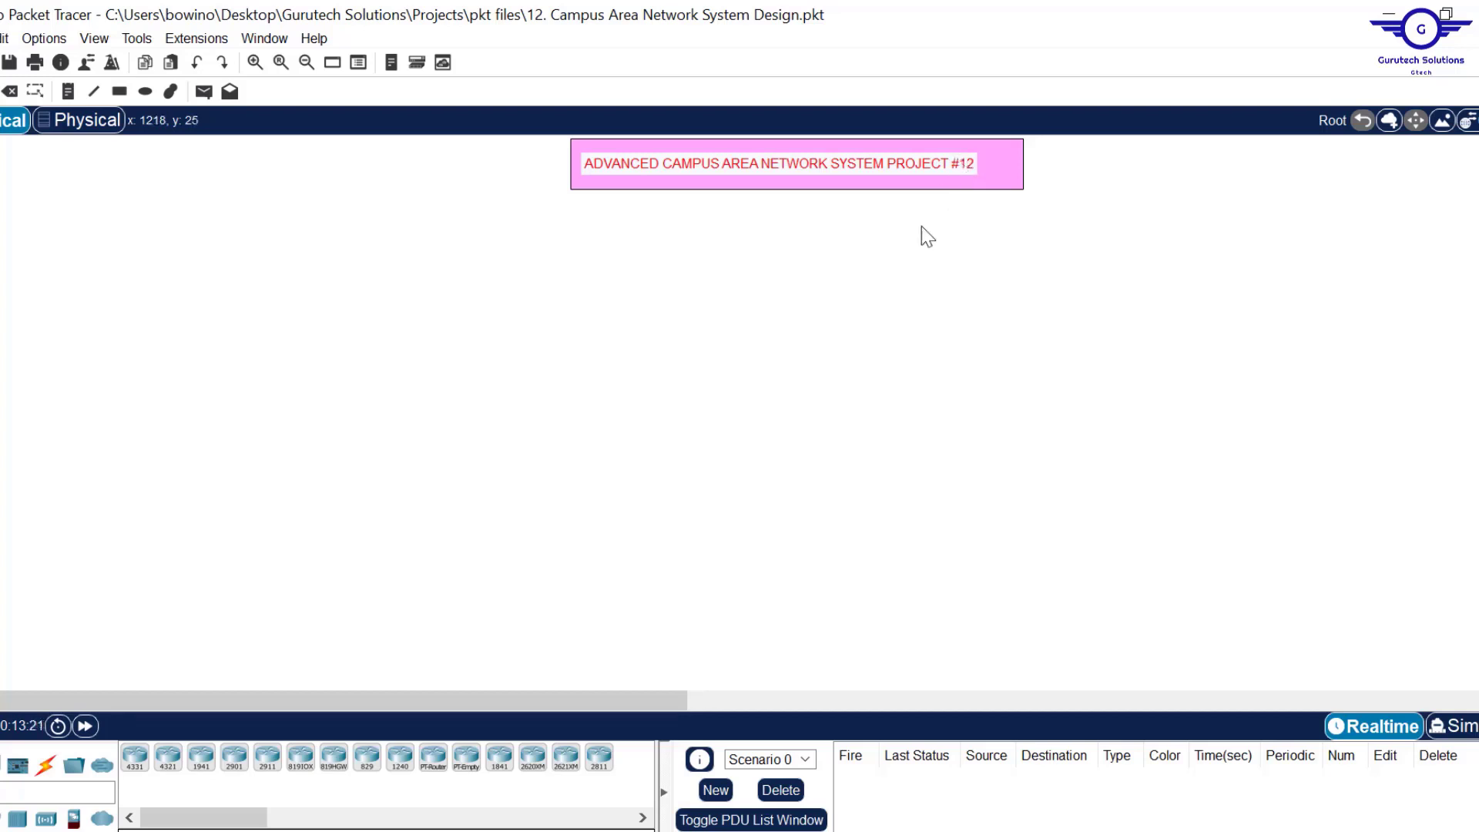
Bring the Chrome window with the Gurutech Networking Training channel in front of Packet Tracer.
left_click(678, 831)
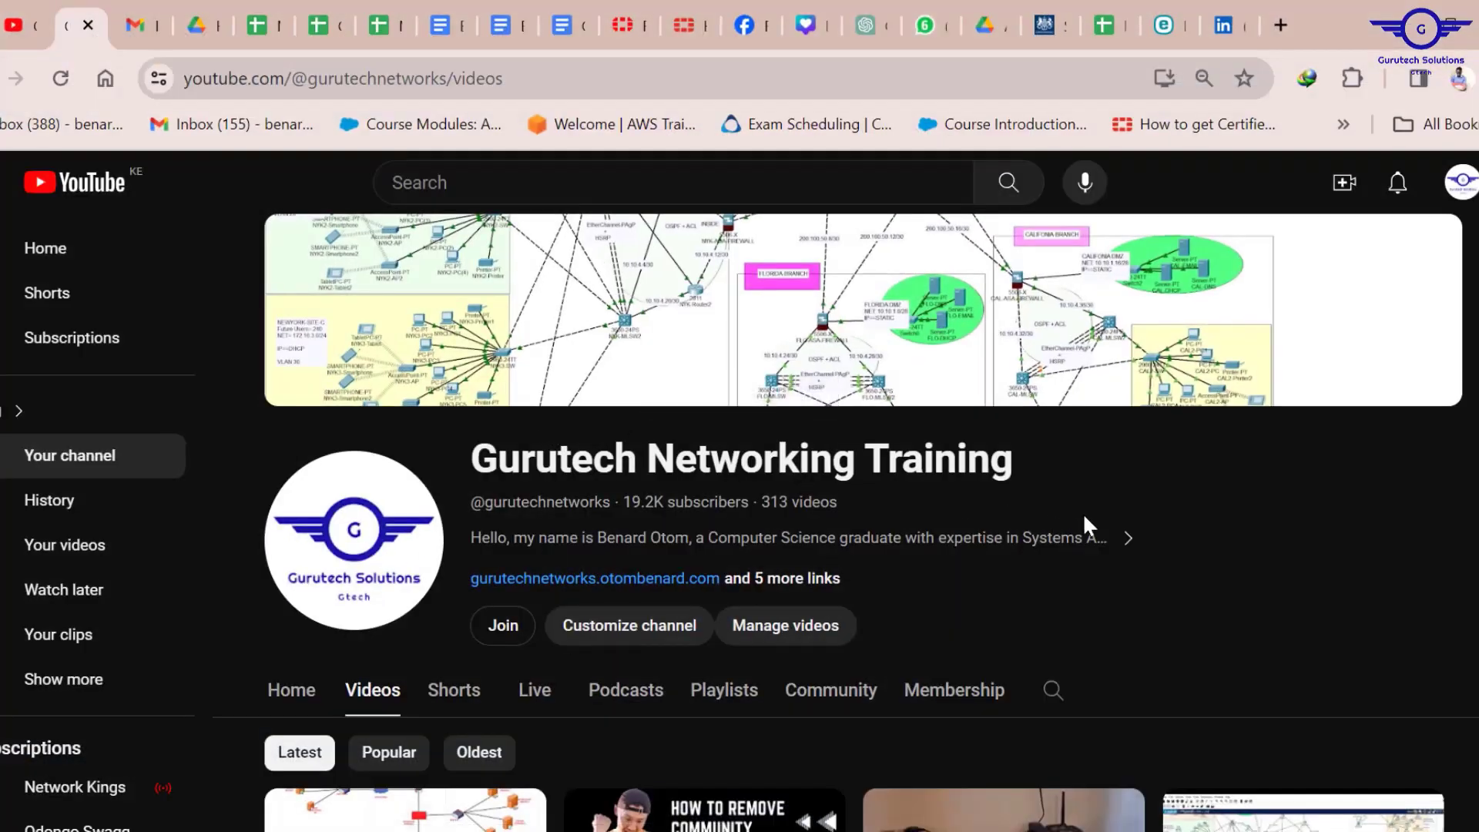
Open the Enterprise Networking Projects/ Cisco Packet Tracer Projects playlist from the channel's Playlists grid.
scroll(1083, 512, "down", 4)
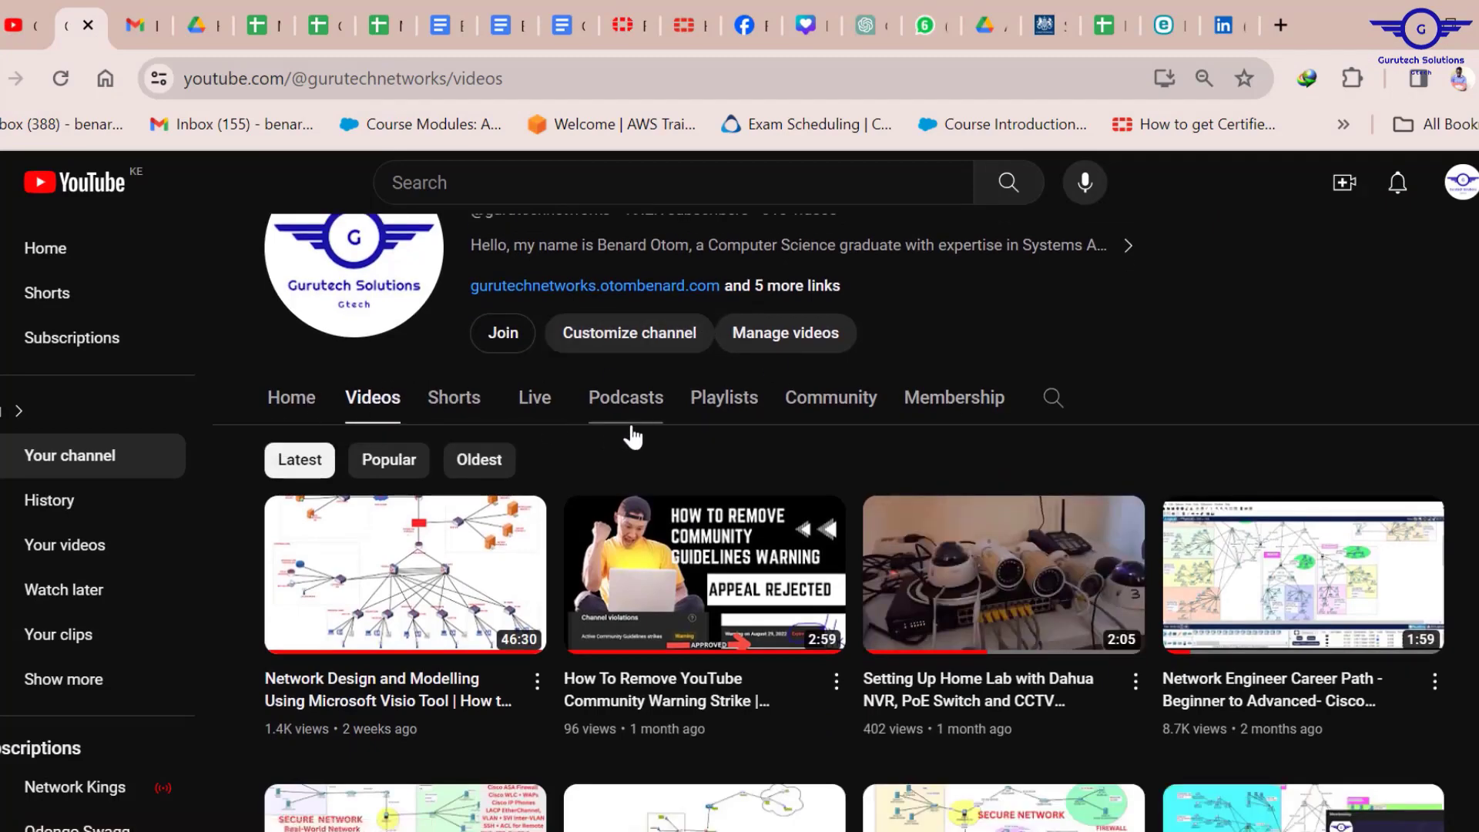
left_click(719, 400)
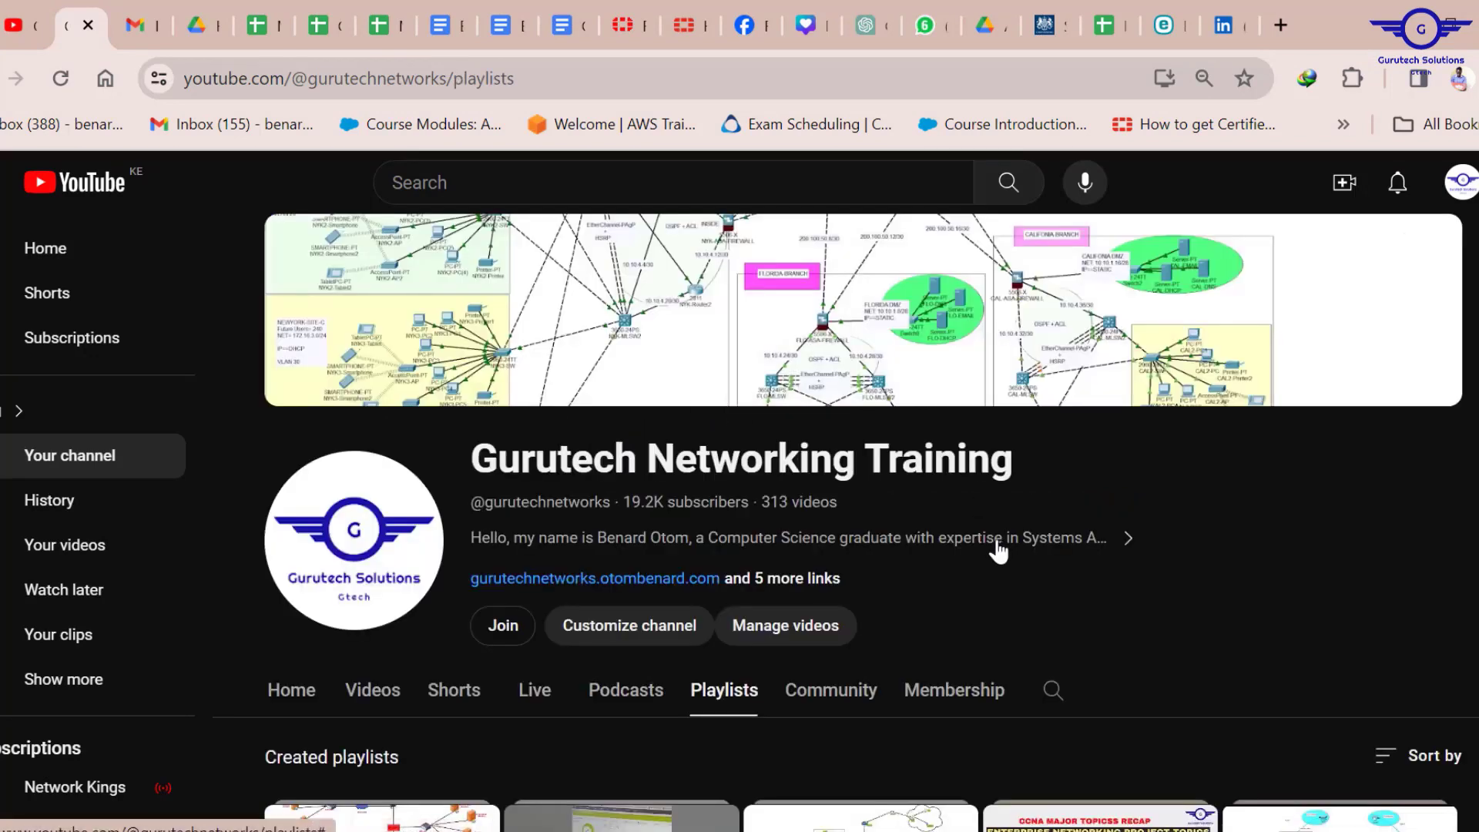
scroll(1000, 552, "down", 5)
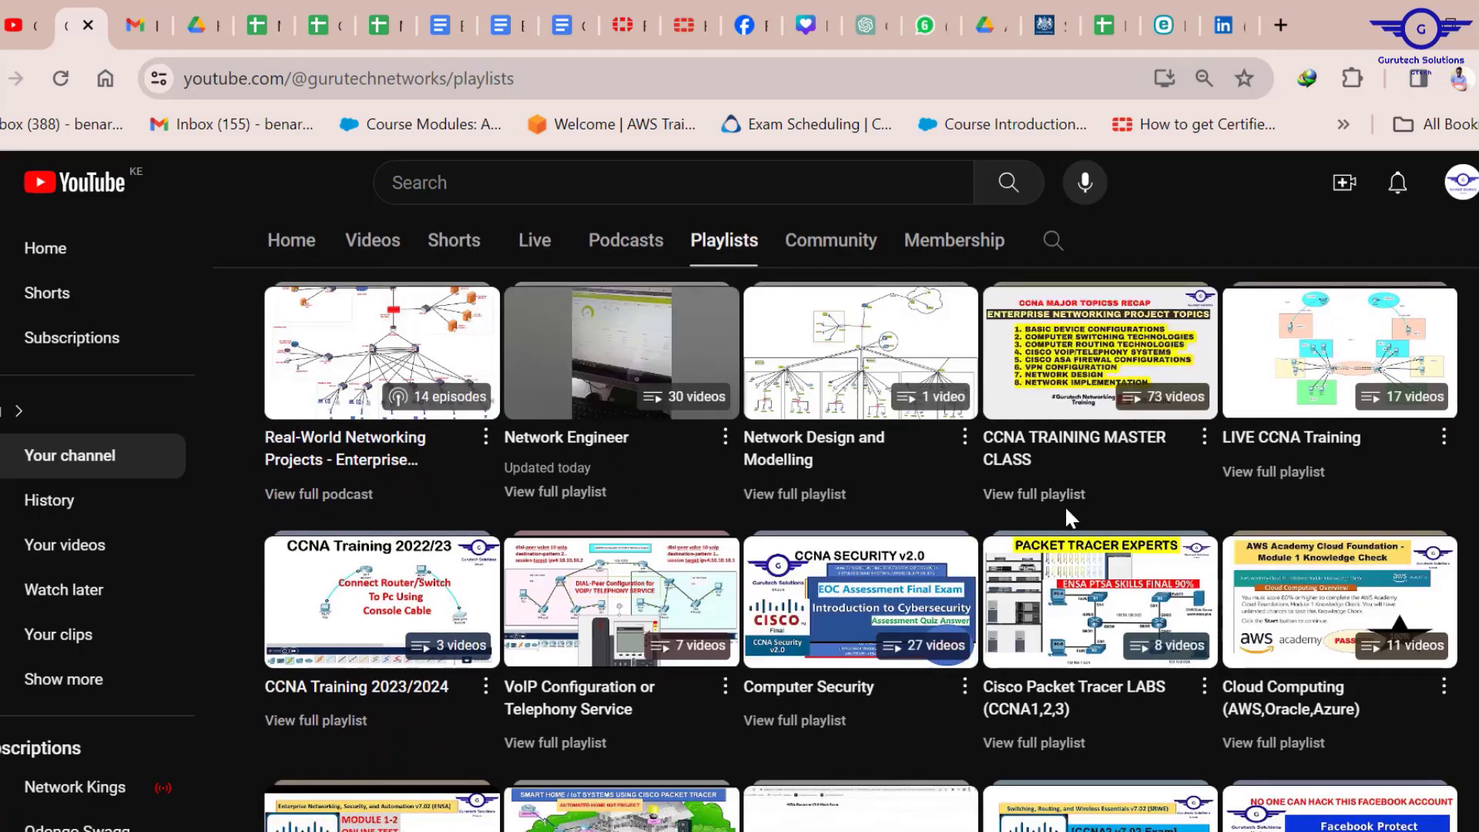
scroll(1065, 505, "down", 3)
scroll(1063, 514, "down", 3)
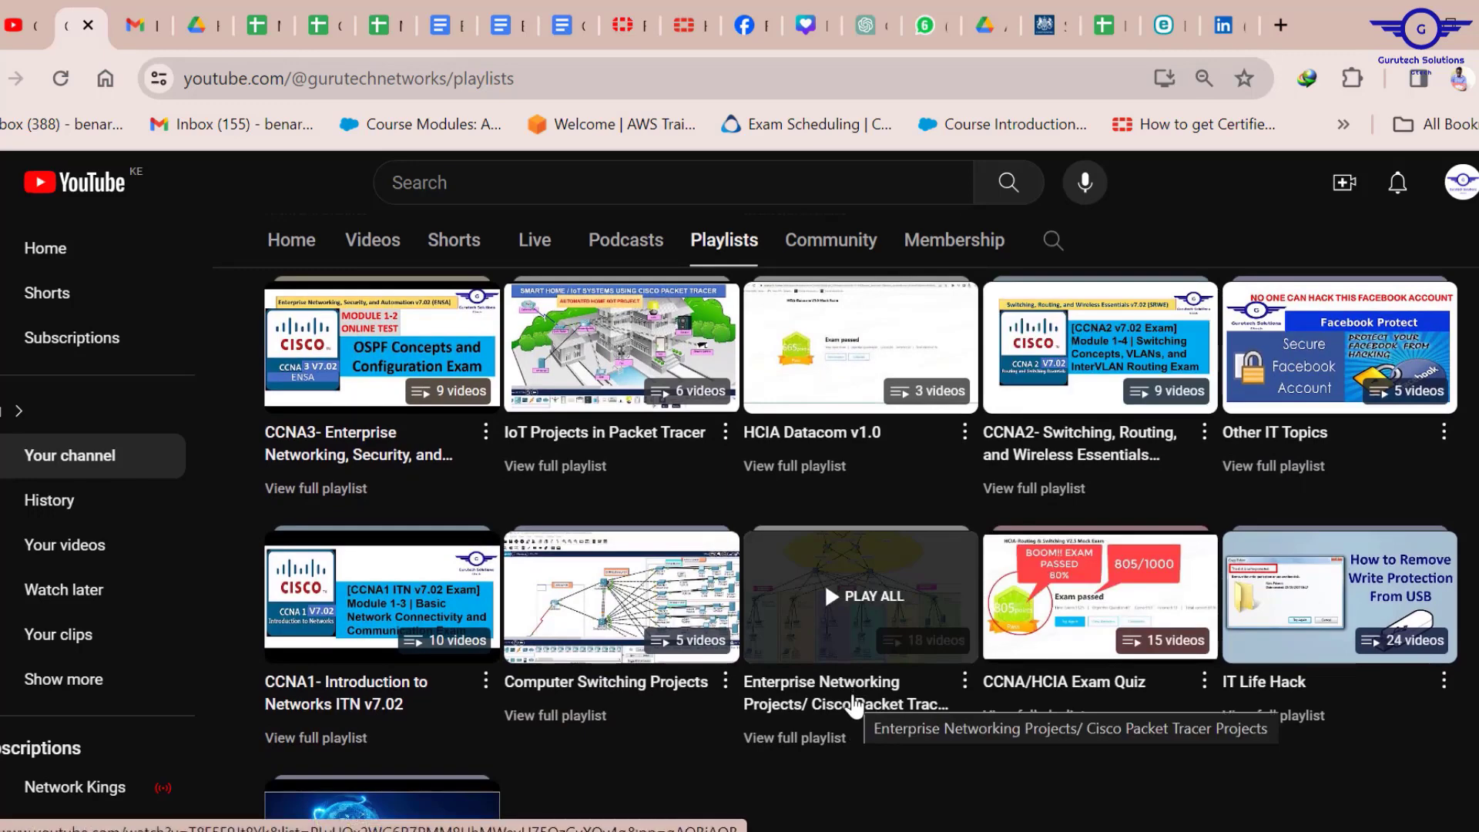
left_click(853, 705)
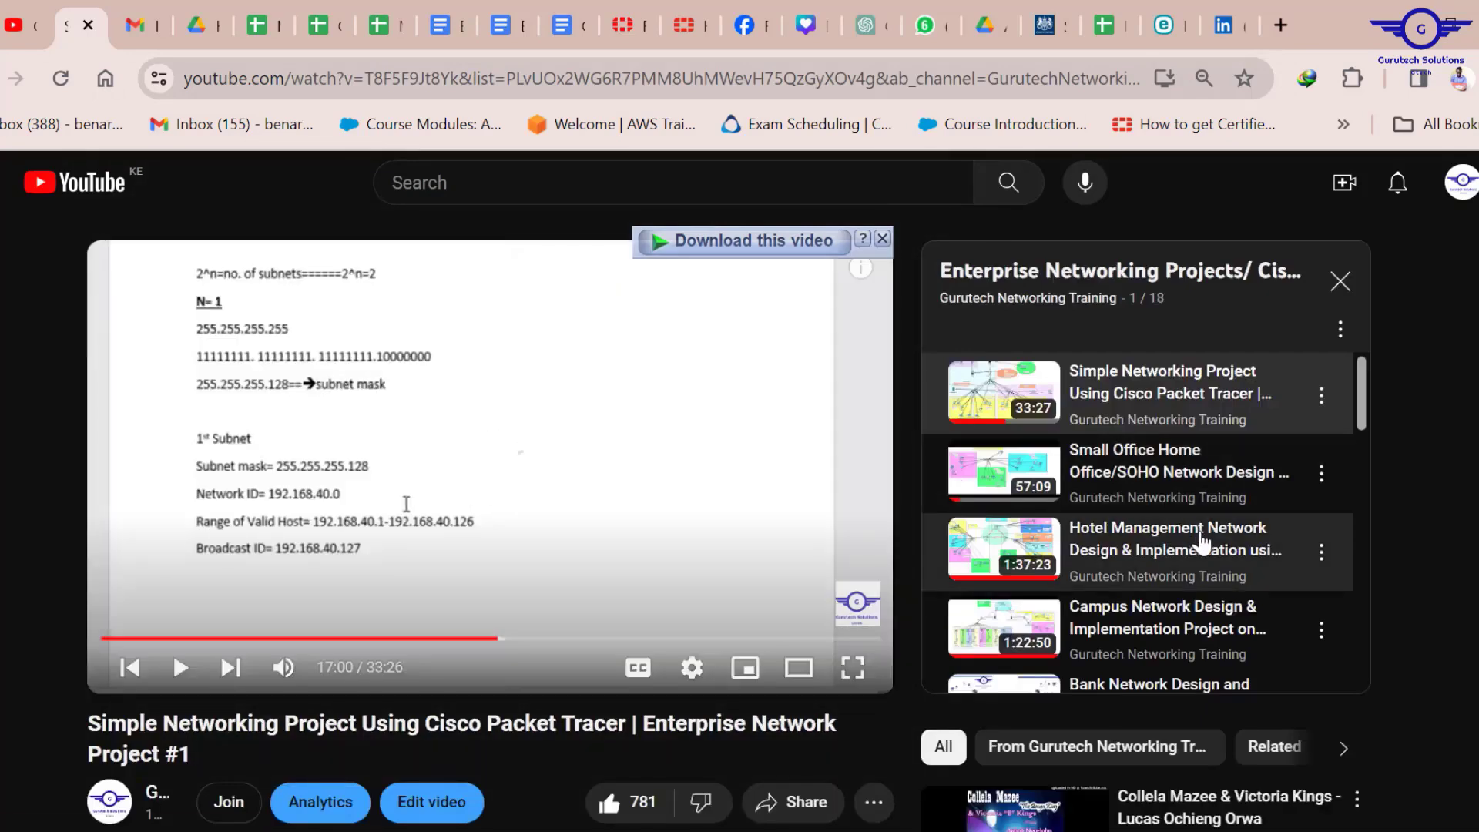
scroll(1168, 560, "down", 6)
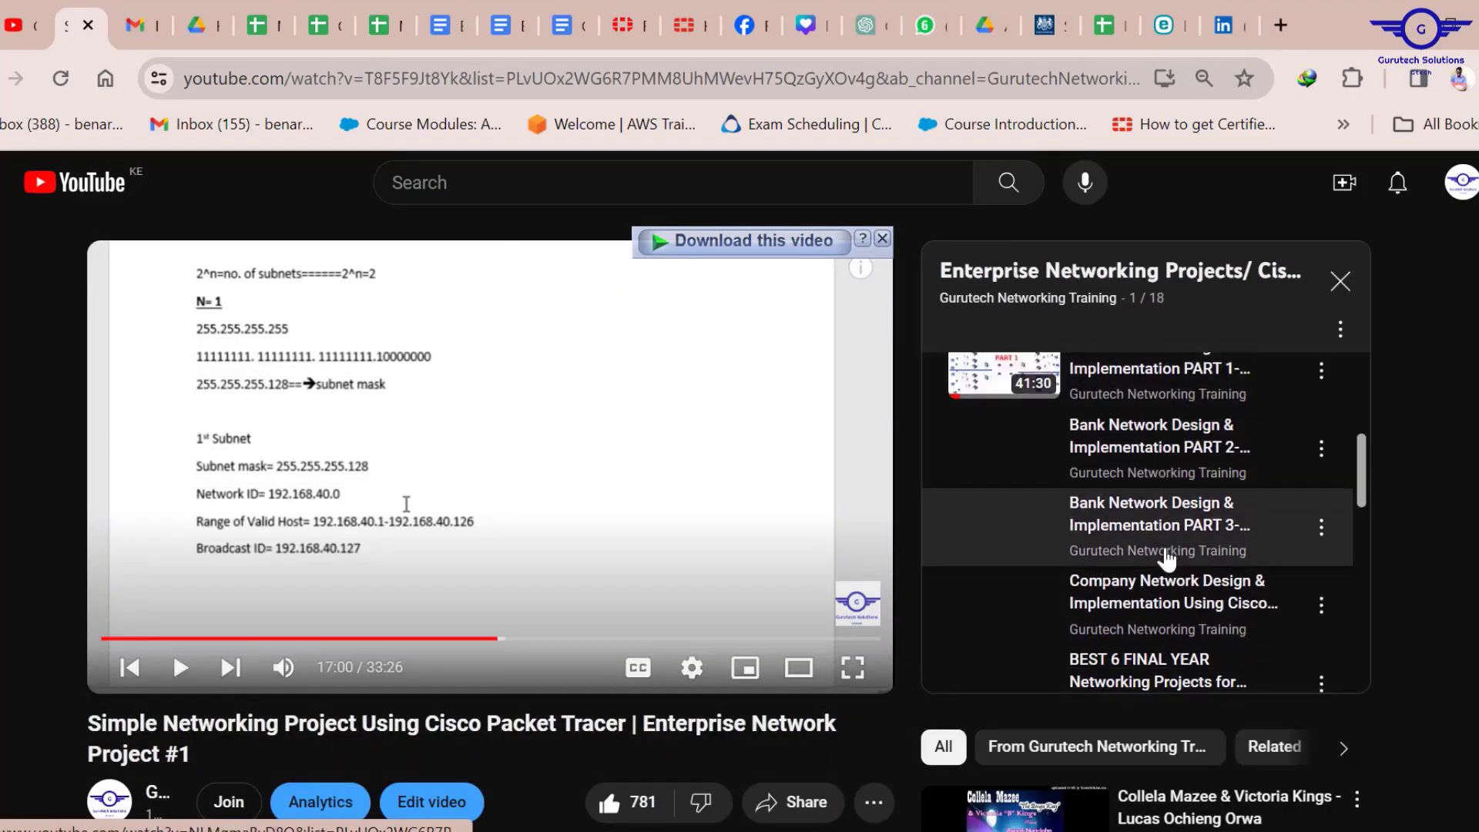
scroll(1167, 561, "down", 6)
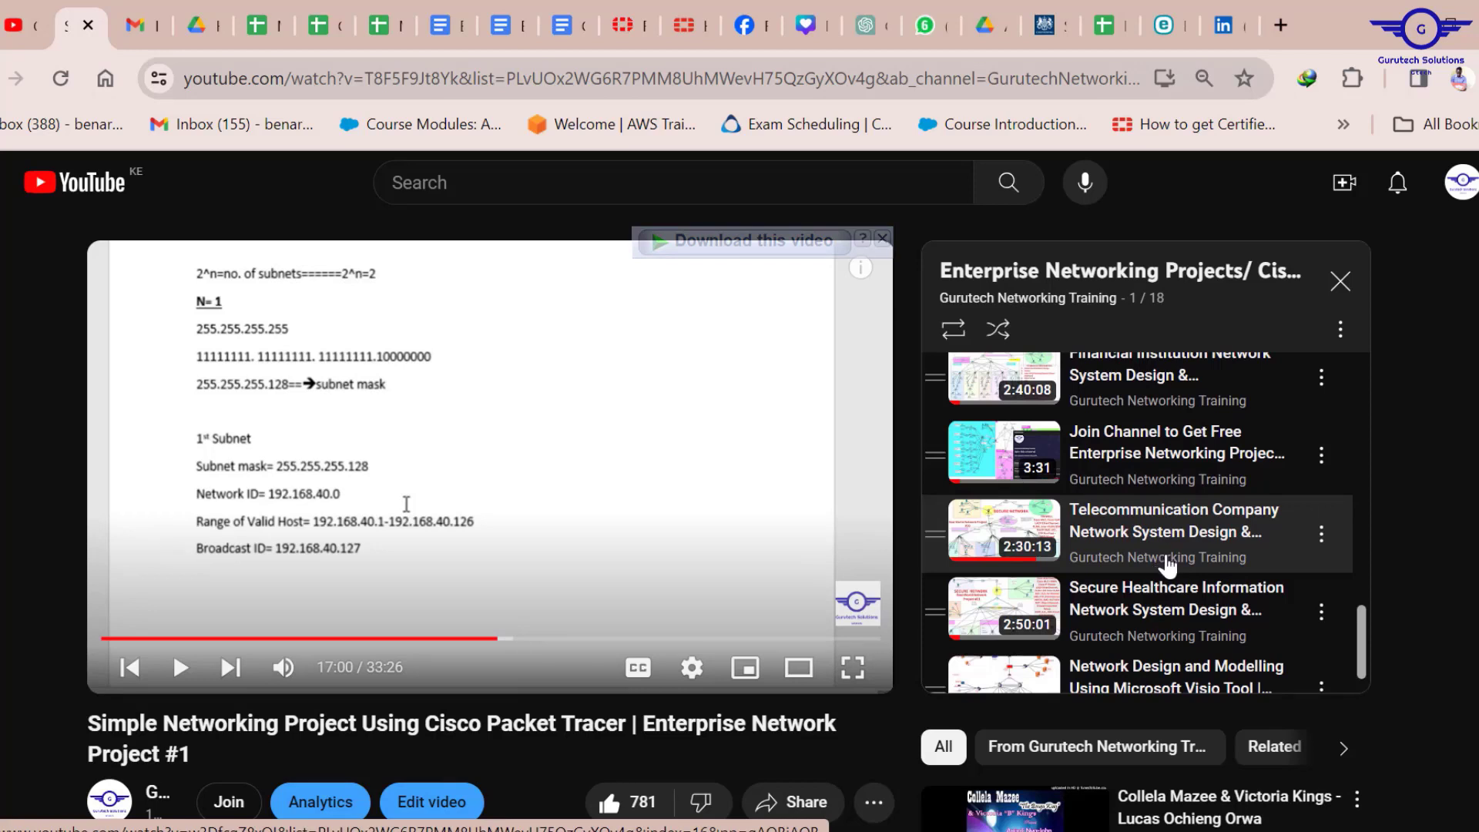
scroll(1169, 566, "down", 1)
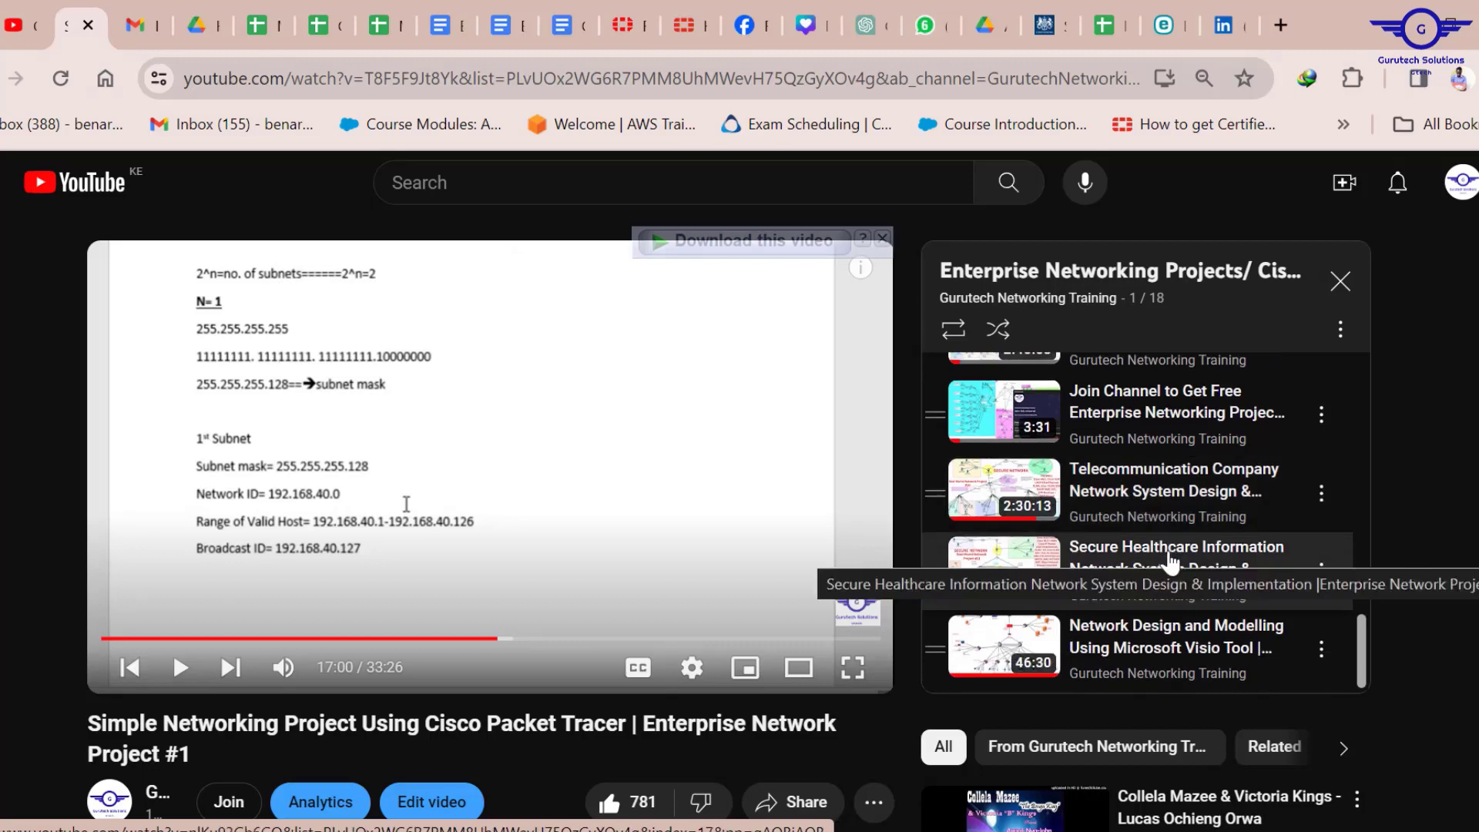
scroll(1170, 562, "up", 10)
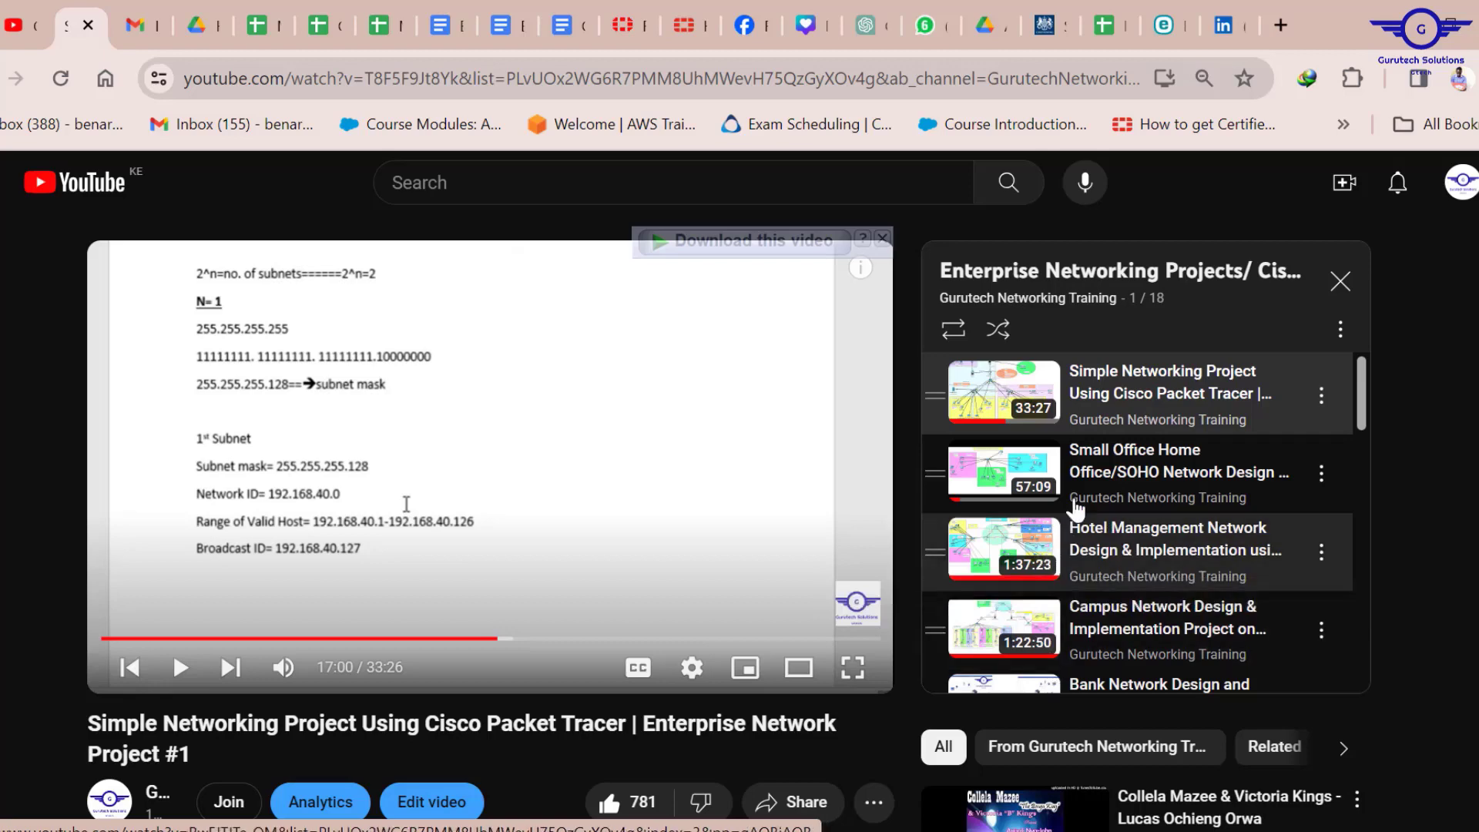
scroll(1425, 545, "down", 2)
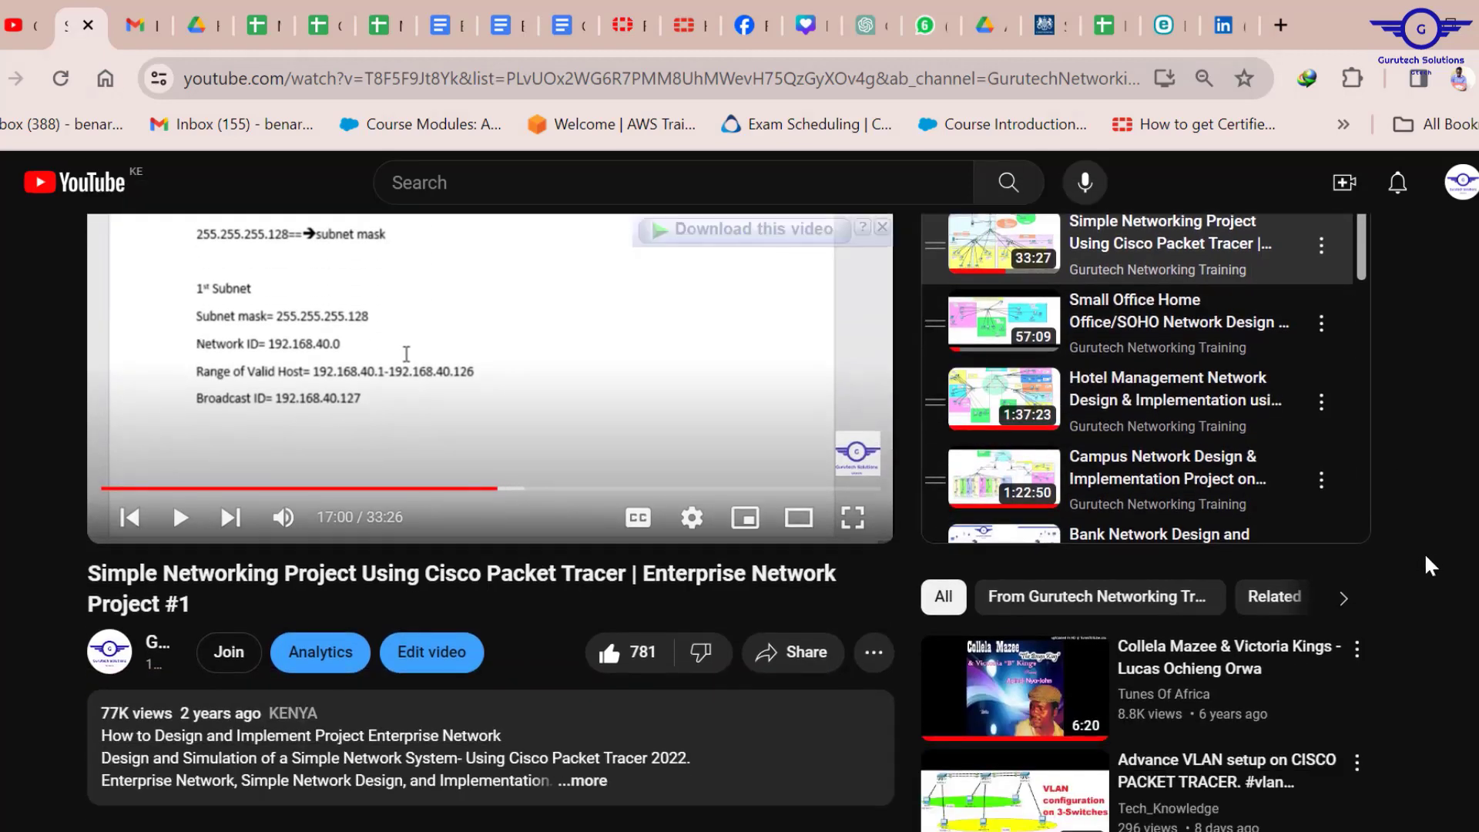
scroll(1425, 552, "up", 2)
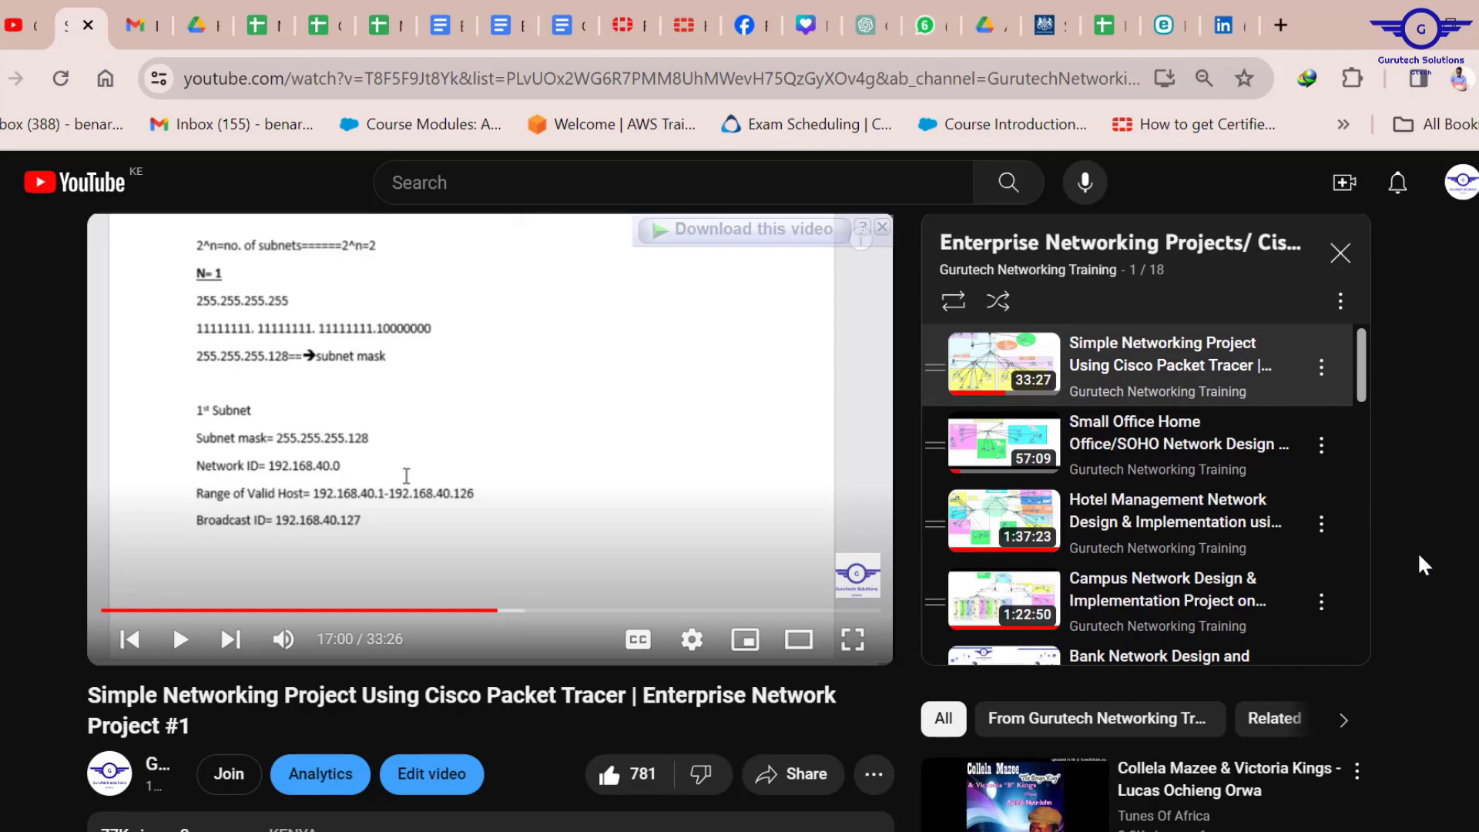
scroll(1418, 552, "down", 3)
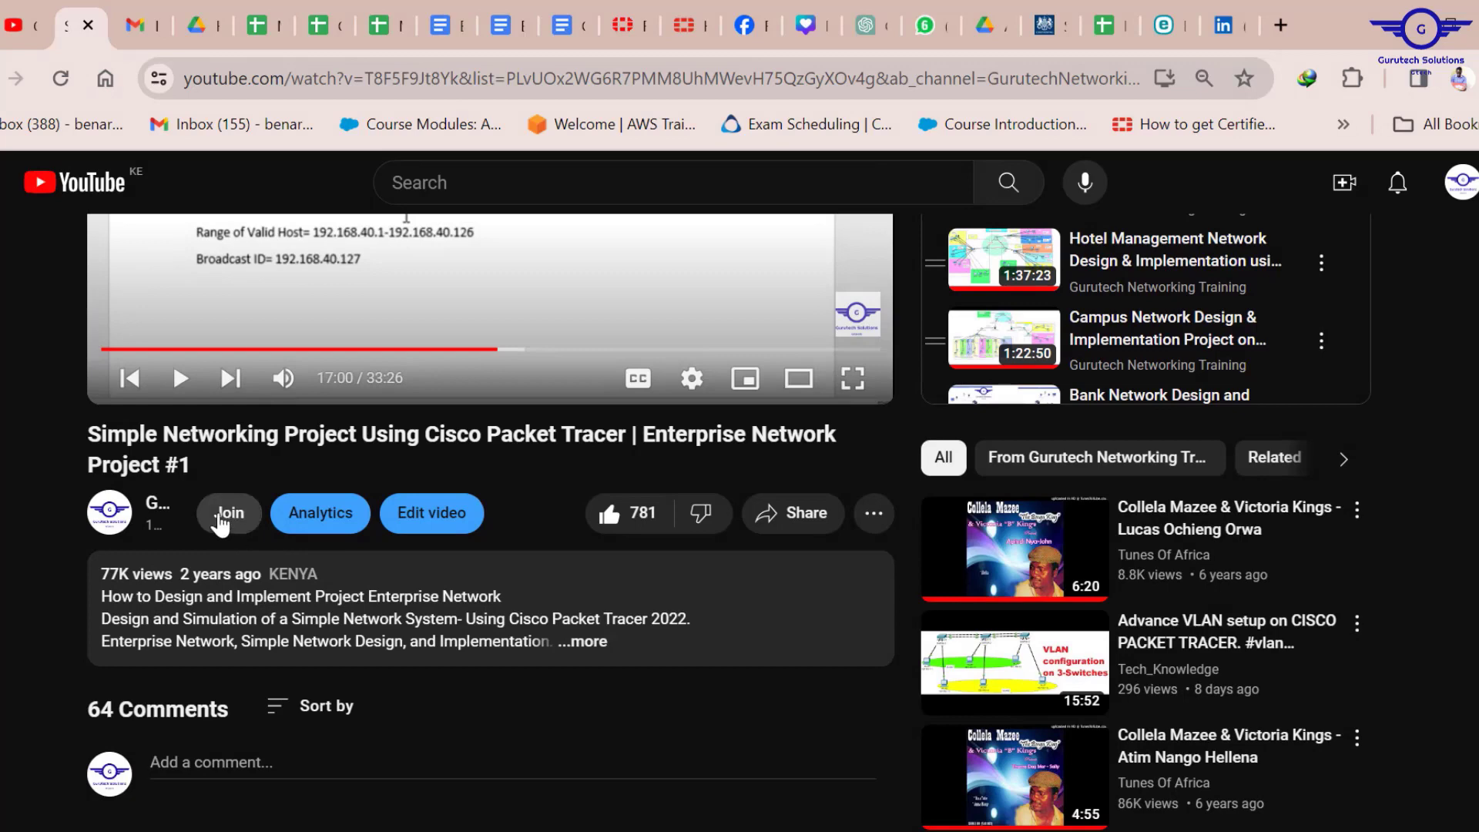
View the Bronze $1.49, Silver $2.49 and Gold $5.49 monthly membership tiers.
left_click(223, 514)
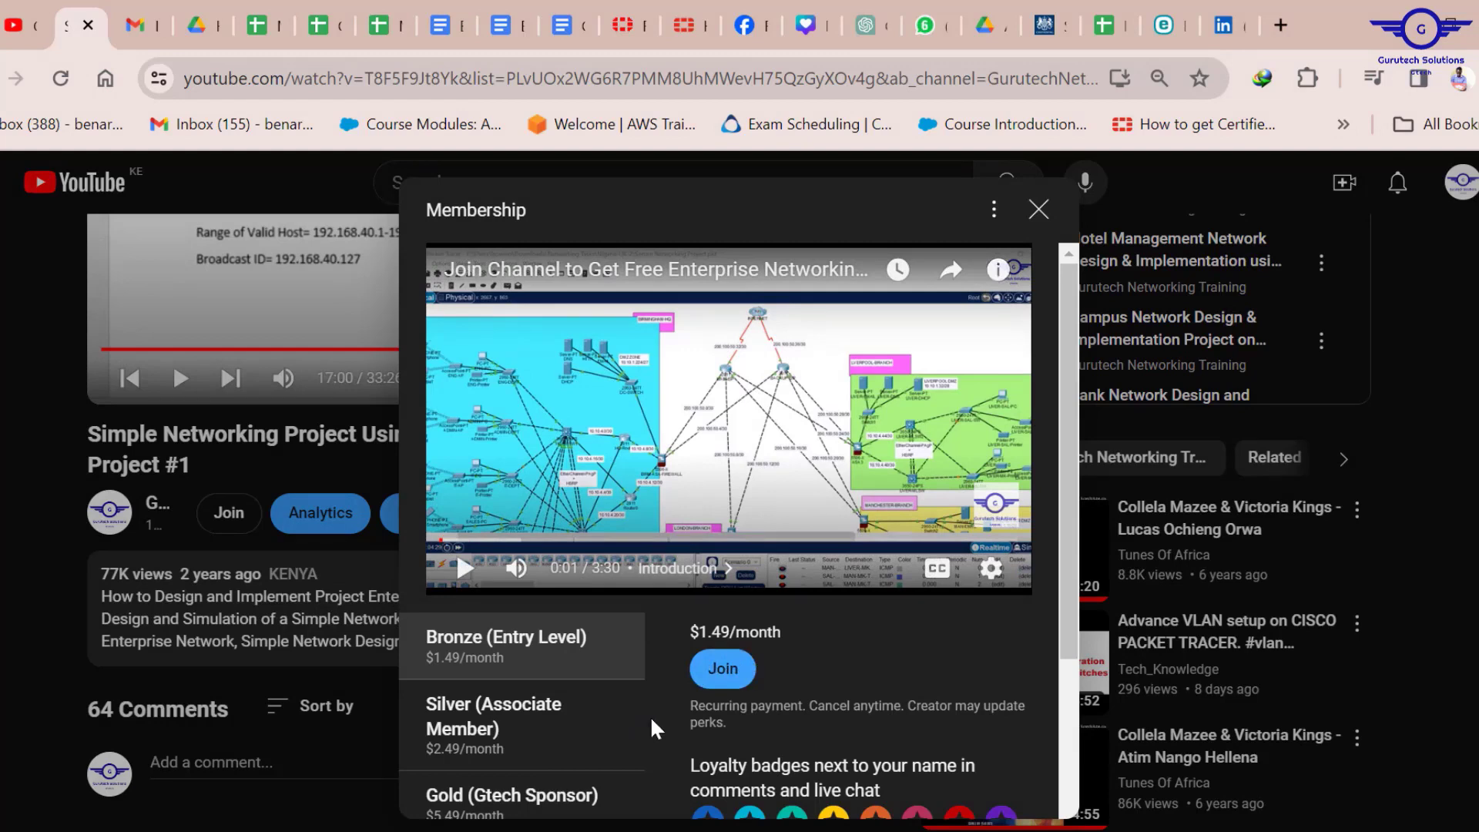
scroll(650, 715, "down", 4)
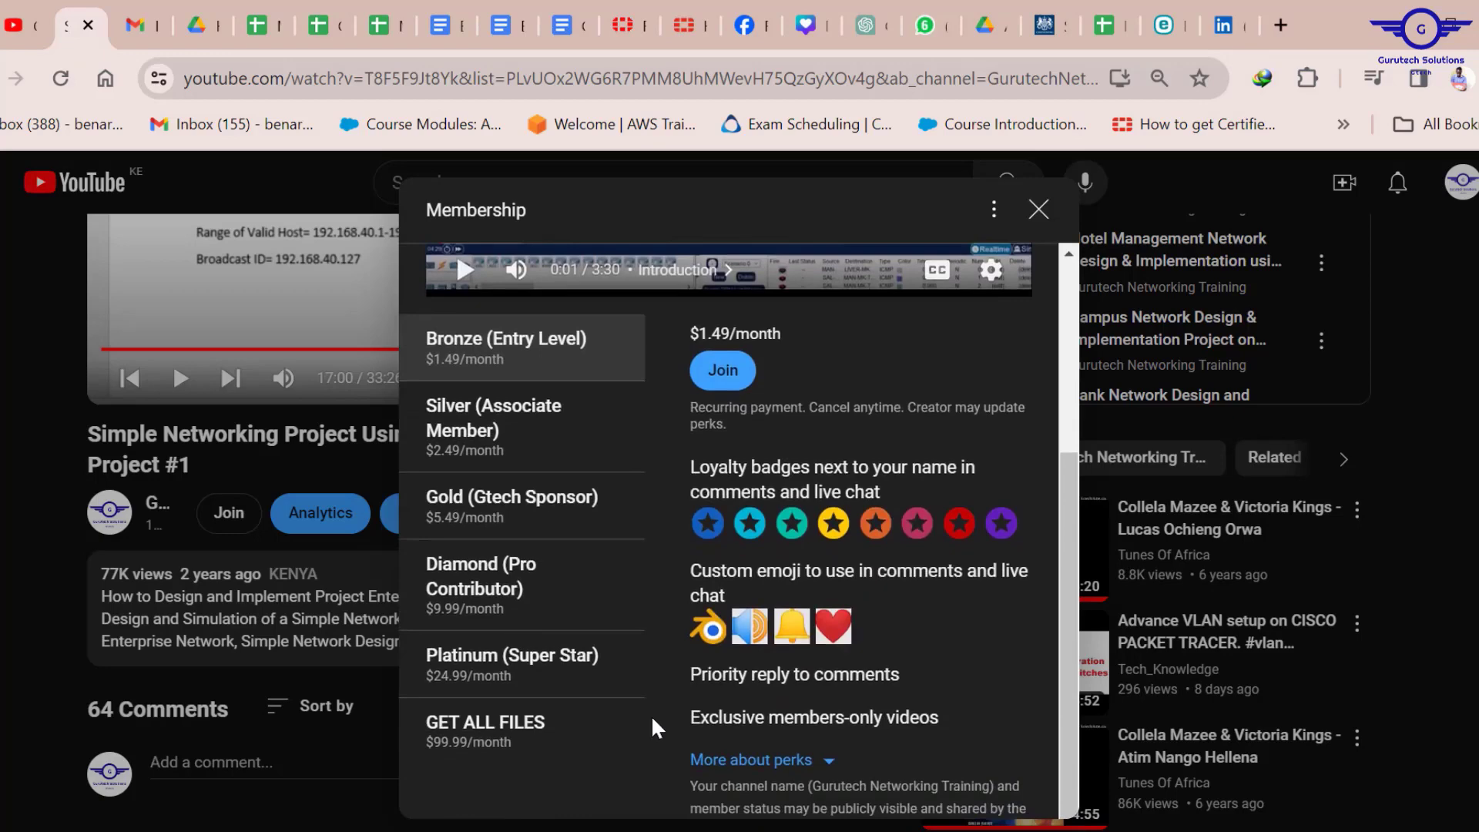
scroll(647, 718, "up", 4)
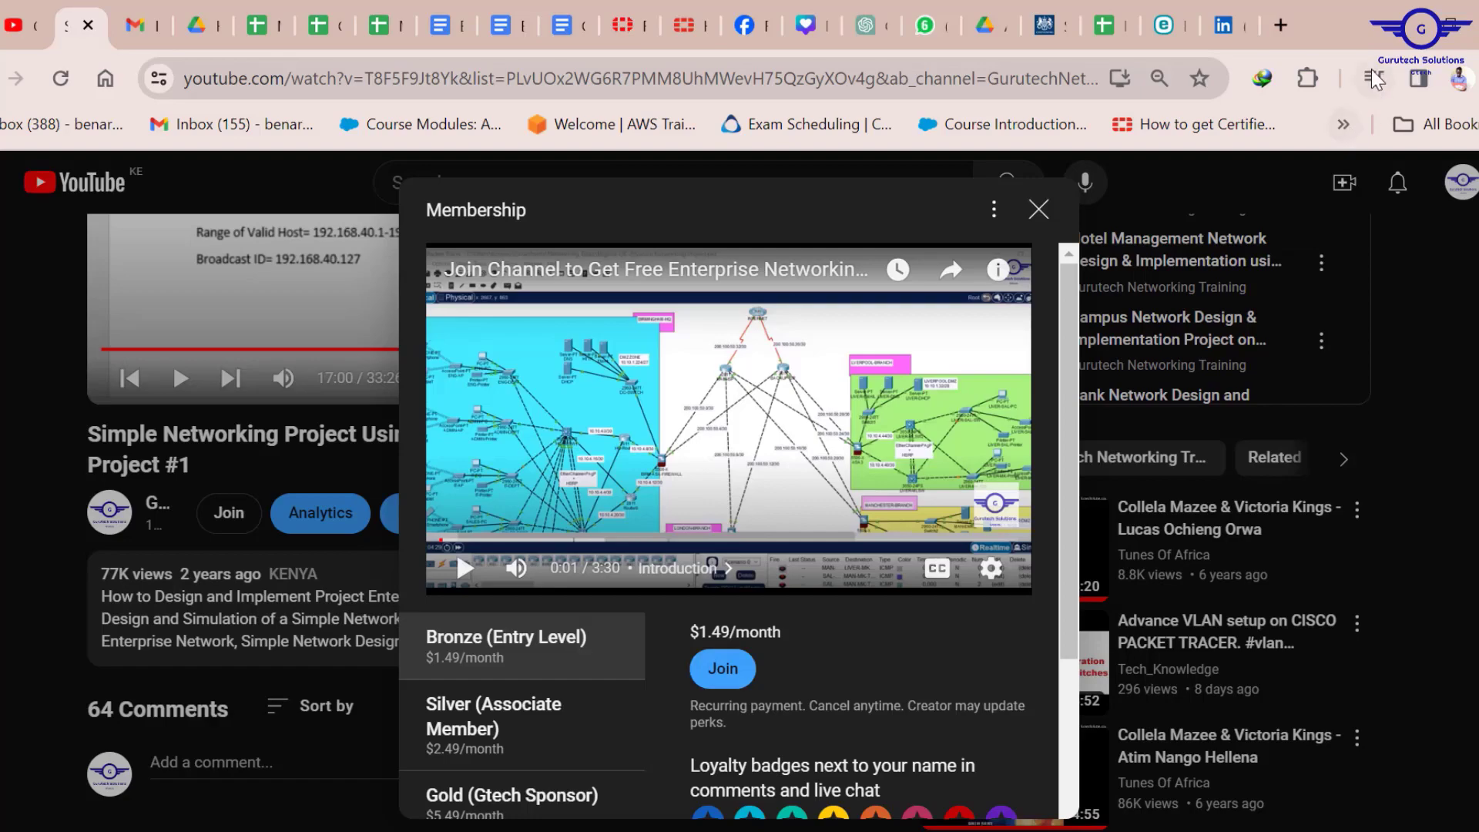
Minimize Chrome to reveal the Packet Tracer campus project canvas.
left_click(1387, 17)
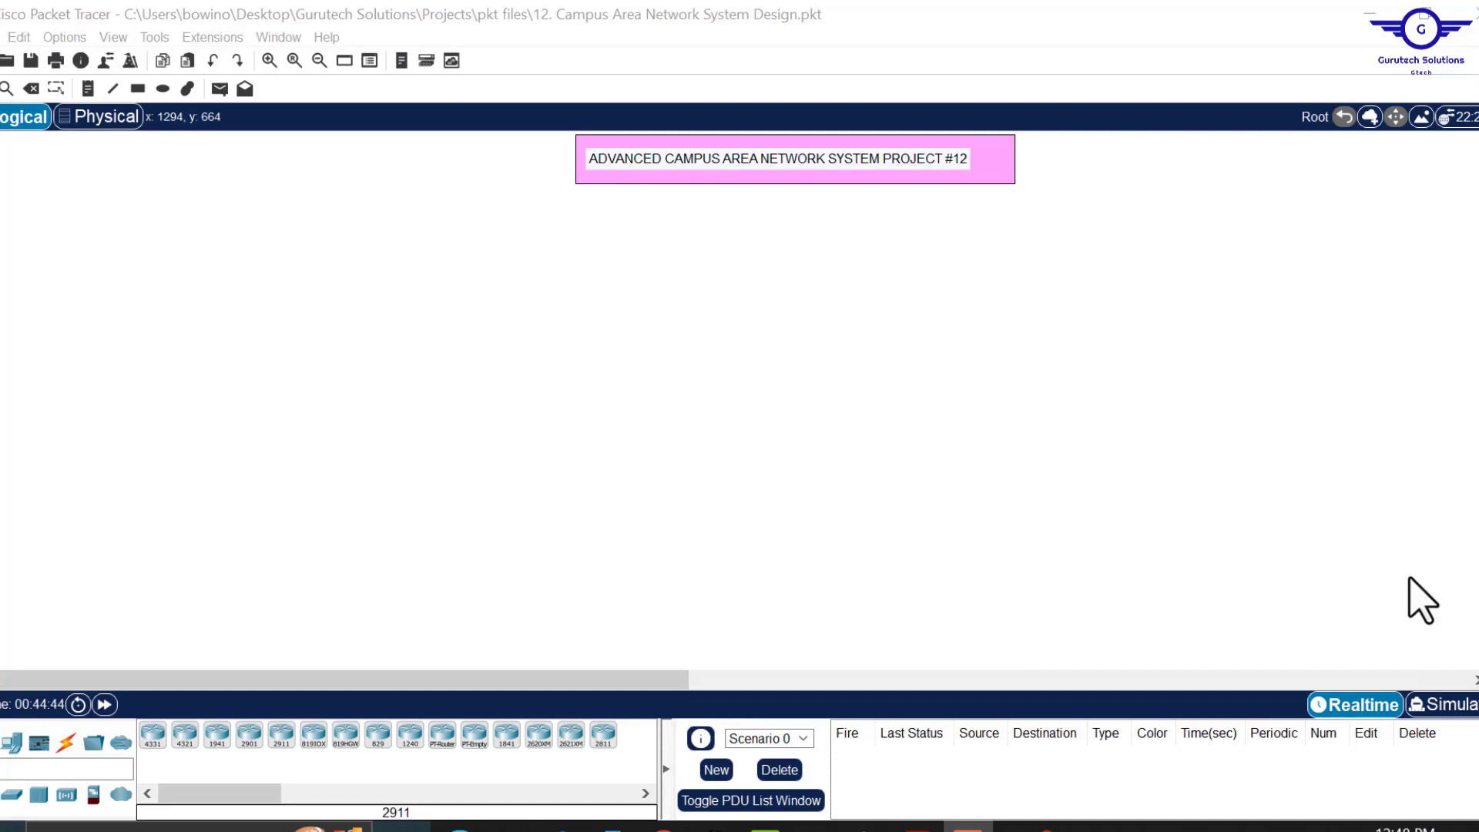
Show Project12.pdf in Acrobat and briefly highlight its Secure Campus Network System subtitle.
left_click(917, 828)
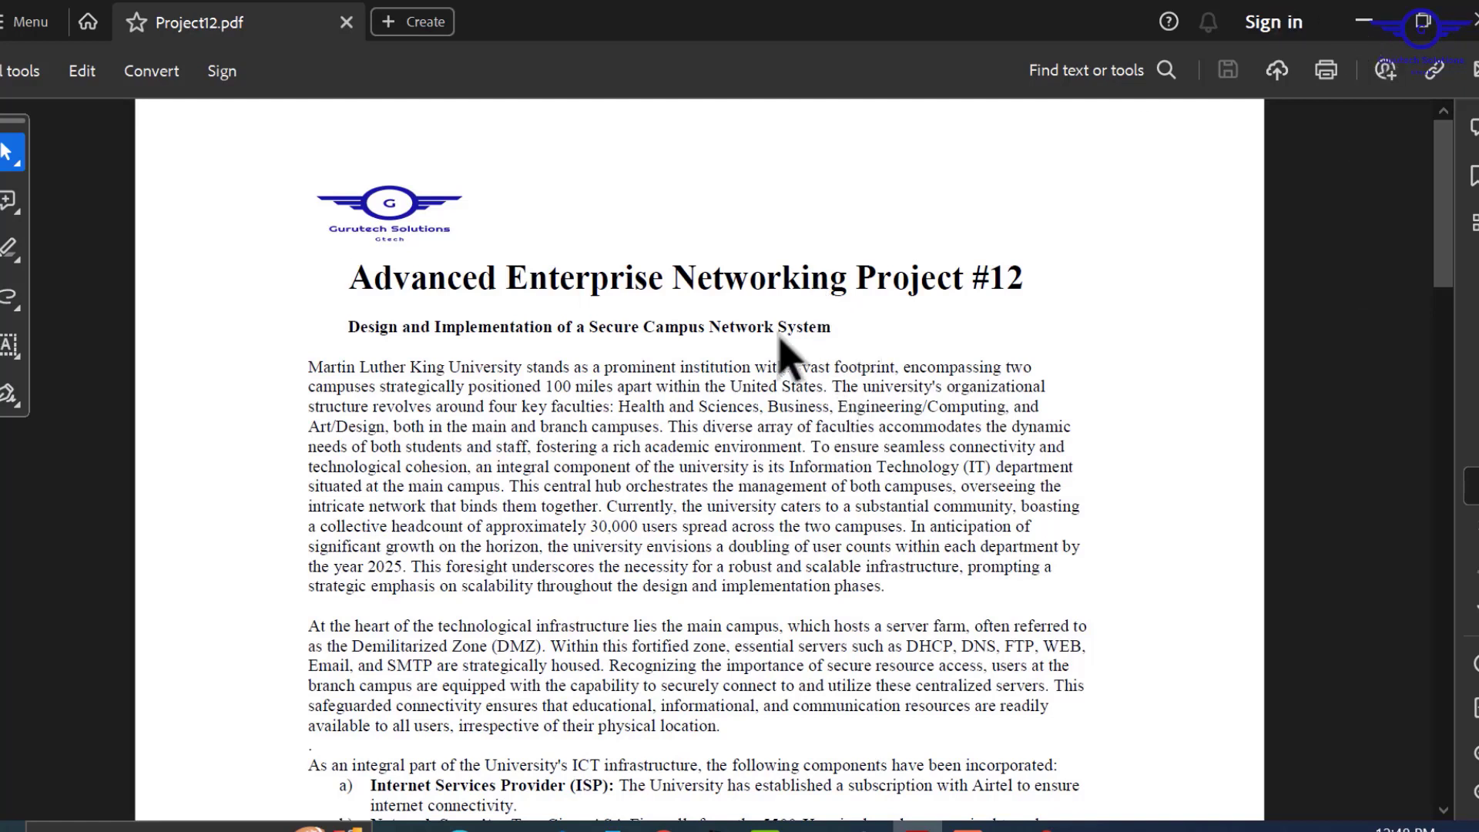
left_click_drag(346, 328, 830, 327)
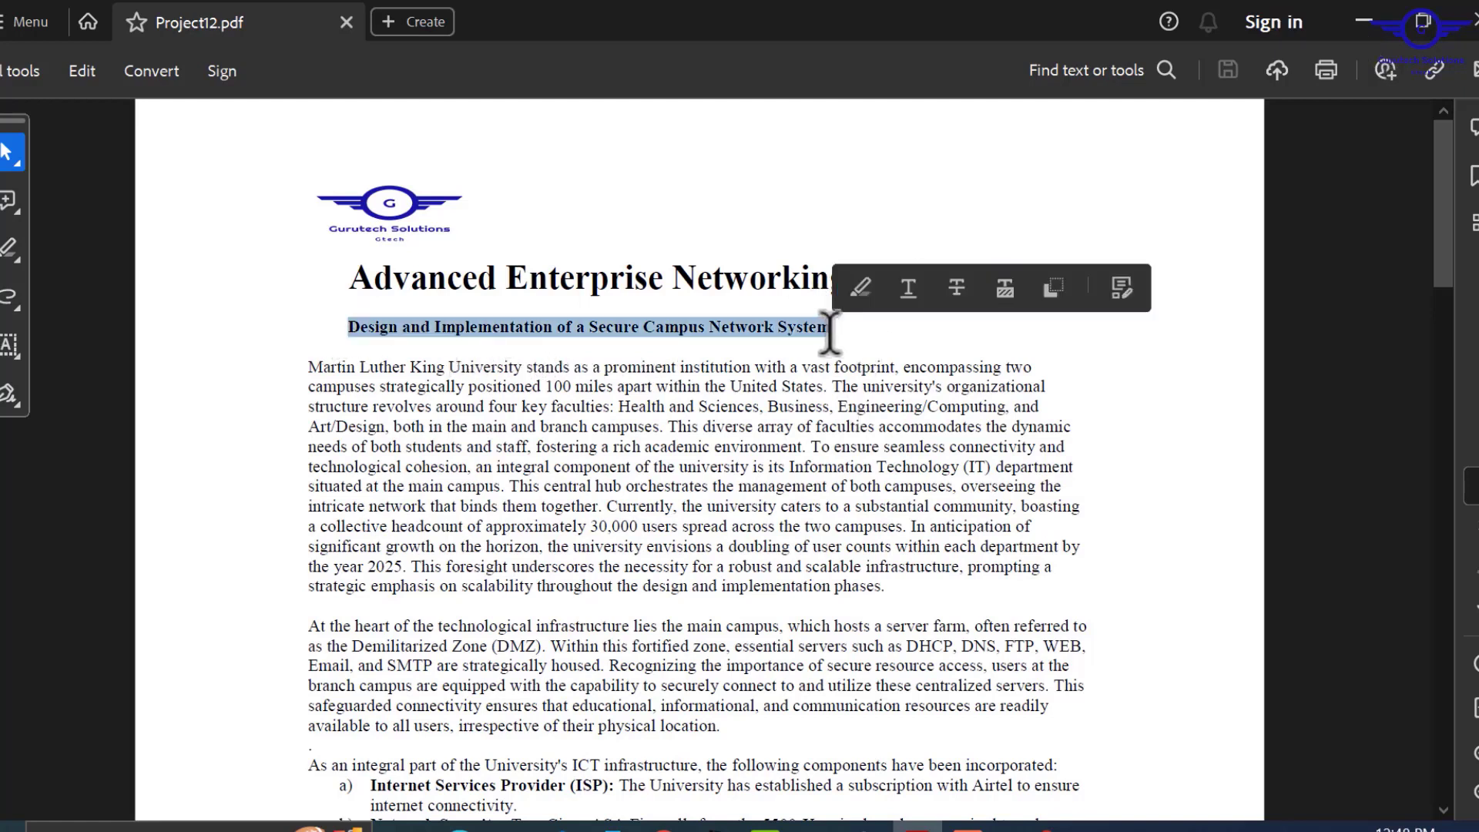
left_click(756, 372)
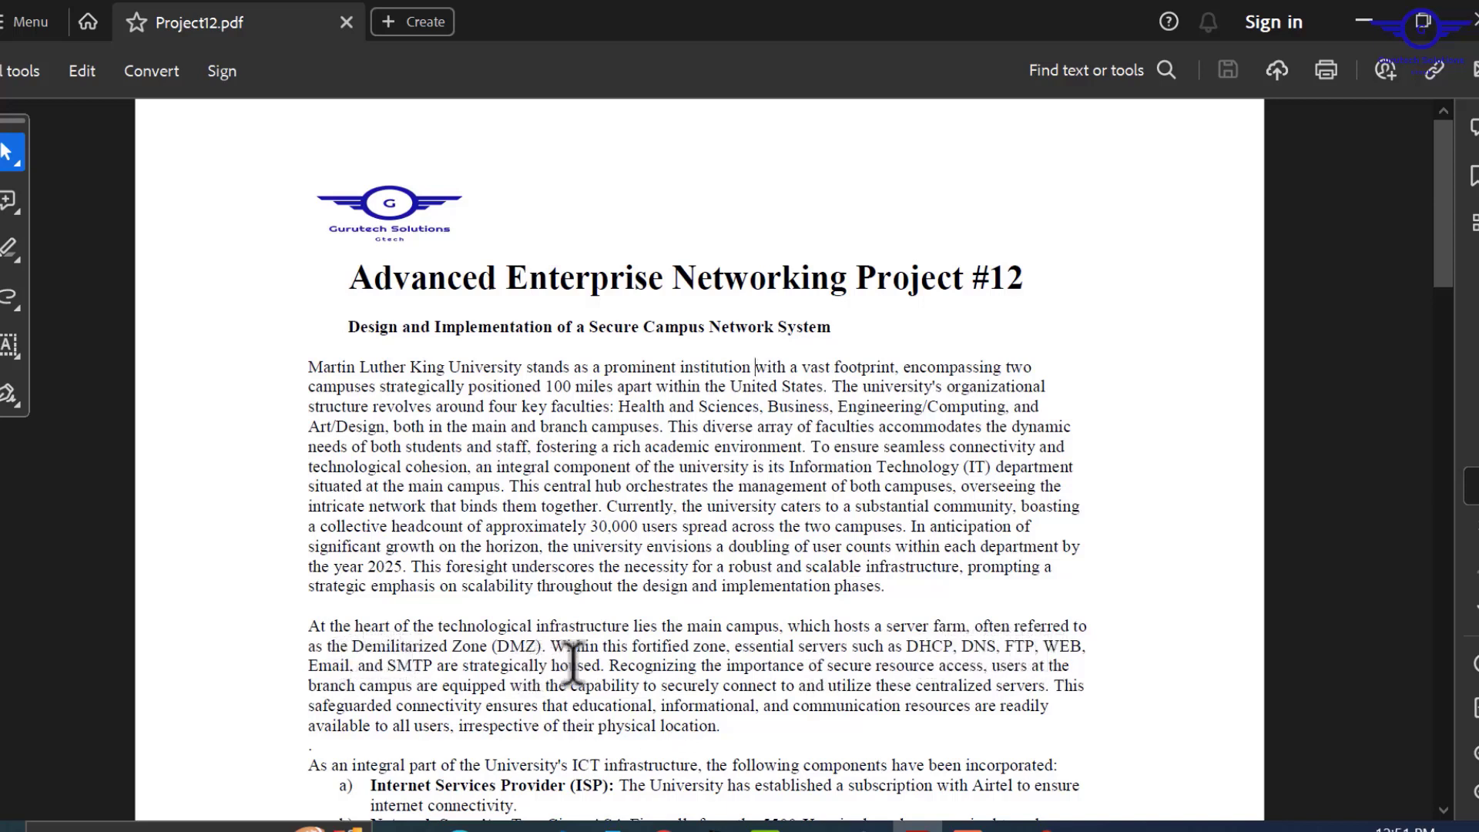
Mark the Email and SMTP server mentions, then read down to components a) through g).
left_click_drag(438, 666, 333, 669)
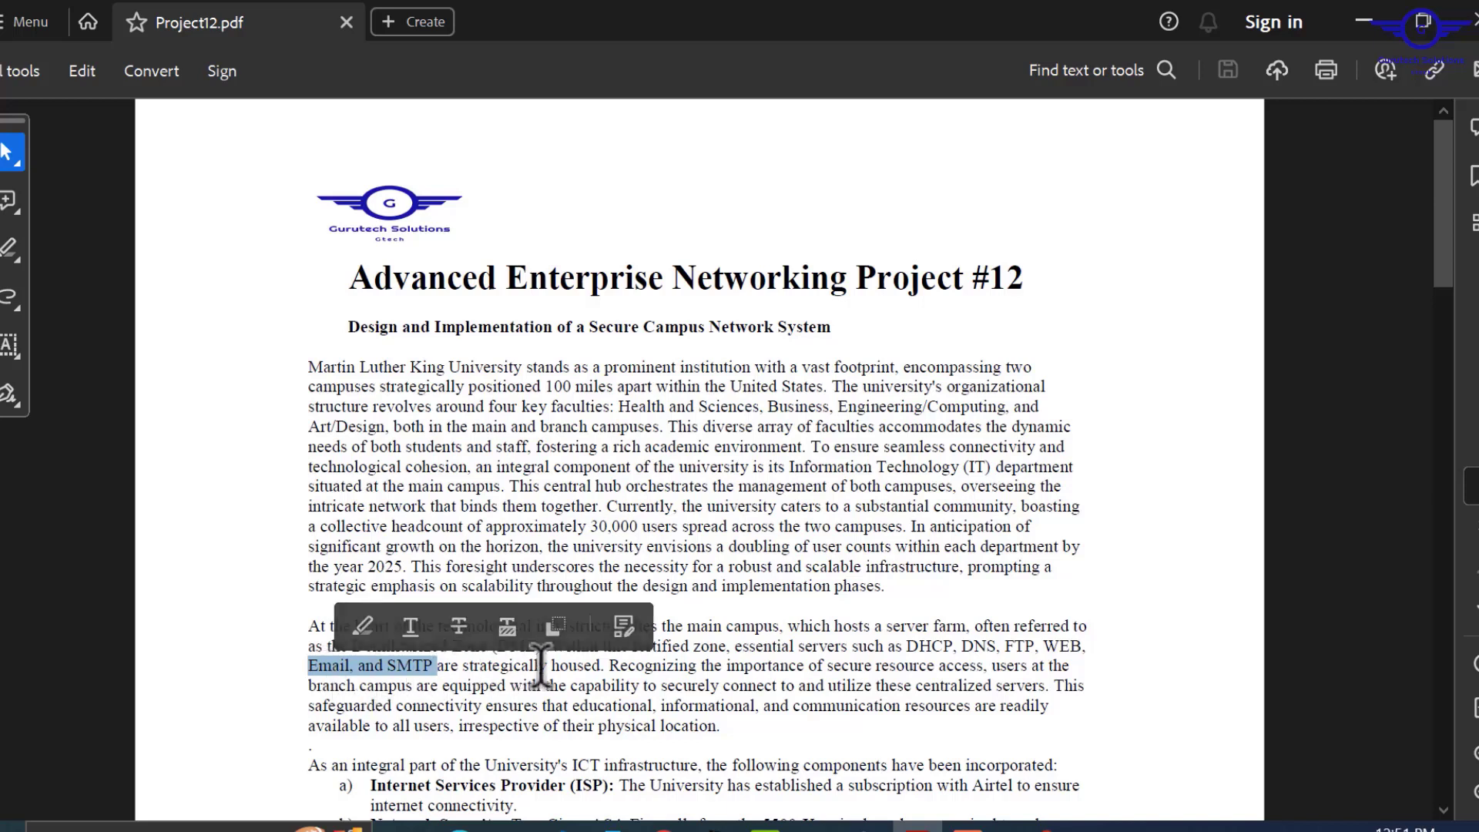
left_click(564, 679)
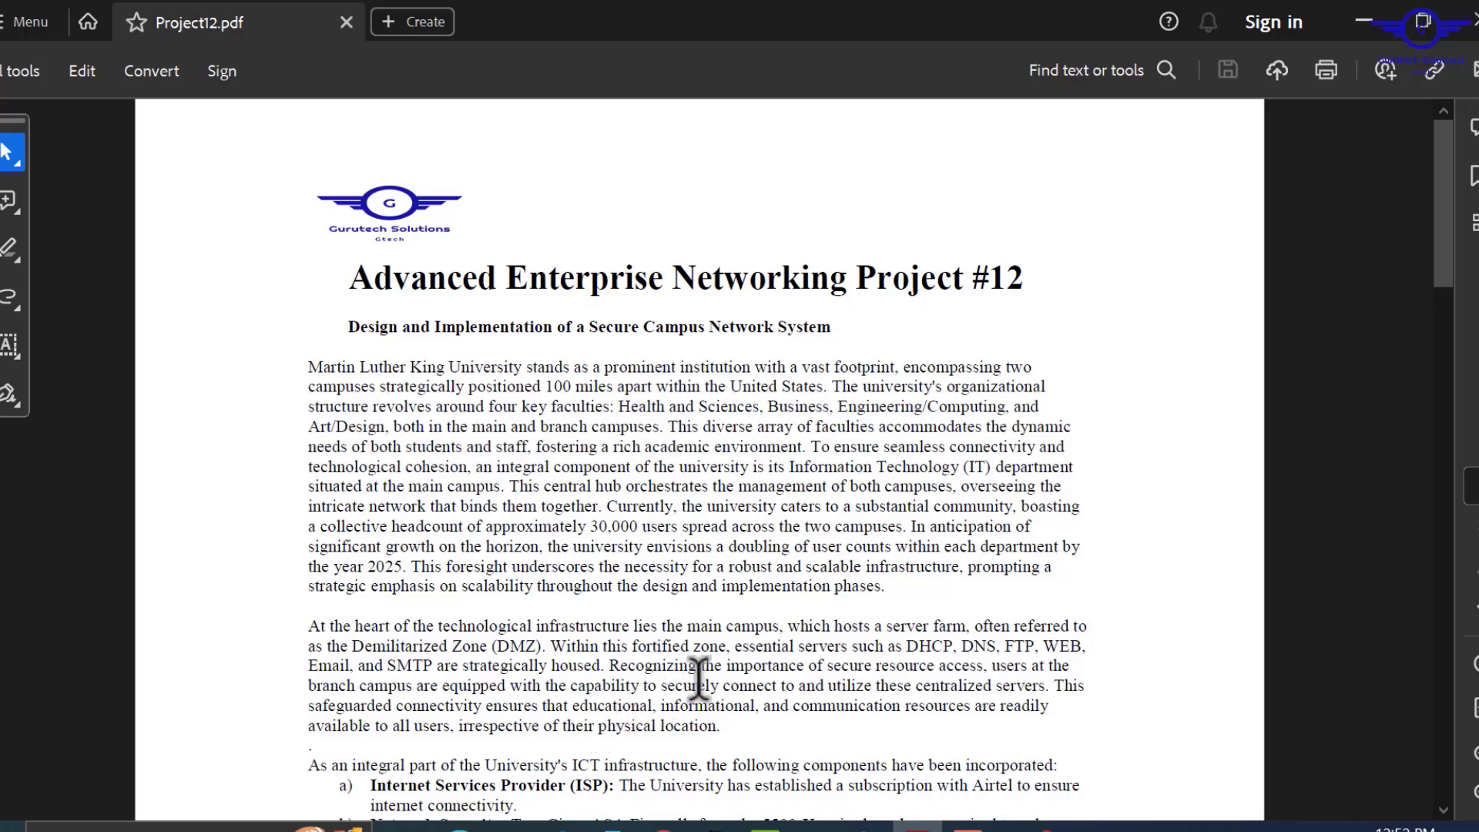
scroll(699, 678, "down", 1)
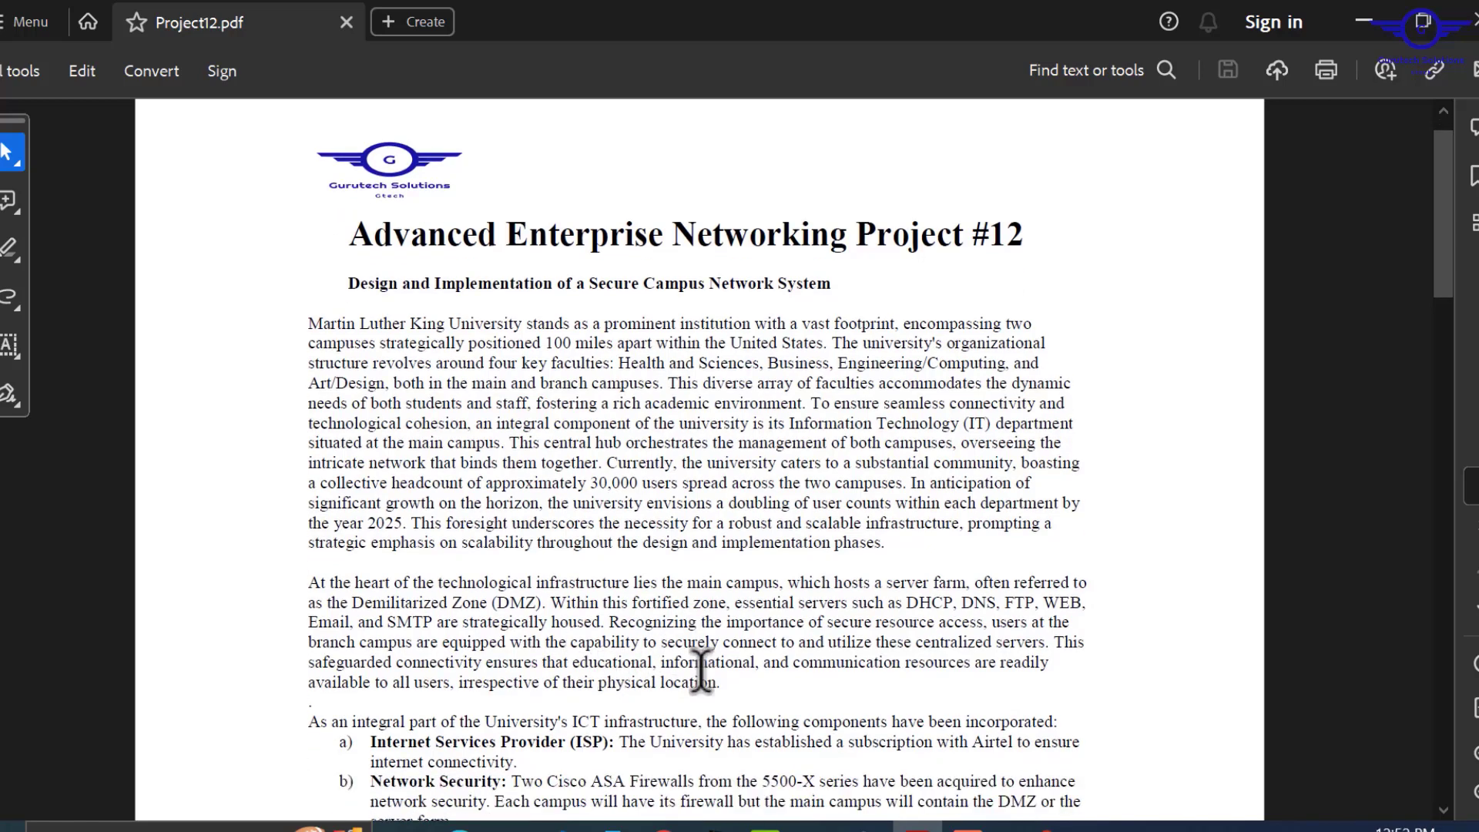
scroll(700, 671, "down", 6)
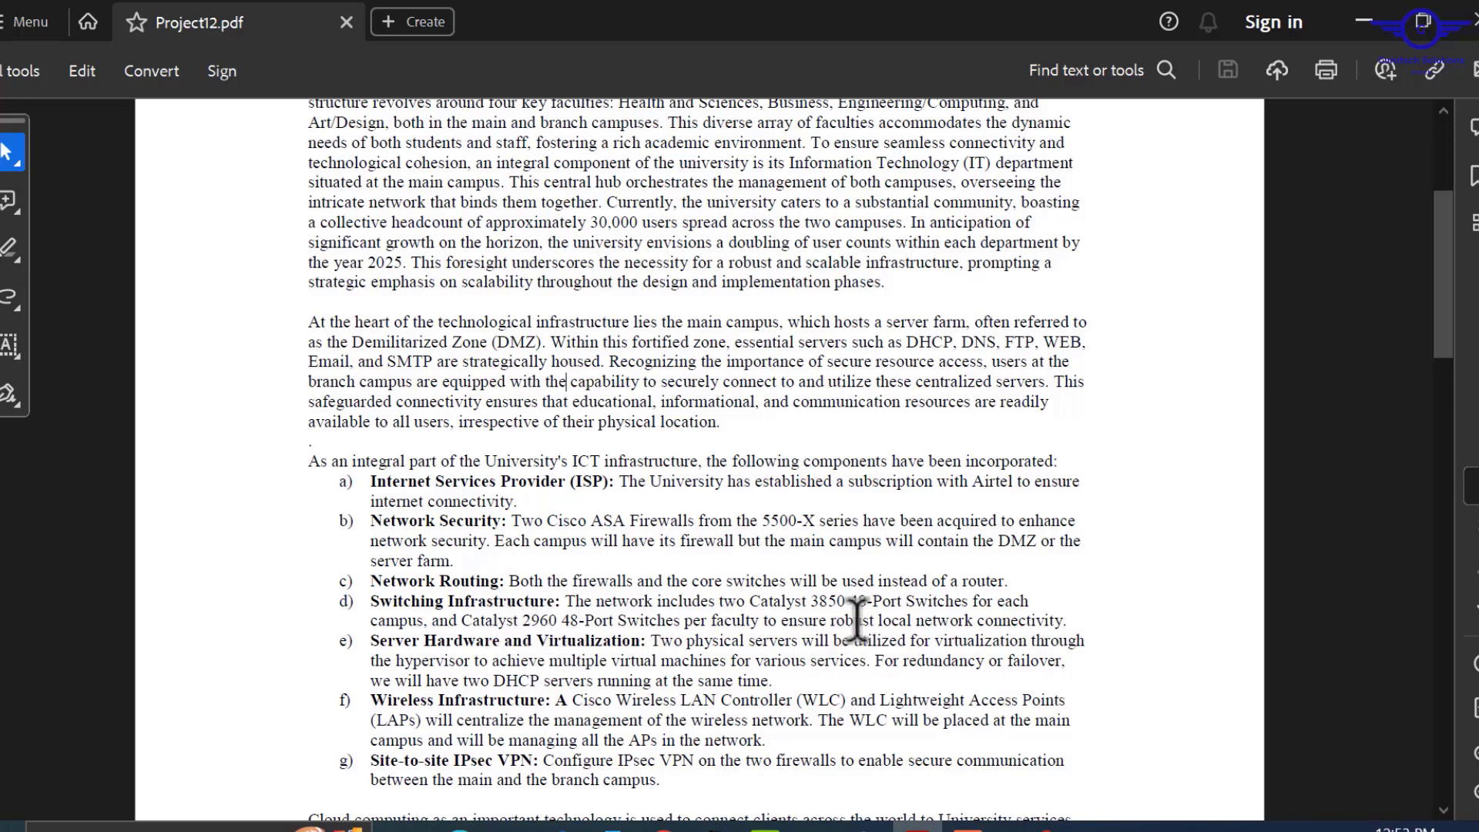
scroll(766, 703, "down", 3)
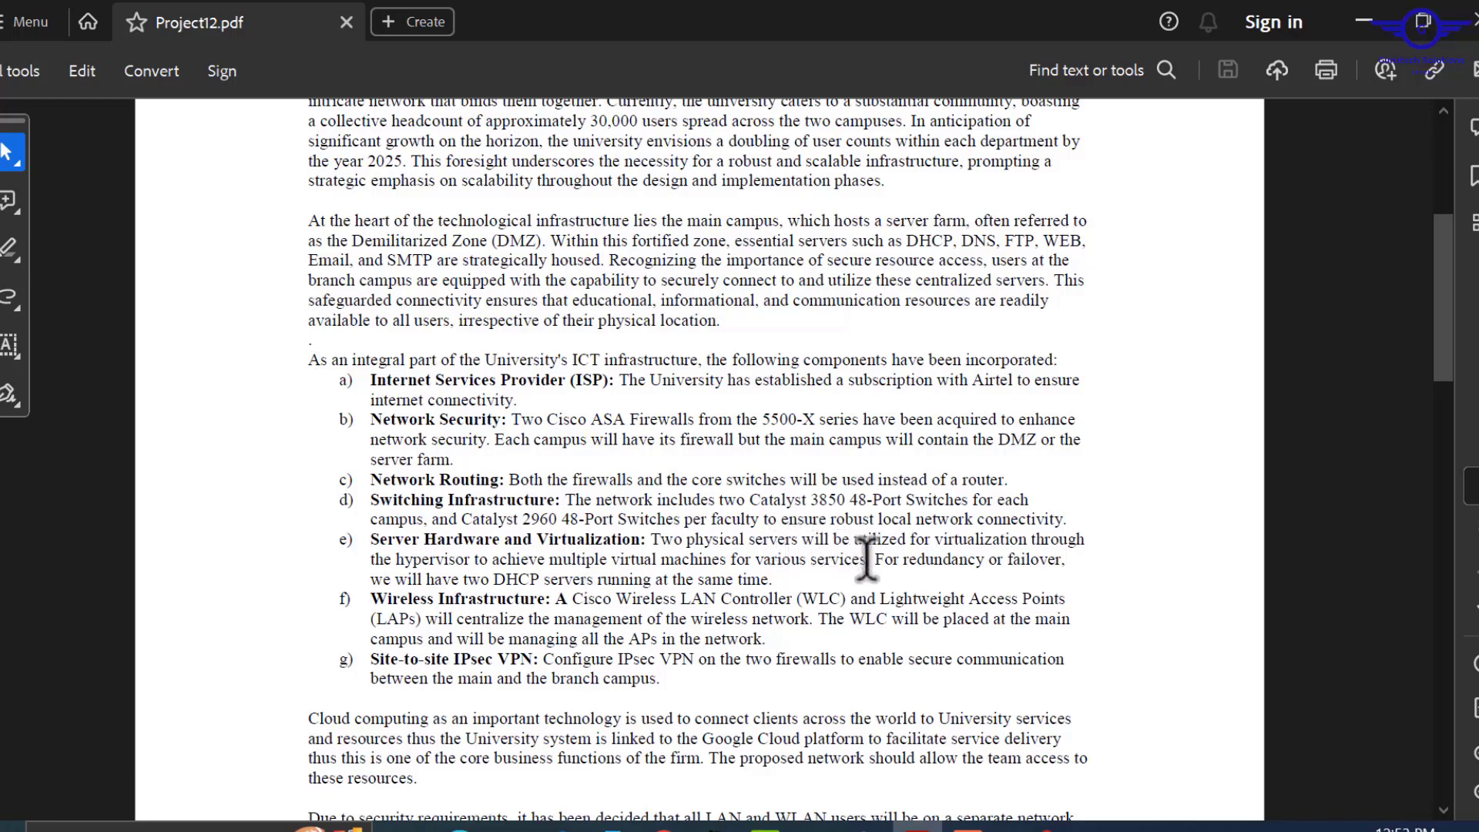
left_click_drag(869, 559, 605, 556)
left_click(913, 231)
left_click_drag(907, 240, 354, 262)
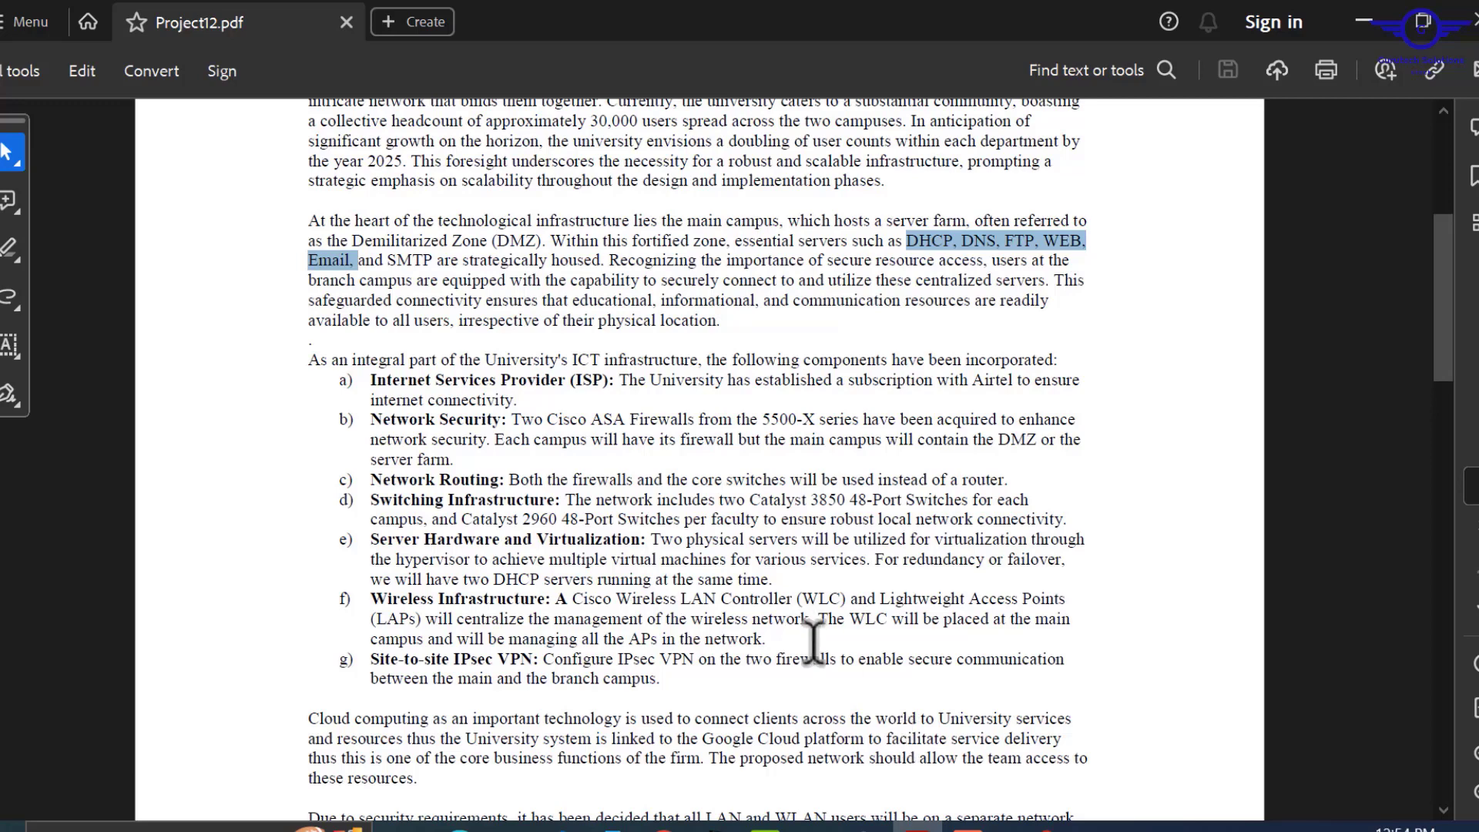
left_click(877, 559)
mouse_move(877, 559)
left_mouse_down()
mouse_move(946, 568)
mouse_move(809, 595)
mouse_move(772, 578)
left_mouse_up()
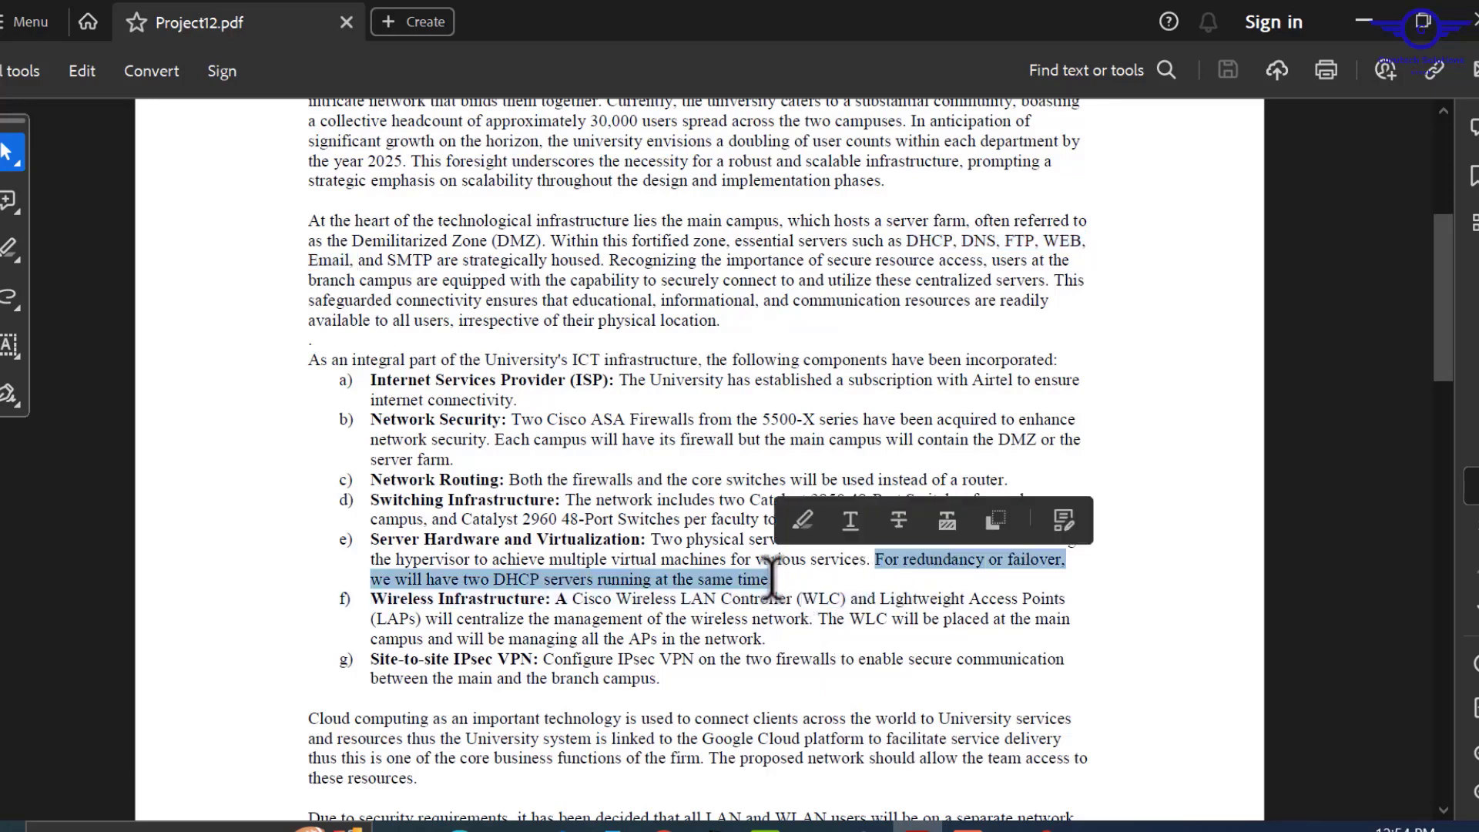
left_click(974, 684)
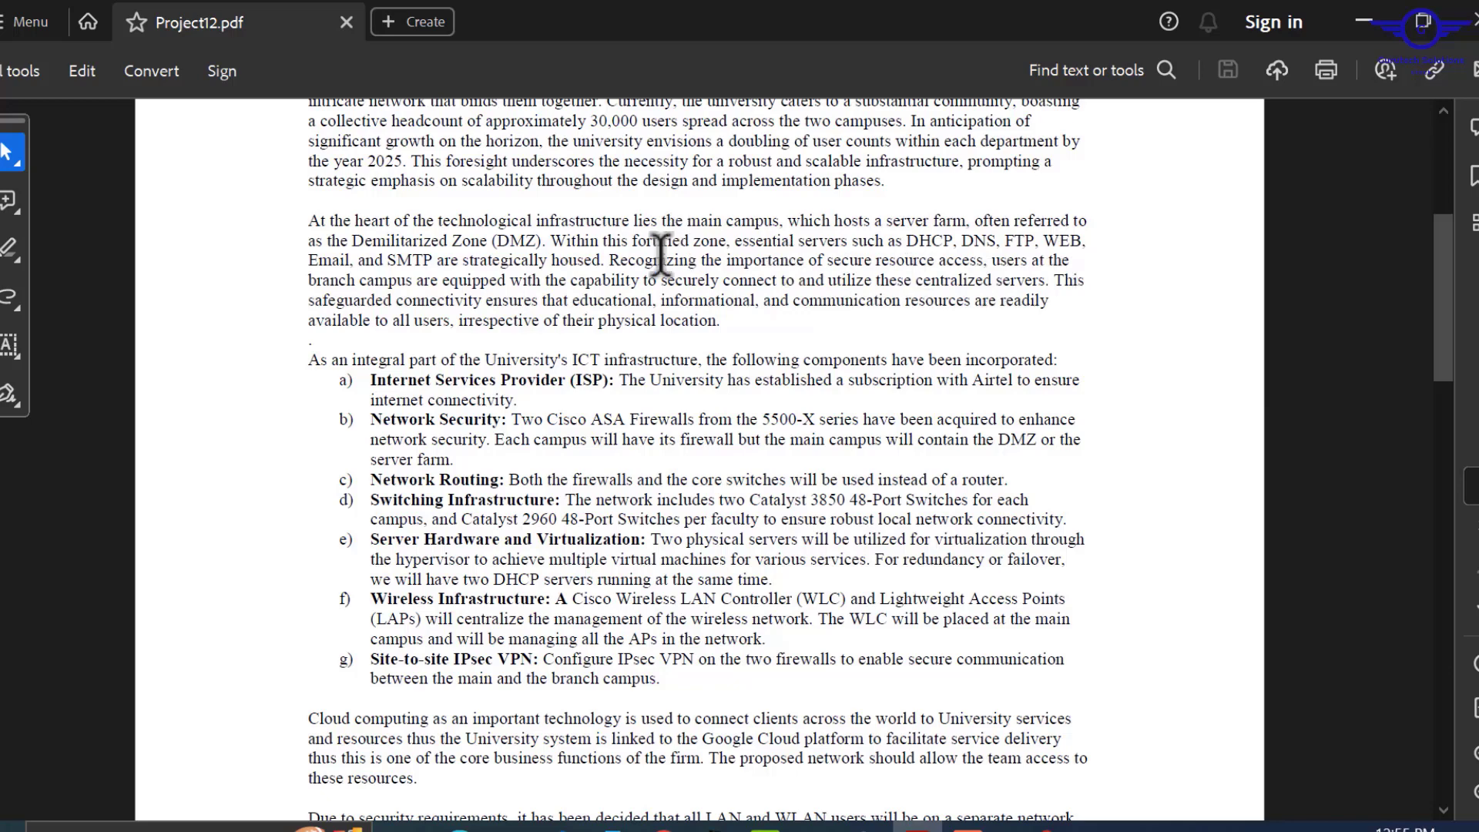
Highlight the DMZ secure-access sentence, then move on to the Requirements page's IP ranges.
left_click_drag(608, 262, 1050, 284)
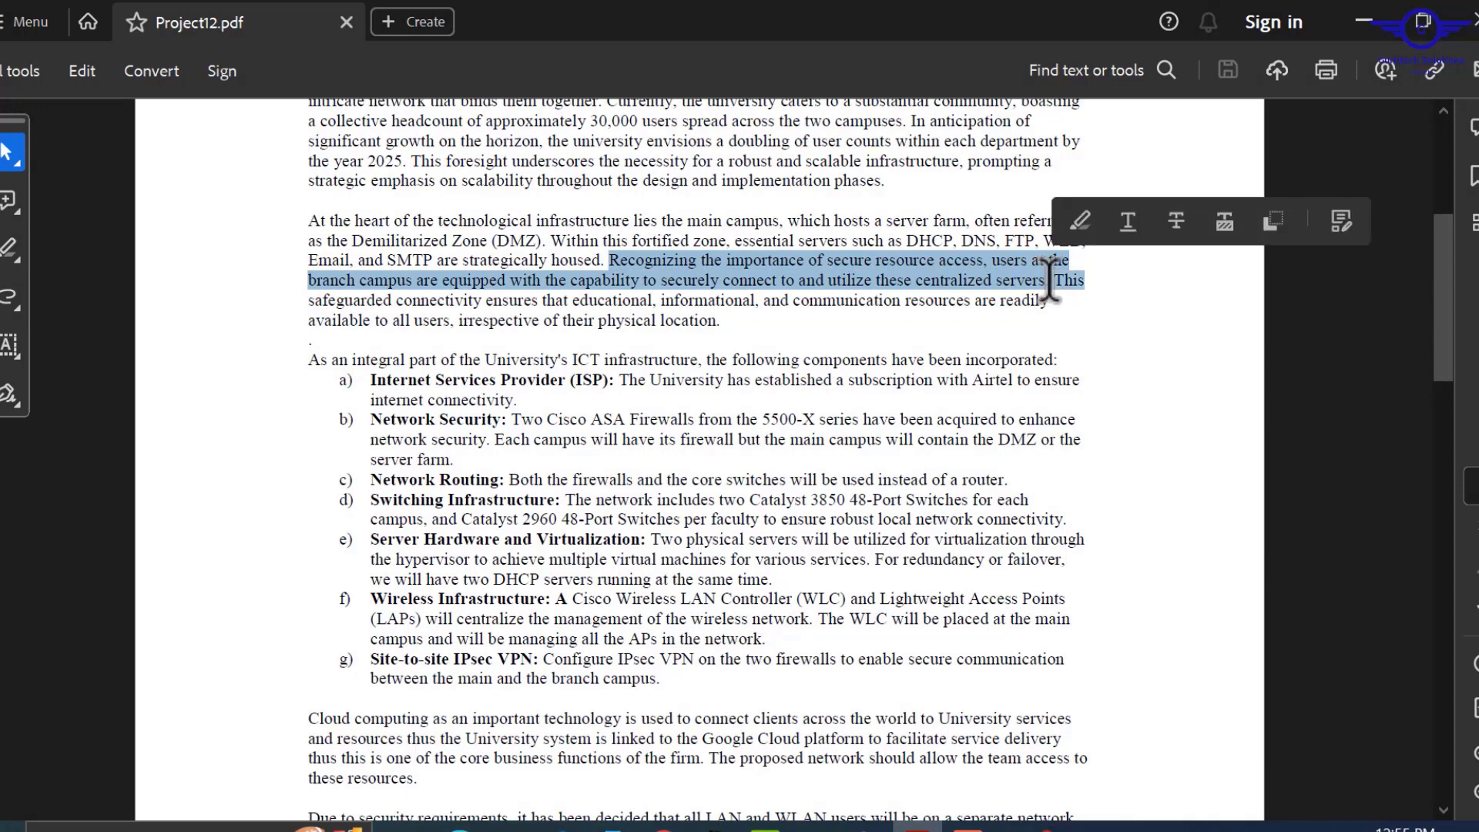
left_click_drag(695, 721, 432, 662)
left_click(409, 678)
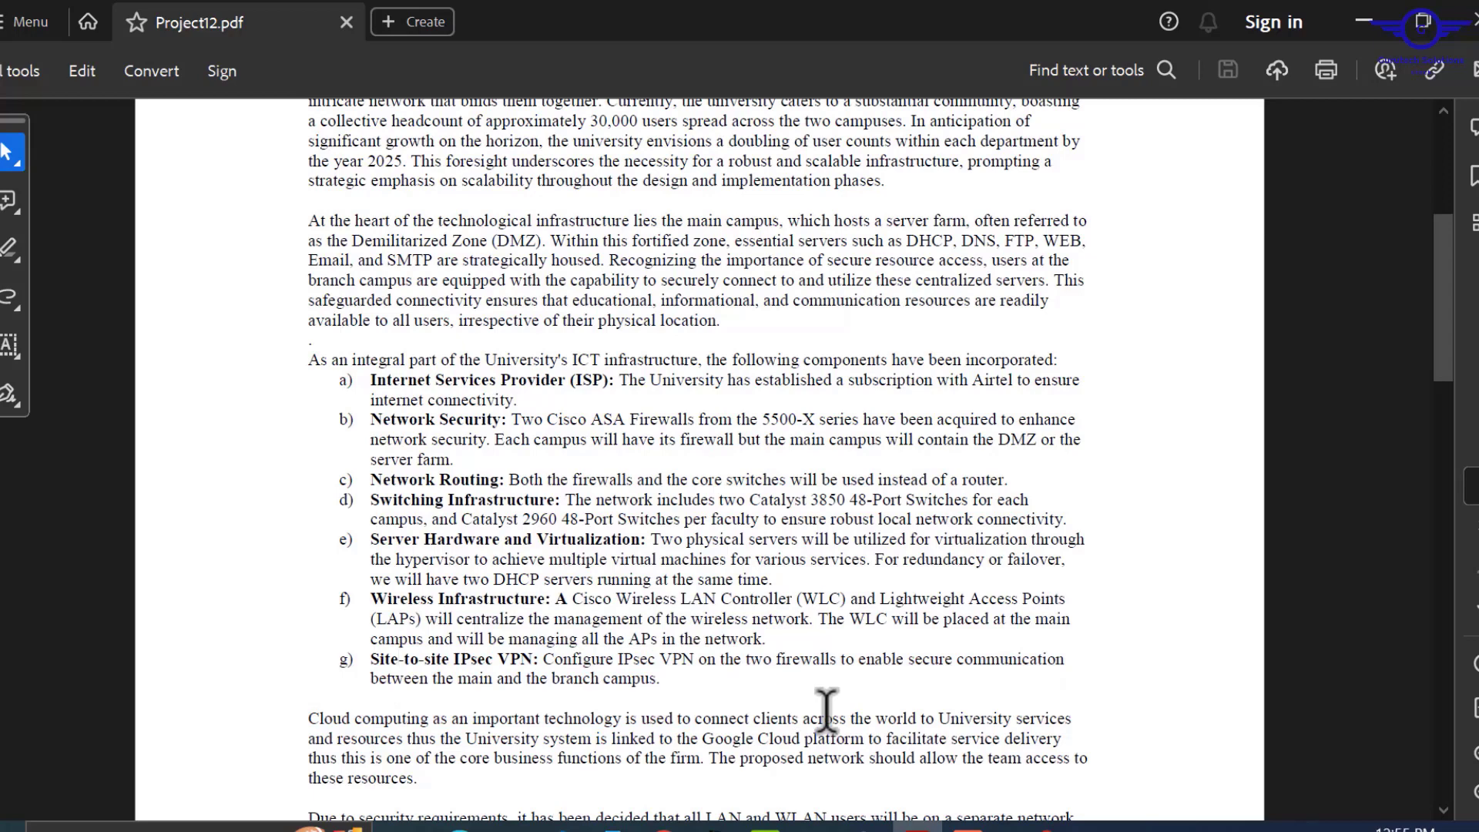
scroll(826, 709, "down", 3)
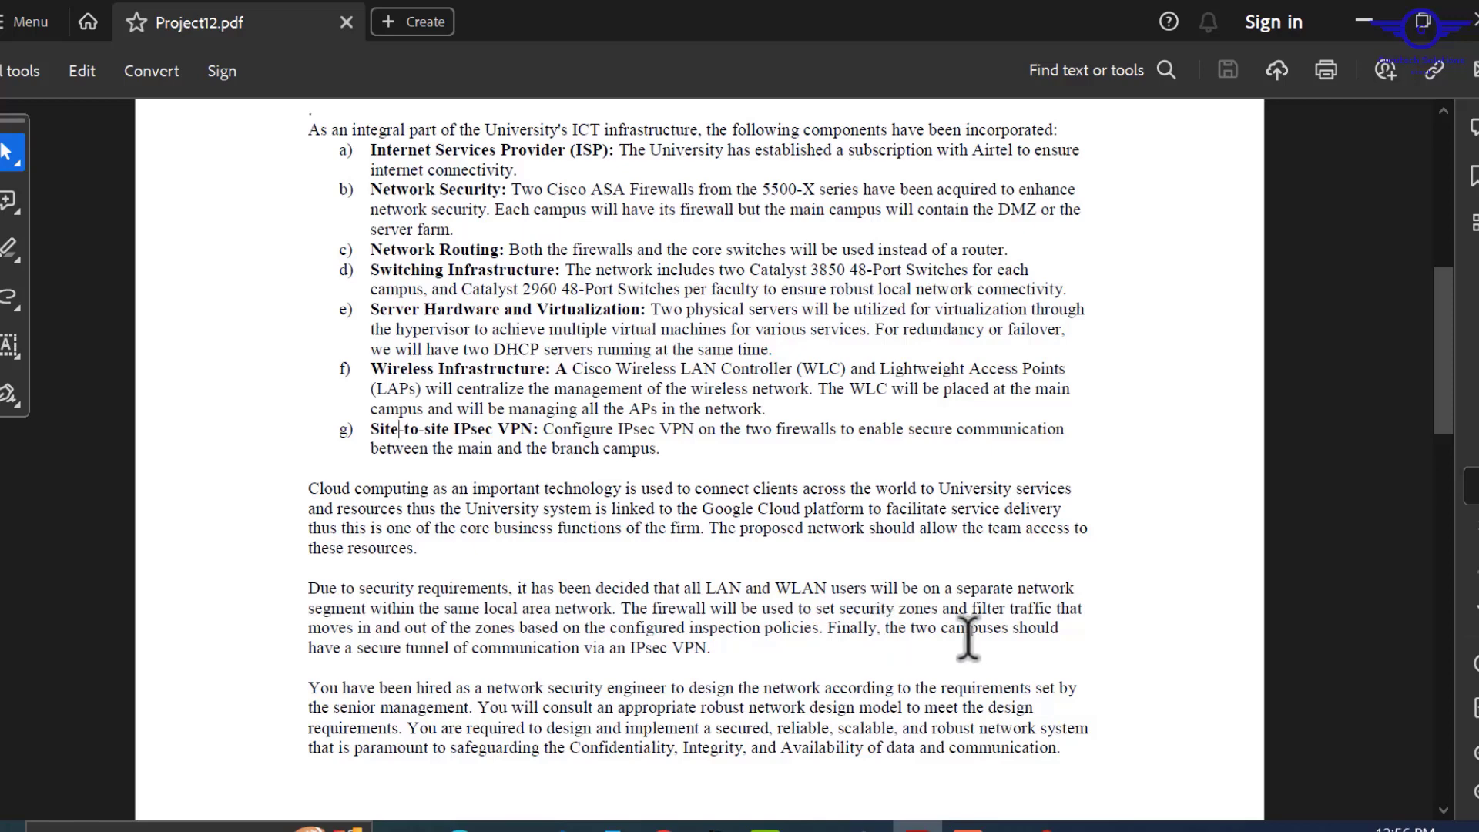
scroll(746, 685, "down", 1)
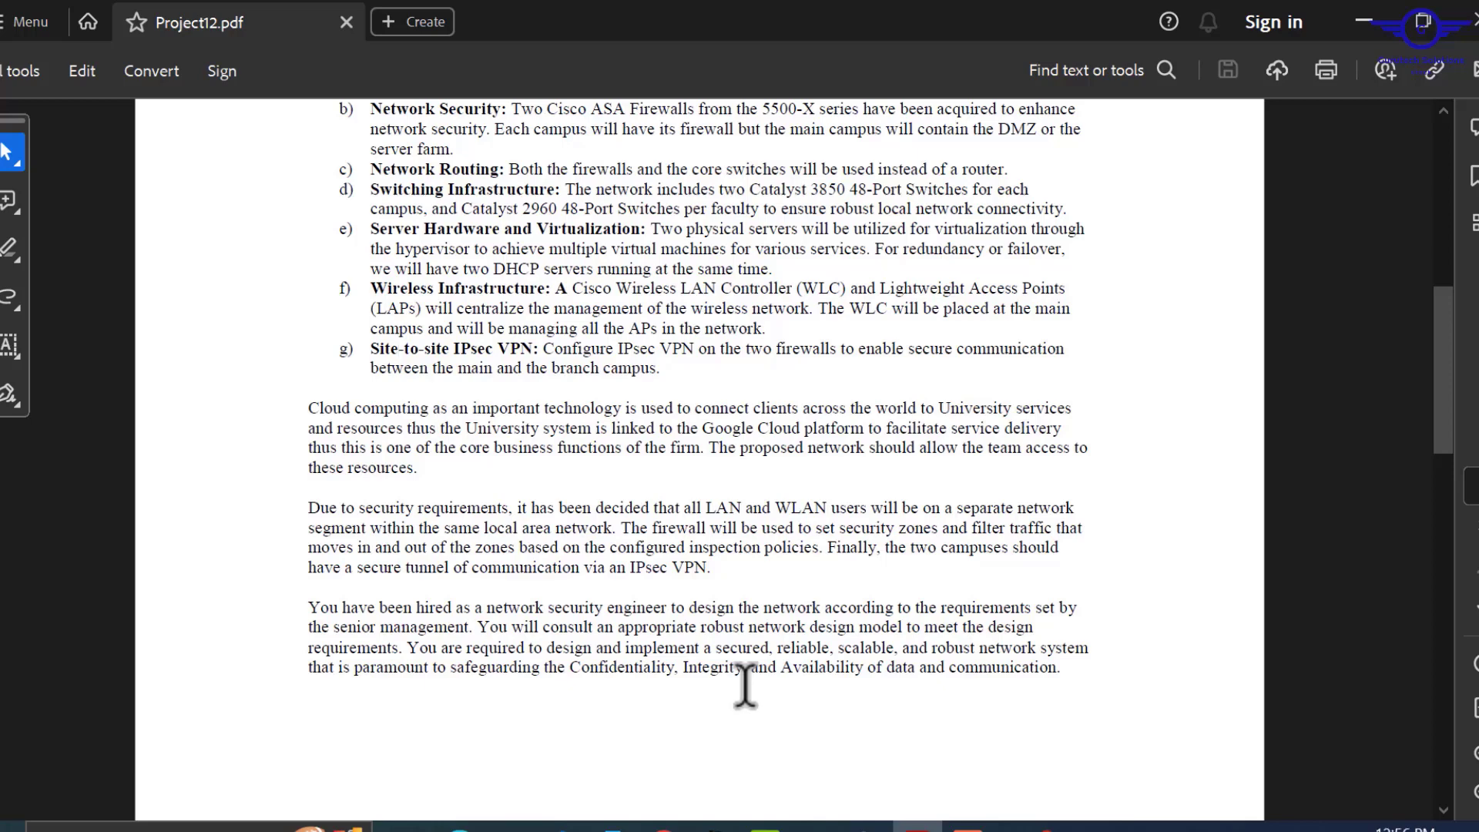
scroll(745, 686, "down", 10)
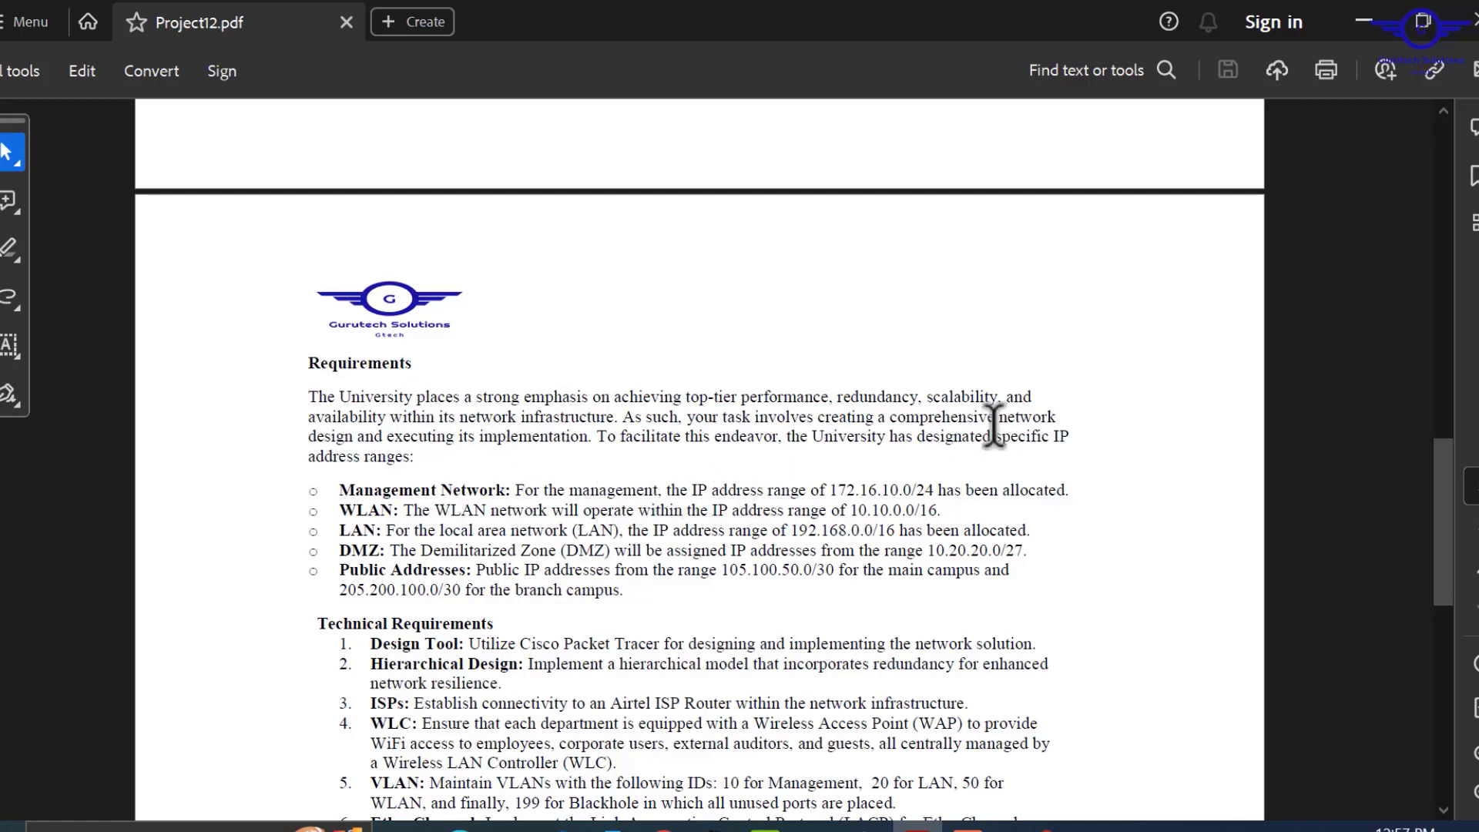
Highlight the management network range and the separate LAN and WLAN segment requirement.
left_click_drag(1078, 490, 516, 490)
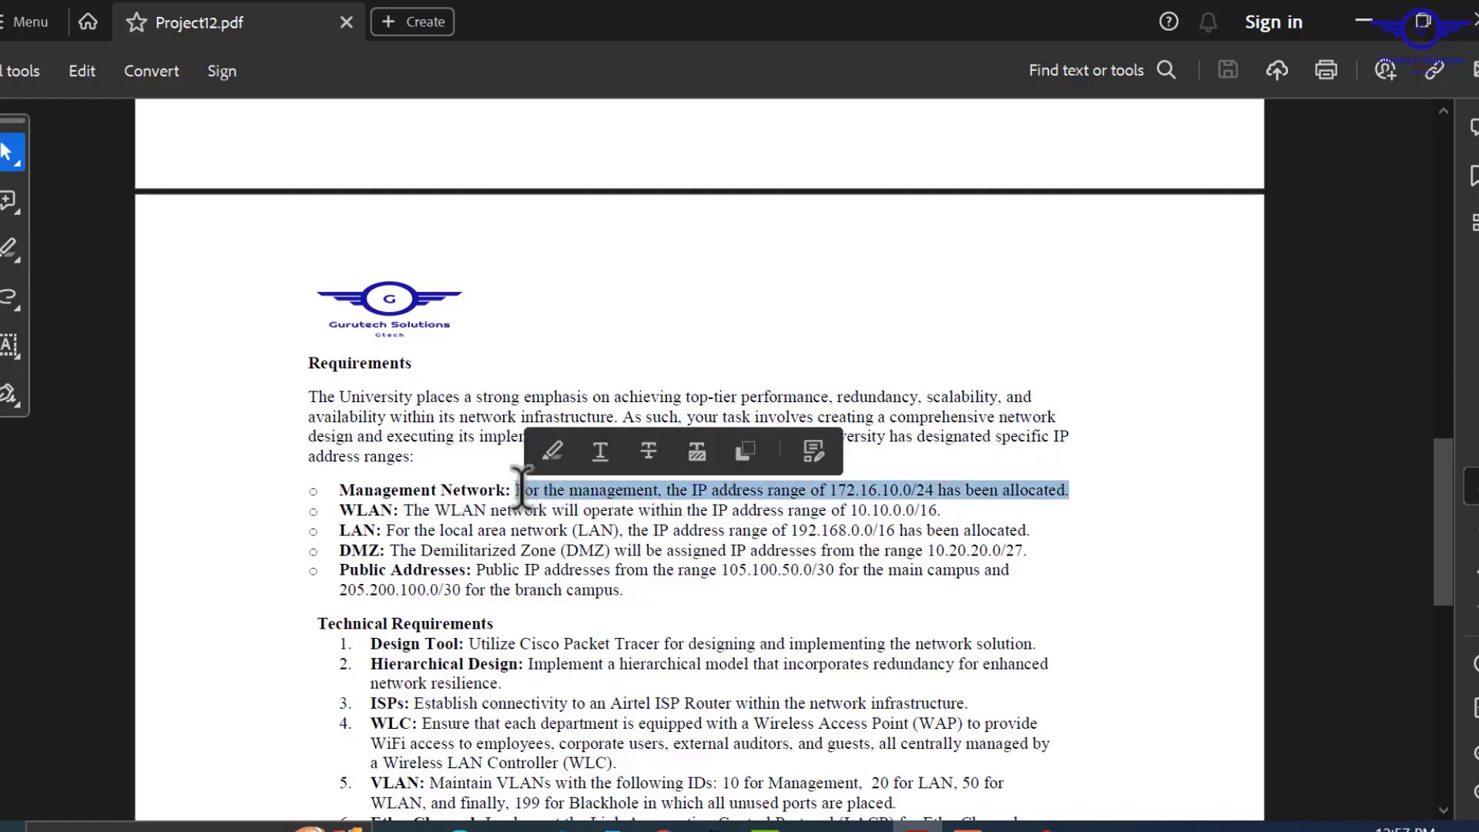
left_click(396, 501)
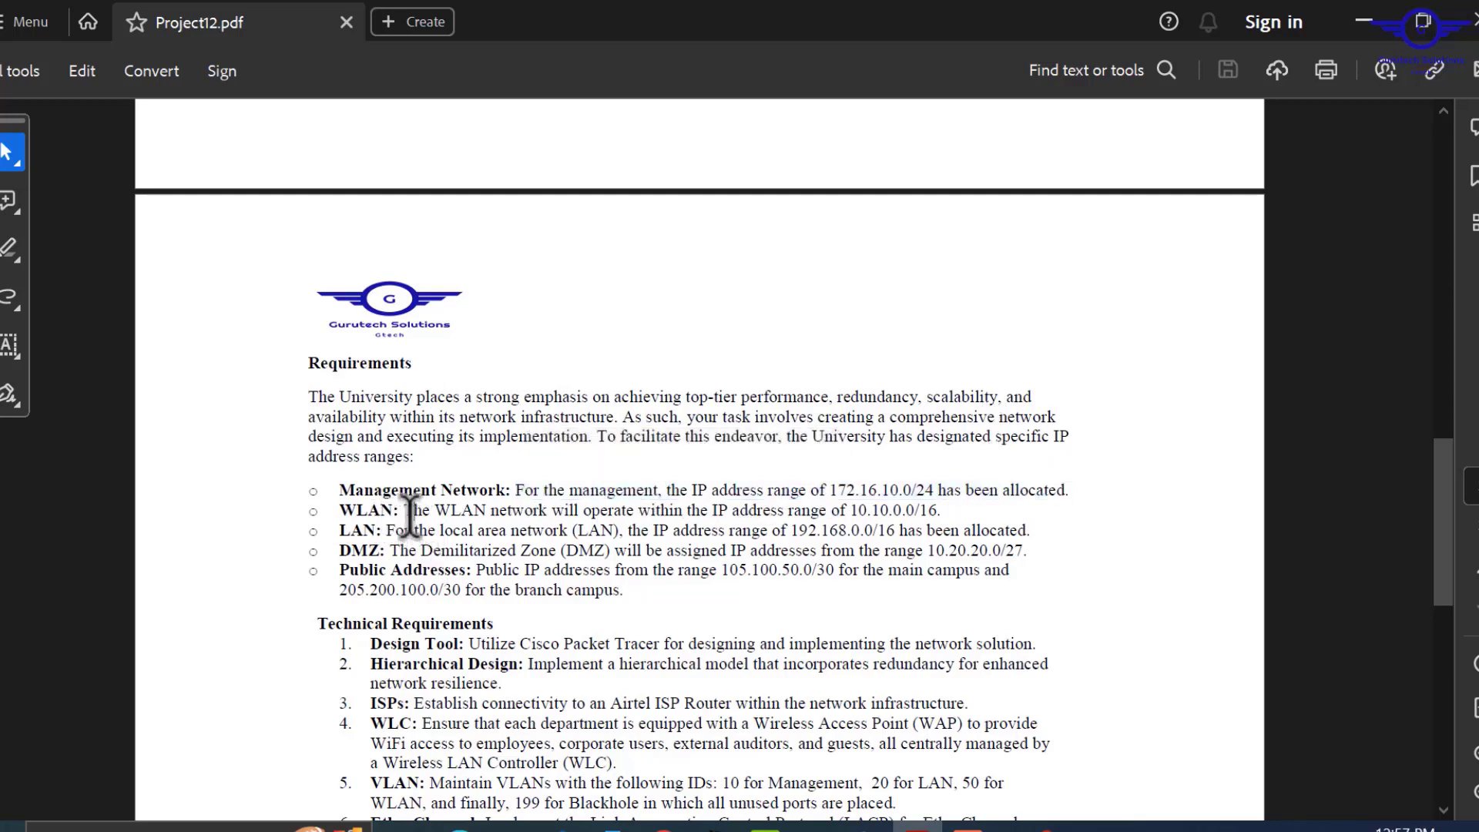
scroll(648, 487, "up", 12)
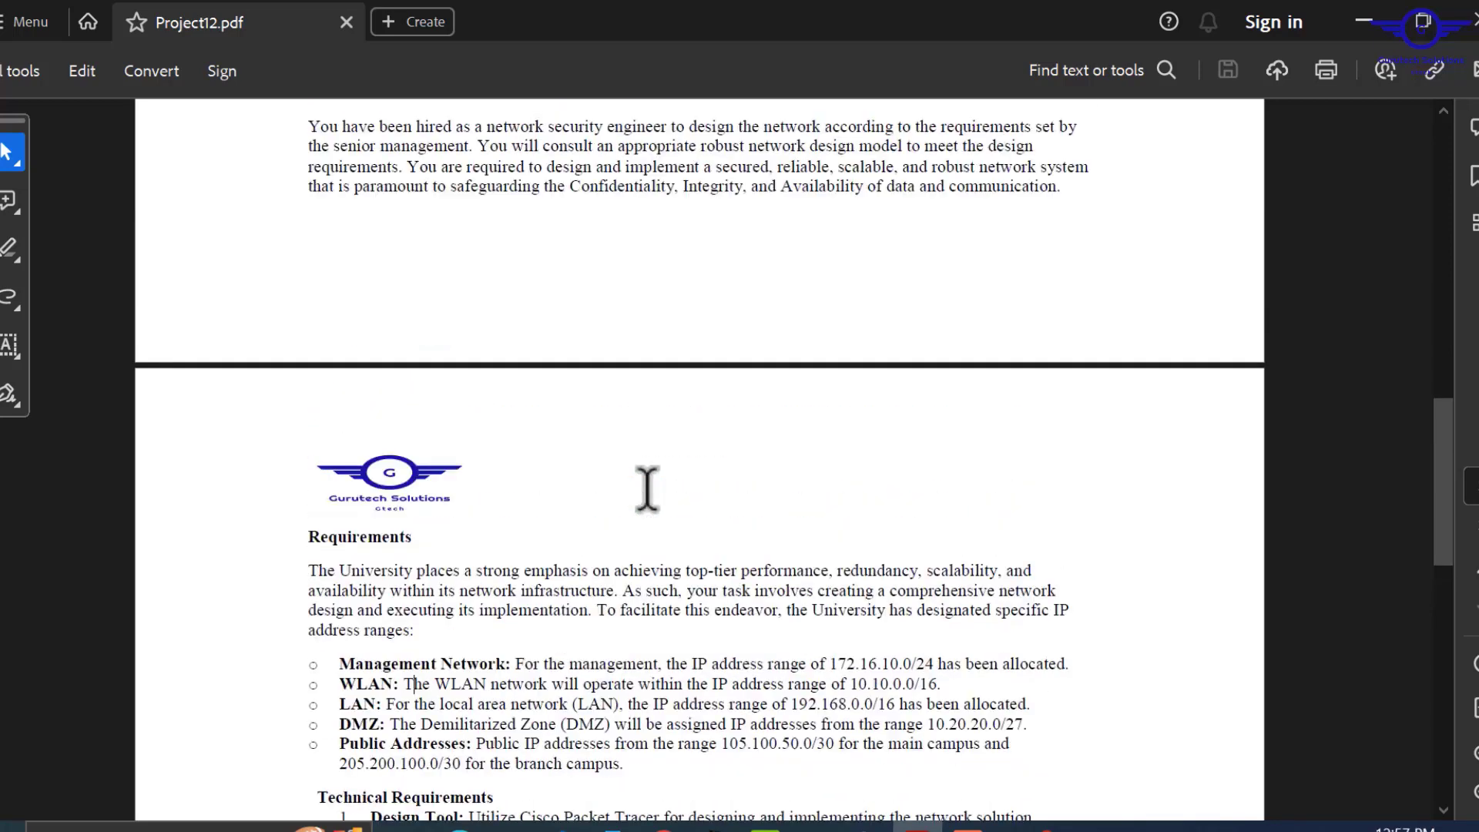
scroll(647, 484, "down", 6)
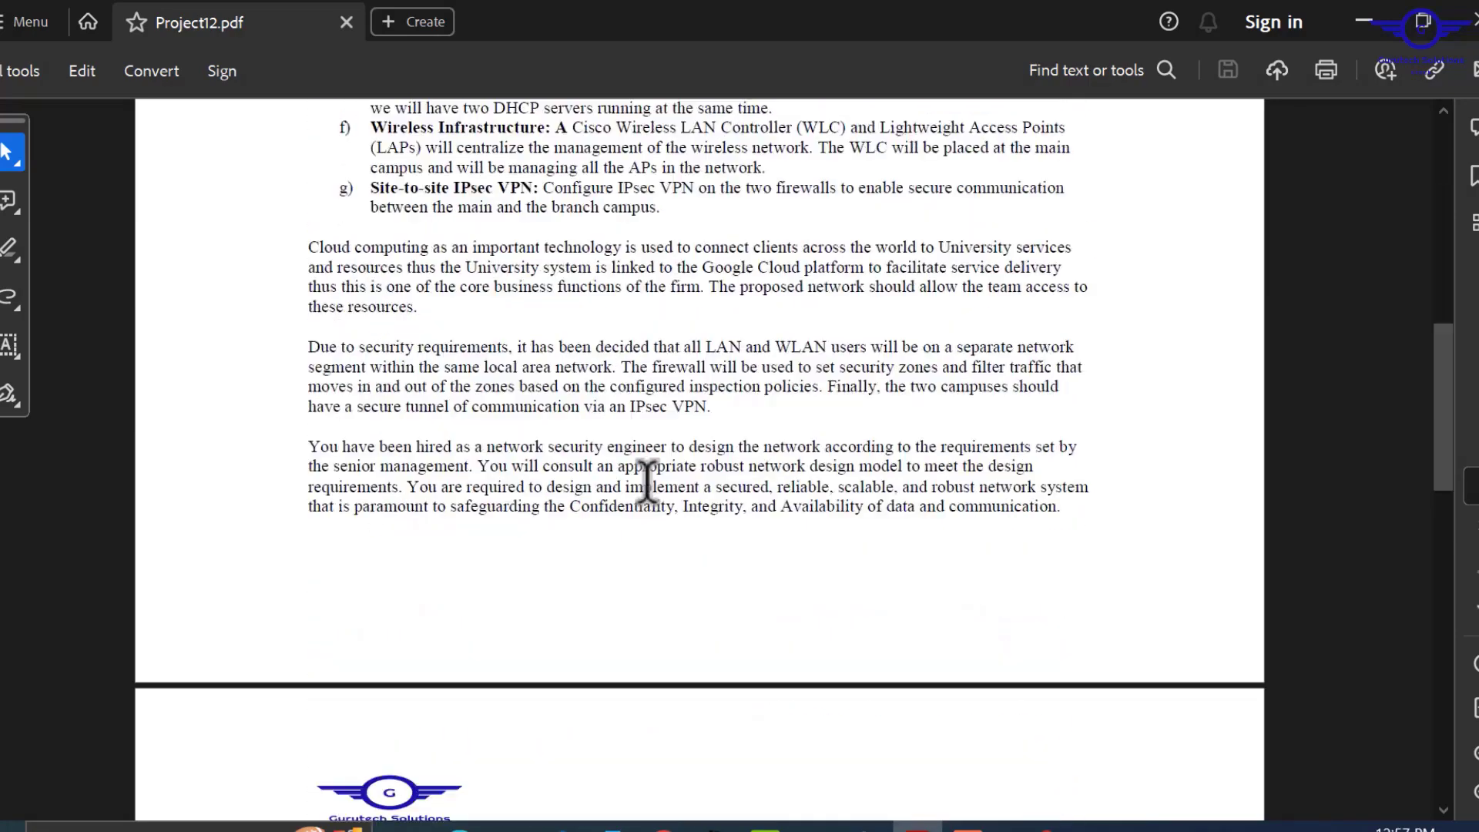
left_click_drag(703, 339, 772, 343)
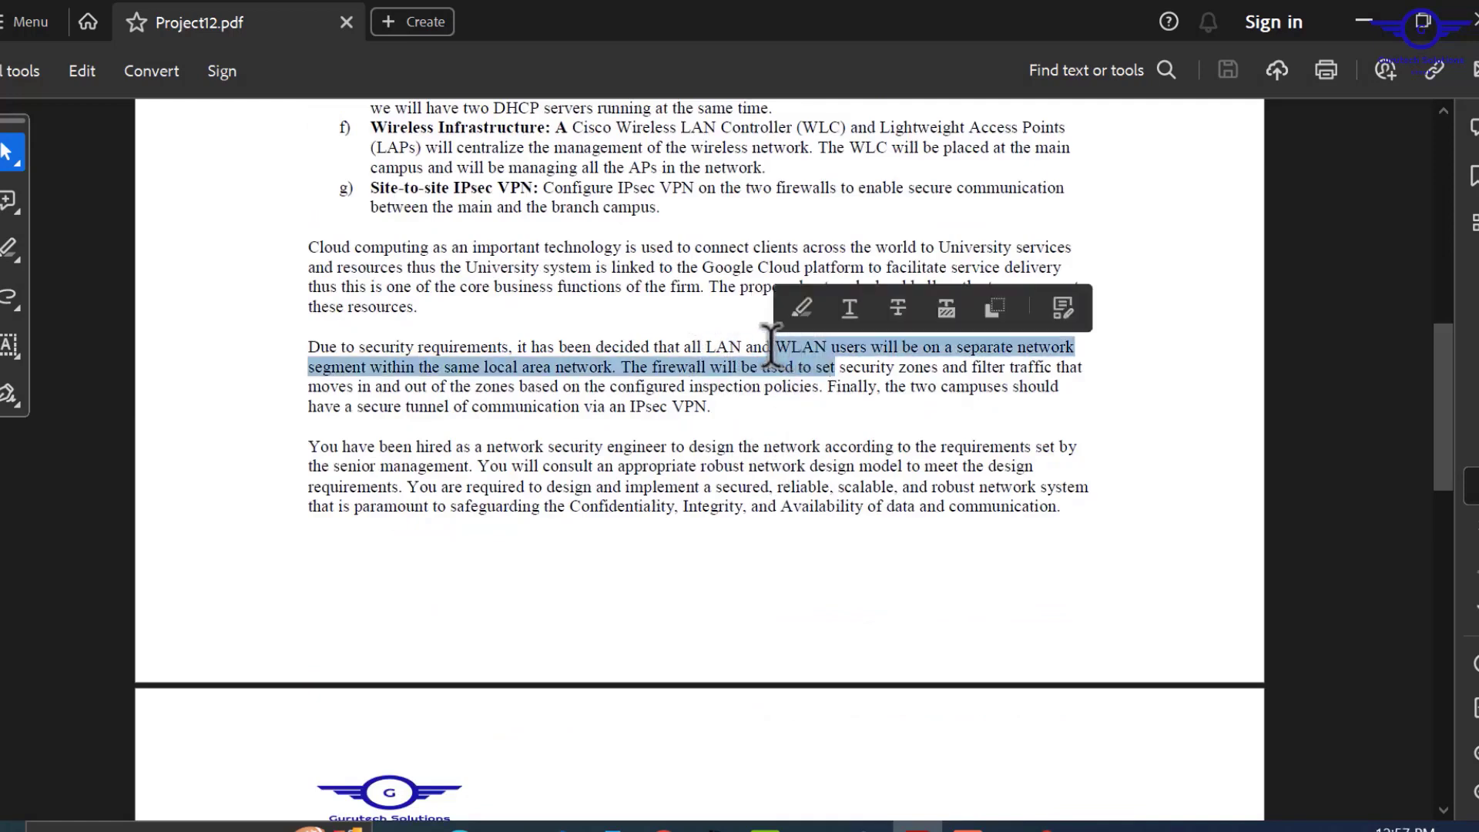
scroll(805, 474, "down", 3)
scroll(807, 483, "down", 10)
scroll(807, 483, "up", 5)
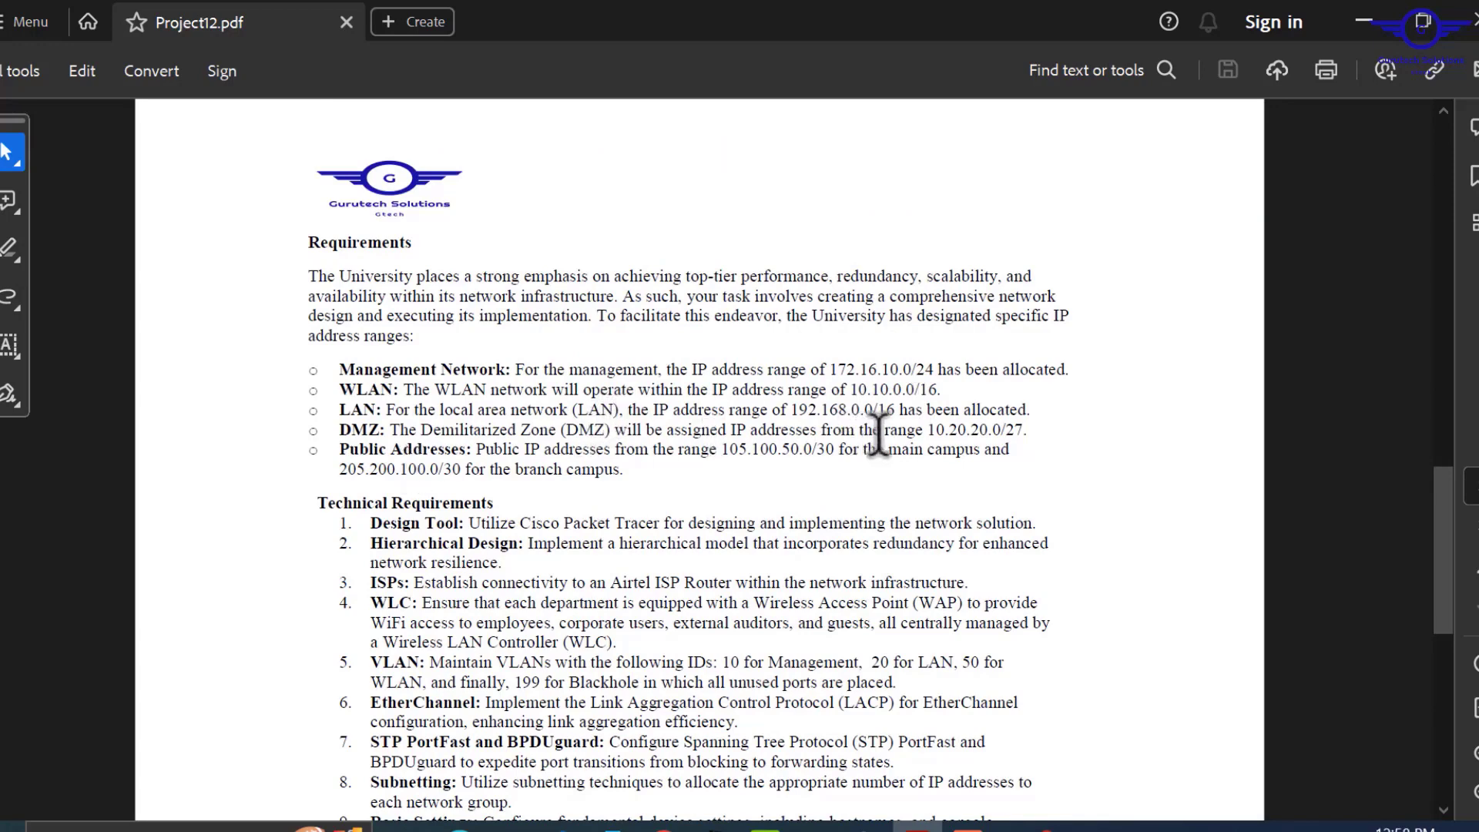
Mark the DMZ range and public ranges 105.100.50.0/30 and 205.200.100.0/30.
left_click_drag(1035, 433, 936, 430)
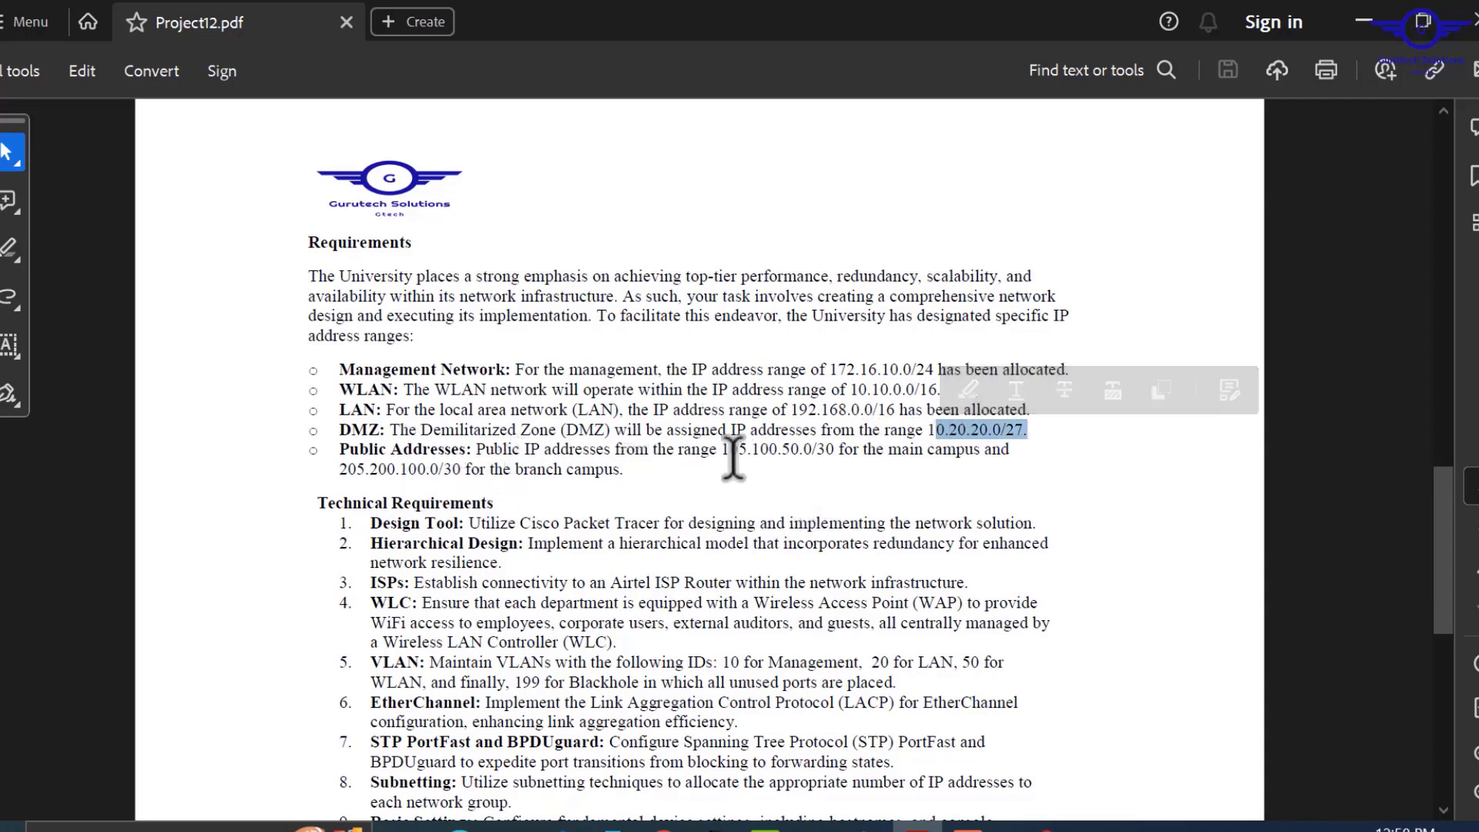
left_click_drag(722, 449, 923, 450)
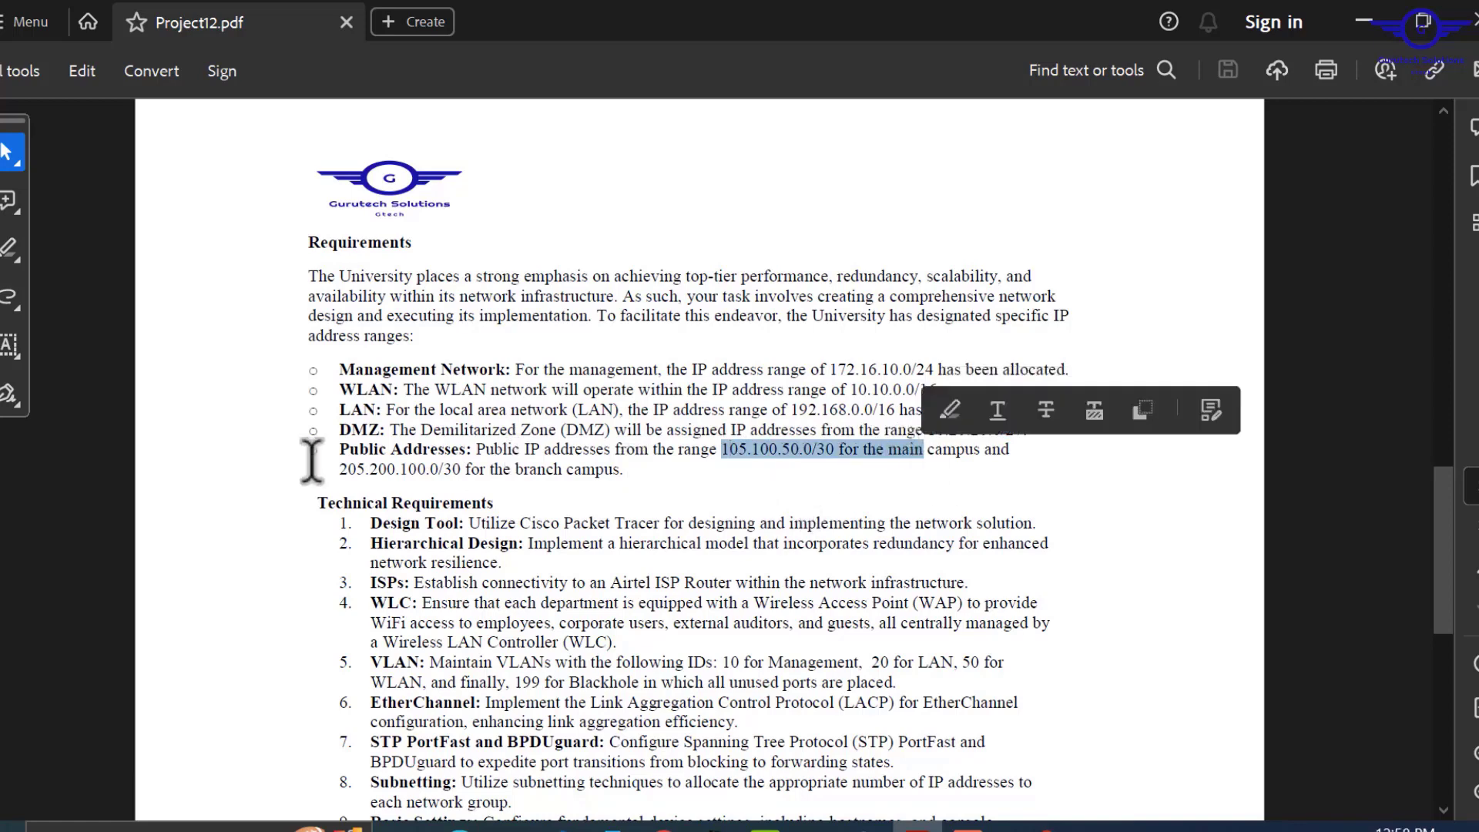
left_click_drag(339, 470, 597, 472)
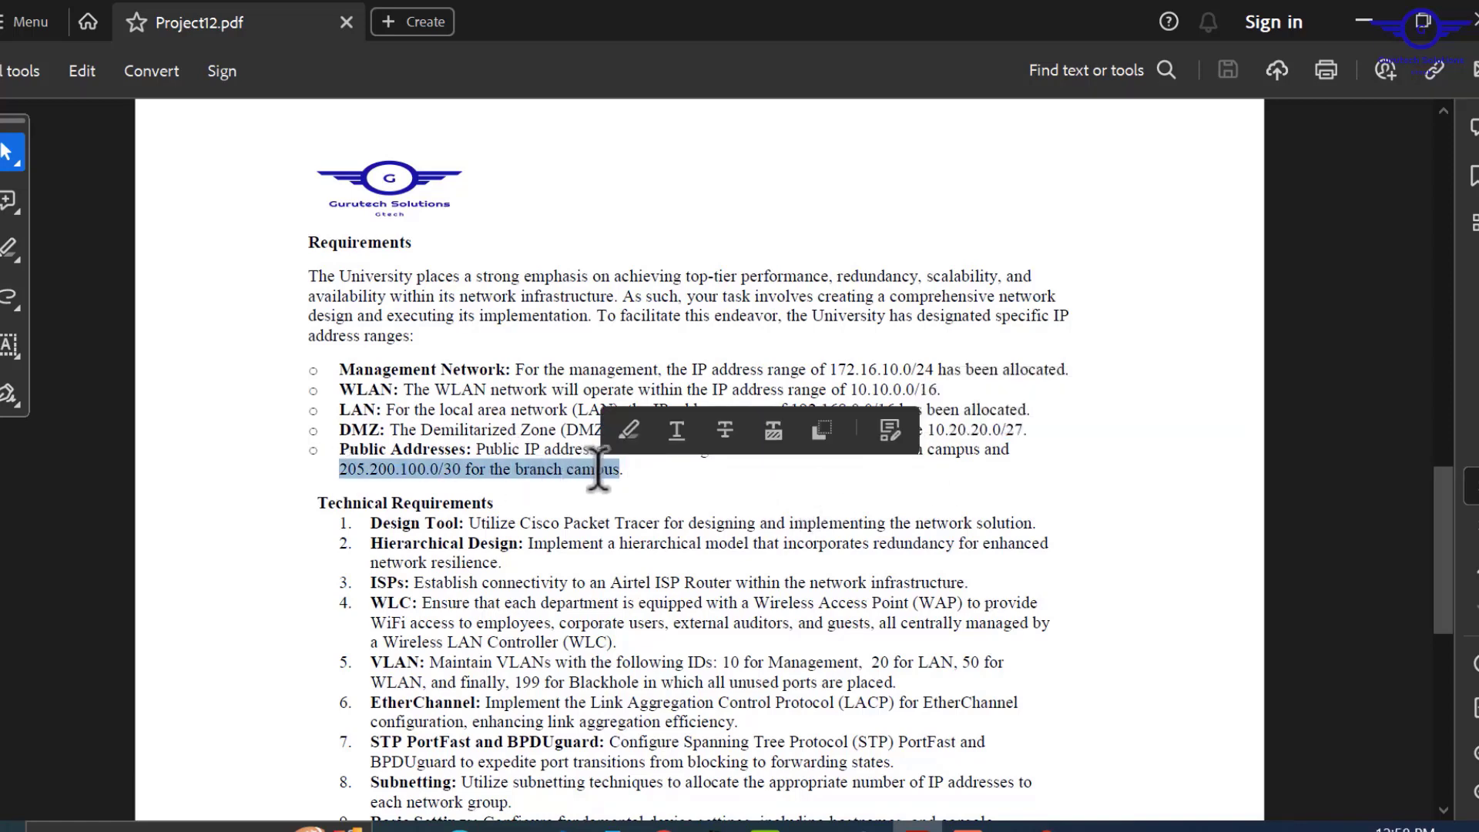
scroll(759, 505, "down", 3)
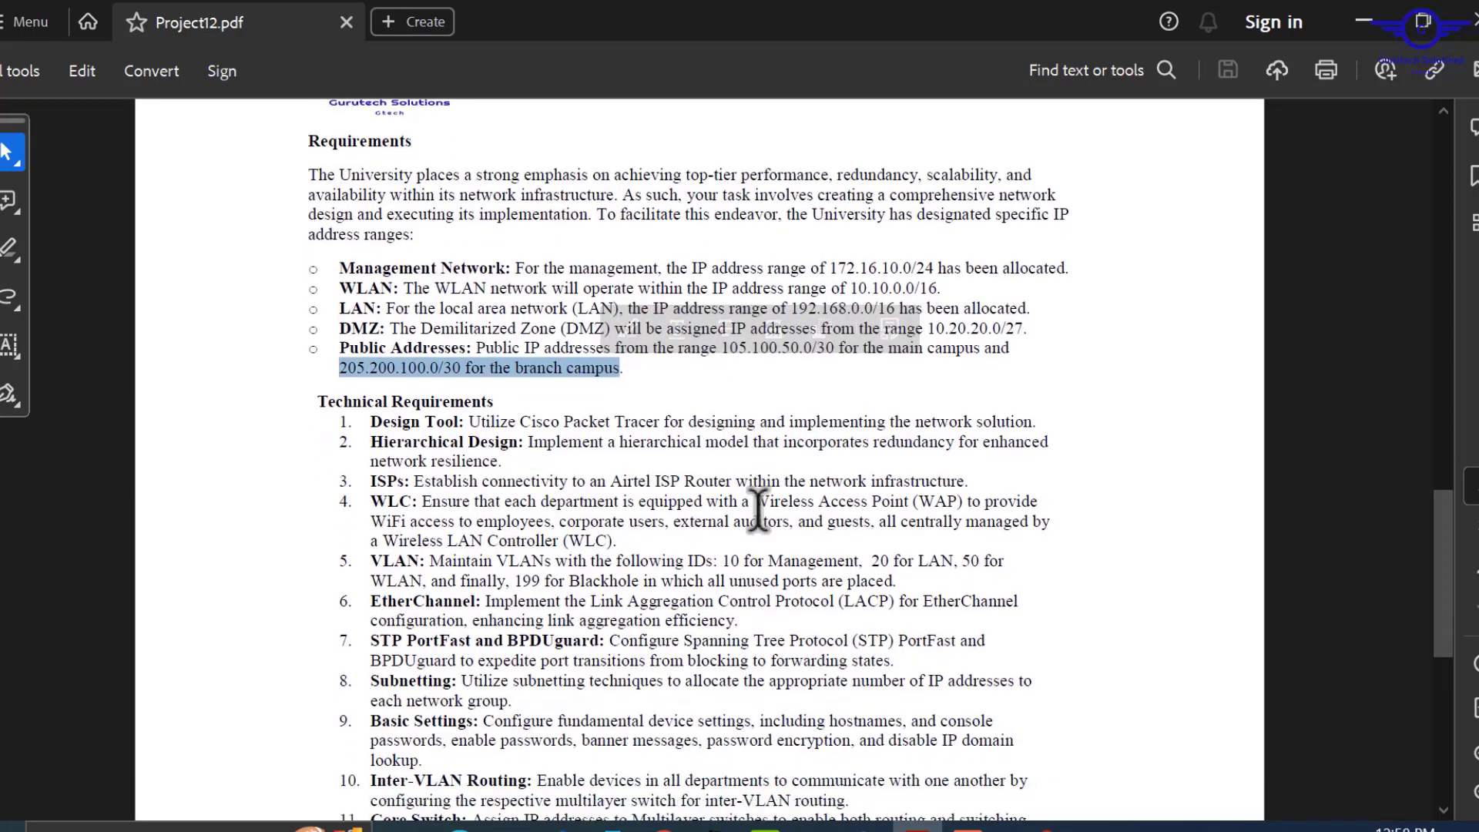
scroll(759, 511, "down", 2)
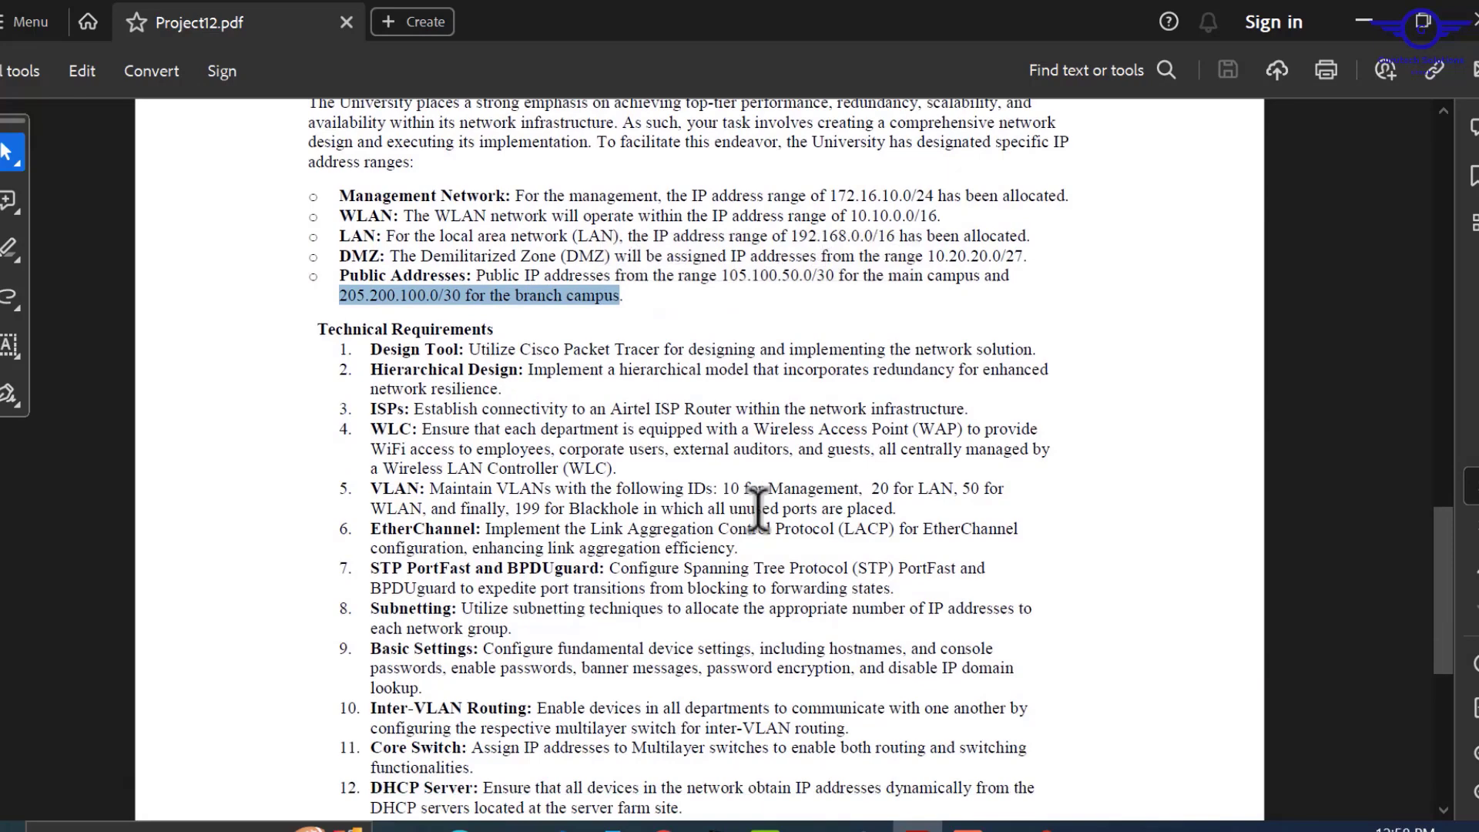
Highlight 'external auditors' and the user groups in the WLC requirement, then read on to items 14–16.
scroll(759, 511, "down", 1)
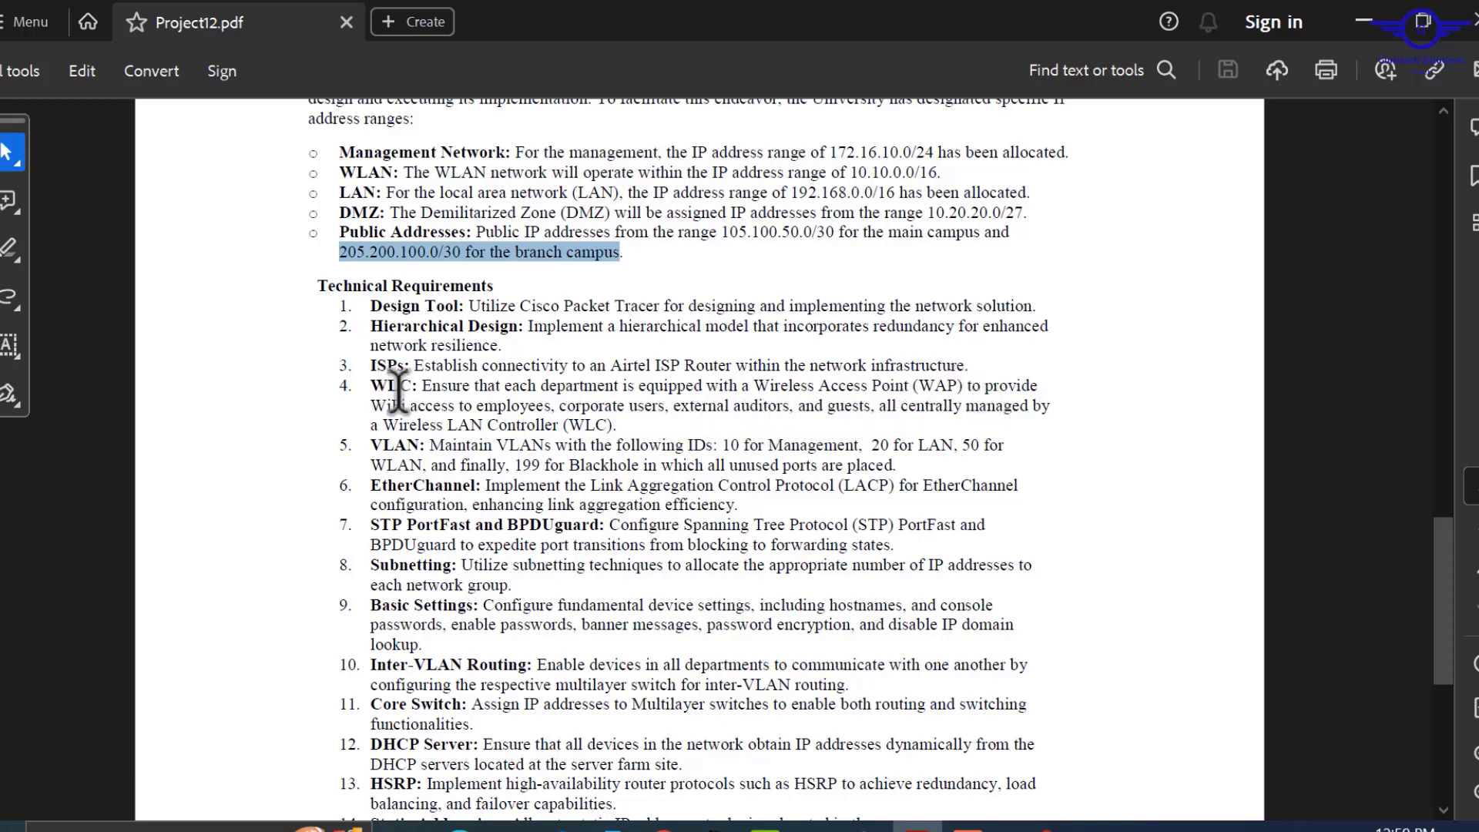
mouse_move(677, 425)
left_mouse_down()
mouse_move(523, 402)
mouse_move(638, 416)
left_mouse_up()
left_click(618, 423)
left_click(545, 405)
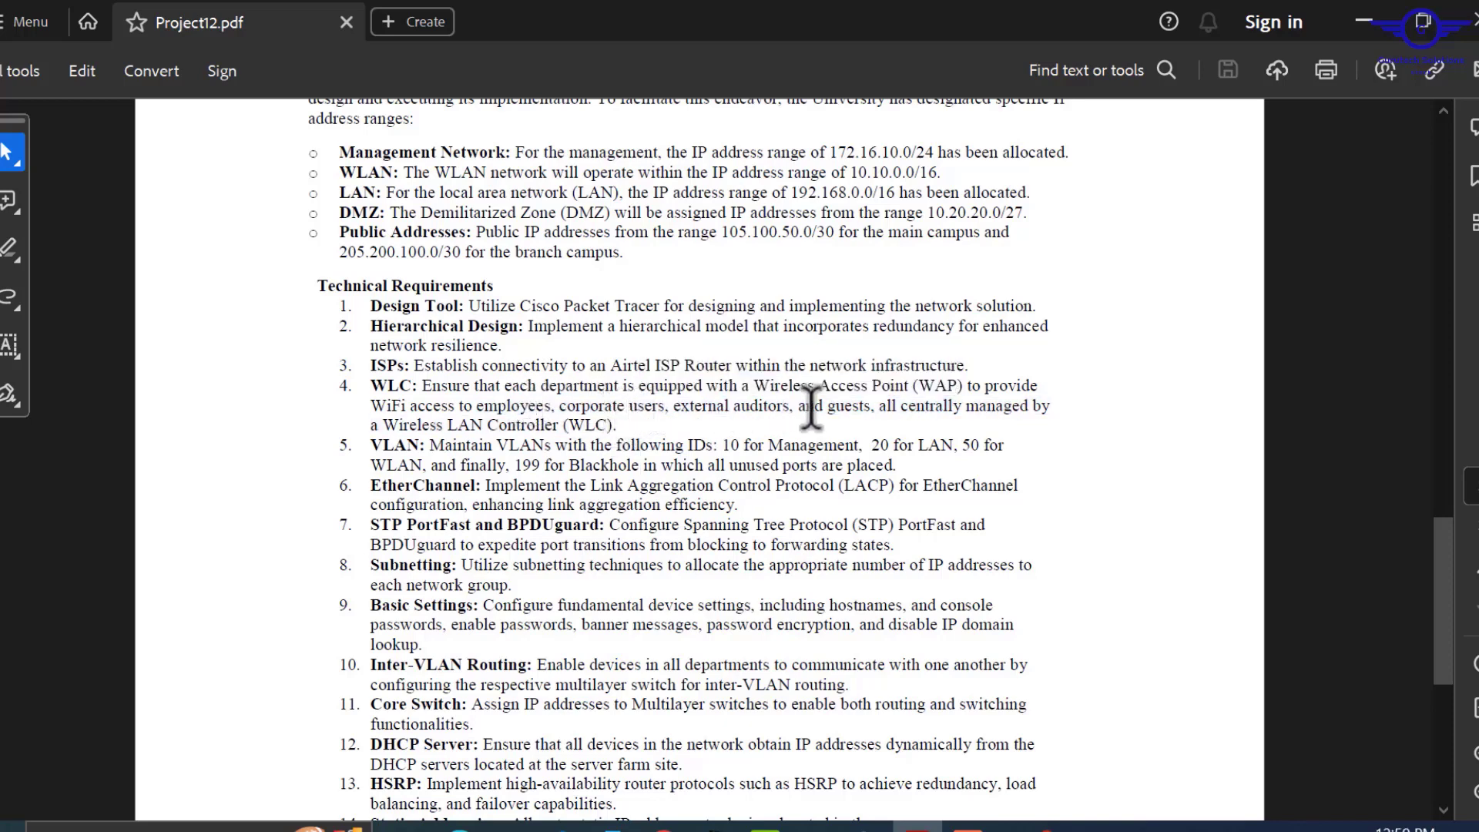
mouse_move(794, 411)
left_mouse_down()
mouse_move(678, 410)
mouse_move(691, 412)
left_mouse_up()
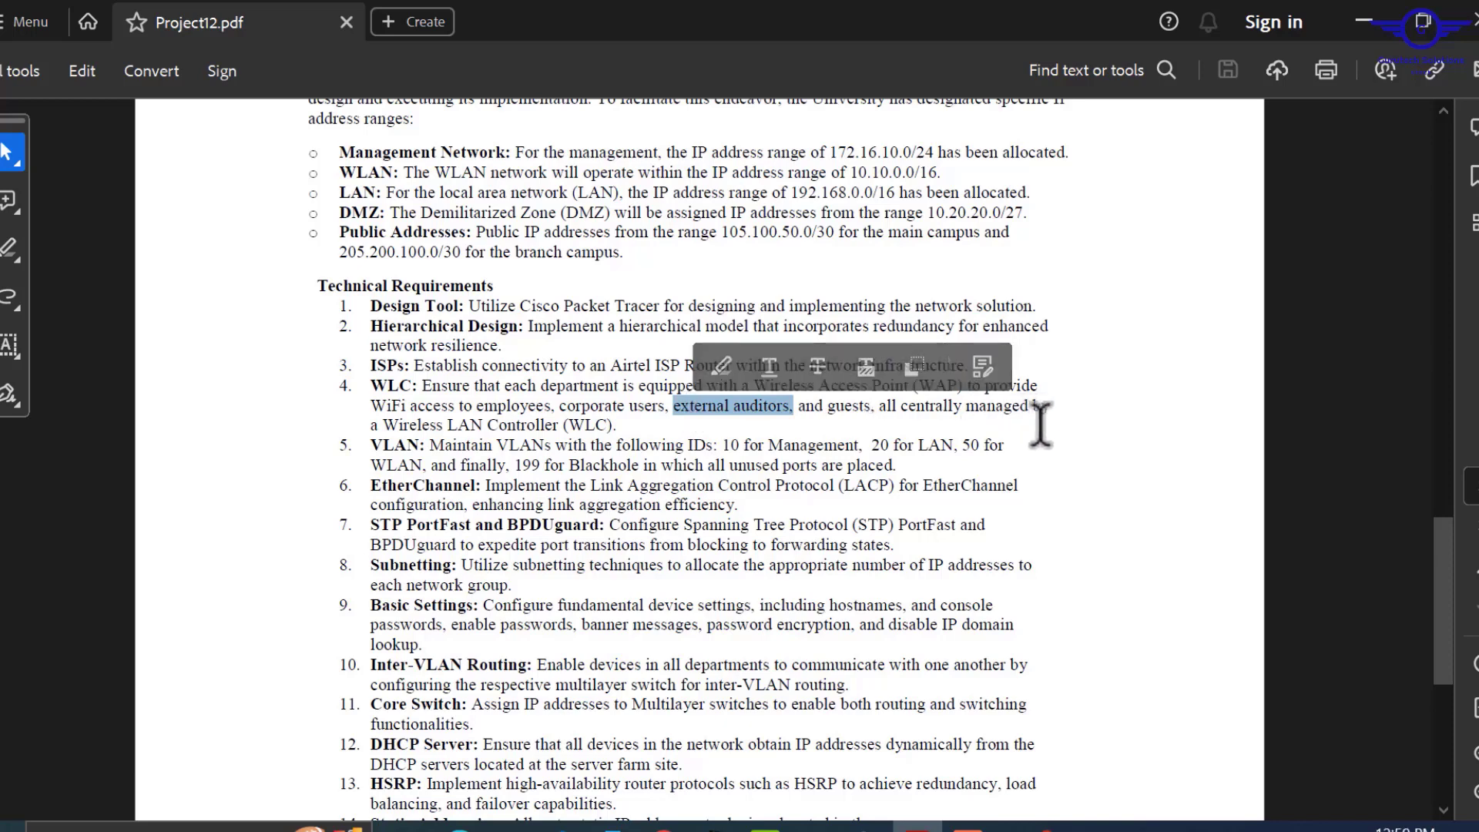
mouse_move(628, 409)
left_mouse_down()
mouse_move(495, 423)
mouse_move(624, 411)
mouse_move(614, 424)
left_mouse_up()
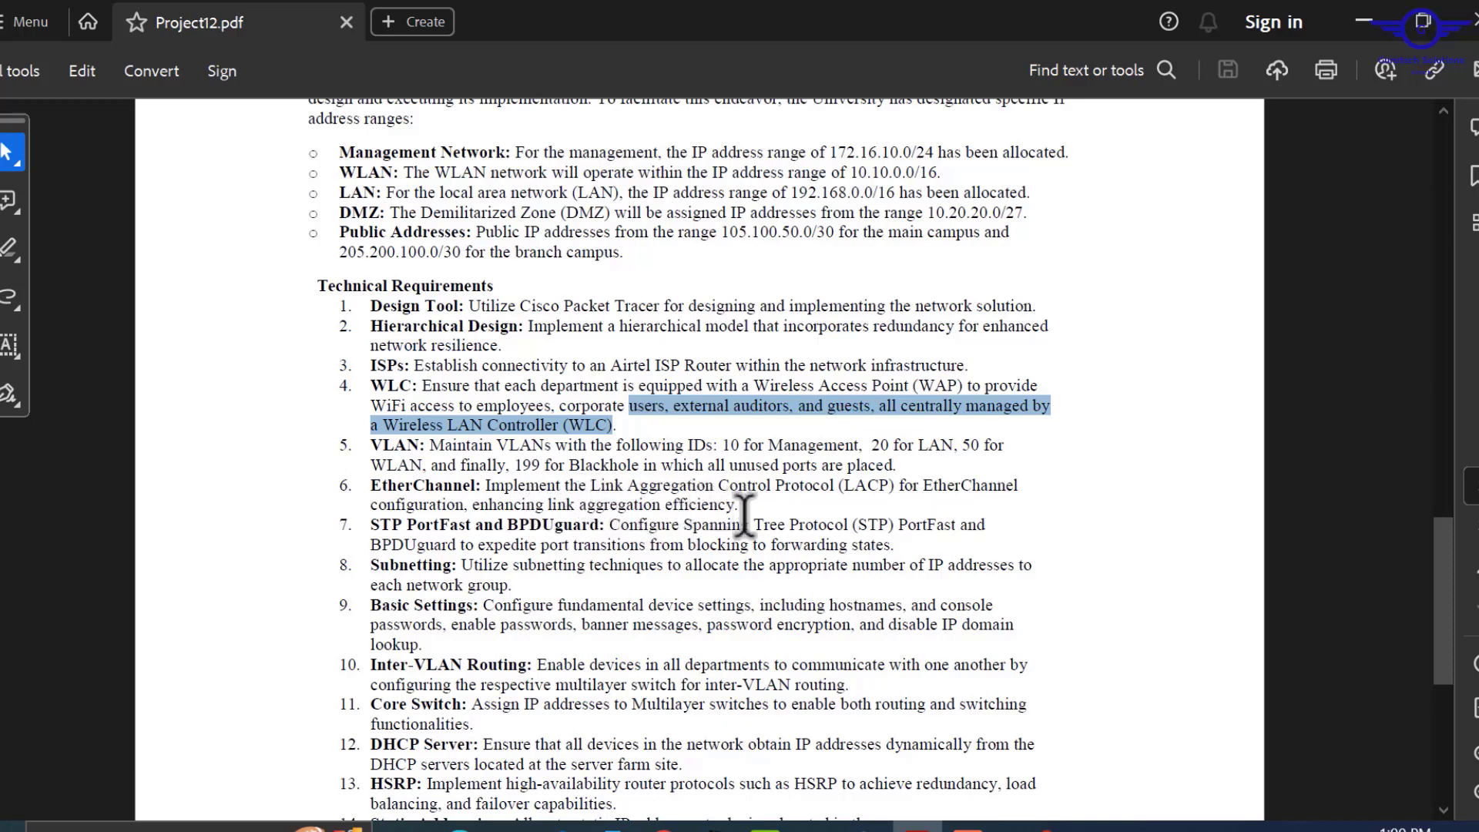
scroll(746, 510, "down", 2)
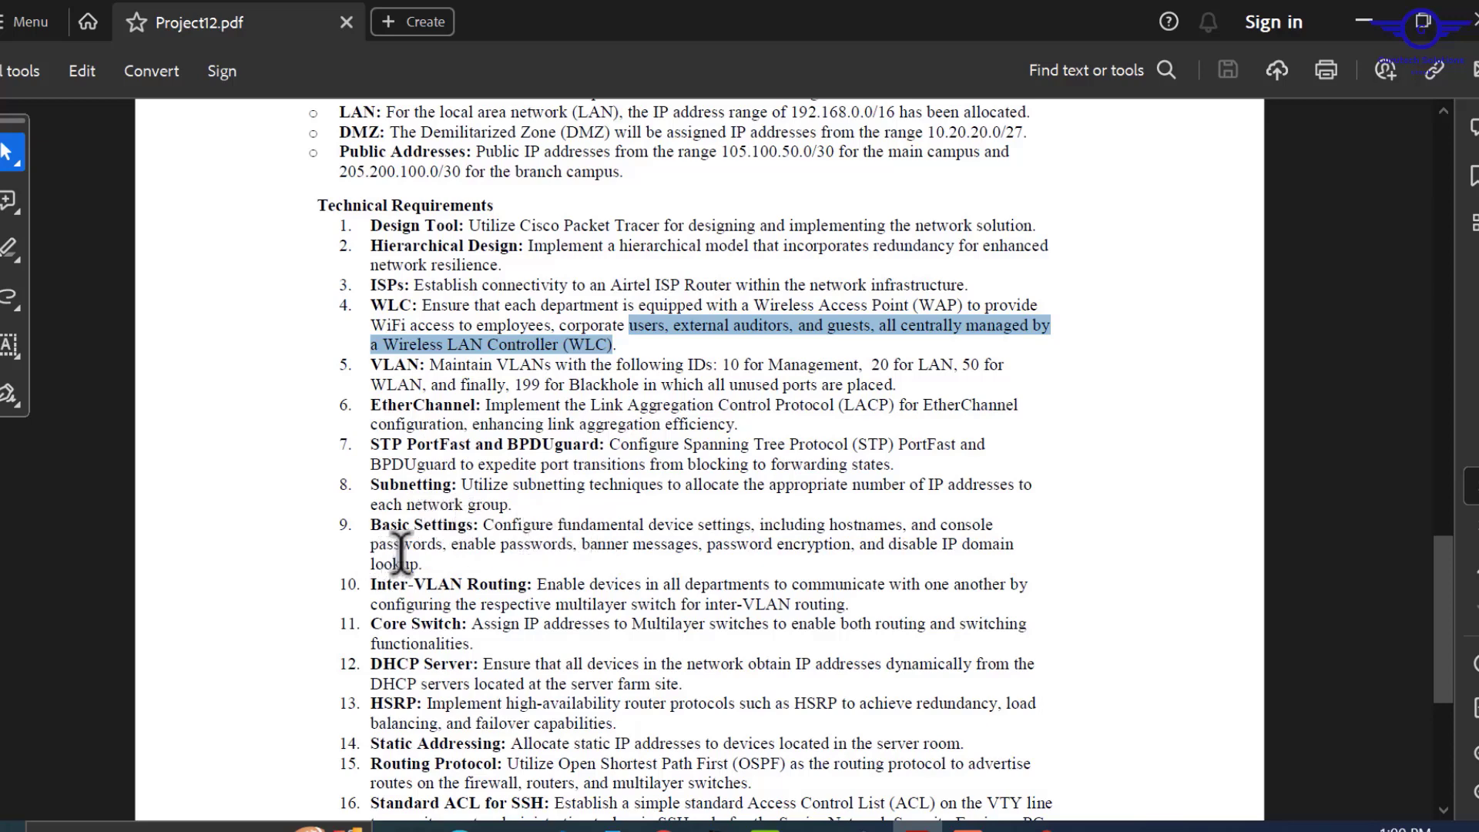
left_click_drag(422, 565, 470, 525)
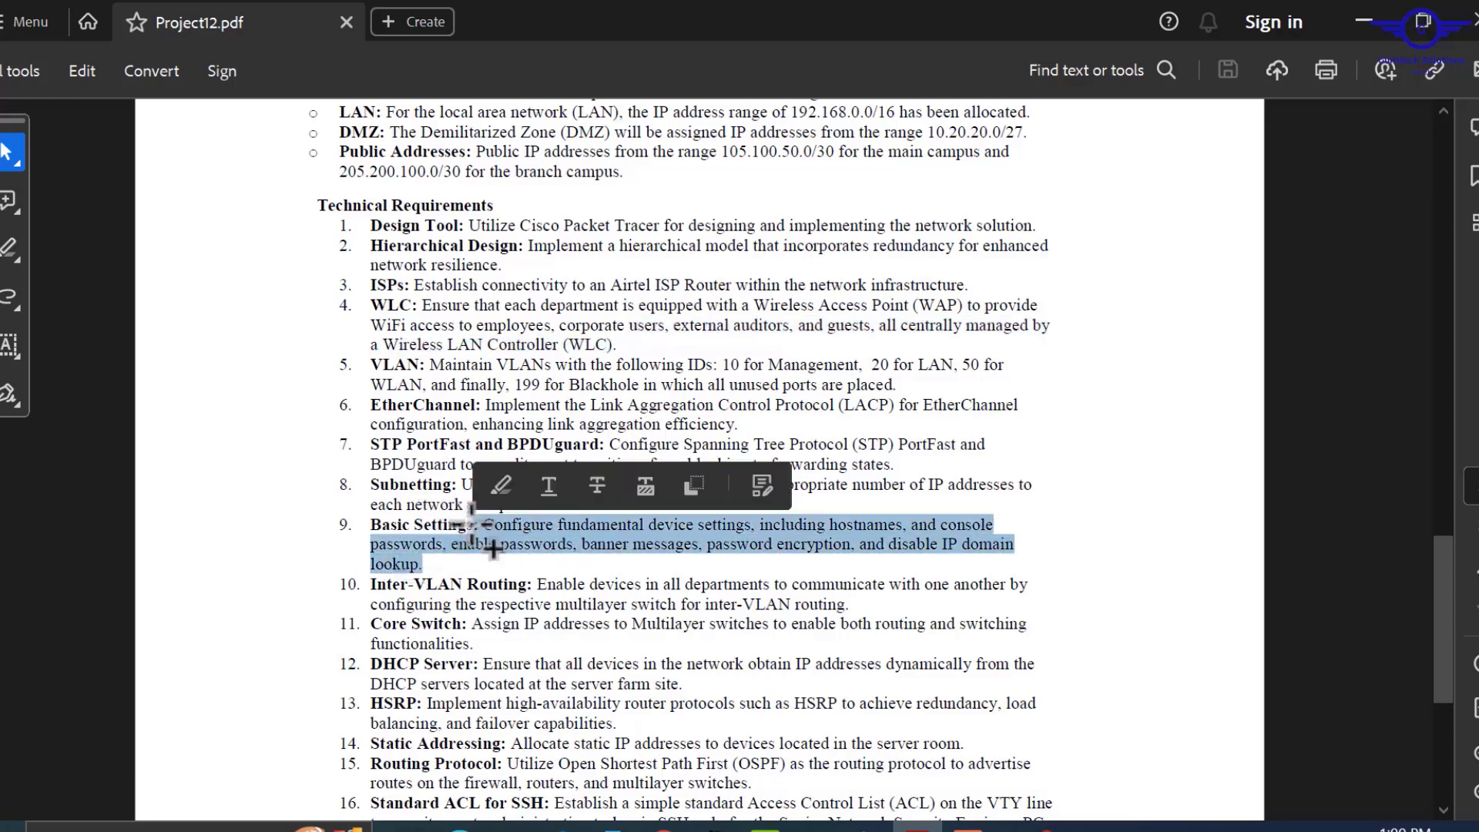
left_click_drag(850, 605, 543, 585)
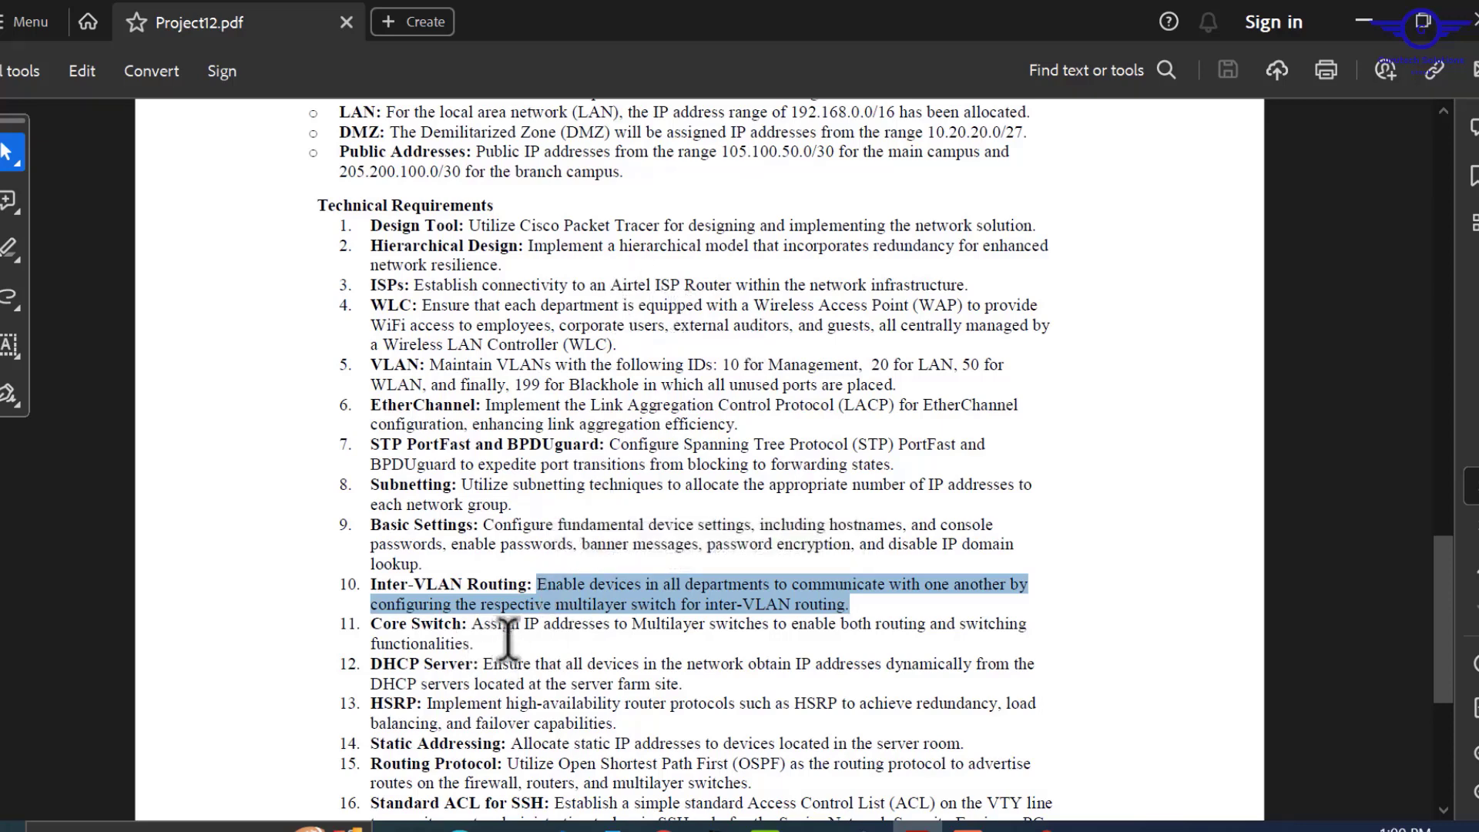
scroll(508, 632, "down", 3)
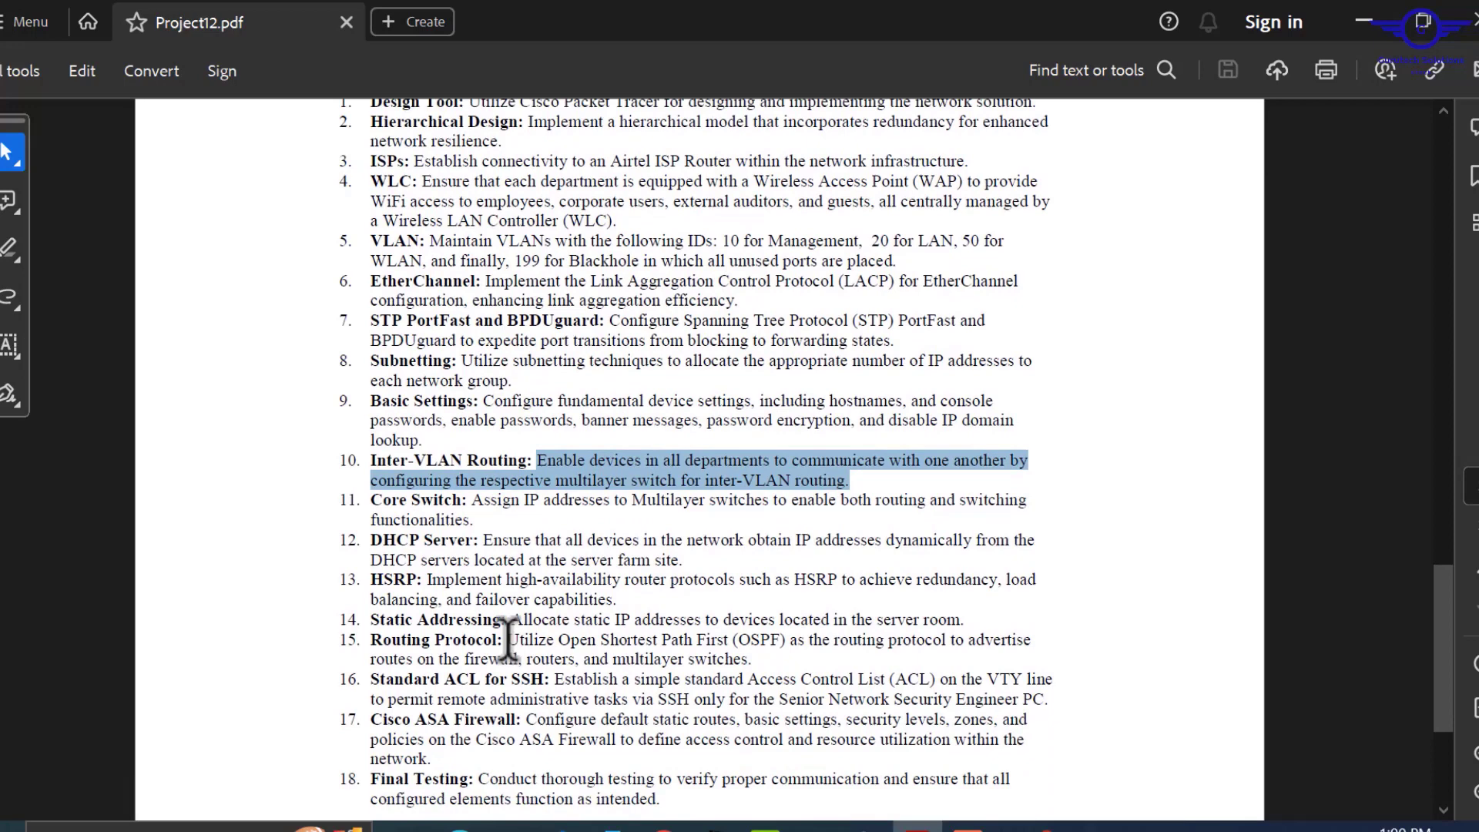
left_click_drag(482, 539, 472, 493)
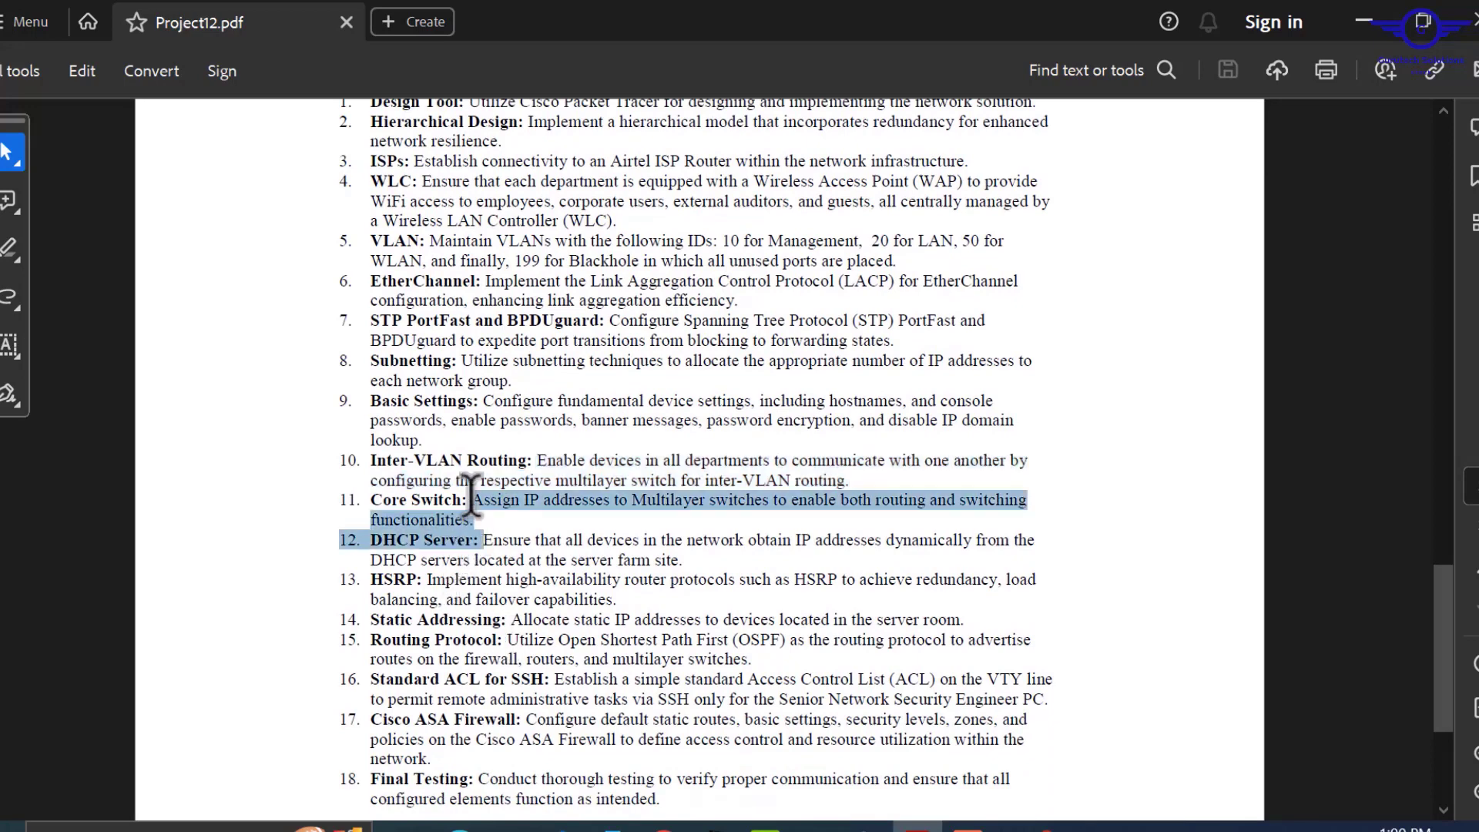
left_click(697, 570)
left_click_drag(685, 560, 504, 534)
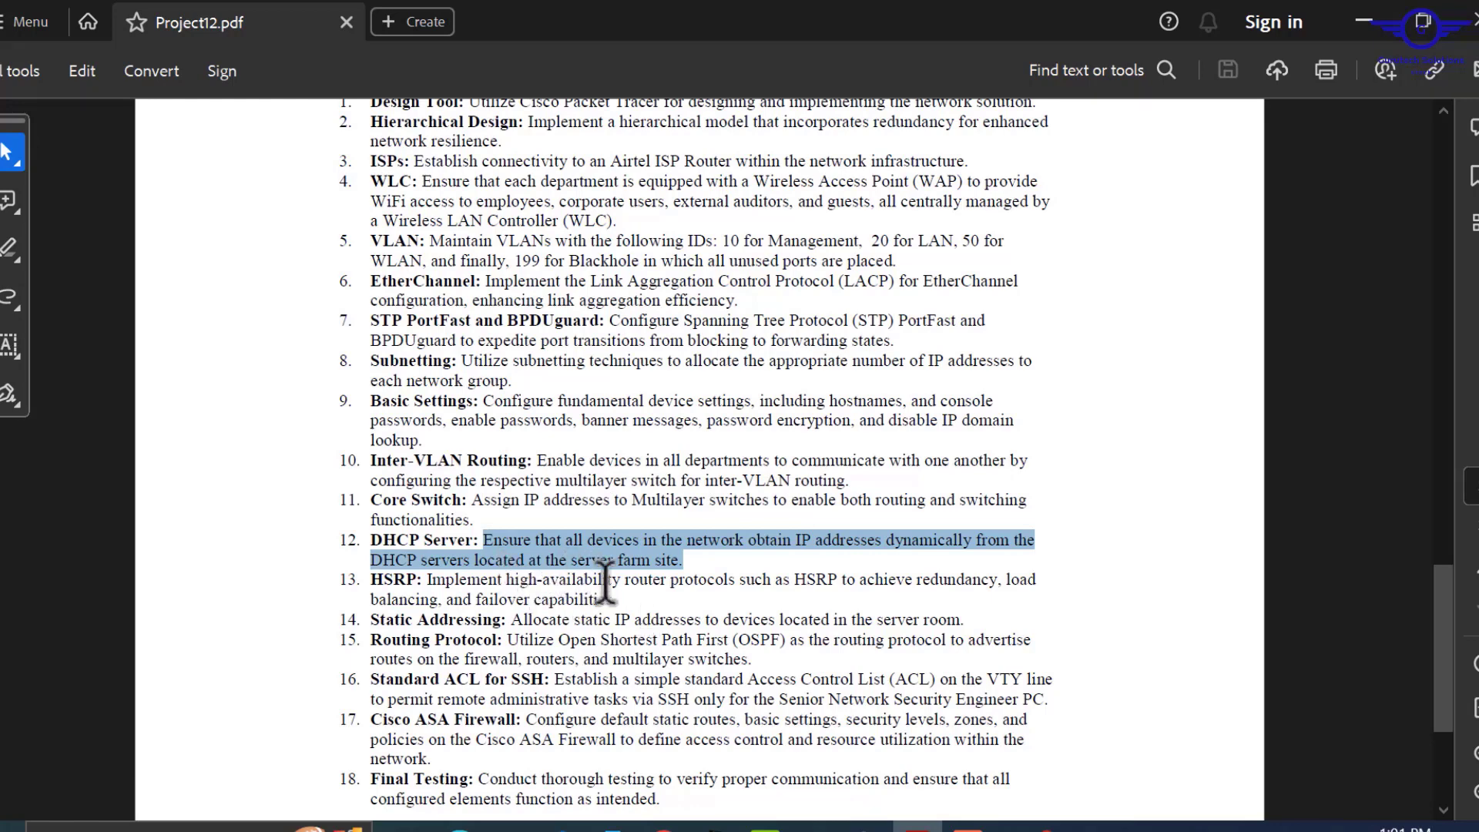
Highlight the HSRP, Static Addressing, Routing Protocol and Standard ACL for SSH requirements in turn.
left_click(624, 601)
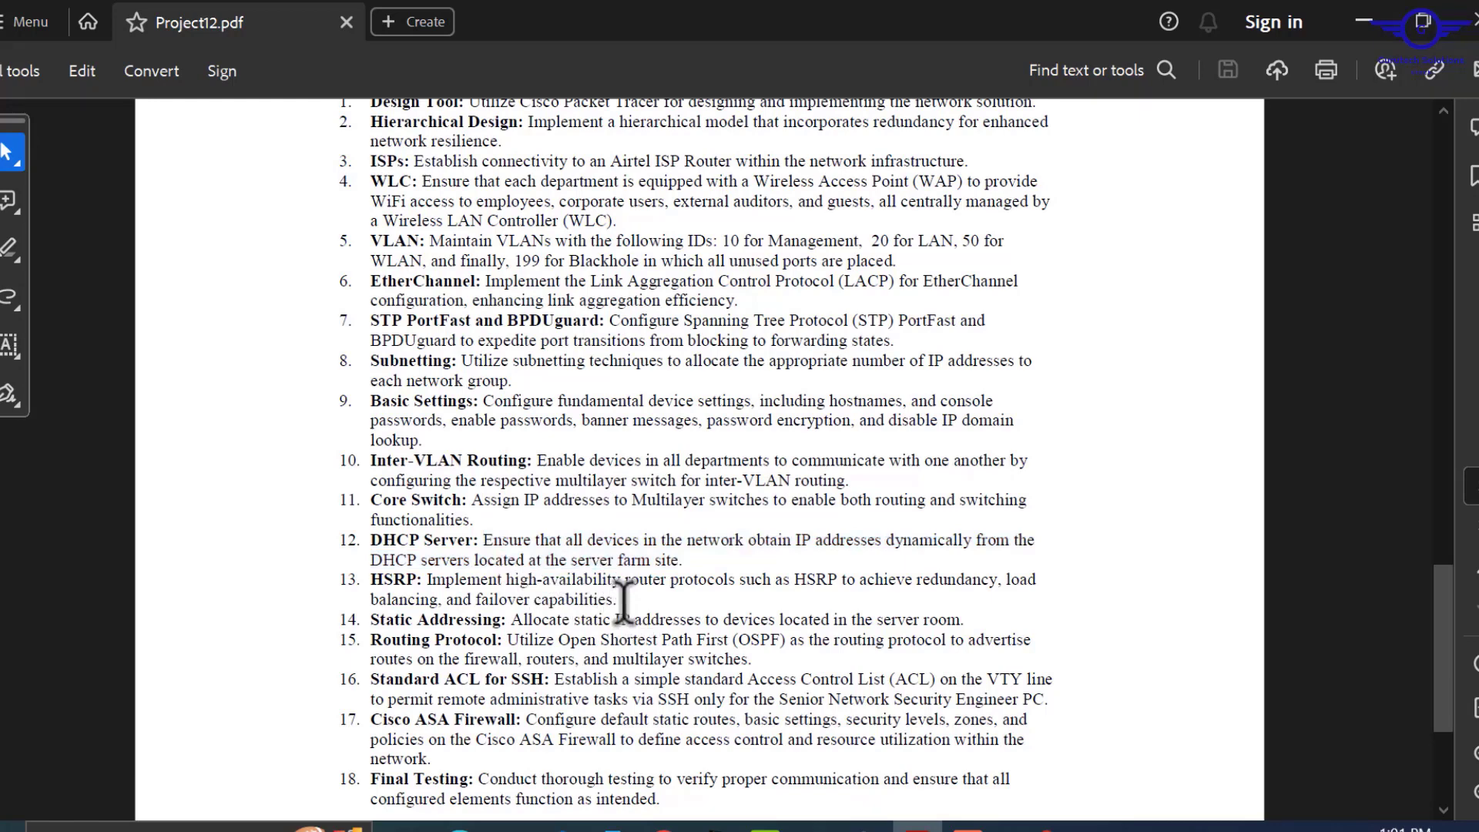
left_click_drag(620, 601, 428, 579)
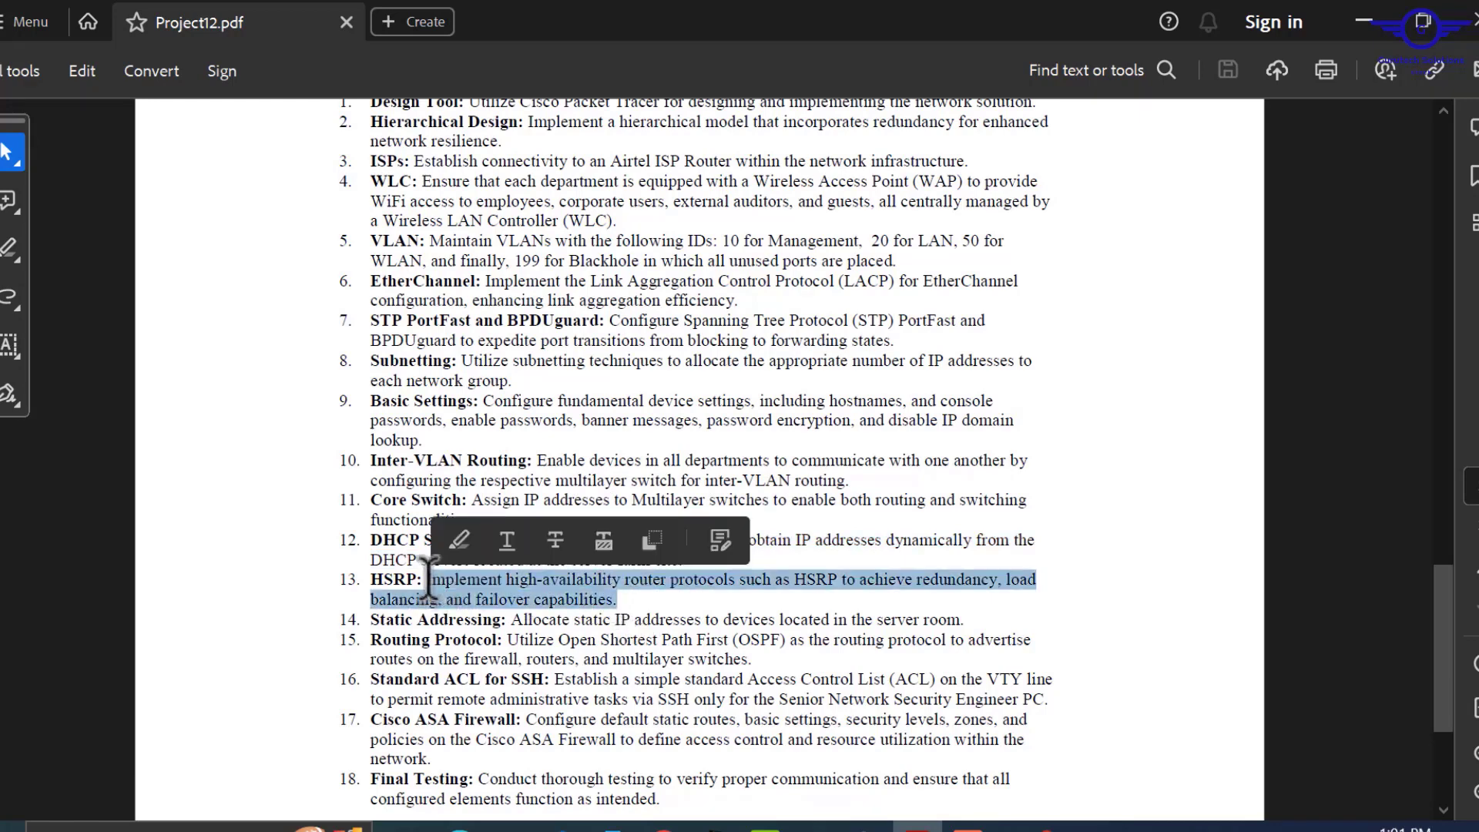
left_click(972, 622)
mouse_move(972, 623)
left_mouse_down()
mouse_move(528, 604)
mouse_move(525, 623)
mouse_move(973, 614)
left_mouse_up()
left_click(515, 622)
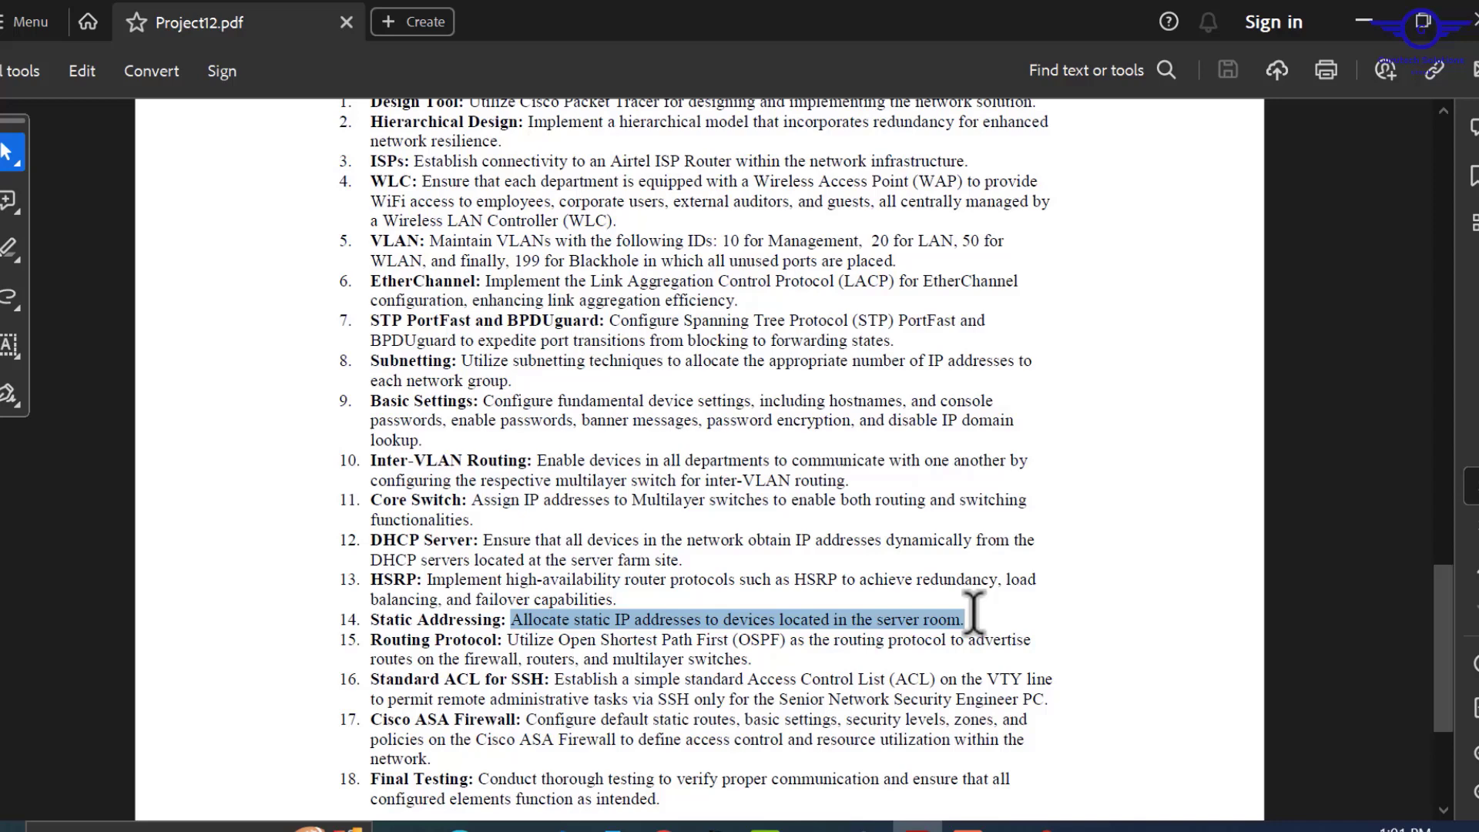
left_click_drag(509, 638, 752, 659)
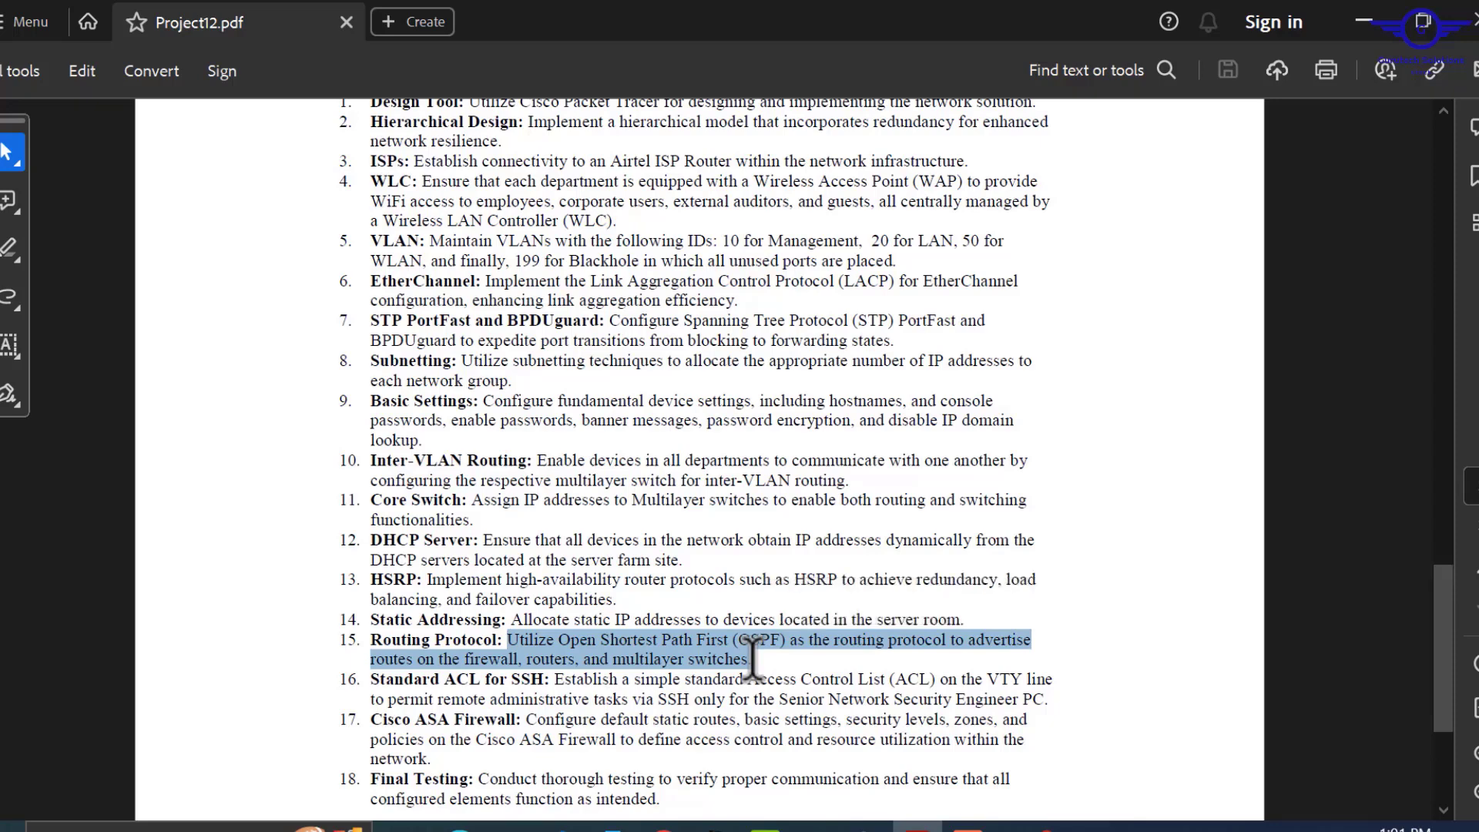
left_click(554, 675)
left_click_drag(553, 678, 1054, 697)
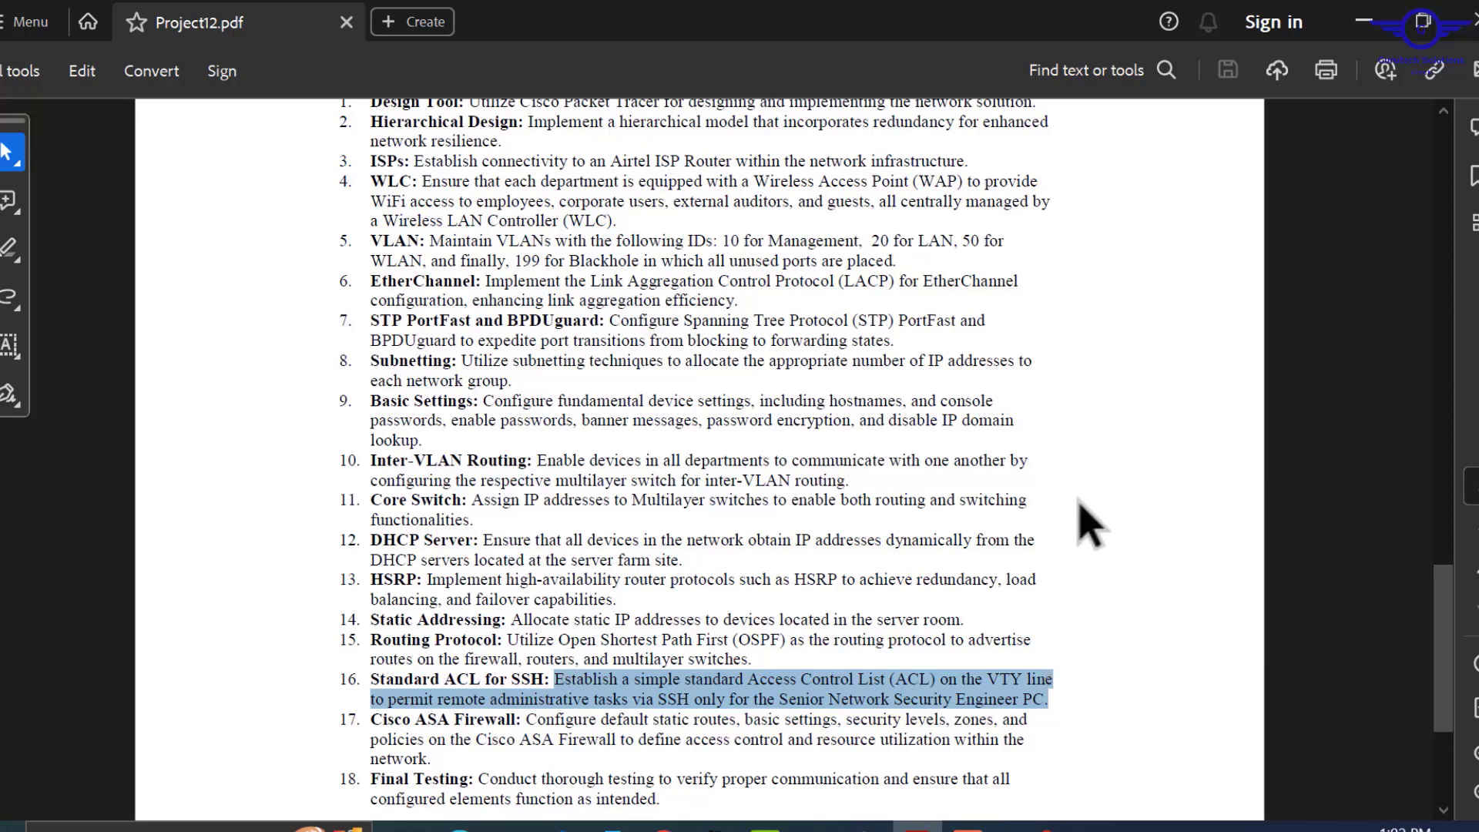
Recheck the management range 172.16.10.0/24, then return down the technical requirements.
scroll(921, 493, "up", 3)
scroll(922, 493, "up", 2)
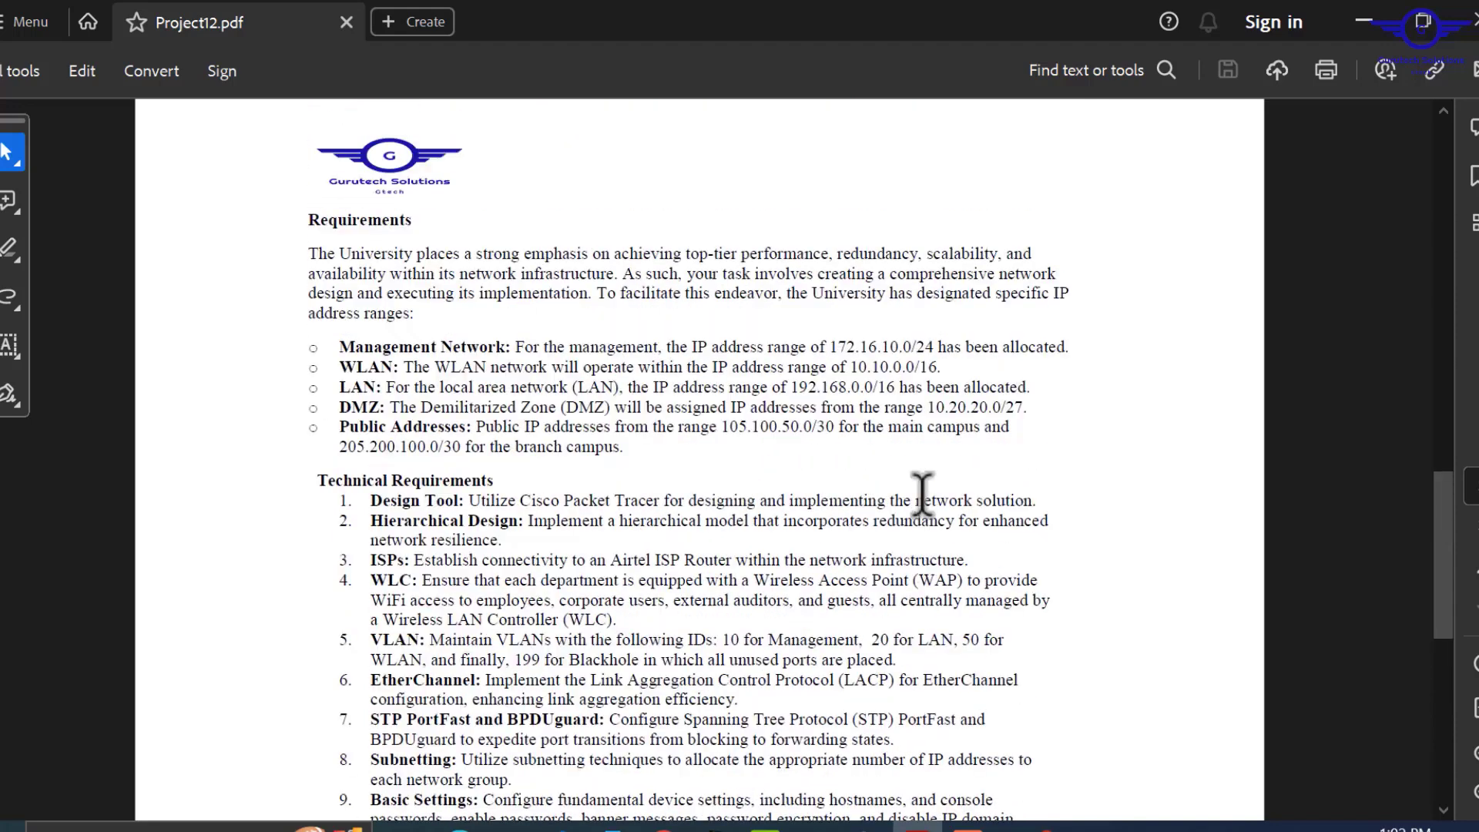
left_click_drag(830, 345, 937, 345)
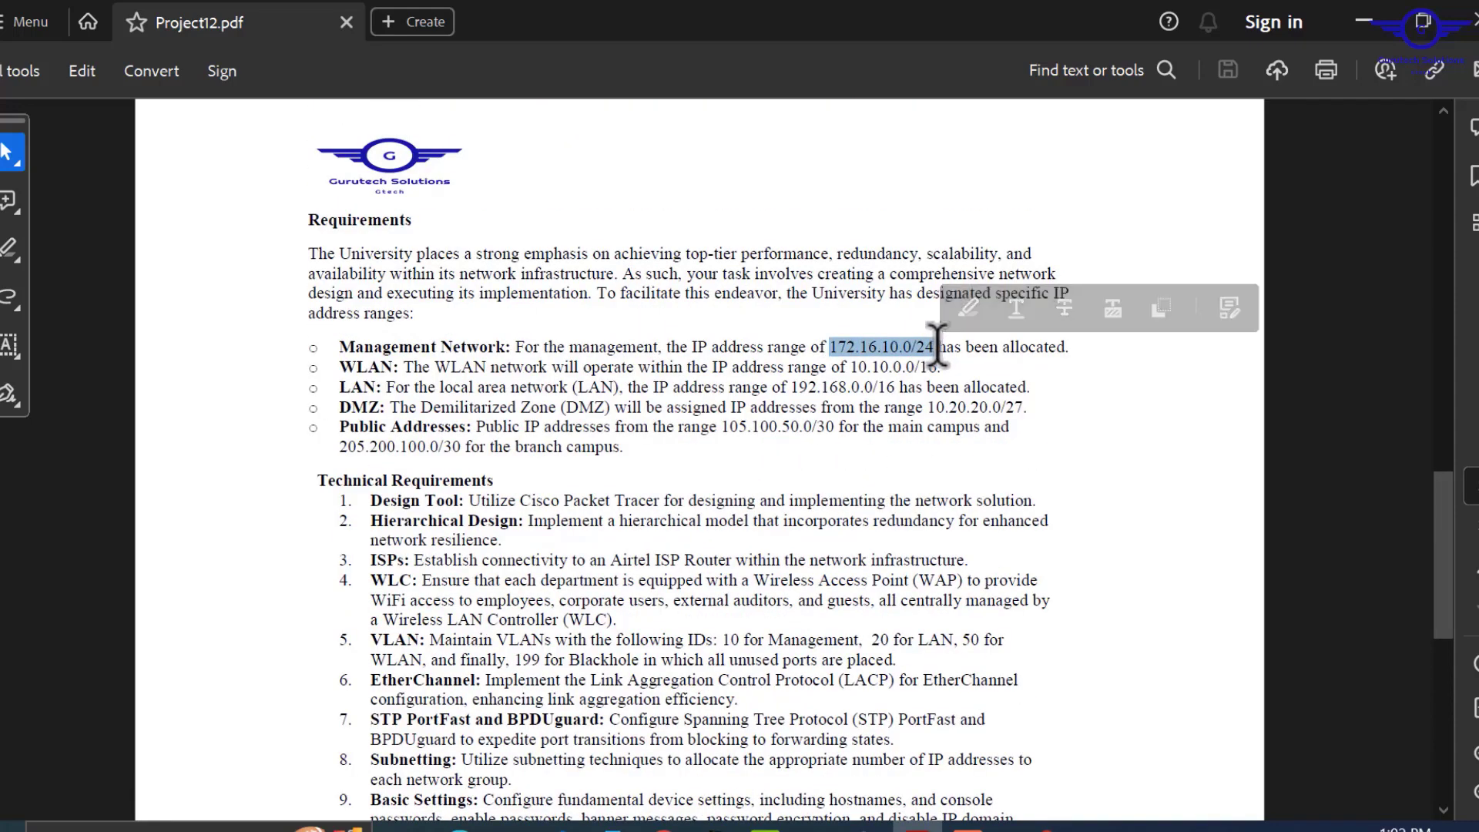
scroll(979, 499, "down", 1)
scroll(979, 499, "down", 8)
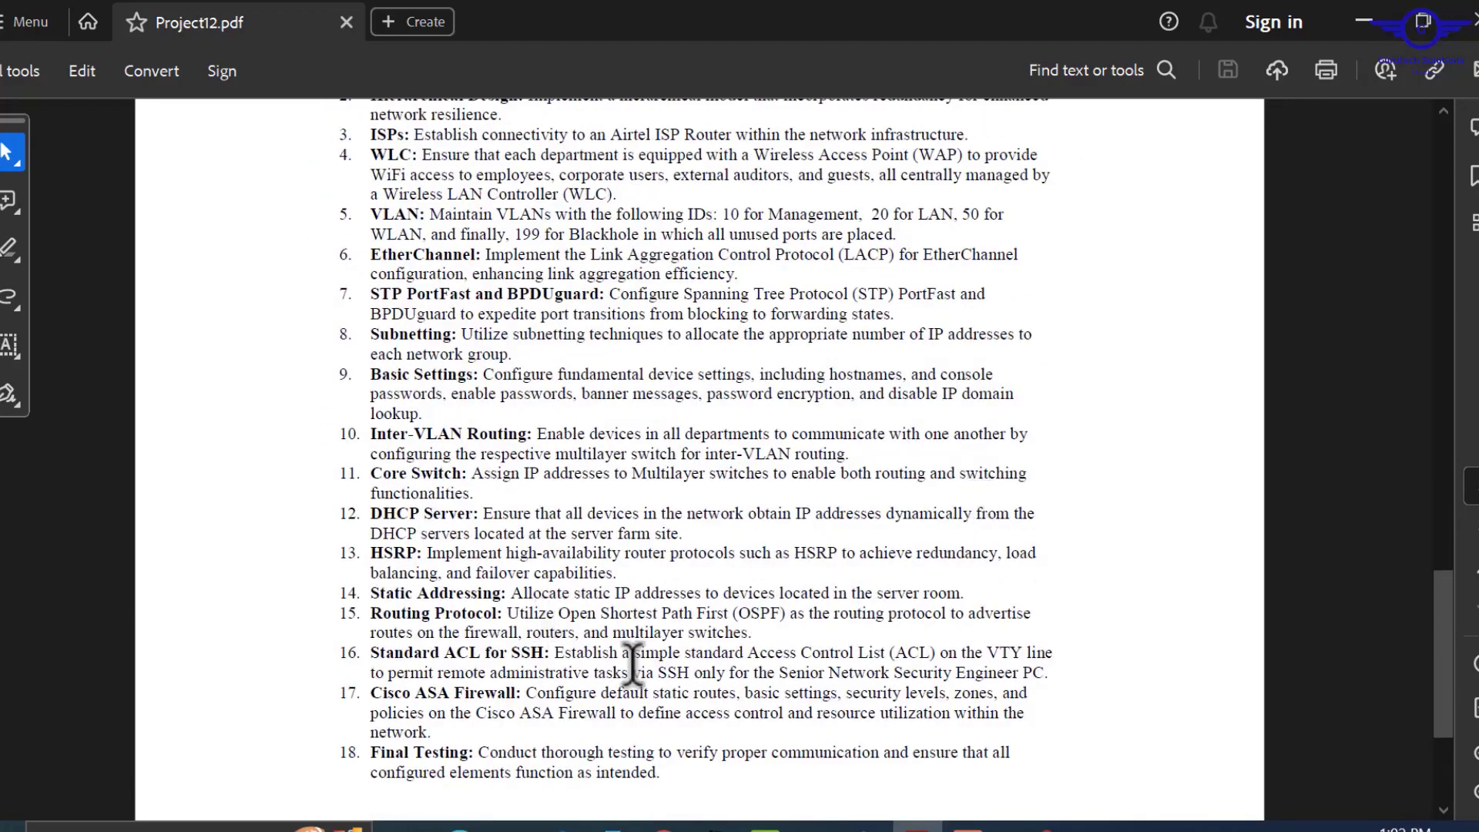
scroll(660, 686, "down", 3)
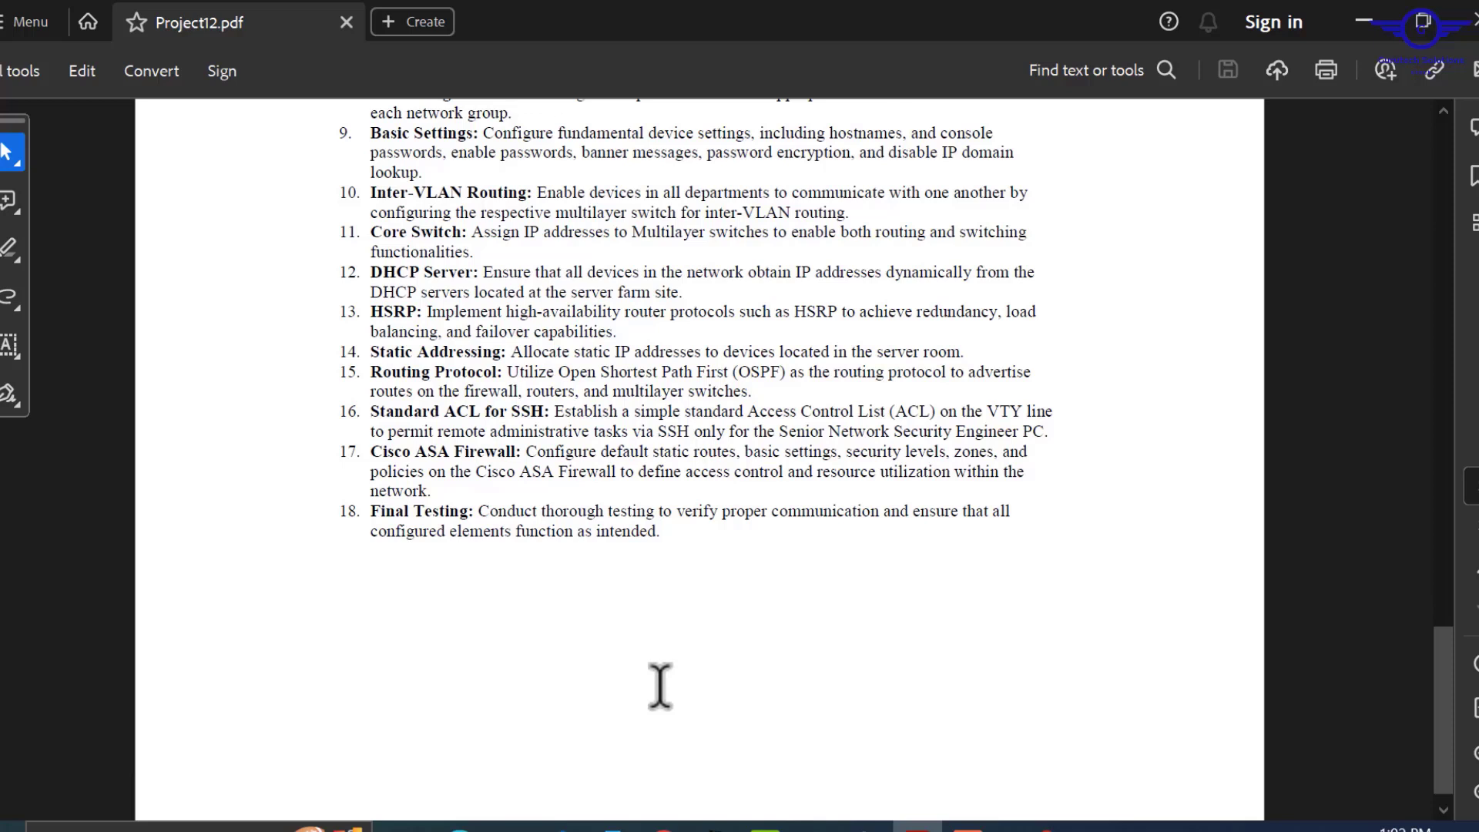
Highlight the Cisco ASA Firewall requirement and return to the brief's title page.
scroll(660, 686, "up", 1)
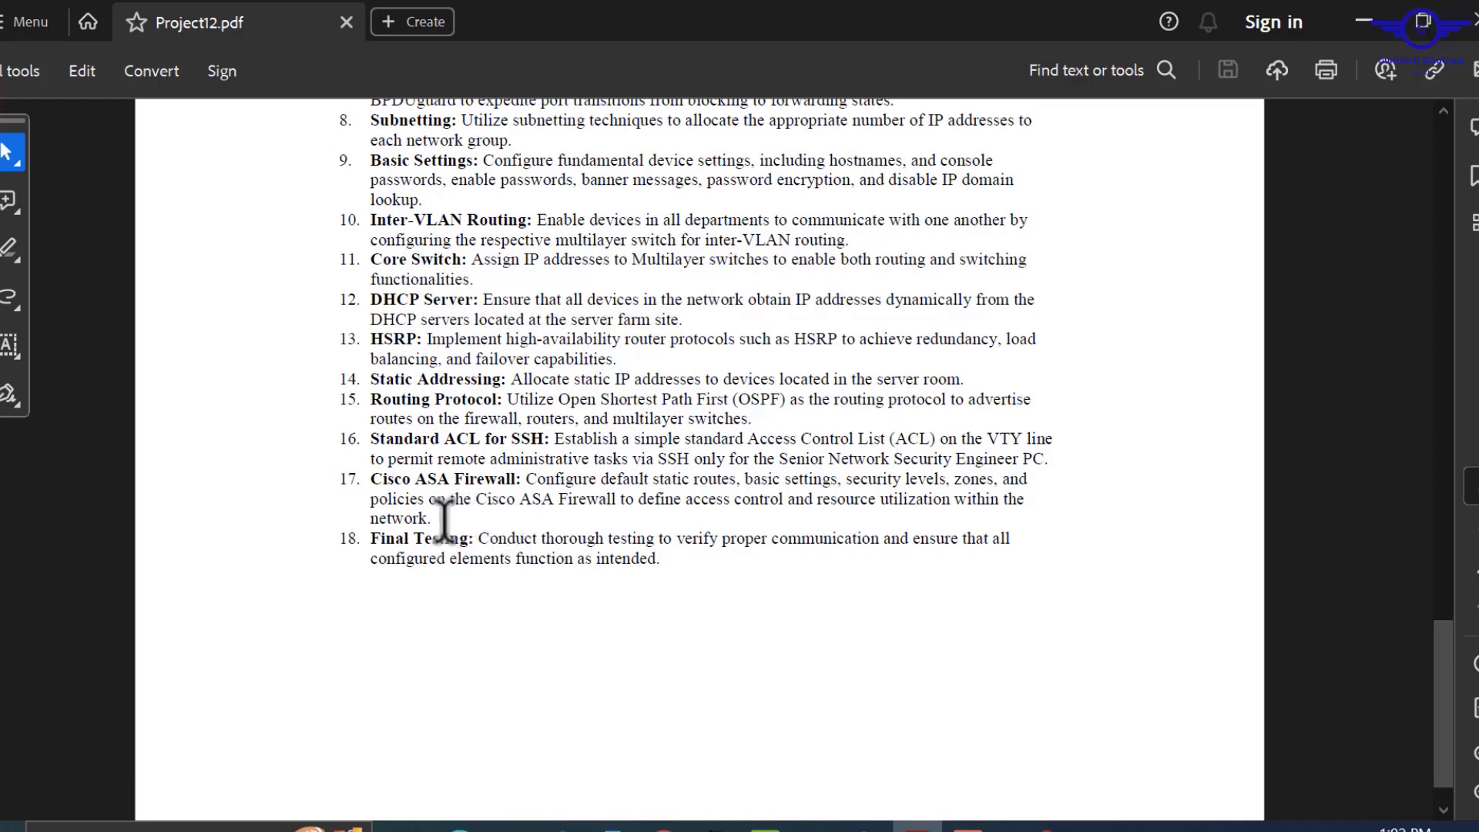
left_click_drag(439, 512, 350, 478)
left_click(350, 479)
scroll(570, 586, "up", 20)
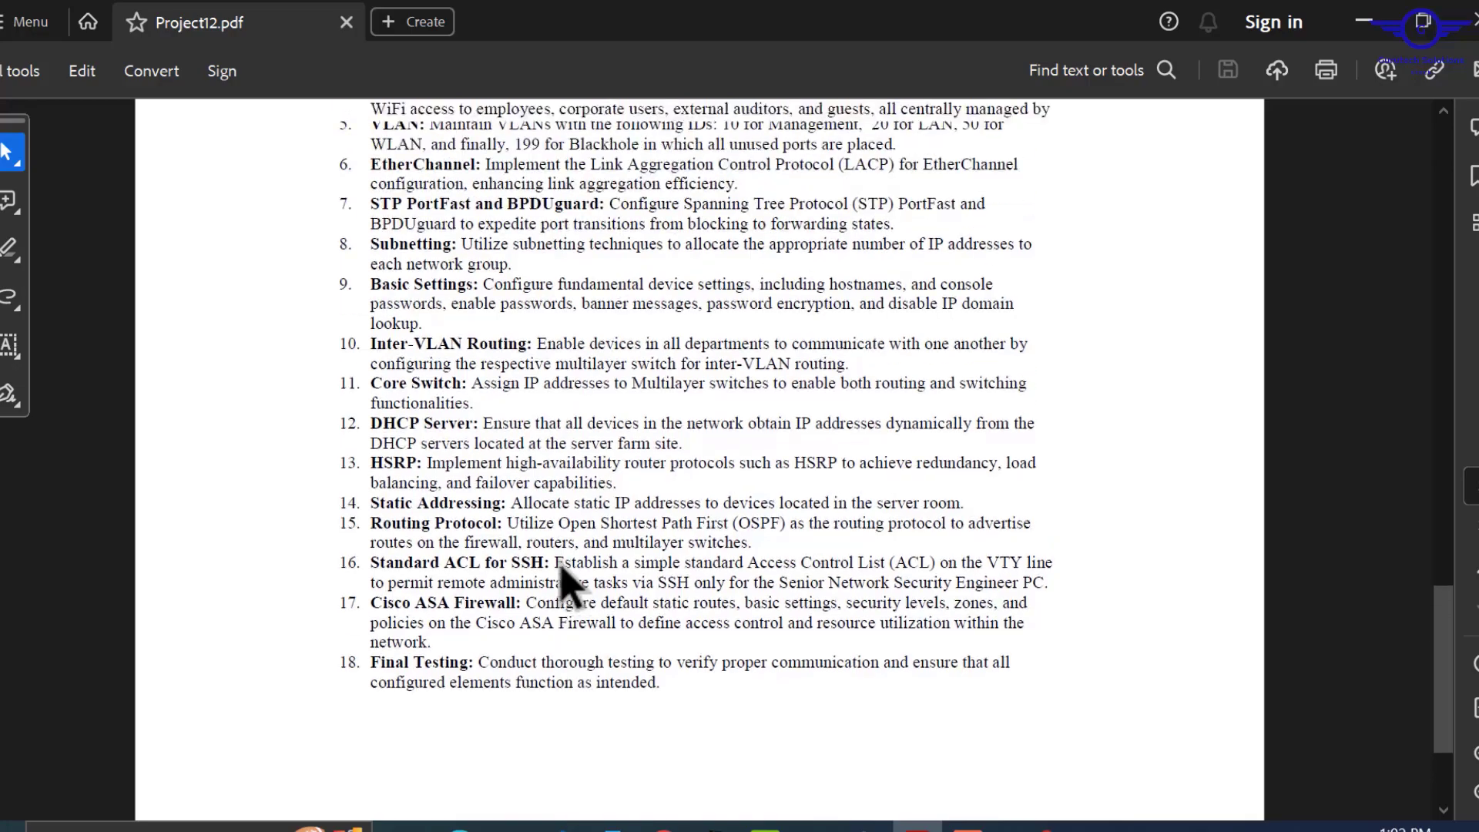
scroll(570, 585, "up", 1)
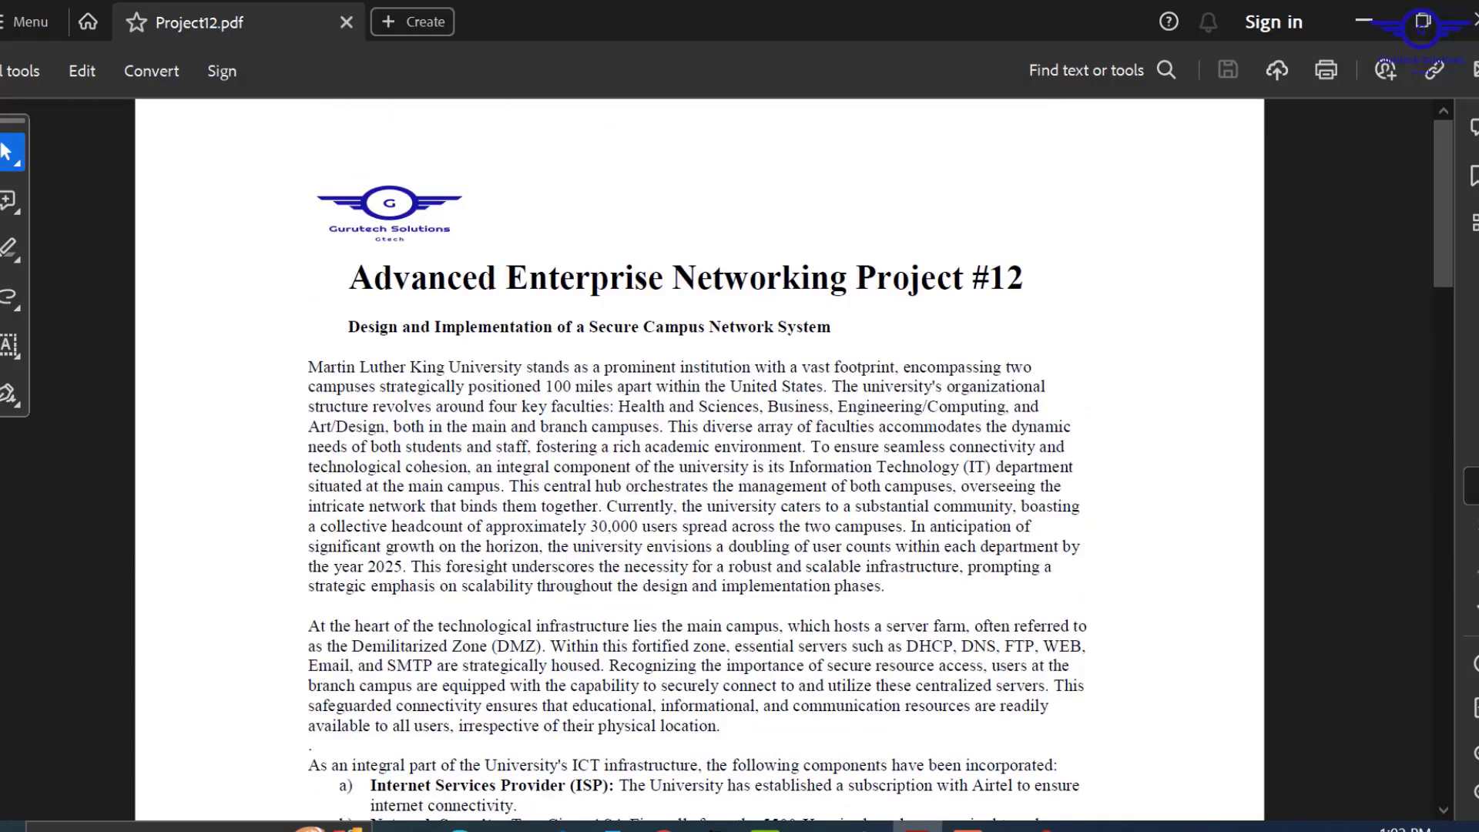
left_click_drag(1446, 254, 1459, 515)
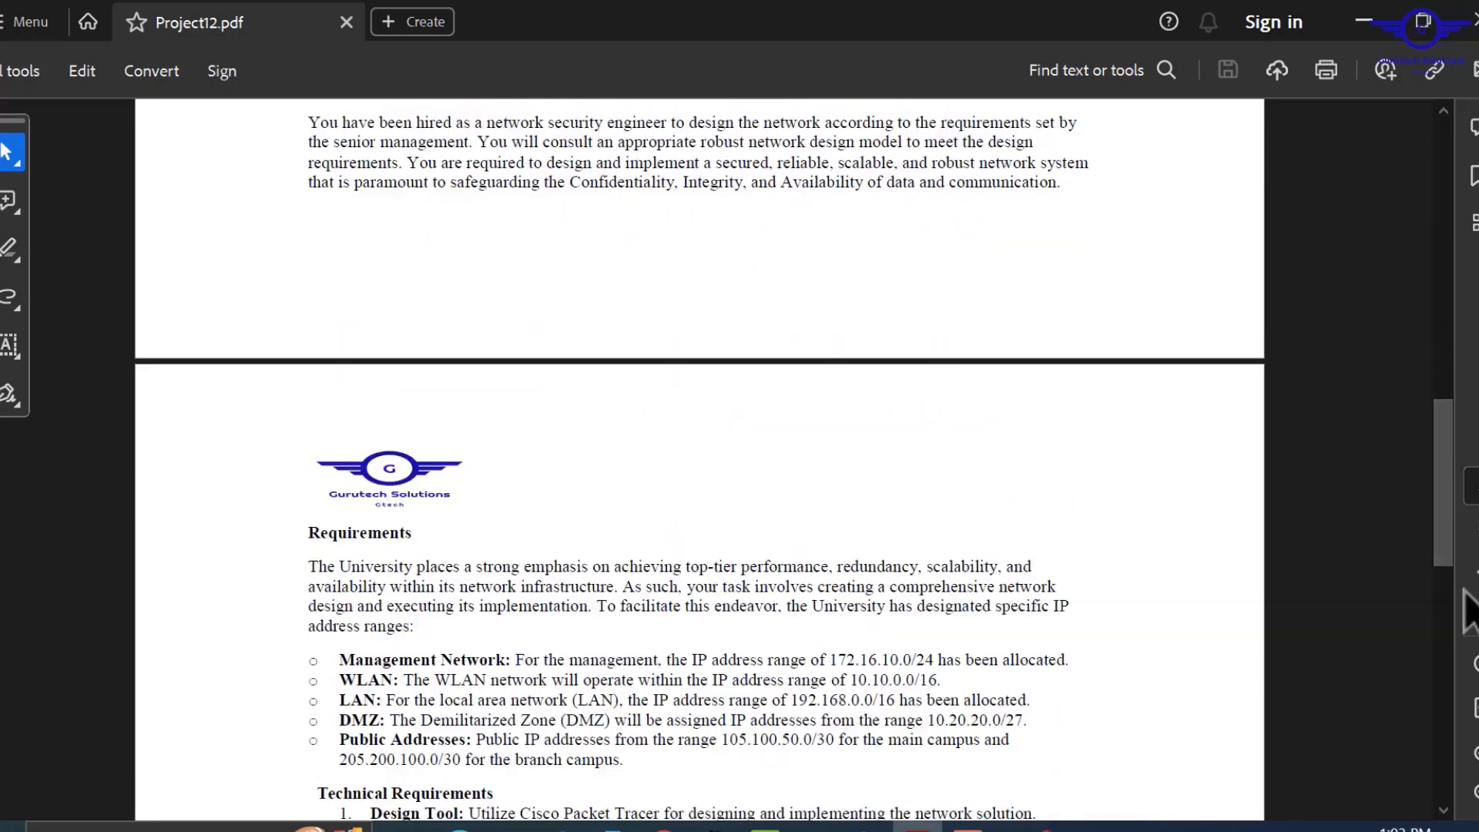
left_click_drag(1441, 538, 1413, 185)
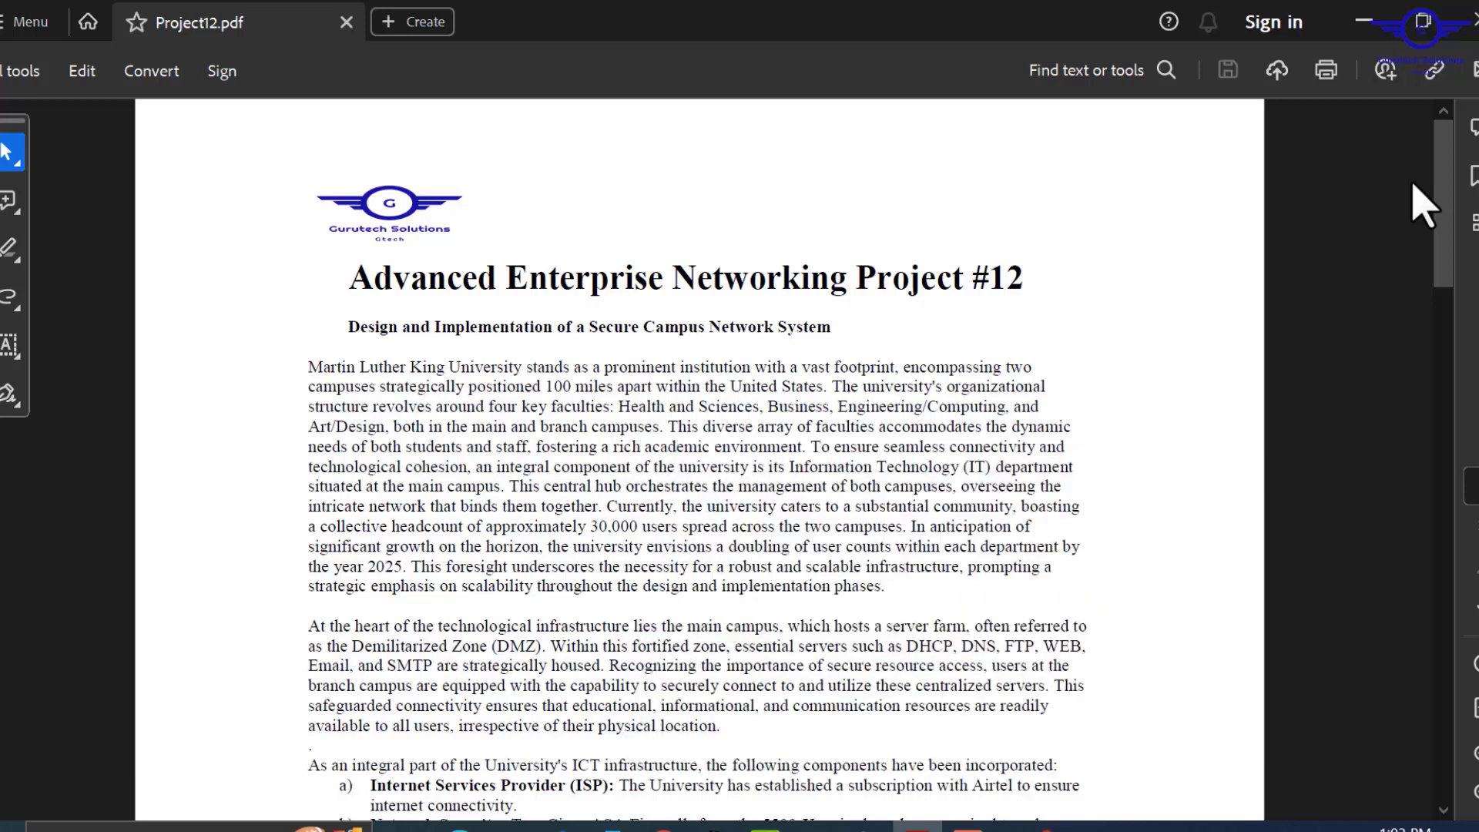
left_click_drag(1438, 209, 1418, 151)
Glance at Packet Tracer, then scroll the brief to its ICT components list and minimize Acrobat.
left_click(714, 826)
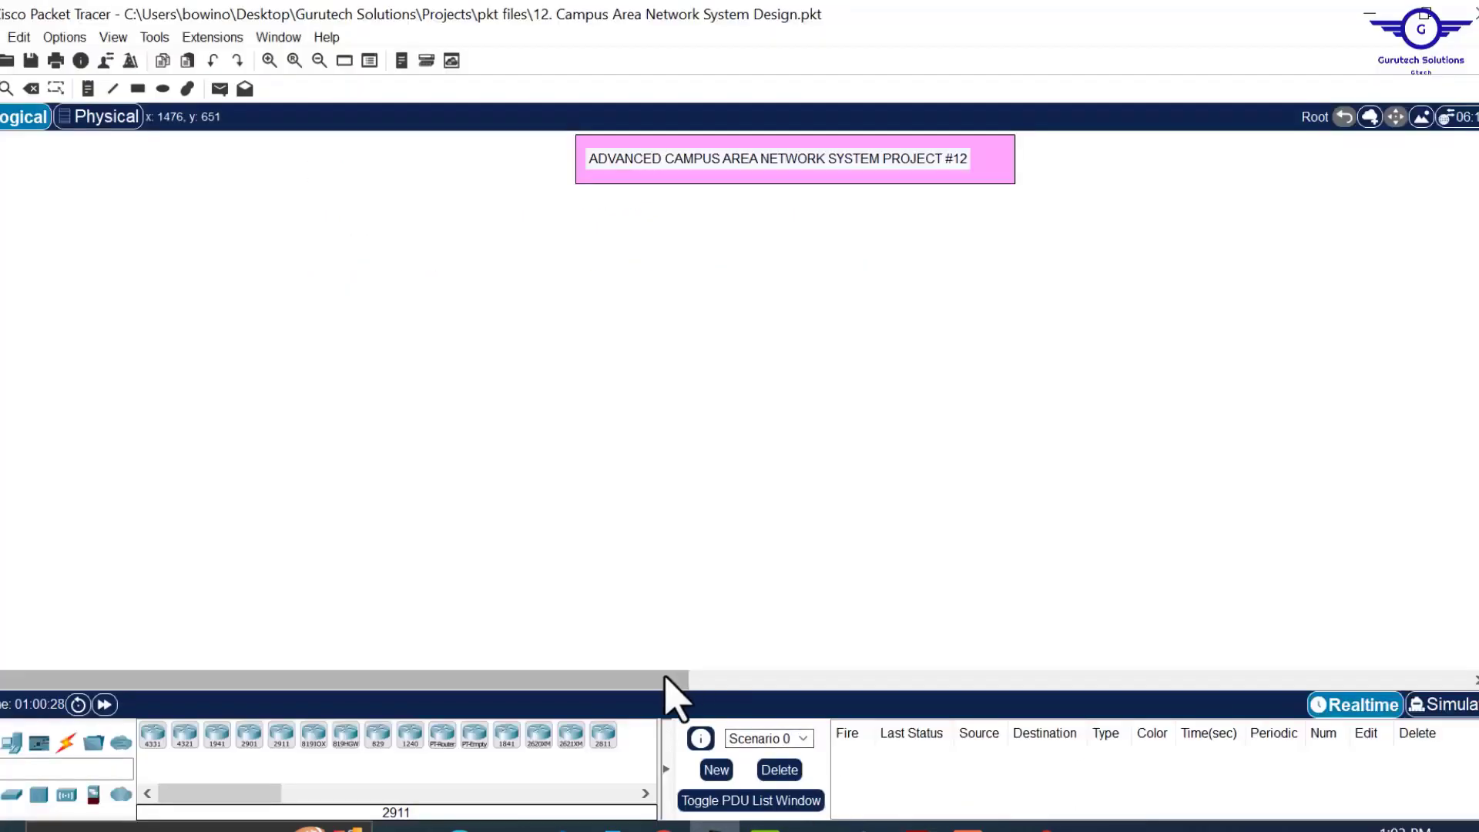
left_click_drag(694, 674, 453, 668)
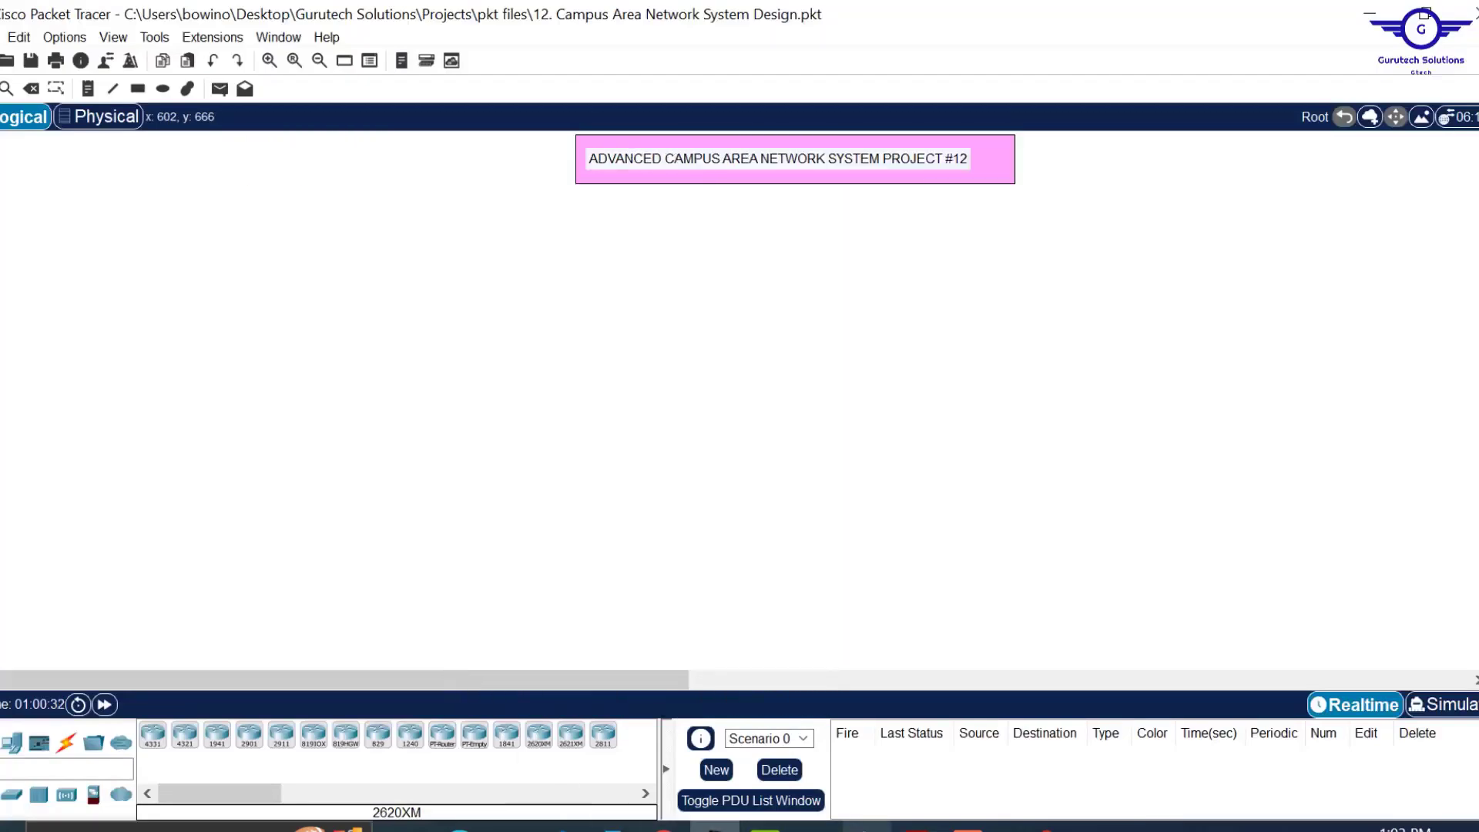
left_click(917, 826)
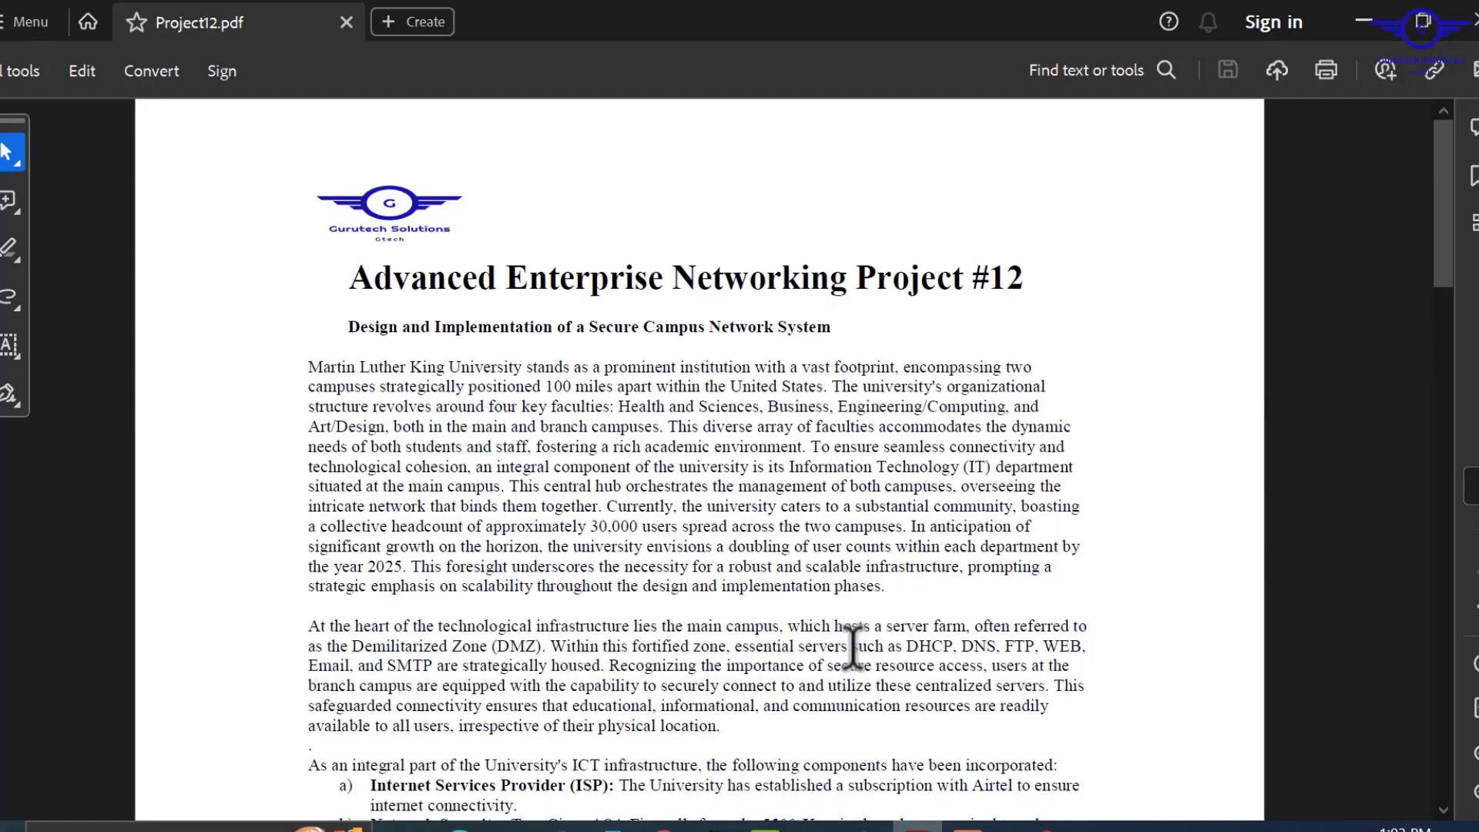
scroll(854, 648, "down", 5)
scroll(854, 647, "down", 3)
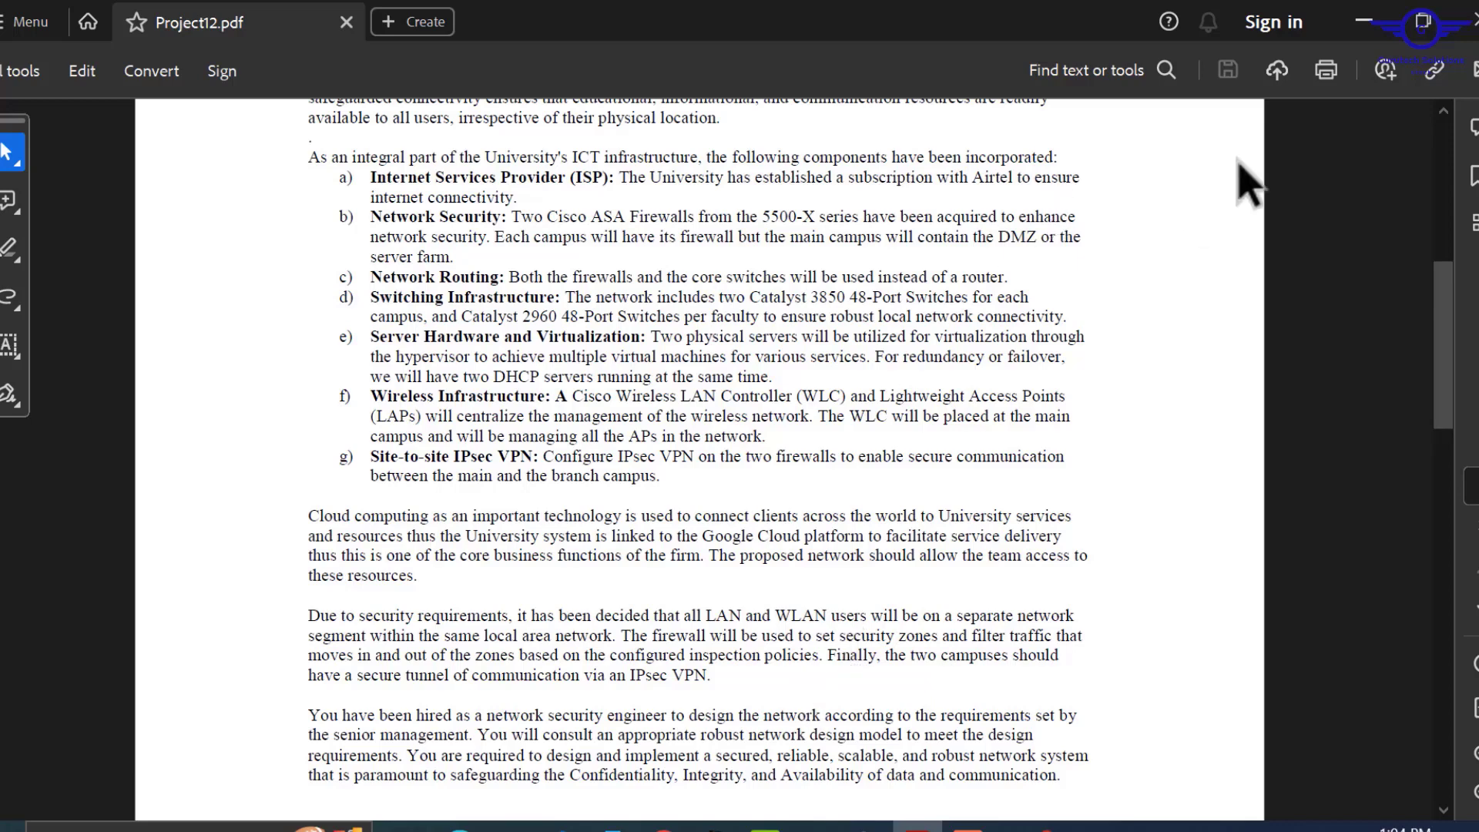
left_click(1351, 29)
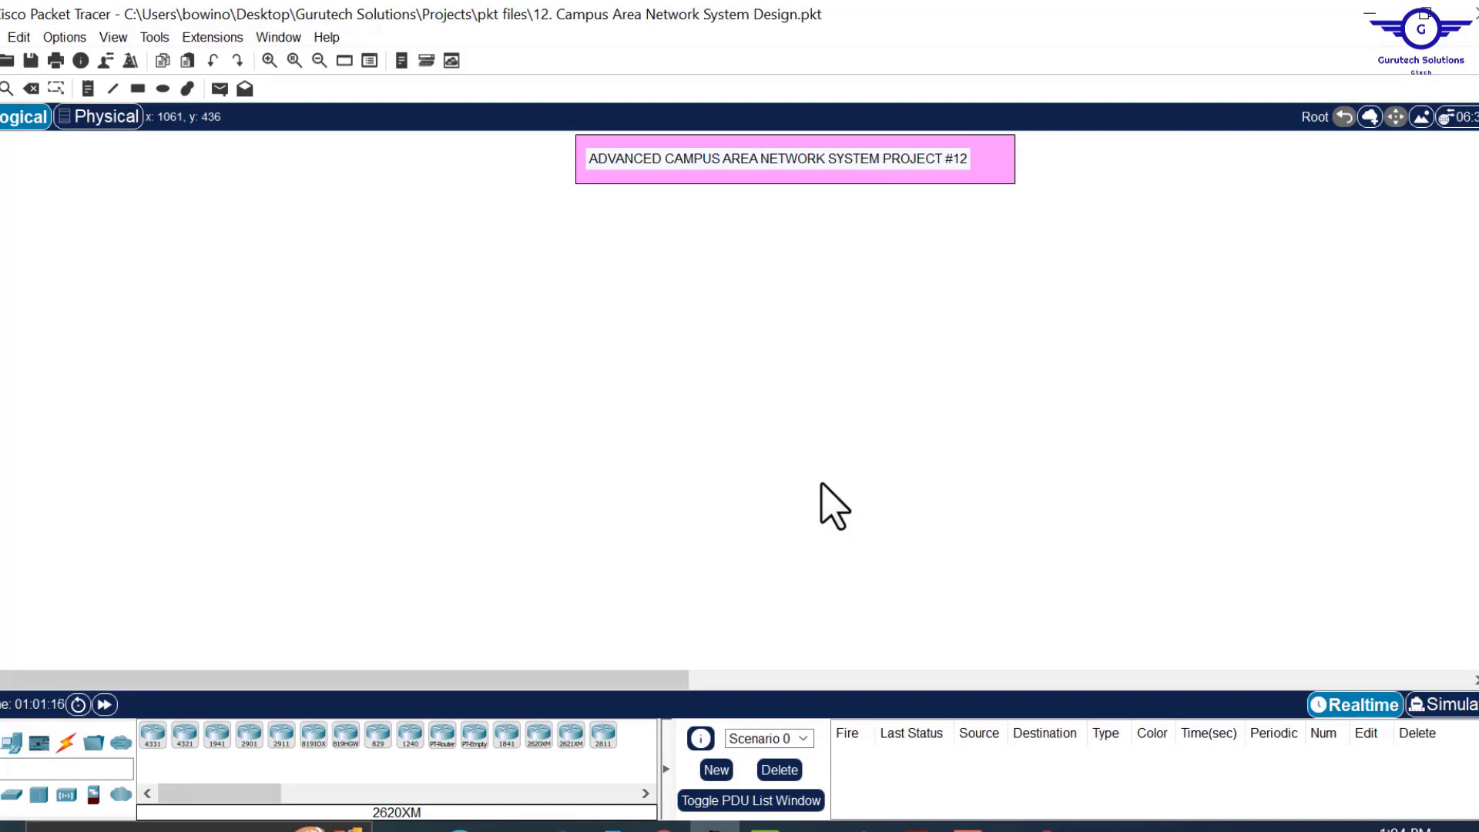
Place a 5506-X ASA firewall (ASA0) near the centre of the canvas.
left_click(93, 793)
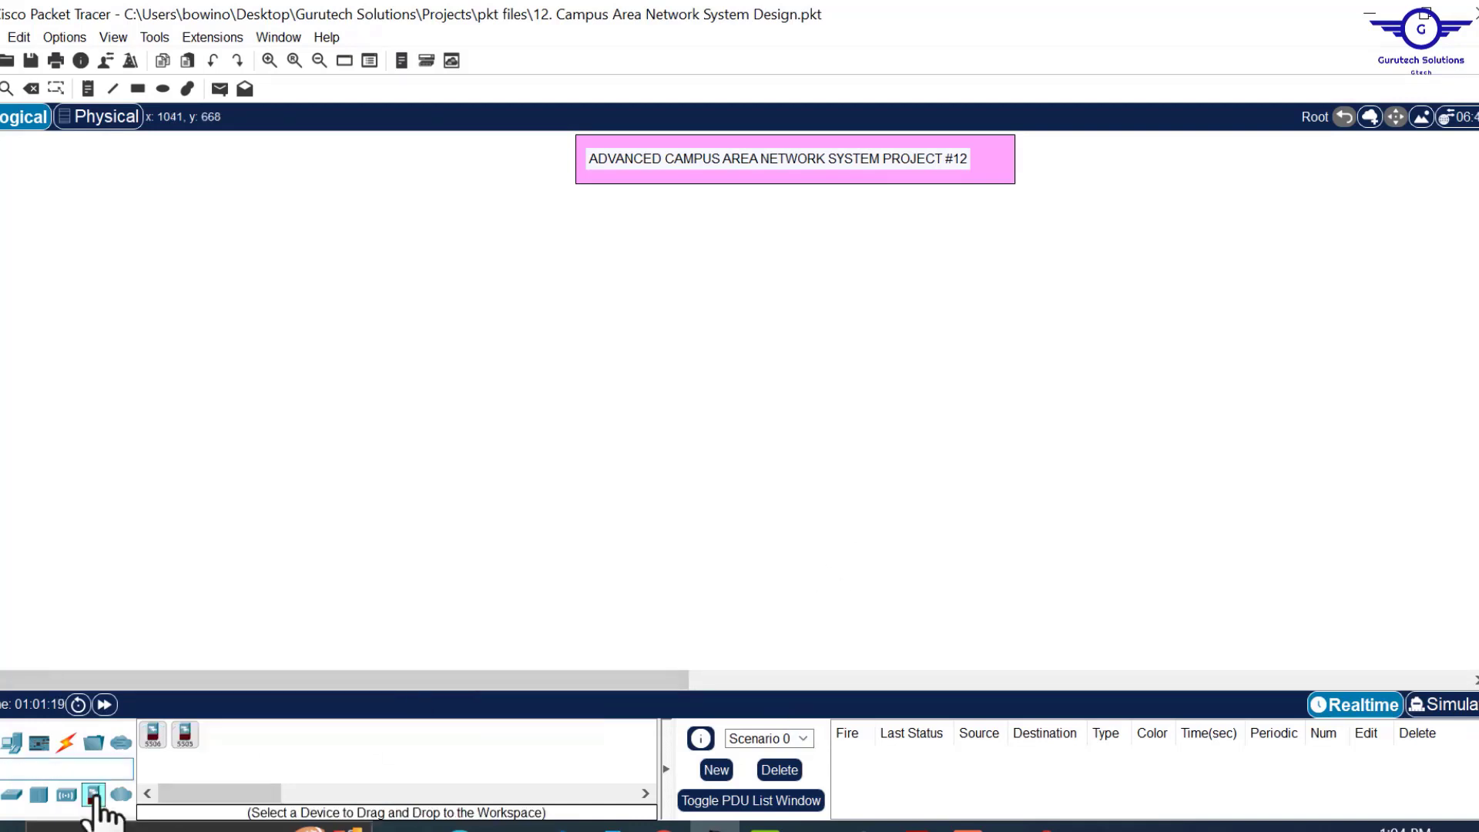
left_click(155, 739)
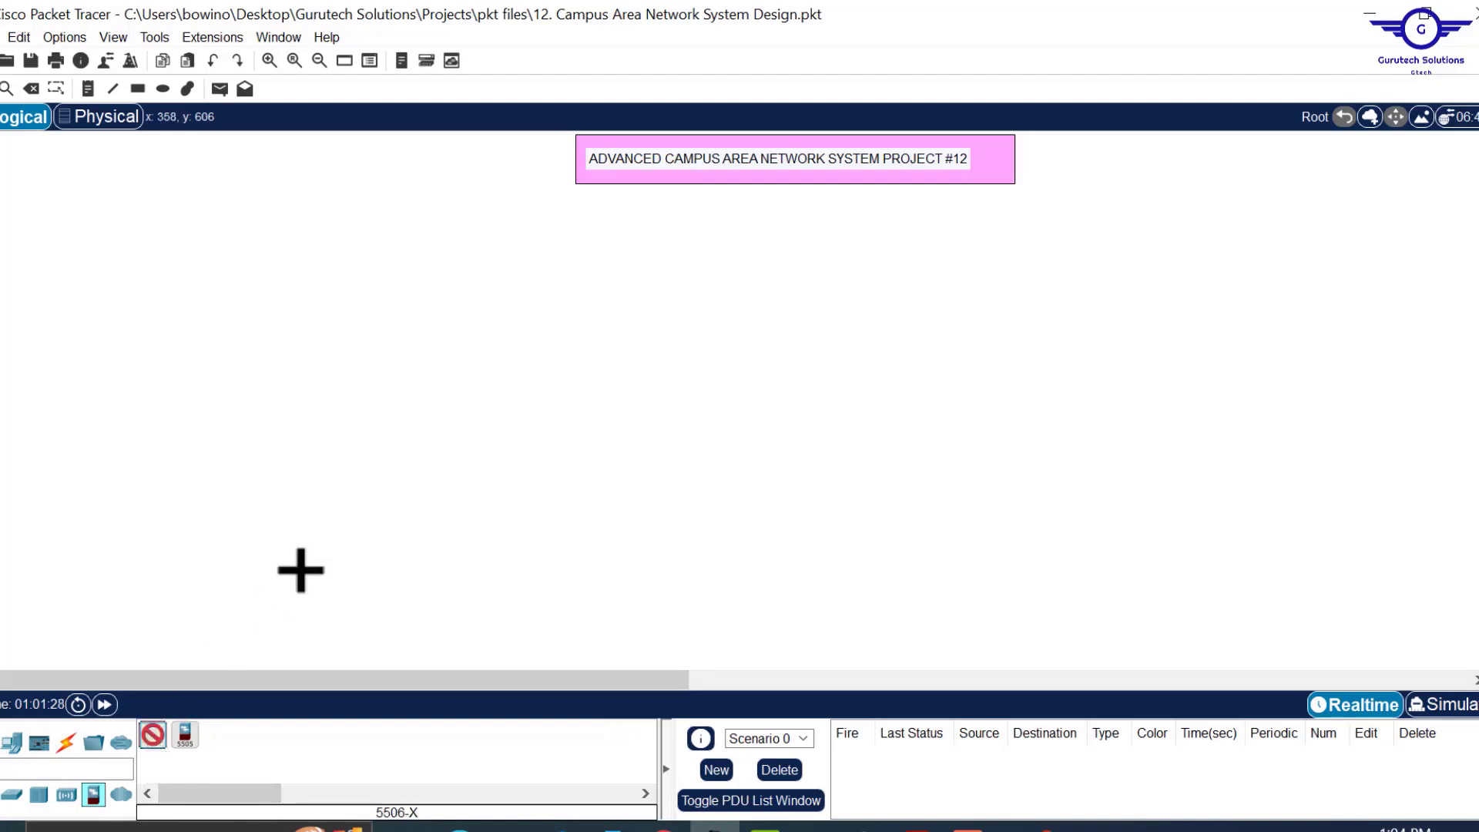
left_click(390, 423)
left_click_drag(393, 437, 681, 511)
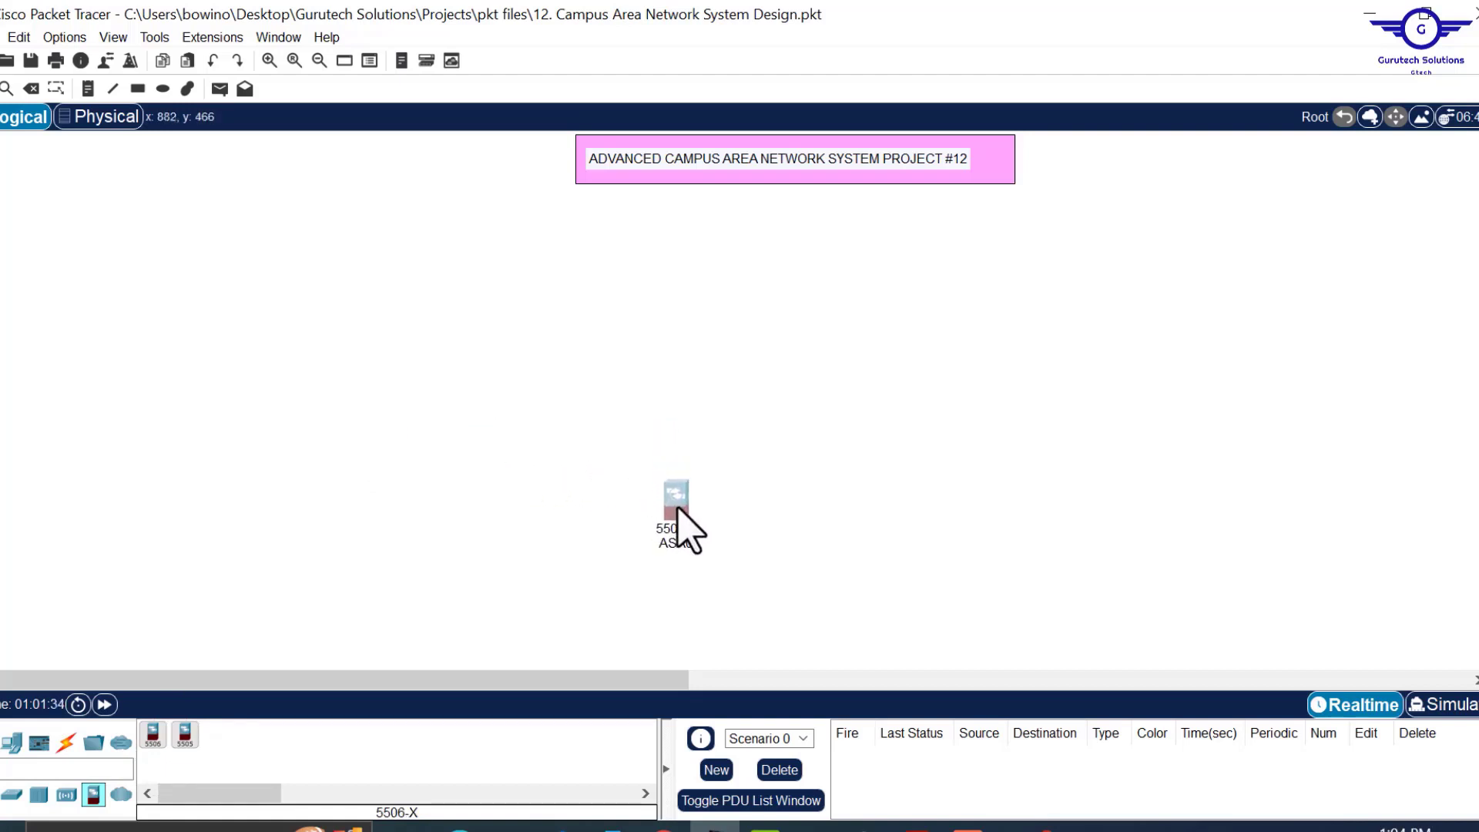
scroll(680, 507, "down", 5)
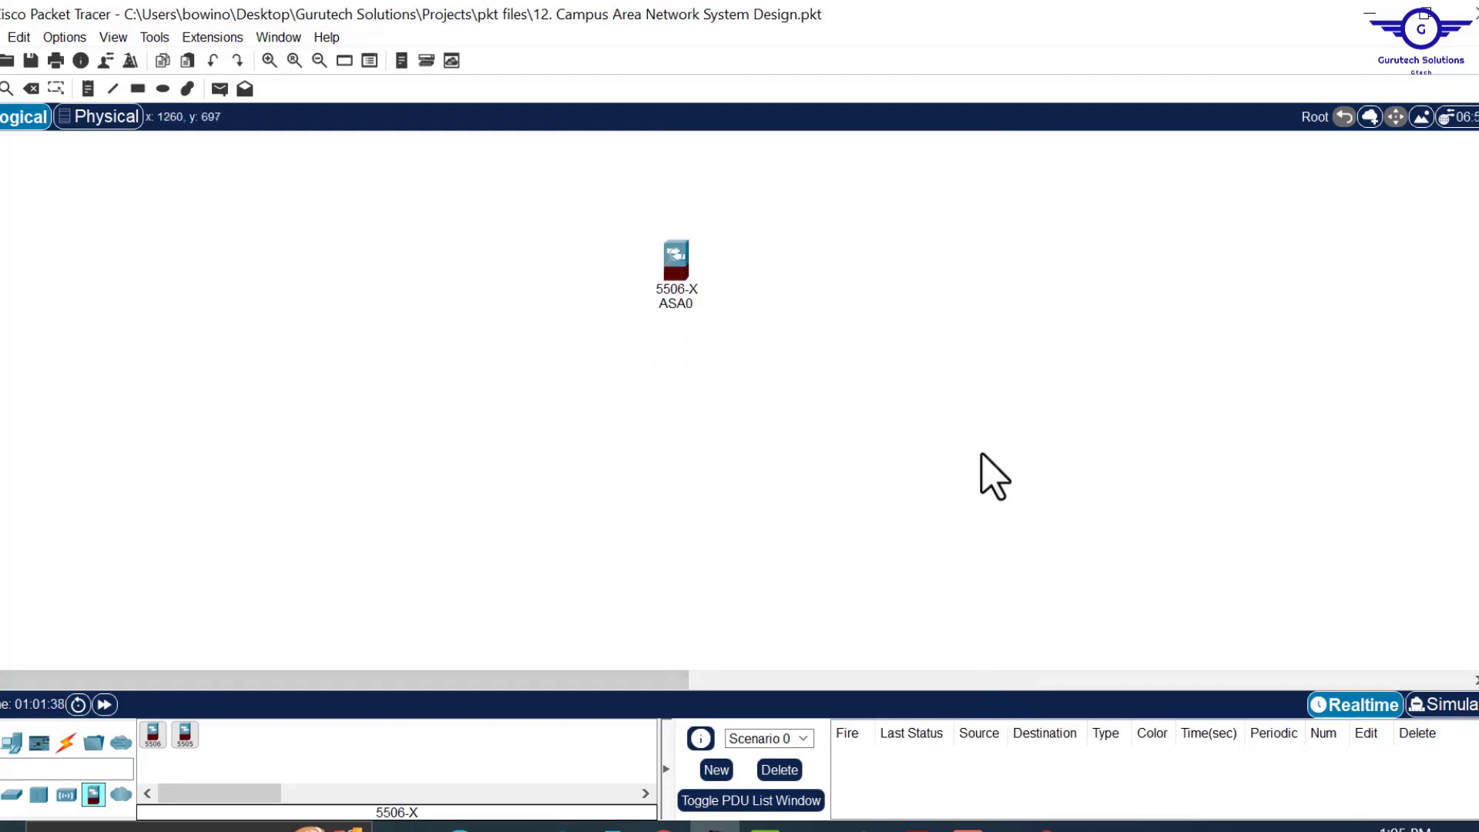
In Project12.pdf, highlight the Catalyst 3850 and 2960 switch requirements.
left_click(916, 829)
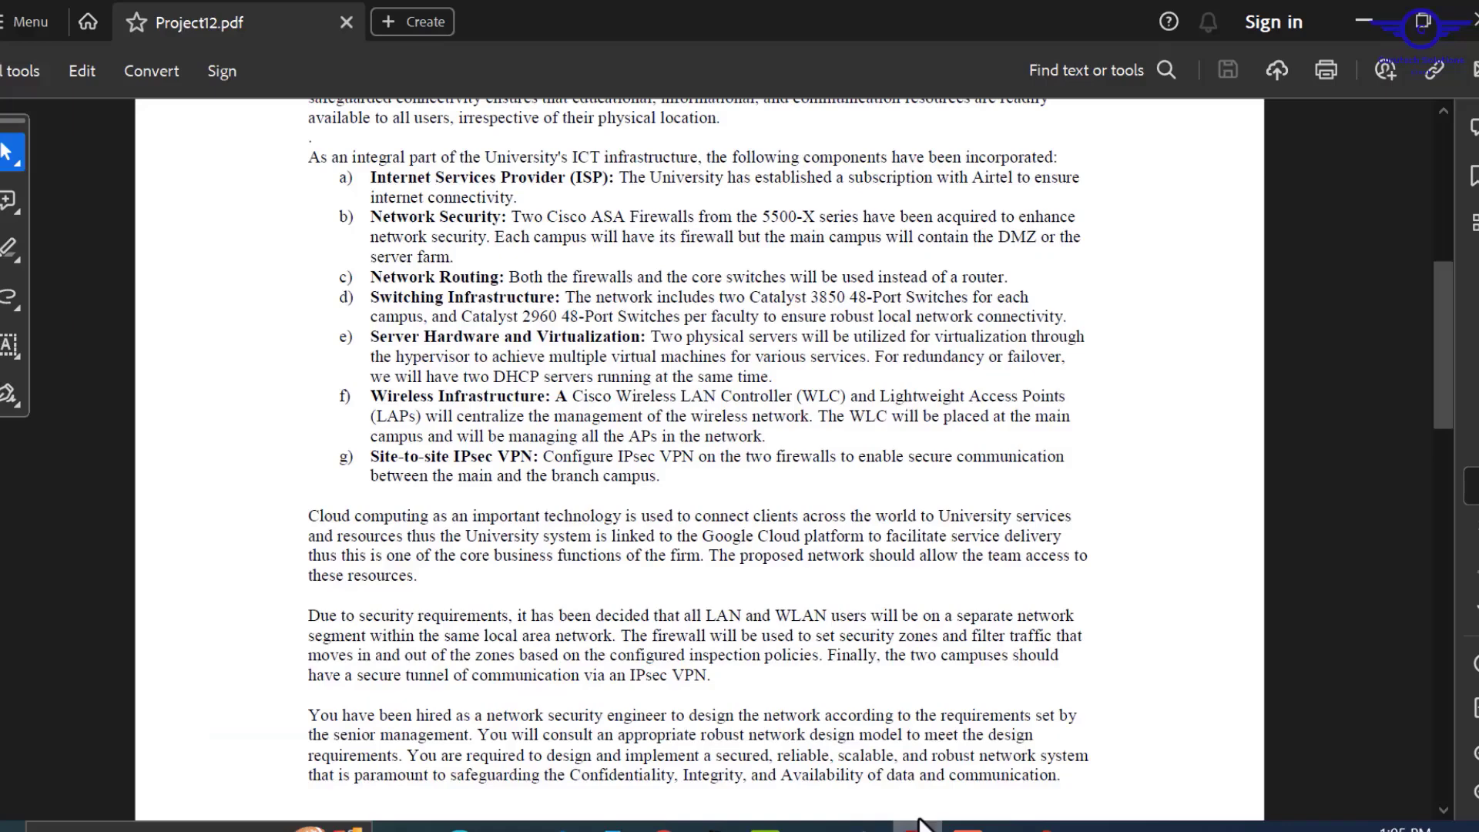
scroll(768, 362, "up", 1)
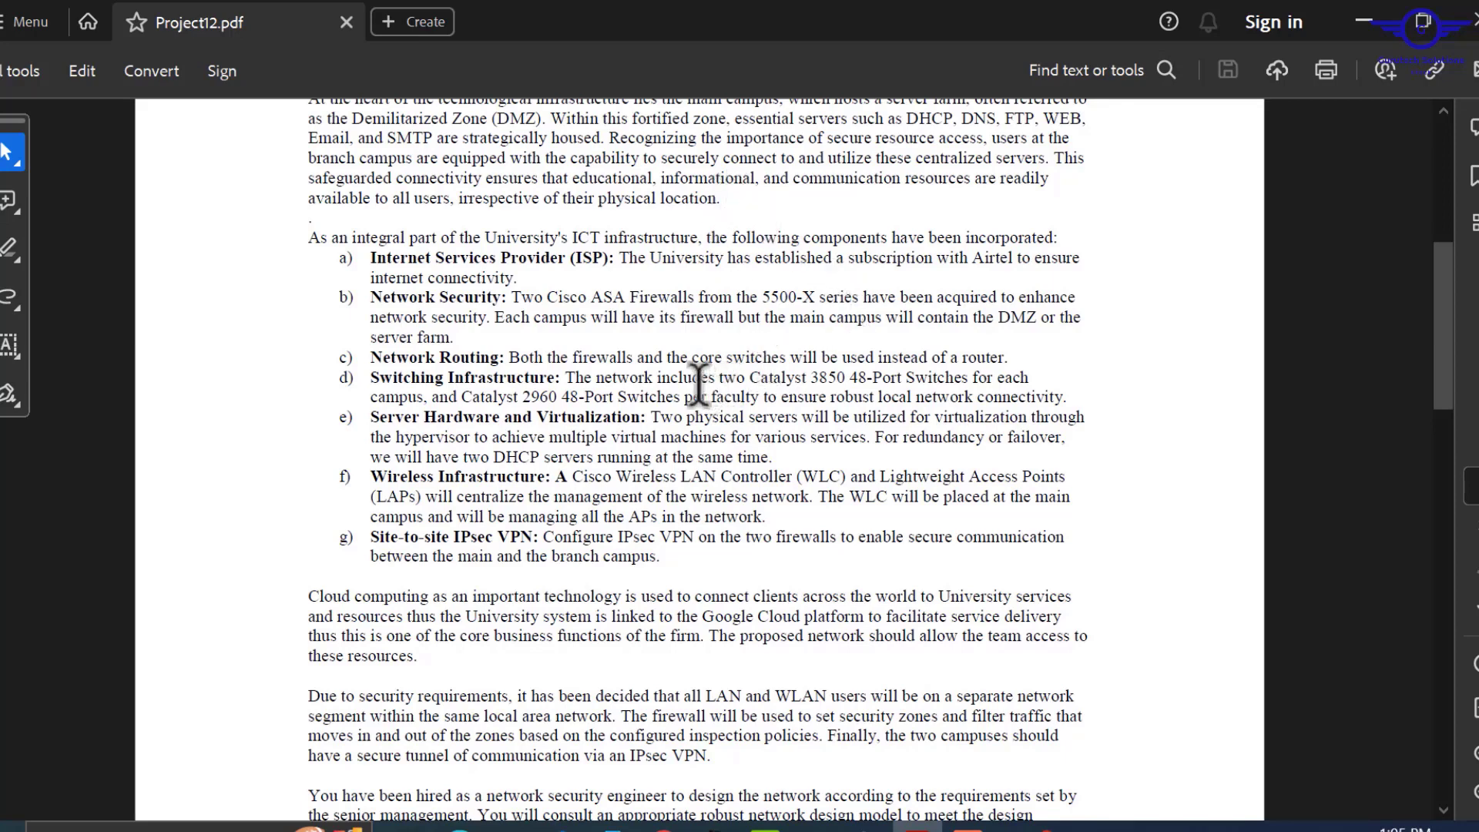
left_click_drag(719, 378, 426, 397)
Place two 3650-24PS multilayer switches below ASA0 and line them up level with each other.
left_click(1366, 21)
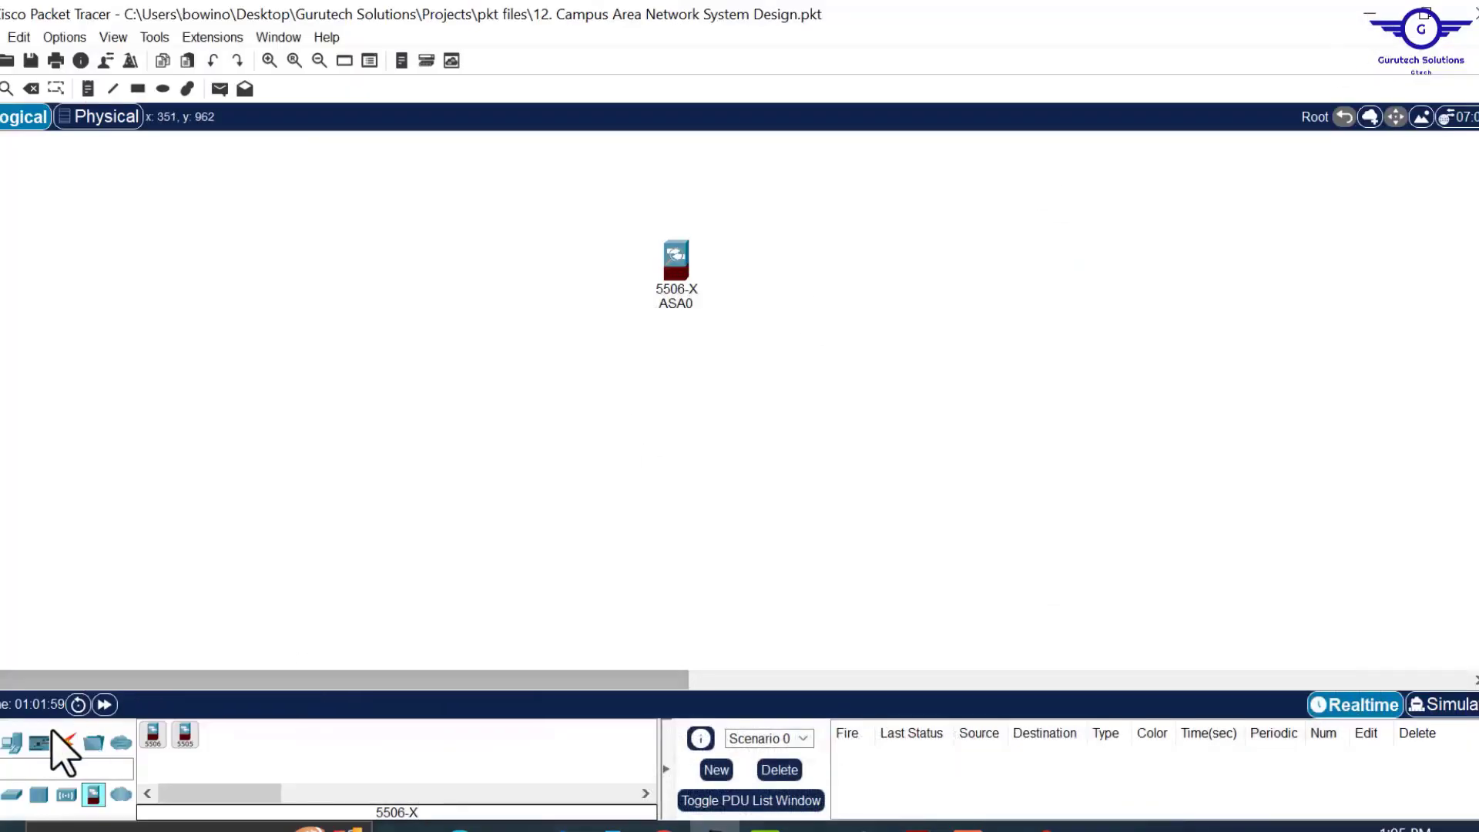
left_click(11, 794)
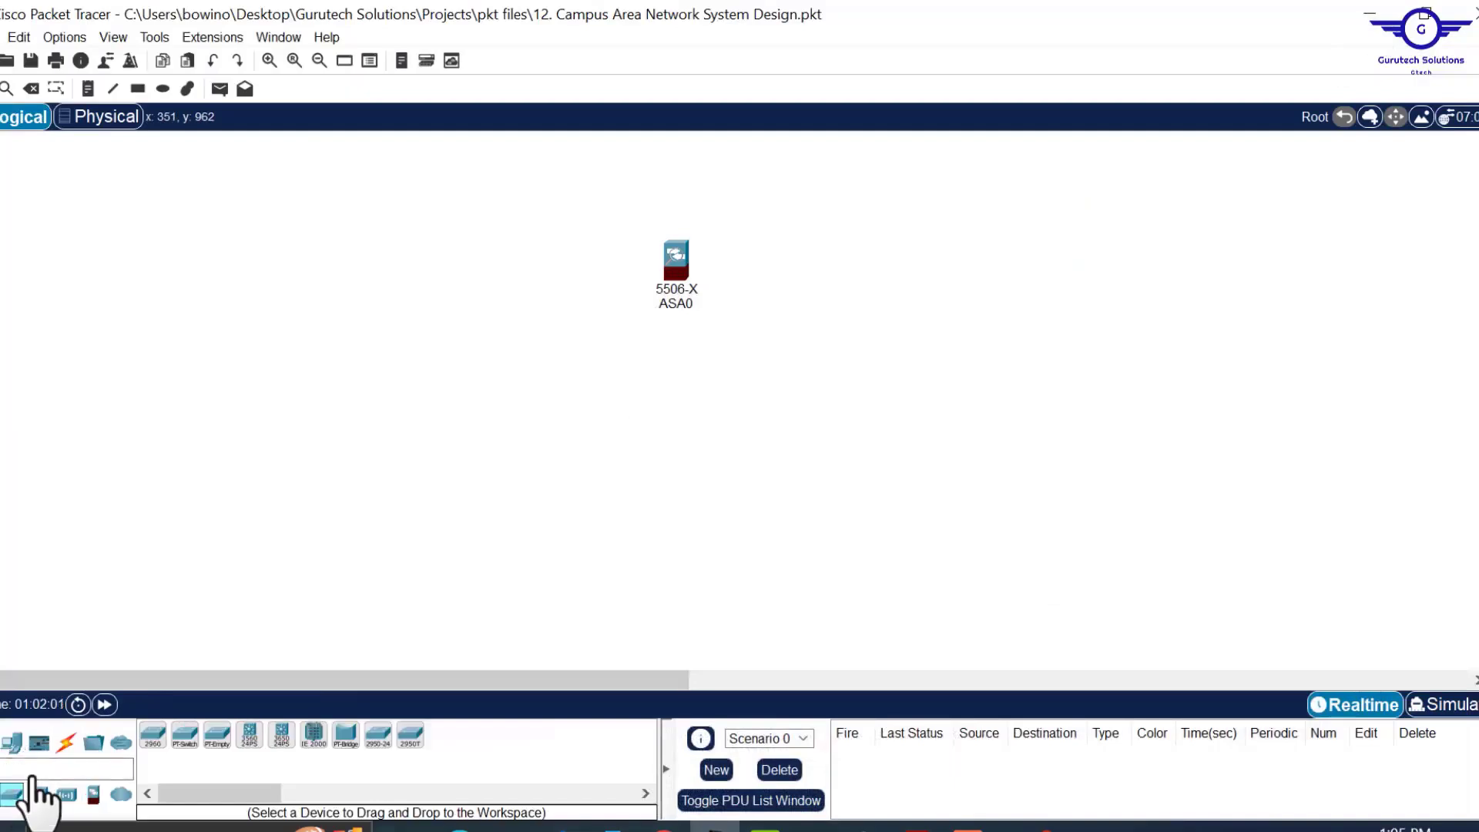
left_click(281, 739)
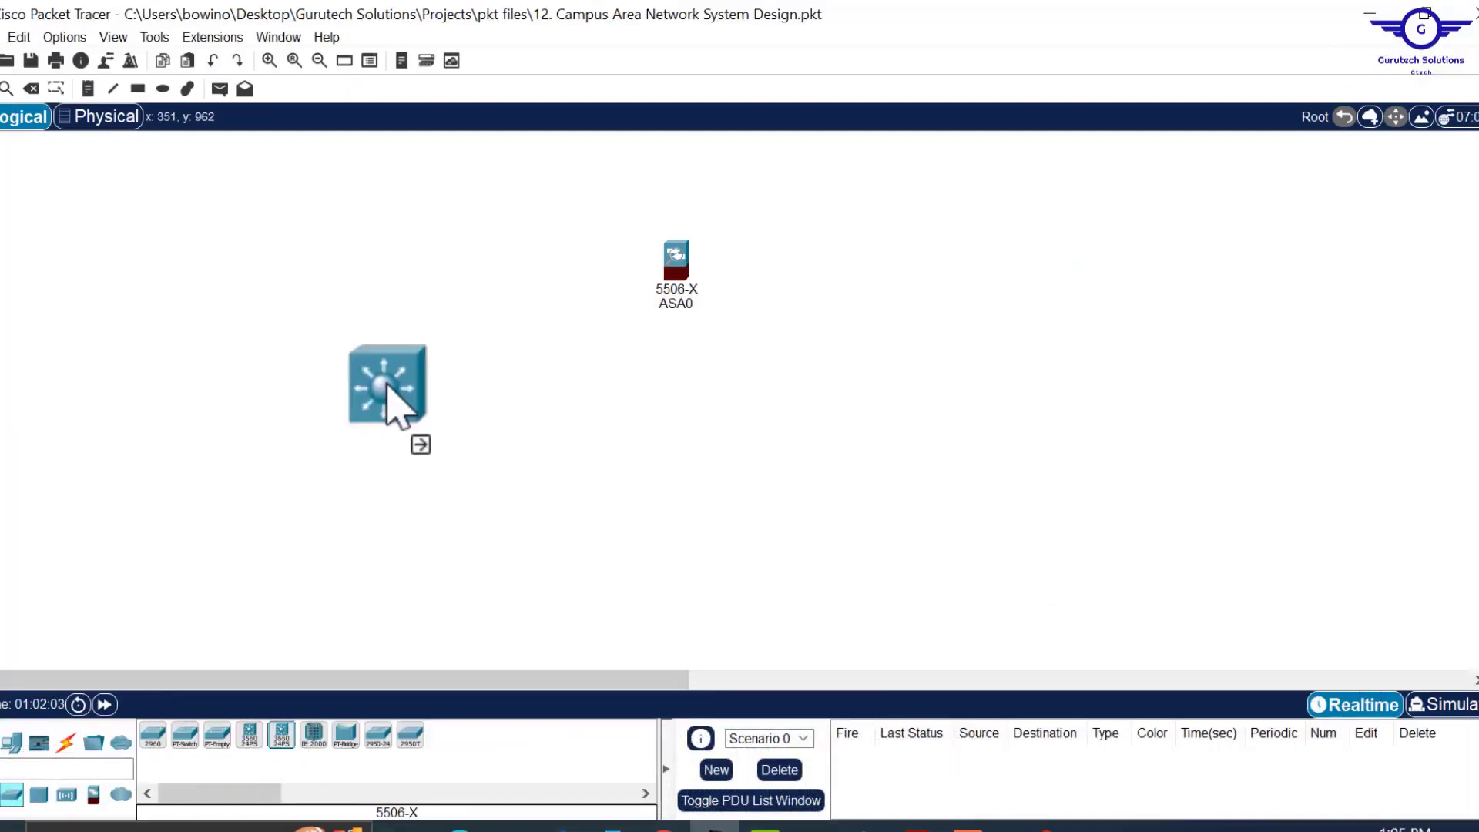
left_click(452, 428)
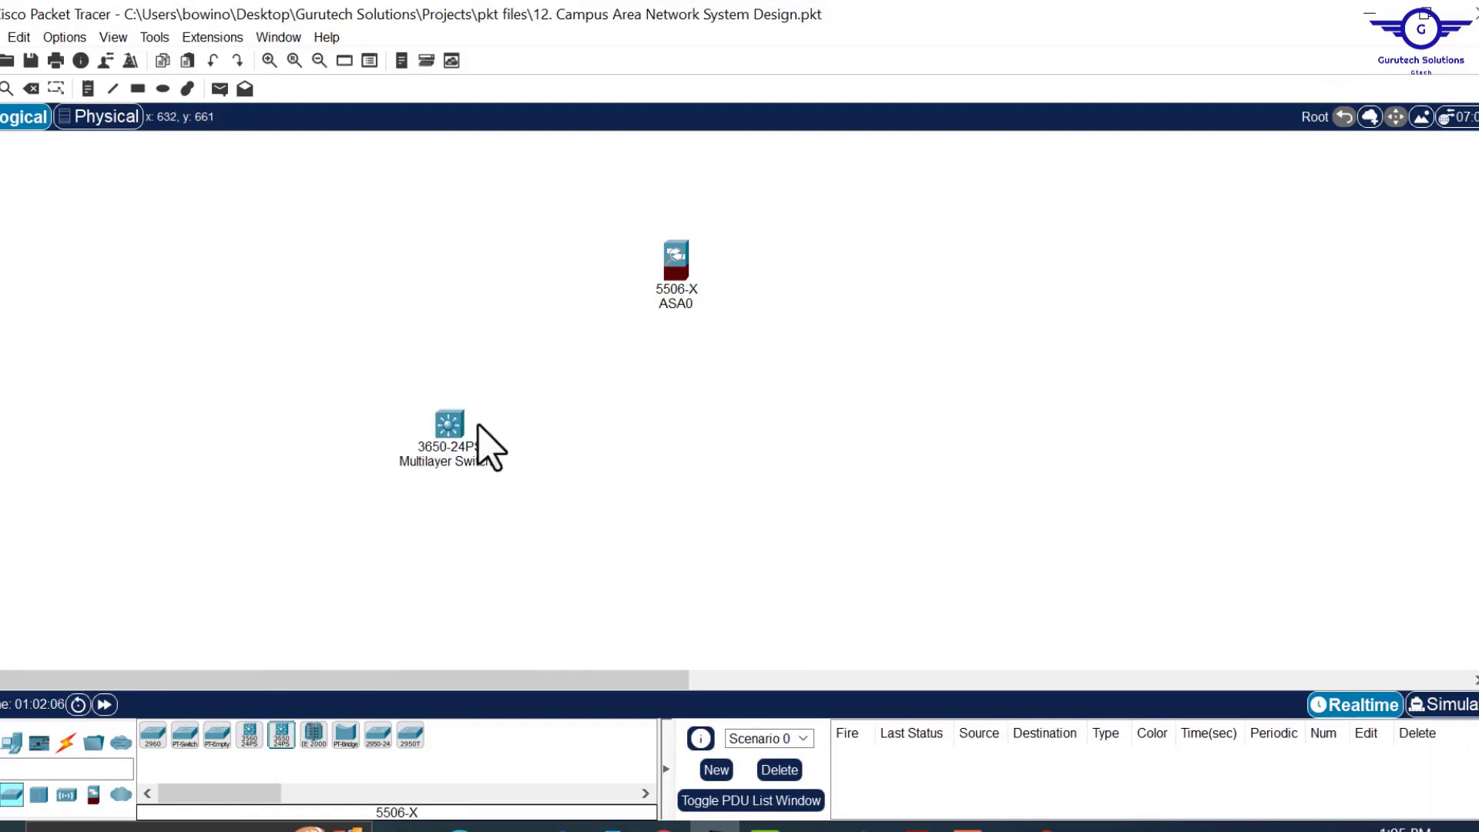
left_click(283, 736)
left_click(775, 466)
left_click_drag(776, 475, 792, 473)
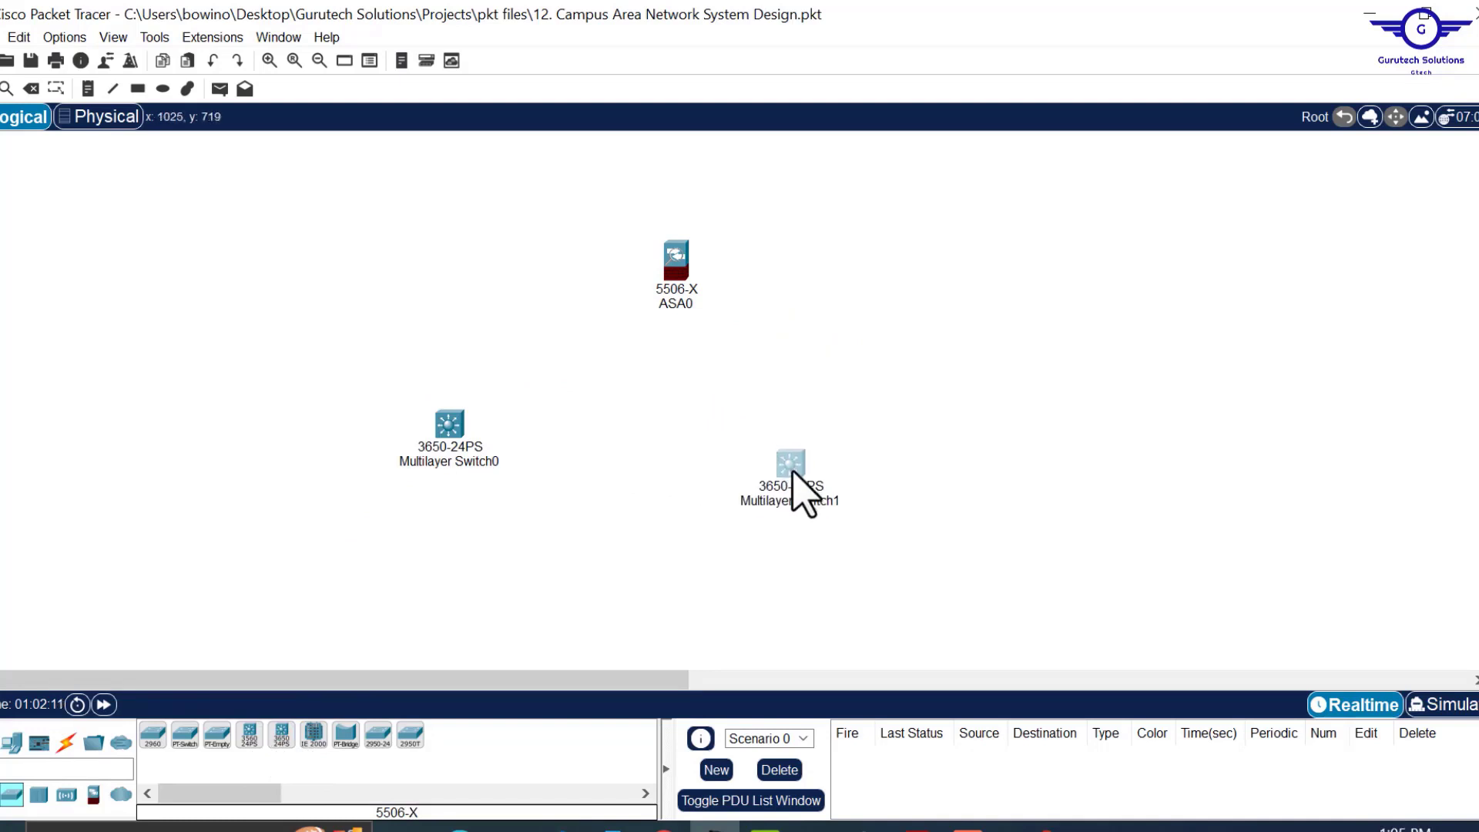
left_click_drag(448, 436, 473, 467)
left_click_drag(786, 474, 821, 475)
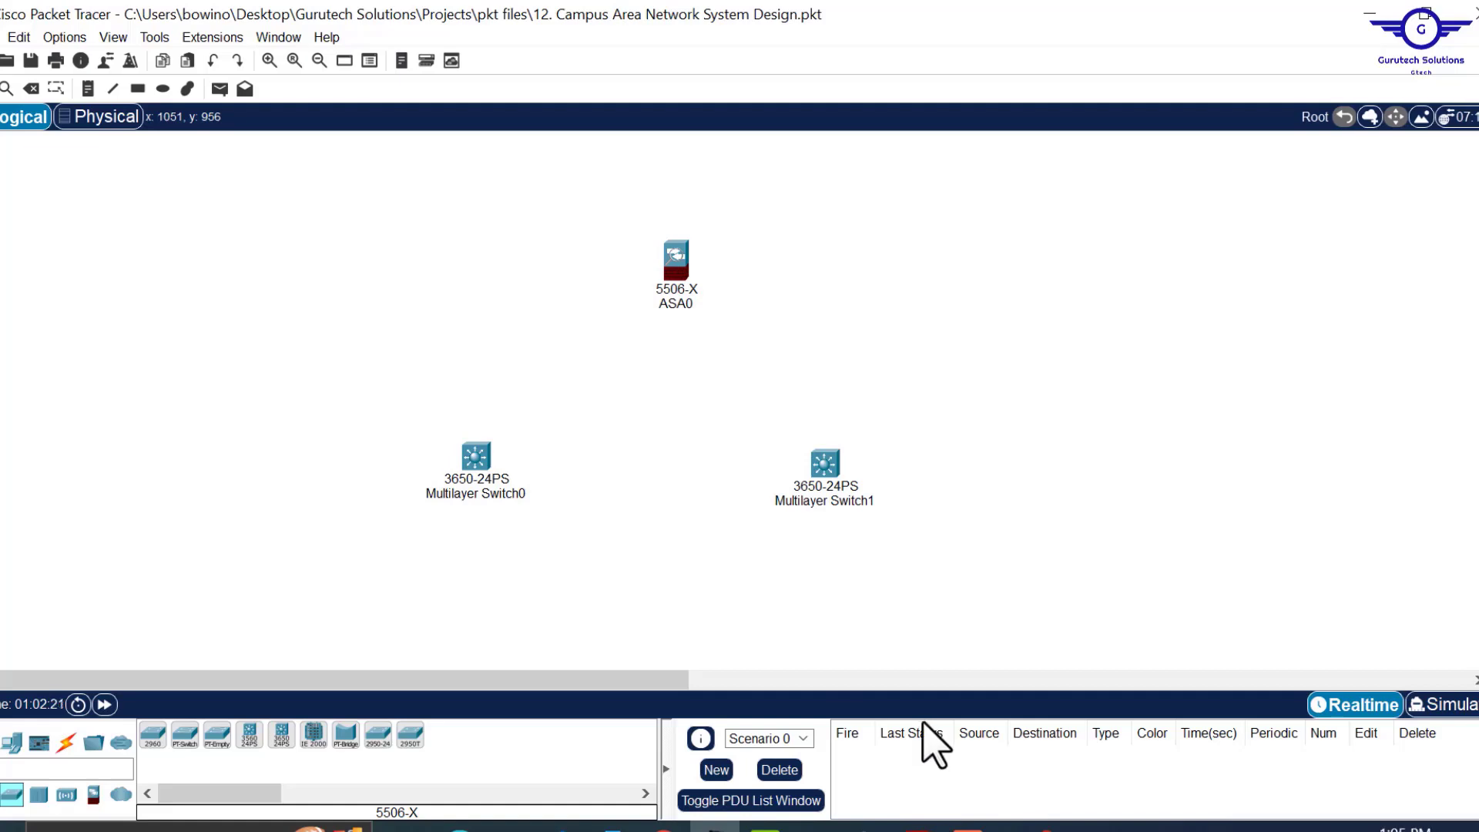
key("alt+Tab")
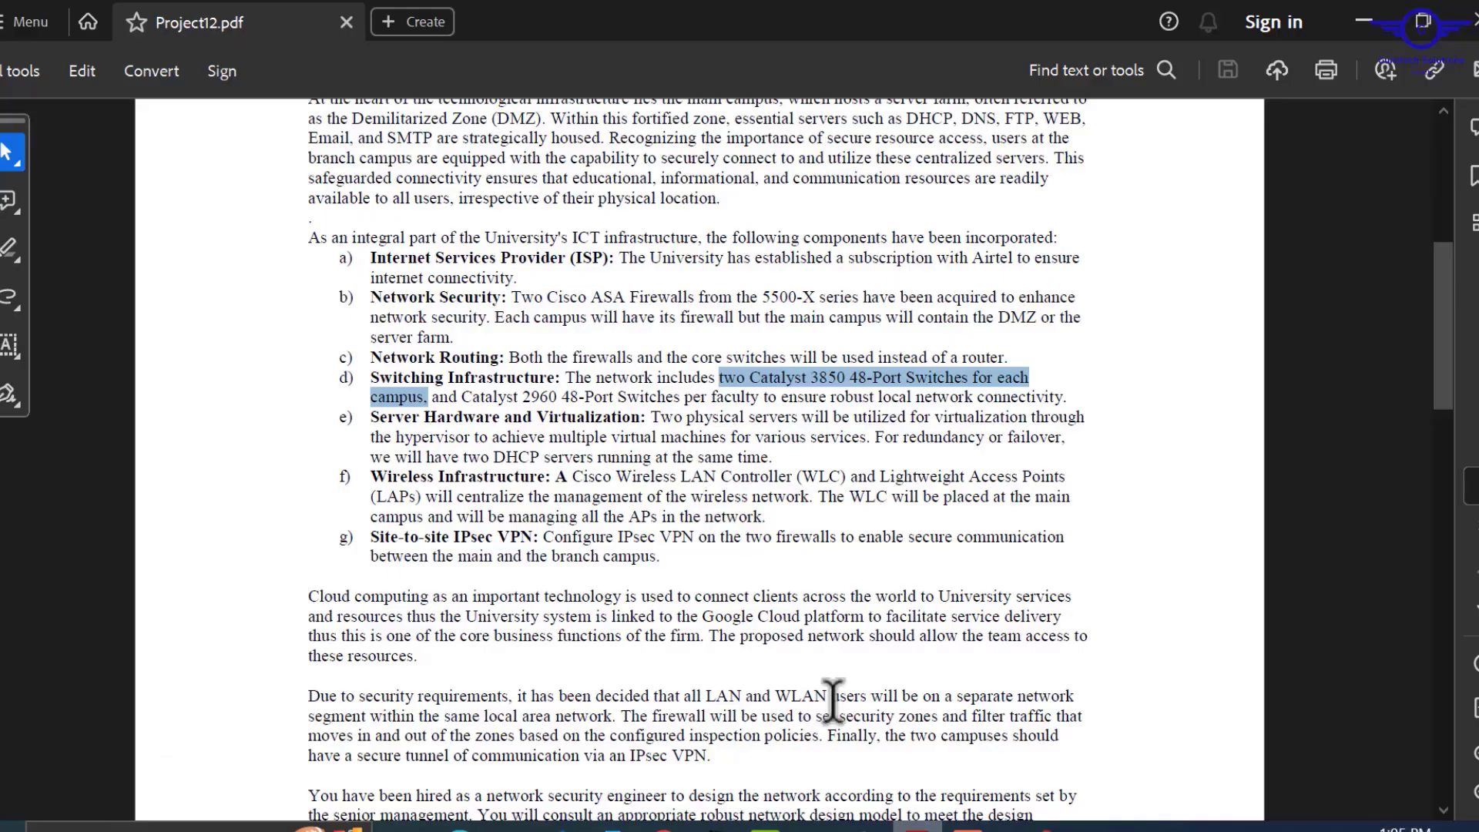
Scroll the Project12 brief up to its title, read it, then minimize Acrobat.
scroll(756, 409, "up", 6)
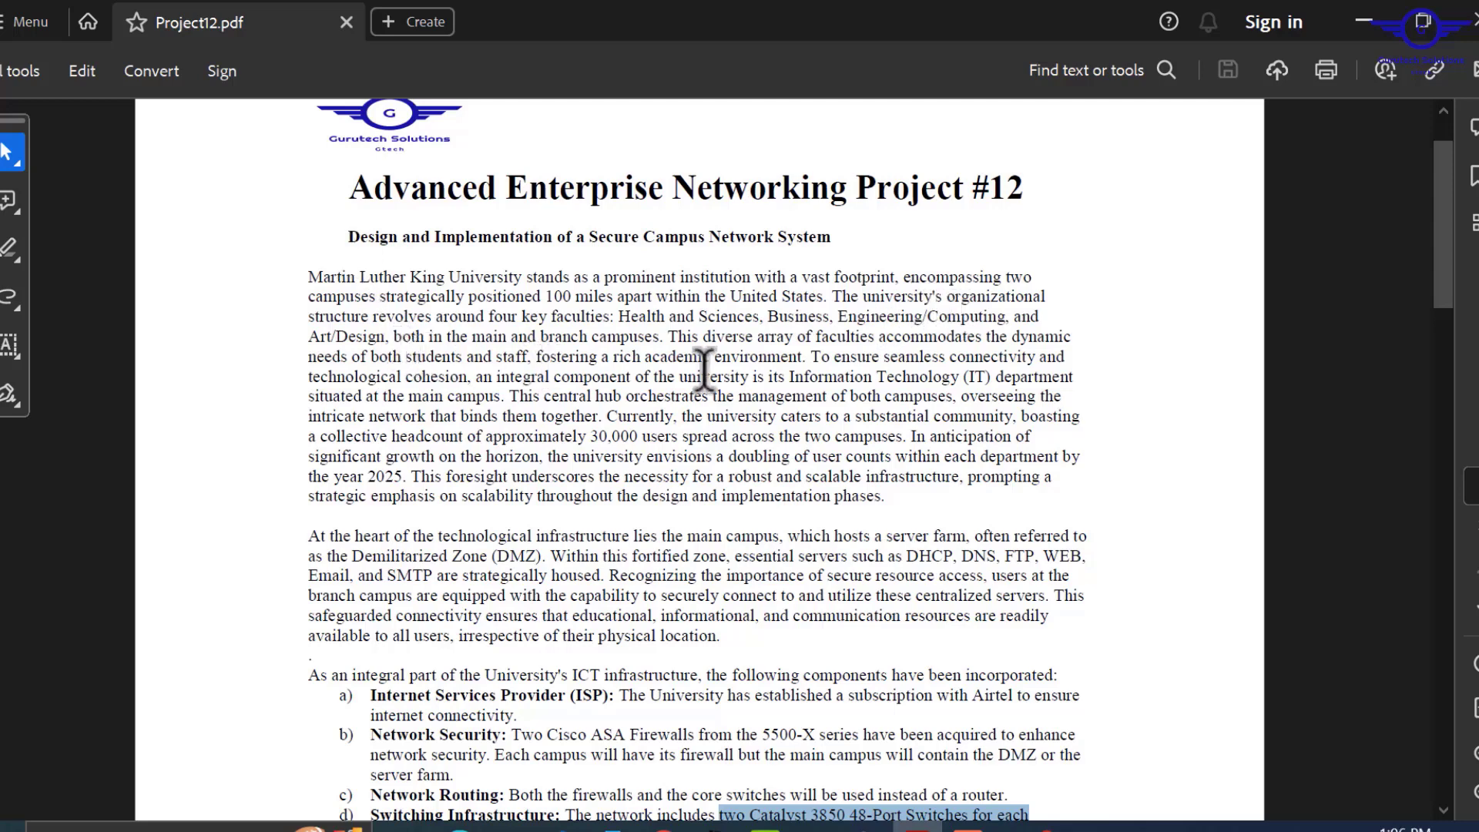
left_click(1364, 17)
scroll(958, 420, "down", 3)
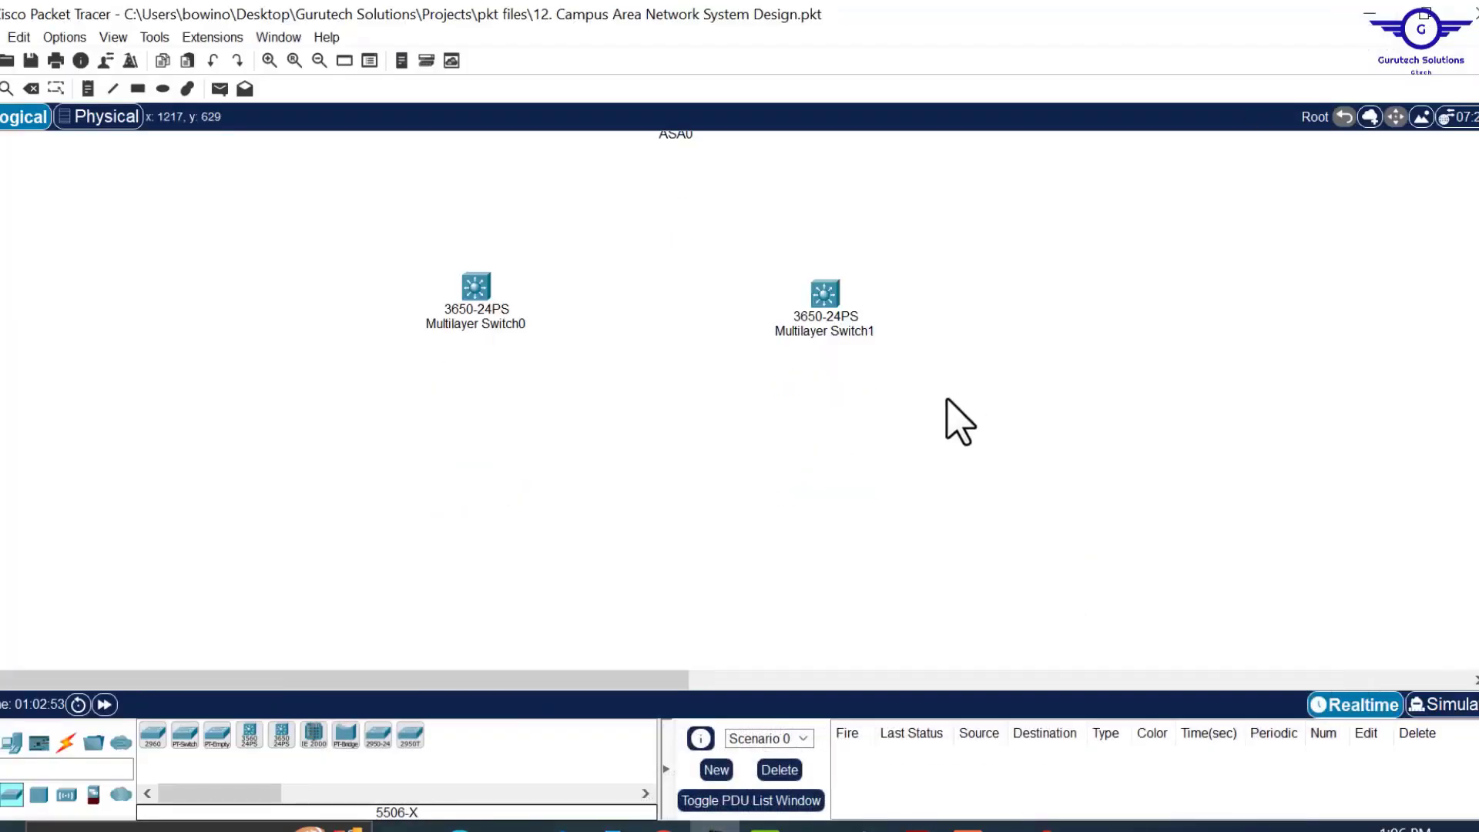
Place five 2960 access switches in a row beneath the multilayer switches.
left_click(153, 738)
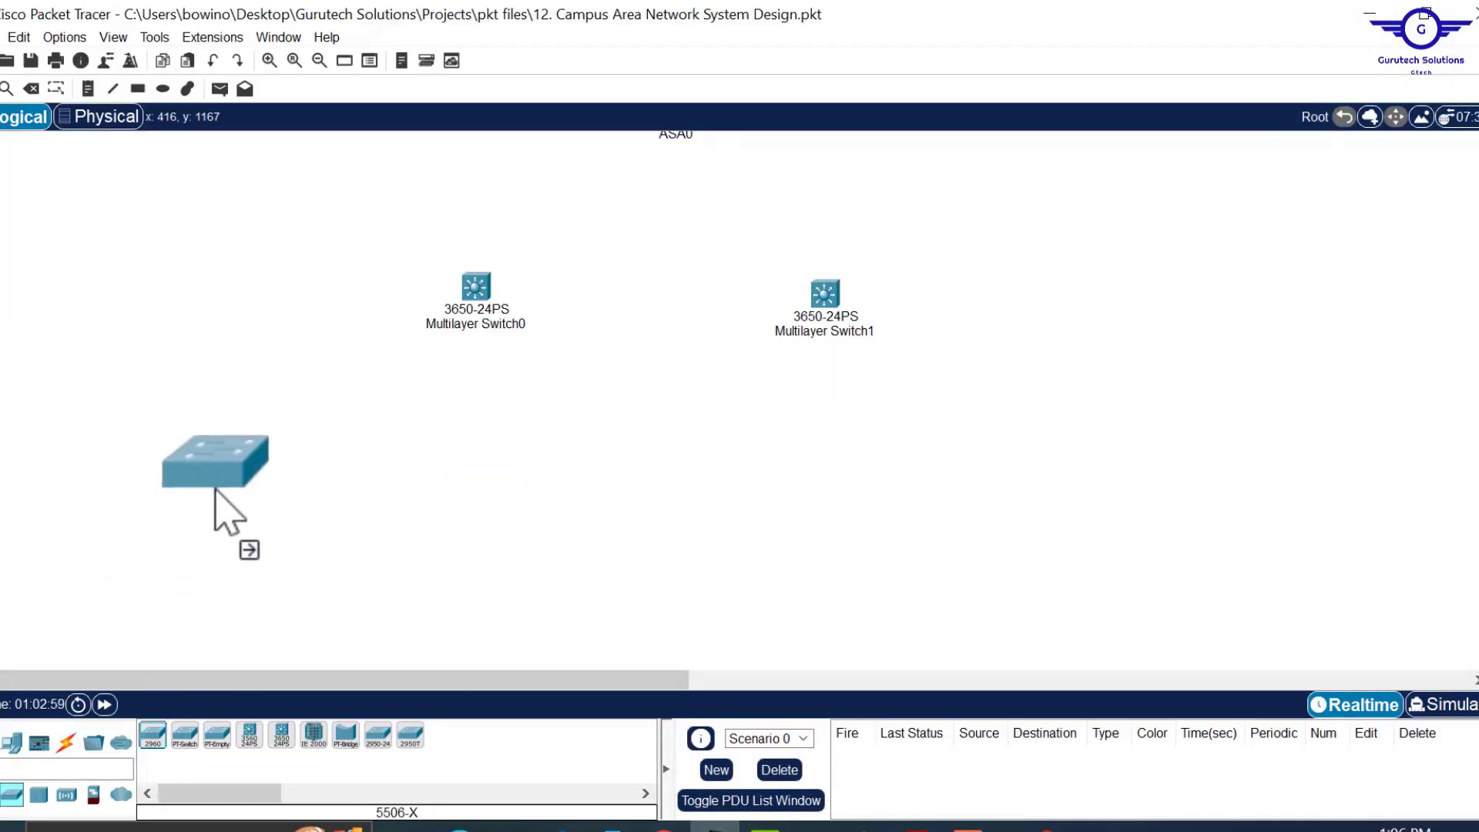
left_click(224, 497)
left_click_drag(154, 737, 466, 514)
left_click_drag(154, 737, 691, 515)
left_click_drag(154, 737, 1088, 512)
left_click(1212, 341)
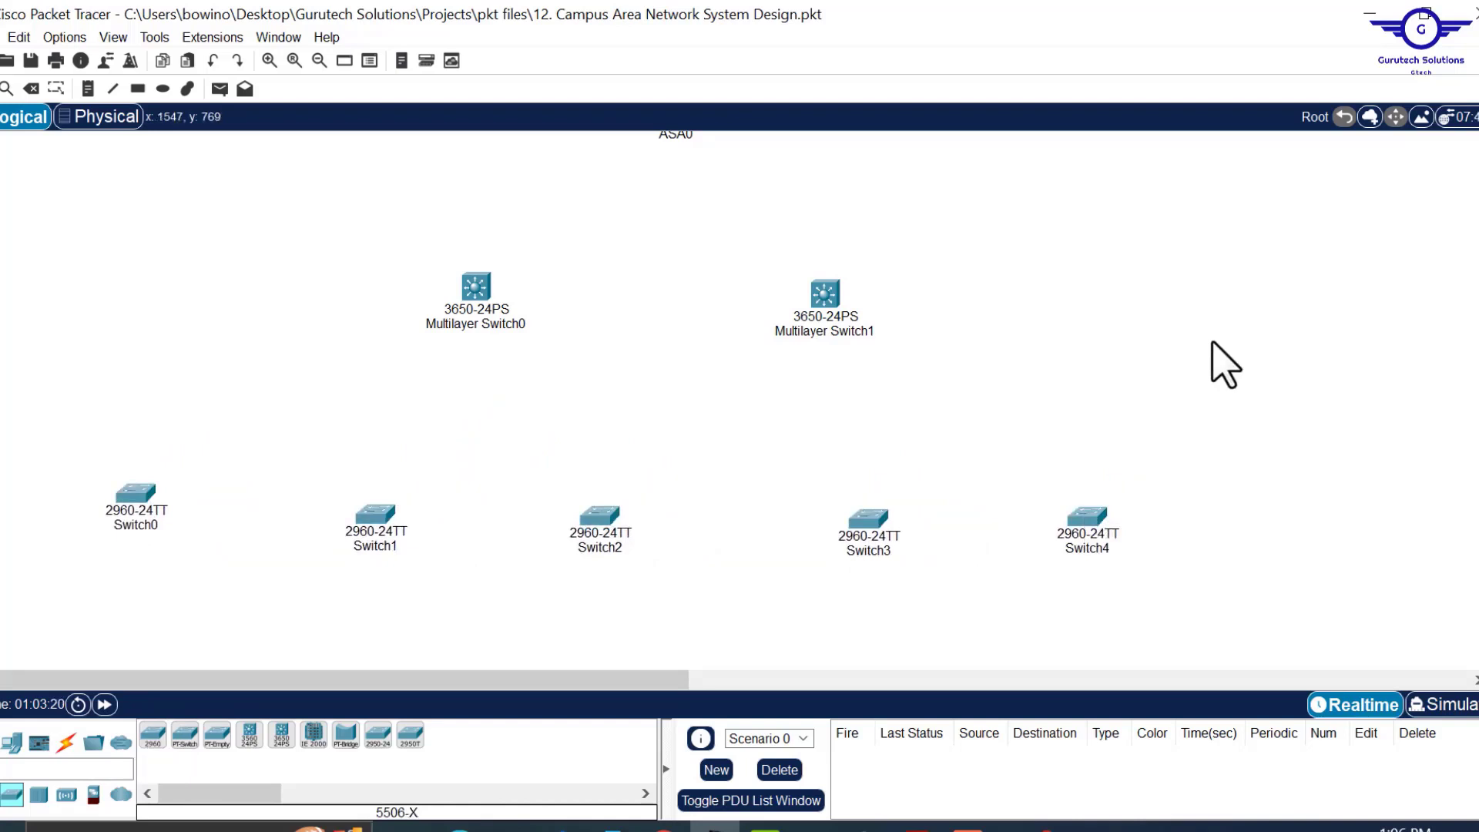
scroll(1225, 362, "up", 3)
scroll(1225, 362, "down", 2)
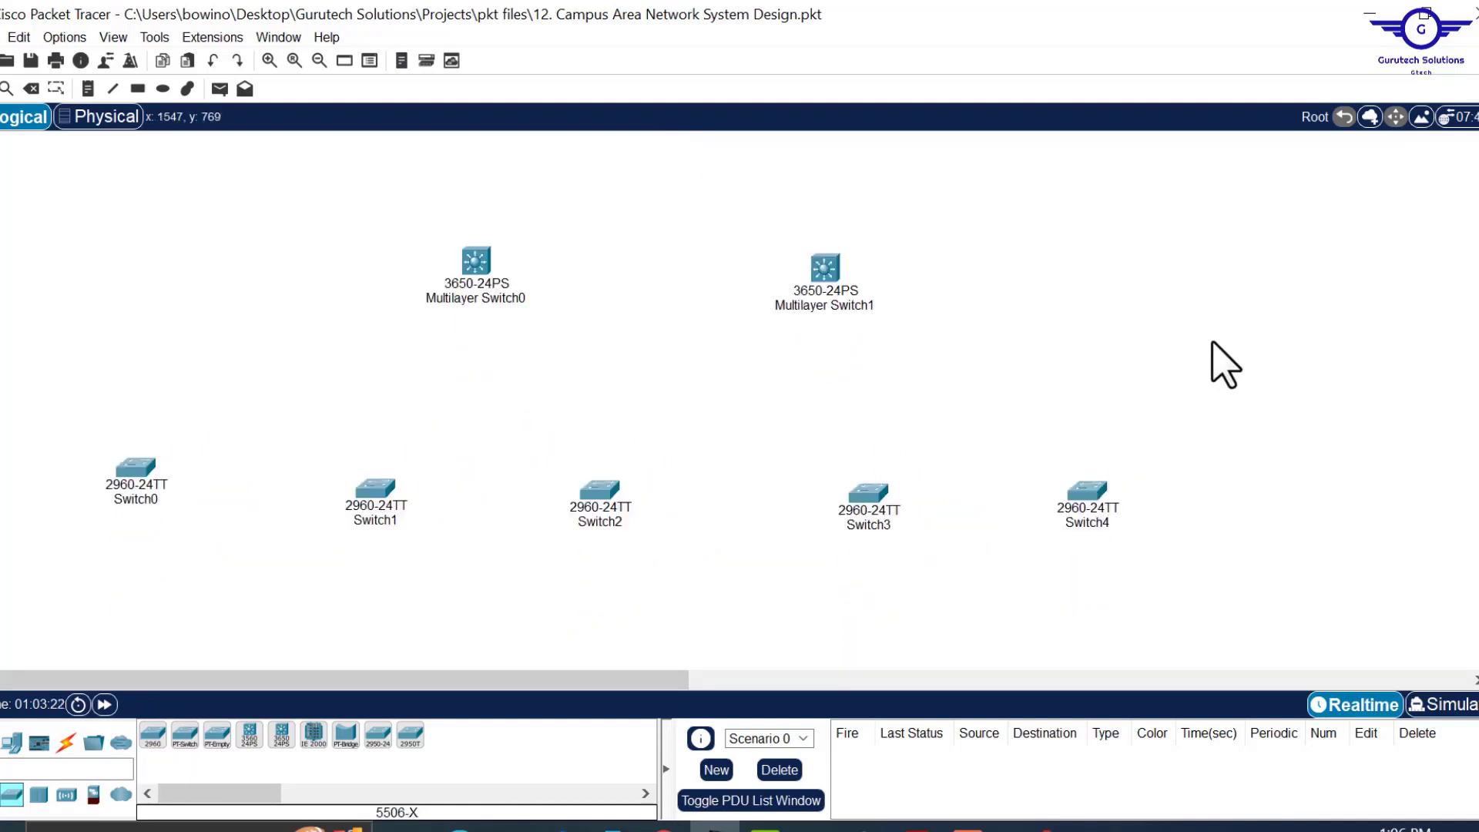
scroll(1225, 362, "up", 1)
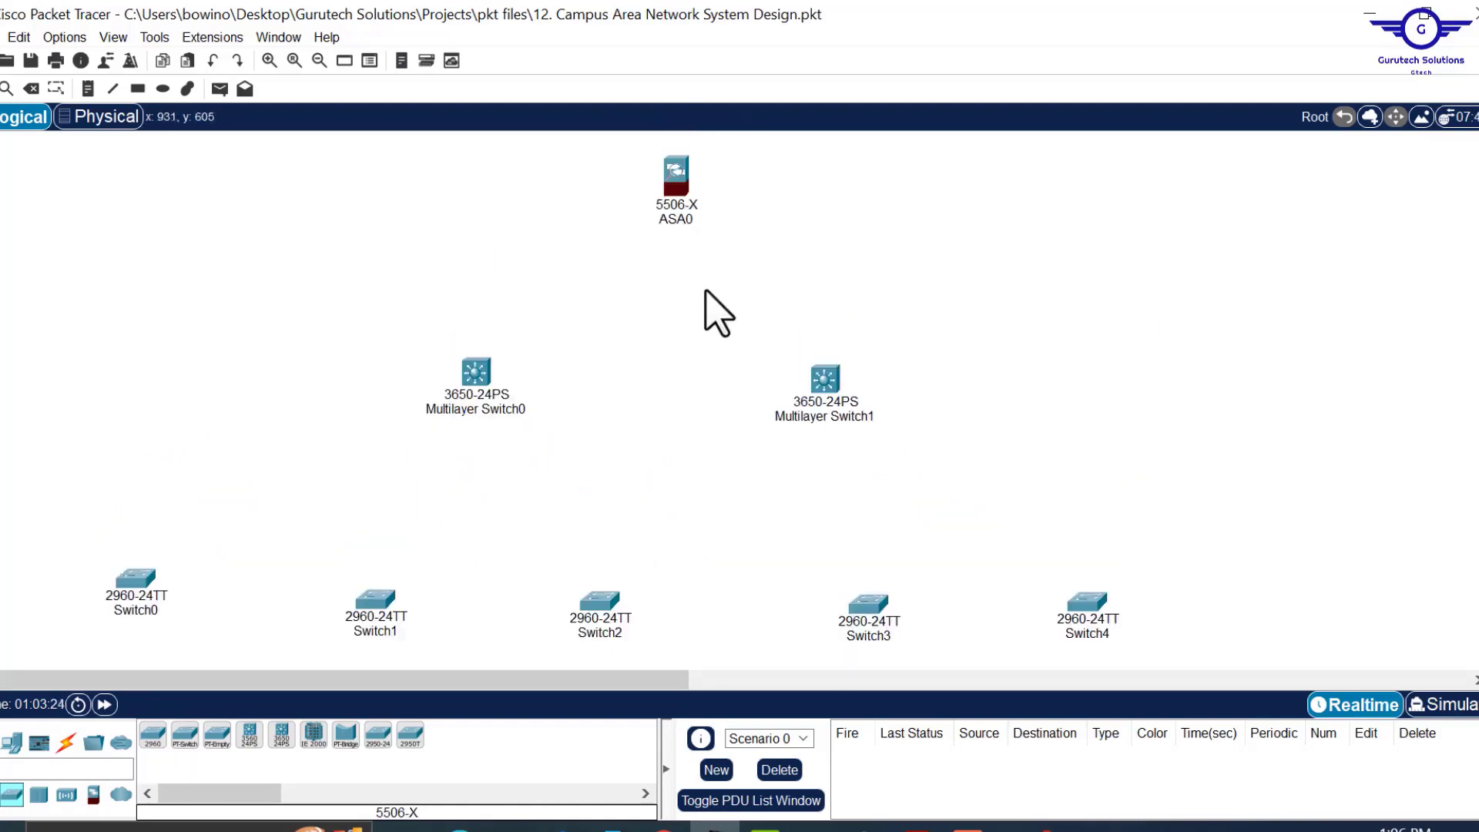
Marquee-select ASA0, both core switches and Switch0–Switch4 to check the alignment.
left_click_drag(604, 174, 809, 272)
left_click_drag(401, 325, 956, 468)
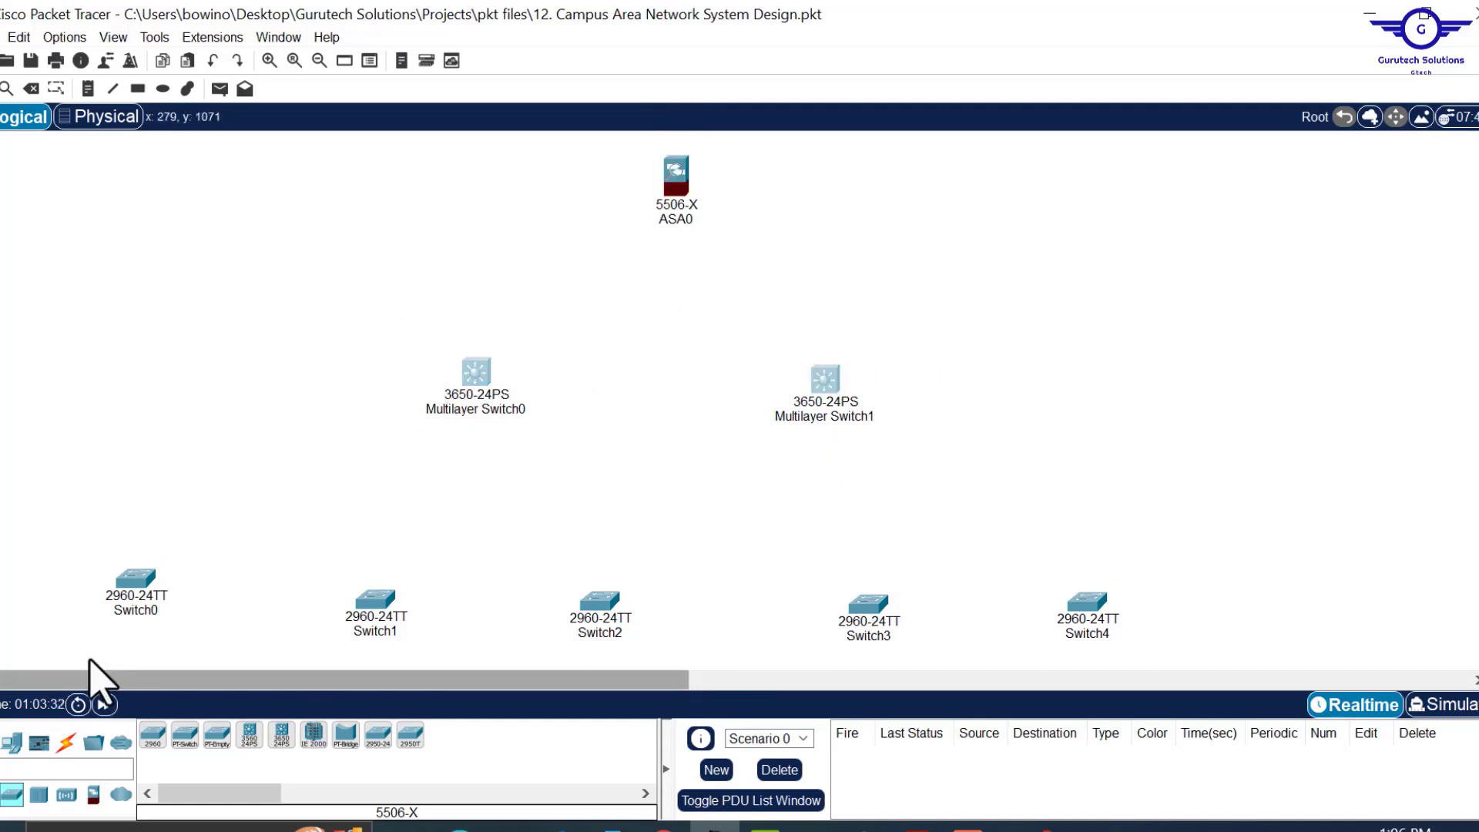
left_click_drag(81, 555, 943, 644)
left_click_drag(1015, 521, 1285, 721)
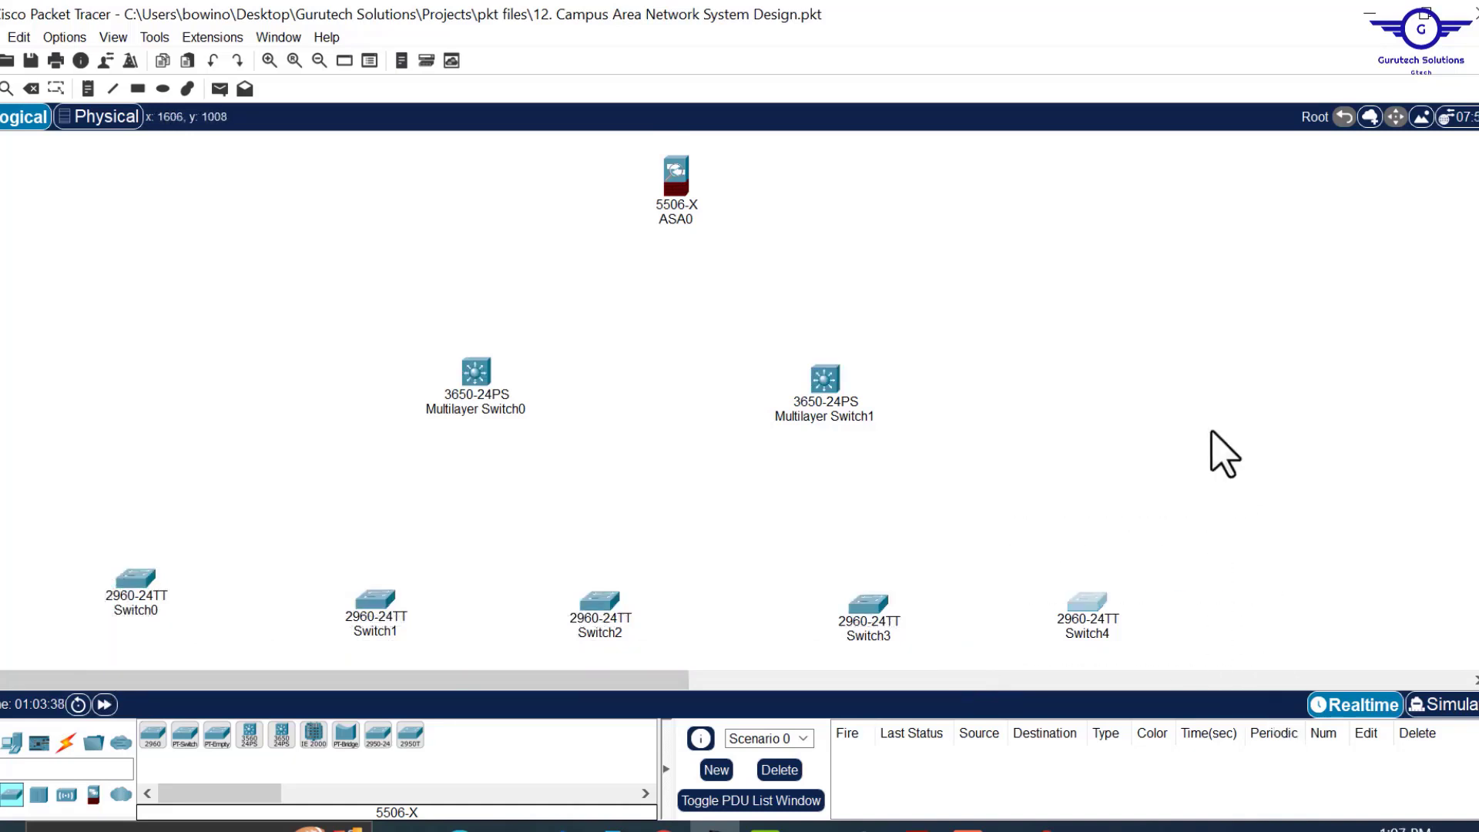
scroll(1155, 403, "up", 4)
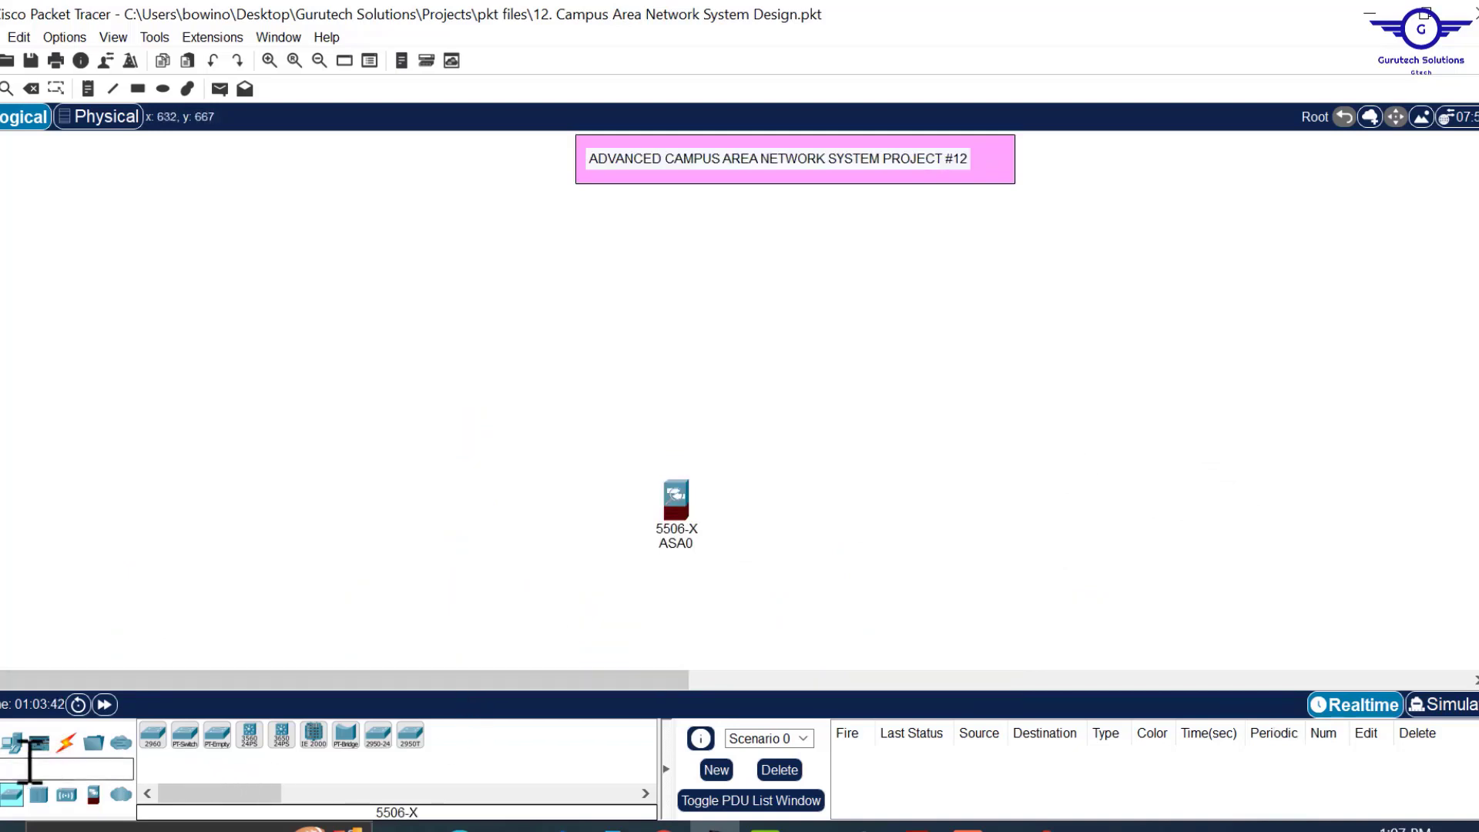
scroll(878, 499, "down", 2)
scroll(878, 499, "down", 2)
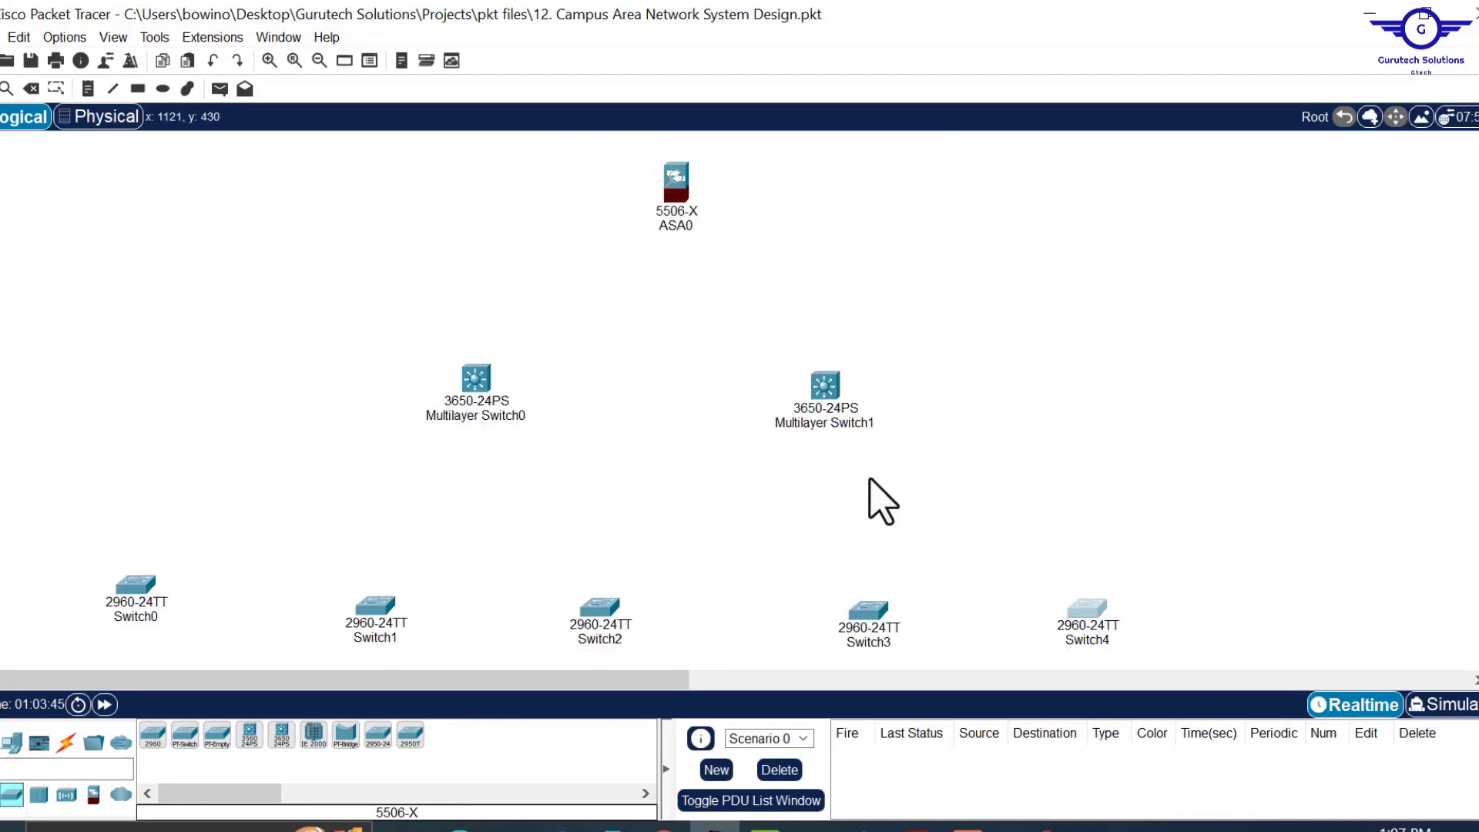
scroll(882, 502, "down", 1)
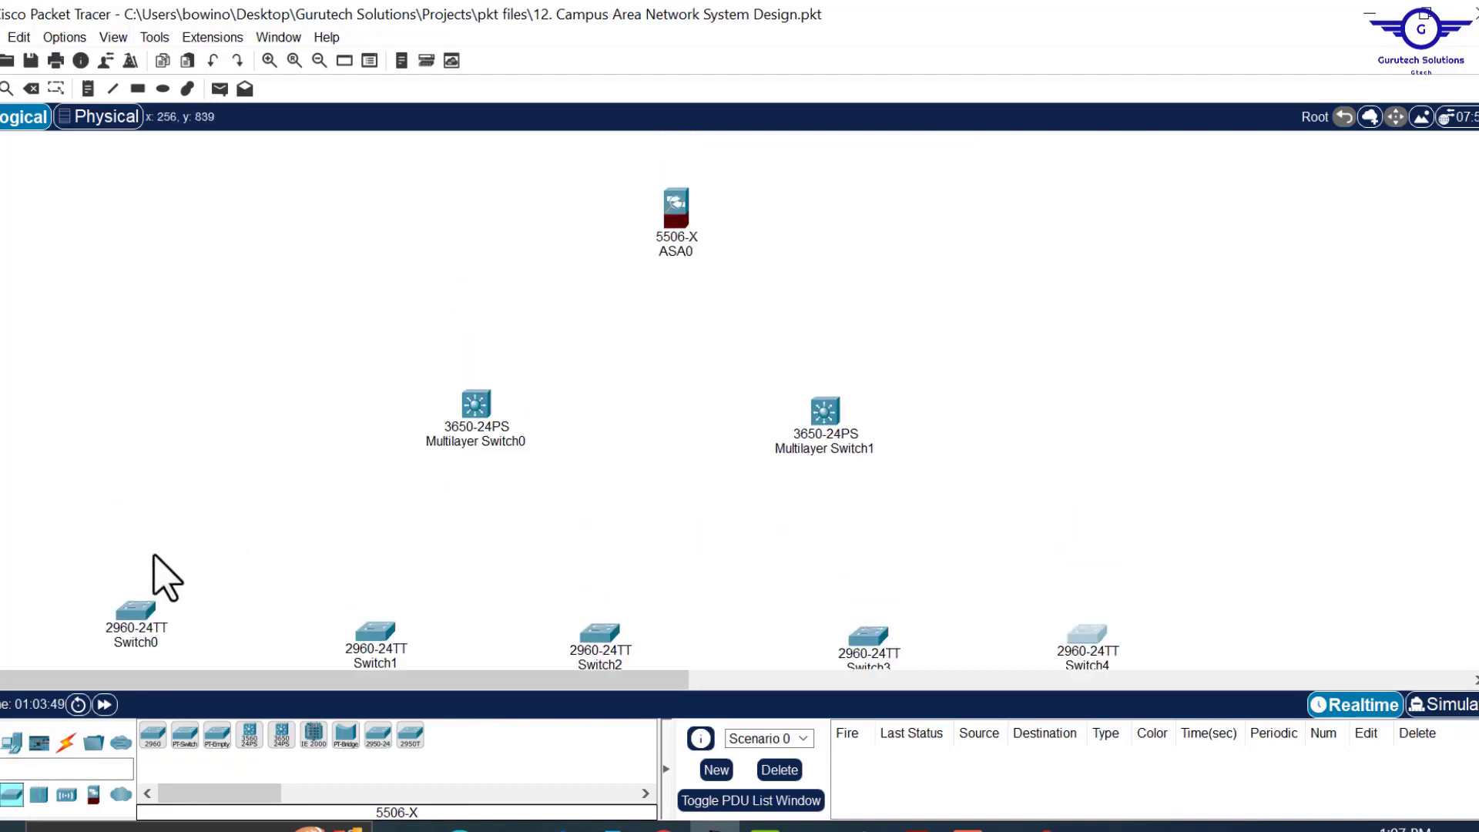
left_click(66, 742)
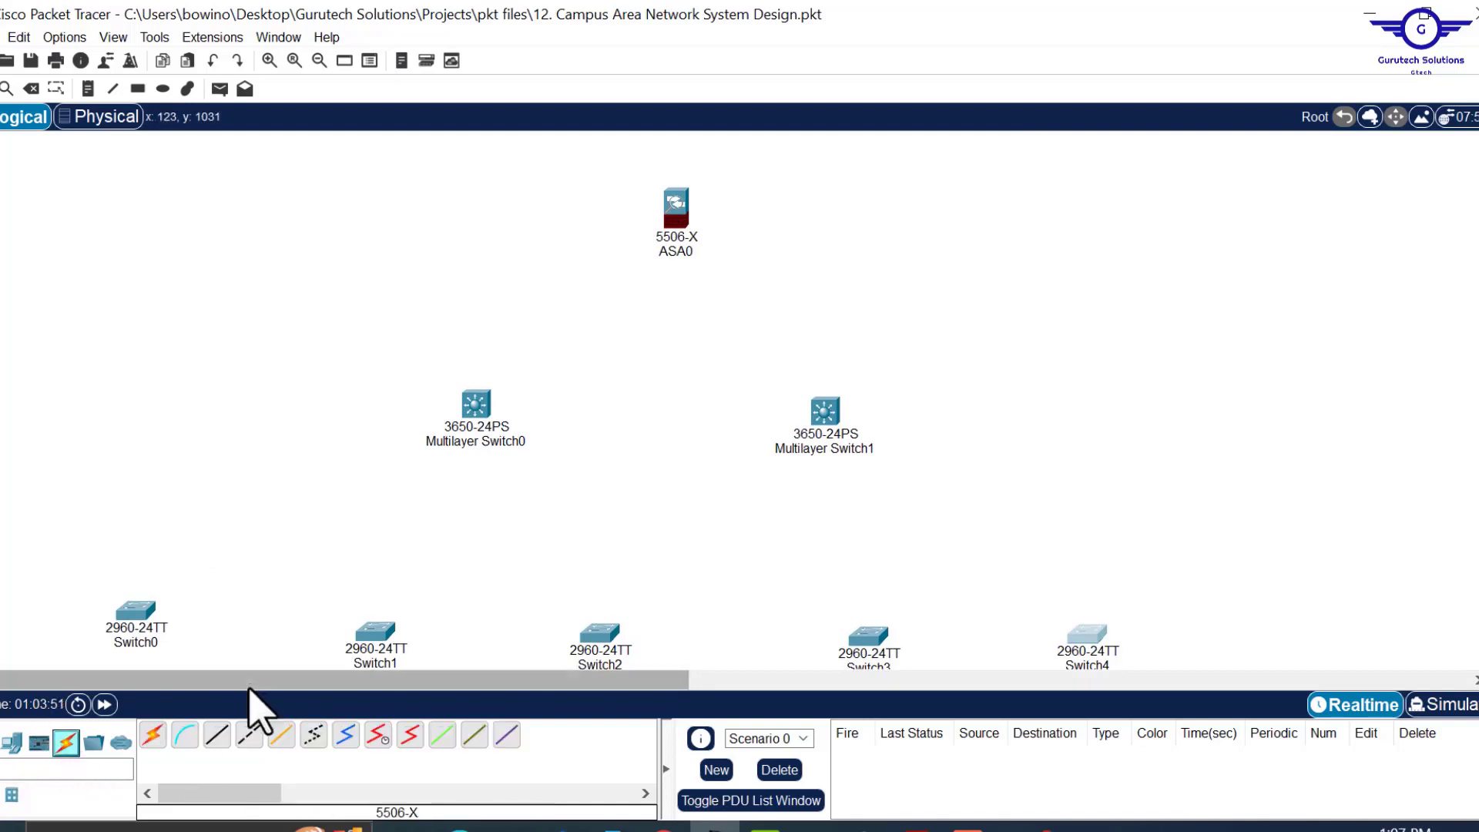
Cable ASA0 to Multilayer Switch0 and Multilayer Switch1 with automatic-type cables.
left_click(153, 736)
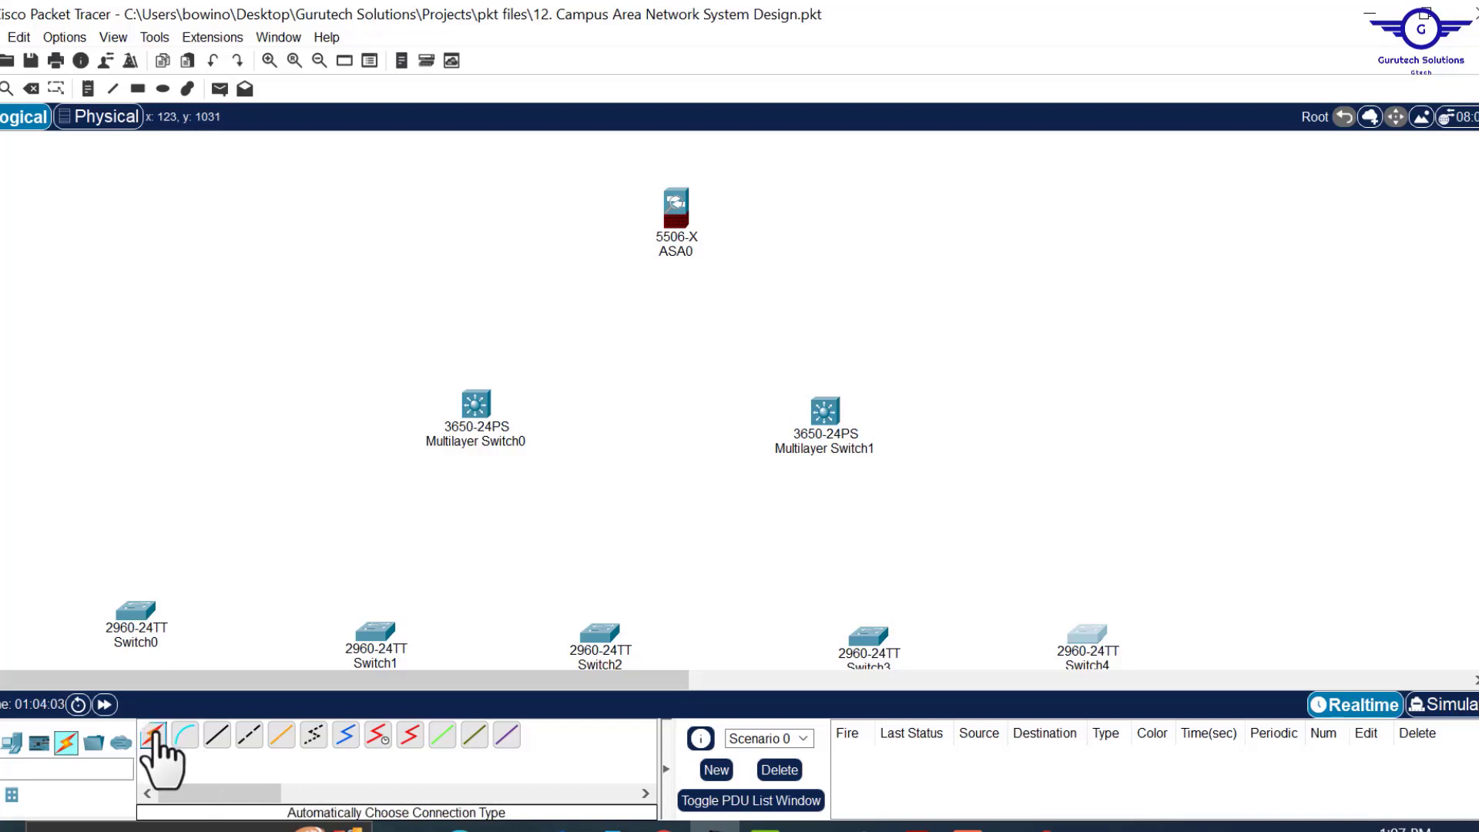
left_click(155, 736)
left_click(676, 206)
left_click(476, 404)
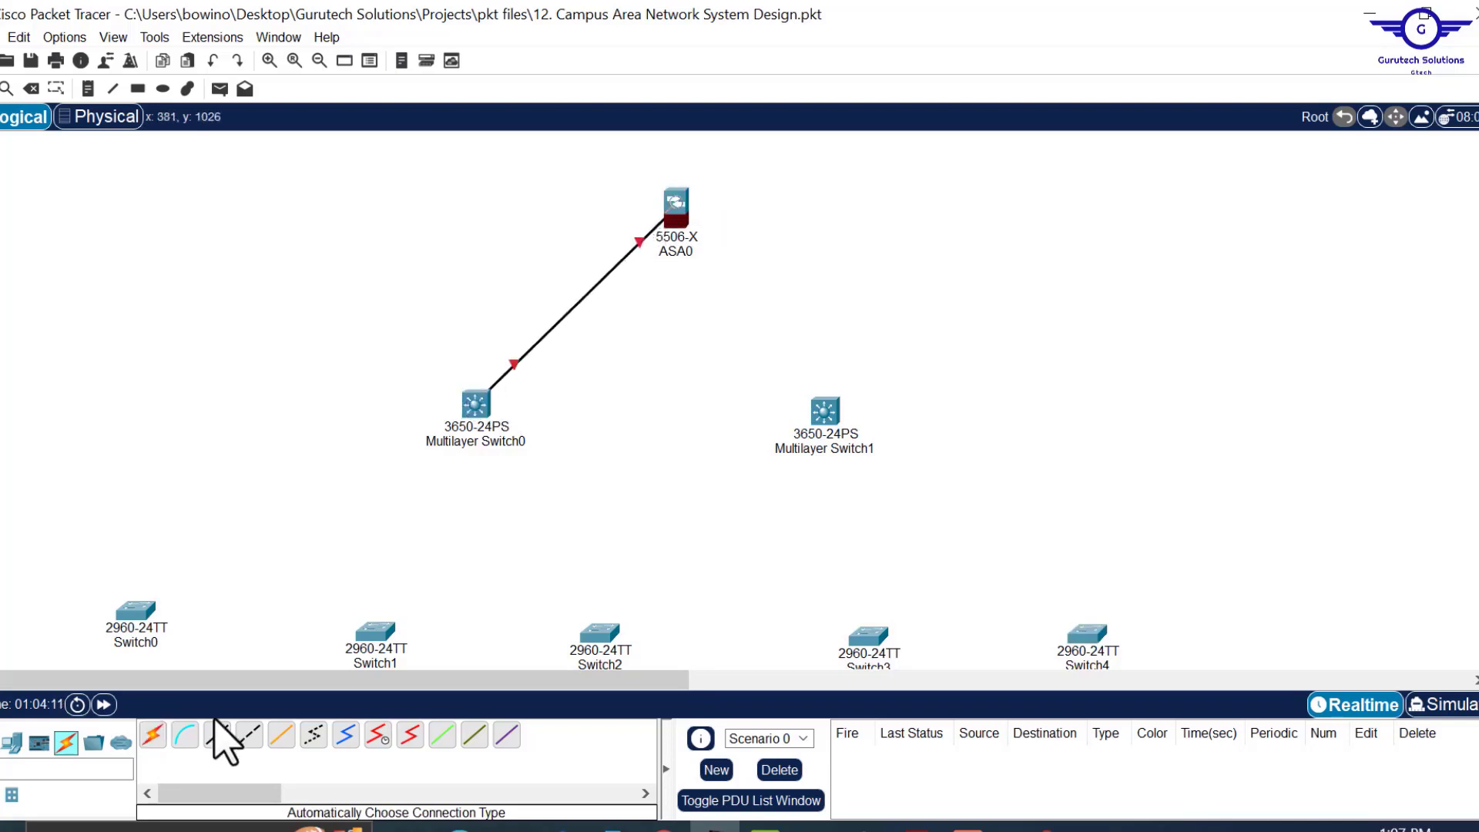
left_click(154, 736)
left_click(677, 210)
left_click(823, 416)
Cable Multilayer Switch0 to each of the five 2960 access switches.
left_click(153, 736)
left_click(481, 397)
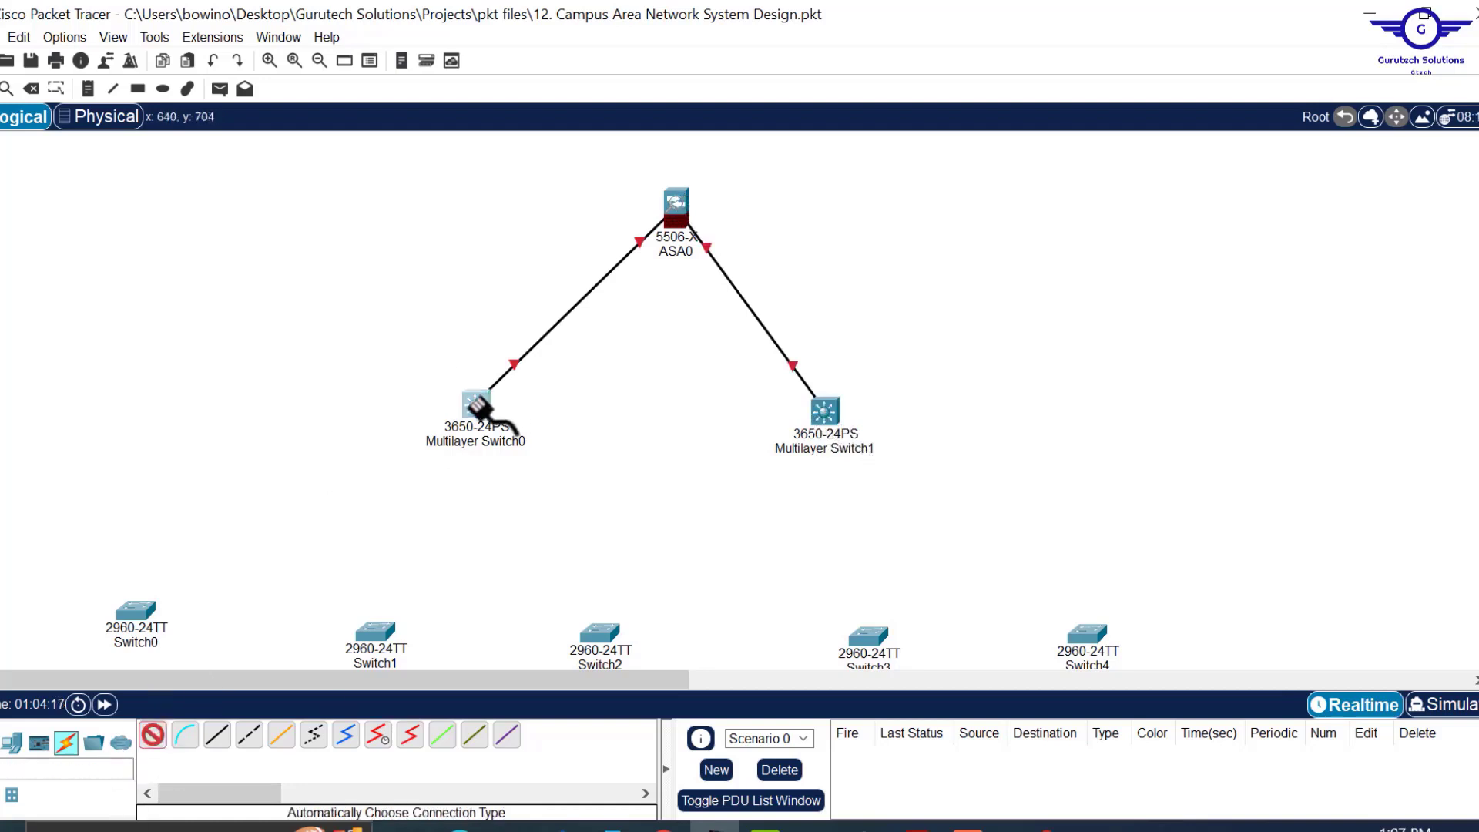
left_click(124, 613)
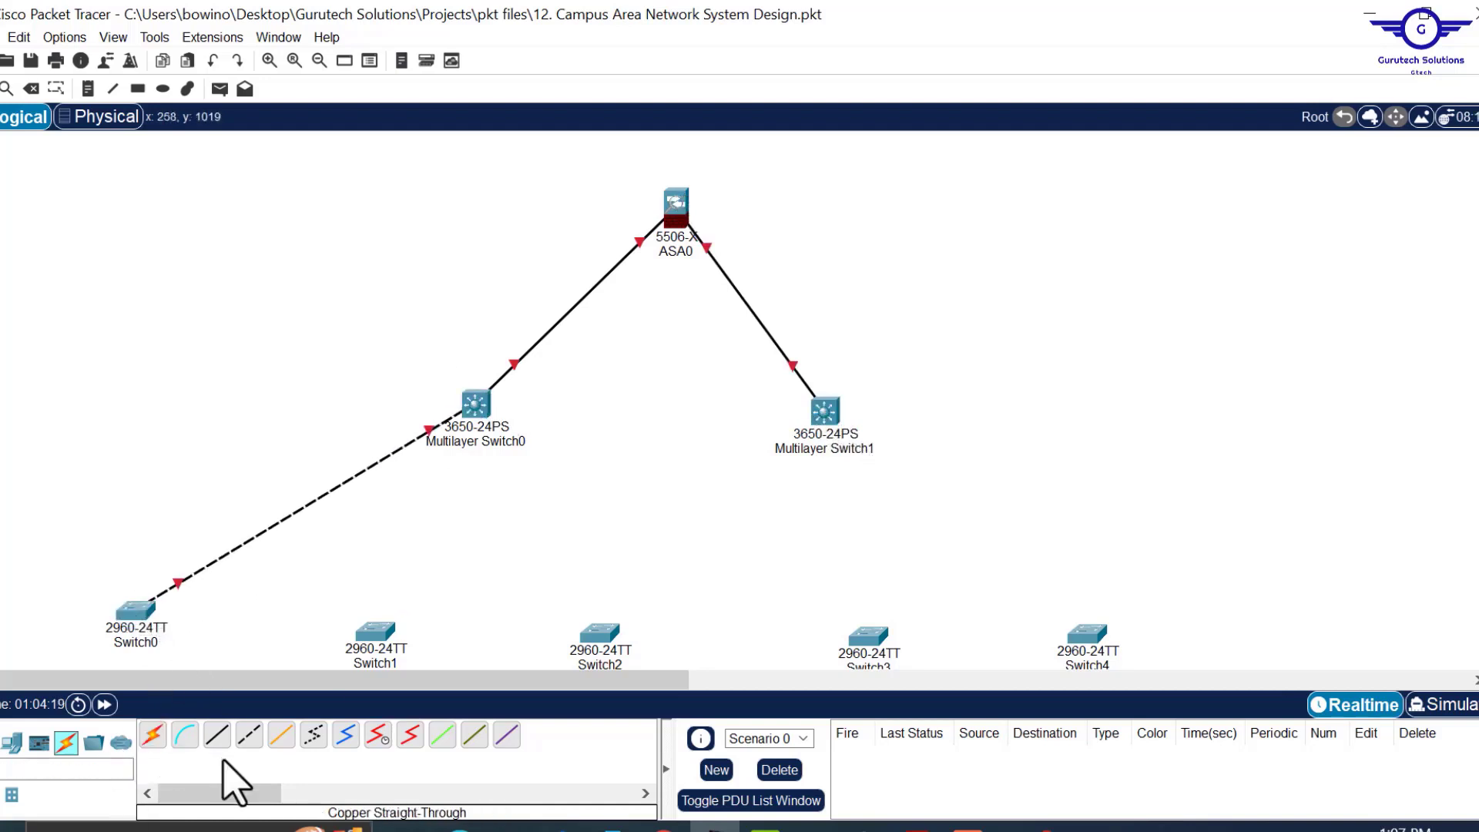
left_click(154, 735)
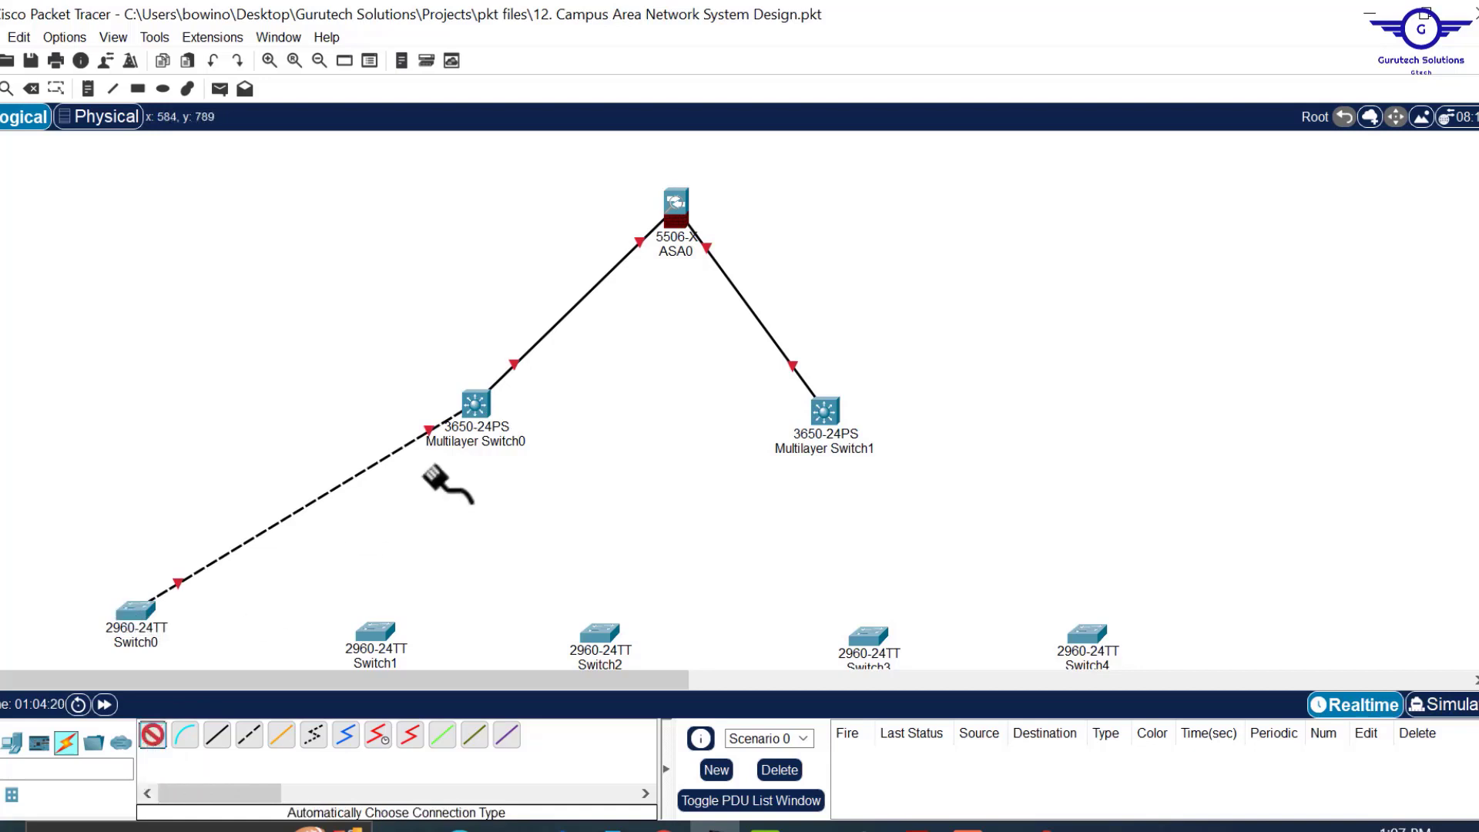
left_click(472, 401)
left_click(376, 629)
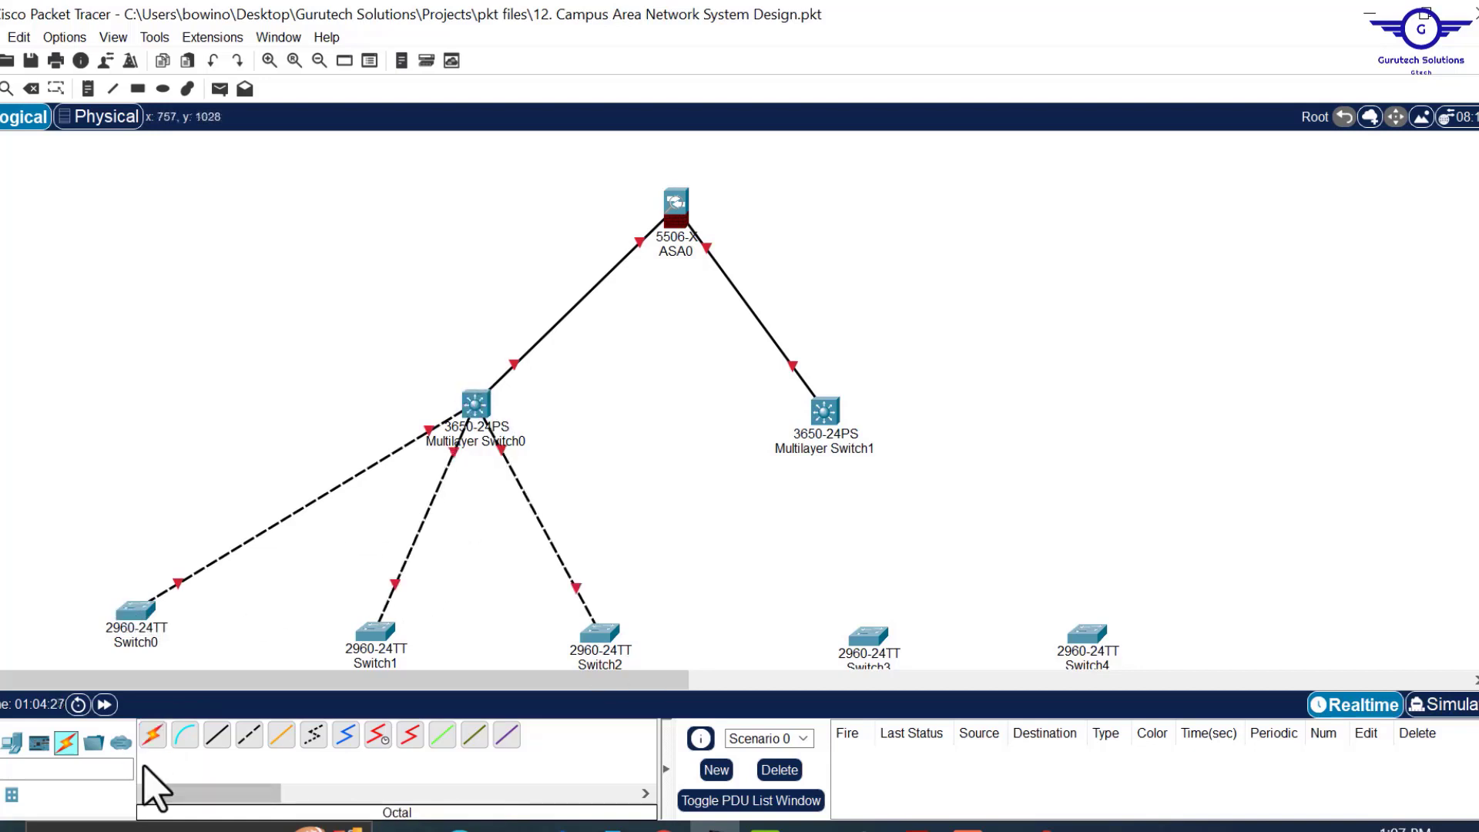
left_click(153, 736)
left_click(476, 404)
Cable Multilayer Switch1 to all five access switches, then centre ASA0 above the core switches.
left_click(868, 636)
left_click(153, 736)
left_click(476, 403)
left_click(1088, 635)
left_click(153, 736)
left_click(136, 611)
left_click_drag(476, 404, 463, 401)
left_click_drag(826, 411, 832, 403)
left_click_drag(676, 212, 644, 210)
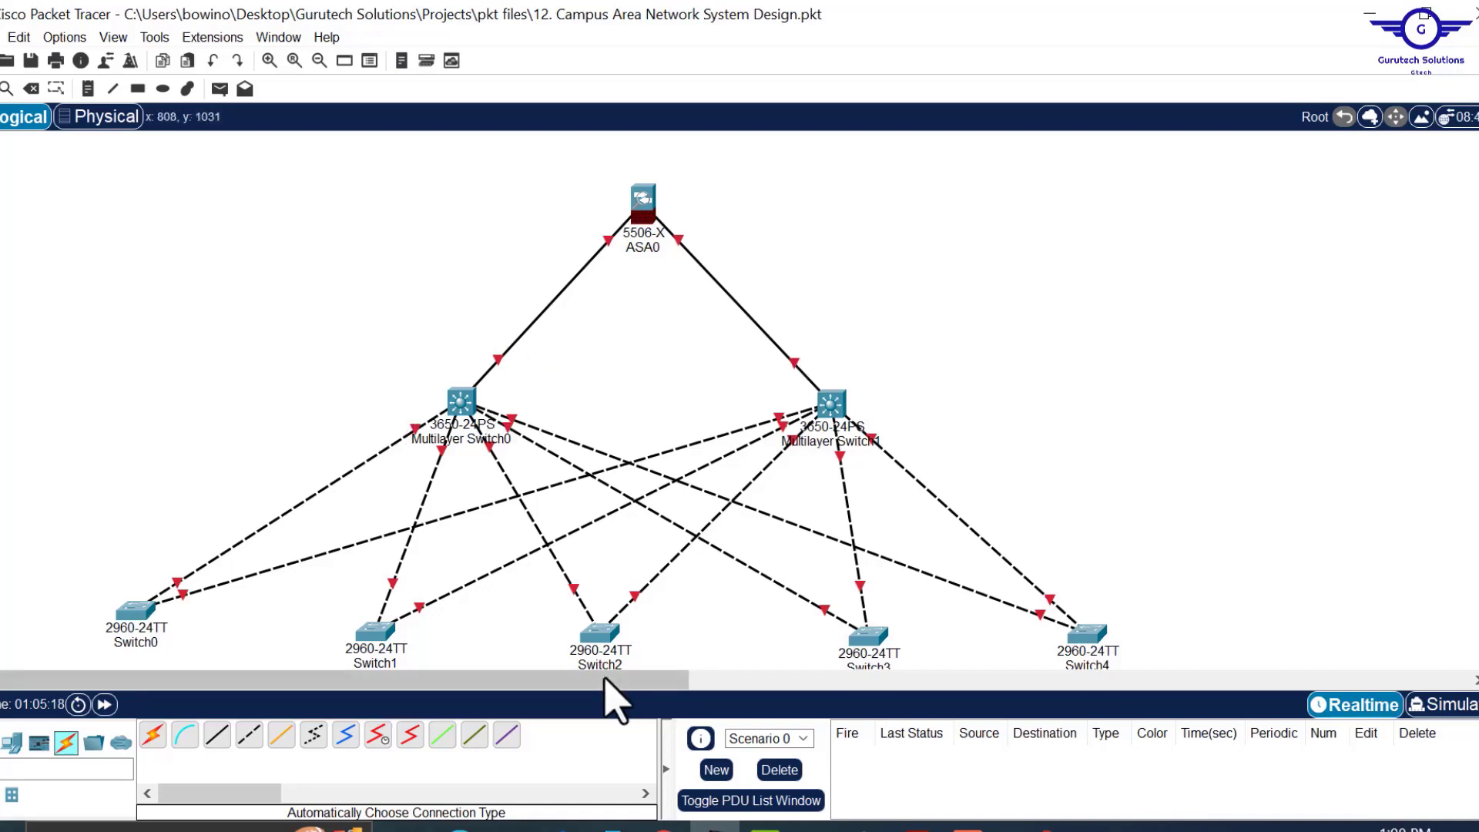
Highlight the EtherChannel LACP requirement in Project12.pdf, then minimize Acrobat.
left_click(917, 828)
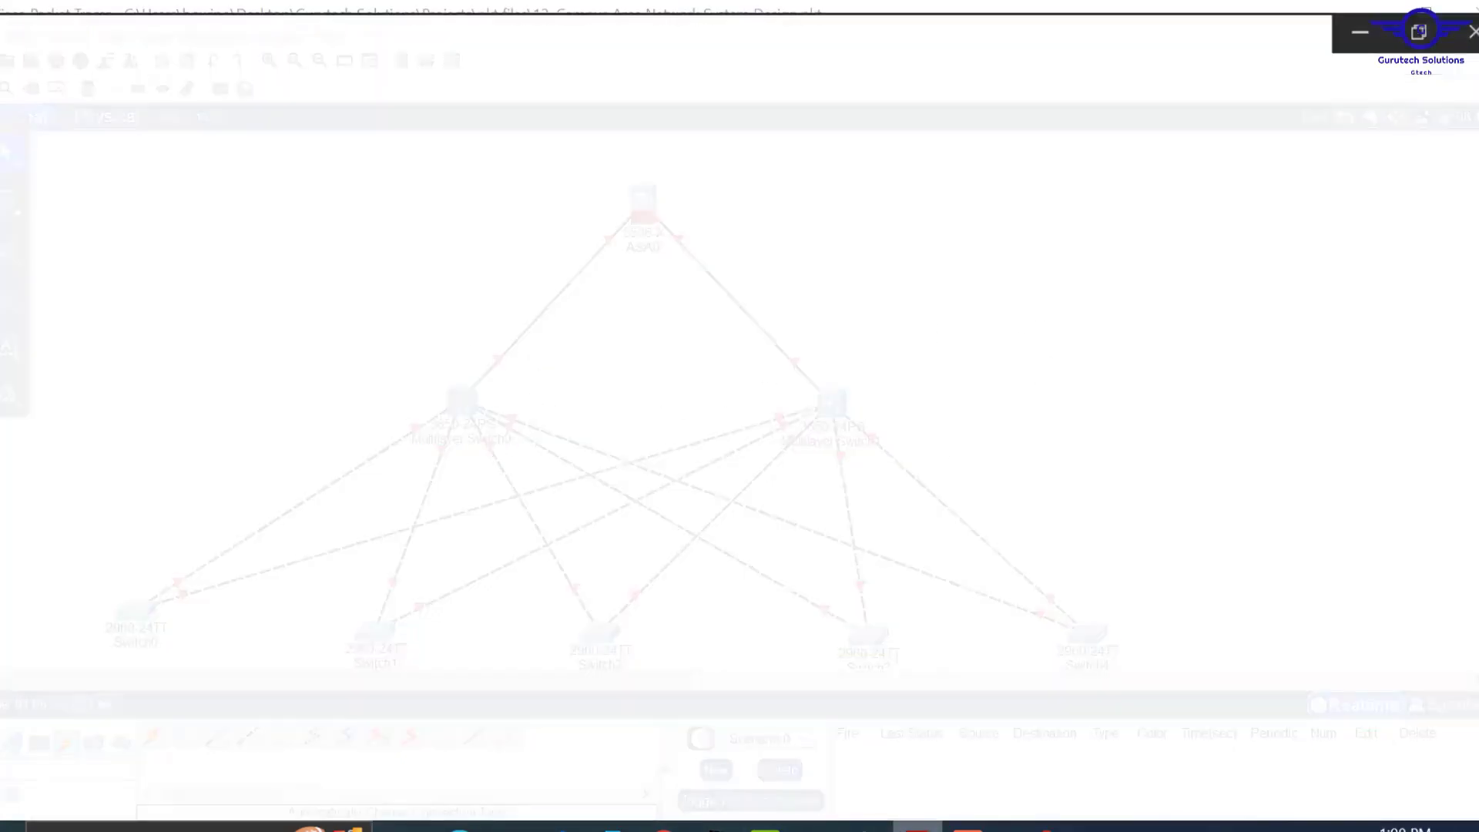
scroll(838, 567, "down", 6)
scroll(838, 567, "down", 15)
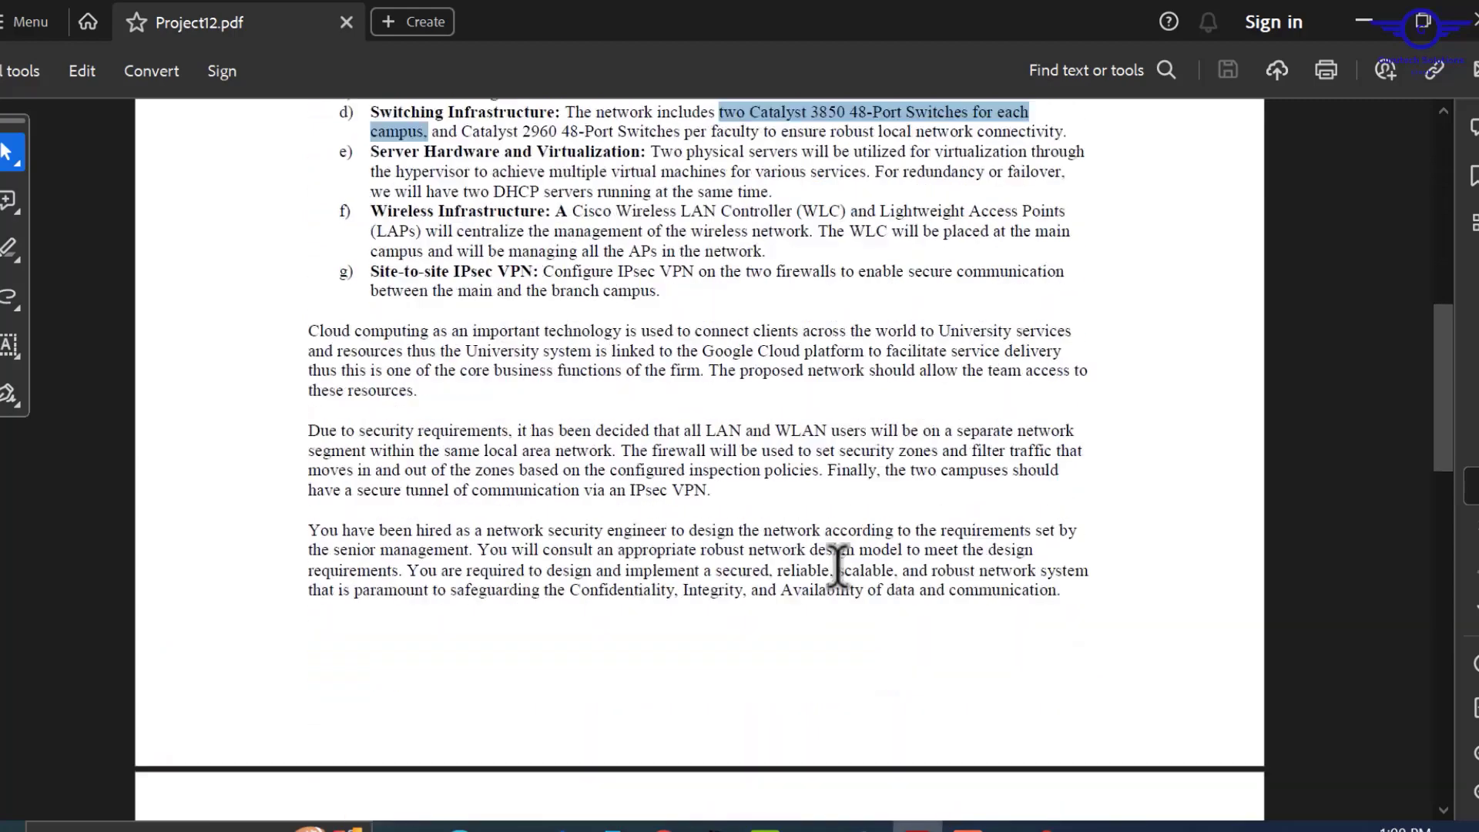
scroll(838, 566, "up", 5)
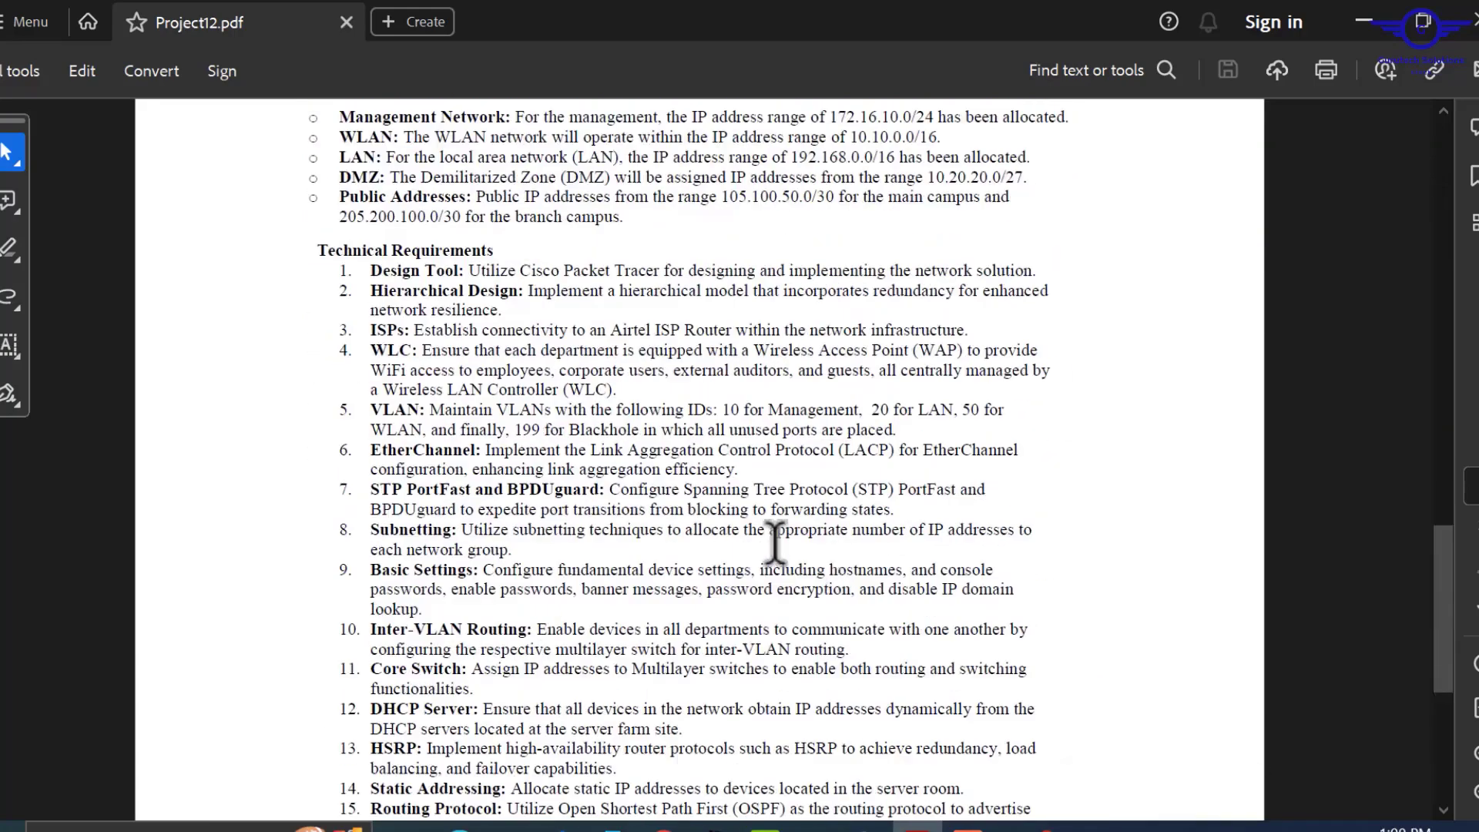
left_click_drag(370, 450, 740, 470)
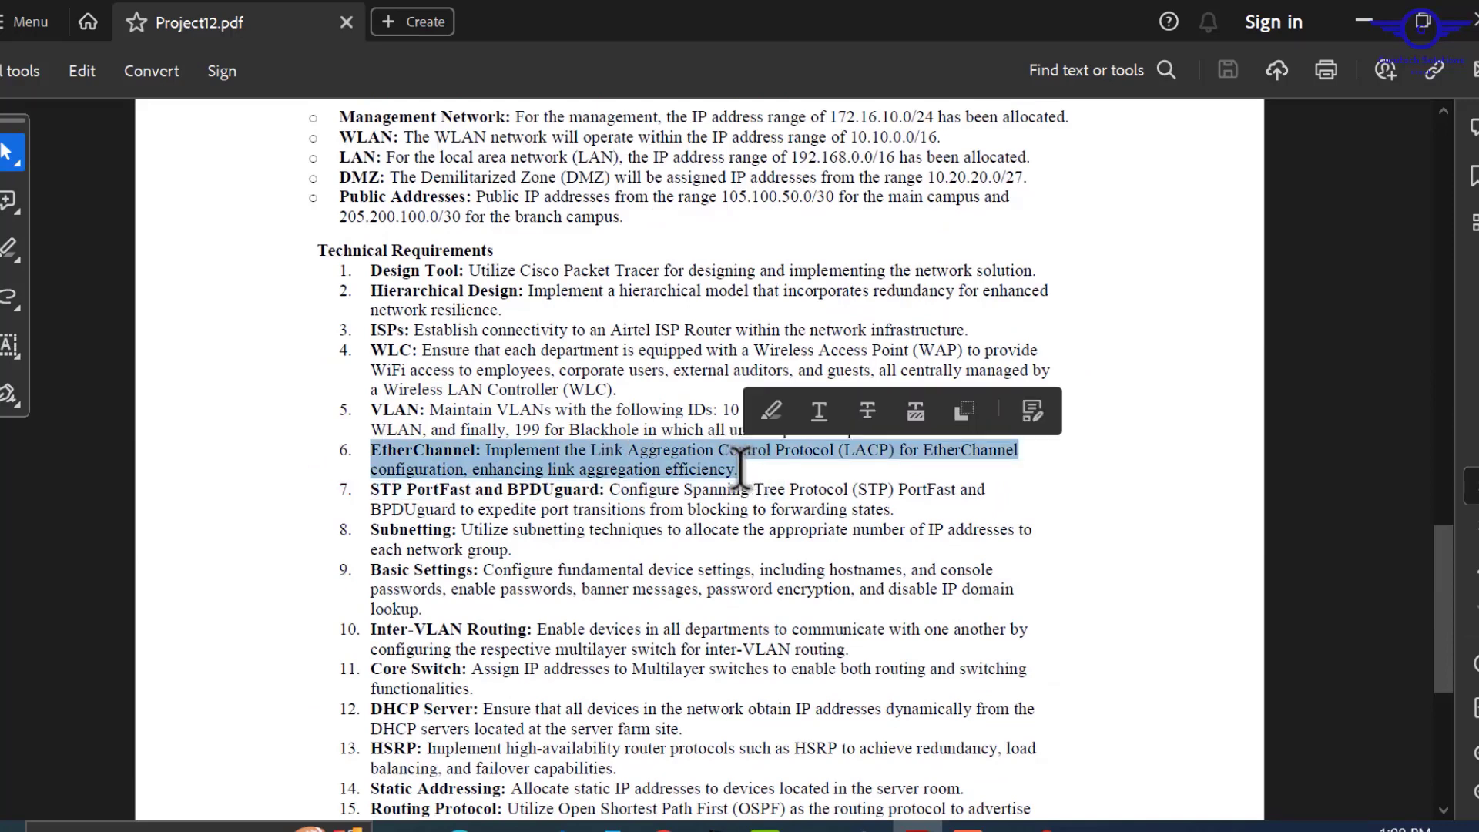
left_click(1364, 22)
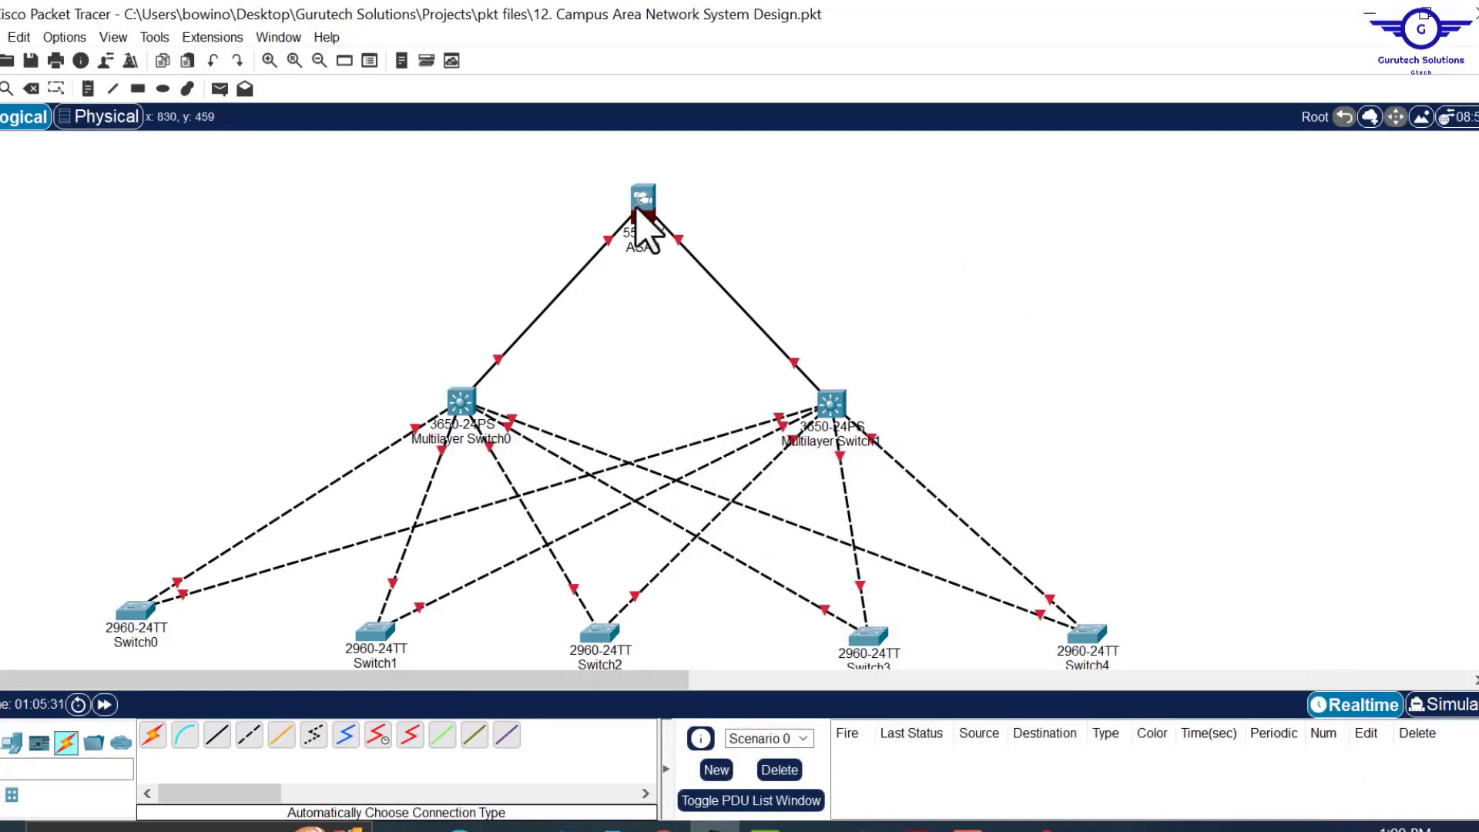
Run three automatic-type cables between Multilayer Switch0 and Multilayer Switch1, then mark them.
left_click_drag(636, 205, 654, 224)
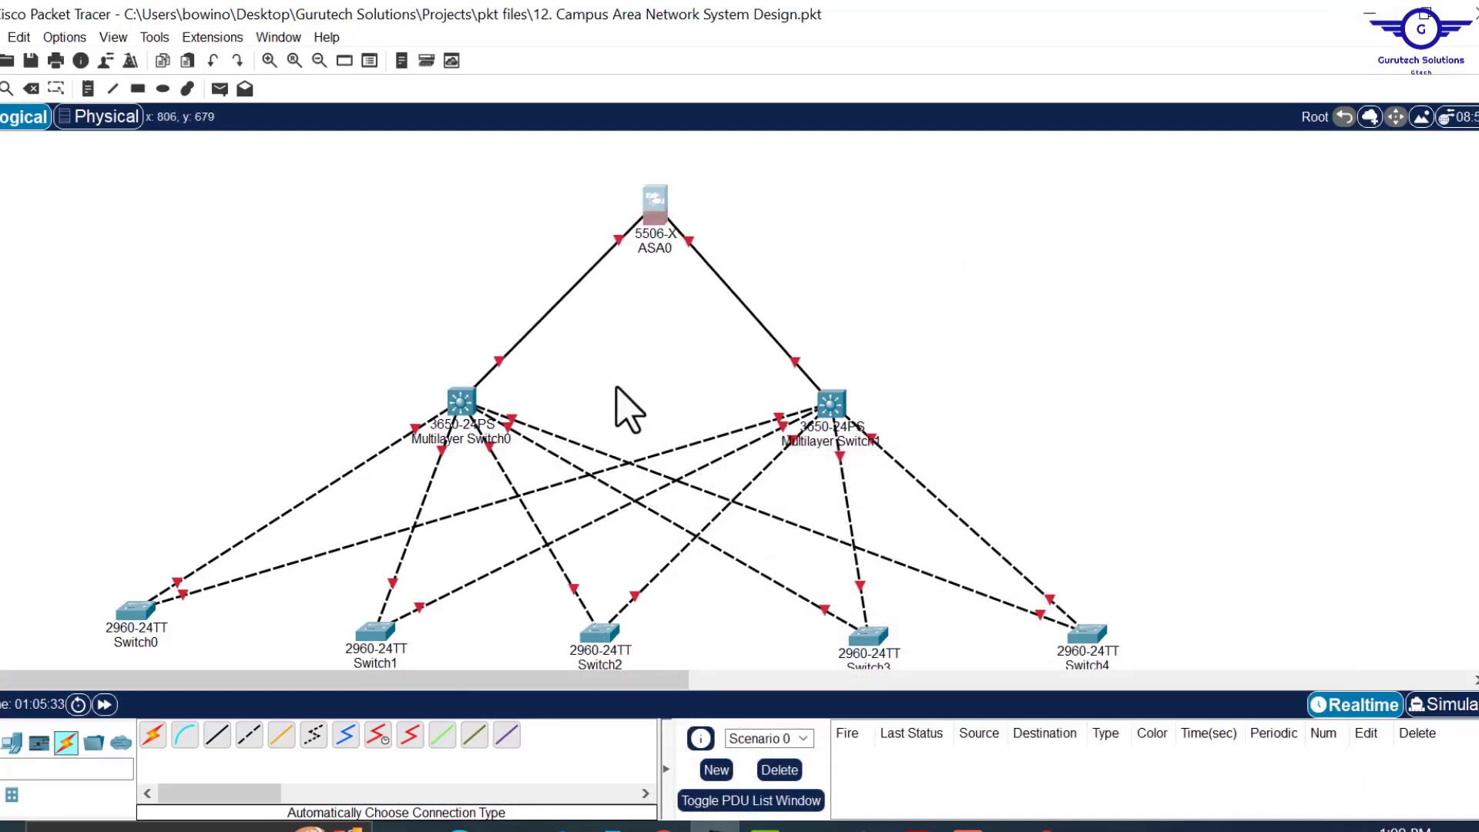
left_click(153, 734)
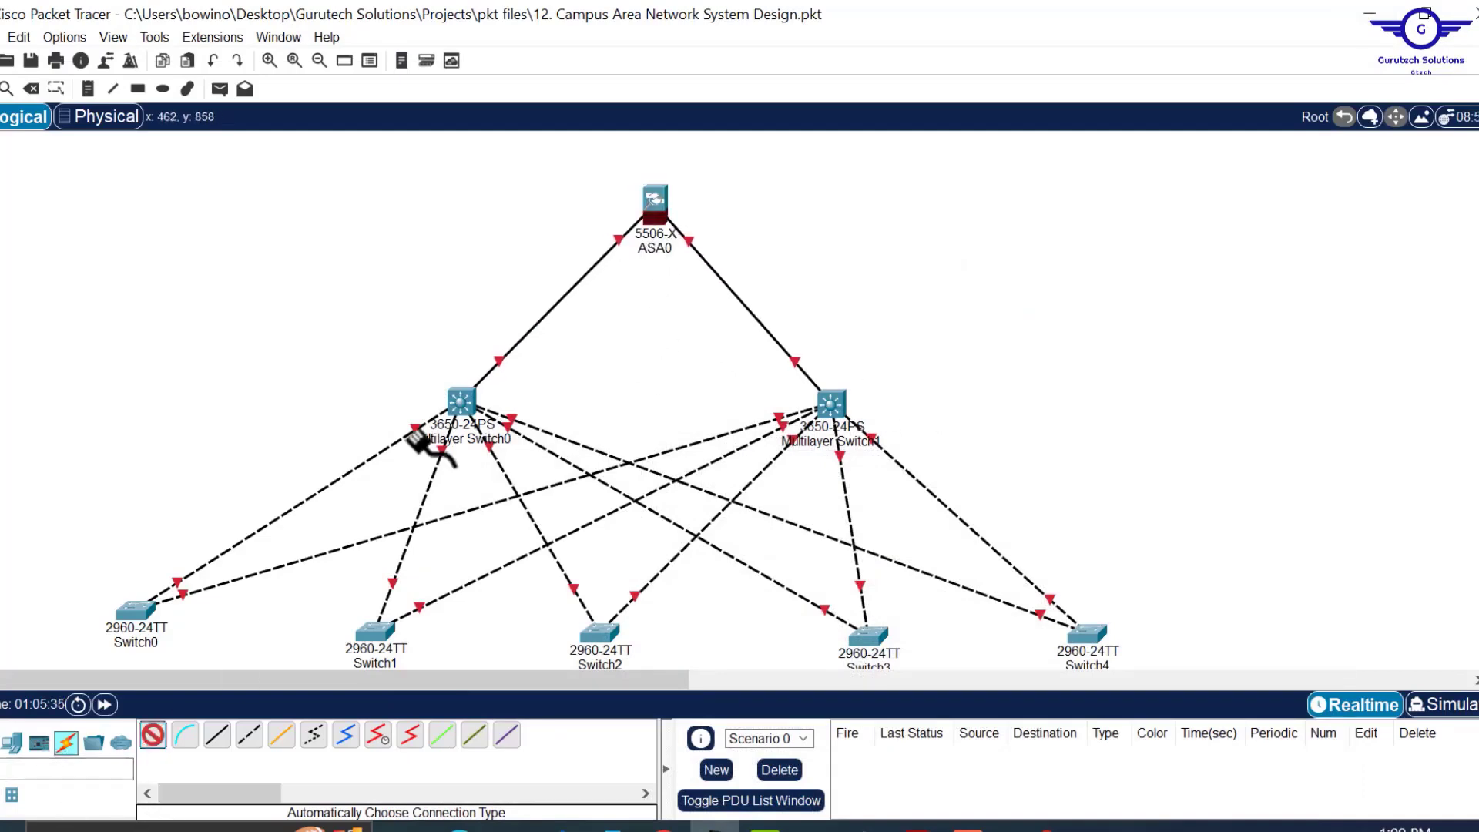
left_click(467, 399)
left_click(831, 402)
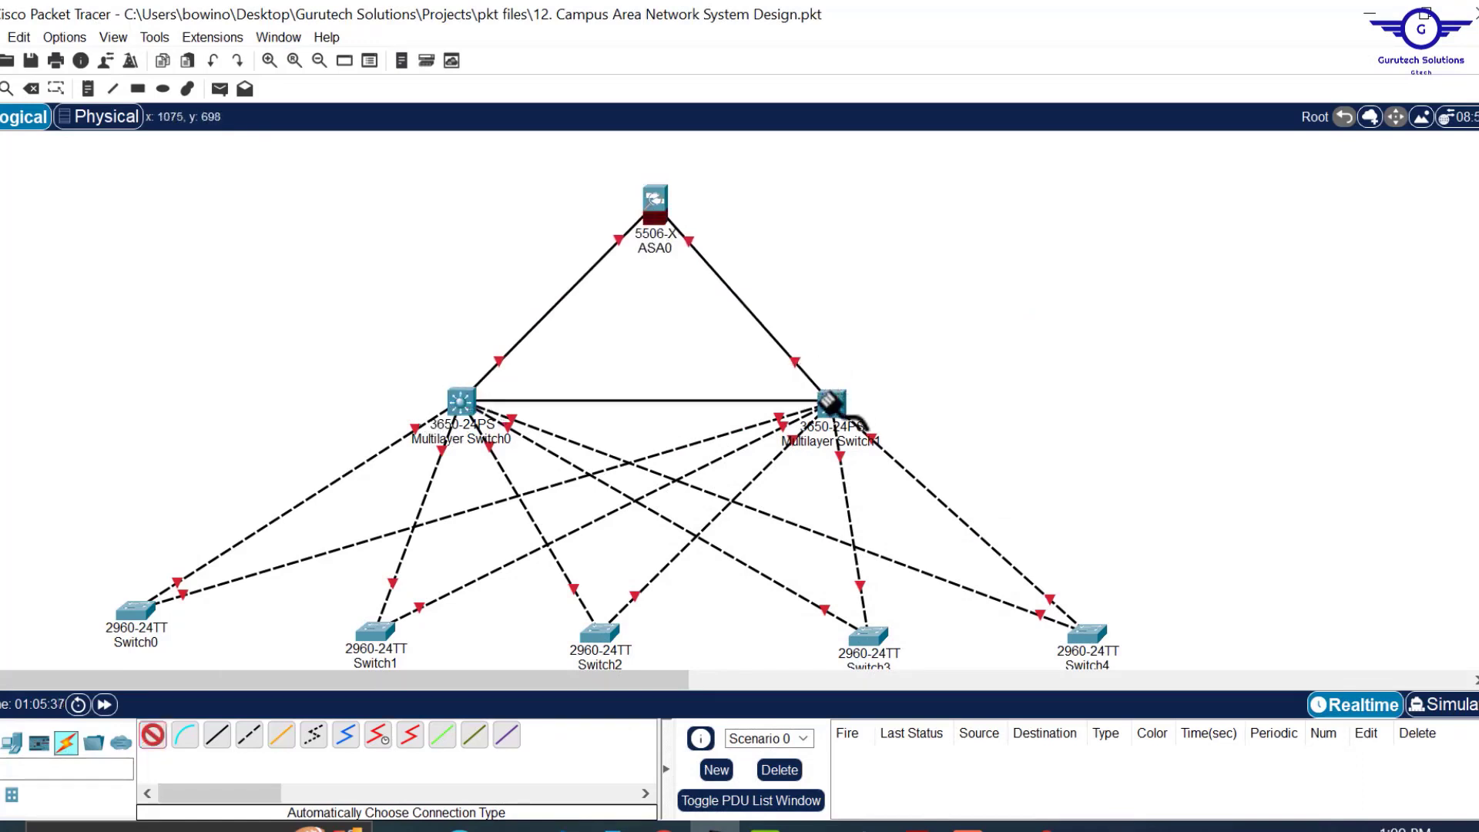
left_click(153, 734)
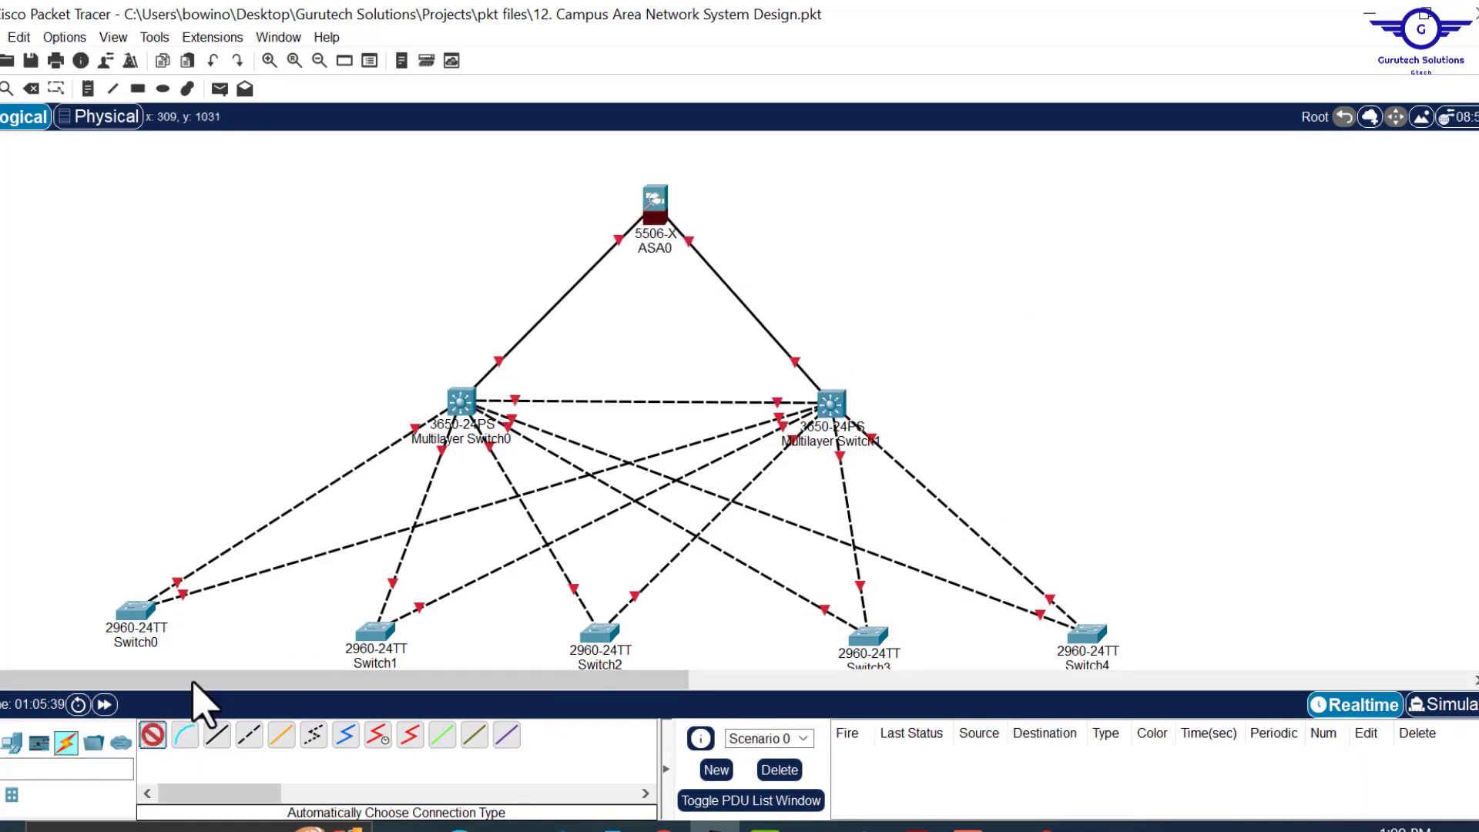
left_click(460, 398)
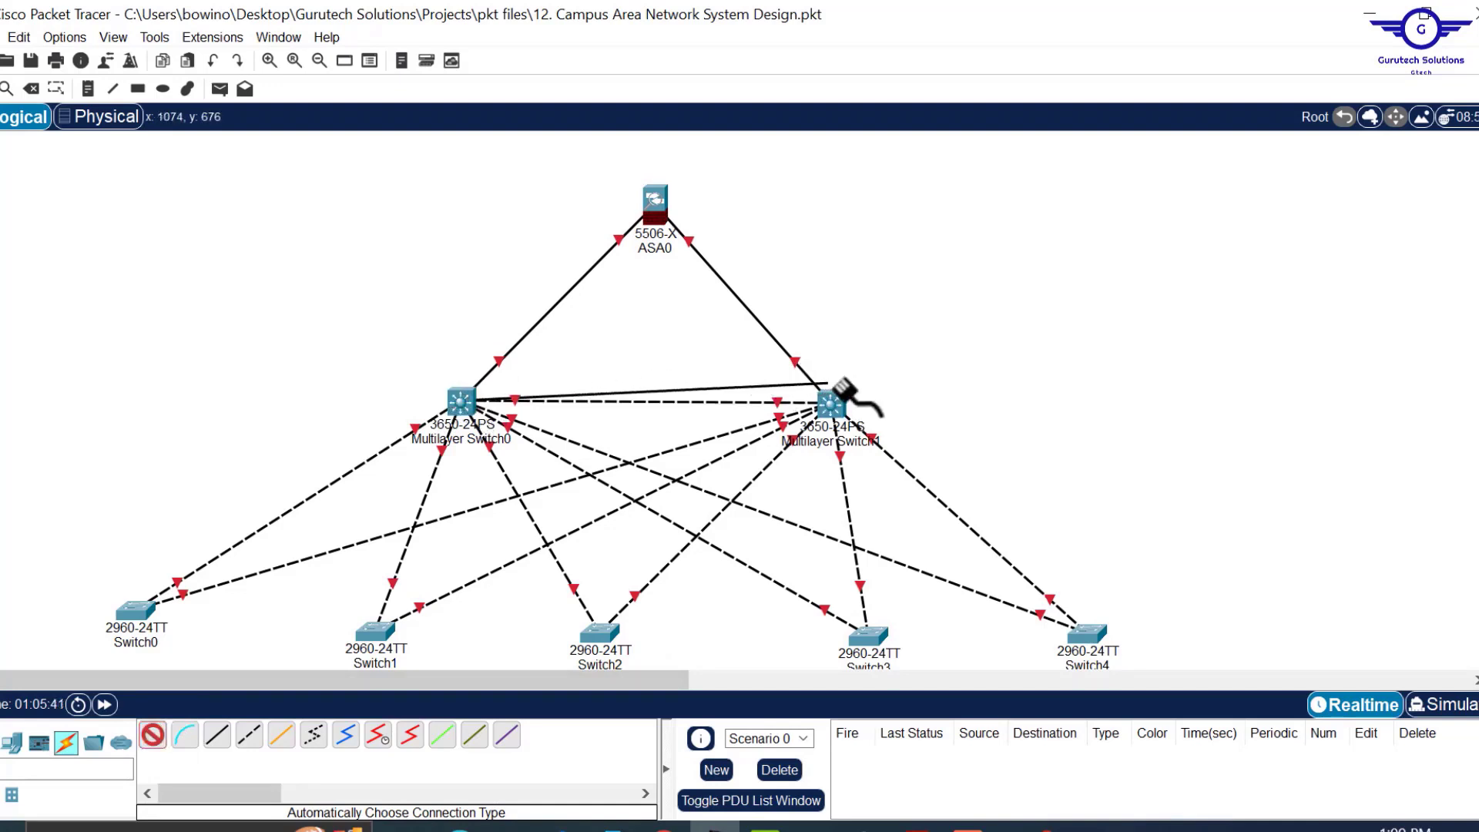
left_click(831, 402)
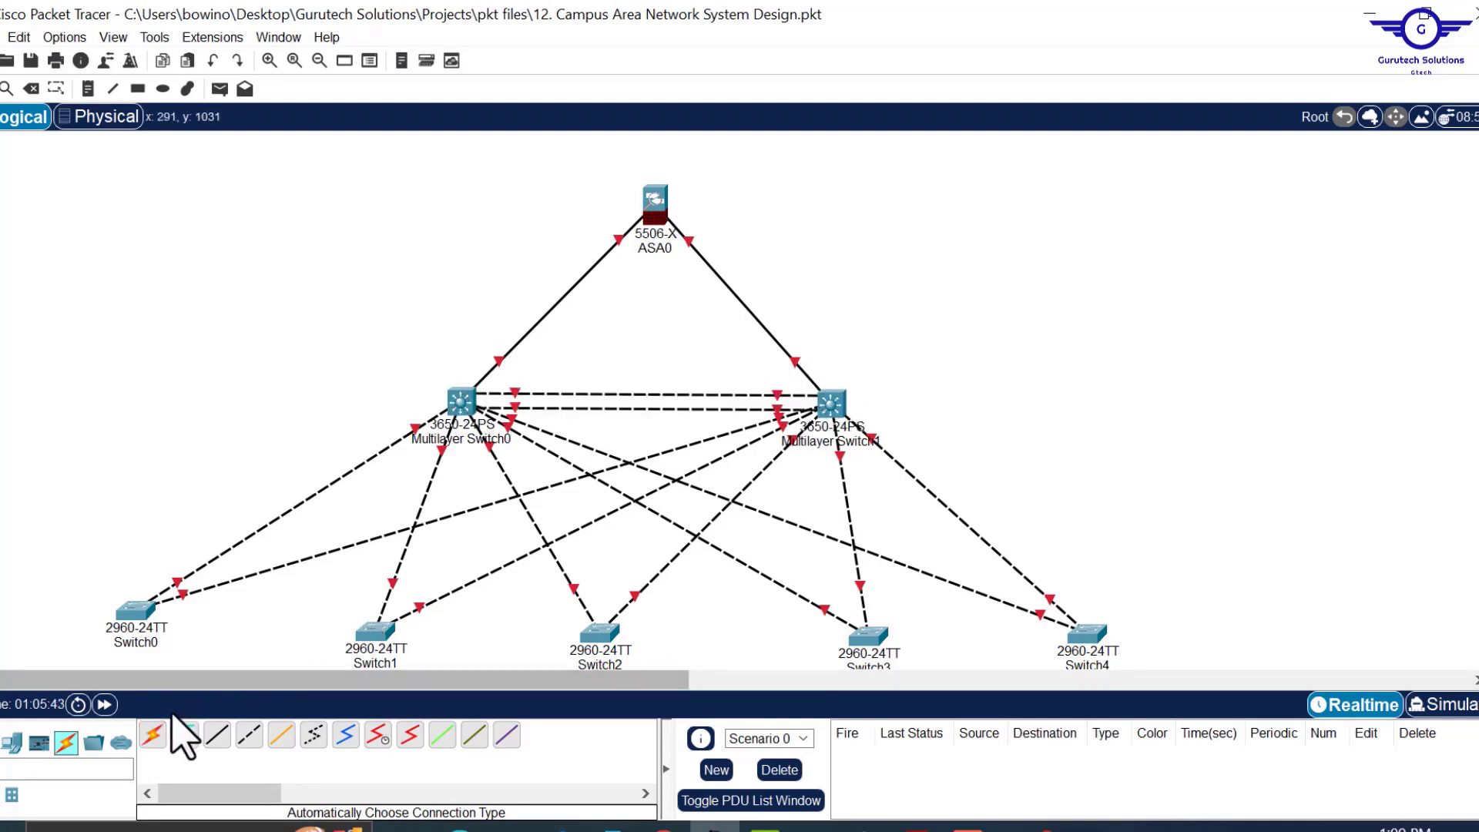
left_click(152, 735)
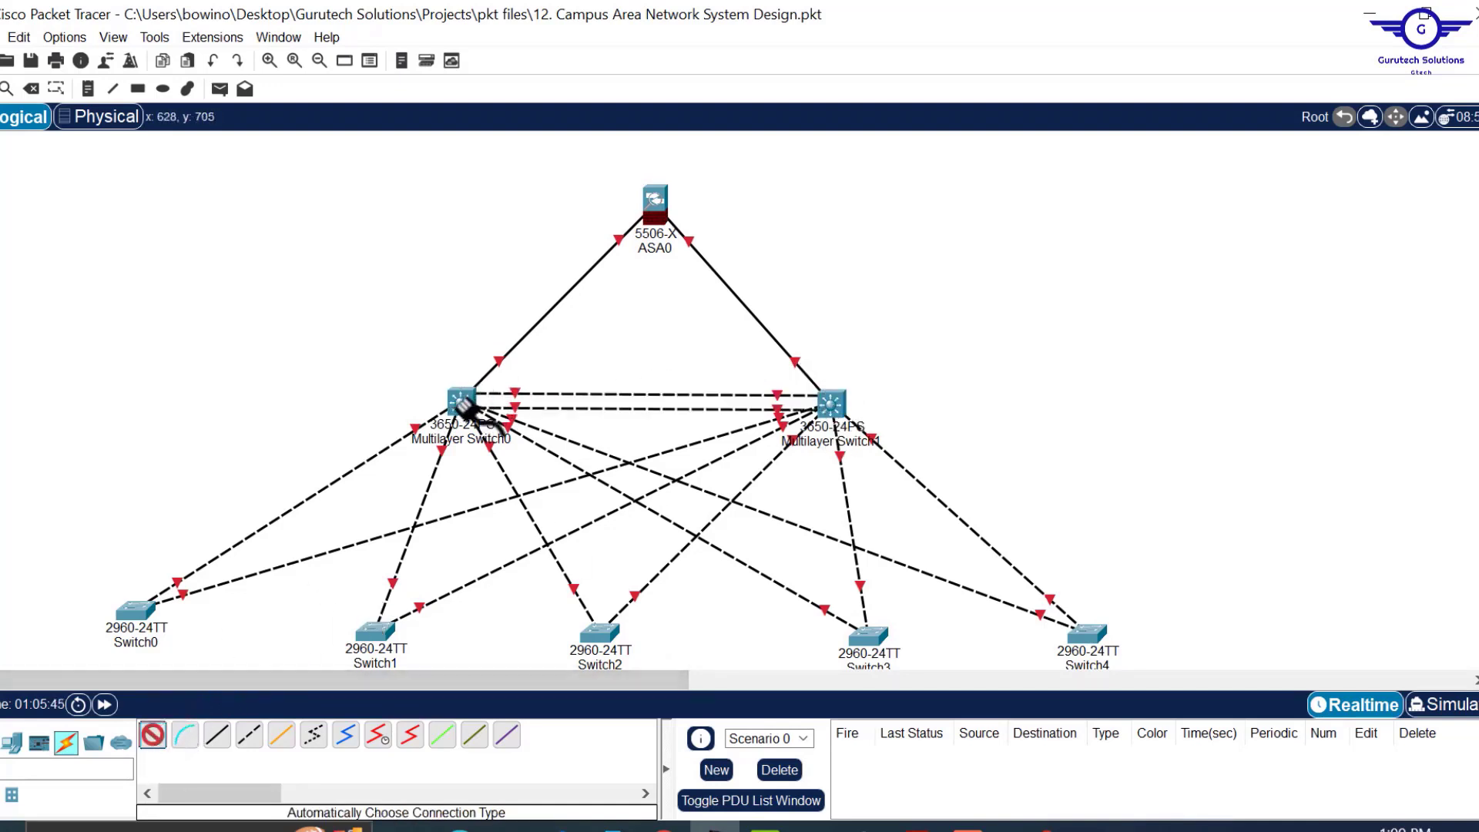
left_click(460, 402)
left_click(830, 402)
left_click_drag(640, 372, 652, 430)
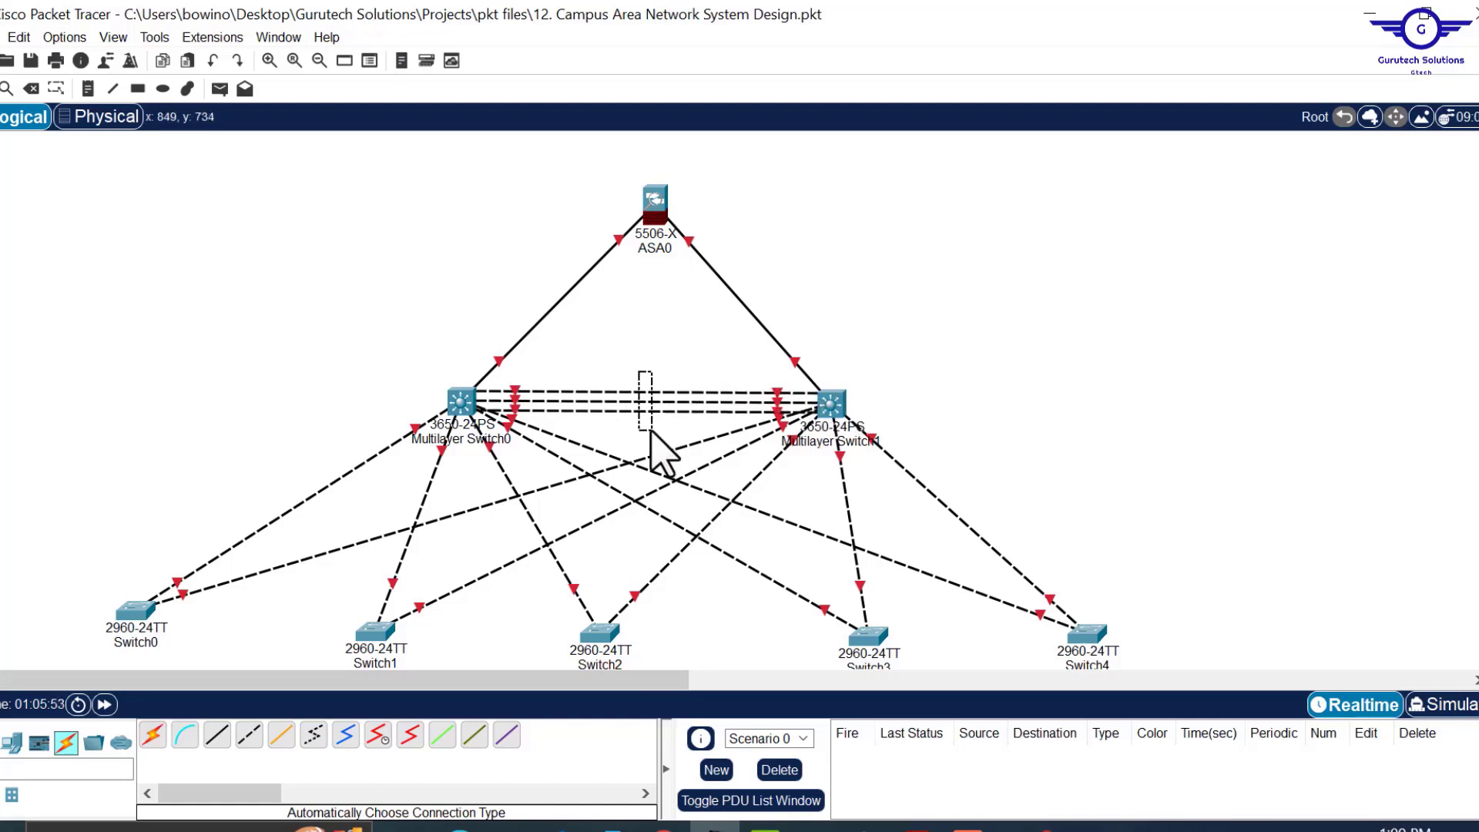
left_click_drag(651, 430, 652, 432)
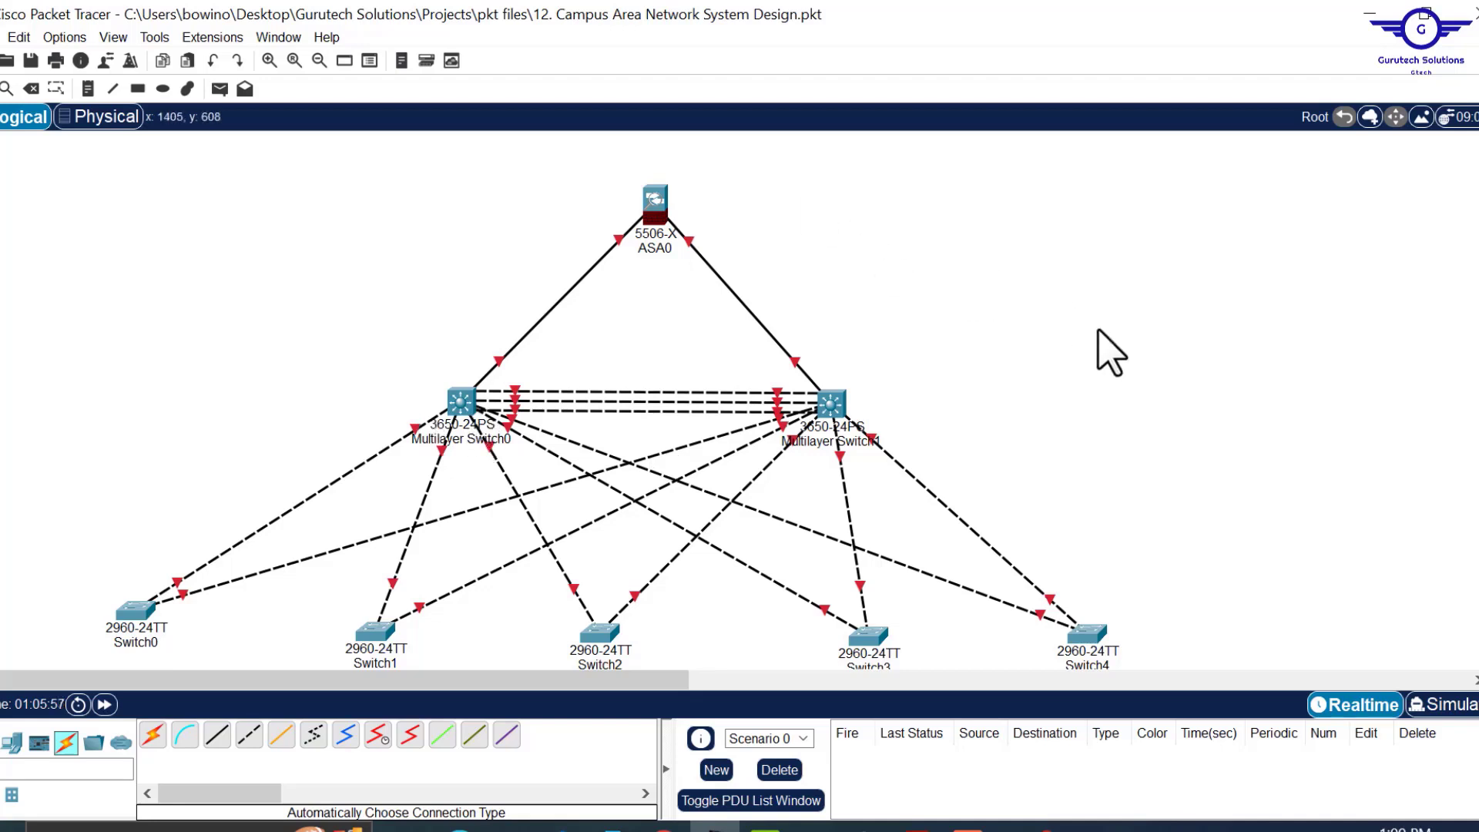
scroll(1112, 353, "down", 2)
scroll(1112, 352, "down", 4)
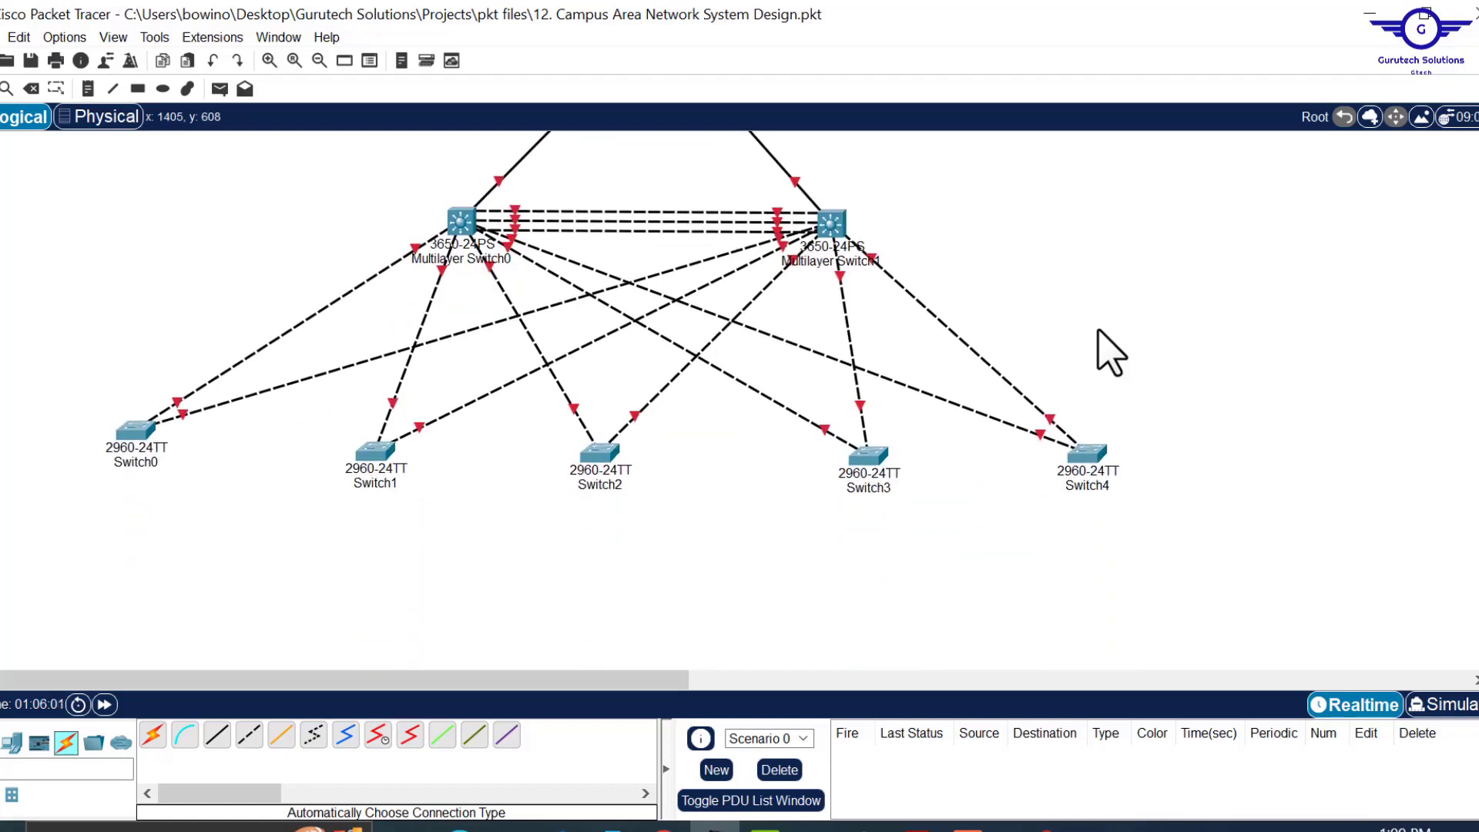
scroll(1112, 353, "down", 1)
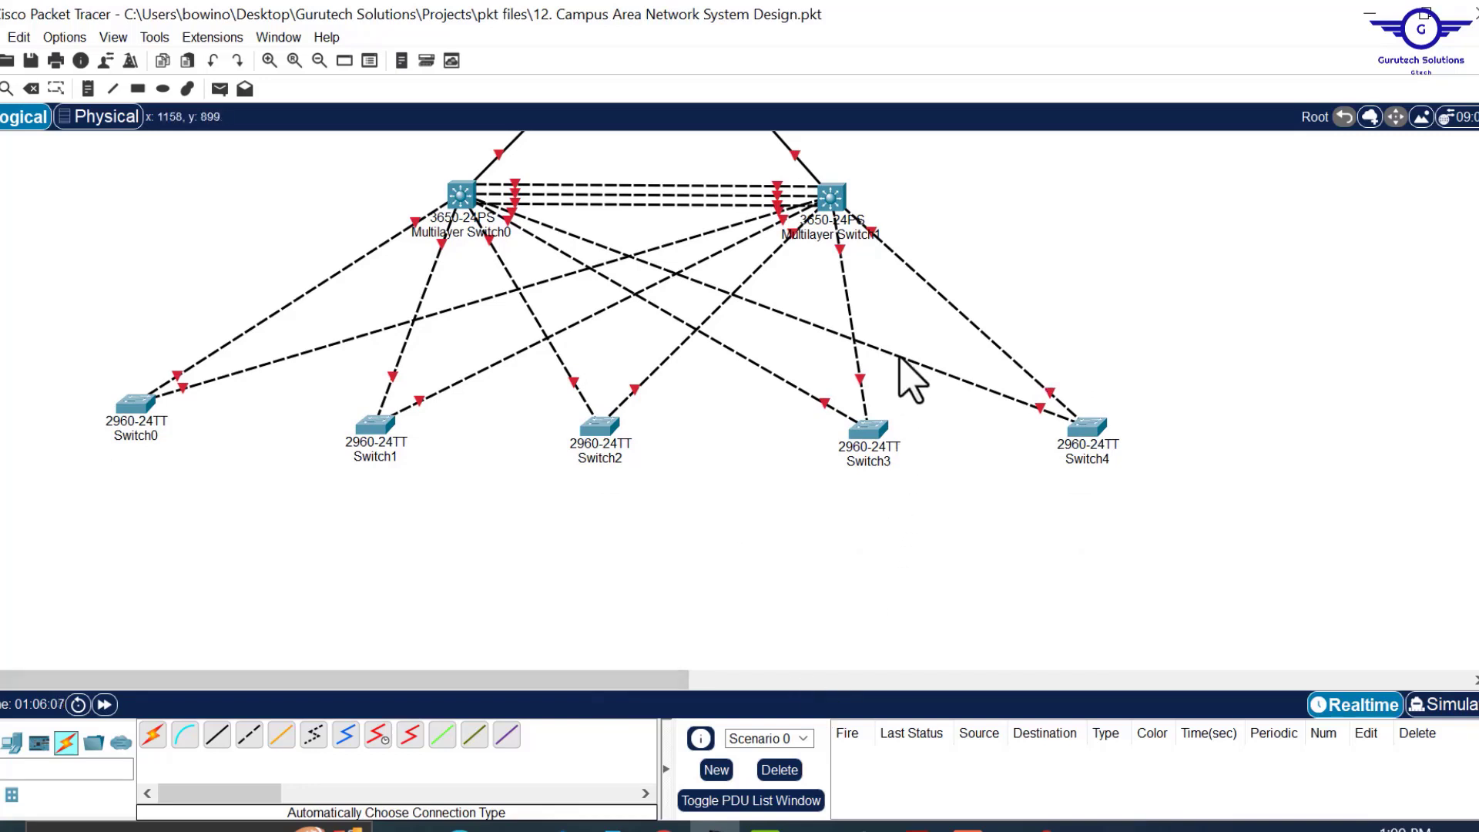
scroll(1085, 238, "up", 3)
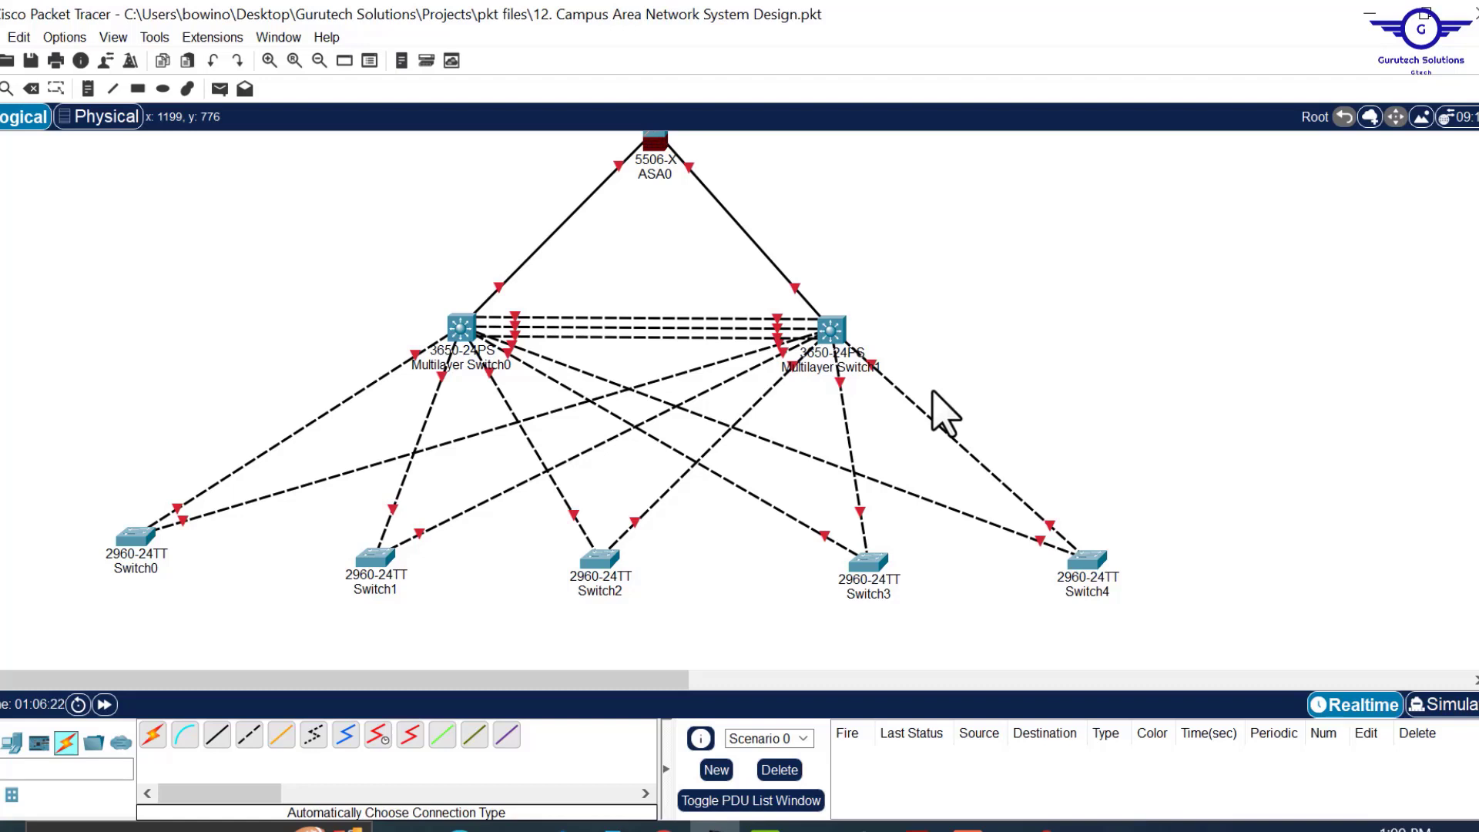
left_click_drag(567, 680, 512, 697)
scroll(1098, 293, "up", 2)
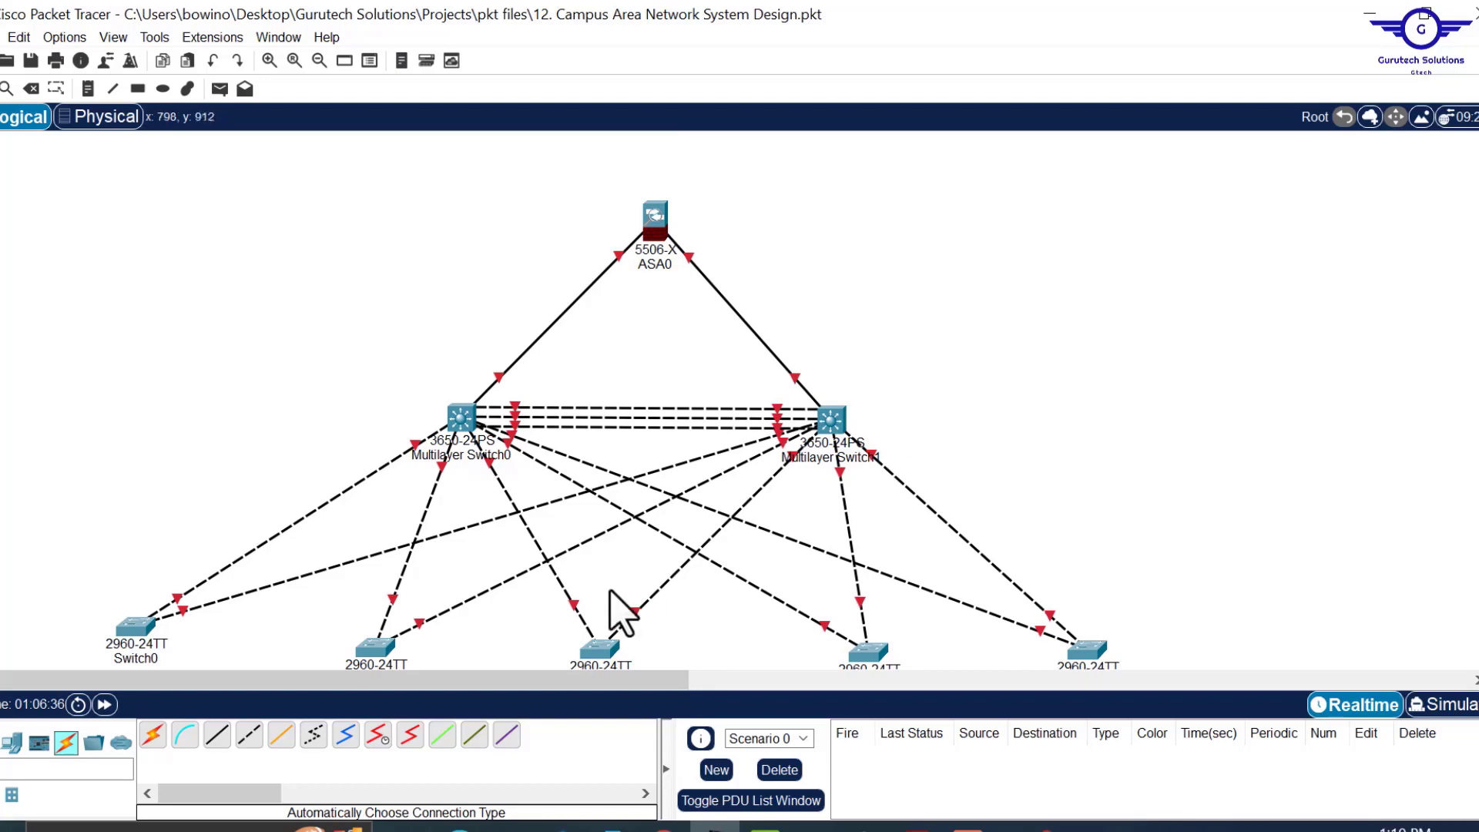
Place a WLC-2504 wireless LAN controller on the canvas to the left of the core switches.
left_click(11, 743)
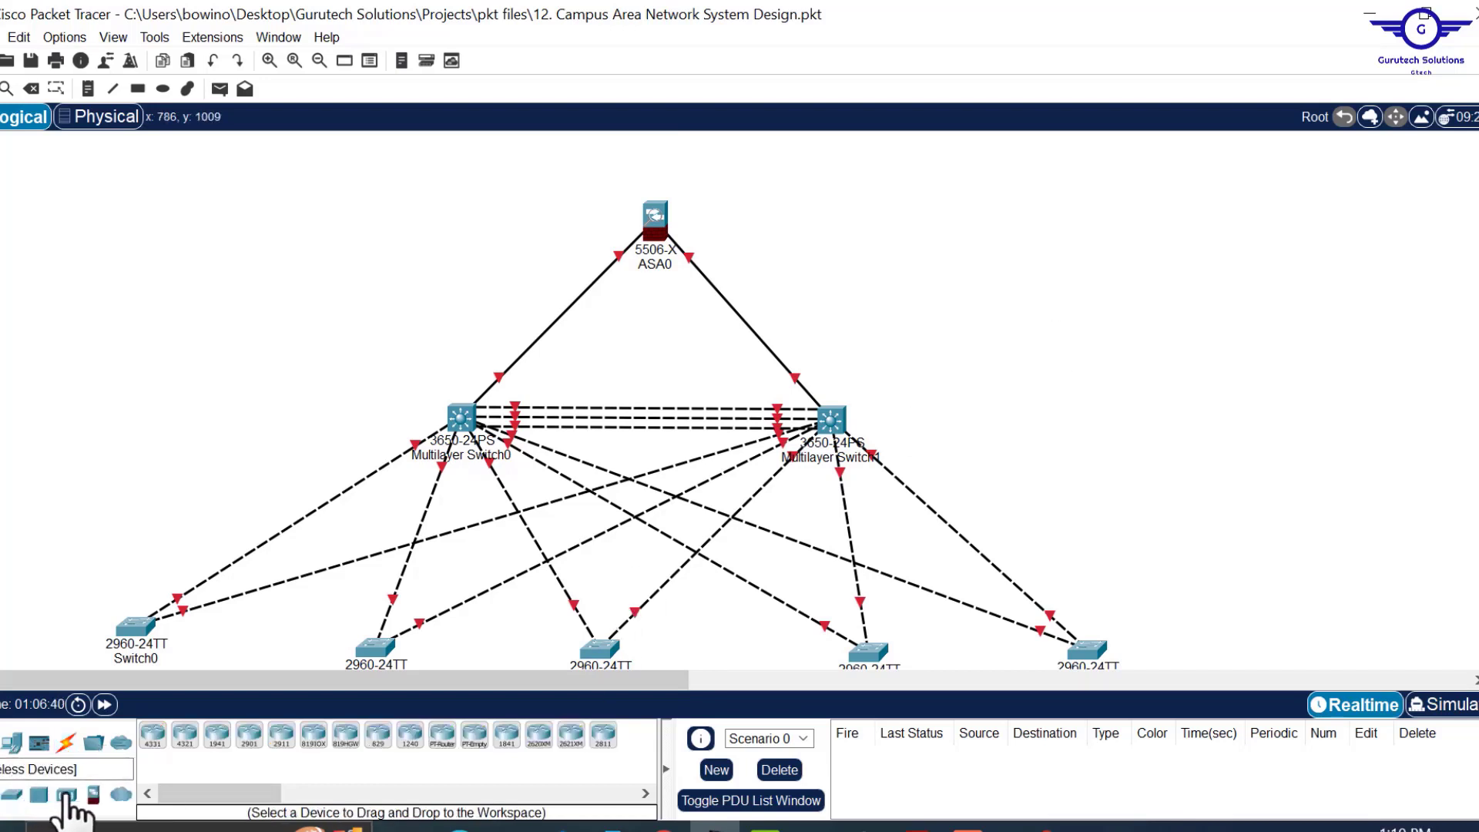
left_click(67, 796)
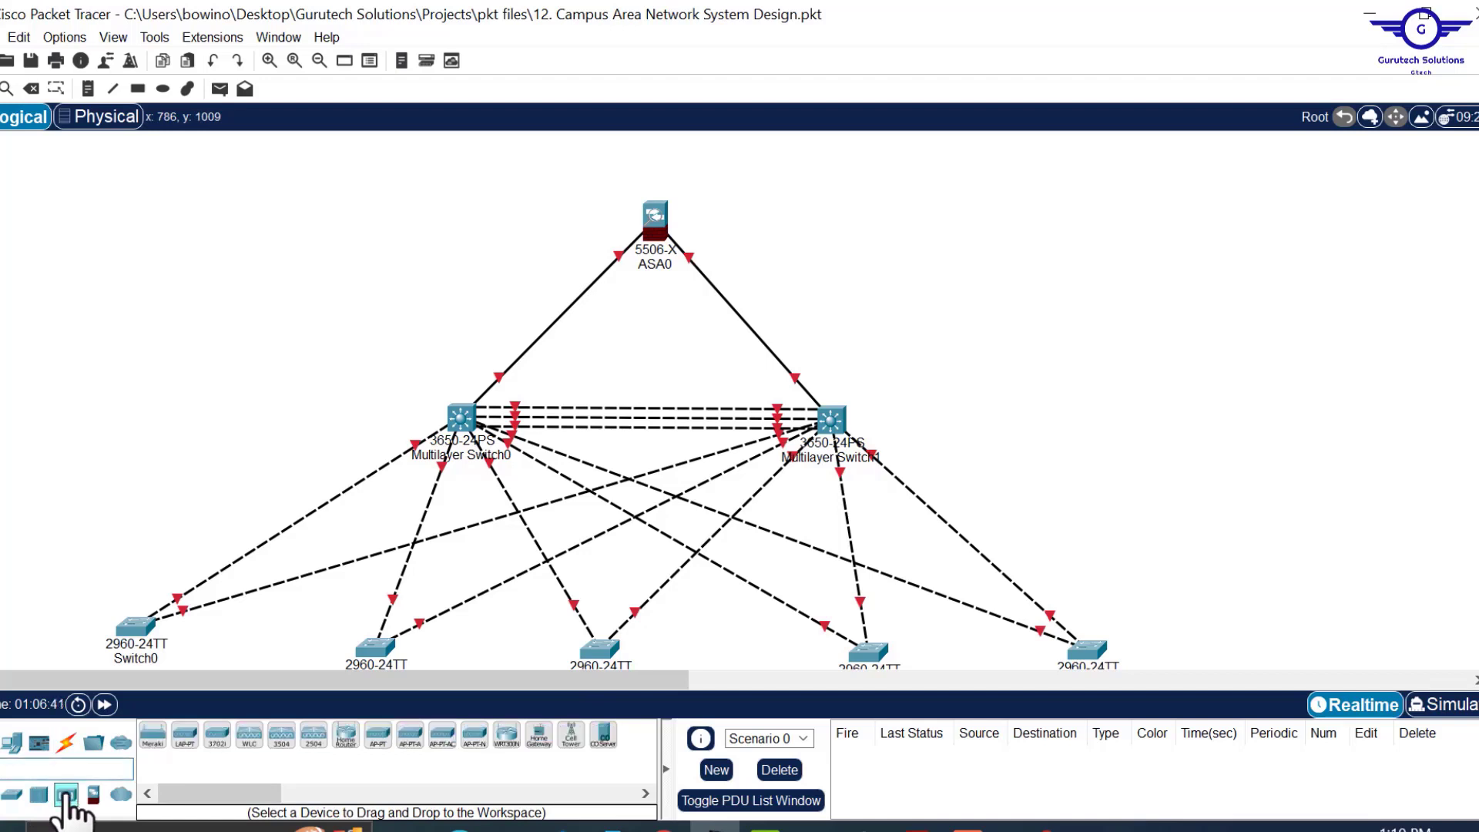
left_click(313, 736)
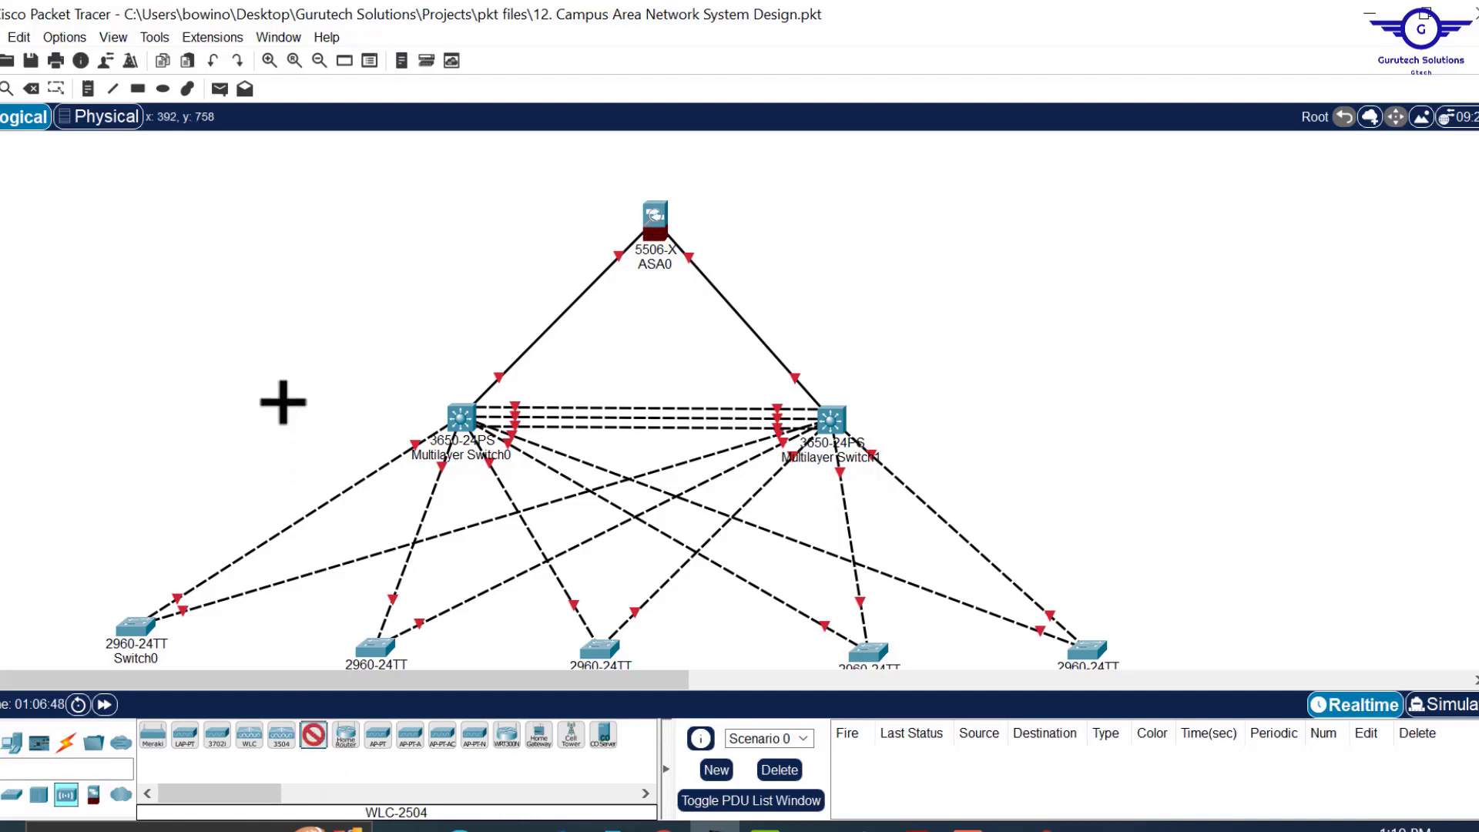
left_click(255, 348)
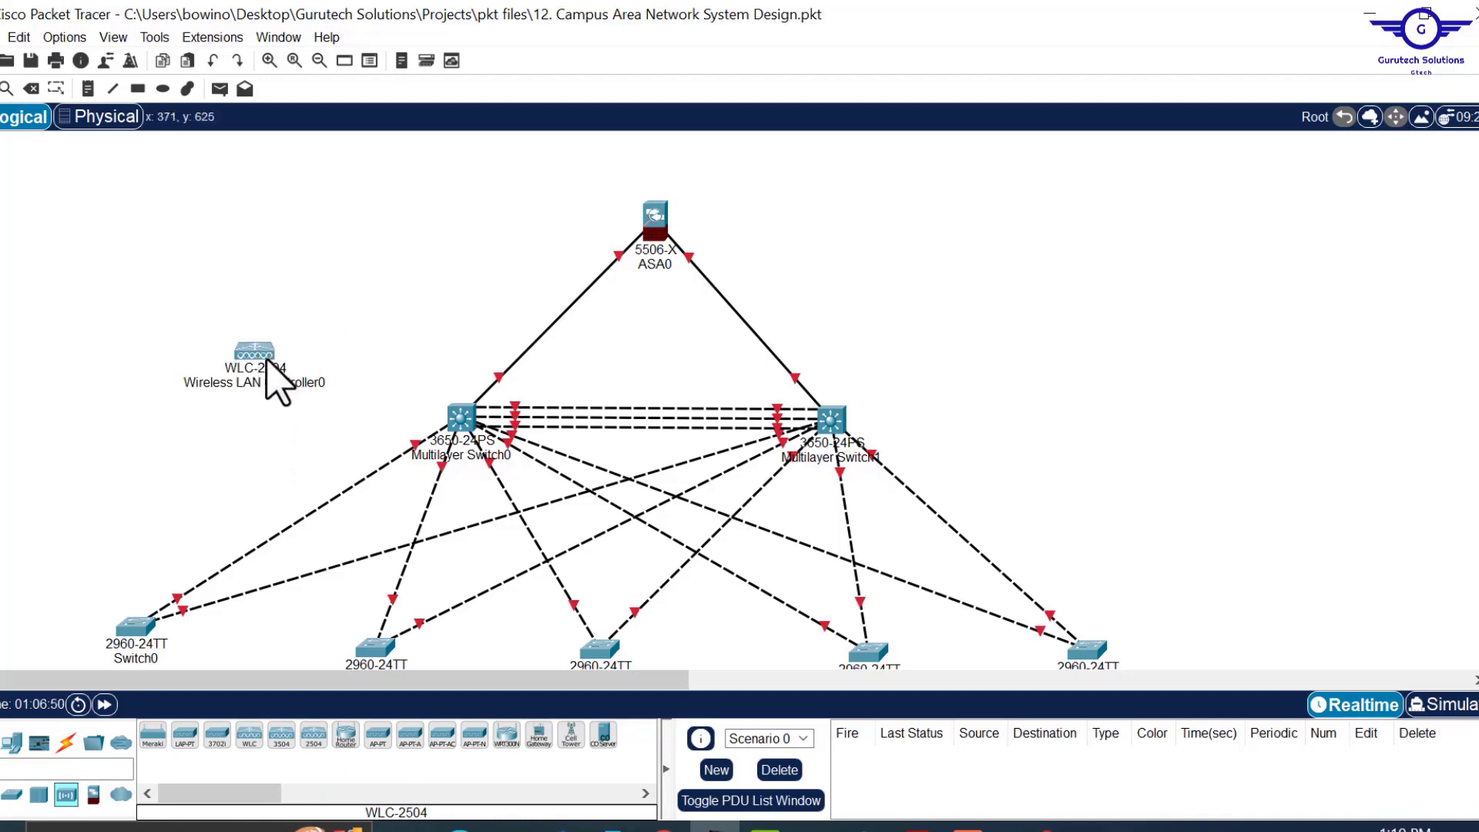
mouse_move(266, 360)
left_click_drag(262, 365, 232, 362)
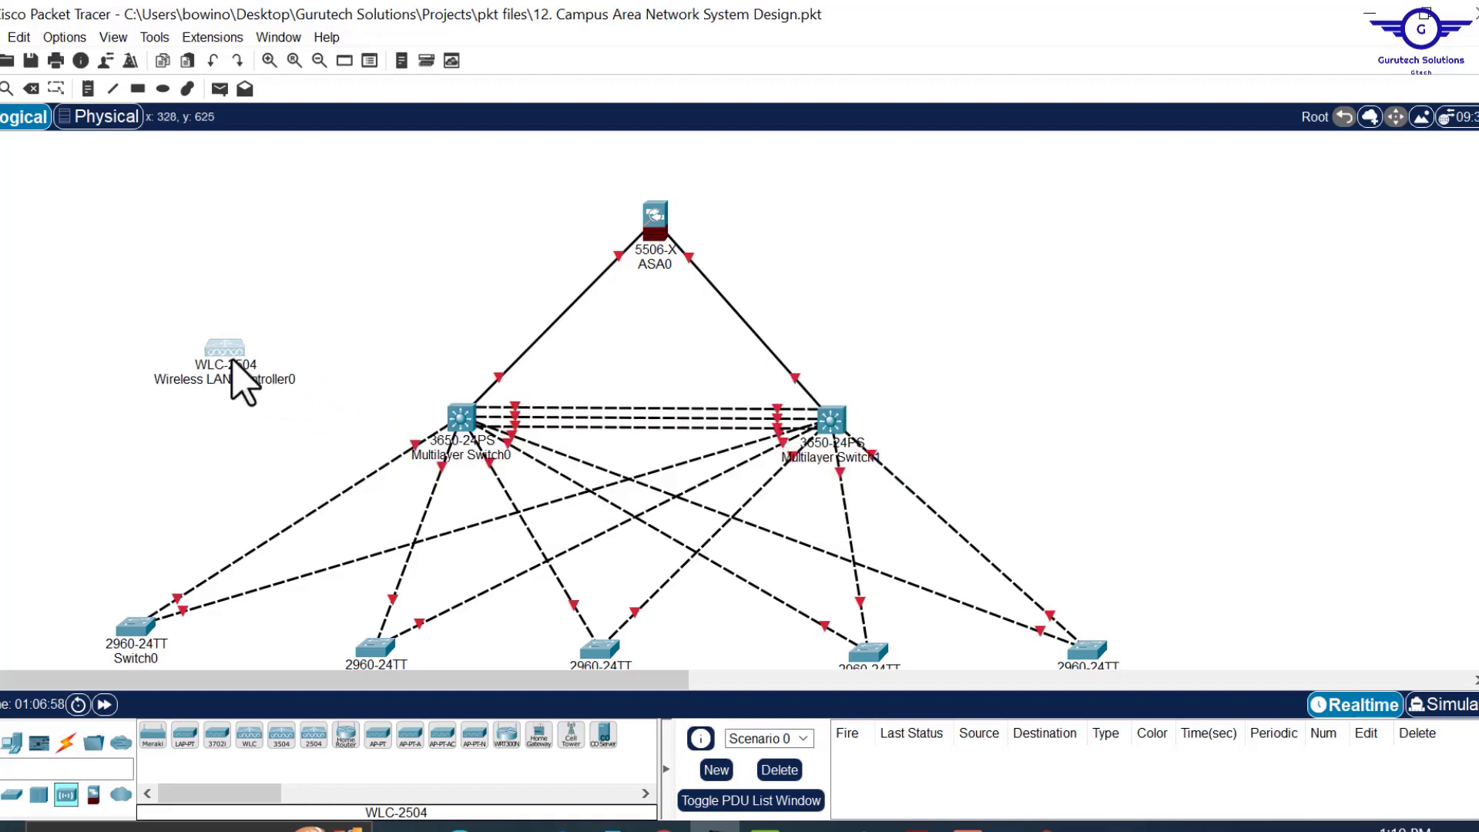
Run an automatic-type cable from Wireless LAN Controller0 to Multilayer Switch0, then nudge the controller down.
left_click(68, 742)
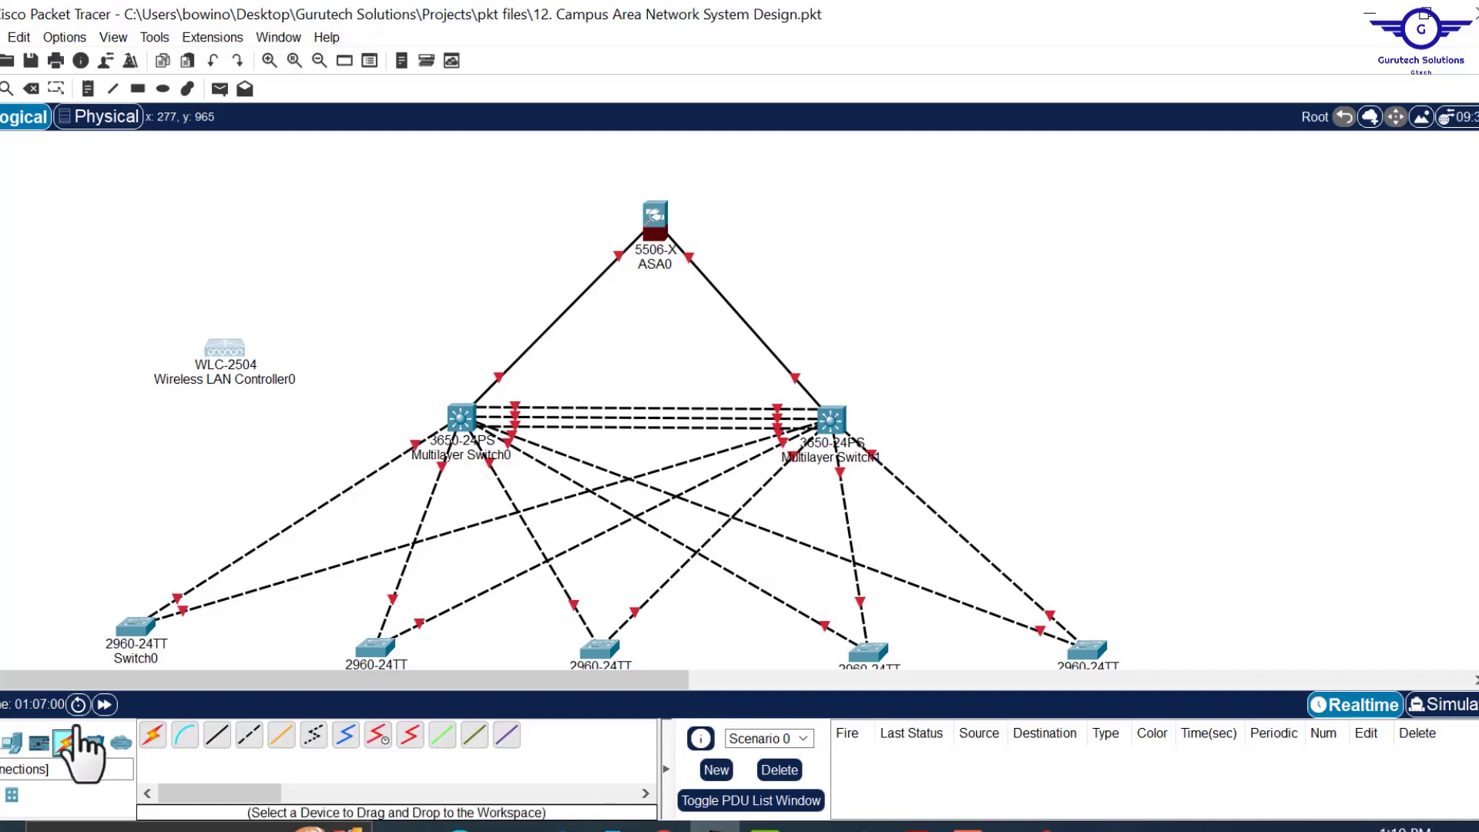
left_click(158, 739)
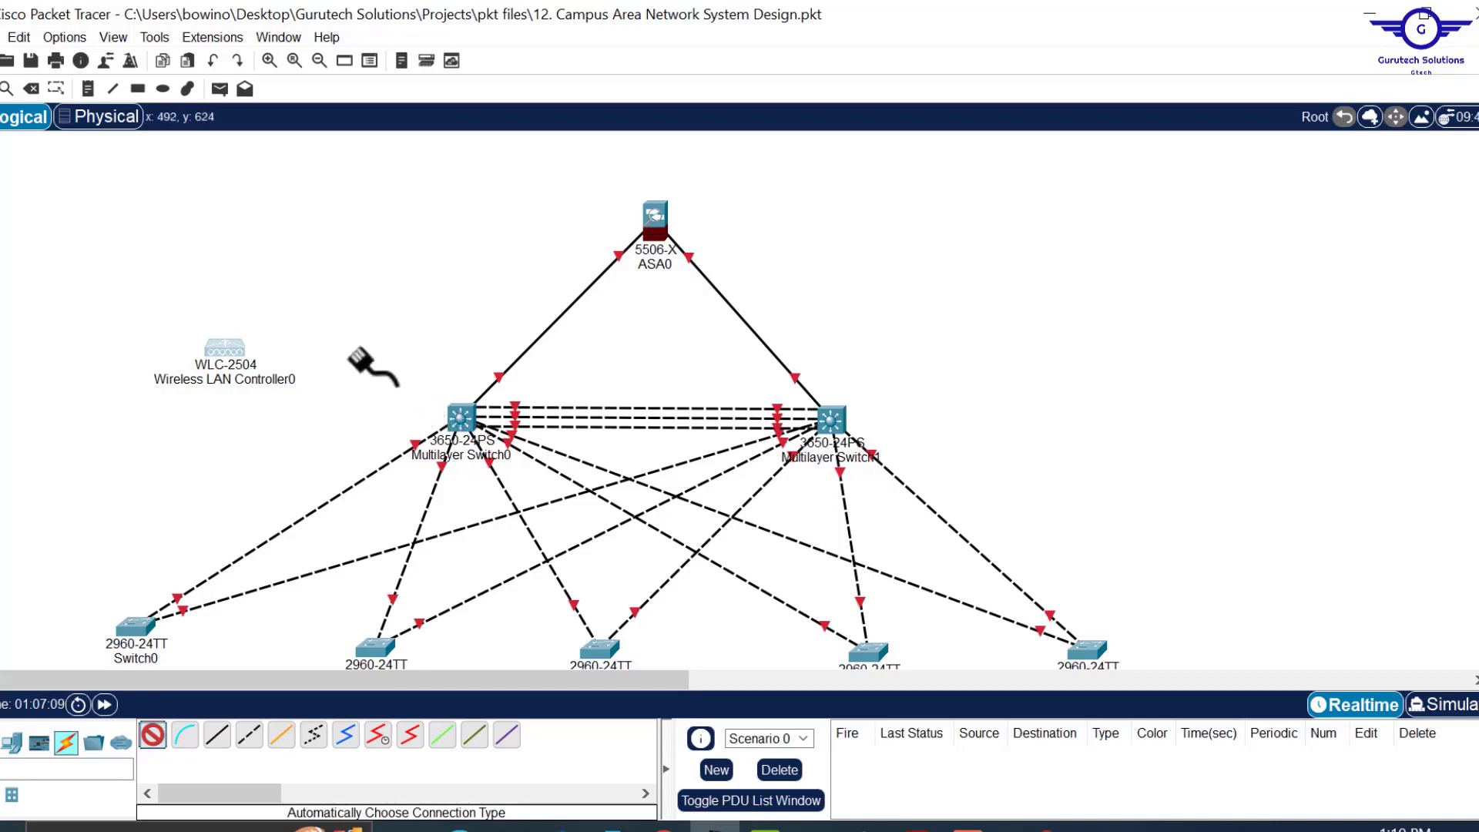
left_click(224, 348)
left_click(448, 404)
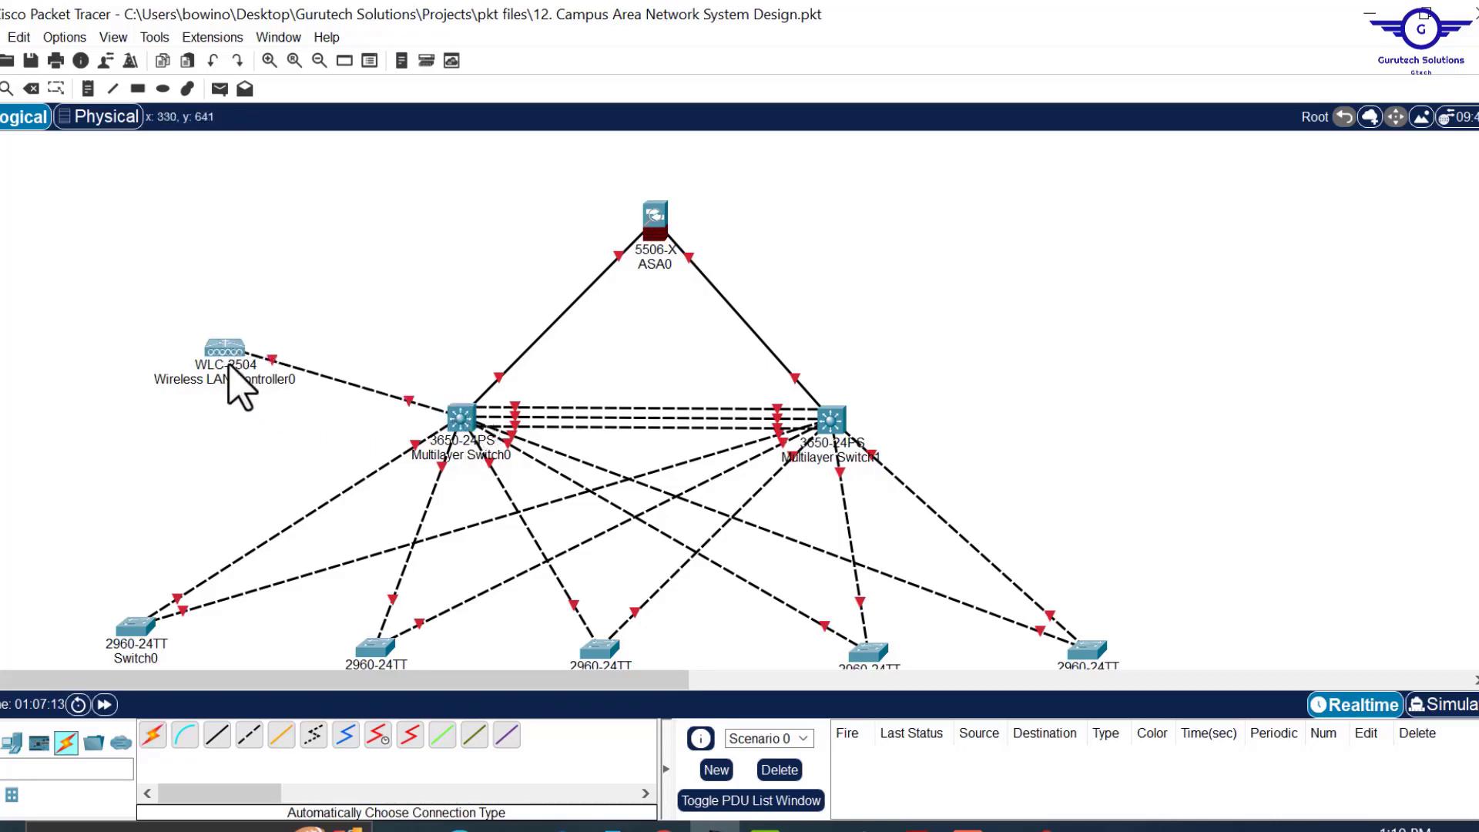
left_click_drag(224, 345, 239, 363)
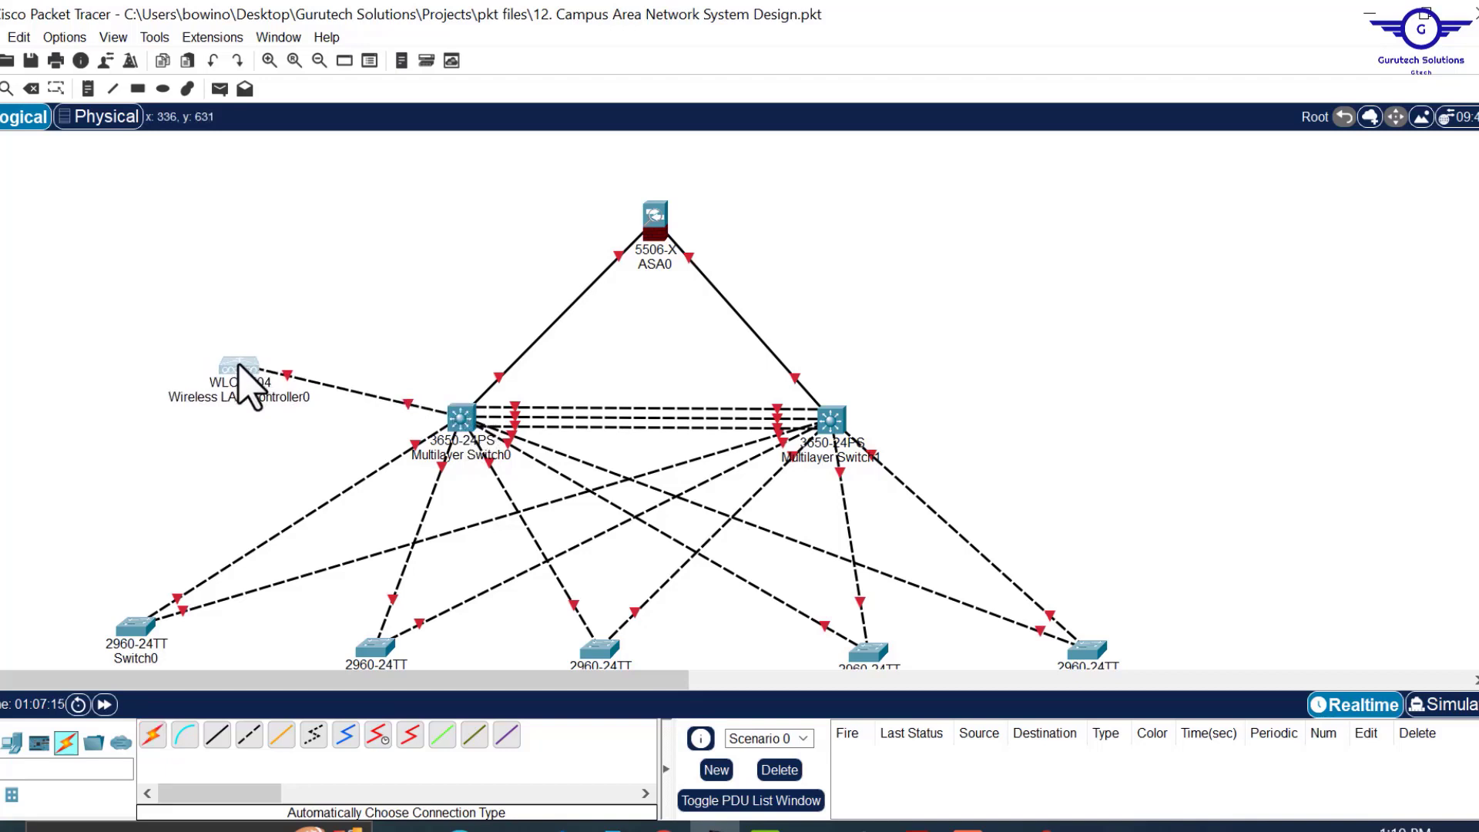
left_click(12, 742)
left_click_drag(153, 736, 65, 387)
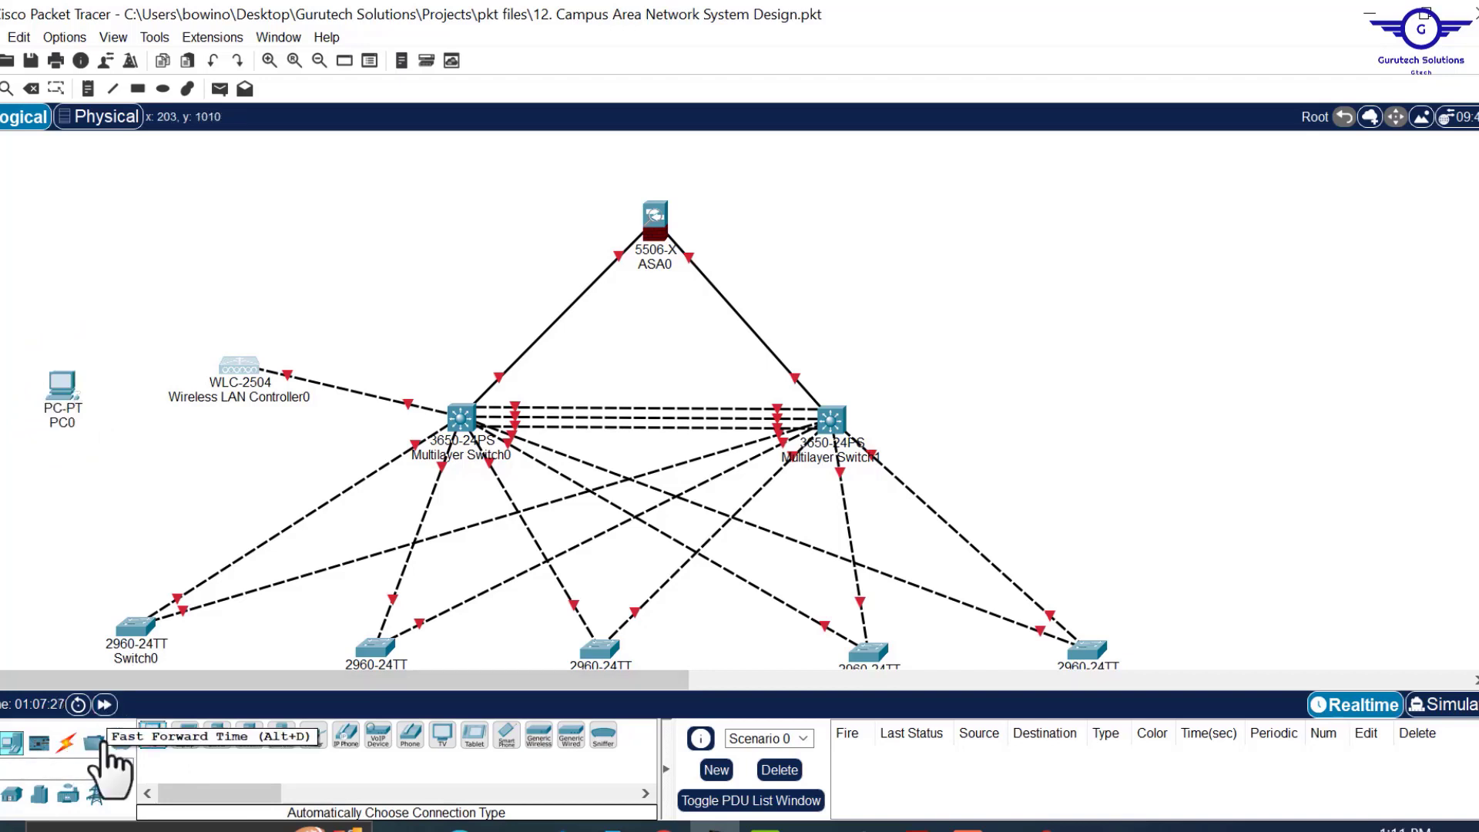
left_click(65, 742)
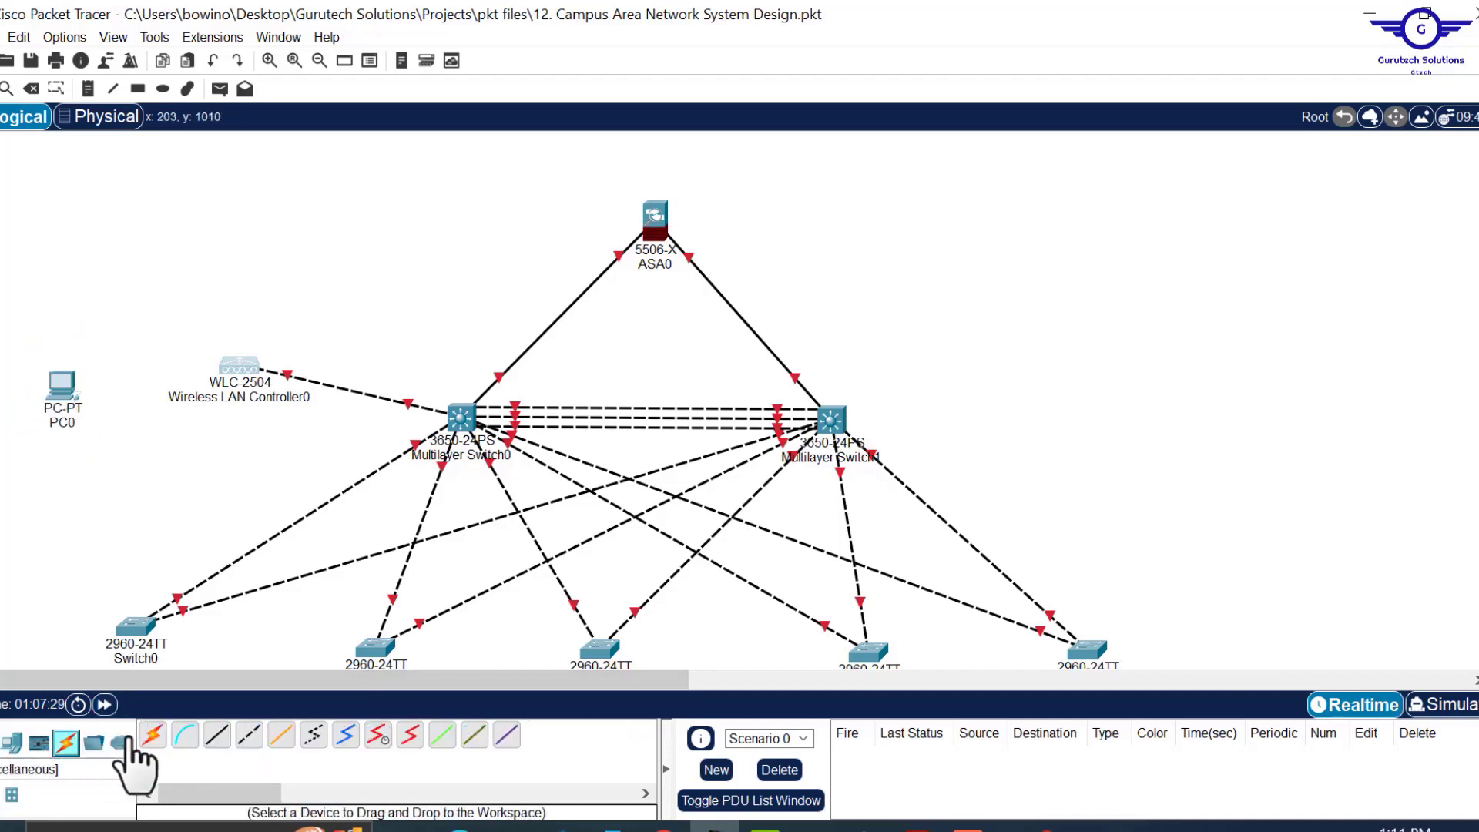
left_click(153, 736)
left_click(61, 385)
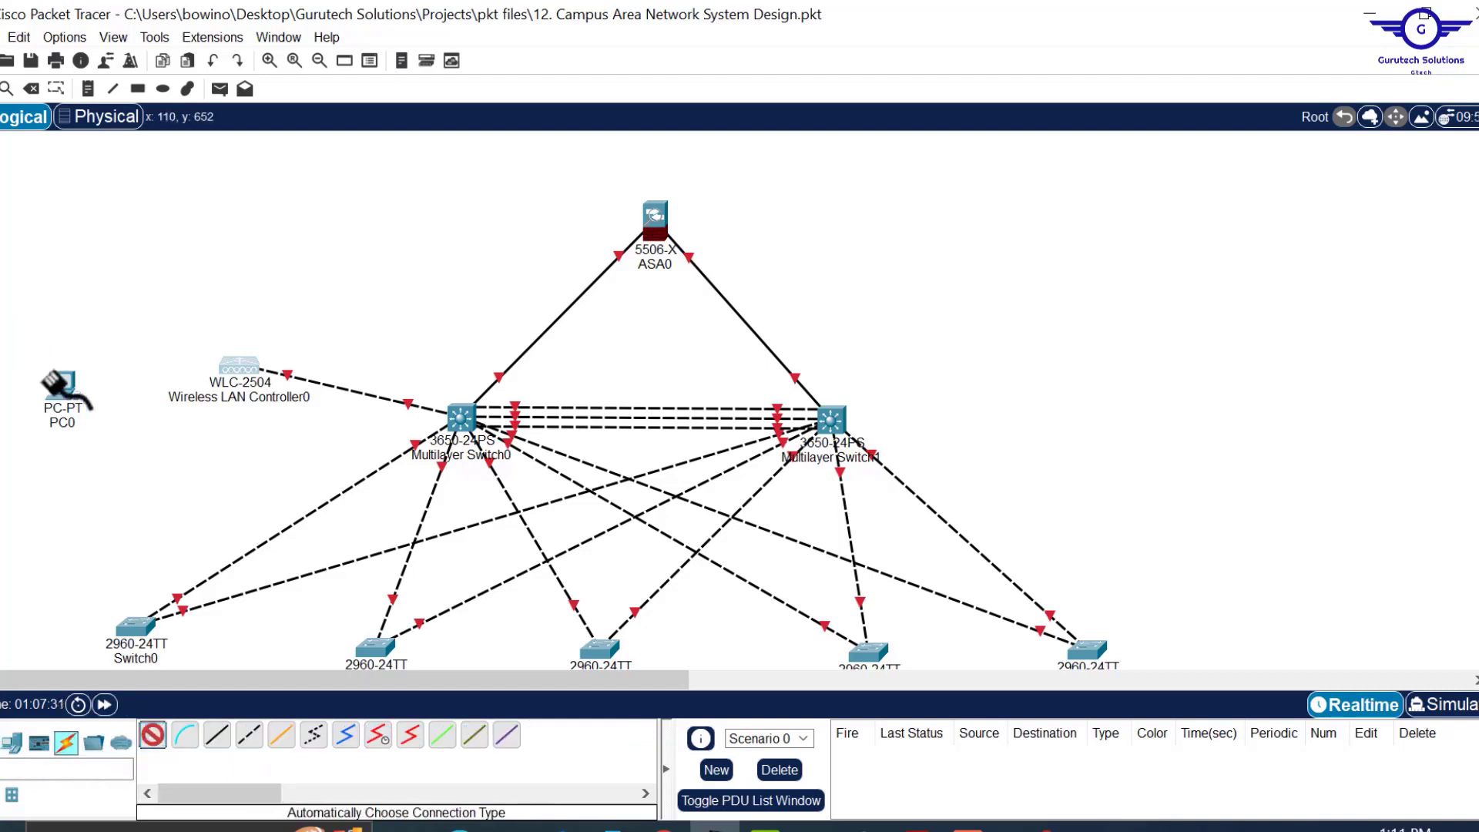
left_click(233, 365)
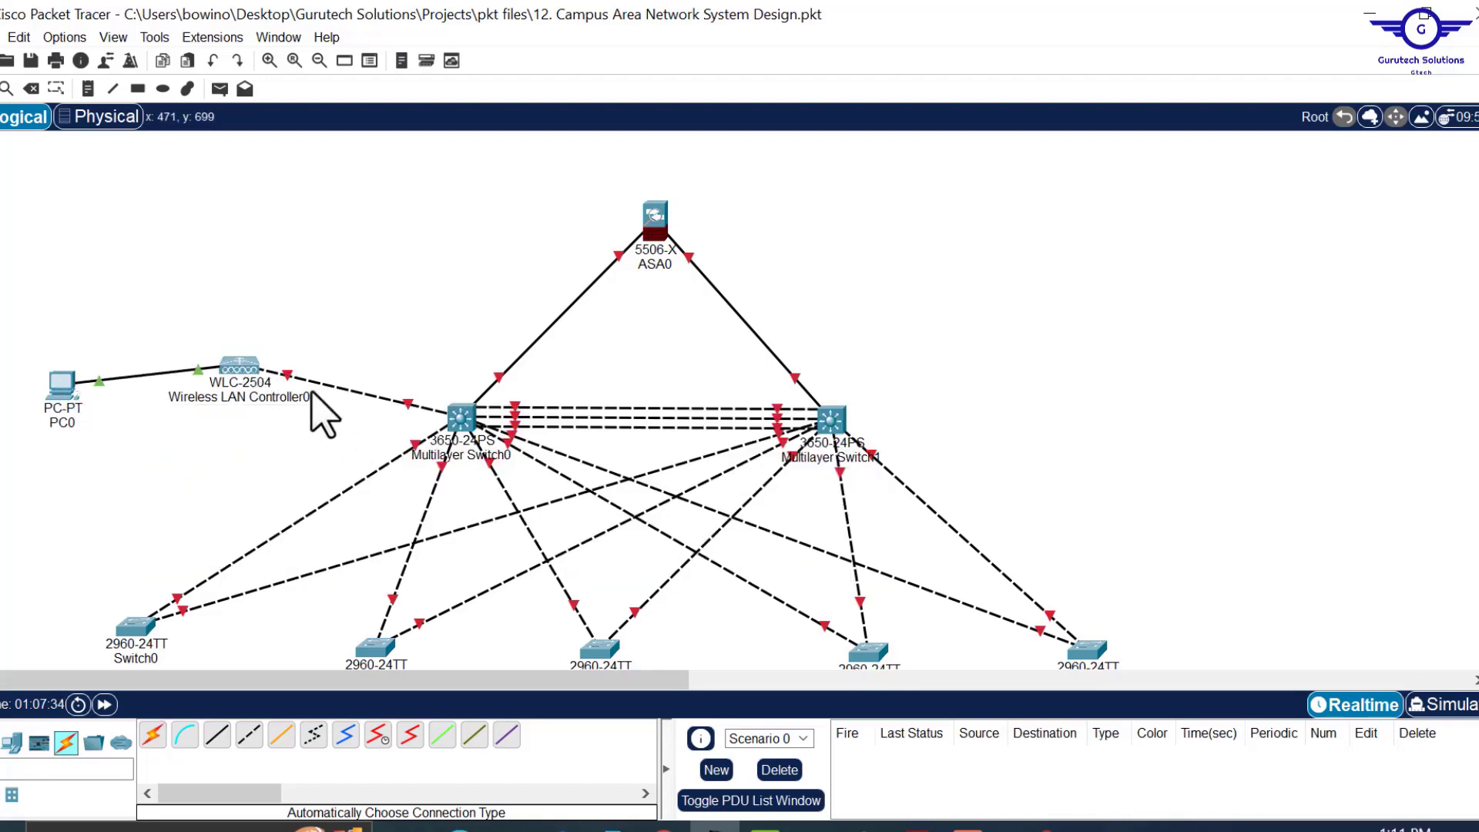
Place two PCs below Switch0, with a laptop, tablet and smartphone beneath them.
scroll(745, 396, "down", 4)
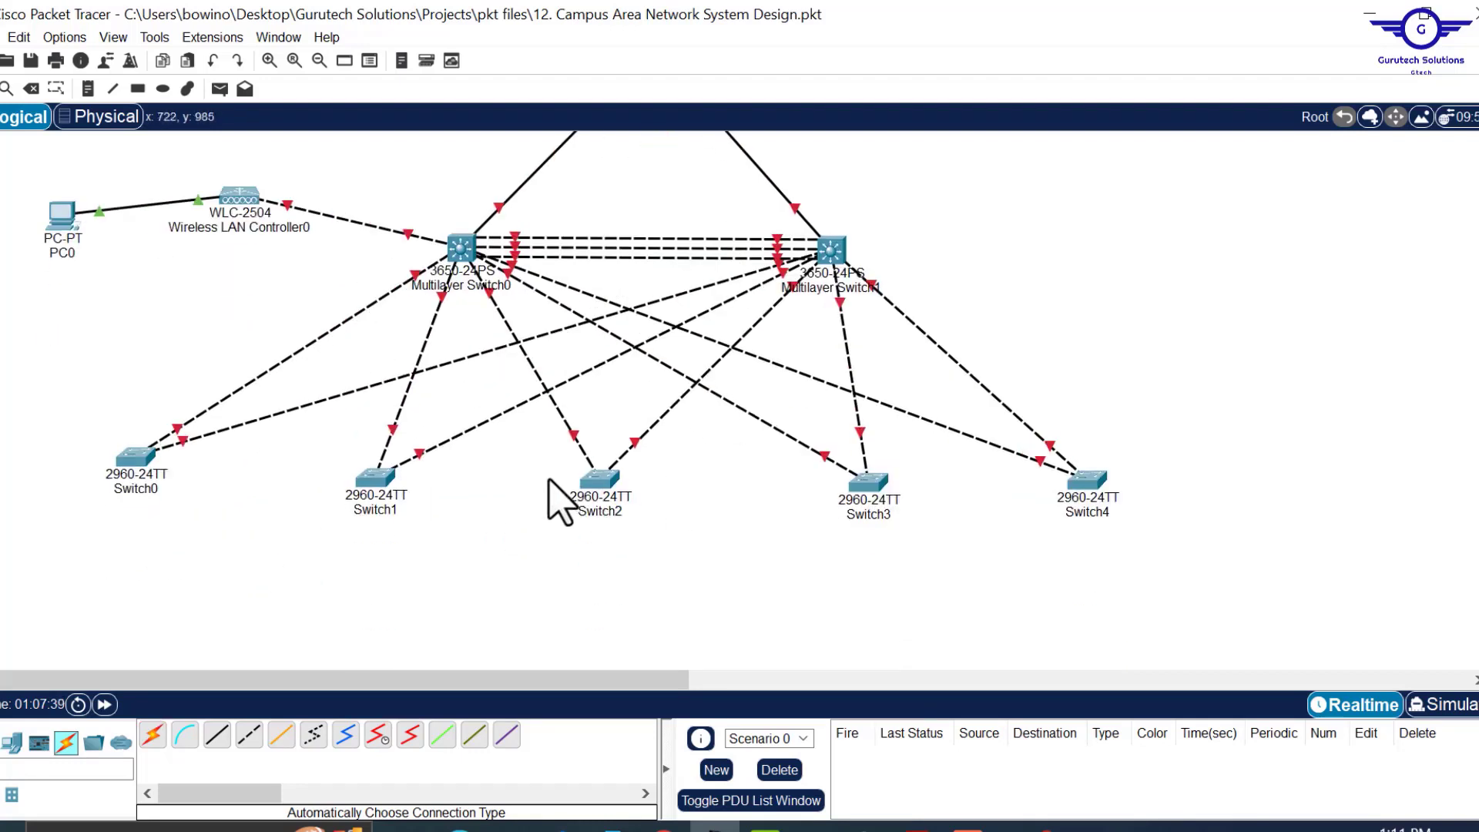
left_click(10, 743)
left_click_drag(153, 734, 27, 590)
left_click_drag(152, 735, 116, 609)
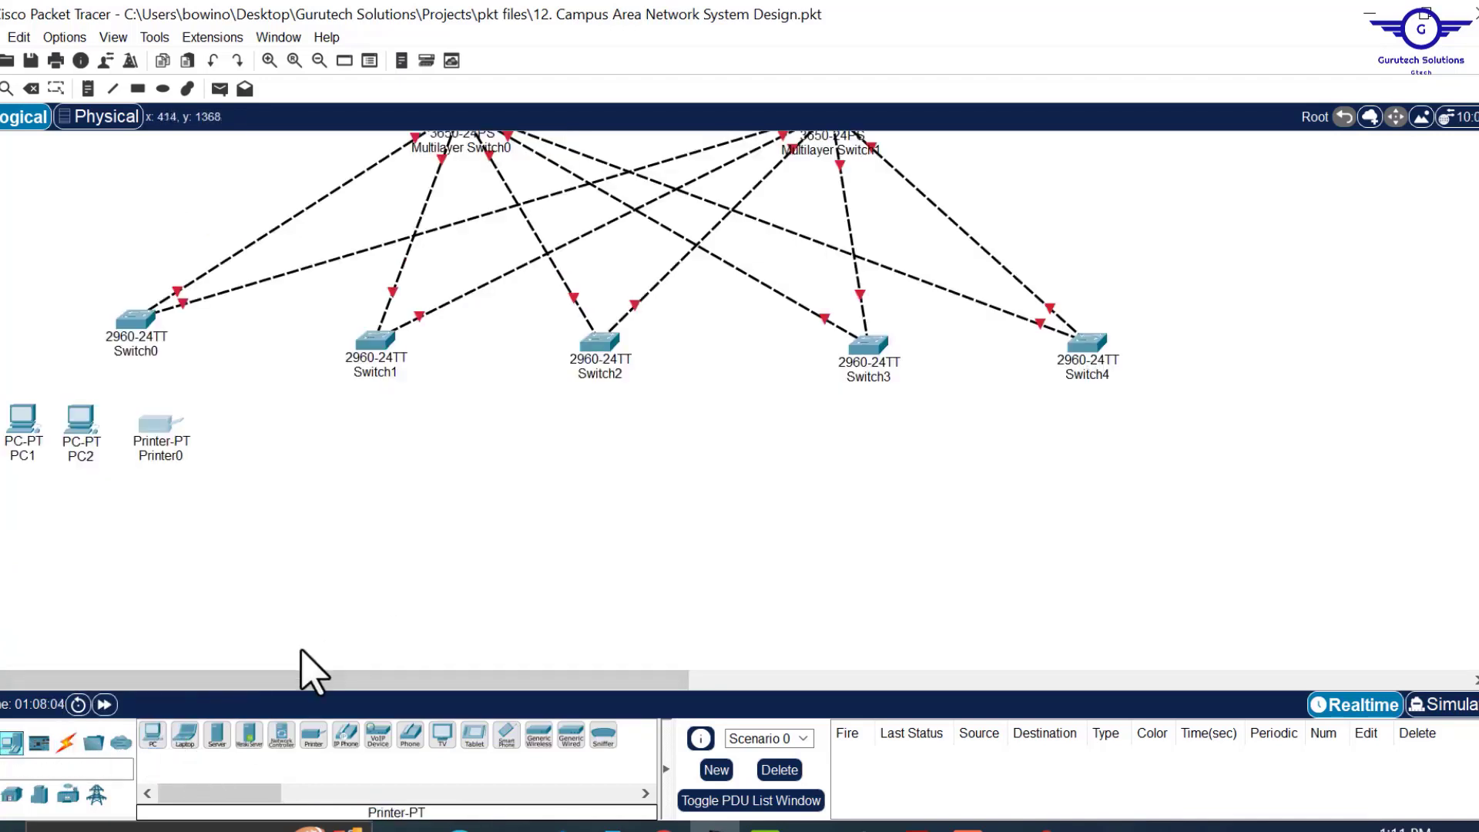
scroll(507, 650, "down", 2)
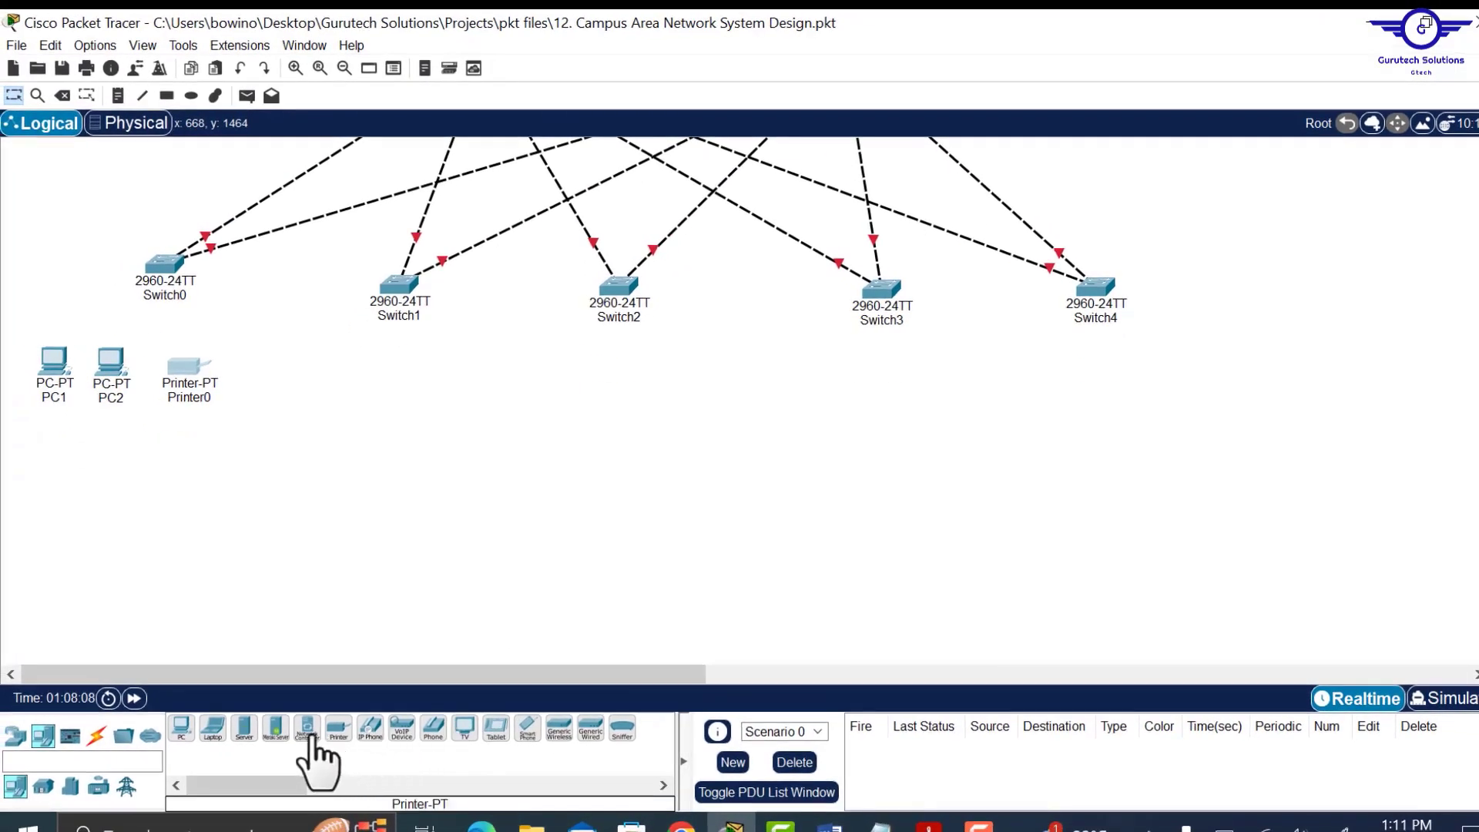
left_click_drag(213, 728, 58, 615)
left_click_drag(497, 751, 115, 628)
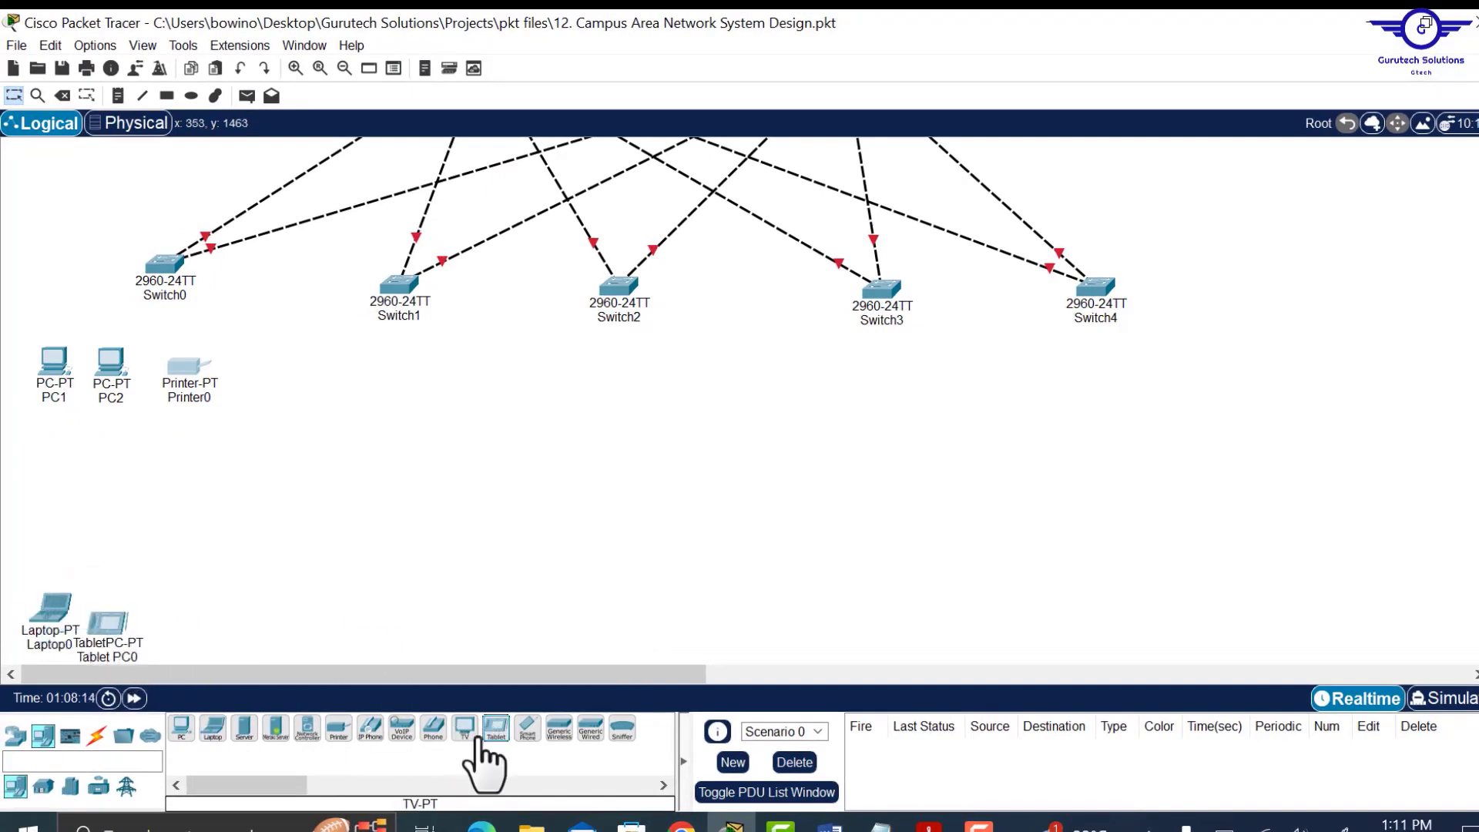
left_click_drag(529, 732, 179, 631)
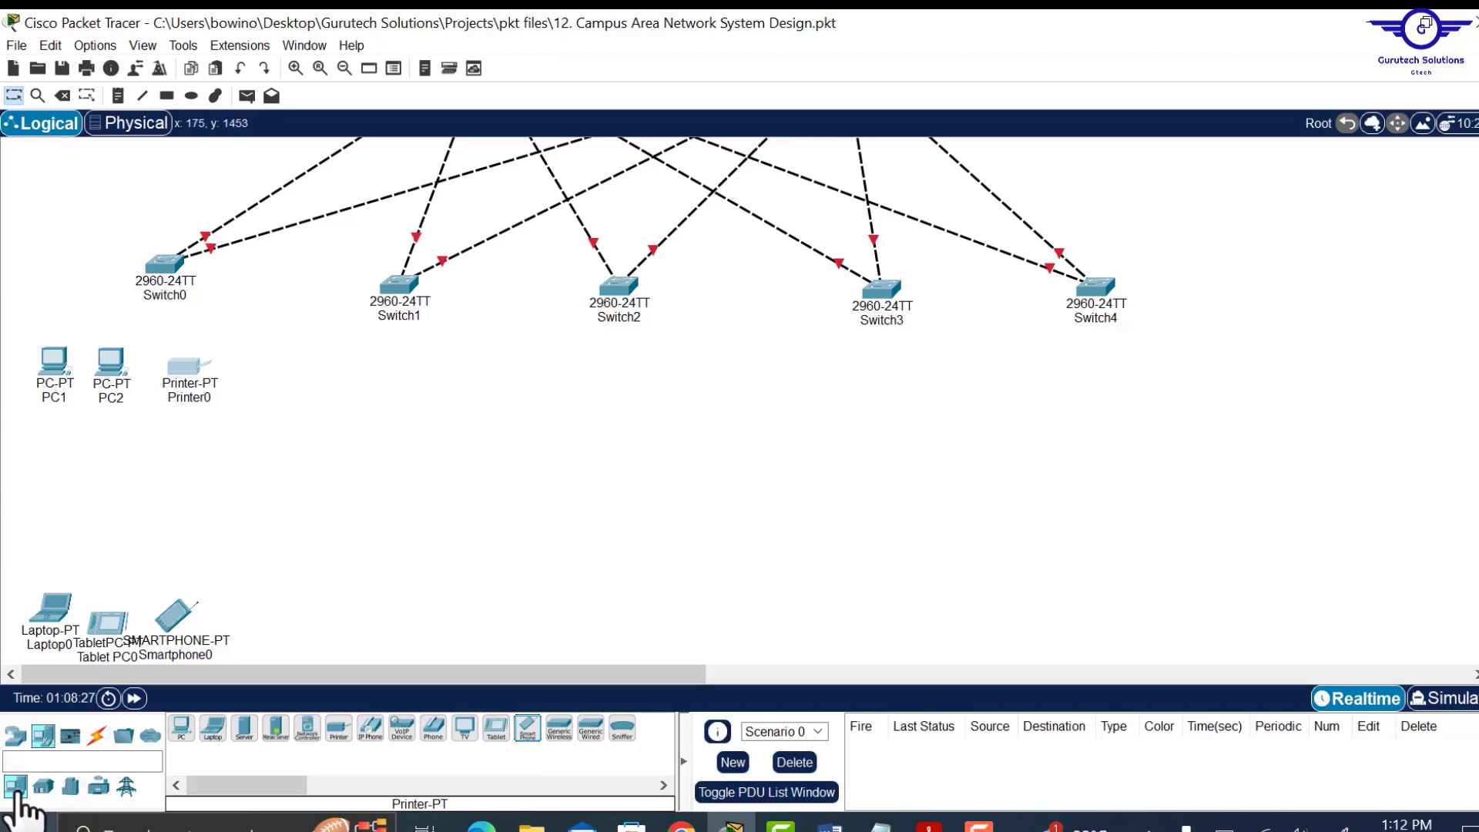
Add a lightweight access point (LAP-PT) above the laptop.
left_click(19, 737)
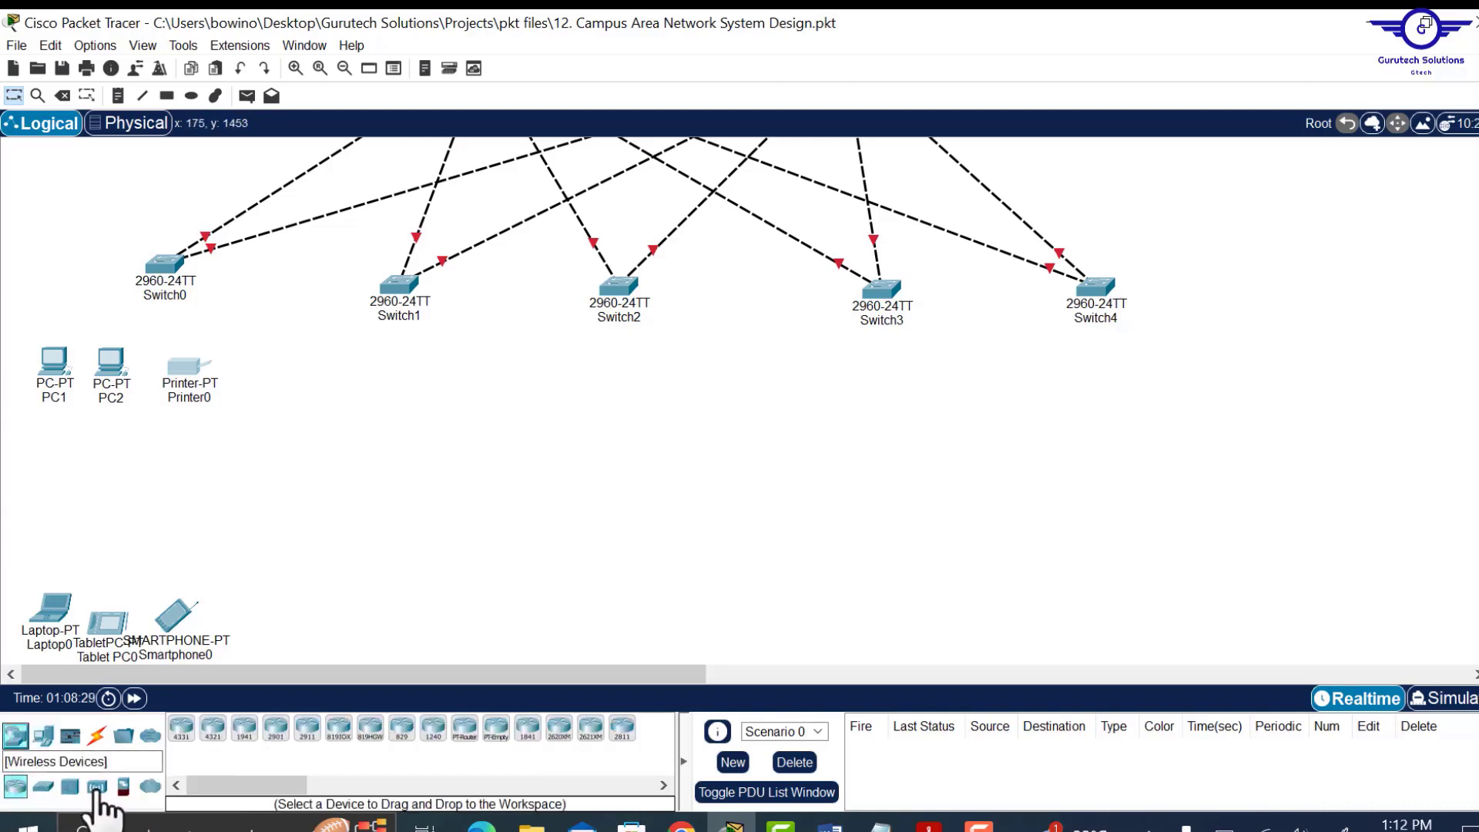
left_click(97, 789)
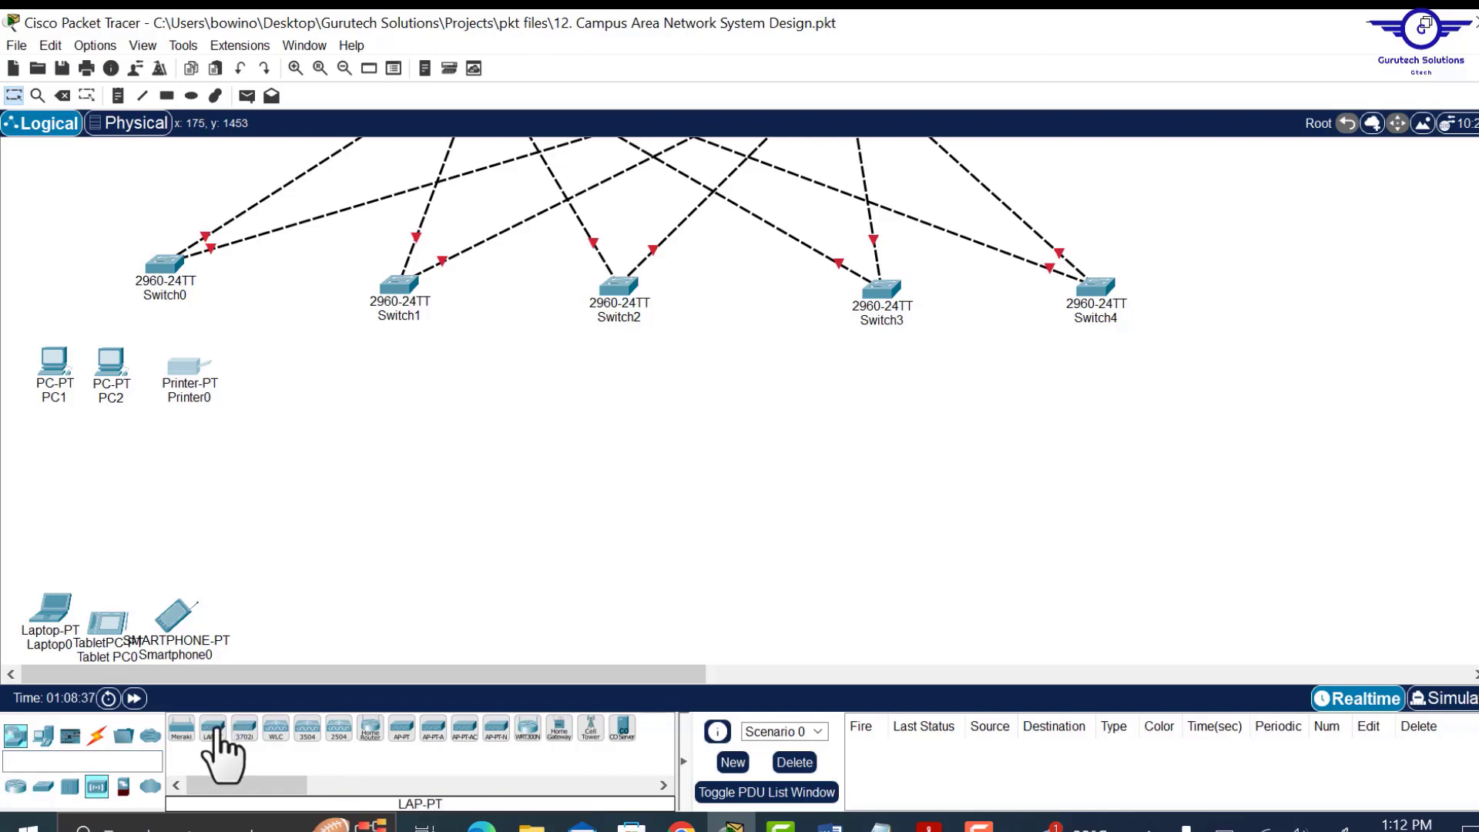
left_click_drag(216, 752, 114, 529)
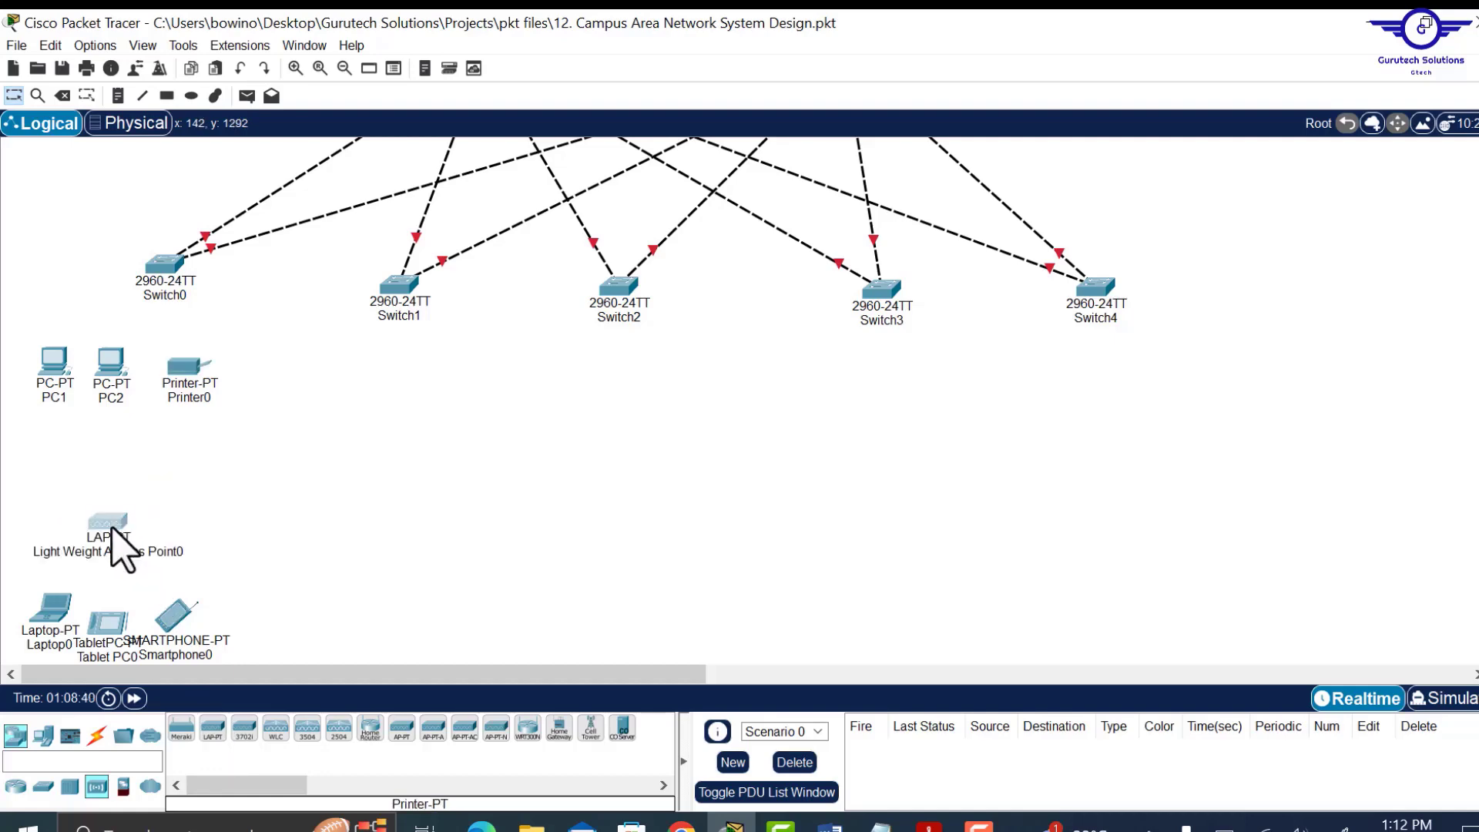
scroll(285, 400, "up", 4)
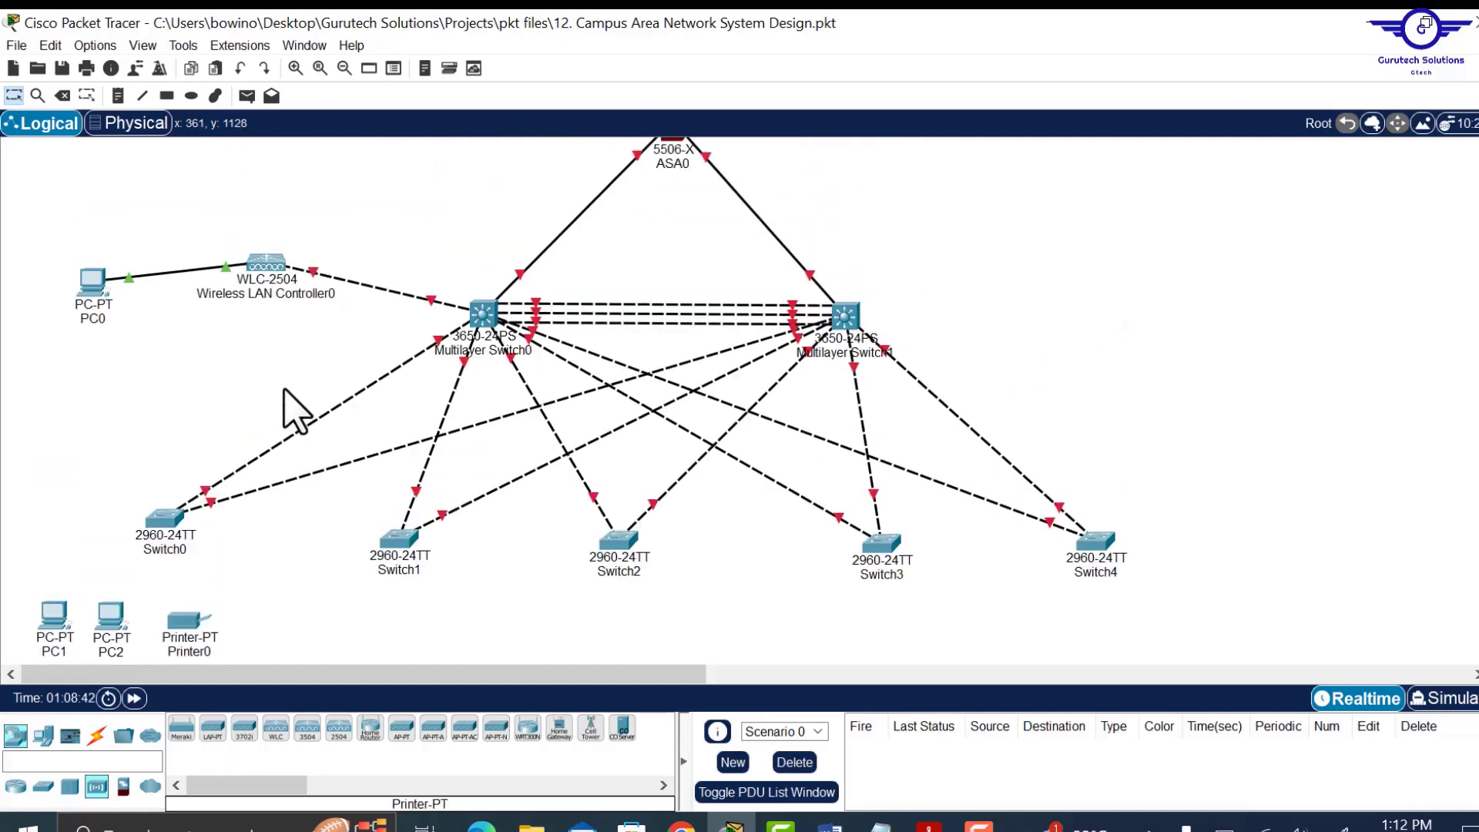
Copy the PCs, printer, access point and mobile devices, and paste the group under Switch1.
scroll(266, 381, "down", 2)
scroll(266, 381, "down", 4)
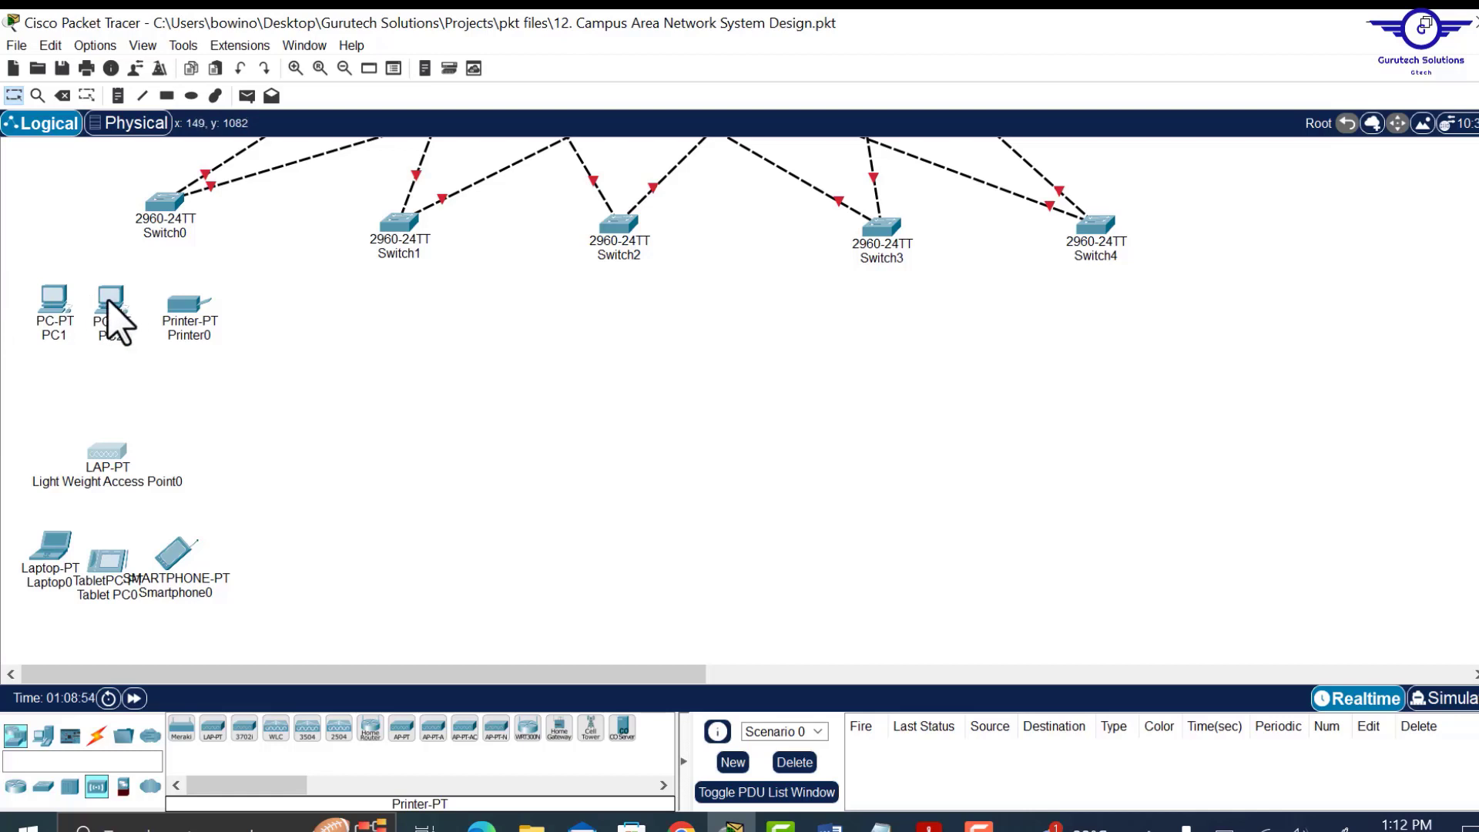
left_click_drag(14, 284, 364, 569)
left_click(316, 616)
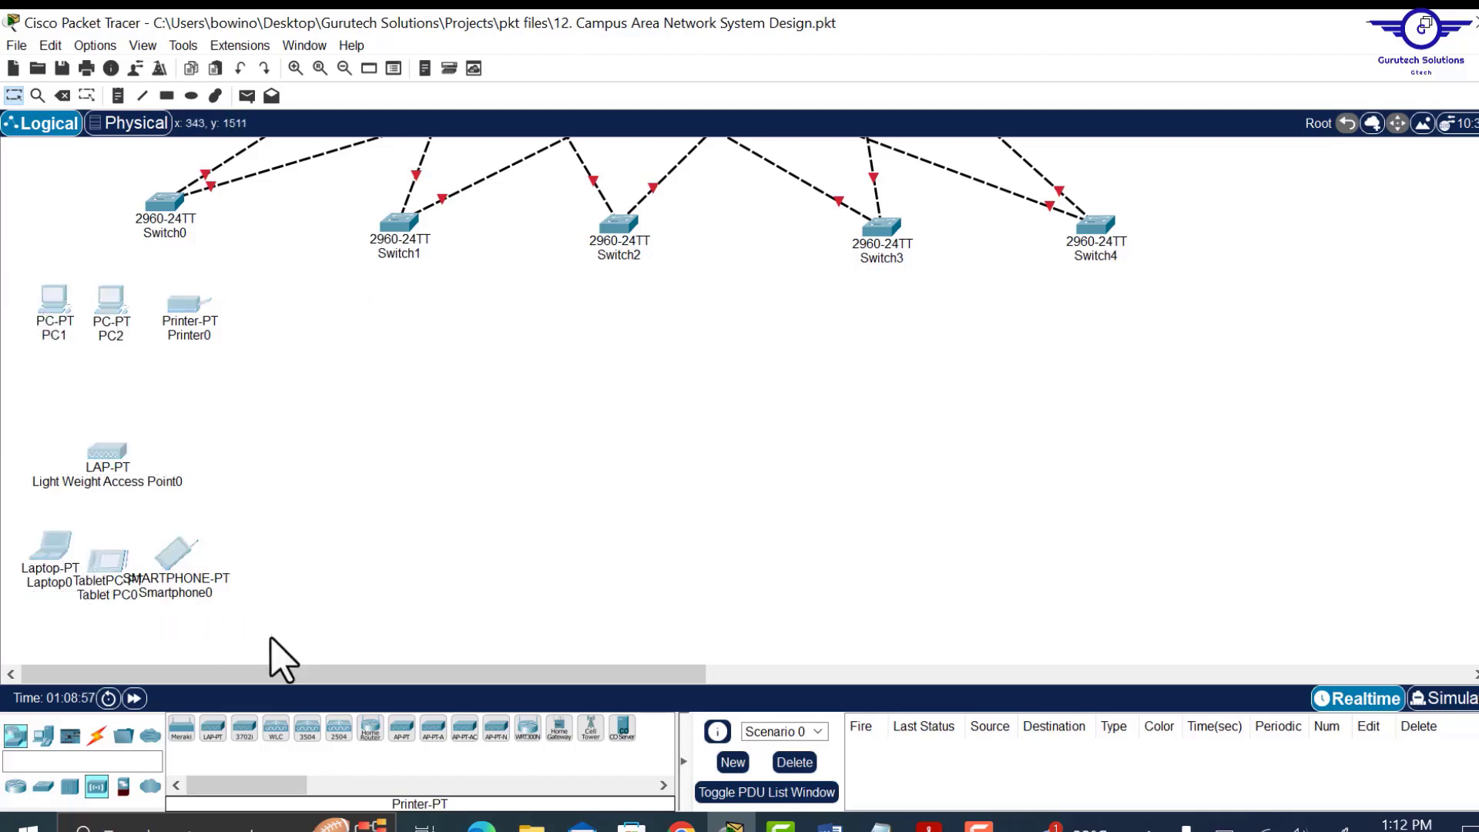
key("ctrl+v")
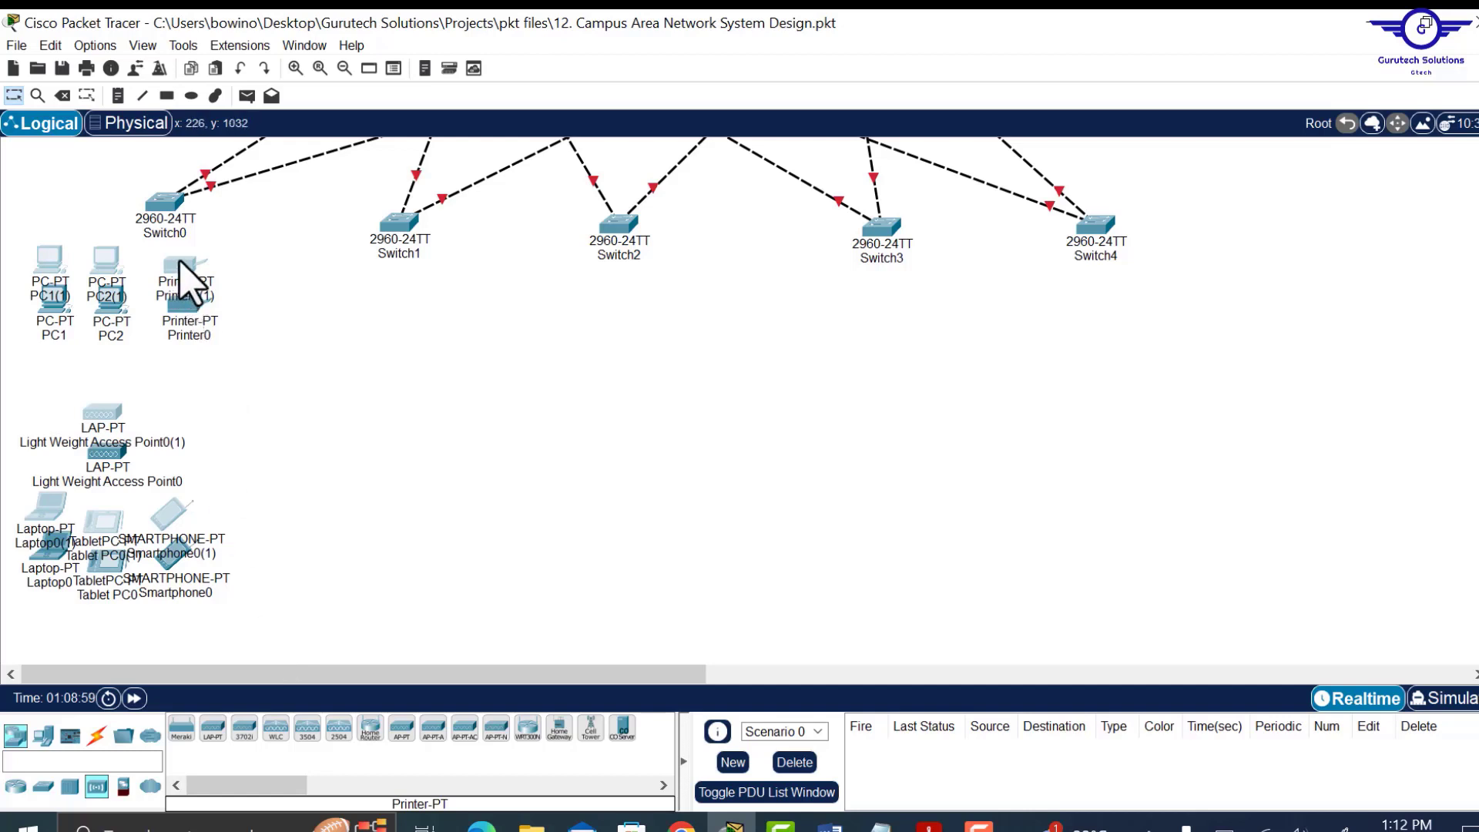
left_click_drag(191, 281, 692, 328)
Paste further copies of the device group under each following access switch.
key("ctrl+v")
key("ctrl+v")
left_click_drag(688, 296, 963, 339)
key("ctrl+v")
left_click_drag(962, 305, 1240, 337)
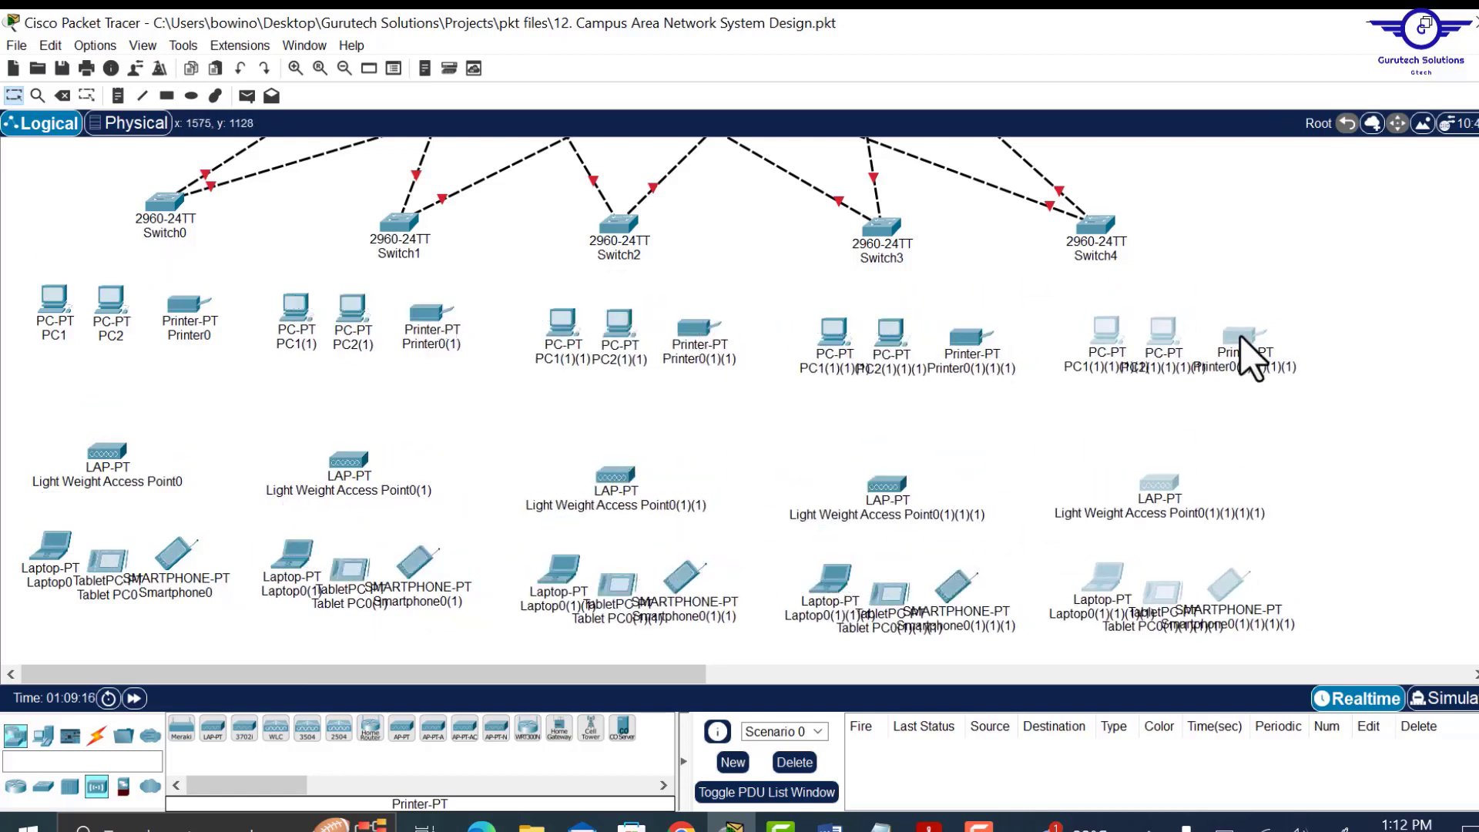
scroll(1260, 299, "up", 5)
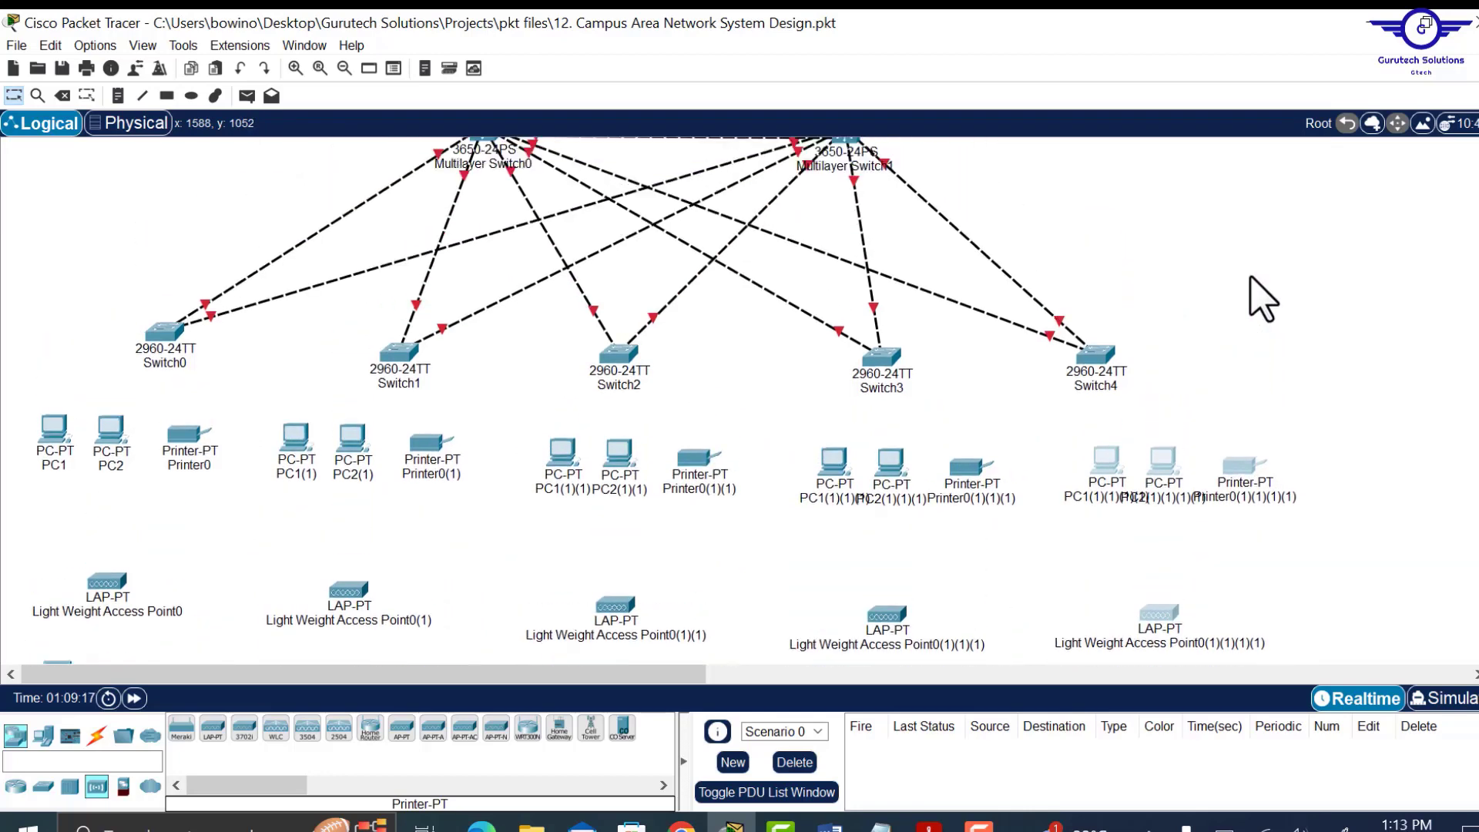
scroll(1262, 299, "down", 4)
left_click(1263, 299)
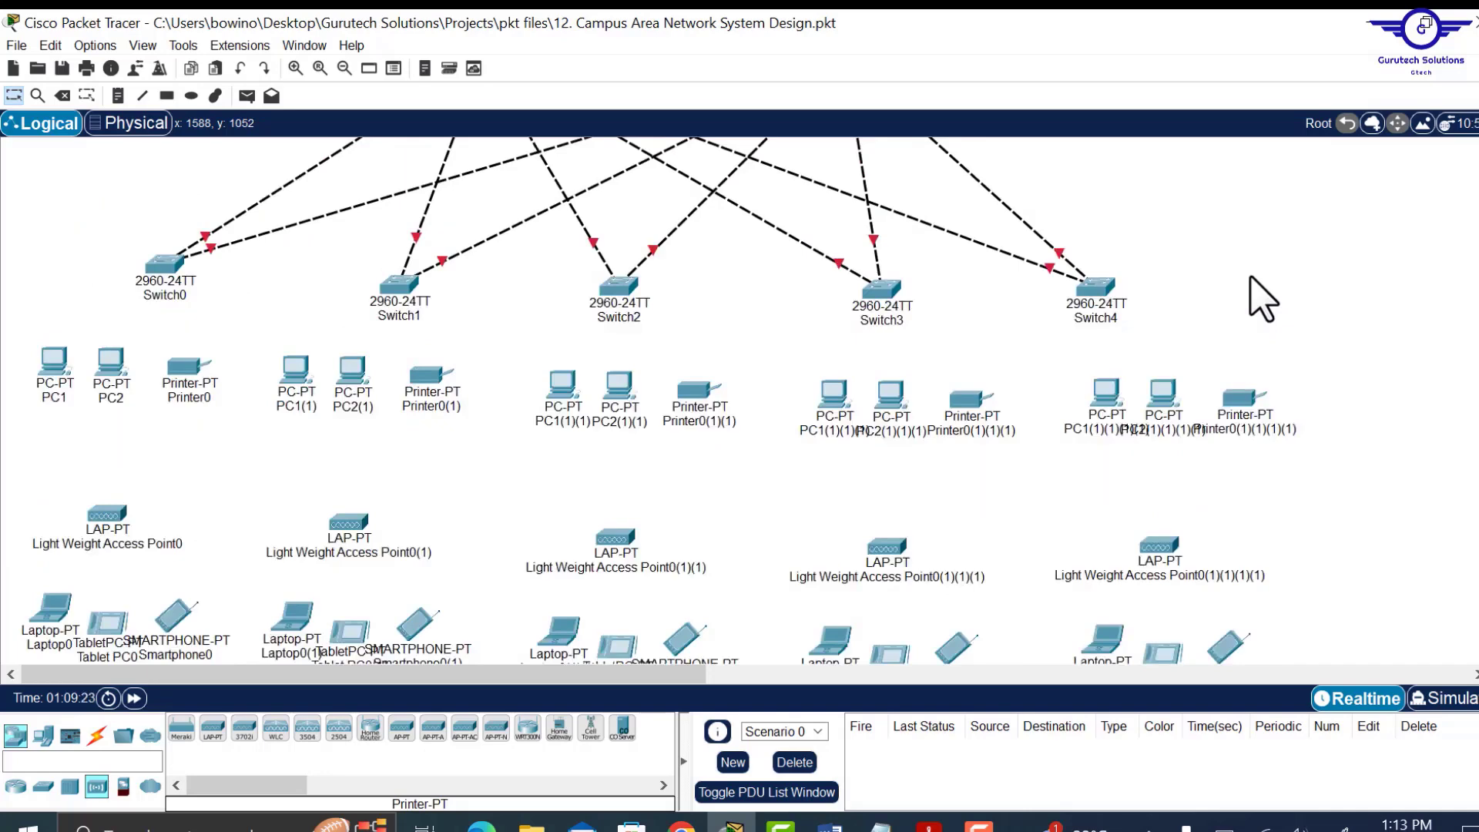
scroll(1264, 299, "up", 3)
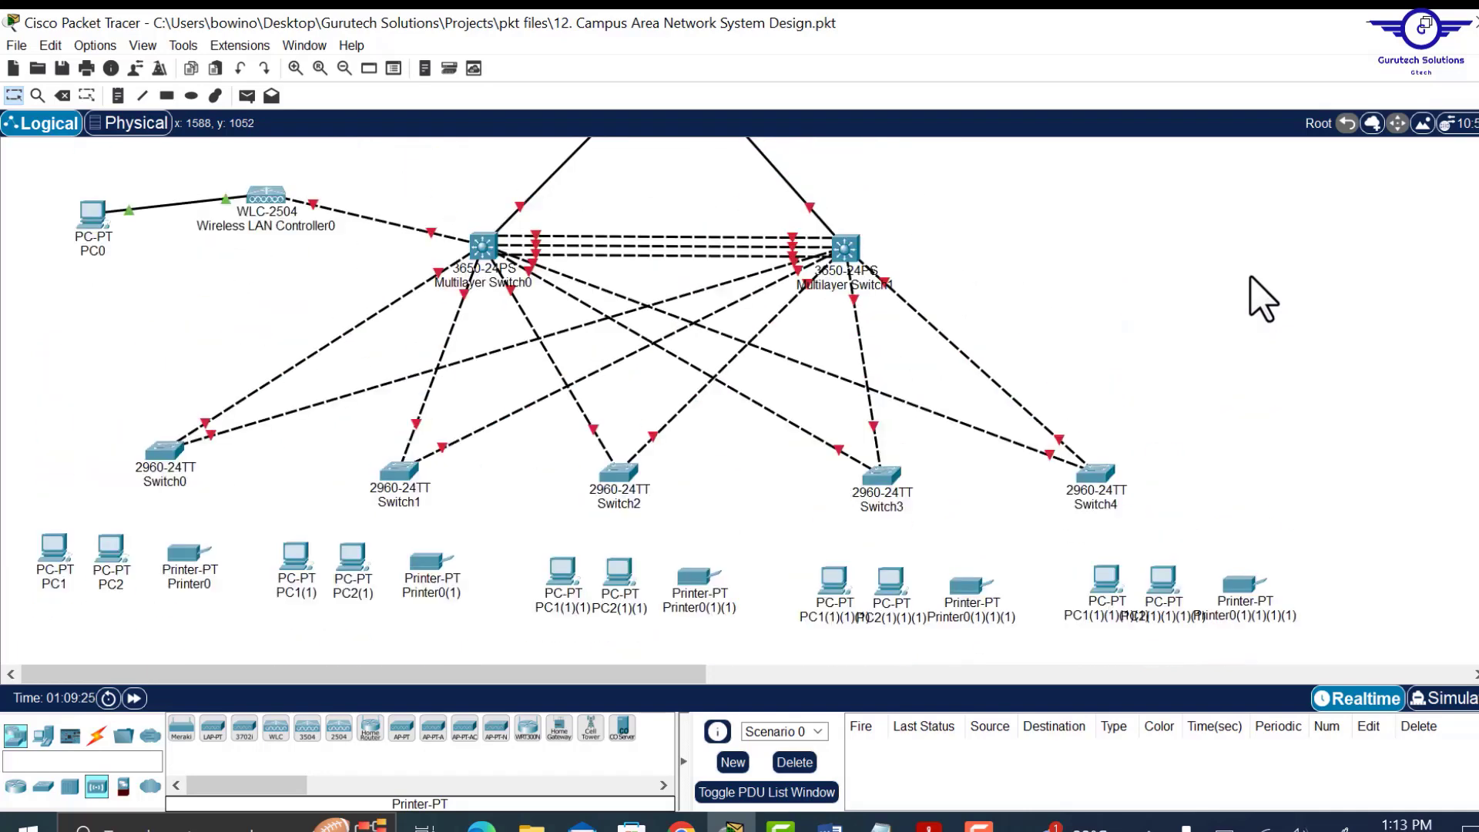
scroll(1263, 299, "down", 2)
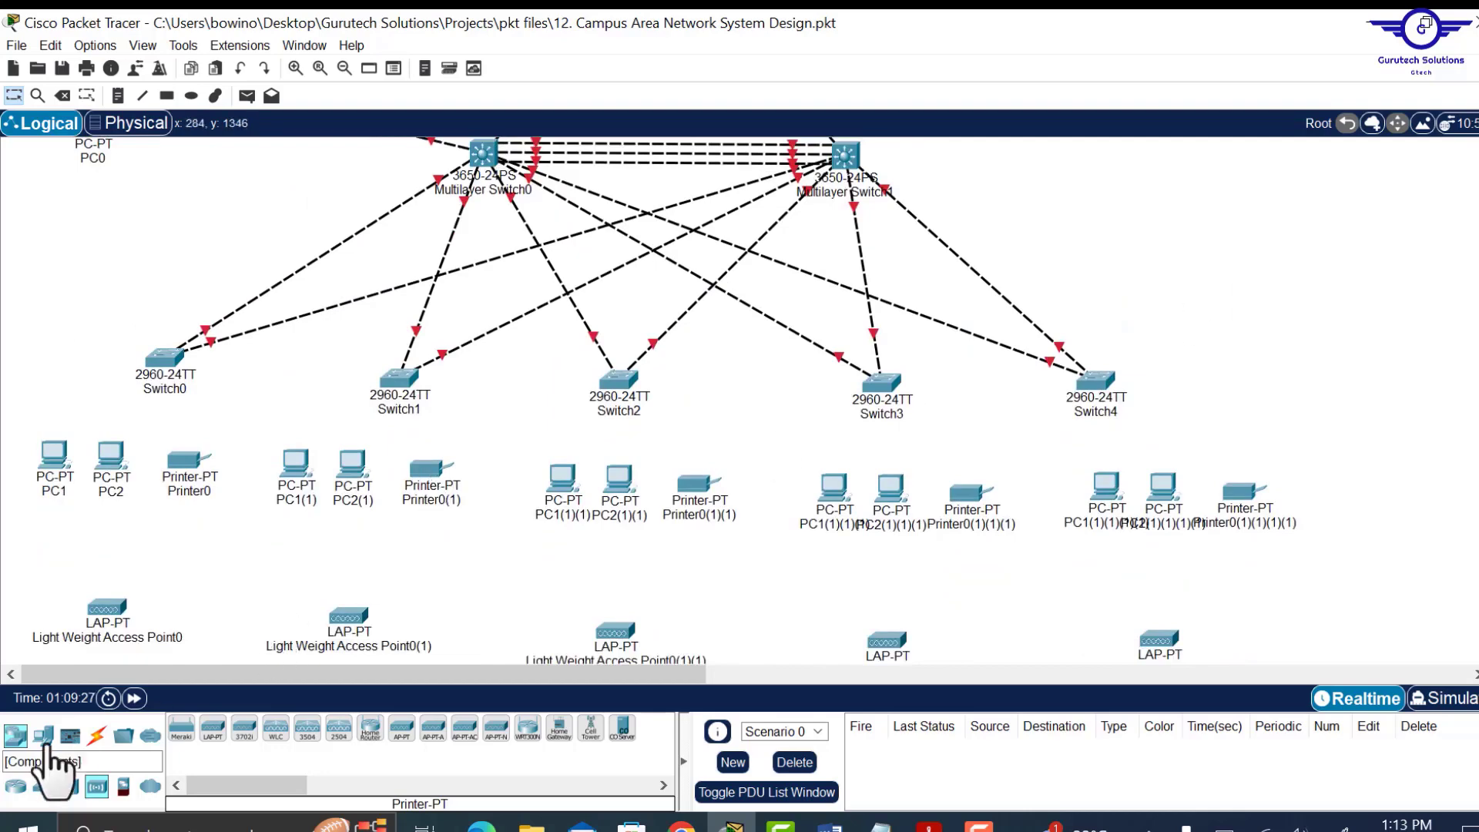
Use Automatic Connection to cable Switch0 and Switch1 to the PCs and printers beneath them.
left_click(96, 736)
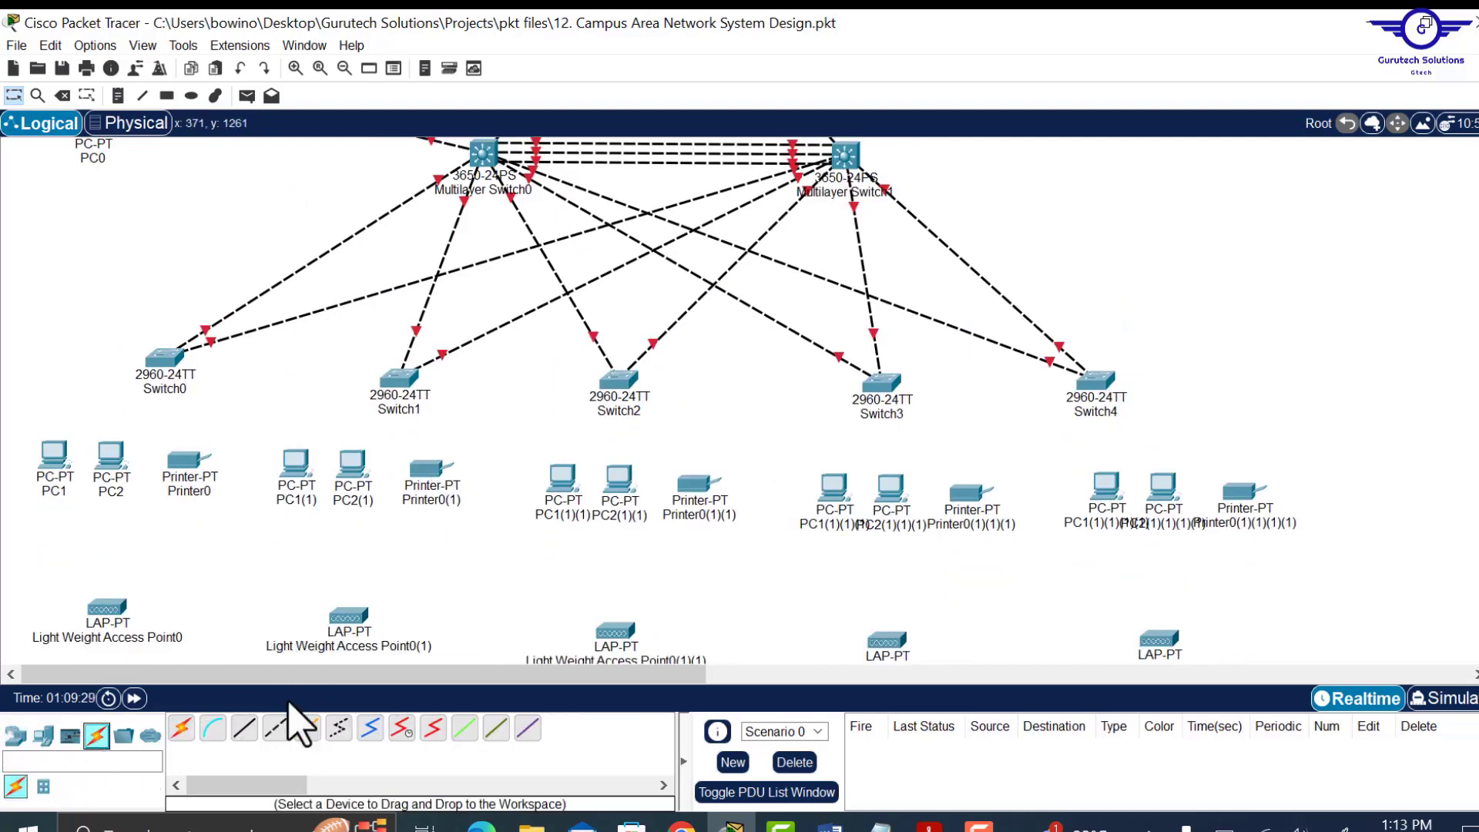
left_click(182, 729)
left_click(164, 362)
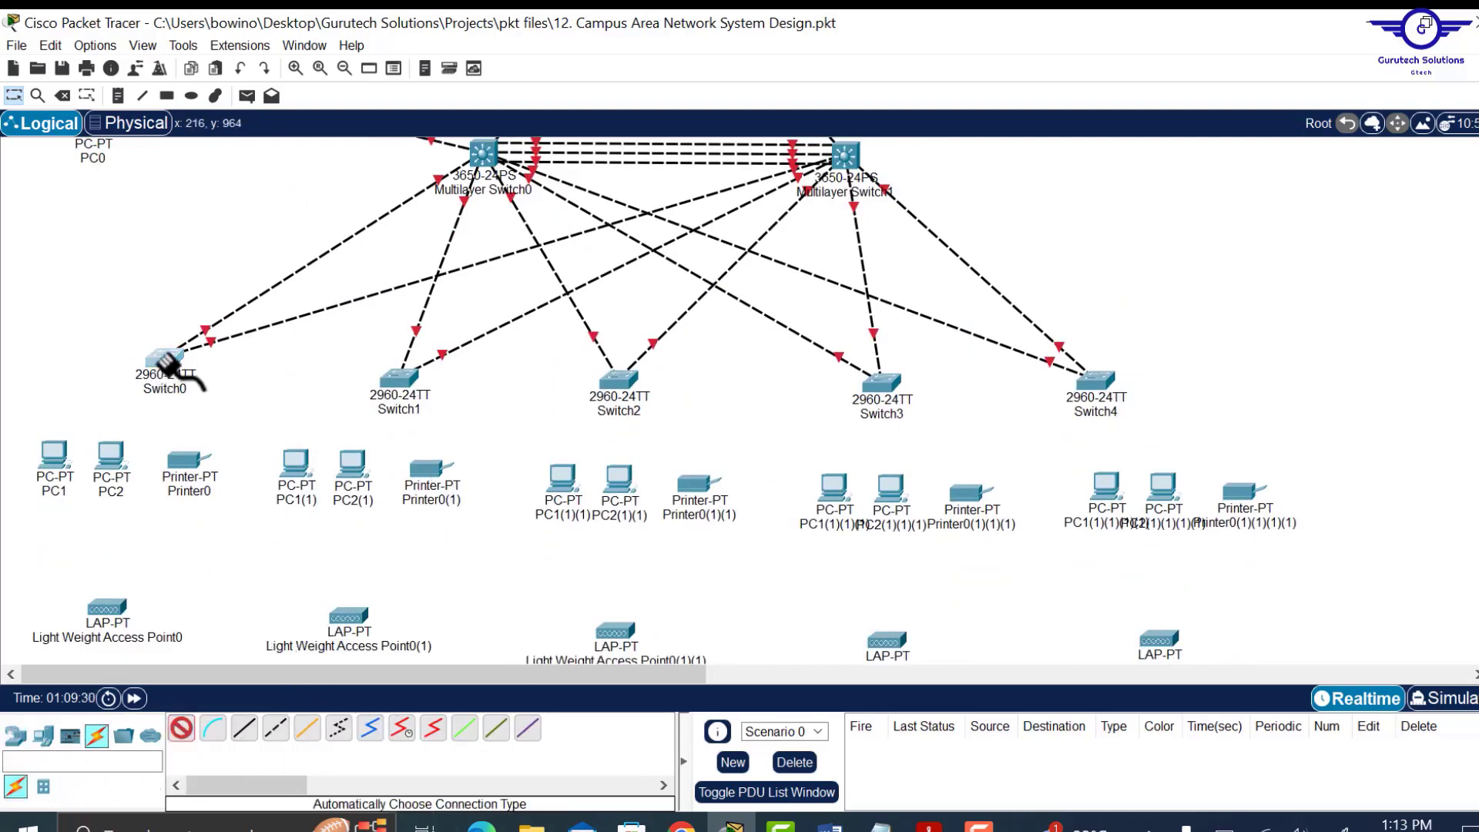
left_click(51, 476)
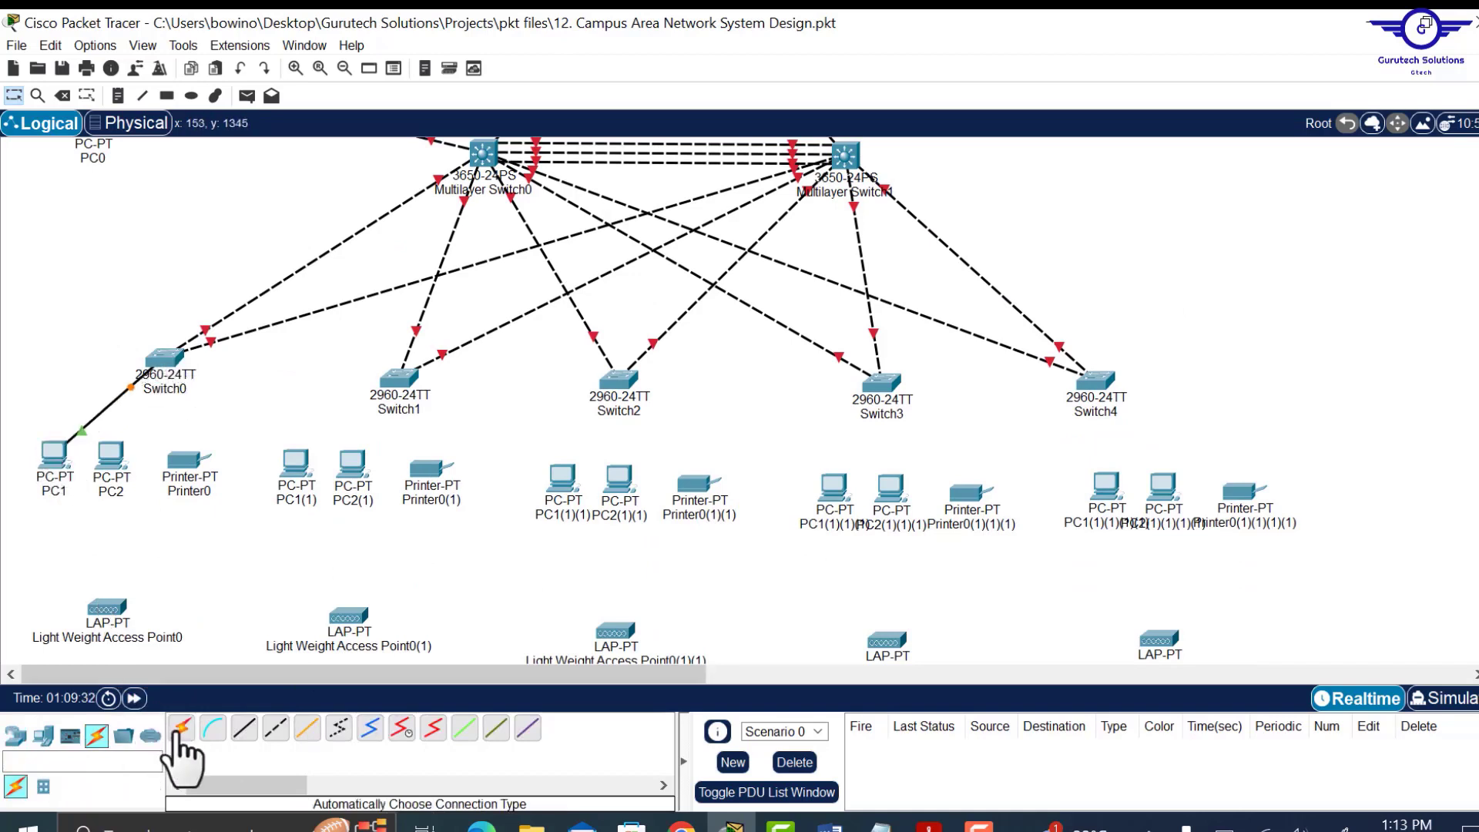
left_click(164, 359)
left_click(111, 456)
left_click(182, 728)
left_click(164, 359)
left_click(187, 462)
left_click(182, 728)
left_click(399, 379)
left_click(296, 464)
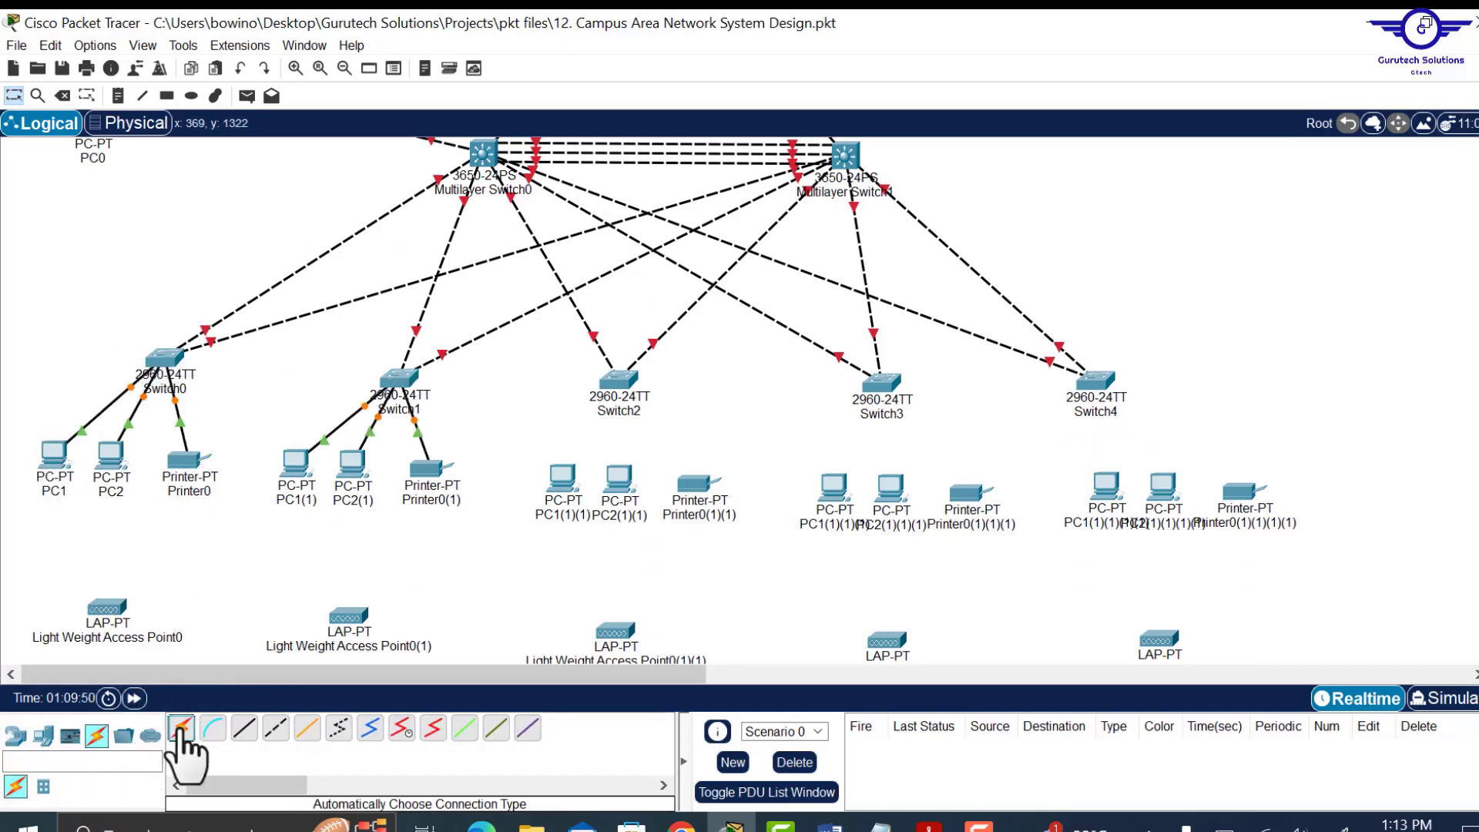
Cable the remaining switches to their PCs and printers, nudging Switch4 slightly right.
left_click(182, 729)
left_click(619, 380)
left_click(697, 484)
left_click(881, 383)
left_click(968, 494)
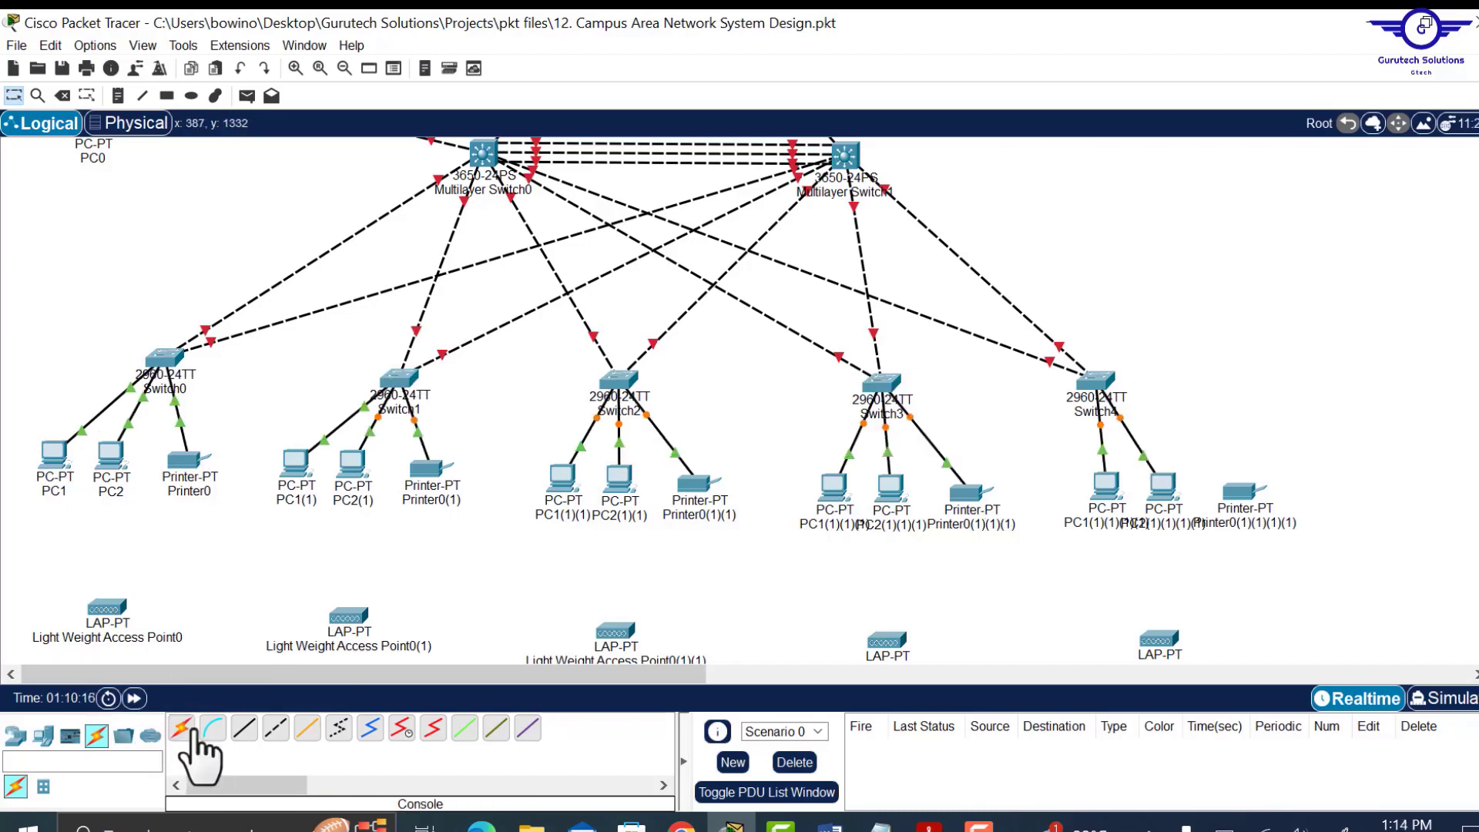
left_click(1096, 381)
left_click(1241, 491)
left_click_drag(1102, 384, 1143, 376)
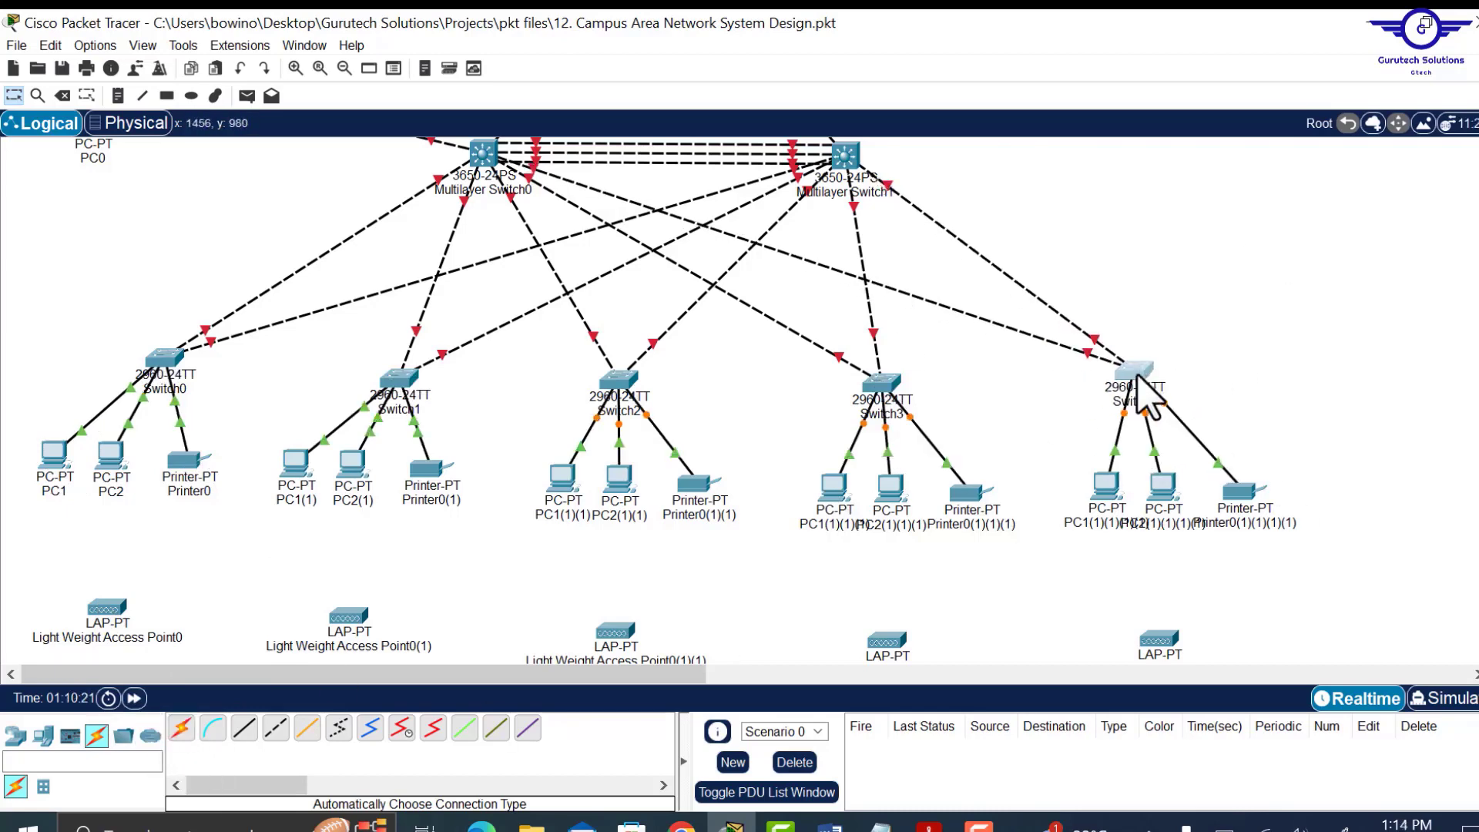
scroll(1014, 445, "down", 3)
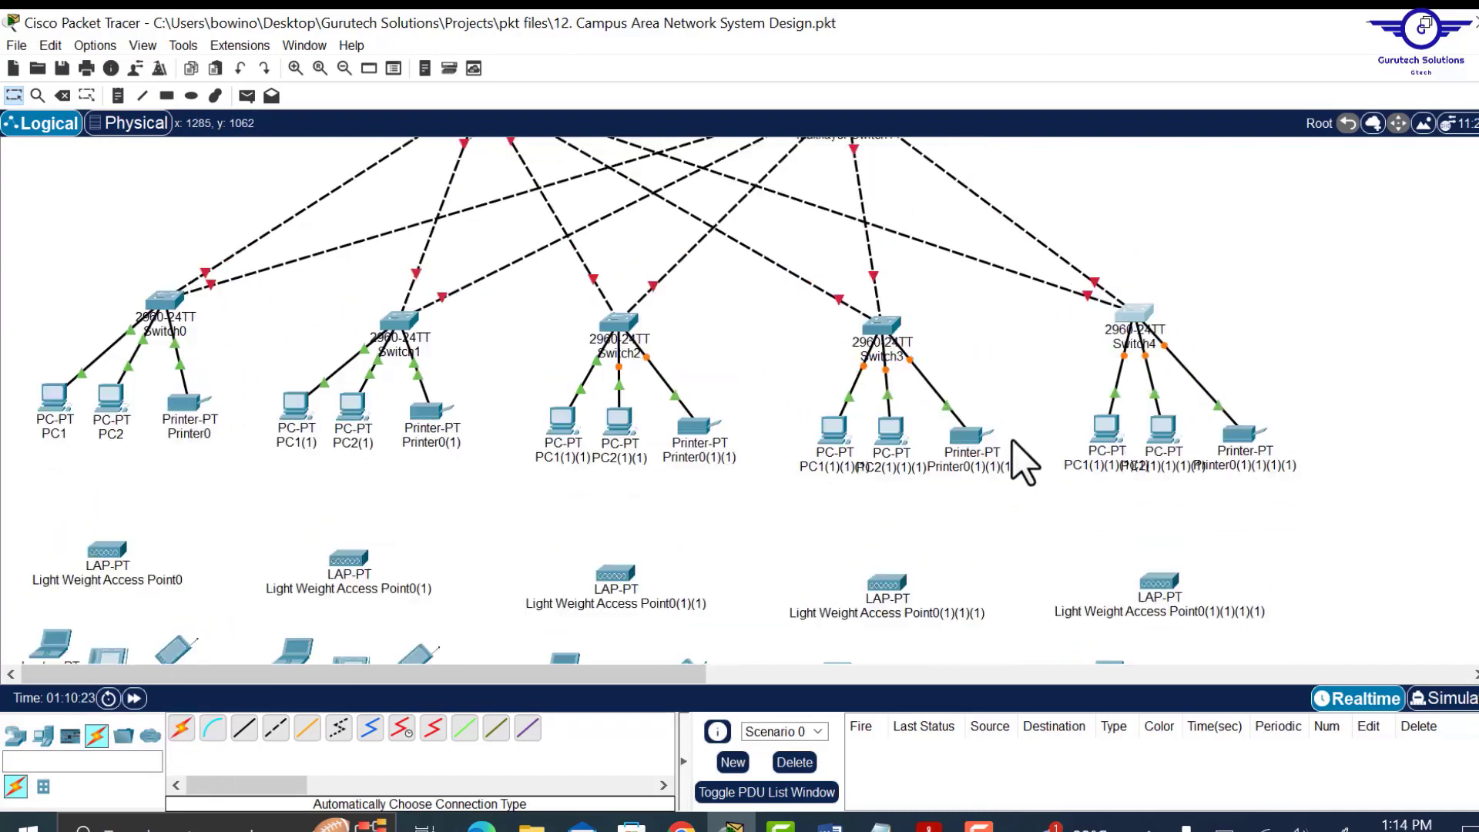
scroll(1014, 446, "up", 2)
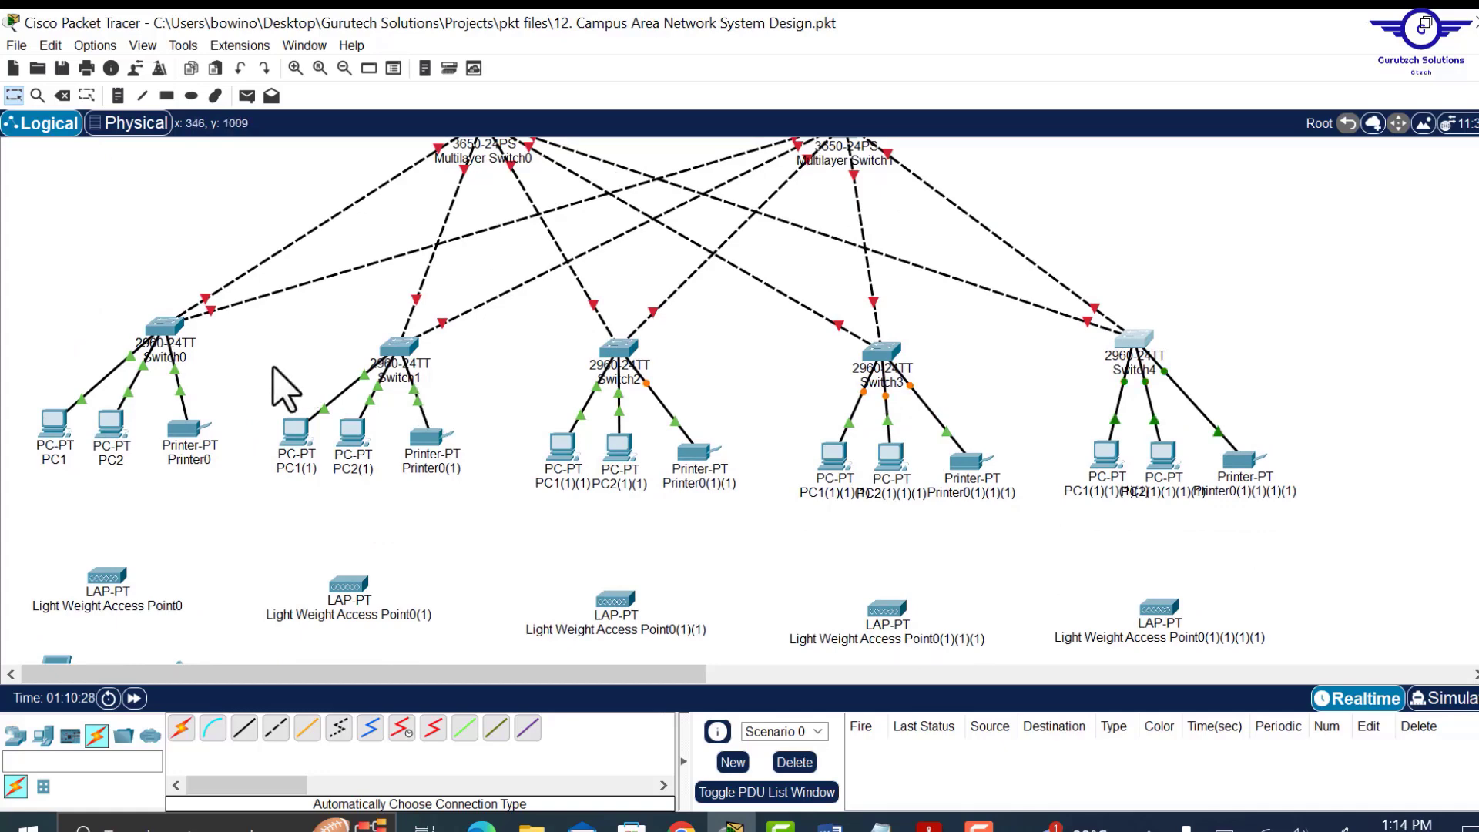
scroll(276, 370, "down", 1)
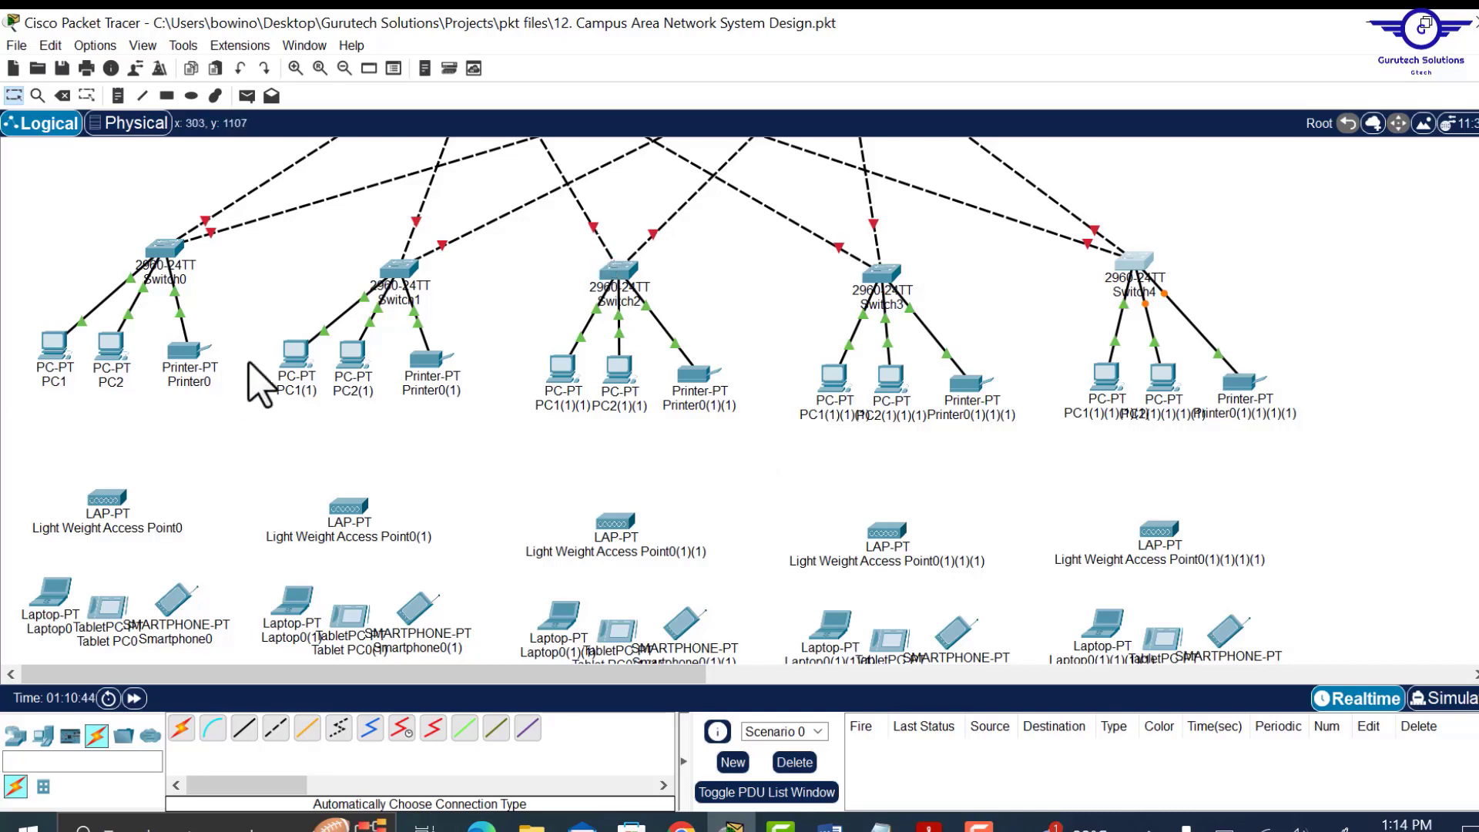
left_click_drag(254, 343, 411, 404)
left_click(496, 408)
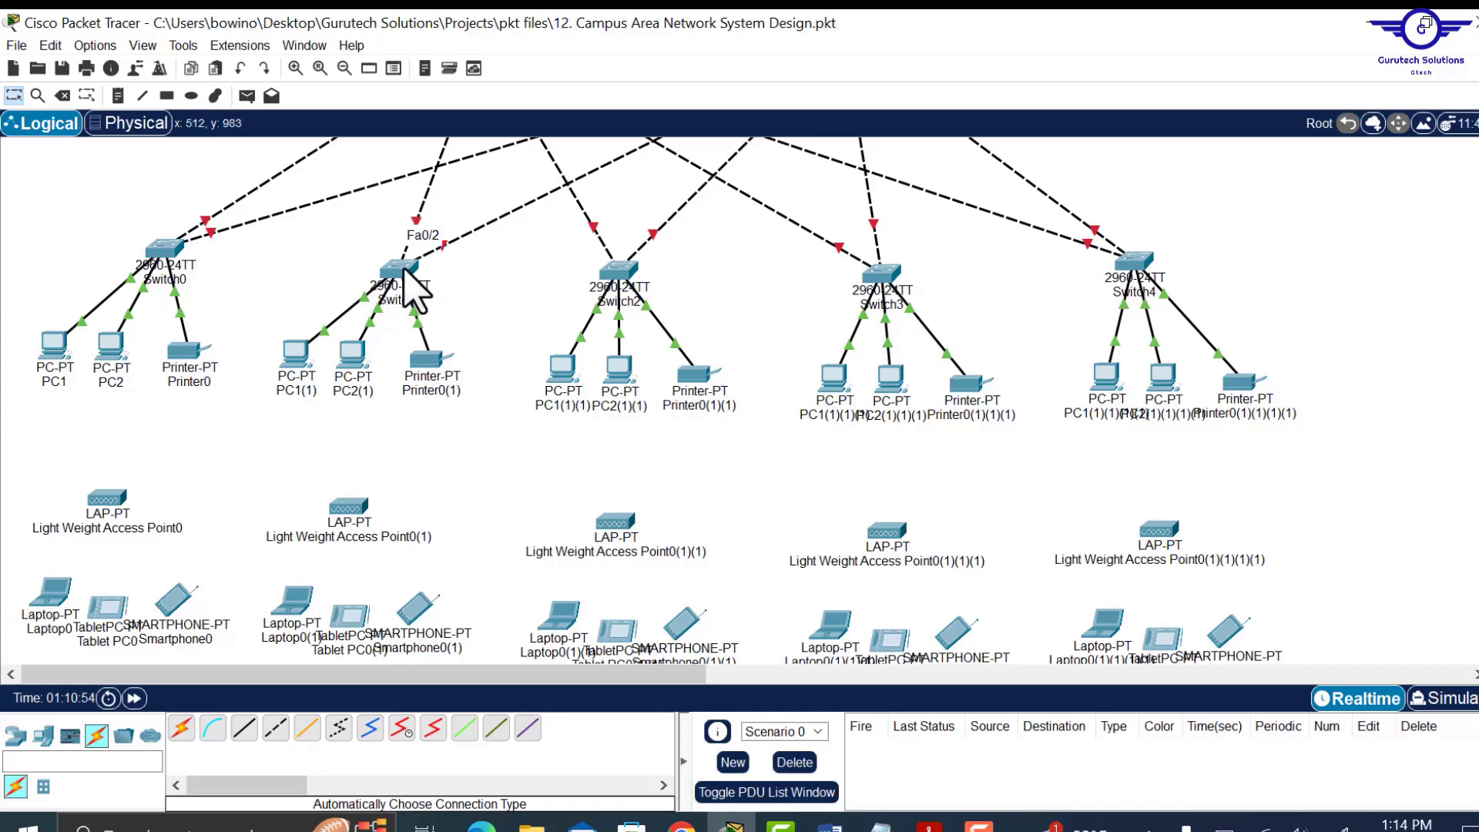
mouse_move(405, 270)
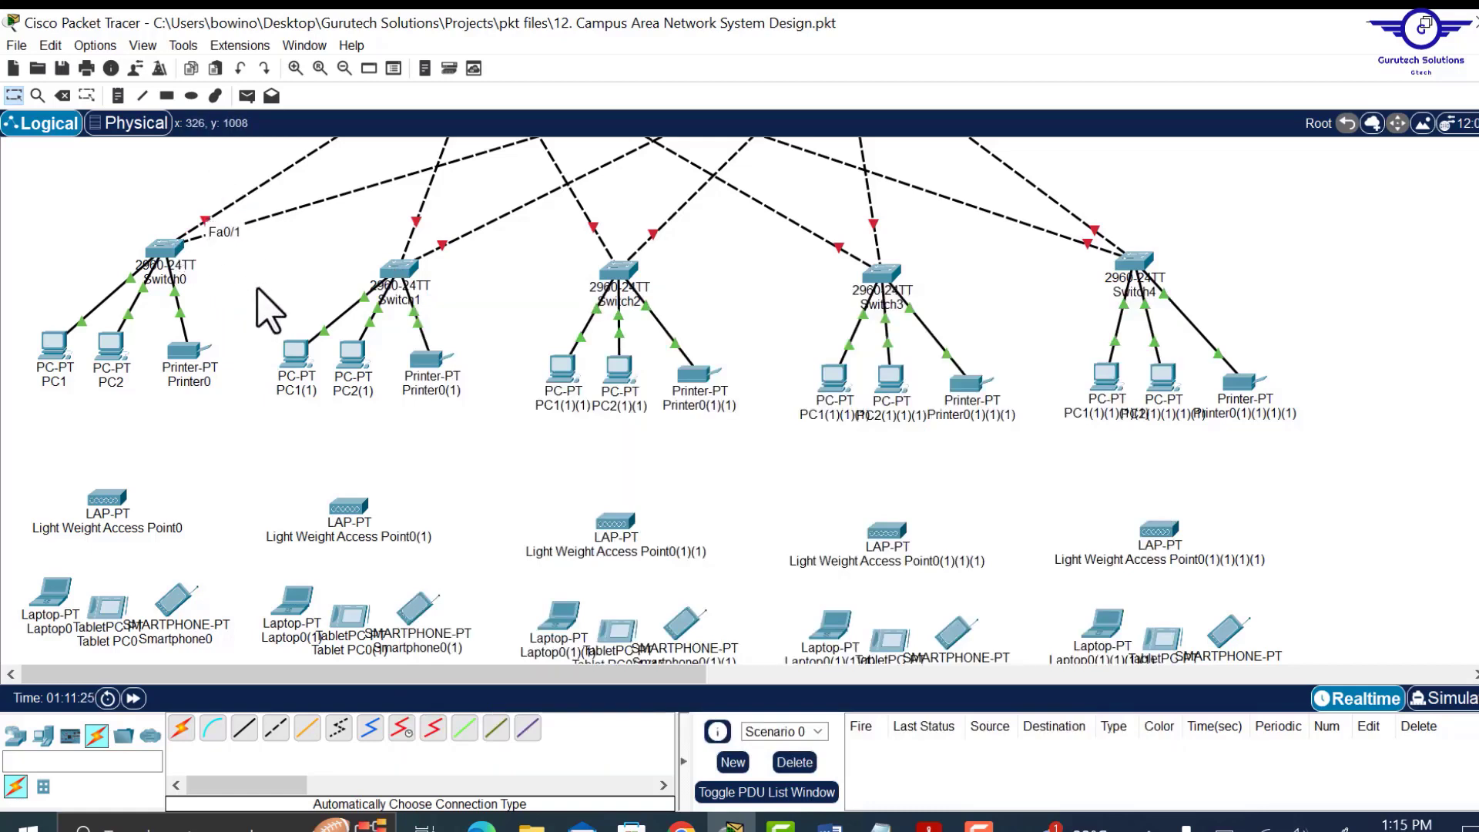
left_click_drag(199, 186, 256, 271)
left_click_drag(14, 312, 239, 401)
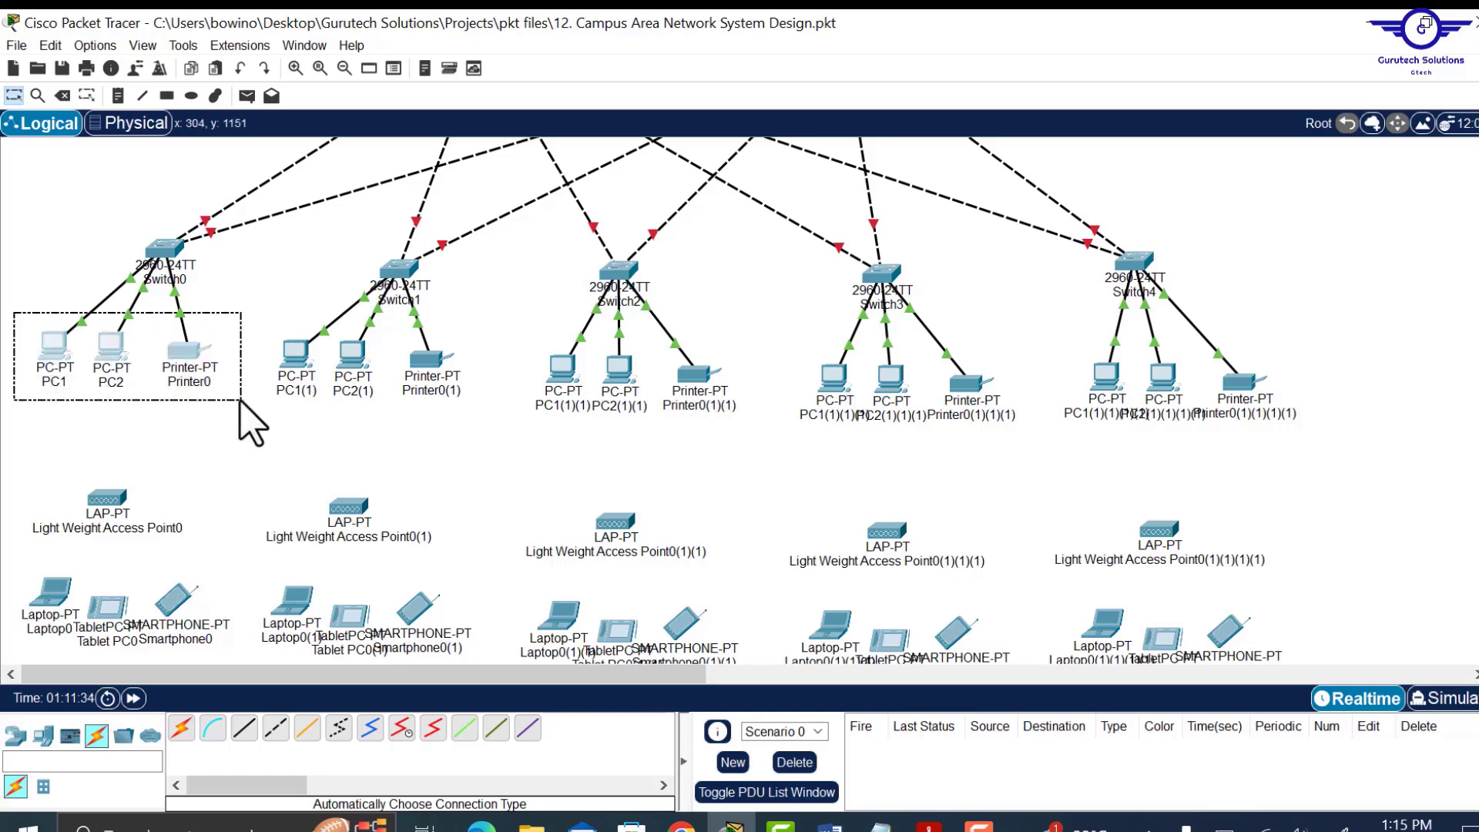
left_click_drag(245, 423, 239, 408)
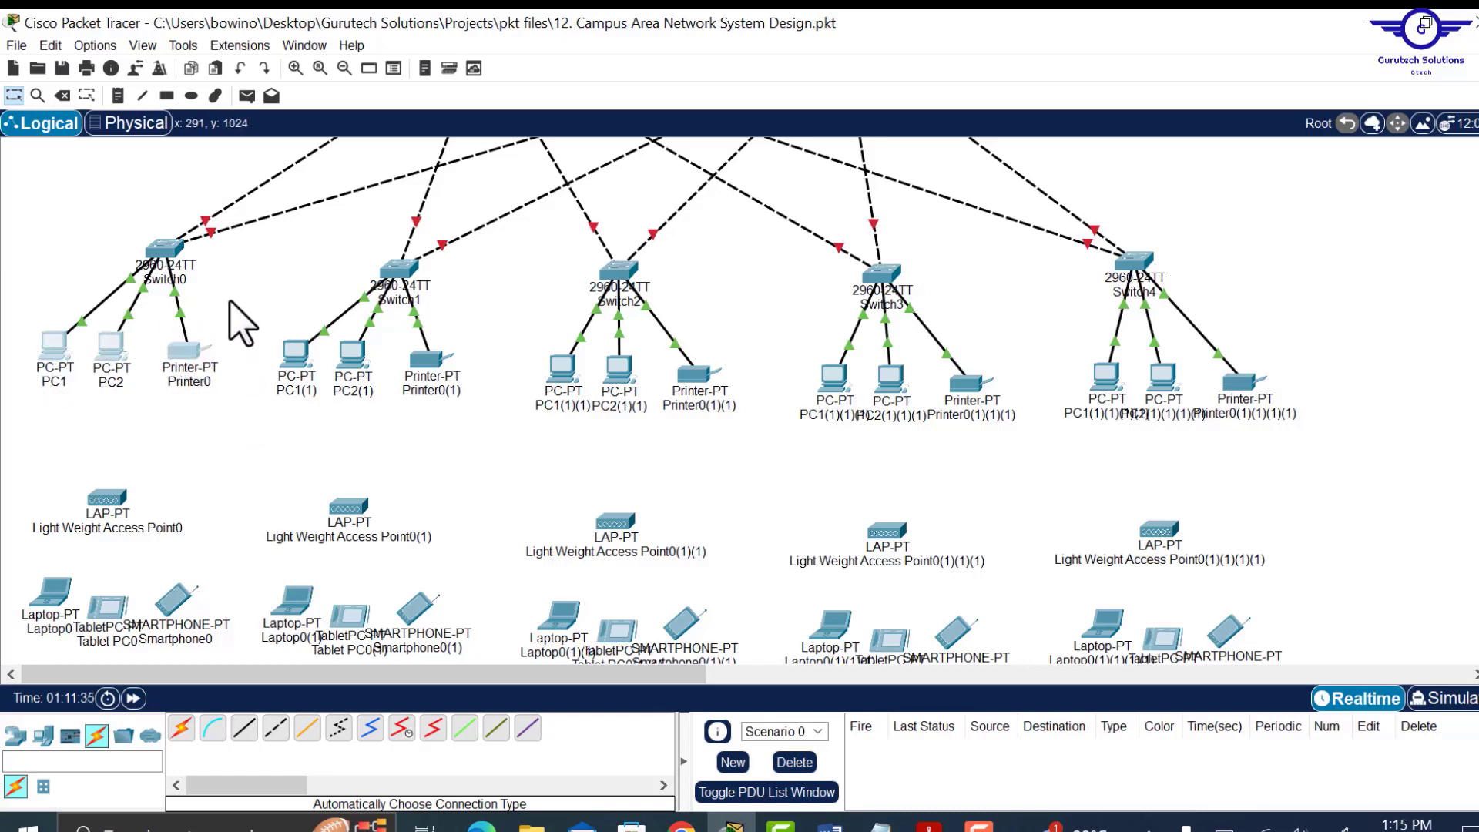
mouse_move(159, 254)
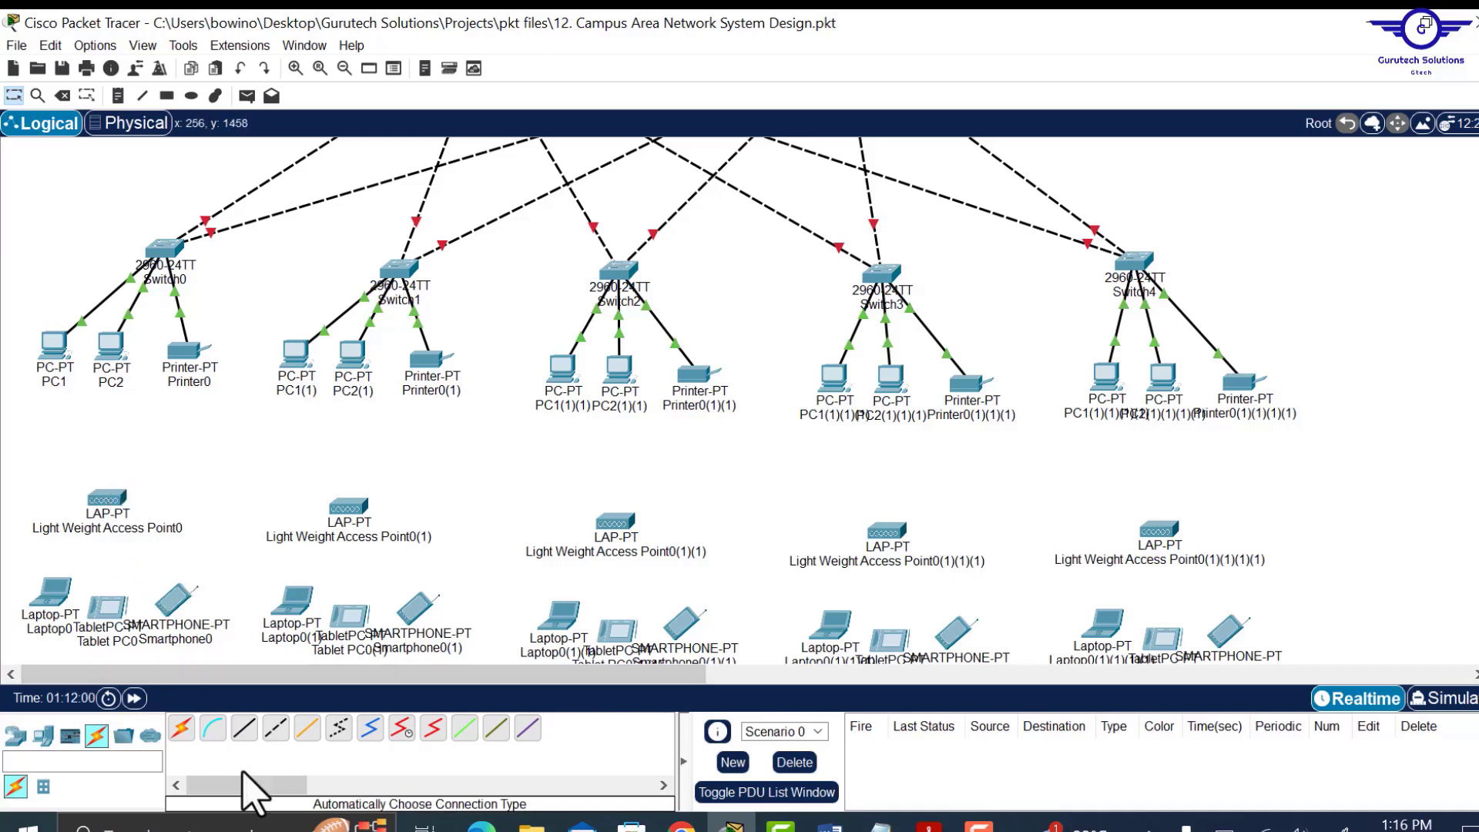
Link Light Weight Access Point0 GigabitEthernet0 to Switch0 FastEthernet0/22 with copper straight-through cable.
left_click(244, 736)
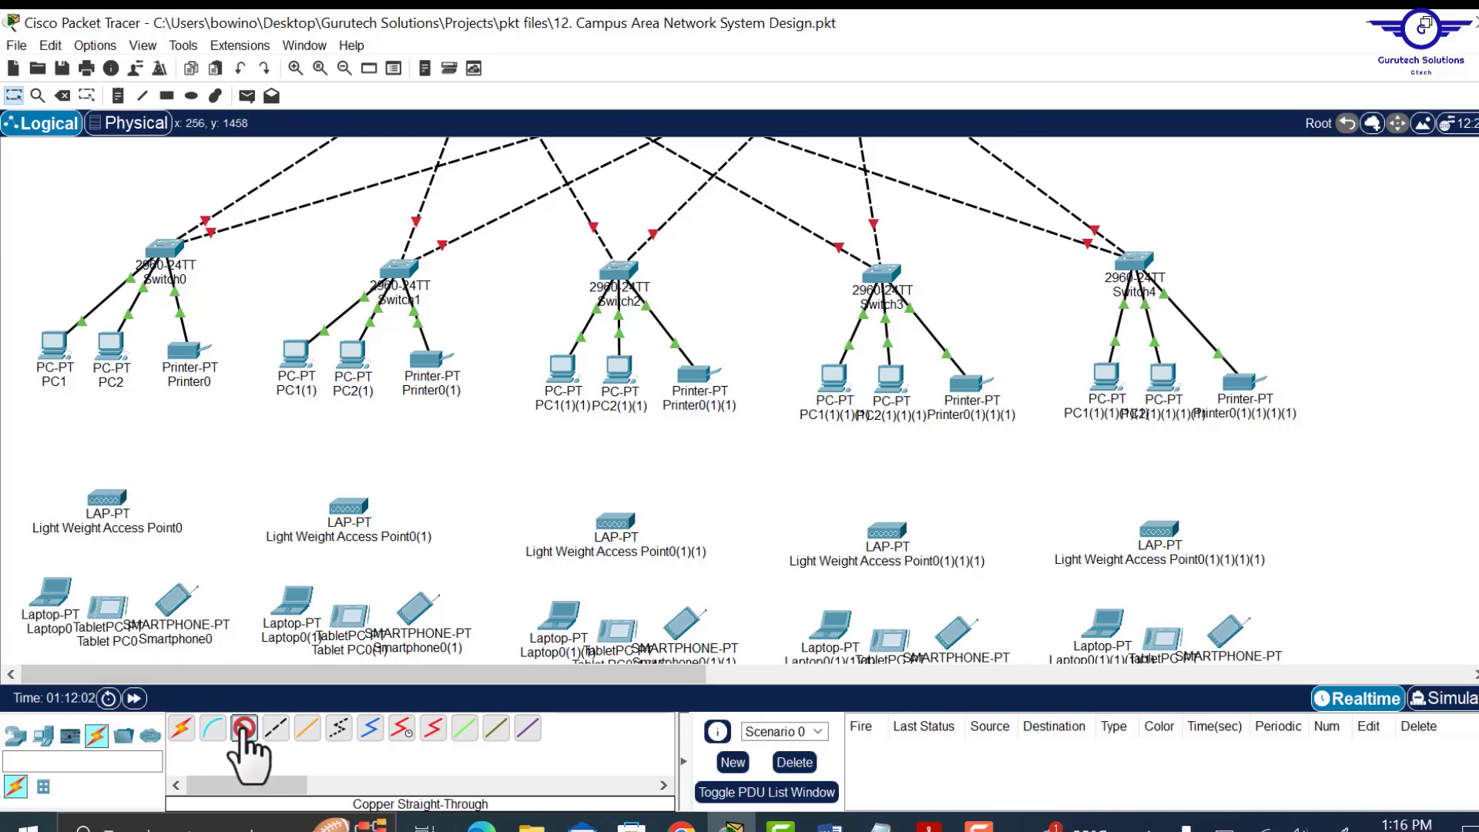
left_click(96, 496)
left_click(184, 513)
left_click(156, 246)
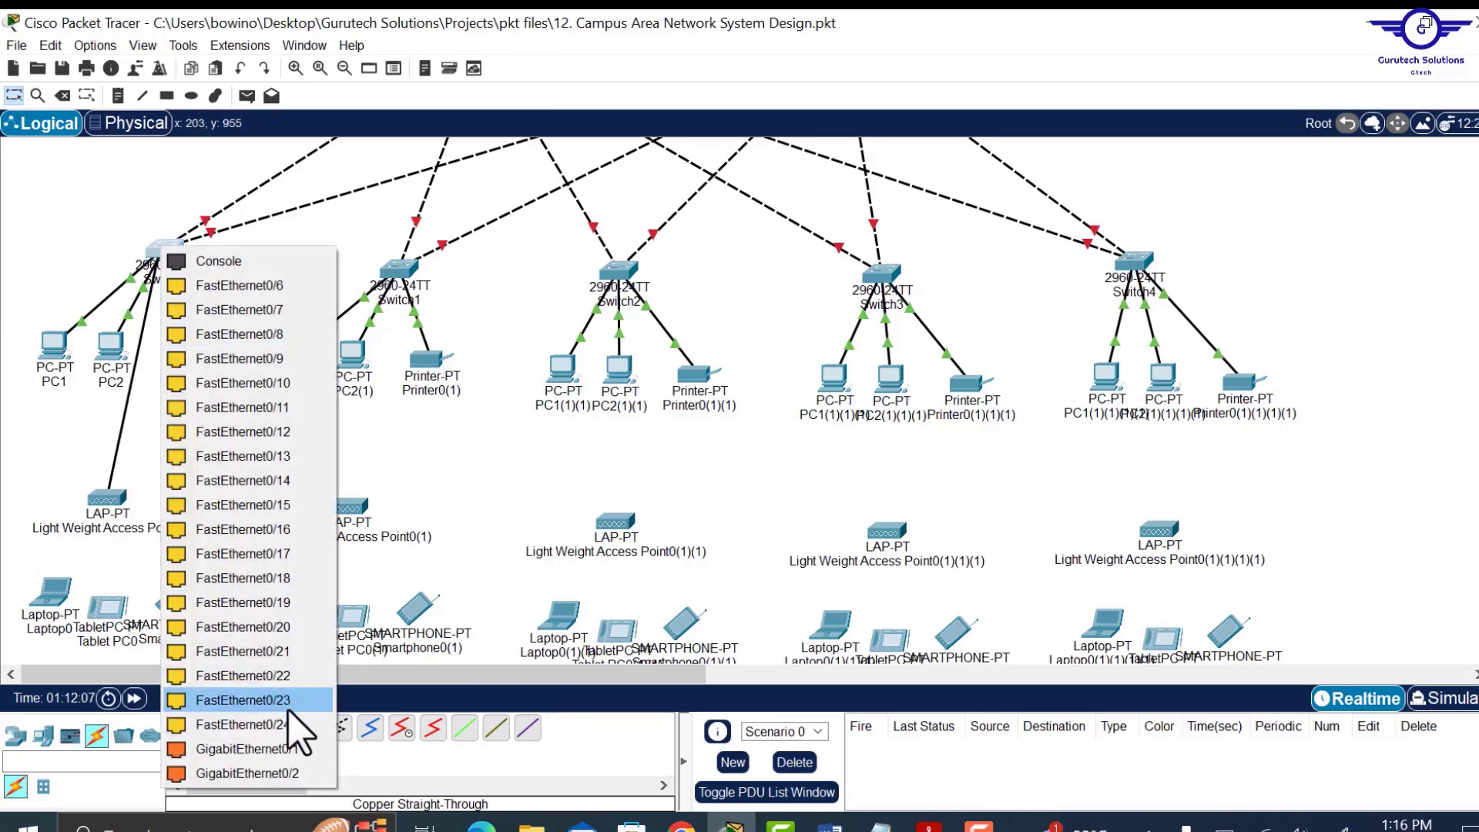
left_click(262, 678)
Cable Switch1 and Switch2 to their access points, shifting devices to clear the cable paths.
left_click(245, 732)
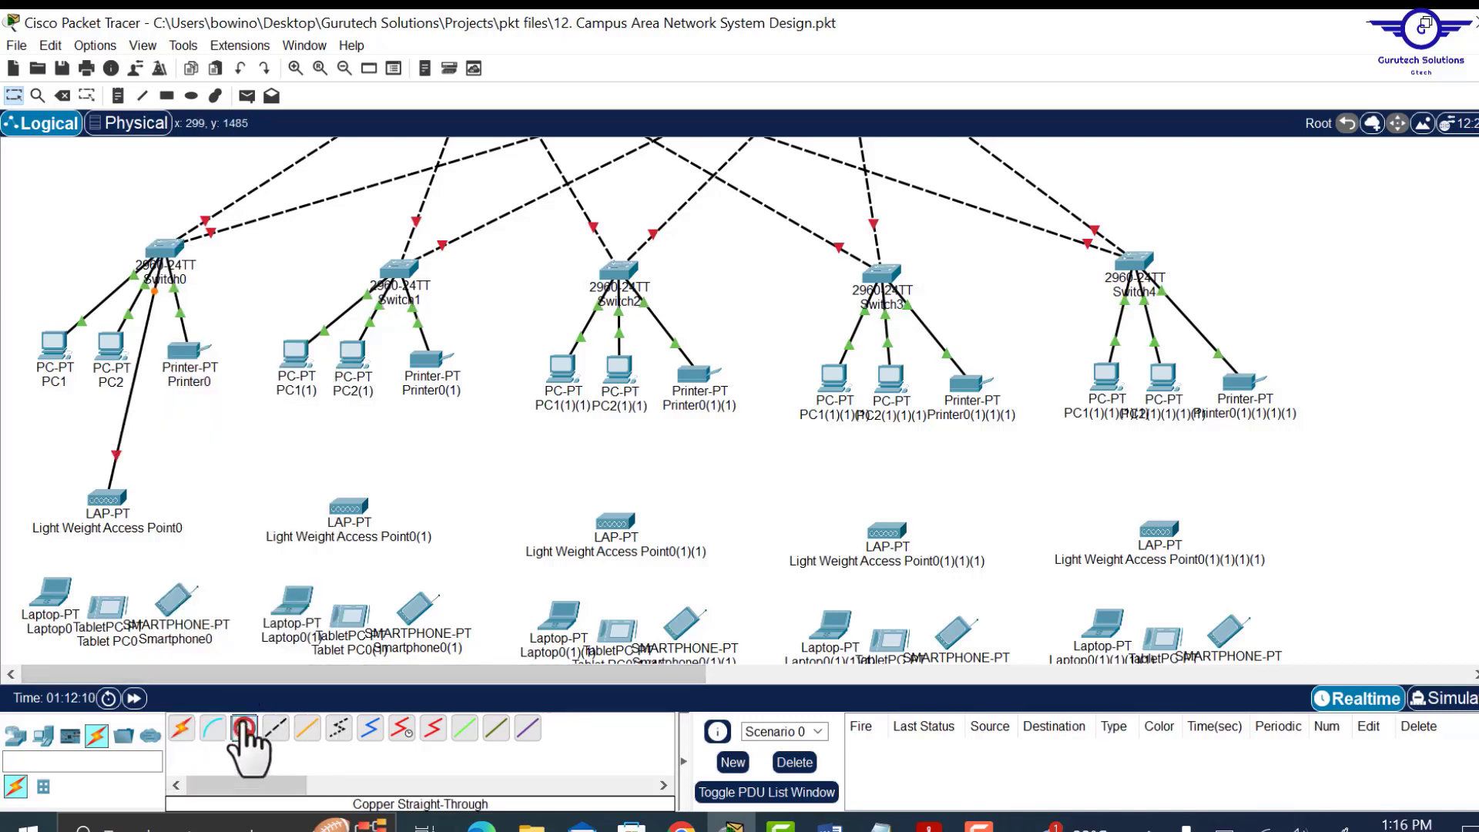
left_click(400, 268)
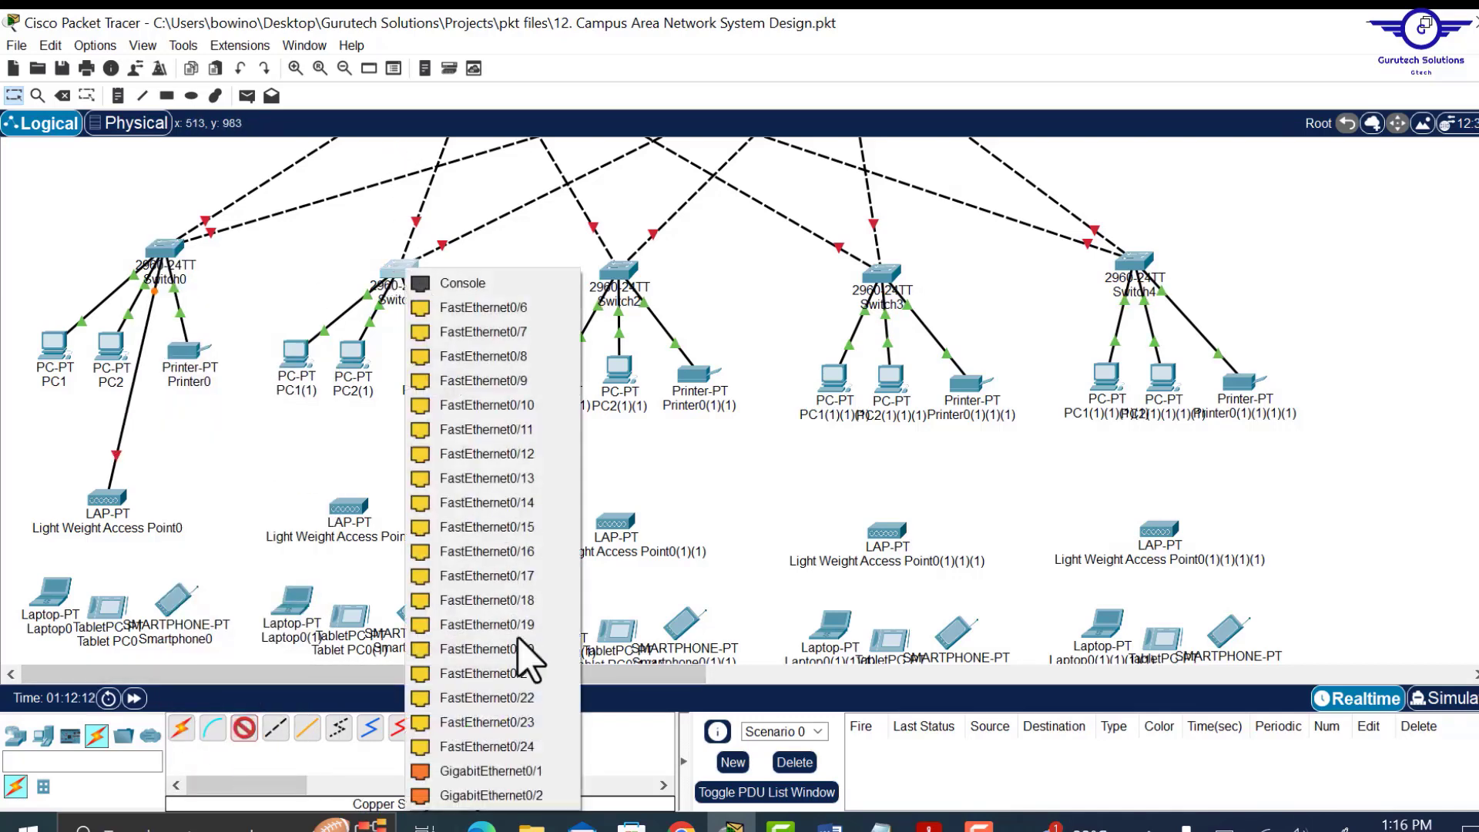
left_click(529, 772)
left_click(356, 504)
left_click(409, 519)
left_click(244, 728)
left_click(630, 270)
left_click(724, 752)
left_click(614, 519)
left_click_drag(615, 521, 633, 522)
left_click_drag(617, 370, 602, 370)
Cable Switch3 and Switch4 to their access points' GigabitEthernet0 ports.
left_click(244, 728)
left_click(876, 280)
left_click(878, 541)
left_click_drag(892, 377, 905, 377)
left_click(244, 728)
left_click(1132, 265)
left_click(1149, 528)
left_click(1222, 545)
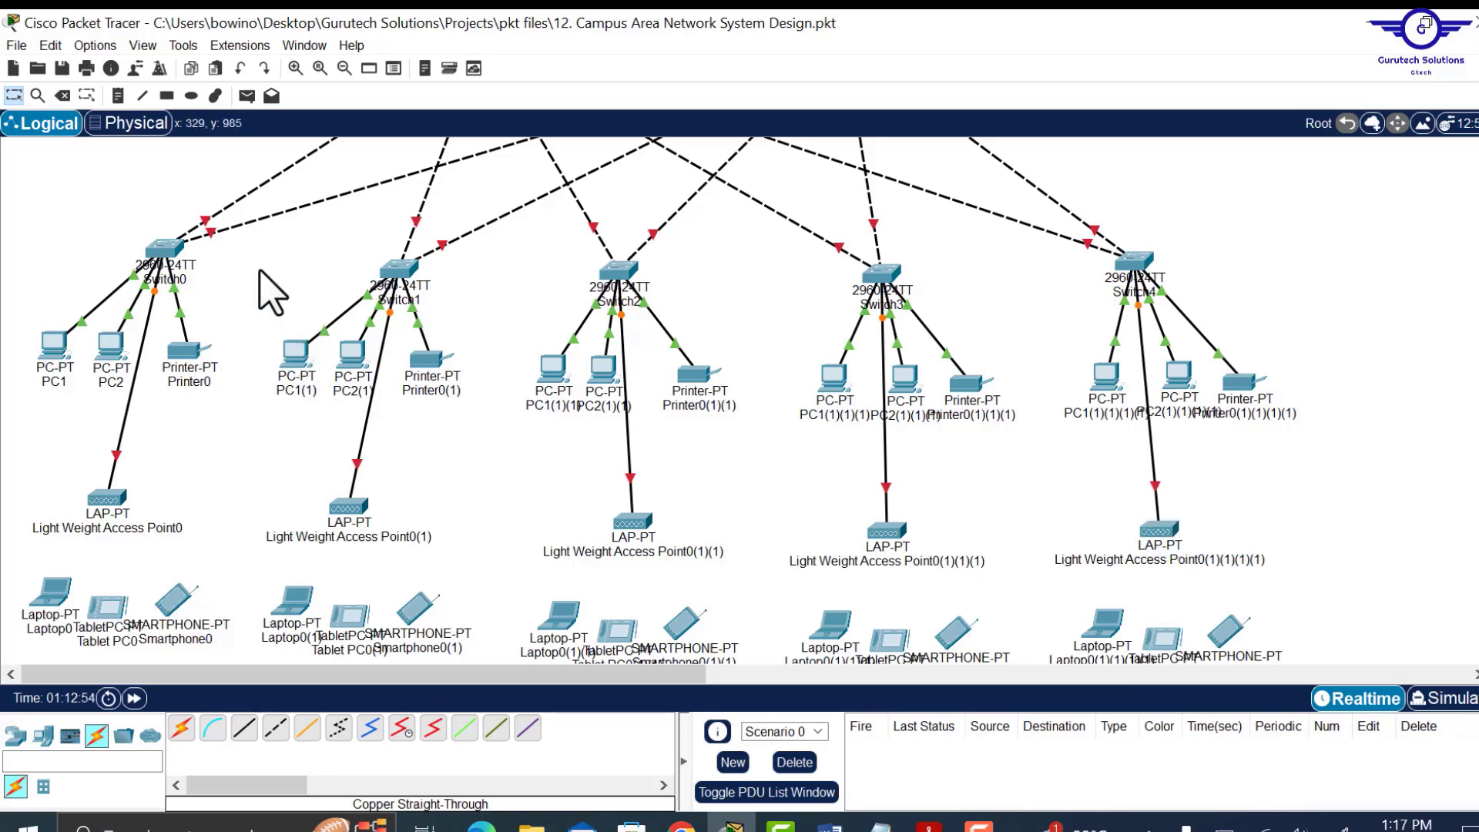
left_click(114, 497)
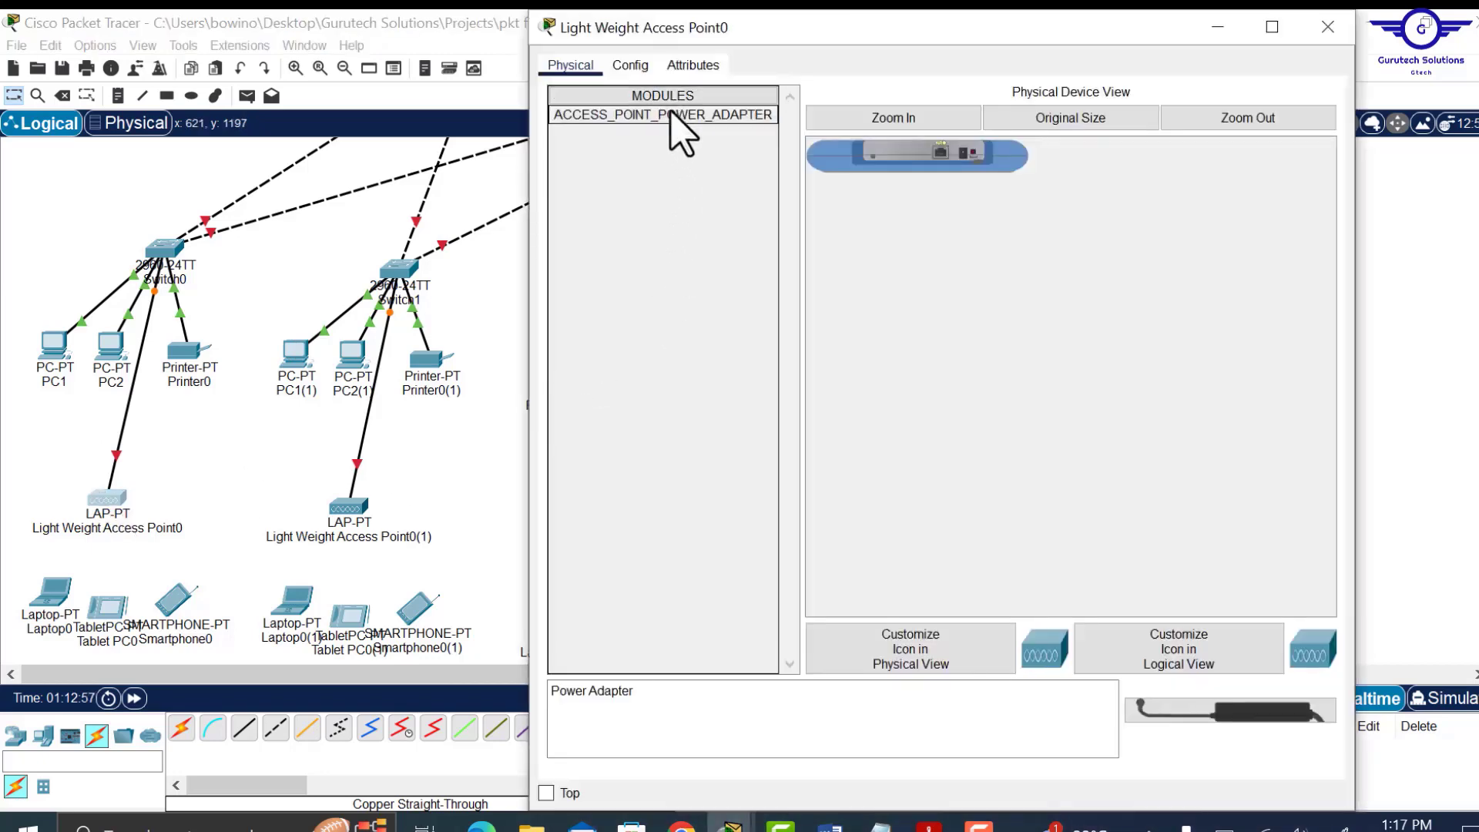
Plug the ACCESS_POINT_POWER_ADAPTER into Light Weight Access Point0 and close its window.
left_click_drag(681, 131, 965, 156)
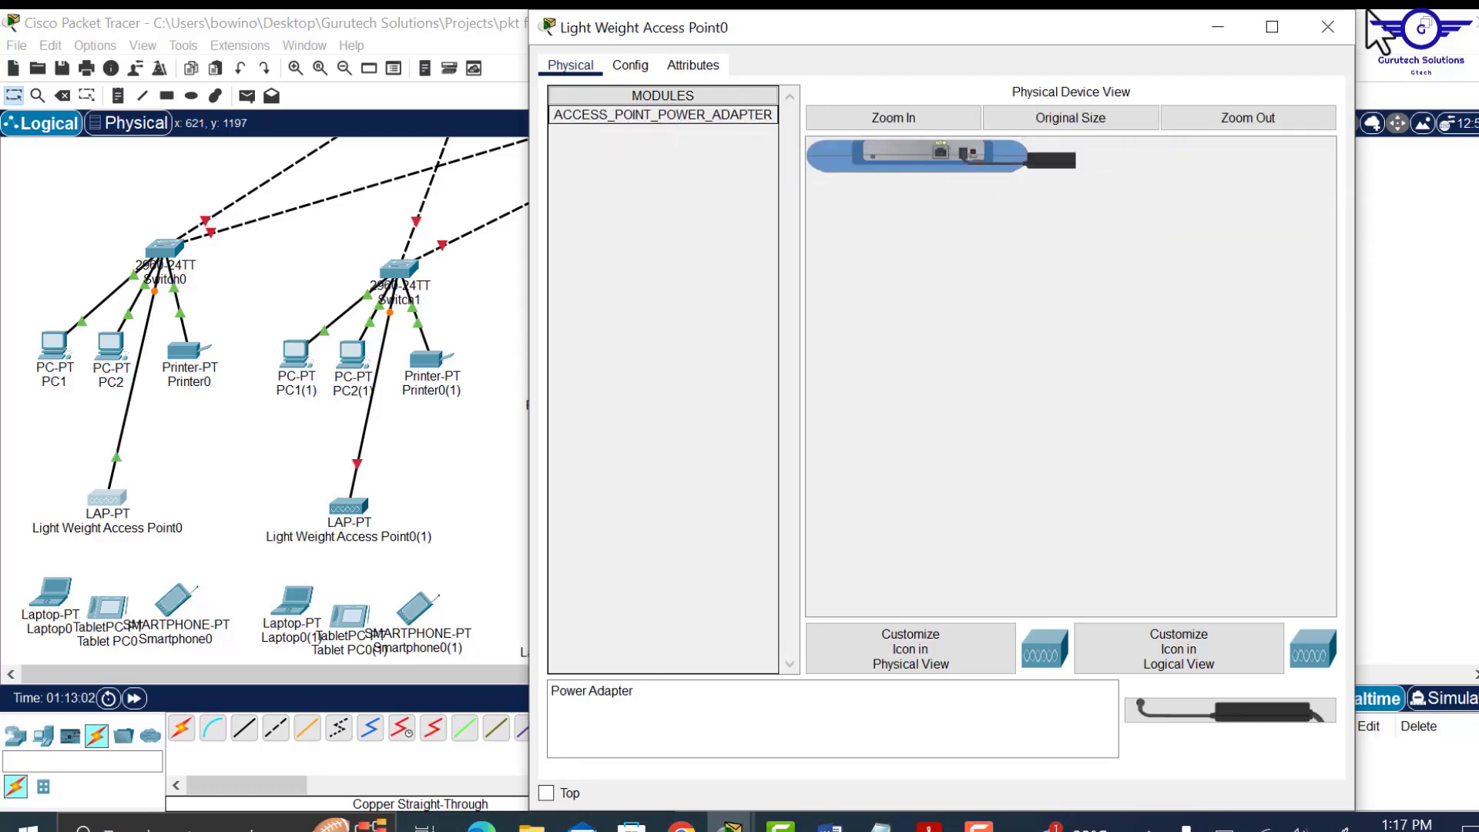
left_click(1328, 27)
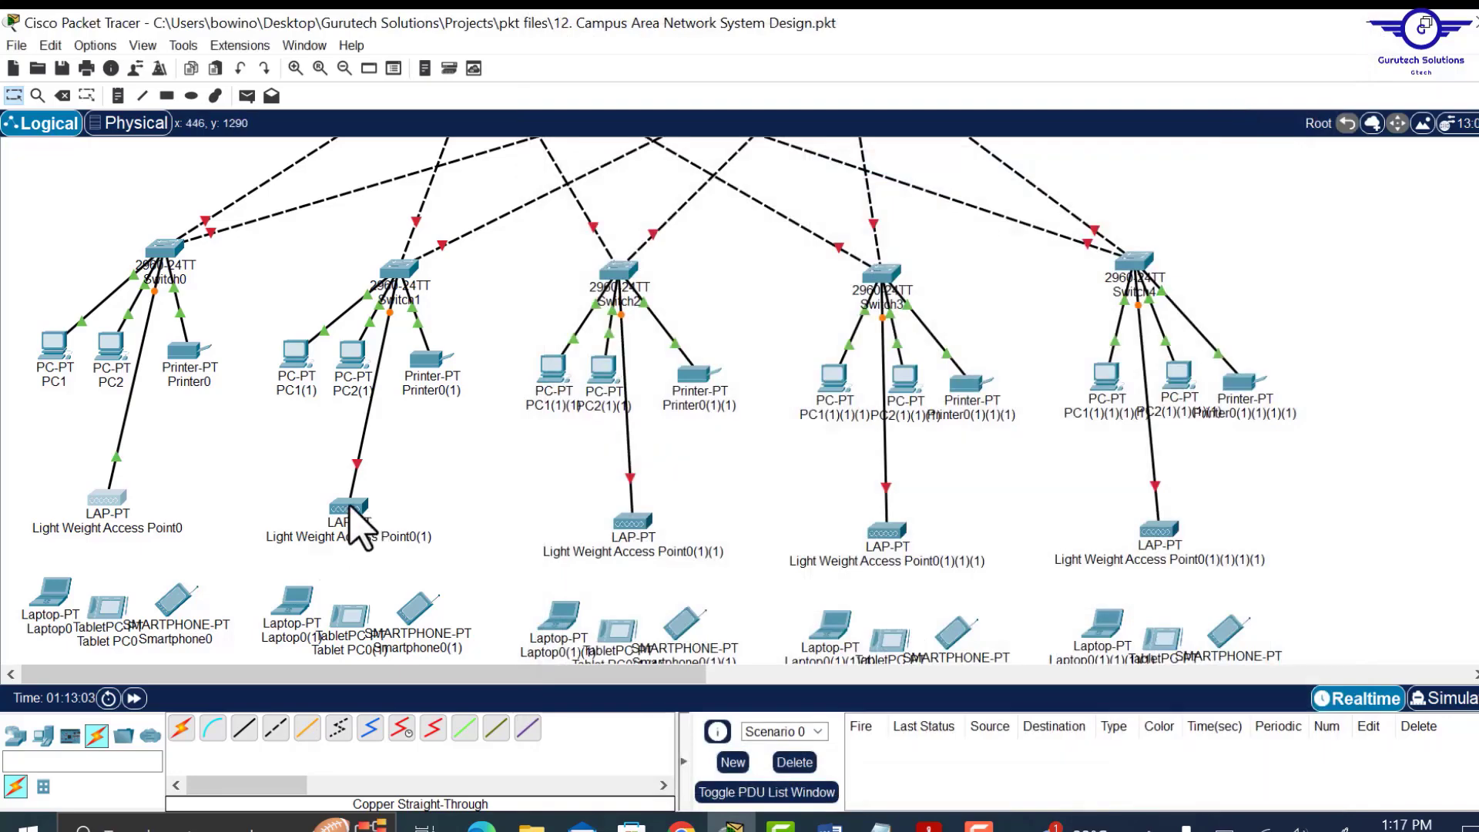
left_click(348, 507)
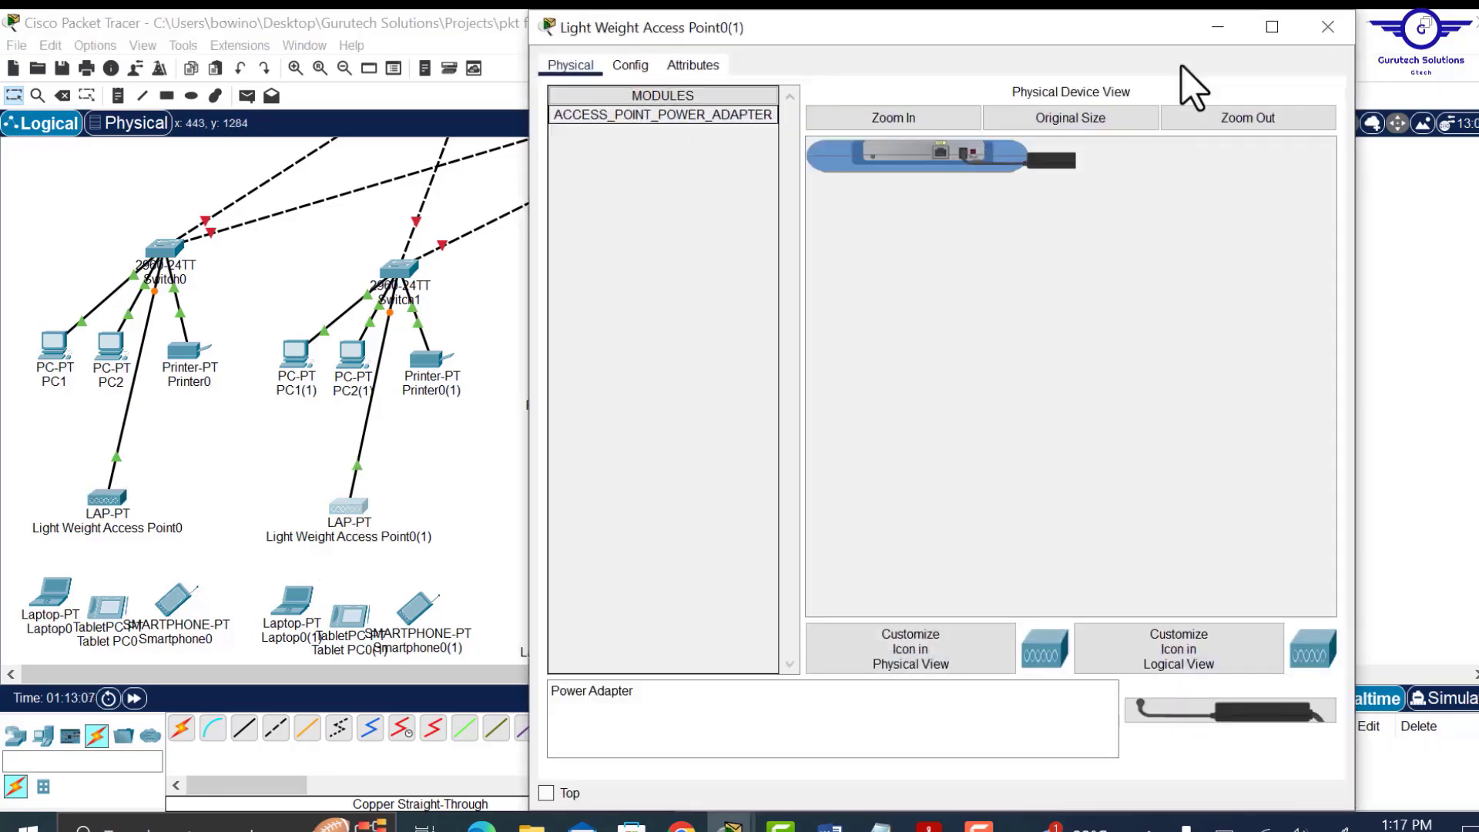
Plug the power adapter into Light Weight Access Point0(1).
left_click_drag(1052, 160, 991, 182)
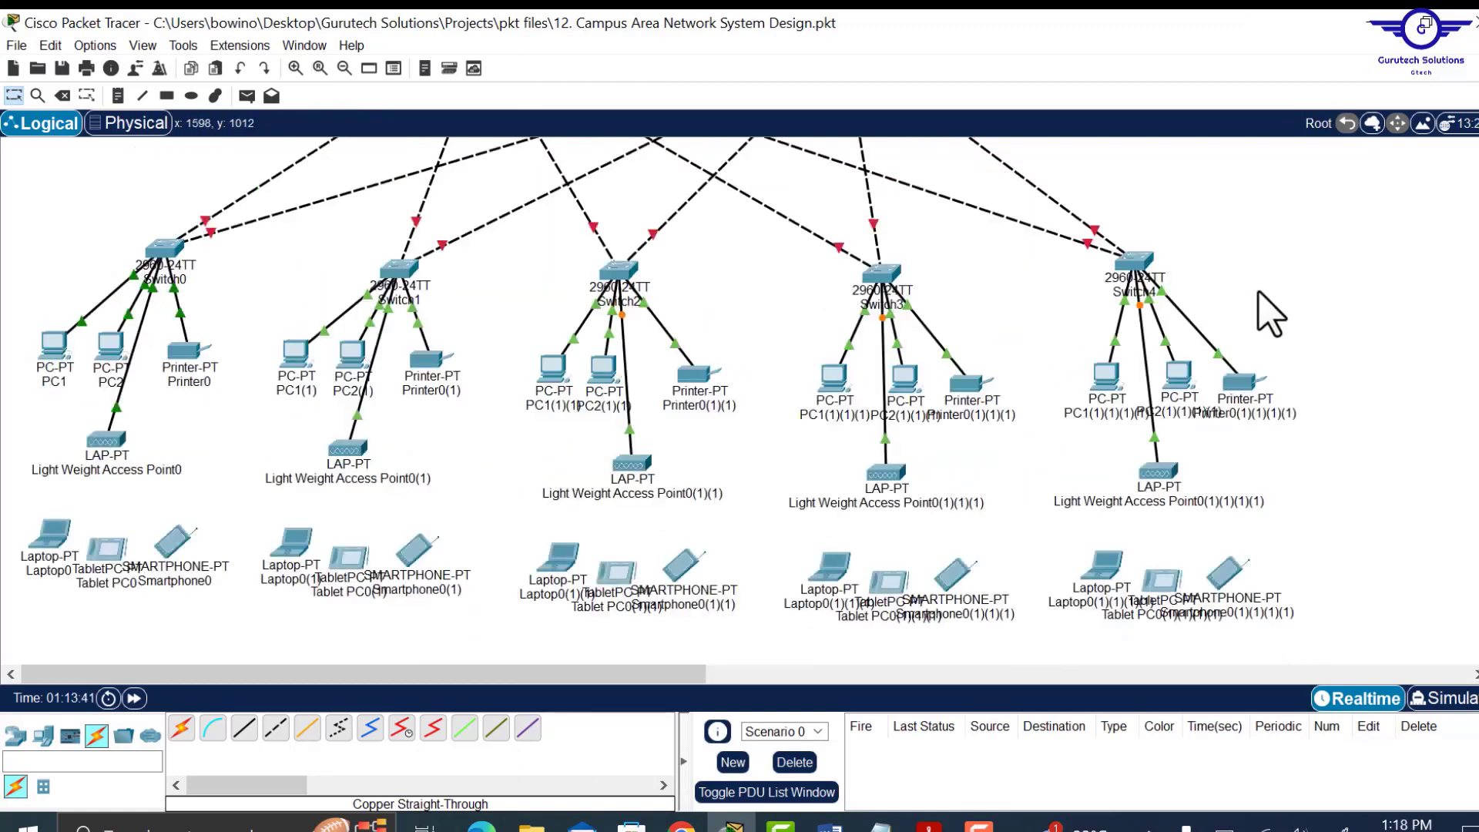
scroll(1271, 314, "up", 3)
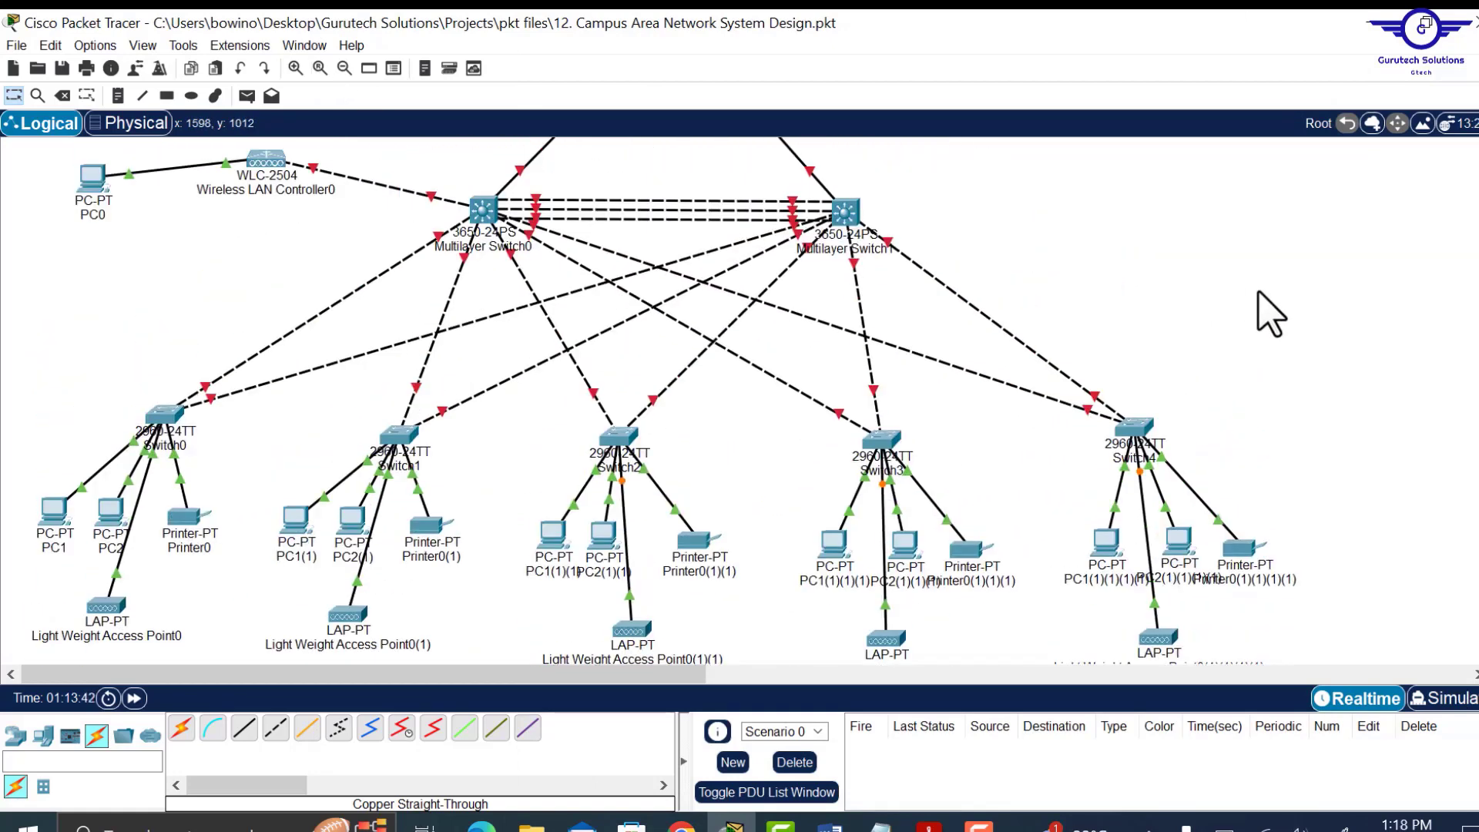
scroll(1271, 315, "up", 8)
scroll(1272, 314, "down", 6)
scroll(1271, 315, "down", 3)
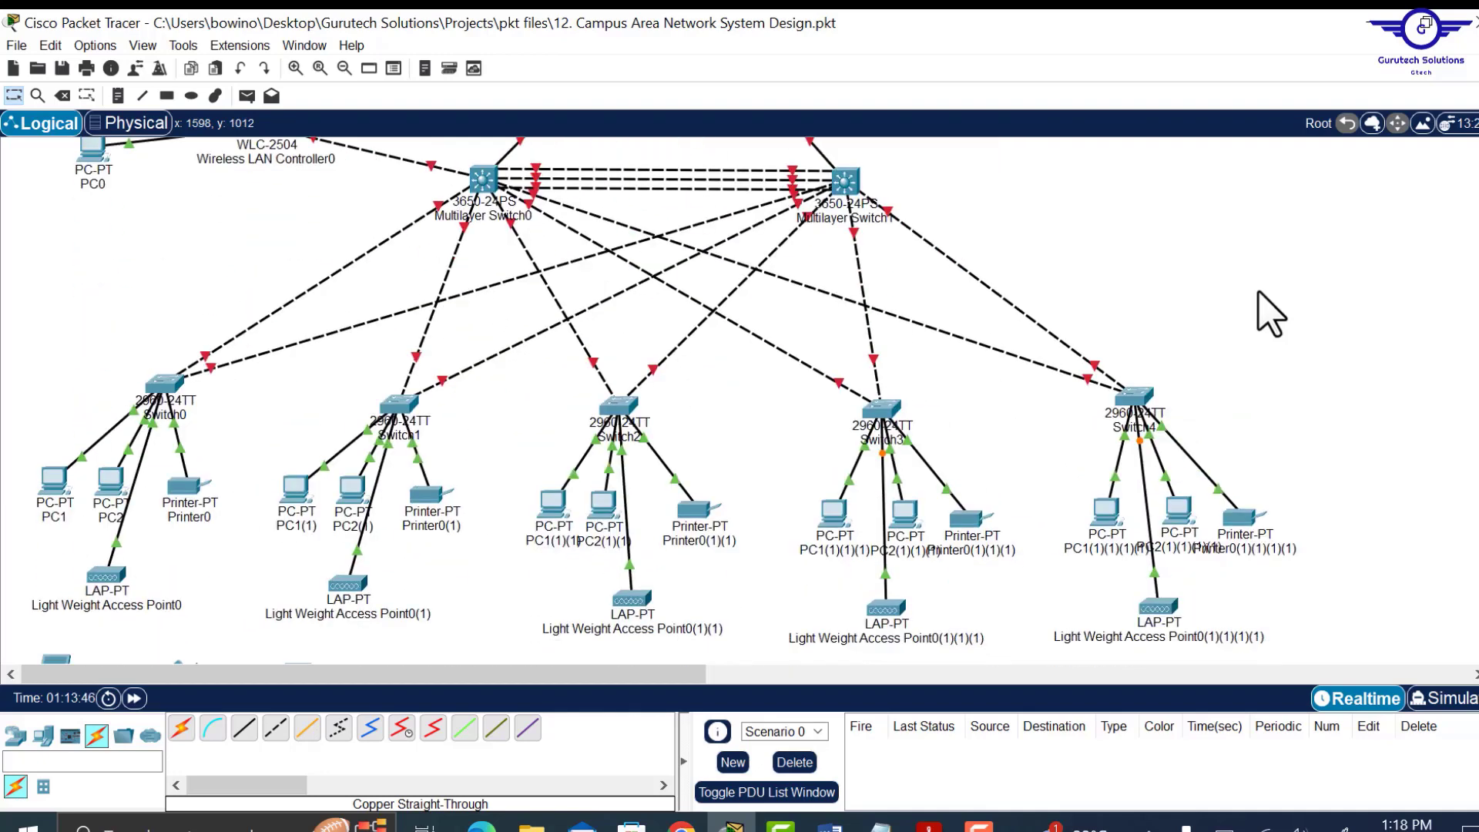
scroll(1271, 314, "down", 3)
Review the topology to confirm all five access-point links to their switches are up.
scroll(1271, 314, "up", 4)
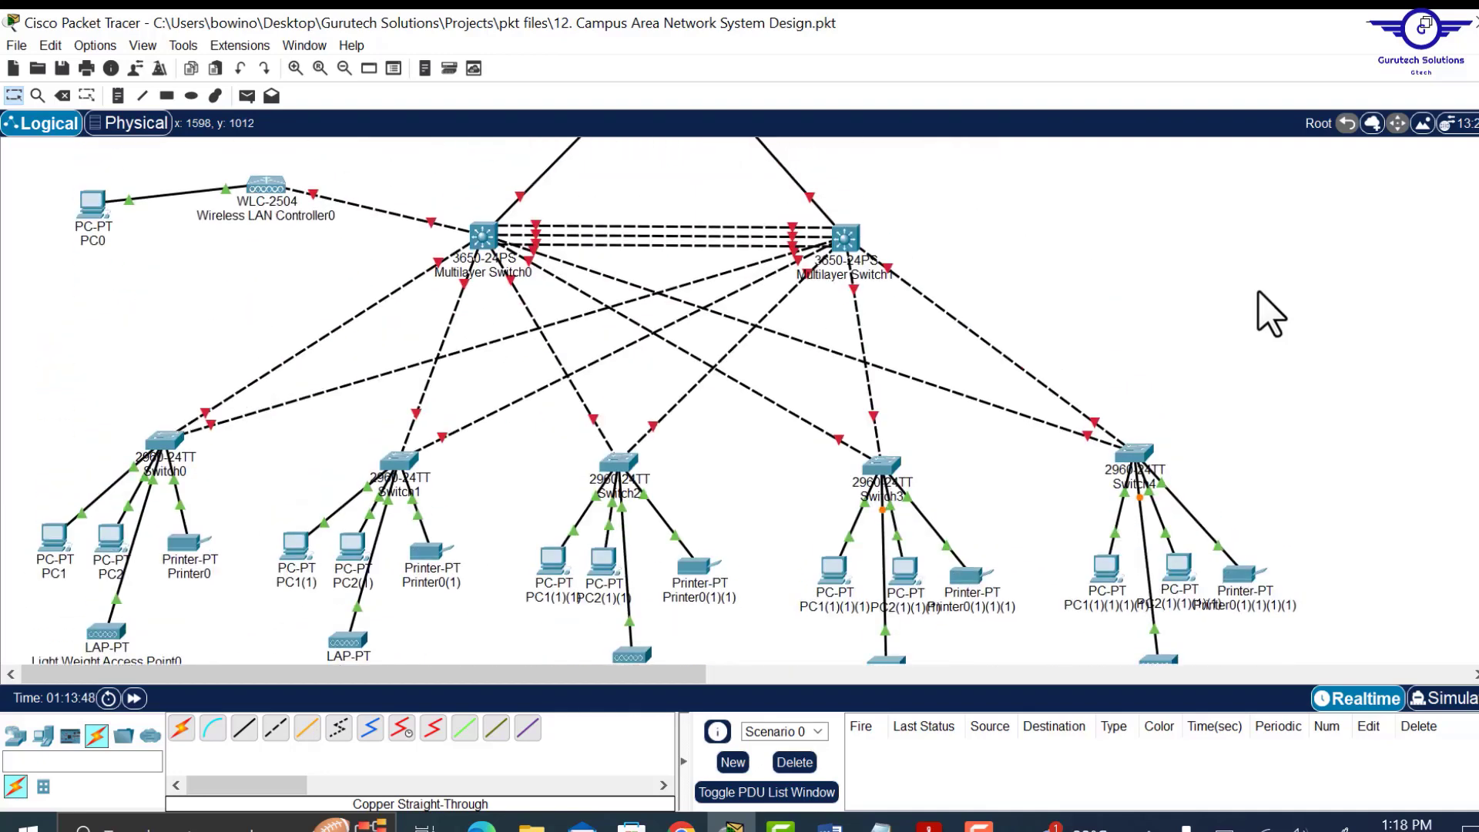
scroll(1272, 314, "up", 3)
scroll(1271, 314, "down", 4)
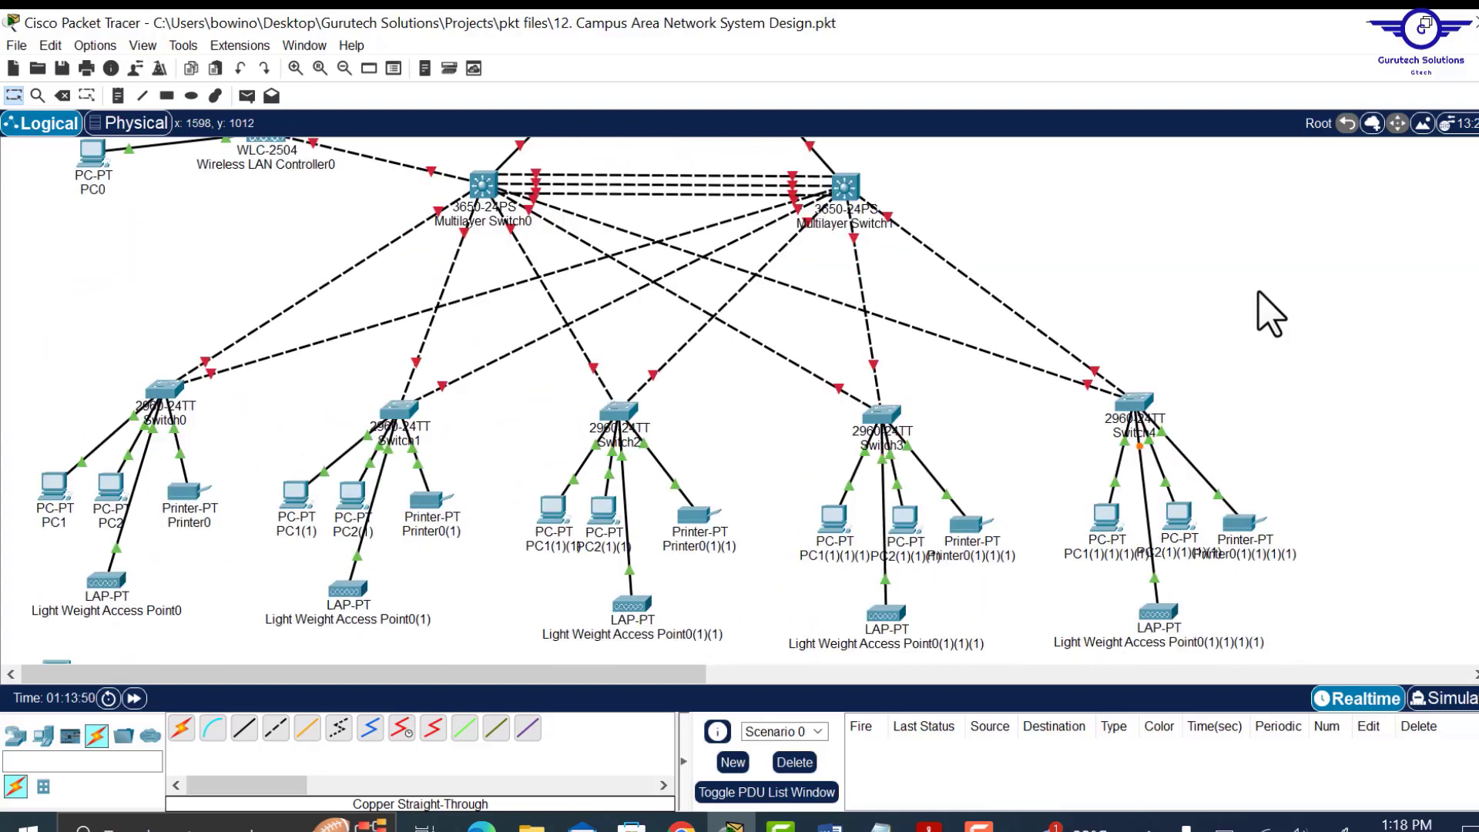
scroll(1271, 314, "down", 2)
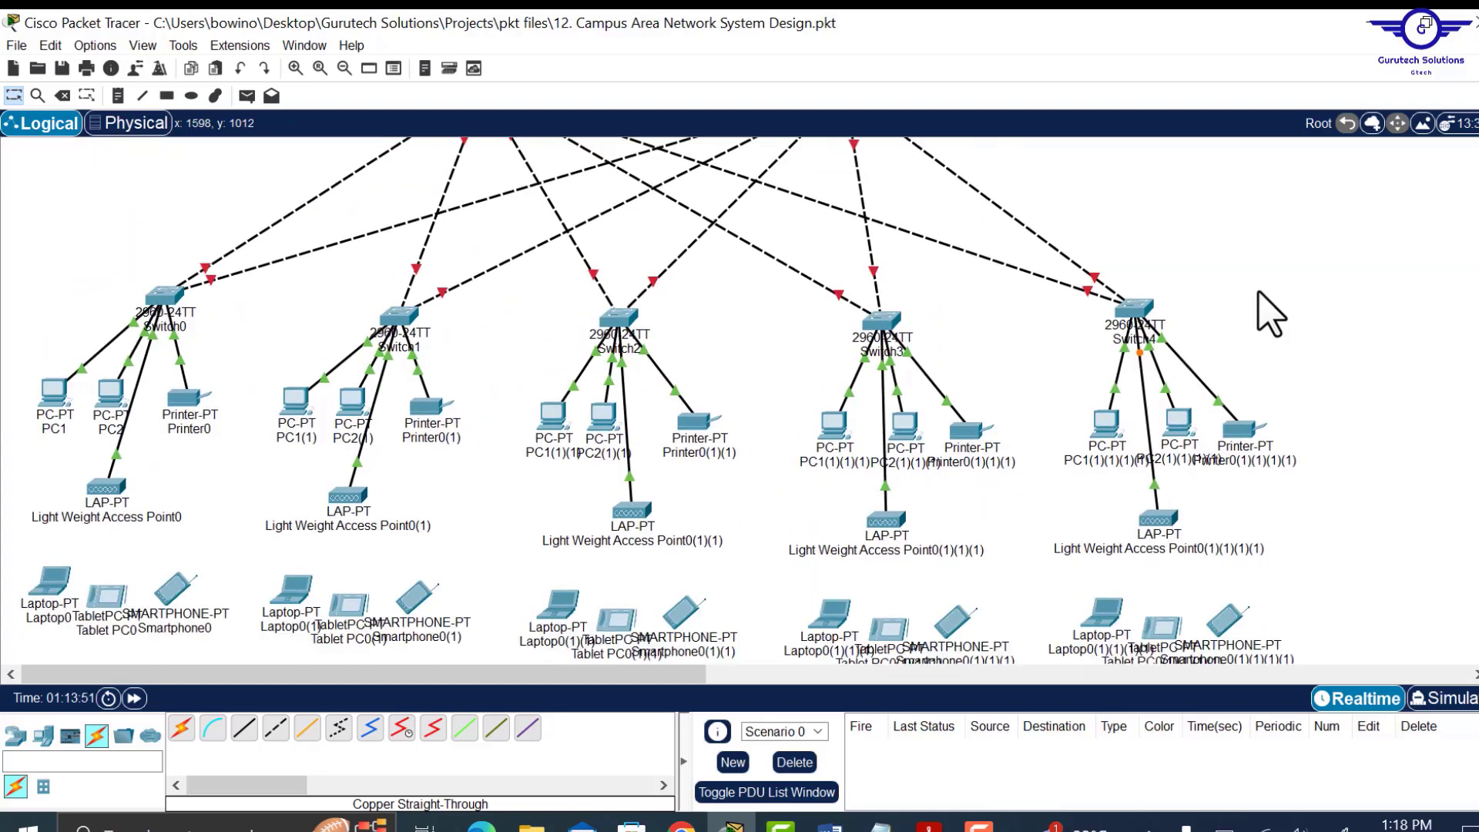
scroll(1271, 315, "up", 2)
scroll(1272, 315, "up", 6)
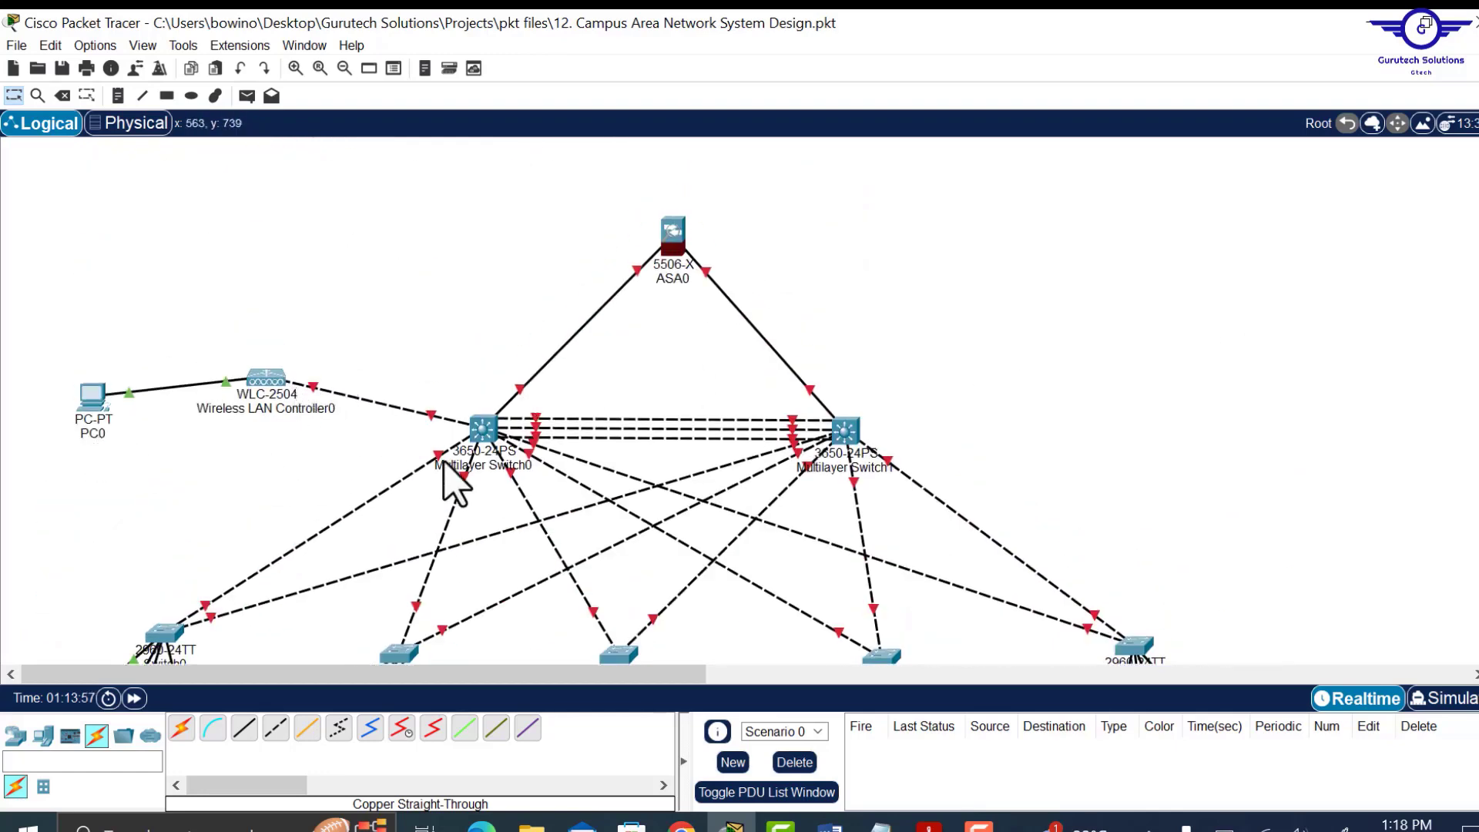
scroll(449, 467, "down", 5)
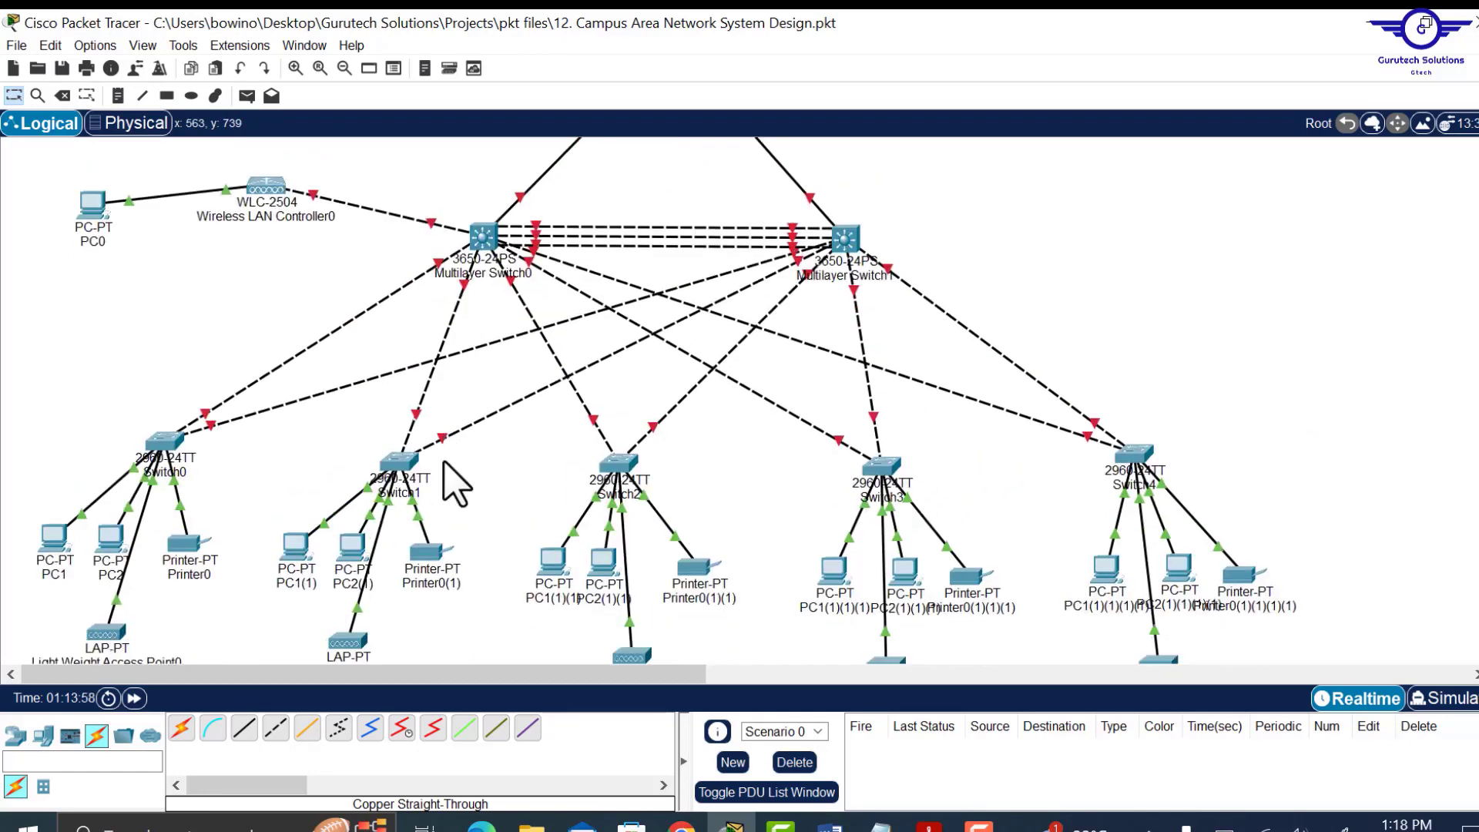
left_click_drag(644, 681, 421, 697)
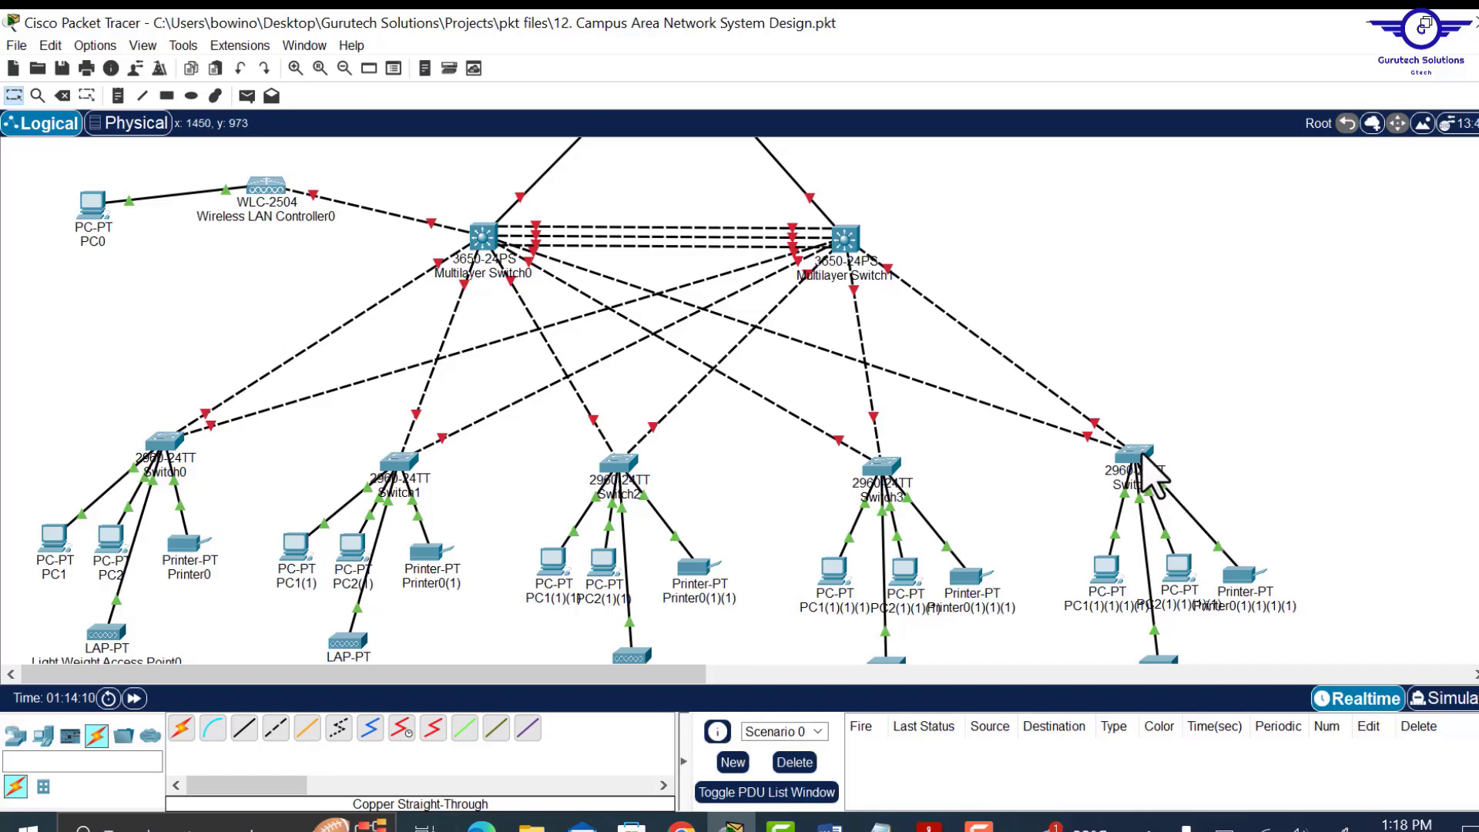
mouse_move(1143, 455)
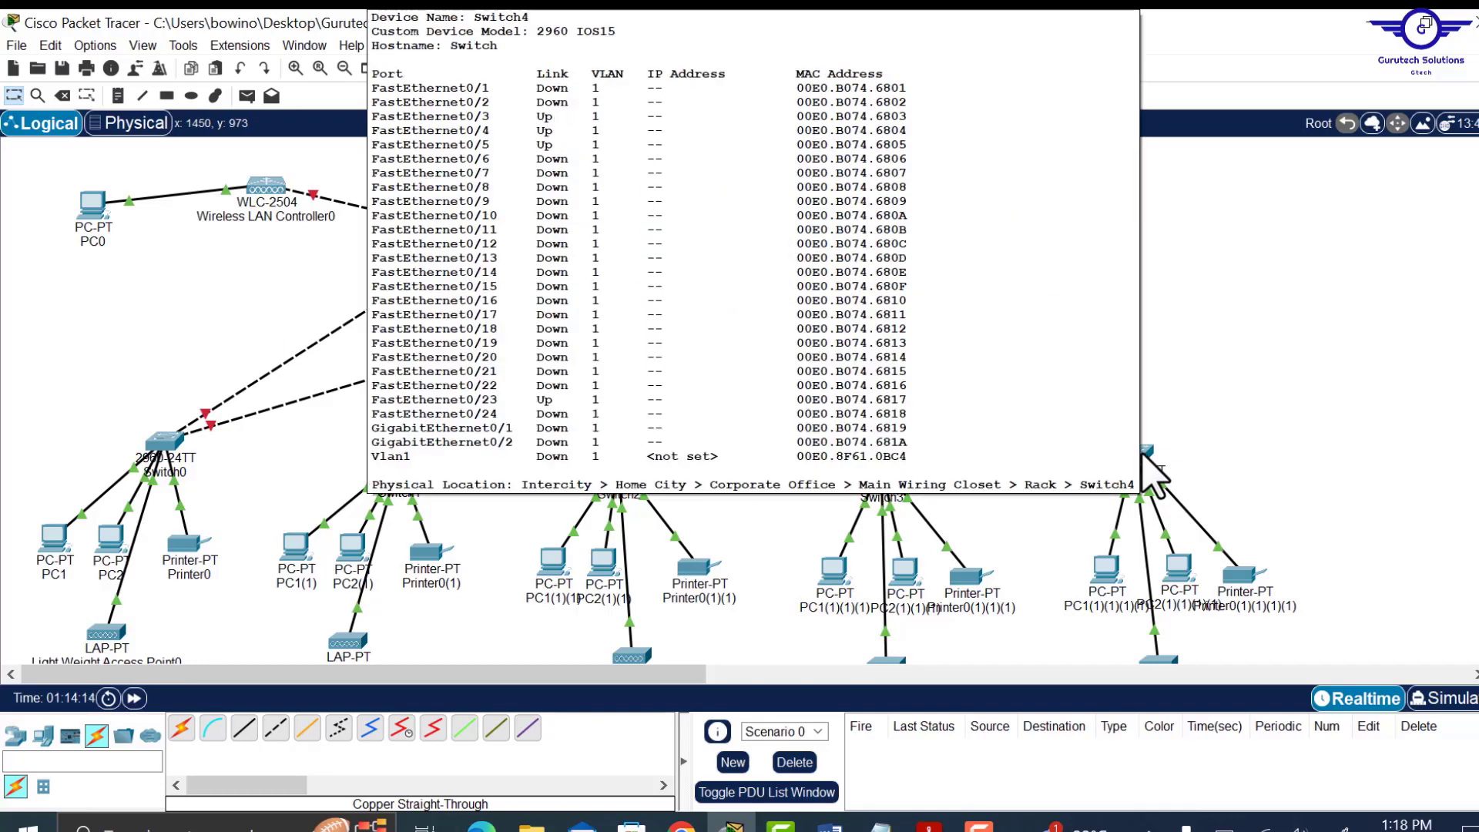
scroll(1294, 478, "down", 3)
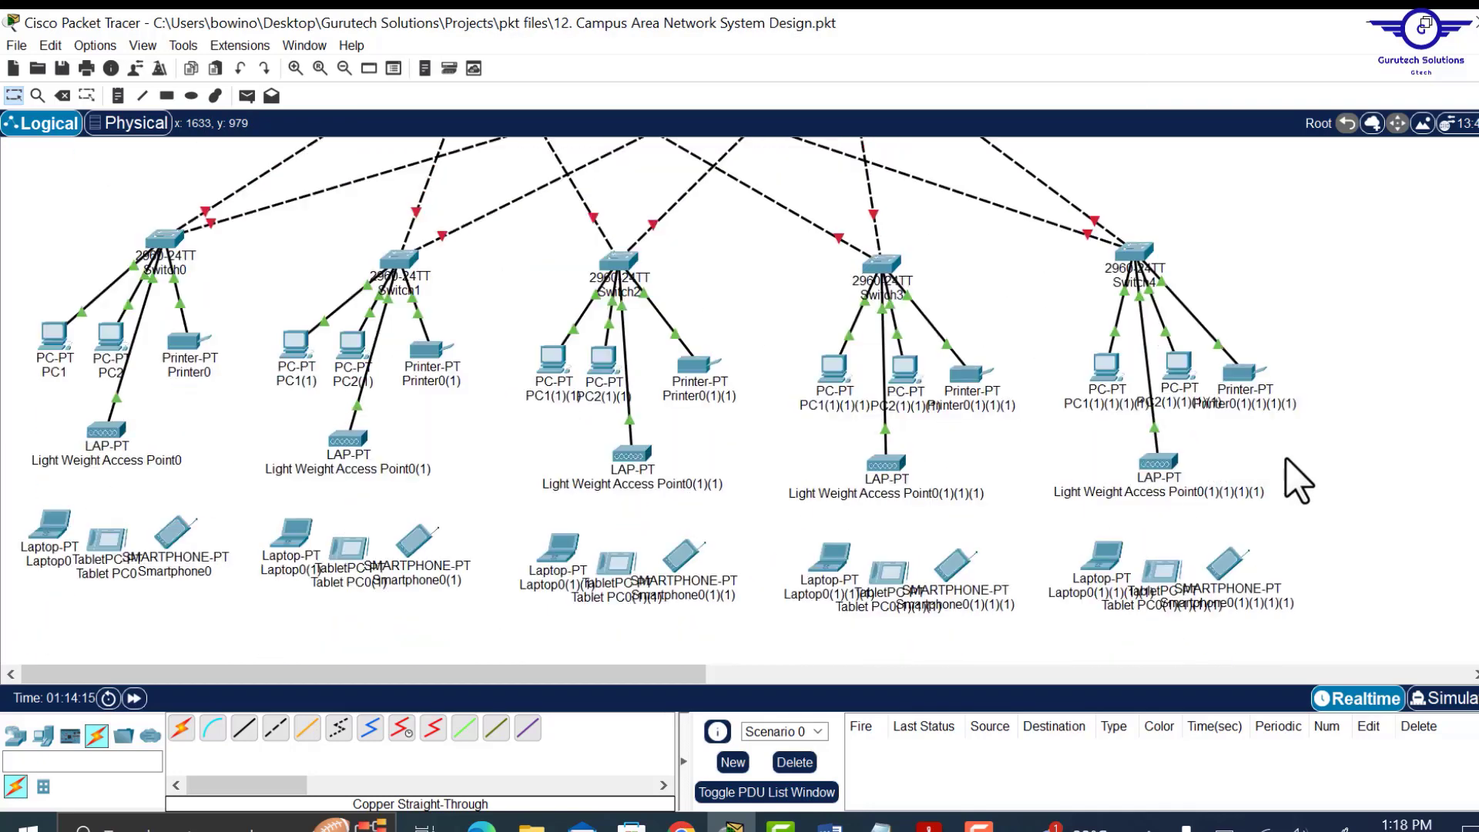
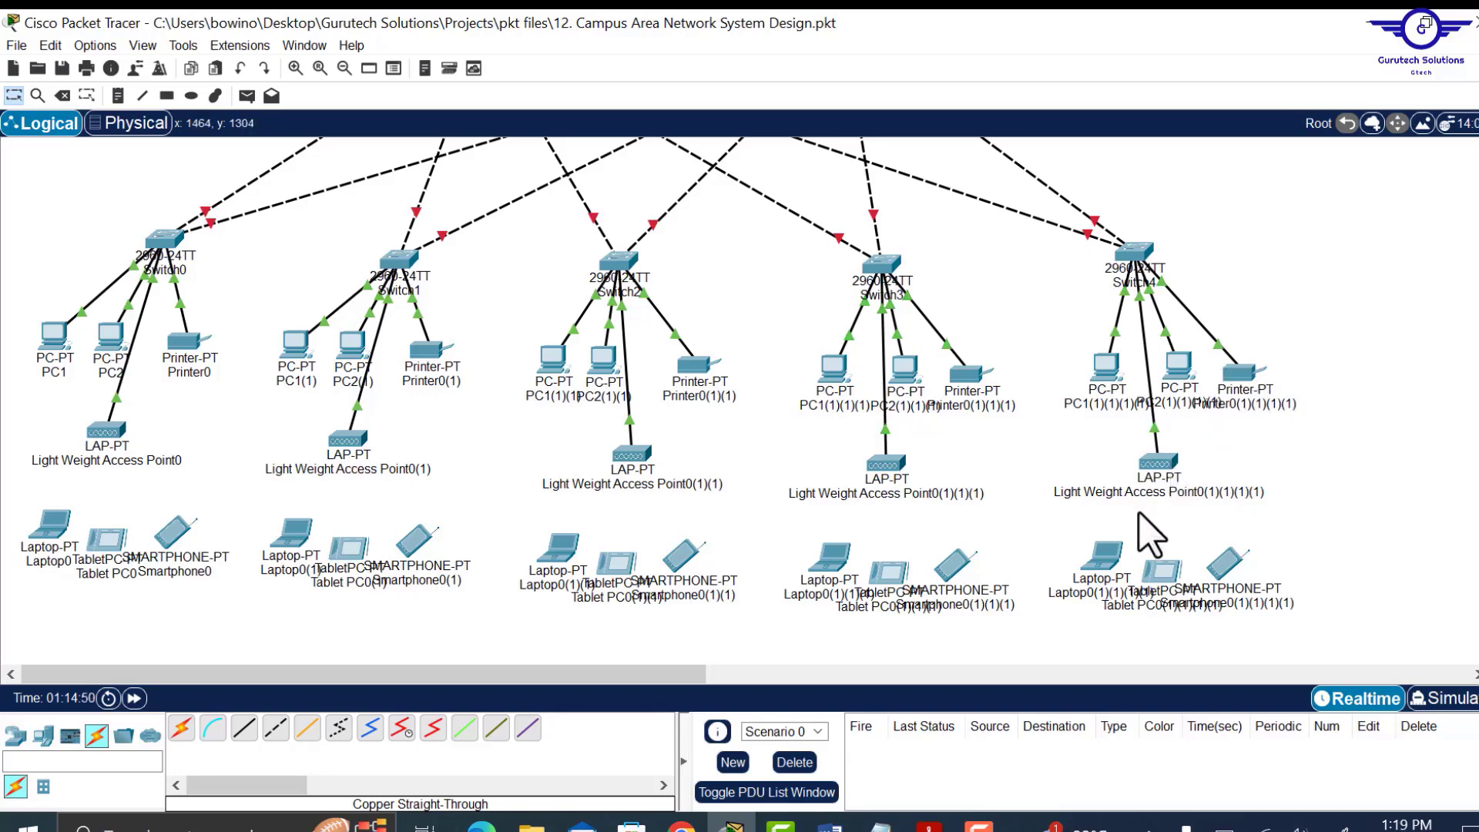
Place a 2901 router on the canvas beside ASA0.
left_click_drag(1087, 455, 1320, 528)
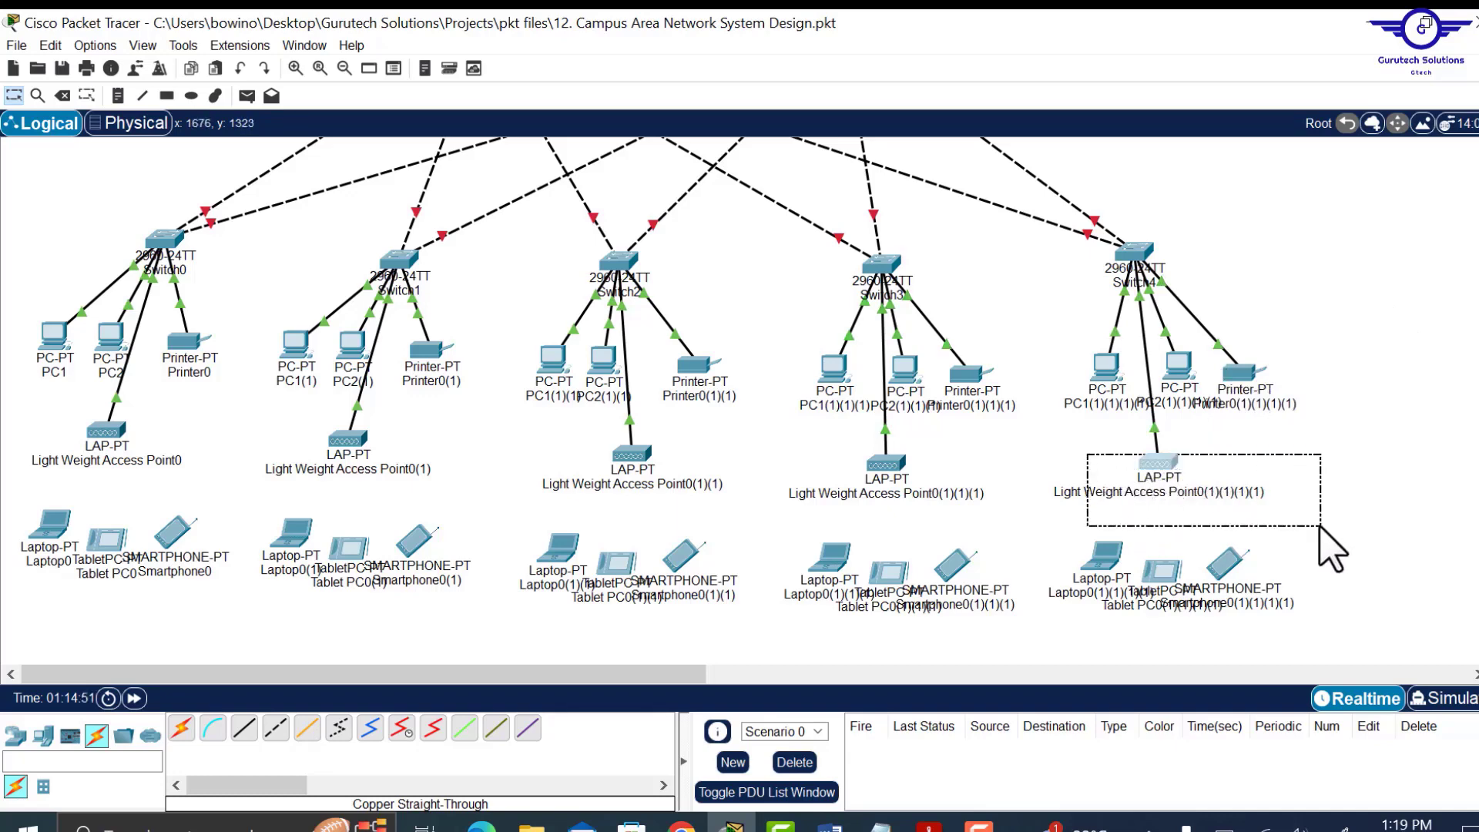
scroll(1322, 341, "up", 5)
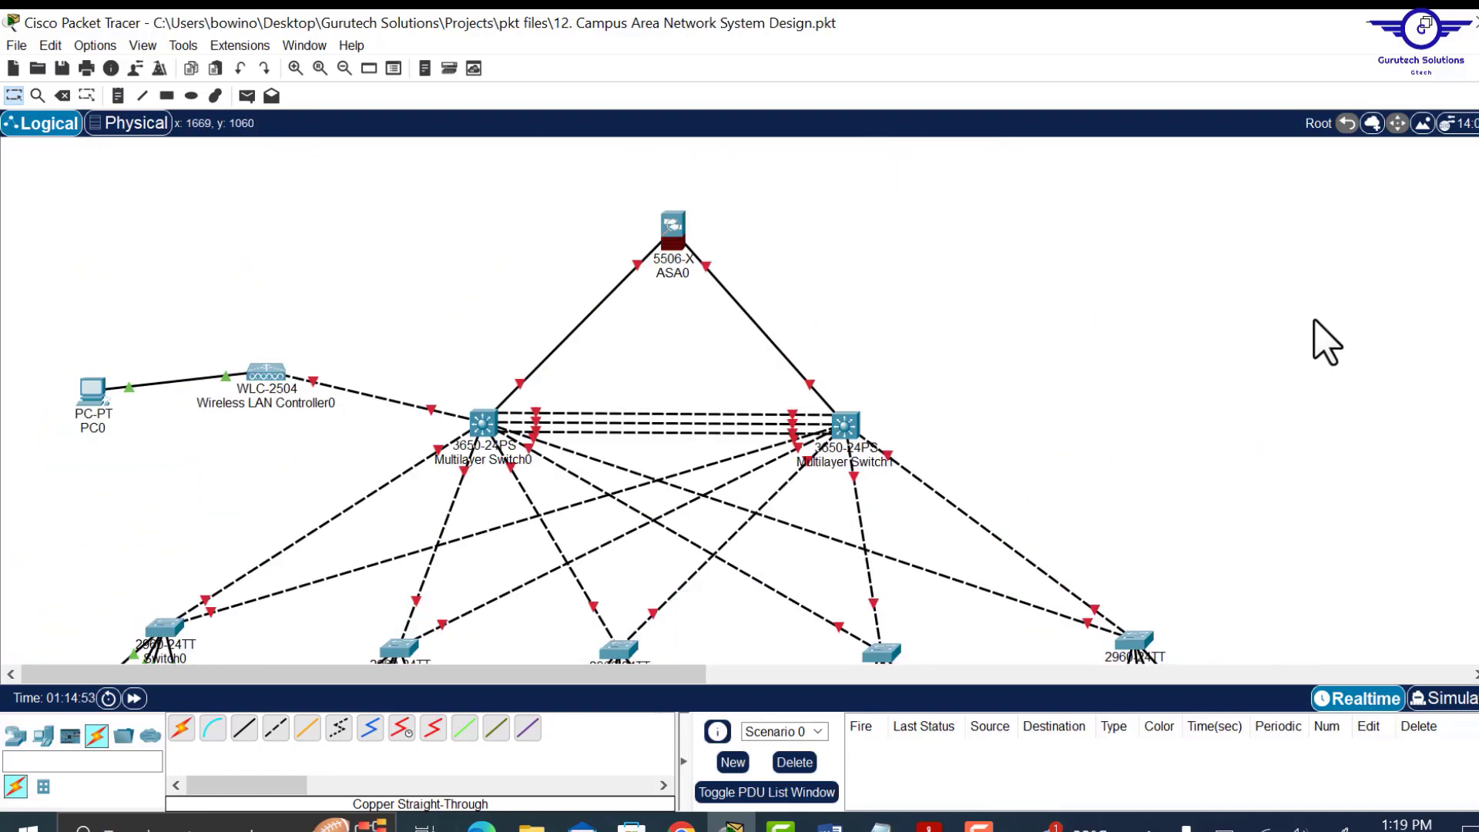
scroll(1326, 342, "down", 5)
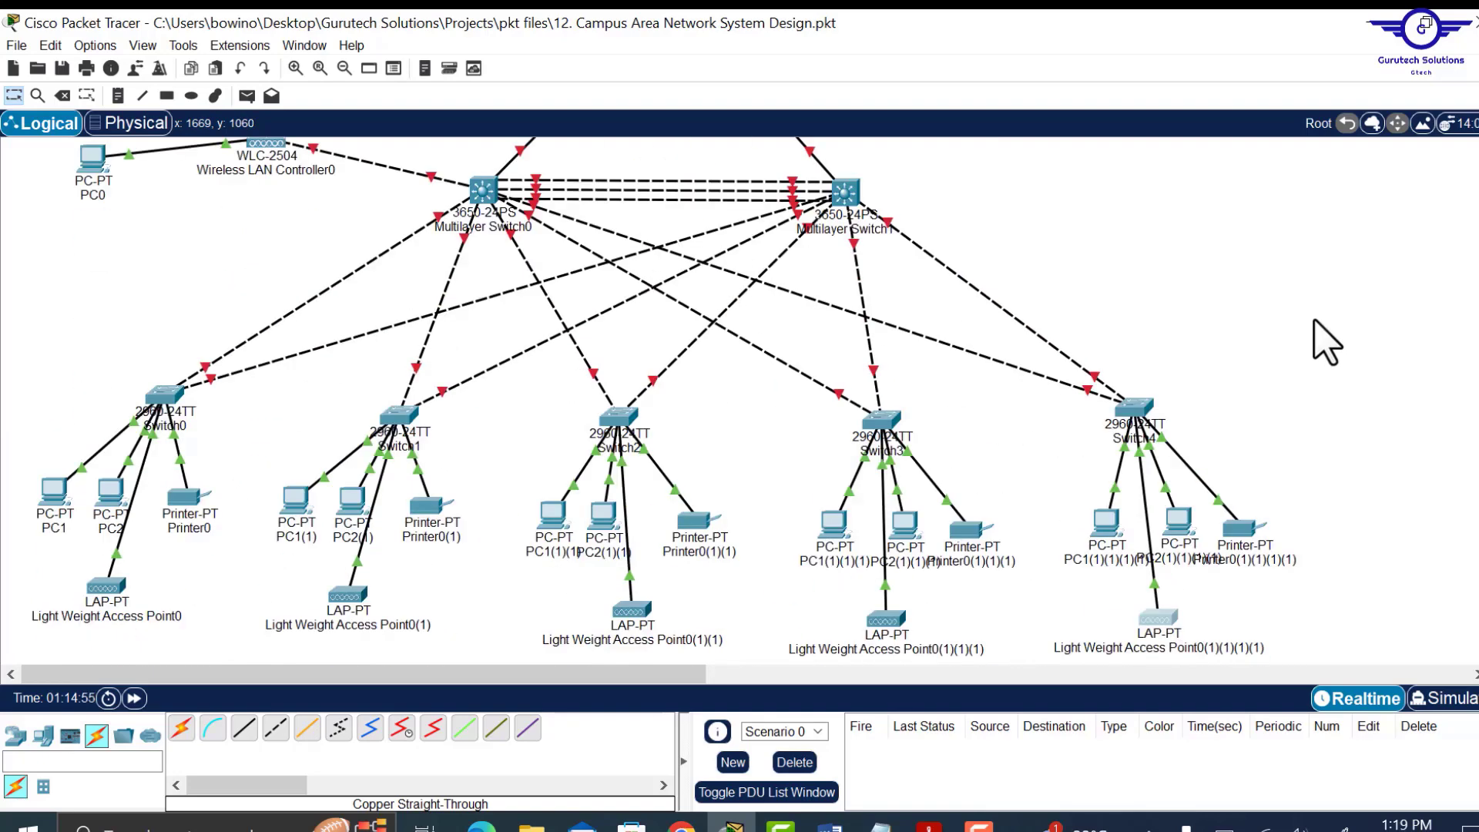
scroll(1322, 339, "up", 2)
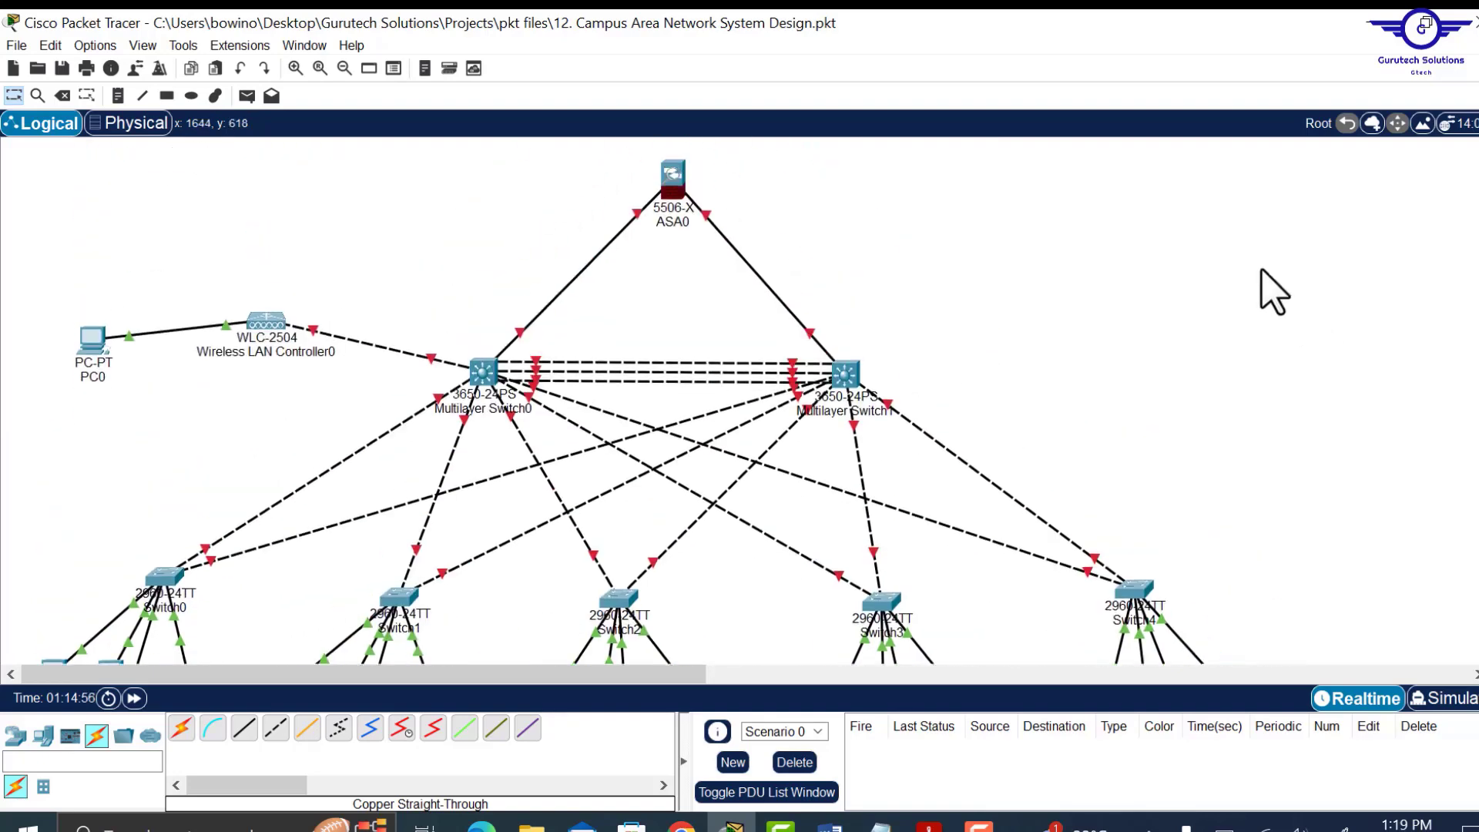
scroll(1225, 345, "down", 5)
scroll(1228, 344, "up", 6)
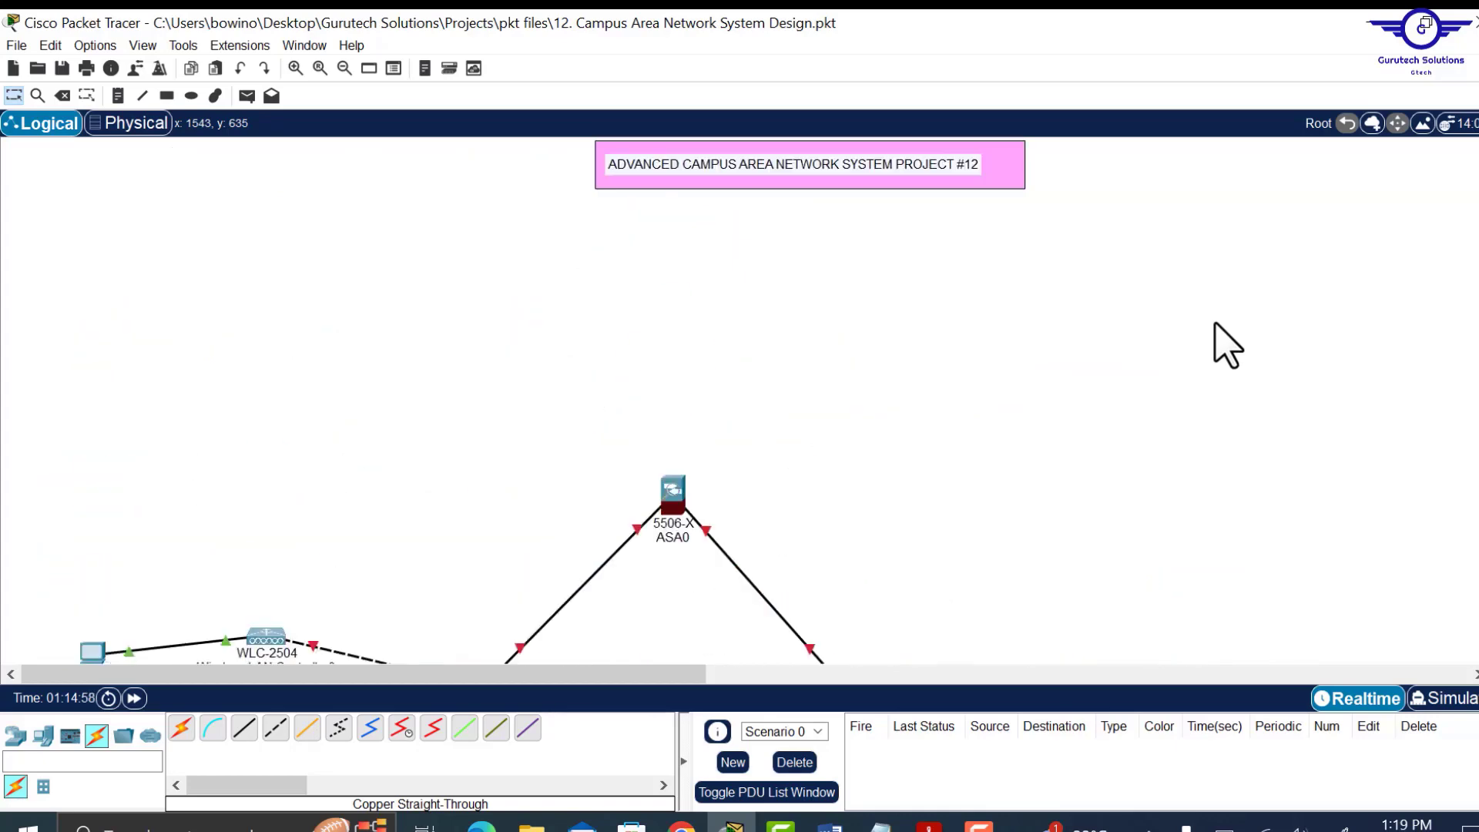
left_click_drag(601, 681, 676, 692)
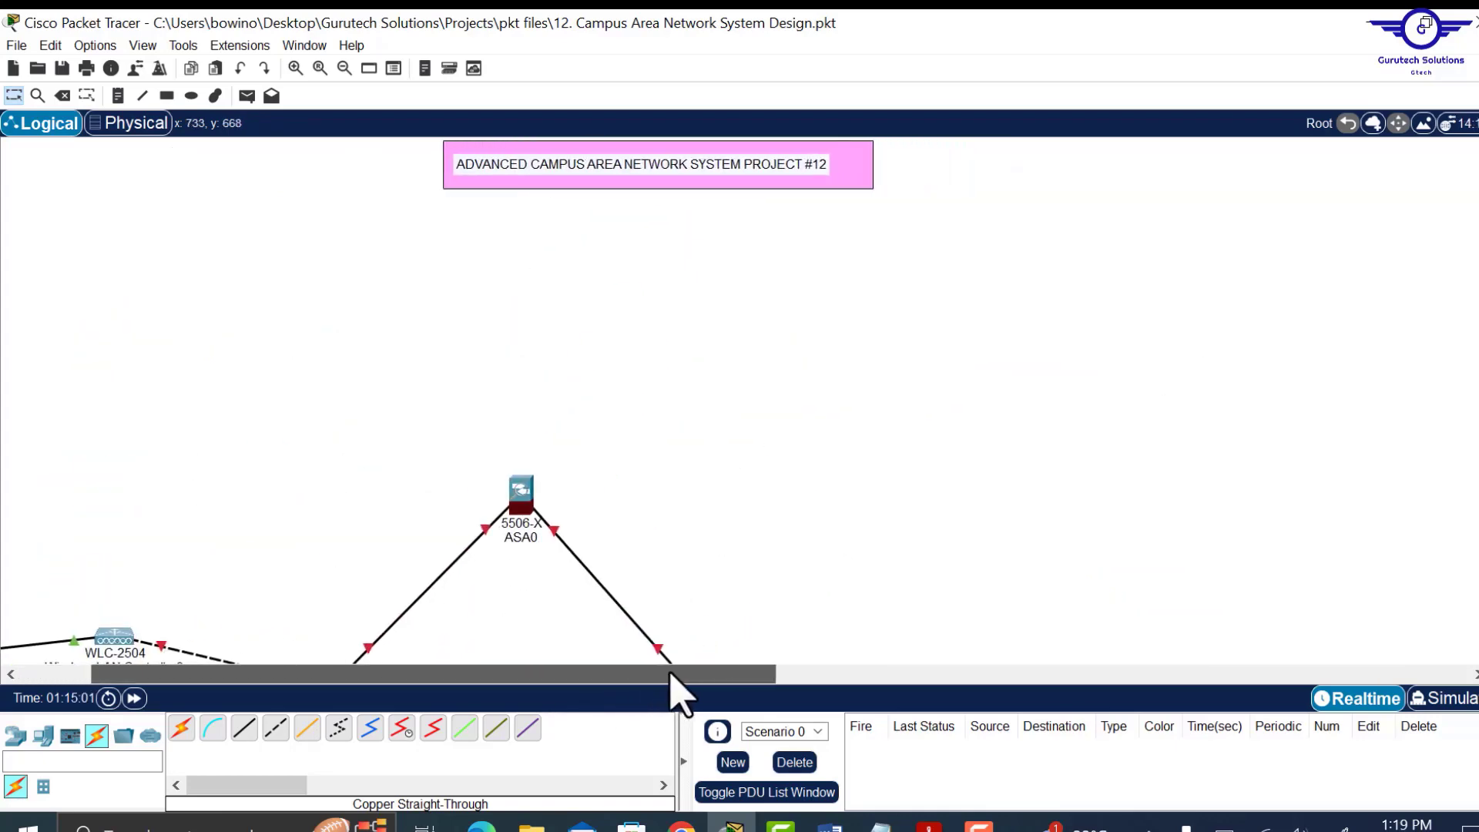
left_click(16, 736)
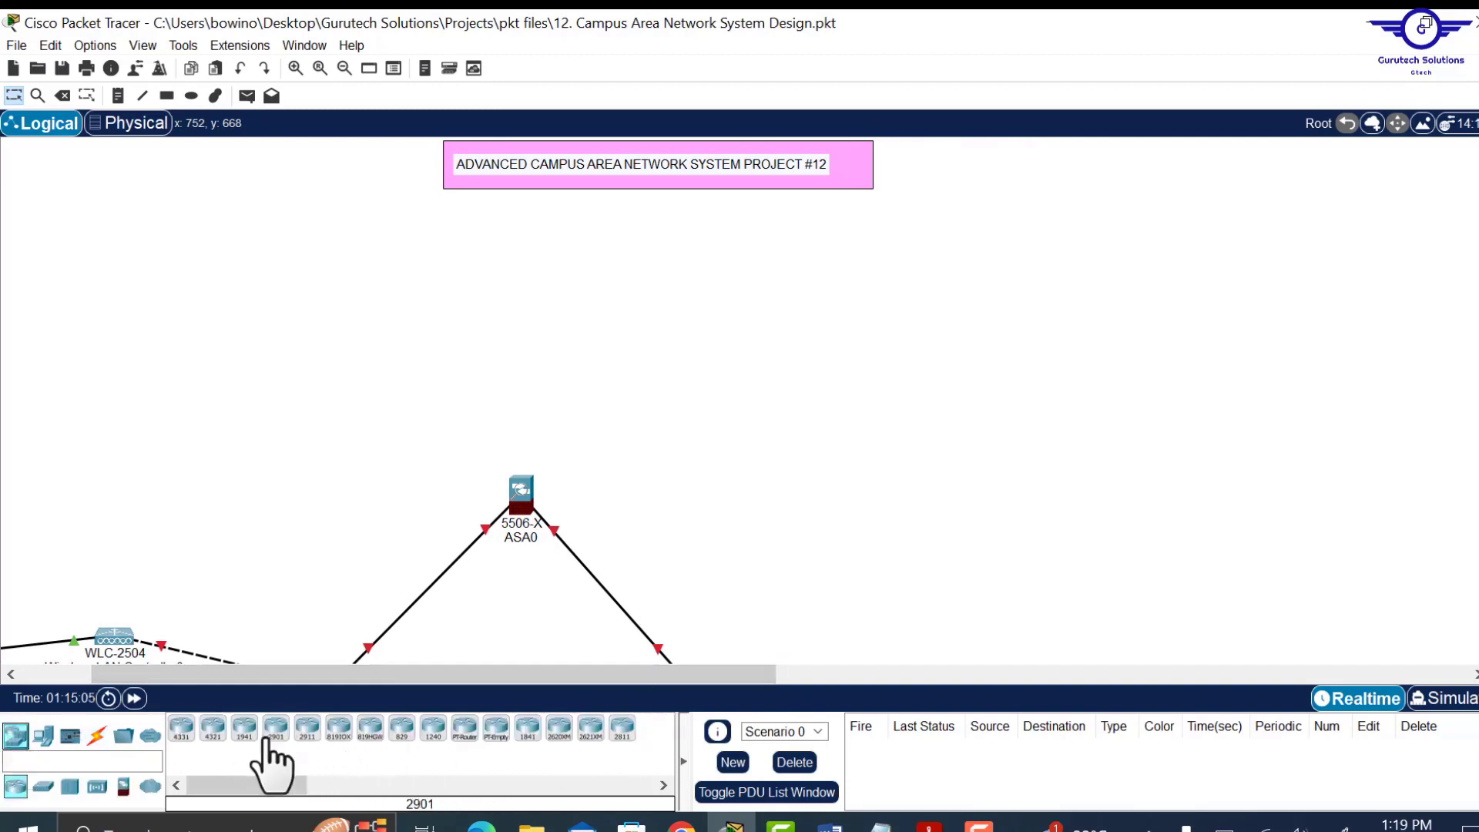
left_click_drag(275, 756, 738, 391)
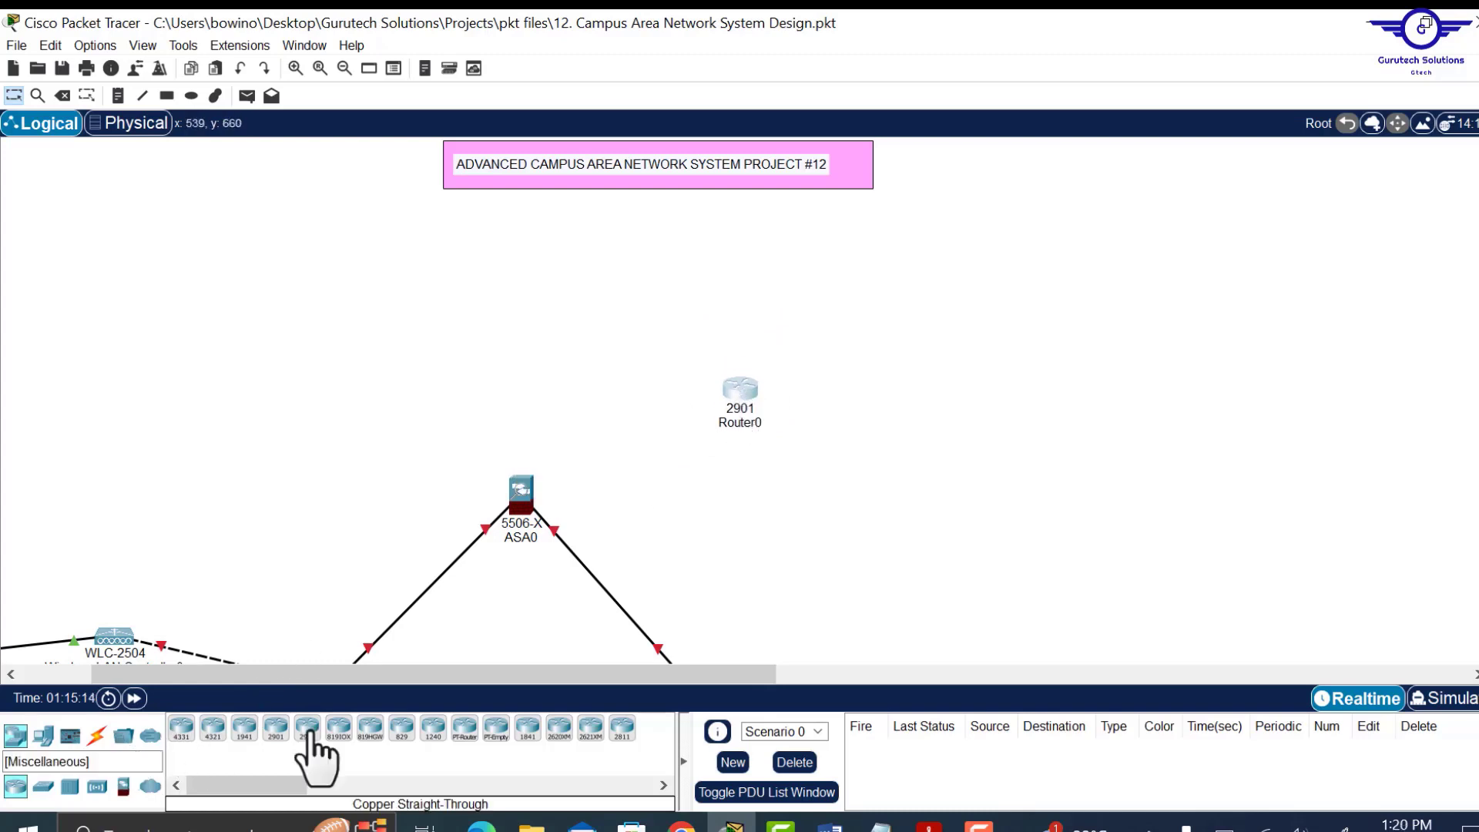
Add two 2911 routers as Router1 and Router2, and place a 5506-X firewall right of them.
left_click(309, 731)
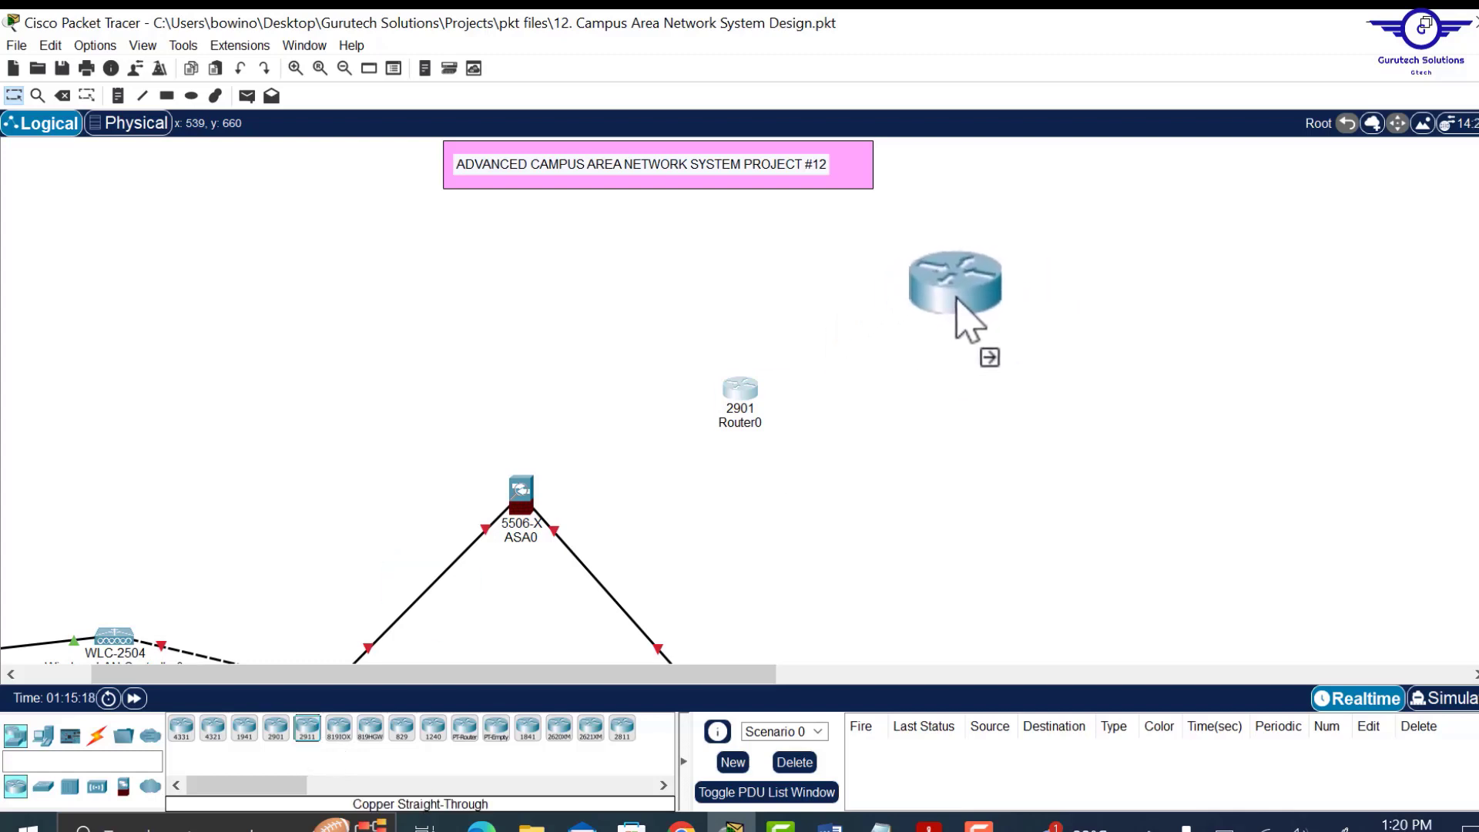
left_click(952, 308)
left_click_drag(532, 675, 832, 675)
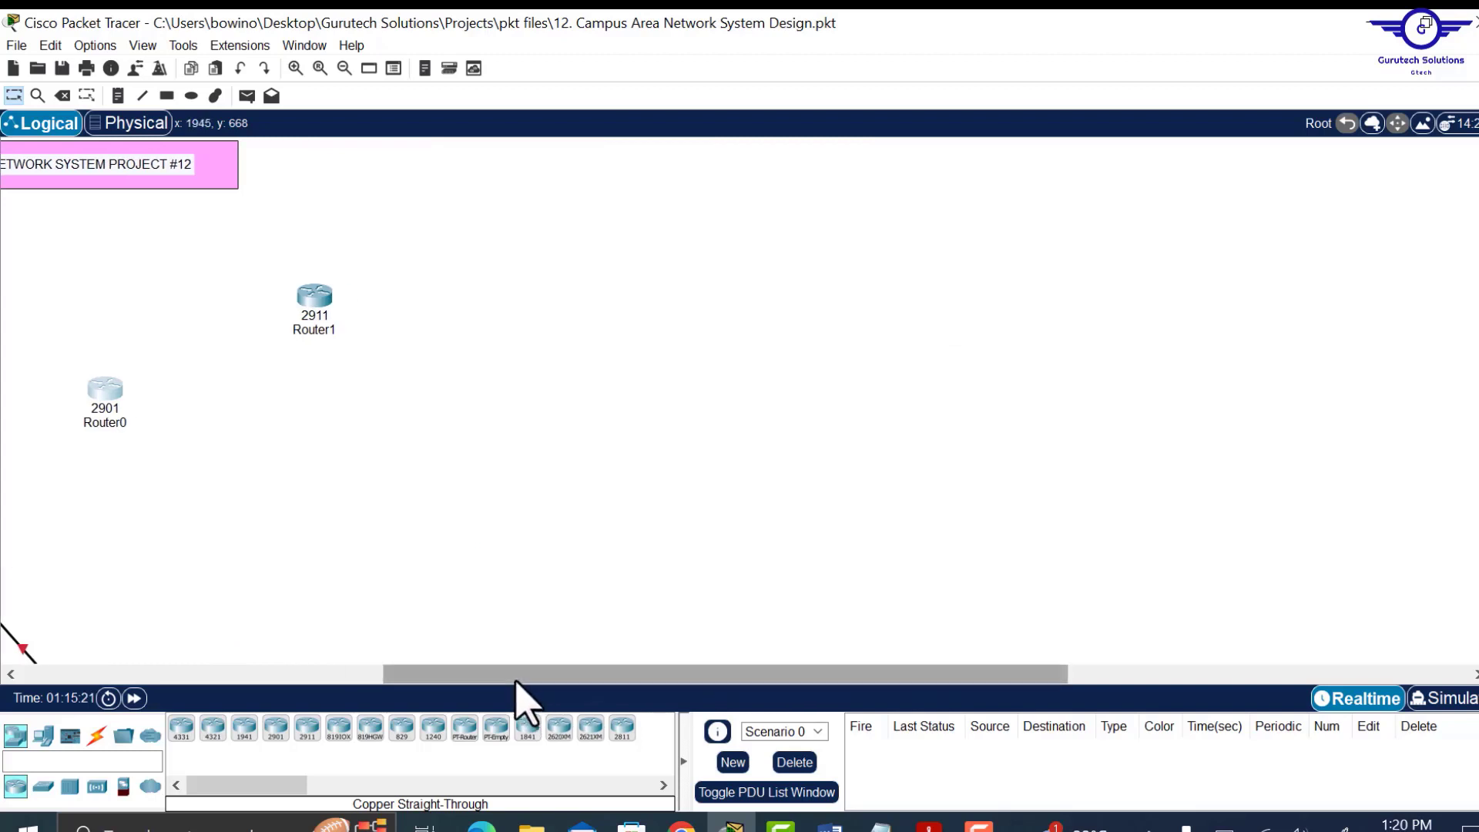
left_click_drag(515, 683, 429, 687)
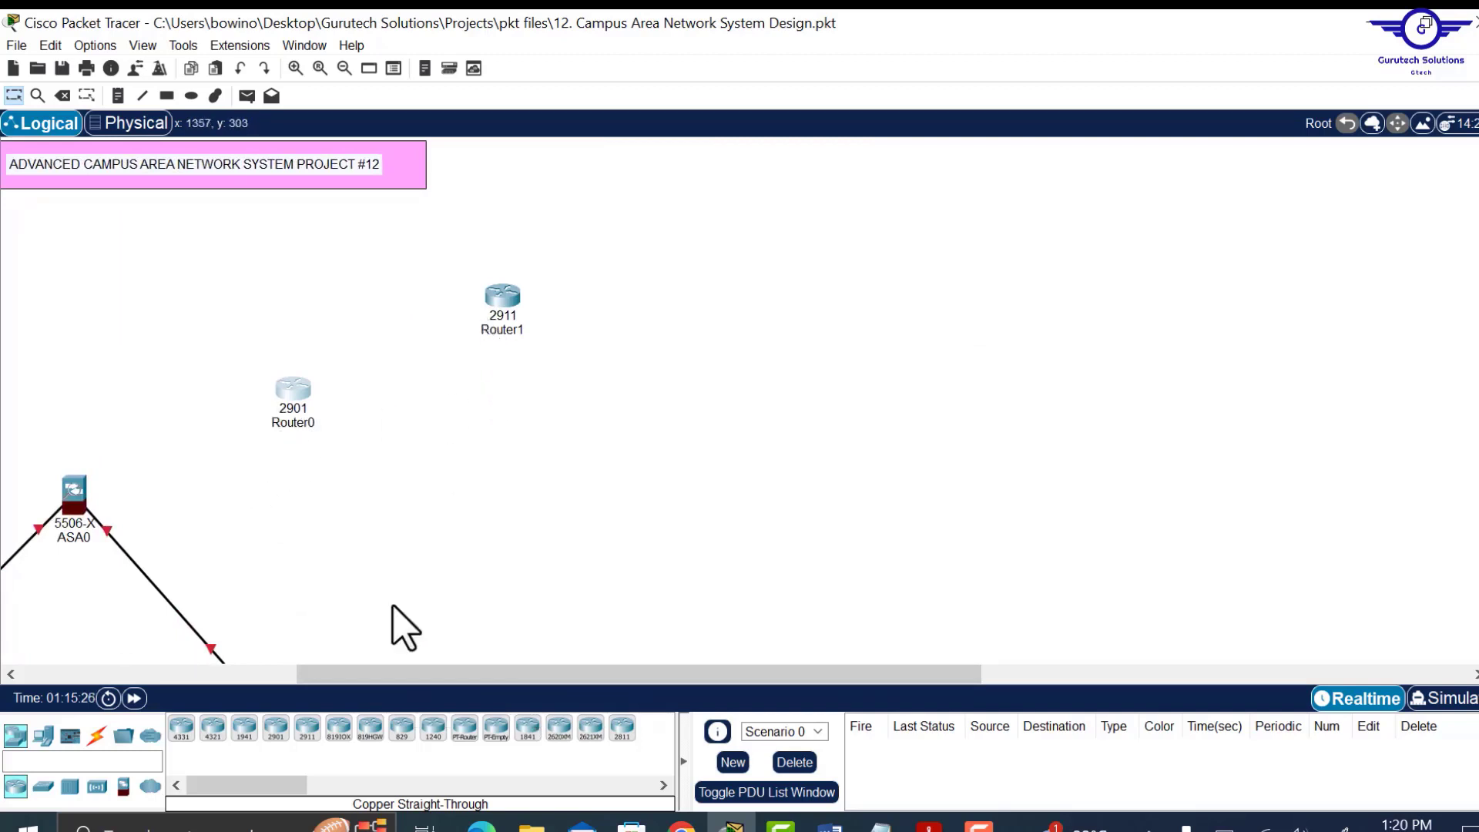
left_click_drag(308, 731, 769, 409)
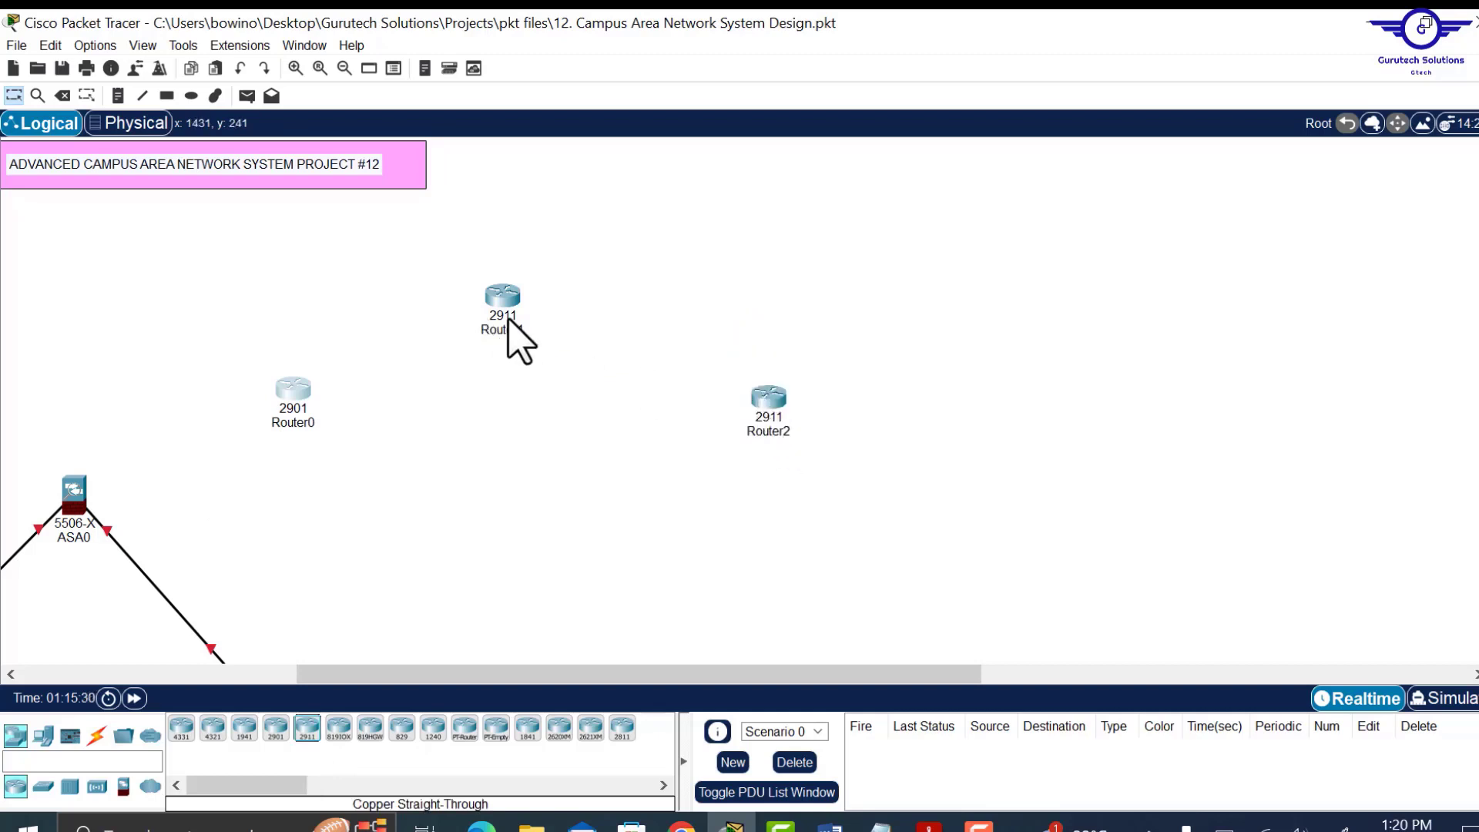
left_click_drag(496, 303, 528, 303)
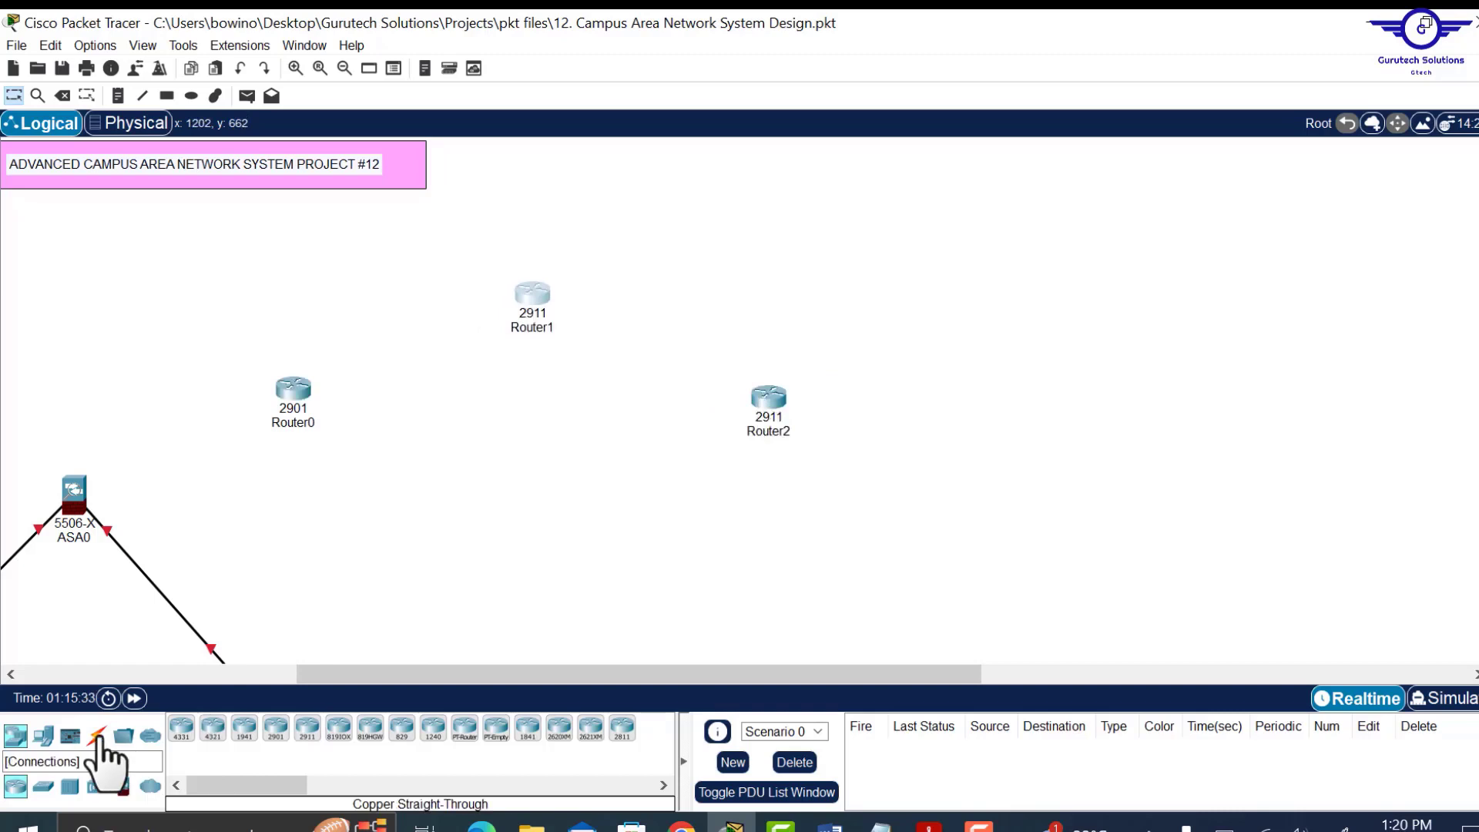
left_click(123, 786)
left_click_drag(184, 732, 1064, 478)
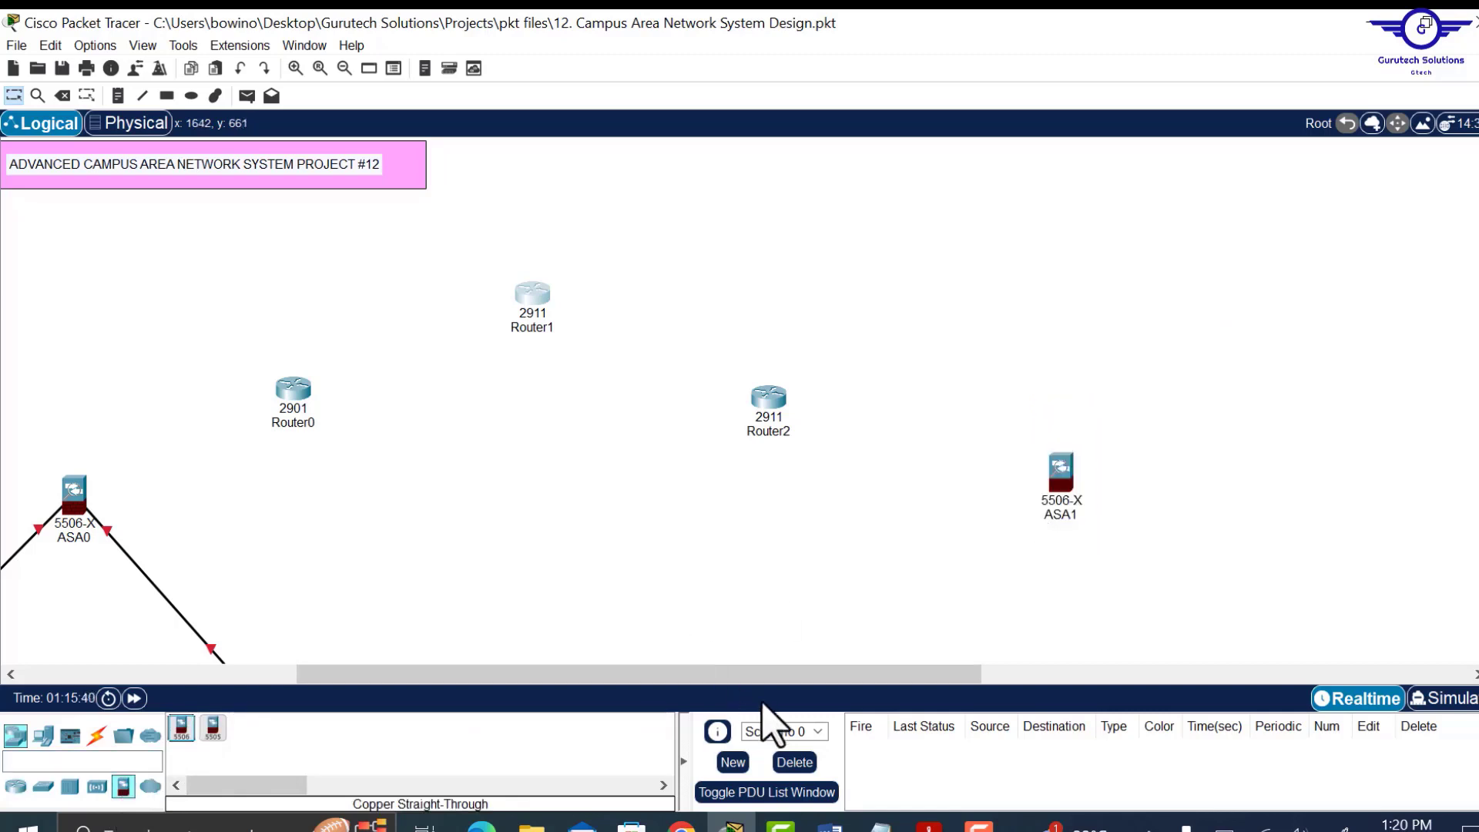
Move the new ASA1 firewall up and to the left.
left_click_drag(786, 675, 697, 721)
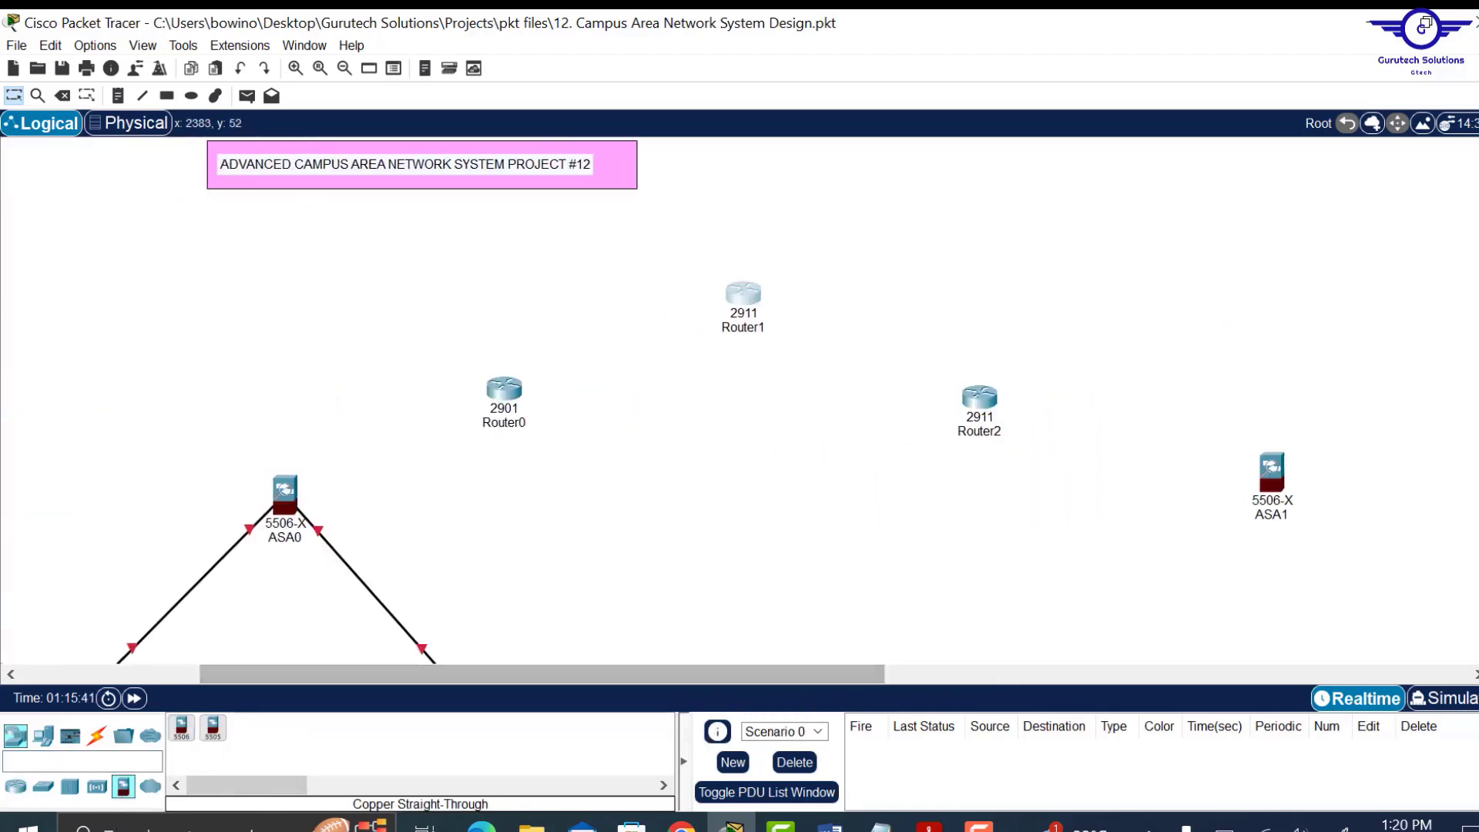
scroll(647, 401, "down", 4)
scroll(647, 401, "up", 3)
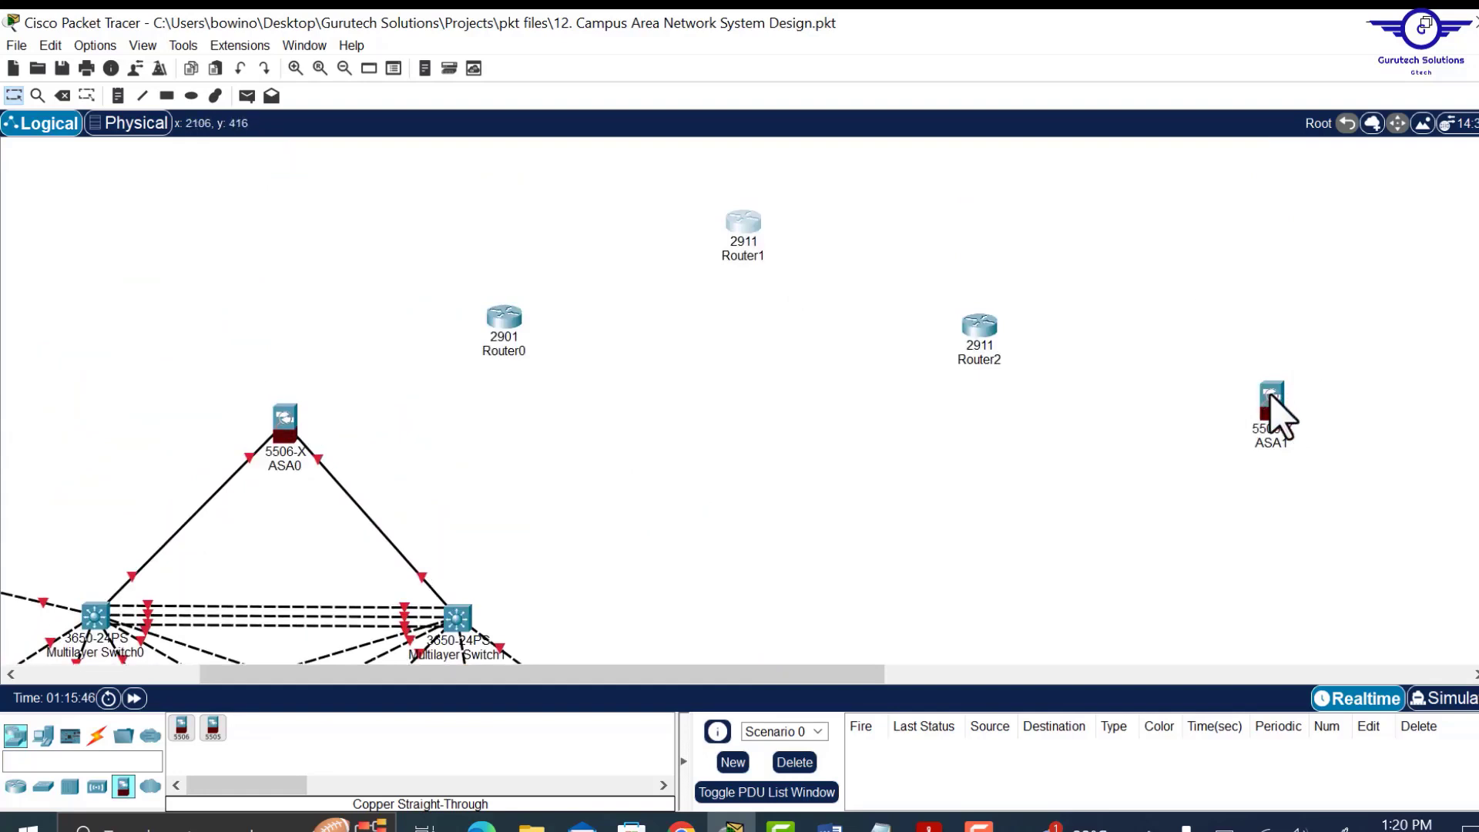
left_click_drag(1270, 394, 1236, 389)
left_click_drag(778, 667, 1241, 627)
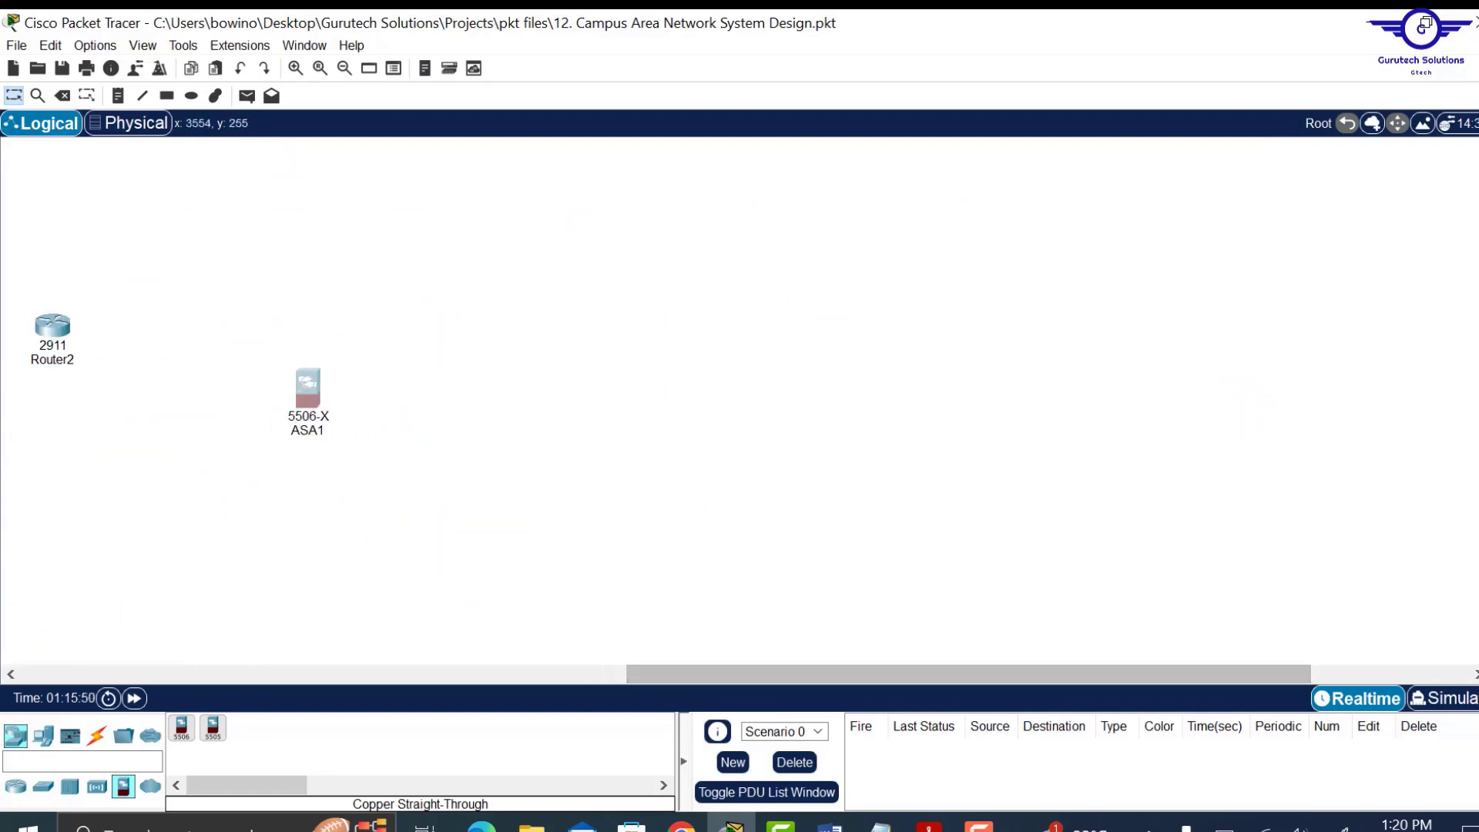
scroll(740, 401, "up", 1)
scroll(739, 400, "down", 1)
scroll(740, 401, "up", 1)
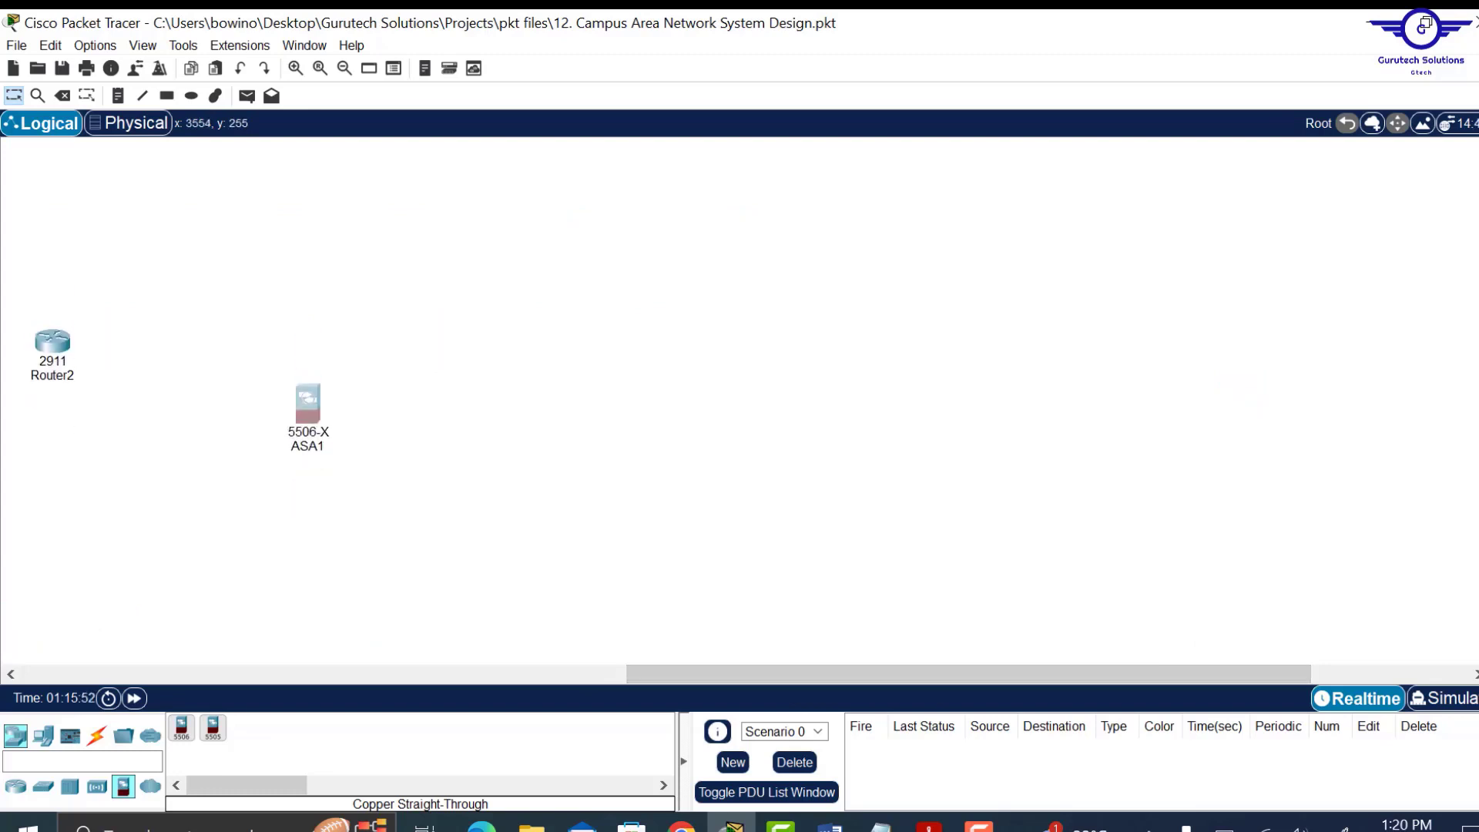
Place two 3650-24PS multilayer switches and fine-tune the positions of Multilayer Switch2 and ASA1.
left_click(44, 786)
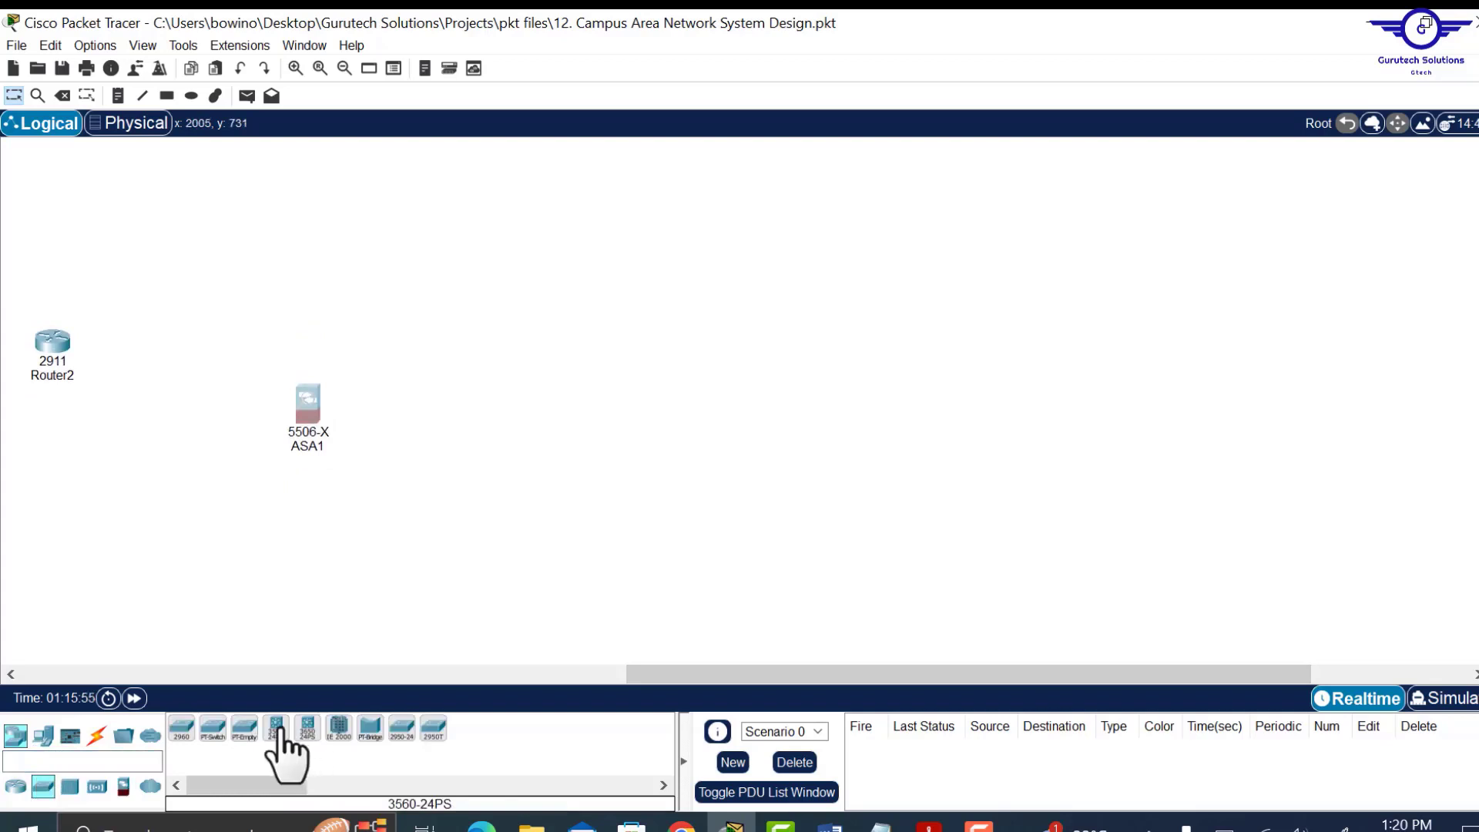
left_click_drag(308, 728, 548, 319)
left_click_drag(307, 728, 540, 589)
left_click_drag(547, 338, 561, 344)
left_click_drag(305, 401, 306, 421)
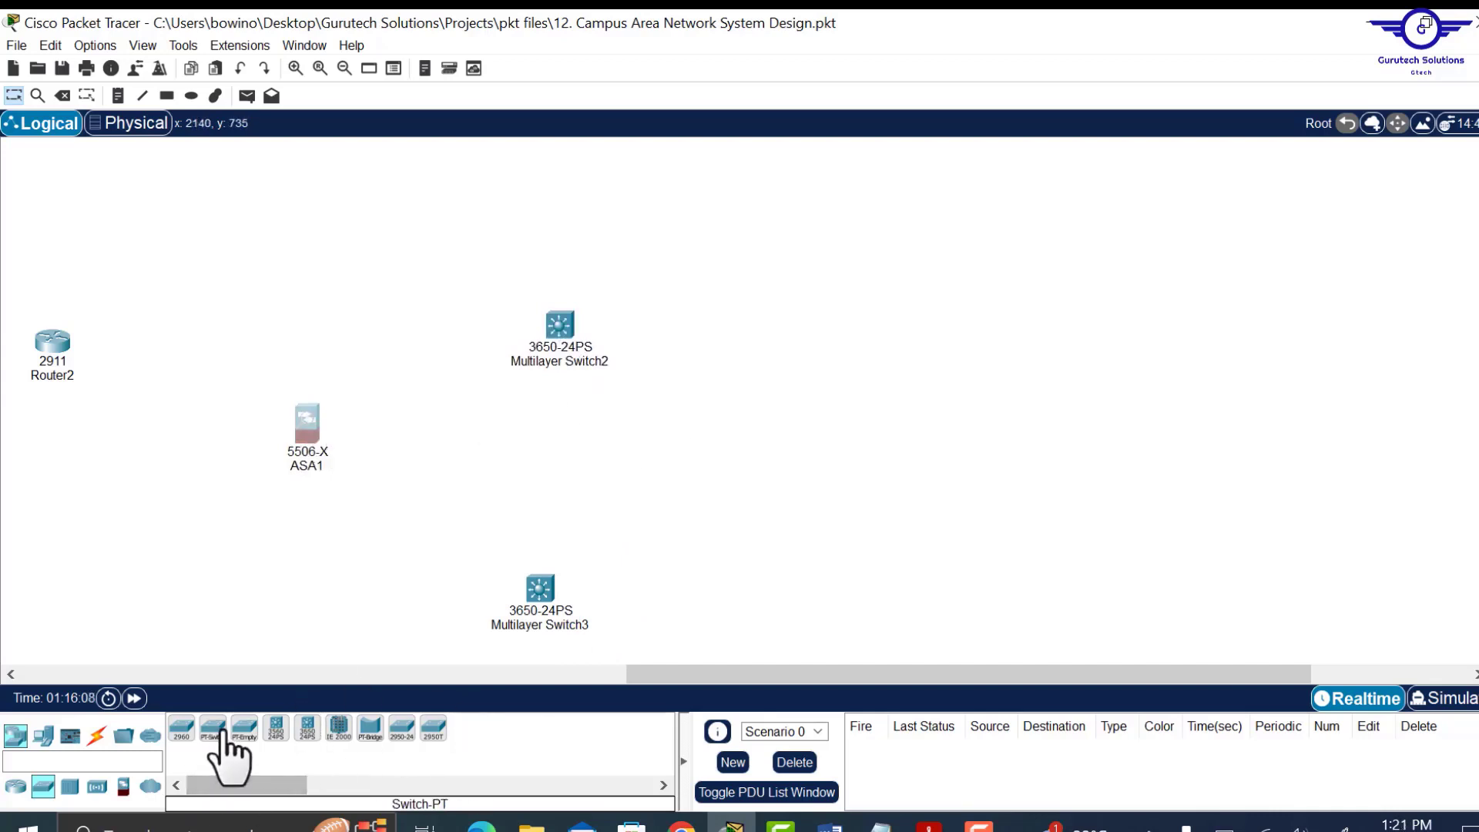
Add four 2960-24TT switches, Switch5 through Switch8, to the right of the multilayer switches.
left_click_drag(184, 731, 798, 197)
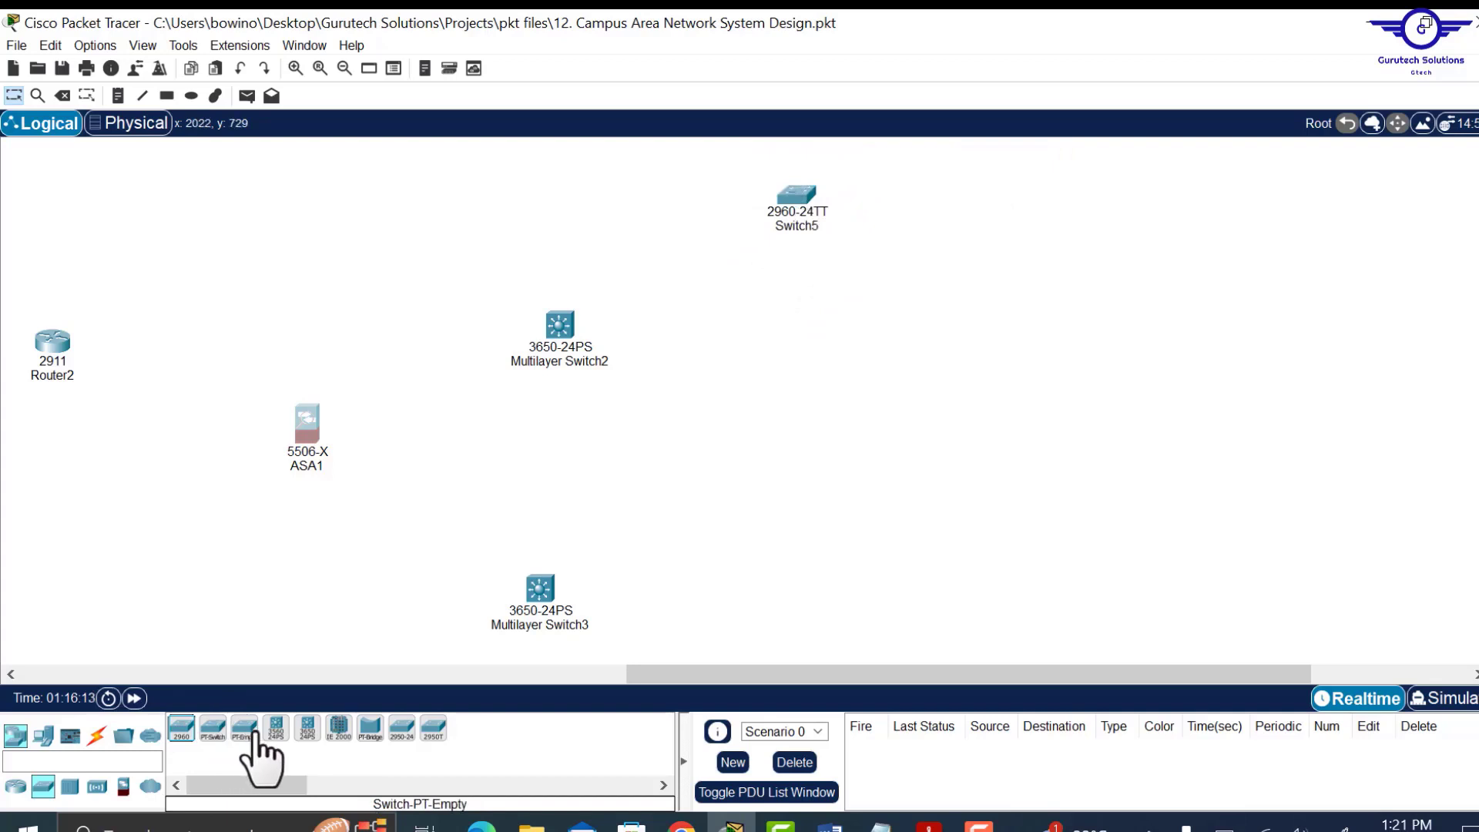
left_click_drag(181, 732, 791, 393)
left_click_drag(182, 732, 789, 603)
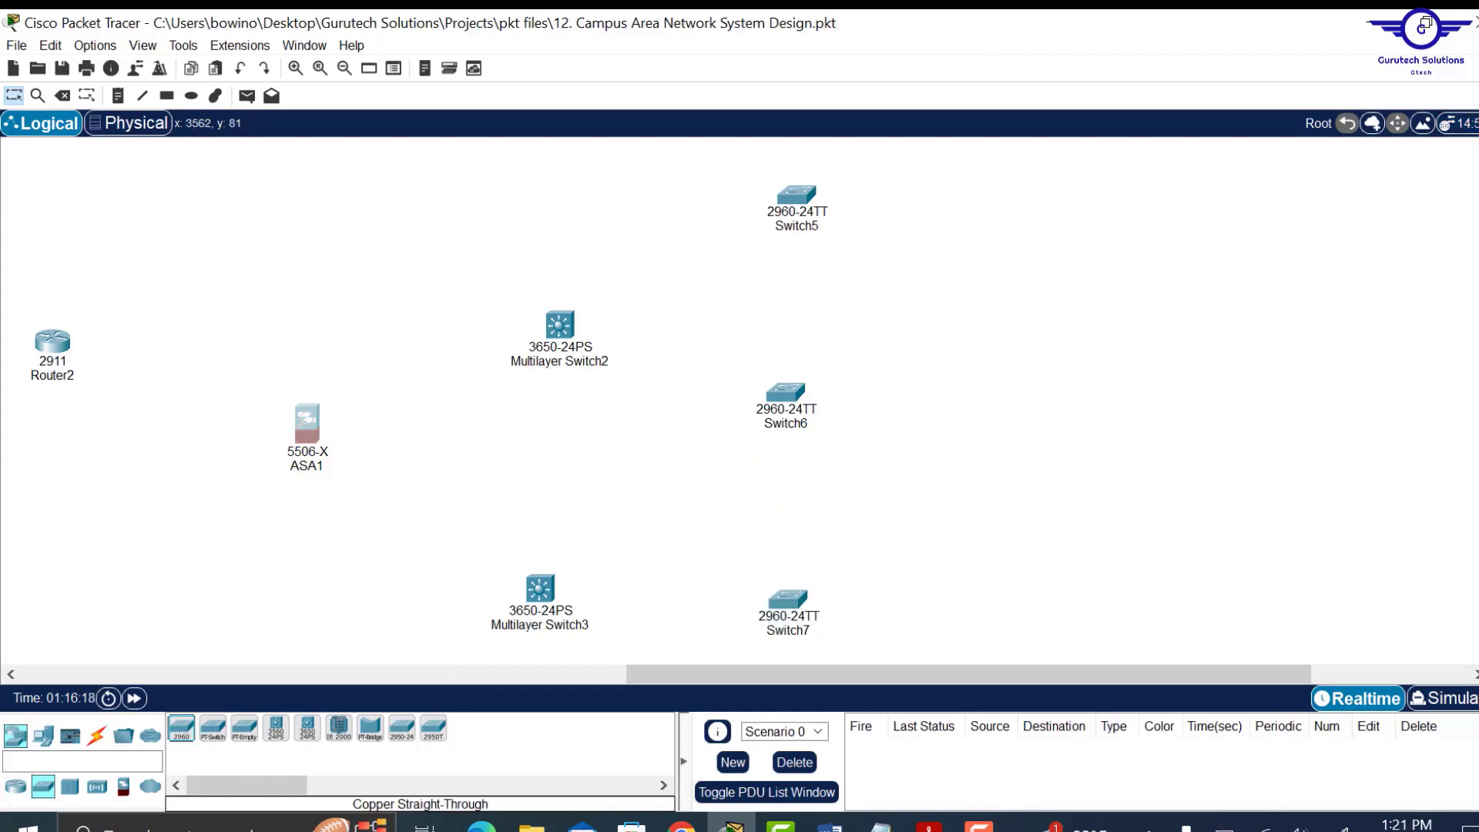
scroll(304, 410, "down", 5)
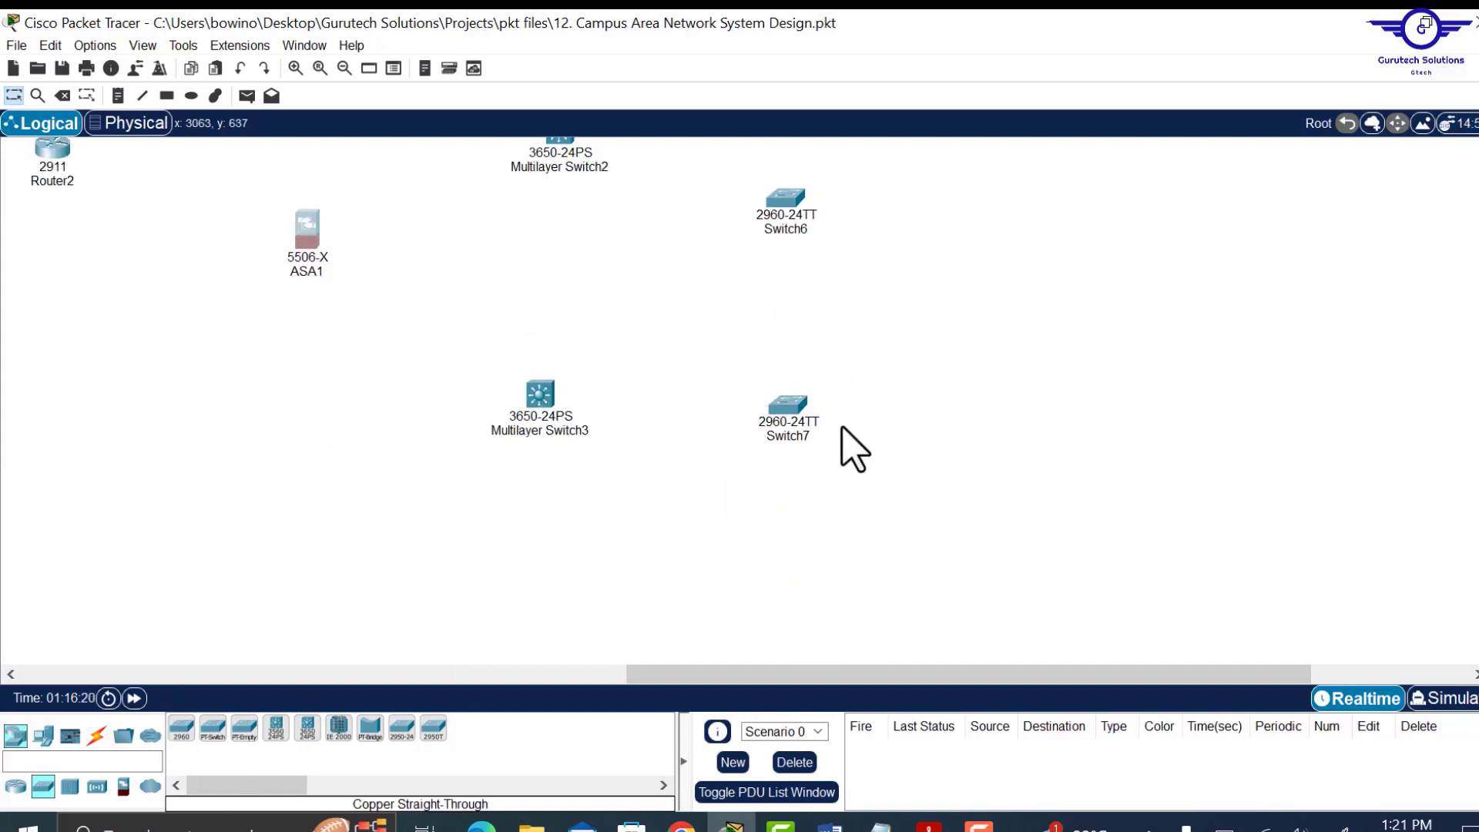
left_click_drag(183, 736, 809, 594)
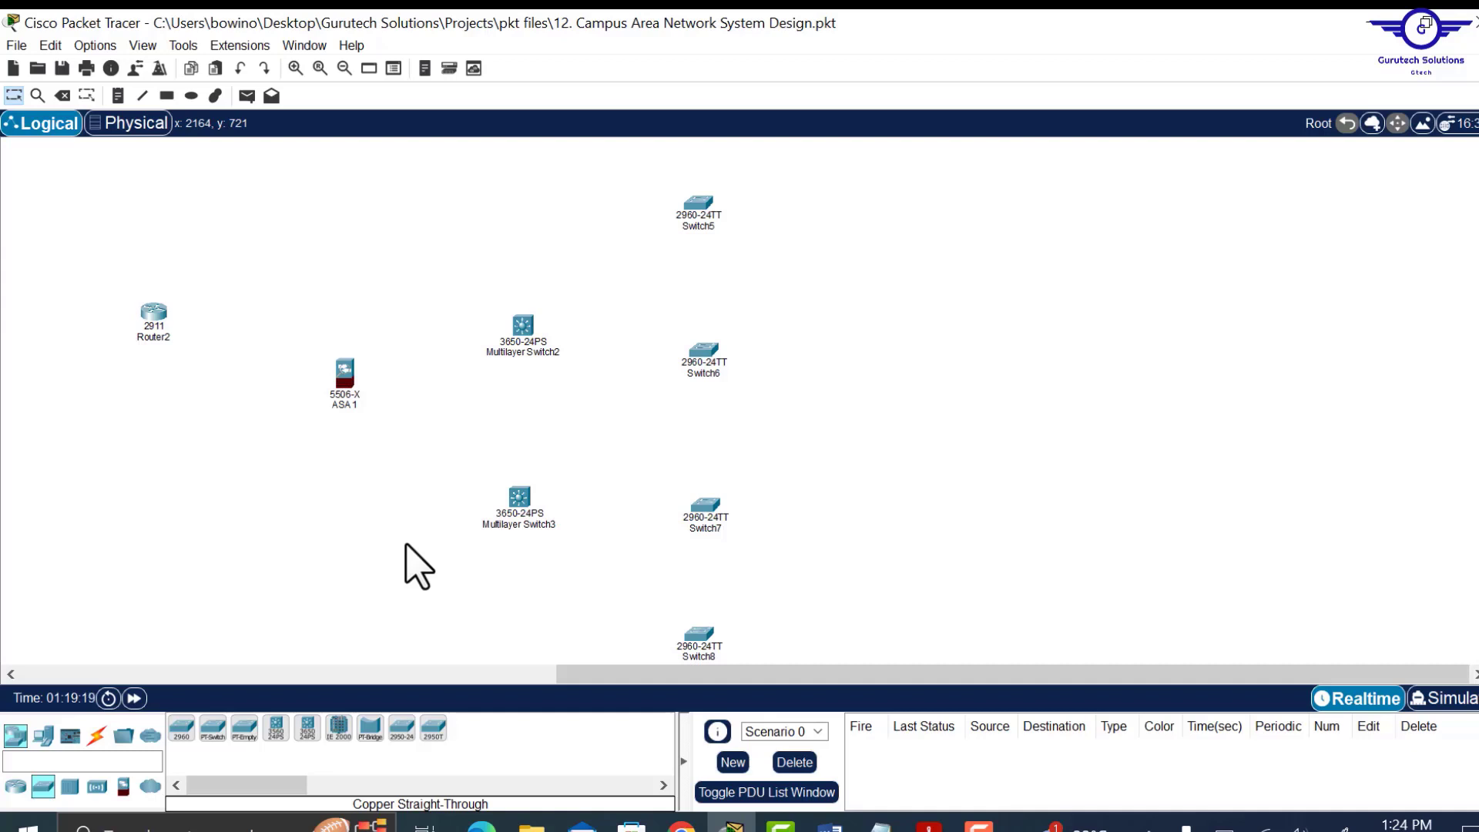
Cable ASA1 to Multilayer Switch2 and Multilayer Switch3 with automatic connections.
left_click(99, 739)
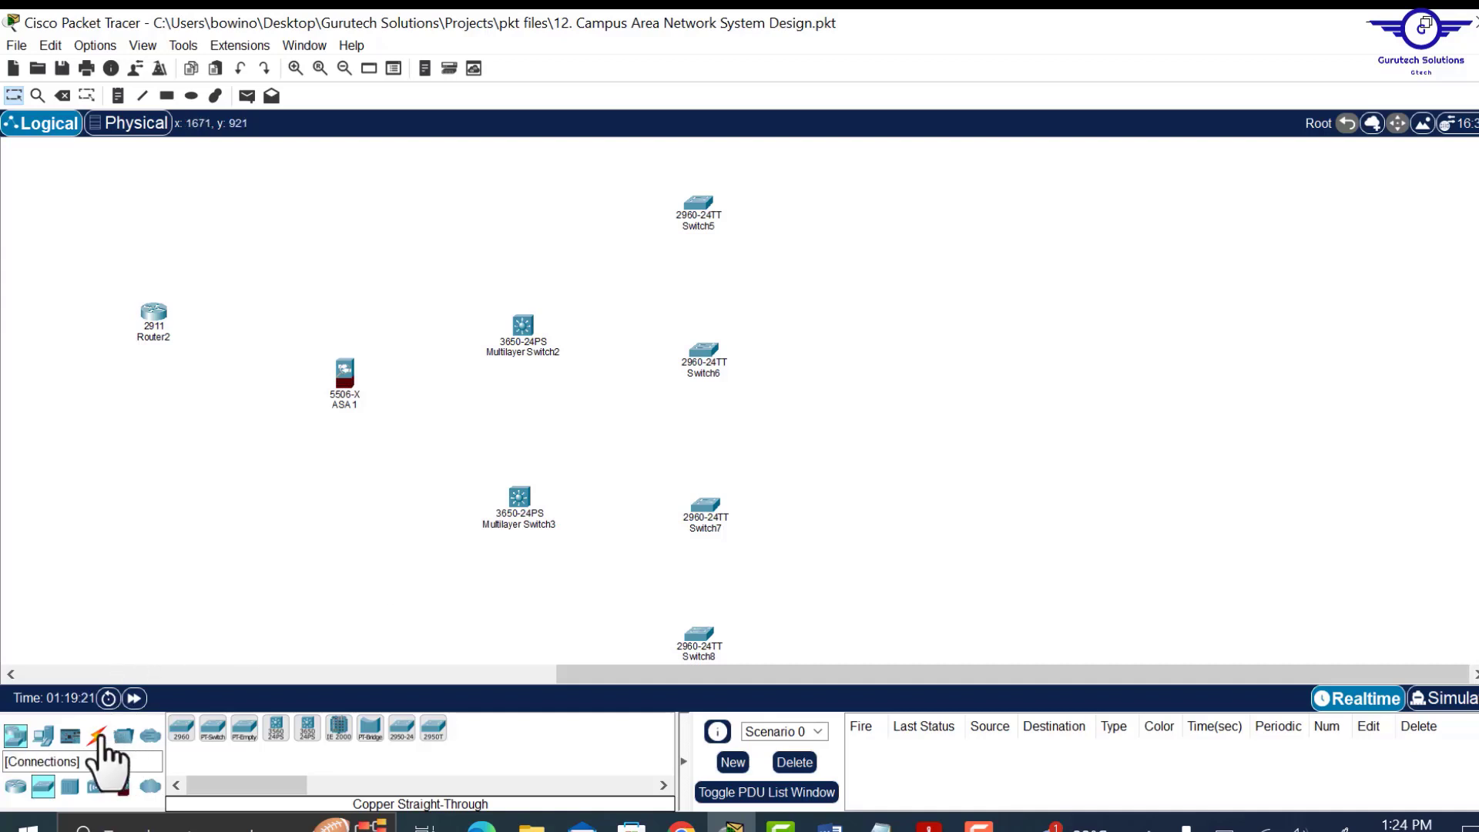
left_click(183, 729)
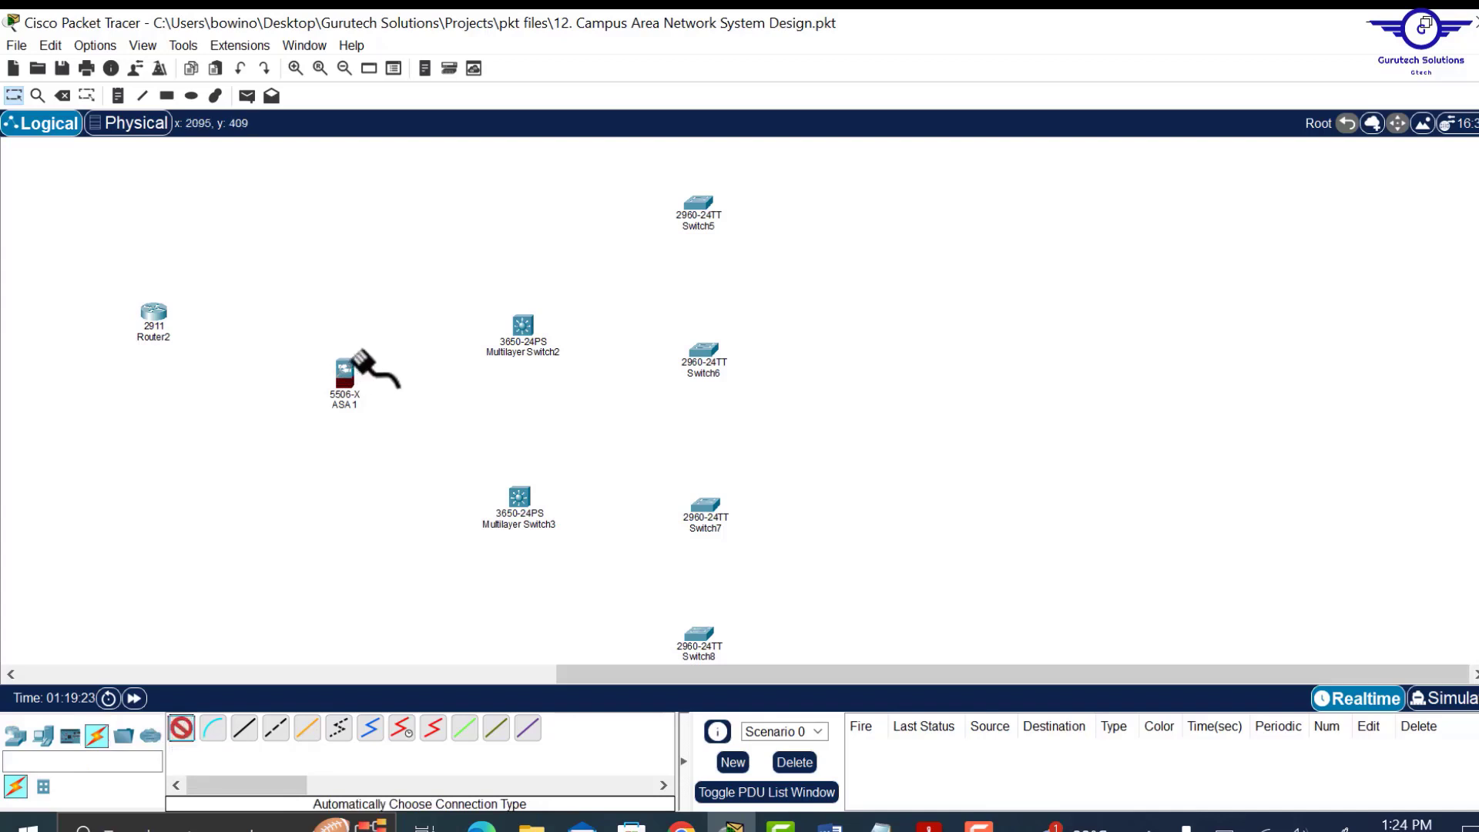
left_click(346, 375)
left_click(524, 331)
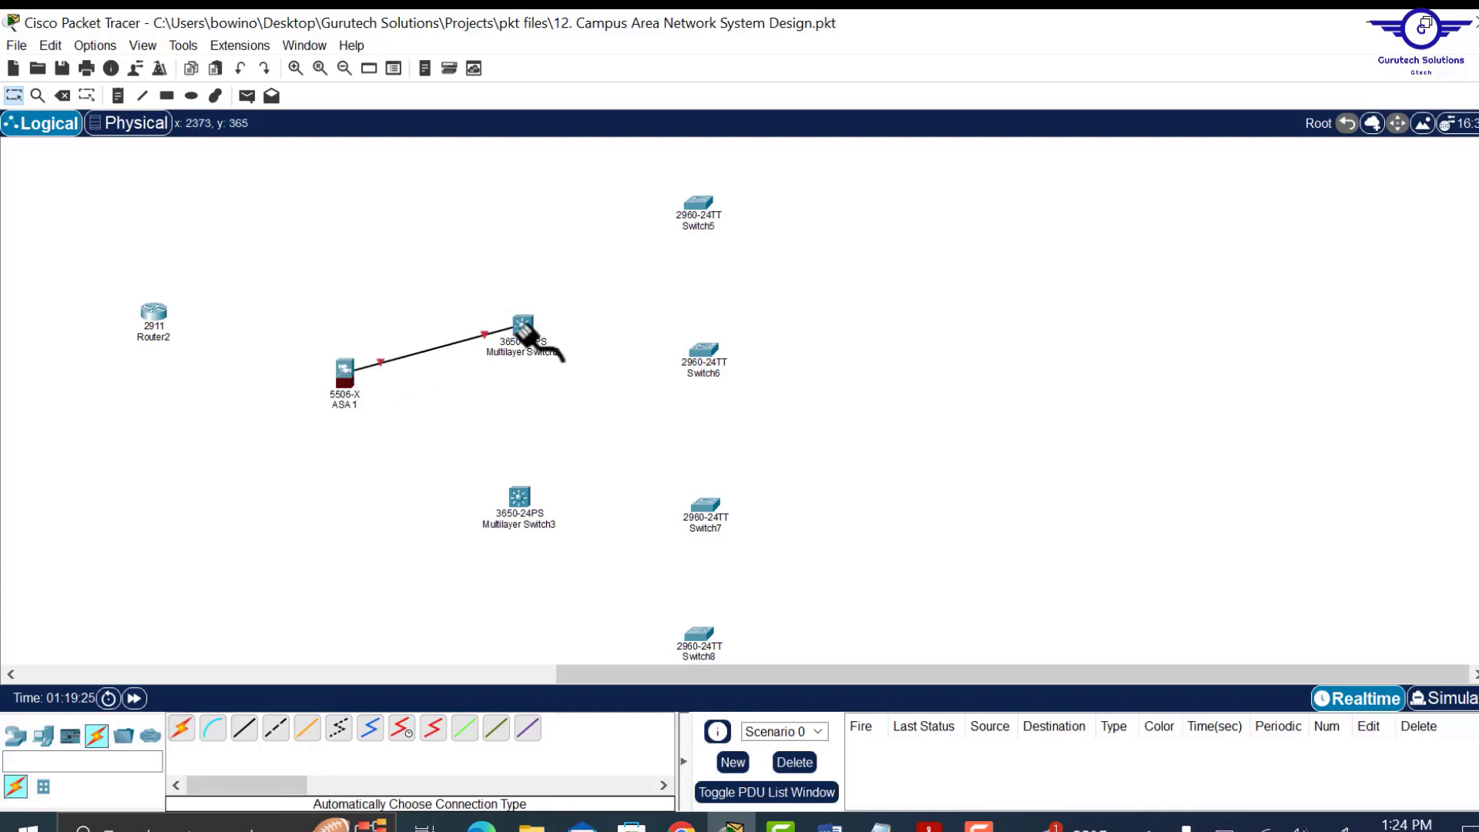
left_click(182, 726)
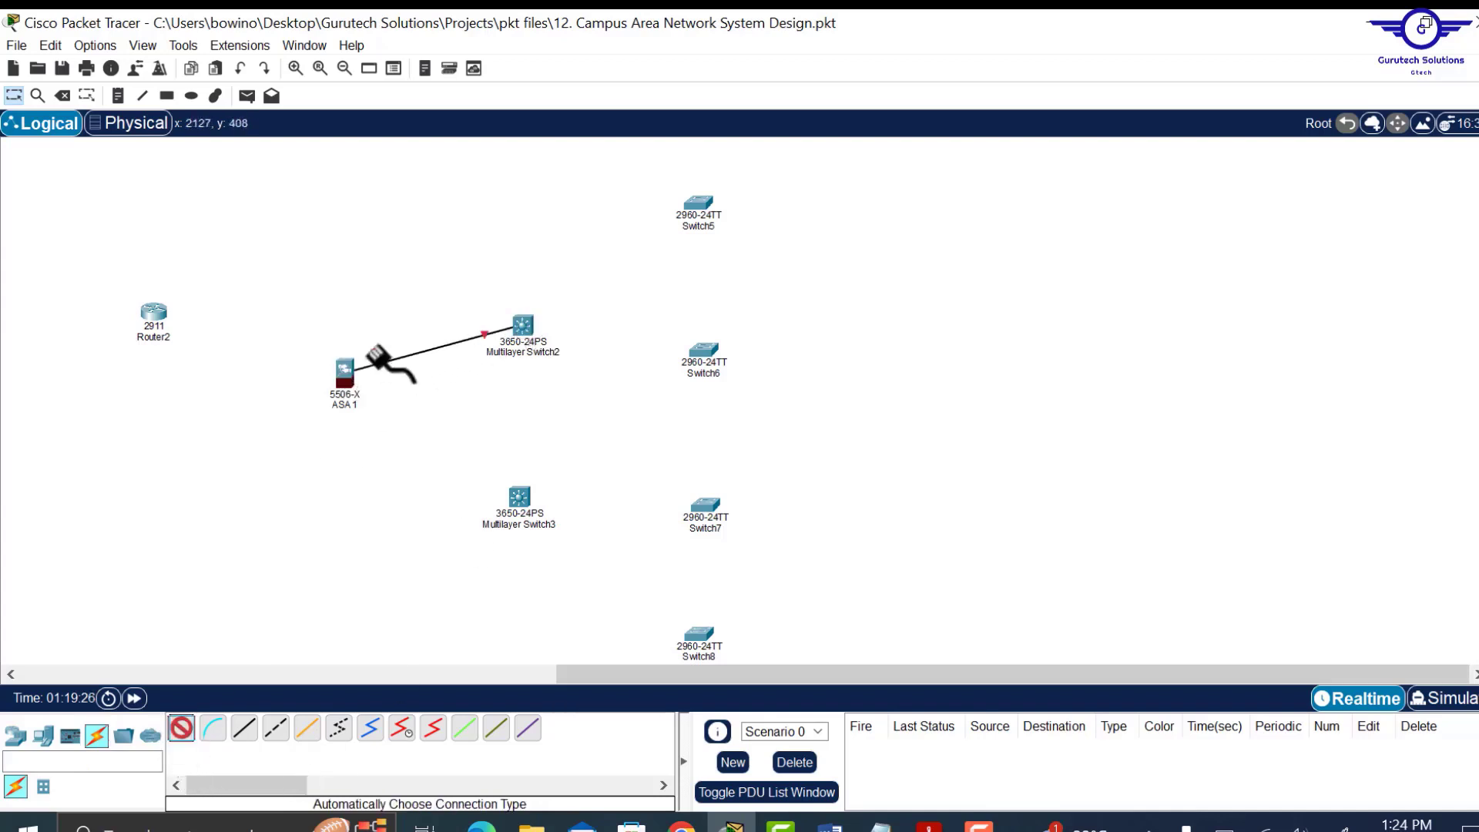
left_click(345, 378)
left_click(519, 499)
Link Multilayer Switch2 to the access switches Switch5–Switch8.
left_click(184, 729)
left_click(524, 326)
left_click(698, 203)
left_click(184, 729)
left_click(523, 327)
left_click(703, 350)
left_click(183, 729)
left_click(523, 326)
Link Multilayer Switch3 to the access switches, ending on Switch8.
left_click(519, 498)
left_click(704, 351)
left_click(184, 729)
left_click(520, 498)
left_click(704, 507)
left_click(184, 729)
left_click(519, 498)
left_click(696, 636)
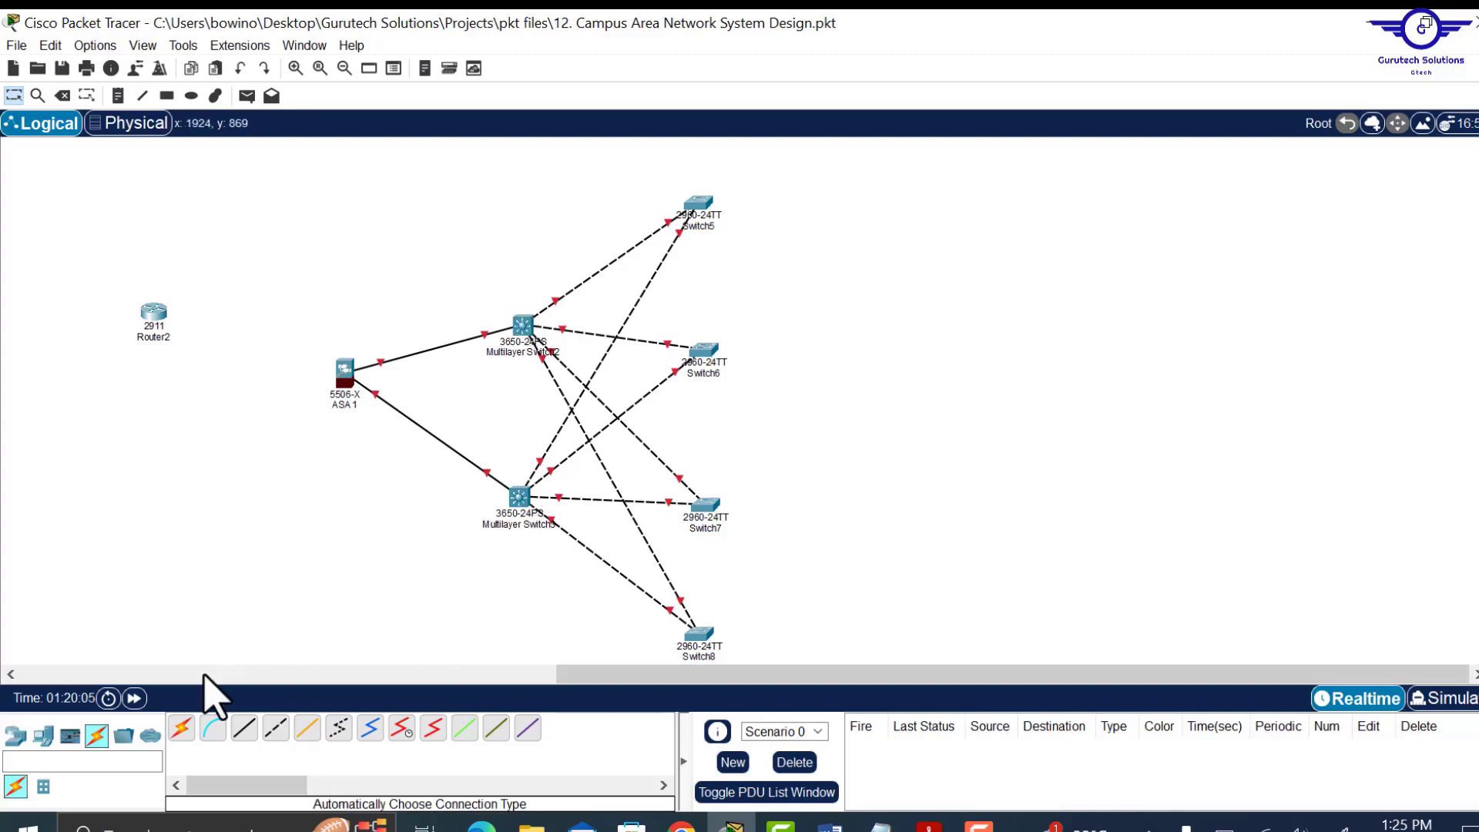
Join Multilayer Switch2 and Multilayer Switch3 with two automatic links.
left_click(185, 728)
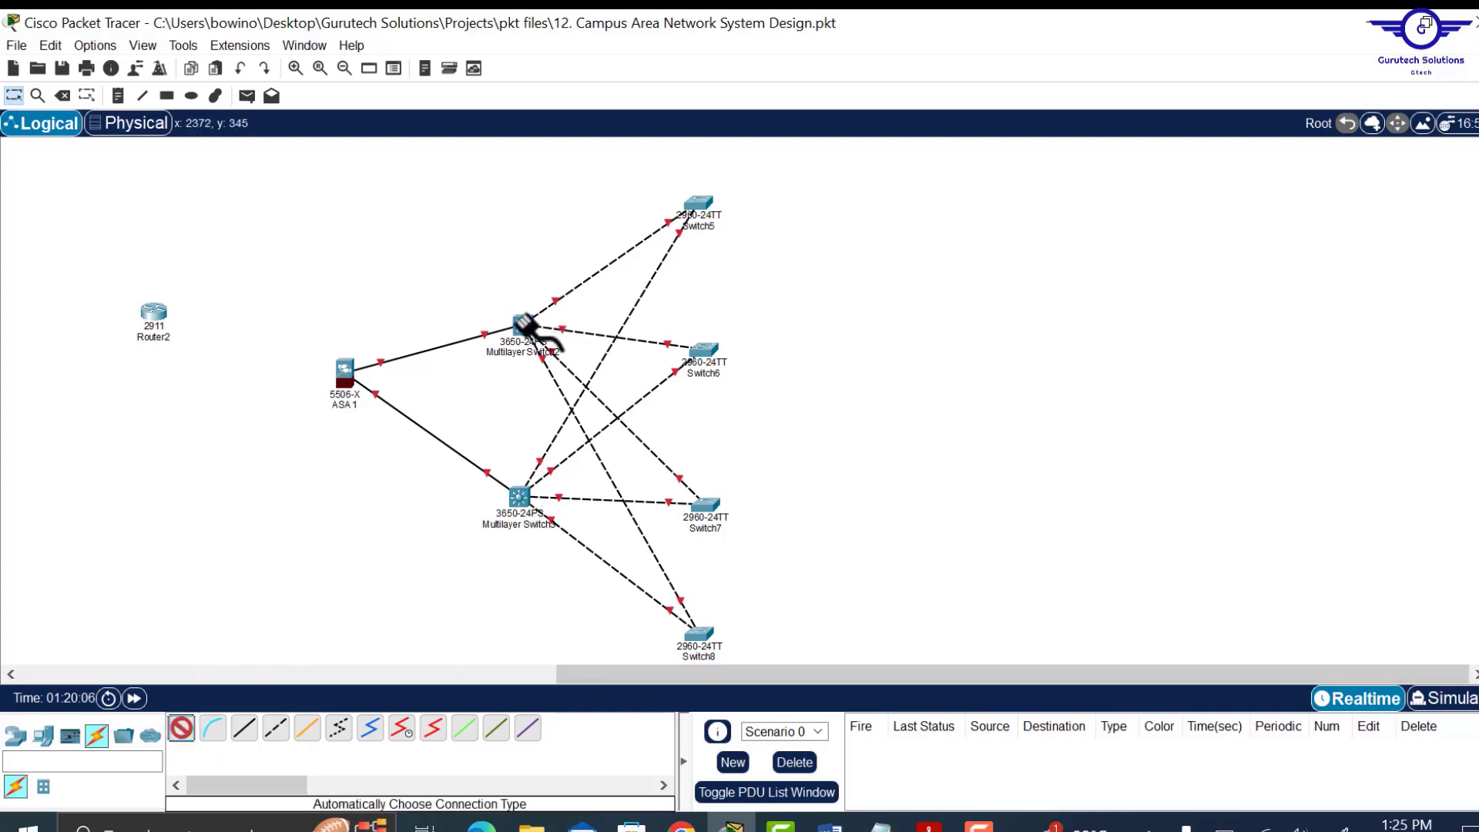
left_click(523, 327)
left_click(519, 496)
left_click(182, 729)
left_click(522, 326)
left_click(519, 498)
left_click_drag(520, 498, 514, 494)
left_click(182, 729)
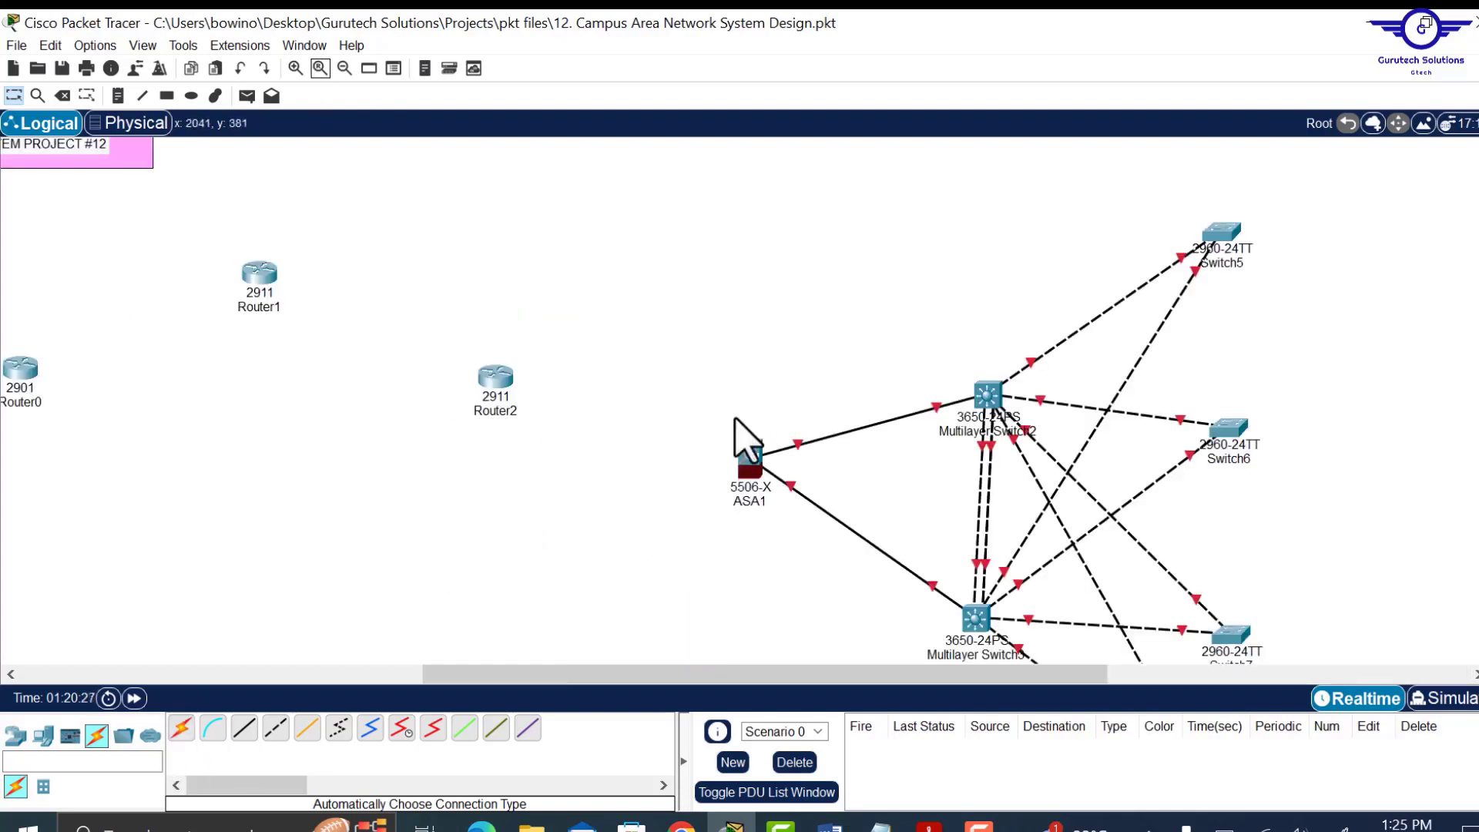
Remove the old links between the two multilayer switches with the Delete tool.
scroll(1276, 403, "down", 3)
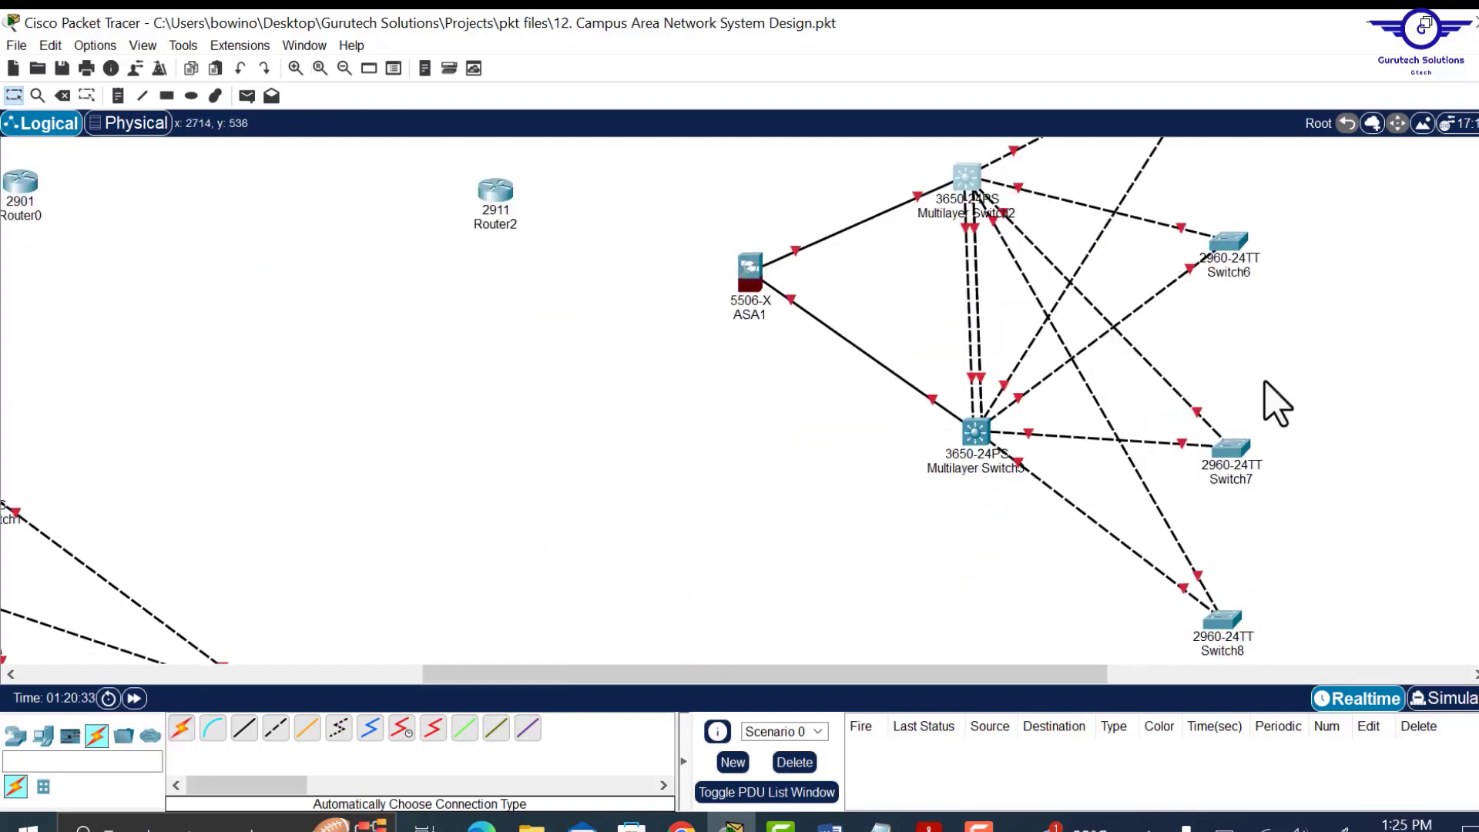
scroll(1250, 457, "up", 2)
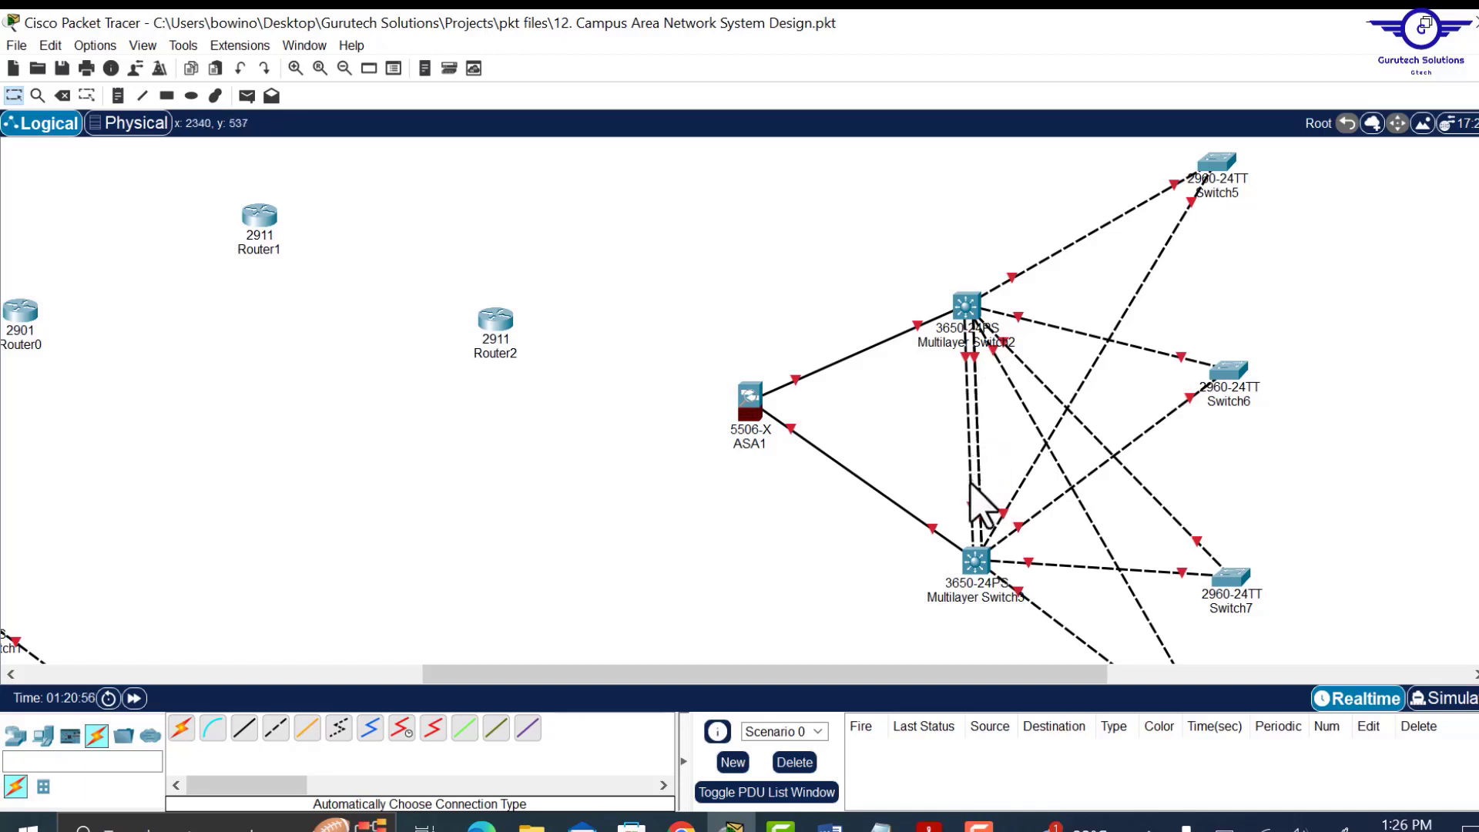
key("Delete")
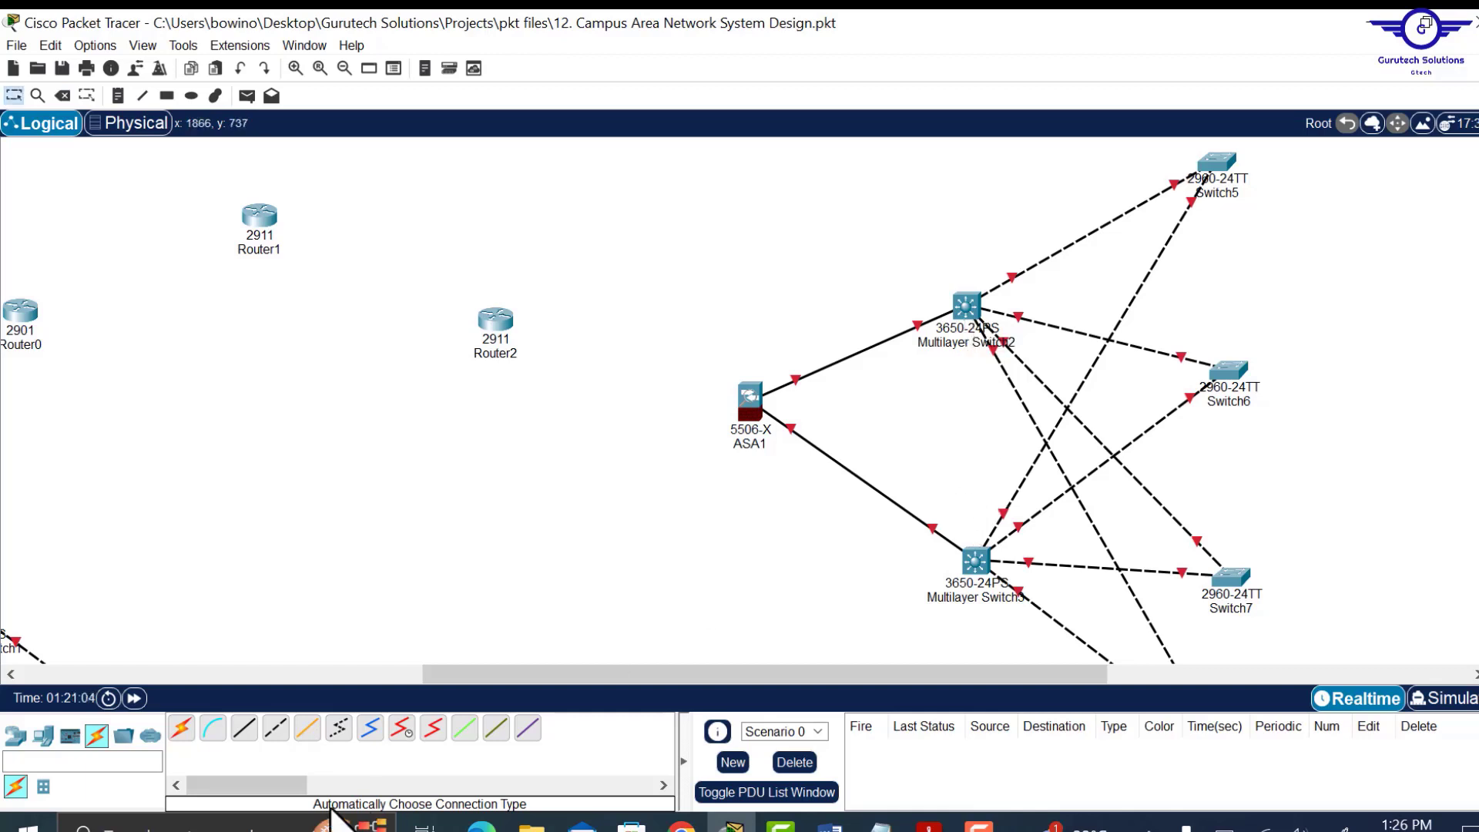
Re-cable Multilayer Switch2 to Multilayer Switch3 with automatic connections.
left_click(192, 730)
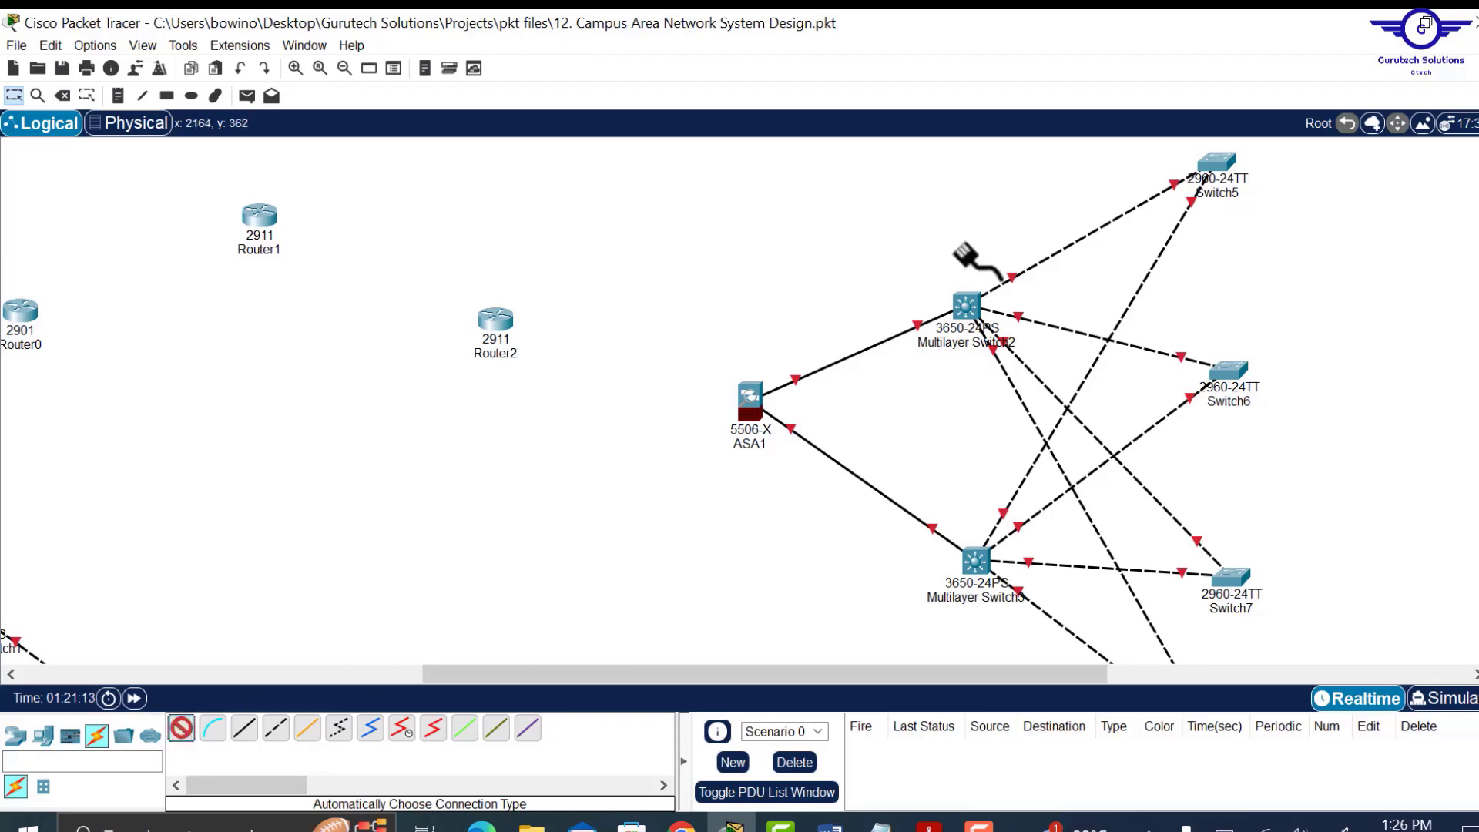
left_click(967, 308)
left_click(975, 560)
left_click(182, 728)
left_click(967, 306)
left_click(976, 570)
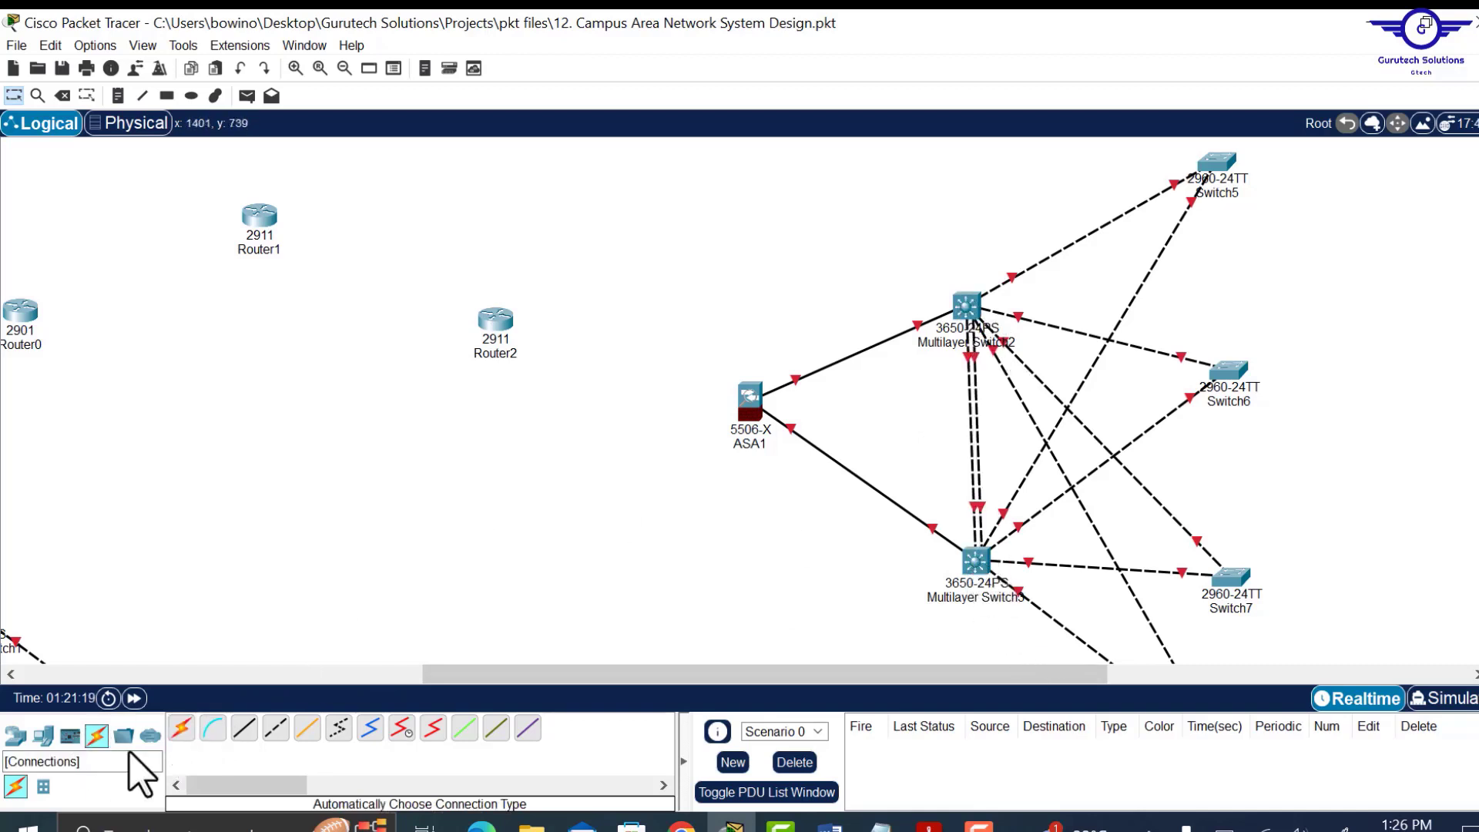
left_click(182, 728)
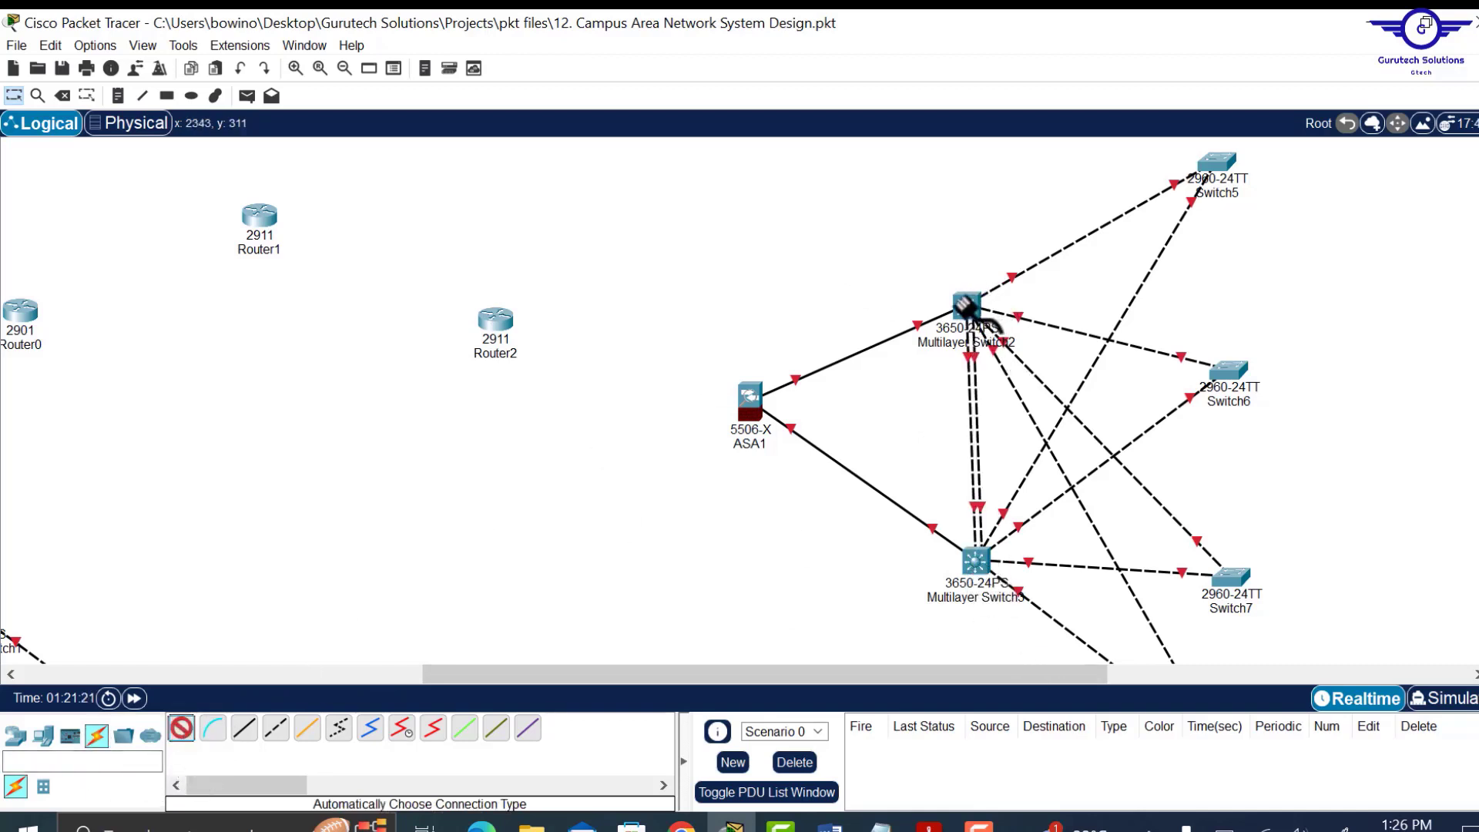
left_click(964, 307)
left_click(975, 567)
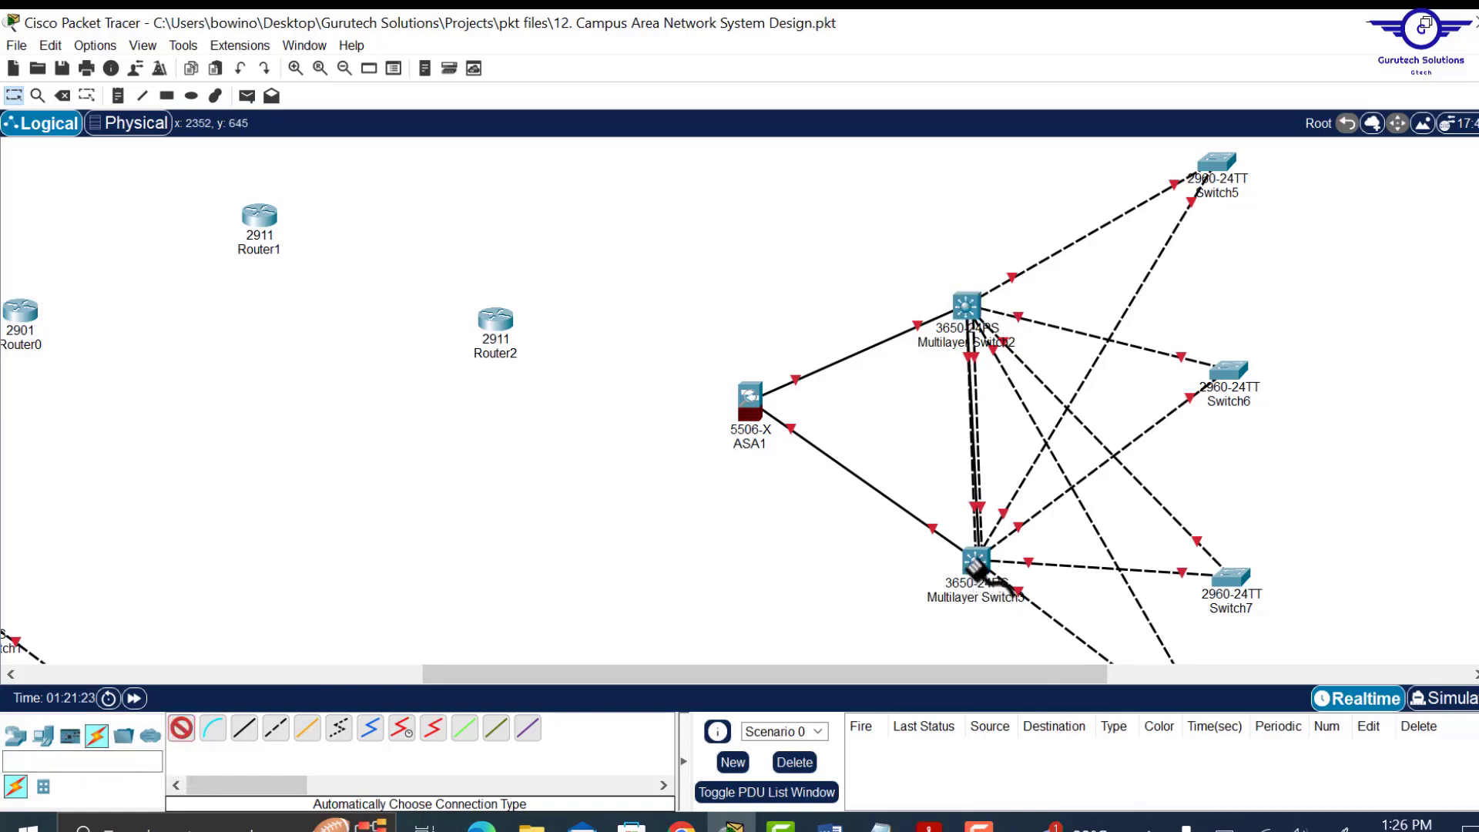
mouse_move(975, 568)
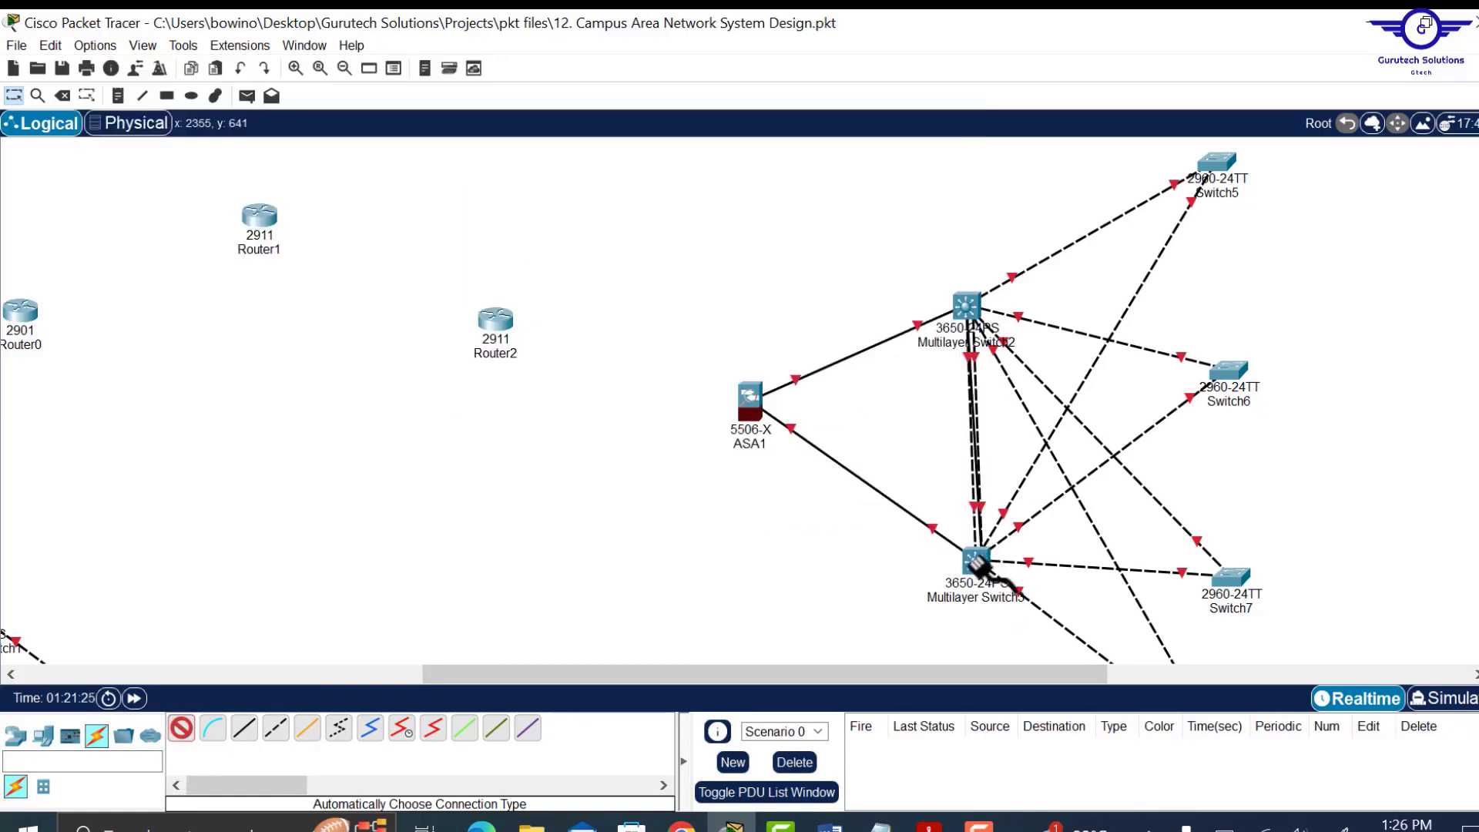
left_click(979, 567)
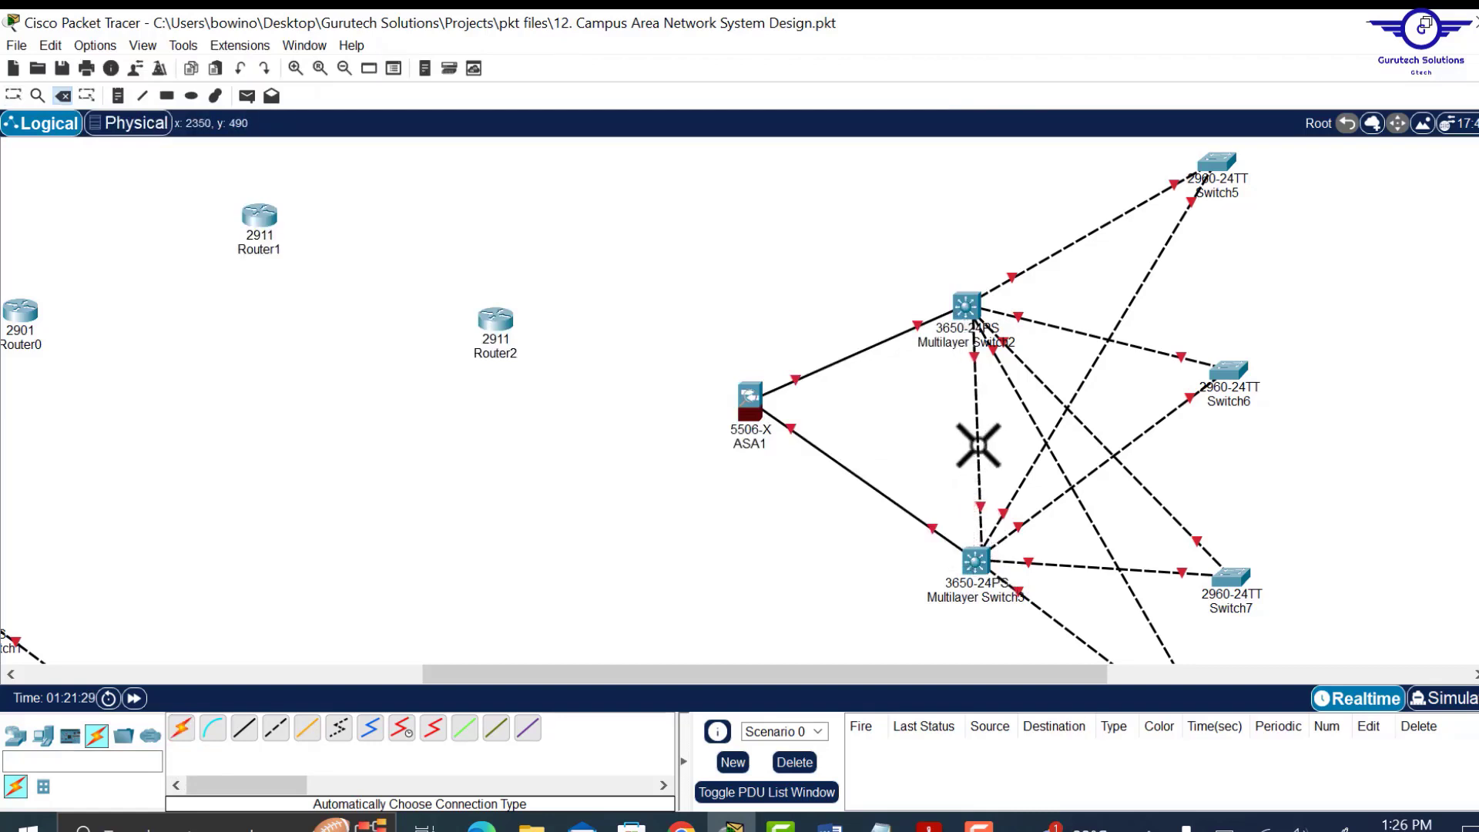
Add two more parallel links between Multilayer Switch2 and Multilayer Switch3.
key("Escape")
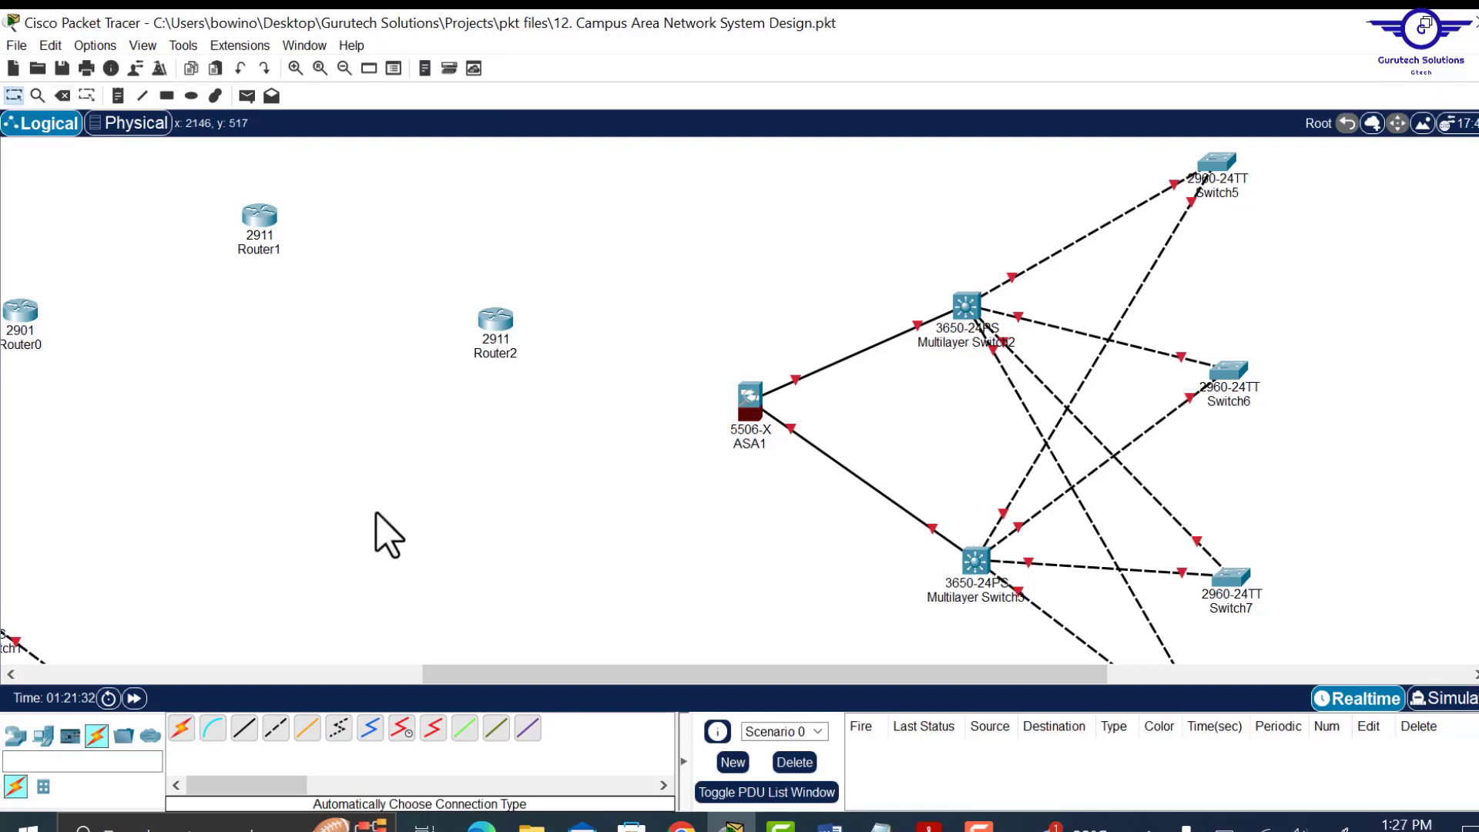
left_click(182, 728)
left_click(969, 306)
left_click(976, 561)
left_click(182, 729)
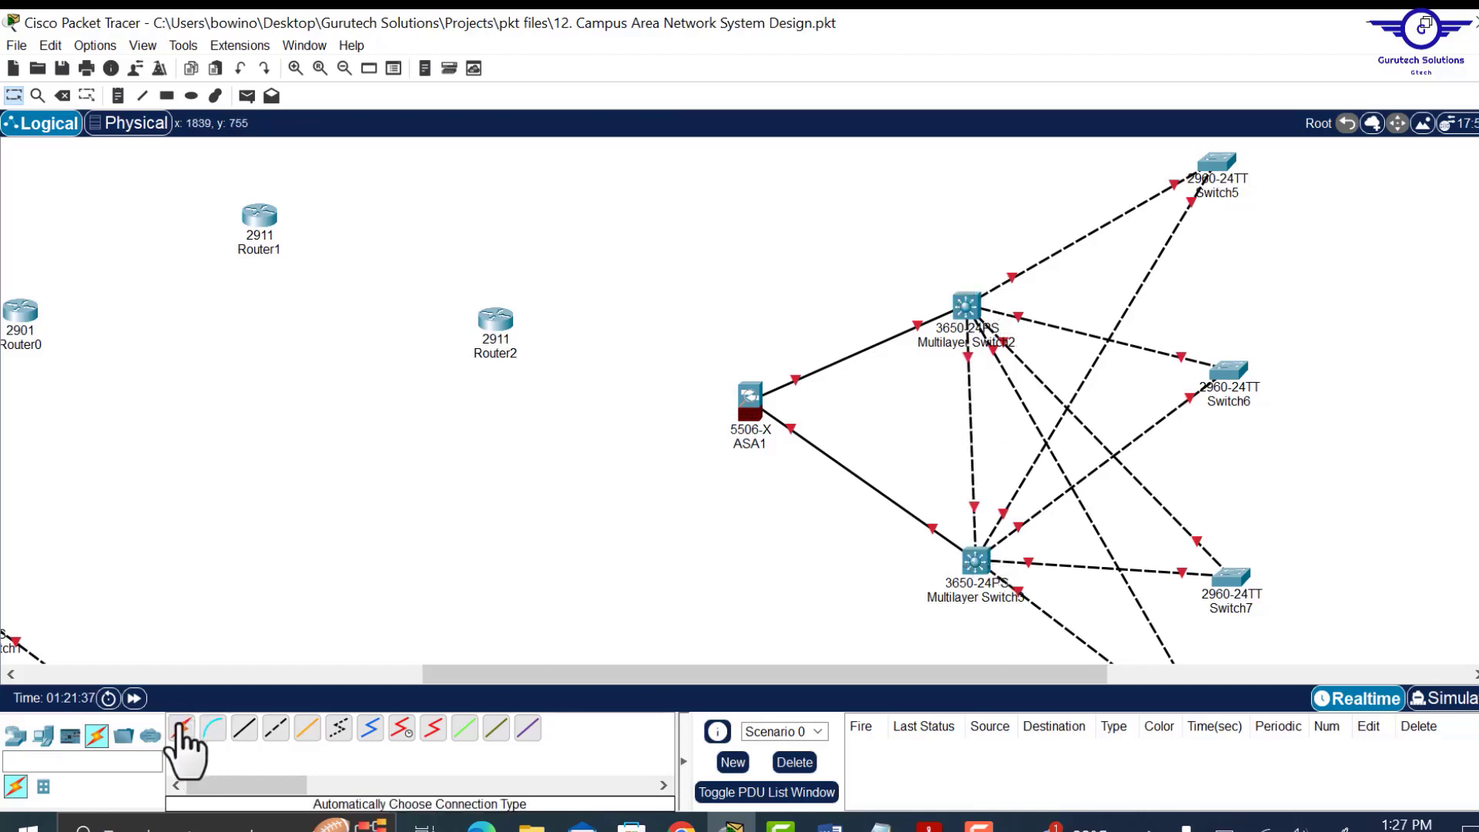
left_click(970, 306)
left_click(975, 563)
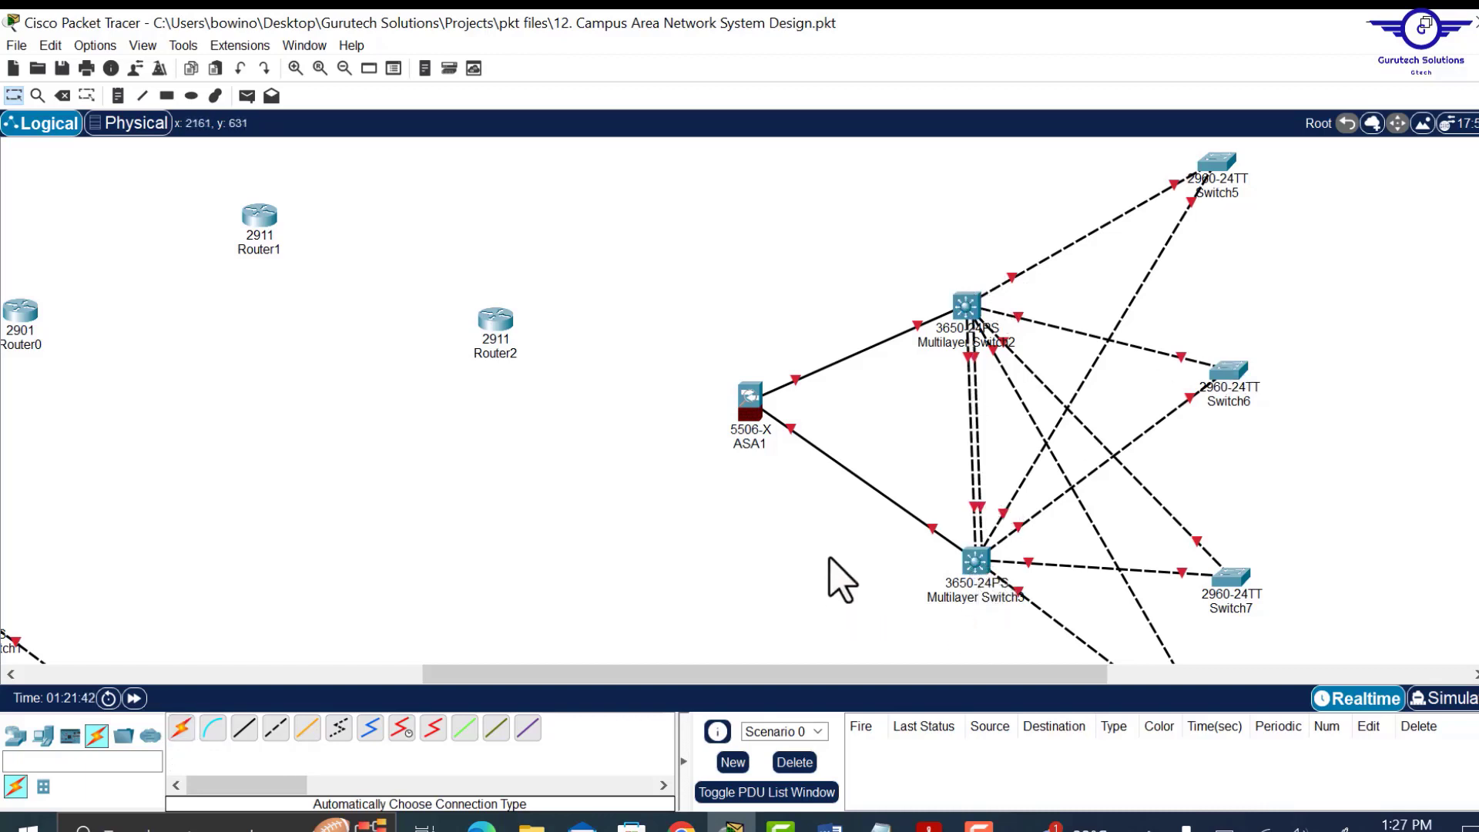
left_click_drag(984, 676, 1272, 675)
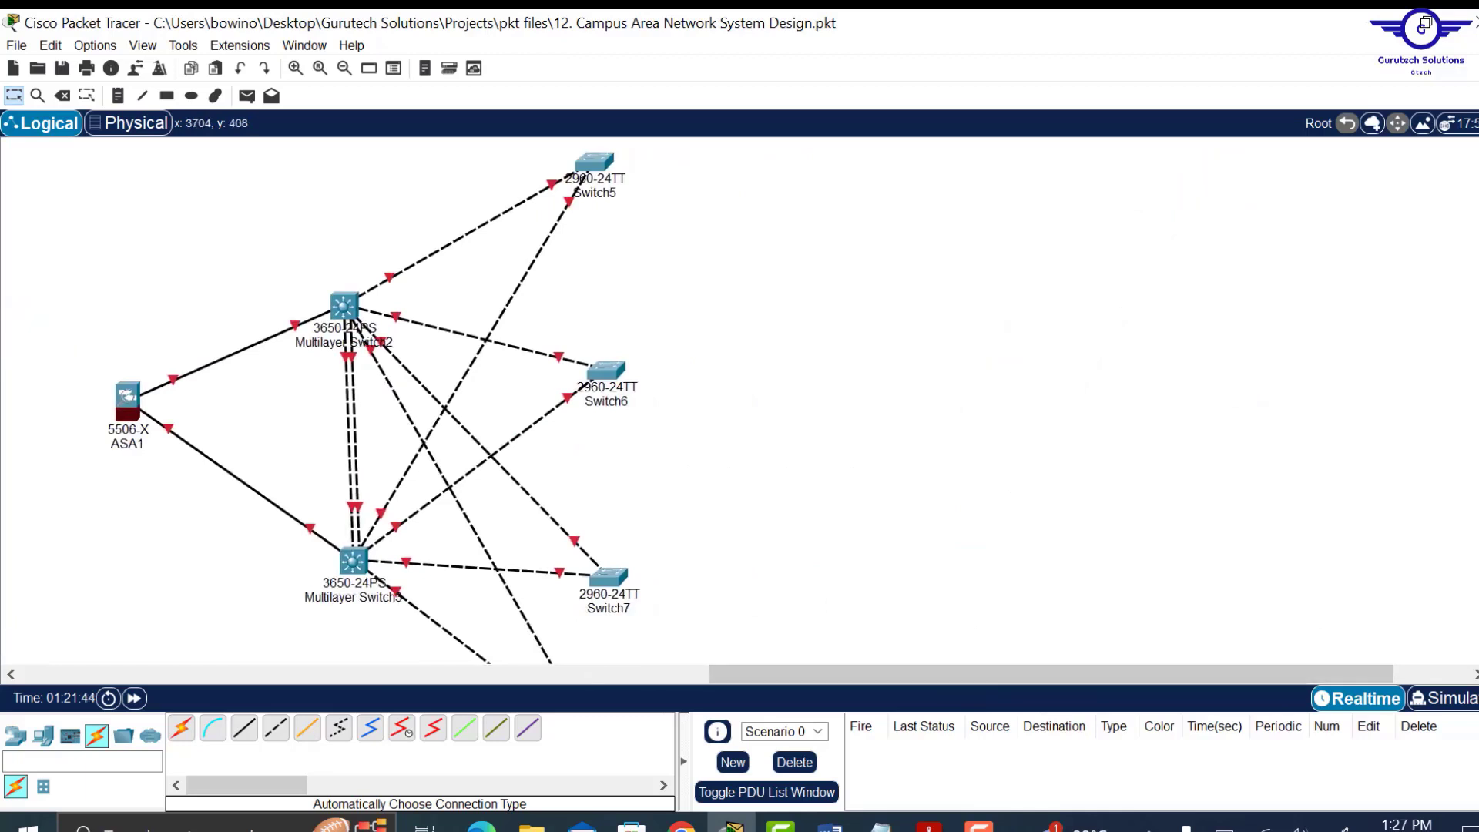
scroll(374, 409, "up", 1)
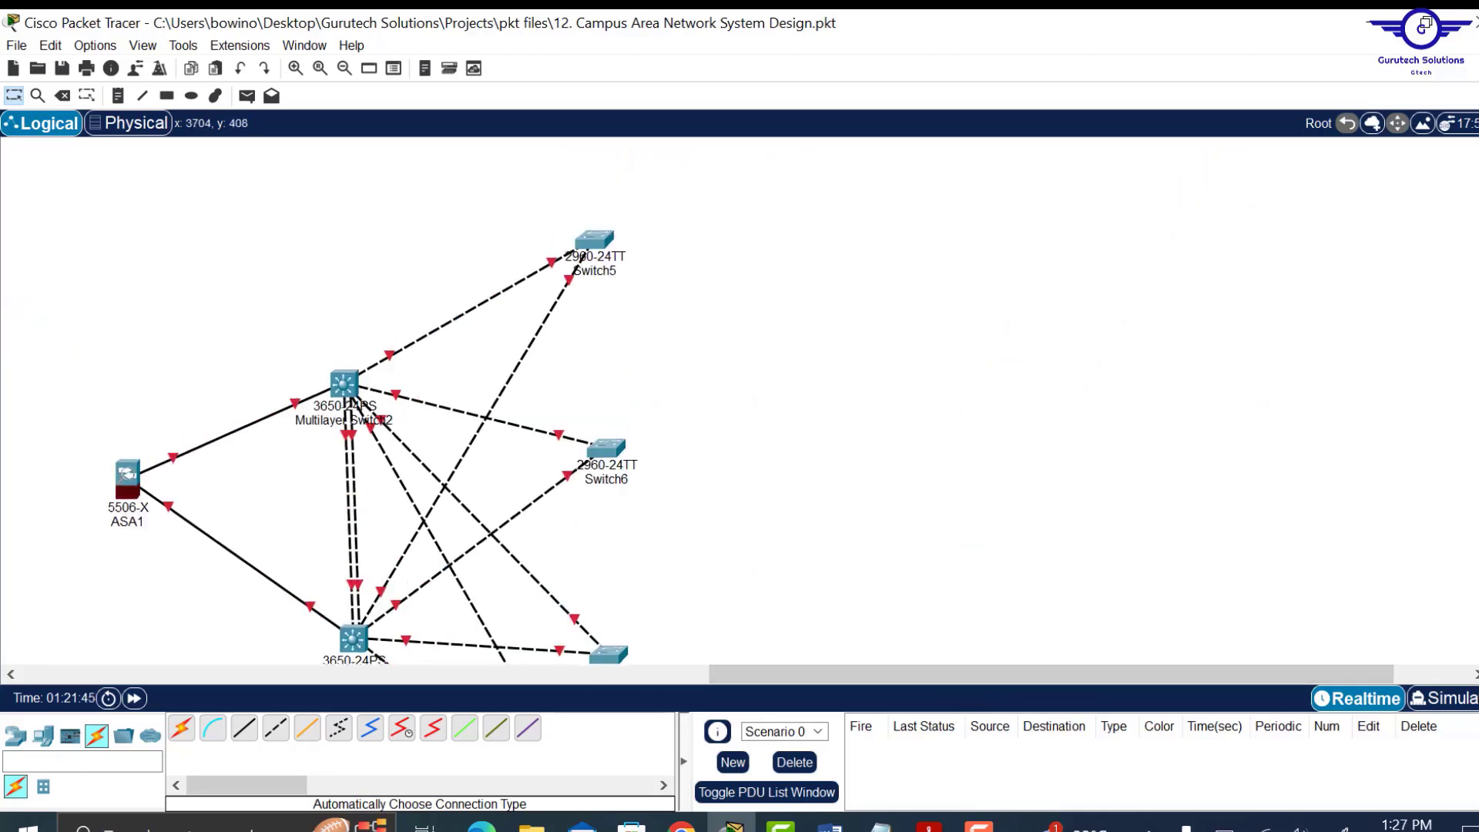
Place PC3 and PC4 above Switch5, with a printer beneath PC4.
left_click(43, 737)
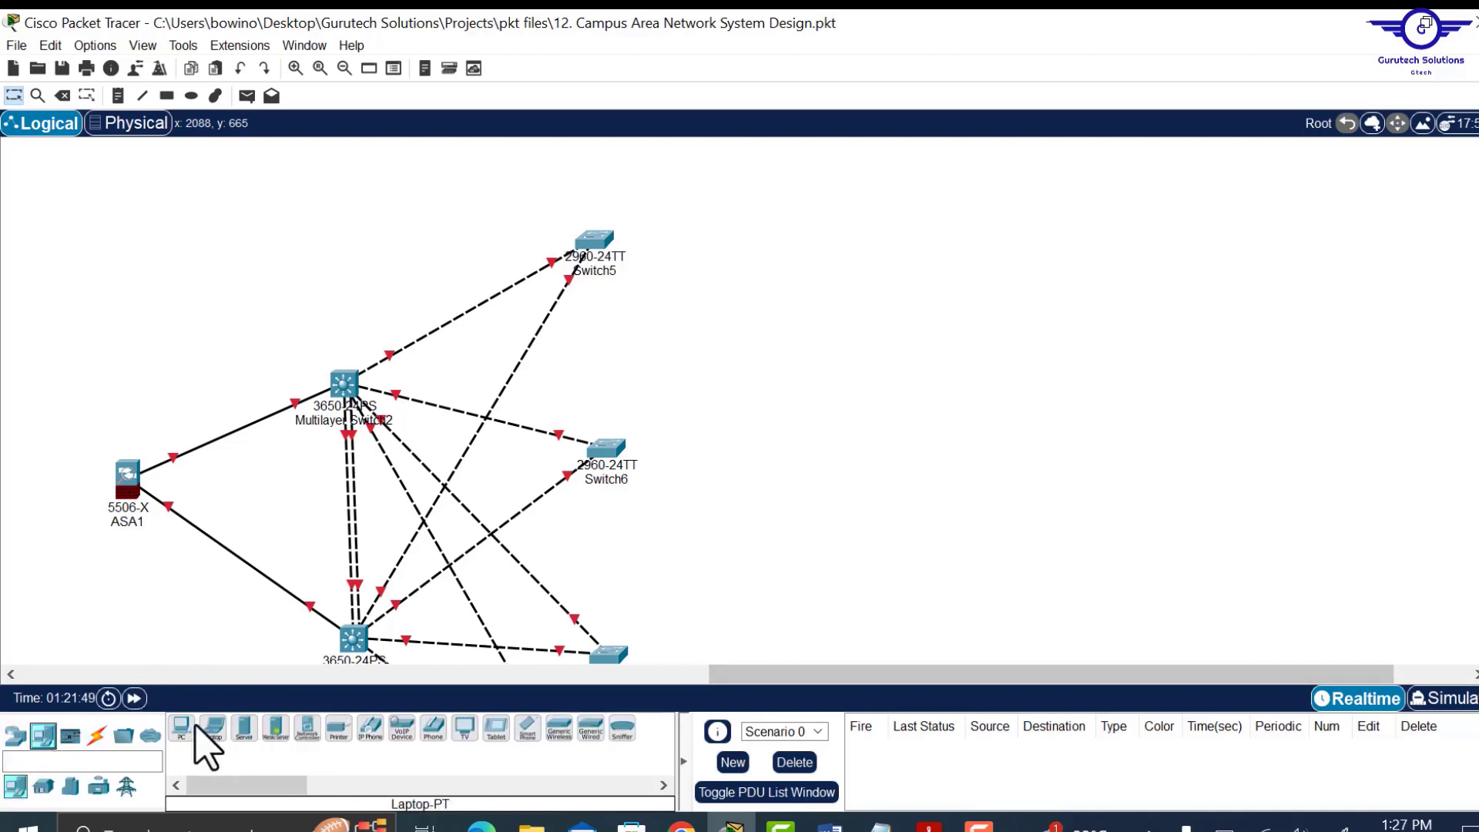
left_click_drag(185, 739, 671, 179)
left_click_drag(183, 736, 677, 253)
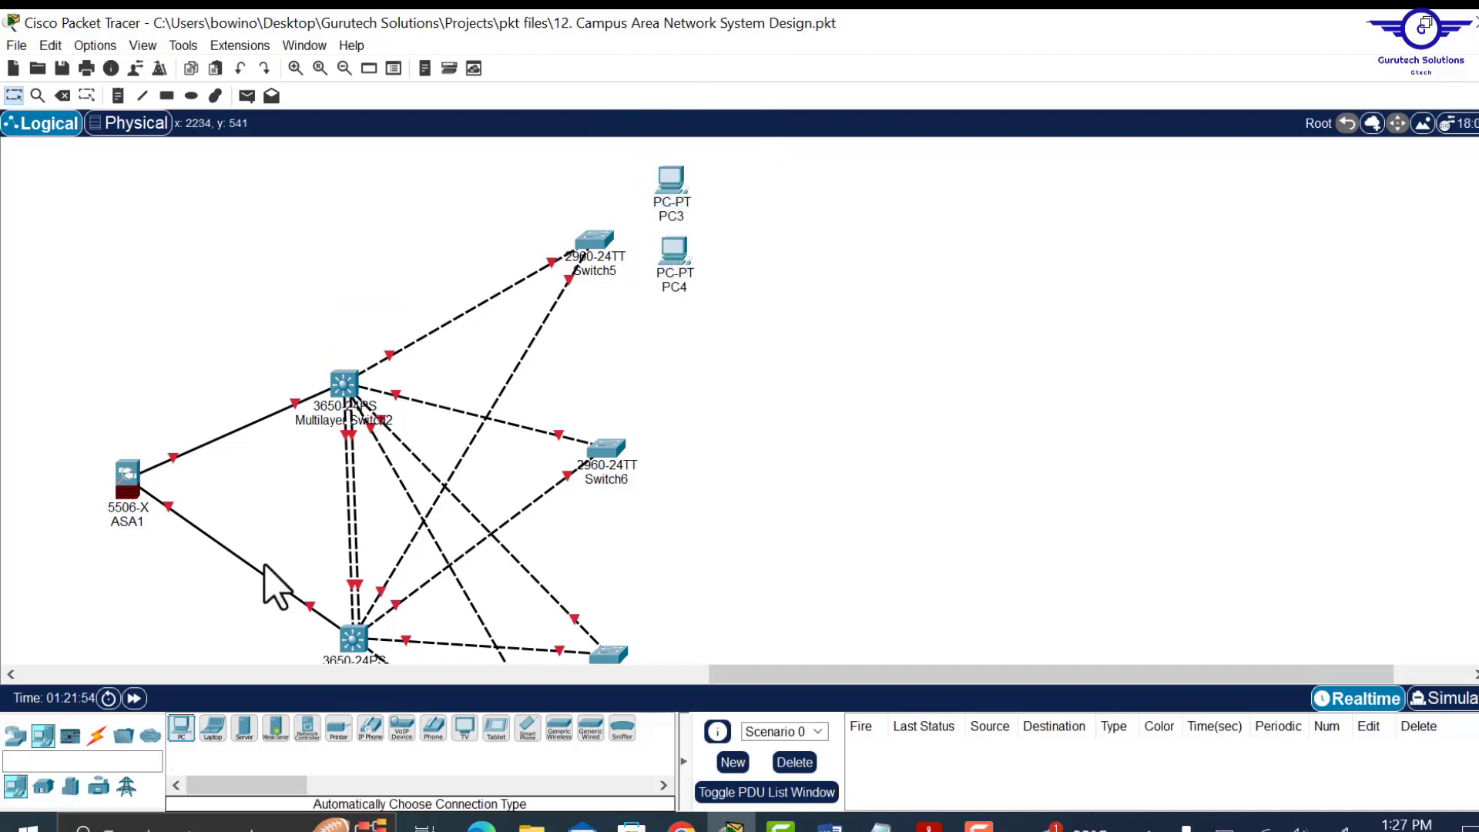
left_click_drag(339, 732, 688, 318)
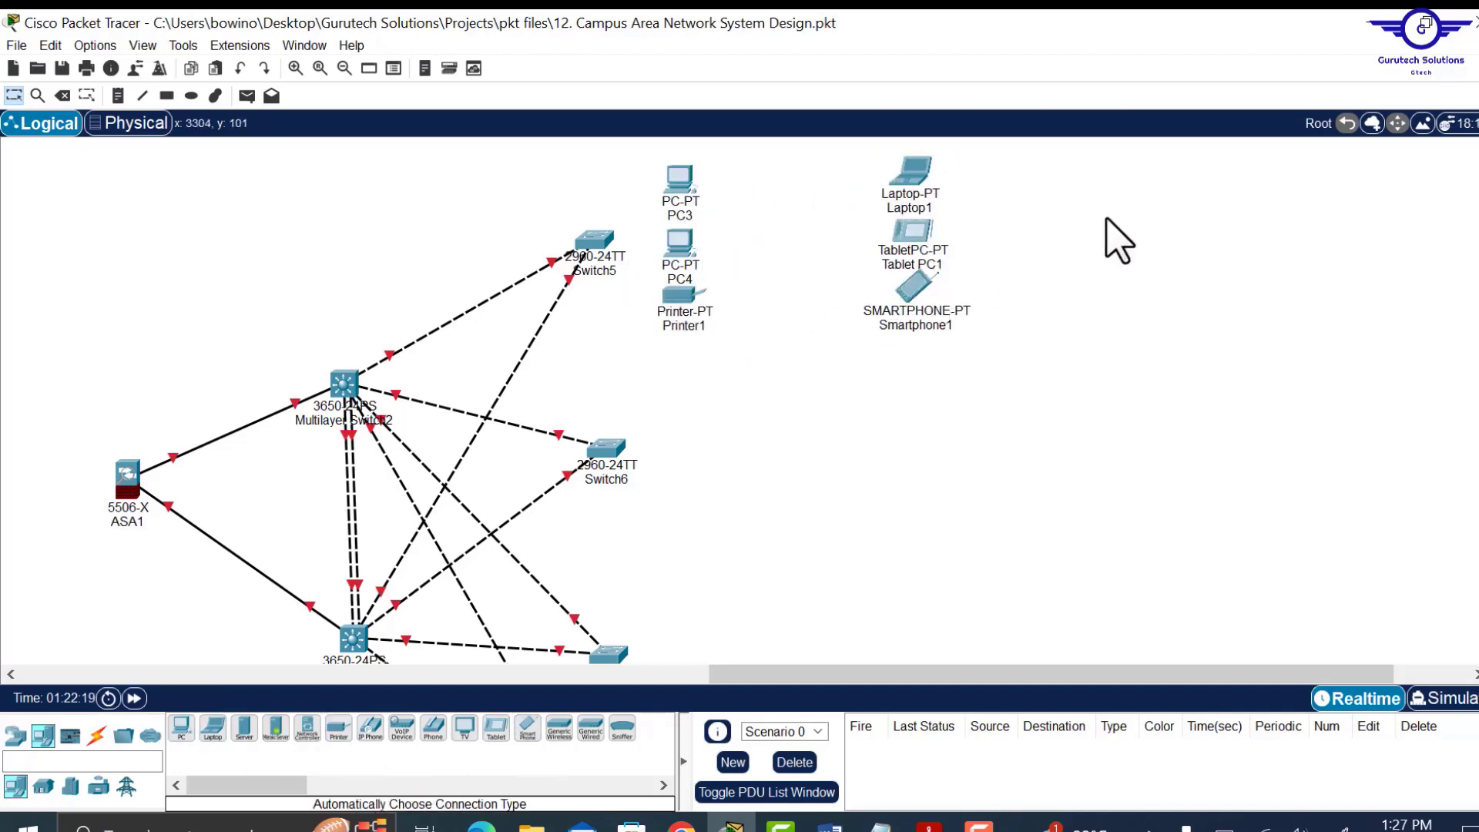
Pull the WPC300N module out of Laptop1, refit it in the slot, and close the window.
left_click(911, 175)
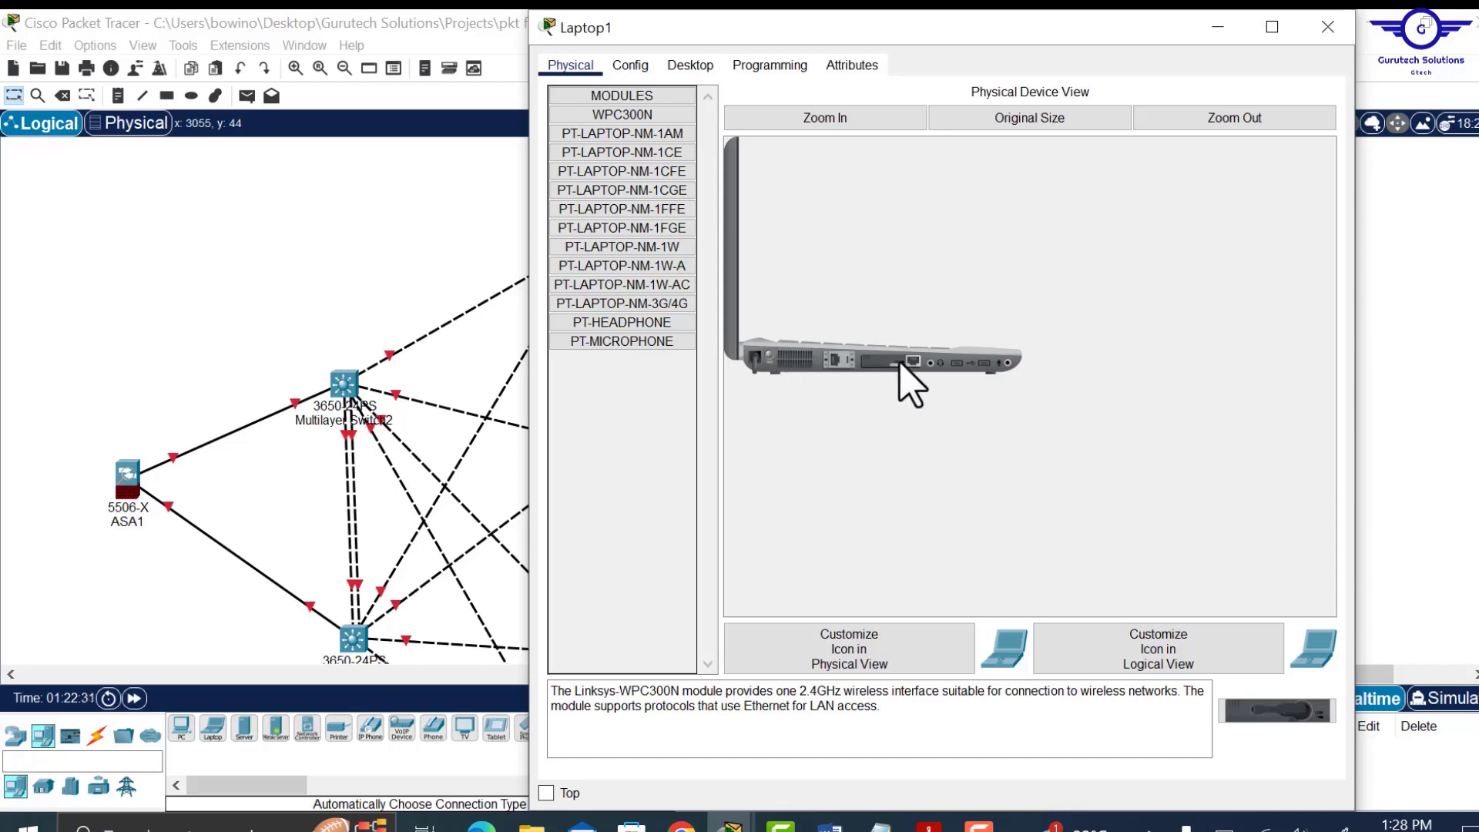
left_click_drag(908, 361, 605, 324)
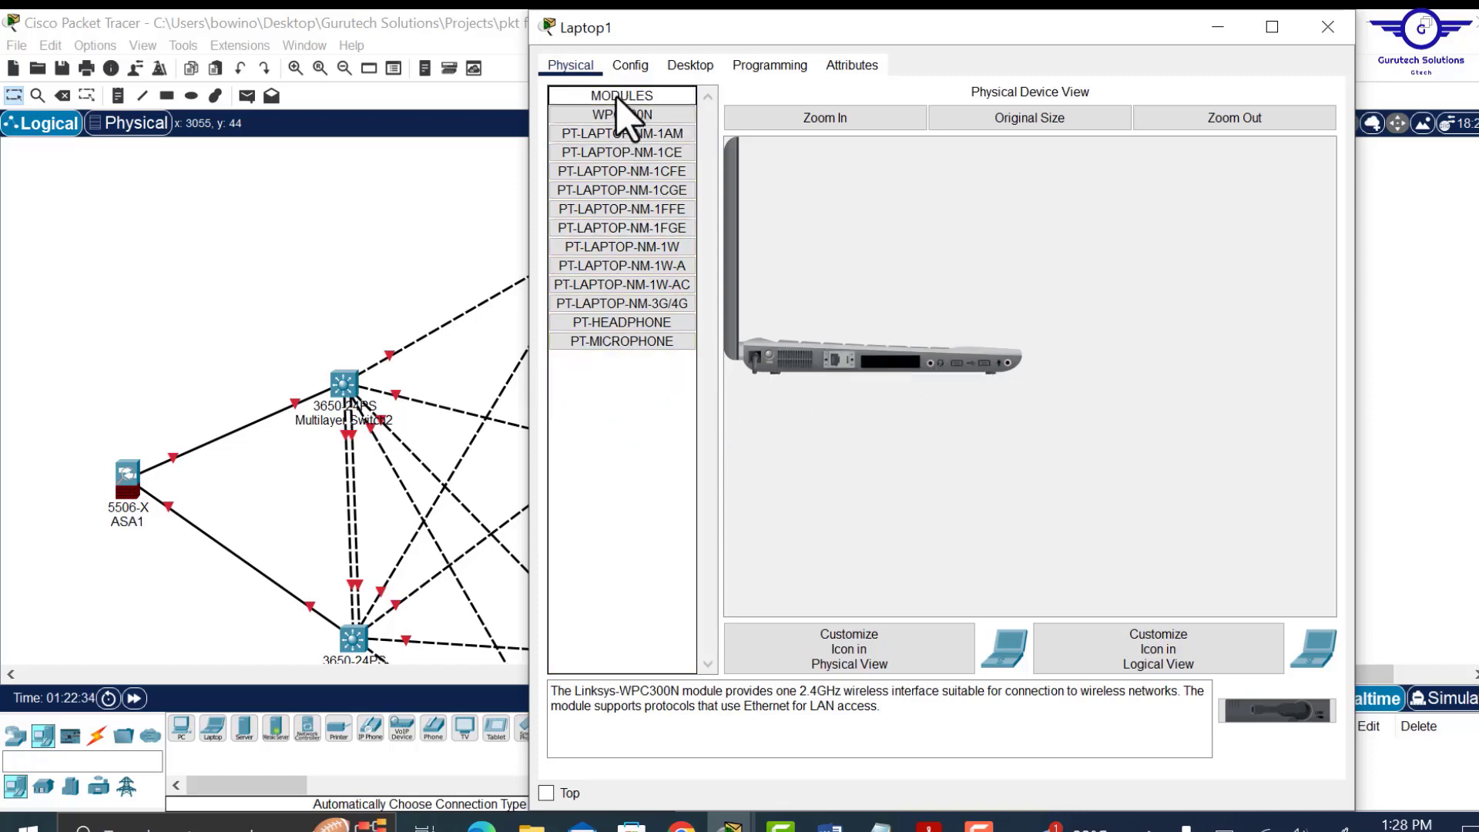
left_click_drag(617, 117, 903, 368)
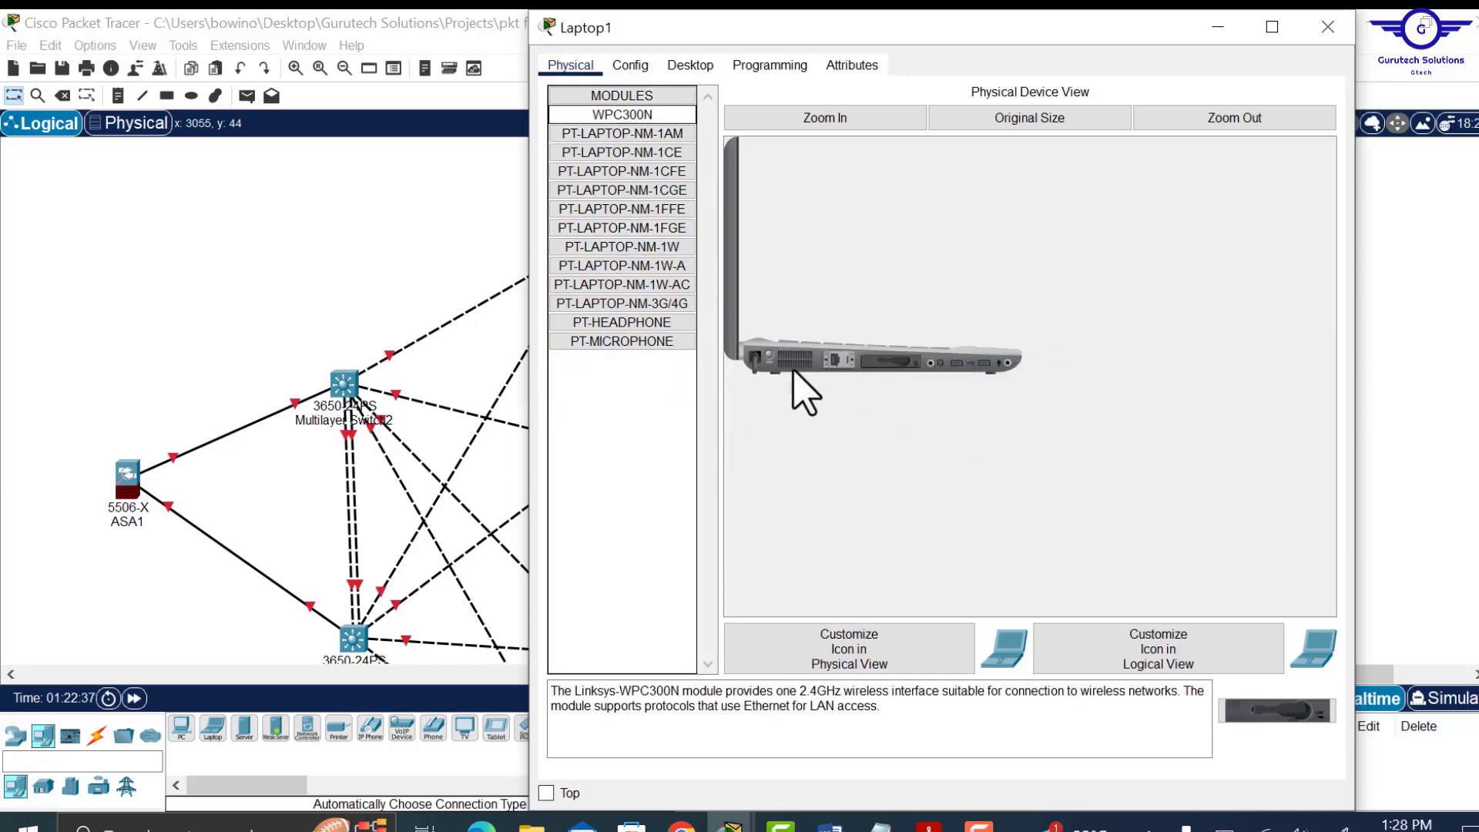
left_click(1328, 28)
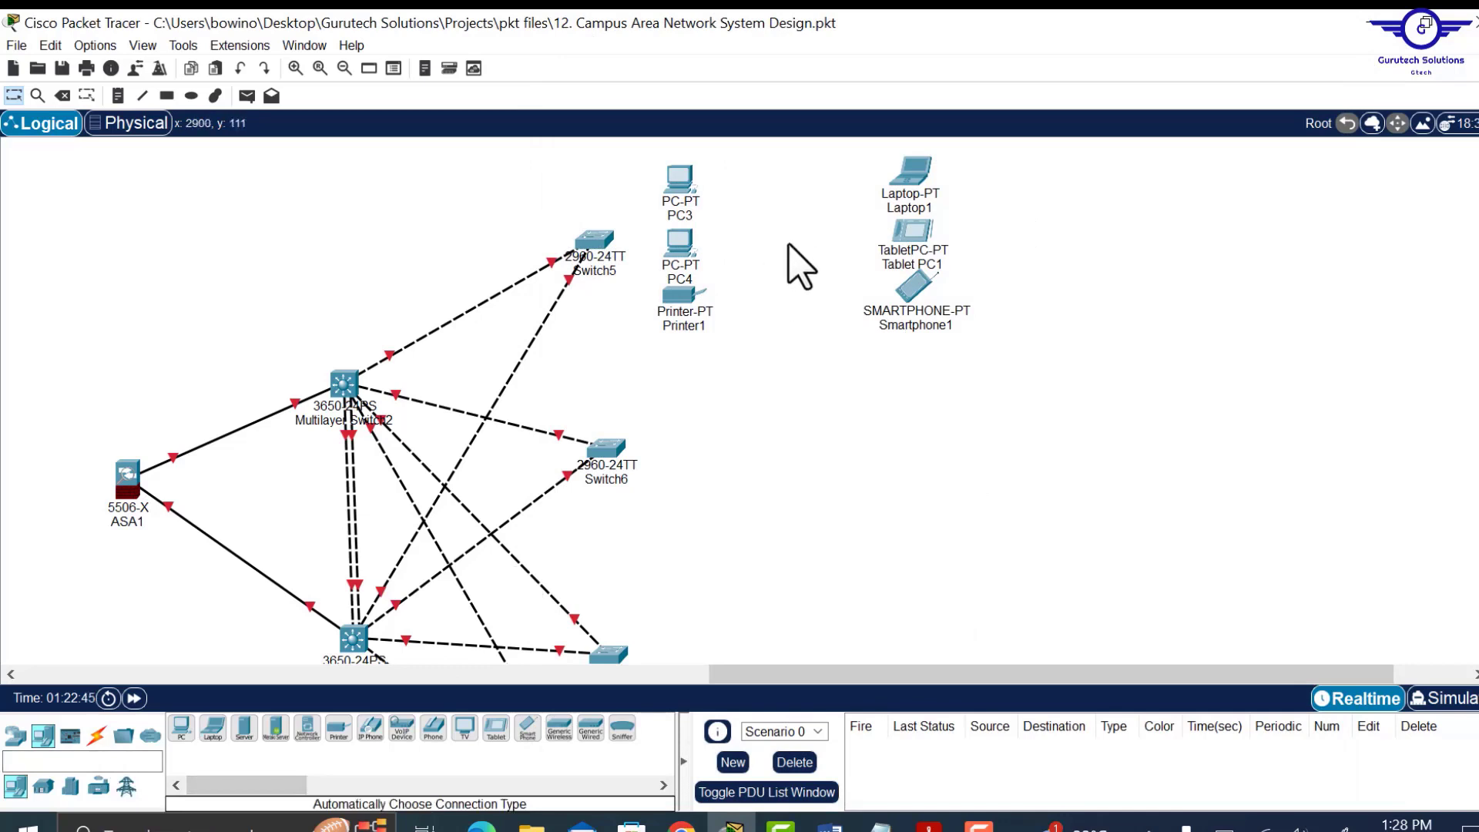
Add a LAP-PT lightweight access point among the new end devices.
left_click(18, 738)
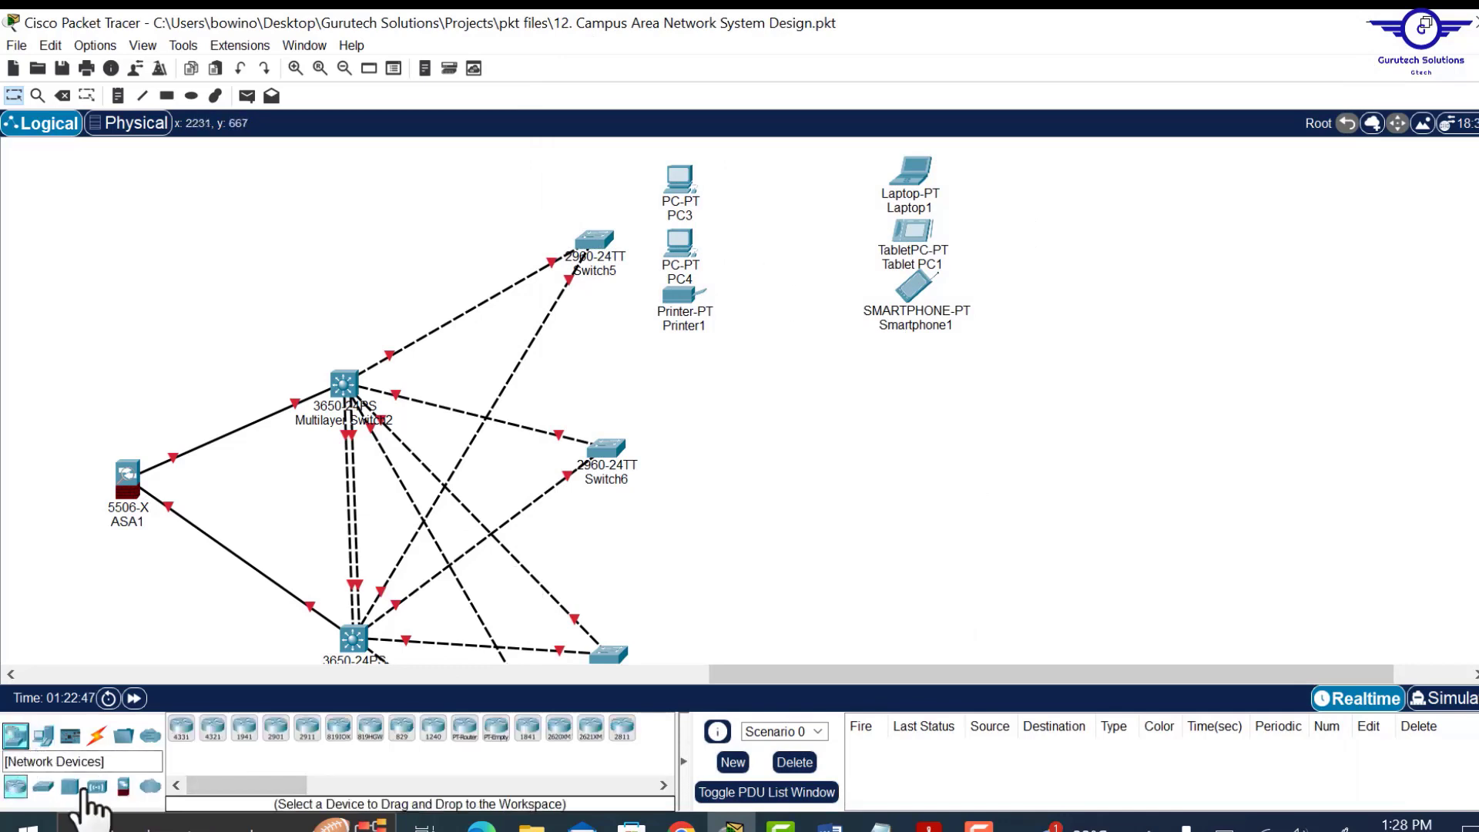
left_click(96, 786)
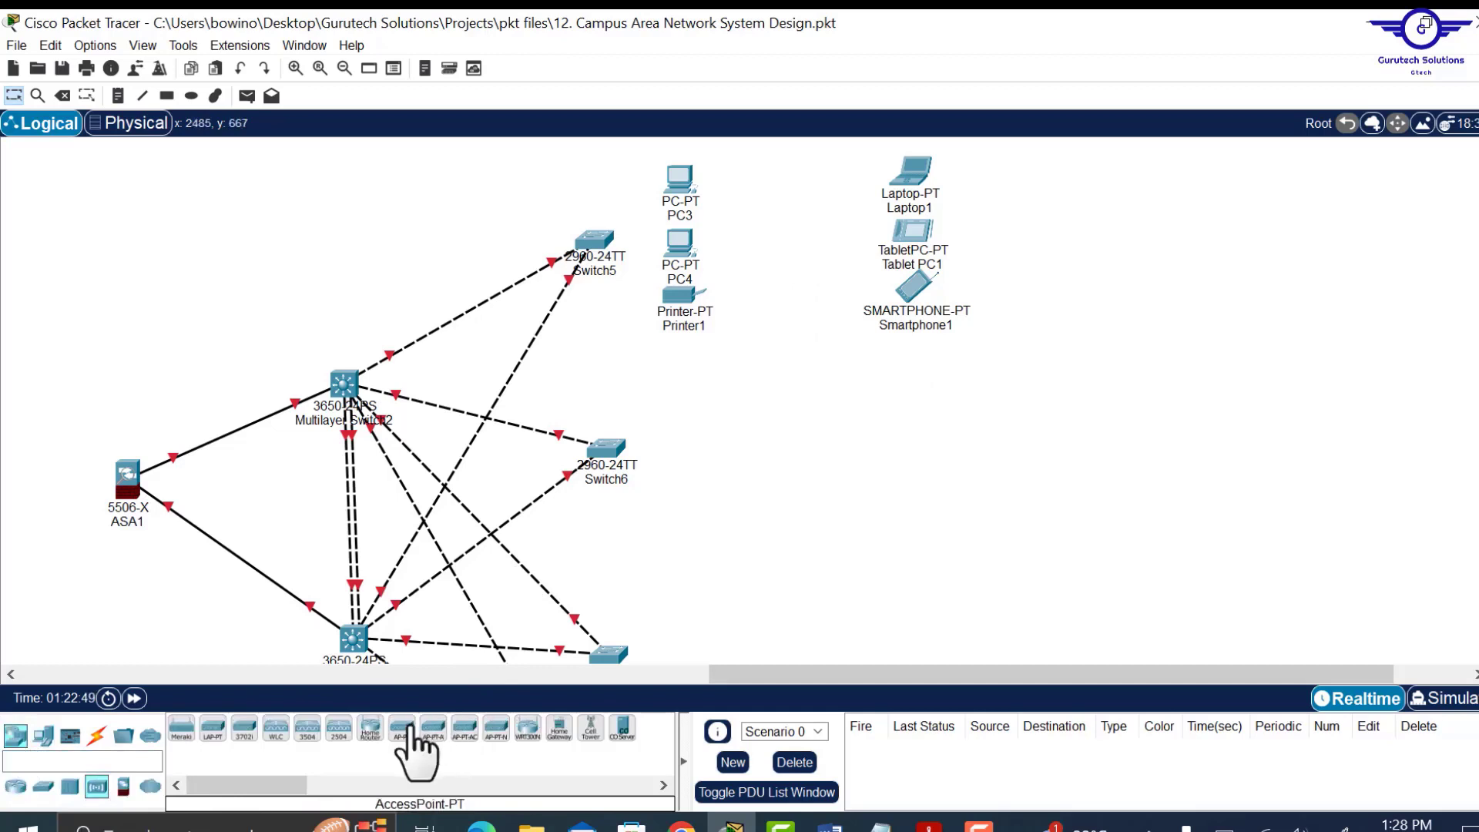
left_click_drag(218, 730, 790, 235)
Copy the device group three times and place the copies beside Switch6, Switch7 and Switch8.
left_click_drag(648, 157, 1040, 378)
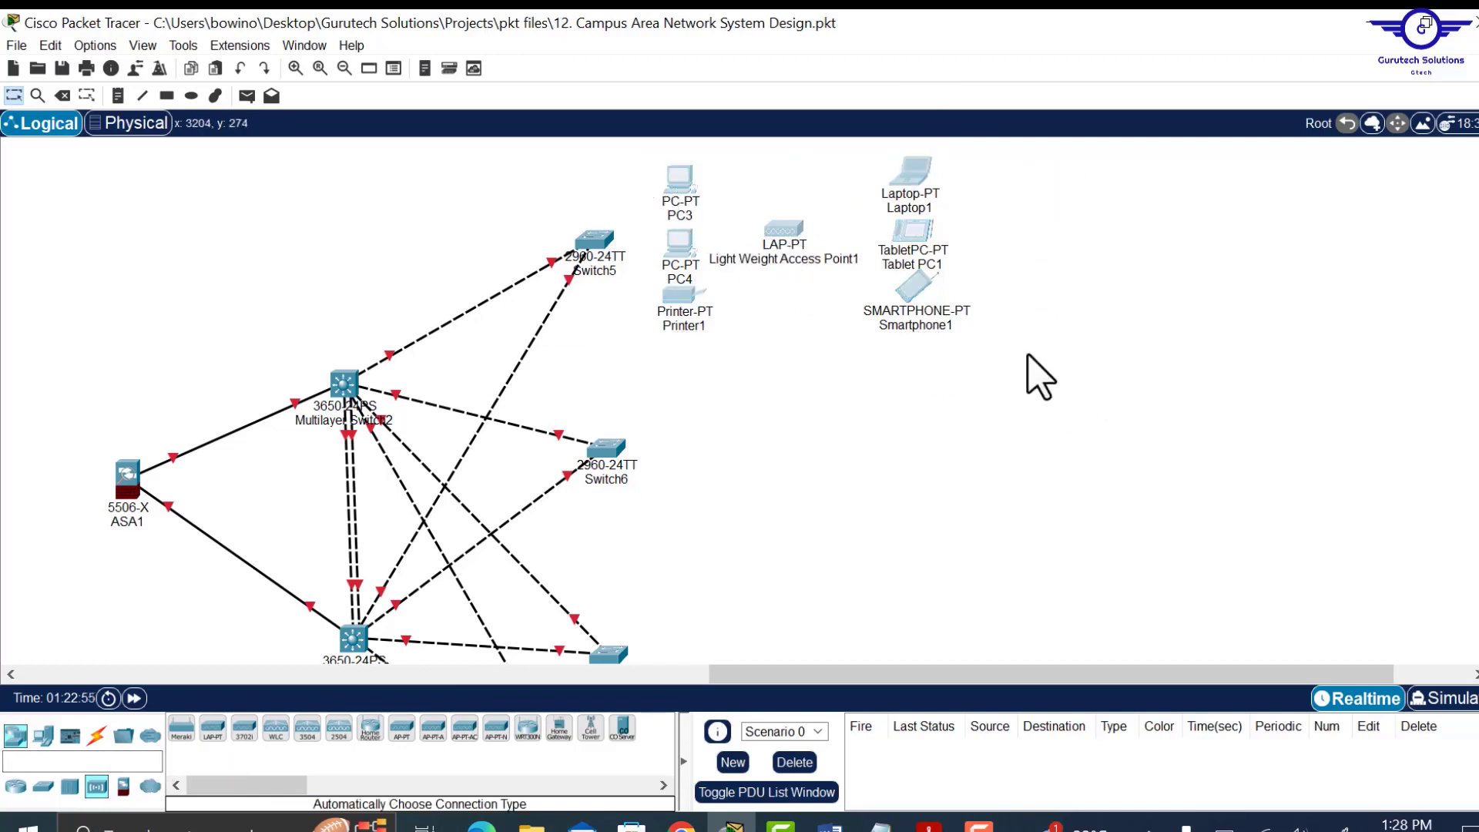
key("ctrl+c")
key("ctrl+v")
left_click_drag(680, 144, 684, 396)
scroll(853, 317, "down", 3)
key("ctrl+c")
key("ctrl+v")
left_click_drag(911, 179, 942, 443)
scroll(942, 431, "down", 7)
key("ctrl+c")
key("ctrl+v")
left_click_drag(956, 281, 960, 466)
Align Switch5–Switch8 with their device groups and zoom out to fit the whole network.
left_click_drag(609, 307, 588, 304)
left_click_drag(600, 479, 588, 498)
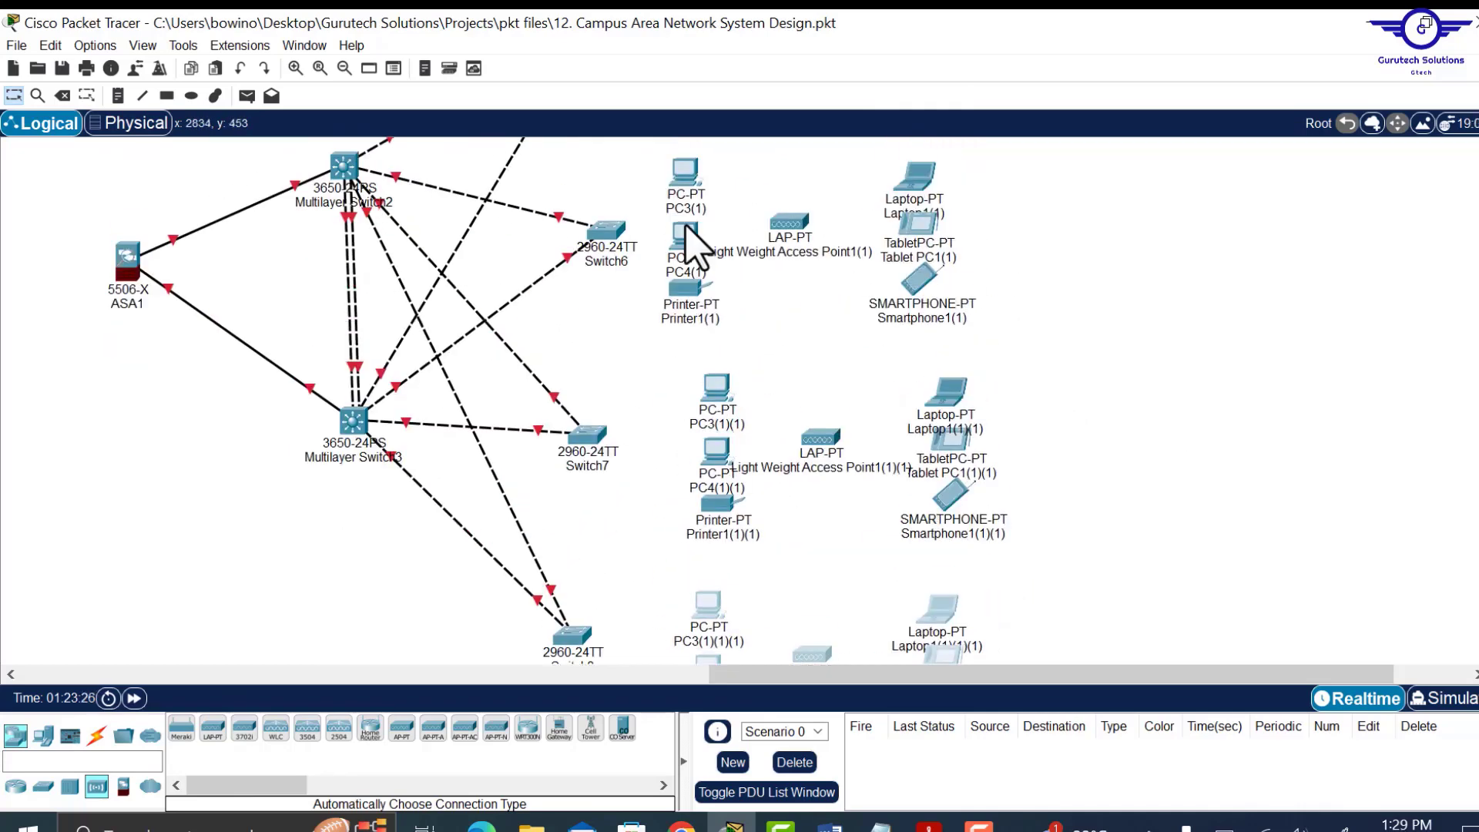
scroll(952, 230, "up", 4)
left_click_drag(661, 146, 1099, 275)
scroll(1100, 274, "up", 1)
left_click_drag(595, 239, 582, 239)
left_click(351, 46)
left_click(315, 145)
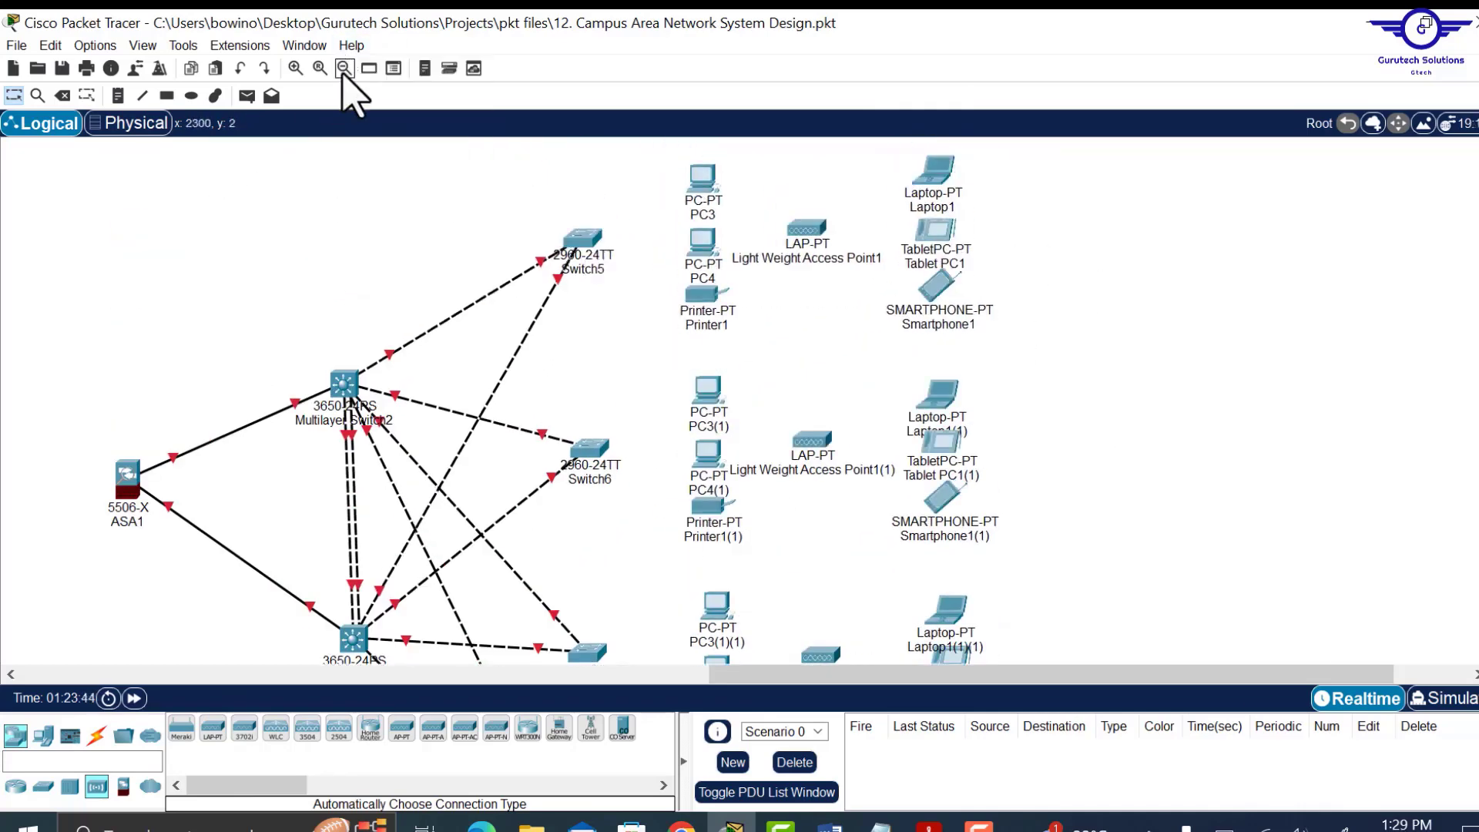
left_click(343, 71)
left_click(344, 71)
left_click(344, 71)
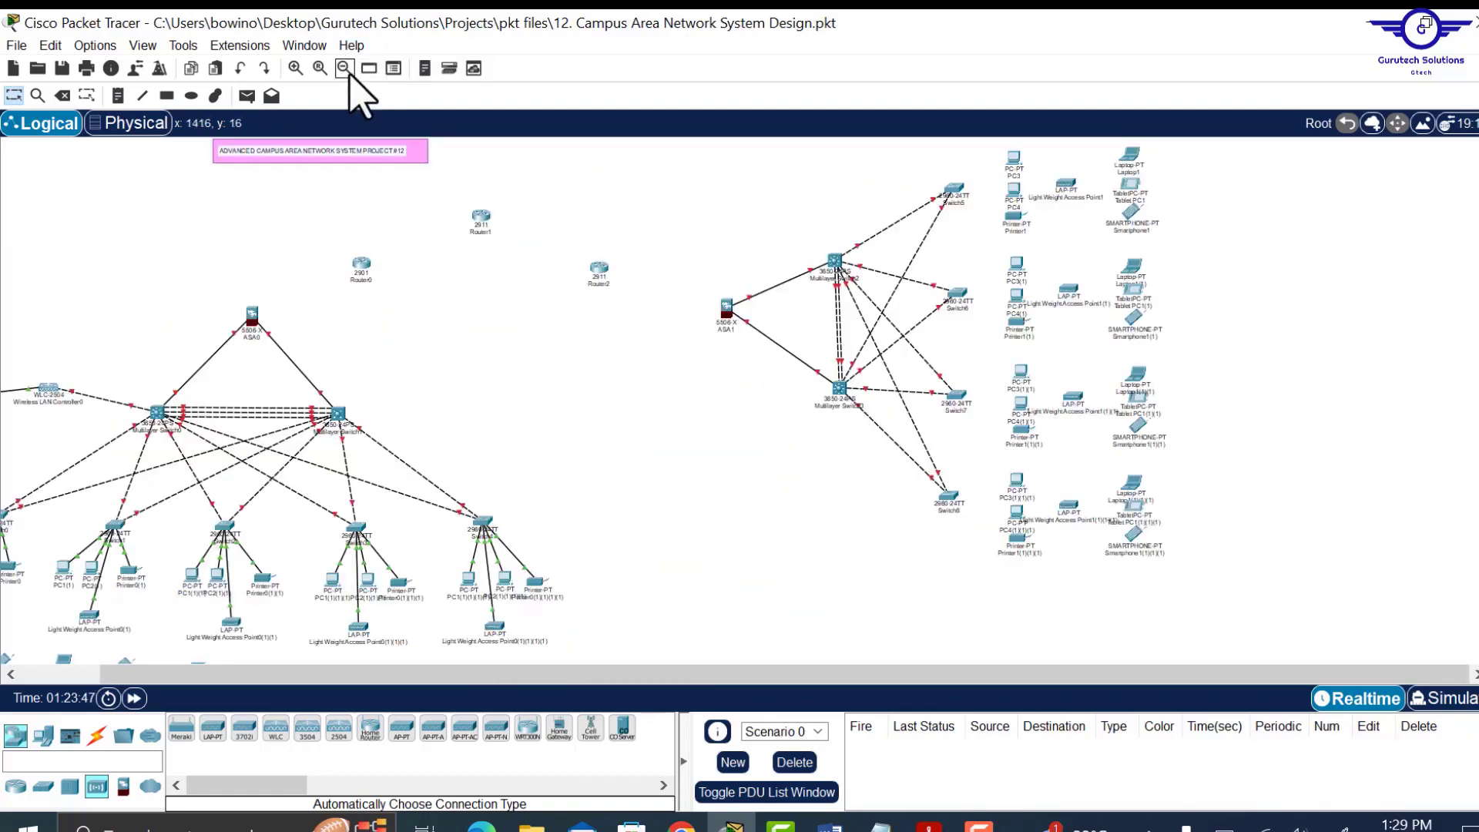
left_click(344, 71)
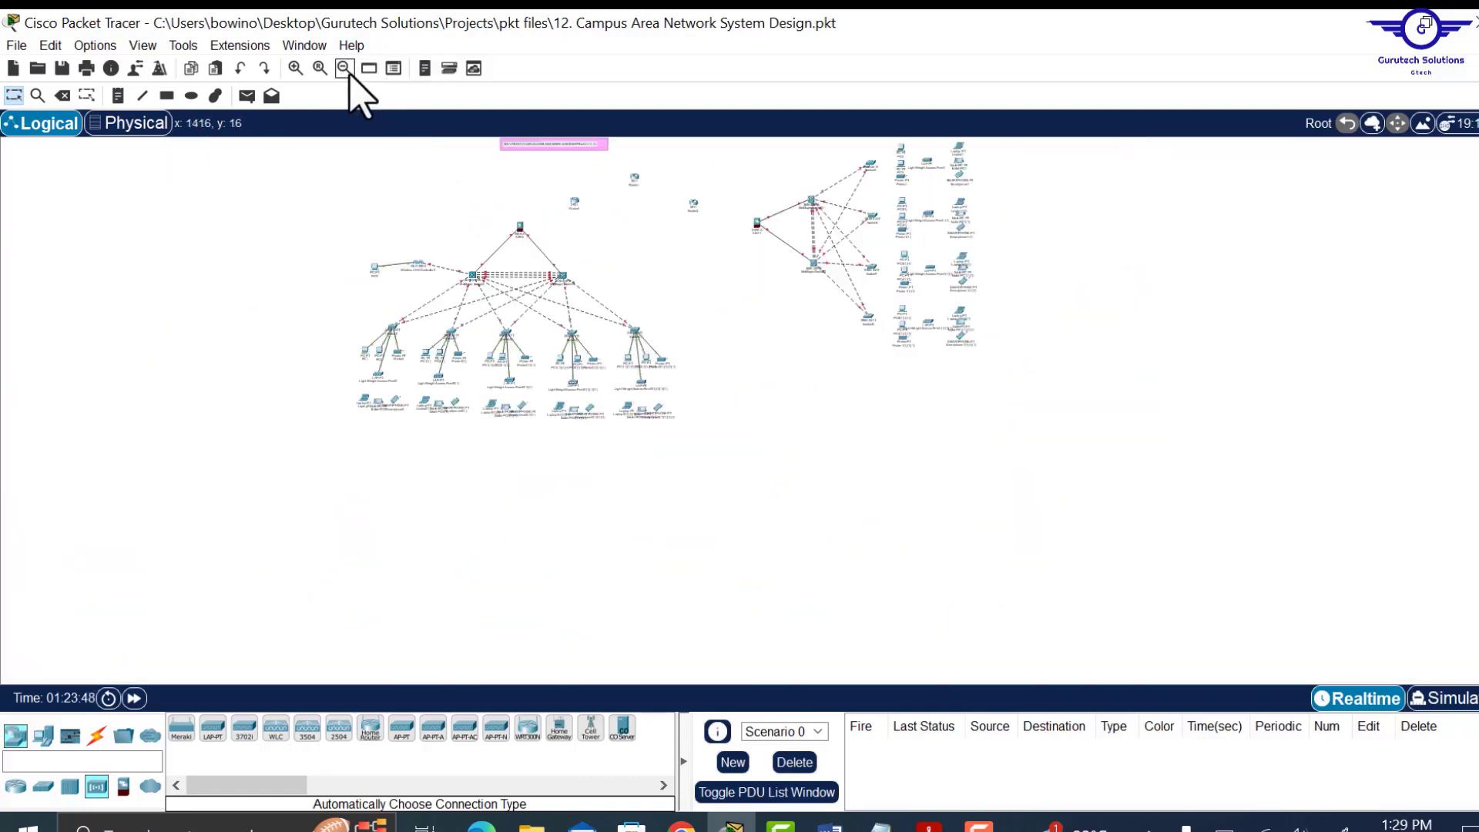
left_click(296, 69)
scroll(677, 463, "down", 3)
scroll(677, 462, "up", 3)
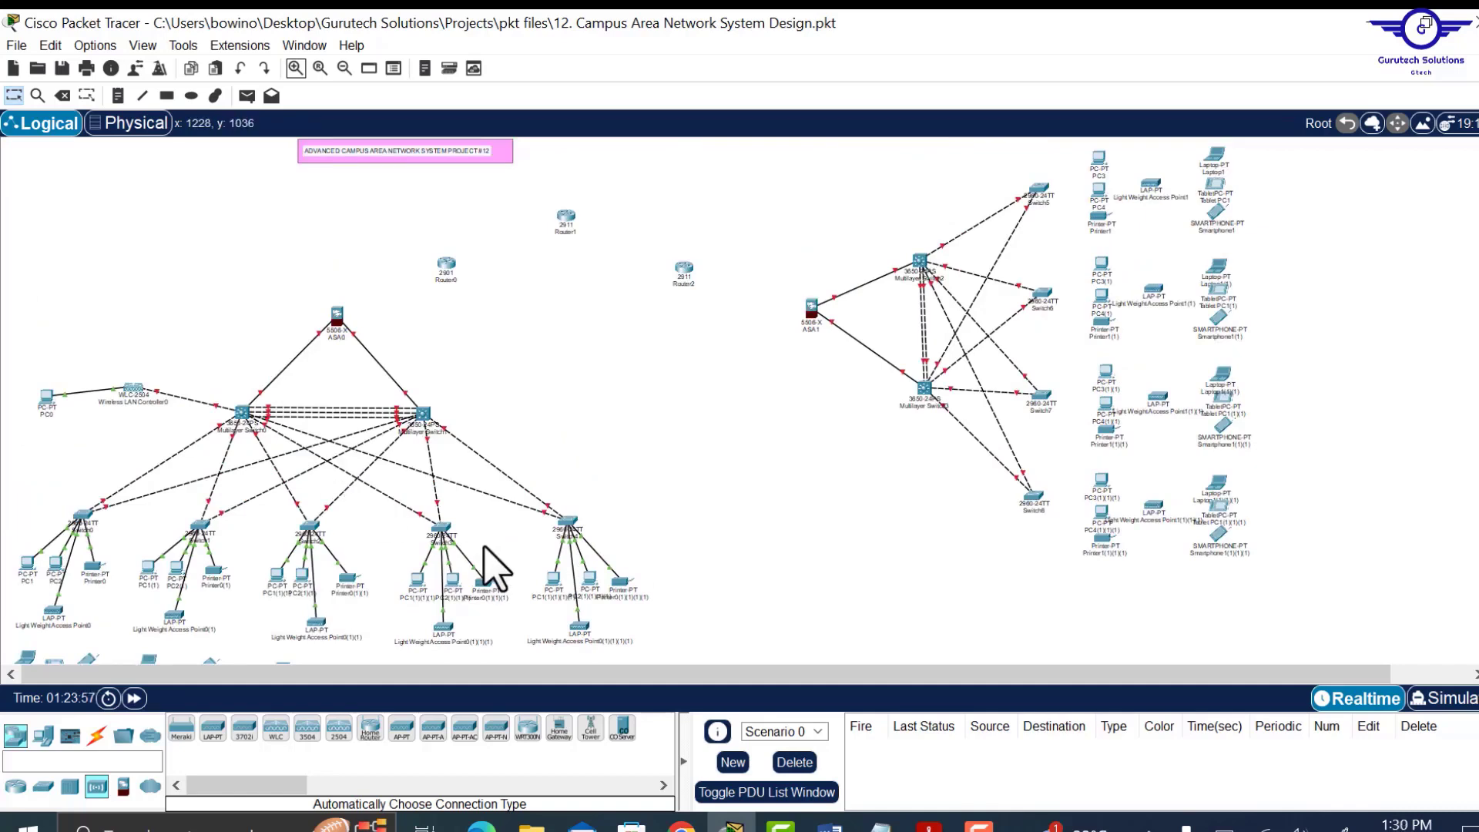
Cable ASA0 to Router0 and Router0 to Router1 with automatic connections.
left_click(97, 736)
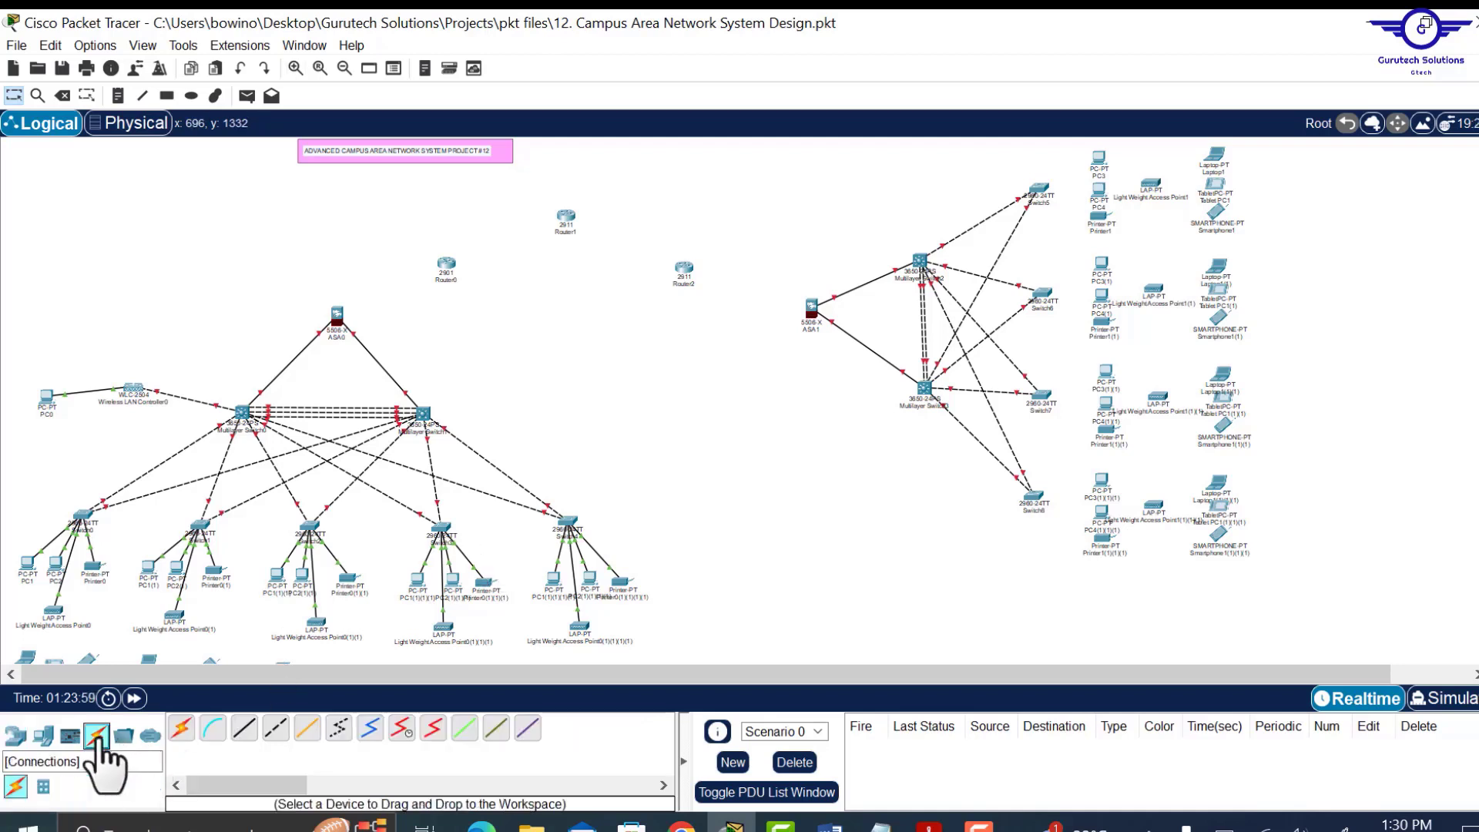
left_click(183, 731)
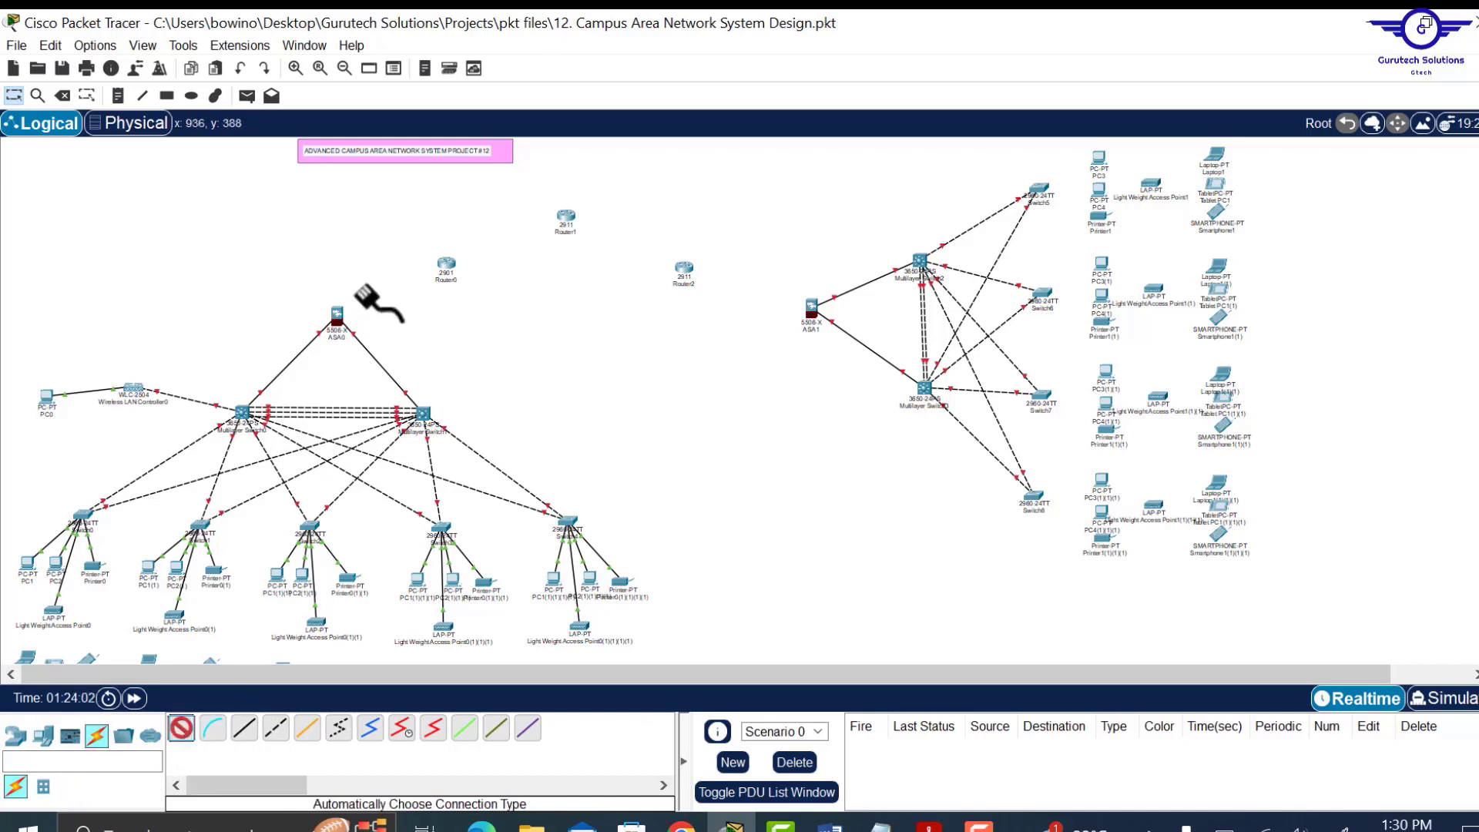
left_click(335, 315)
left_click(446, 264)
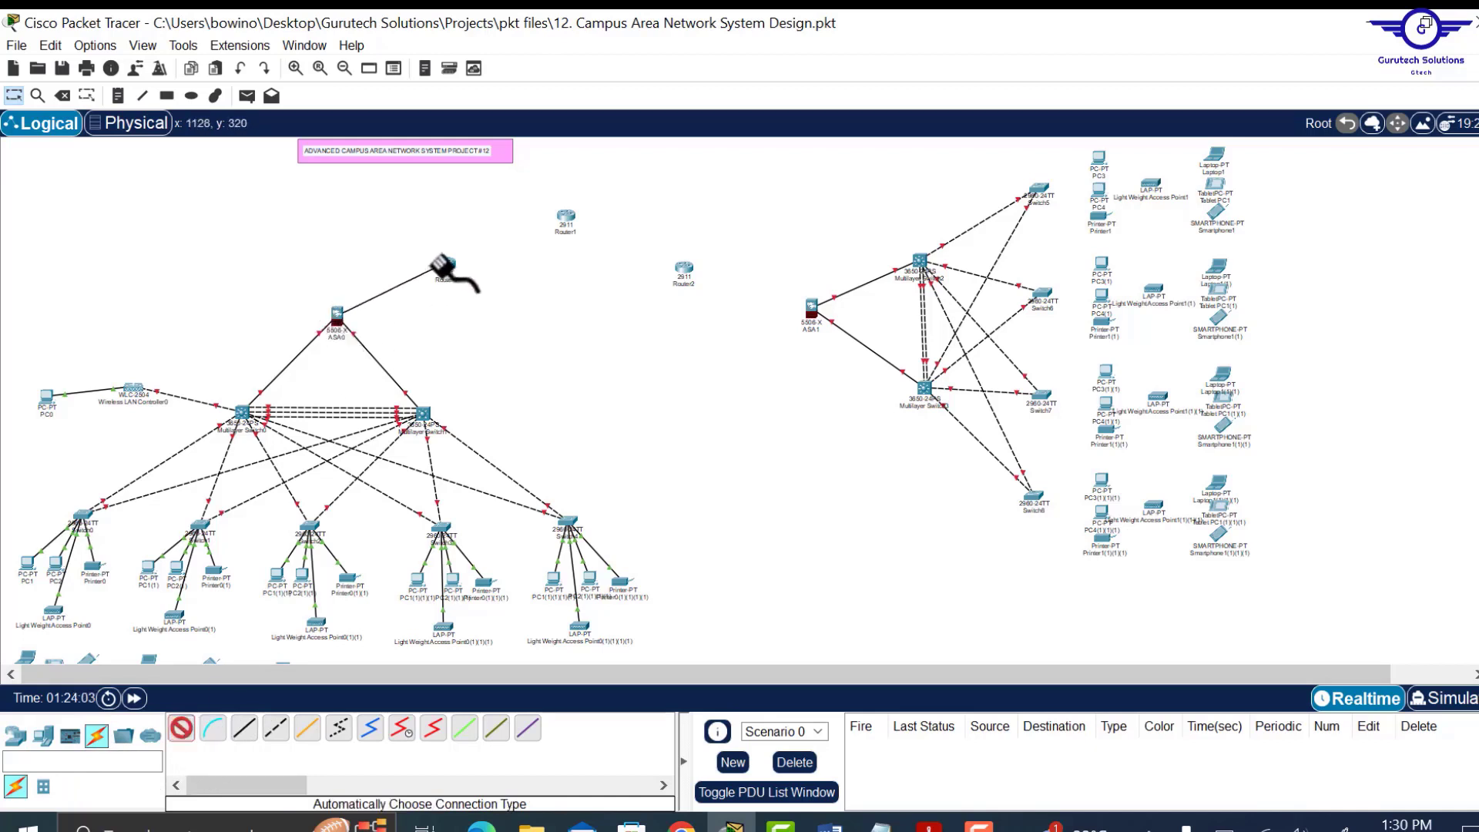
left_click(182, 730)
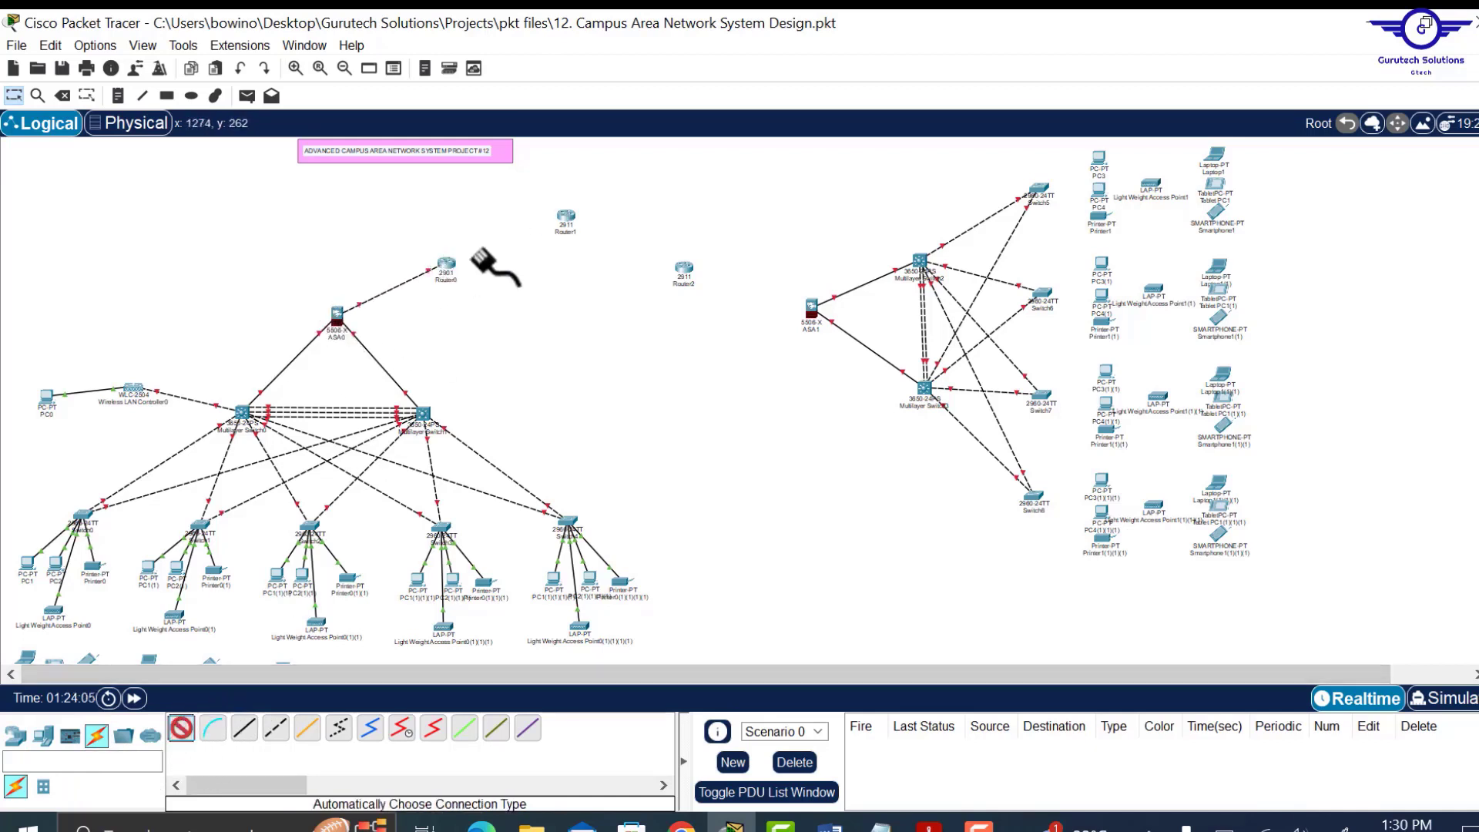
left_click(447, 264)
left_click(567, 220)
Connect Router2 to both ASA1 and Router1.
left_click(183, 730)
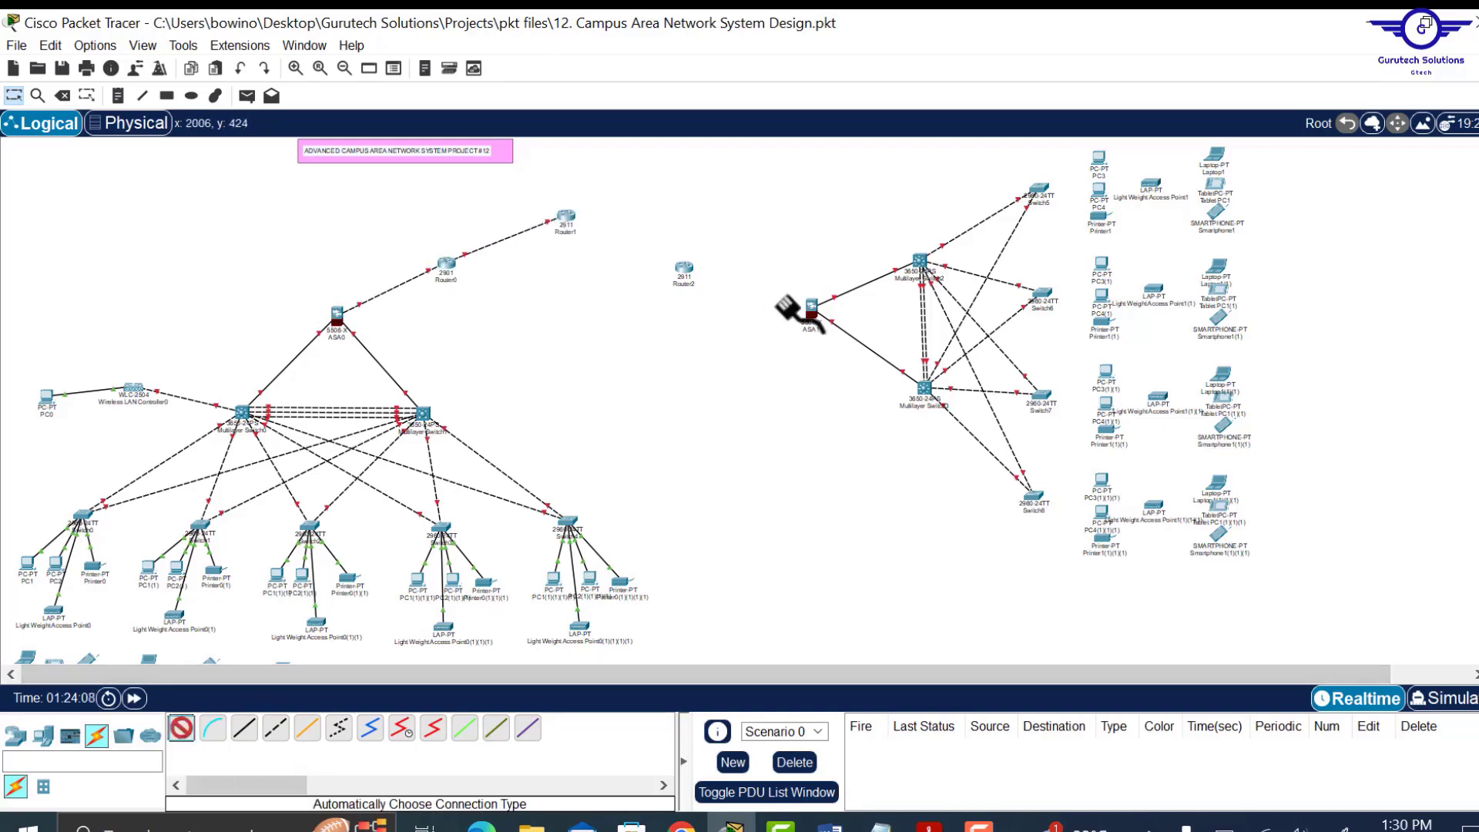
left_click(810, 312)
left_click(684, 269)
left_click(183, 728)
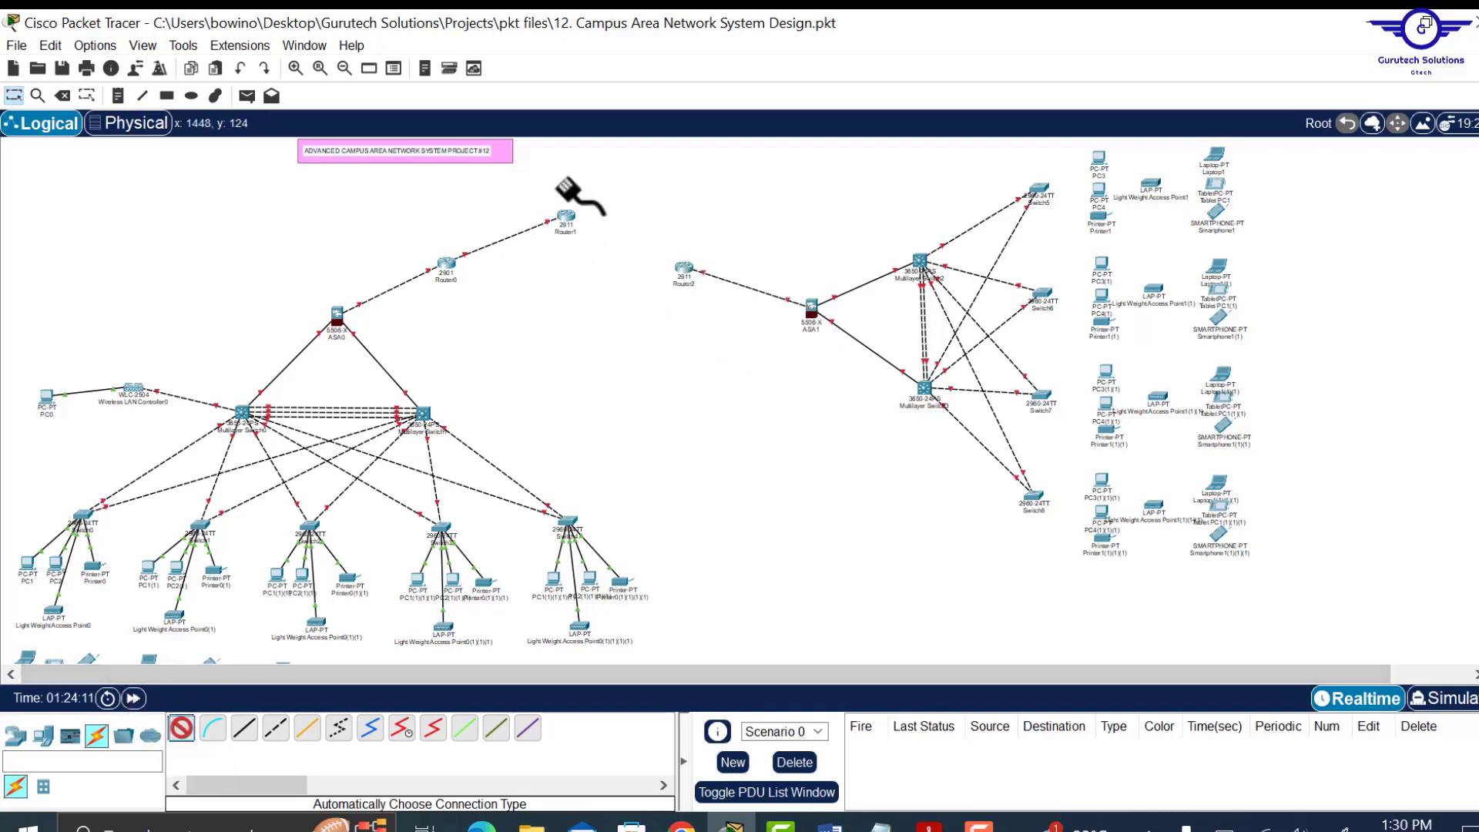
left_click(563, 216)
left_click(681, 269)
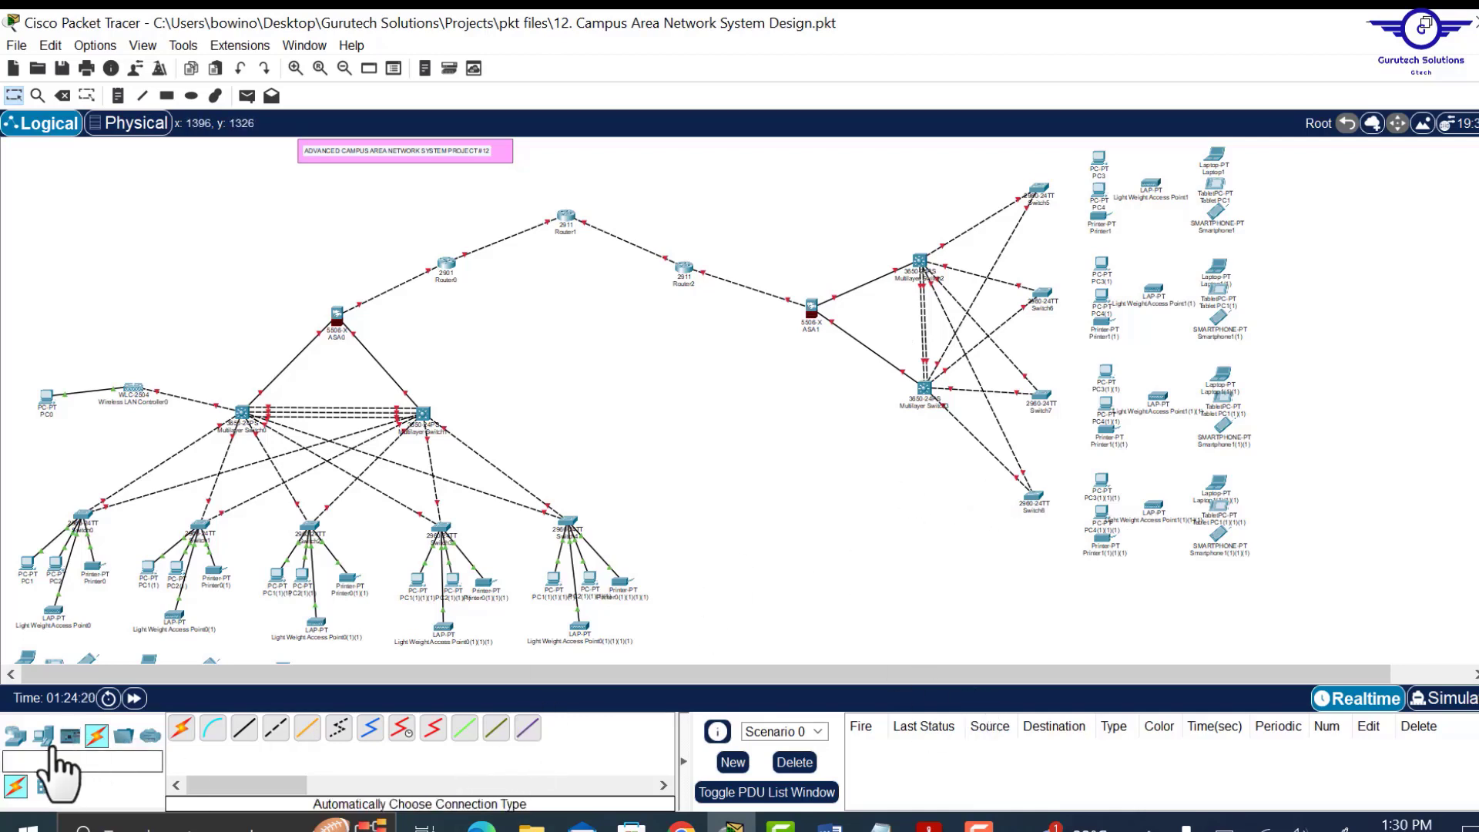
Place a 2960 switch (Switch9) near the top centre above Router1.
left_click(17, 738)
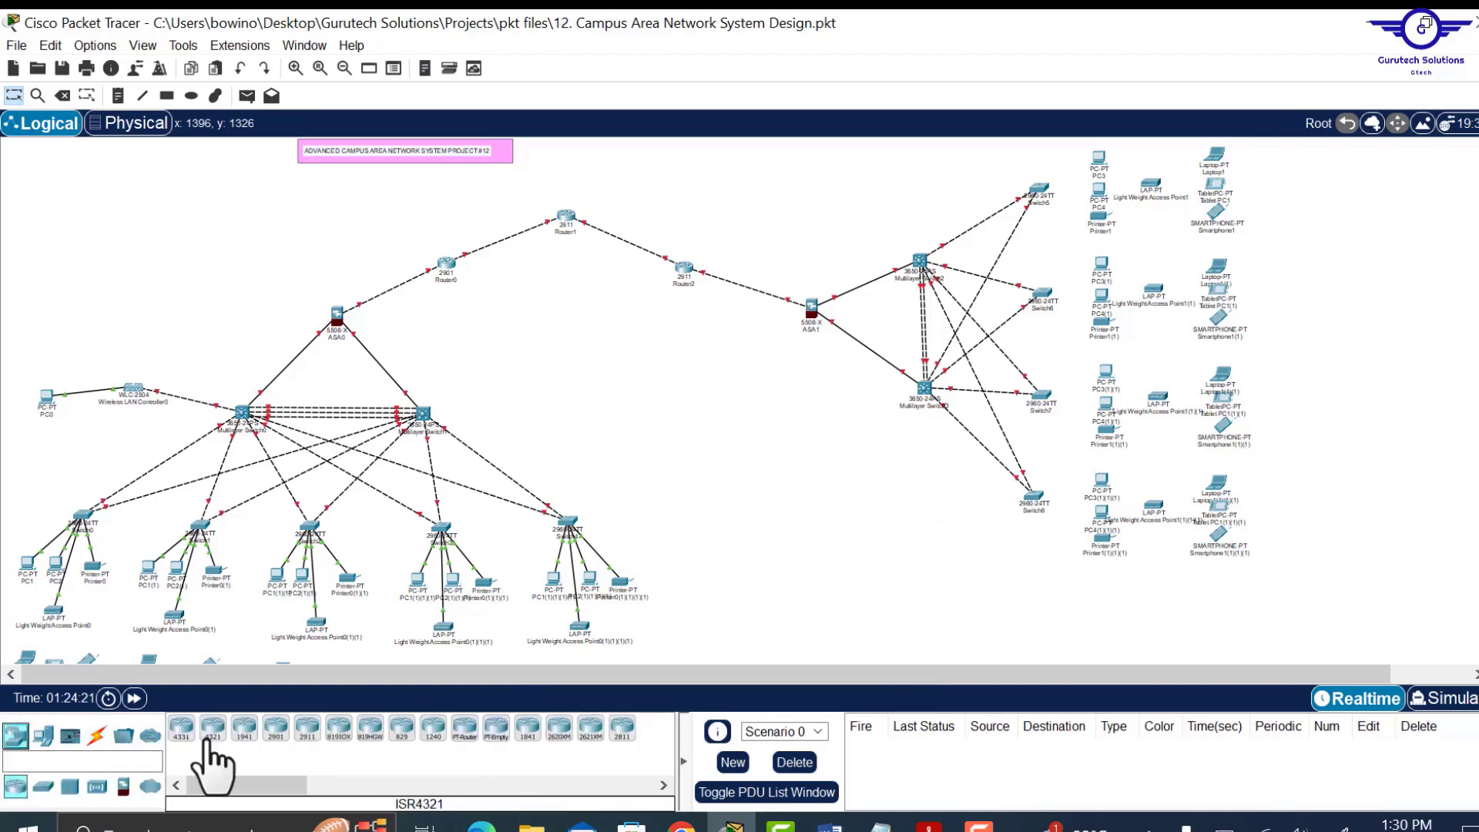
left_click(43, 785)
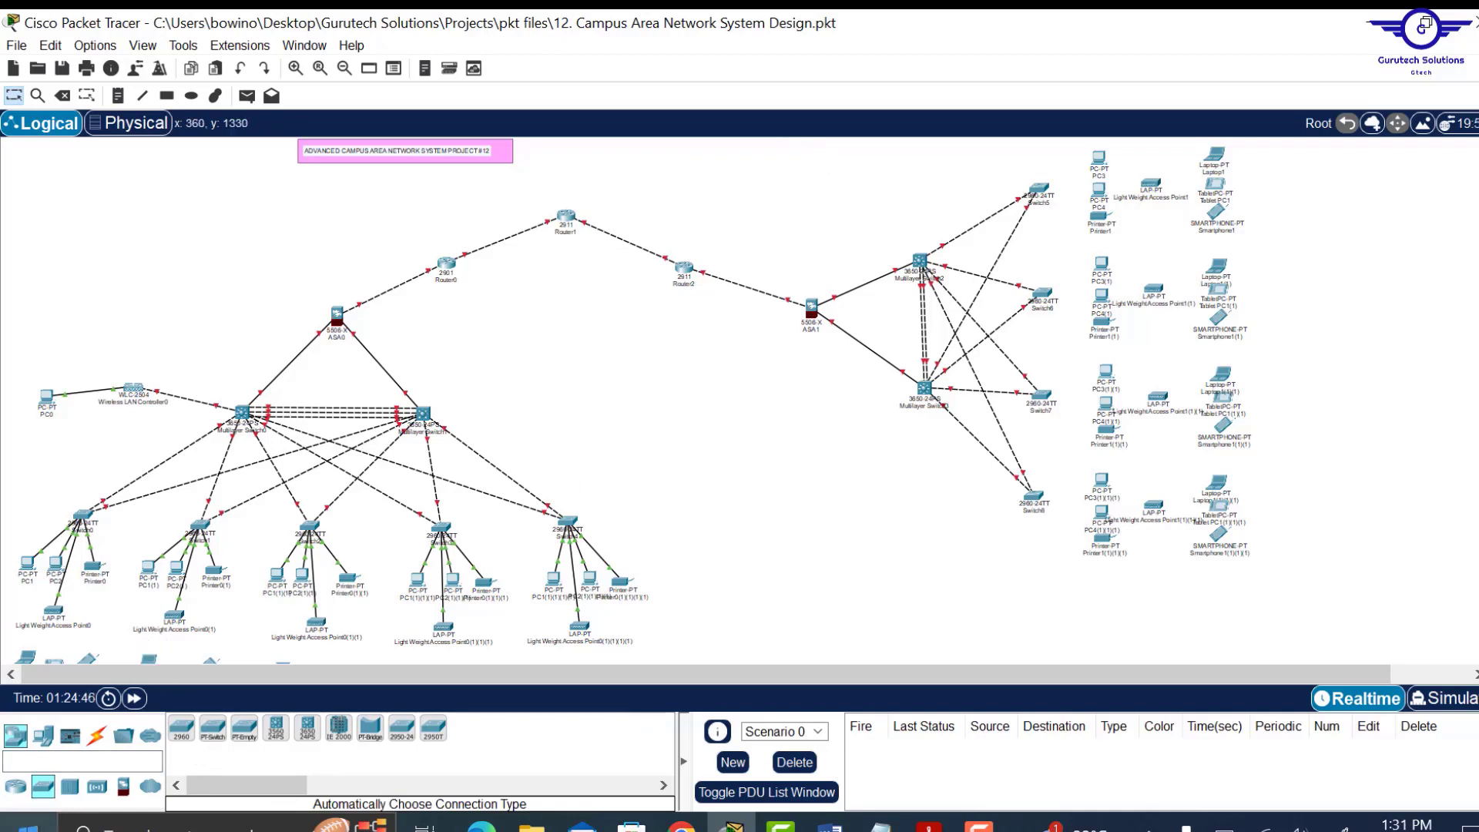
left_click_drag(180, 734, 628, 189)
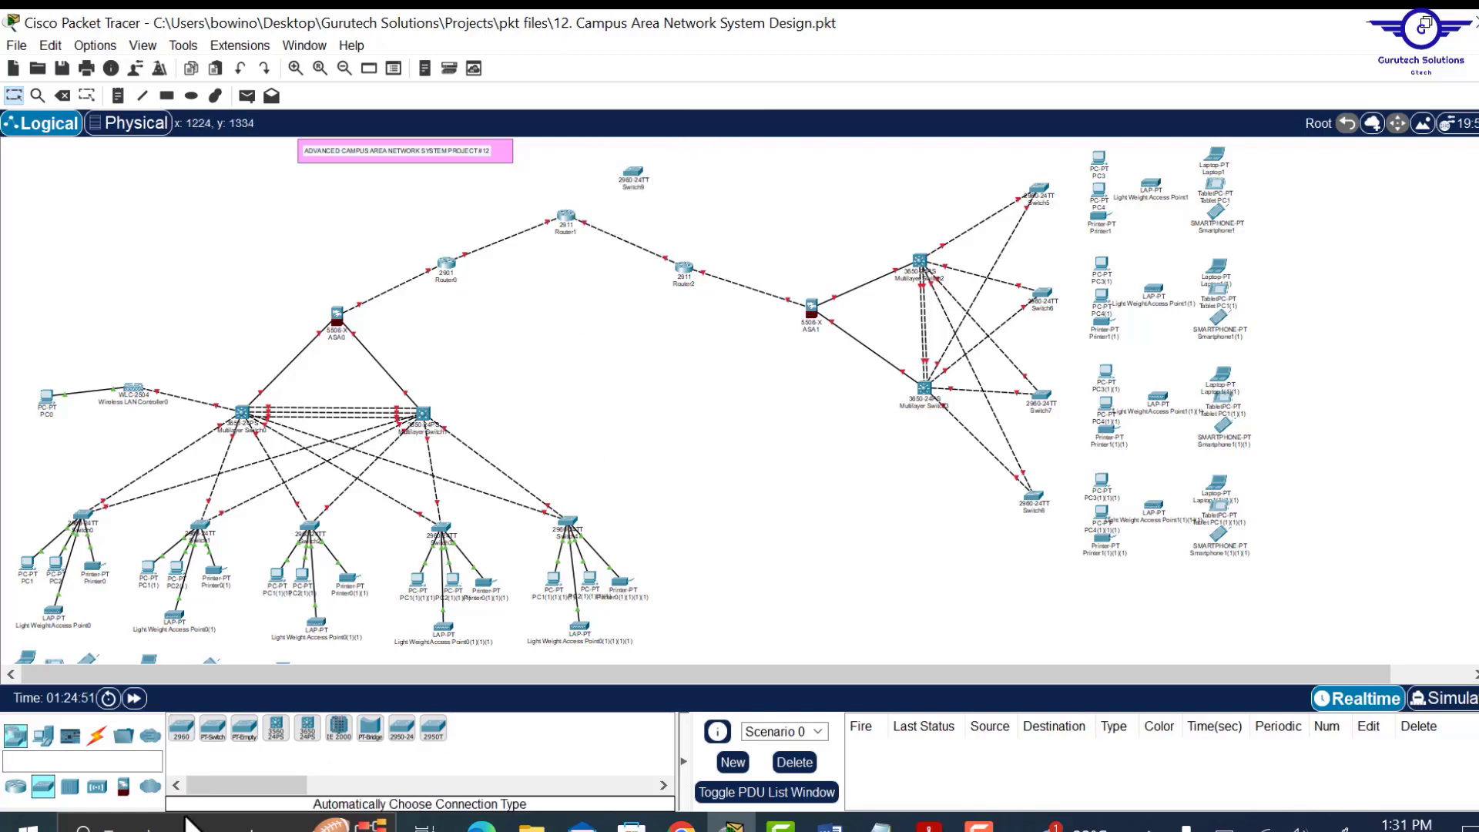
Add PC5 and Server0 beside Switch9, moving Server0 up and left next to the switch.
left_click(45, 735)
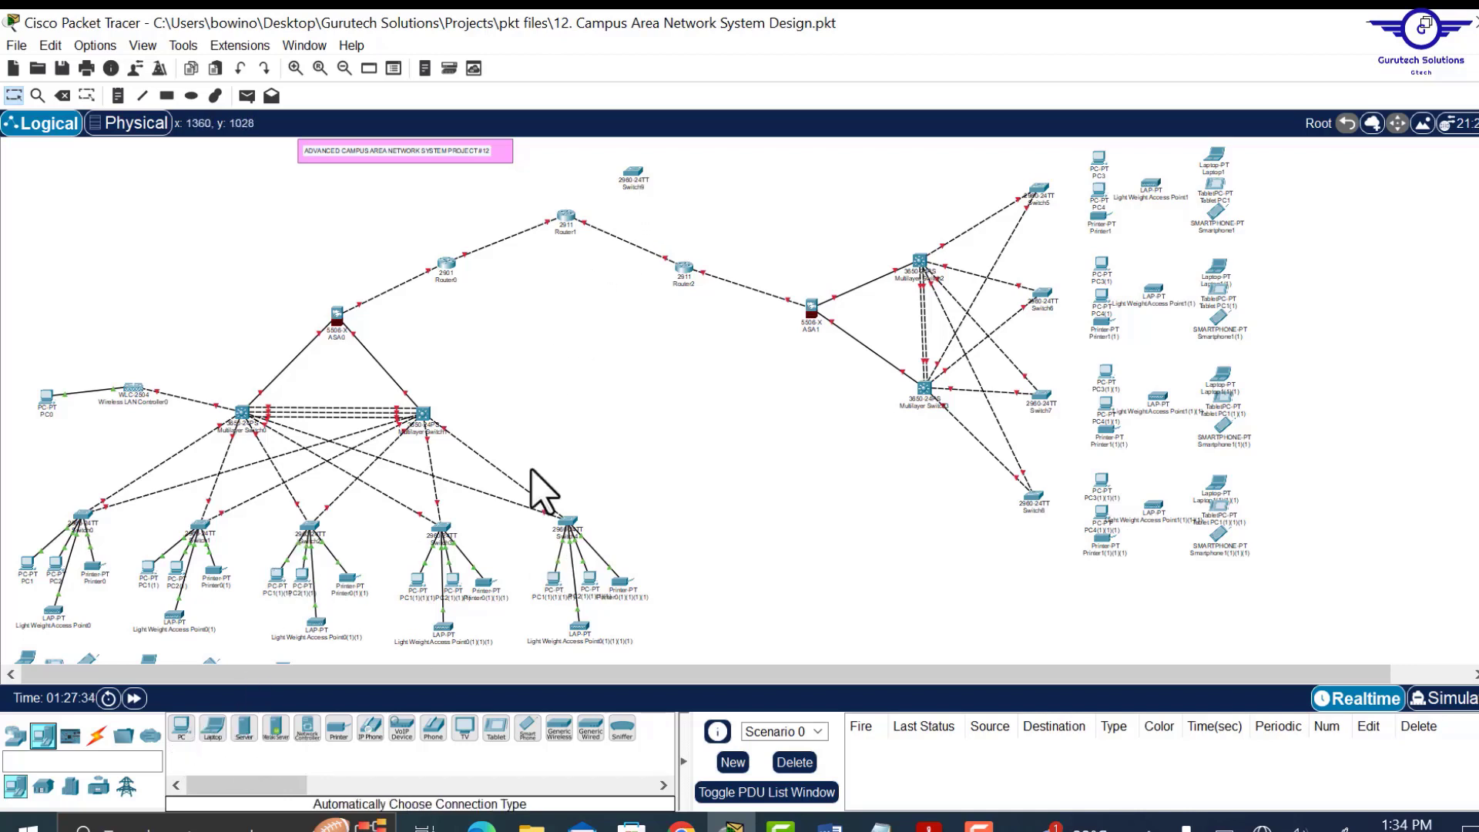
left_click_drag(178, 740, 720, 199)
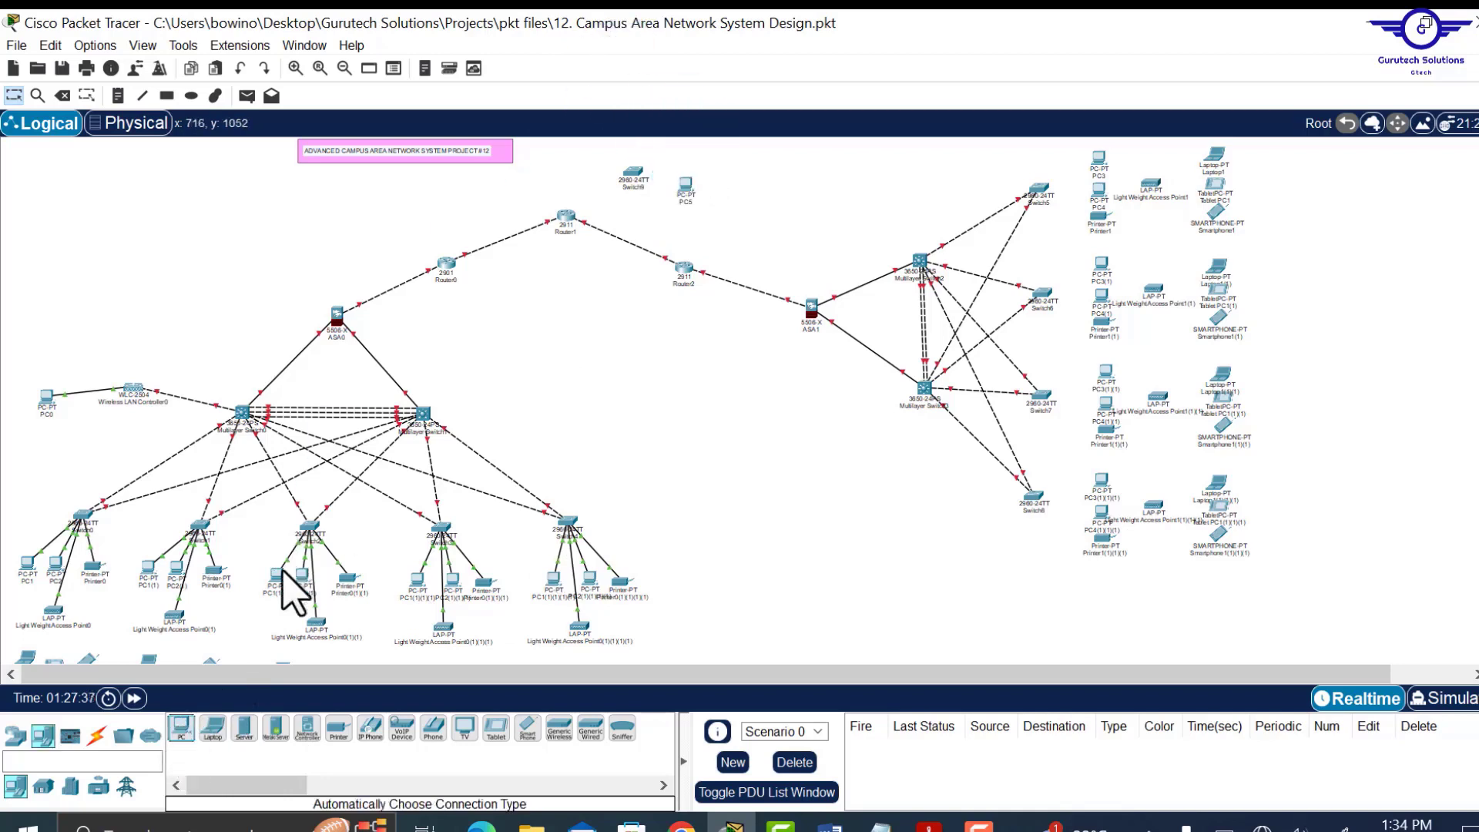
left_click(246, 735)
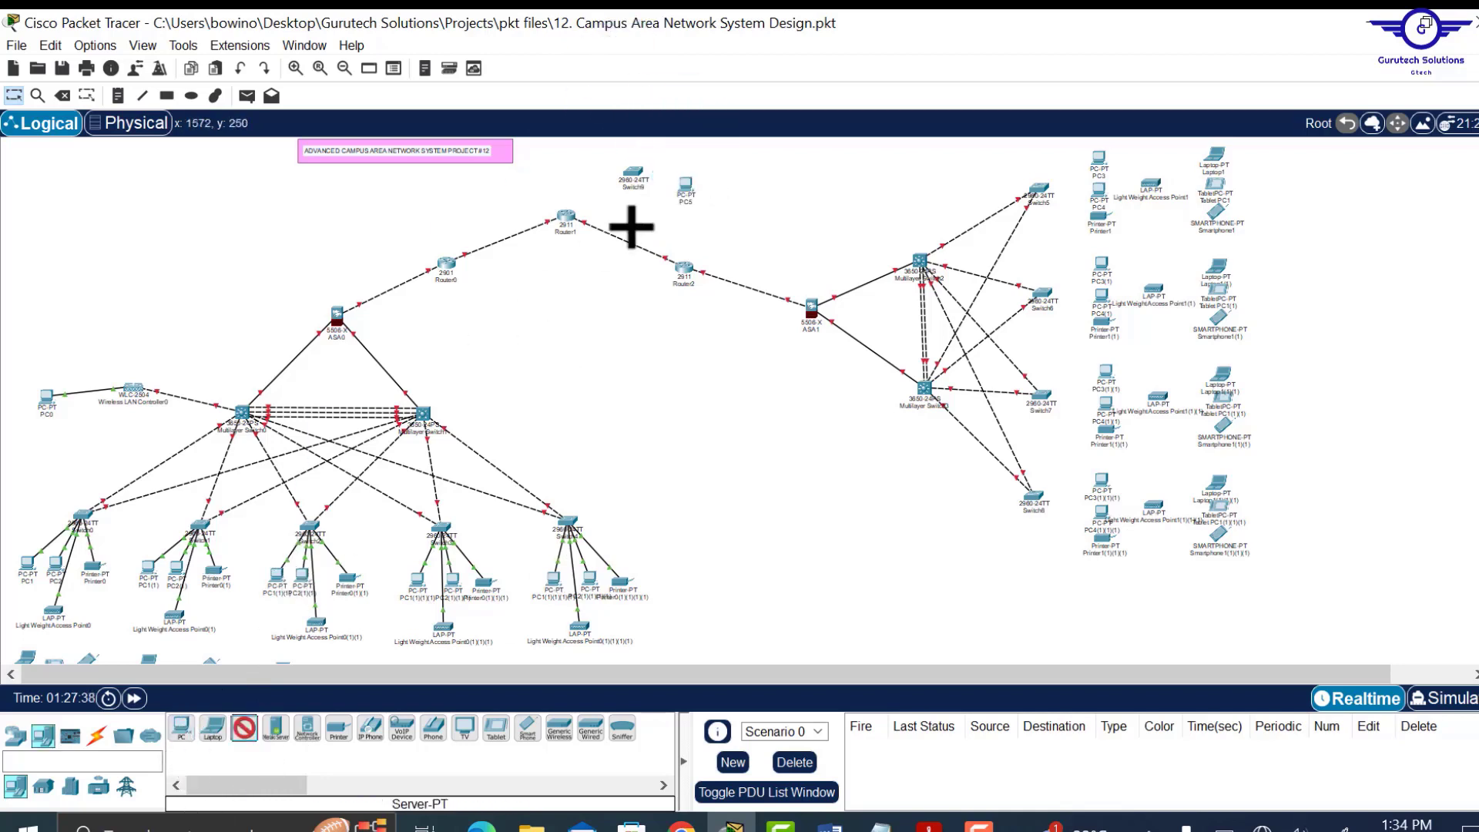
left_click(688, 159)
left_click_drag(672, 199, 595, 152)
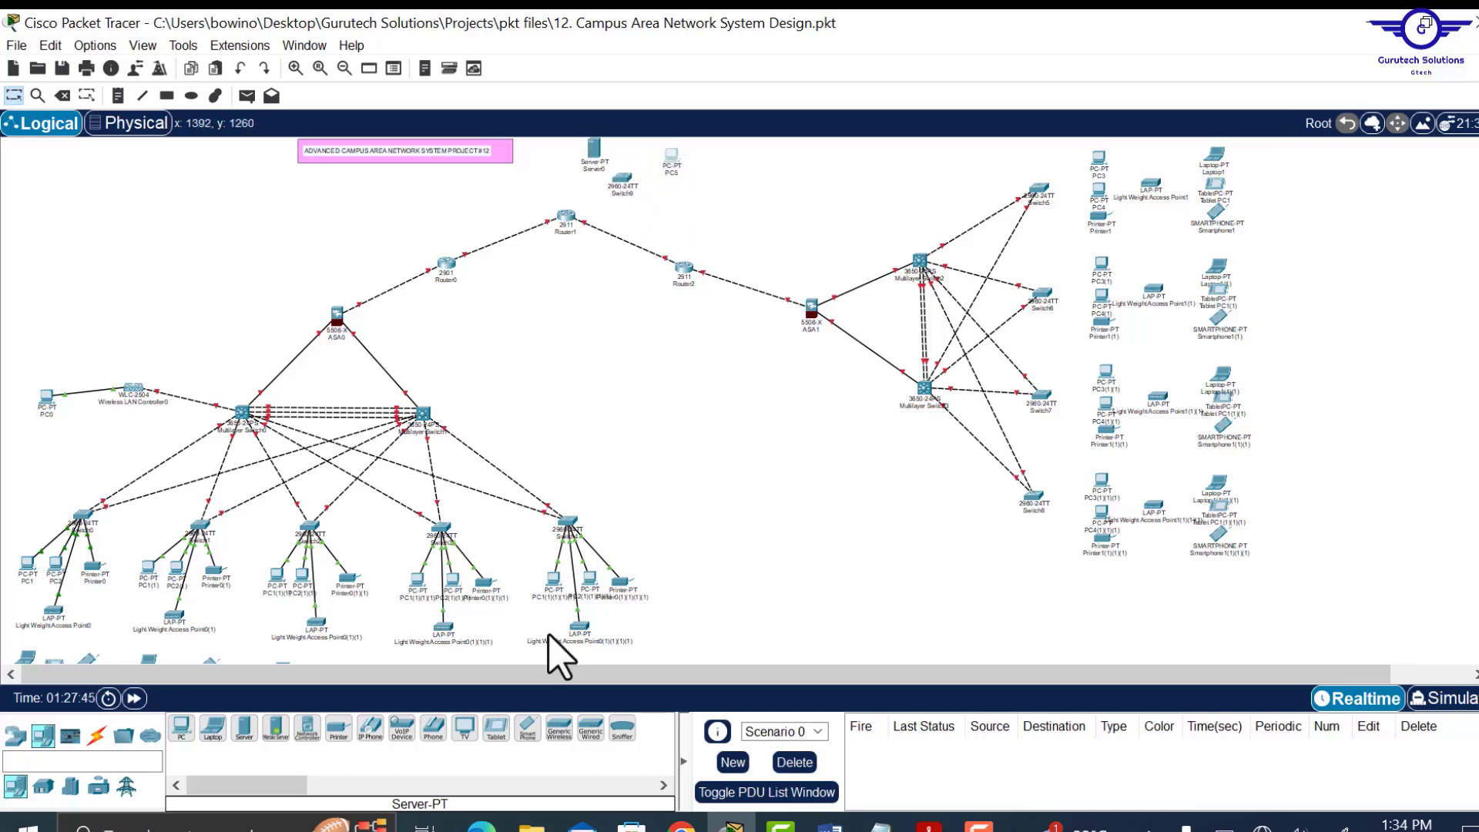
left_click_drag(512, 675, 716, 670)
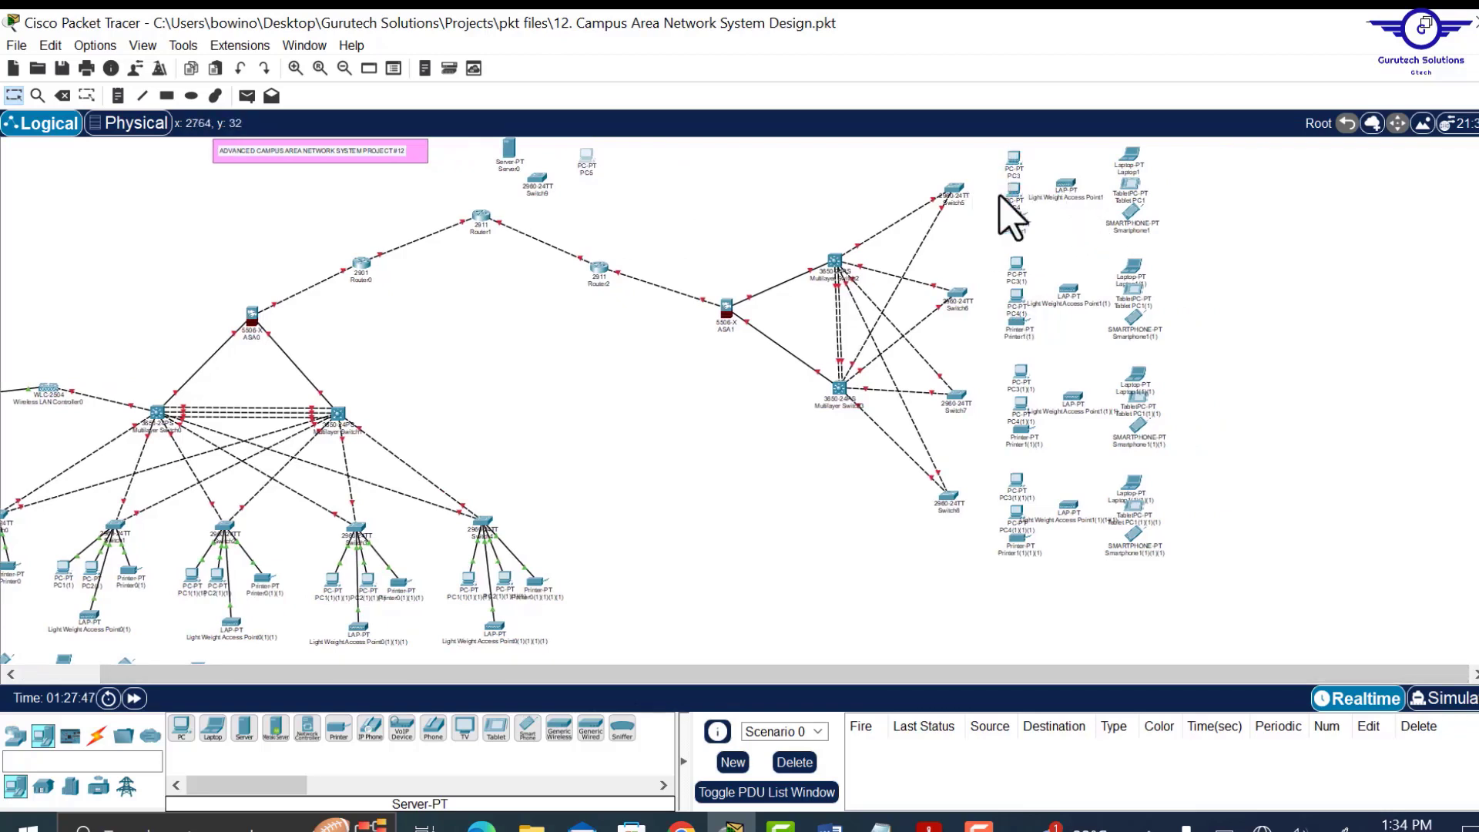
Cable Switch5–Switch8 to their PCs and printers with automatic connections.
left_click(100, 737)
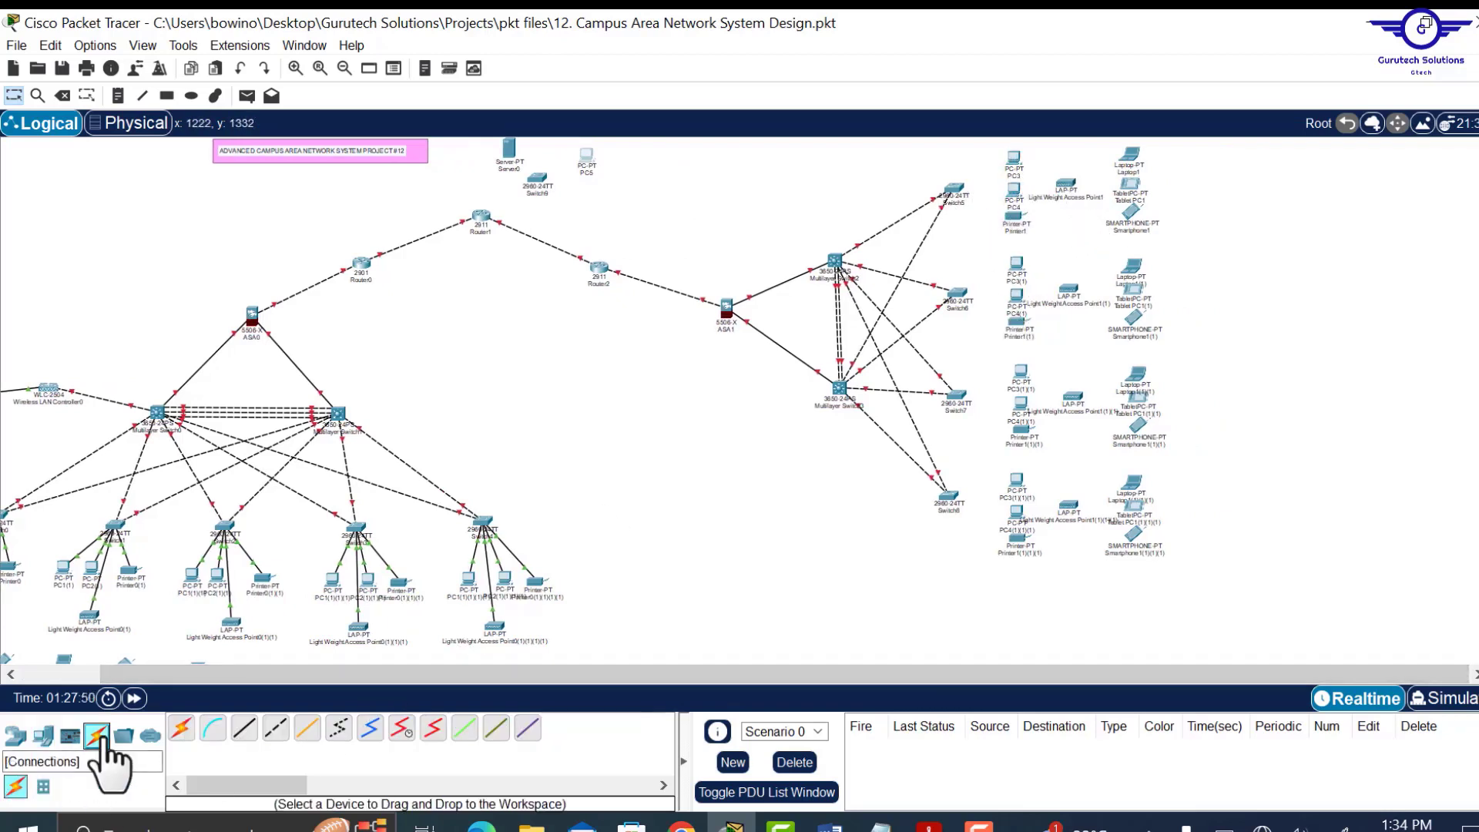
left_click(182, 728)
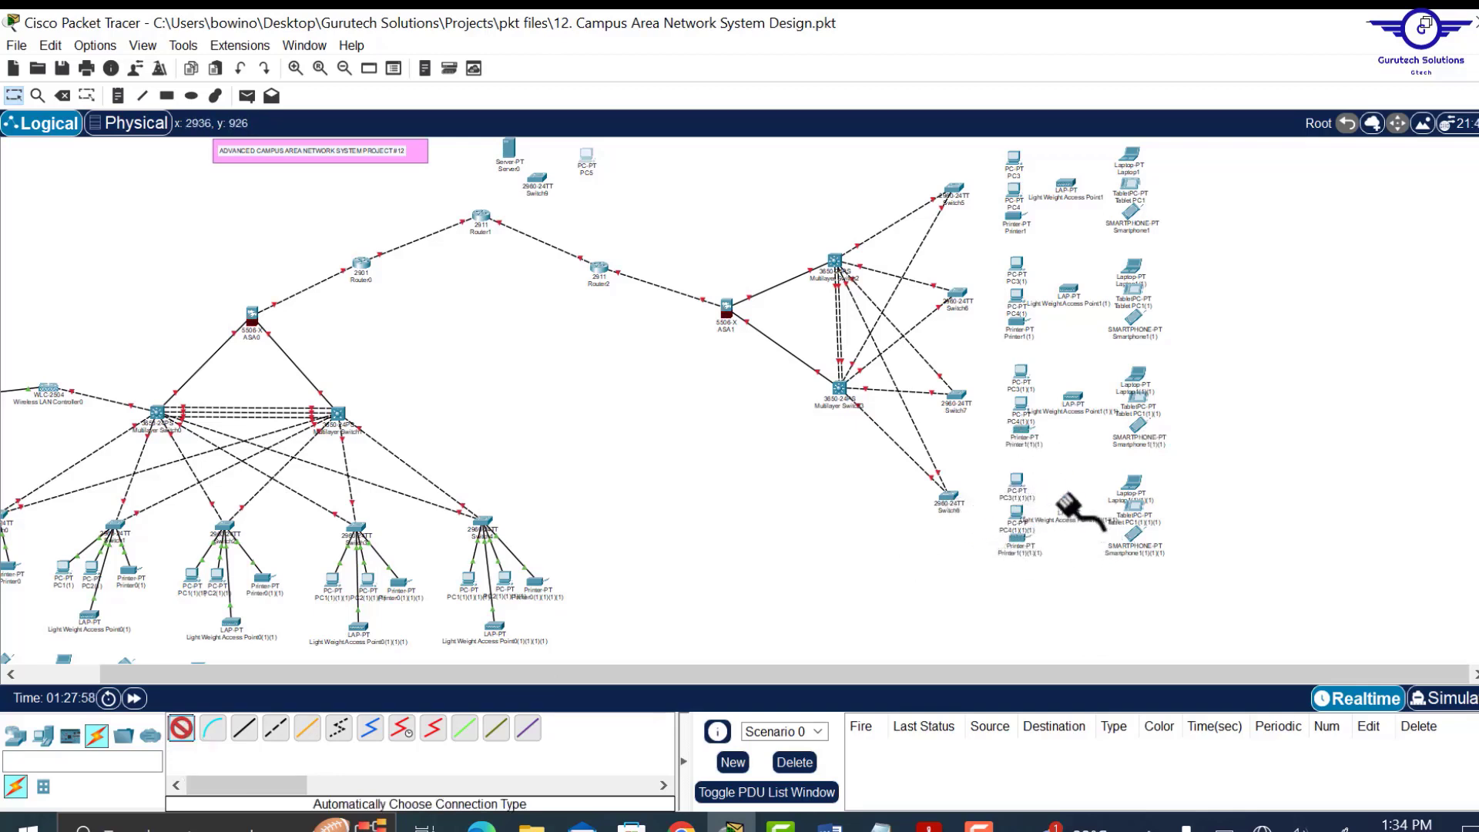
left_click(946, 497)
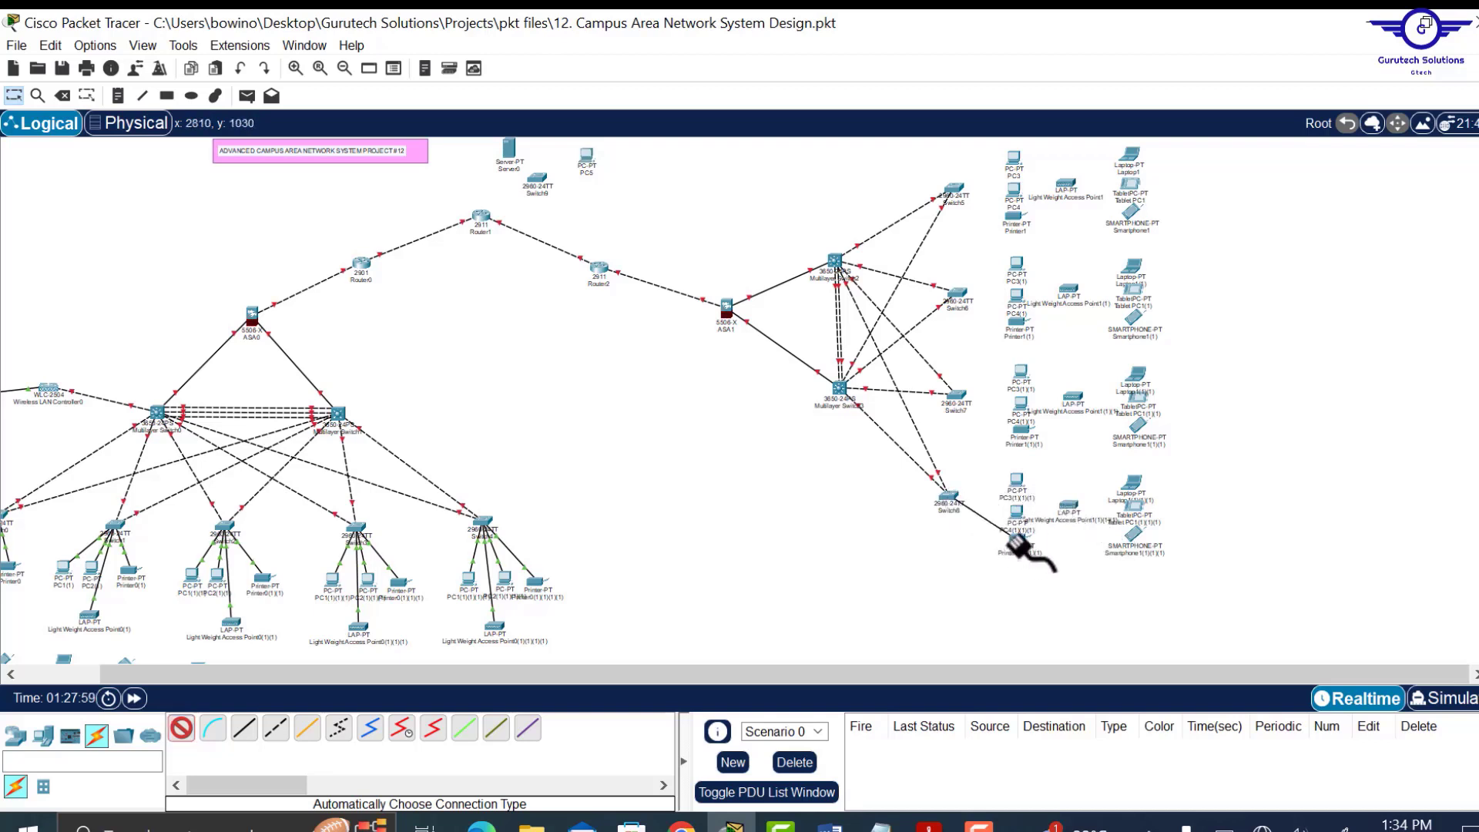
left_click(1014, 540)
left_click(948, 497)
left_click(1014, 512)
left_click(947, 497)
left_click(1017, 481)
left_click(955, 396)
left_click(1023, 430)
left_click(182, 728)
left_click(182, 728)
left_click(958, 294)
left_click(1017, 322)
left_click(182, 728)
left_click(957, 294)
left_click(1017, 296)
left_click(182, 728)
Connect Switch5 and Switch6 to their lightweight access points with straight-through copper cables.
left_click(955, 189)
left_click(244, 728)
left_click(955, 189)
left_click(1066, 644)
left_click(1066, 184)
left_click(1144, 199)
left_click_drag(1066, 183, 1066, 180)
left_click(245, 729)
left_click(957, 297)
left_click(1080, 753)
left_click(1069, 291)
left_click_drag(1068, 293, 1067, 289)
Connect Switch7 and Switch8 to their access points with straight-through copper cables.
left_click(245, 728)
left_click(956, 397)
left_click(1078, 460)
left_click(1073, 401)
left_click(1113, 419)
left_click(244, 728)
left_click(951, 497)
left_click(1071, 497)
left_click(1070, 502)
left_click(1118, 518)
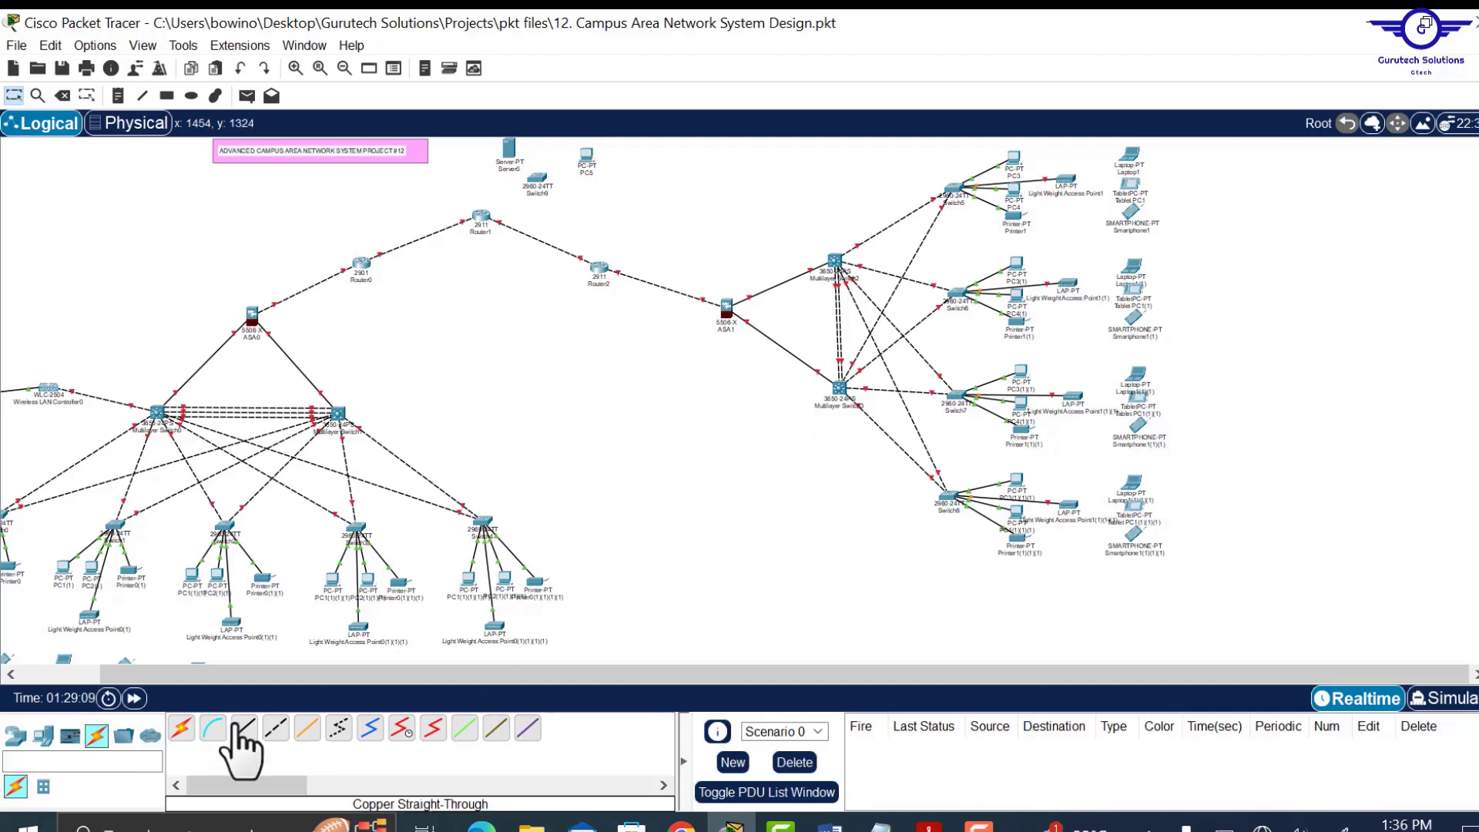
Auto-cable Router1, Server0 and PC5 to Switch9.
left_click(183, 729)
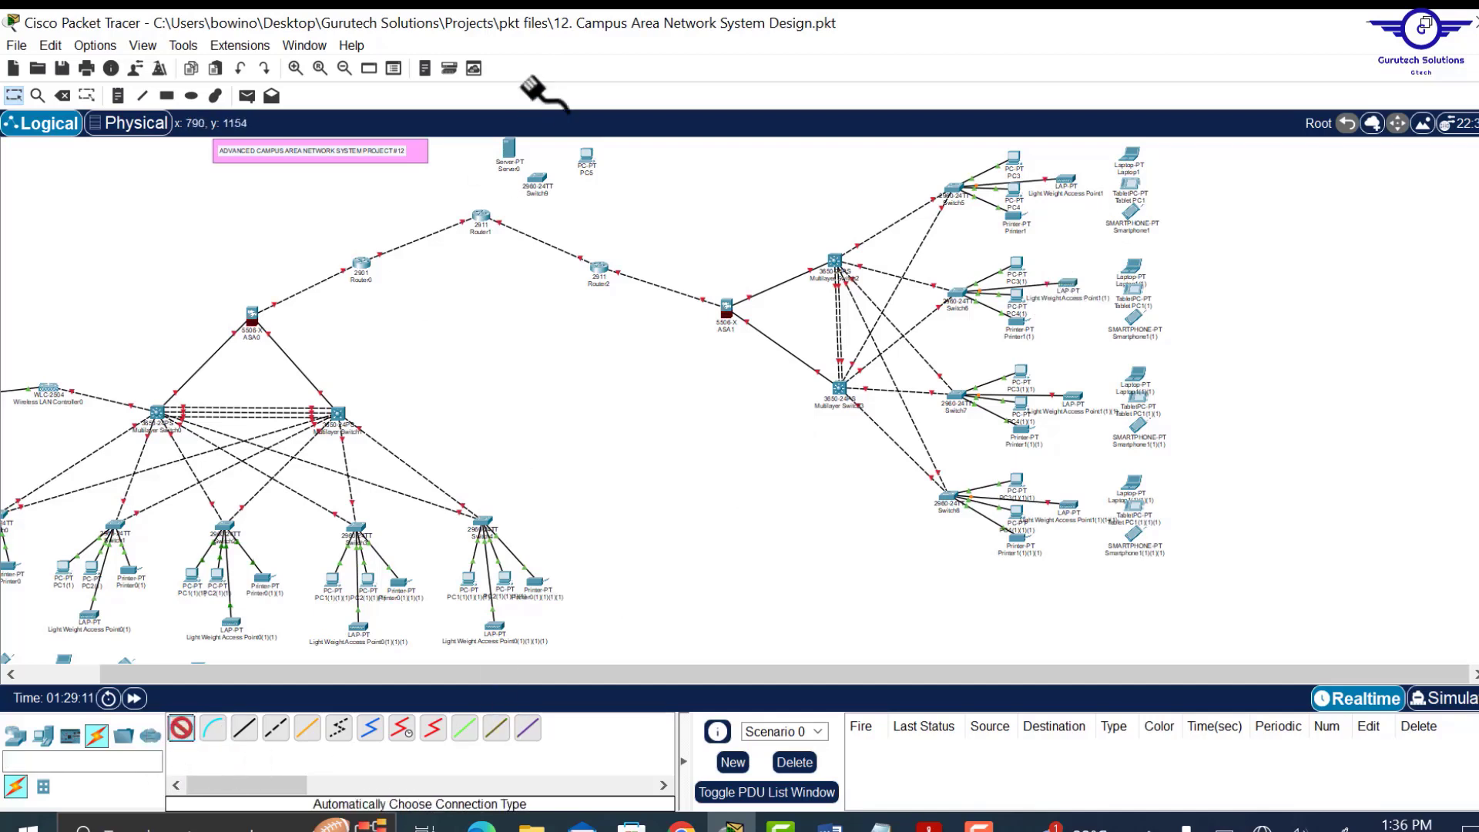
left_click(473, 213)
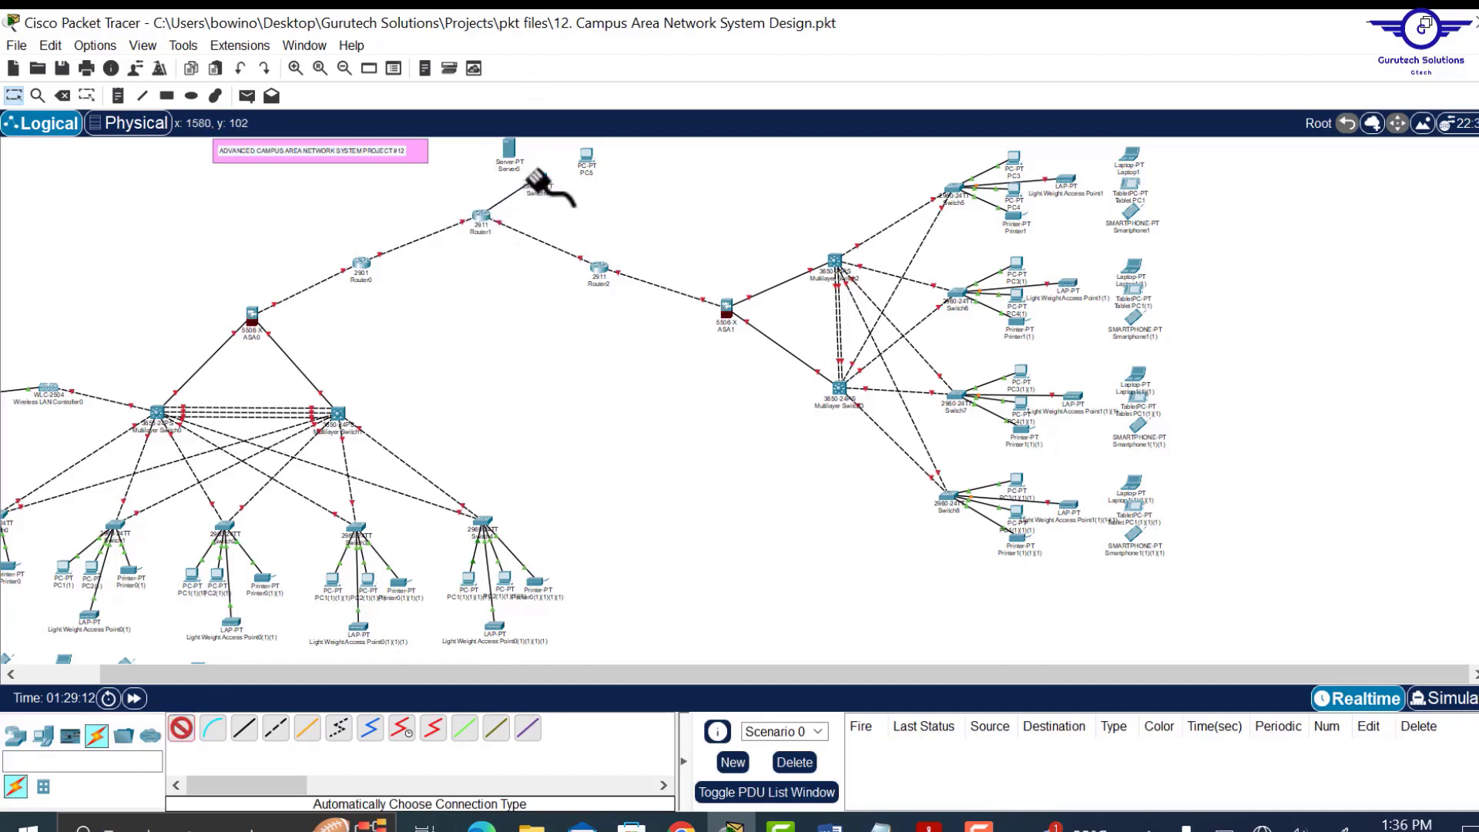
left_click(183, 729)
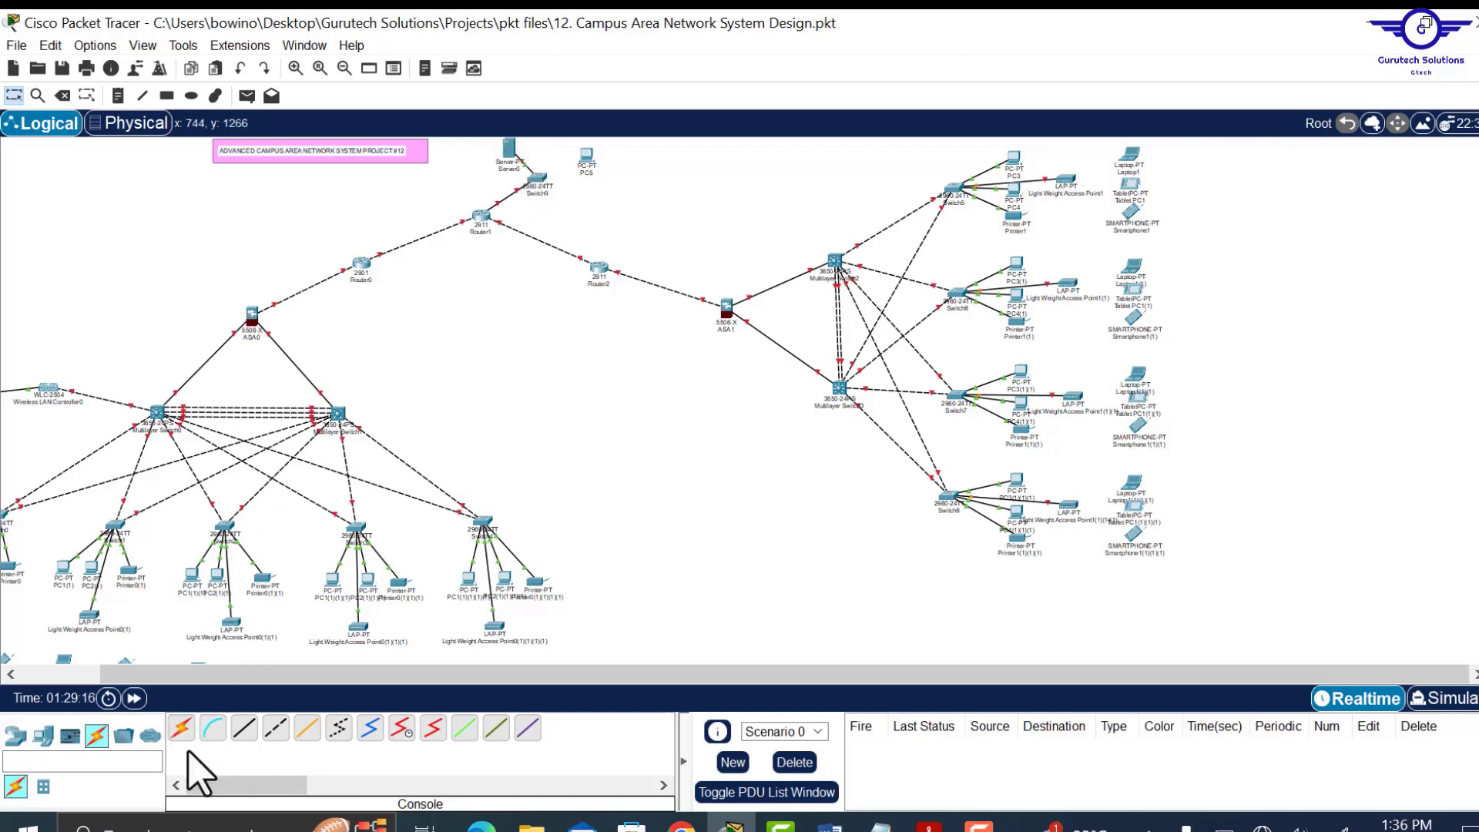
left_click(183, 729)
left_click(578, 148)
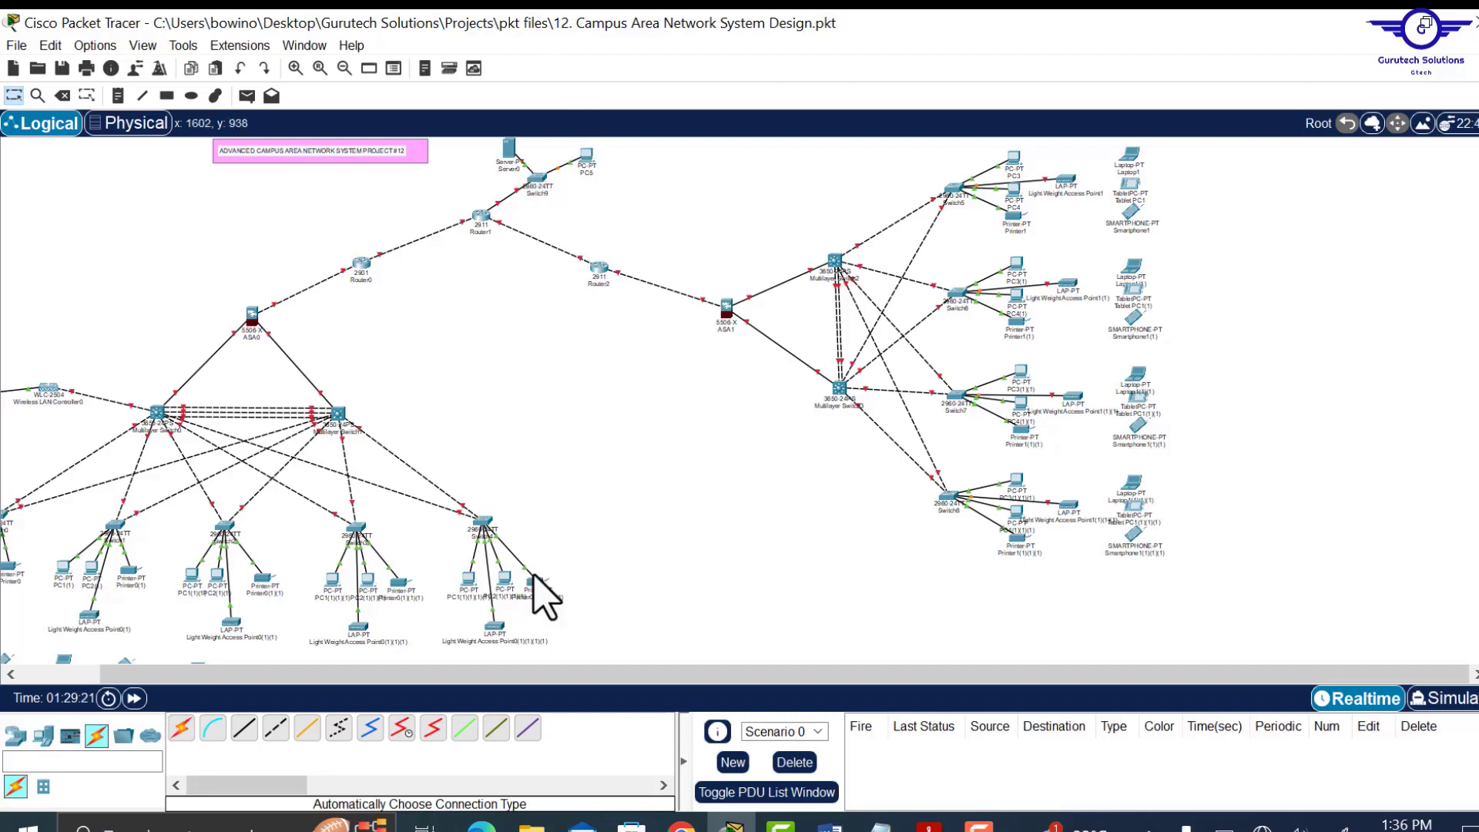
left_click_drag(545, 675, 462, 675)
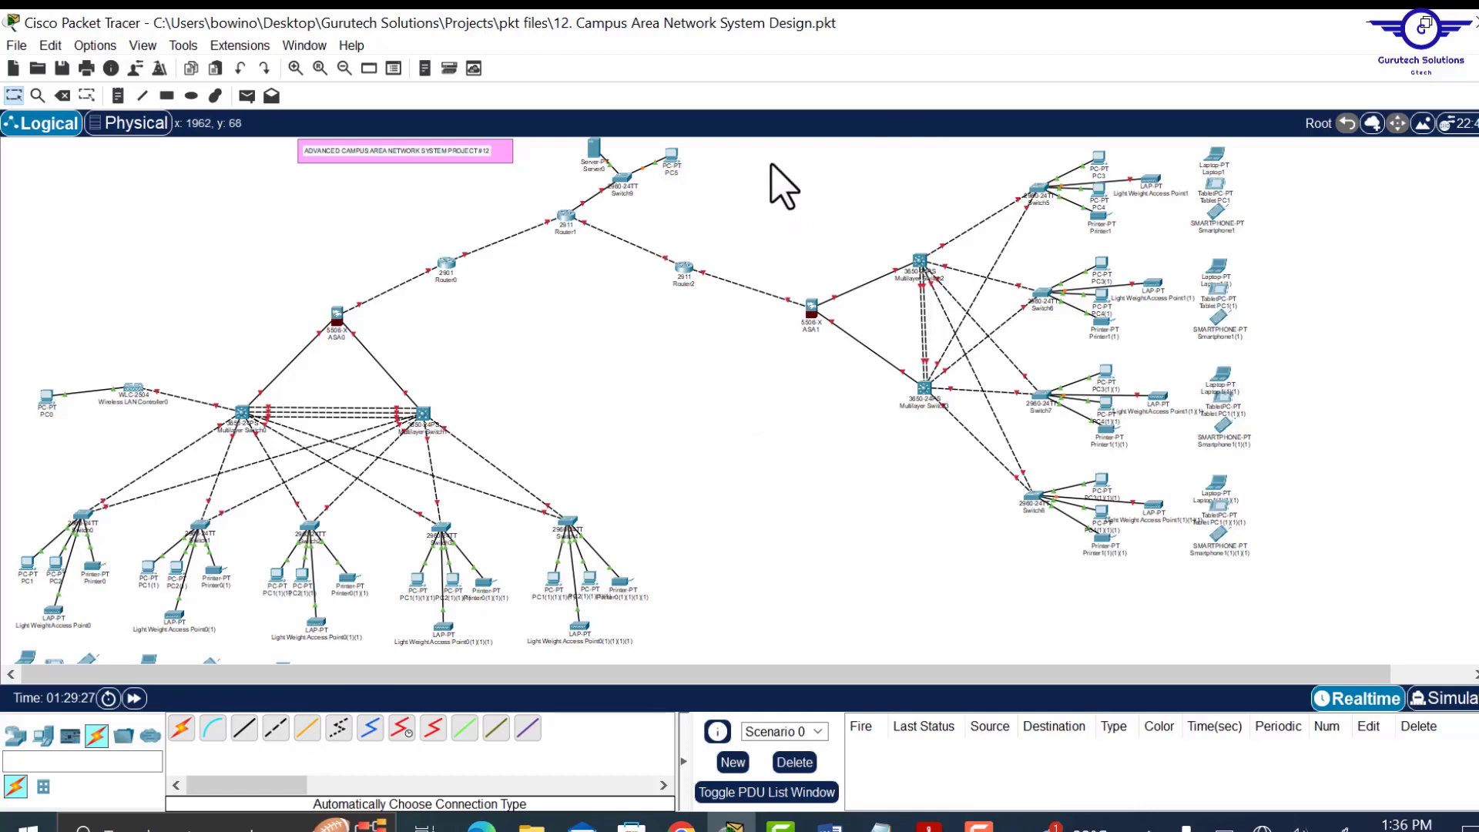
Shift the whole branch site left and down, and nudge Router2 and Router1 into tidier positions.
left_click_drag(771, 147, 1297, 617)
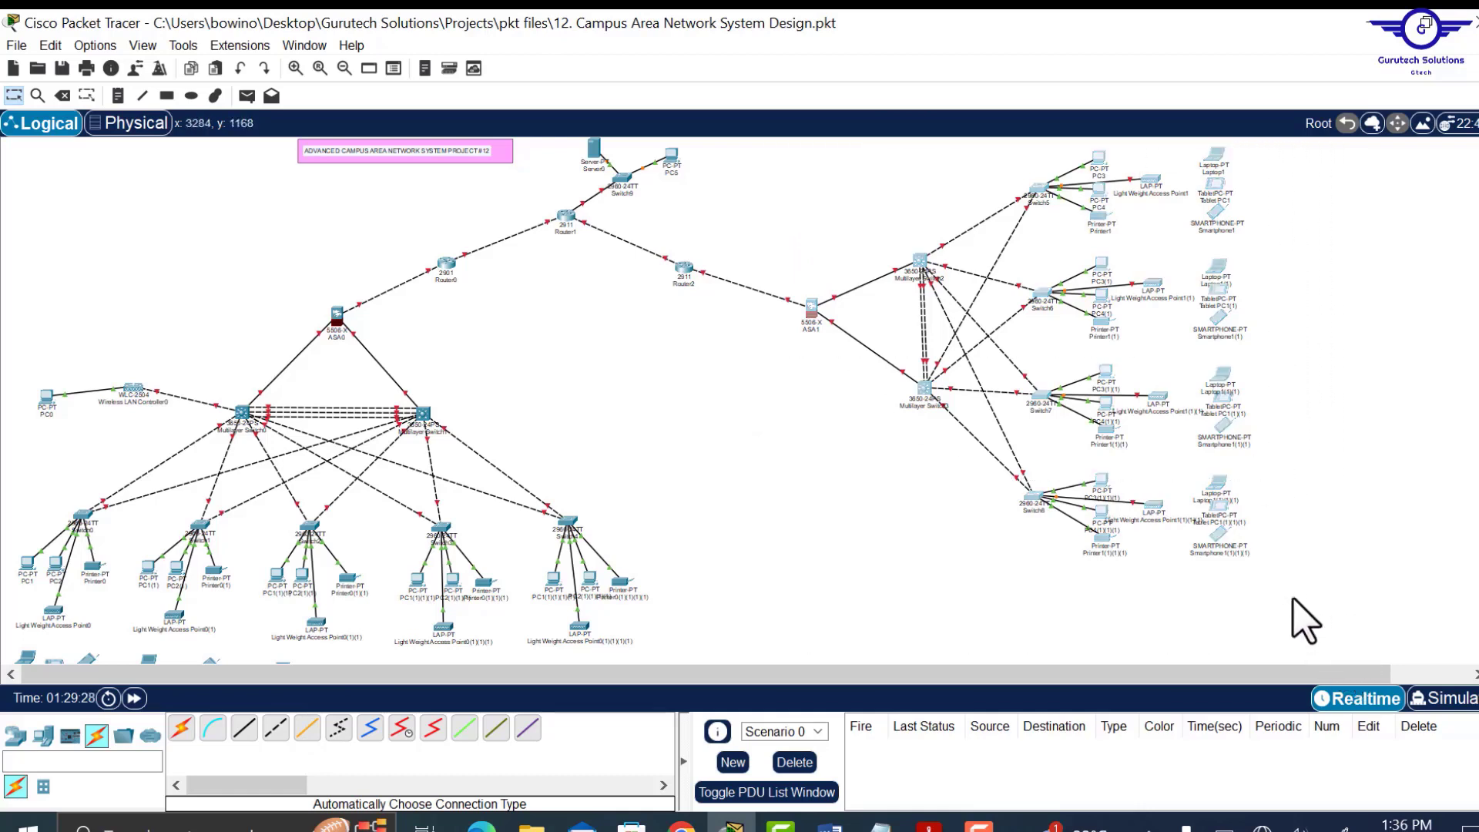
left_click_drag(1244, 441, 1198, 460)
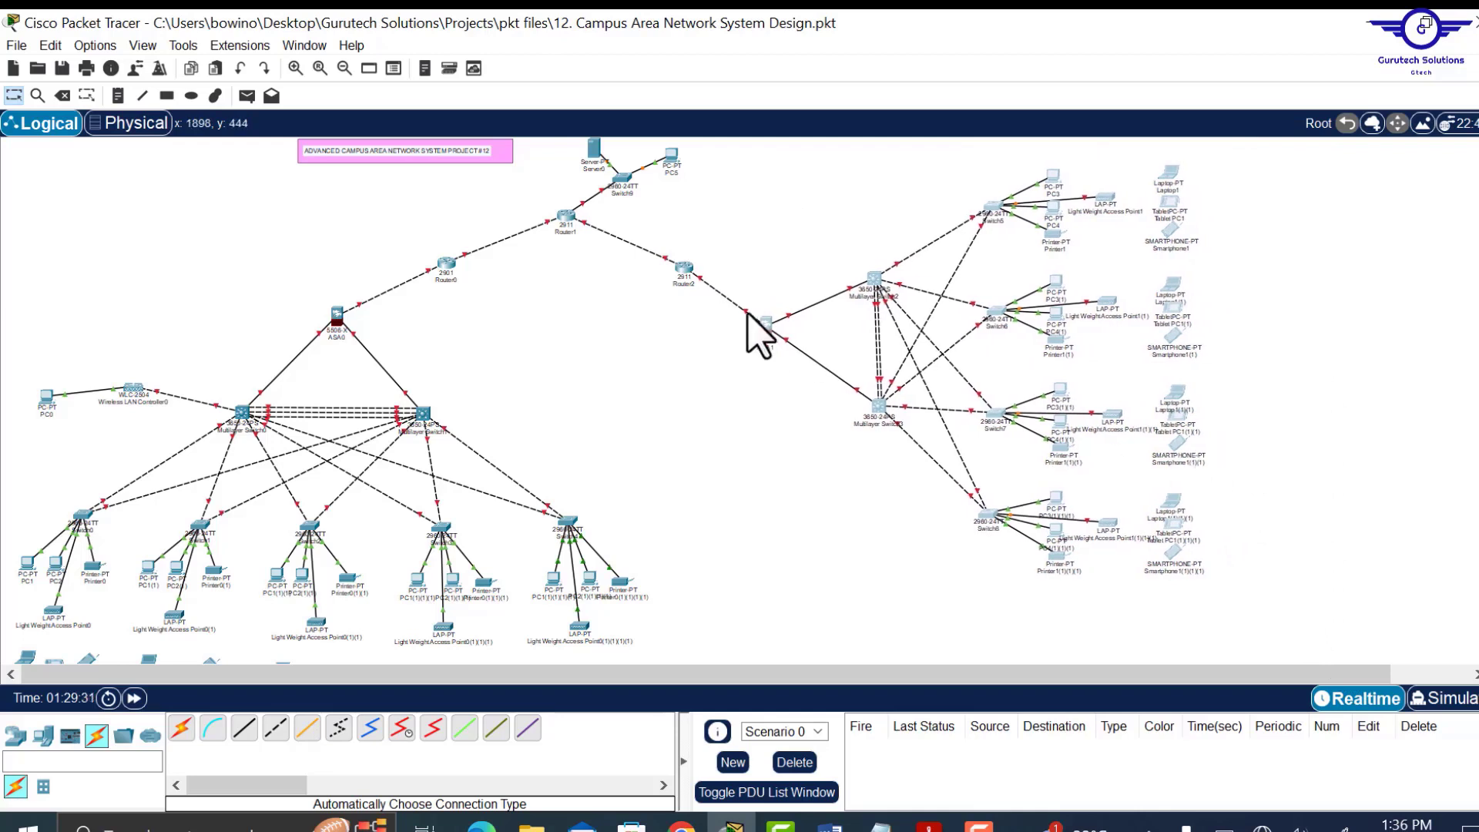
left_click_drag(688, 264, 658, 271)
left_click_drag(566, 220, 553, 224)
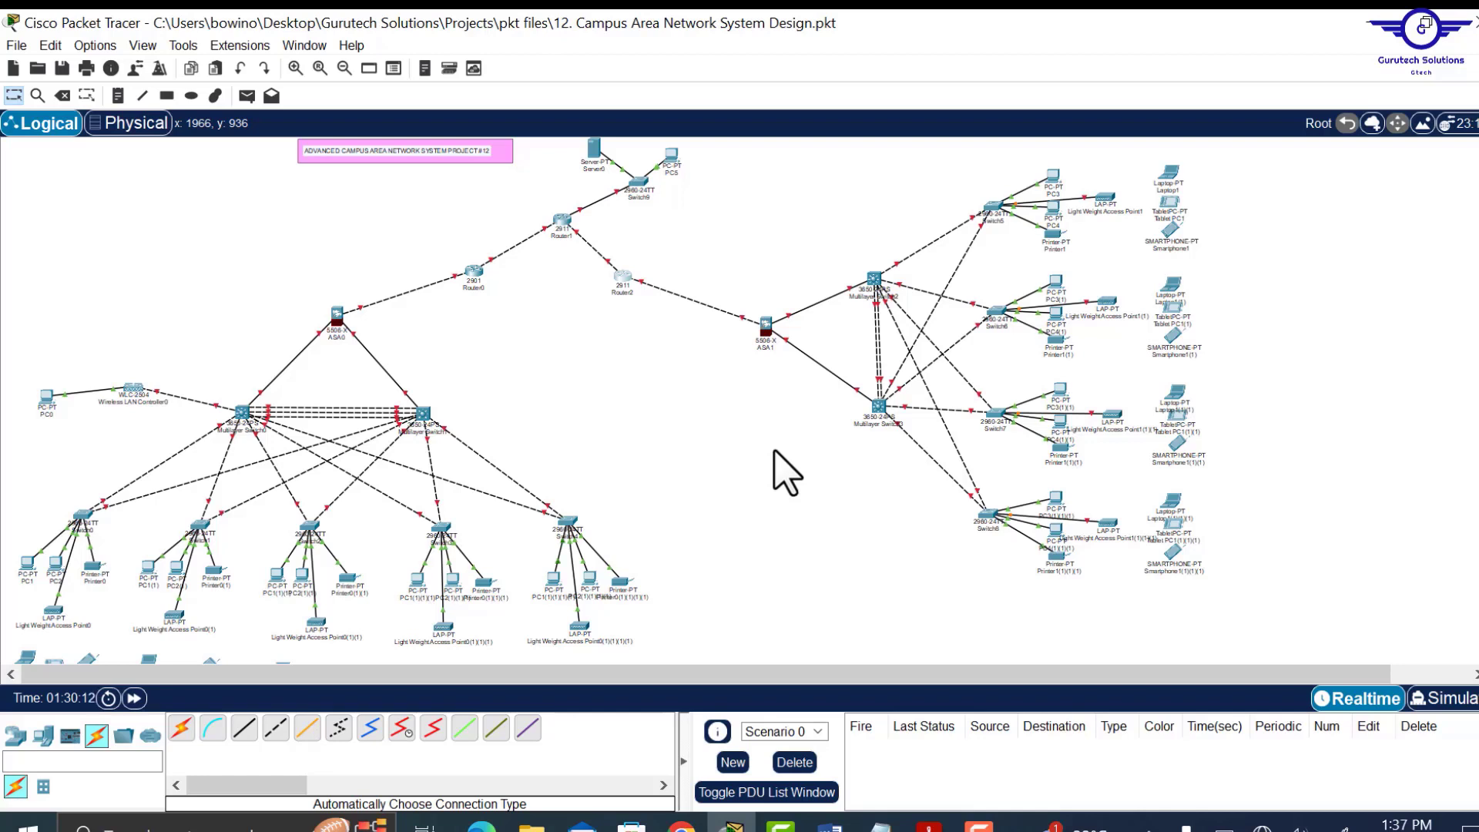
Rename the HQ firewall ASA0 to HQ-FW1 and begin renaming the wireless LAN controller.
left_click(336, 337)
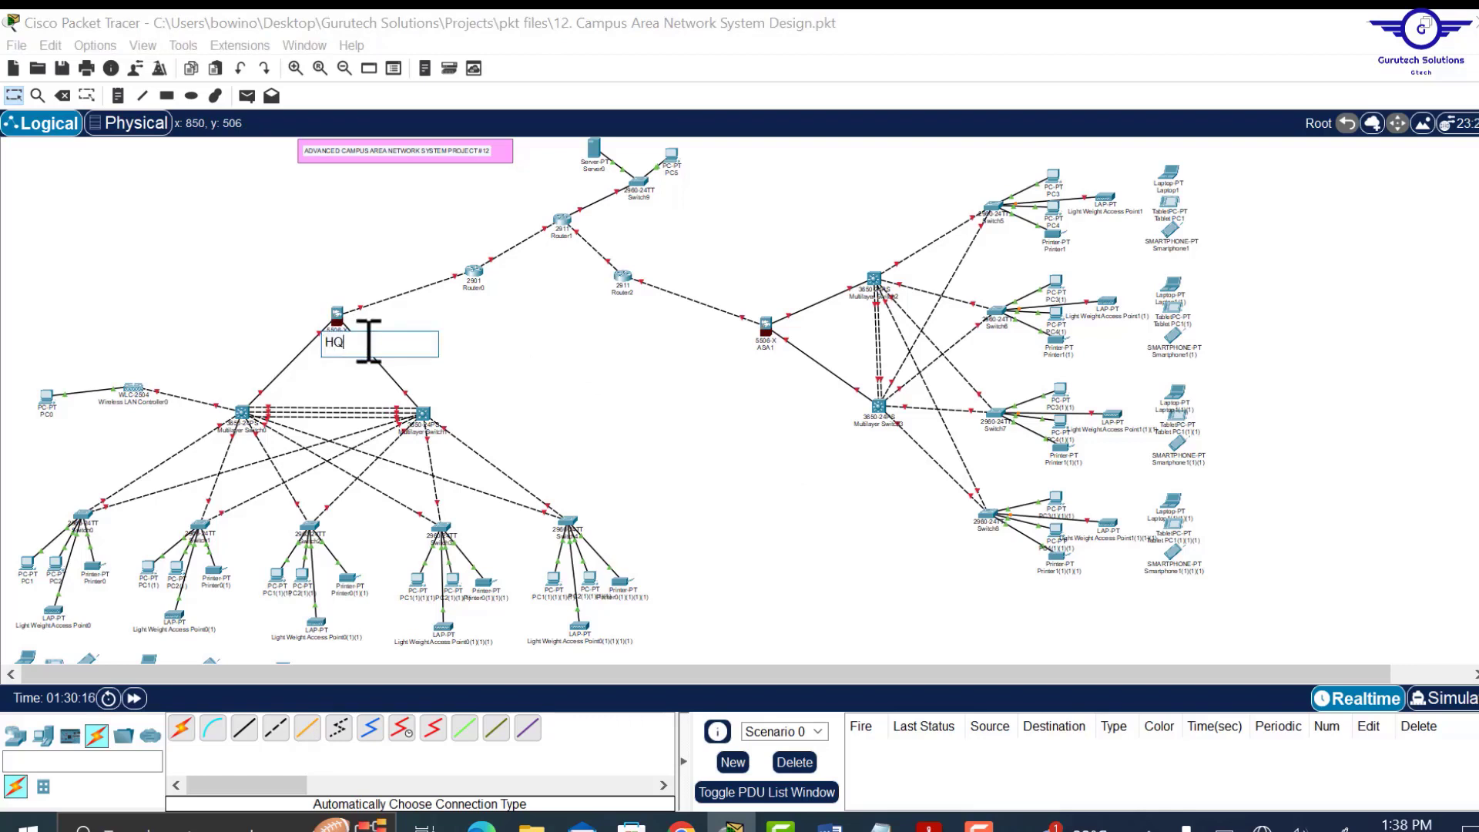
type("HQ-FW1")
left_click(135, 403)
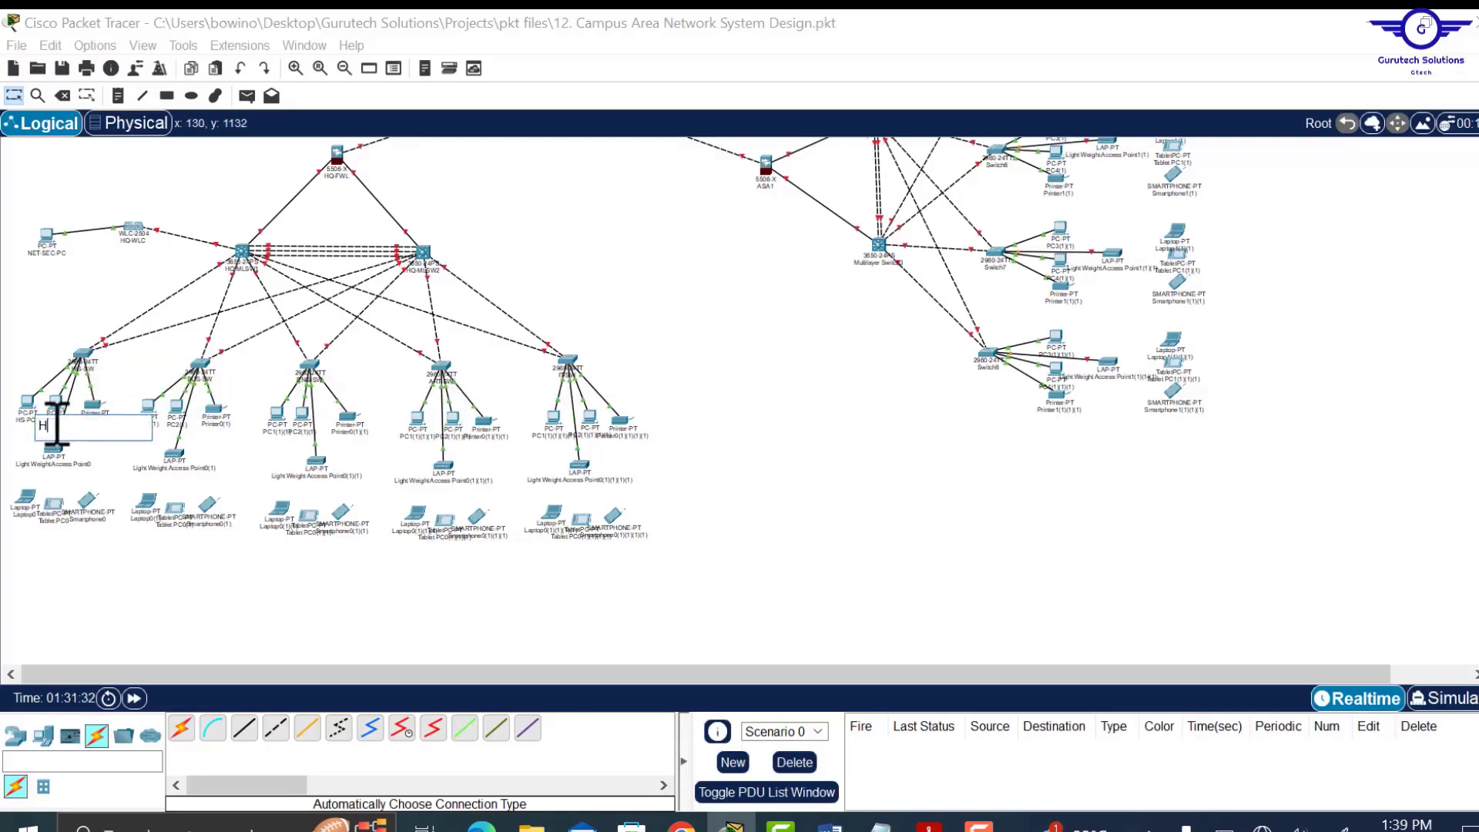
Rename the HQ laptop to HS-LAP and select the tablet's name for replacement.
left_click(53, 456)
type("HS-LAP")
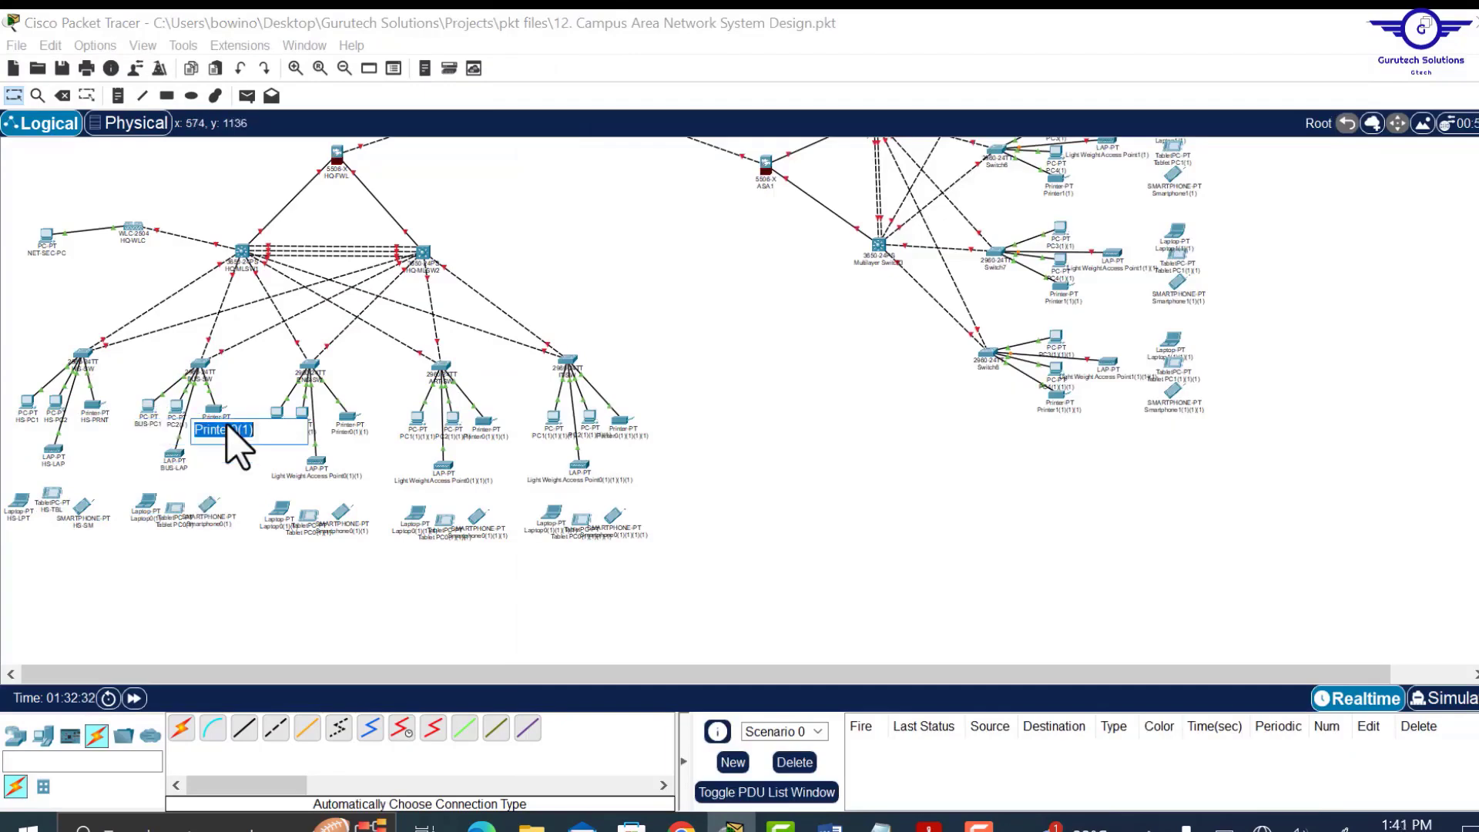
left_click(179, 530)
double_click(178, 530)
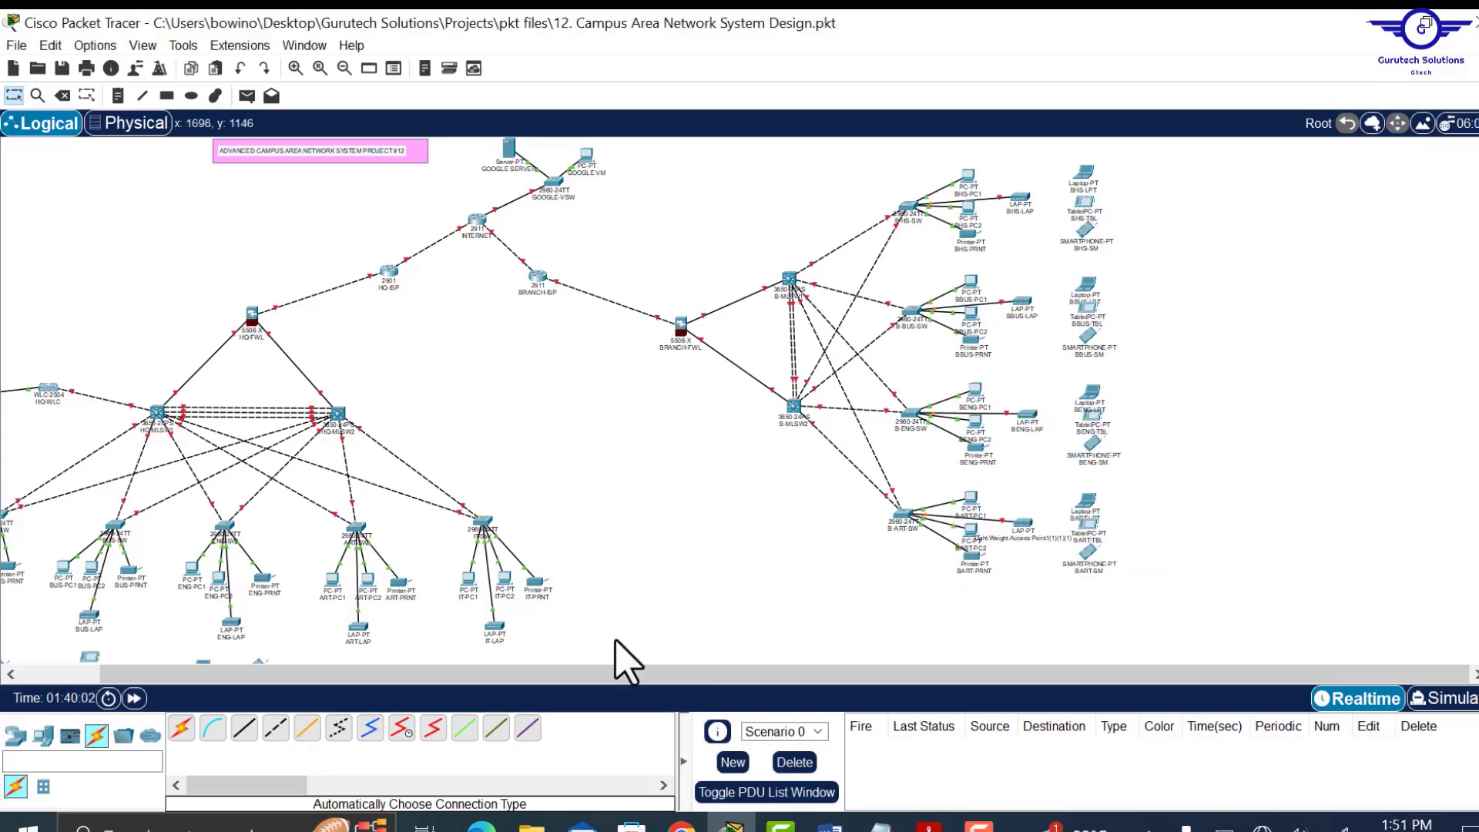
Zoom in on the HQ firewall and ISP area and move the INTERNET router up and left.
left_click(319, 69)
scroll(973, 535, "down", 10)
scroll(972, 535, "up", 7)
scroll(973, 535, "up", 5)
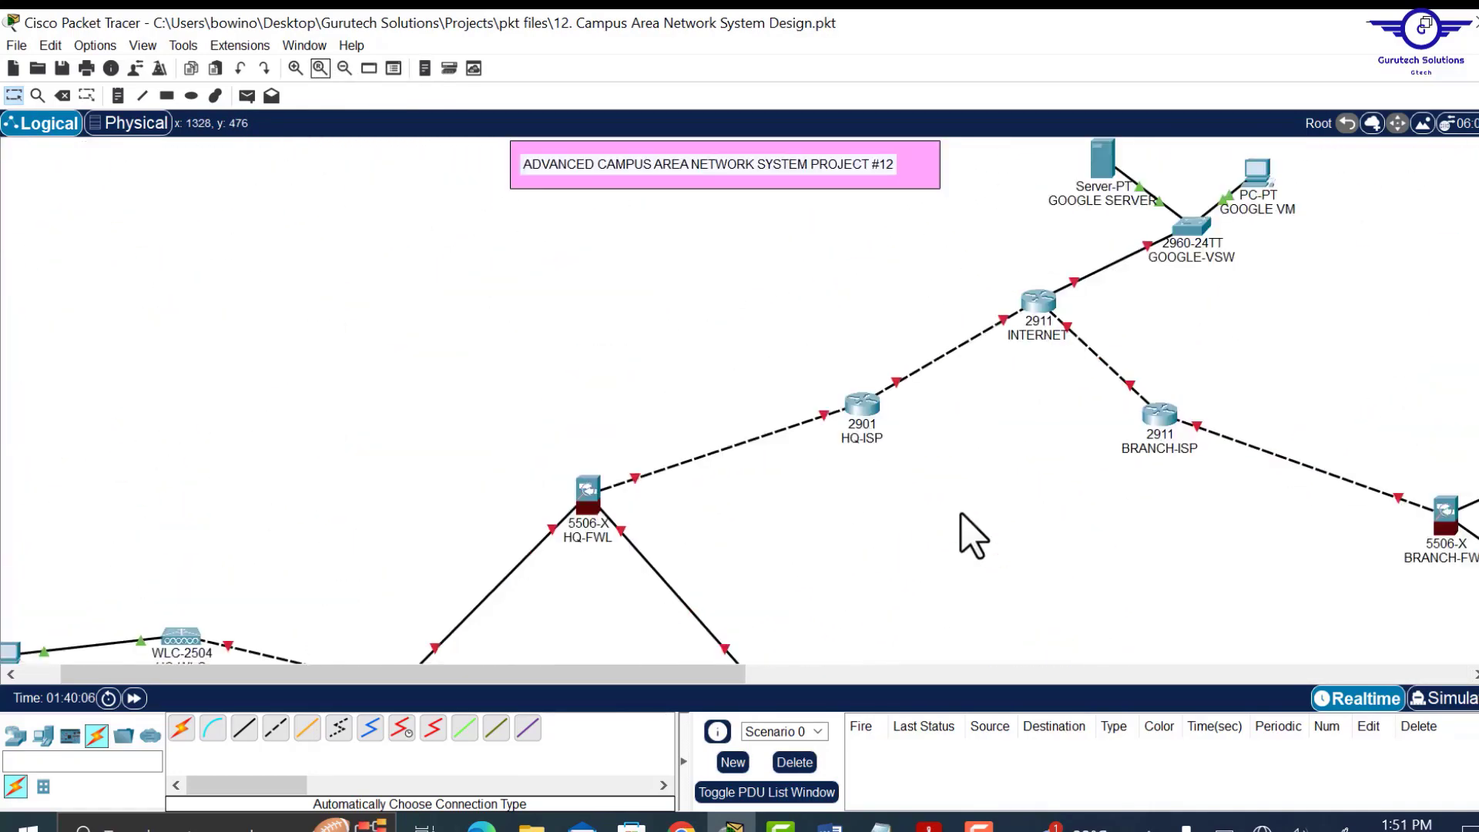
scroll(760, 588, "right", 10)
scroll(866, 589, "left", 10)
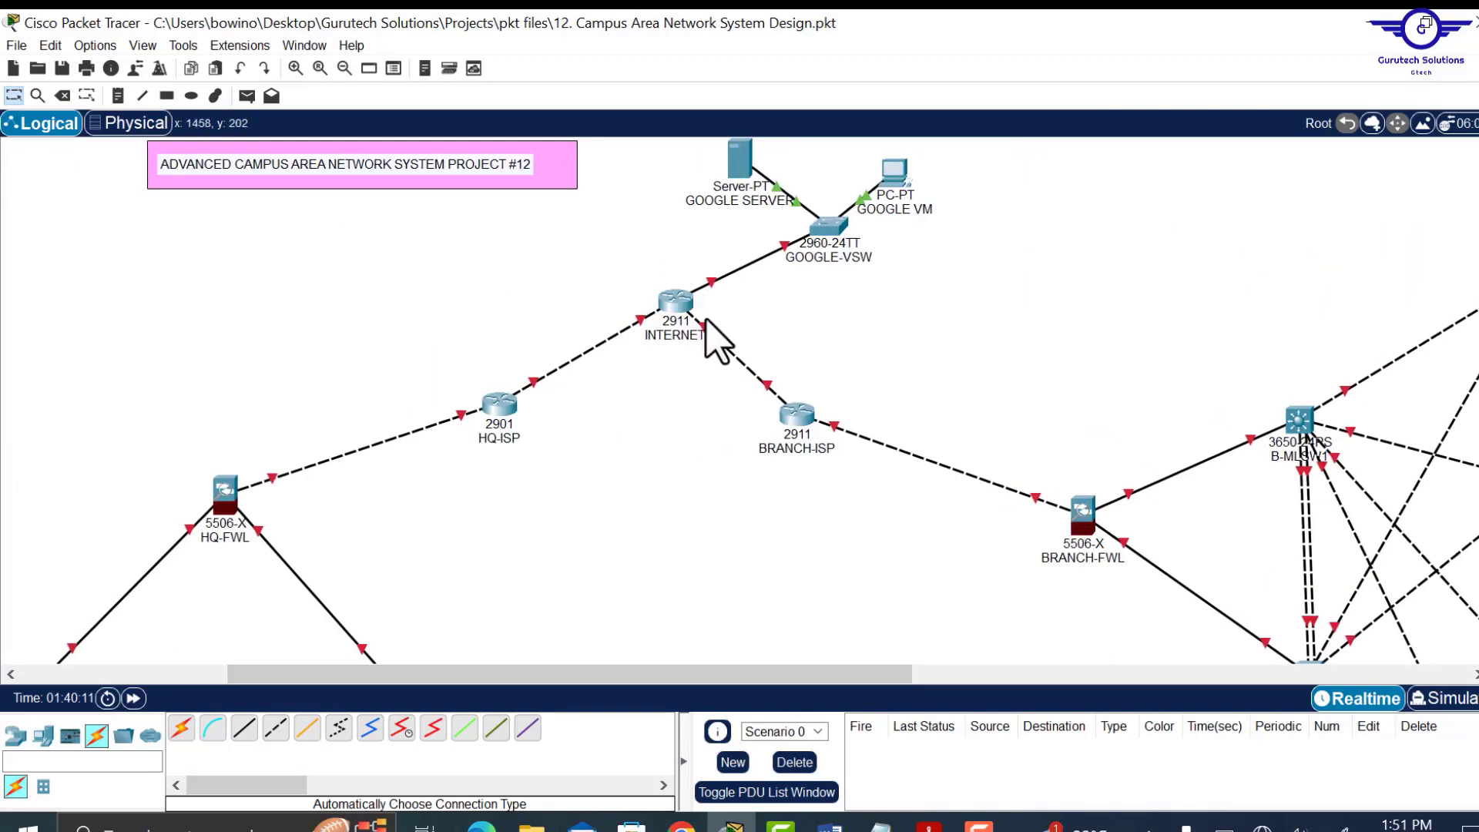
left_click_drag(677, 312, 644, 307)
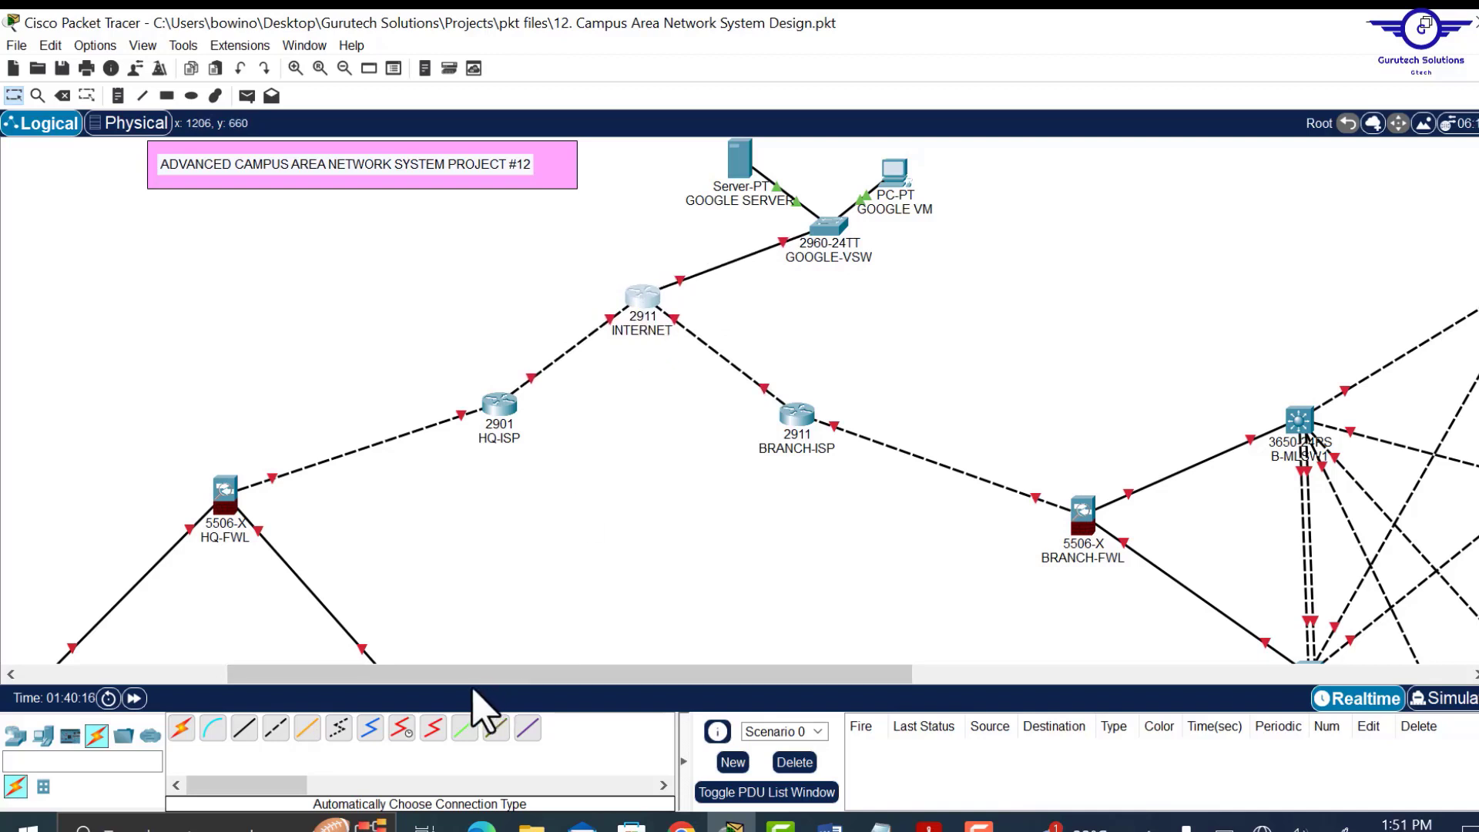
left_click_drag(447, 677, 193, 708)
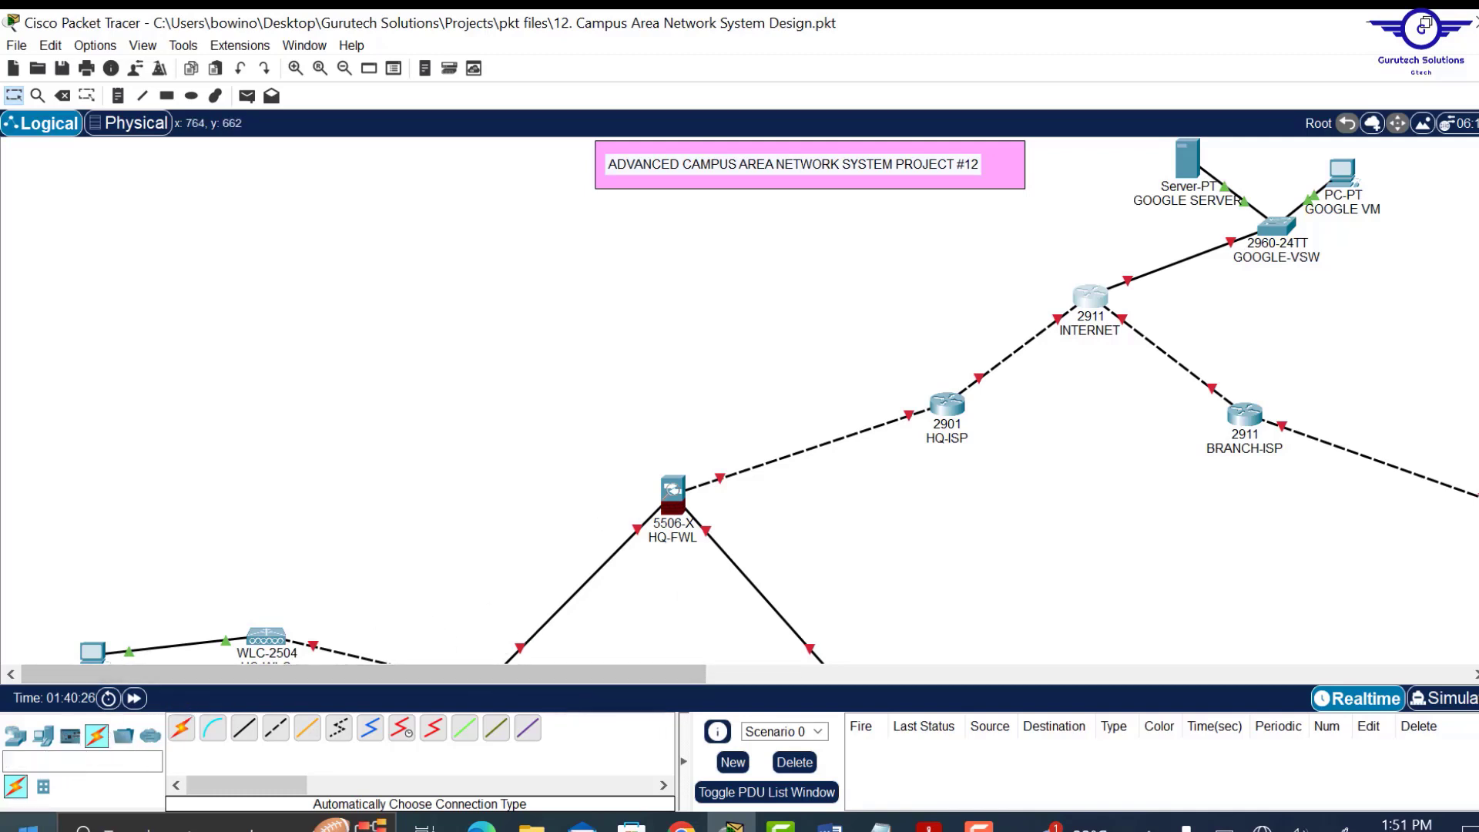
Place a 2960 switch (Switch10) above HQ-FWL and auto-connect it to HQ-FWL.
left_click(40, 736)
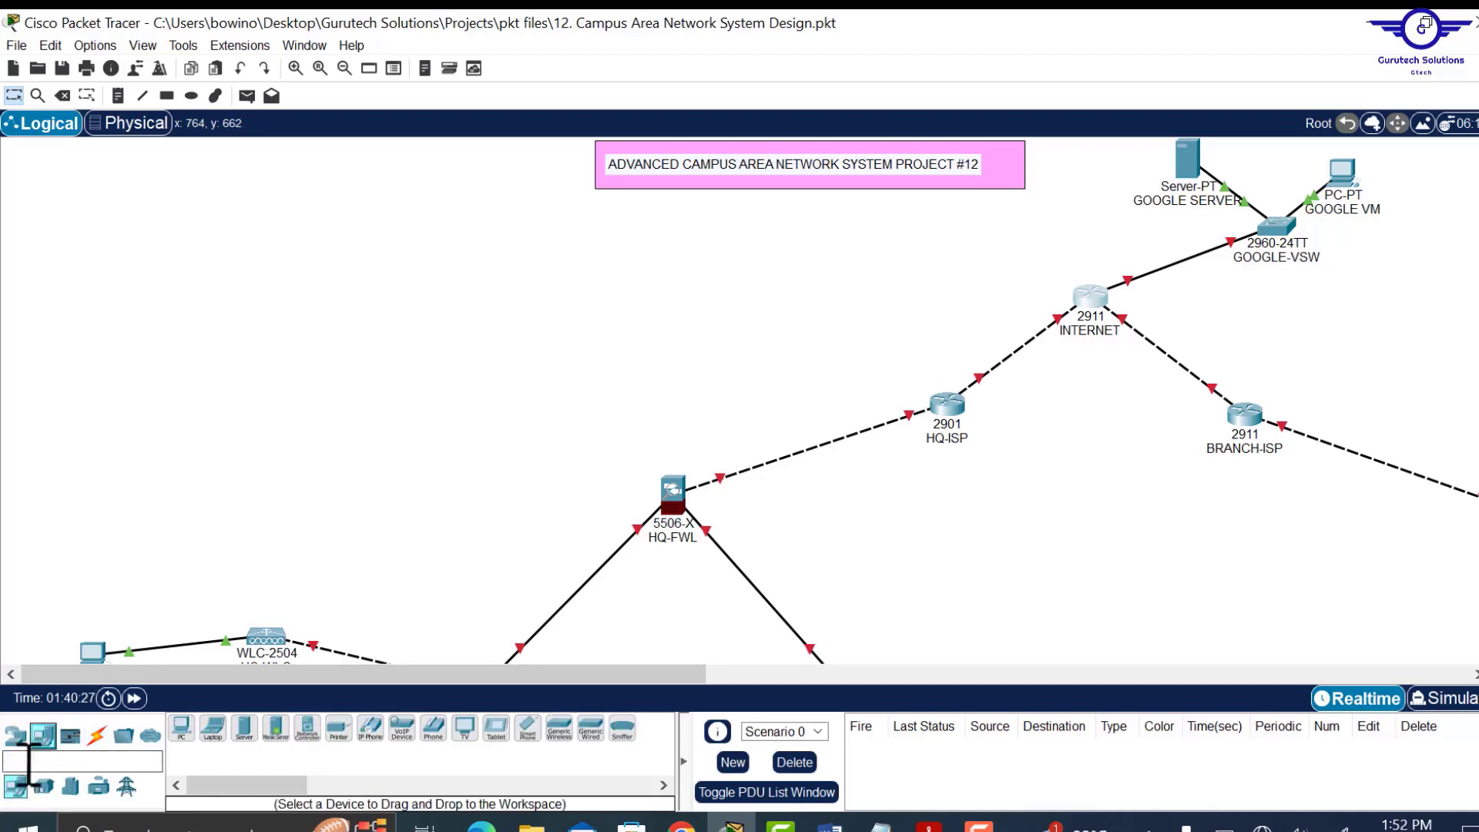
left_click(16, 735)
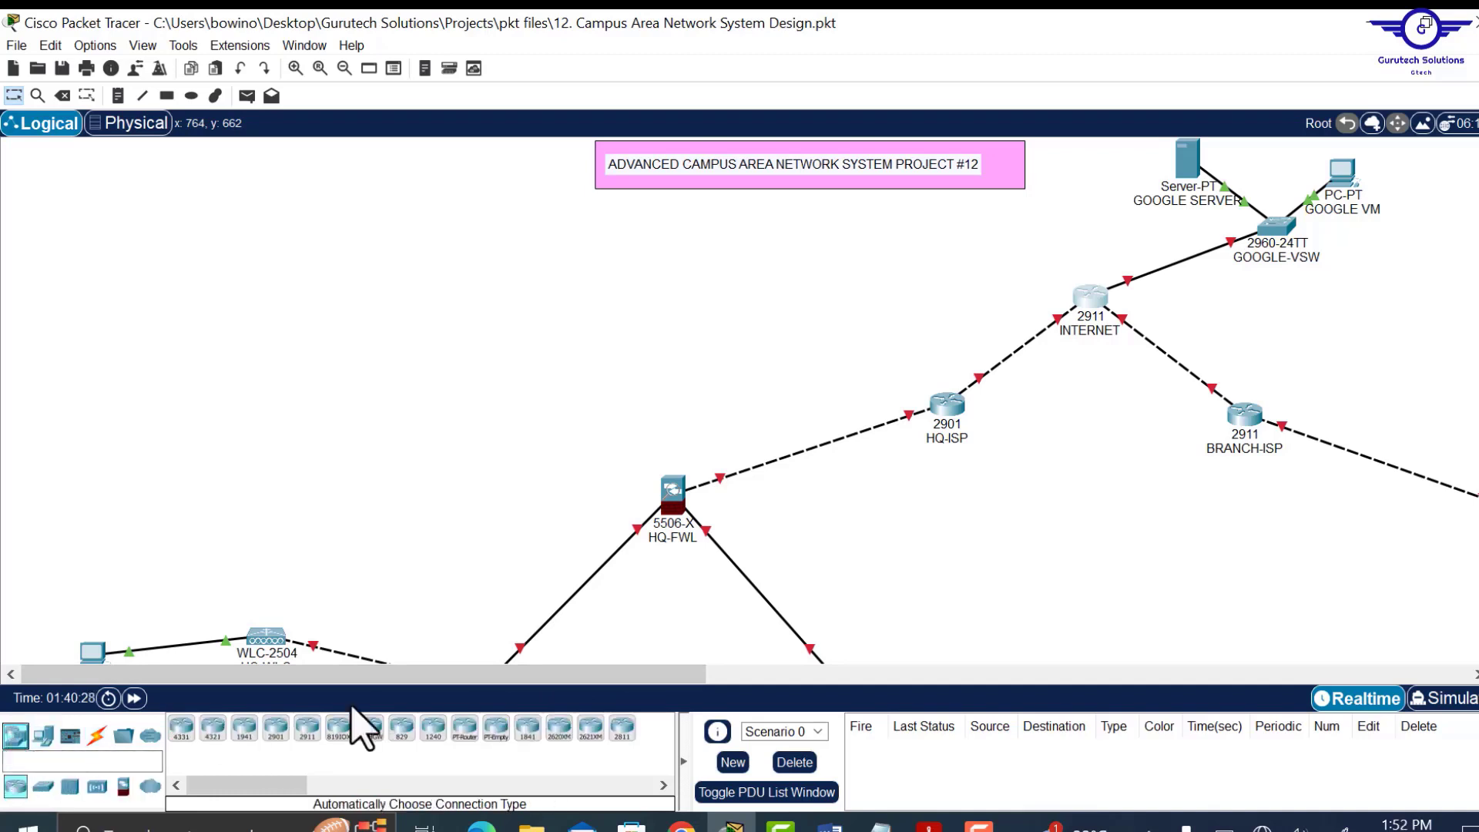
left_click(43, 786)
left_click(180, 736)
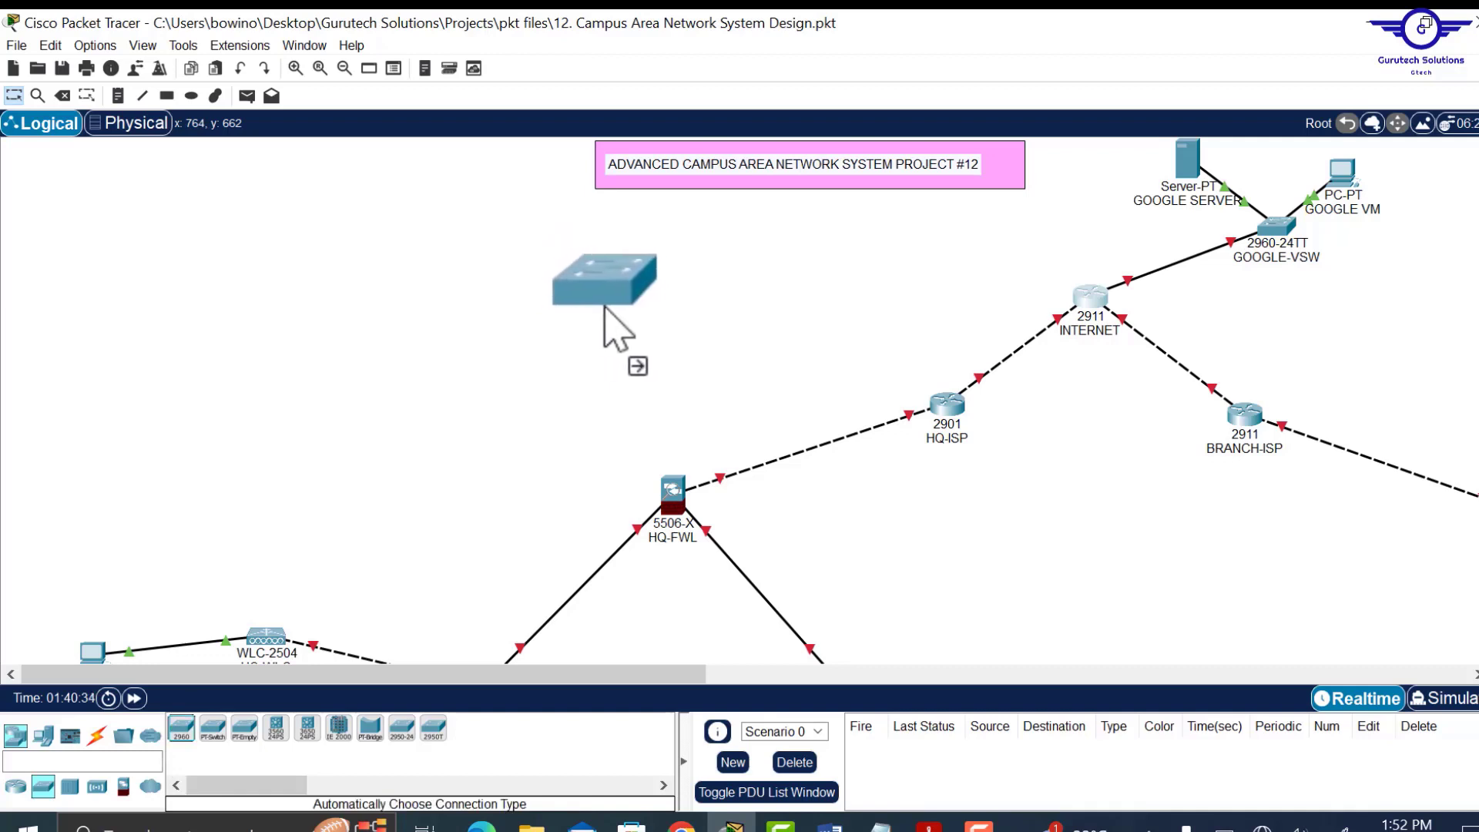
left_click(616, 310)
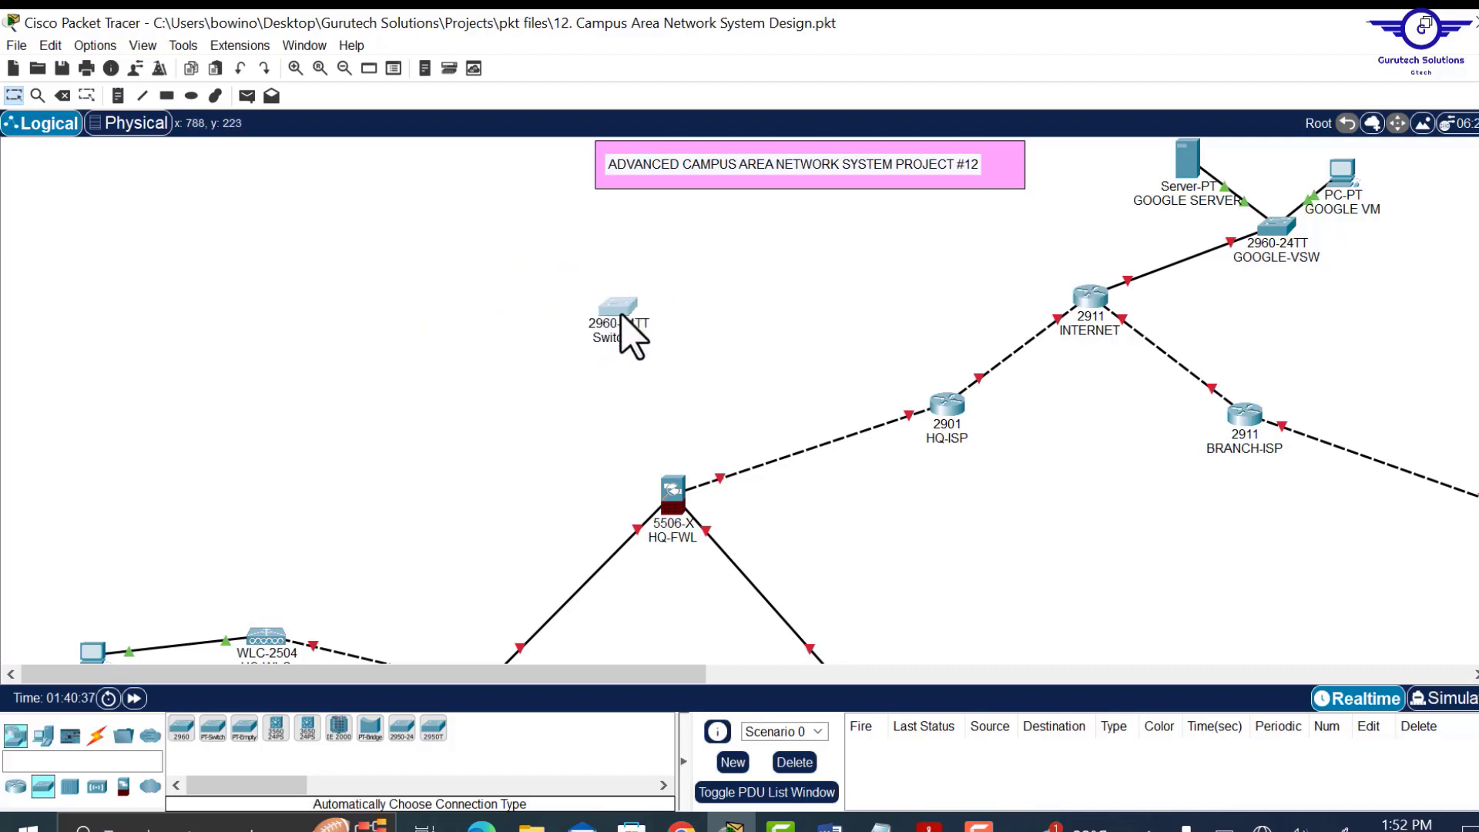
left_click(98, 737)
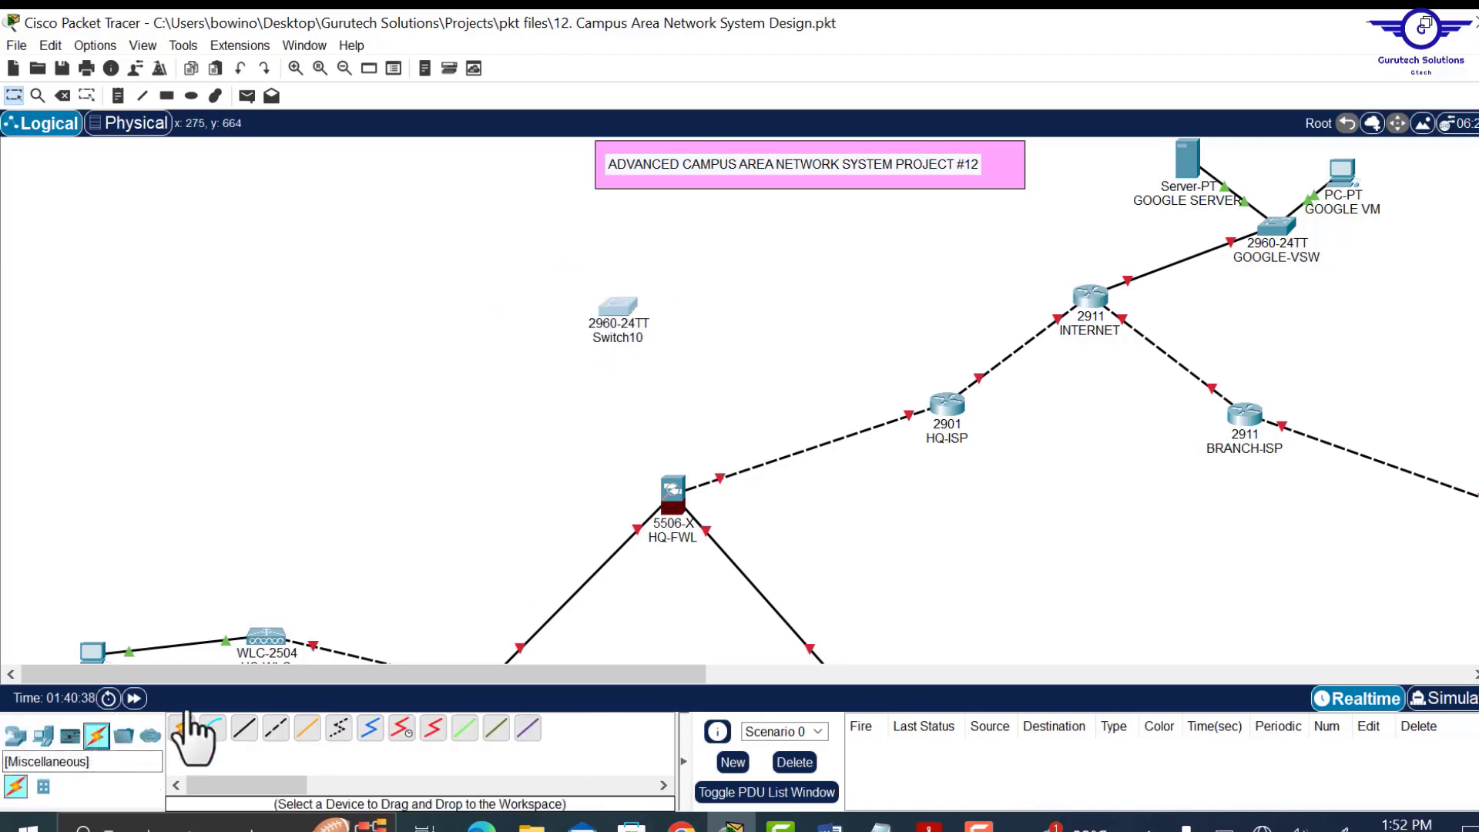
left_click(183, 728)
left_click(617, 308)
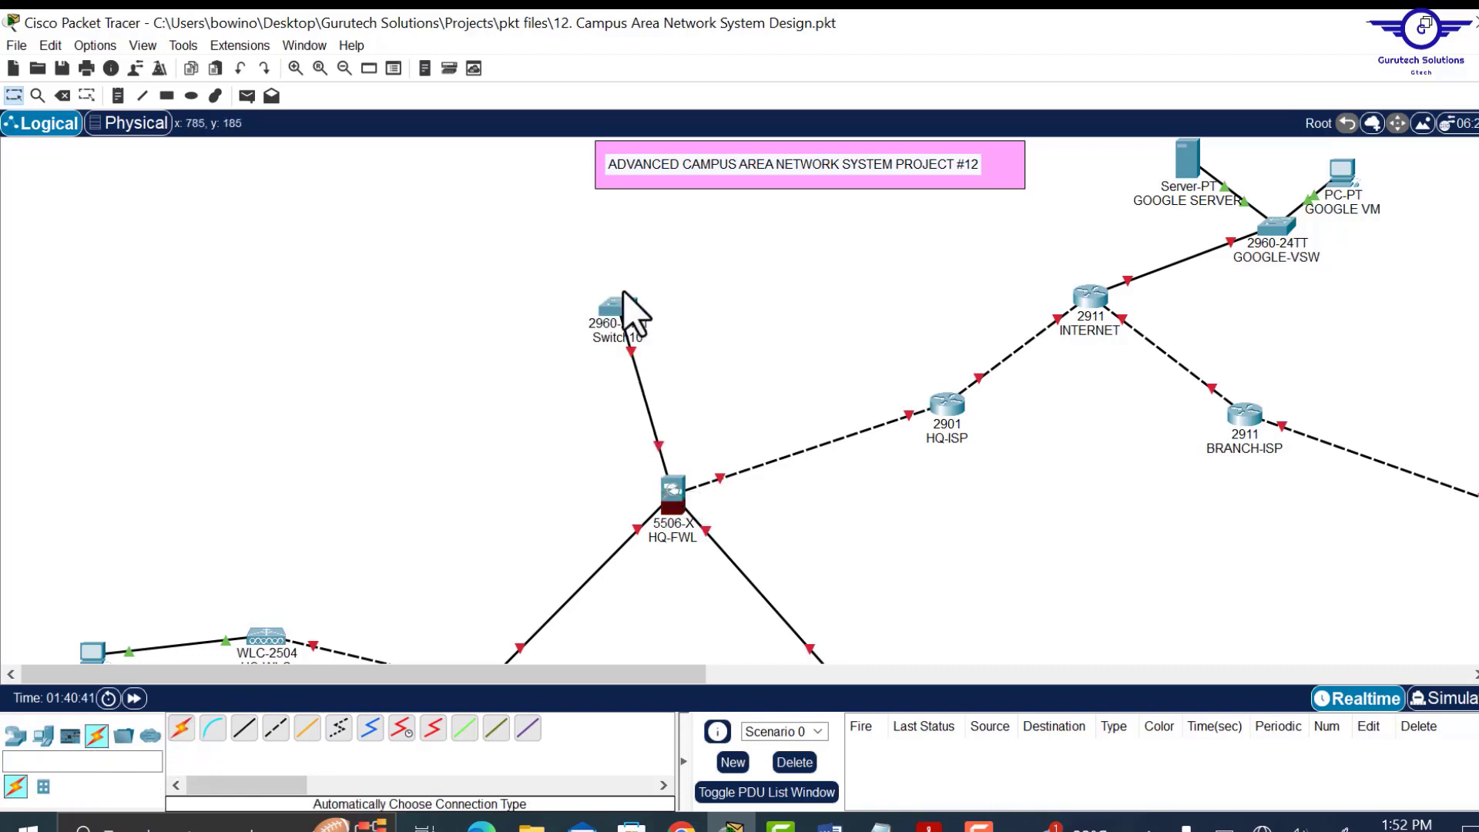
left_click_drag(614, 307, 595, 329)
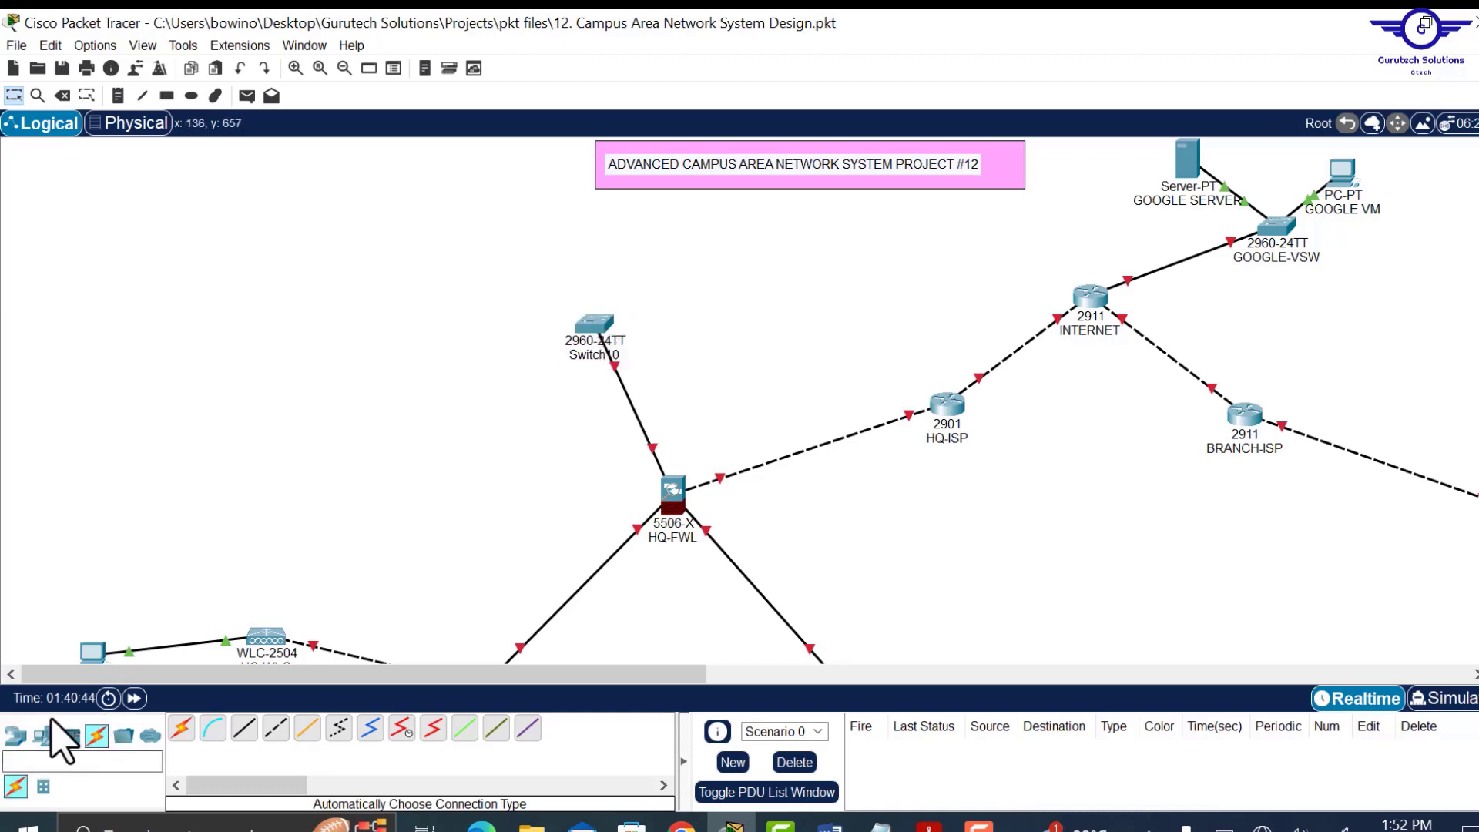
Add Server1 and Server2 near the top-left of the canvas and arrange them side by side.
left_click(43, 736)
left_click(244, 731)
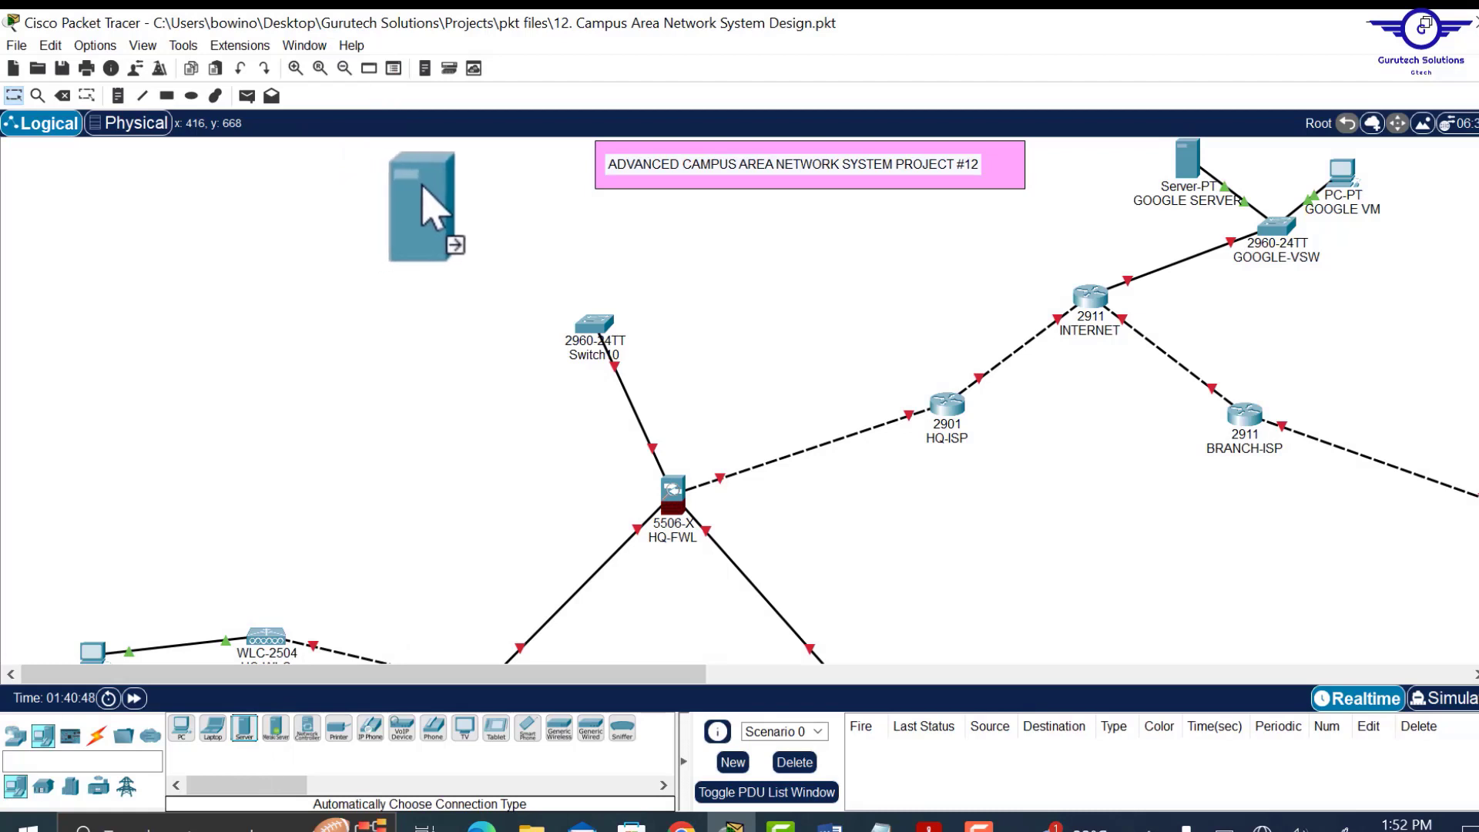
left_click(417, 196)
left_click(244, 731)
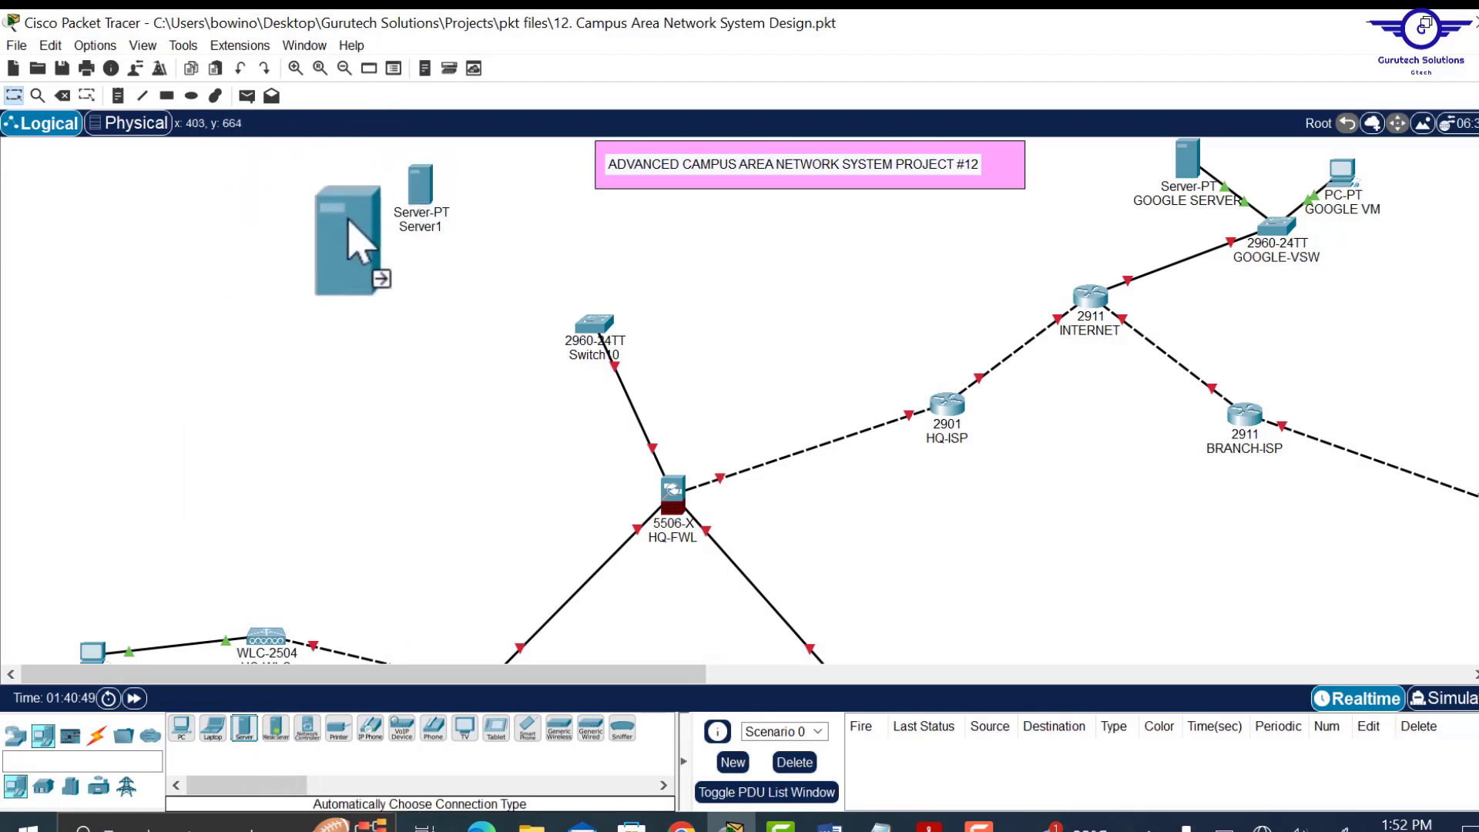
left_click(370, 193)
left_click_drag(427, 193, 464, 178)
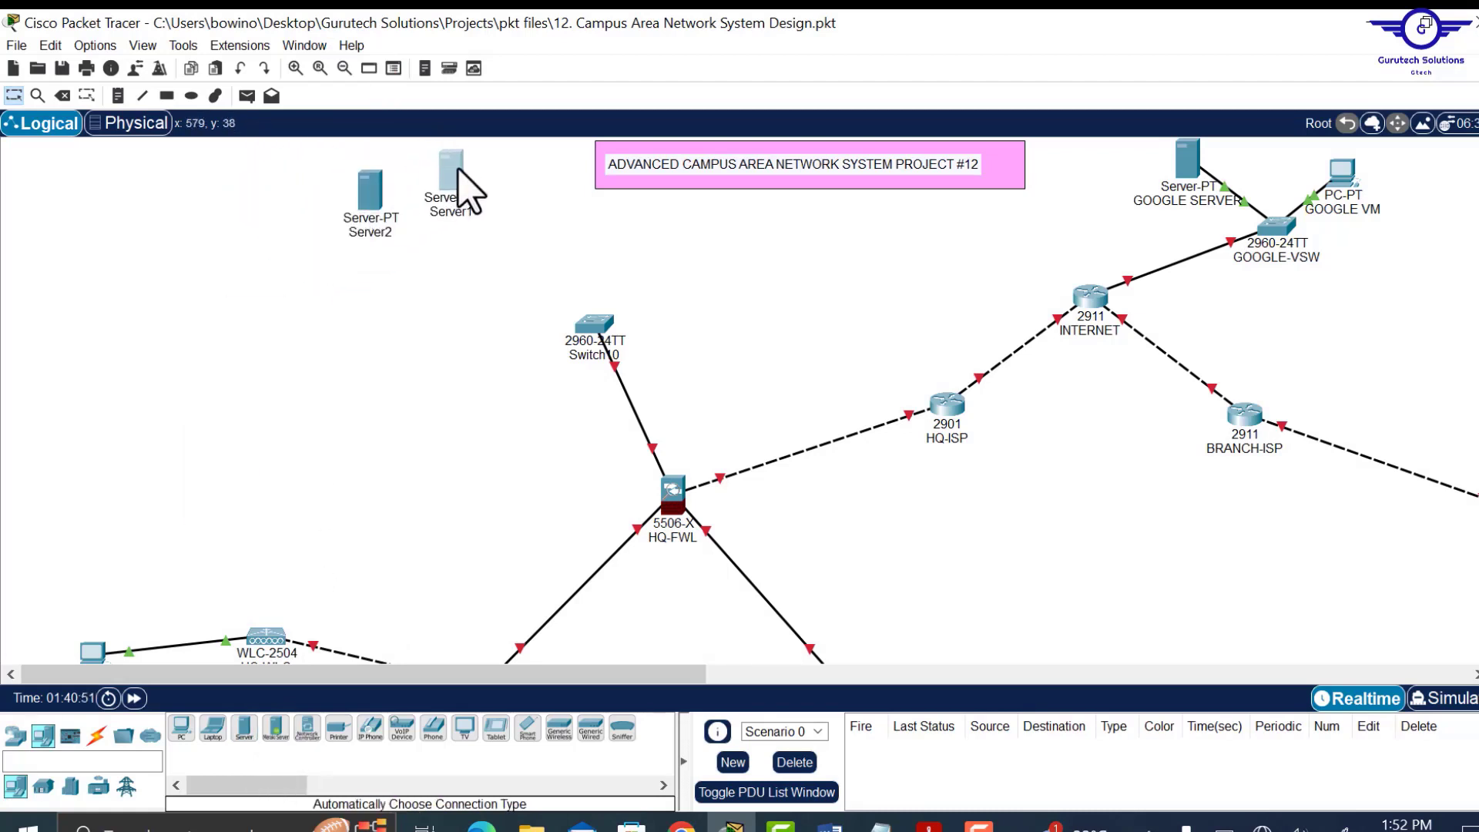
left_click_drag(368, 202, 383, 203)
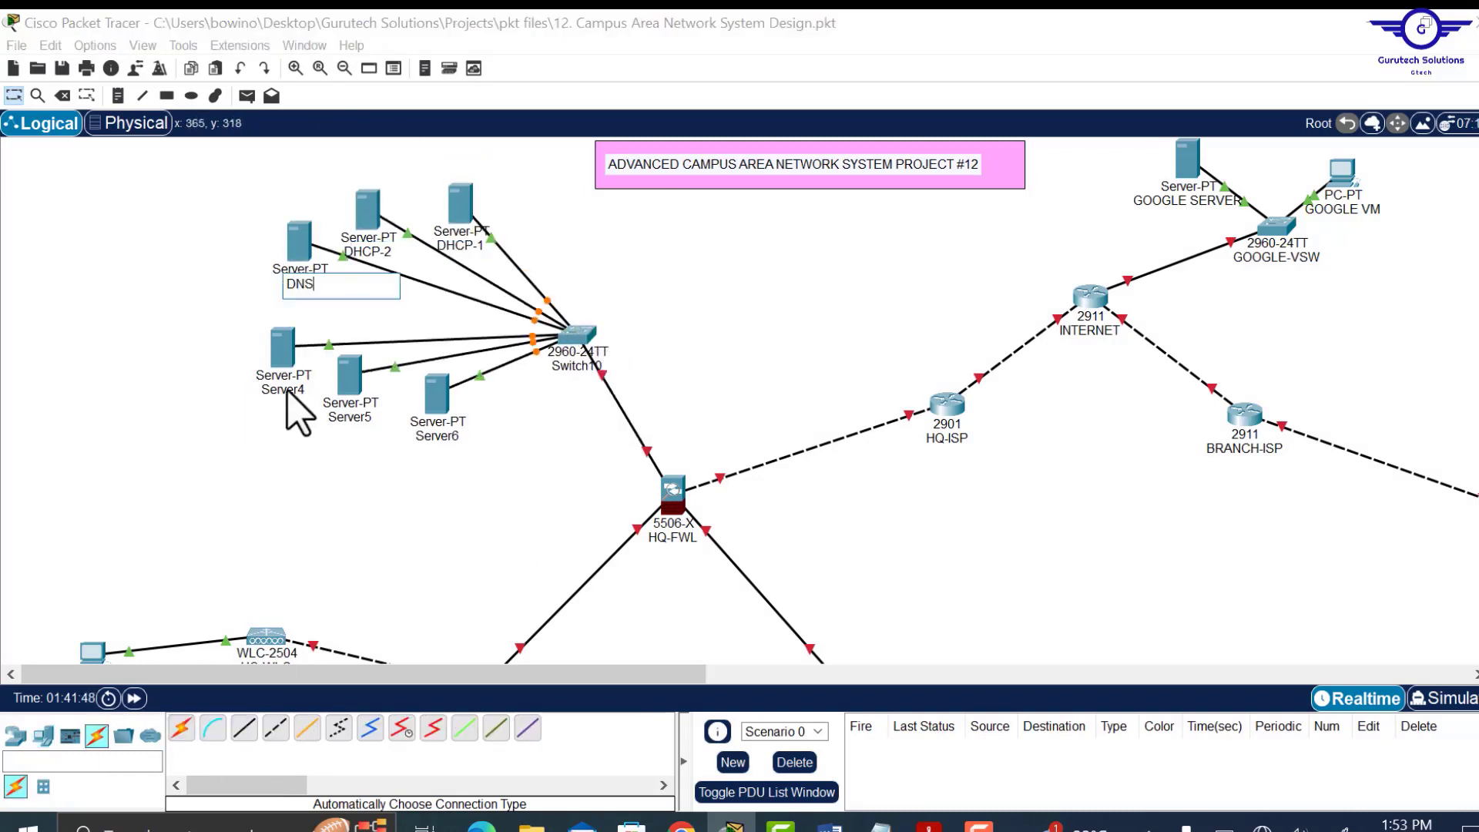
Name Server5 EMAIL and confirm Server6 as FTP.
left_click(350, 416)
type("EMAIL")
left_click(453, 437)
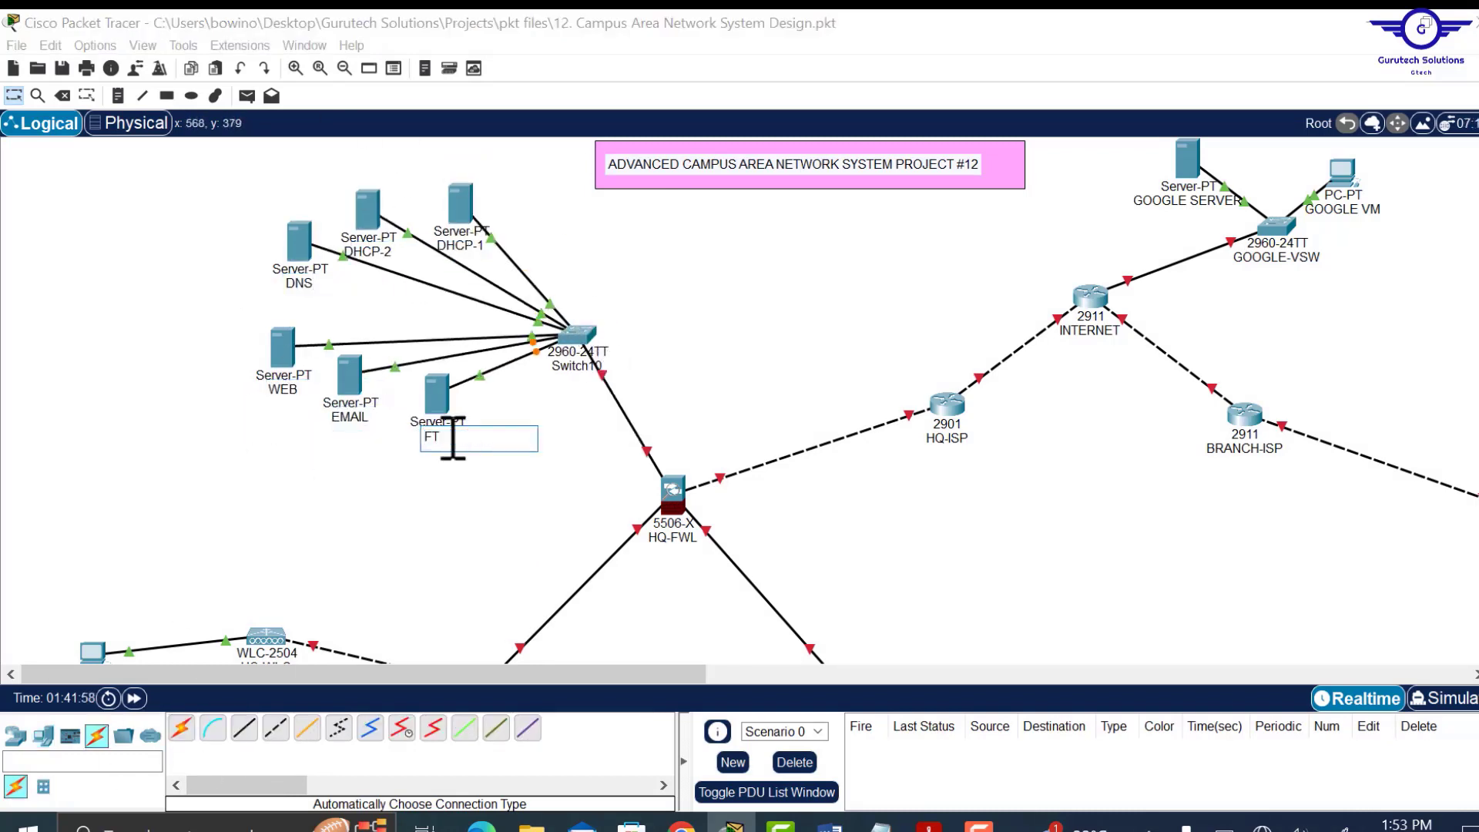
left_click(713, 377)
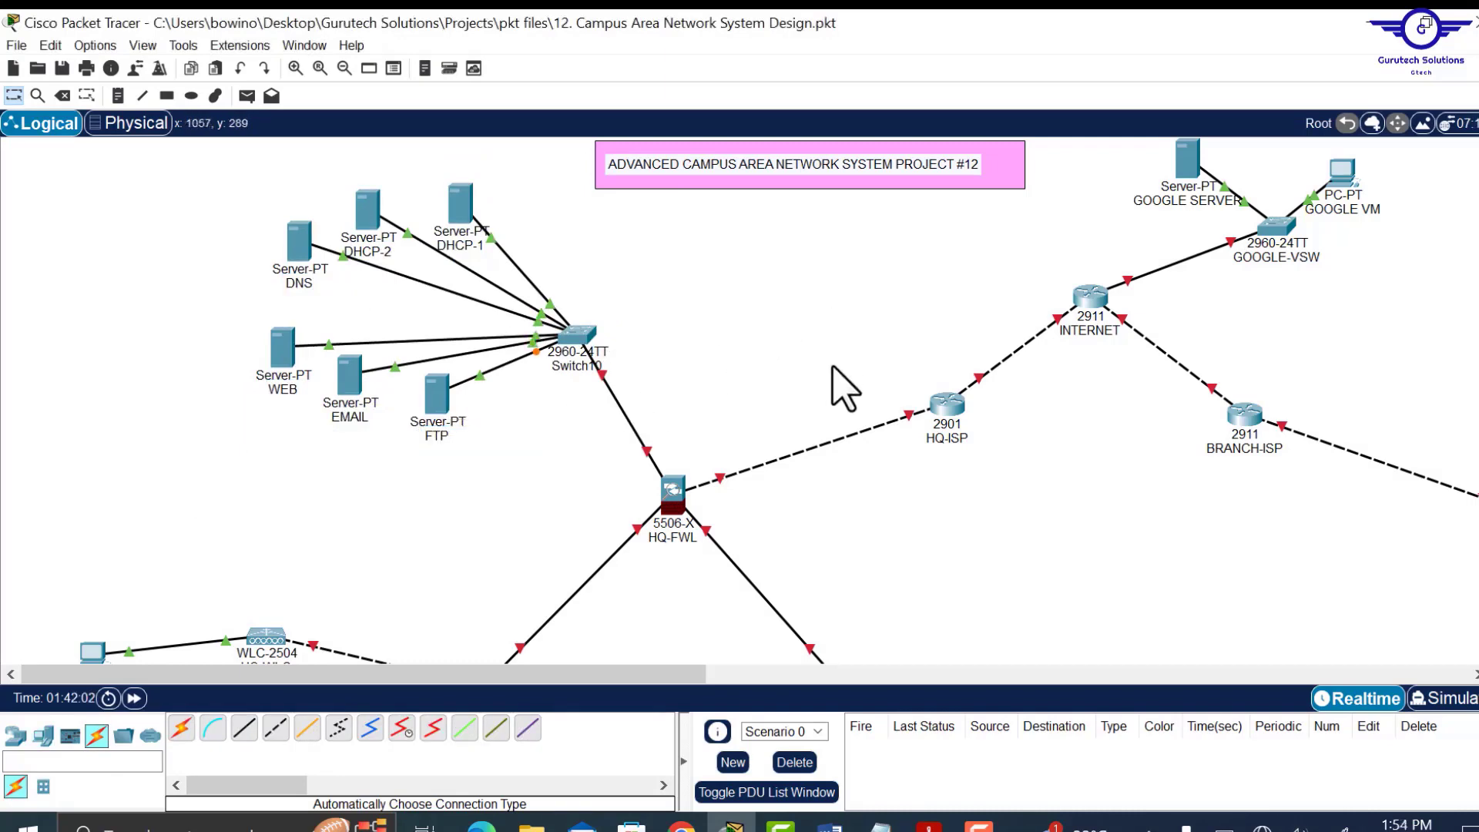
scroll(845, 389, "down", 5)
scroll(845, 390, "up", 4)
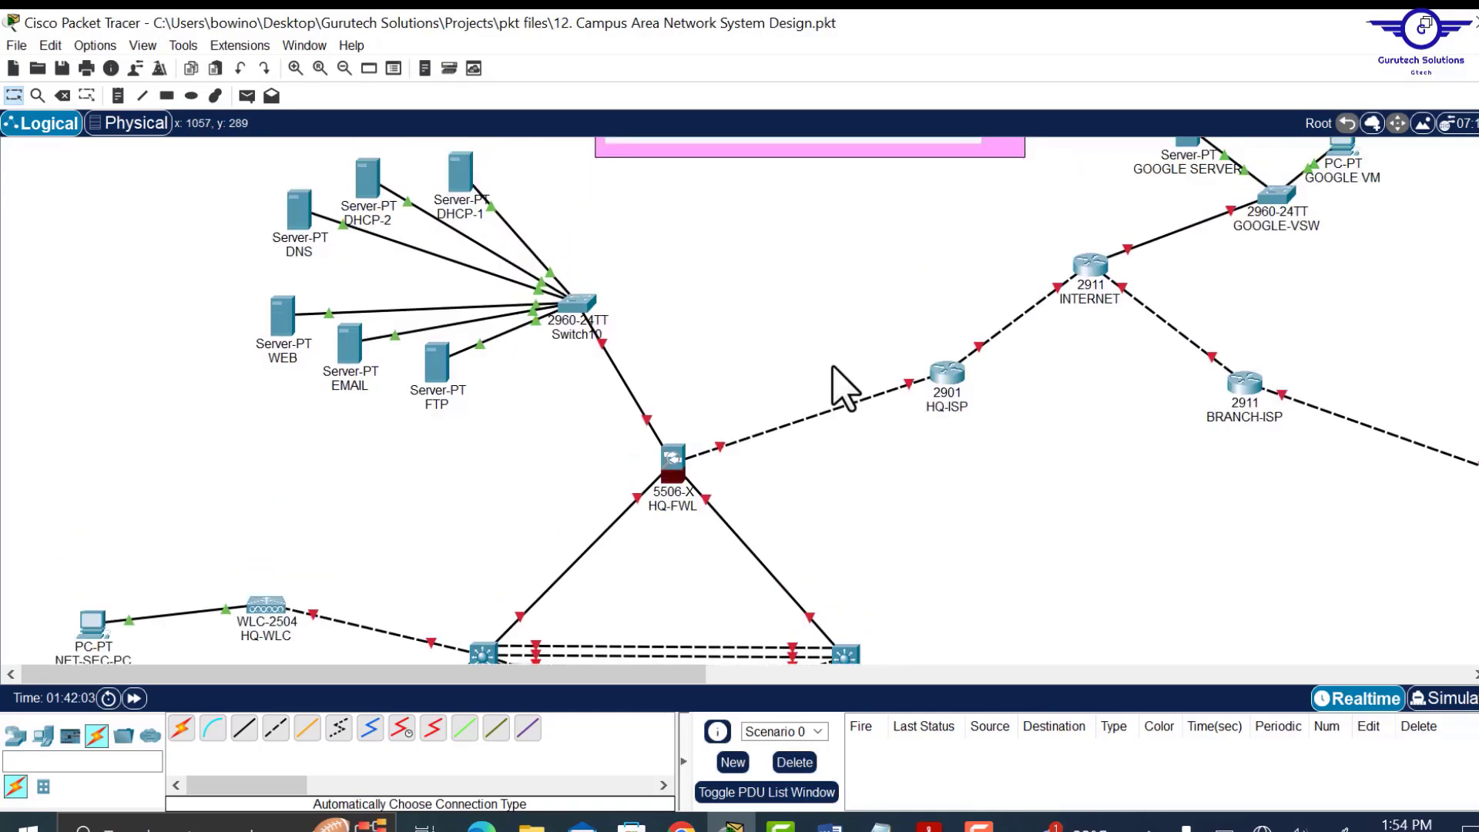
scroll(659, 271, "up", 1)
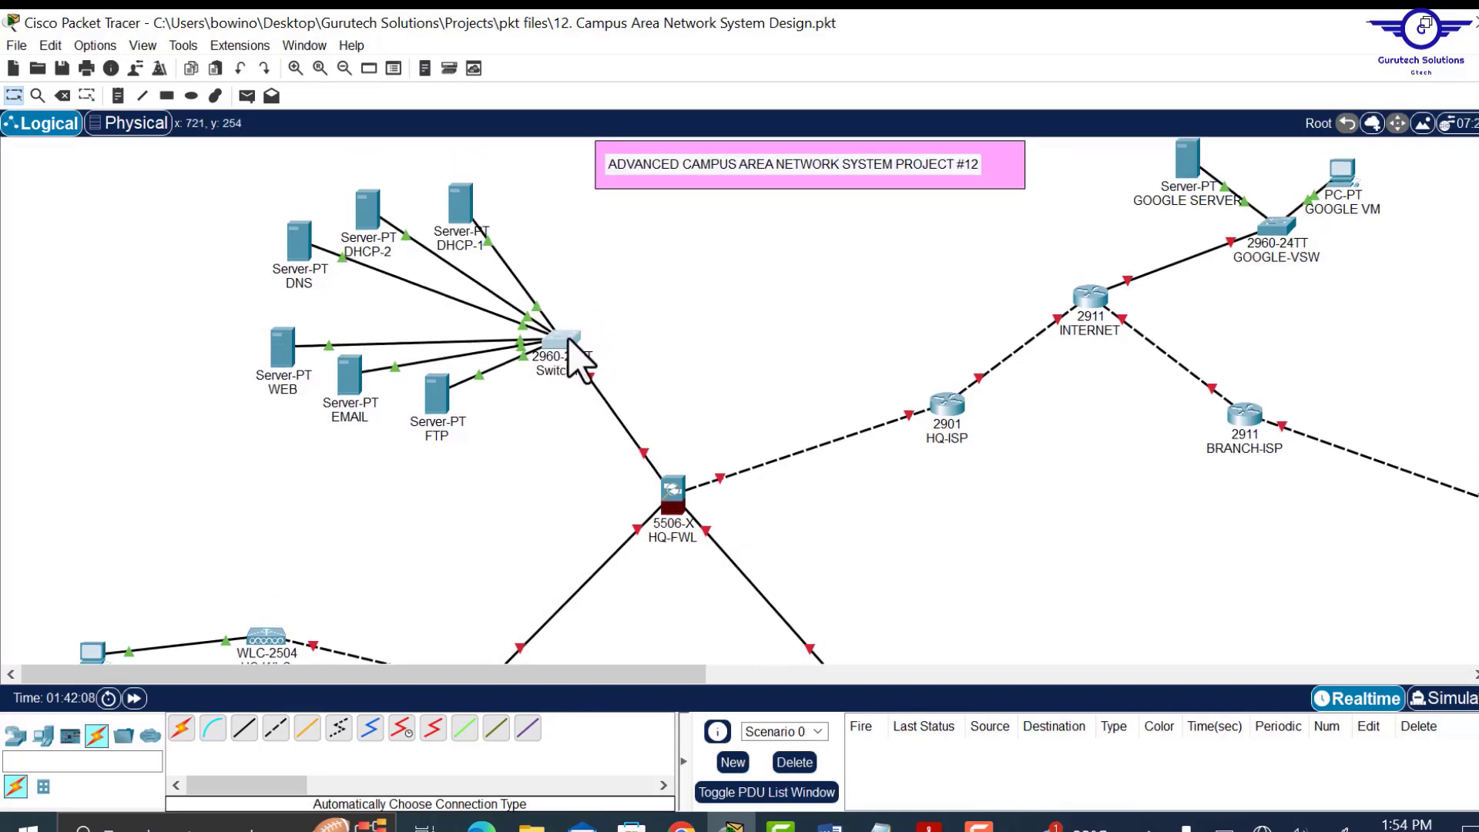
scroll(794, 419, "down", 4)
scroll(795, 420, "down", 6)
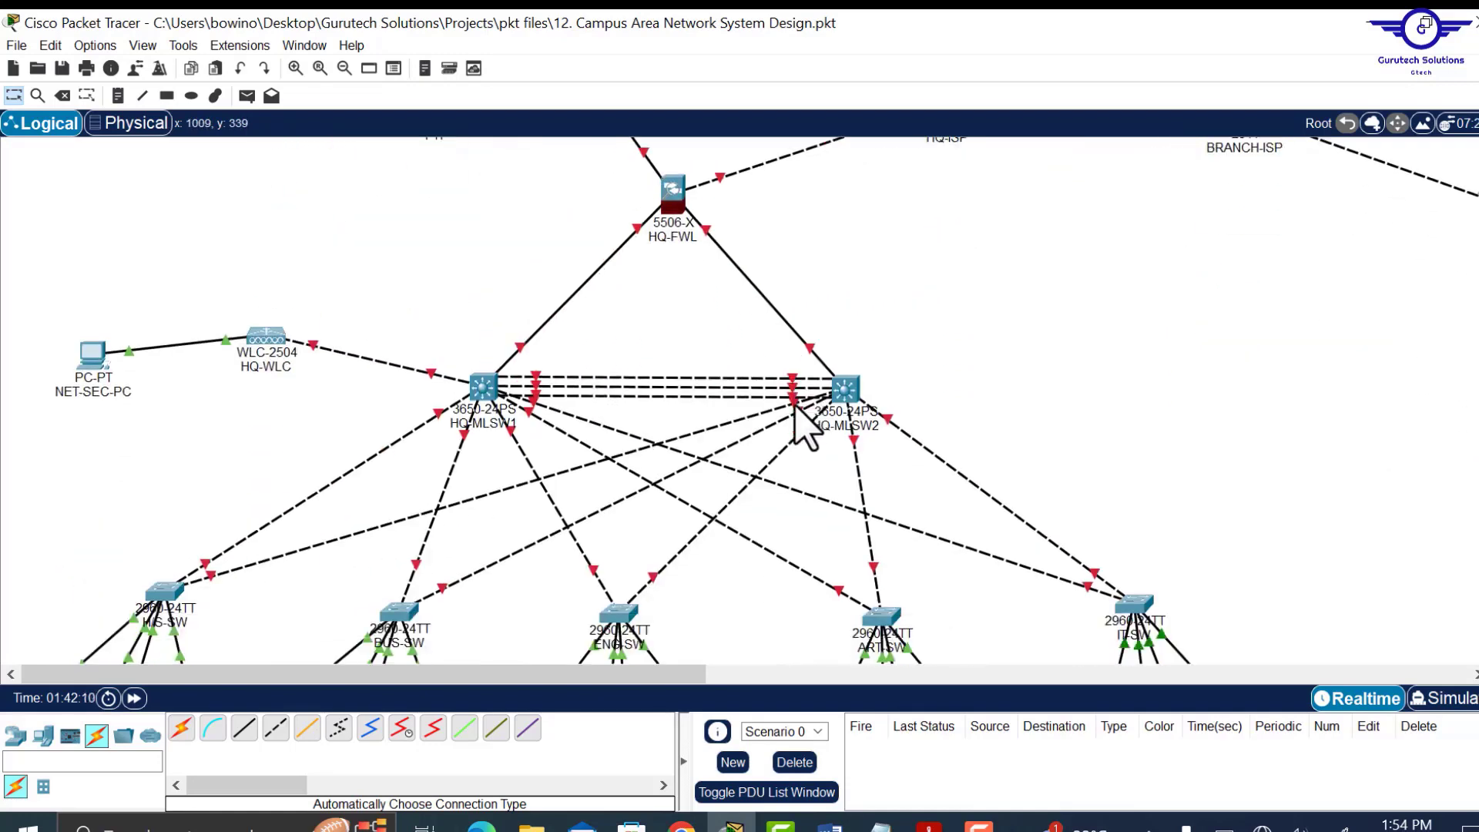
scroll(796, 407, "up", 9)
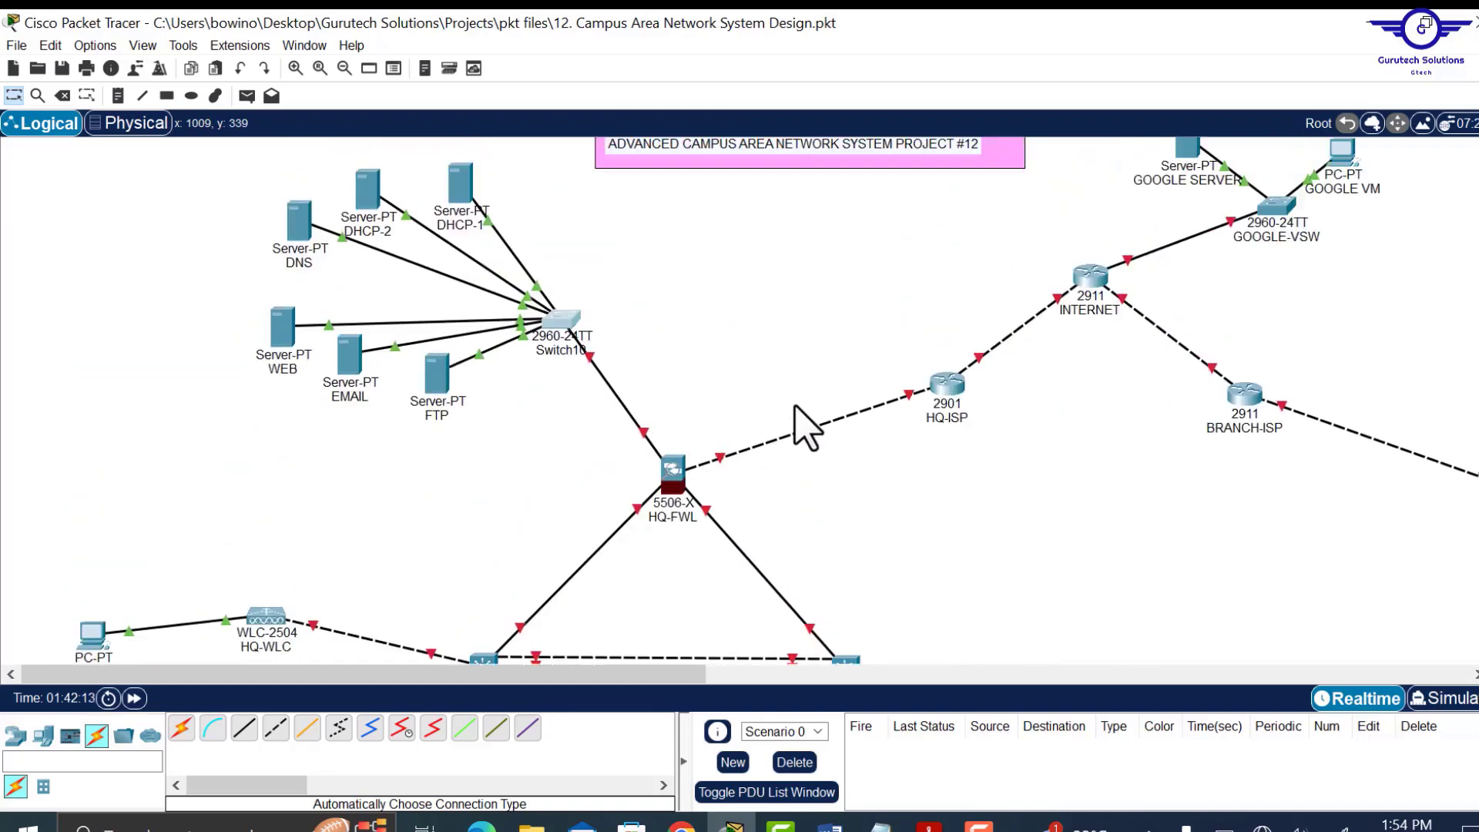
scroll(796, 406, "down", 14)
scroll(796, 407, "up", 15)
scroll(807, 428, "down", 5)
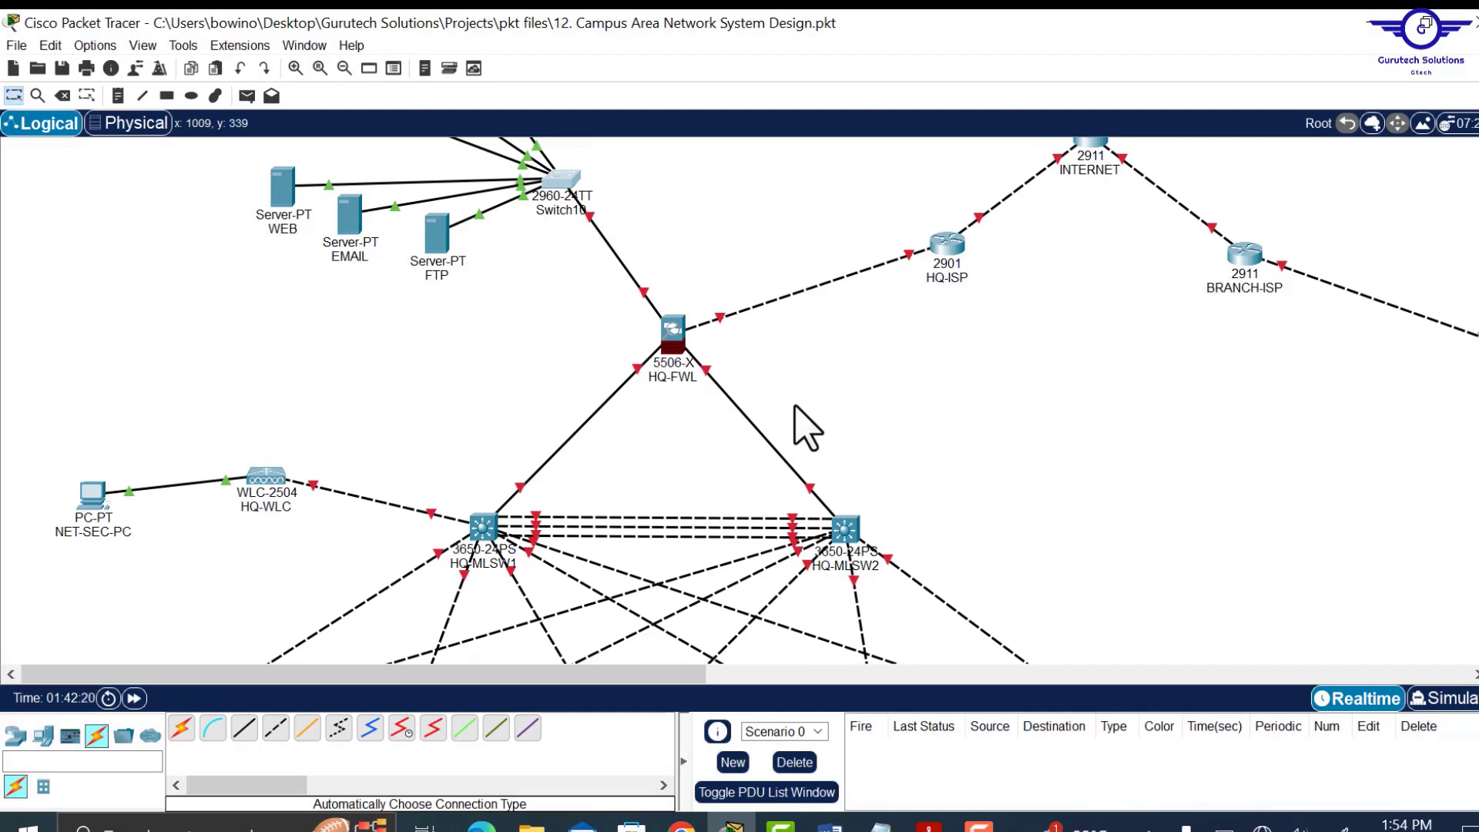
scroll(807, 427, "down", 13)
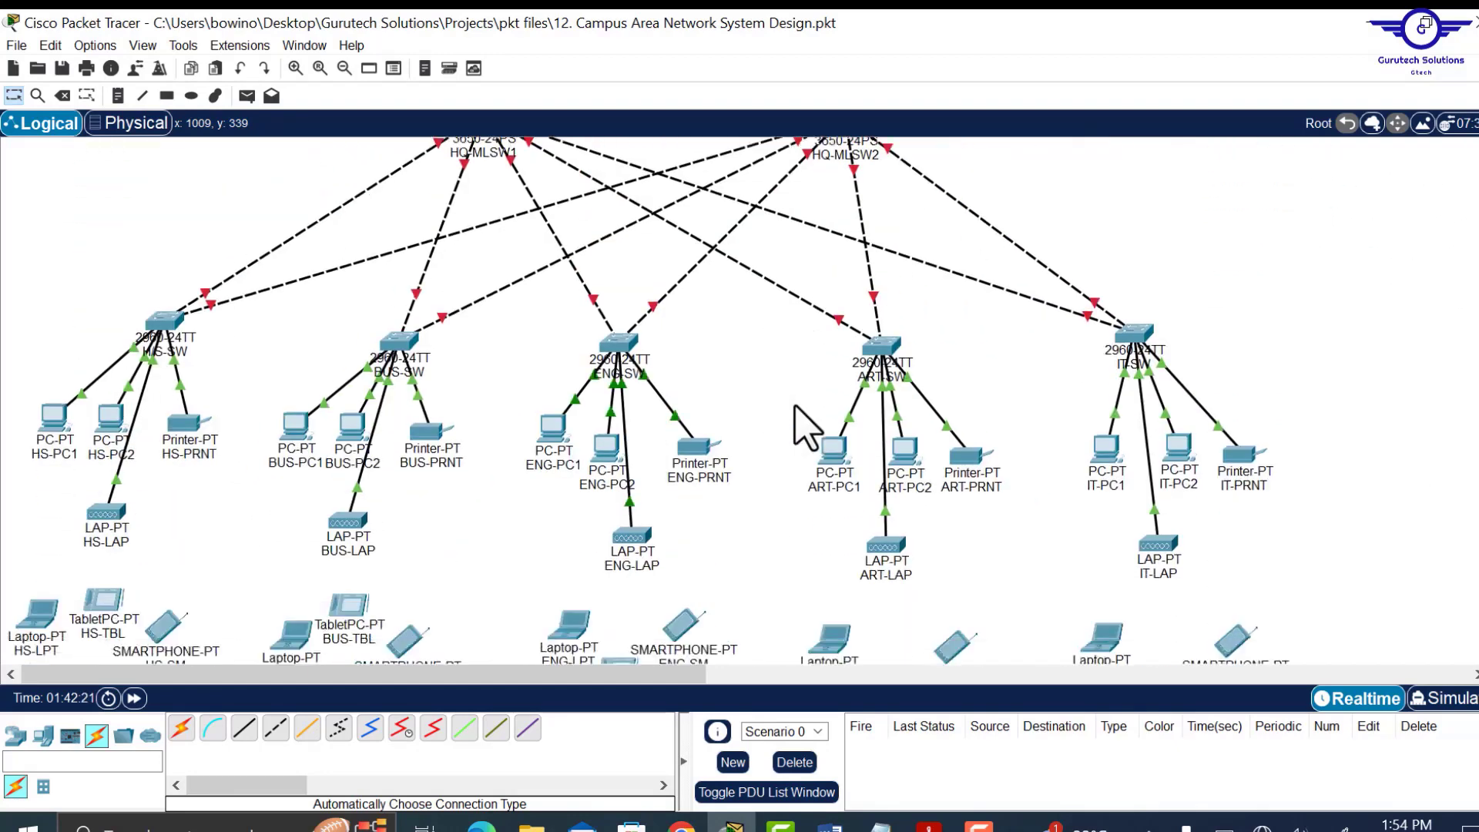
scroll(807, 428, "down", 4)
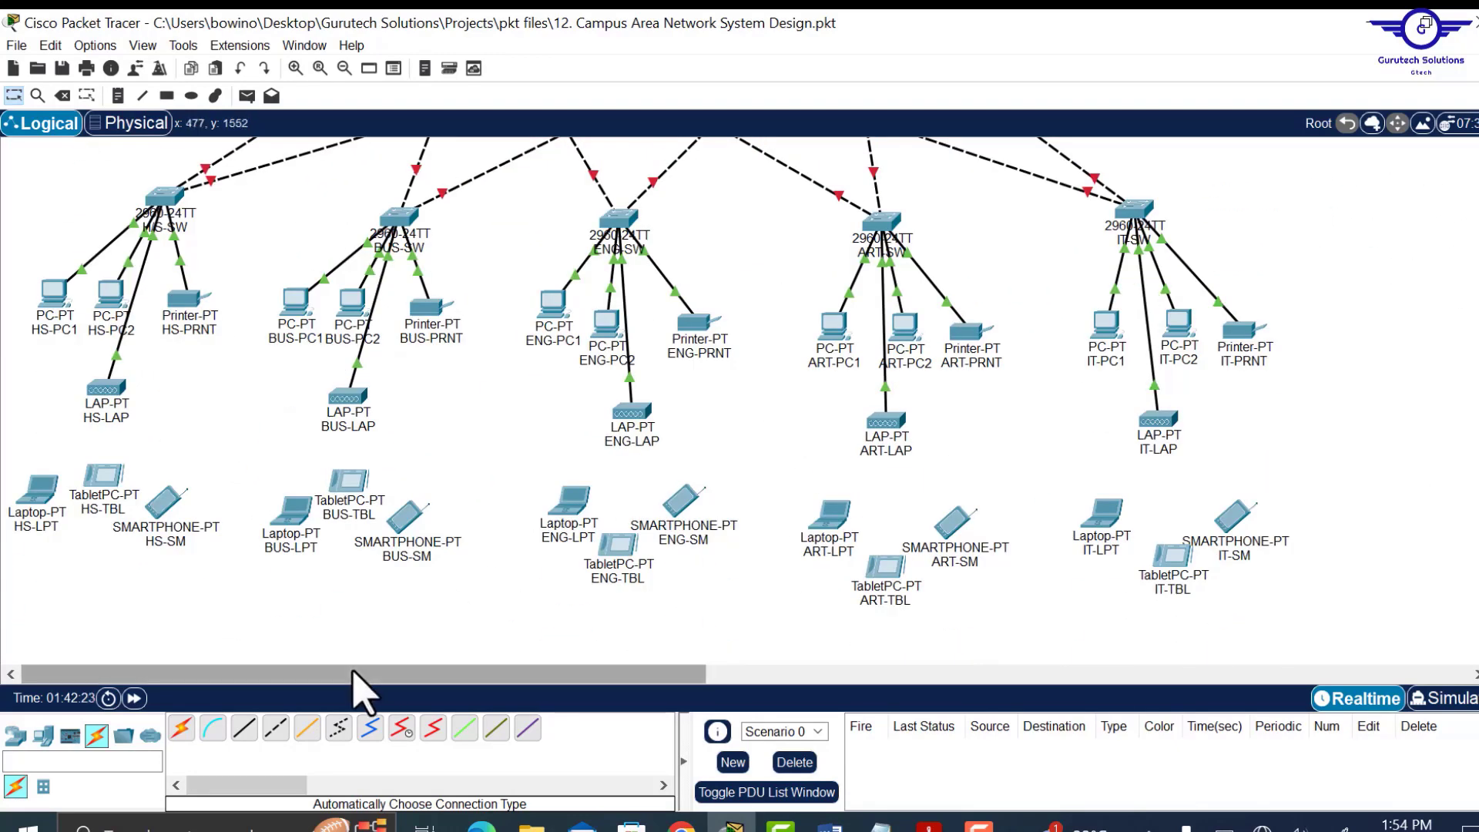
Set the rectangle fill colour to light lavender and zoom out over the topology.
left_click(167, 97)
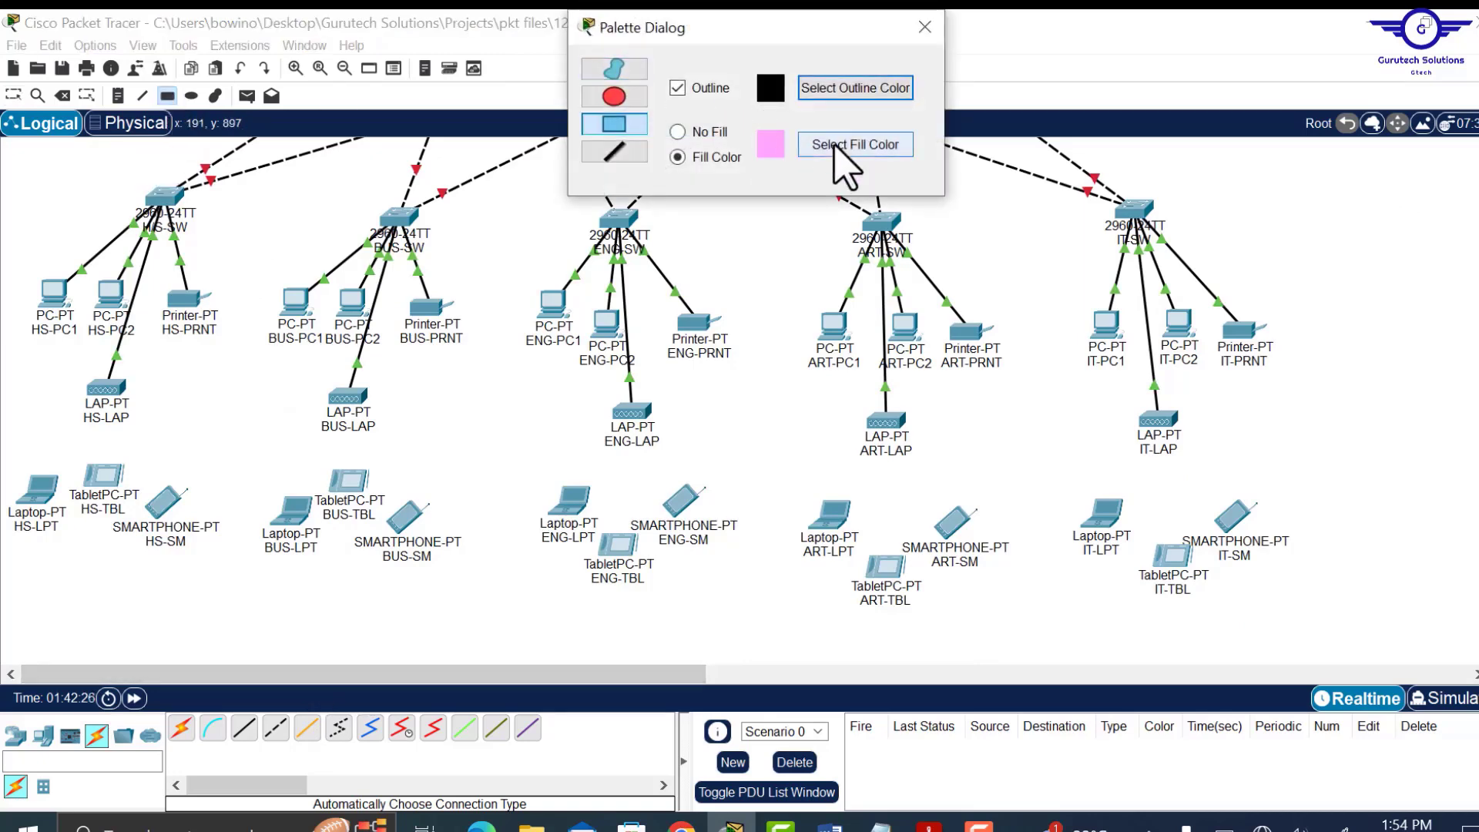
left_click(845, 147)
left_click(800, 396)
left_click(785, 393)
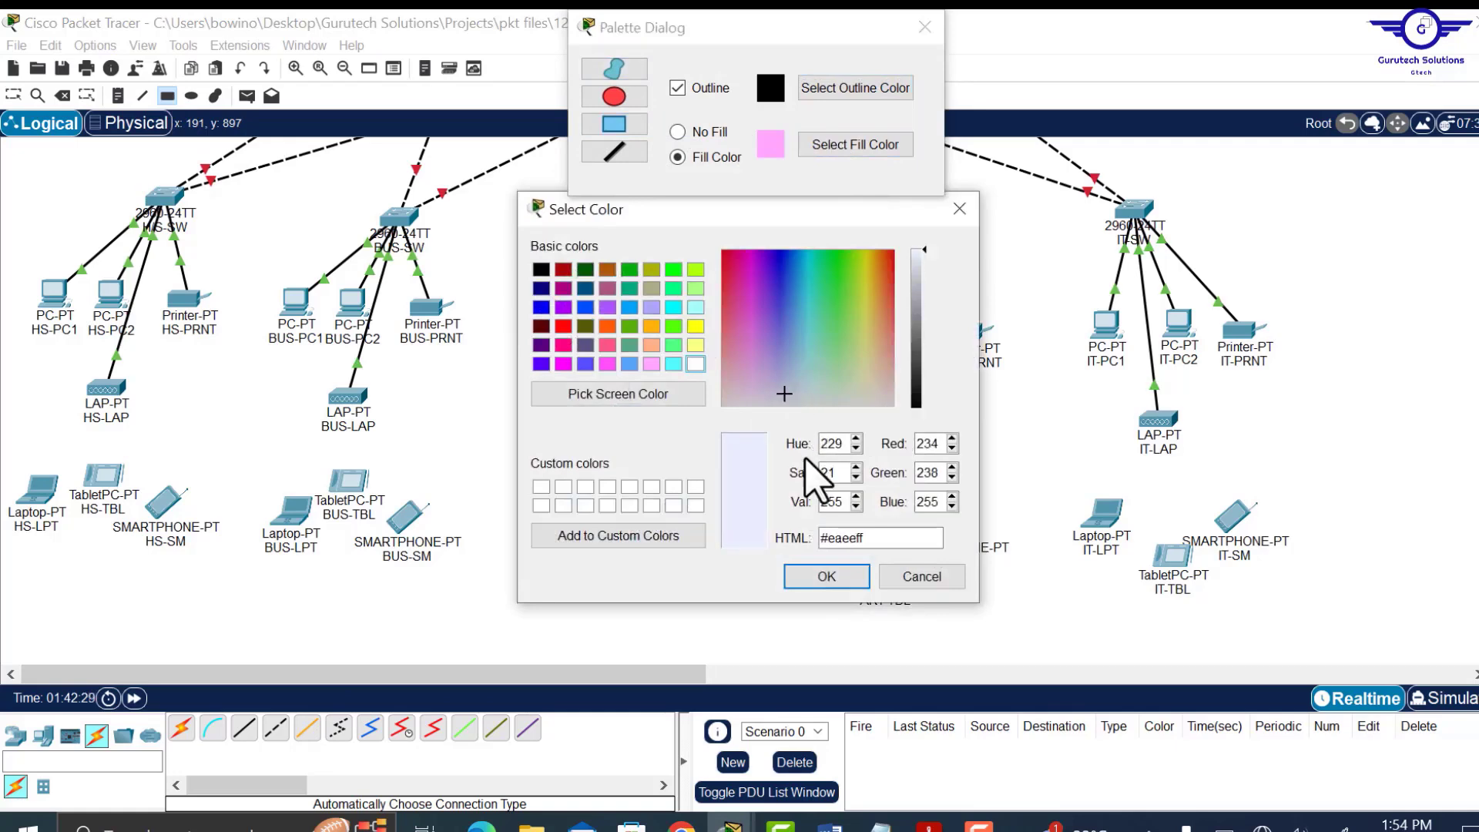
left_click(817, 571)
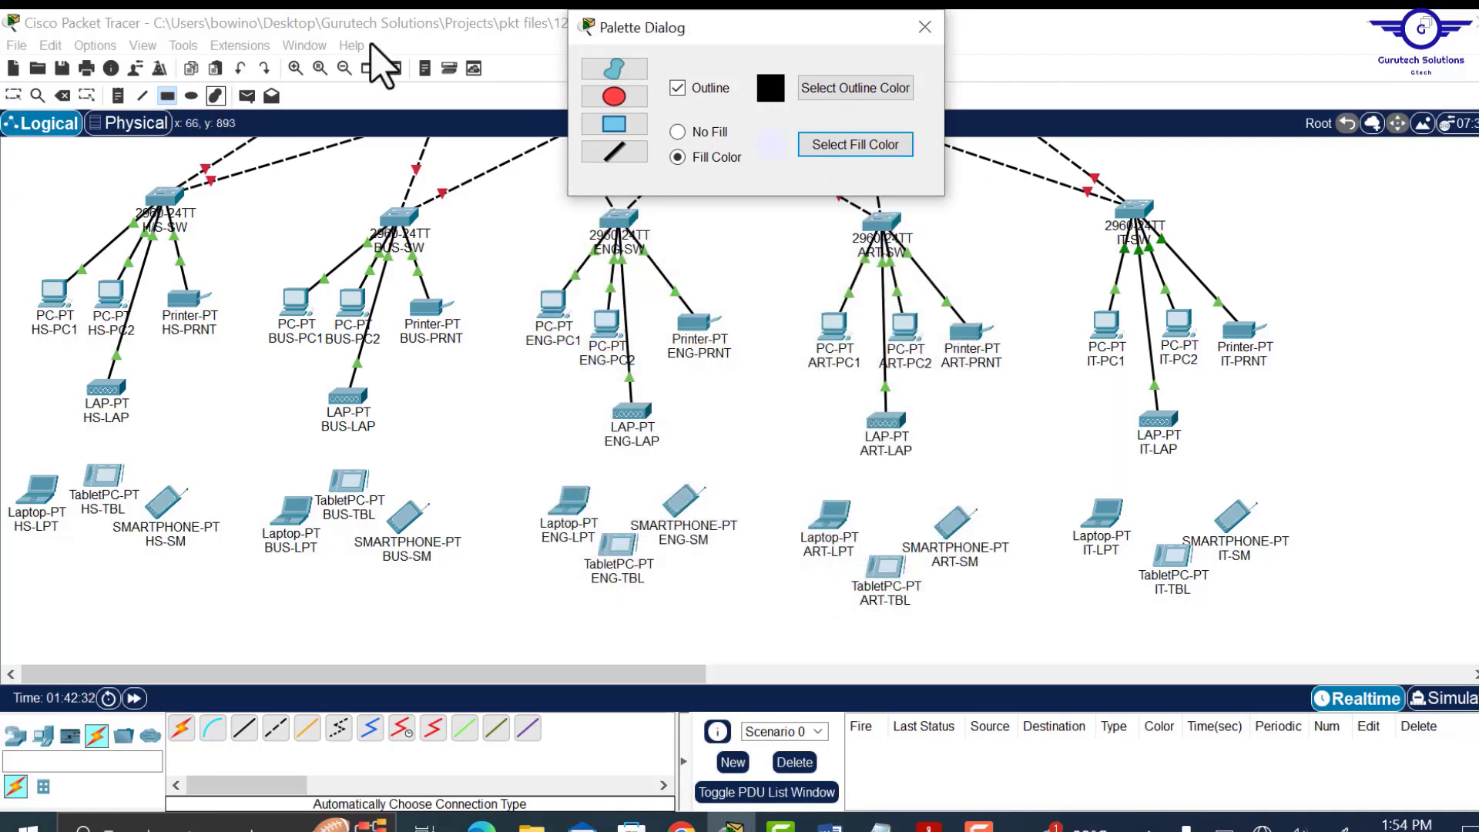
left_click(338, 73)
left_click(338, 73)
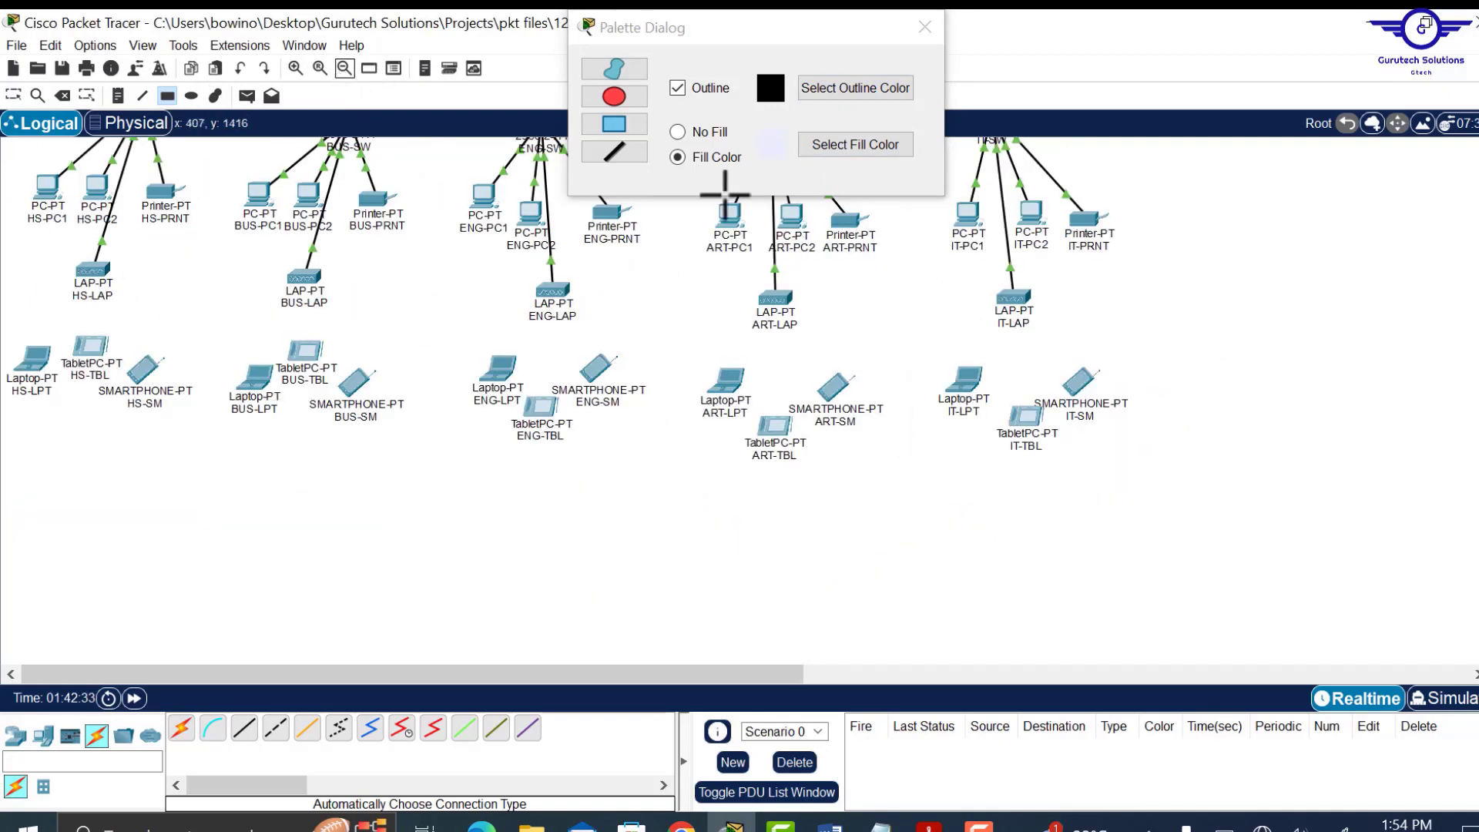
scroll(570, 401, "up", 5)
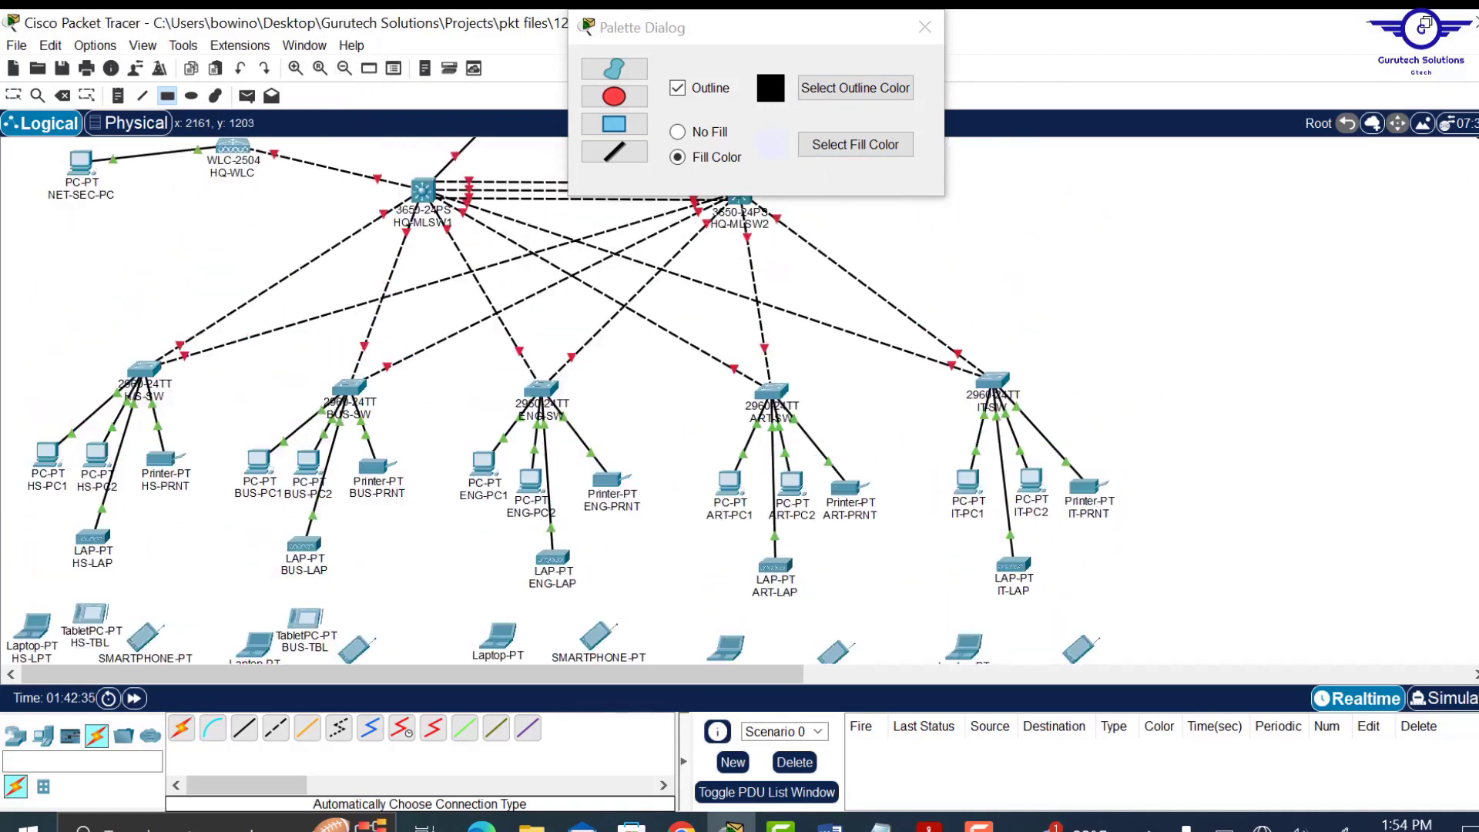
scroll(570, 400, "down", 3)
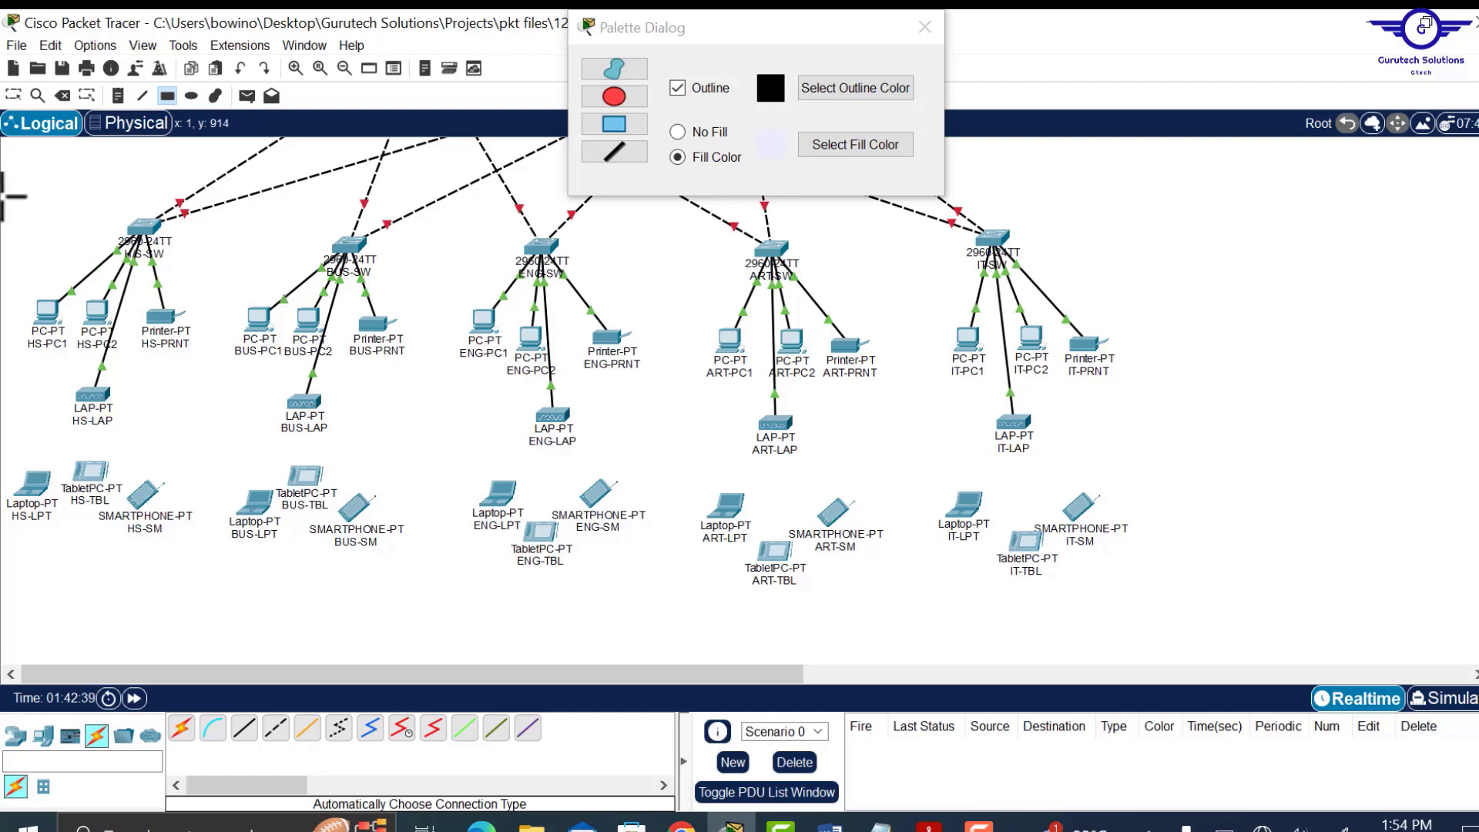
Draw coloured boxes around the HS (lavender), BUS (yellow), ENG (cyan), ART and IT departments.
left_click_drag(3, 197, 193, 556)
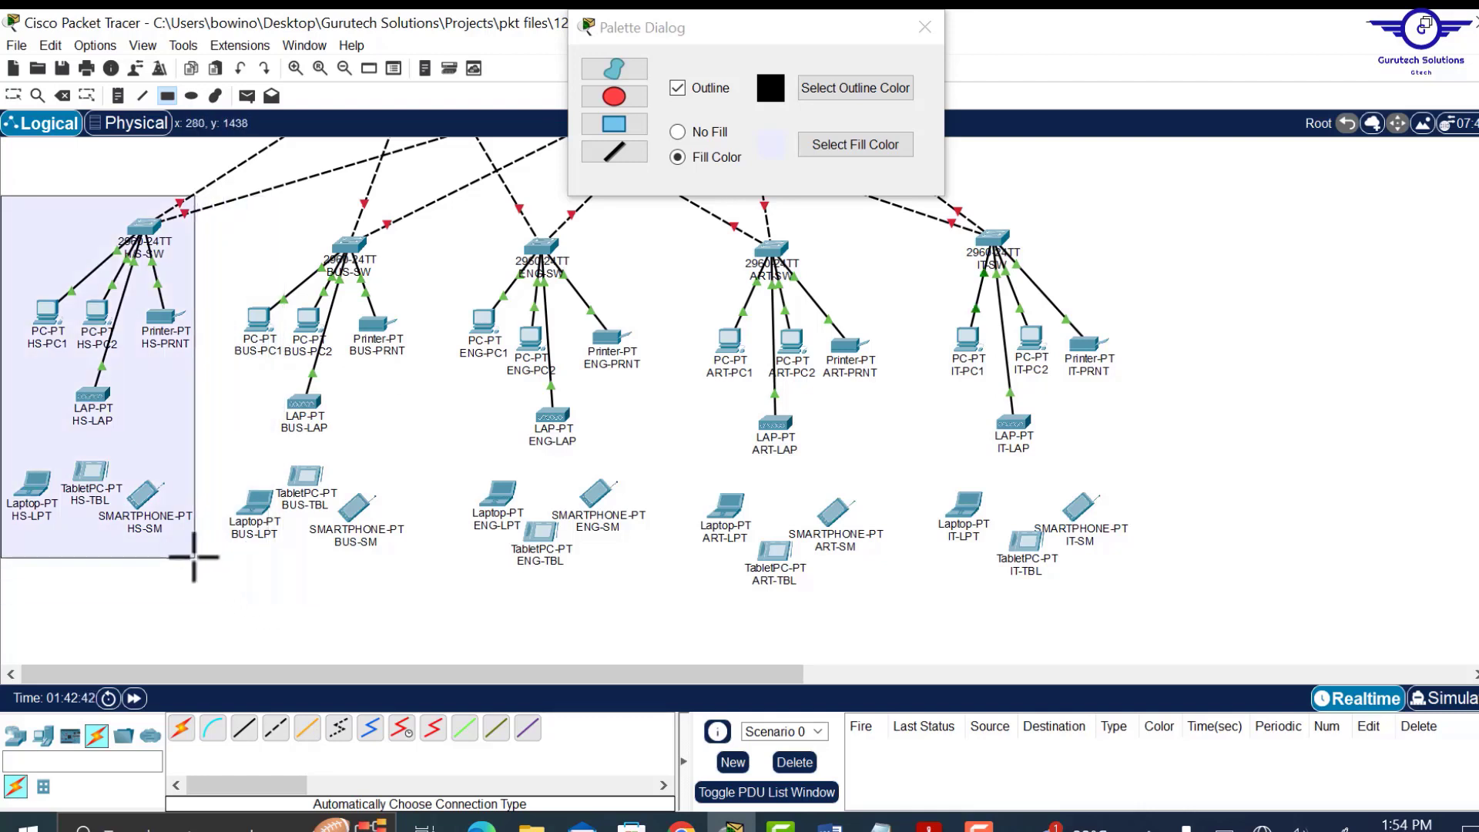
left_click(856, 145)
left_click_drag(199, 195, 419, 559)
left_click(855, 145)
left_click_drag(417, 195, 657, 574)
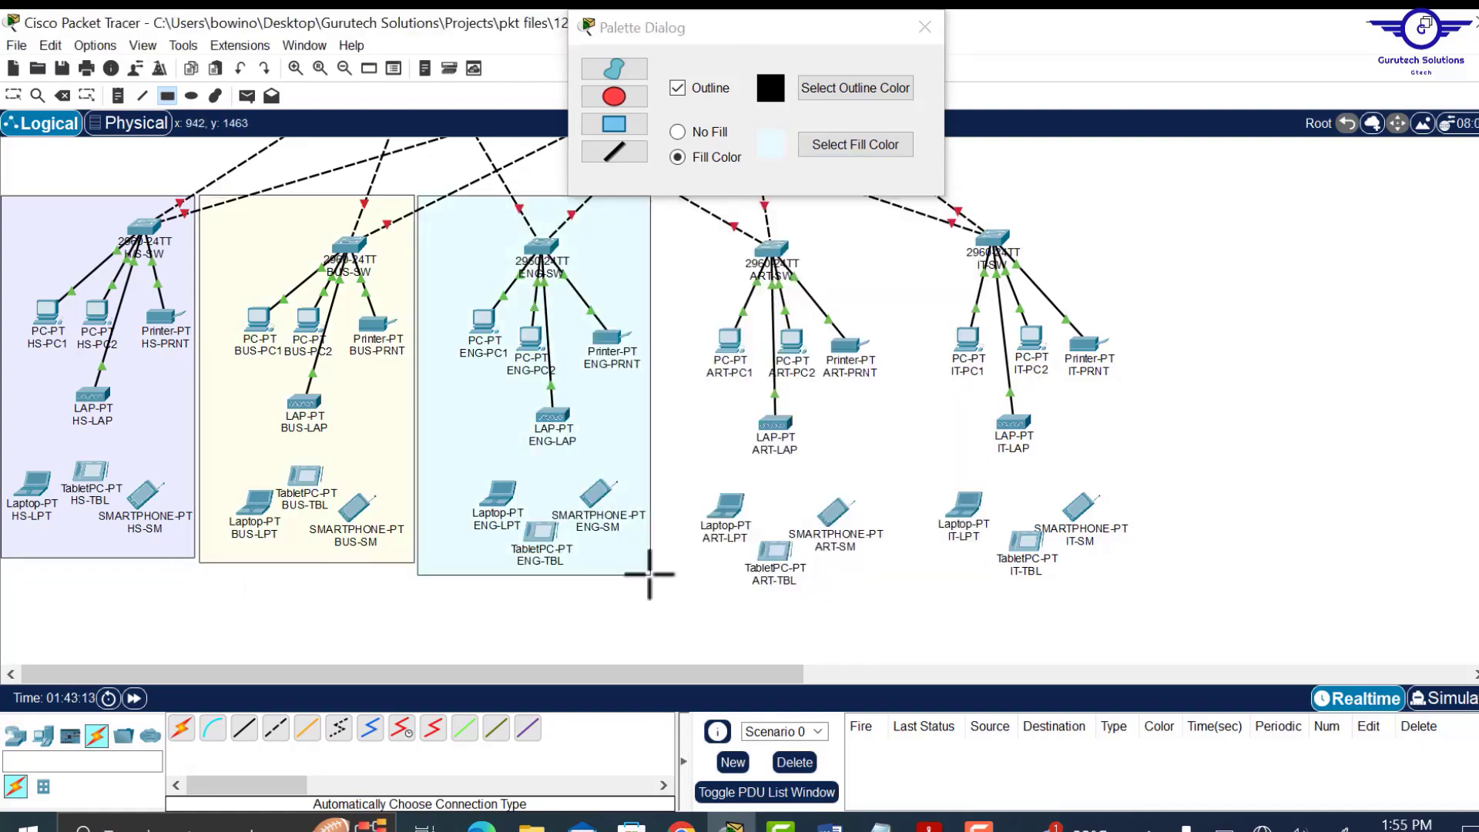
left_click_drag(755, 27, 326, 270)
left_click_drag(652, 194, 894, 587)
Draw another department box, a pink box around NET-SEC-PC and HQ-WLC, and a green server-farm ellipse.
left_click(425, 388)
left_click_drag(897, 194, 1165, 590)
scroll(1377, 176, "up", 5)
left_click_drag(326, 270, 914, 256)
left_click_drag(26, 474, 373, 601)
Draw lavender, pale pink and cream boxes around the branch departments.
left_click_drag(152, 165, 544, 450)
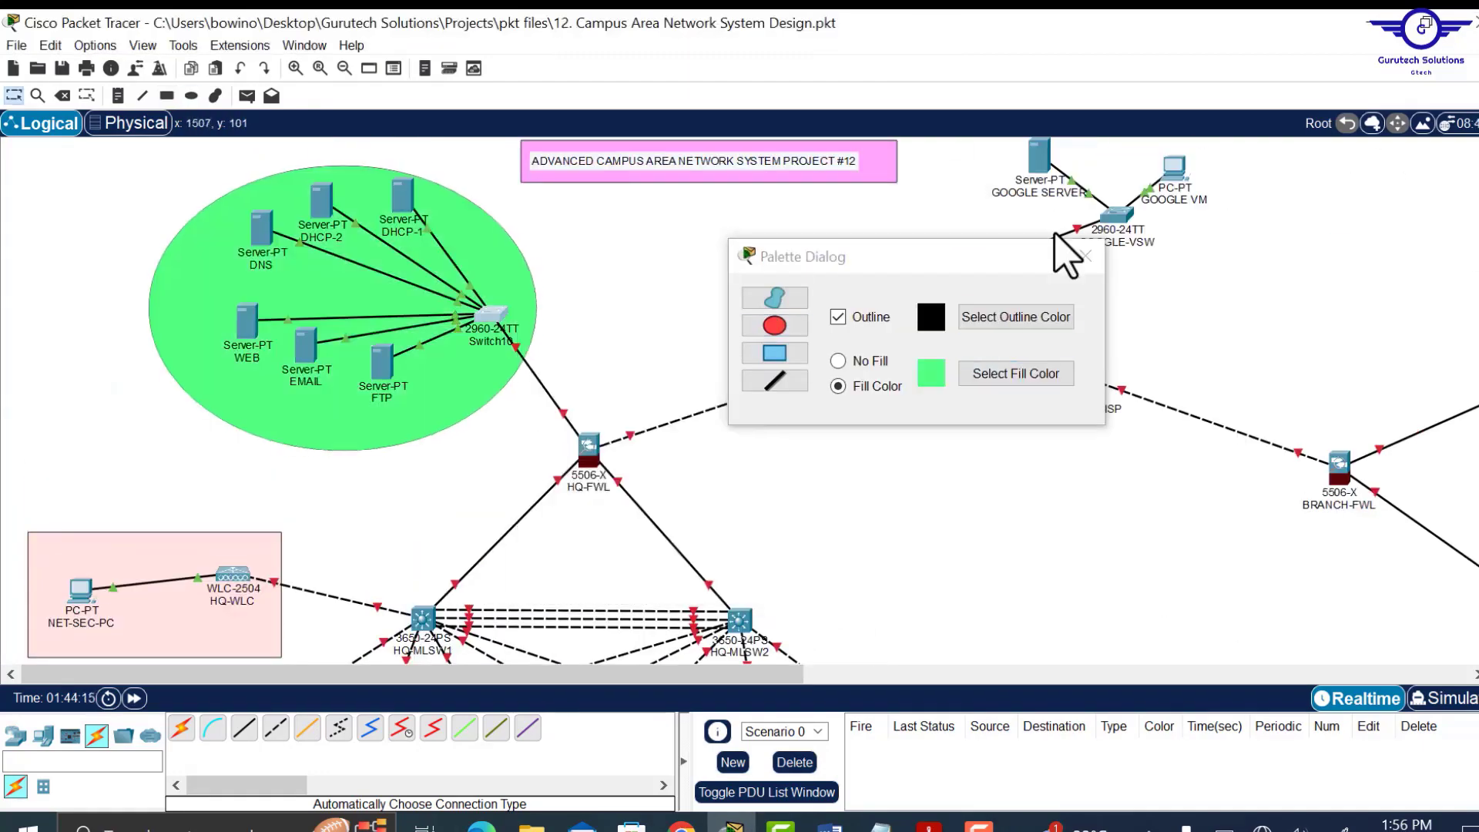
left_click(167, 96)
left_click_drag(487, 144, 896, 339)
left_click(1273, 273)
left_click(737, 391)
left_click(827, 576)
scroll(1238, 404, "down", 1)
left_click_drag(1156, 156, 740, 25)
left_click(855, 144)
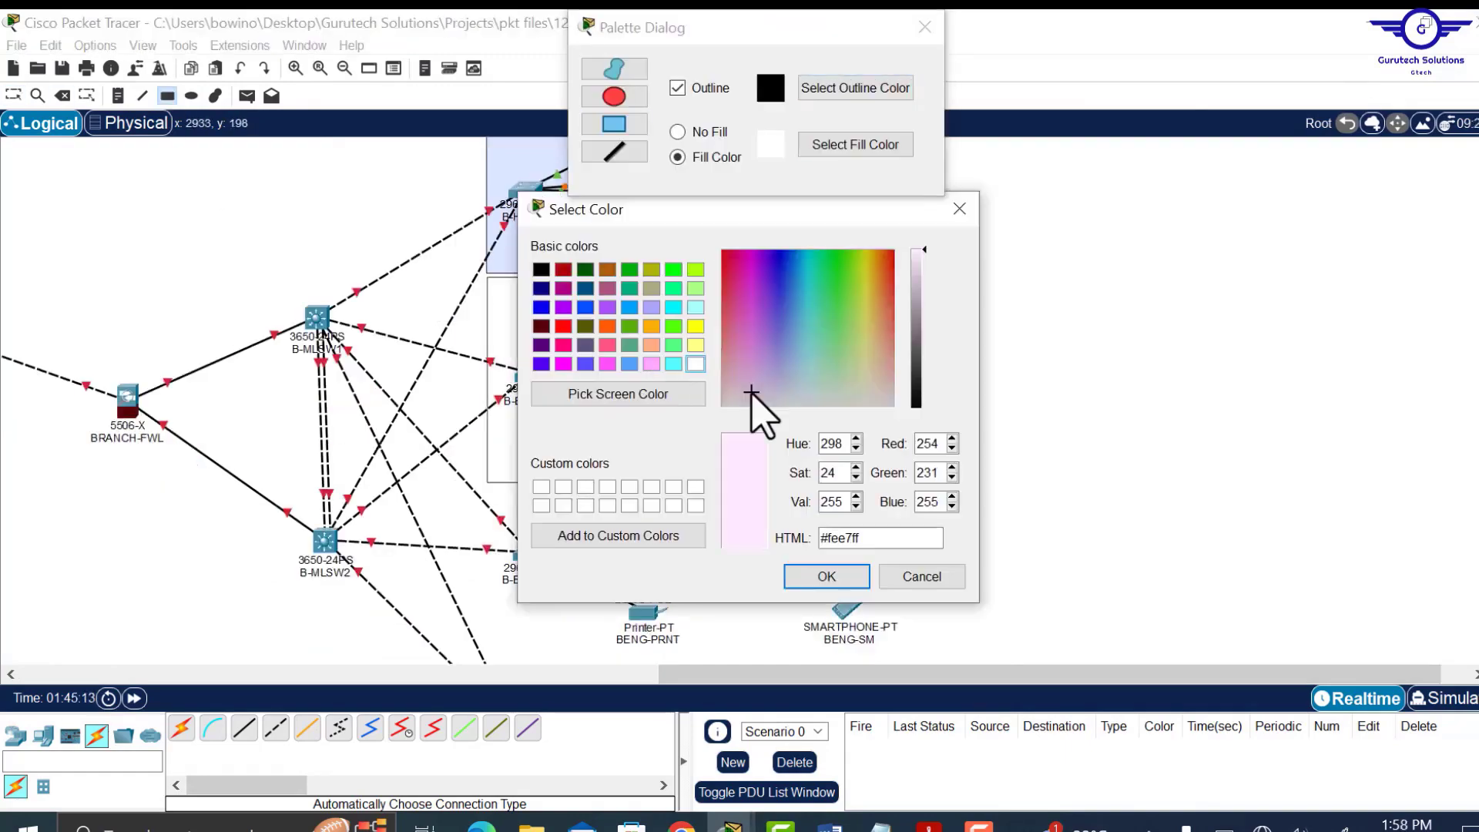
left_click(827, 576)
left_click_drag(487, 280, 896, 470)
scroll(501, 377, "down", 2)
left_click_drag(486, 352, 900, 545)
Draw an unfilled rectangle enclosing the whole branch site.
left_click(1223, 57)
left_click_drag(1049, 674, 656, 674)
scroll(693, 400, "up", 3)
left_click_drag(492, 140, 809, 301)
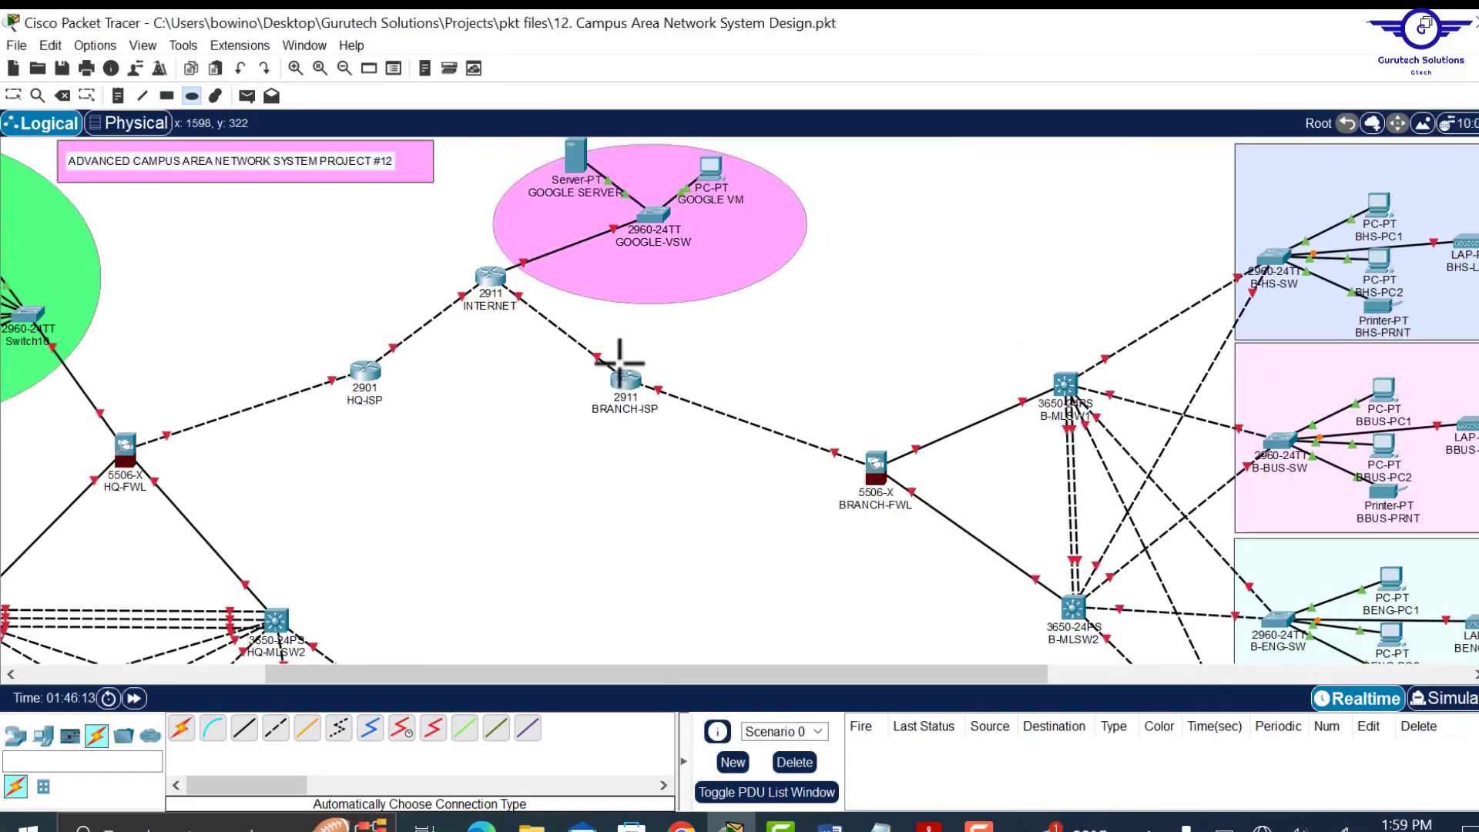
left_click(928, 26)
left_click(62, 95)
left_click(367, 168)
left_click_drag(710, 163, 597, 158)
scroll(608, 177, "down", 5)
left_click(168, 95)
left_click_drag(721, 155, 958, 396)
left_click_drag(231, 105, 1181, 332)
Return to the select tool and nudge the BRANCH-ISP router slightly down-left.
left_click(1438, 328)
left_click(13, 95)
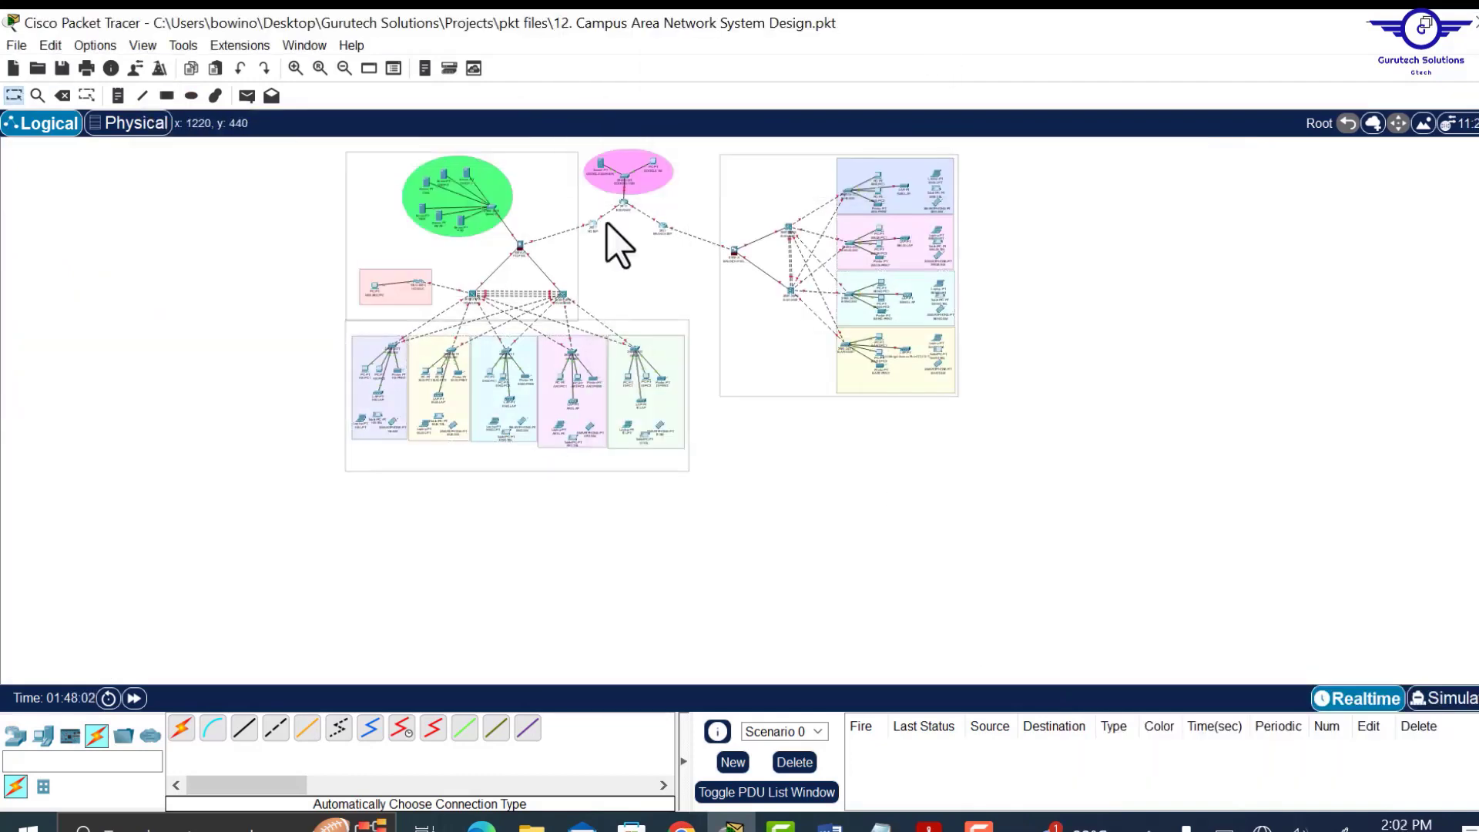
scroll(489, 320, "up", 5)
left_click_drag(661, 675, 852, 675)
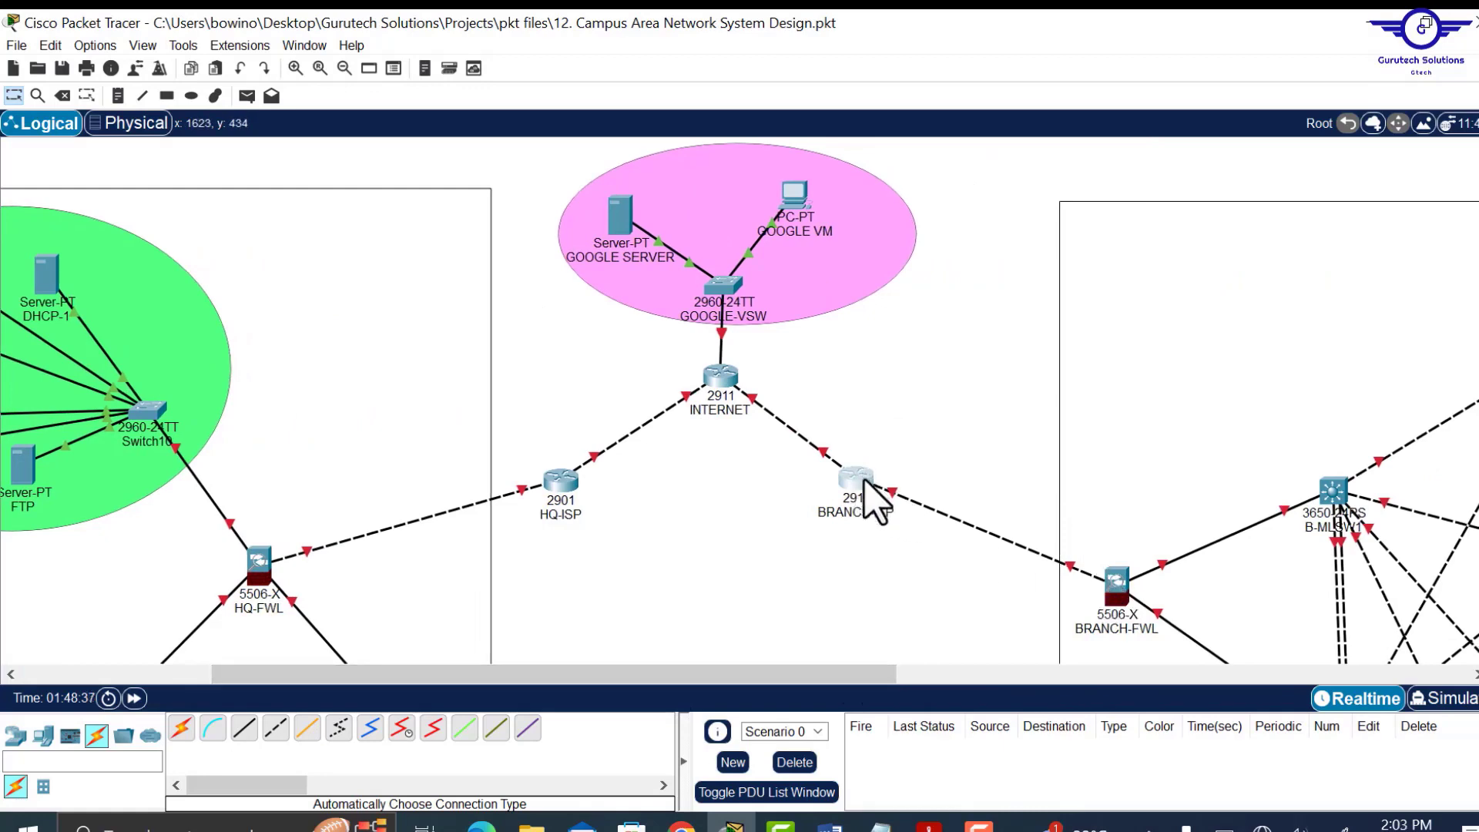
left_click_drag(861, 479, 859, 485)
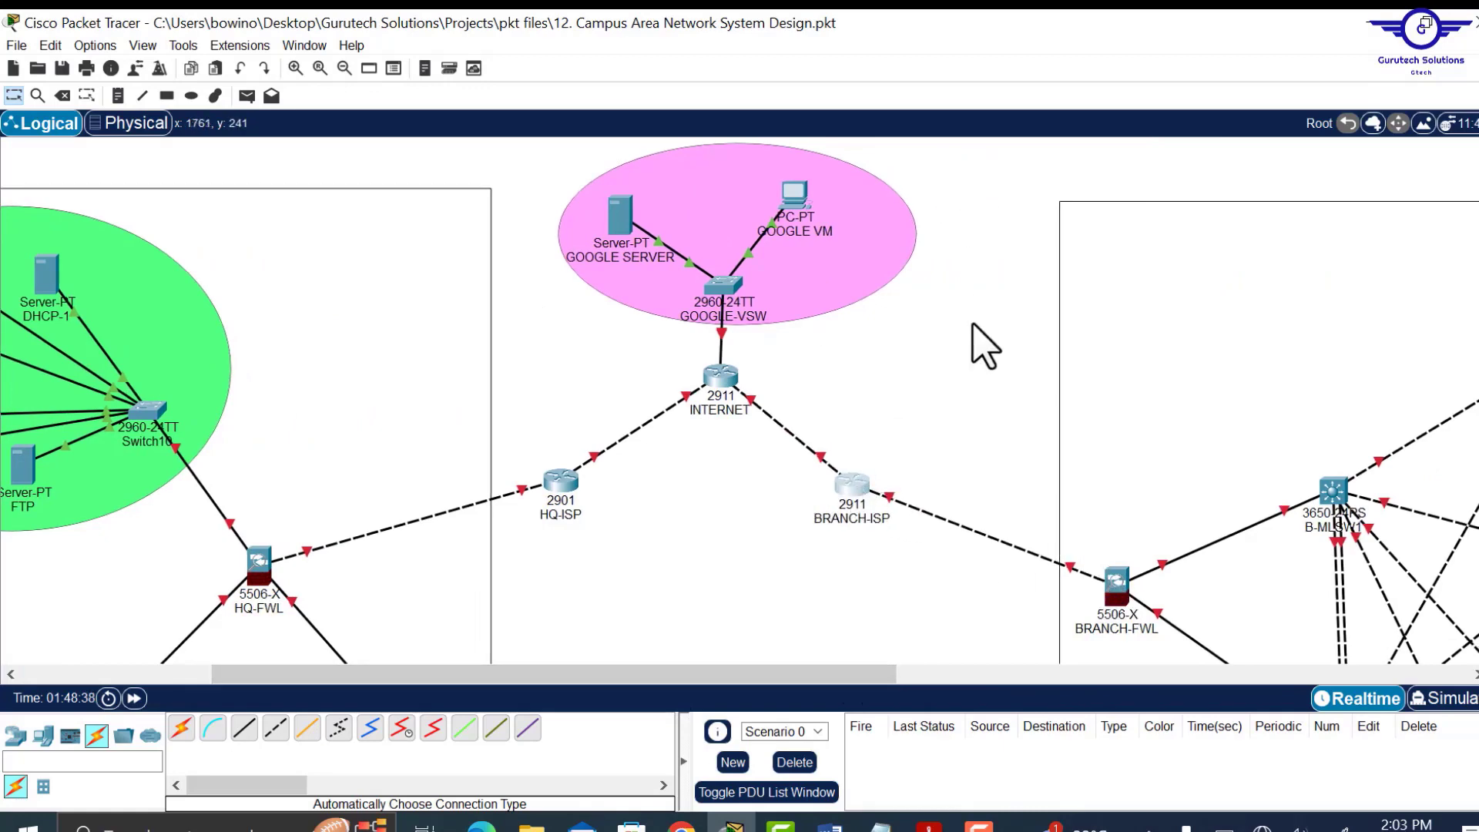
scroll(984, 346, "down", 10)
scroll(985, 347, "up", 8)
scroll(984, 347, "up", 2)
left_click_drag(597, 678, 290, 660)
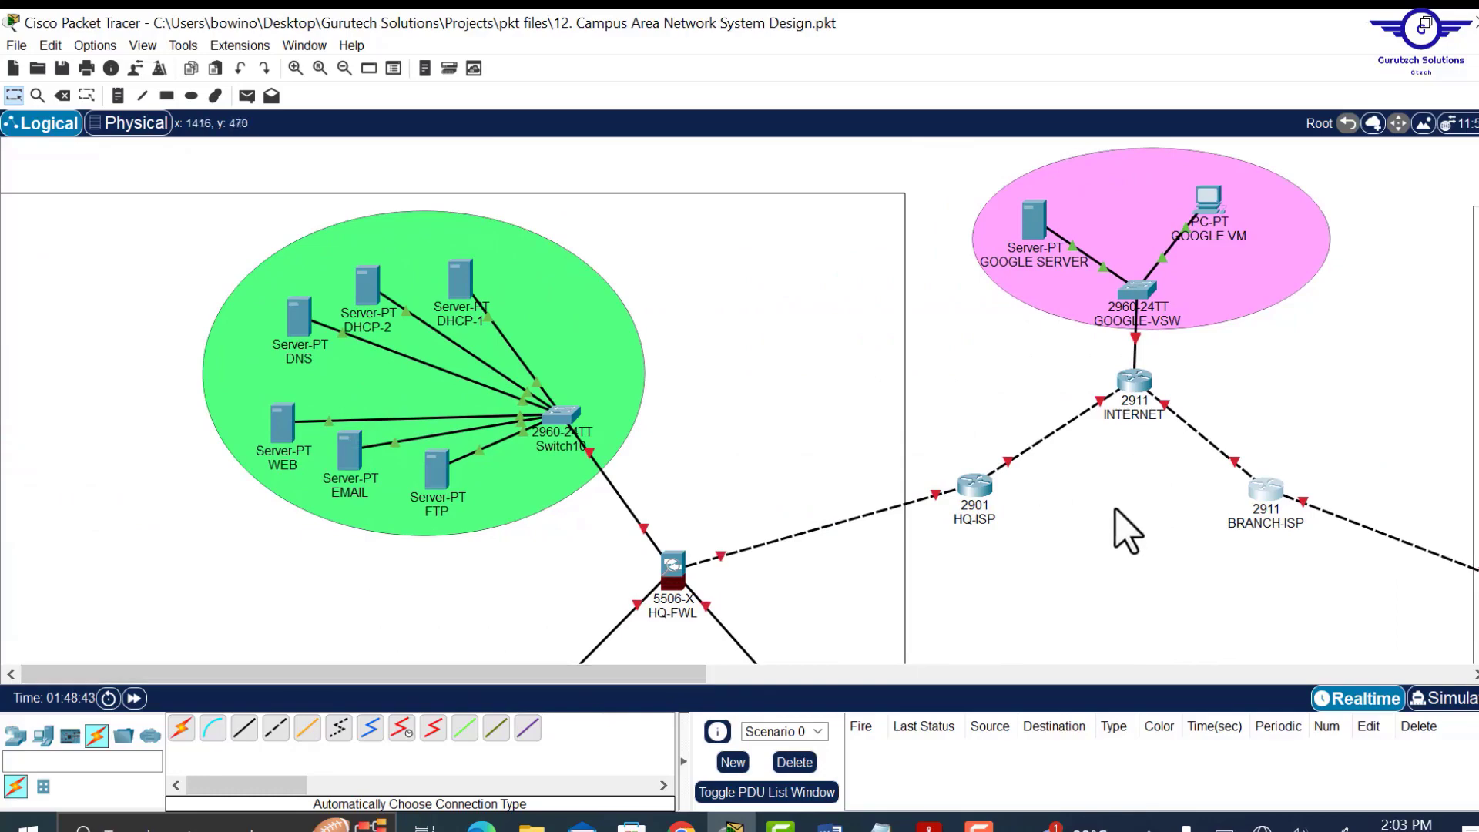
scroll(1127, 532, "down", 10)
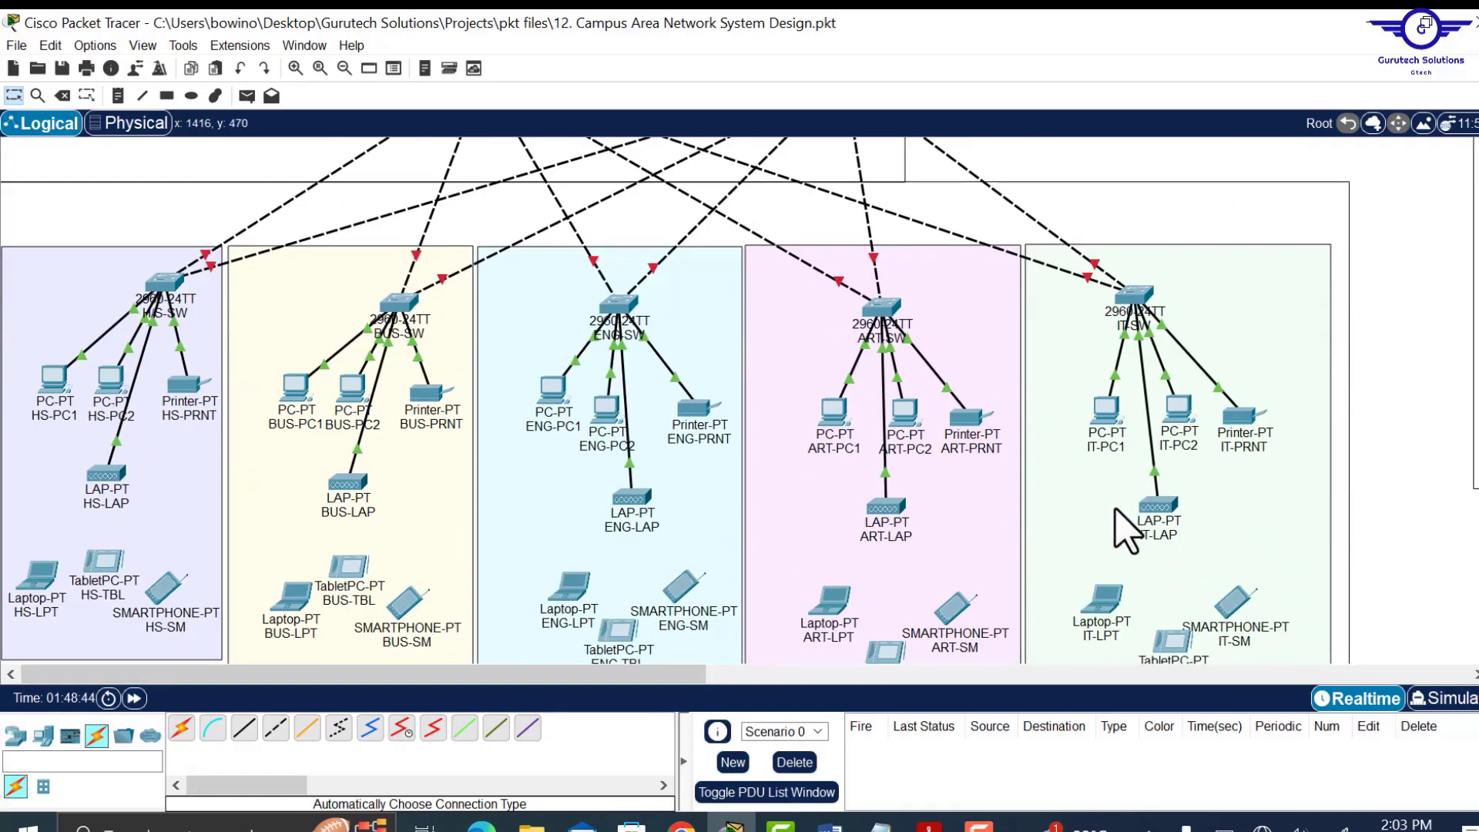
scroll(1127, 532, "up", 10)
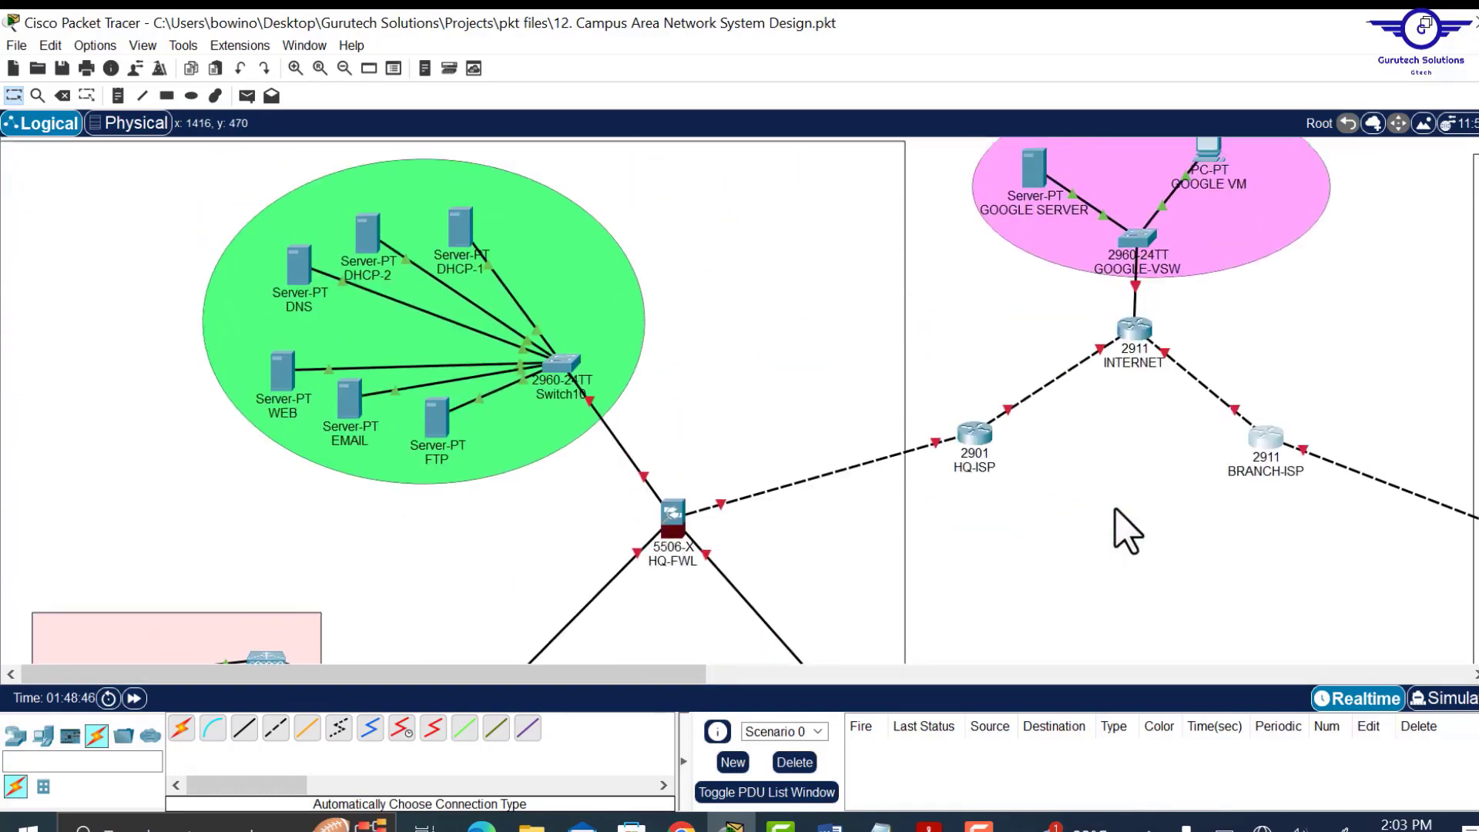
scroll(1127, 532, "up", 1)
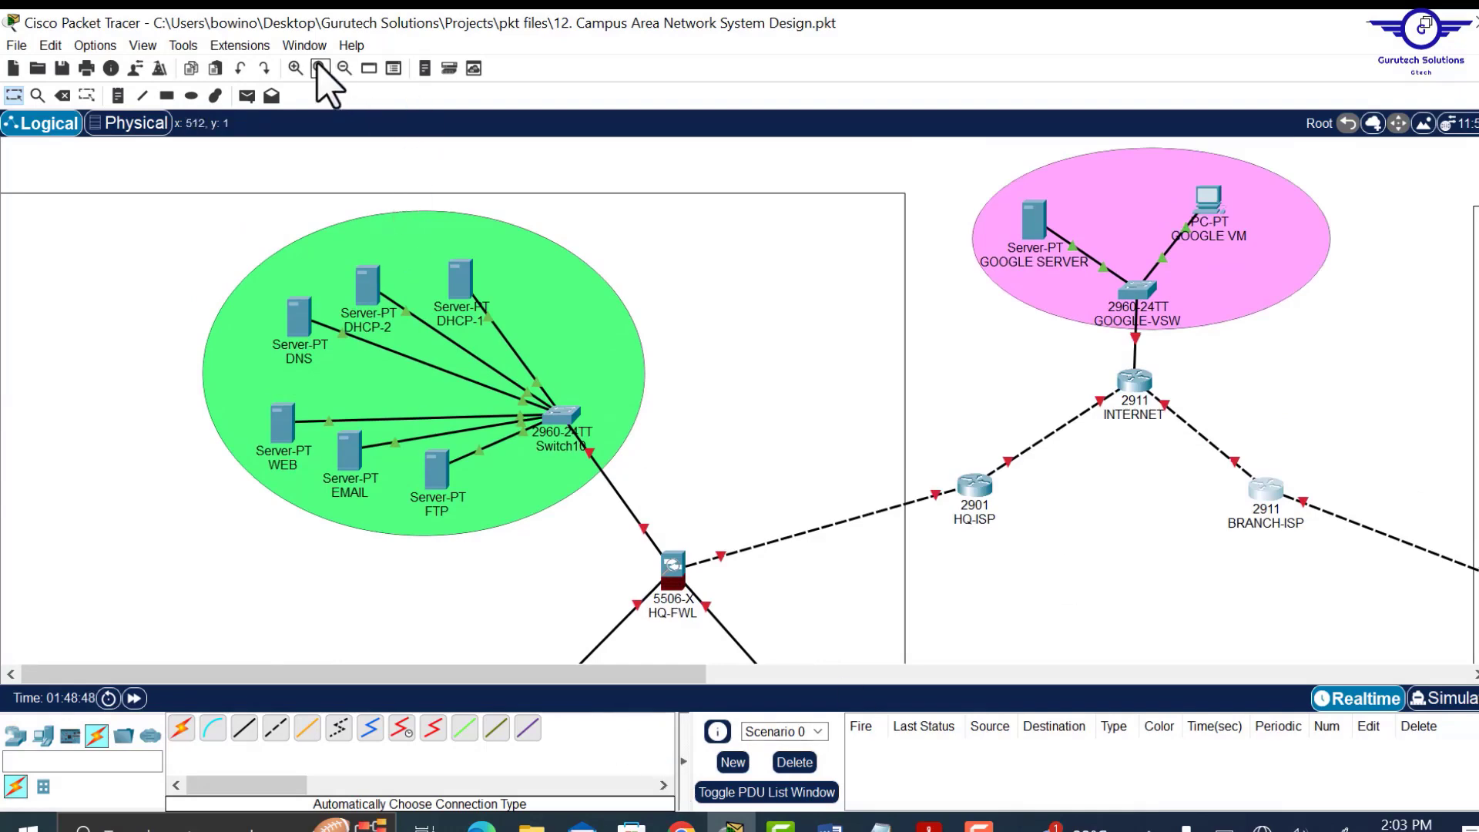
Zoom out and pan across the canvas to view the whole campus topology.
left_click(344, 69)
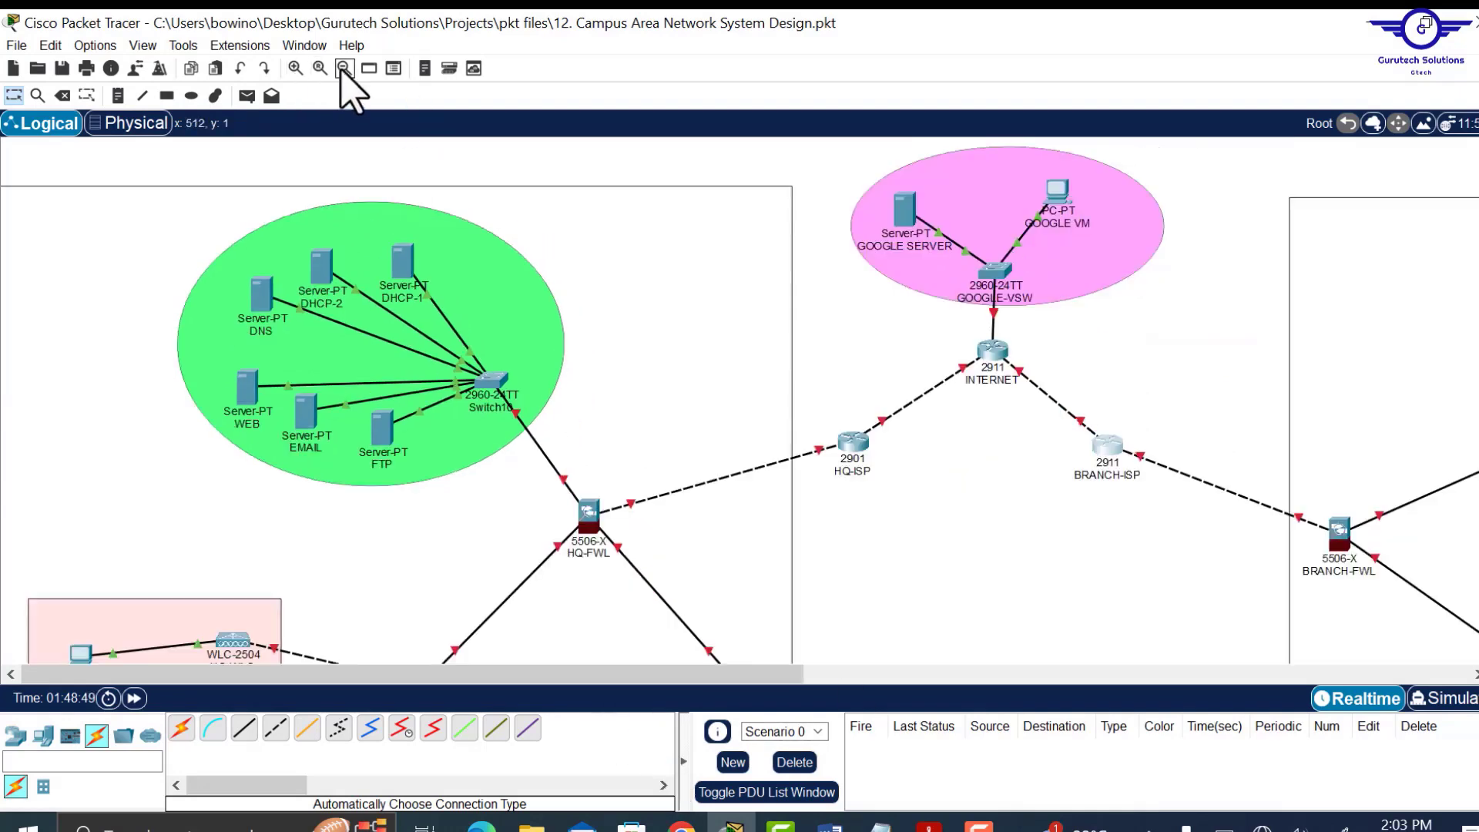
left_click(342, 70)
scroll(733, 412, "down", 6)
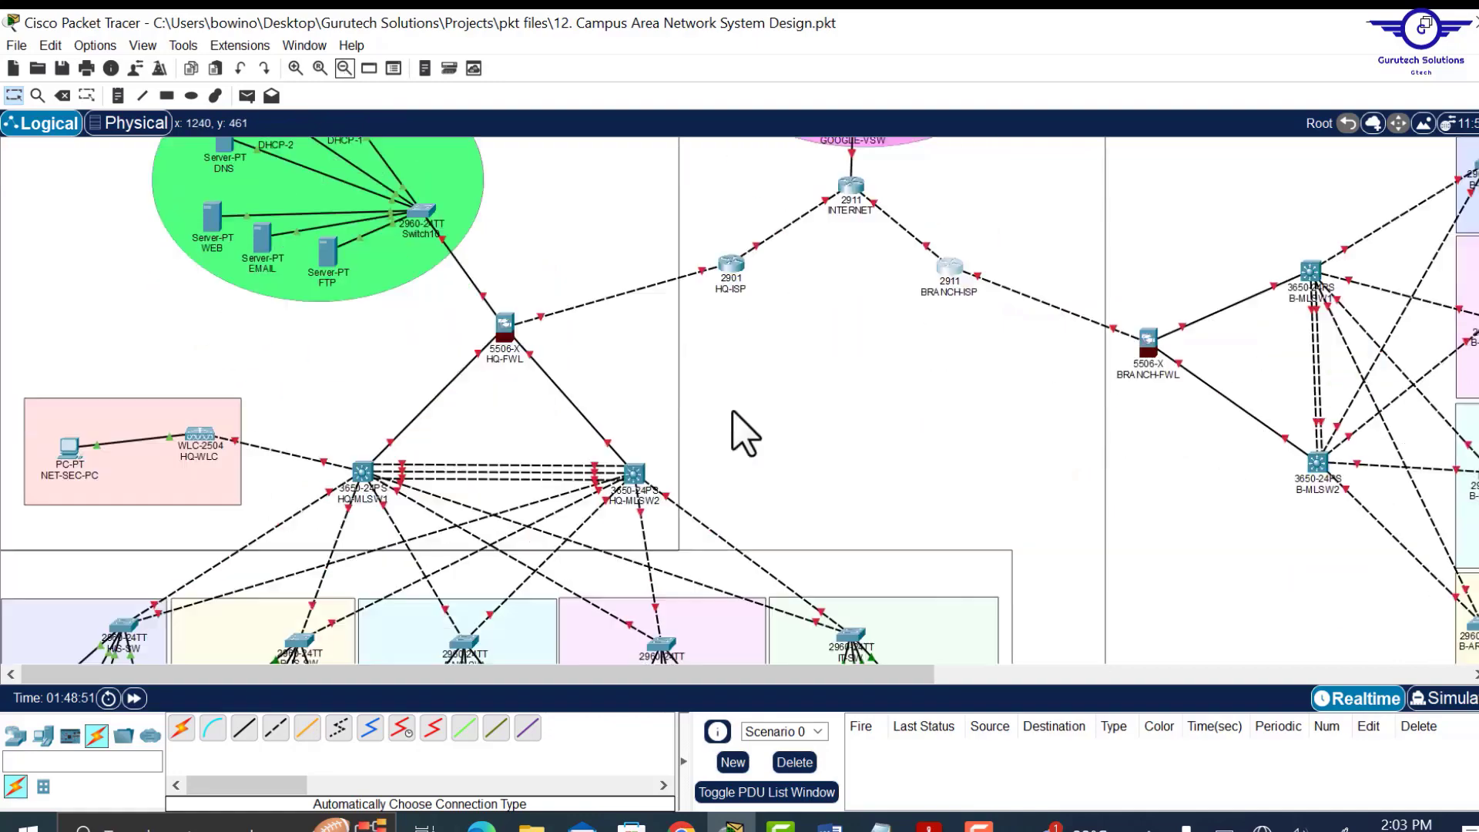
scroll(733, 412, "up", 6)
scroll(733, 412, "down", 4)
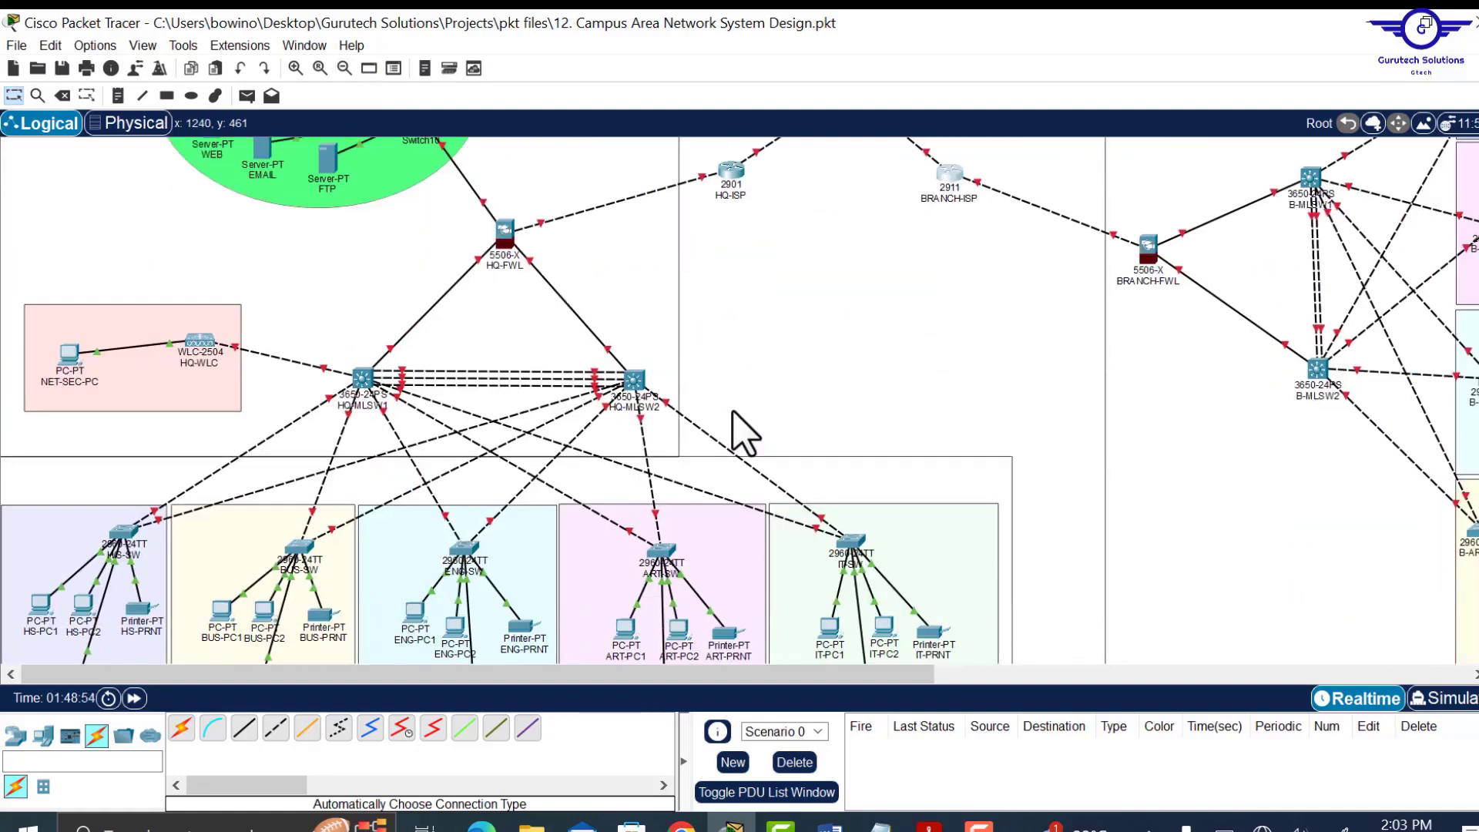
scroll(746, 433, "down", 2)
scroll(746, 433, "up", 3)
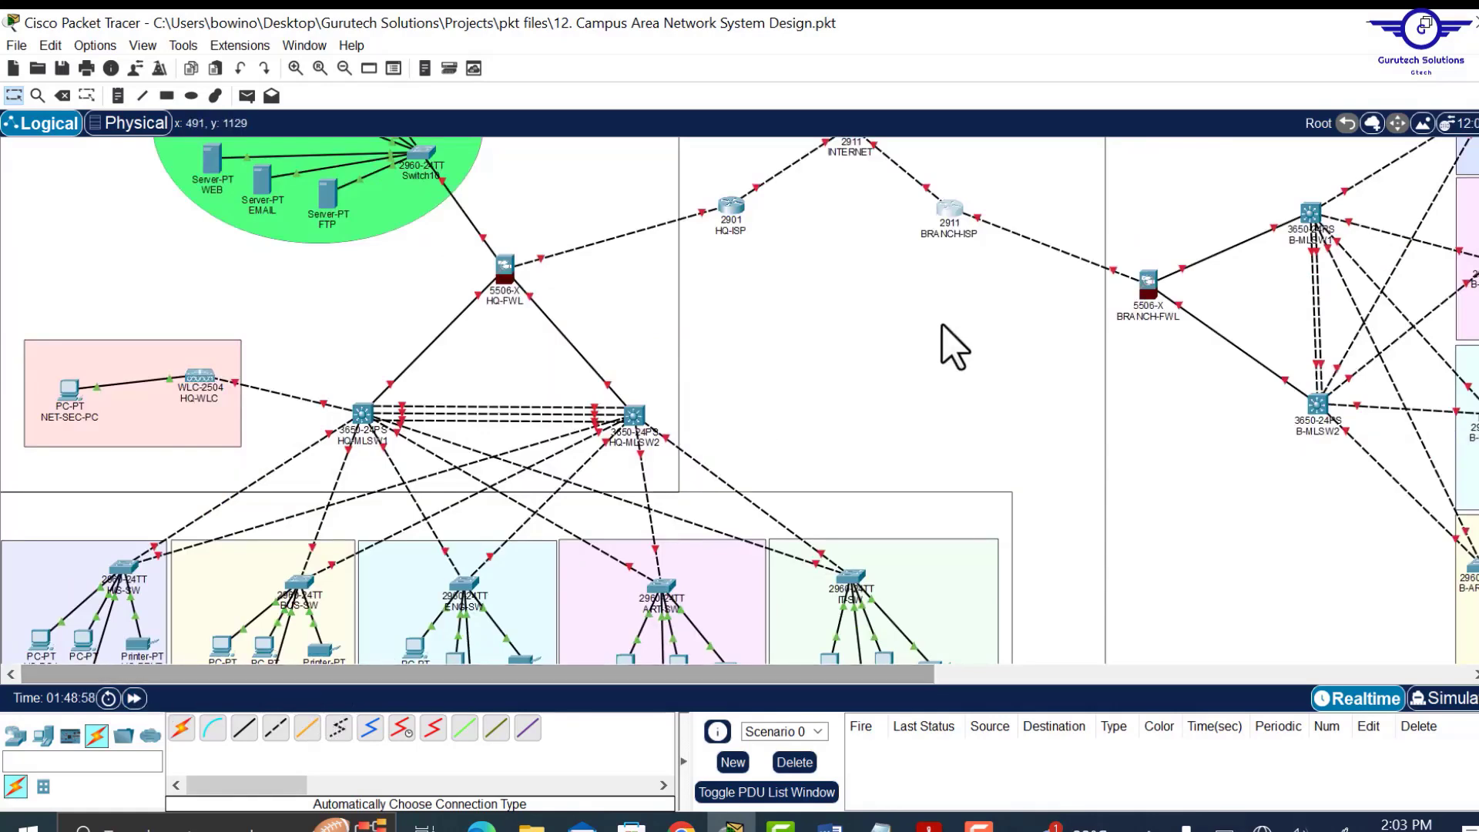
scroll(913, 401, "down", 2)
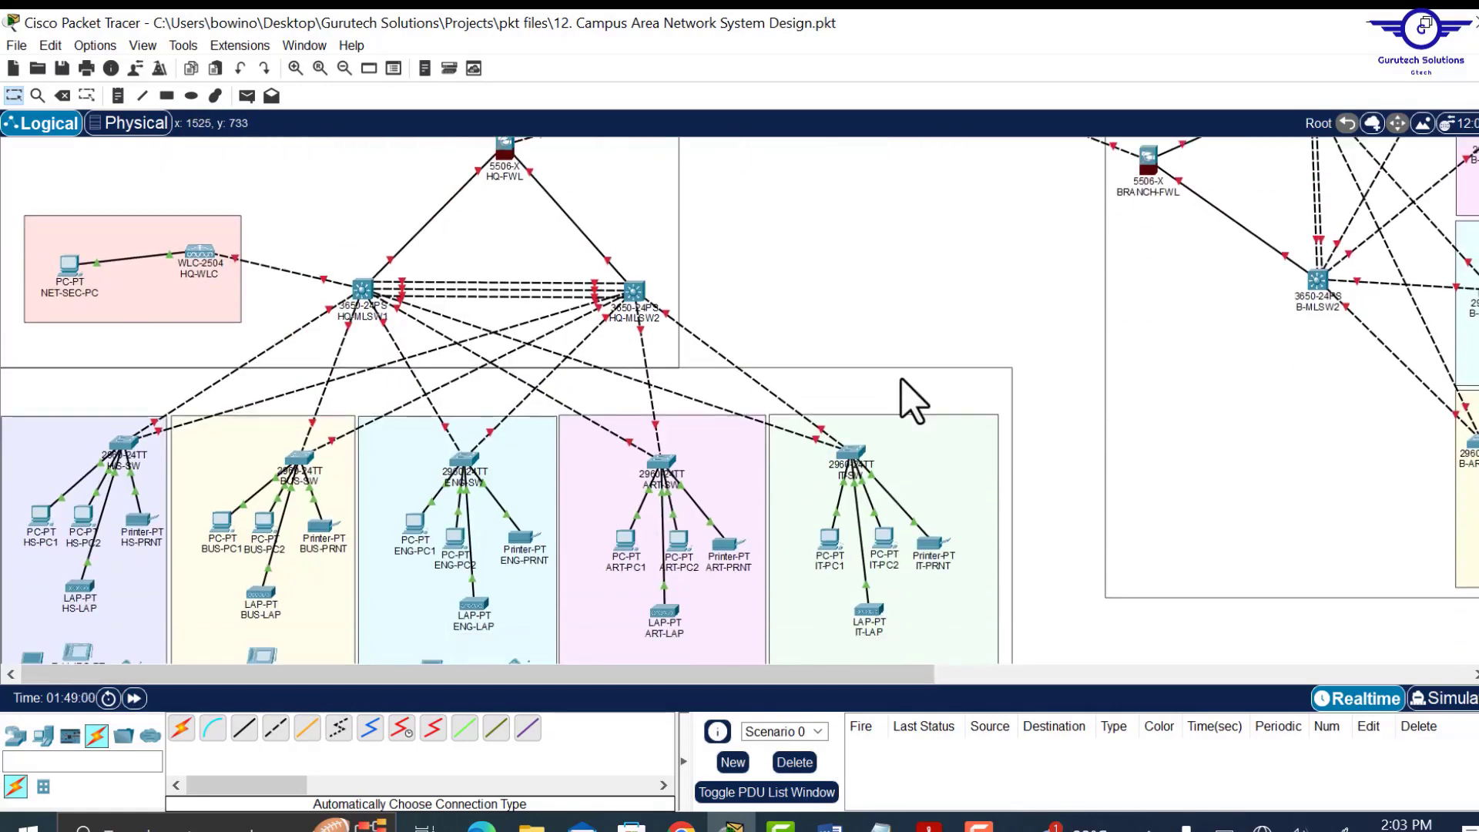
scroll(913, 400, "up", 4)
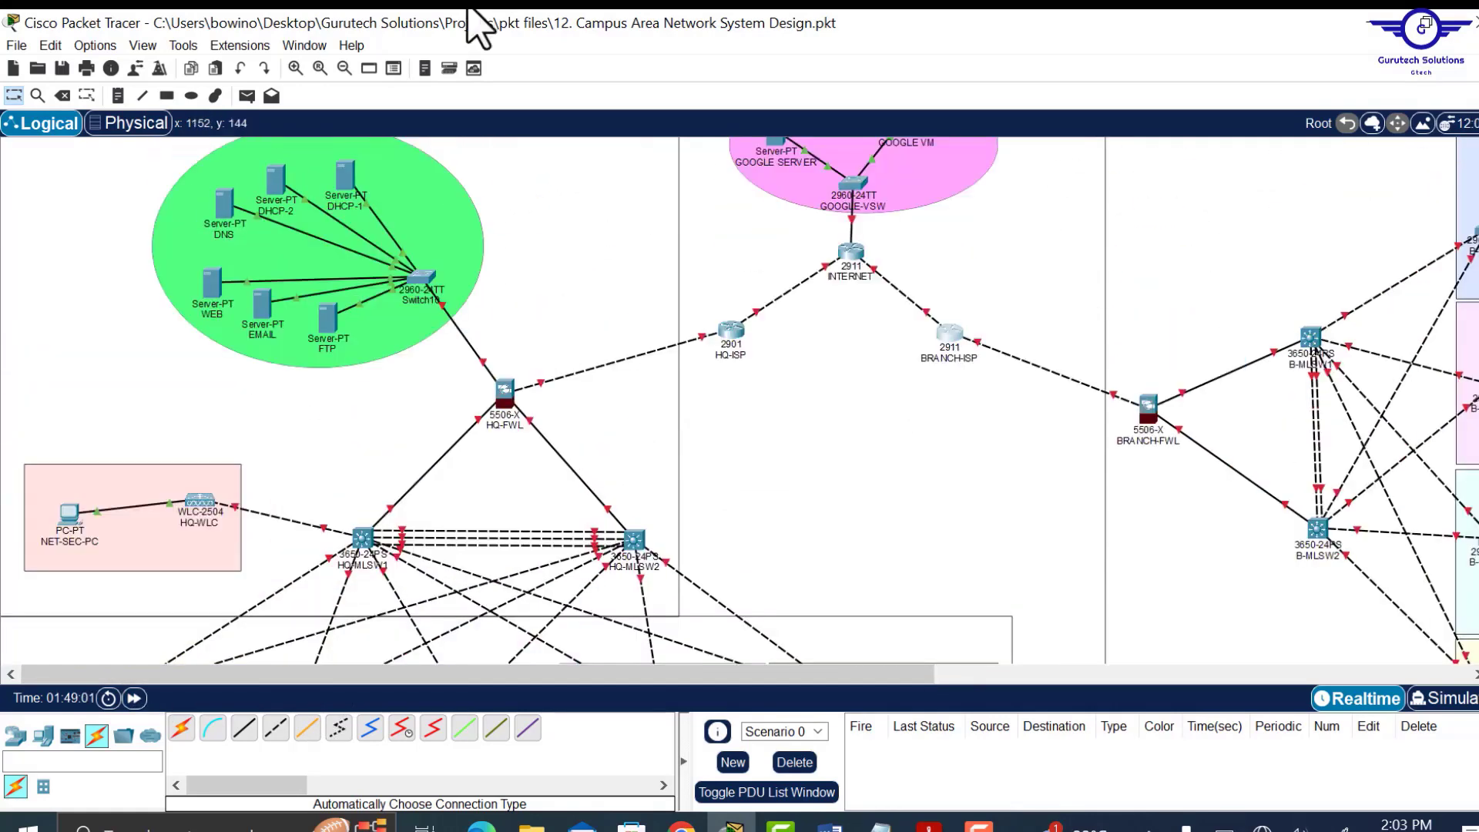
scroll(860, 422, "down", 2)
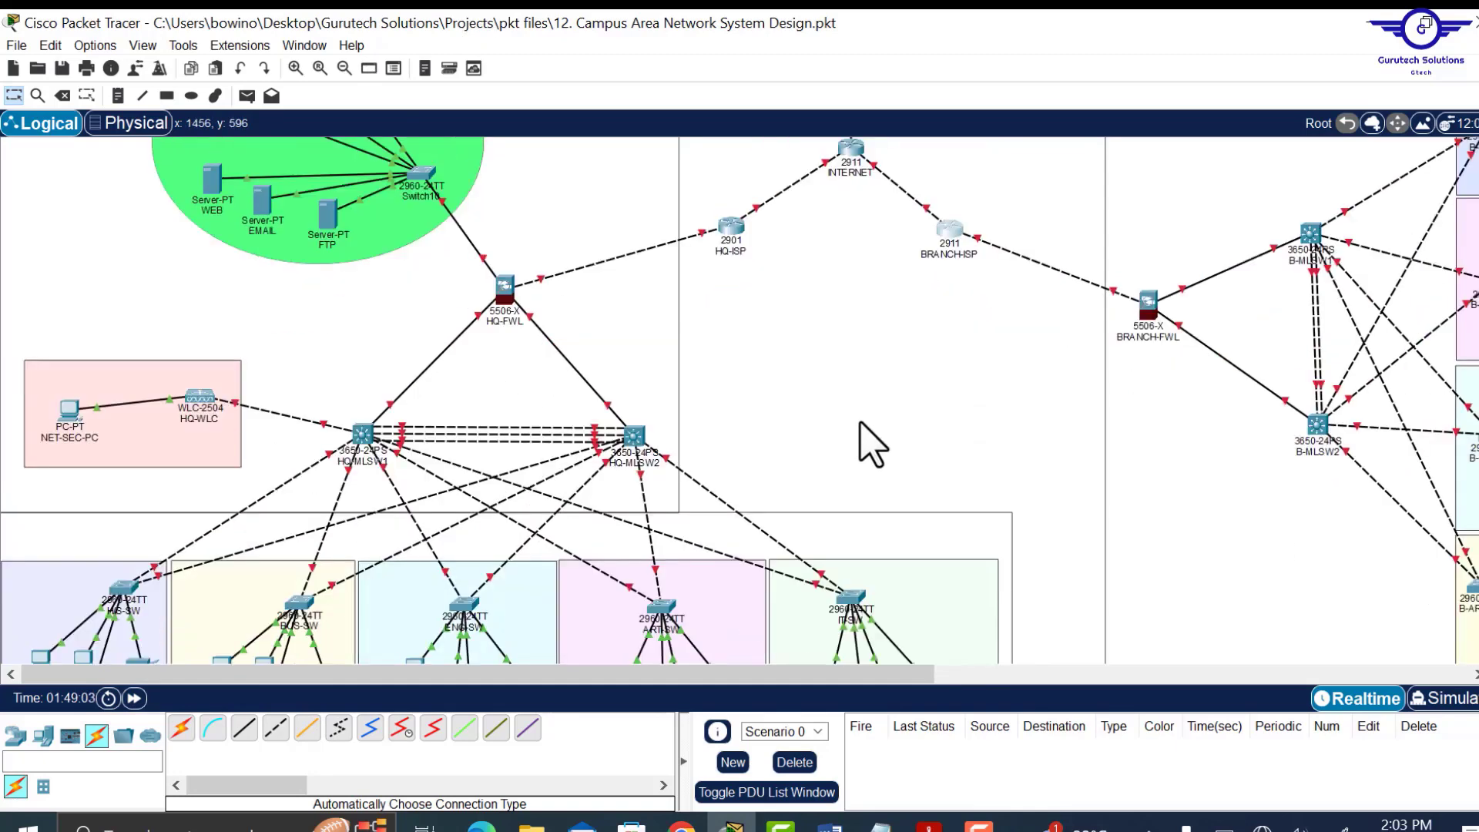
scroll(867, 439, "down", 3)
scroll(867, 439, "up", 6)
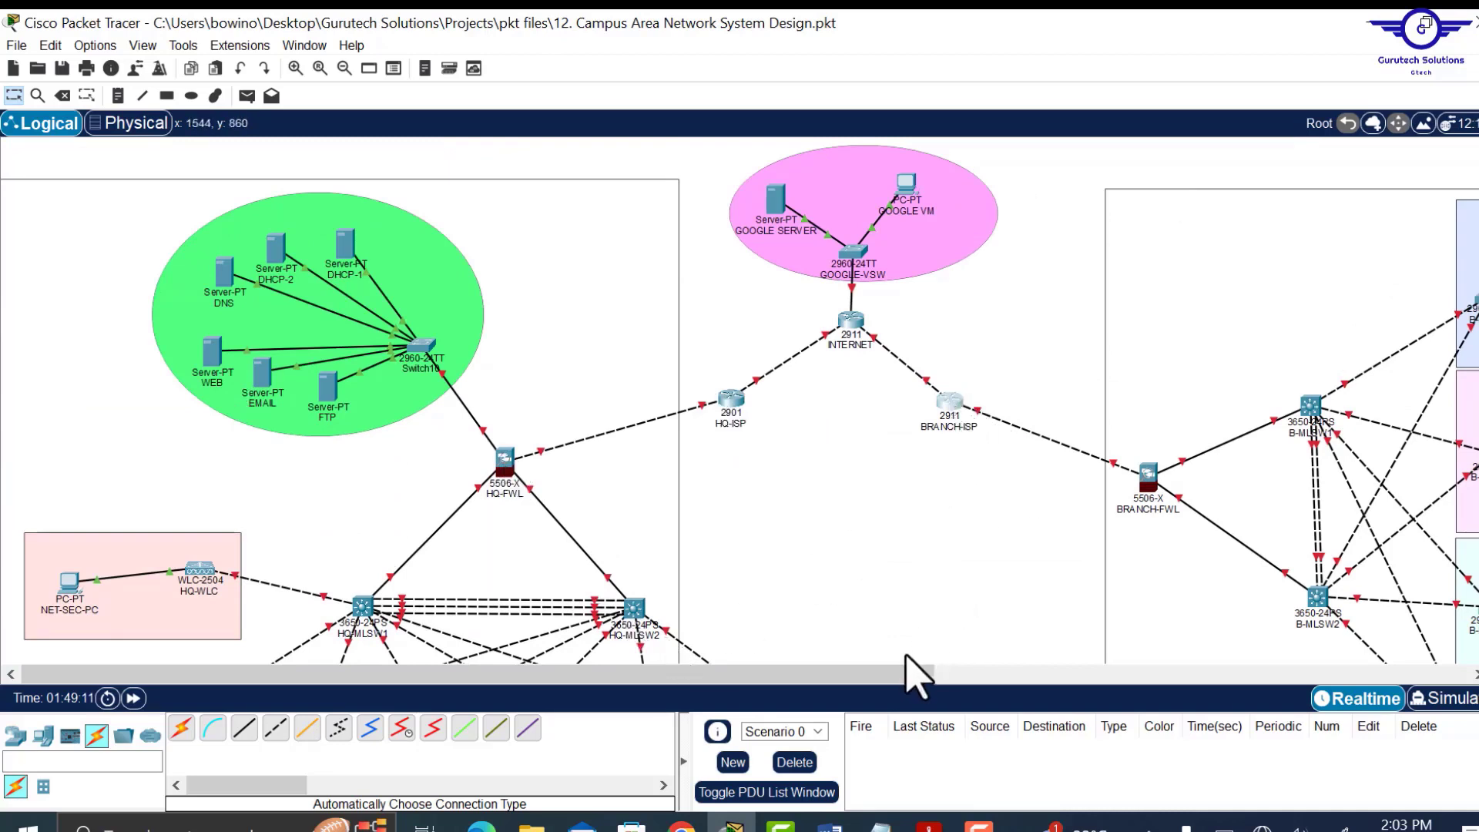
left_click_drag(893, 675, 1094, 676)
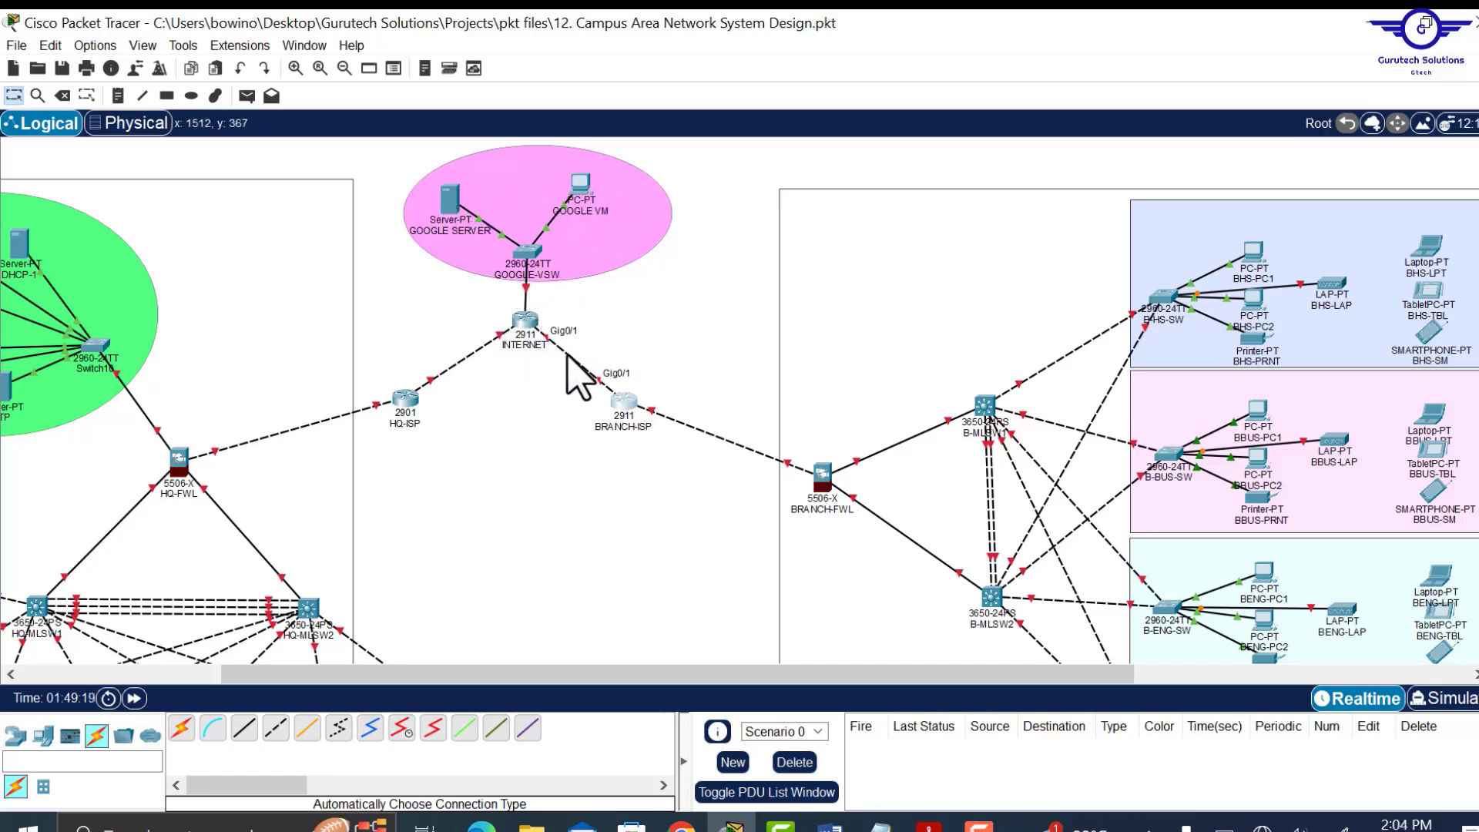
Marquee-select every campus device and shift the whole topology slightly to the right.
left_click(341, 68)
left_click(342, 68)
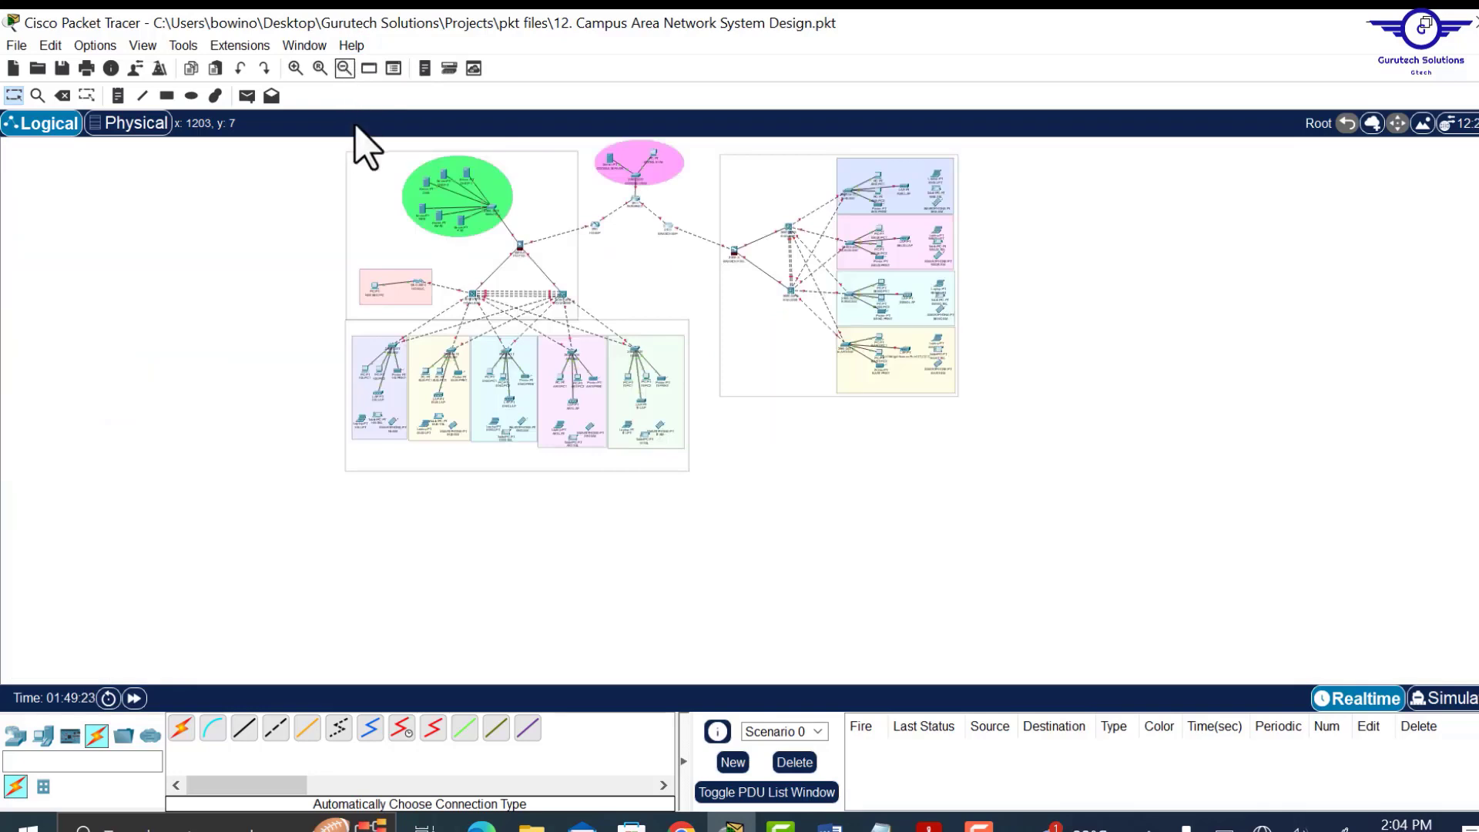
left_click_drag(331, 141, 974, 488)
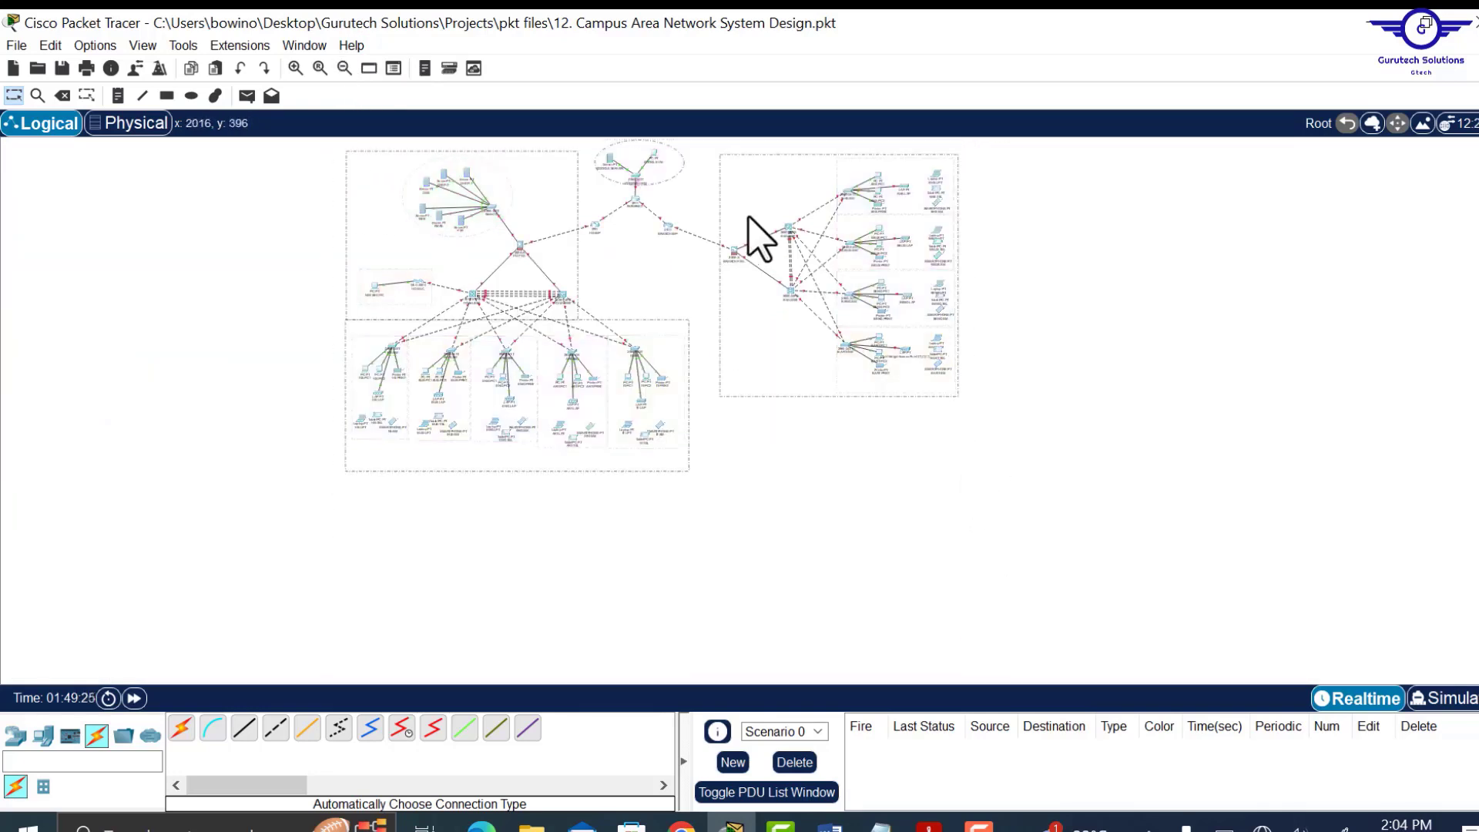
left_click_drag(735, 247, 753, 265)
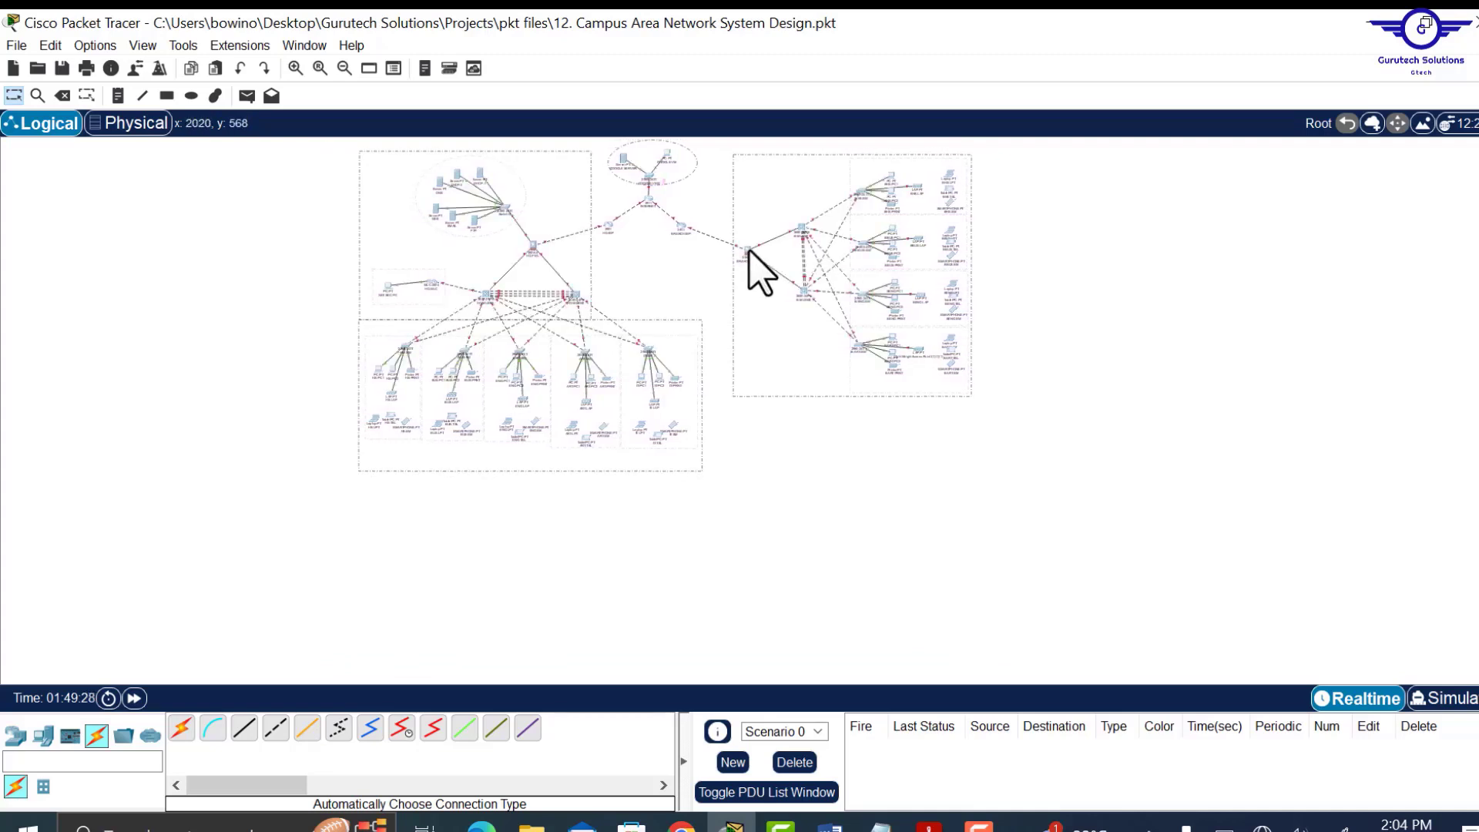
Review the shifted layout at several zoom levels, then bring up the Config.txt notes.
left_click(320, 68)
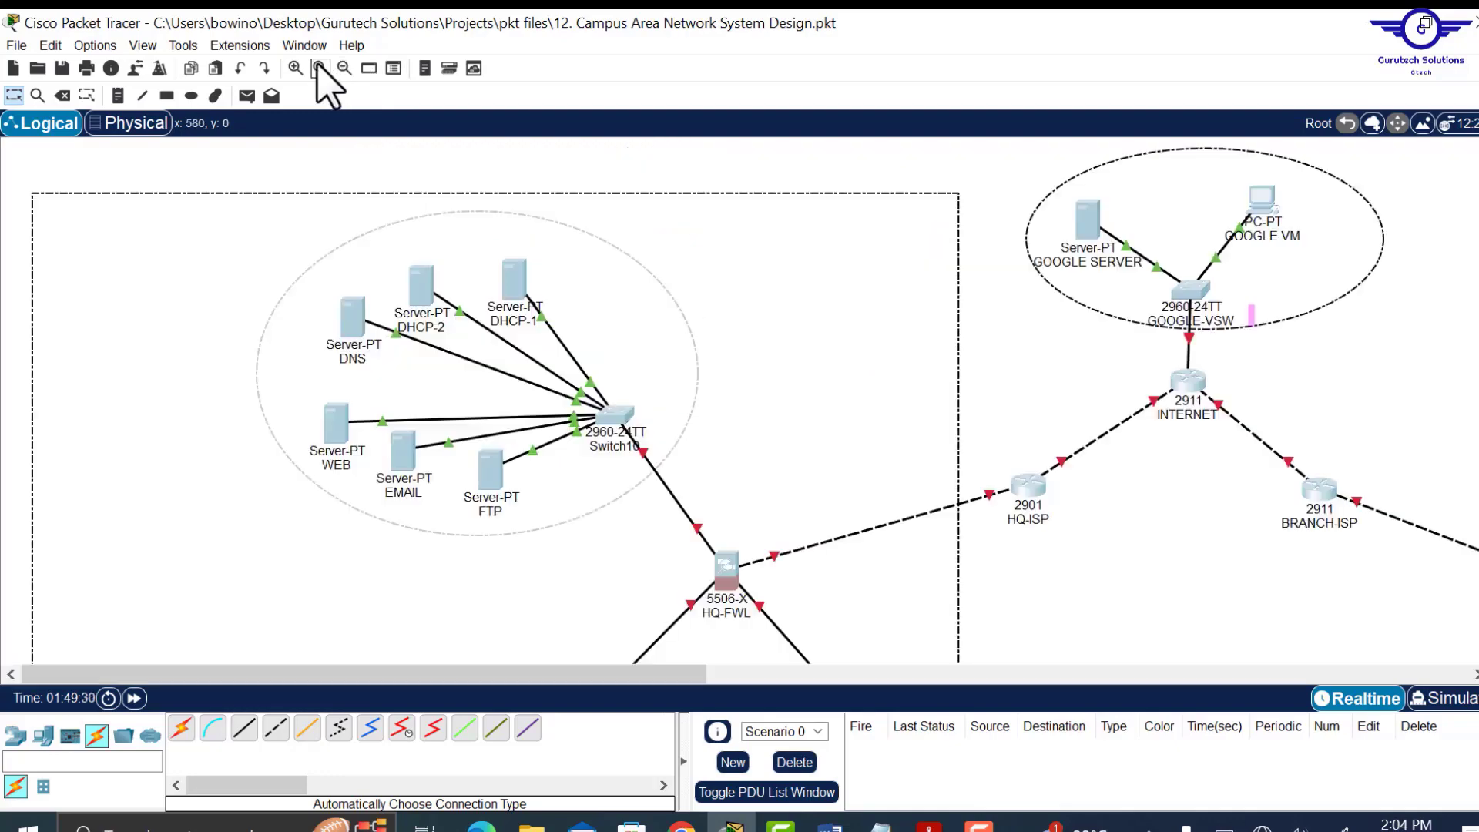
scroll(1006, 420, "down", 10)
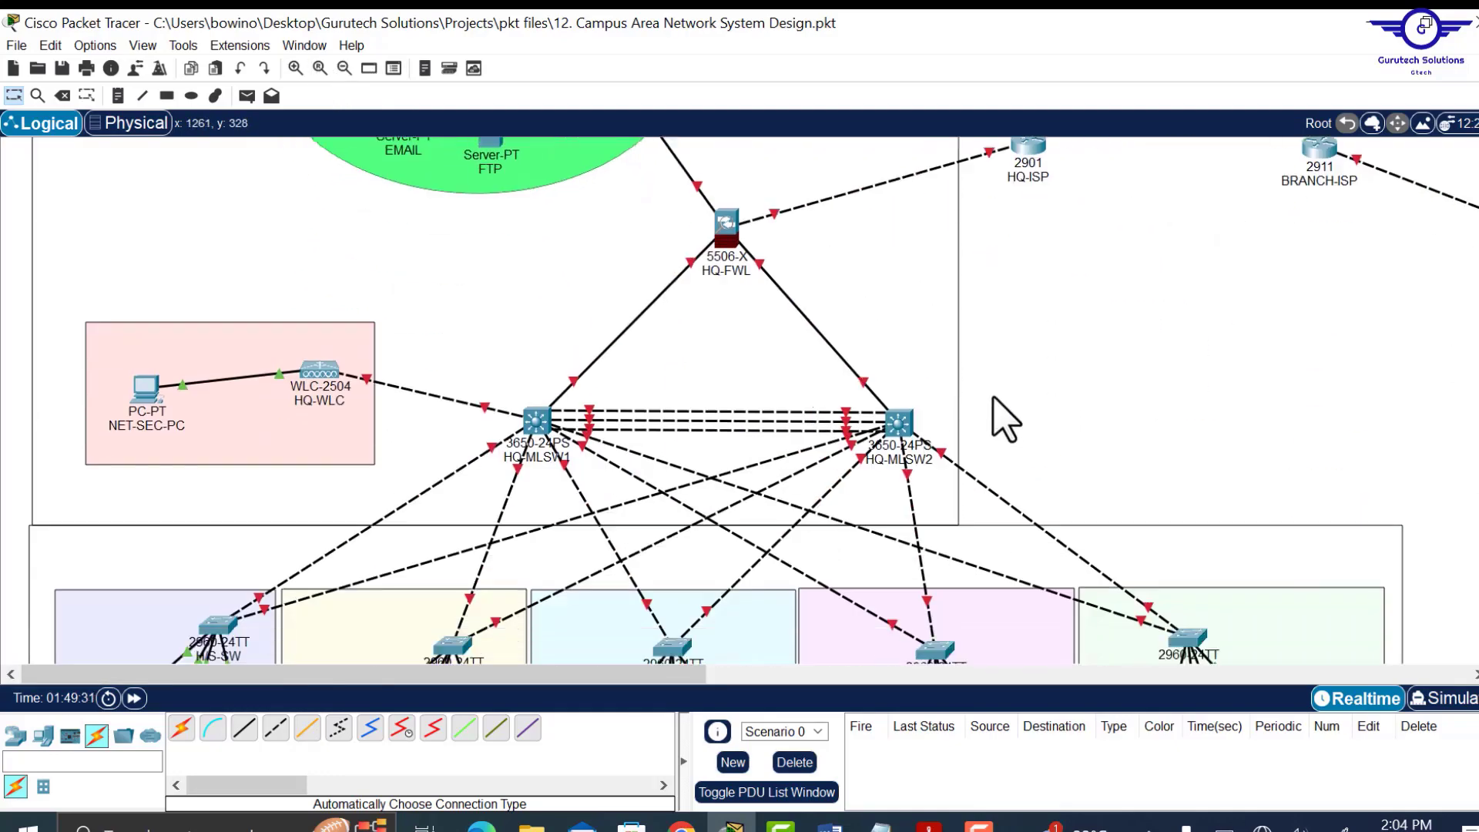
scroll(1005, 420, "up", 6)
scroll(1006, 420, "up", 2)
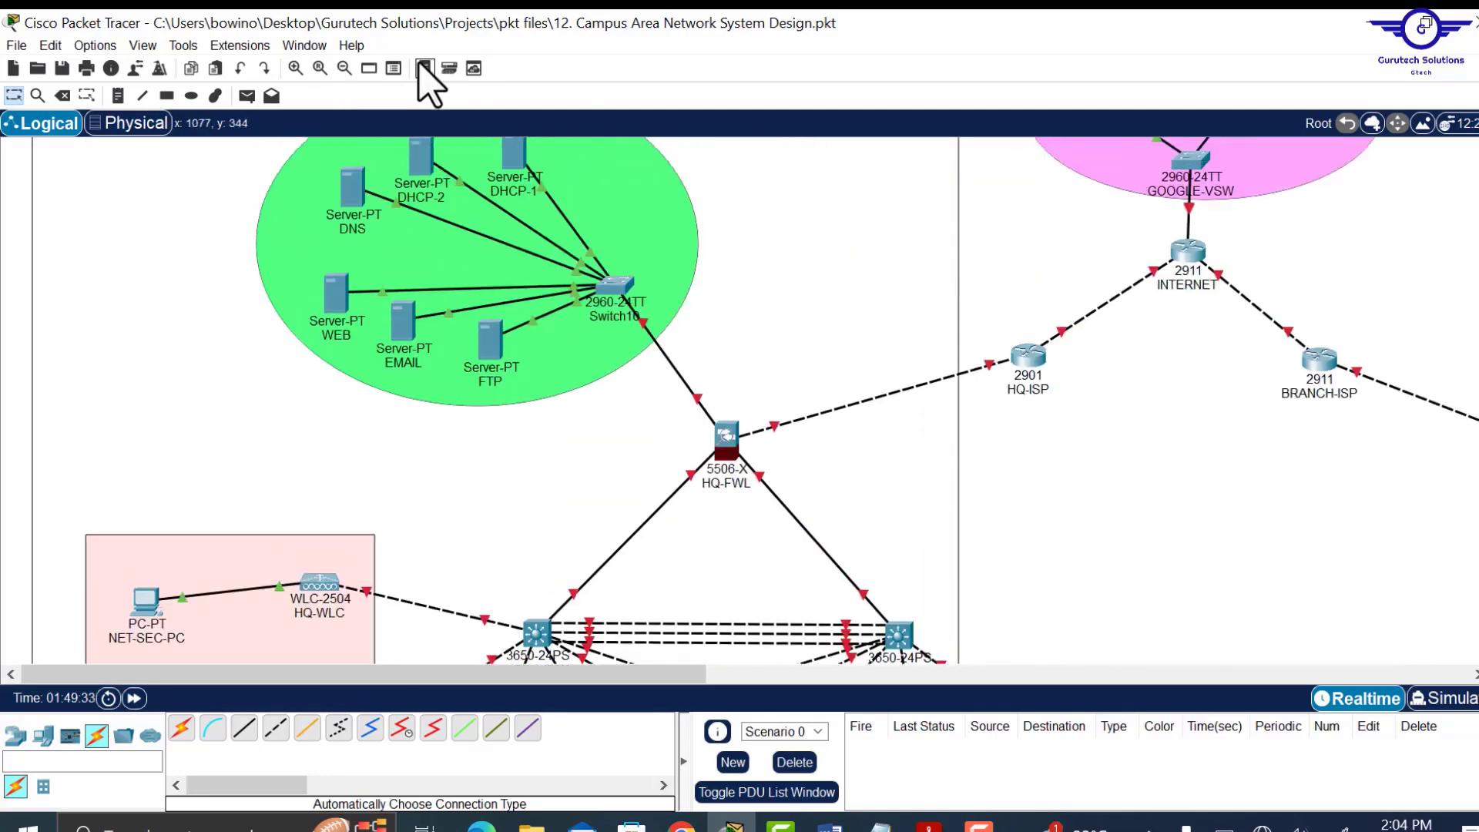
left_click(345, 68)
left_click(344, 67)
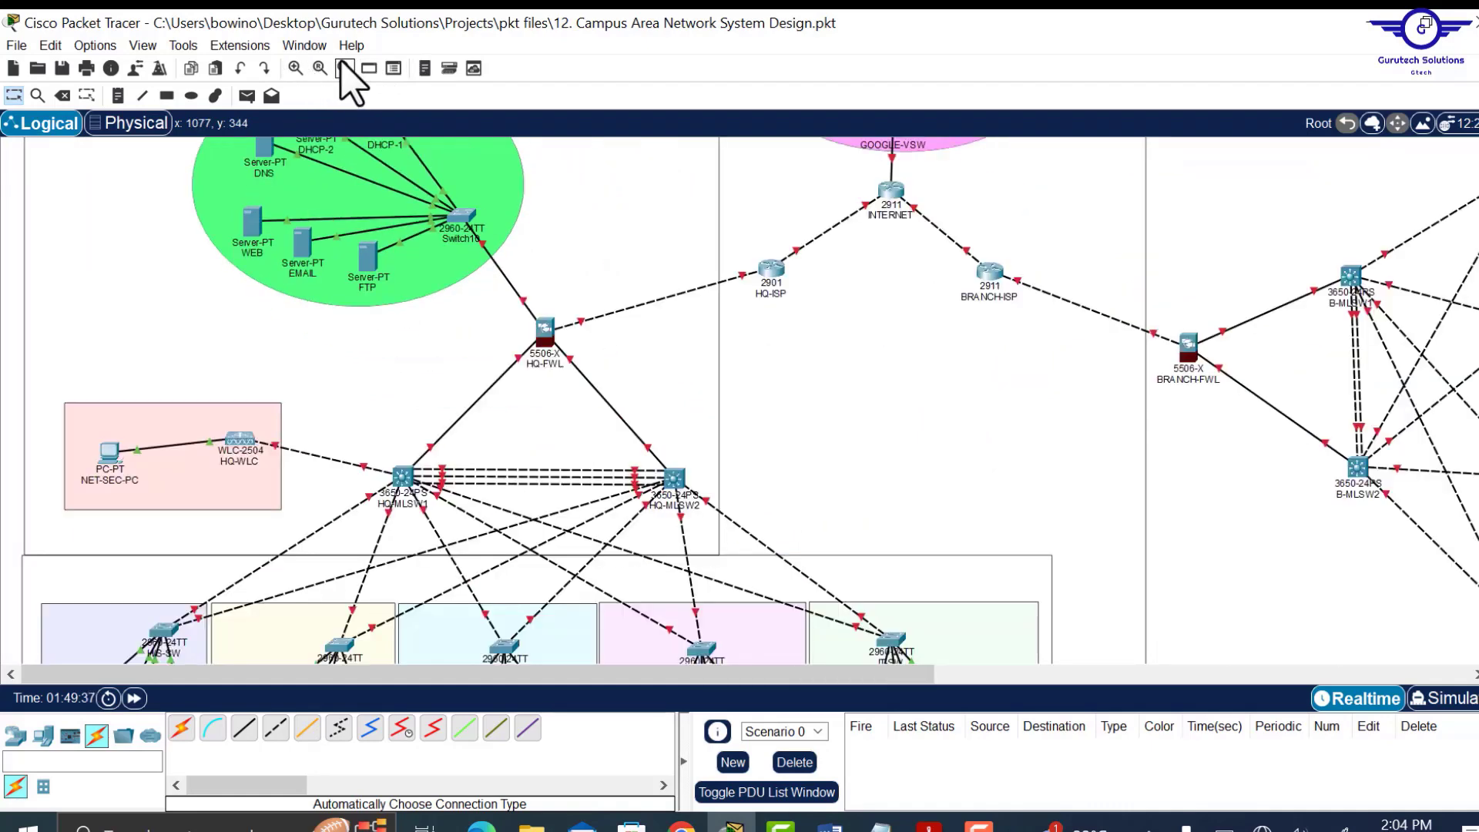
left_click(344, 68)
scroll(645, 386, "up", 3)
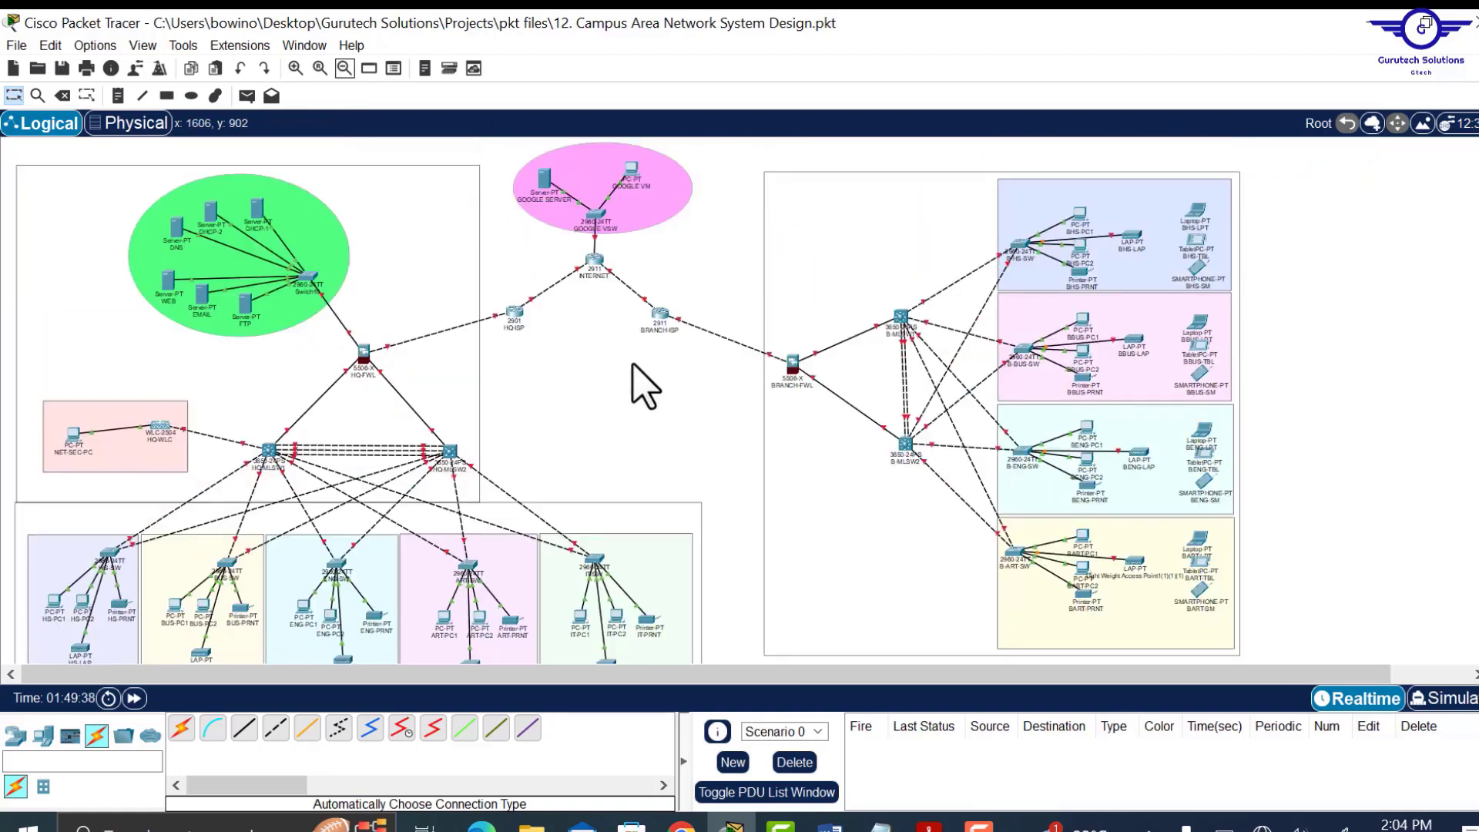
scroll(646, 385, "down", 4)
scroll(645, 385, "up", 2)
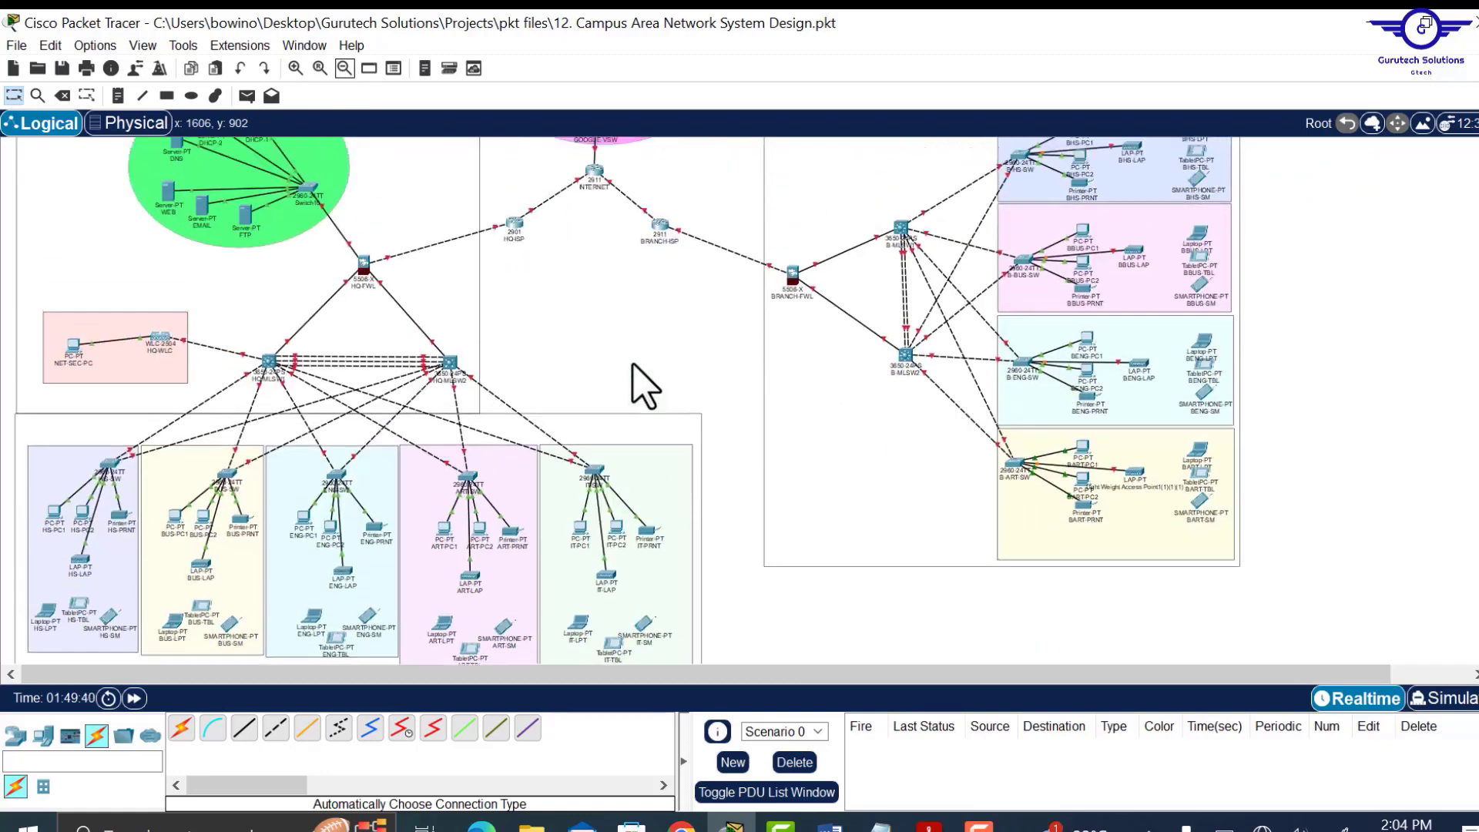
scroll(646, 385, "up", 2)
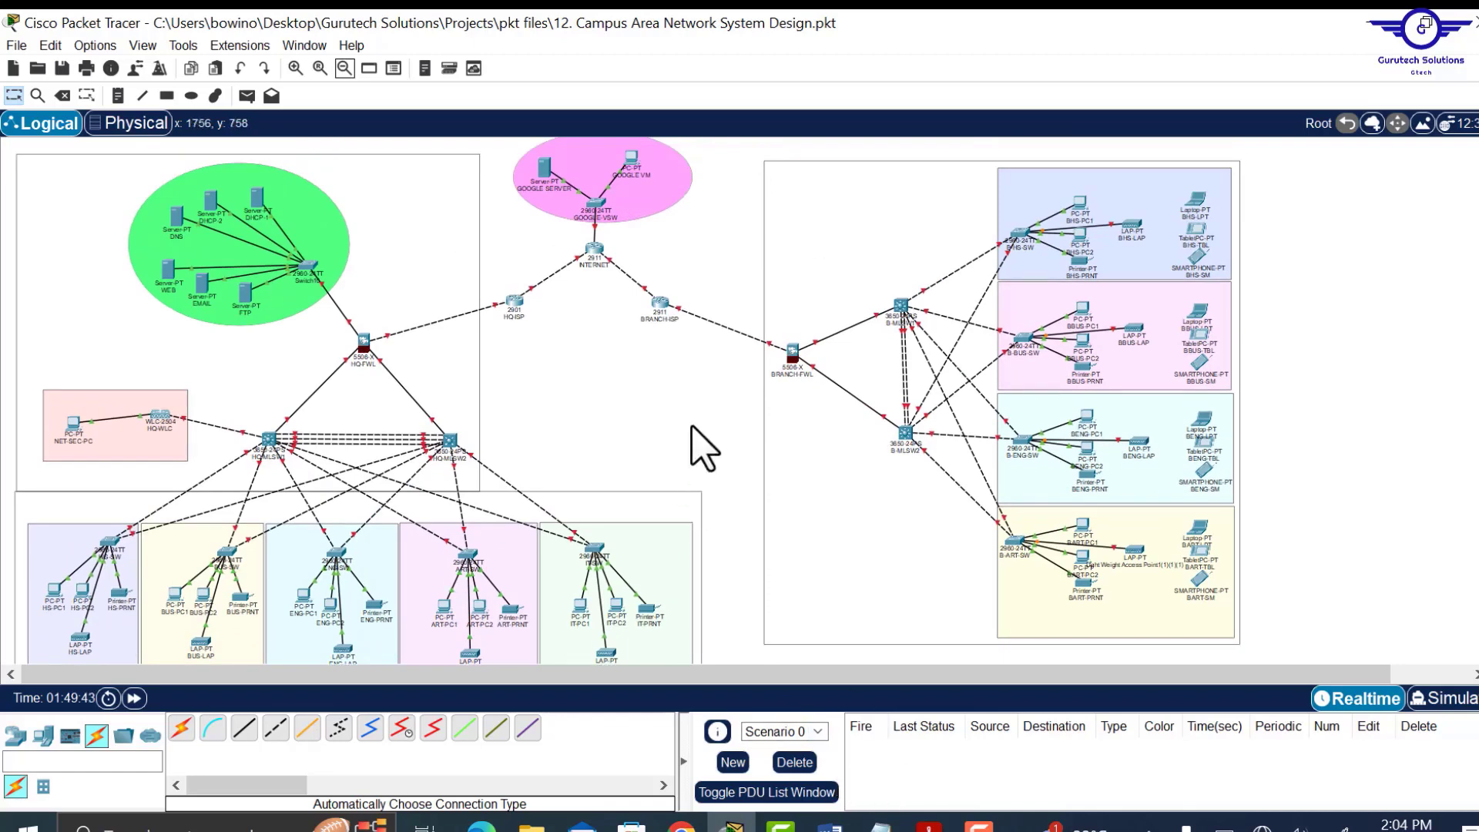
left_click(880, 823)
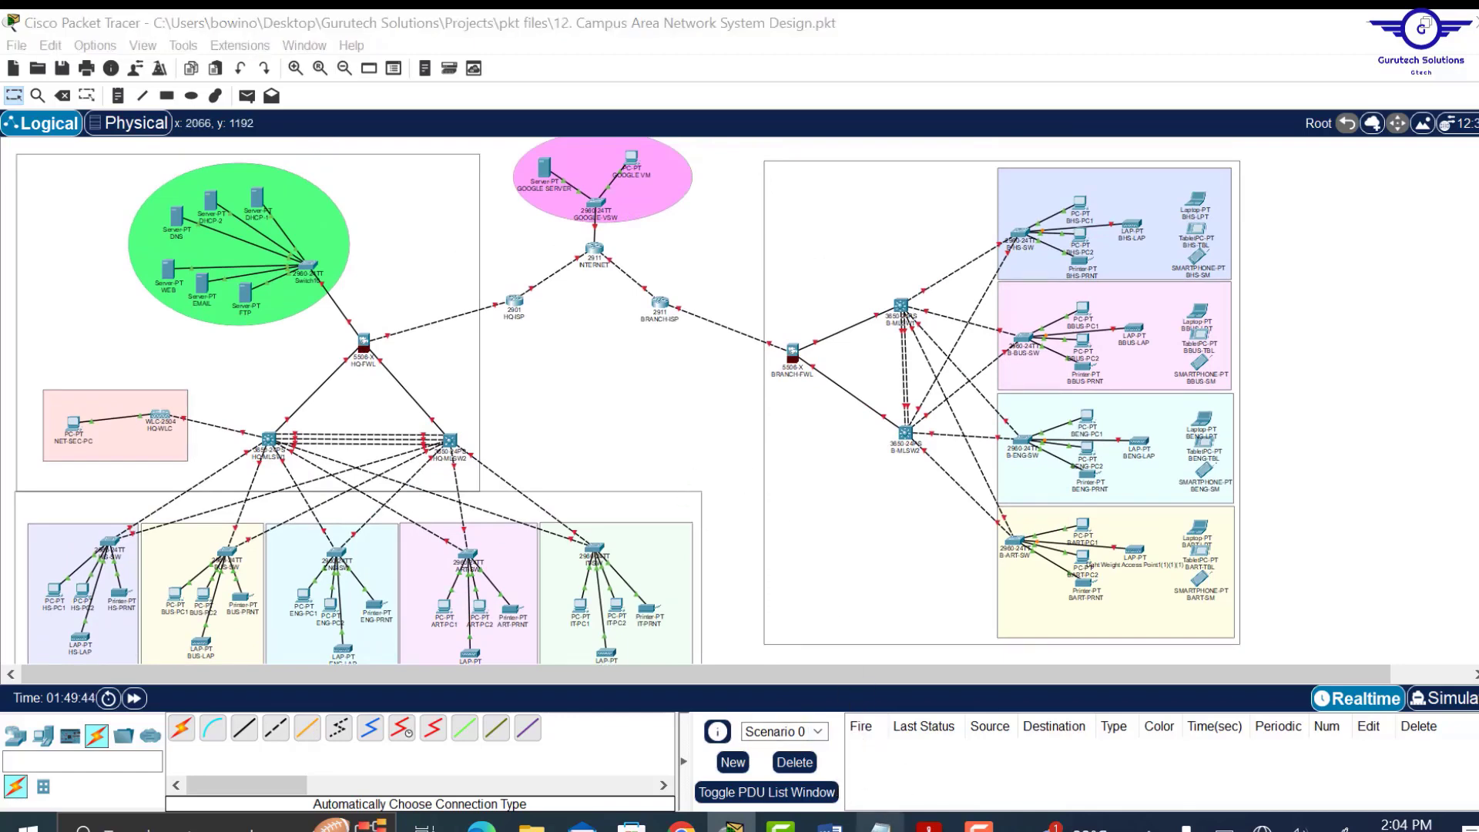
Highlight the network design step in Config.txt, move Notepad right, and return to Packet Tracer.
left_click_drag(838, 359, 522, 359)
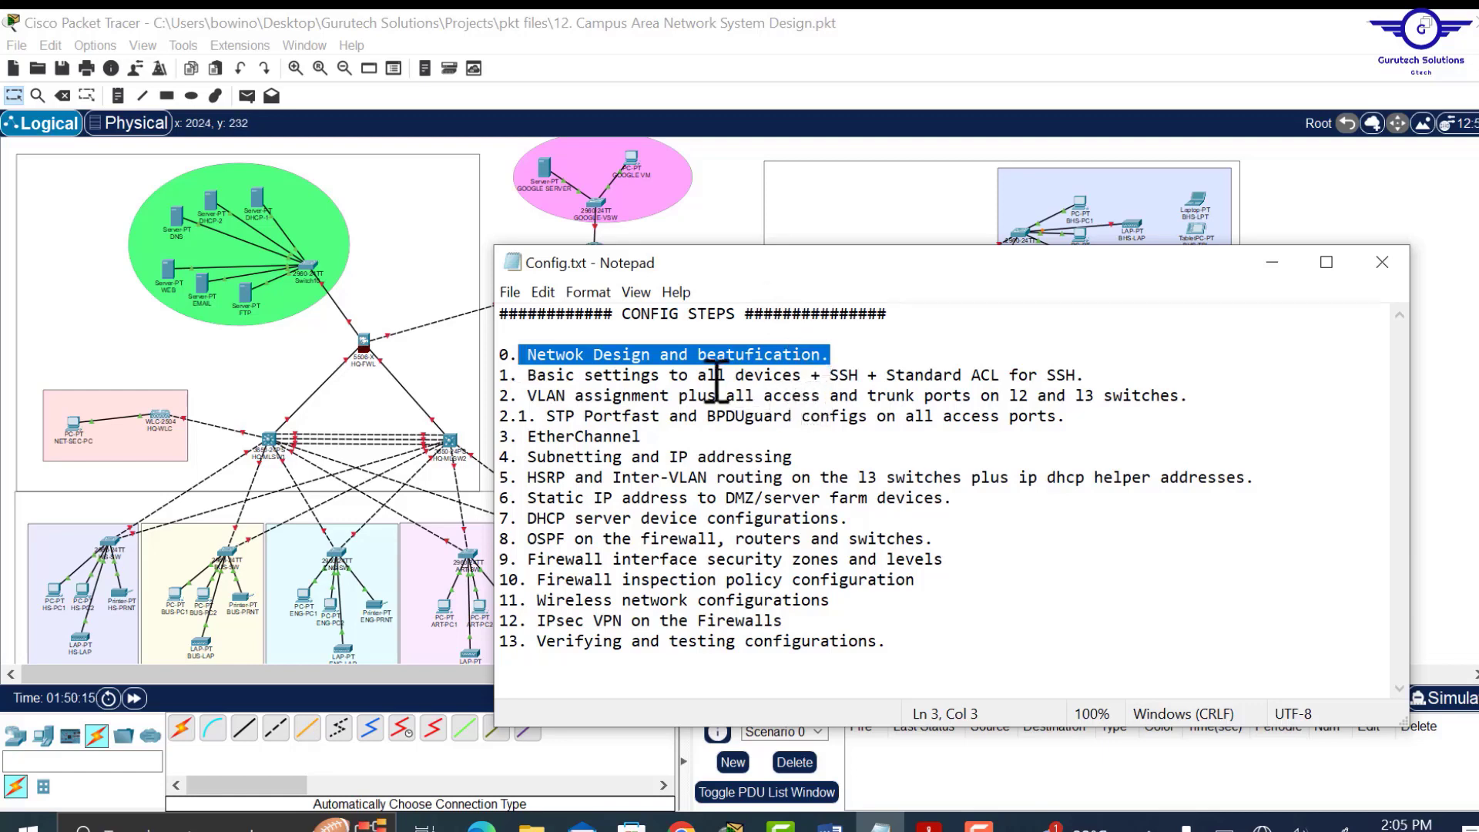
left_click_drag(739, 265, 843, 260)
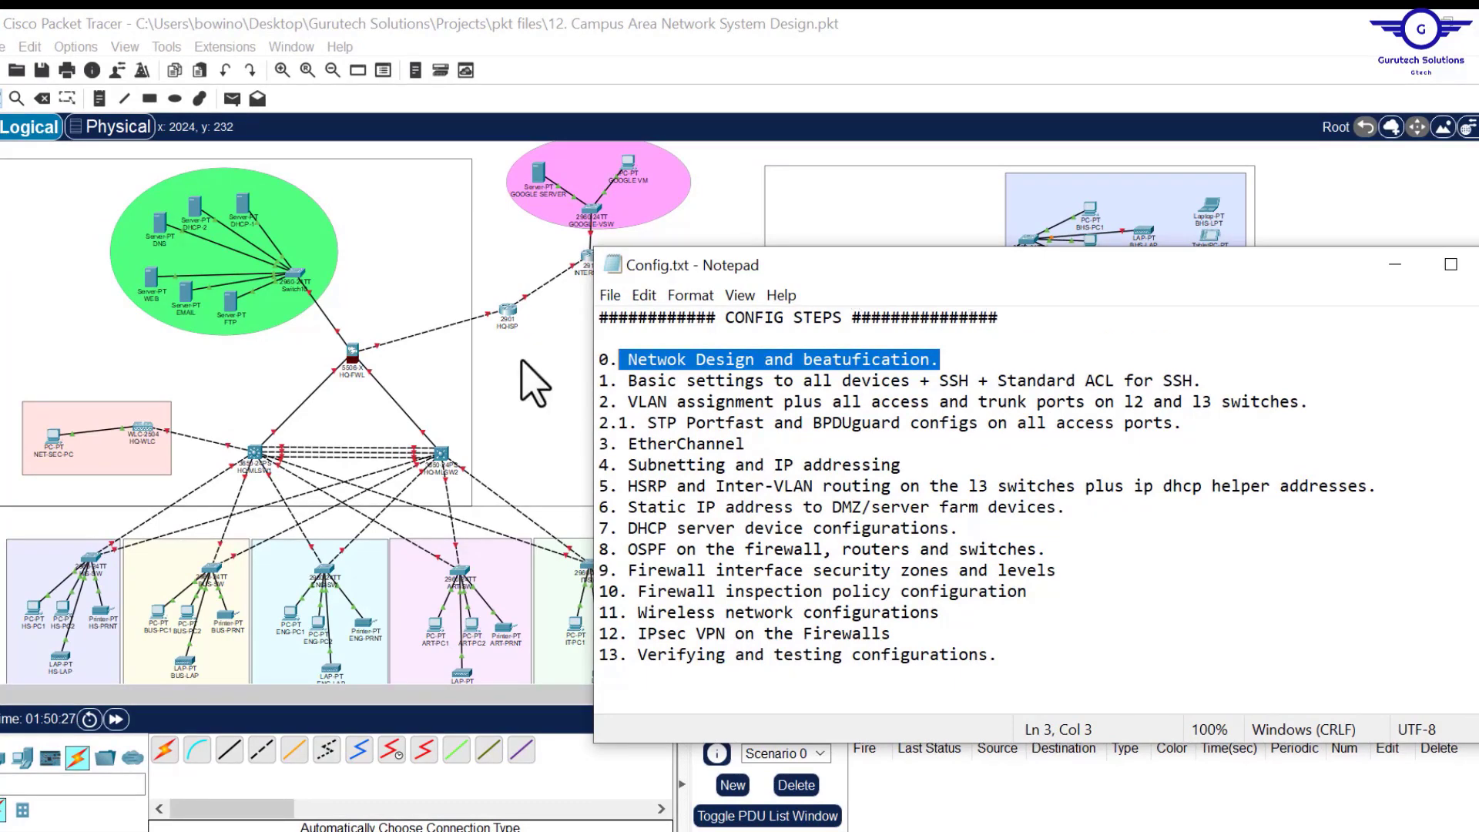
left_click(551, 425)
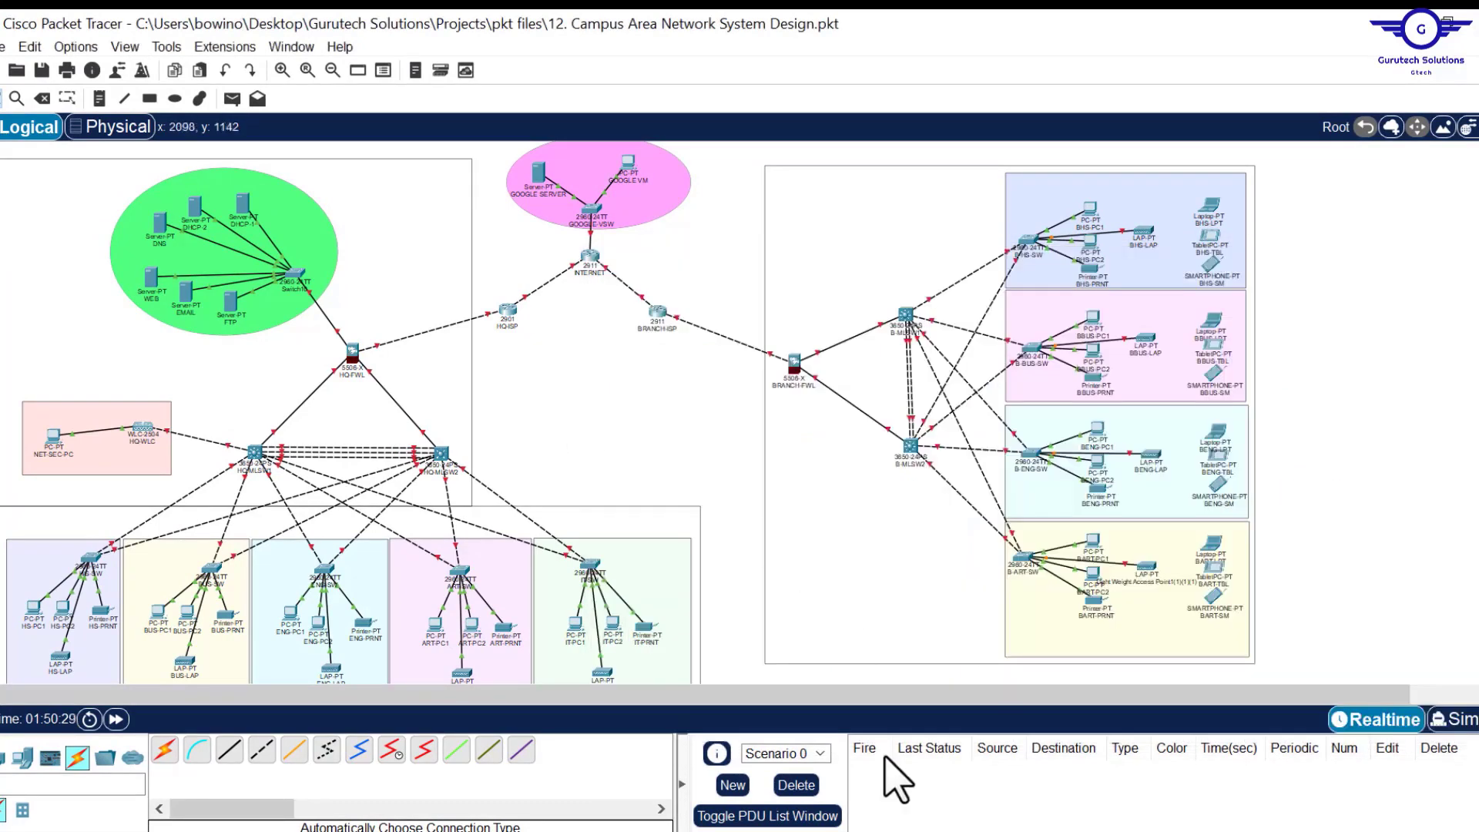
Bring up 12. campus.docx, scroll to its top, and minimize Word to reveal the topology.
left_click(826, 830)
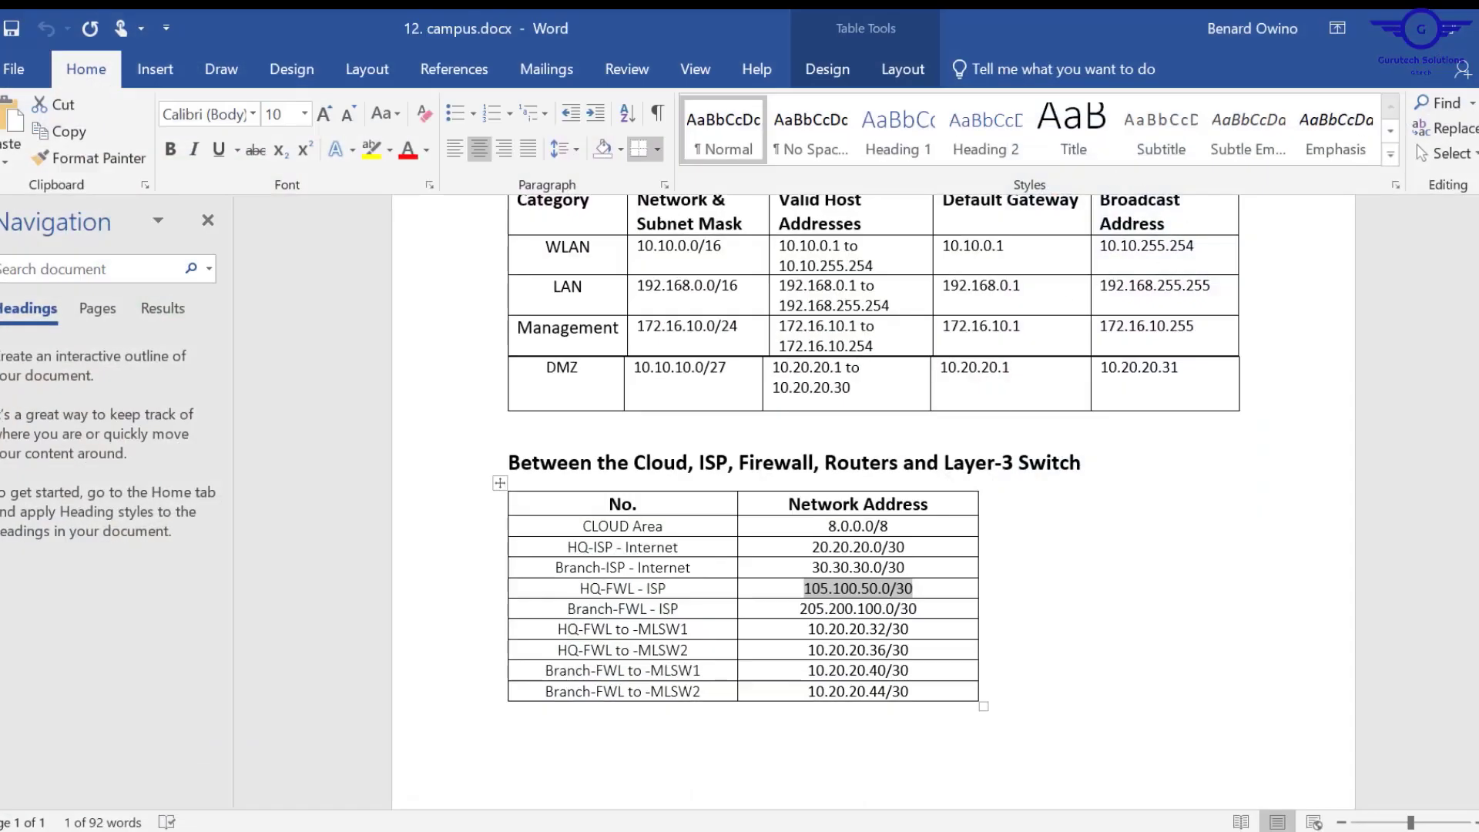
scroll(874, 501, "up", 3)
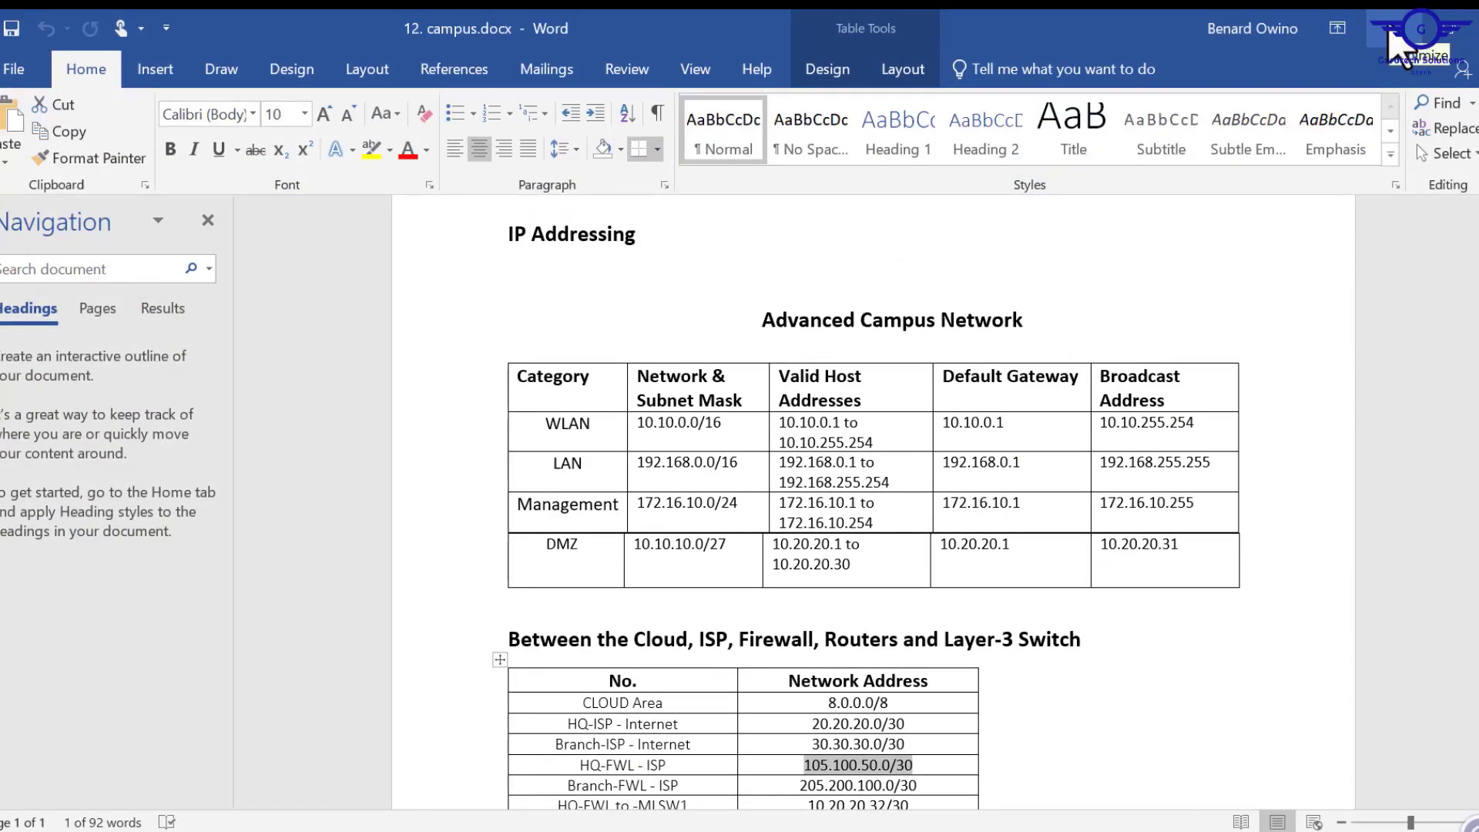
left_click(1390, 33)
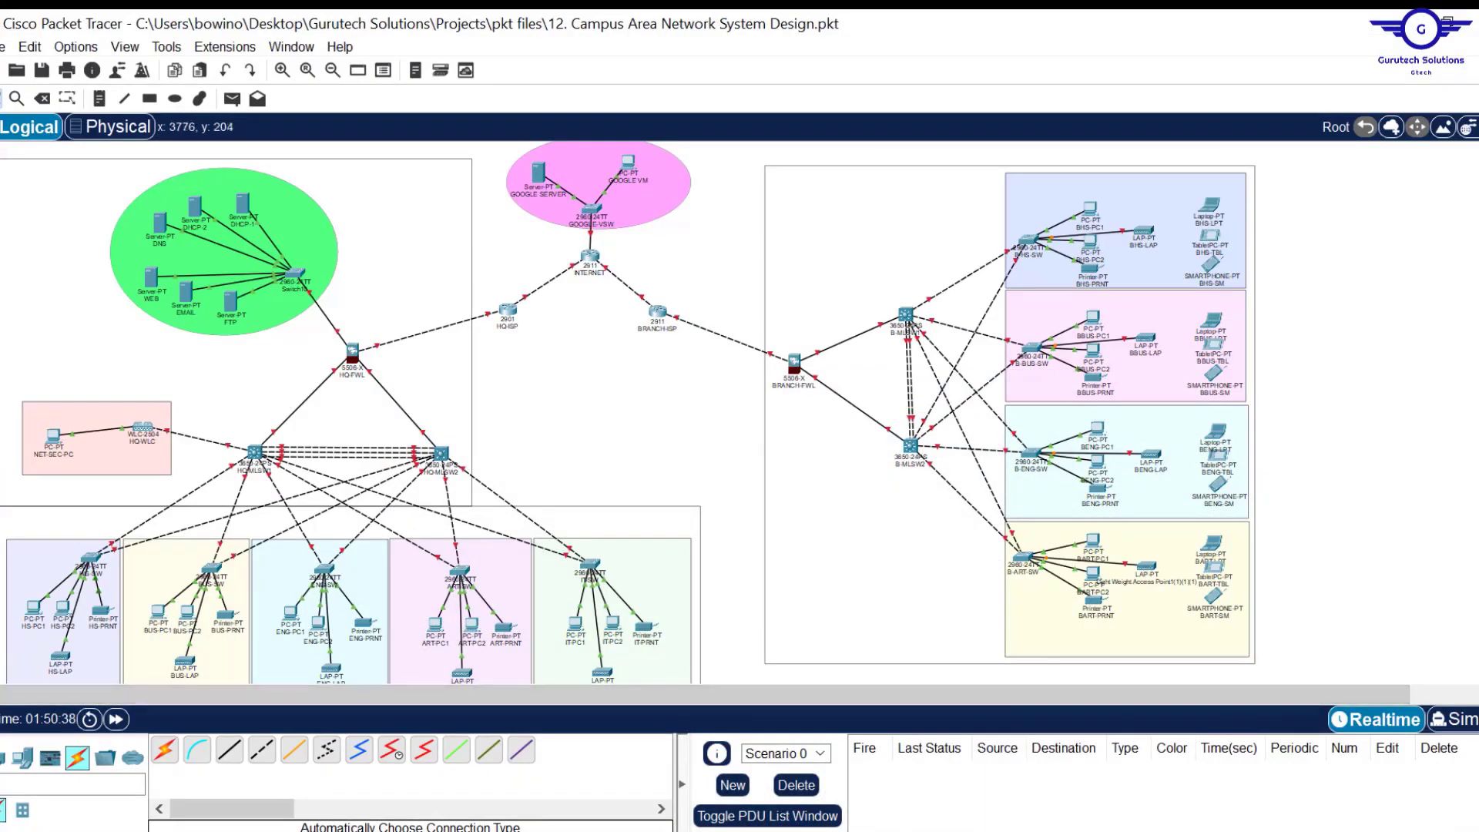
Zoom in on the headquarters devices and nudge HS-PC1 slightly lower in its area.
scroll(629, 412, "down", 1)
scroll(629, 412, "down", 5)
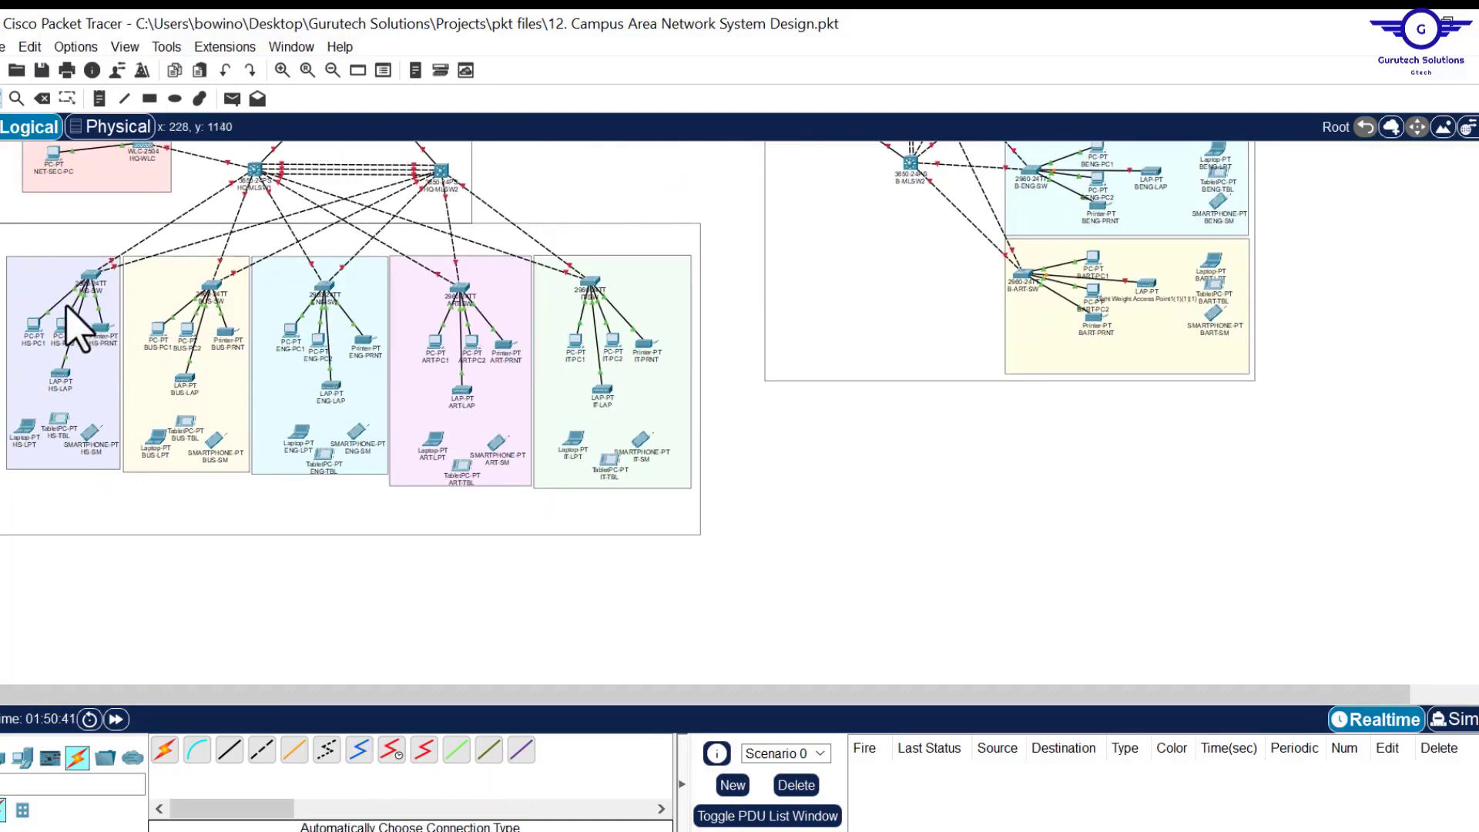
left_click(308, 70)
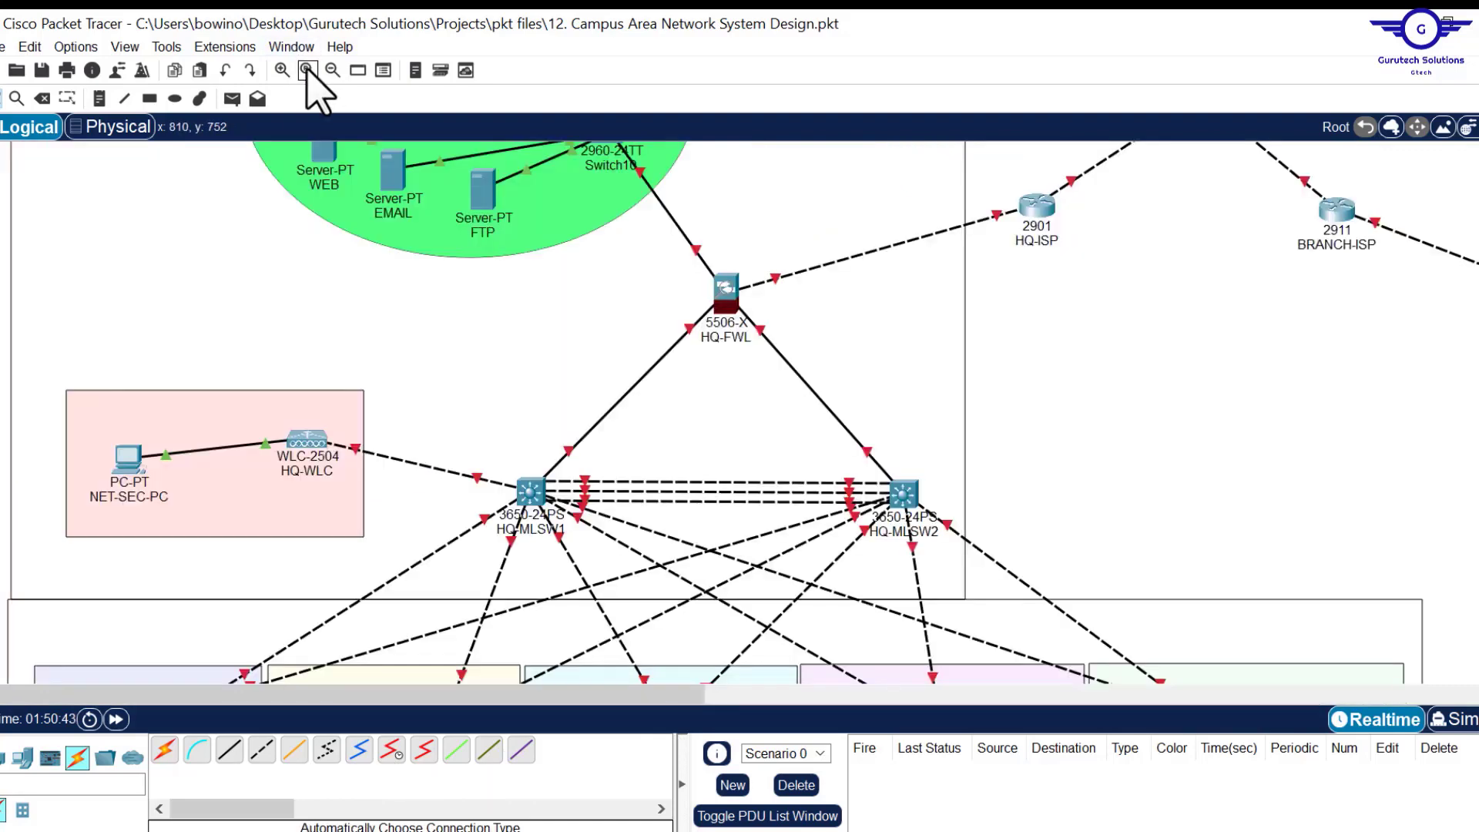
scroll(400, 381, "down", 9)
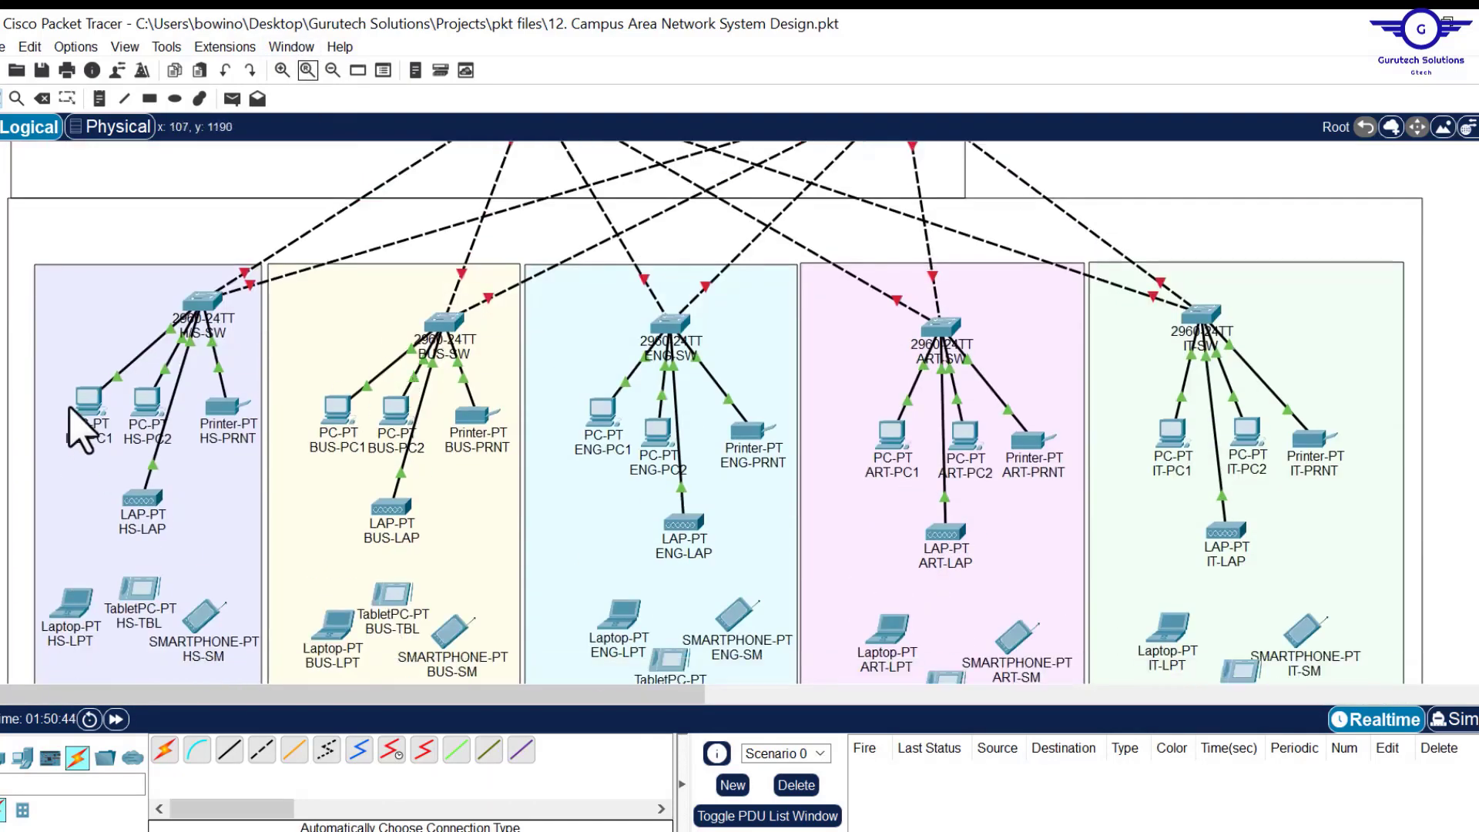
left_click_drag(83, 401, 82, 413)
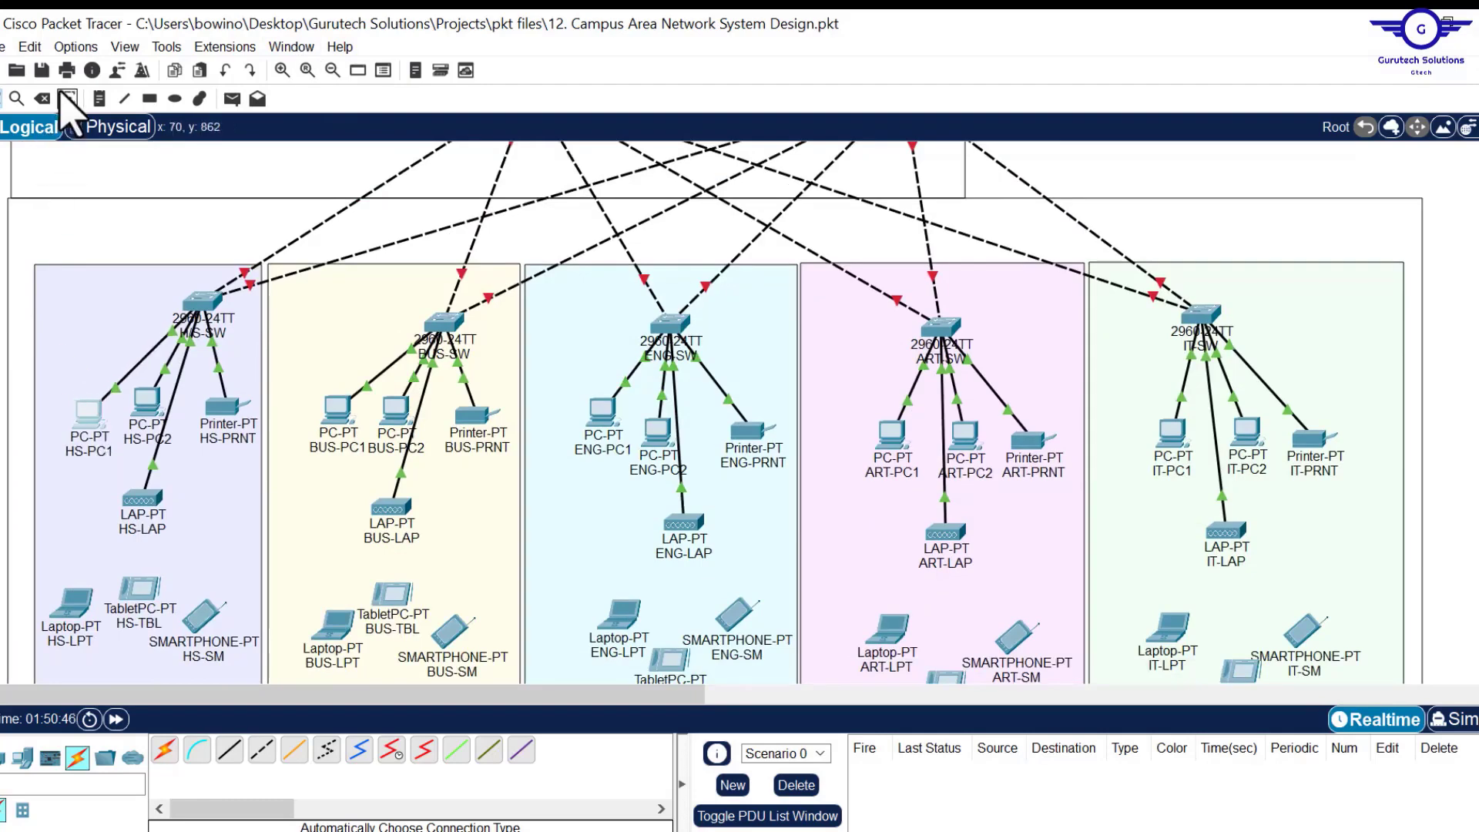
Place a Health & Sciences note with lines HEALTH & SCIENCES, VLANS, LAN and WLAN.
left_click(99, 99)
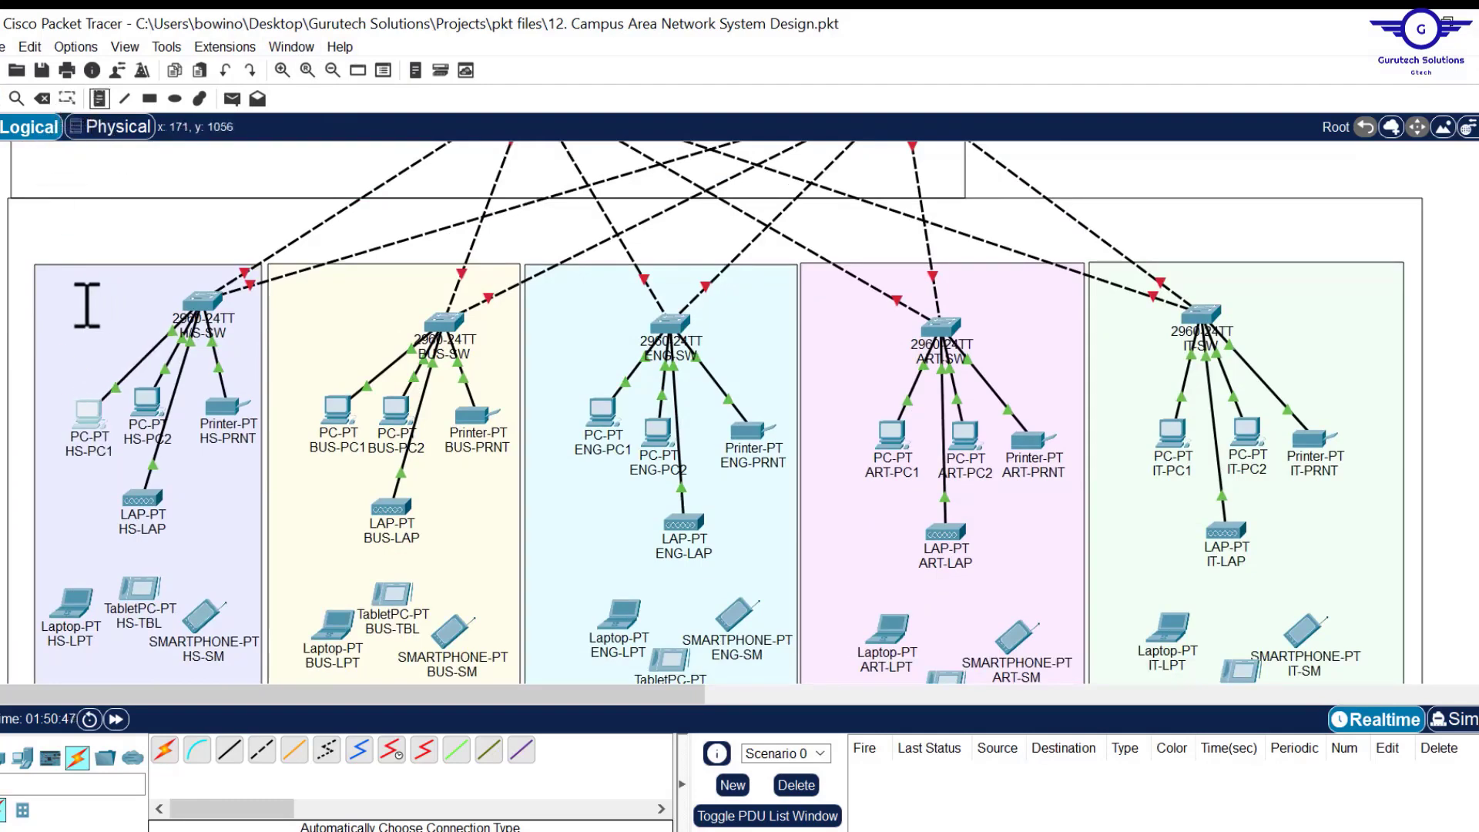
left_click(44, 278)
type("HEALTH")
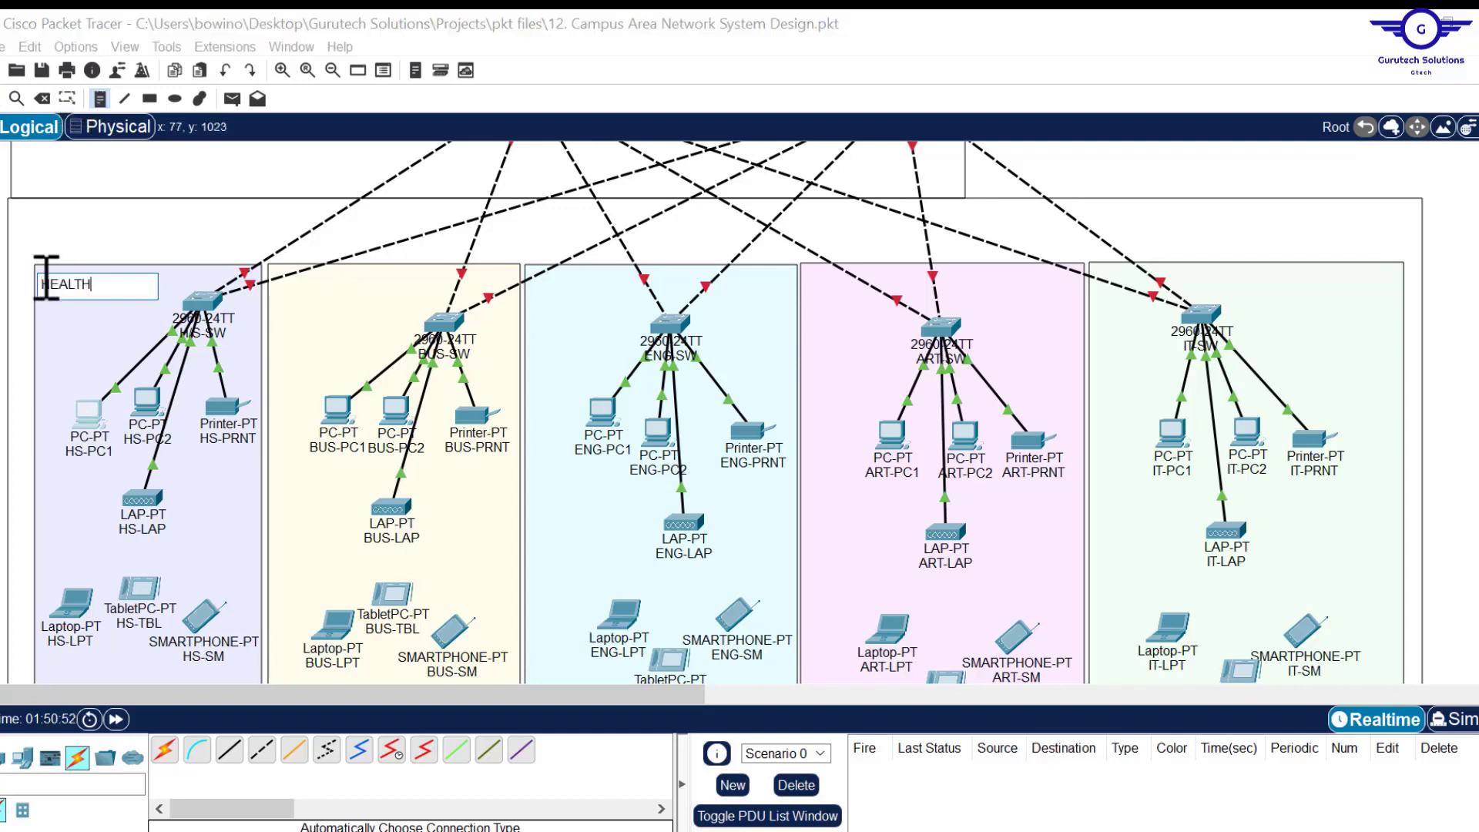
type(" & SCIENCES")
key("Return")
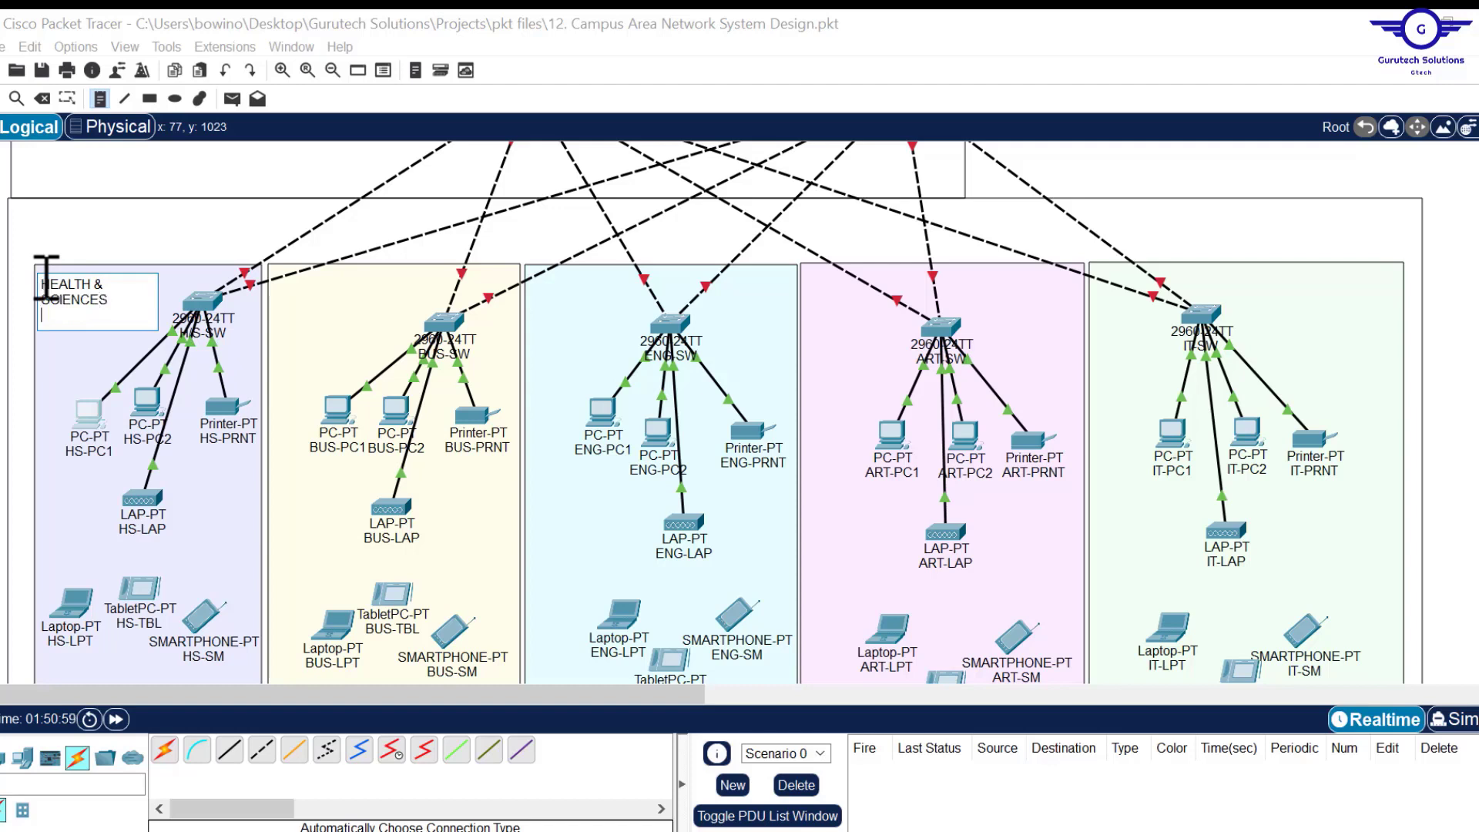
type("VLANS")
key("Return")
key("Return")
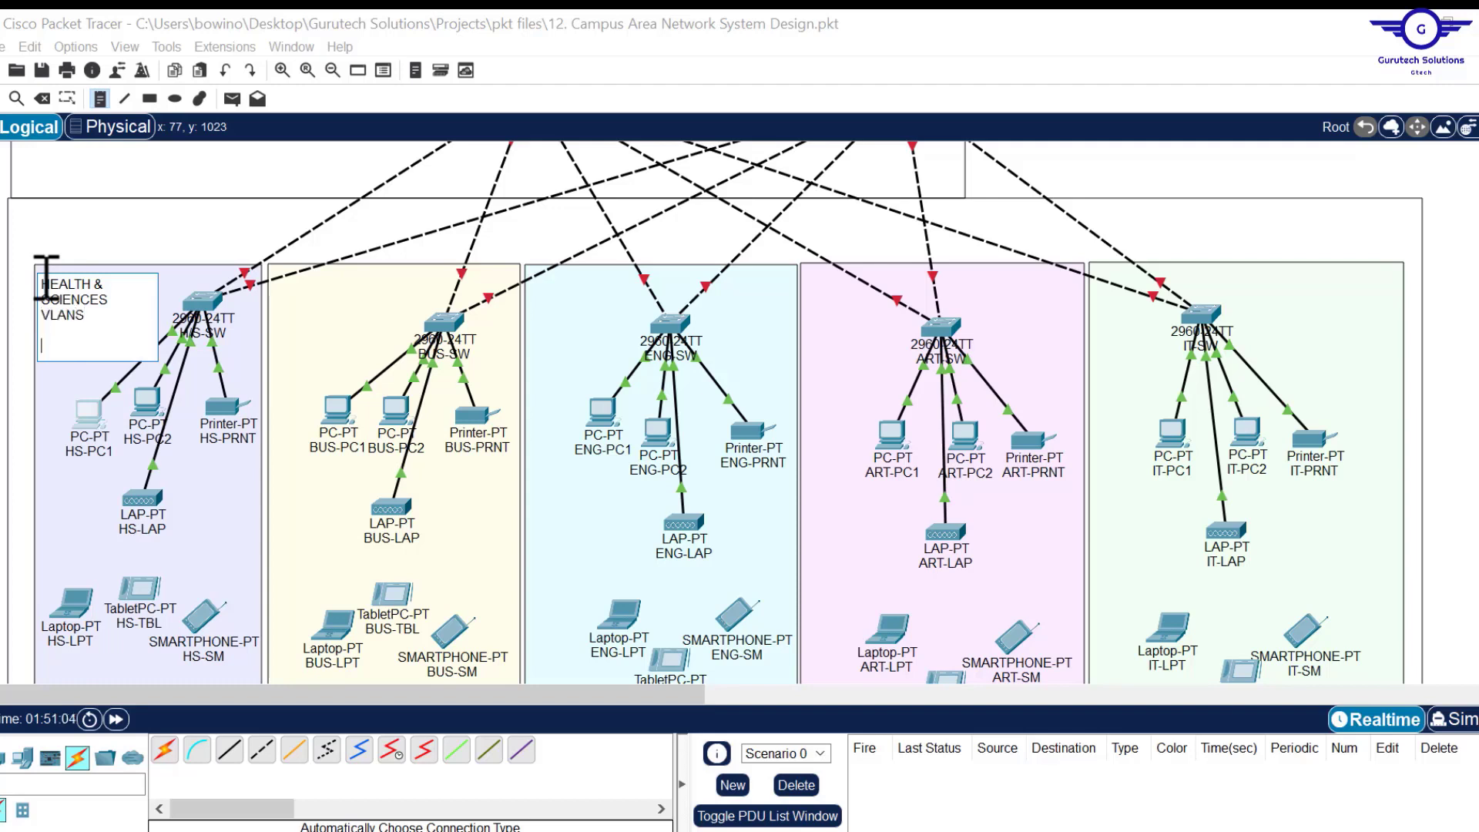
type("LAN")
key("Return")
type("WLAN")
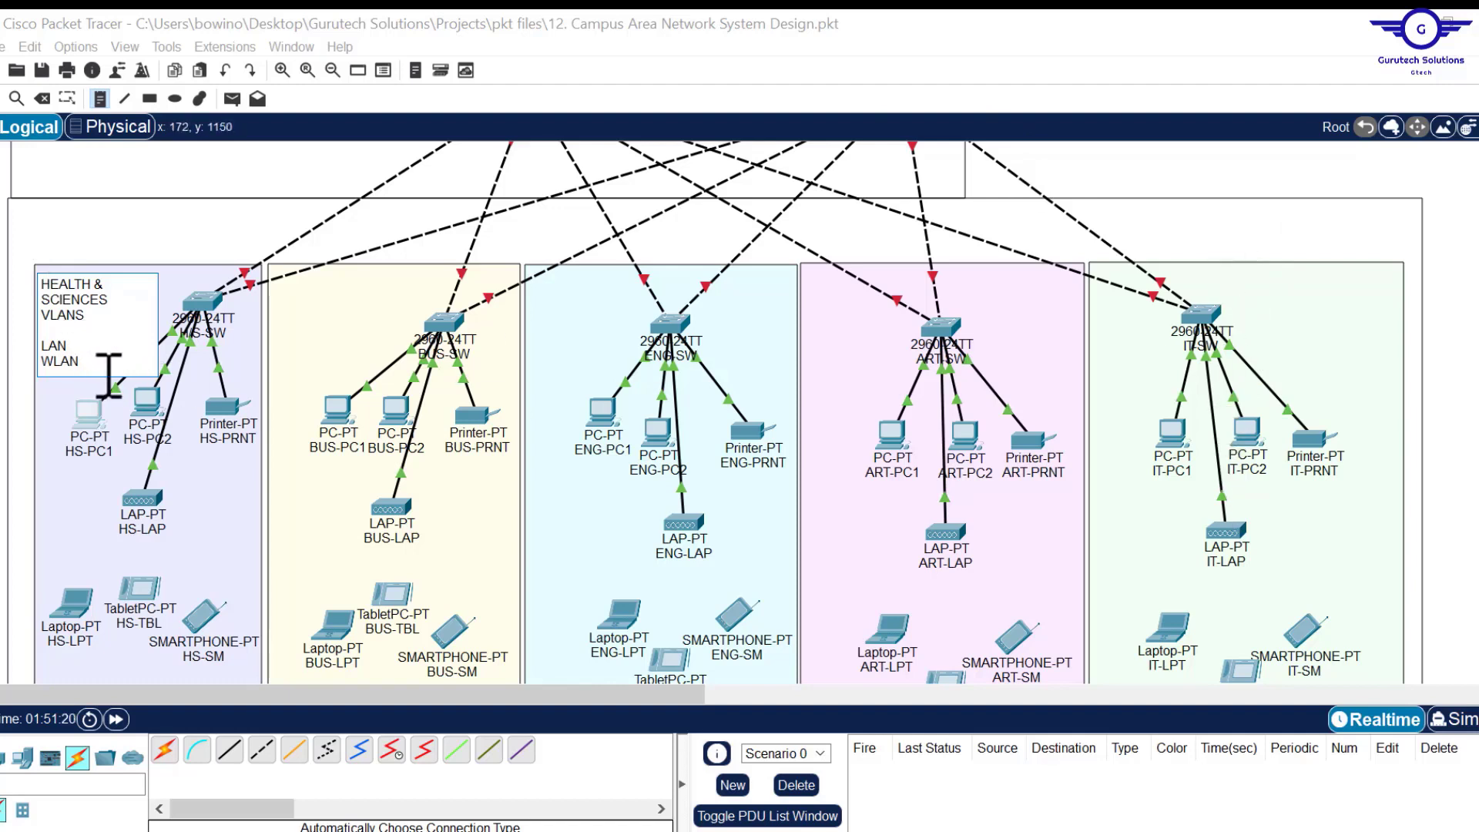
Start the BACKHOLE line and fill in WLAN 50; 10.10.0.0/16 and LAN 20; 192.168.0.0.
key("Return")
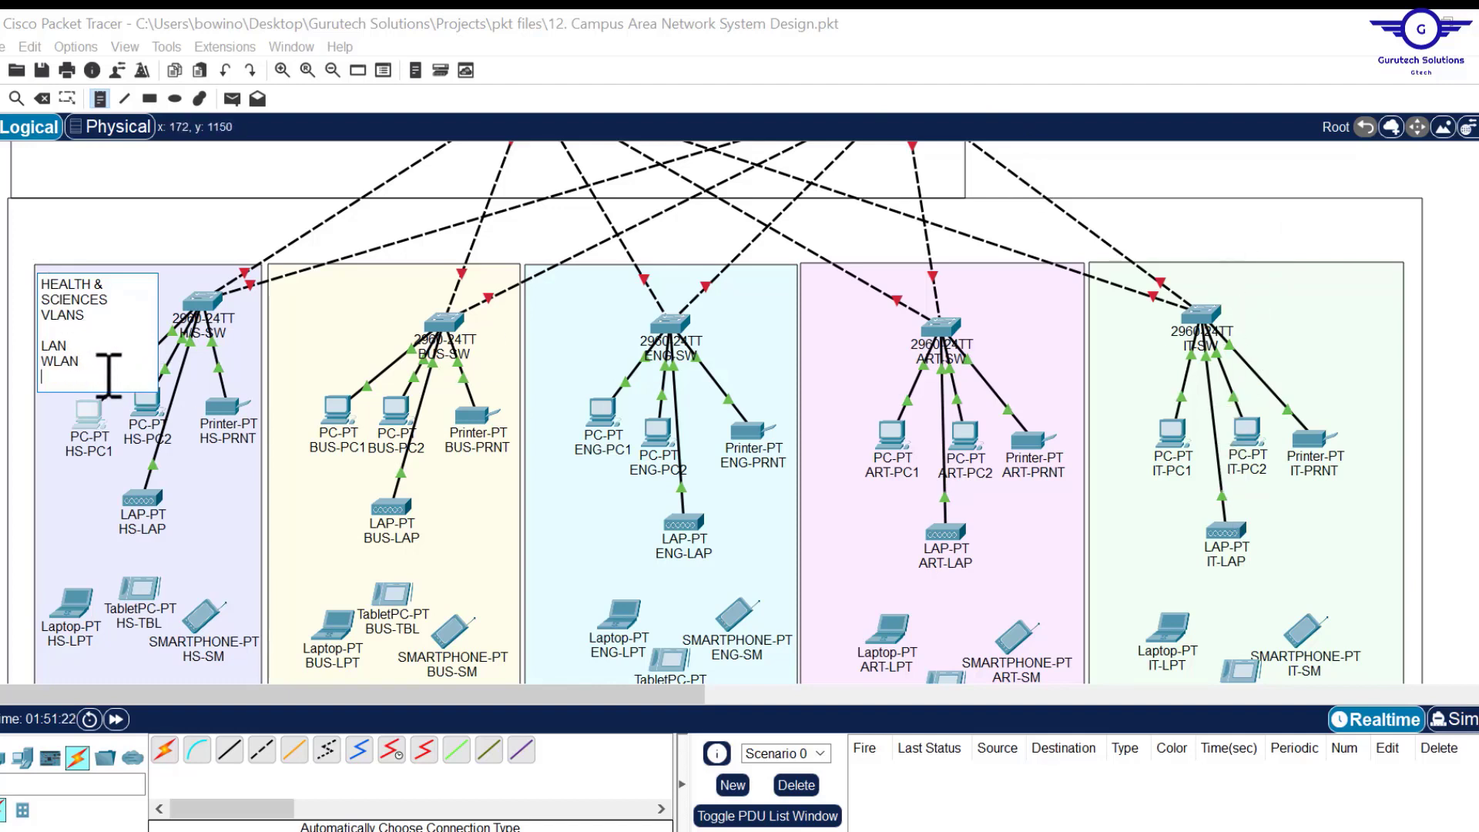
type("BACKHOLE: 199")
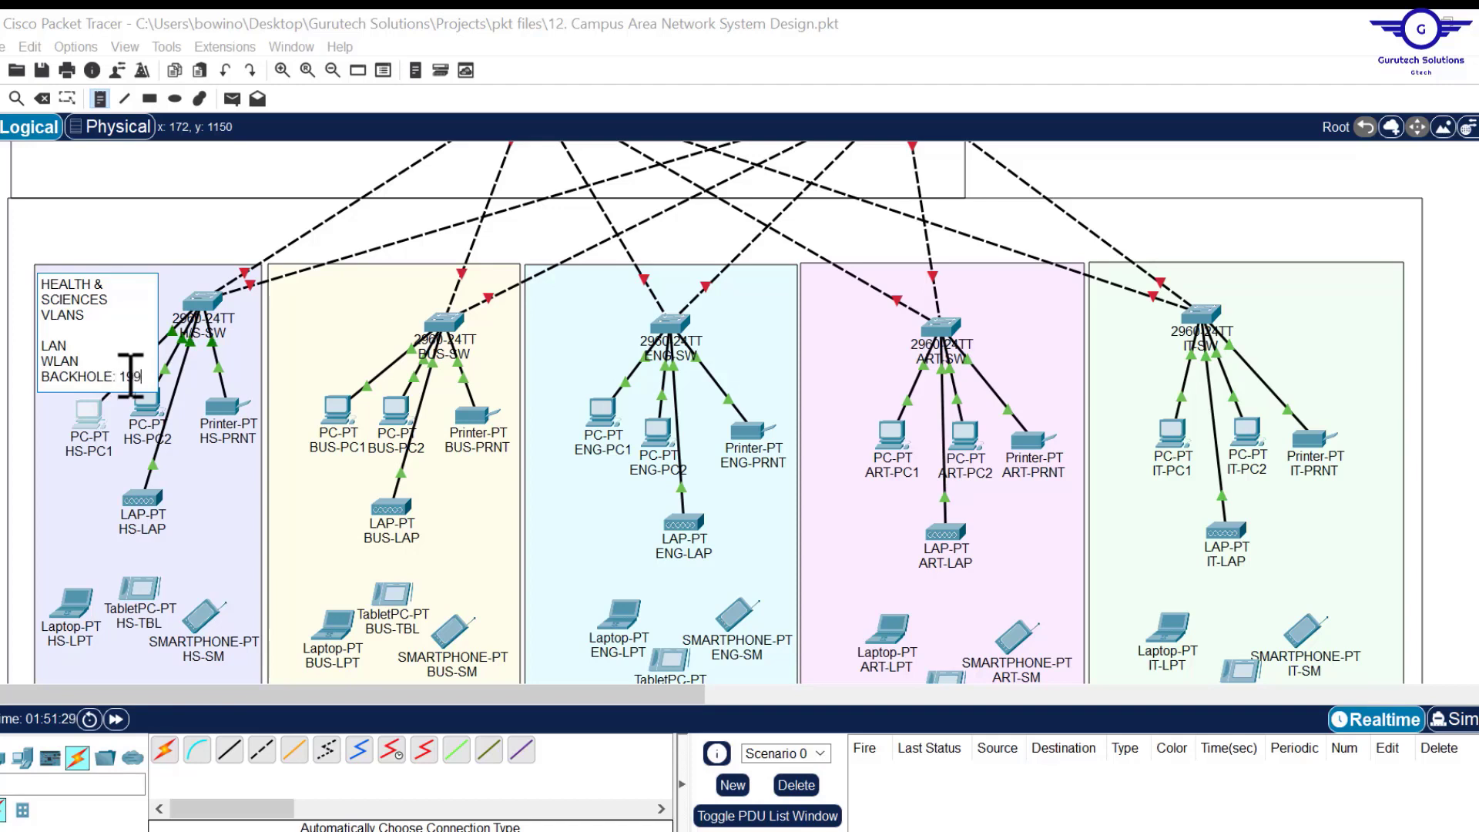
left_click(94, 362)
type(": ")
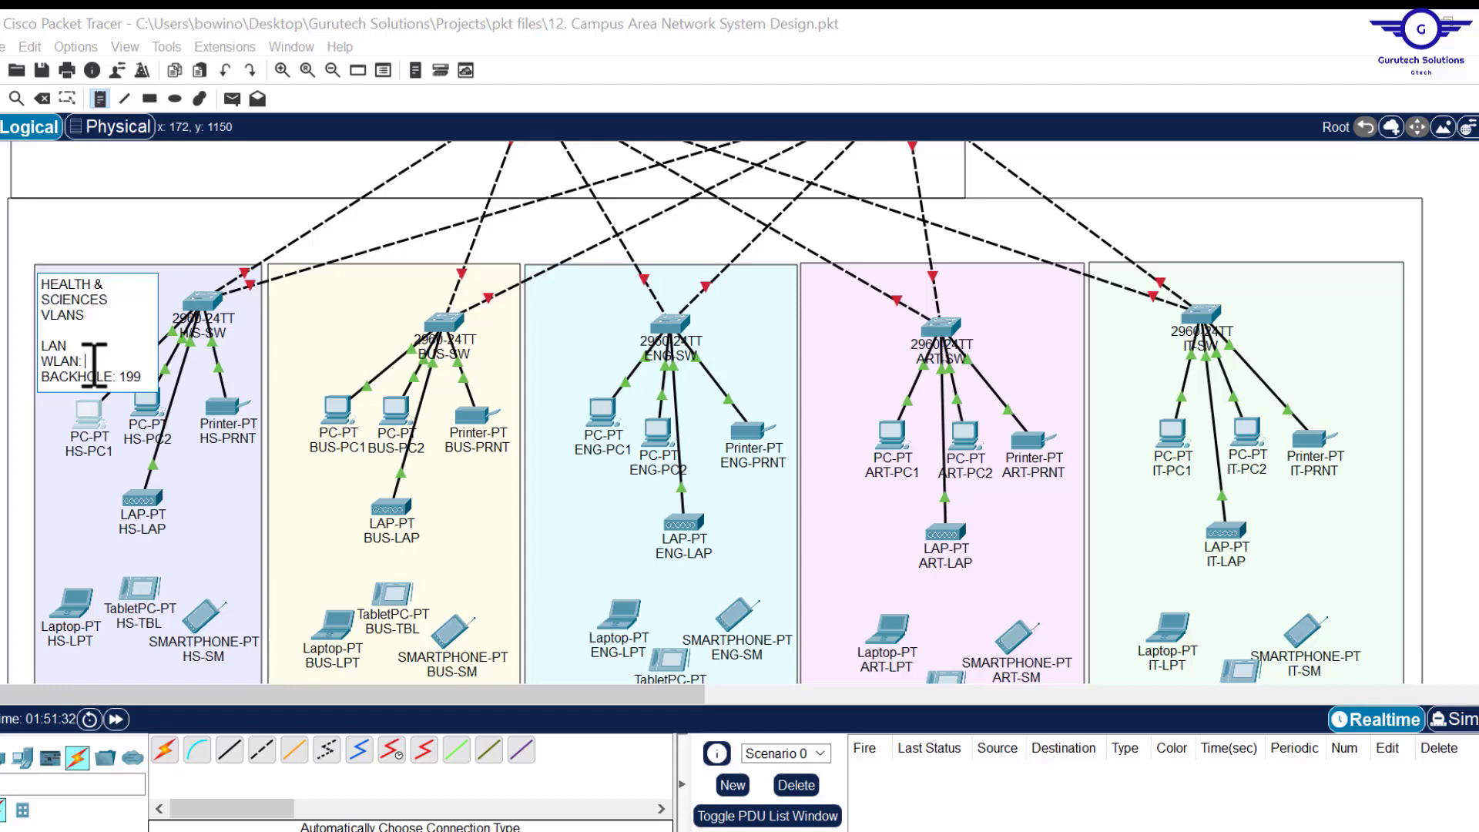
type("50; 10.10.1")
key("BackSpace")
type("0.0")
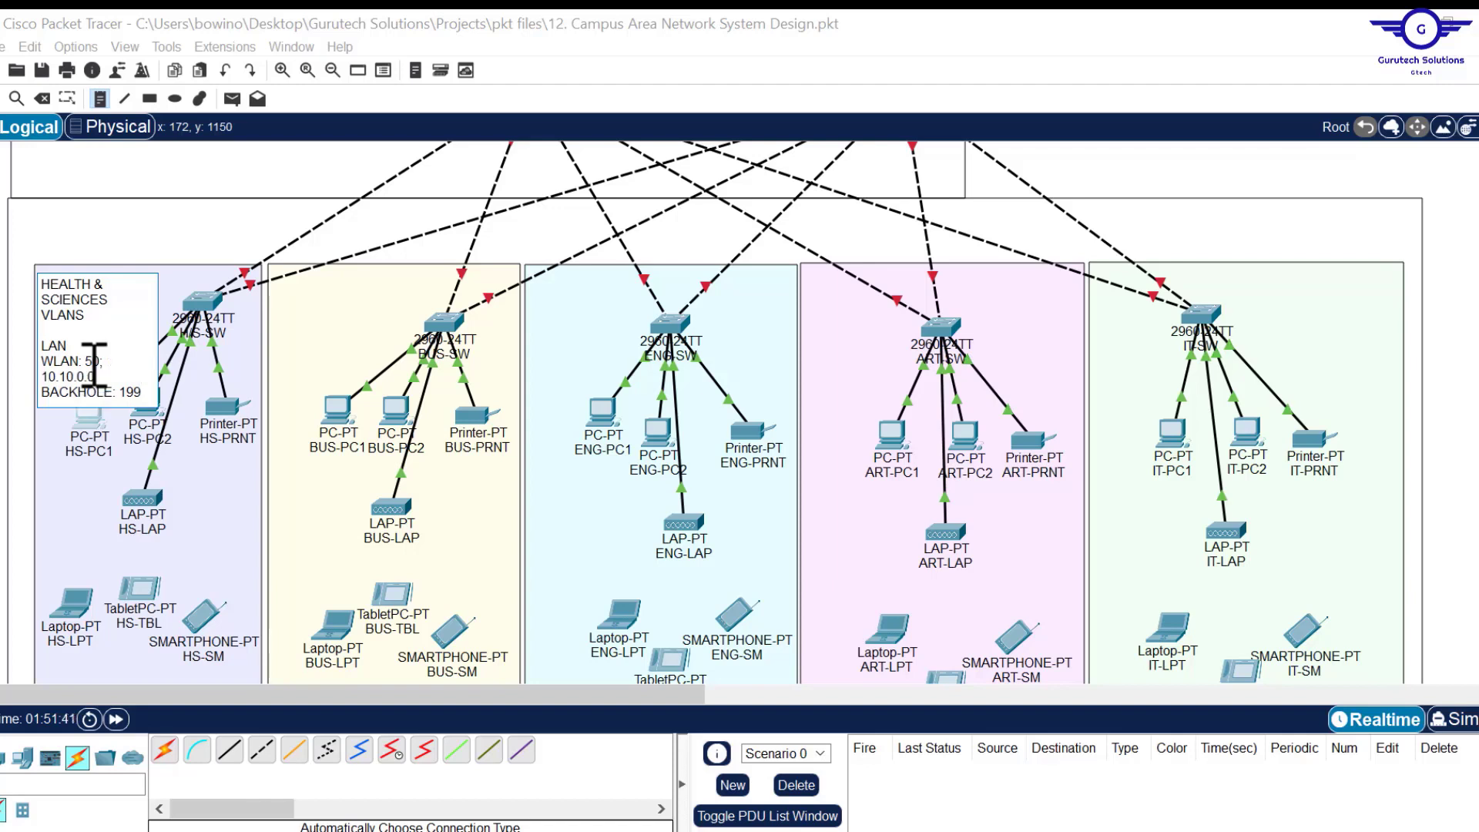
type("/16")
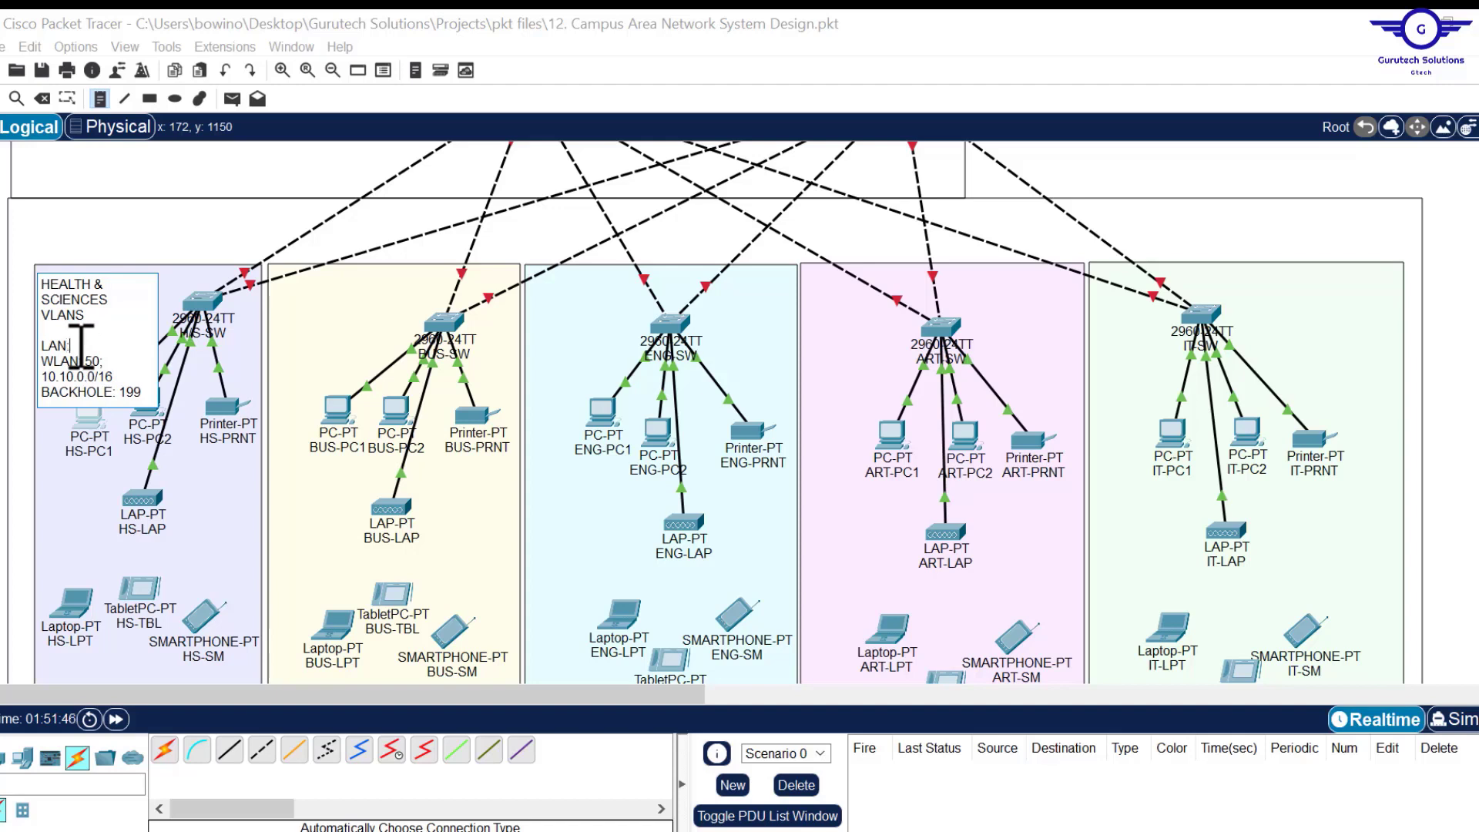
left_click(82, 346)
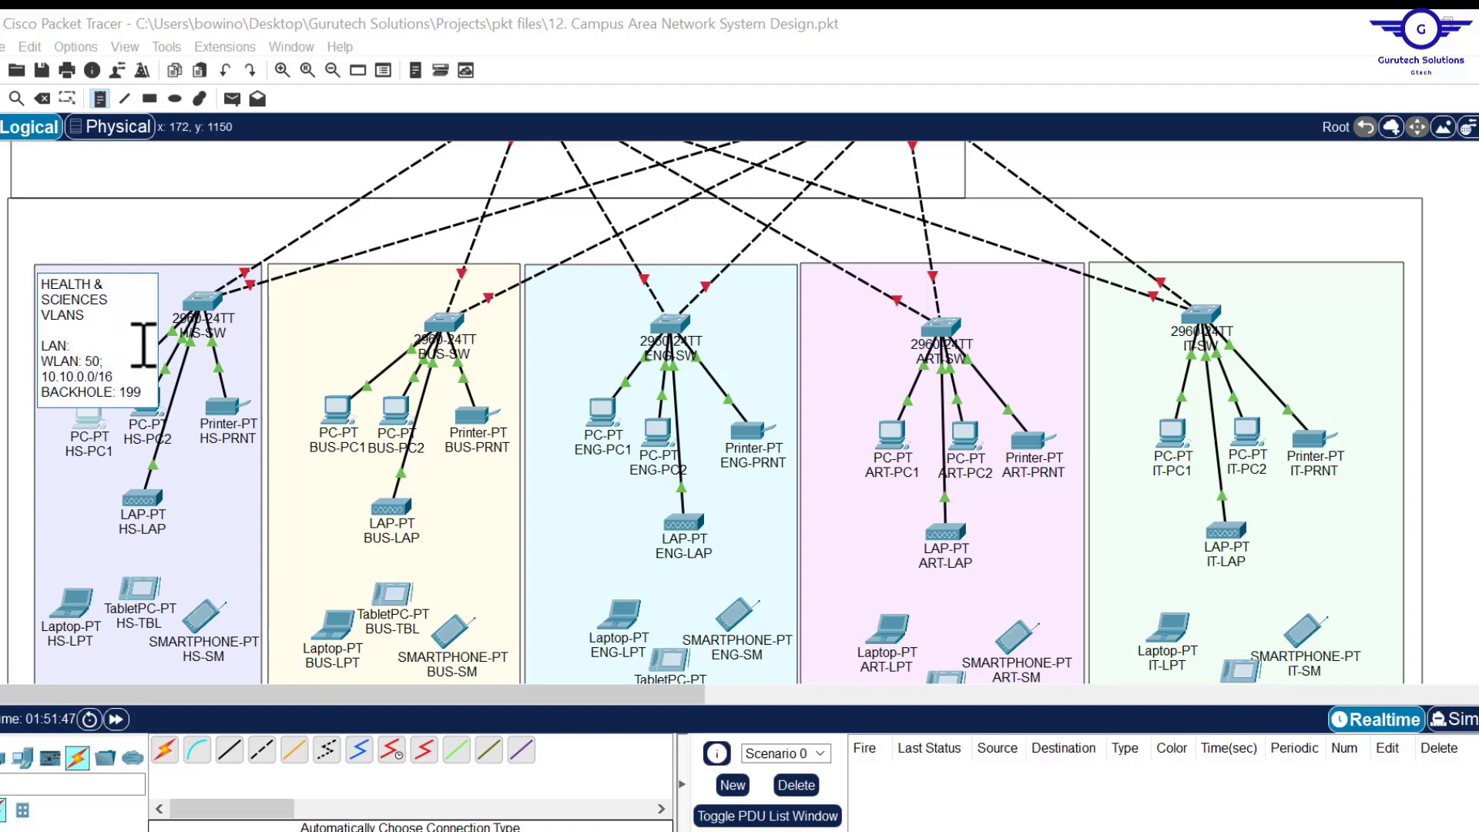
type("20; 192.168.0.0/16")
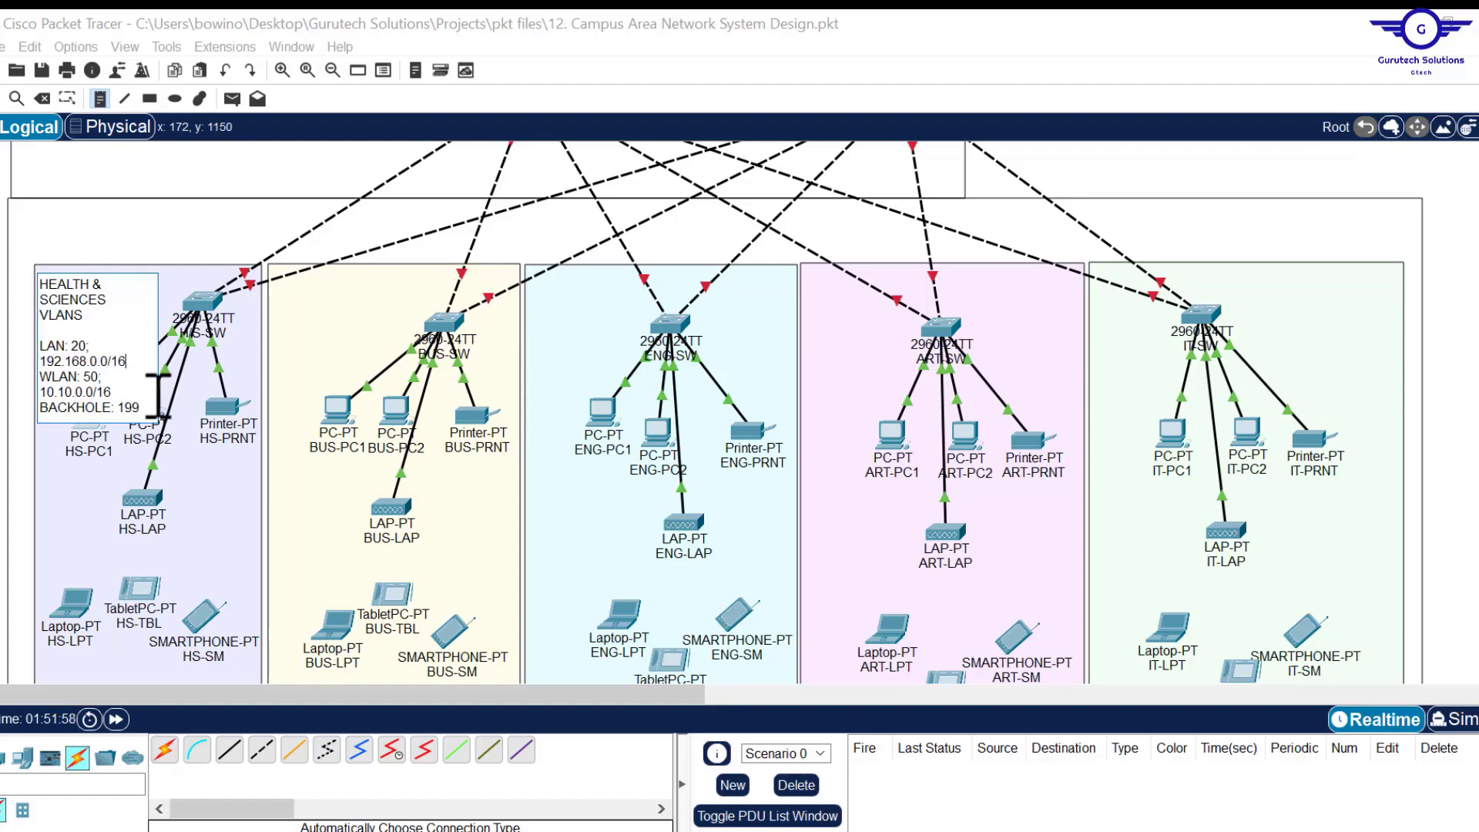
Add an IP==DHCP line at the bottom of the HS note and commit it.
key("Return")
key("Return")
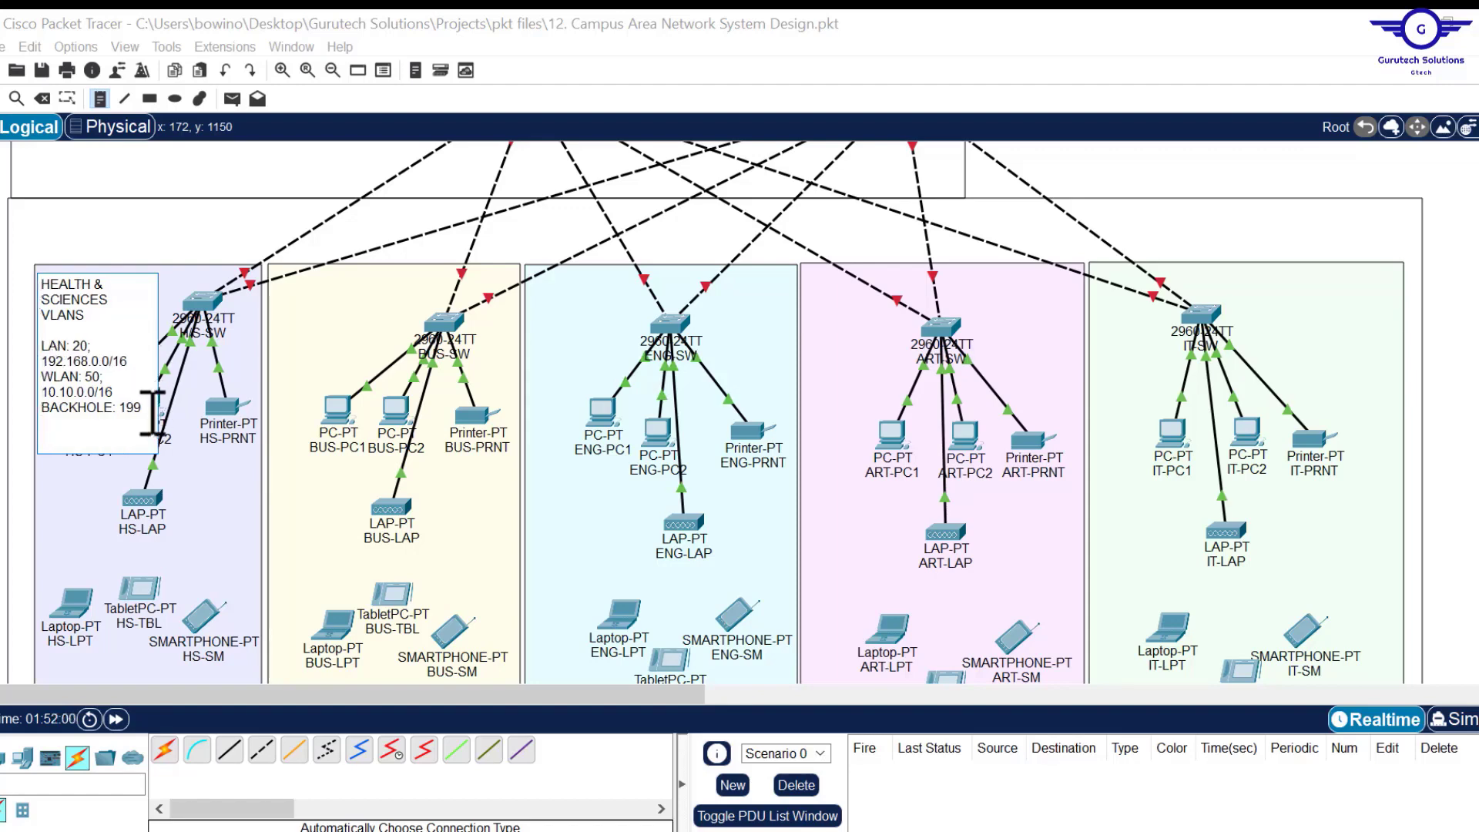
type("IP A")
key("BackSpace")
type("ALLOCATIO")
key("BackSpace")
key("BackSpace")
key("BackSpace")
key("BackSpace")
key("BackSpace")
key("BackSpace")
key("BackSpace")
type("==D")
type("C")
key("BackSpace")
key("Escape")
Reposition the HS note and HS-SW, then frame the HEALTH & SCIENCES heading with a pink rectangle.
left_click_drag(123, 327, 91, 310)
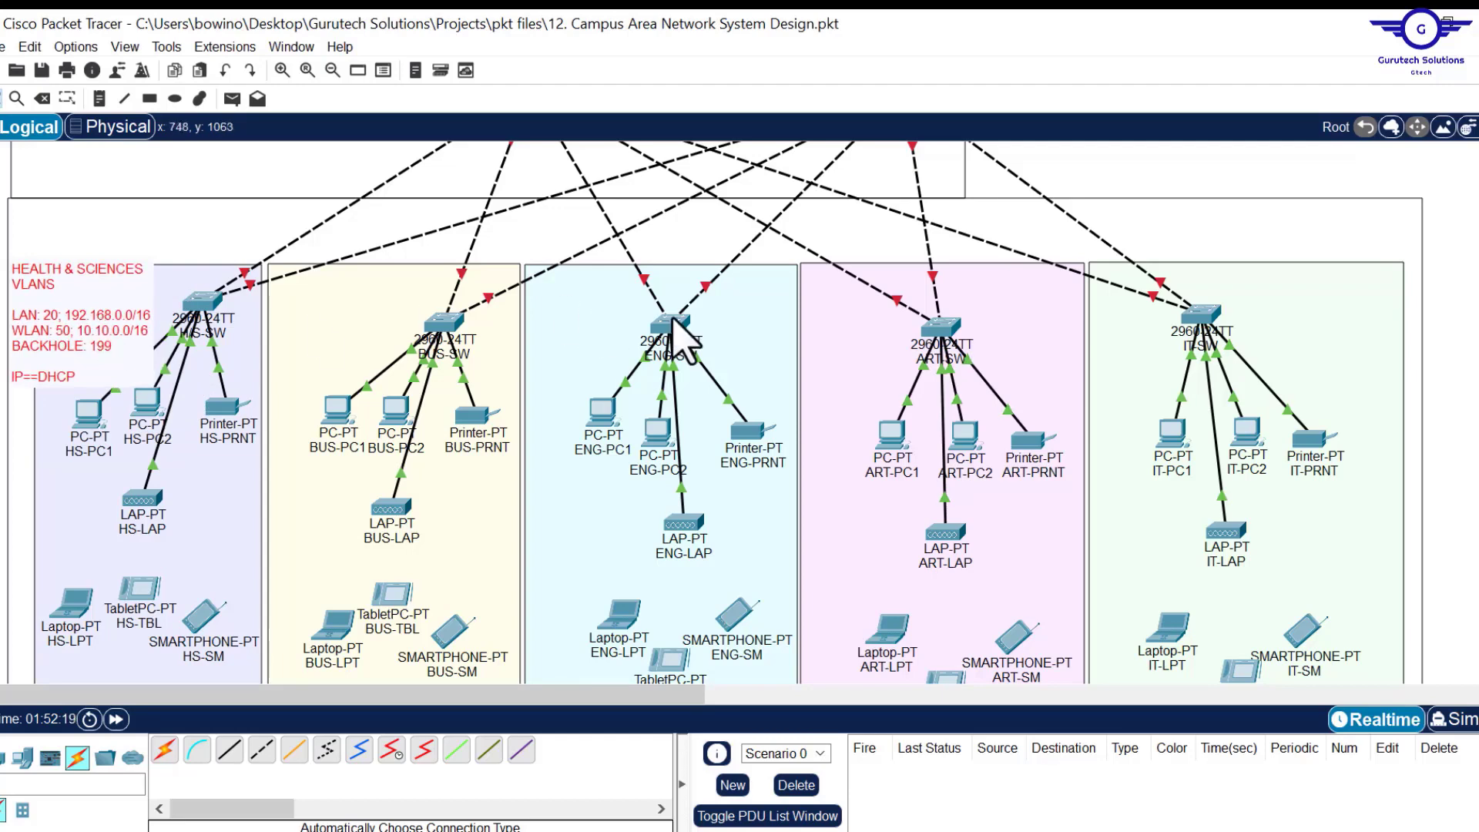
left_click_drag(208, 320, 229, 318)
double_click(7, 265)
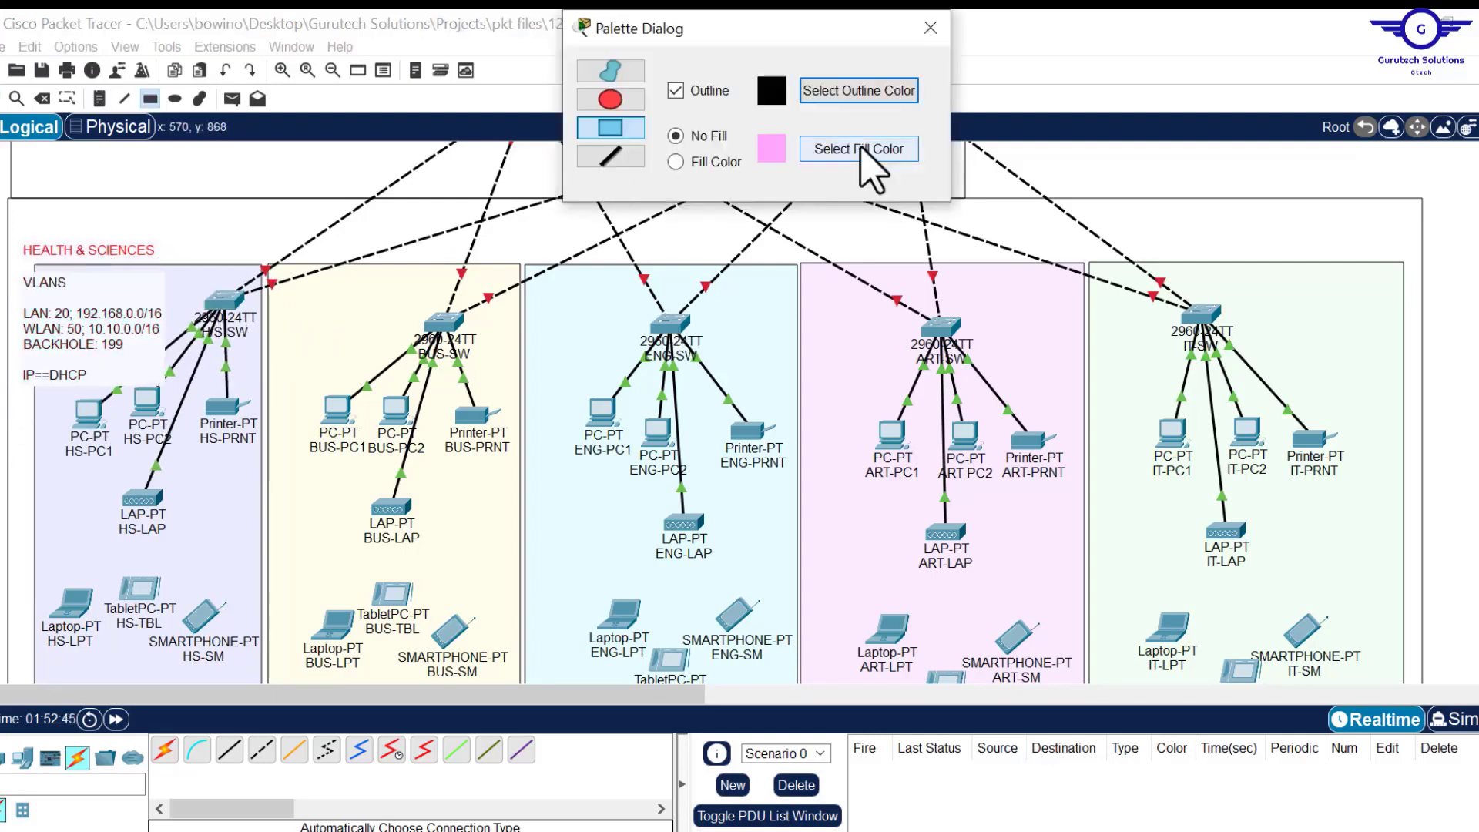
left_click(675, 162)
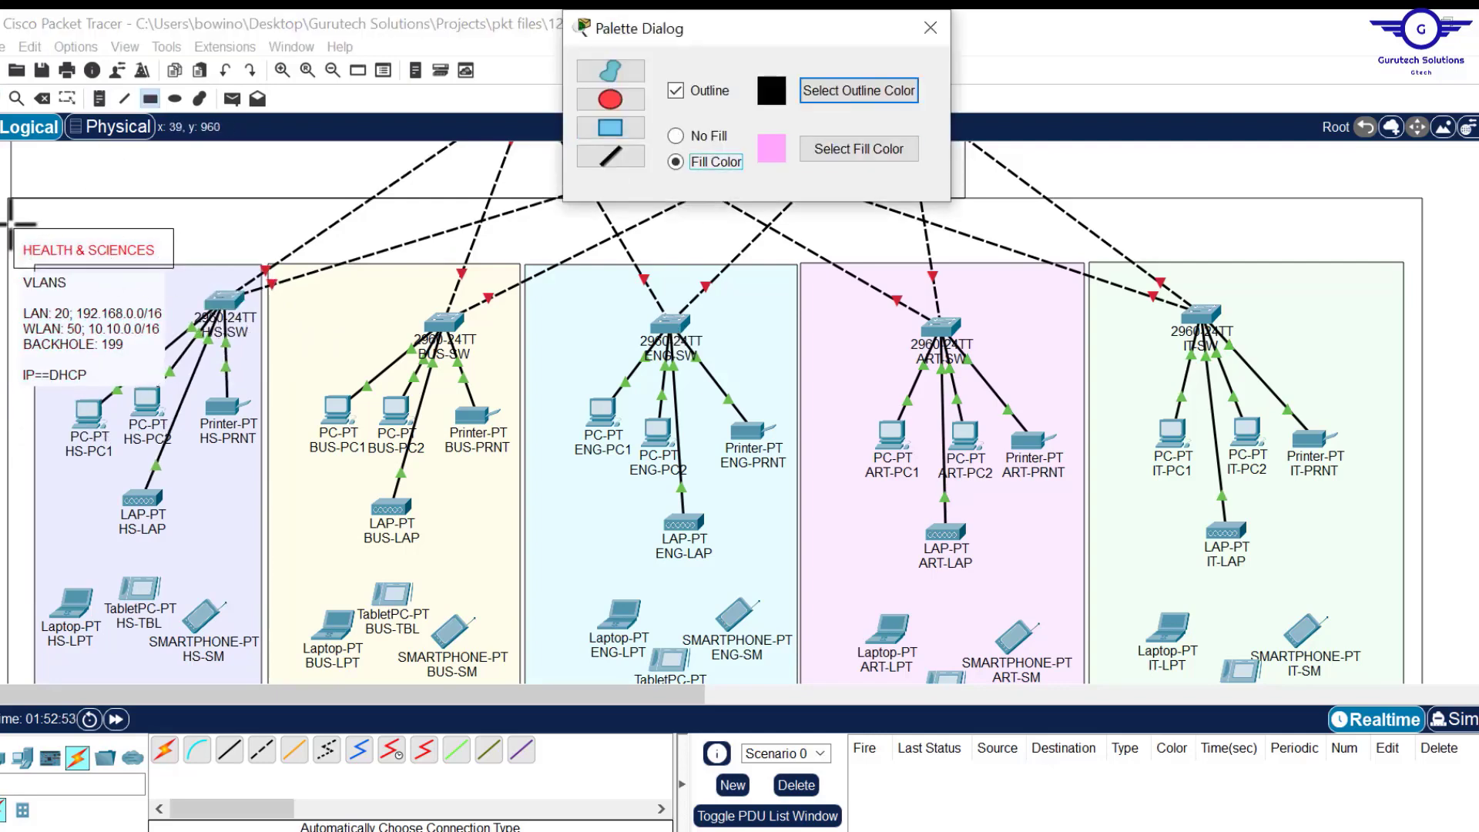
left_click_drag(9, 224, 187, 271)
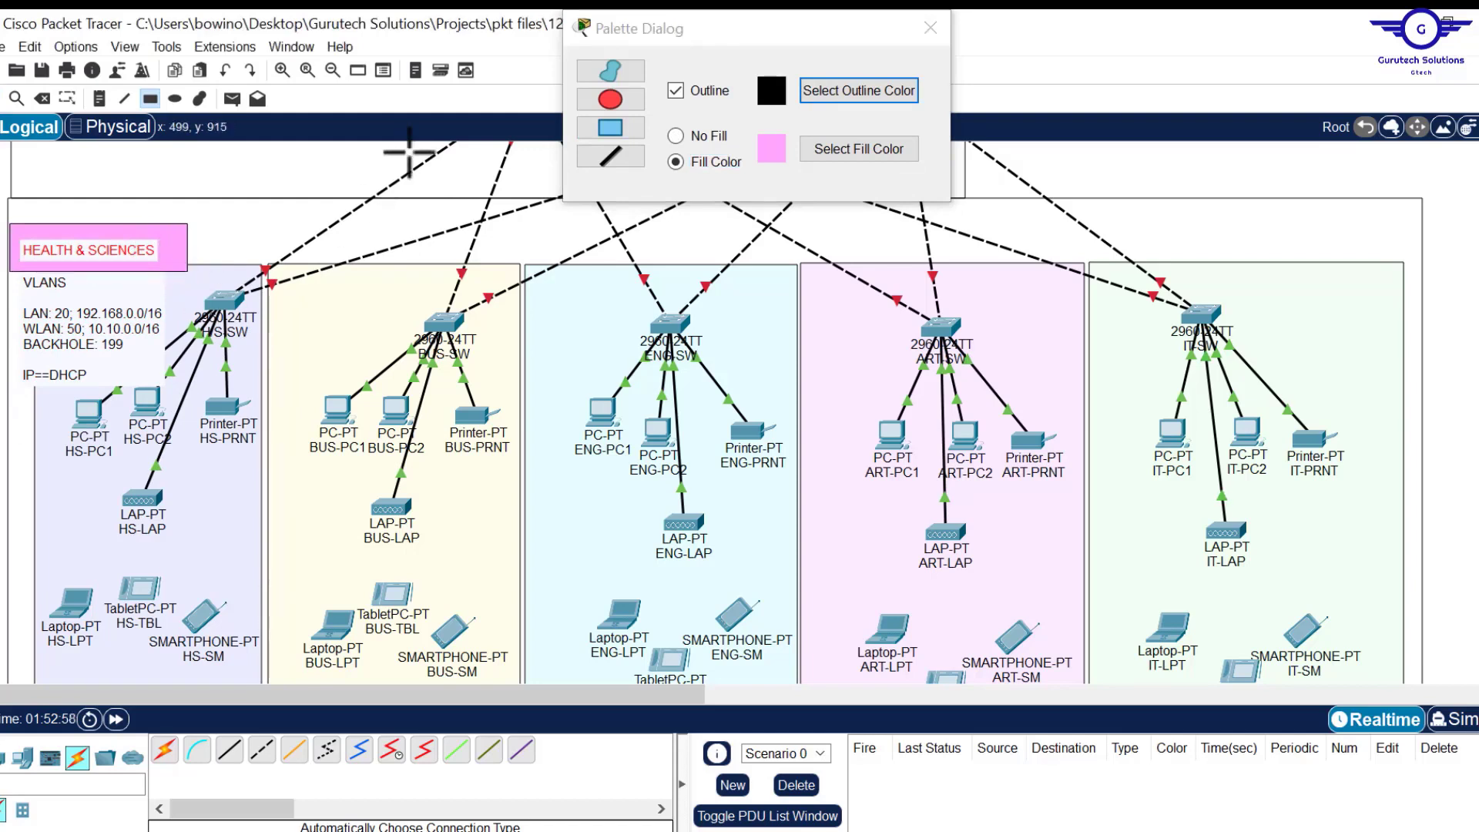
left_click(932, 31)
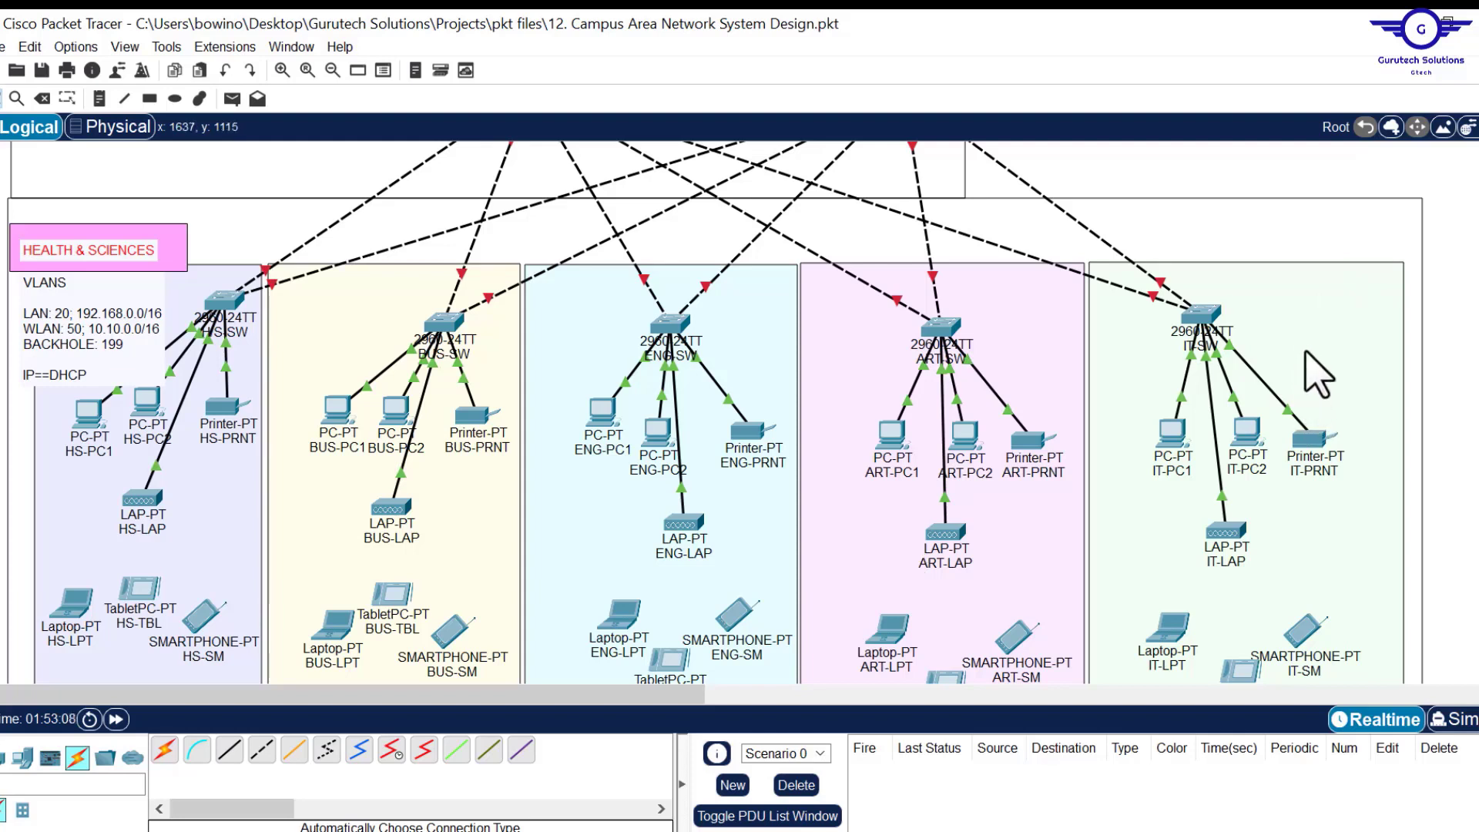
key("alt+Tab")
scroll(788, 486, "down", 5)
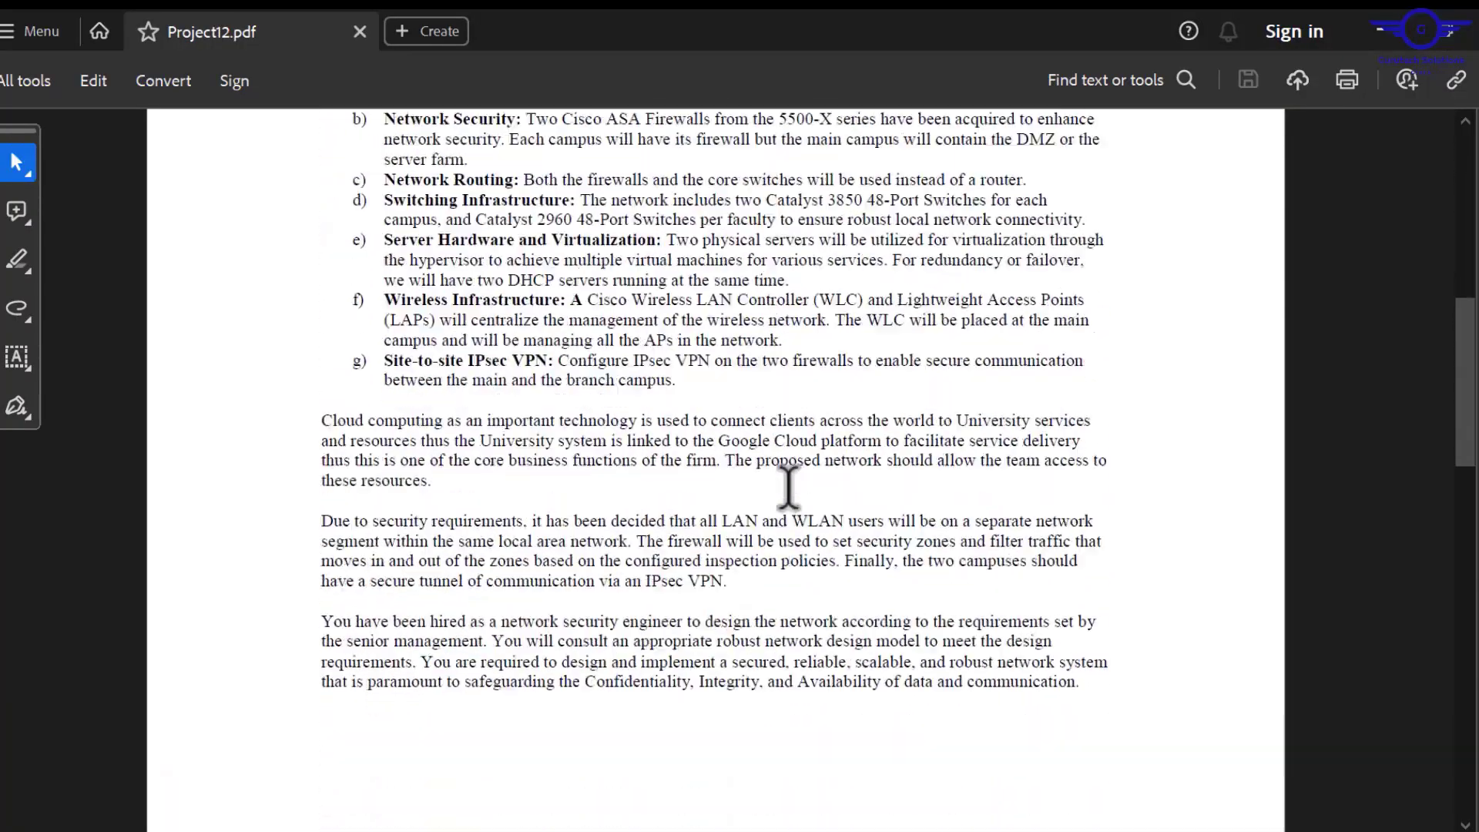
scroll(788, 487, "down", 10)
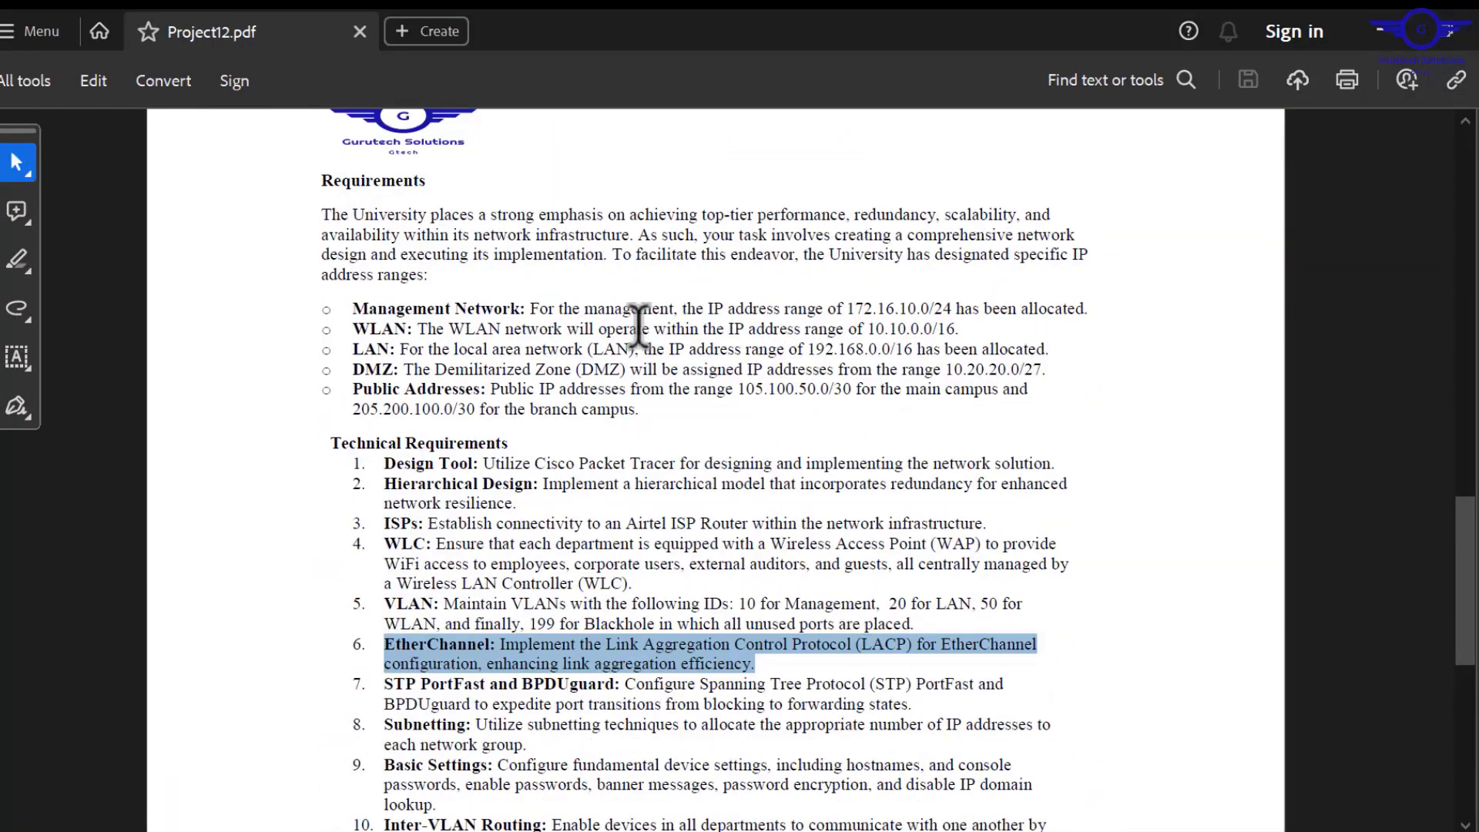
left_click(926, 339)
left_click_drag(977, 350, 809, 351)
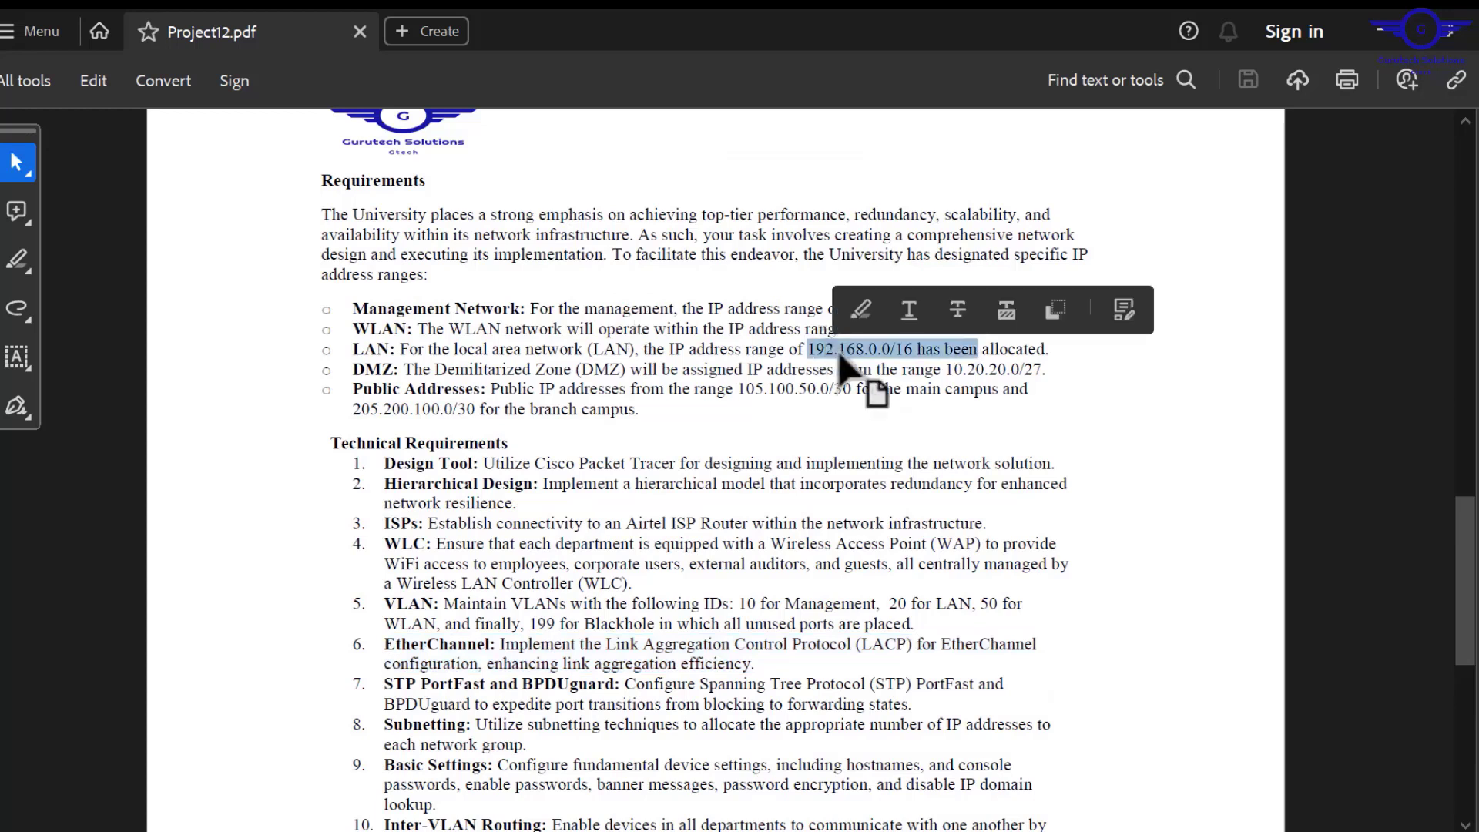
left_click(914, 349)
left_click_drag(966, 316, 862, 327)
double_click(882, 350)
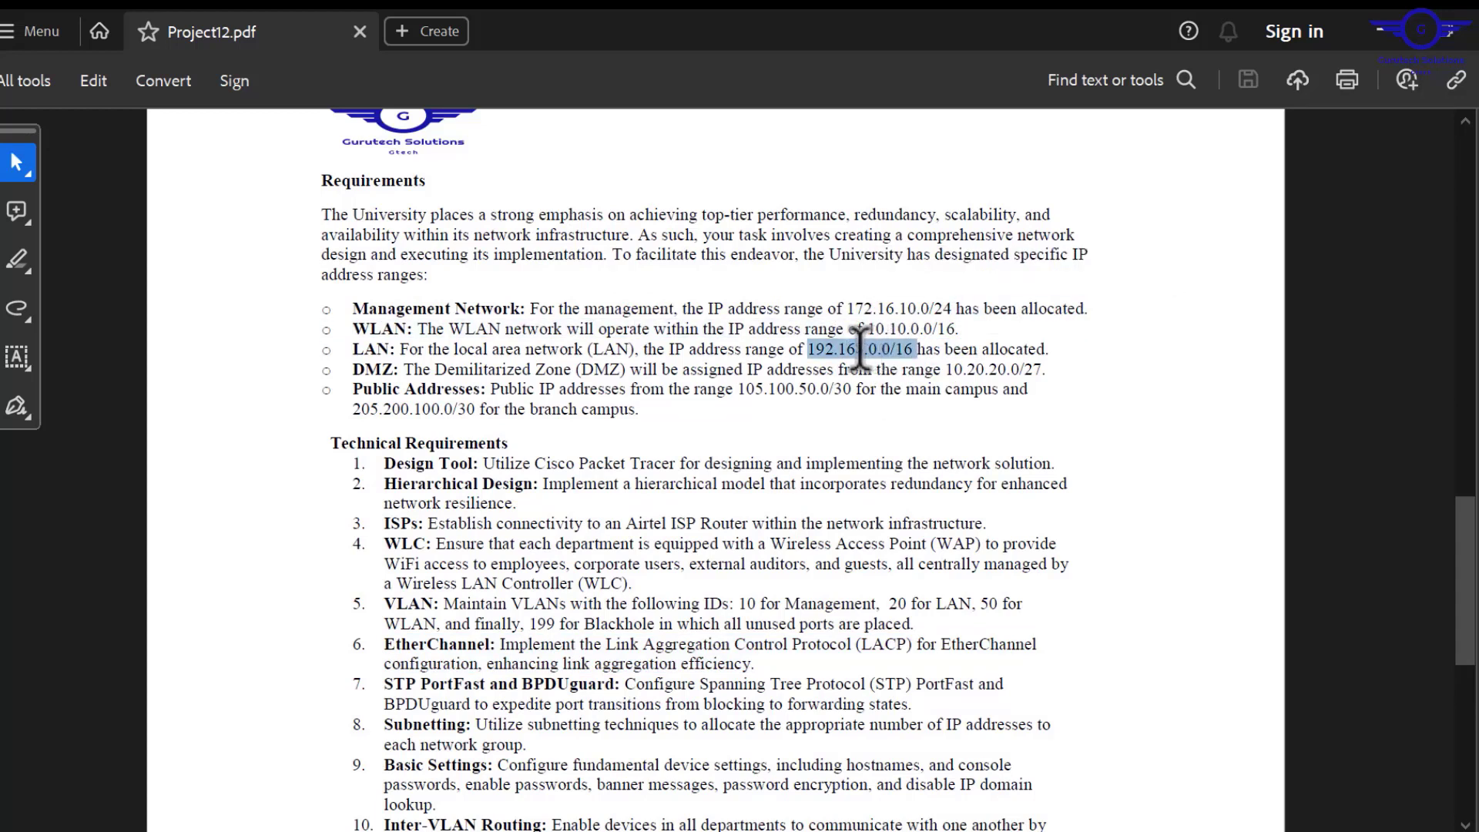
left_click(1367, 25)
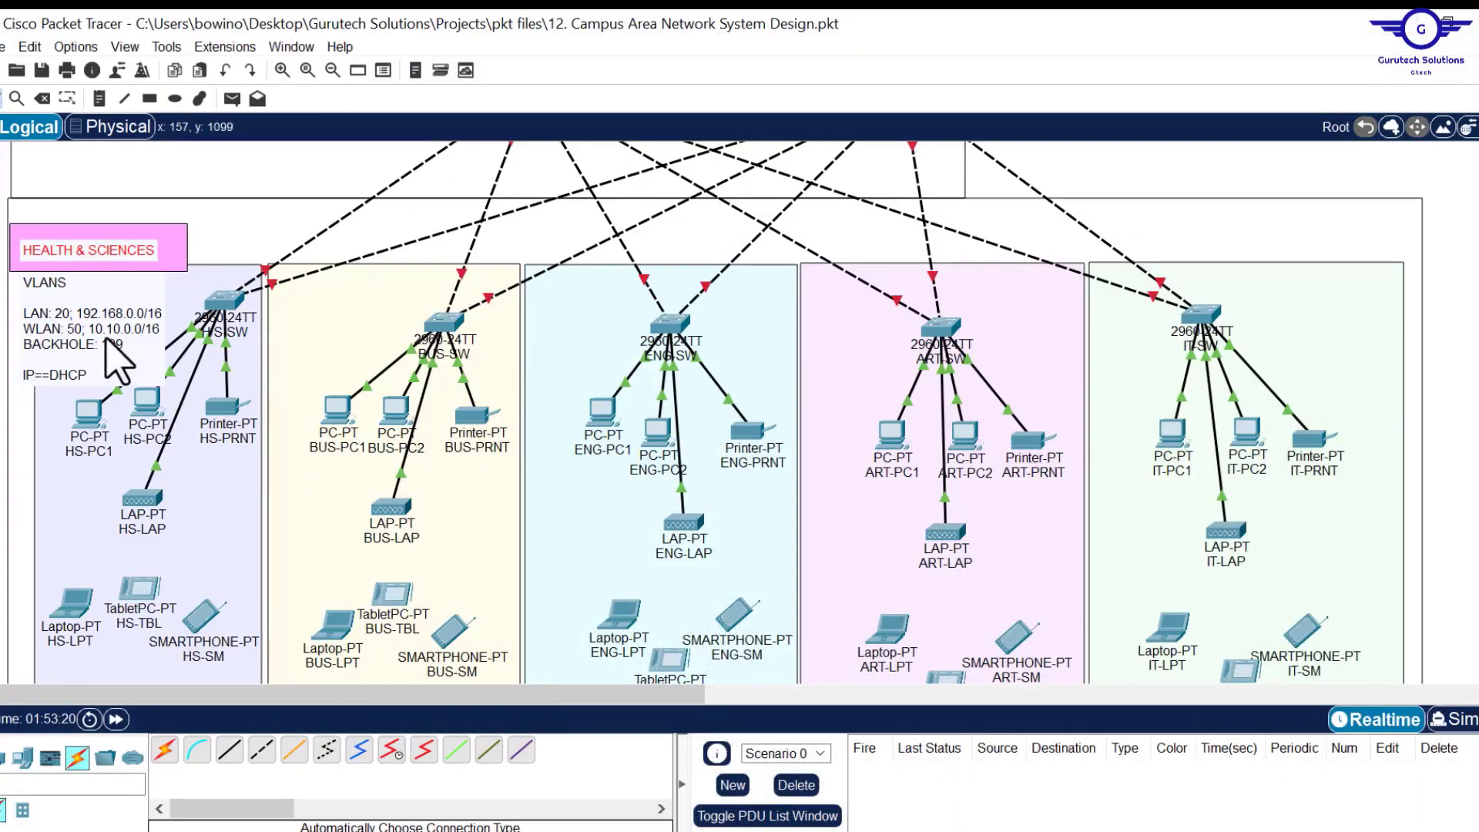
double_click(129, 354)
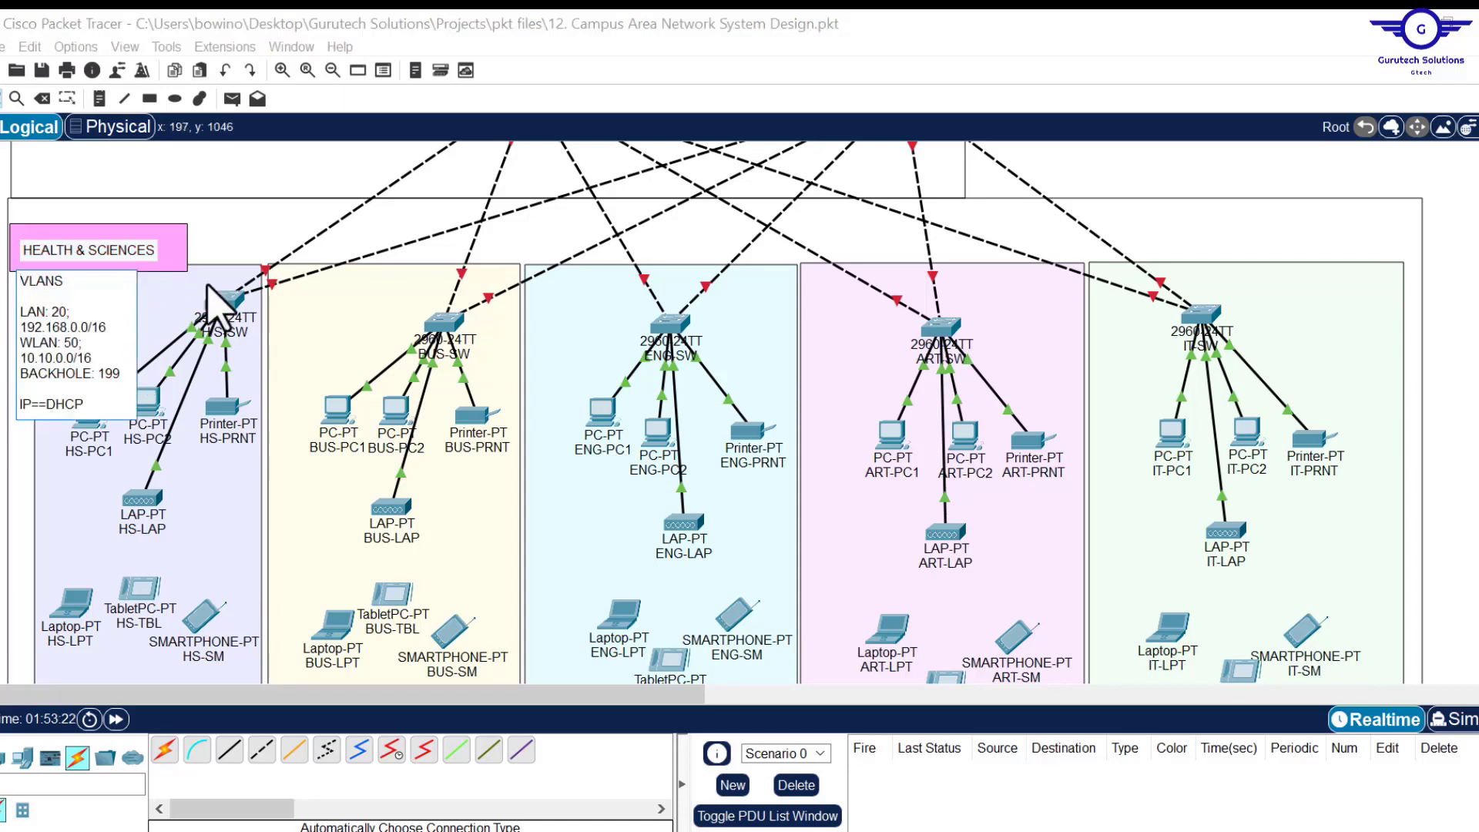
Place heading notes BUSINESS, ENGINEERING, ARTS&DESIGN and IT over their department areas.
left_click(101, 97)
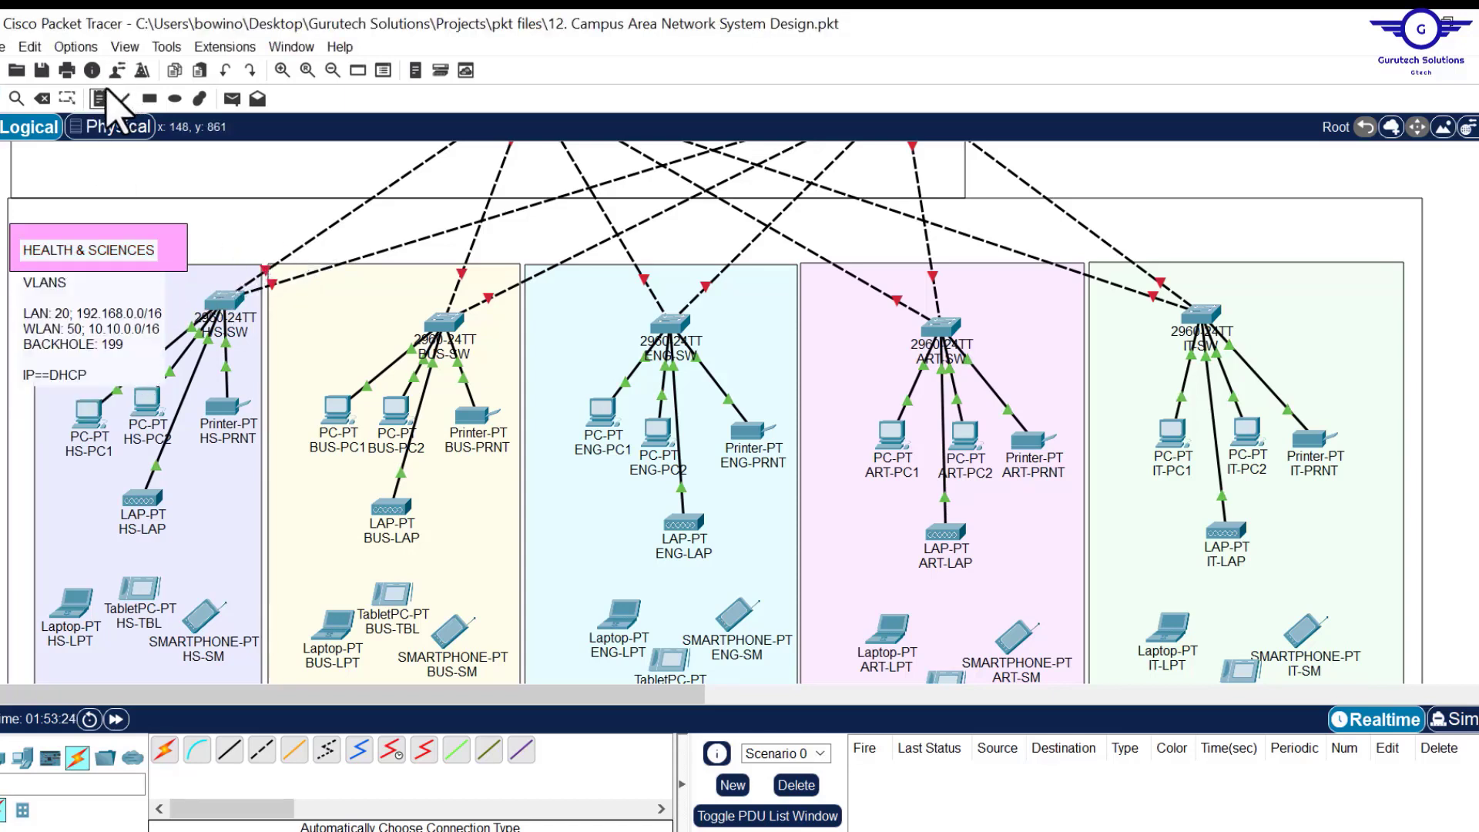
left_click(312, 252)
type("BUS")
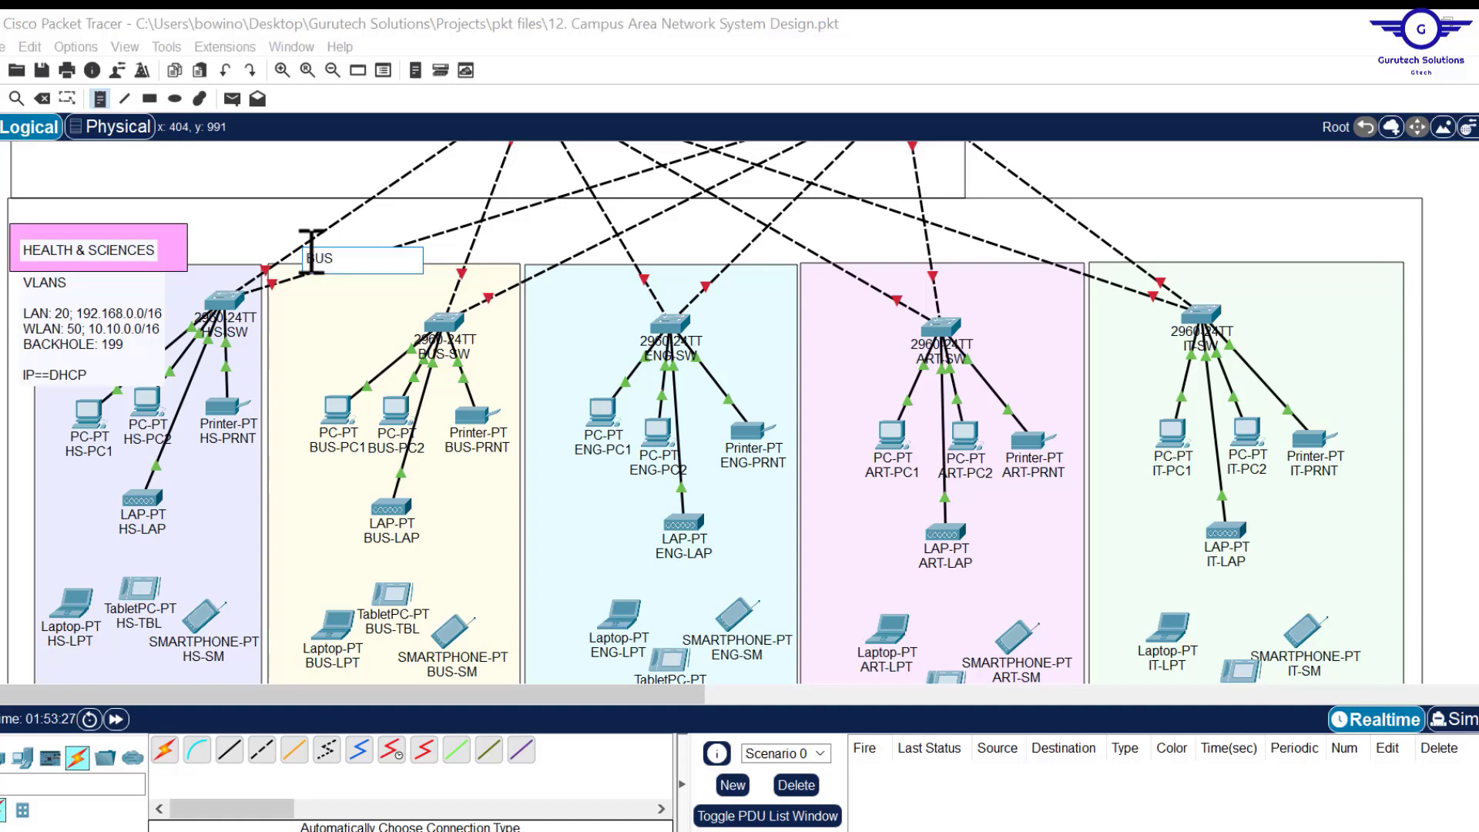
left_click(566, 253)
type("ENGINEERING")
left_click(839, 253)
type("ARTS&DESIGN")
left_click(1279, 245)
type("IT")
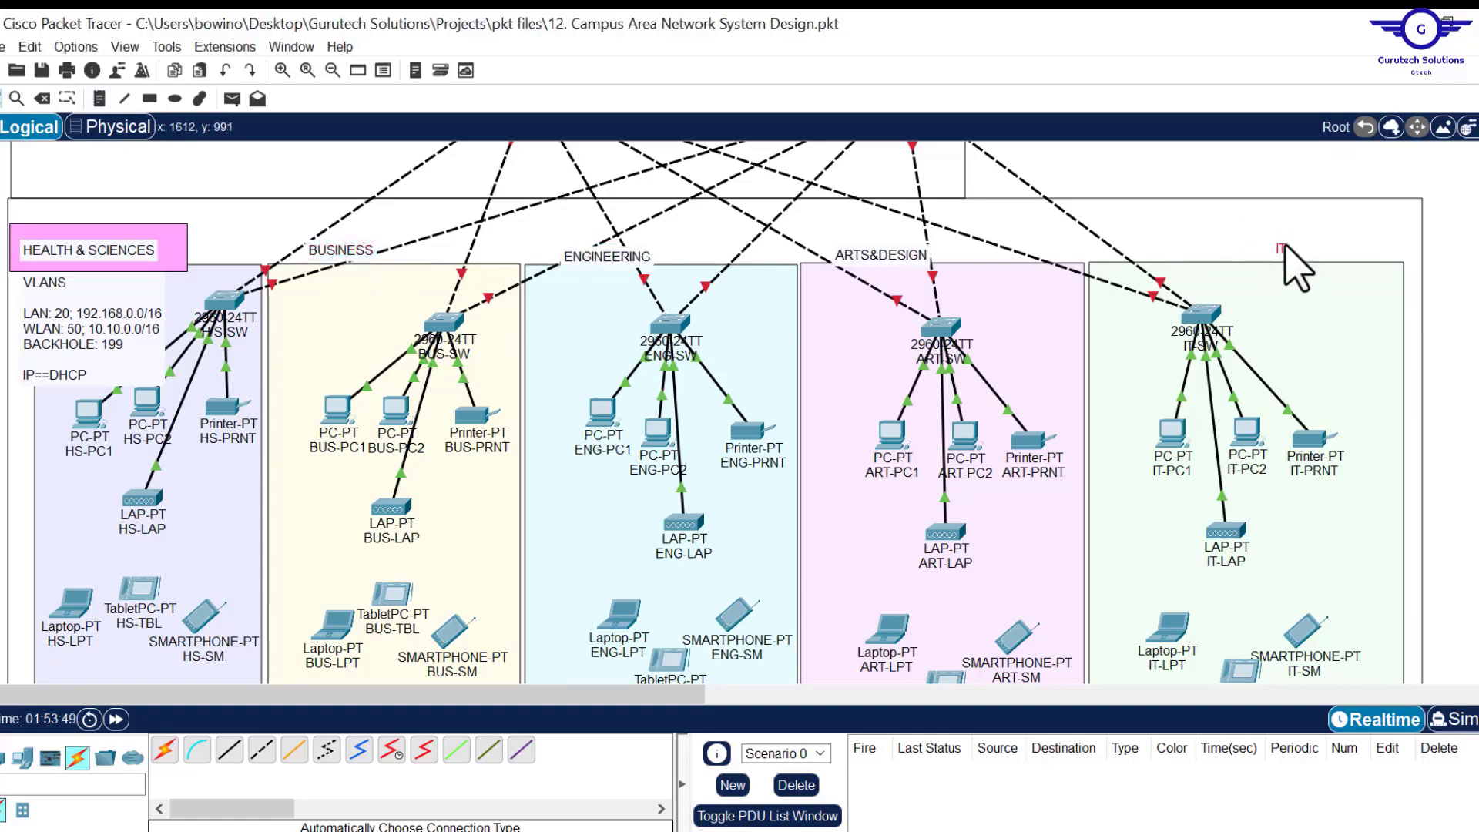
Draw a pink rectangle behind a department heading and select the HS note's VLAN lines to copy.
left_click(150, 98)
left_click_drag(300, 238, 438, 274)
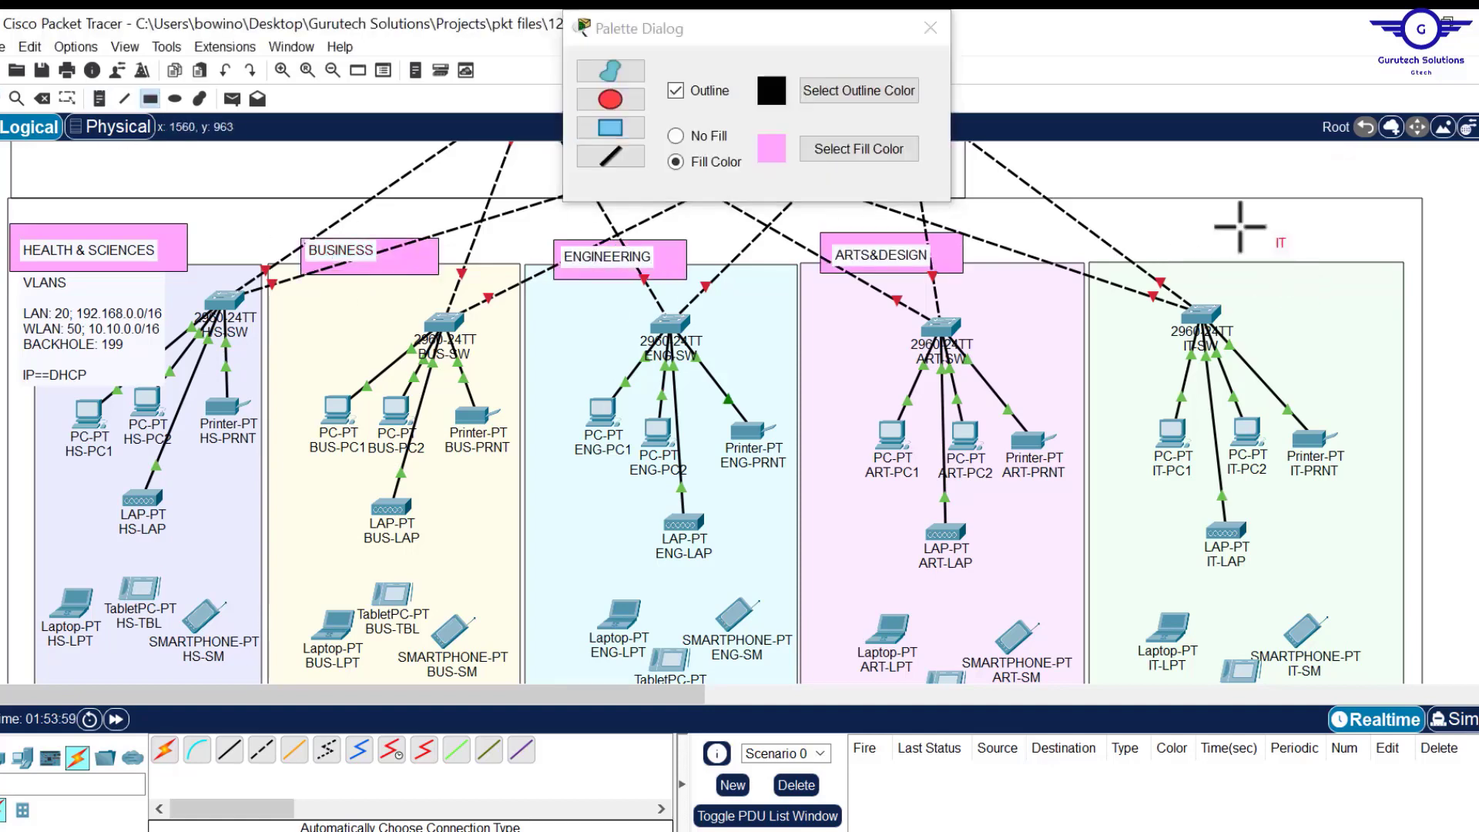
left_click(930, 29)
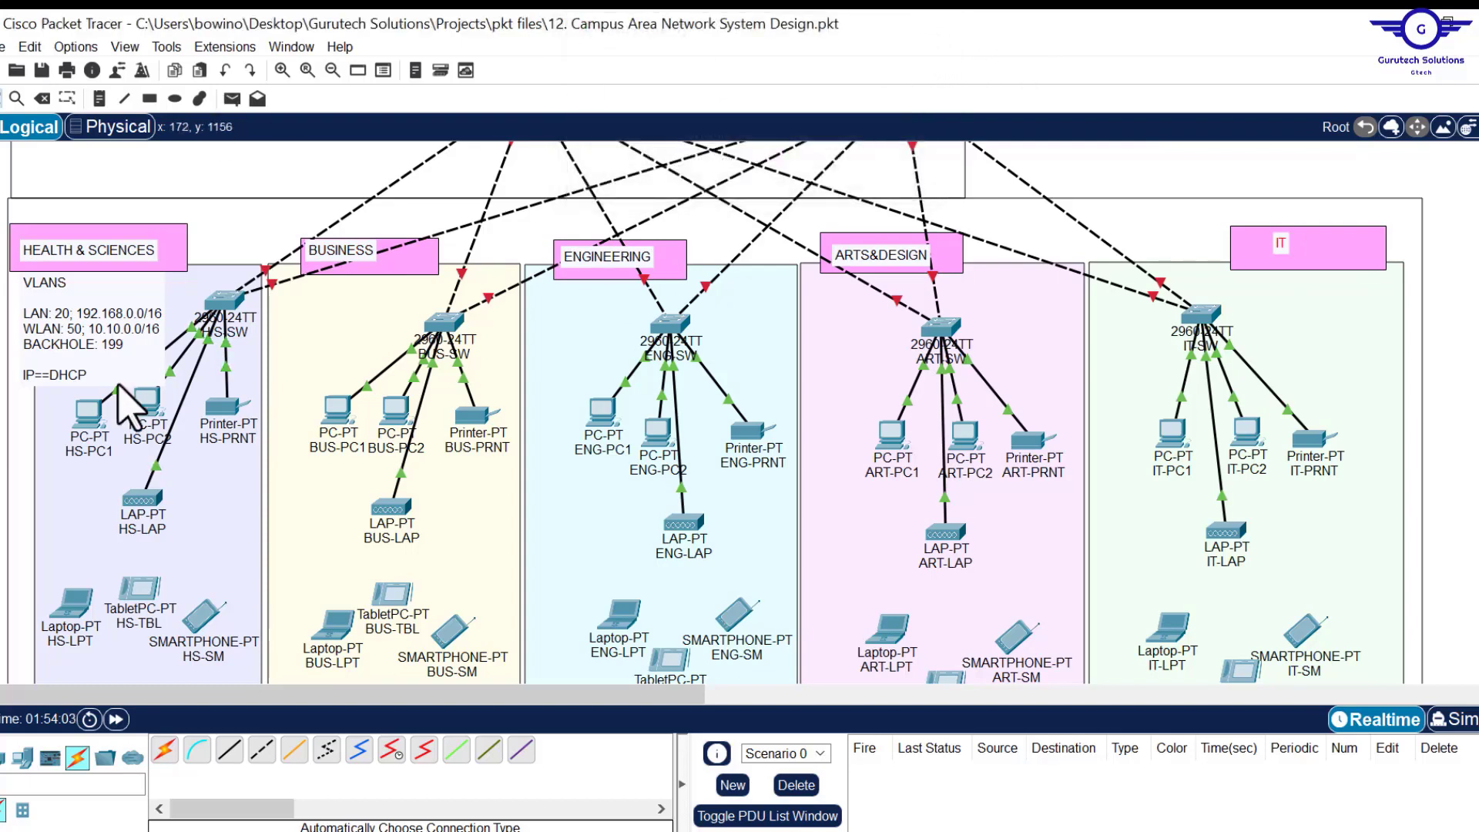
left_click(89, 353)
left_click_drag(93, 397, 21, 281)
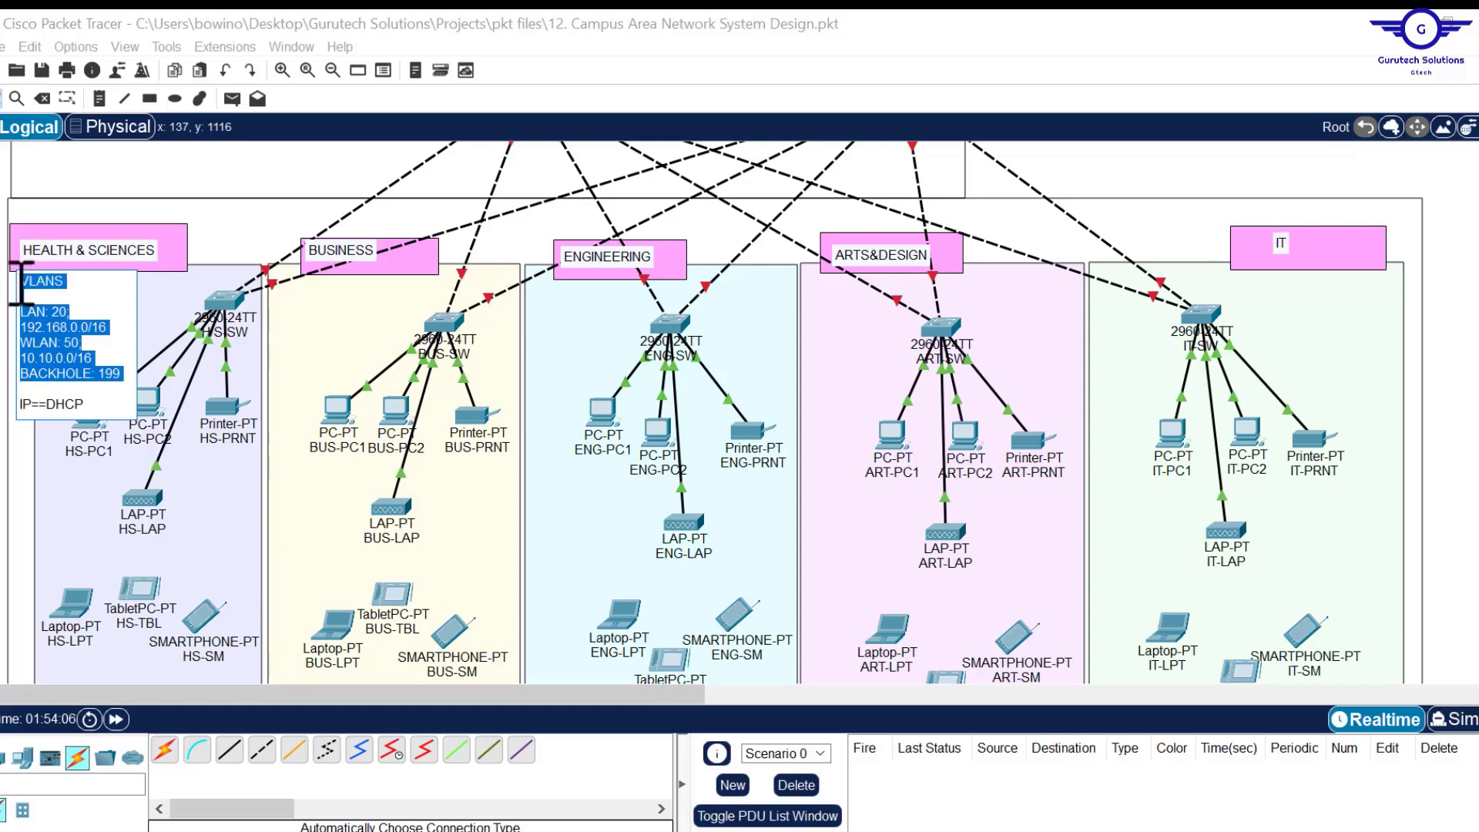
Add the MGT: 10; 172.16.10.0/24 line to the IT VLANS note and move it under the IT heading.
left_click(100, 98)
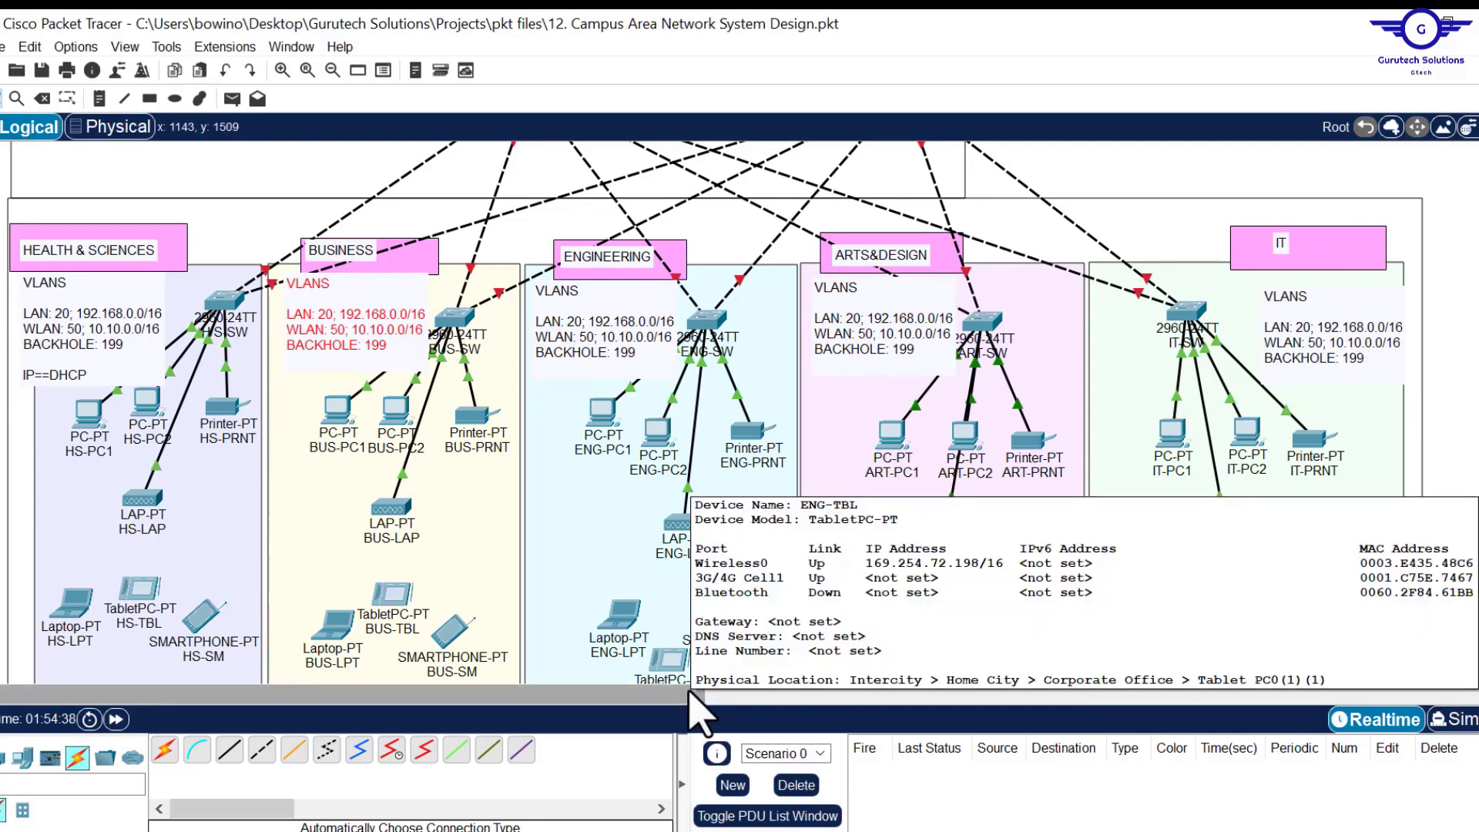
double_click(1272, 327)
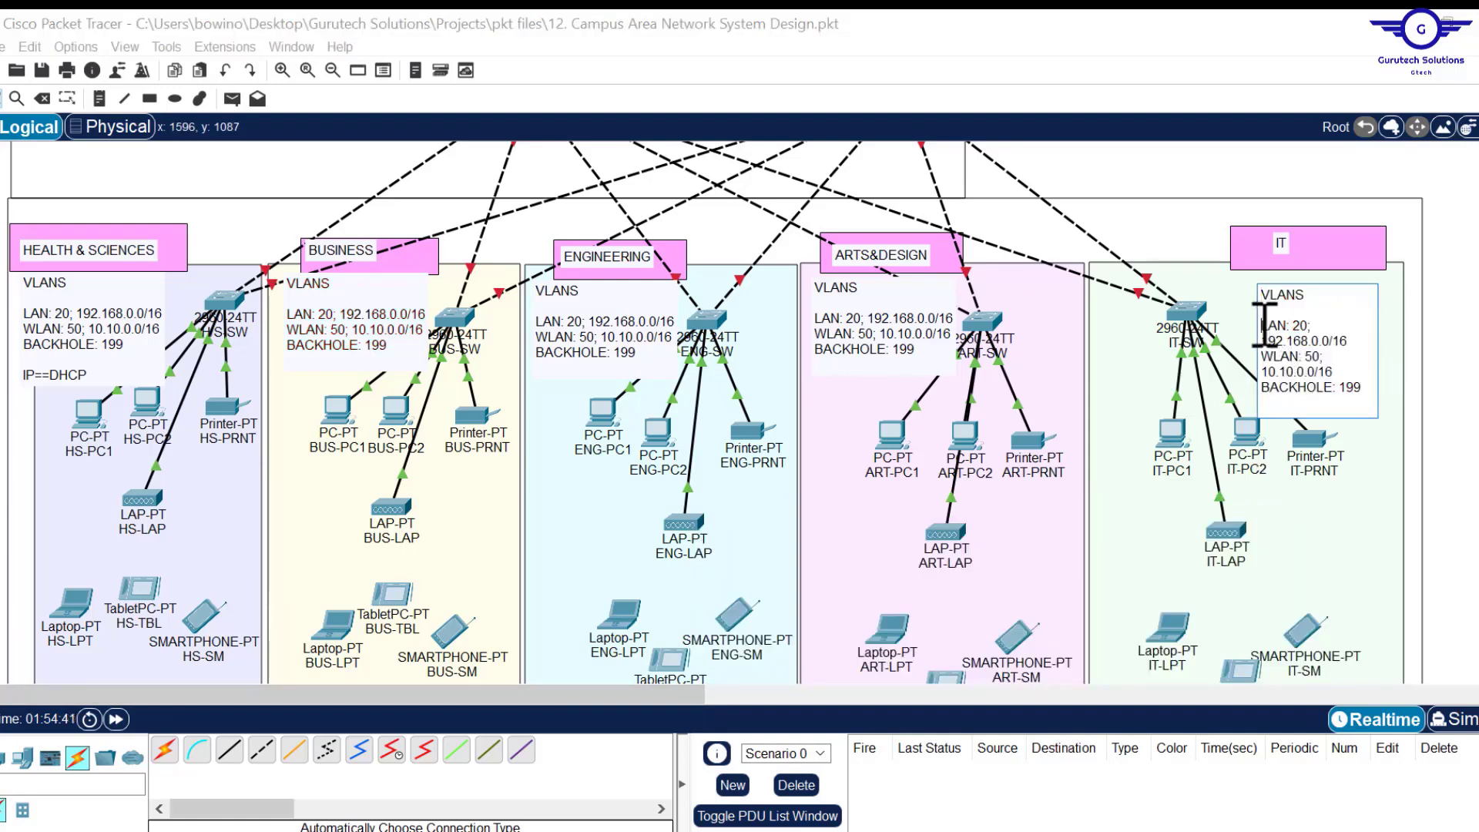
key("Return")
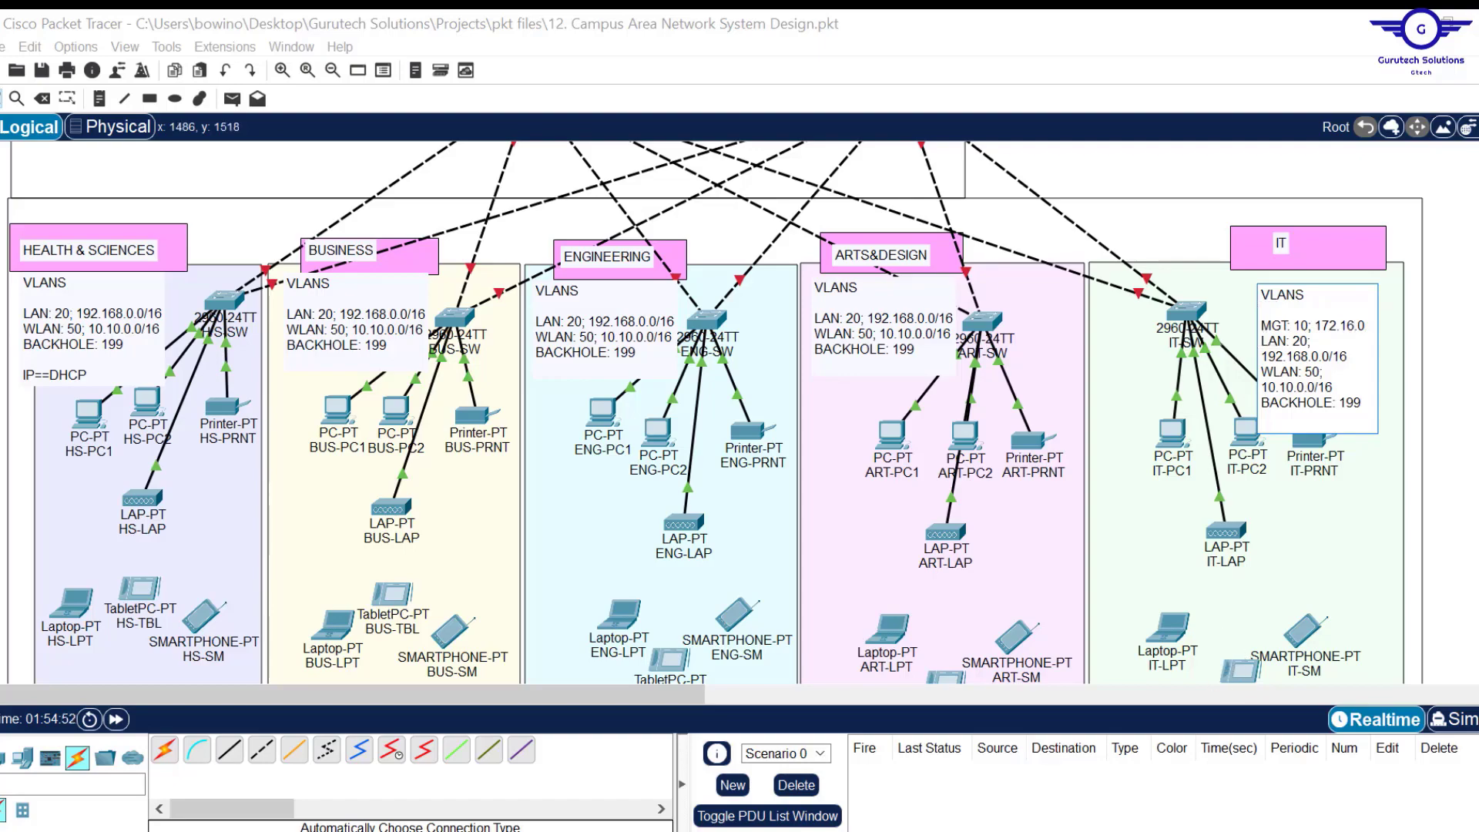
key("alt+Tab")
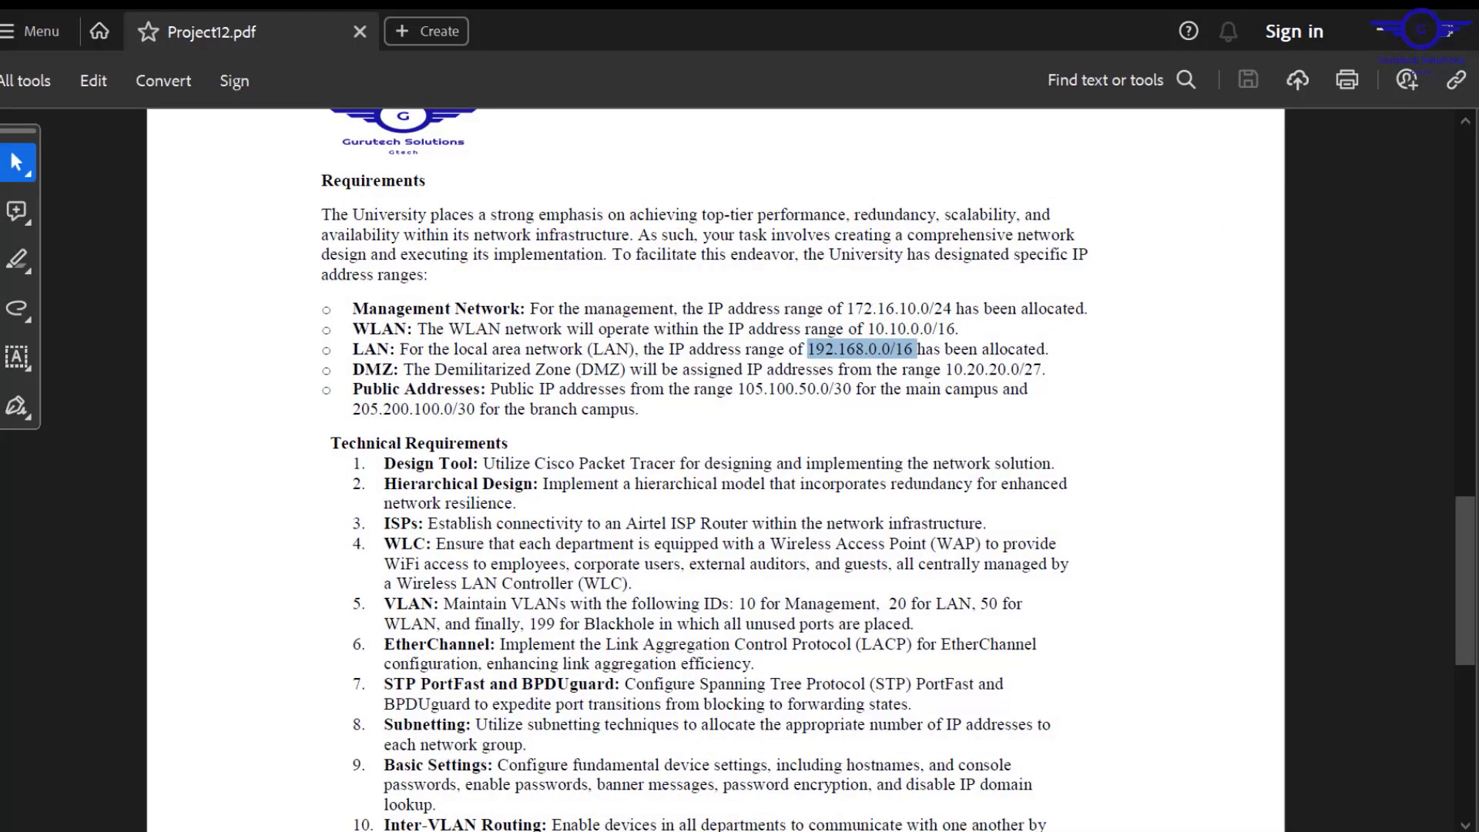
key("alt+Tab")
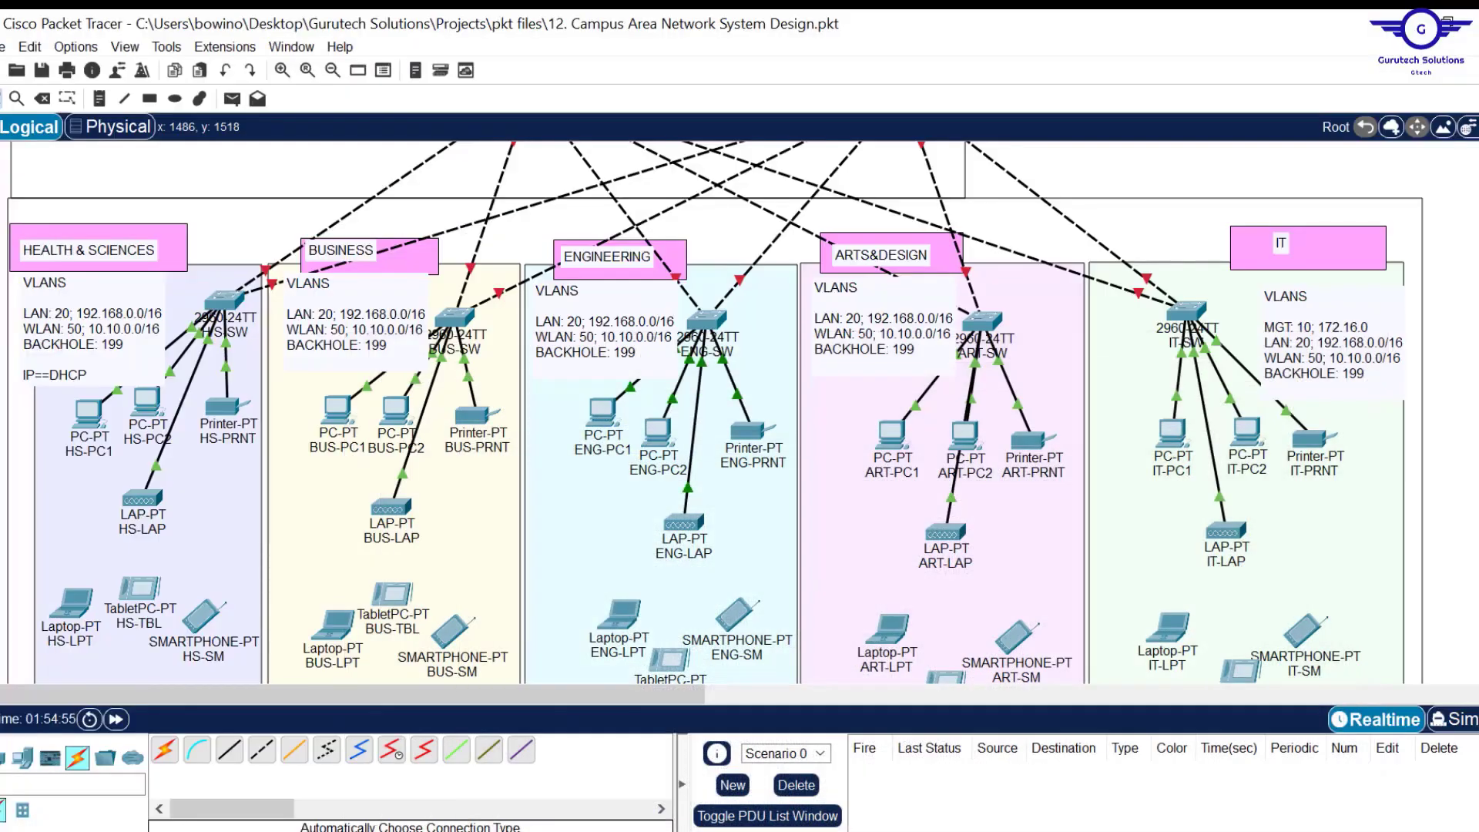
left_click(1364, 327)
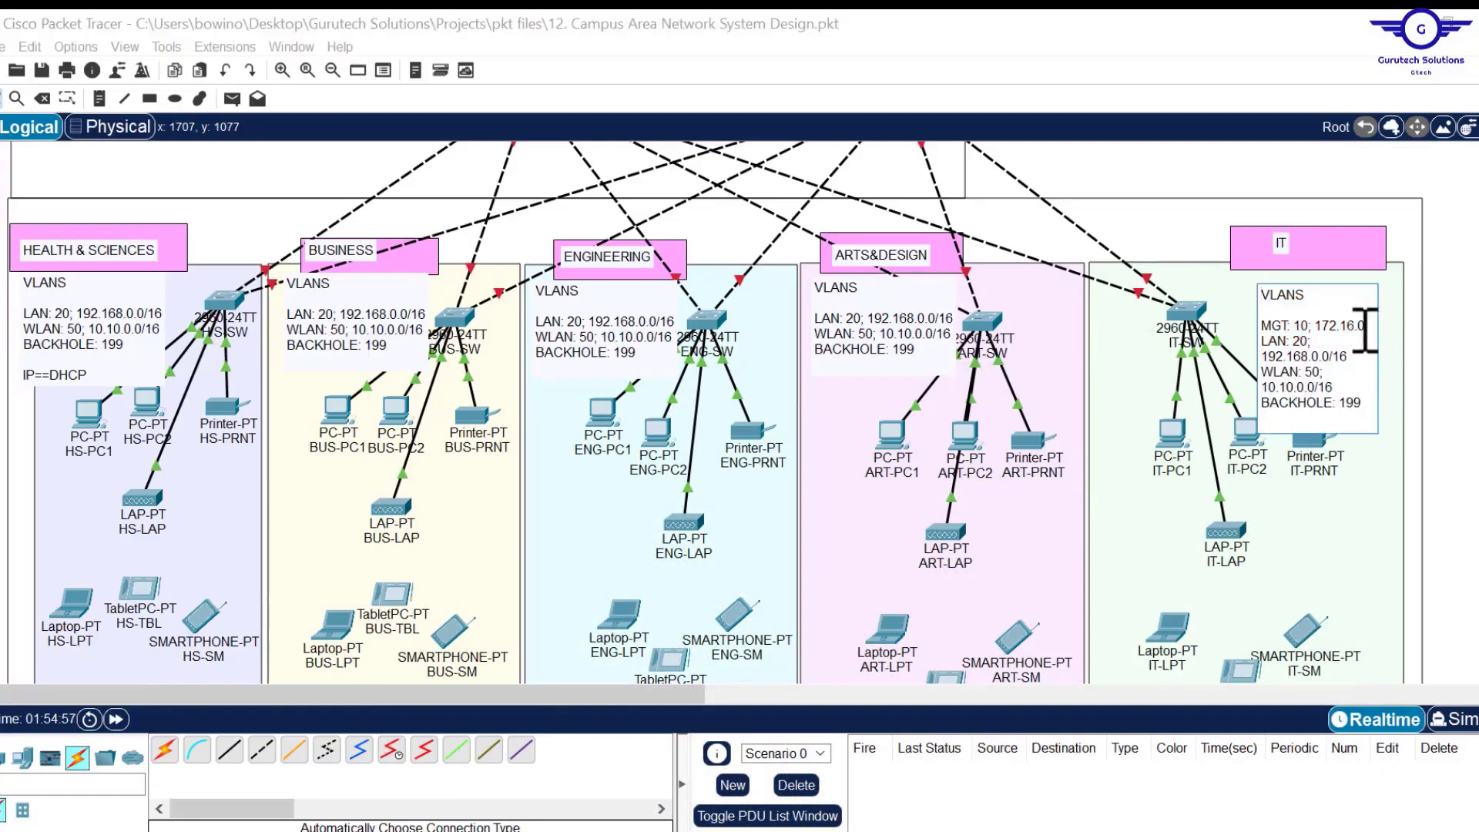
type(".")
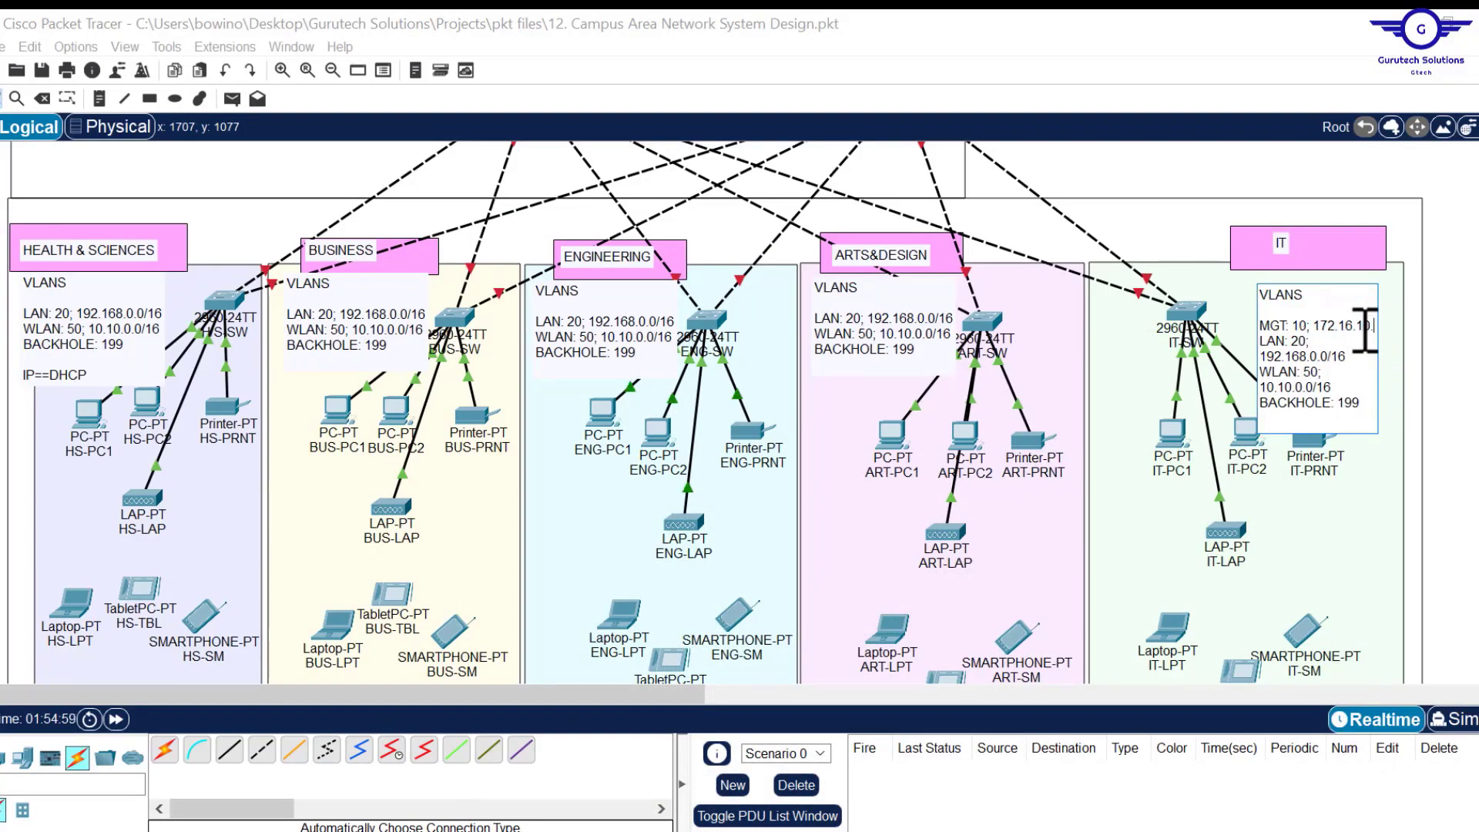
type("0/24")
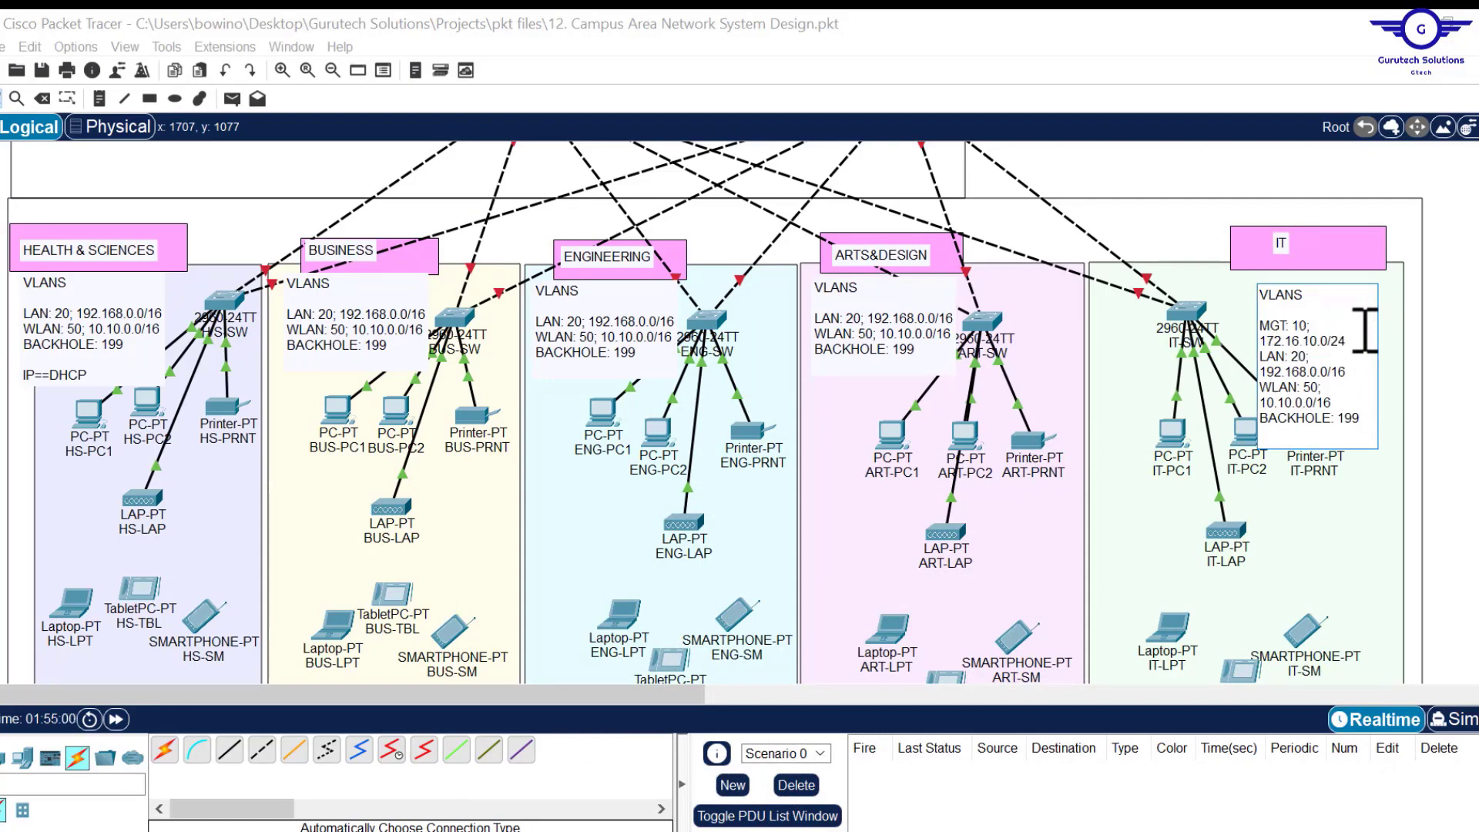
key("Return")
left_click_drag(1373, 348, 1358, 333)
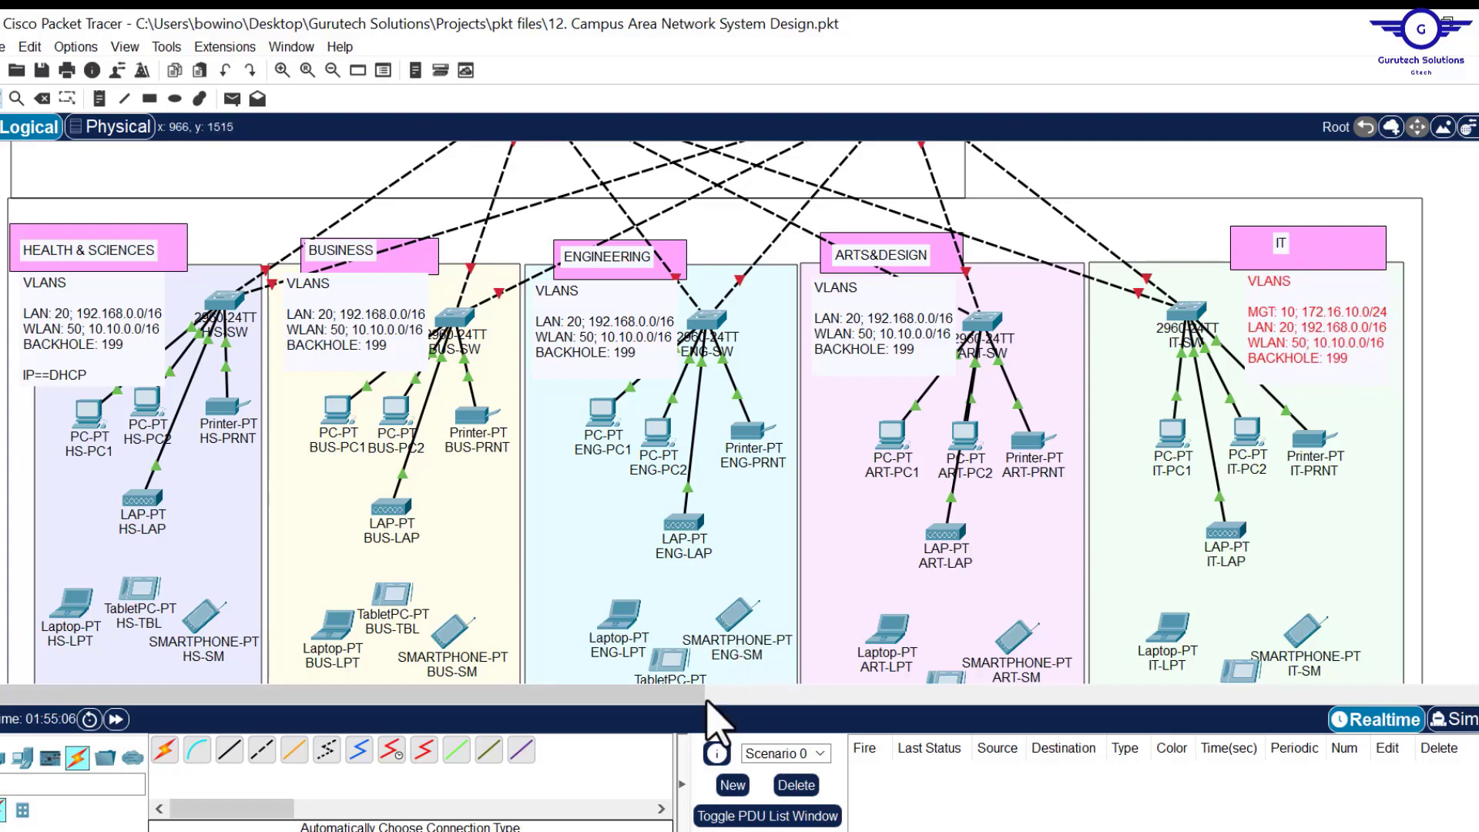
Pan to the branch site, adjust the BHS-SW switch, and move VLANS notes into the branch department areas.
left_click_drag(672, 695, 687, 695)
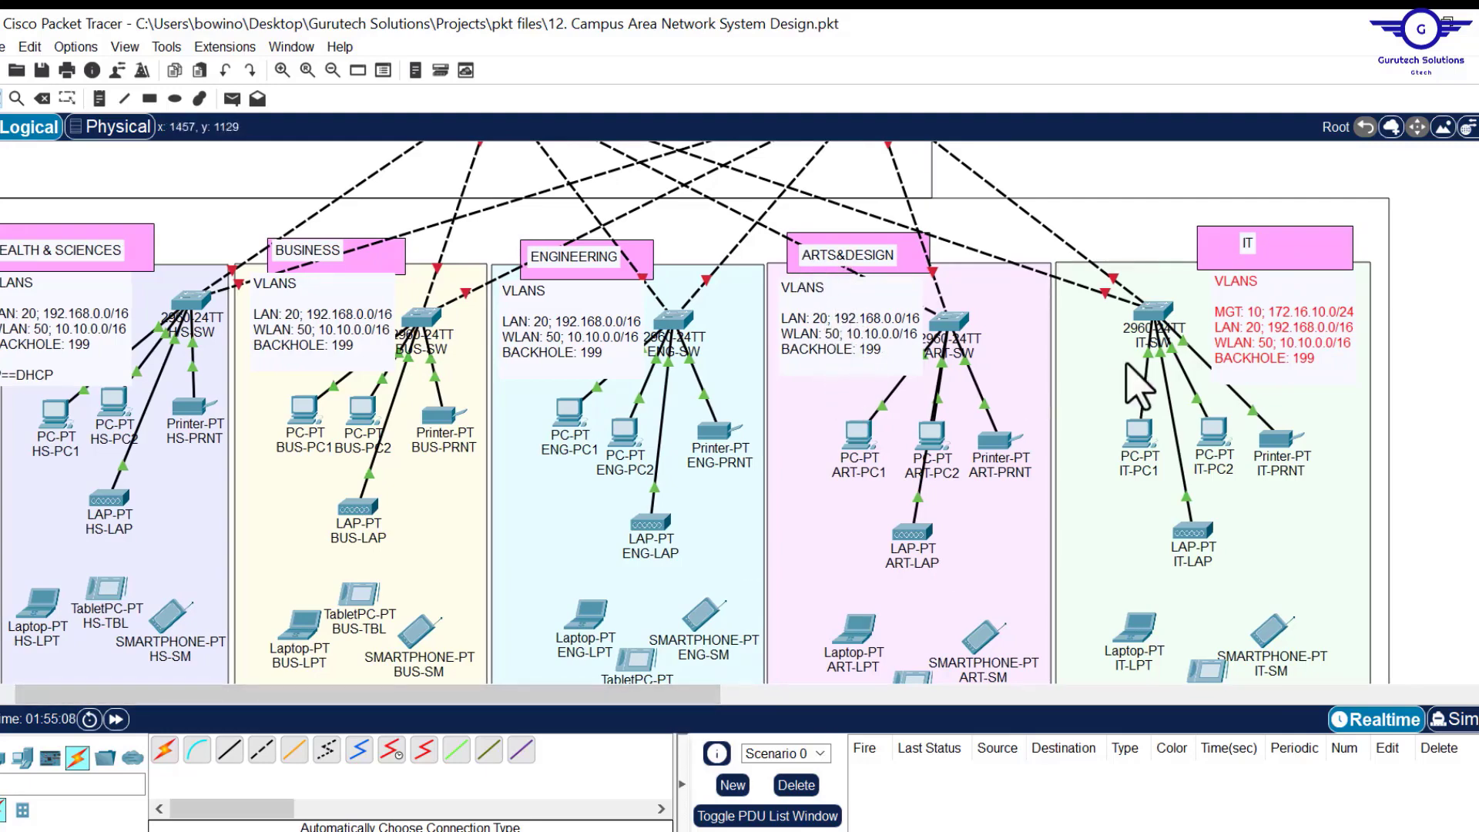
scroll(1017, 524, "up", 5)
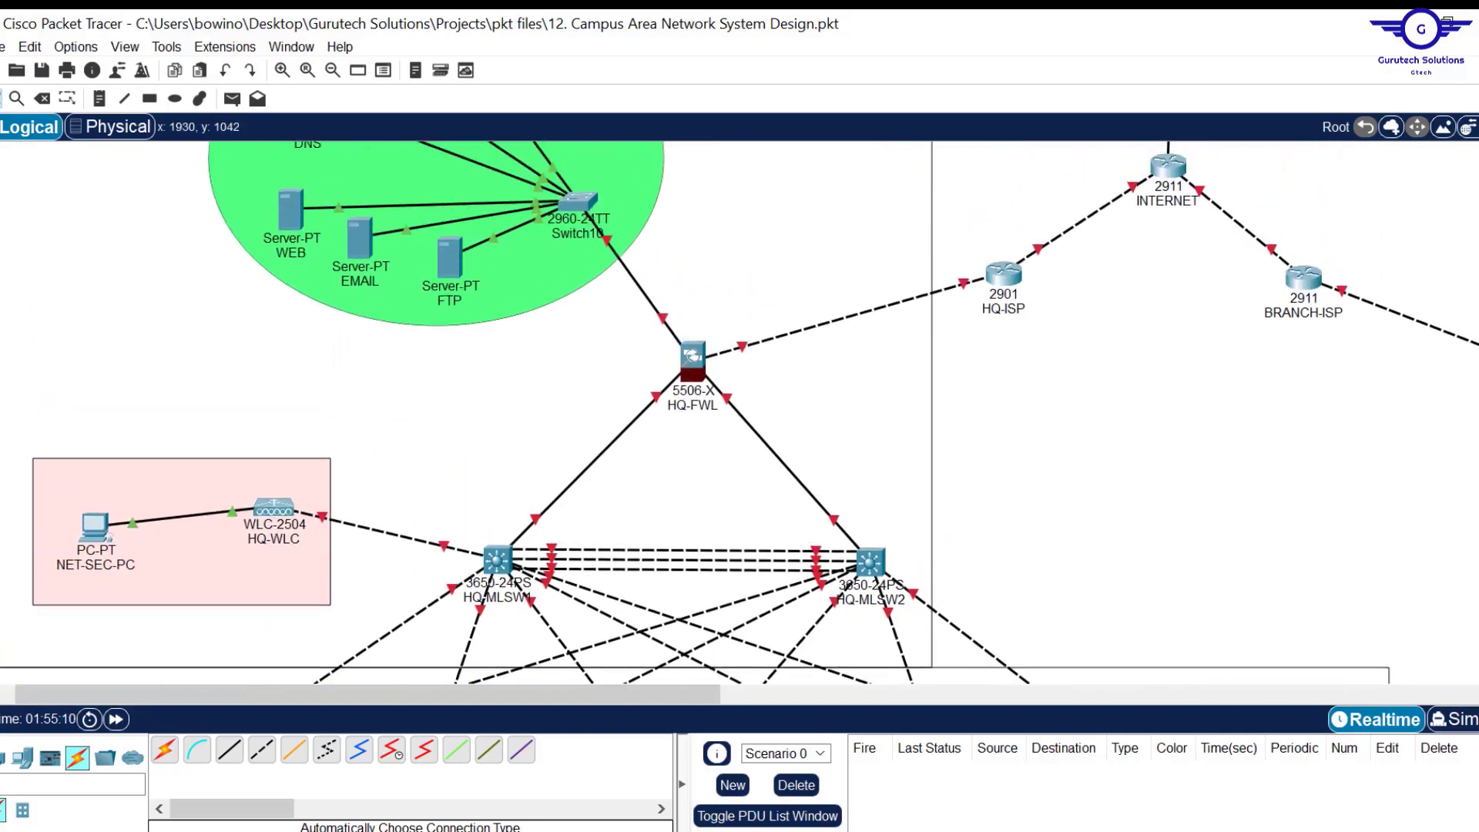
left_click_drag(621, 698, 1192, 742)
scroll(629, 413, "up", 3)
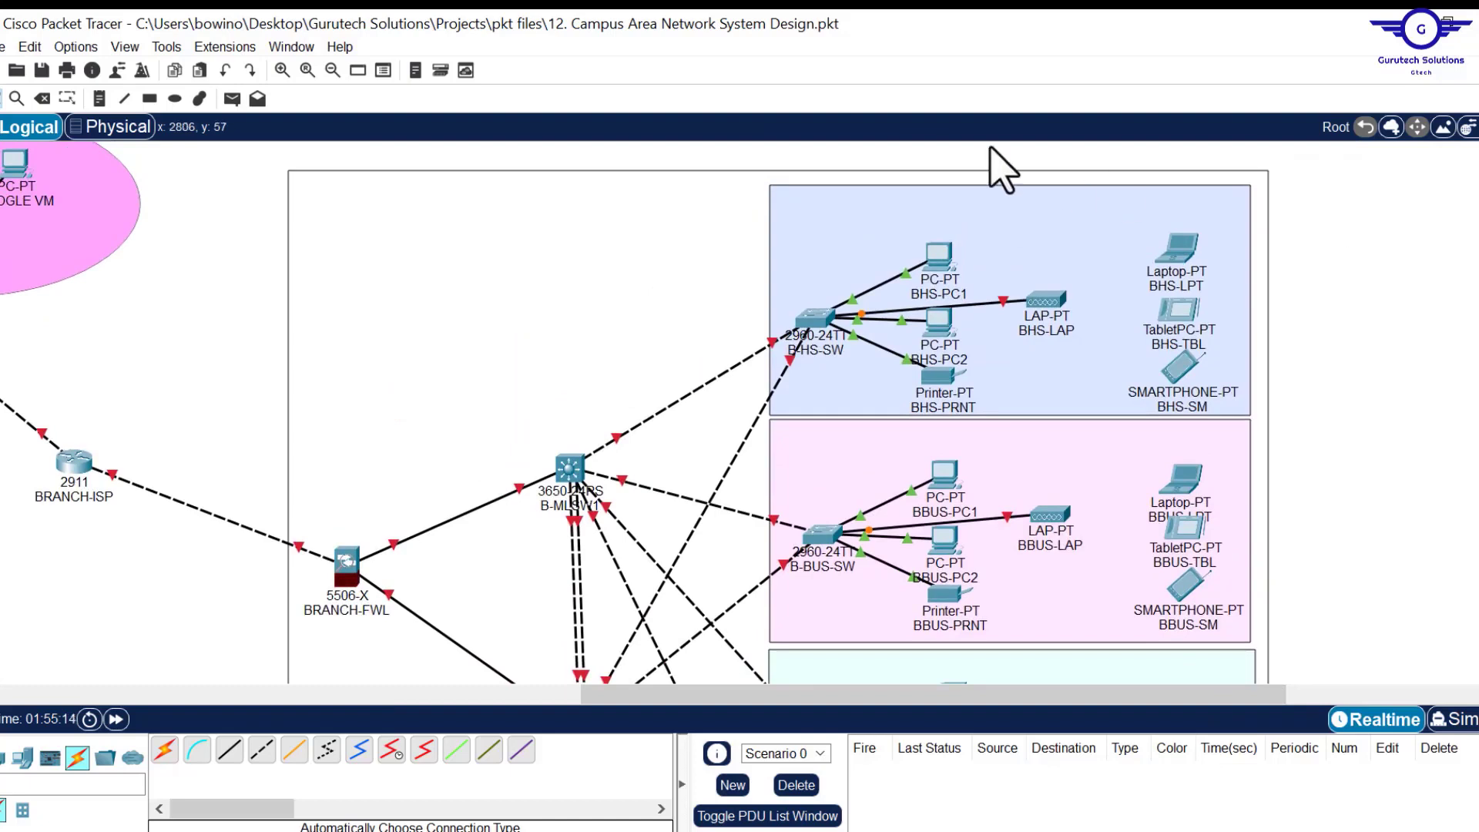
left_click_drag(817, 324, 825, 351)
left_click_drag(826, 541, 825, 593)
scroll(816, 517, "down", 4)
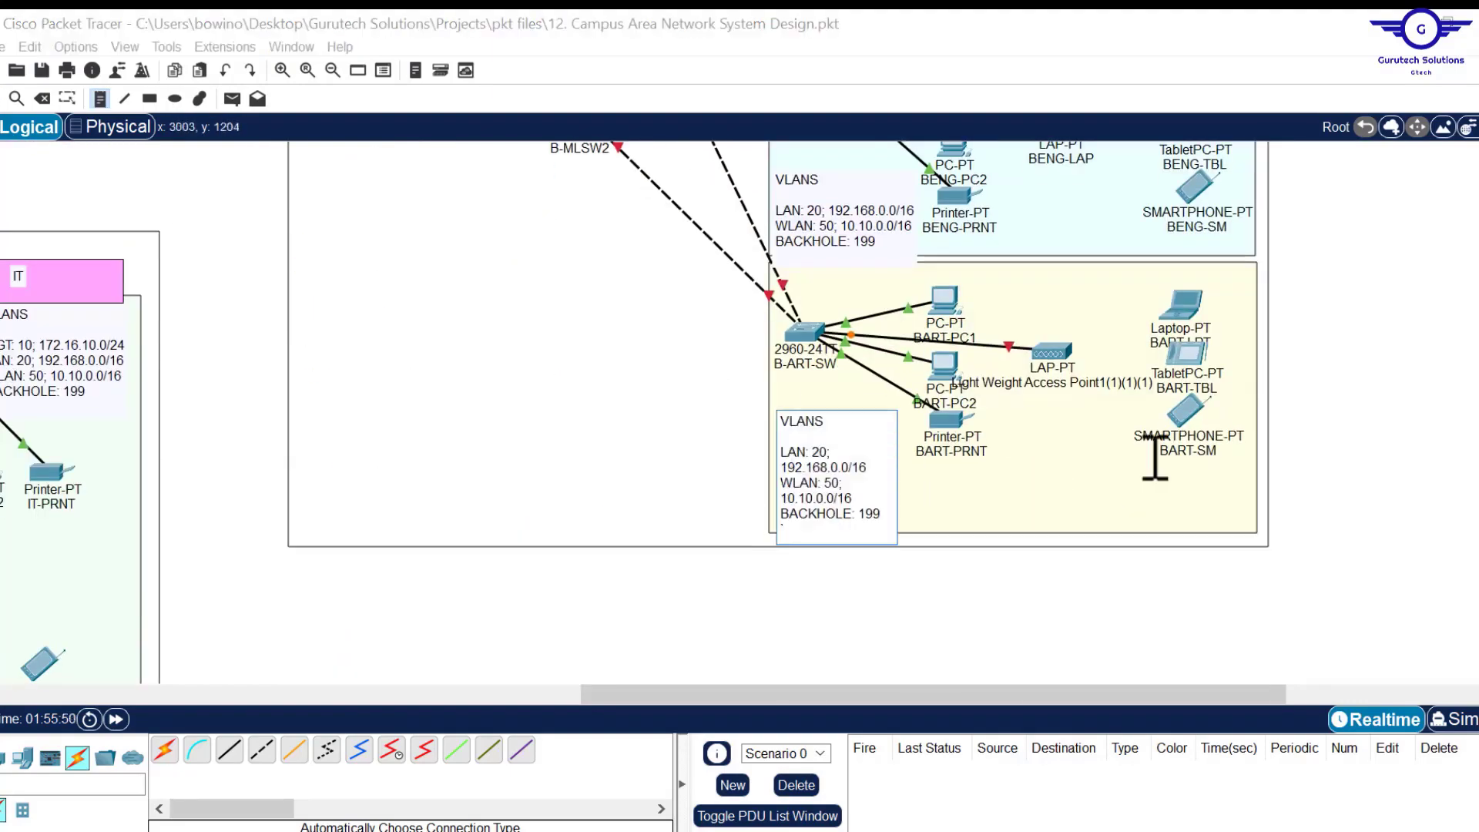
scroll(978, 343, "up", 3)
left_click_drag(904, 384, 905, 353)
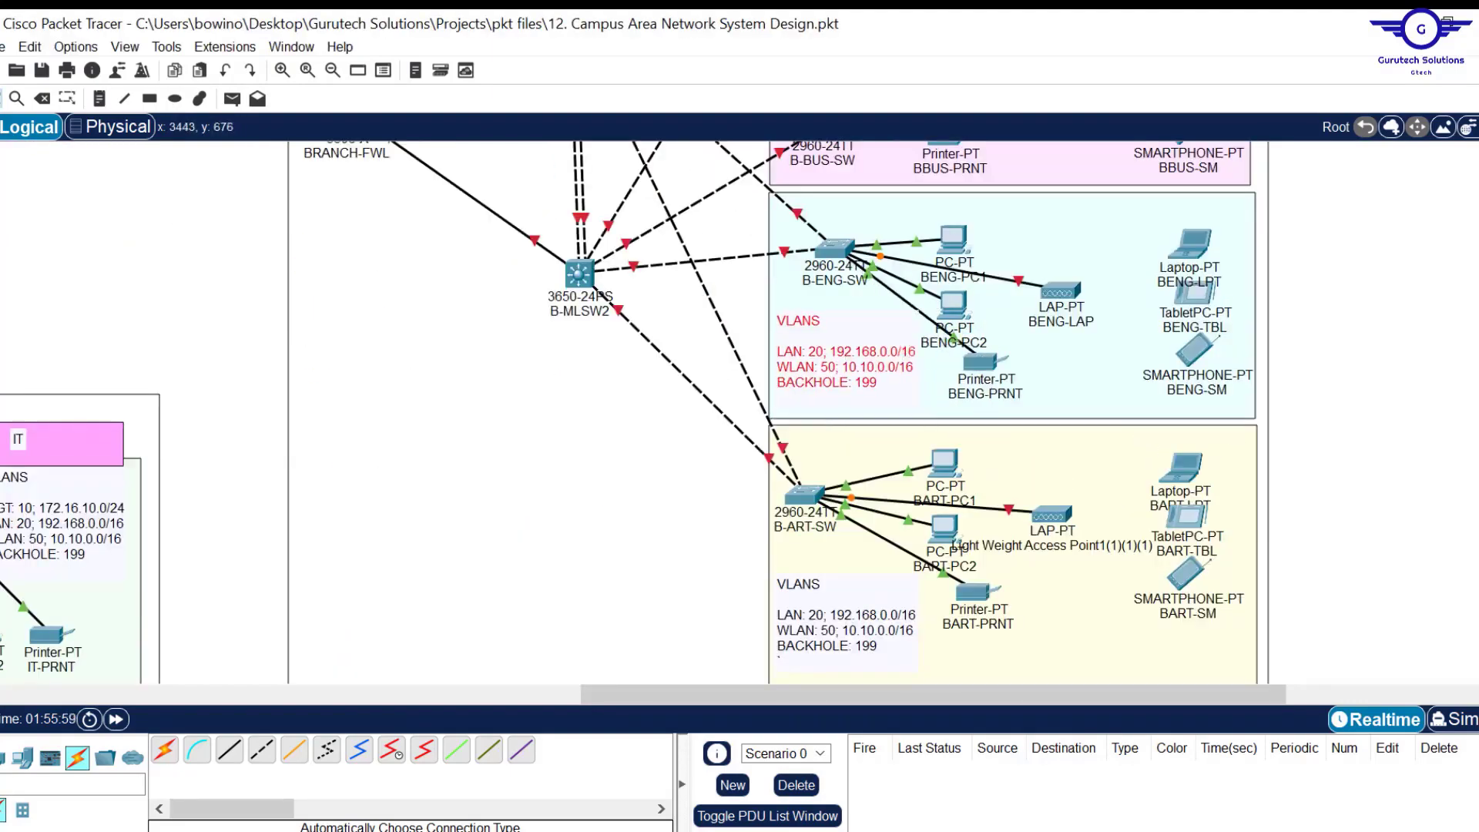
scroll(904, 354, "up", 8)
left_click_drag(880, 281, 880, 258)
scroll(880, 258, "down", 3)
scroll(1035, 245, "up", 4)
Add headings BRANCH HEALTH & SCIENCES, BRANCH BUSINESS, BRANCH ENGINEERING and BRANCH ARTS & DESIGN.
left_click(1035, 245)
type("BRANCH HEALTH & SCIENCES")
left_click(1010, 474)
type("BRANCH BUSINESS")
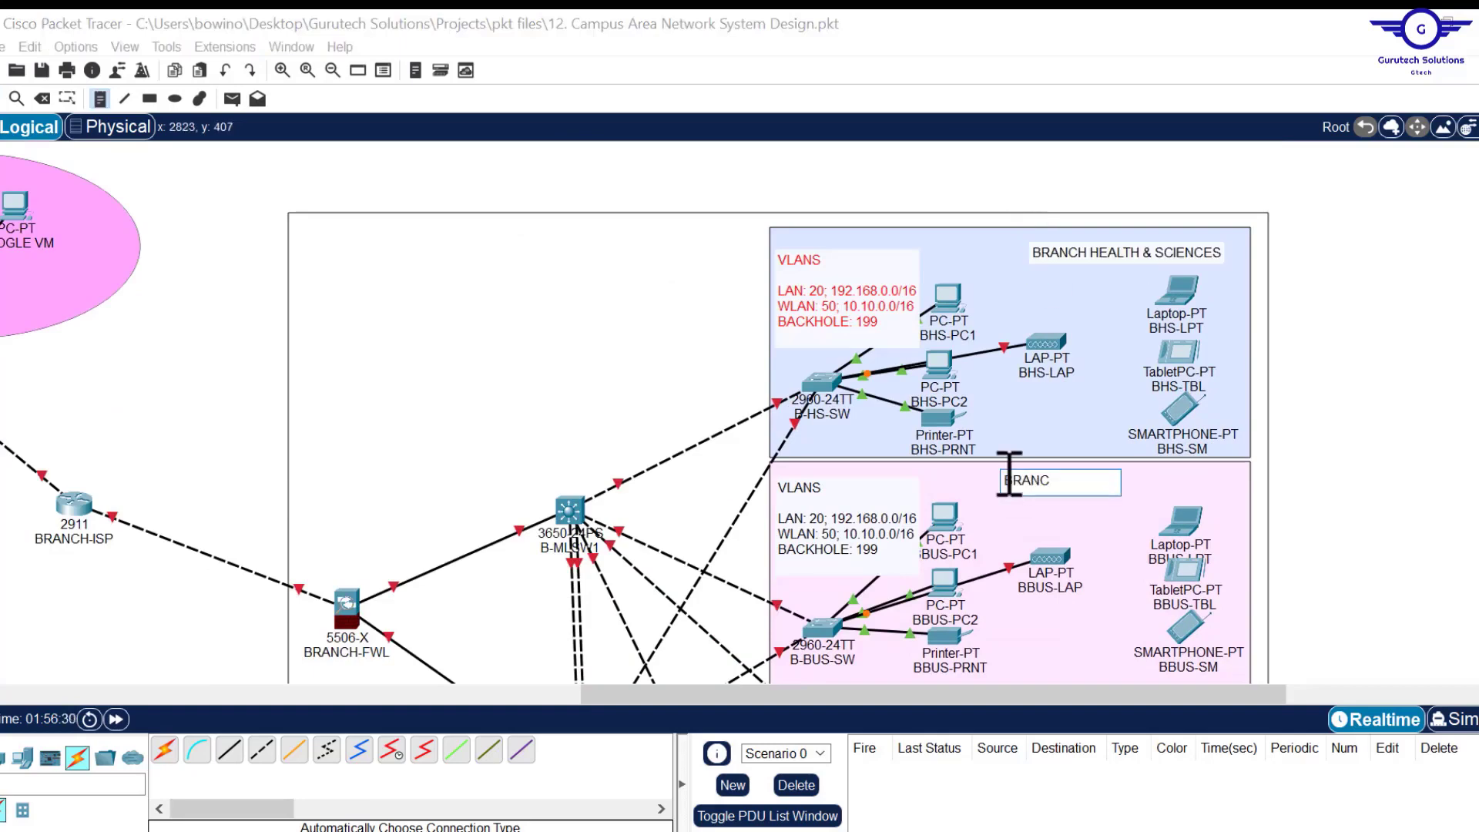
scroll(1020, 262, "down", 7)
left_click(1020, 241)
type("BRANCH ENGINEERING")
scroll(1102, 280, "down", 4)
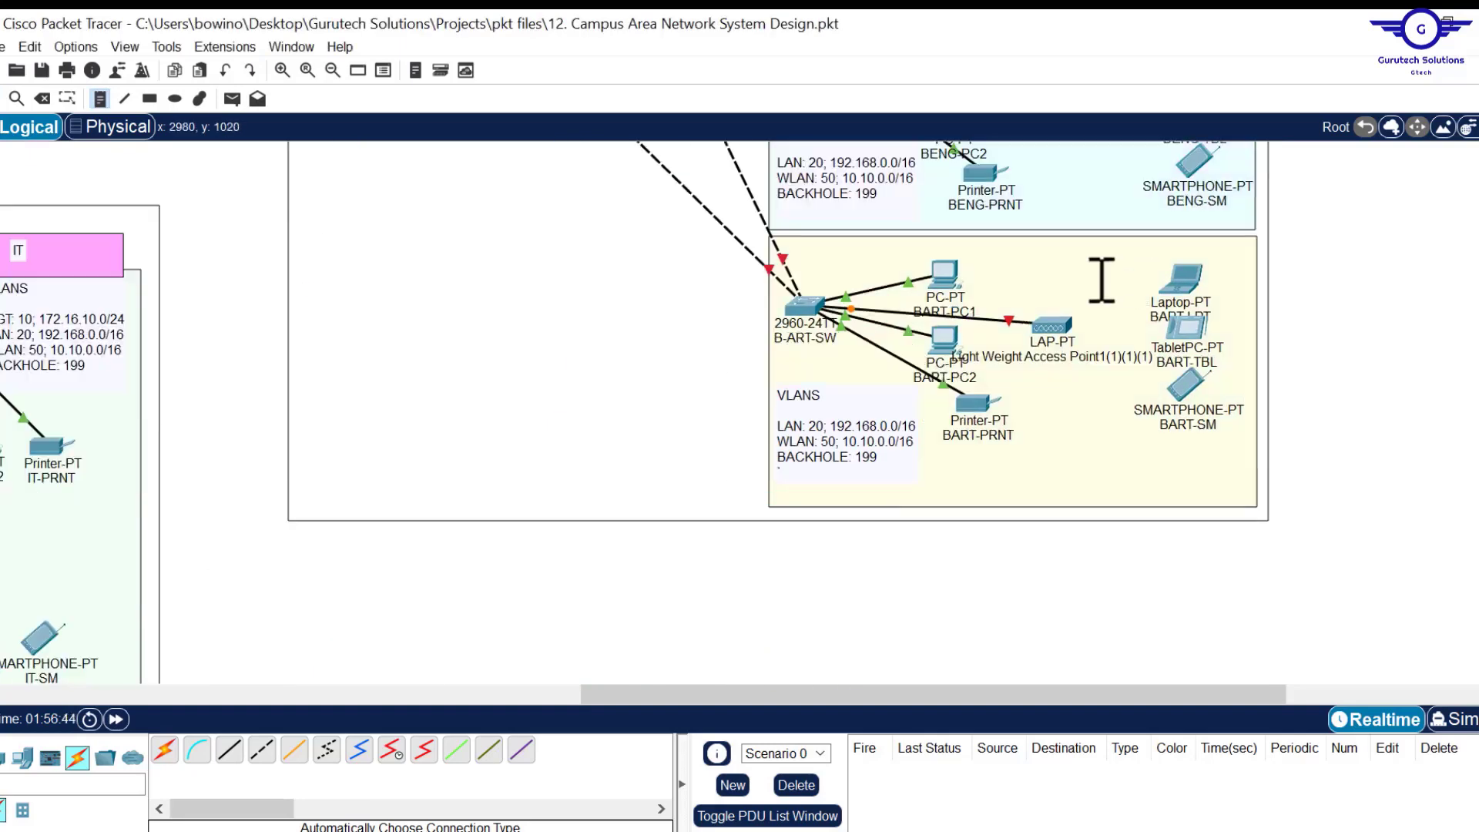
left_click(998, 255)
type("BRANCH")
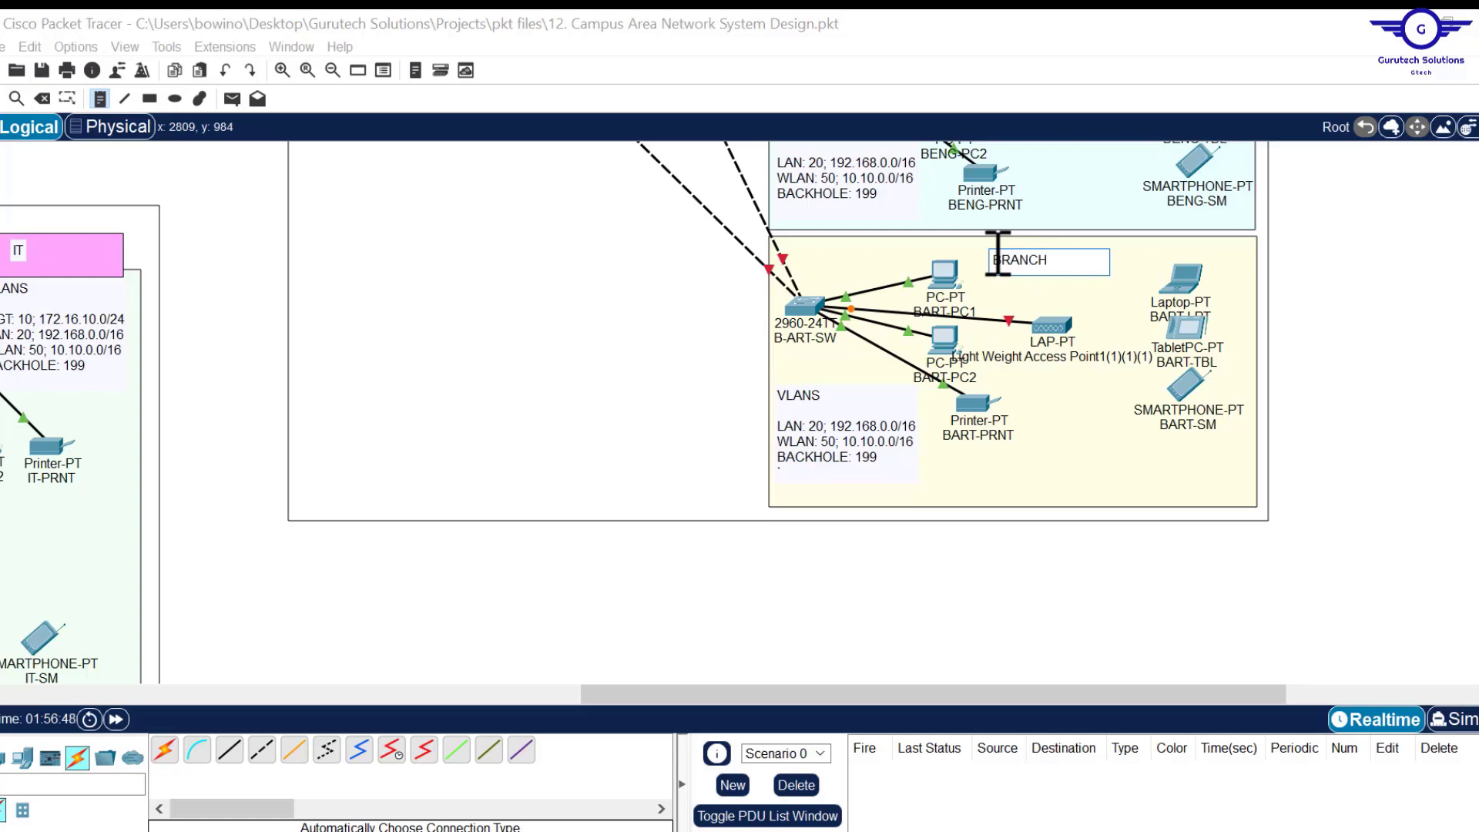
type(" ARTS")
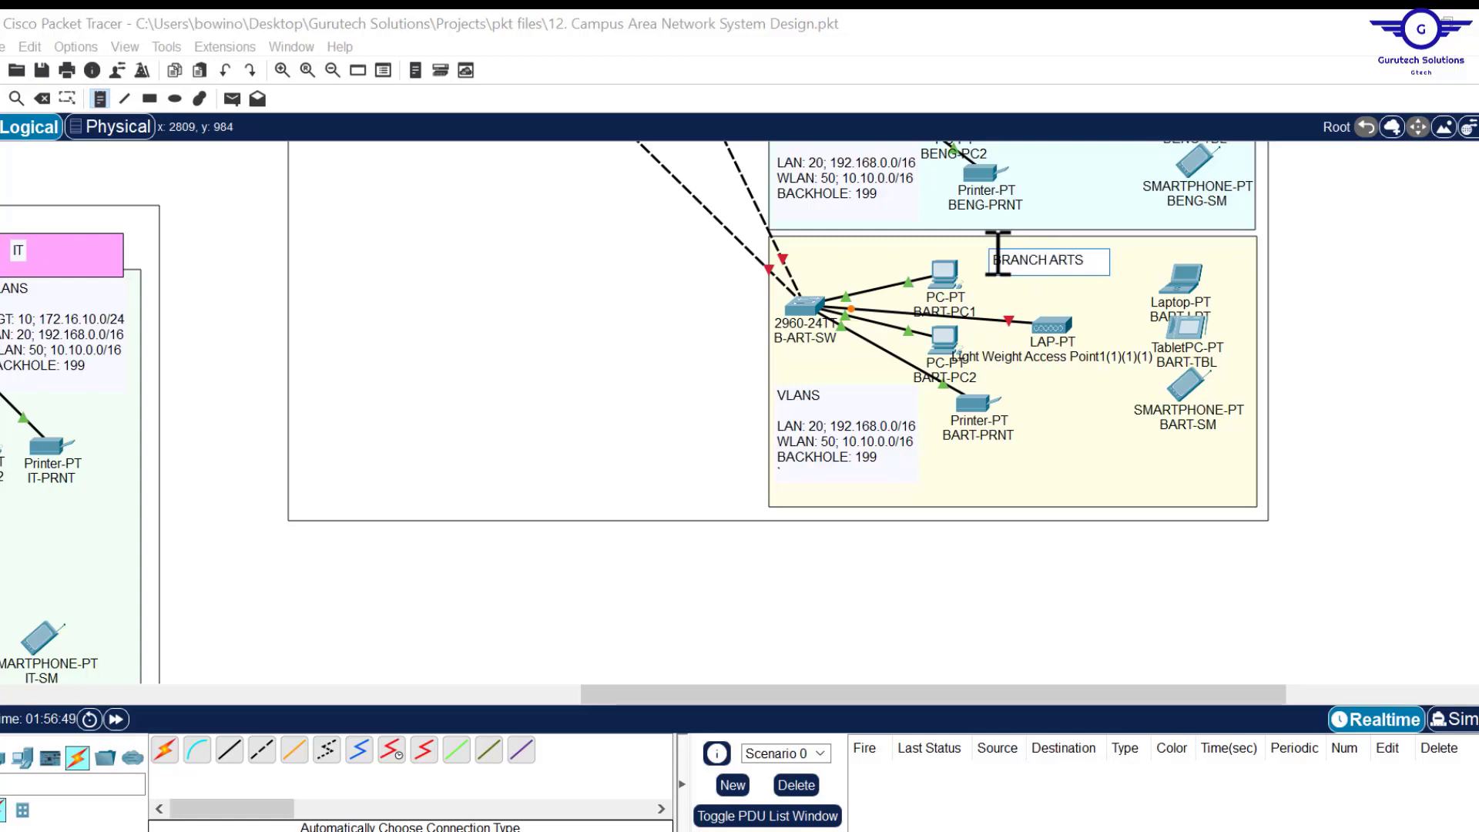
type(" & DESIGN")
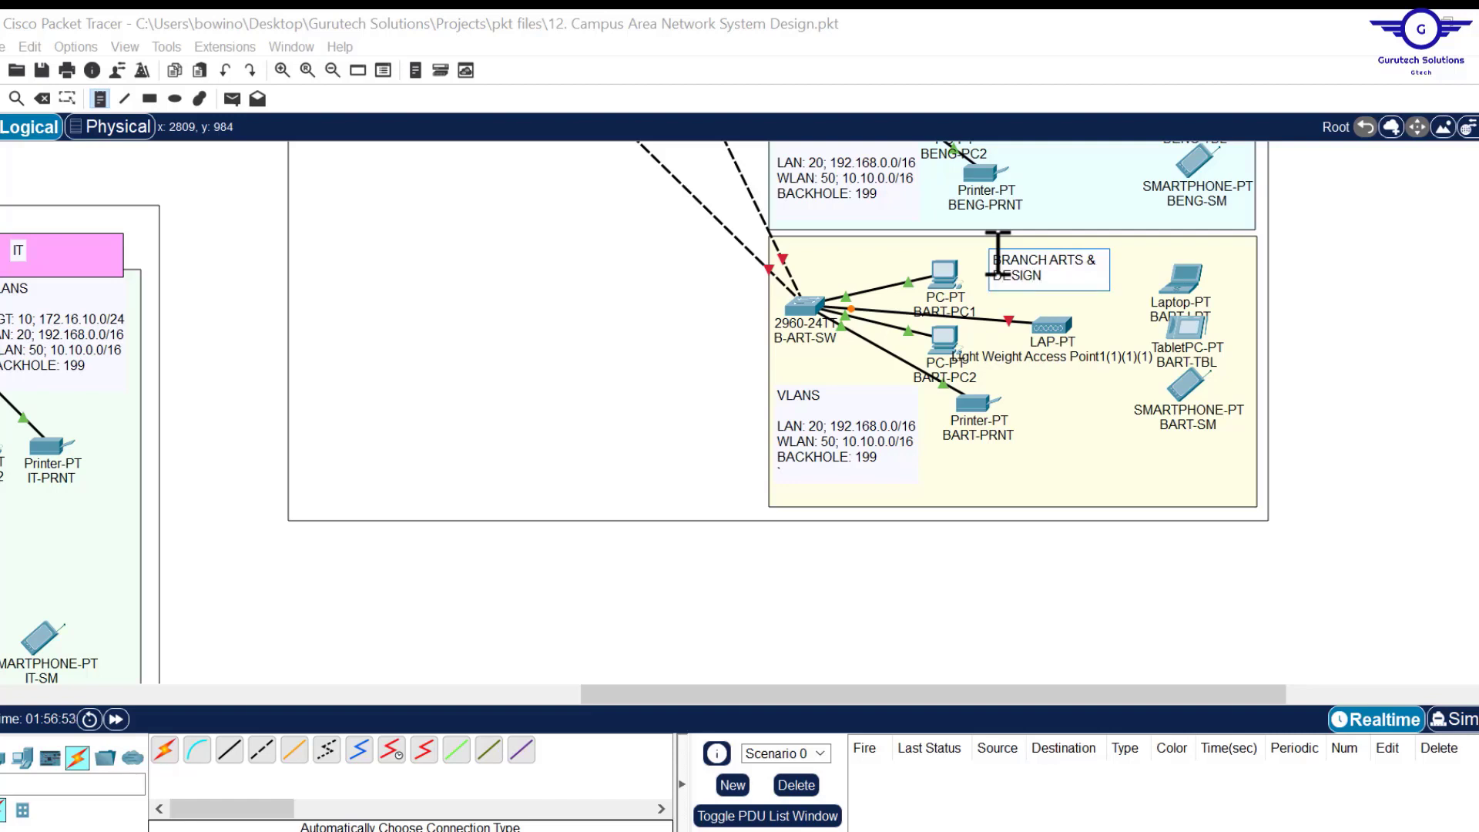
scroll(740, 412, "up", 3)
scroll(629, 412, "up", 6)
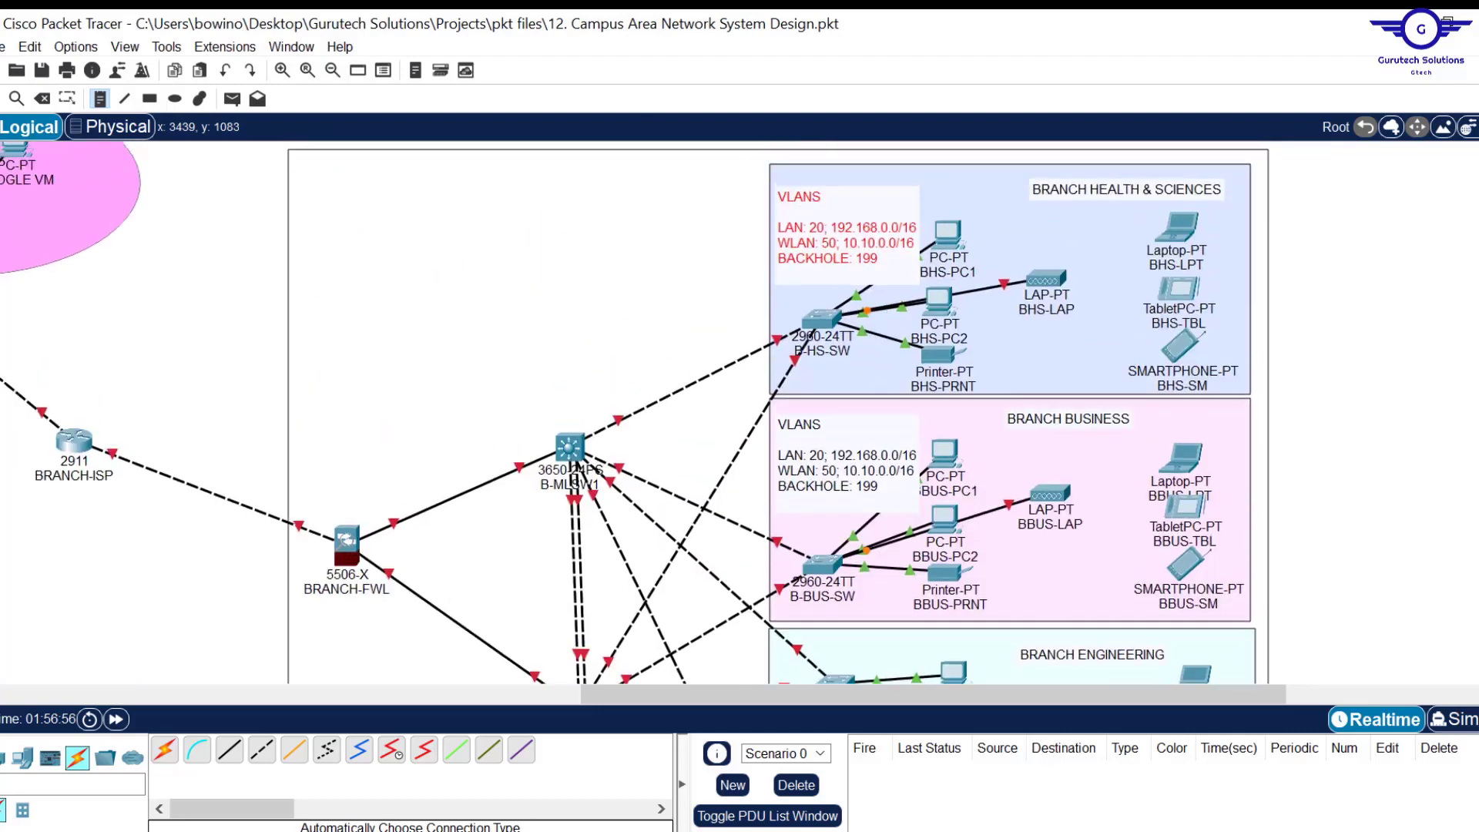
Write the DMZ server-farm note with DMZ, SERVER FARM and NET lines.
left_click_drag(590, 701, 73, 746)
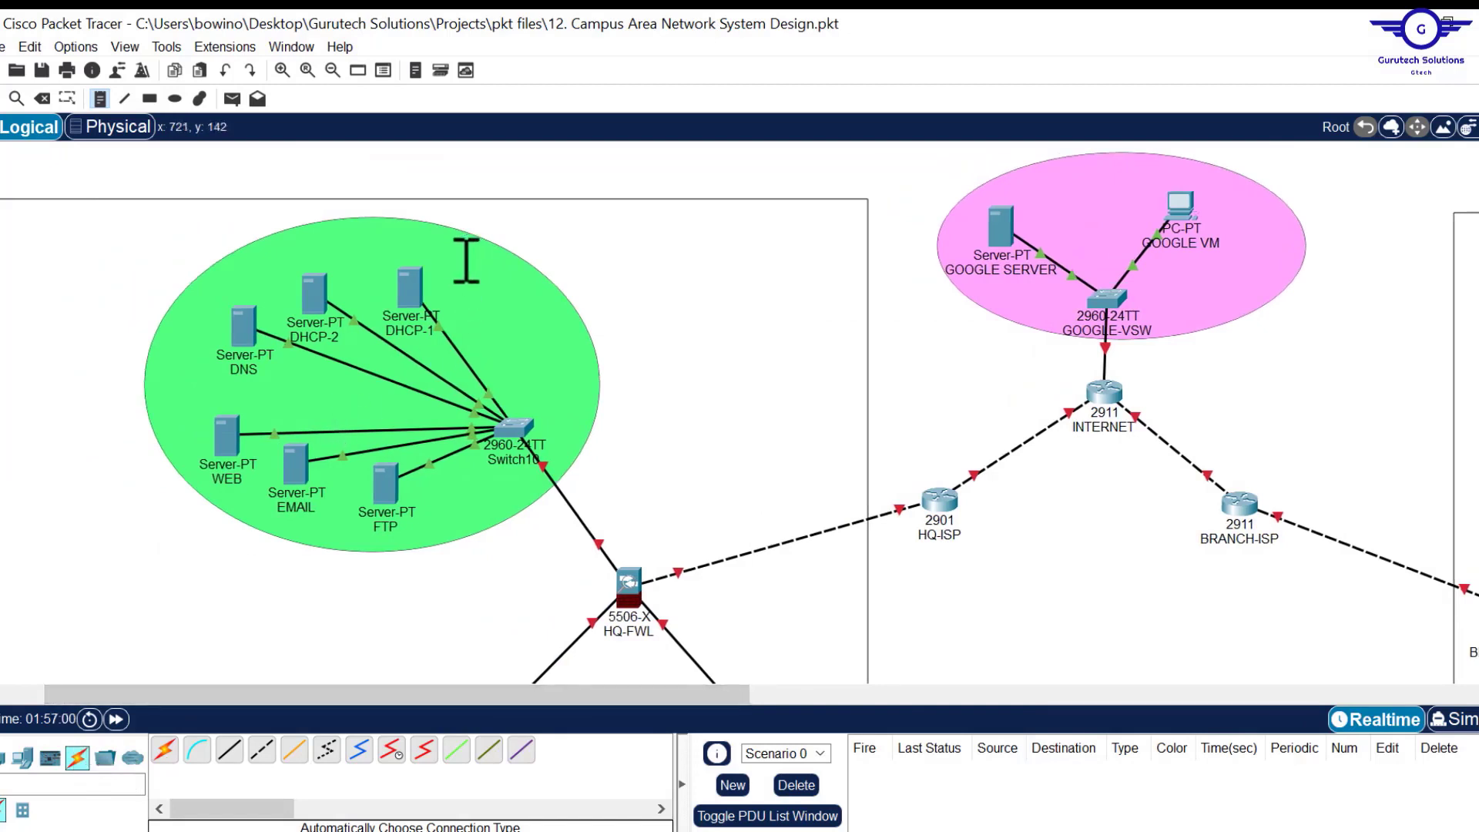
left_click(461, 262)
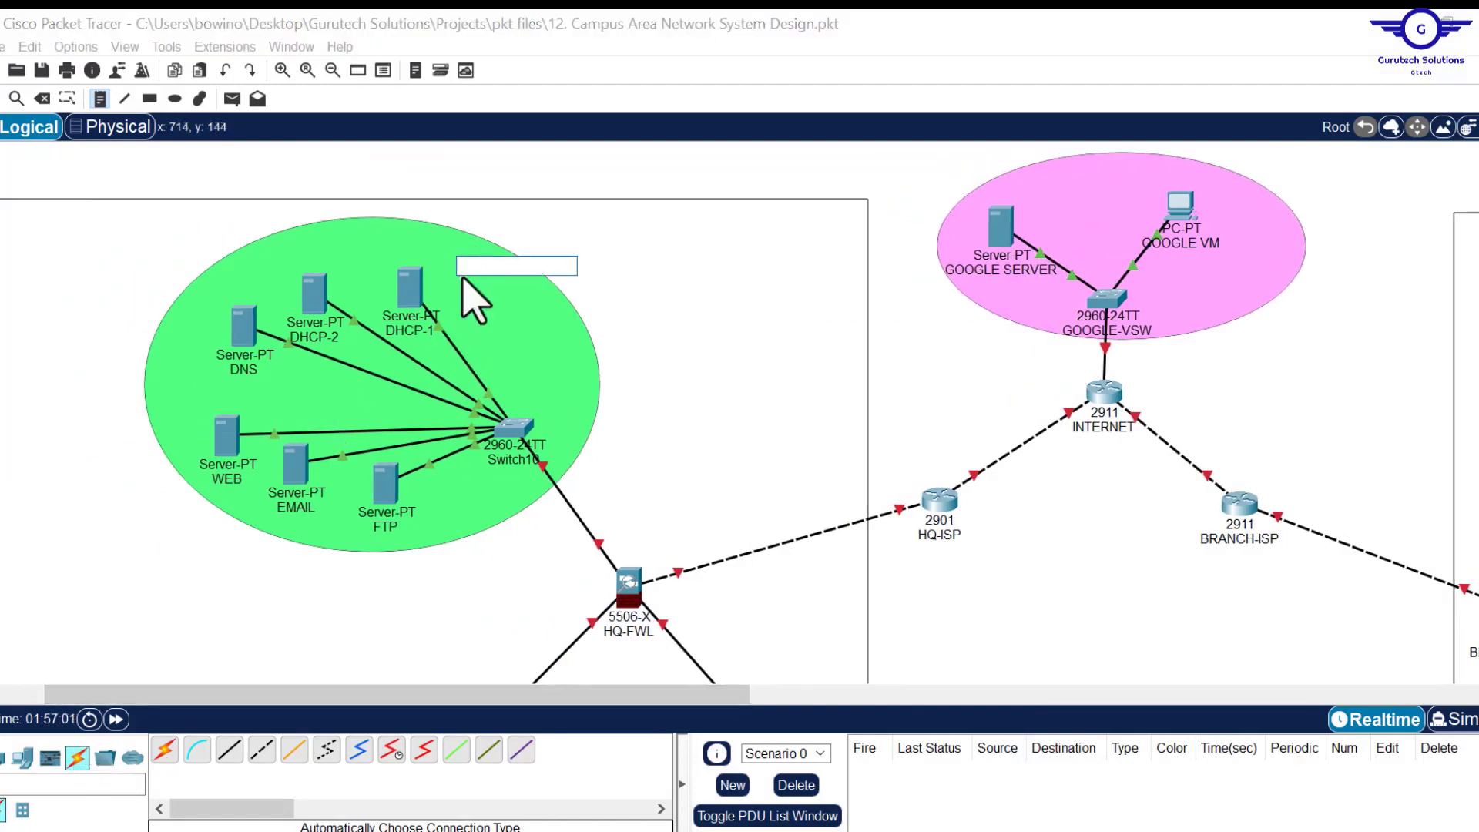
type("DMZ")
key("Return")
key("Return")
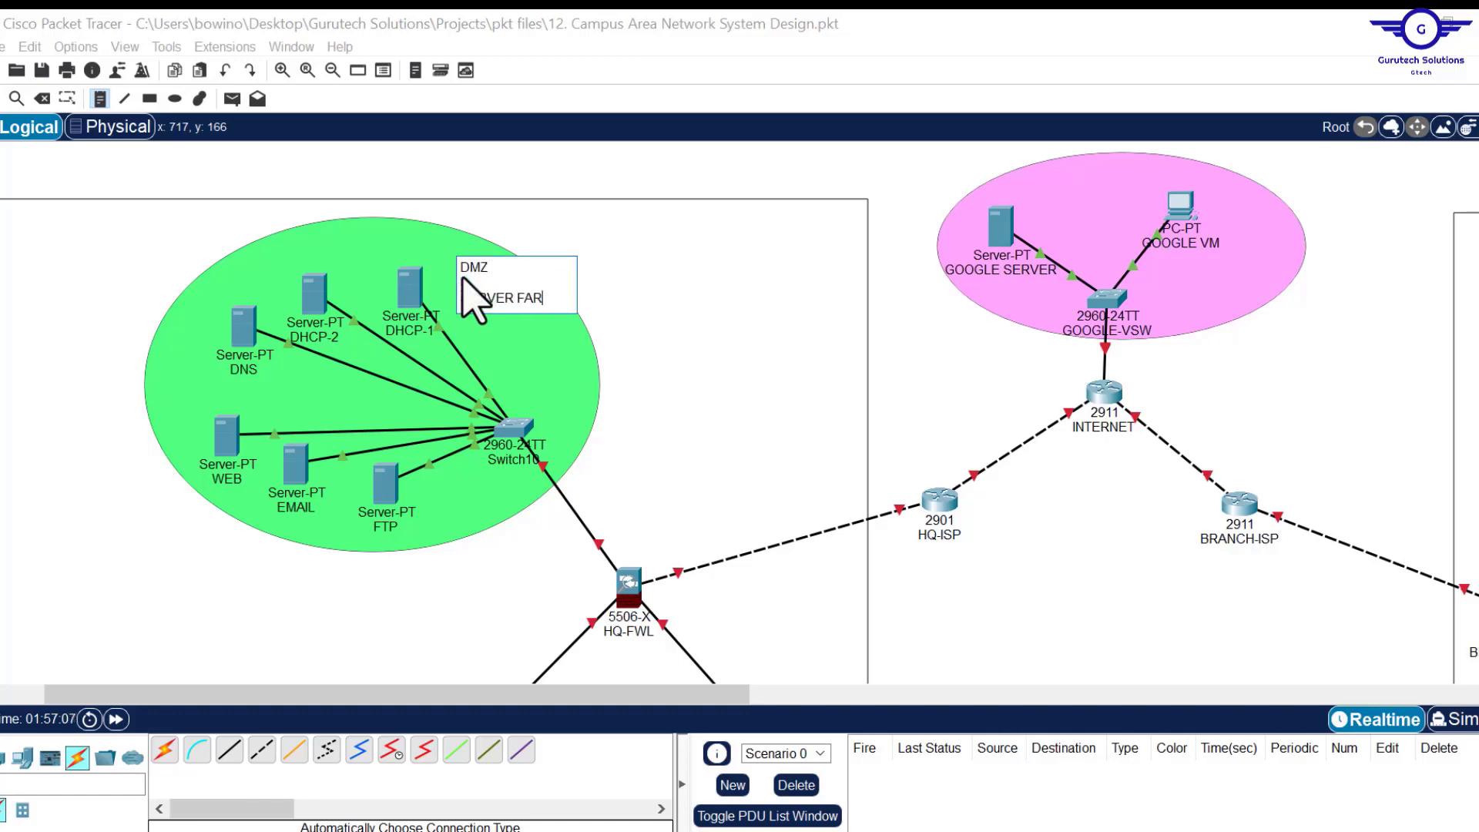
key("Return")
key("Return")
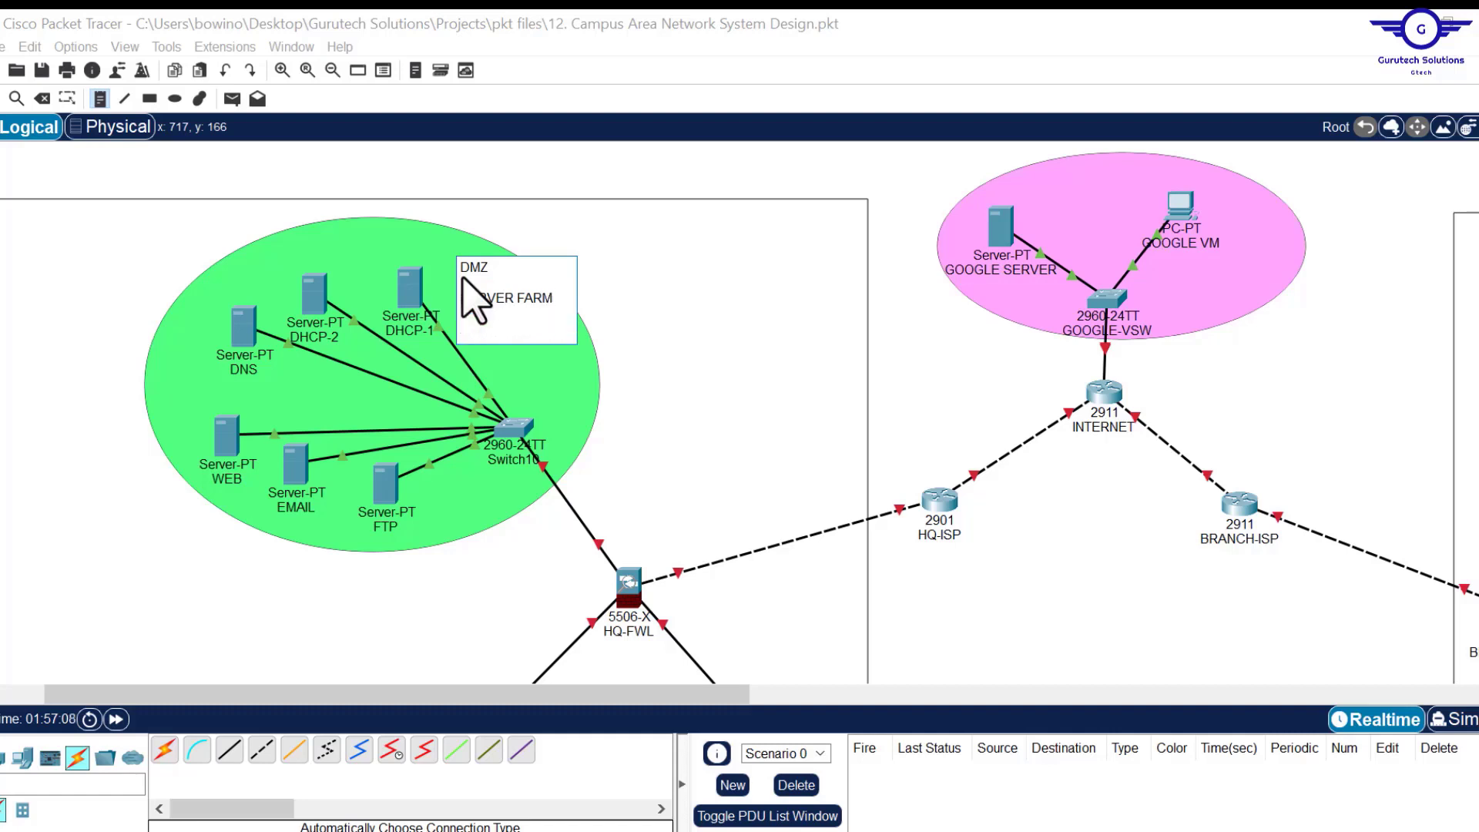
type("NET:")
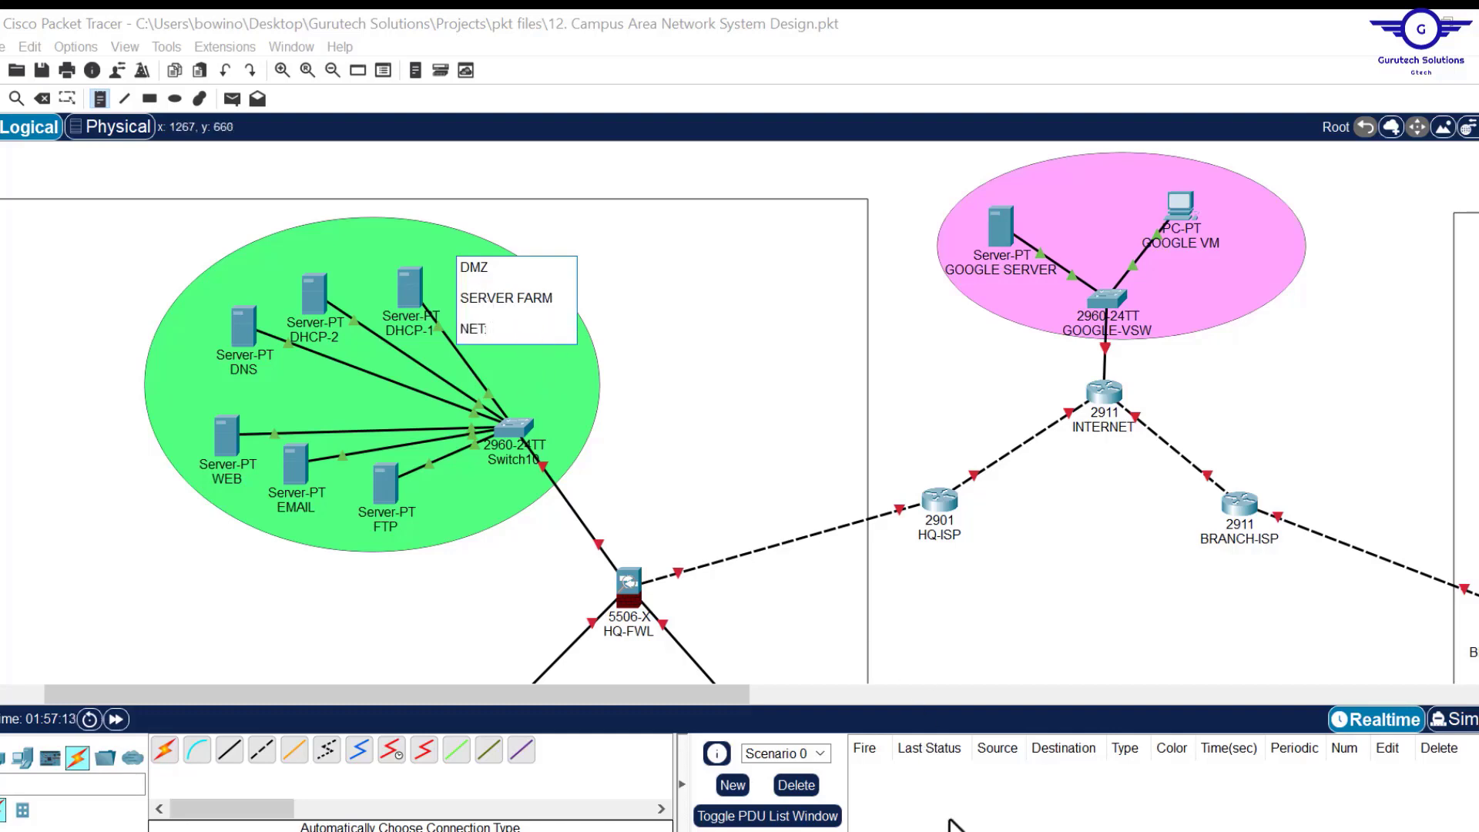
key("alt+Tab")
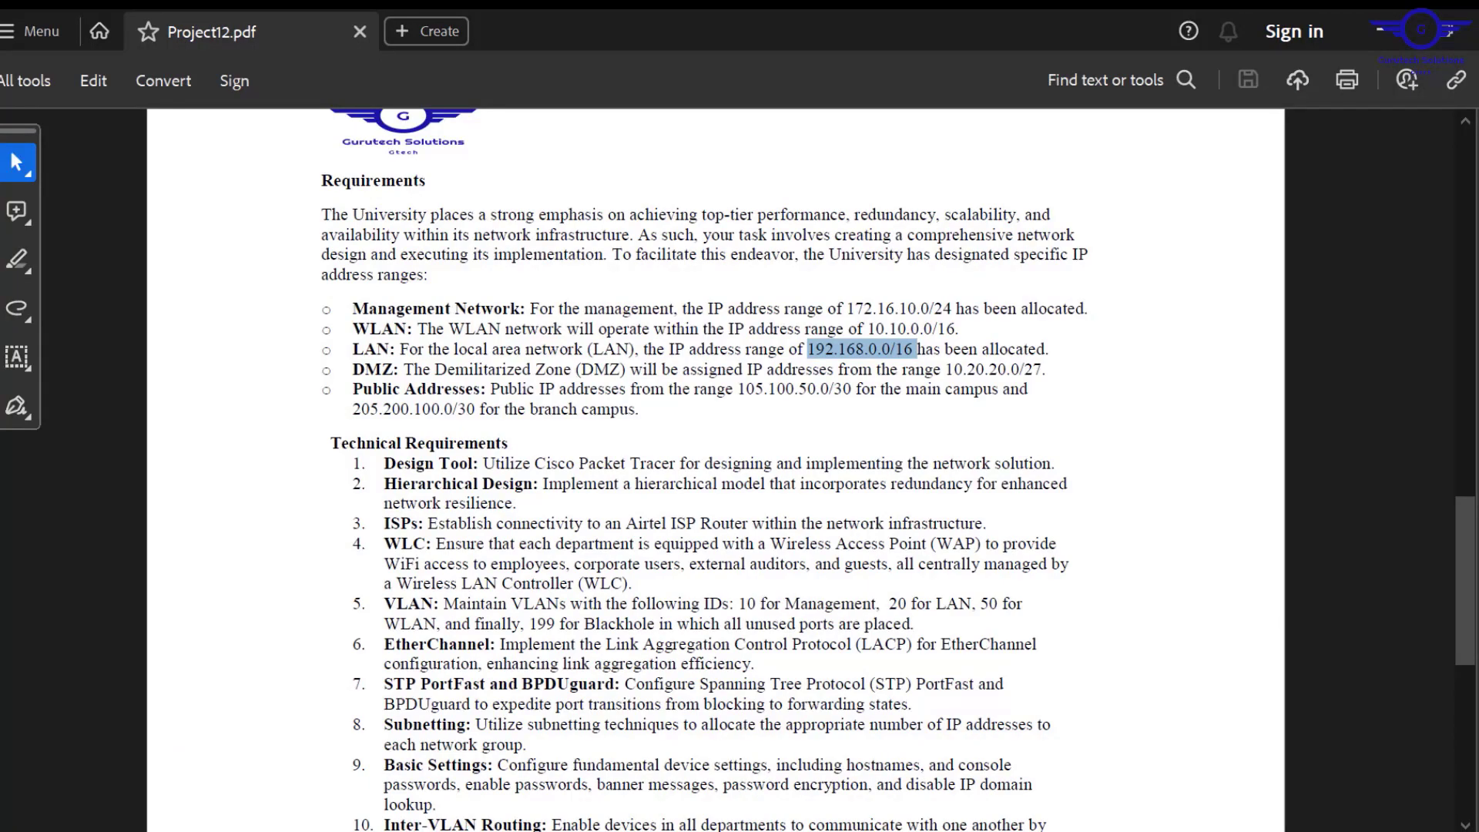
key("alt+Tab")
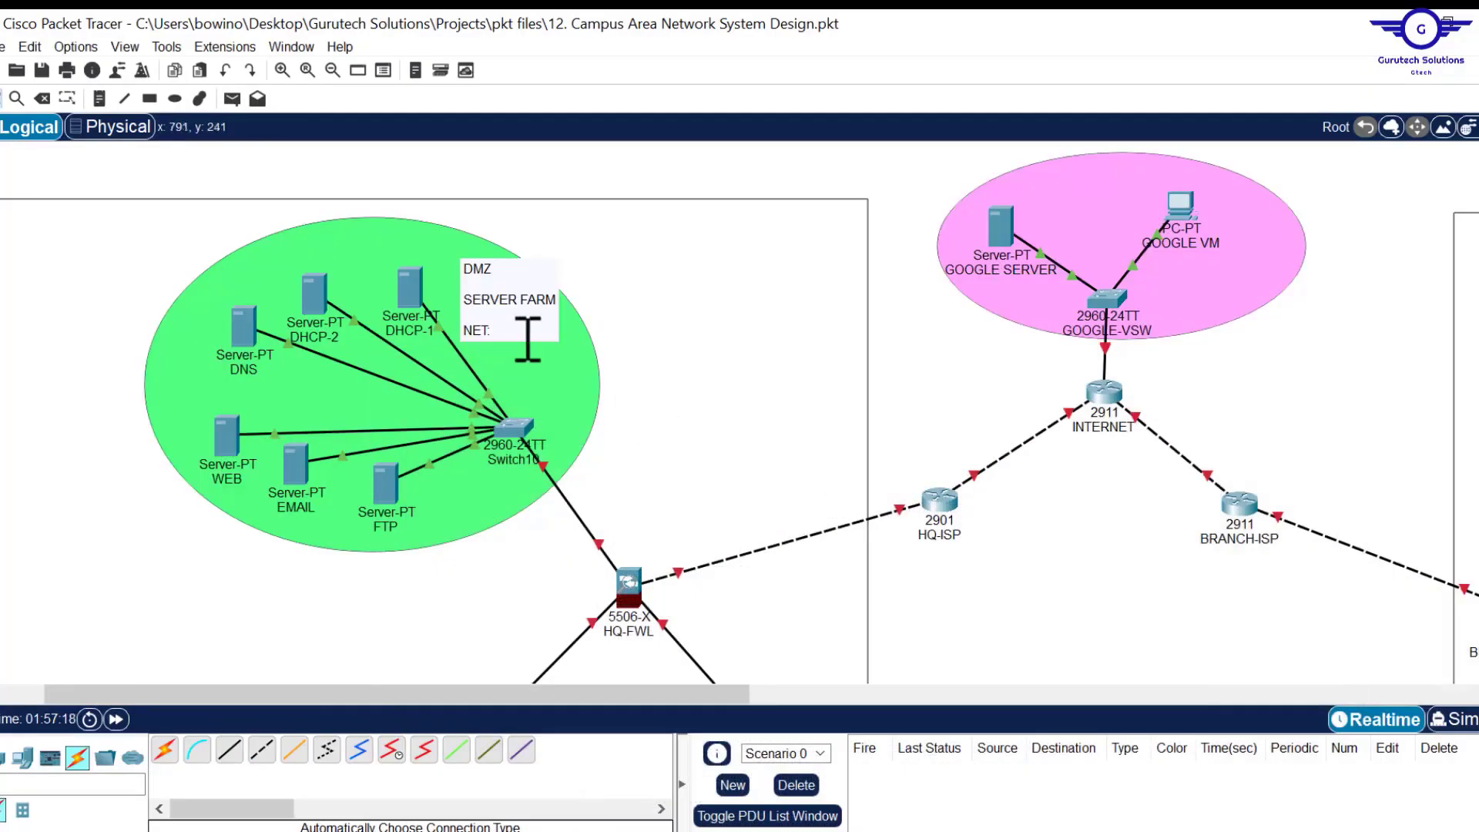
Add an IP==STATIC line to the DMZ note and shift the DMZ switch and note into place.
double_click(513, 331)
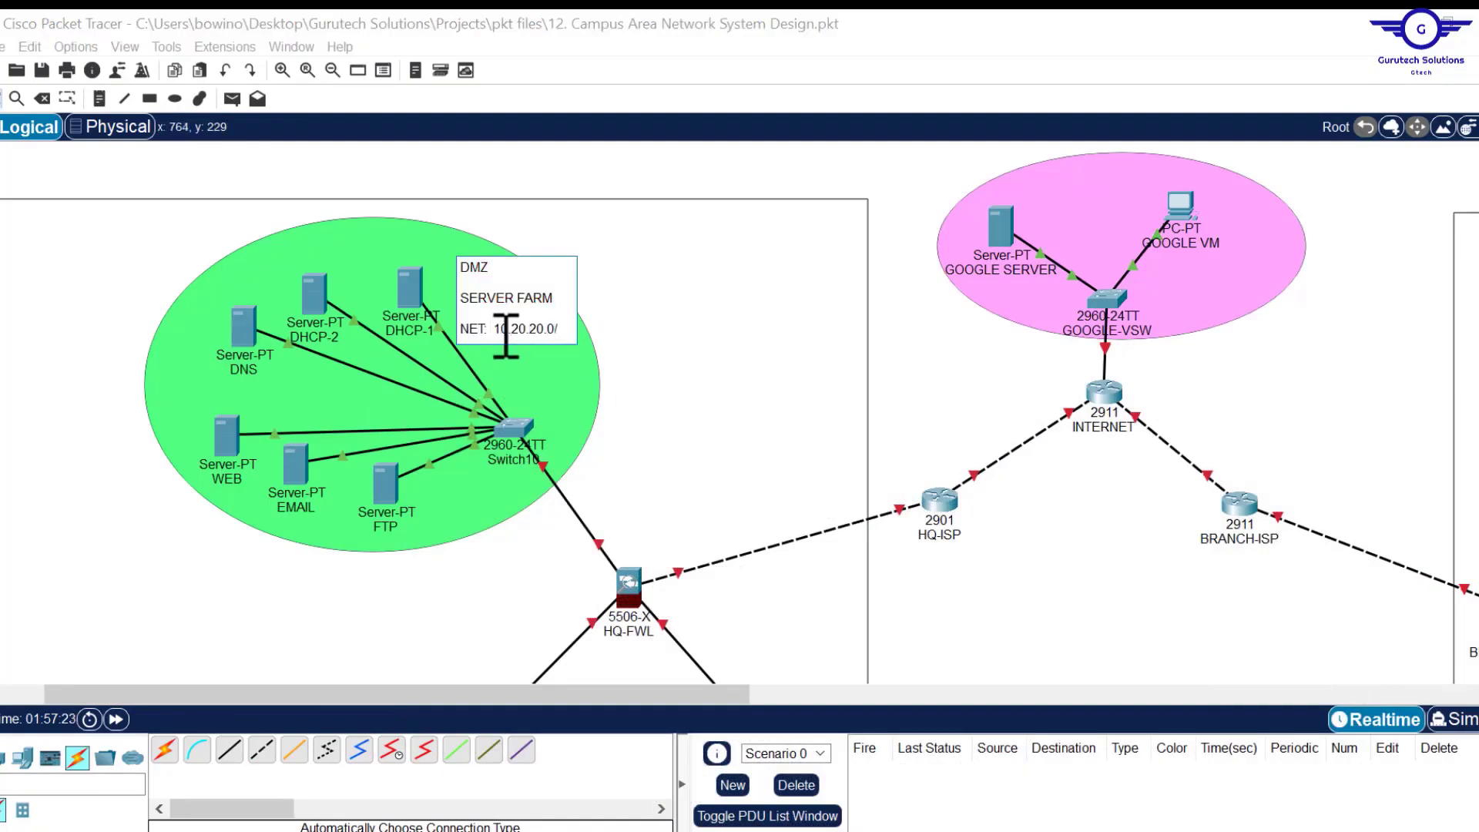
key("Return")
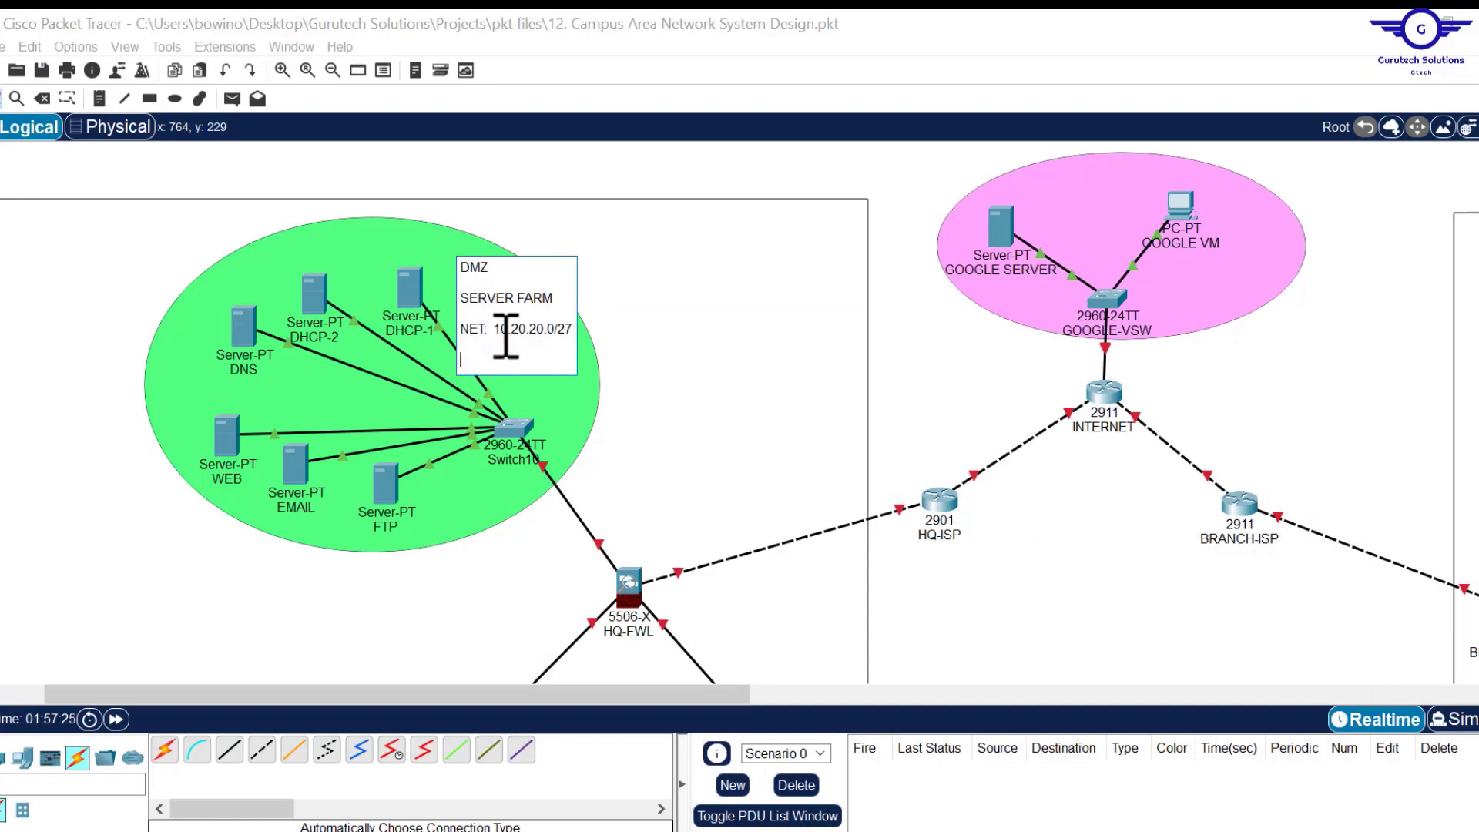
type("IP==STATIC")
key("Escape")
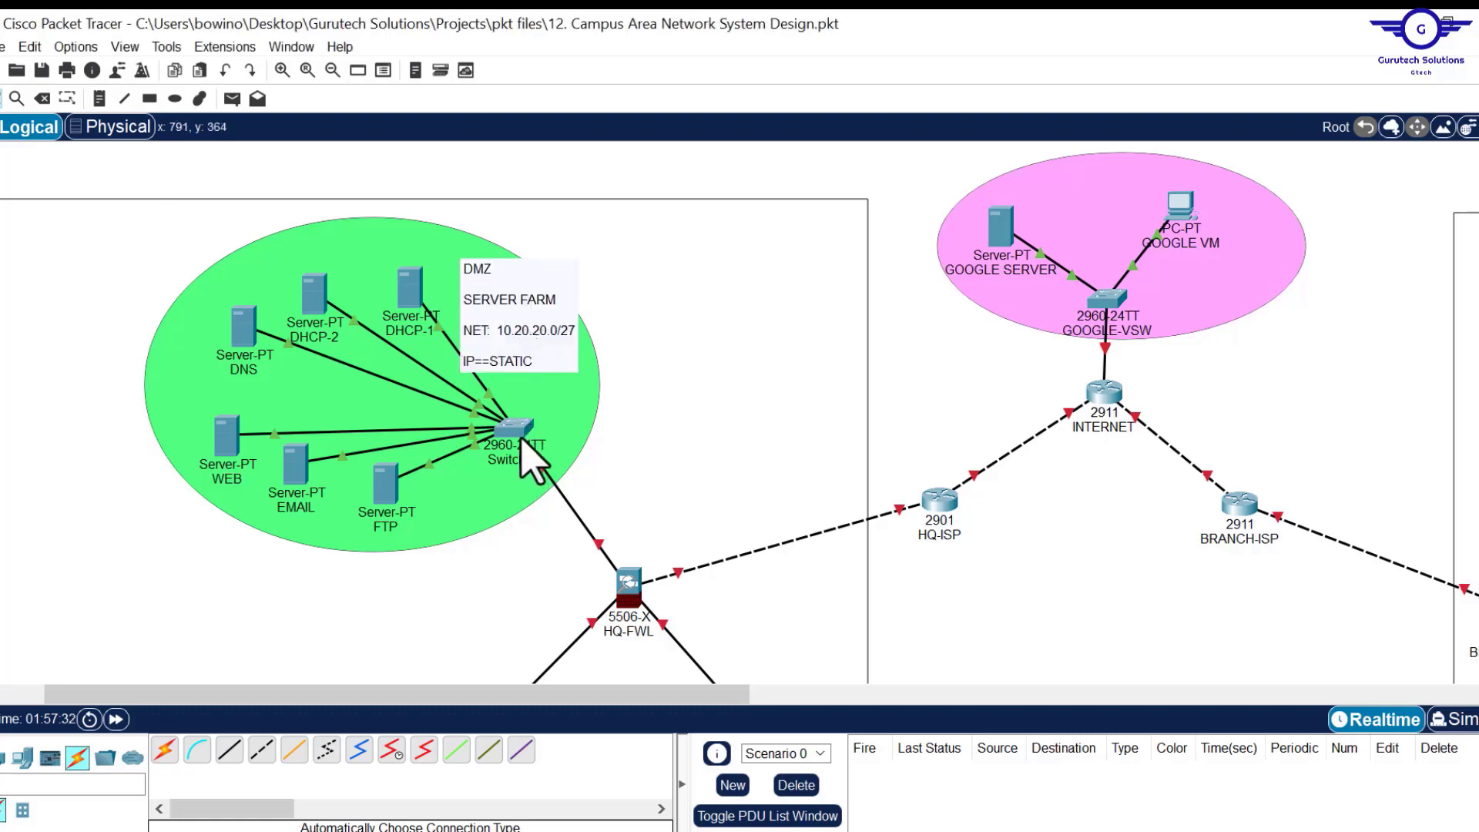
left_click_drag(521, 437, 485, 430)
mouse_move(506, 354)
left_mouse_down()
mouse_move(482, 375)
mouse_move(489, 360)
left_mouse_up()
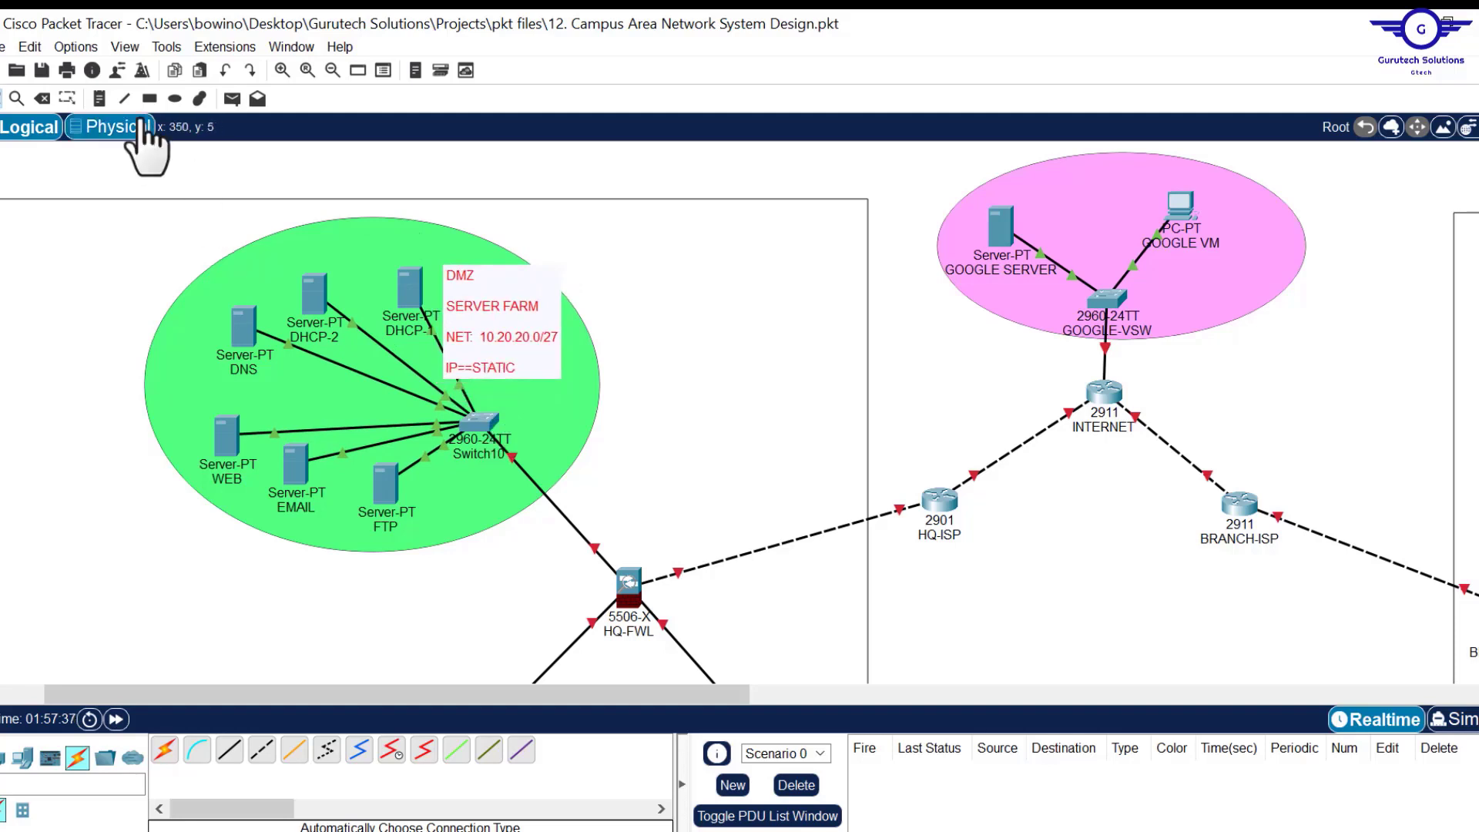
Place a DEMILIRITIZED ZONE label at the top of the green area.
left_click(98, 100)
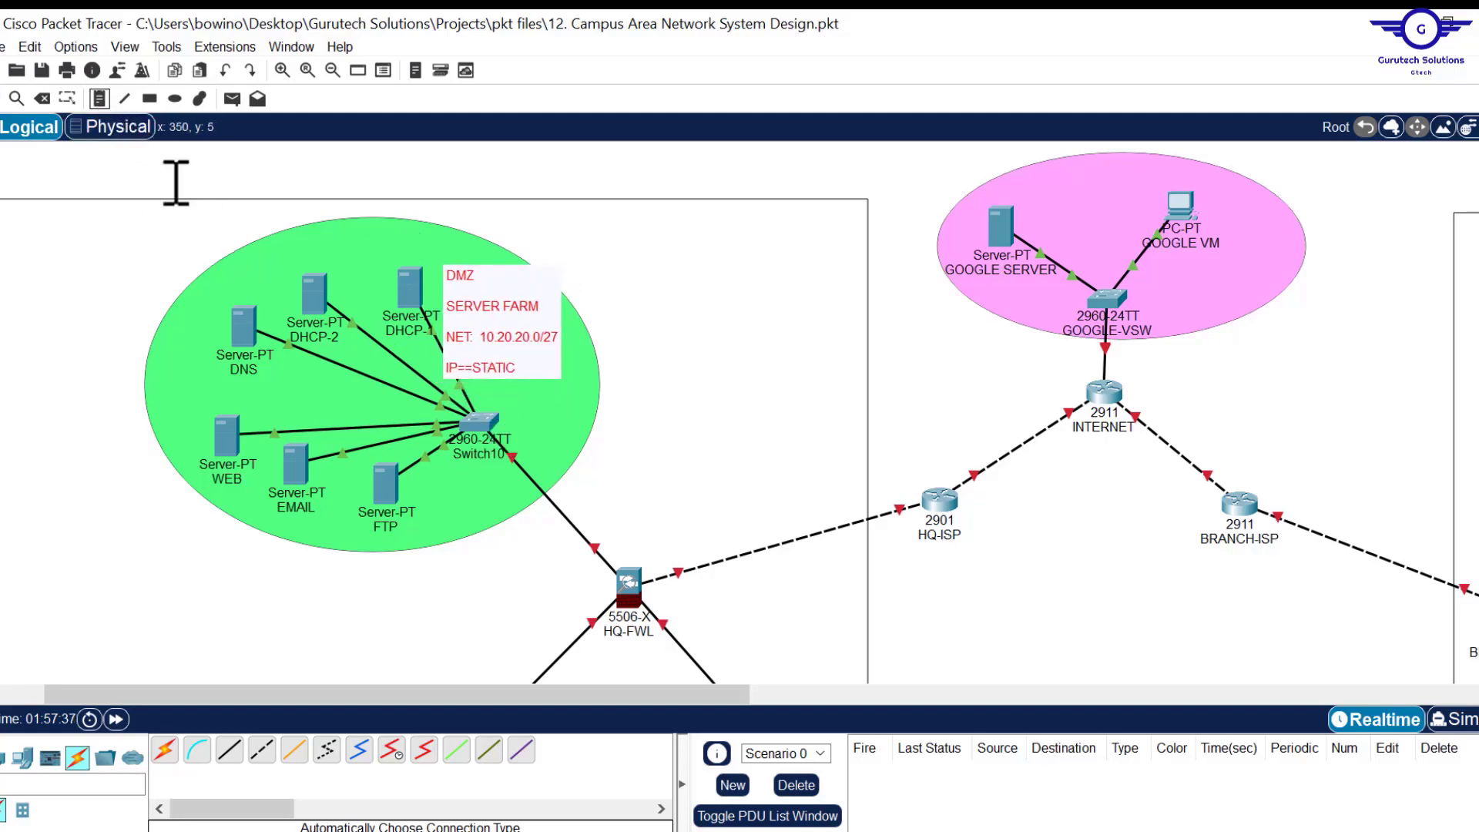
left_click(229, 264)
type("DEMILIRITI")
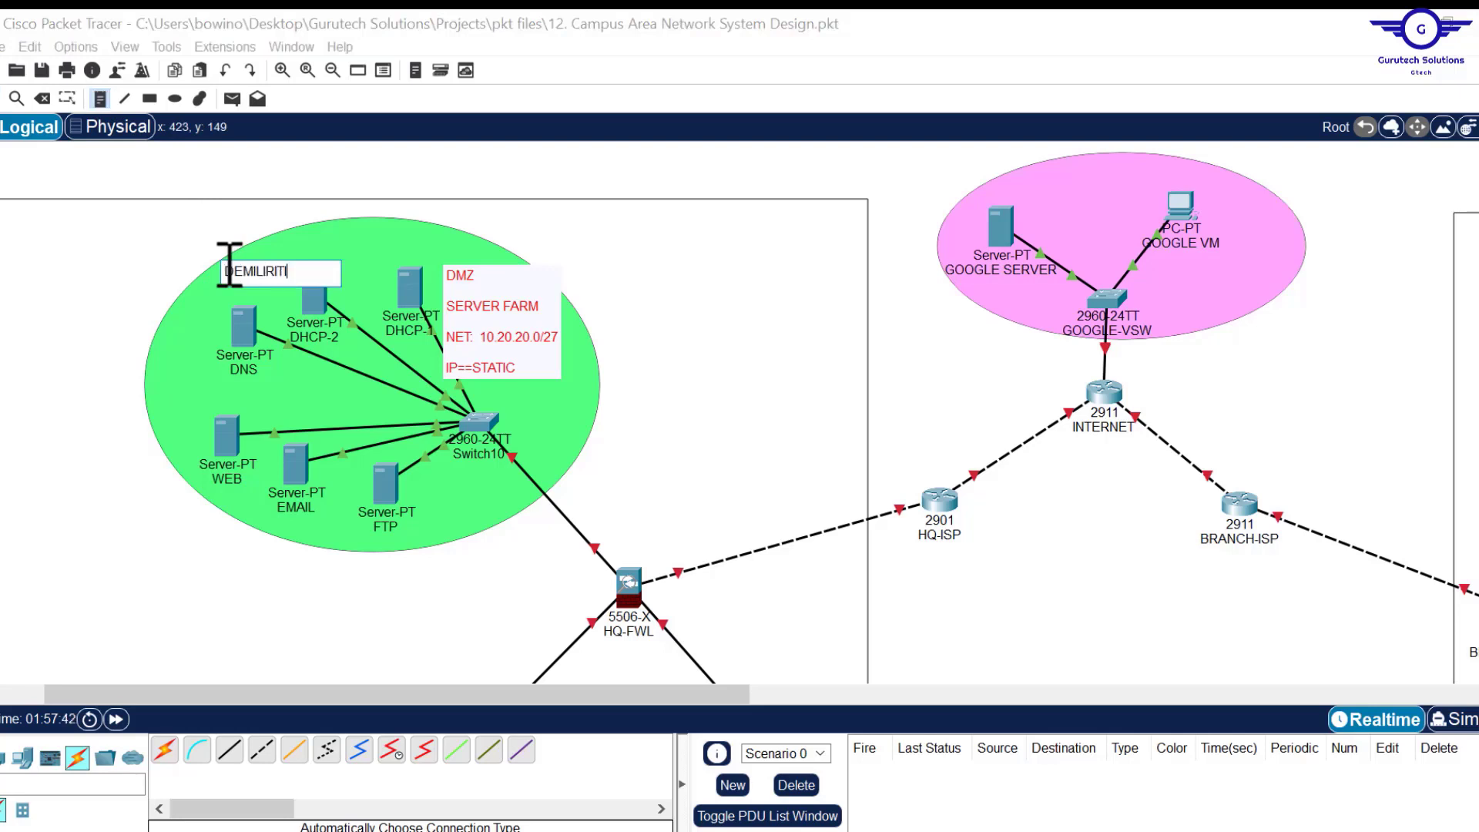
type("ZED ZONE")
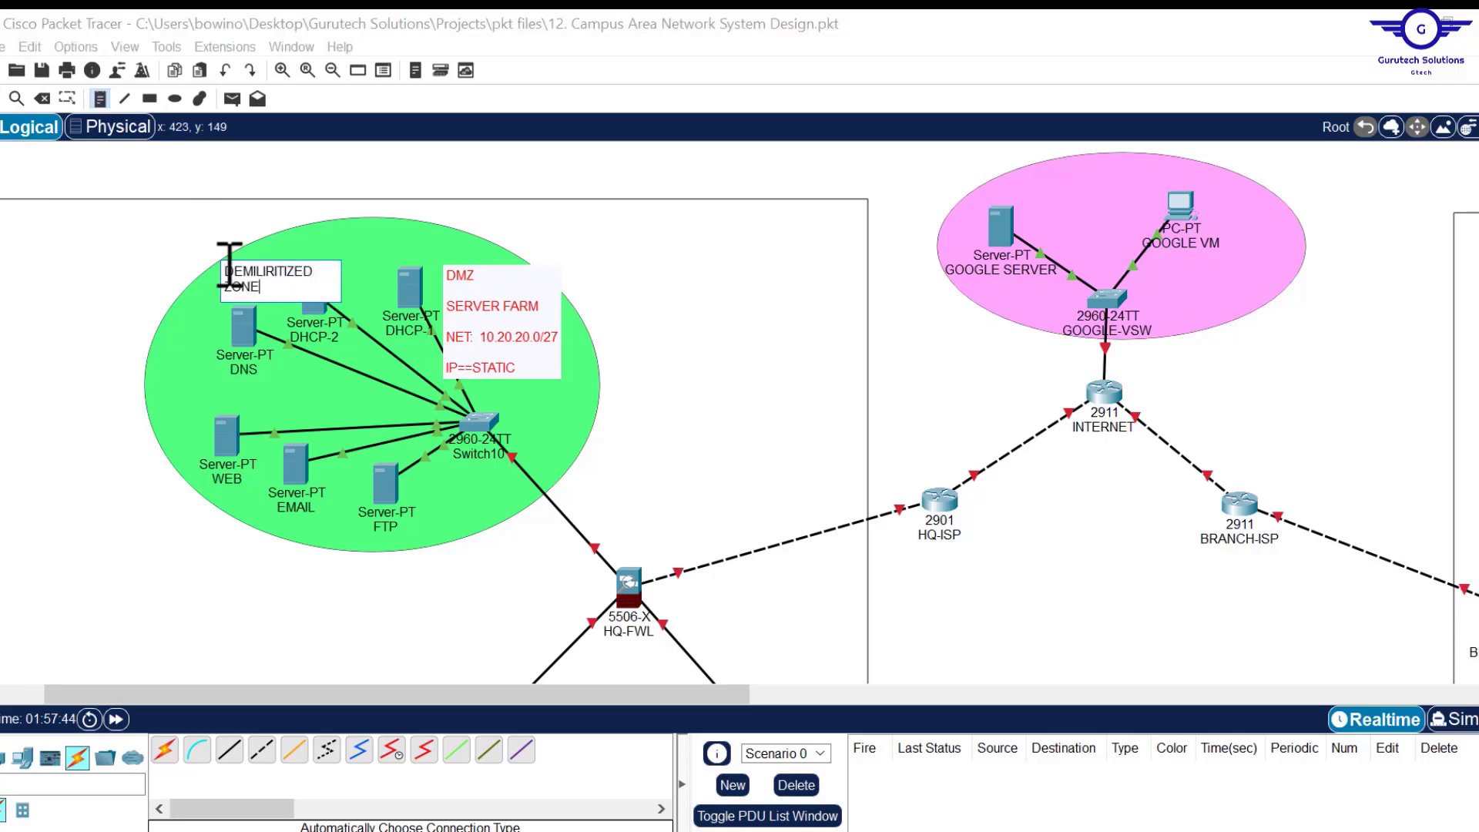
left_click(369, 297)
left_click_drag(320, 269, 376, 245)
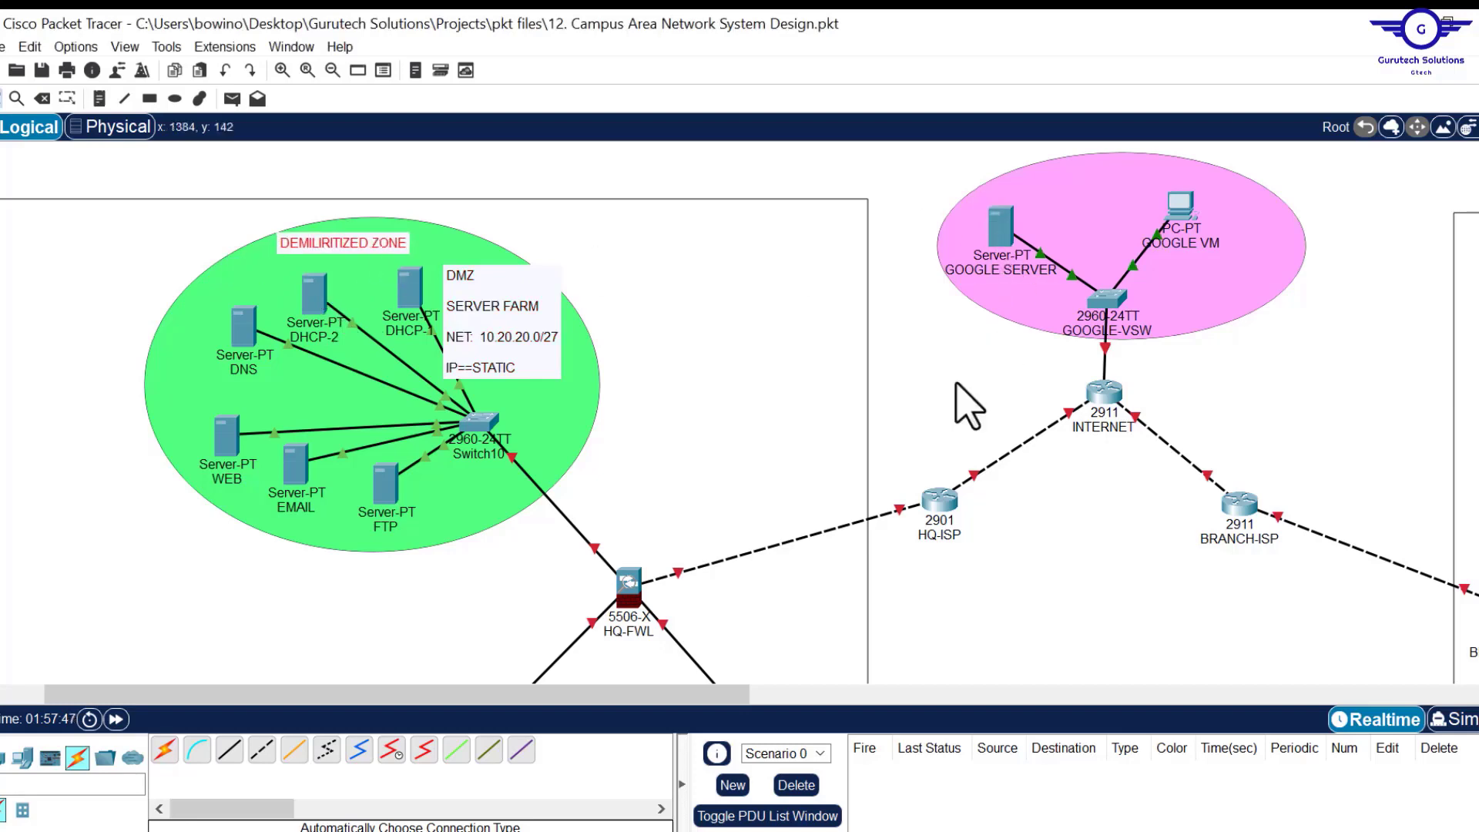
scroll(939, 563, "down", 3)
scroll(952, 593, "up", 3)
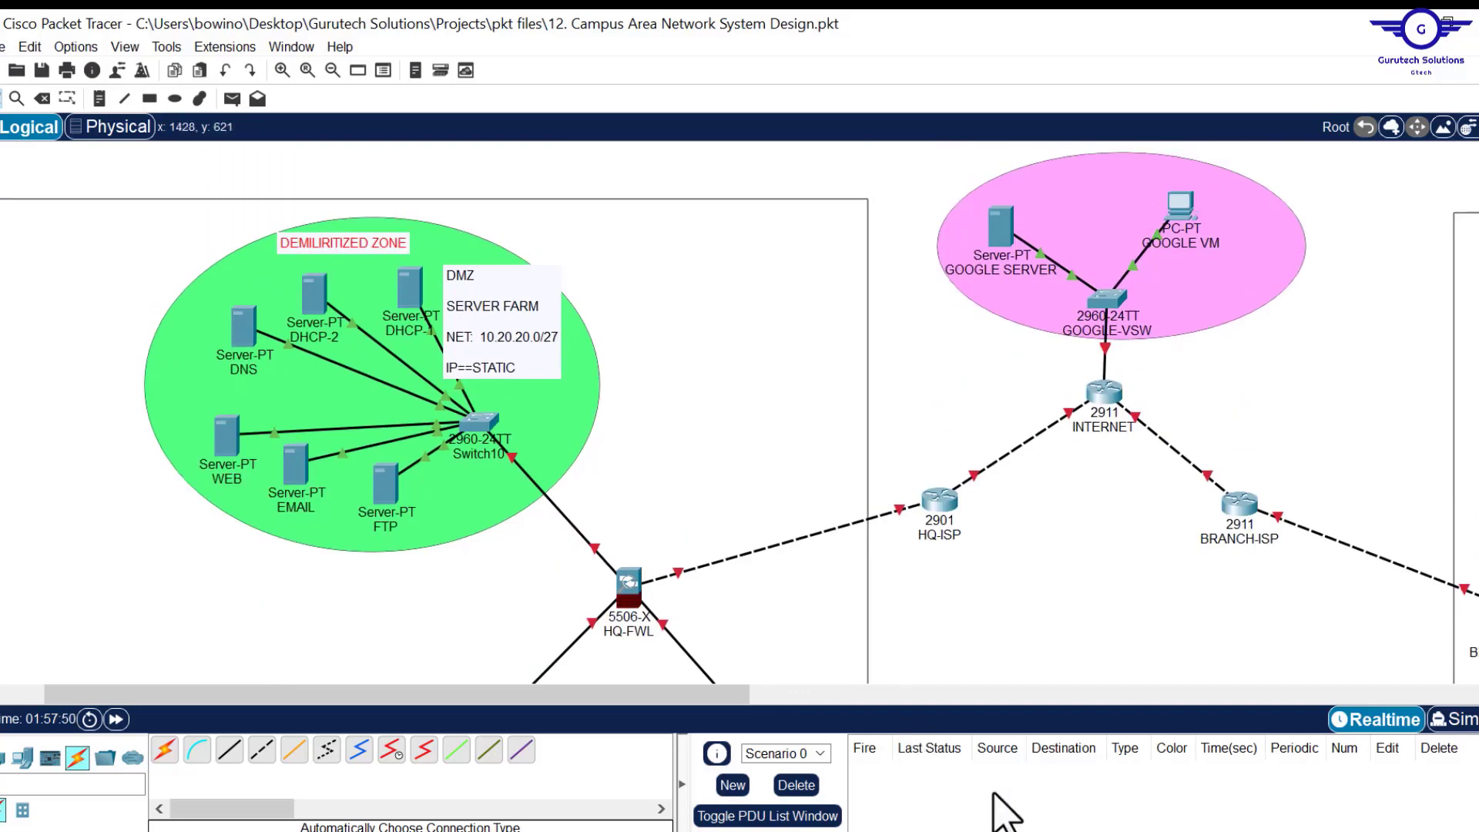
key("alt+Tab")
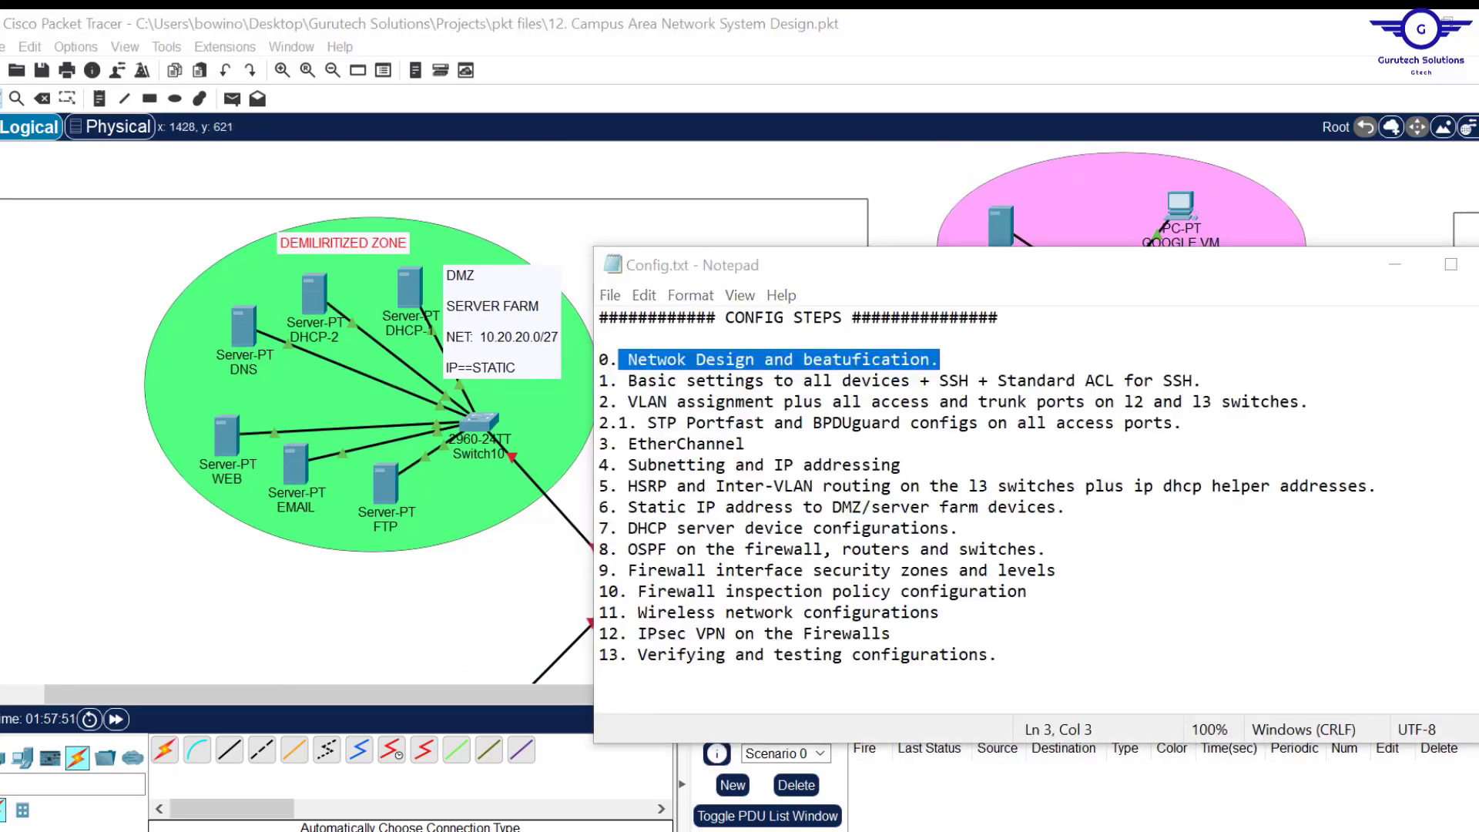
key("alt+Tab")
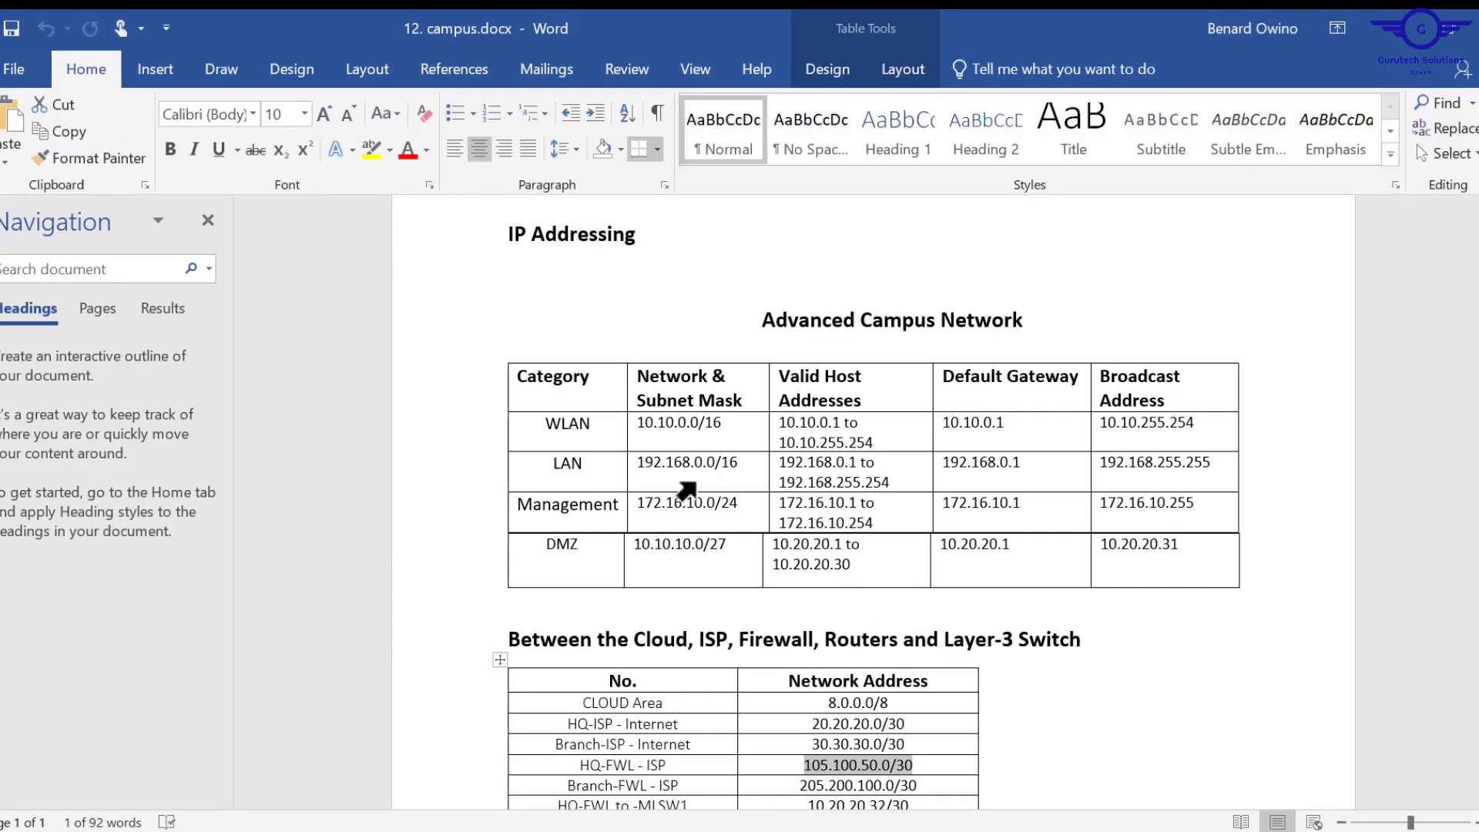
scroll(865, 628, "down", 1)
left_click_drag(888, 628, 829, 638)
key("ctrl+c")
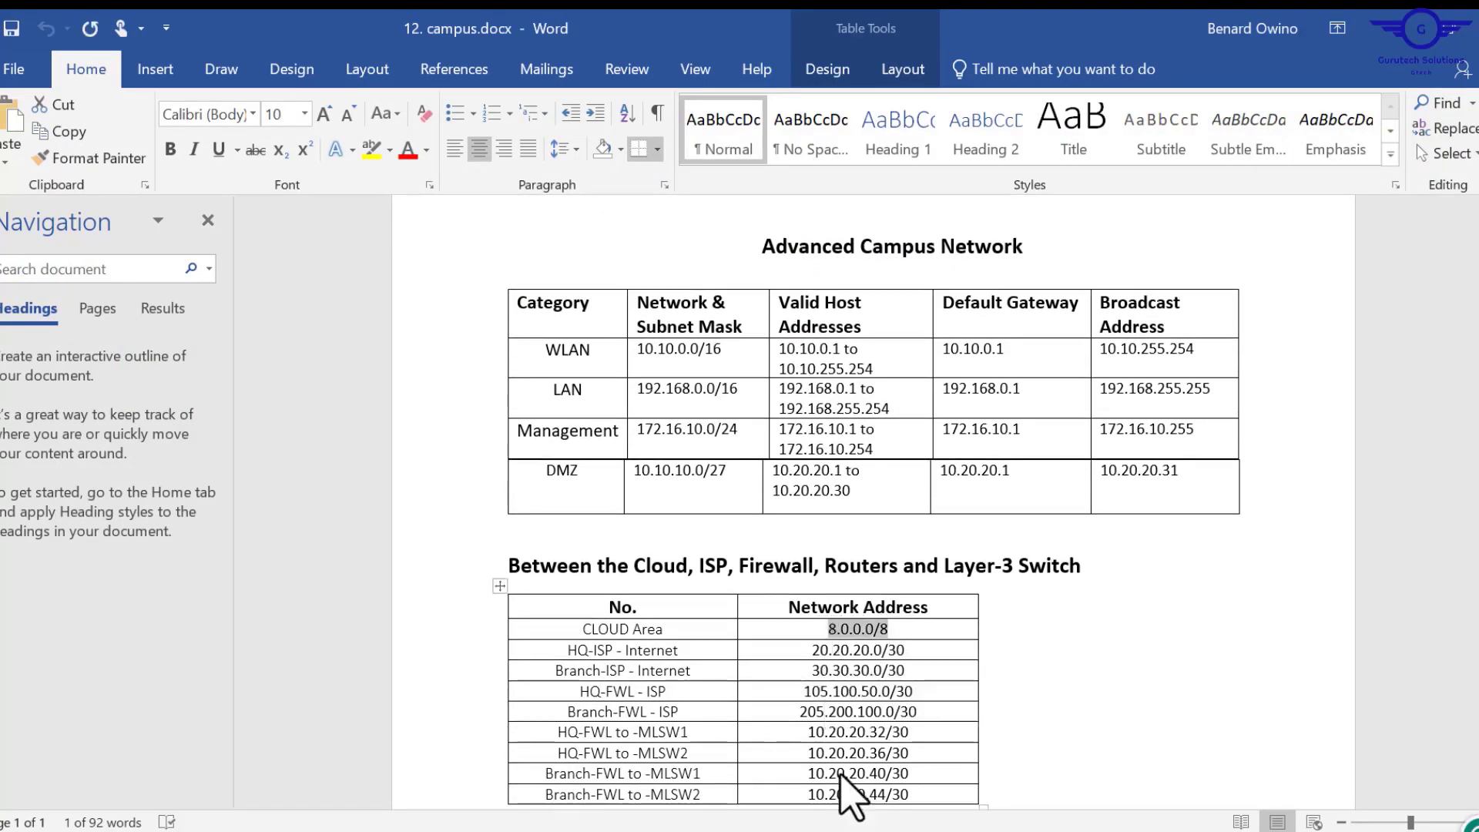
Add a CLOUD AREA note with NET: 8.0.0.0/8 in the pink cloud area and nudge GOOGLE VM right.
key("alt+Tab")
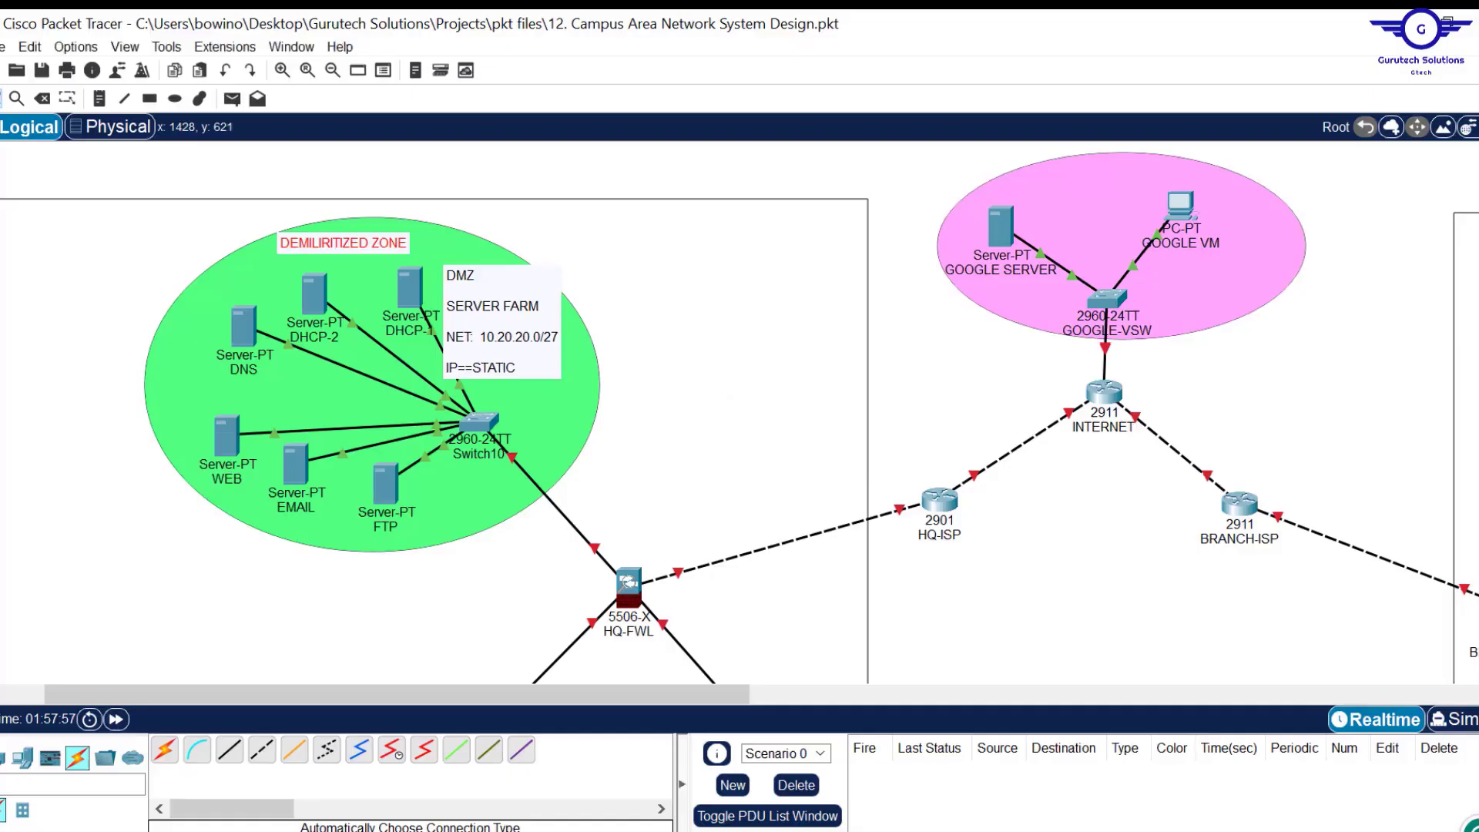
left_click_drag(710, 693, 892, 693)
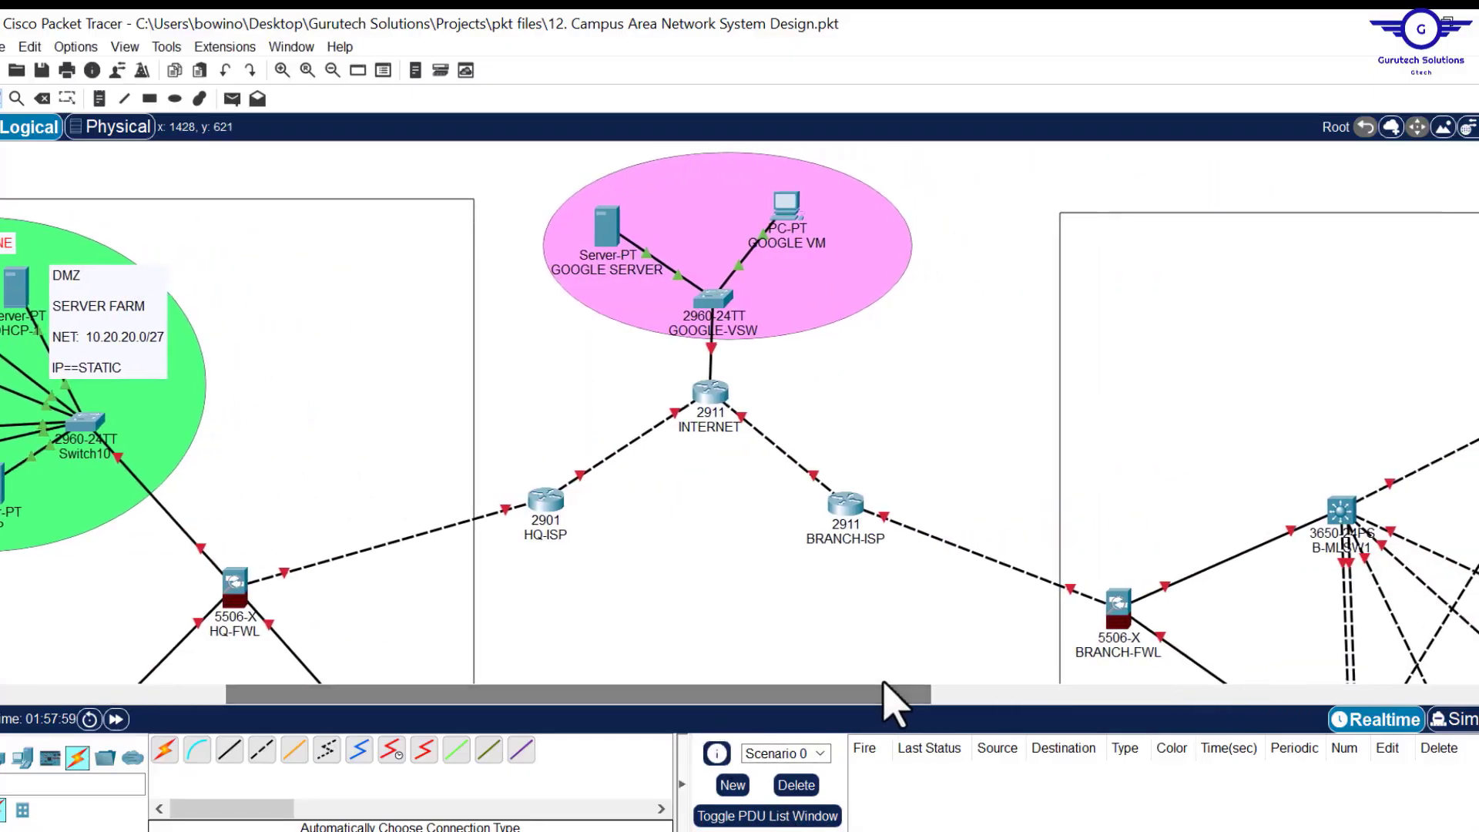
left_click(98, 100)
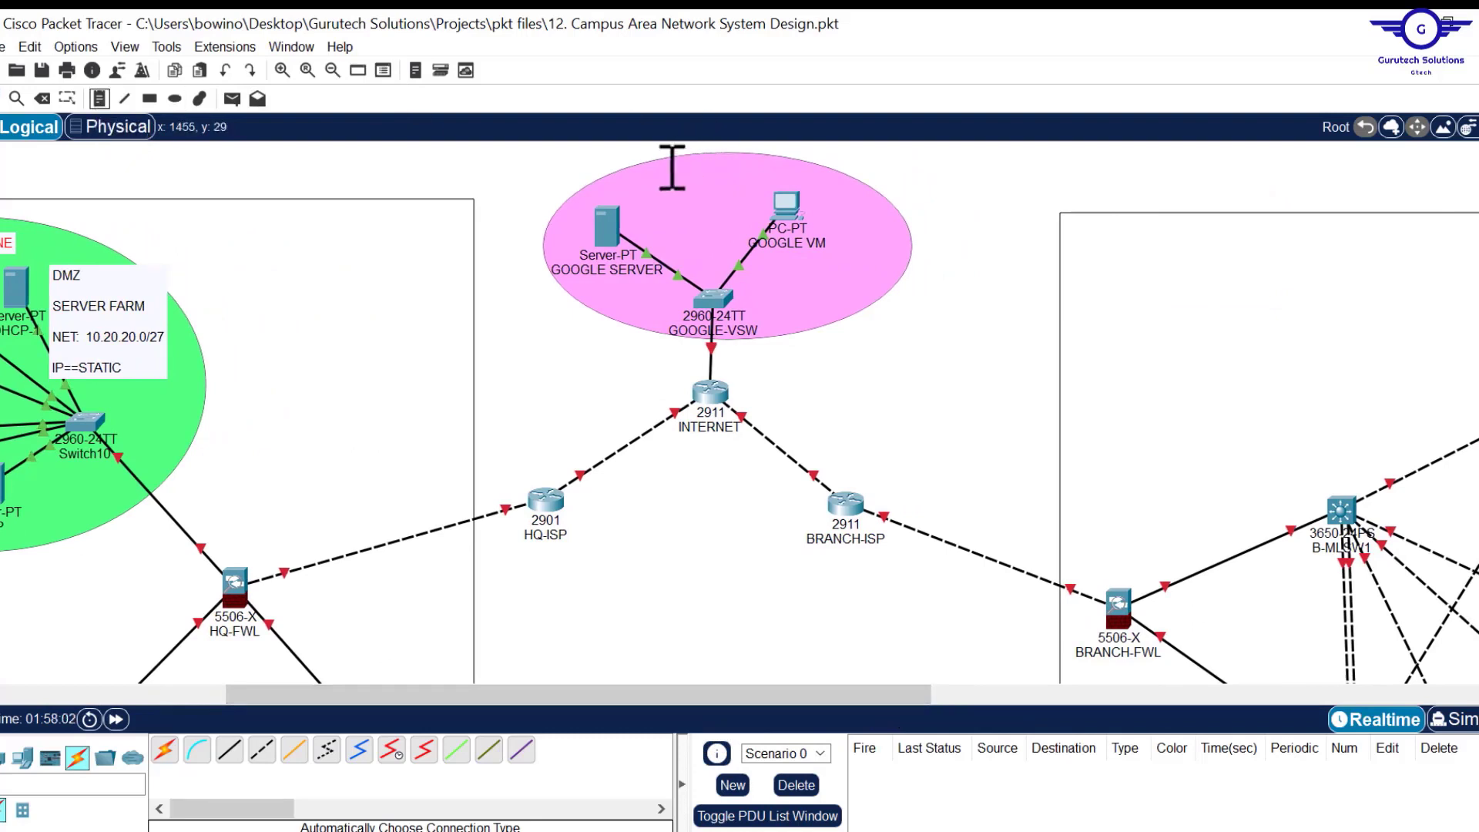
left_click(672, 167)
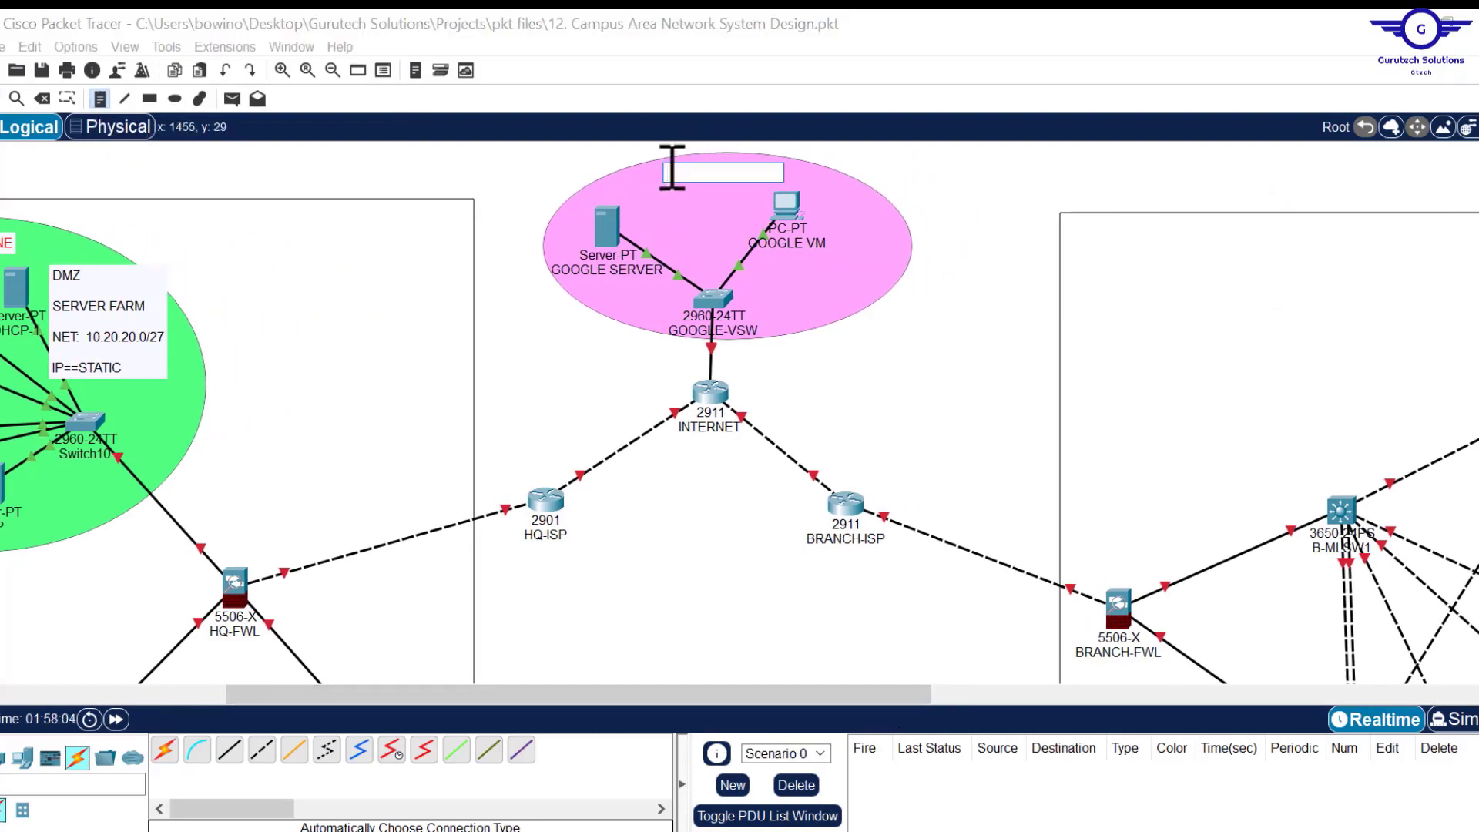
type("G")
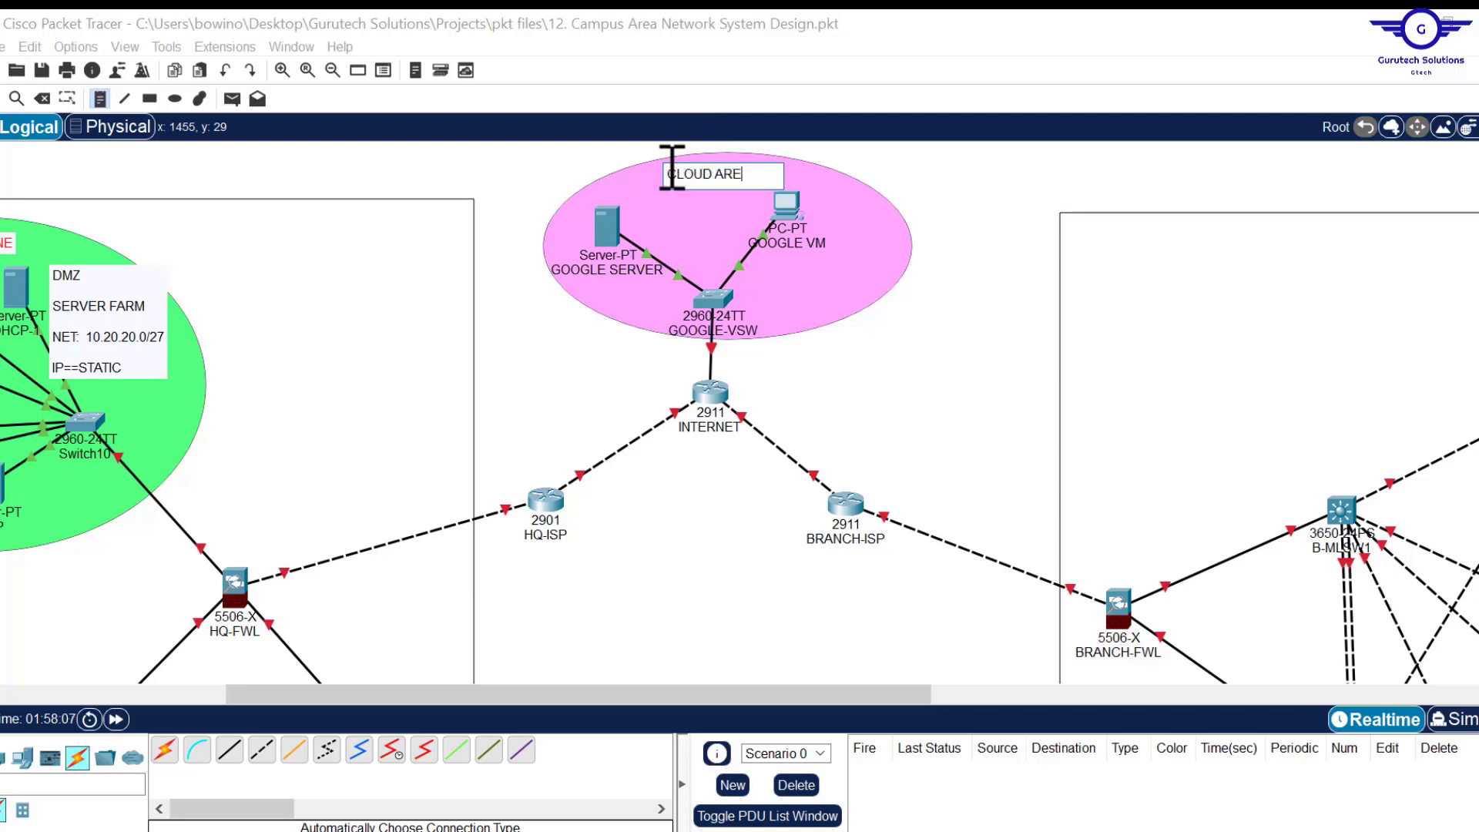
type("LOUD AREA")
key("Return")
key("Return")
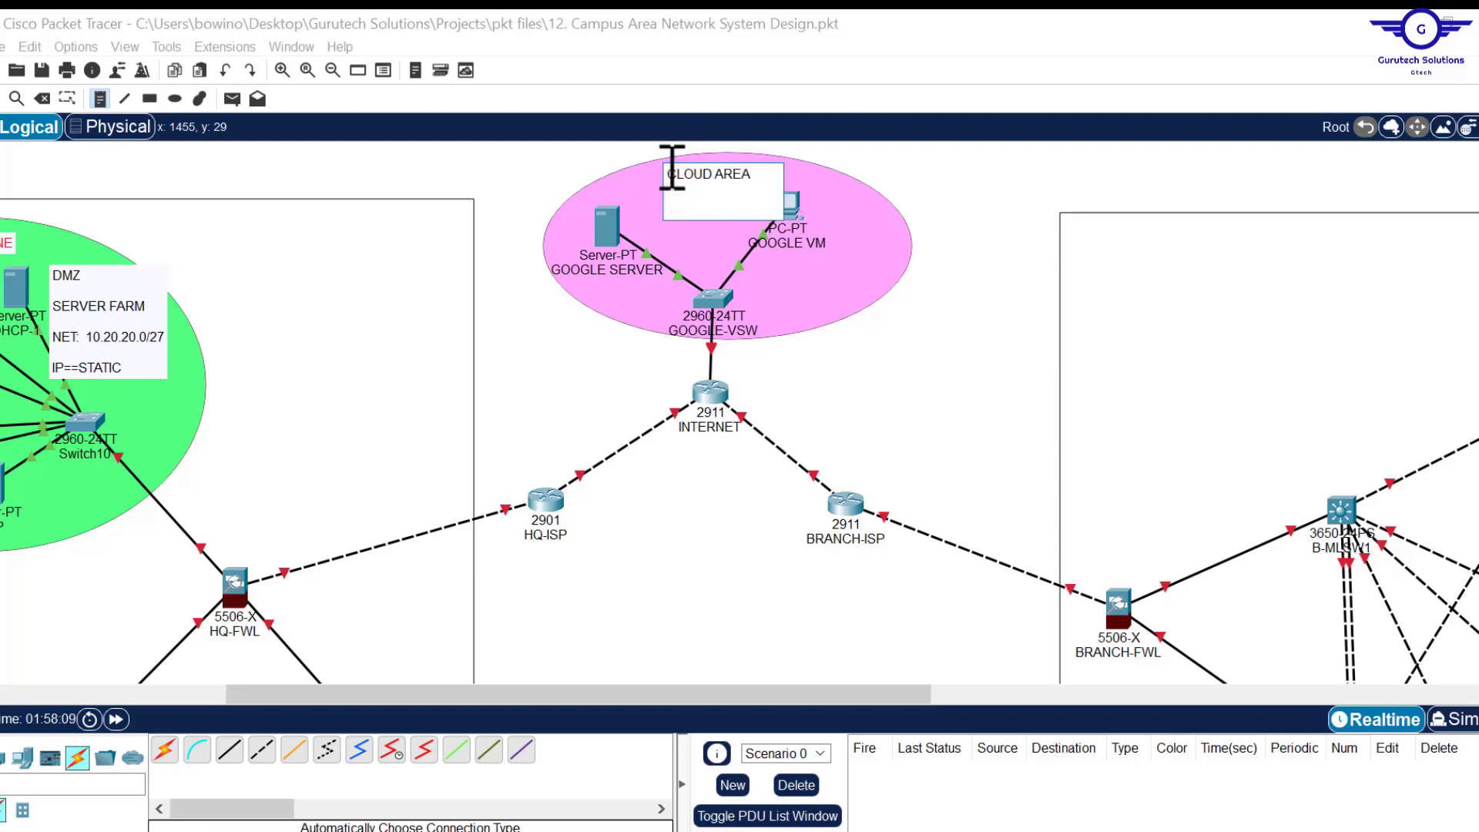
type("NET: 8.0.0.0/8")
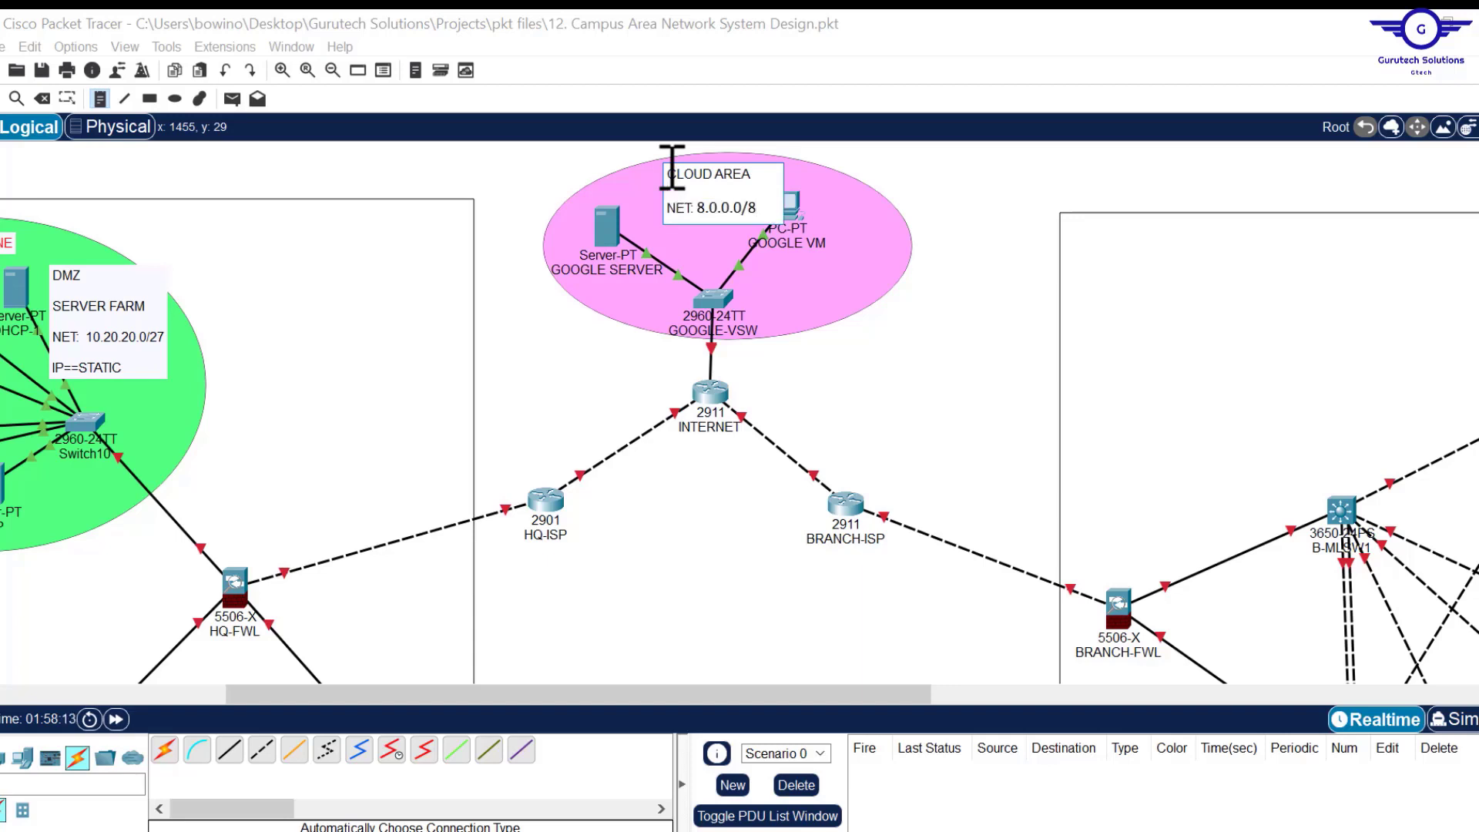
key("Return")
key("Return")
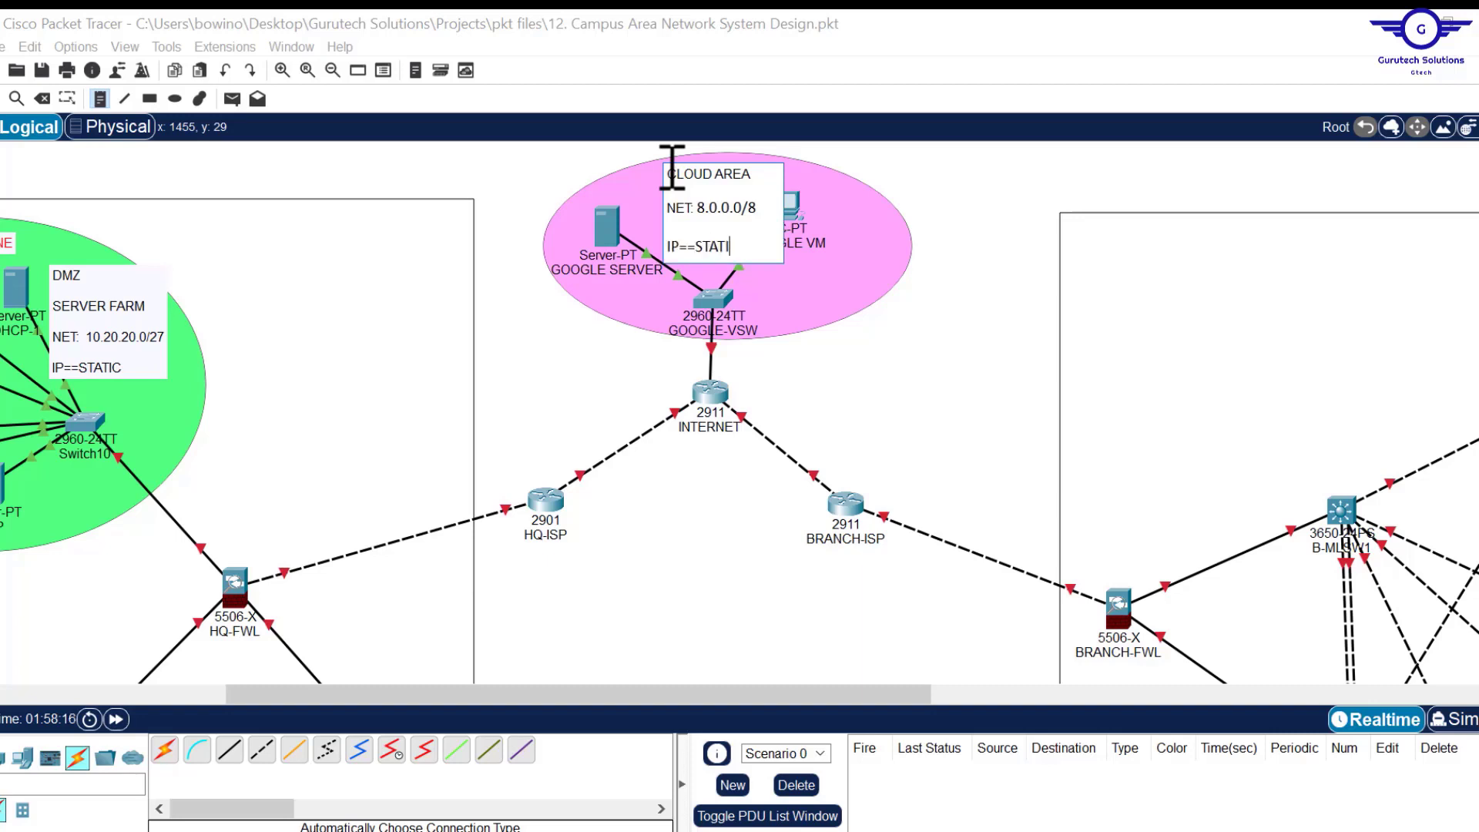
left_click(827, 186)
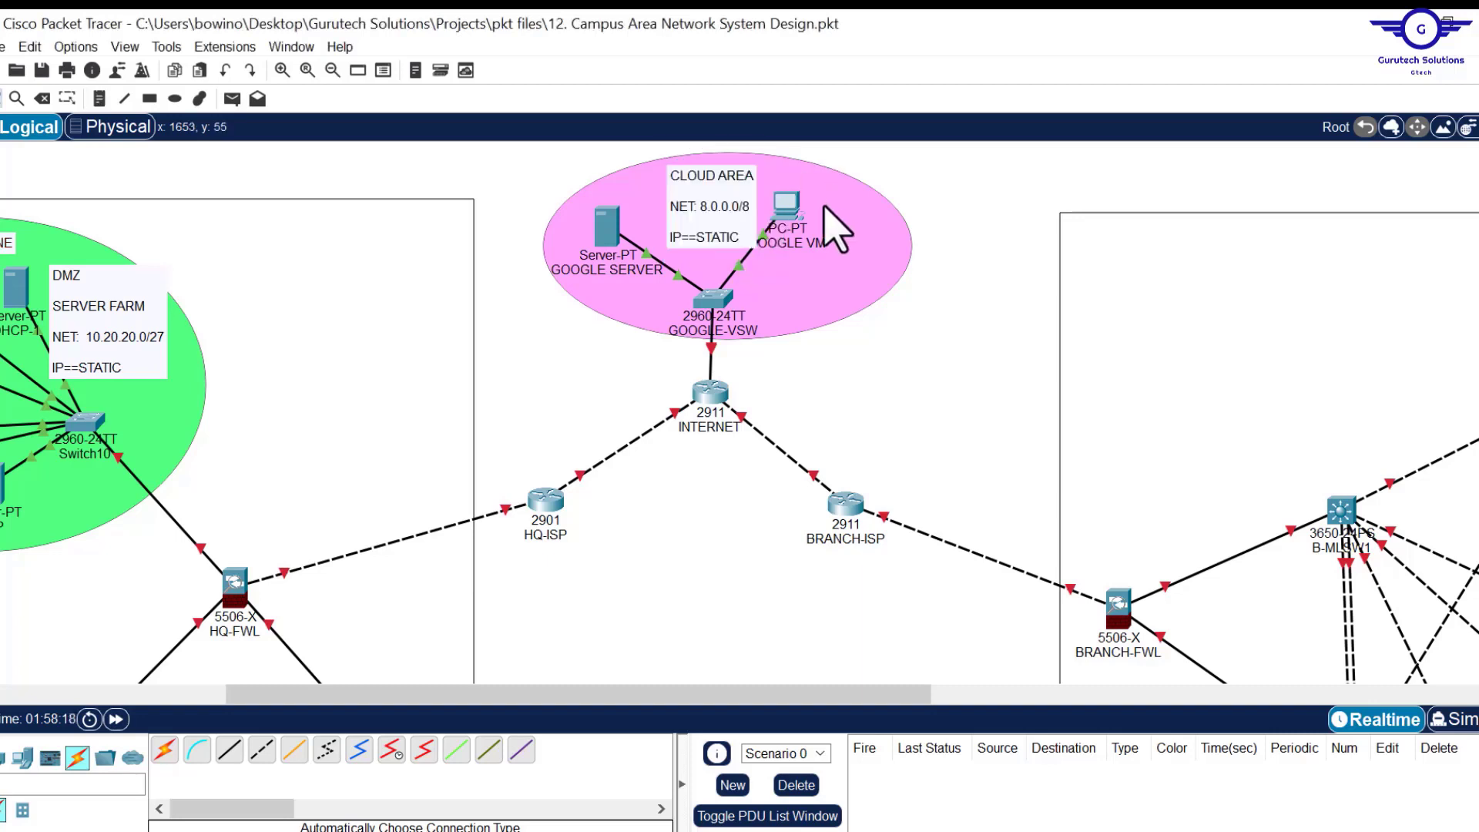
left_click_drag(805, 220, 819, 223)
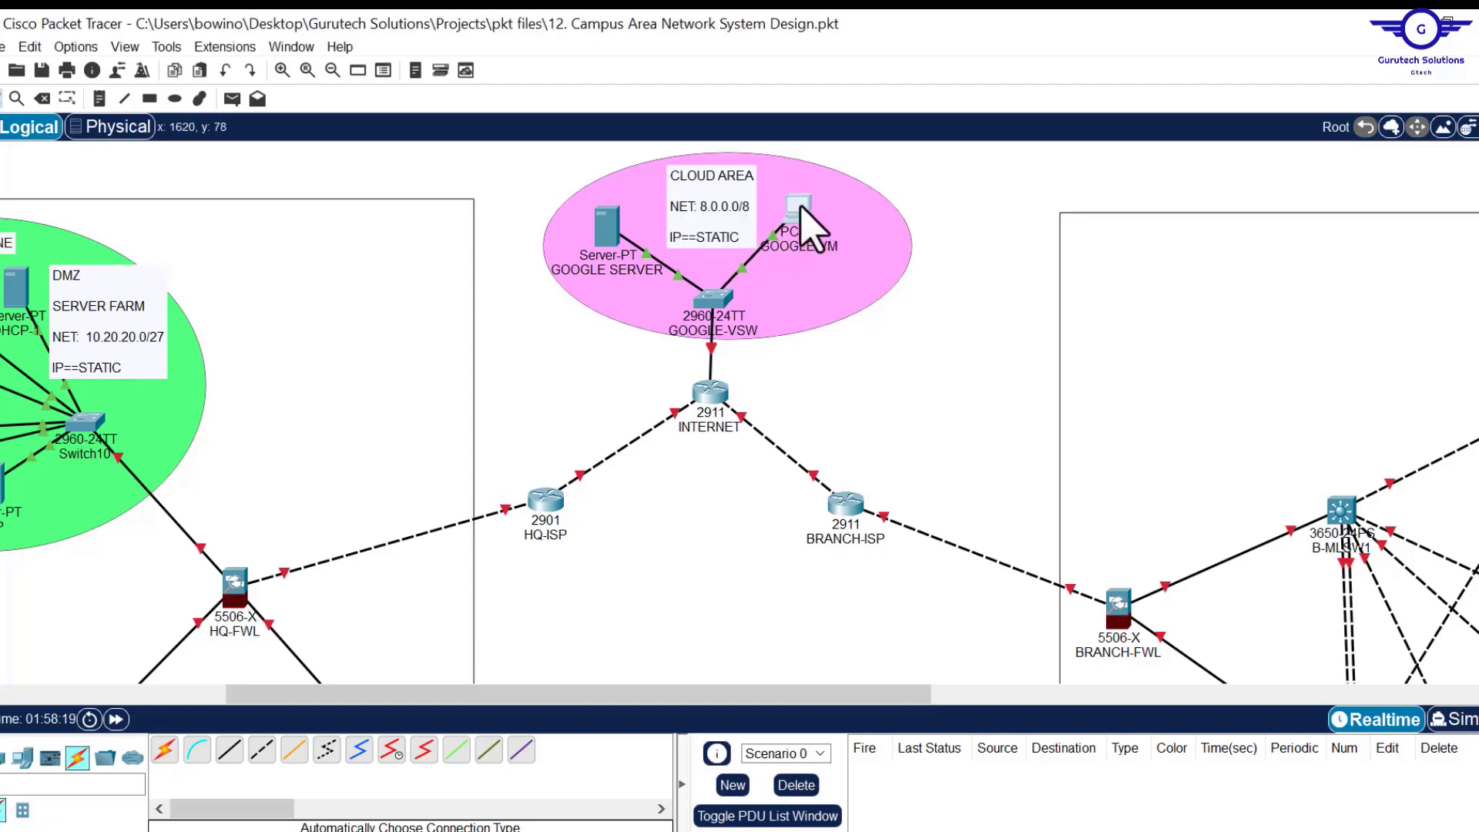
Bring up the campus addressing document and select the HQ-ISP - Internet subnet 20.20.20.0/30.
scroll(822, 540, "down", 3)
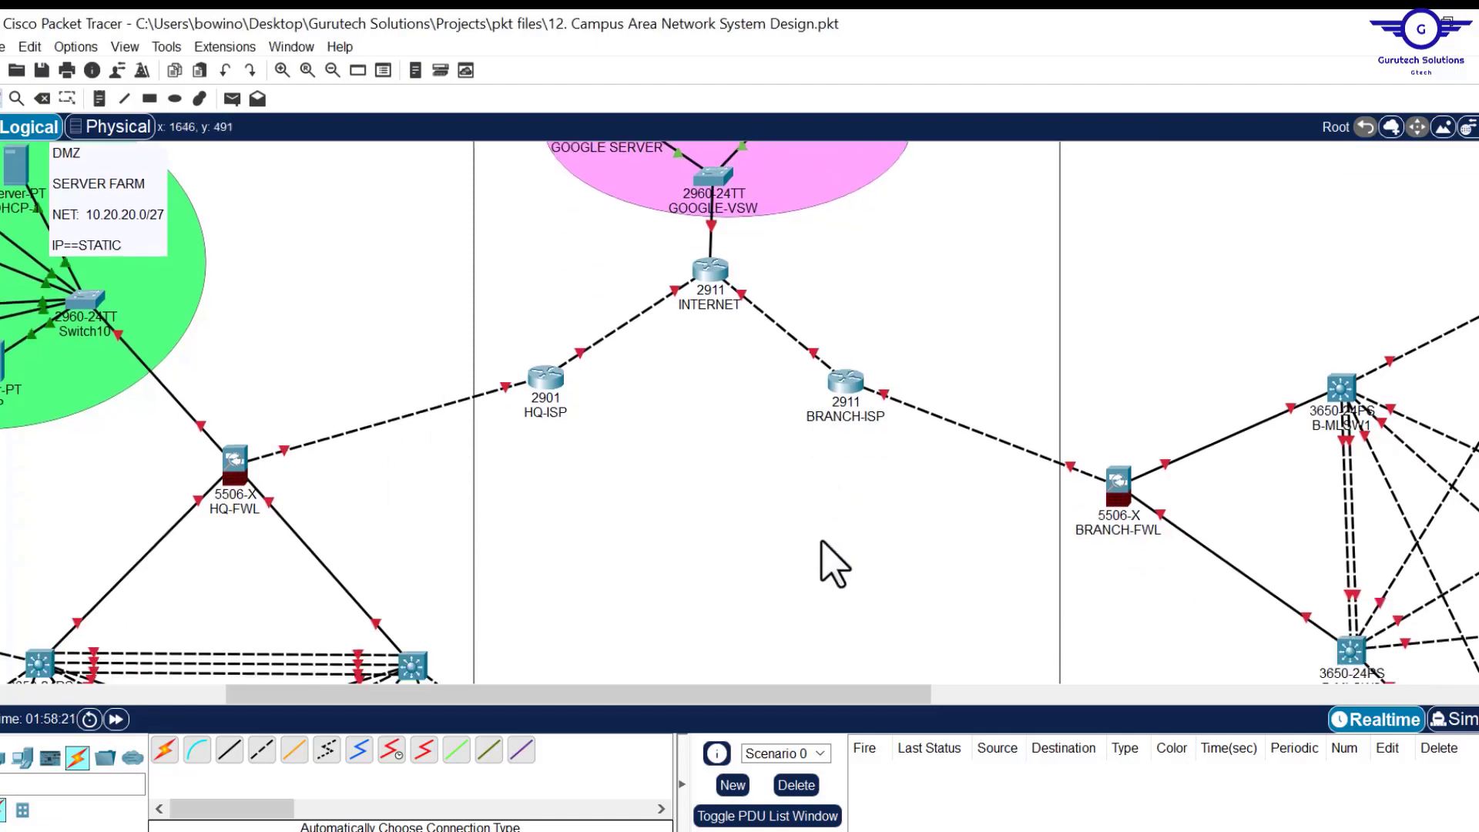
scroll(835, 565, "down", 3)
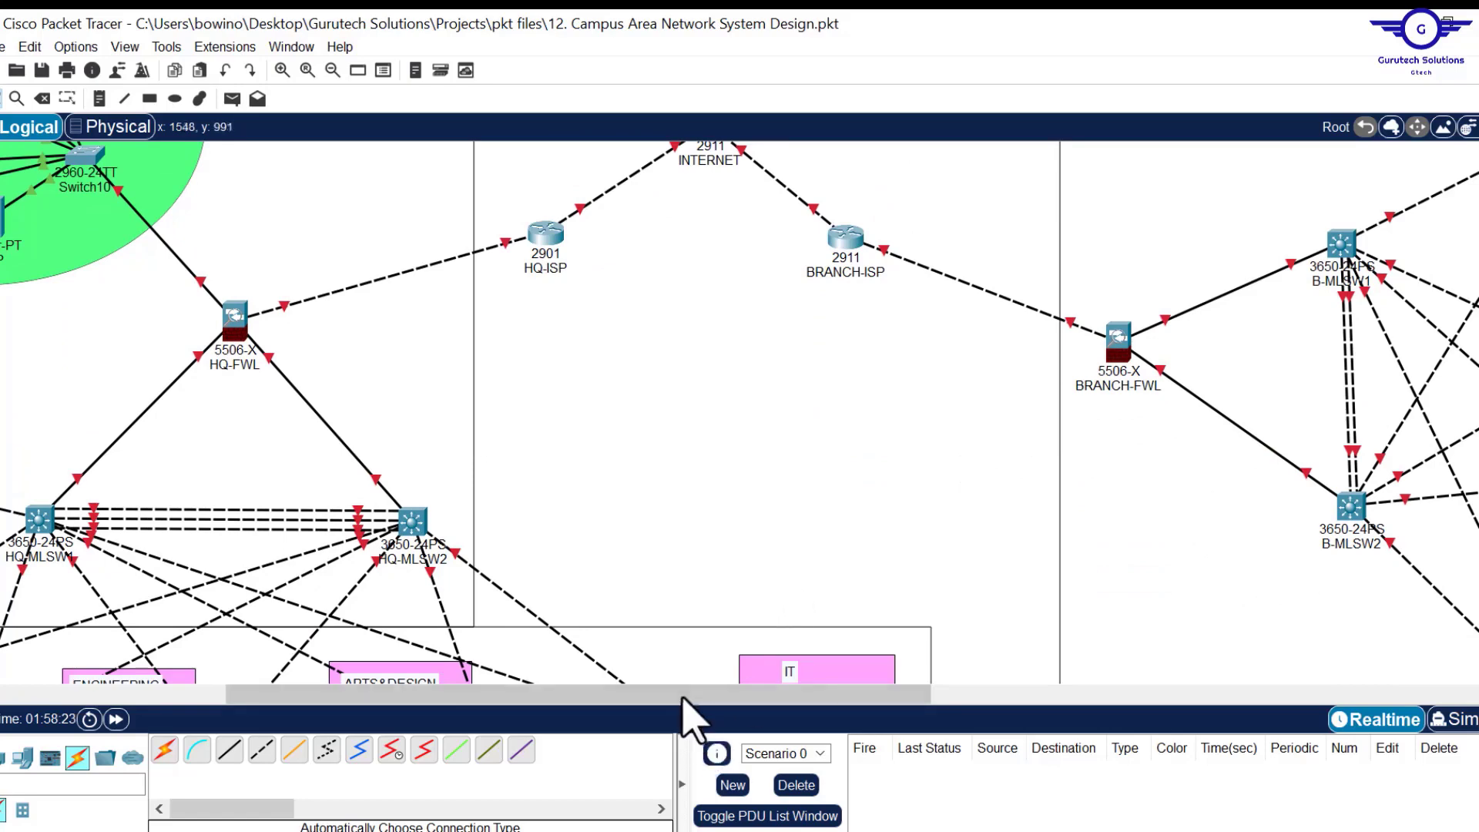
left_click_drag(684, 696, 466, 698)
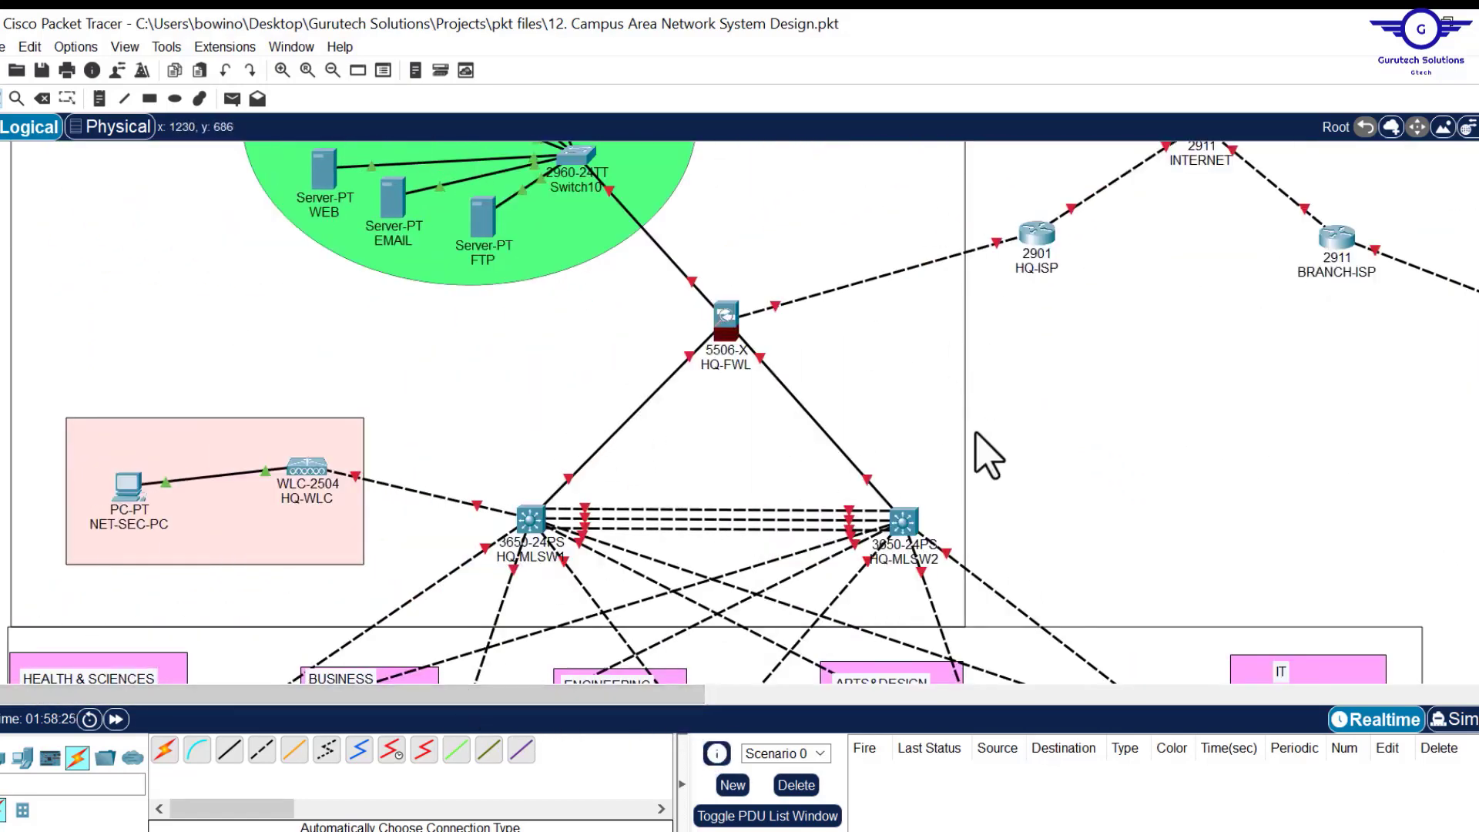
scroll(1148, 435, "up", 2)
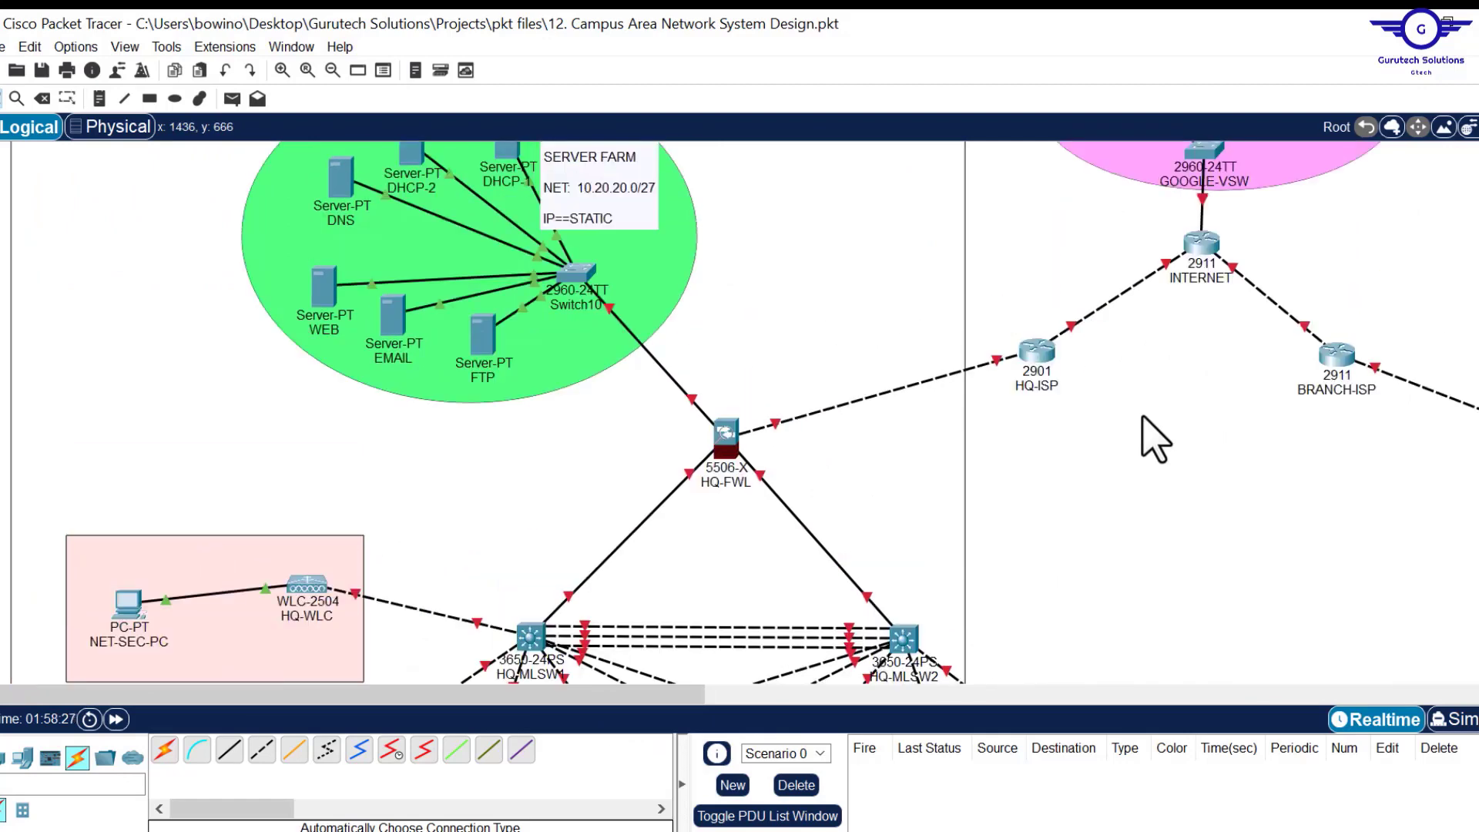
scroll(1143, 417, "down", 2)
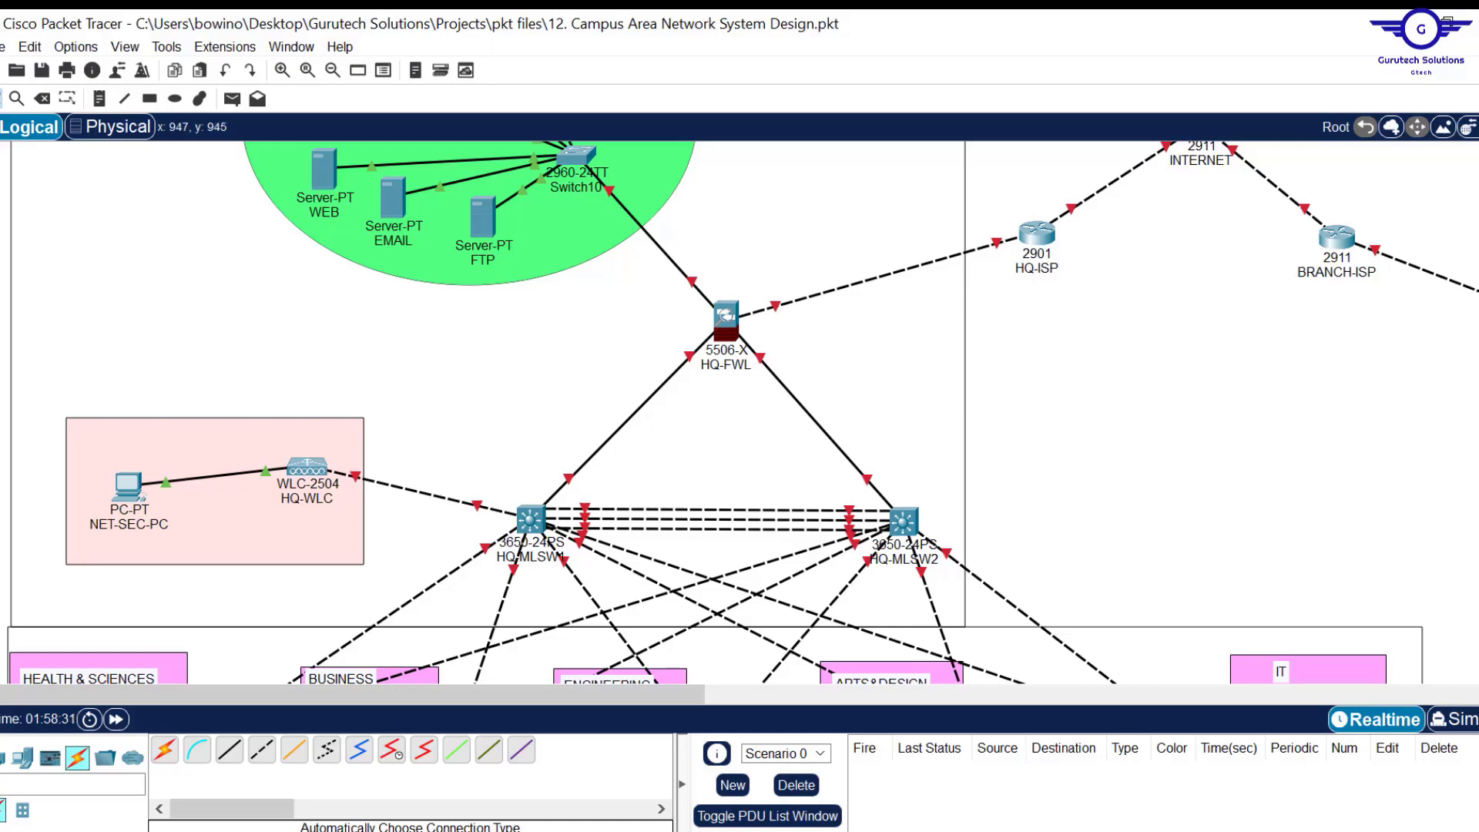
left_click(867, 831)
left_click(900, 830)
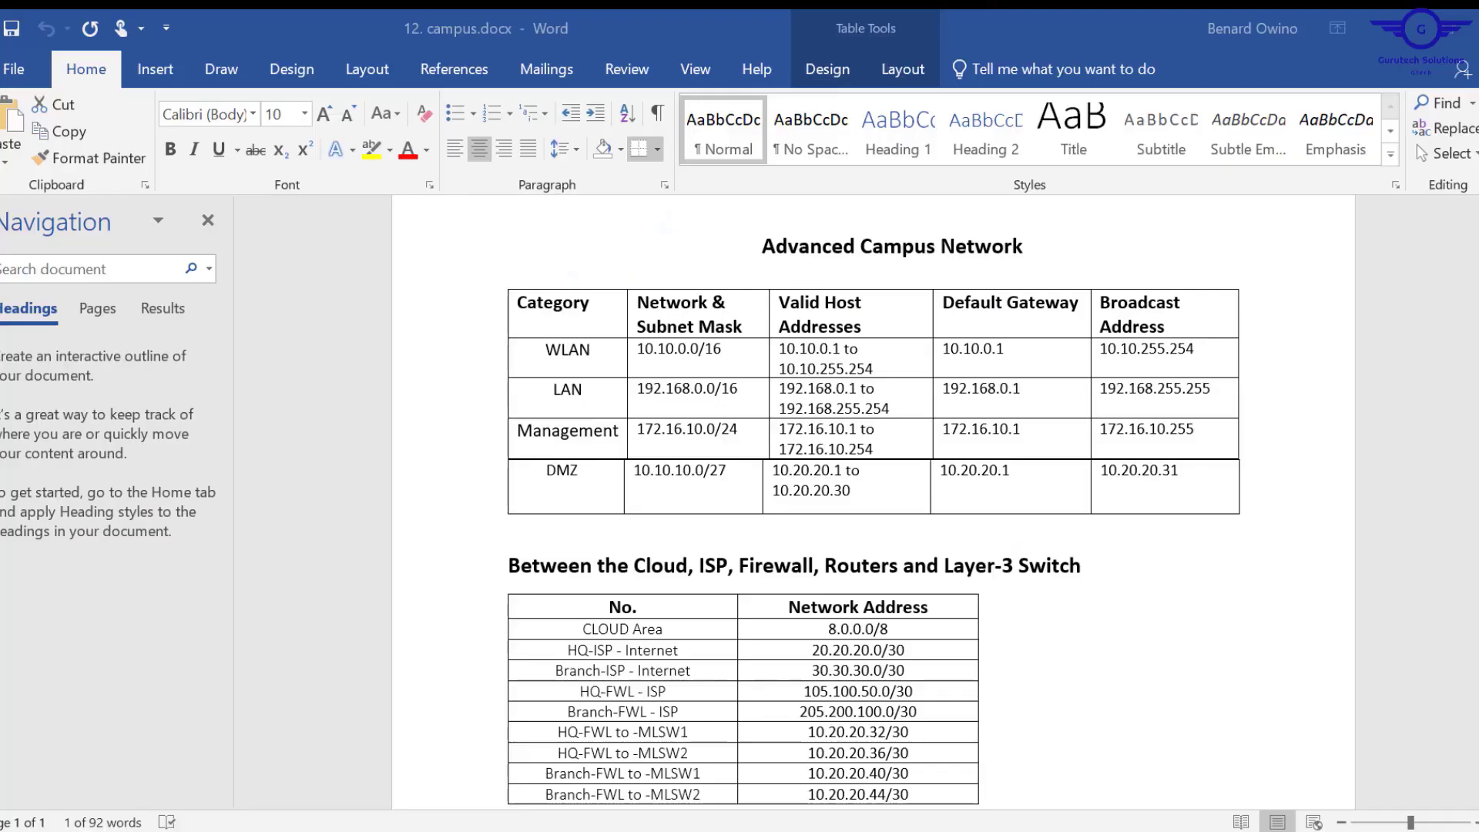
scroll(865, 554, "down", 3)
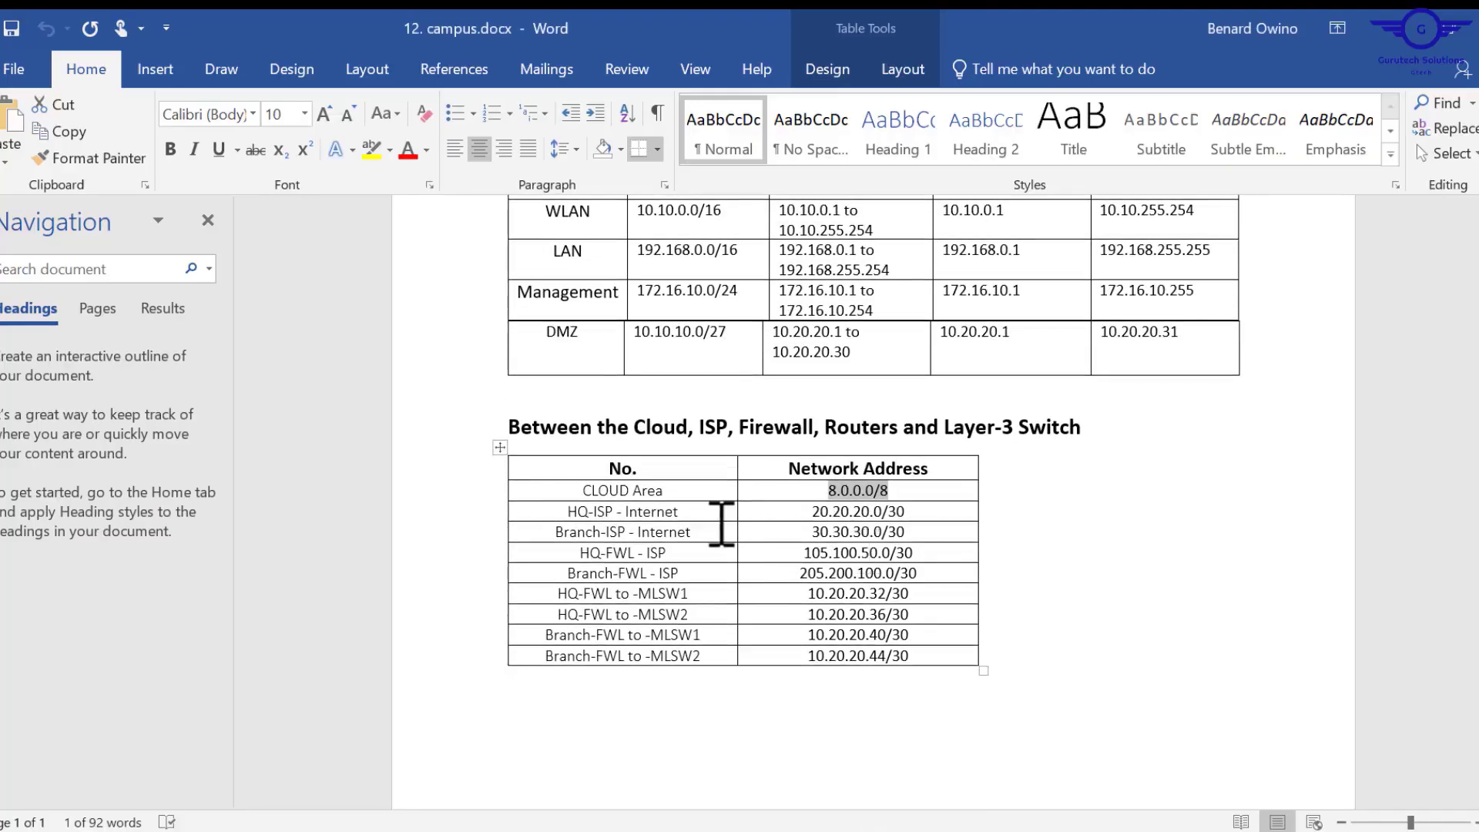
left_click(913, 513)
left_click_drag(906, 512, 812, 512)
key("ctrl+c")
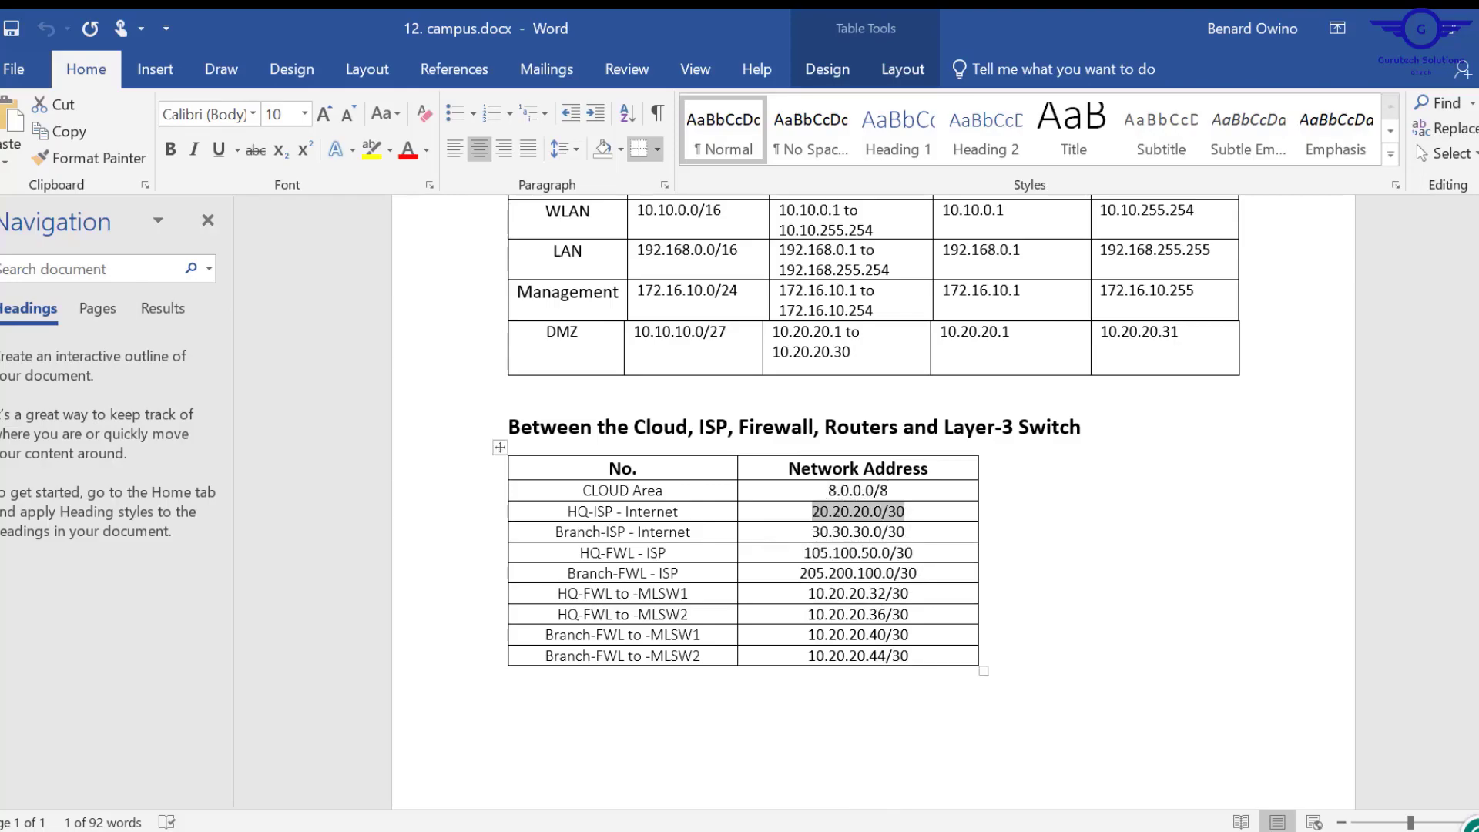
Start a note beside the HQ-FWL to HQ-ISP link, then return to the Word subnet table.
left_click(778, 831)
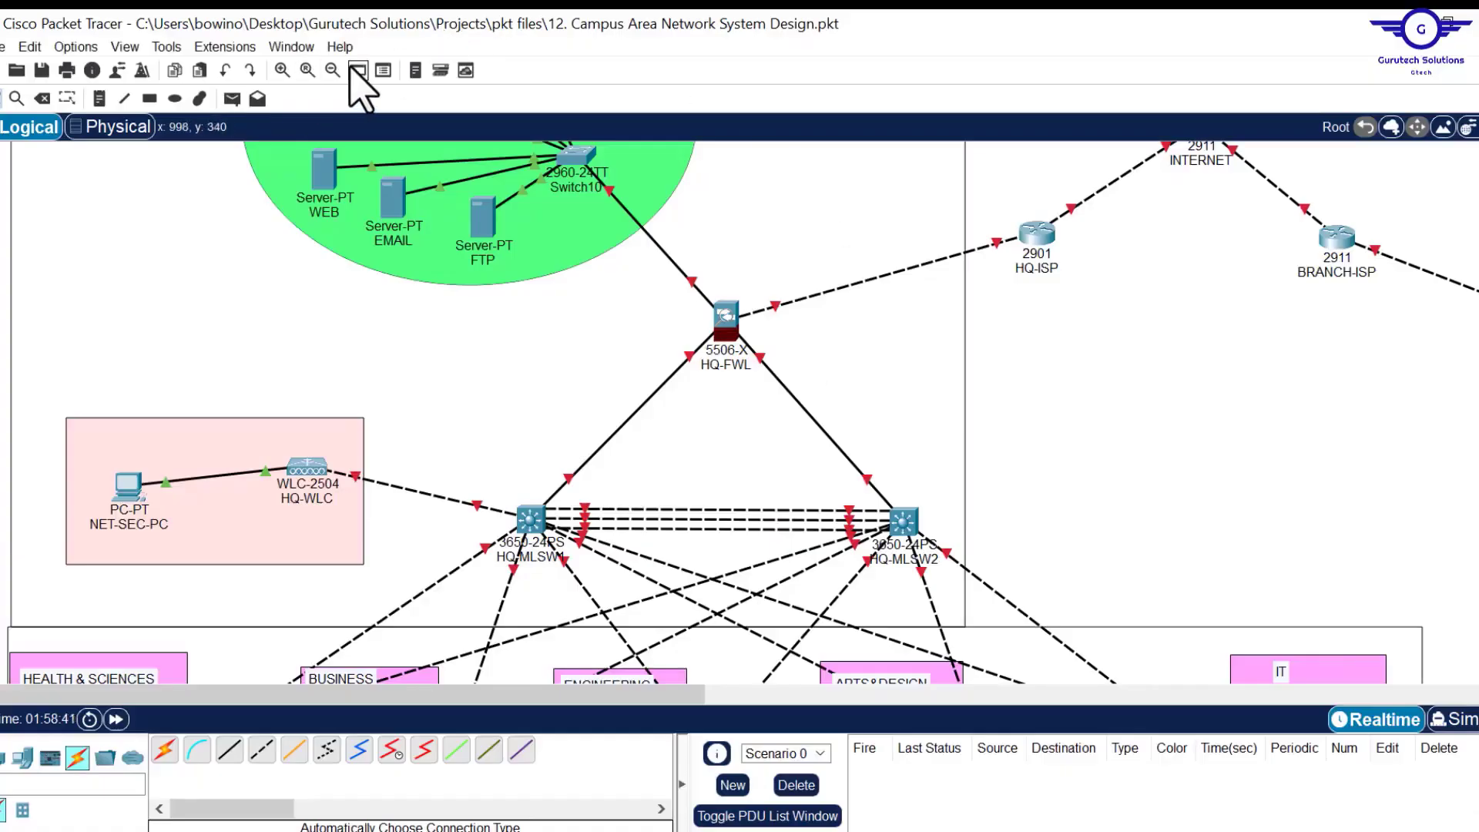
left_click(99, 99)
left_click(856, 284)
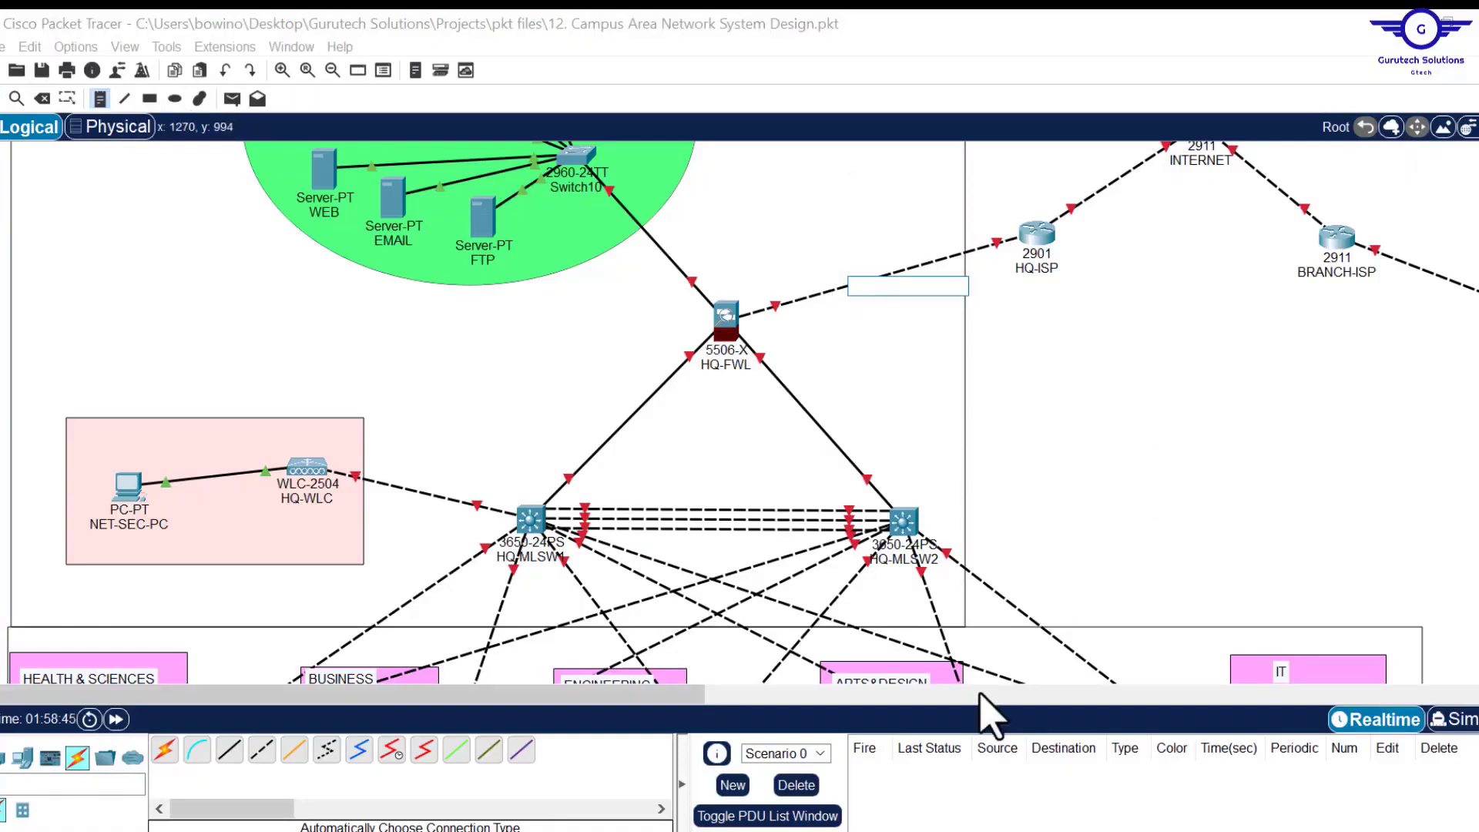
left_click(842, 831)
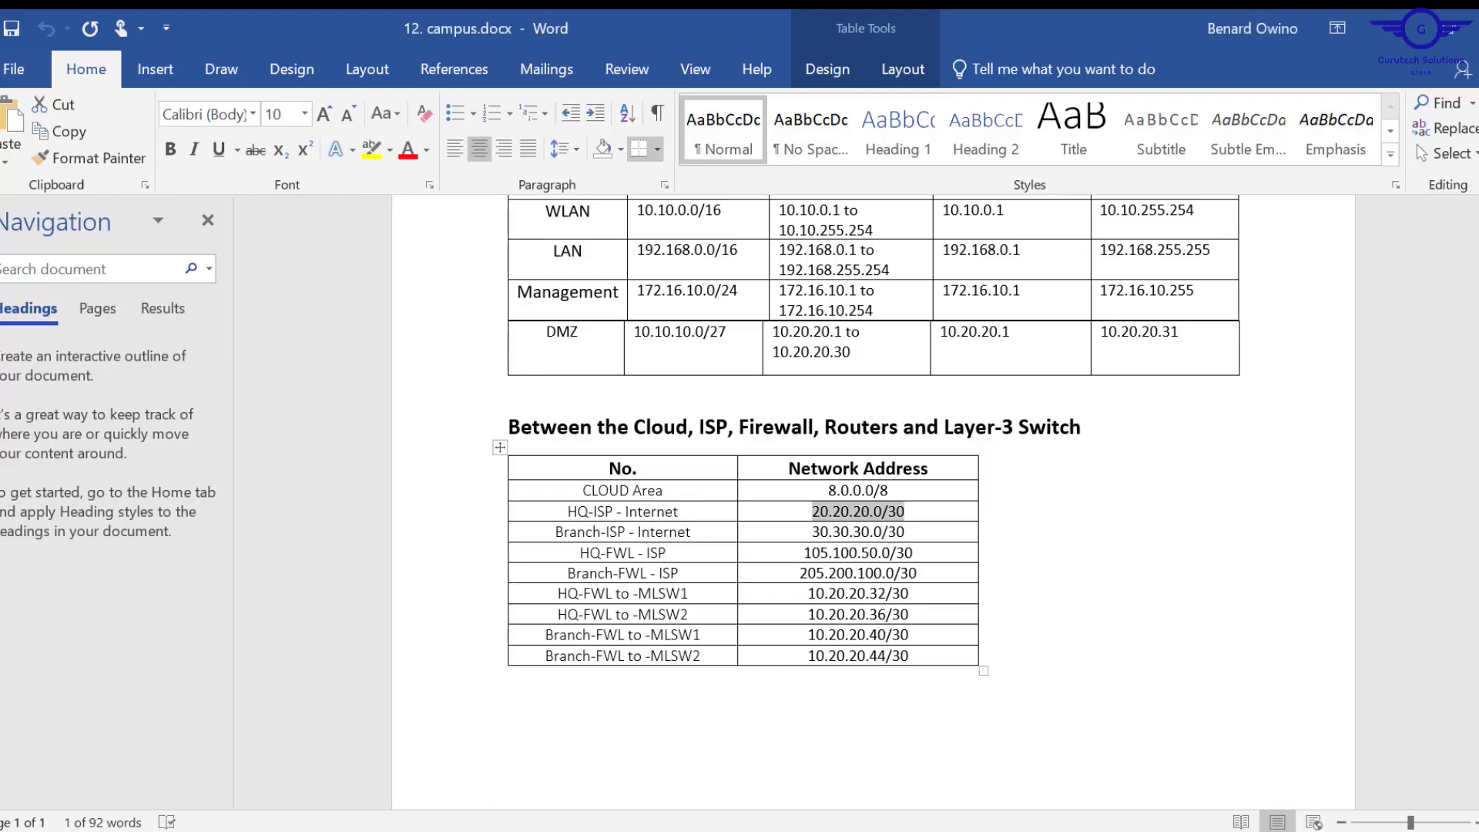
Label the HQ-ISP, INTERNET and HQ-FWL WAN links 20.20.20.0/30, 30.30.30.0/30 and 105.100.50.0/30.
left_click(832, 831)
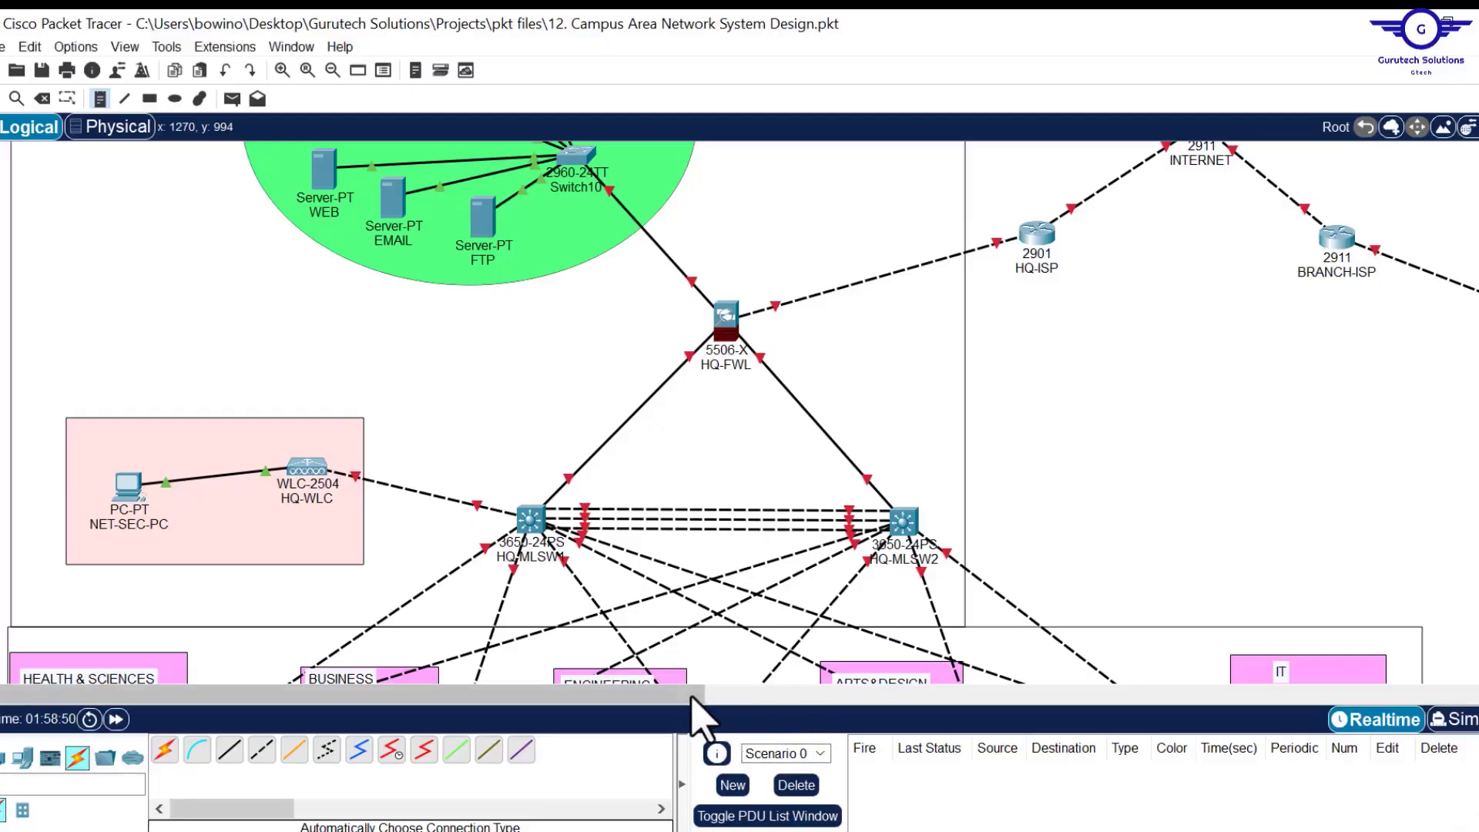
left_click_drag(697, 696, 784, 696)
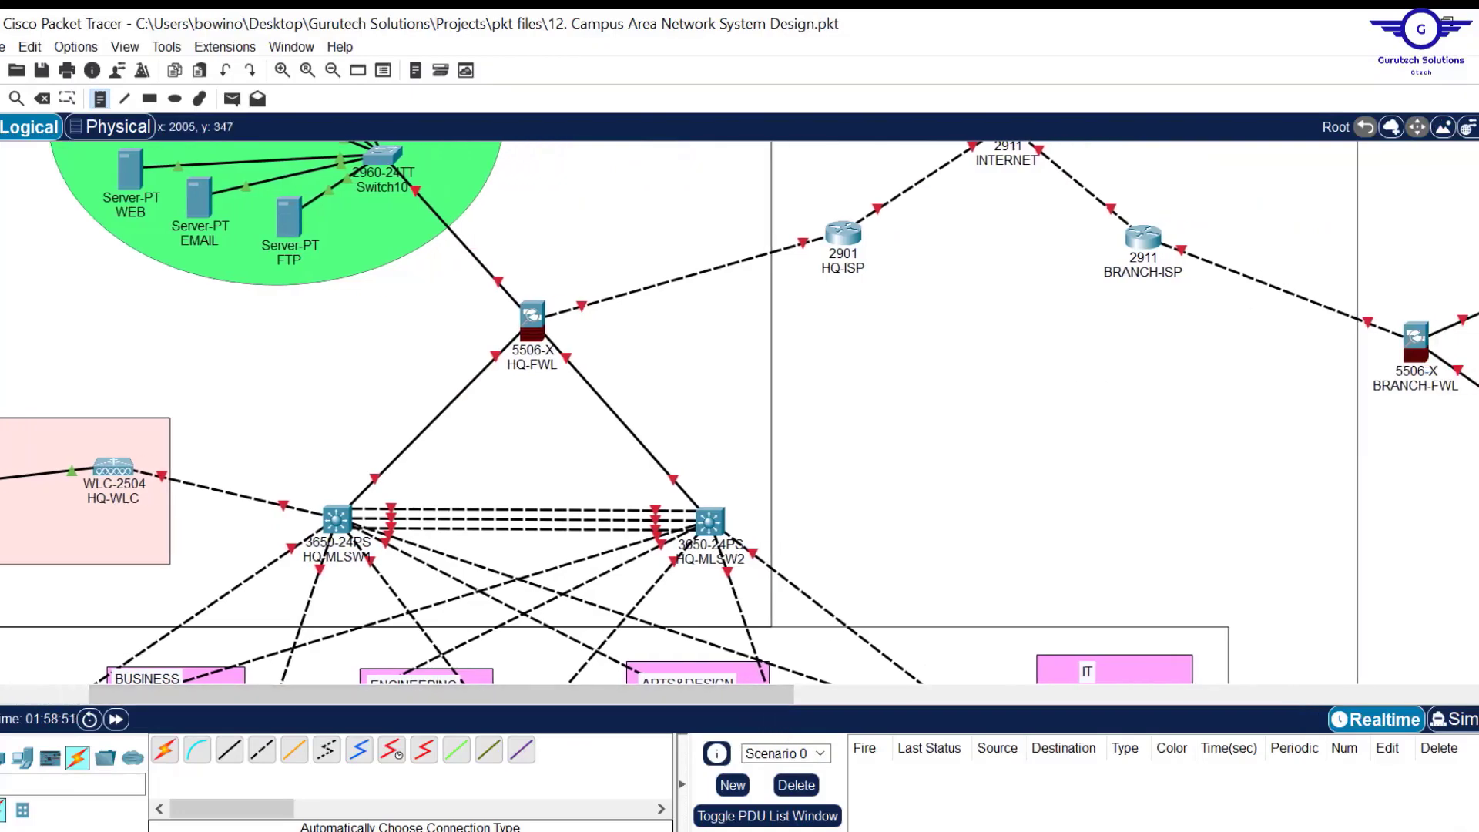
scroll(964, 391, "up", 3)
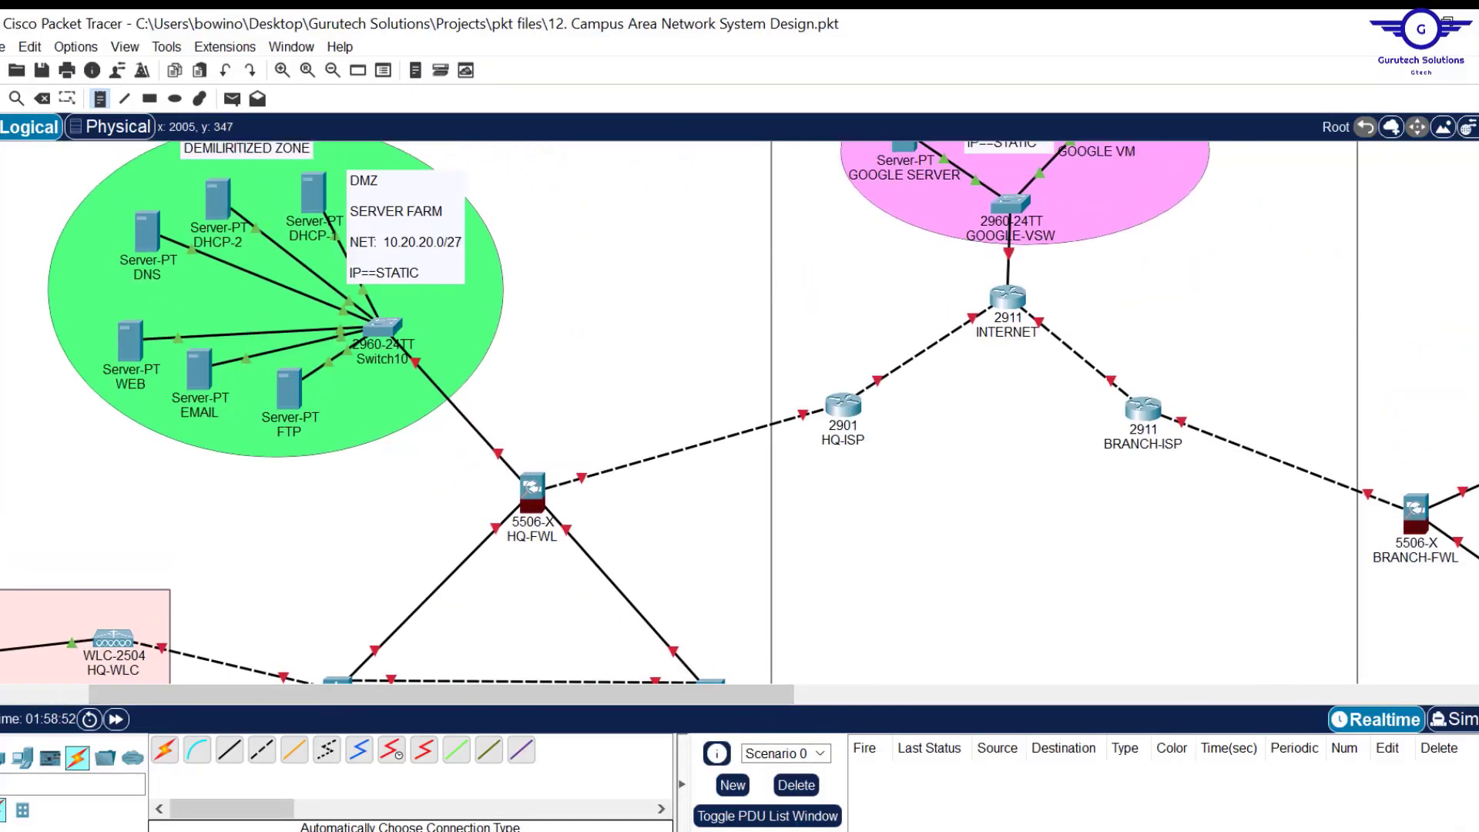
left_click(877, 351)
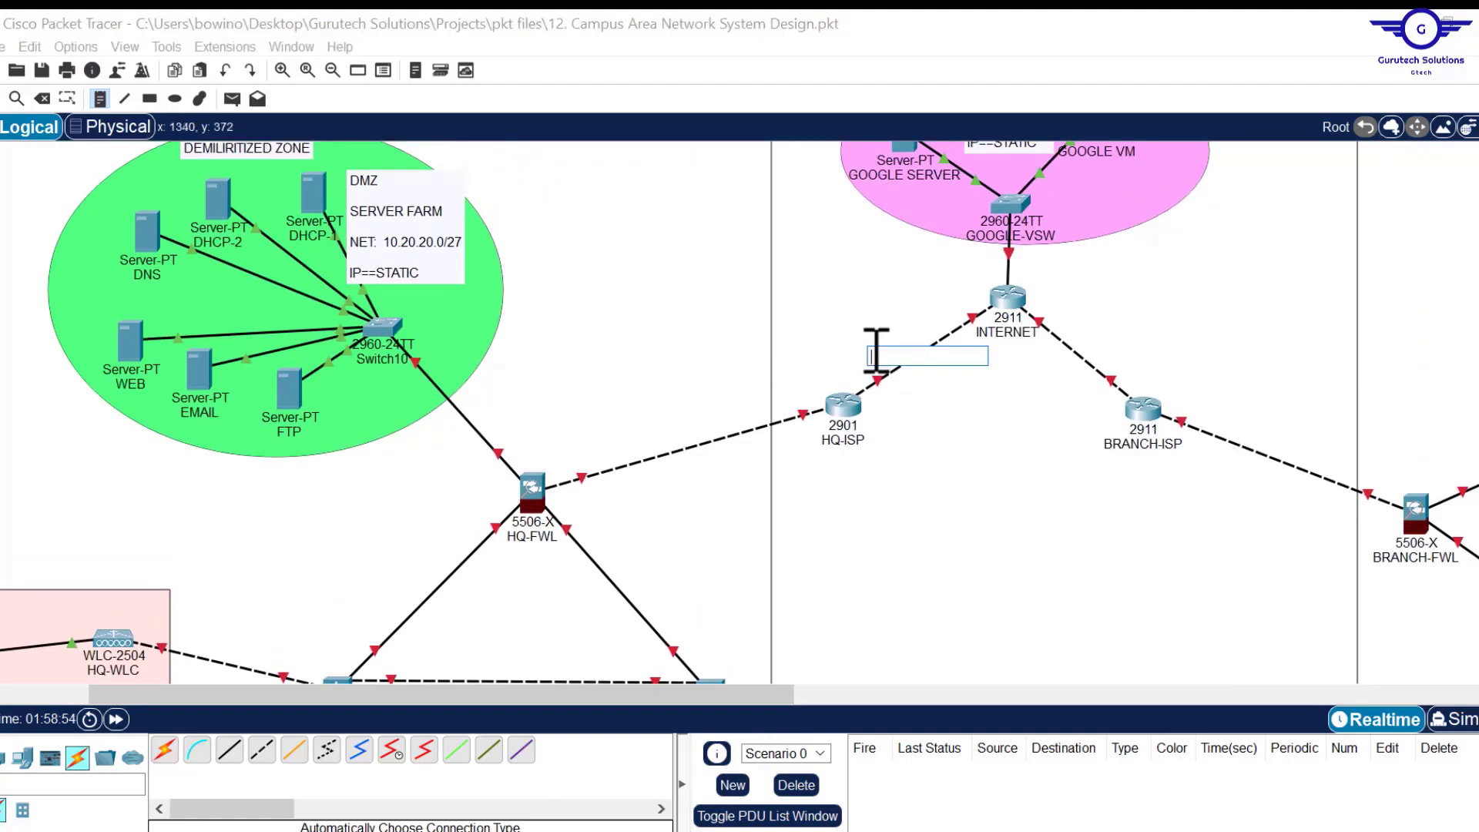
key("ctrl+v")
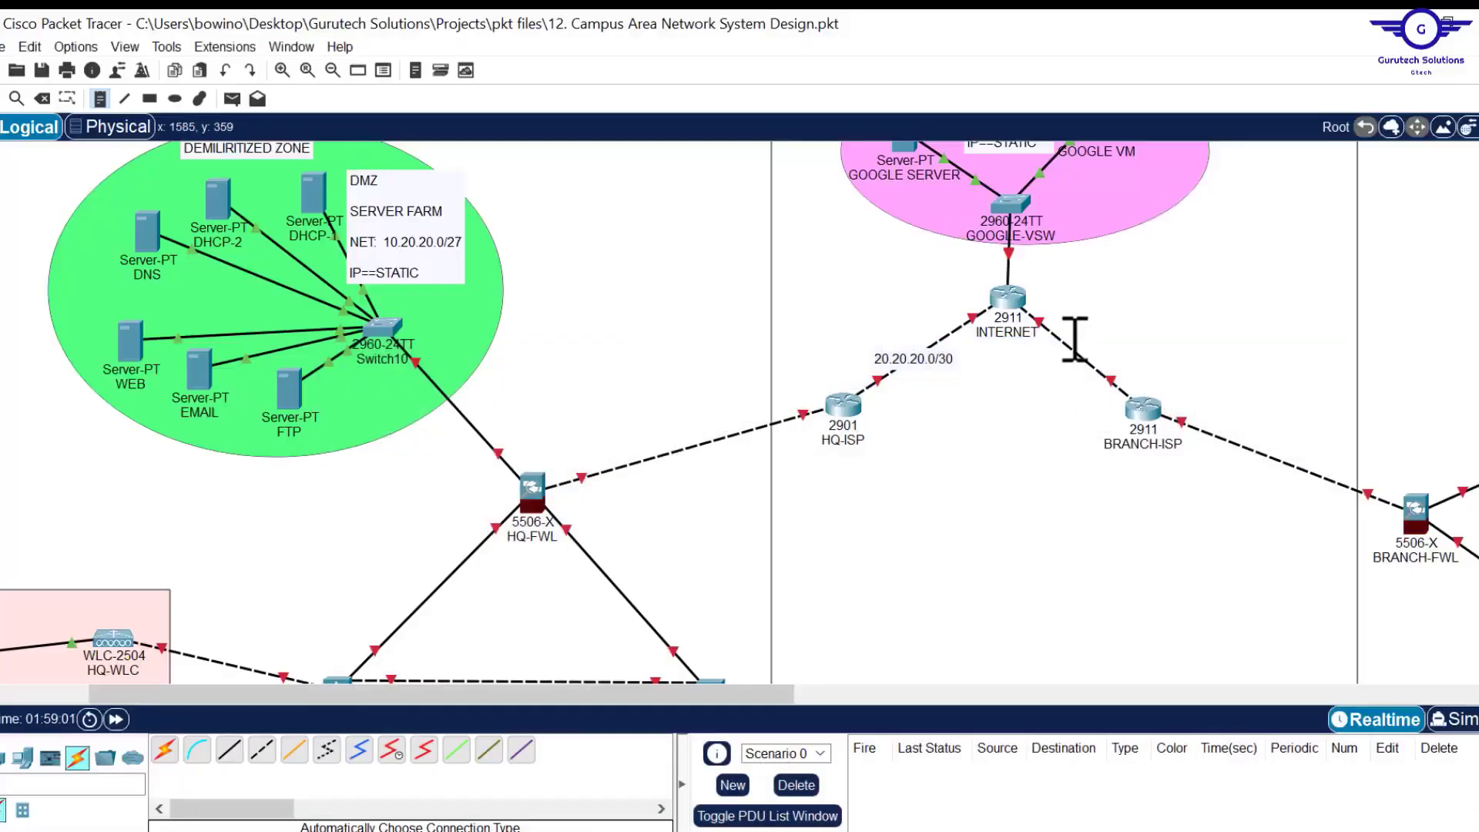
left_click(1075, 340)
type("30.30.30.0/30")
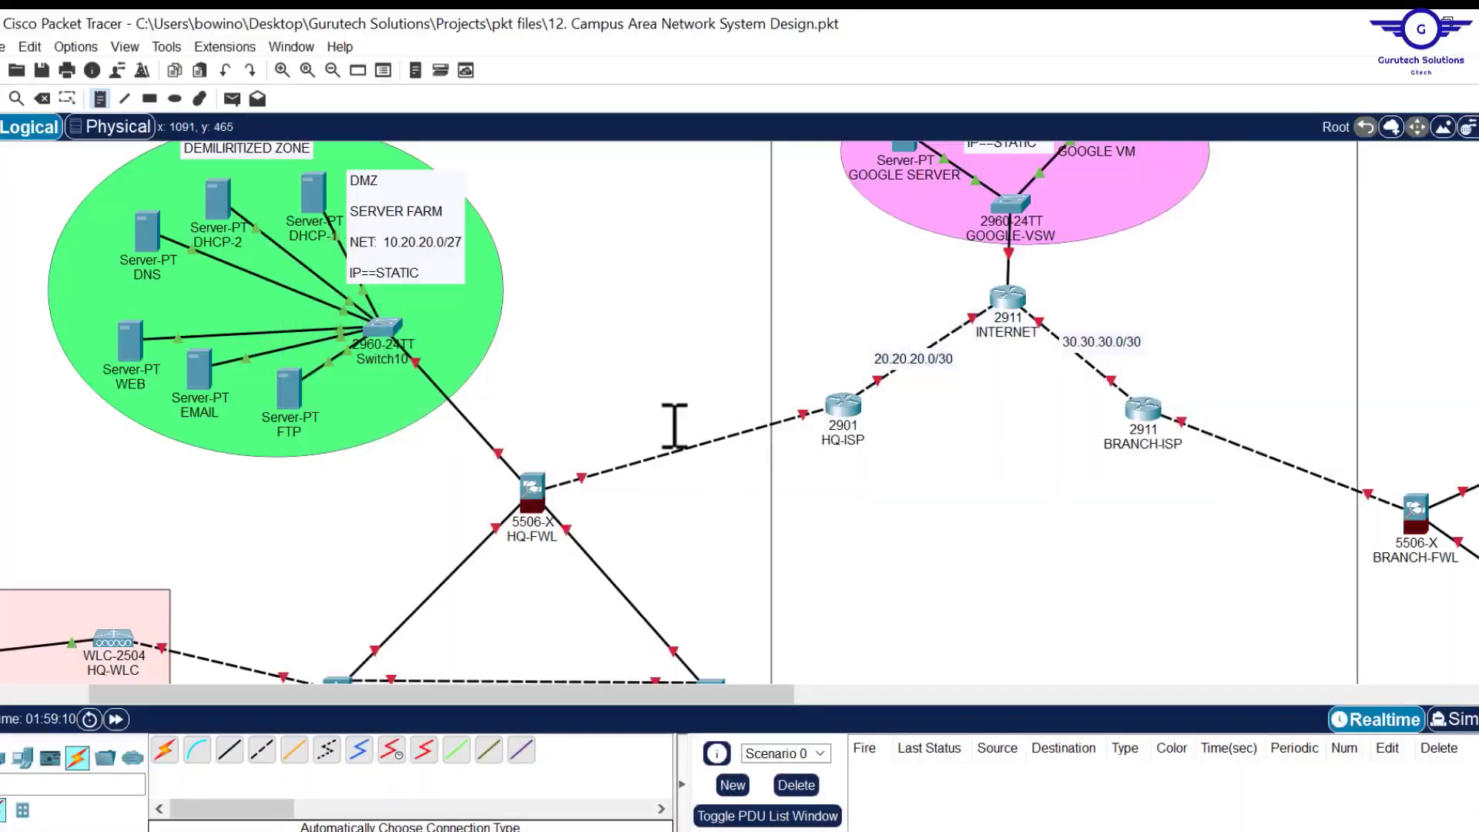
left_click(657, 455)
type("105.100.50.0/30")
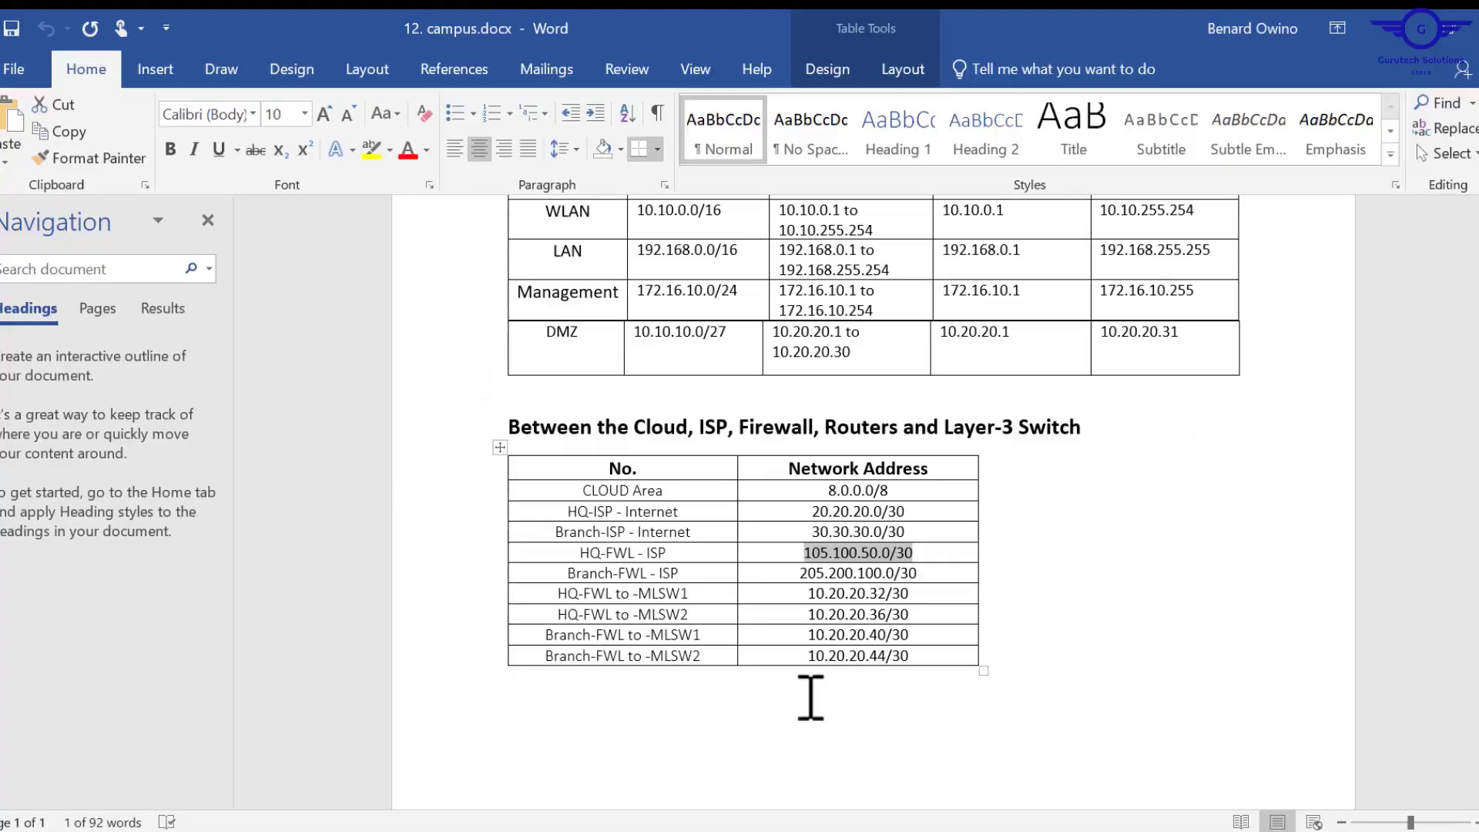
Label BRANCH-ISP to BRANCH-FWL 205.200.100.0/30 and HQ-FWL to HQ-MLSW1 10.20.20.32/30.
left_click_drag(819, 594, 934, 565)
key("ctrl+c")
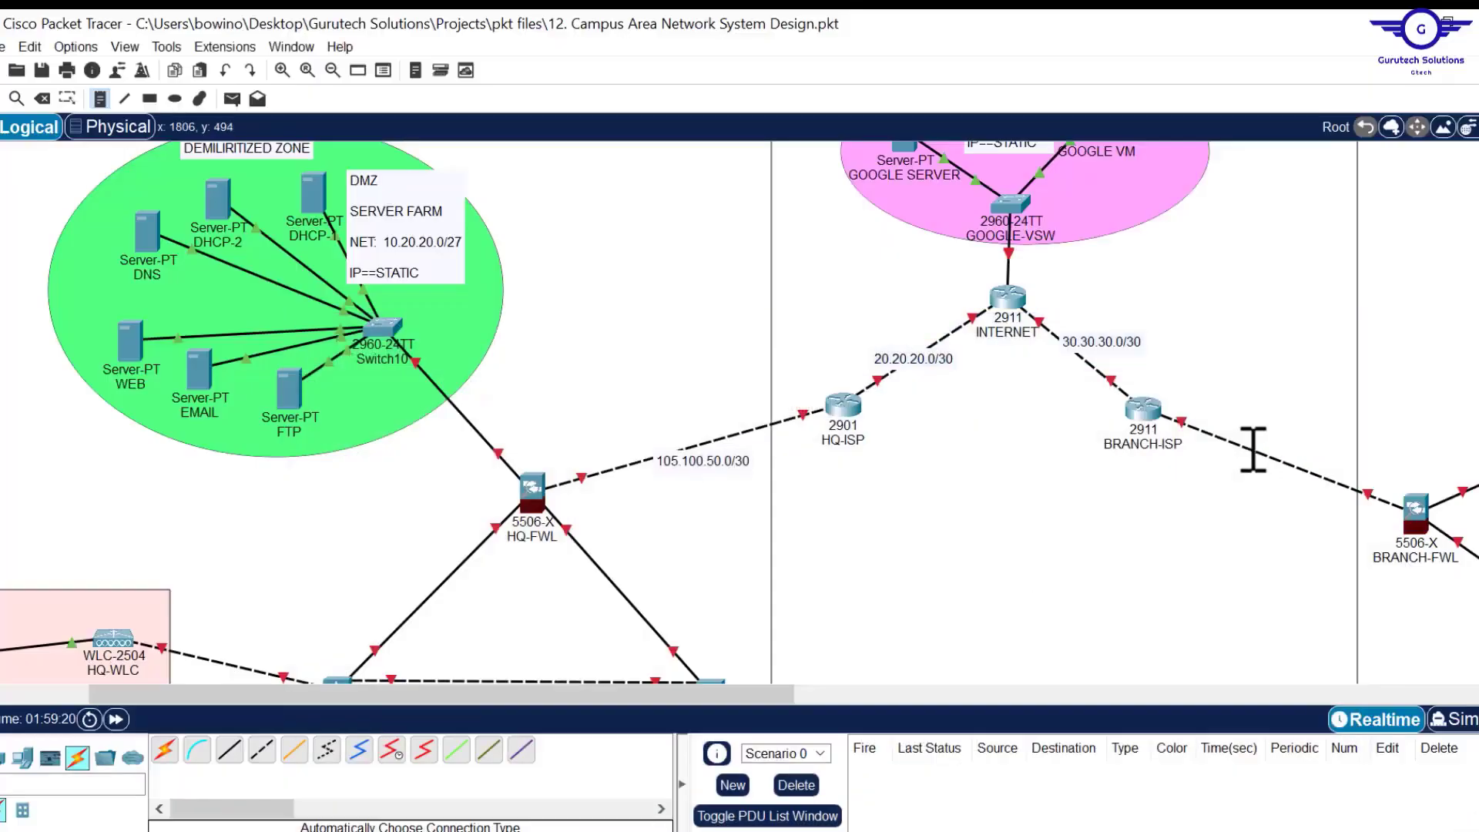
left_click(1255, 446)
key("ctrl+v")
left_click_drag(909, 593, 793, 617)
key("ctrl+c")
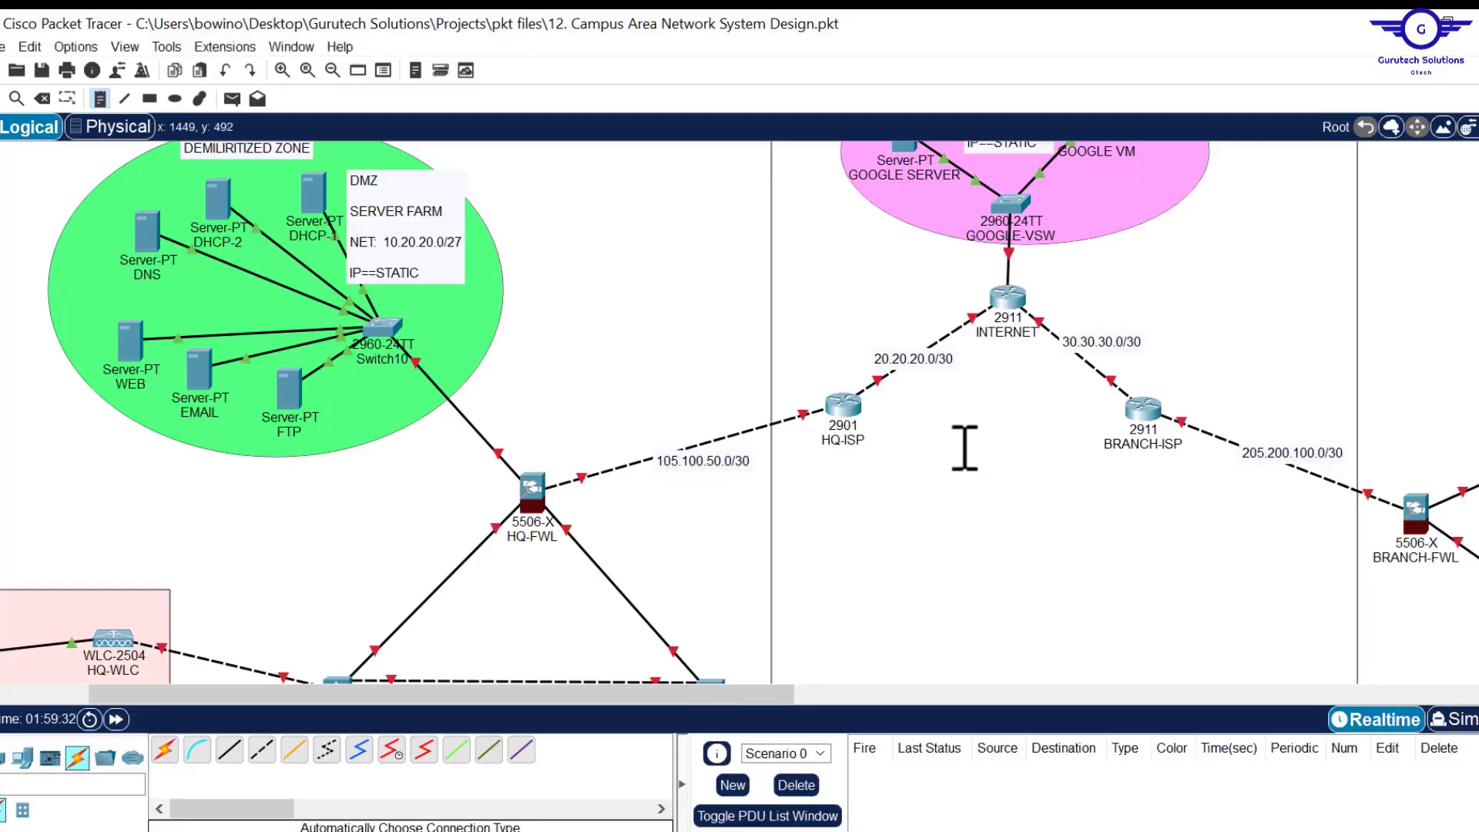
scroll(965, 447, "down", 3)
left_click(390, 441)
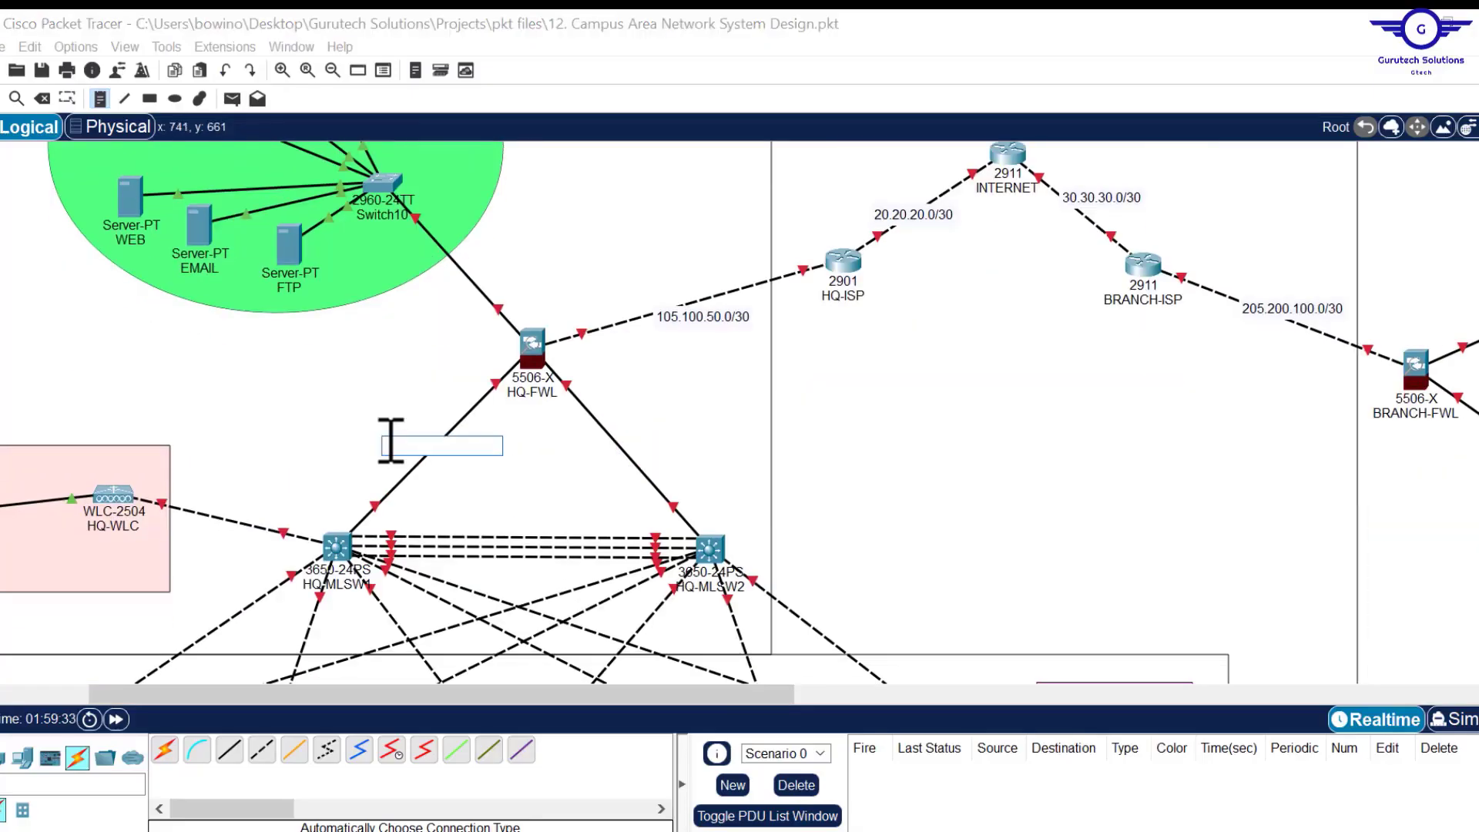
key("ctrl+v")
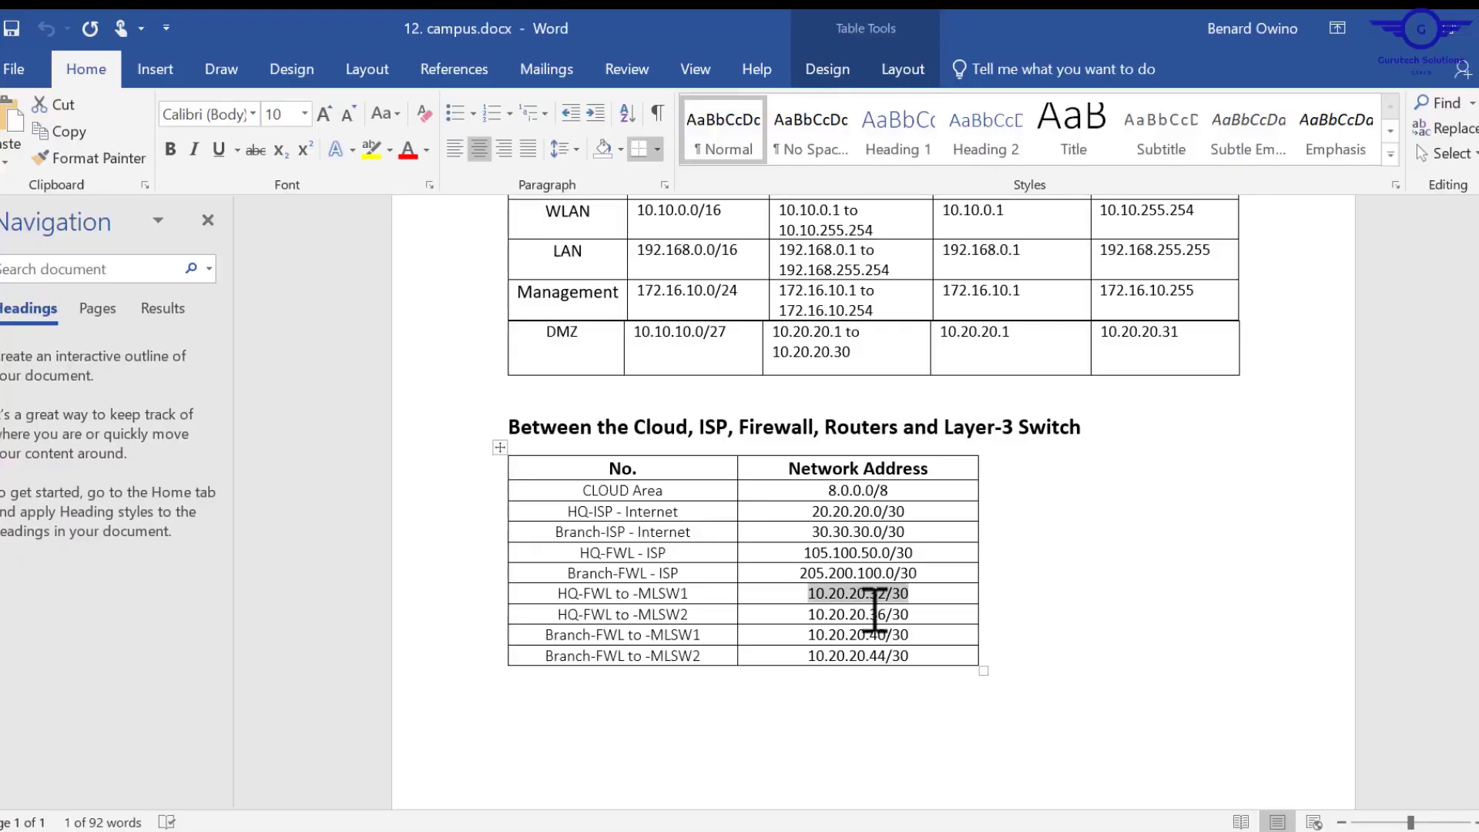
Label HQ-FWL to HQ-MLSW2 10.20.20.36/30 and BRANCH-FWL's B-MLSW1/B-MLSW2 links 10.20.20.40/30 and 10.20.20.44/30.
left_click_drag(836, 630, 805, 636)
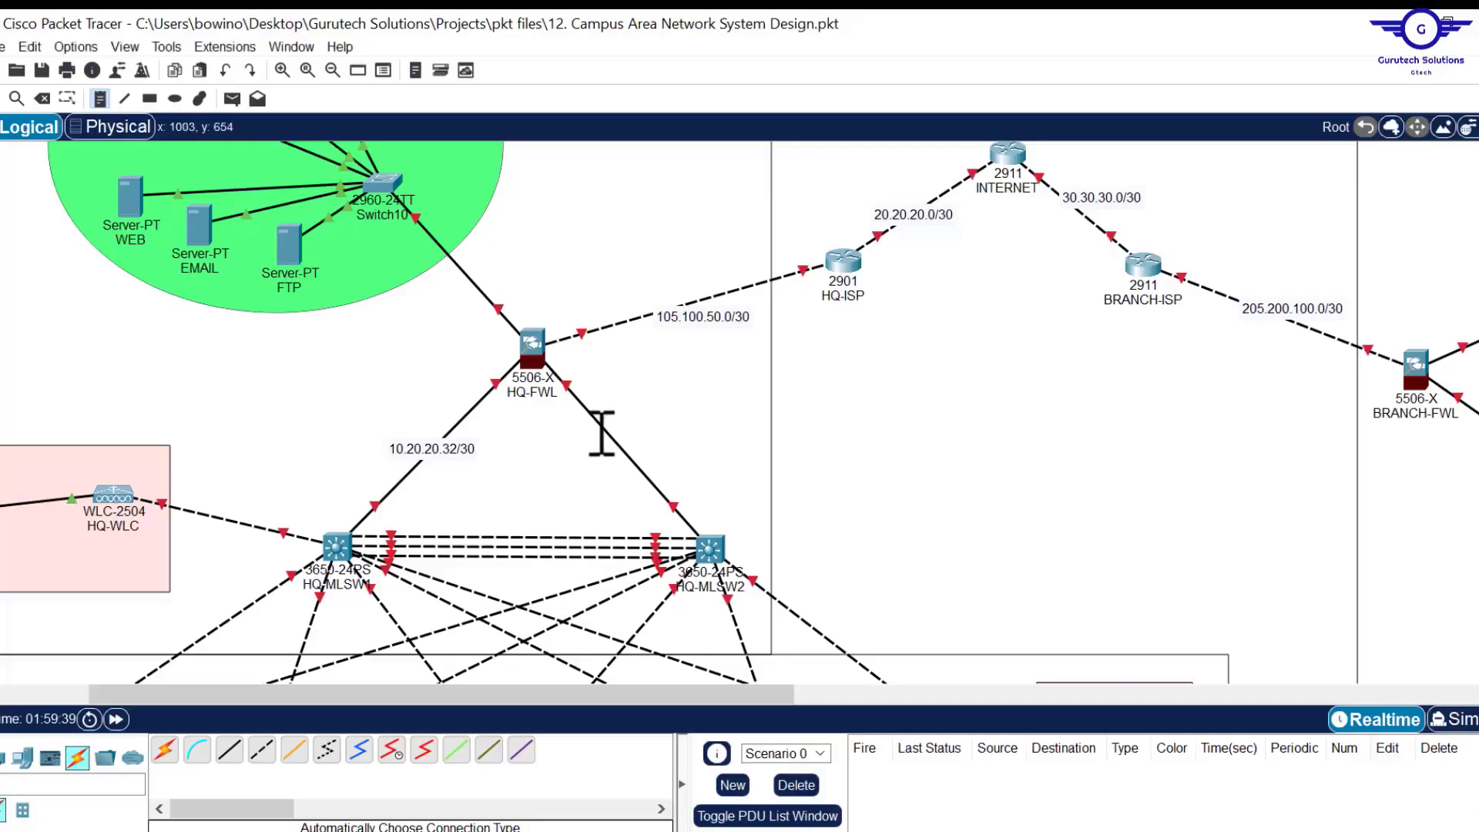
left_click(602, 433)
type("10.20.20.36/30")
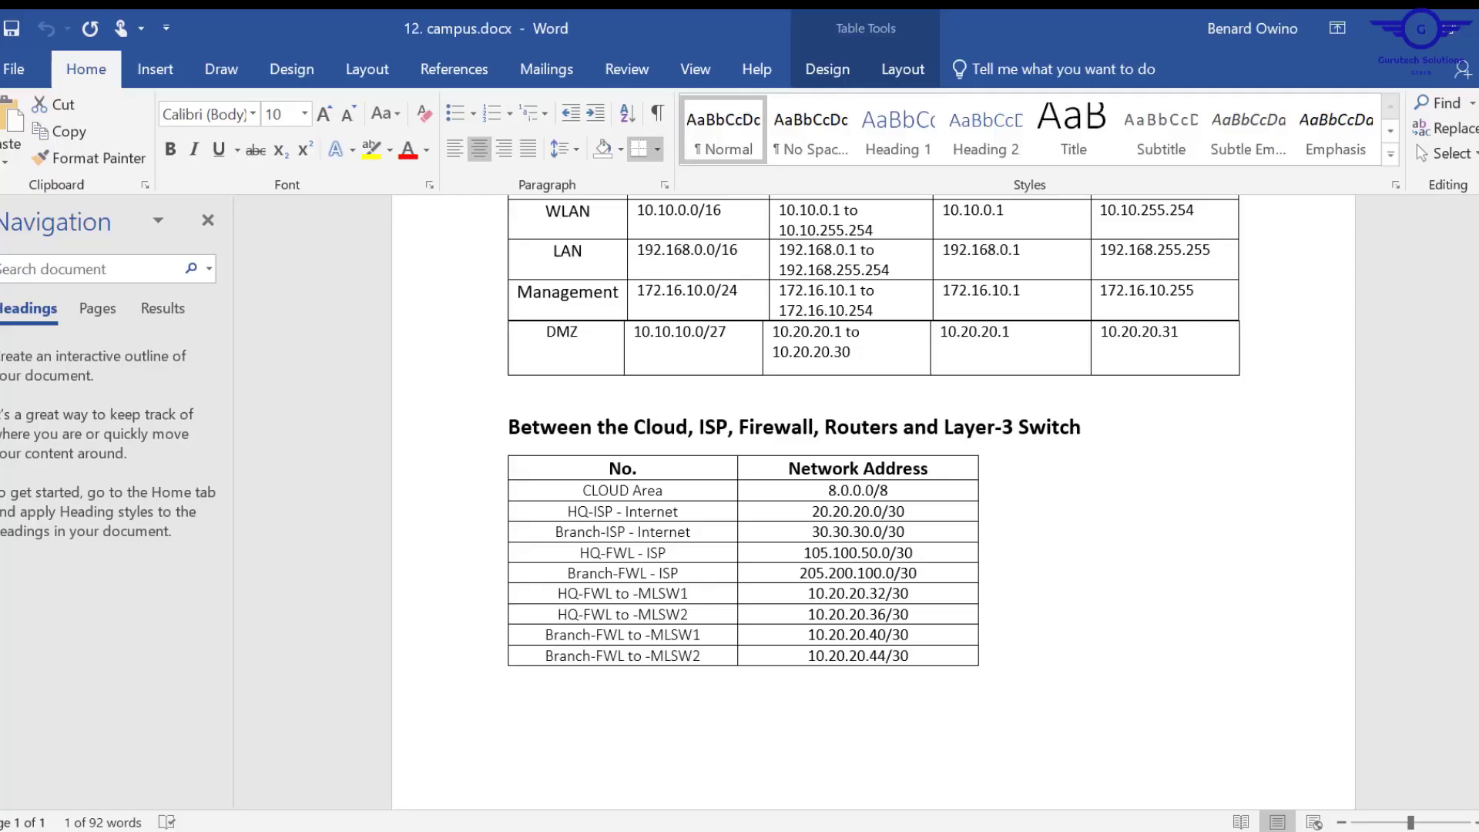
left_click_drag(910, 634, 815, 634)
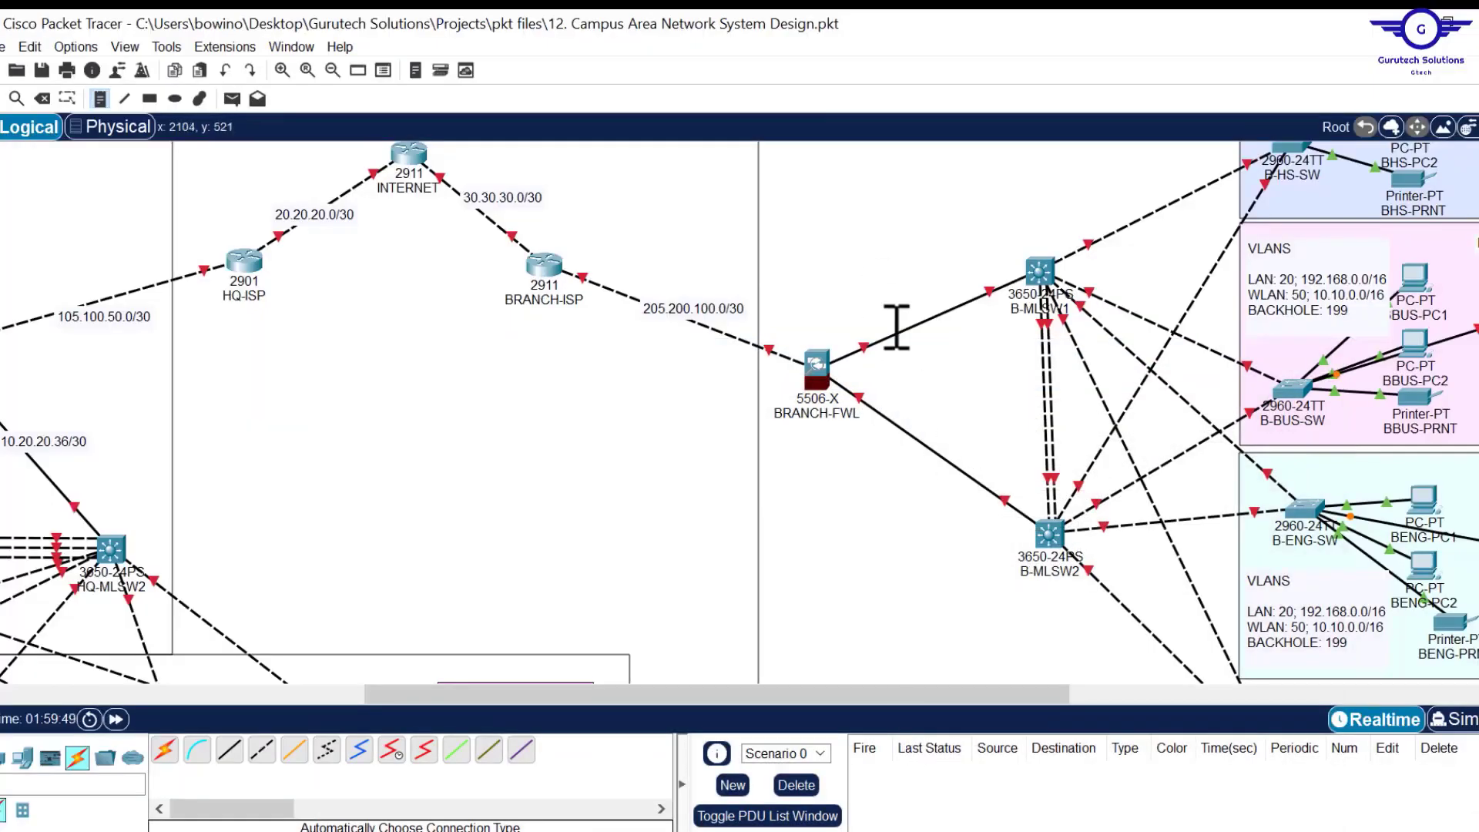
left_click(898, 323)
type("10.20.20.40/30")
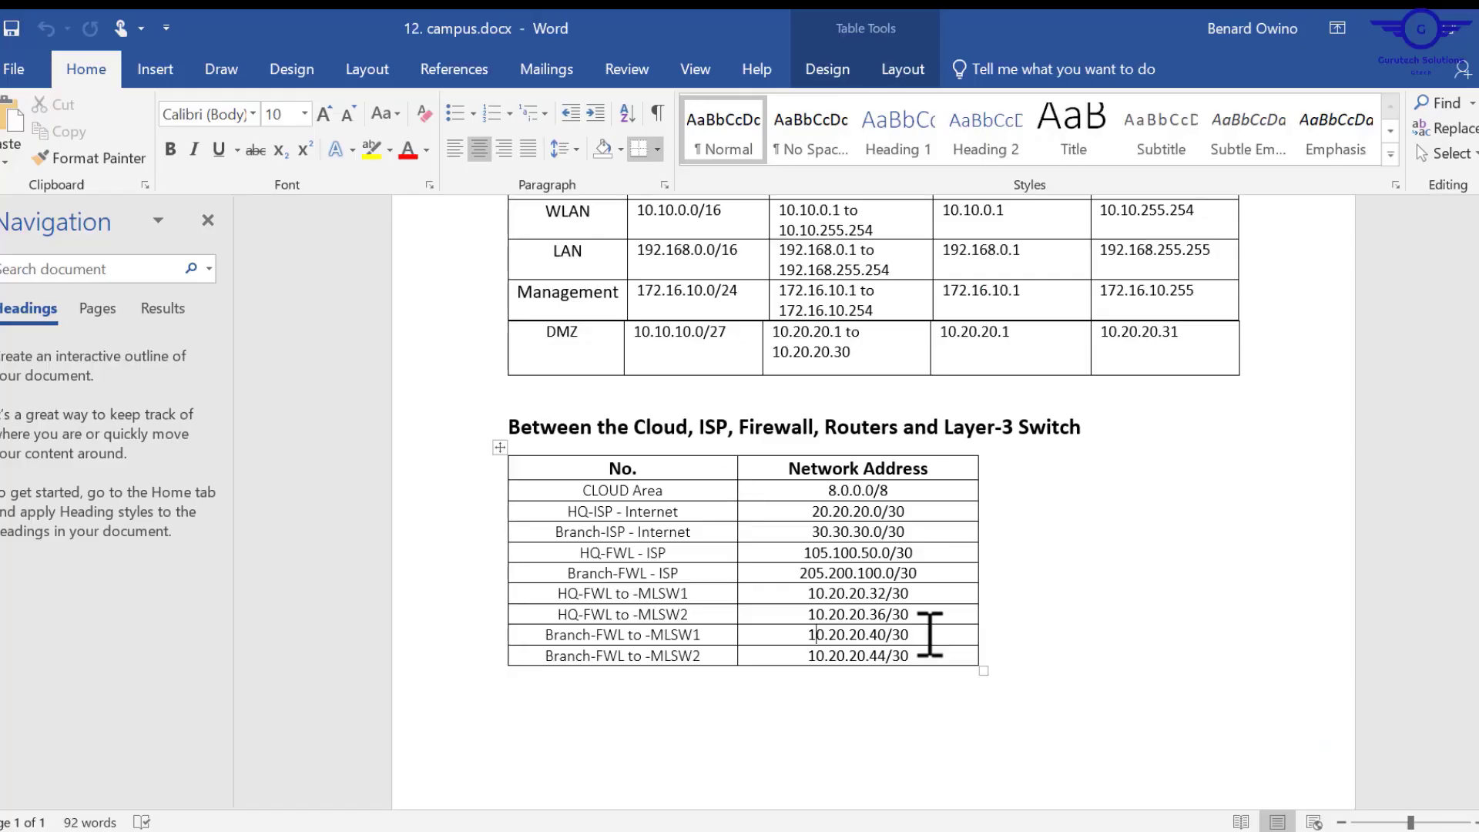
left_click_drag(909, 656, 819, 659)
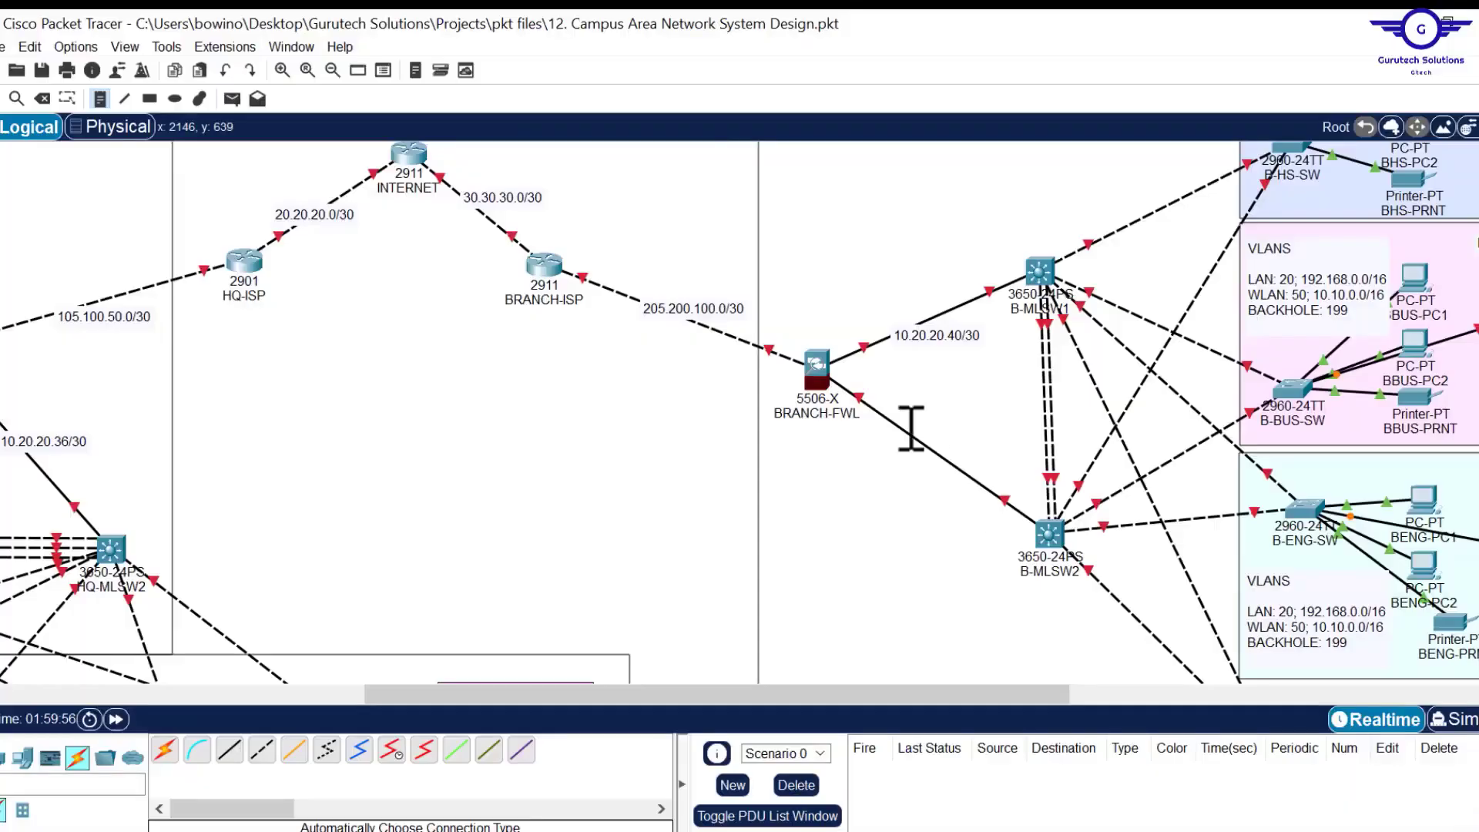
left_click(903, 437)
type("10.20.20.44/30")
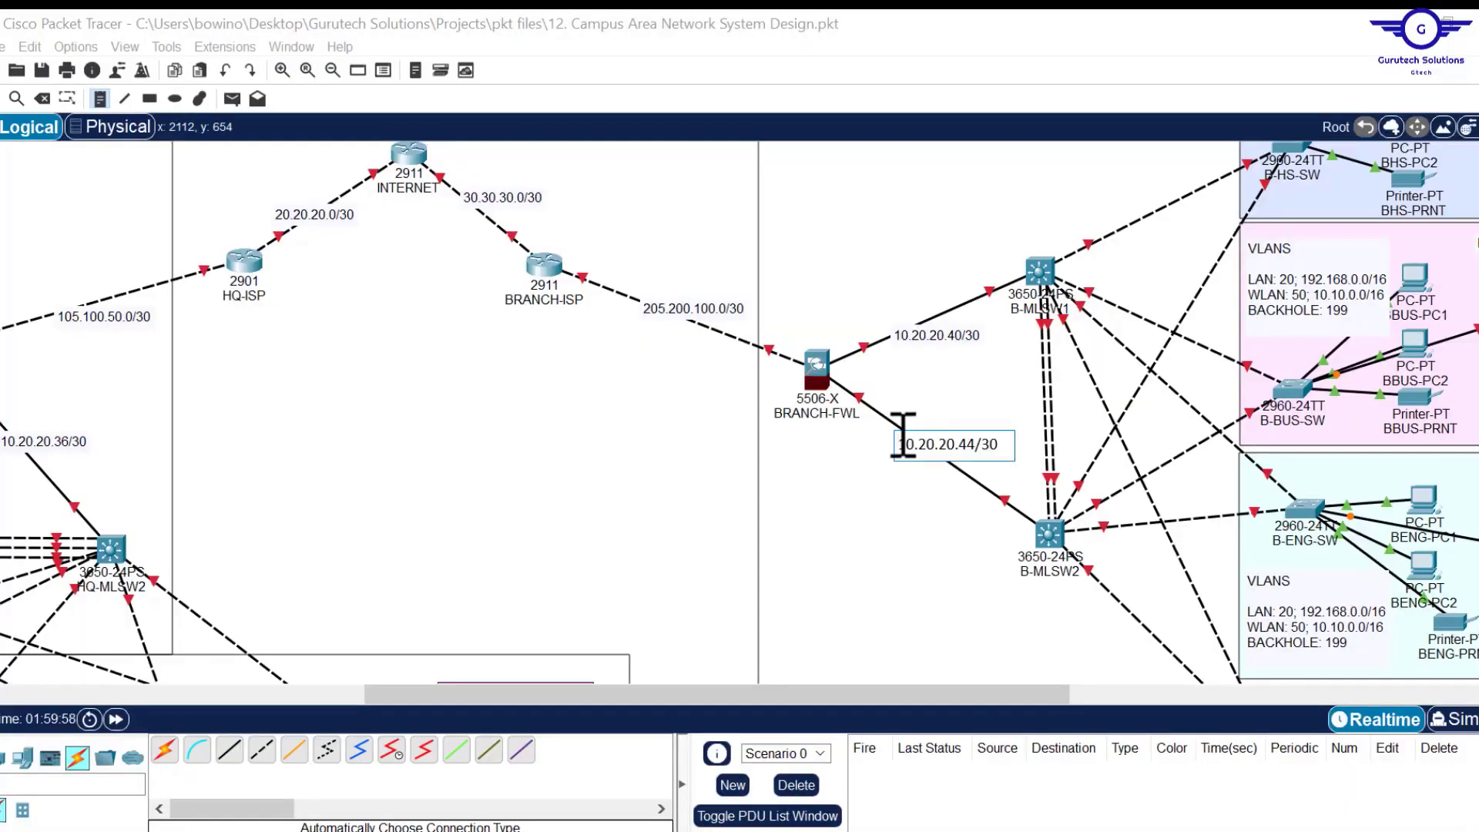
left_click(903, 446)
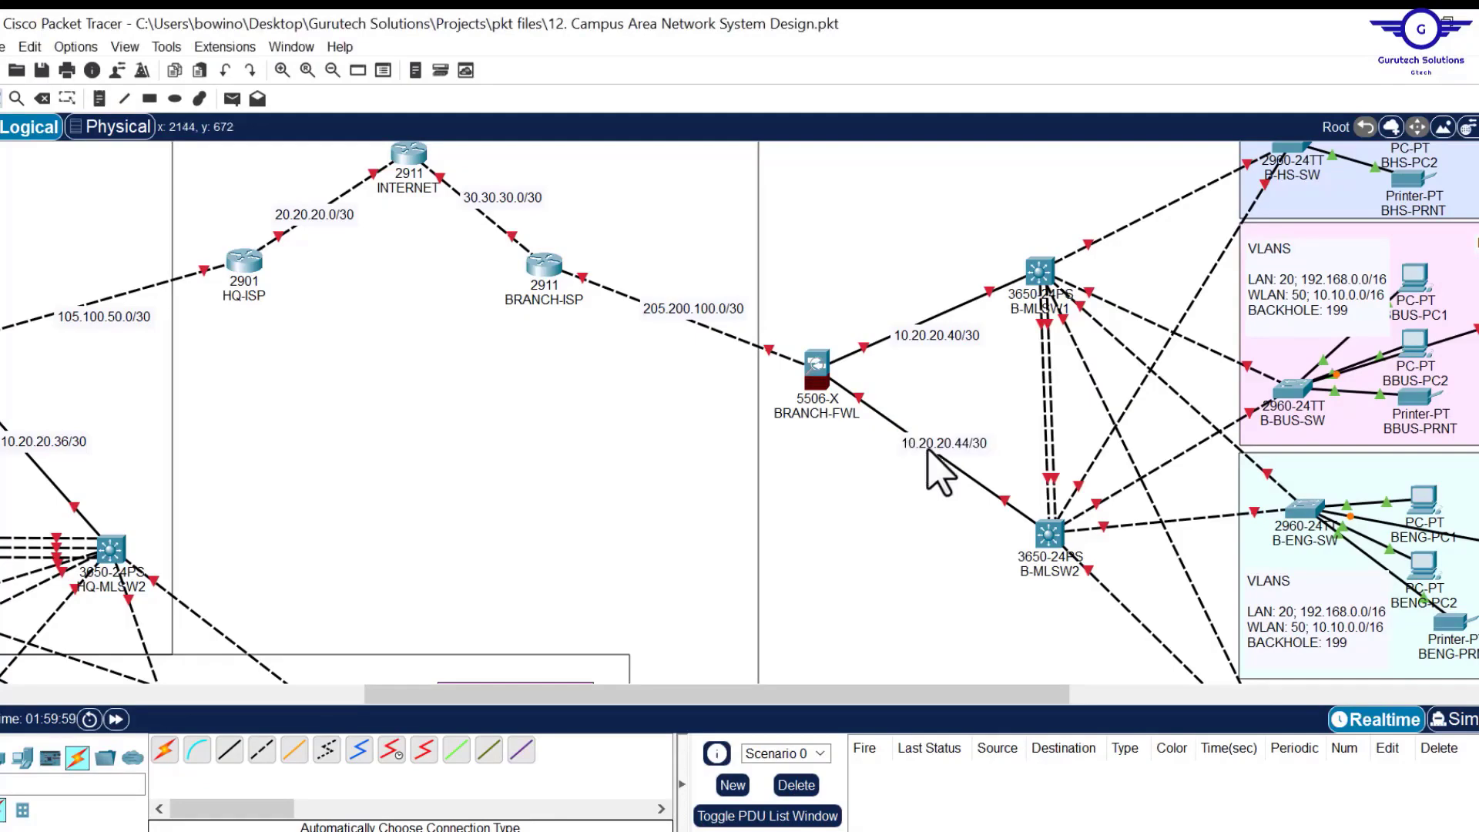
Nudge the 10.20.20.40/30, 10.20.20.44/30, 205.200.100.0/30 and 30.30.30.0/30 labels beside their links.
left_click_drag(933, 332, 927, 314)
left_click_drag(958, 448, 946, 455)
left_click_drag(698, 324, 701, 322)
left_click_drag(509, 197, 502, 210)
left_click_drag(586, 695, 257, 677)
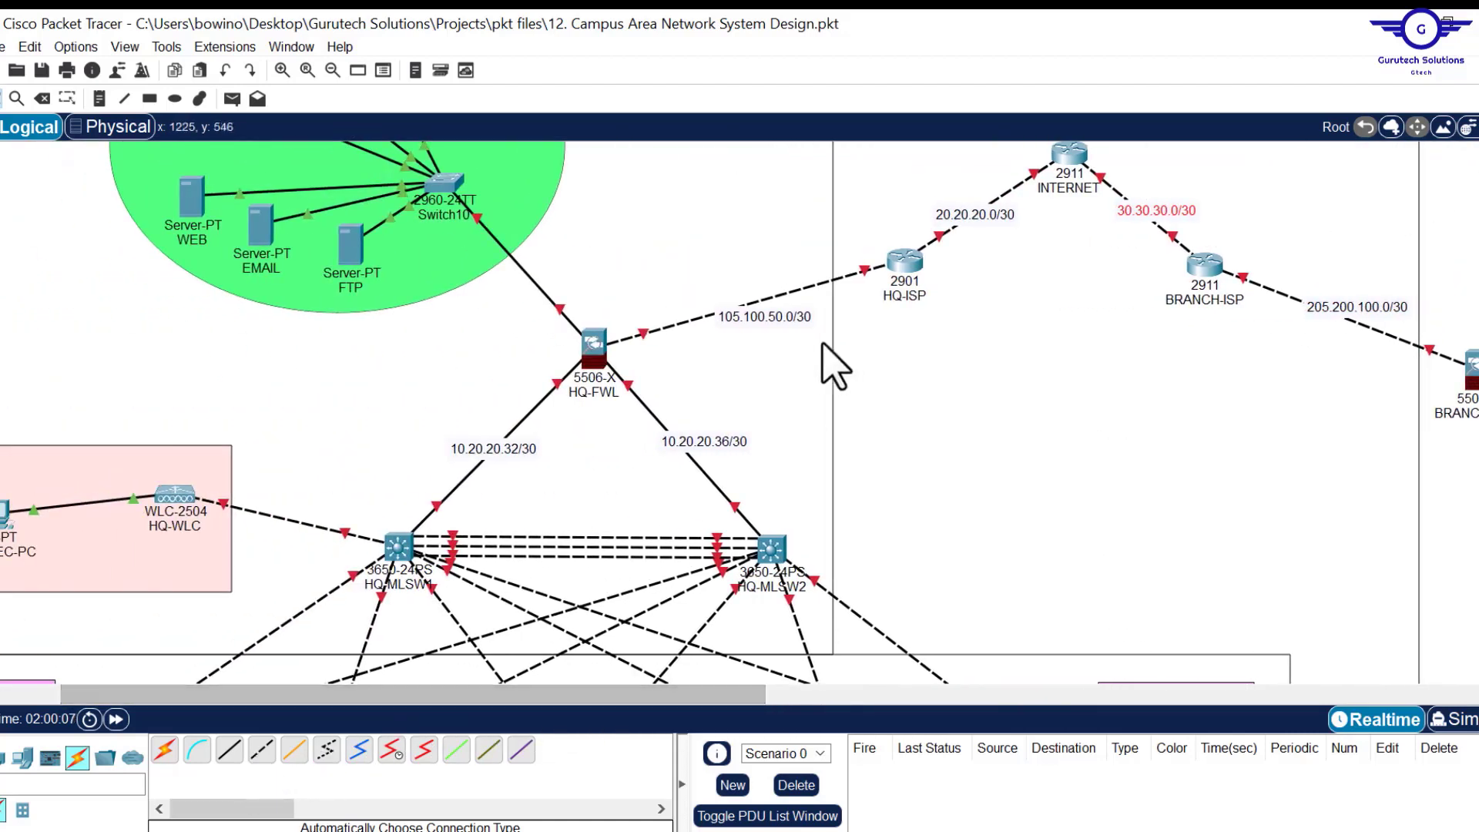
Move the 105.100.50.0/30 label up alongside its link.
left_click(757, 316)
left_click_drag(757, 316, 742, 297)
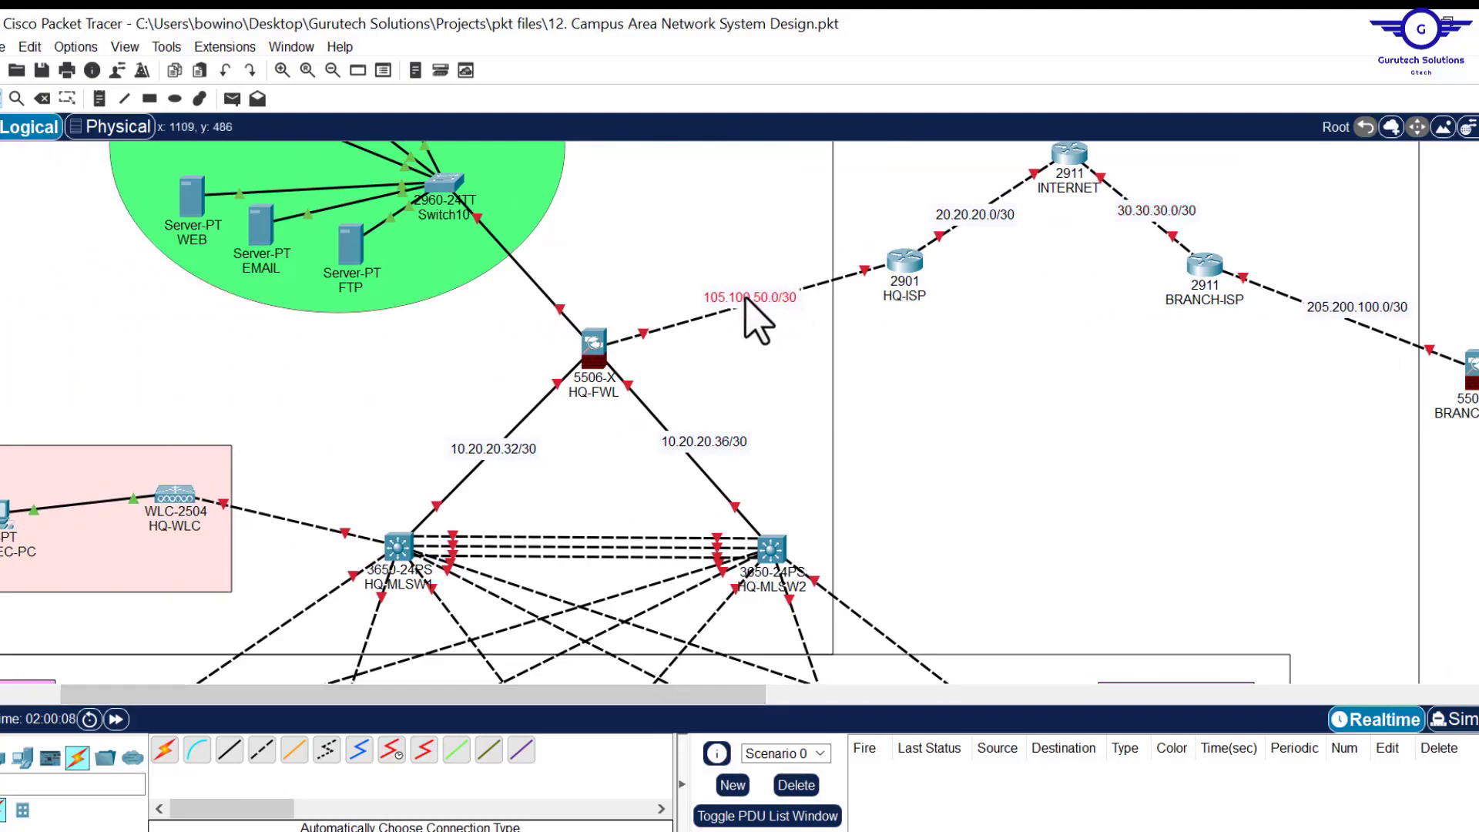
scroll(935, 429, "up", 5)
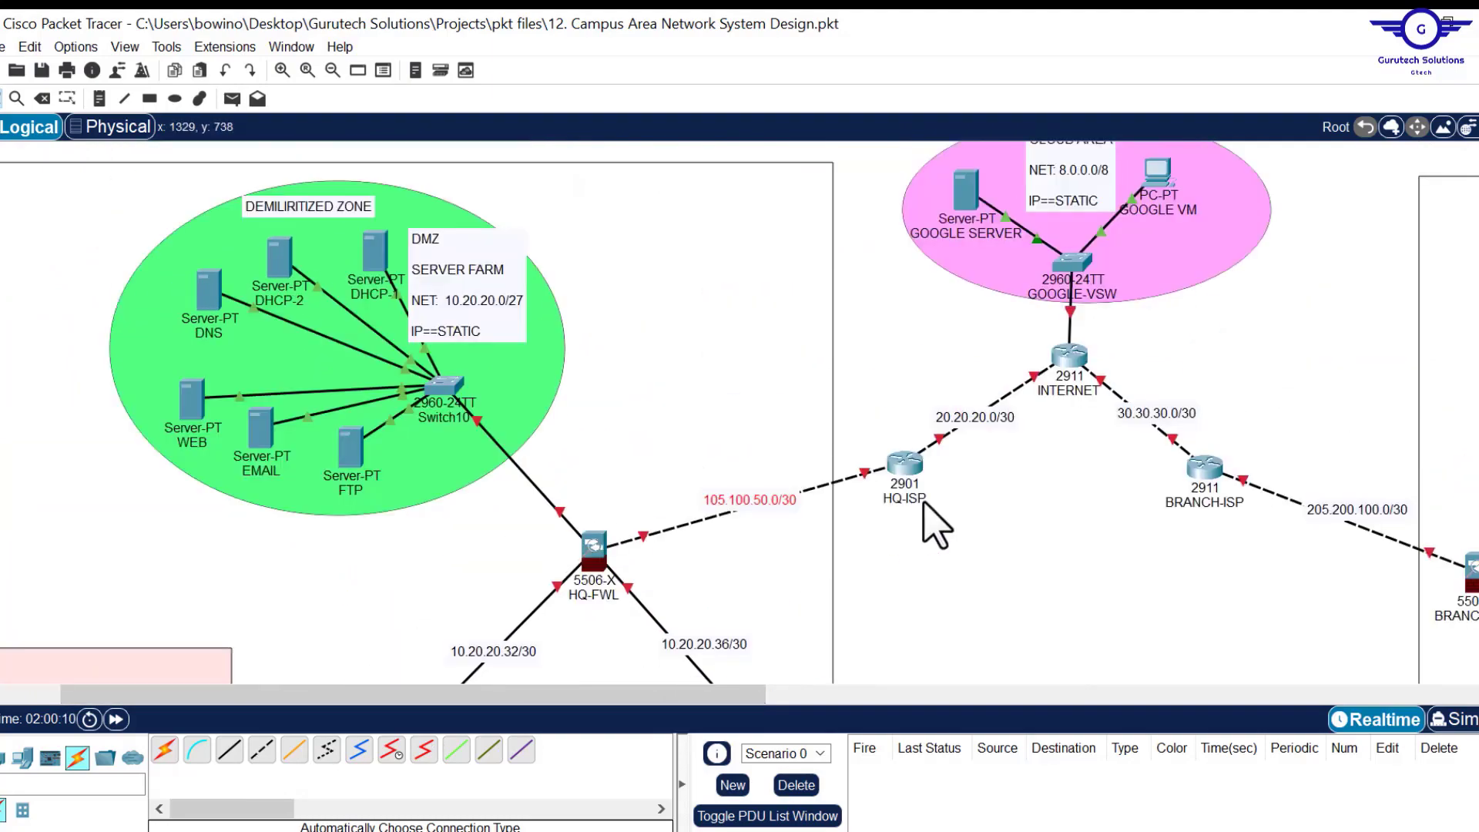
scroll(934, 463, "down", 7)
scroll(934, 524, "down", 5)
scroll(935, 524, "up", 8)
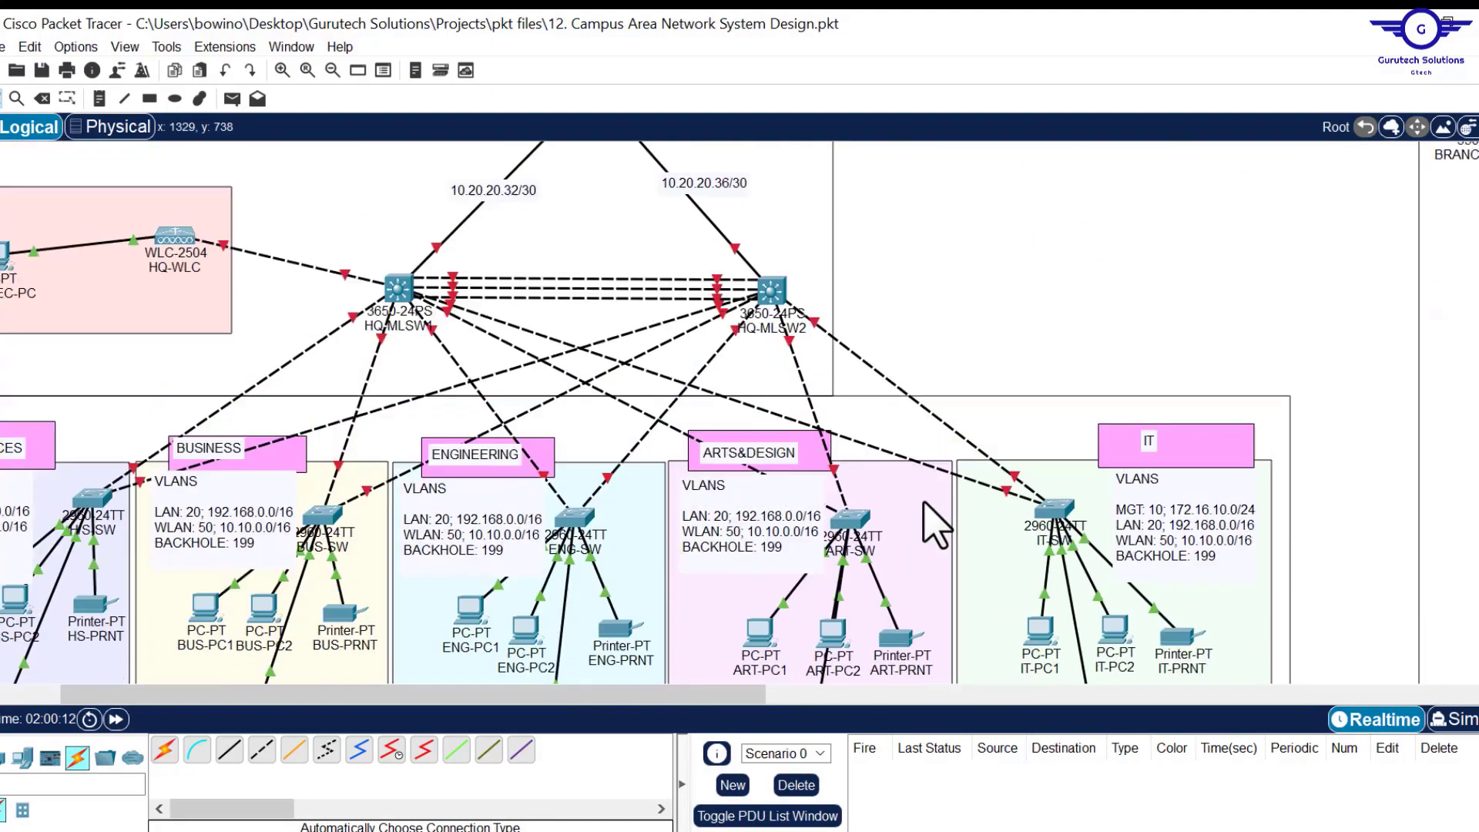
scroll(925, 505, "up", 2)
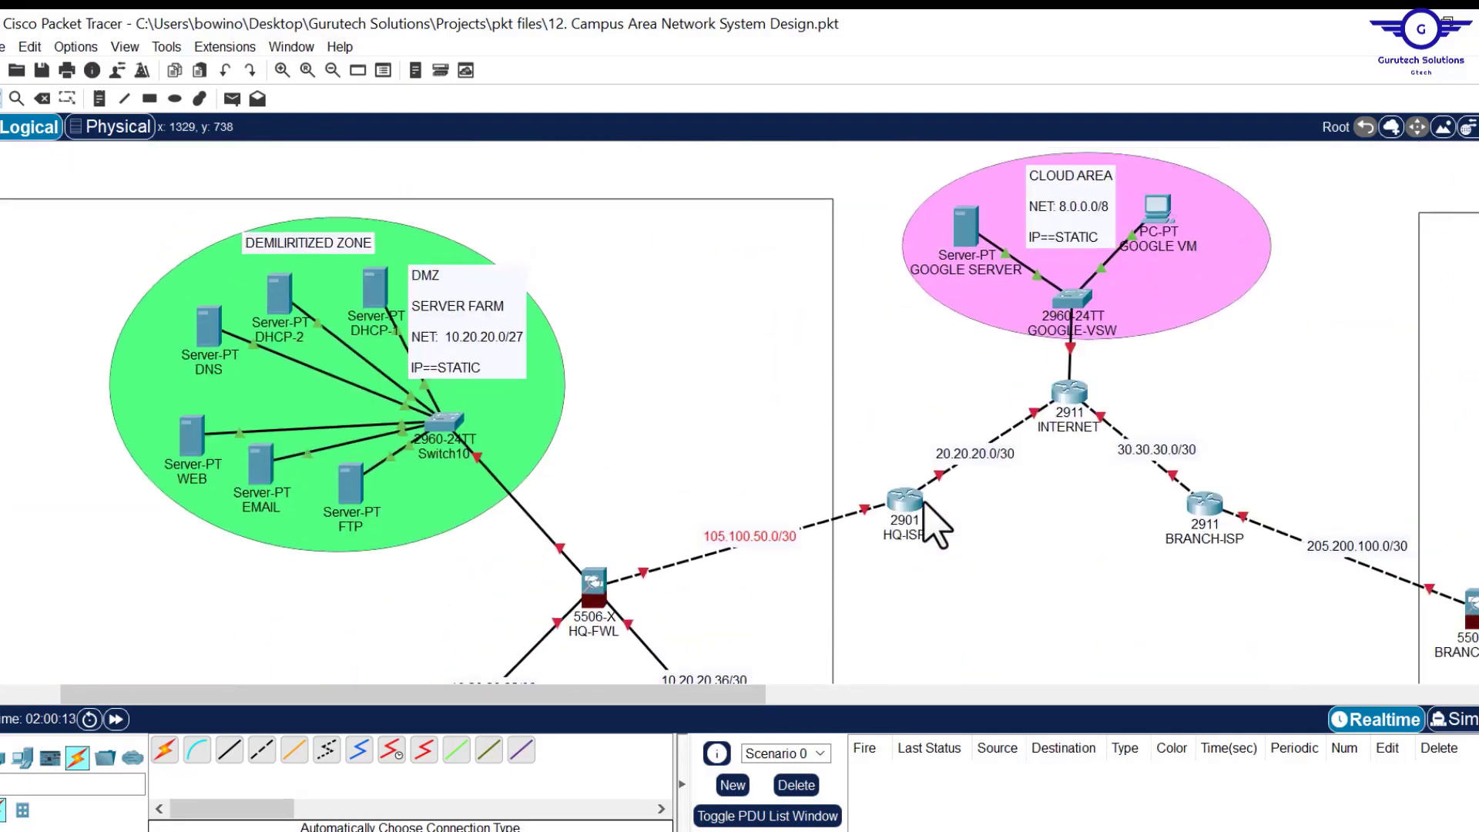
scroll(934, 524, "down", 6)
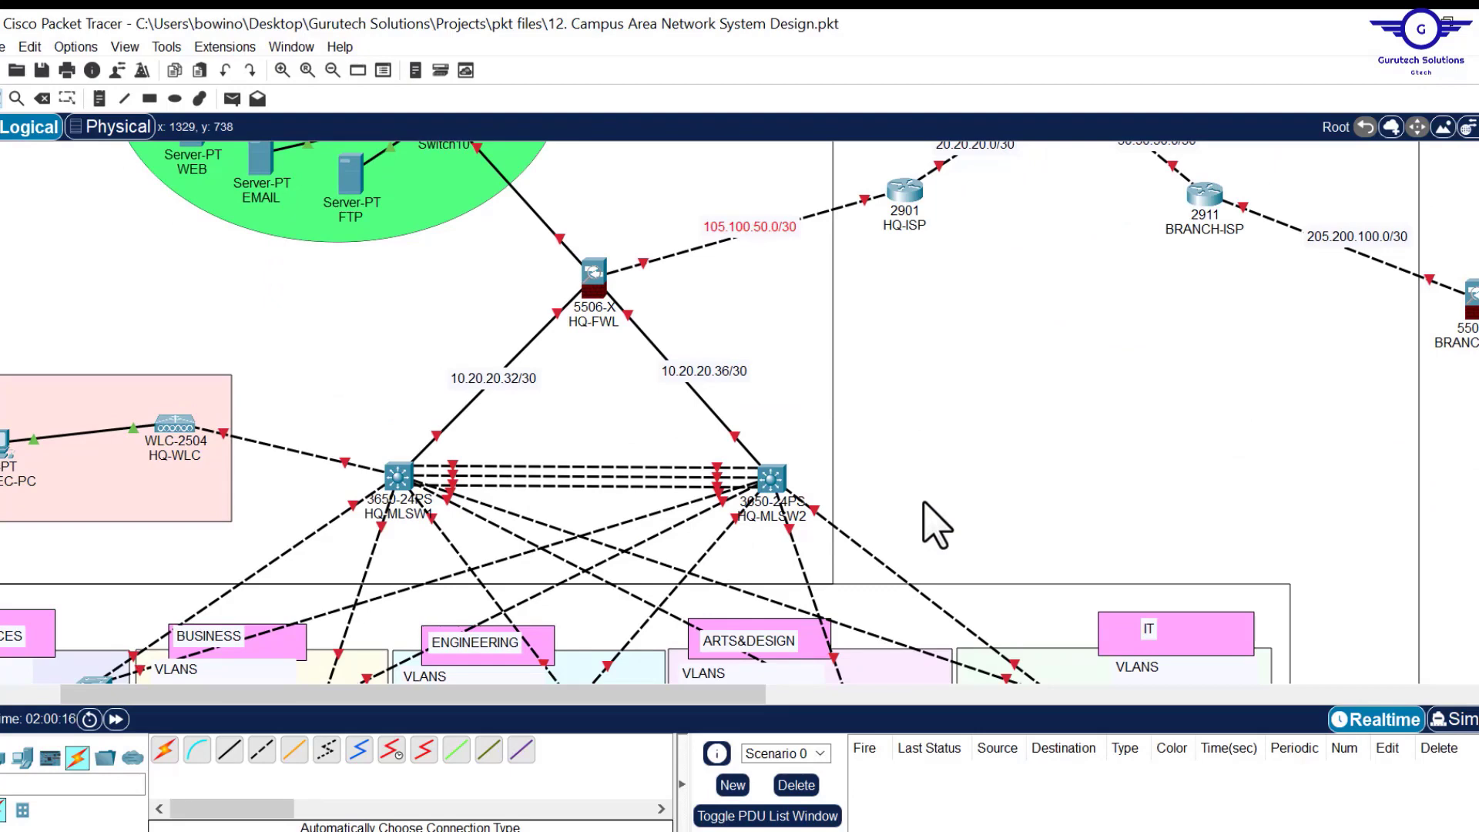
scroll(935, 524, "down", 3)
scroll(935, 524, "down", 4)
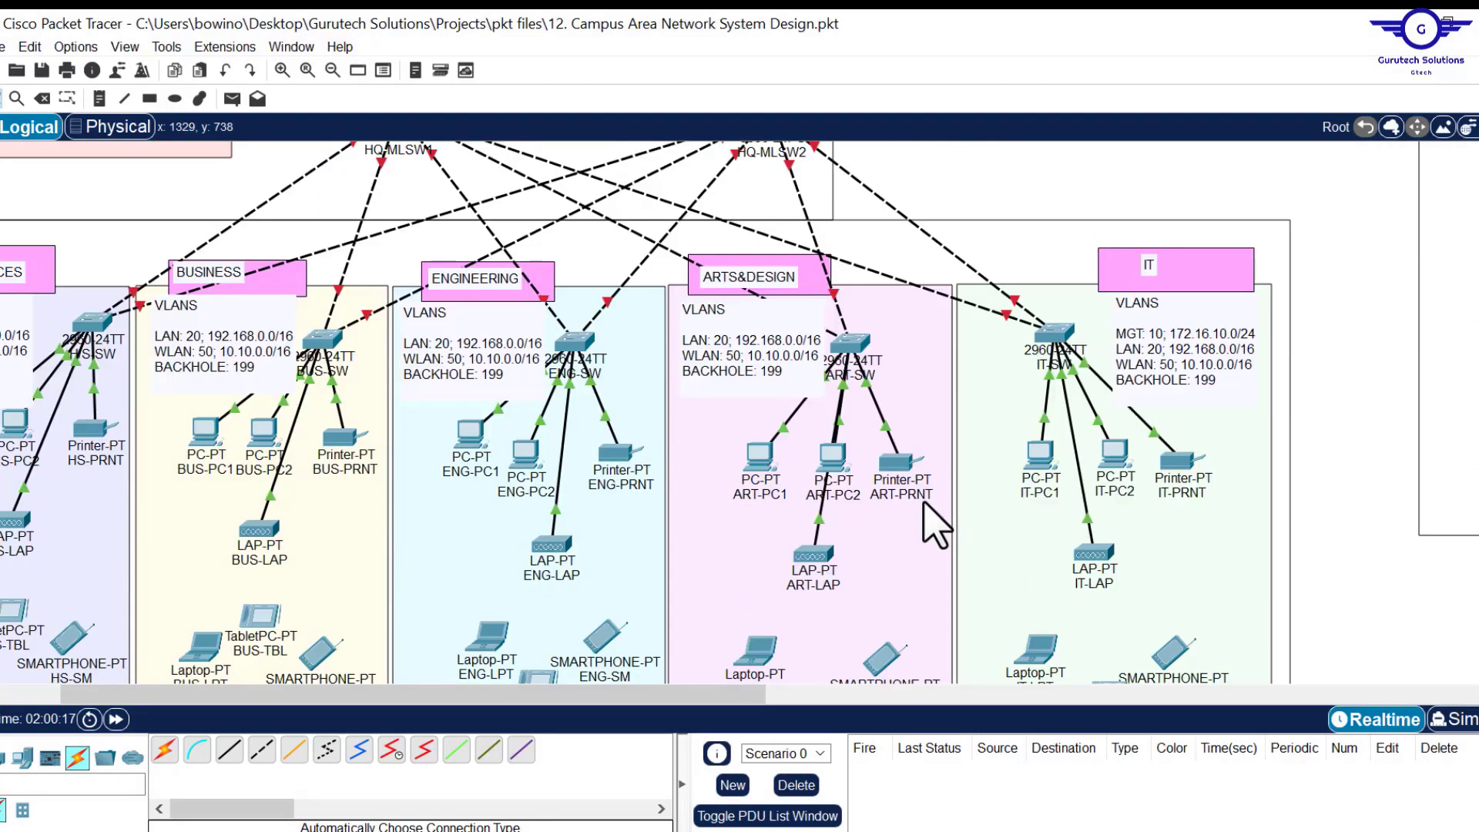
scroll(935, 523, "up", 5)
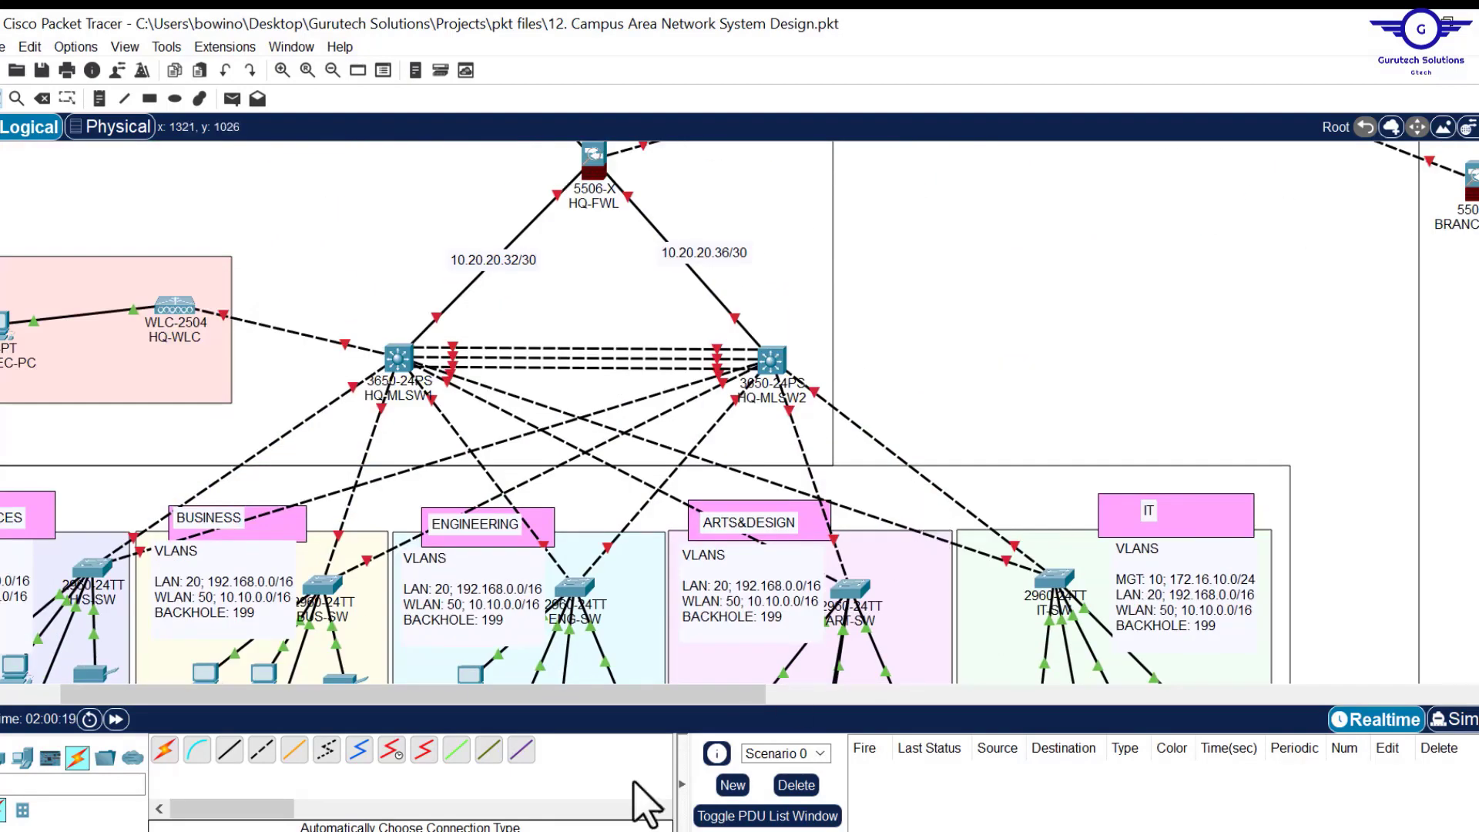
Review the whole two-site layout, briefly selecting and deselecting the HQ core rectangle.
left_click_drag(664, 701, 420, 713)
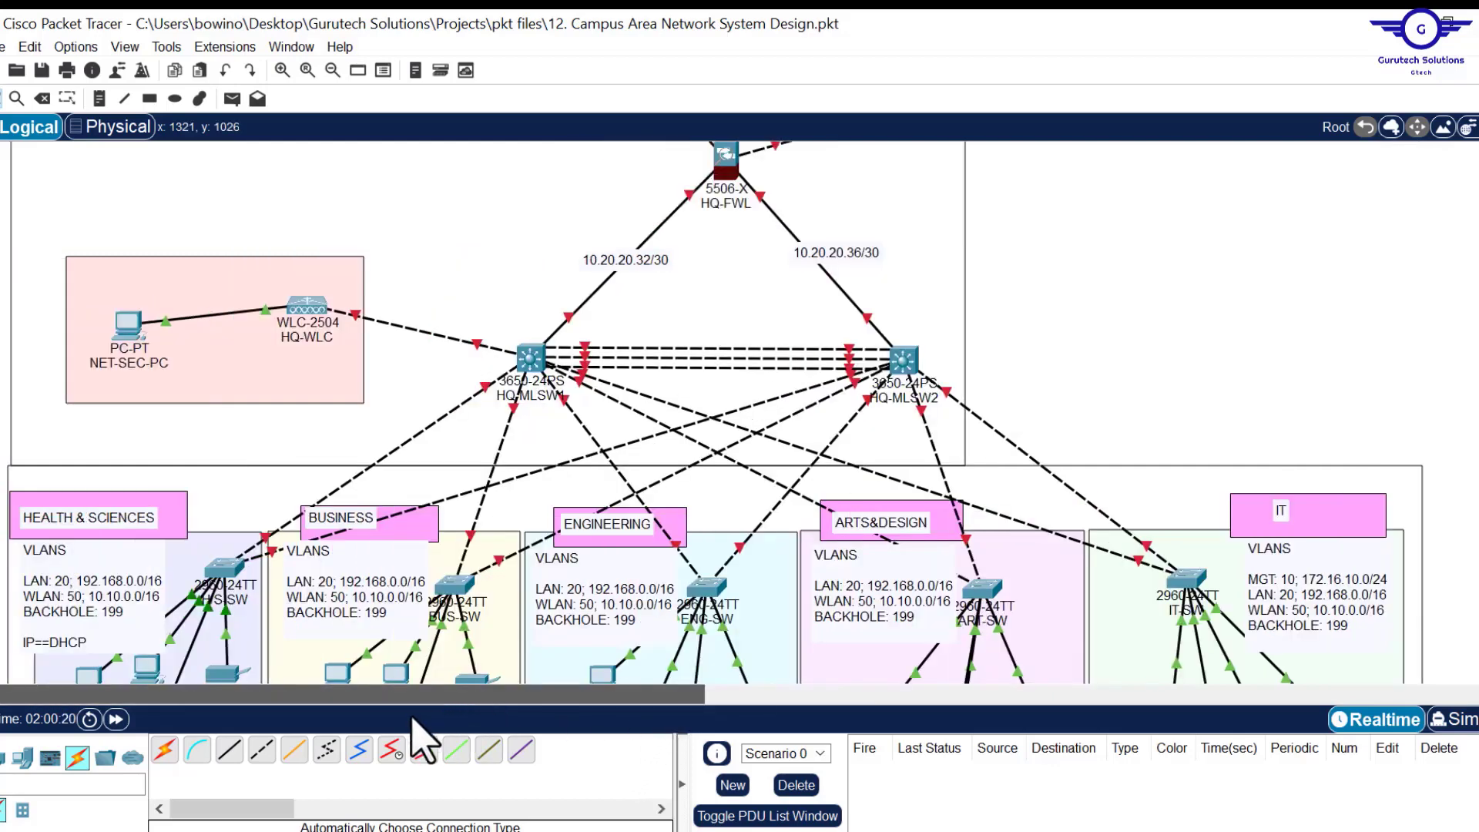
left_click(963, 335)
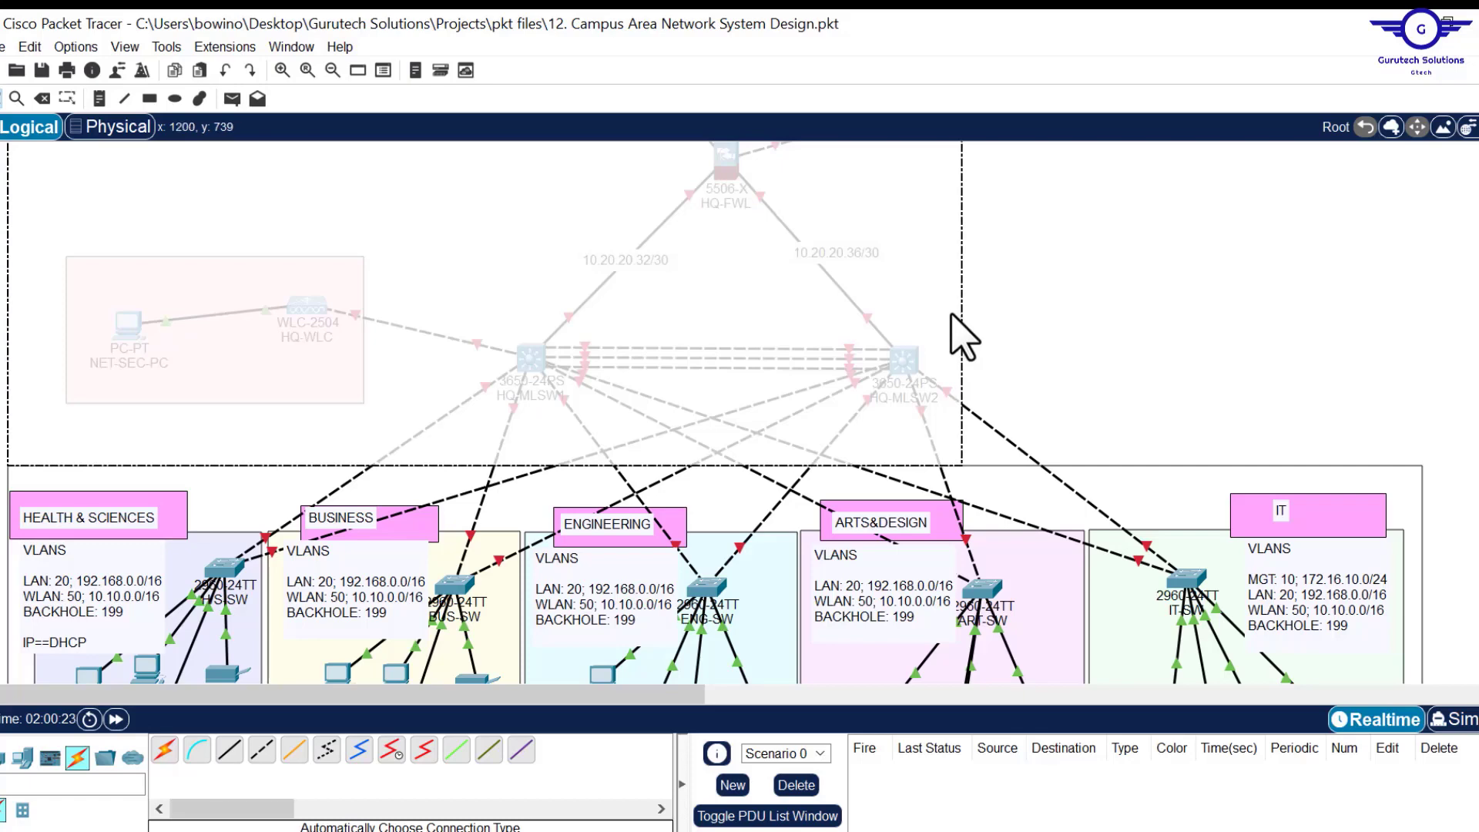
left_click(960, 332)
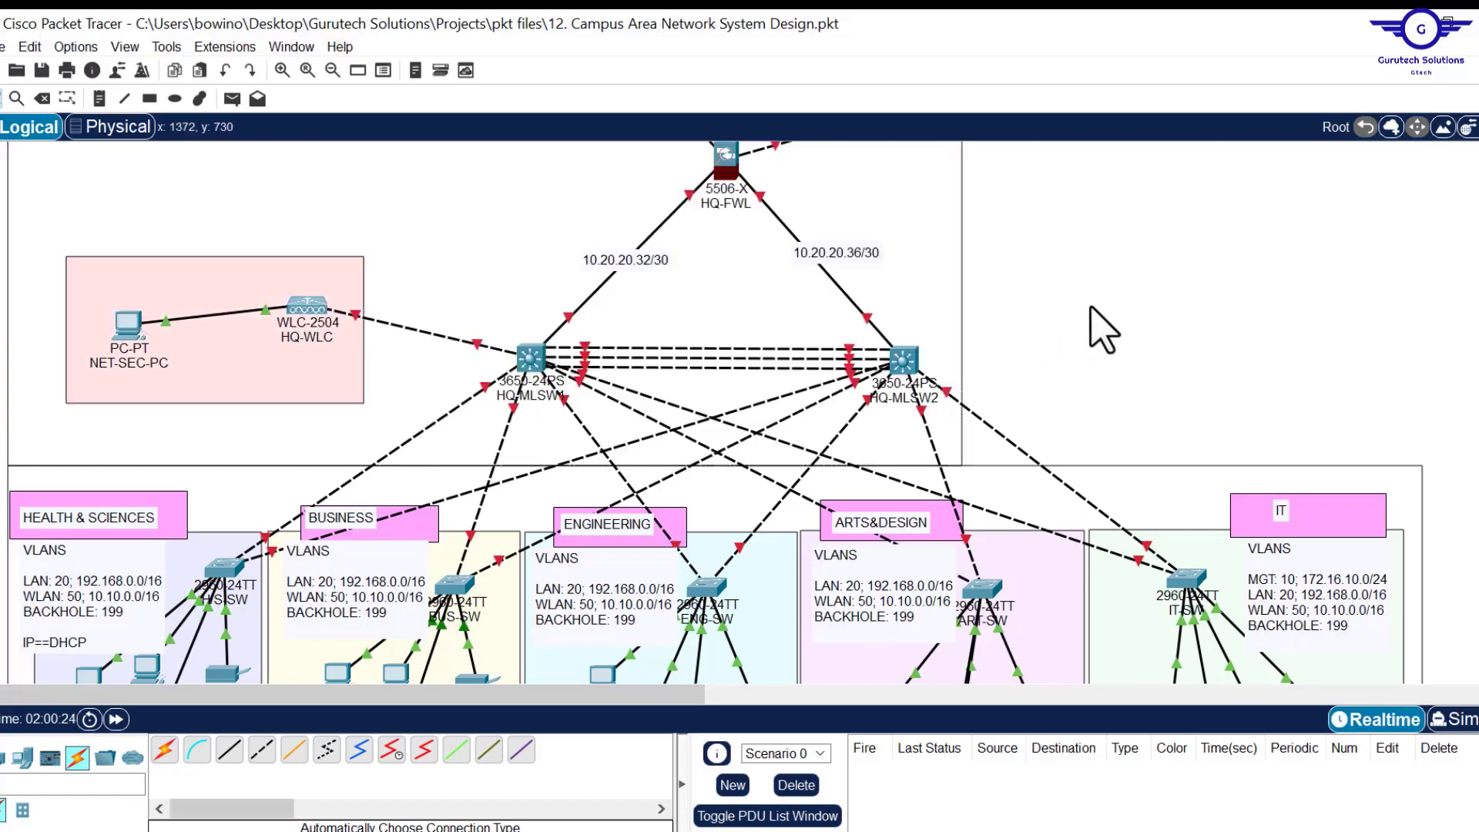
scroll(1103, 330, "up", 5)
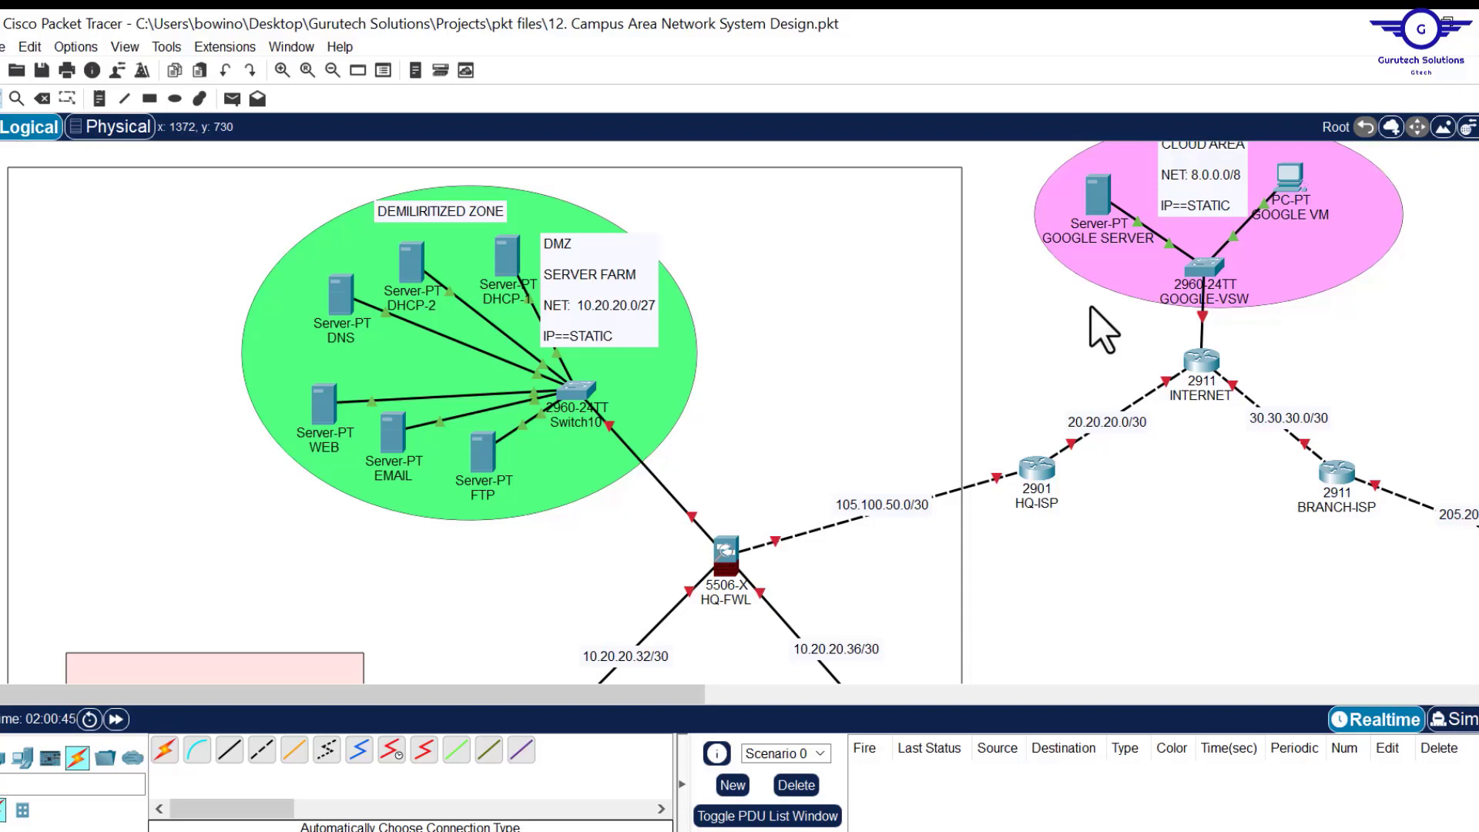
Pan around the campus workspace to review the department areas.
scroll(1177, 531, "up", 1)
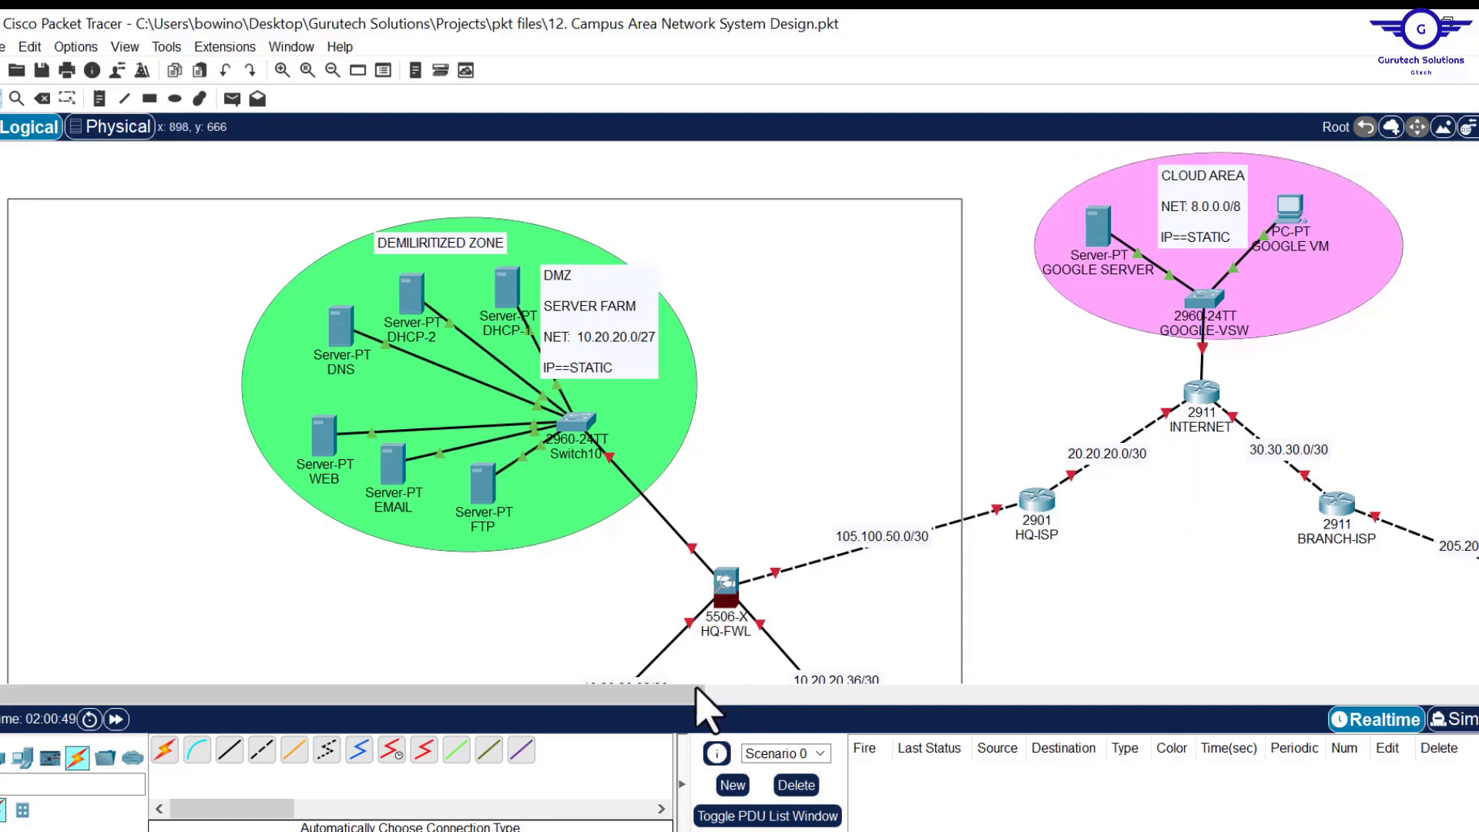
left_click_drag(676, 696, 885, 677)
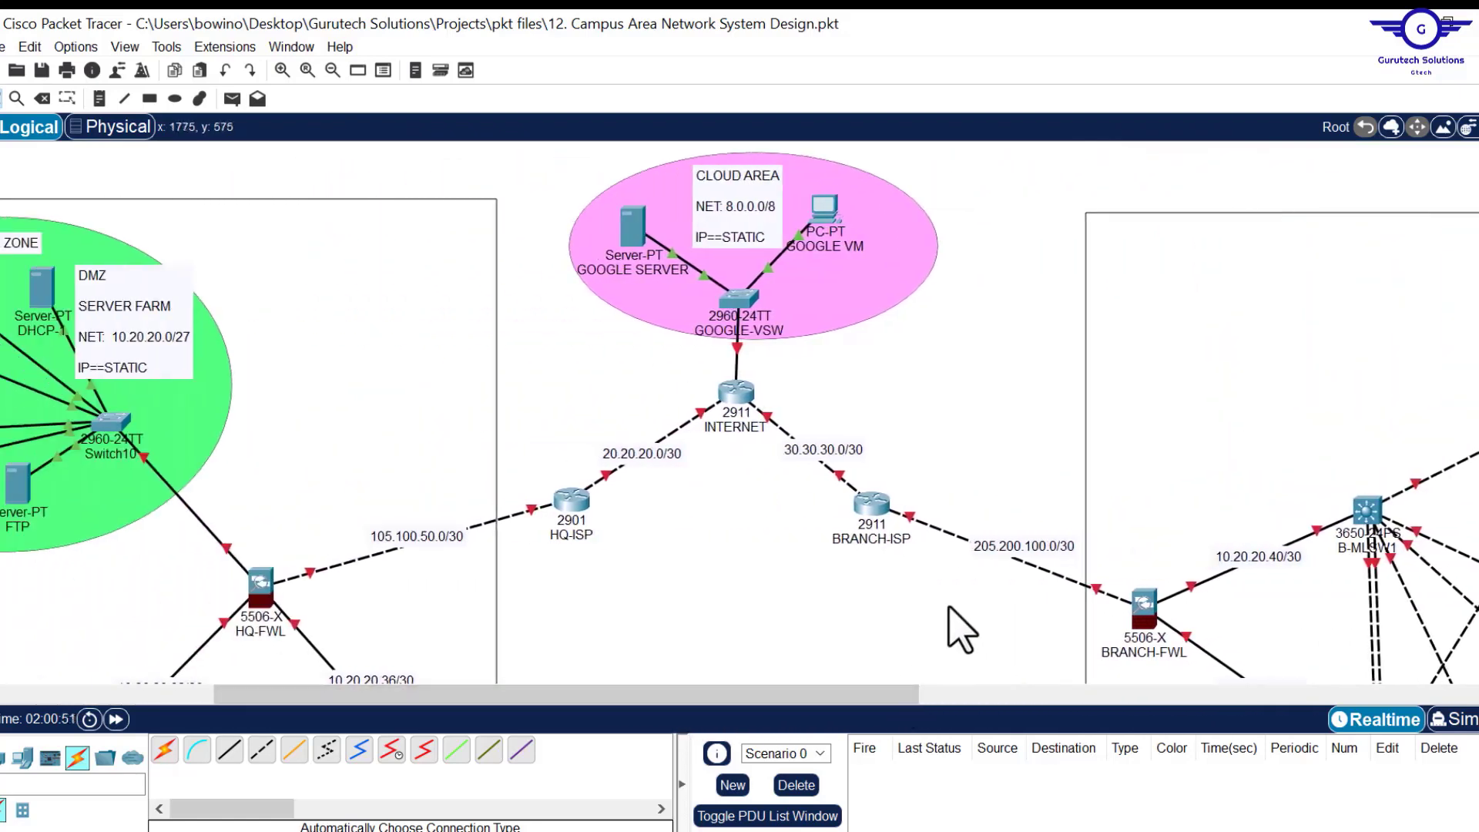
scroll(943, 606, "down", 4)
scroll(956, 628, "down", 8)
scroll(955, 628, "down", 6)
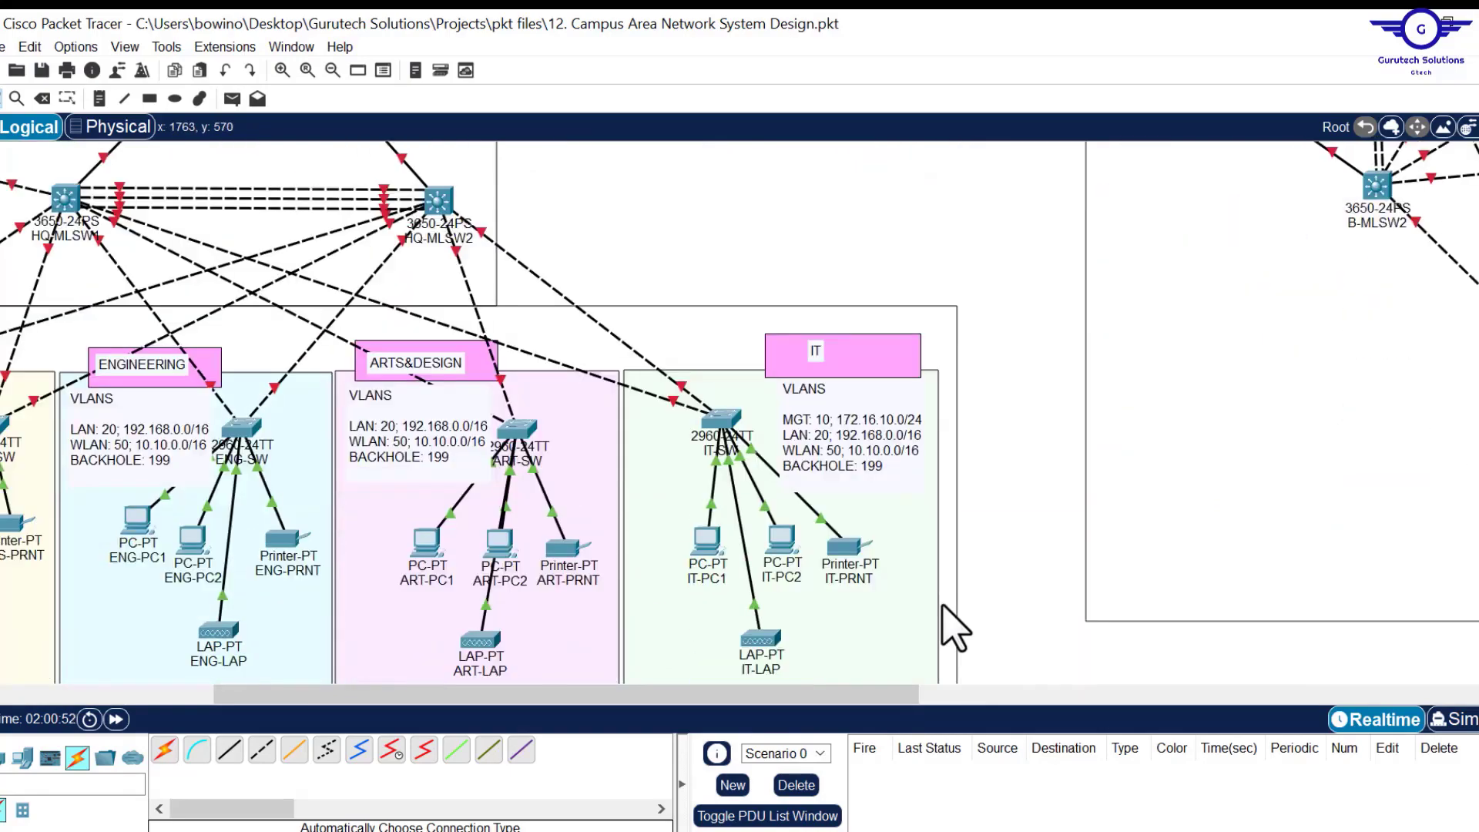
scroll(956, 628, "left", 10)
scroll(955, 628, "down", 6)
scroll(955, 628, "up", 12)
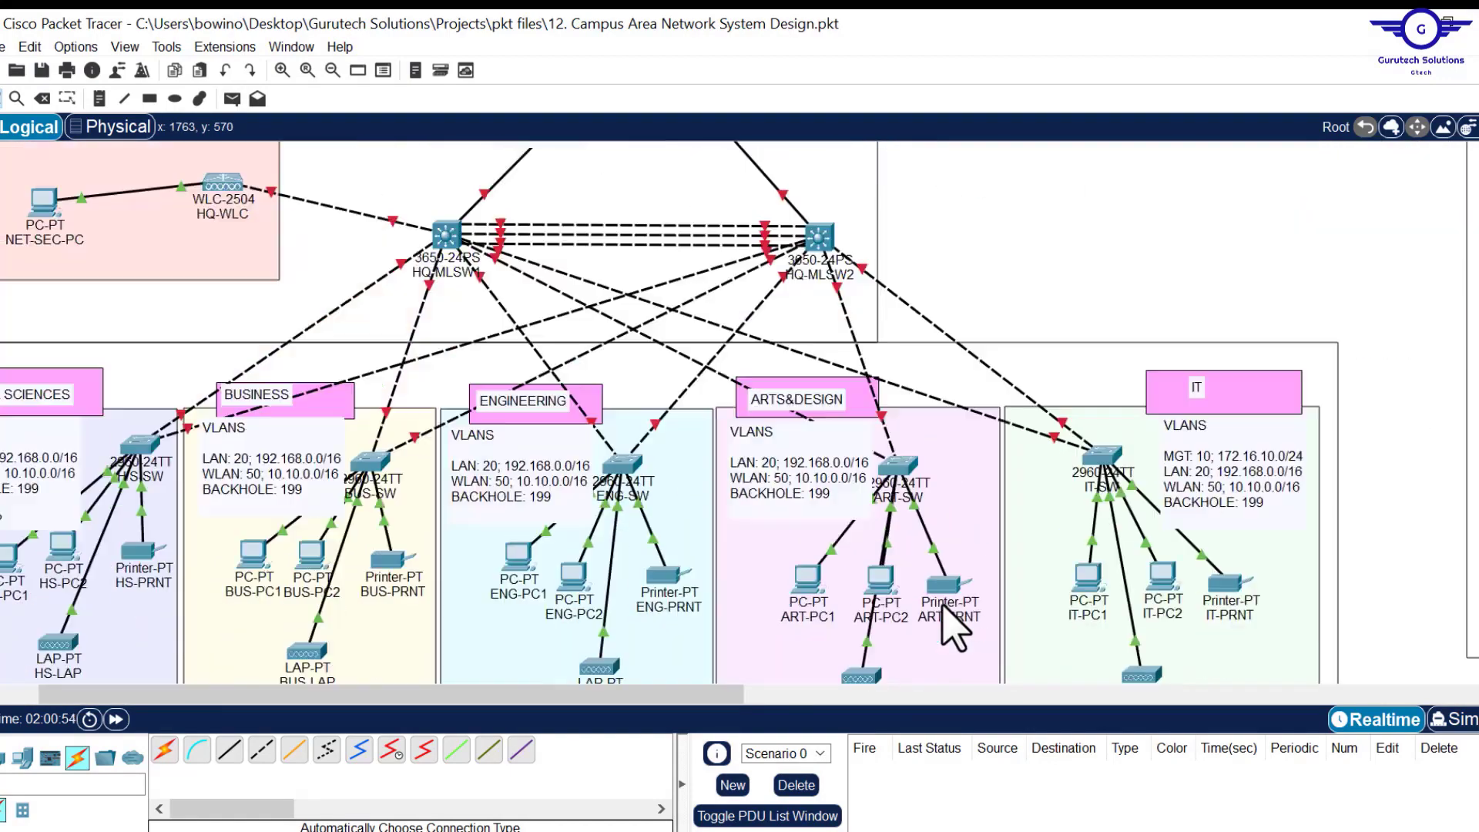
scroll(955, 628, "right", 10)
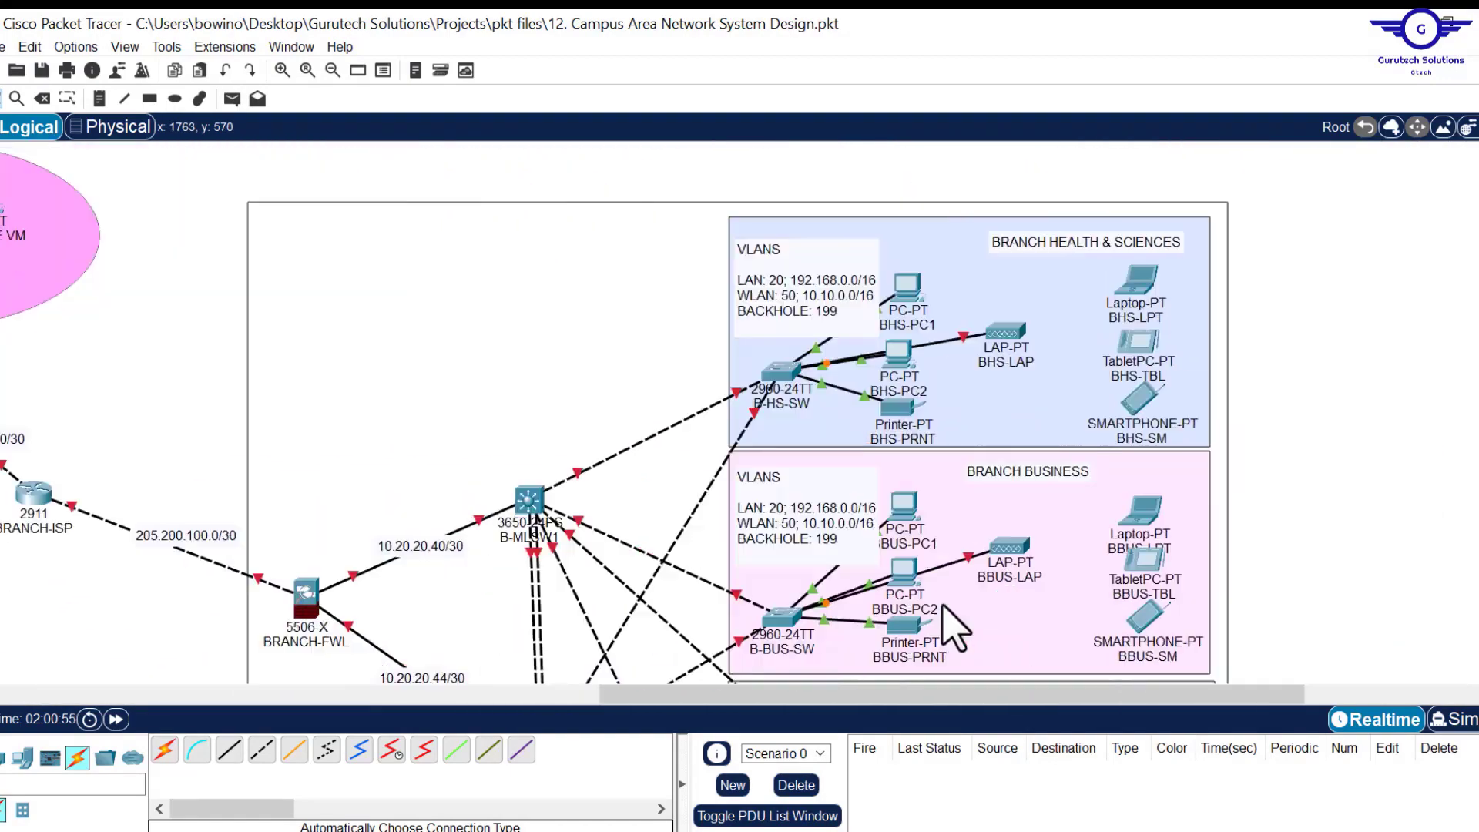
scroll(956, 628, "down", 6)
scroll(955, 628, "down", 6)
scroll(955, 628, "up", 2)
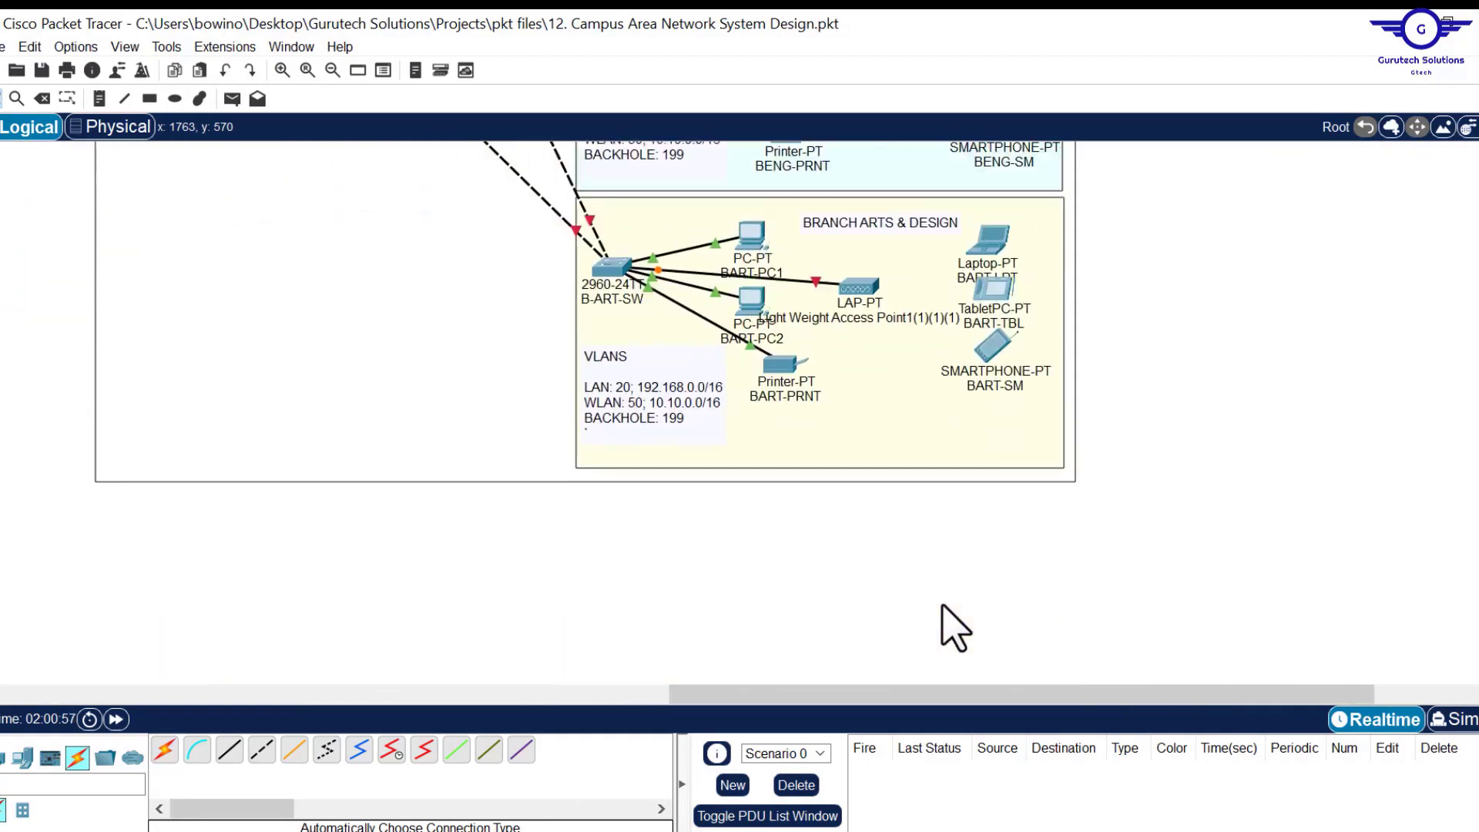
scroll(863, 558, "left", 5)
scroll(842, 551, "up", 5)
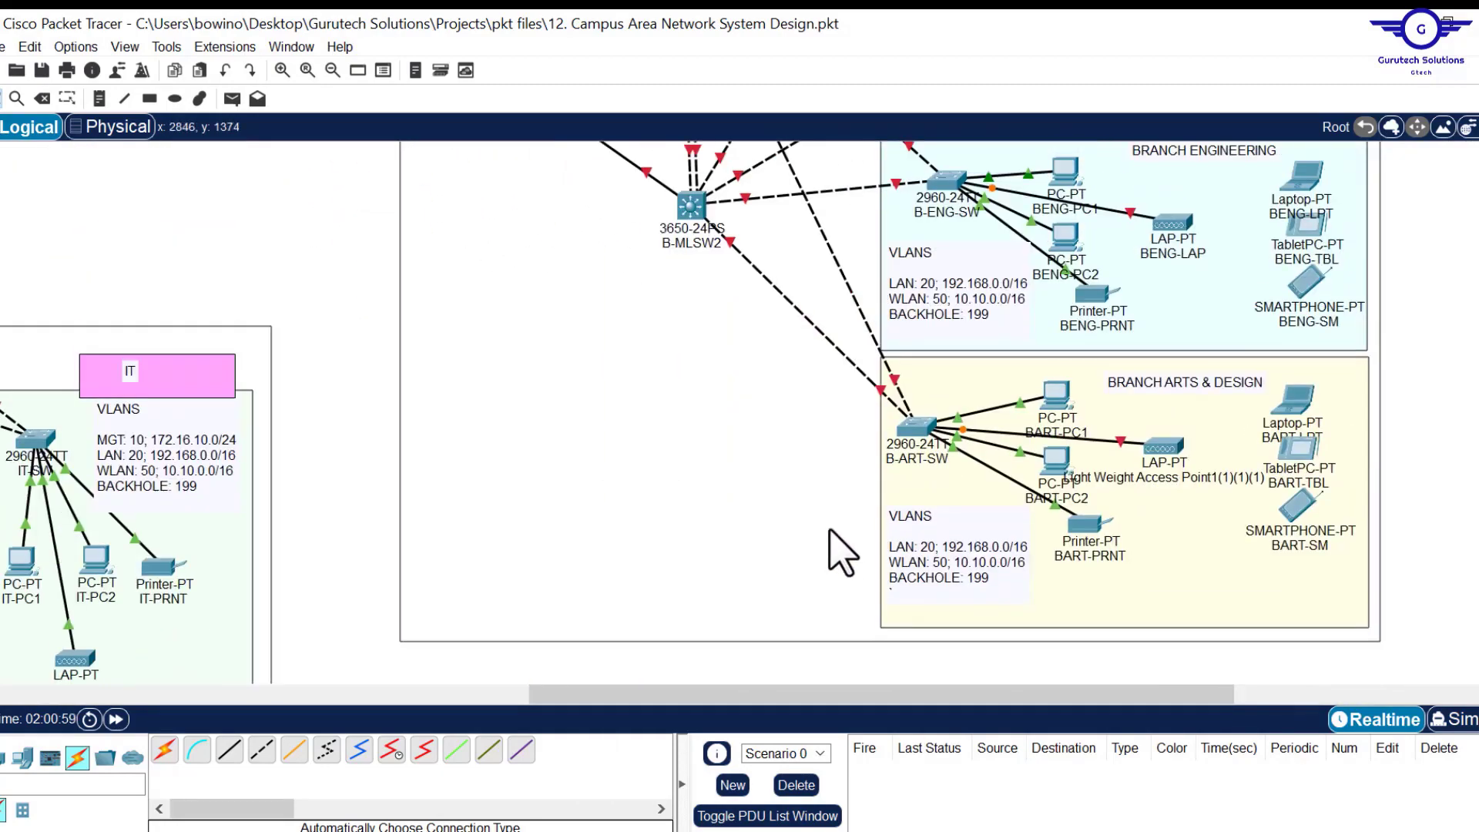
scroll(843, 552, "up", 5)
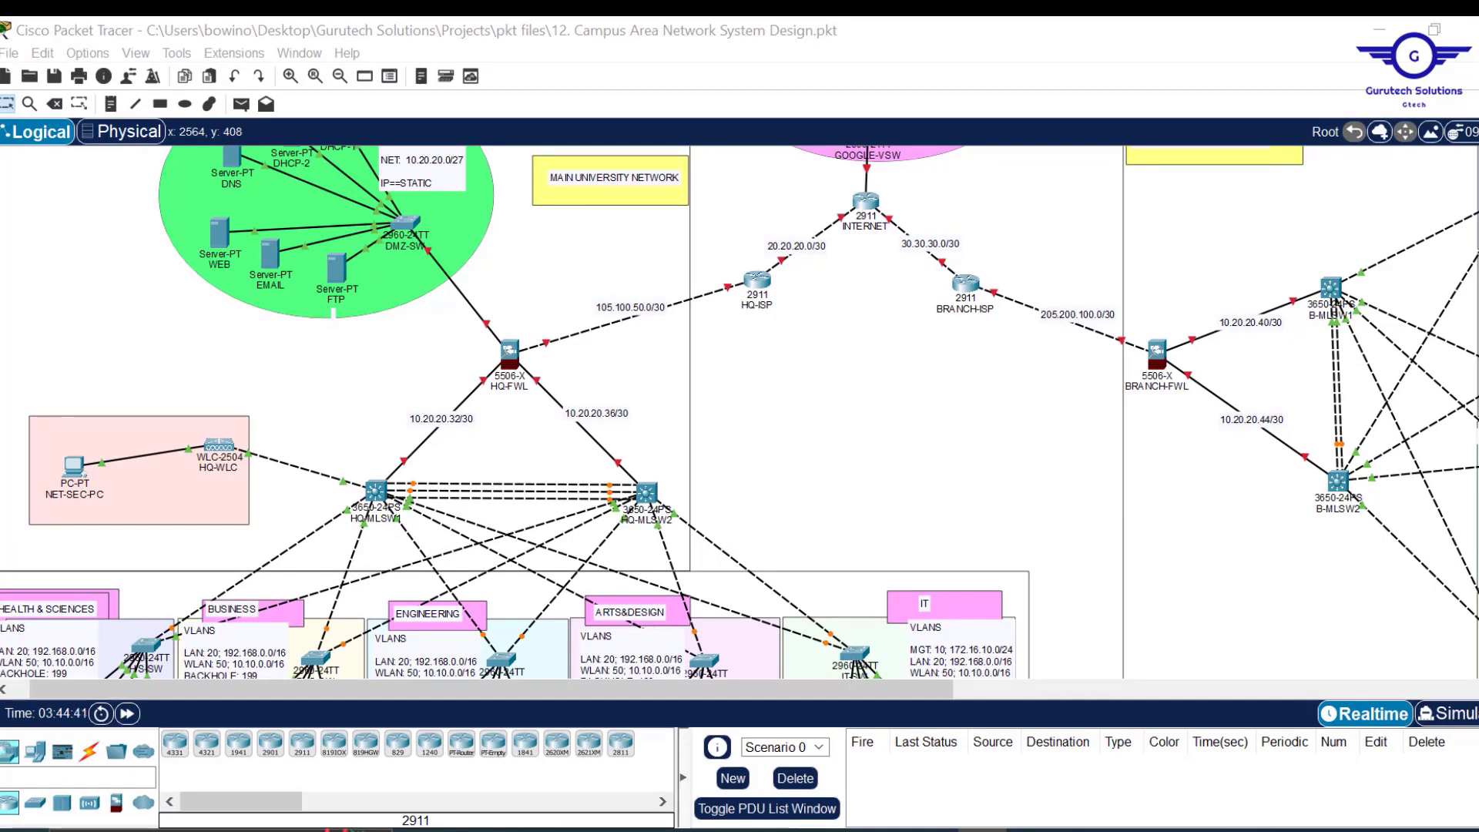
scroll(739, 412, "up", 3)
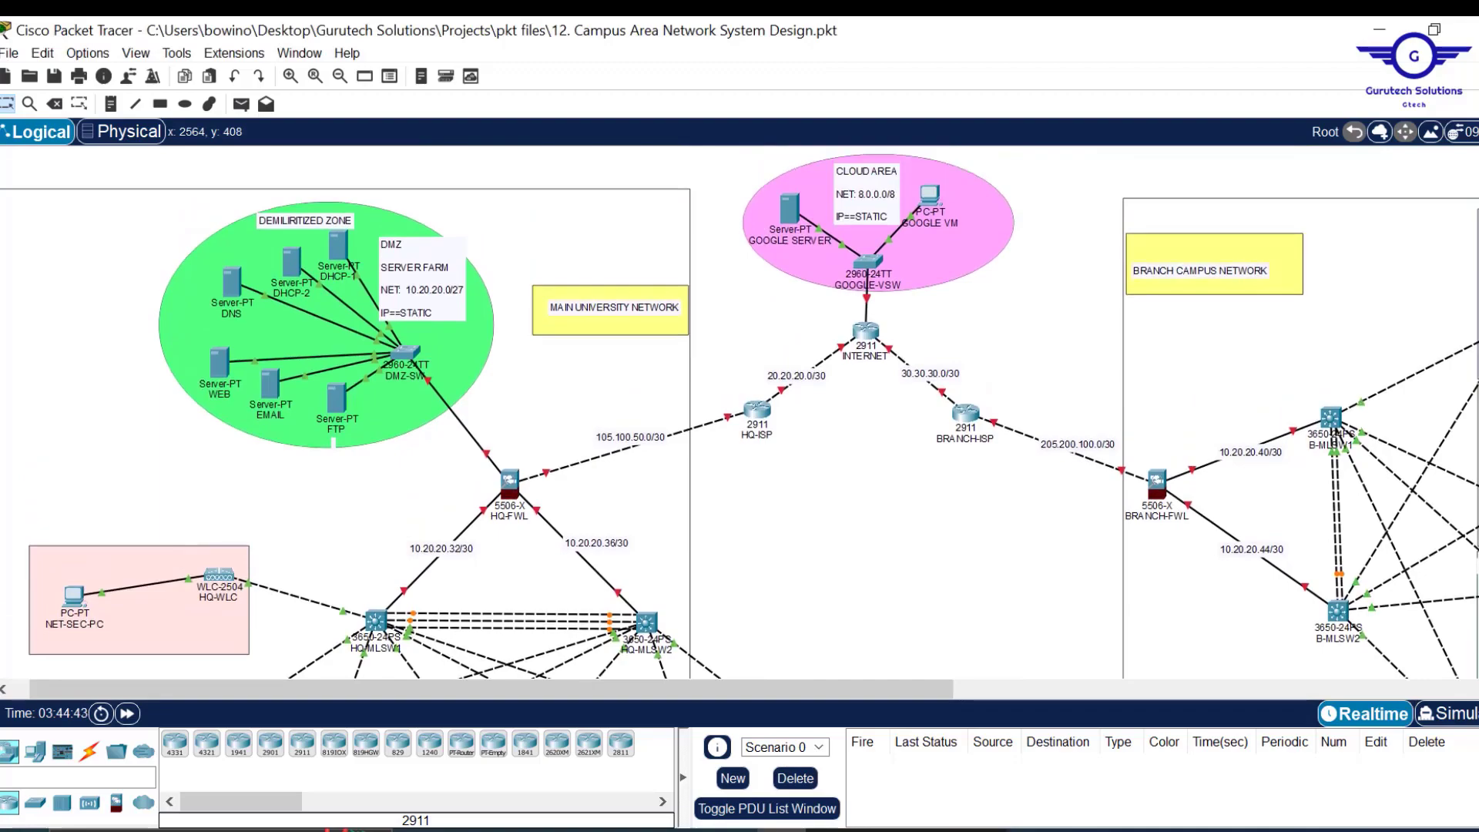
scroll(740, 412, "down", 5)
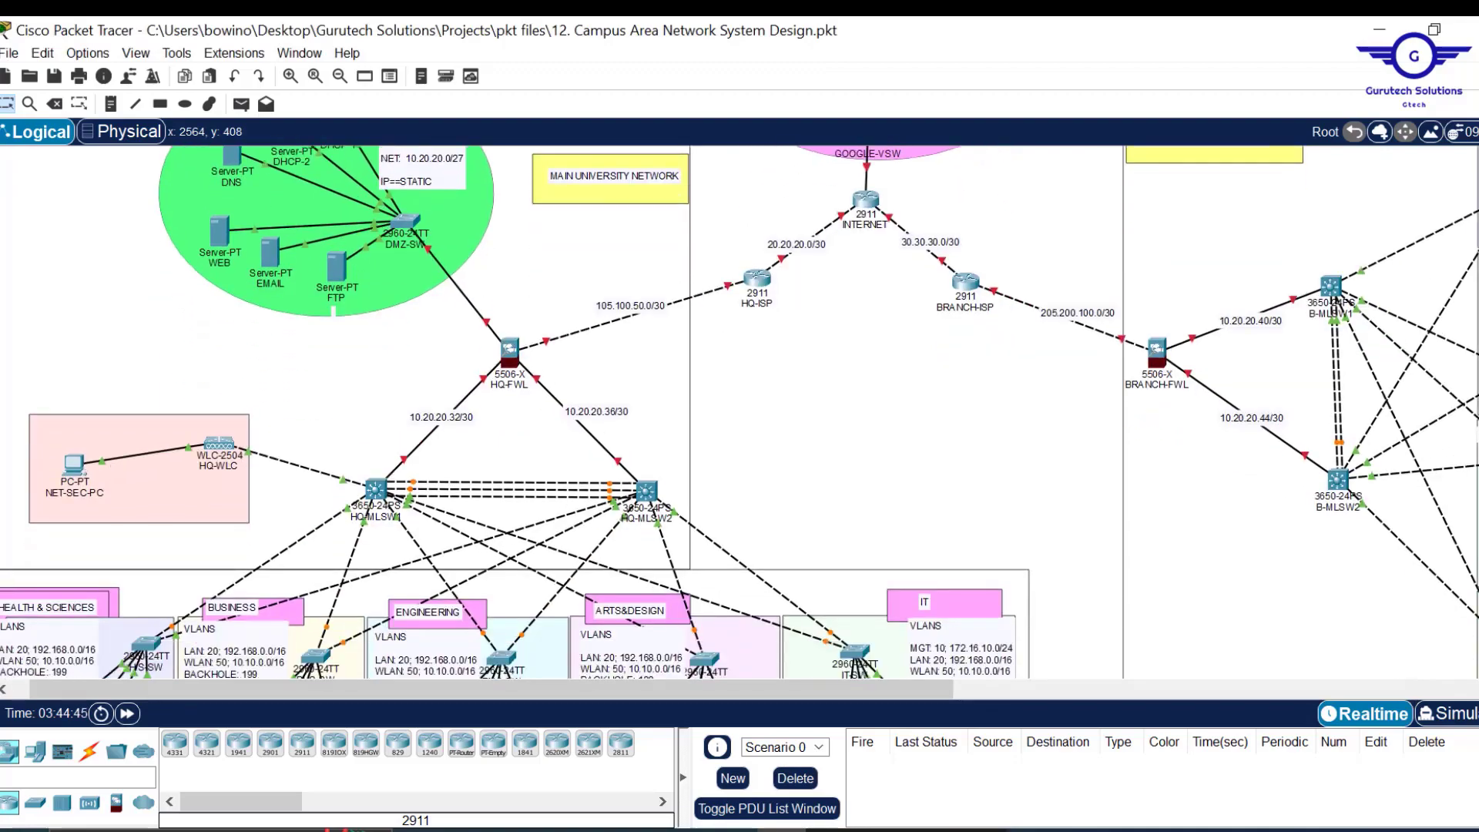
scroll(740, 413, "up", 5)
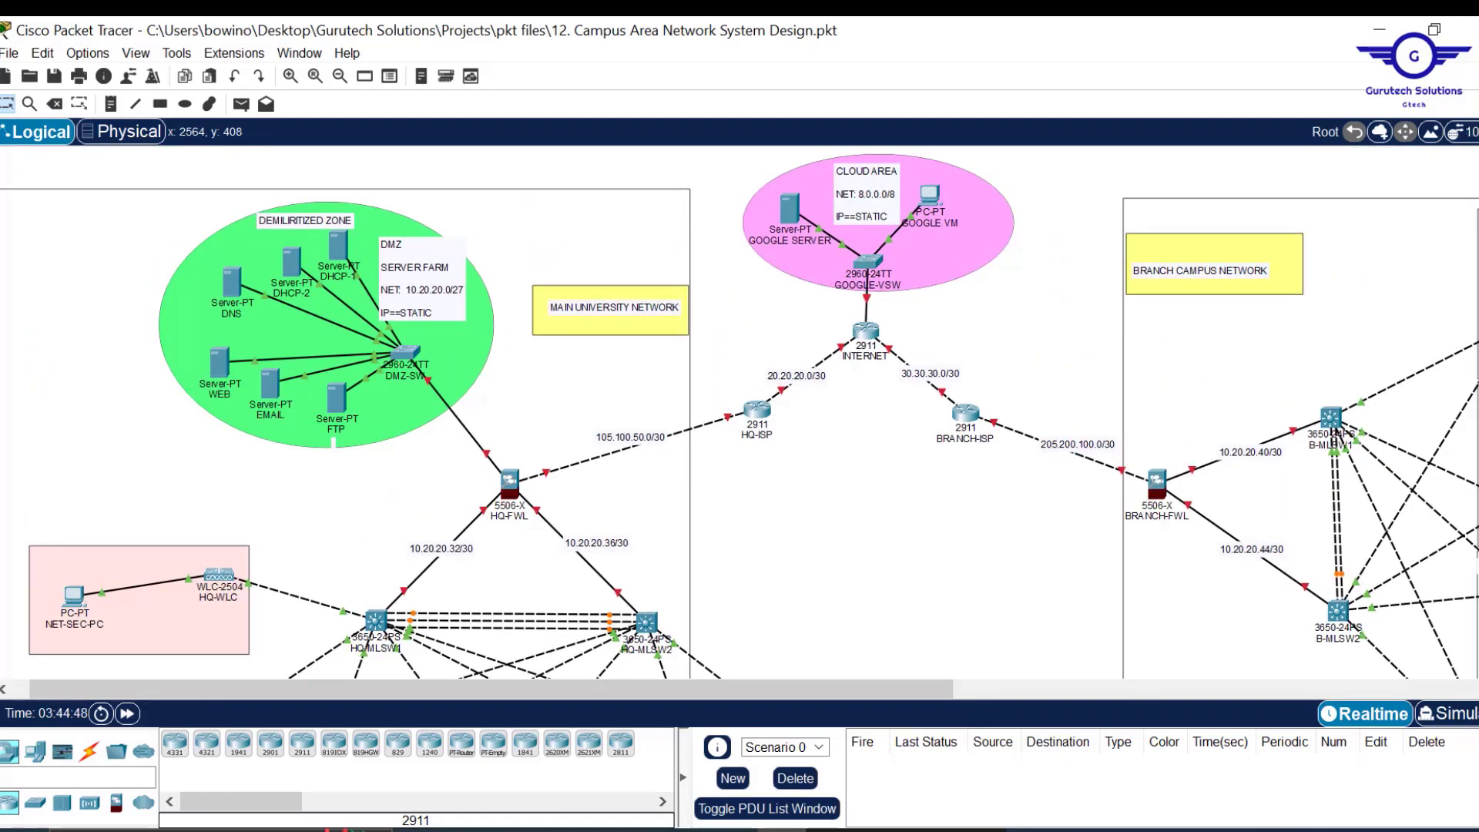
scroll(739, 412, "down", 7)
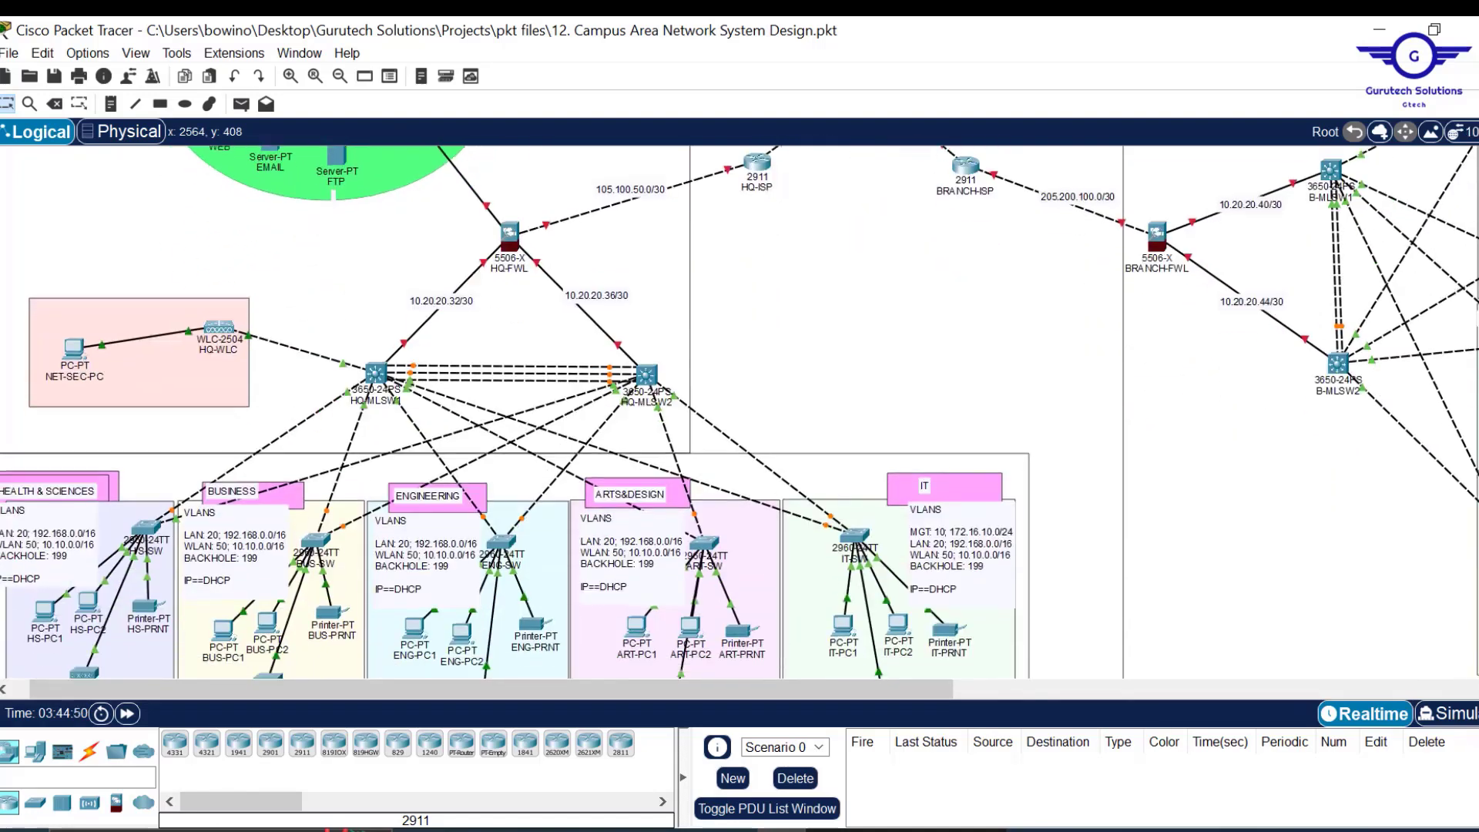
scroll(740, 412, "up", 4)
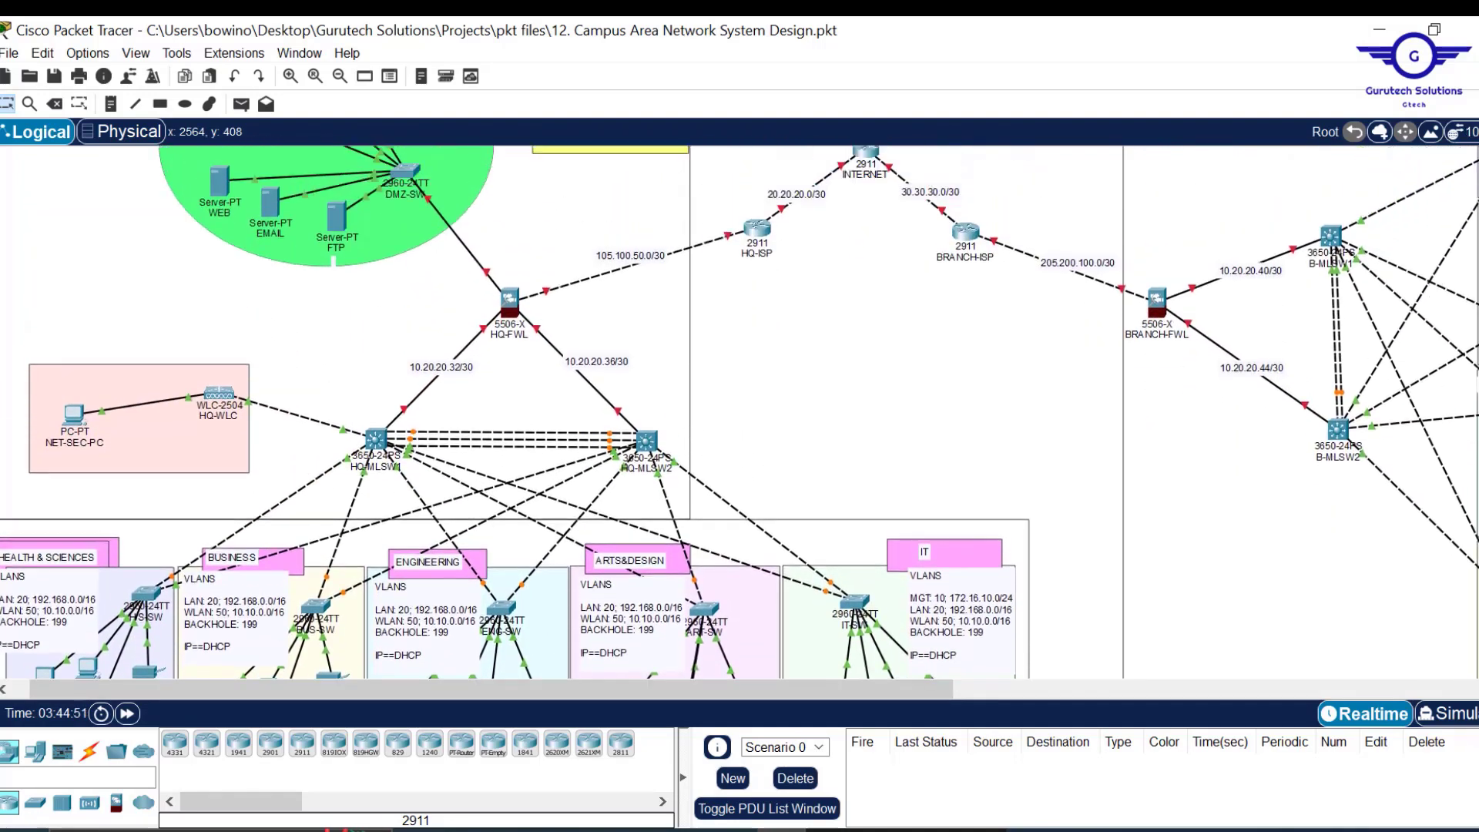
scroll(739, 412, "up", 4)
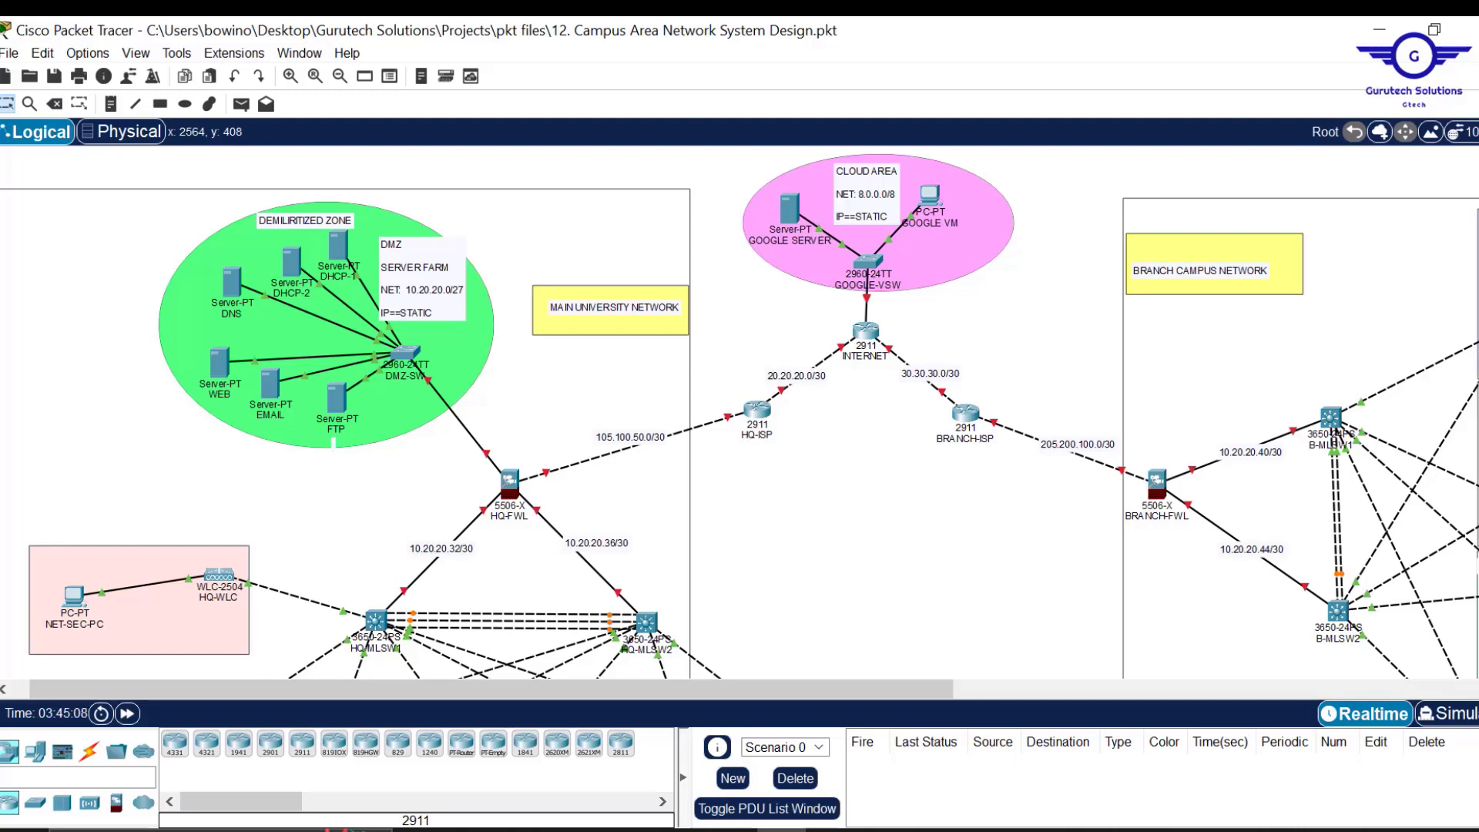
scroll(739, 413, "down", 3)
scroll(740, 412, "up", 3)
Scroll down to the departments and switch to the Project12.pdf brief in Adobe Acrobat.
scroll(739, 412, "down", 2)
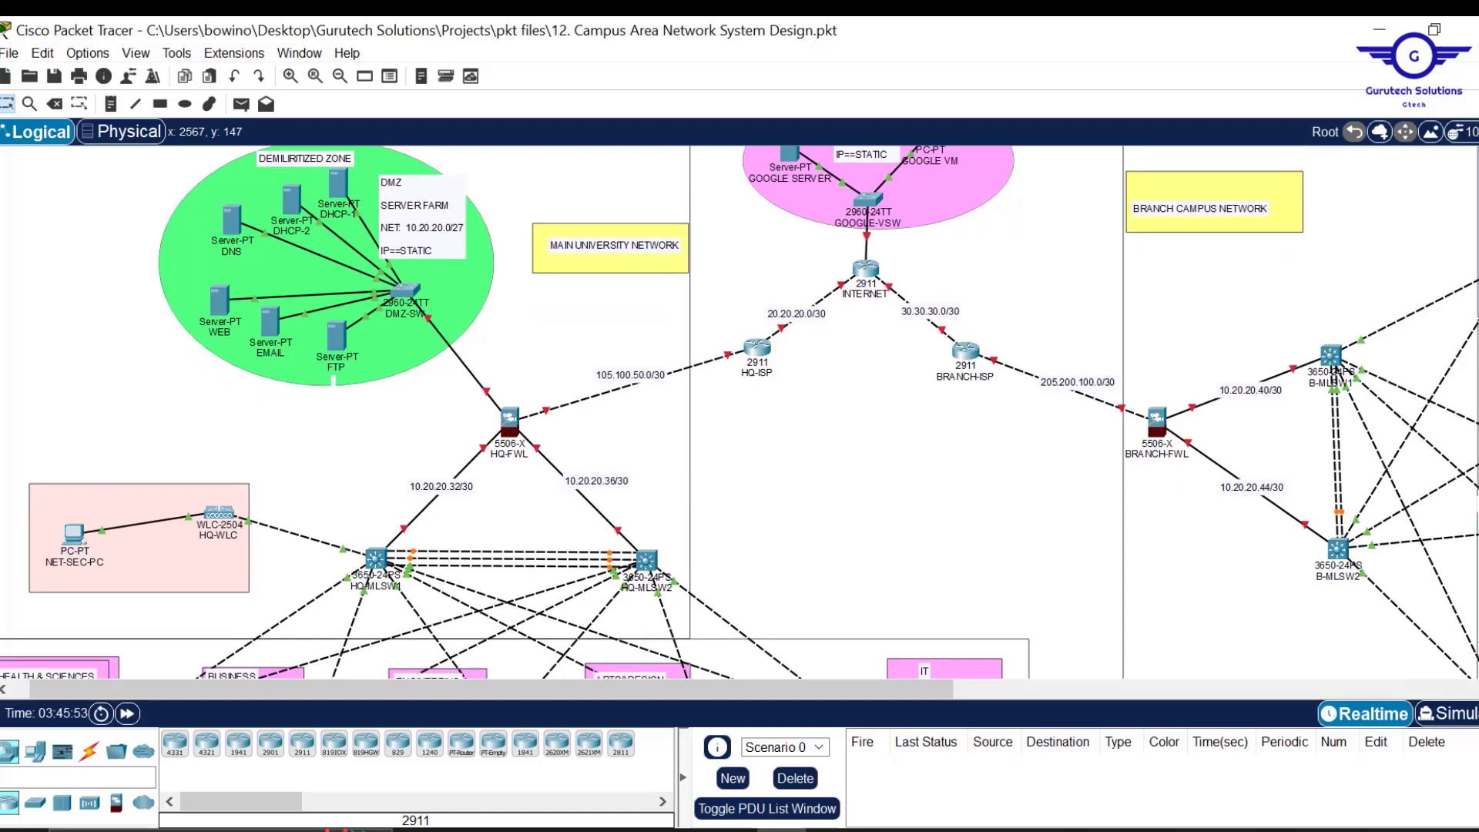
scroll(740, 412, "up", 1)
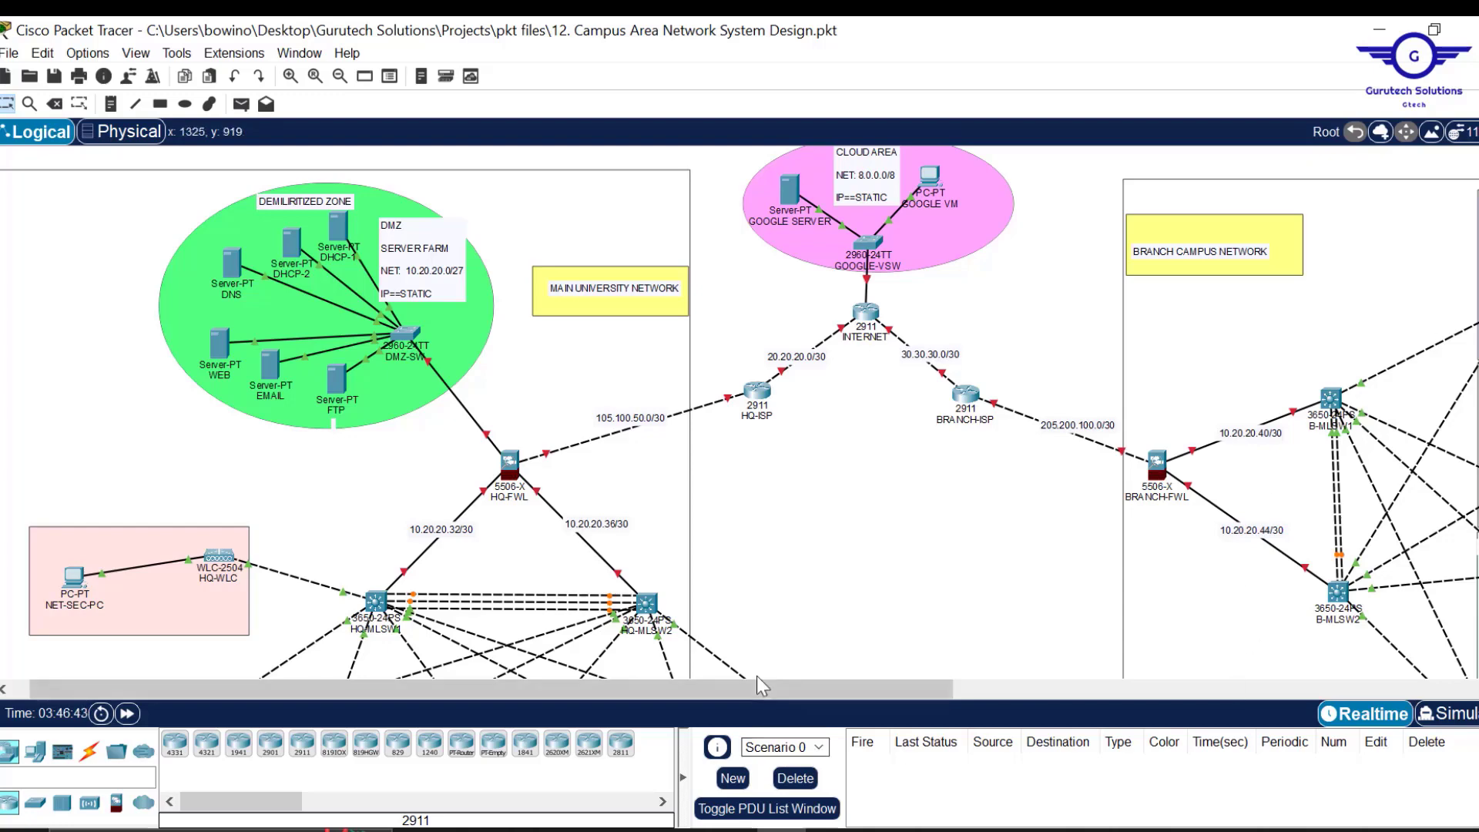
scroll(848, 603, "down", 5)
scroll(848, 609, "down", 1)
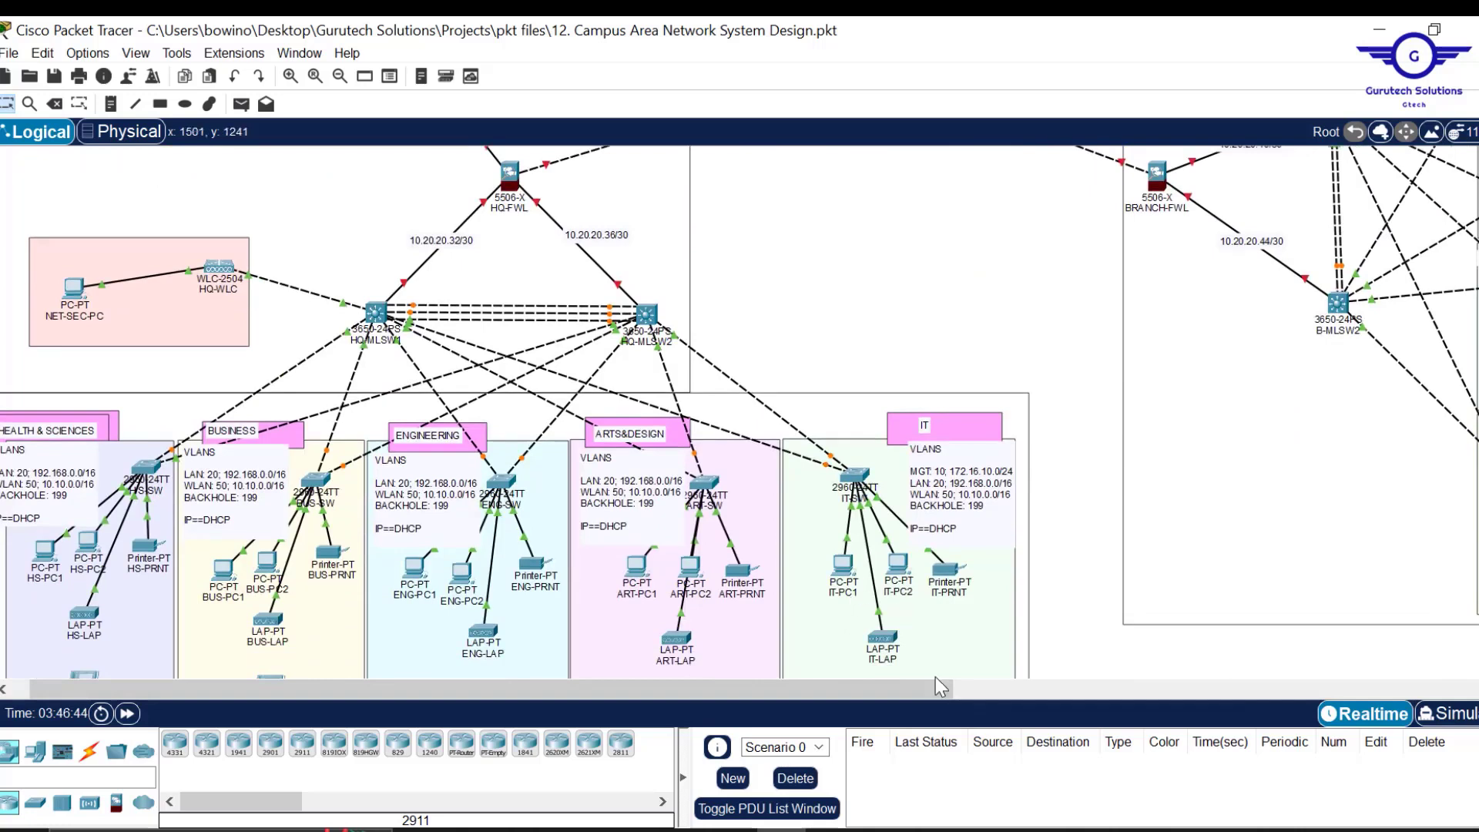
left_click(933, 830)
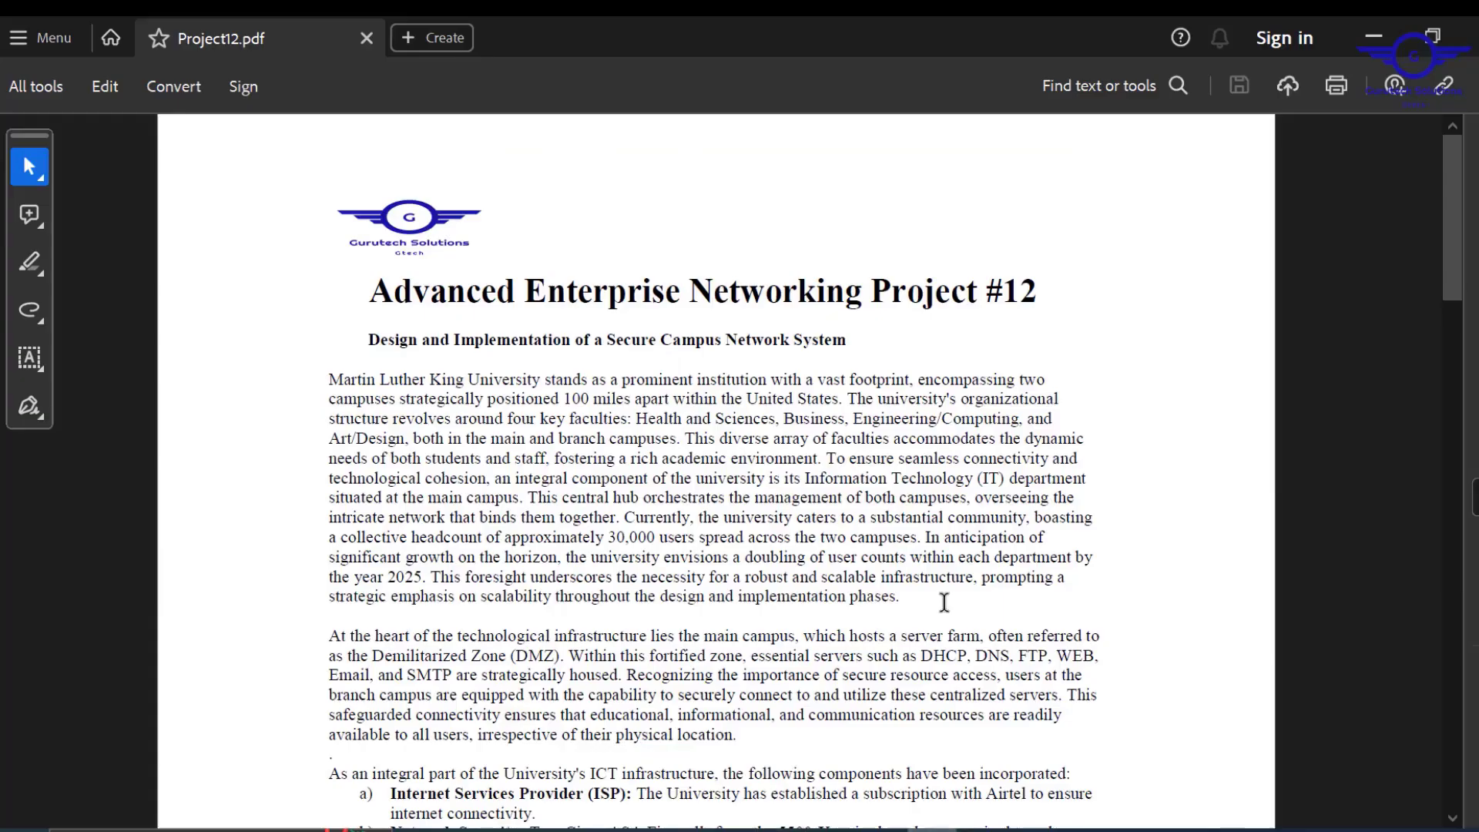
Scroll Project12.pdf down to the Technical Requirements and back to the Requirements IP ranges.
scroll(944, 603, "down", 20)
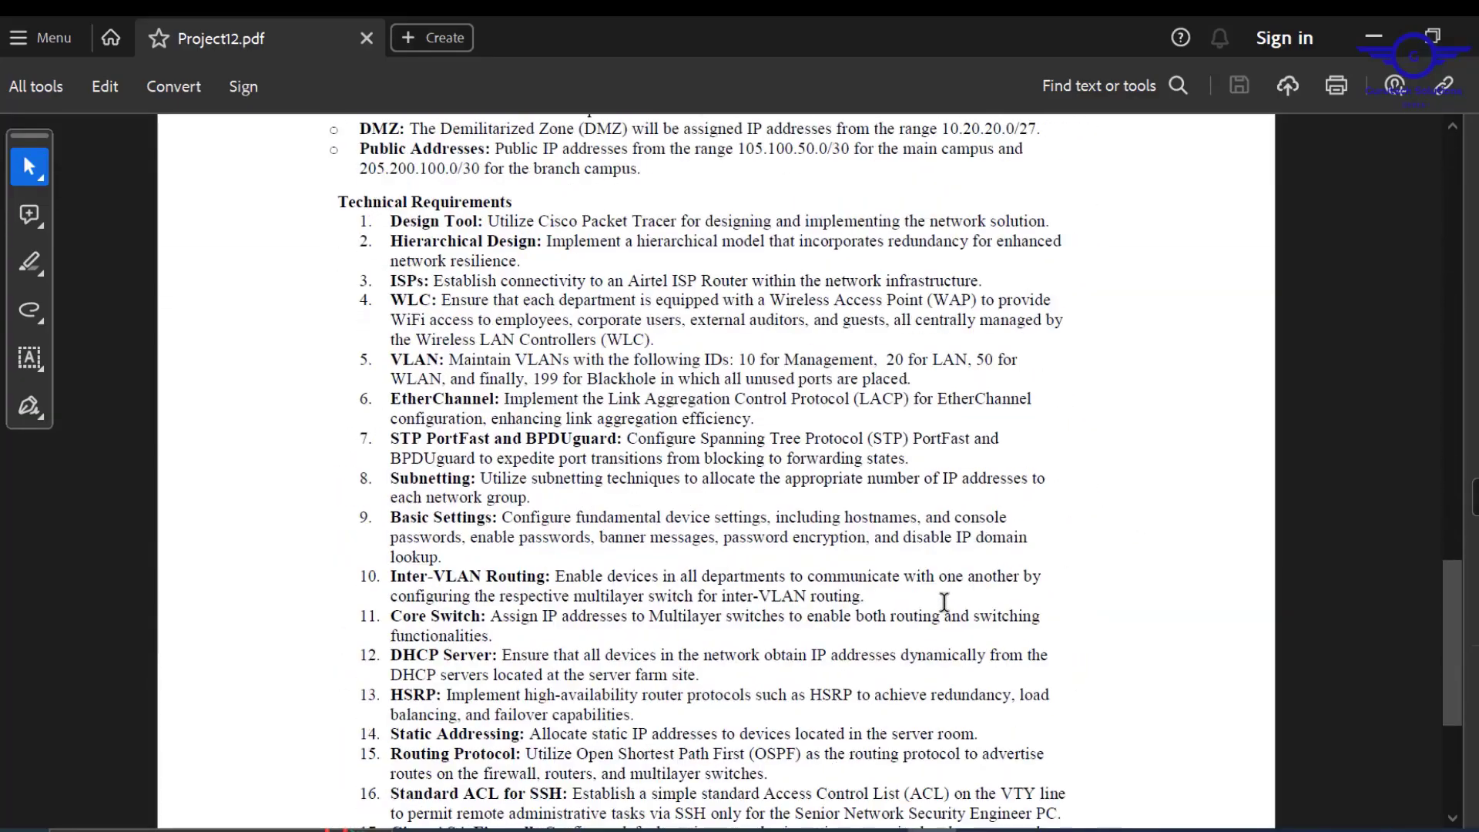
scroll(861, 487, "up", 5)
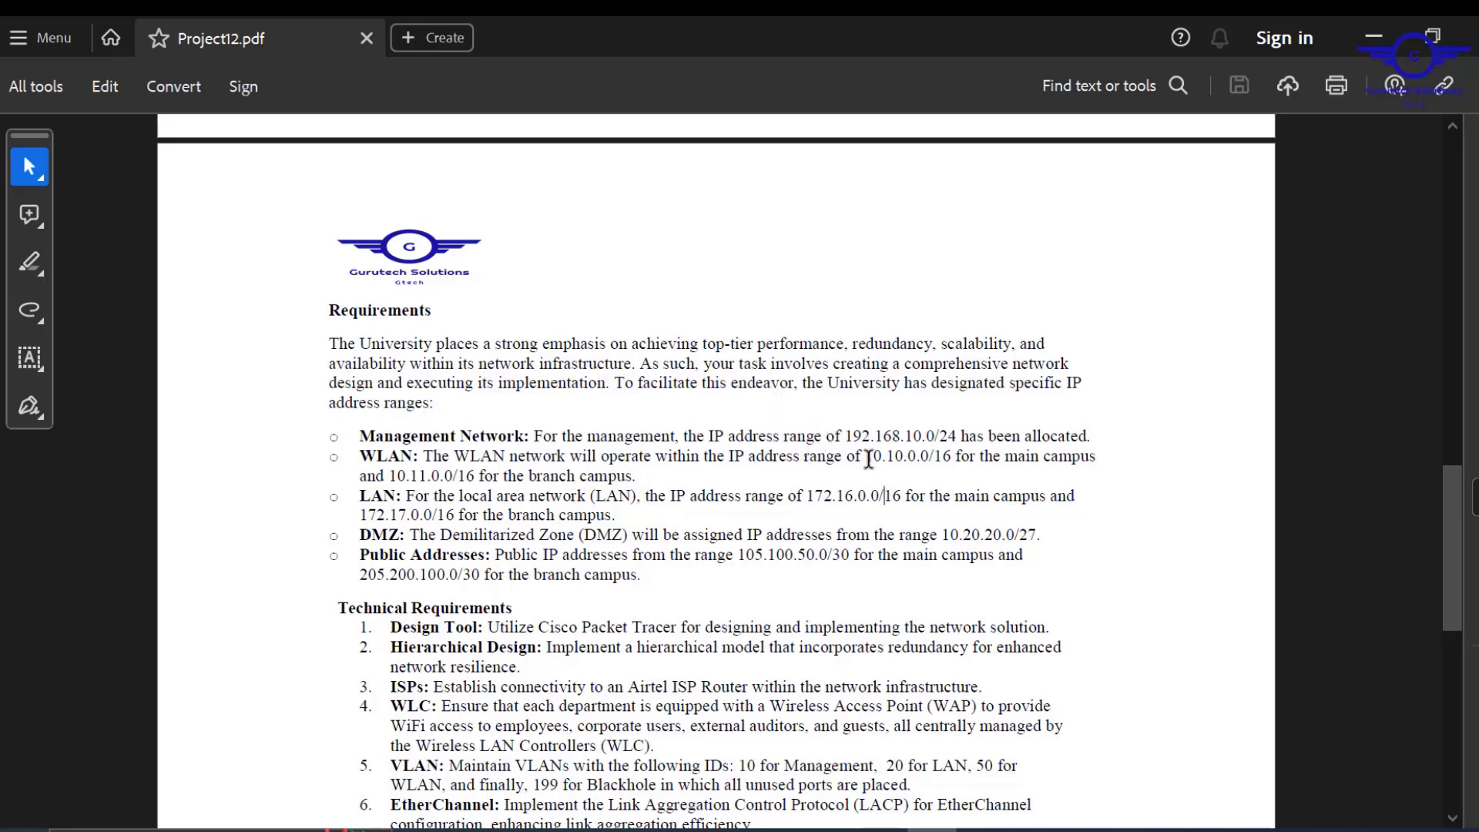
Mark the WLAN ranges 10.10.0.0/16 and 10.11.0.0/16 and LAN ranges 172.16.0.0/16 and 172.17.0.0/16.
left_click_drag(864, 459, 1025, 462)
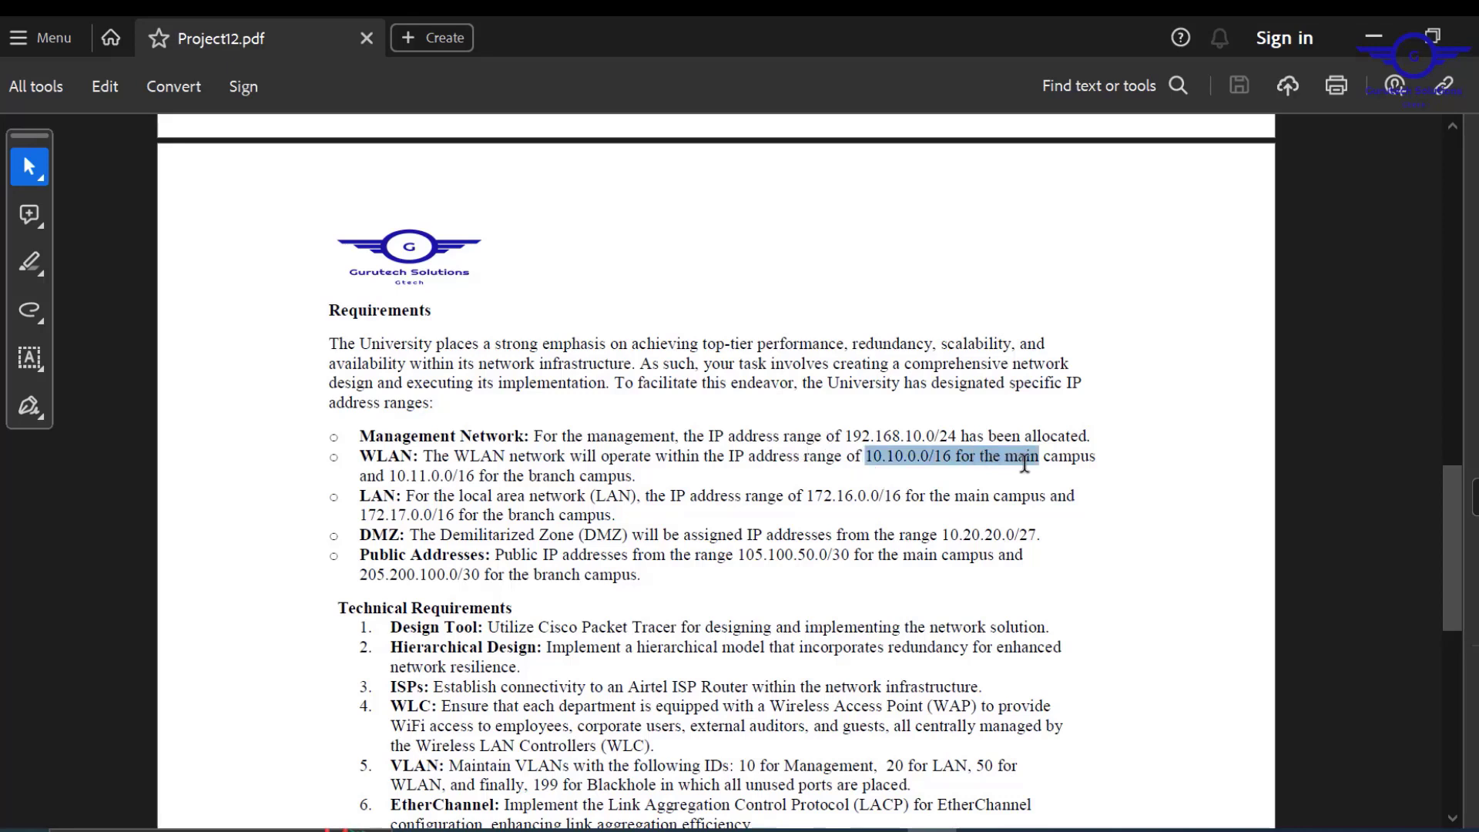
left_click_drag(450, 459, 575, 479)
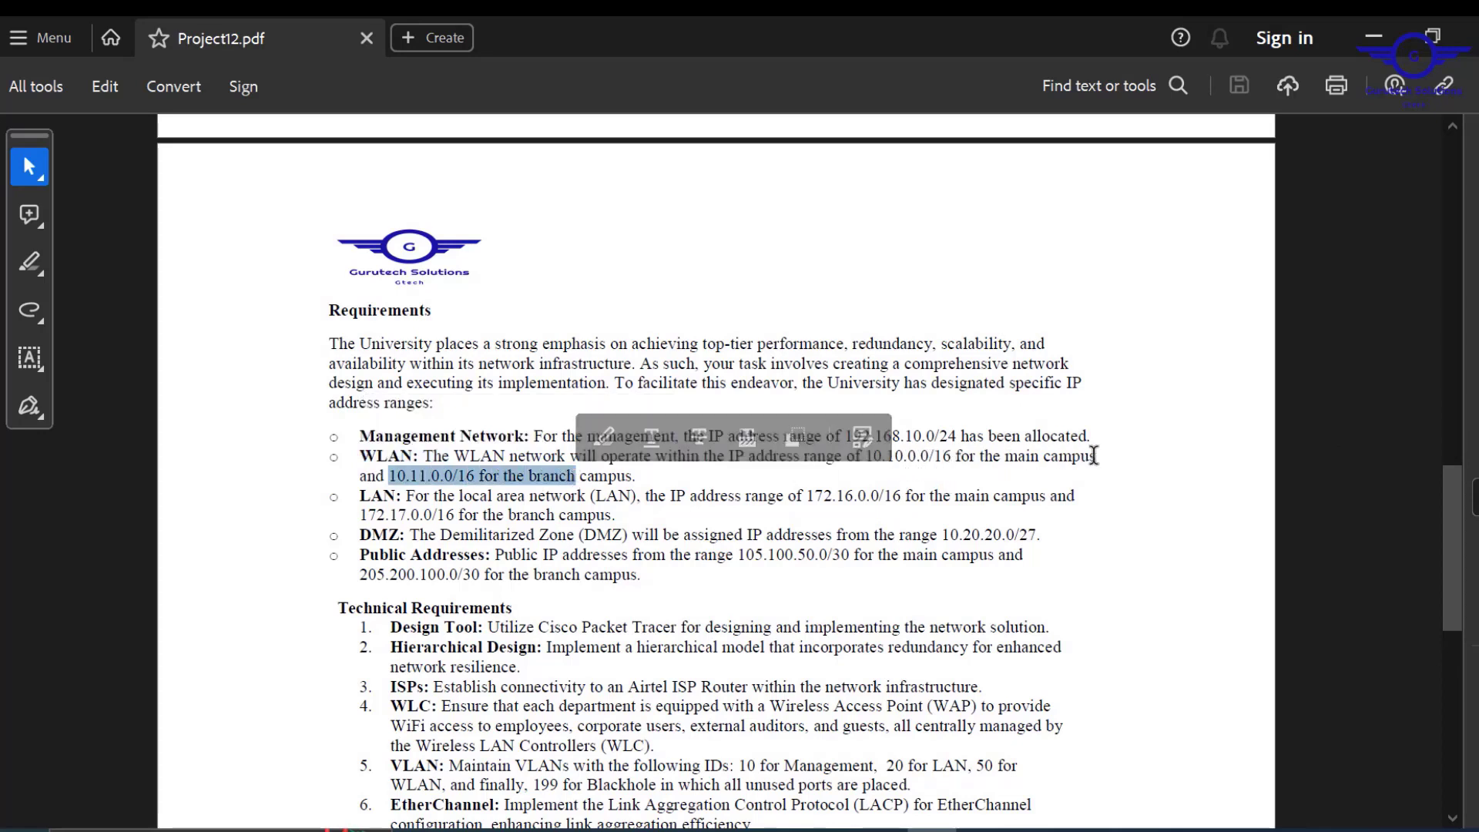
left_click_drag(1093, 457, 874, 458)
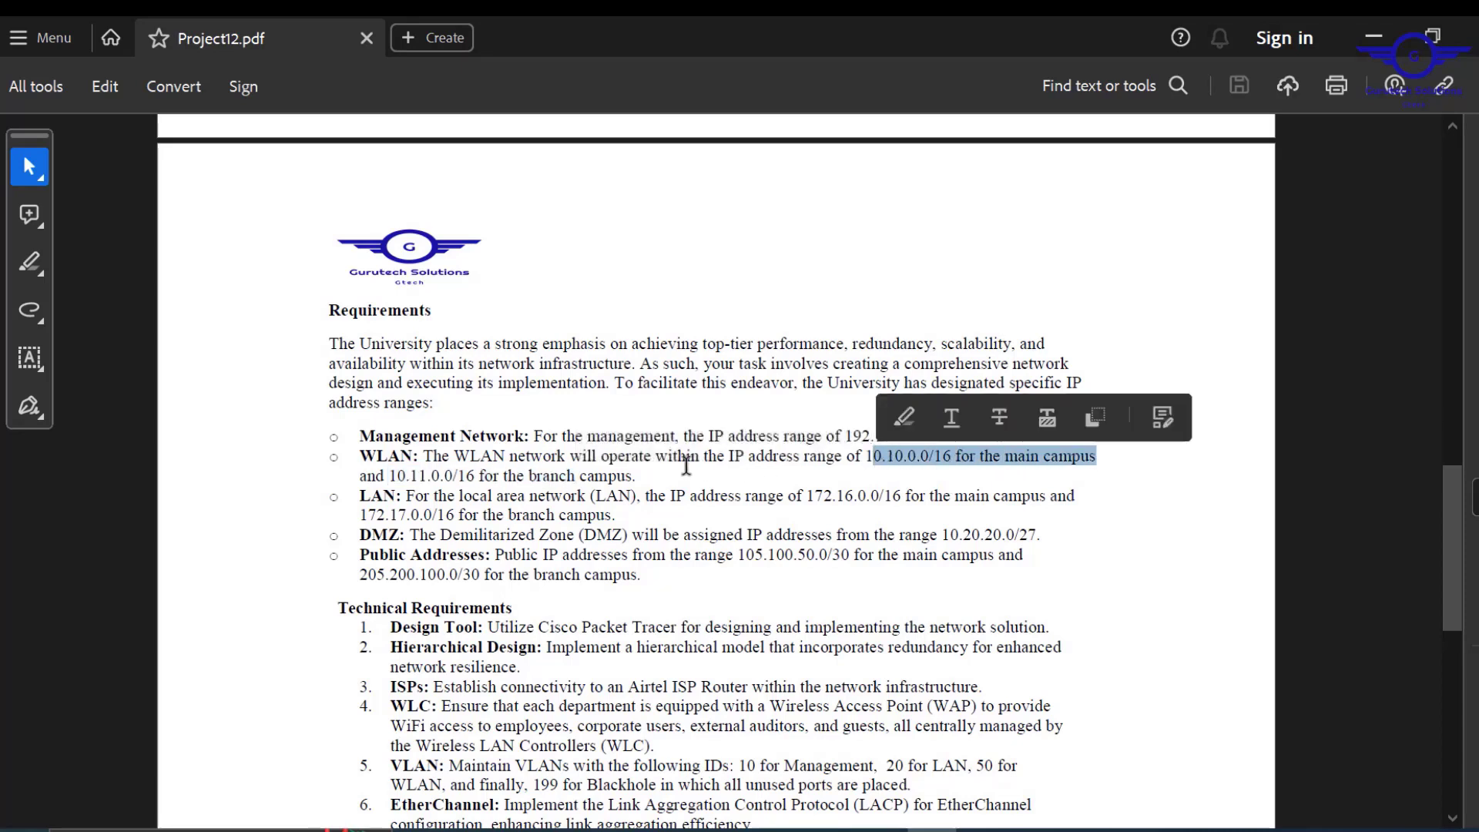
mouse_move(655, 475)
left_mouse_down()
mouse_move(453, 490)
mouse_move(638, 473)
mouse_move(647, 489)
mouse_move(637, 474)
left_mouse_up()
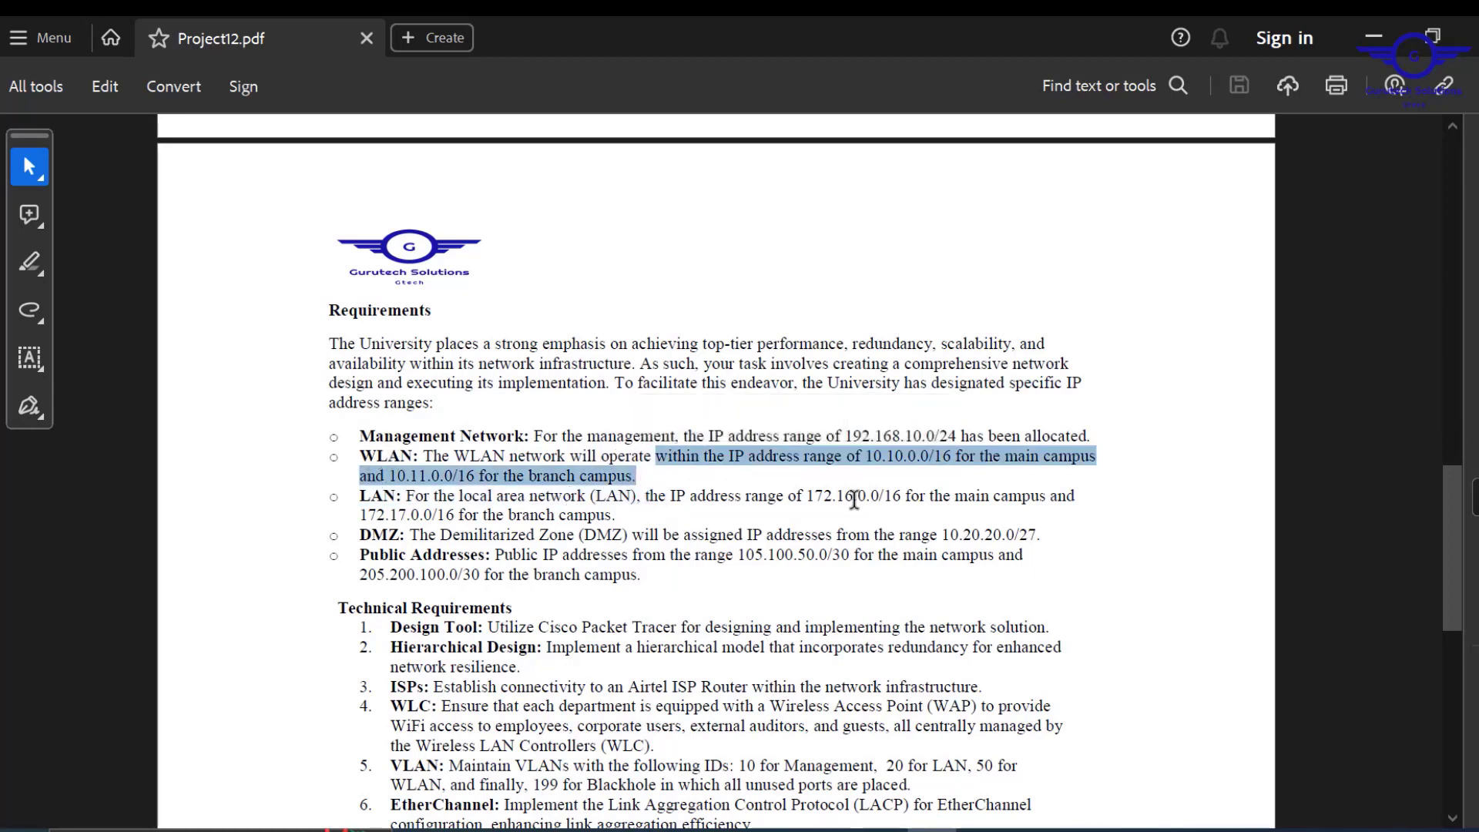
left_click_drag(807, 497, 904, 501)
left_click_drag(460, 515, 360, 515)
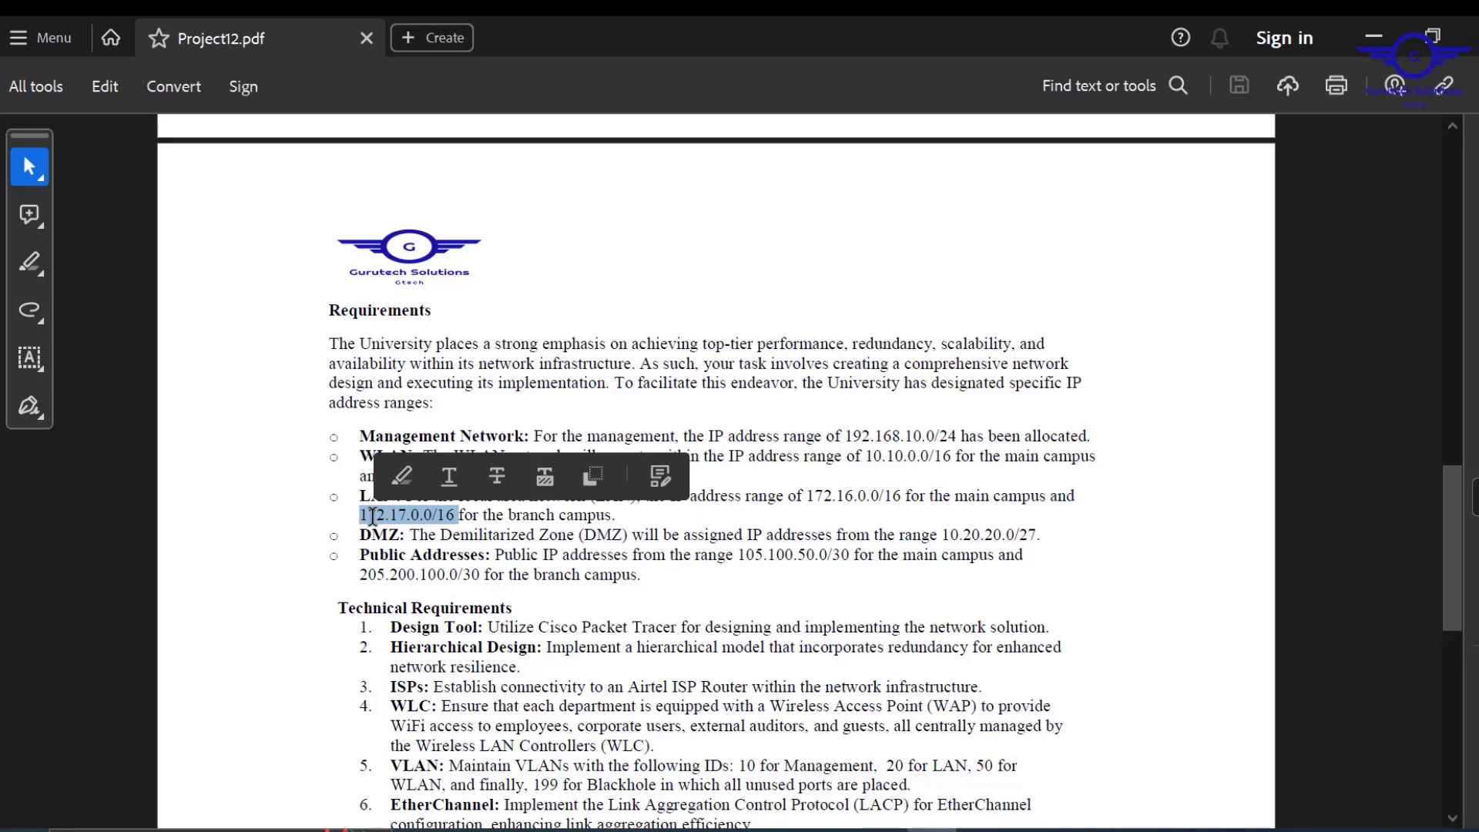
left_click(786, 558)
Review the DMZ 10.20.20.0/27, public, management 192.168.10.0/24 and branch ranges, then minimise the PDF.
left_click_drag(1046, 540, 901, 539)
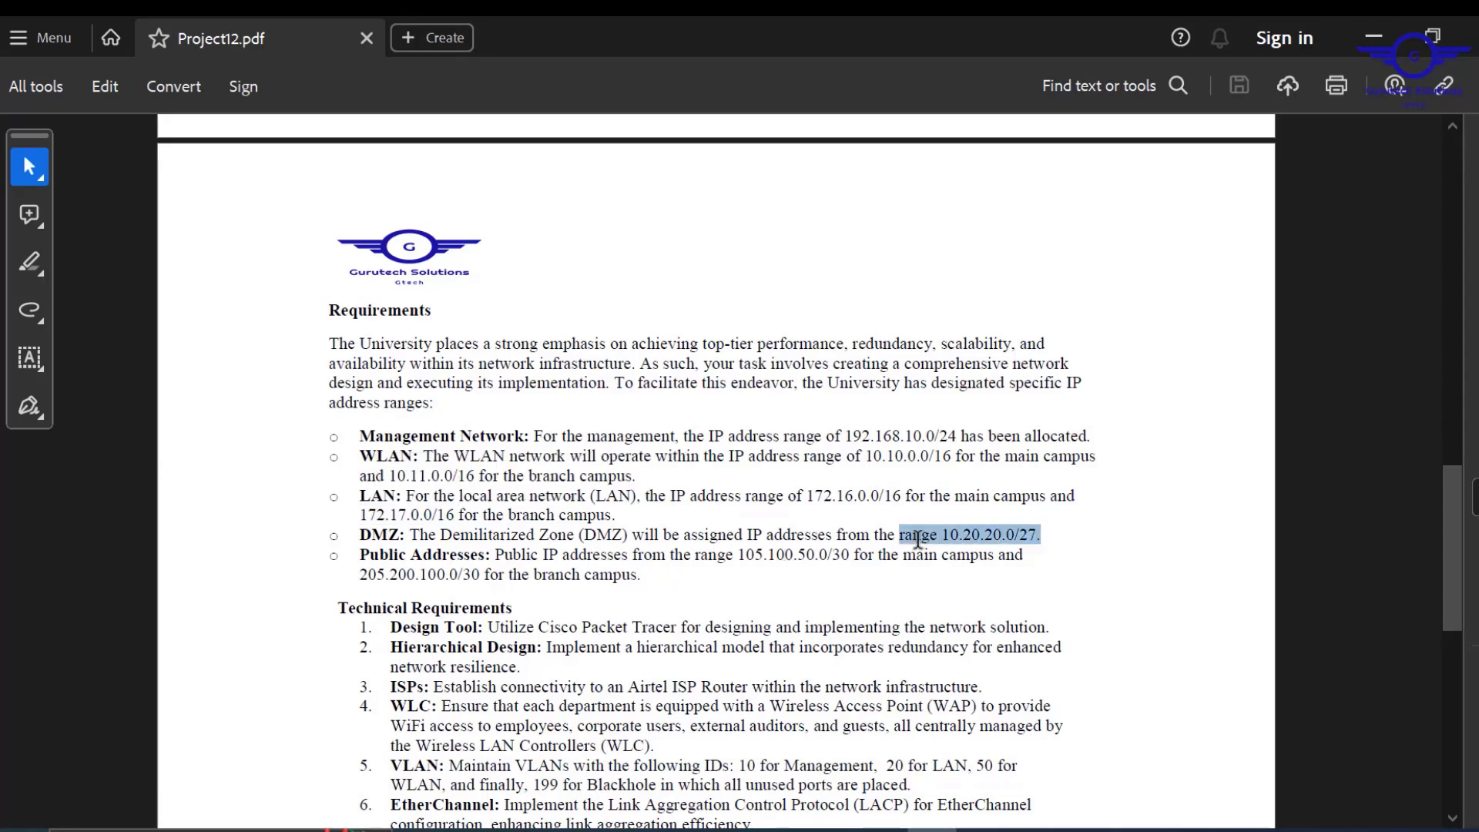
left_click_drag(643, 576, 745, 556)
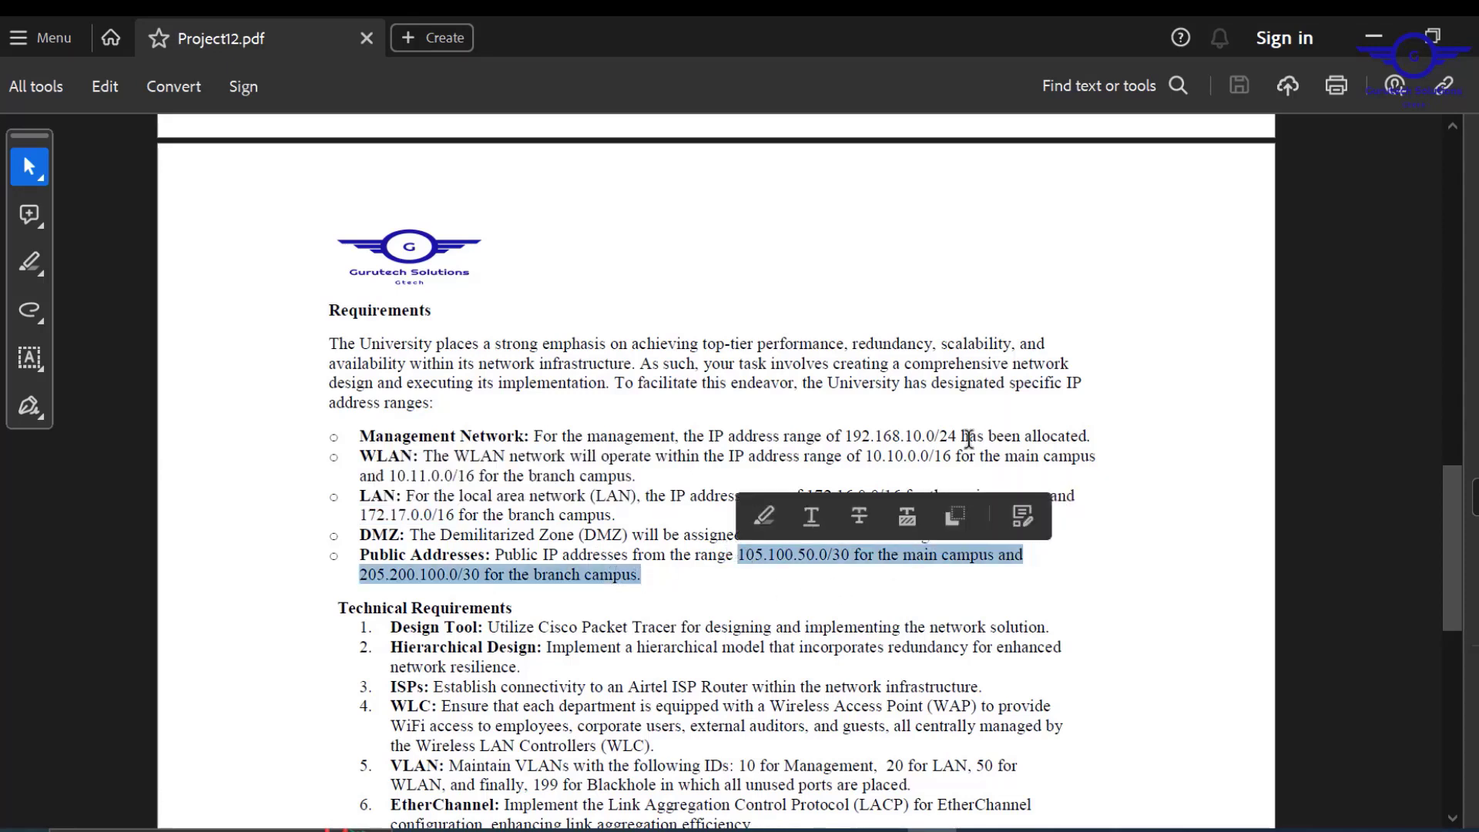
left_click(1113, 432)
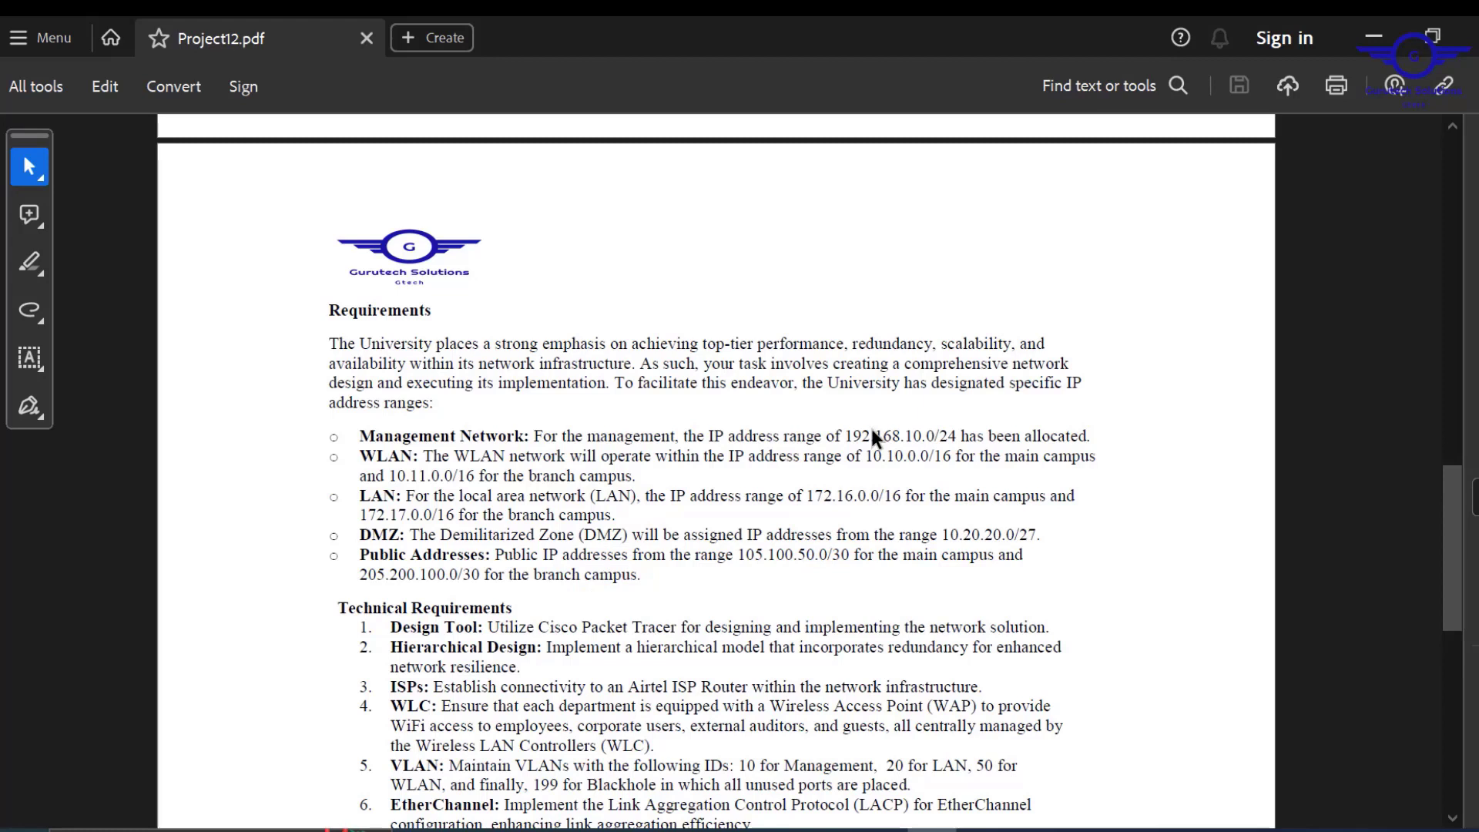
left_click_drag(852, 434, 1088, 435)
left_click_drag(659, 535, 620, 508)
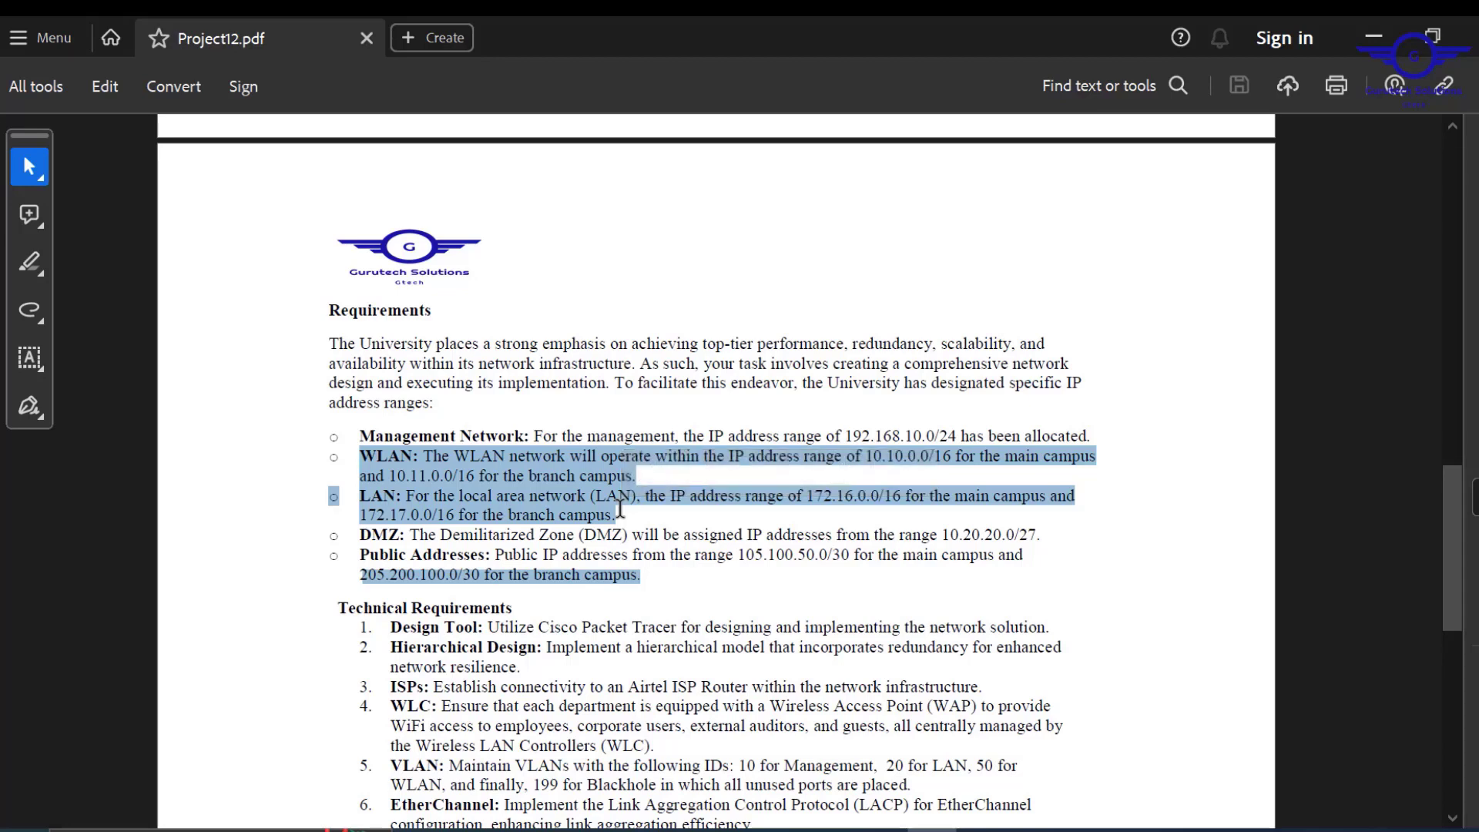
left_click(676, 497)
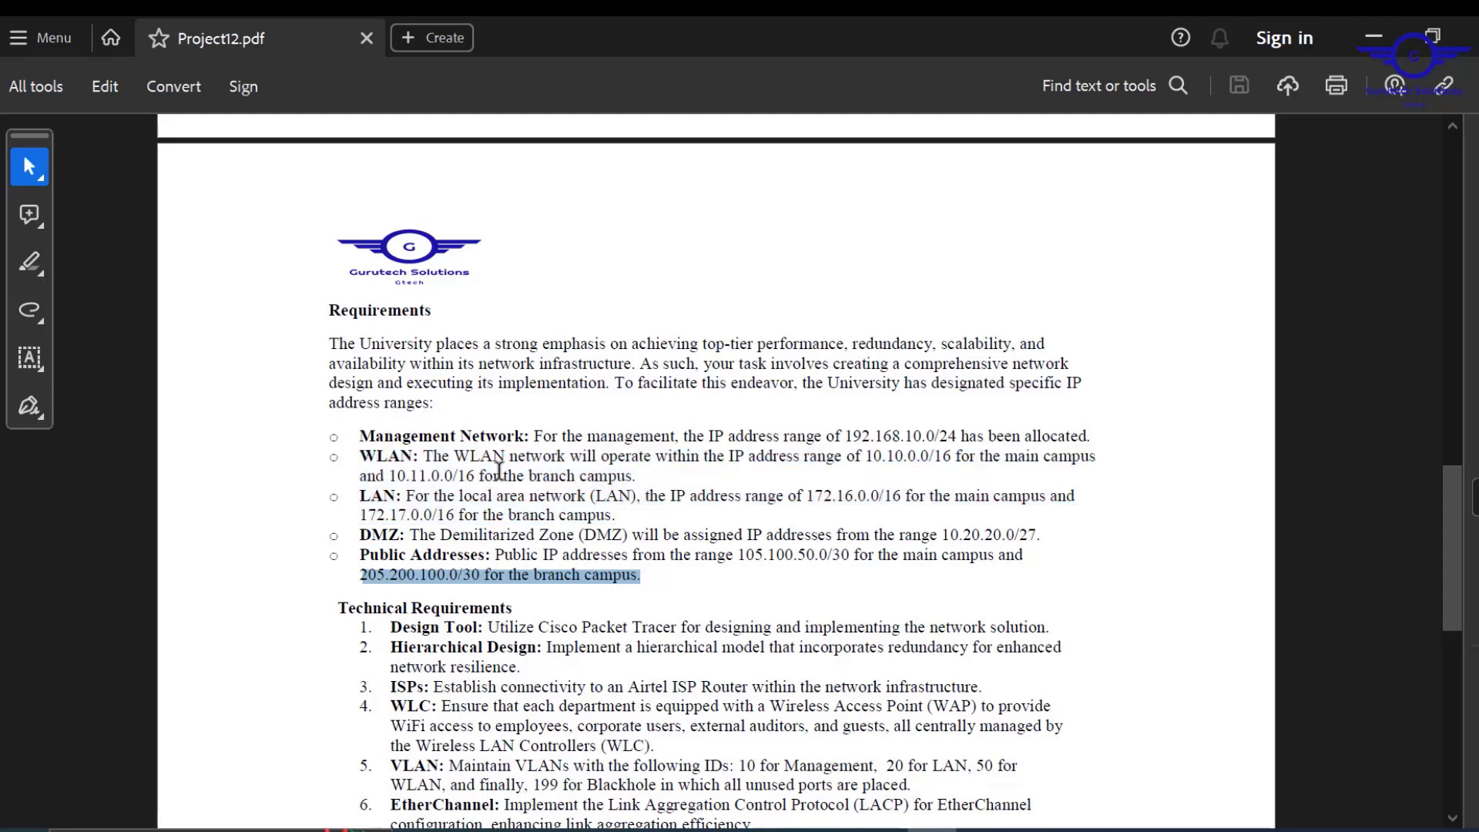
left_click_drag(393, 479, 380, 523)
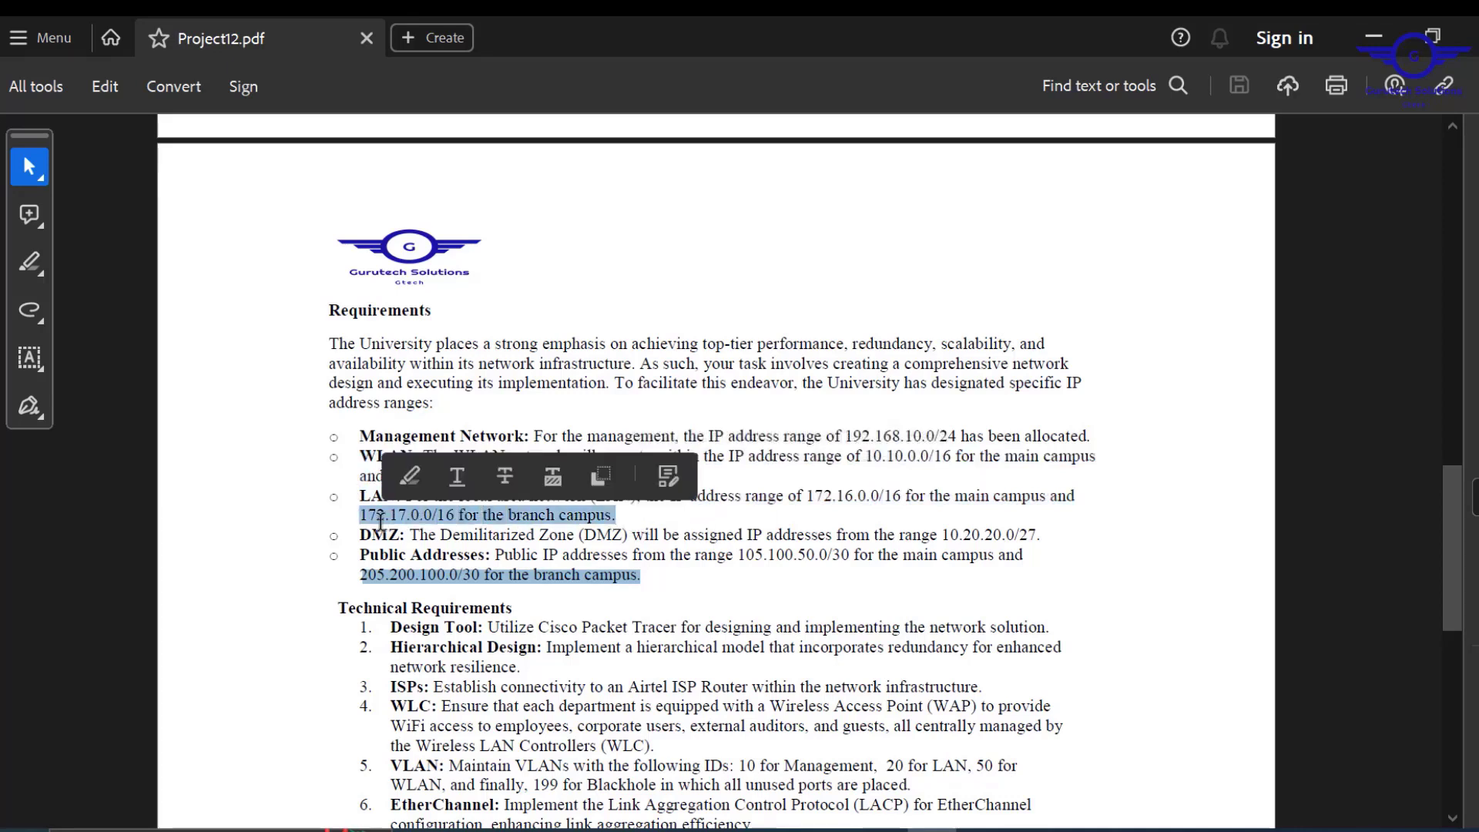
left_click(562, 549)
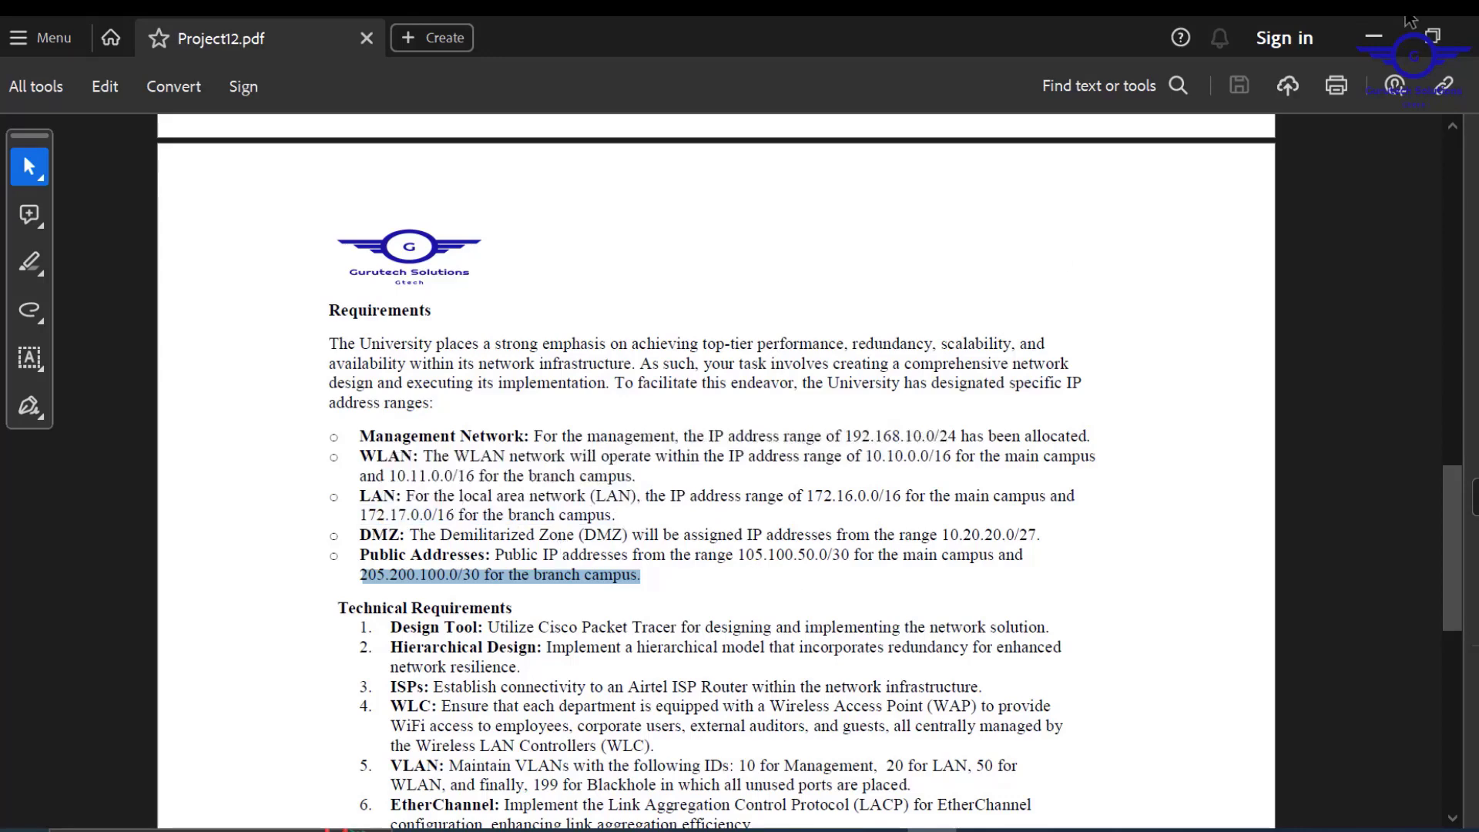
left_click(1373, 36)
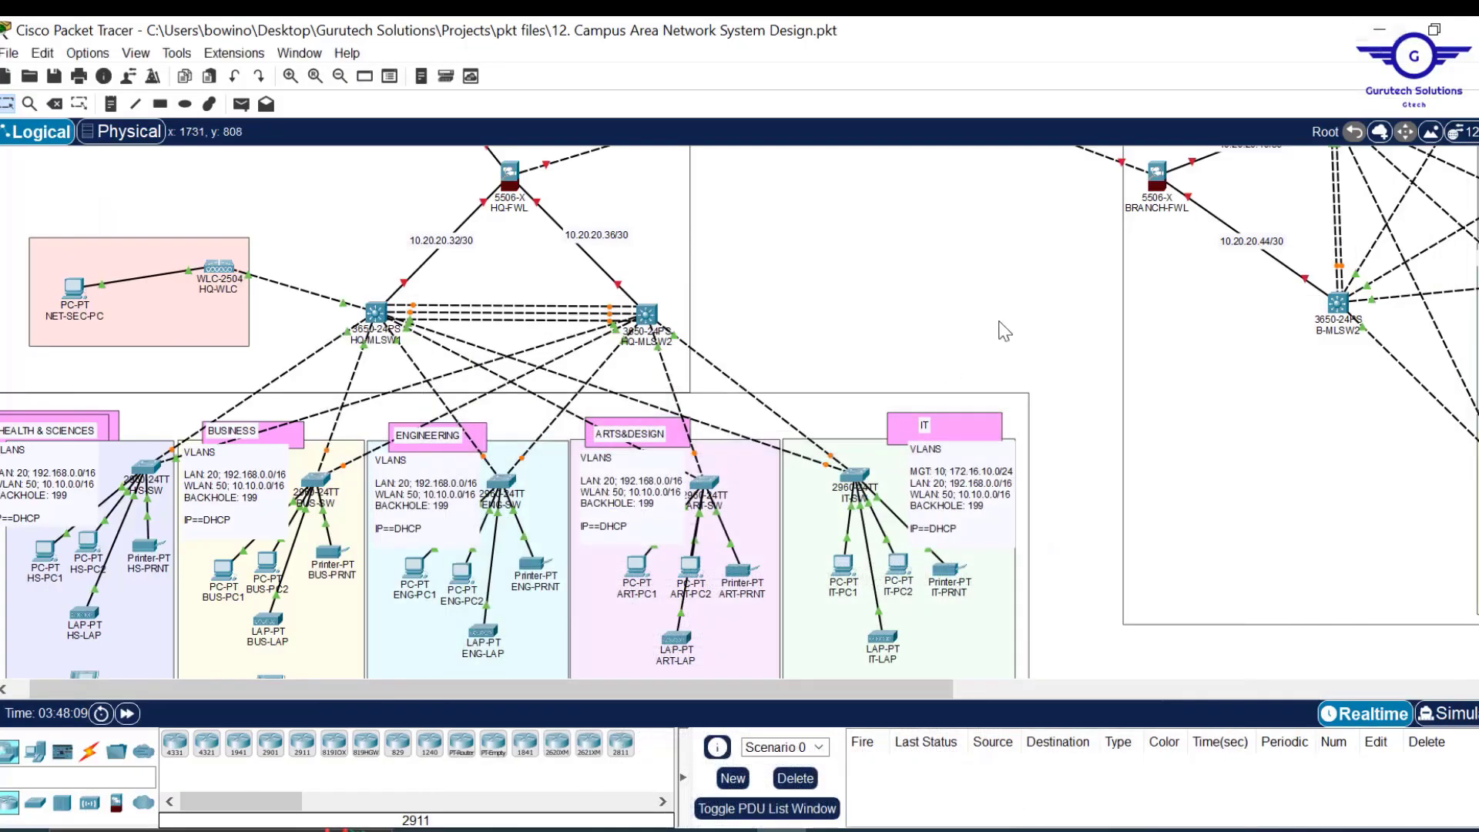
Scroll up to the DMZ, CLOUD AREA, HQ-ISP and BRANCH-ISP routers.
scroll(1004, 331, "up", 4)
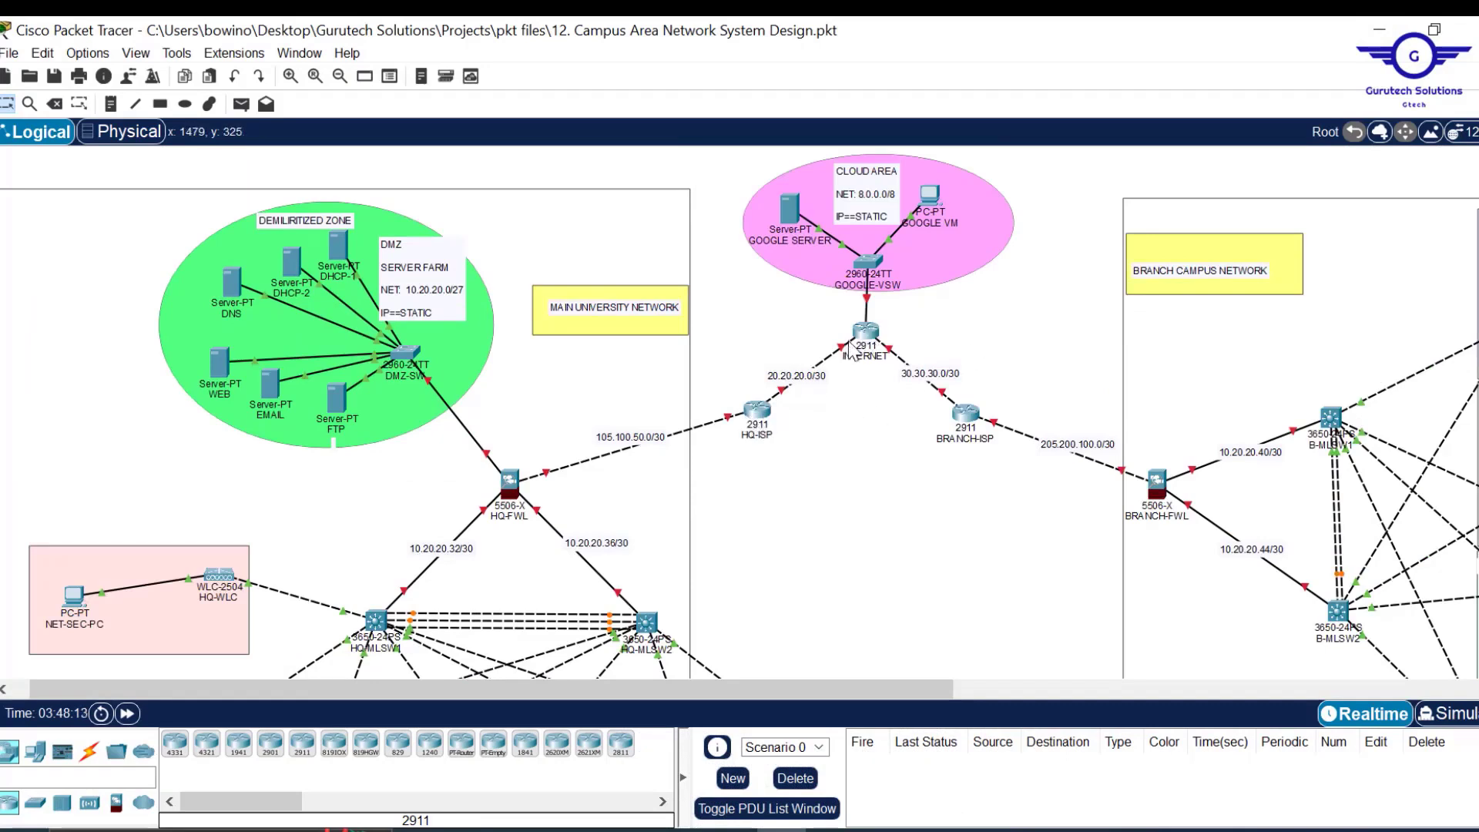
mouse_move(853, 350)
Delete the HQ-ISP–INTERNET and INTERNET–BRANCH-ISP links.
key("Delete")
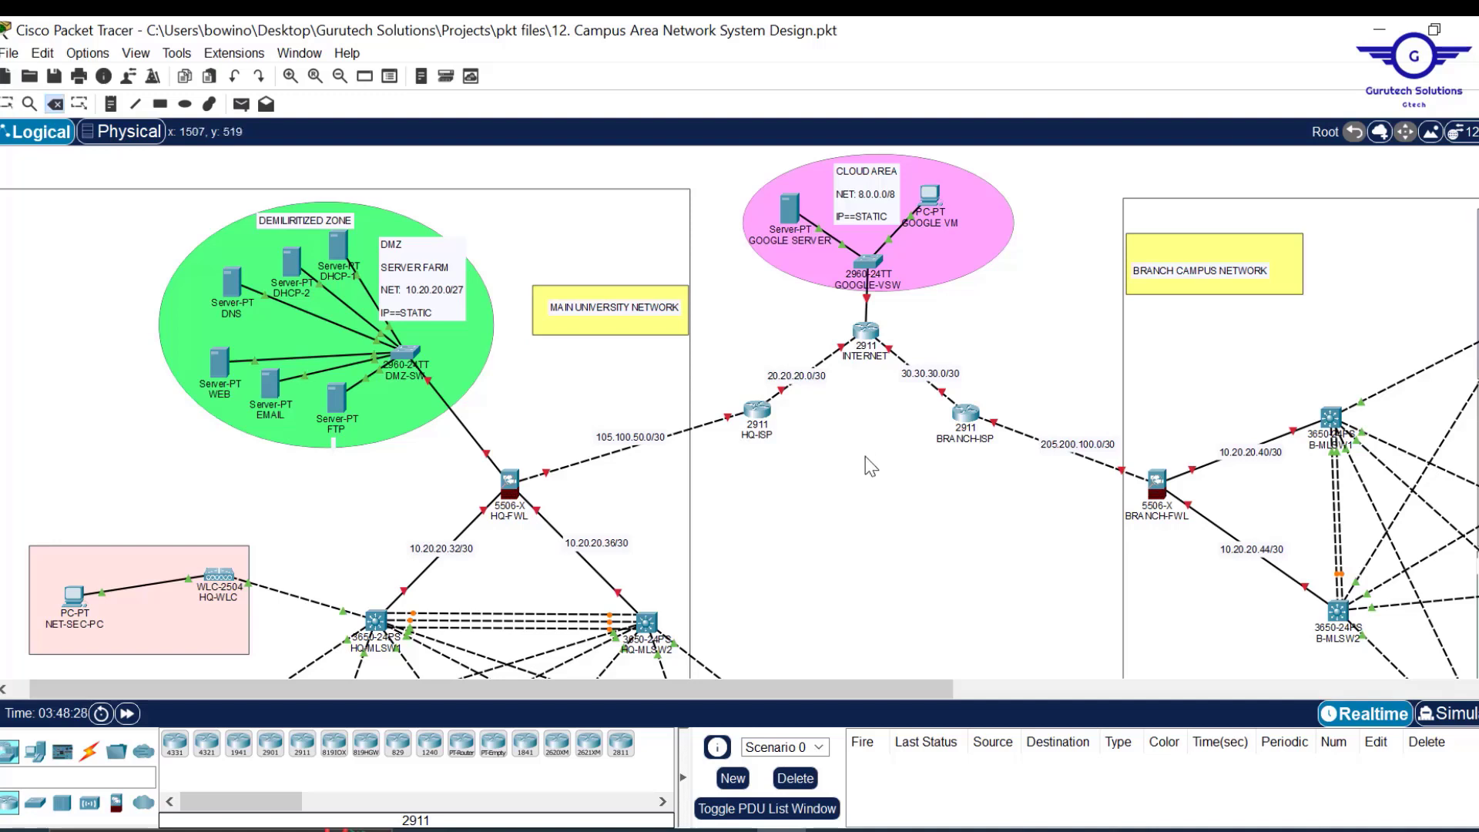
left_click(828, 357)
left_click(900, 356)
key("Escape")
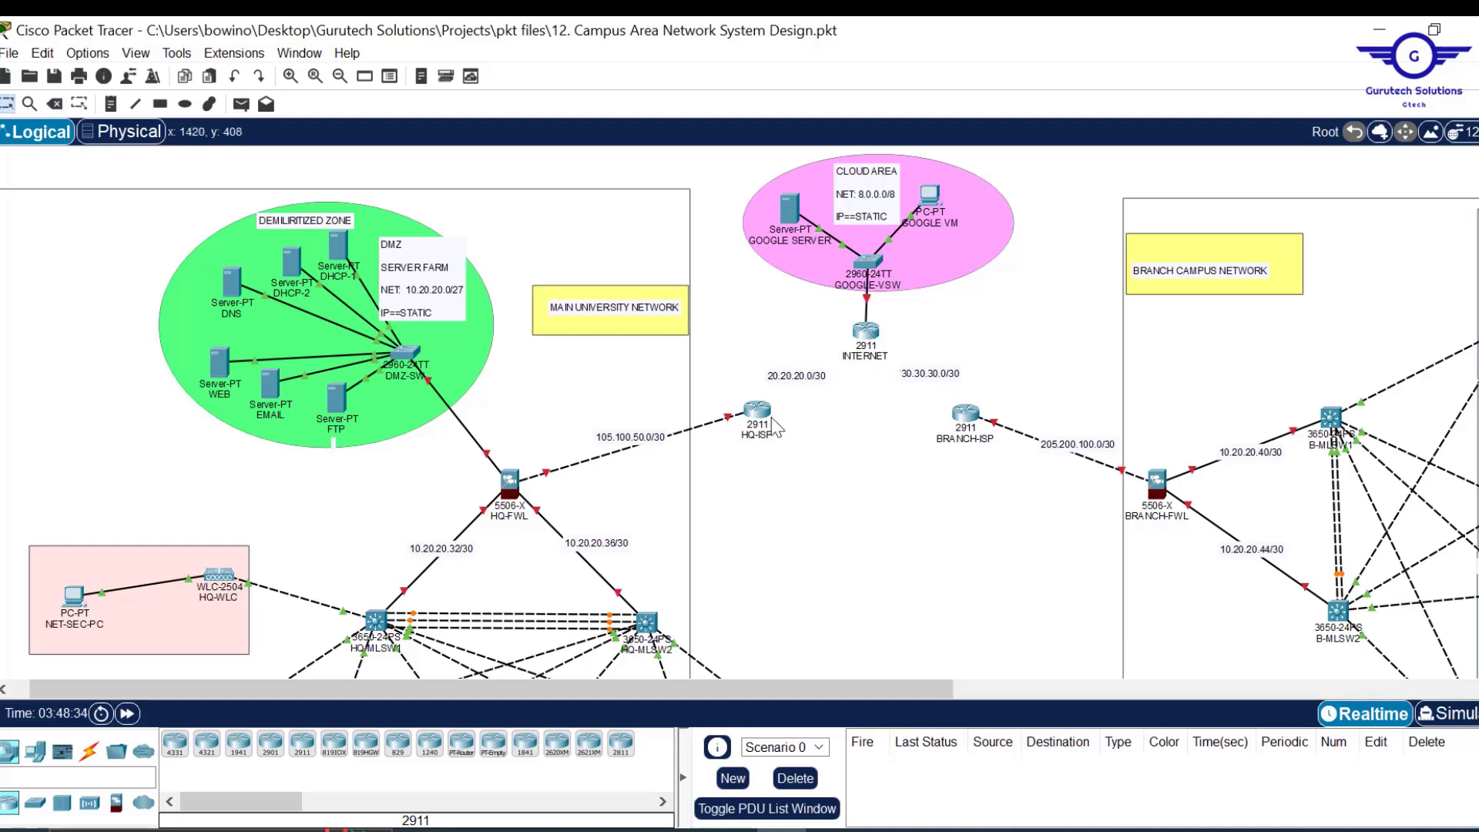
Show the cable types and open the HQ-ISP router's device window.
left_click(90, 750)
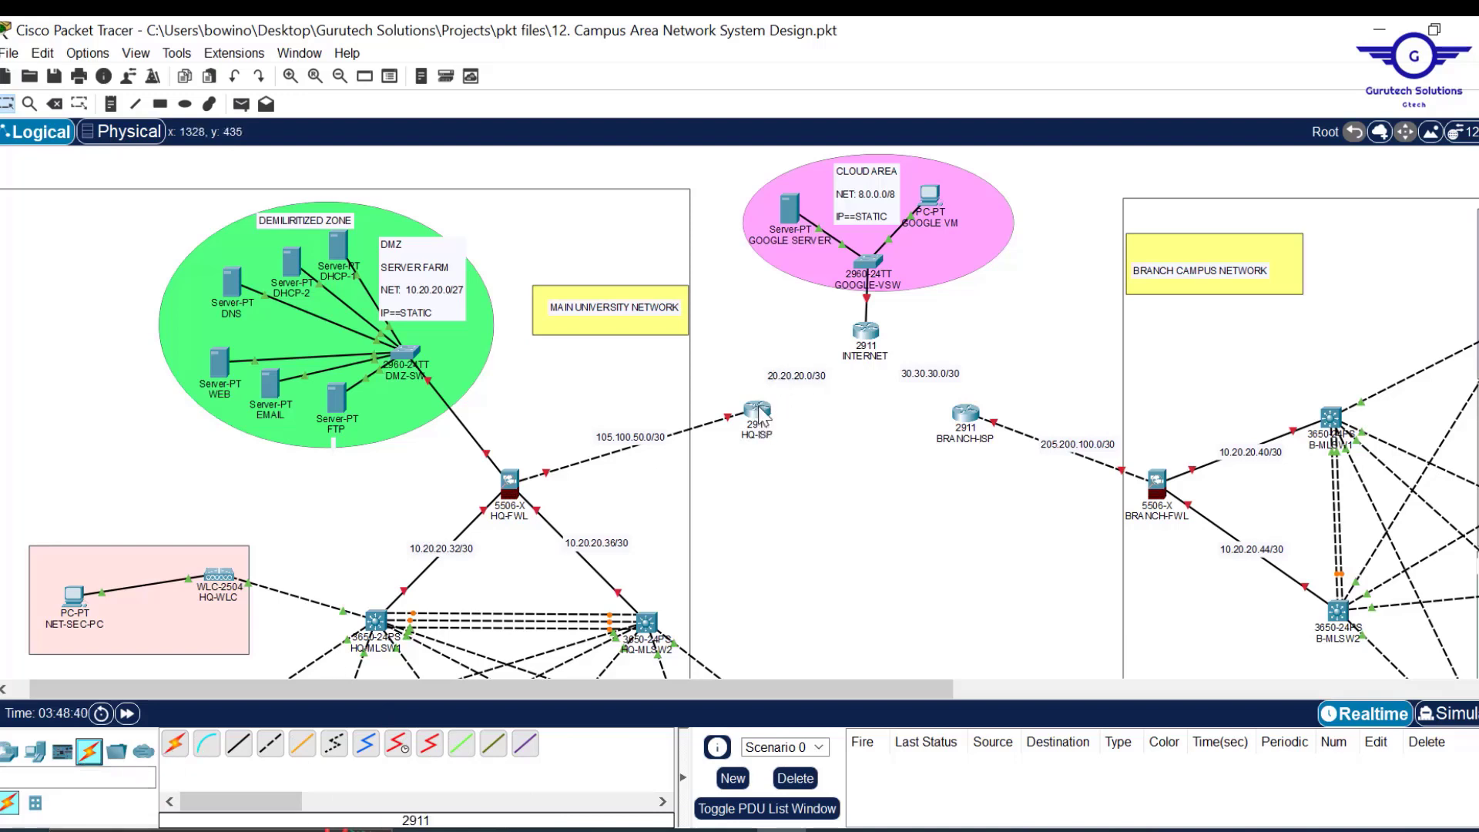
mouse_move(759, 414)
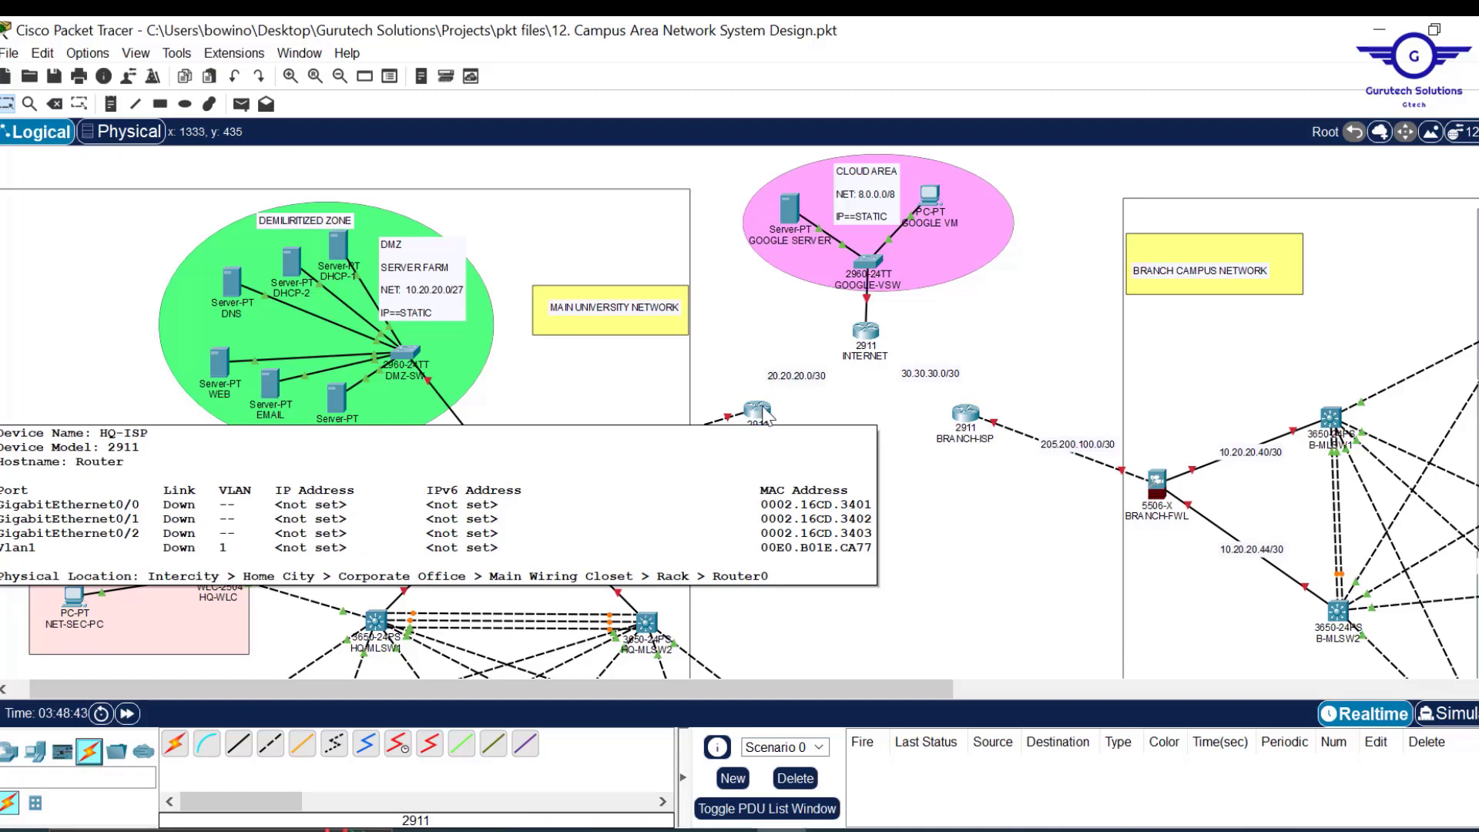
left_click(759, 413)
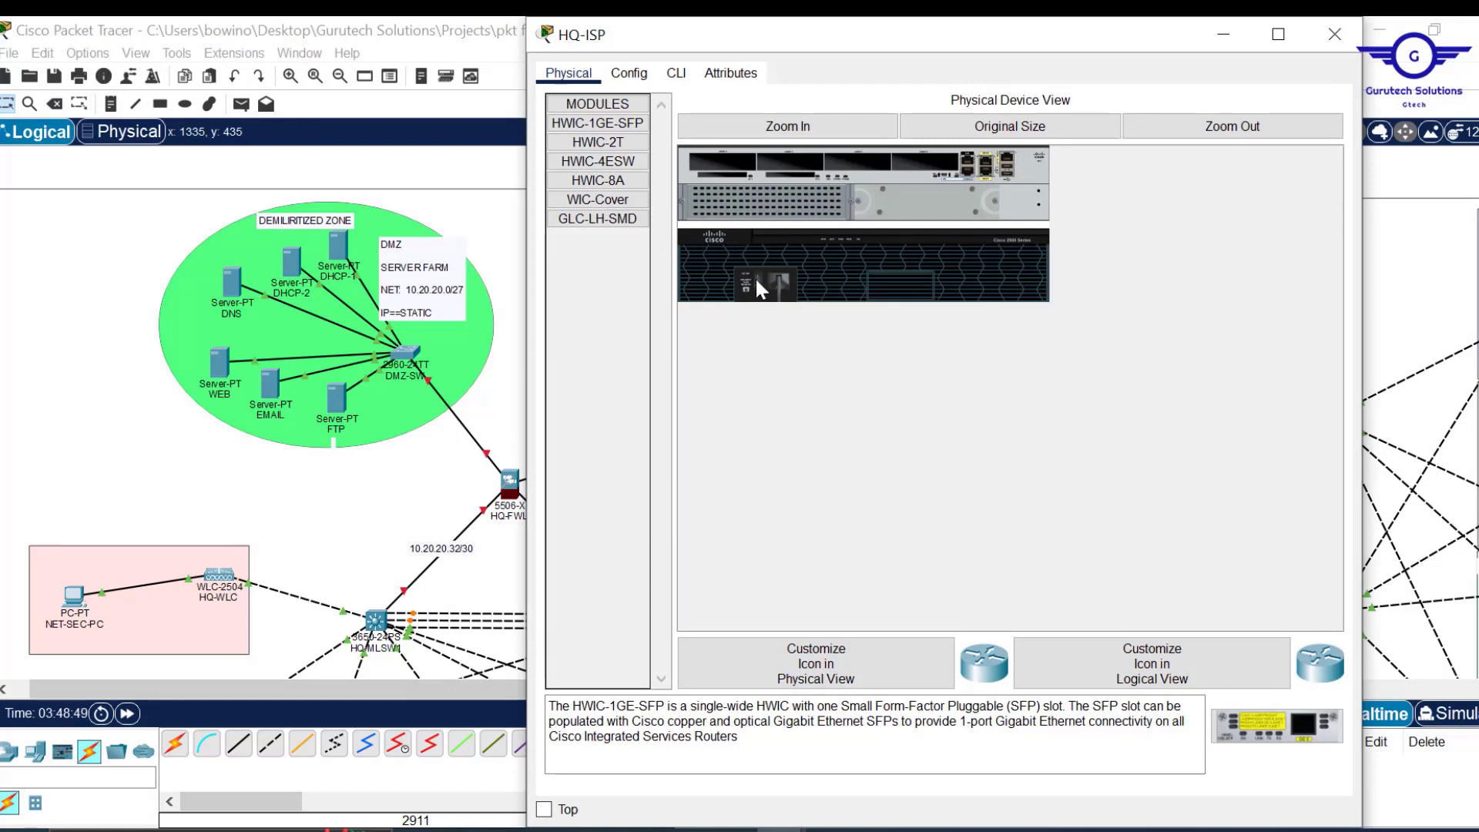
Fit an HWIC-2T serial module into HQ-ISP, then check and close the INTERNET router's window.
left_click_drag(605, 143, 722, 162)
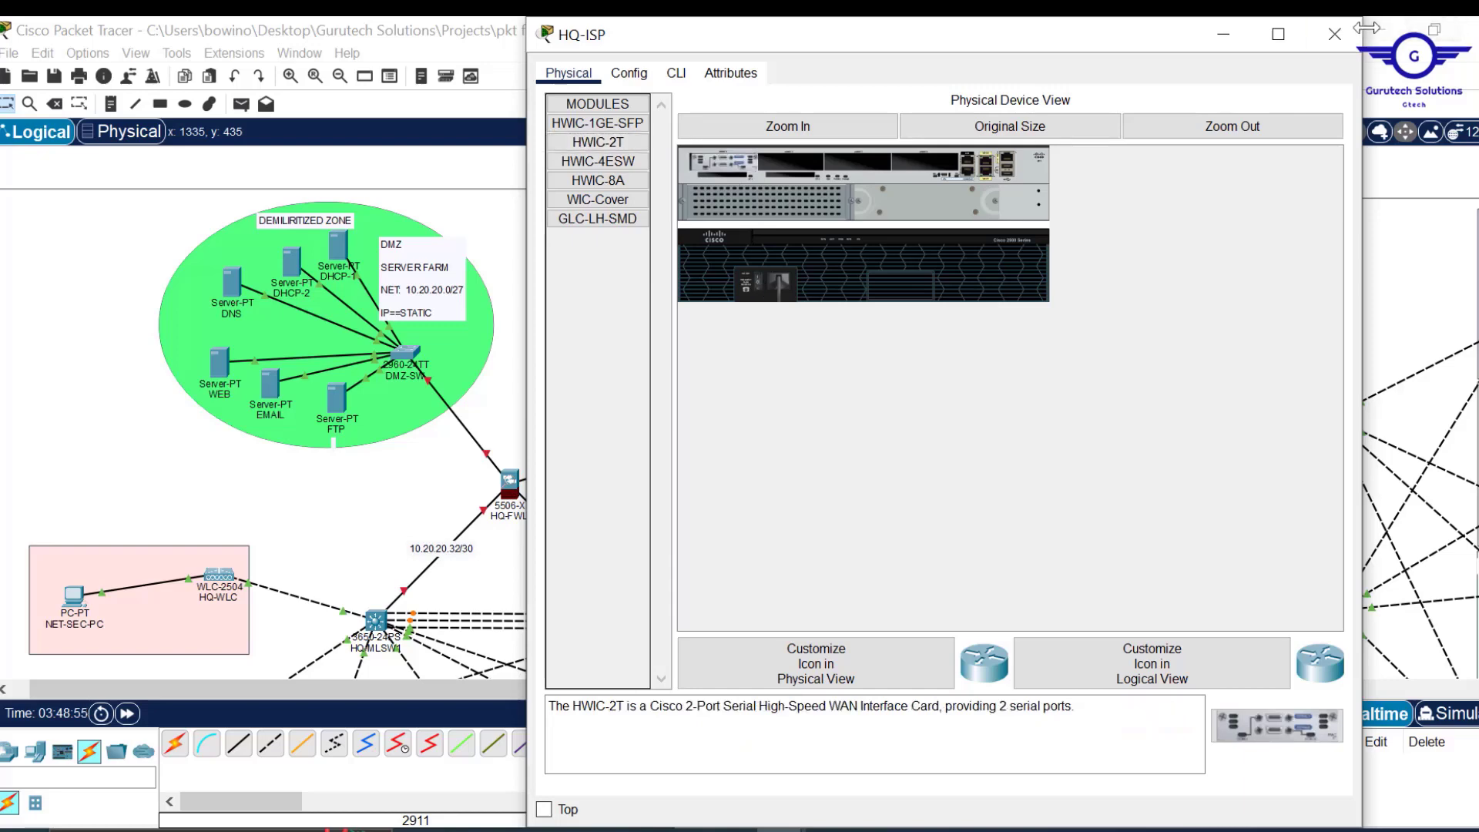
left_click(1335, 34)
left_click(866, 331)
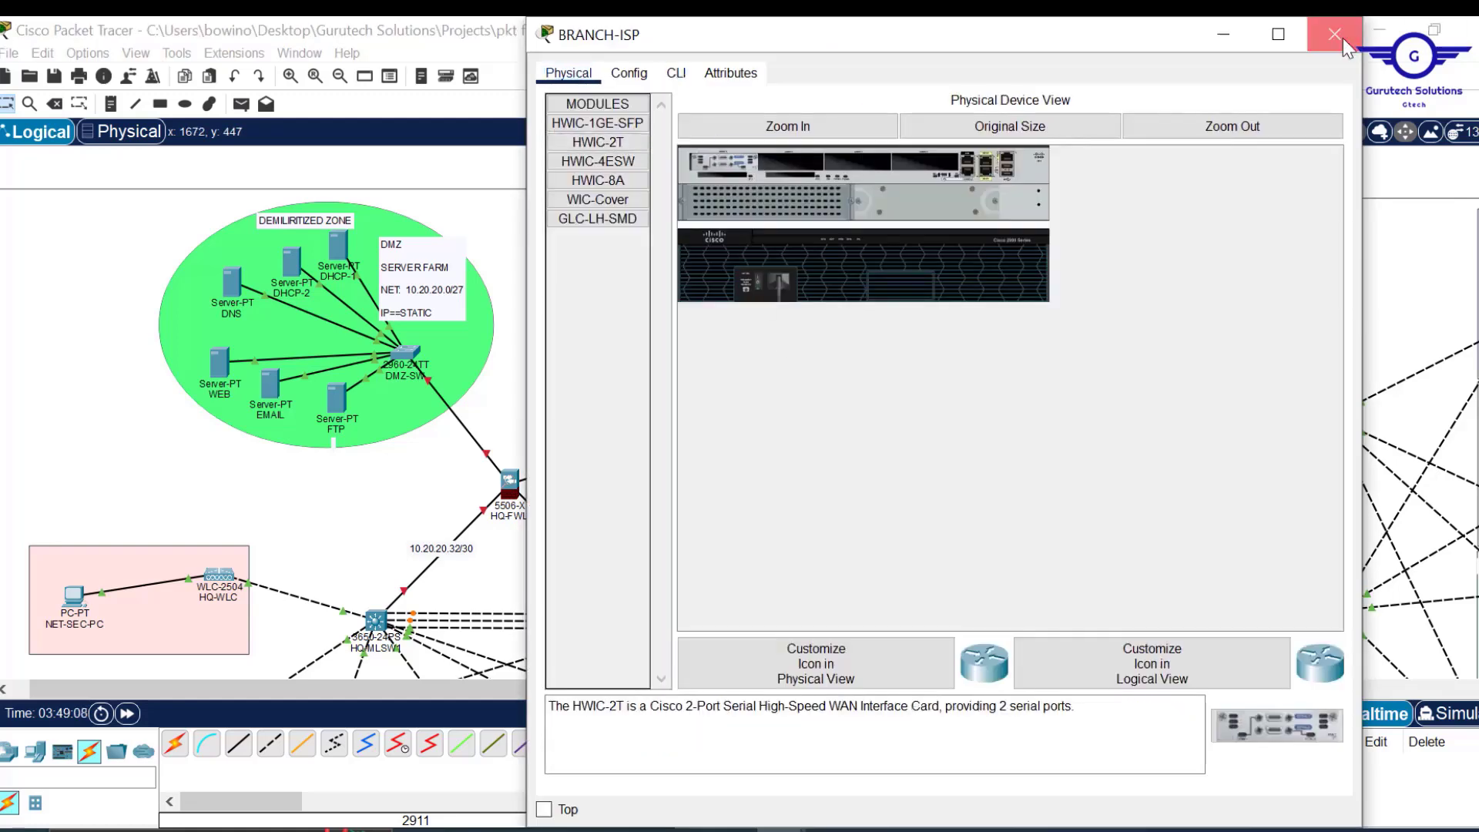
left_click(1335, 34)
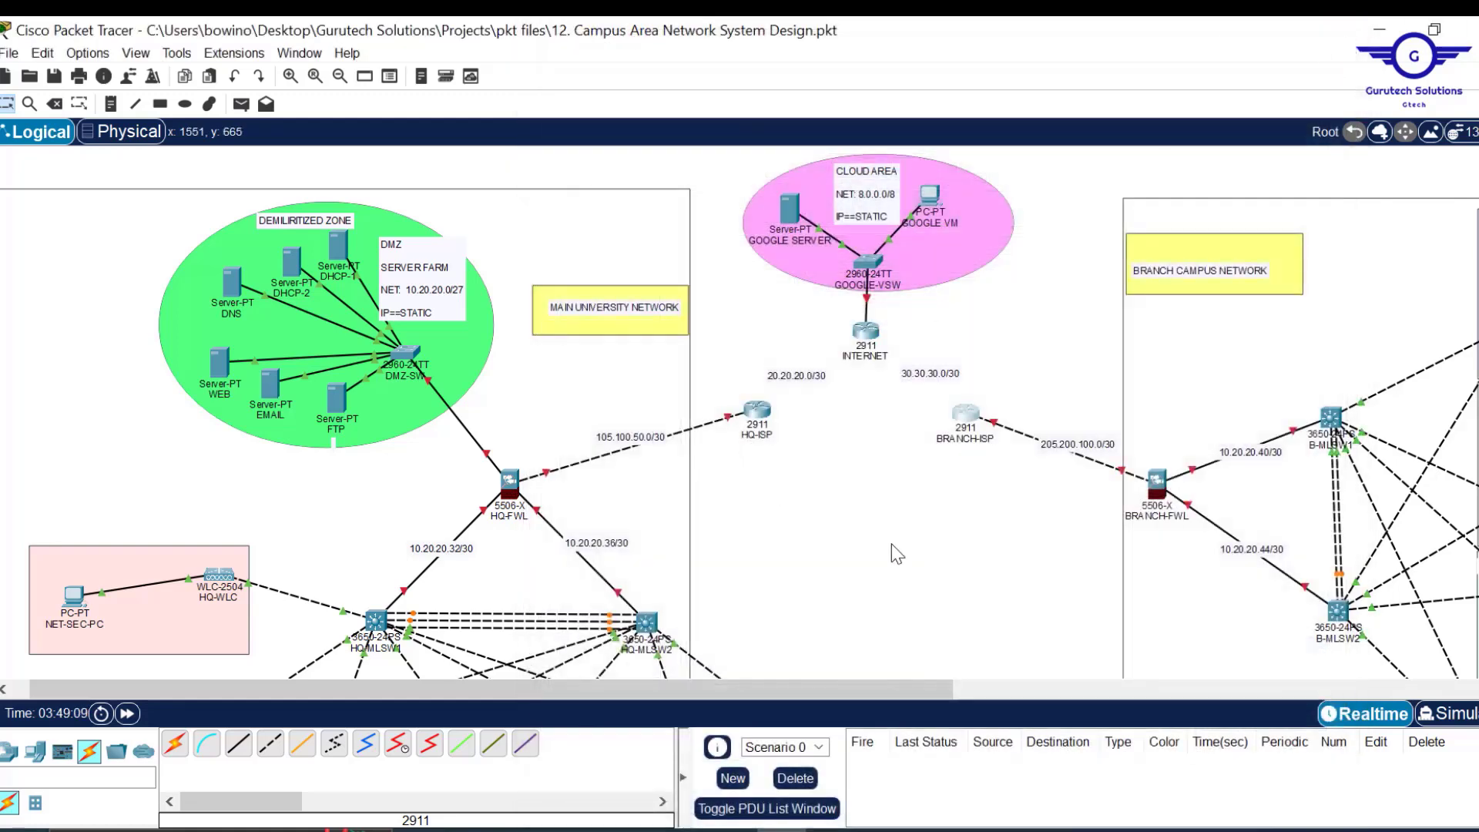
Auto-link HQ-ISP and BRANCH-ISP to INTERNET, placing the 20.20.20.0/30 and 30.30.30.0/30 labels beside them.
left_click(176, 746)
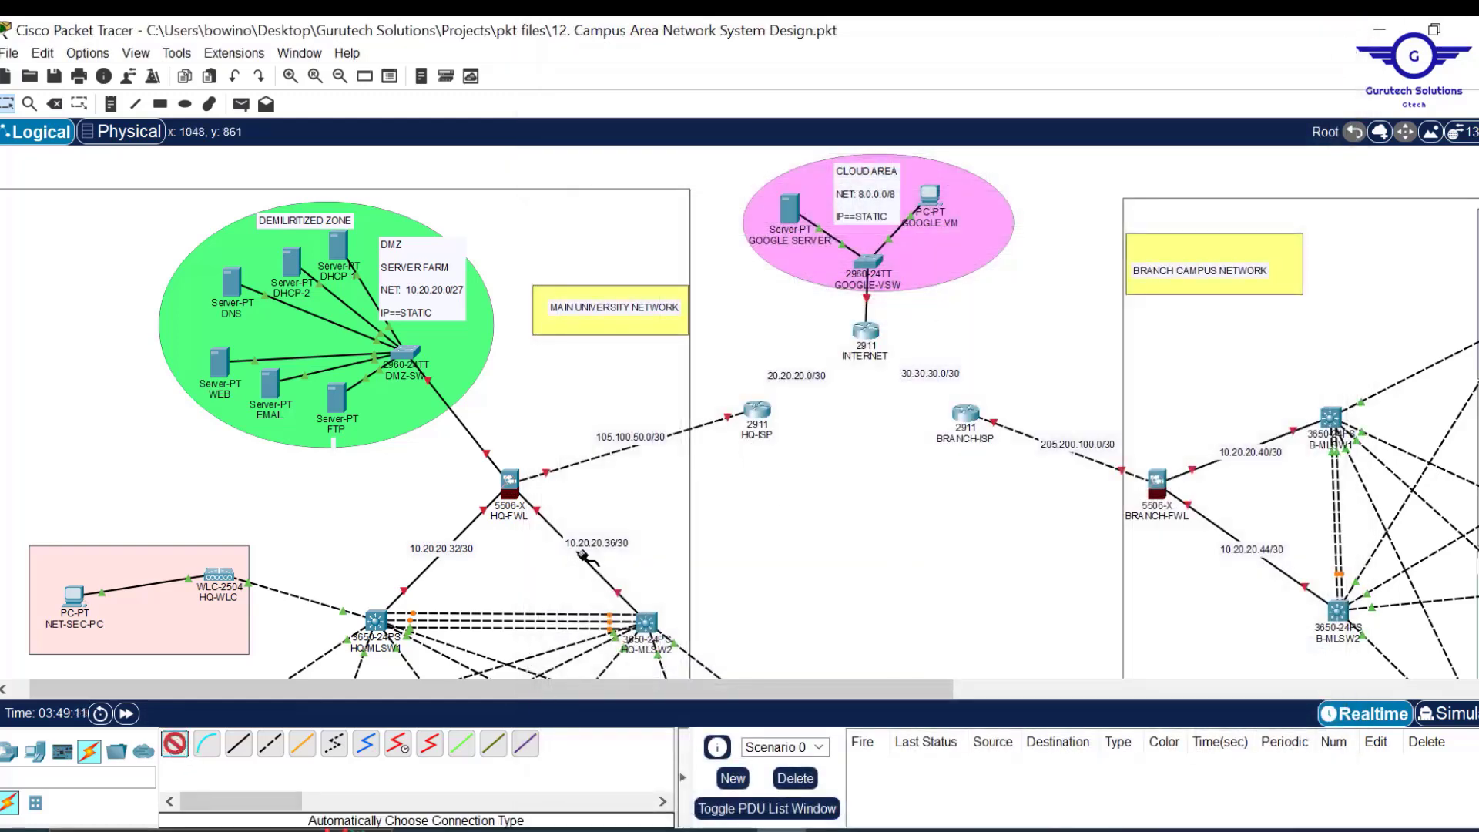
left_click(759, 408)
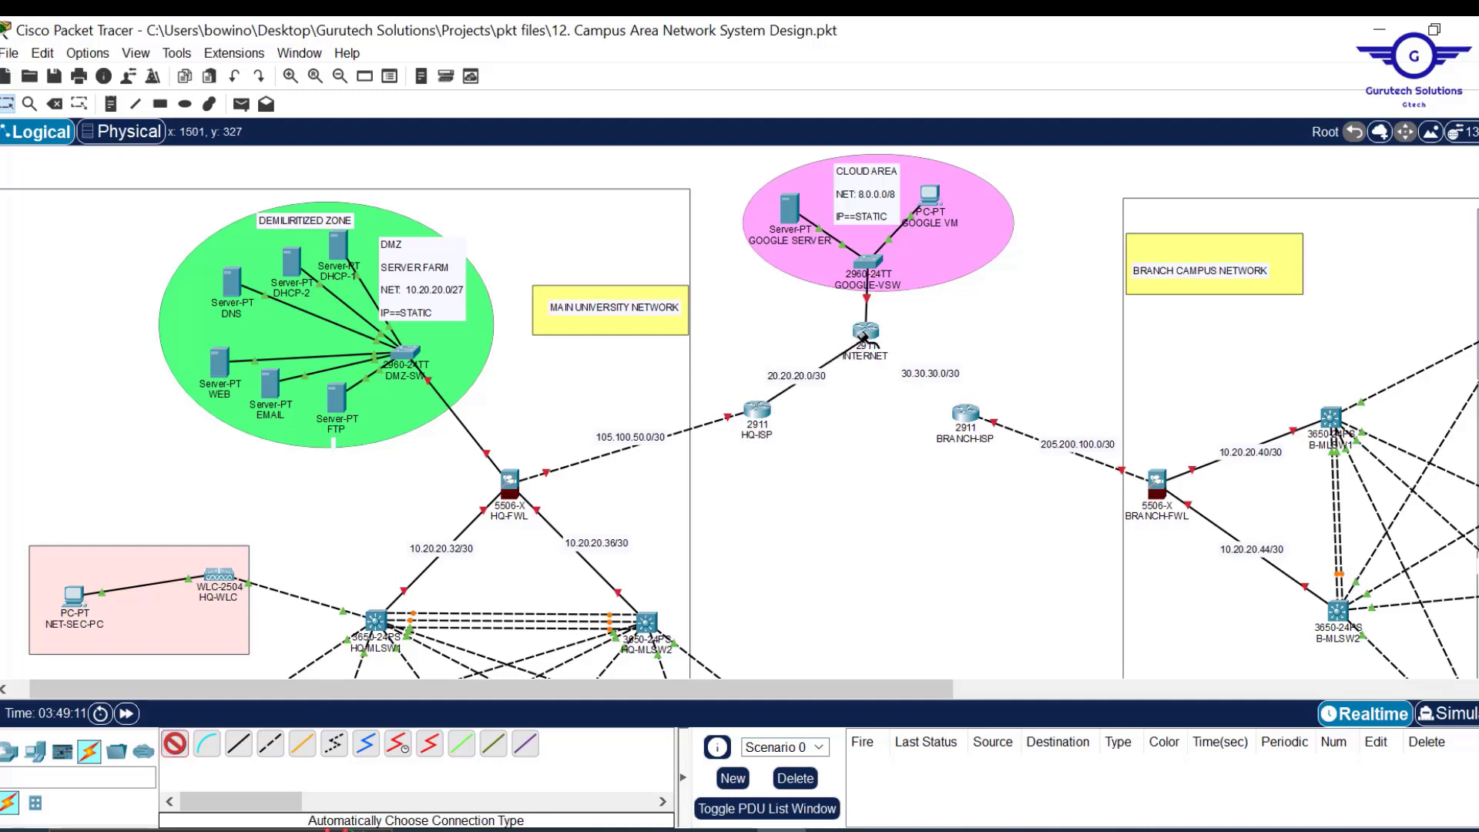
left_click(866, 333)
left_click(176, 744)
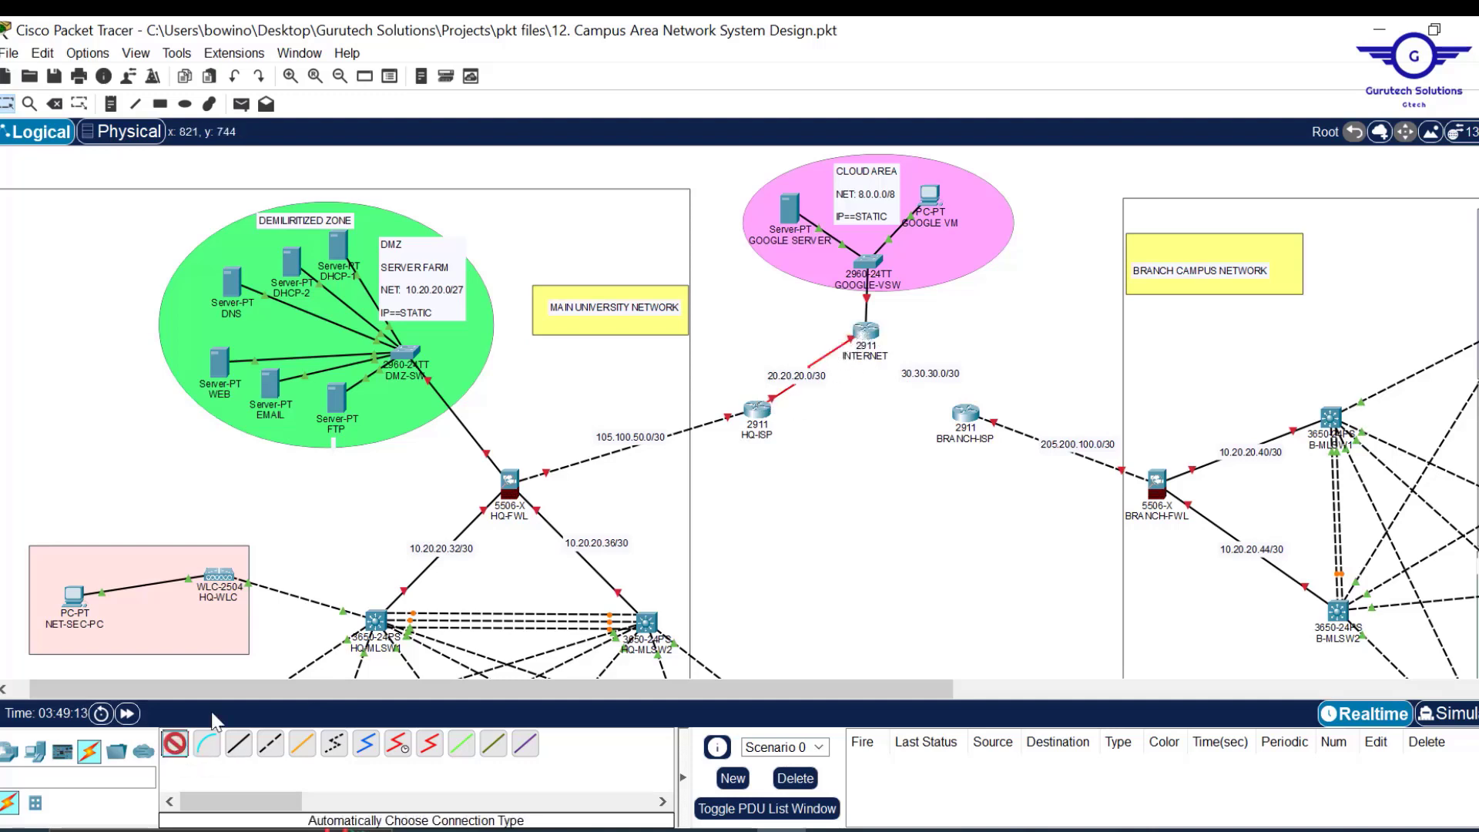
left_click(868, 331)
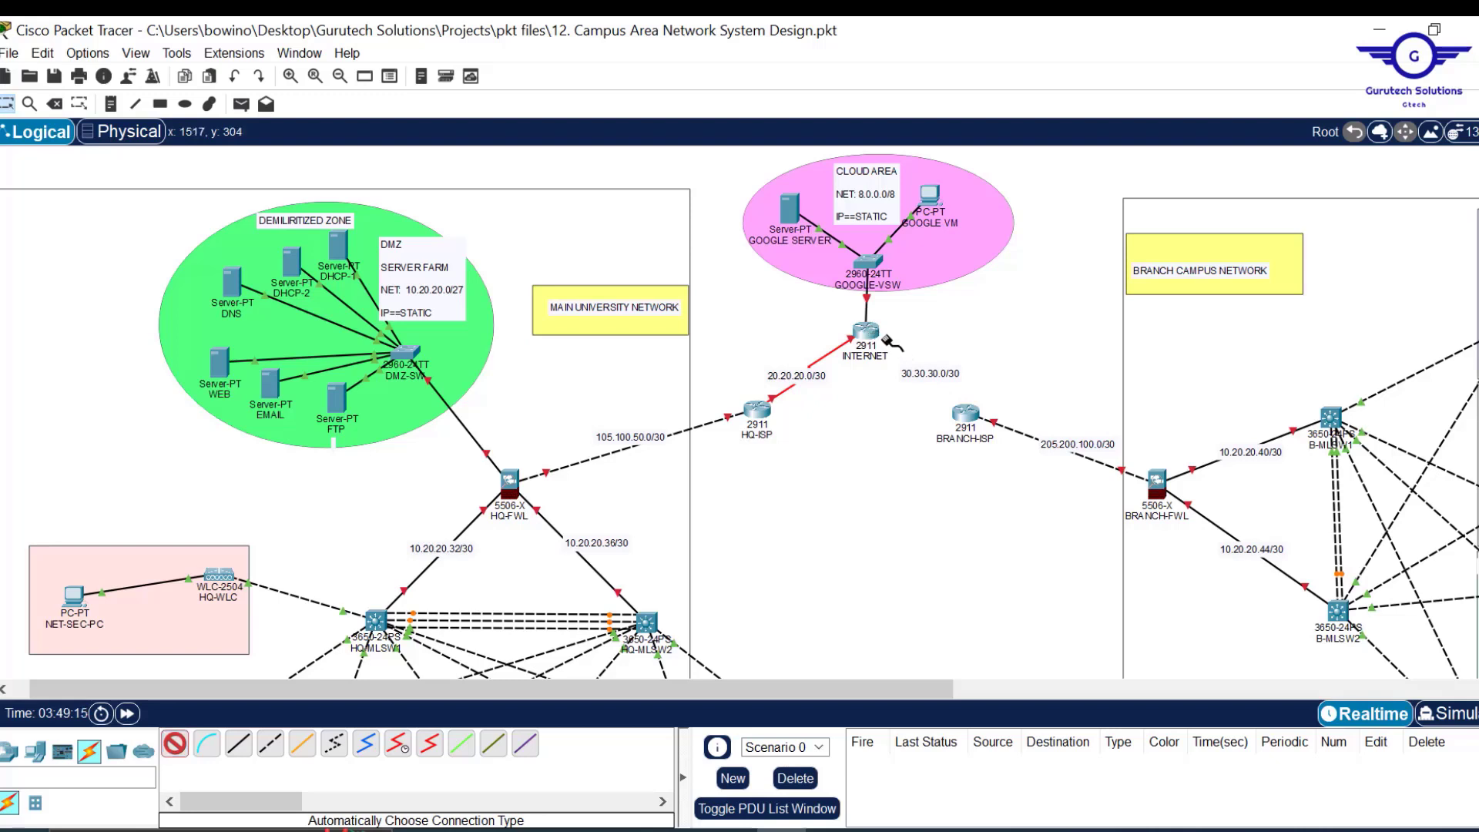
left_click(966, 415)
left_click_drag(947, 380, 964, 367)
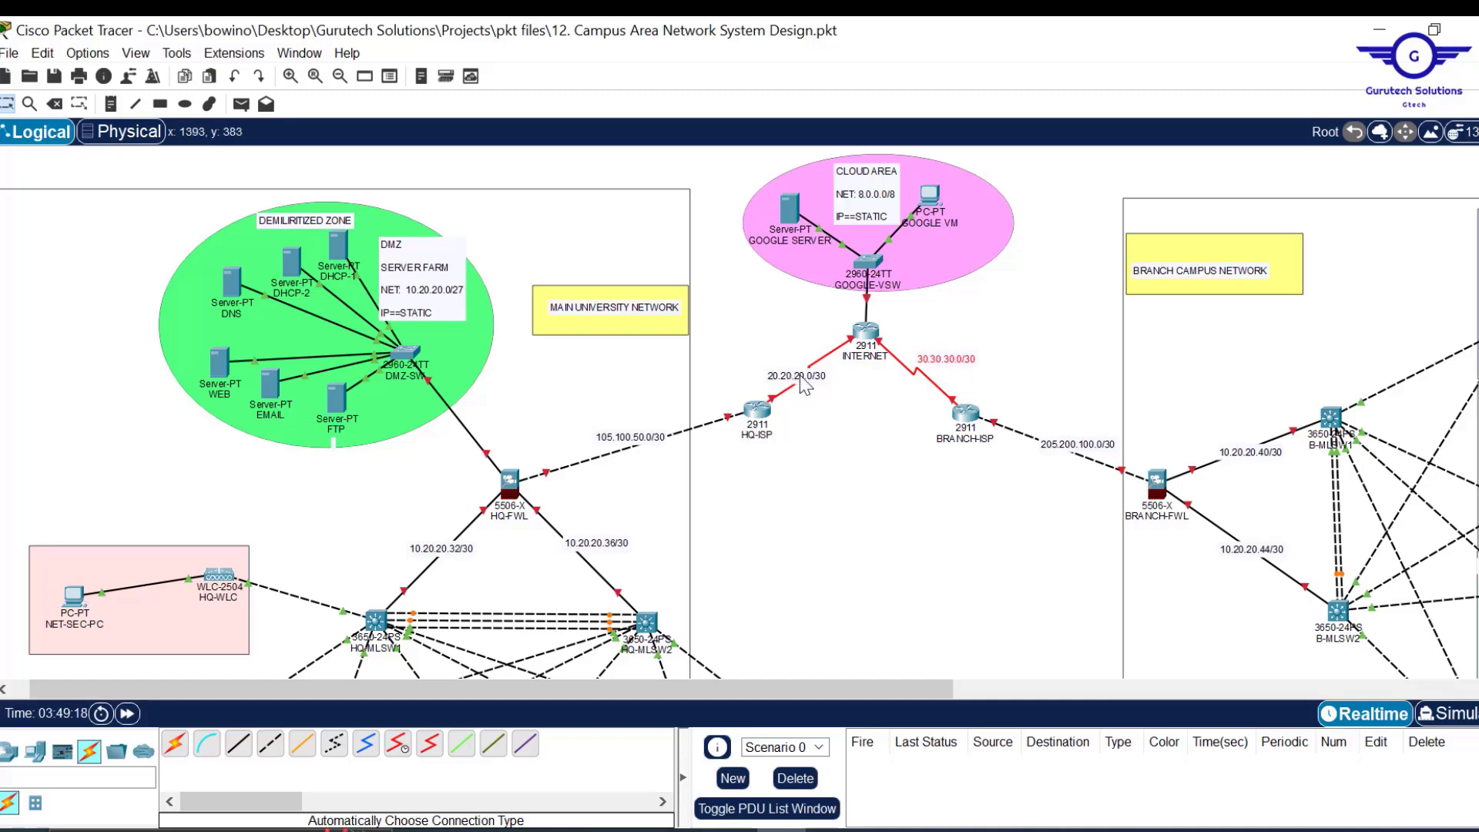
left_click_drag(792, 379, 769, 366)
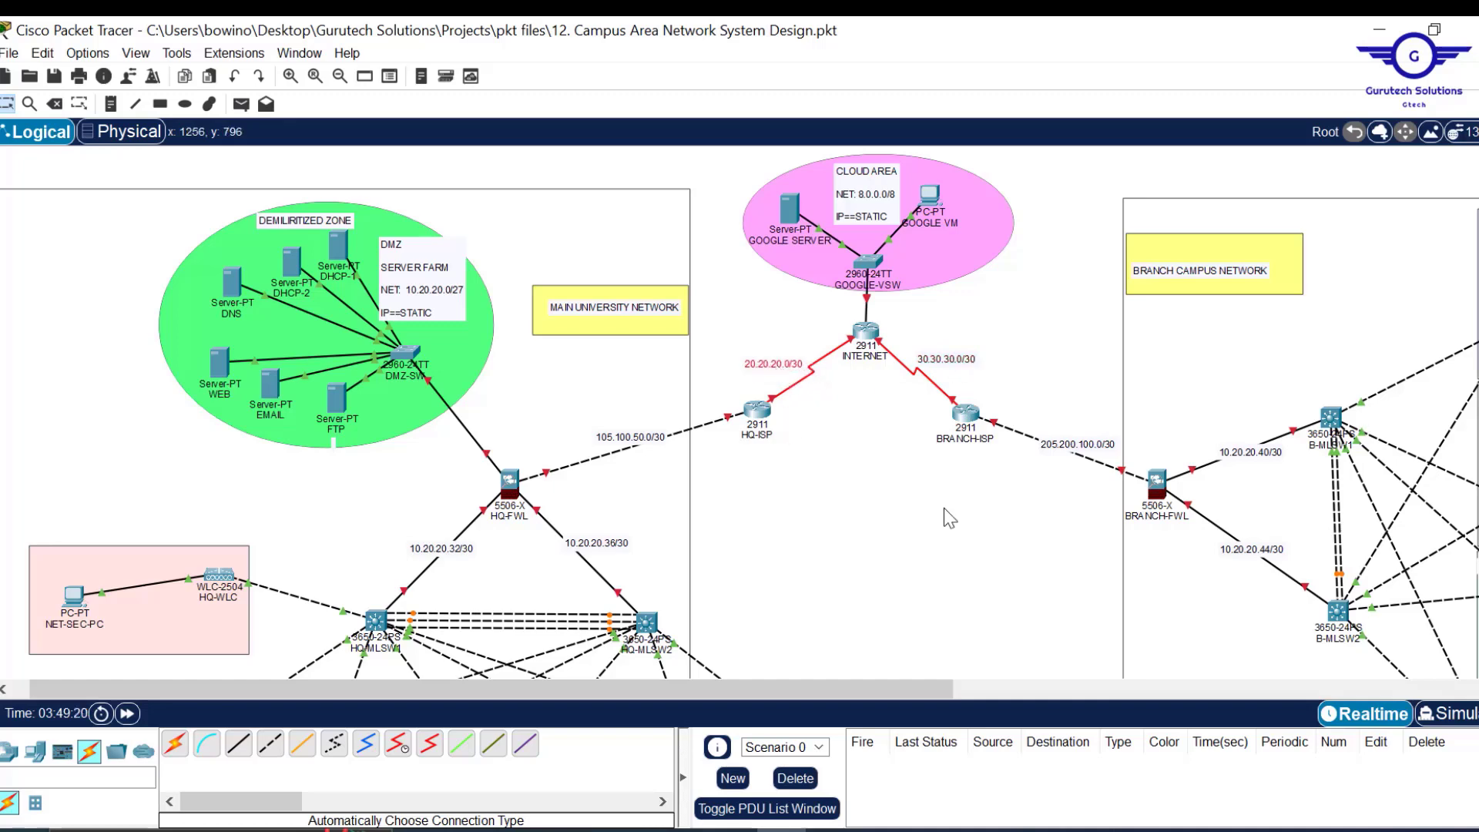
Minimise the Acrobat PDF and Word's 12. campus.docx to get back to Packet Tracer.
scroll(940, 505, "down", 5)
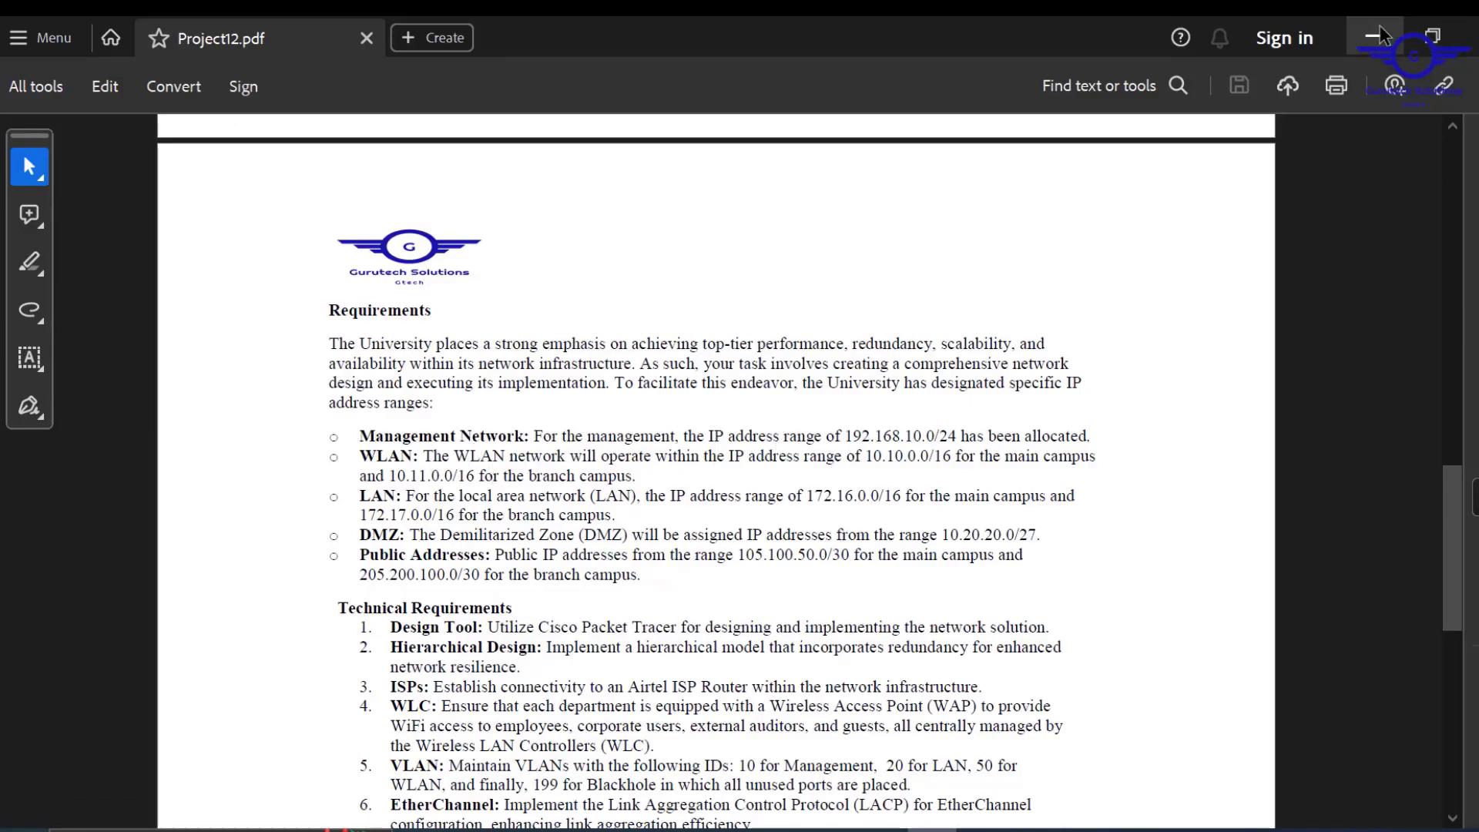
left_click(1380, 34)
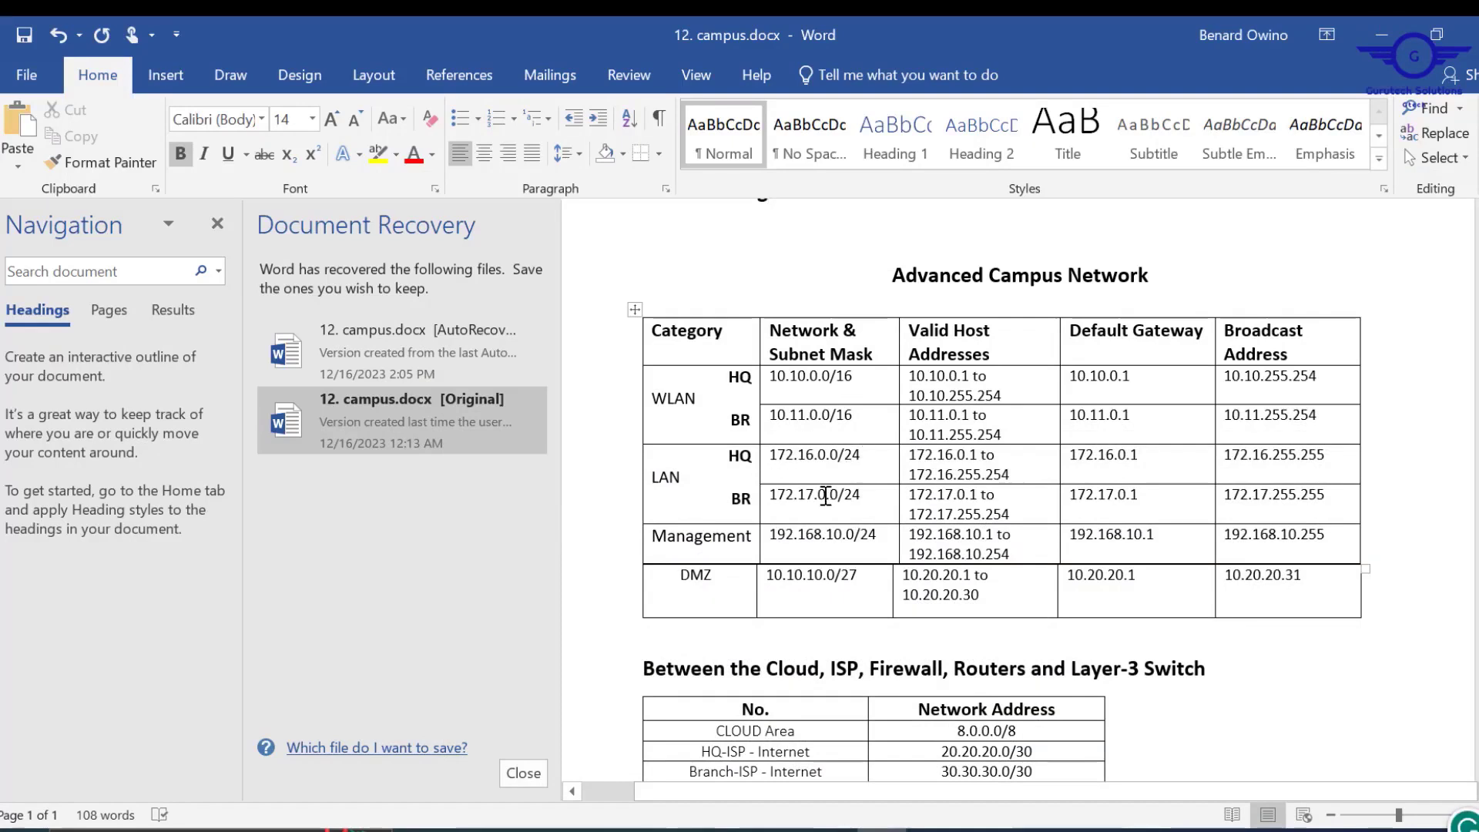
left_click(1384, 31)
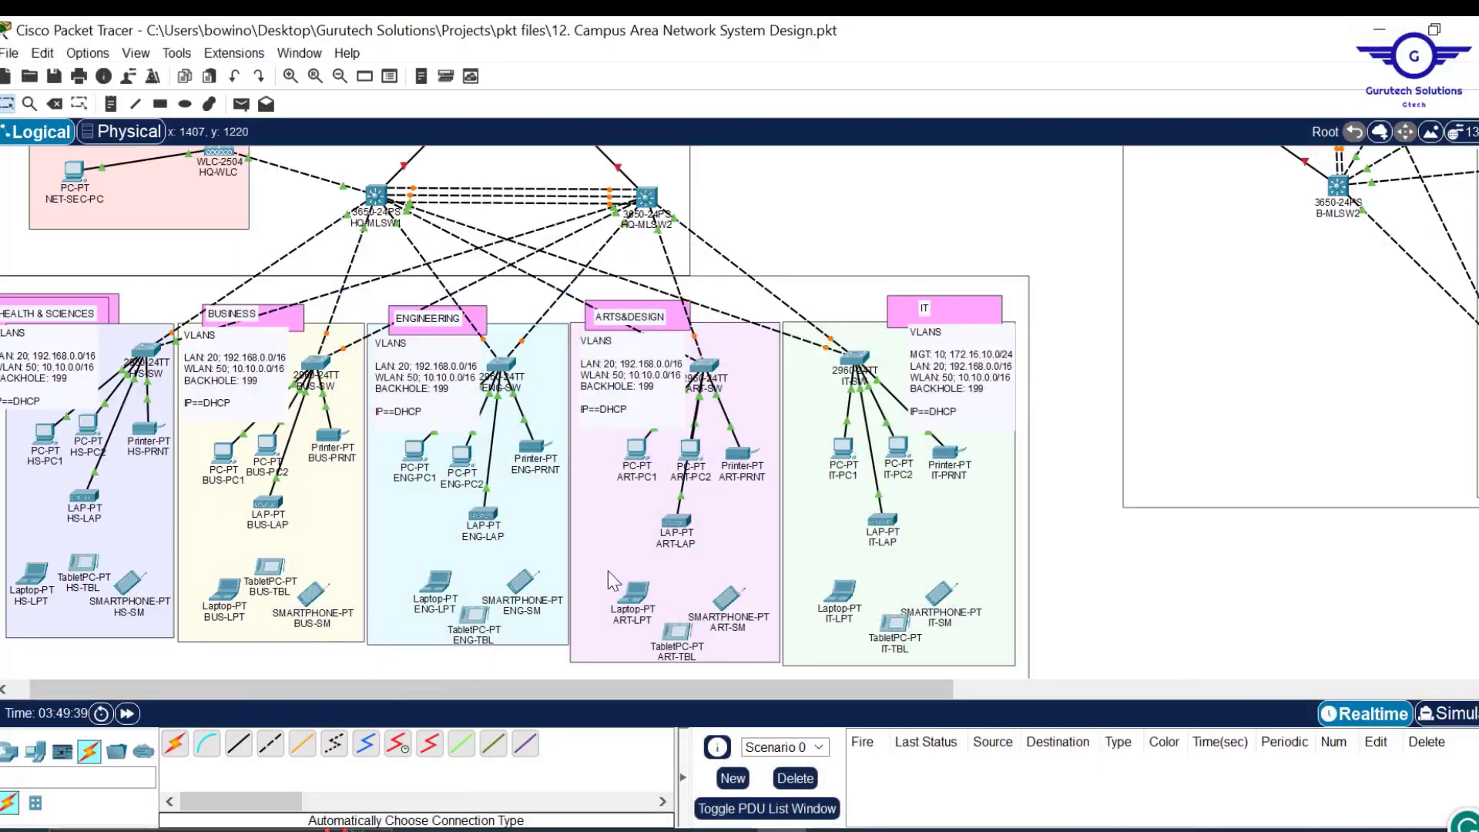
Copy the MGT: 10; 172.16.10.0/24 line from the IT department's VLAN note.
scroll(975, 287, "up", 1)
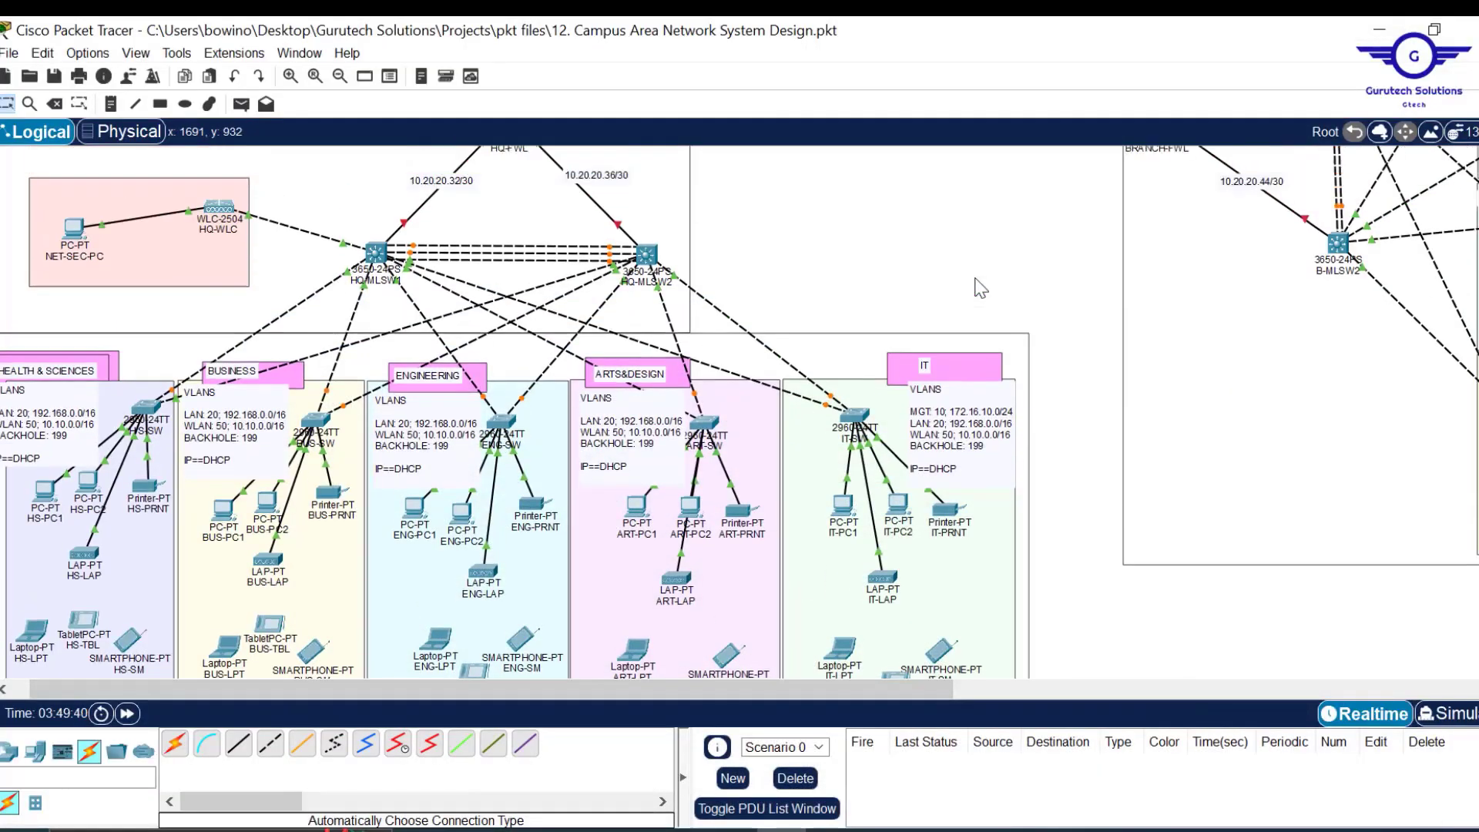
double_click(990, 416)
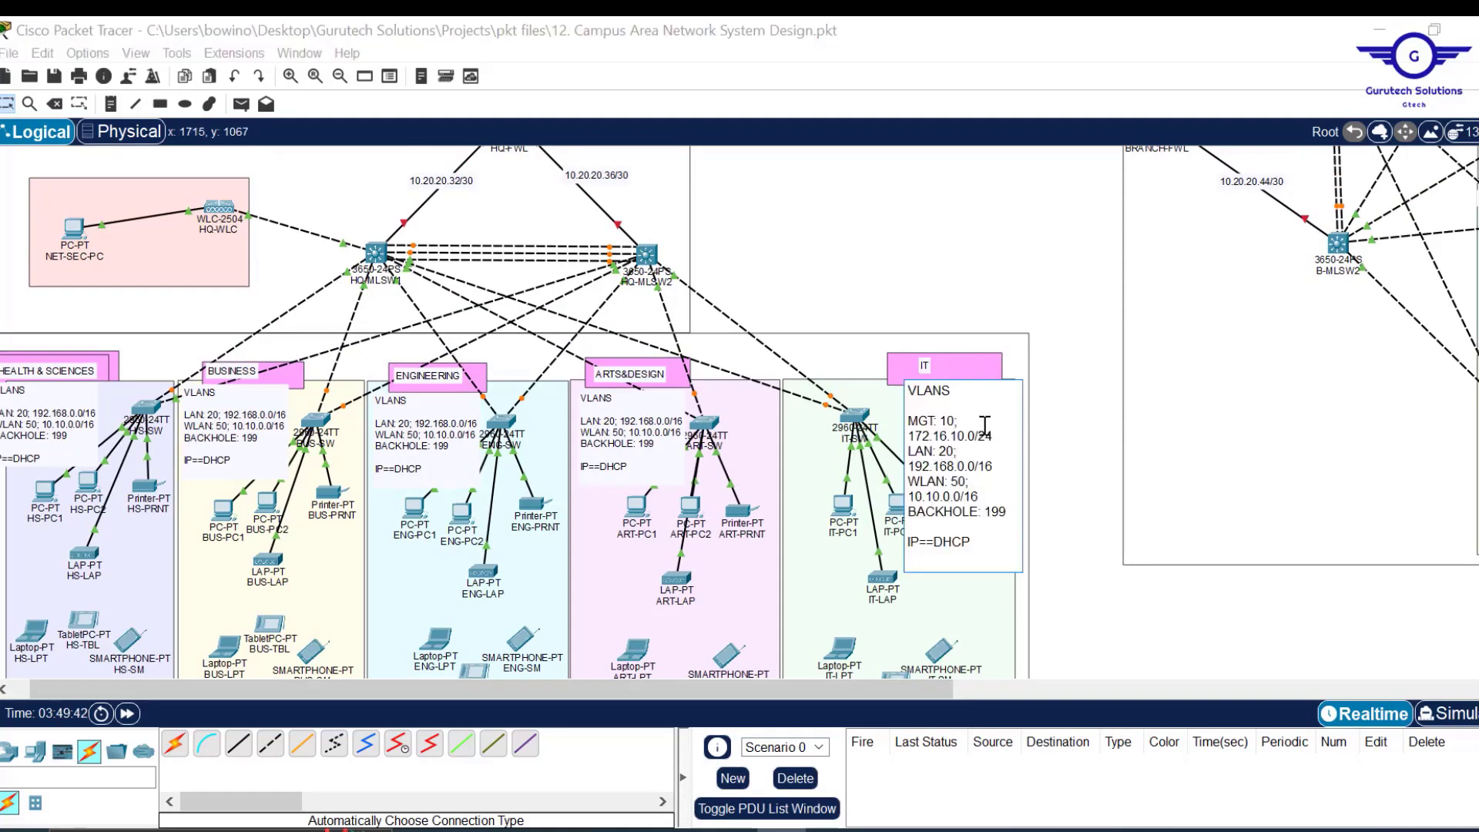
left_click(970, 255)
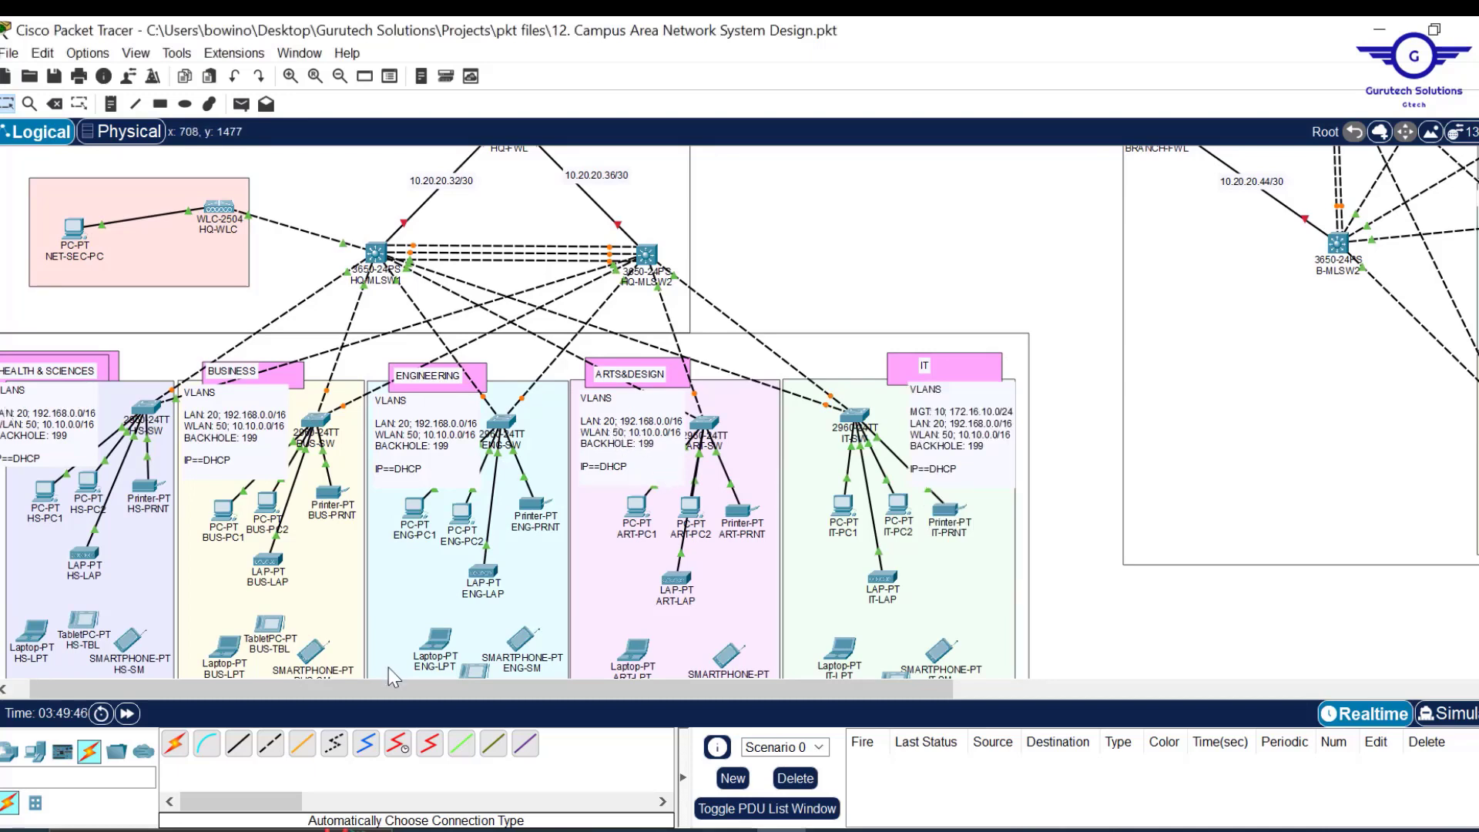
scroll(256, 694, "left", 1)
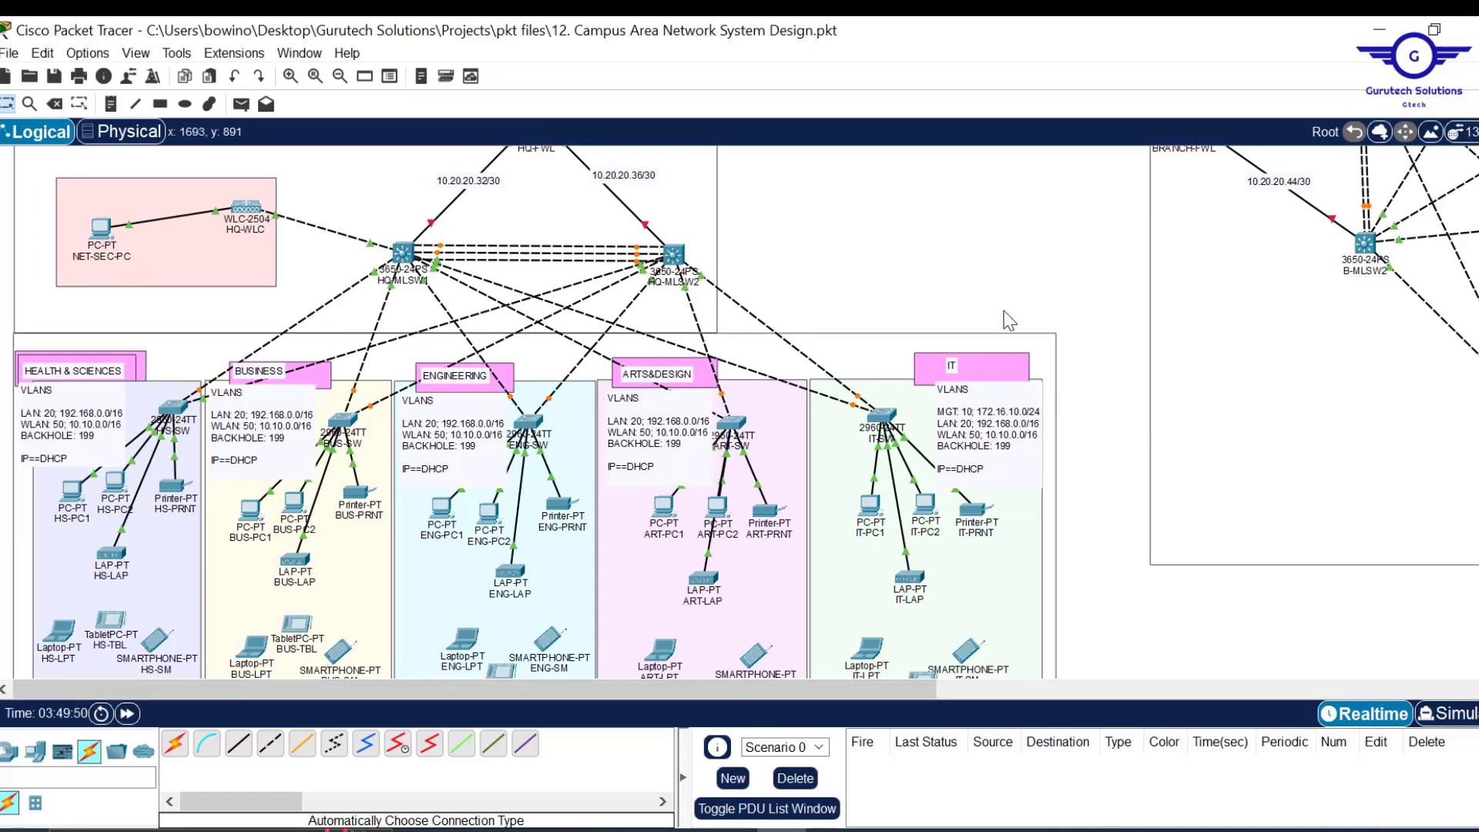
double_click(1029, 417)
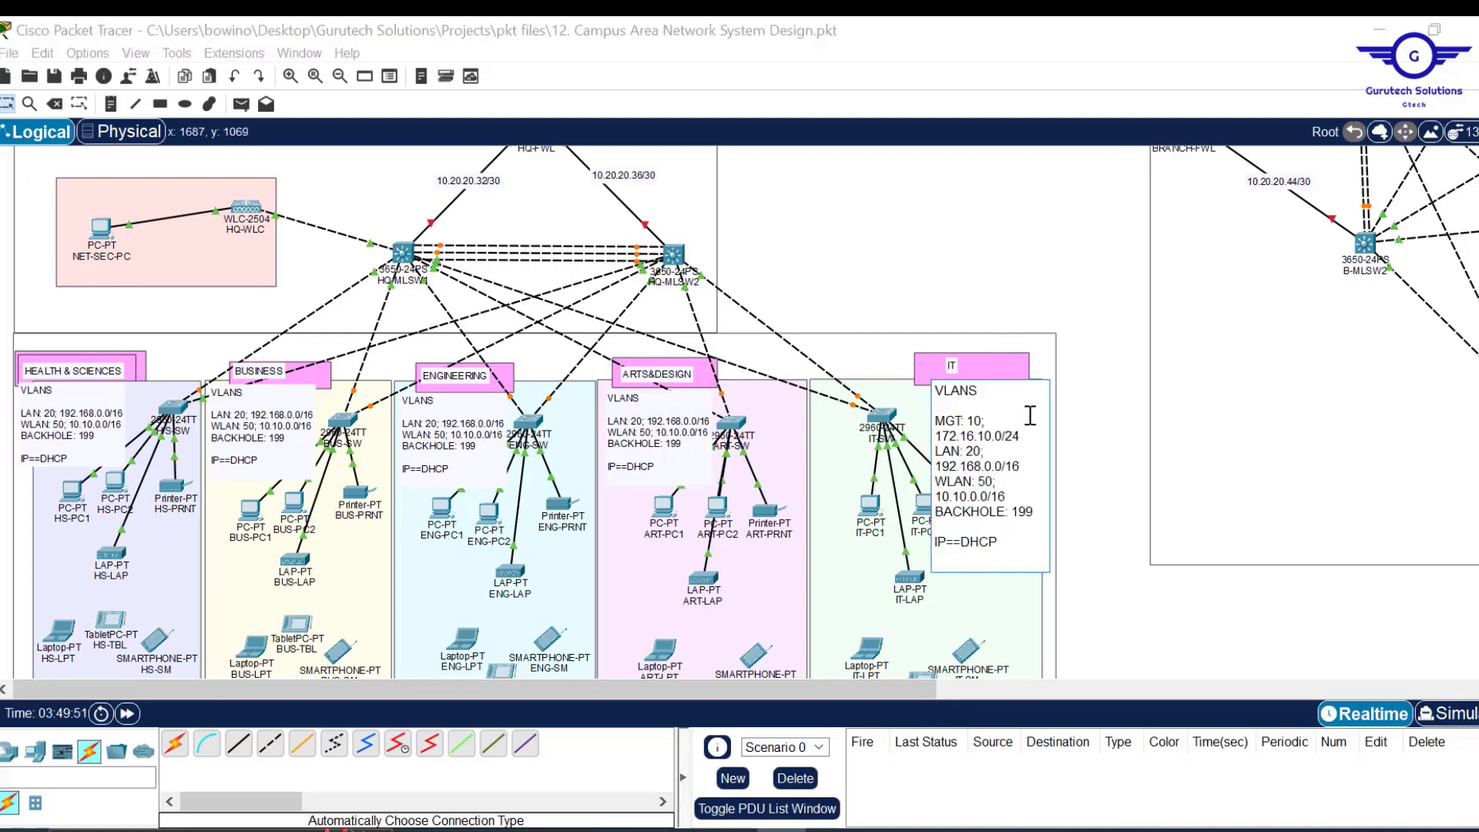
left_click_drag(1028, 436, 932, 409)
key("ctrl+c")
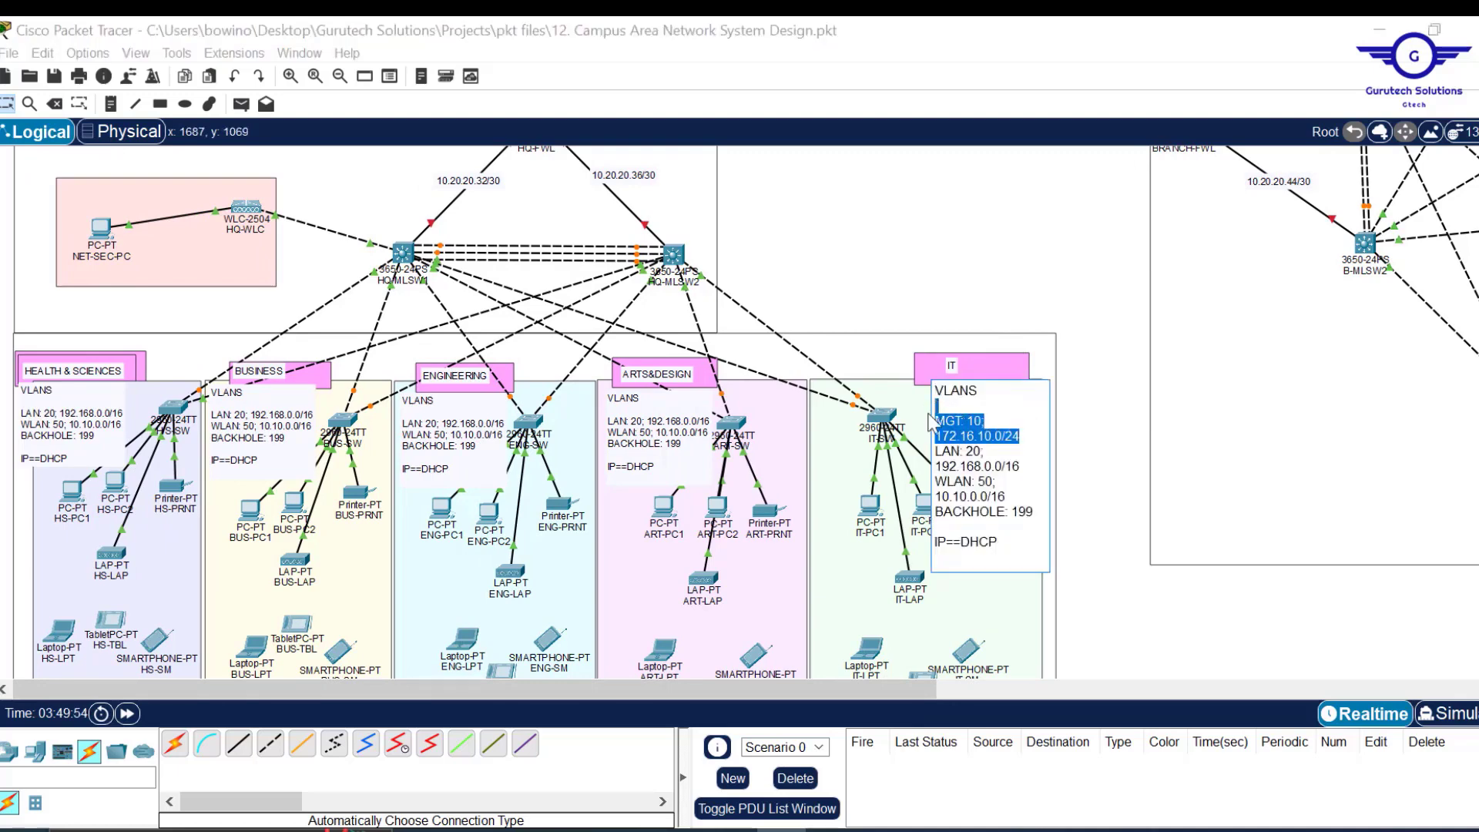
Paste the MGT line into the ARTS&DESIGN, ENGINEERING, BUSINESS and HEALTH & SCIENCES VLAN notes.
double_click(630, 434)
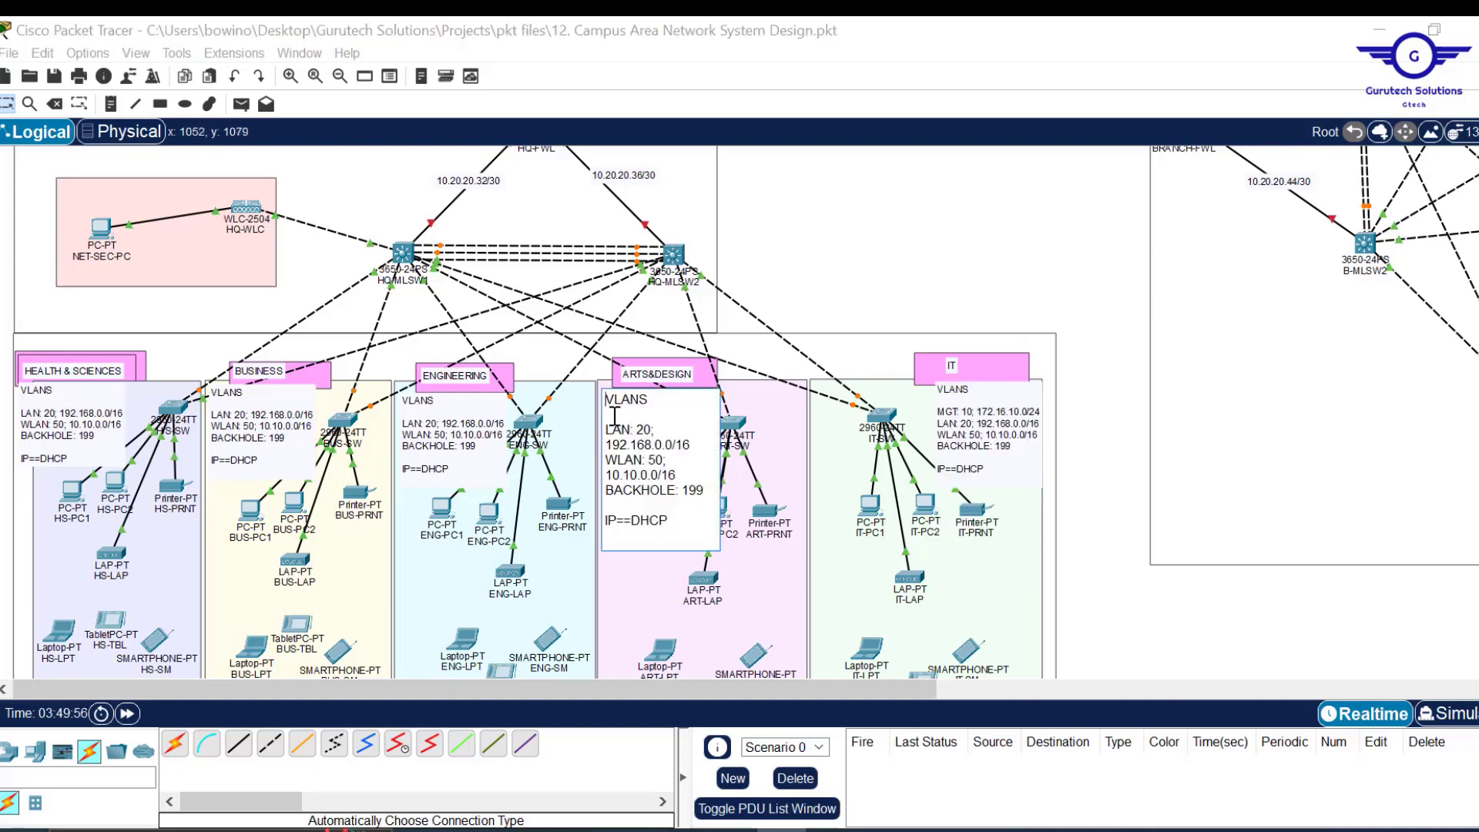
key("ctrl+v")
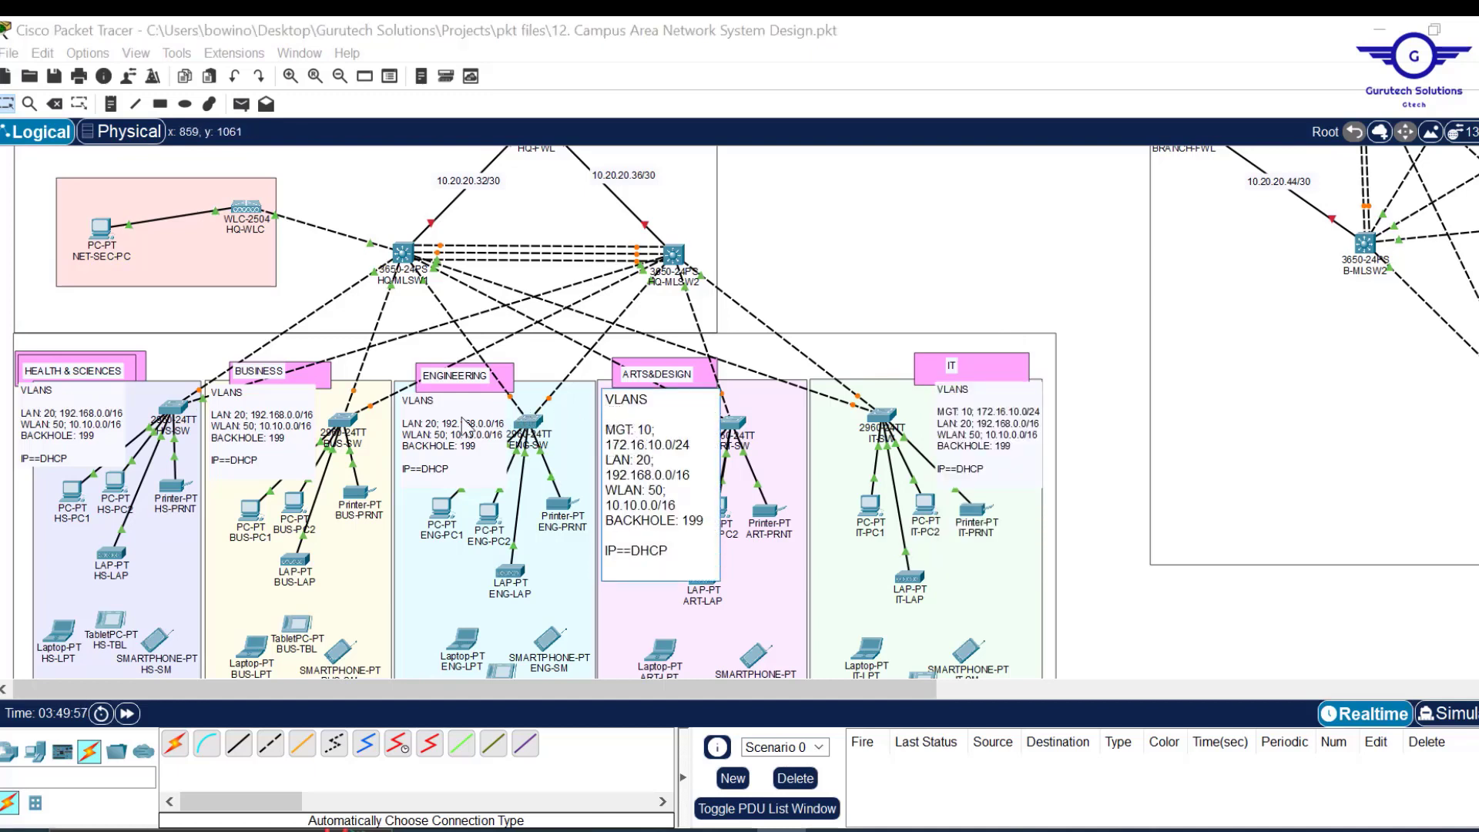
double_click(425, 426)
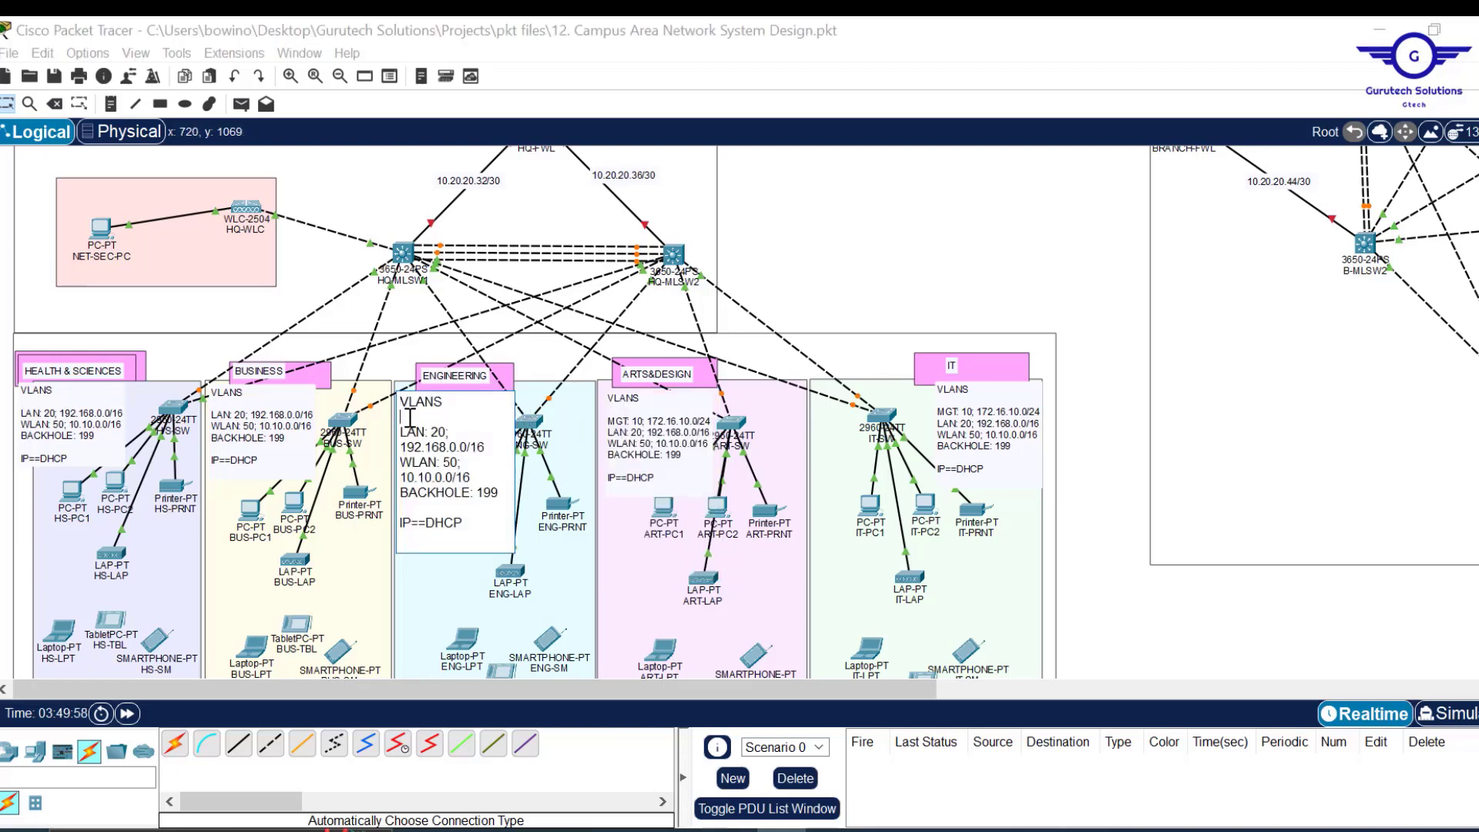
key("ctrl+v")
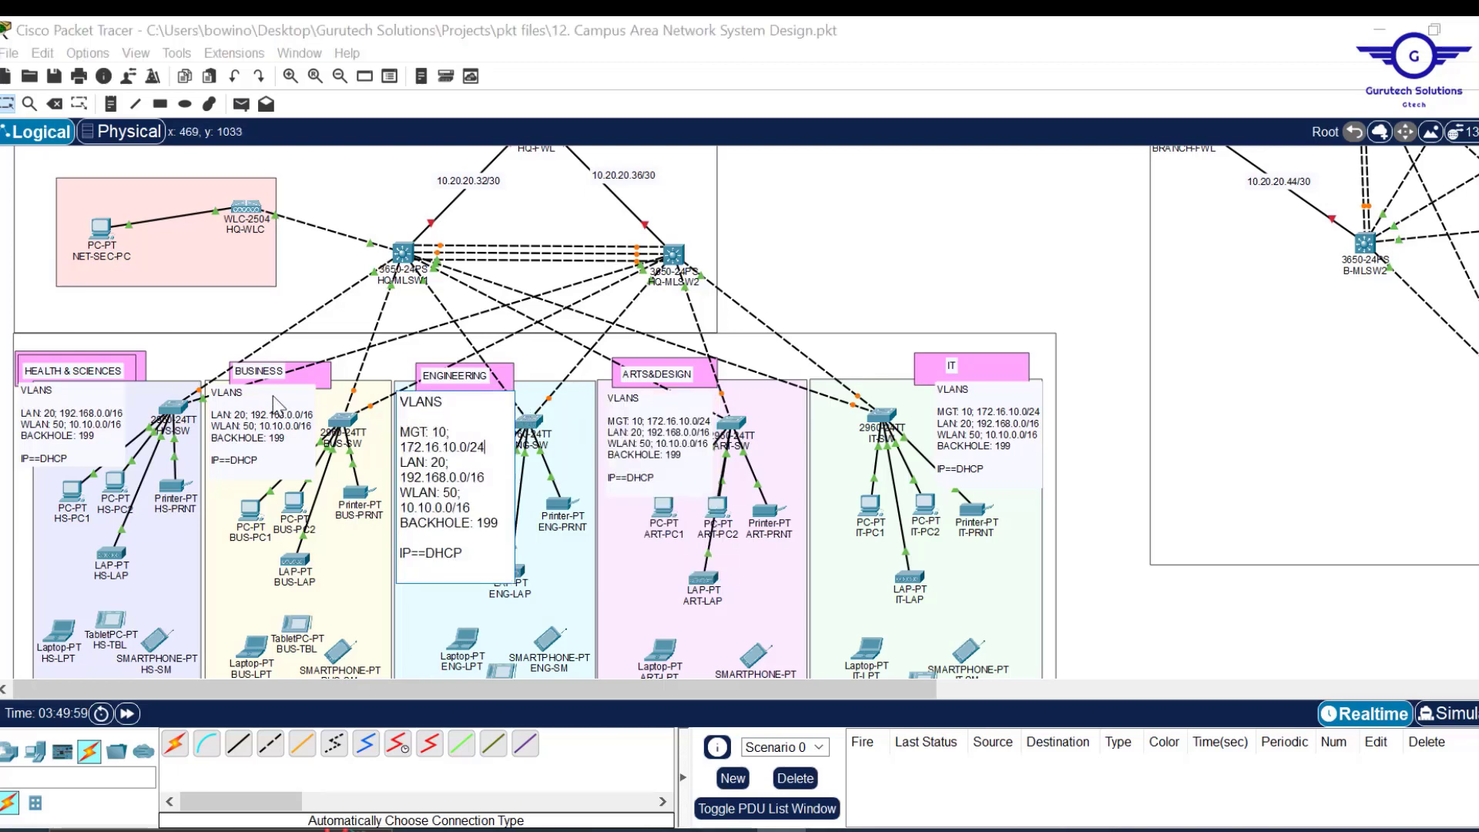
double_click(241, 417)
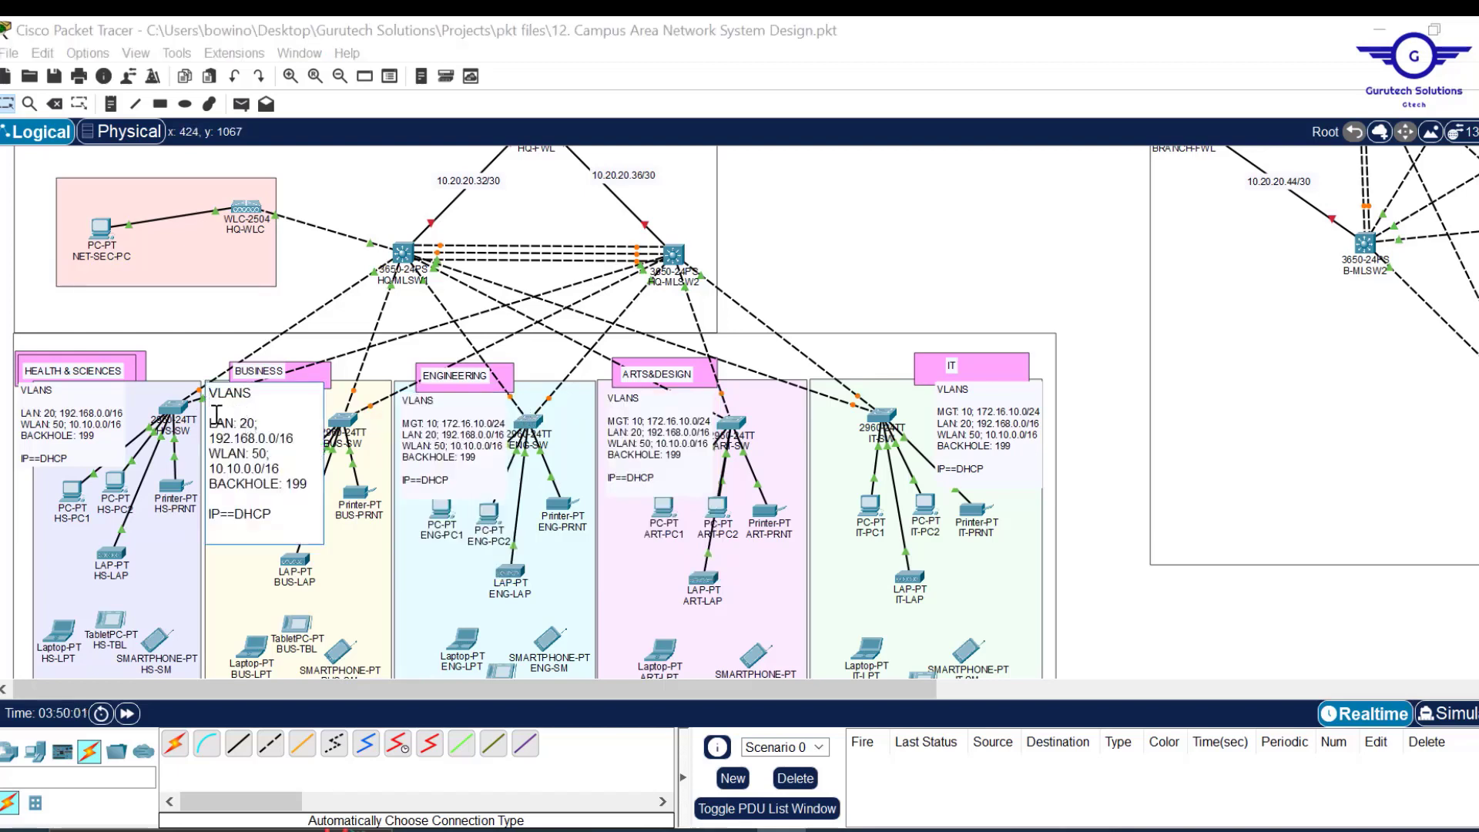
key("ctrl+v")
left_click(61, 413)
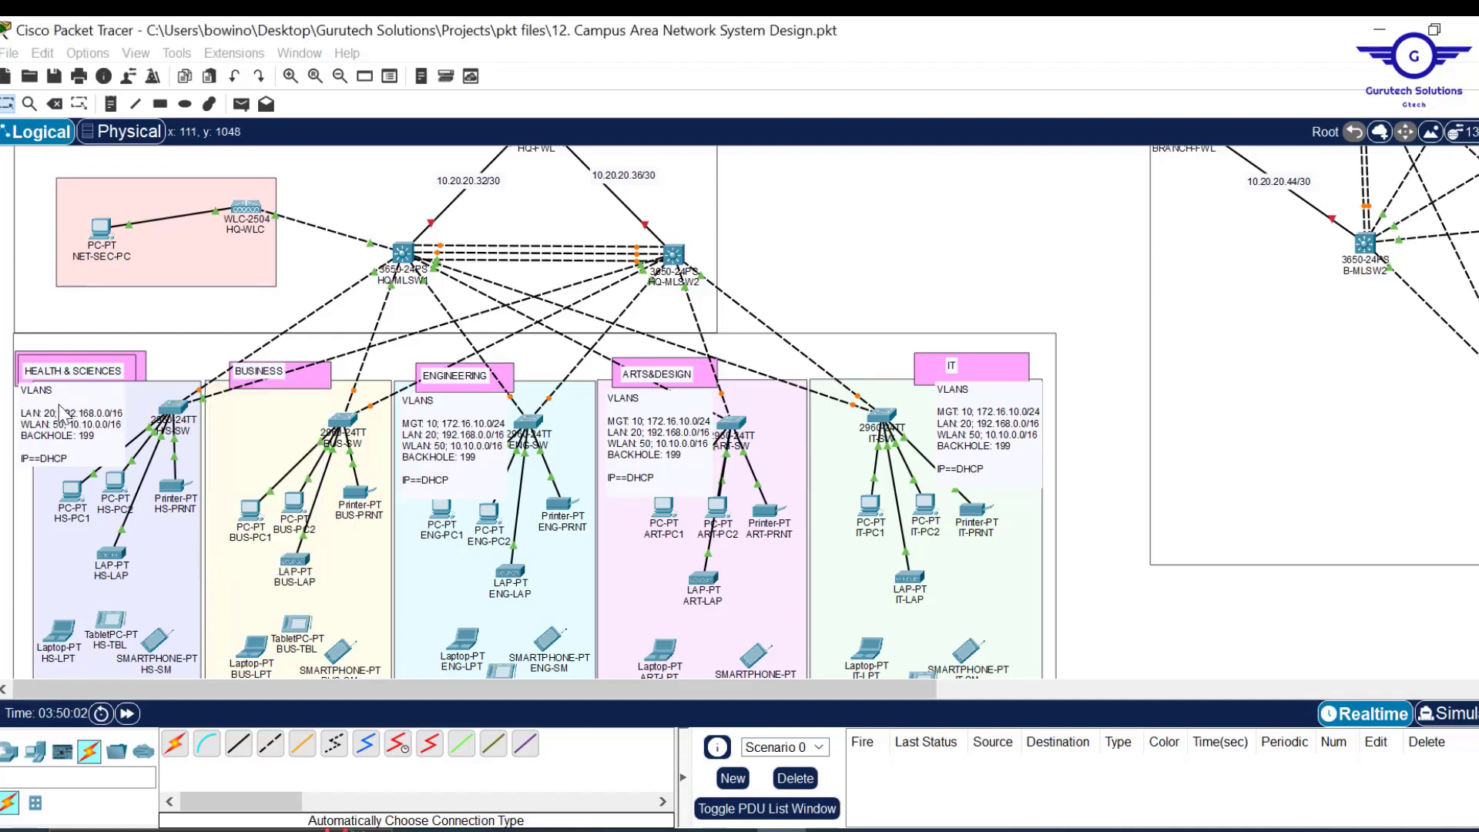
double_click(59, 408)
key("ctrl+v")
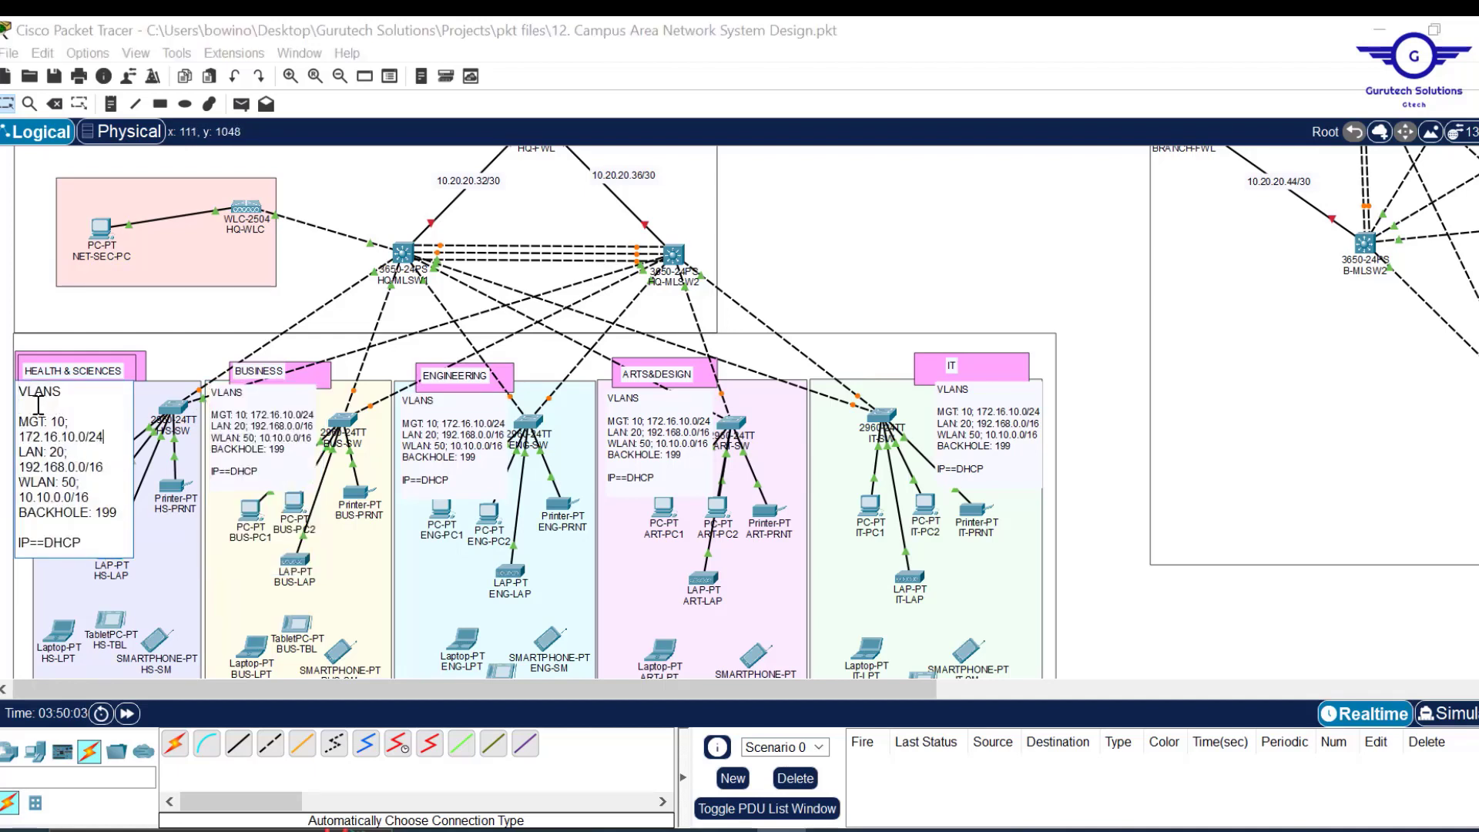
left_click(1057, 282)
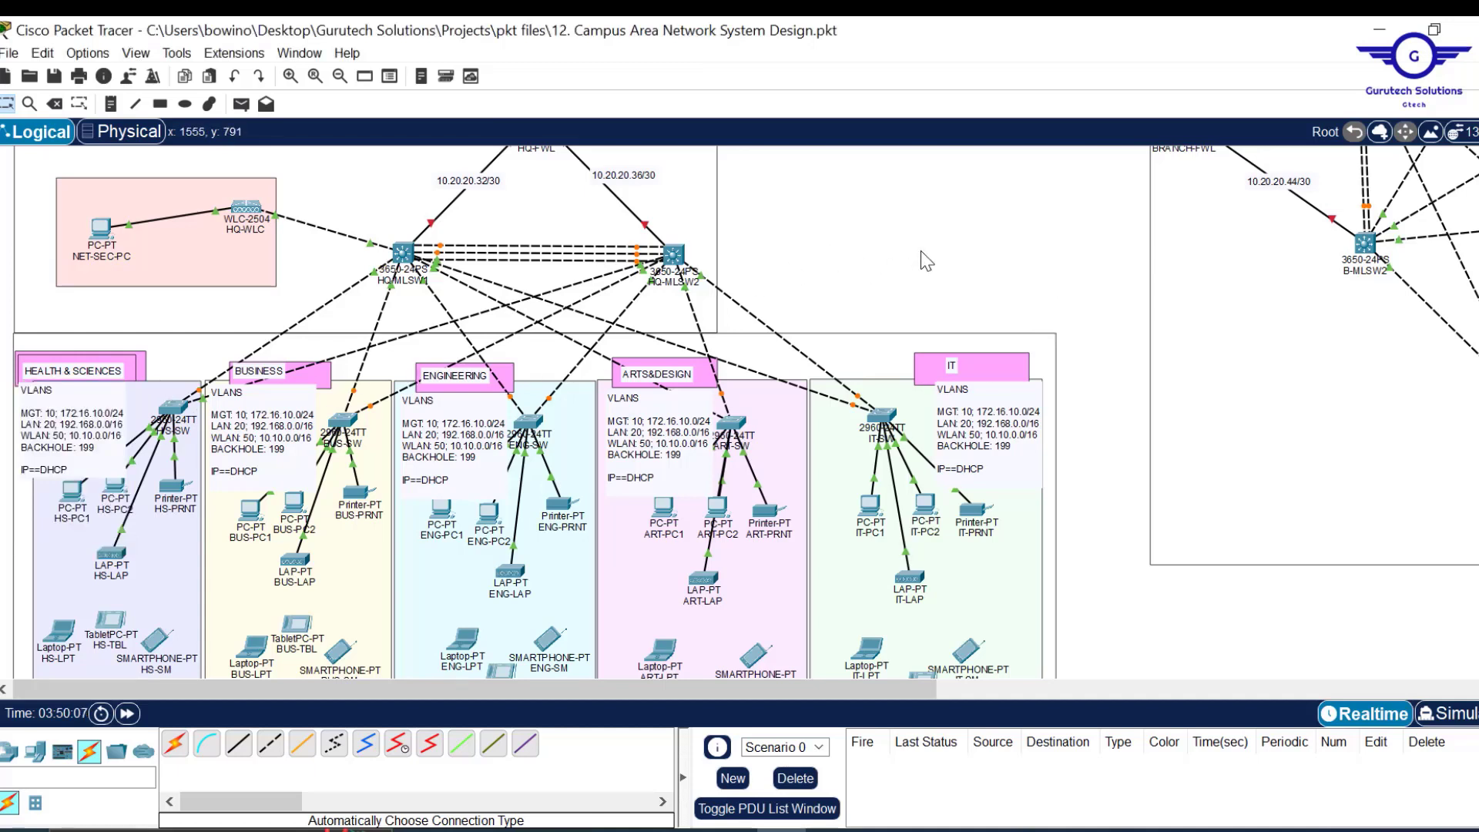
left_click(882, 831)
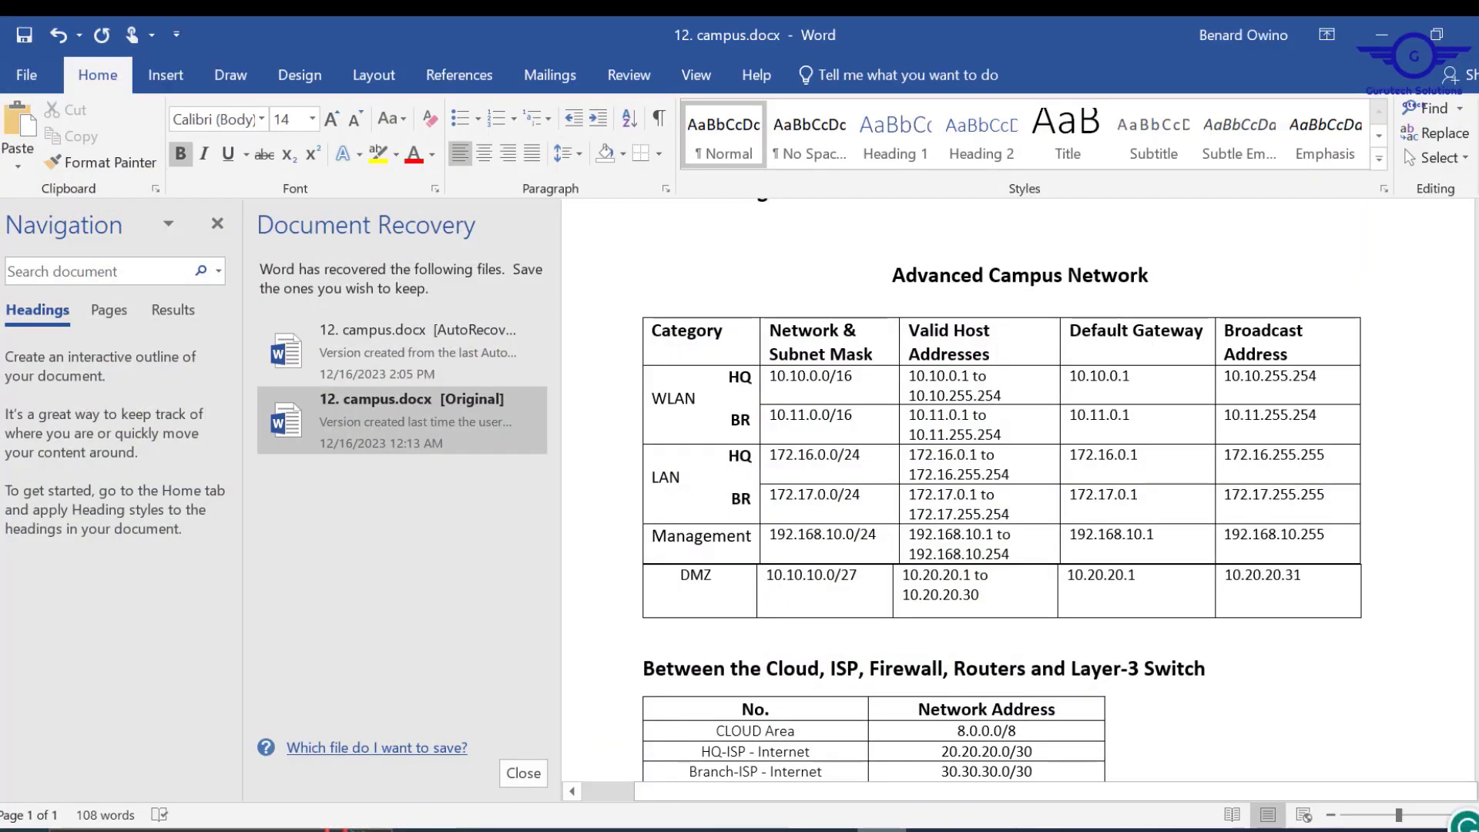
Change the HQ LAN 172.16.0.0/24 and BR LAN 172.17.0.0/24 to /16 in the Word table.
left_click(781, 830)
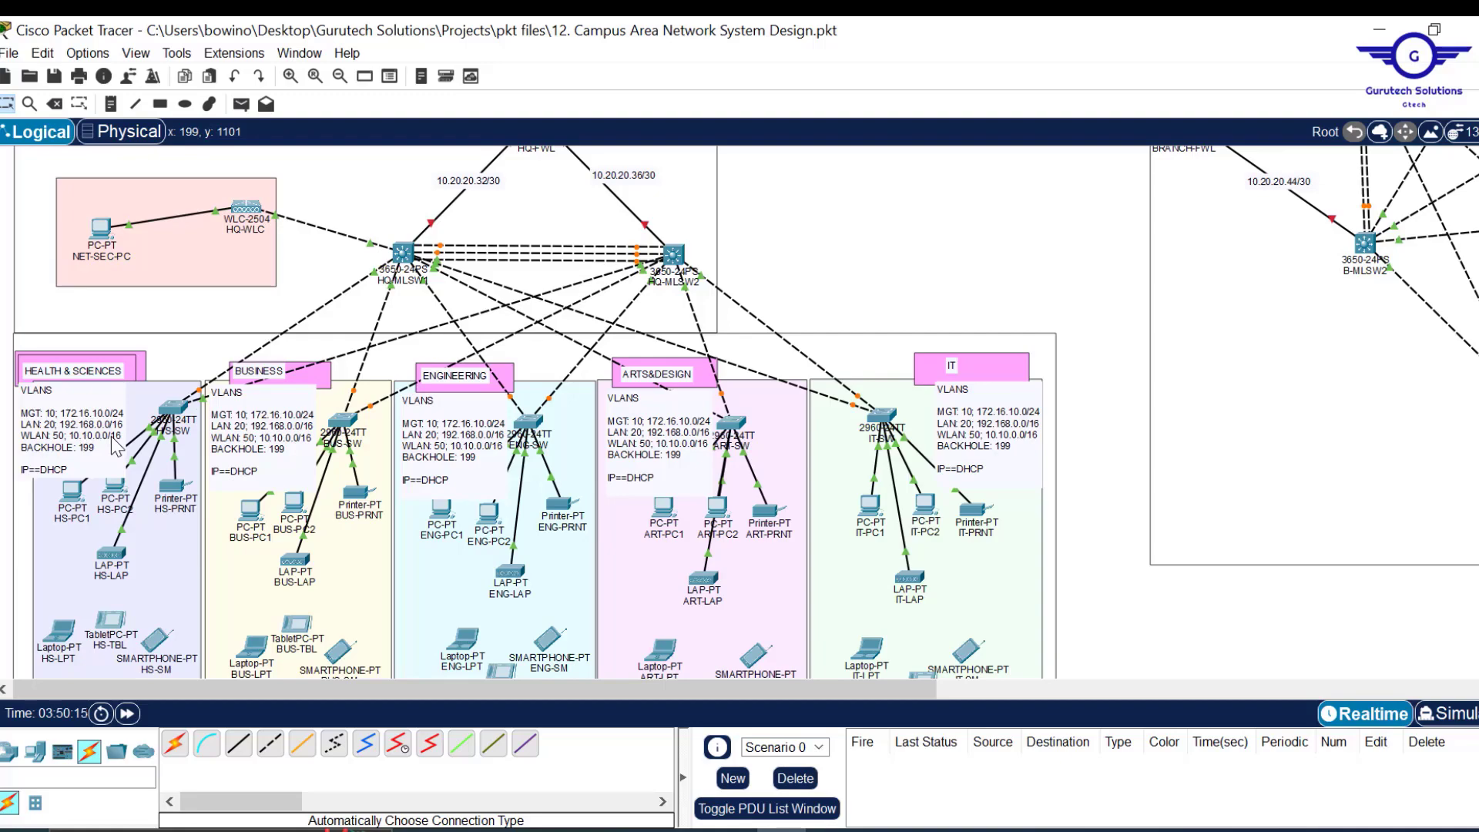
left_click(908, 830)
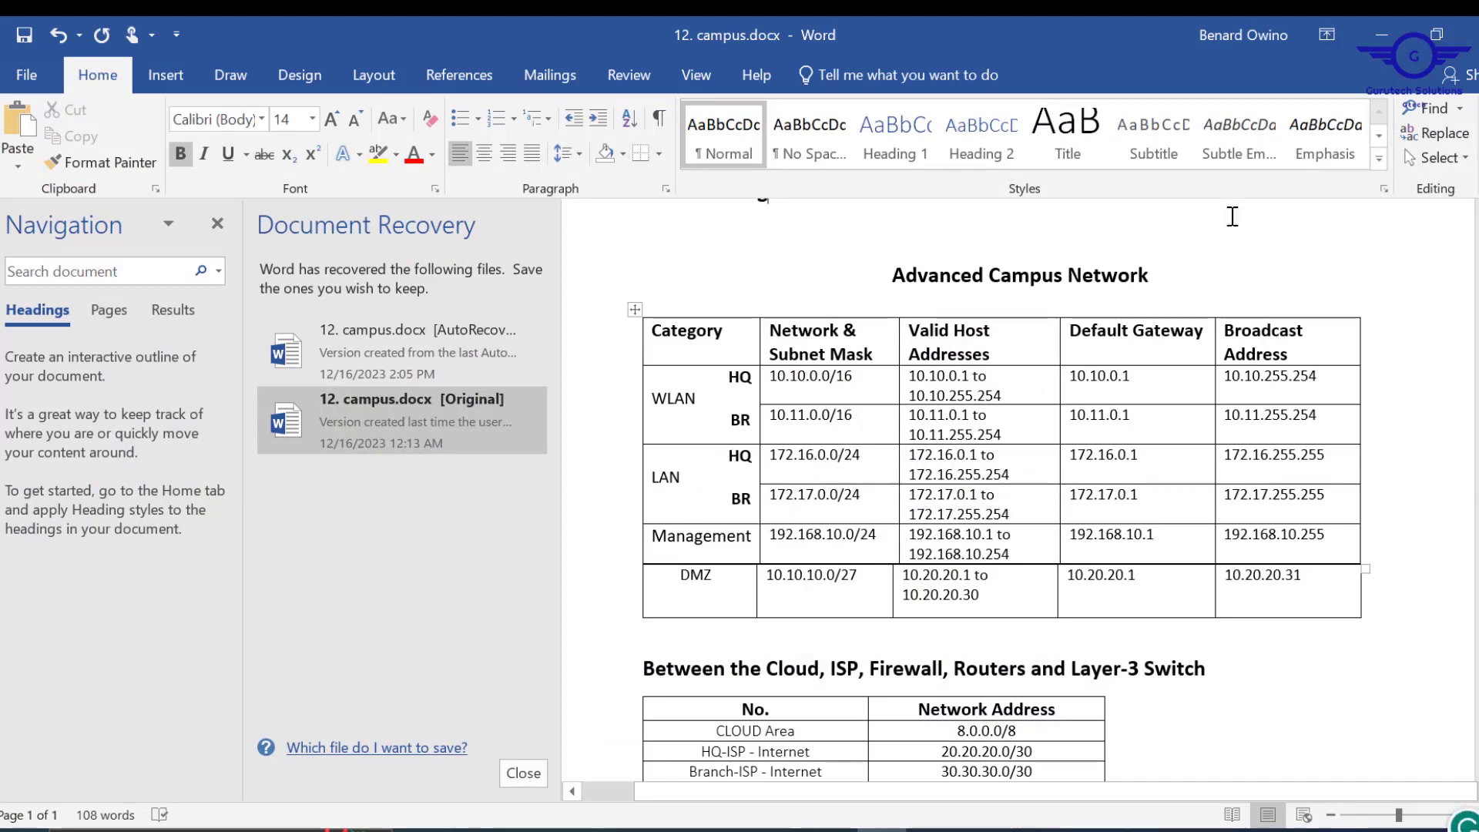
scroll(1289, 154, "up", 3)
scroll(1063, 386, "down", 3)
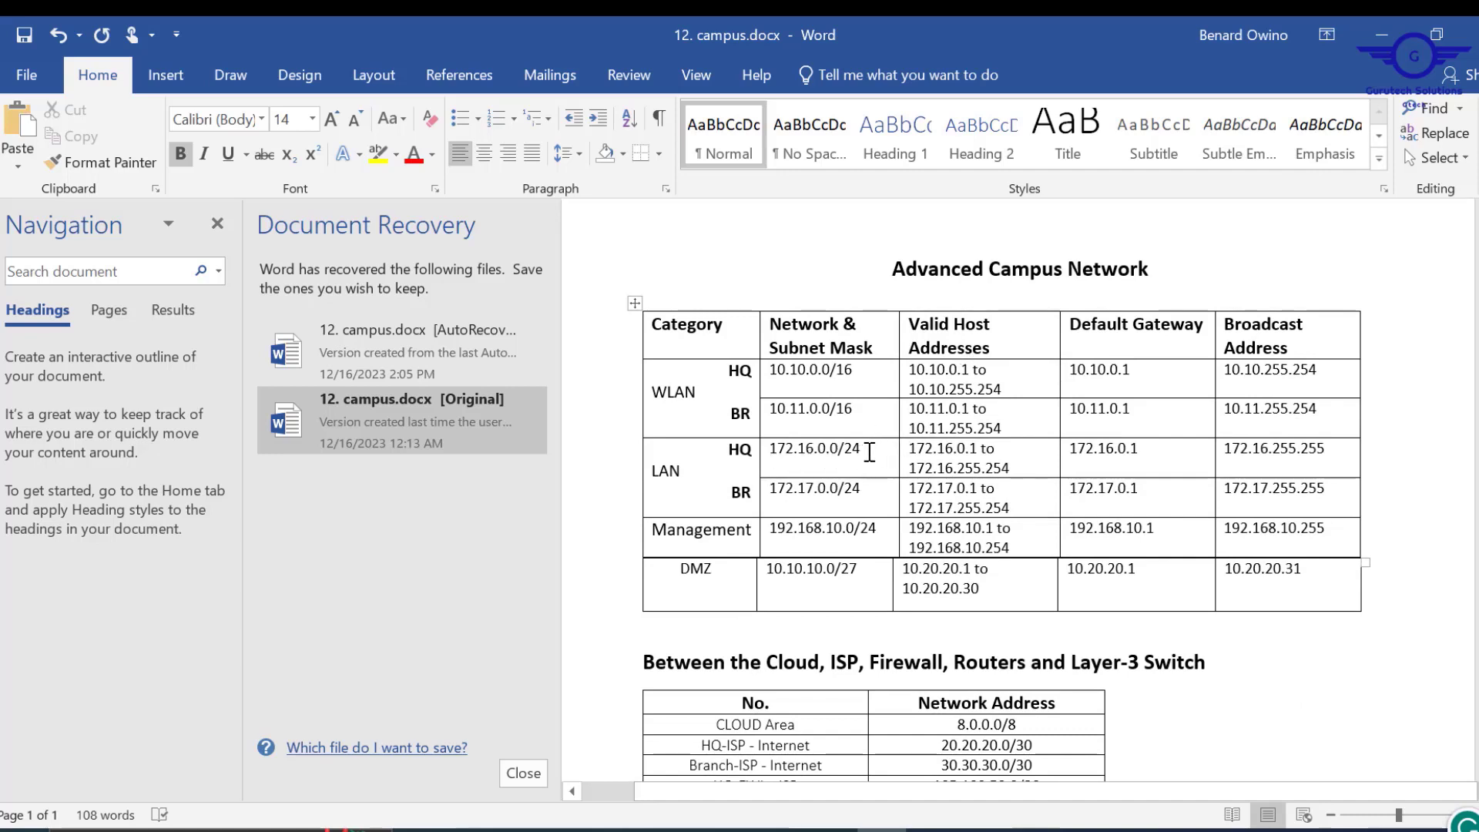
left_click(869, 453)
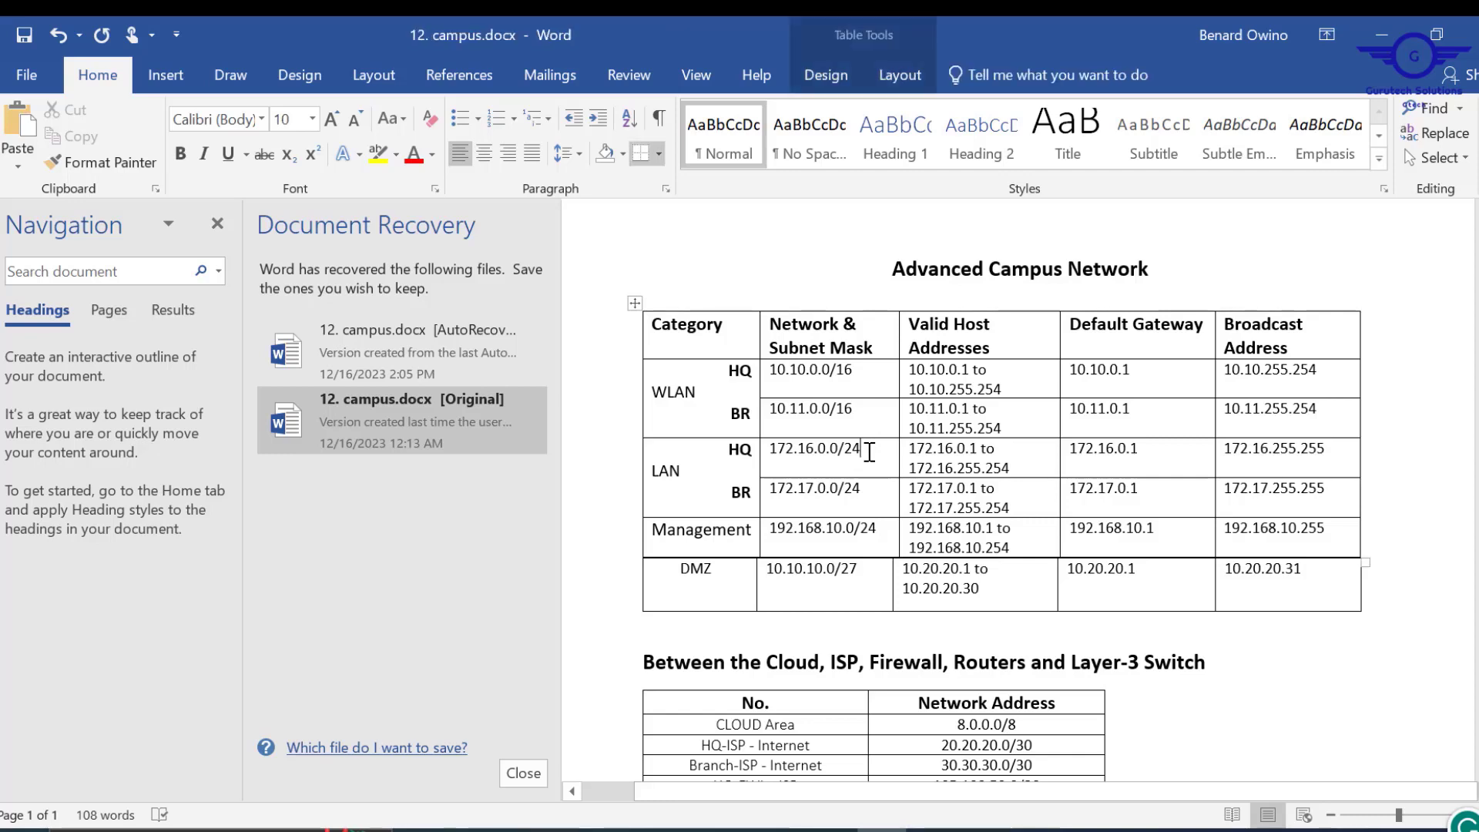
key("BackSpace")
key("BackSpace")
type("16")
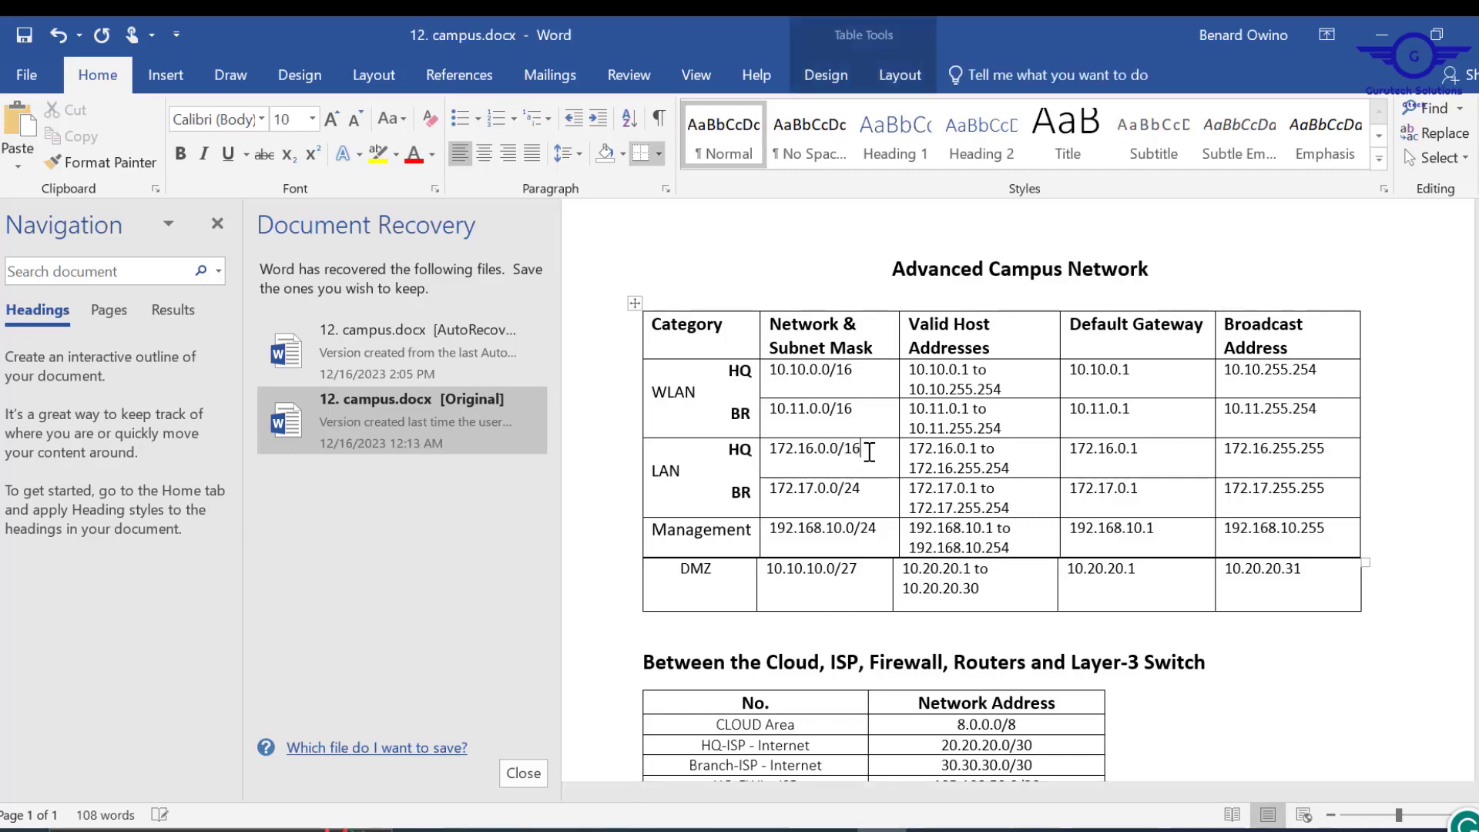
left_click(869, 490)
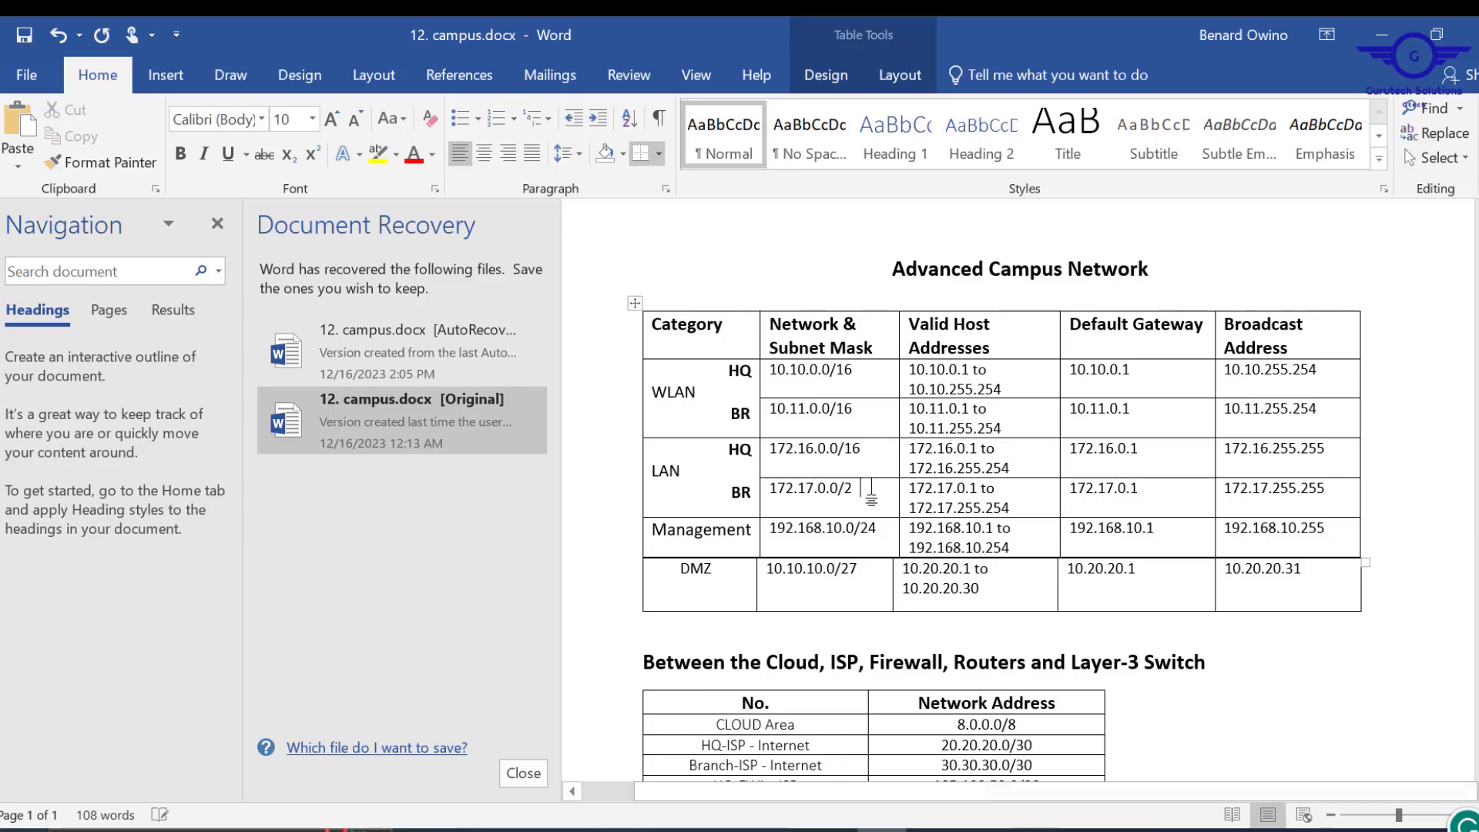
key("BackSpace")
key("BackSpace")
type("16")
Check the LAN range against the Project12 requirements, then return to Packet Tracer.
key("alt+Tab")
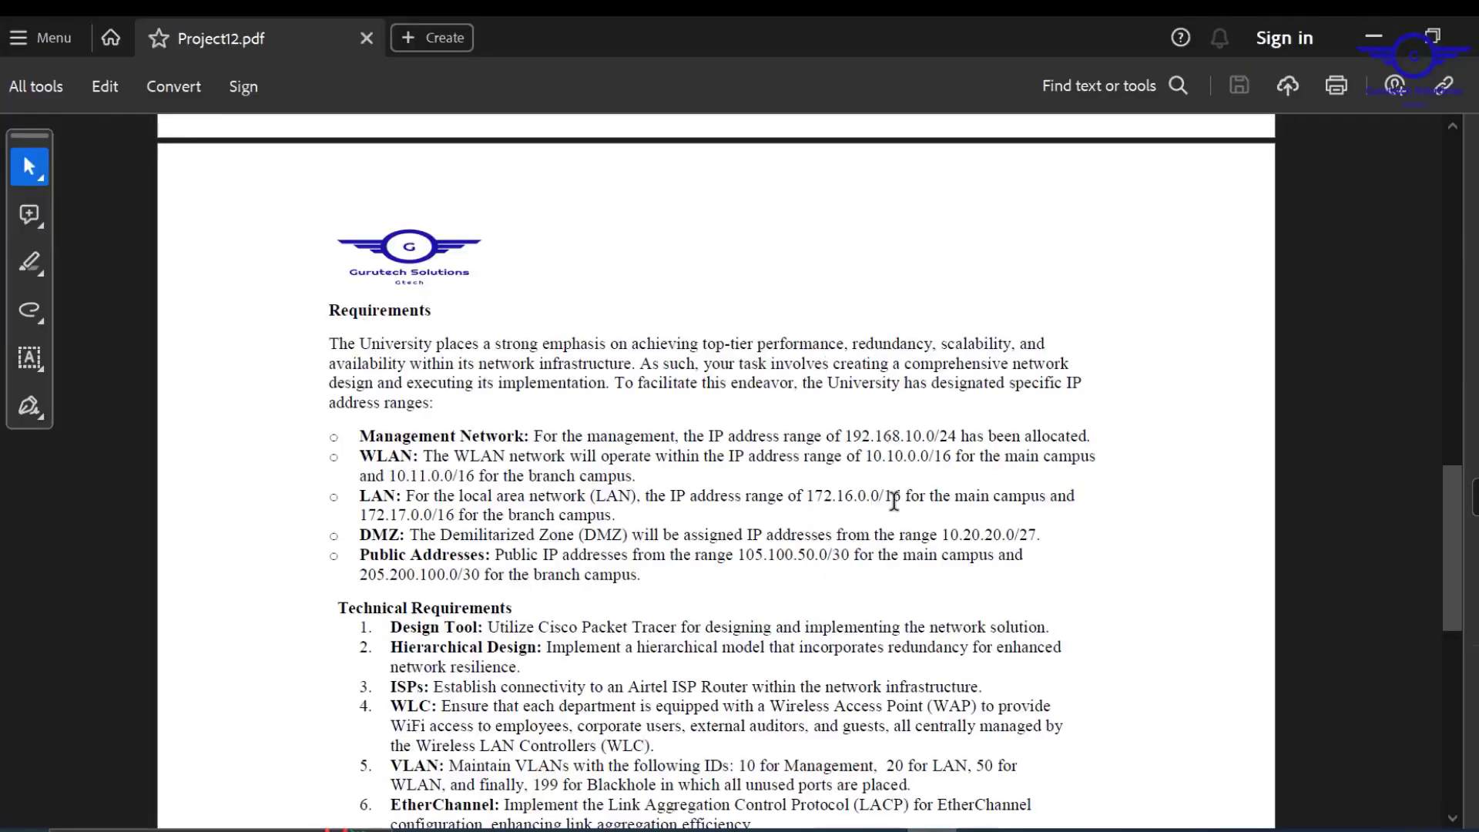
left_click_drag(809, 496, 871, 509)
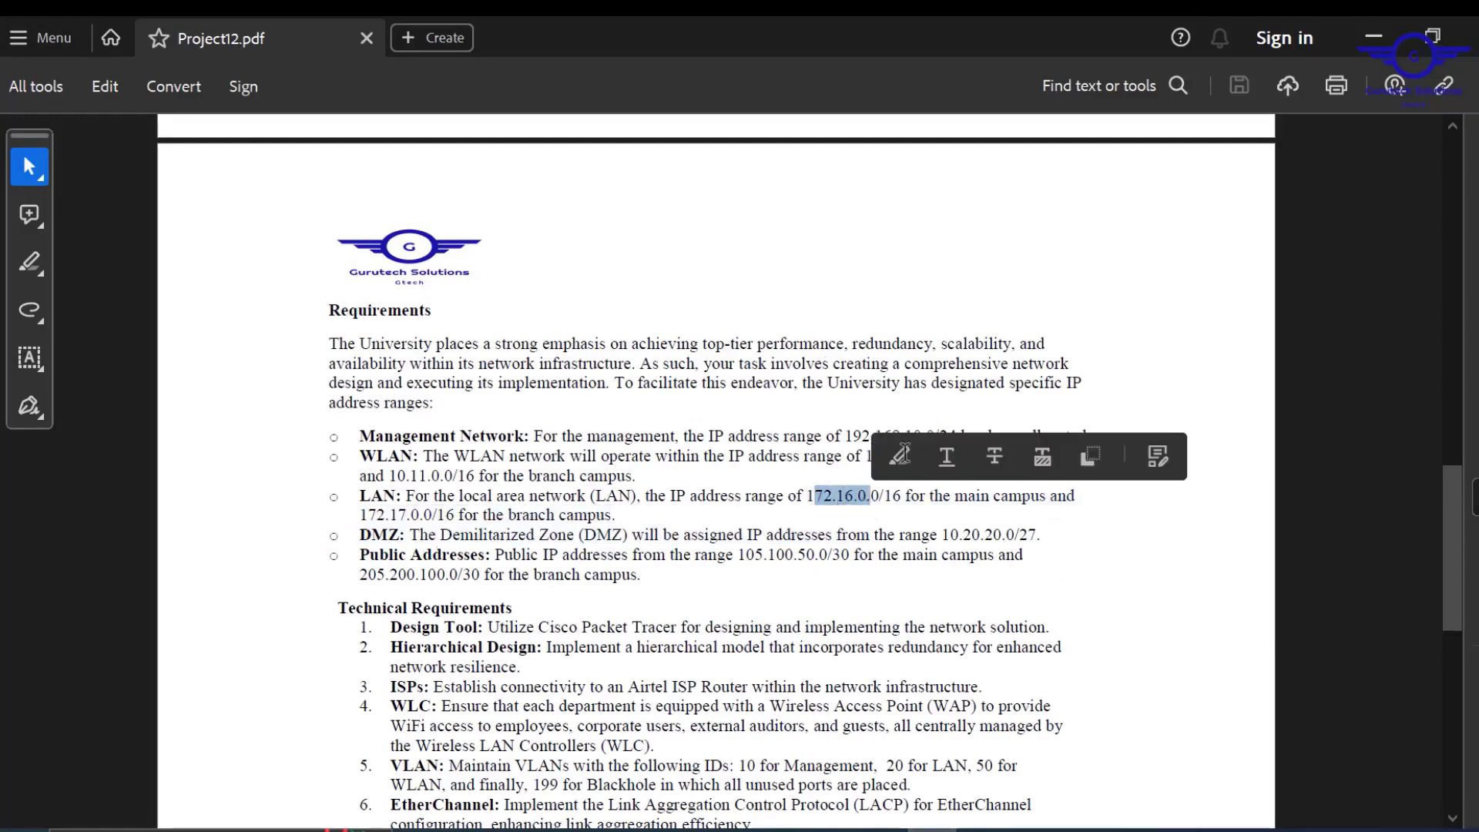
key("alt+Tab")
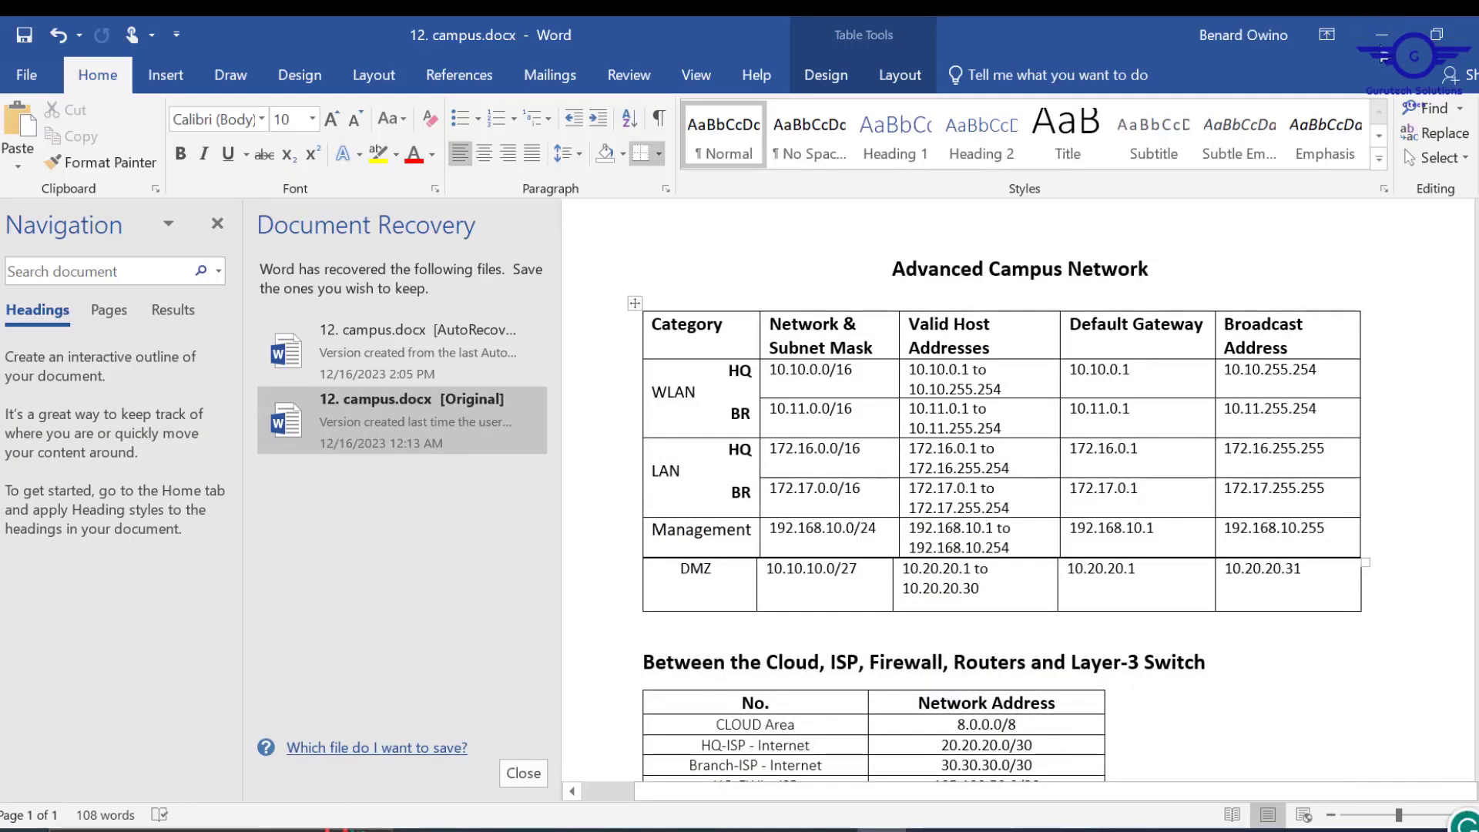
key("alt+Tab")
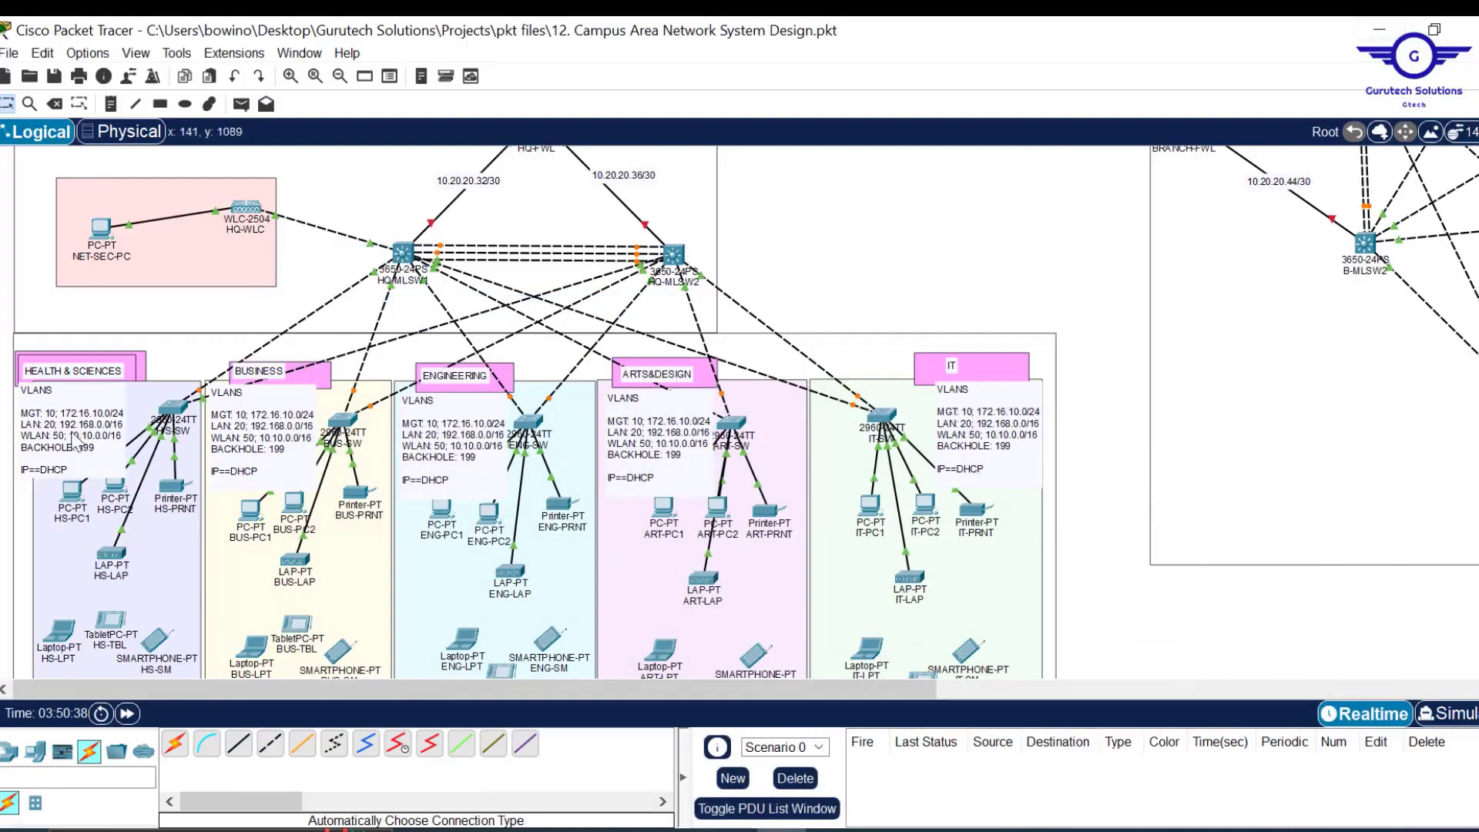
Change the HEALTH & SCIENCES note's MGT subnet to 192.168.10.0/24 and LAN to 172.16.0.0/16.
double_click(73, 443)
double_click(69, 422)
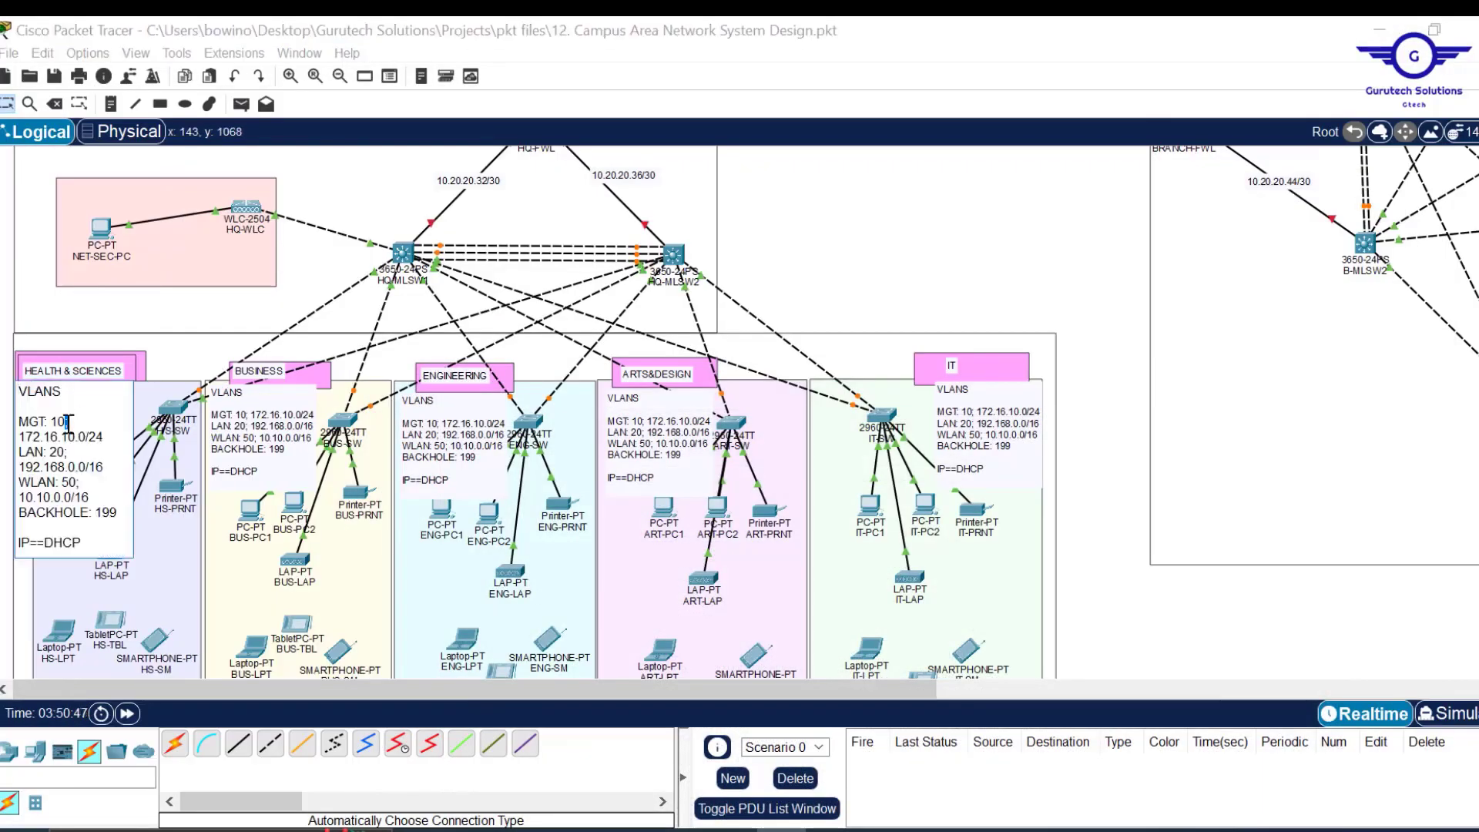
key("BackSpace")
type("9")
key("Right")
key("Right")
key("Right")
type("8")
left_click_drag(65, 467, 23, 468)
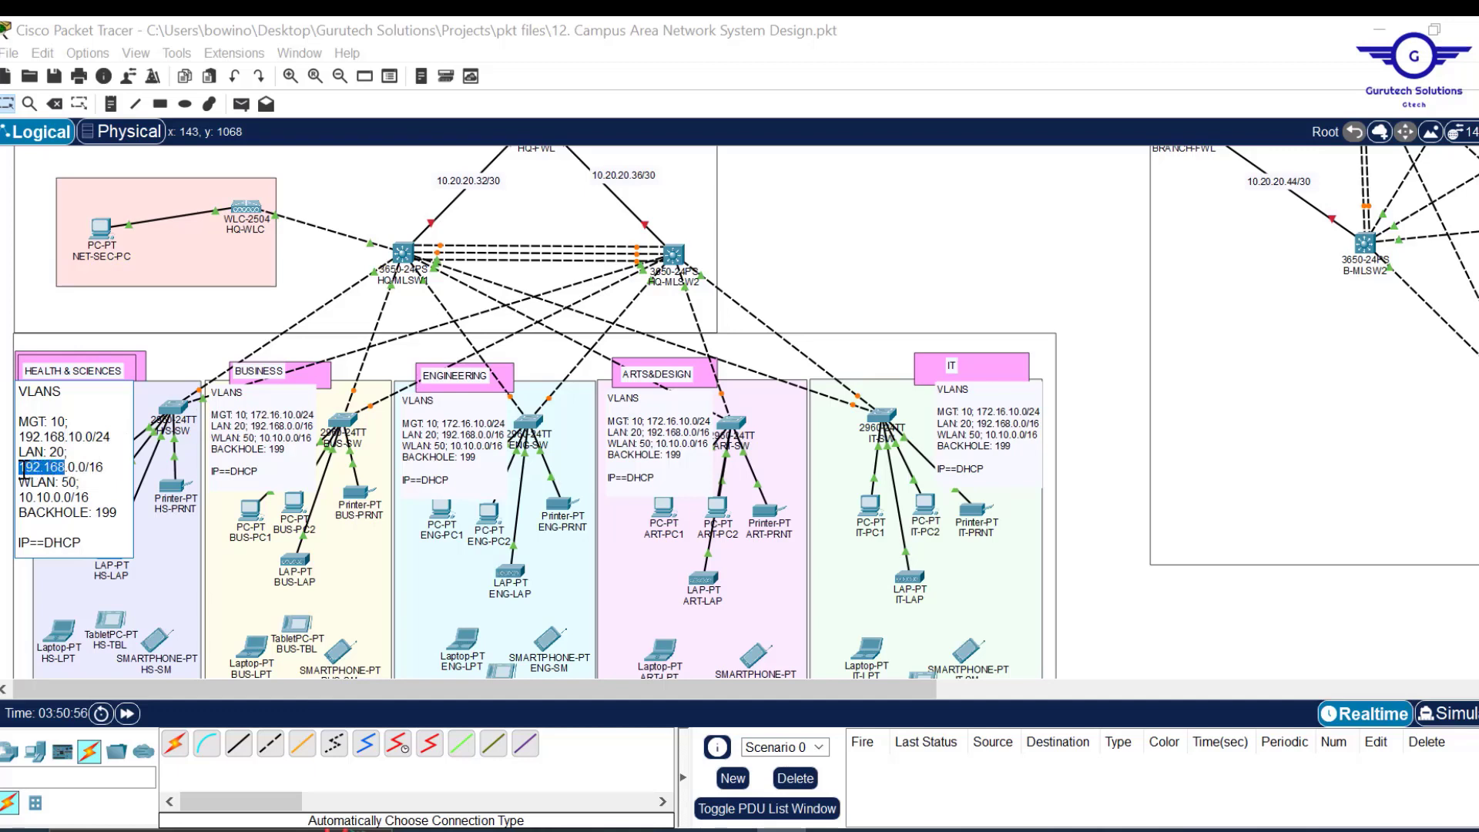
type("172")
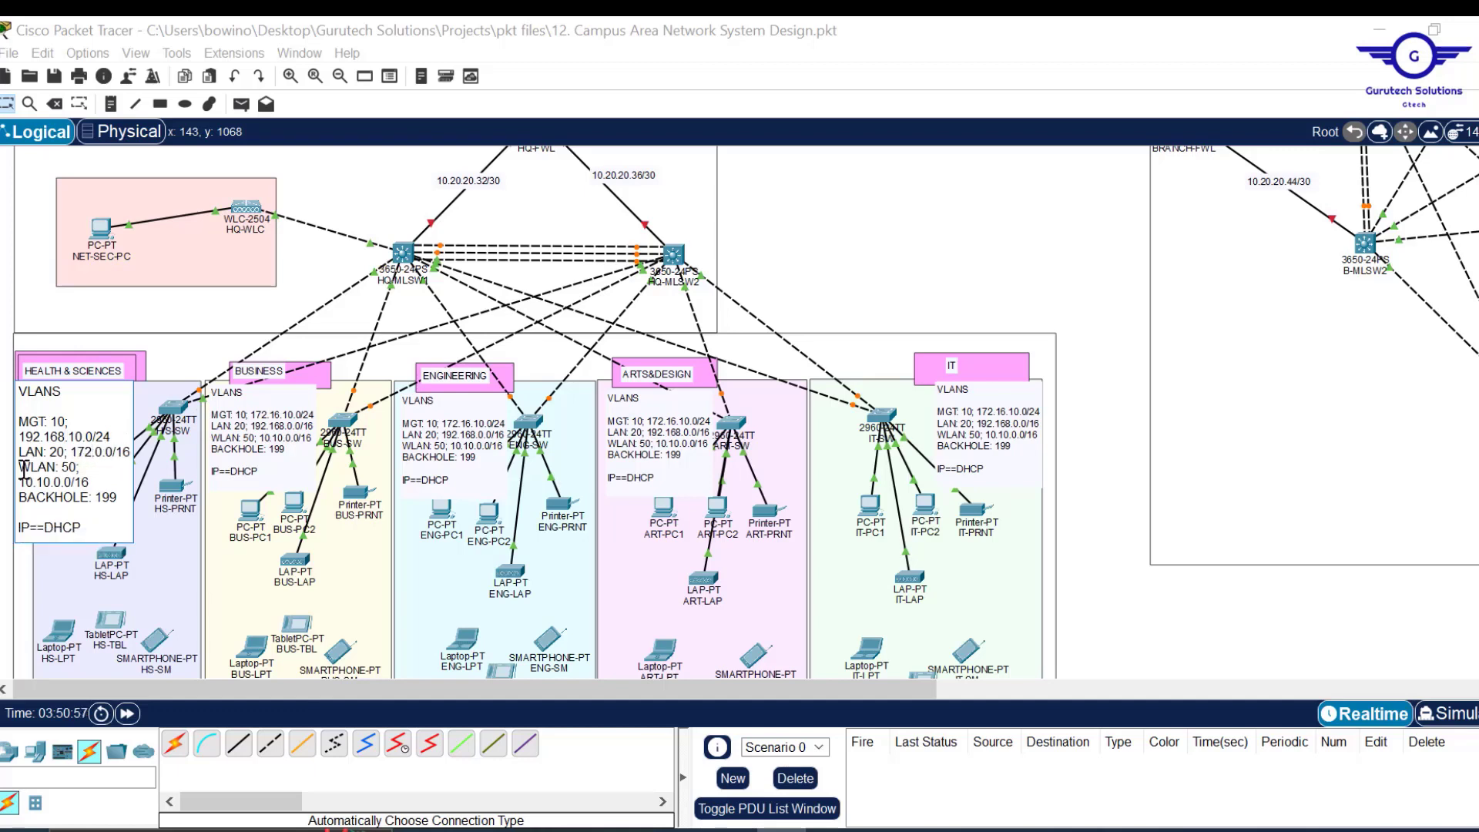
type(".16")
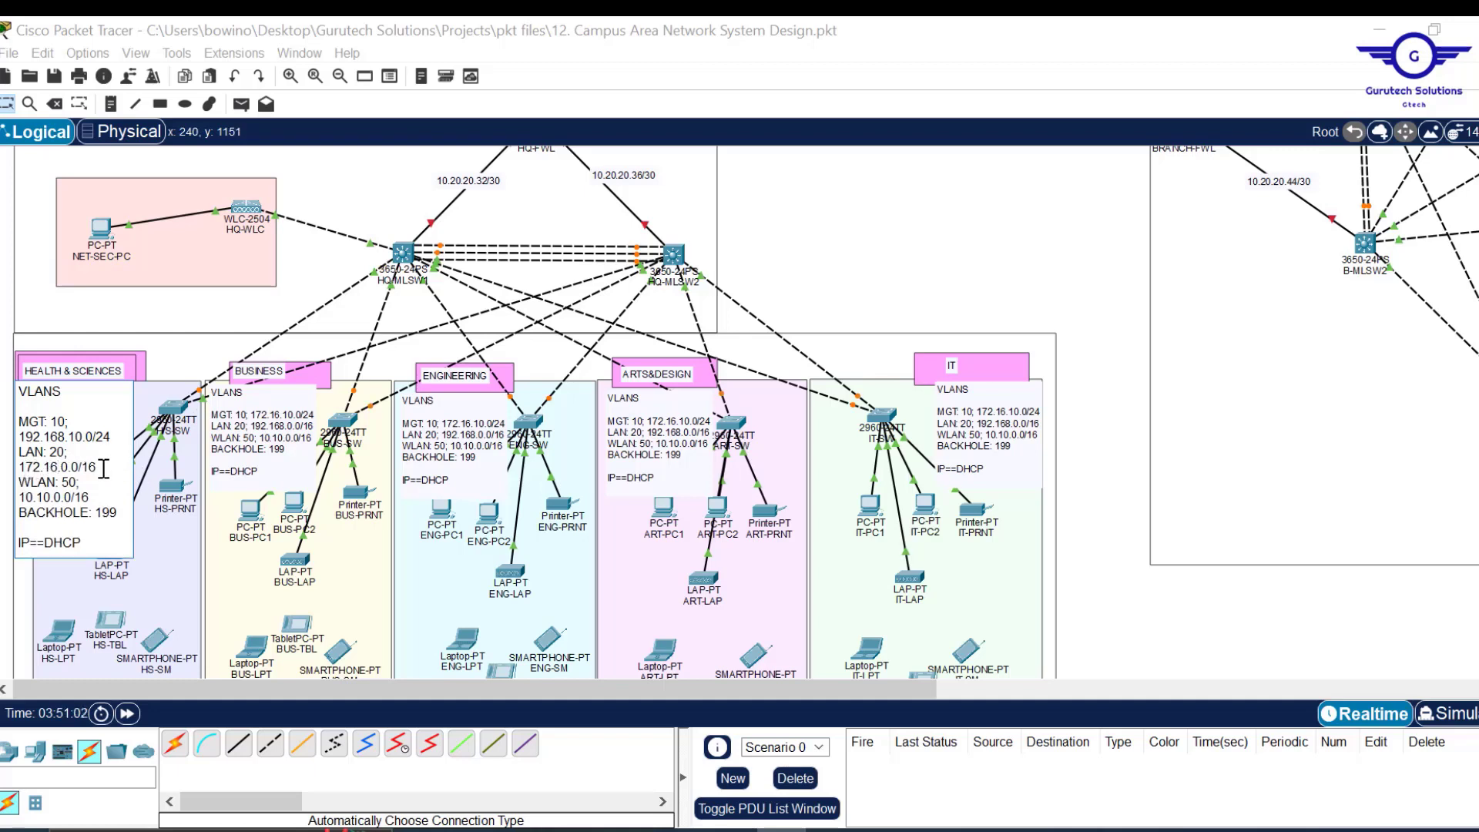
Copy the HEALTH & SCIENCES VLAN text into the BUSINESS and ENGINEERING notes.
key("ctrl+a")
key("ctrl+c")
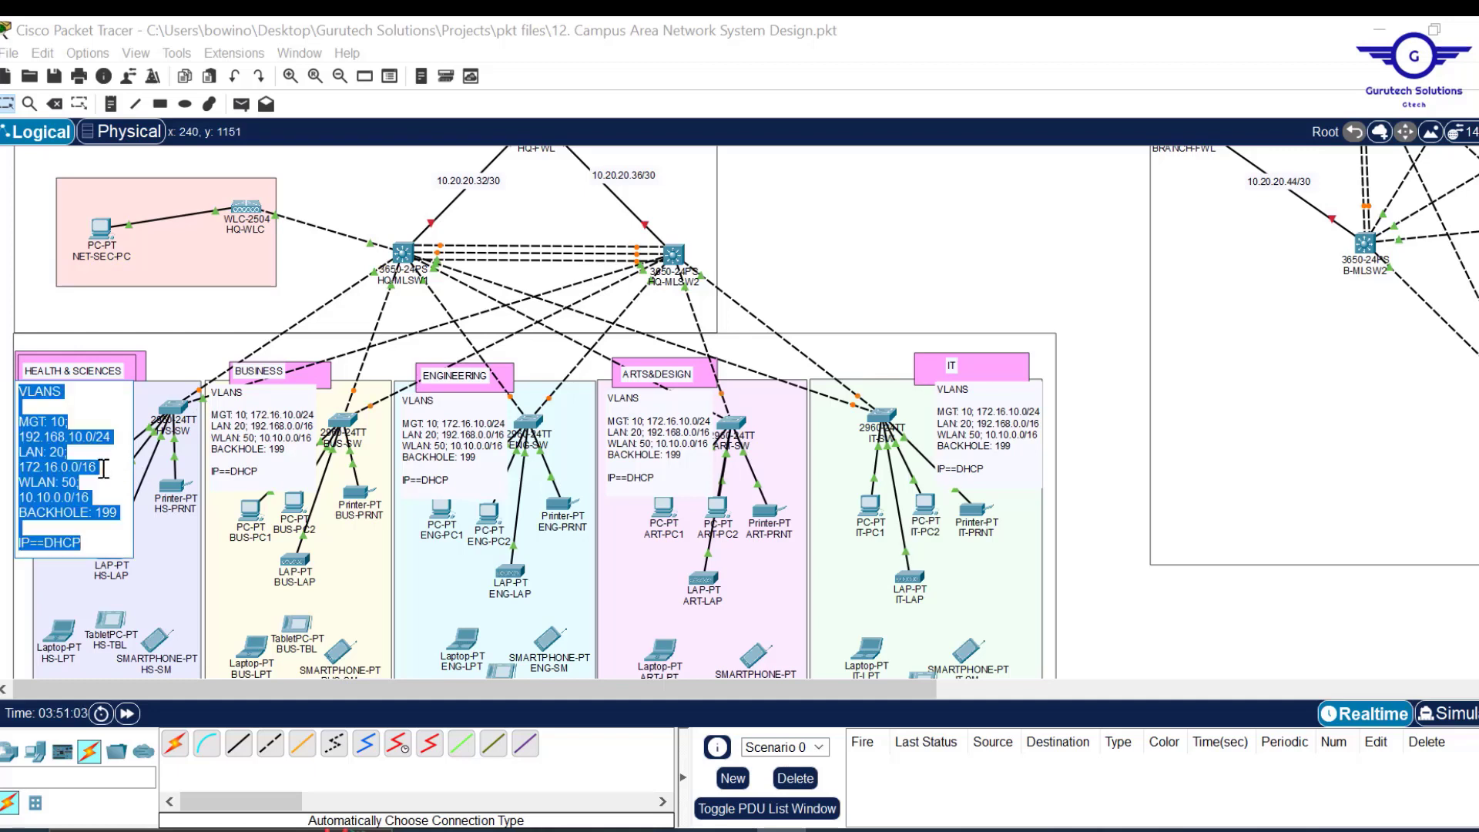
left_click(261, 469)
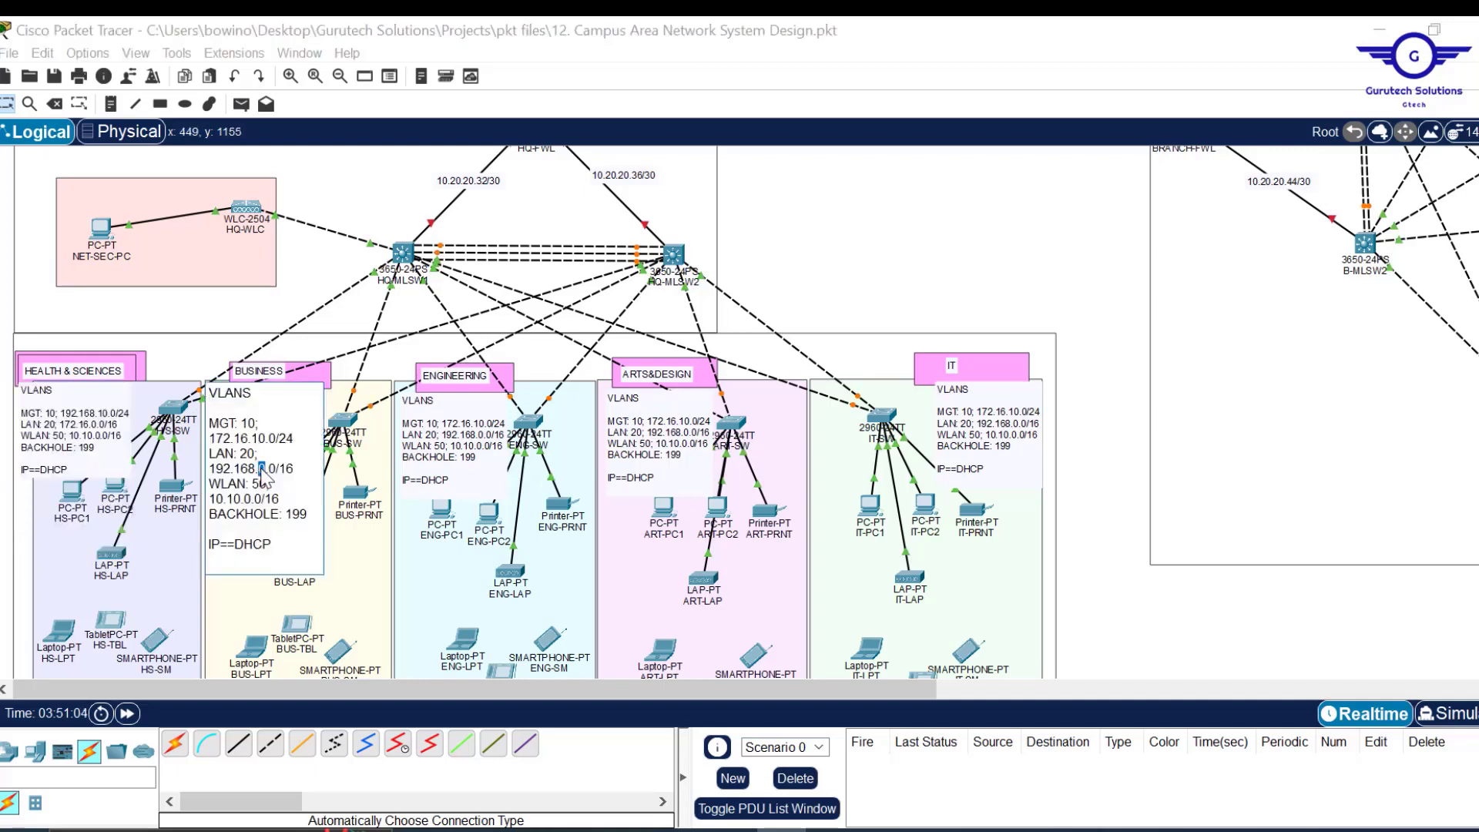
key("ctrl+a")
key("ctrl+v")
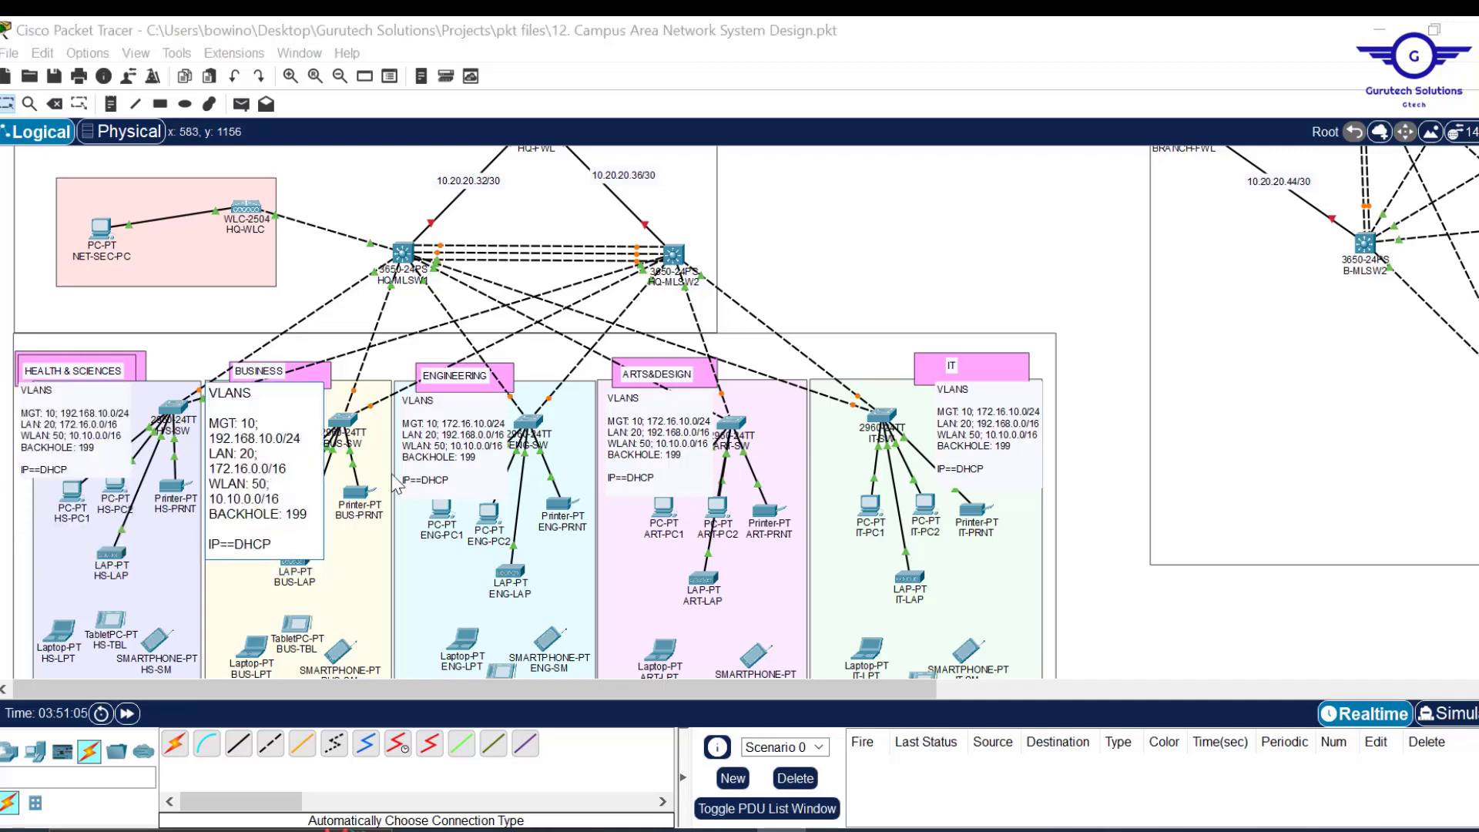
left_click(443, 479)
key("ctrl+a")
key("ctrl+v")
Paste the same VLAN text into the ARTS&DESIGN and IT notes, then scroll right to the branch.
left_click(663, 482)
key("ctrl+a")
key("ctrl+v")
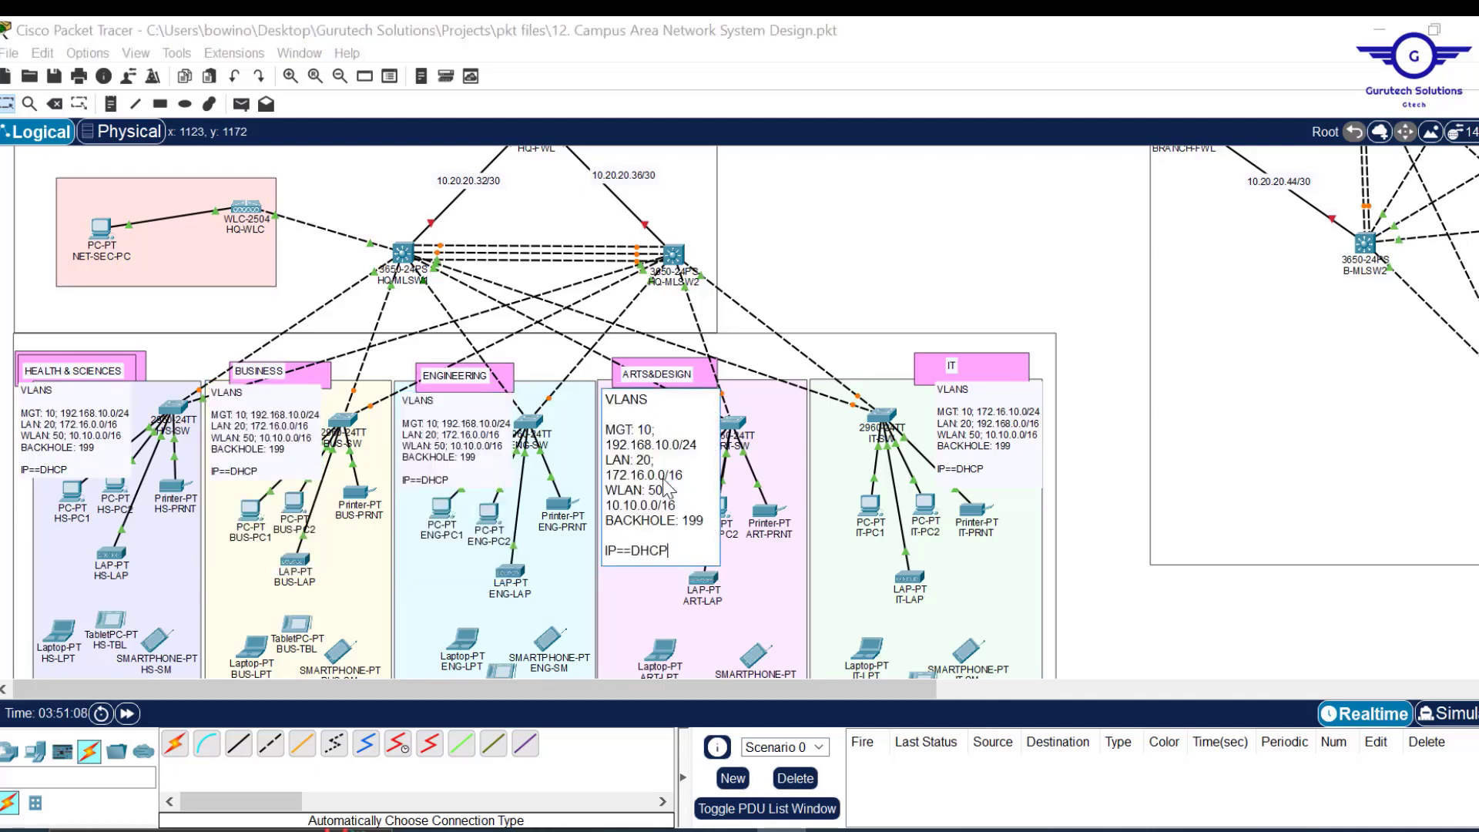
left_click(1006, 461)
key("ctrl+a")
key("ctrl+v")
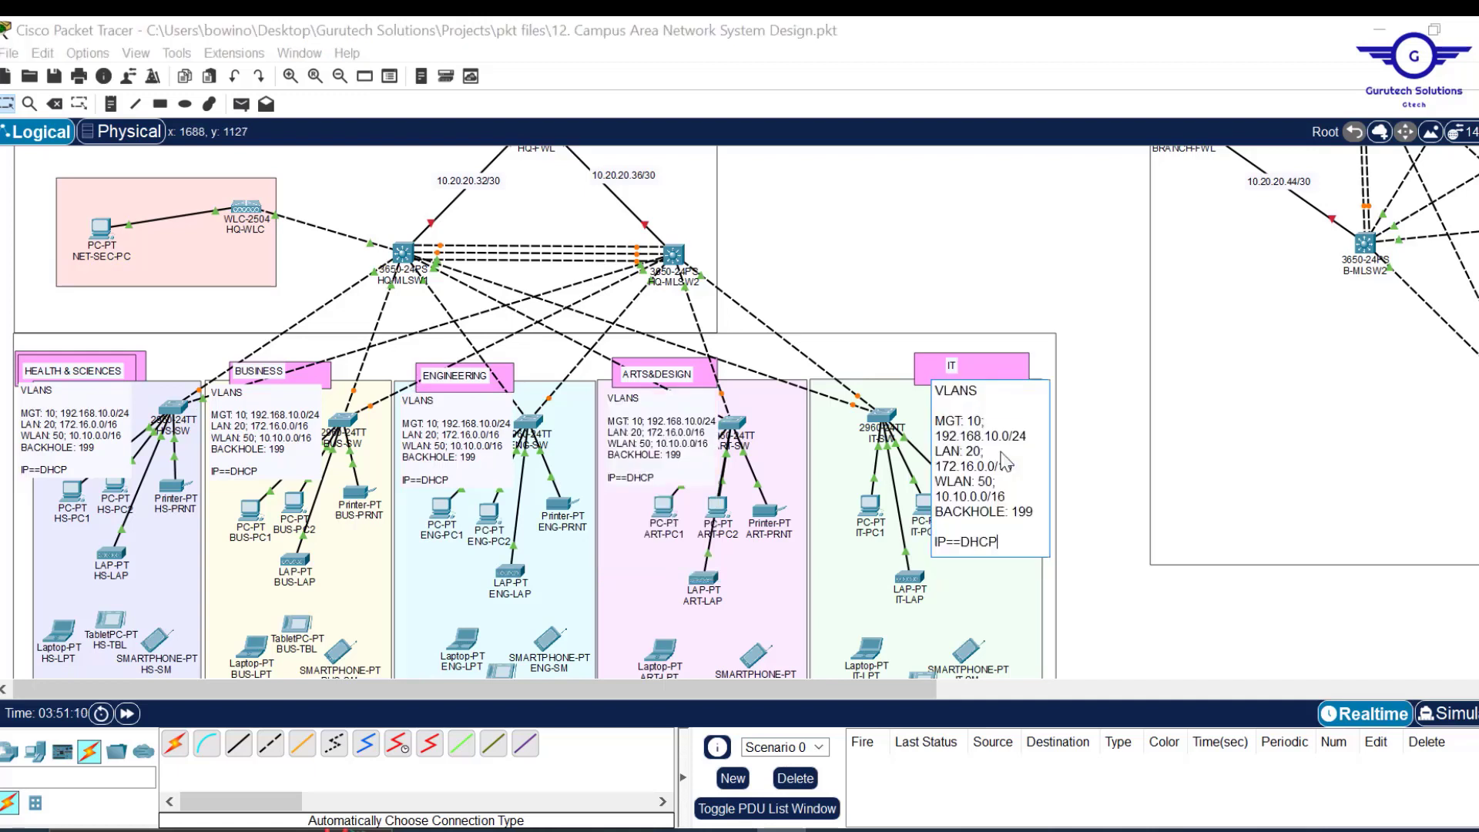
left_click(1099, 563)
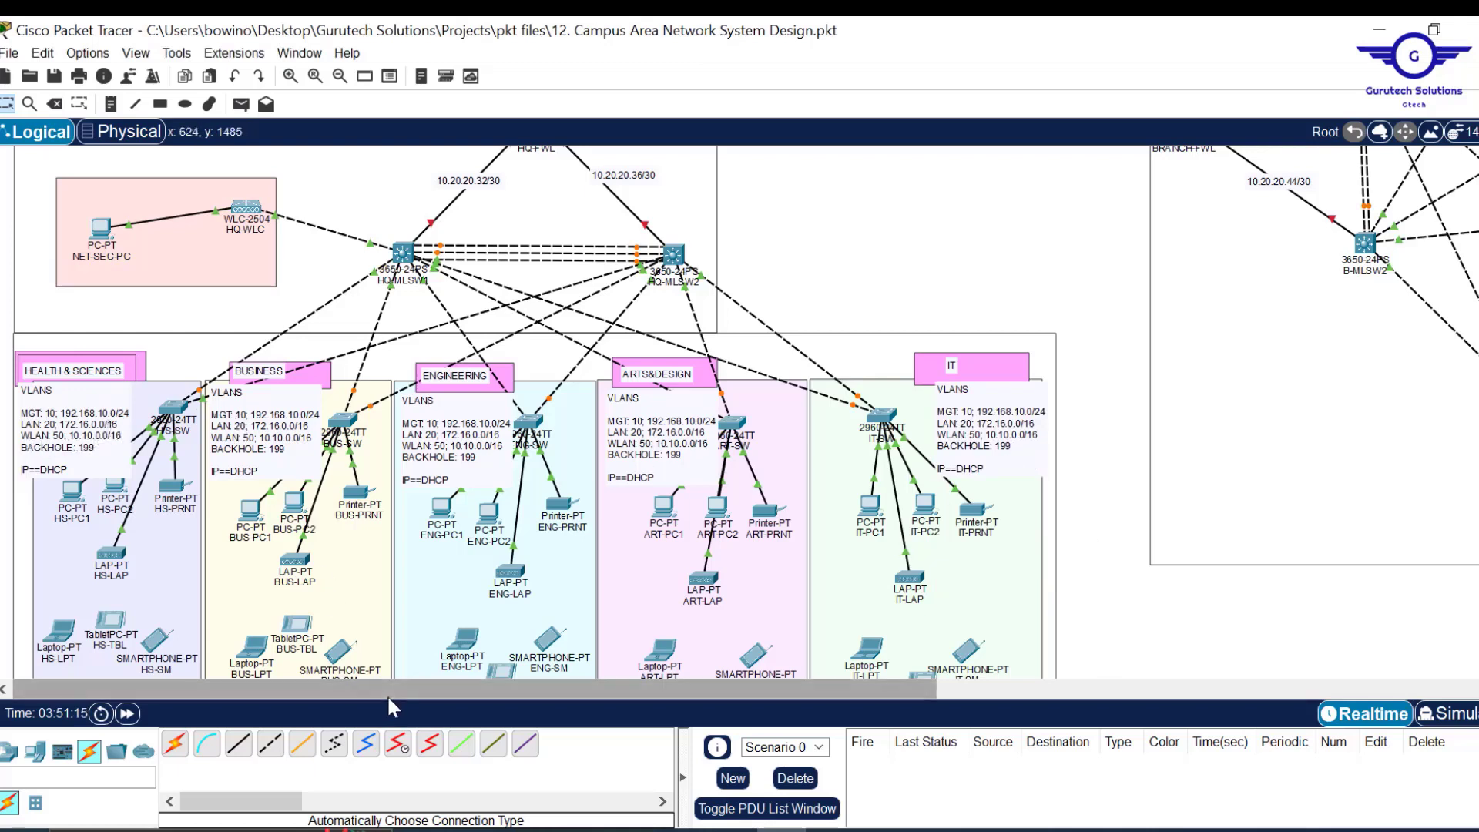
left_click_drag(391, 691, 894, 681)
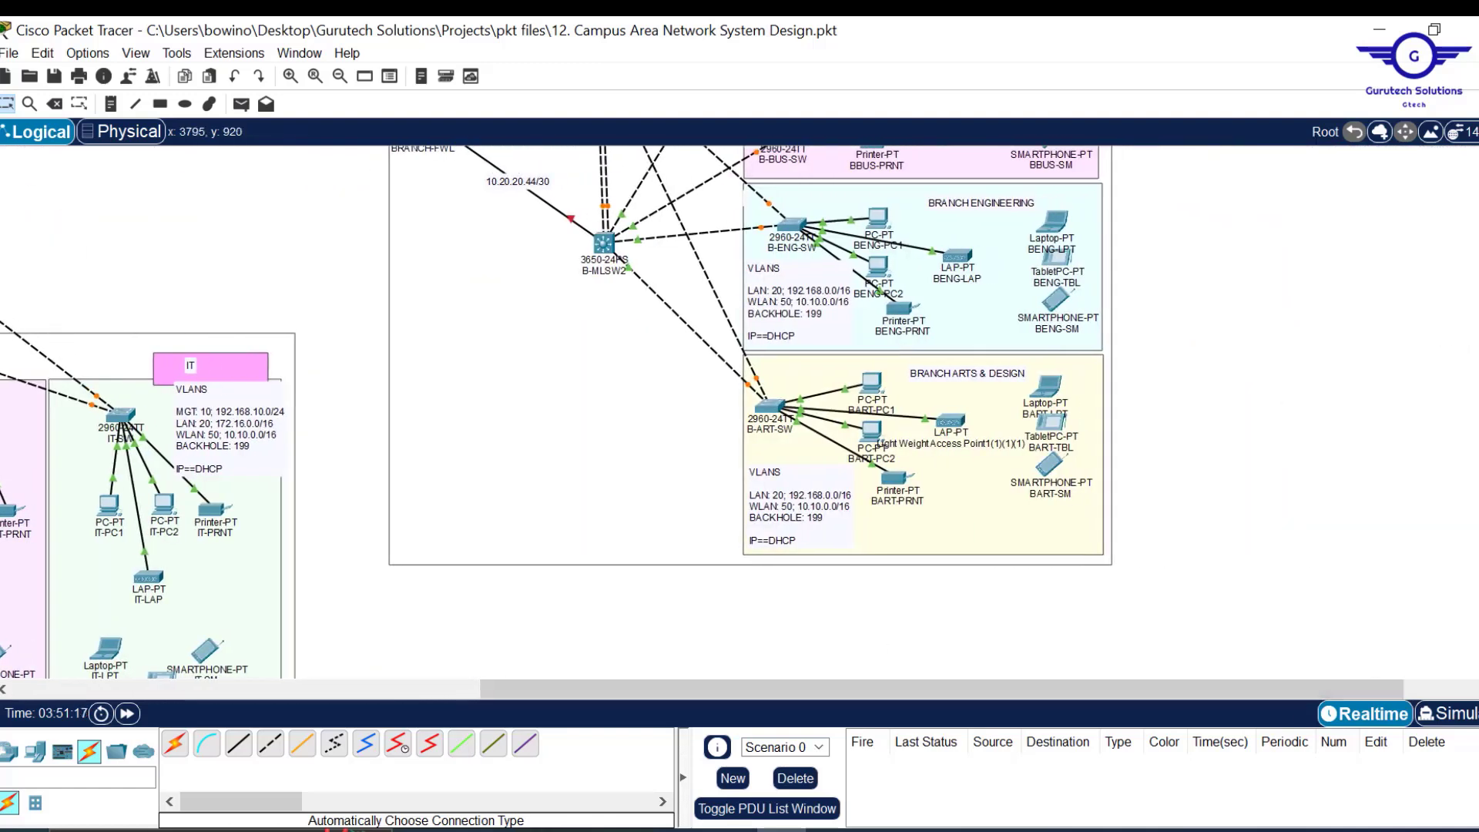
Remove the MGT 10 line from the Branch Arts & Design VLANS note.
scroll(771, 566, "up", 1)
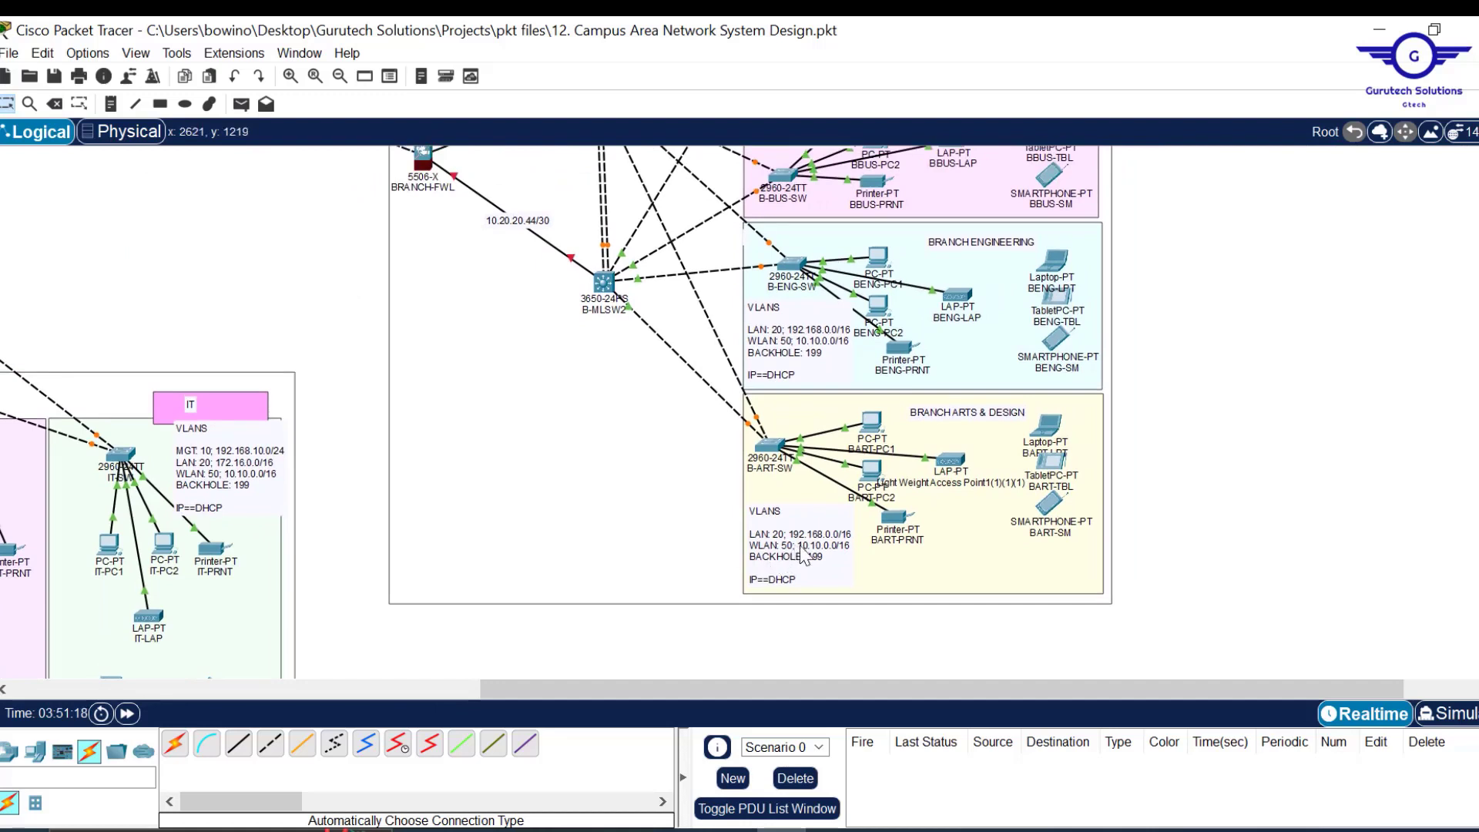
double_click(797, 576)
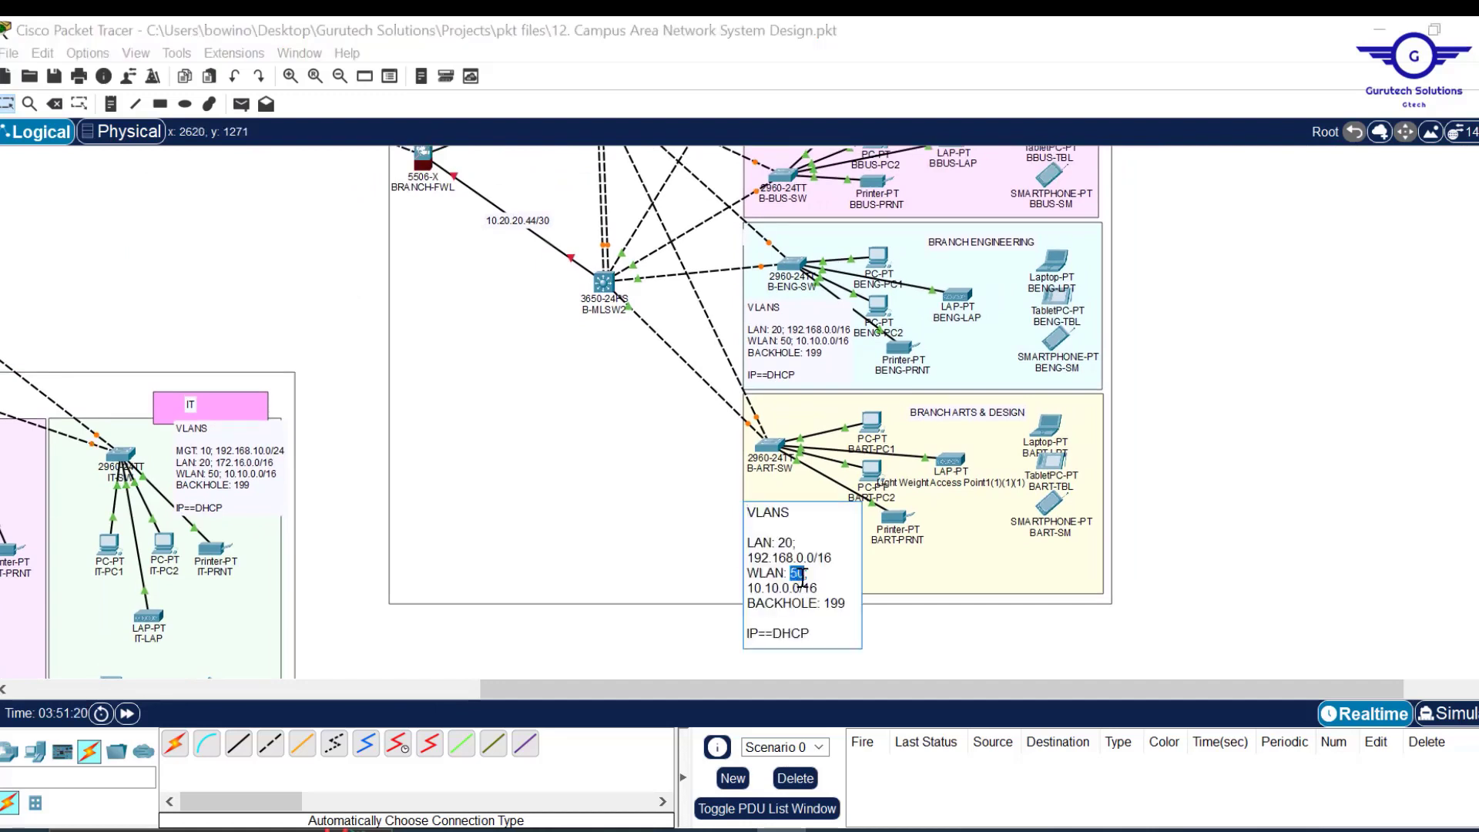
left_click_drag(824, 630, 740, 517)
key("ctrl+v")
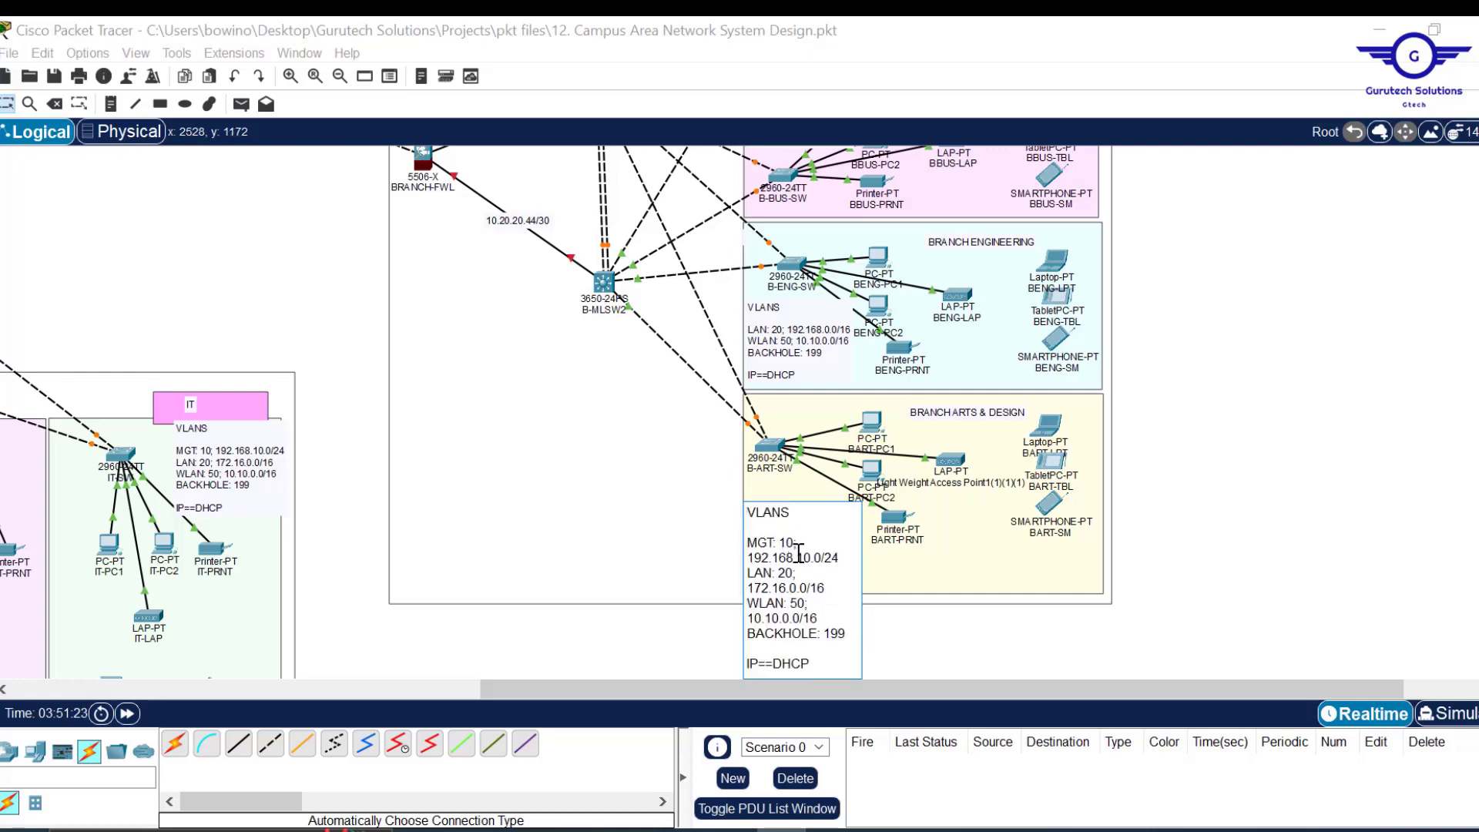
left_click_drag(829, 558, 732, 537)
key("BackSpace")
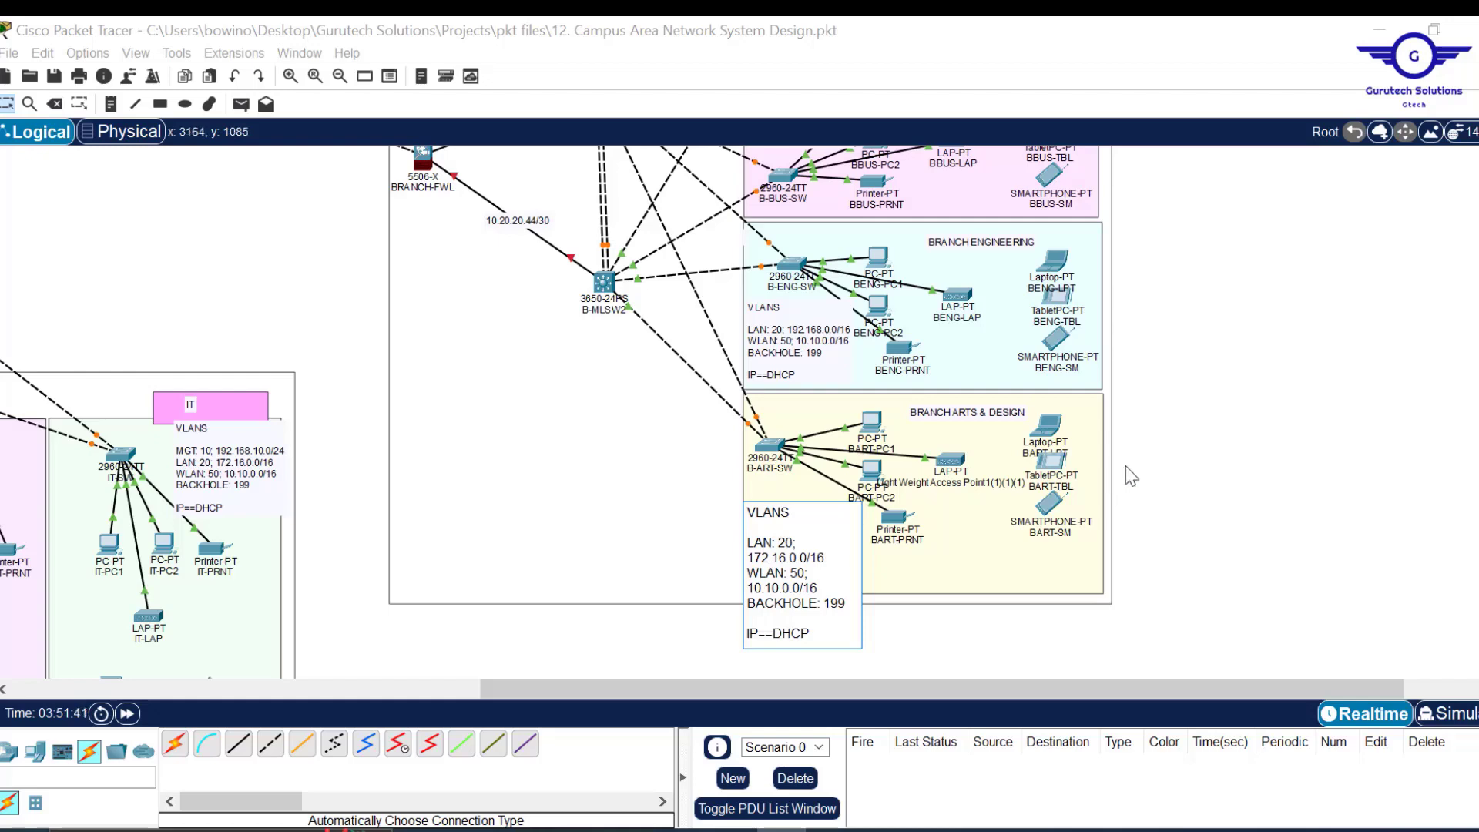
left_click(1289, 471)
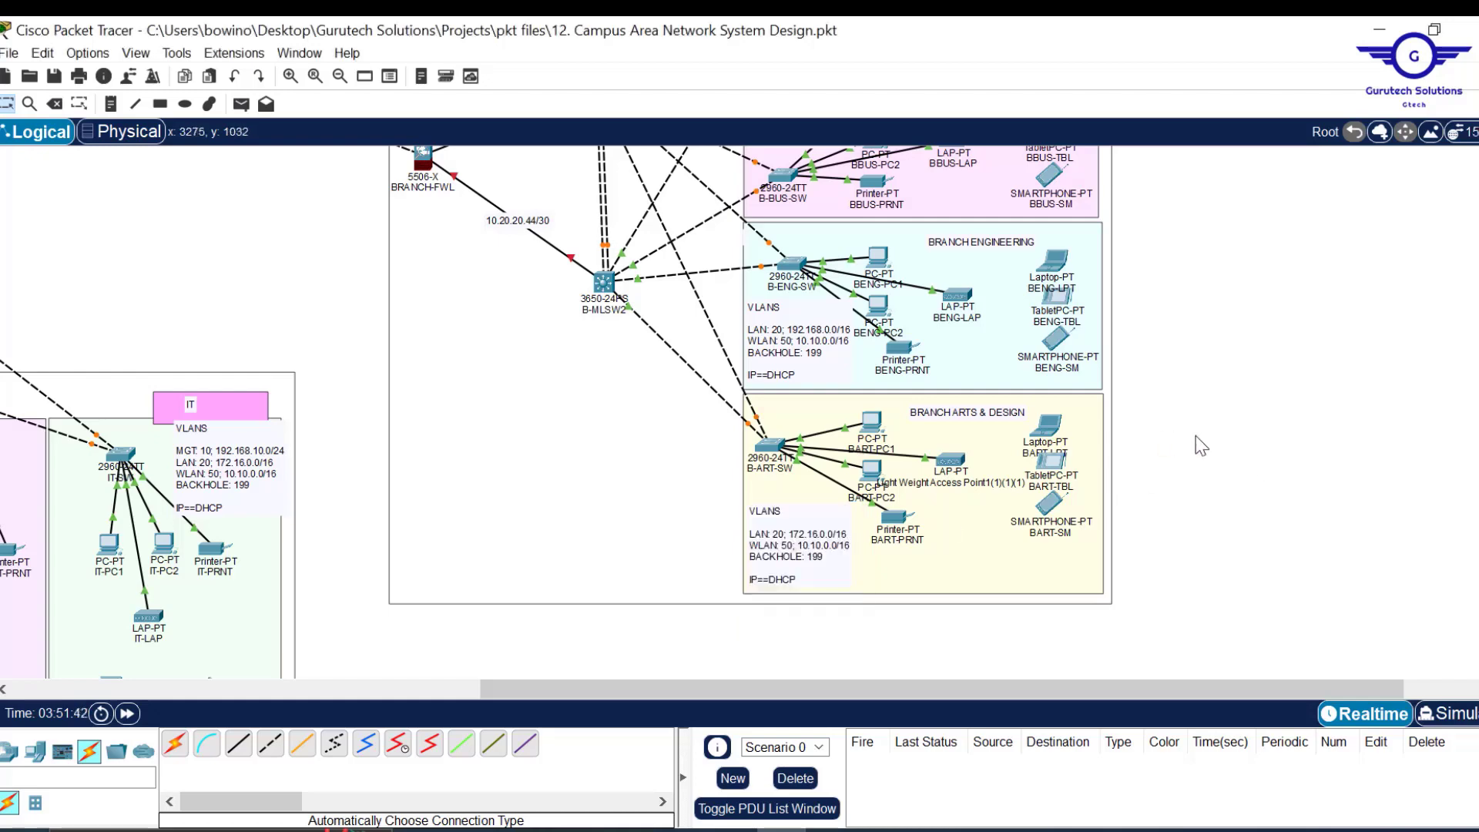
Change the Arts & Design note's LAN value to 60 and WLAN value to 90.
scroll(1199, 442, "up", 5)
scroll(1200, 444, "down", 4)
scroll(1200, 446, "down", 1)
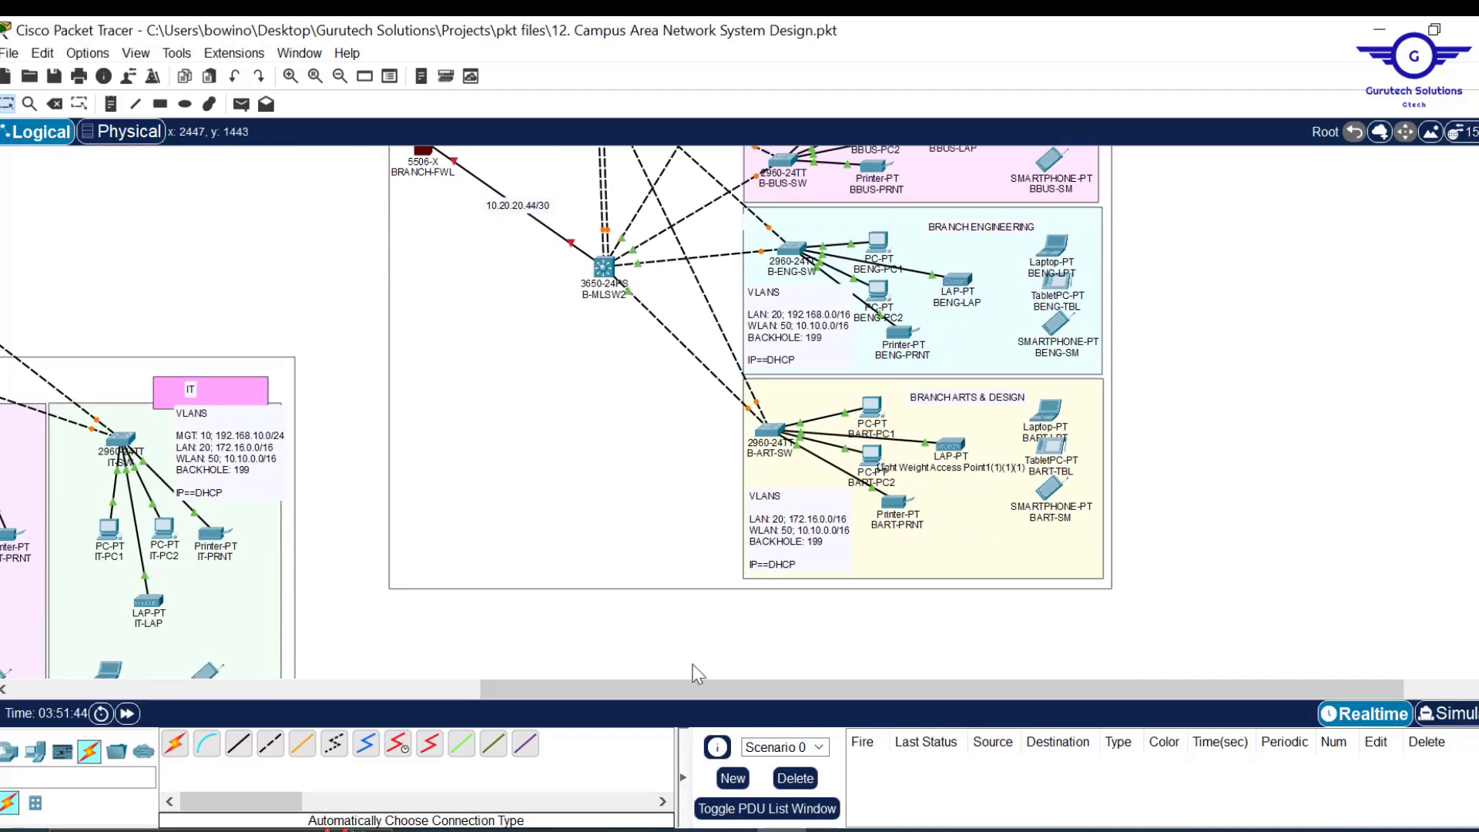
left_click_drag(723, 694, 535, 688)
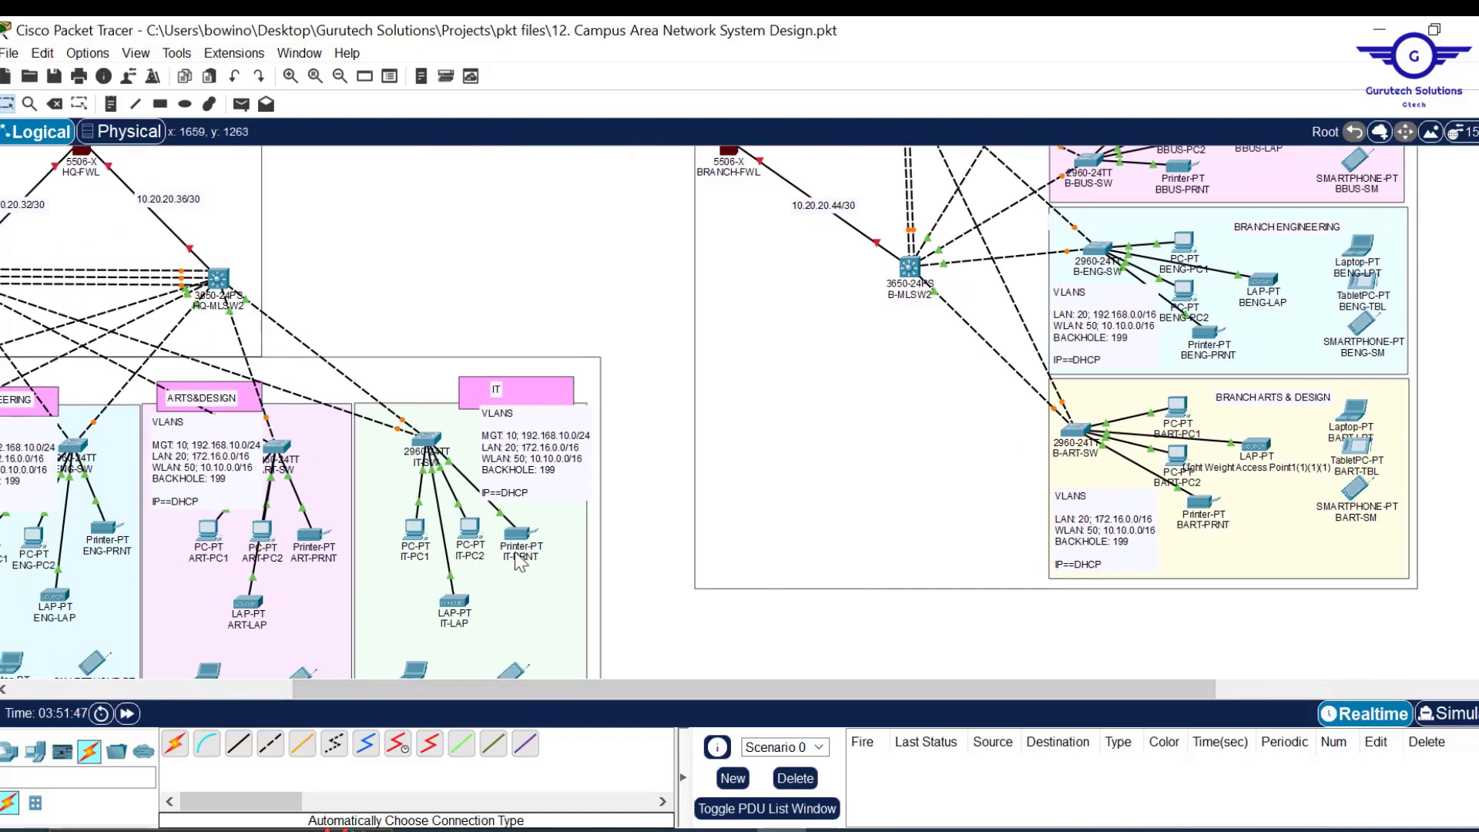
left_click_drag(778, 692, 1008, 690)
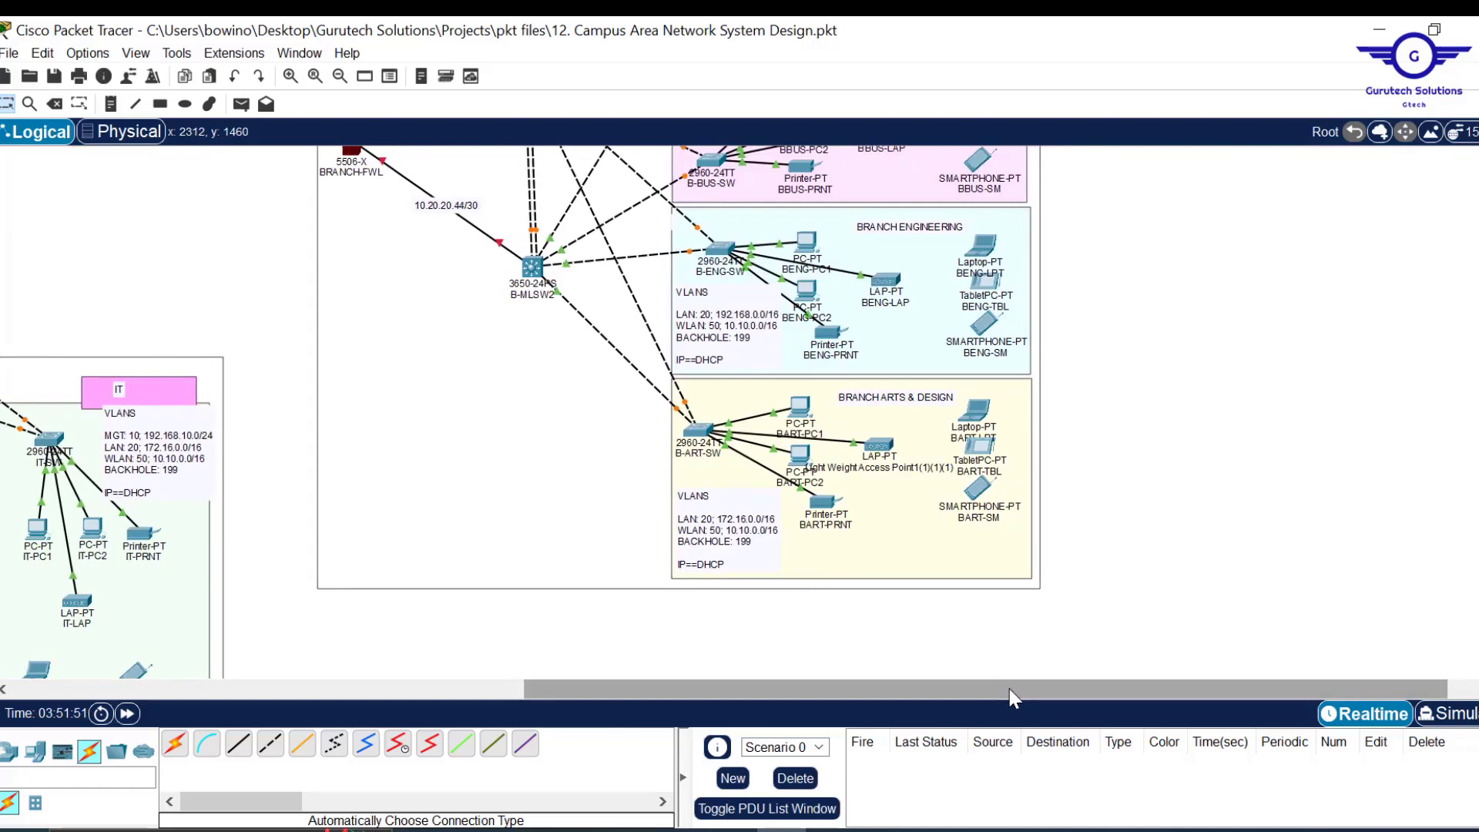
double_click(717, 527)
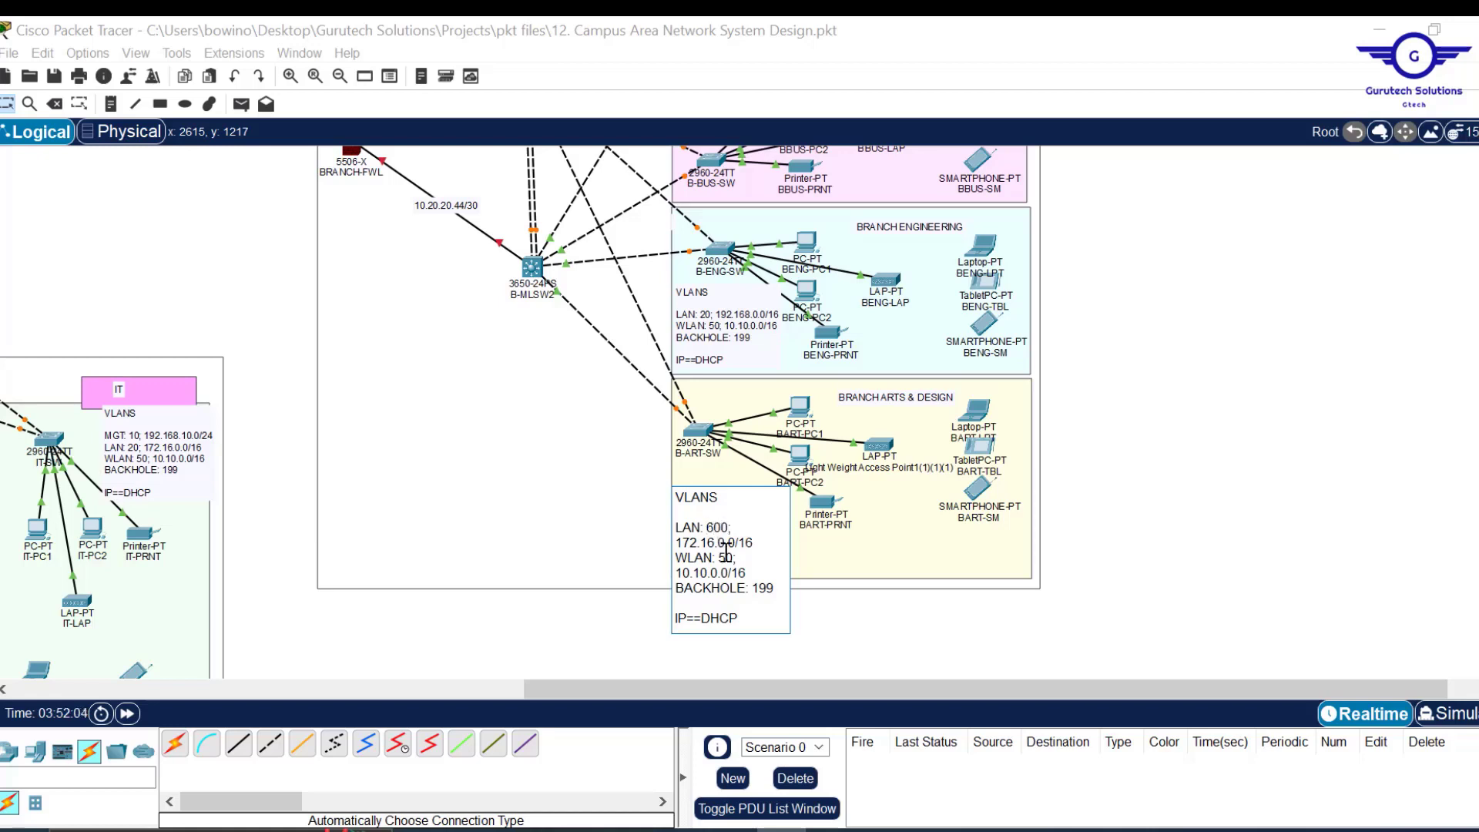
key("BackSpace")
left_click_drag(786, 588, 680, 589)
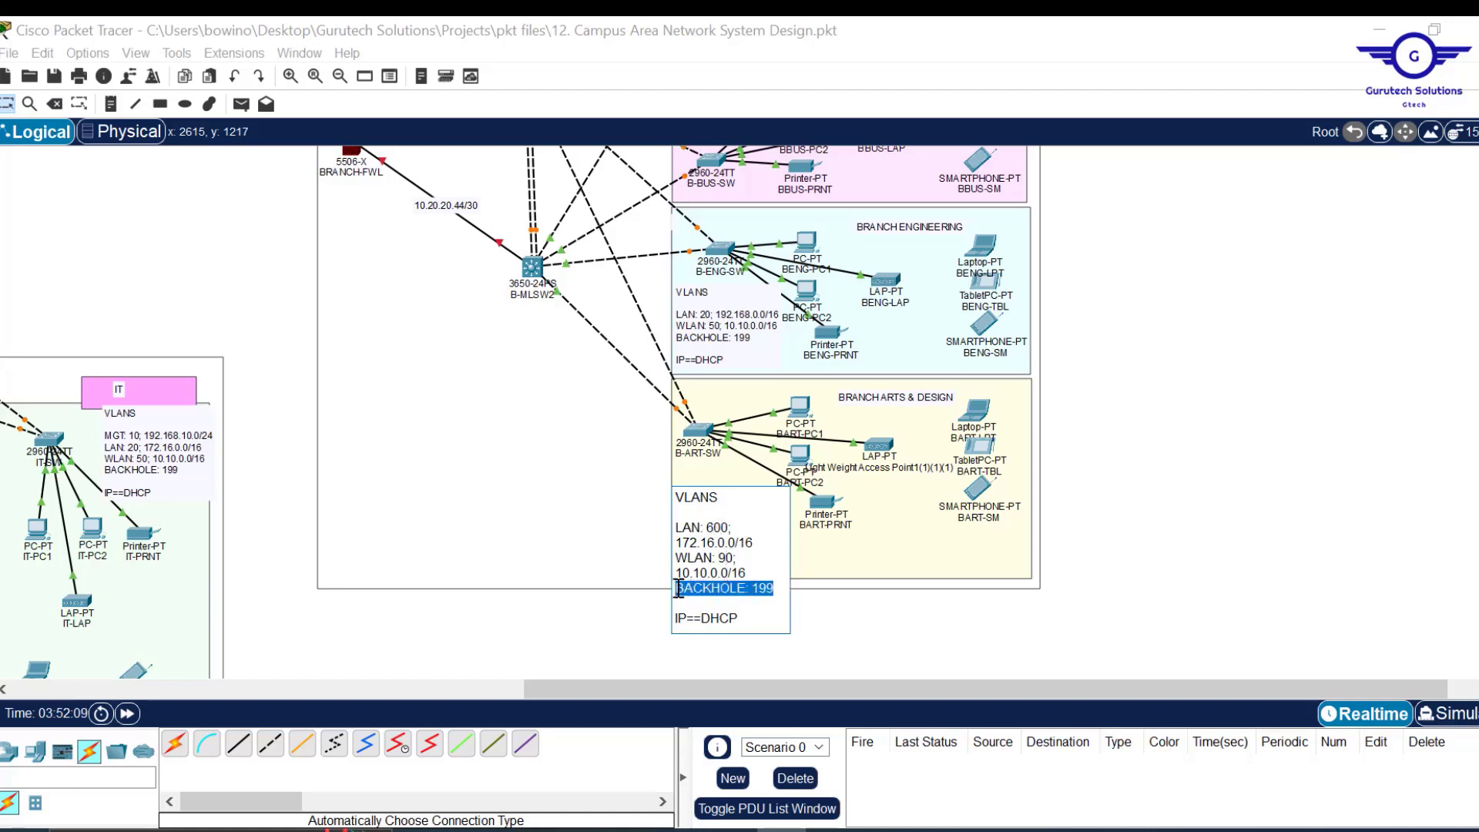
left_click(720, 529)
key("BackSpace")
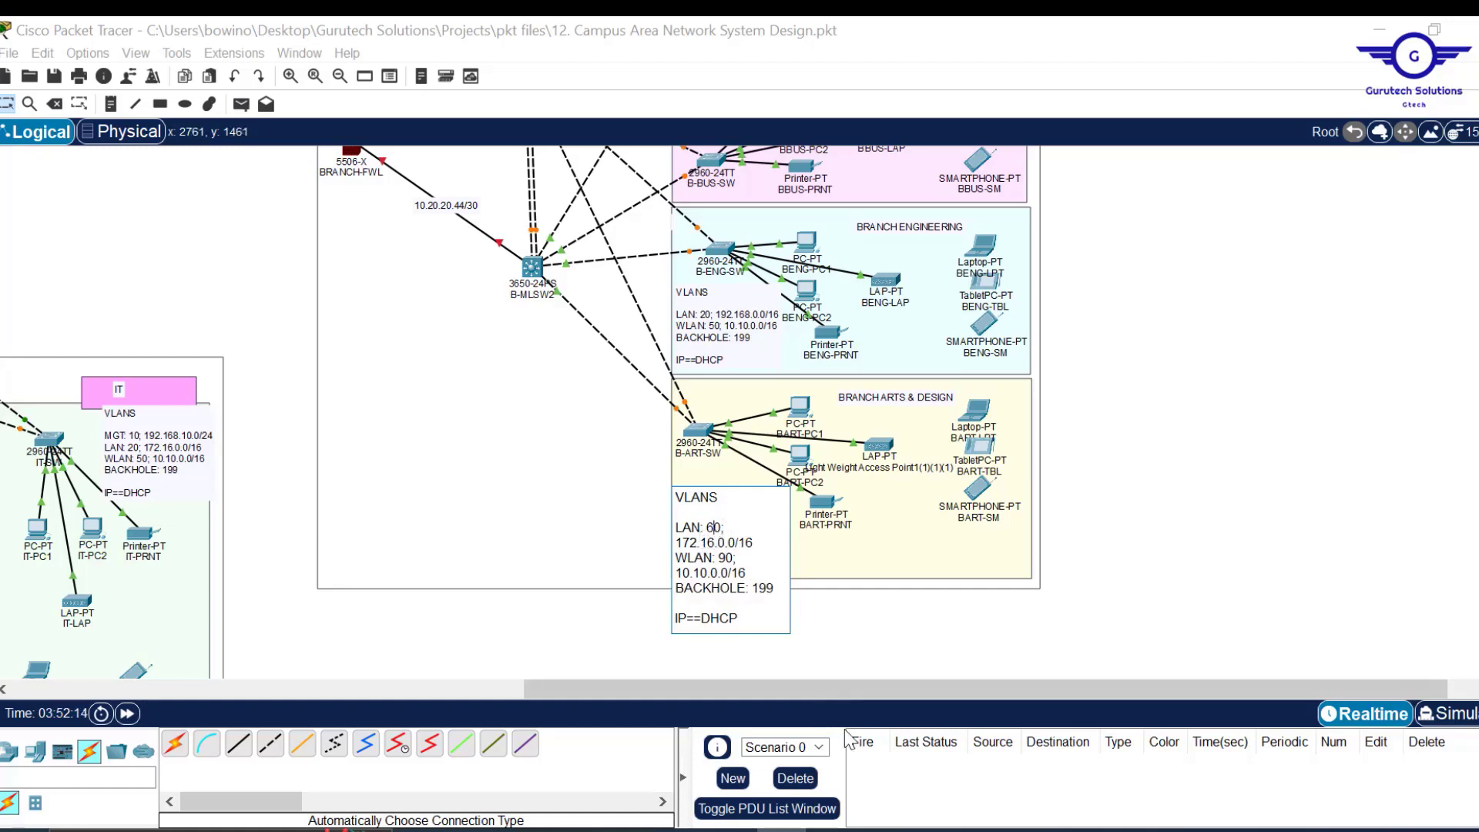
key("alt+Tab")
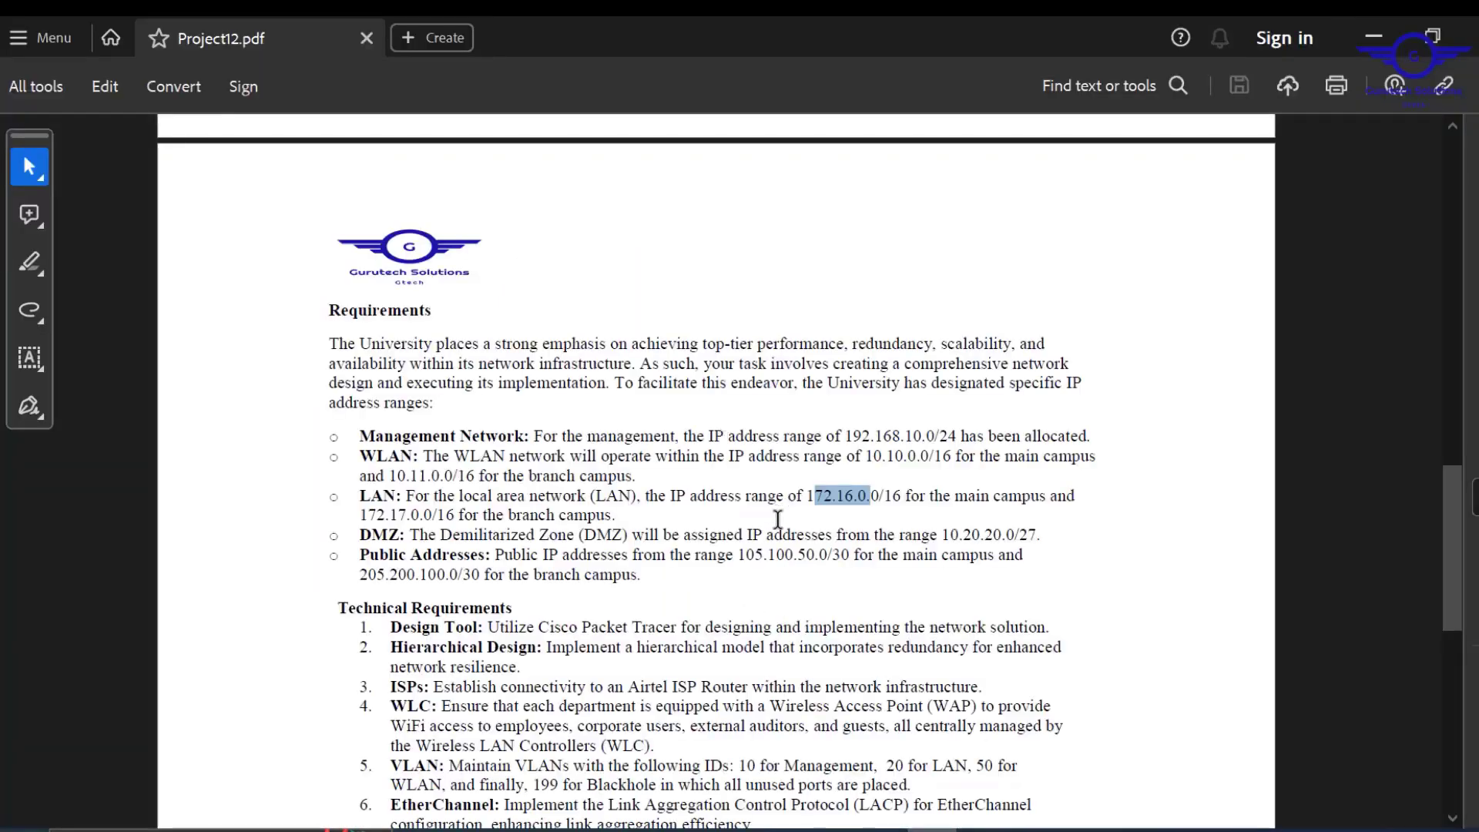
Set the Arts & Design note's LAN subnet to the brief's branch range 172.17.0.0/16.
left_click_drag(616, 514, 366, 516)
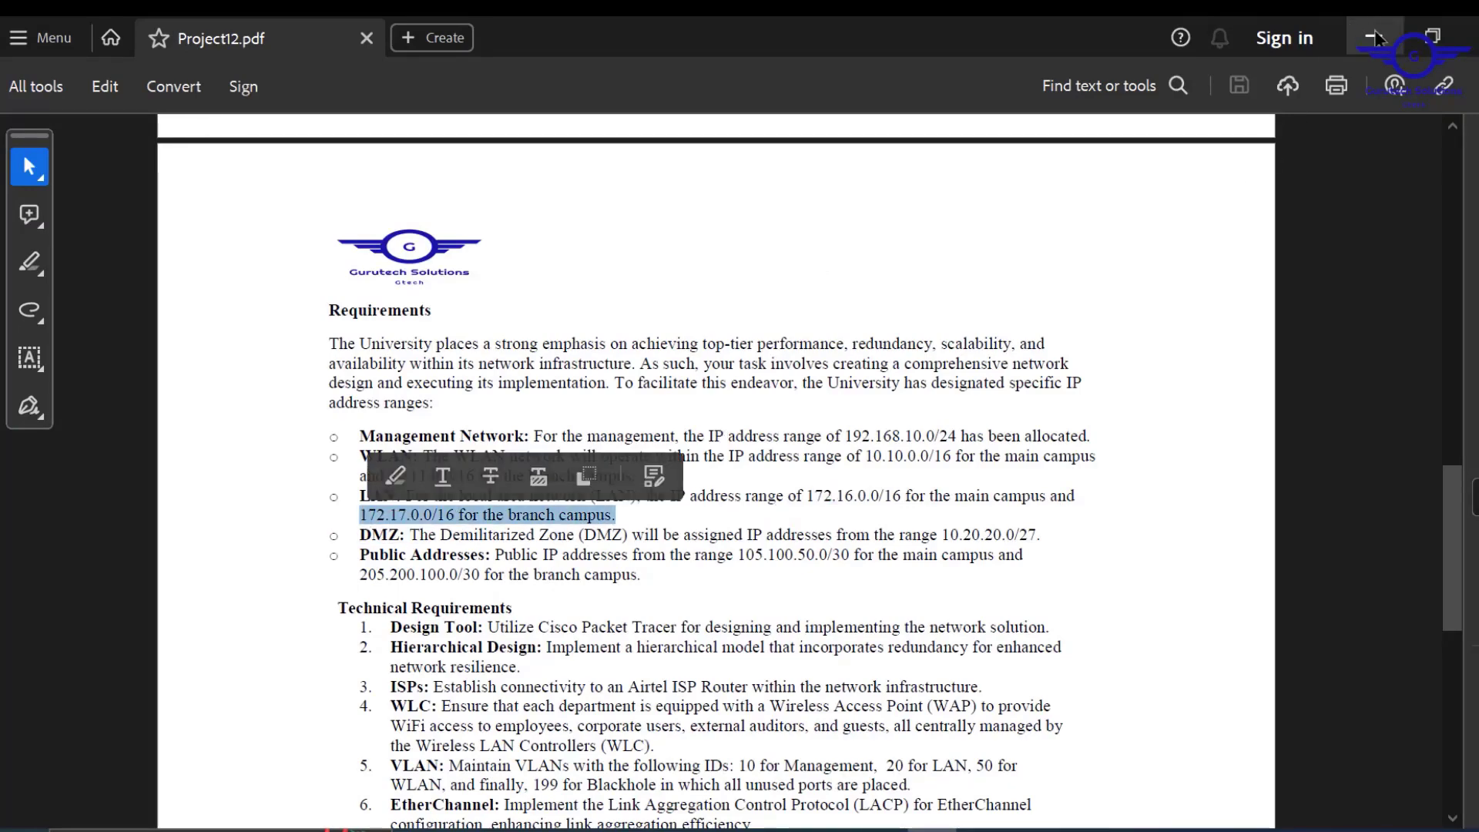
left_click(1374, 37)
double_click(733, 539)
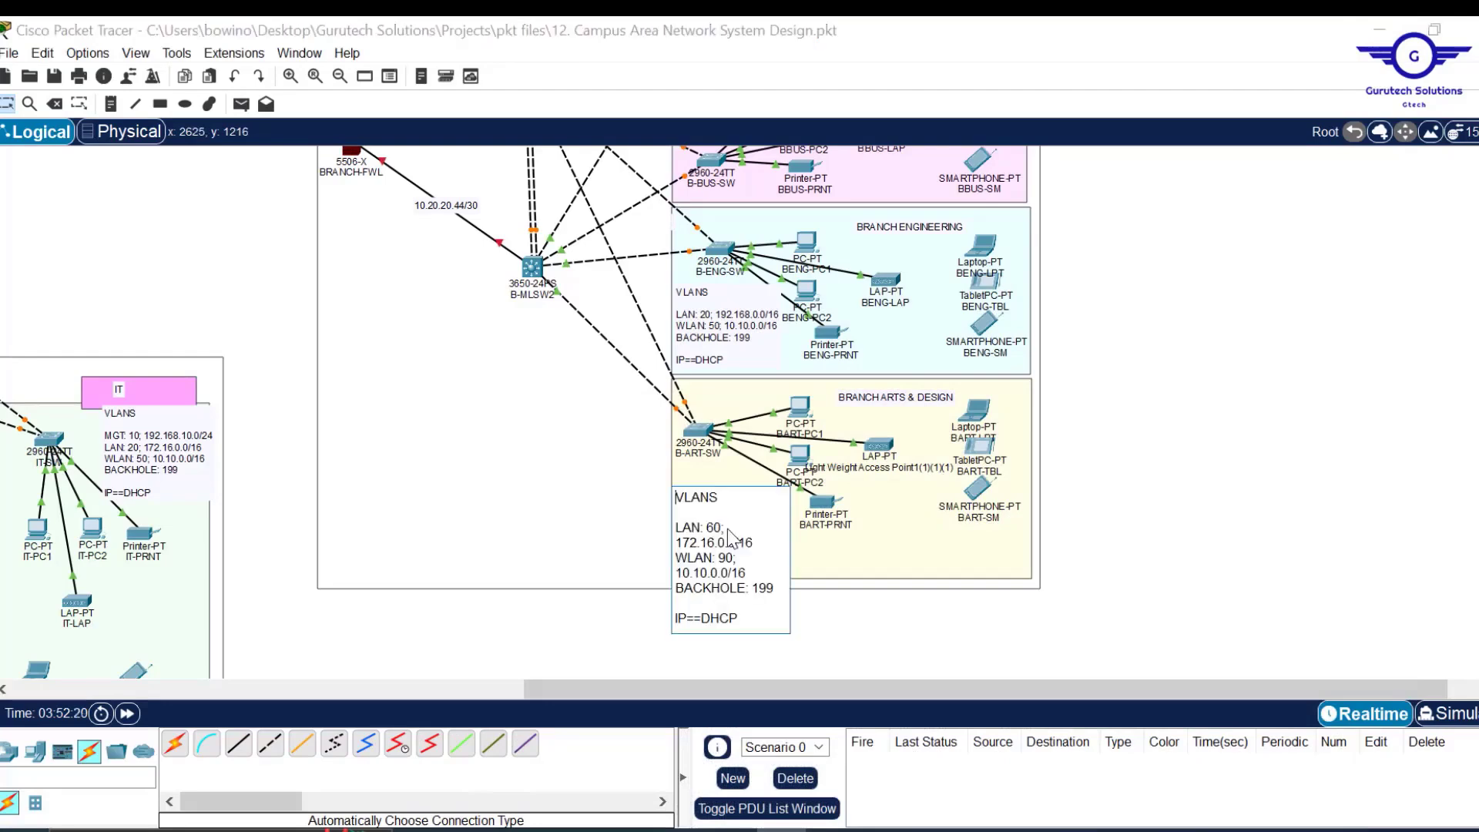
key("BackSpace")
type("7")
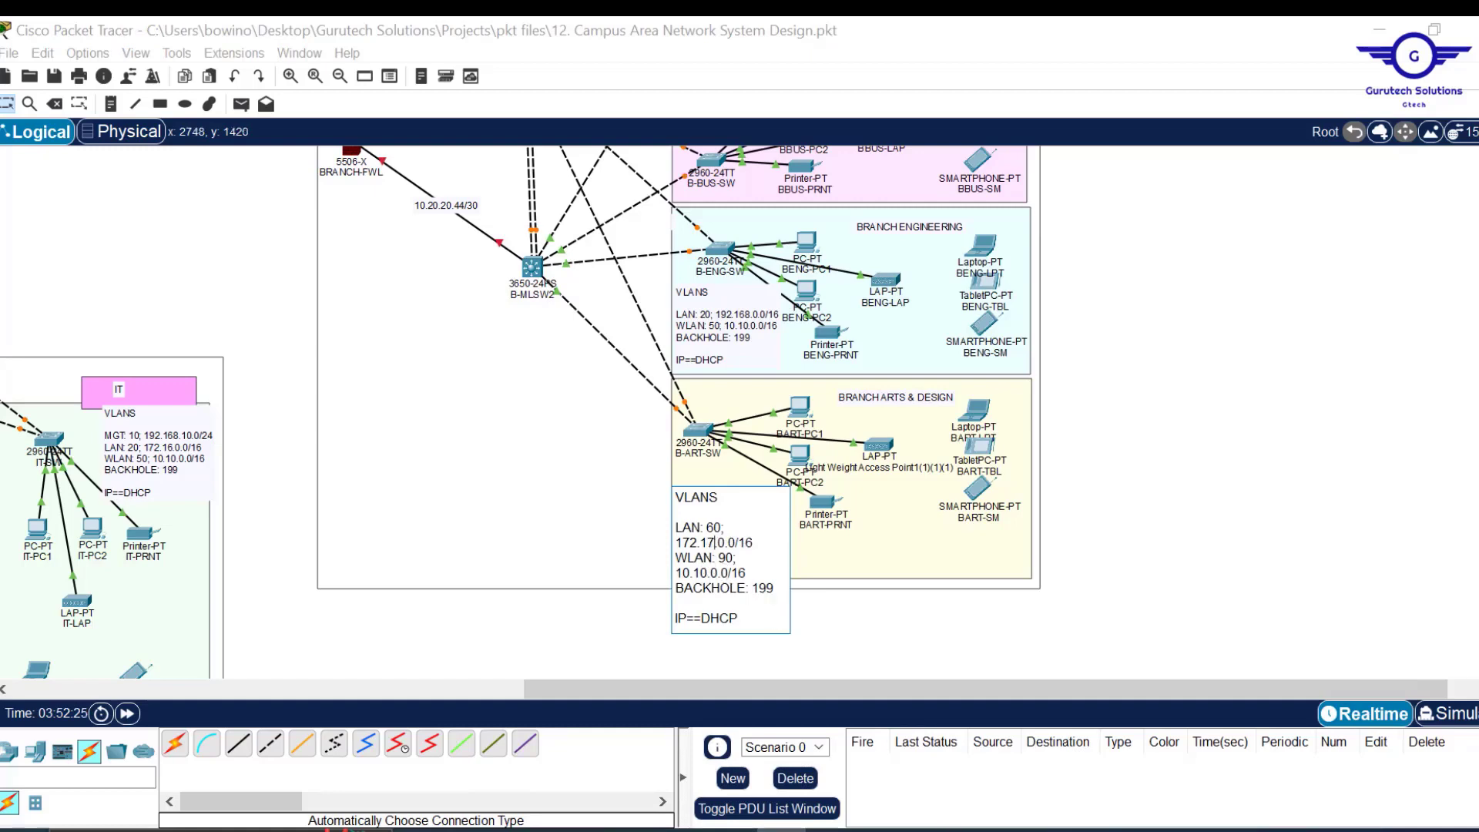
Look up the branch campus WLAN range in the requirements PDF.
mouse_move(932, 831)
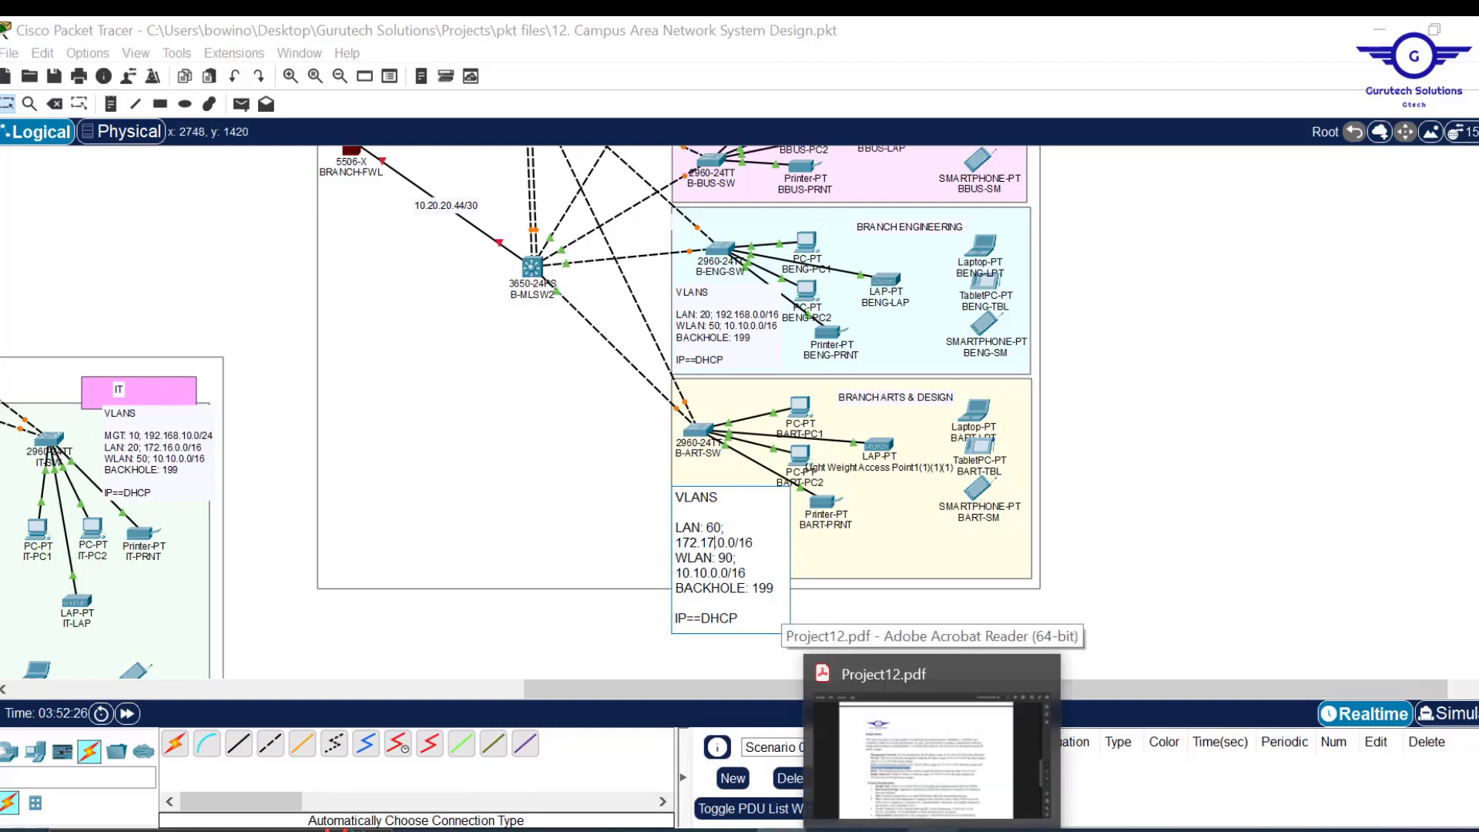
left_click(928, 744)
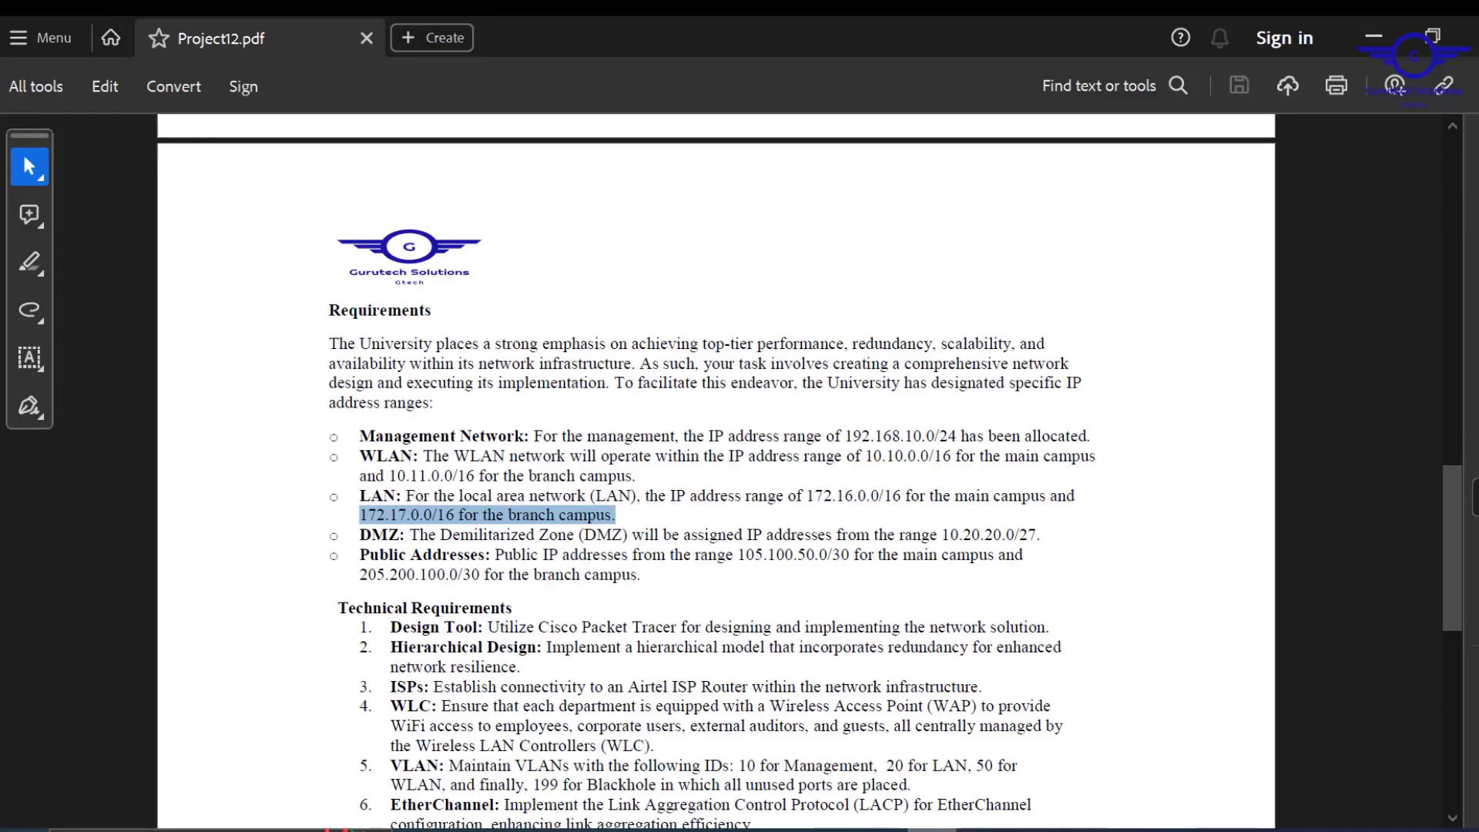
left_click_drag(636, 475, 360, 477)
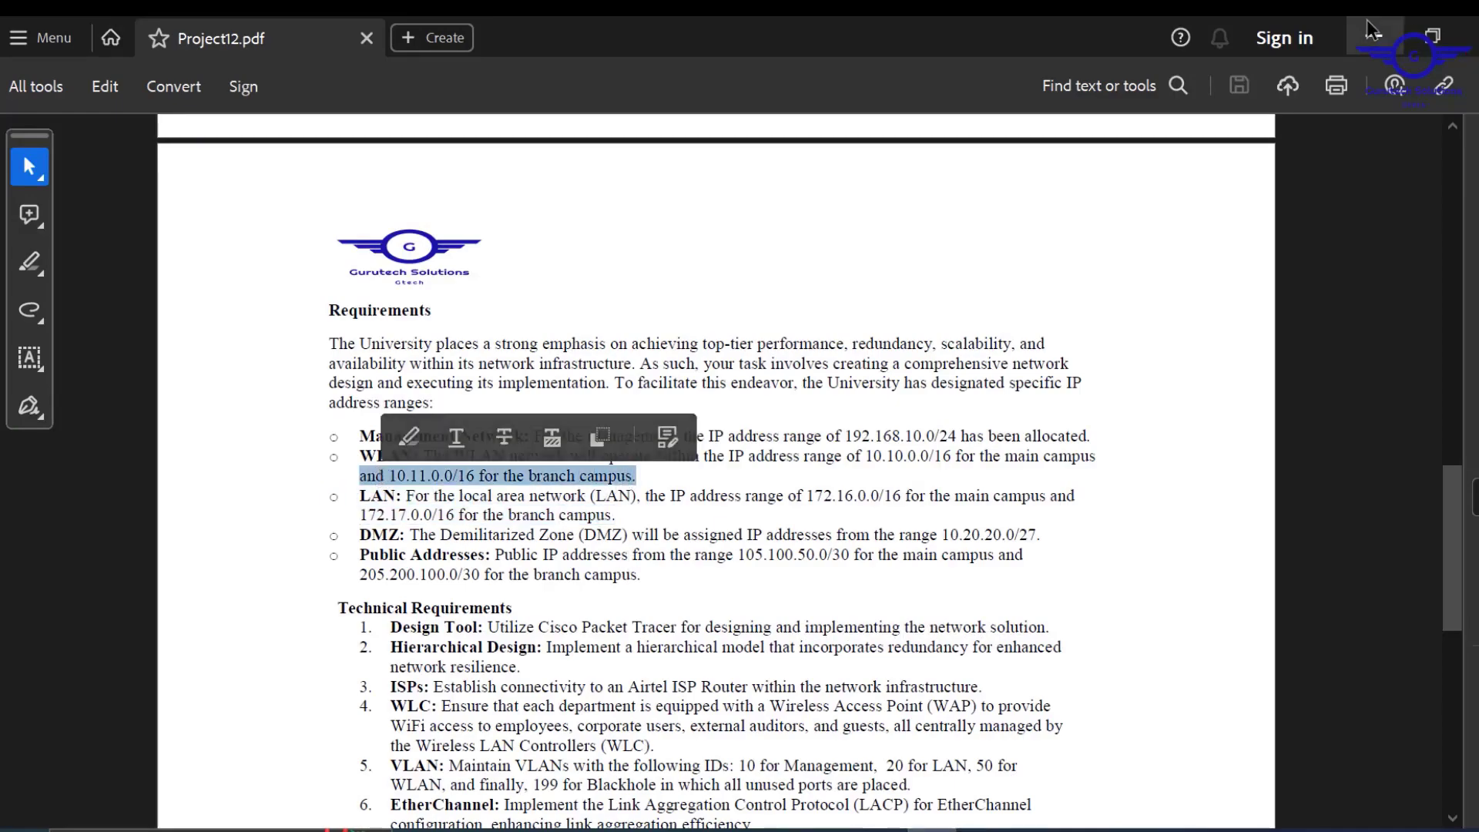
left_click(1373, 36)
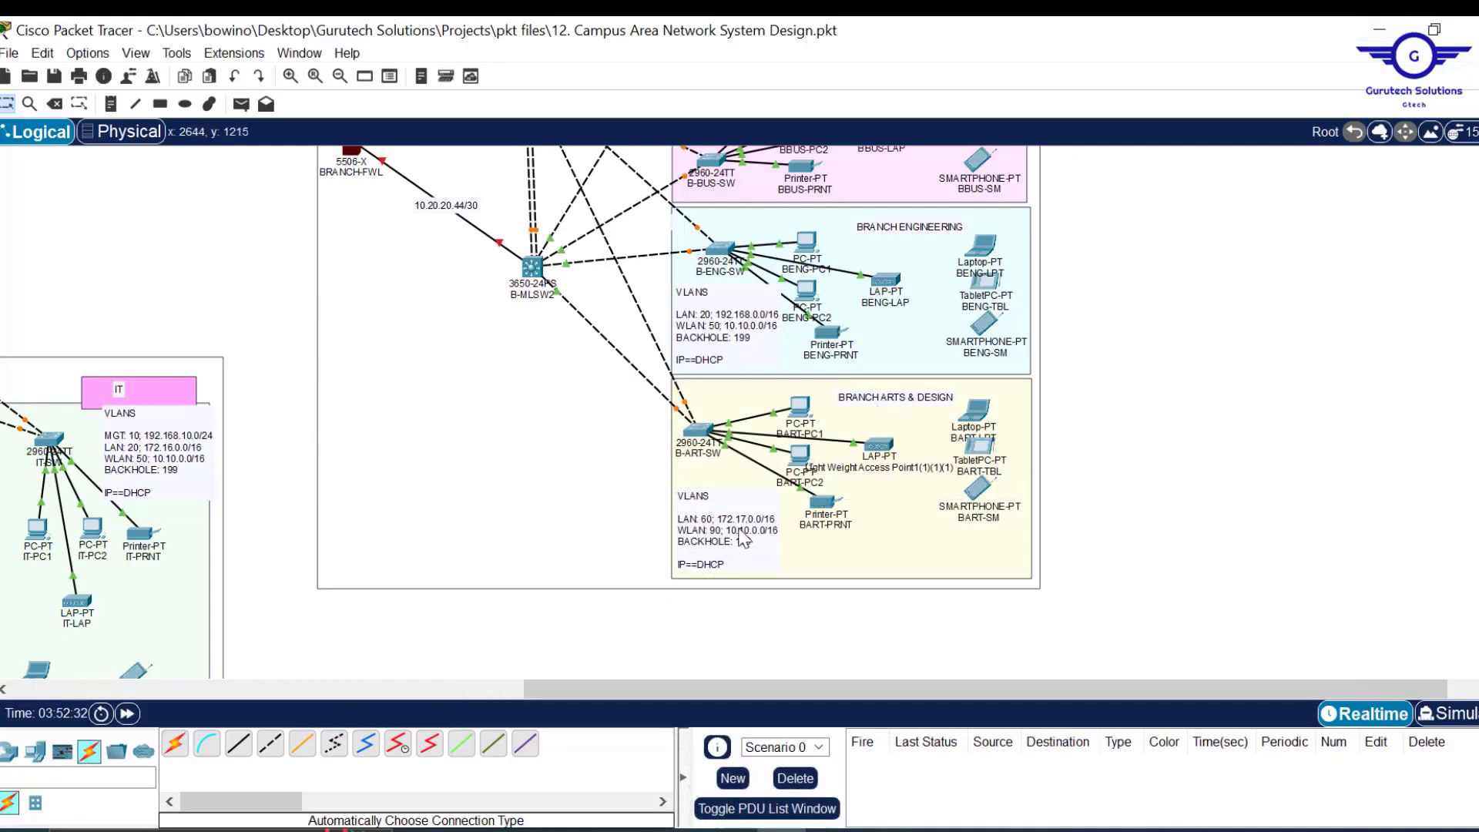
Change the Arts & Design note's WLAN subnet to 10.11.0.0/16 and copy its text.
double_click(742, 540)
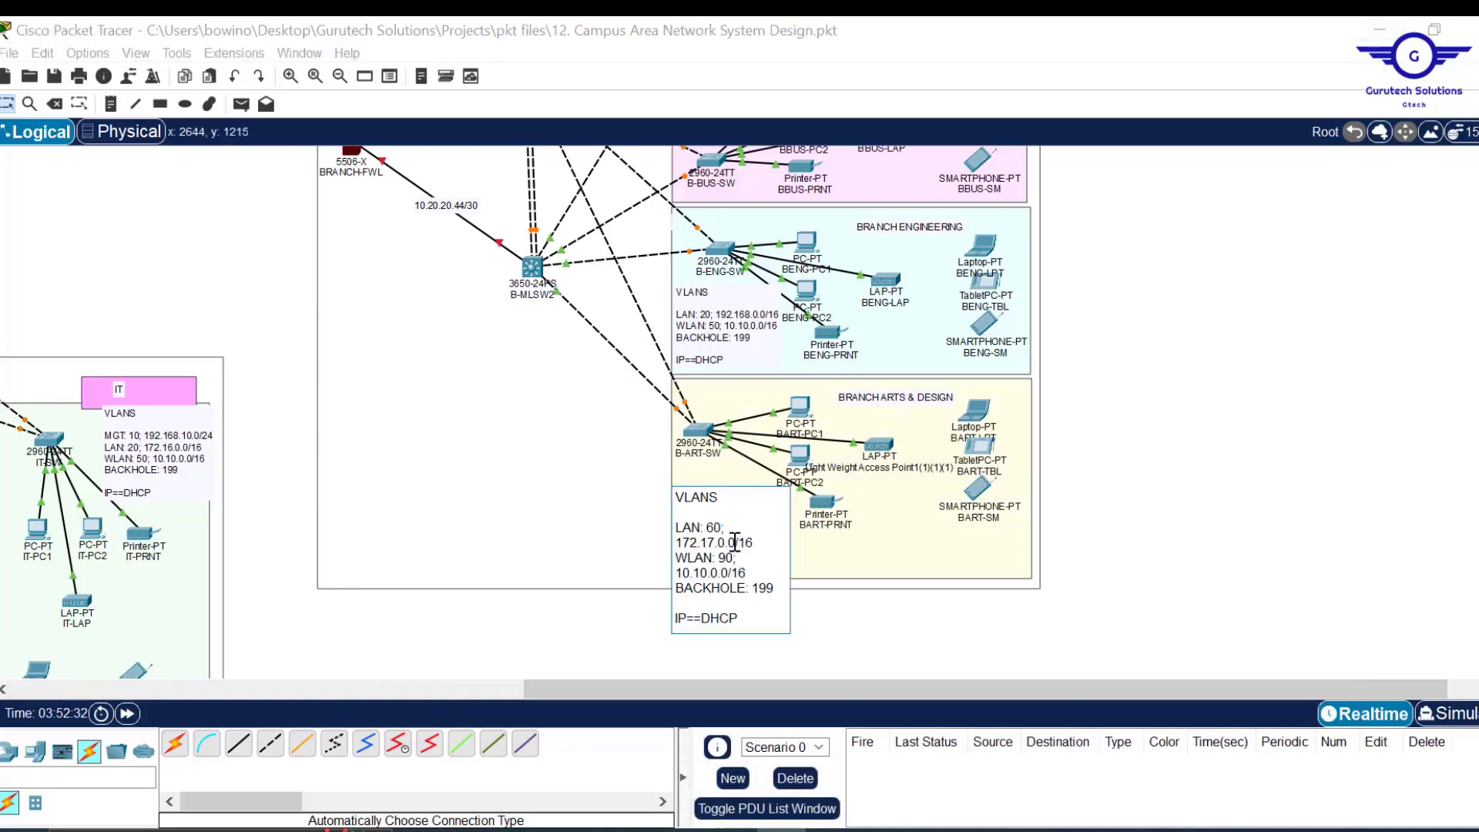
left_click(705, 571)
key("BackSpace")
type("1")
key("ctrl+a")
key("ctrl+c")
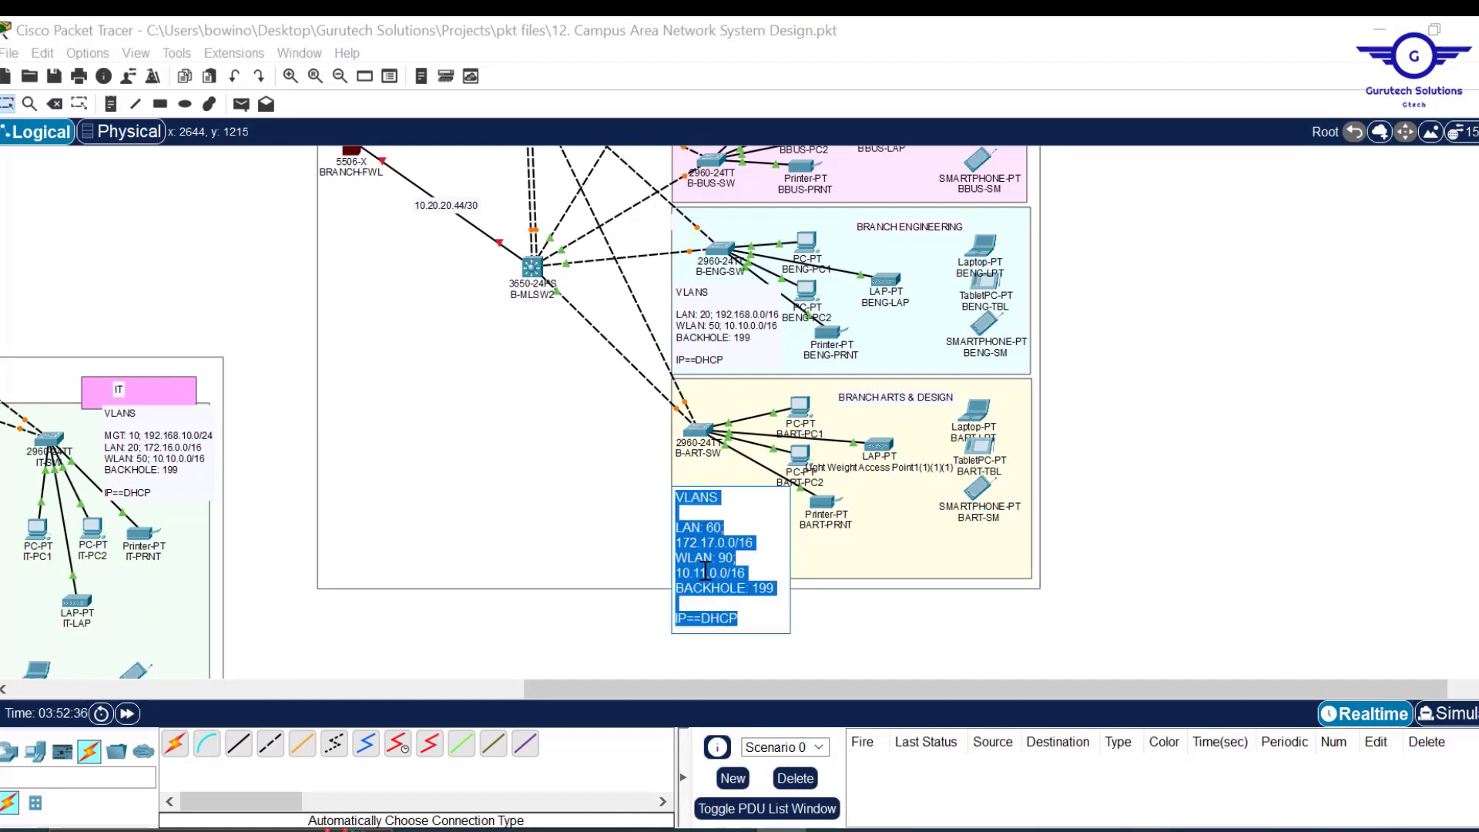
left_click(1194, 470)
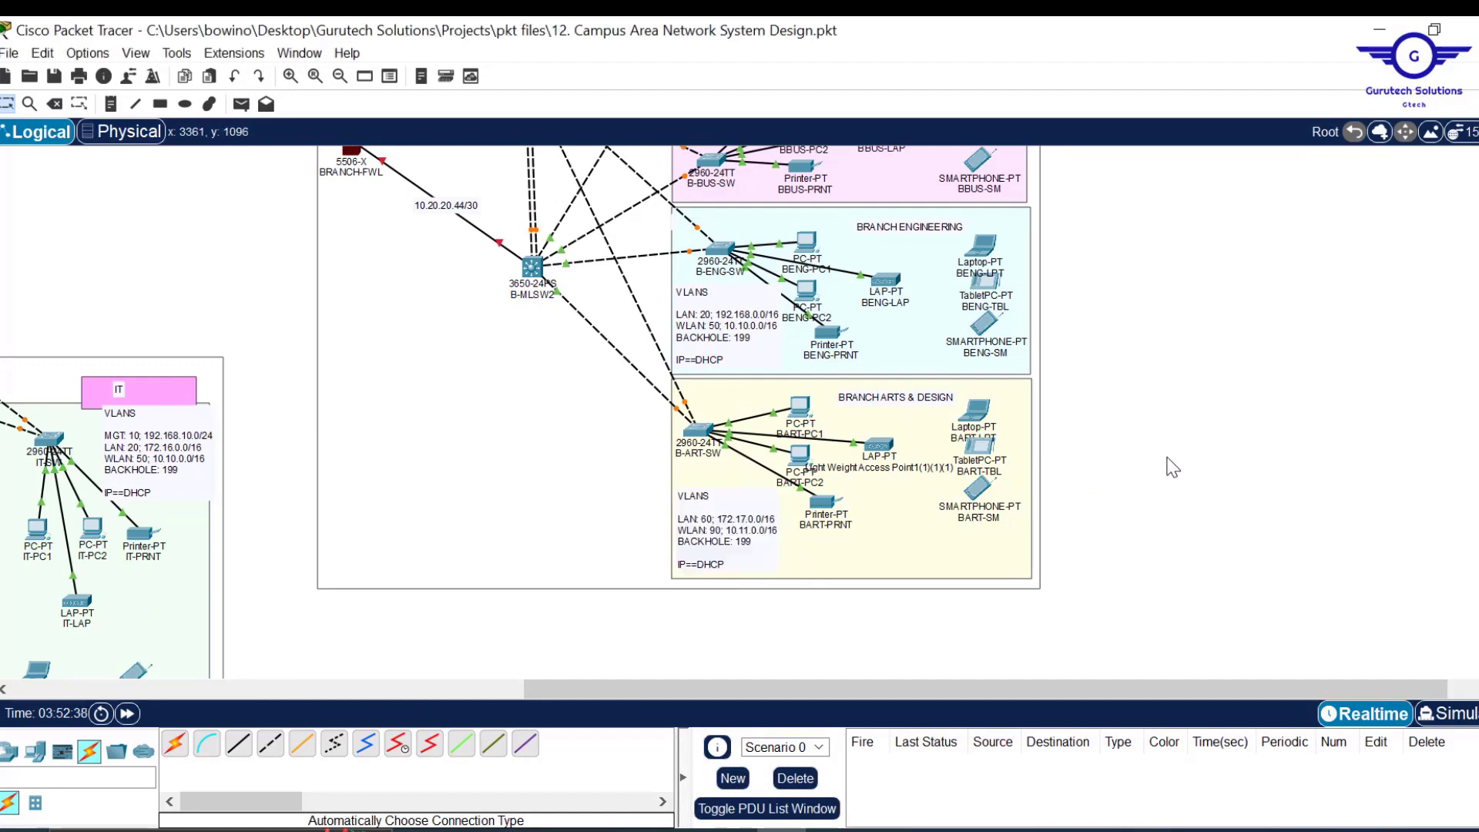
Paste the updated VLAN text into the Branch Engineering and Business notes.
scroll(1173, 467, "up", 3)
double_click(730, 460)
key("ctrl+a")
key("ctrl+v")
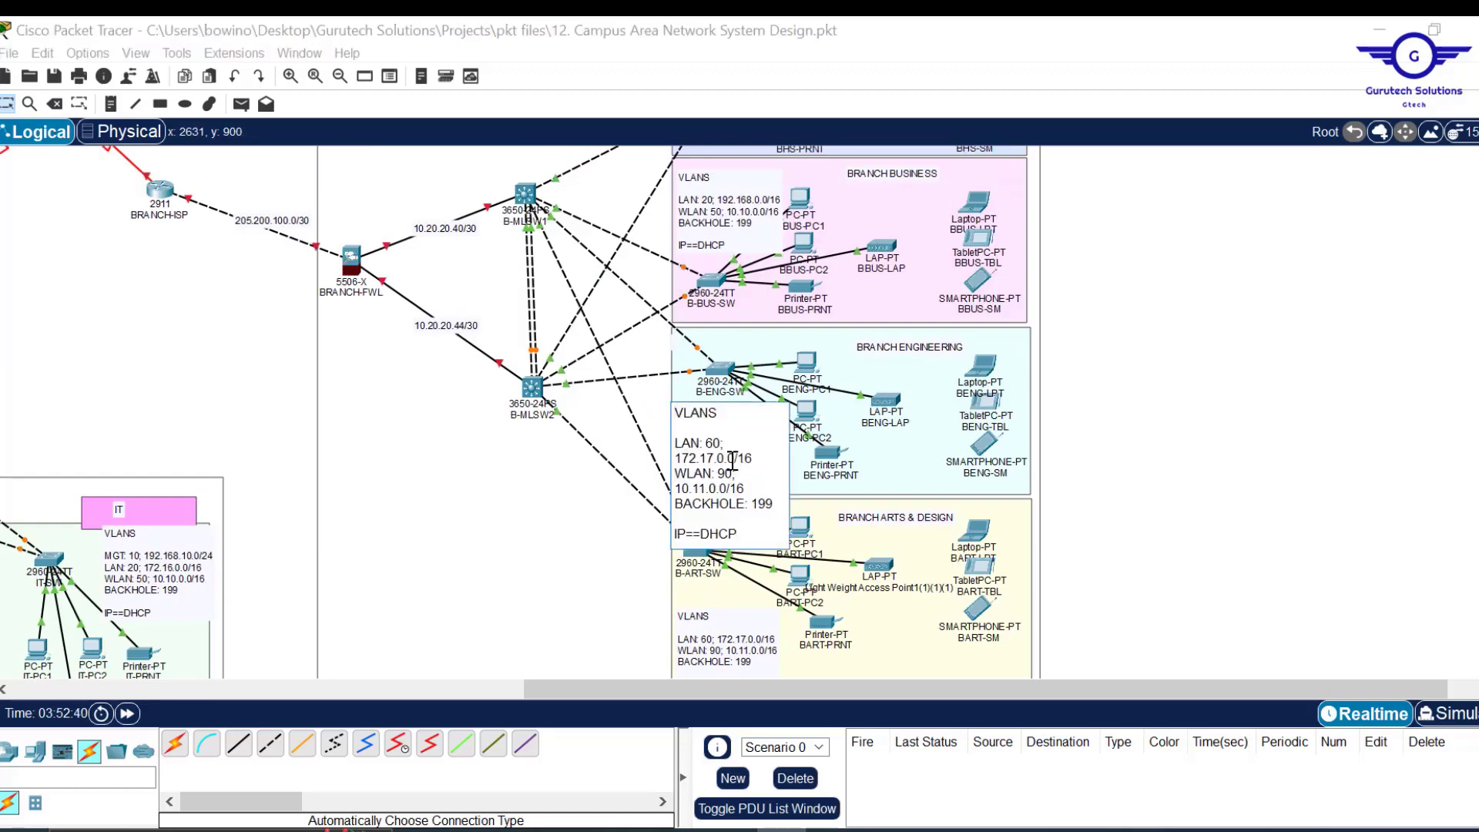
left_click(1184, 391)
scroll(1207, 368, "up", 3)
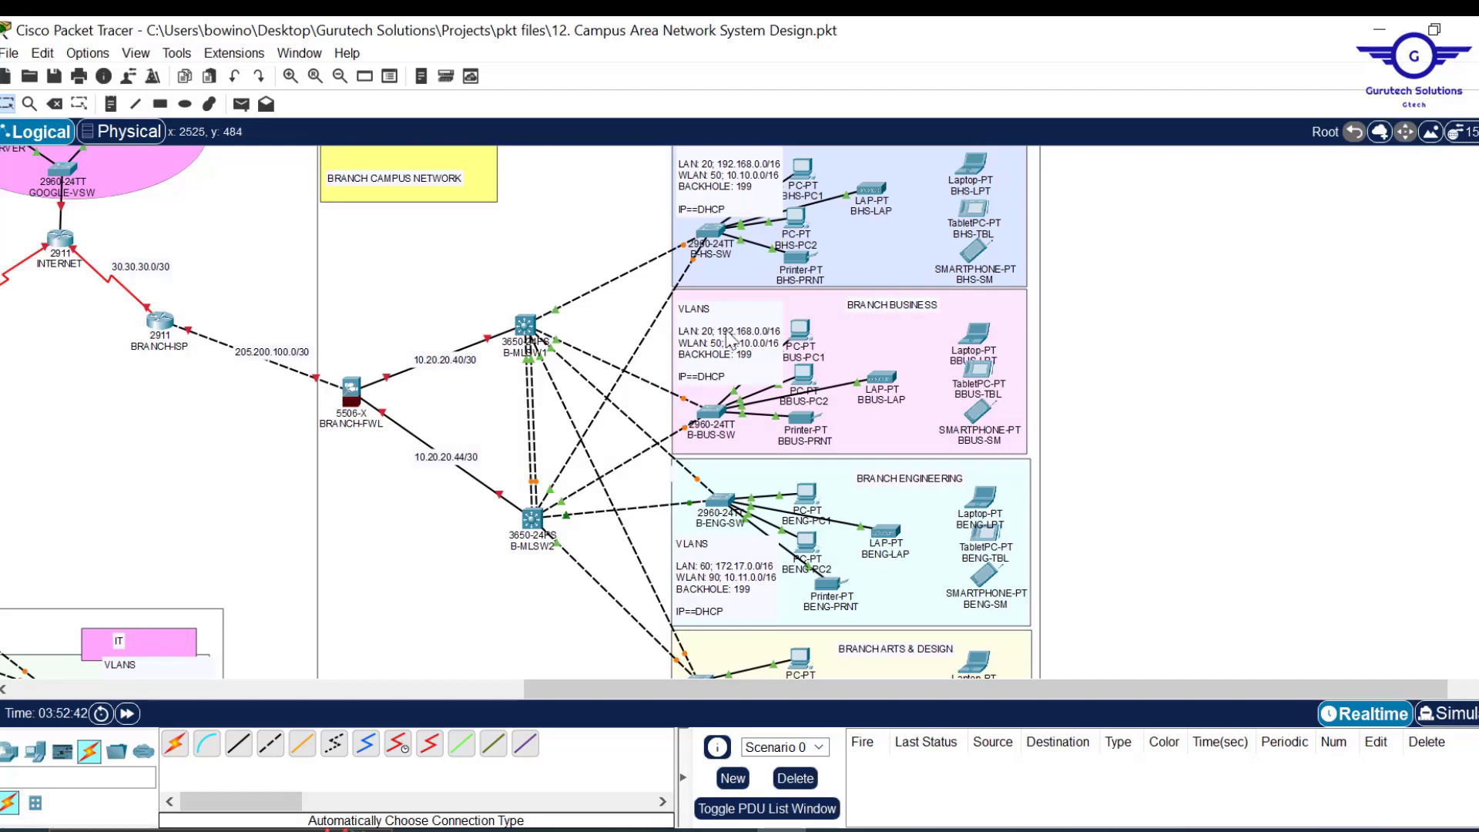
double_click(752, 335)
key("ctrl+a")
type("VLANS  LAN: 30; 172.16.0.0/16 WLAN: 60; 10.12.0.0/16 BACKHOLE: 199  IP==DHCP")
left_click(1225, 323)
Paste the updated VLAN text into the Branch Health & Sciences note.
scroll(1222, 322, "up", 2)
double_click(717, 288)
key("ctrl+a")
key("ctrl+v")
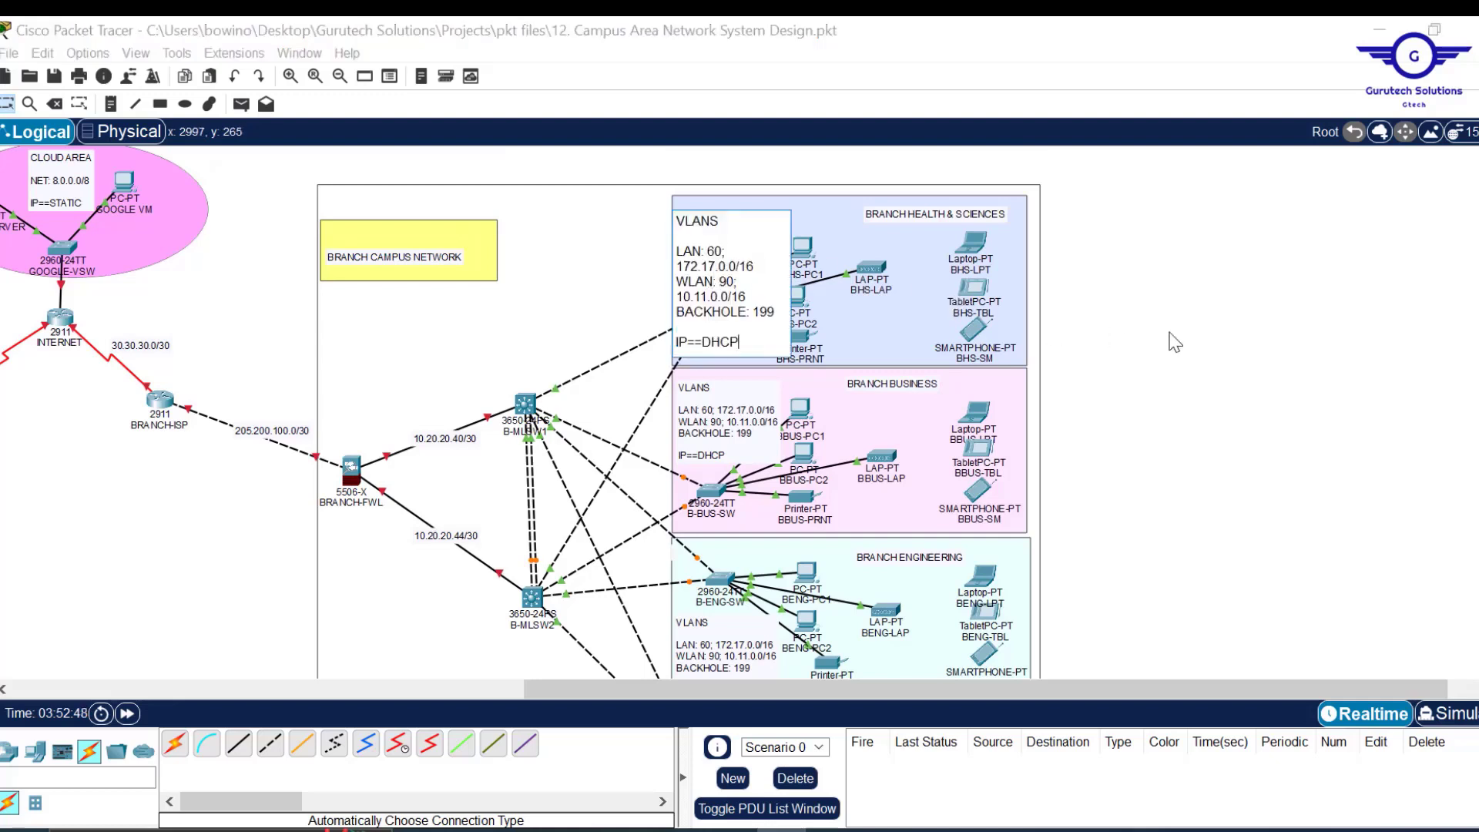
left_click(1224, 345)
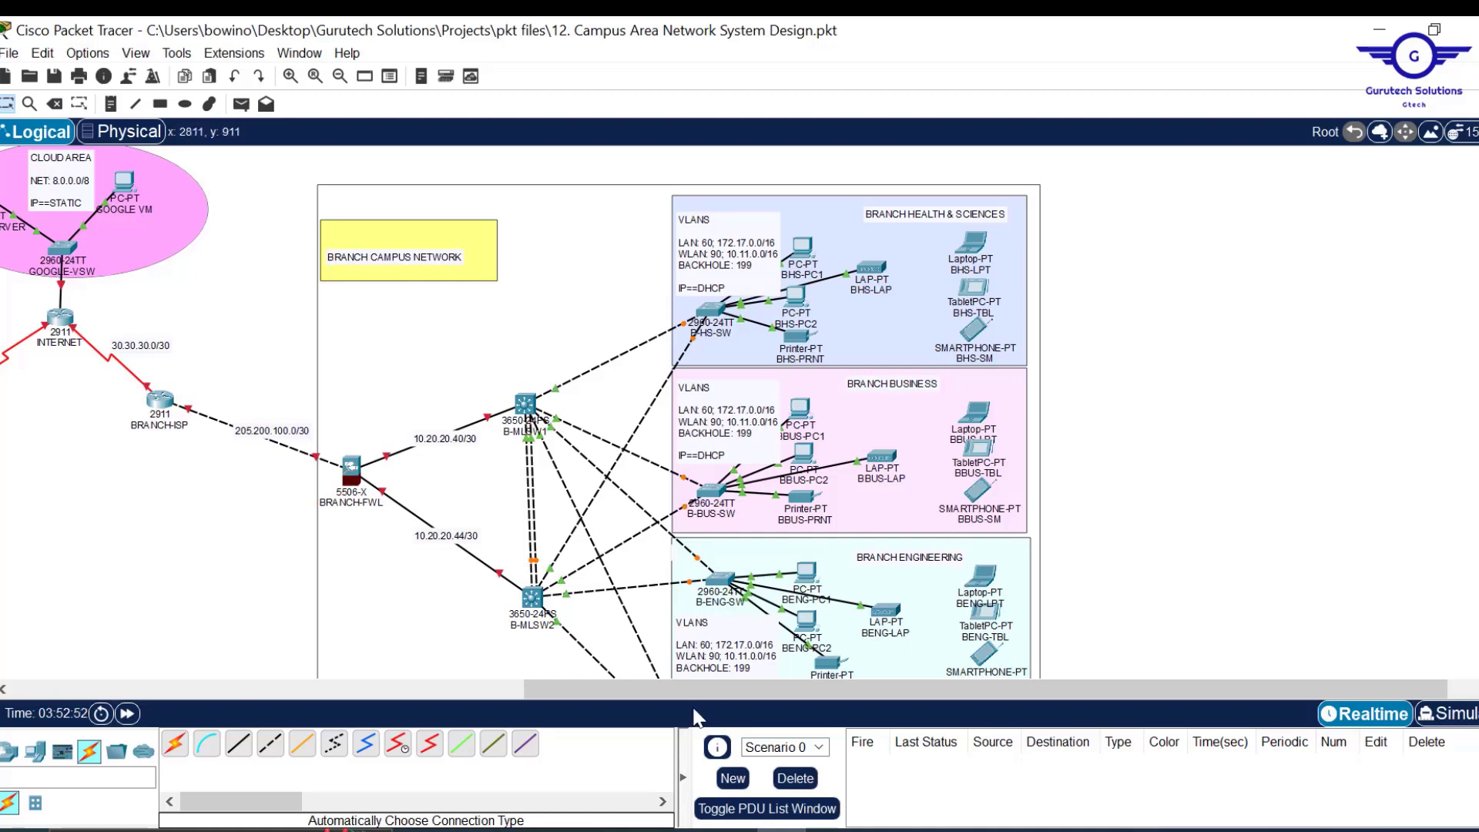
left_click_drag(651, 683, 339, 698)
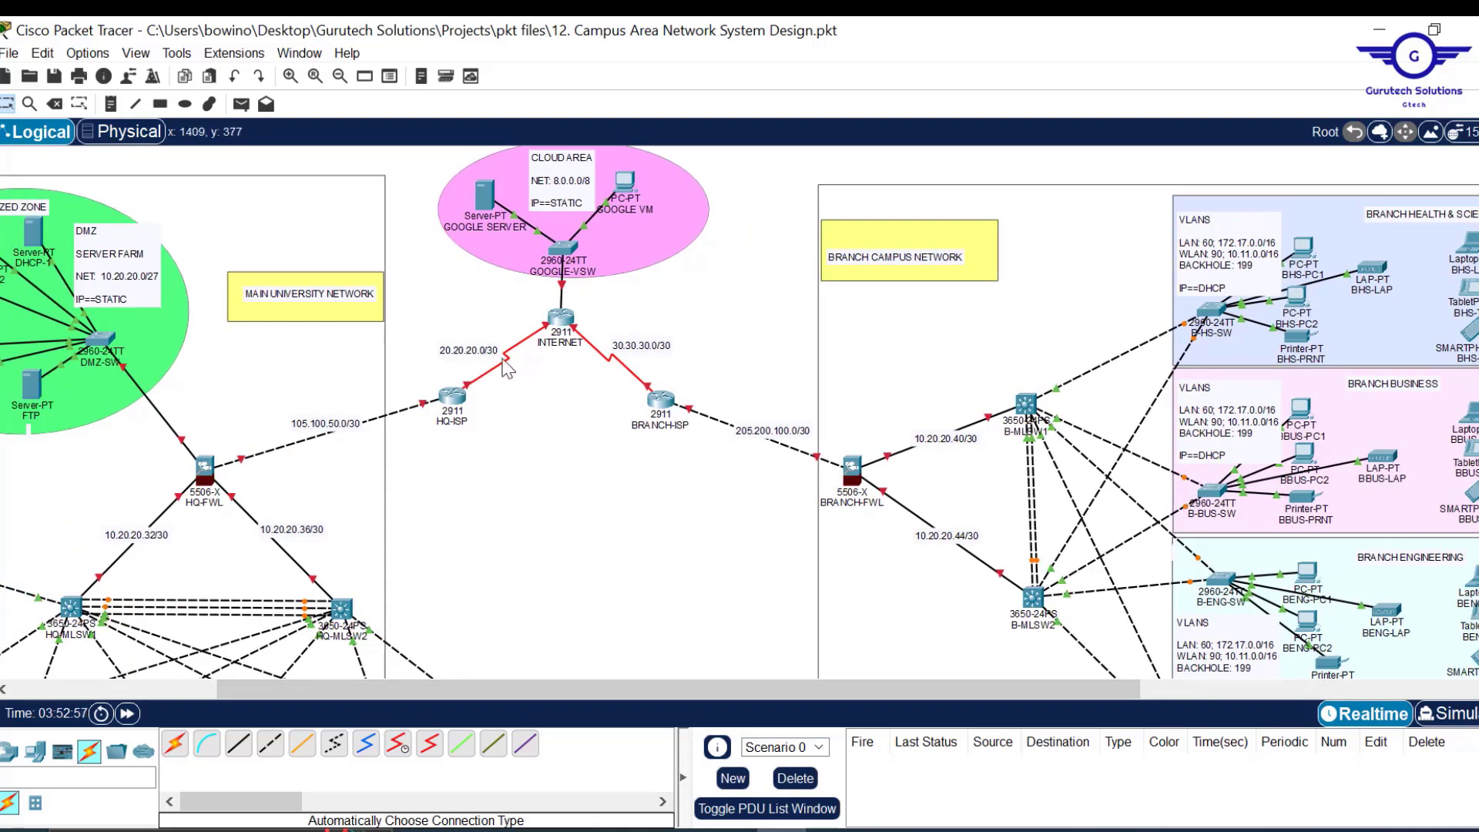
Scroll around the Logical workspace to check both campuses, then switch to Config.txt.
mouse_move(518, 341)
scroll(532, 446, "down", 4)
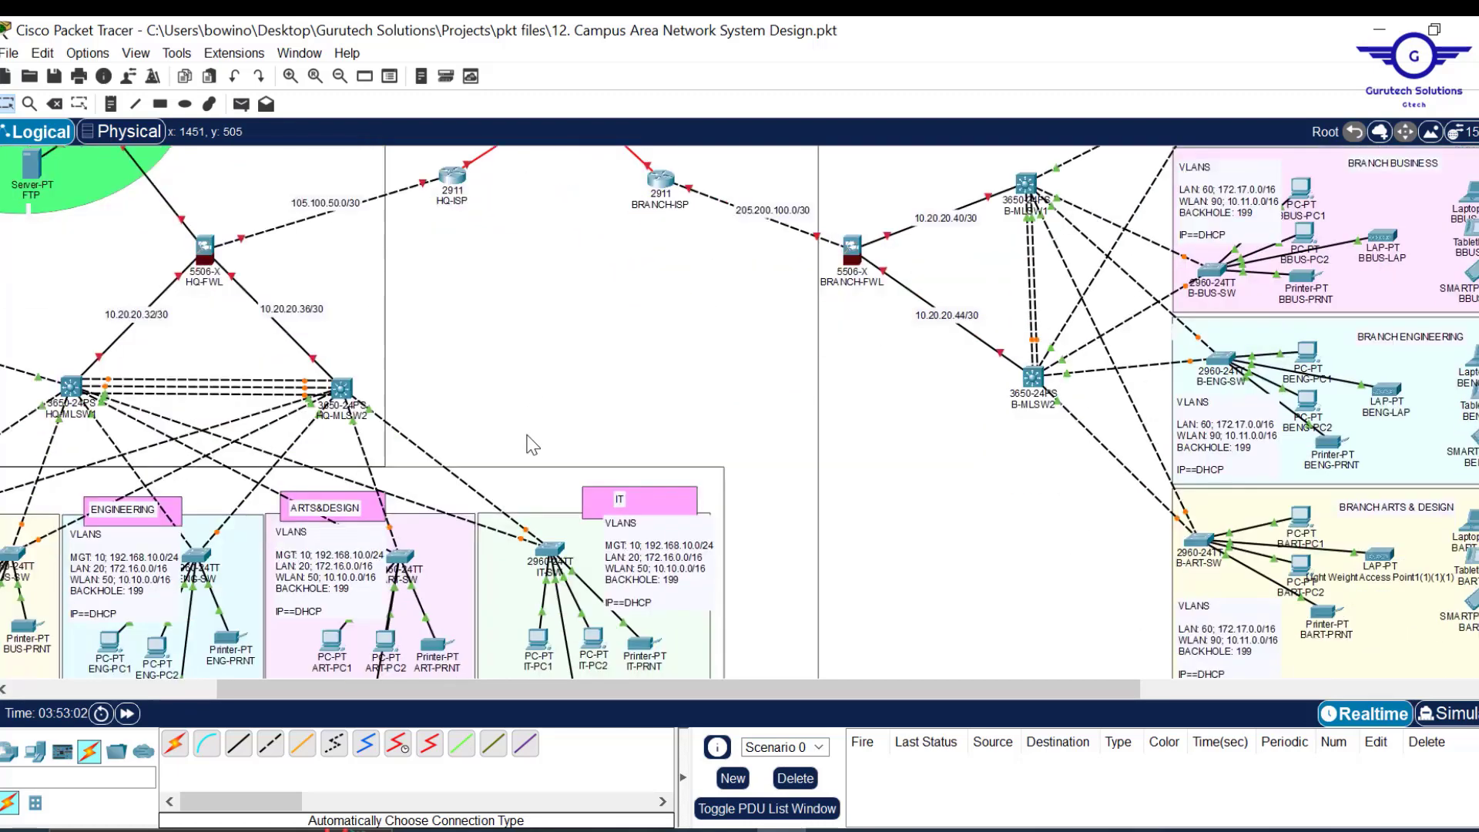
scroll(531, 445, "left", 4)
scroll(233, 599, "left", 2)
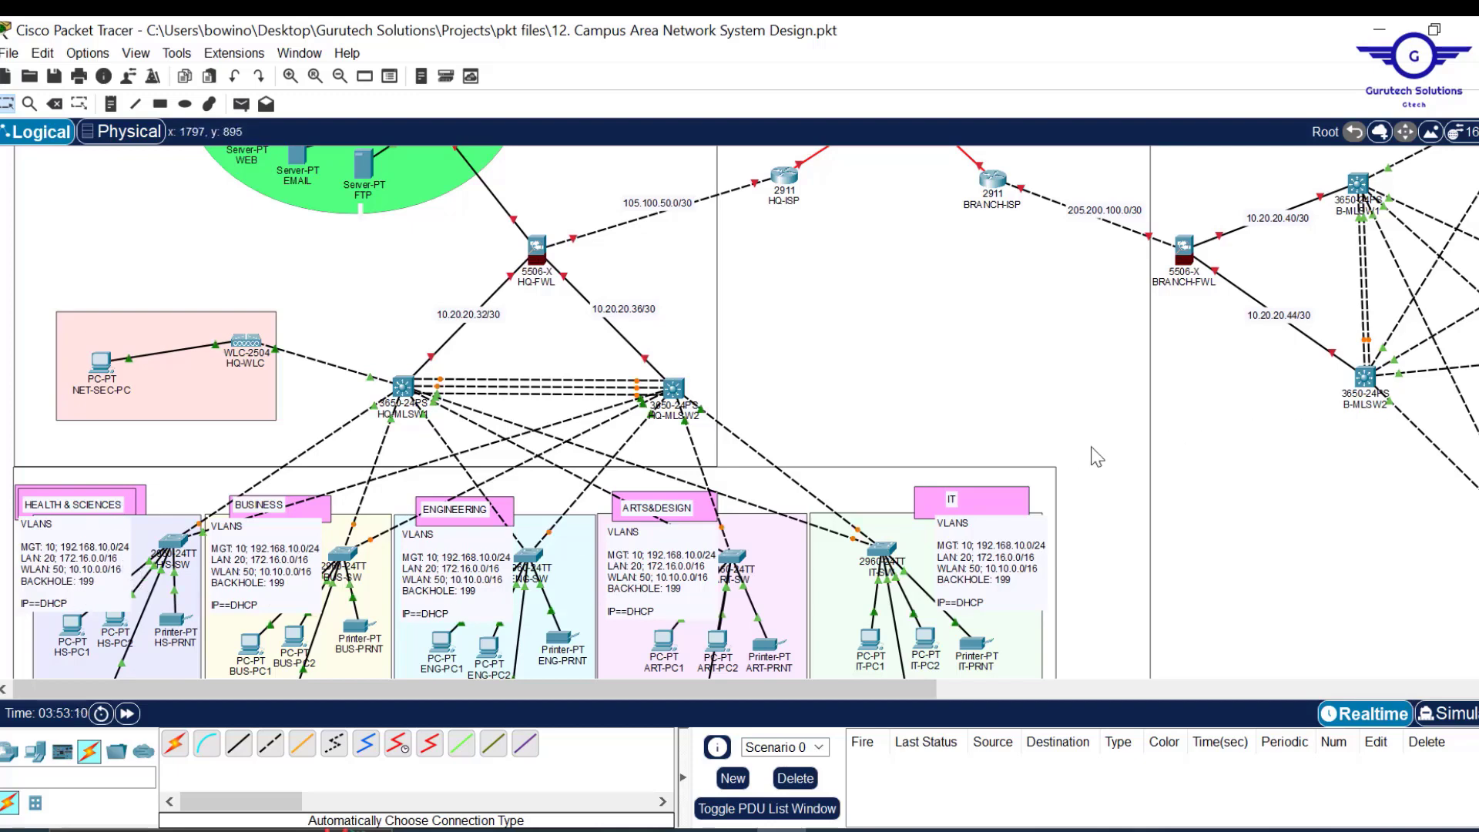
scroll(1130, 456, "right", 1)
scroll(1129, 456, "right", 4)
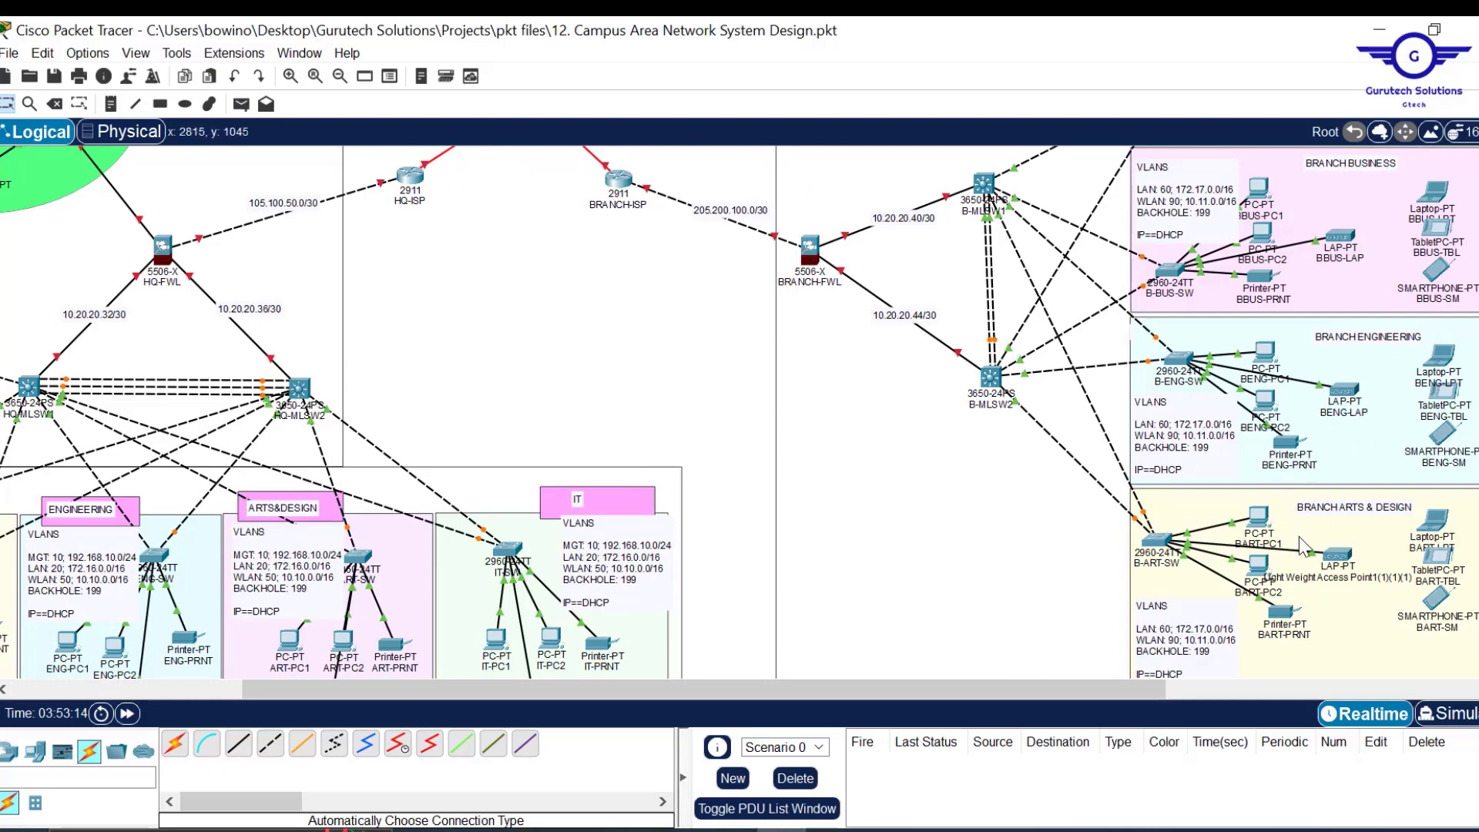
scroll(1299, 536, "down", 3)
scroll(1299, 546, "up", 2)
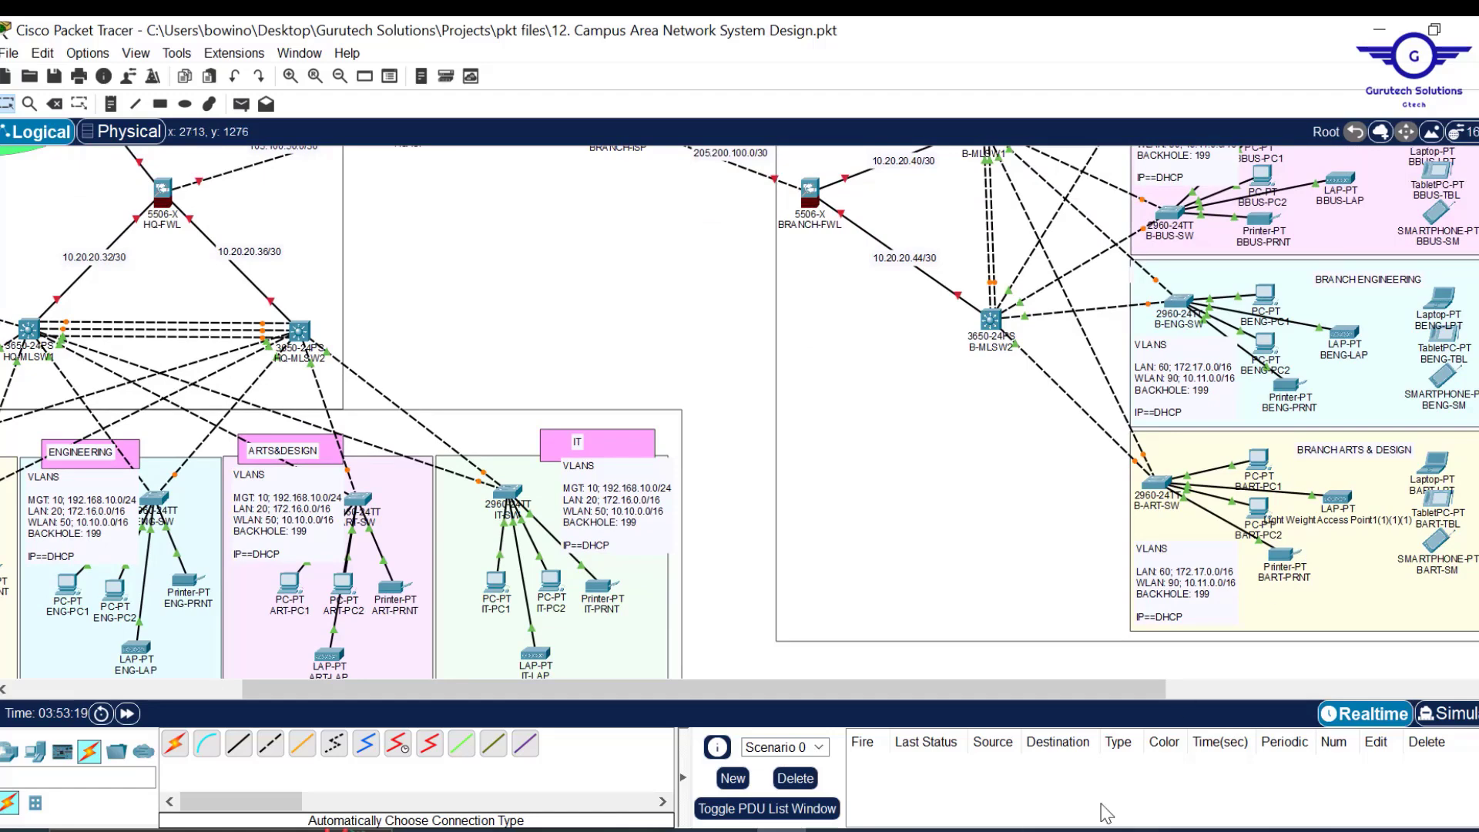
key("alt+Tab")
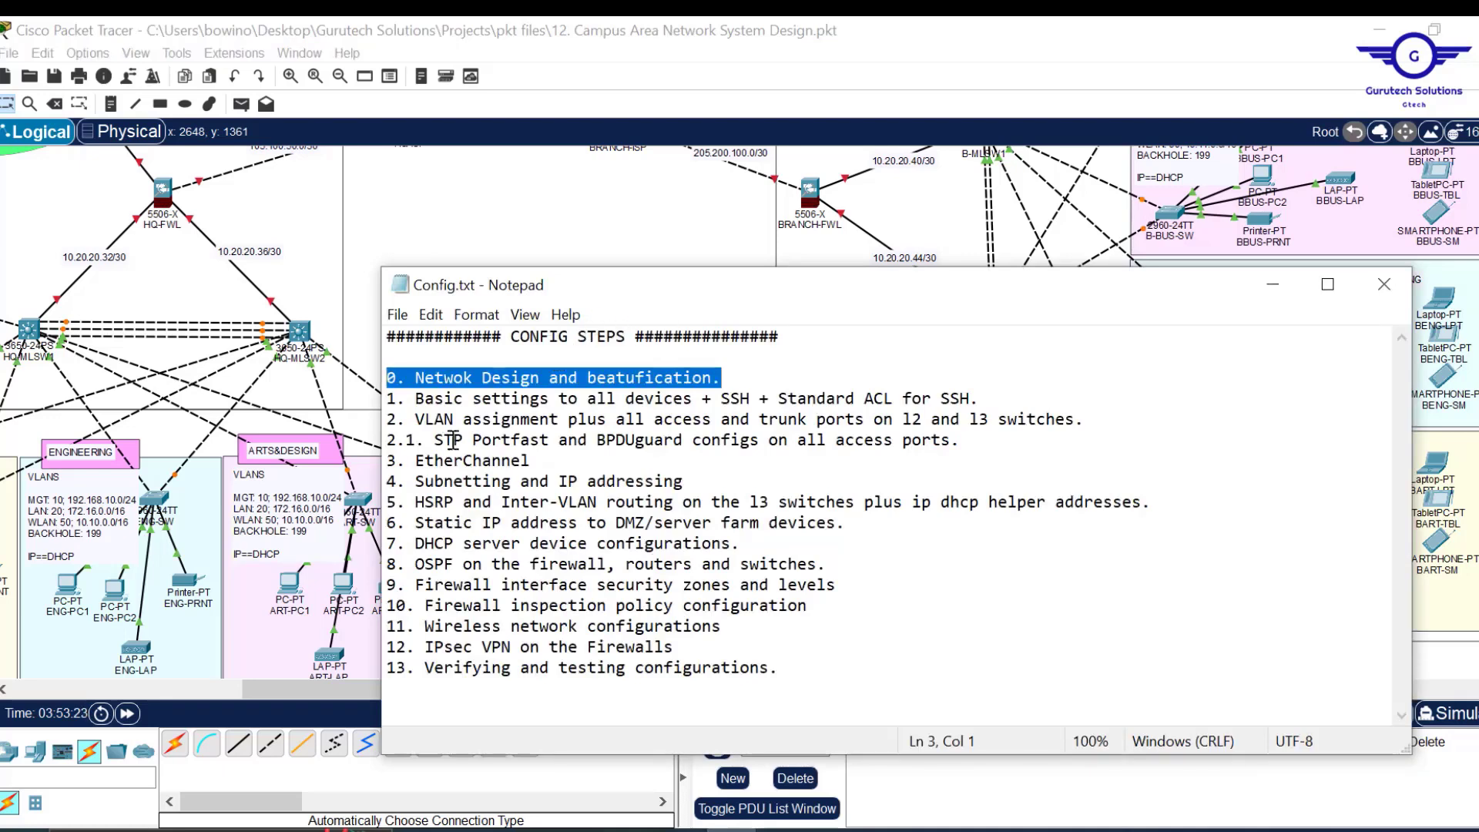
Read step 1 in Config.txt, then return to Packet Tracer showing the Health & Sciences area.
left_click(391, 400)
key("Left")
mouse_move(1005, 391)
left_mouse_down()
mouse_move(1079, 419)
mouse_move(980, 393)
mouse_move(1057, 428)
mouse_move(1021, 395)
left_mouse_up()
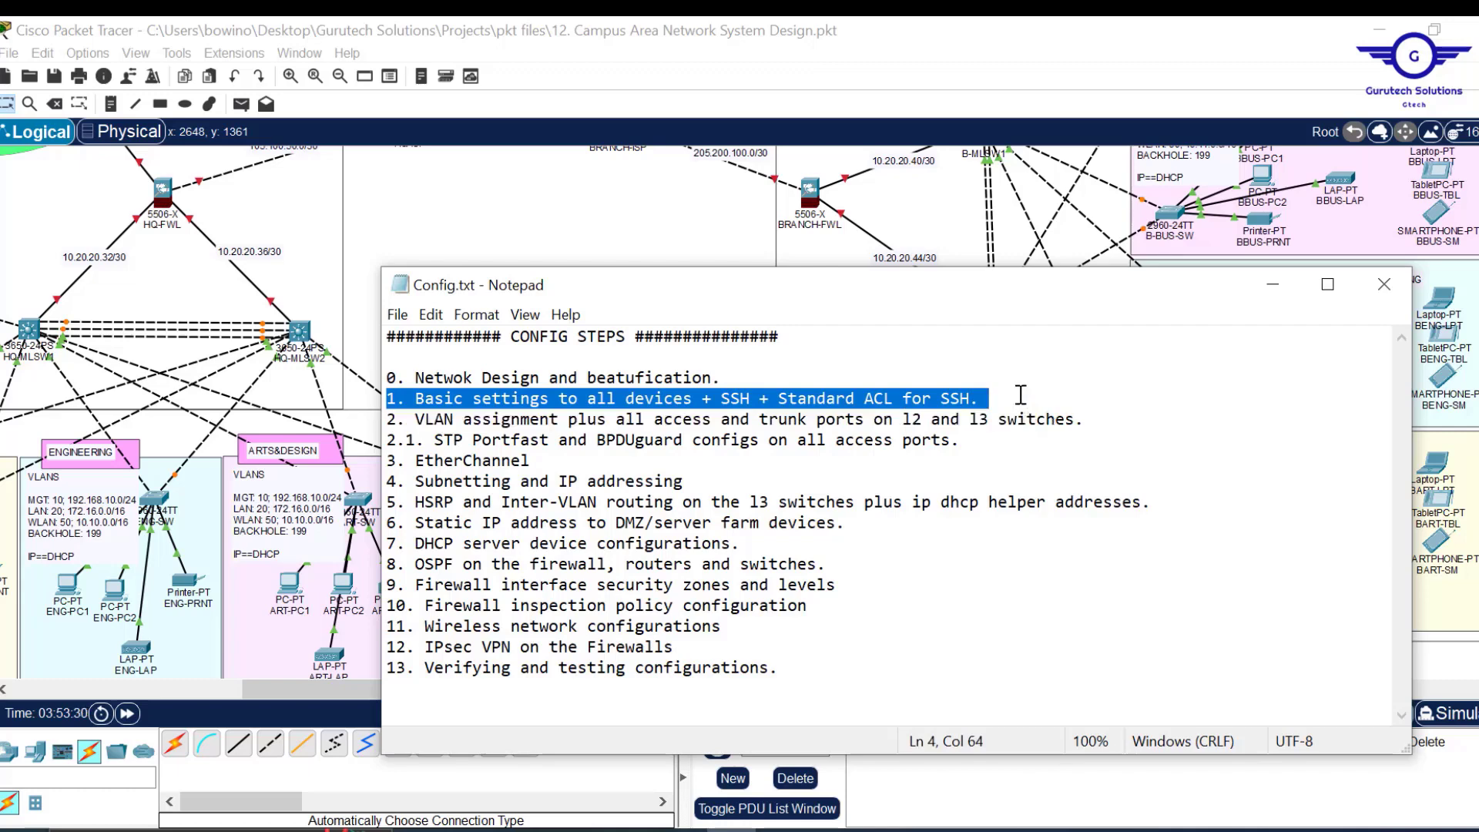
left_click(638, 241)
left_click_drag(631, 690, 277, 681)
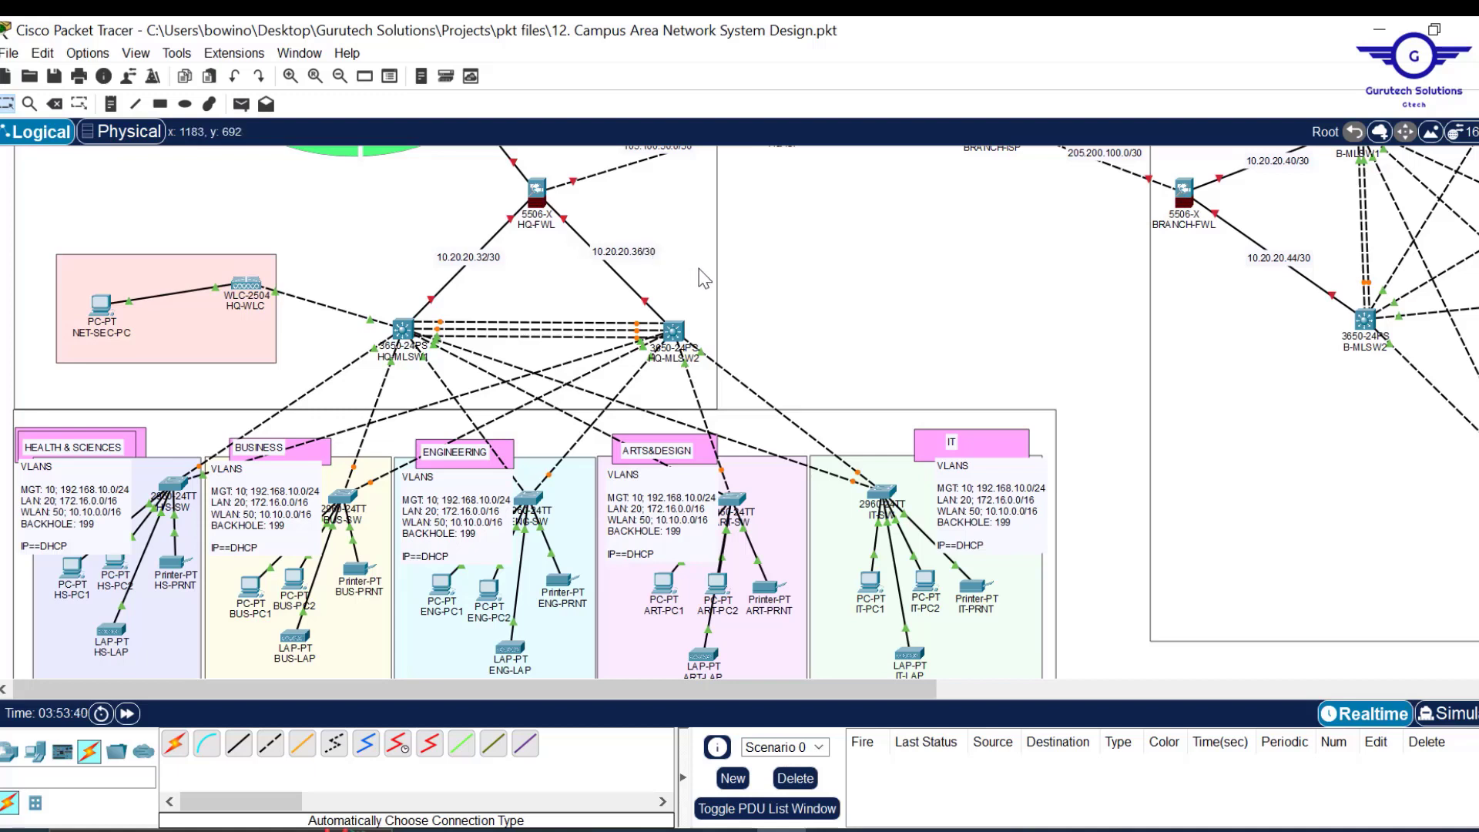
left_click_drag(703, 279, 702, 279)
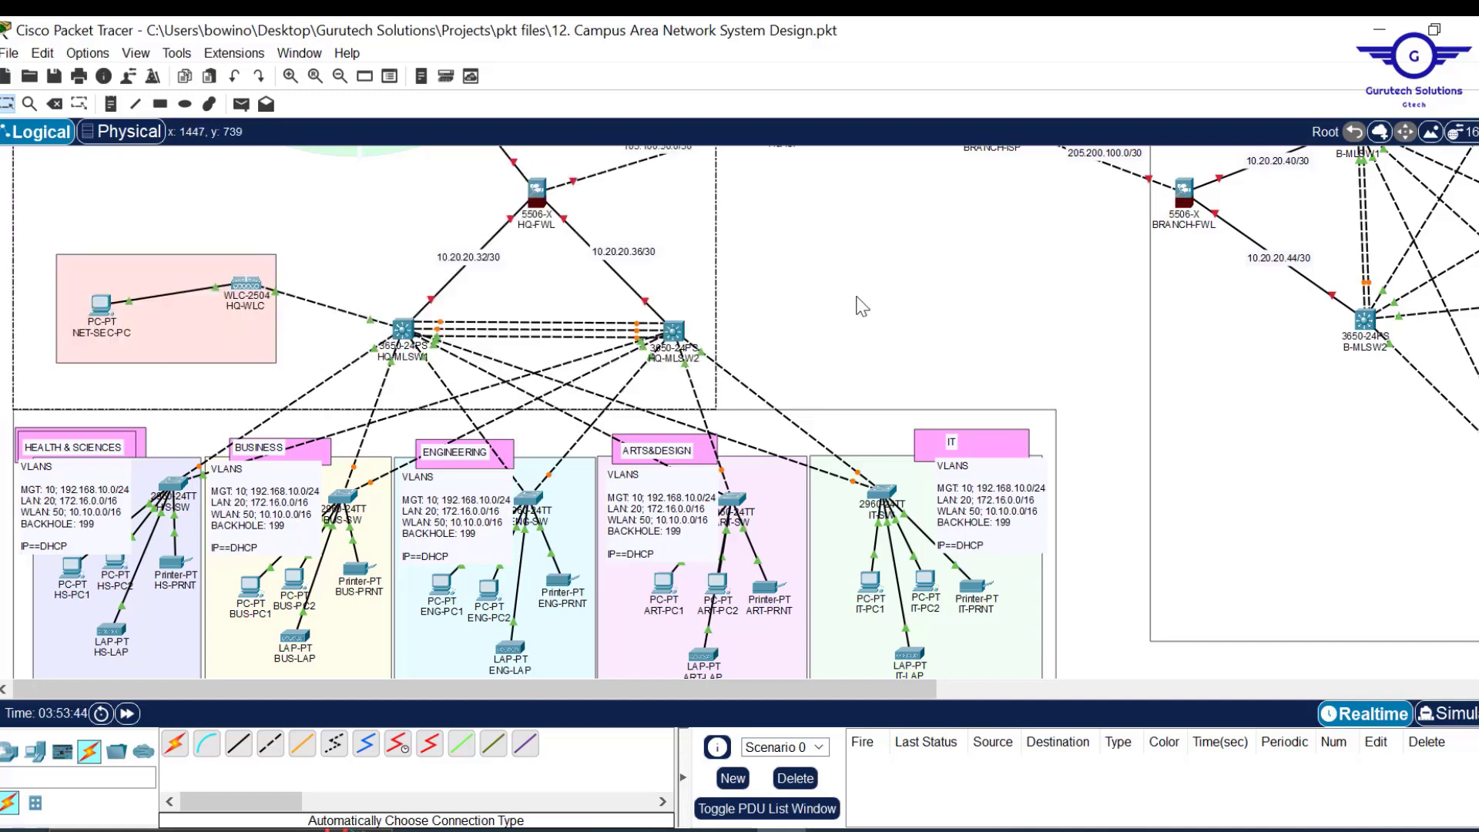
left_click(730, 830)
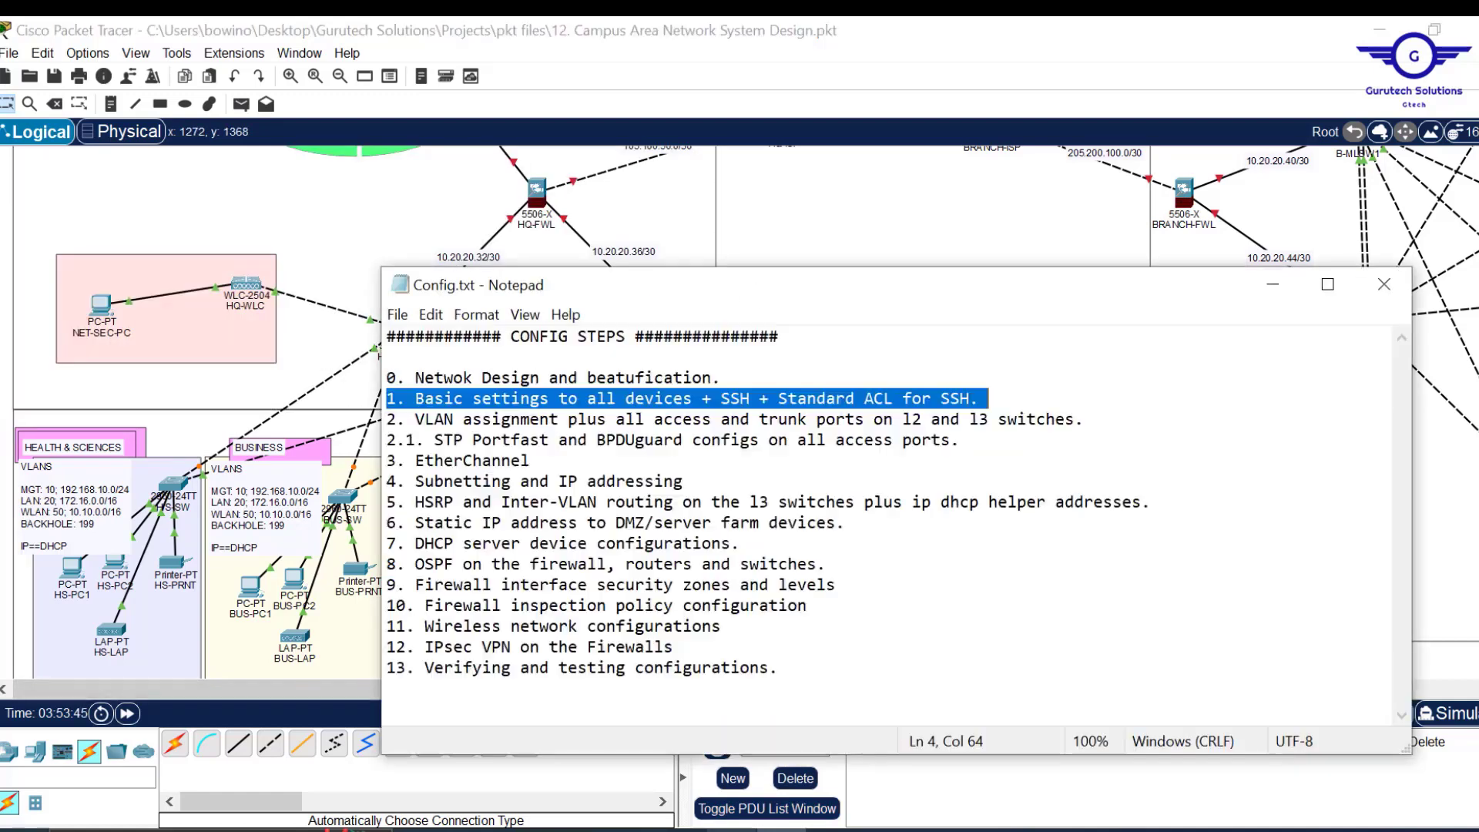
left_click(887, 213)
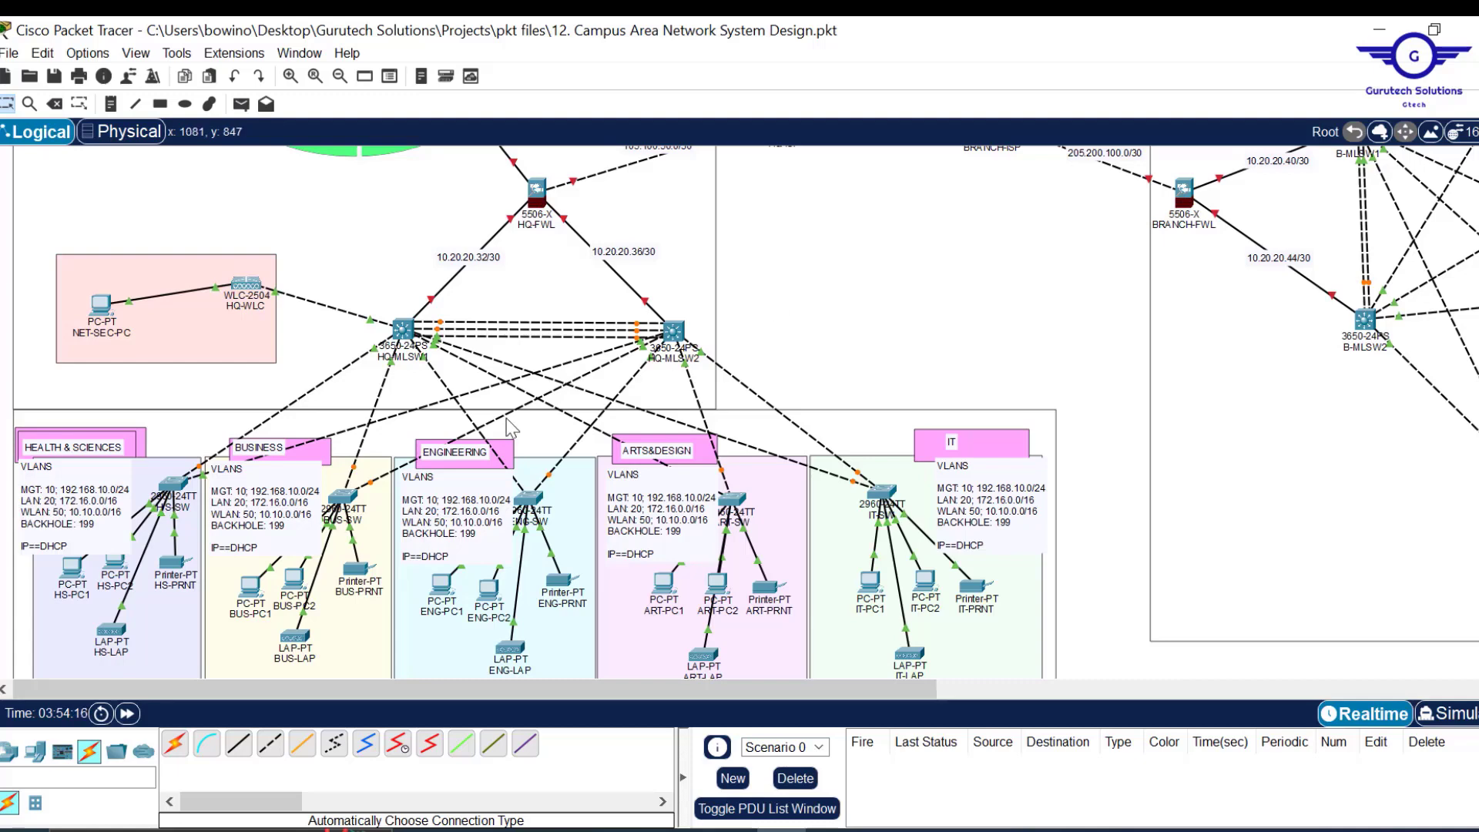
Open the H/S-SW CLI and enter global configuration mode with en and conf t.
left_click(172, 493)
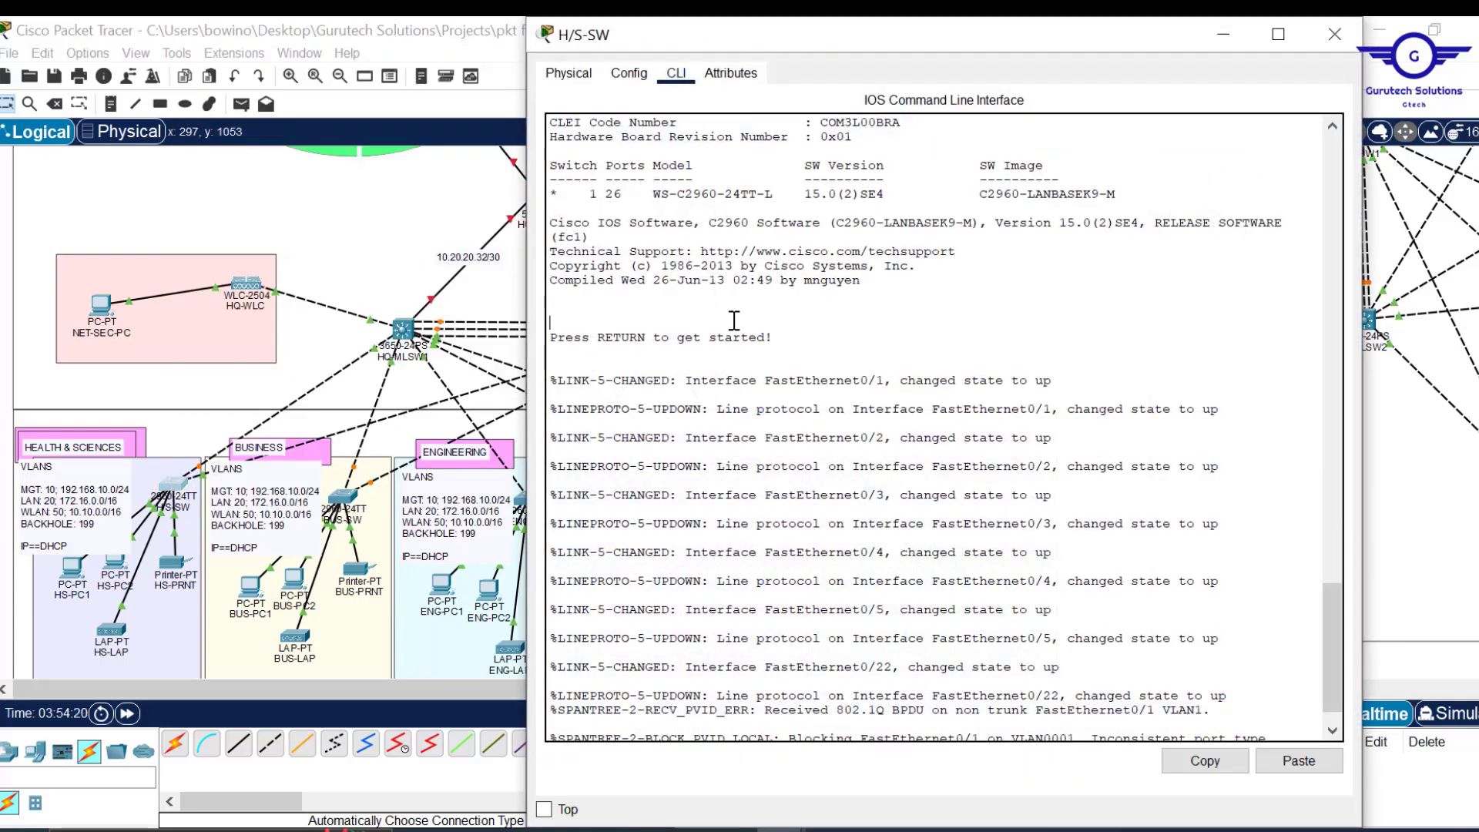
key("Return")
key("Return")
key("Return")
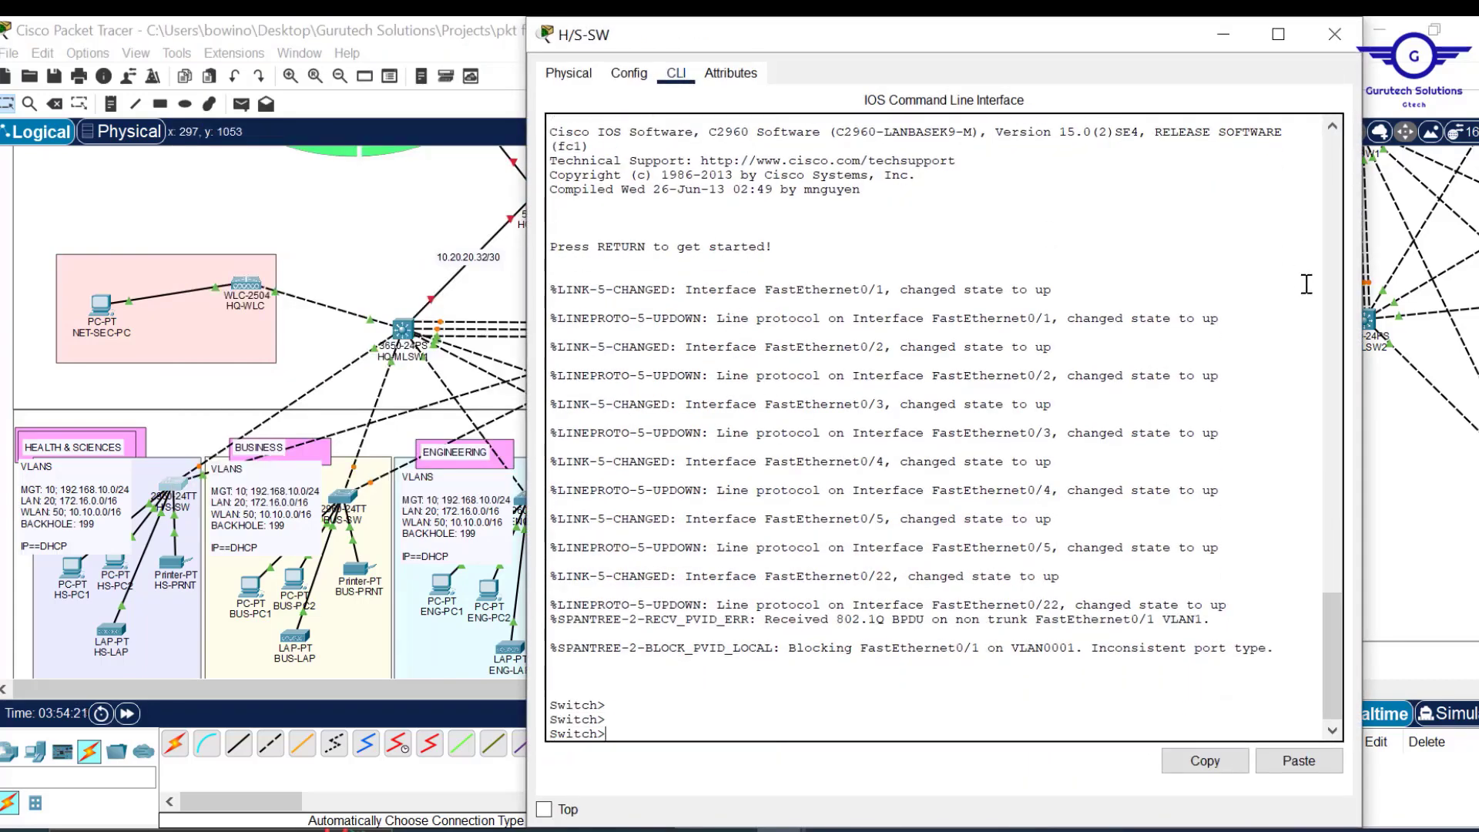
key("Return")
key("Return")
key("Return")
key("Return")
key("Return")
key("Return")
key("Return")
key("Return")
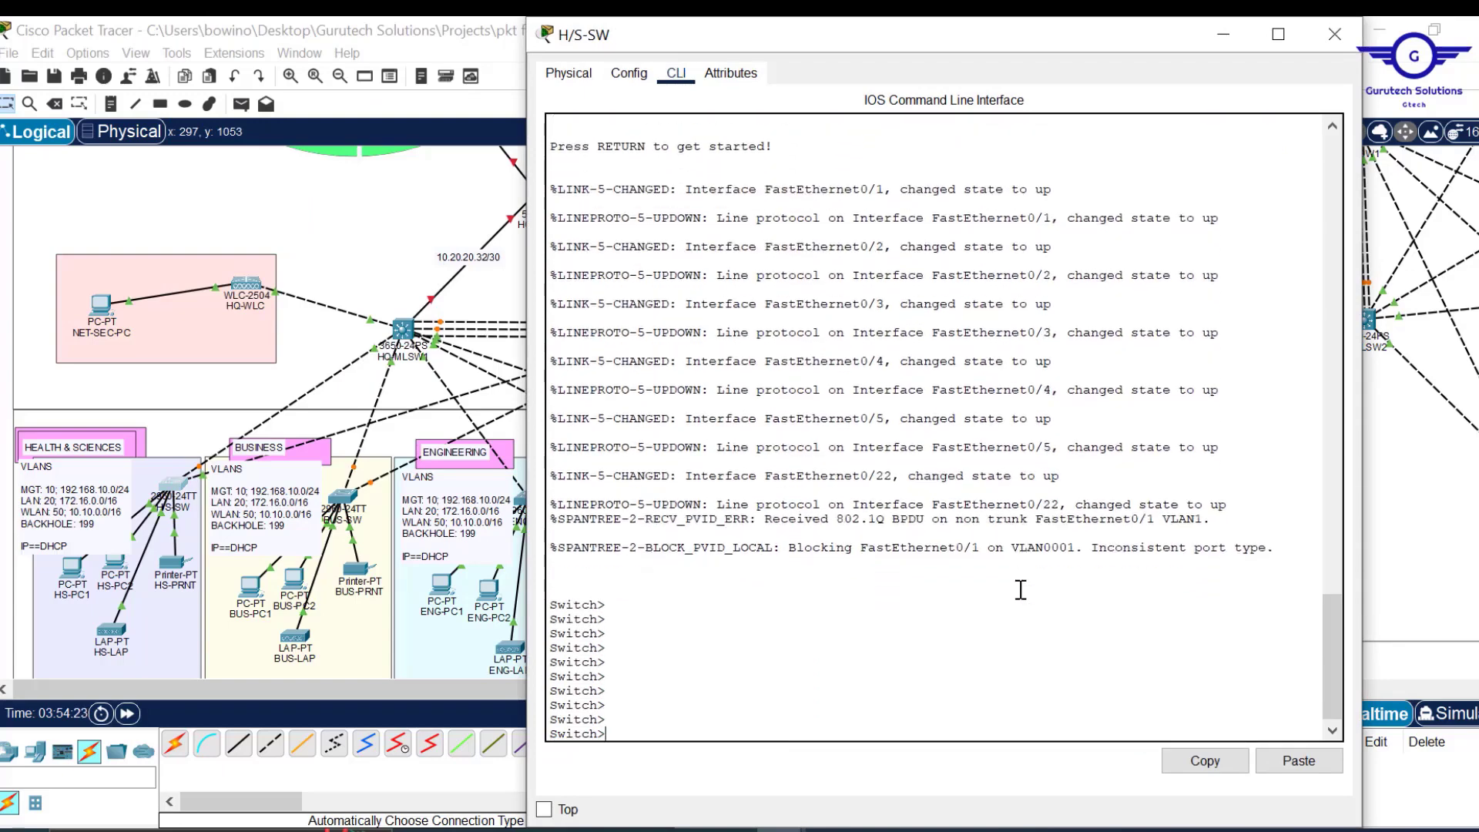
type("en")
key("Return")
key("Return")
key("Return")
key("Return")
type("con")
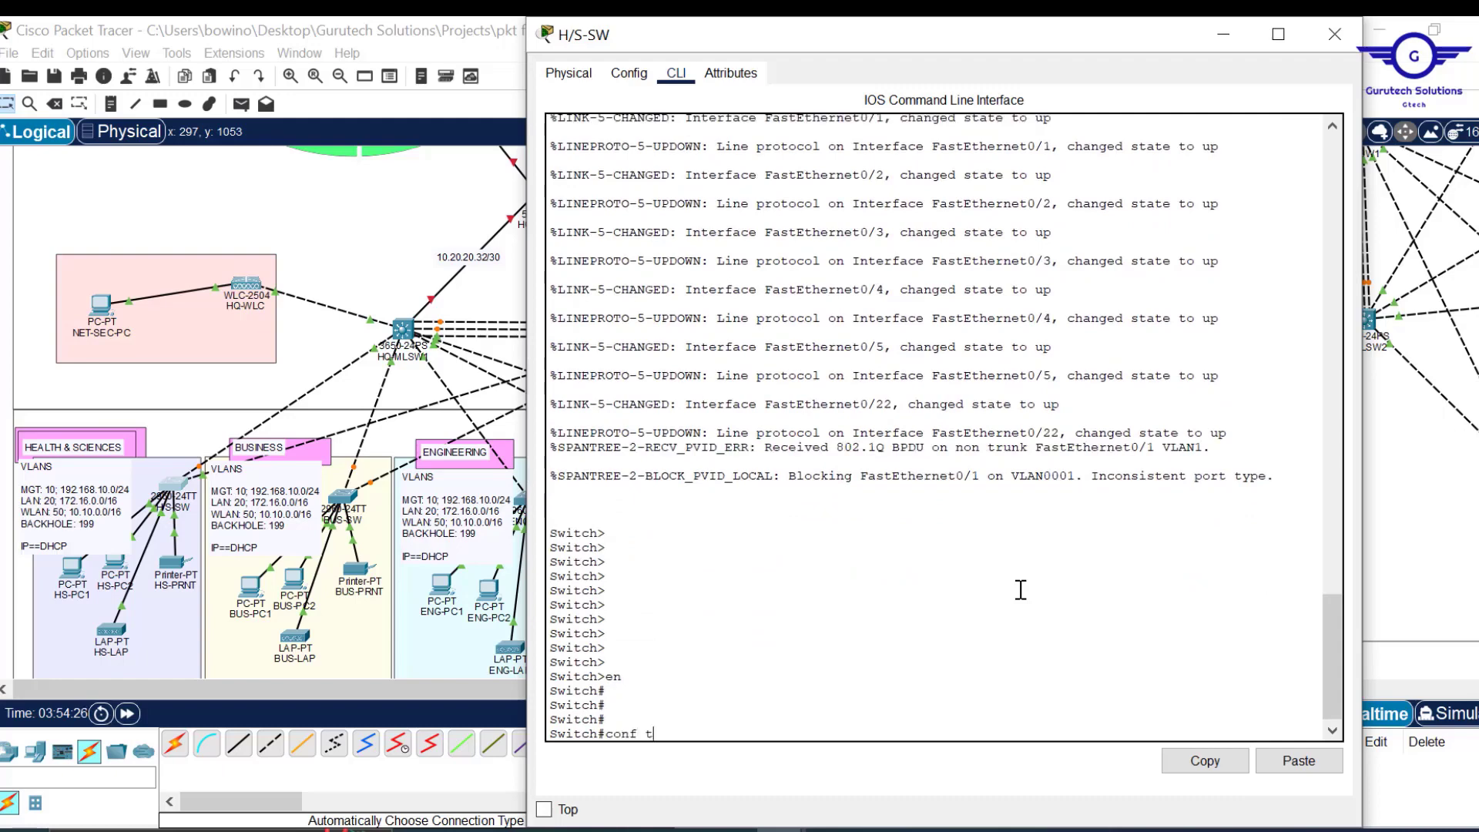
type("f t")
key("Return")
key("Return")
key("Return")
key("Return")
key("Return")
key("Return")
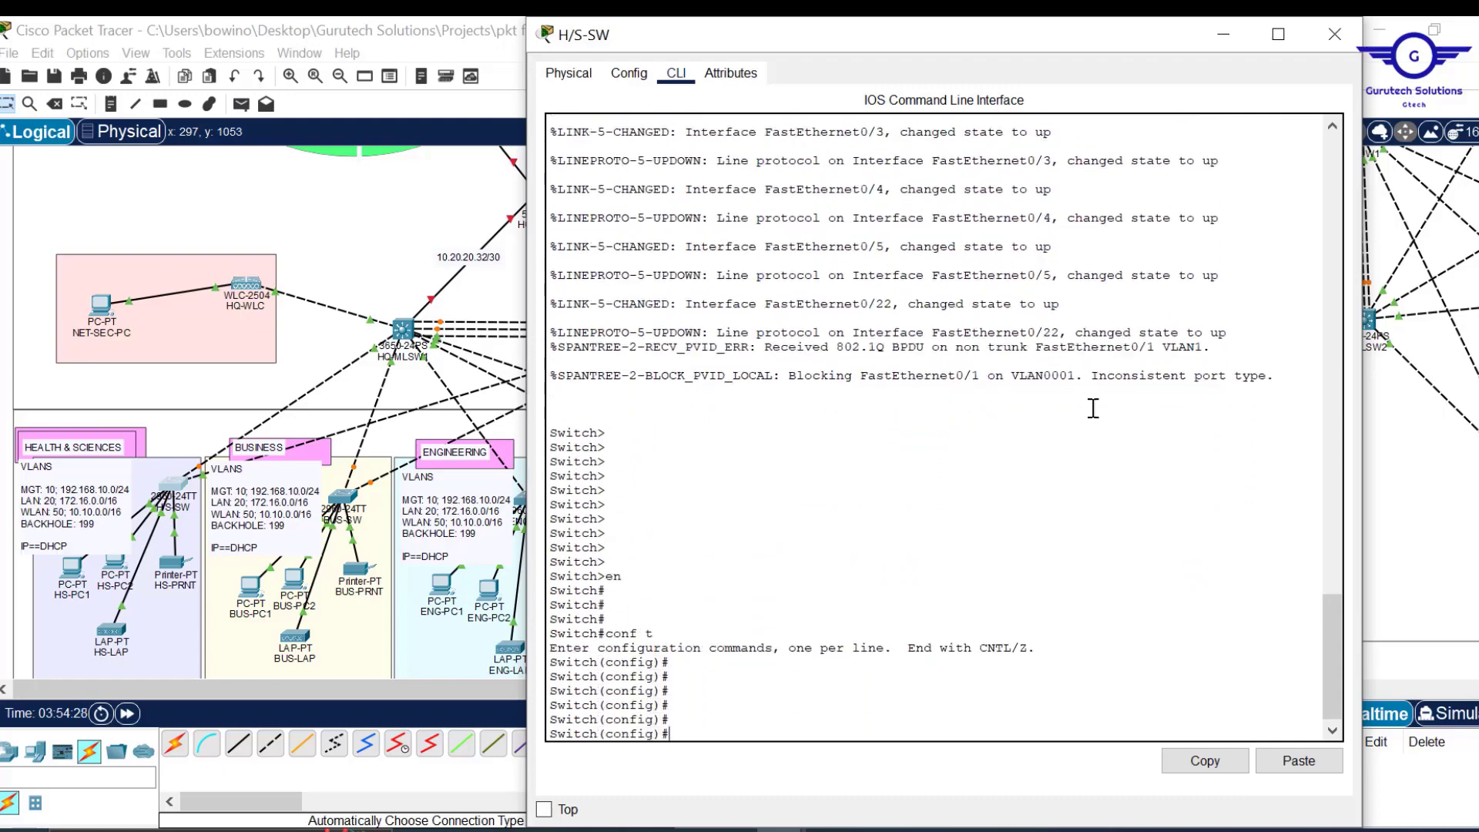
Shrink the switch console and scroll the project brief PDF to its Technical Requirements.
left_click_drag(903, 19, 849, 60)
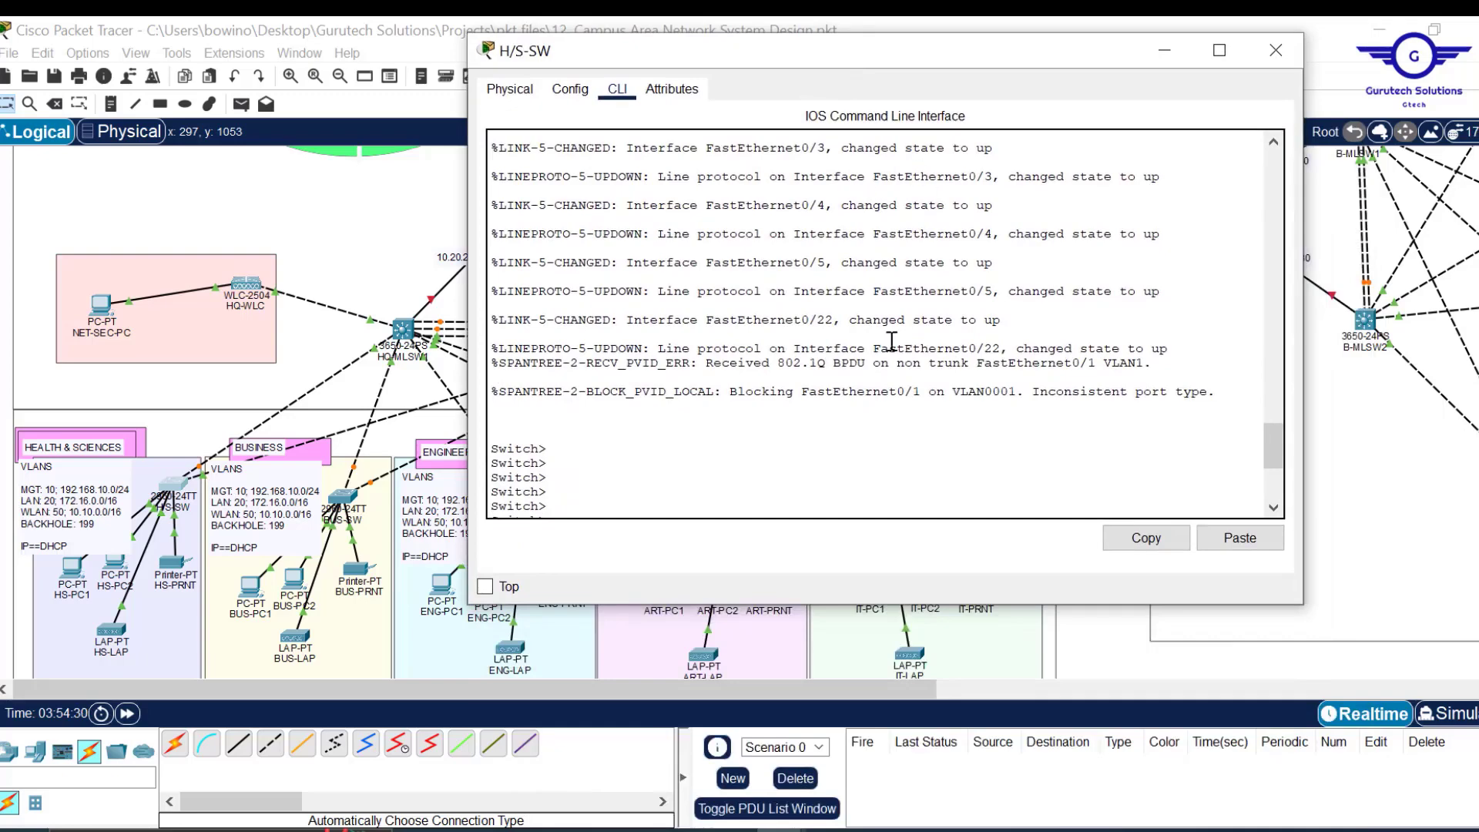
scroll(892, 341, "down", 5)
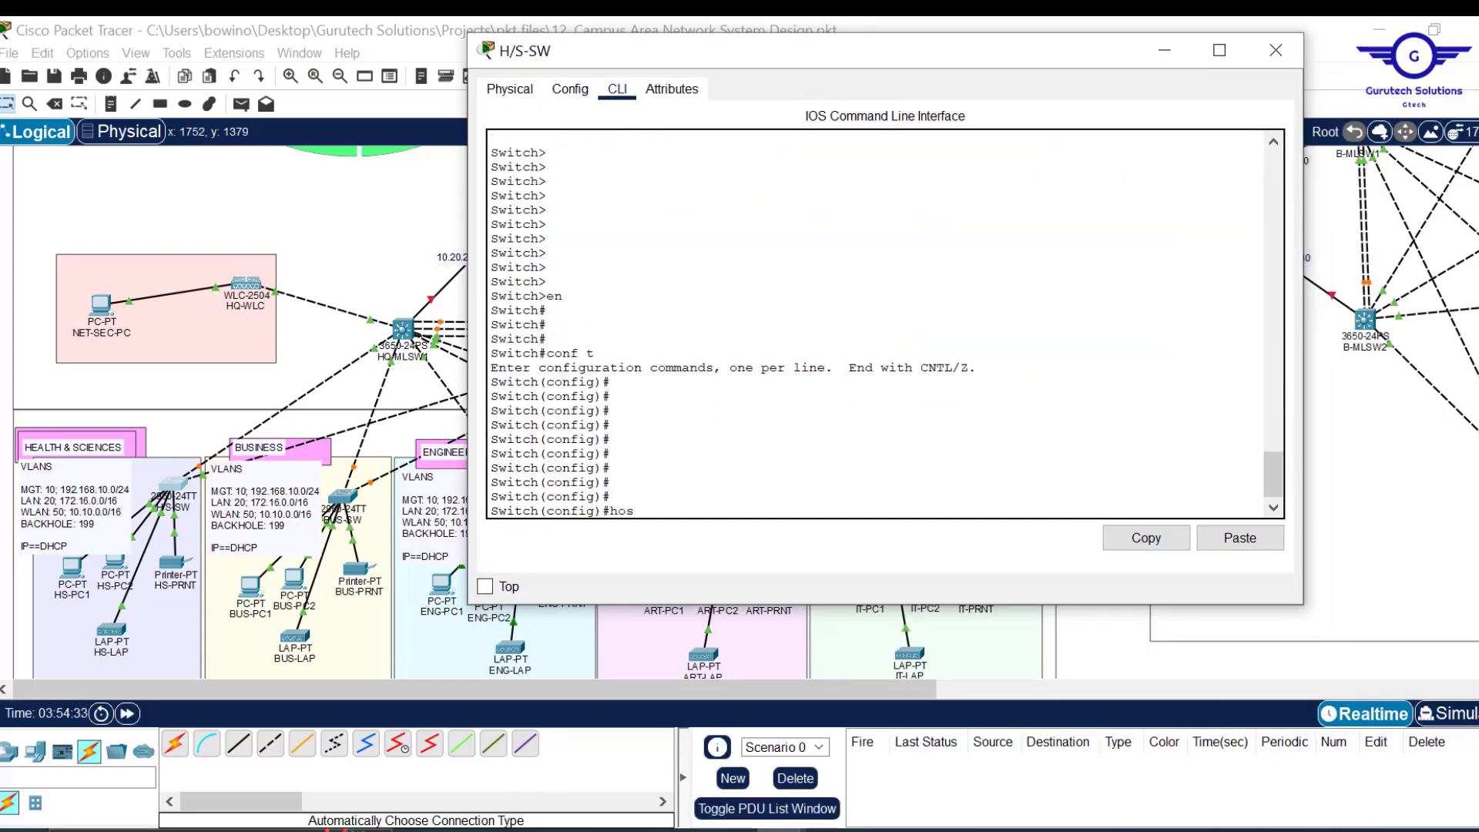
left_click(933, 829)
scroll(881, 600, "down", 1)
scroll(883, 604, "down", 3)
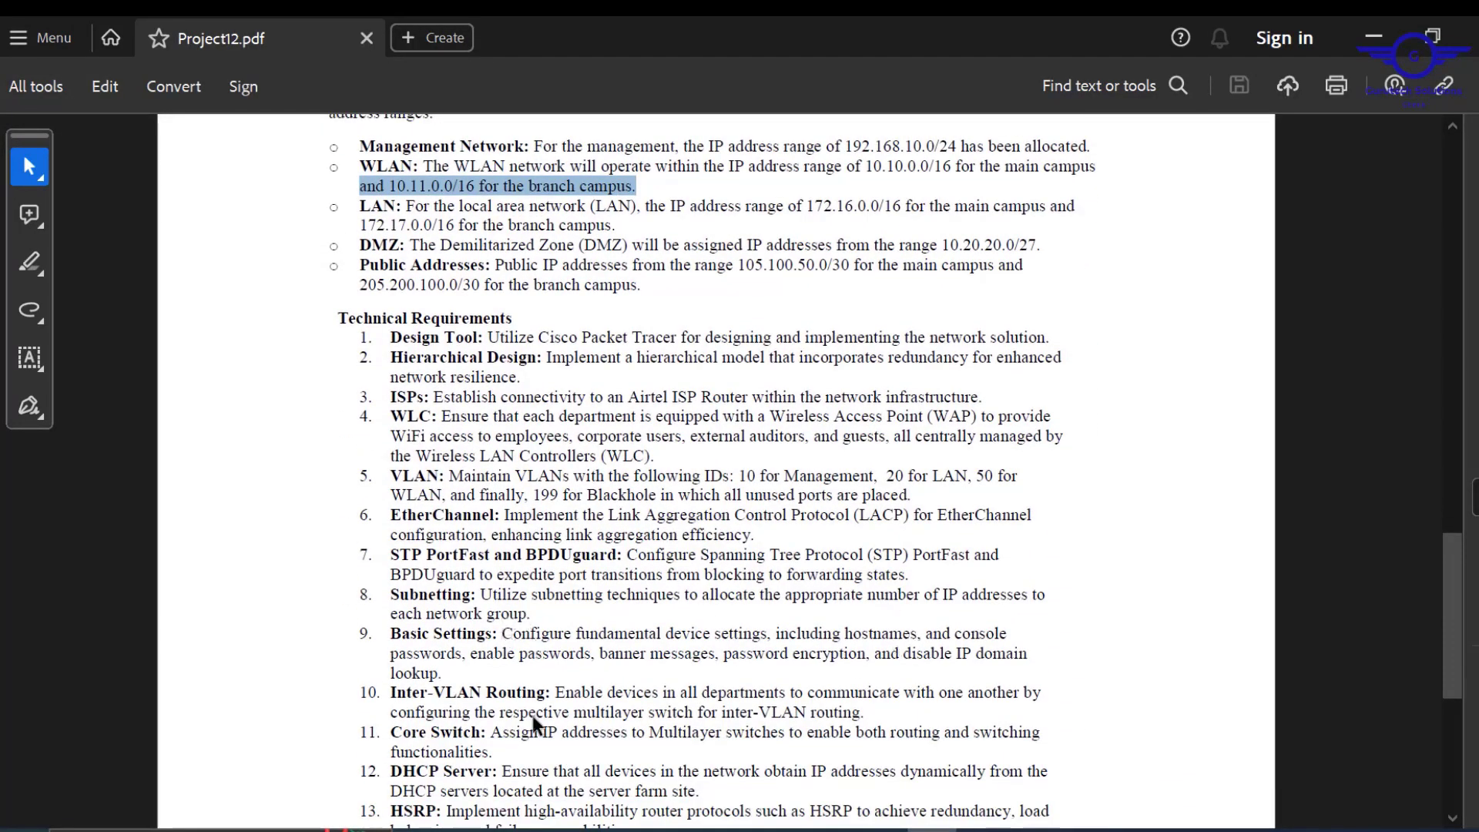
Highlight requirement 9, Basic Settings, in the project brief.
left_click(447, 675)
left_click_drag(447, 674, 389, 630)
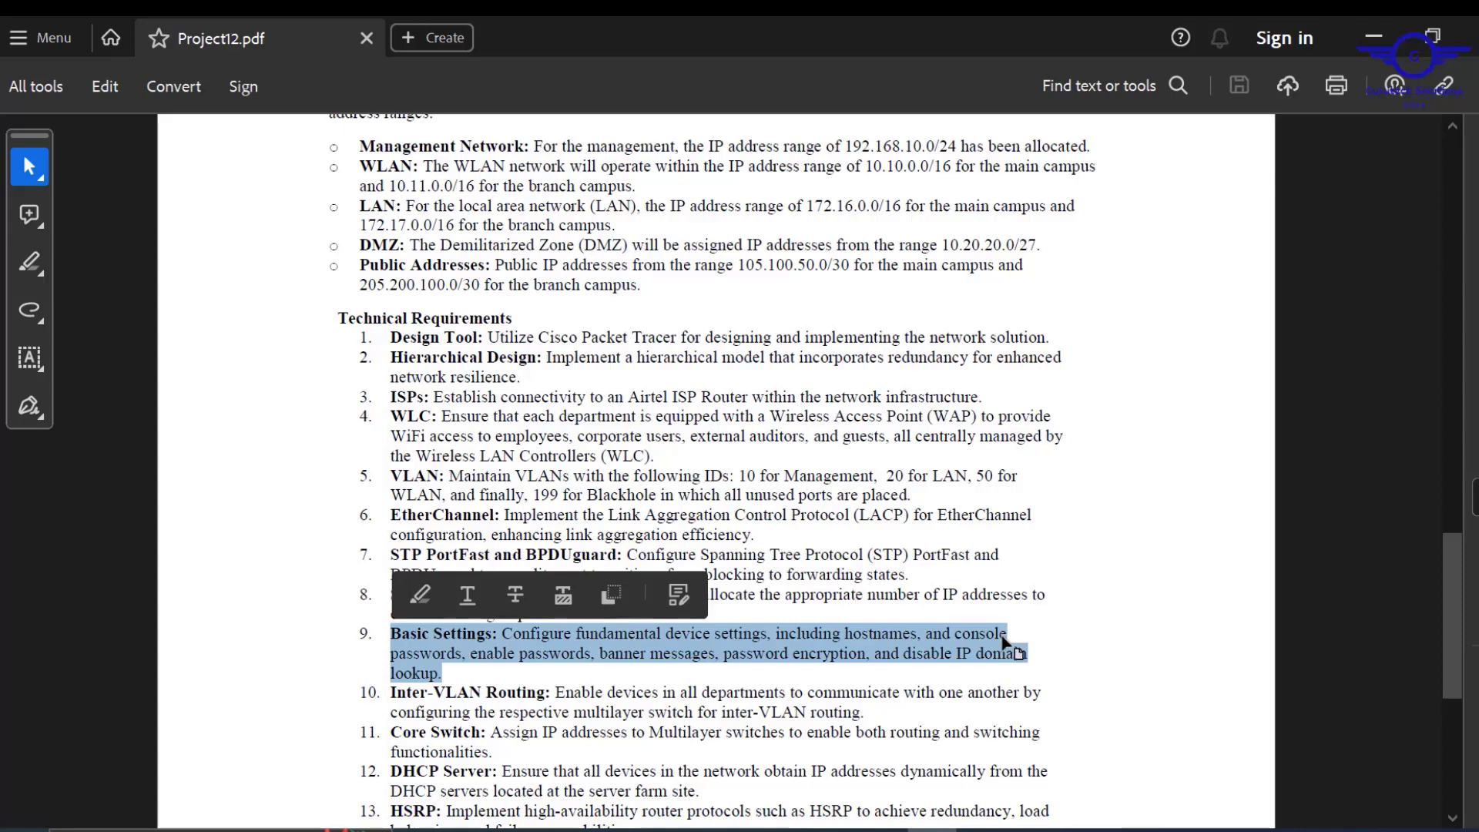
Rename the switch to HEALTHSC-SW with the hostname command.
left_click(1372, 36)
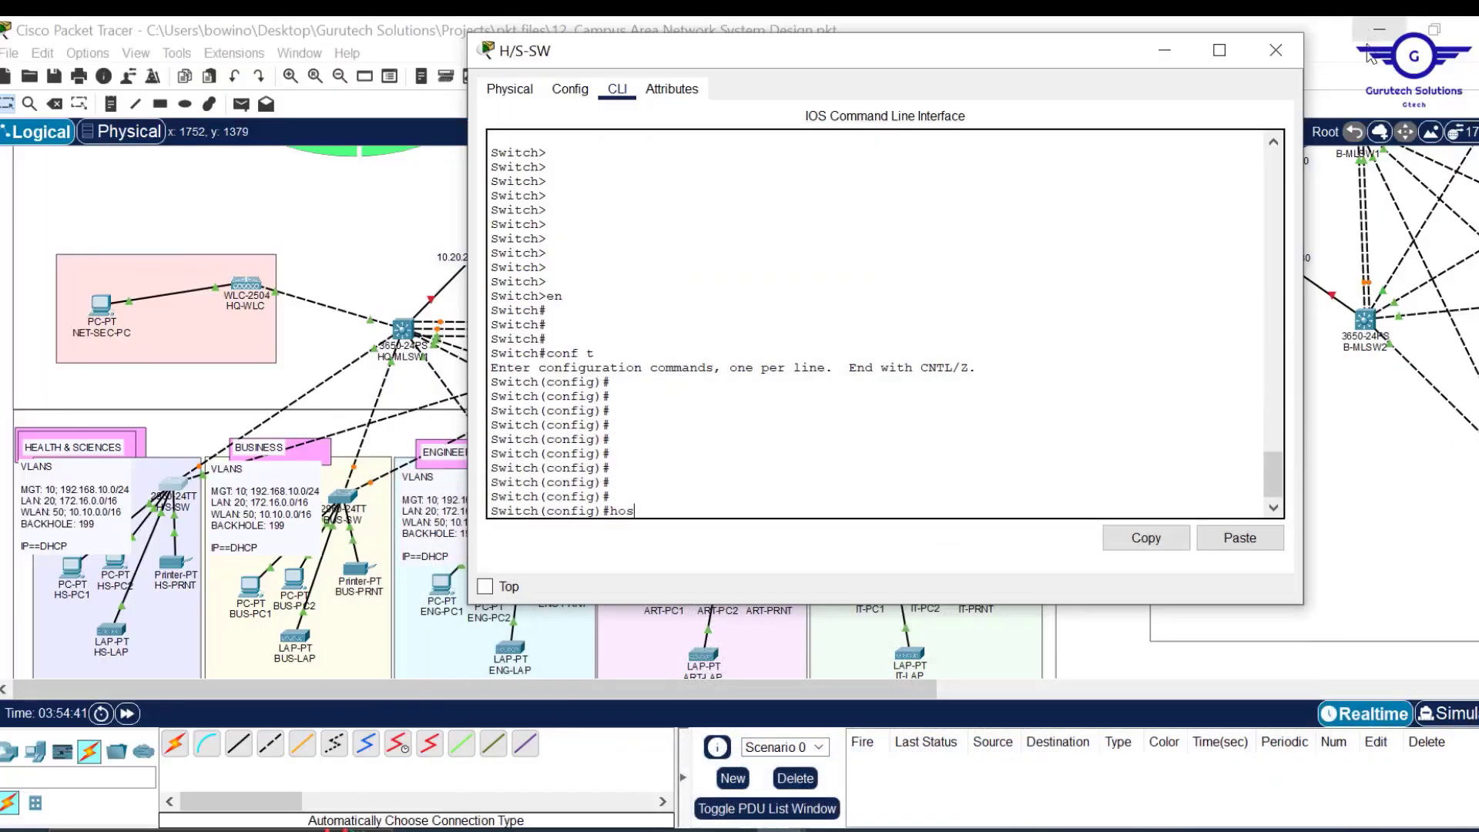
type("t")
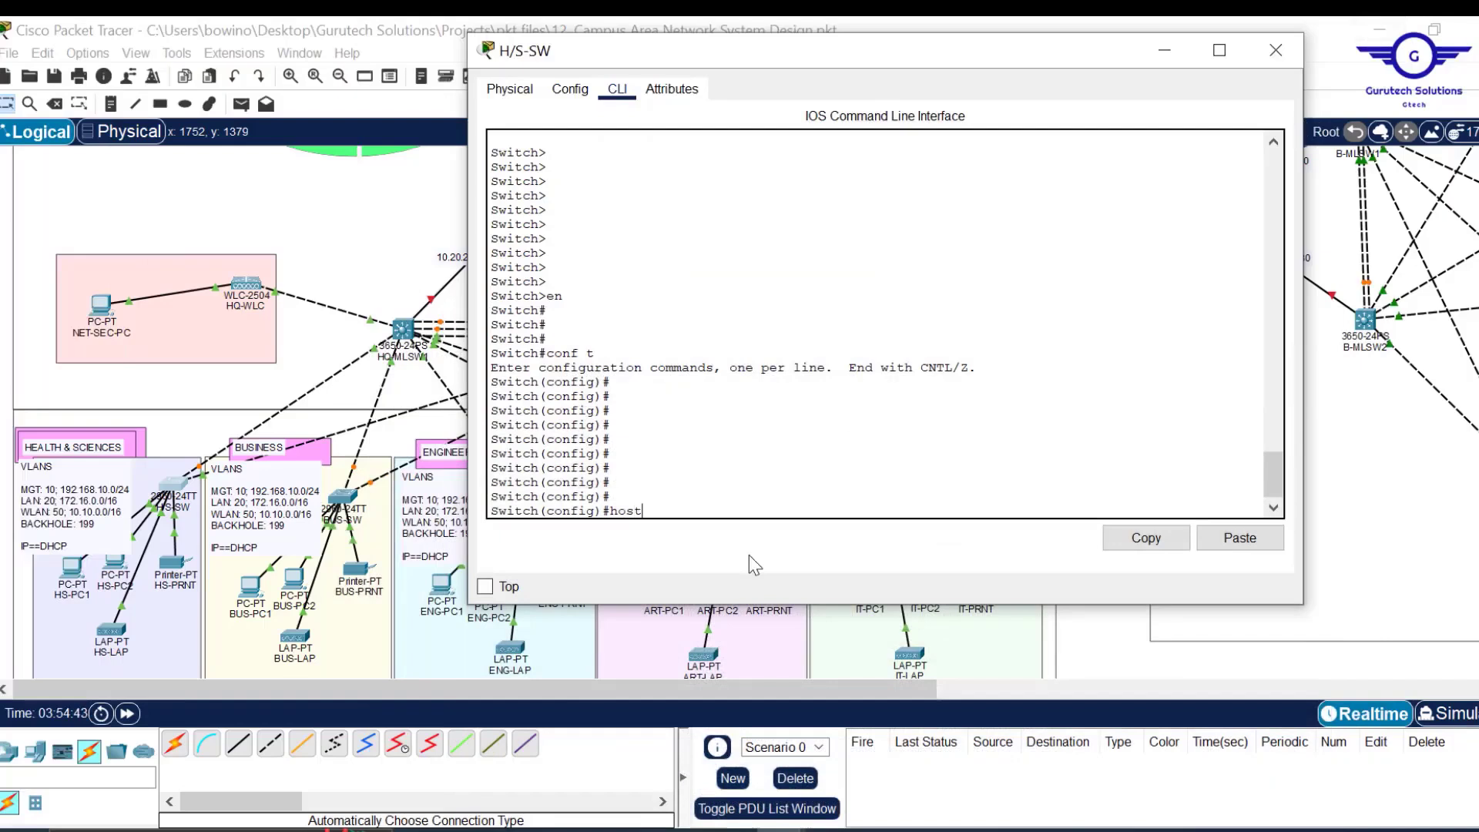
key("Tab")
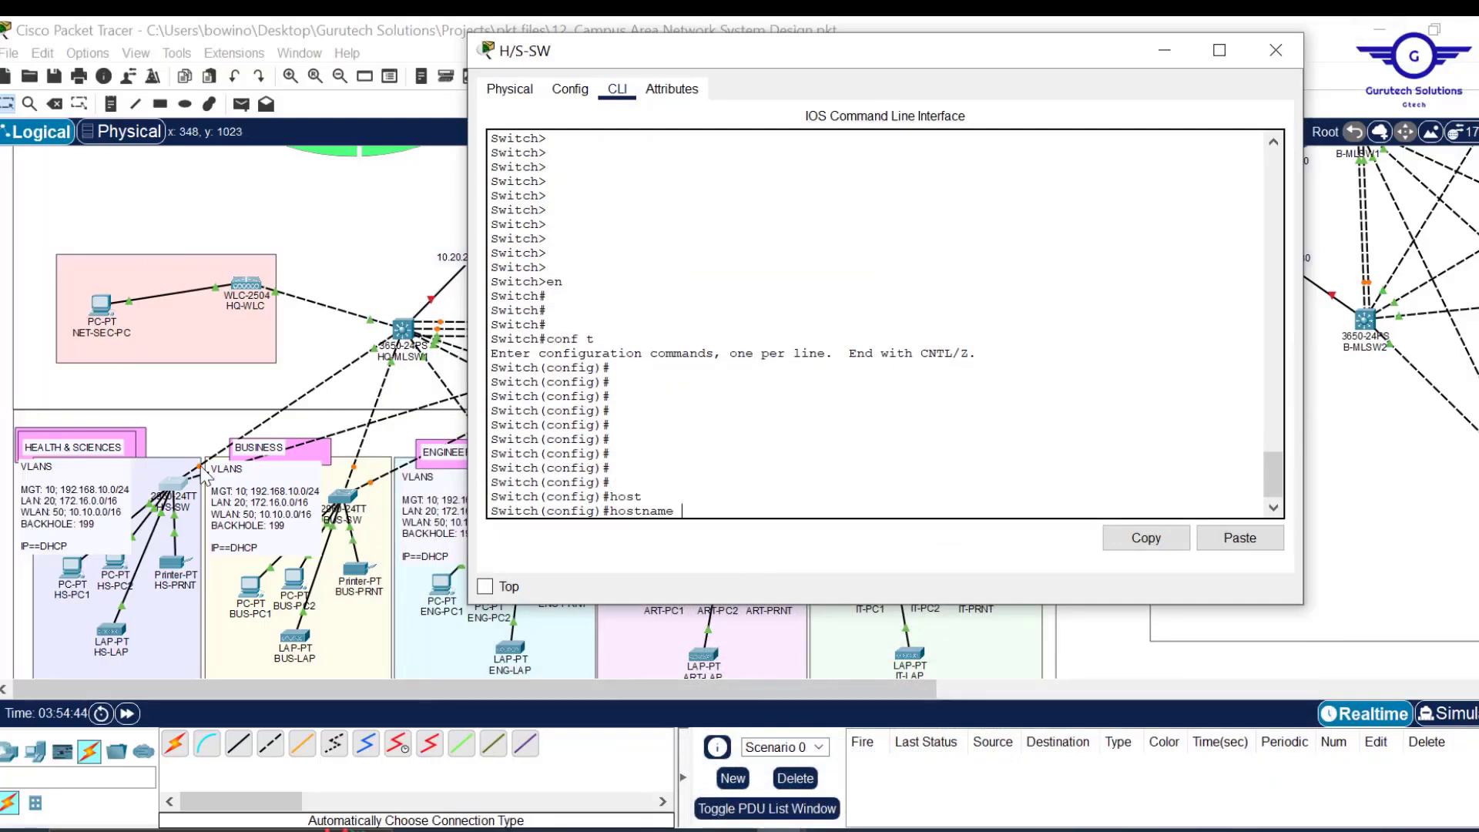
type("HEALTHSC-")
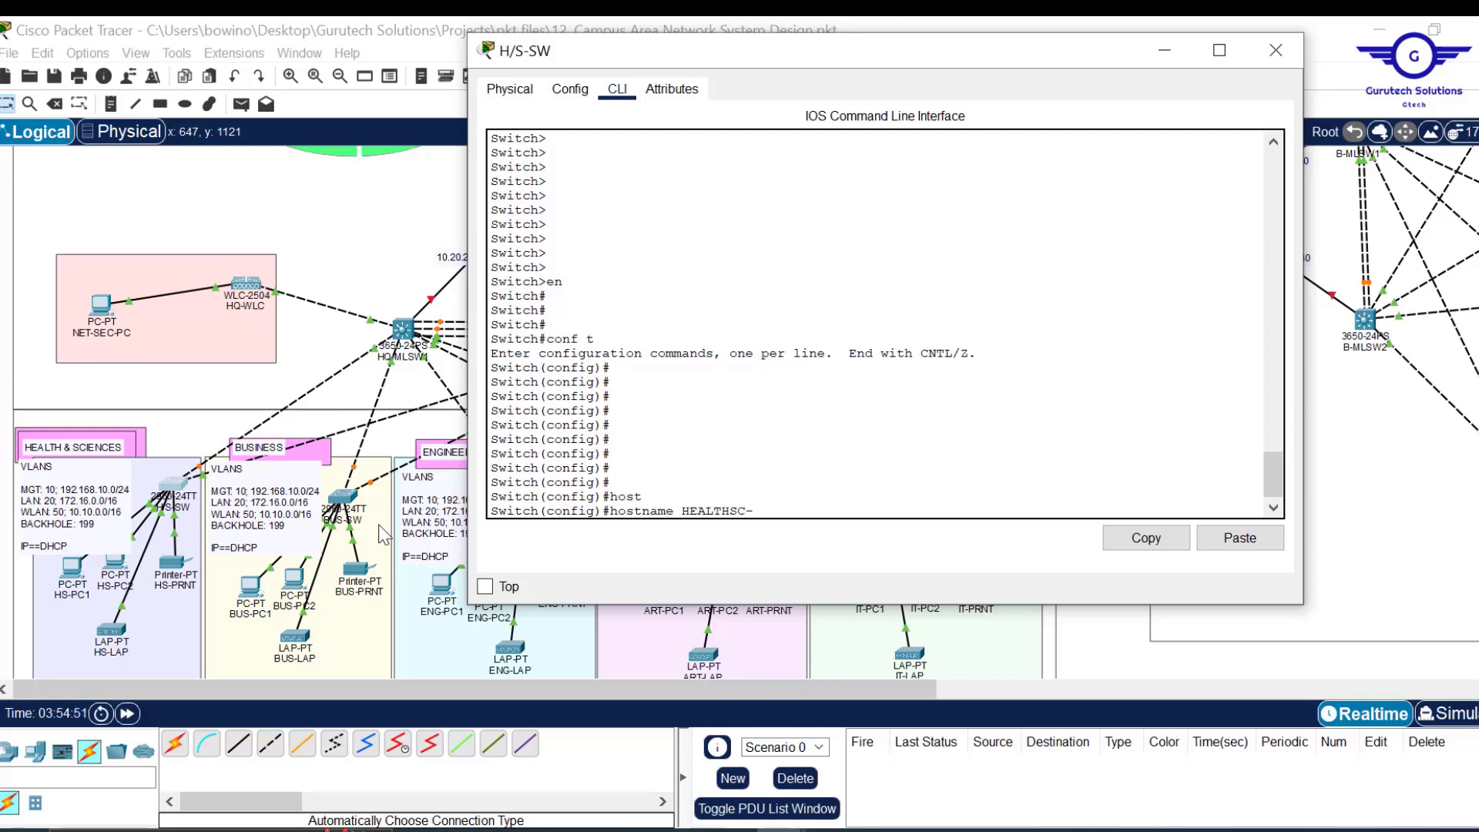
type("SW")
key("Return")
key("Return")
key("Return")
key("Return")
key("Return")
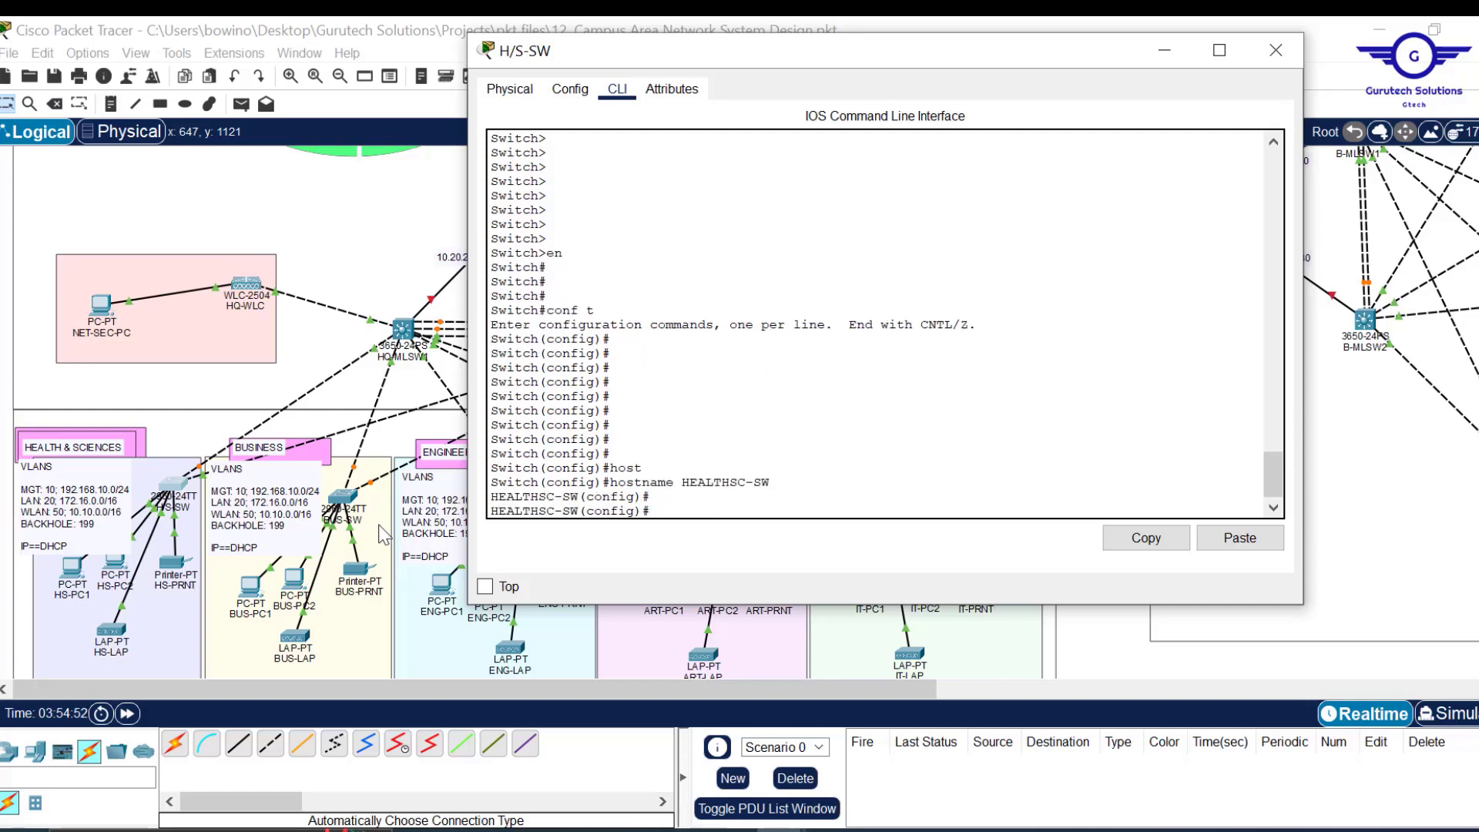
Enter console line configuration with line console 0.
type("lin")
key("Tab")
type("c")
key("Tab")
type("0")
key("Return")
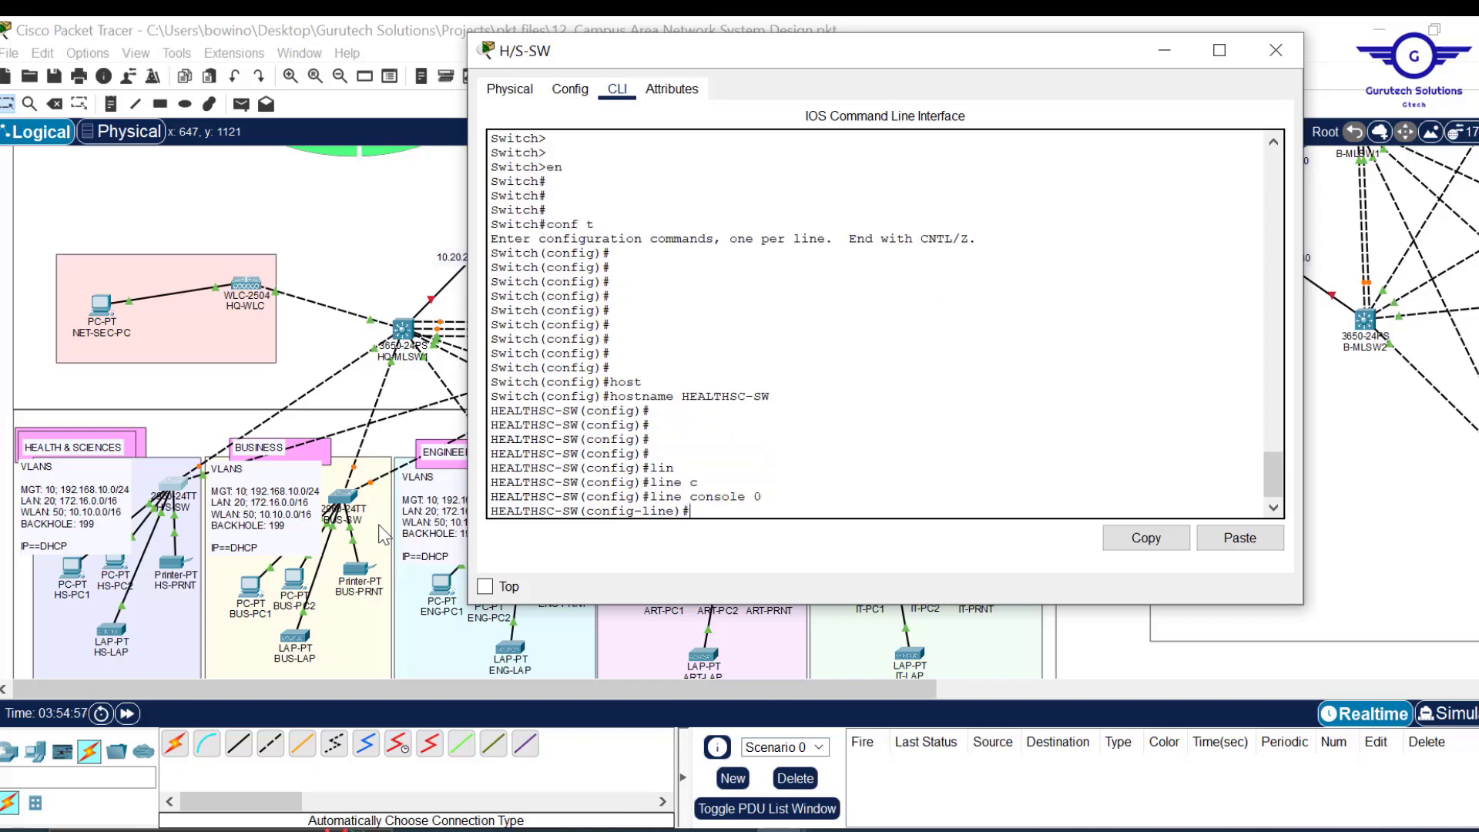
key("Return")
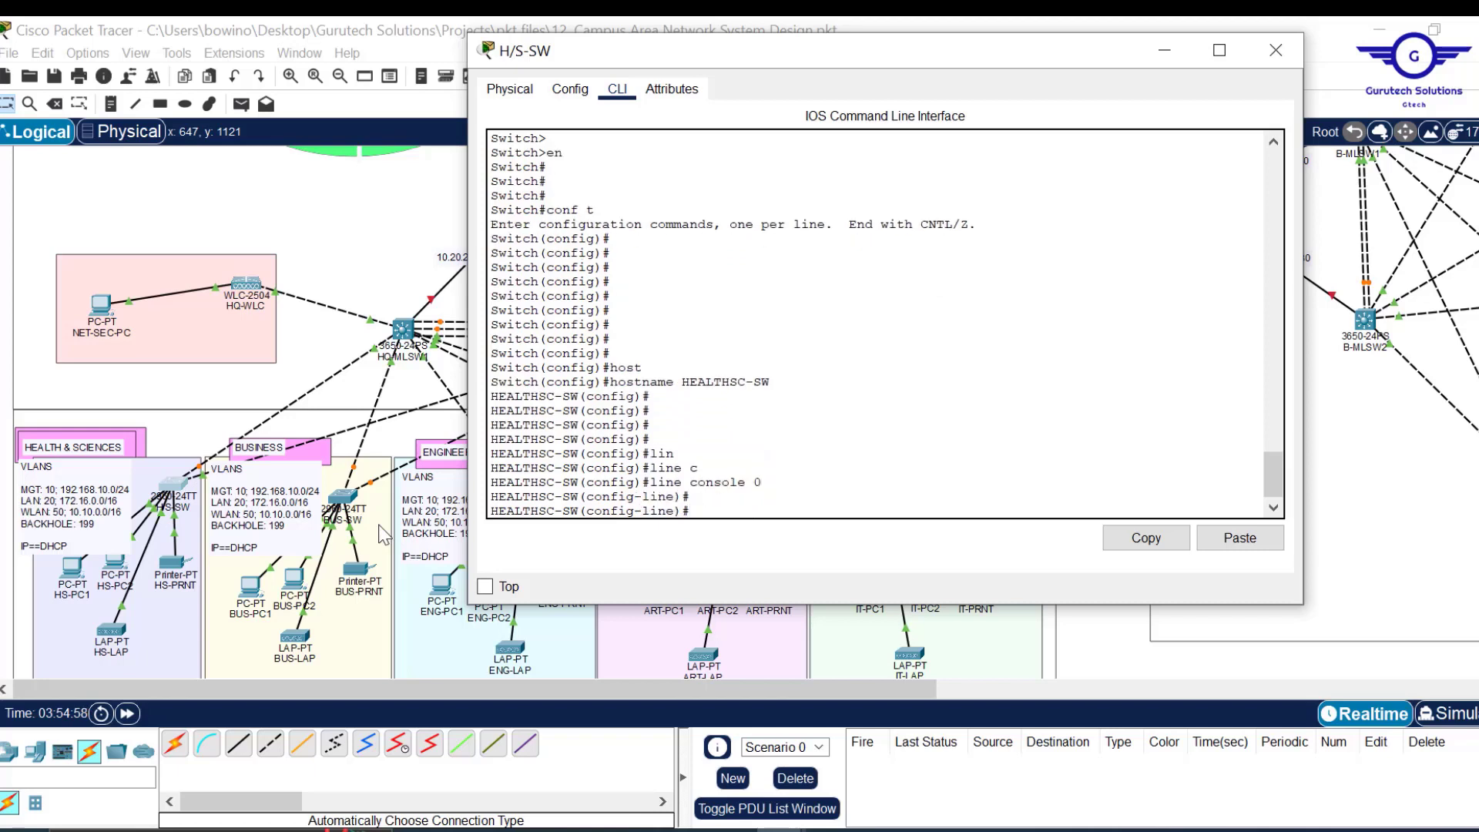
Set a console line password and require login.
type("paa")
key("Tab")
key("BackSpace")
key("BackSpace")
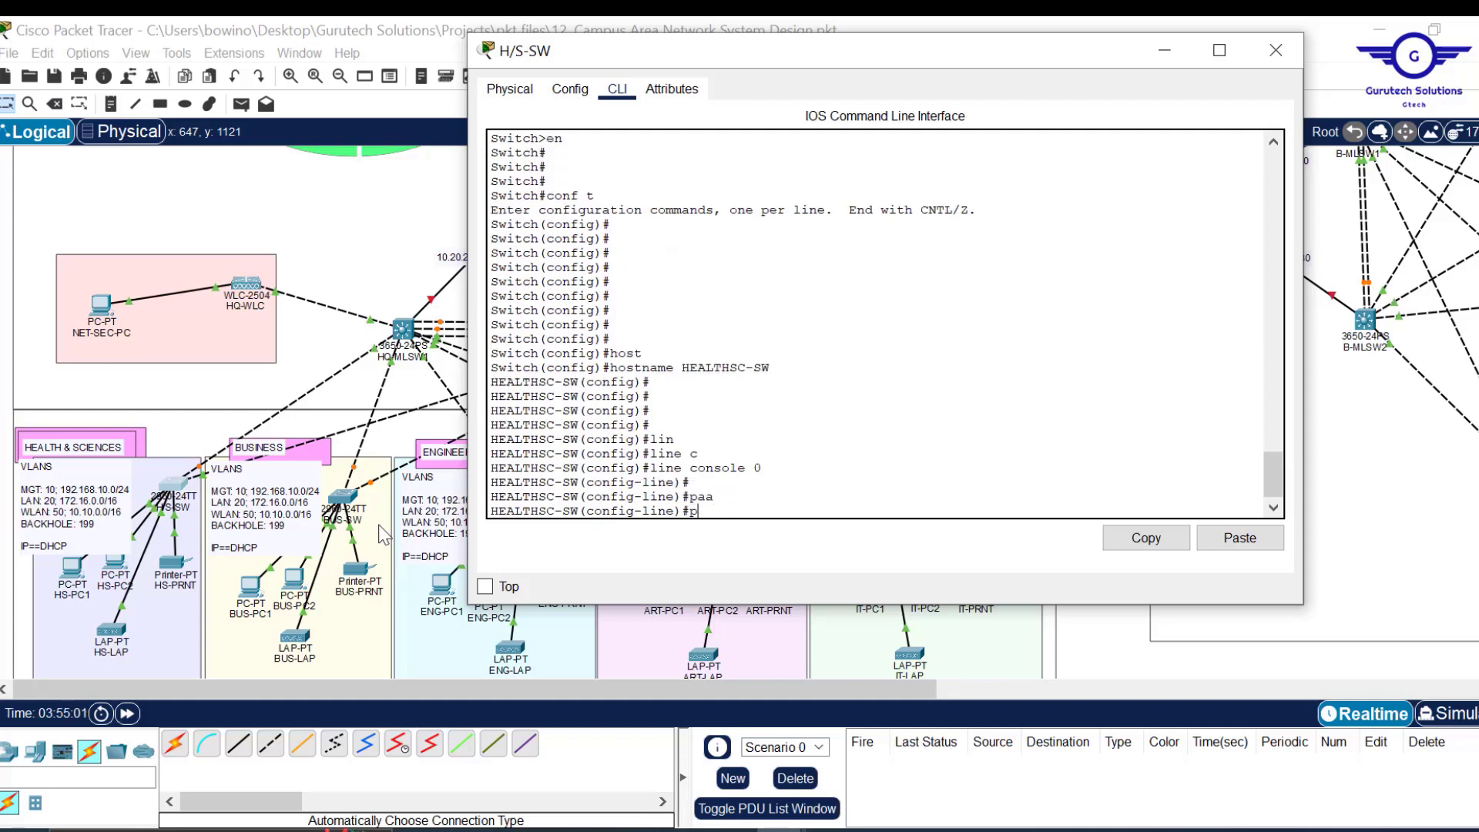
type("a")
key("Tab")
type("ss")
key("Tab")
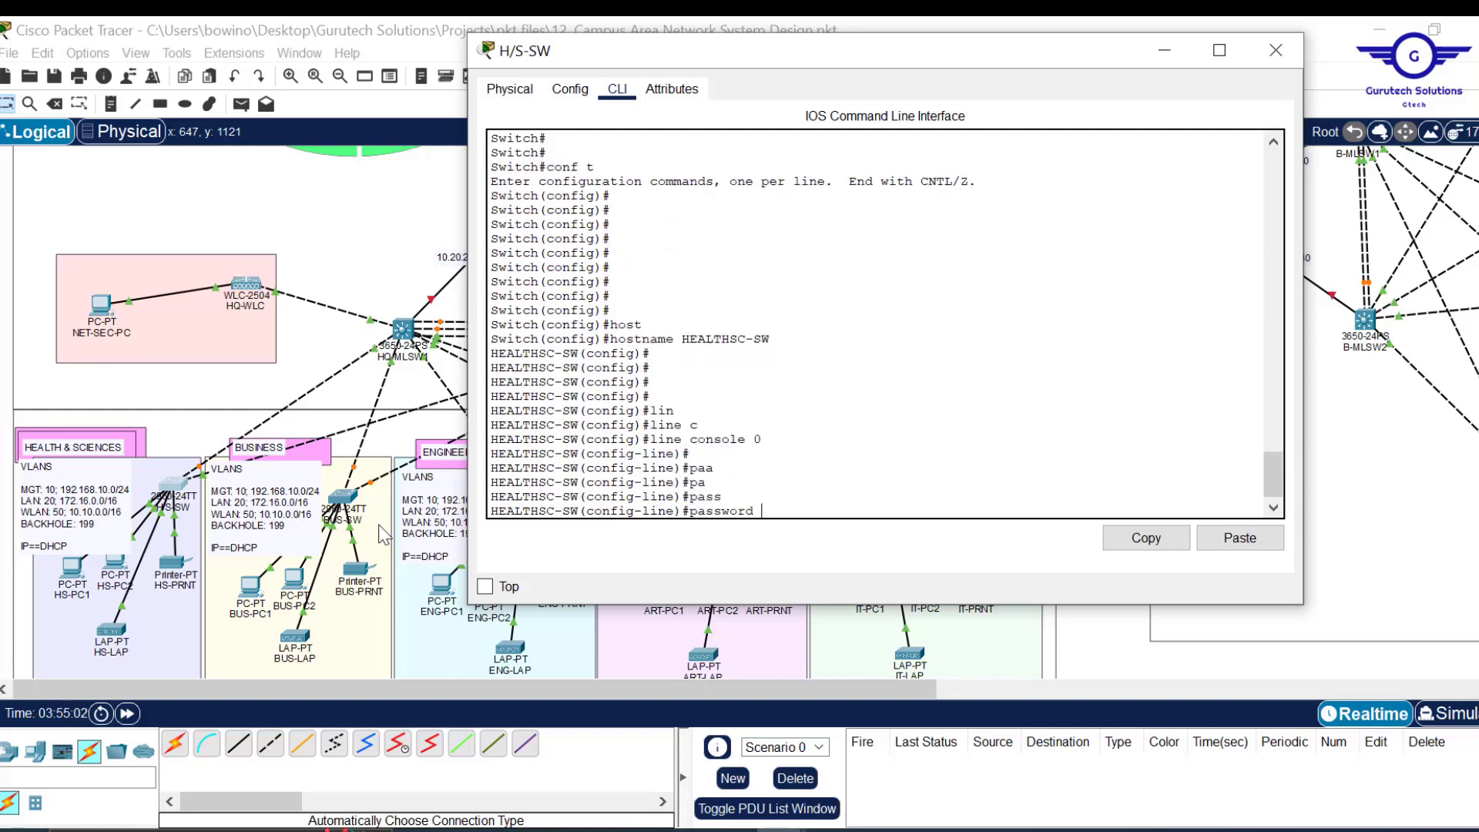
type("cisco")
key("Return")
key("Return")
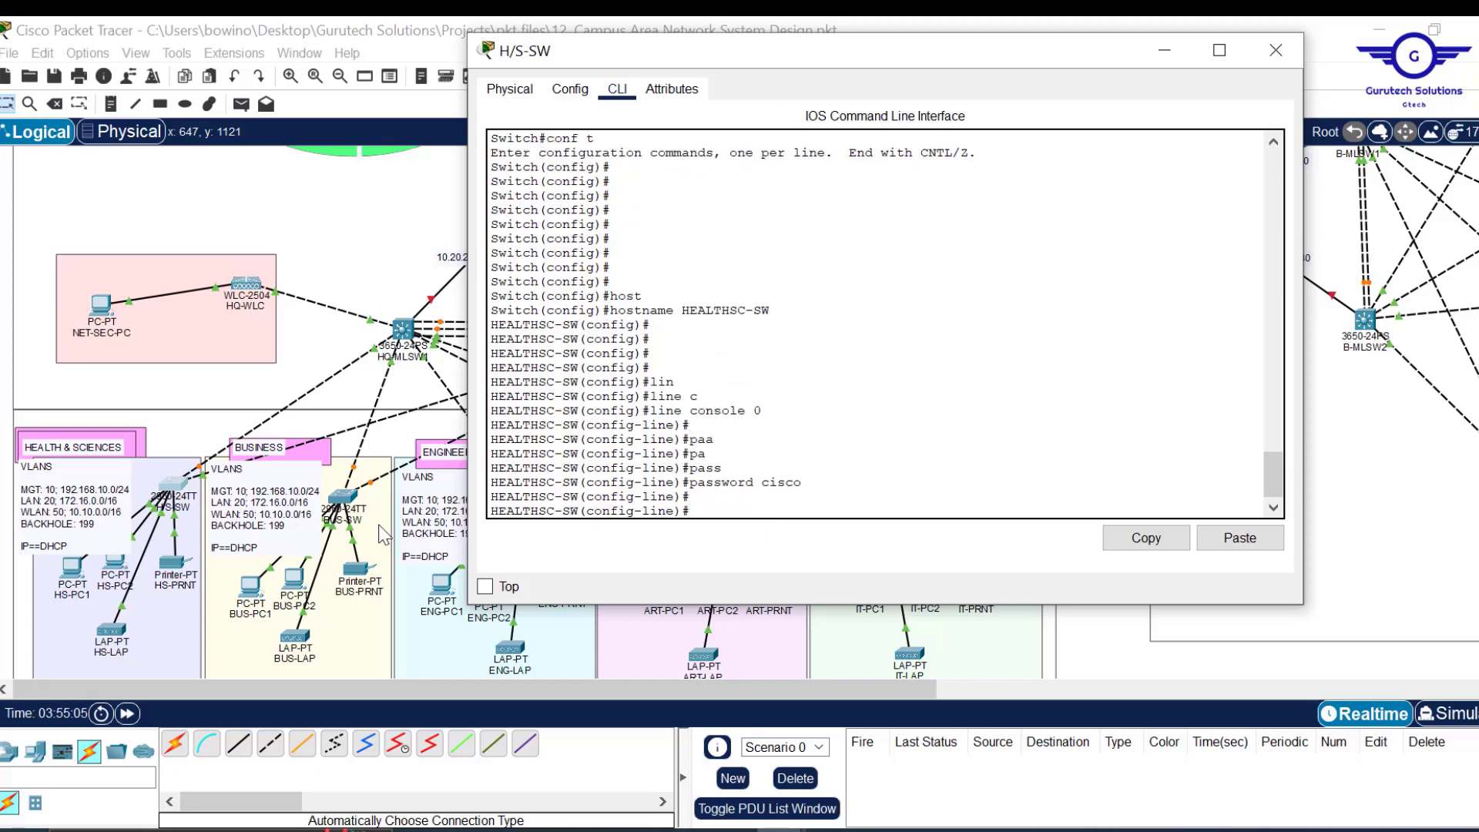
type("login")
key("Return")
Apply exec-timeout 3 0 on the console line and exit line configuration.
left_click_drag(818, 471, 761, 468)
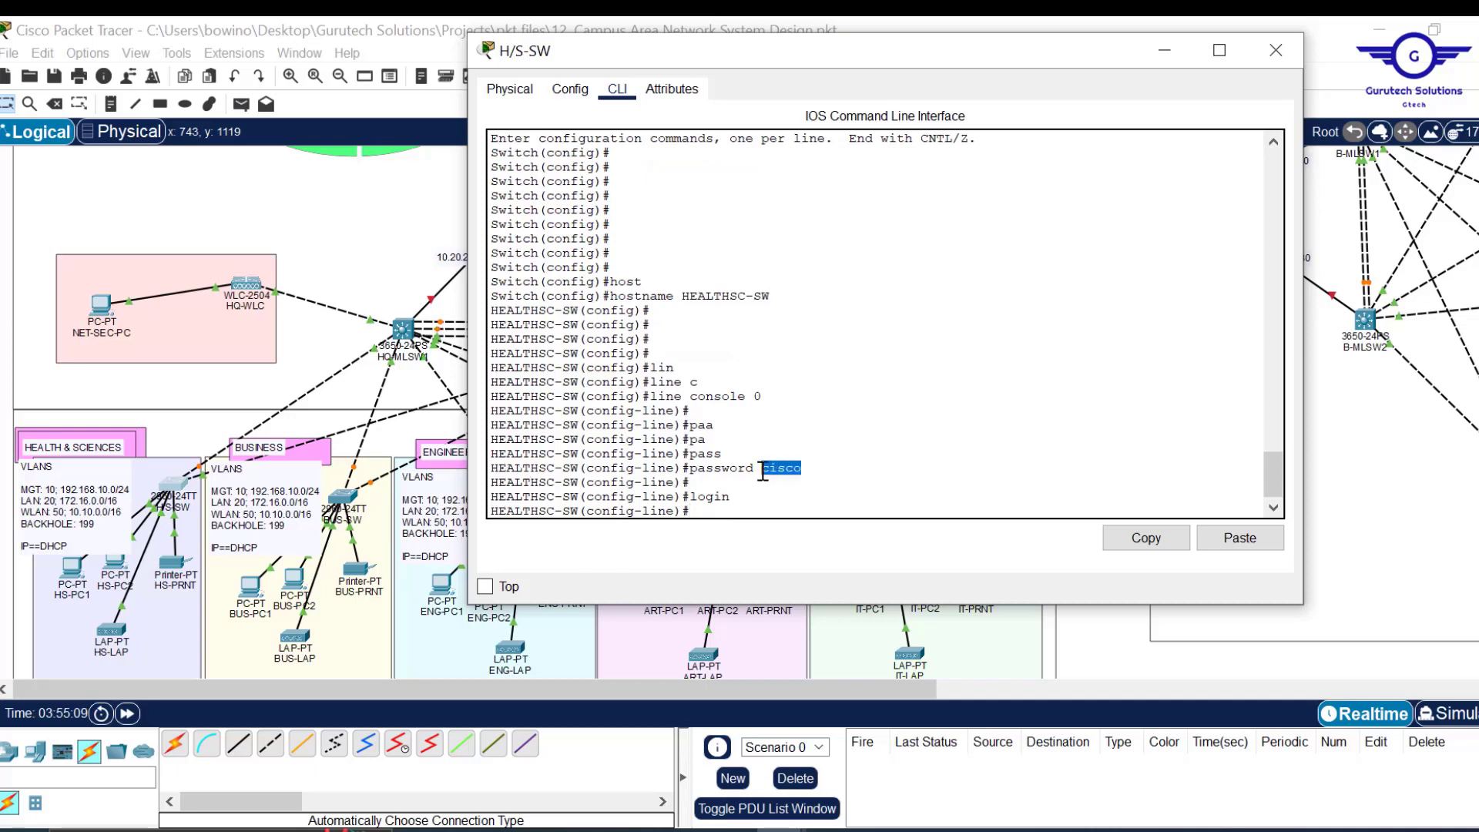
left_click(724, 497)
key("Return")
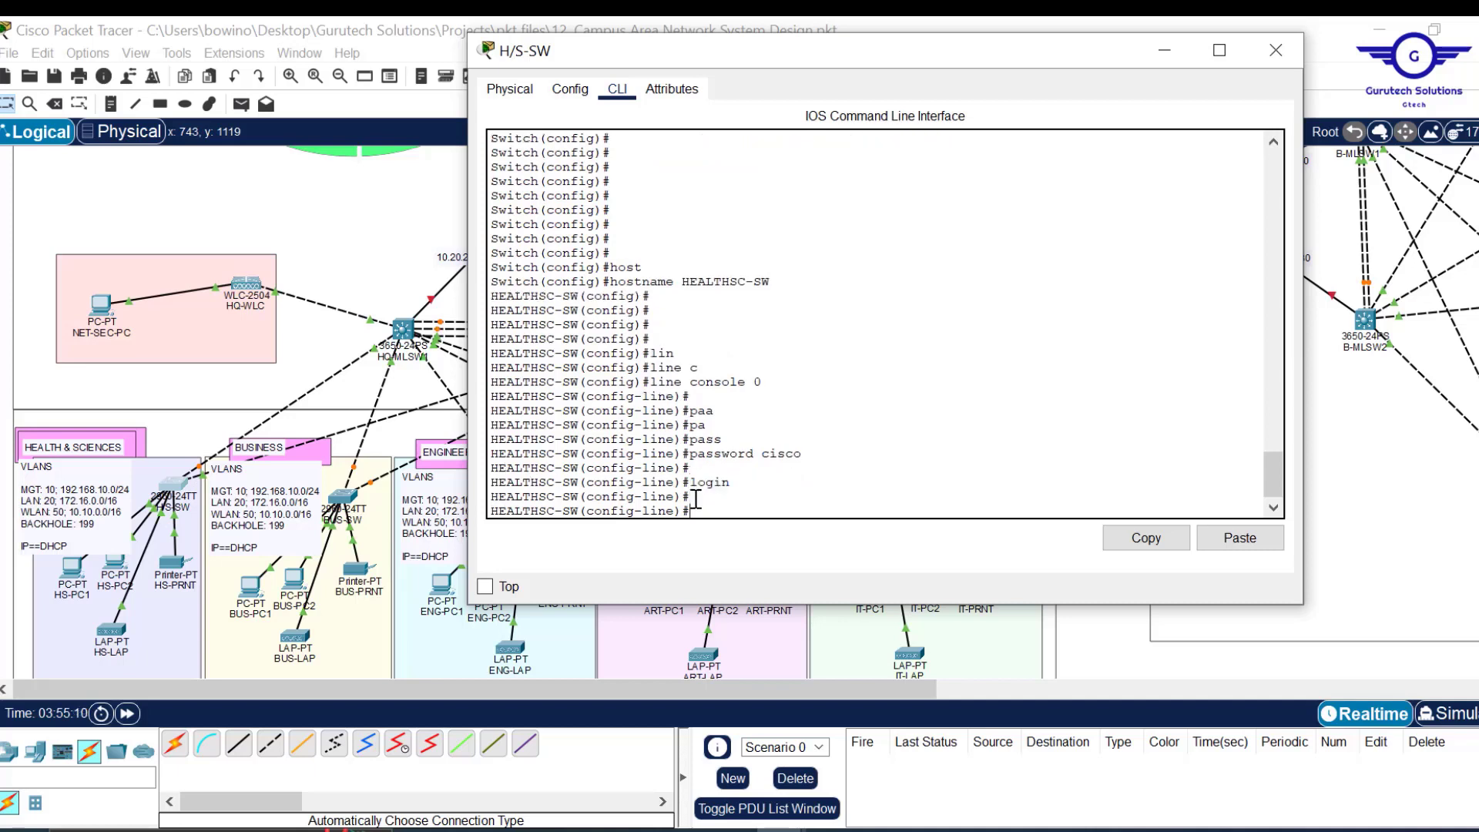
key("Return")
key("Return")
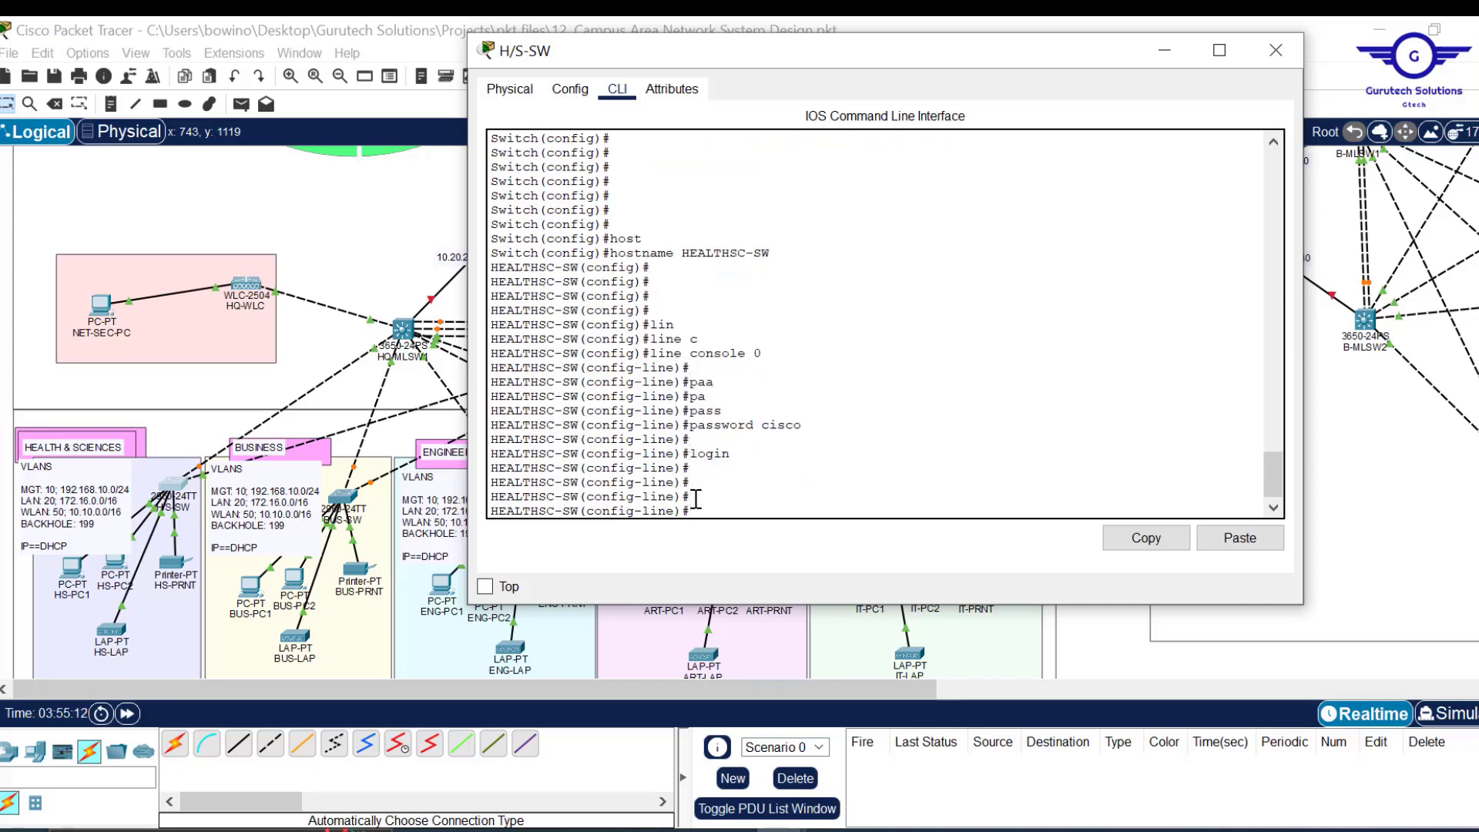
type("exec")
key("Tab")
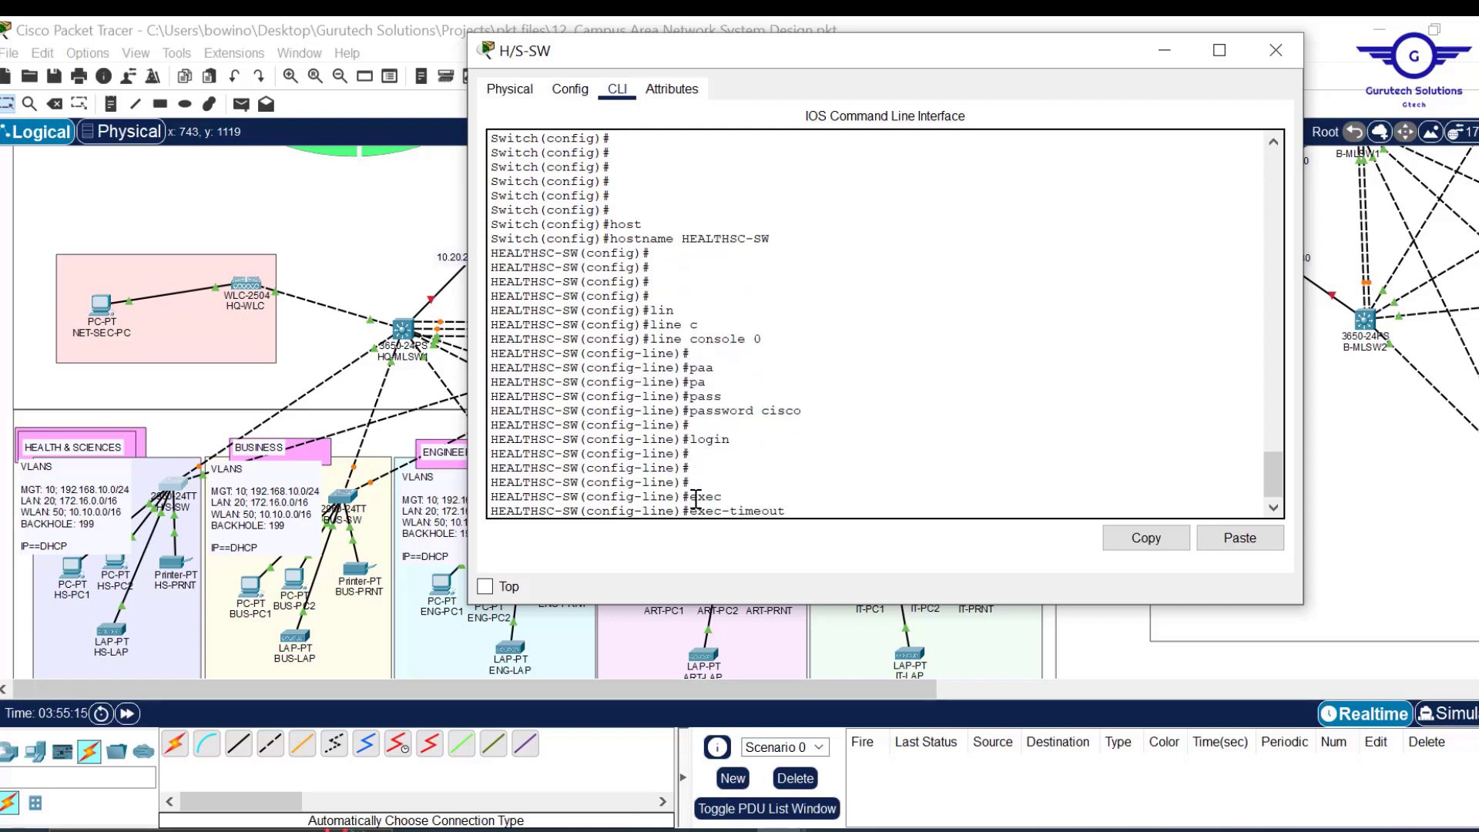
type("3 0")
key("Return")
key("Return")
key("Return")
type("ex")
key("Return")
key("Return")
key("Return")
Exit line configuration and set the switch's enable password.
type("exit")
key("Return")
key("Return")
key("Return")
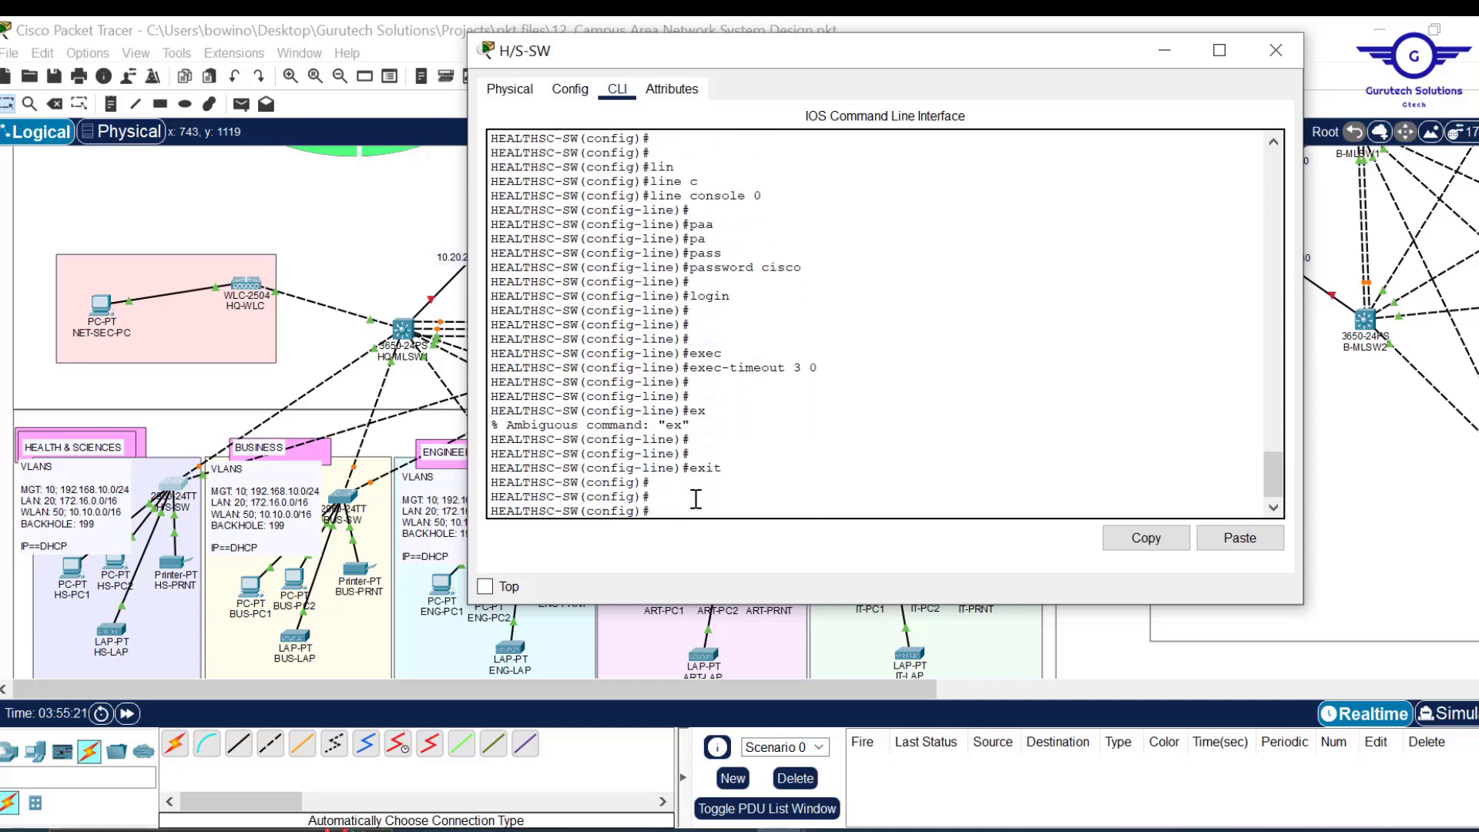
key("Return")
key("Return")
type("enb")
key("Tab")
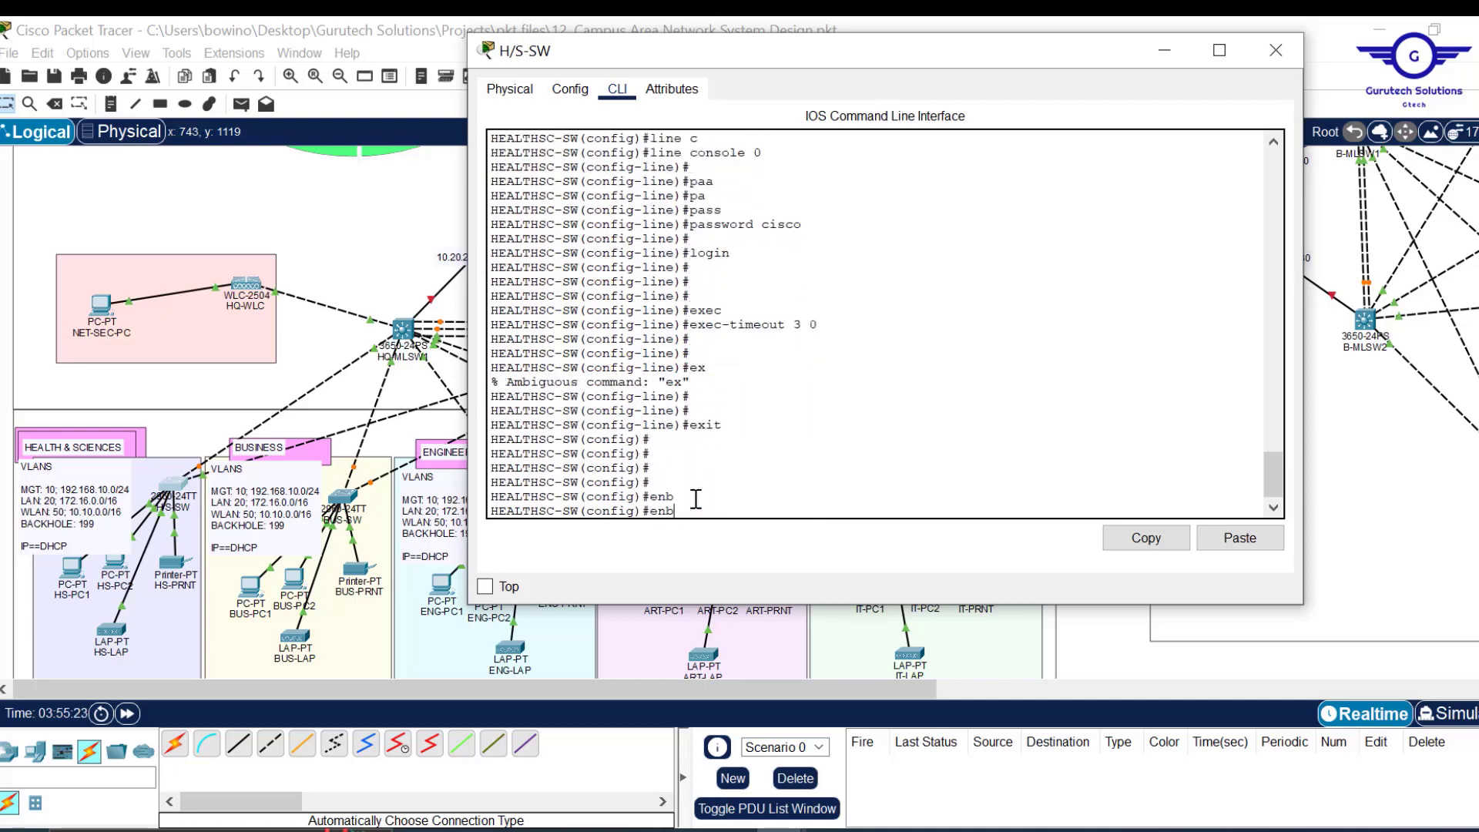
key("BackSpace")
type("a")
key("Tab")
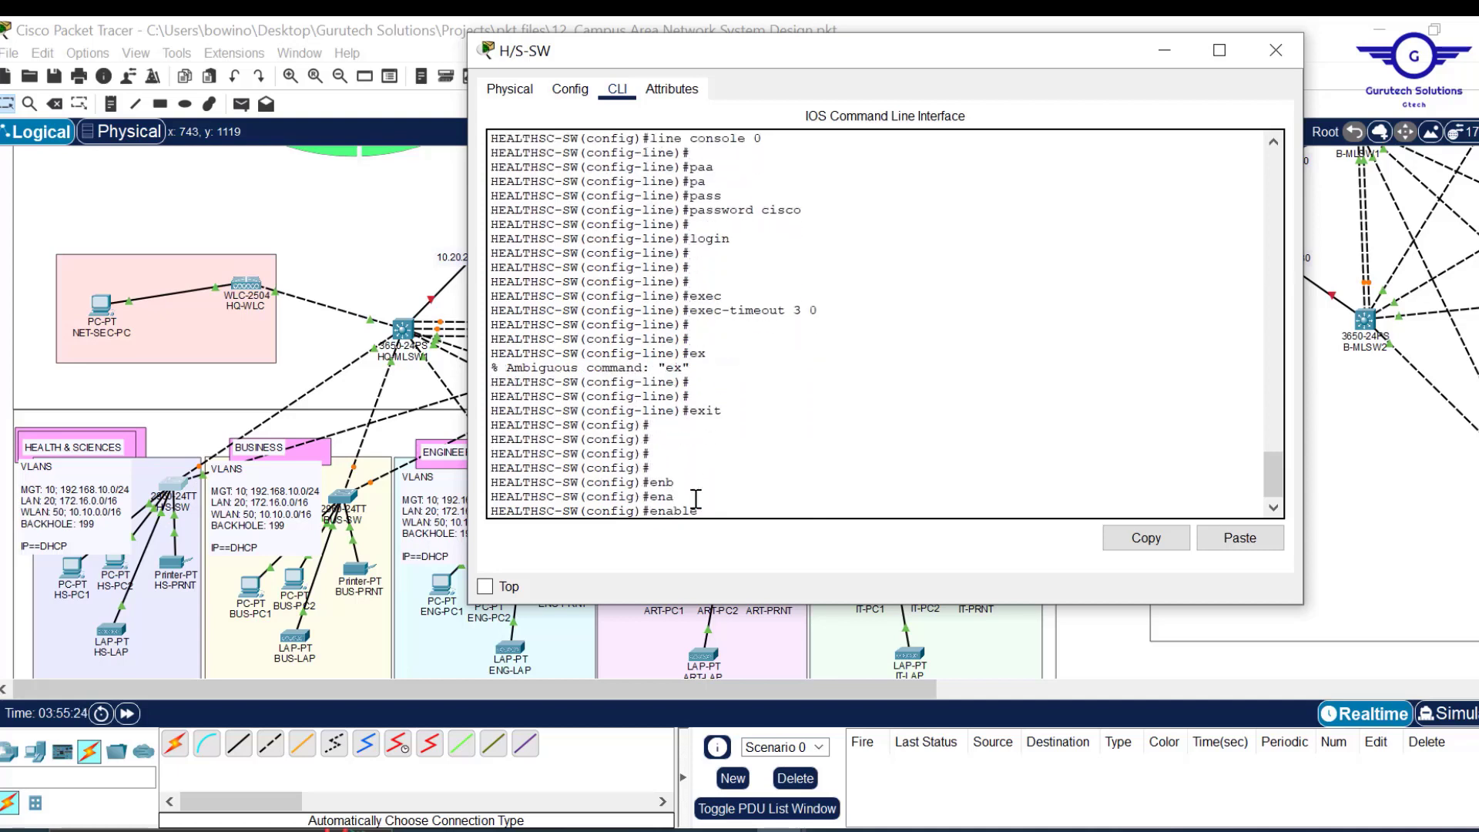
type("pa")
key("Tab")
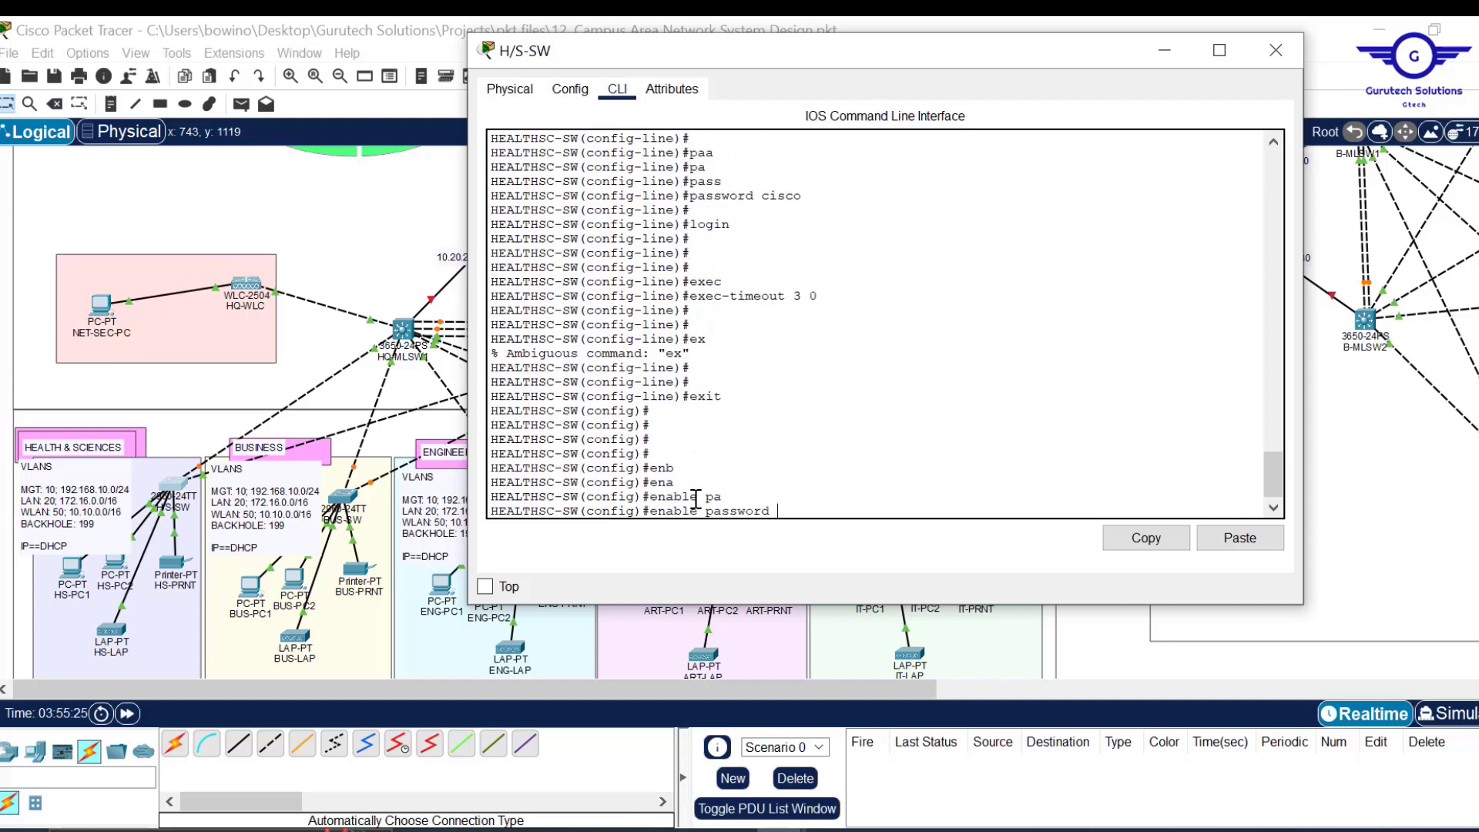
type("cisco")
key("Return")
key("Return")
key("Return")
key("Return")
key("Return")
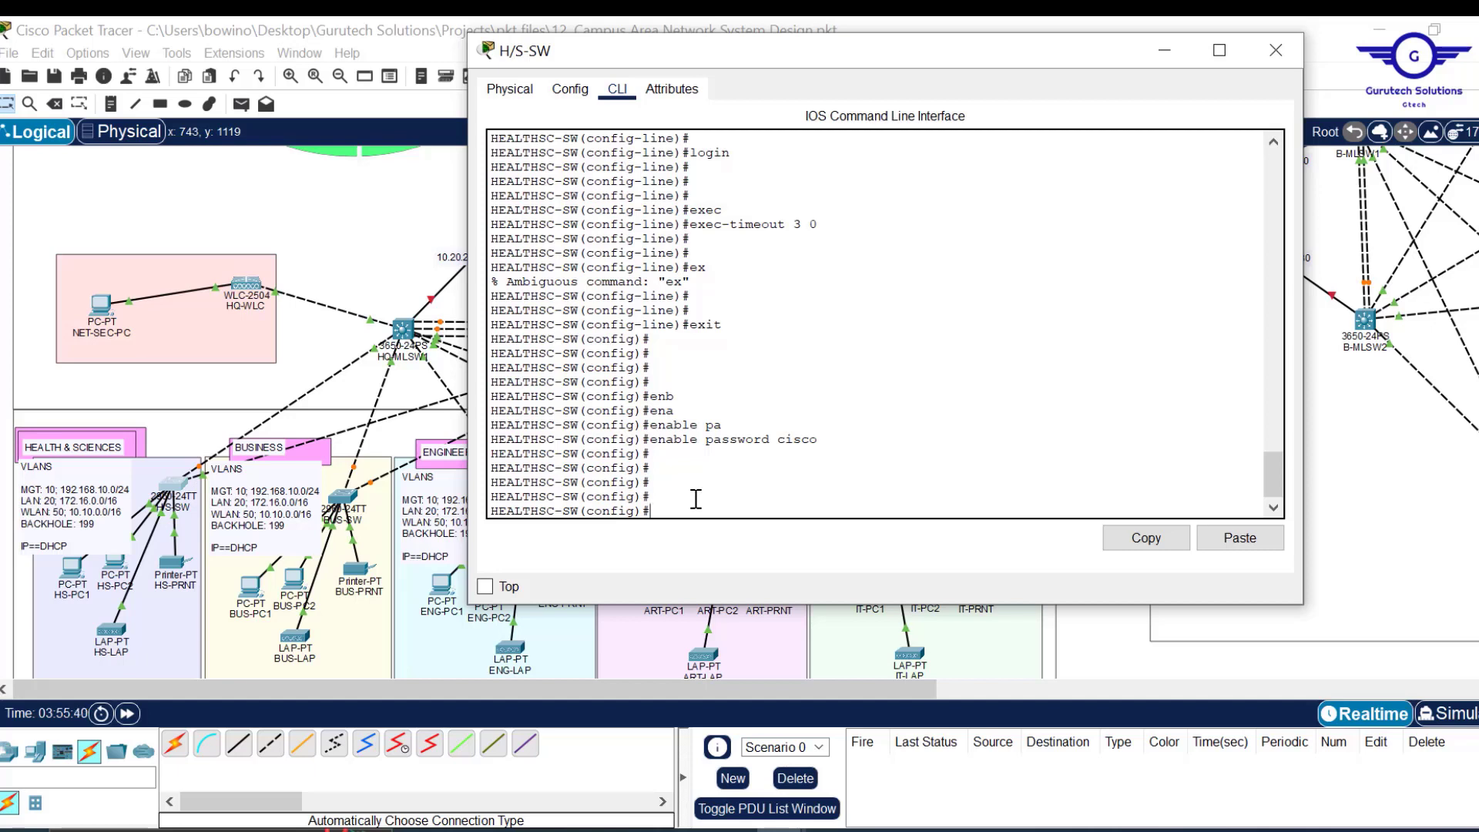
Add the MOTD banner 'UNAUTHORISED ACCESS IS PROHIBITED!!!!!' using # delimiters.
type("bann")
key("Tab")
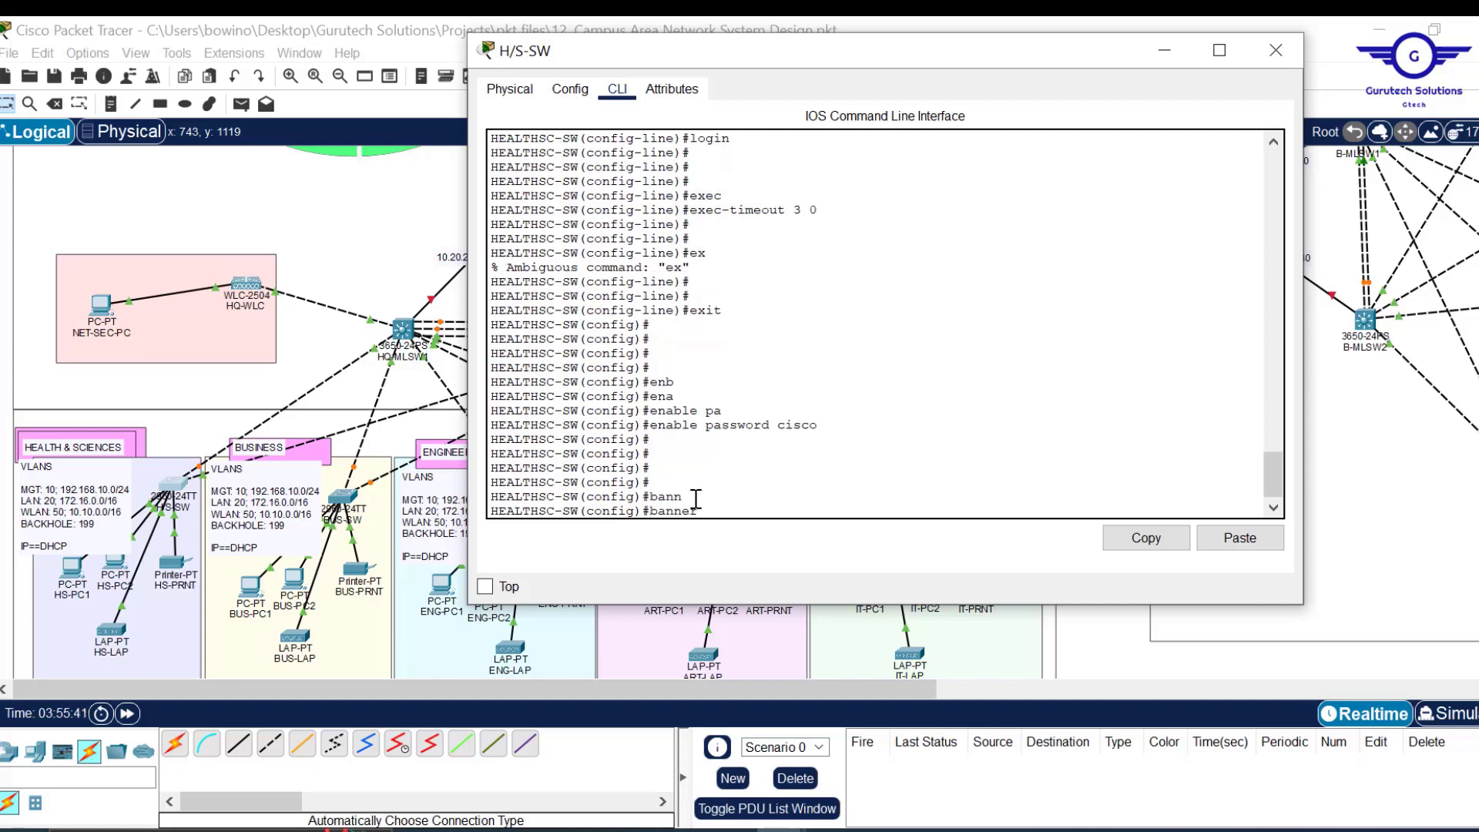
type("m")
key("Tab")
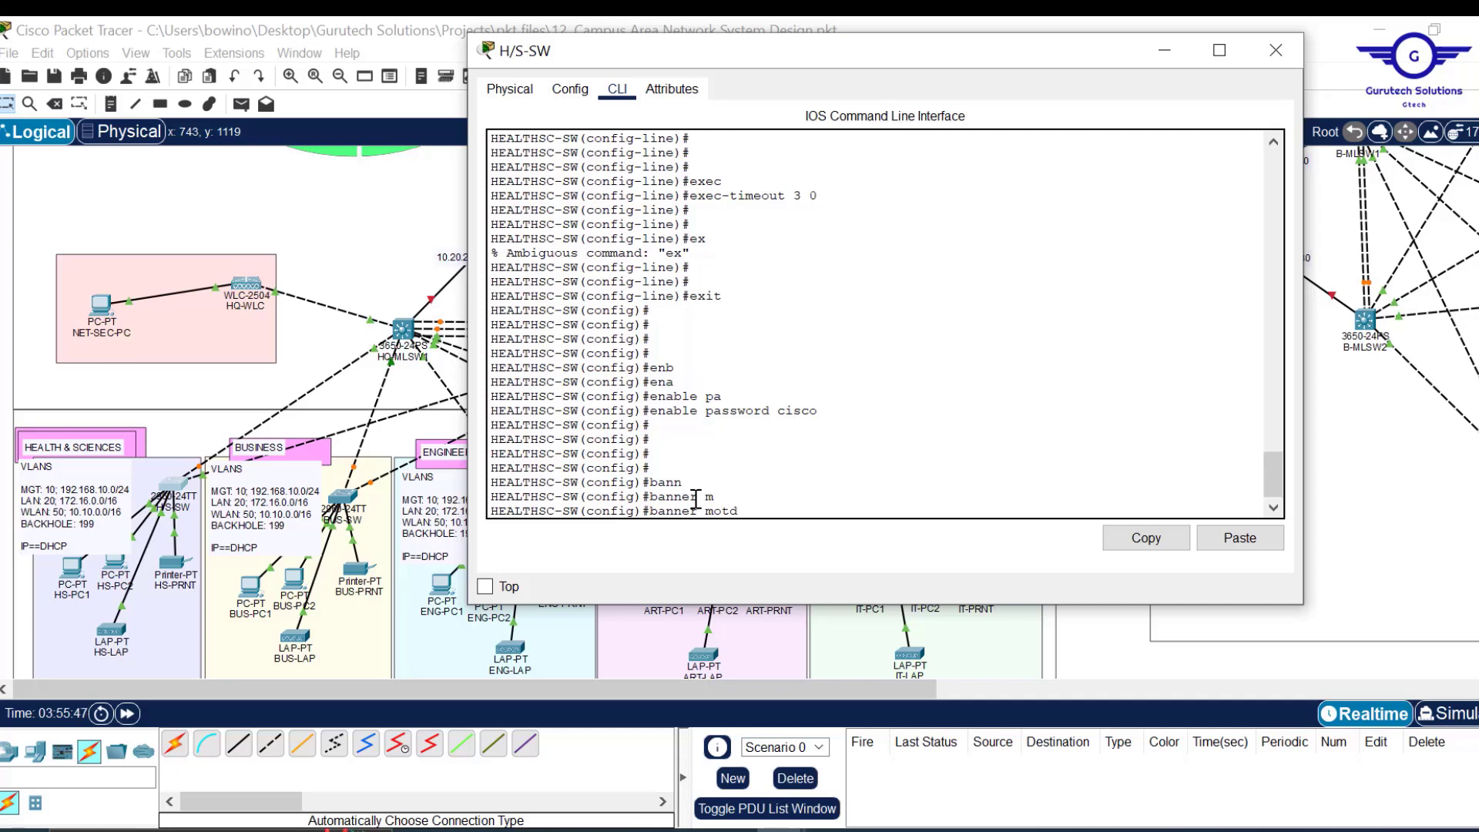
type("##")
key("Left")
type("UN")
type("AUTHOR")
type("ISED ACCE")
type("SS IS ")
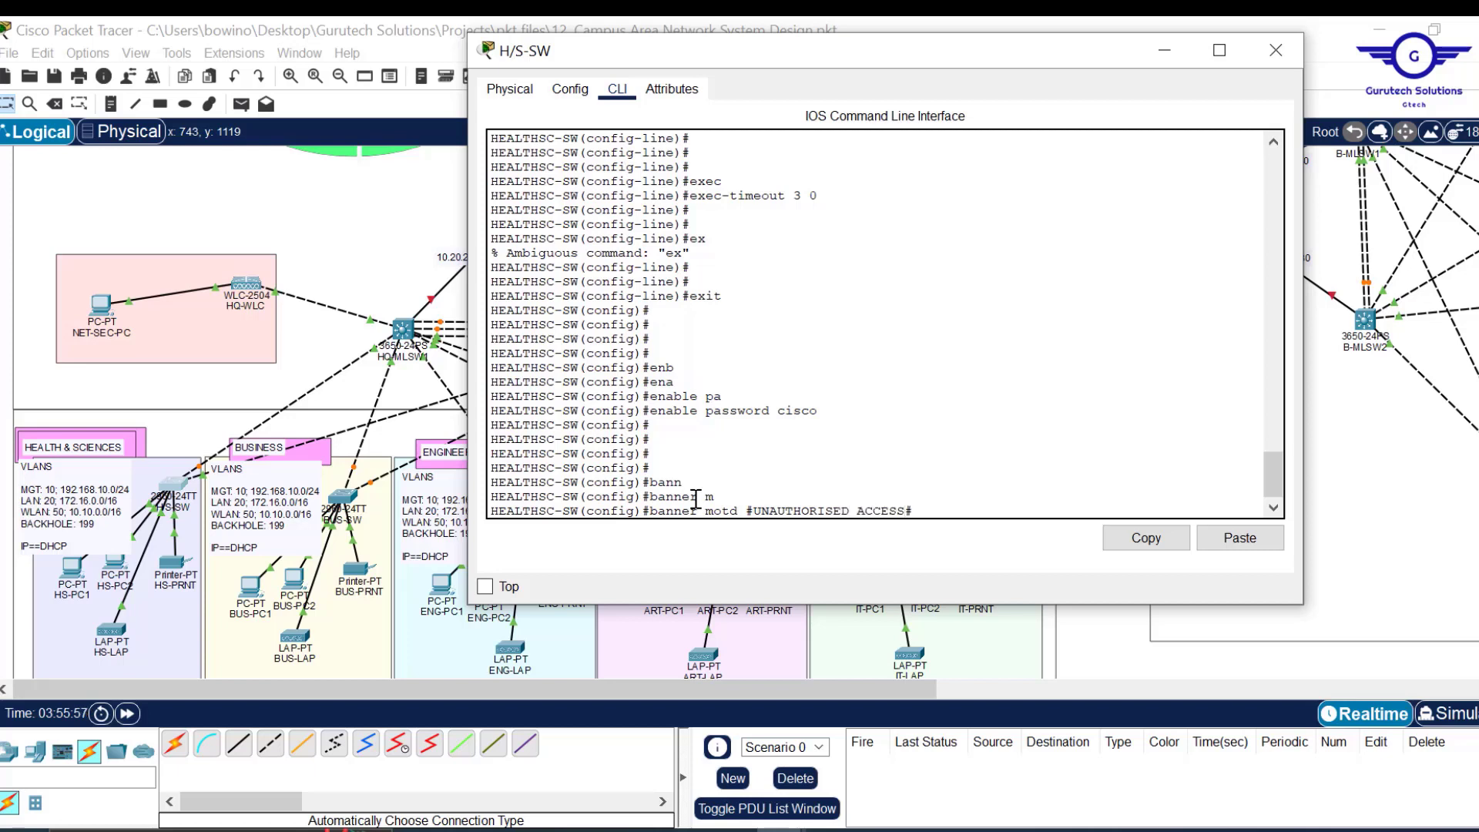
type("PROHIBITED")
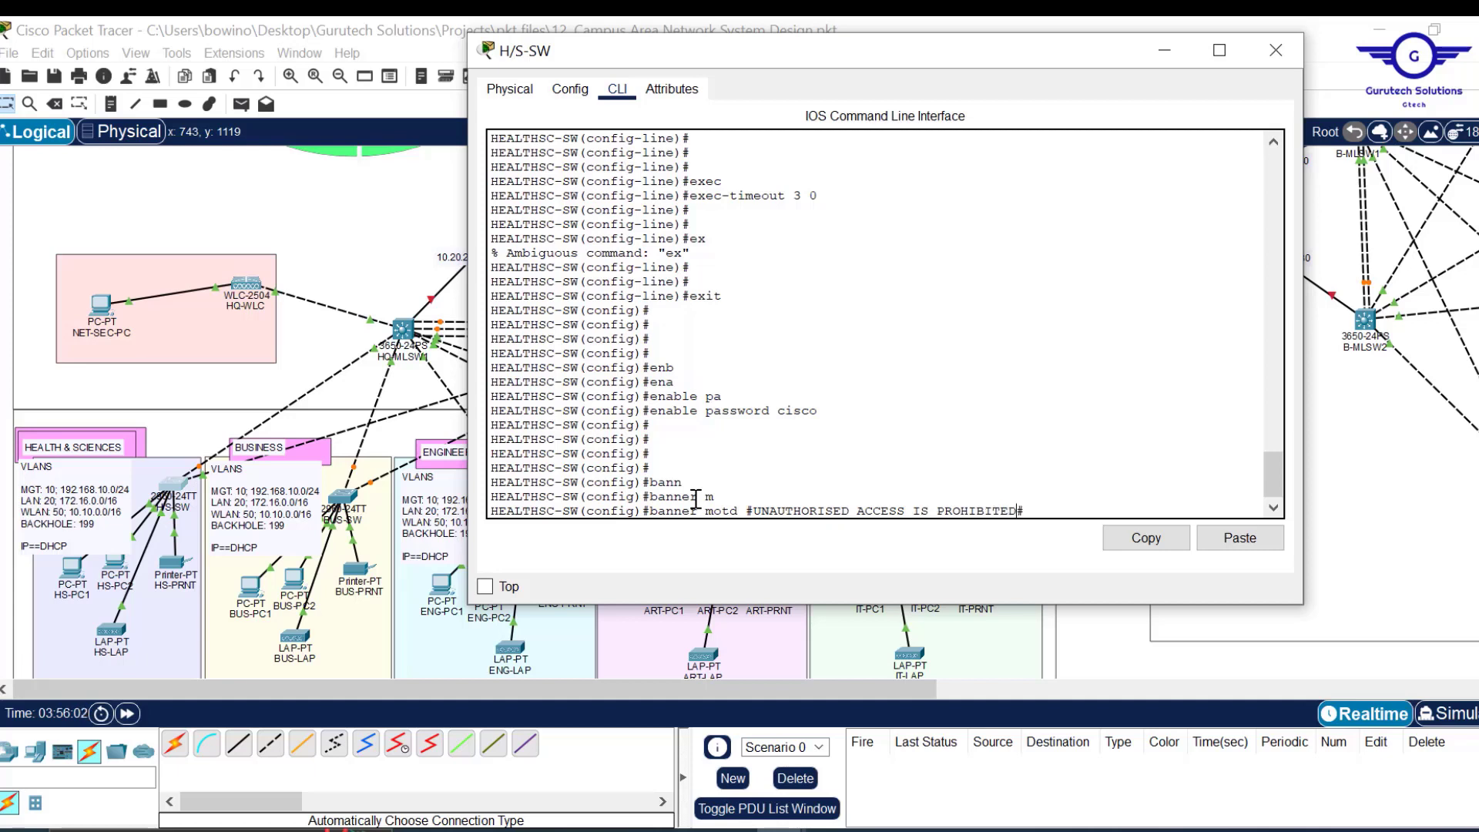
type("!!!!!")
key("Return")
key("Return")
key("Return")
key("Return")
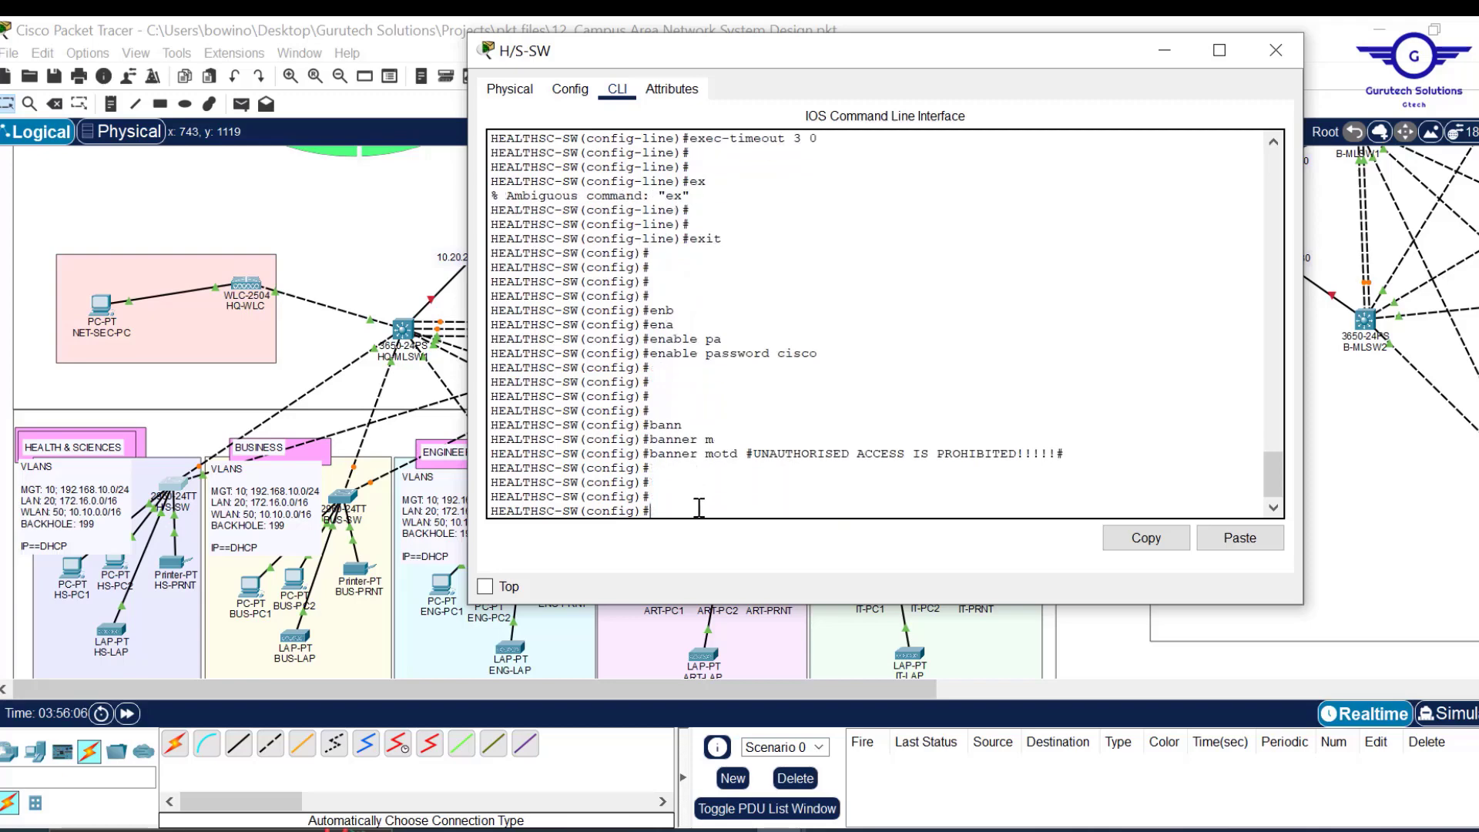
left_click(932, 830)
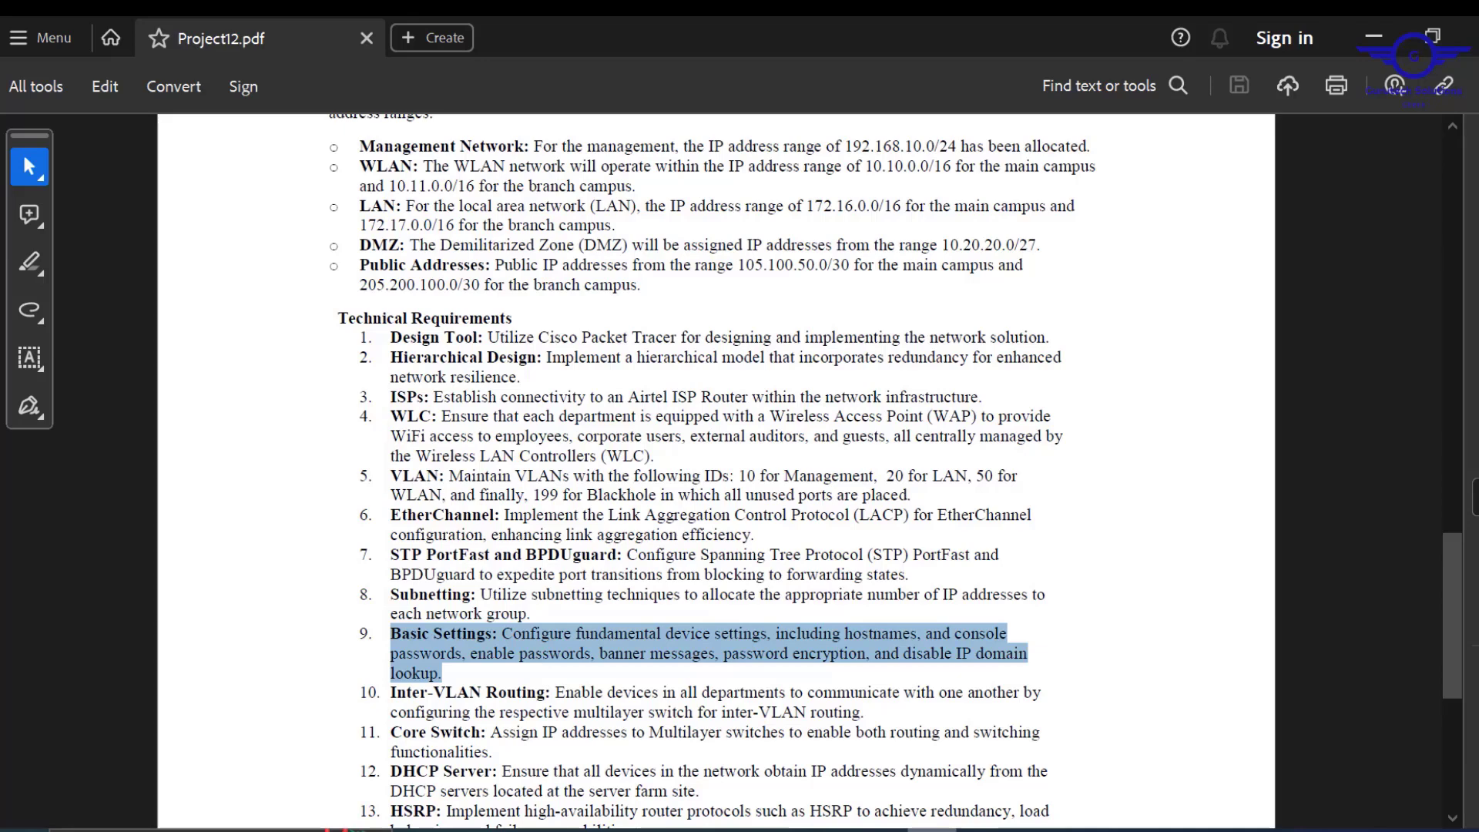
Disable DNS lookup with 'no ip domain-lookup' on the switch.
left_click(779, 830)
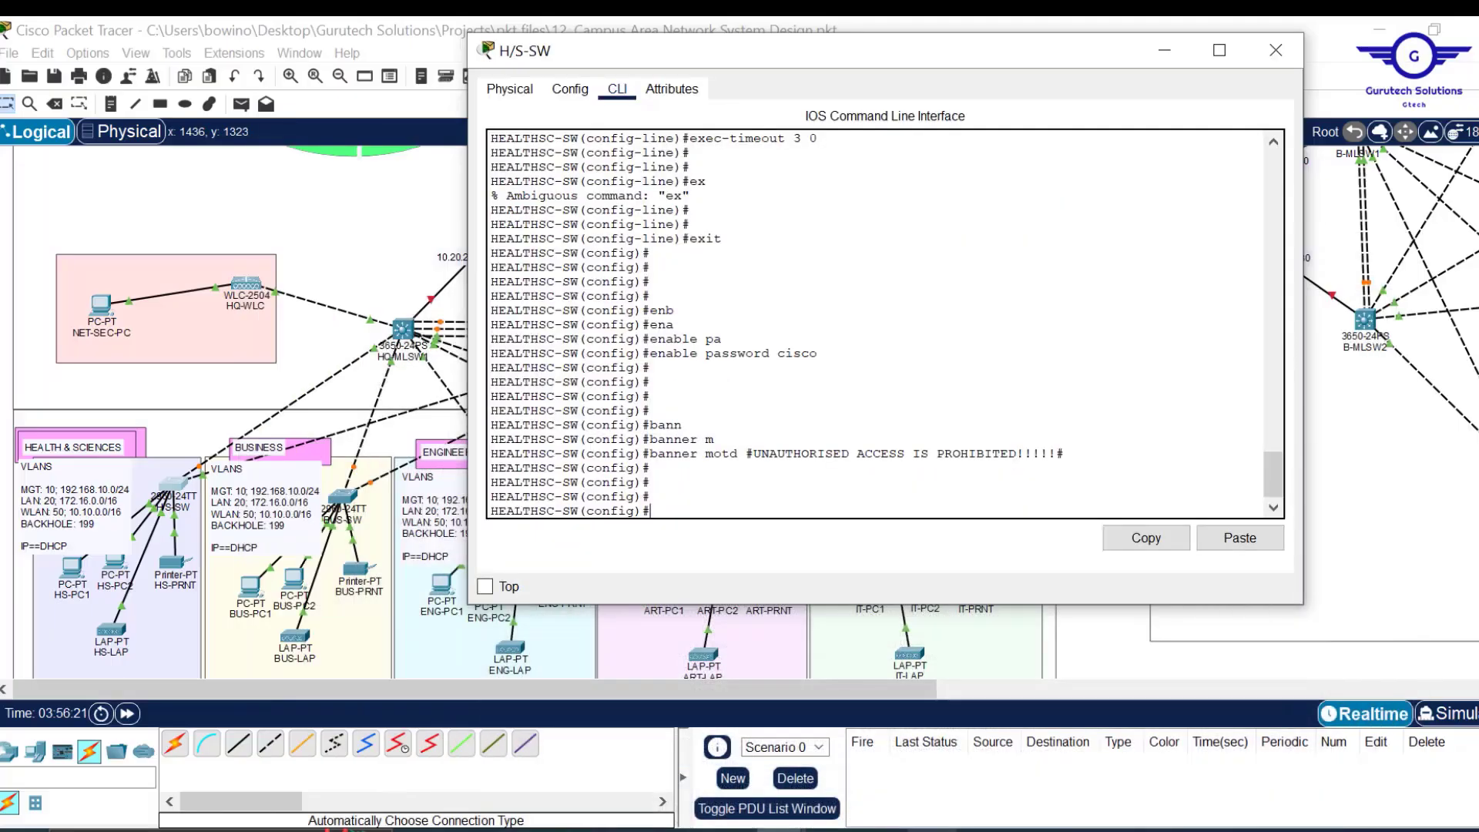
key("BackSpace")
type("o ip")
key("Tab")
type("domain-")
key("Tab")
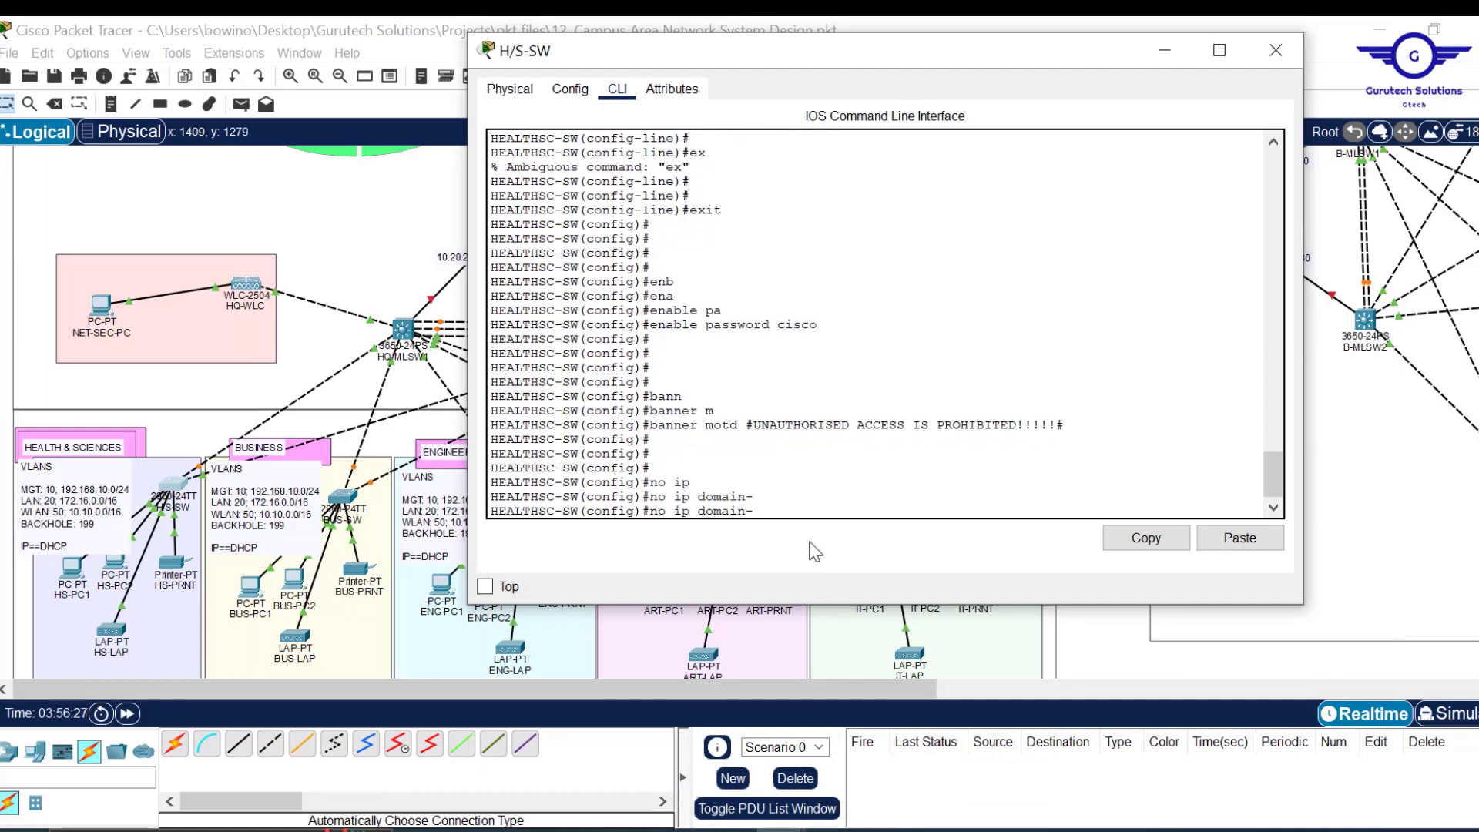
type("l")
key("Tab")
key("Return")
key("Return")
key("Return")
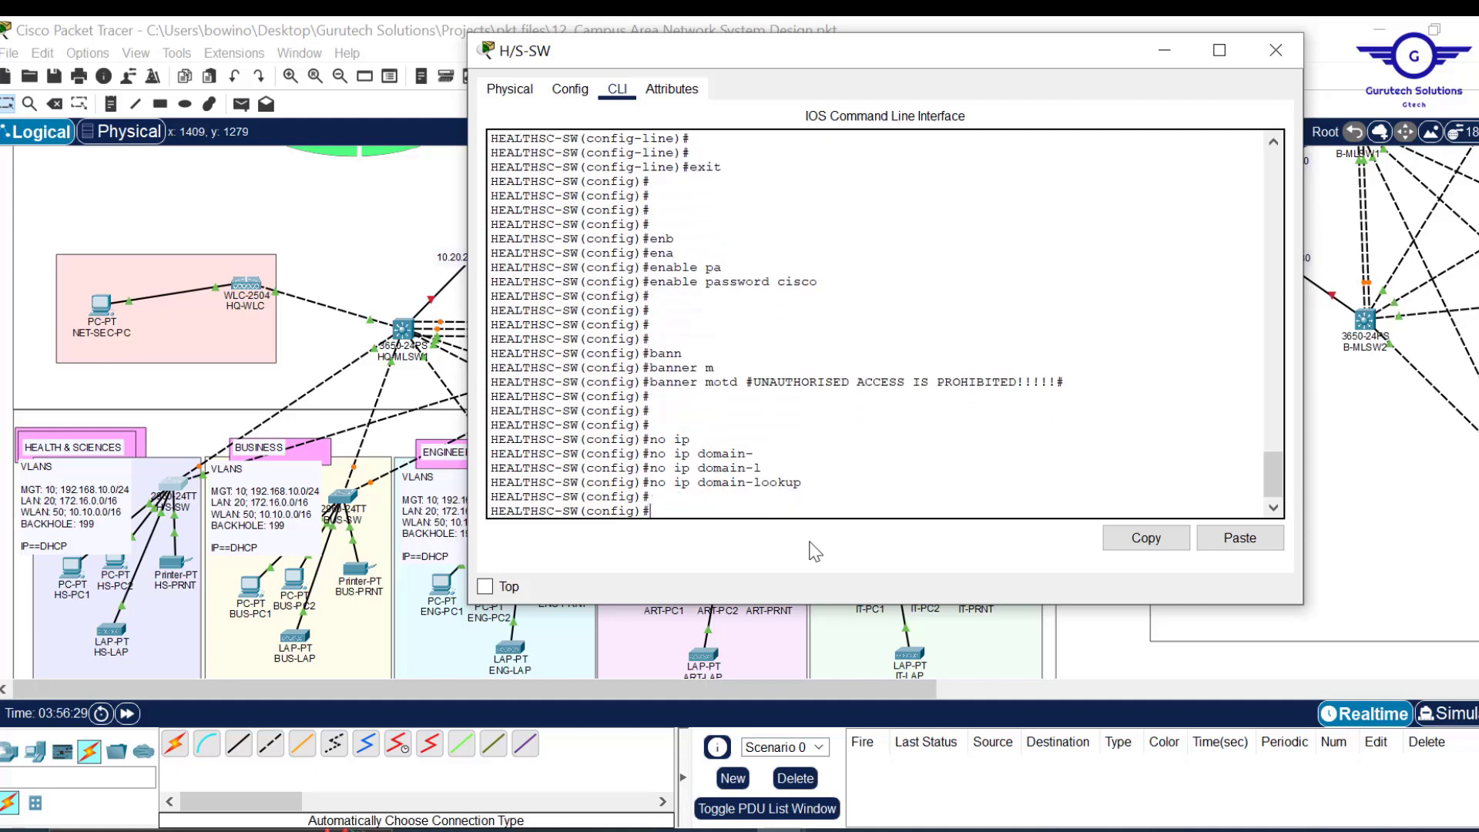
Turn on 'service password-encryption' after reviewing the enable password in the output.
type("serv")
key("Tab")
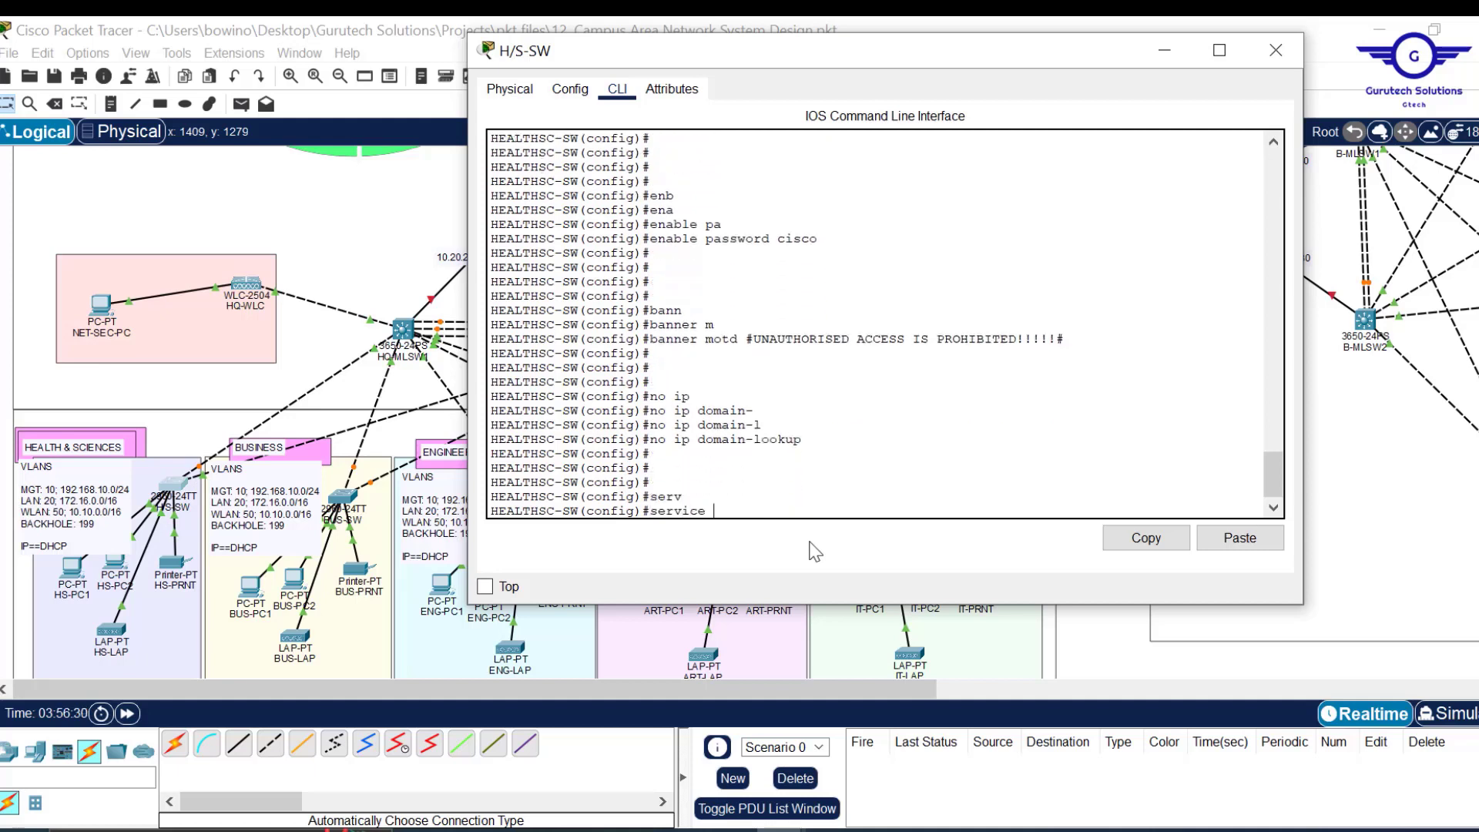
type("p")
key("Tab")
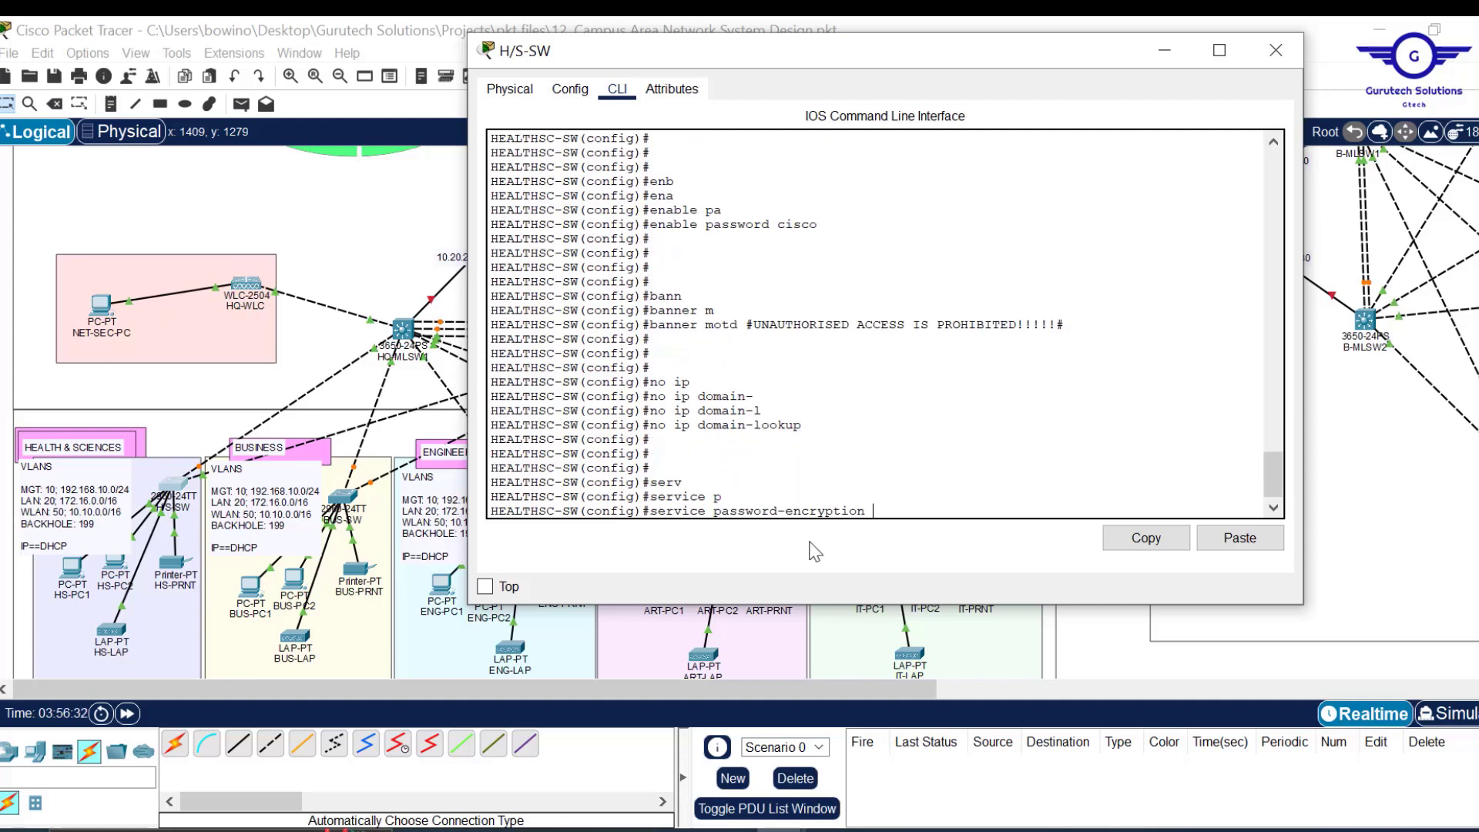
left_click_drag(819, 224, 777, 229)
scroll(818, 247, "up", 2)
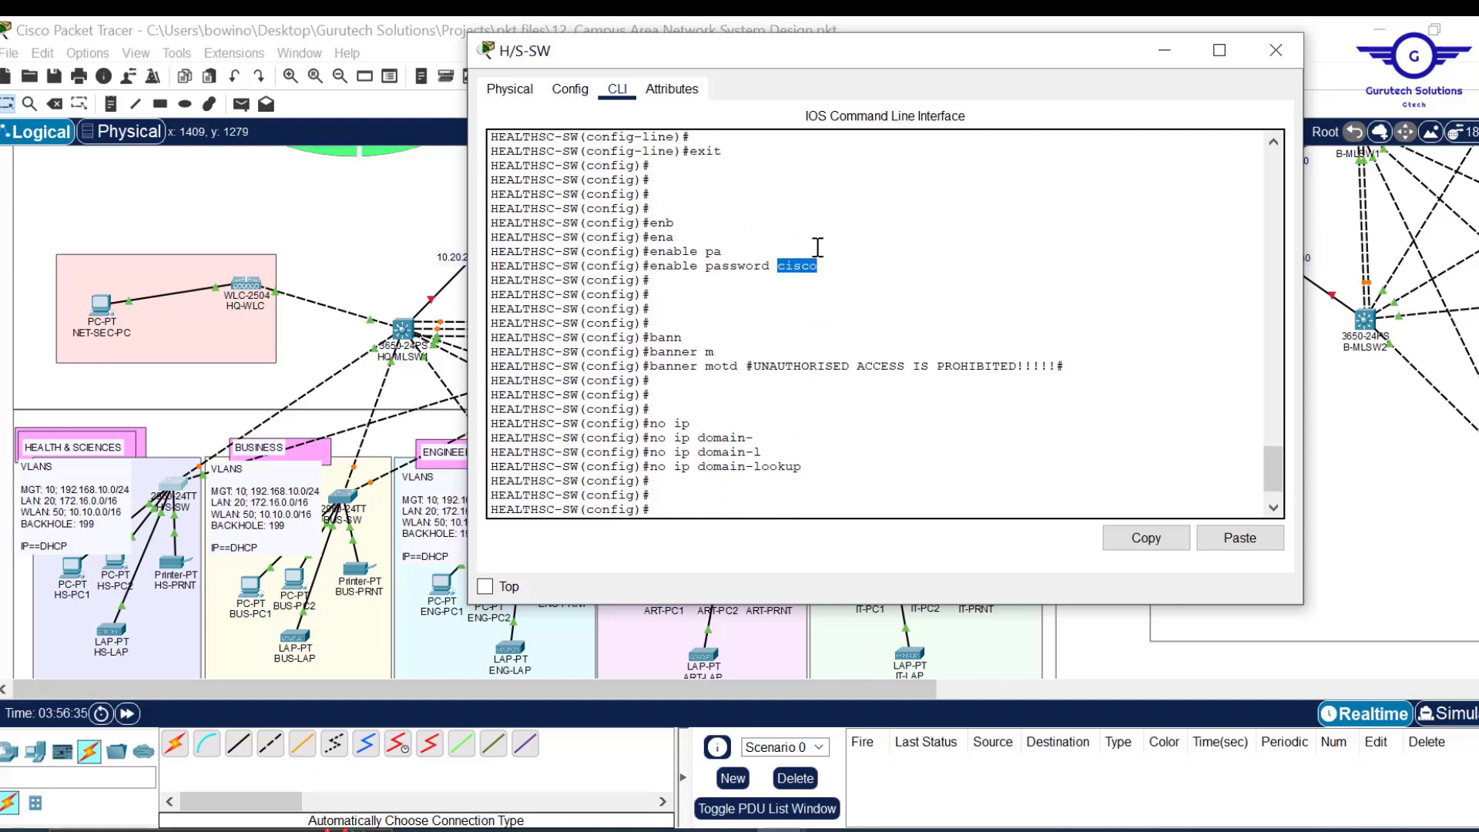
scroll(819, 248, "up", 6)
scroll(818, 247, "down", 9)
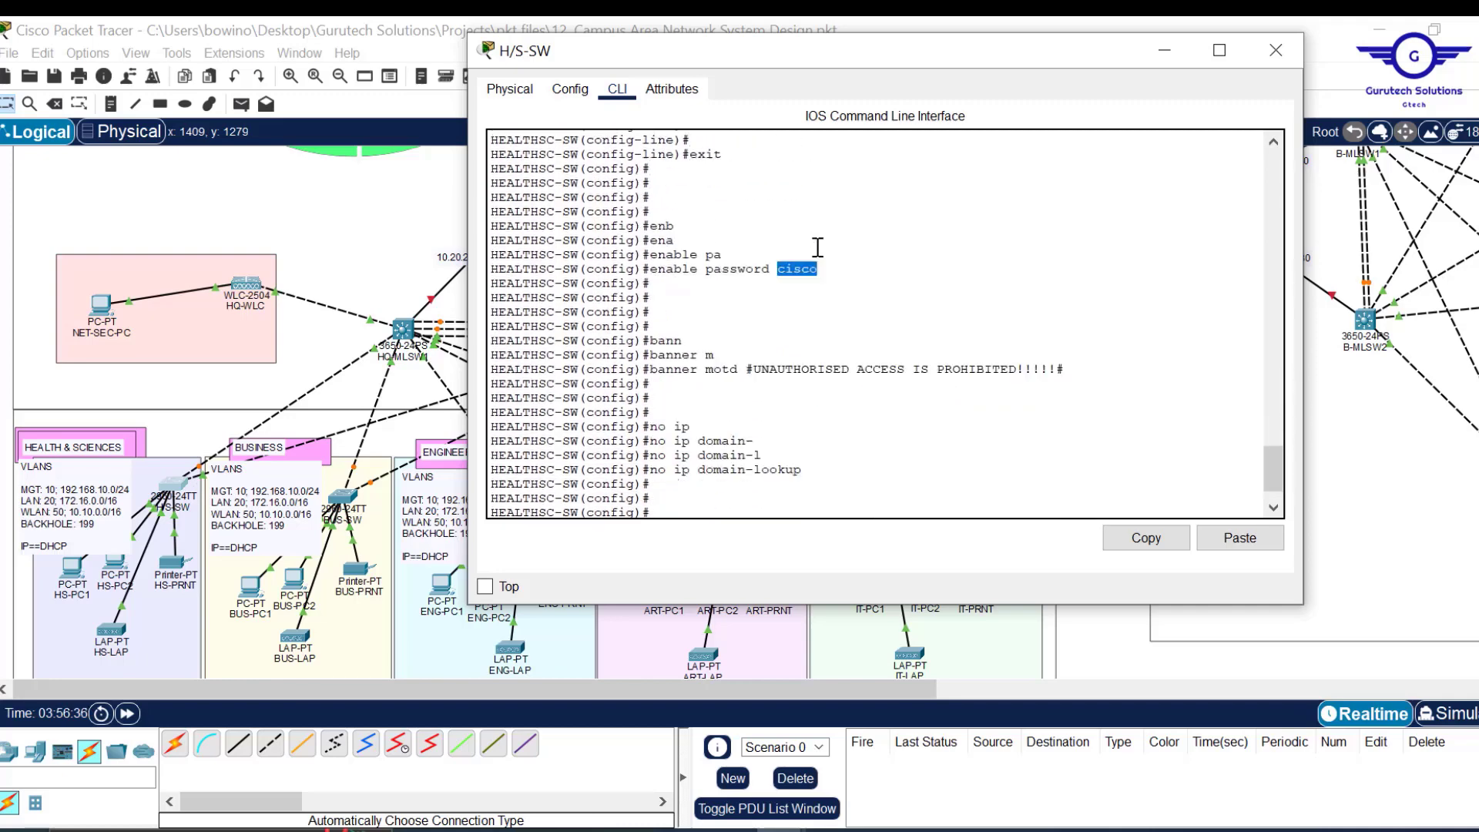
scroll(819, 247, "up", 2)
scroll(818, 247, "down", 2)
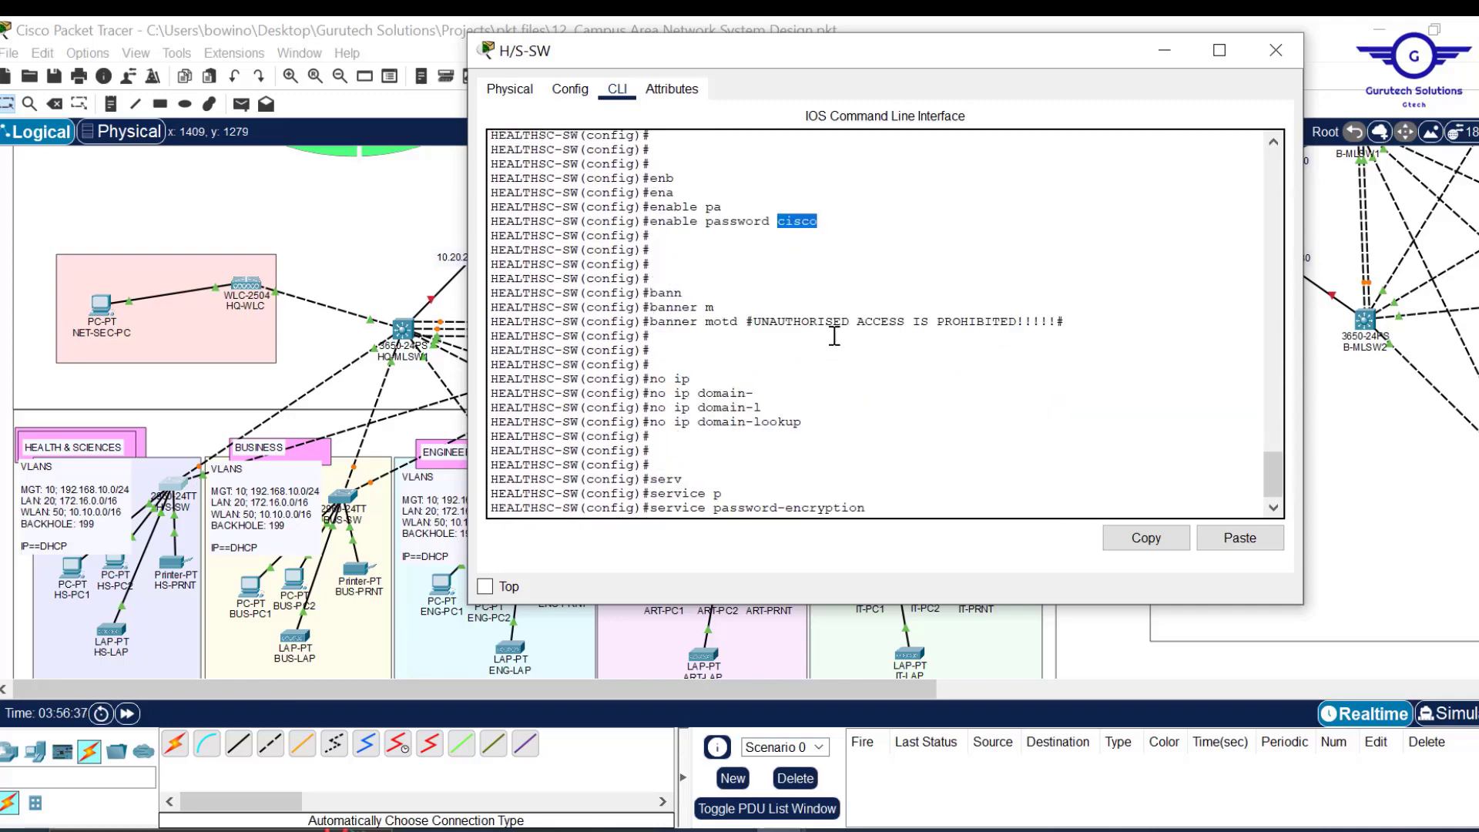
left_click(887, 497)
key("Return")
key("Return")
key("Return")
key("Return")
key("Return")
key("Return")
key("Return")
key("Return")
key("Return")
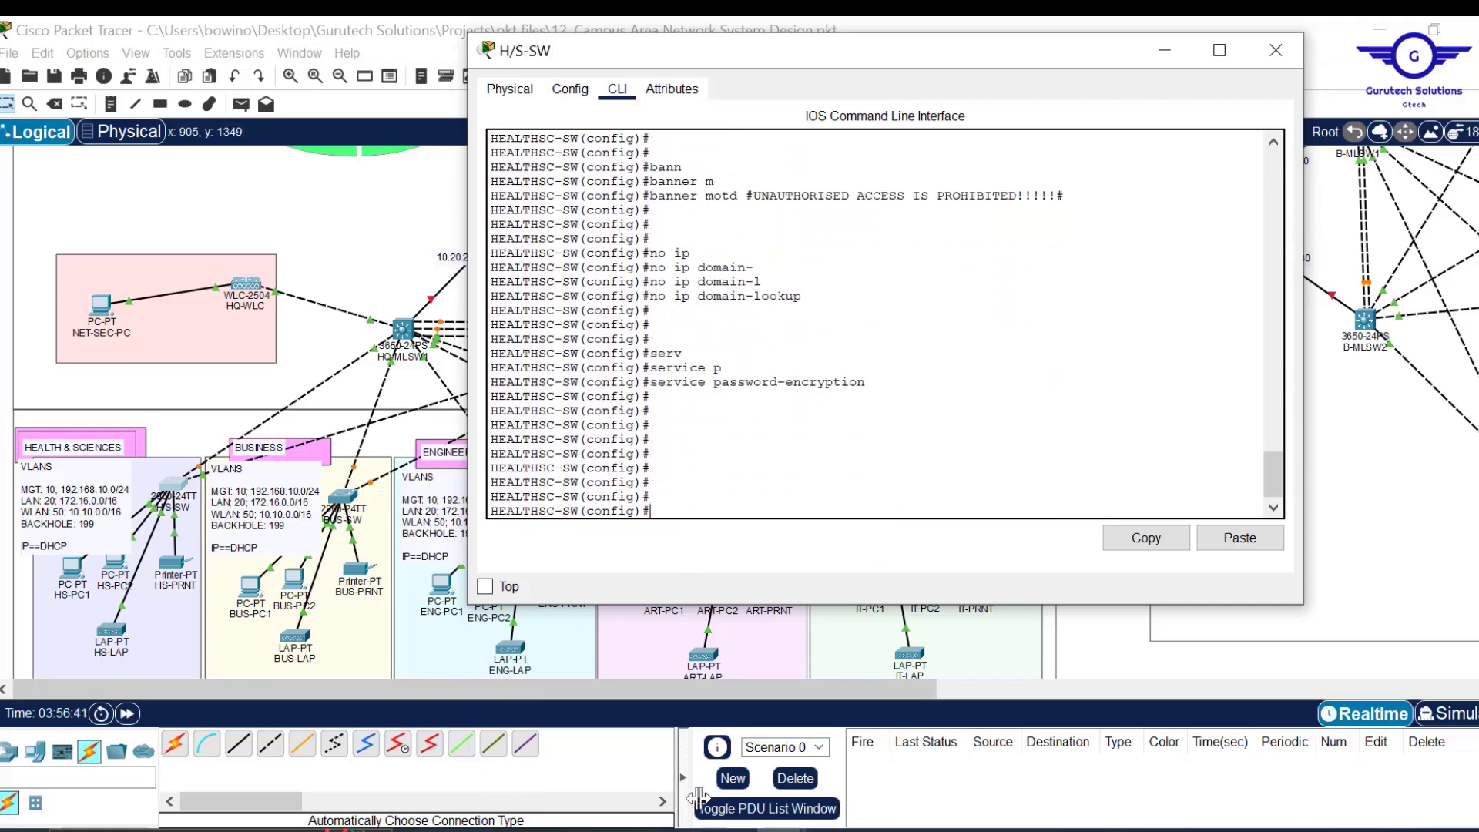
Check the config steps notes and return to the switch console prompt.
left_click(730, 830)
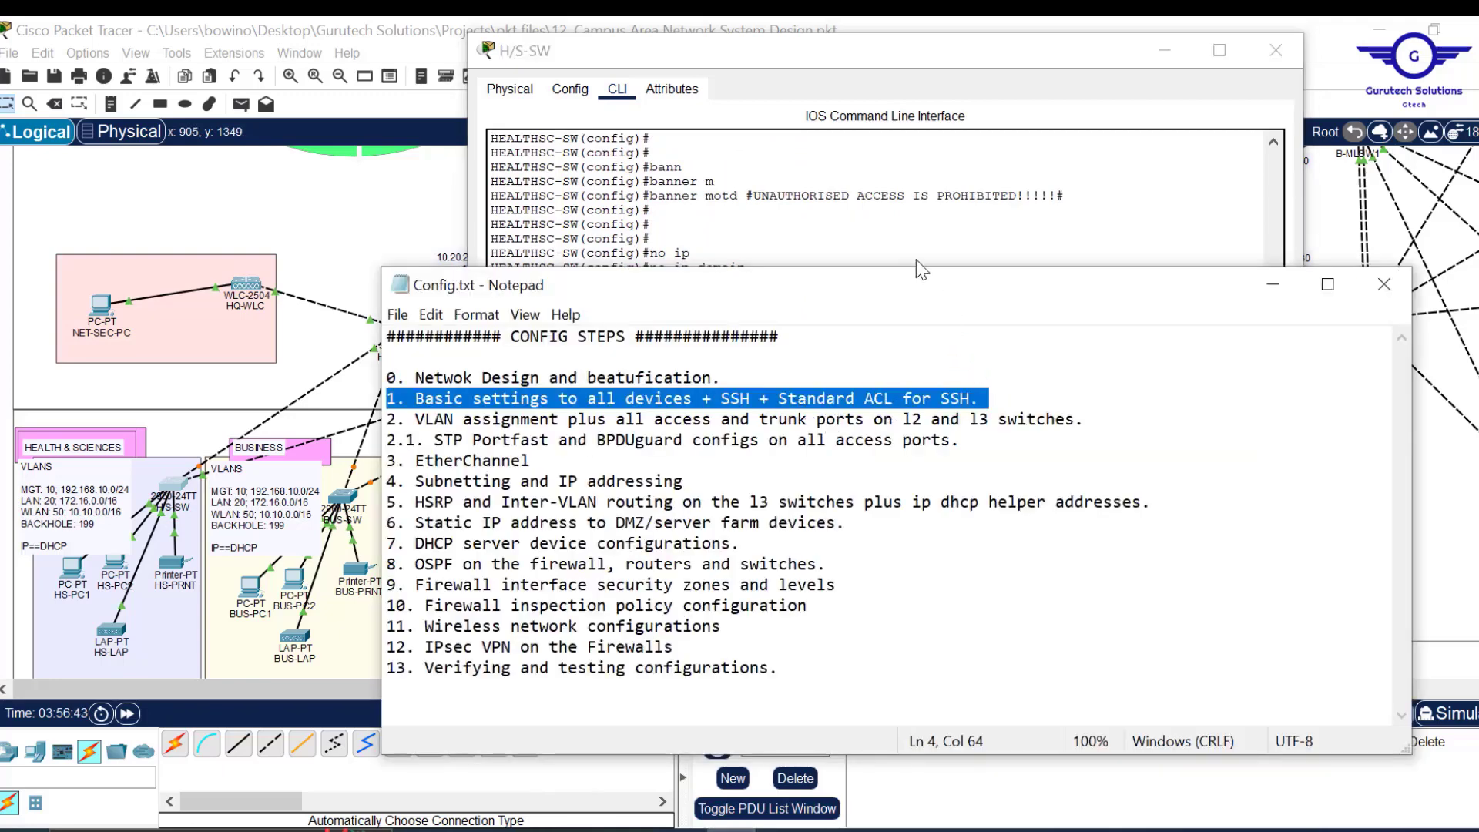
left_click(889, 227)
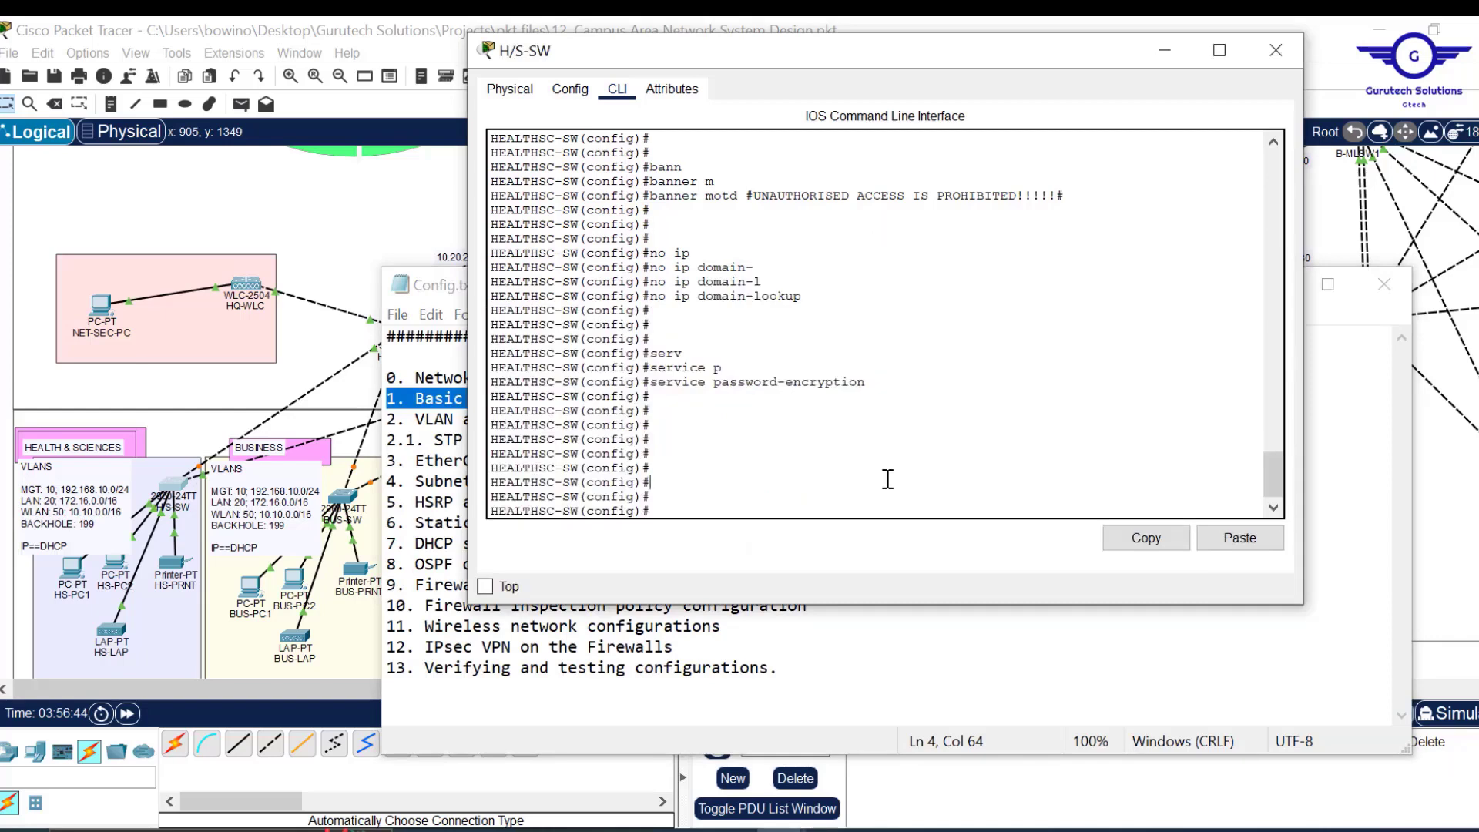
key("Return")
key("Return")
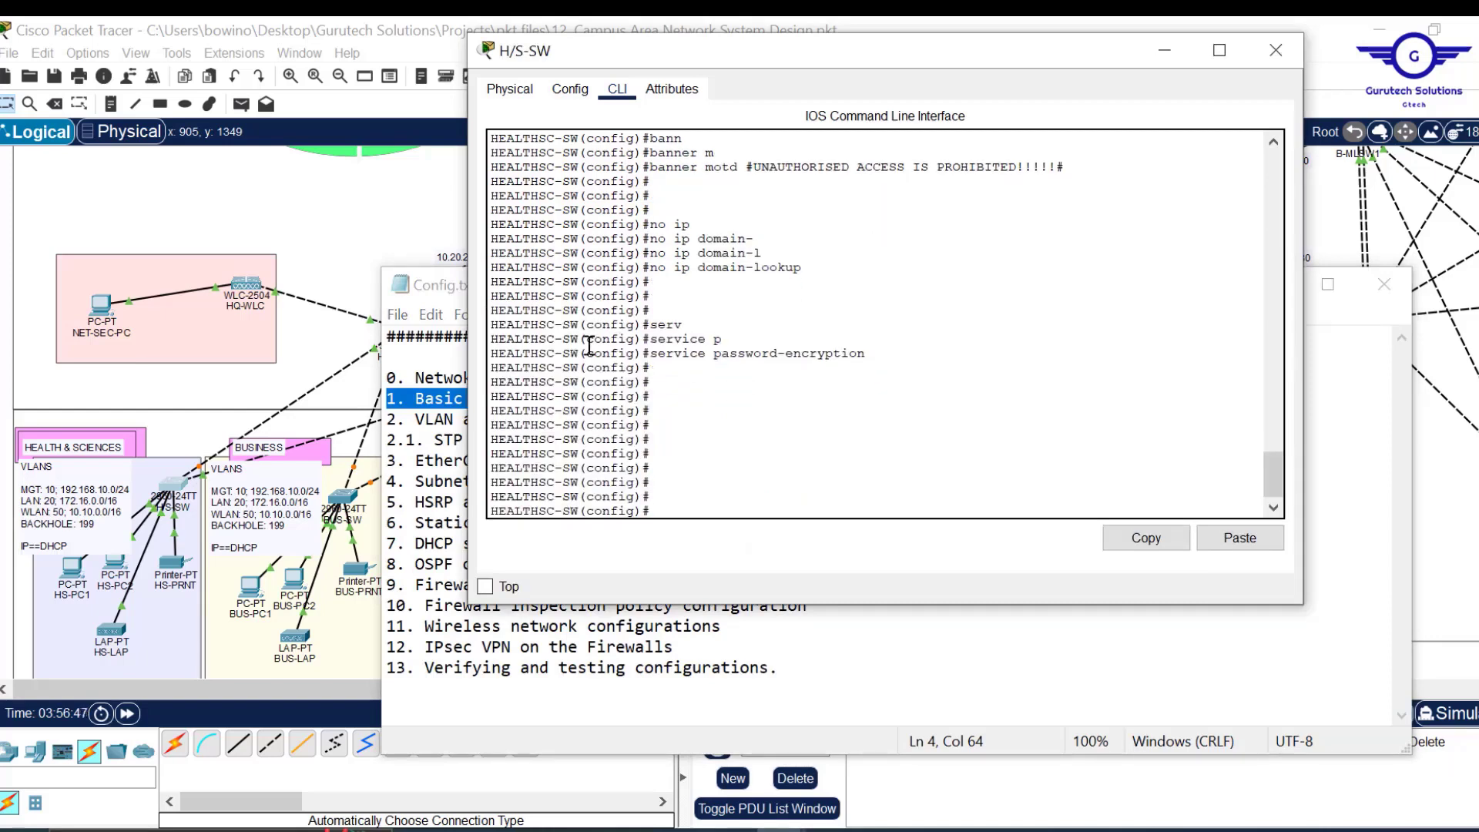
left_click_drag(571, 356, 488, 356)
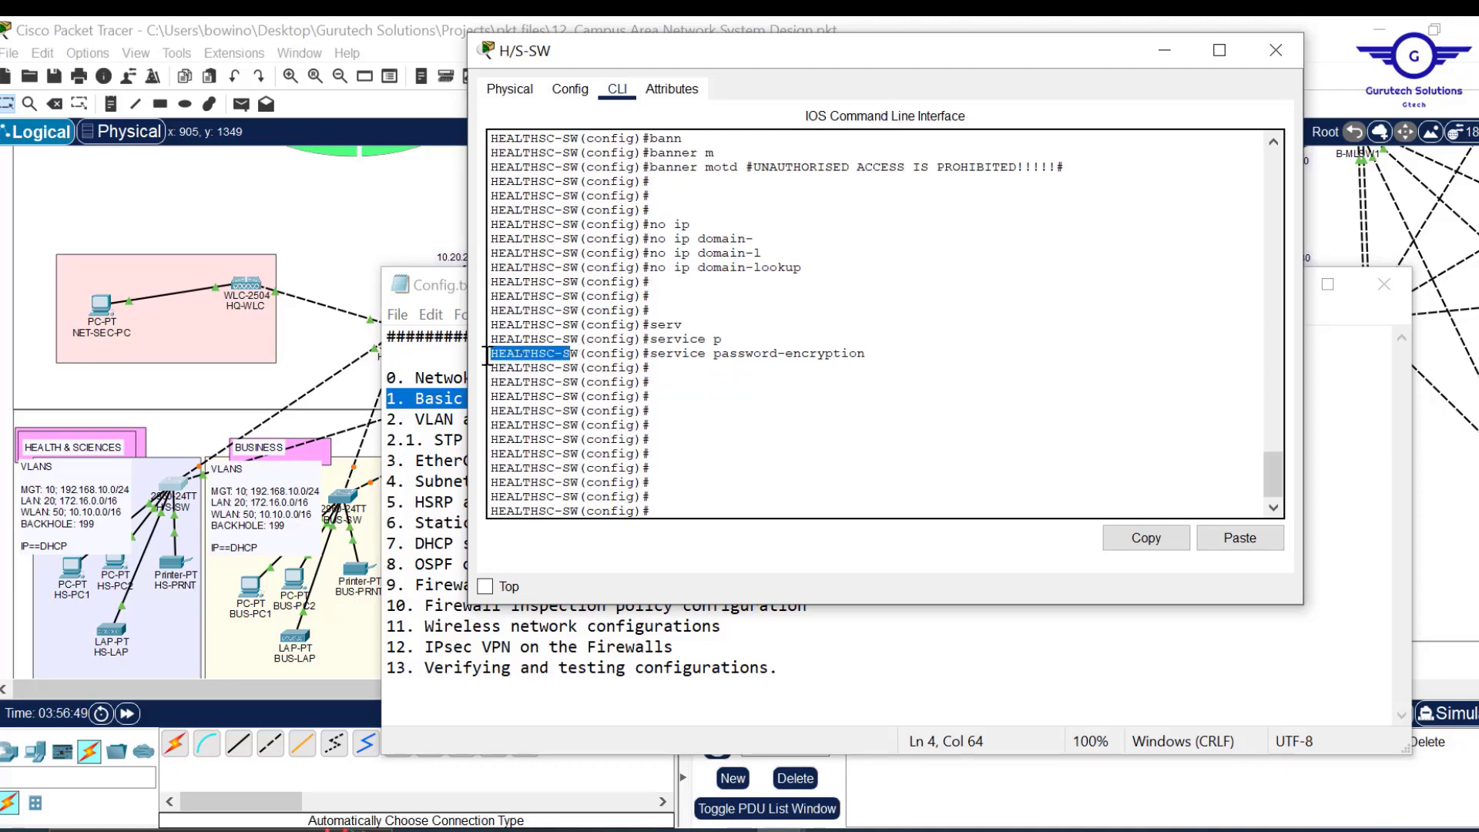
left_click(713, 486)
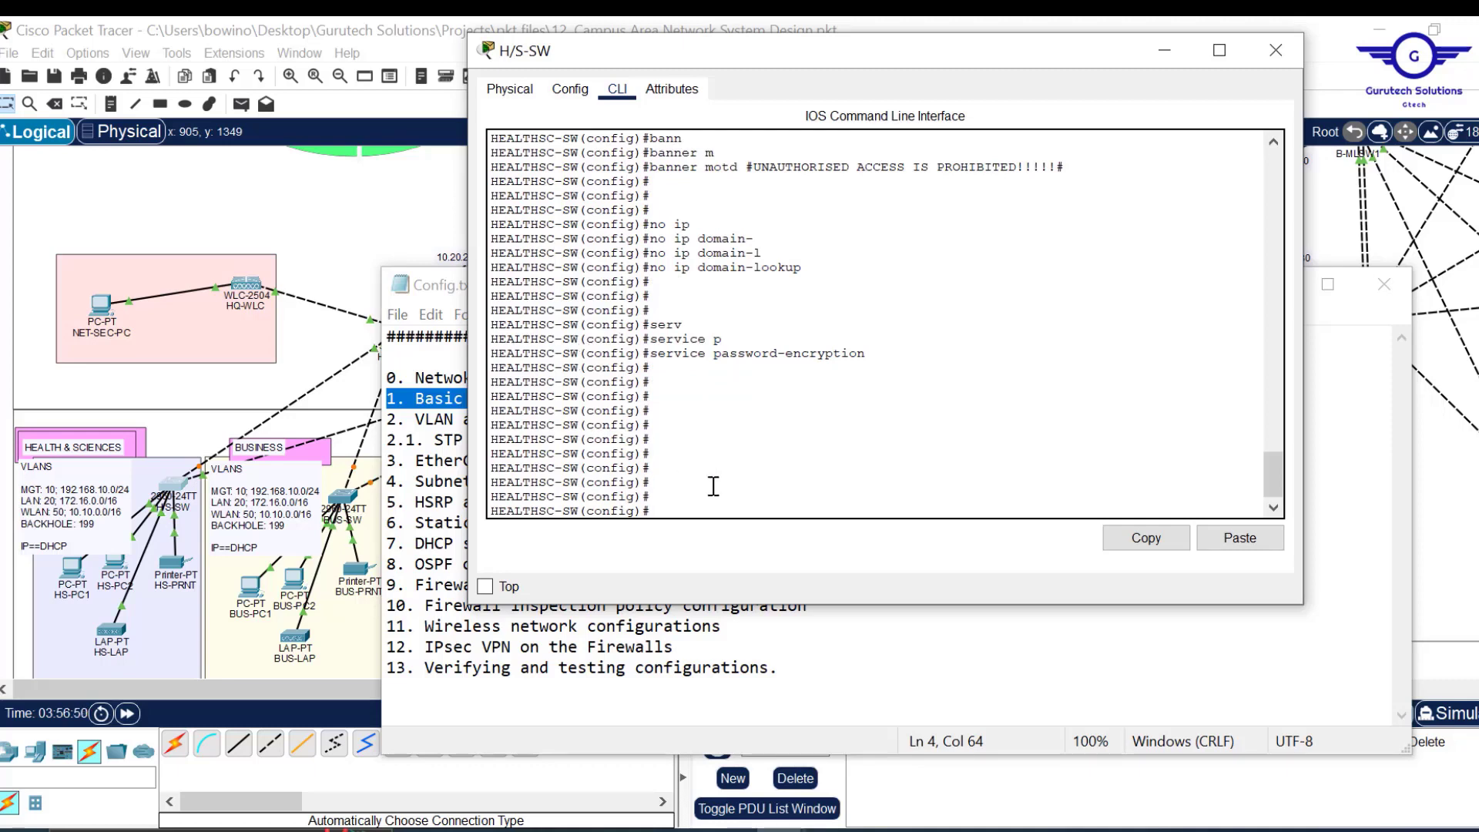
Create a local username account with a password on the switch.
type("user")
key("Tab")
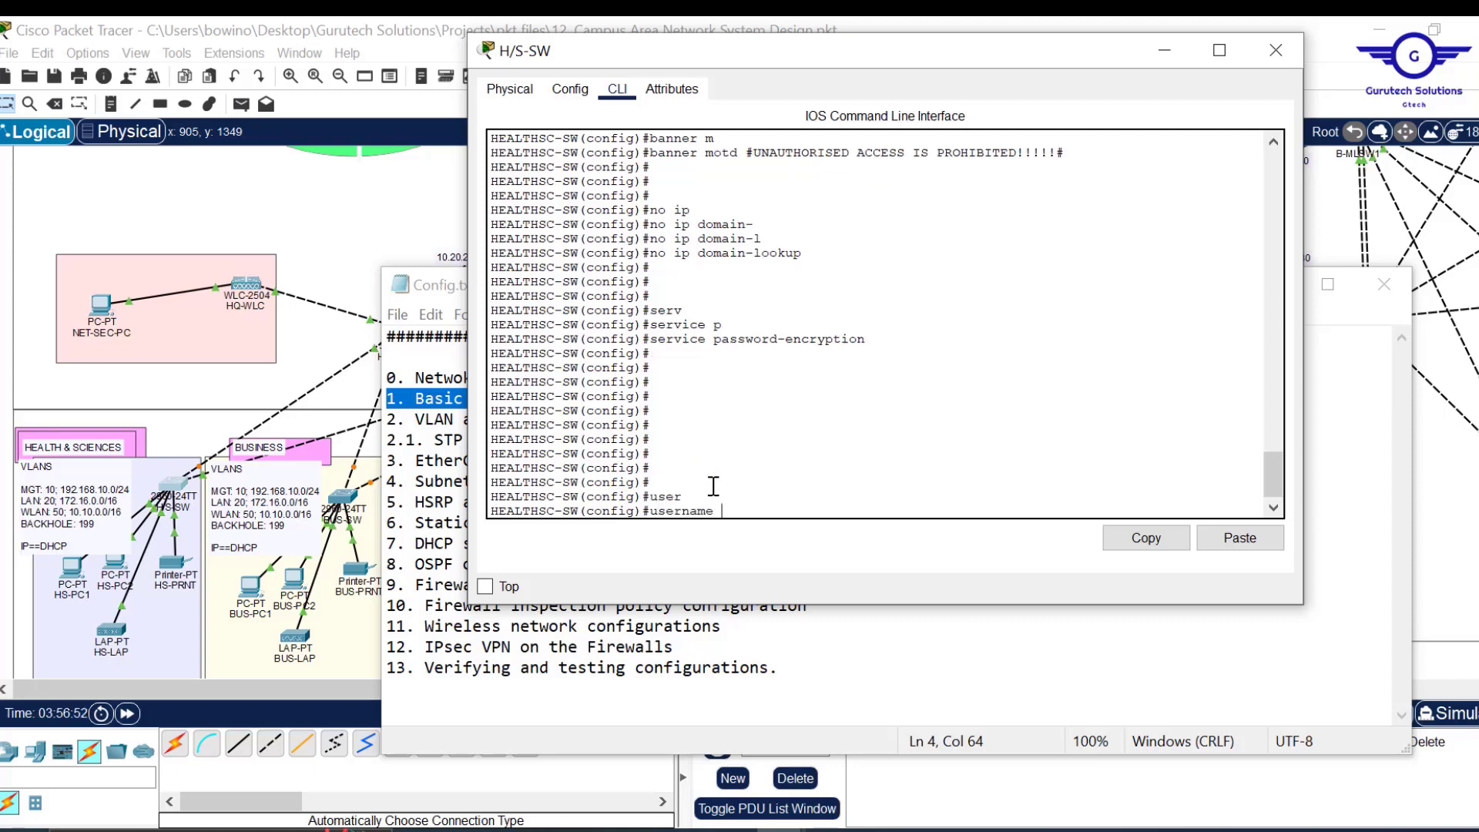
type("cisco pas")
key("Tab")
type("cisco")
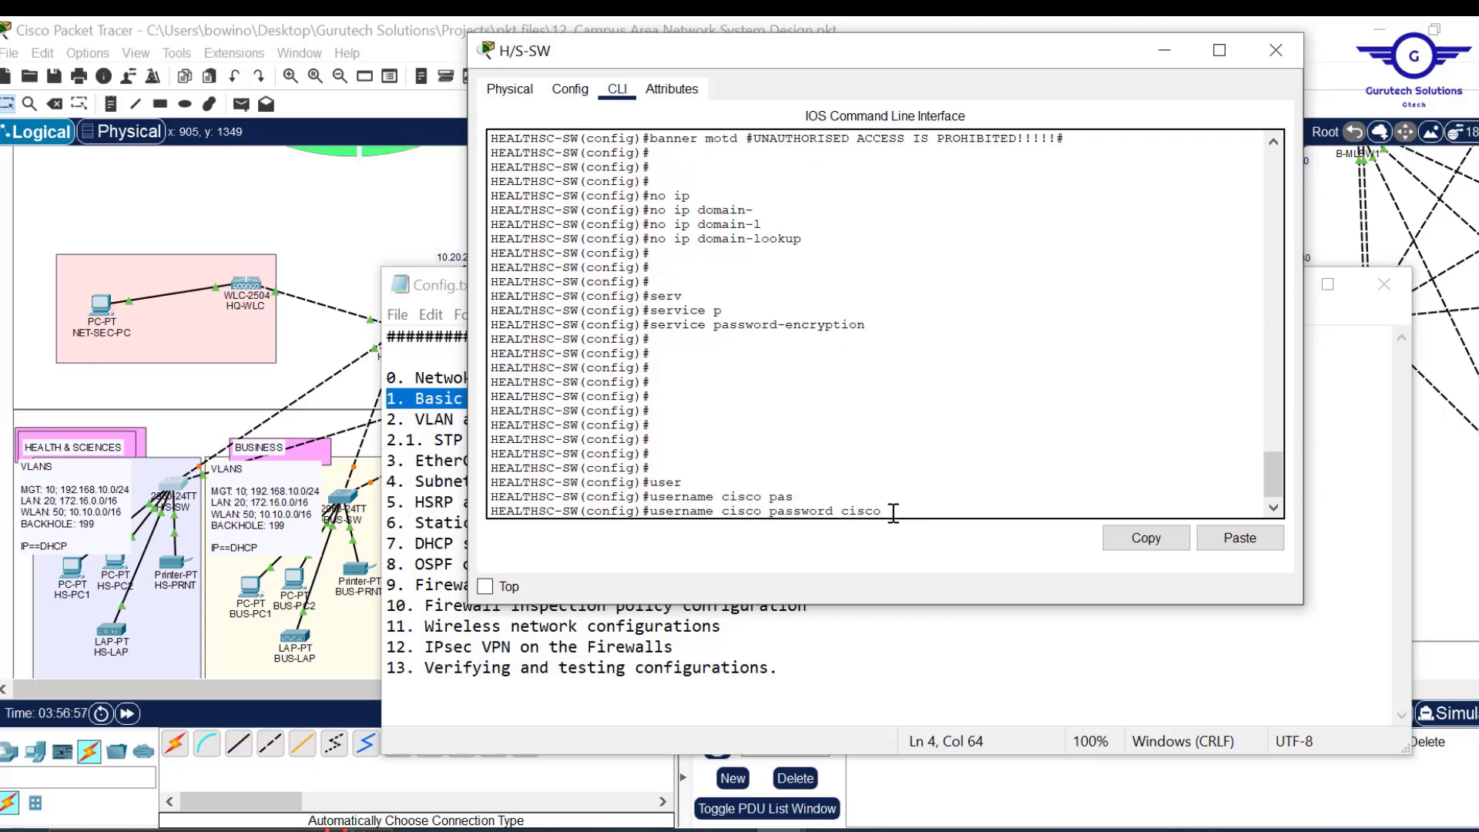
key("Return")
key("Return")
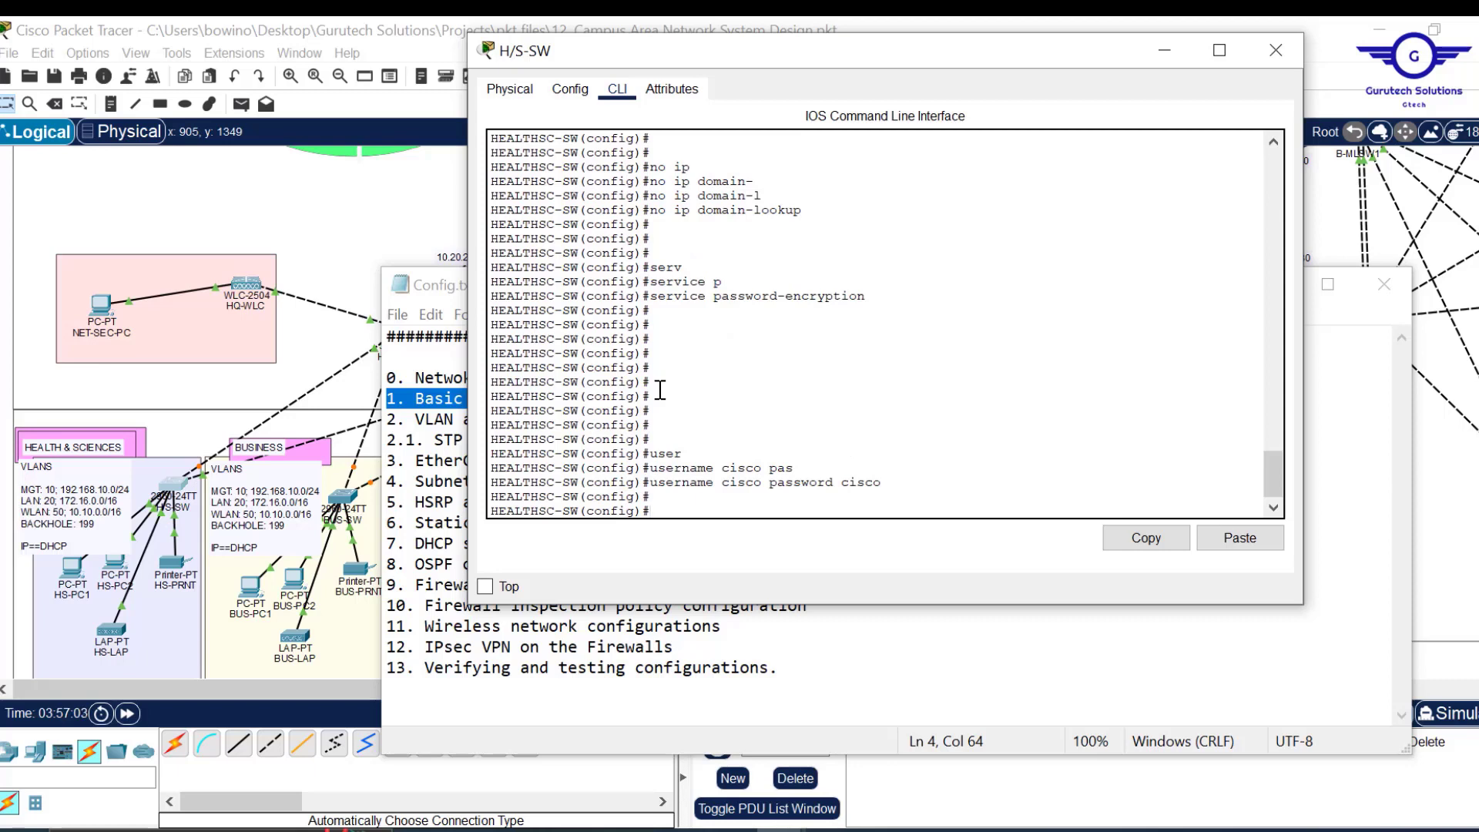
Set the IP domain name to cisco.com.
type("ip domain")
type("a")
key("Tab")
type("ci")
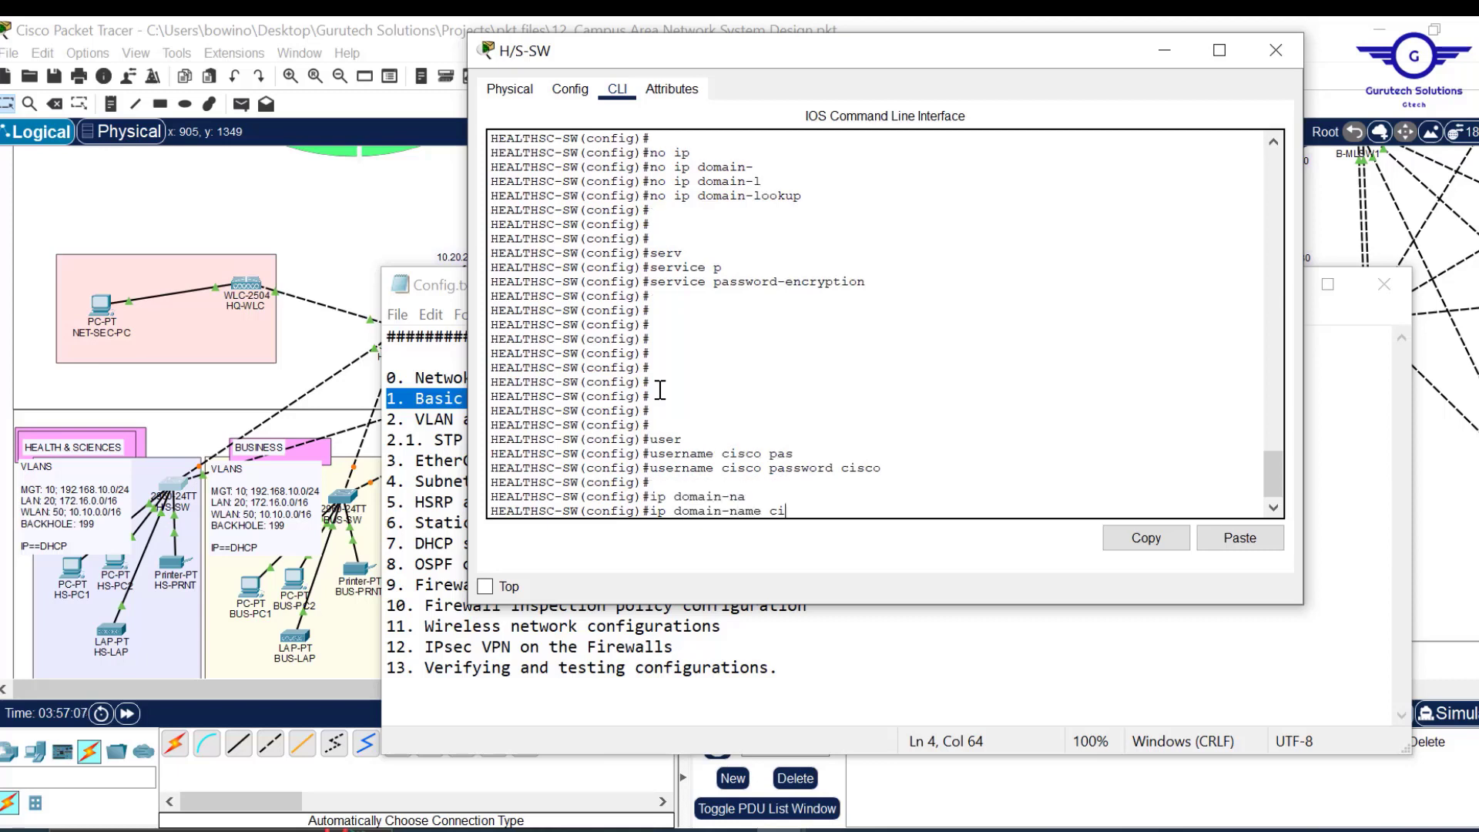
type("sco.com")
key("Return")
key("Return")
key("Return")
key("Return")
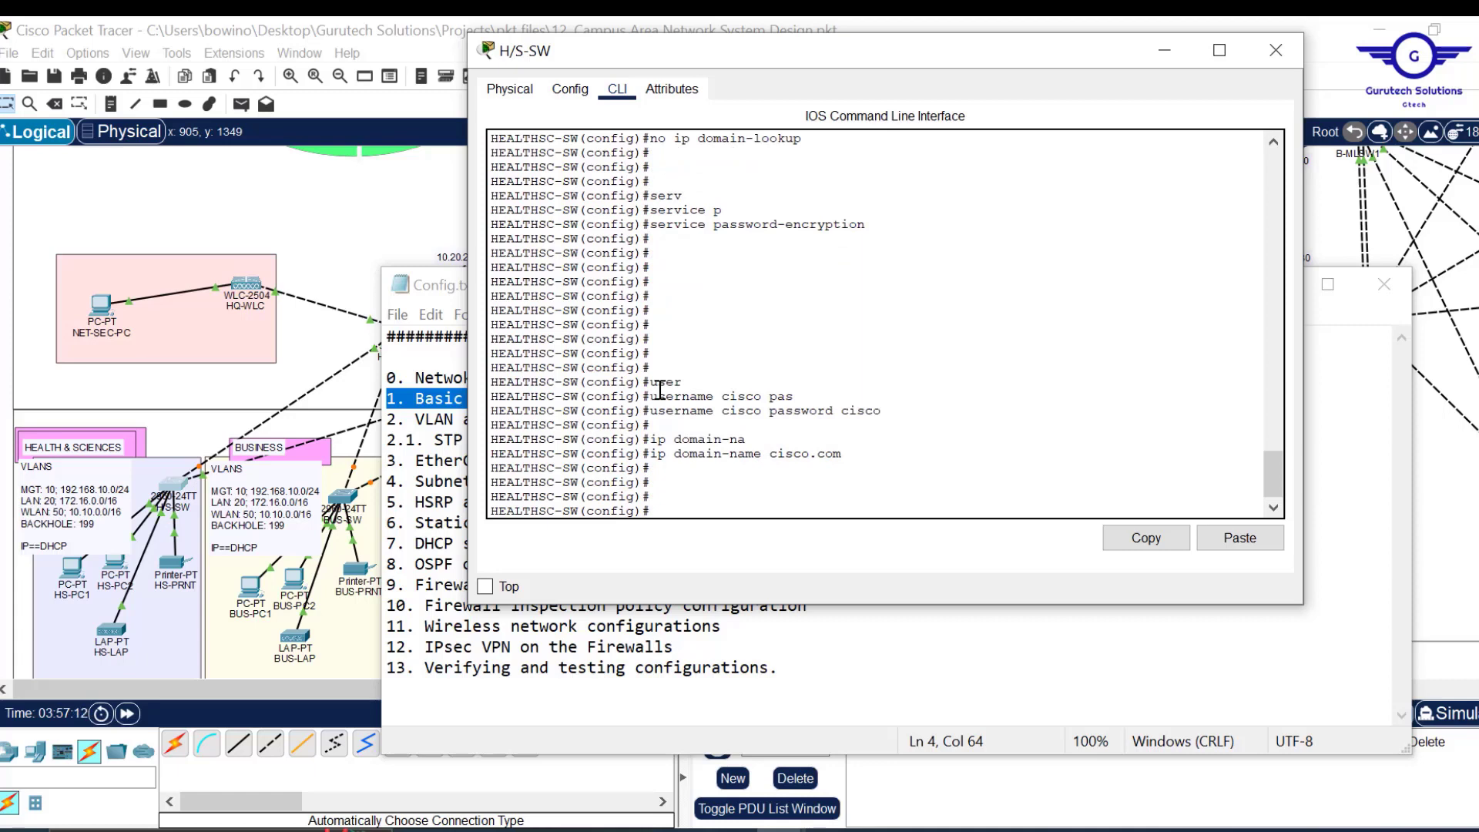
Enter 'crypto key generate rsa general-keys modulus 1024' at the switch prompt.
type("cry")
key("Tab")
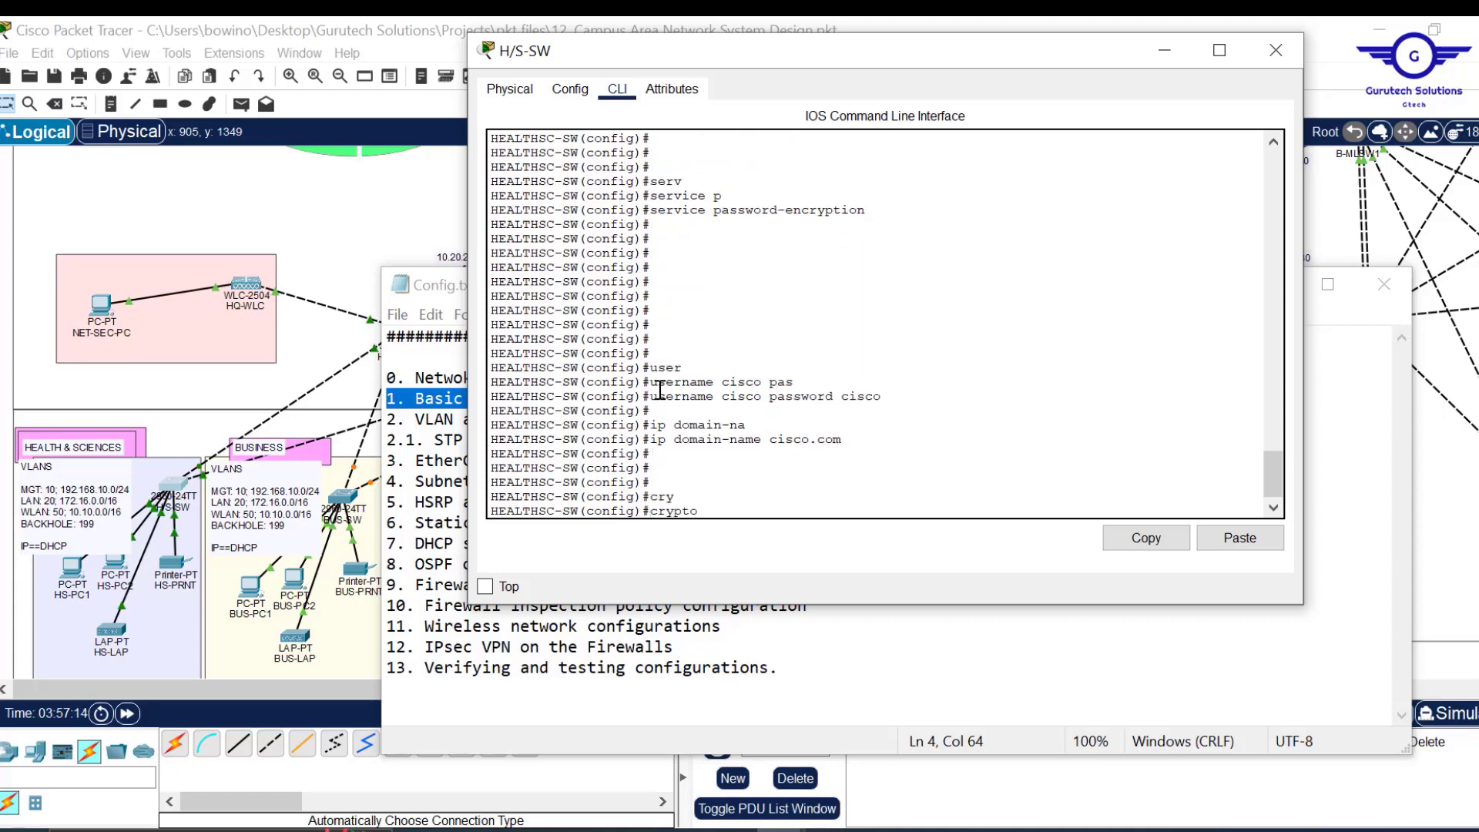
type("k")
key("Tab")
type("g")
key("Tab")
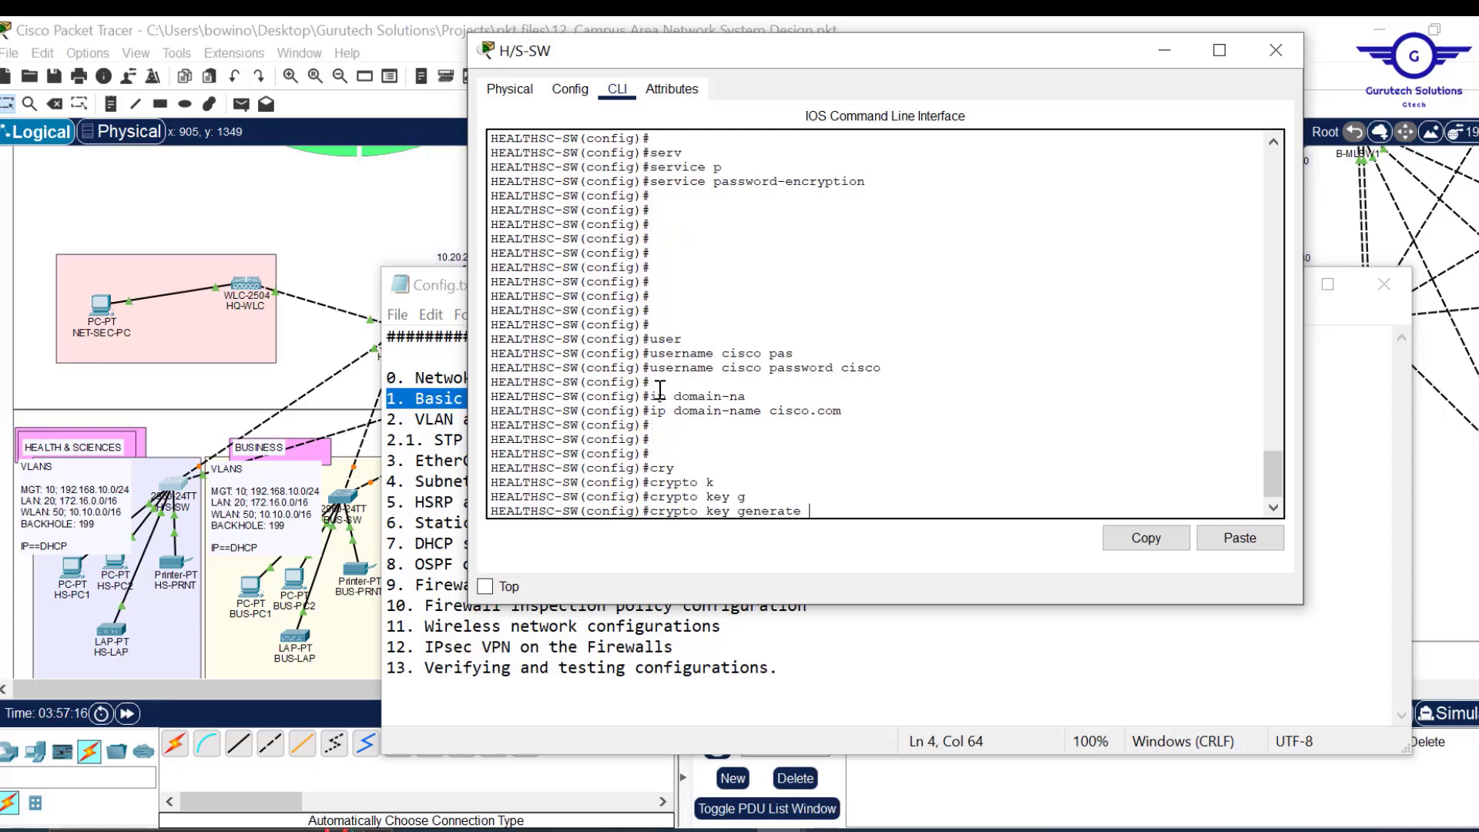
type("g")
key("Tab")
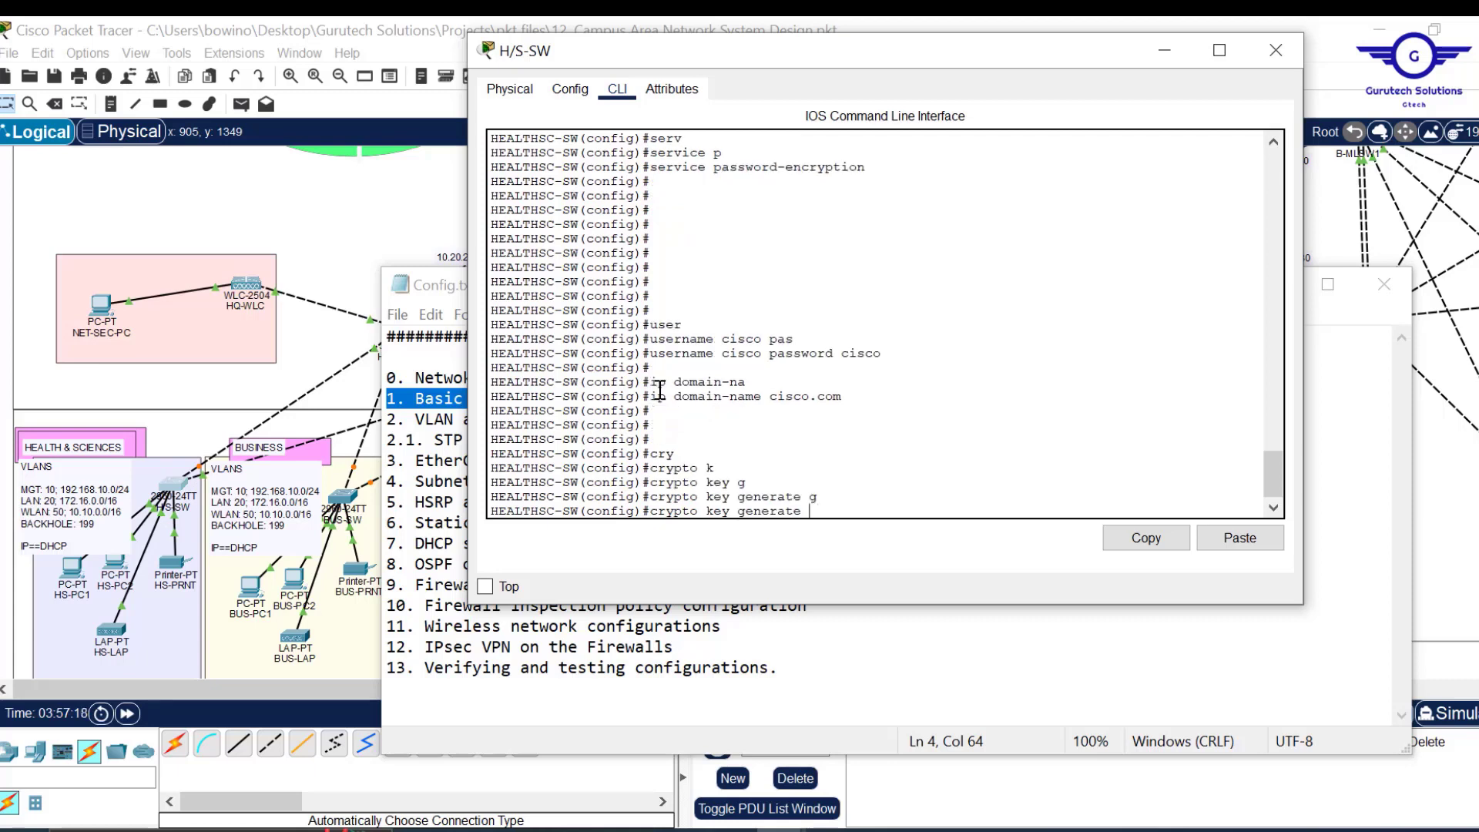
type("en")
key("Tab")
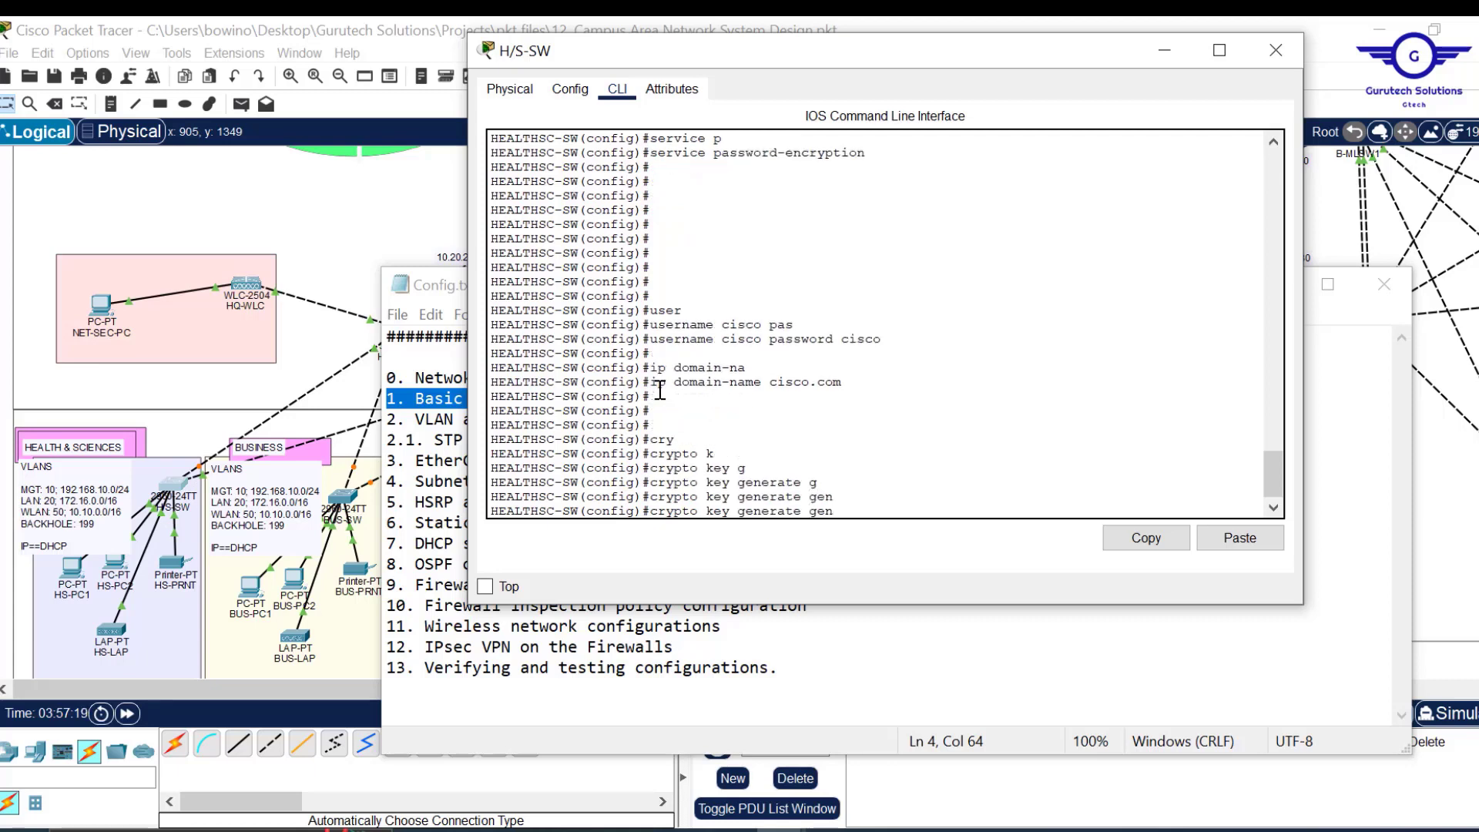
key("BackSpace")
key("BackSpace")
type("rsa")
key("Tab")
type("ge")
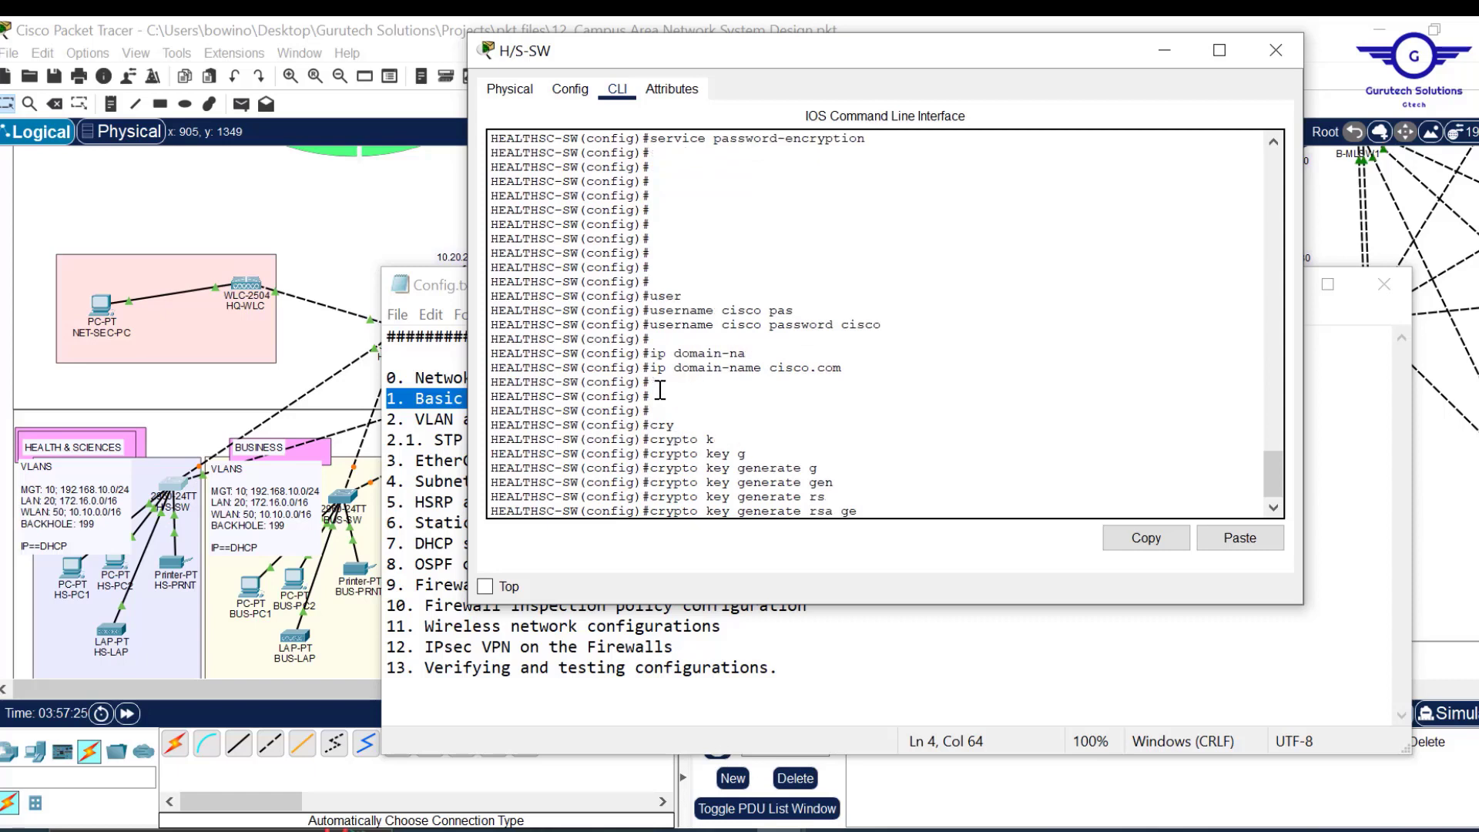
key("Tab")
type("m")
key("Tab")
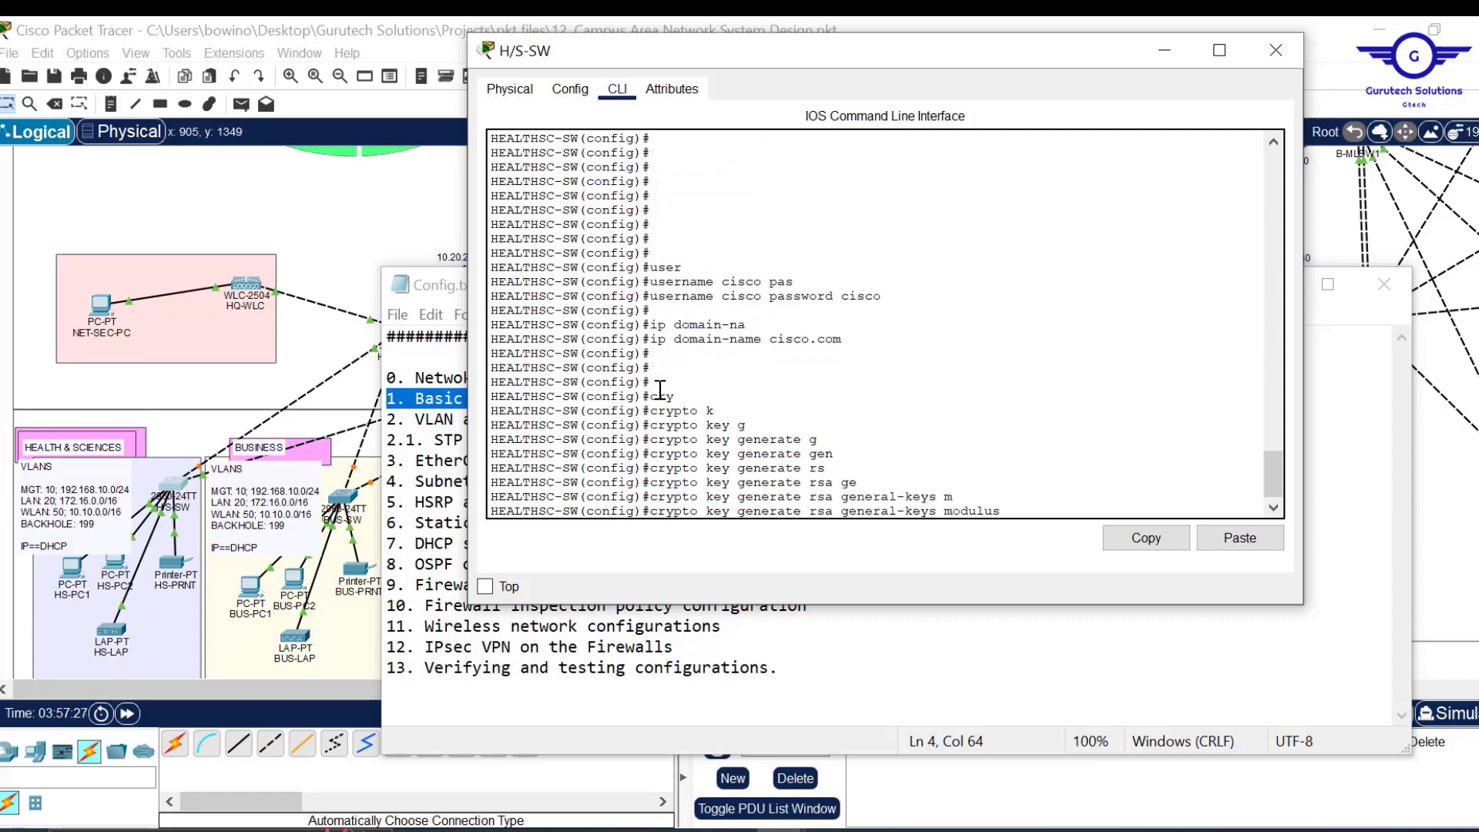
type("1024")
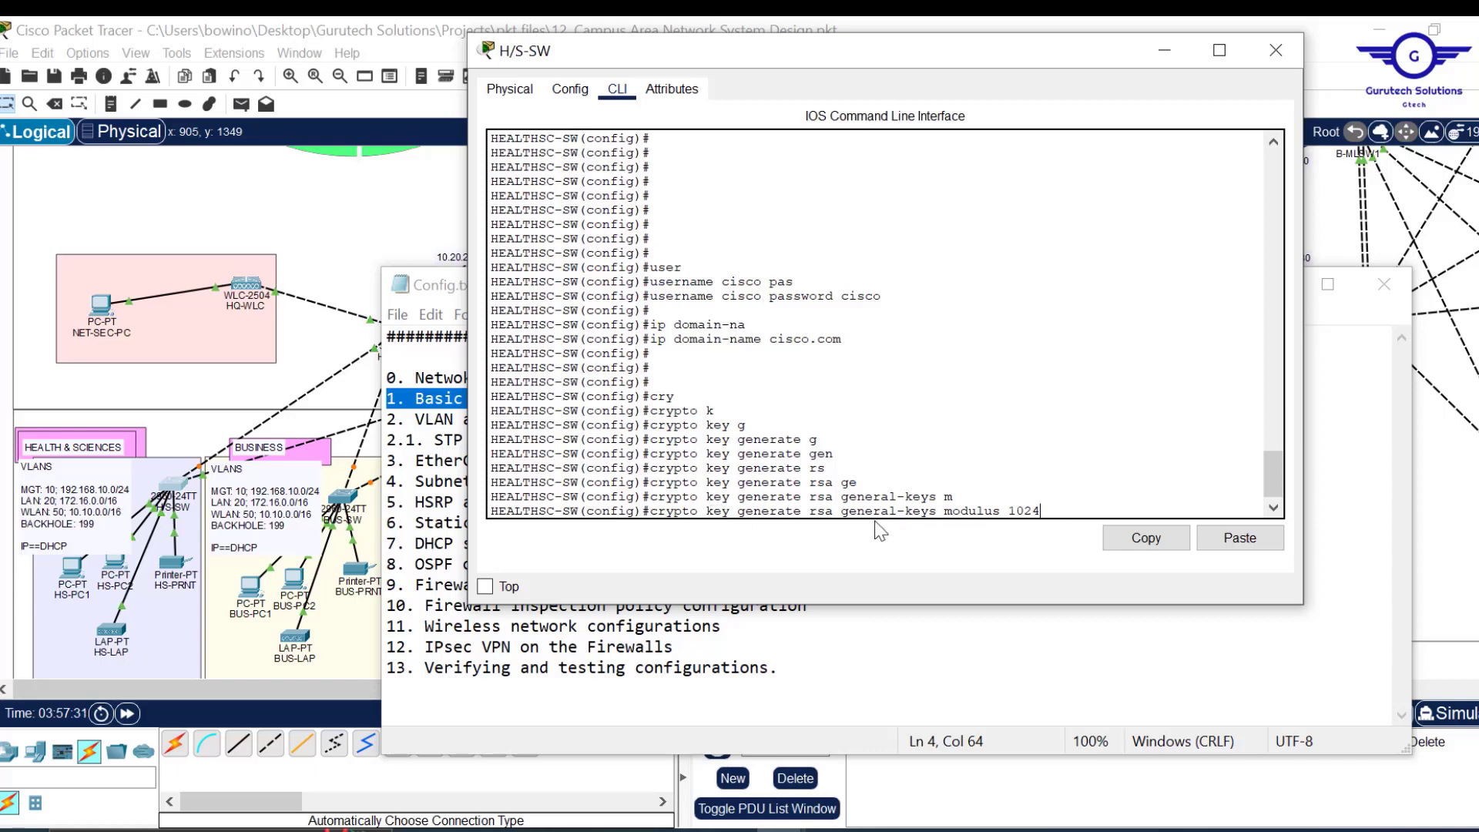
Generate the 1024-bit RSA keys and confirm the SSH 1.99 enabled message.
left_click_drag(1042, 511, 962, 512)
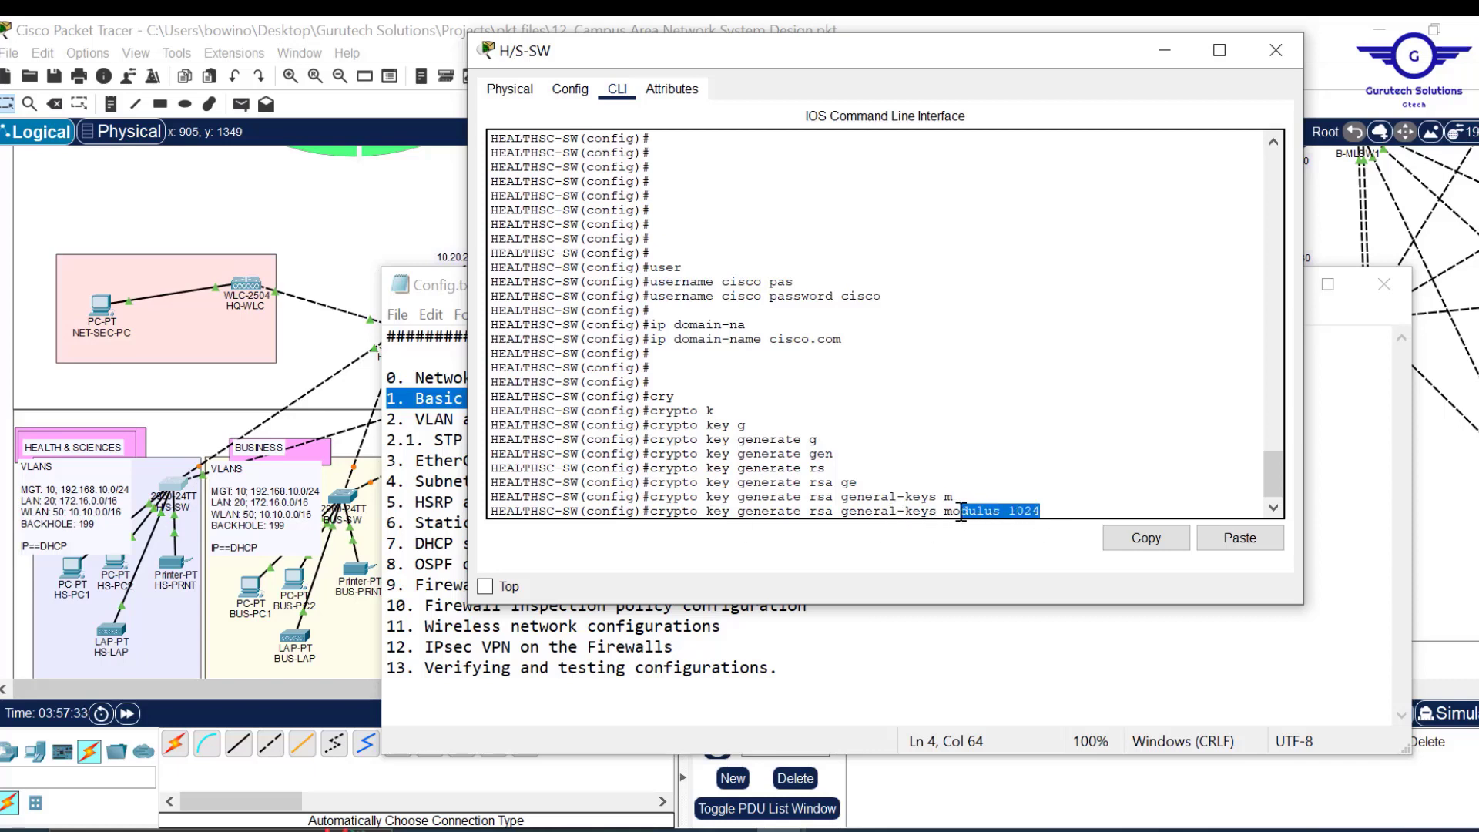
key("Return")
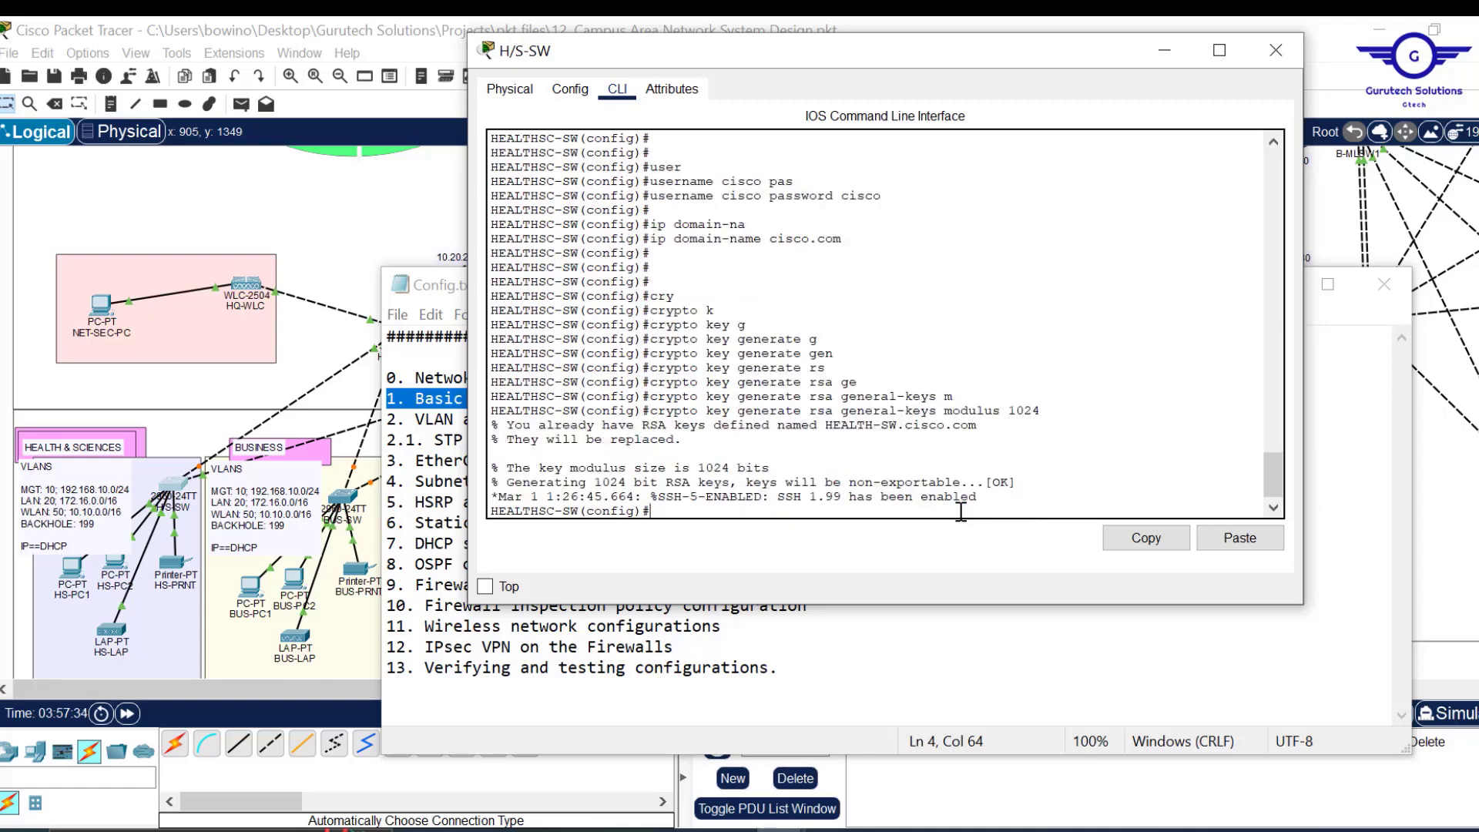
key("Return")
key("Return")
key("Return")
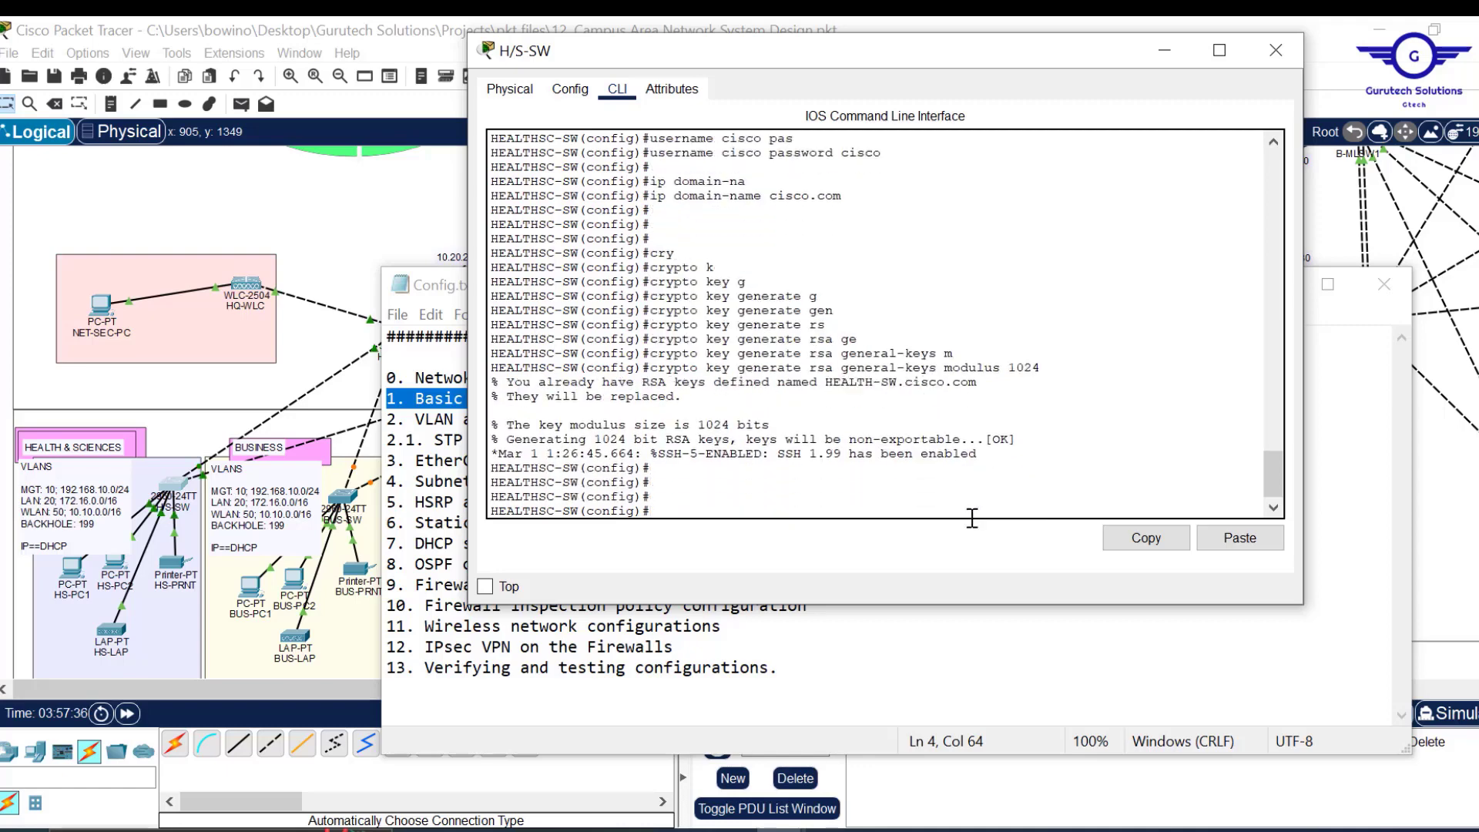
left_click_drag(835, 453, 778, 453)
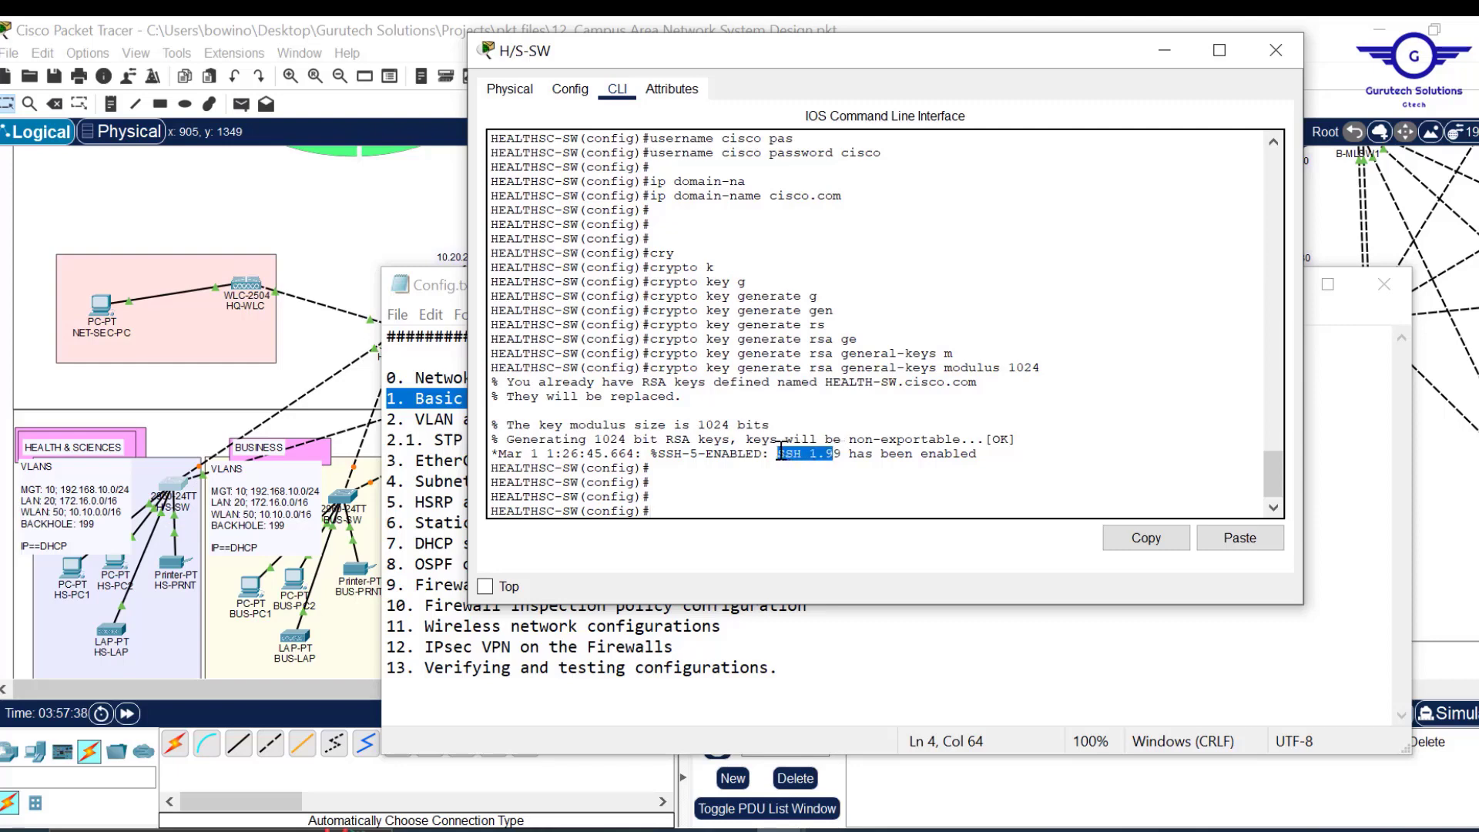
Apply 'ip ssh version 2' on the switch.
left_click(705, 501)
type("ip ssh")
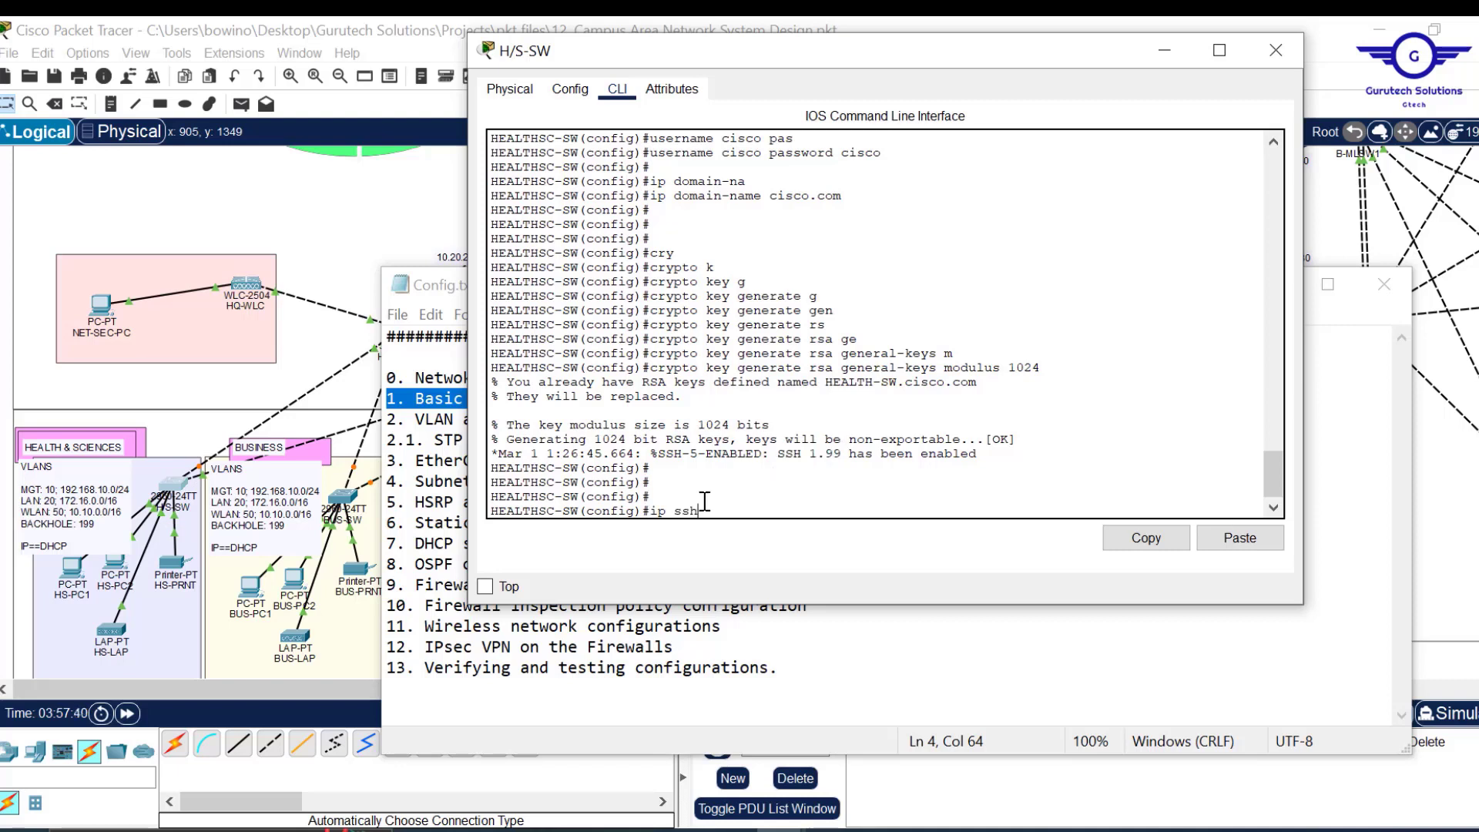
key("Tab")
type("v")
key("Tab")
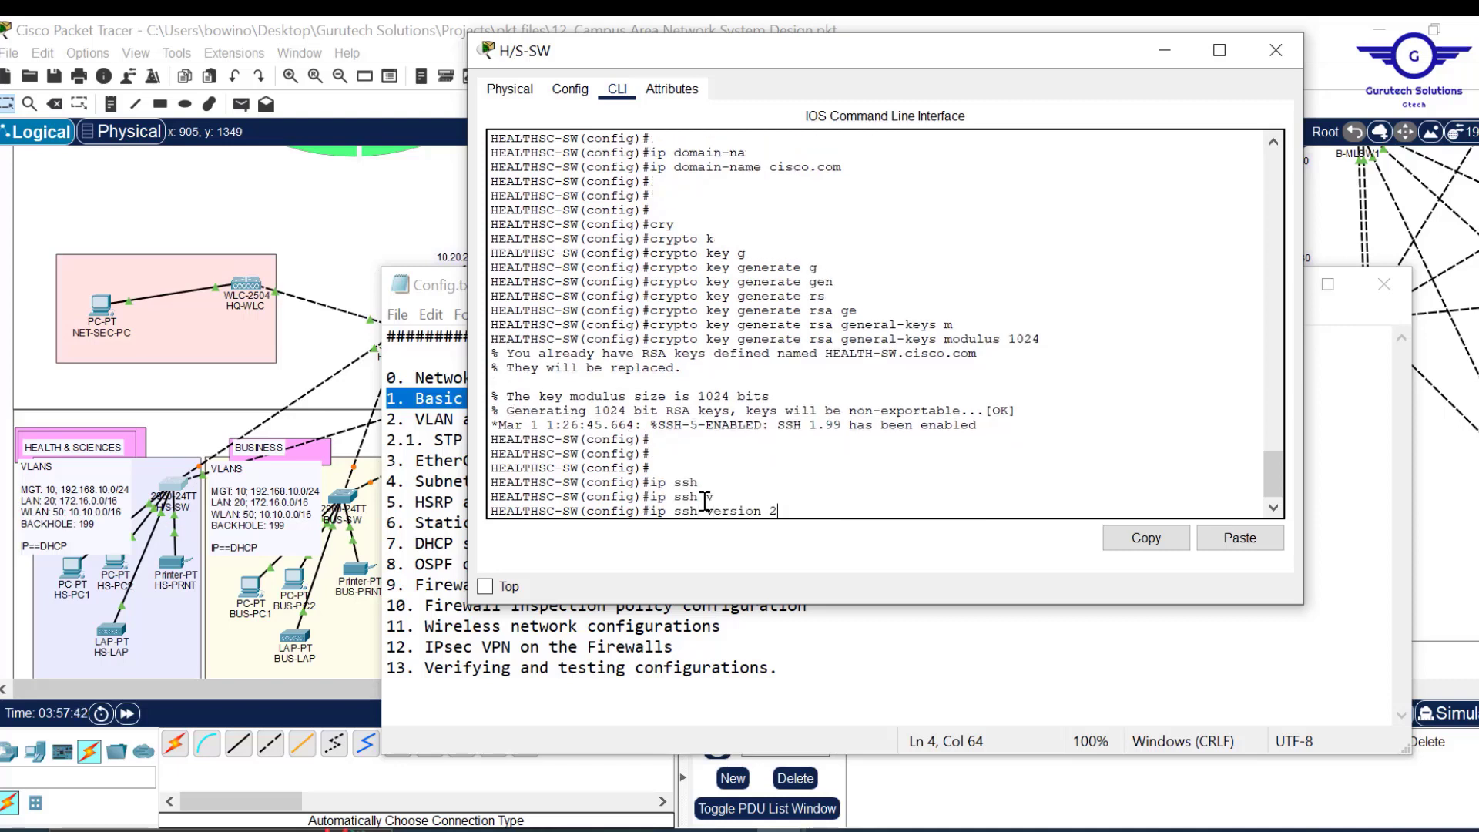
type("2")
key("Return")
key("Return")
key("Return")
key("Return")
key("Return")
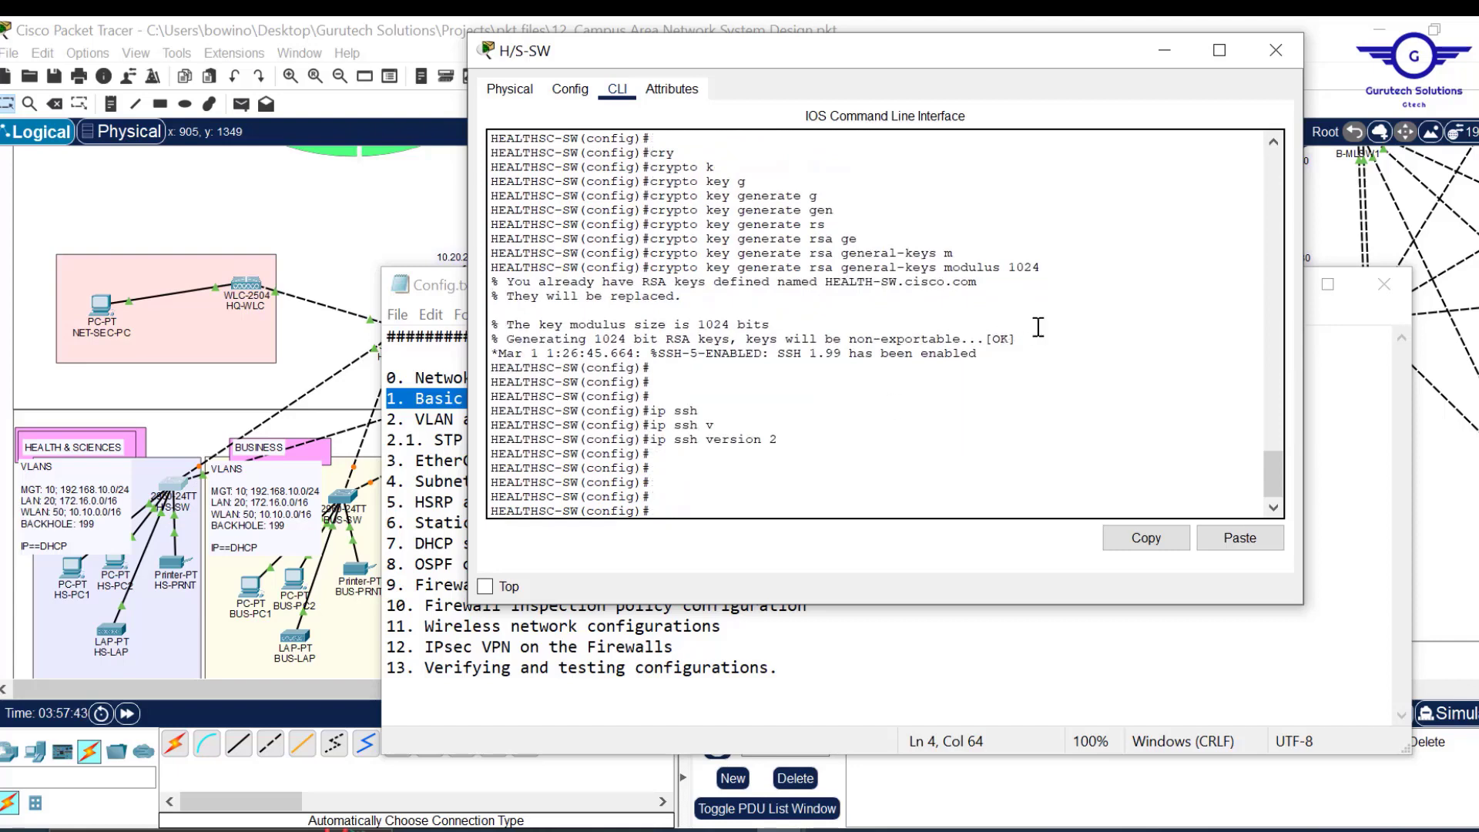
Review the RSA key generation output and config notes, then return to the prompt.
left_click_drag(1017, 356, 558, 352)
left_click_drag(1054, 267, 644, 273)
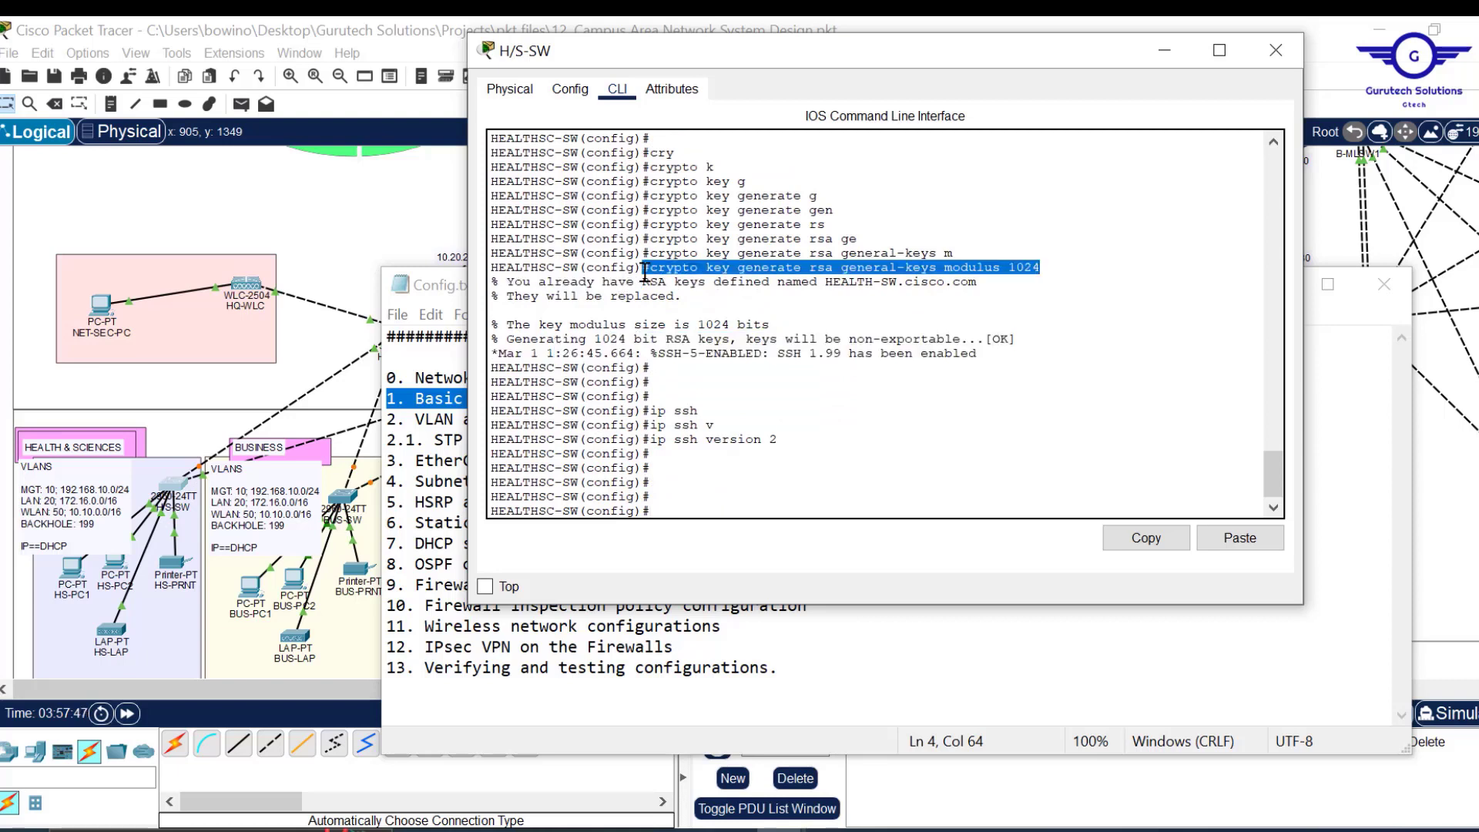
left_click(645, 273)
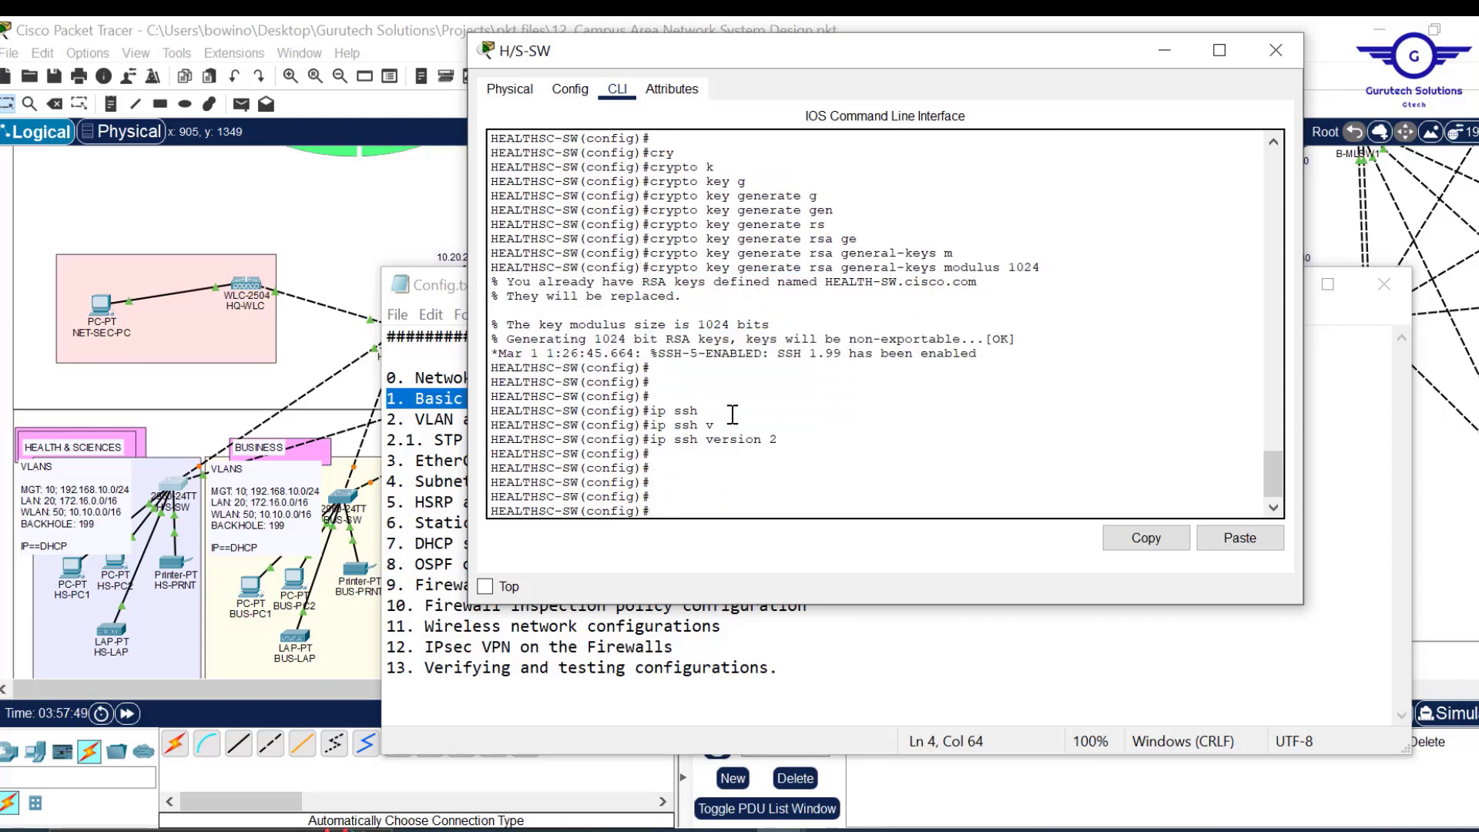
left_click(816, 480)
key("alt+Tab")
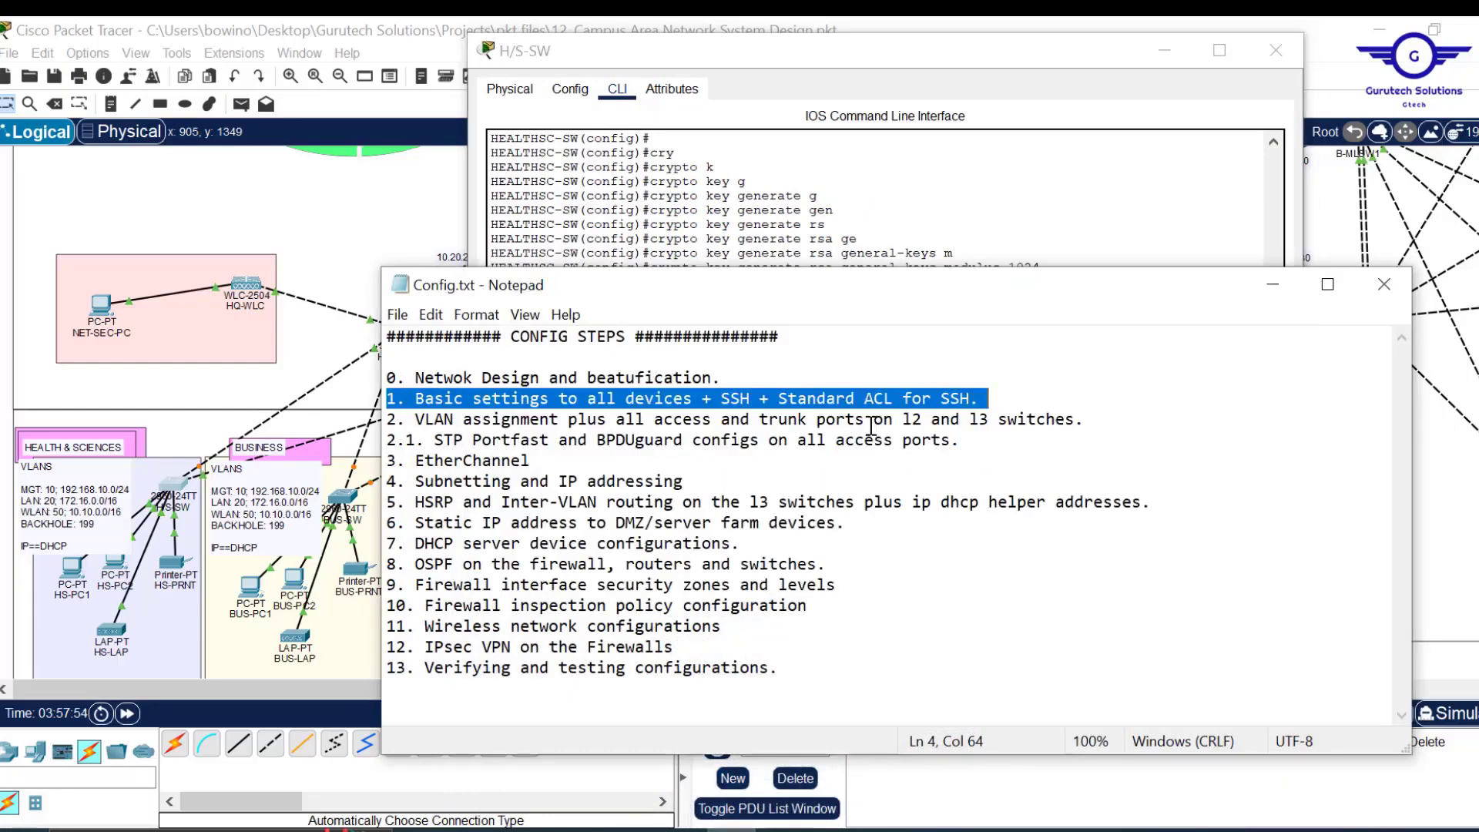
left_click(994, 242)
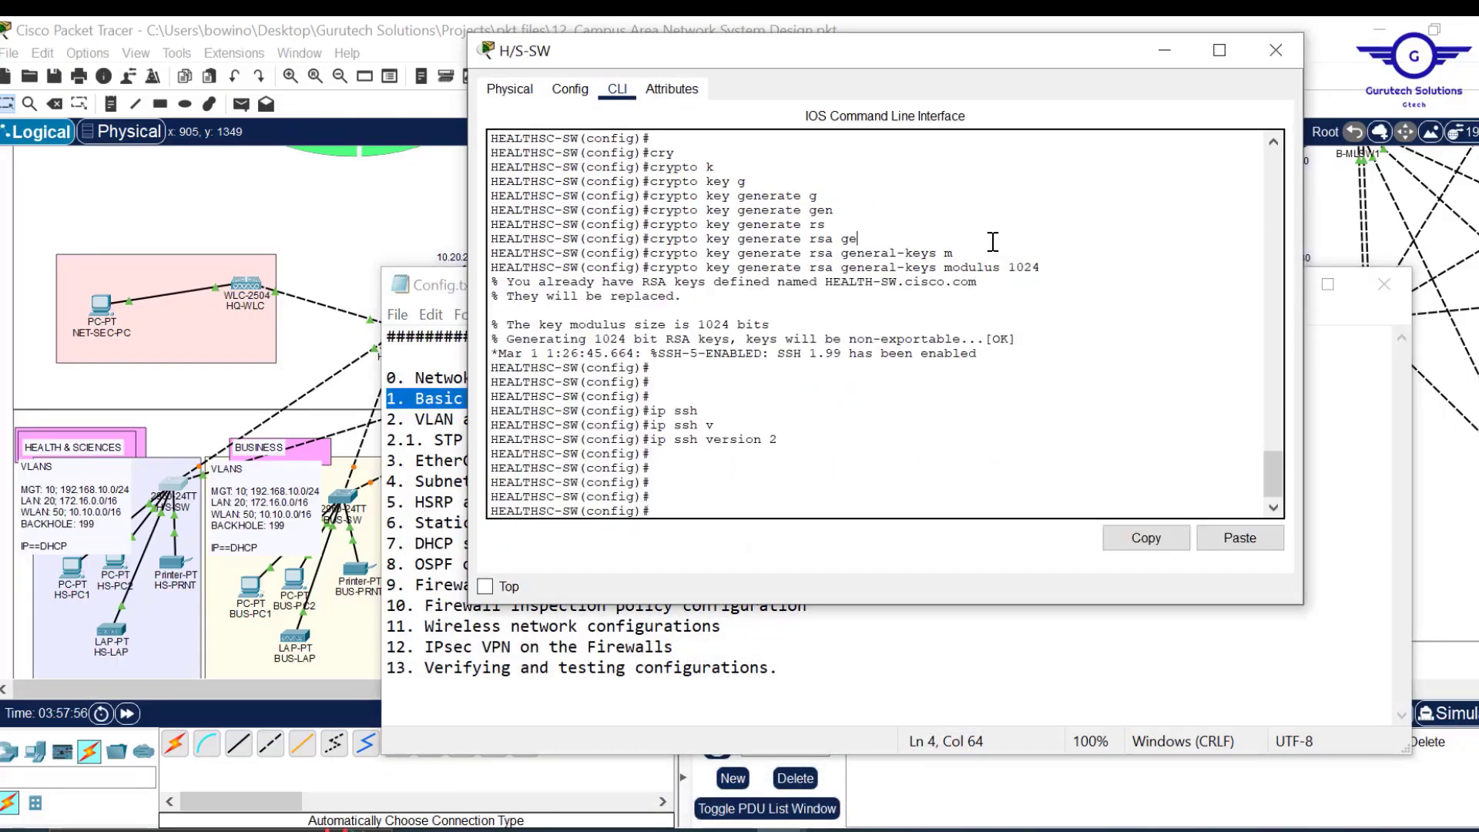
key("Return")
key("Return")
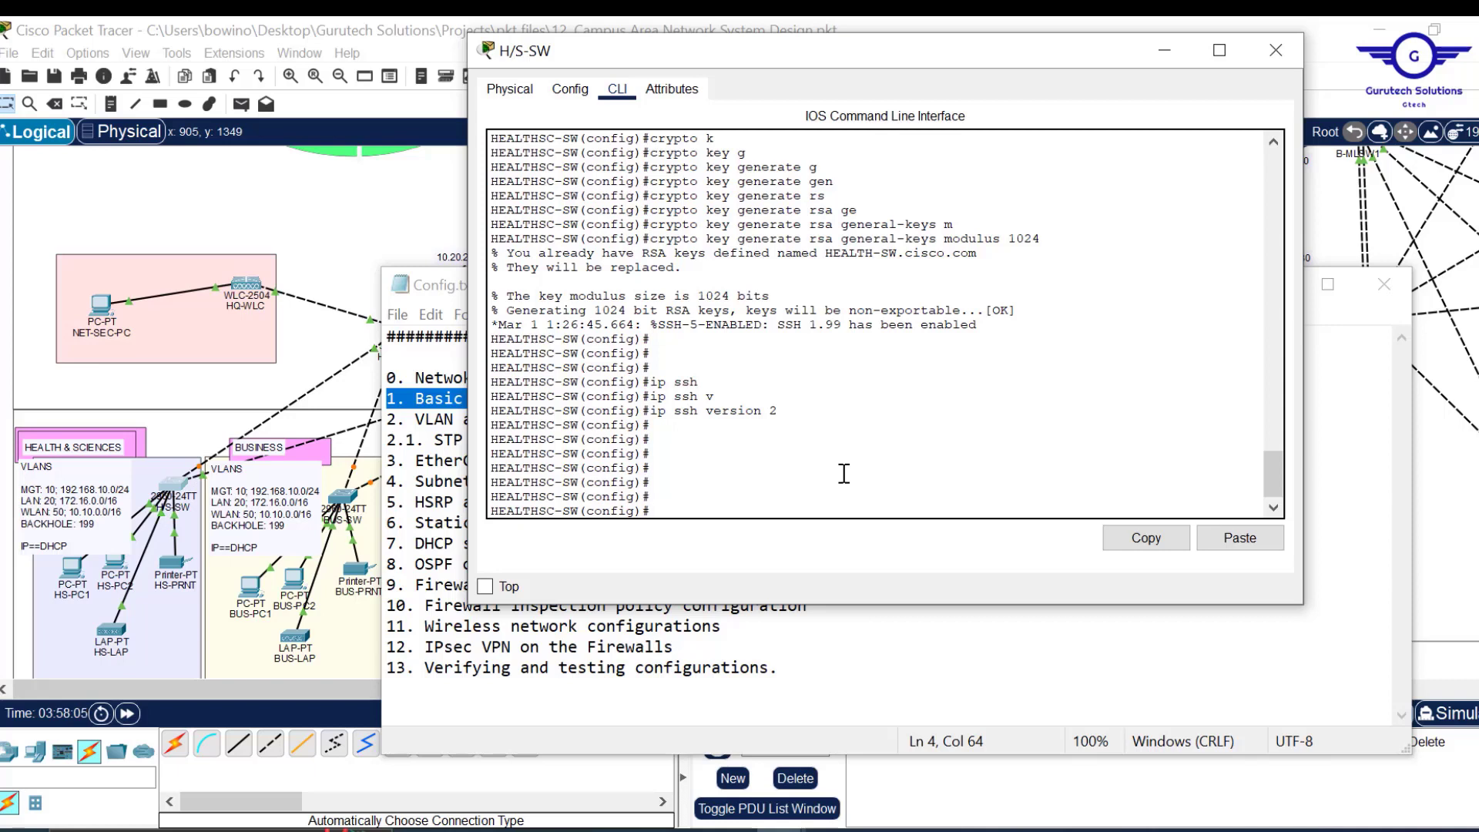
Add an access-list 2 rule permitting 192.168.10.0 255.255.255.0, correcting the mask typo.
key("Return")
type("ac")
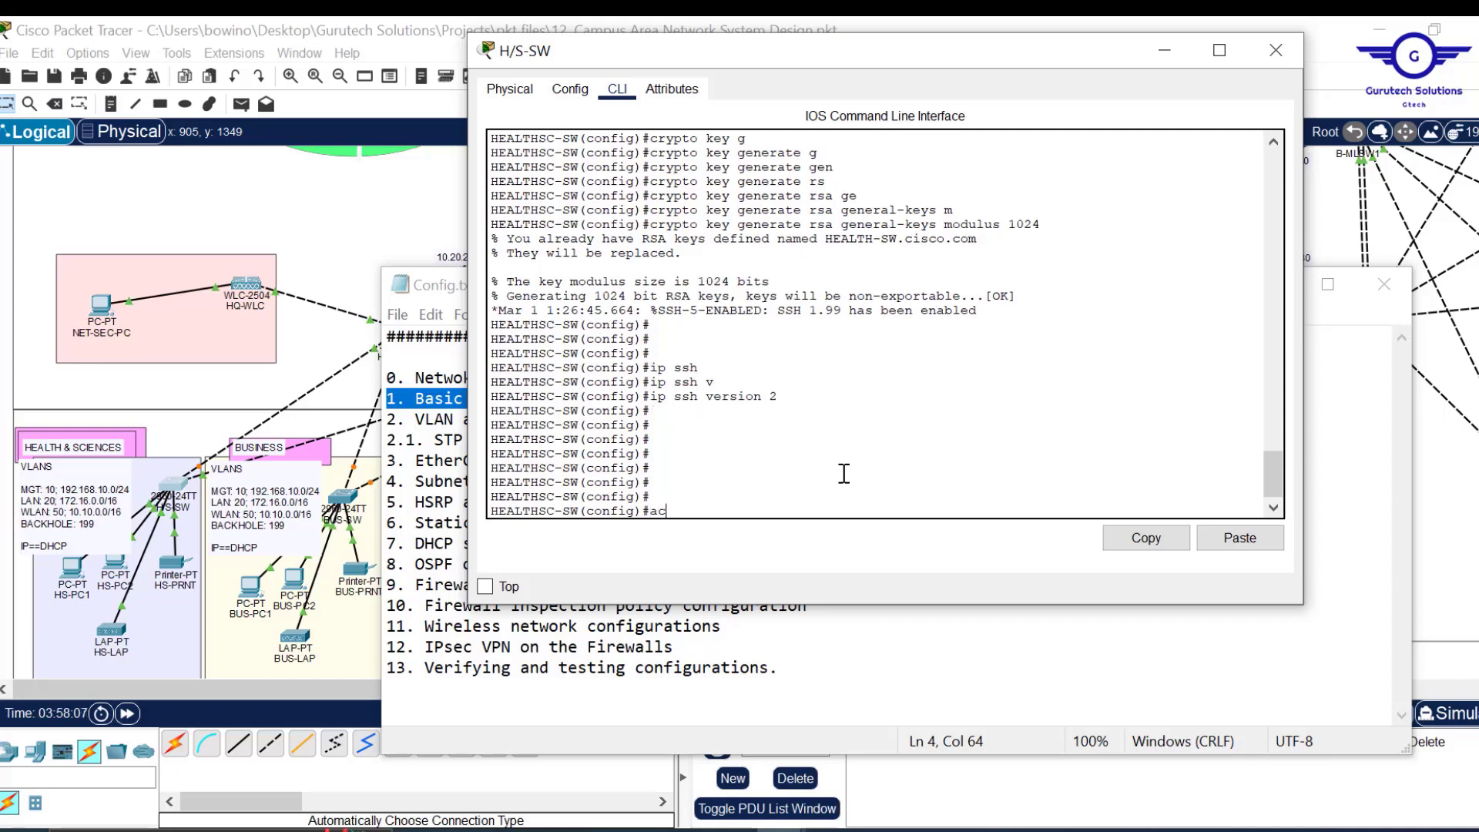
type("c")
key("Tab")
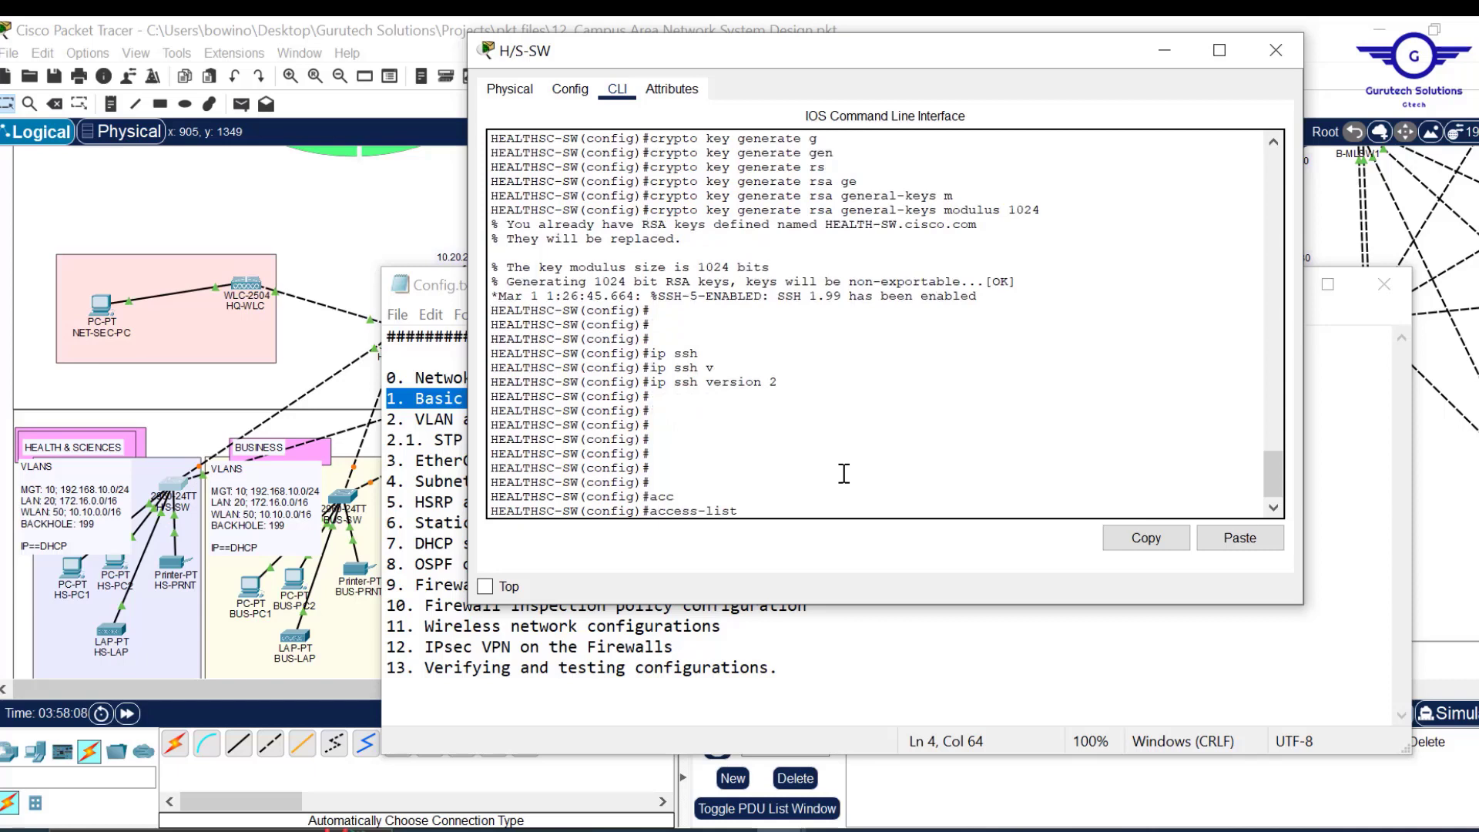
type("2 per")
key("Tab")
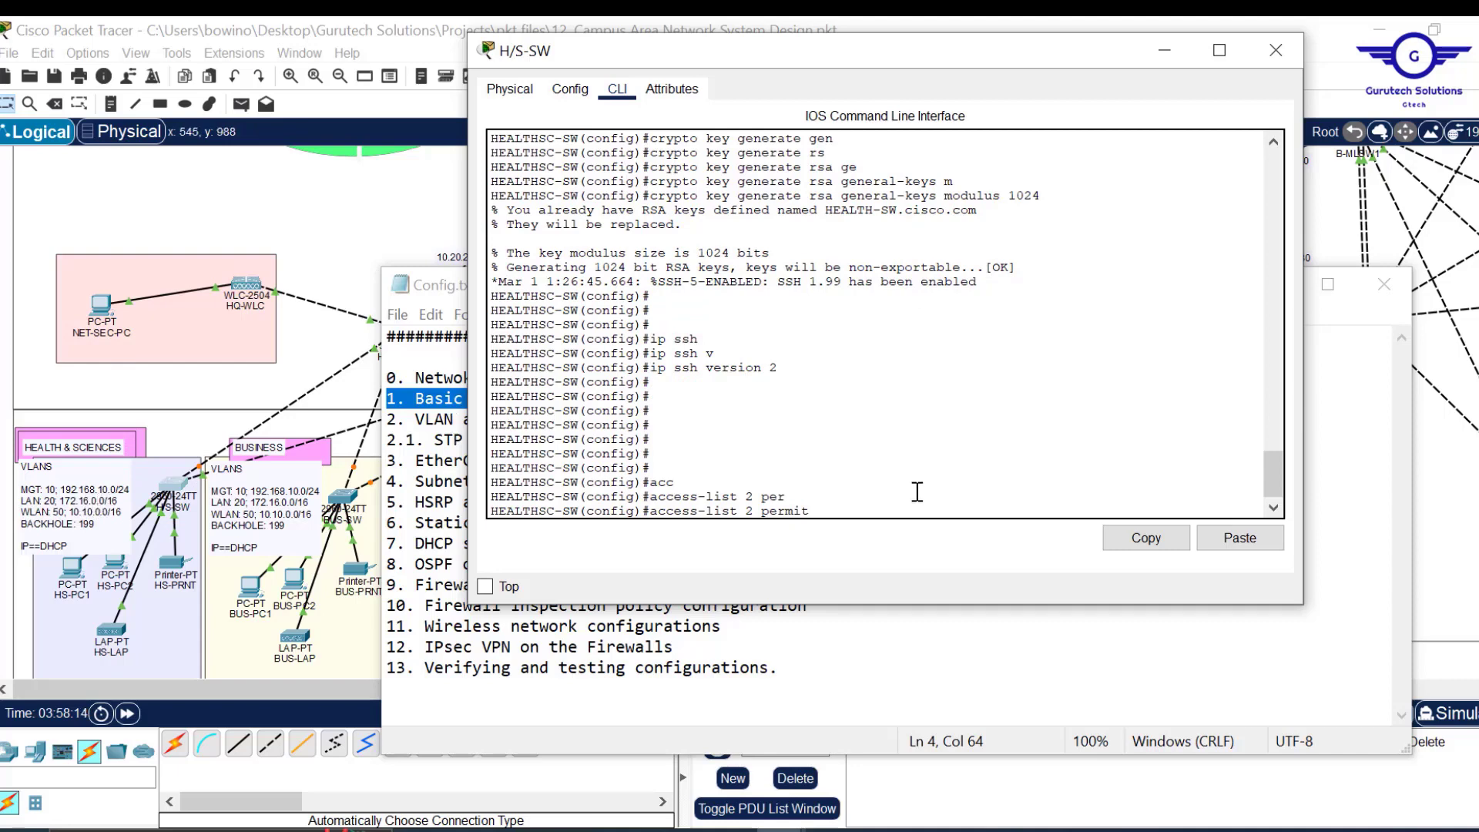
type("192.168.10.0 255,255")
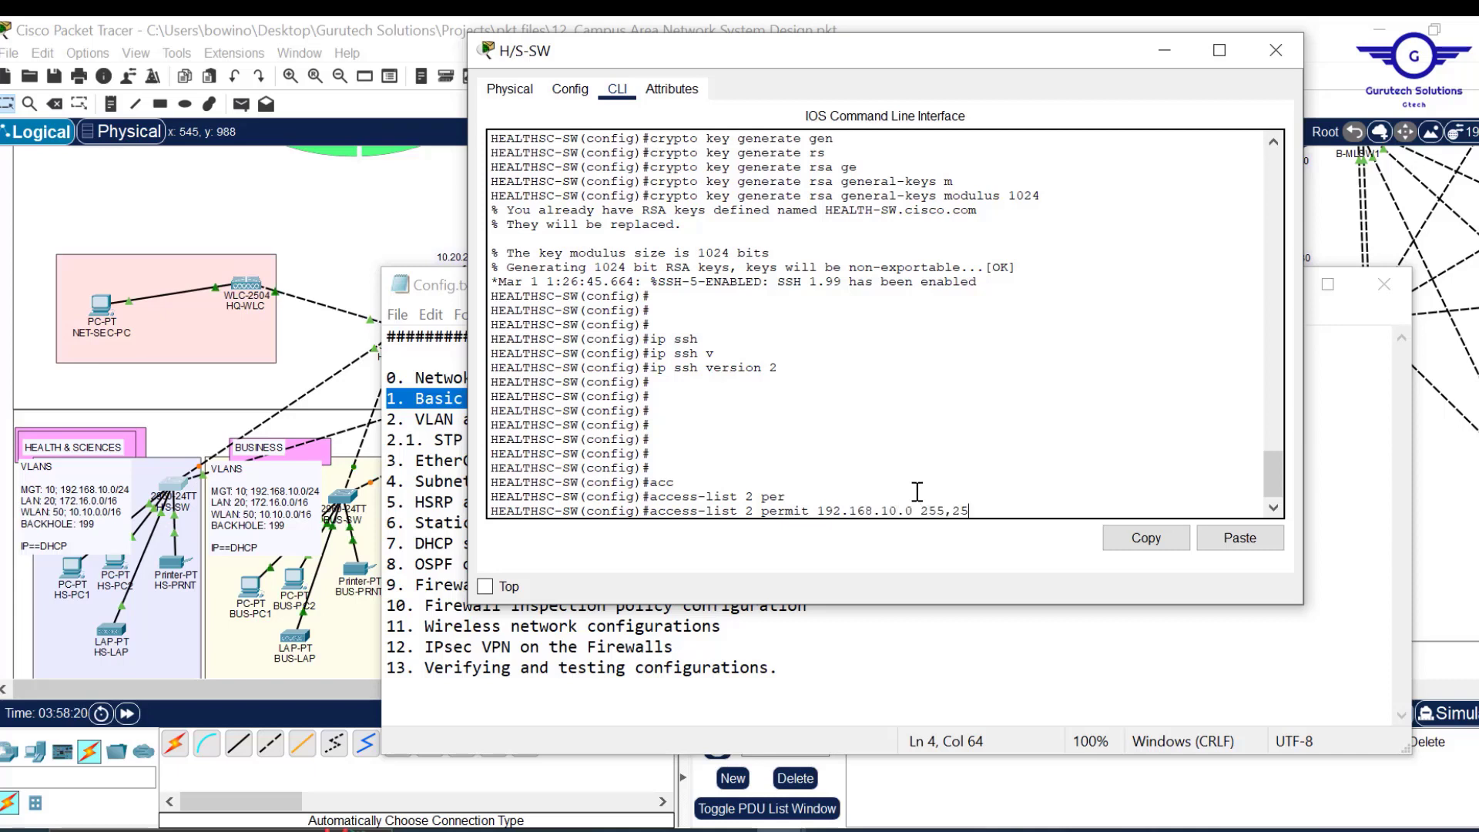
key("BackSpace")
key("BackSpace")
key("BackSpace")
type(".255.255.0\\")
key("Return")
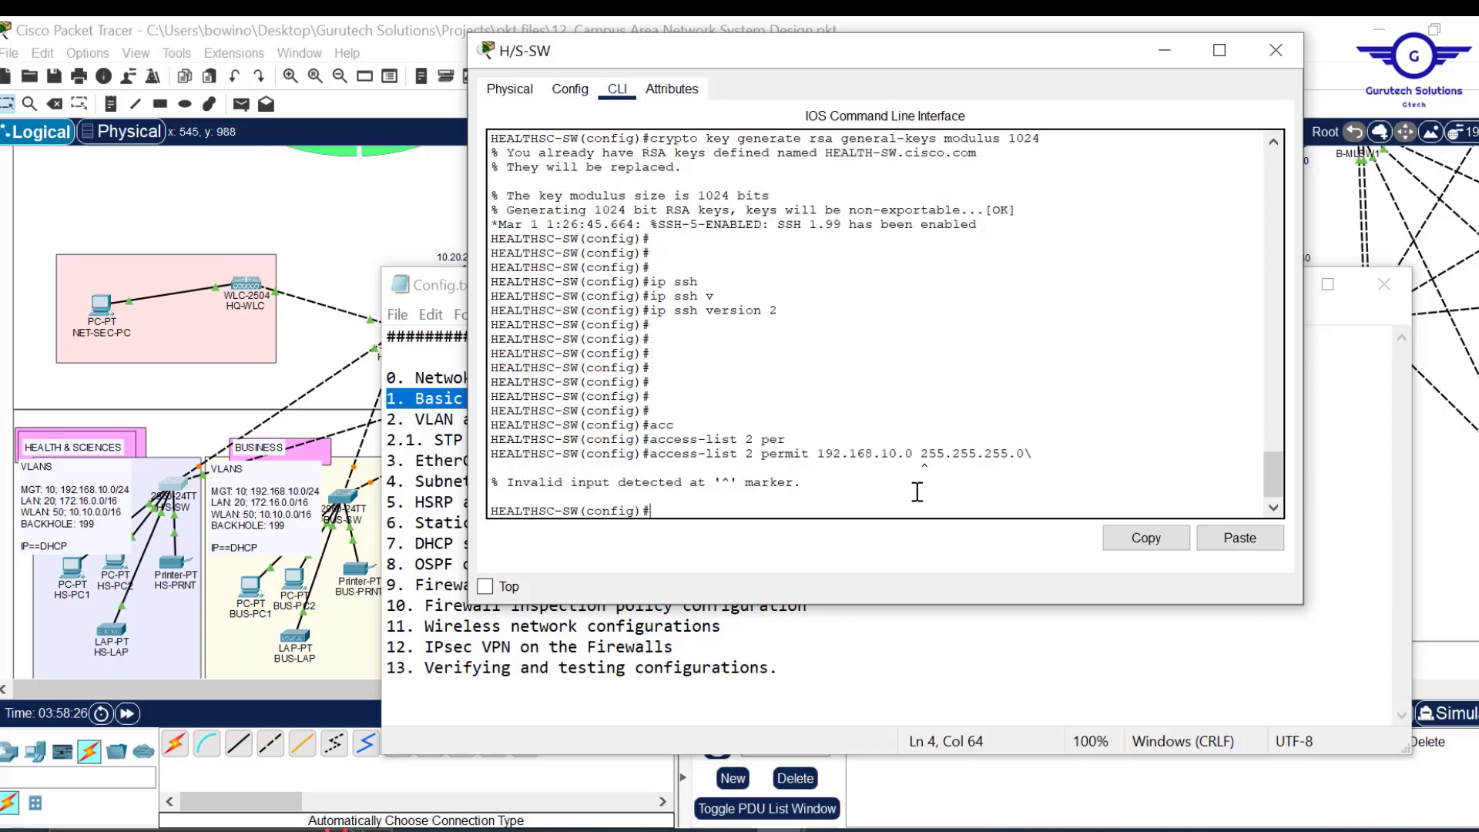
key("Up")
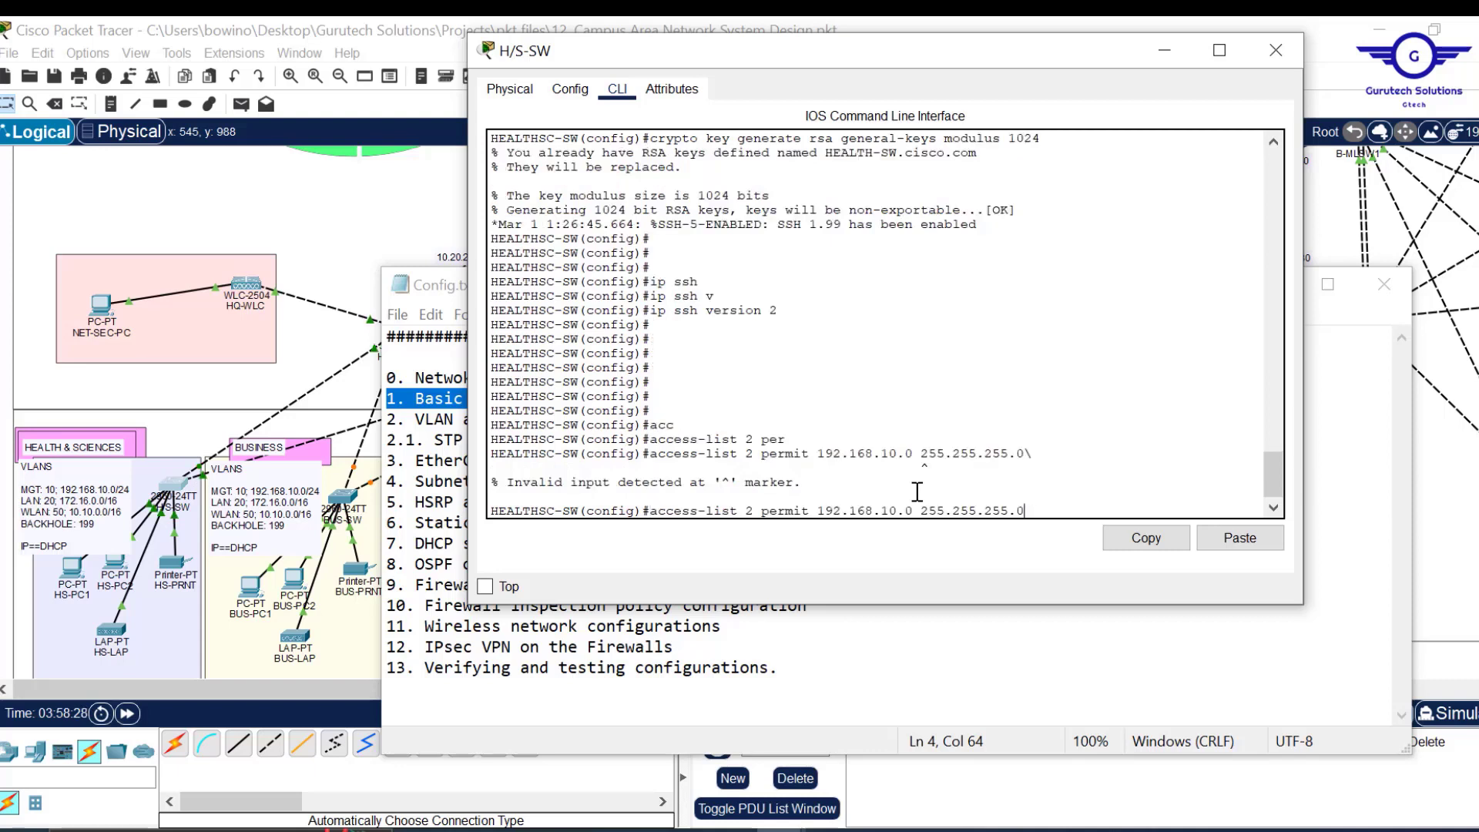
key("Return")
key("Return")
key("Return")
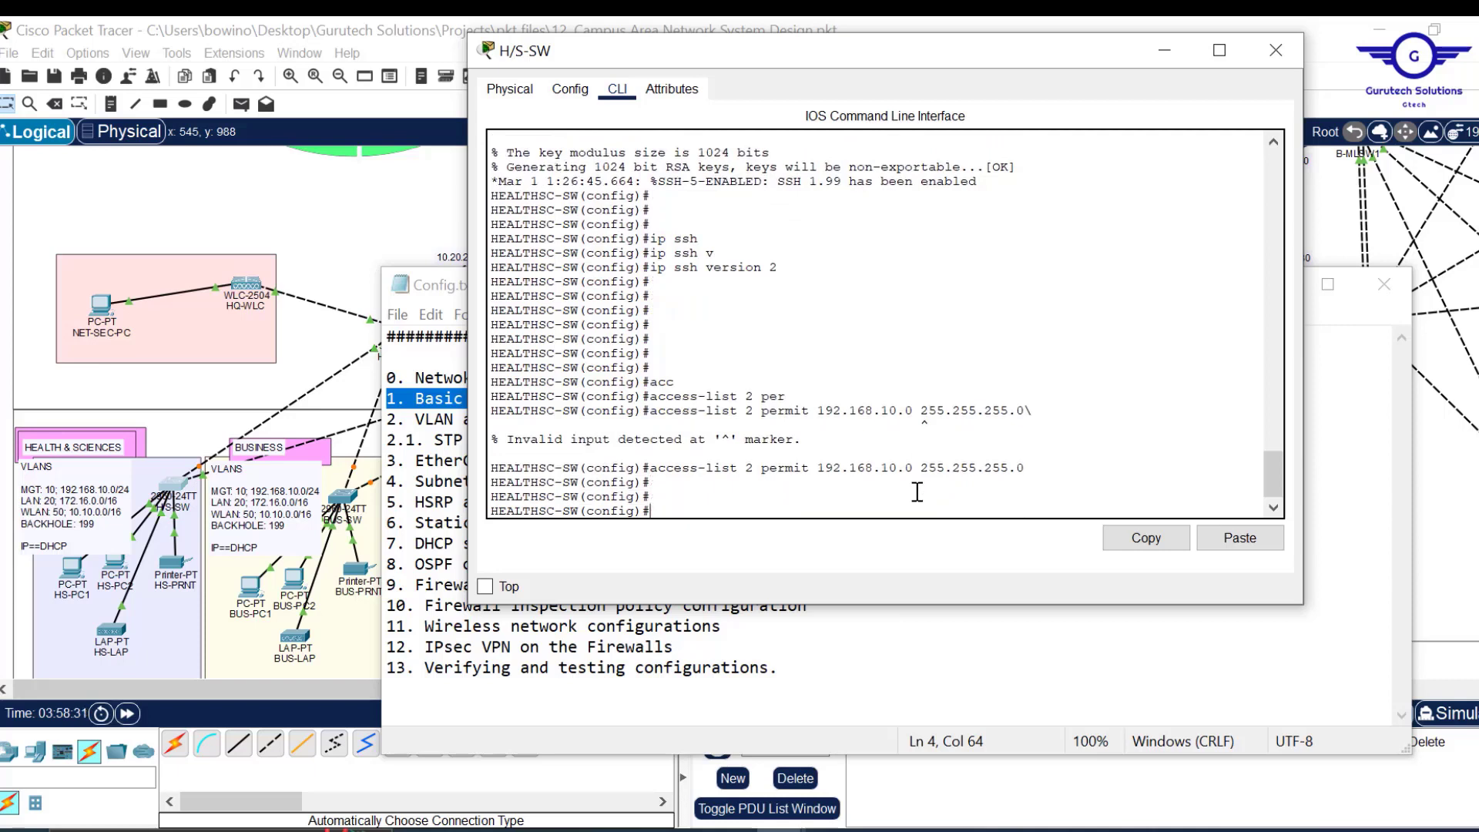
left_click_drag(1028, 469, 493, 468)
left_click_drag(686, 463, 683, 466)
Add the 'access-list 2 deny any' rule, fixing the extra 'any'.
key("Up")
key("BackSpace")
key("BackSpace")
key("BackSpace")
key("BackSpace")
key("BackSpace")
key("BackSpace")
key("BackSpace")
key("BackSpace")
key("BackSpace")
key("BackSpace")
key("BackSpace")
key("BackSpace")
key("BackSpace")
key("BackSpace")
key("BackSpace")
key("BackSpace")
key("BackSpace")
key("BackSpace")
key("BackSpace")
key("BackSpace")
key("BackSpace")
type("den")
key("Tab")
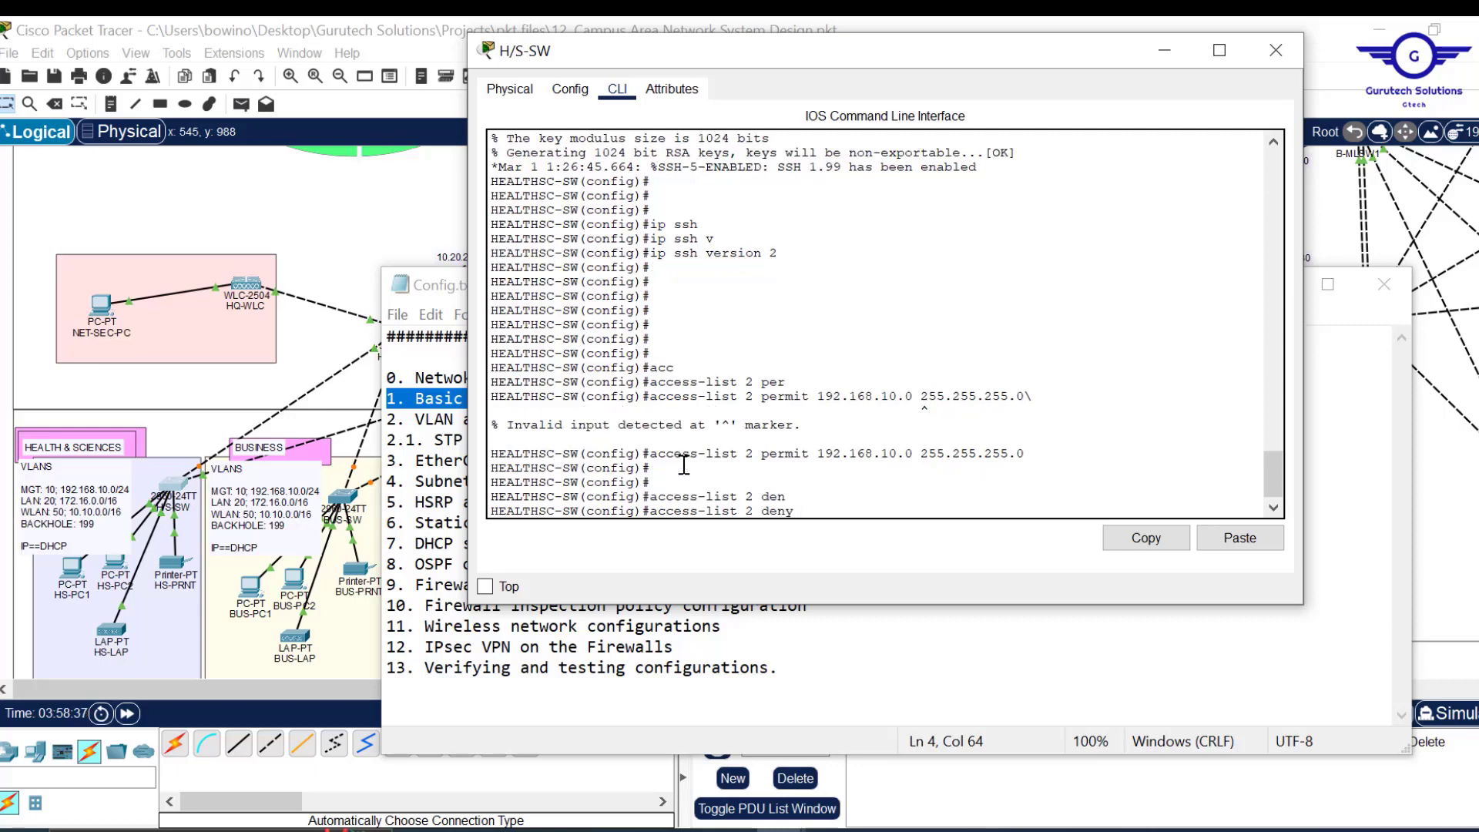
type("any any")
key("Return")
key("Up")
key("BackSpace")
key("BackSpace")
key("BackSpace")
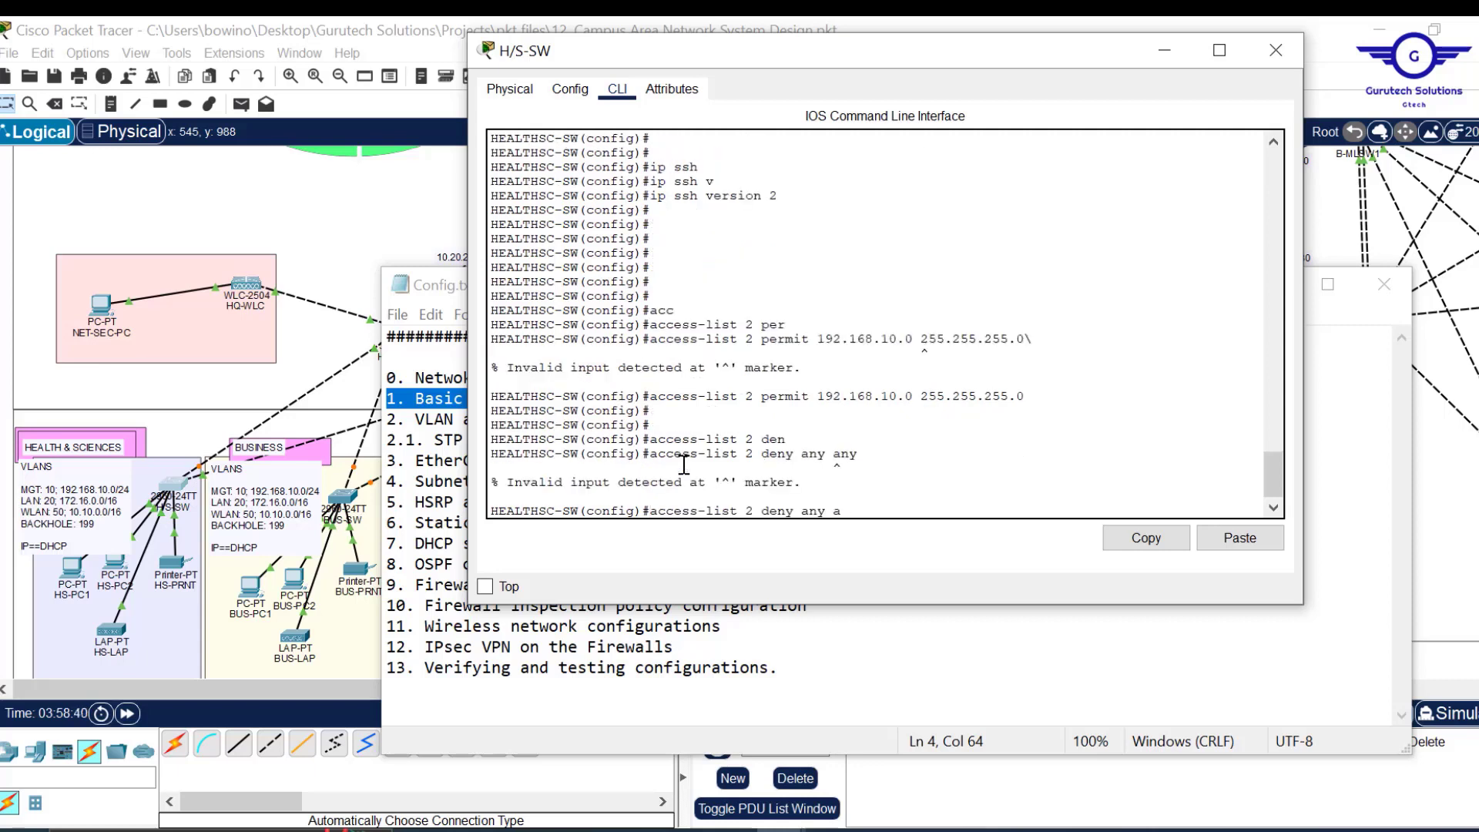
key("Return")
key("Return")
key("Return")
key("Return")
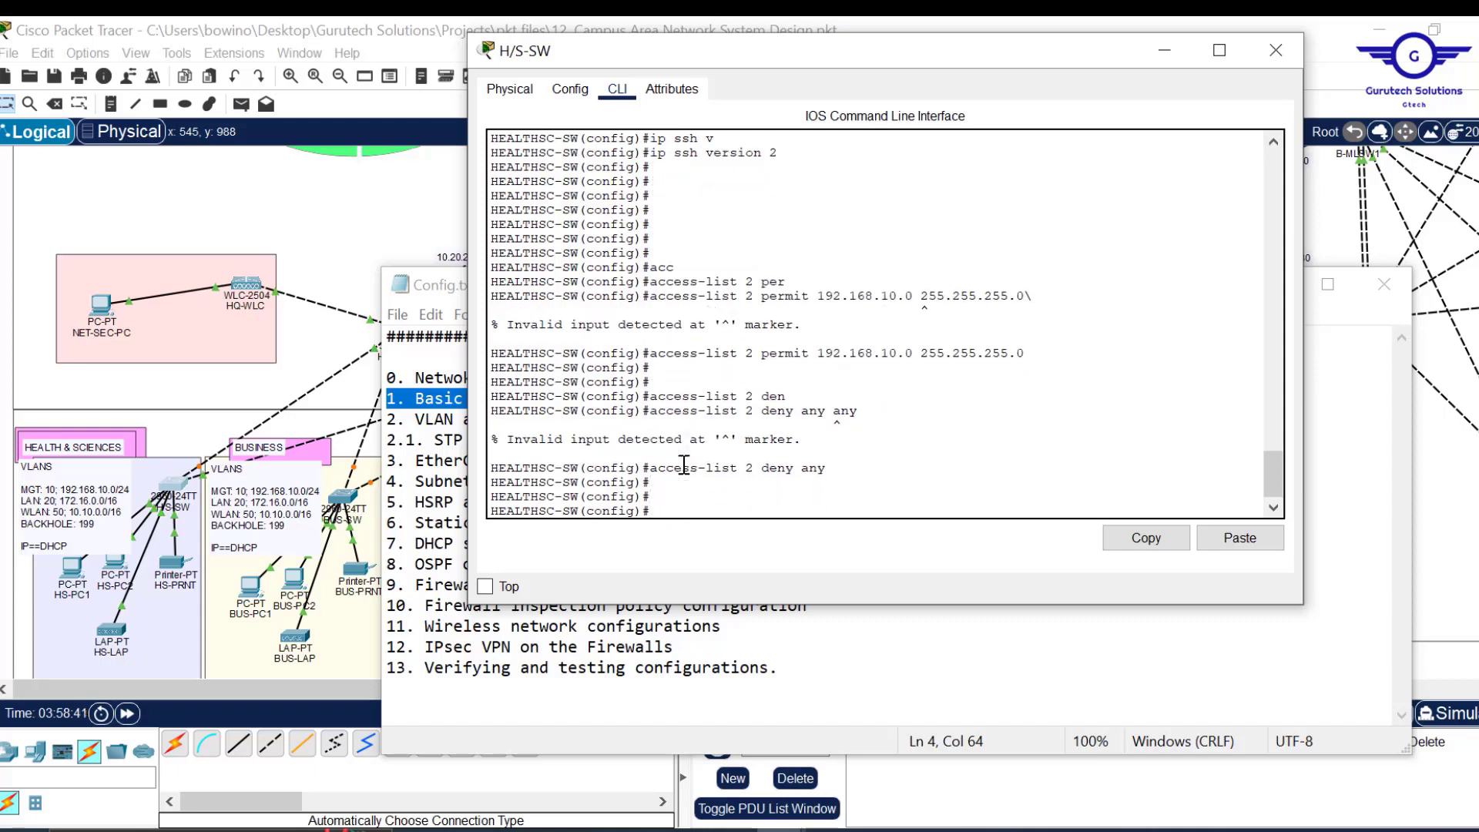
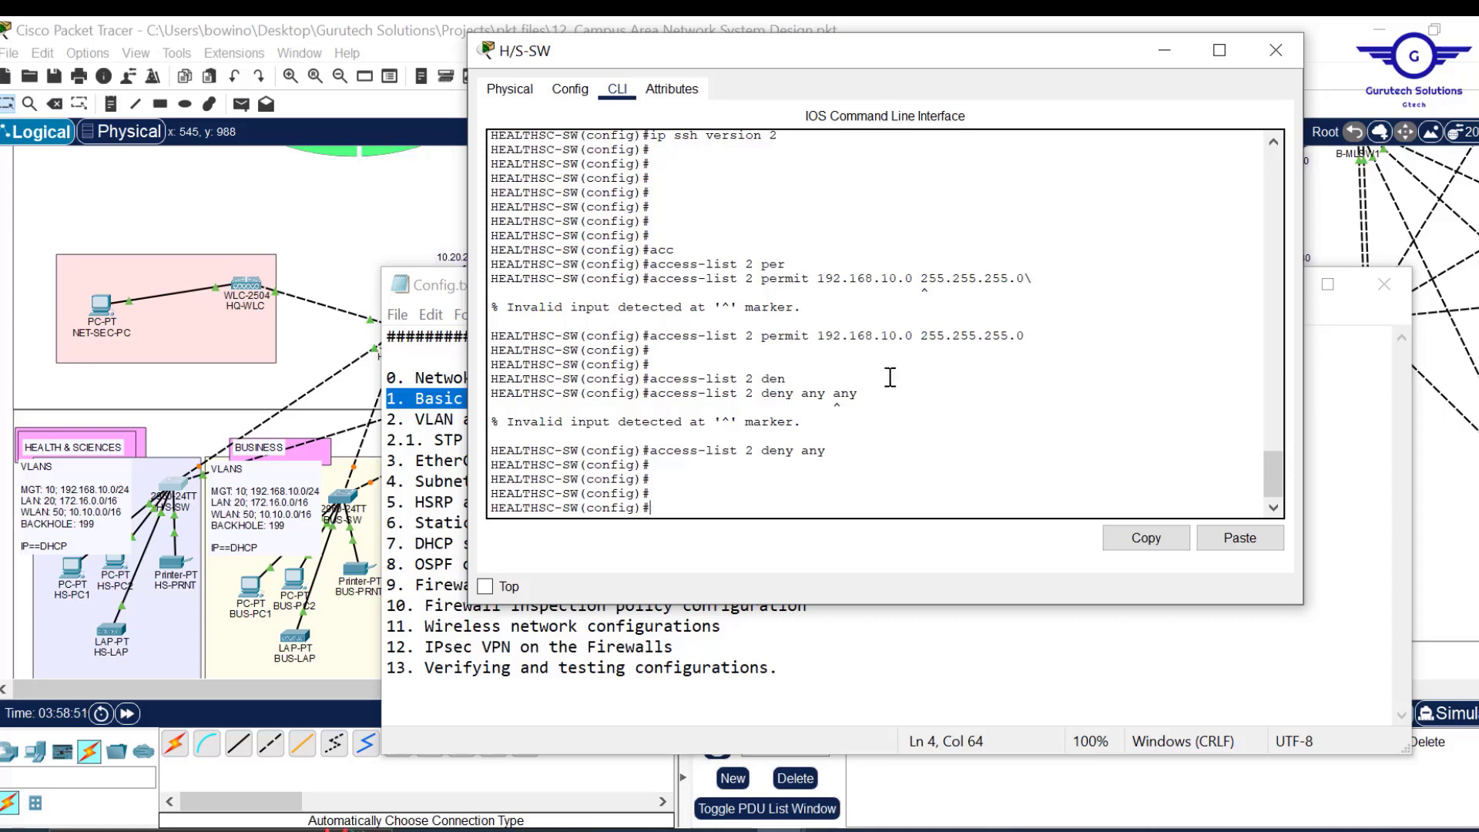
Start typing 'line vty' at the HEALTHSC-SW config prompt, fixing a typo.
left_click_drag(788, 378, 655, 378)
left_click(728, 455)
type("line vty")
key("BackSpace")
Enter line vty 0 15 and apply 'login local' to the VTY lines.
type("ty 0 15")
key("Return")
key("Return")
key("Return")
key("Return")
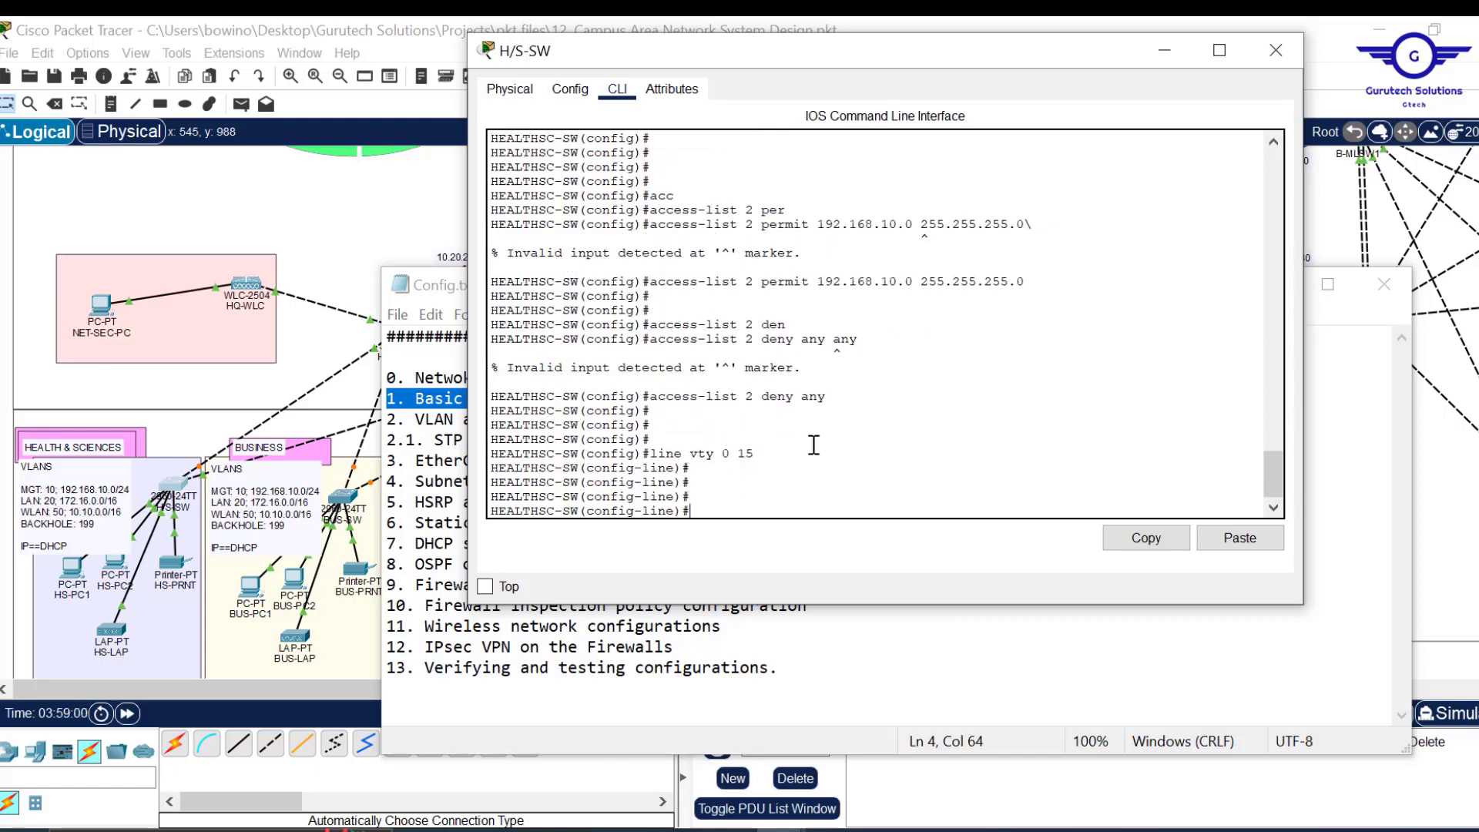
type("log")
key("Tab")
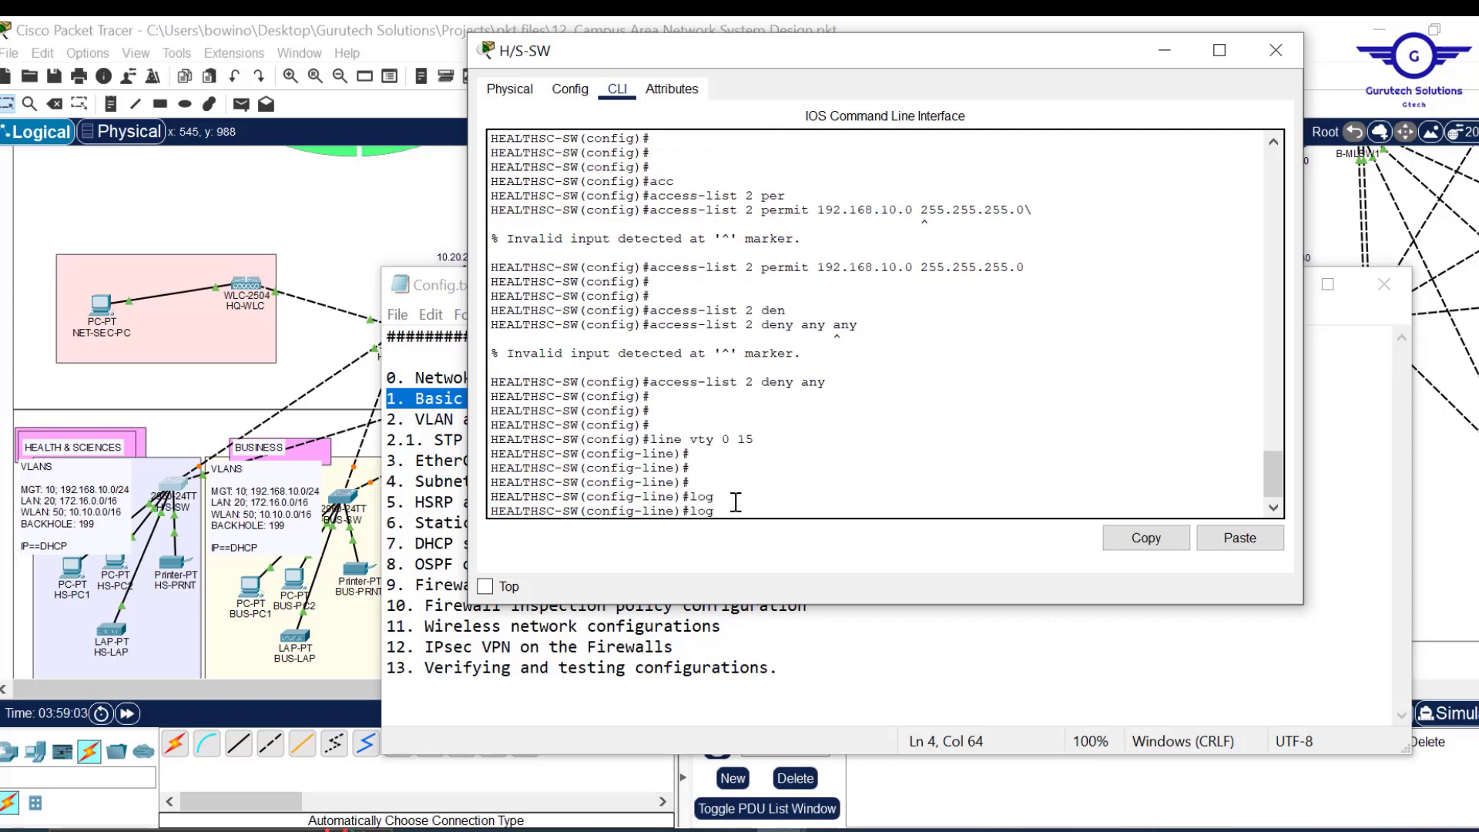
type("i")
key("Tab")
type("n lo")
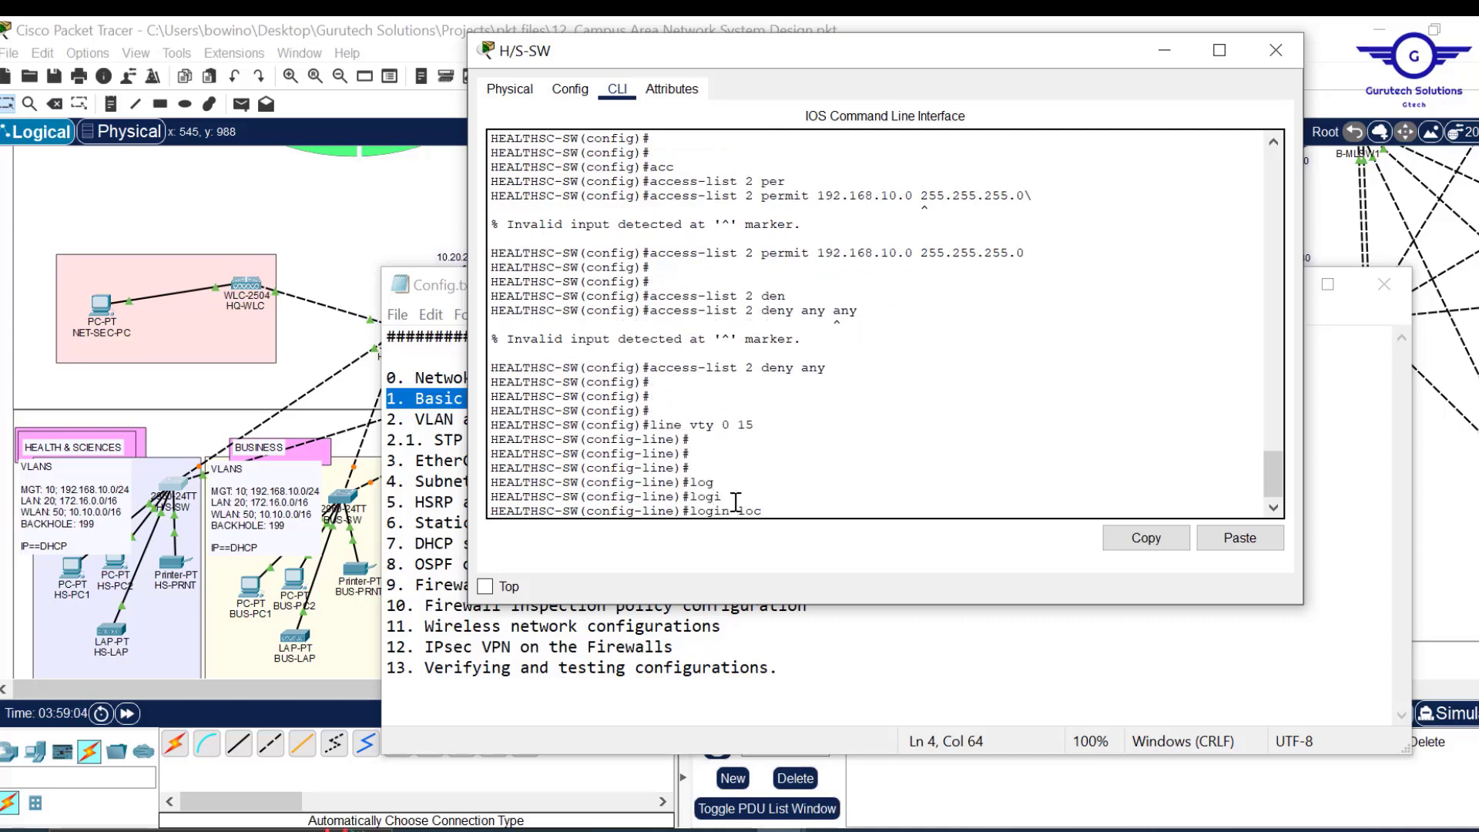
type("c")
key("Tab")
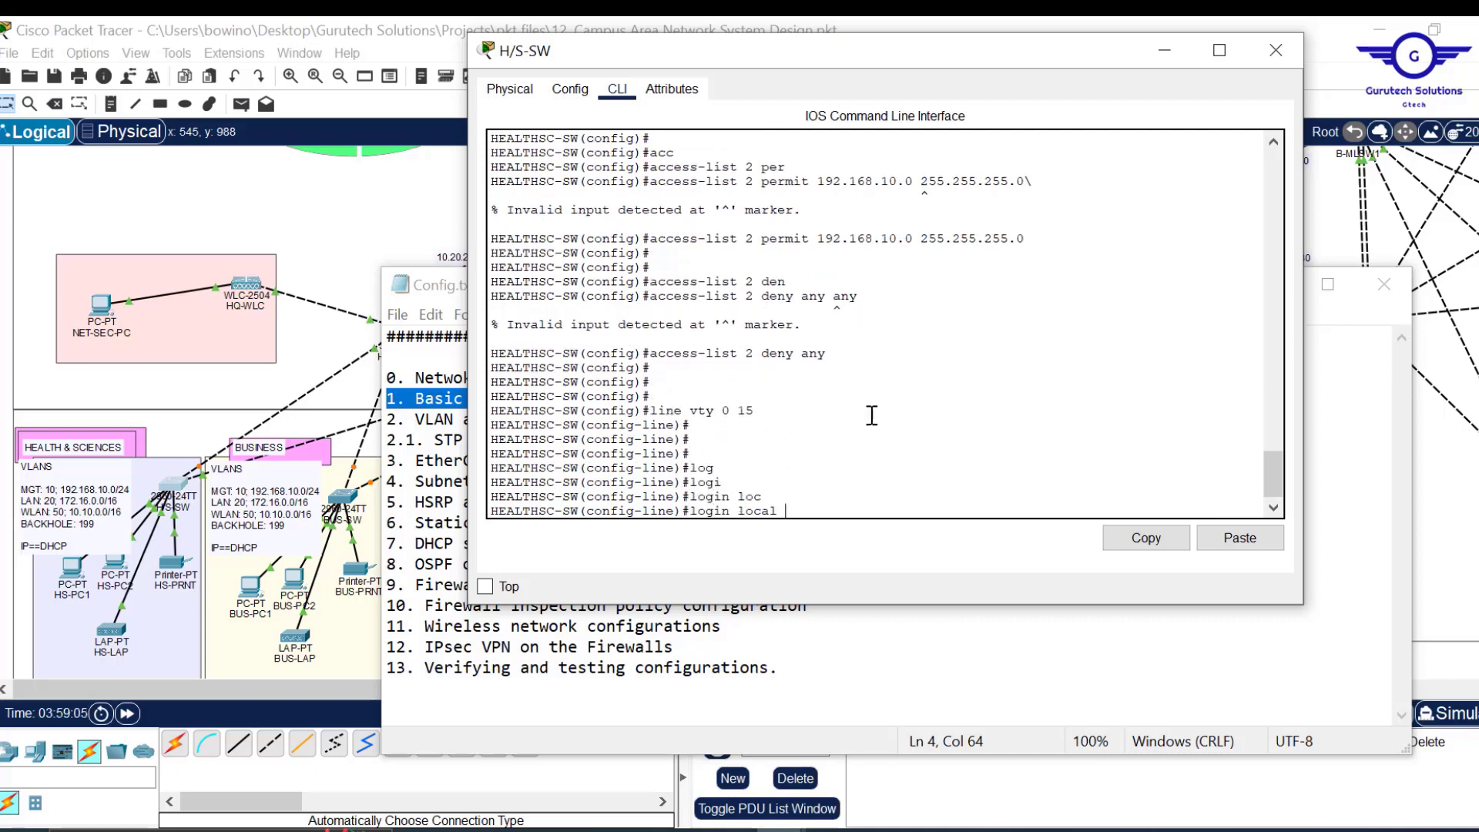
scroll(868, 426, "up", 10)
scroll(872, 388, "up", 8)
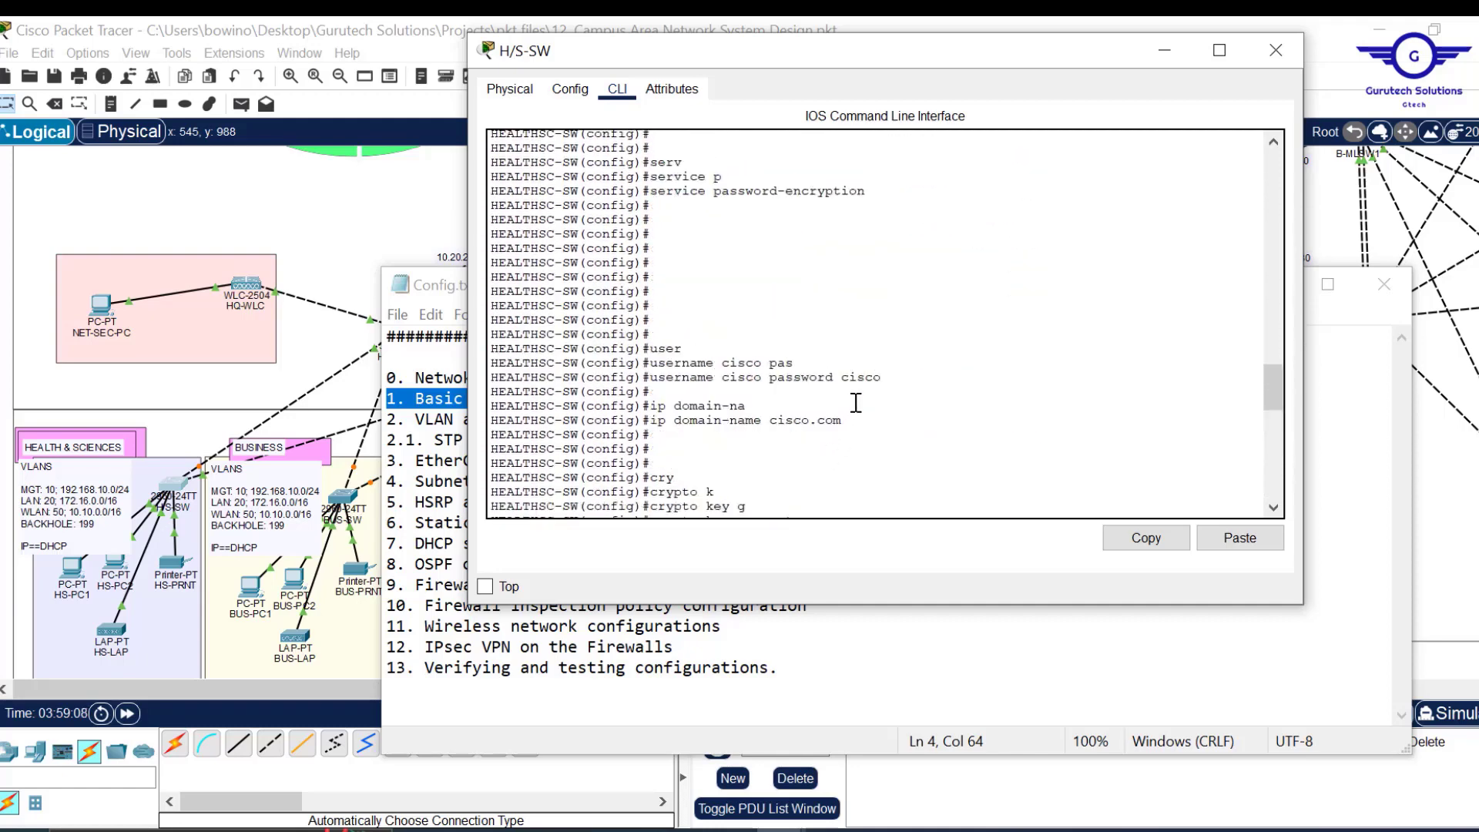
left_click_drag(884, 376, 653, 377)
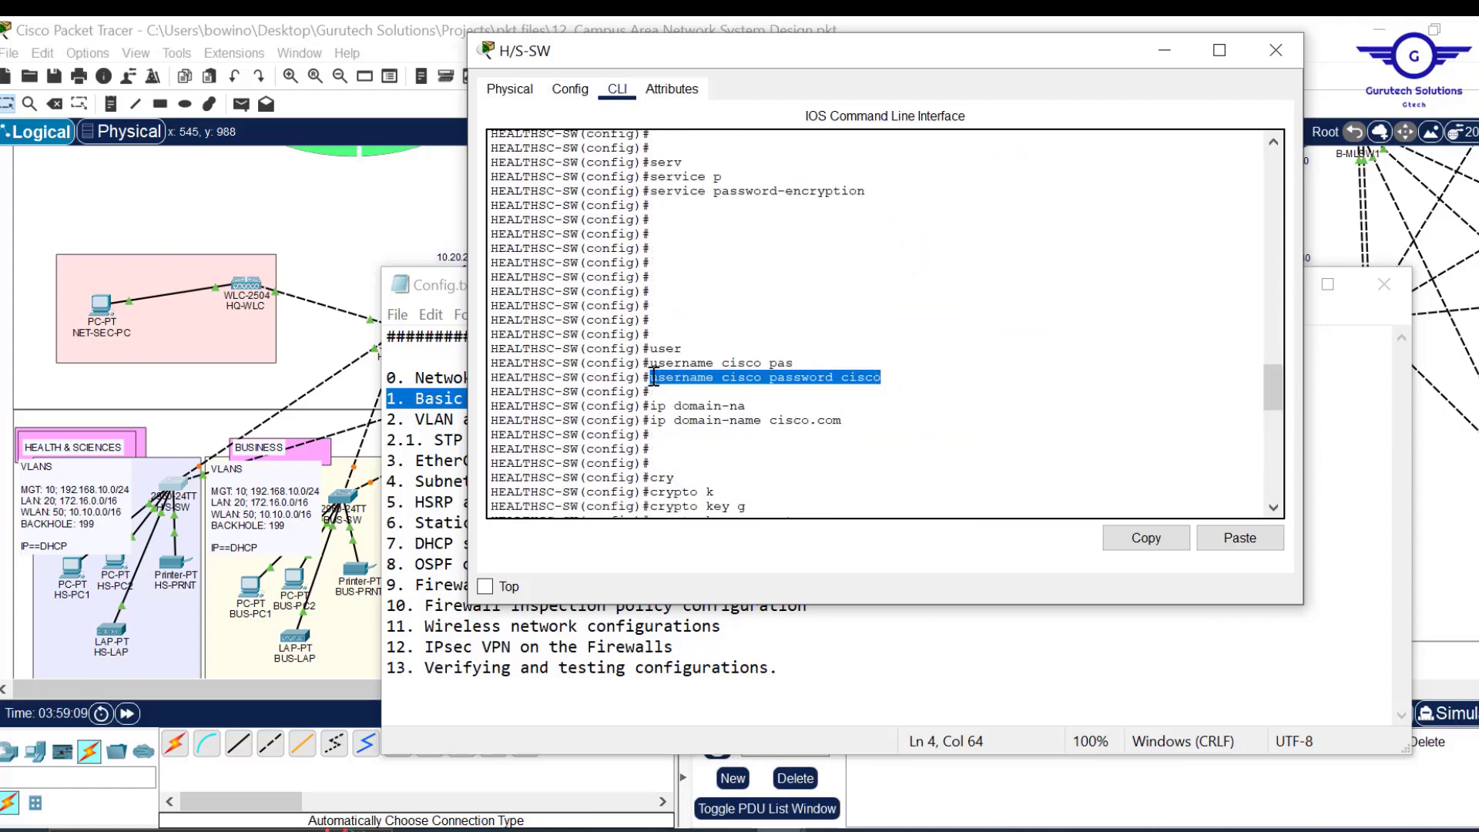
scroll(802, 438, "down", 12)
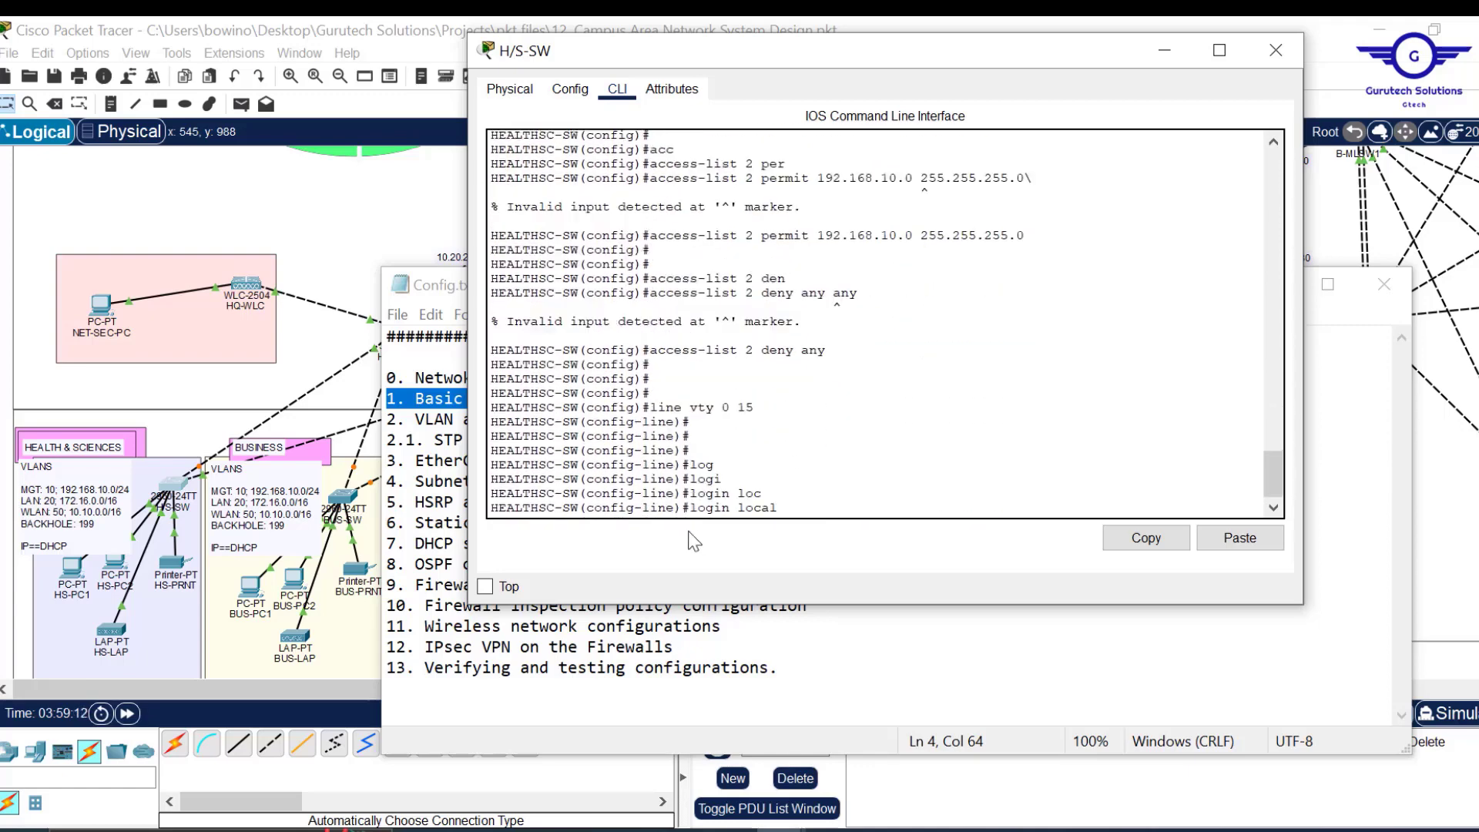
key("Return")
key("Return")
key("Return")
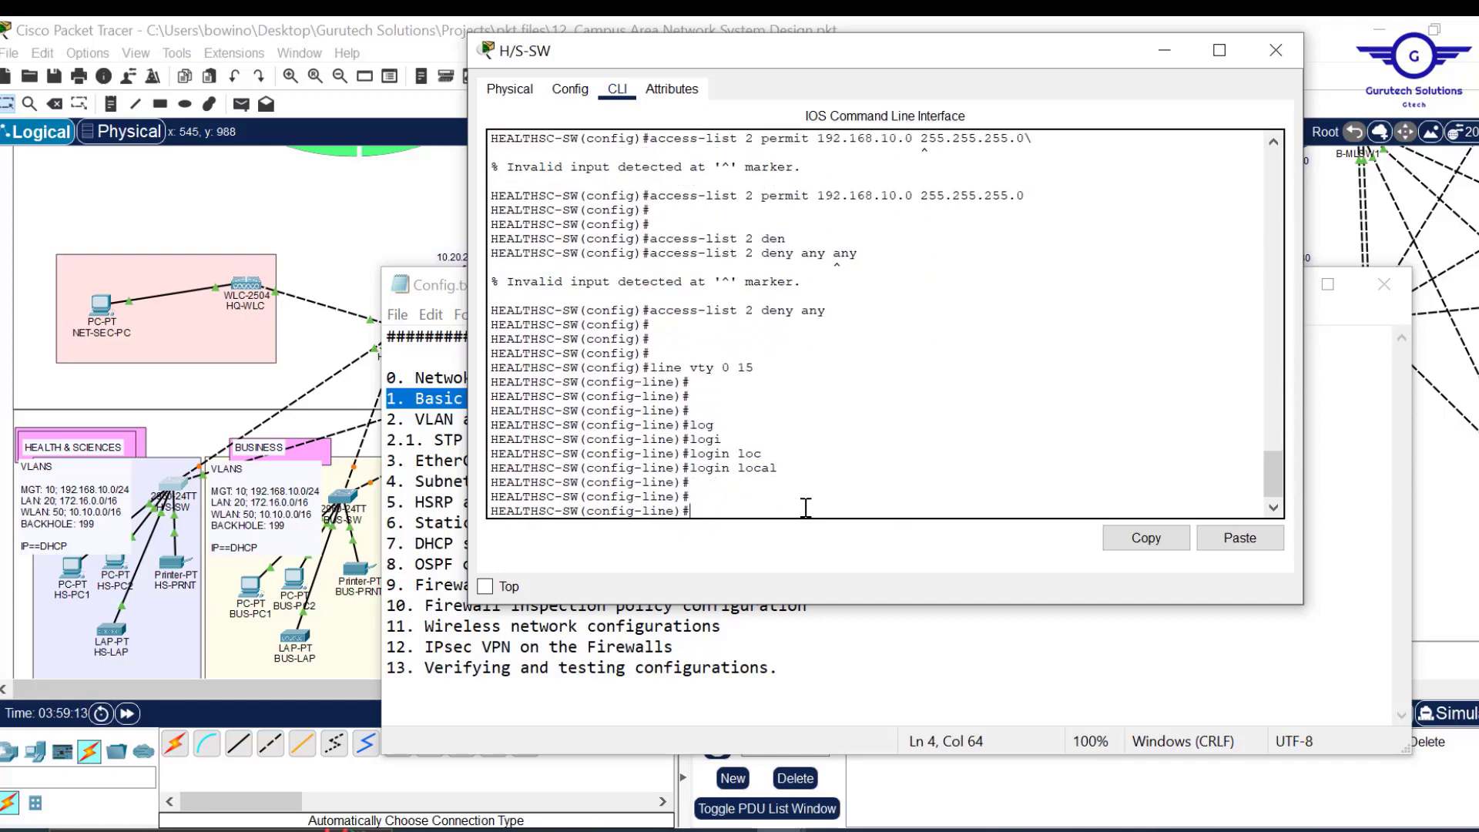
Restrict the VTY lines to SSH with 'transport input ssh'.
type("tran")
key("Tab")
type("in")
key("Tab")
type("s")
key("Tab")
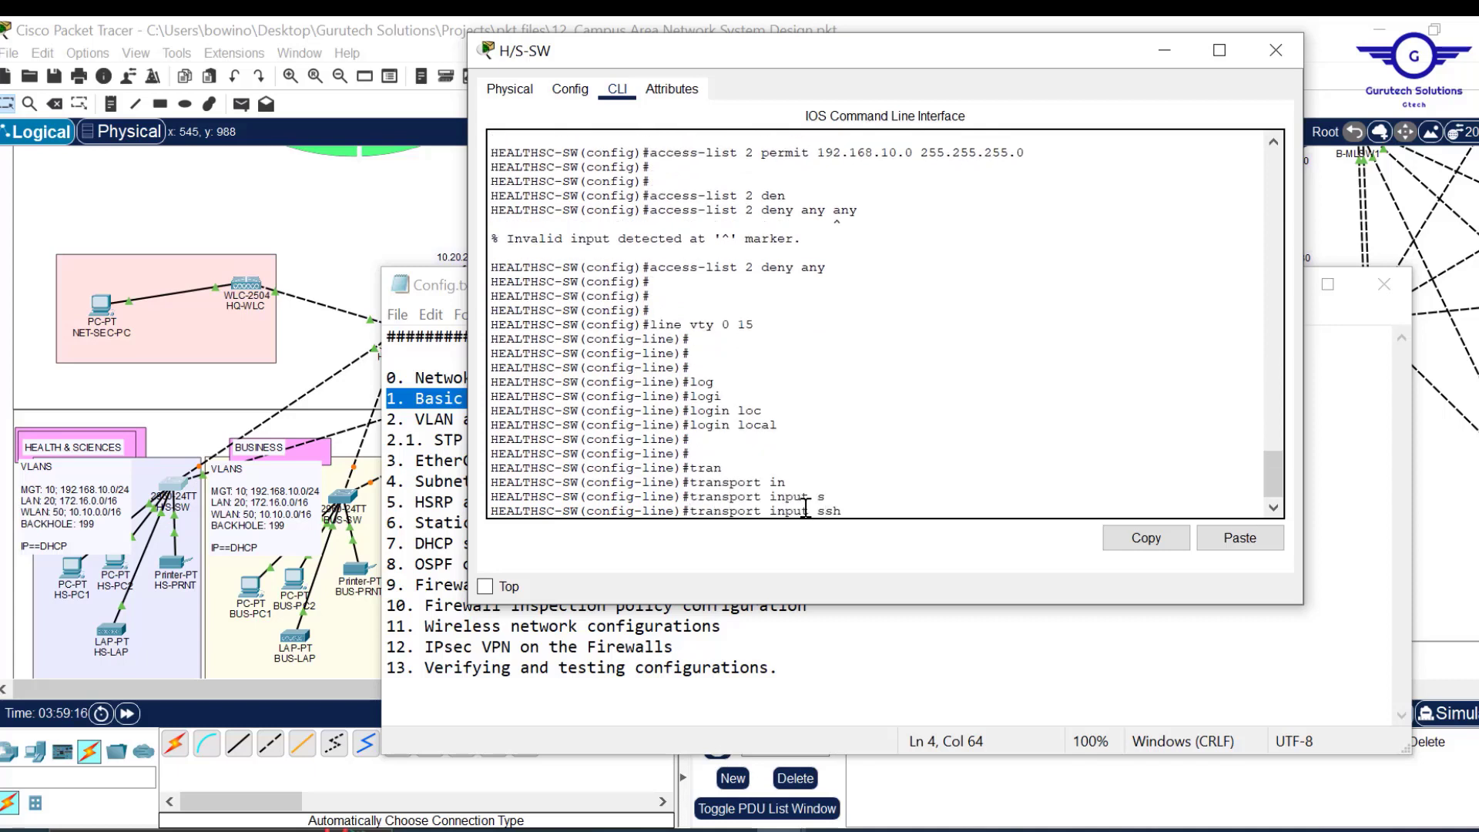
left_click_drag(849, 512, 690, 508)
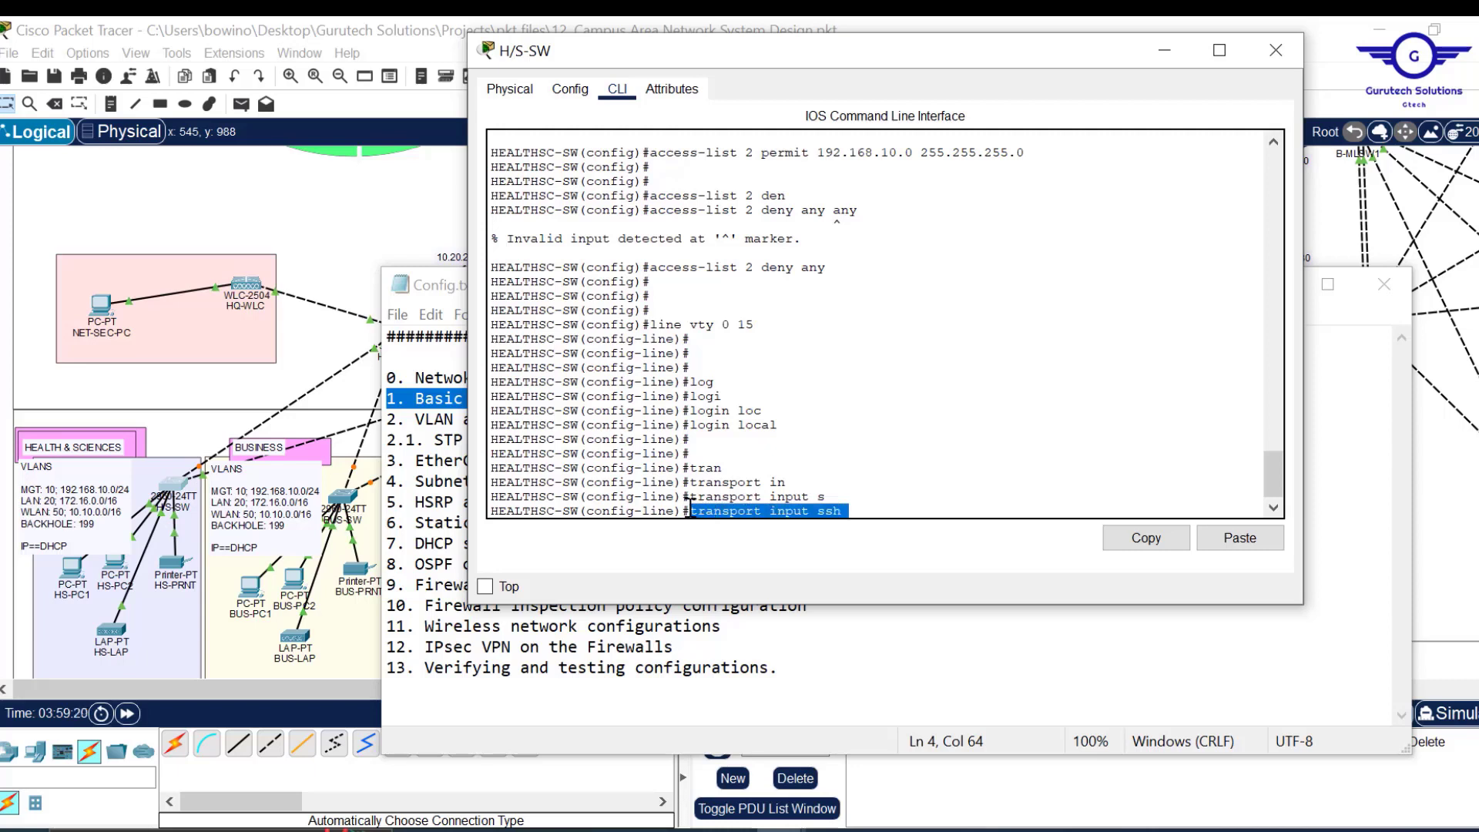
left_click(691, 508)
key("Return")
key("Return")
key("Return")
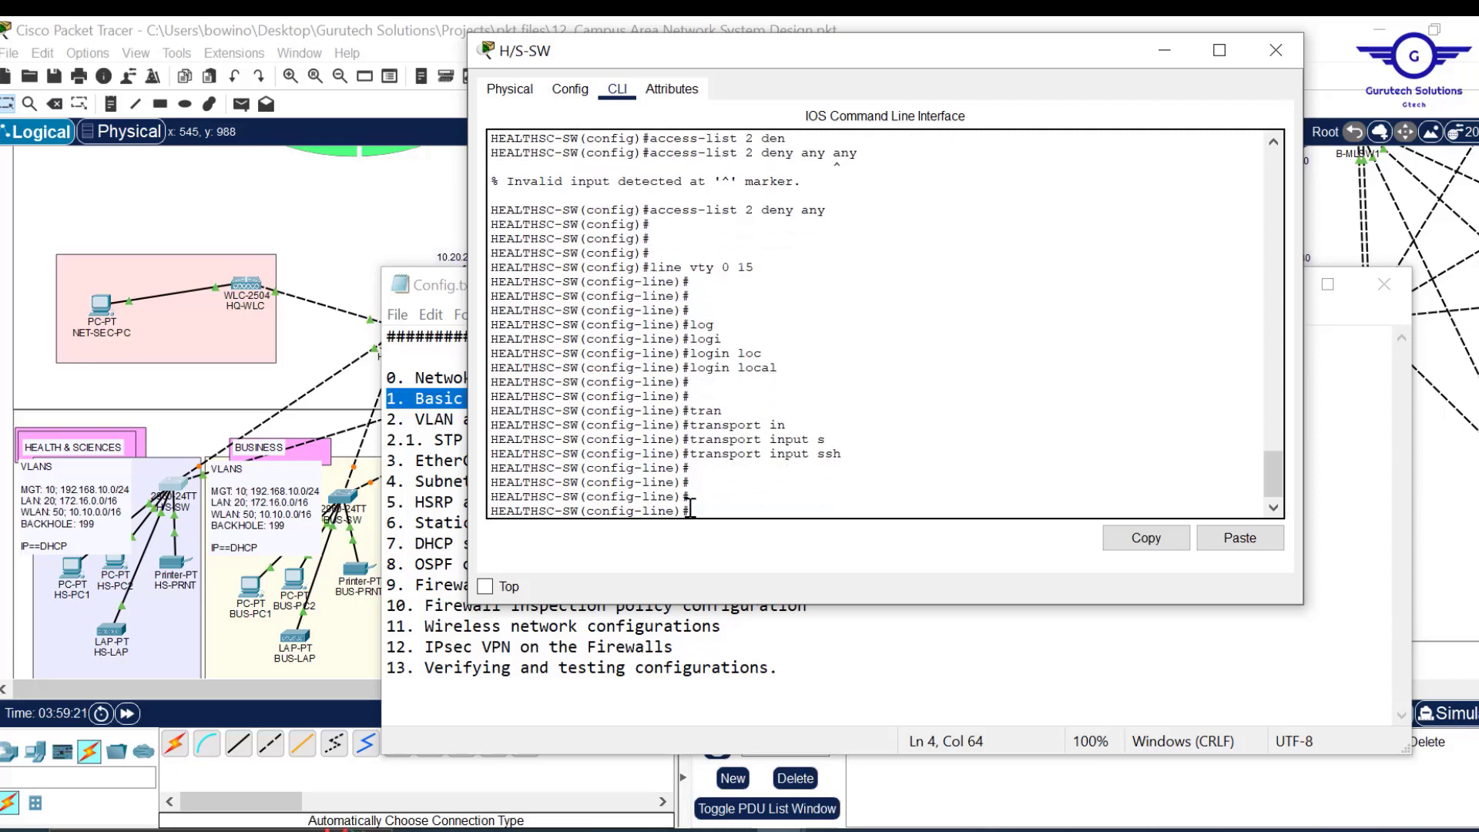
Apply 'access-class 2 in' on the VTY lines, referencing the access-list 2 rules.
scroll(834, 420, "up", 2)
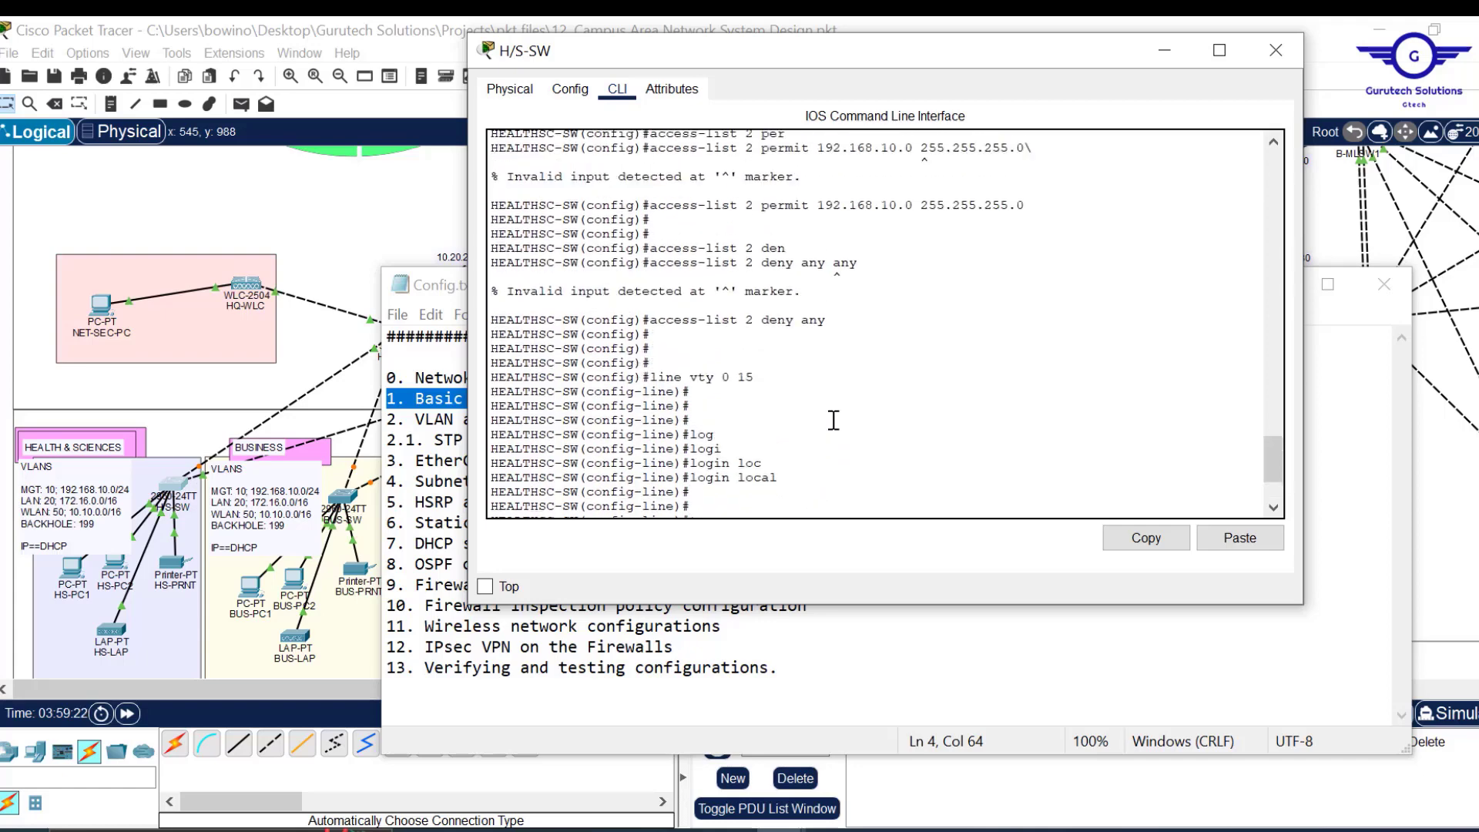
left_click_drag(743, 262, 754, 245)
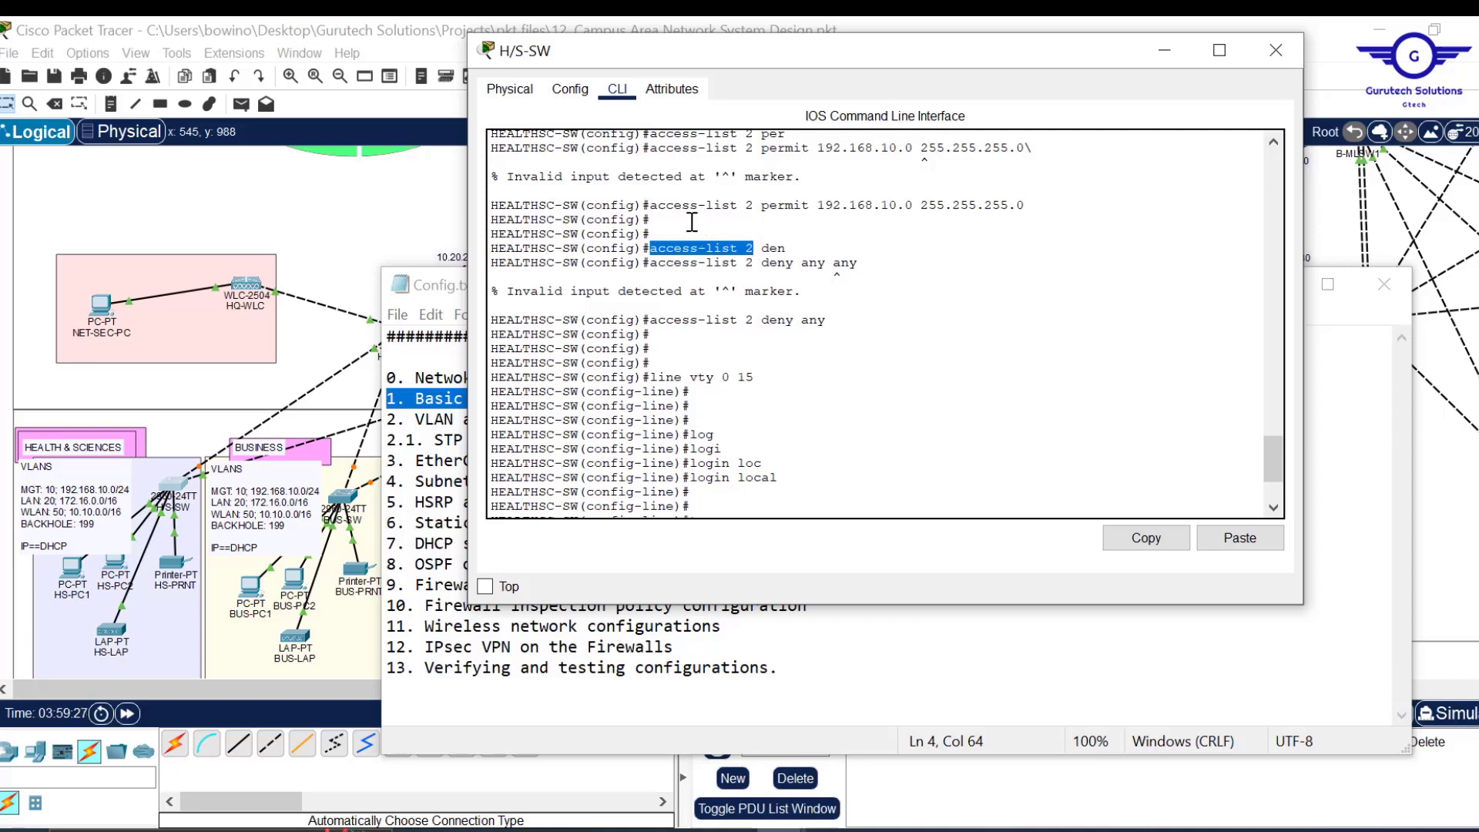
left_click_drag(655, 207, 1026, 206)
left_click_drag(650, 319, 823, 319)
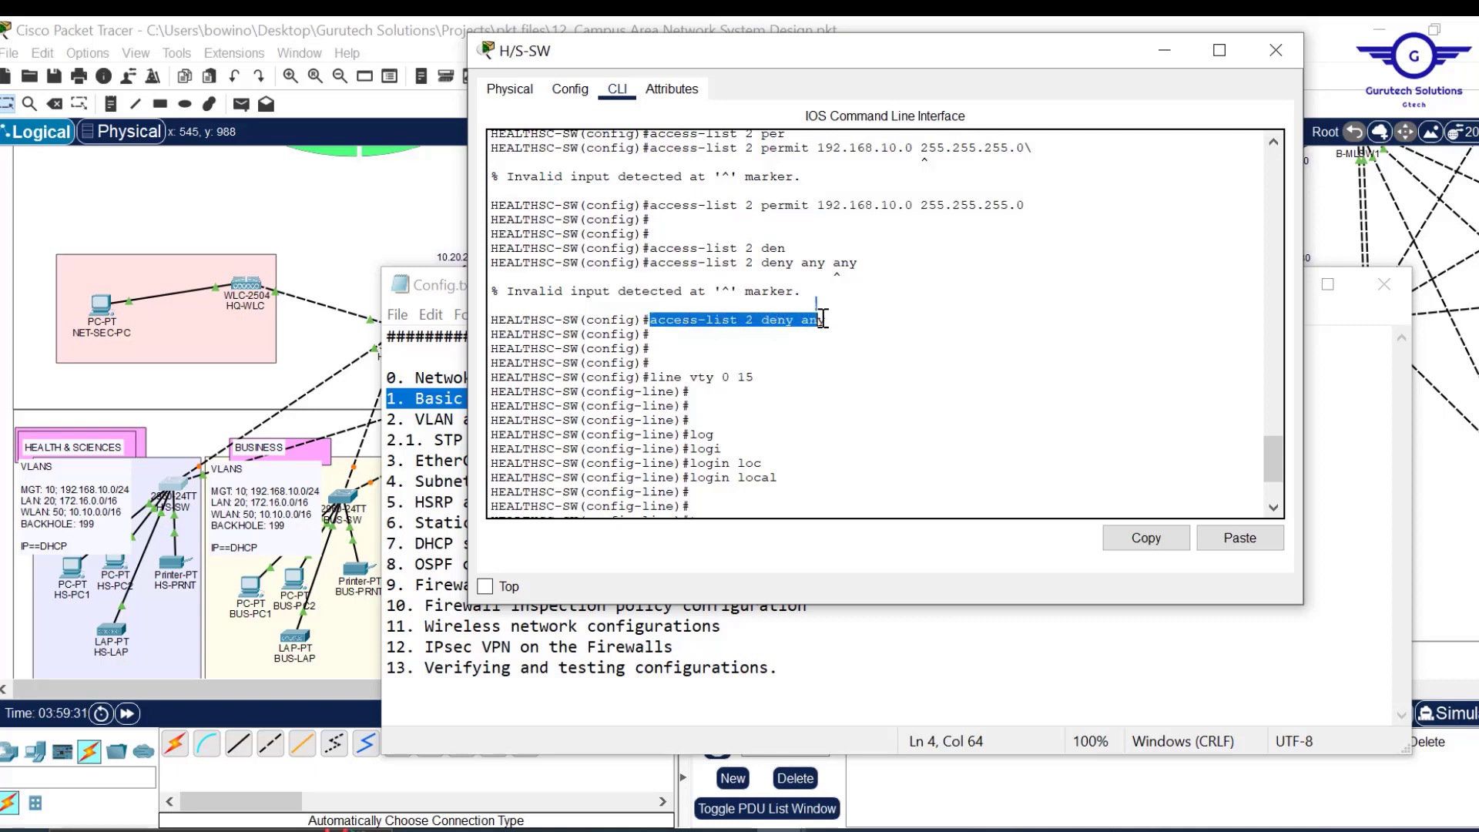
scroll(823, 318, "down", 3)
left_click(784, 468)
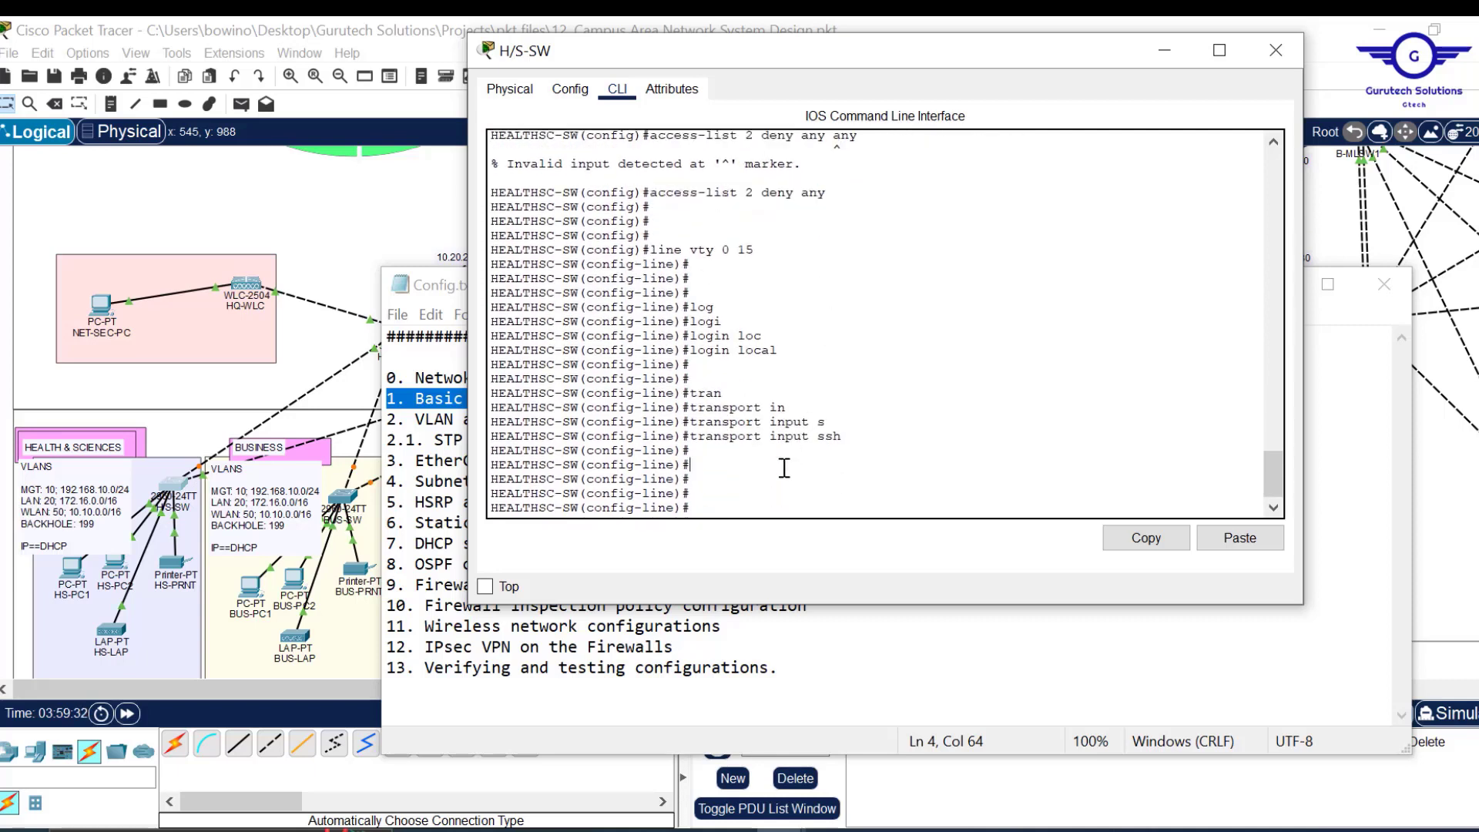
type("access-")
key("Tab")
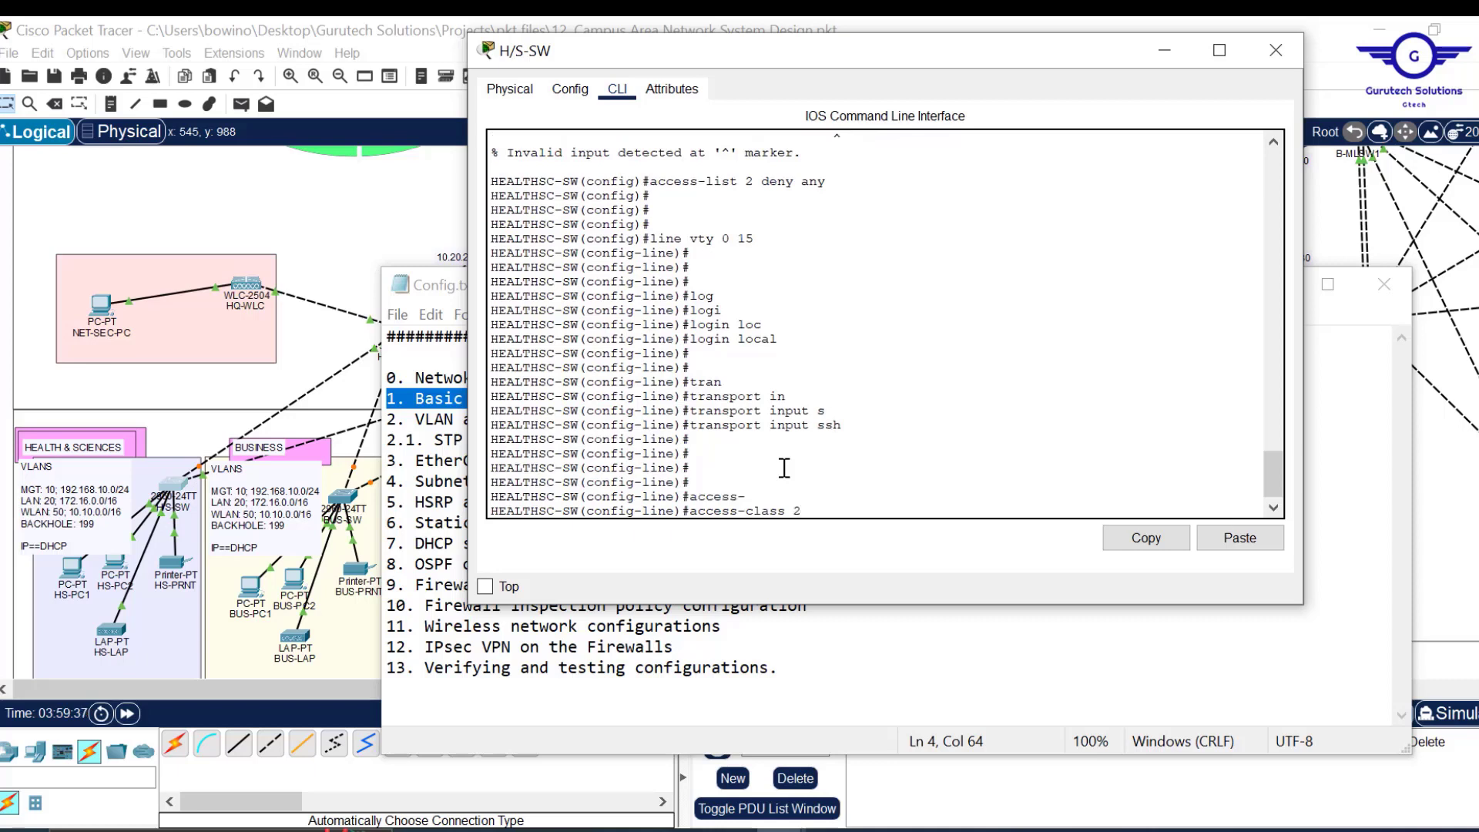
type("2 in")
key("Return")
key("Return")
key("Return")
Exit line configuration mode and save the configuration with 'do wr'.
key("Return")
type("ex")
key("Return")
key("Return")
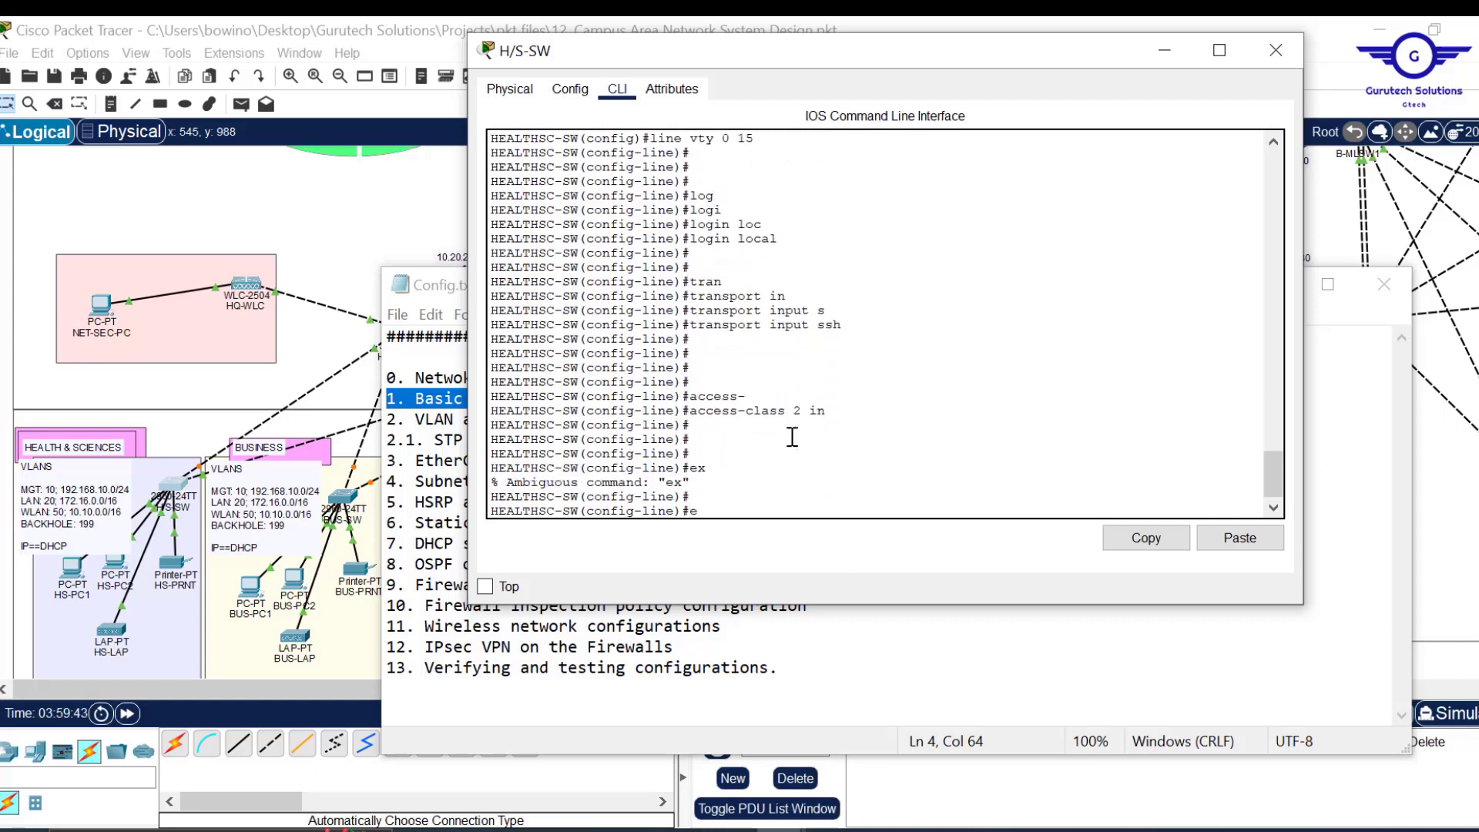
type("exit\\")
key("Return")
key("Return")
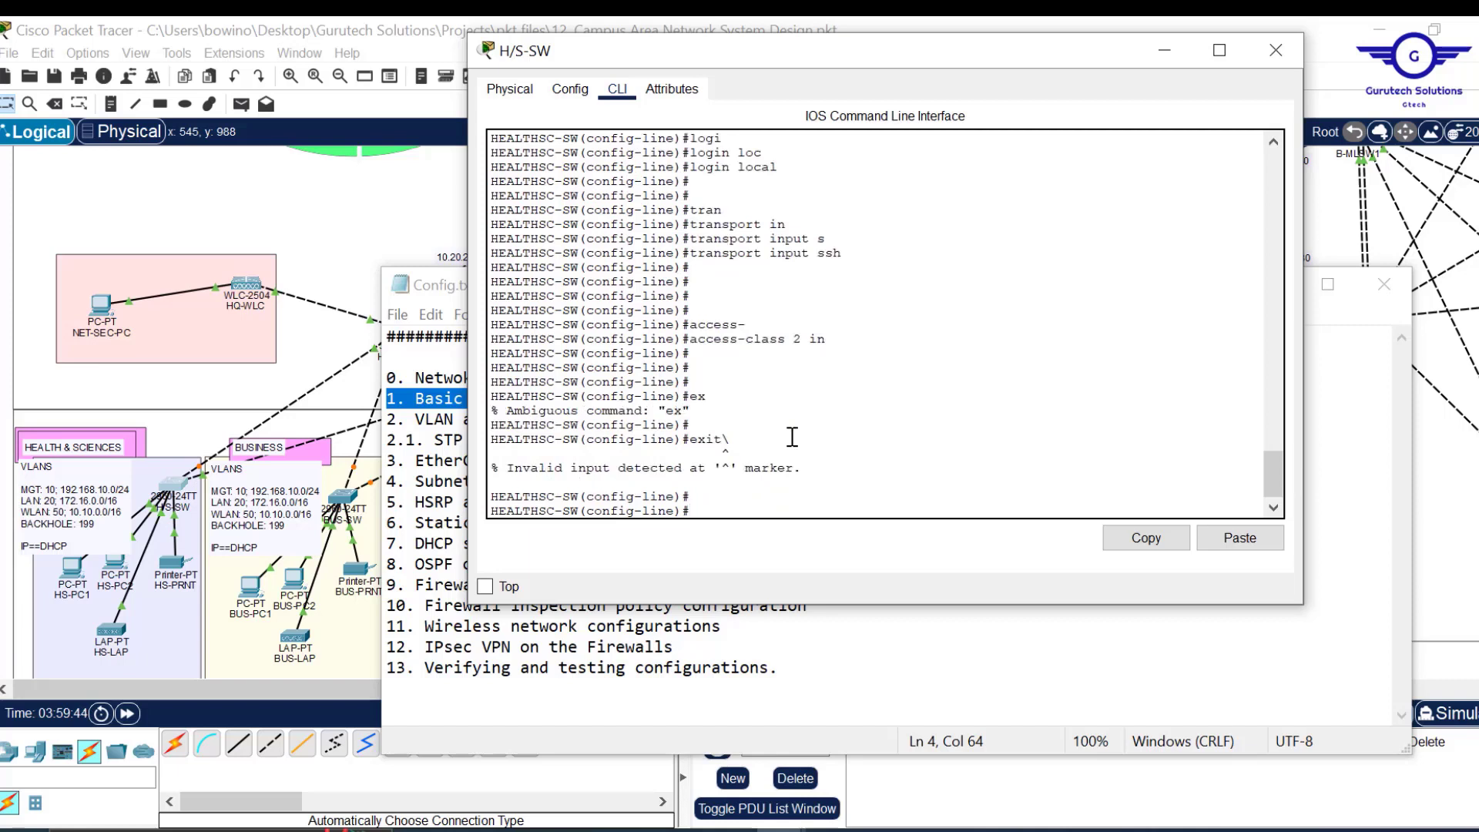
type("exit")
key("Return")
key("Return")
key("Return")
key("Return")
key("Return")
type("do wr")
key("Return")
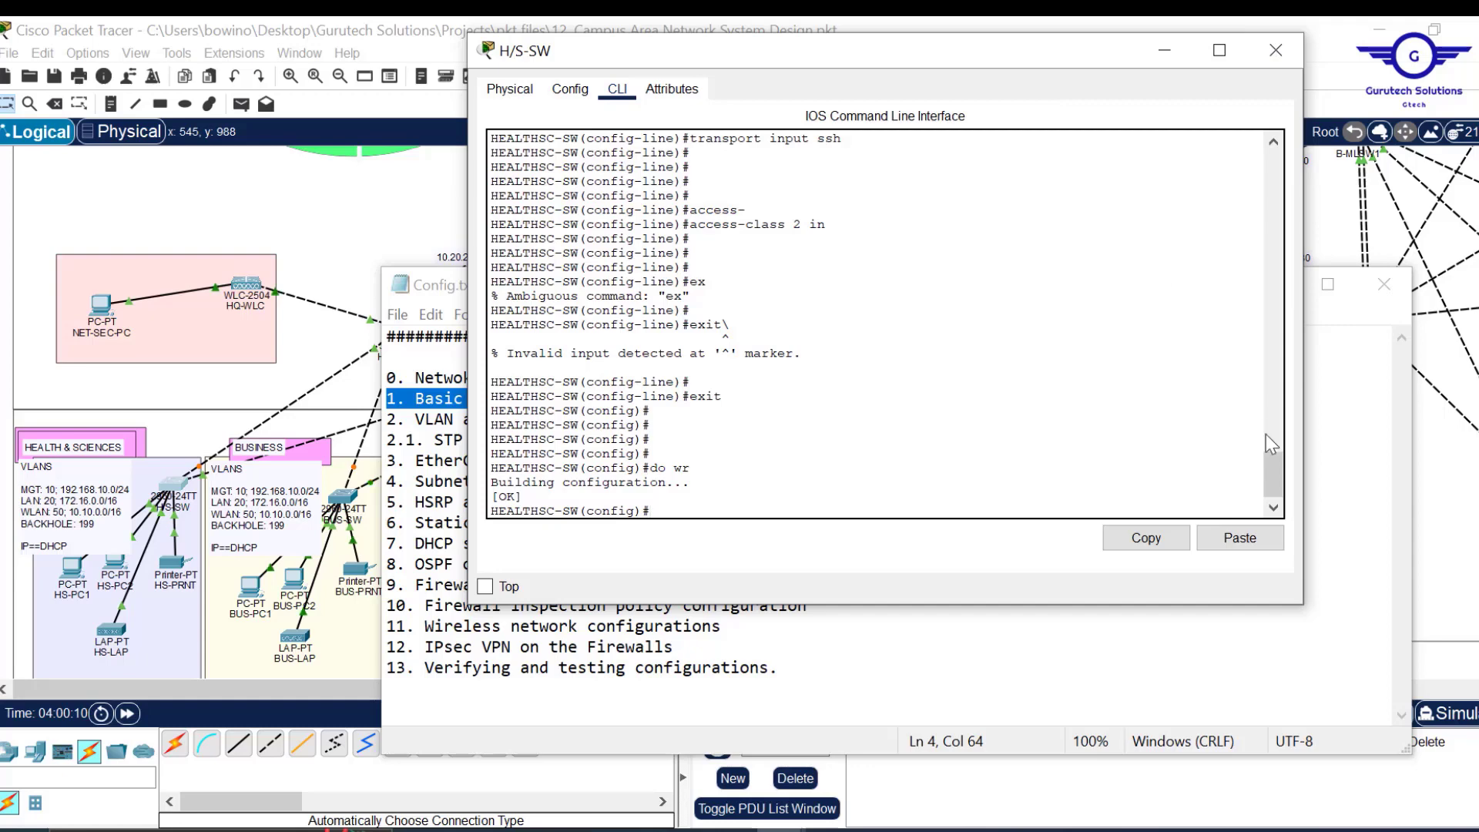
left_click_drag(1270, 482, 1252, 339)
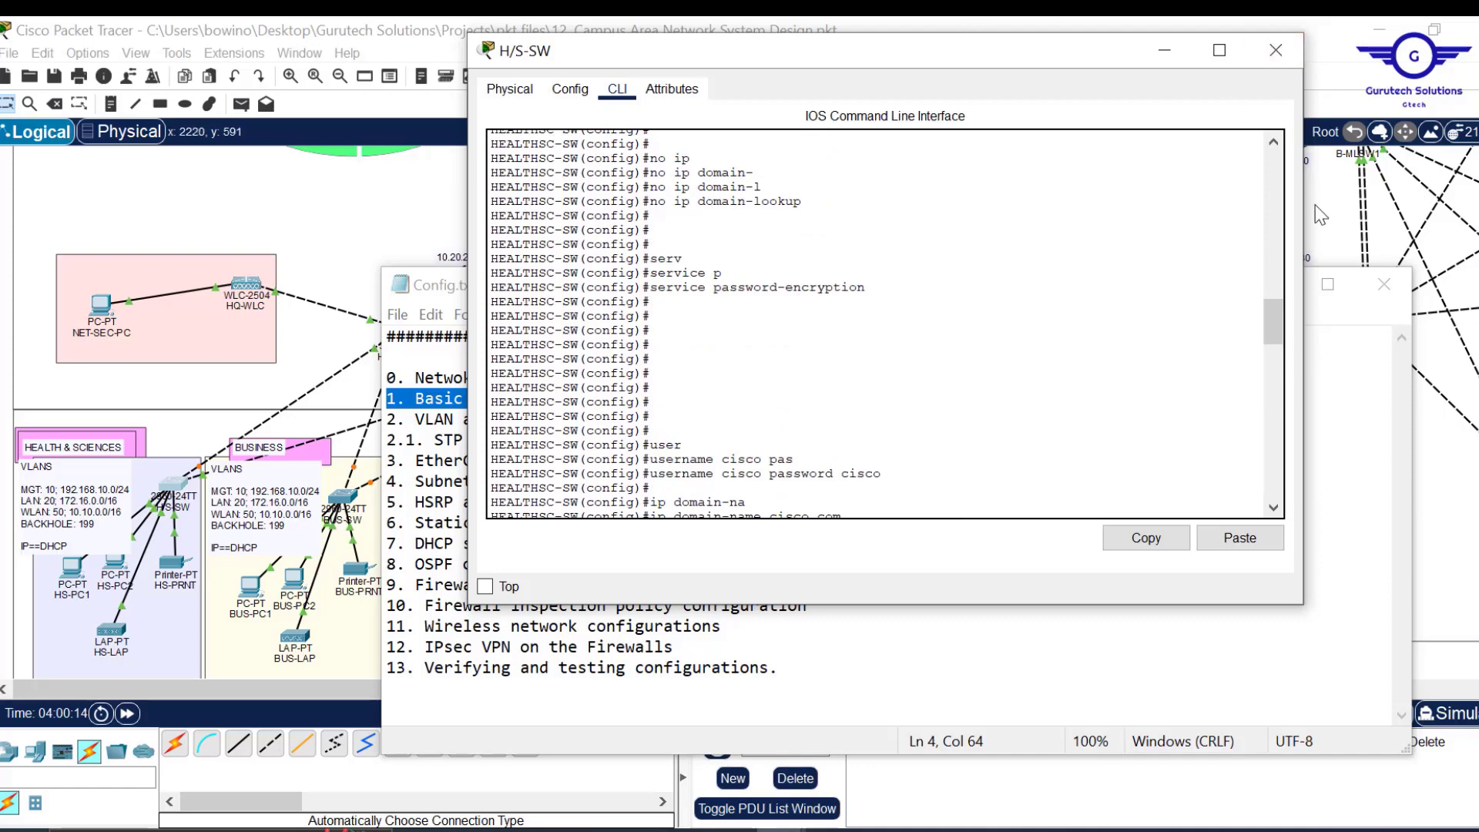
Narrow the switch CLI window, move it left, and launch Notepad beside it.
left_click_drag(1303, 204, 1114, 203)
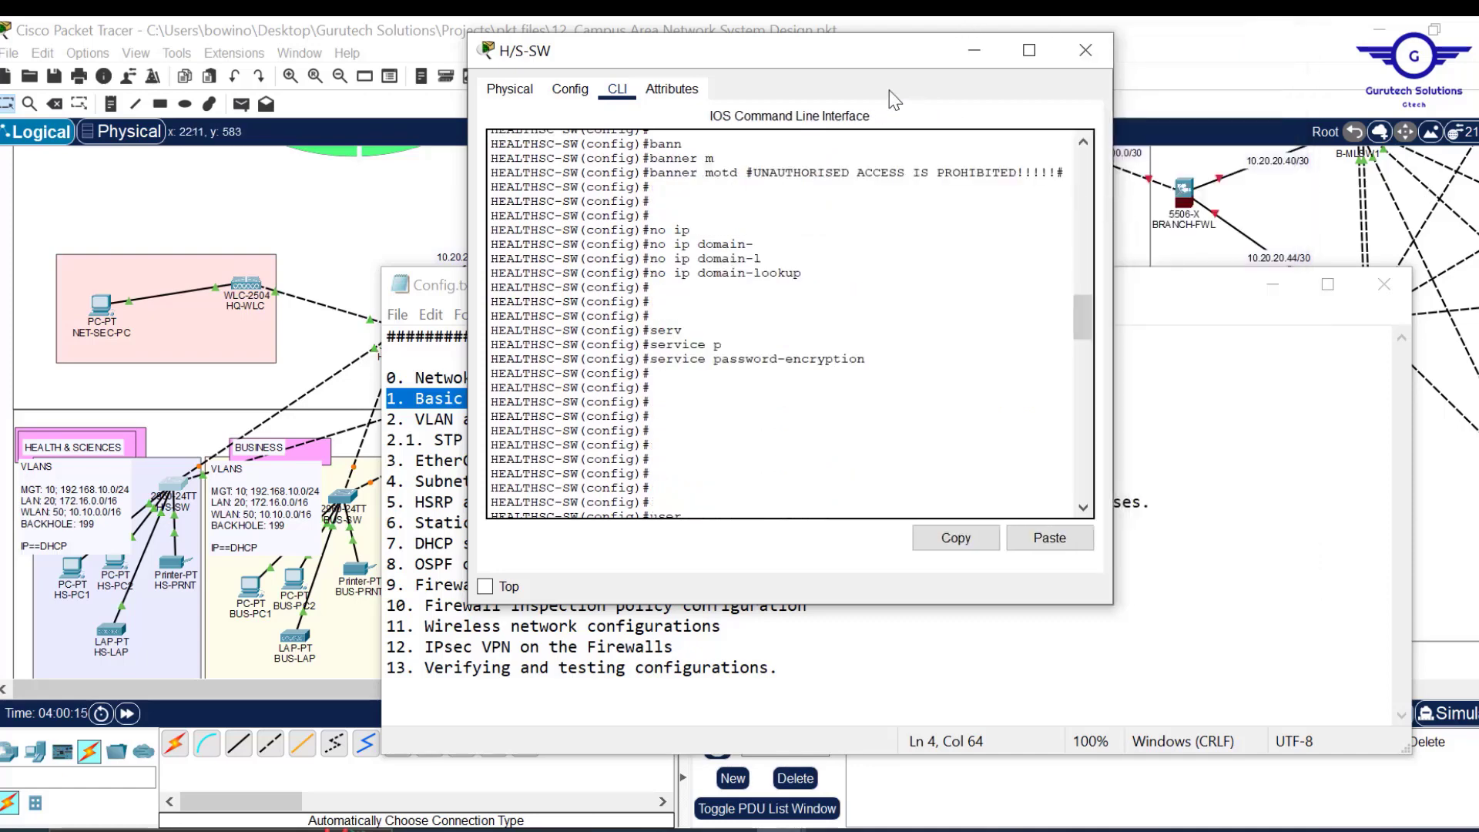
left_click_drag(866, 70, 585, 111)
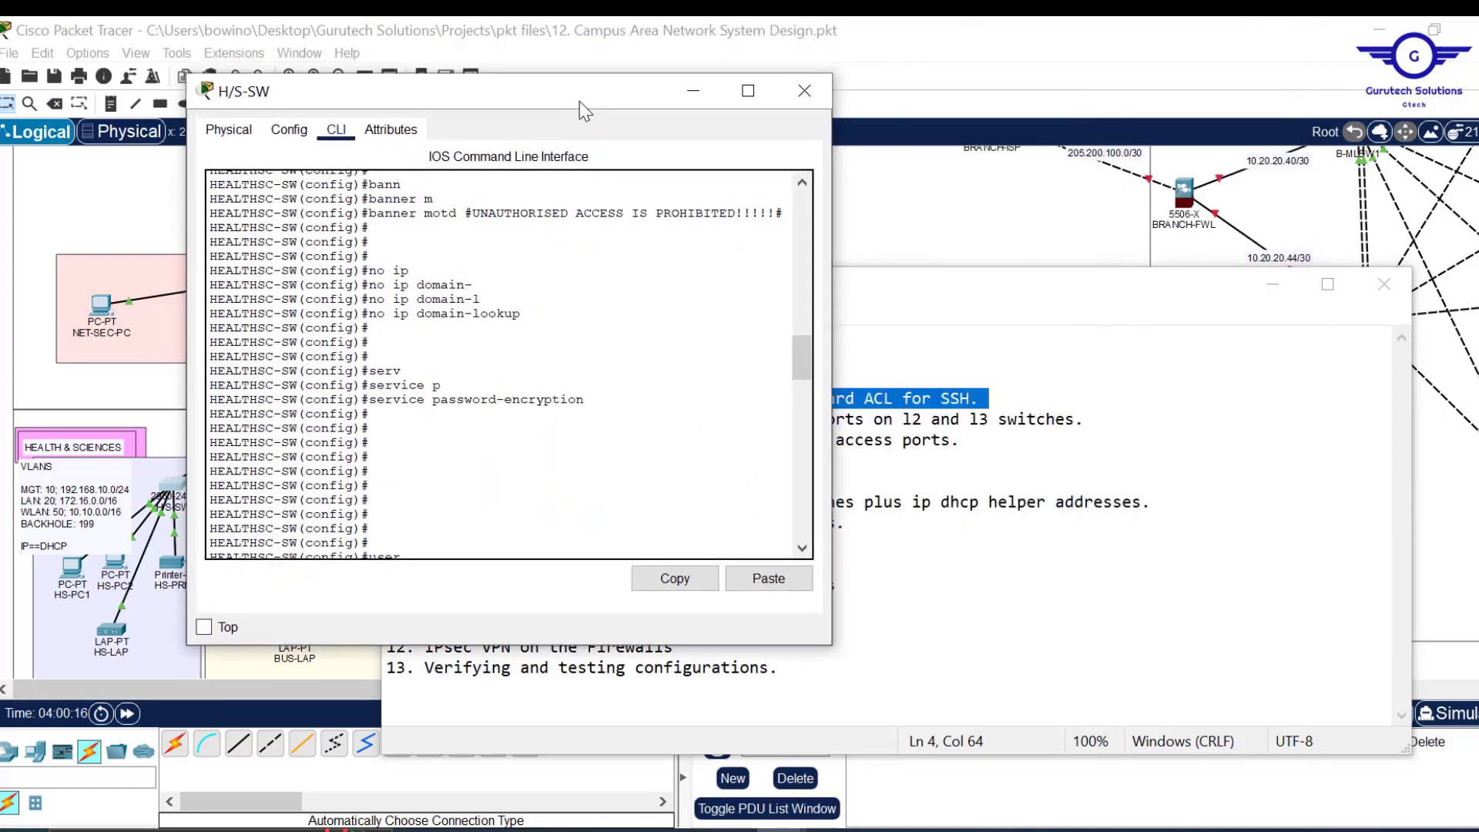
left_click(223, 831)
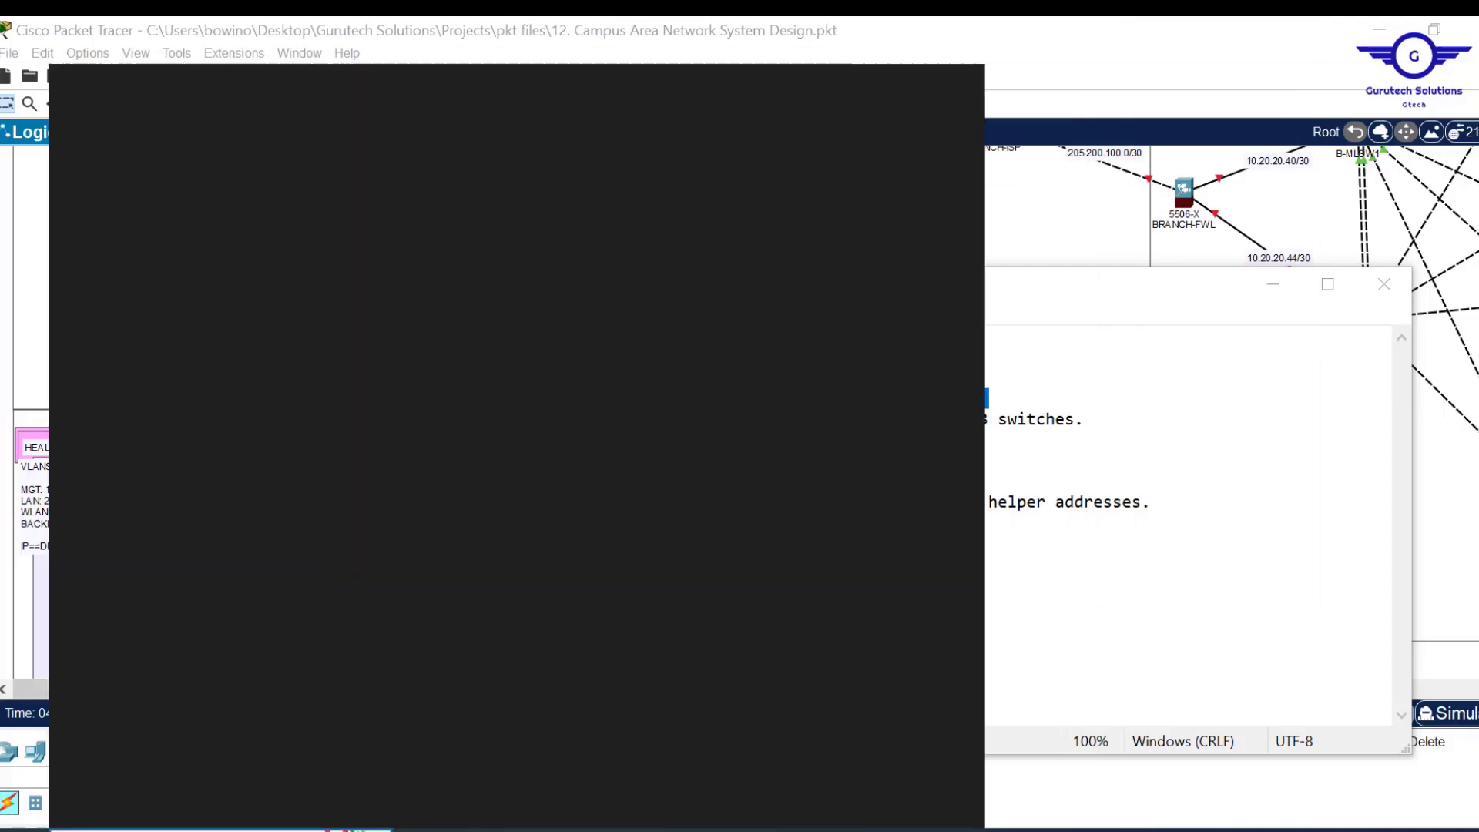
type("no")
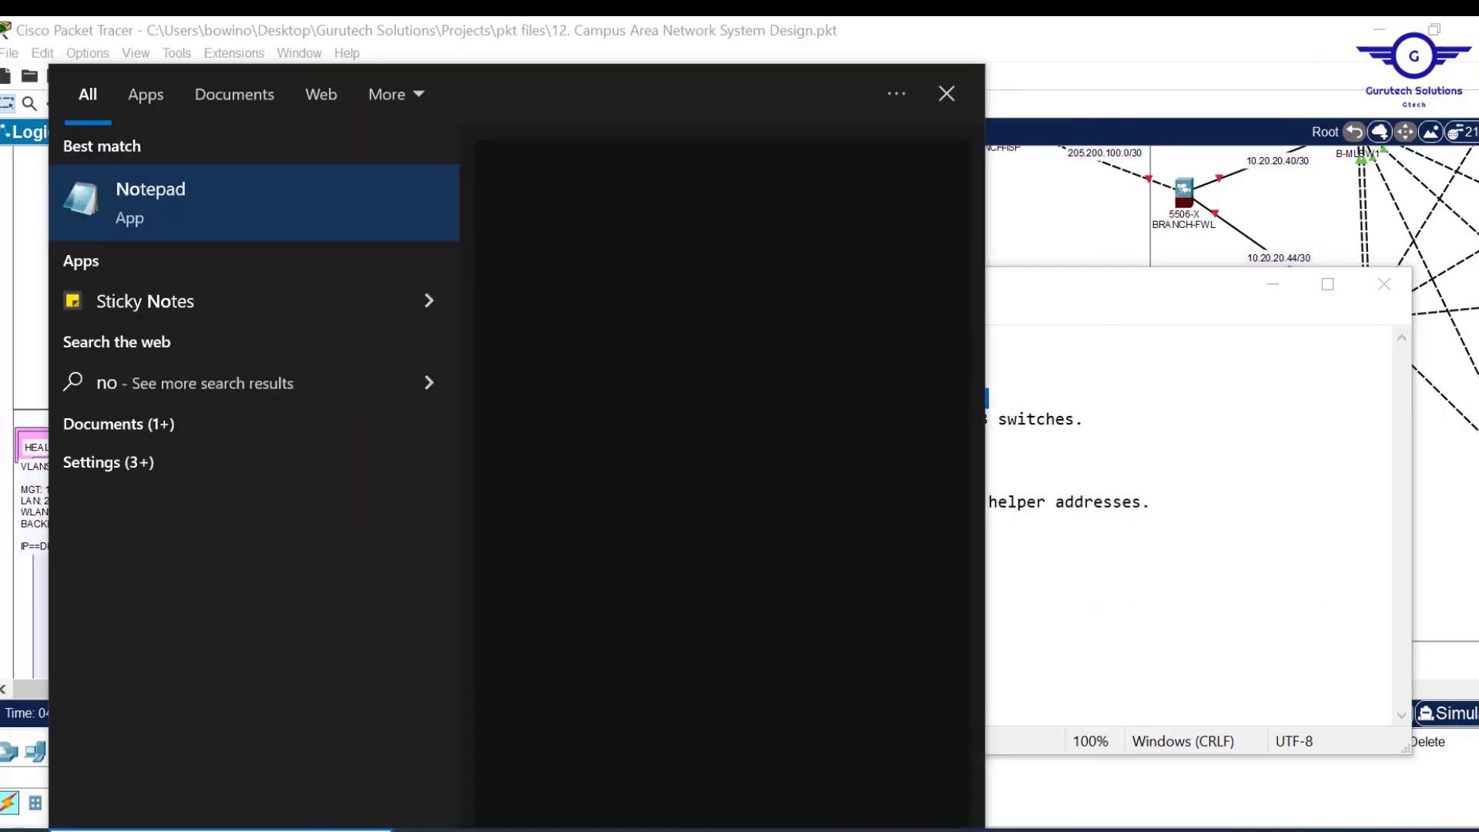
type("te")
key("Return")
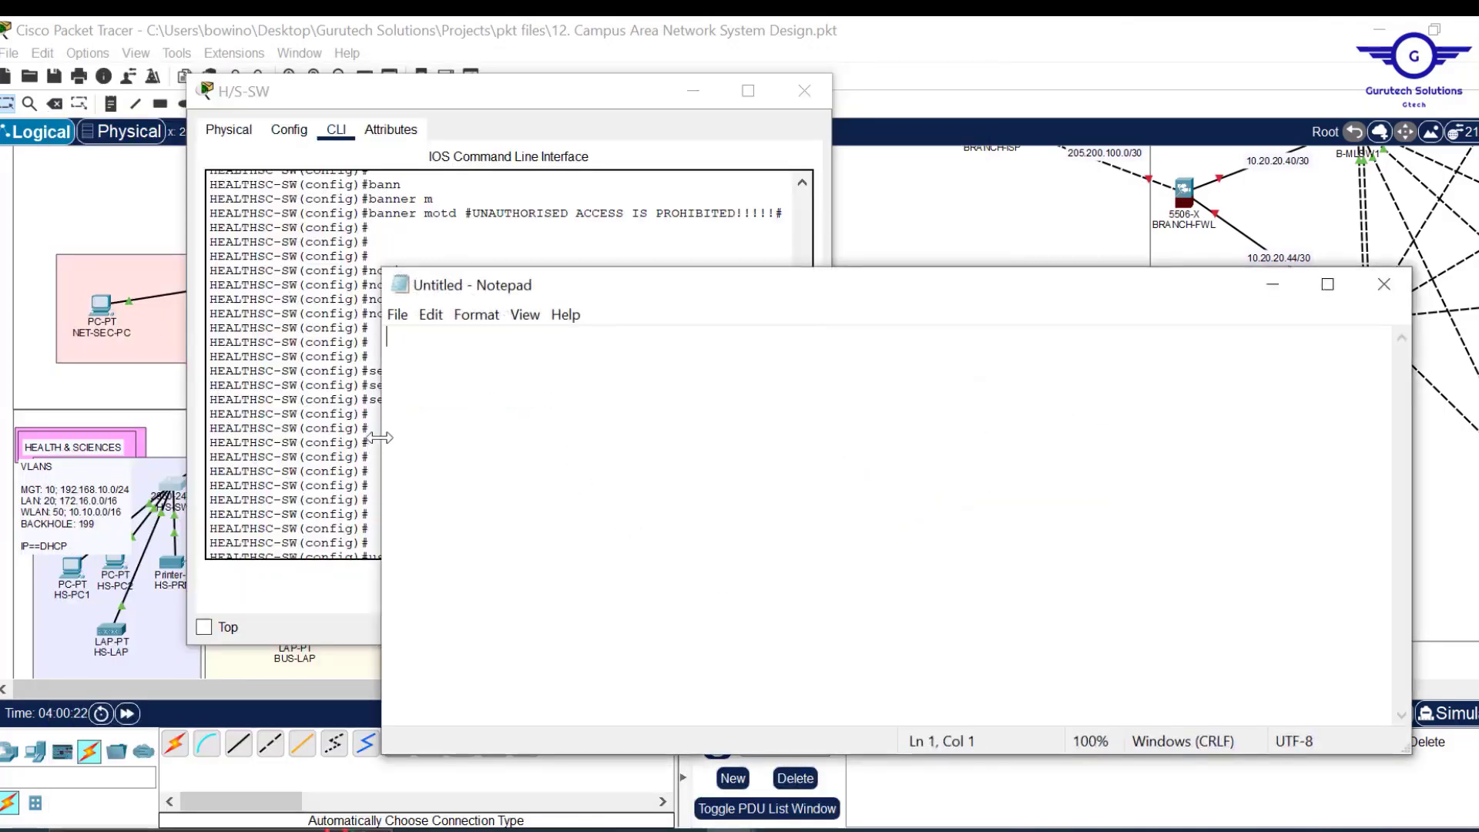
left_click_drag(391, 434, 807, 376)
Begin the notes with 'en', 'conf t' and 'hostname' lines.
left_click_drag(1037, 294, 1070, 167)
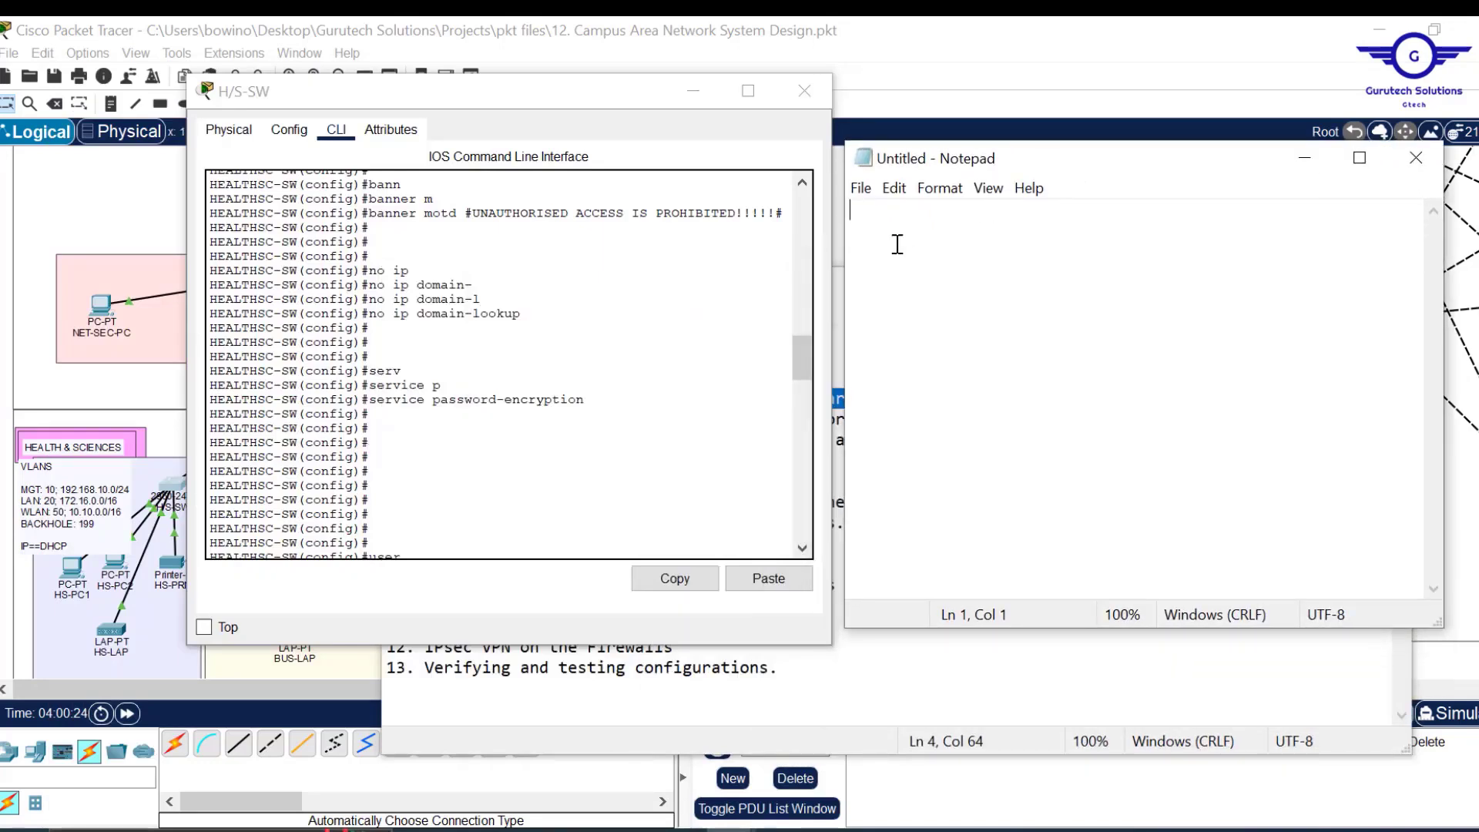
type("en")
key("Return")
type("conf ")
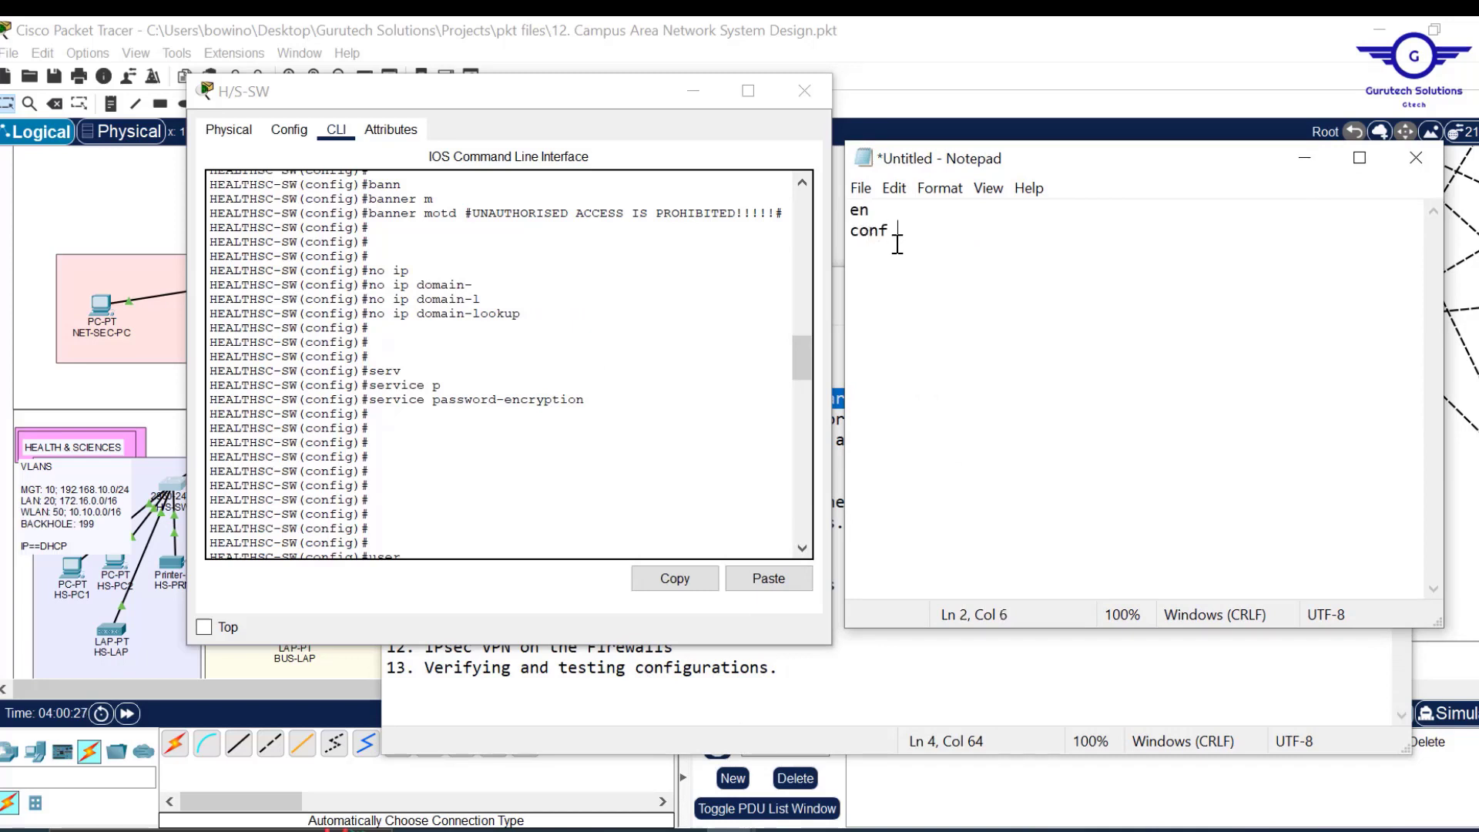
type("t  hostname")
left_click(938, 27)
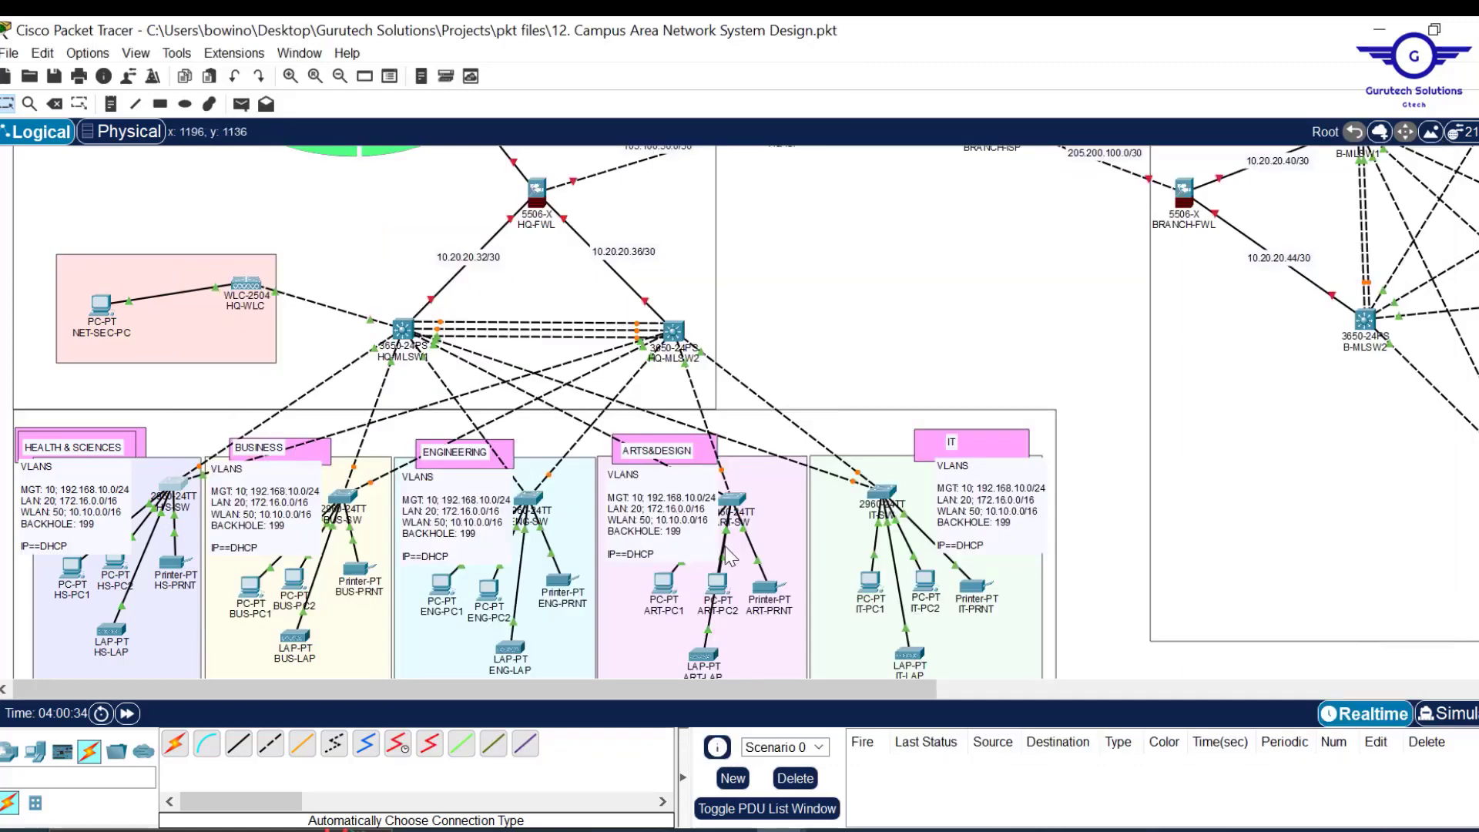
mouse_move(778, 830)
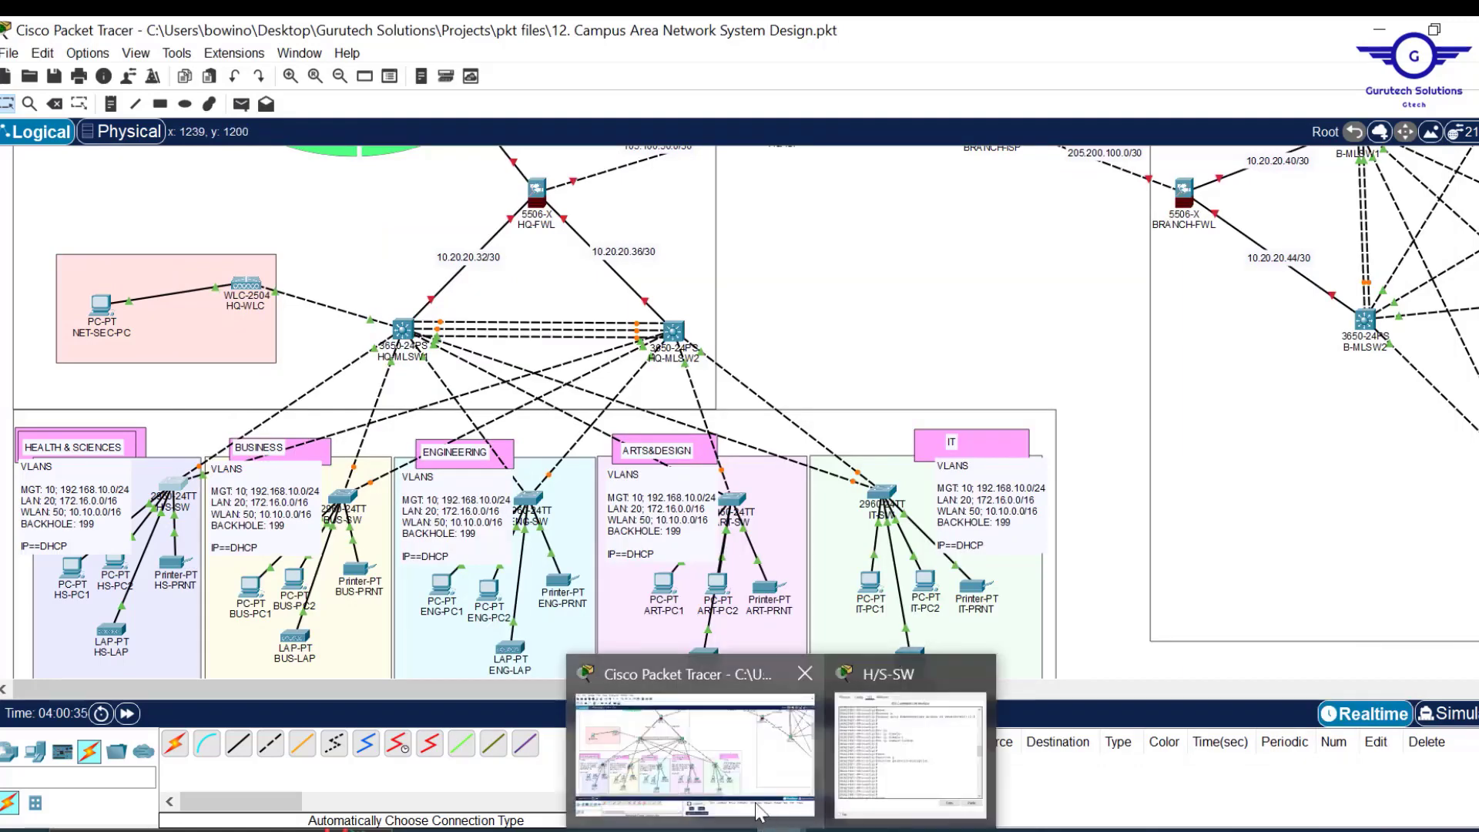
left_click(876, 784)
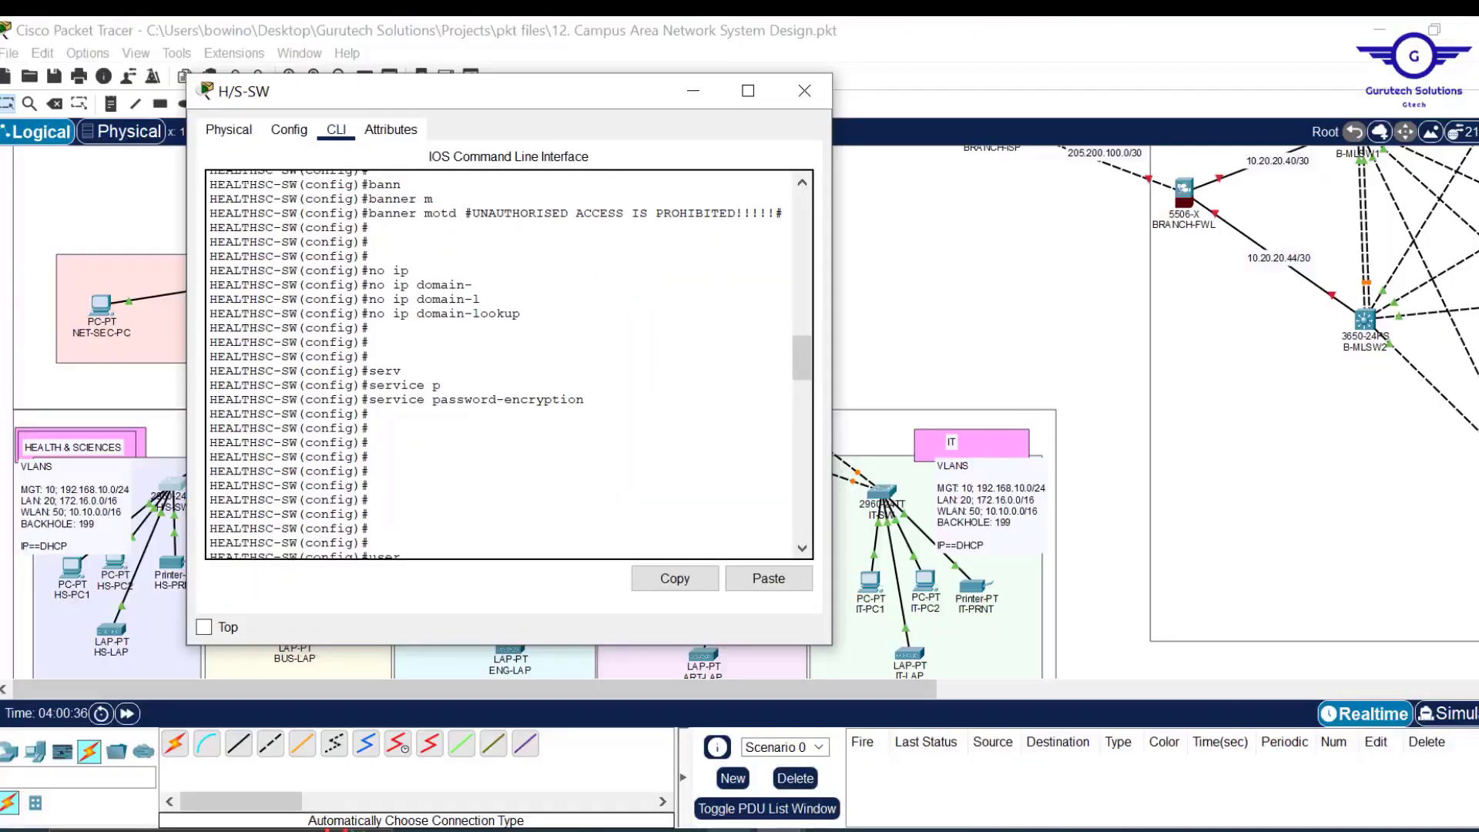
mouse_move(848, 830)
left_click(881, 766)
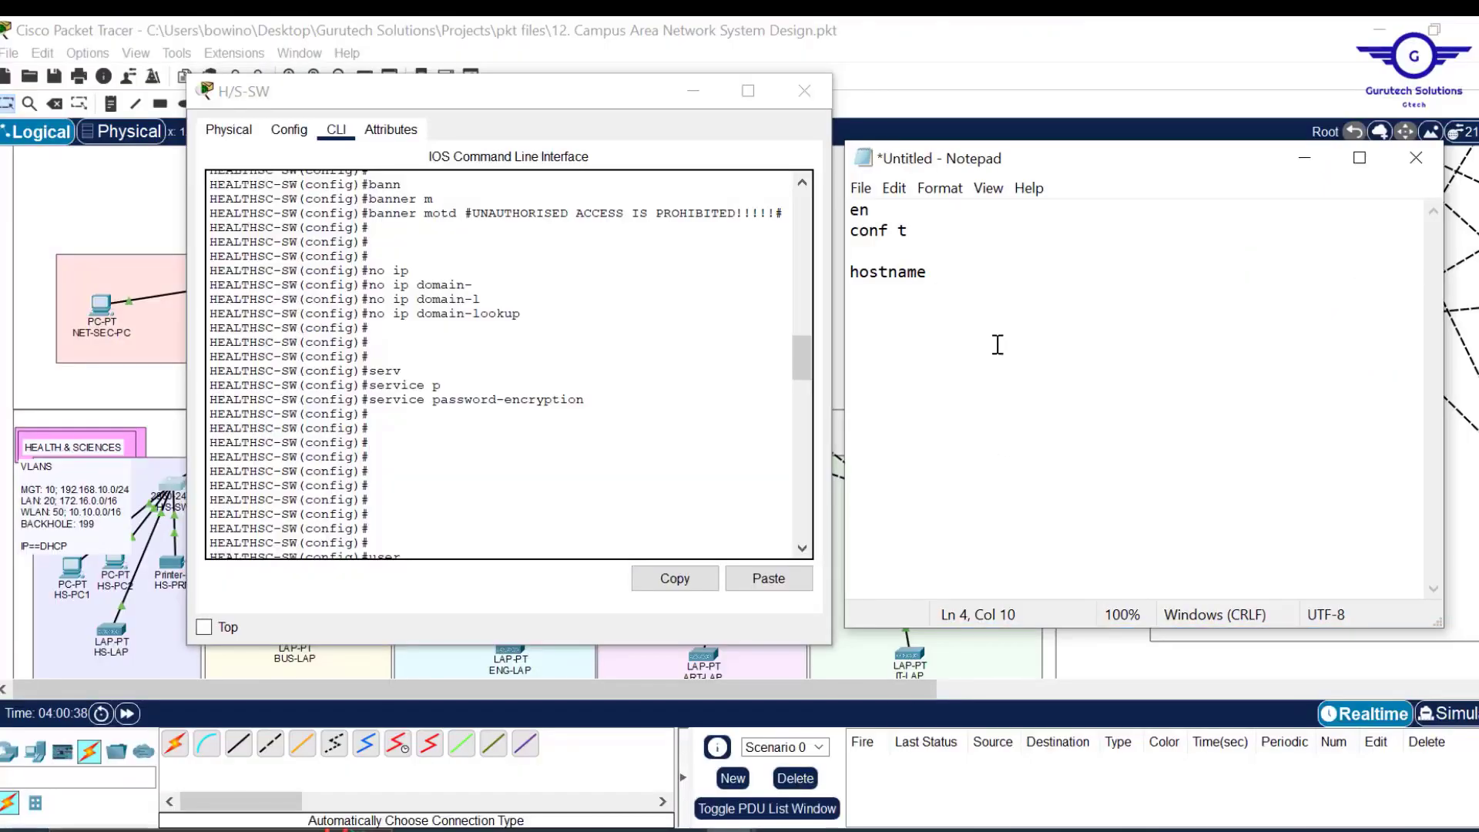
type("BUS-SWLINE CON")
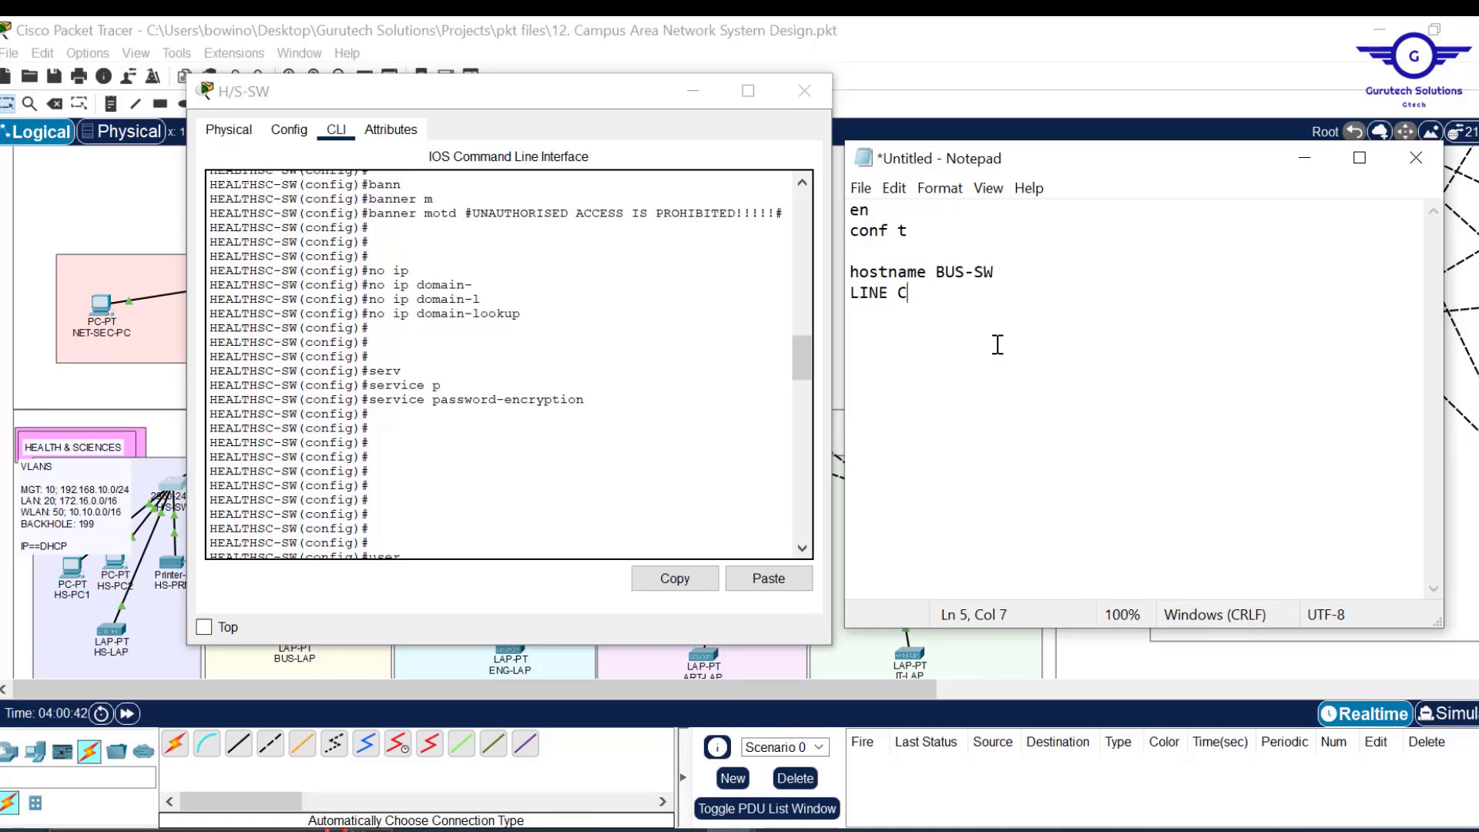
key("BackSpace")
key("BackSpace")
key("BackSpace")
key("BackSpace")
key("BackSpace")
type("line console 0")
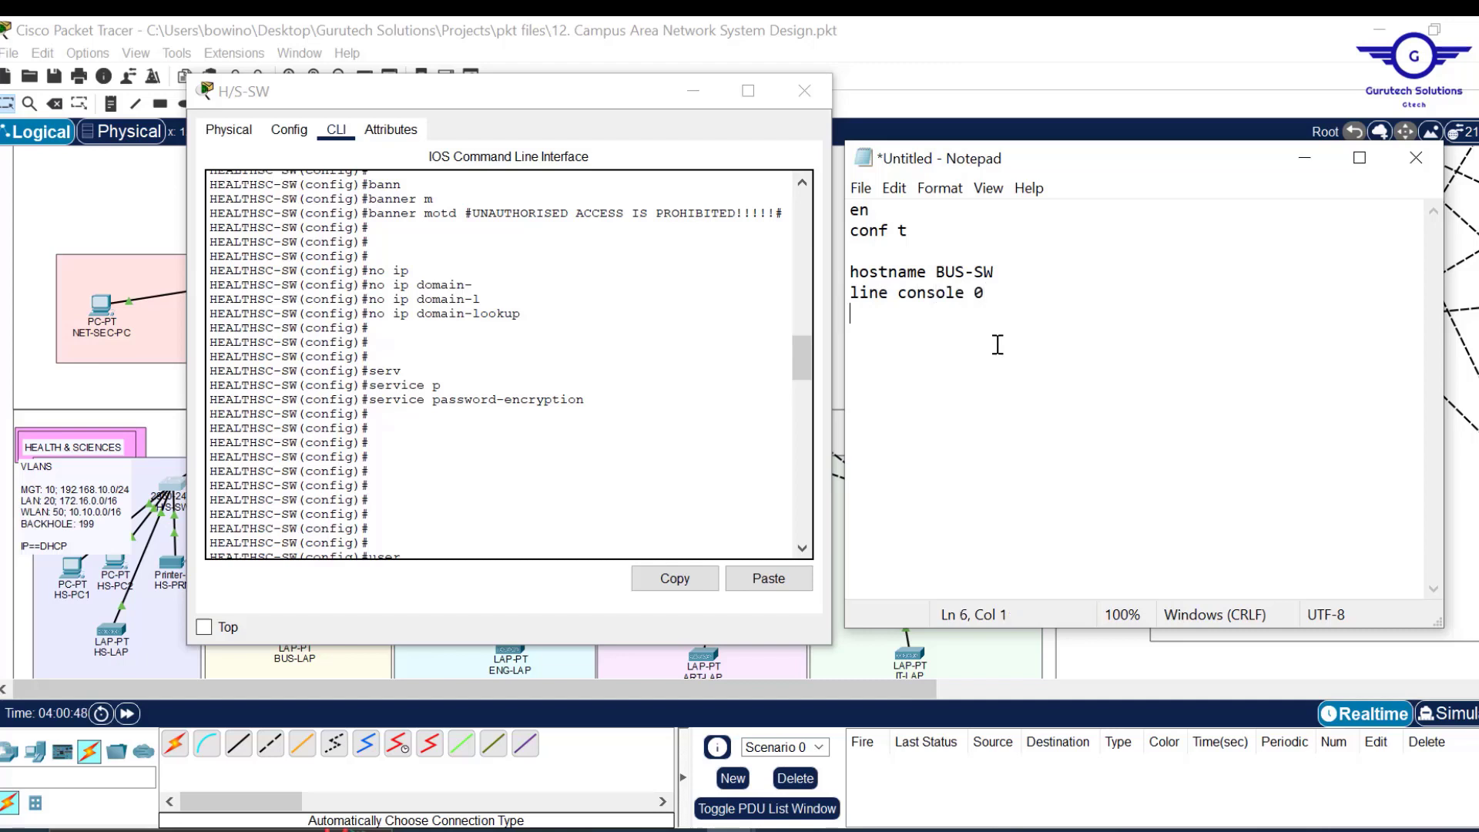
type("password cisc")
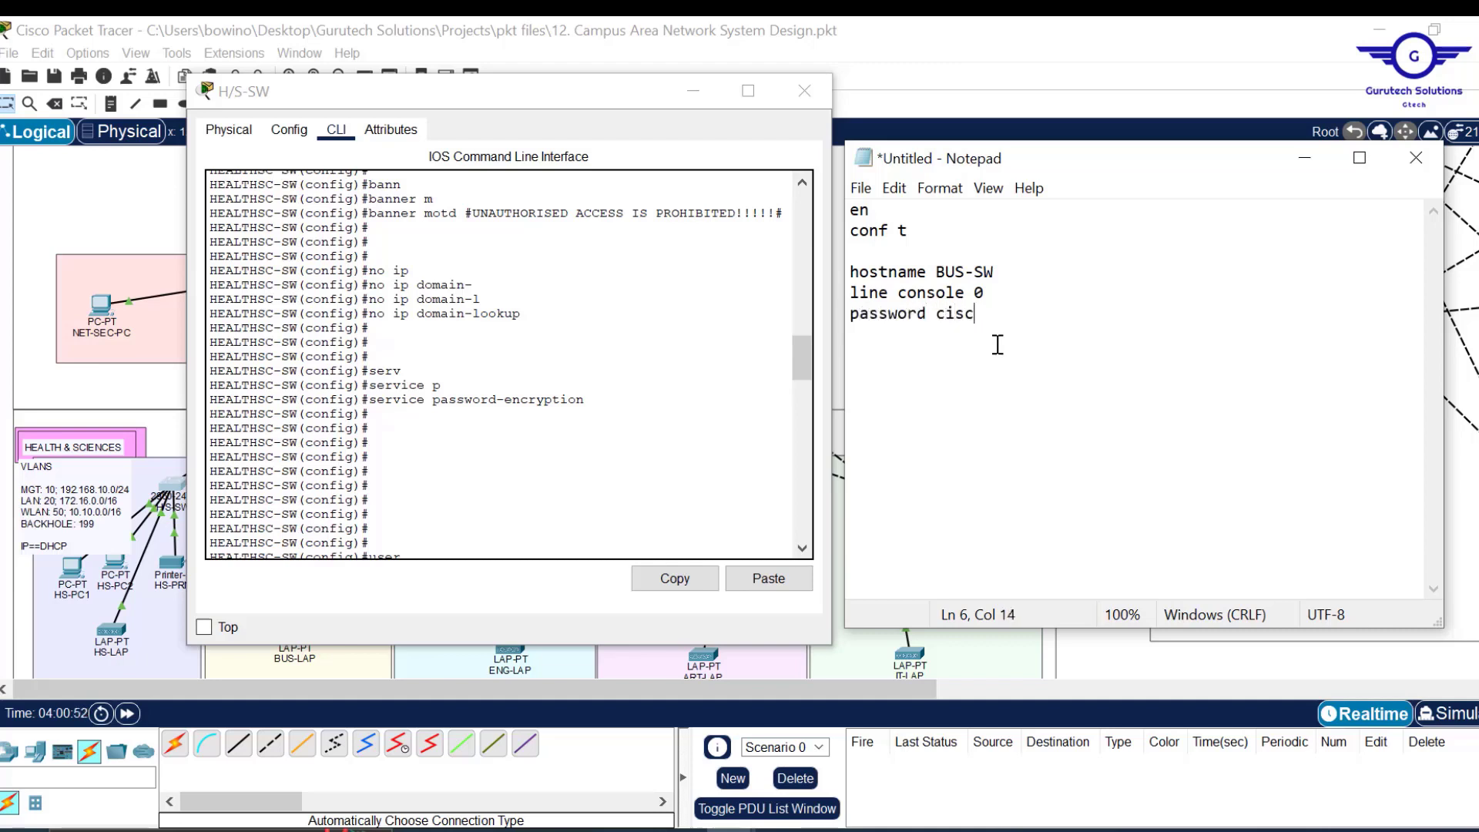
type("o login exe")
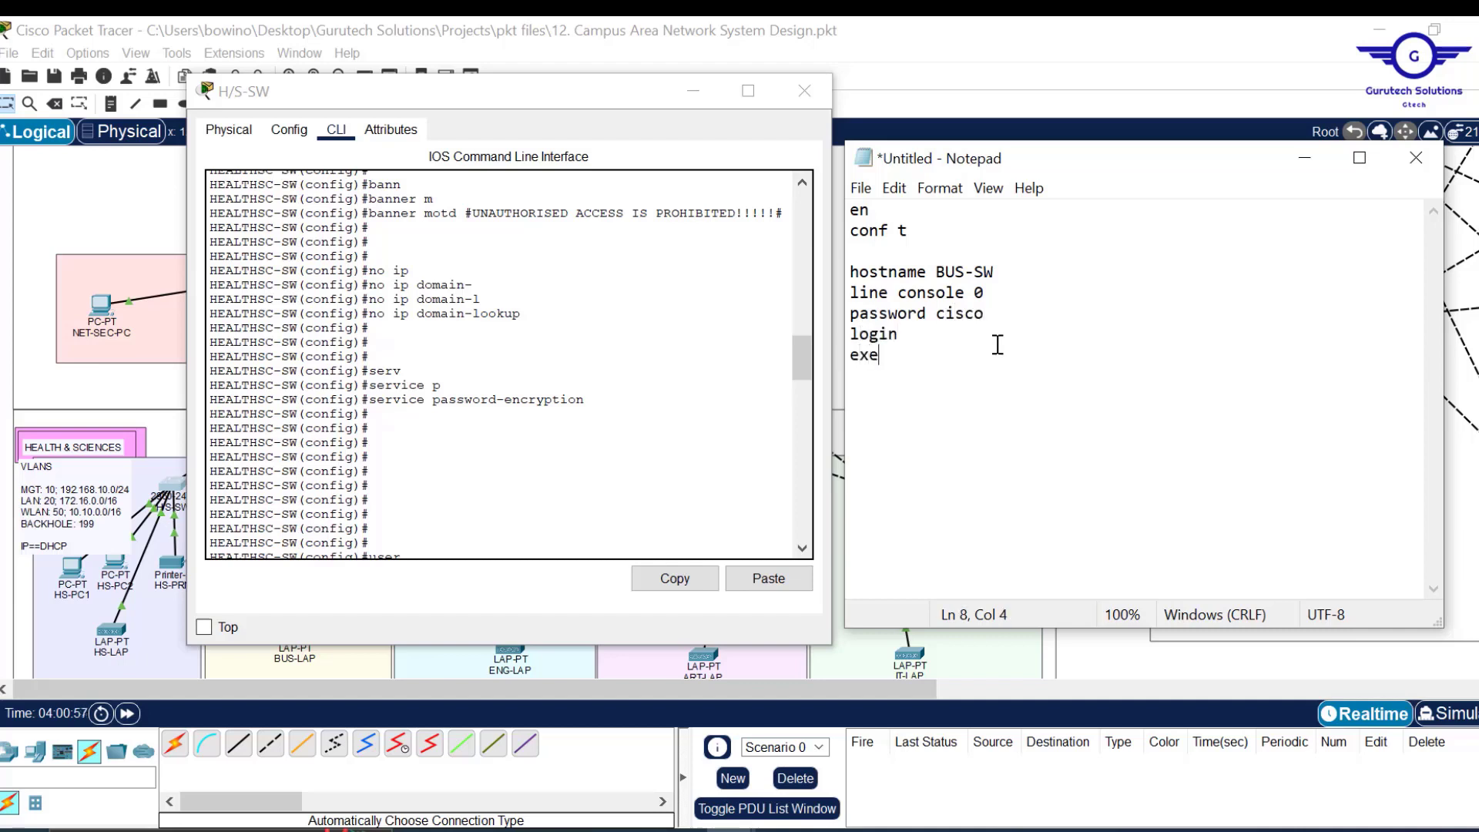
type("c-timeout 3 0 exit")
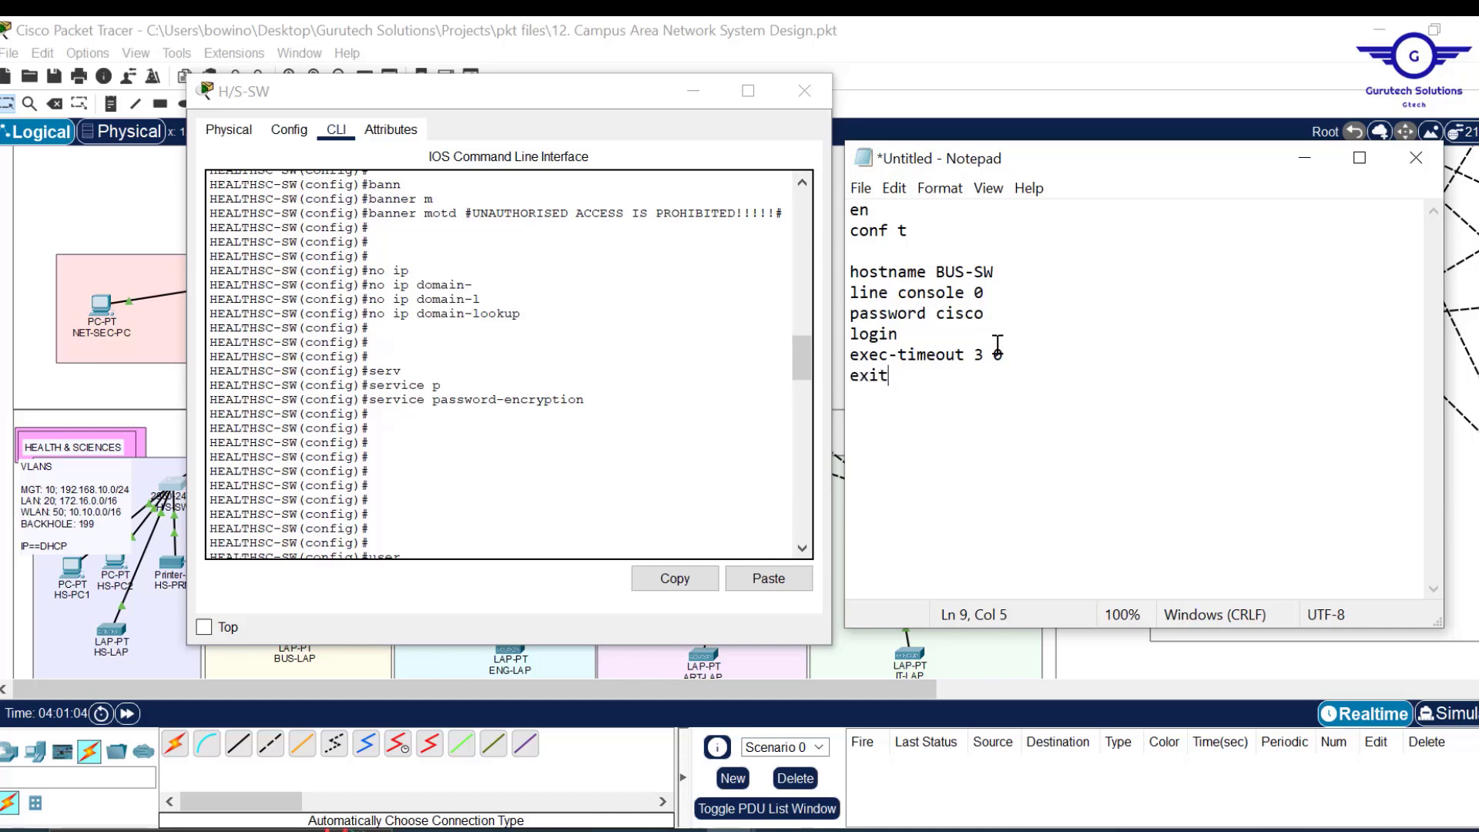
key("Return")
left_click(1015, 272)
key("Return")
left_click(913, 402)
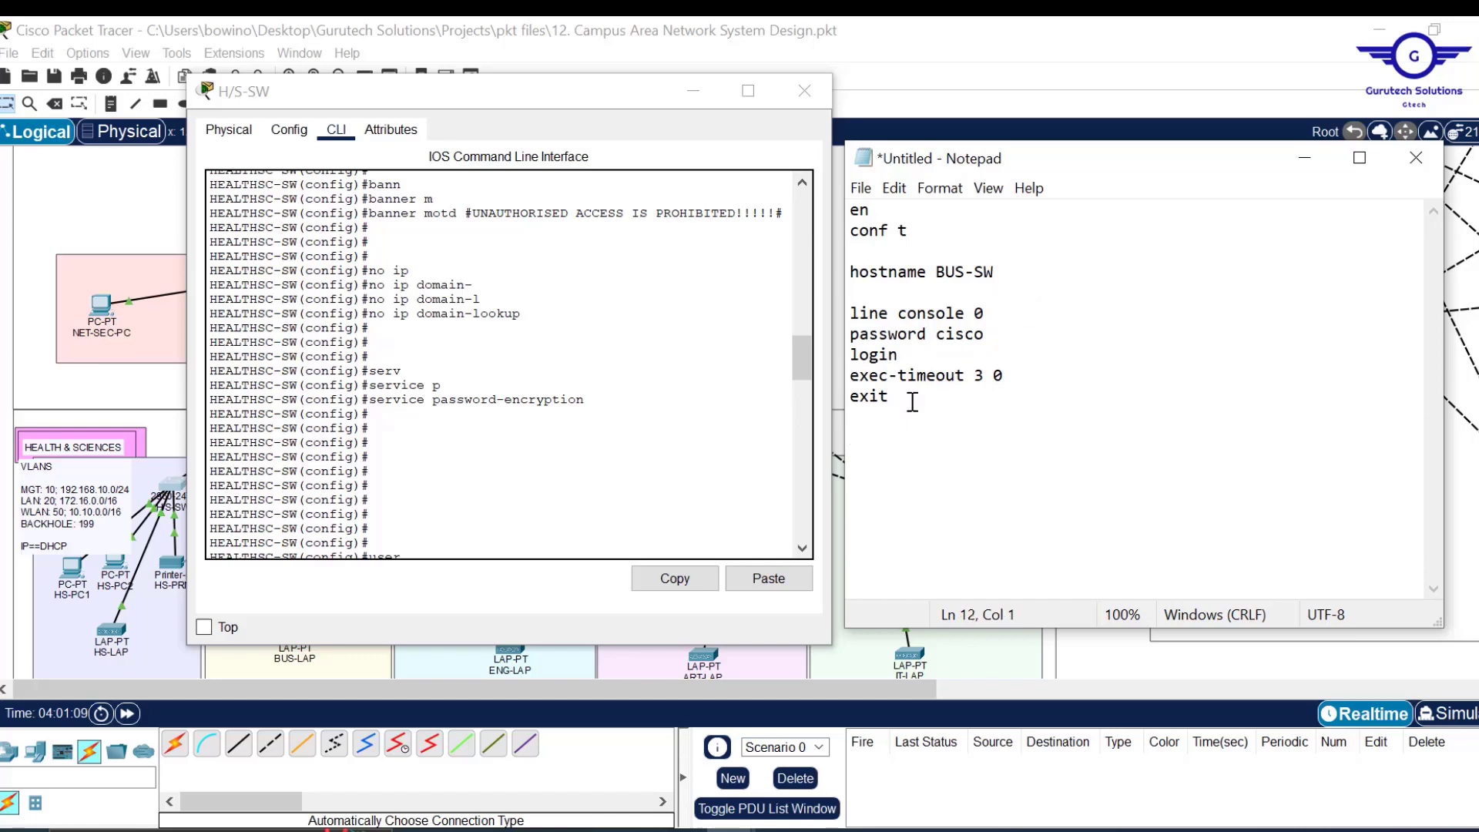
type("enable password ")
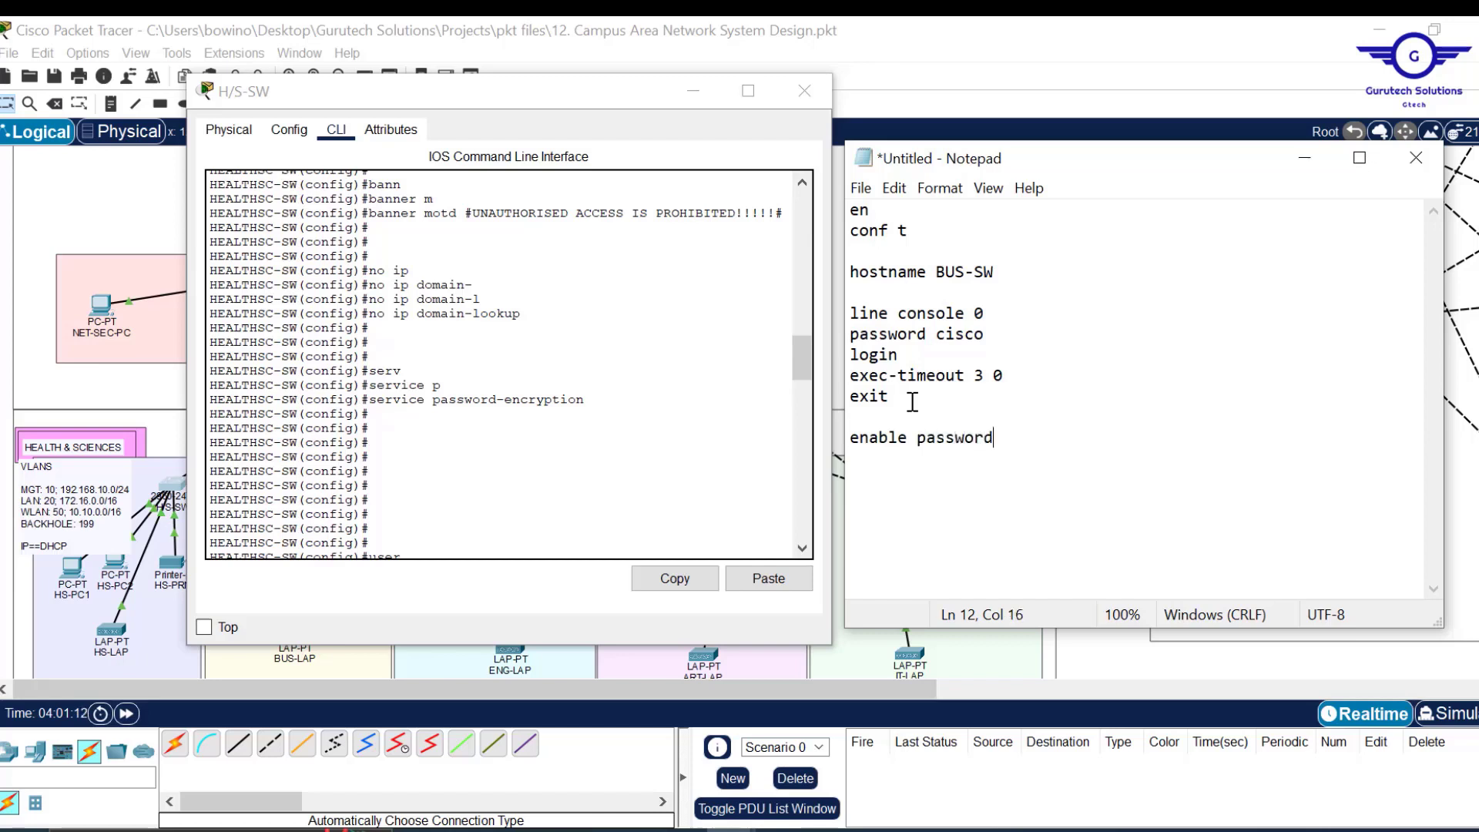
type("cisco")
key("Return")
Add the banner motd command, replacing the placeholder with the banner copied from the CLI.
type("bannne")
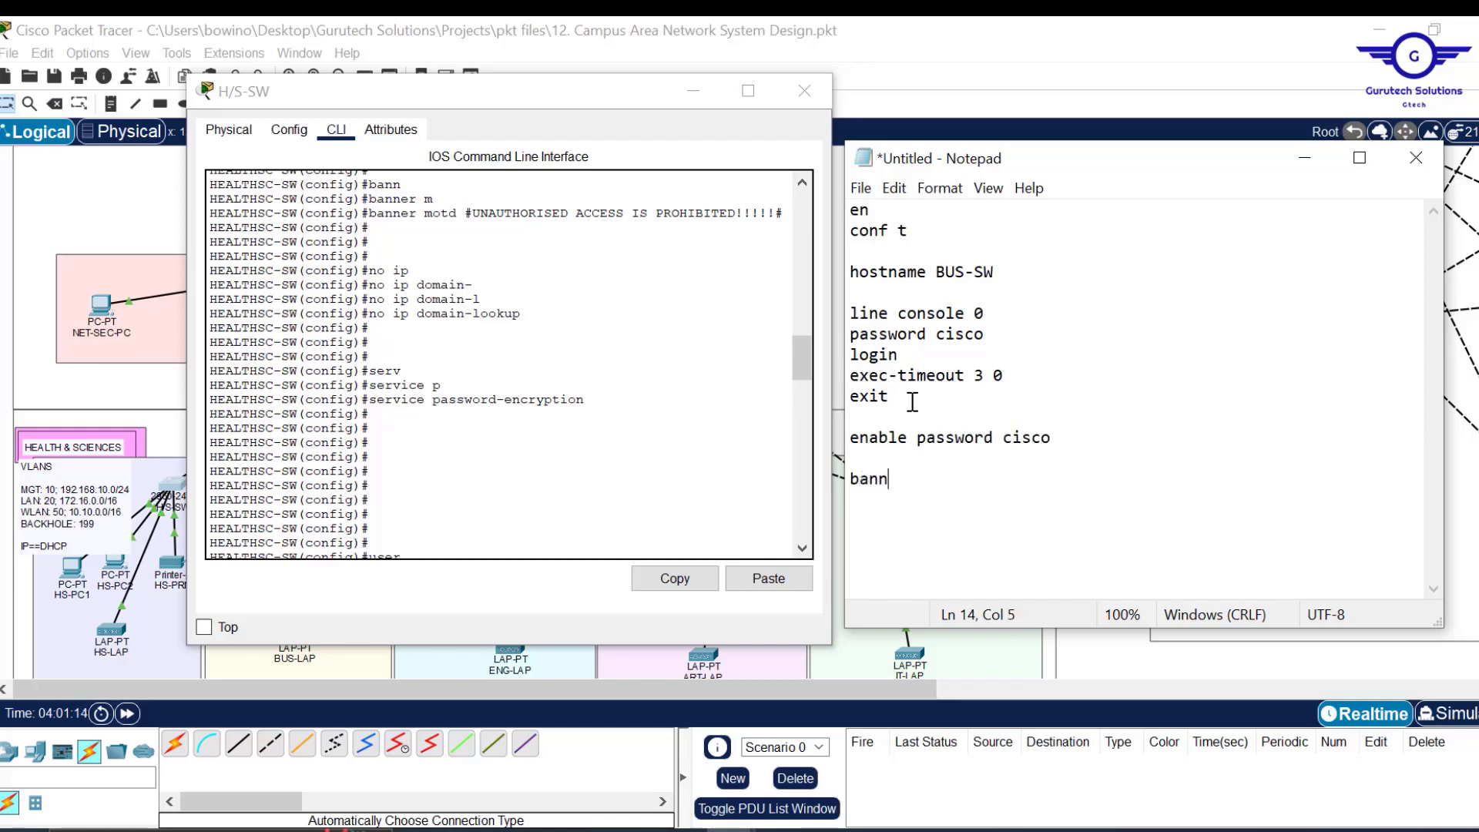
key("BackSpace")
key("BackSpace")
type("er motd %%")
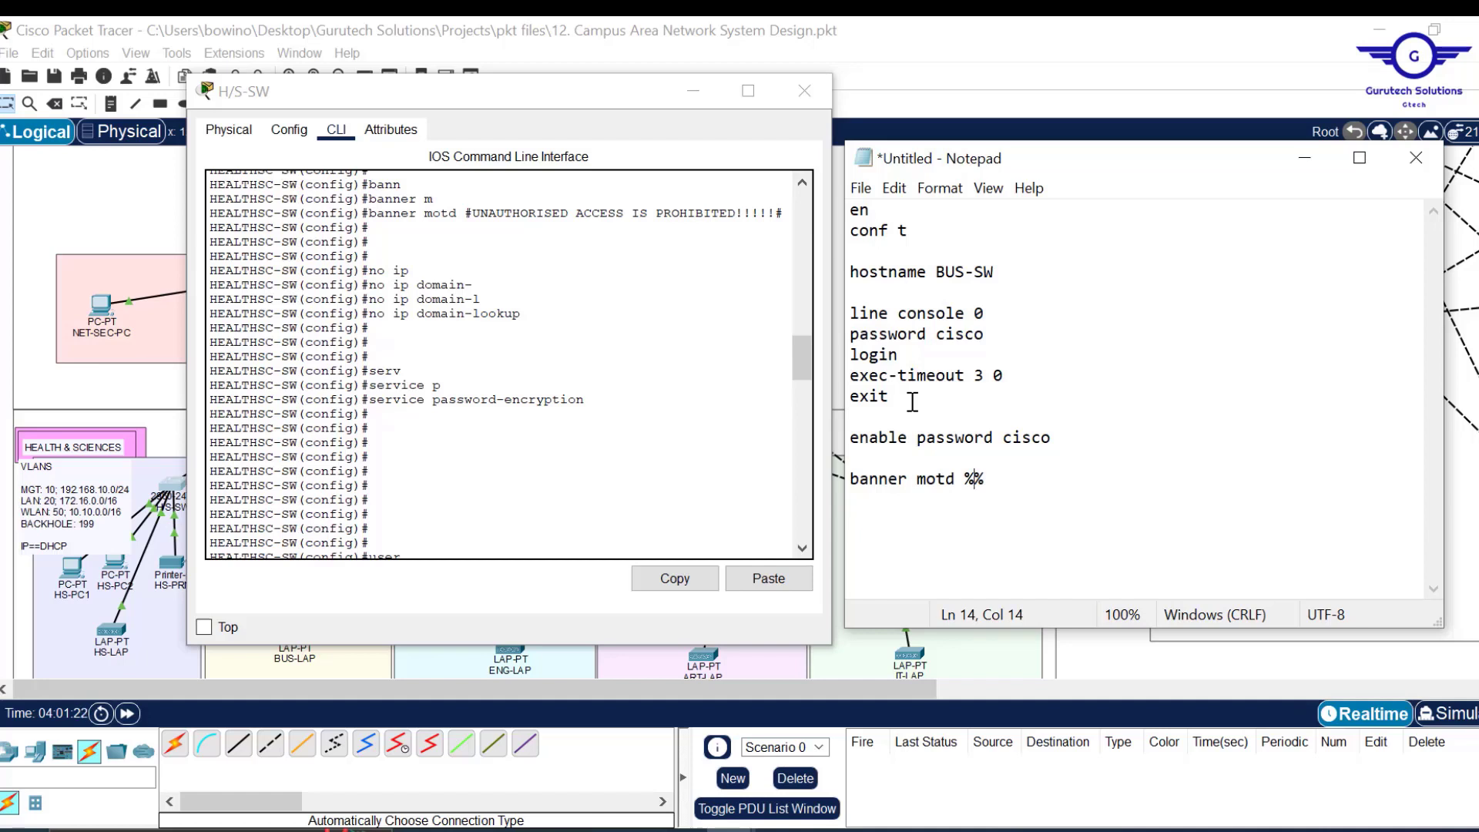
left_click_drag(785, 214, 370, 218)
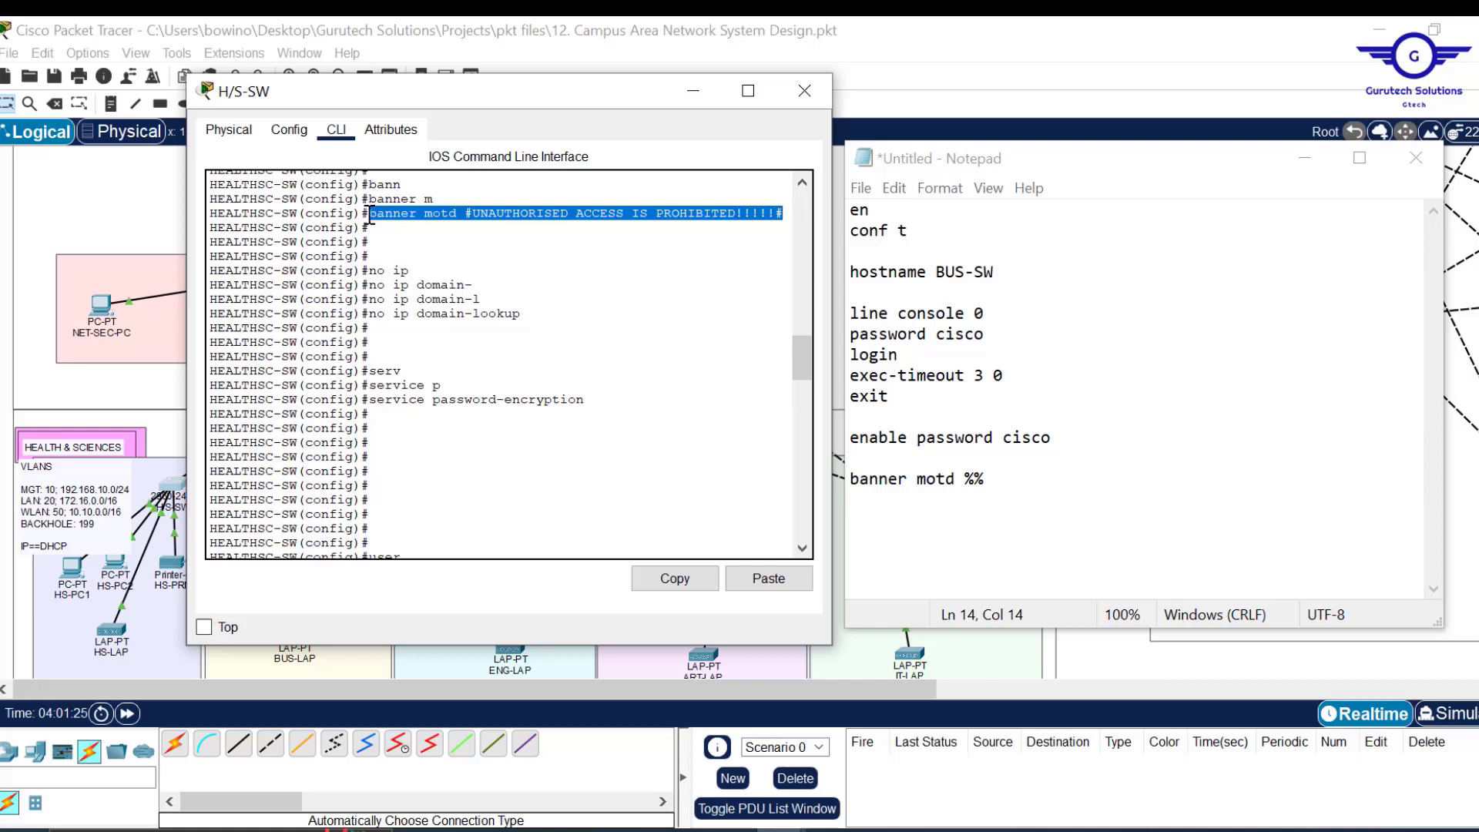
left_click(678, 585)
left_click_drag(1003, 495, 841, 479)
key("ctrl+v")
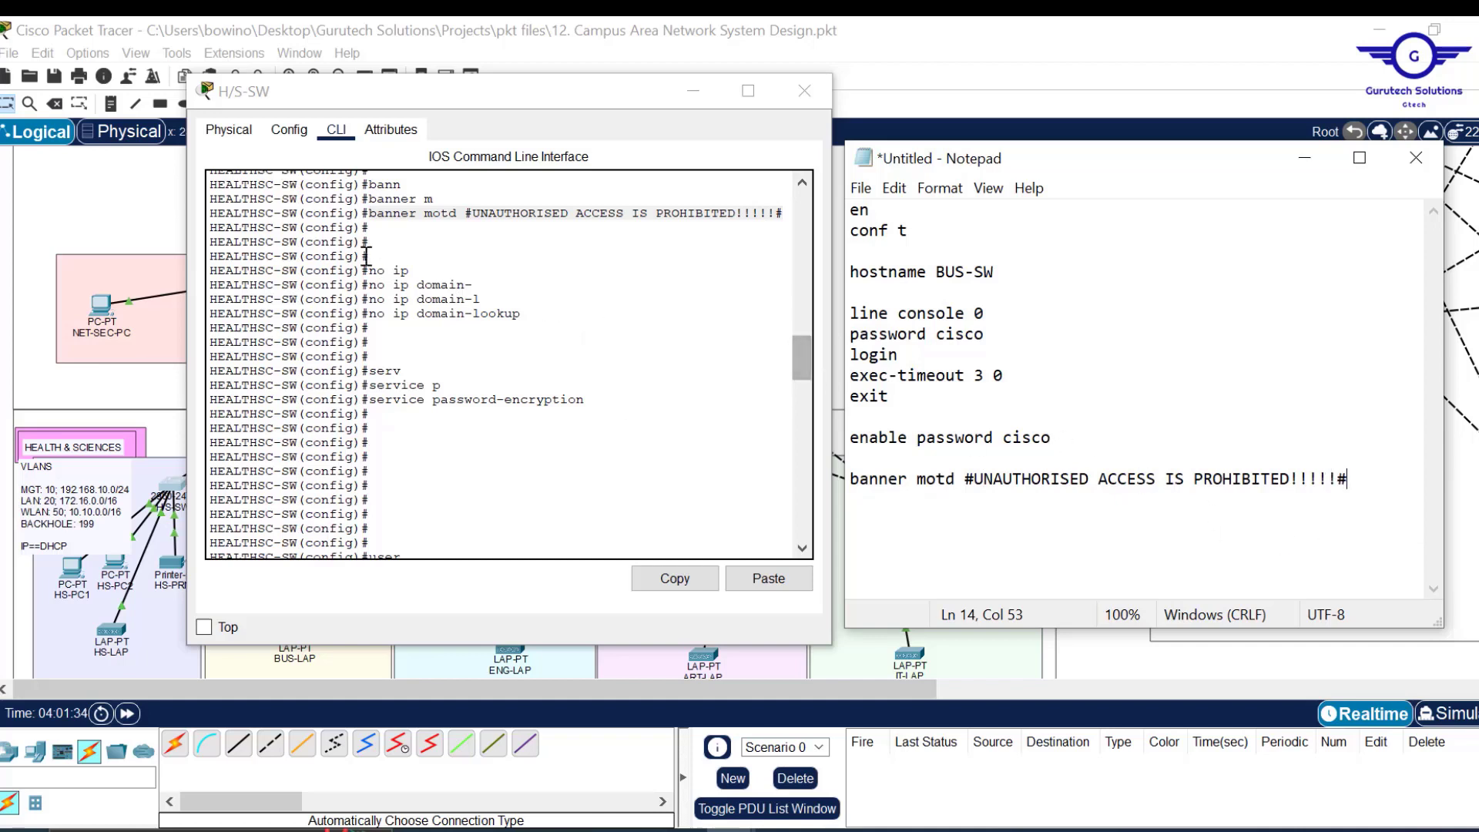
Paste 'no ip domain-lookup' and 'service password-encryption' from the CLI into the notes.
left_click_drag(527, 310, 370, 313)
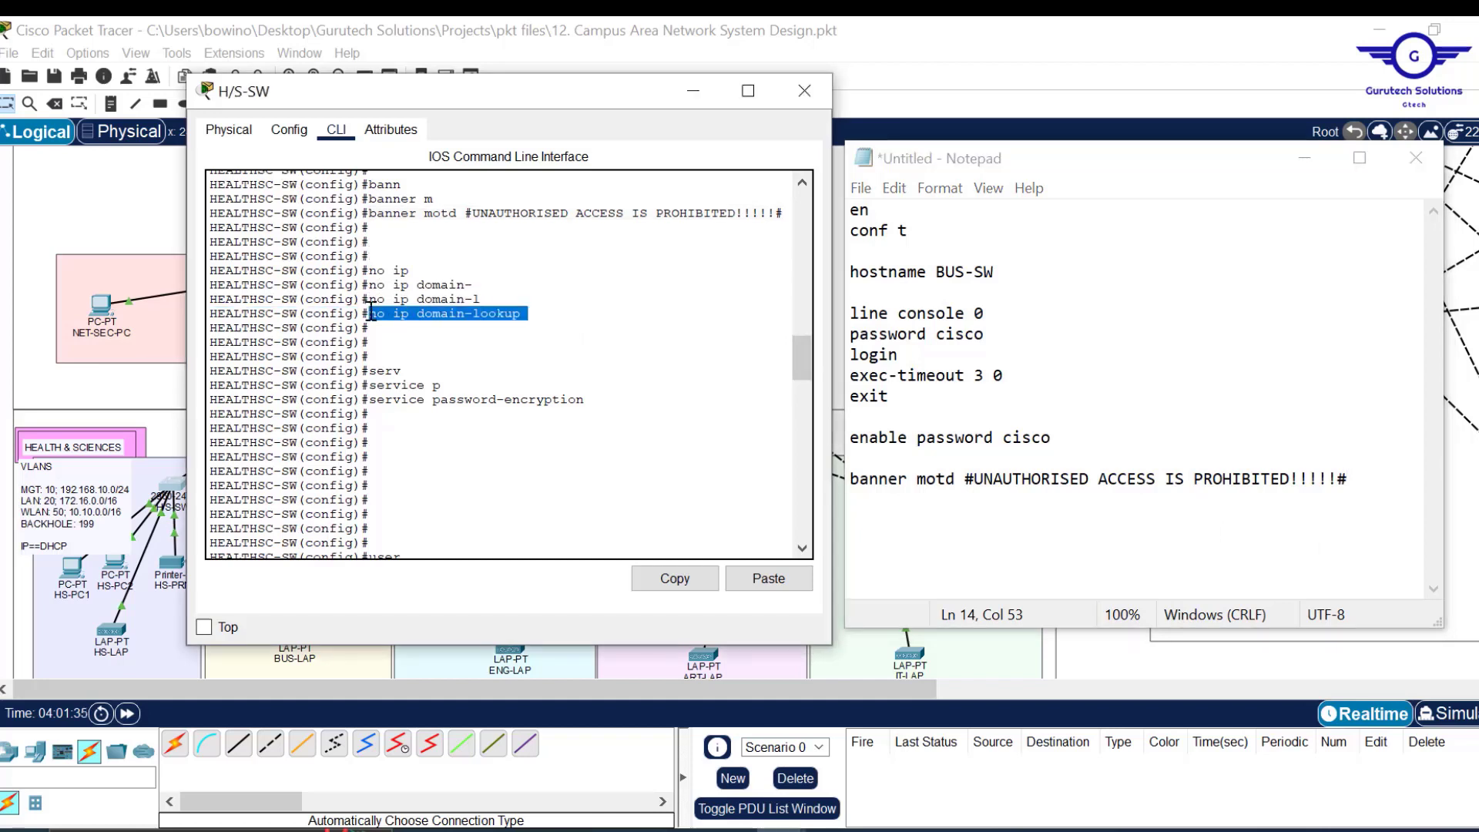
left_click(675, 579)
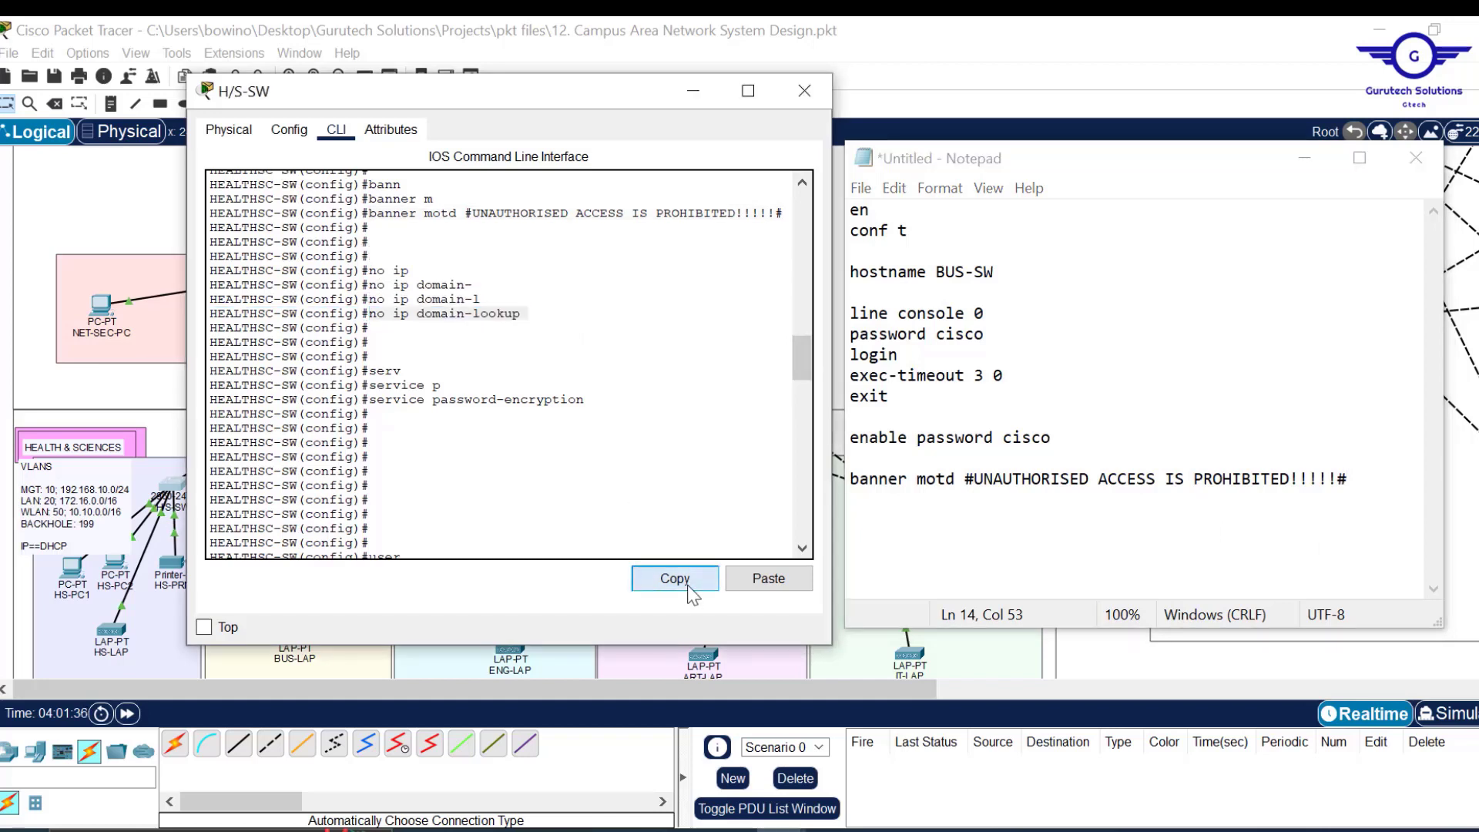
left_click(1365, 487)
key("Return")
key("Return")
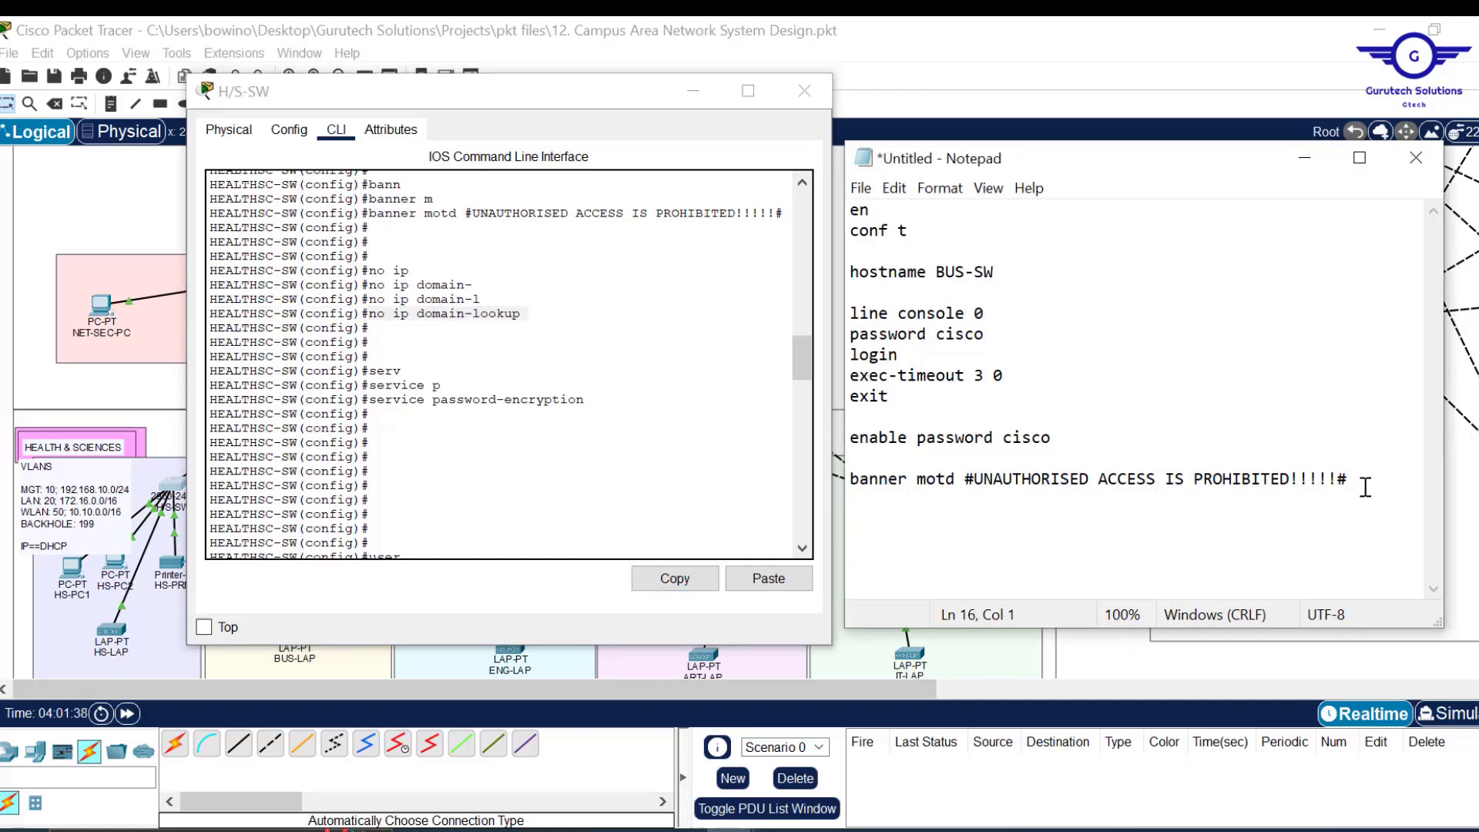
key("ctrl+v")
left_click(481, 406)
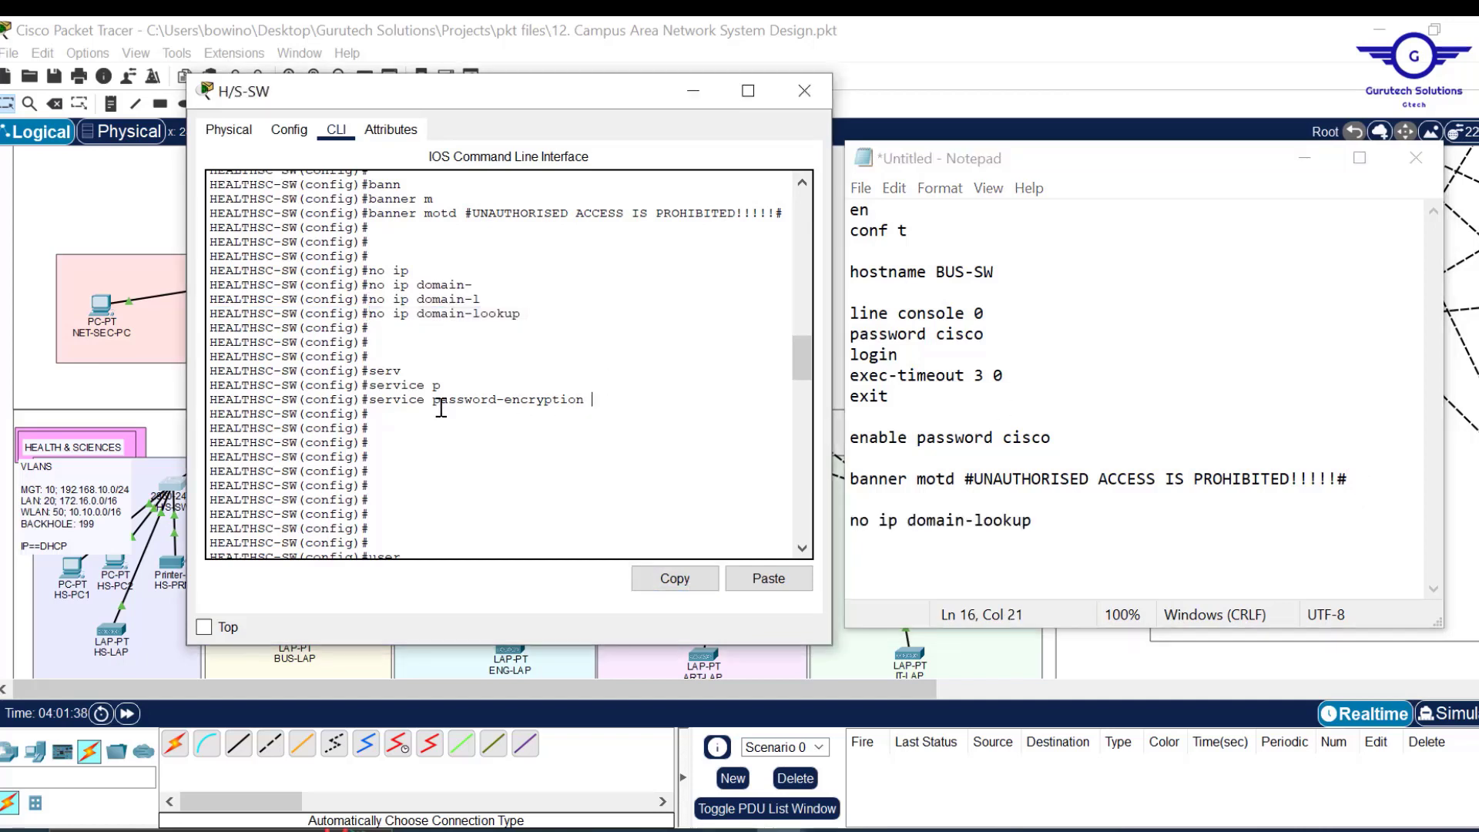
left_click_drag(592, 399, 370, 399)
left_click(684, 572)
left_click(1084, 528)
key("Return")
key("Return")
key("Return")
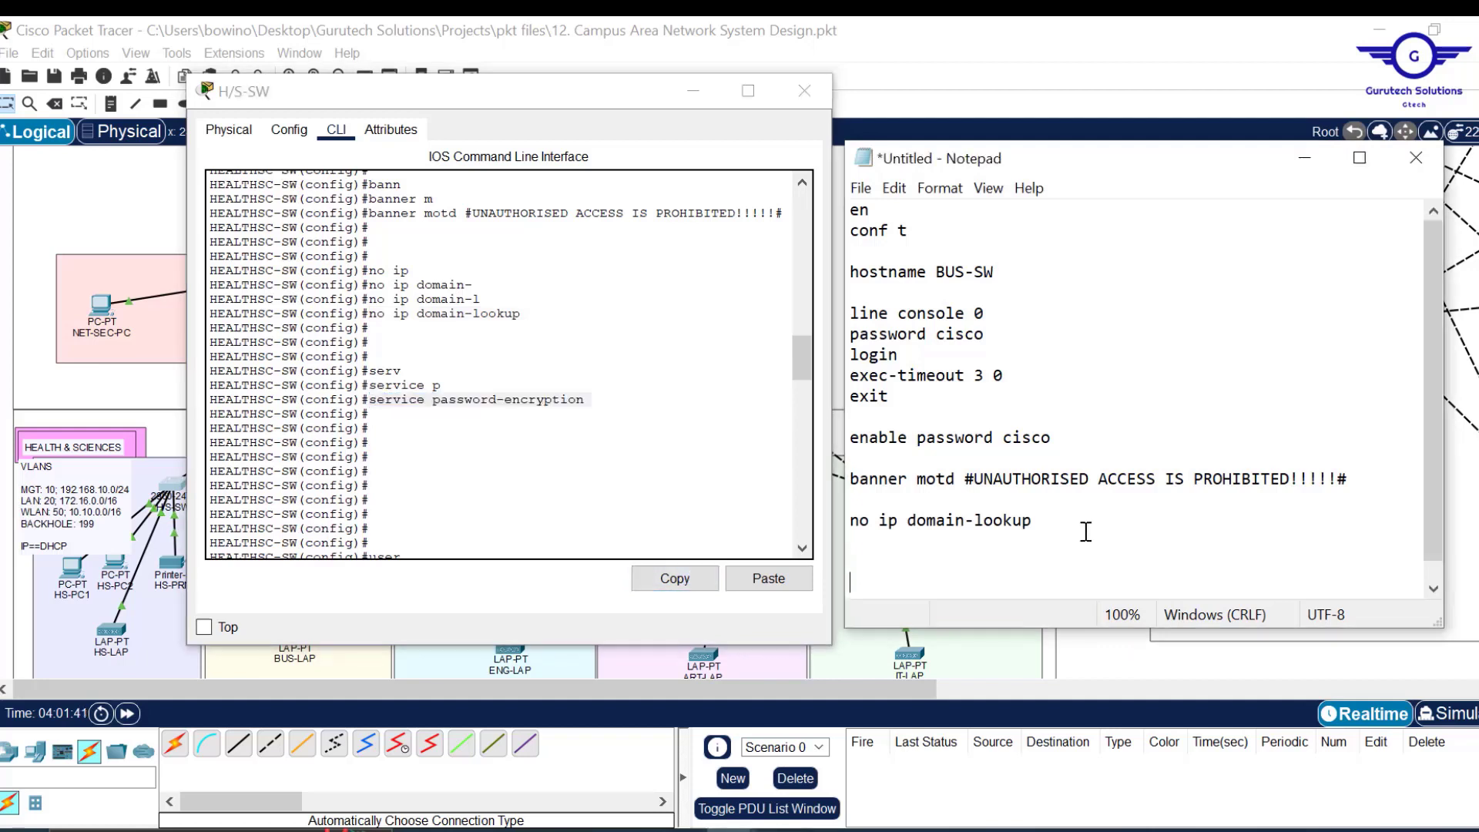
key("BackSpace")
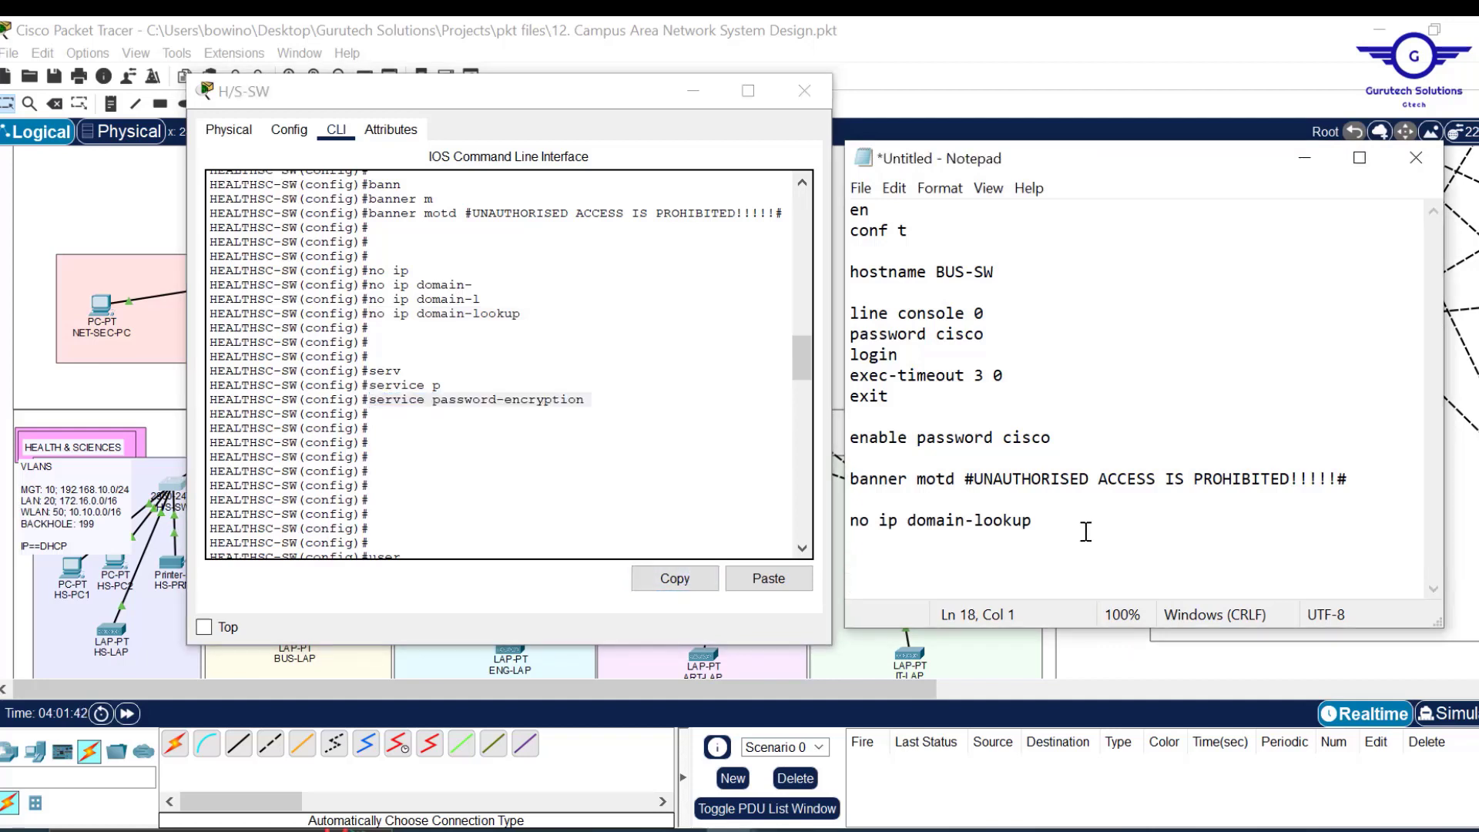
key("ctrl+v")
Copy the local user account command from the CLI into the notes.
left_click_drag(804, 347, 806, 389)
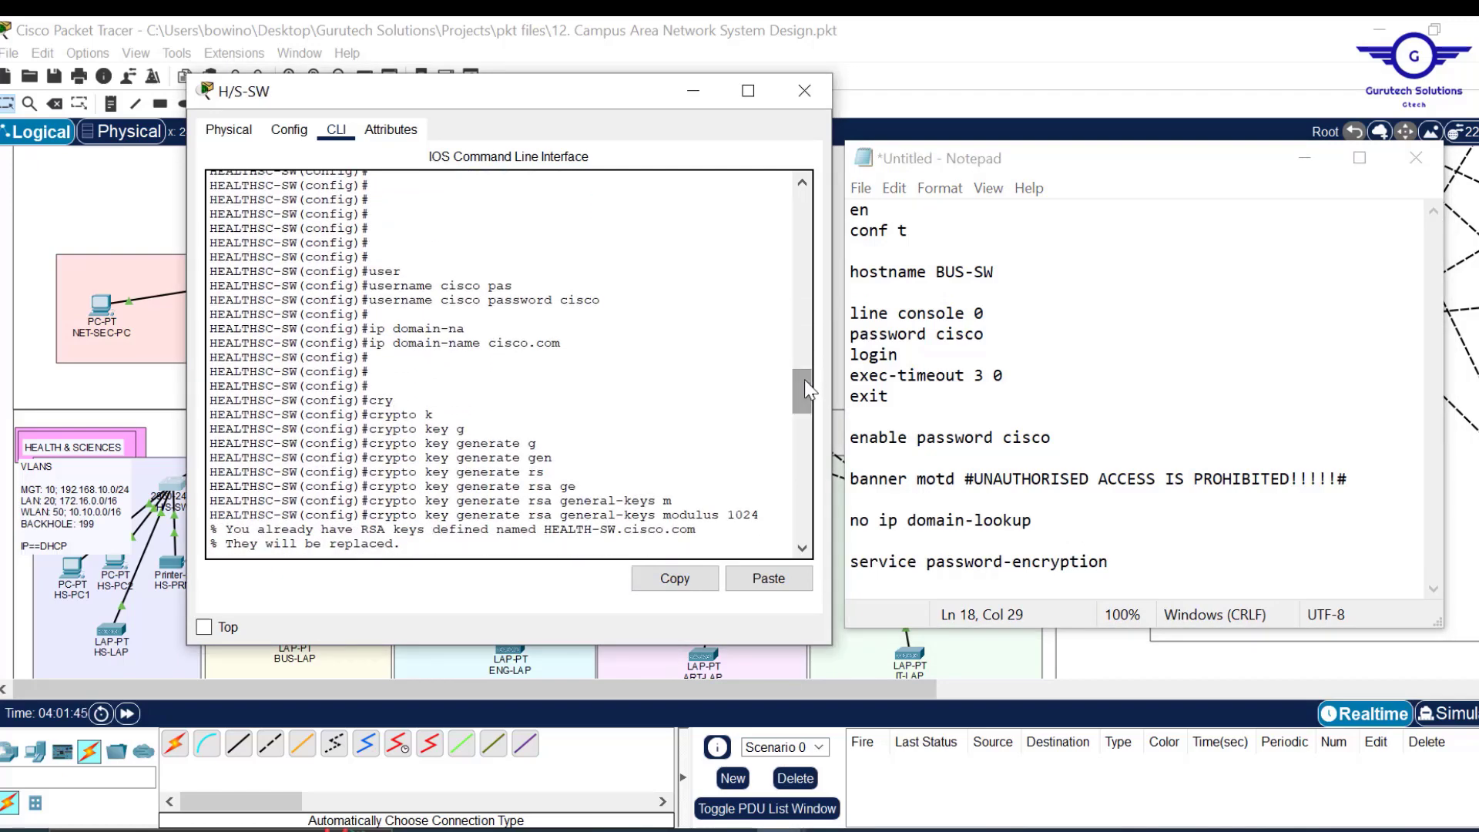
left_click(1143, 563)
key("Return")
key("Return")
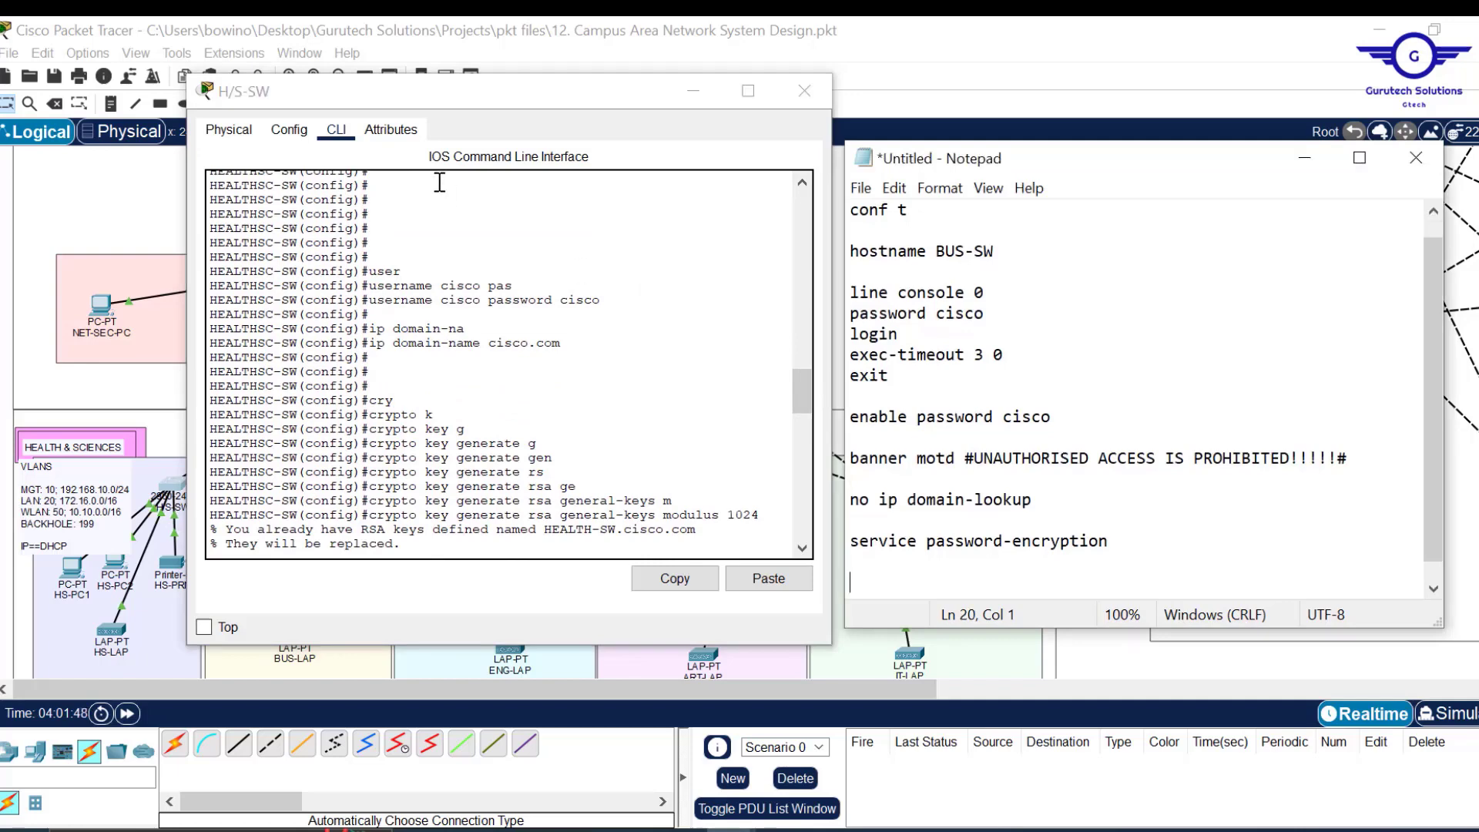
left_click(995, 253)
left_click_drag(996, 253, 941, 251)
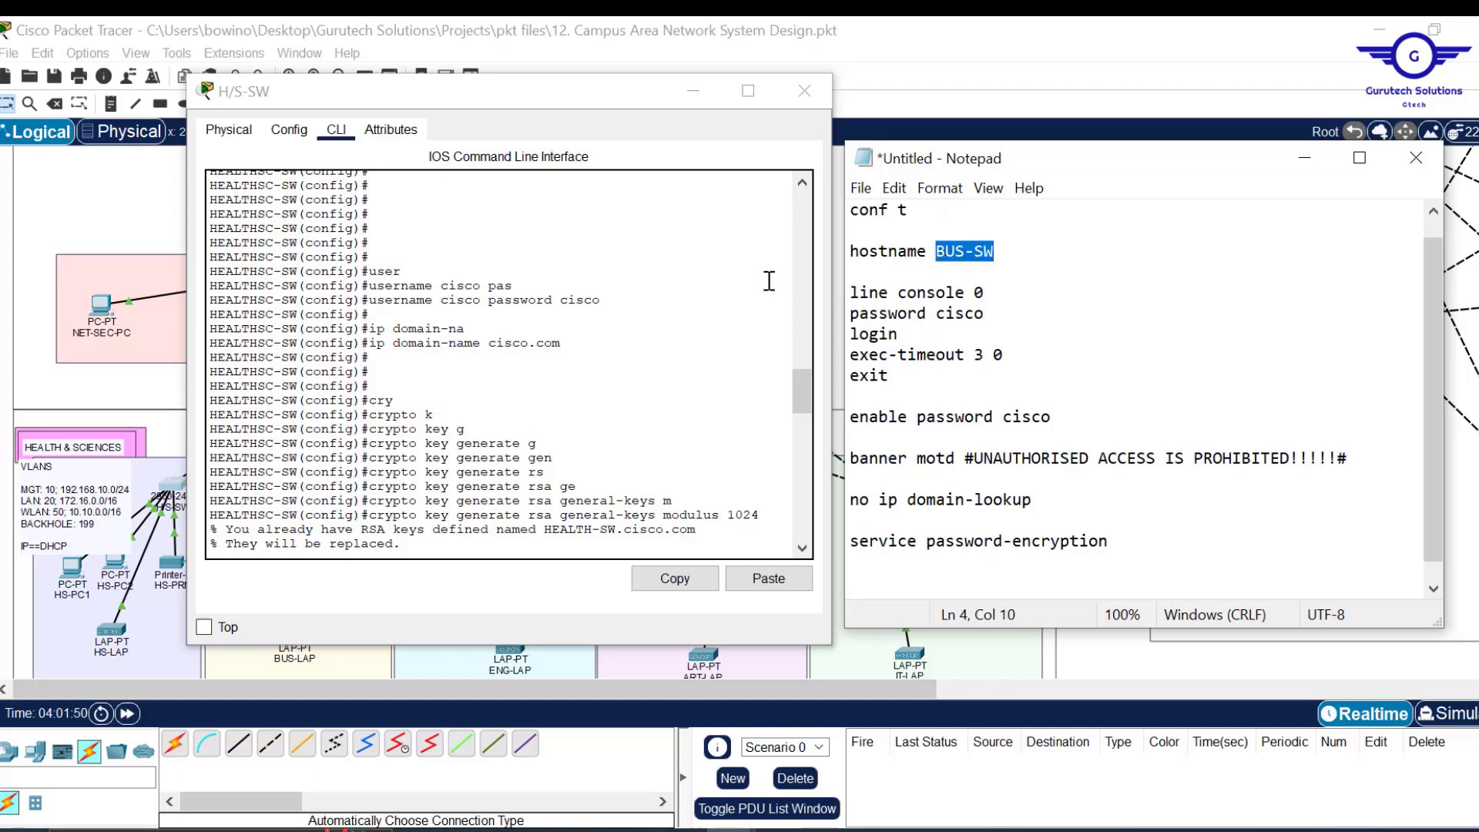
left_click_drag(600, 299, 372, 300)
left_click(675, 578)
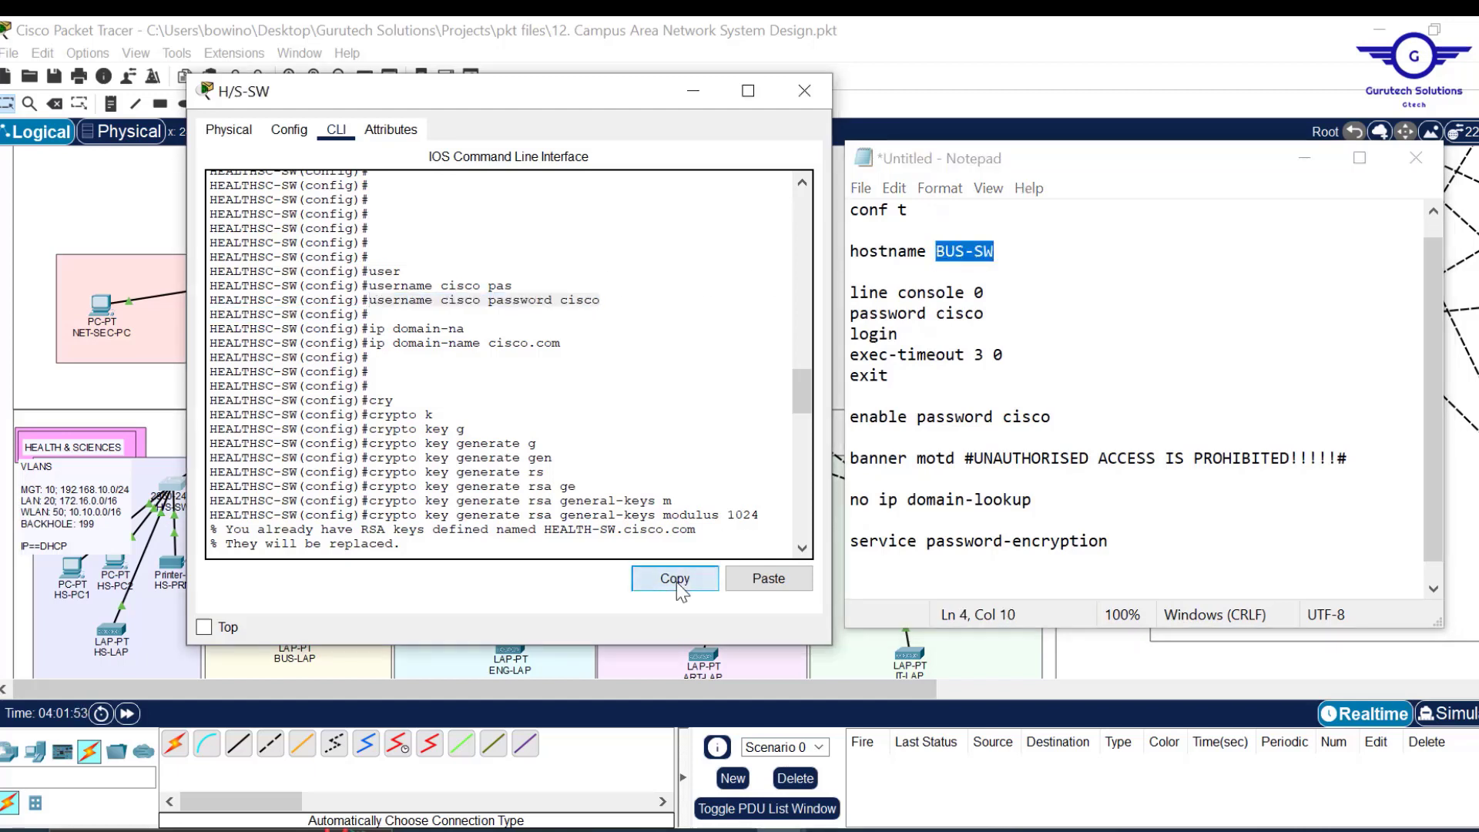
left_click(872, 582)
key("ctrl+v")
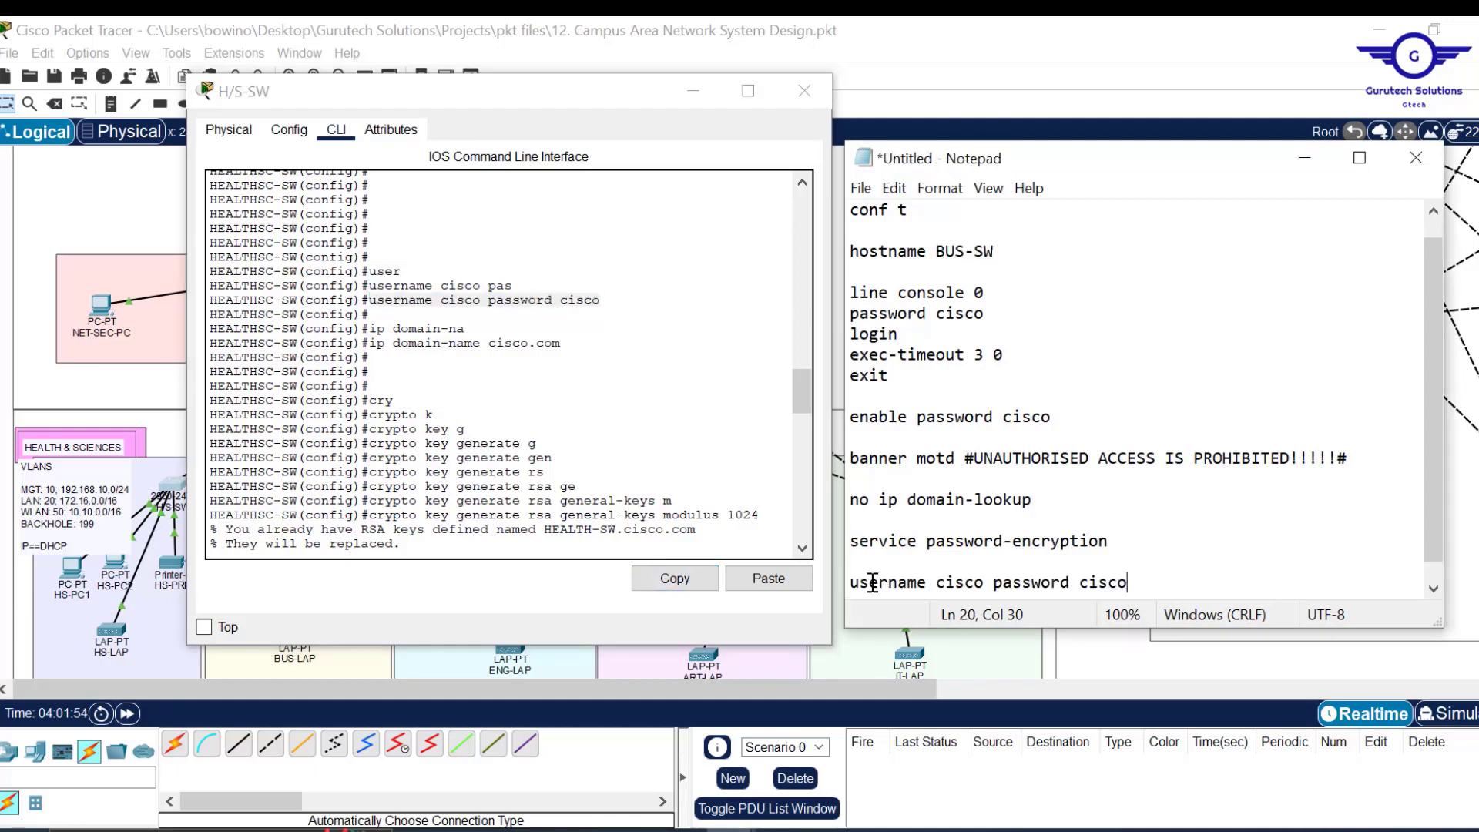
key("Return")
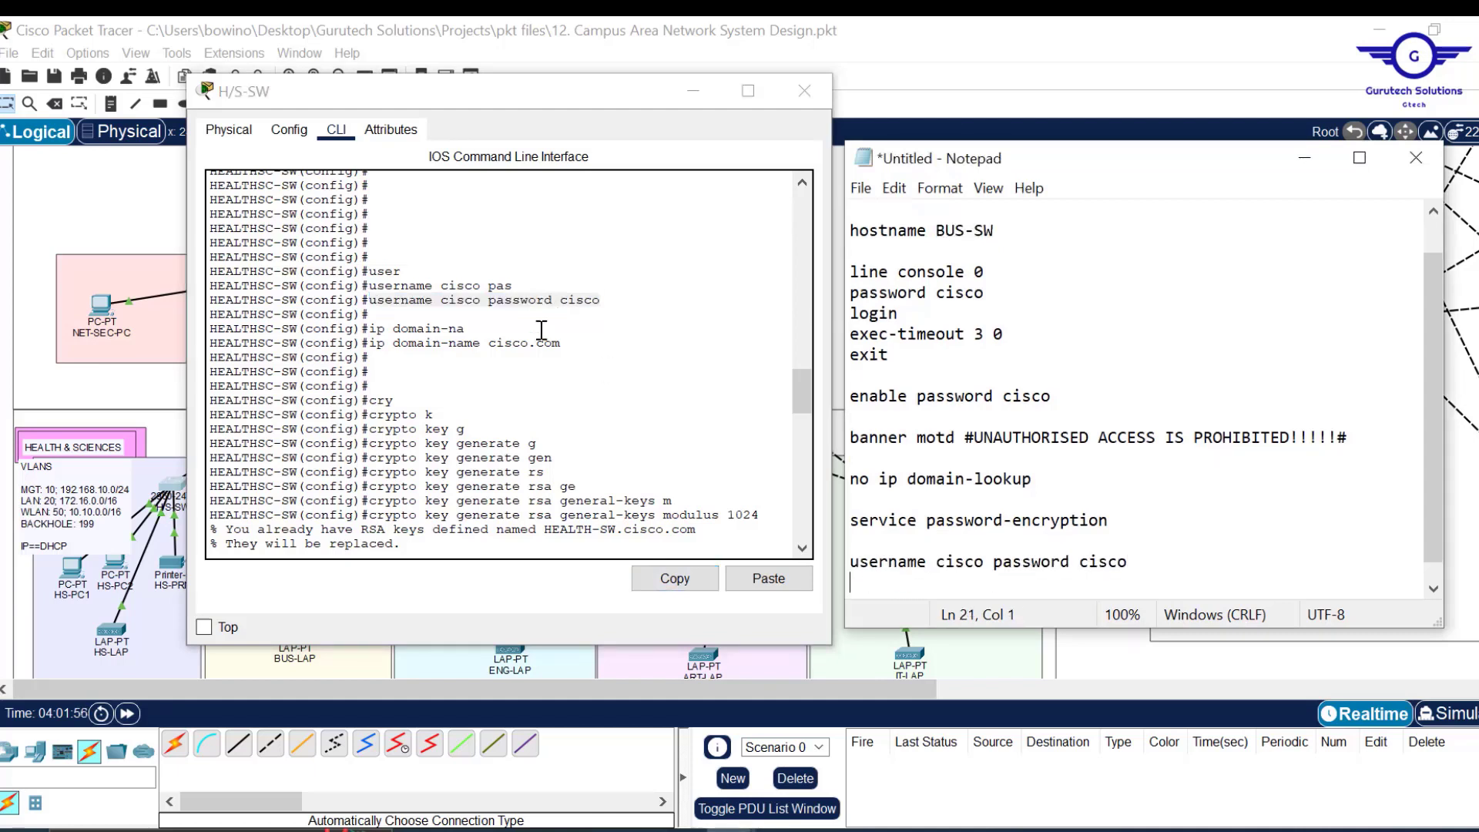
Paste 'ip domain-name cisco.com' and the 1024-bit RSA key generation command into the notes.
left_click_drag(560, 343, 370, 343)
left_click(674, 579)
left_click(1150, 569)
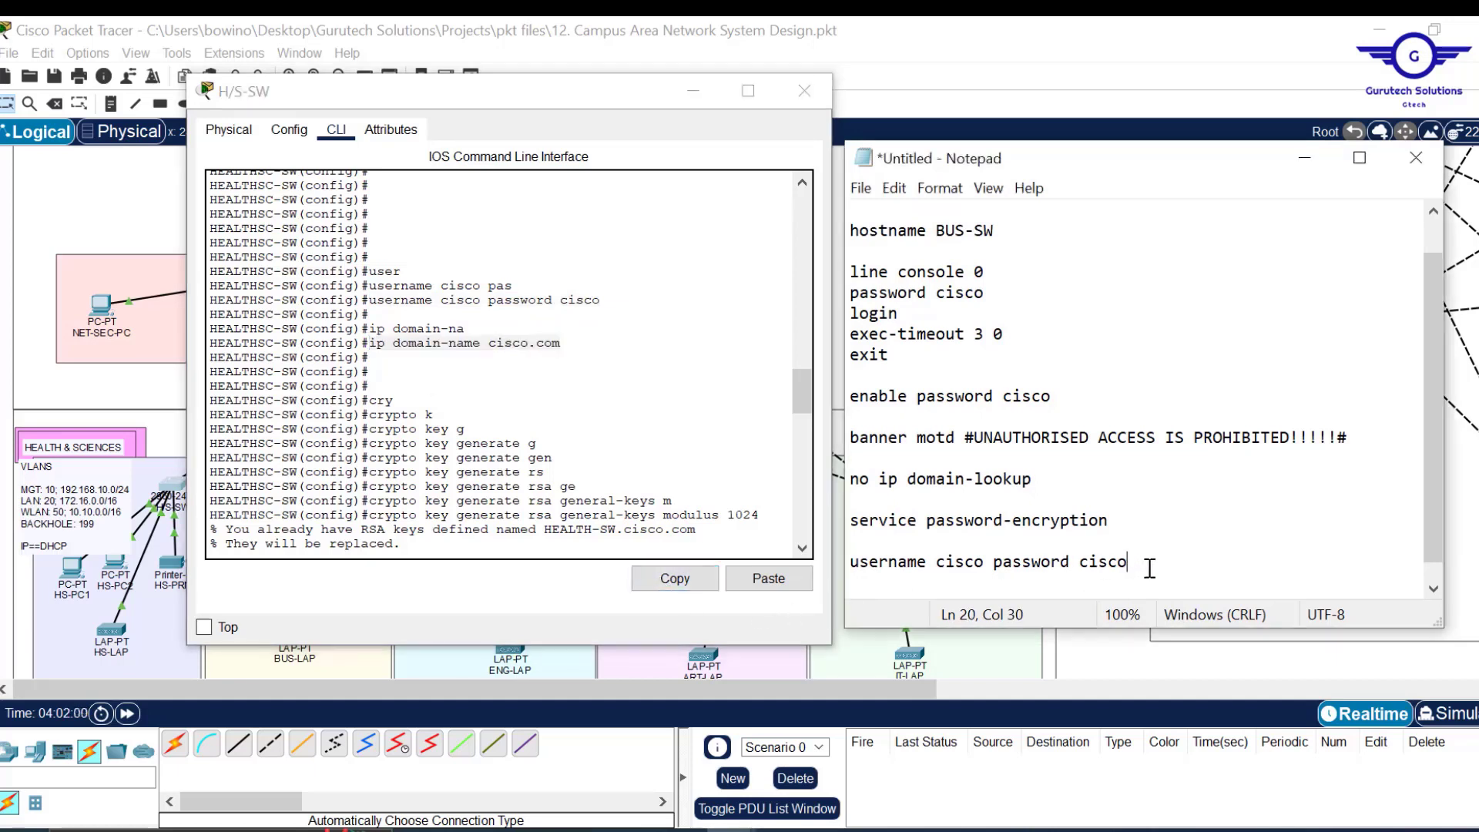
key("ctrl+v")
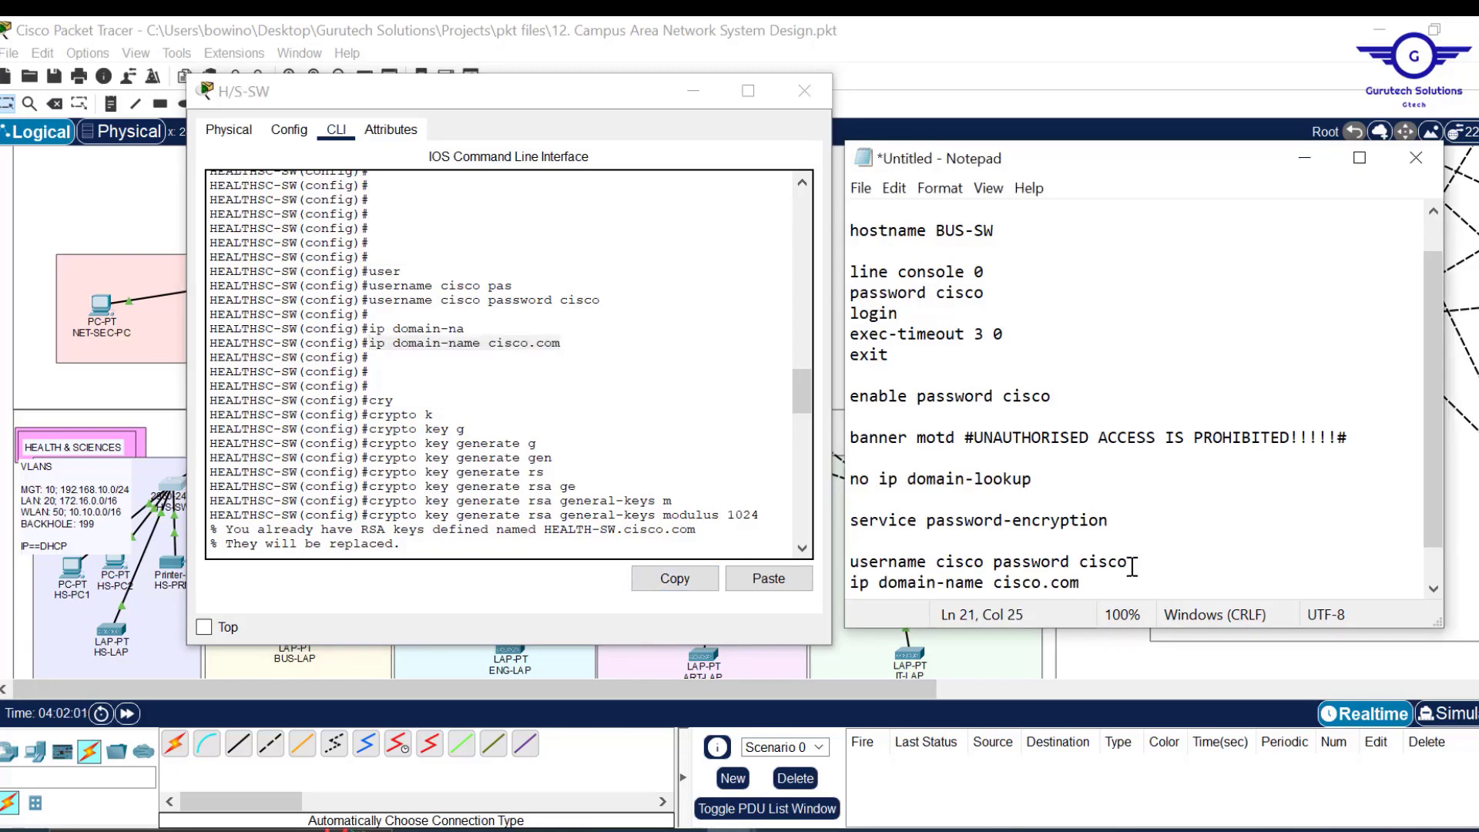
left_click_drag(803, 389, 803, 410)
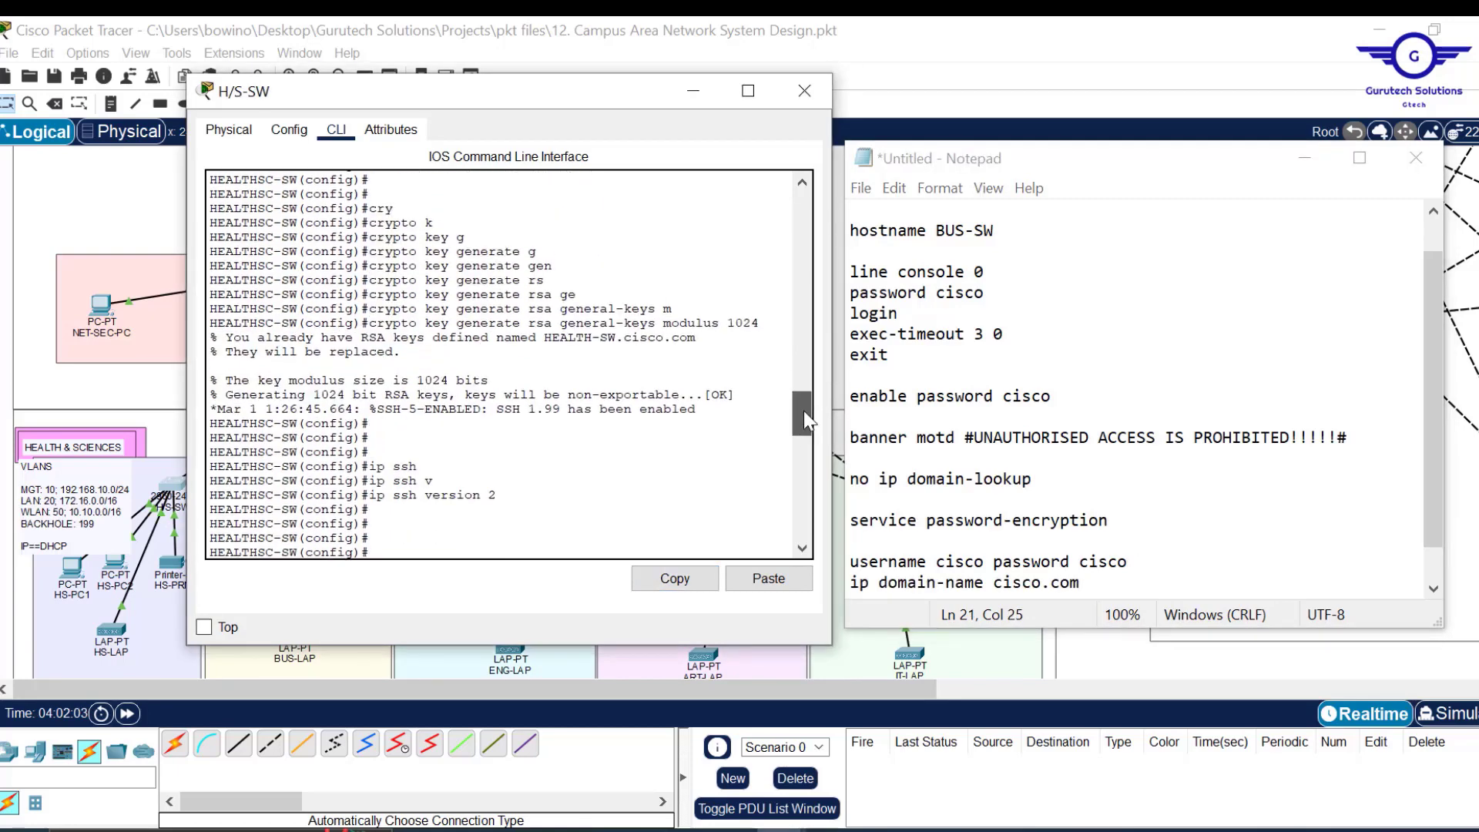
left_click_drag(761, 323, 368, 324)
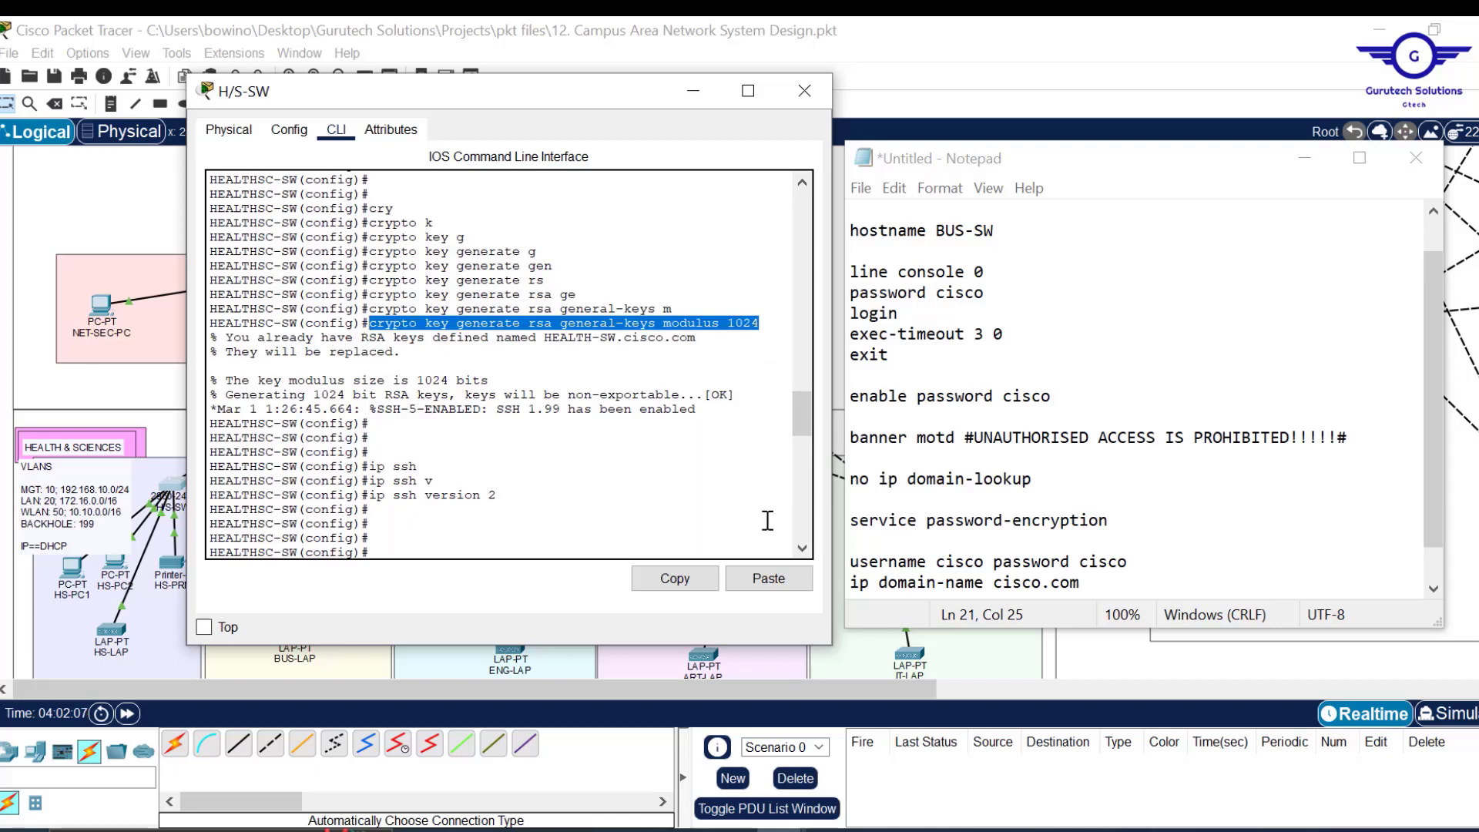
left_click(674, 579)
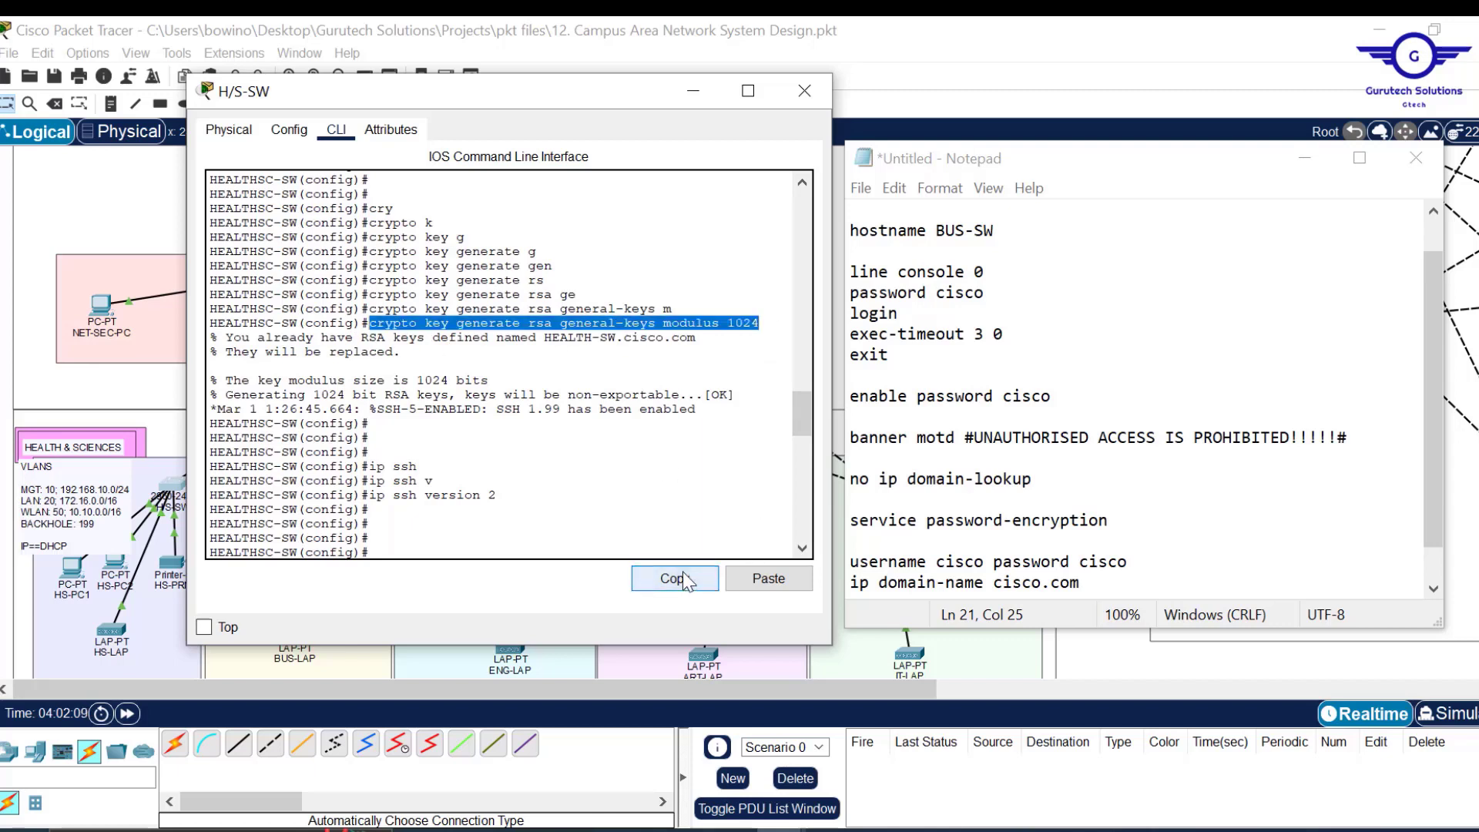
left_click(1099, 582)
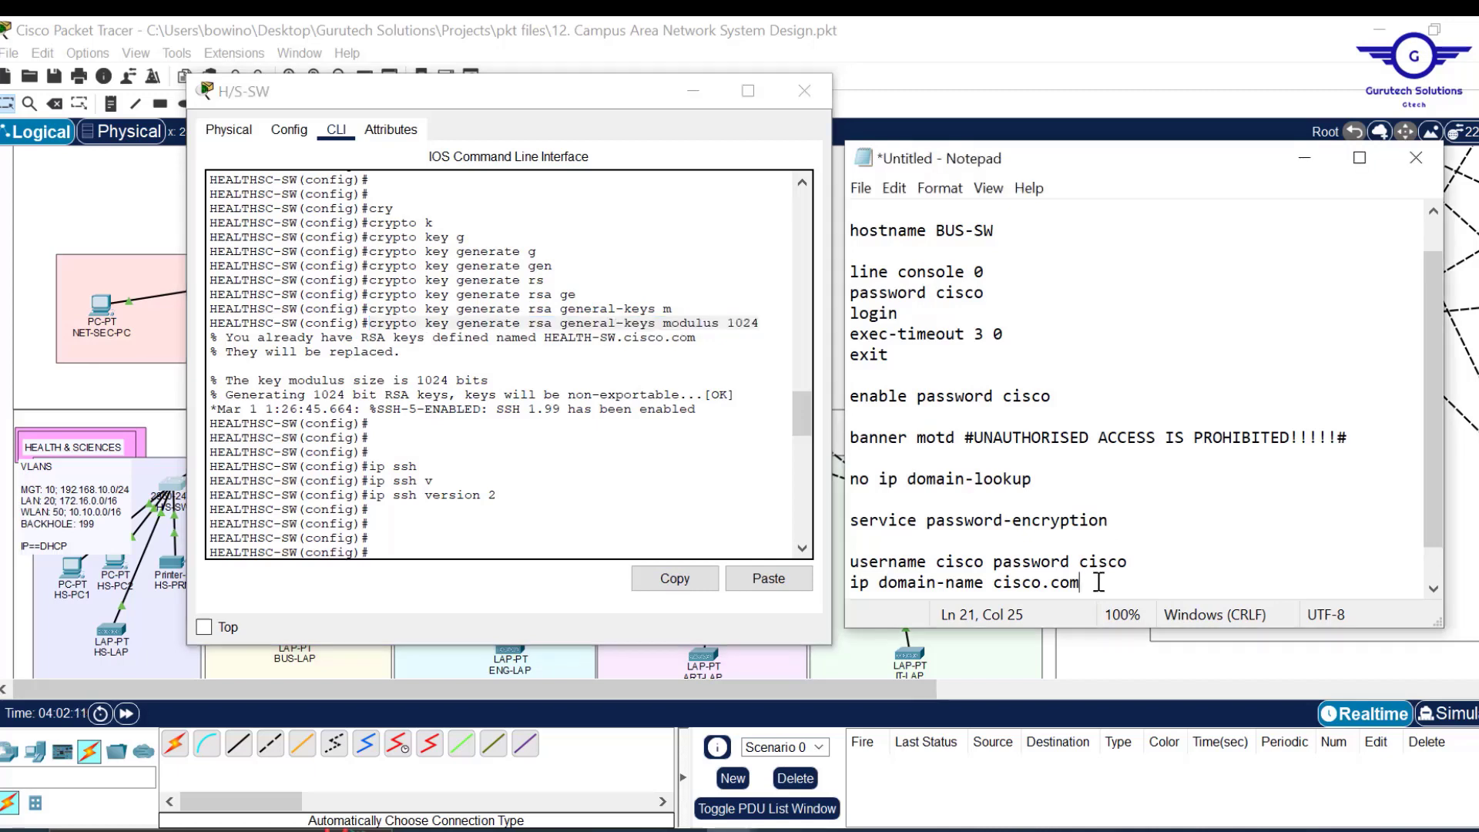
key("ctrl+v")
key("Return")
key("Return")
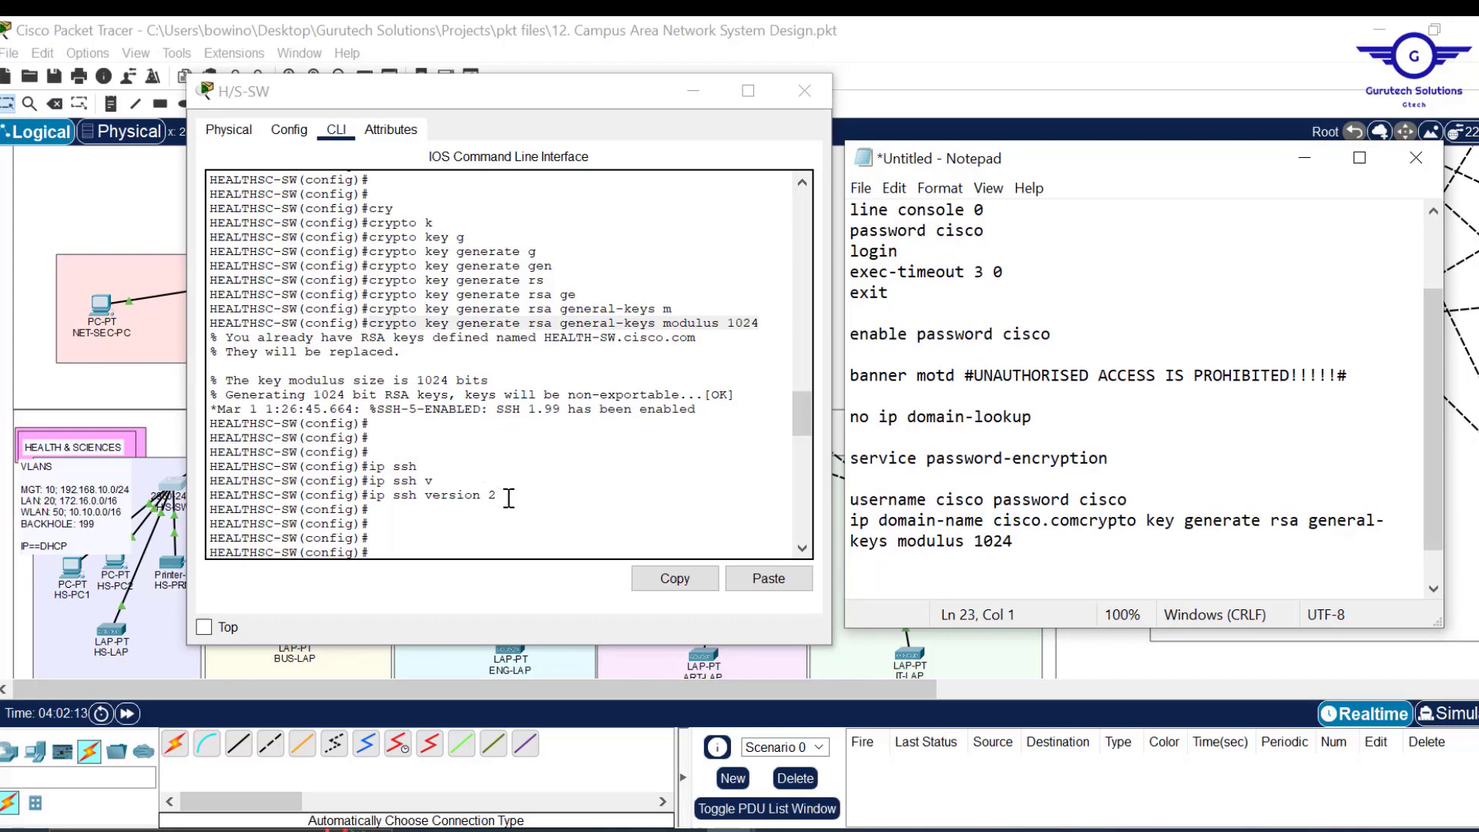
Paste 'ip ssh version 2' into the notes.
left_click_drag(500, 496, 369, 494)
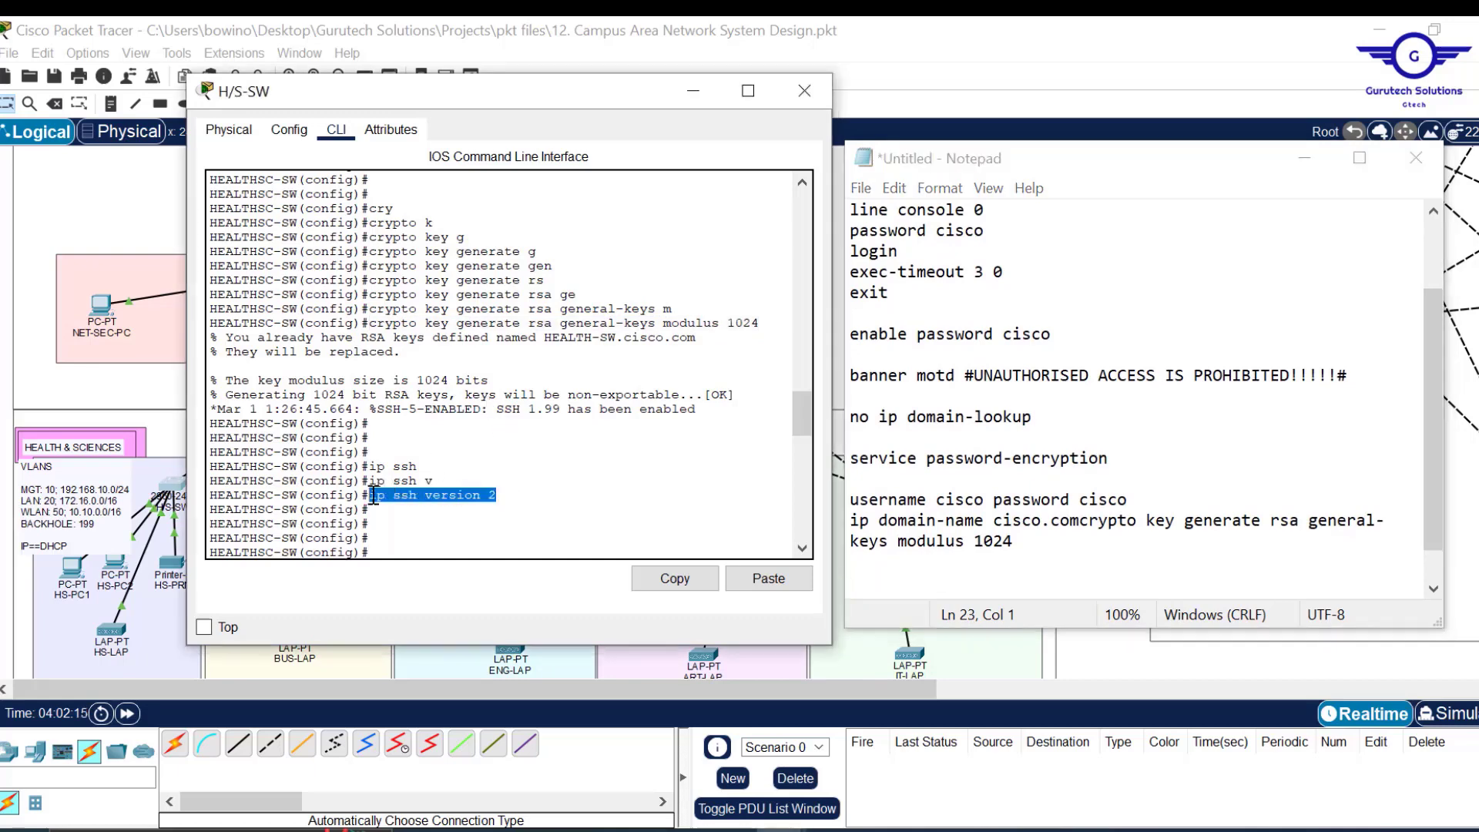
left_click(682, 572)
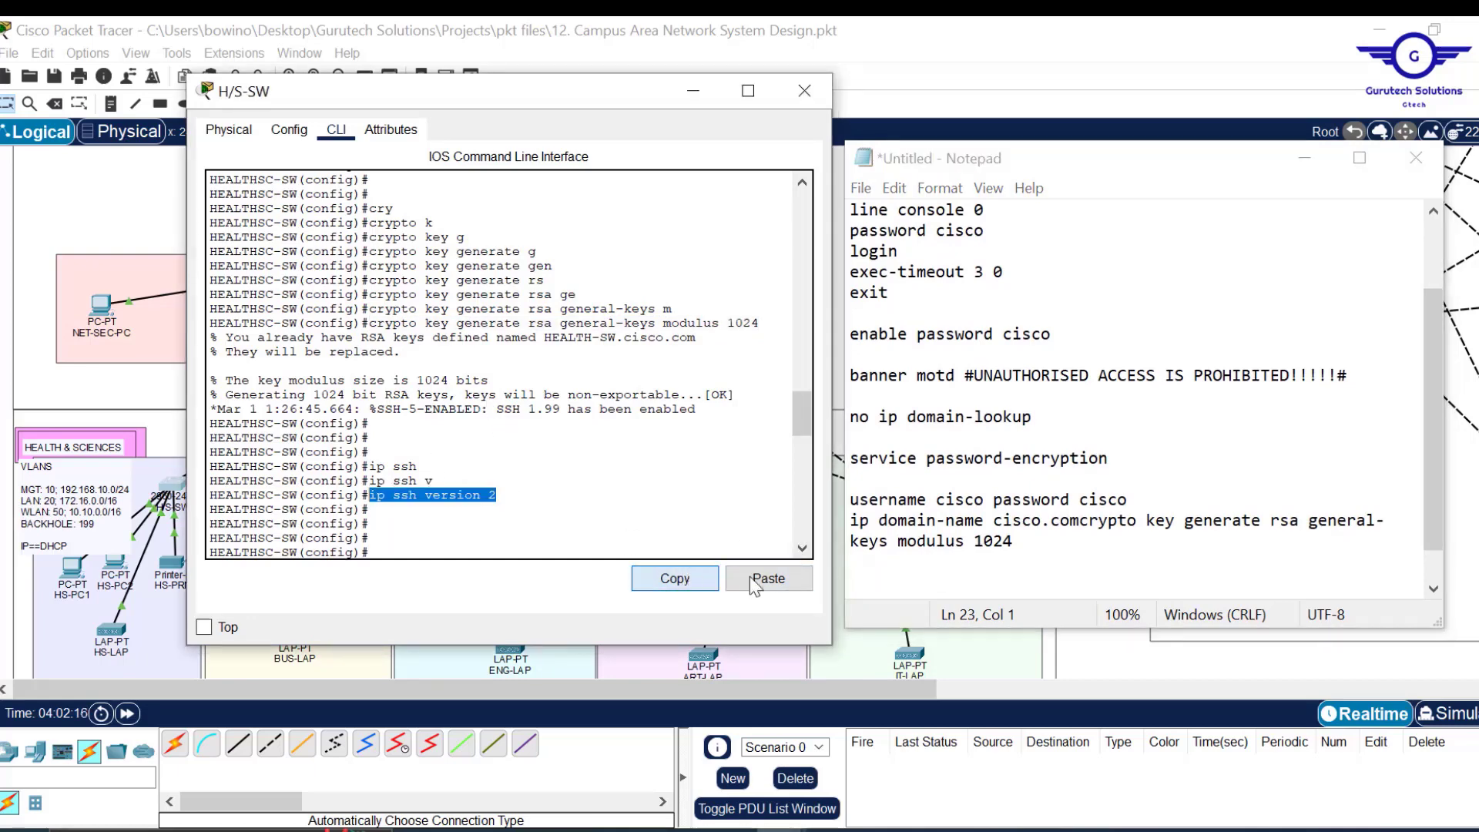
left_click(929, 576)
key("ctrl+v")
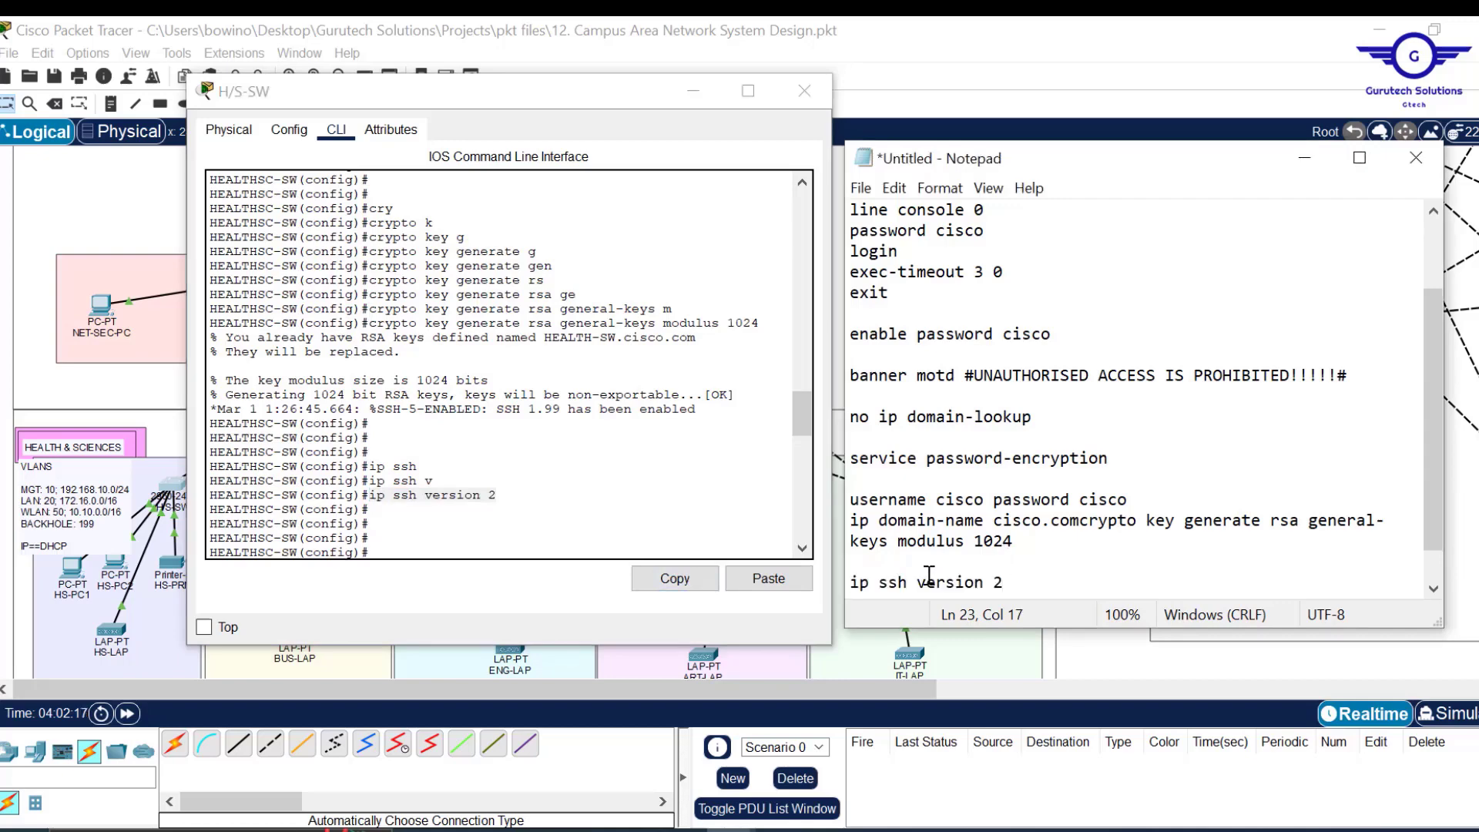
left_click_drag(804, 409, 804, 456)
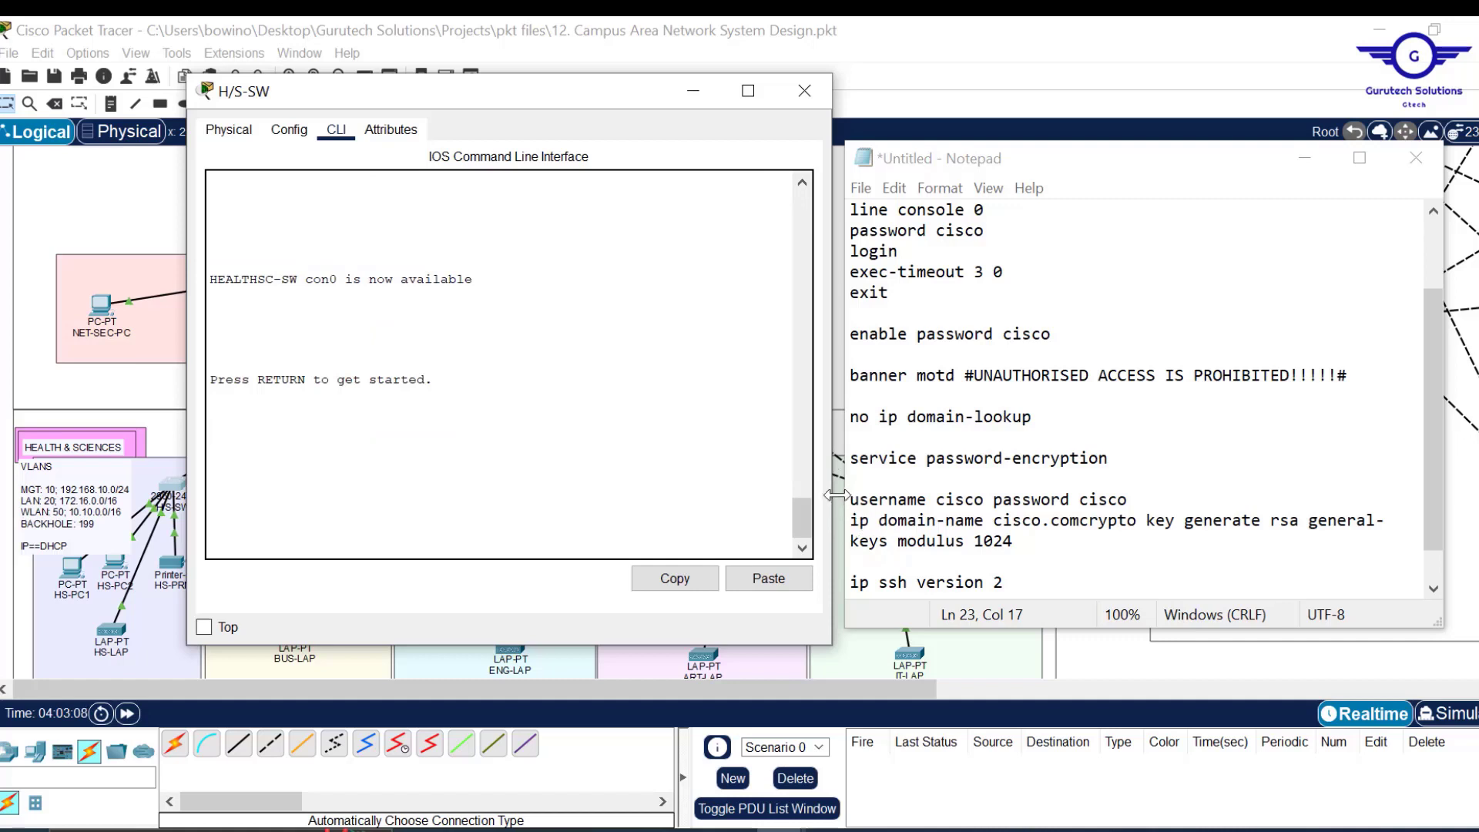
Paste 'access-list 2 permit 192.168.10.0 255.255.255.0' and 'access-list 2 deny any any' from the CLI.
left_click(1027, 581)
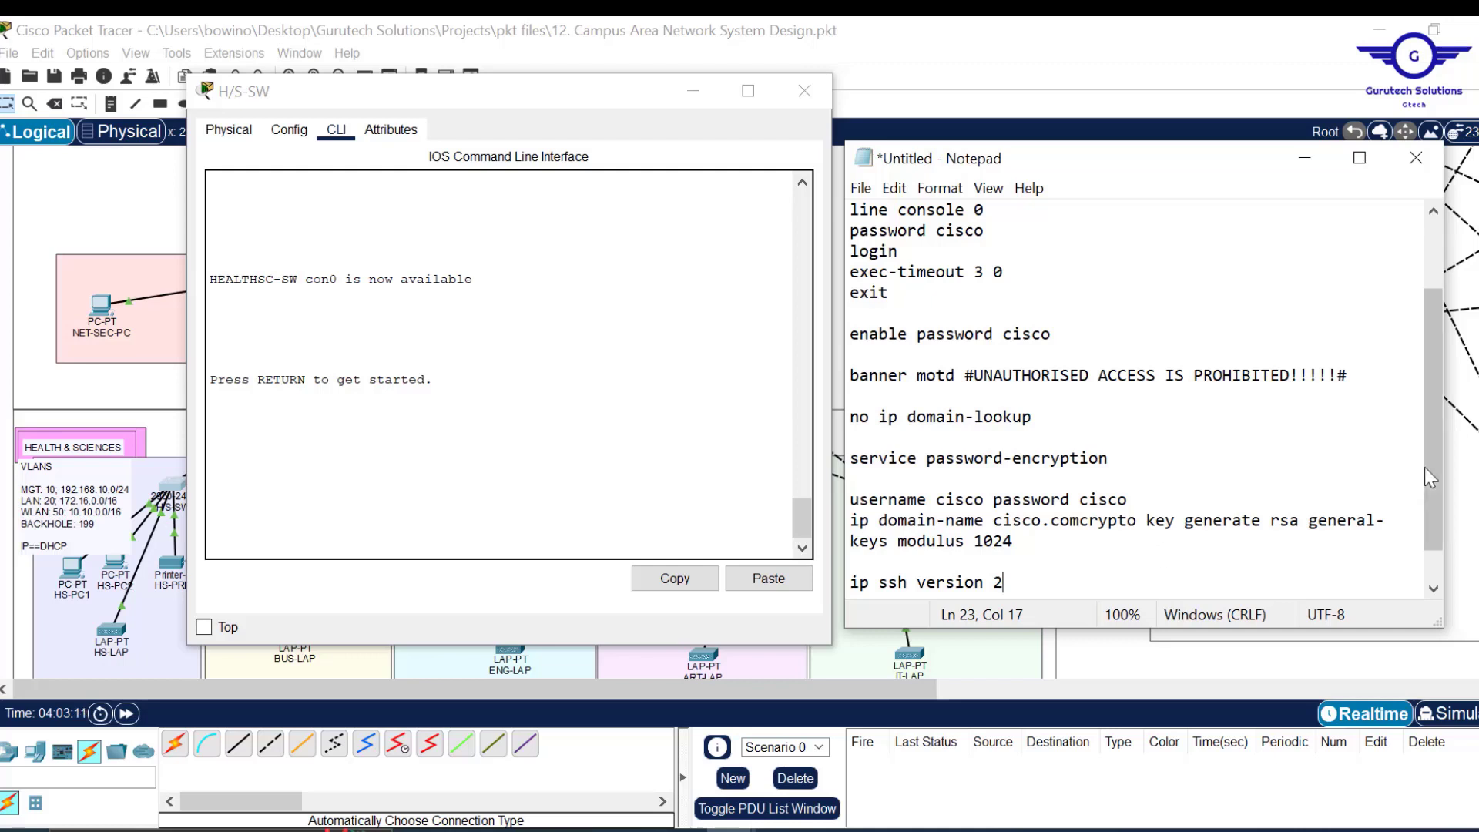
scroll(1442, 516, "down", 1)
key("Return")
key("Return")
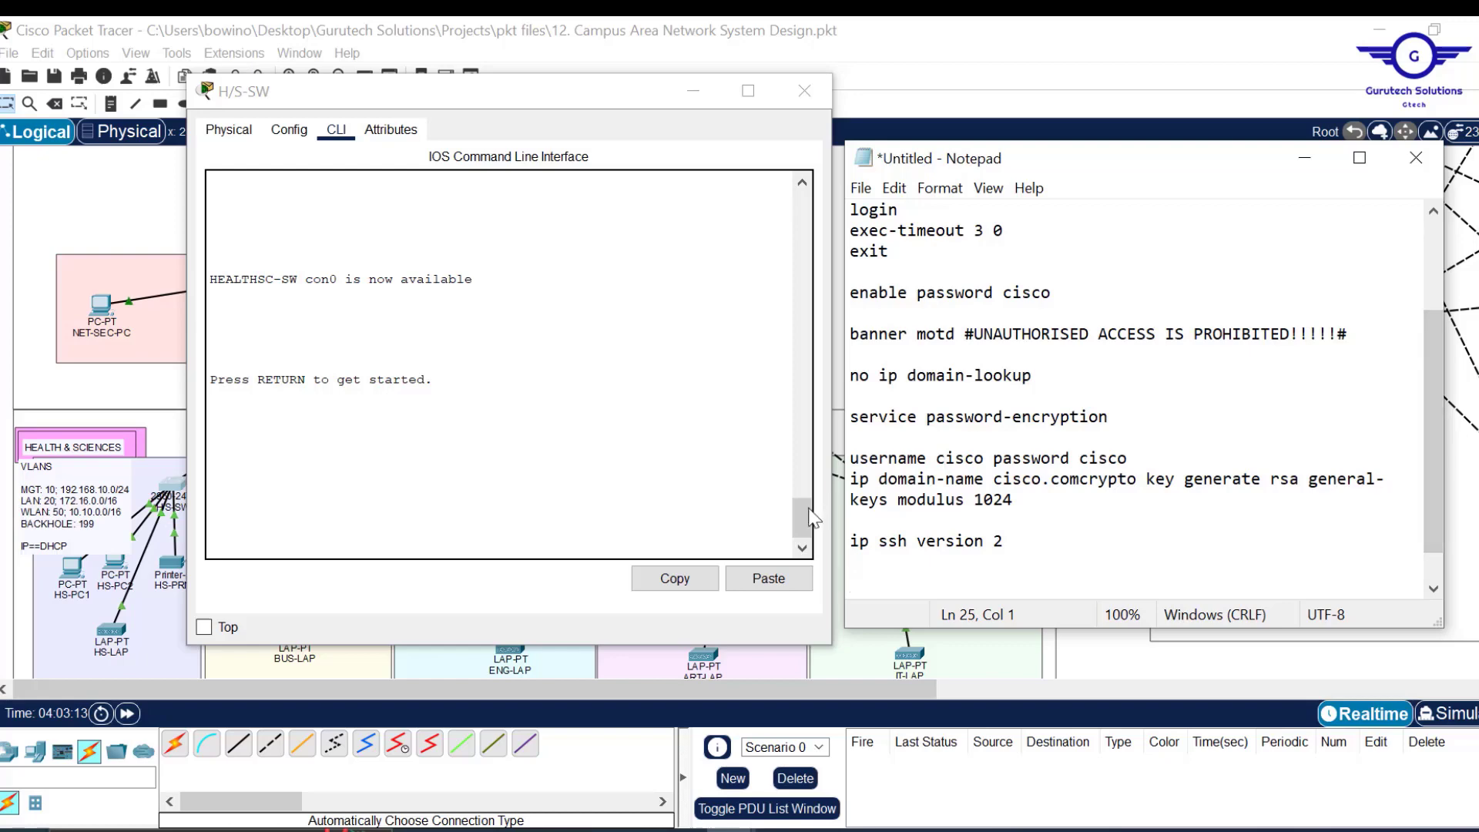
left_click_drag(798, 514, 794, 409)
left_click_drag(749, 495, 372, 493)
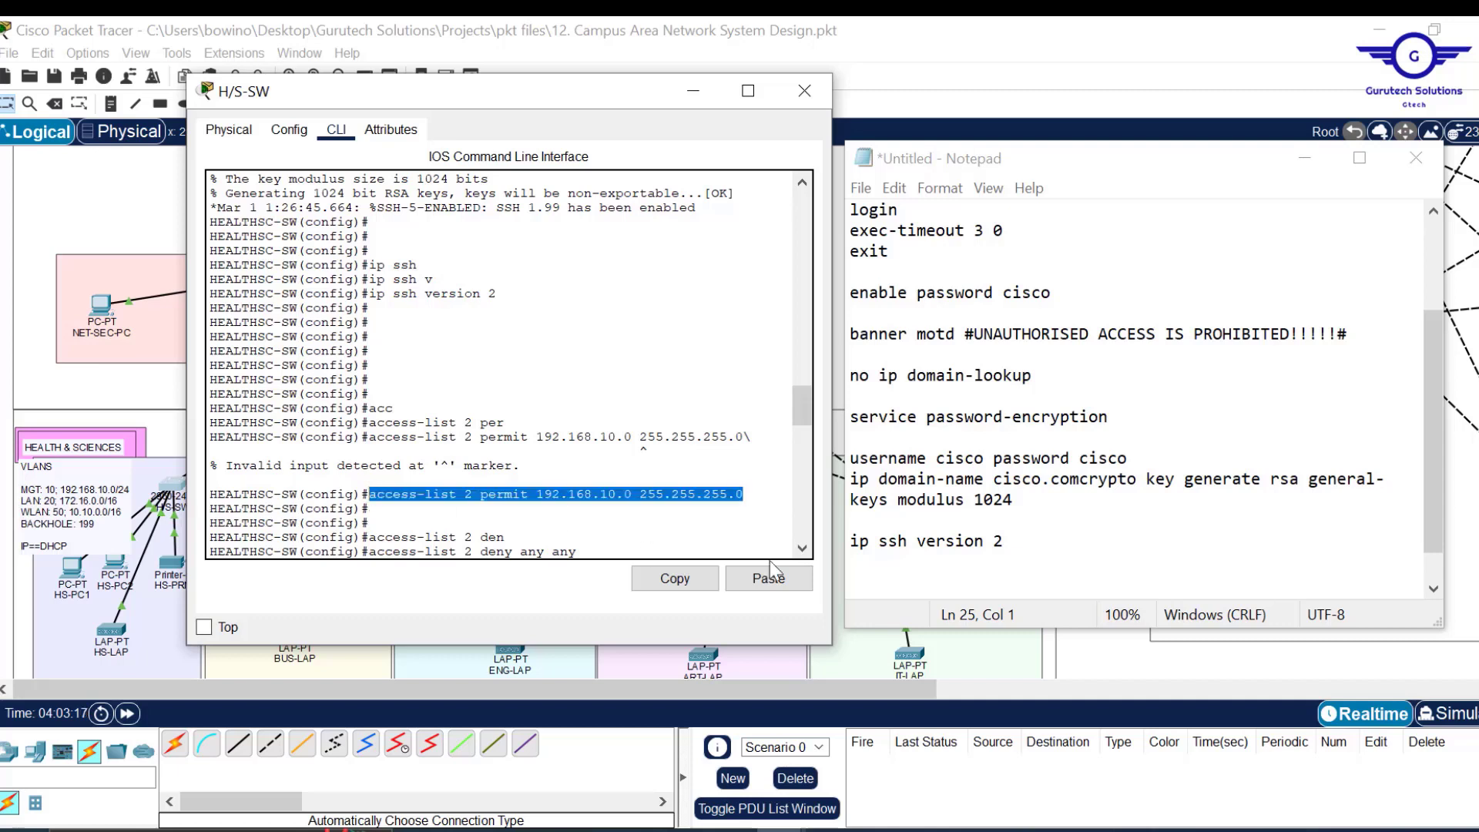
left_click(691, 583)
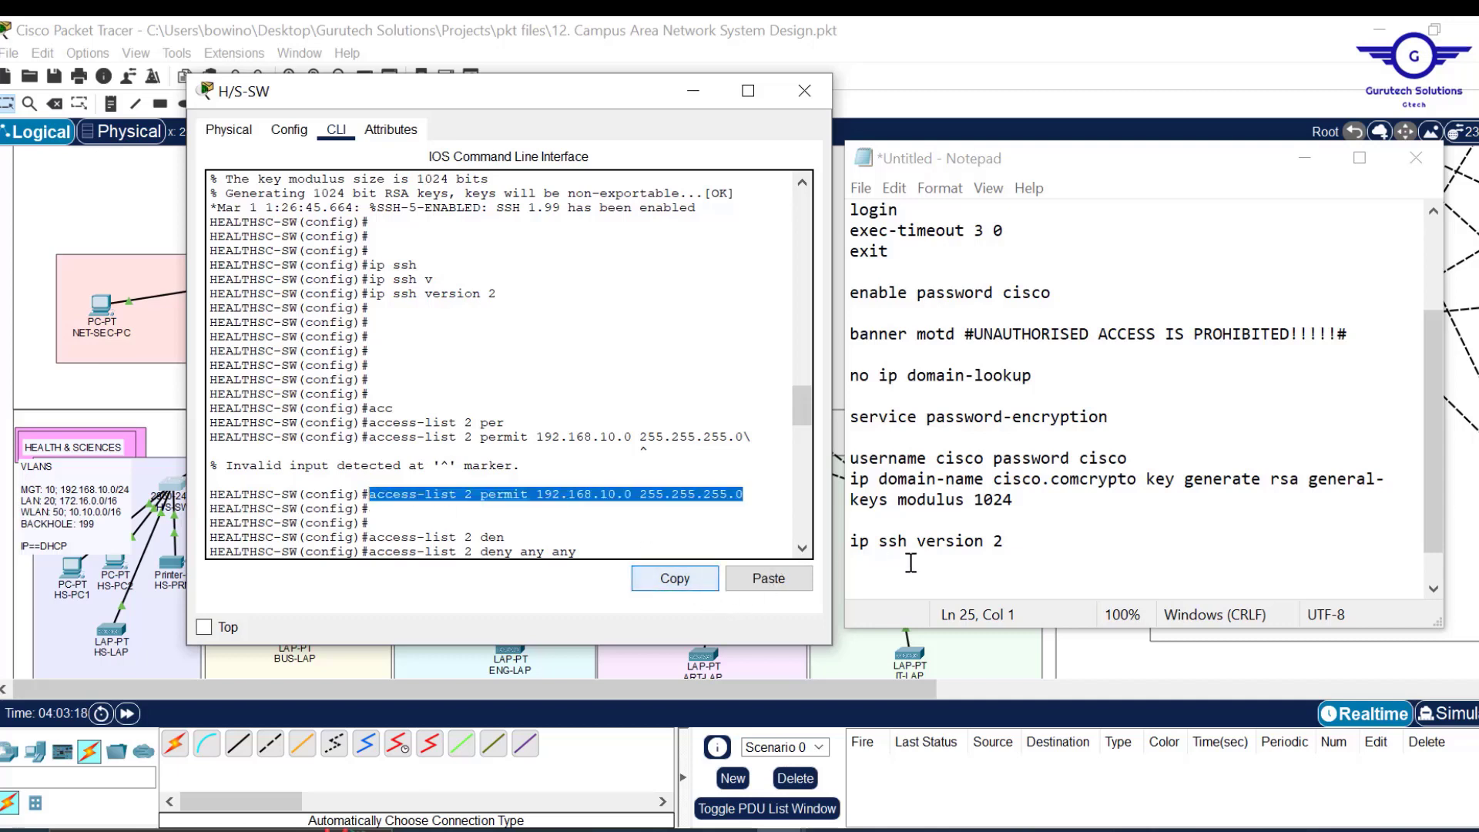
left_click(870, 574)
key("ctrl+v")
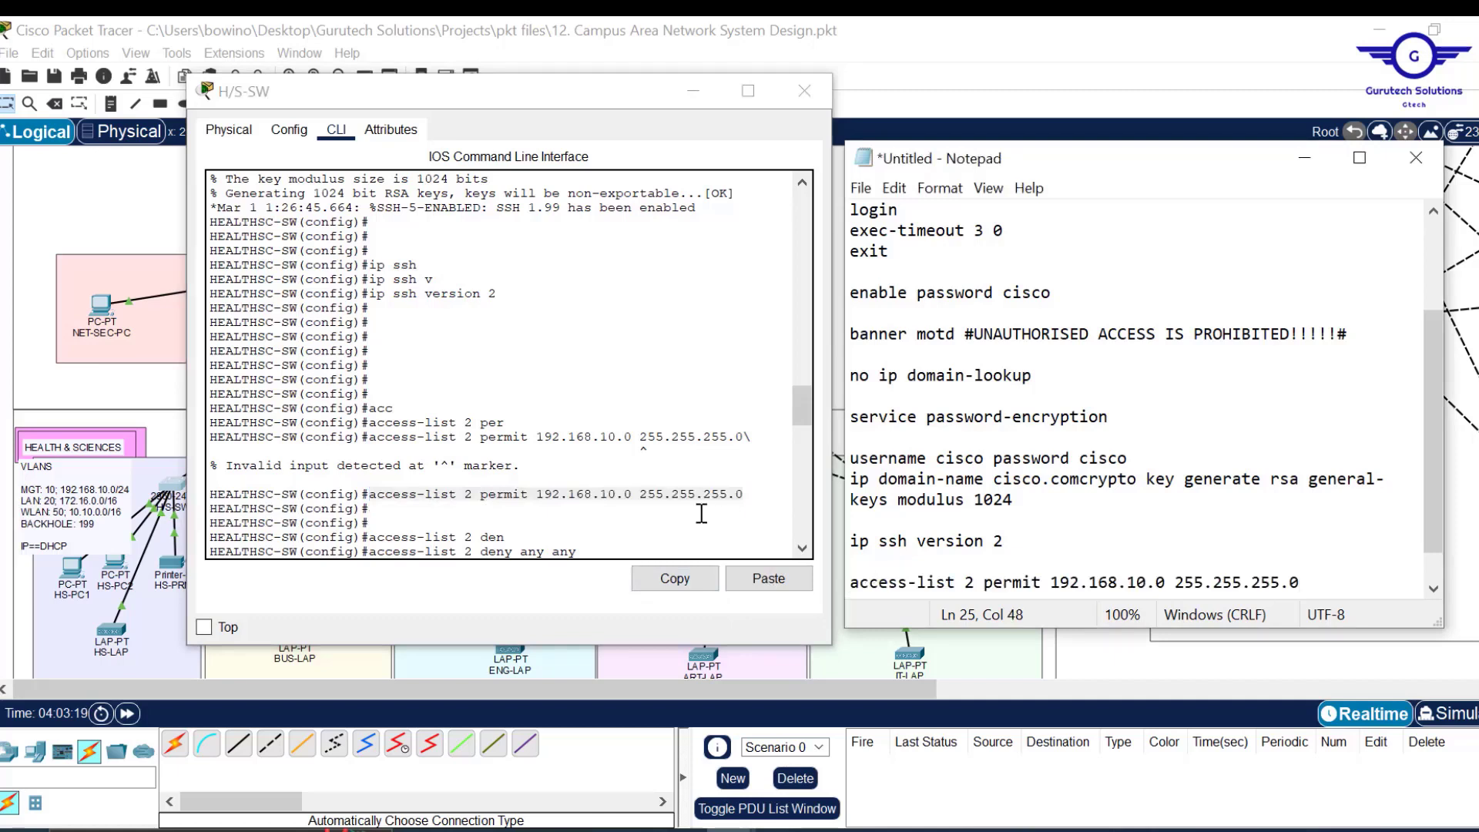
left_click_drag(578, 552, 368, 552)
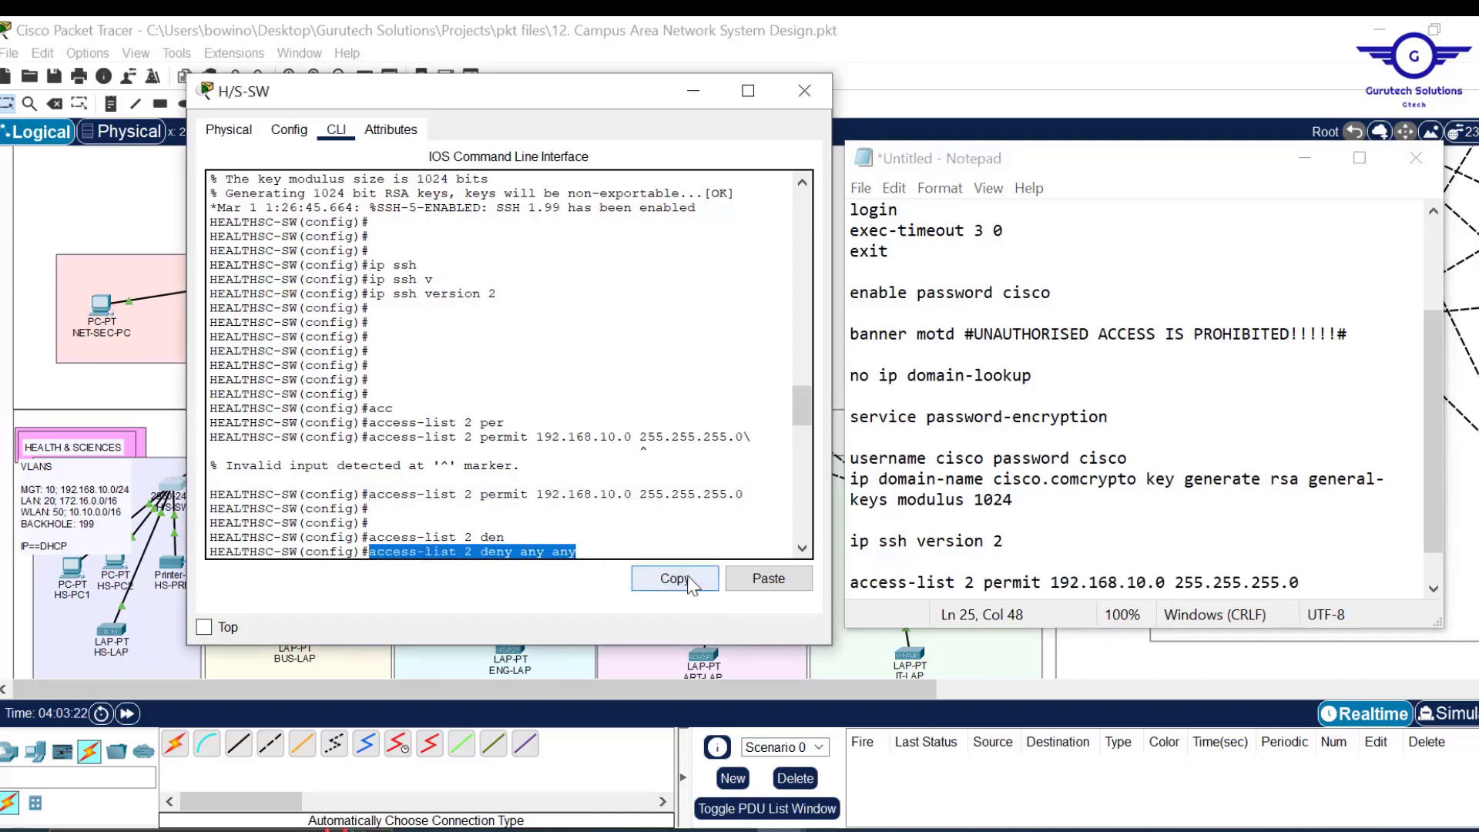
left_click(1319, 579)
key("Return")
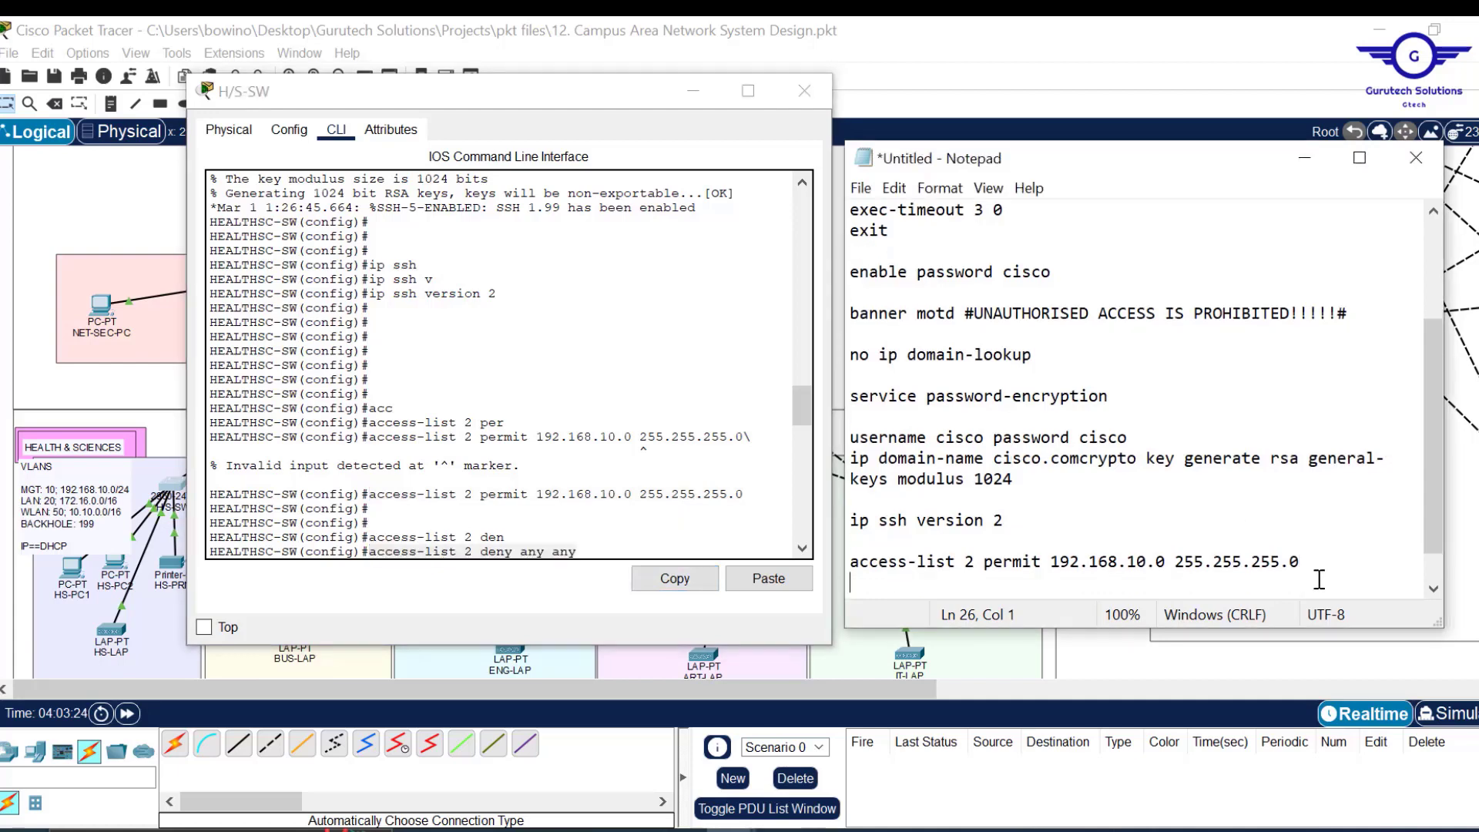
key("ctrl+v")
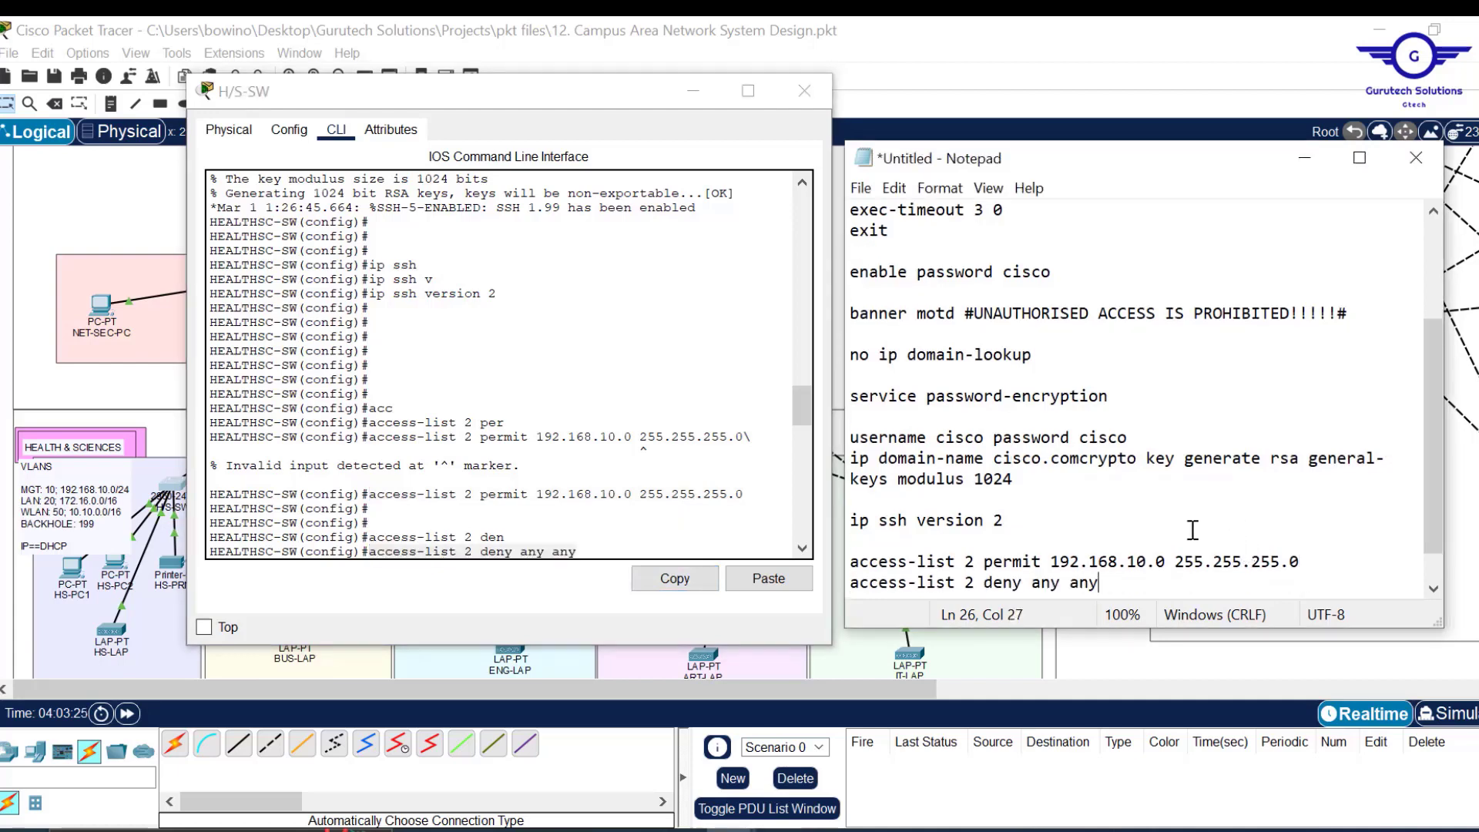
key("Return")
key("Return")
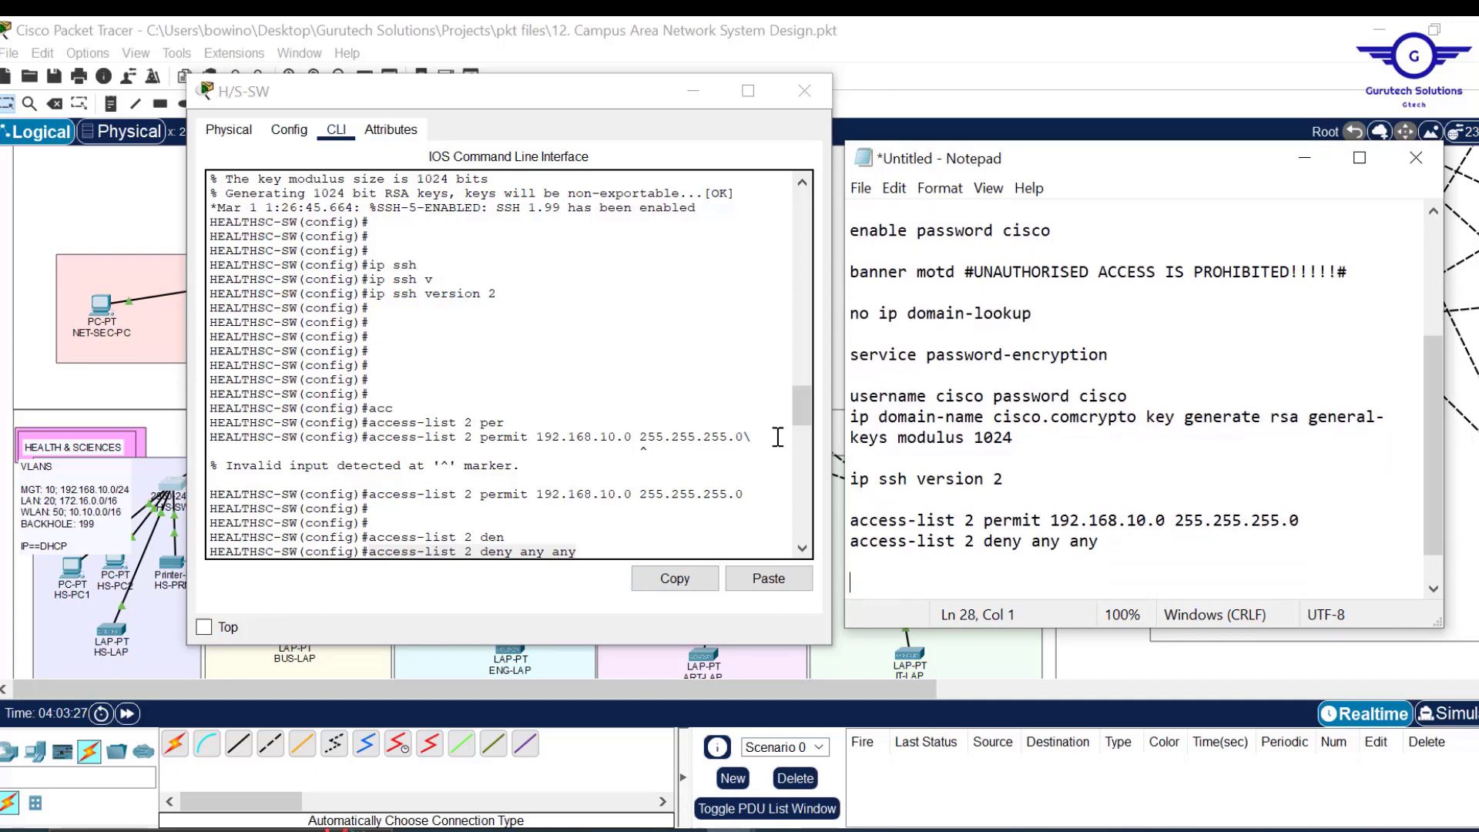
Copy 'line vty 0 15' and 'login local' from the CLI into the Notepad script.
left_click_drag(801, 412, 802, 448)
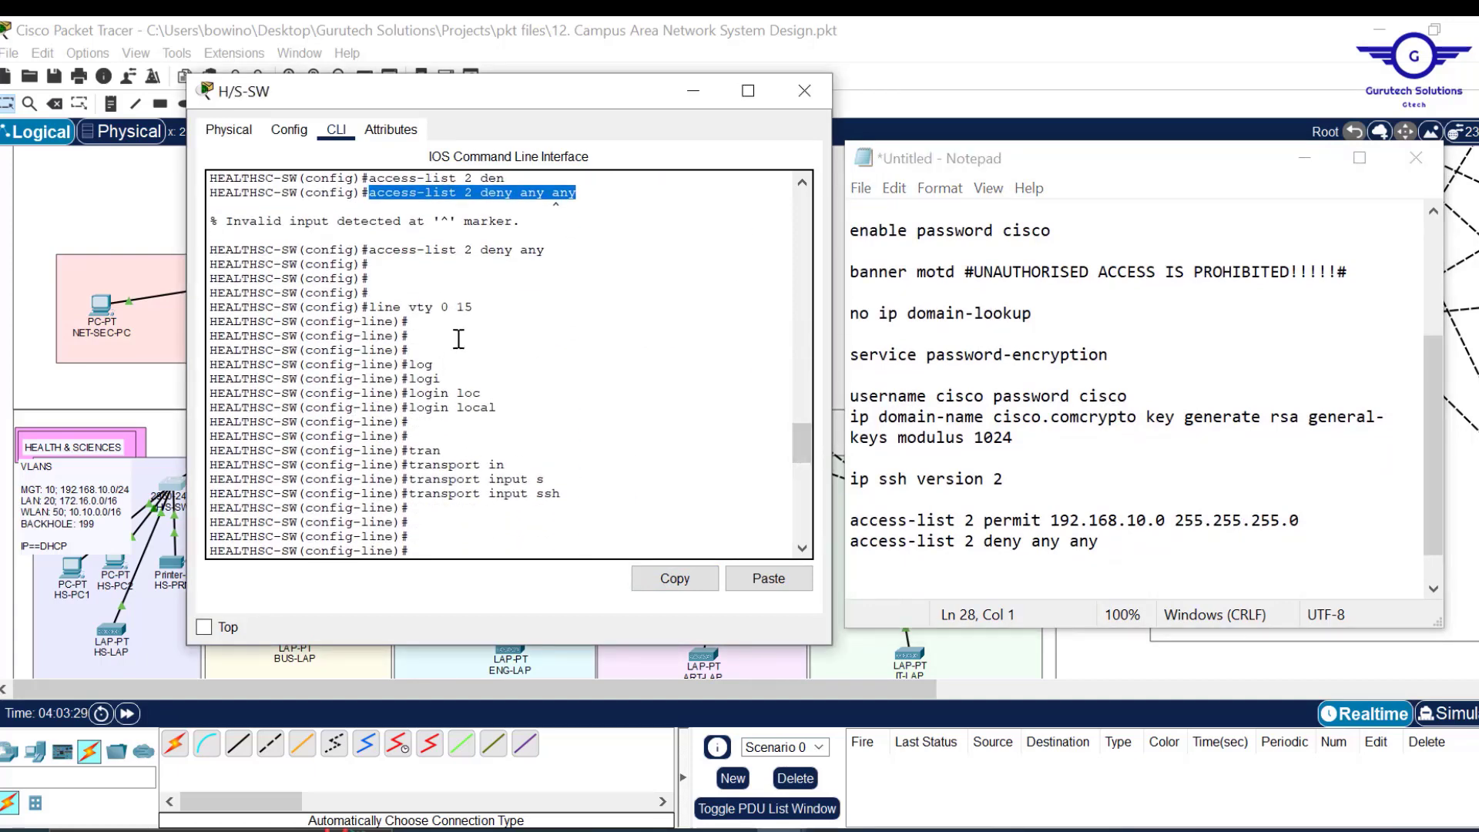
left_click_drag(473, 308, 369, 308)
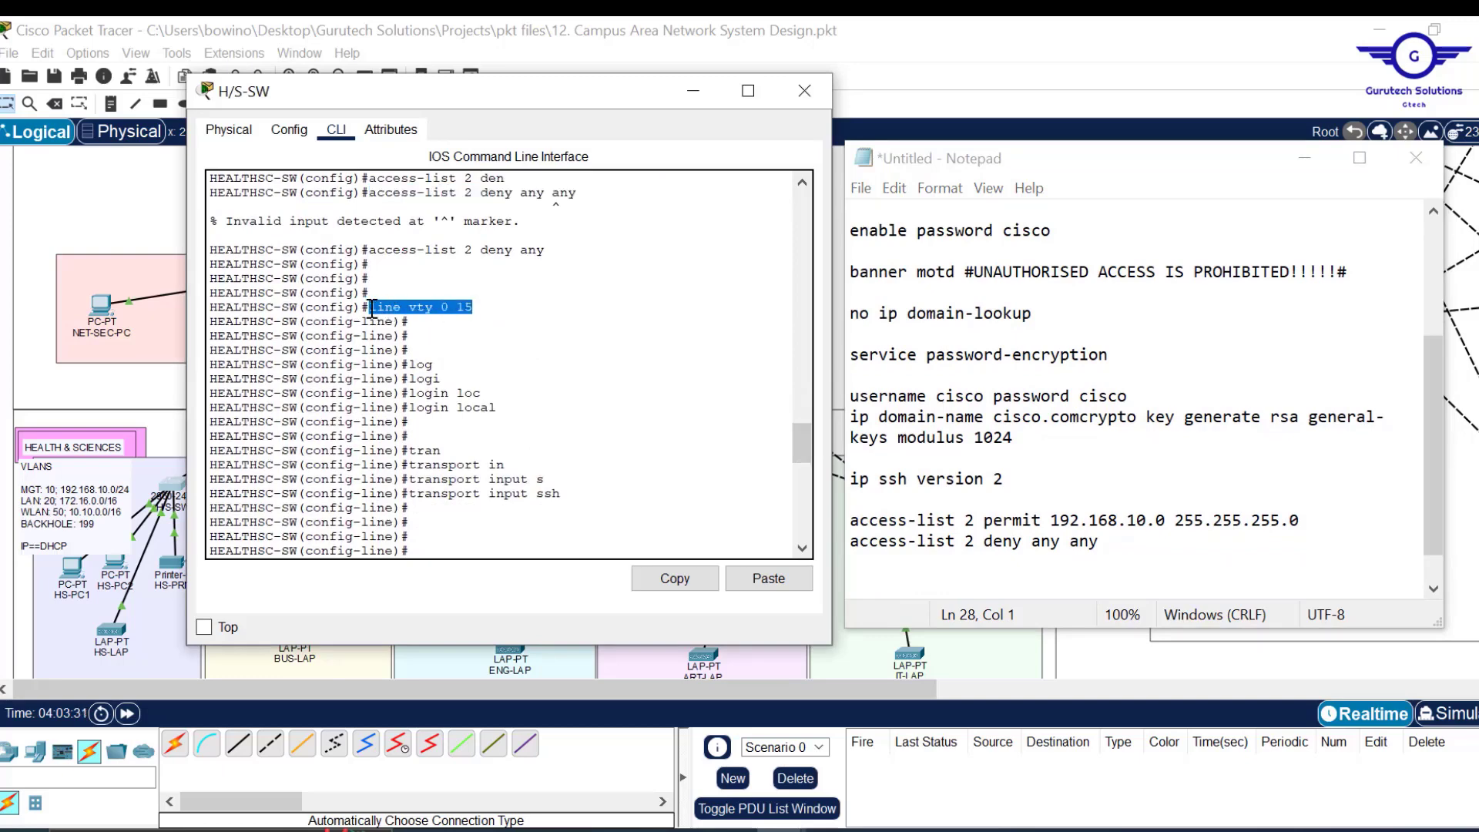
left_click(674, 579)
left_click(891, 586)
key("ctrl+v")
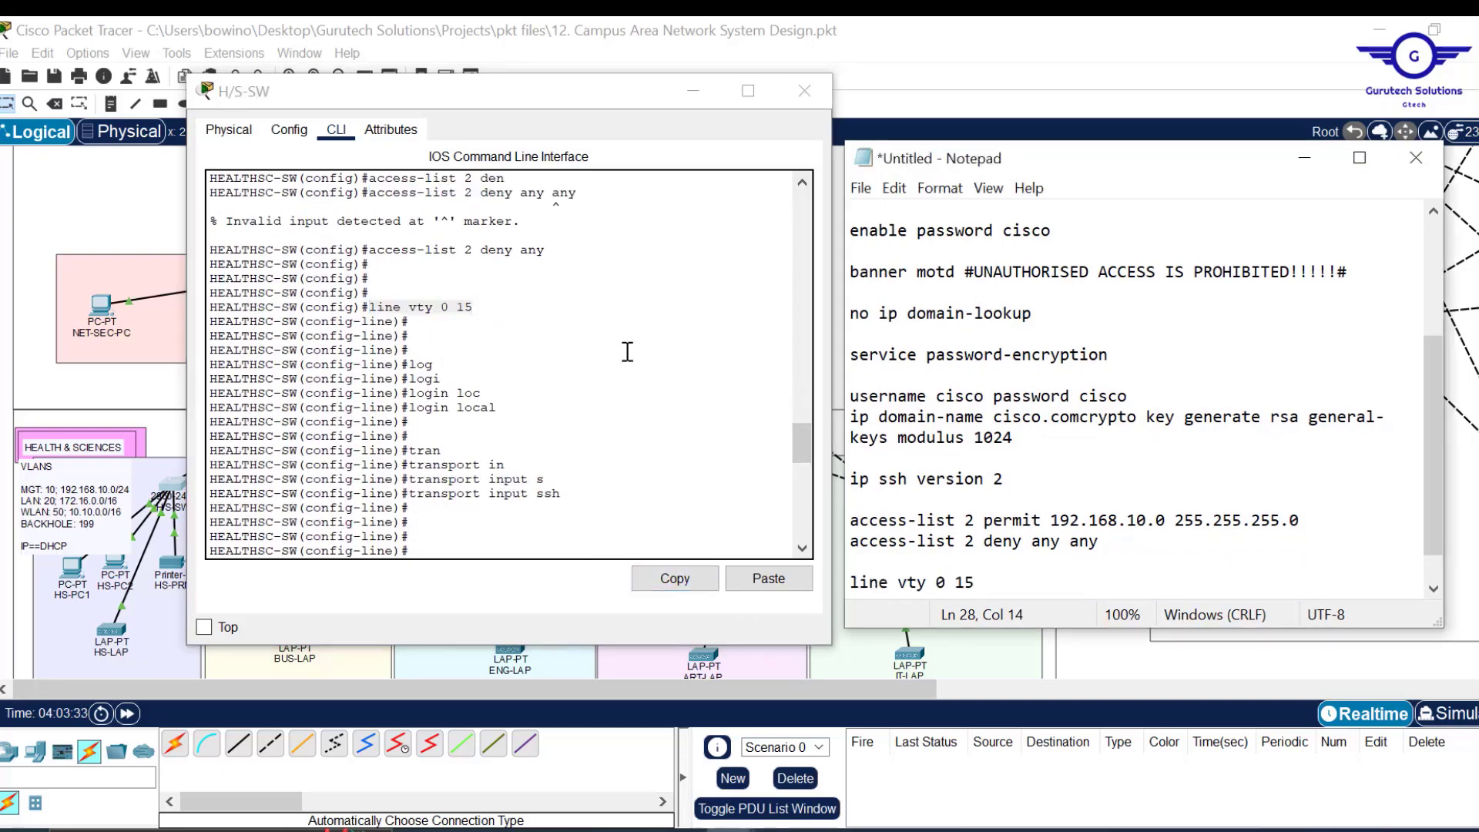
left_click_drag(504, 407, 420, 409)
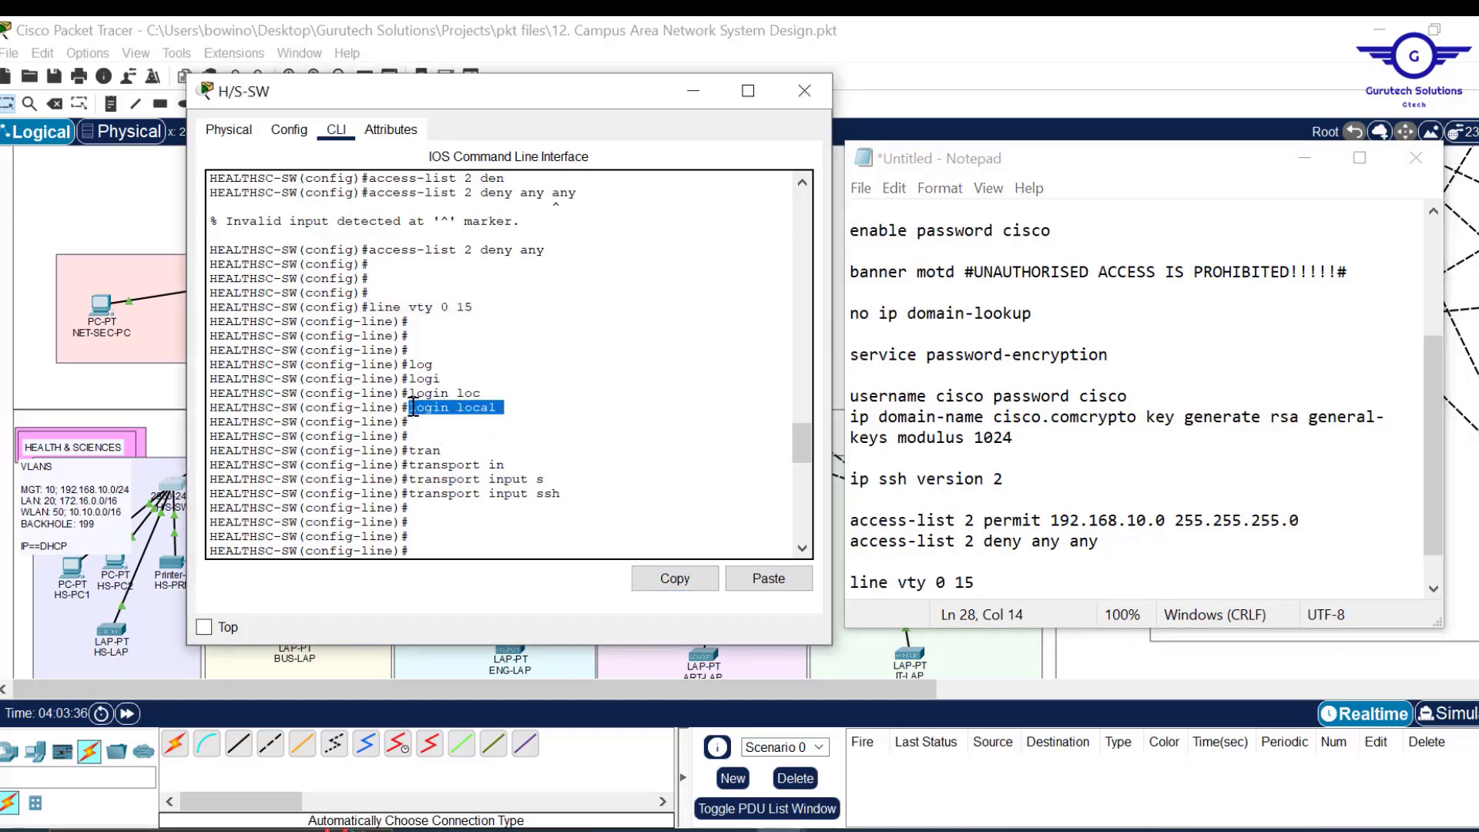
left_click(674, 579)
left_click(997, 586)
key("Return")
key("ctrl+v")
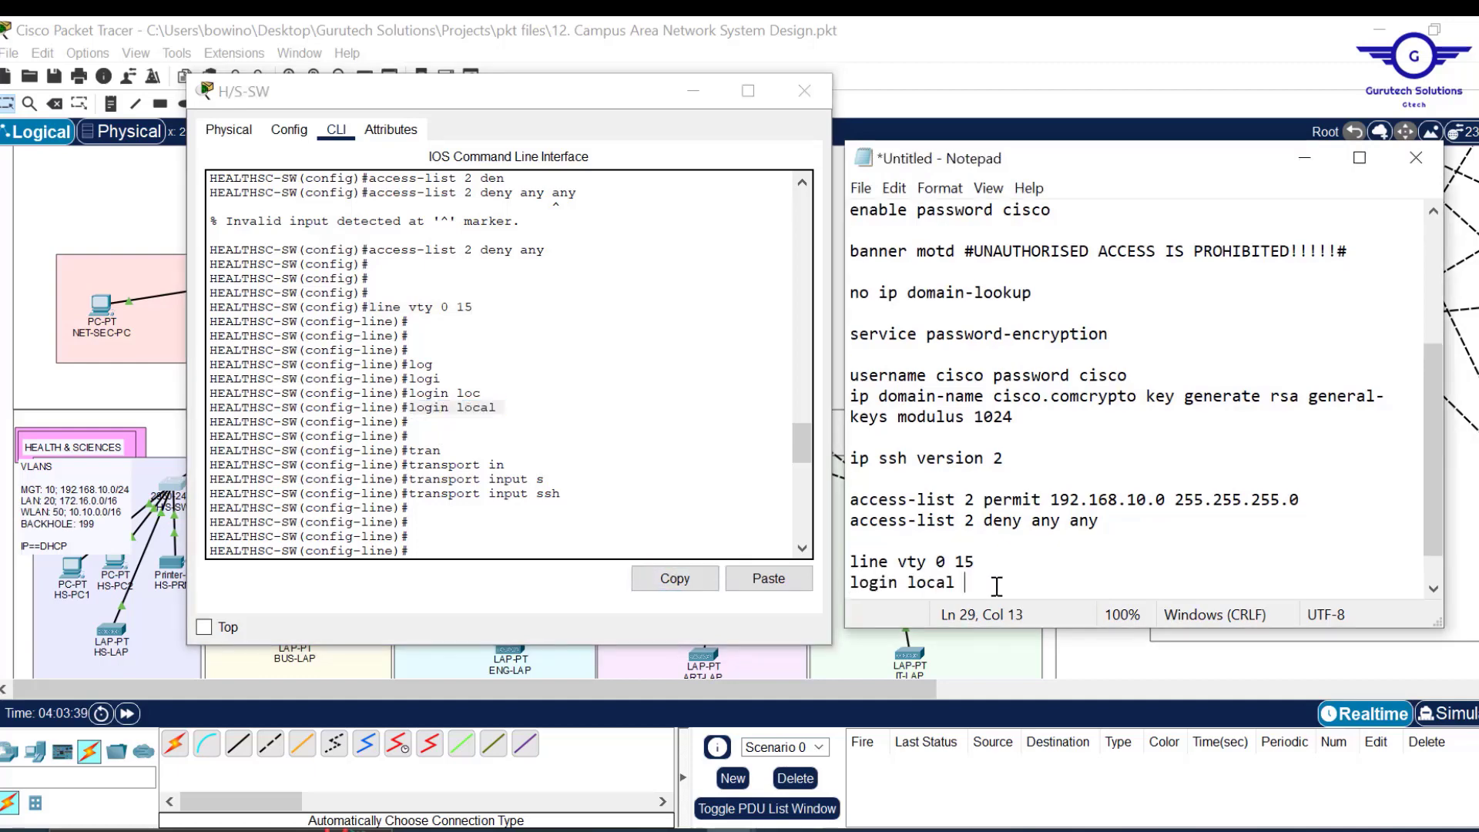
Add 'transport input ssh' and 'access-class 2 in' to the script beneath them.
left_click_drag(568, 494, 416, 493)
left_click(675, 578)
left_click(979, 576)
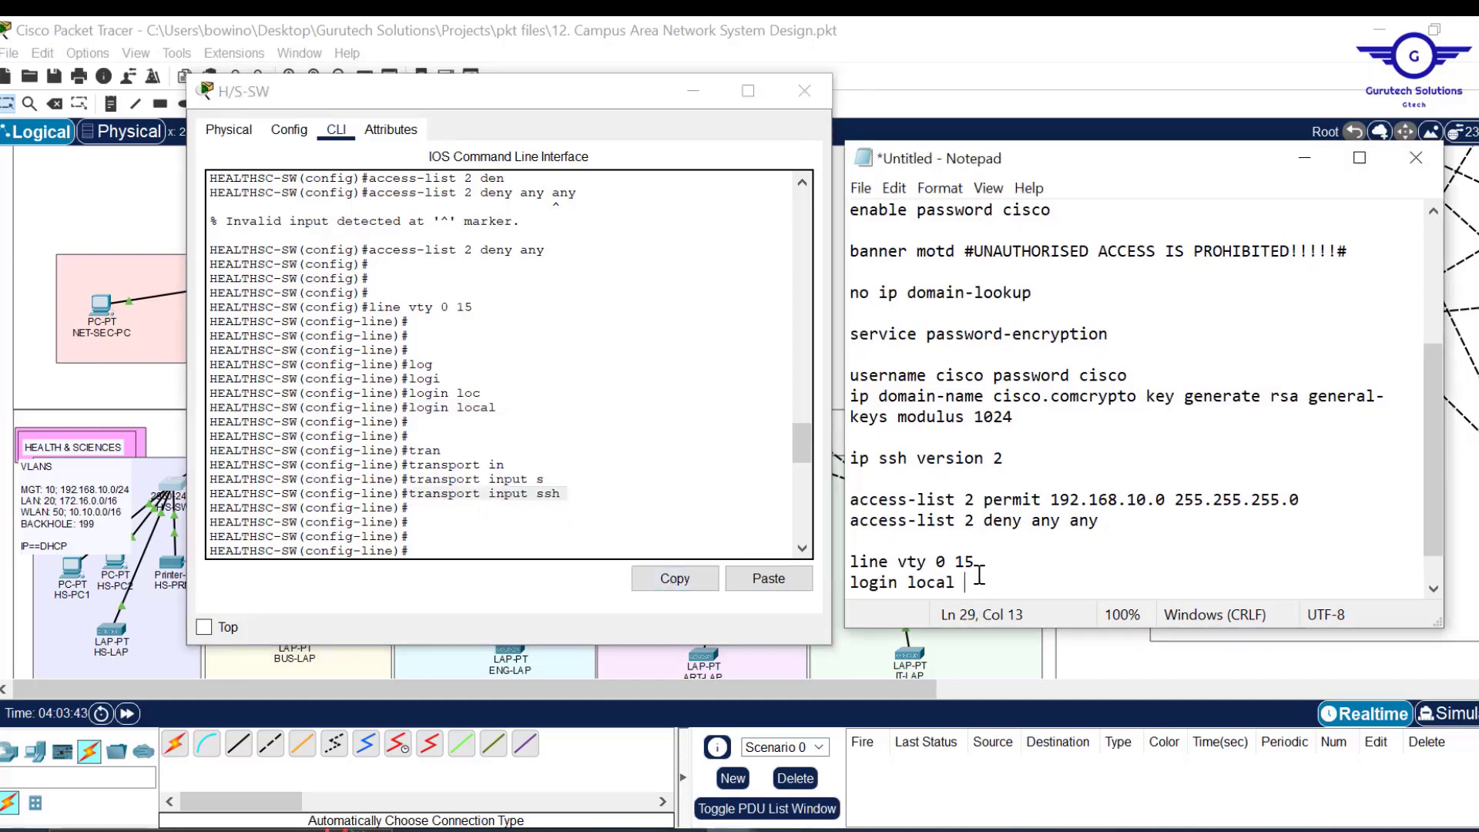
key("Return")
key("ctrl+v")
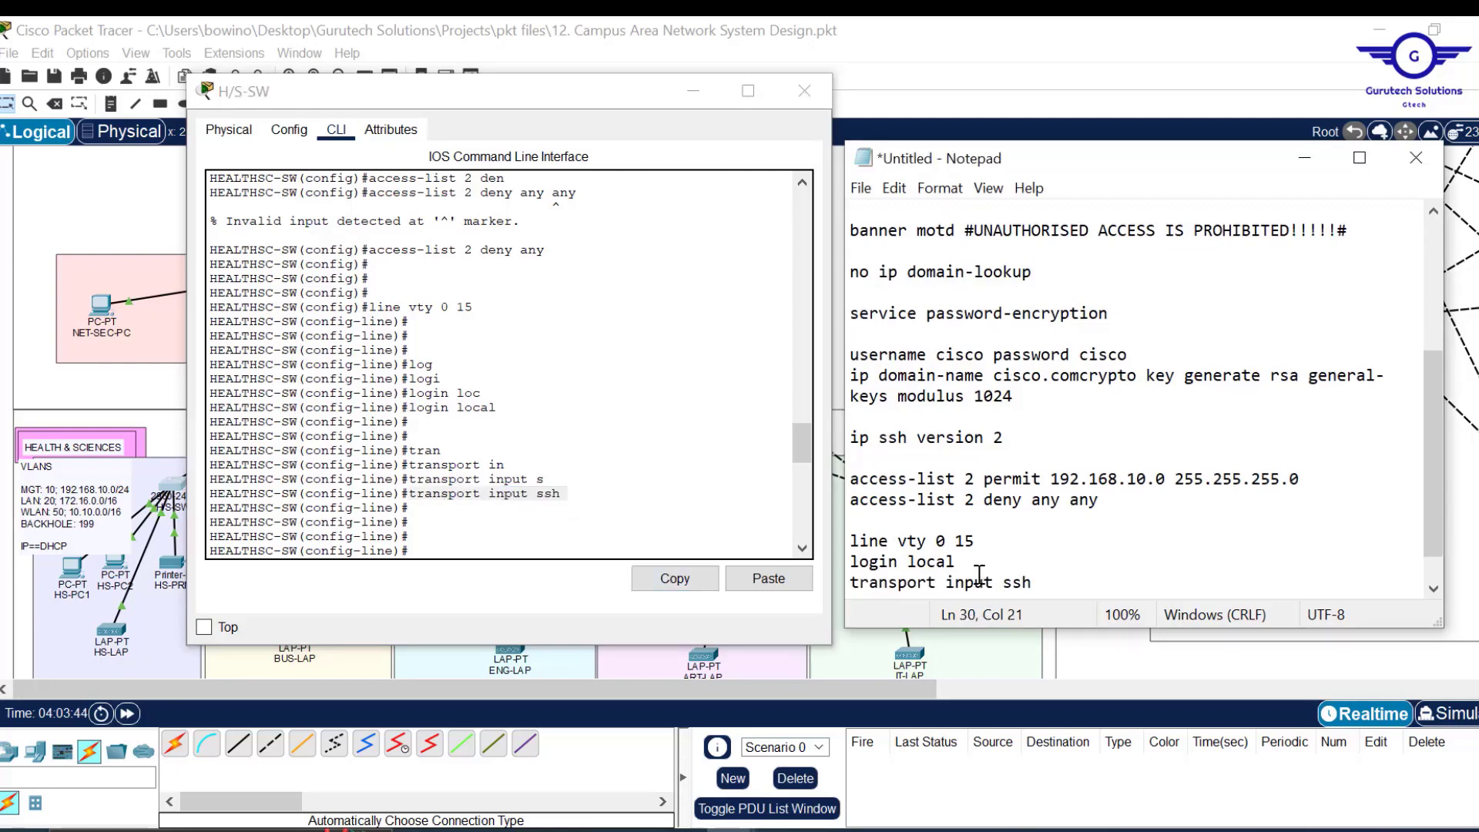
key("Return")
scroll(617, 482, "down", 1)
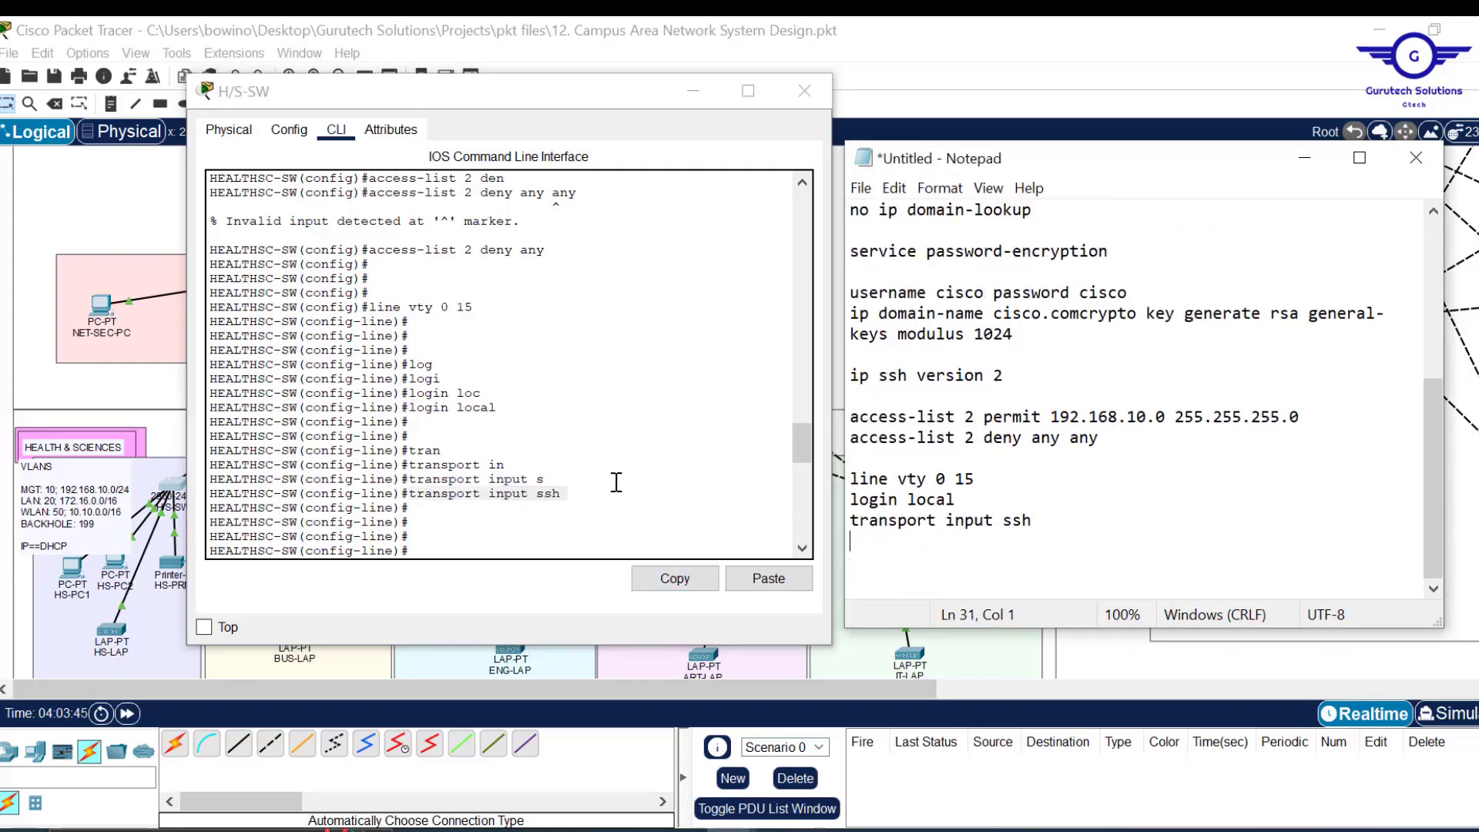
left_click_drag(797, 454, 802, 476)
left_click_drag(560, 373, 408, 377)
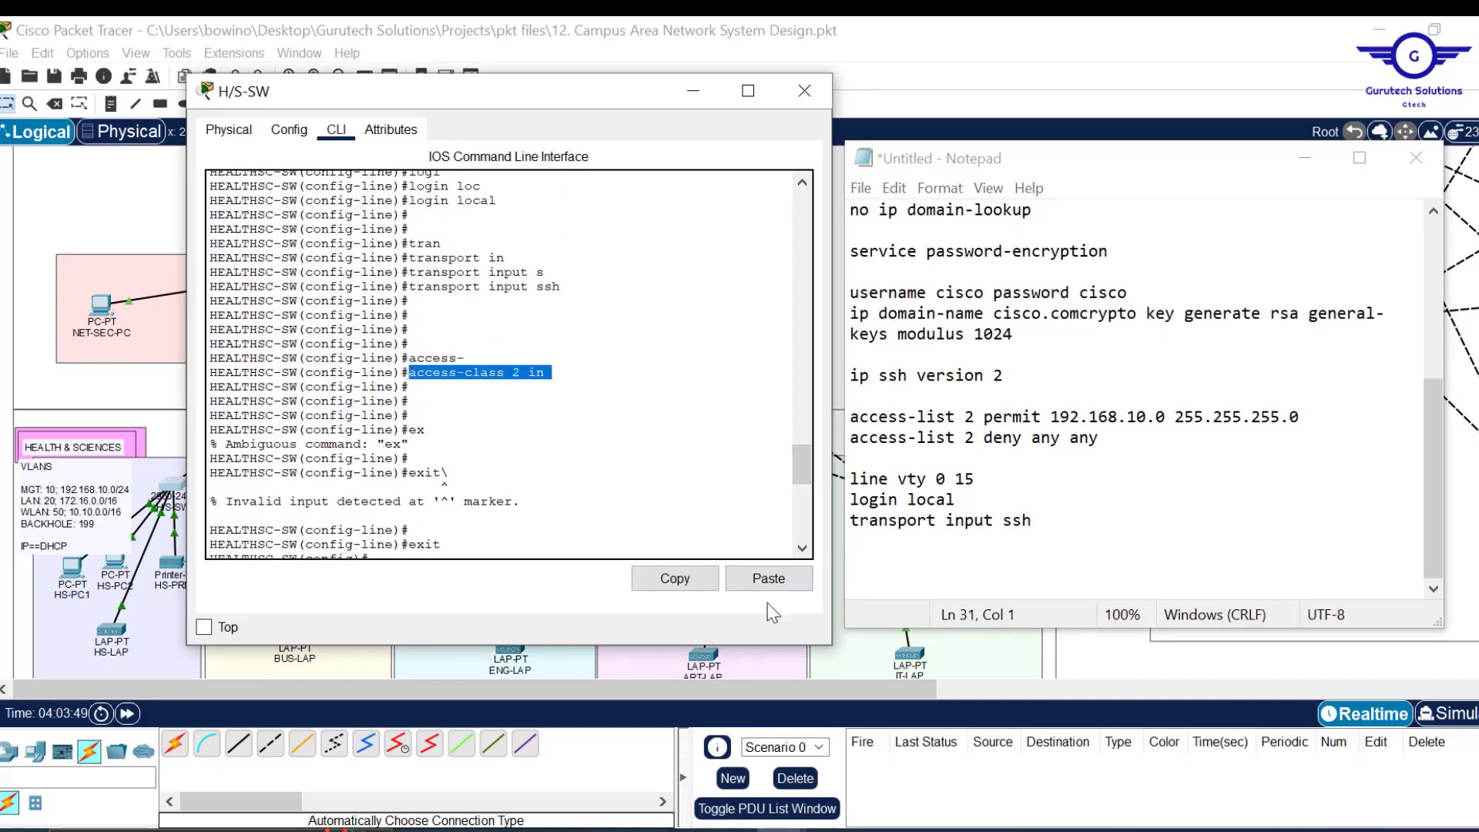
left_click(676, 590)
left_click(1051, 524)
key("Return")
key("ctrl+v")
Finish the script with 'exit' and 'do wr', then select all of its text.
key("Return")
type("exit")
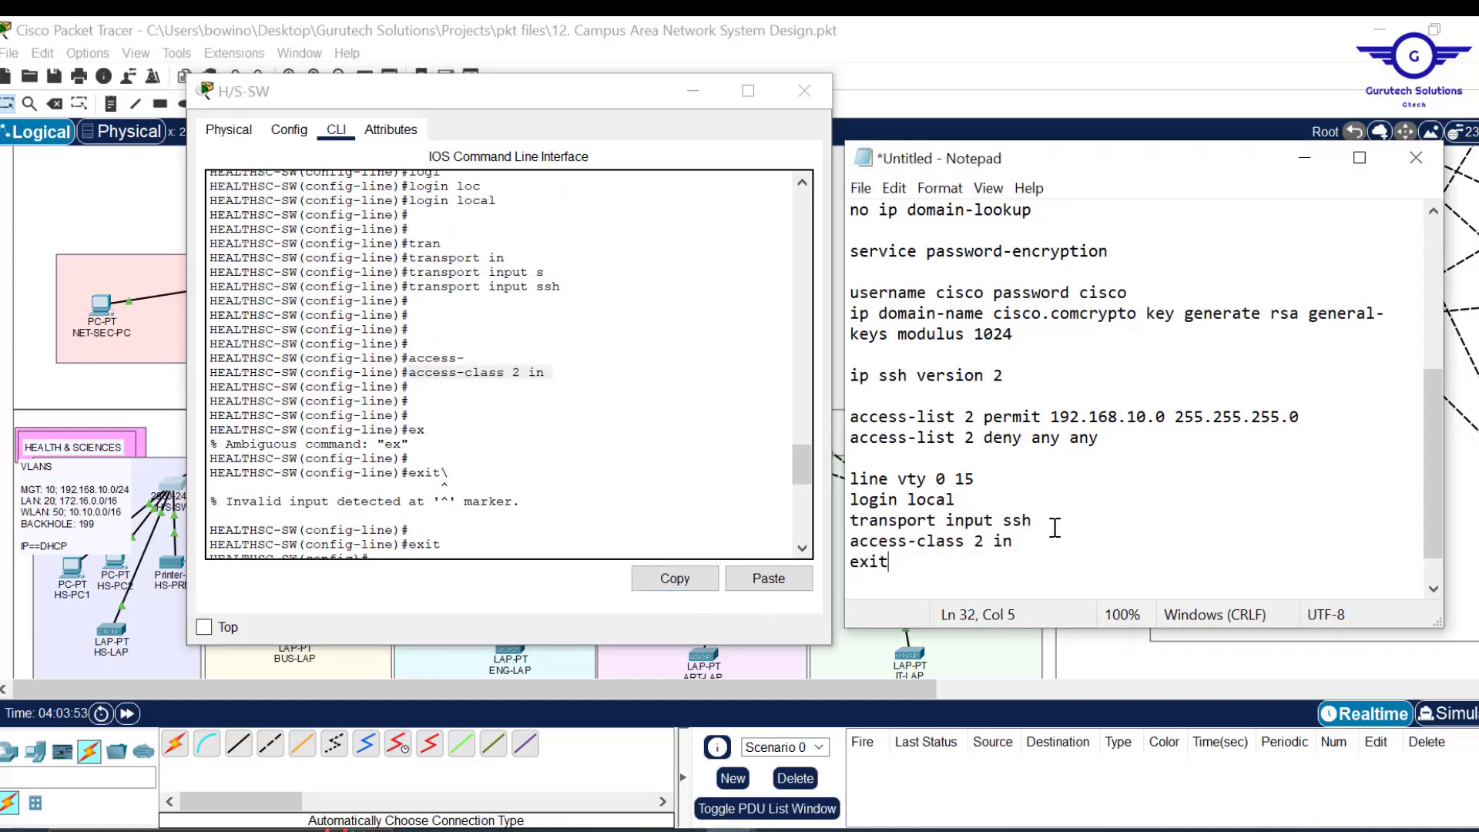
key("Return")
key("Return")
type("do wr")
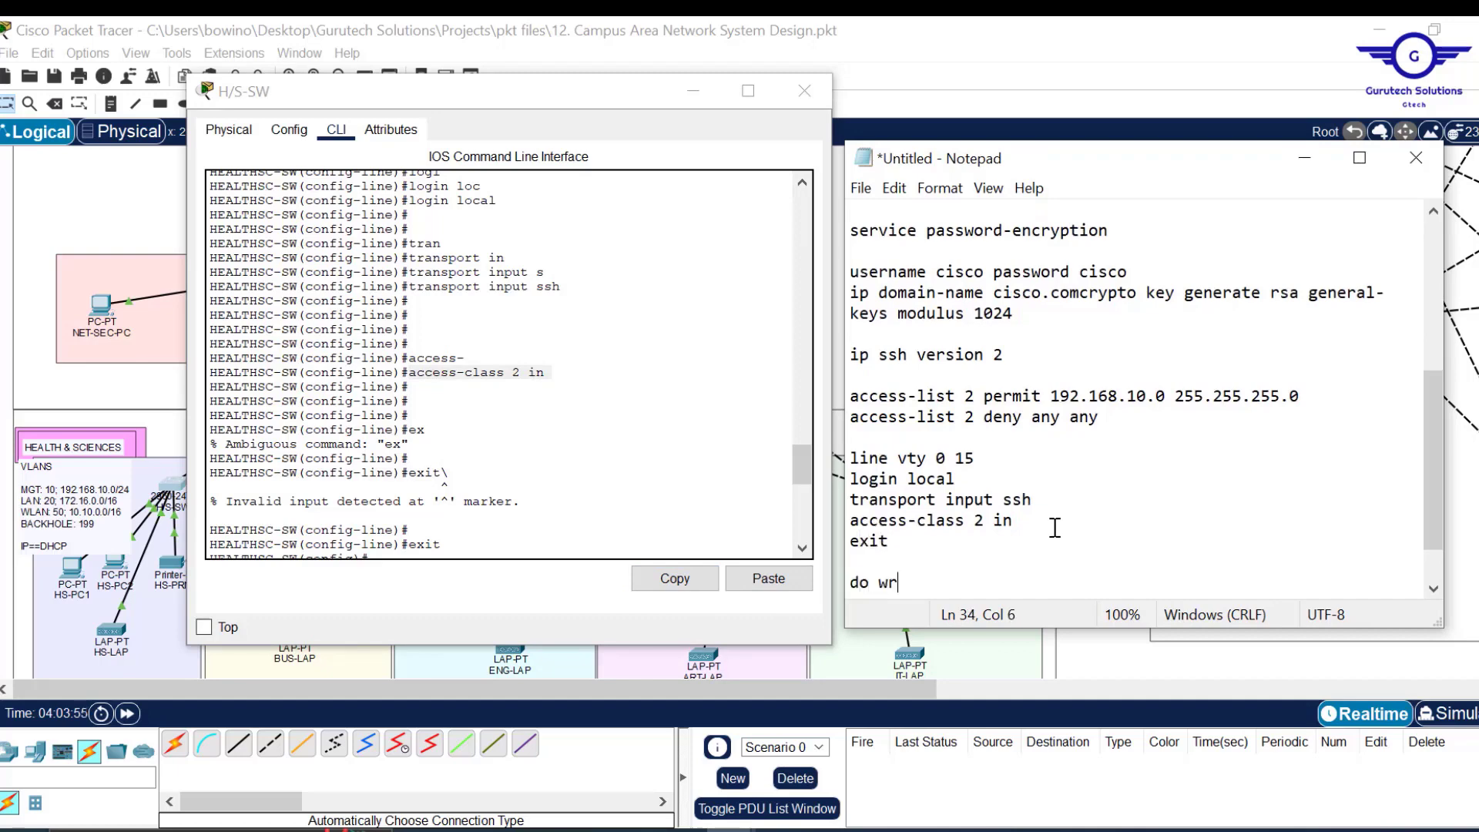
key("Return")
key("Return")
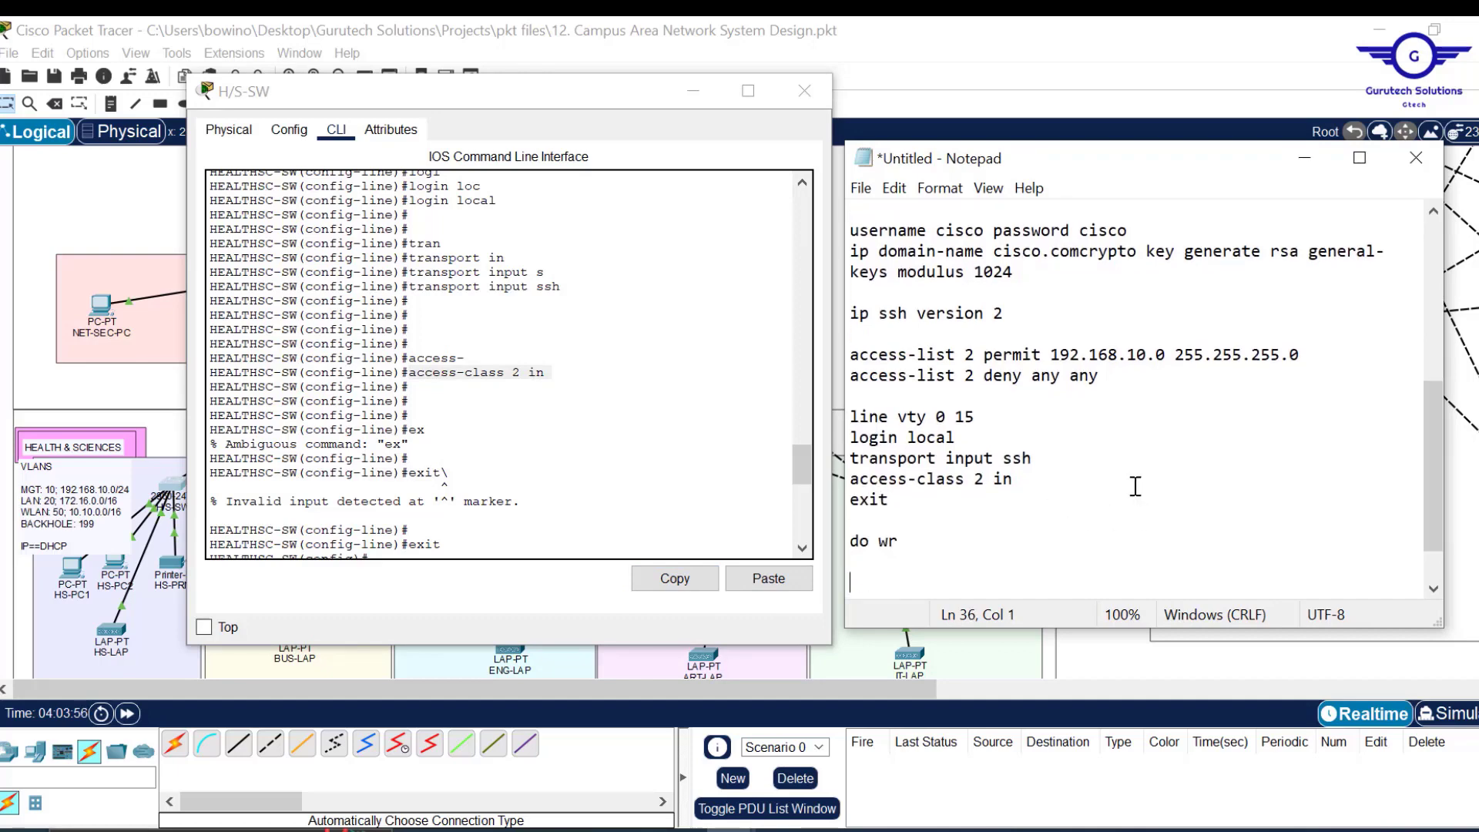
key("ctrl+a")
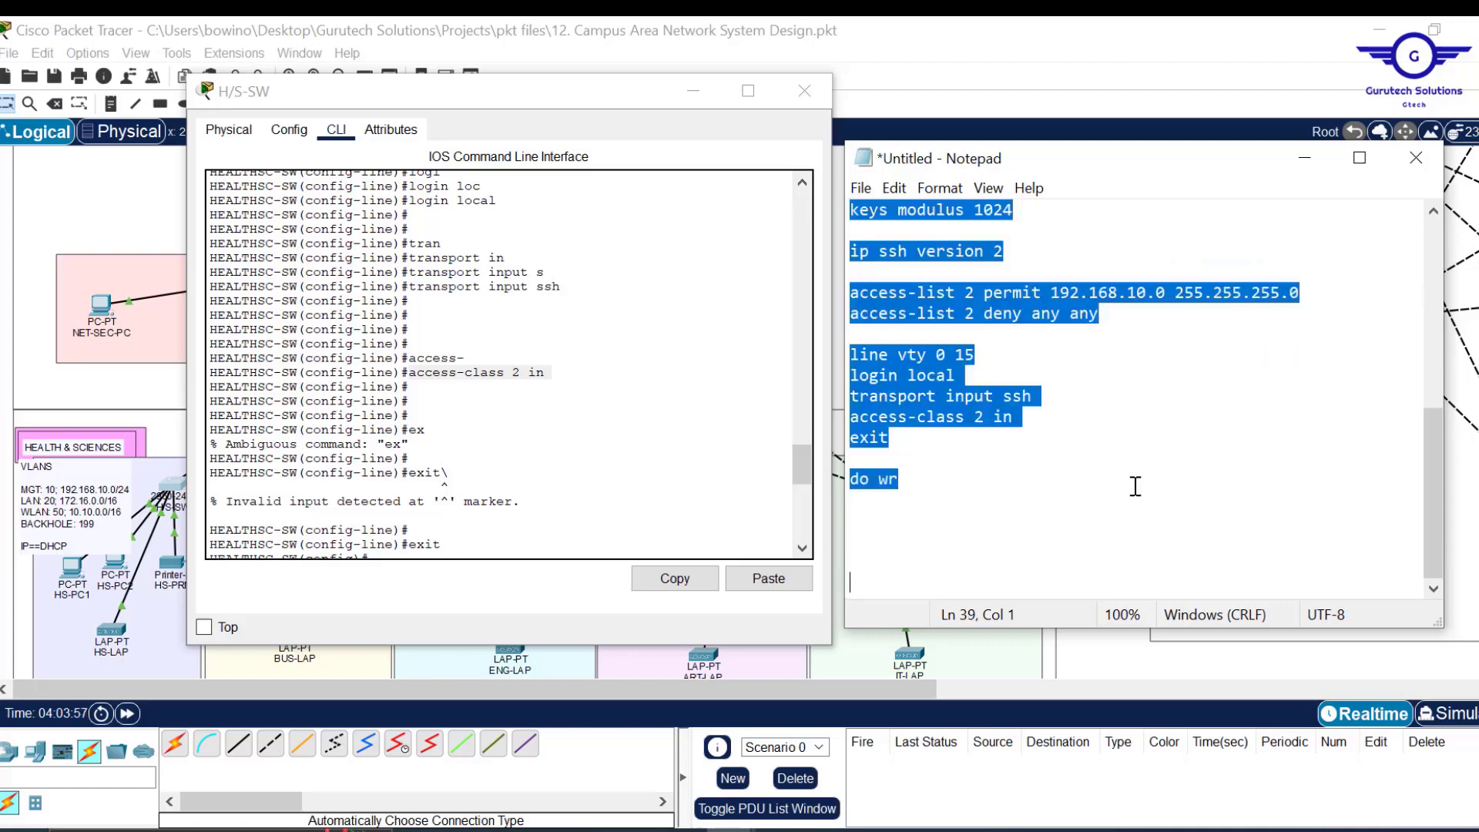
Minimise the switch console and bring up a fresh BUS-SW CLI prompt.
left_click(692, 91)
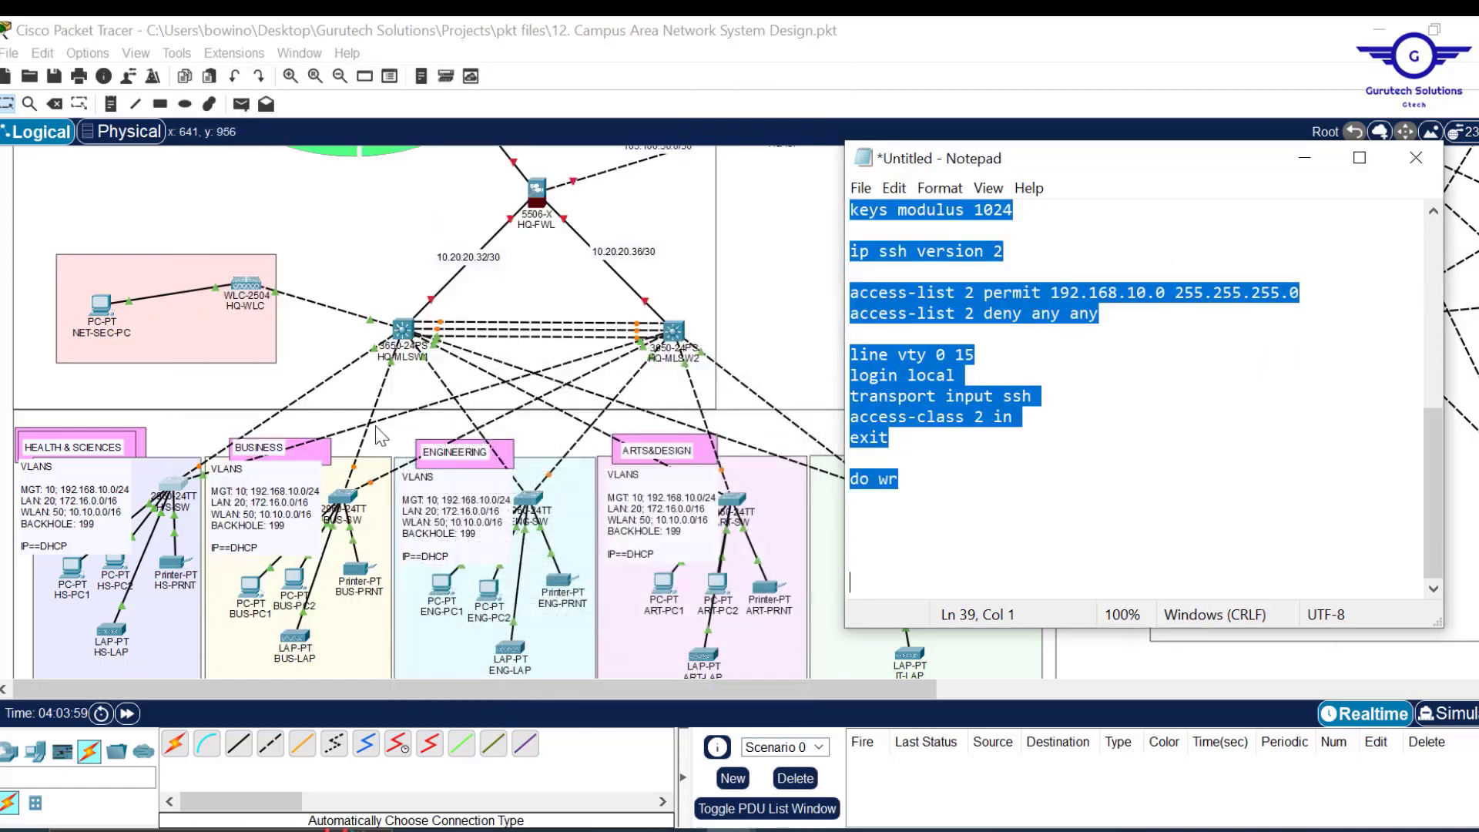
left_click(343, 496)
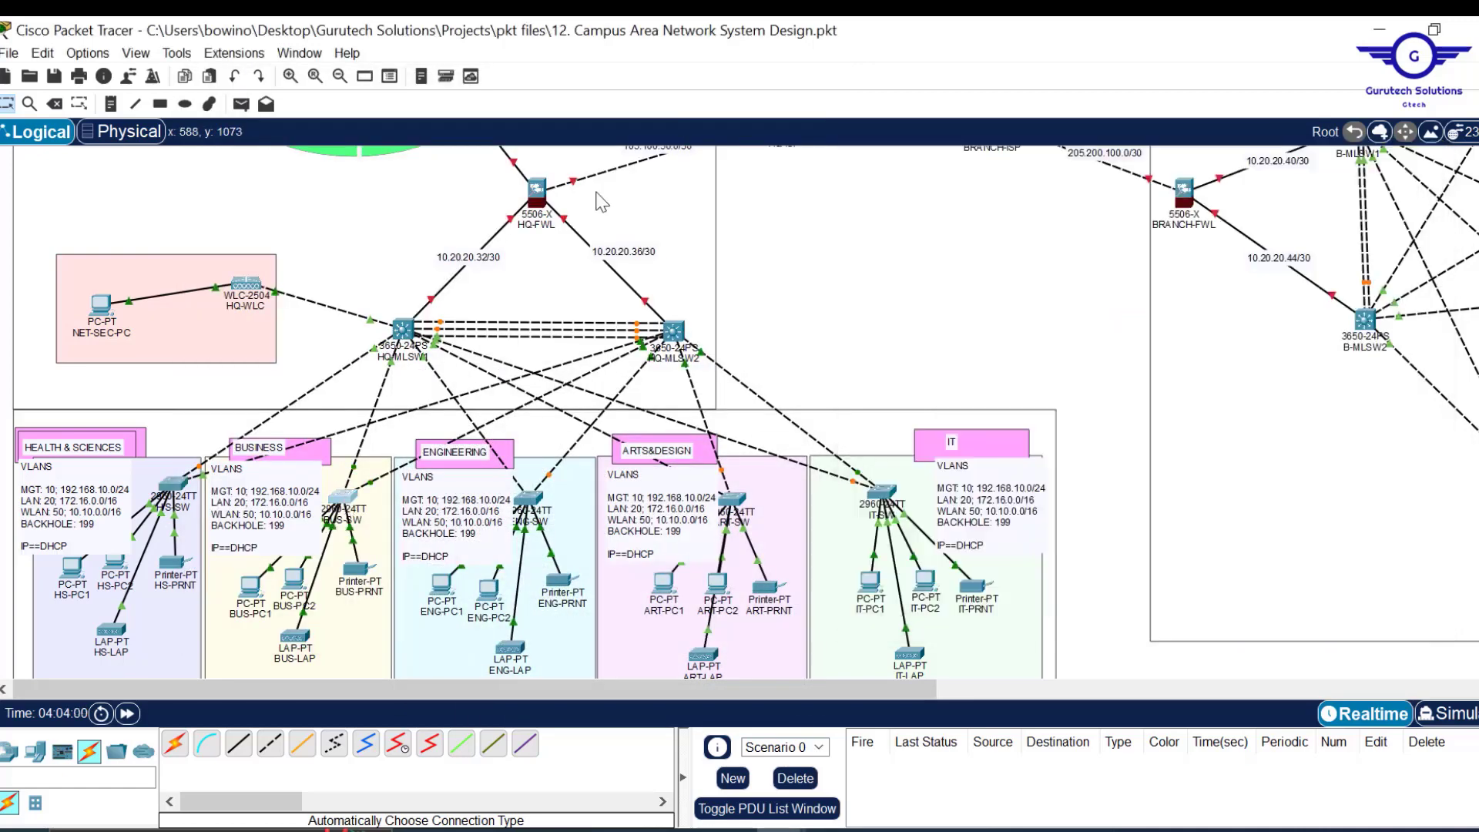
key("Return")
key("Return")
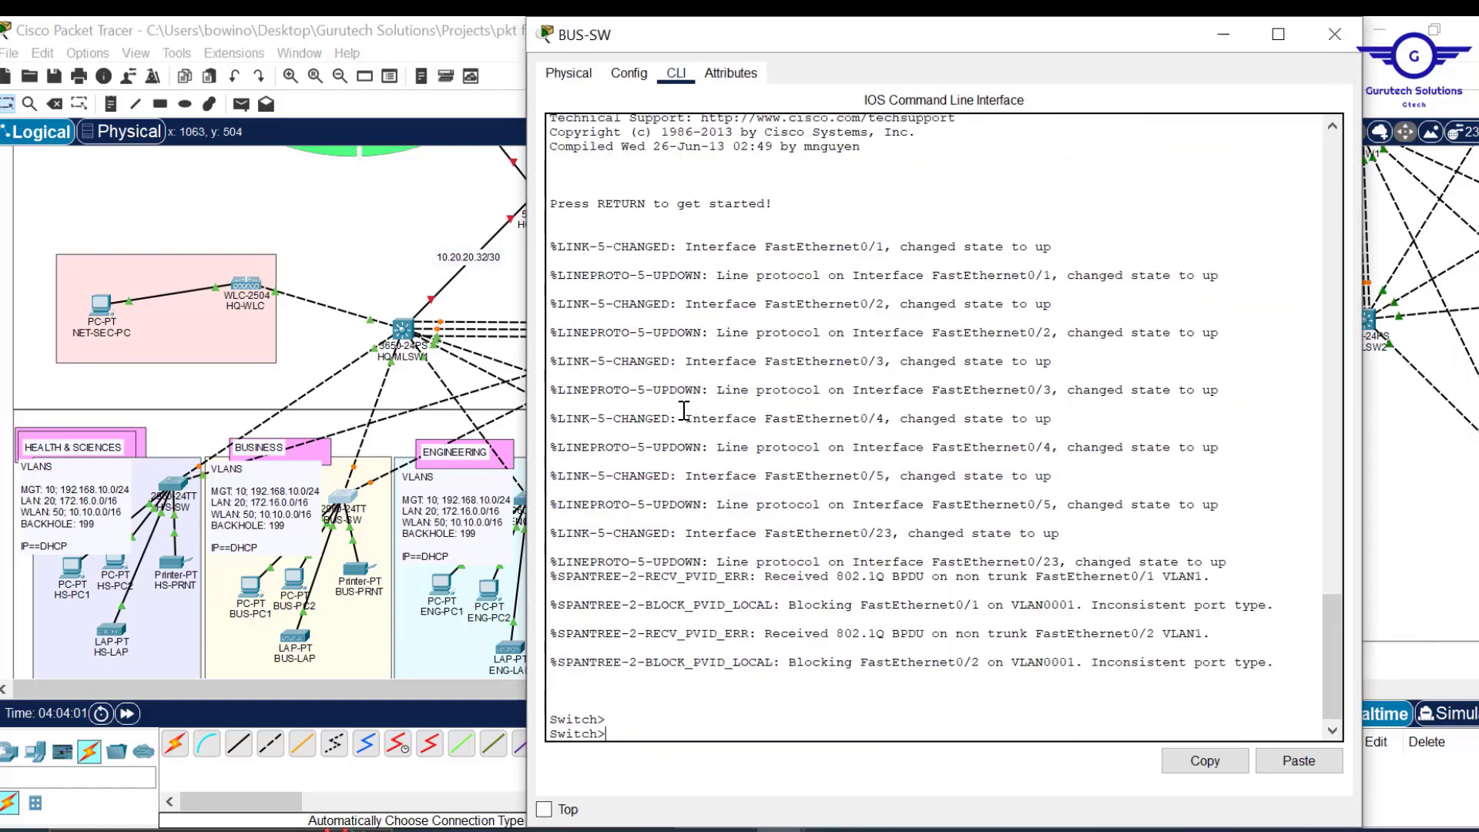
key("Return")
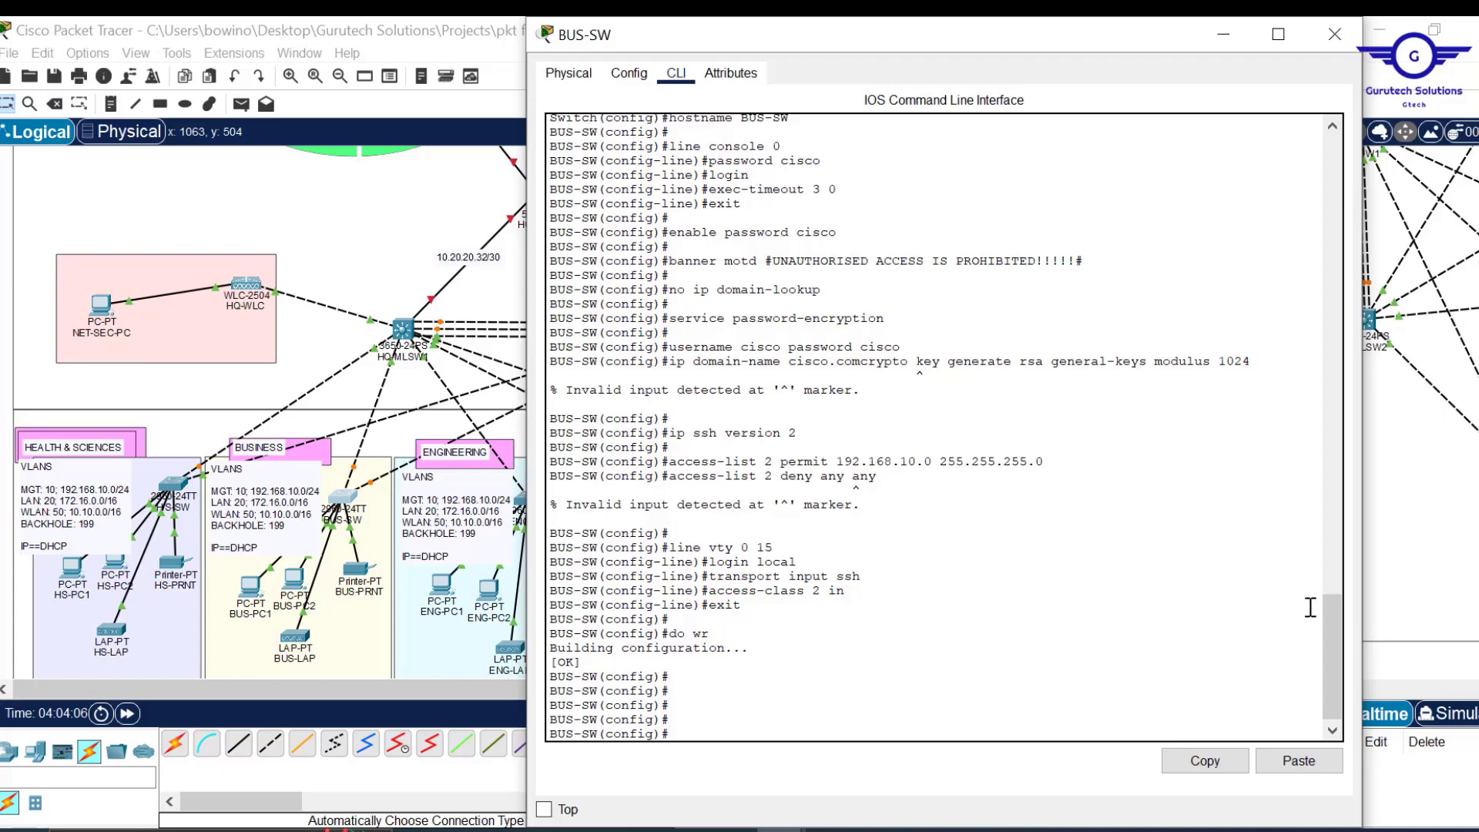
Highlight the rejected domain-name/crypto line and the access-list deny line in the output.
left_click_drag(1330, 627, 1316, 672)
left_click(677, 359)
left_click_drag(806, 359, 975, 380)
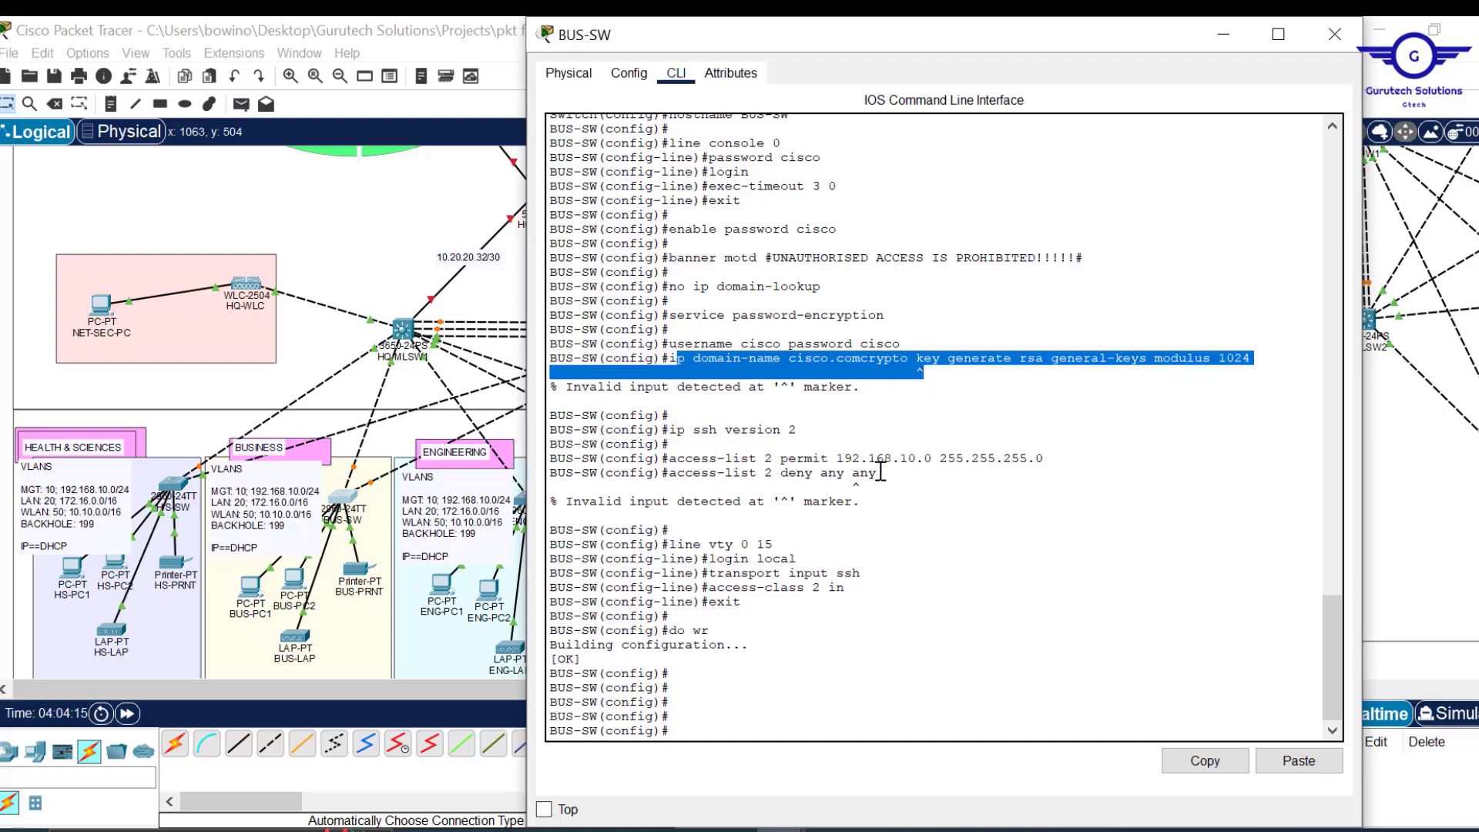
left_click_drag(877, 472, 670, 478)
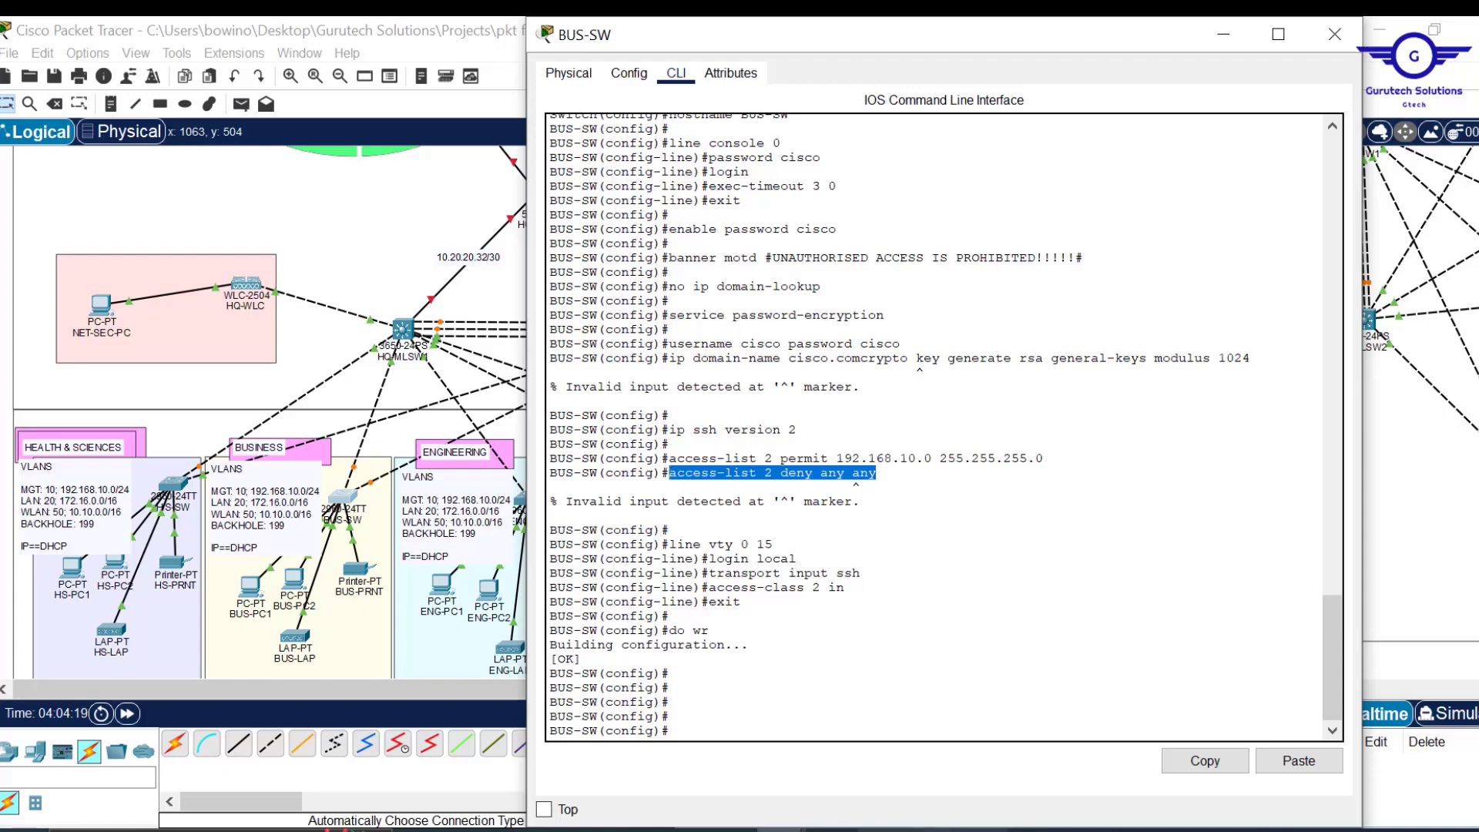
Move the crypto key command onto its own line below 'ip domain-name cisco.com'.
mouse_move(798, 830)
mouse_move(729, 830)
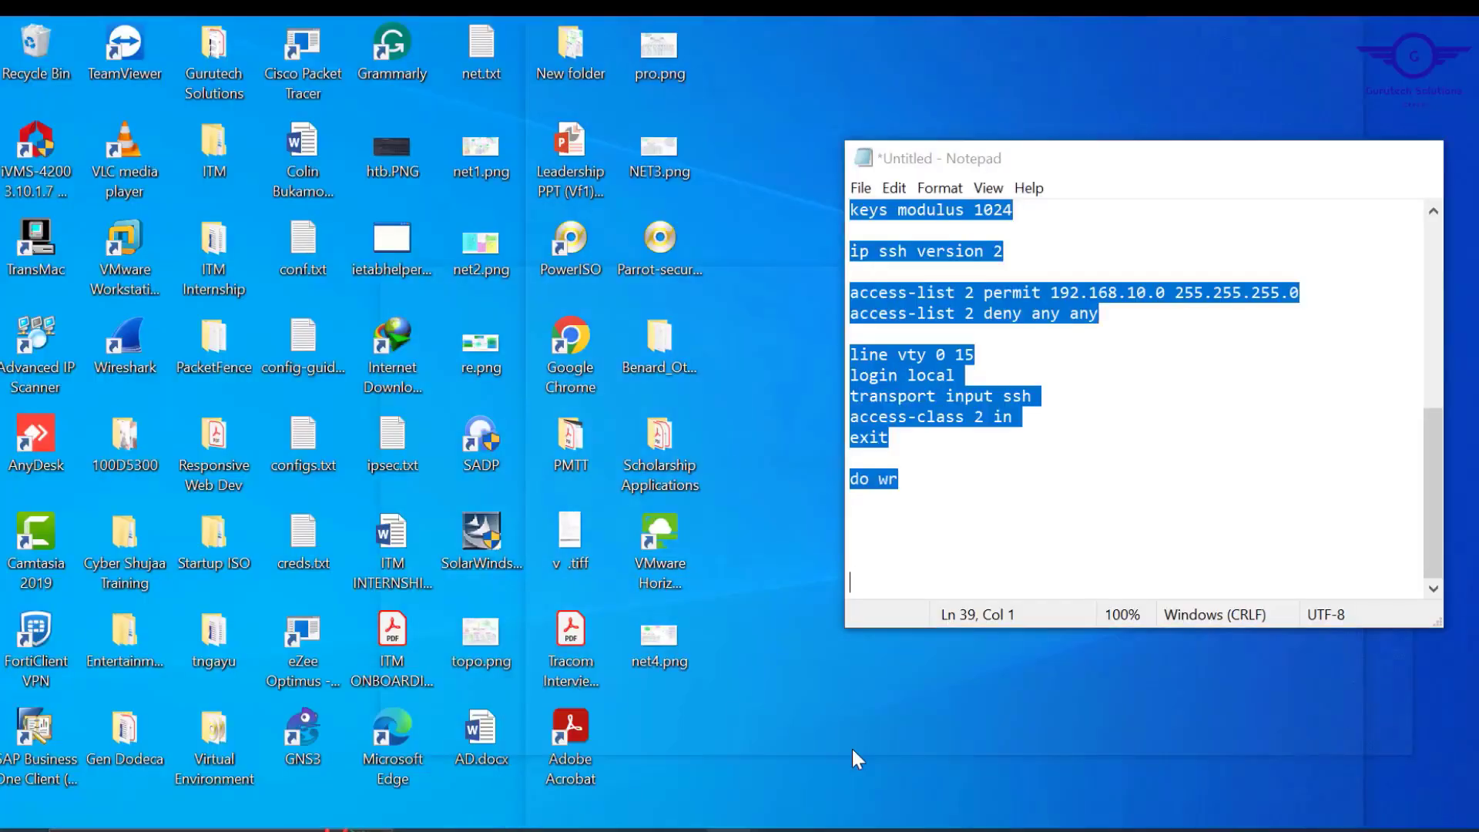
left_click(853, 746)
scroll(1132, 404, "up", 7)
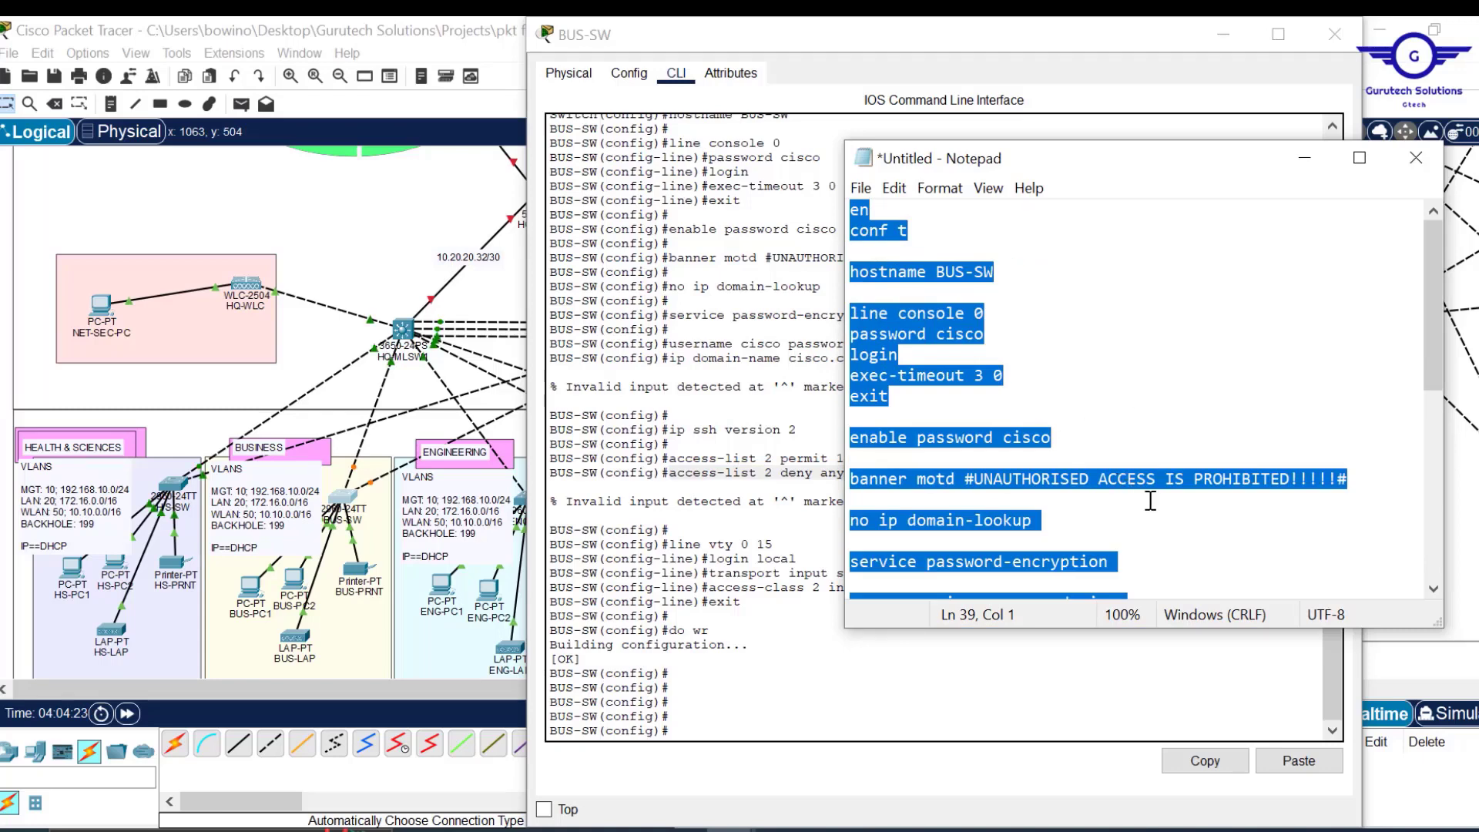
scroll(1147, 497, "down", 2)
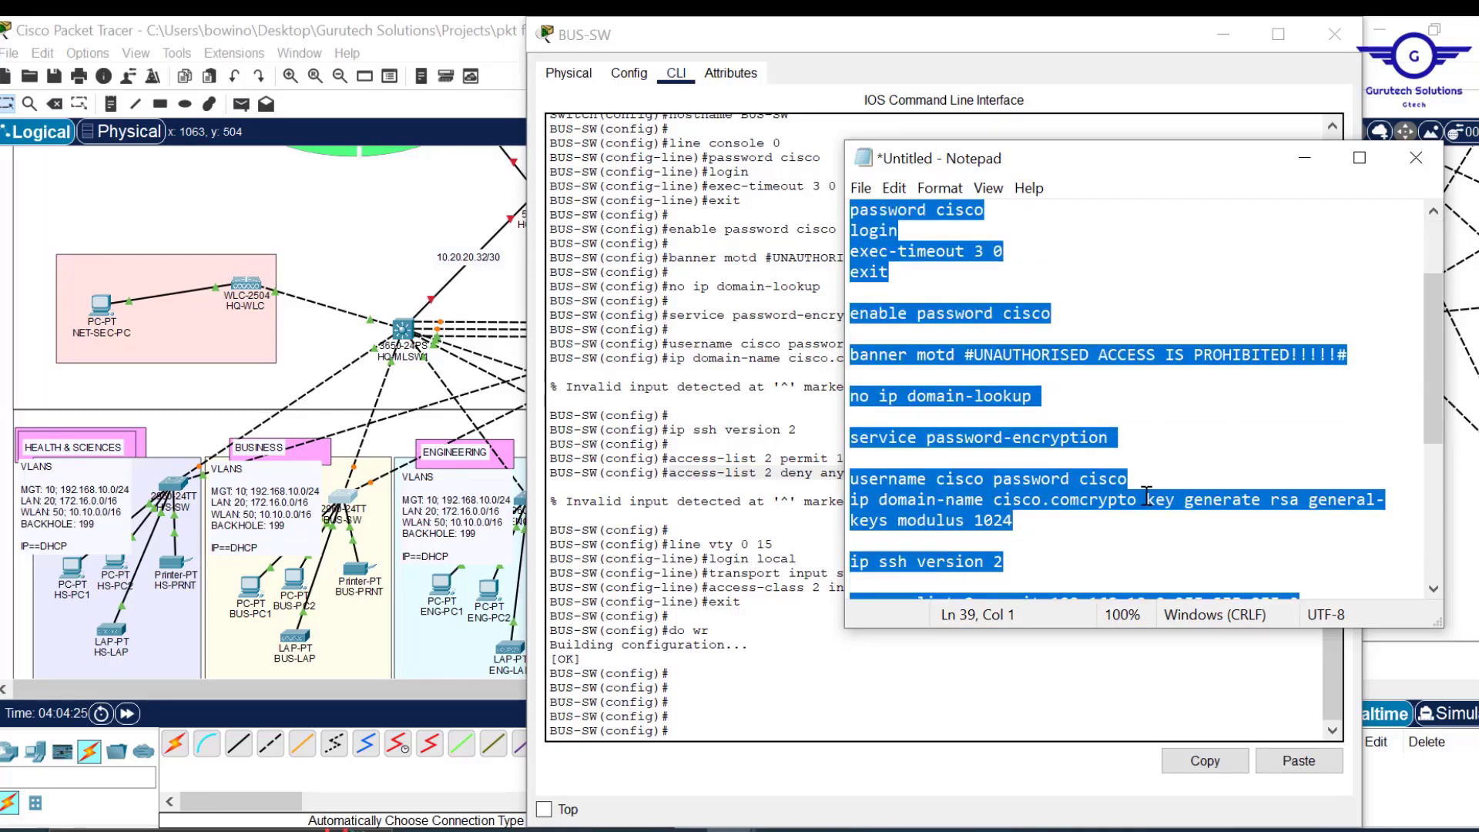
left_click(1082, 499)
key("Return")
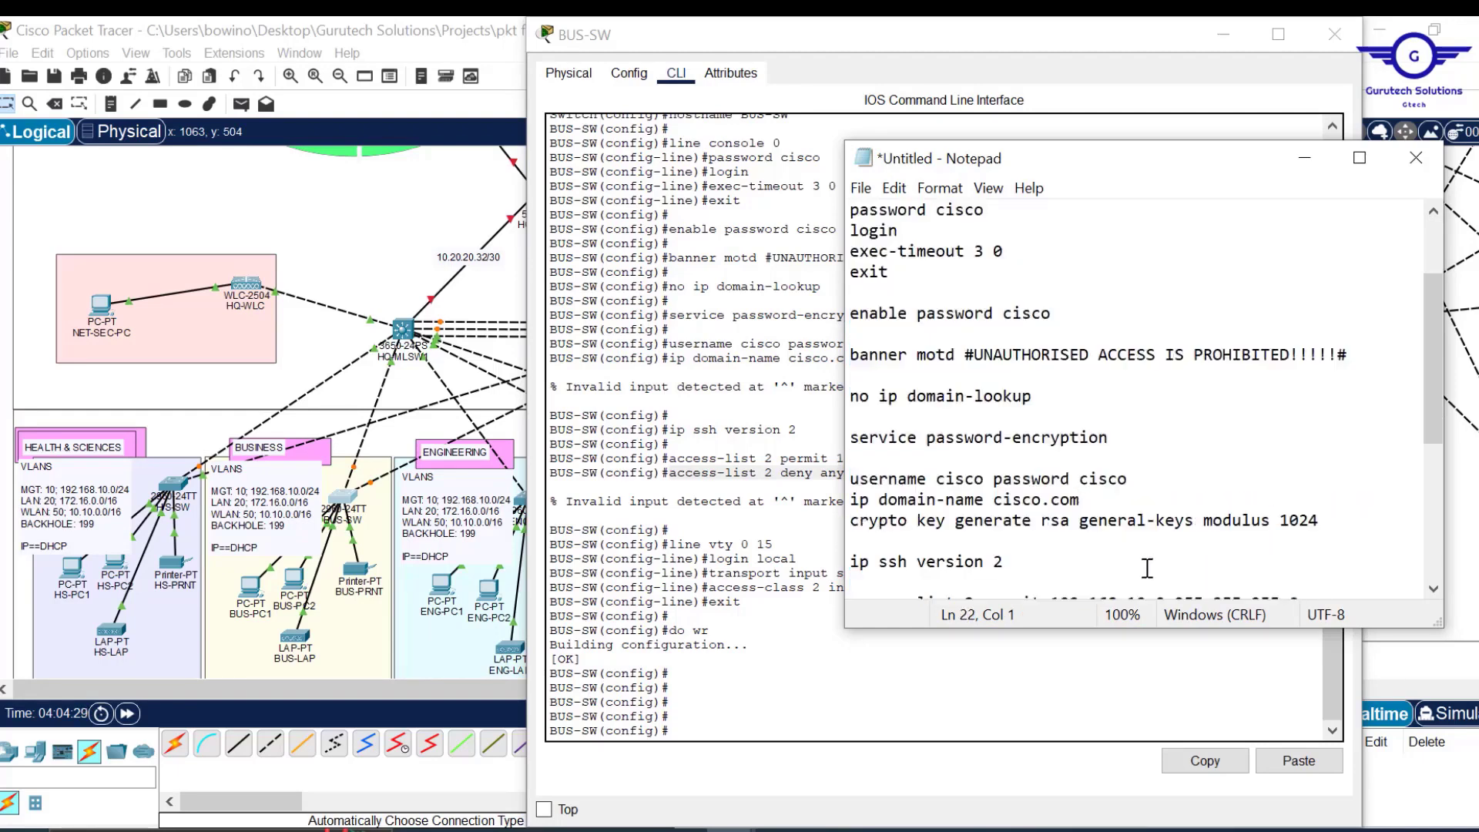
Correct the deny rule to 'access-list 2 deny any' and select the whole script.
scroll(1134, 497, "down", 4)
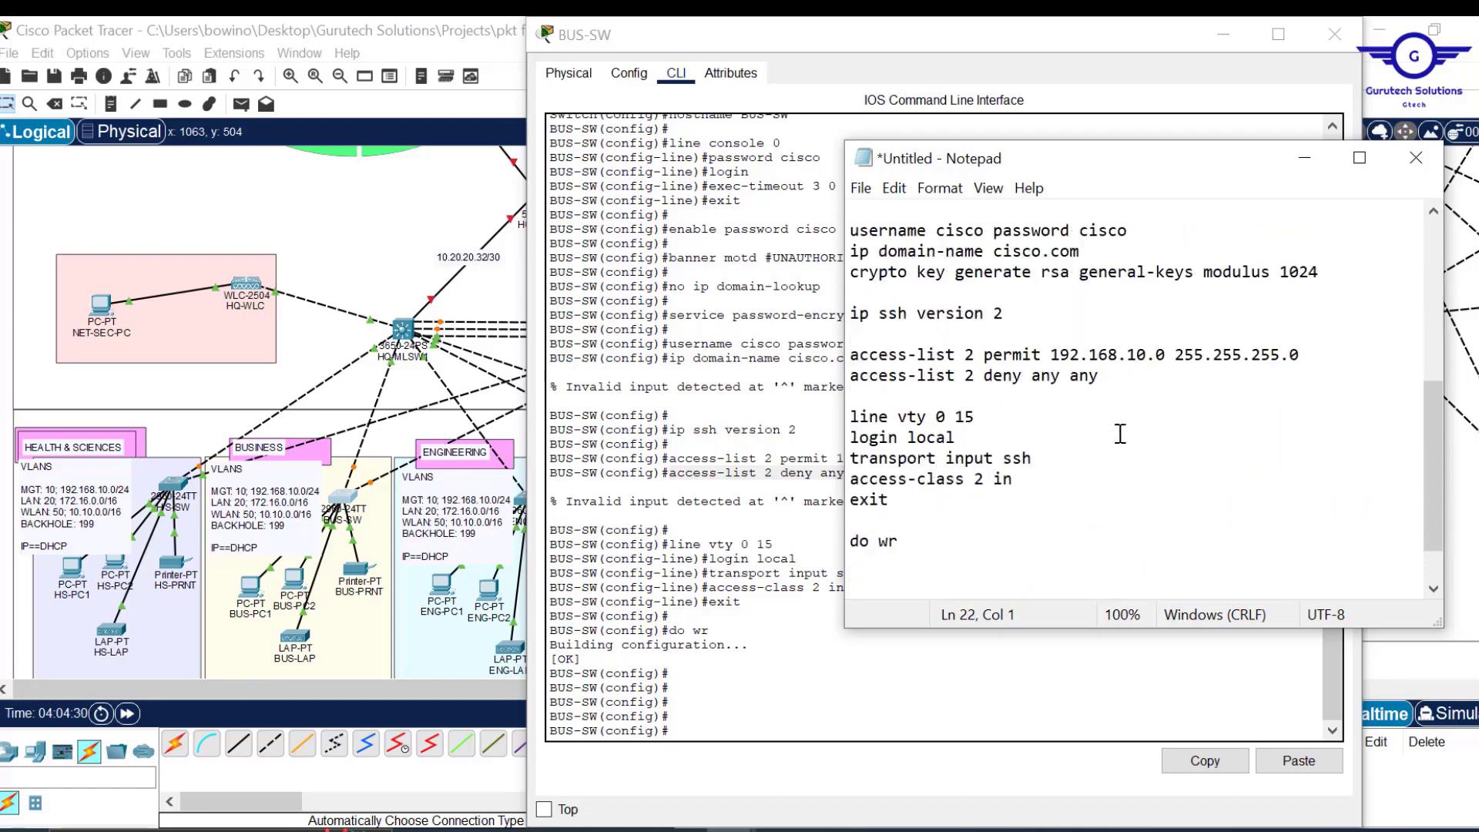
left_click(1107, 374)
key("BackSpace")
key("BackSpace")
key("BackSpace")
key("BackSpace")
key("ctrl+a")
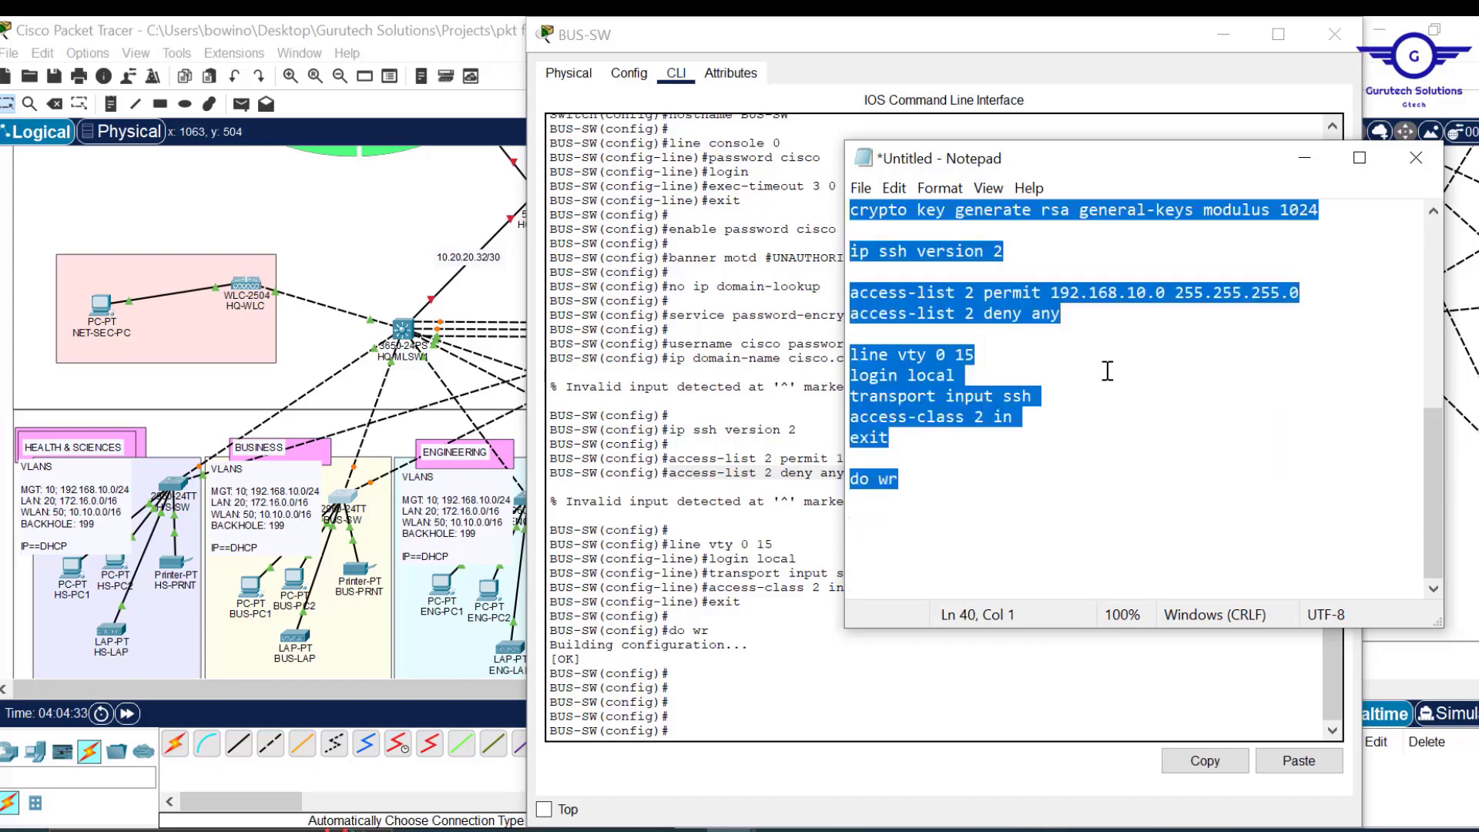
left_click(1294, 807)
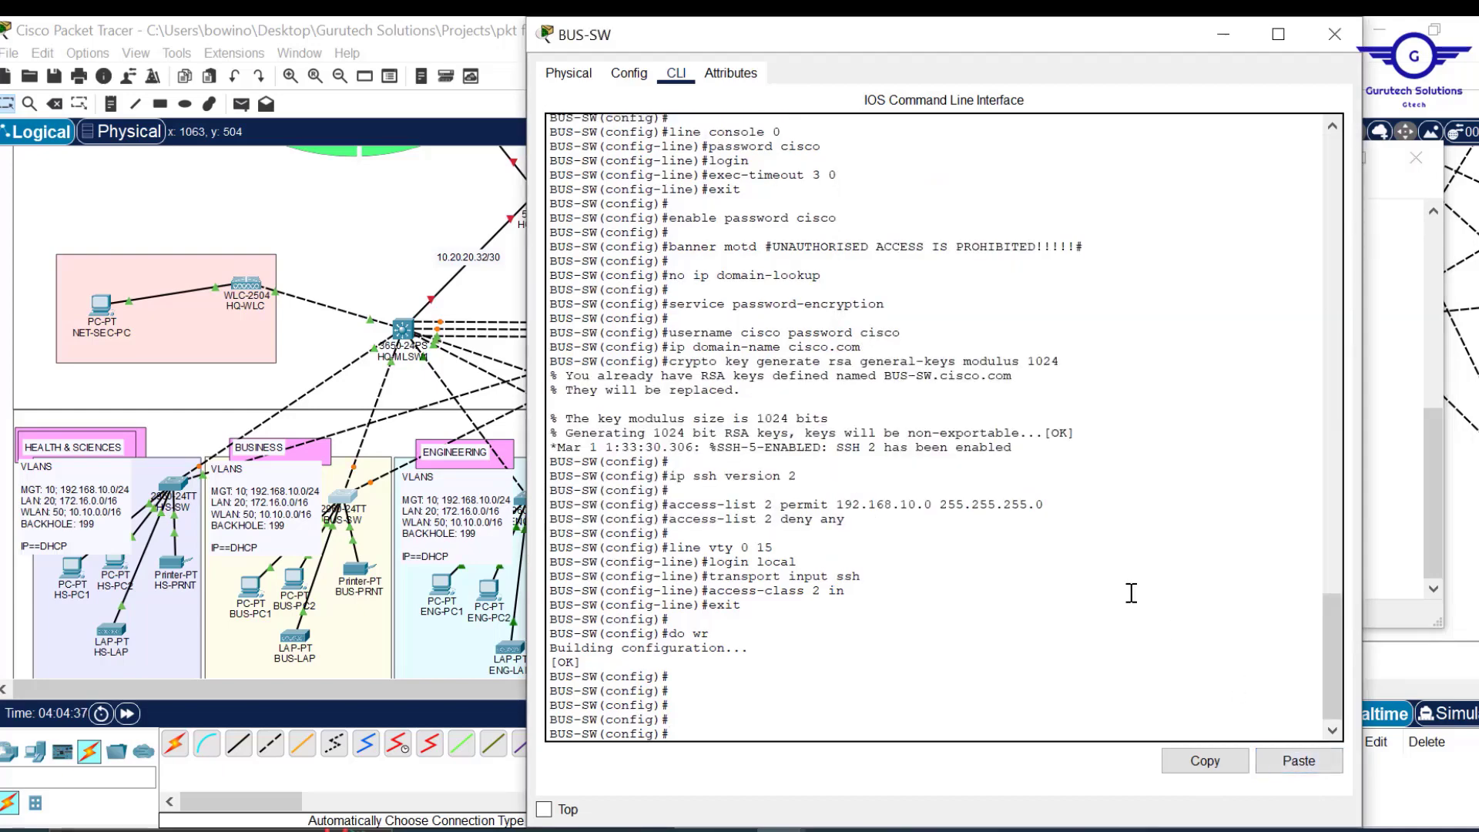
Paste the corrected script into BUS-SW, check the RSA key, SSH 2 and save output, then close it.
scroll(1132, 593, "up", 2)
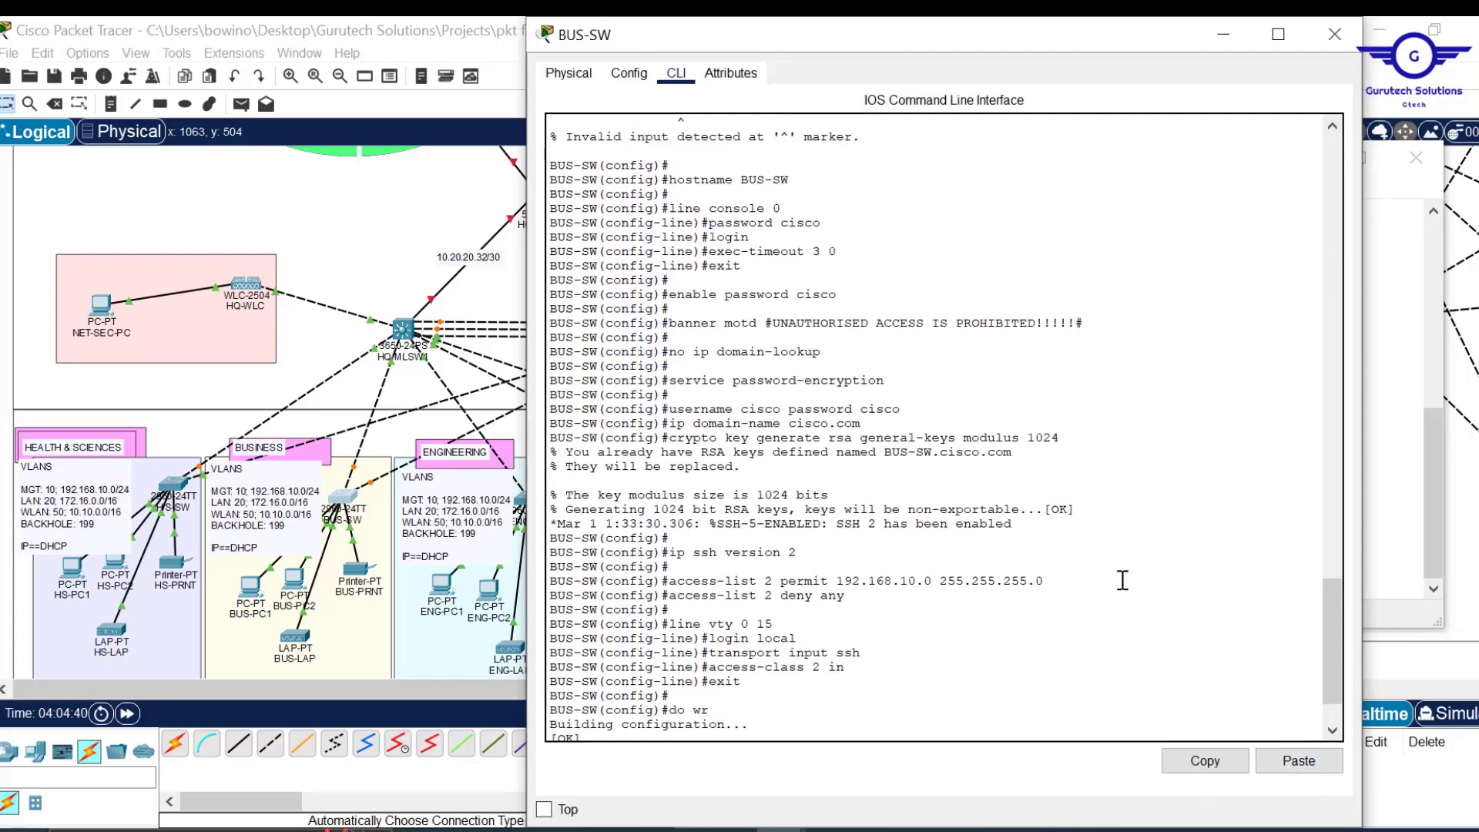
key("Return")
key("Return")
key("Return")
key("Return")
scroll(1123, 580, "up", 4)
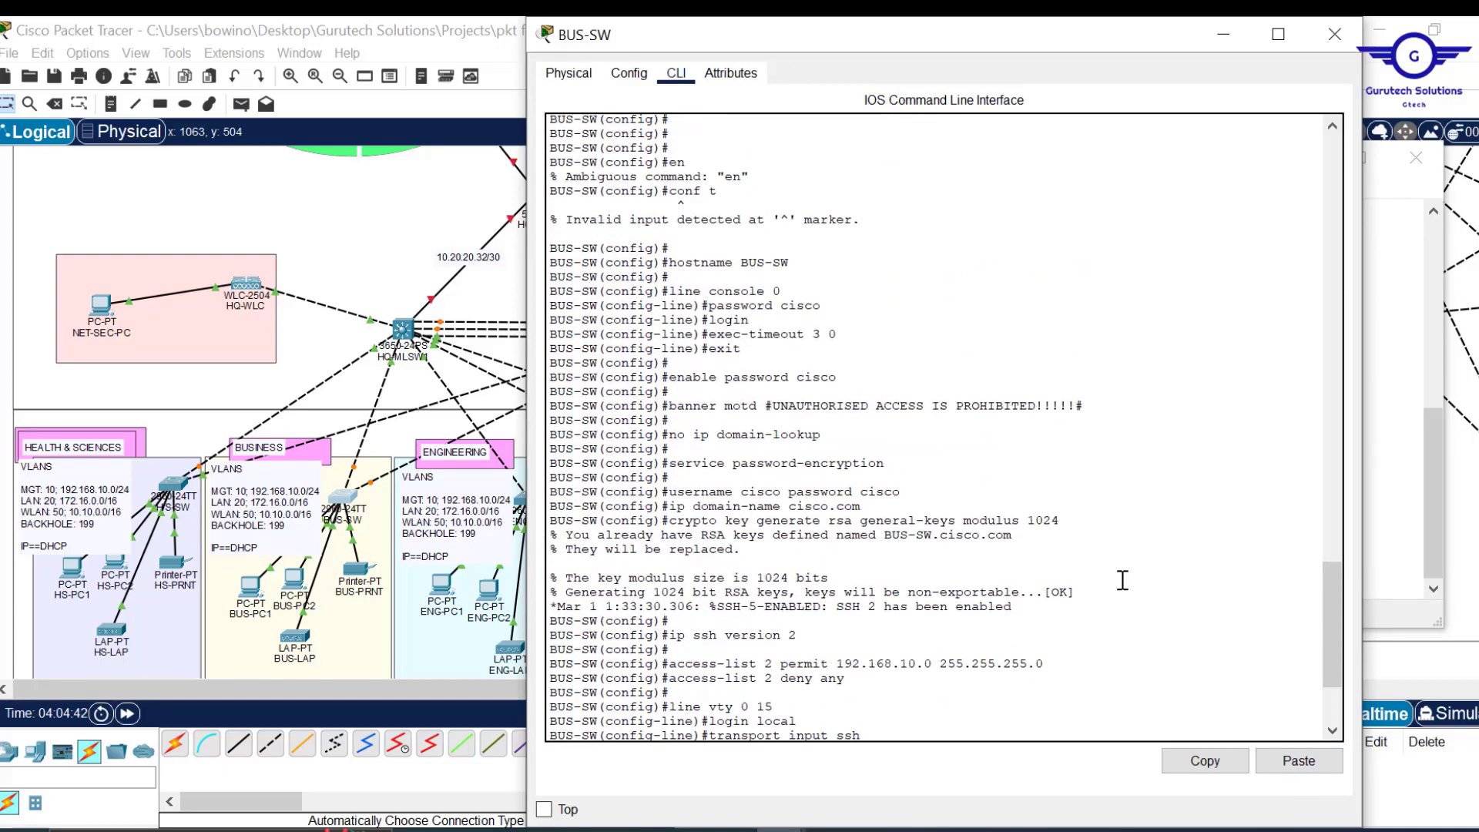
mouse_move(724, 189)
left_mouse_down()
mouse_move(669, 192)
mouse_move(749, 177)
mouse_move(715, 177)
left_mouse_up()
scroll(859, 393, "down", 5)
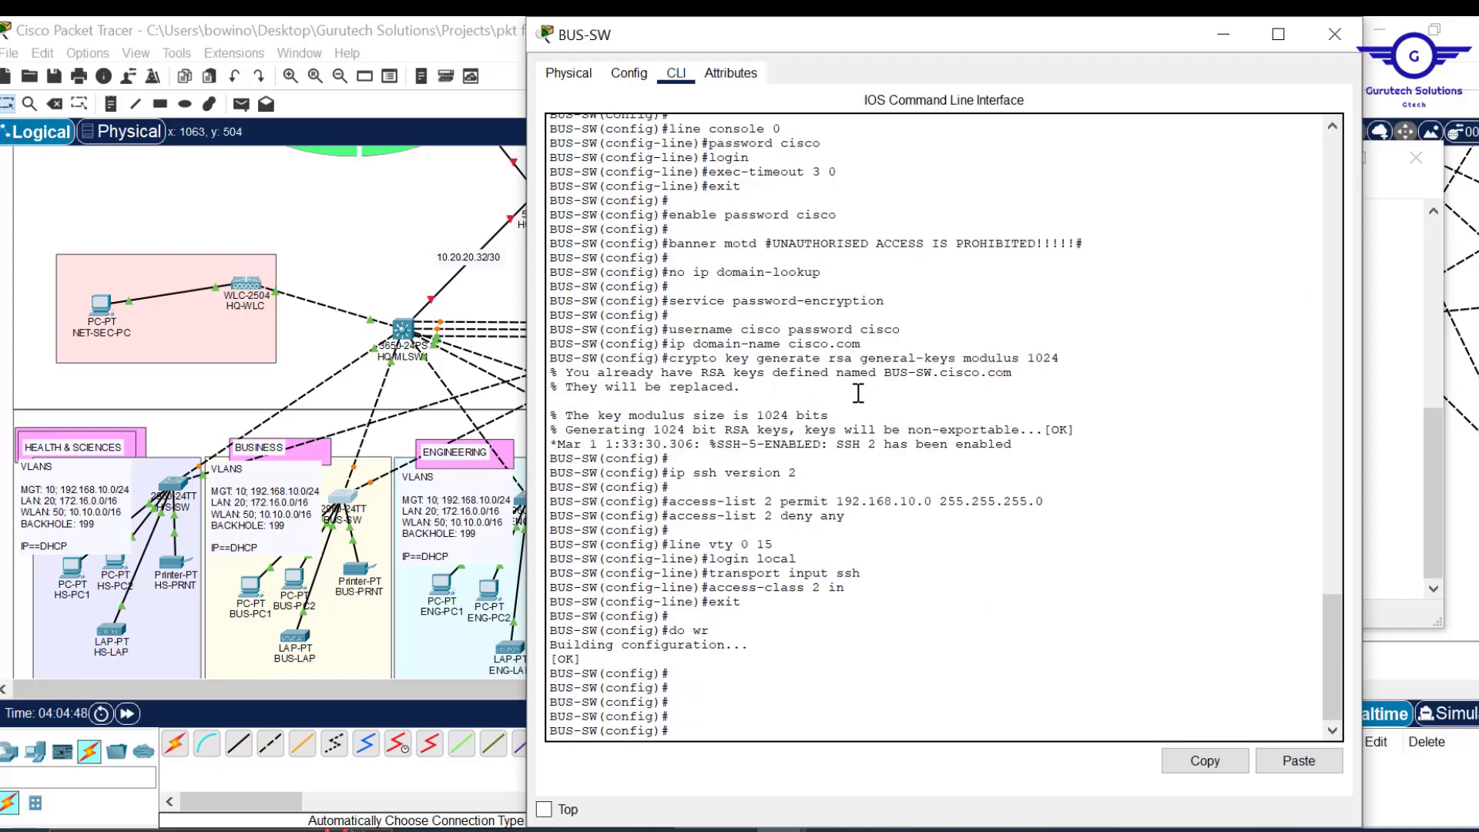
left_click(1335, 34)
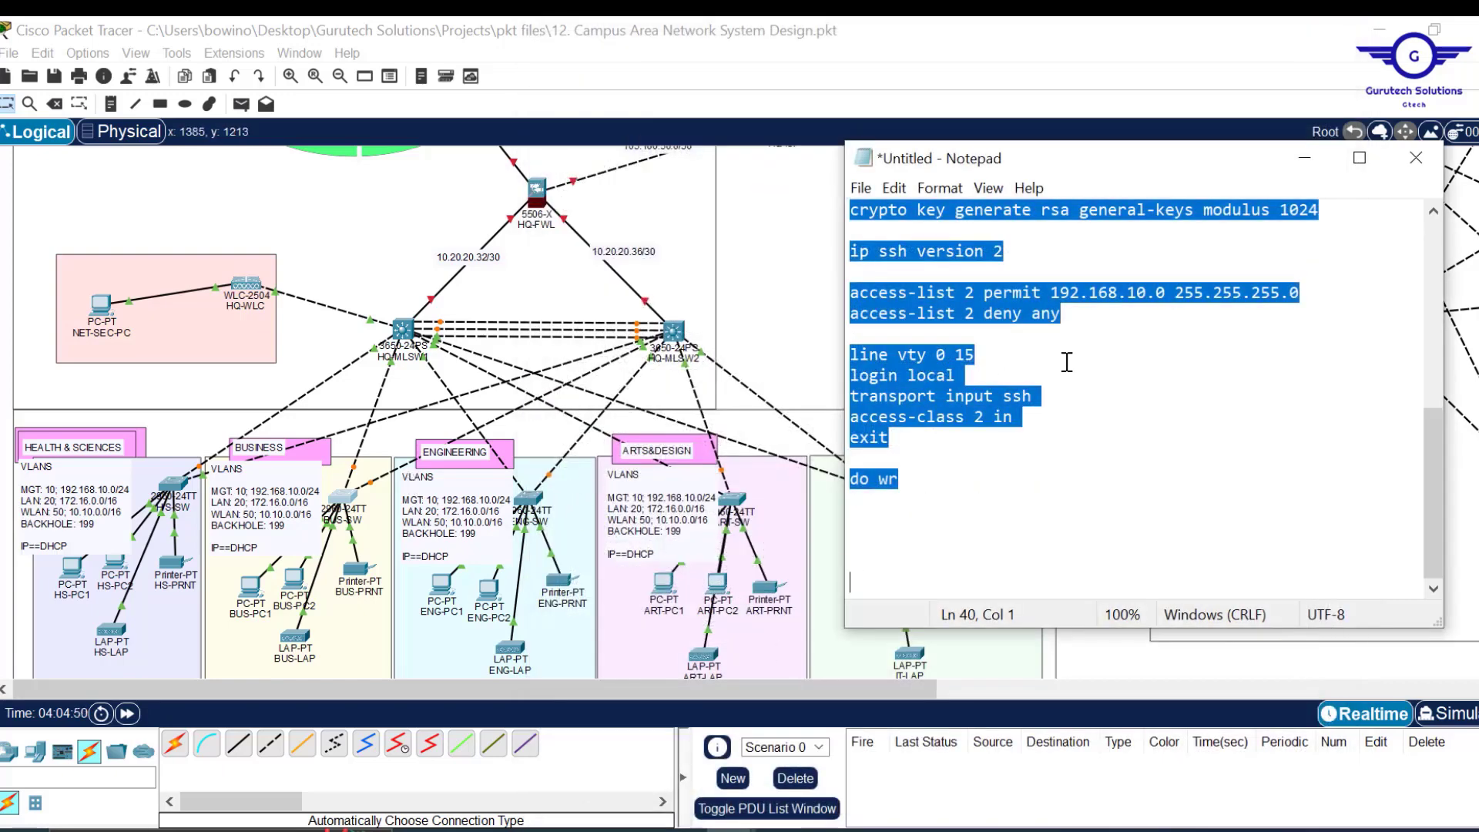
Bring the logical topology in front of Notepad and select the ISP and INTERNET routers while reviewing it.
scroll(1067, 362, "up", 10)
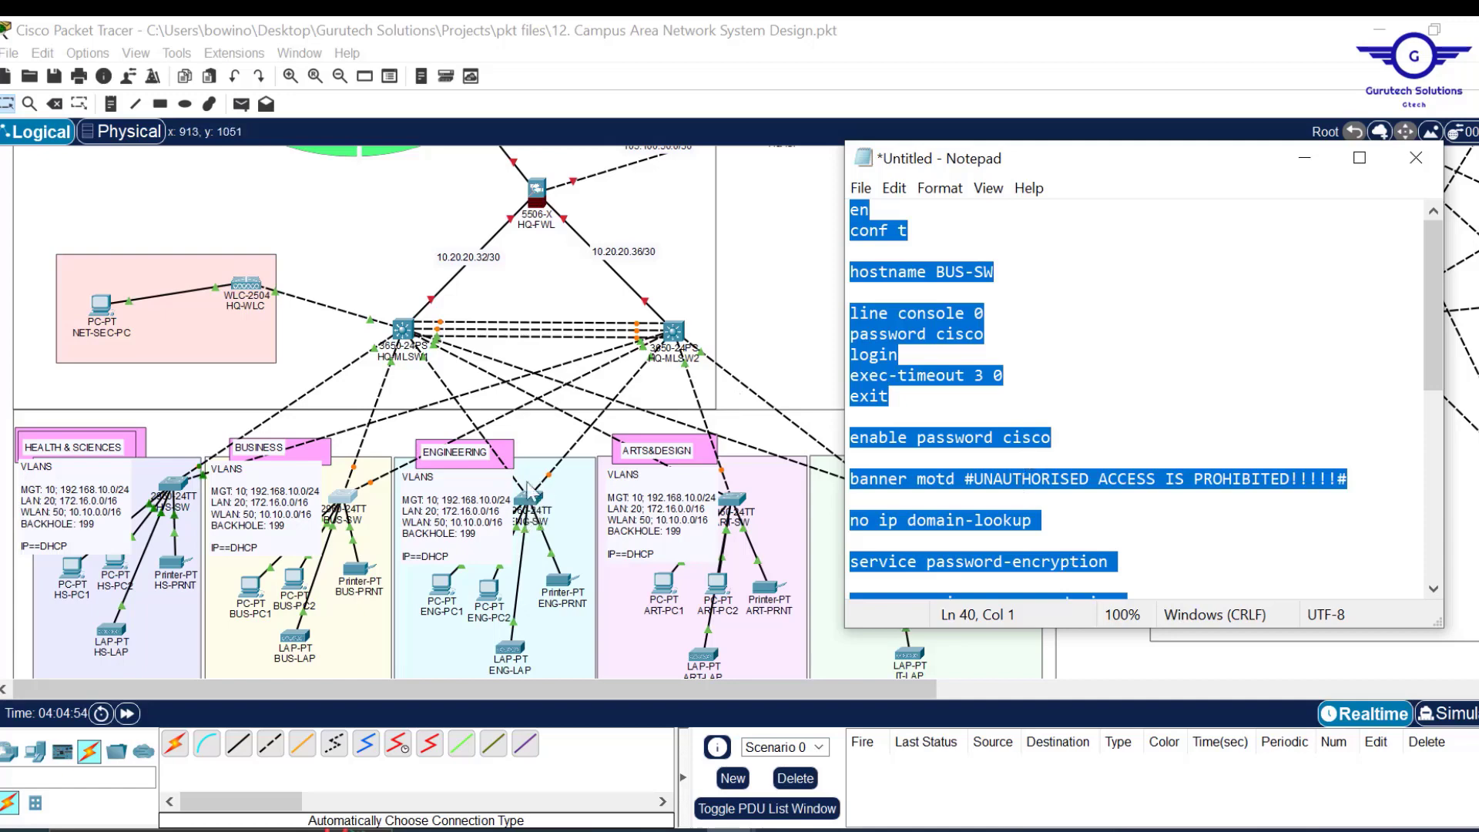
scroll(1076, 493, "down", 7)
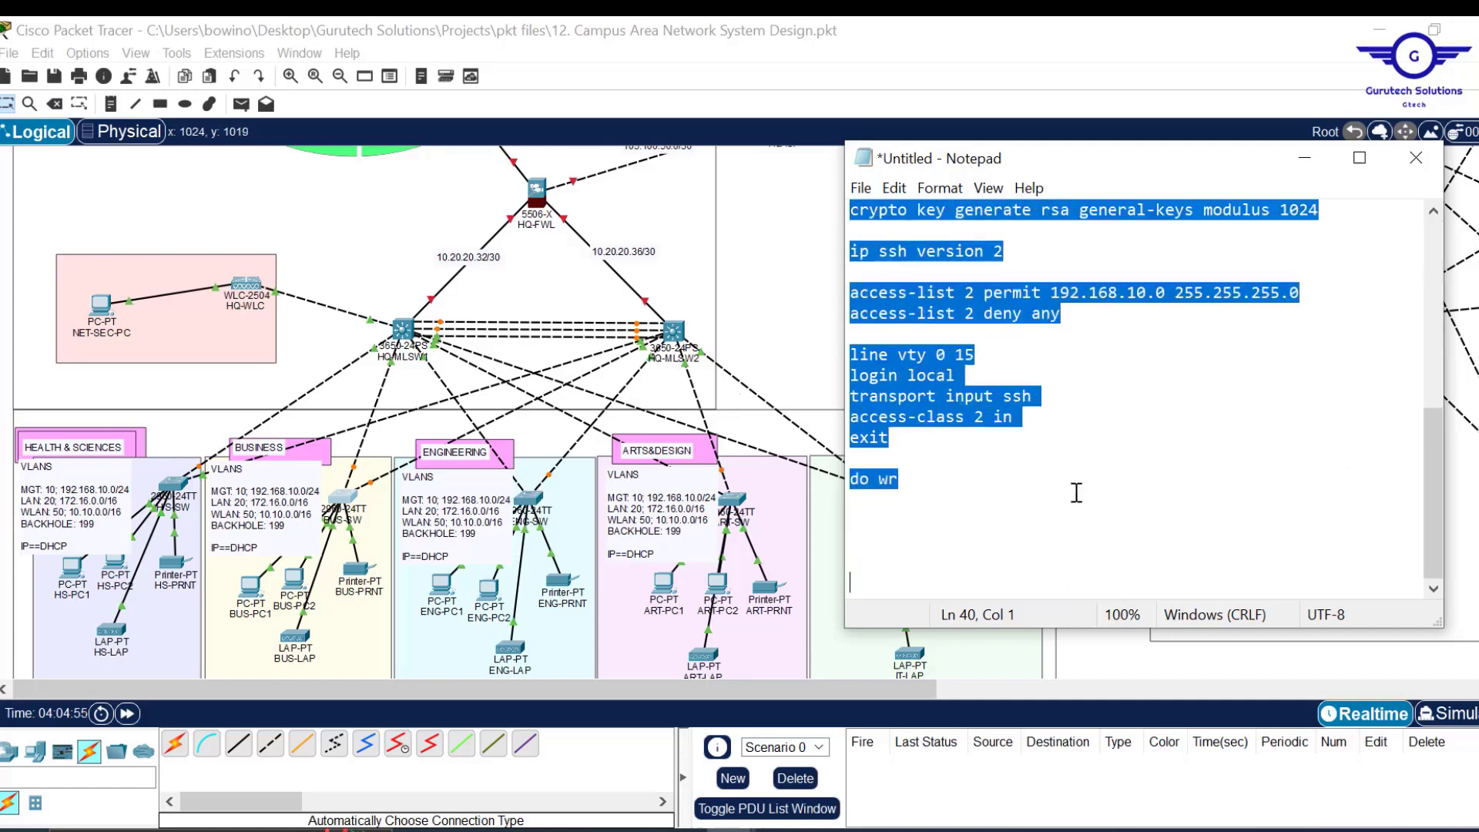
scroll(1076, 494, "up", 5)
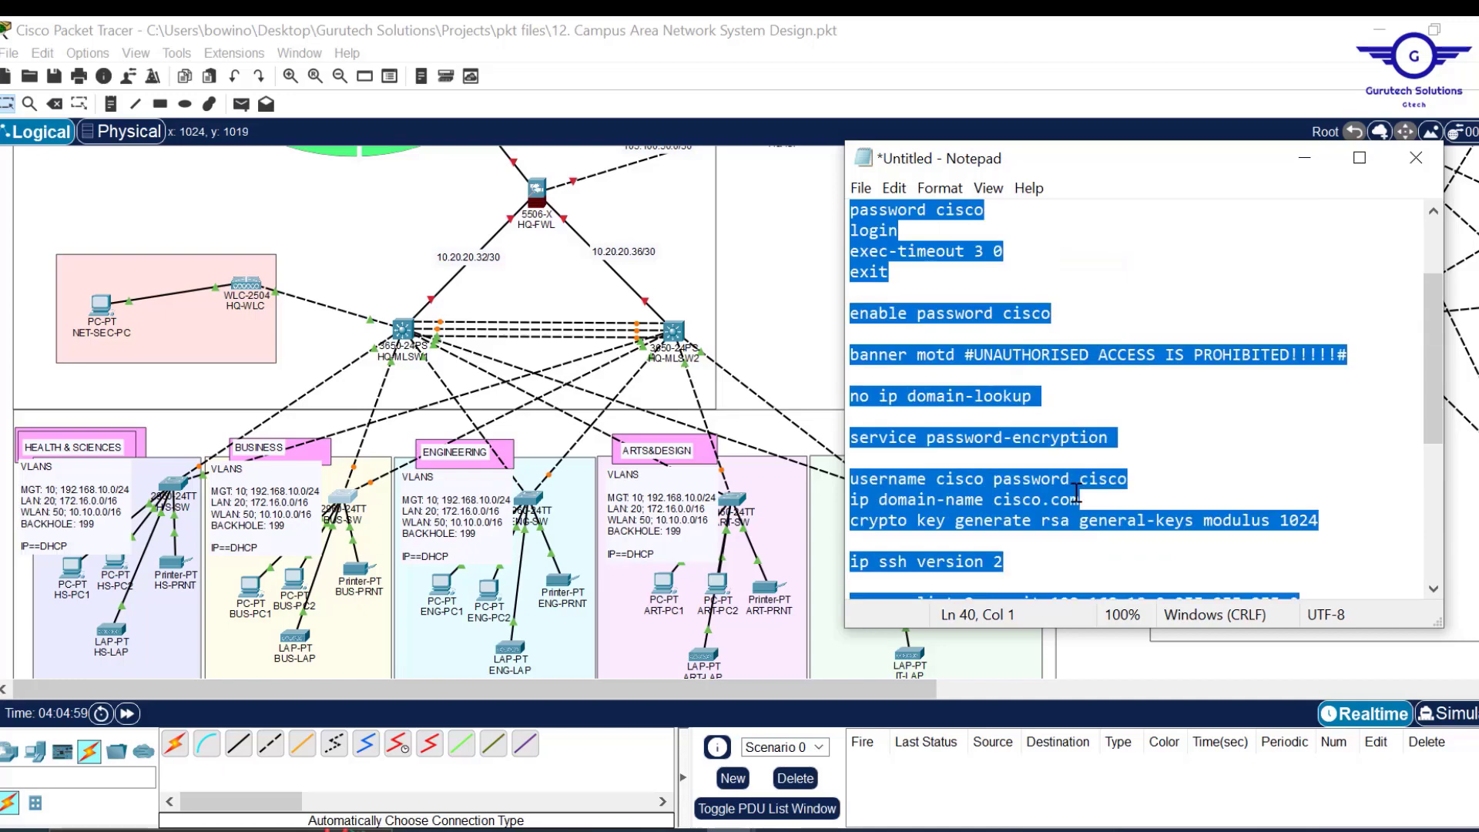
left_click(798, 265)
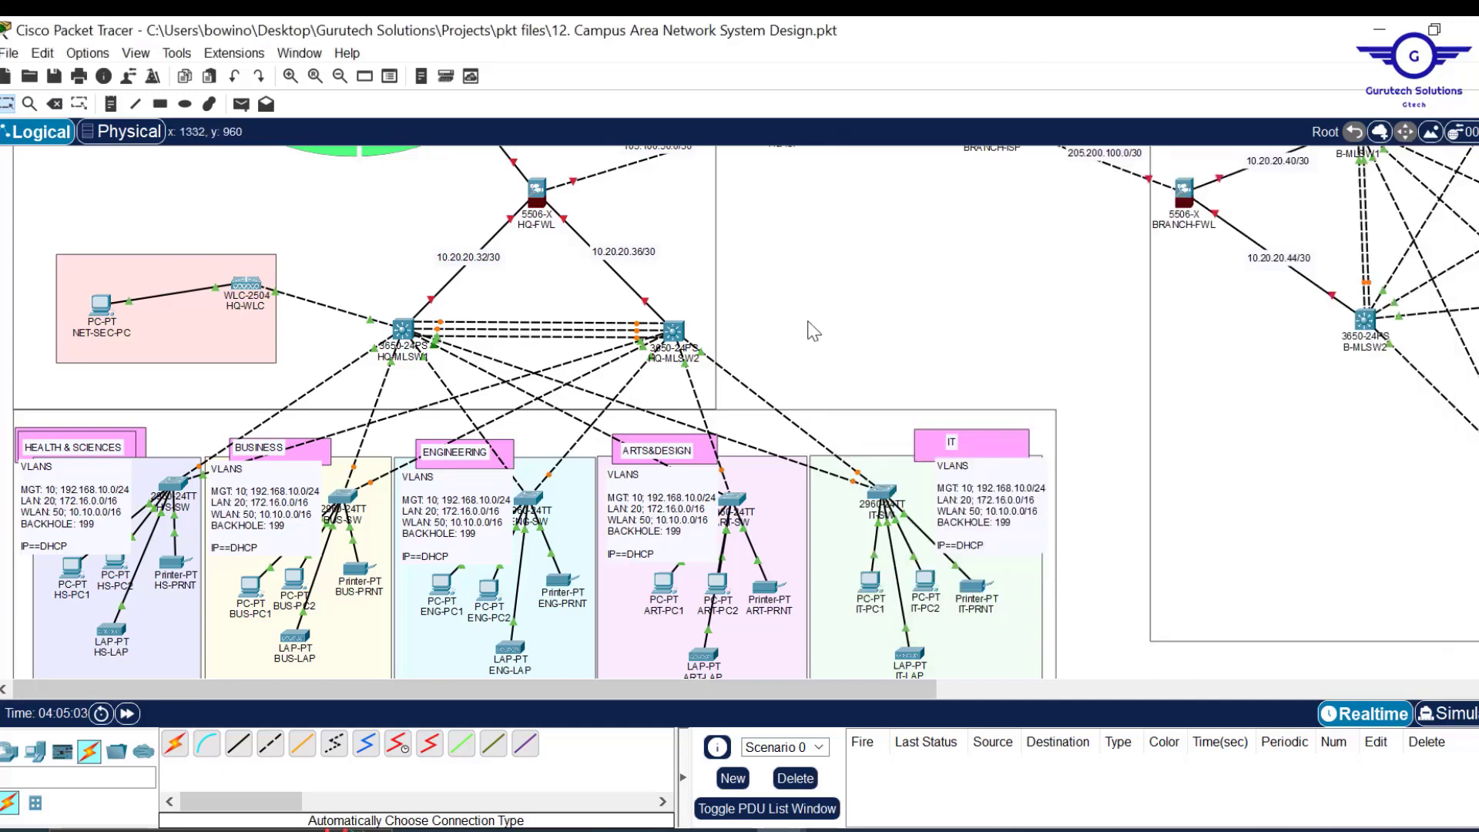
scroll(801, 308, "up", 2)
scroll(800, 306, "up", 4)
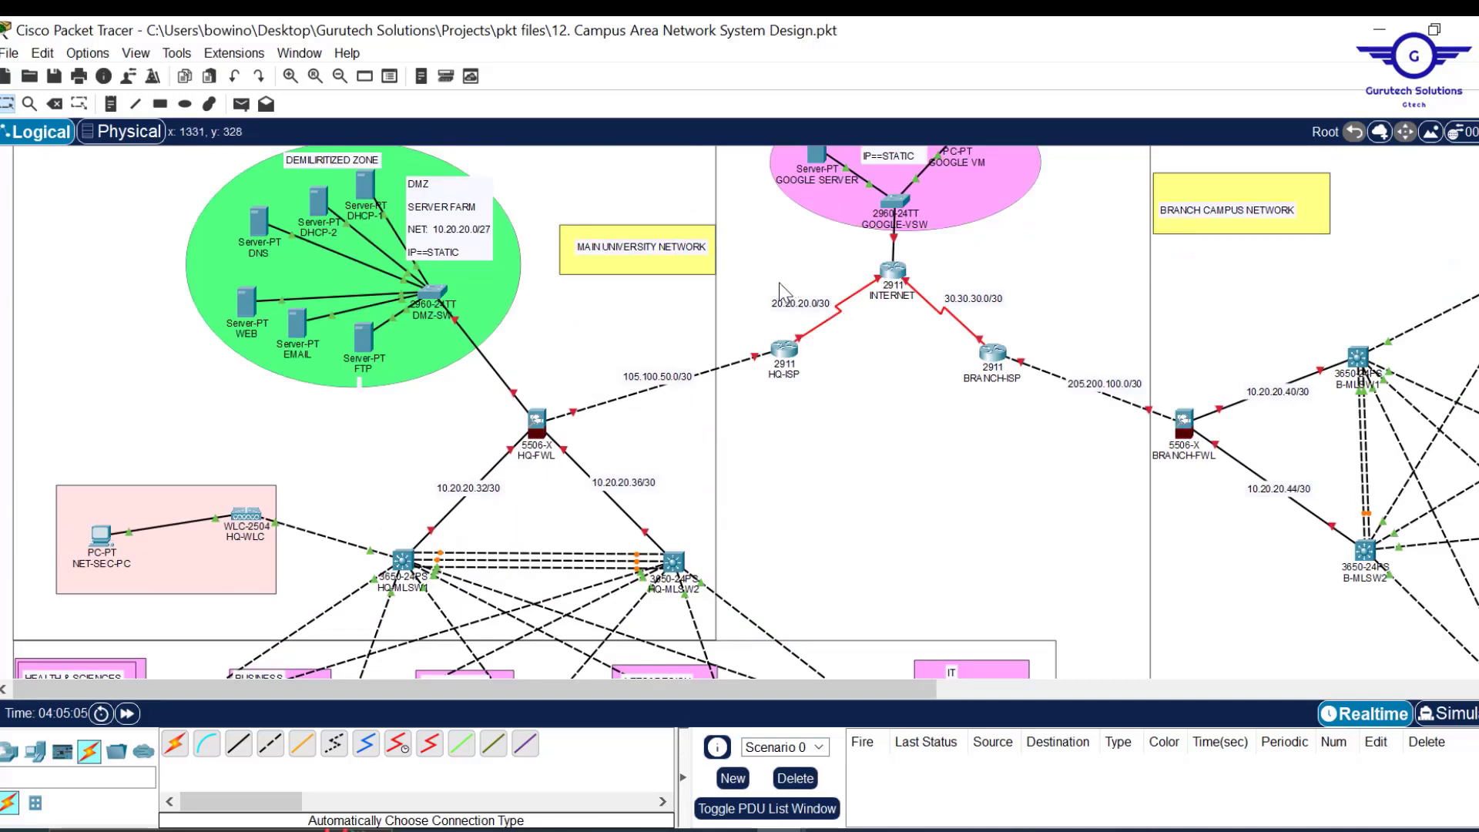
left_click_drag(784, 237, 1013, 430)
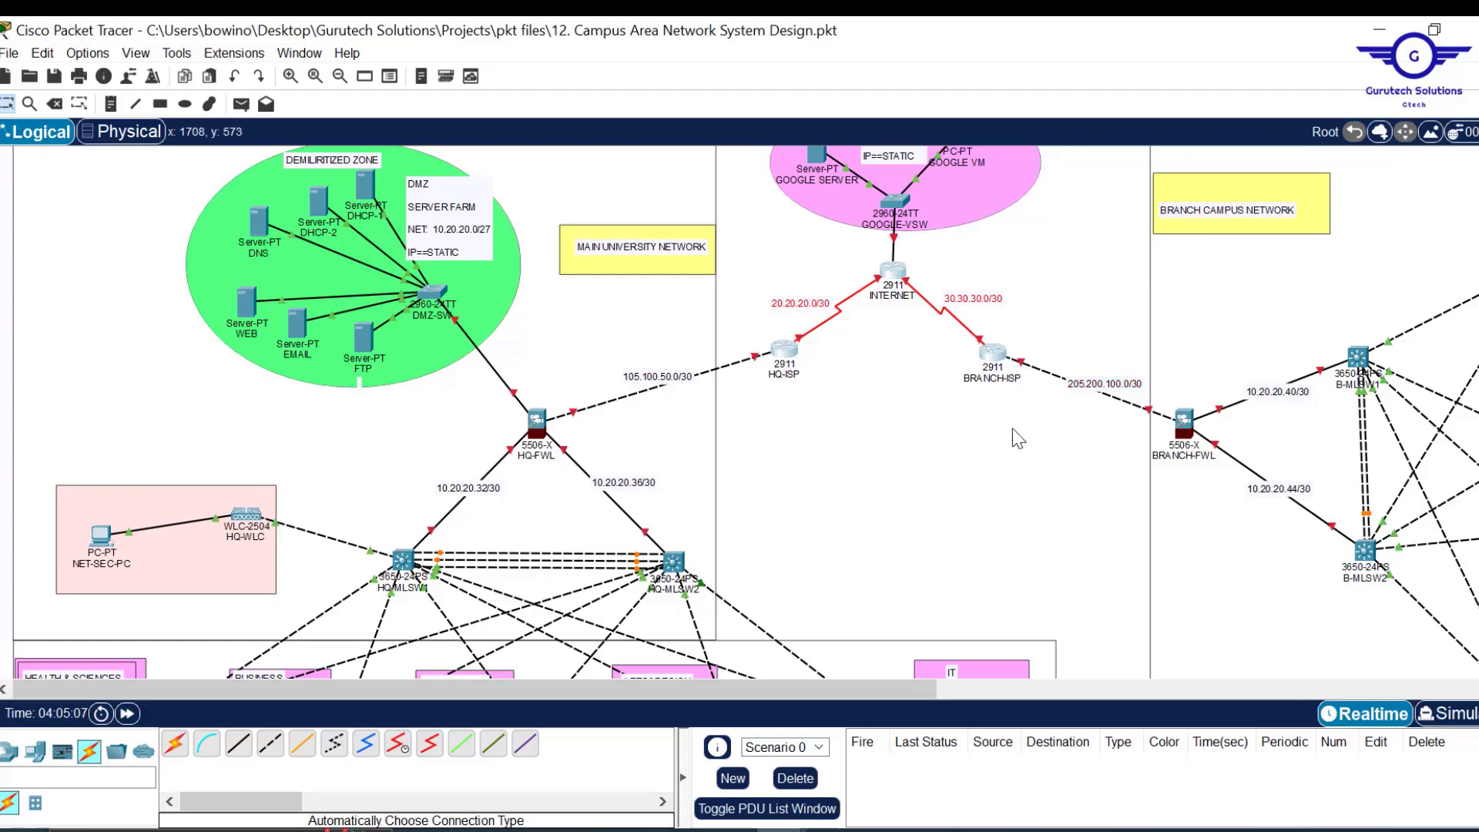
scroll(927, 486, "down", 3)
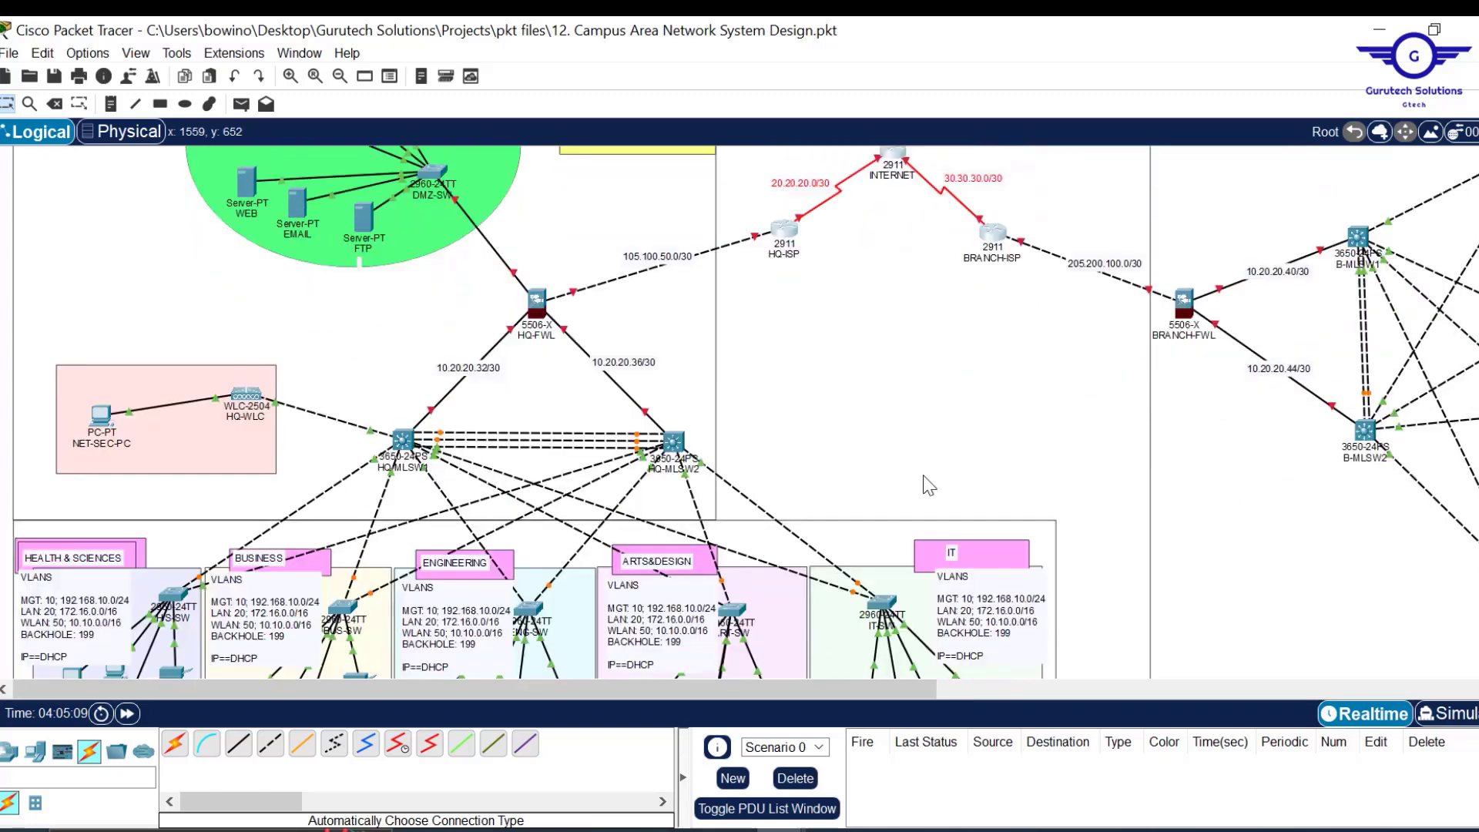
scroll(926, 478, "down", 2)
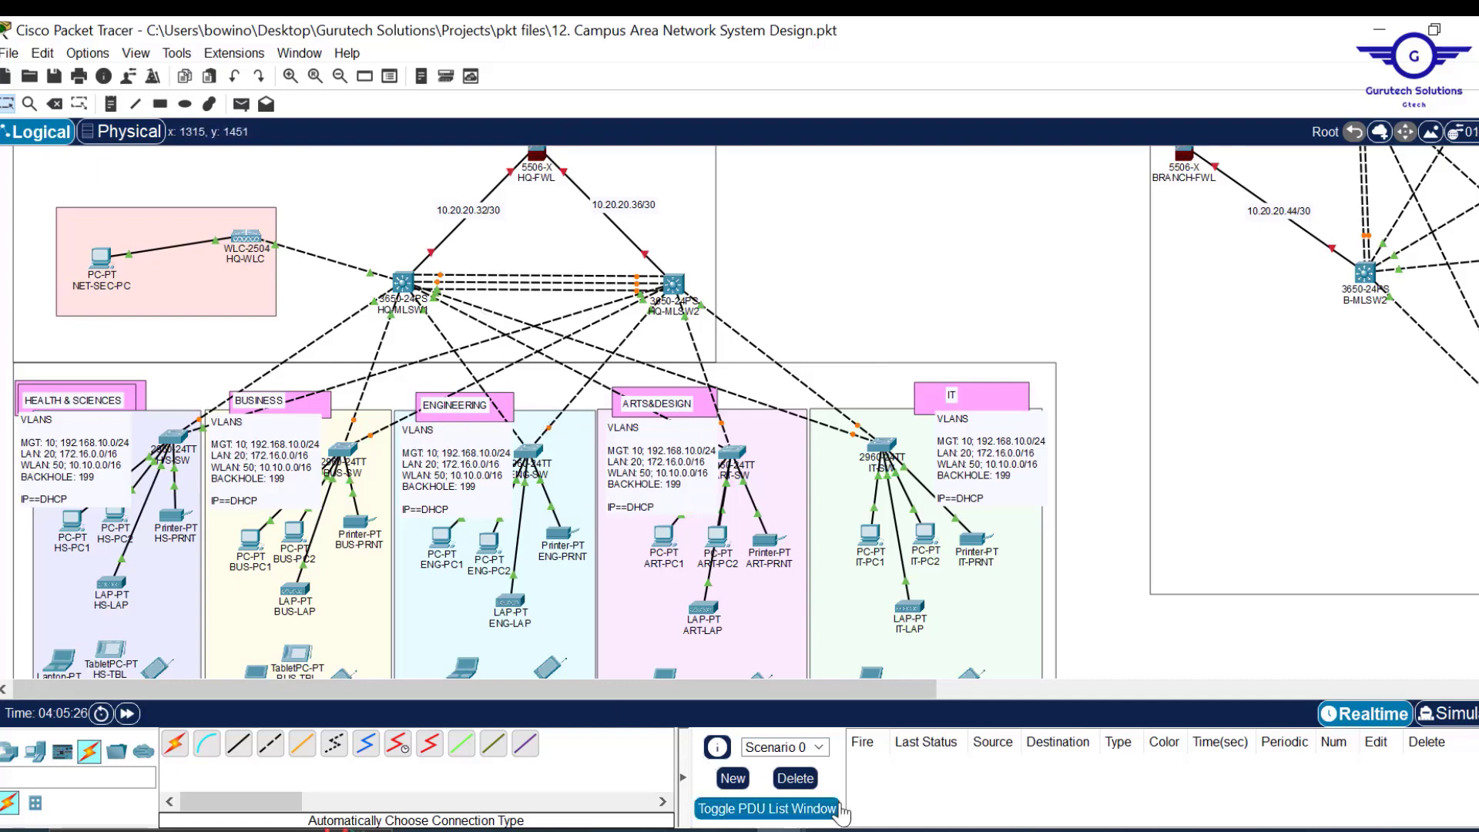
Change the script's hostname from BUS-SW to the ENG switch and select the whole configuration.
mouse_move(730, 830)
left_click(886, 753)
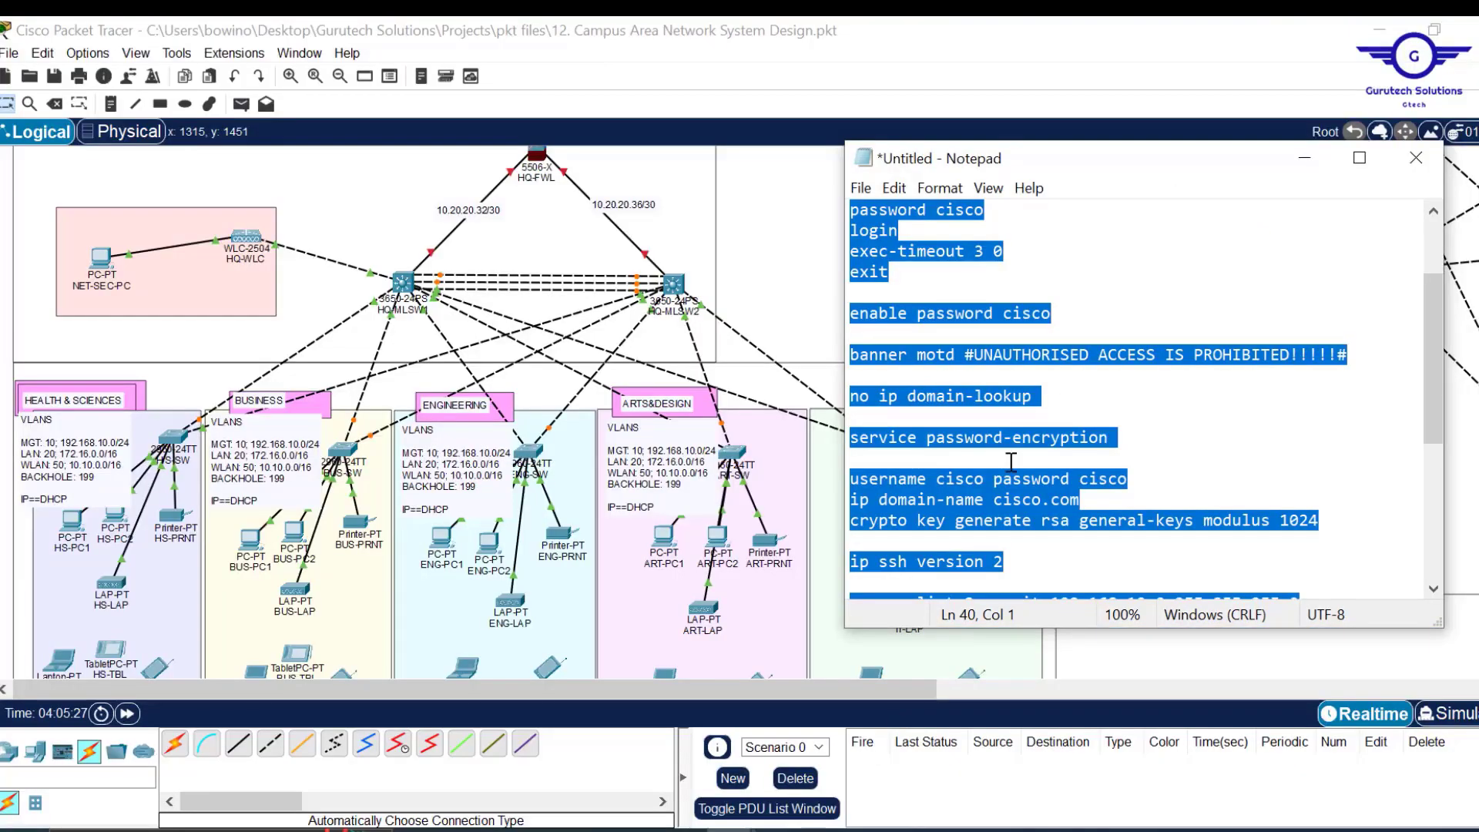
scroll(1054, 399, "up", 2)
left_click(966, 274)
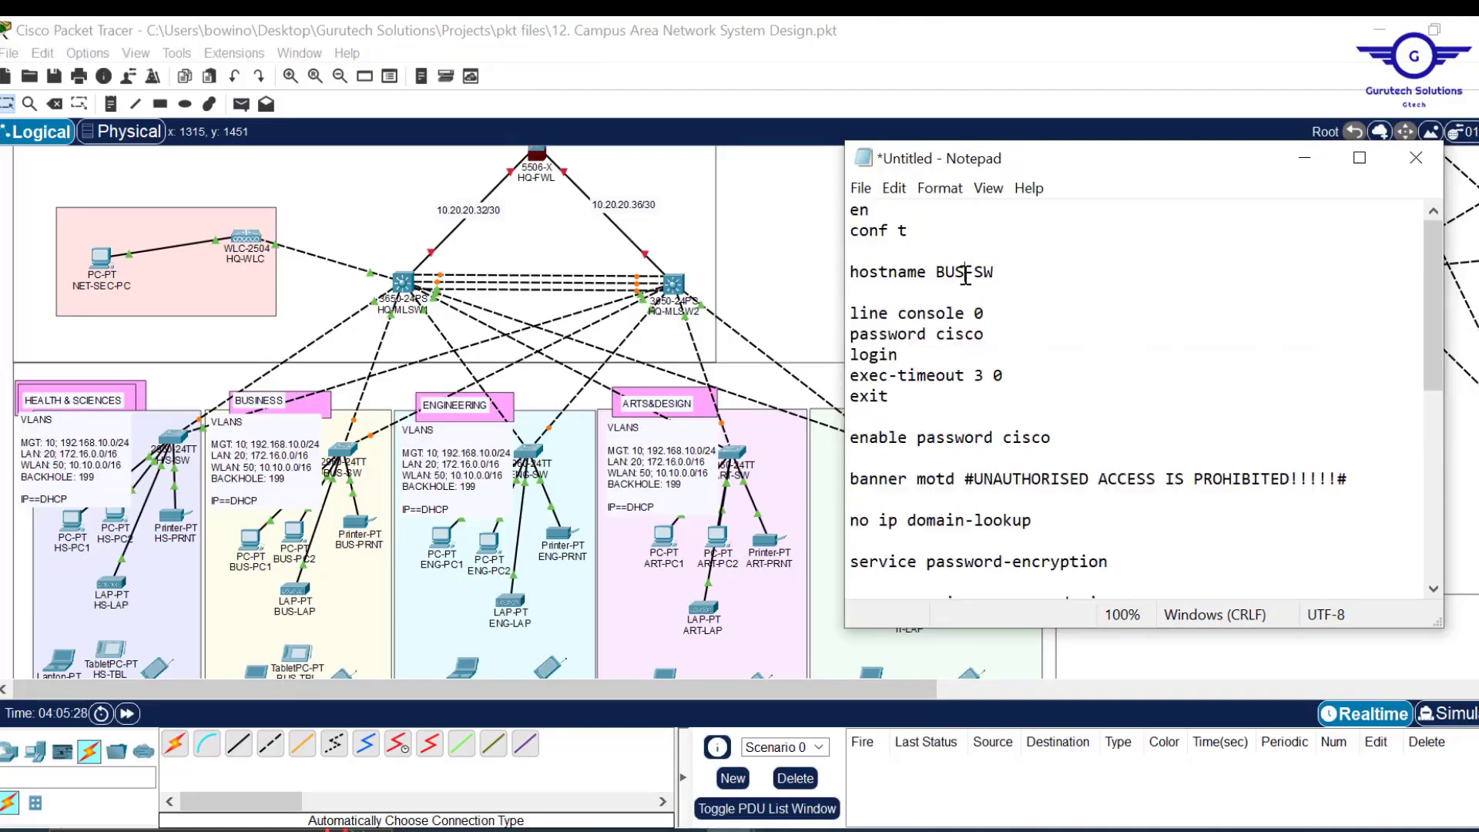
key("BackSpace")
key("BackSpace")
key("BackSpace")
type("ENG")
key("ctrl+a")
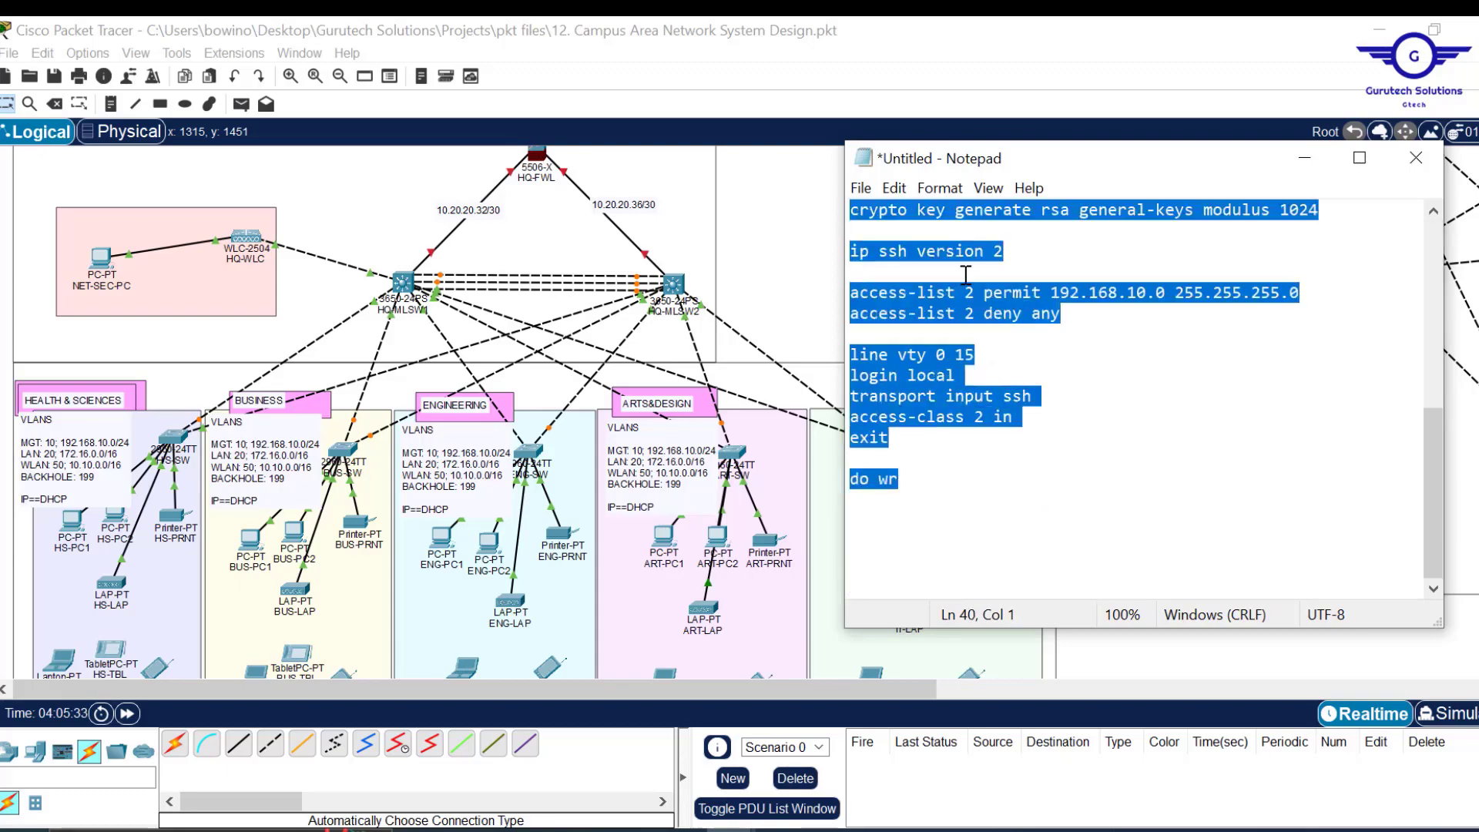
Switch between Notepad and the branch switch device windows, pasting the copied configuration.
left_click(529, 452)
left_click(678, 73)
left_click(1326, 33)
mouse_move(727, 828)
left_click(859, 760)
left_click(732, 453)
left_click(881, 446)
left_click(677, 73)
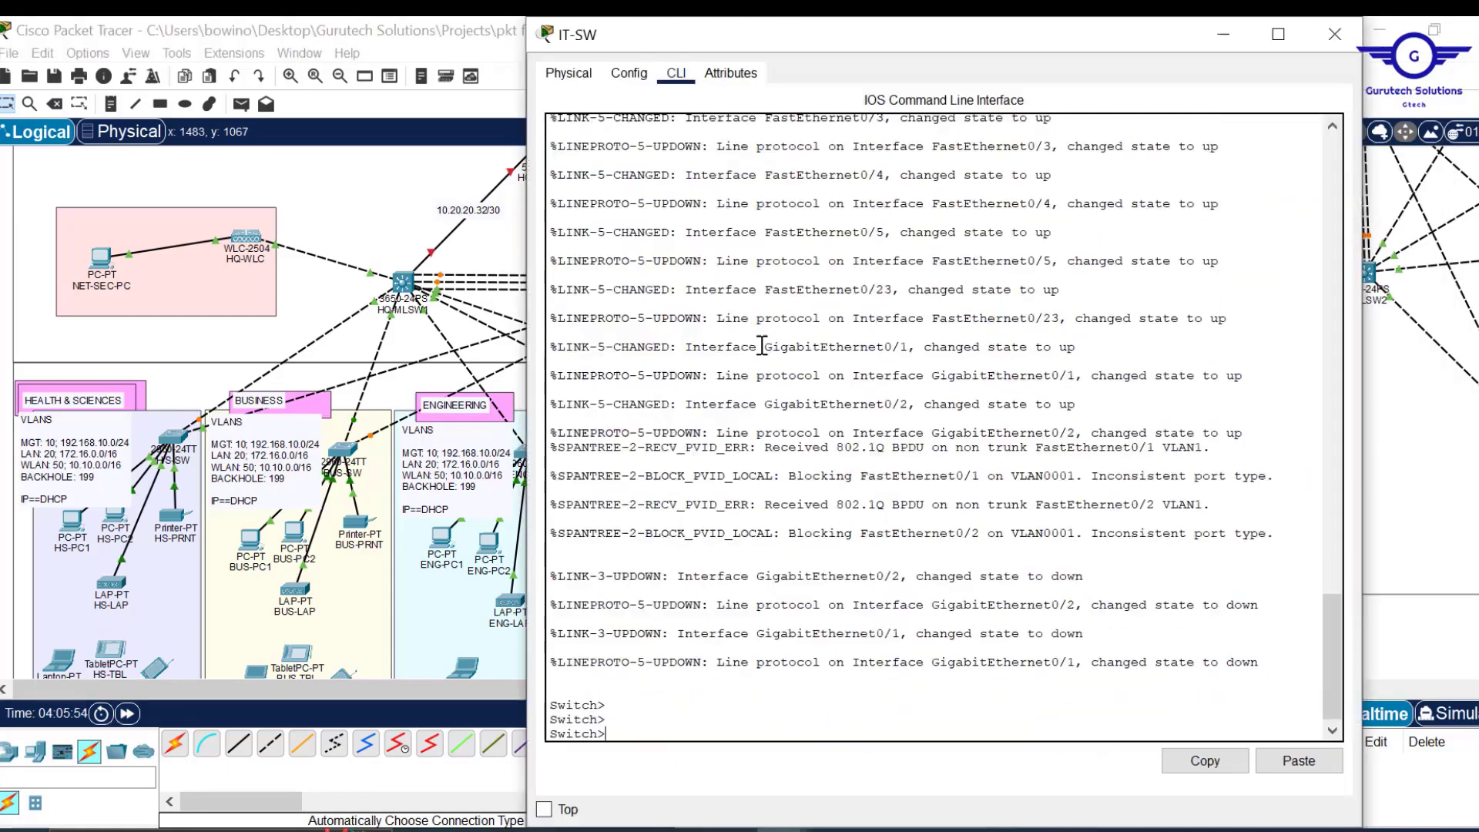
left_click(762, 346)
key("Return")
key("Return")
left_click(859, 760)
key("ctrl+a")
left_click(1335, 34)
Answer NO to a branch switch's initial configuration dialog and paste the script.
scroll(724, 439, "up", 4)
left_click(436, 215)
left_click(642, 138)
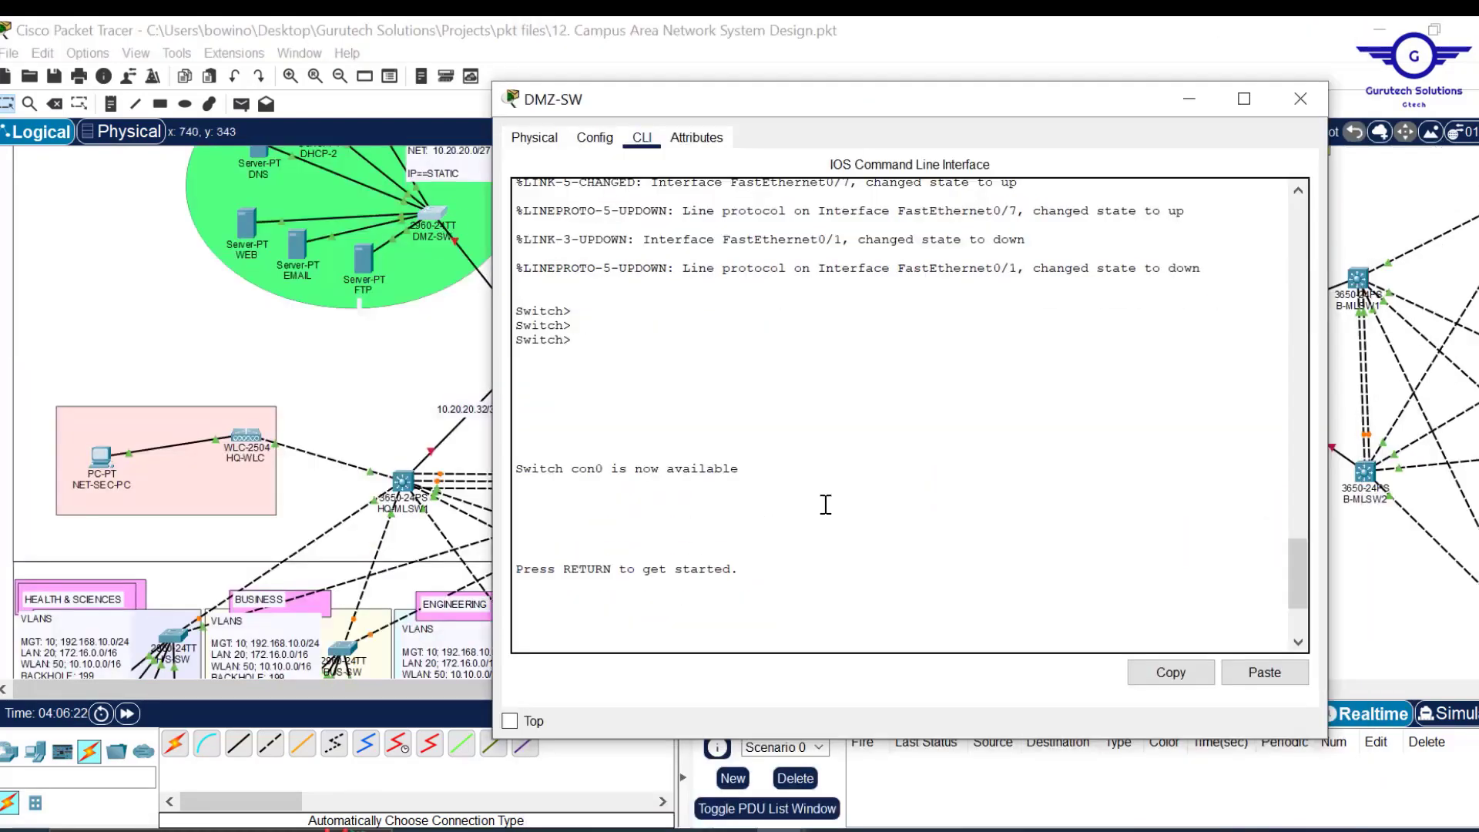
key("Return")
key("Return")
key("Return")
key("ctrl+a")
left_click(1301, 99)
key("ctrl+a")
left_click(403, 482)
left_click(683, 207)
type("NO")
key("Return")
key("Return")
key("Return")
key("Return")
Answer NO on another branch switch's configuration dialog to reach its prompt.
left_click(1306, 690)
left_click(1342, 167)
left_click(674, 484)
left_click(673, 251)
left_click_drag(812, 205, 778, 142)
type("NO")
left_click(1268, 692)
left_click(597, 195)
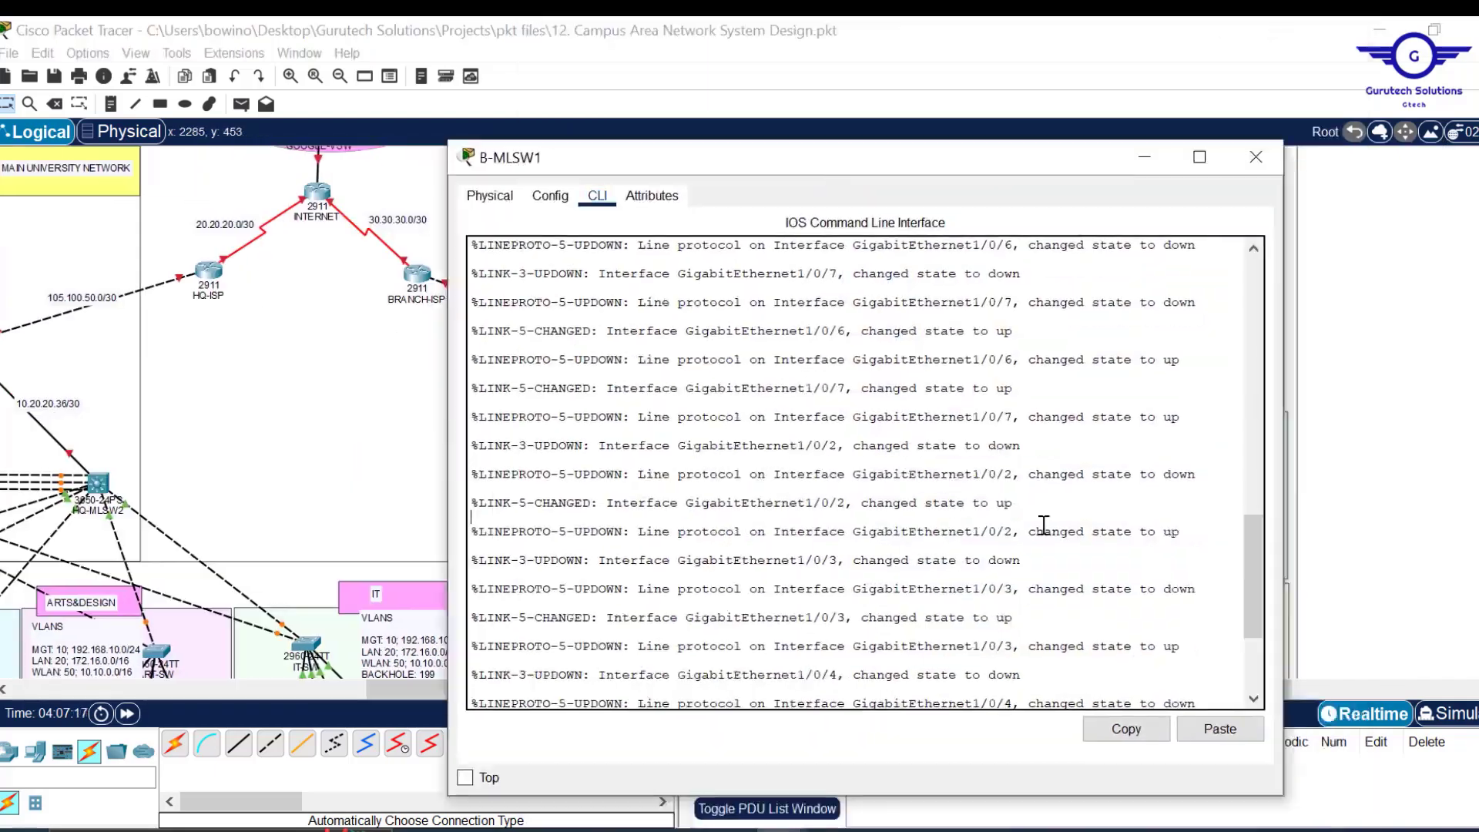
key("Return")
key("Return")
key("Return")
key("Return")
Change the script's hostname to the HS switch and select the whole configuration.
left_click(954, 270)
key("ctrl+a")
left_click(1221, 729)
left_click(1256, 157)
left_click(783, 486)
left_click(676, 72)
left_click(1278, 626)
left_click(1315, 89)
left_click(693, 113)
key("Return")
key("Return")
type("HS")
key("ctrl+a")
Change the script's hostname to the BUS switch and reselect the configuration.
left_click(1315, 694)
left_click(1302, 165)
left_click(708, 203)
key("Return")
key("Return")
left_click(984, 270)
type("BUS")
key("ctrl+a")
left_click(1331, 699)
left_click(1367, 165)
Close B-ENG-SW and open B-ART-SW's command line beside Notepad.
left_click(732, 169)
key("ctrl+a")
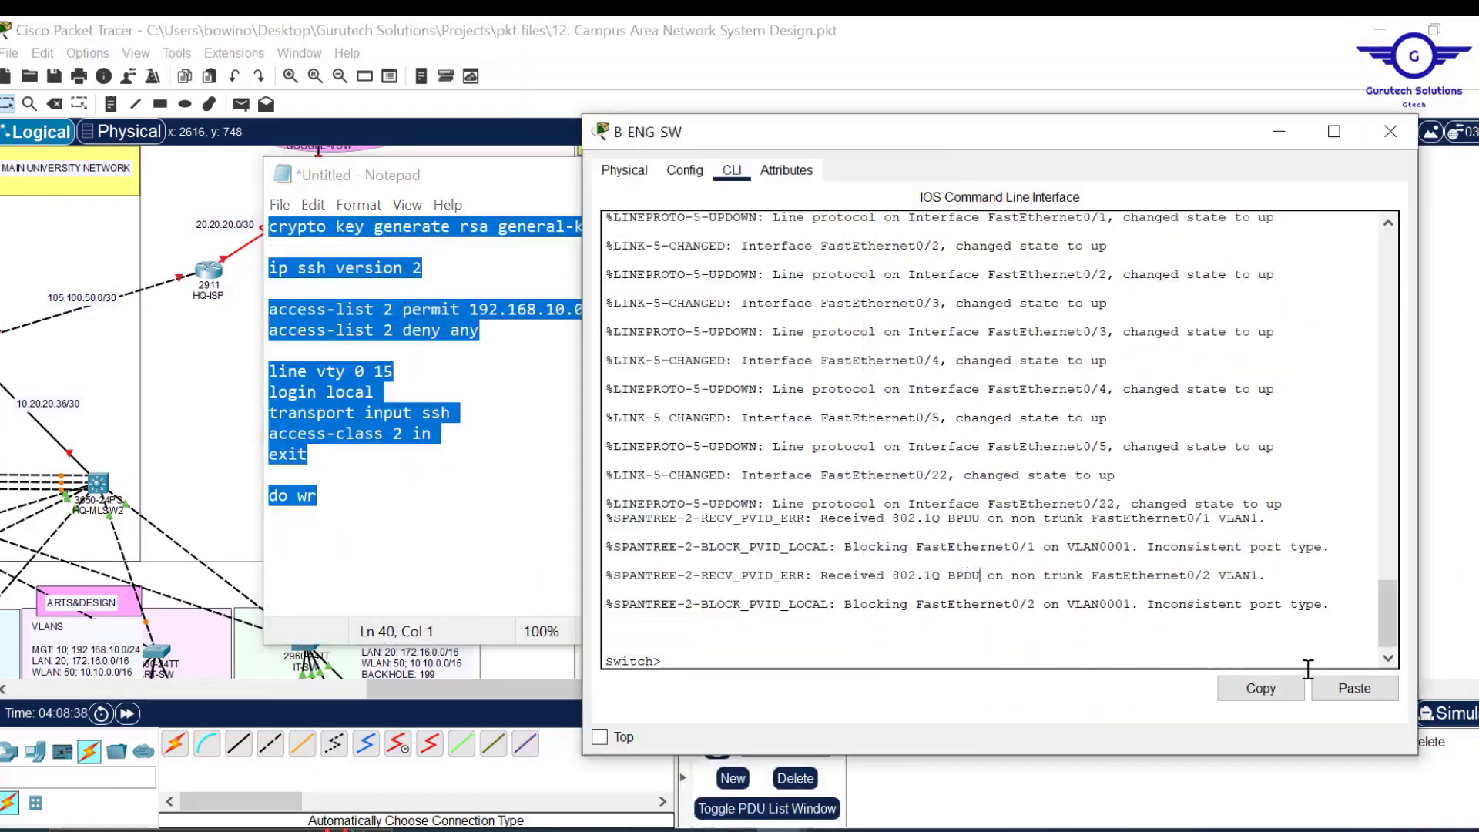
left_click(1390, 132)
left_click(677, 73)
left_click_drag(783, 35, 887, 178)
key("Return")
key("Return")
left_click(413, 290)
Set the hostname to B-ART-SW, paste the SSH script into it, then return to the topology.
type("ART")
key("ctrl+a")
left_click(1422, 724)
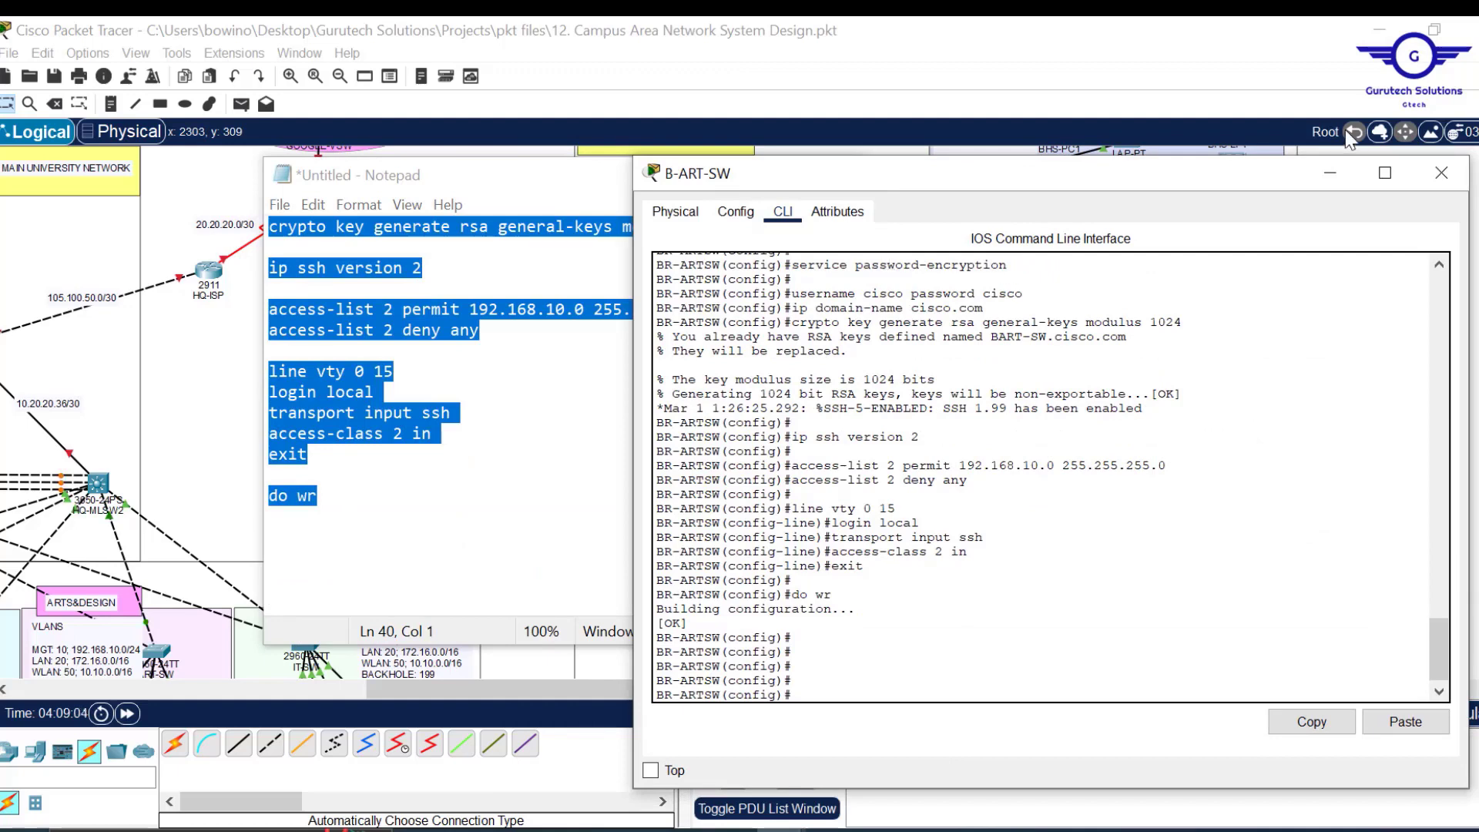
left_click(1443, 182)
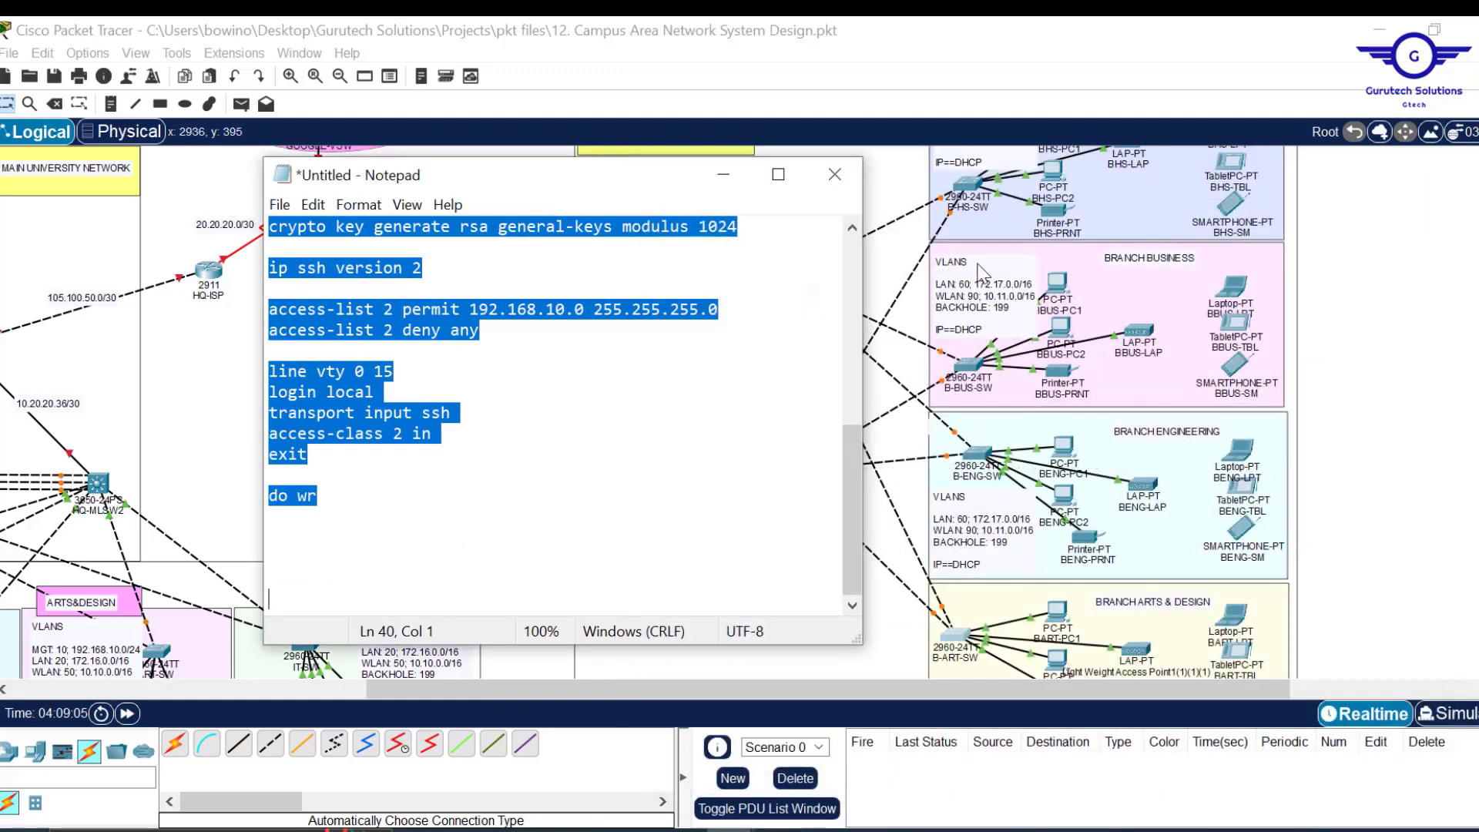
left_click(723, 182)
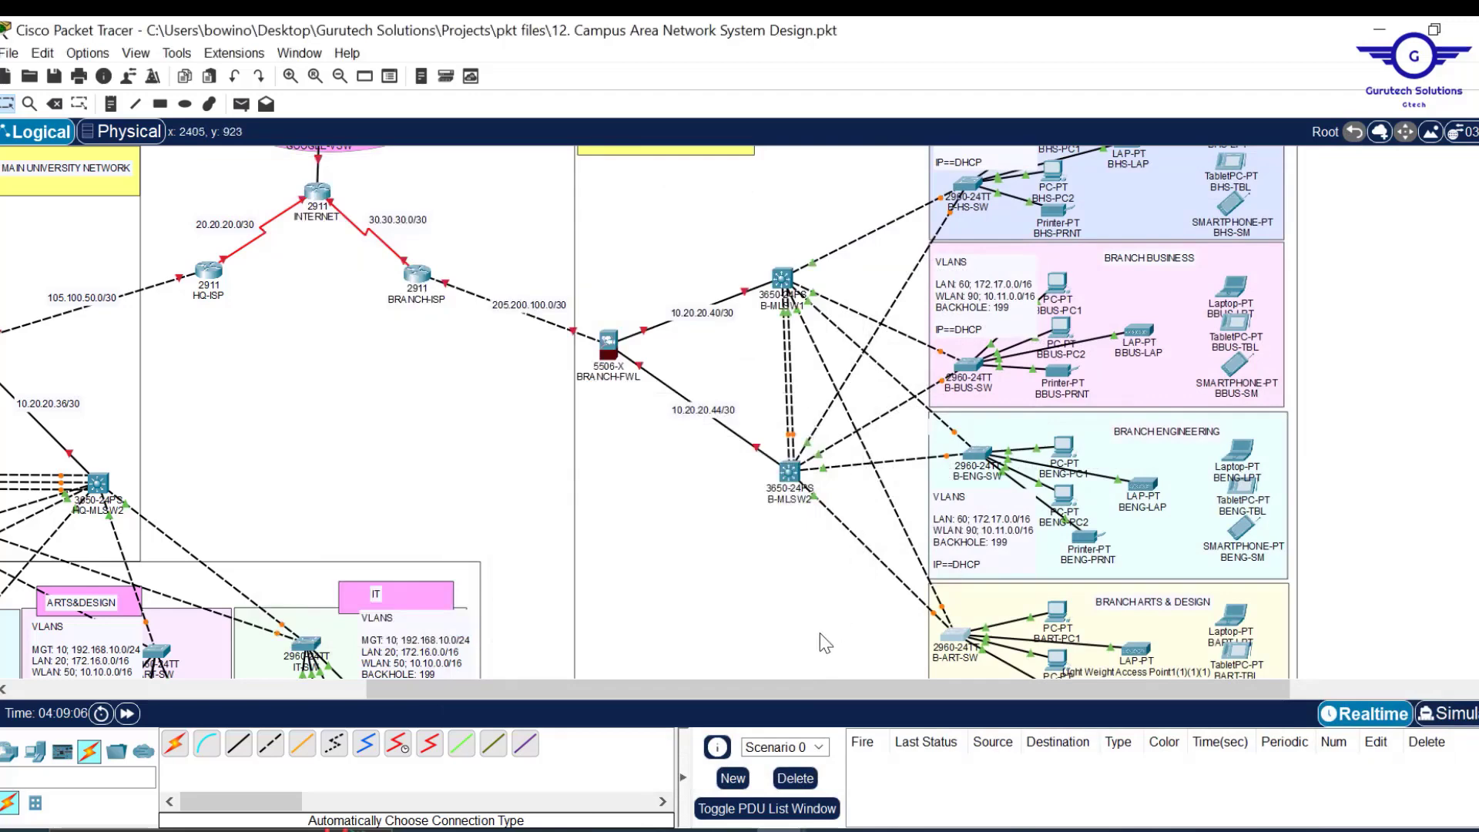
left_click_drag(743, 691, 387, 685)
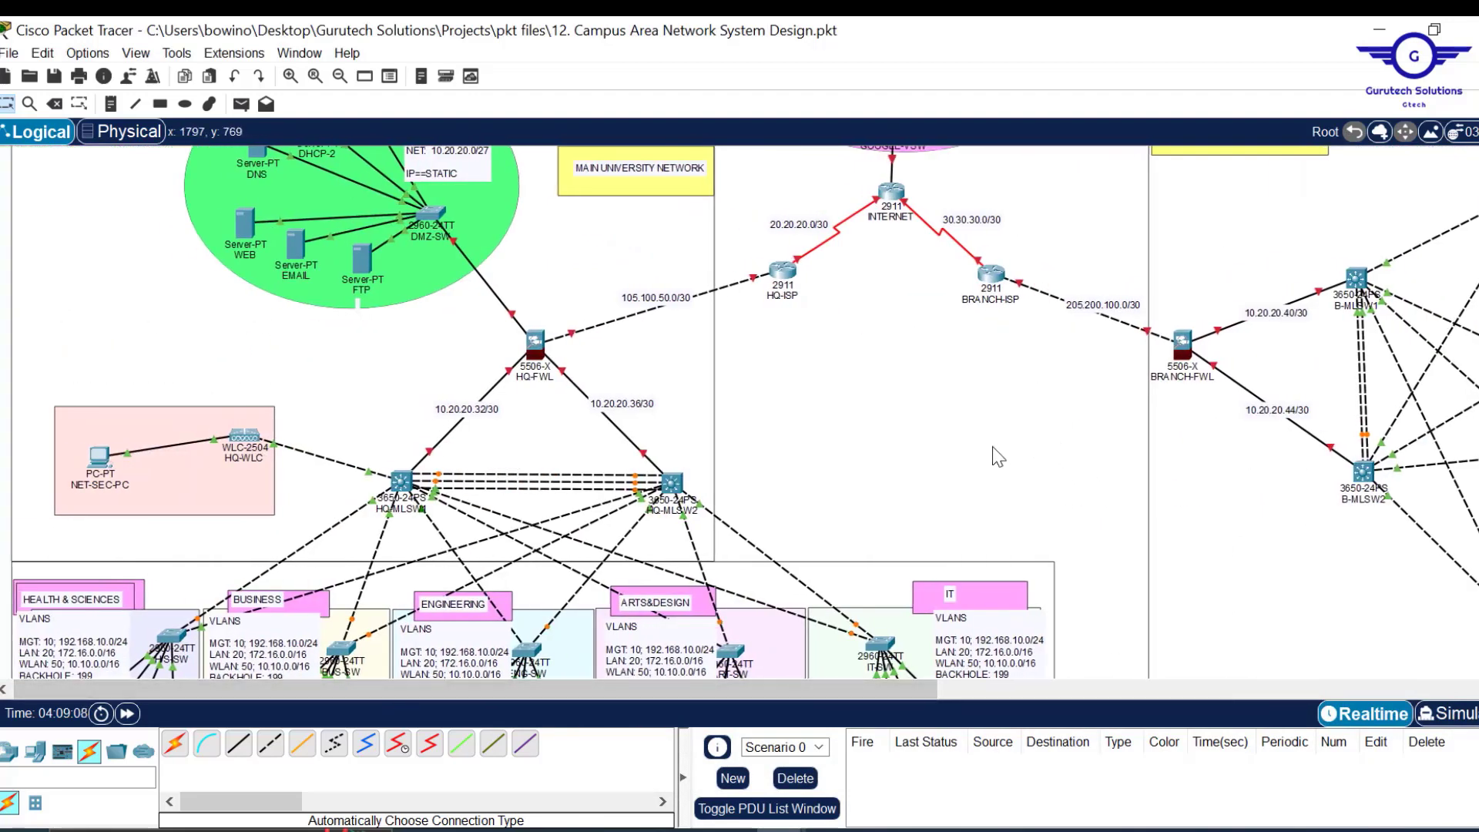
scroll(990, 456, "down", 1)
scroll(998, 457, "up", 3)
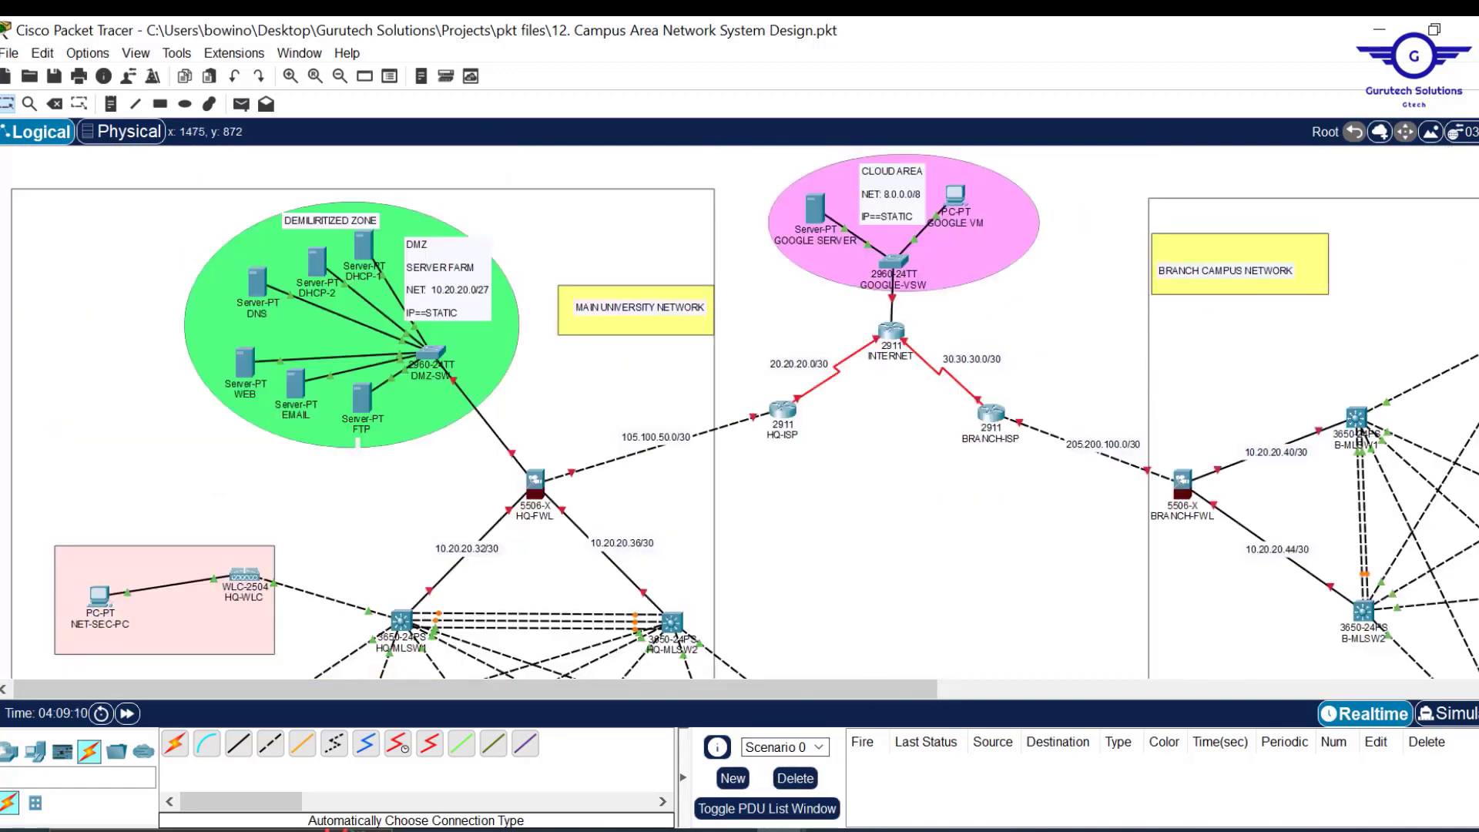
mouse_move(771, 826)
left_click(875, 763)
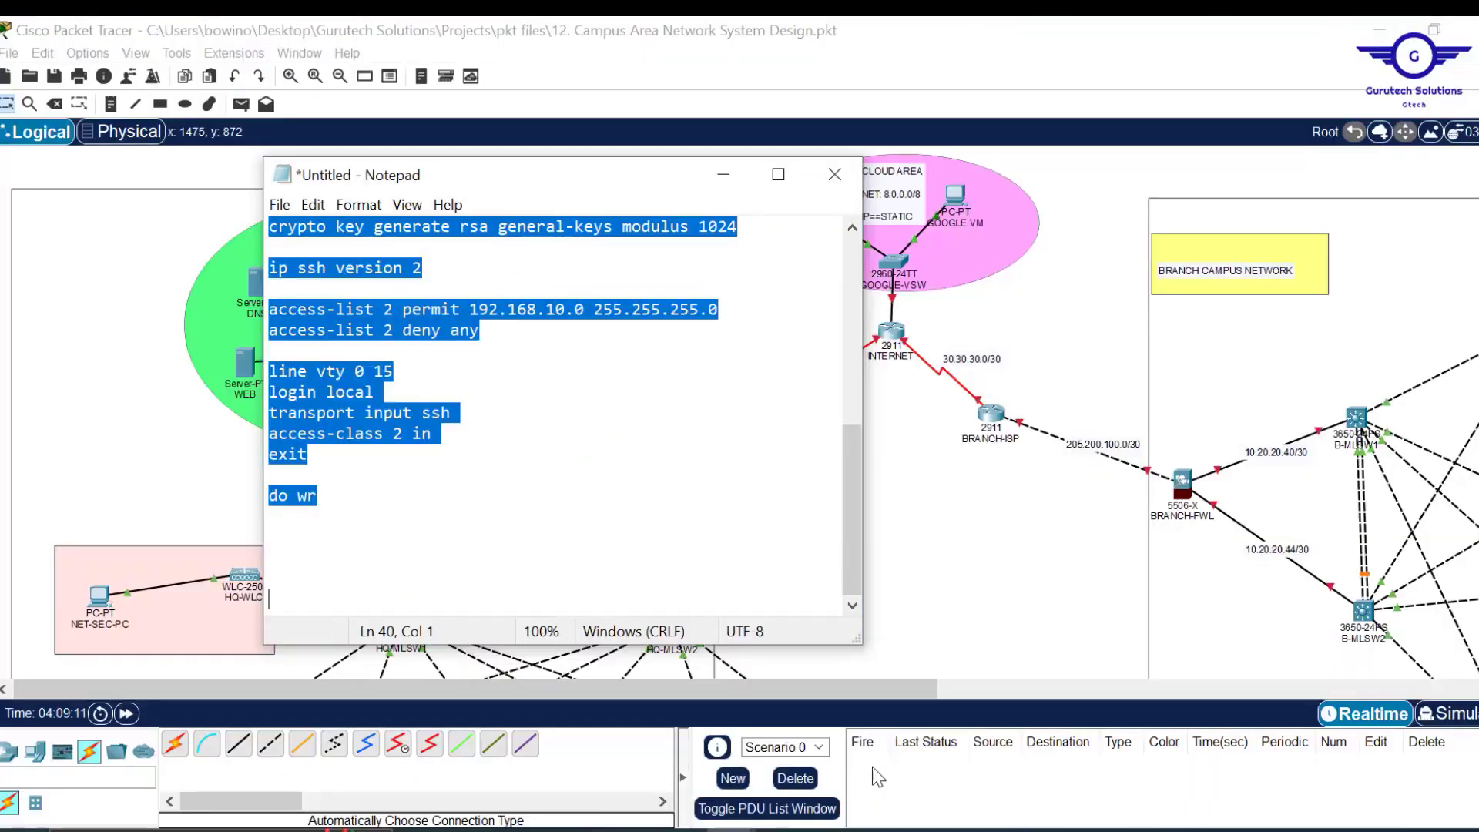
left_click(672, 789)
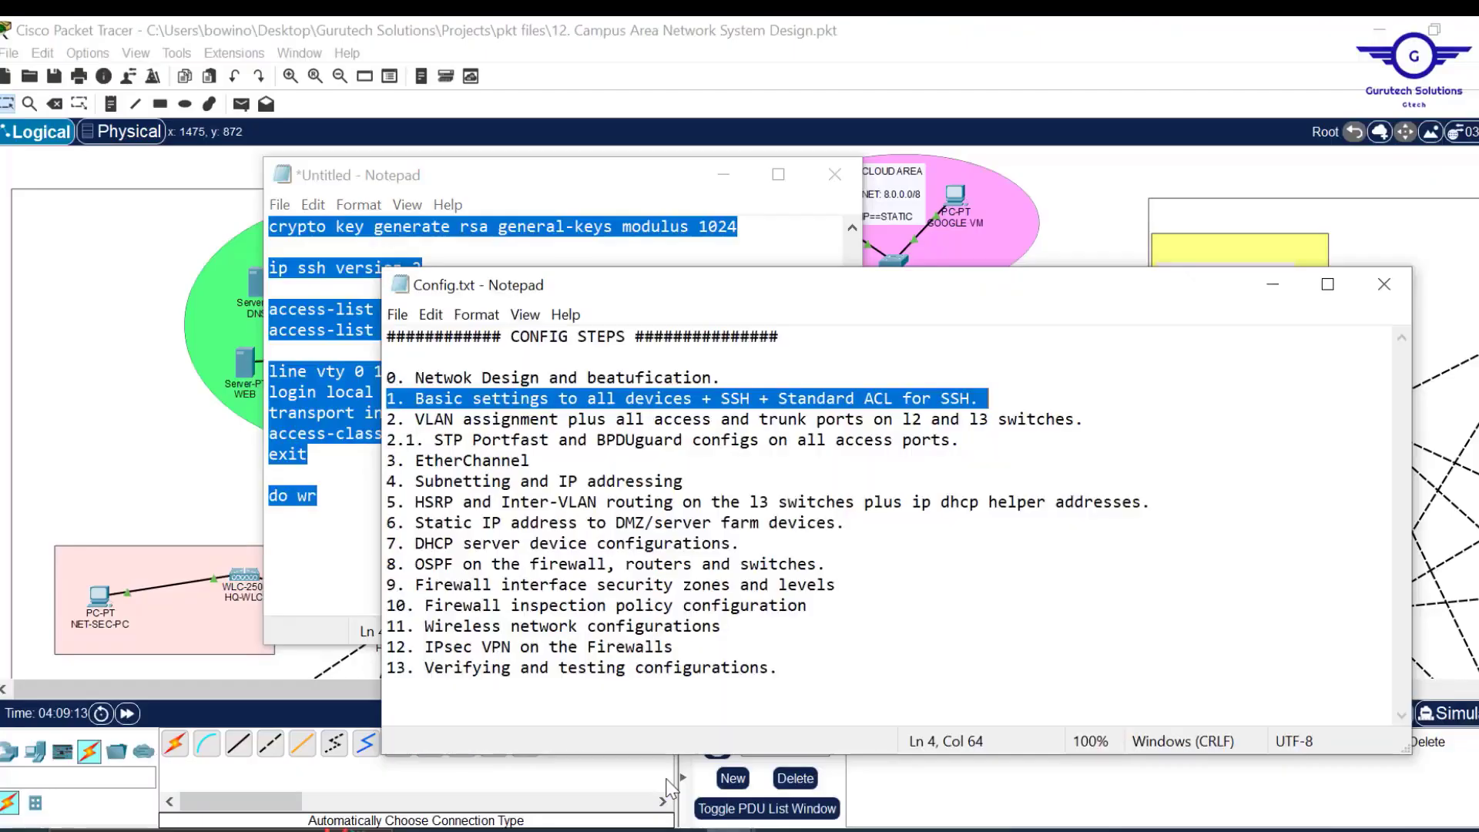
left_click_drag(416, 421, 1106, 412)
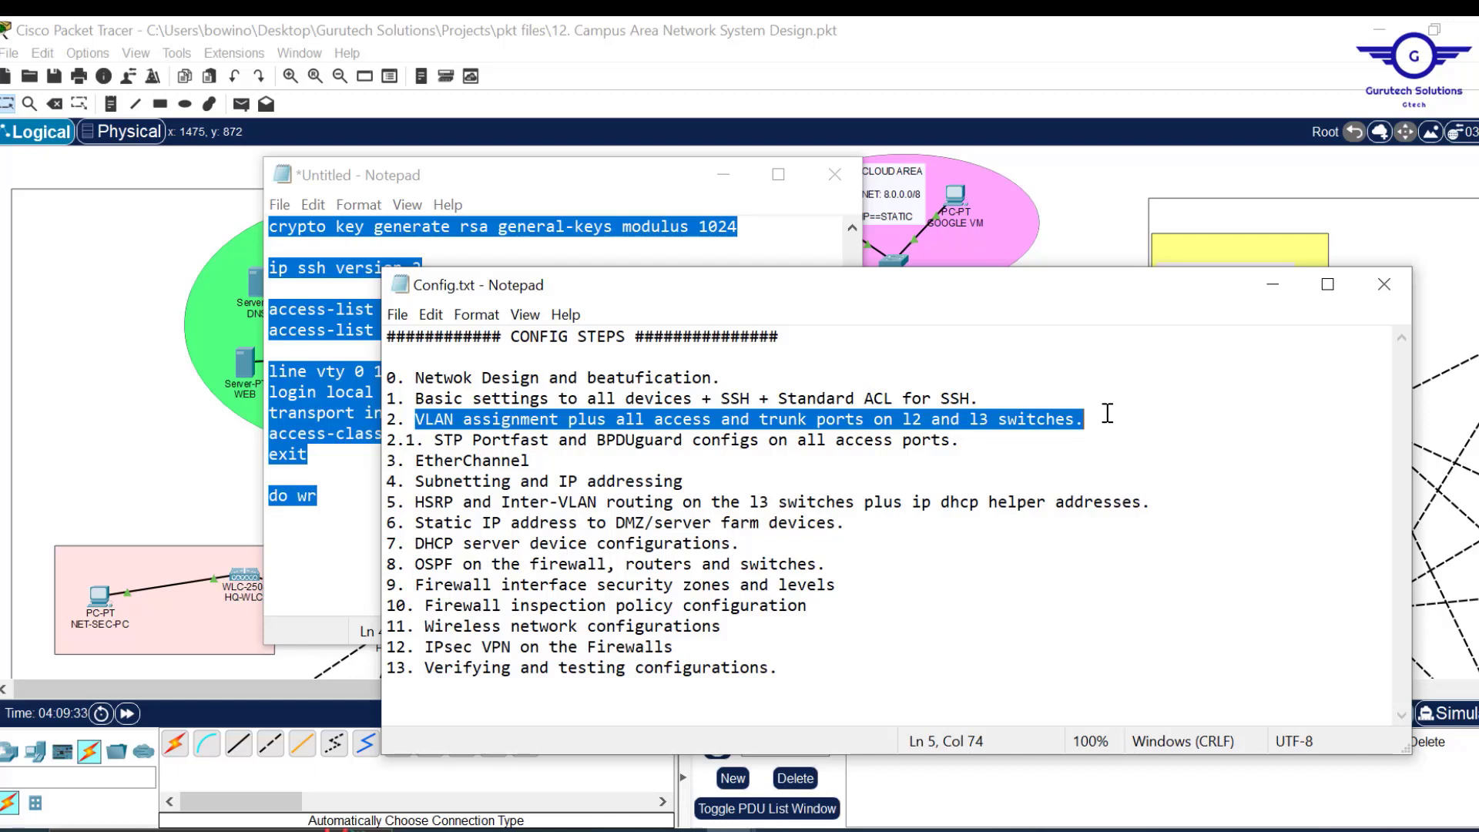
left_click(1278, 293)
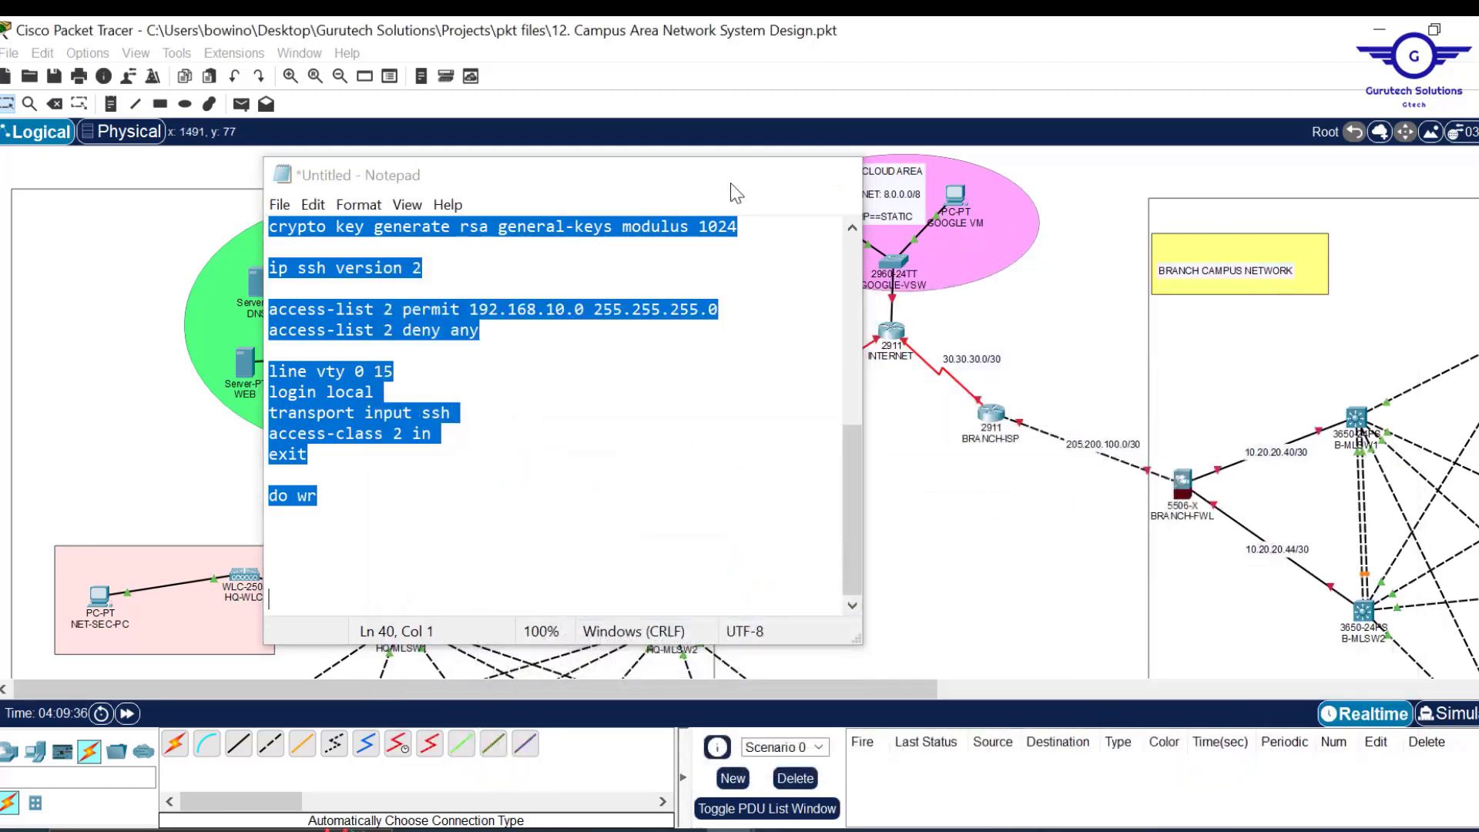
left_click(732, 184)
scroll(963, 479, "down", 3)
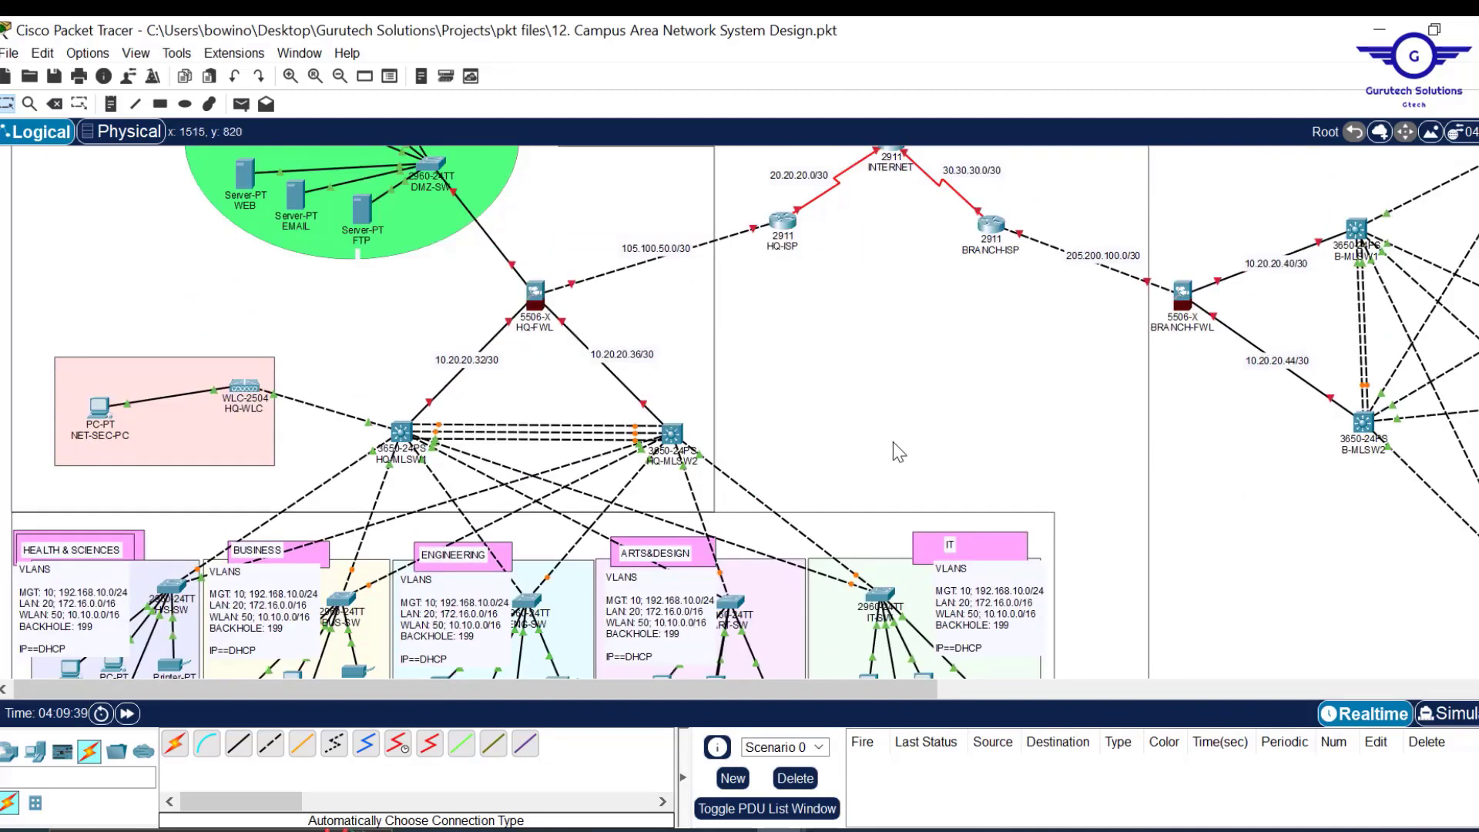
scroll(897, 371, "down", 1)
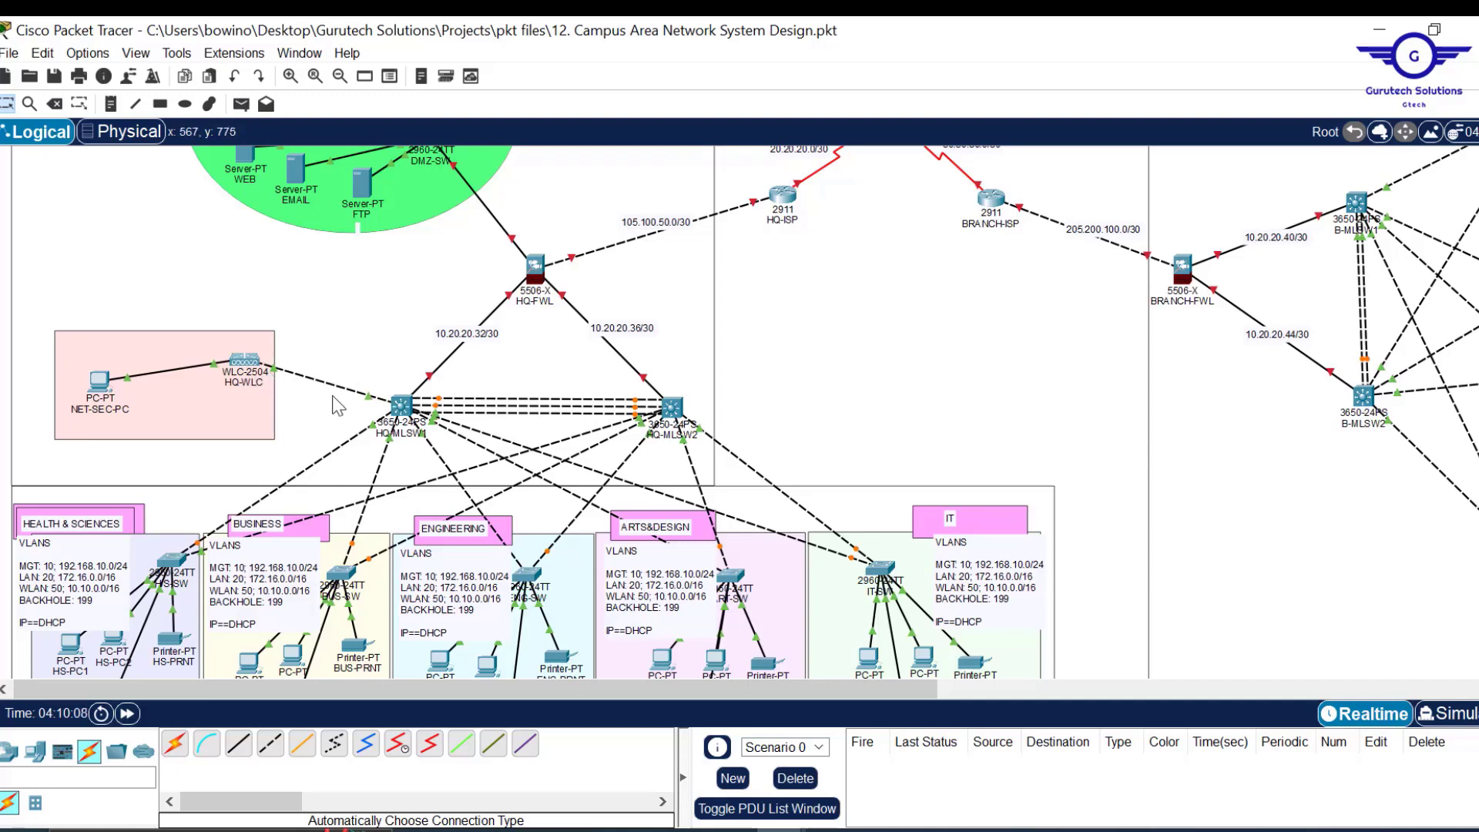
Open HQ-MLSW1's CLI, log in, and enter privileged and global configuration mode.
left_click(402, 412)
left_click_drag(1061, 167, 1066, 19)
left_click_drag(1164, 104, 1182, 166)
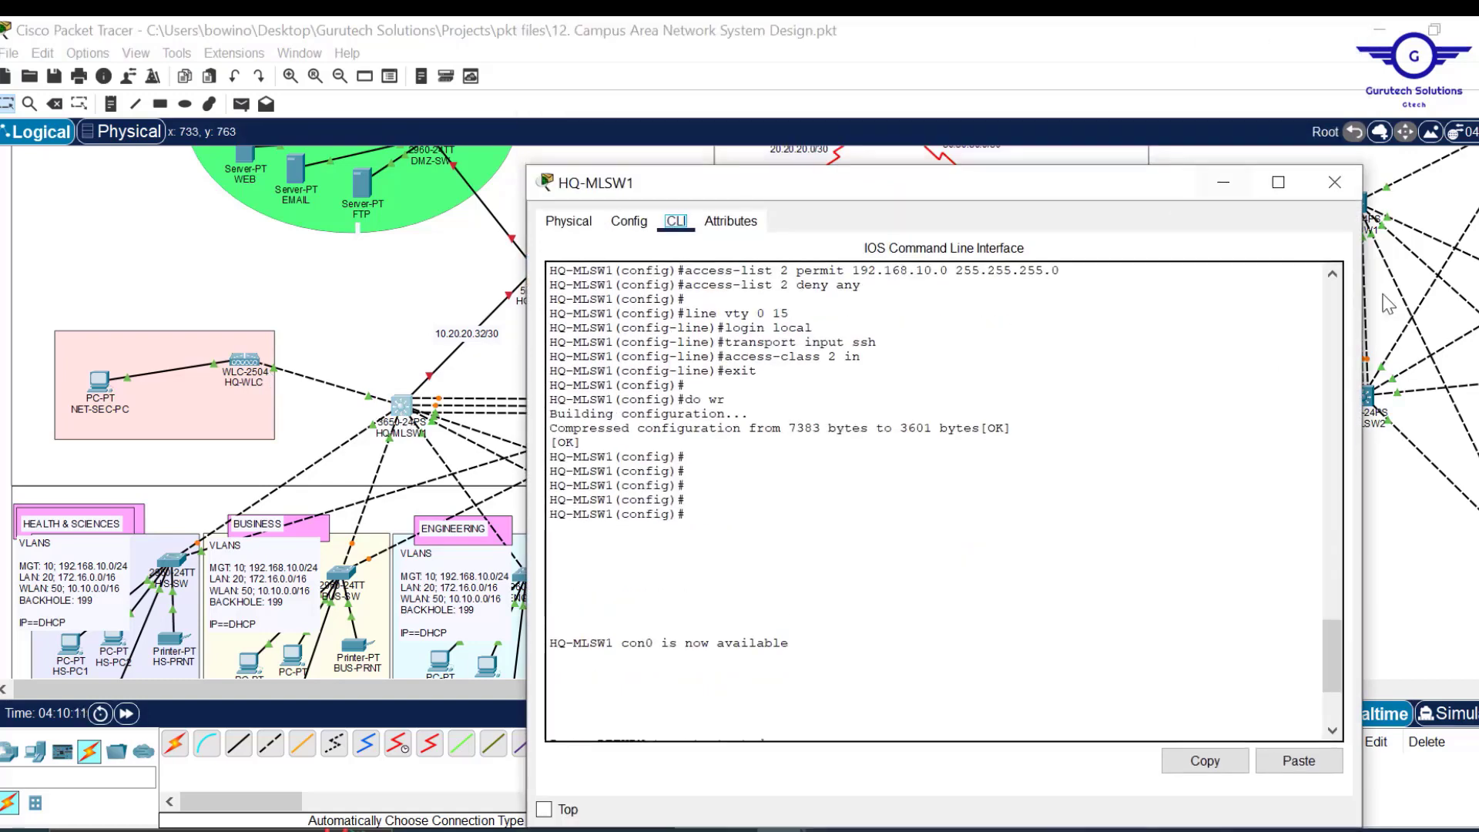
left_click_drag(1362, 294, 1128, 344)
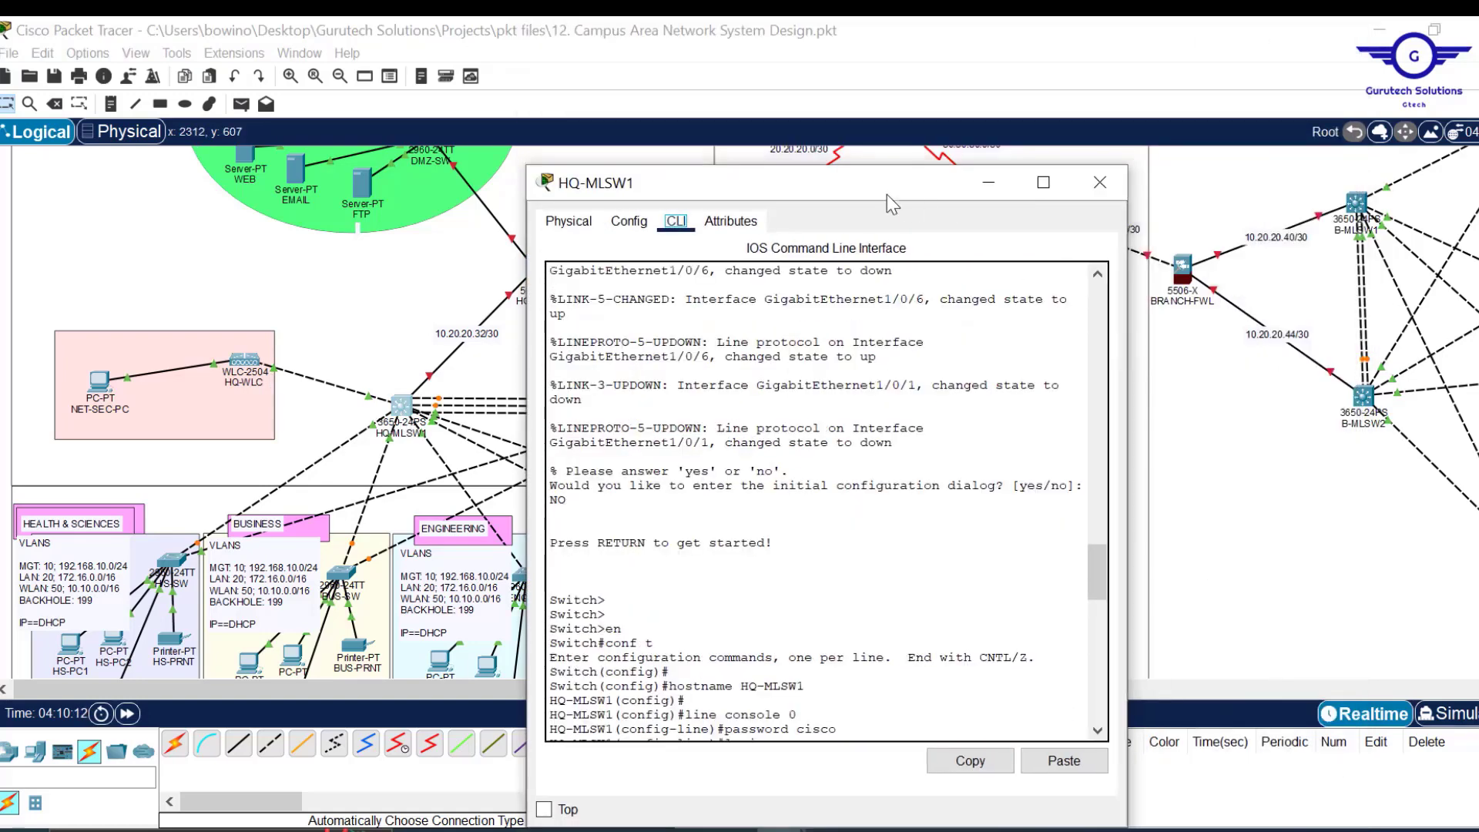
left_click_drag(871, 188, 960, 94)
left_click(903, 508)
key("Return")
key("Return")
key("Return")
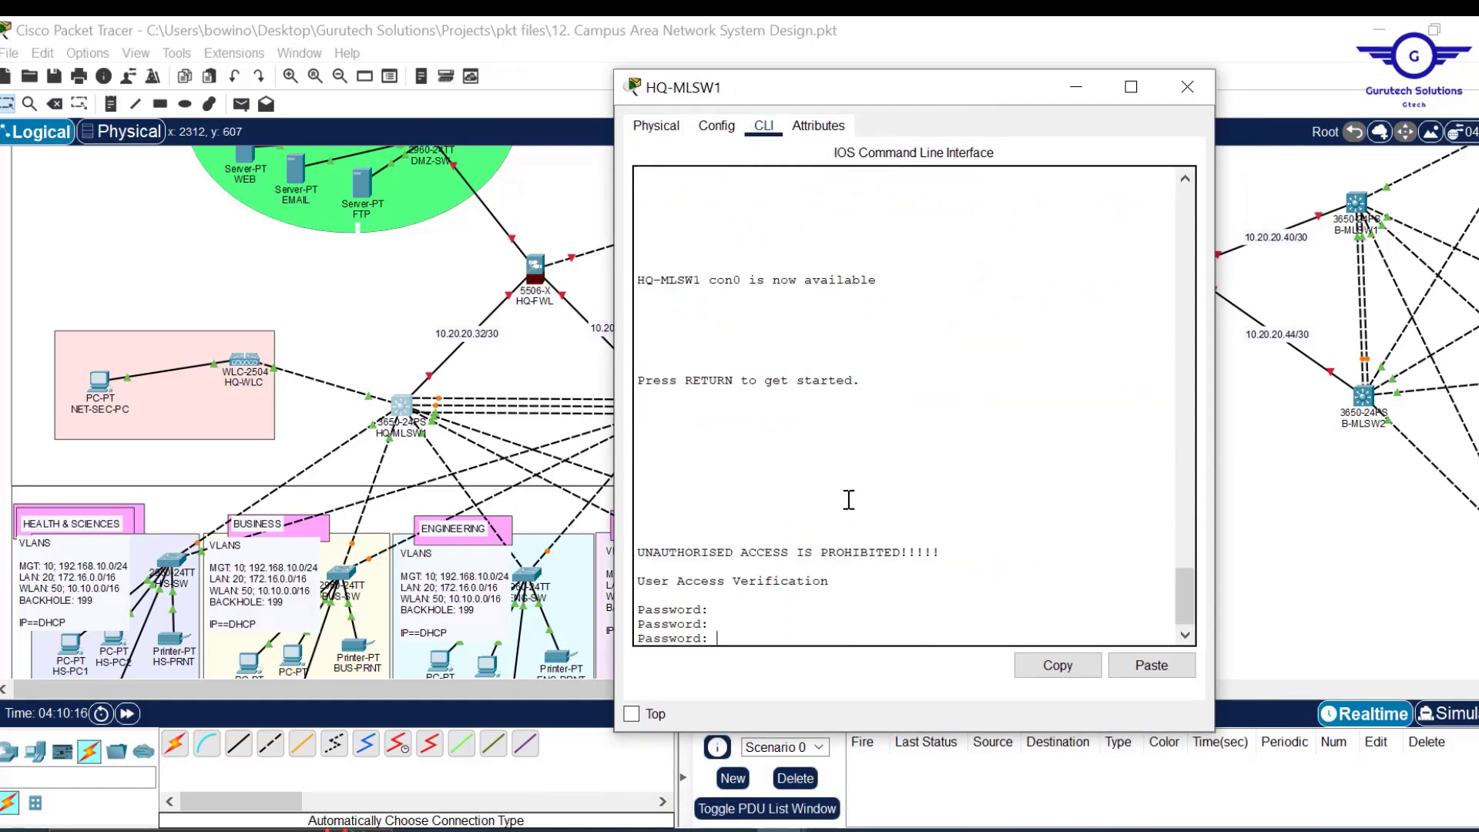
key("Return")
type("en")
key("Return")
key("Return")
key("Return")
key("Return")
key("Return")
key("Return")
type("conf")
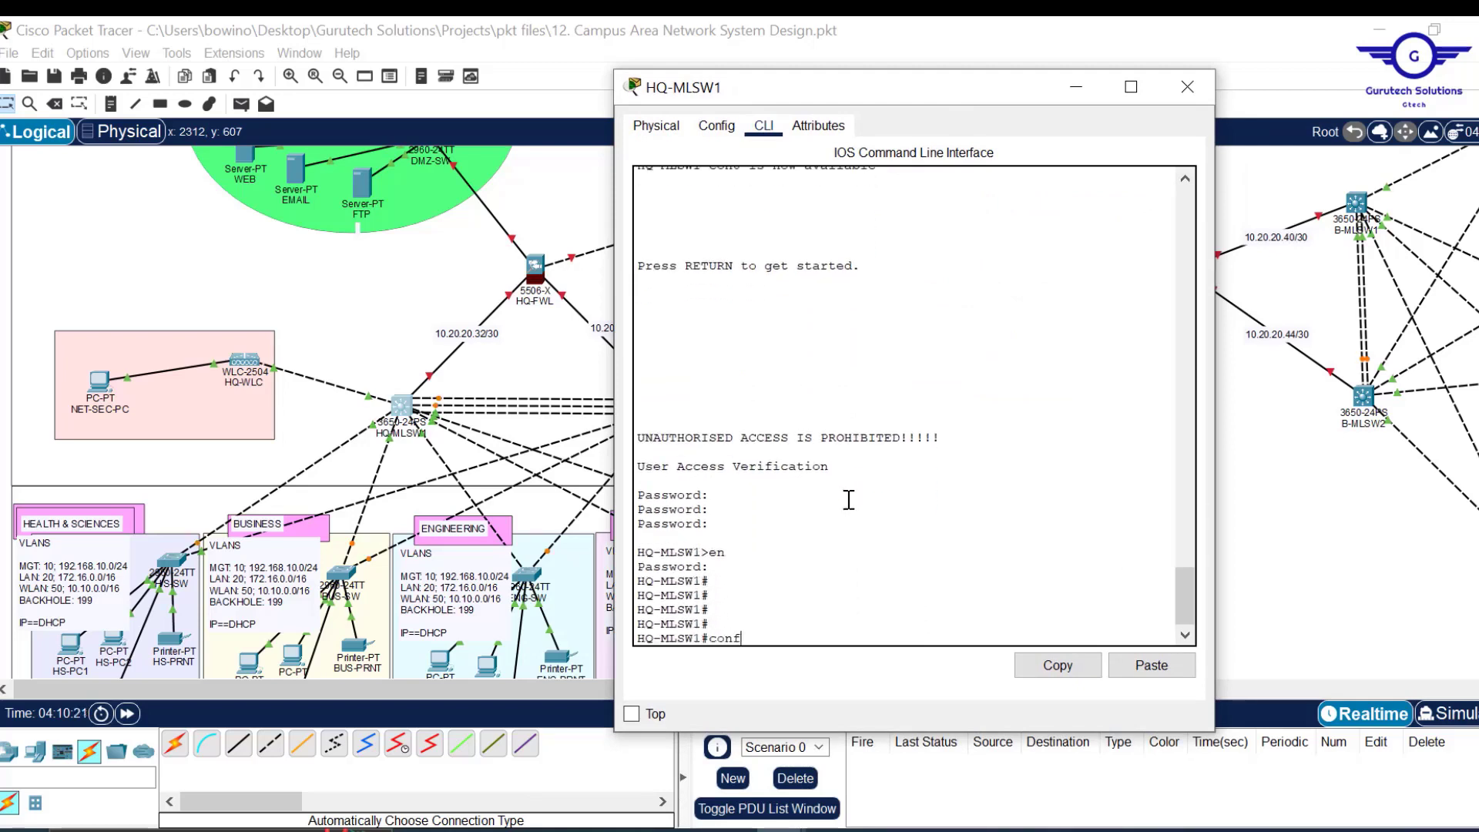
type(" t")
key("Return")
key("Return")
key("Return")
key("Return")
key("Return")
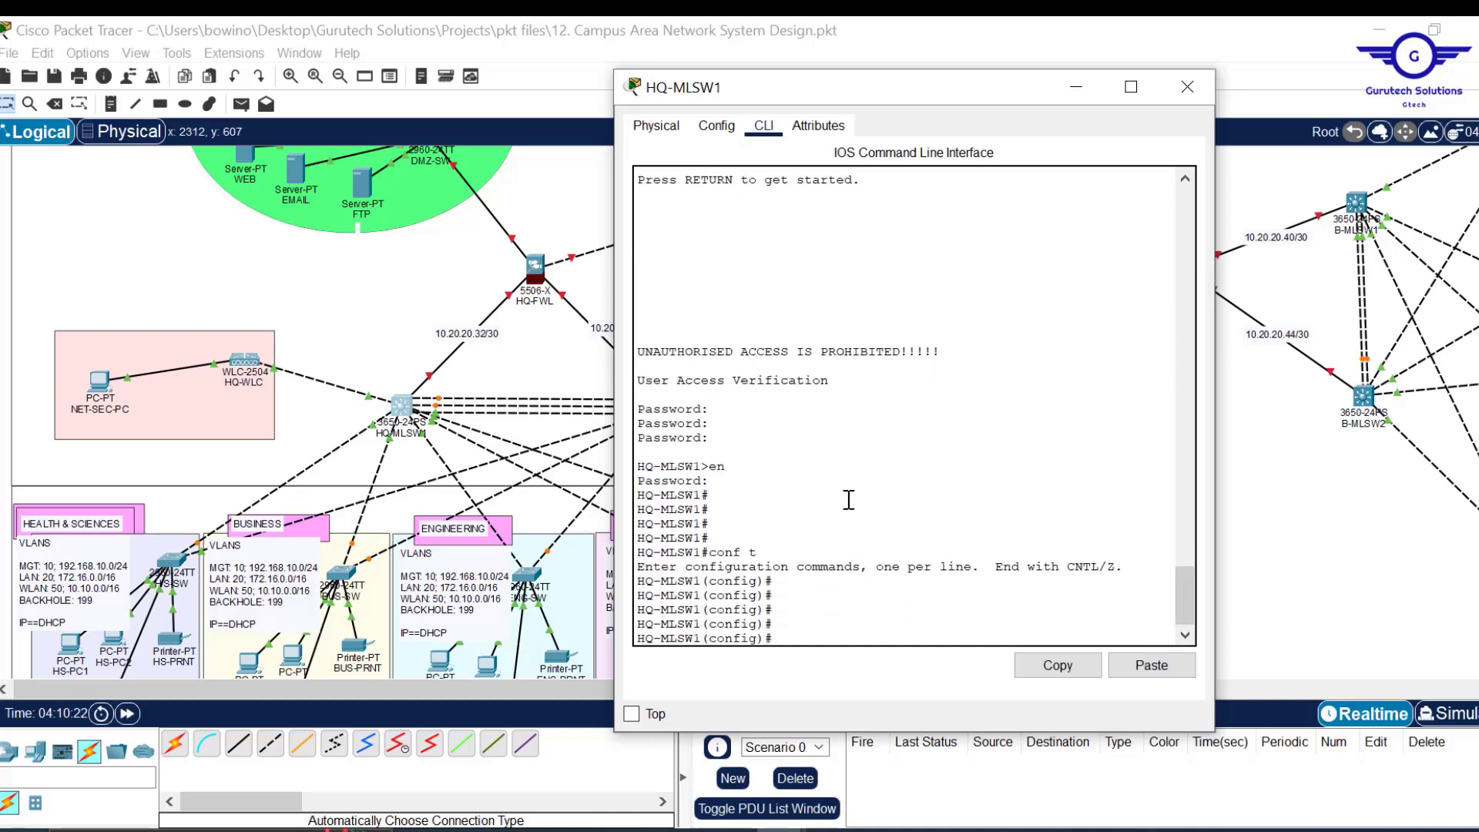
Create VLAN 10 named Management, then create VLAN 20.
type("vlan 10")
key("Return")
type("name Management")
key("Return")
key("Return")
key("Return")
key("Return")
key("Up")
Name VLAN 20 LAN, create VLAN 50 named WLAN, and exit VLAN configuration.
key("Up")
type("2")
key("Return")
key("Up")
key("Up")
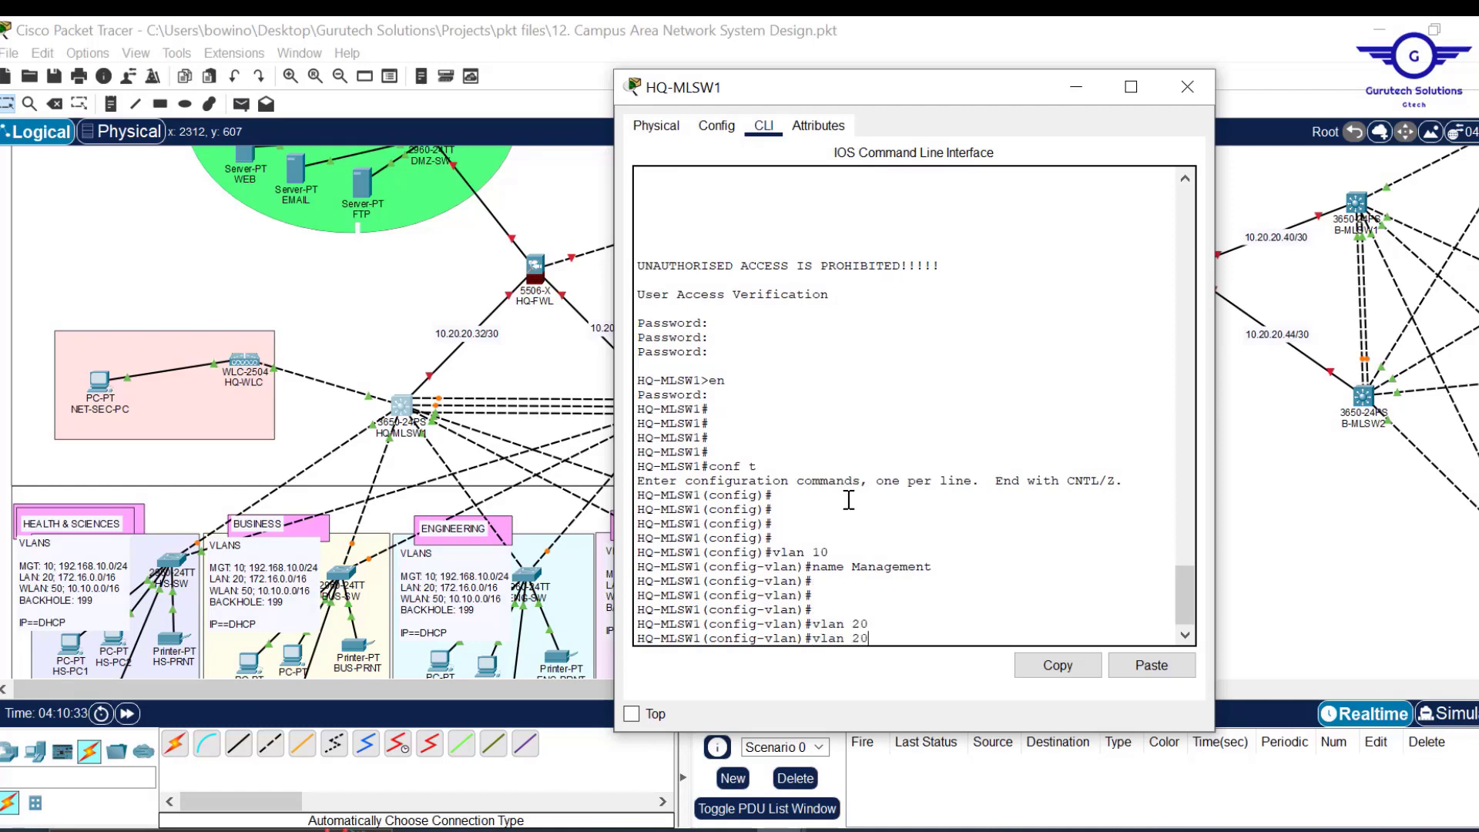
key("BackSpace")
key("BackSpace")
key("BackSpace")
key("BackSpace")
key("Return")
key("Return")
key("Return")
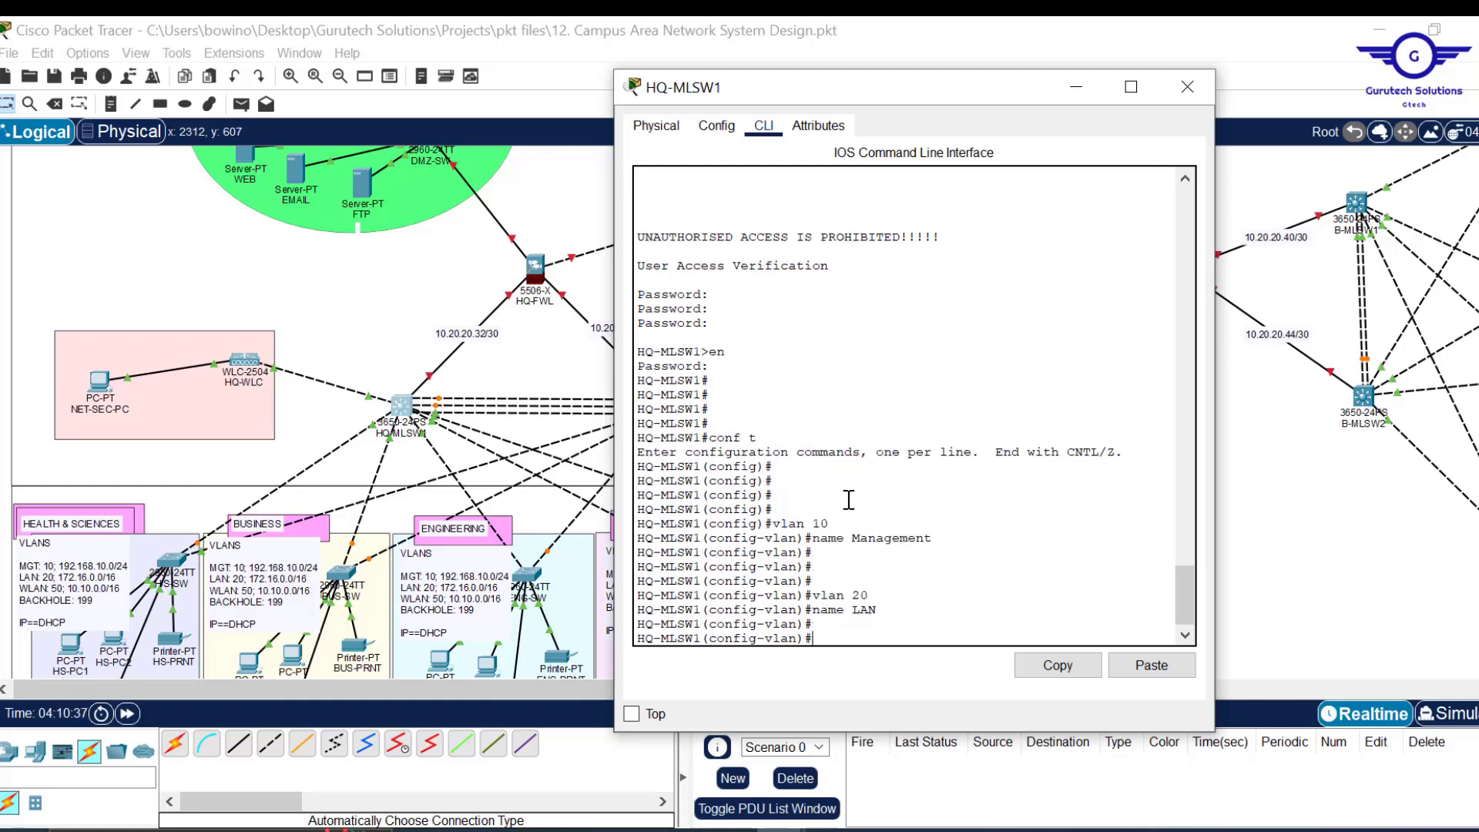
key("Up")
key("Up")
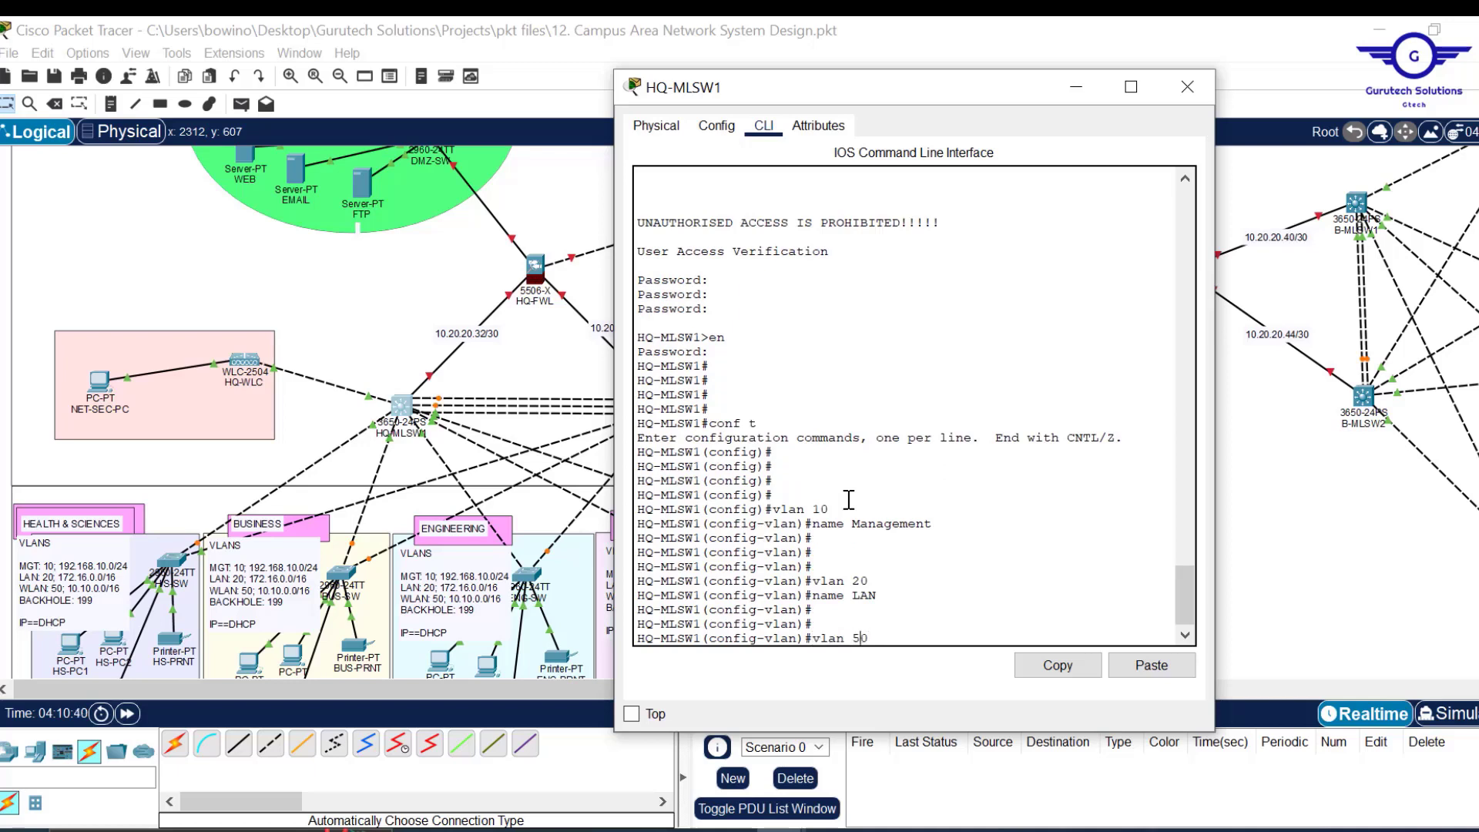
key("Return")
key("Return")
type("name LAN")
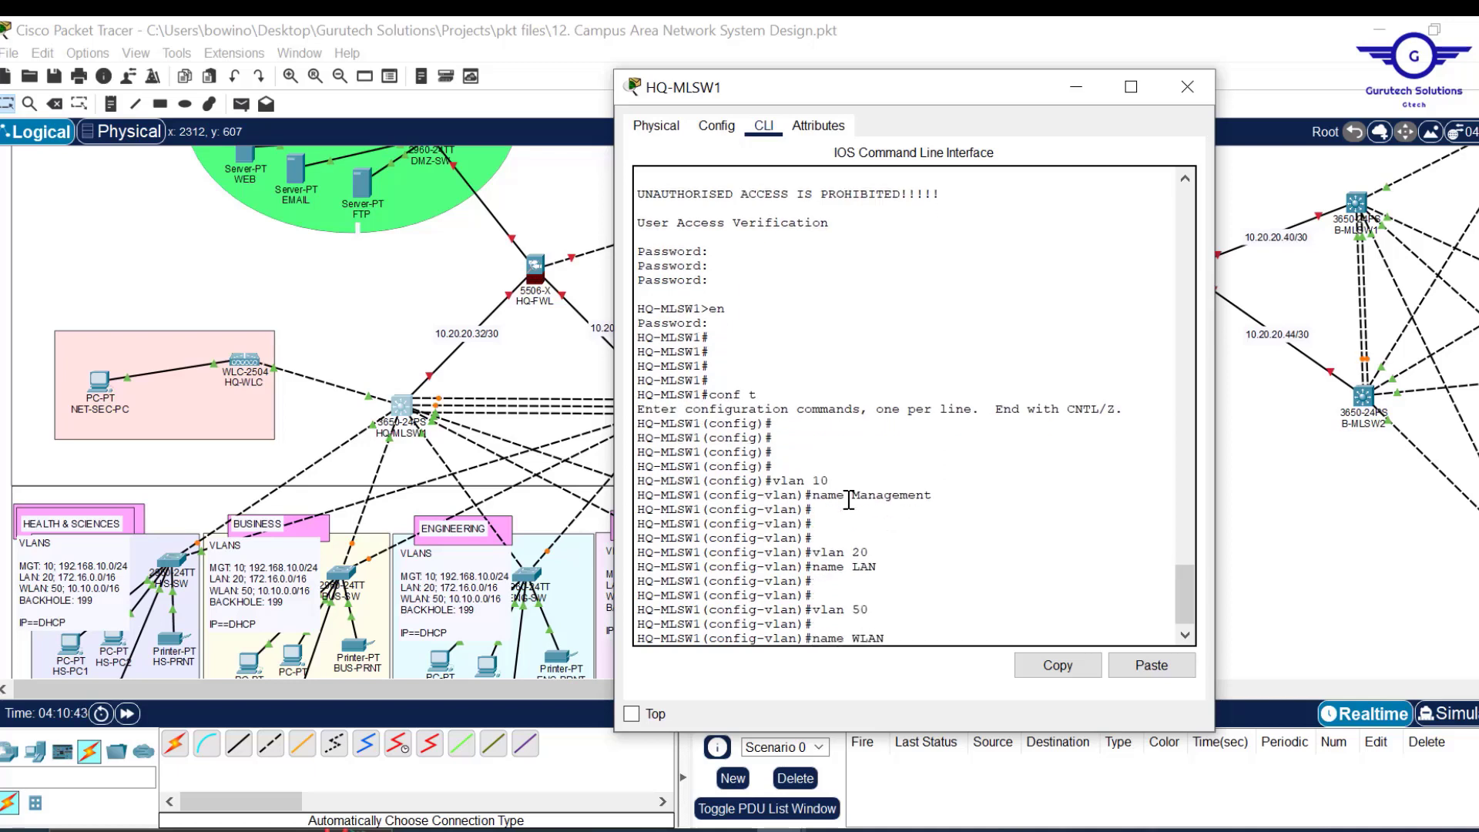
key("Return")
type("EX")
key("Return")
key("Return")
key("Return")
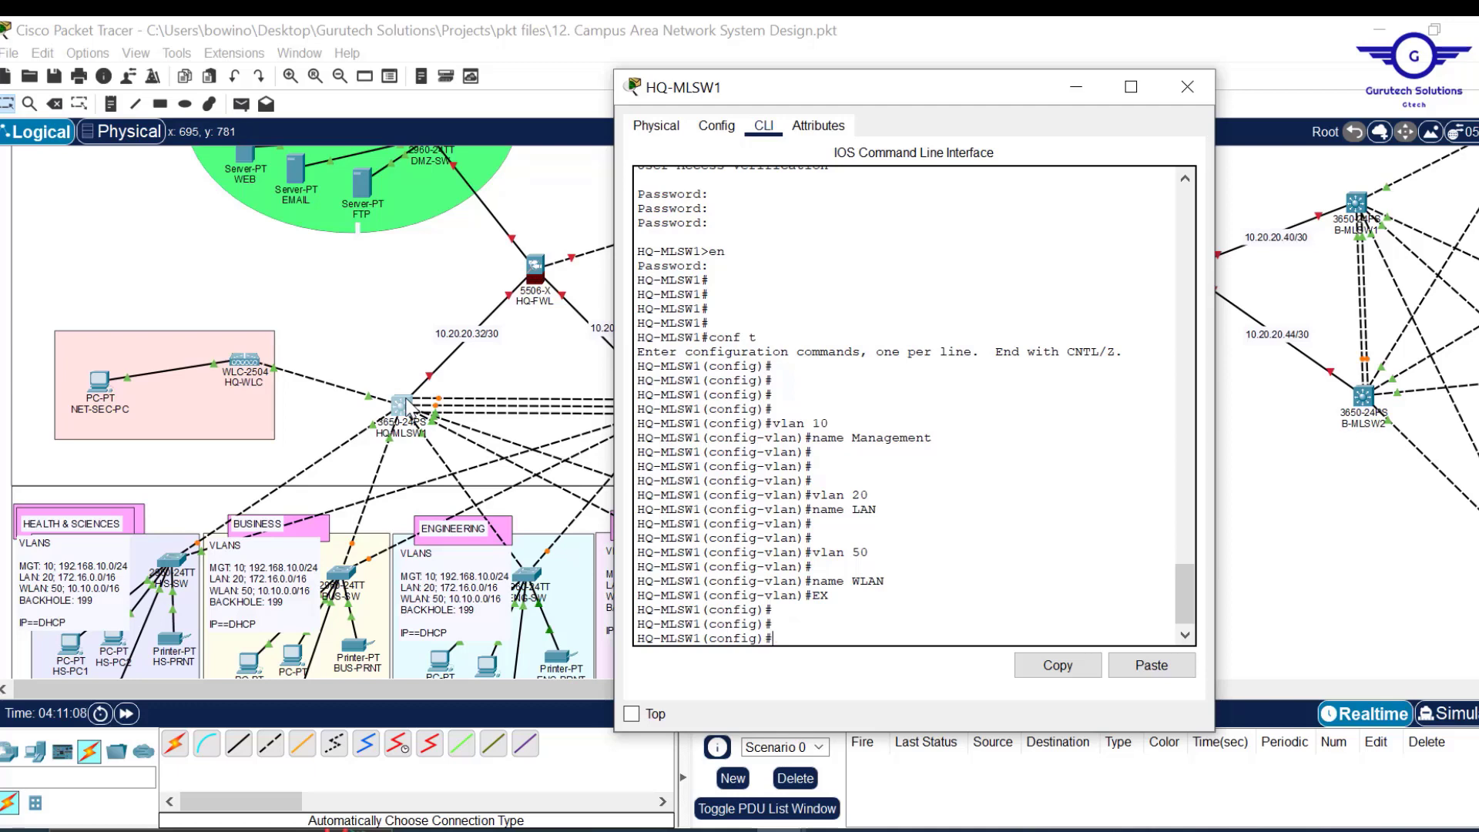
Close HQ-MLSW1's window and draw an ellipse between HQ-MLSW1 and HQ-MLSW2.
left_click(1075, 88)
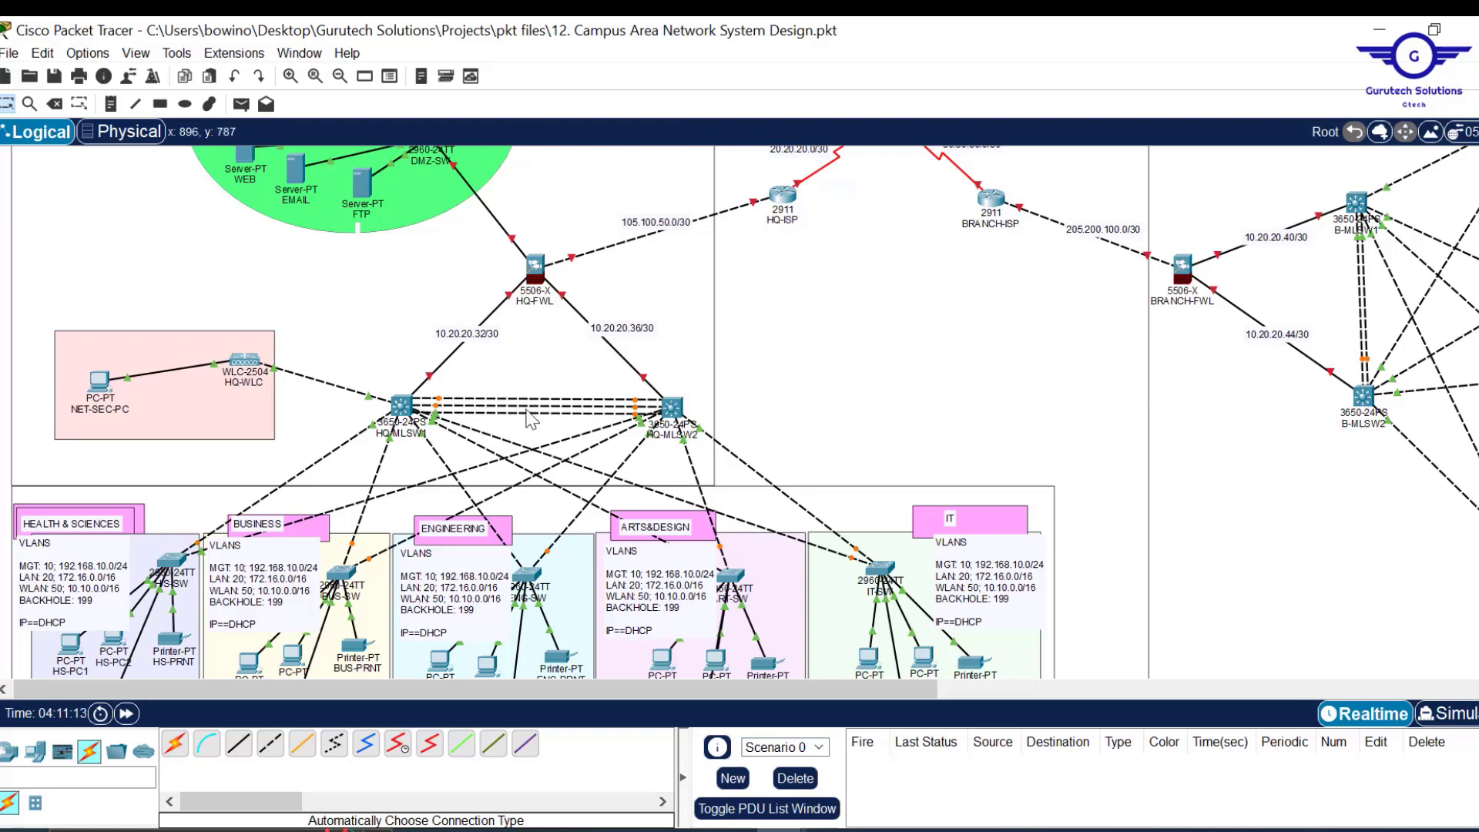
mouse_move(529, 424)
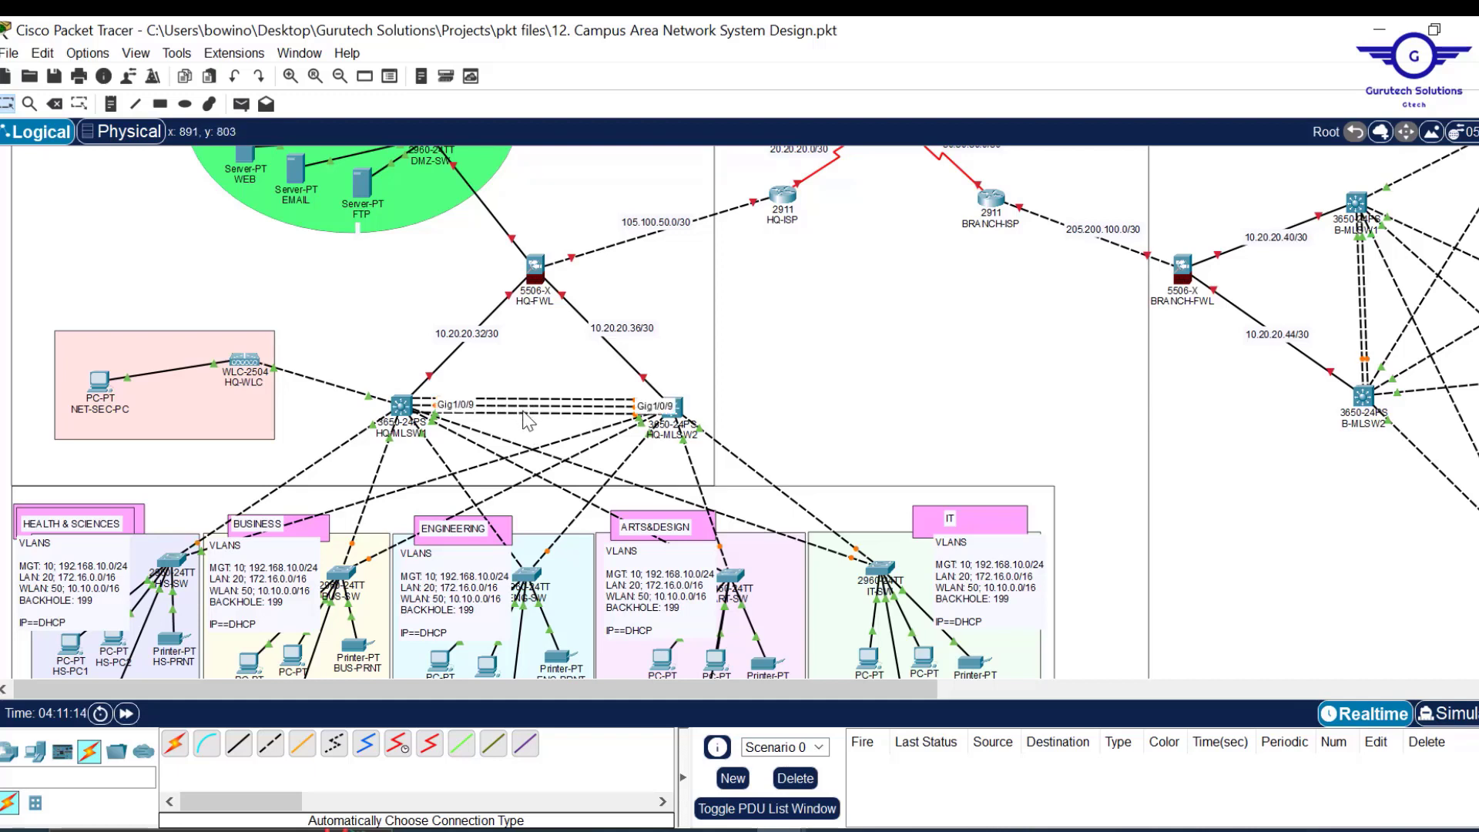
left_click(185, 104)
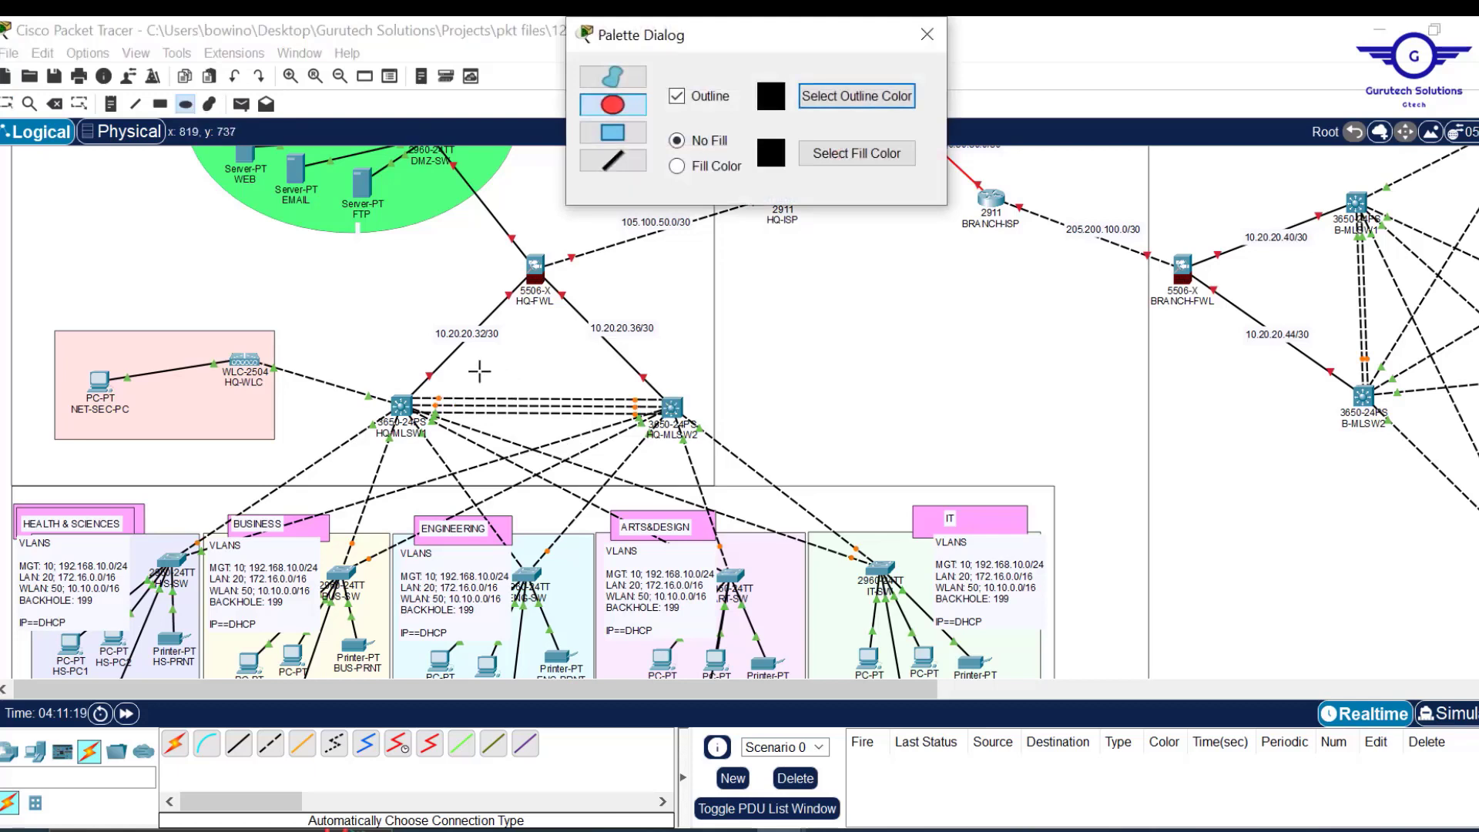
left_click_drag(485, 377, 587, 436)
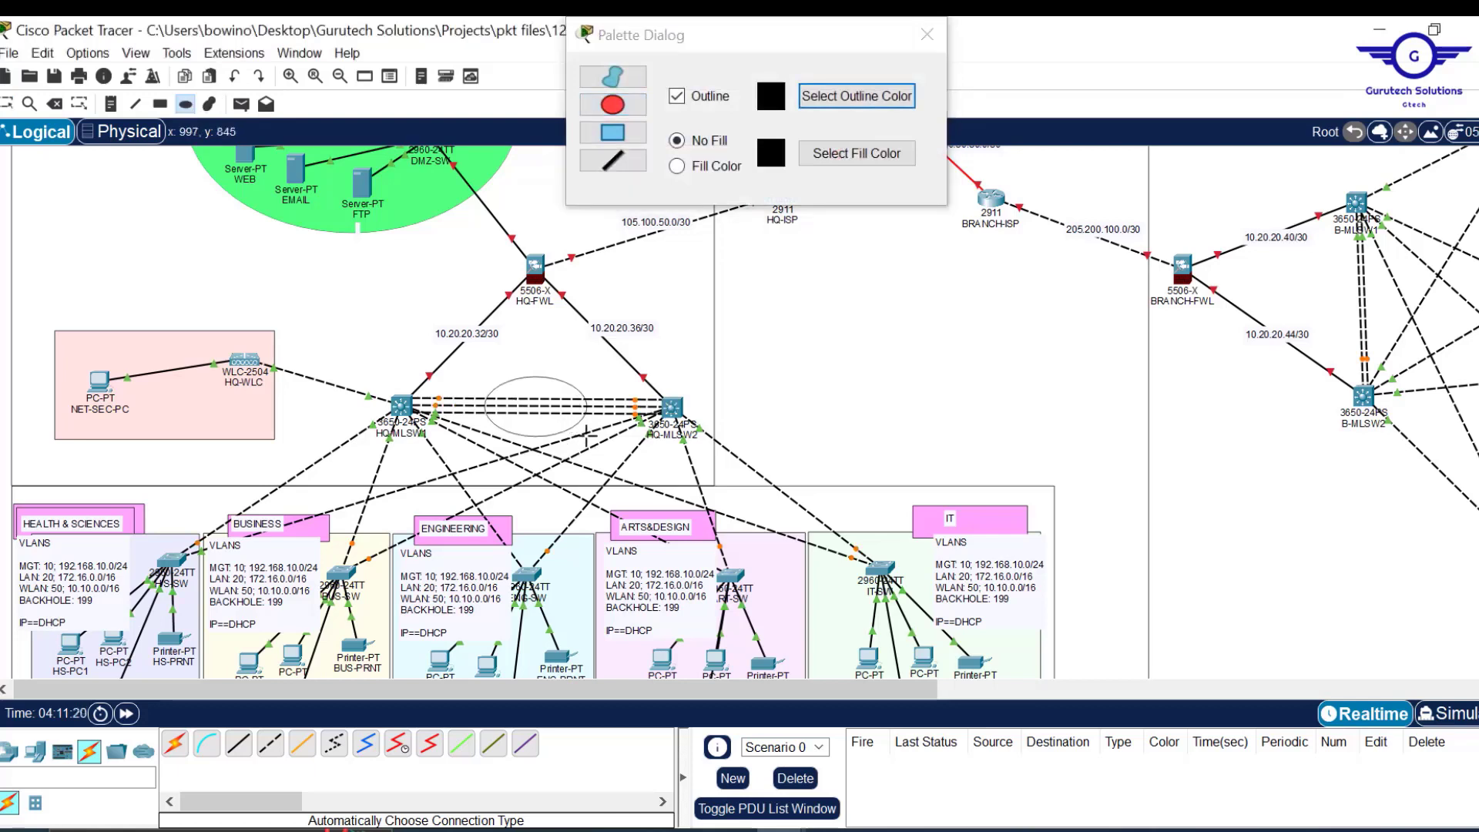
Set the shape fill colour to cyan and draw a cyan ellipse between the HQ switches.
left_click(682, 170)
left_click(683, 169)
left_click(829, 154)
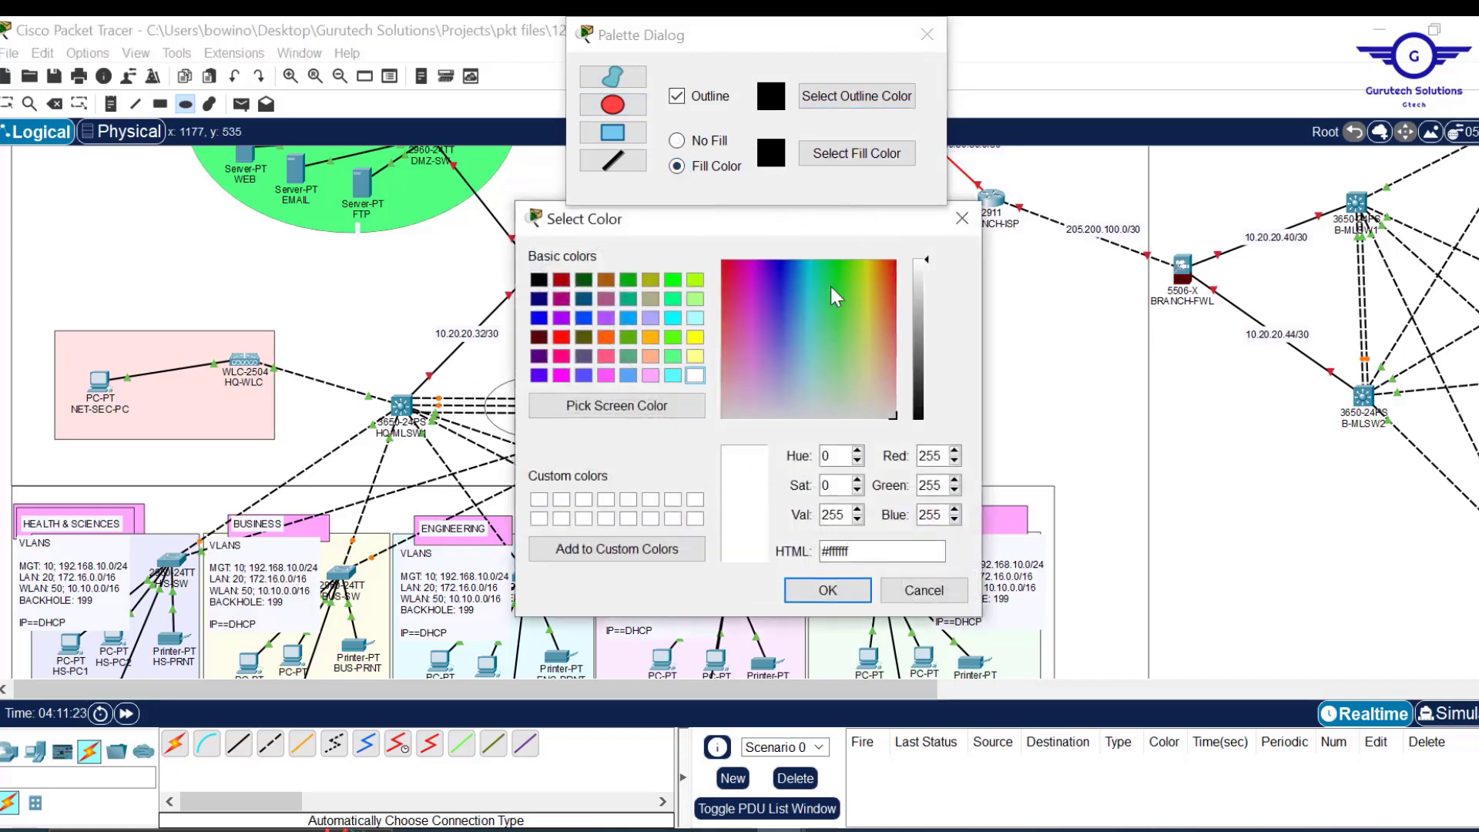
left_click(675, 376)
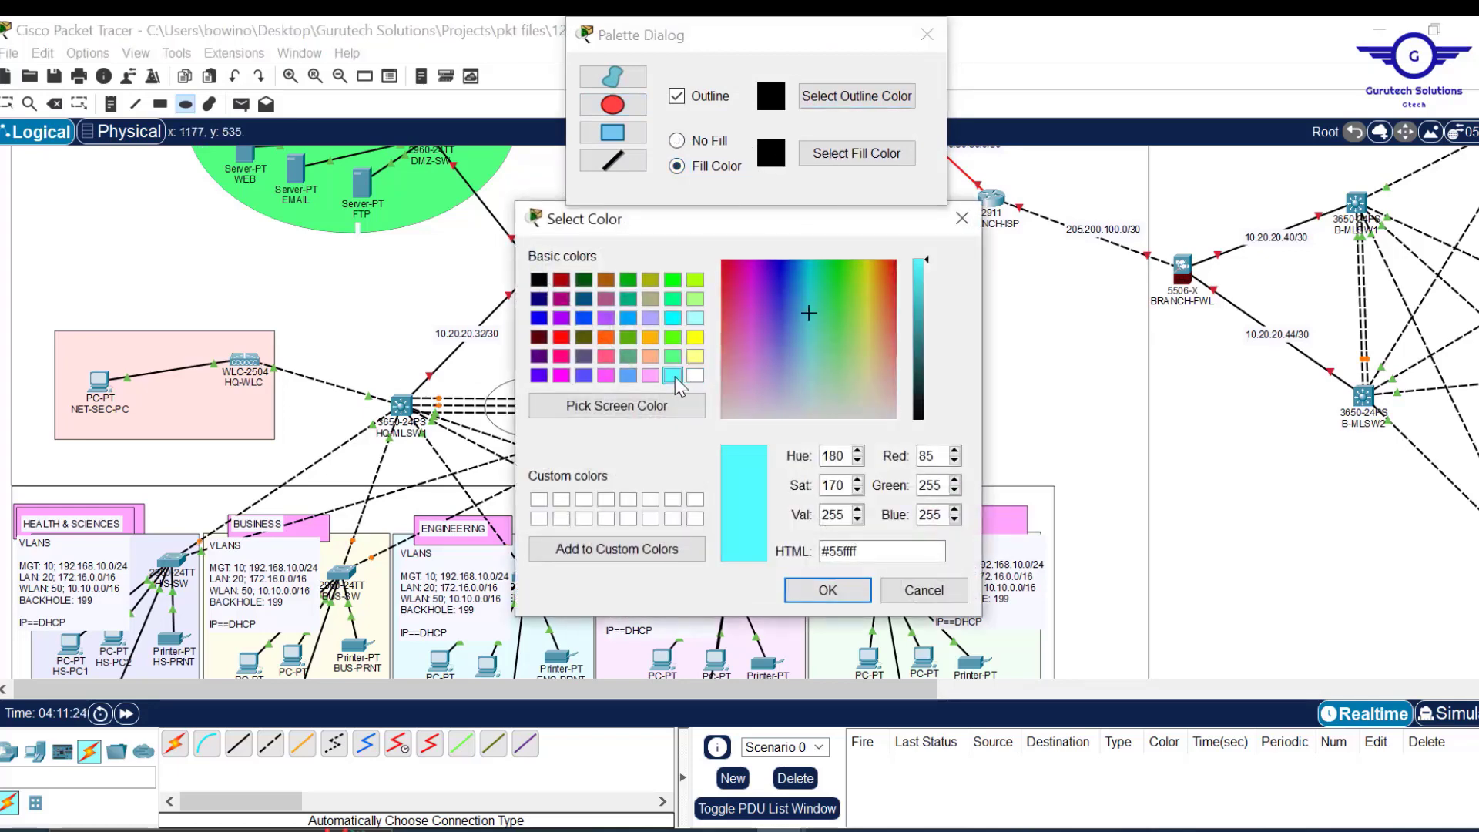
left_click(828, 591)
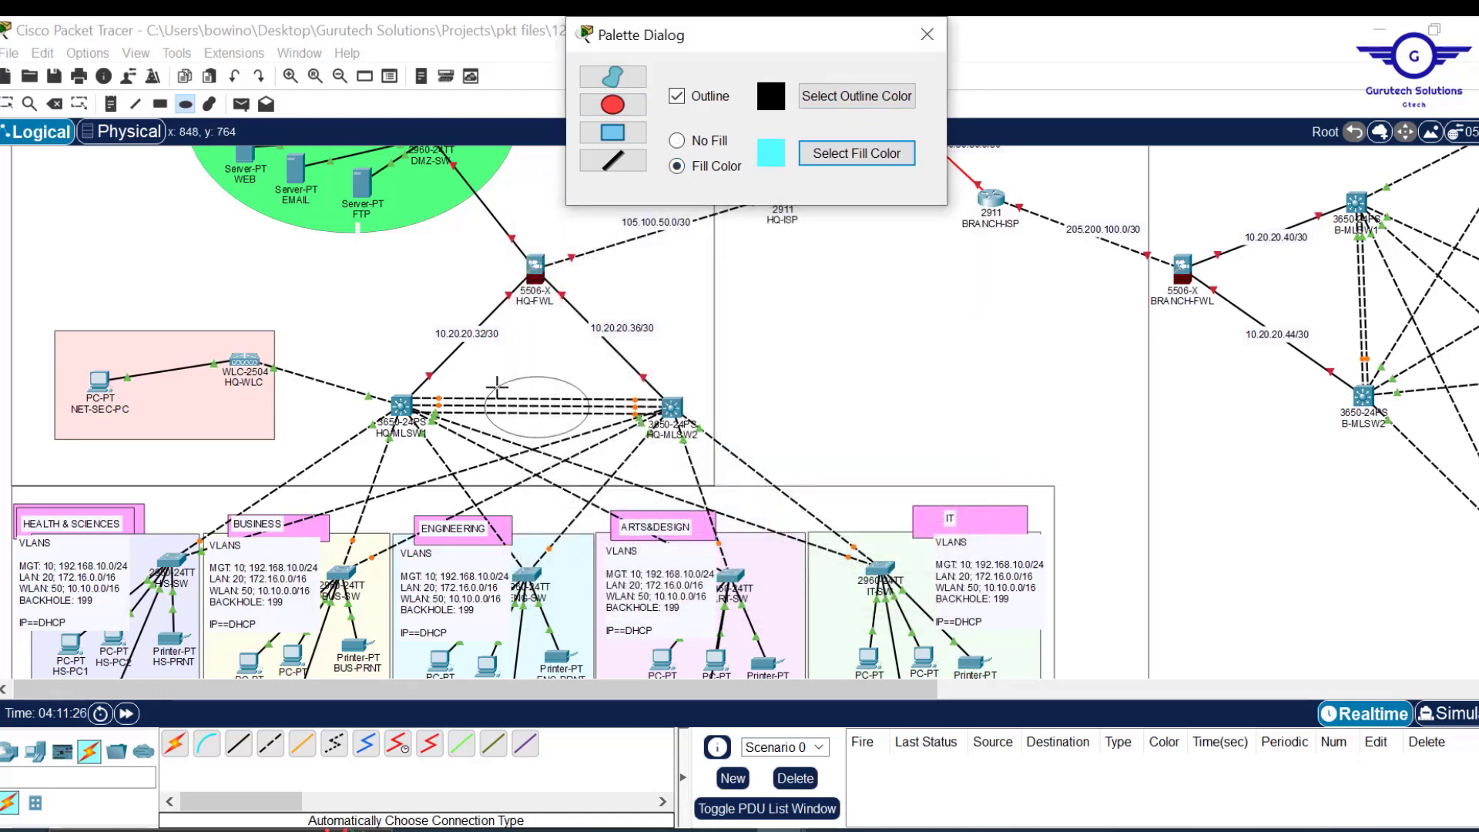
left_click_drag(559, 418, 591, 437)
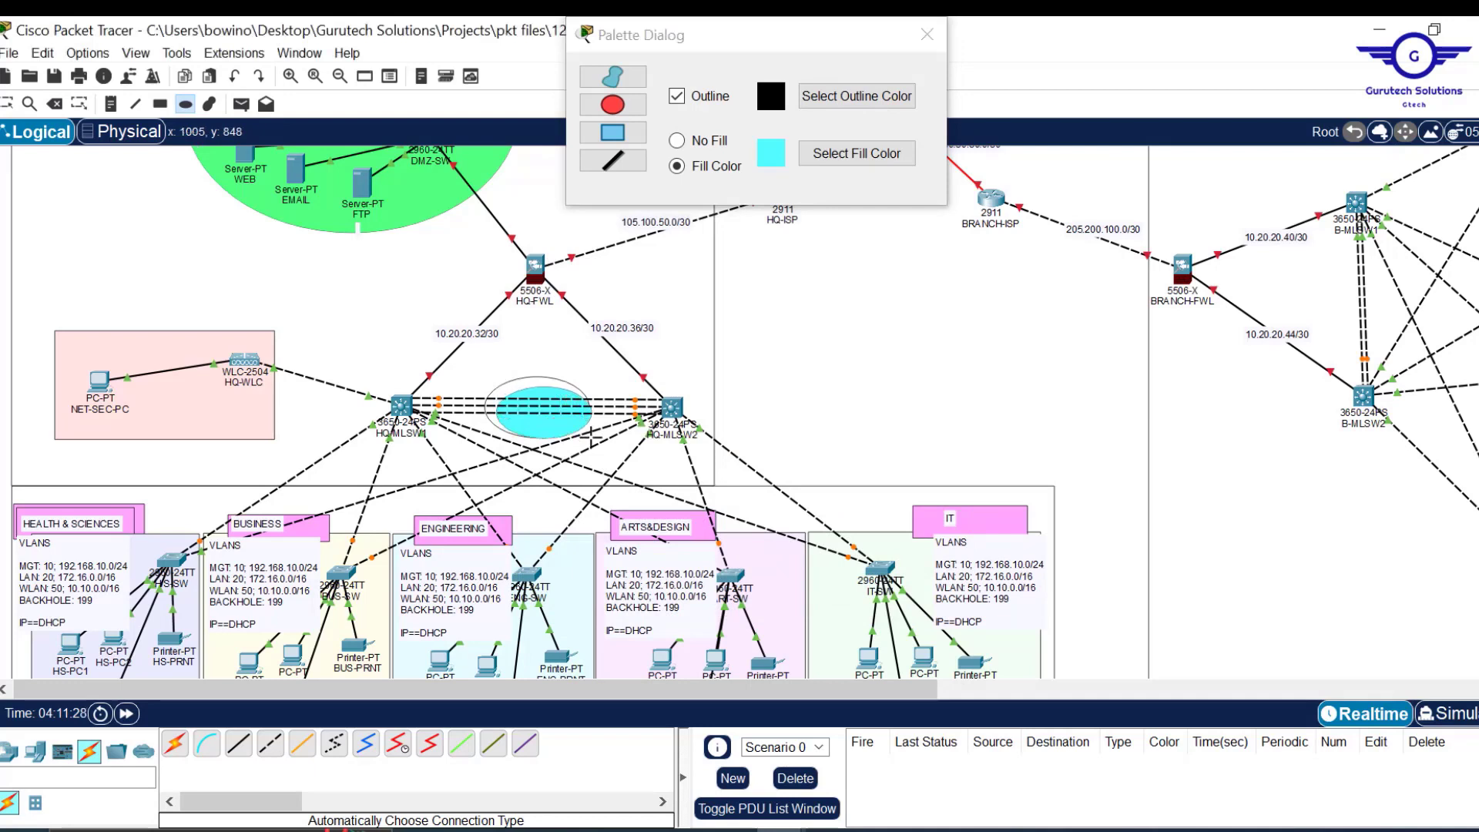
Centre the LACP EtherChannel note inside the cyan ellipse.
left_click(928, 34)
key("Escape")
left_click(562, 433)
left_click_drag(559, 424, 554, 419)
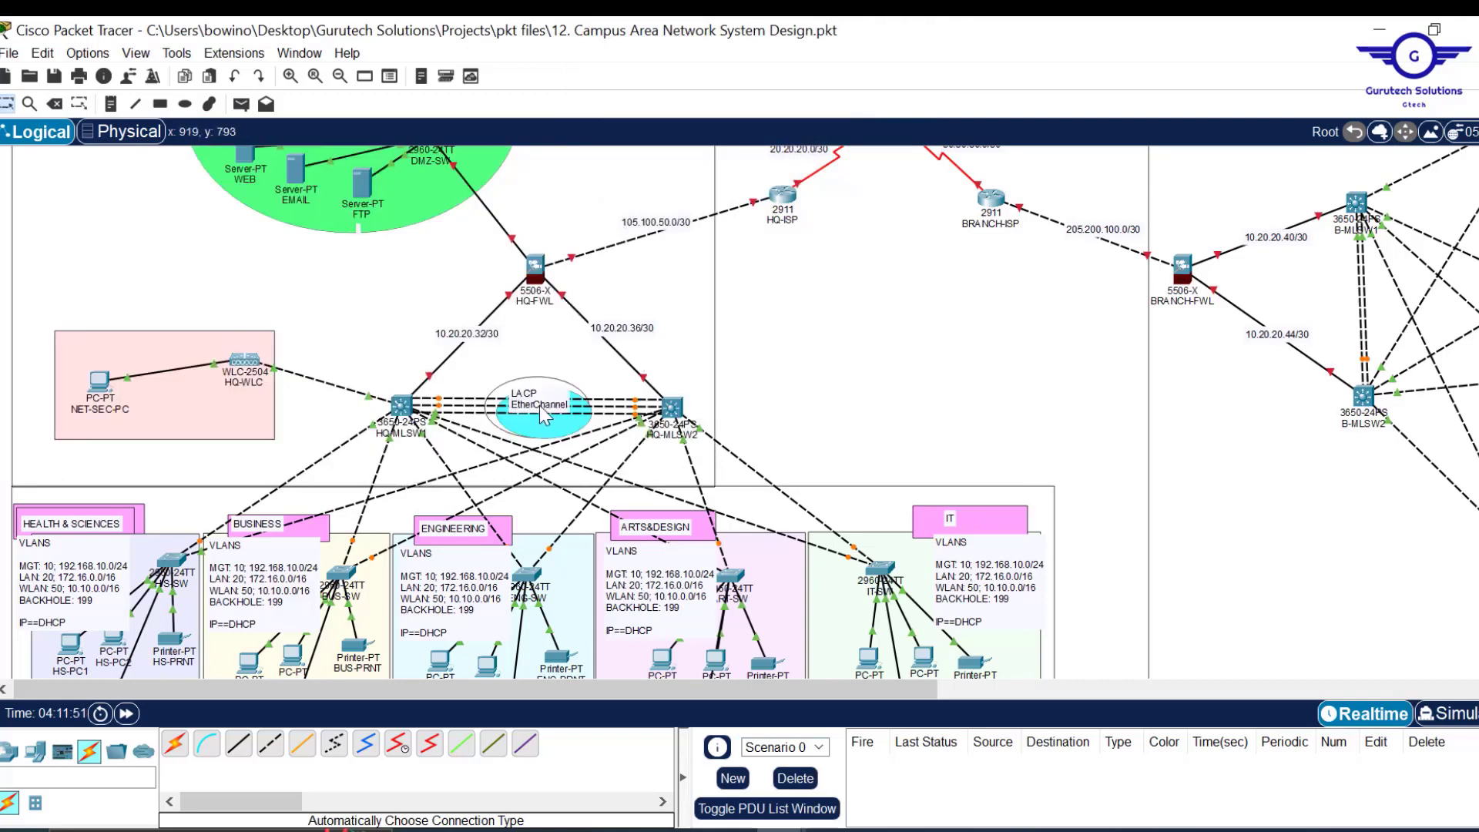
left_click_drag(540, 405, 553, 422)
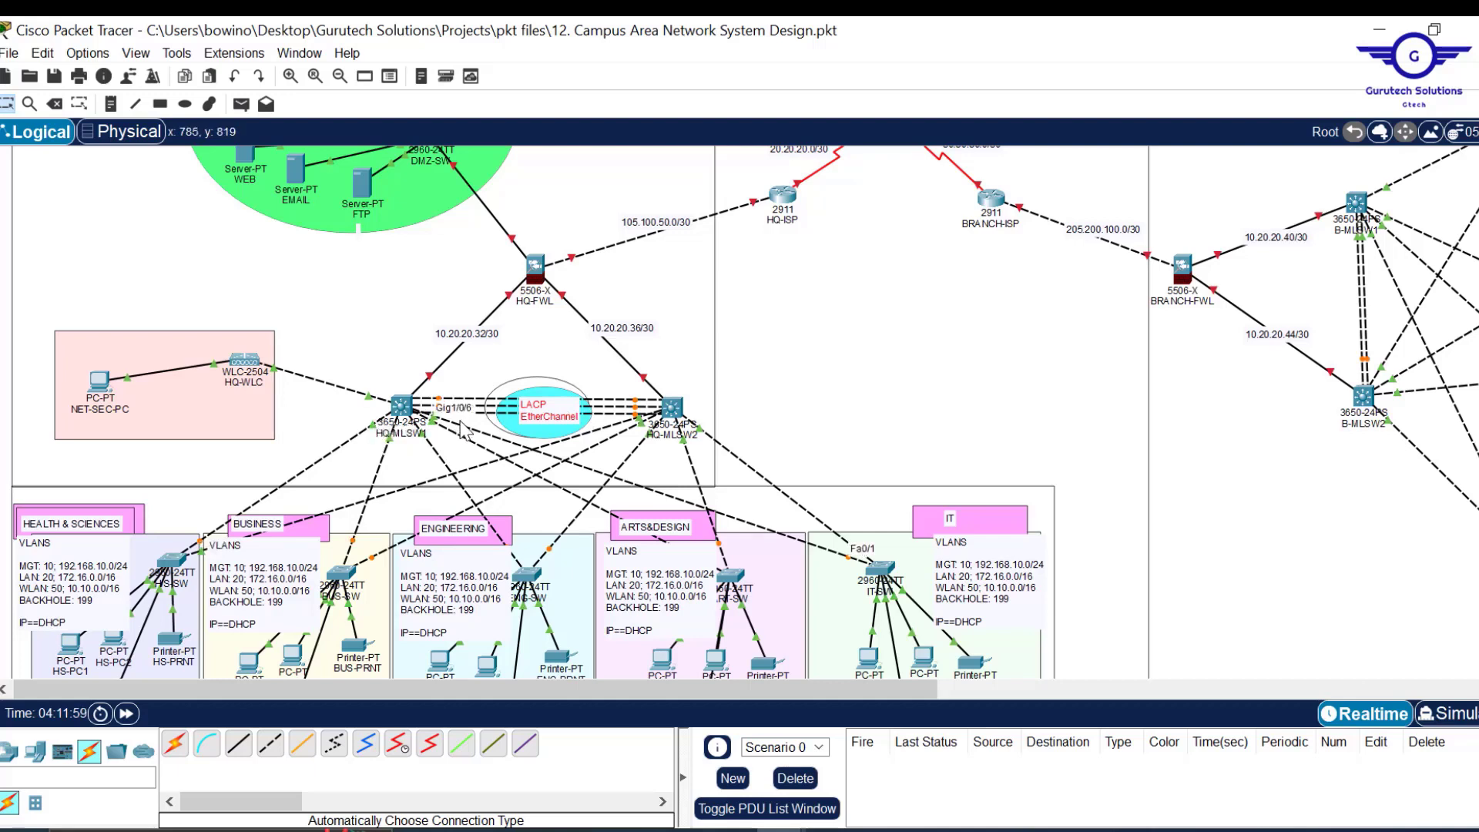
On HQ-MLSW1, make interface range Gig1/0/2-6 trunk ports.
left_click(401, 406)
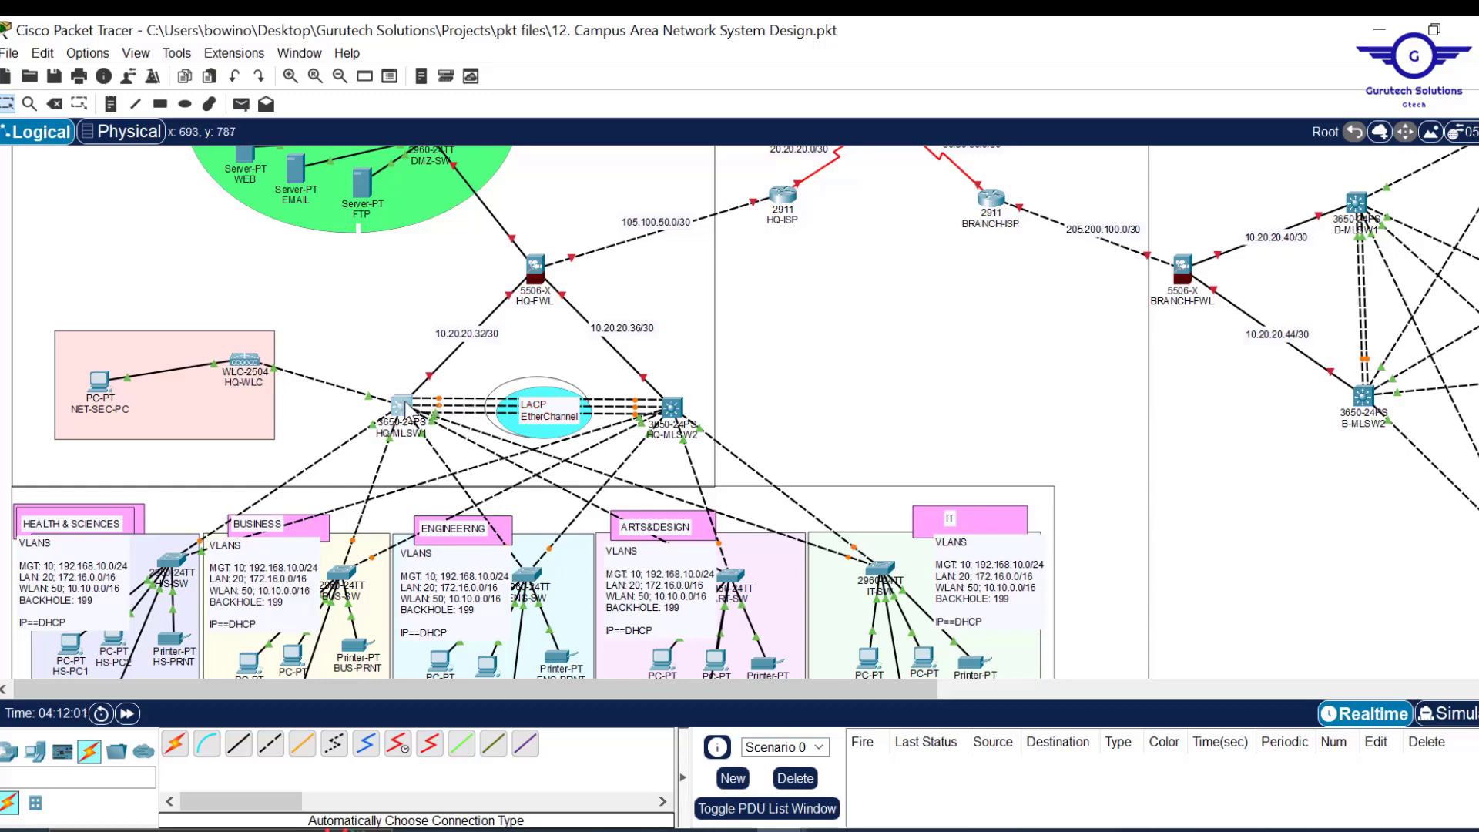
key("Return")
key("Return")
key("Return")
key("Return")
key("Return")
type("int range gig1/0/2")
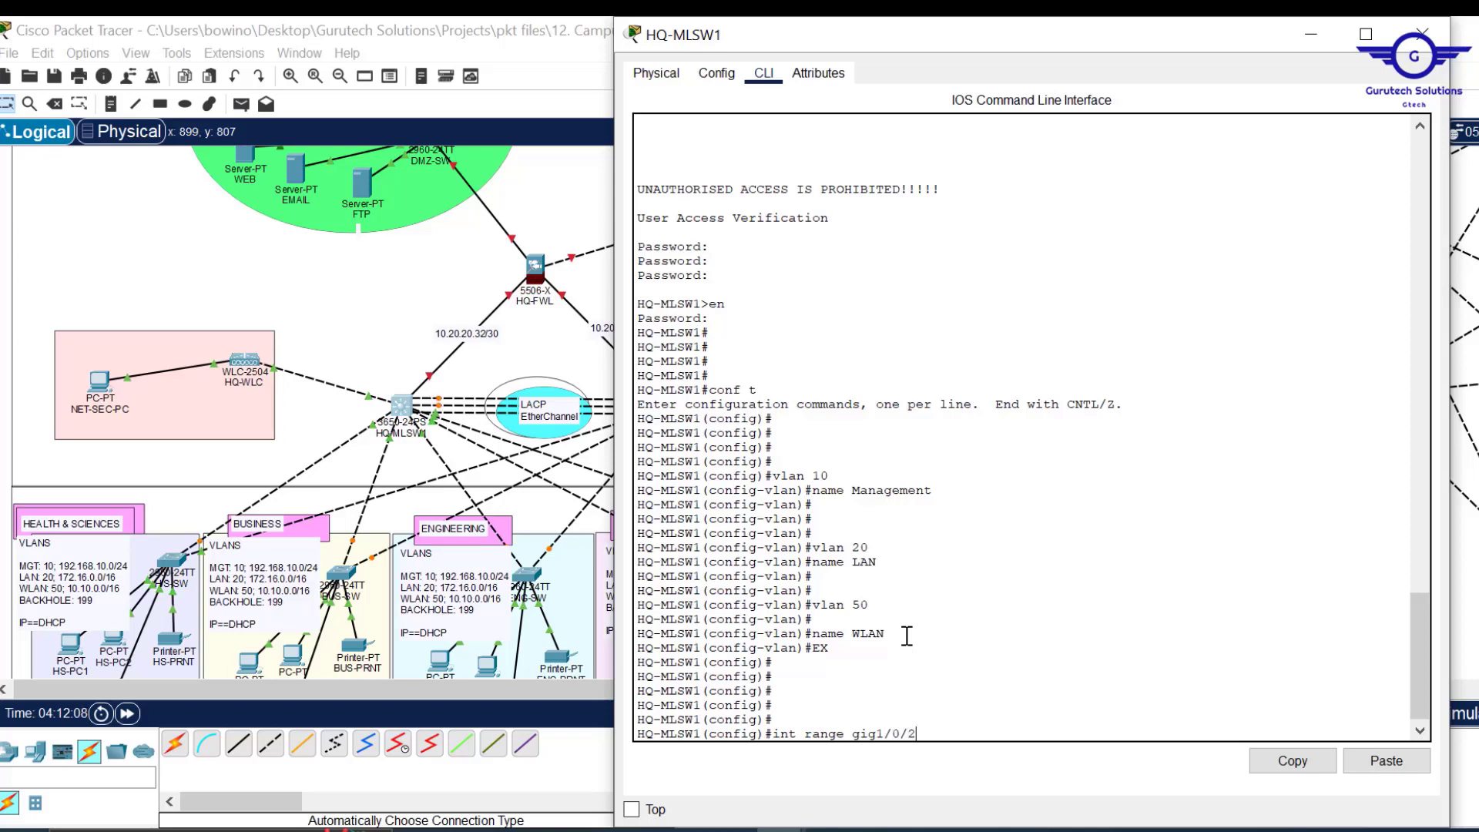
key("Return")
key("Return")
key("Return")
key("Return")
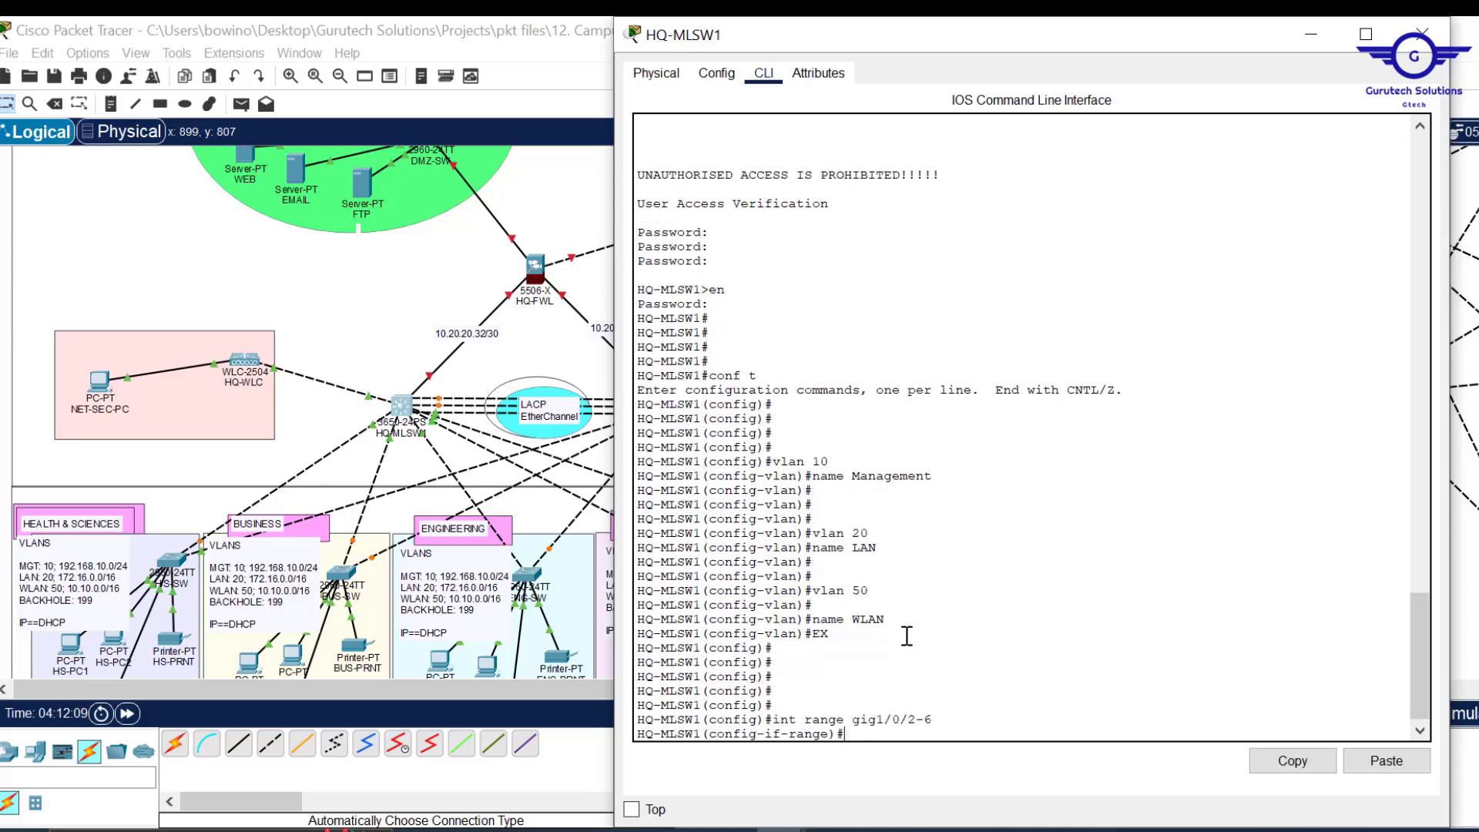
type("swit")
key("Tab")
type("m")
key("Tab")
type("tr")
key("Tab")
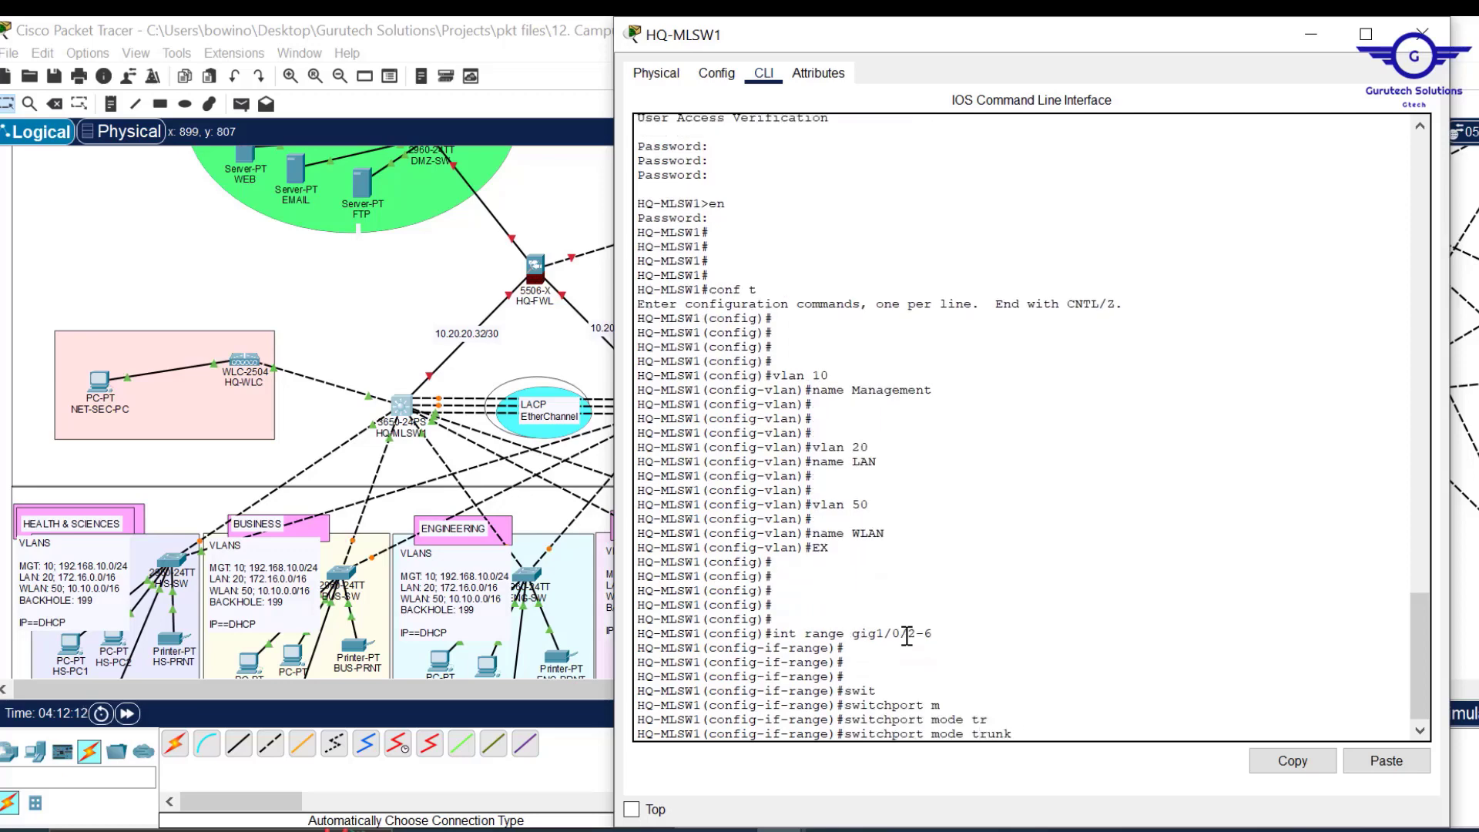
key("Return")
key("Return")
key("Return")
key("Return")
key("Return")
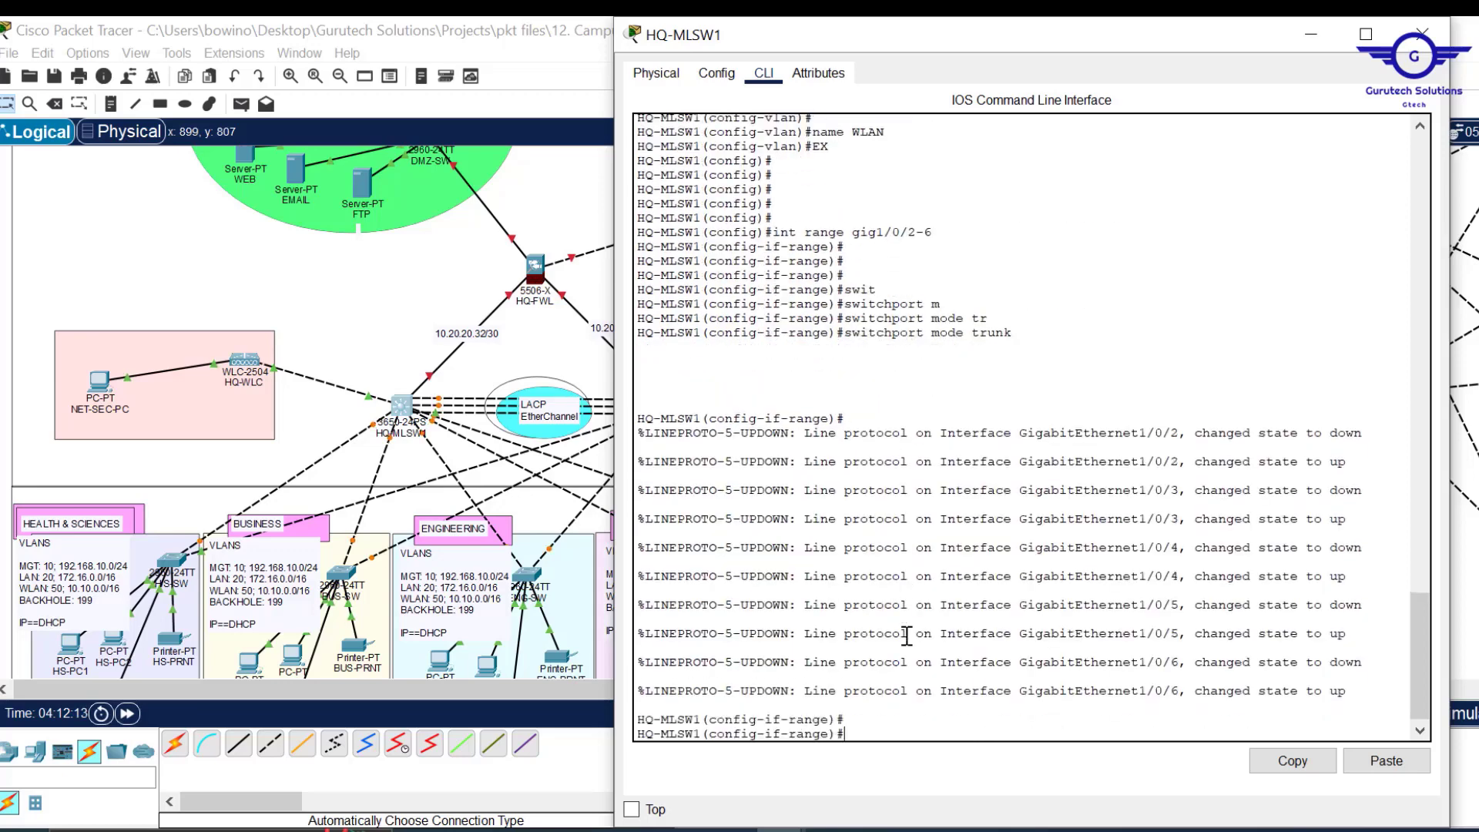
type("ex")
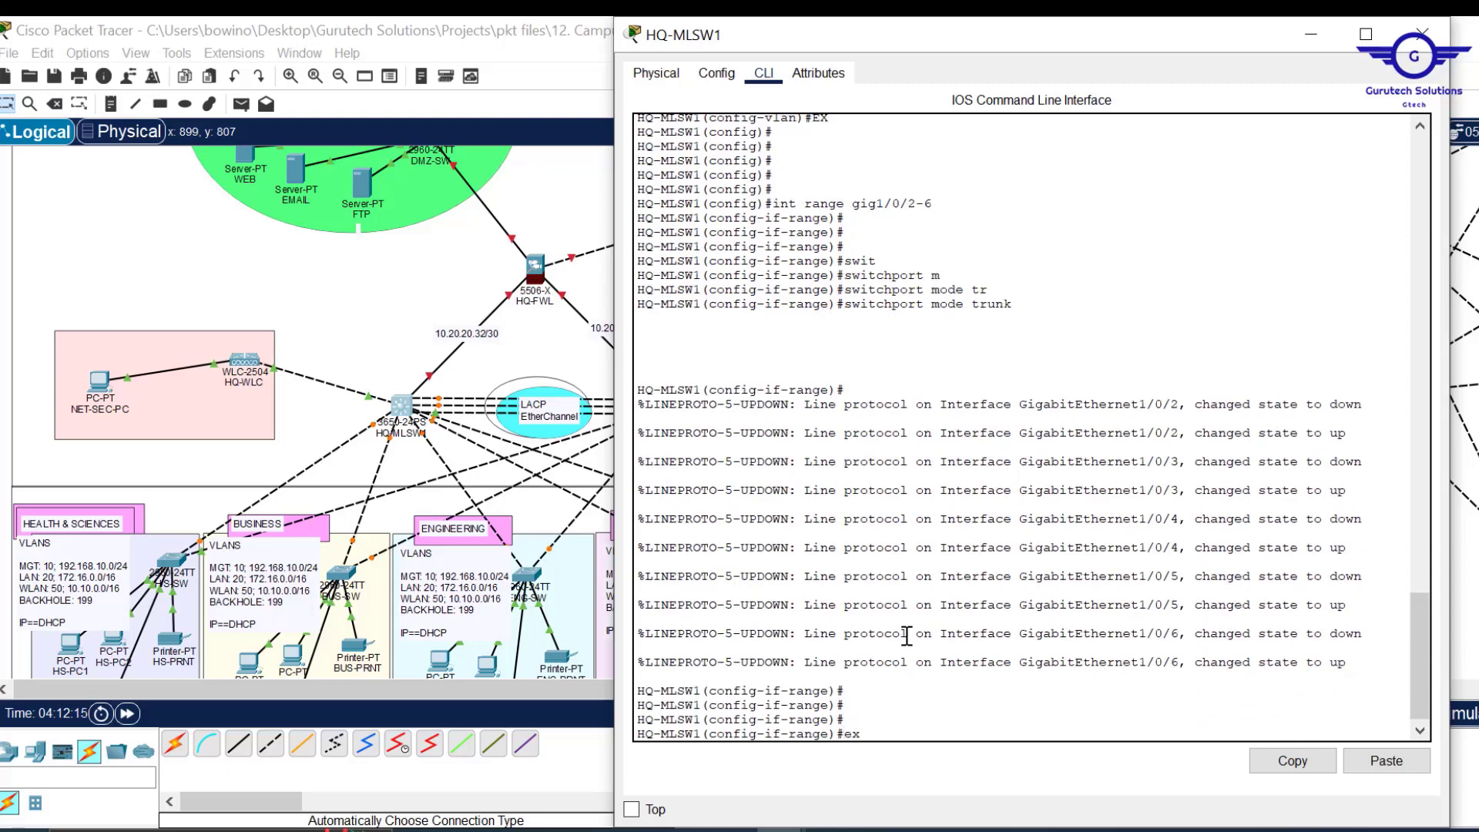
key("Return")
key("Return")
key("Return")
key("Return")
key("Return")
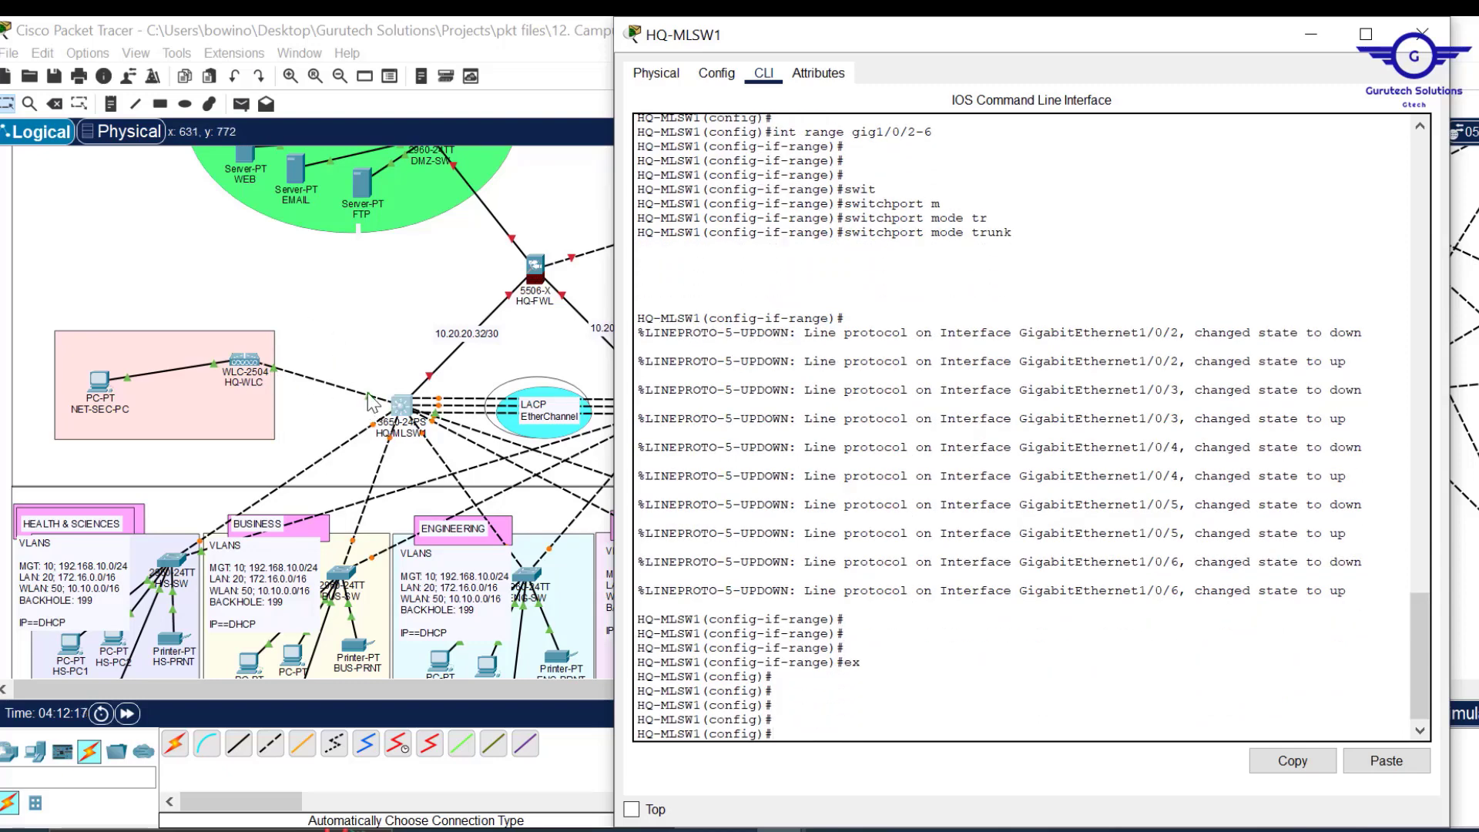
Enter interface Gig1/0/10 and set it to switchport mode access.
left_click(600, 218)
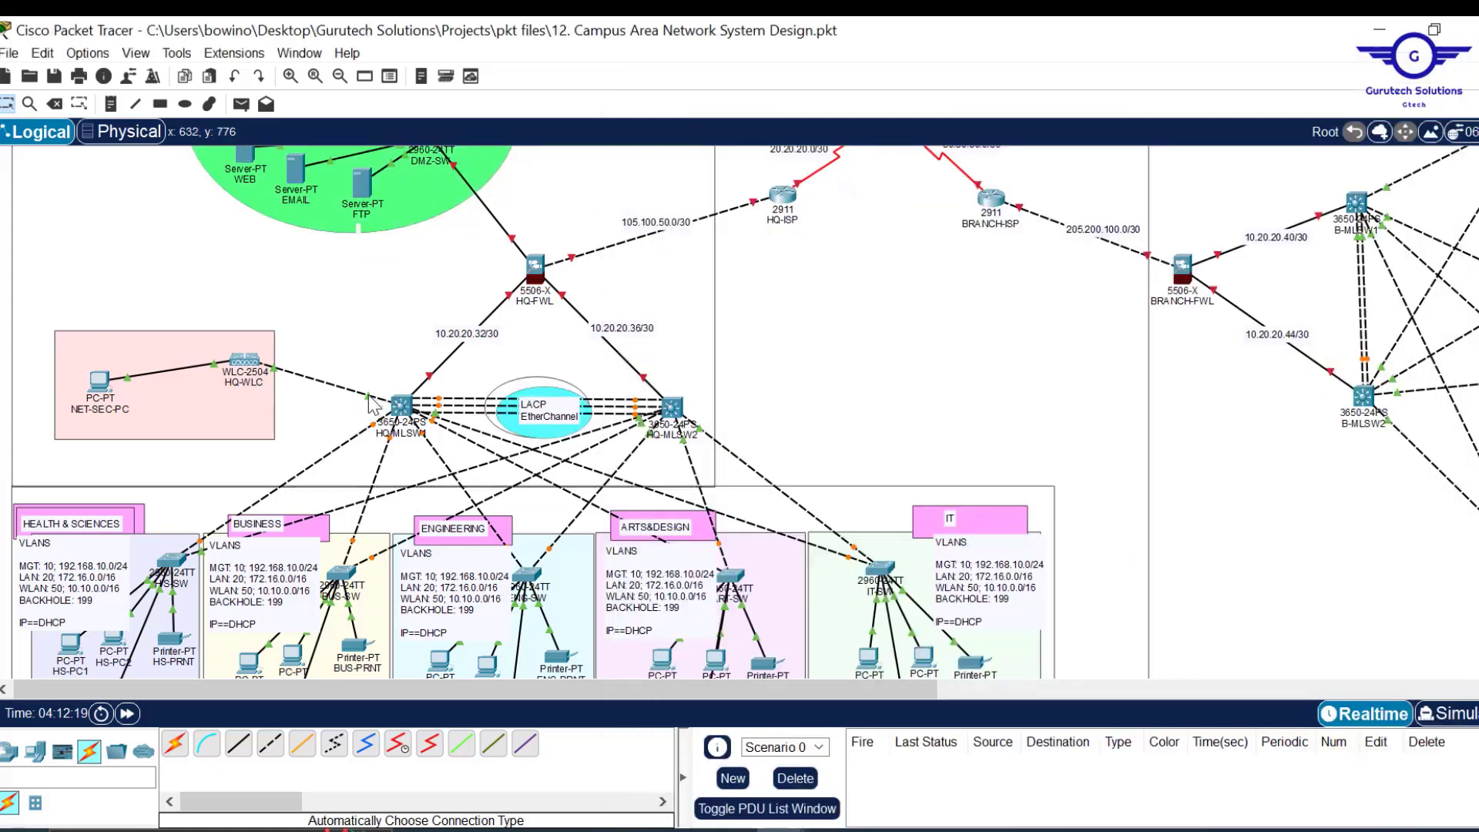
mouse_move(371, 403)
left_click(402, 406)
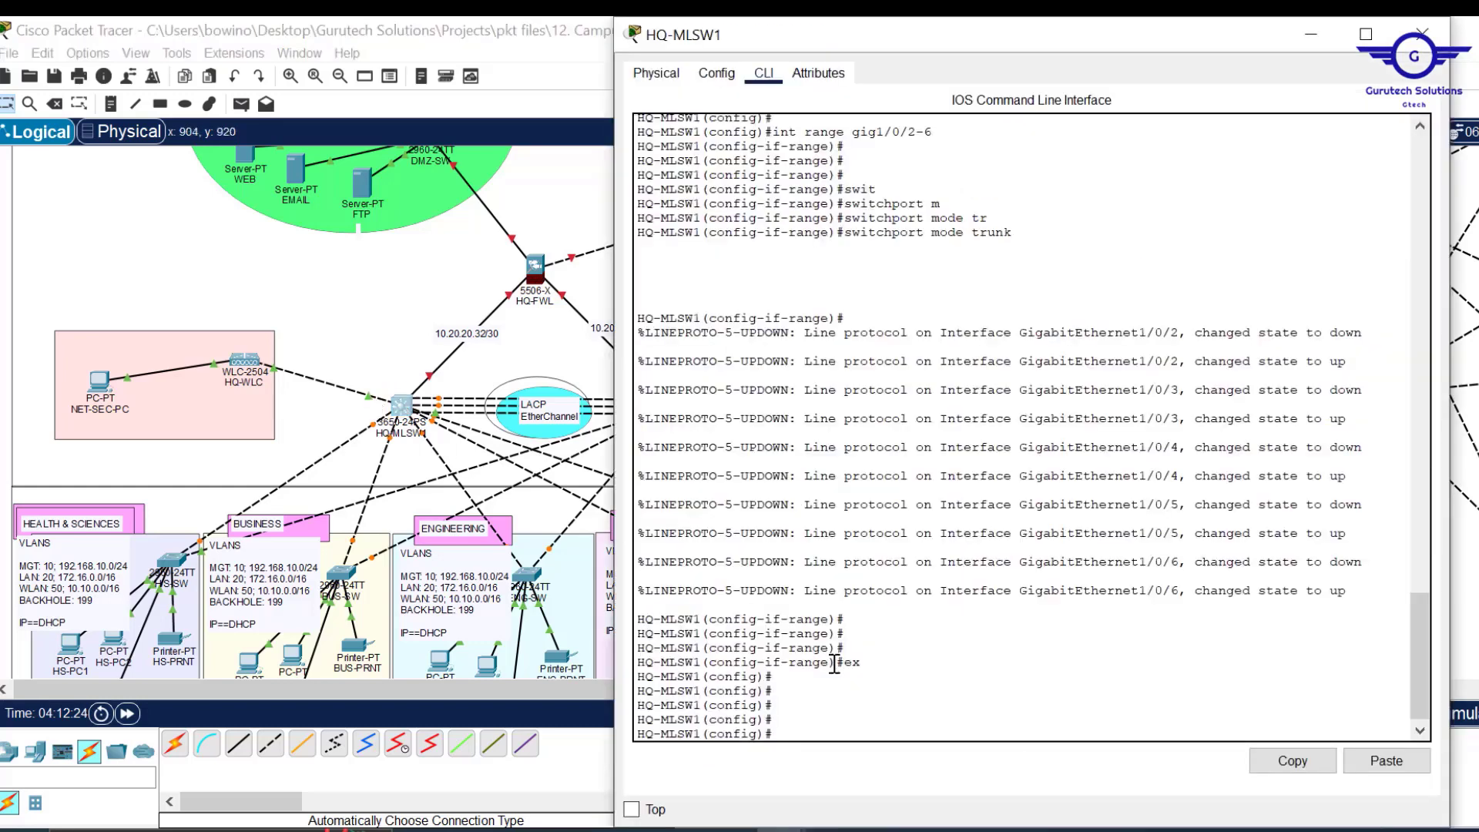
key("Up")
key("Up")
key("Up")
key("Up")
key("Up")
key("BackSpace")
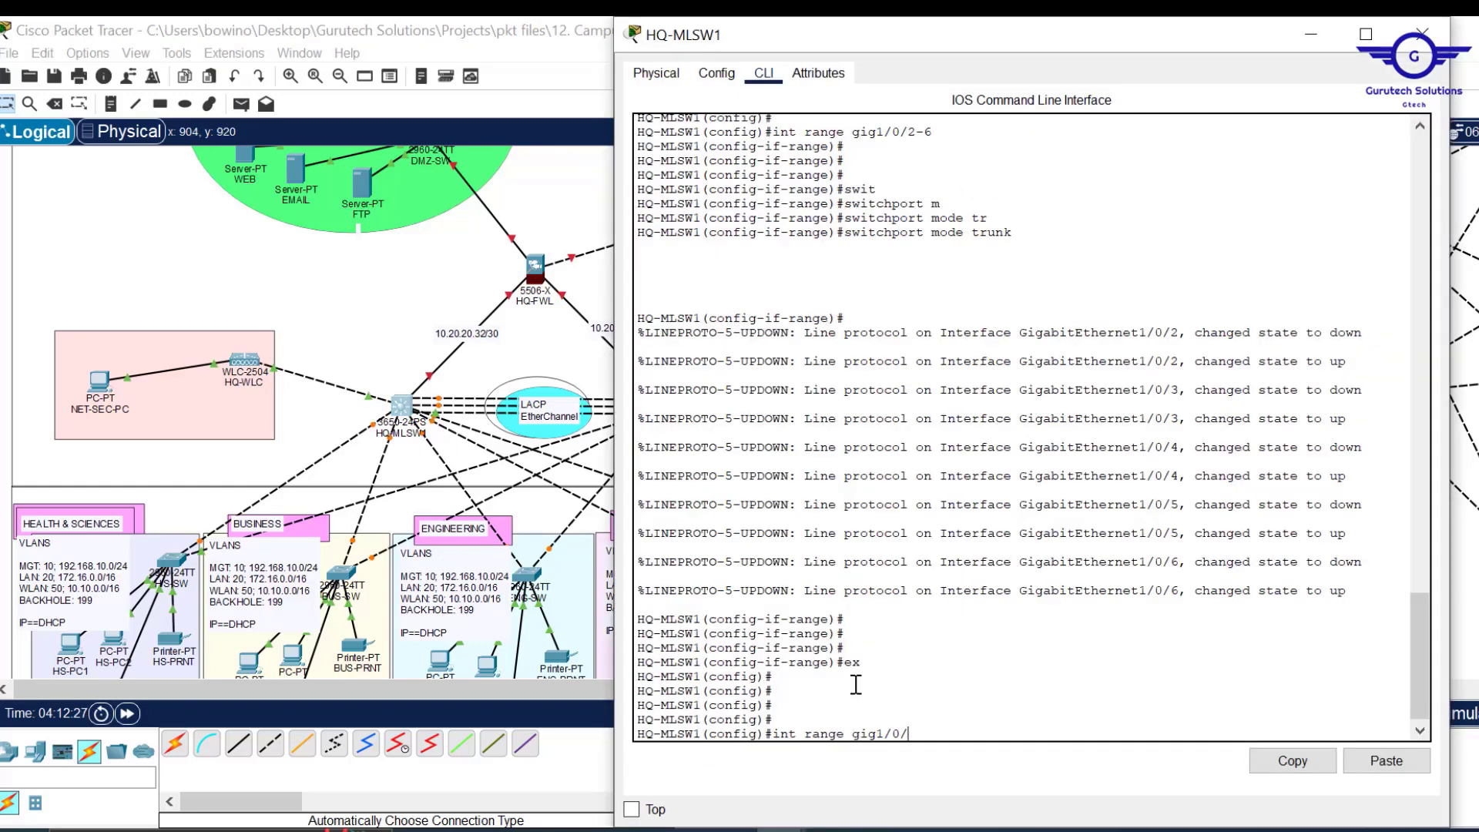
type("10")
key("Left")
key("Left")
key("Left")
key("Left")
key("Left")
key("Left")
key("Left")
key("Left")
key("Left")
key("BackSpace")
key("BackSpace")
key("BackSpace")
key("BackSpace")
key("BackSpace")
key("BackSpace")
key("Return")
key("Return")
key("Return")
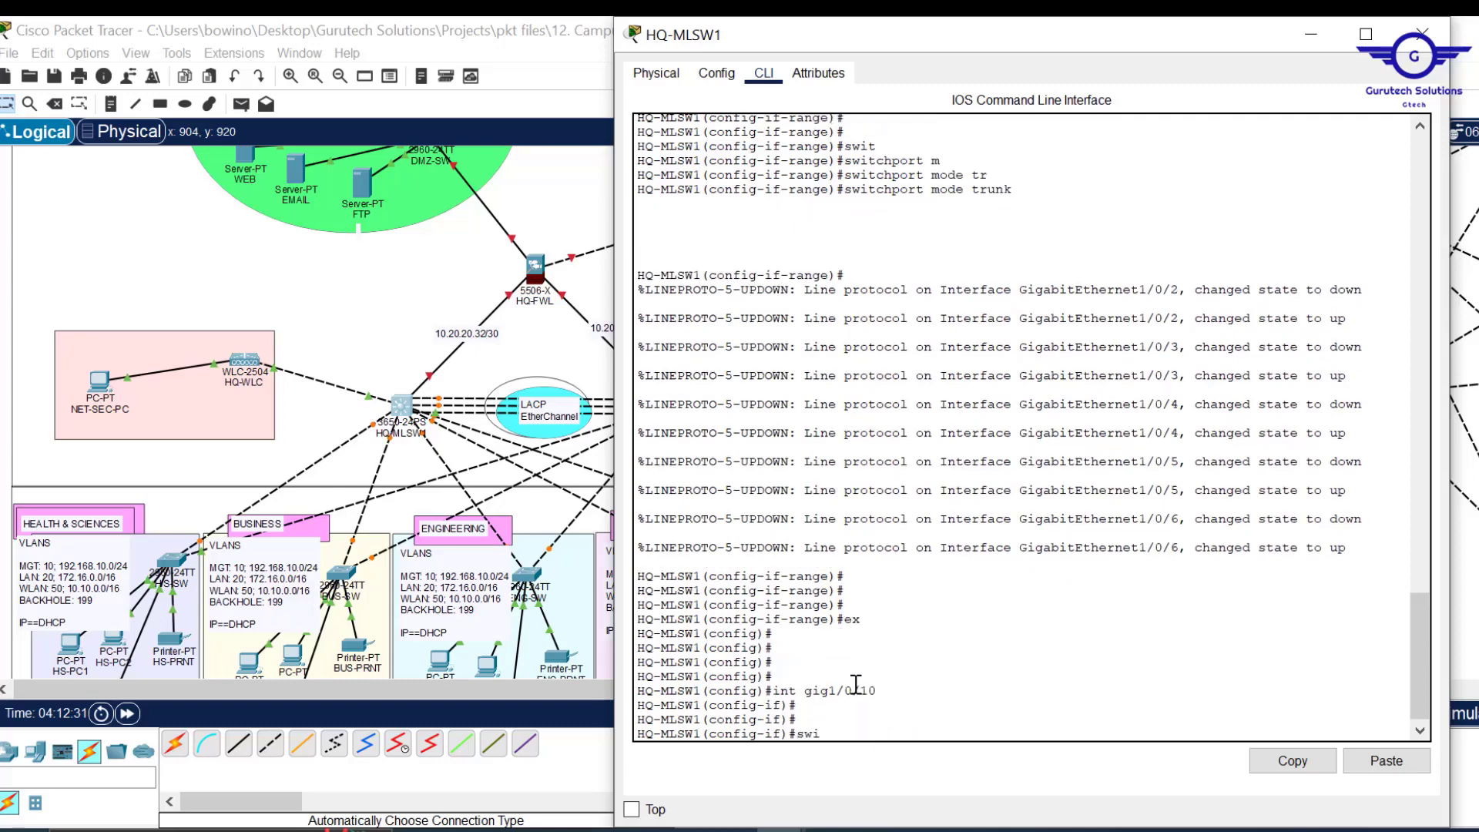
type("swi")
key("Tab")
type("m")
key("Tab")
type("a")
key("Tab")
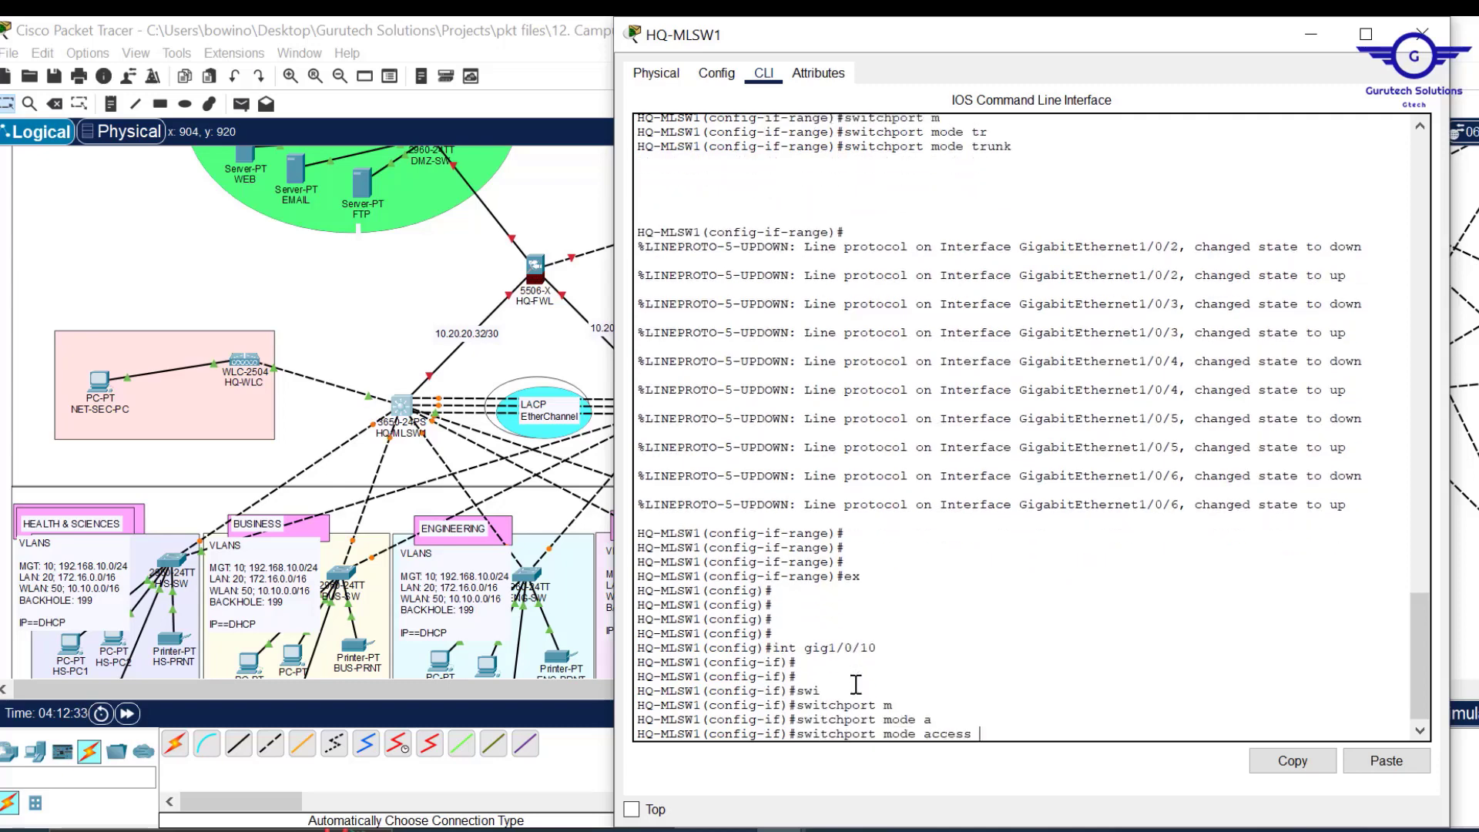
key("Return")
Assign Gig1/0/10 to access VLAN 50 and save the configuration with do wr.
type("sw")
key("Tab")
type("a")
key("Tab")
type("v")
key("Tab")
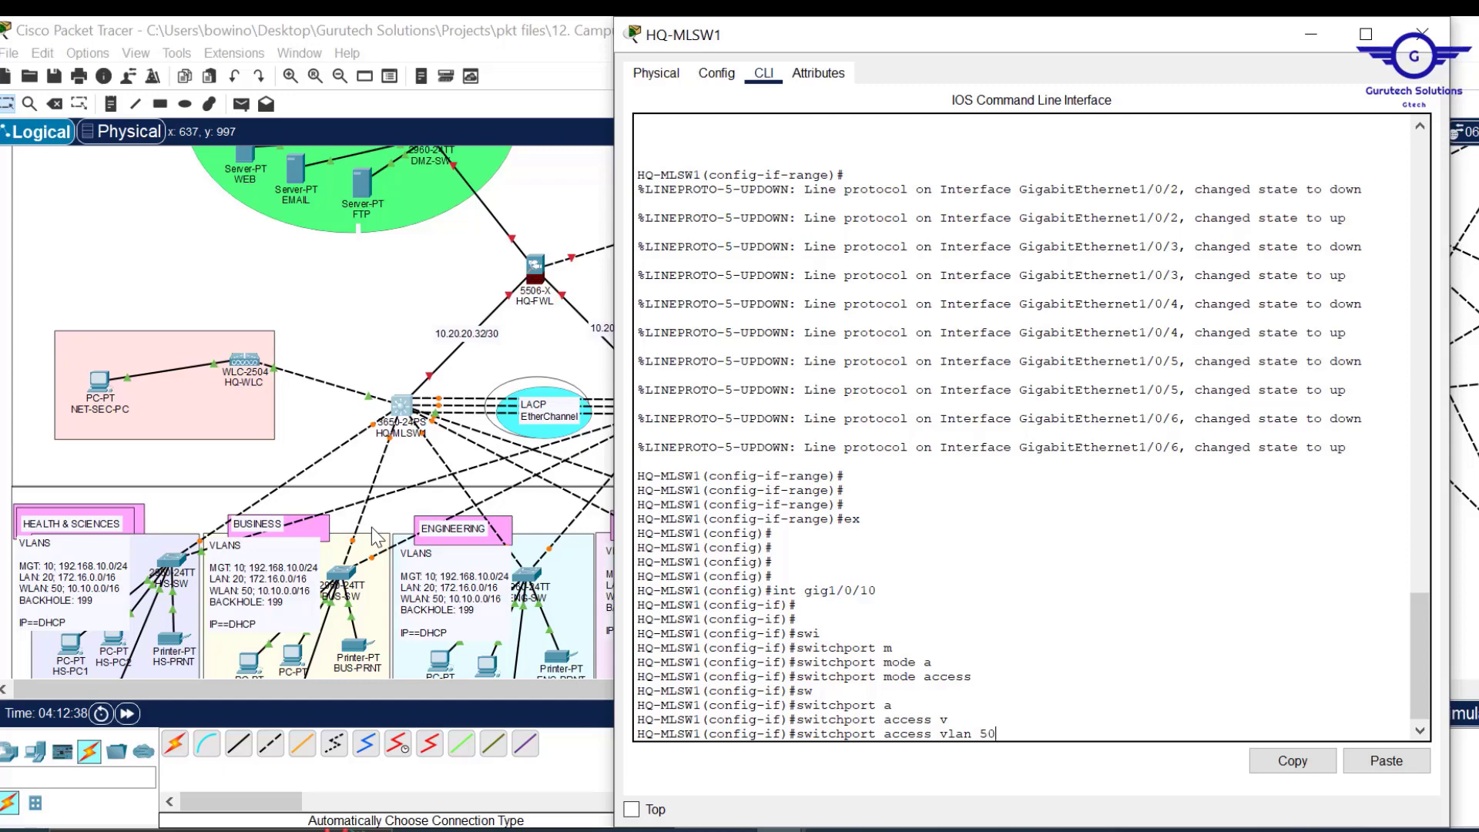
type("50")
key("Return")
type("ex")
key("Return")
key("Return")
key("Return")
key("Return")
key("Return")
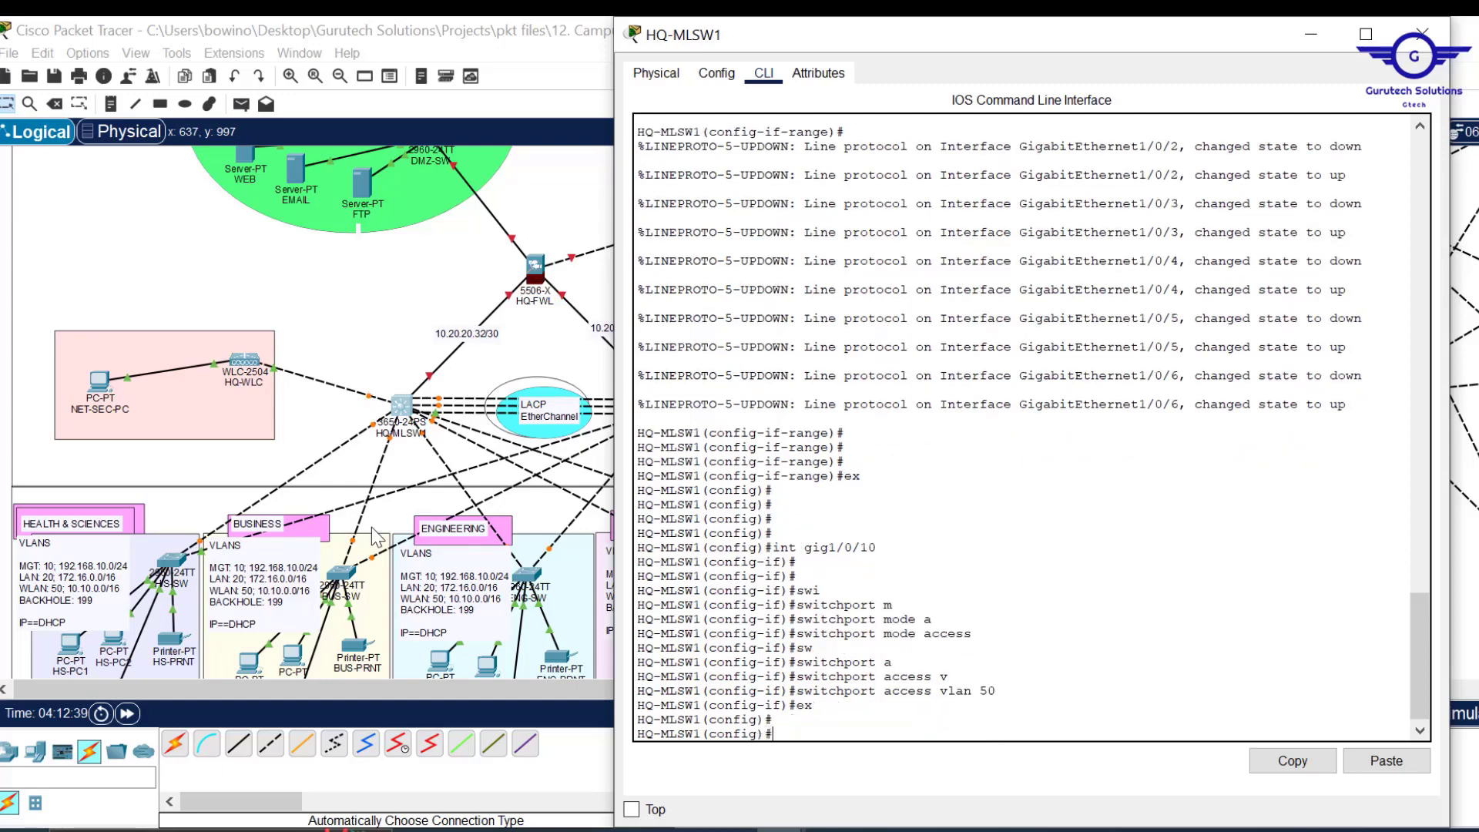
type("do wr")
key("Return")
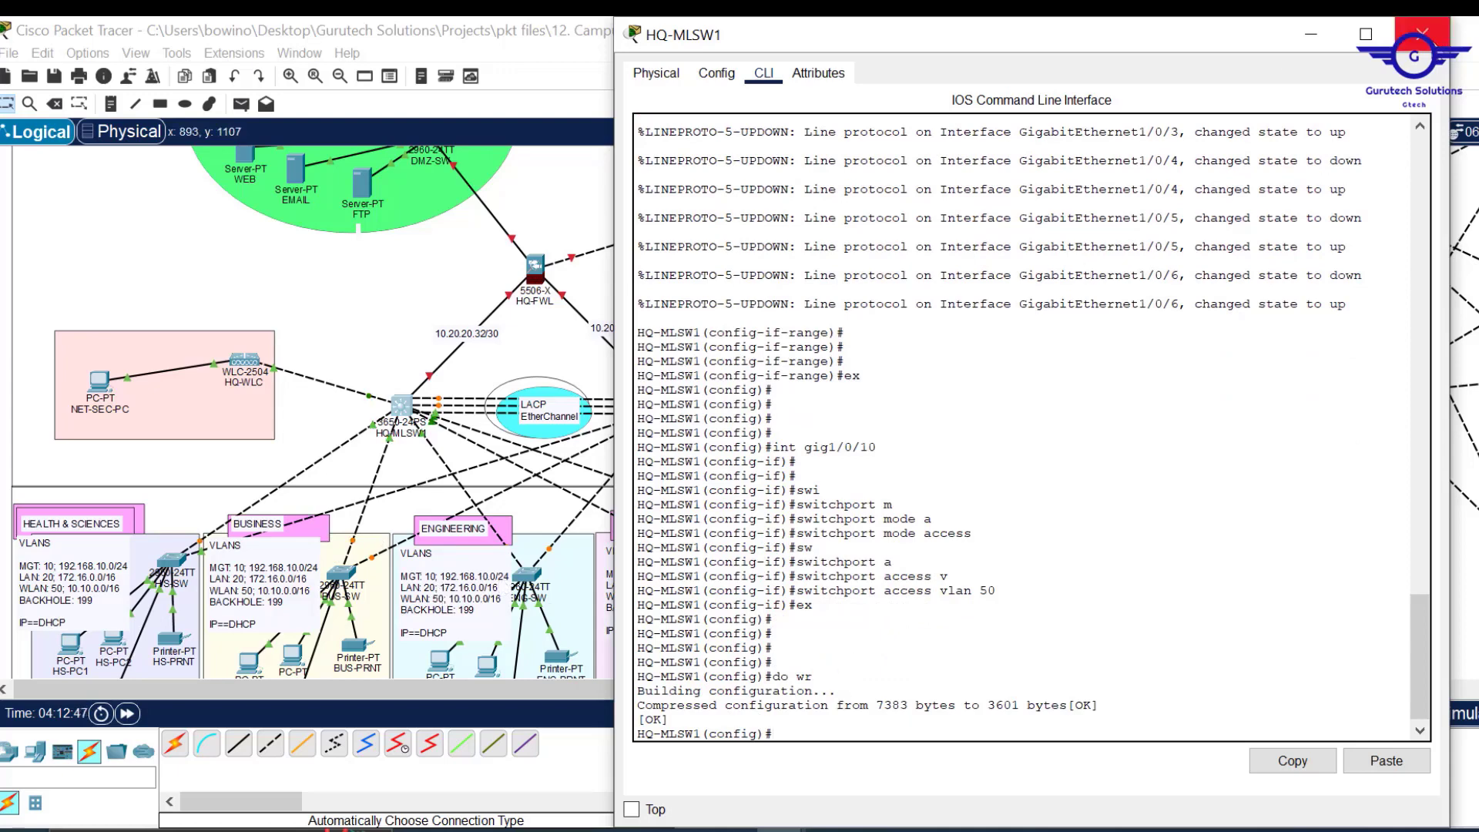
Close HQ-MLSW1's window and bring up the untitled Notepad note, moved to the right.
left_click(1427, 49)
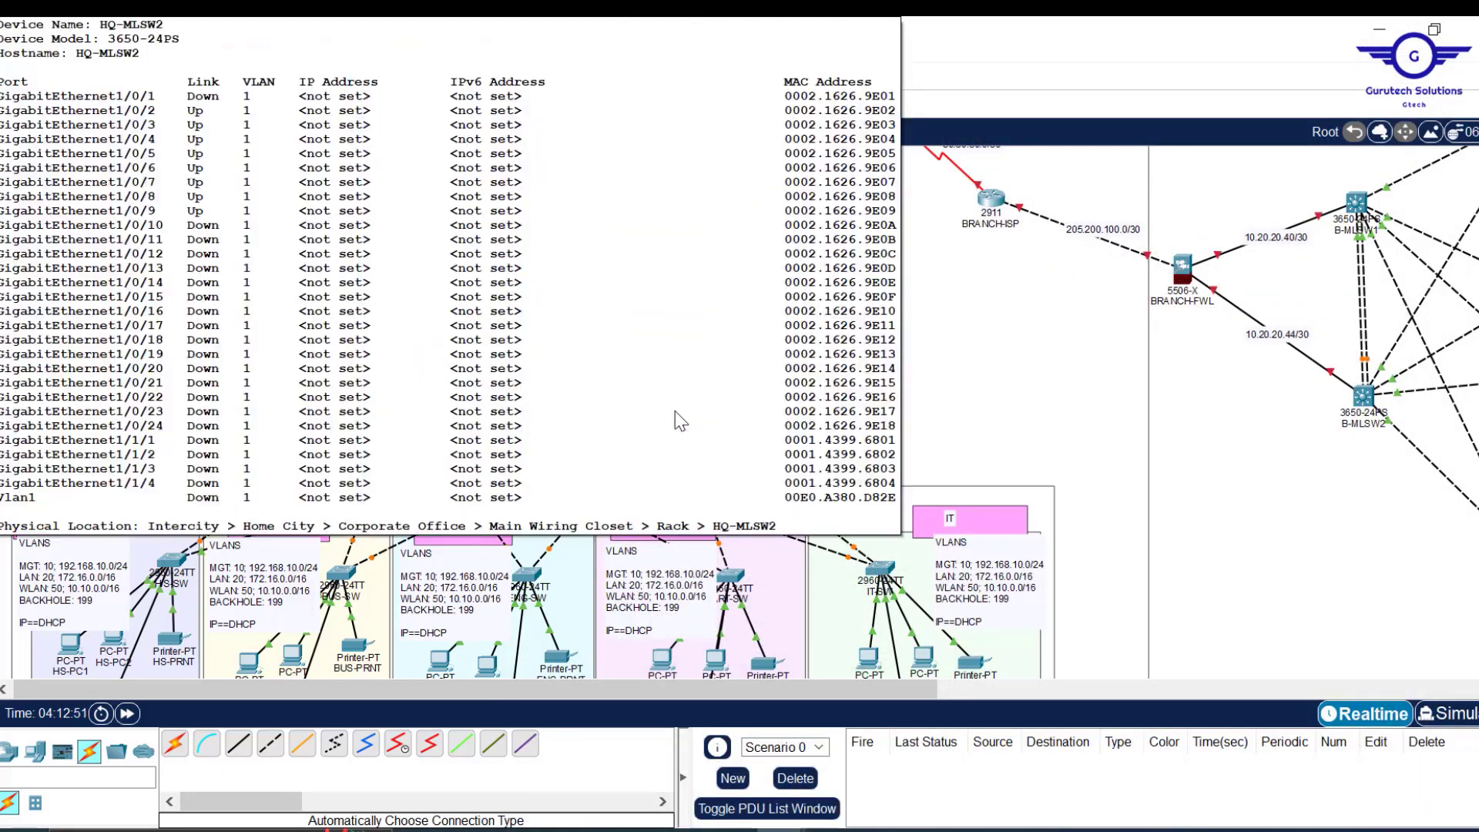
mouse_move(732, 823)
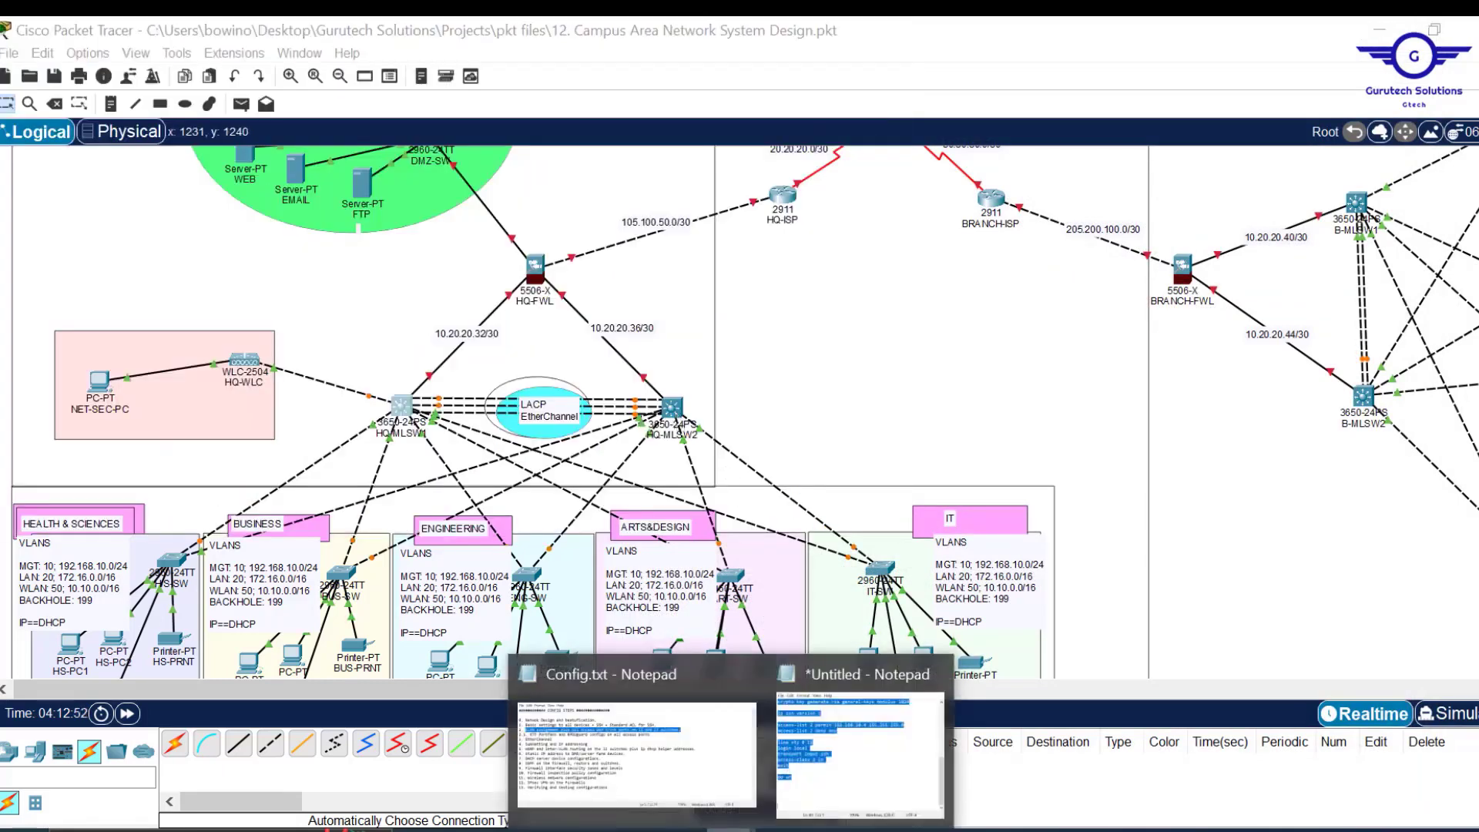
mouse_move(732, 742)
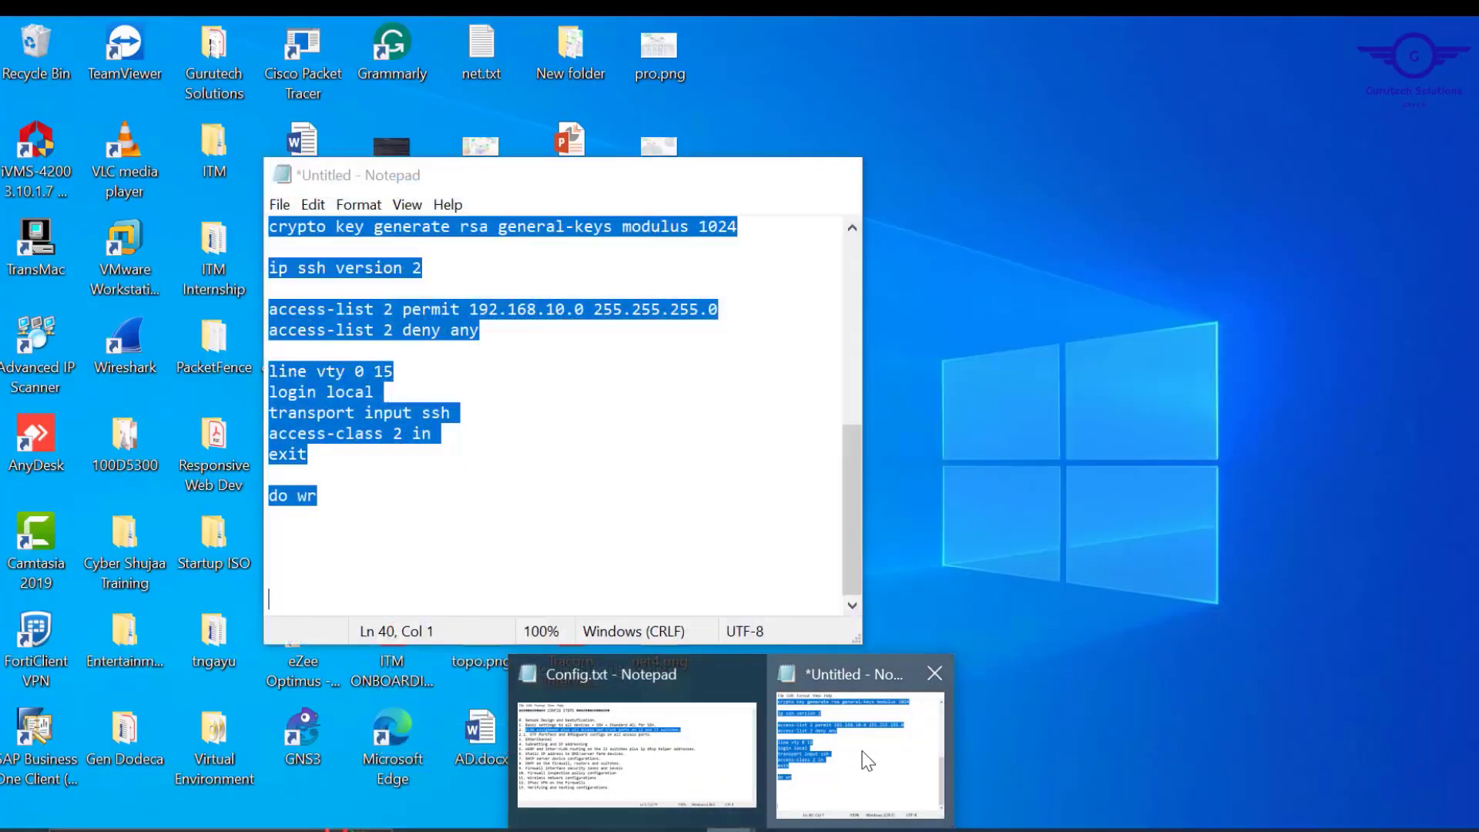
left_click(865, 760)
left_click_drag(632, 179, 1061, 194)
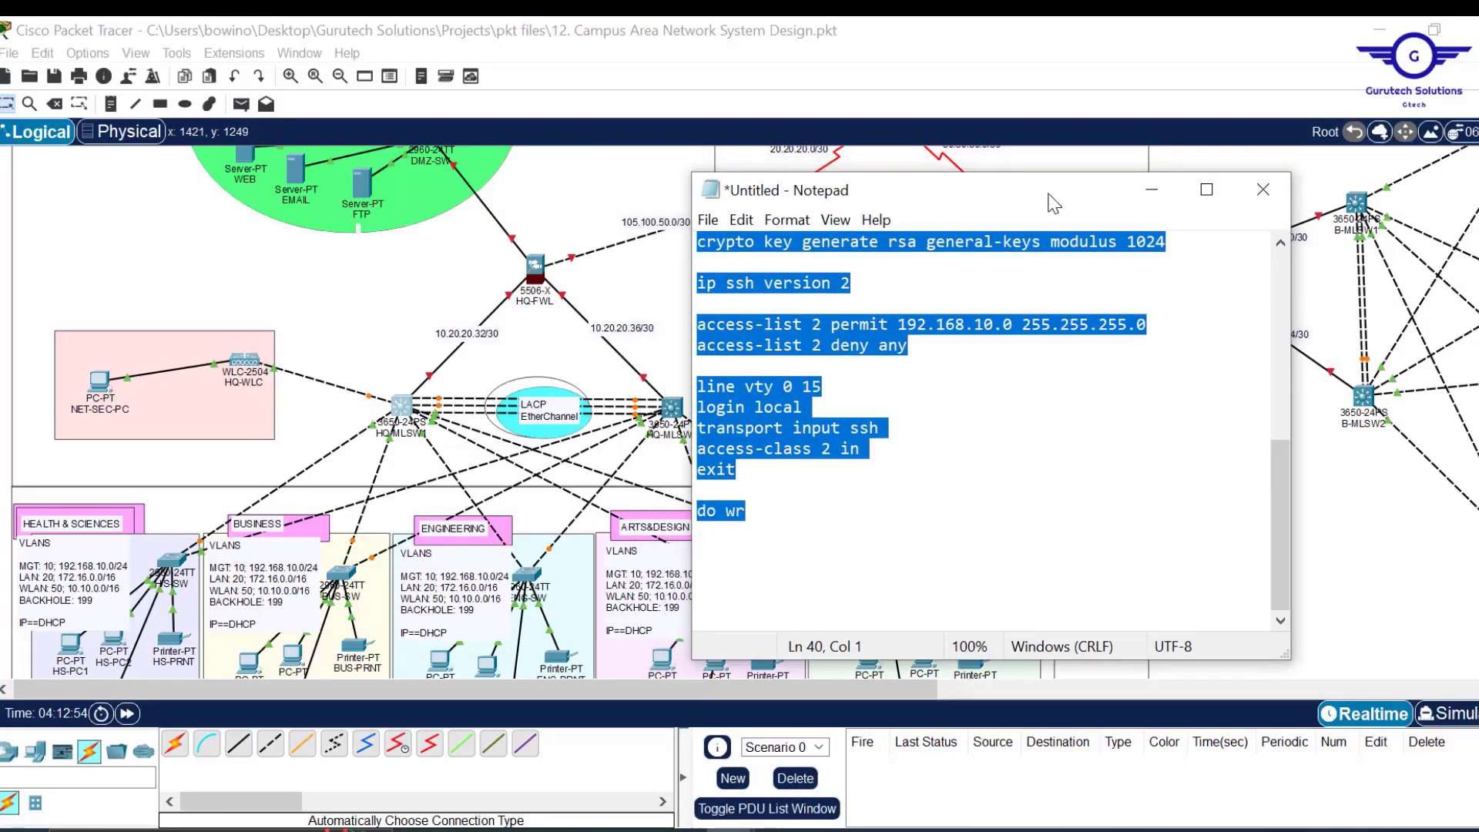
Reopen HQ-MLSW1's CLI to review its earlier VLAN commands beside the note.
left_click(401, 407)
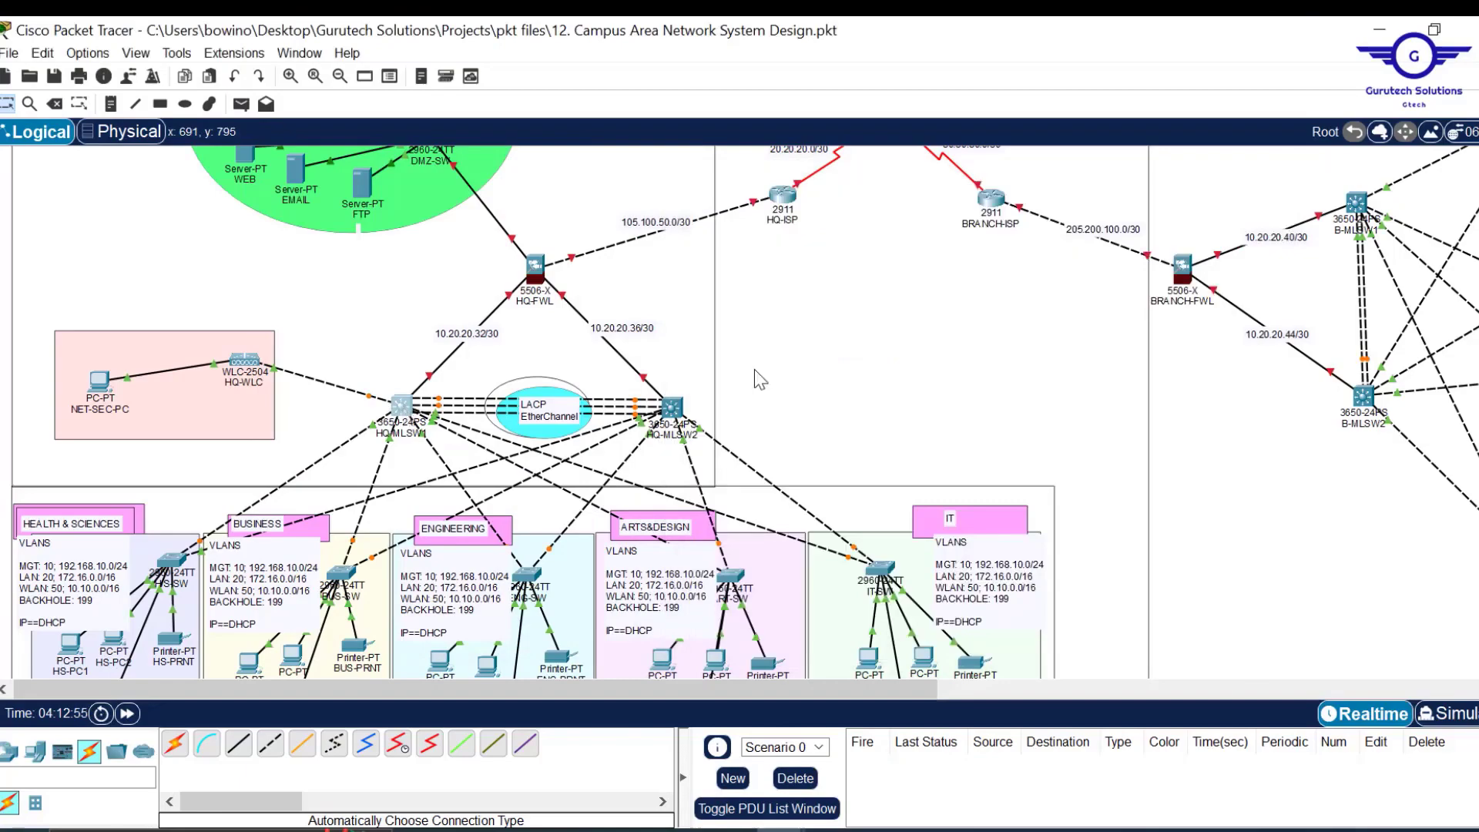
scroll(846, 248, "up", 10)
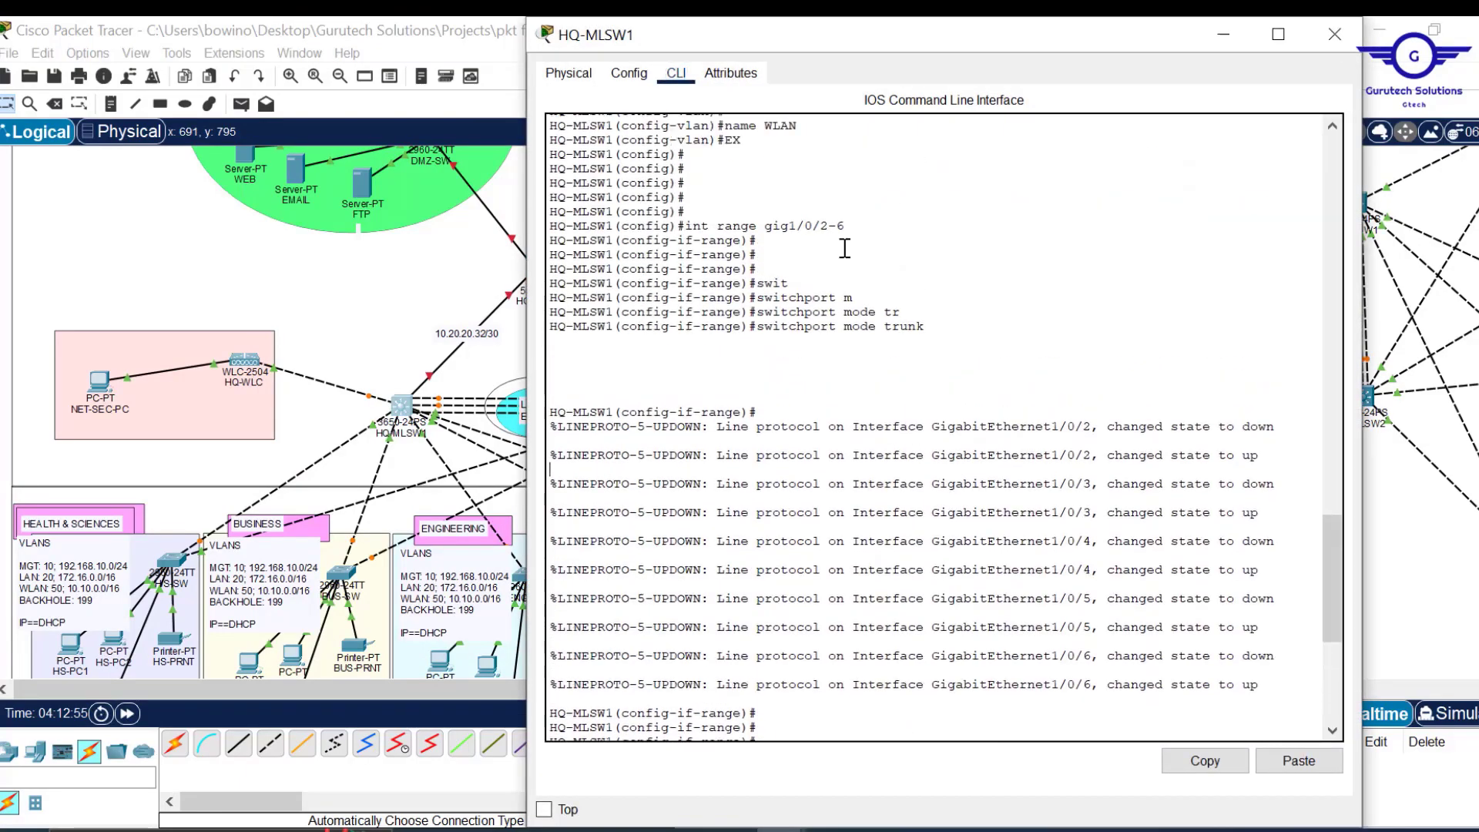
scroll(845, 248, "up", 4)
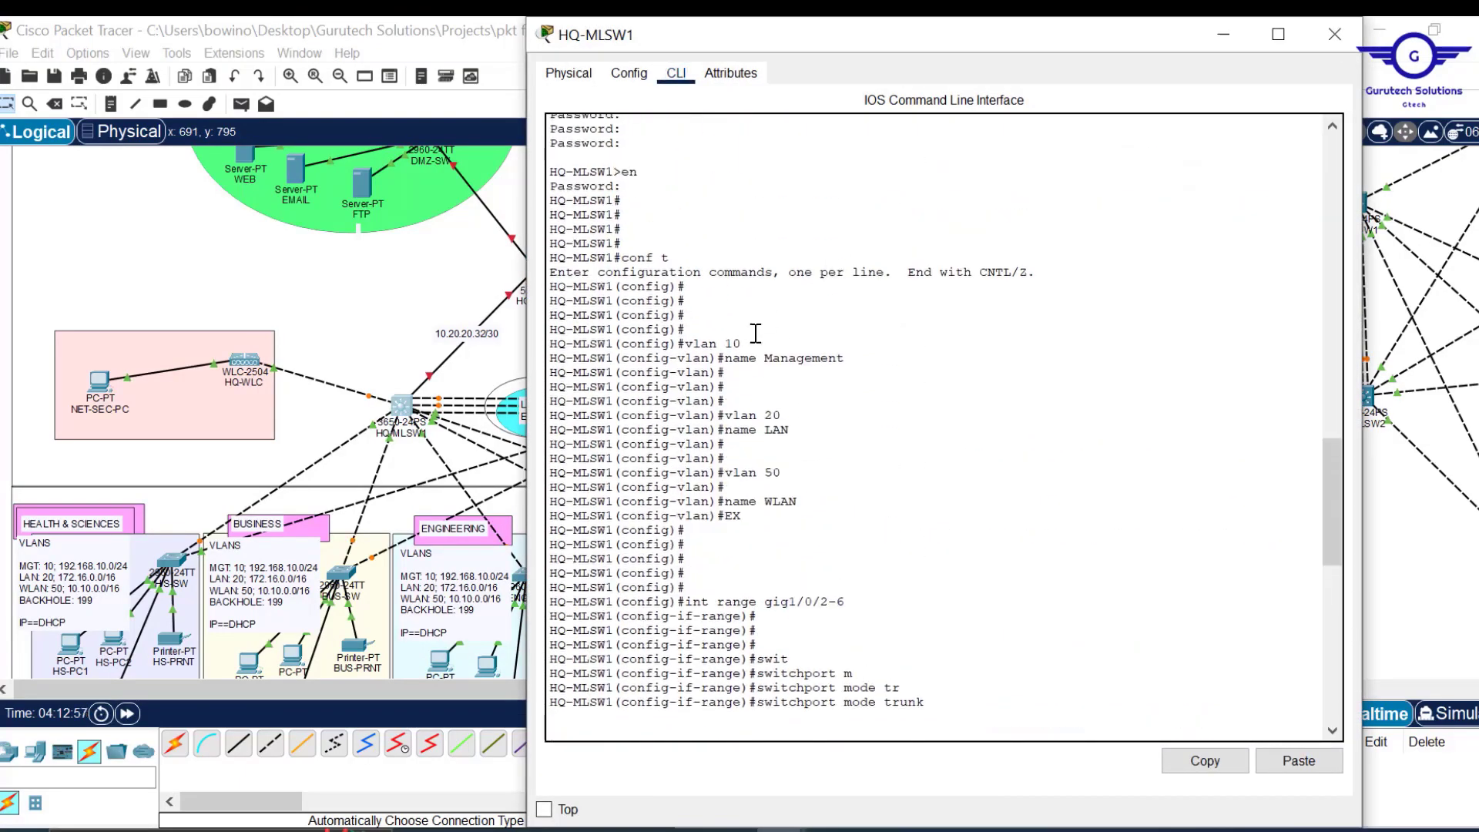
left_click_drag(1105, 46, 729, 70)
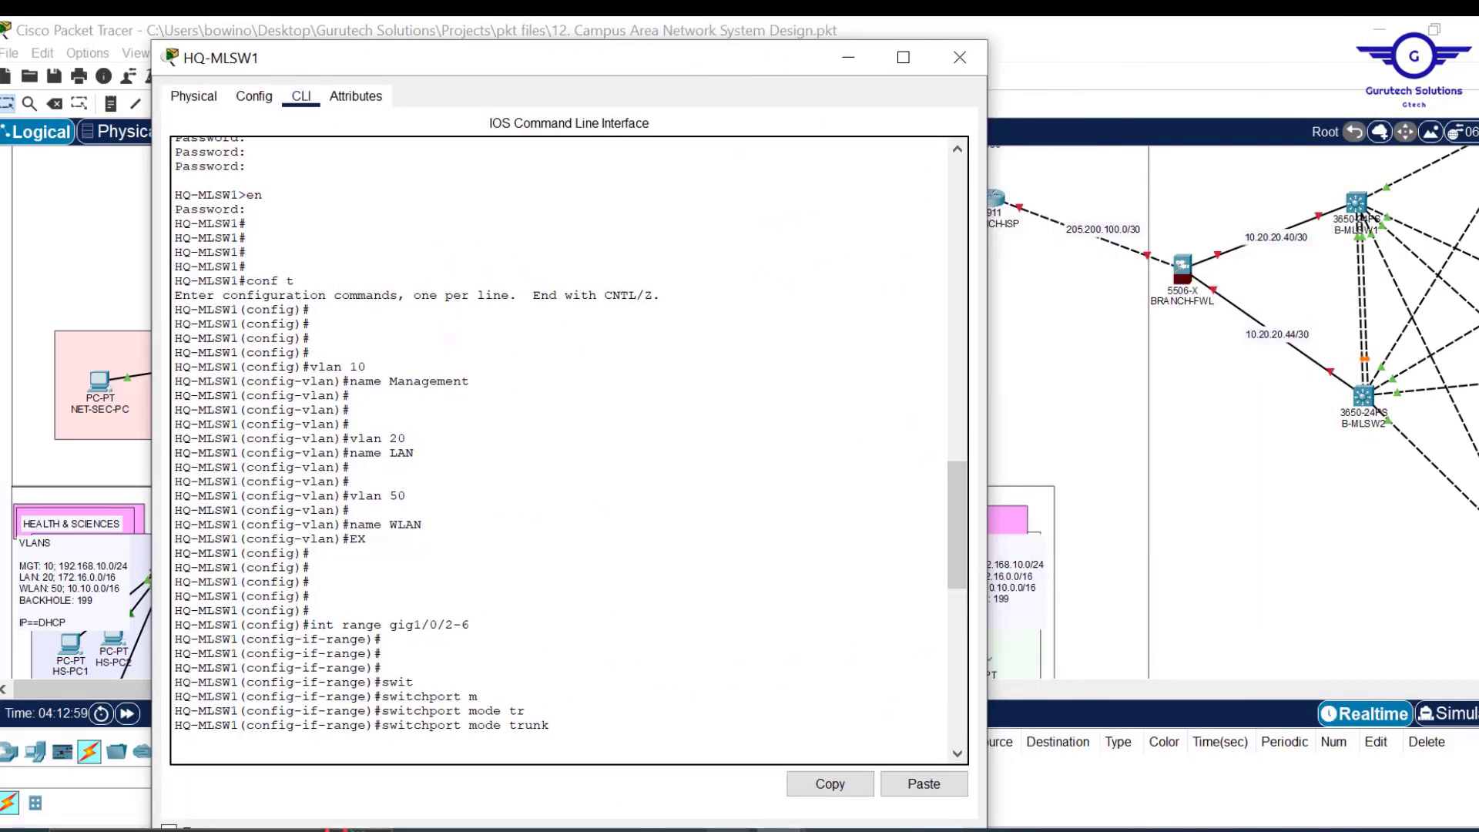
In Notepad, type the VLAN 10/20/50 commands named Management, LAN and WLAN, ending with exit.
mouse_move(732, 829)
left_click(851, 744)
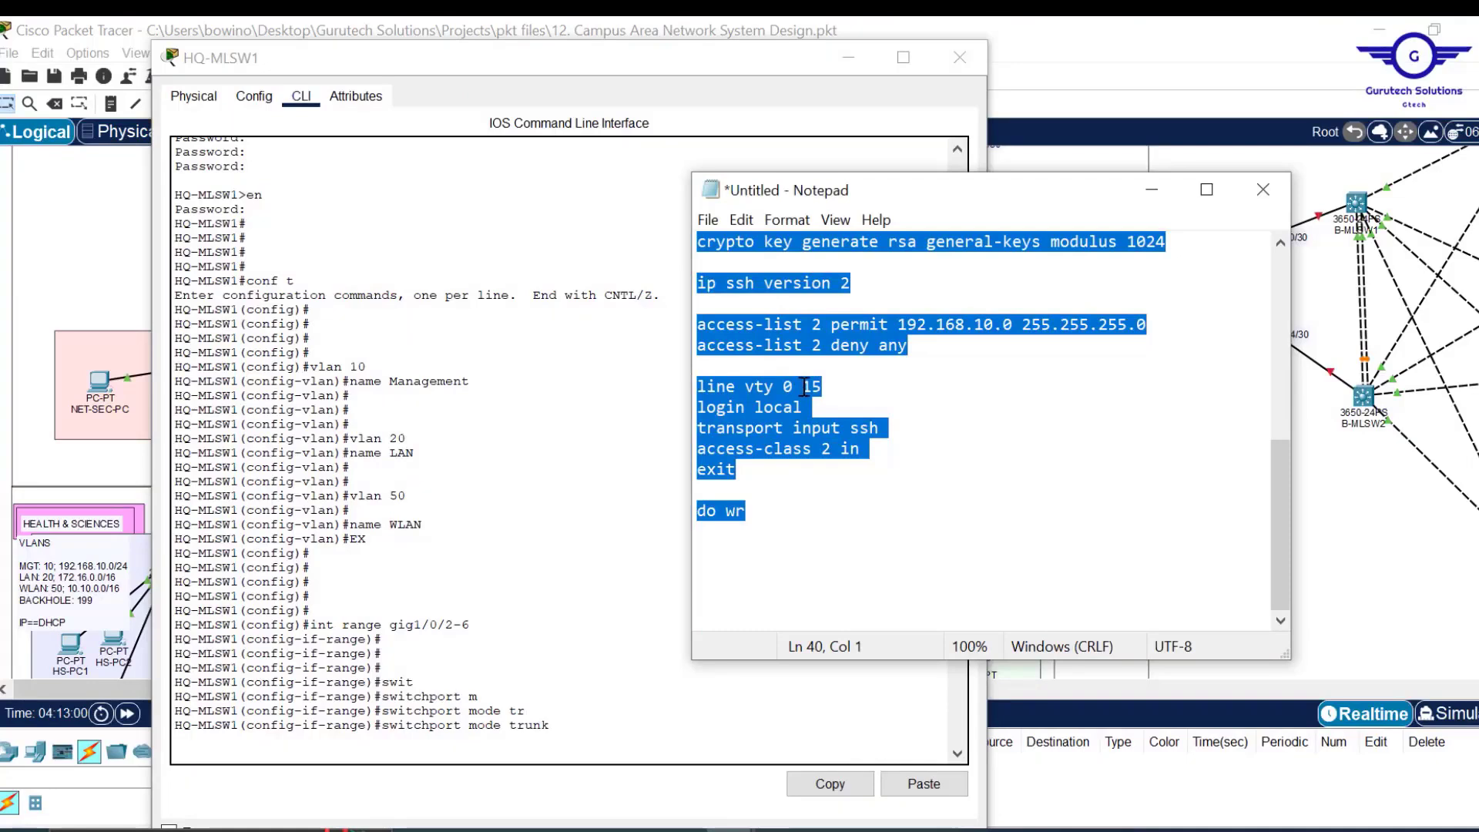
type("vlan 10")
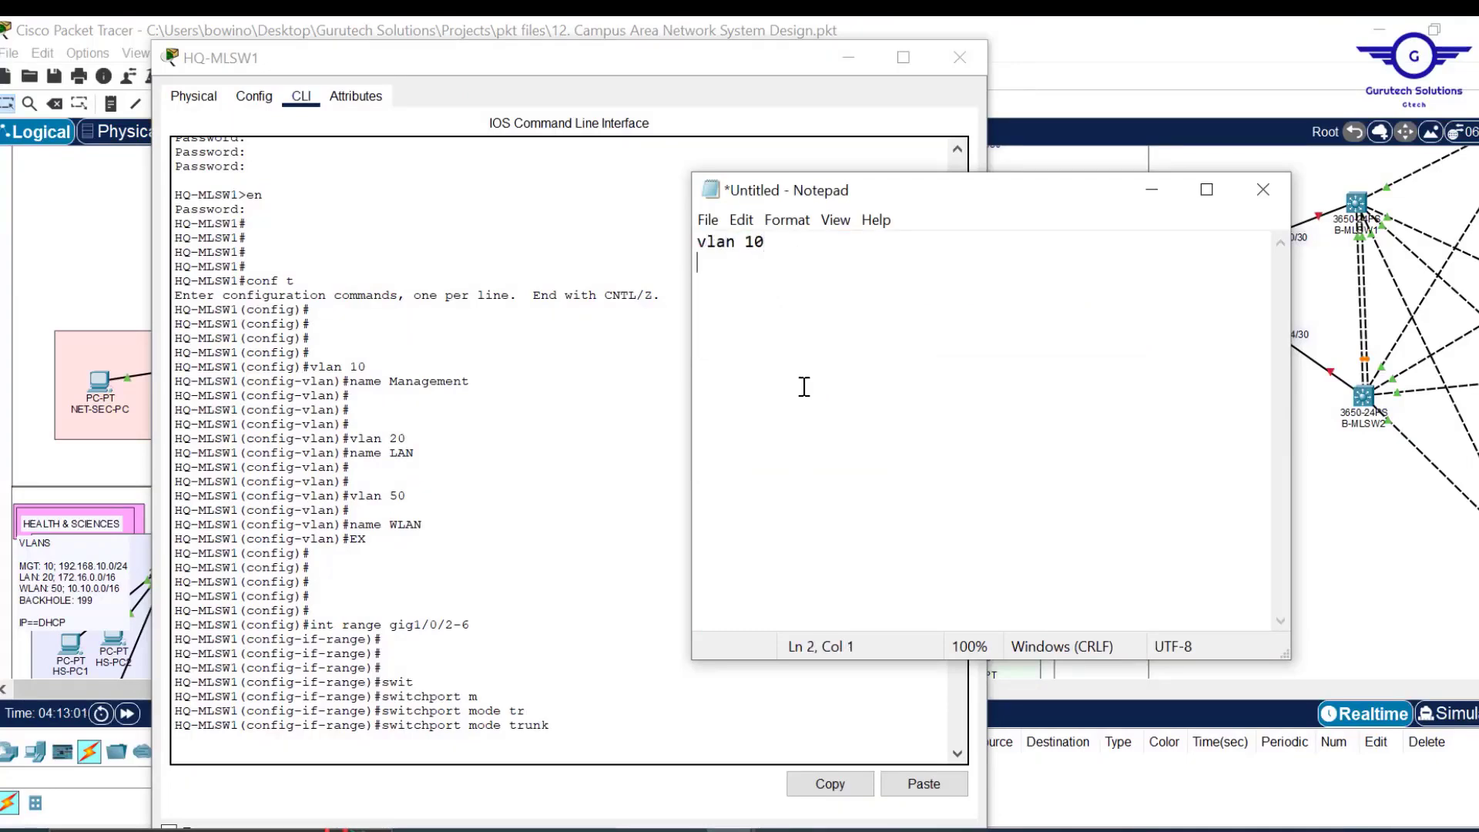
type("name Management vlan 20 name LAN vlan 50 name WLAN exit")
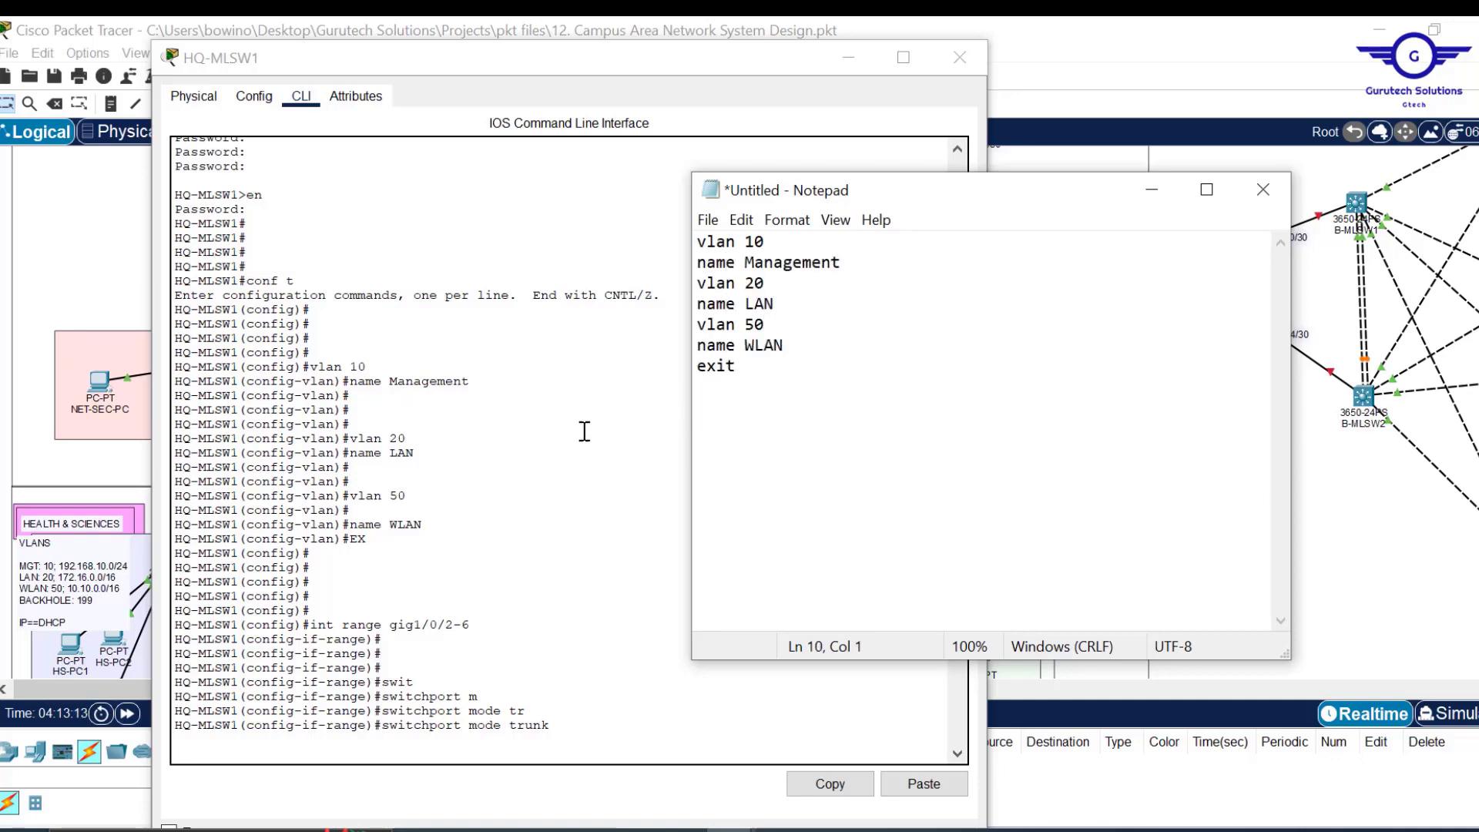
left_click(1088, 62)
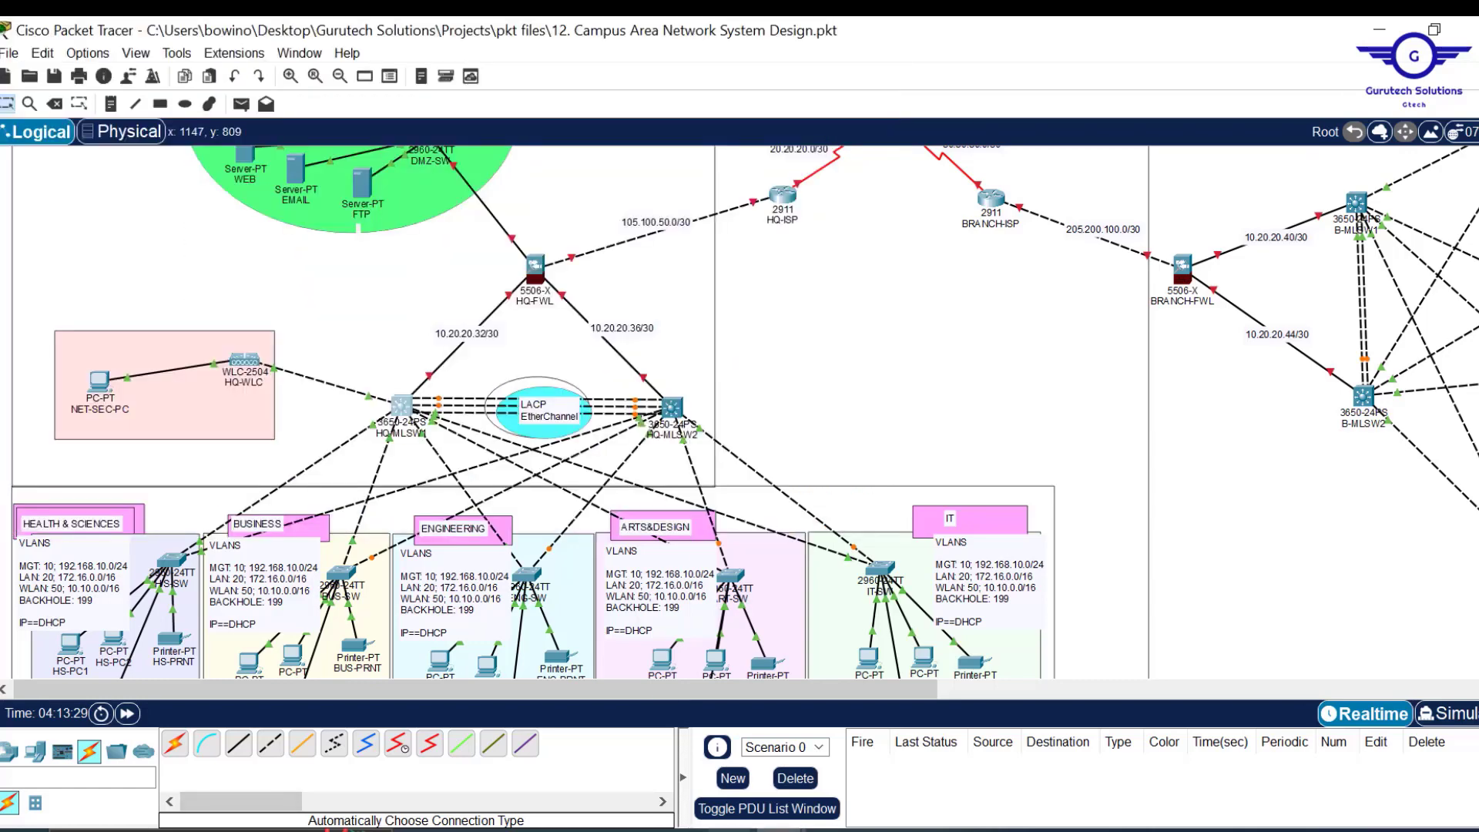
Copy the int range gig1/0/2-6 command from HQ-MLSW1's CLI into the Notepad script.
left_click(410, 413)
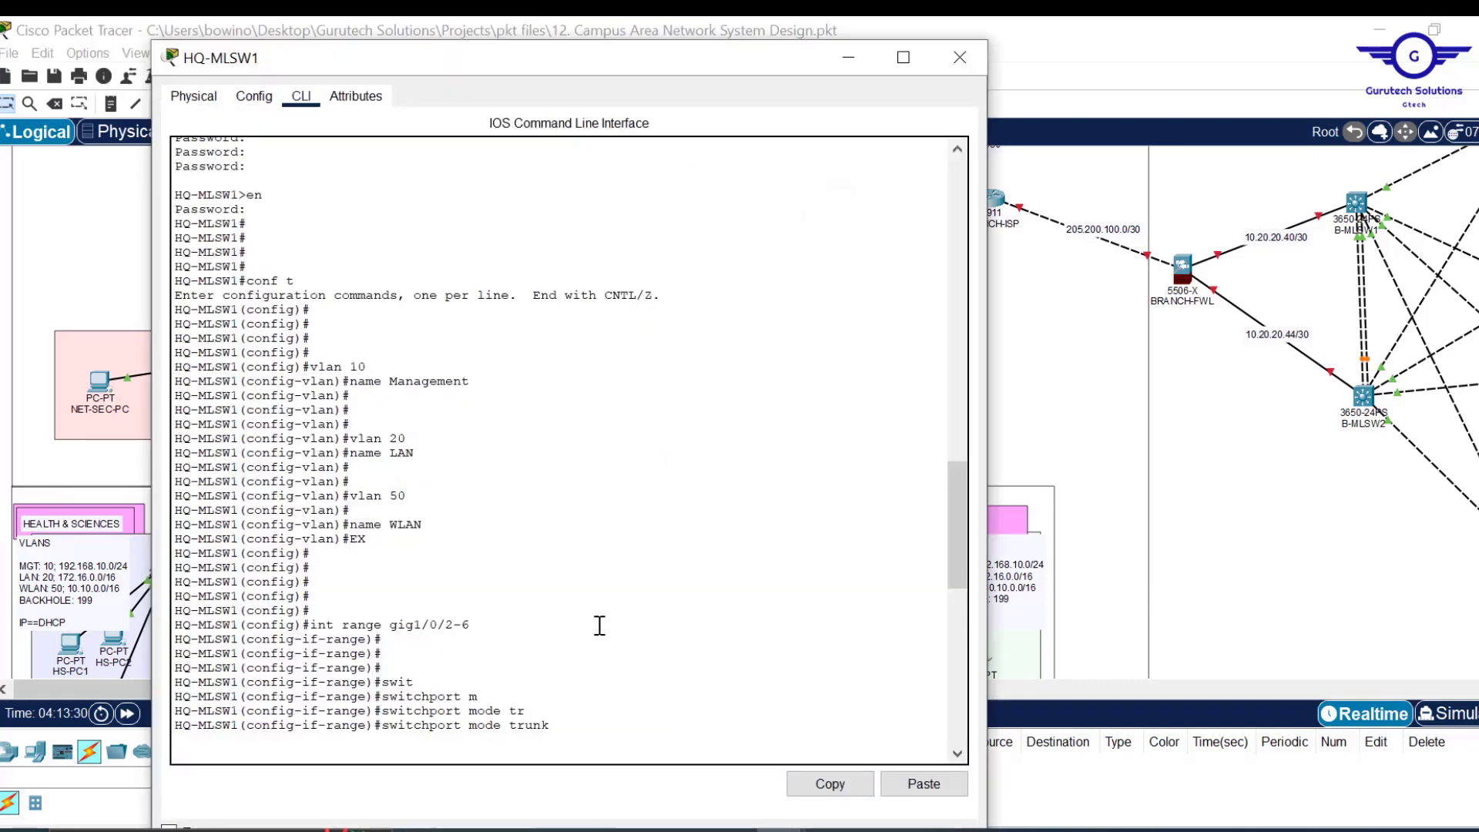
scroll(555, 661, "down", 1)
scroll(555, 661, "down", 5)
right_click(556, 661)
left_click(469, 357)
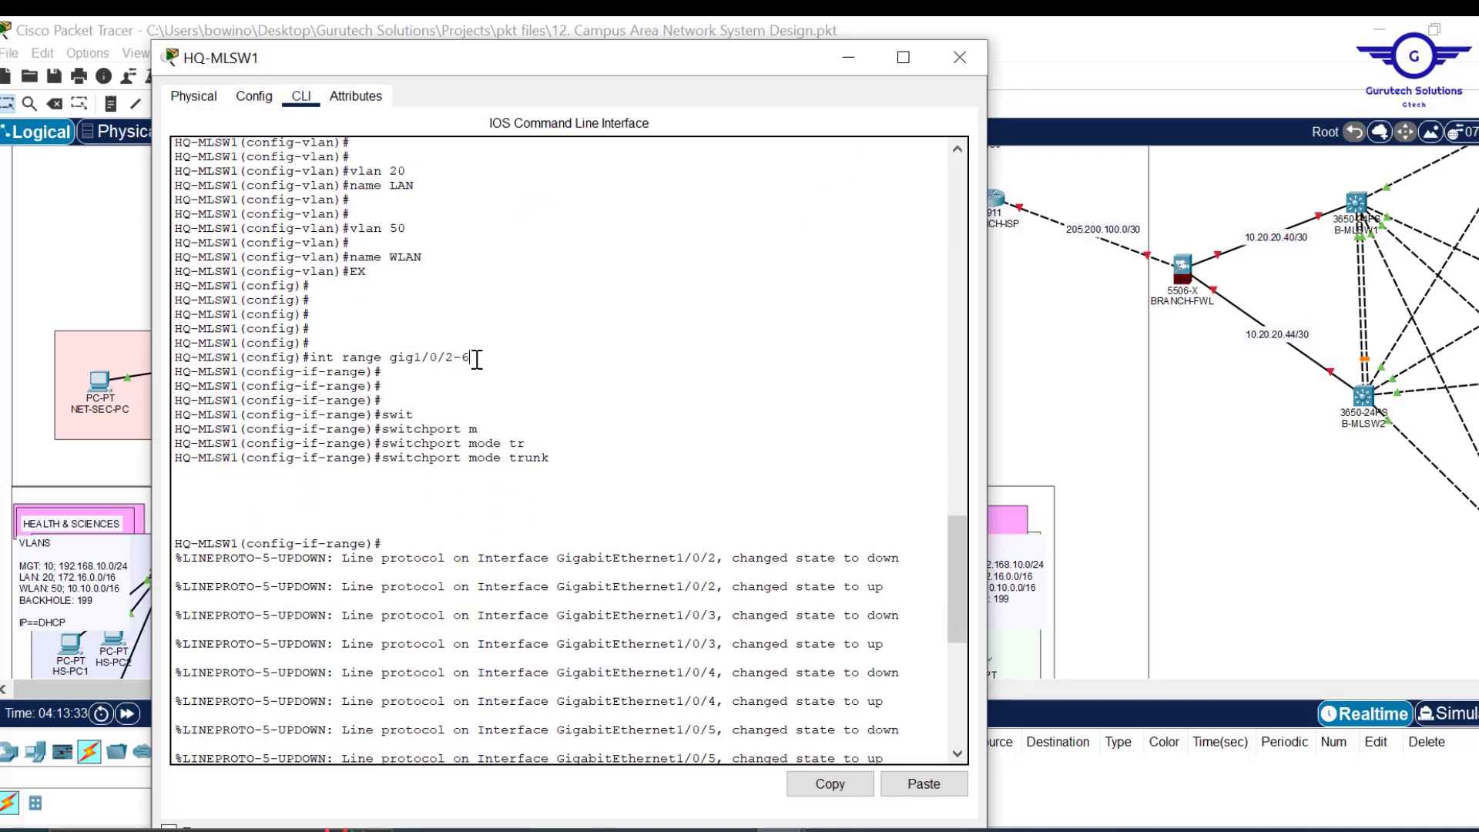
left_click_drag(470, 357, 313, 361)
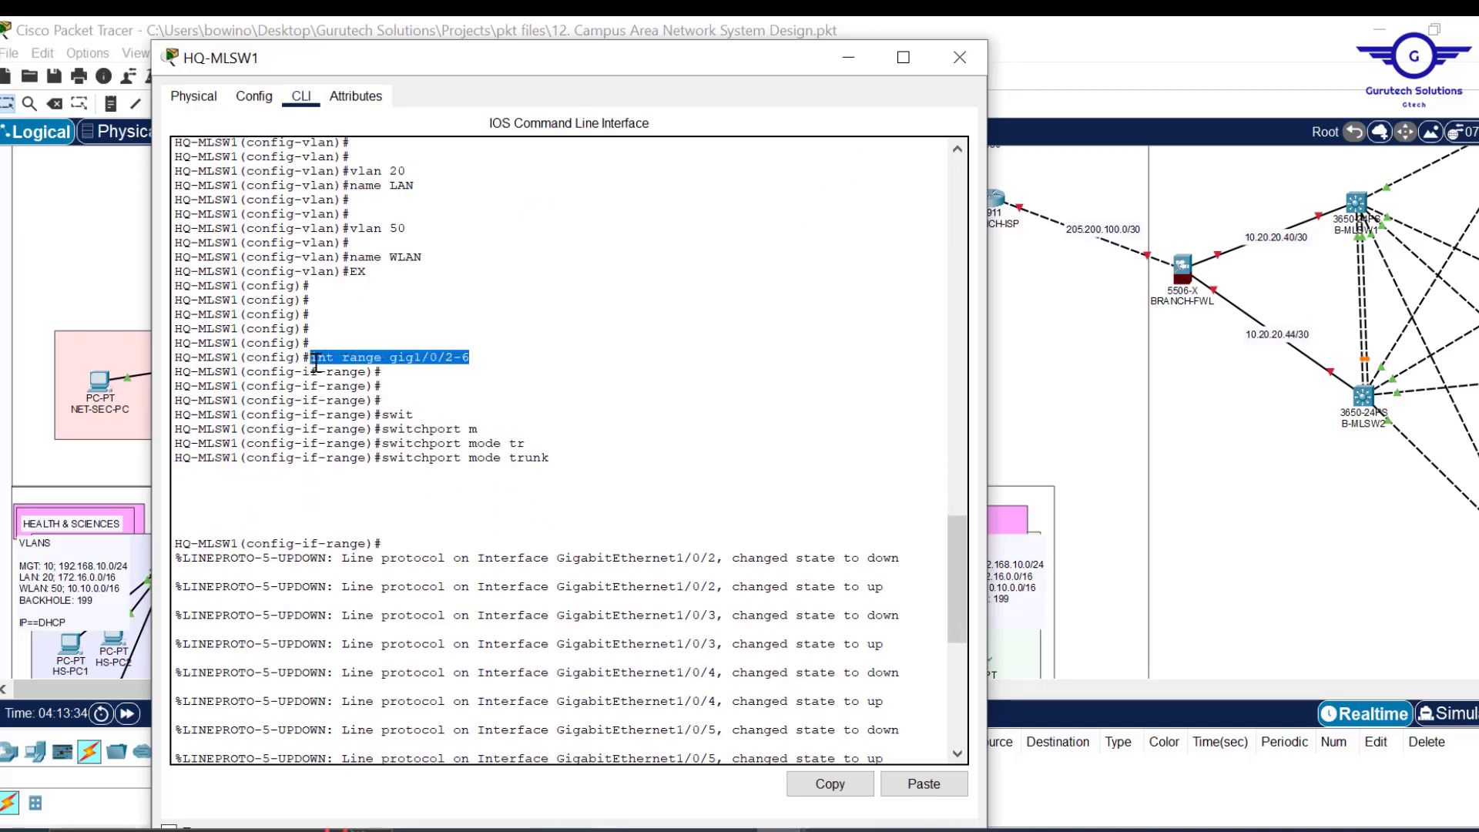
left_click(819, 785)
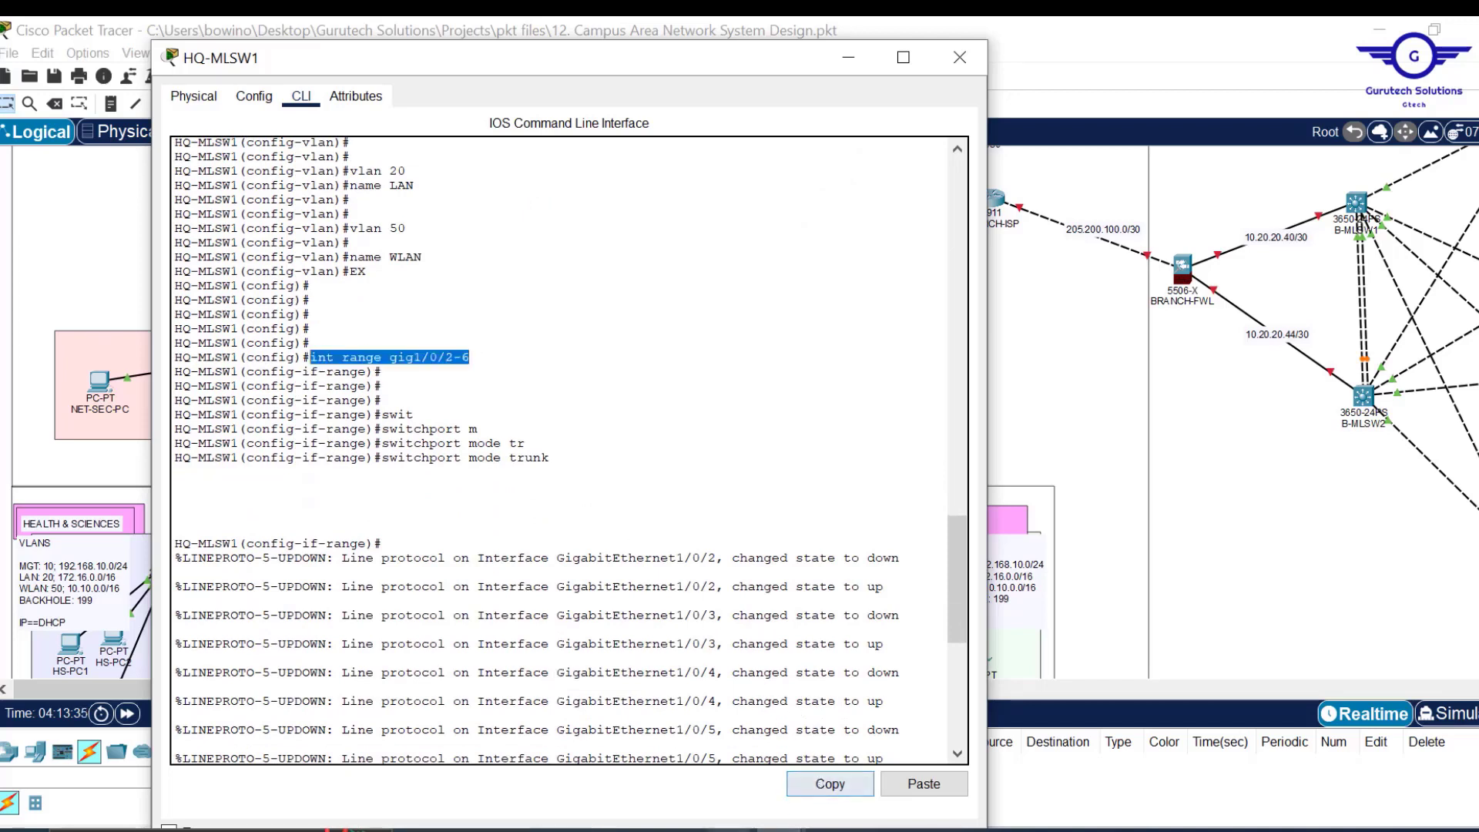
left_click(842, 783)
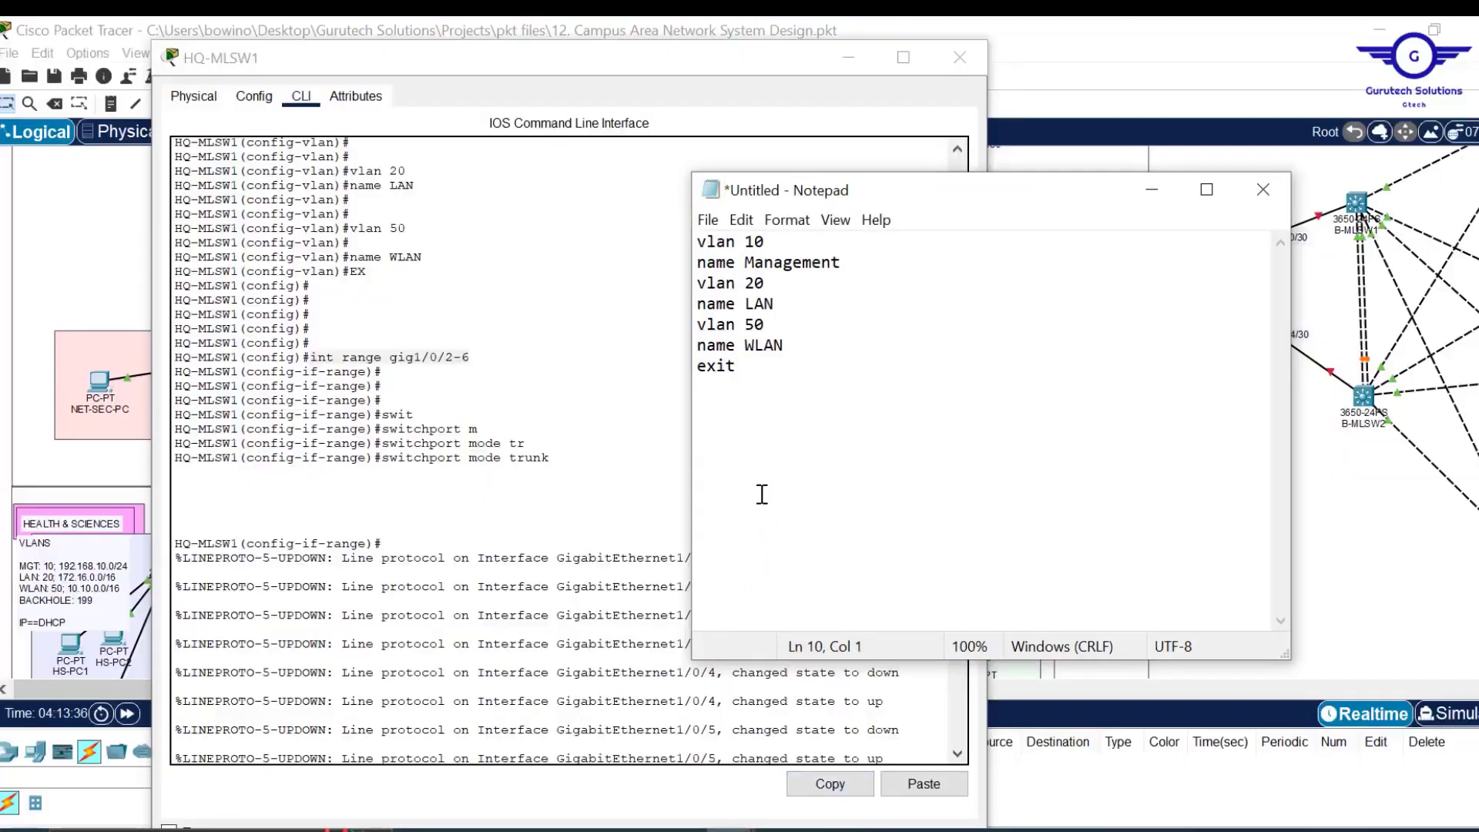
key("ctrl+v")
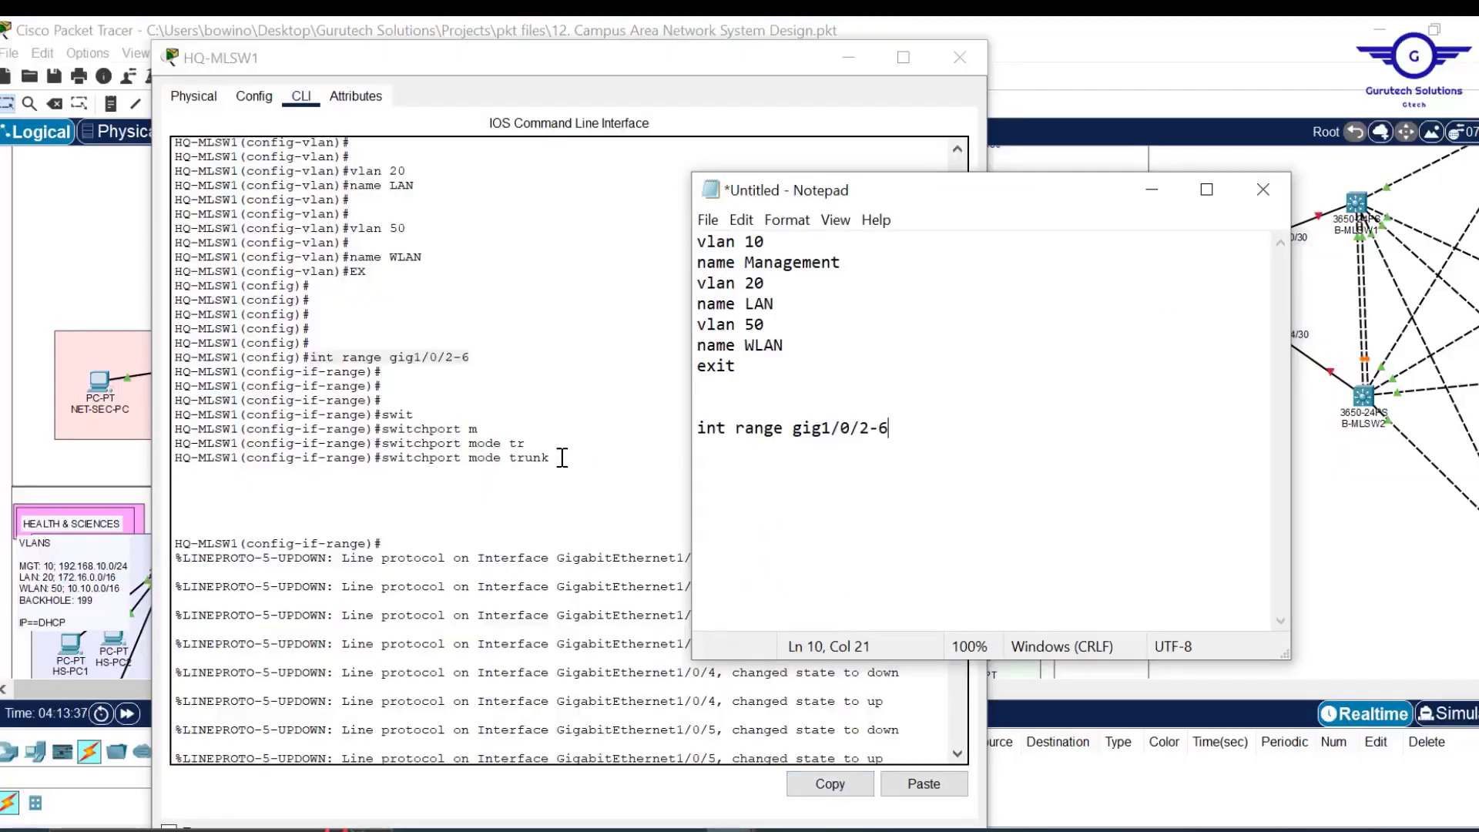
Add switchport mode trunk, exit and do wr lines to the Notepad script.
left_click_drag(563, 458, 382, 458)
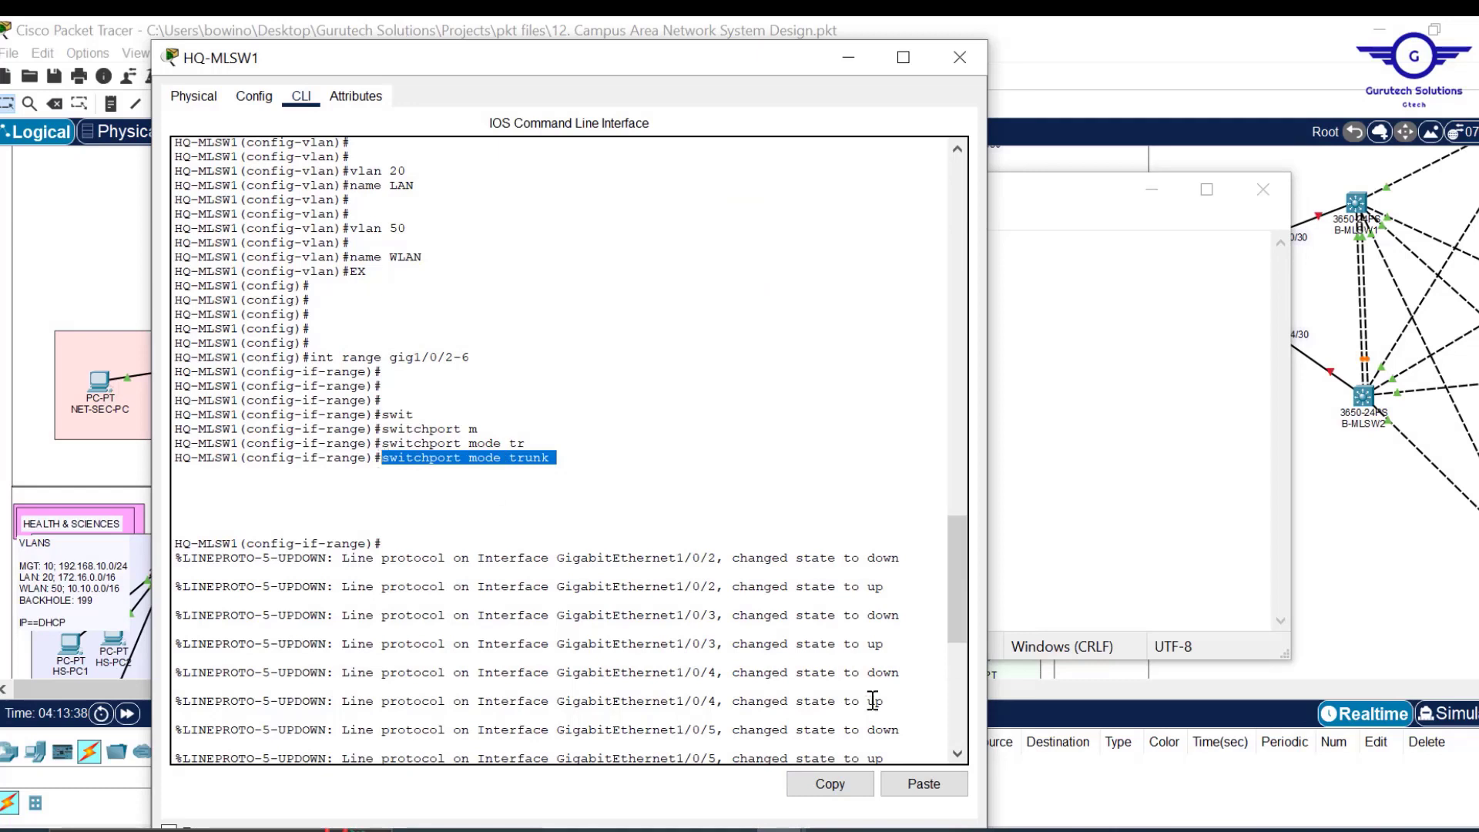
left_click(839, 778)
left_click(1119, 528)
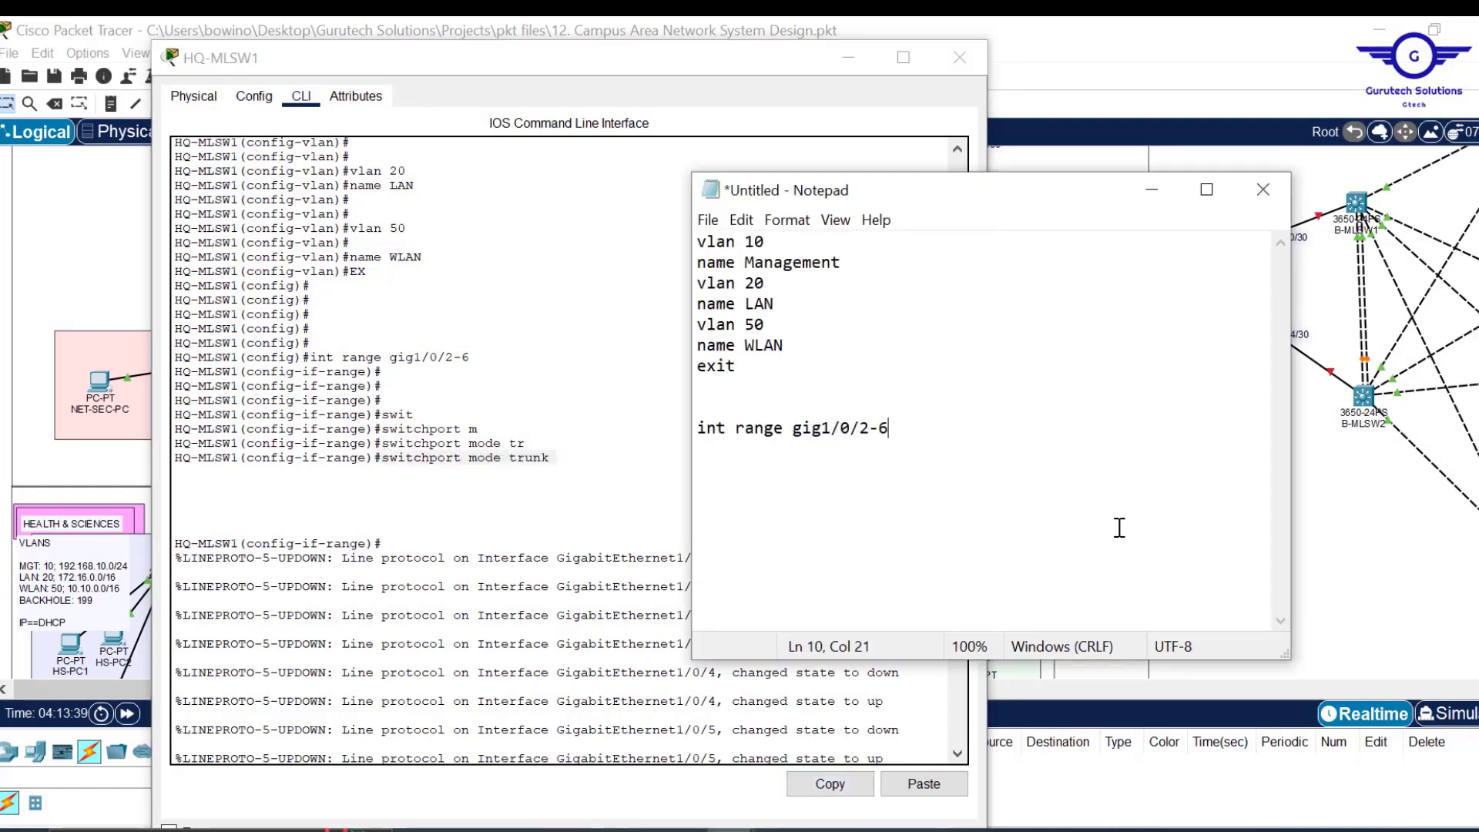
key("ctrl+v")
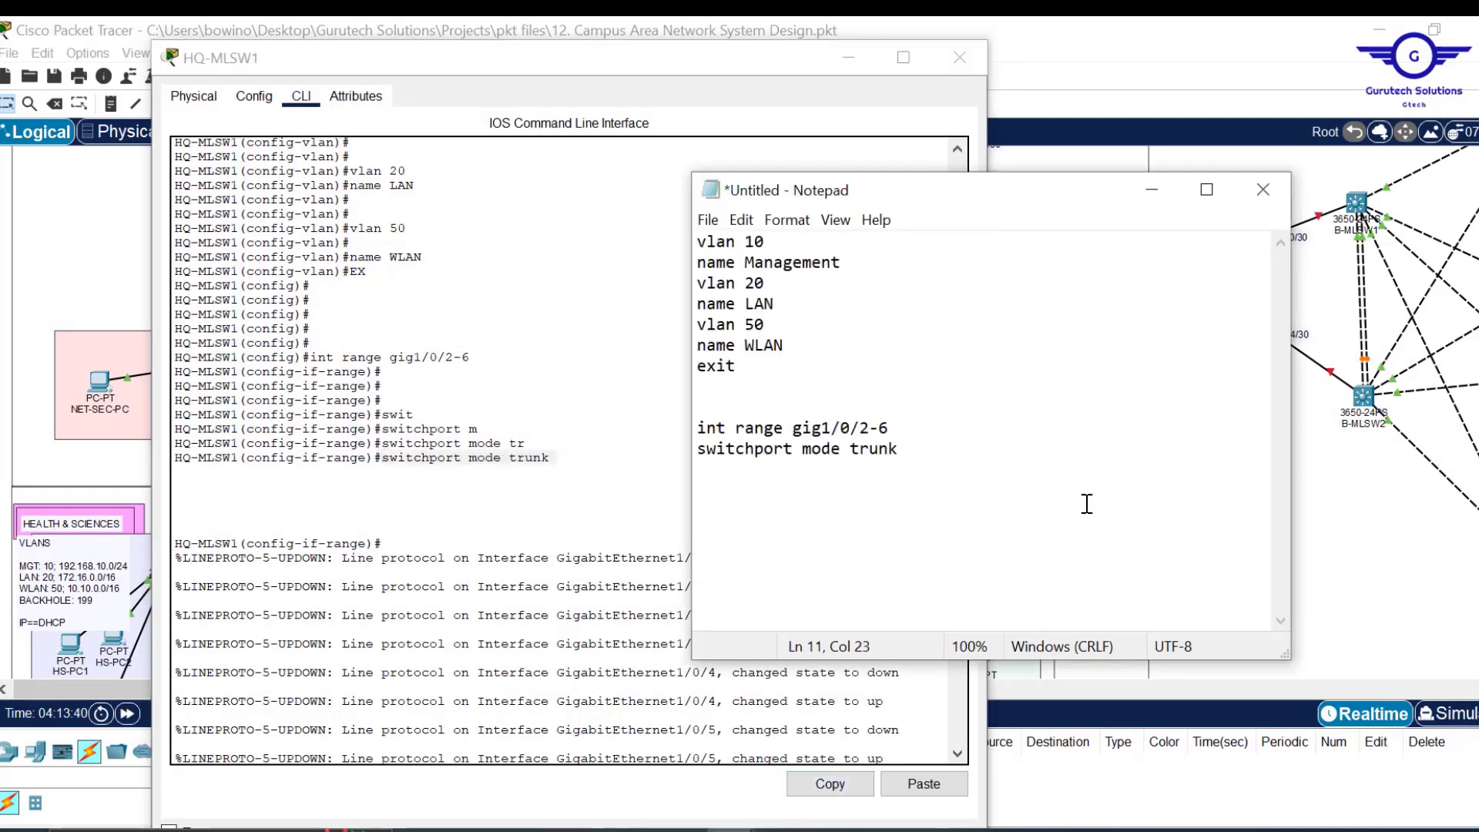
key("Return")
type("exit   ")
type("do wr")
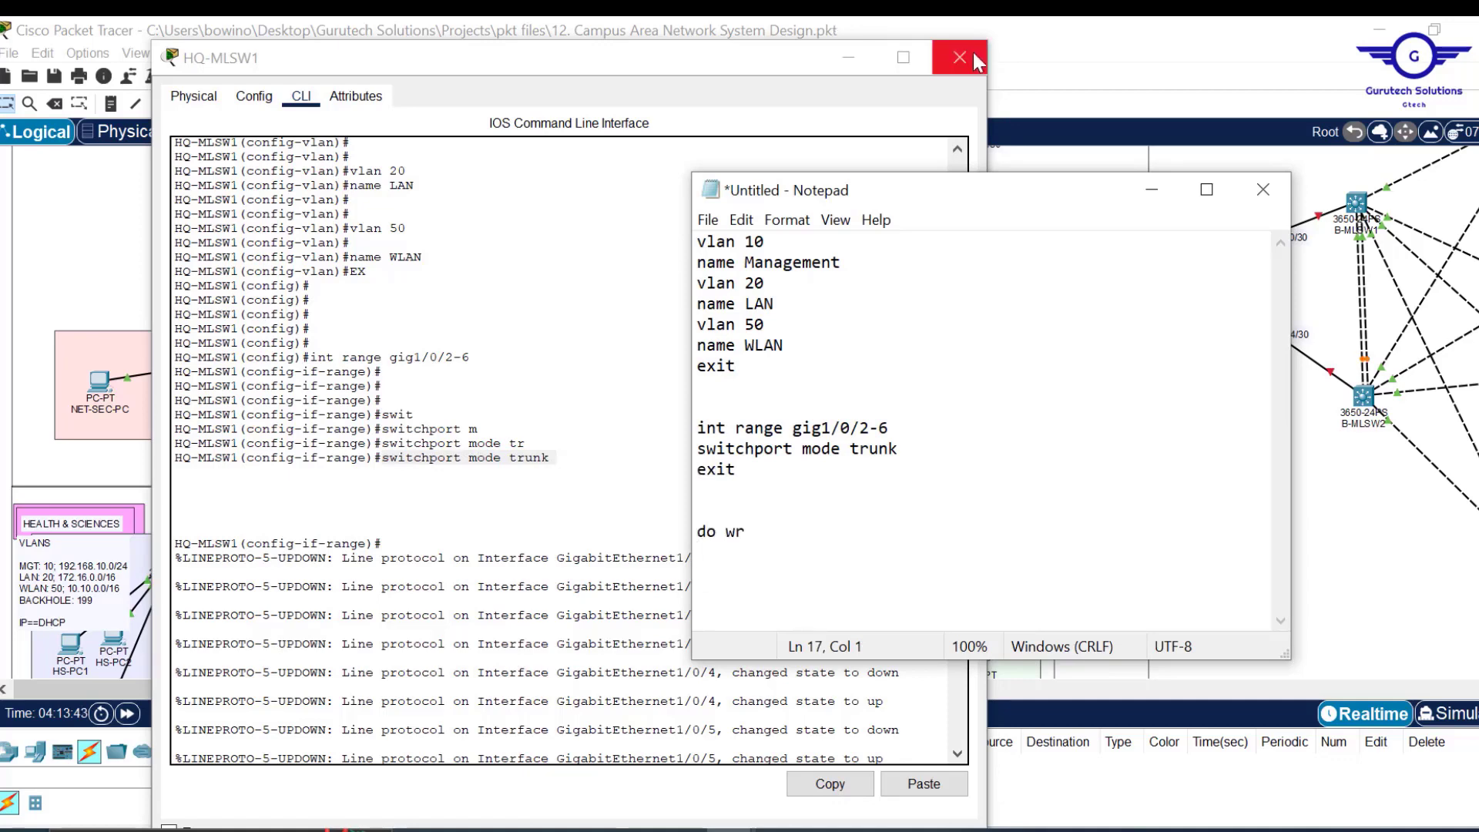
Save HQ-MLSW1's configuration with do wr and close its window.
left_click(566, 381)
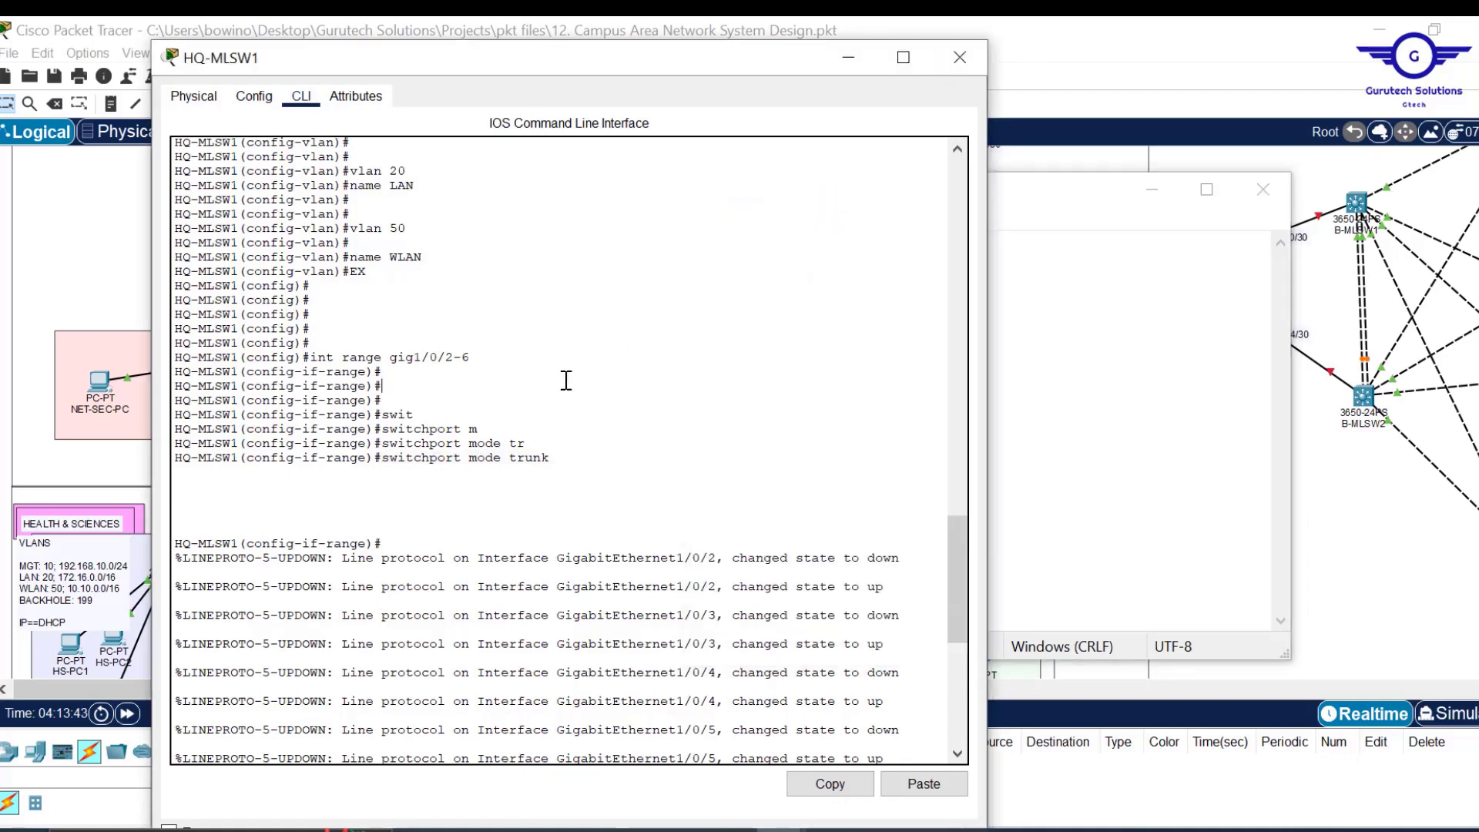
type("do wr")
key("Return")
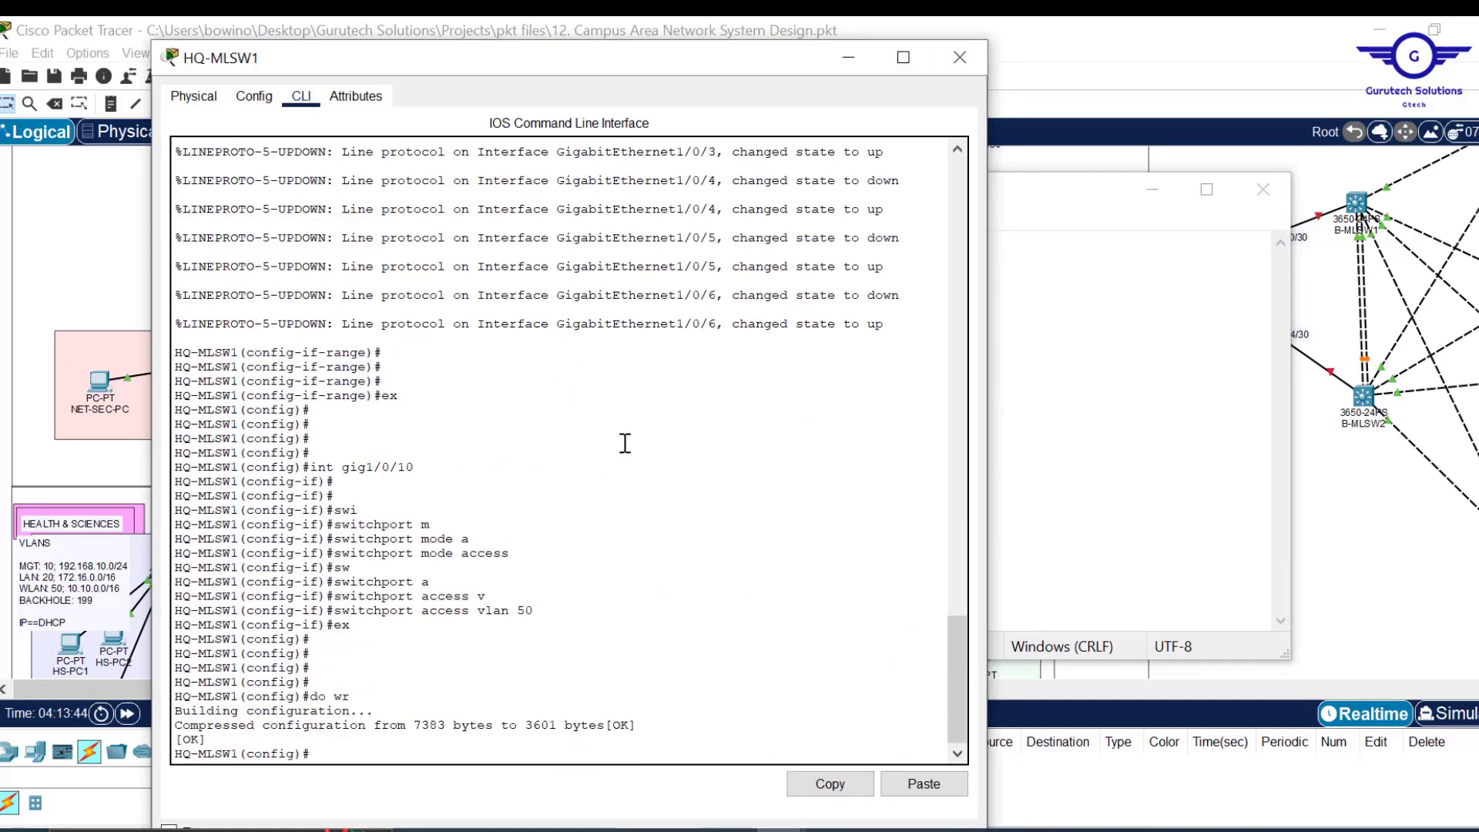
left_click(947, 62)
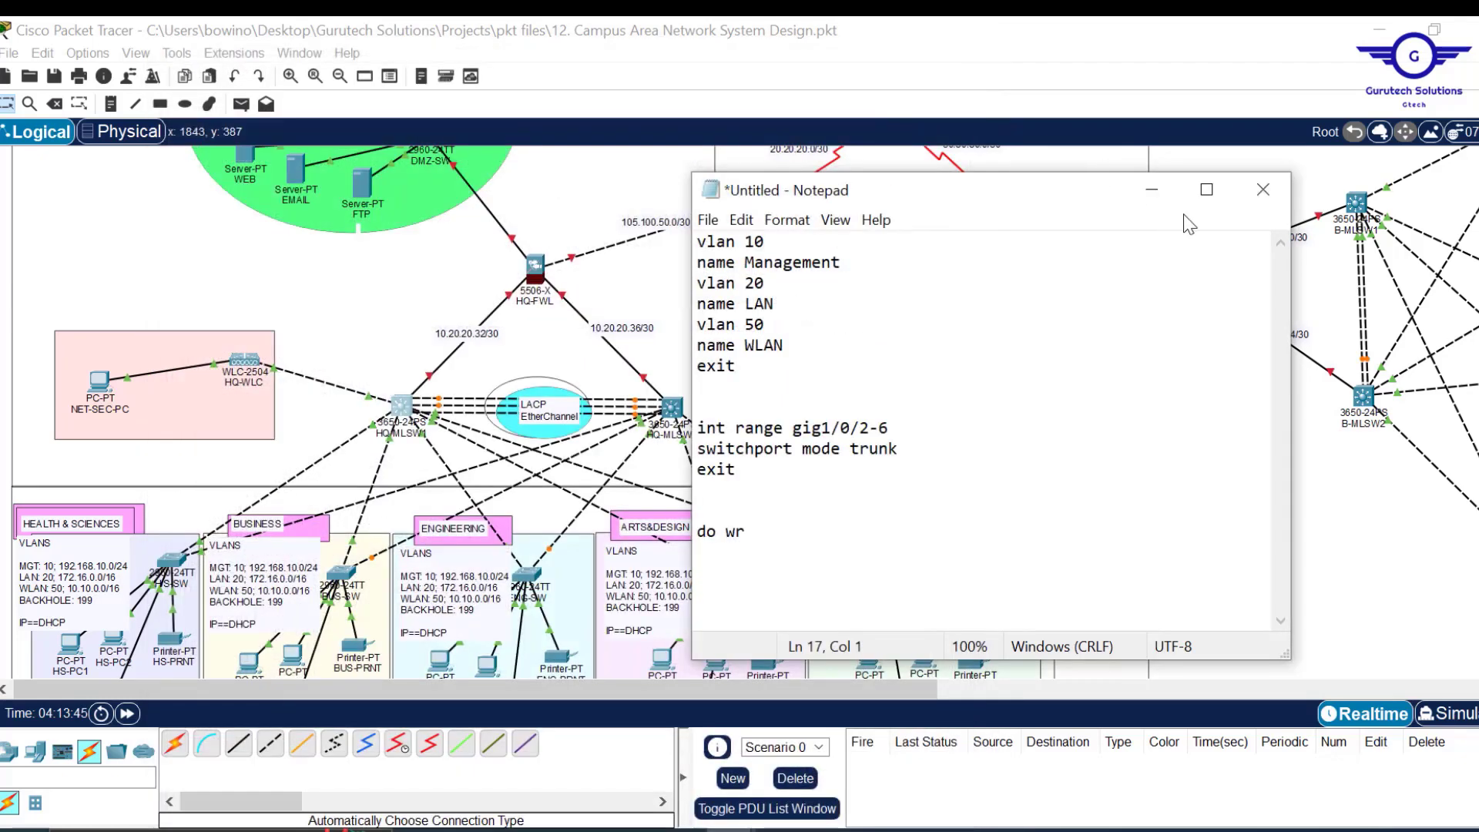
Select the entire Notepad script and tuck it behind the topology.
left_click(1154, 201)
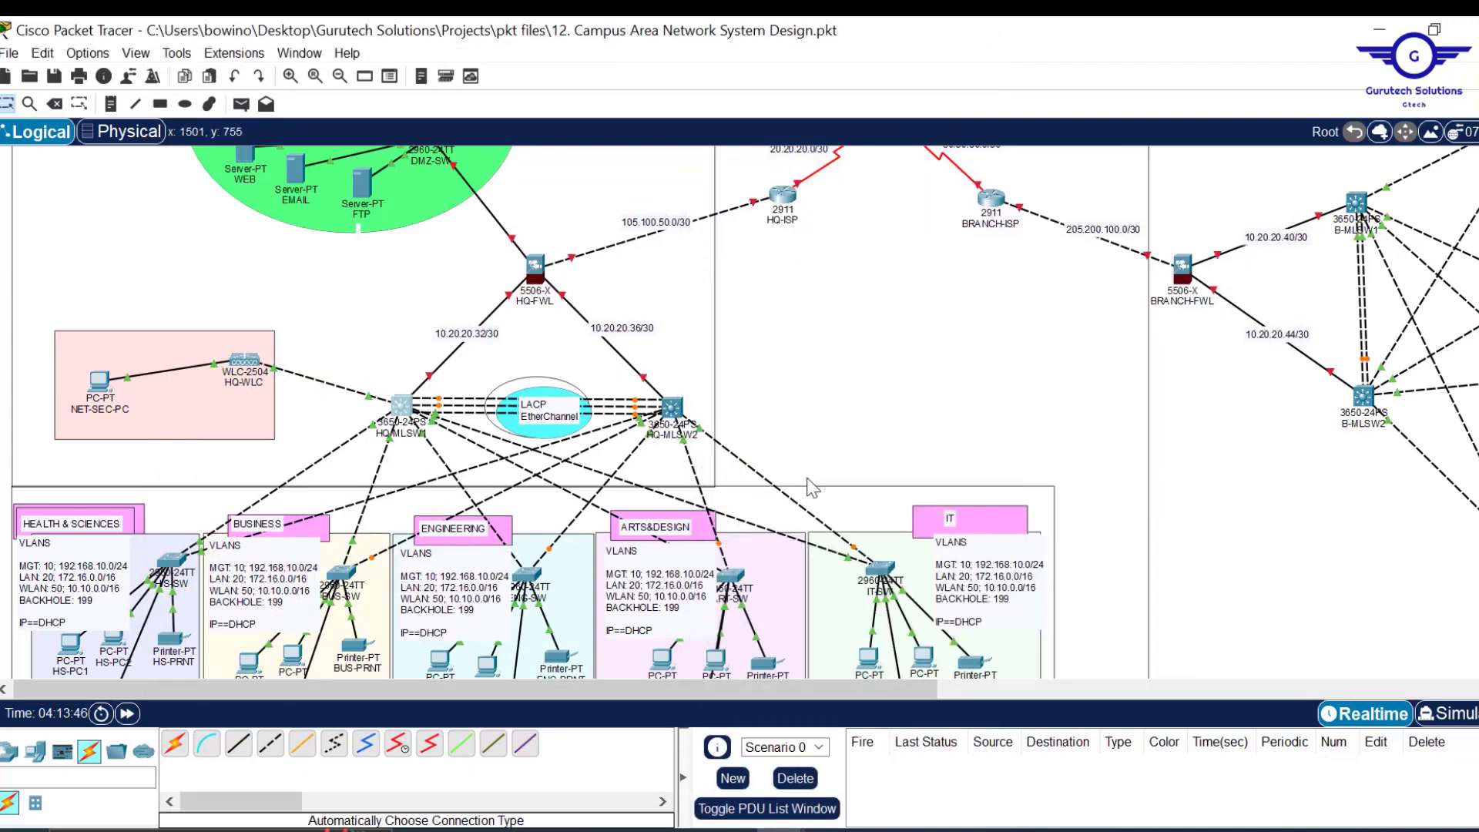
mouse_move(728, 829)
left_click(881, 761)
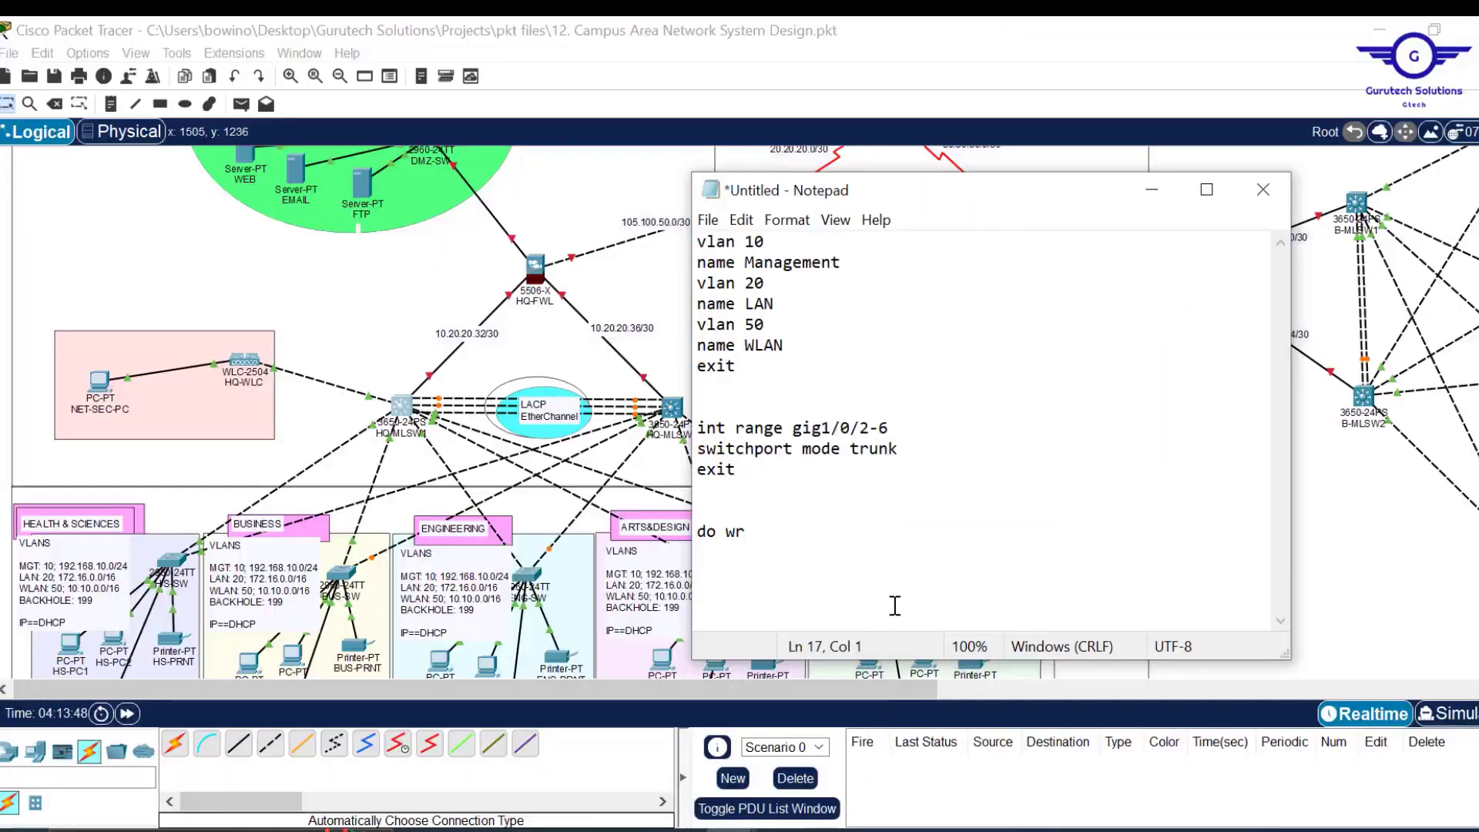
key("ctrl+a")
key("ctrl+c")
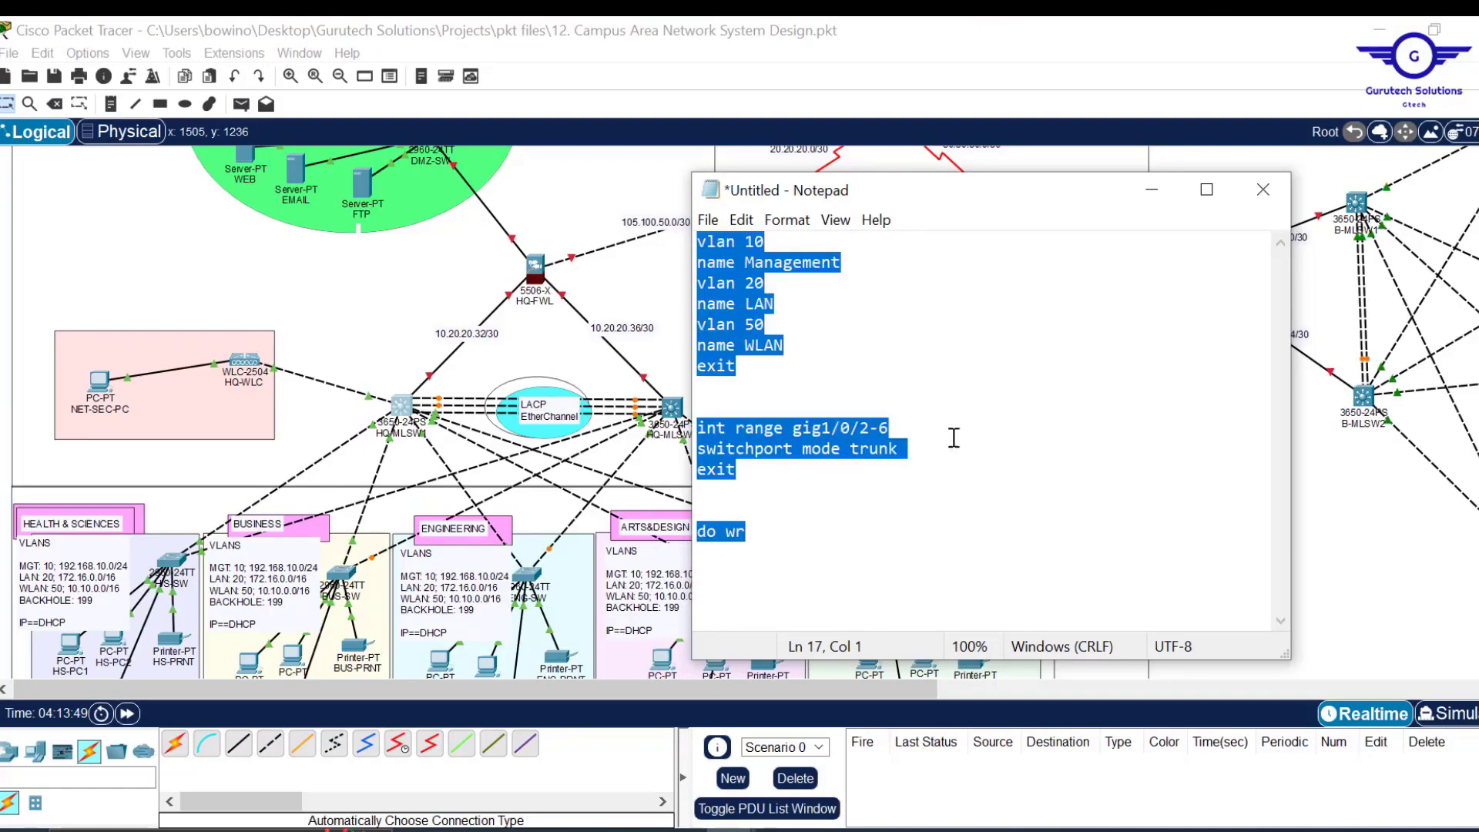
left_click(1152, 184)
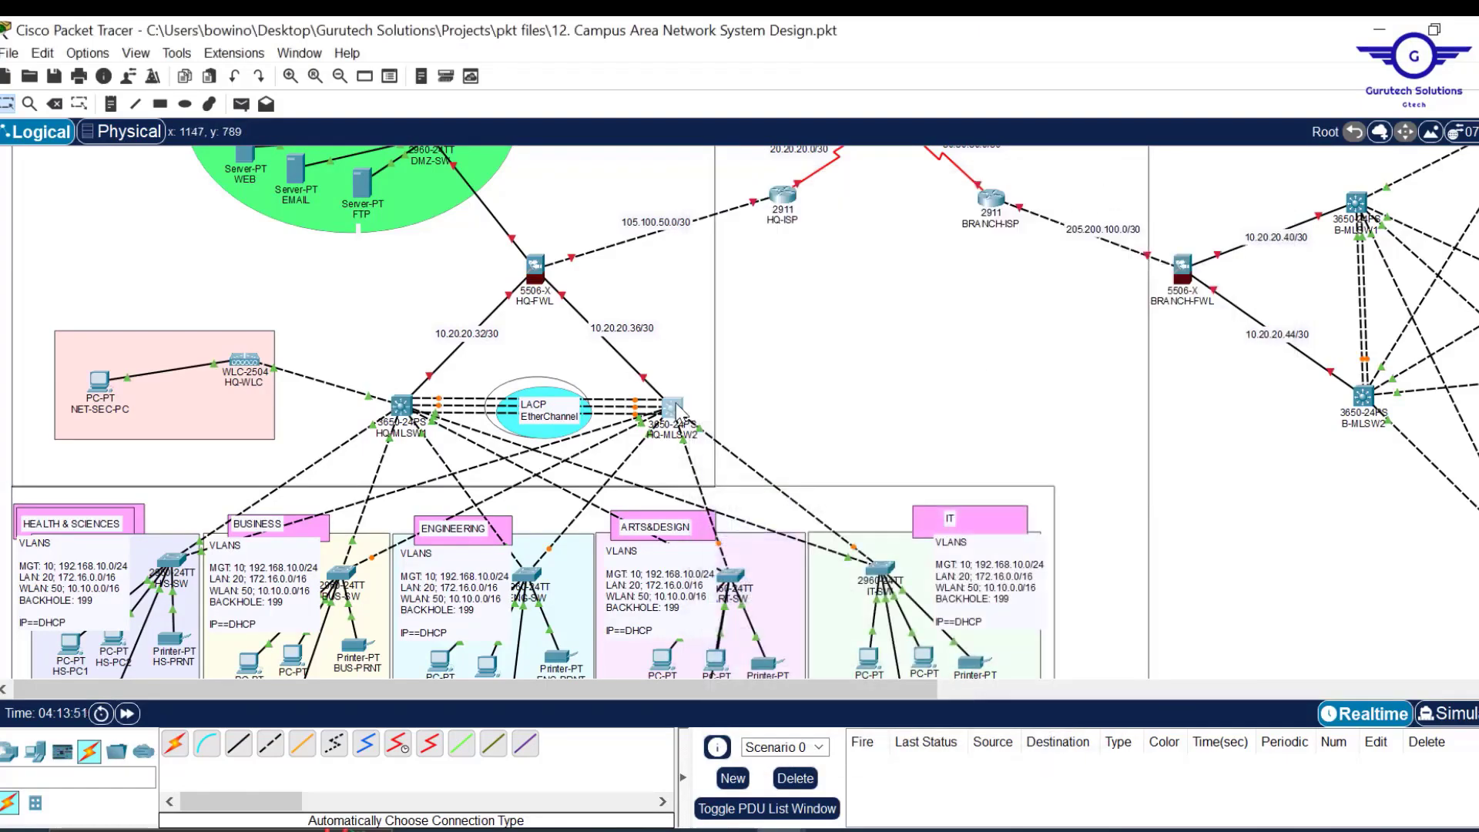
Paste the Notepad script into HQ-MLSW2's CLI to create VLANs 10/20/50, Gig1/0/2-6 trunks, and save.
left_click(681, 420)
left_click(676, 74)
key("ctrl+v")
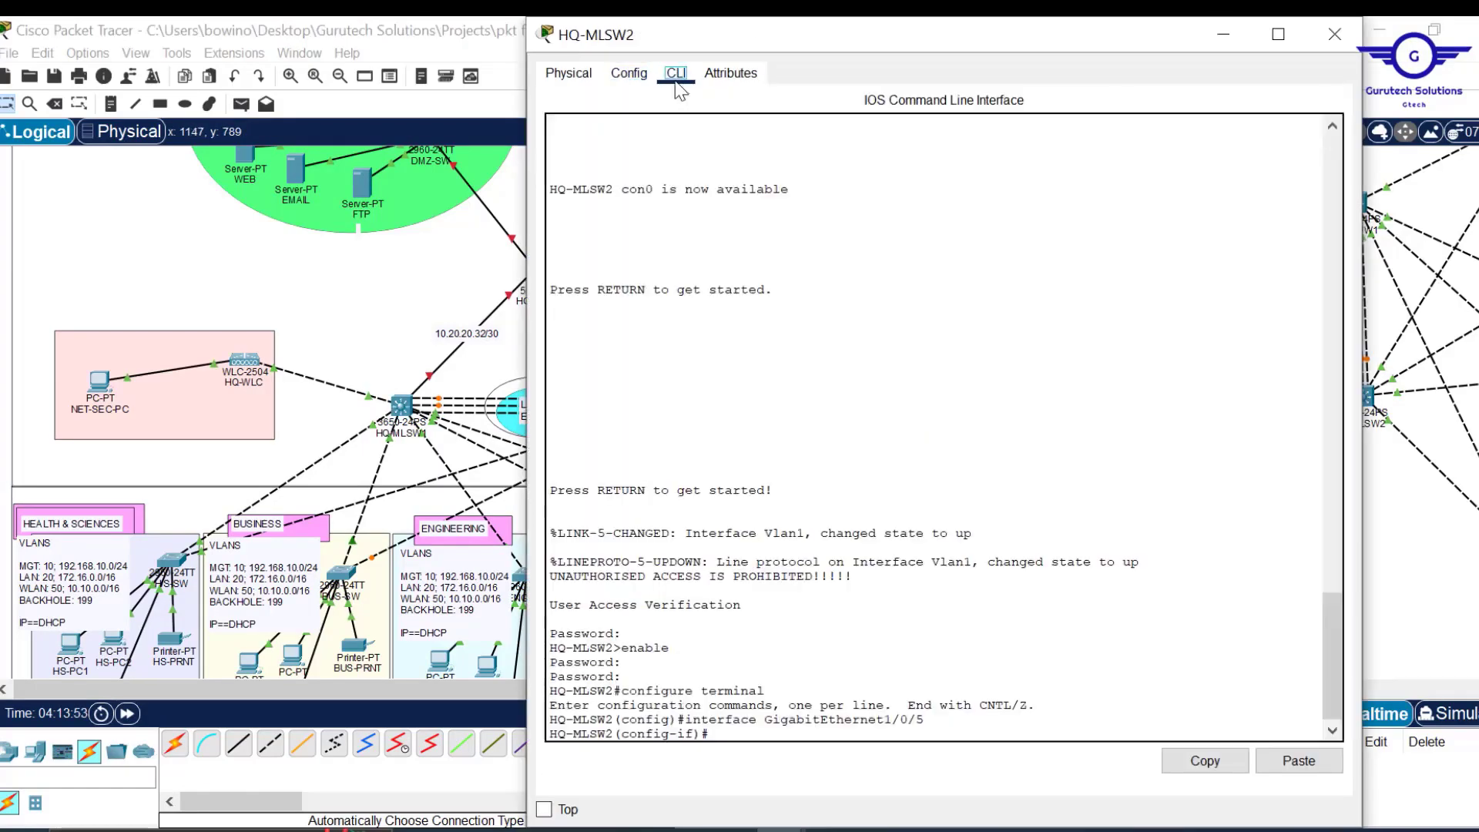
key("Return")
key("Return")
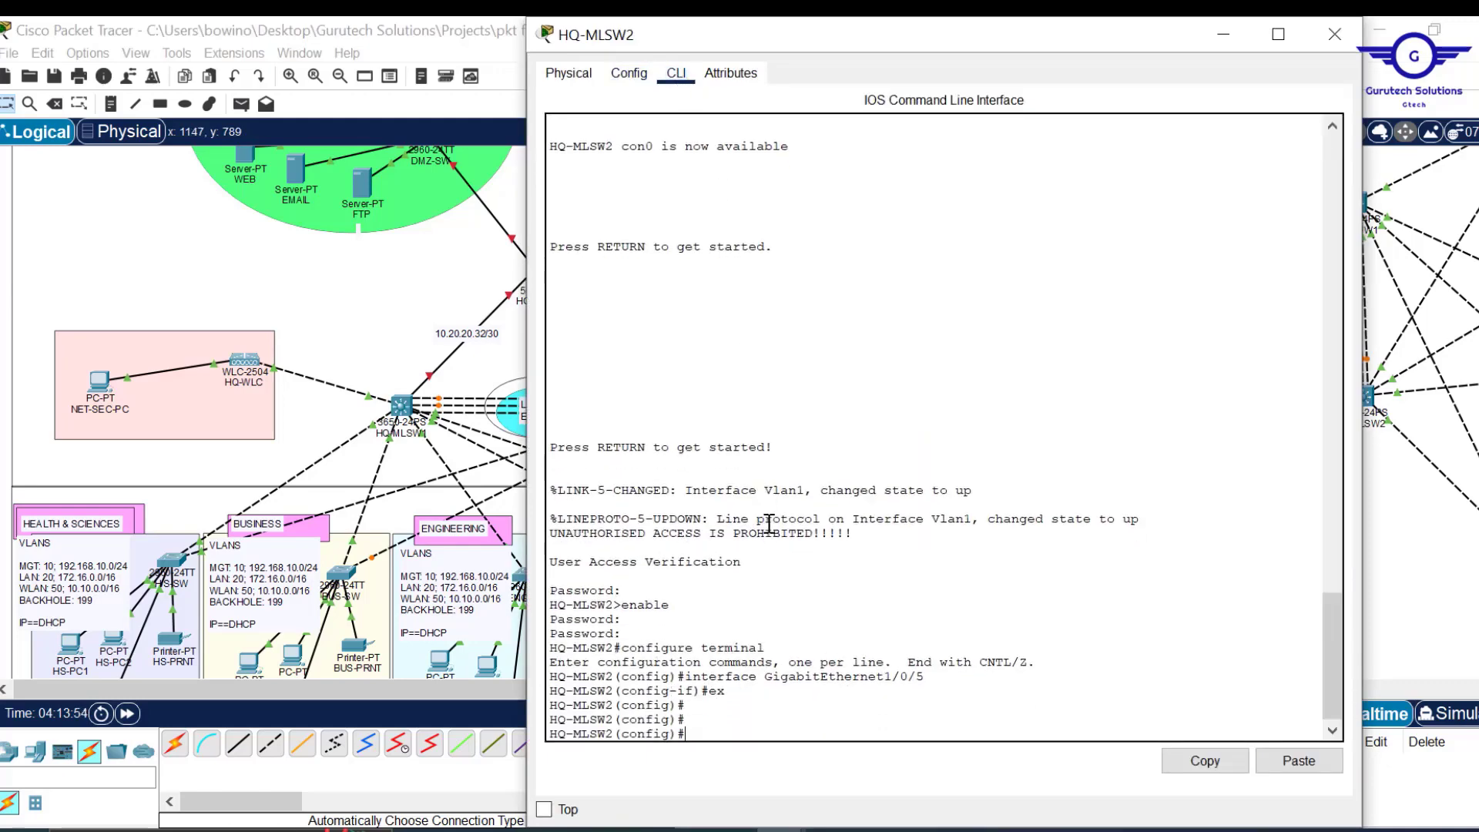
left_click(1299, 761)
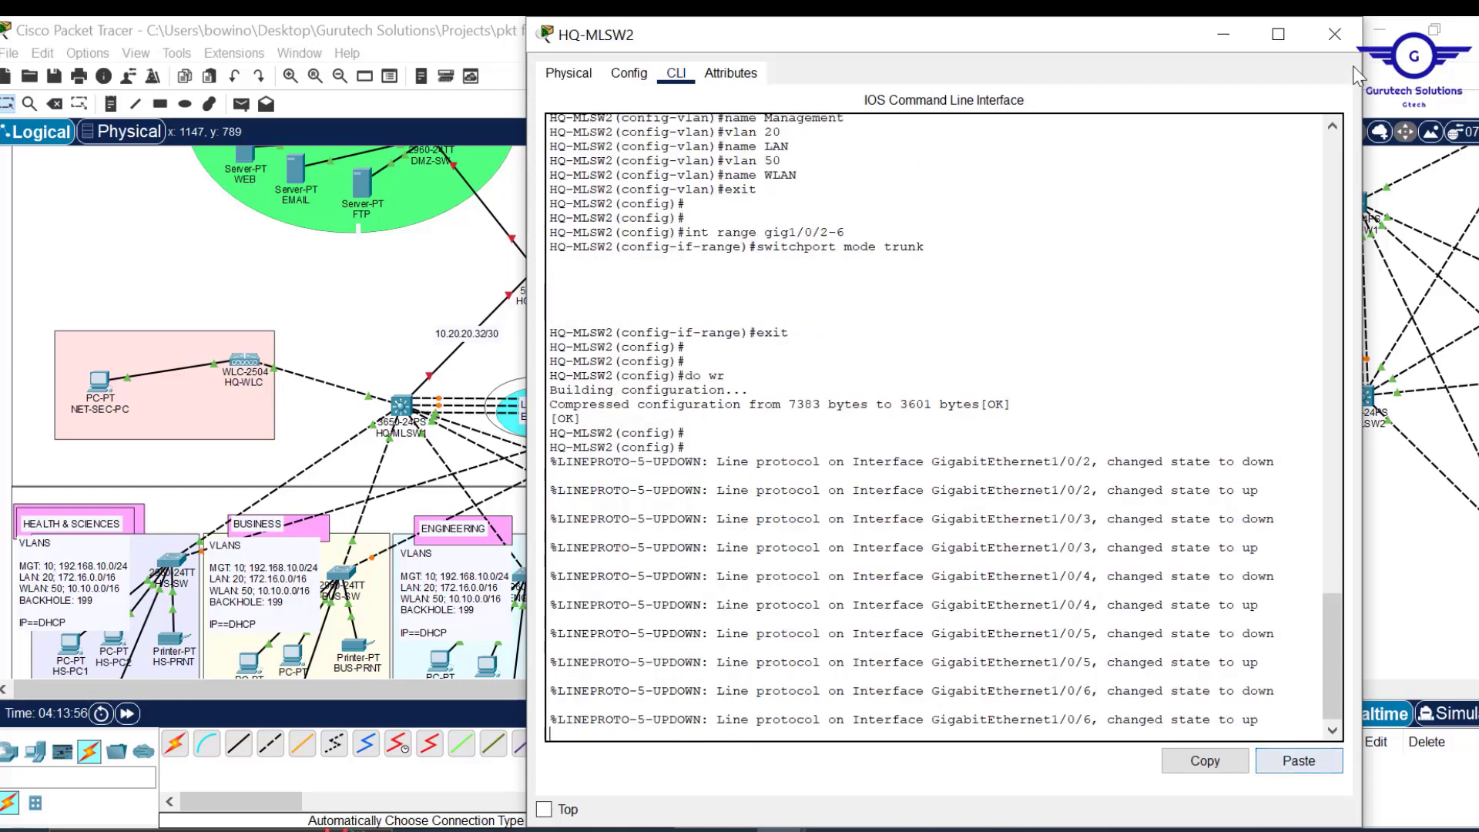
left_click(1335, 35)
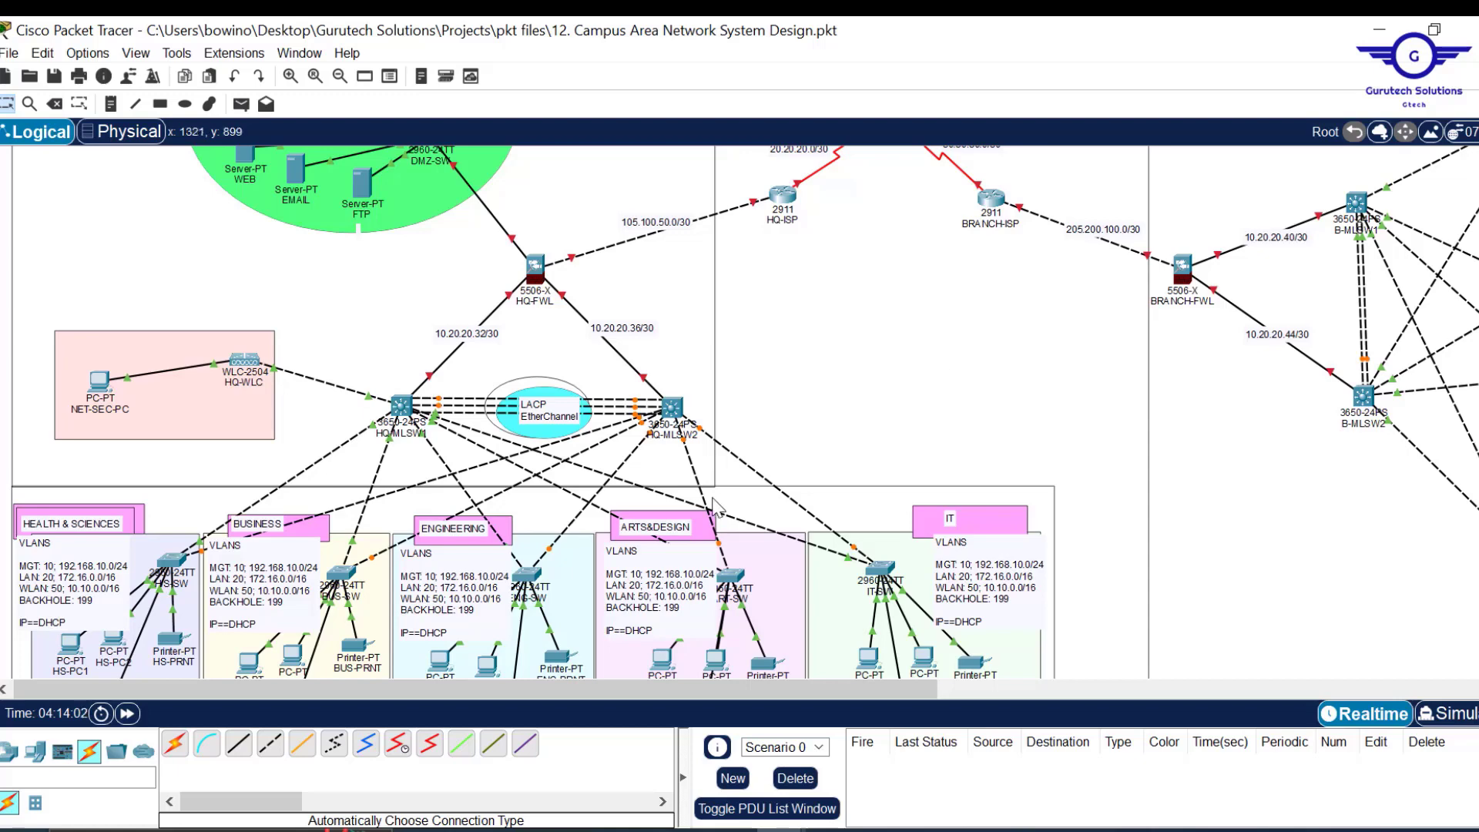
left_click_drag(773, 698, 738, 693)
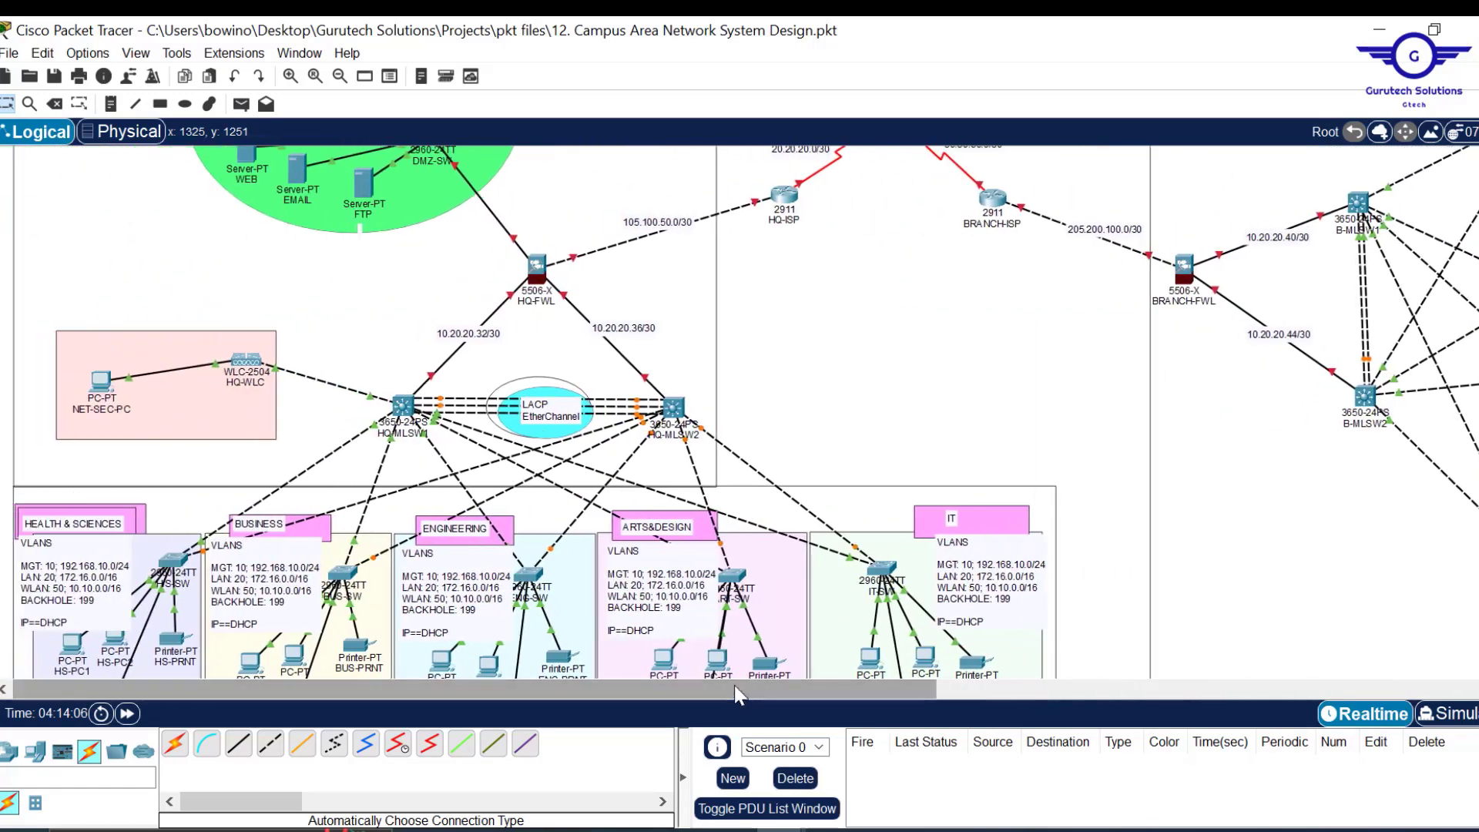
left_click_drag(839, 699, 692, 718)
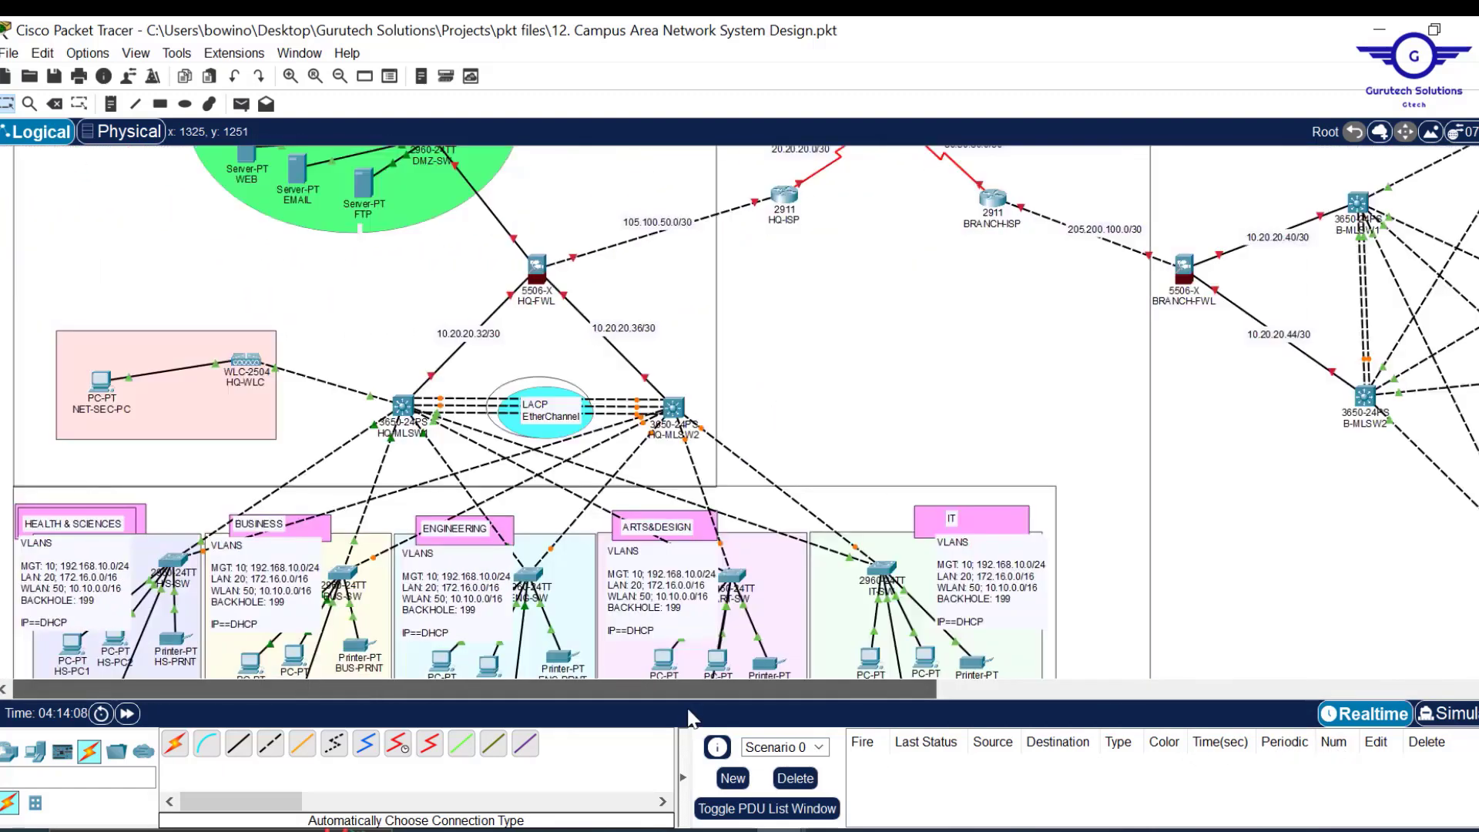
scroll(892, 404, "down", 2)
scroll(893, 405, "down", 1)
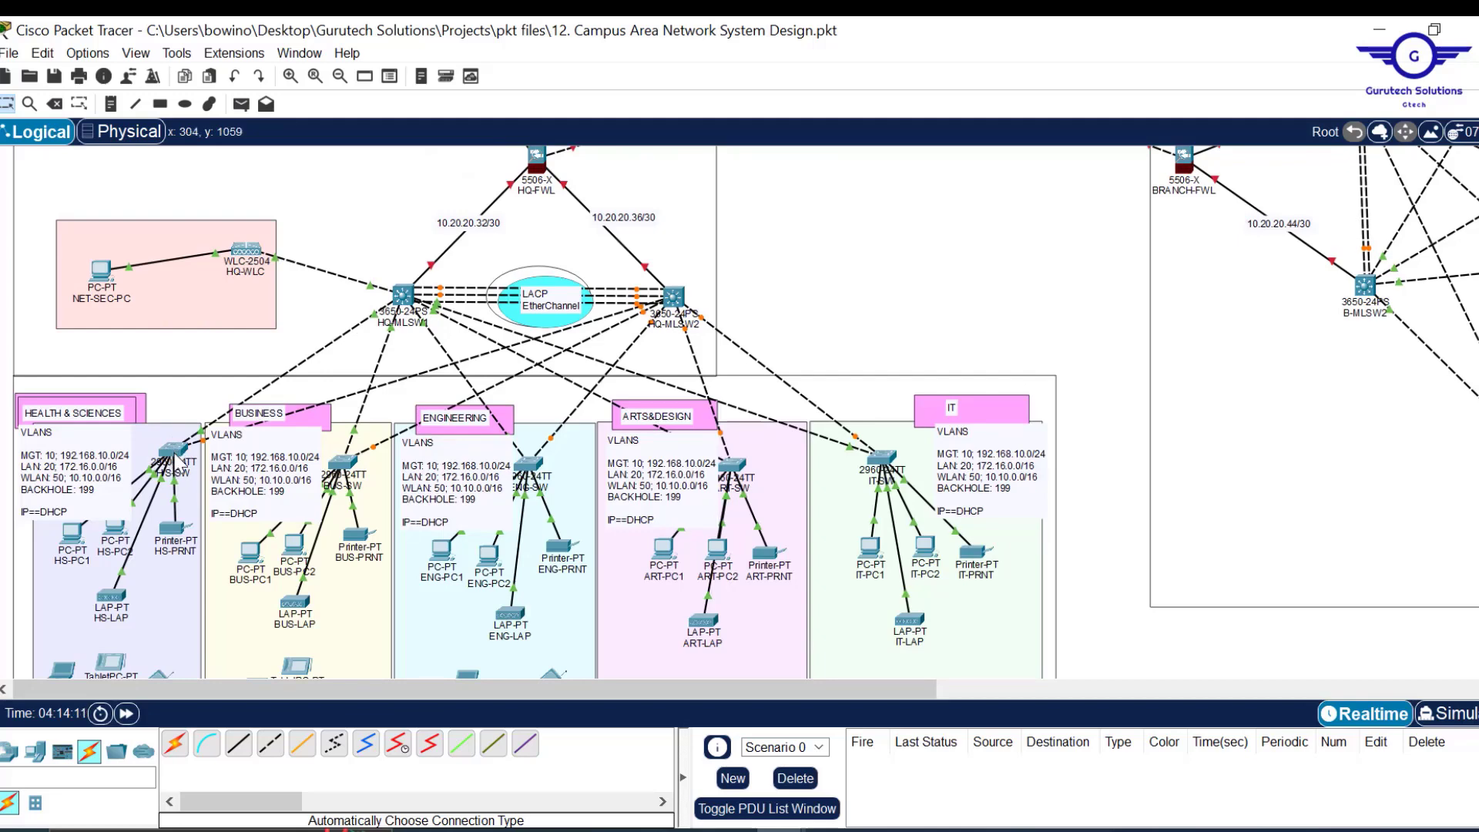
mouse_move(177, 463)
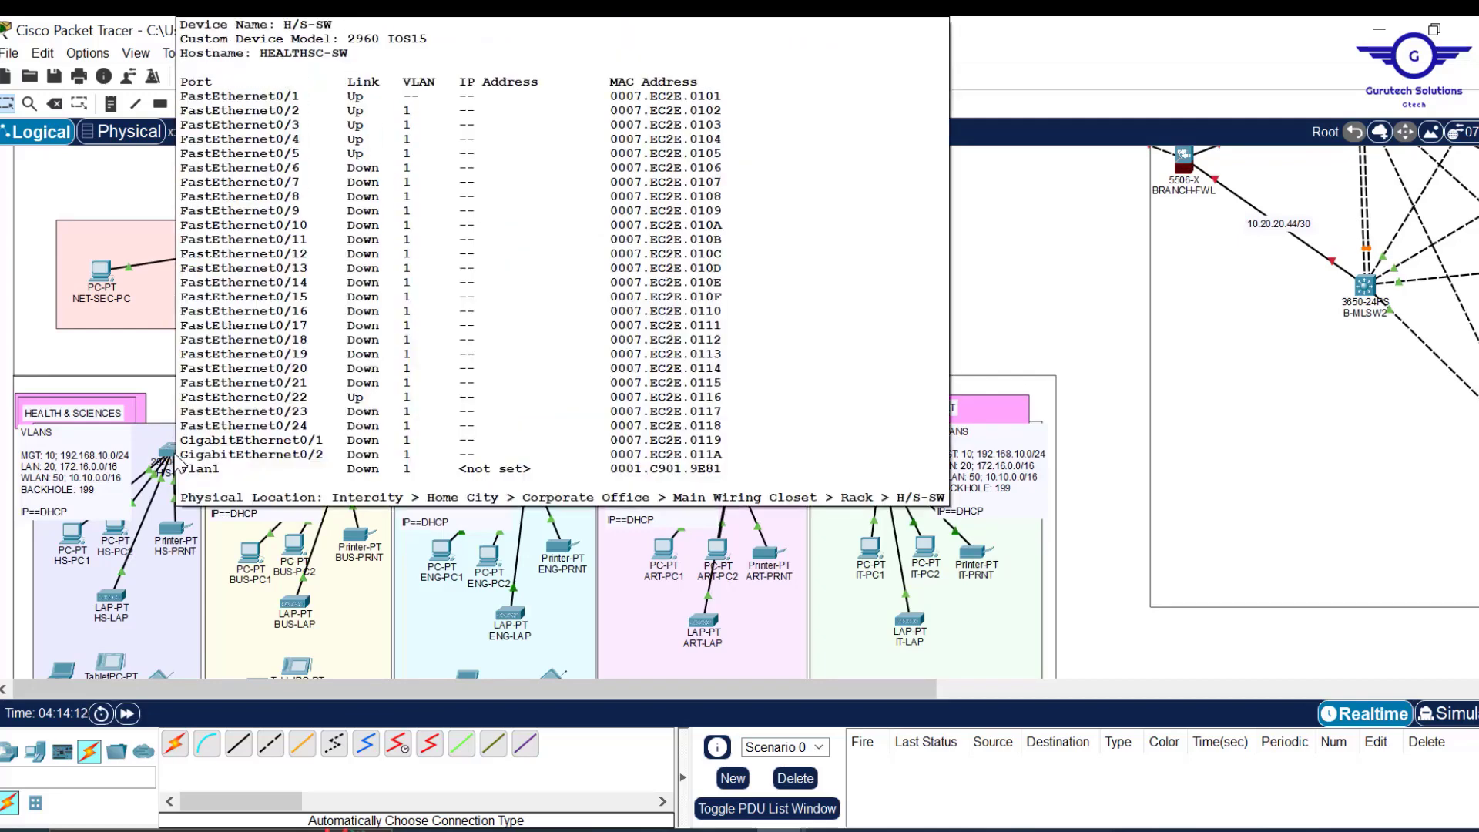
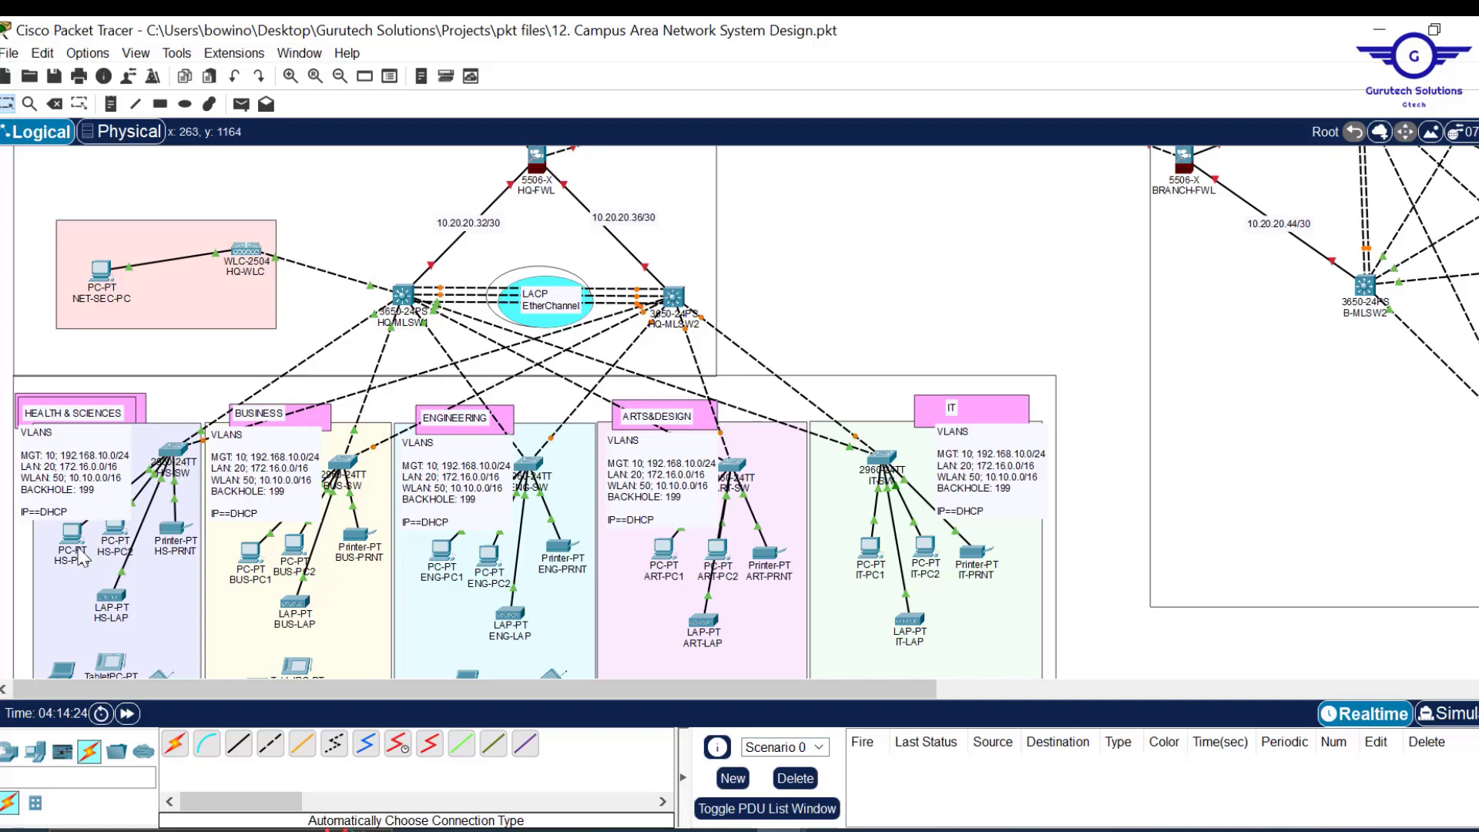
Open H/S-SW's CLI and return to global configuration mode.
mouse_move(69, 546)
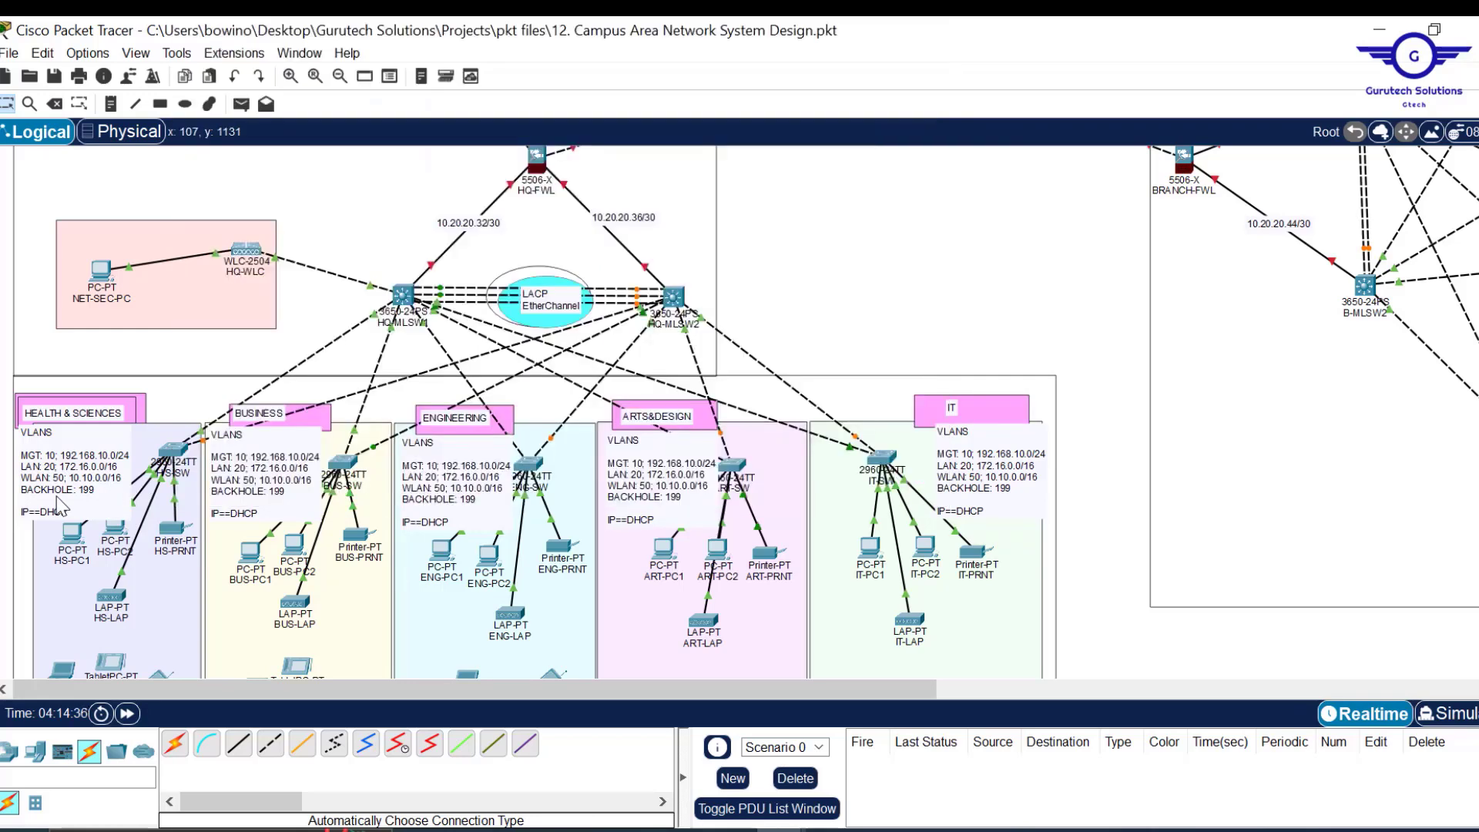
left_click(182, 465)
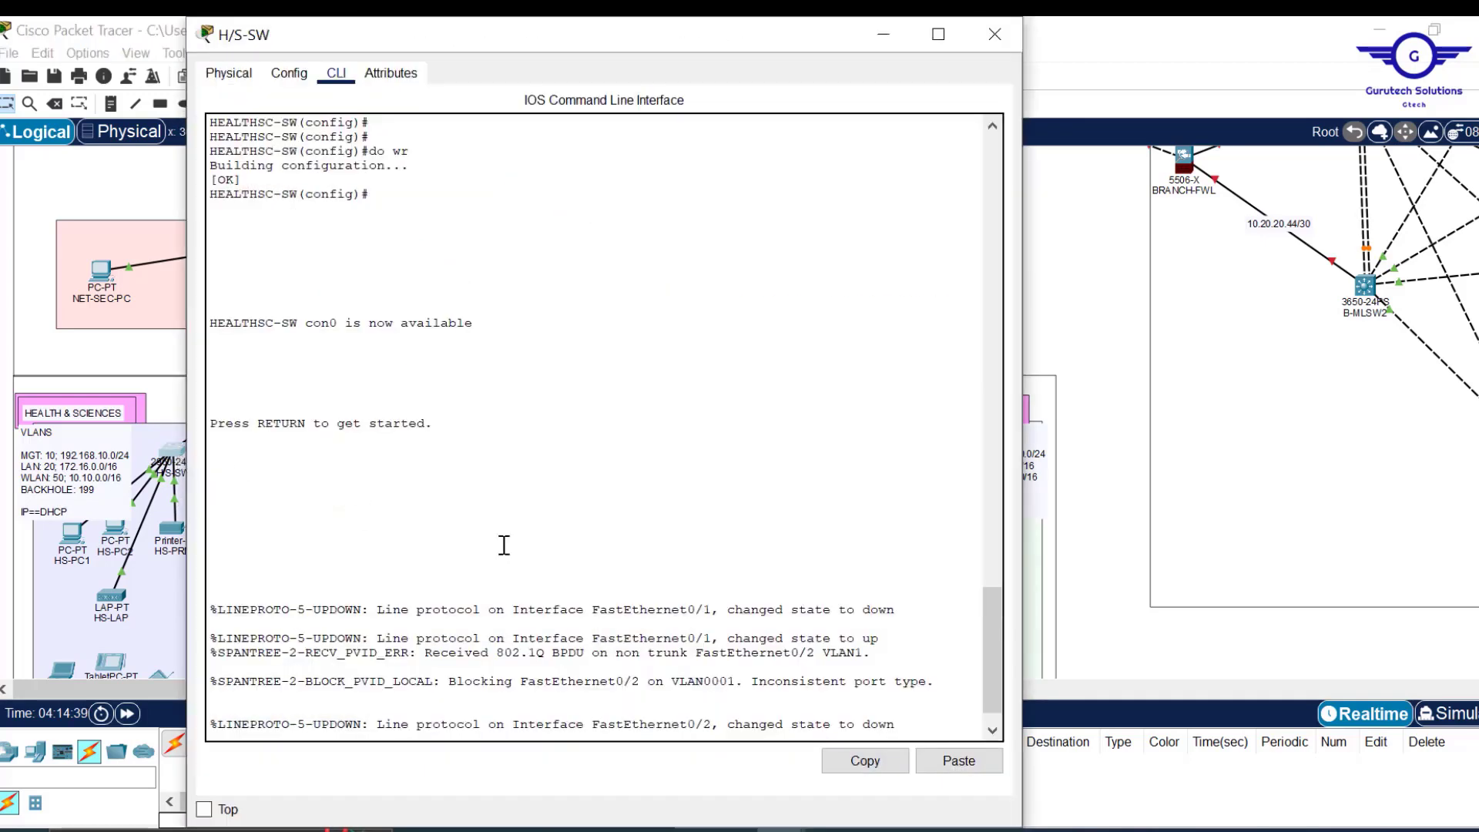
key("Return")
key("Return")
key("Return")
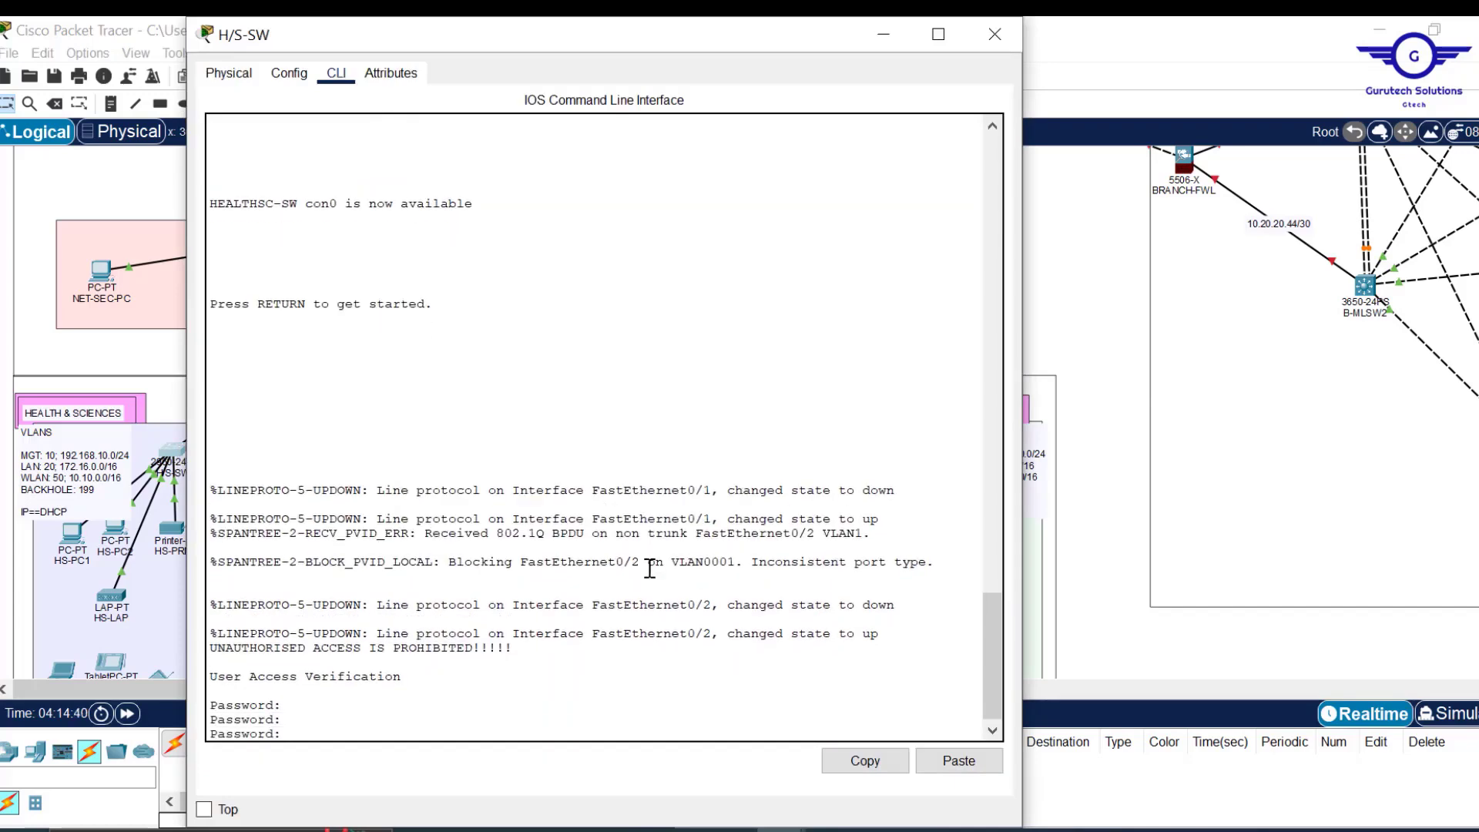
left_click(285, 75)
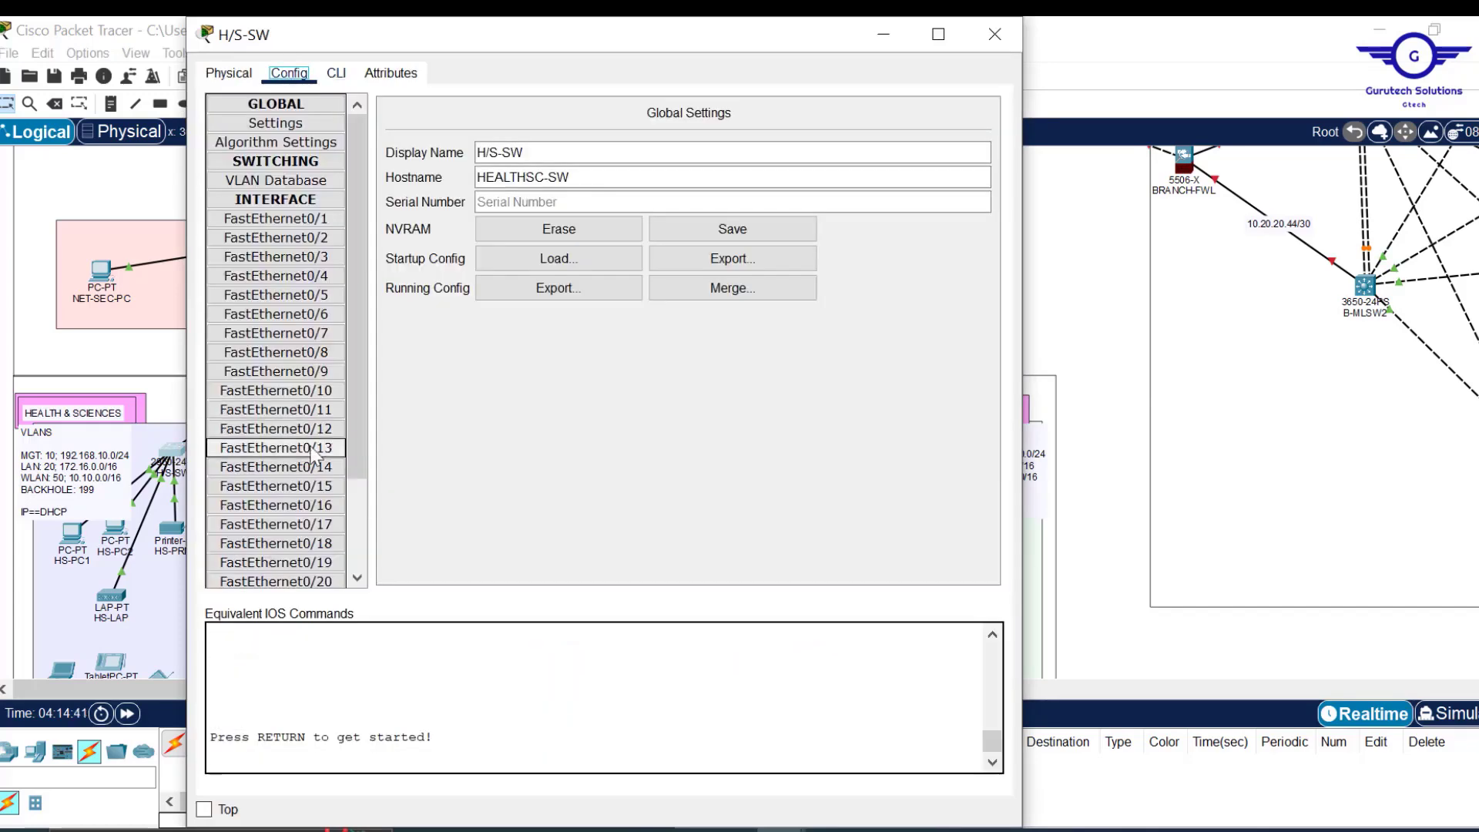
left_click(336, 73)
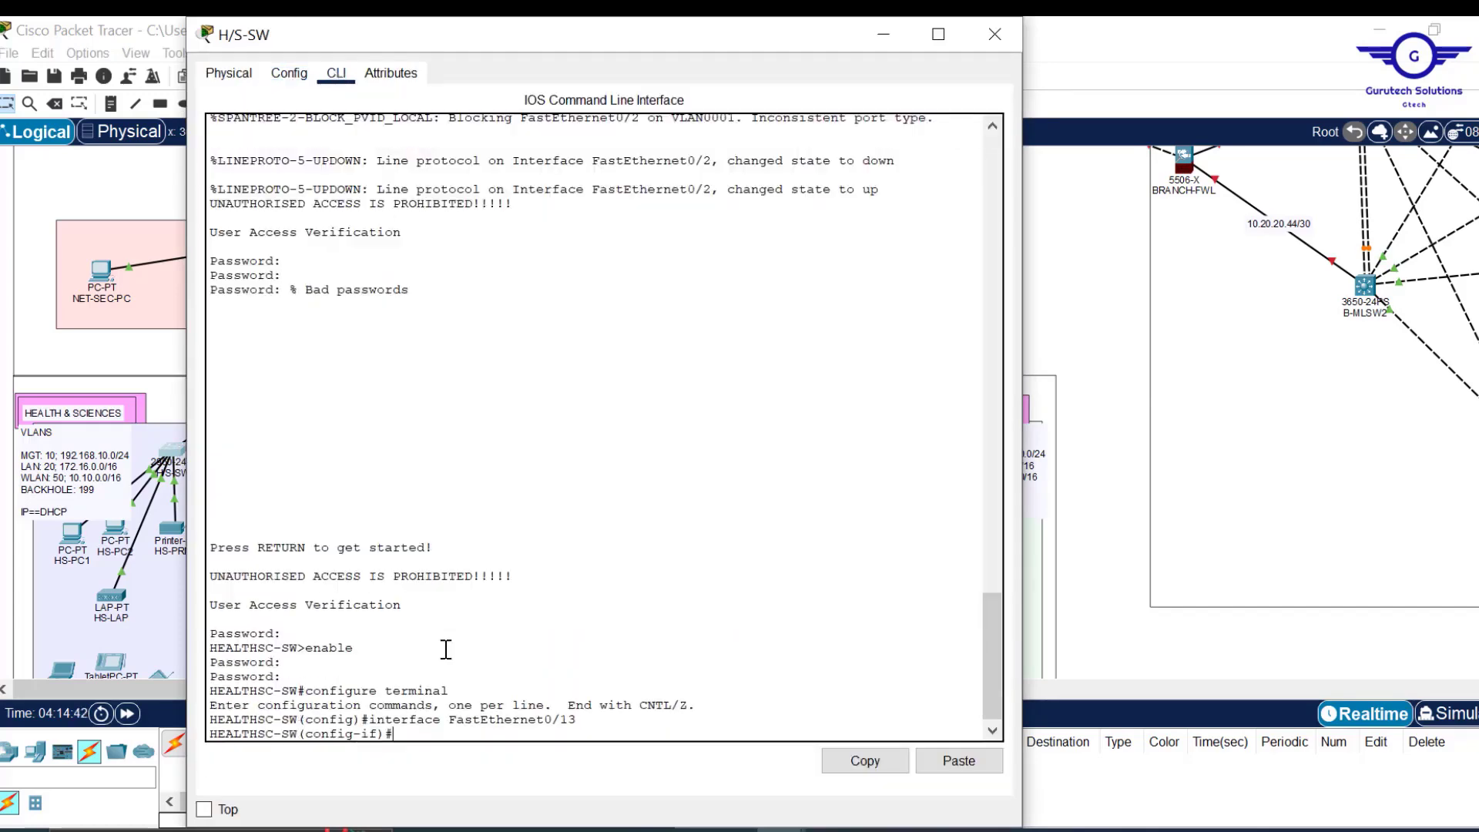
type("ex")
key("Return")
key("Return")
key("Return")
key("Return")
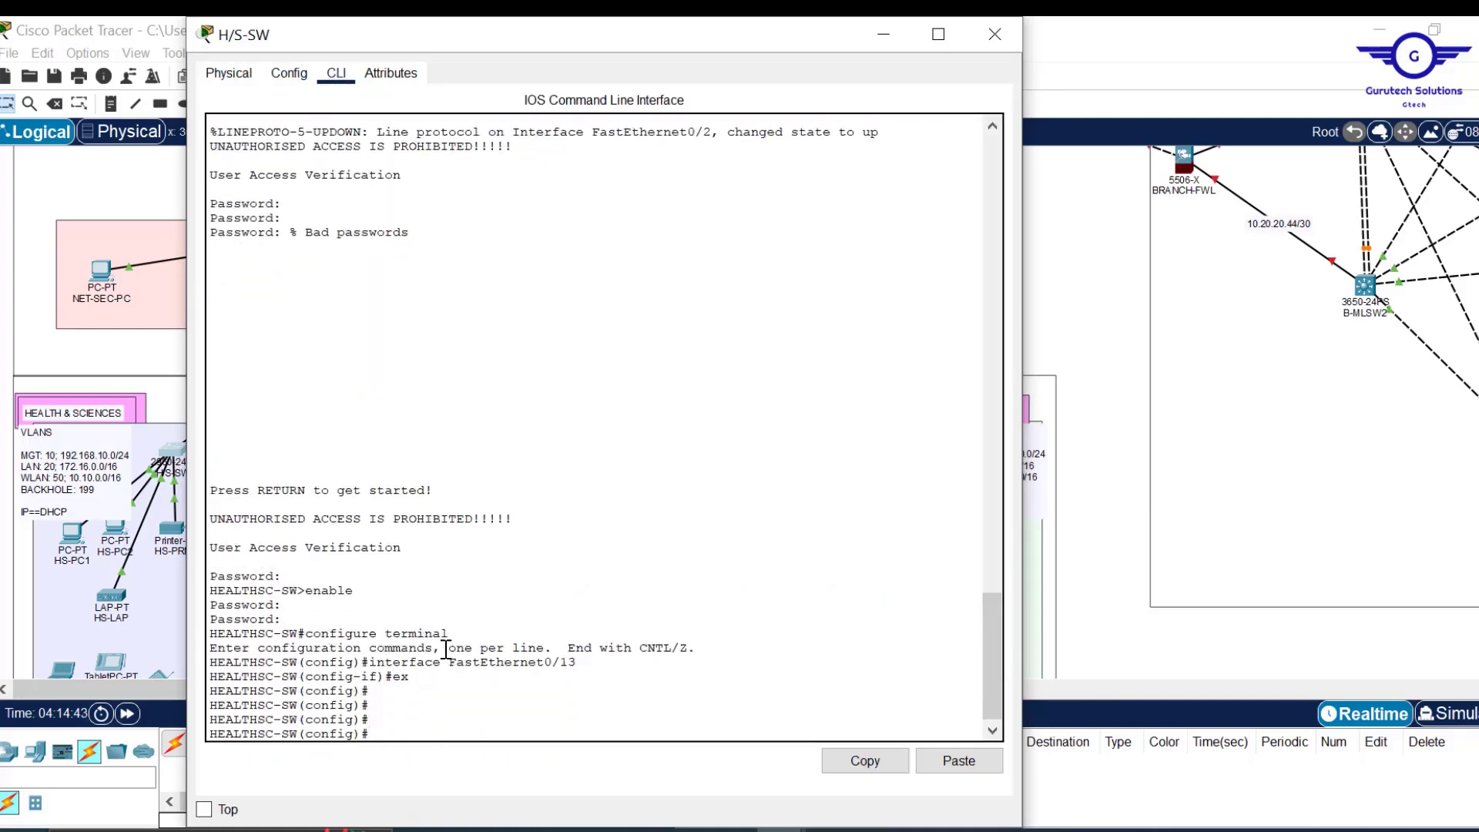
Copy the VLAN 10 Management, 20 LAN and 50 WLAN commands from Notepad and paste them into H/S-SW.
left_click_drag(592, 23, 842, 102)
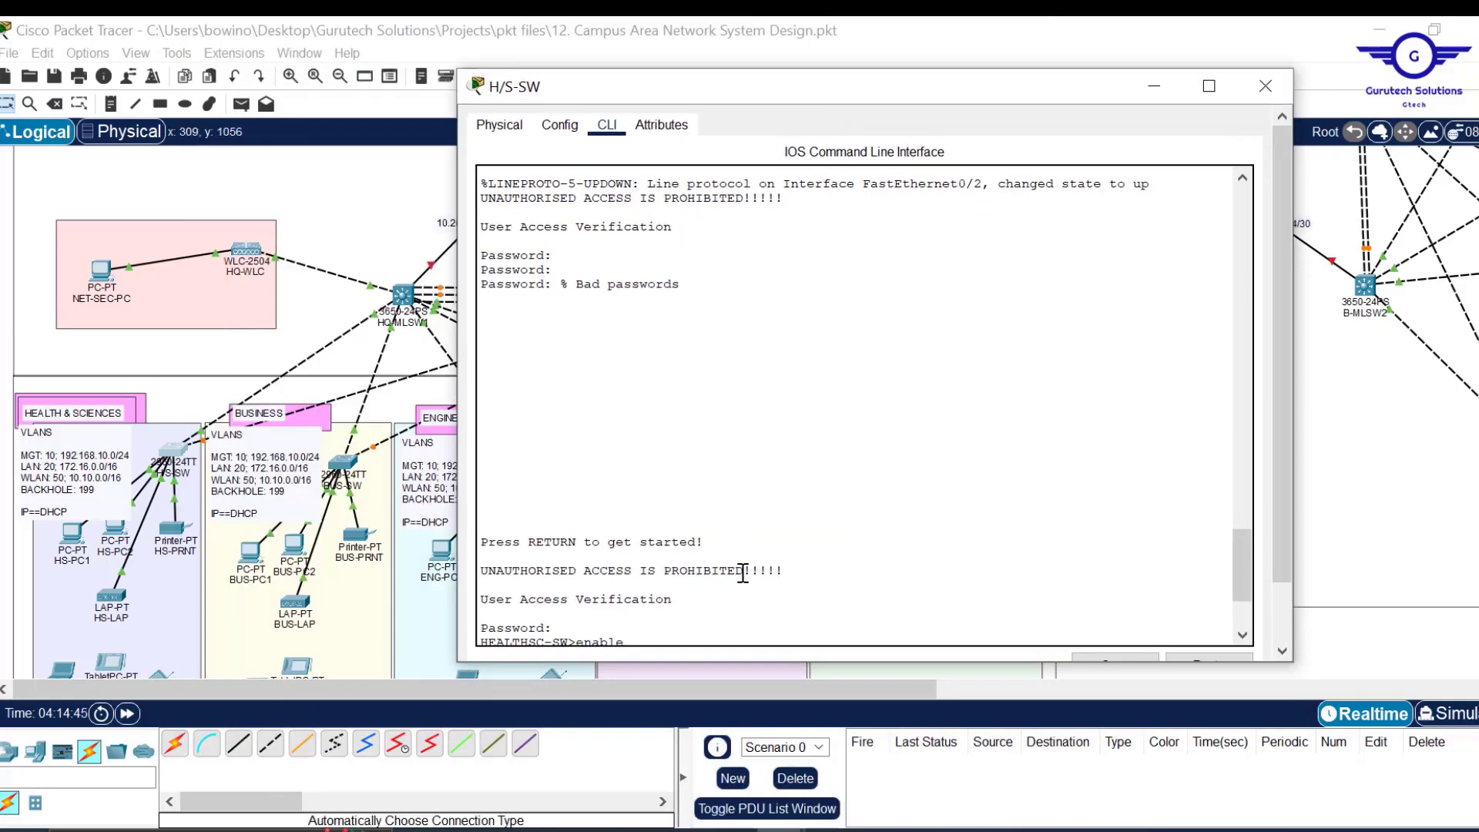
scroll(743, 573, "down", 5)
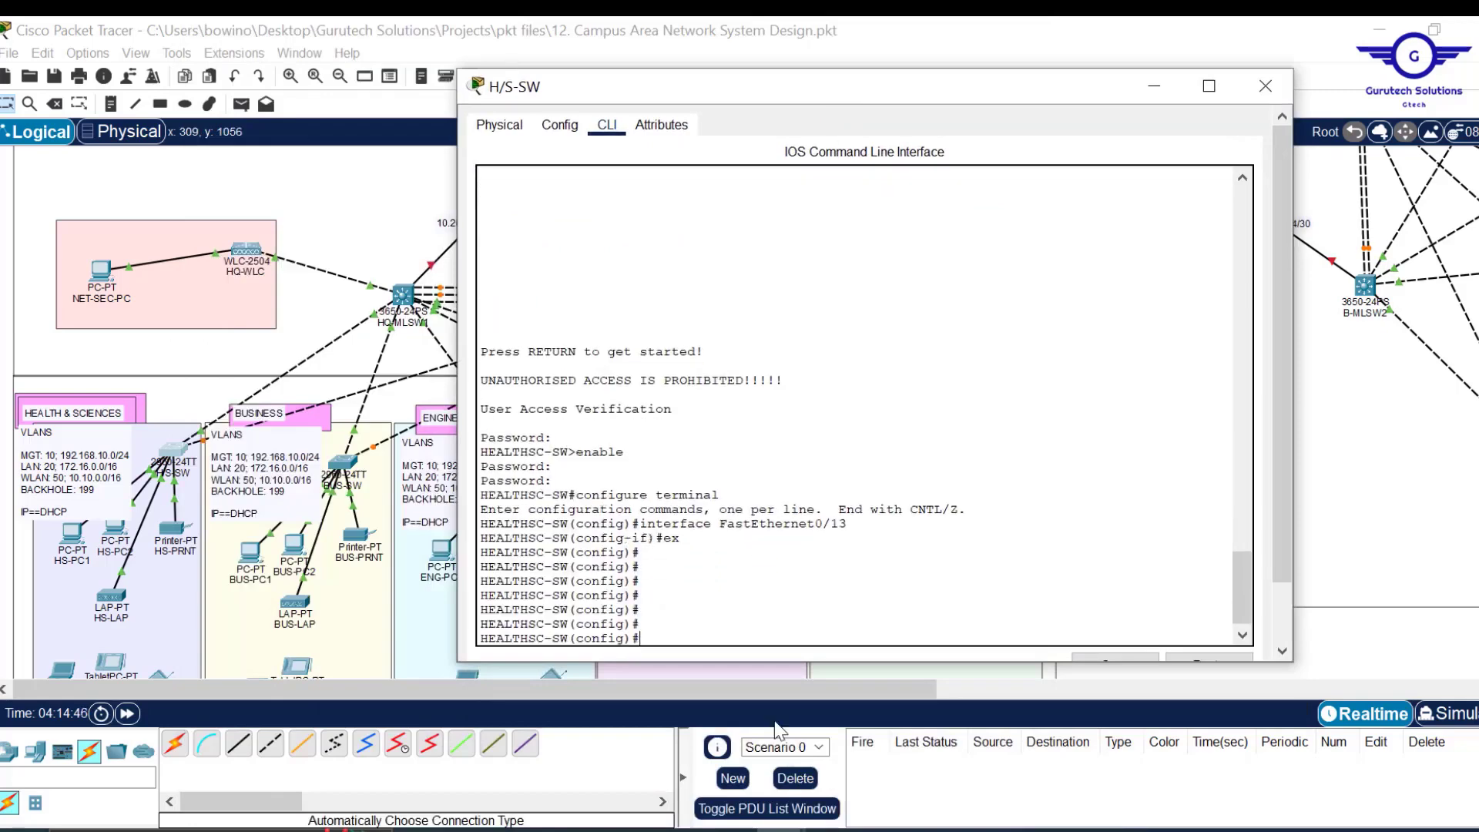
mouse_move(762, 794)
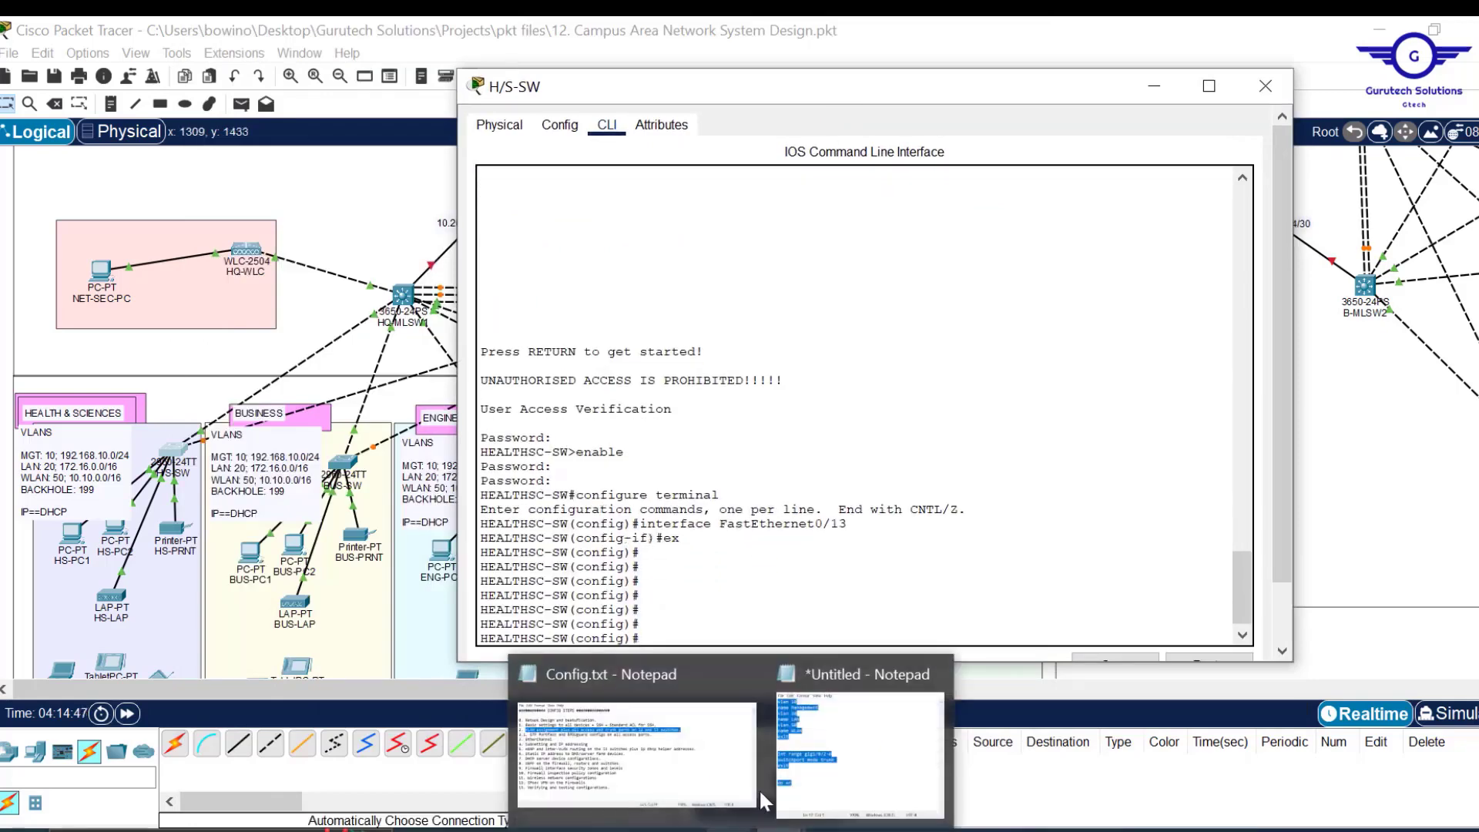
left_click(844, 736)
left_click(745, 370)
left_click_drag(745, 374, 701, 247)
key("ctrl+c")
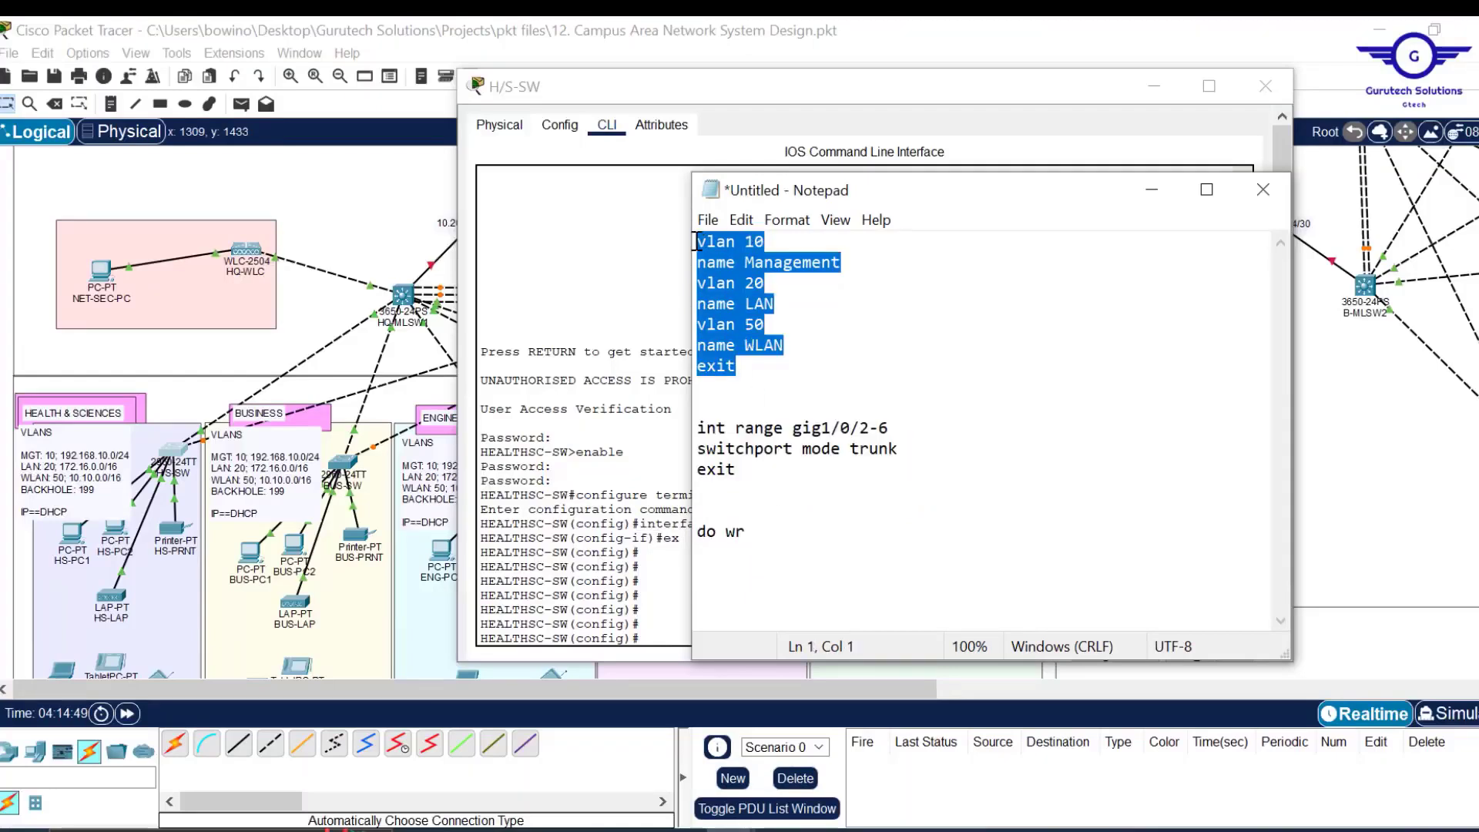
left_click(674, 568)
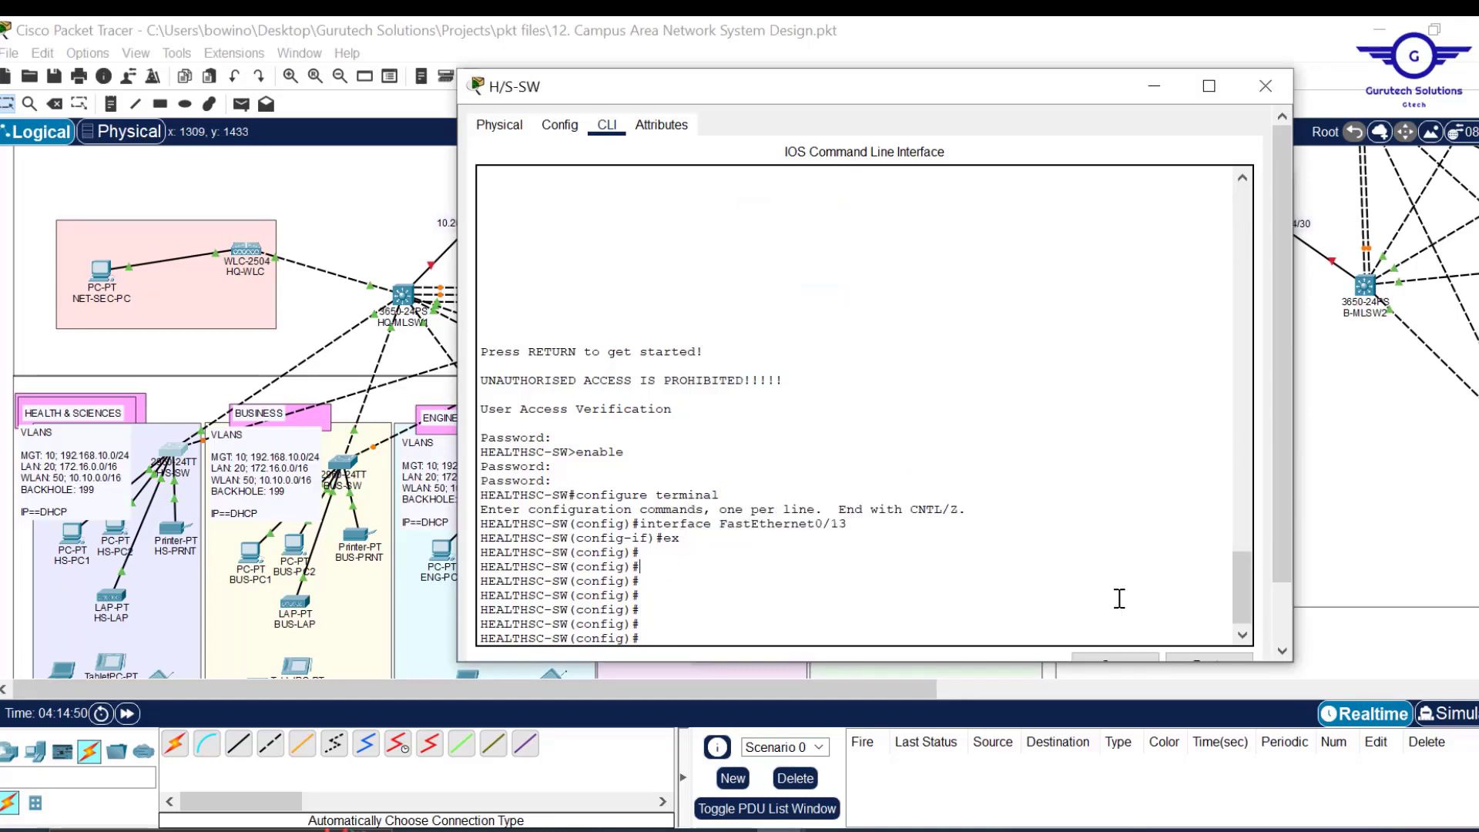
scroll(1106, 593, "down", 2)
left_click(1207, 597)
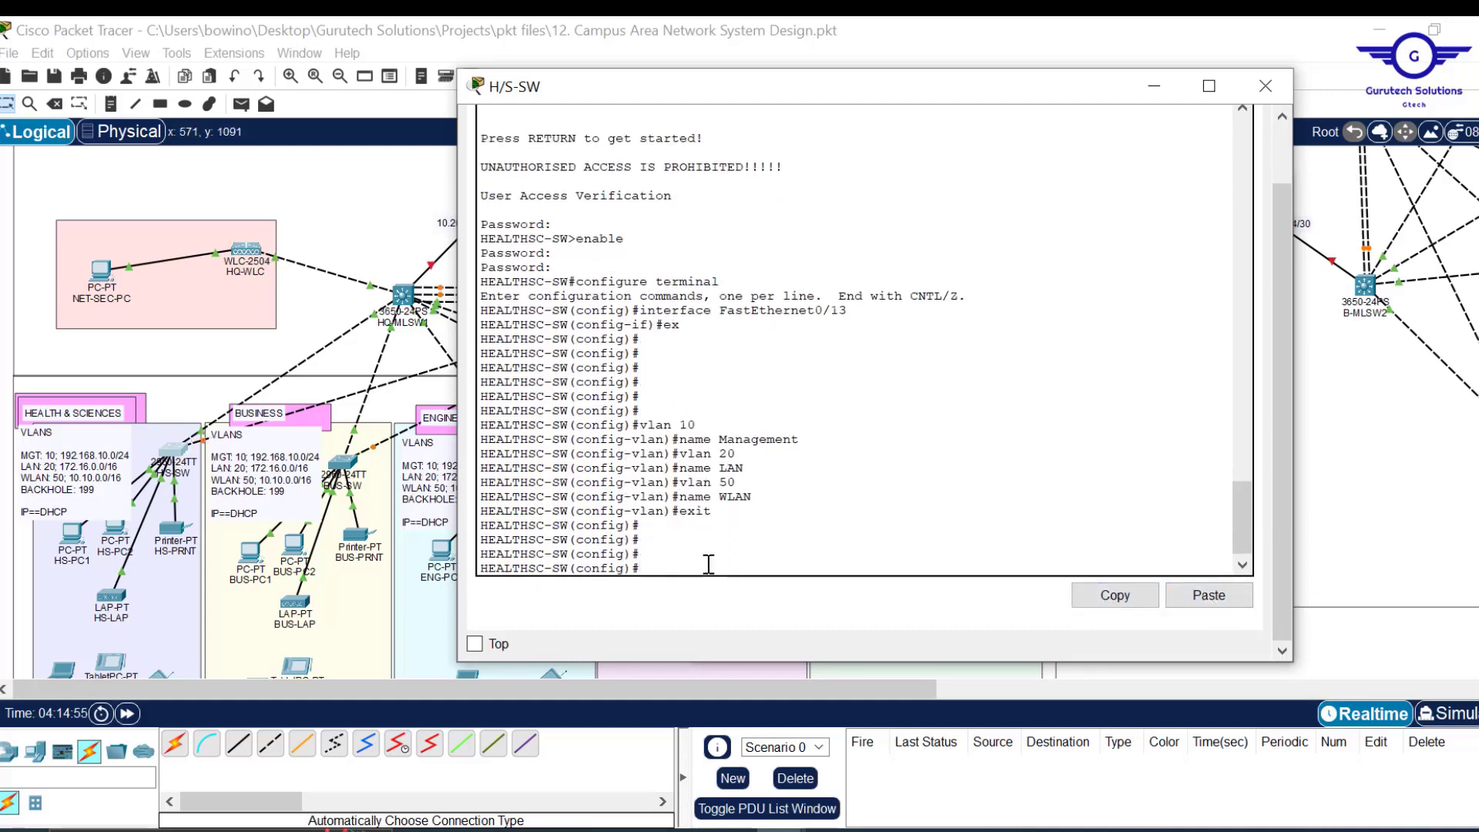
Set H/S-SW ports Fa0/1-2 to trunk mode.
key("BackSpace")
key("BackSpace")
key("Return")
key("Return")
key("Return")
type("swi")
key("Tab")
type("m")
key("Tab")
type("tr")
key("Tab")
key("Return")
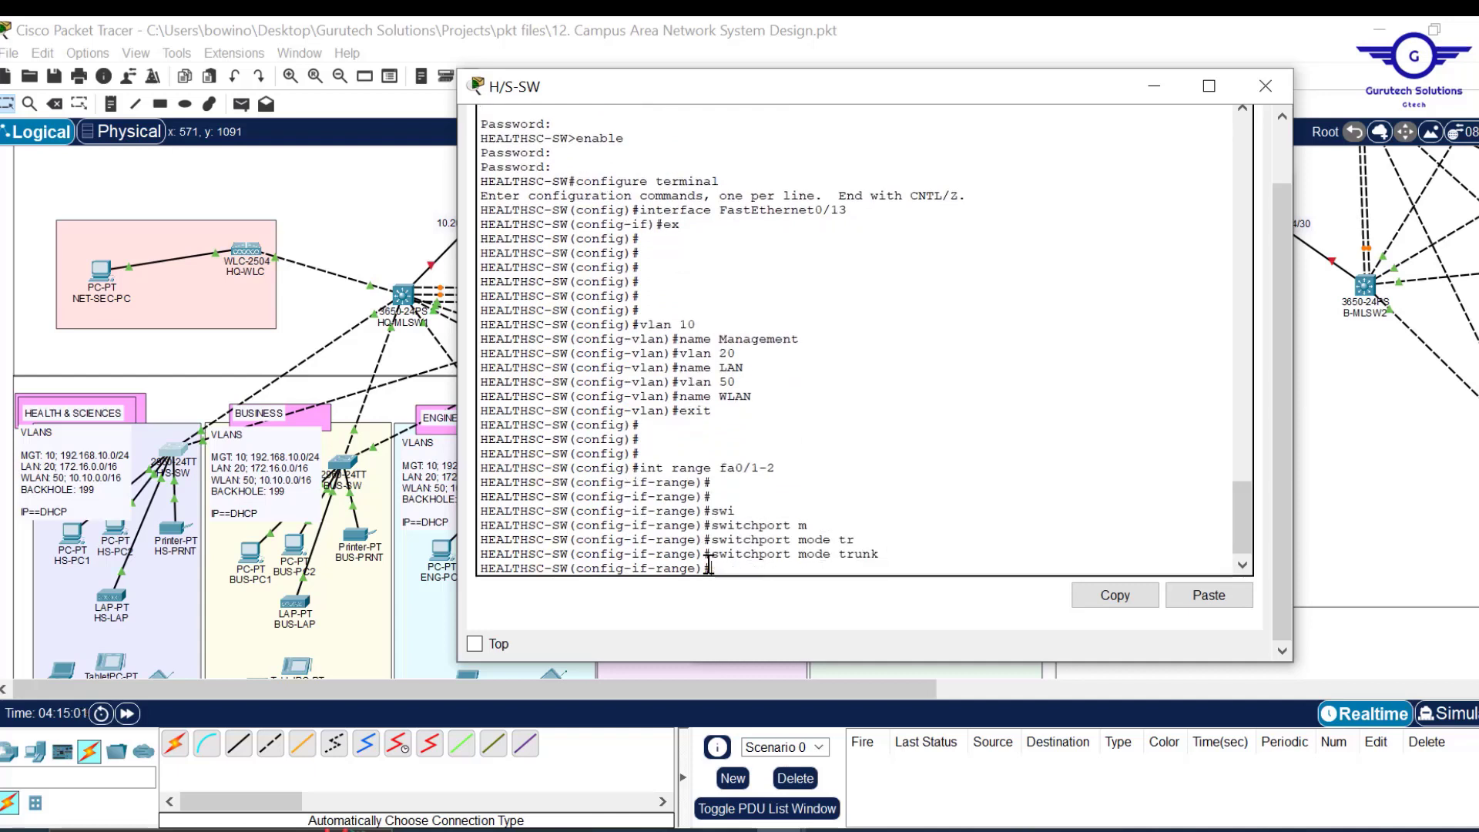
key("Return")
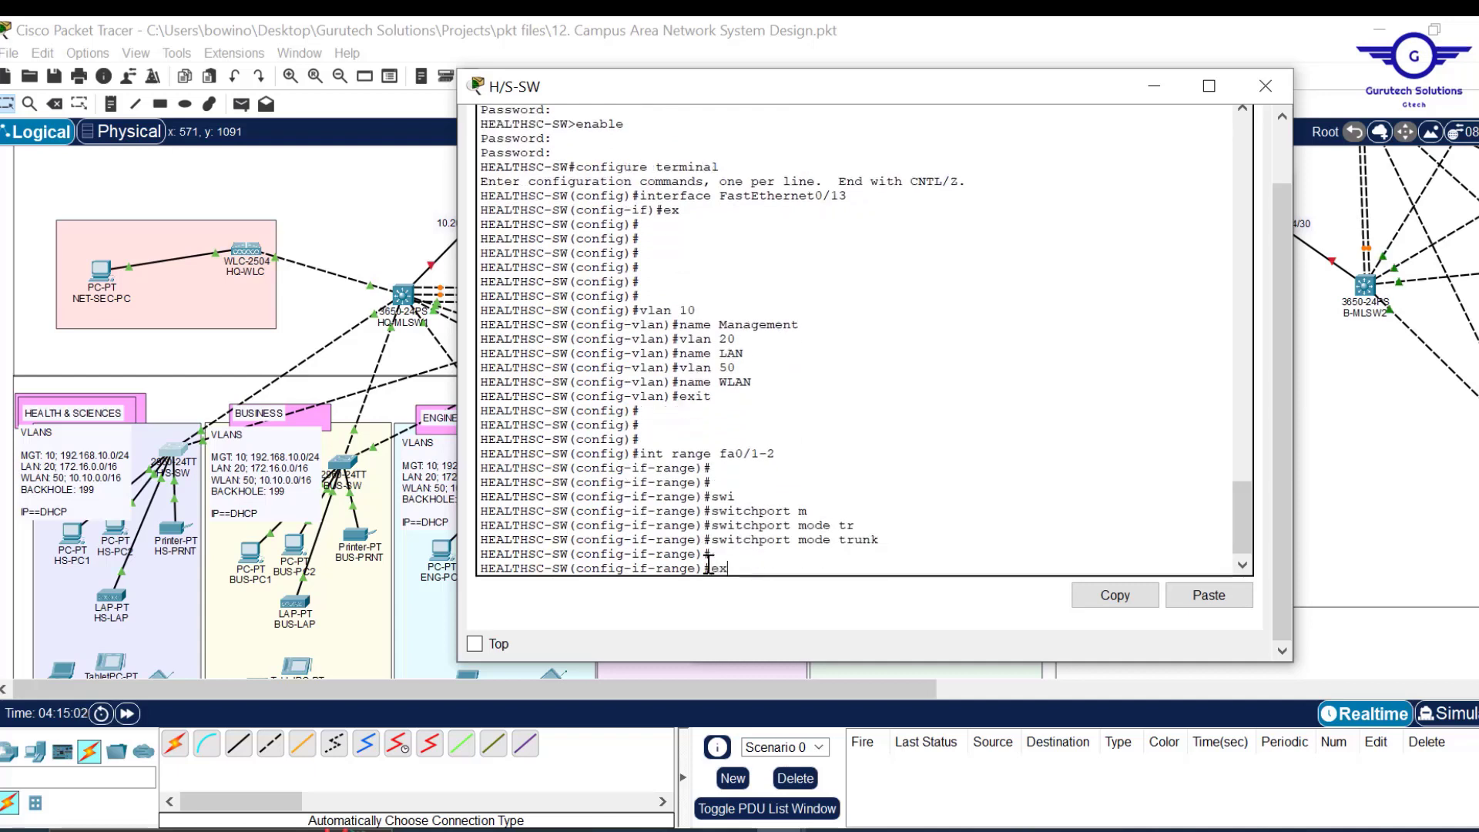
type("ex")
key("Return")
key("Return")
key("Return")
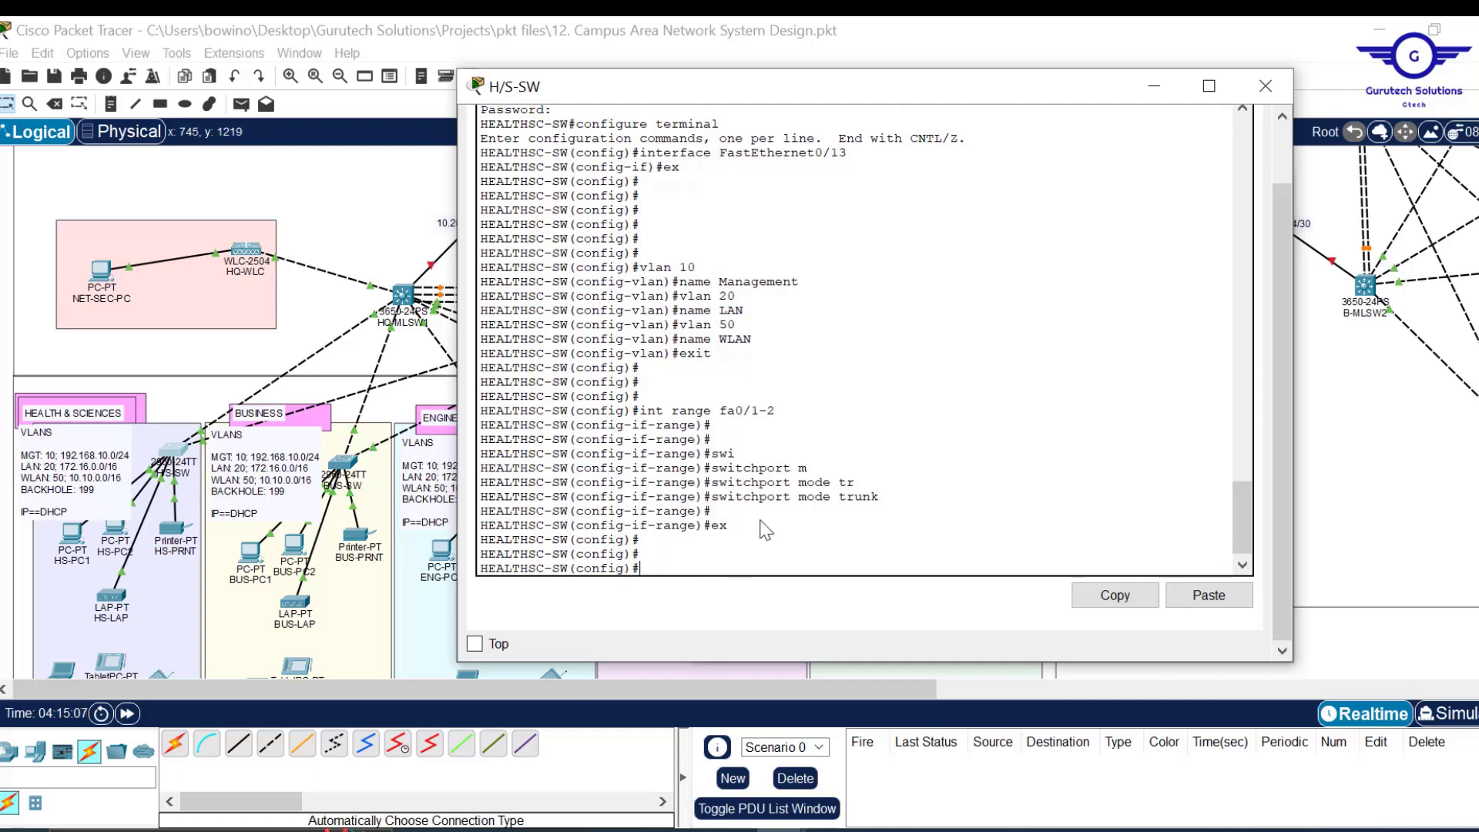
Make ports Fa0/3-20 access ports in VLAN 20.
key("Up")
key("Up")
key("Up")
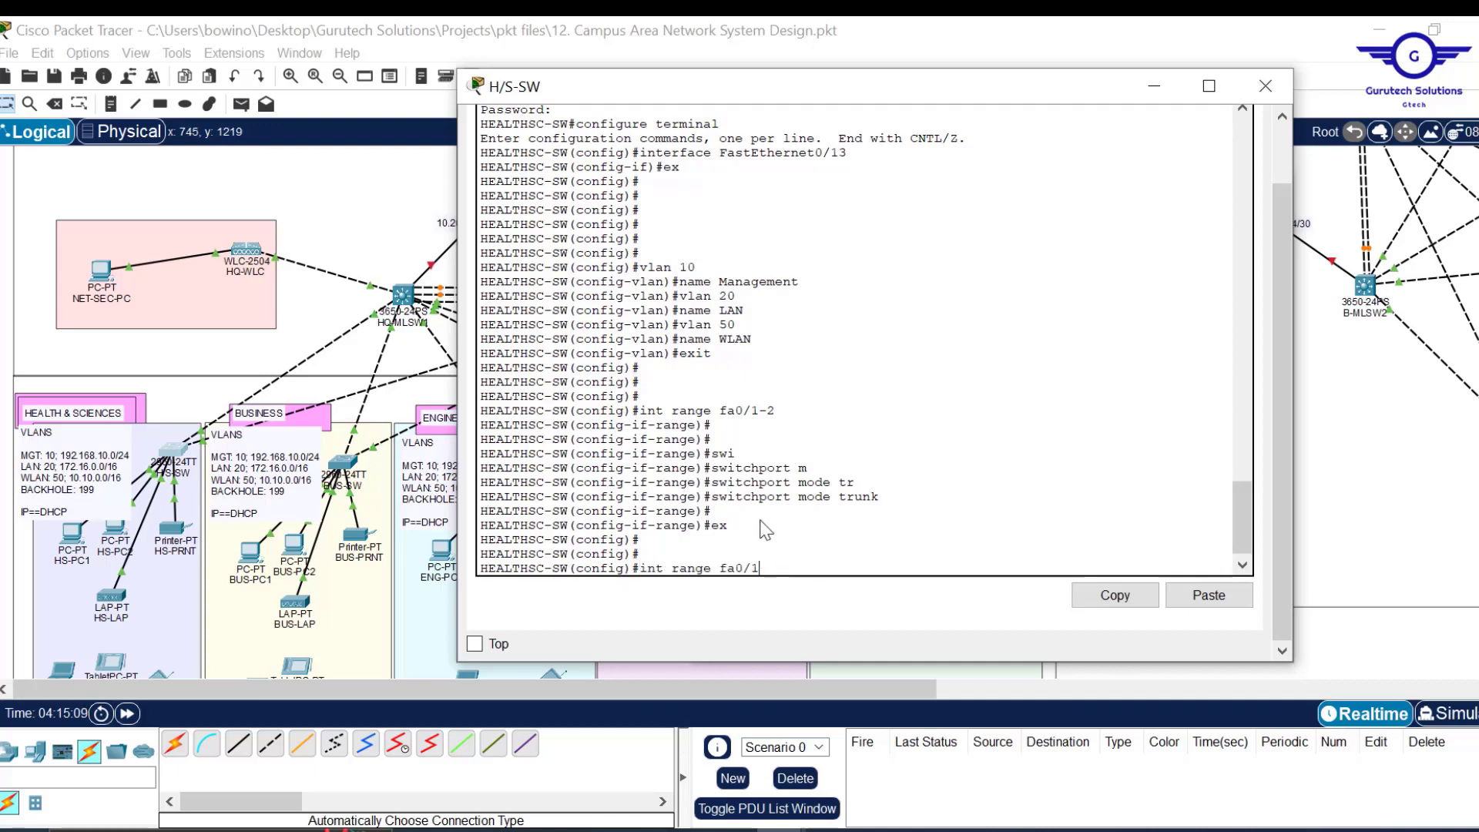
type("3-20")
key("Return")
key("Return")
key("Return")
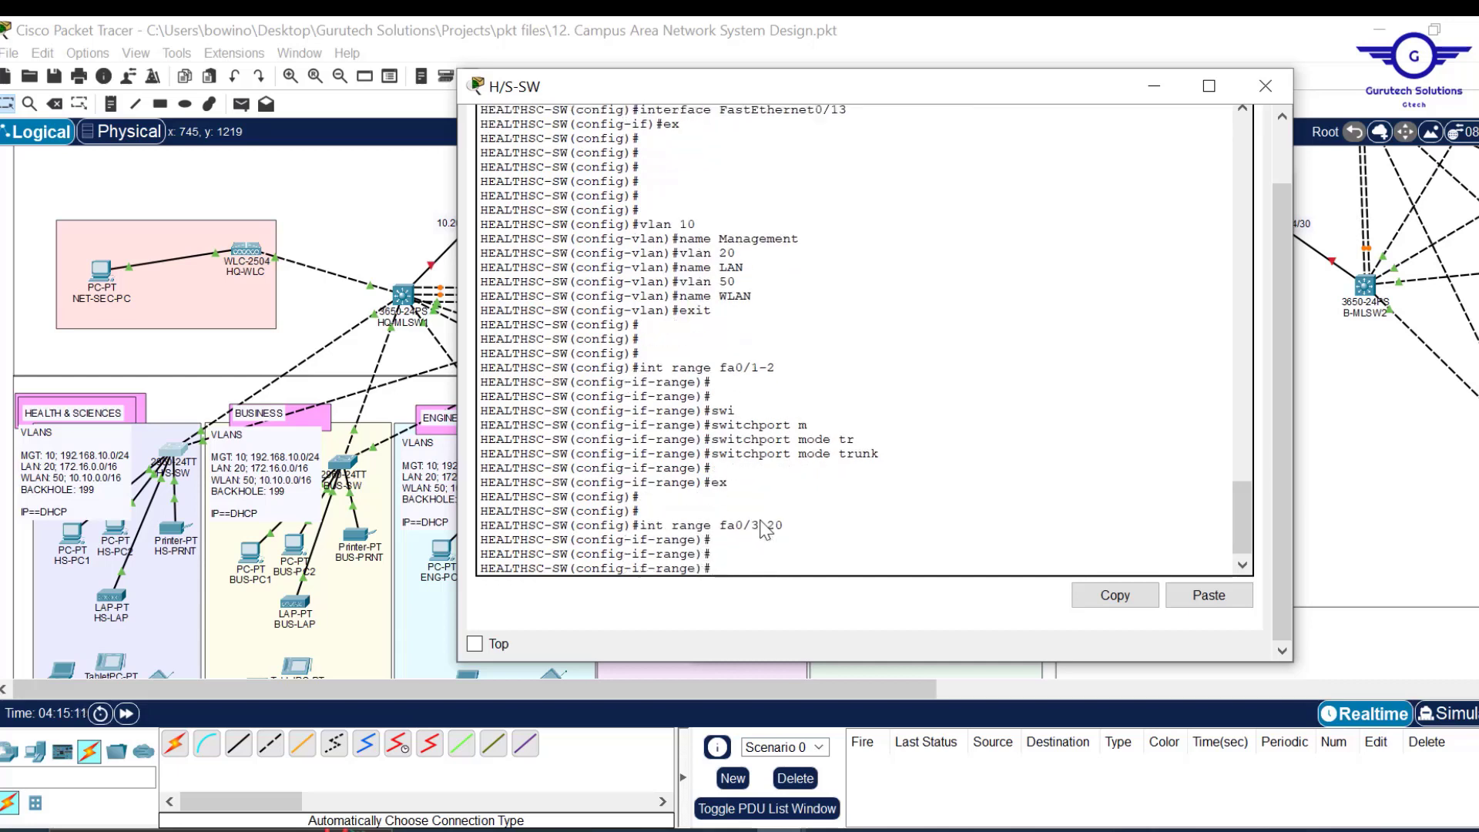
type("swi")
key("Tab")
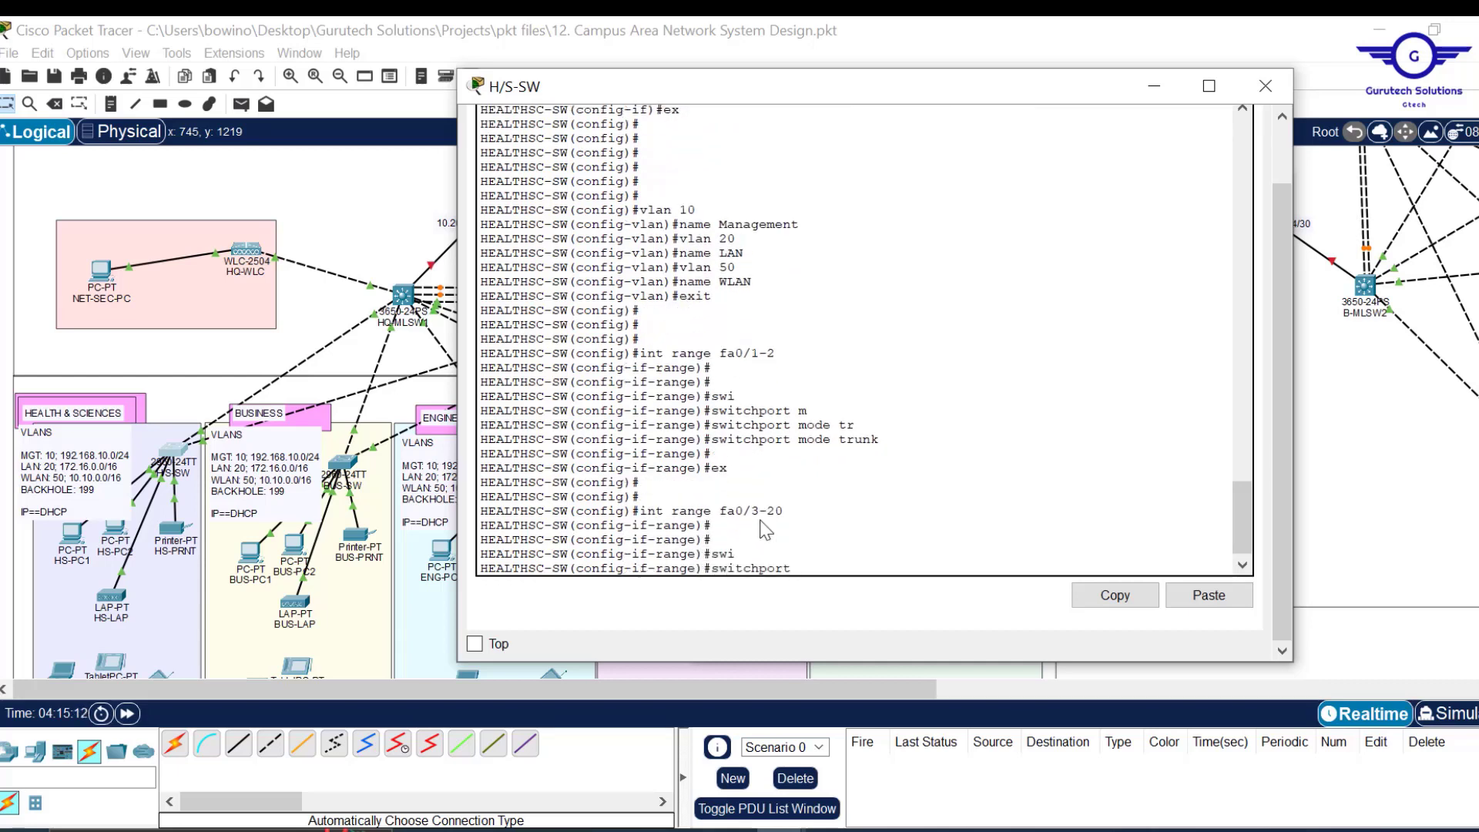
type("m")
key("Tab")
type("a")
key("Tab")
key("Return")
type("sw")
key("Tab")
type("a")
key("Tab")
type("v")
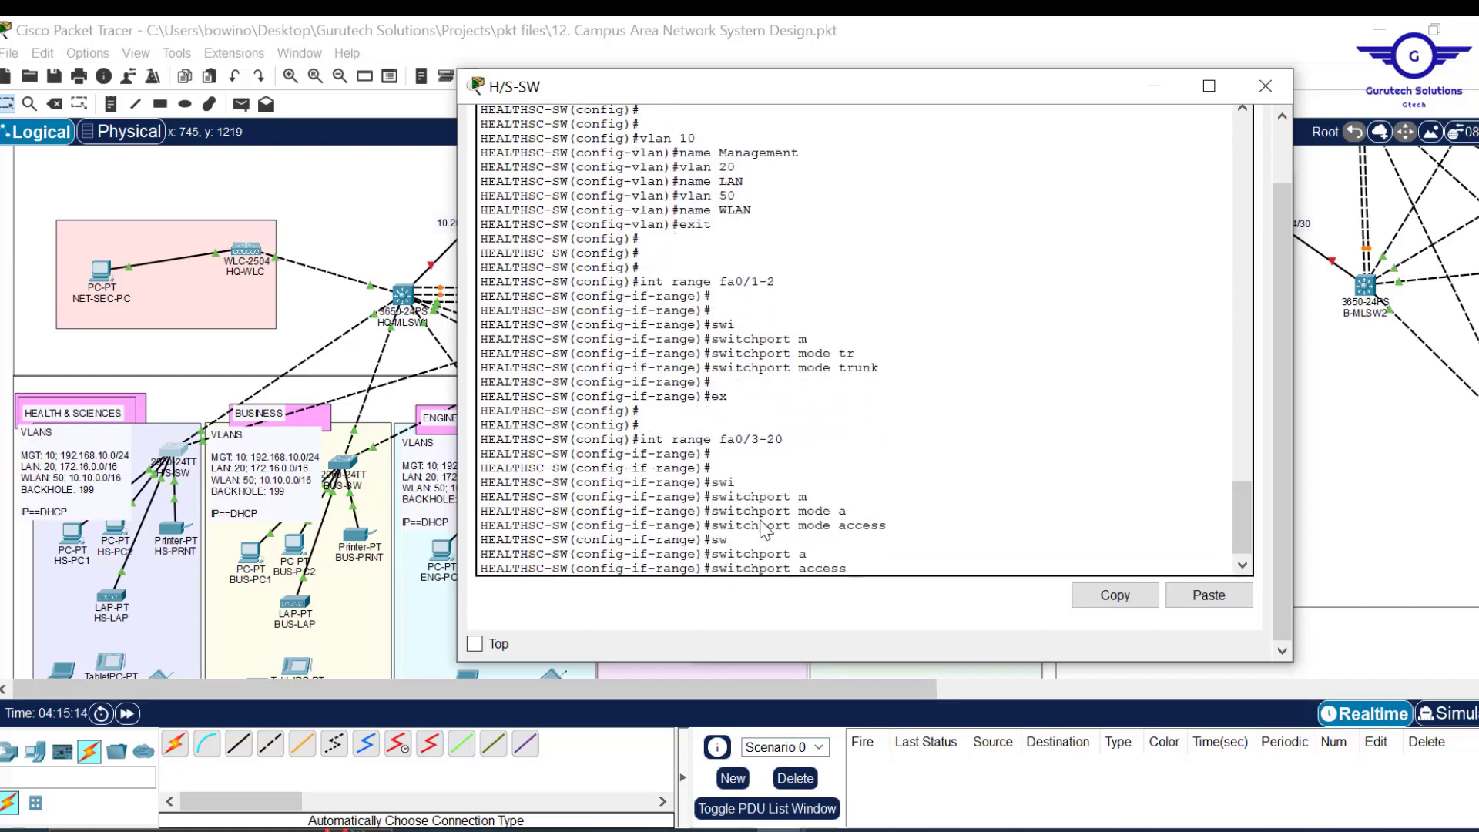
key("Tab")
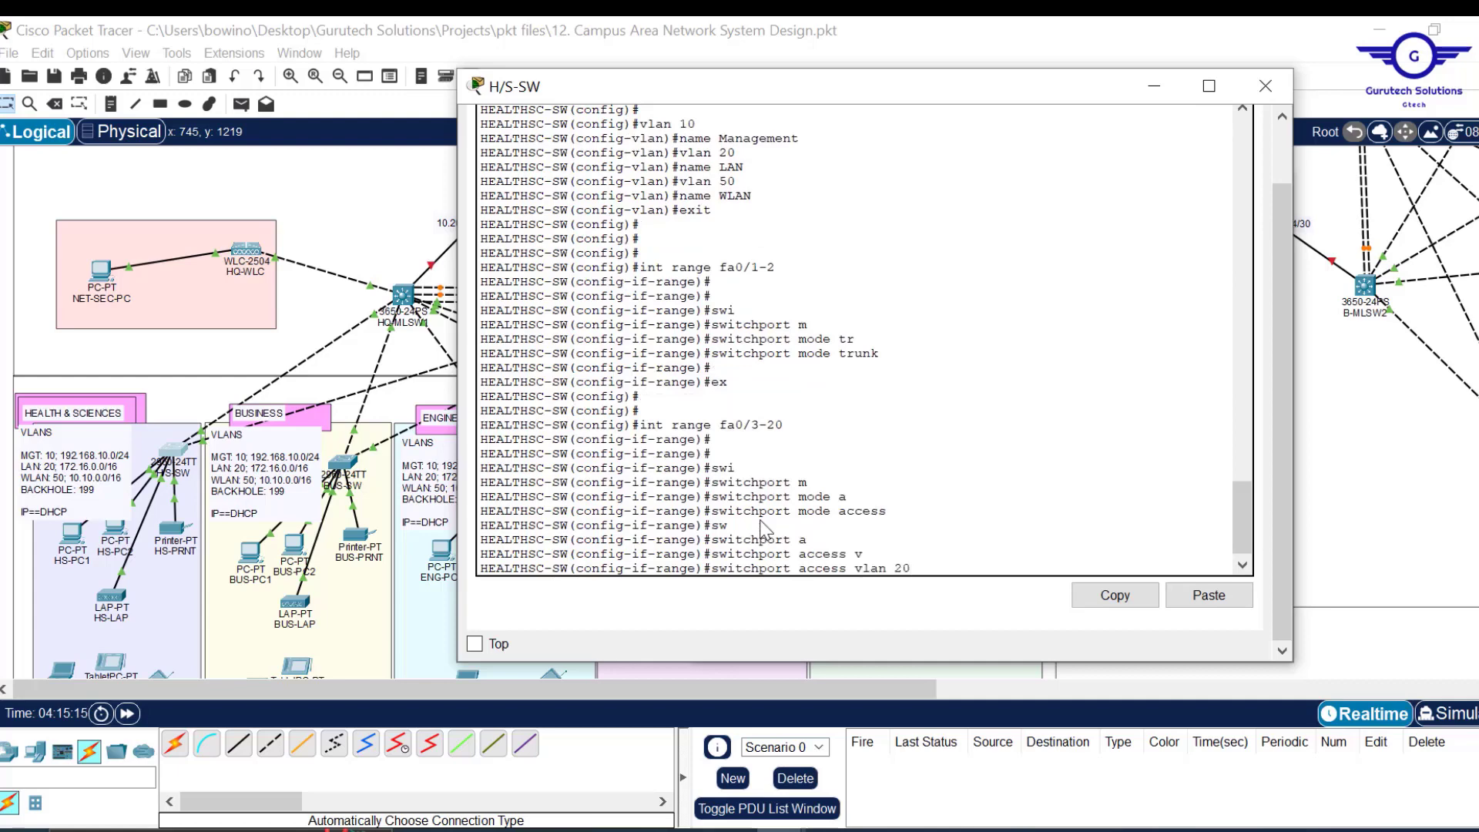
key("Return")
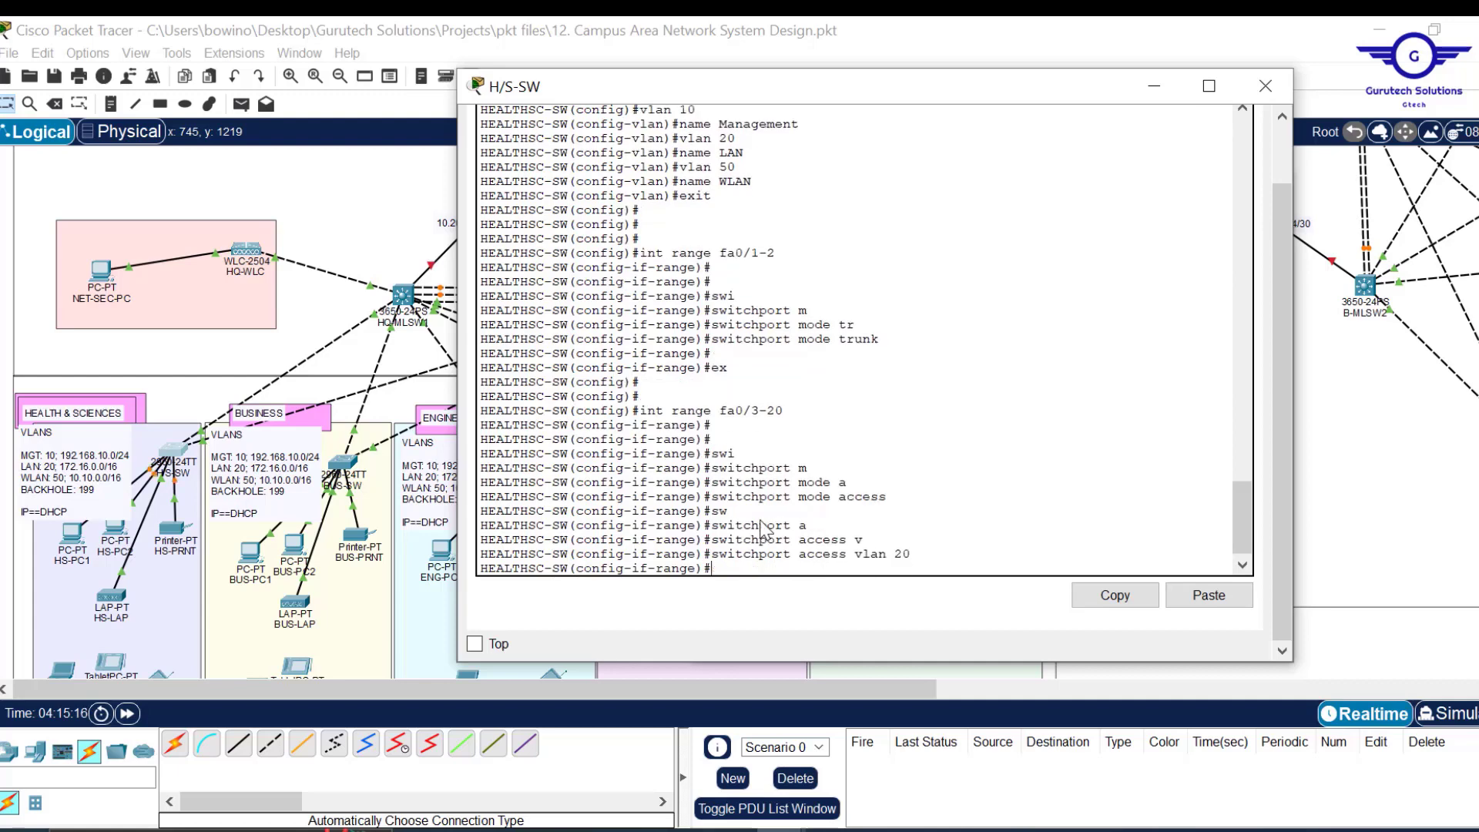
type("ex")
key("Return")
key("Return")
key("Return")
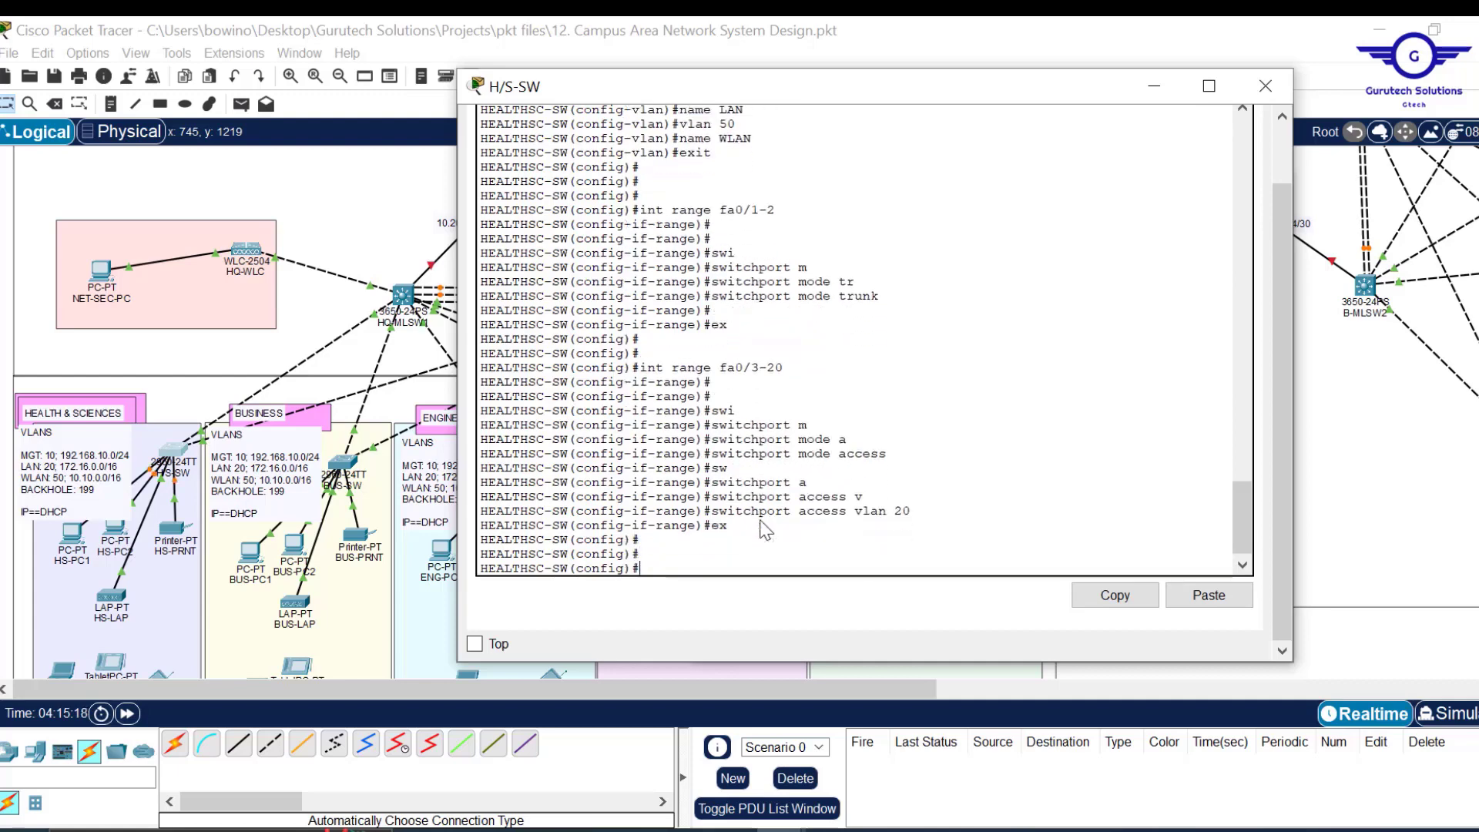
Make ports Fa0/21-24 access ports in VLAN 50.
key("Up")
key("Up")
key("Up")
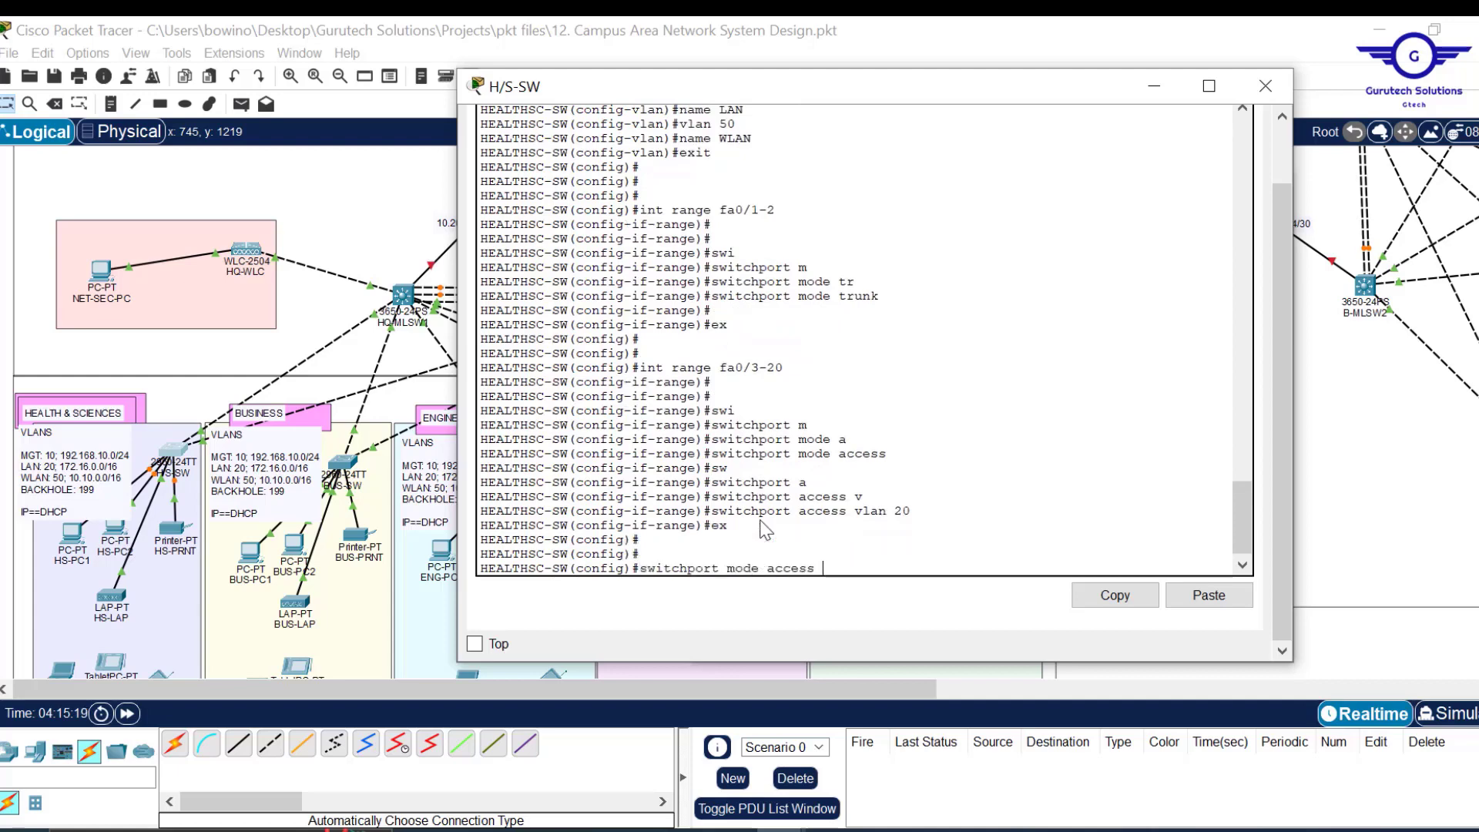
key("Up")
key("BackSpace")
key("BackSpace")
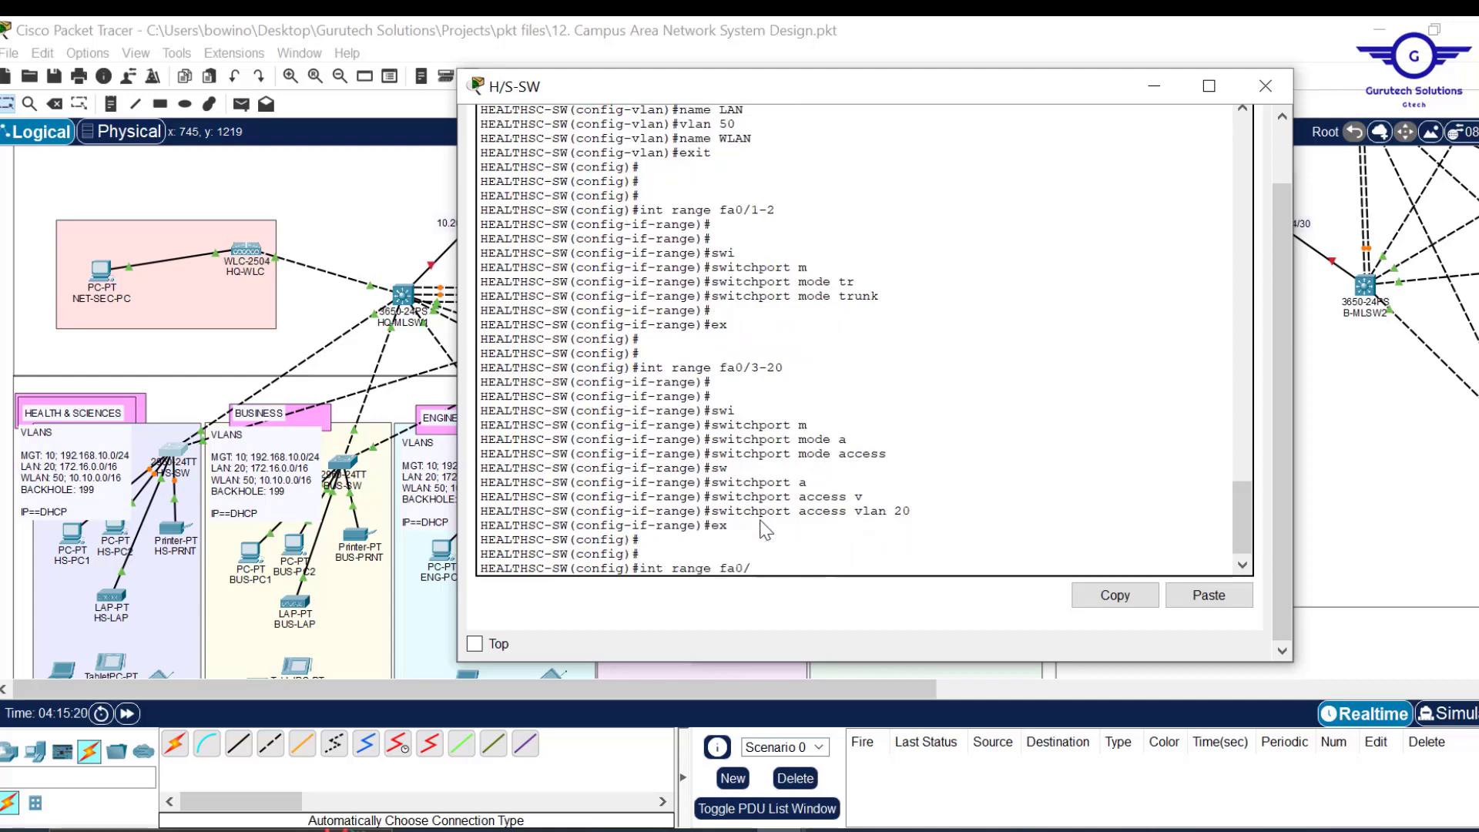
type("21-24")
key("Return")
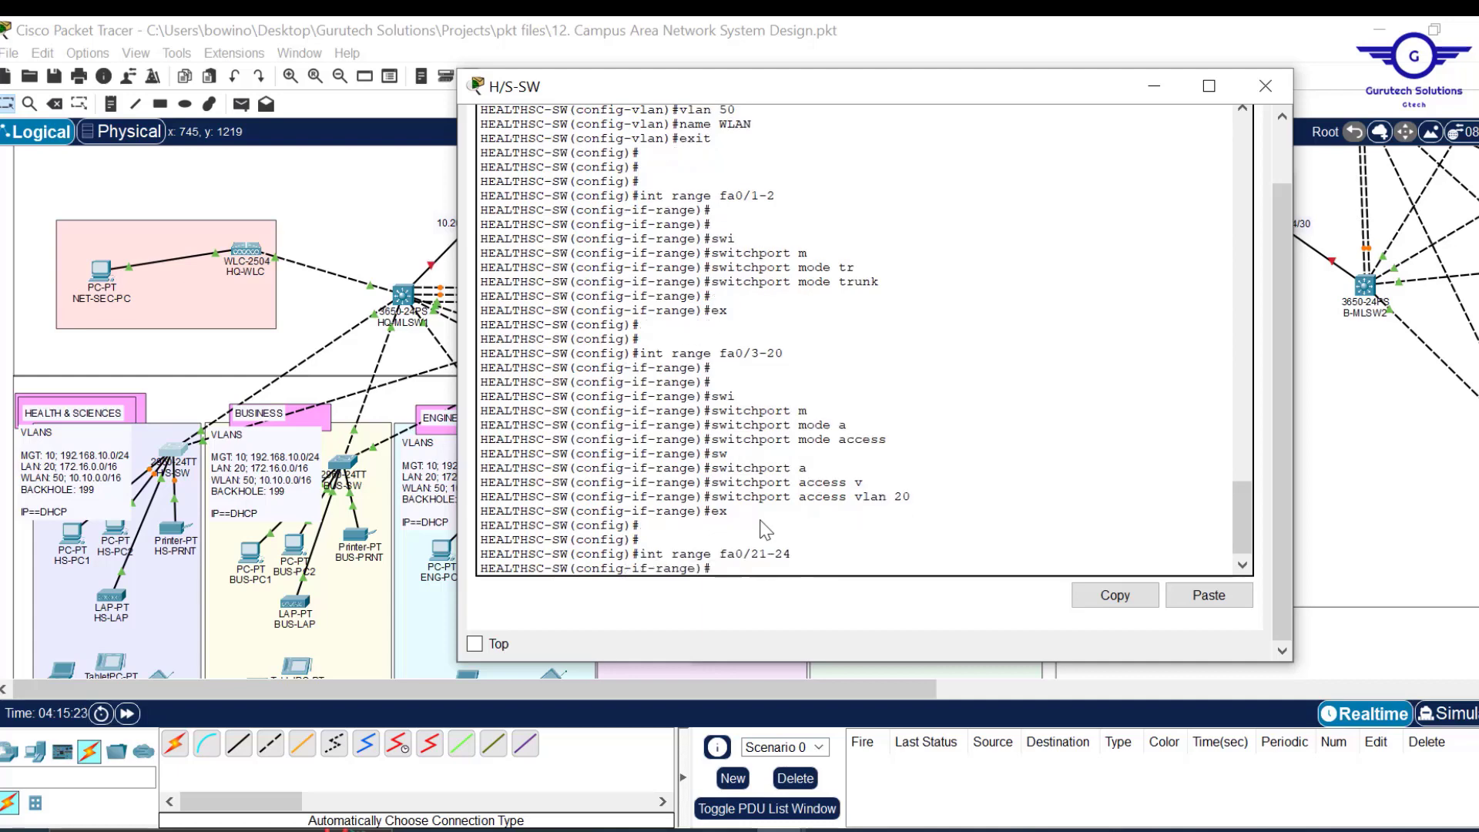
type("switchport mode access")
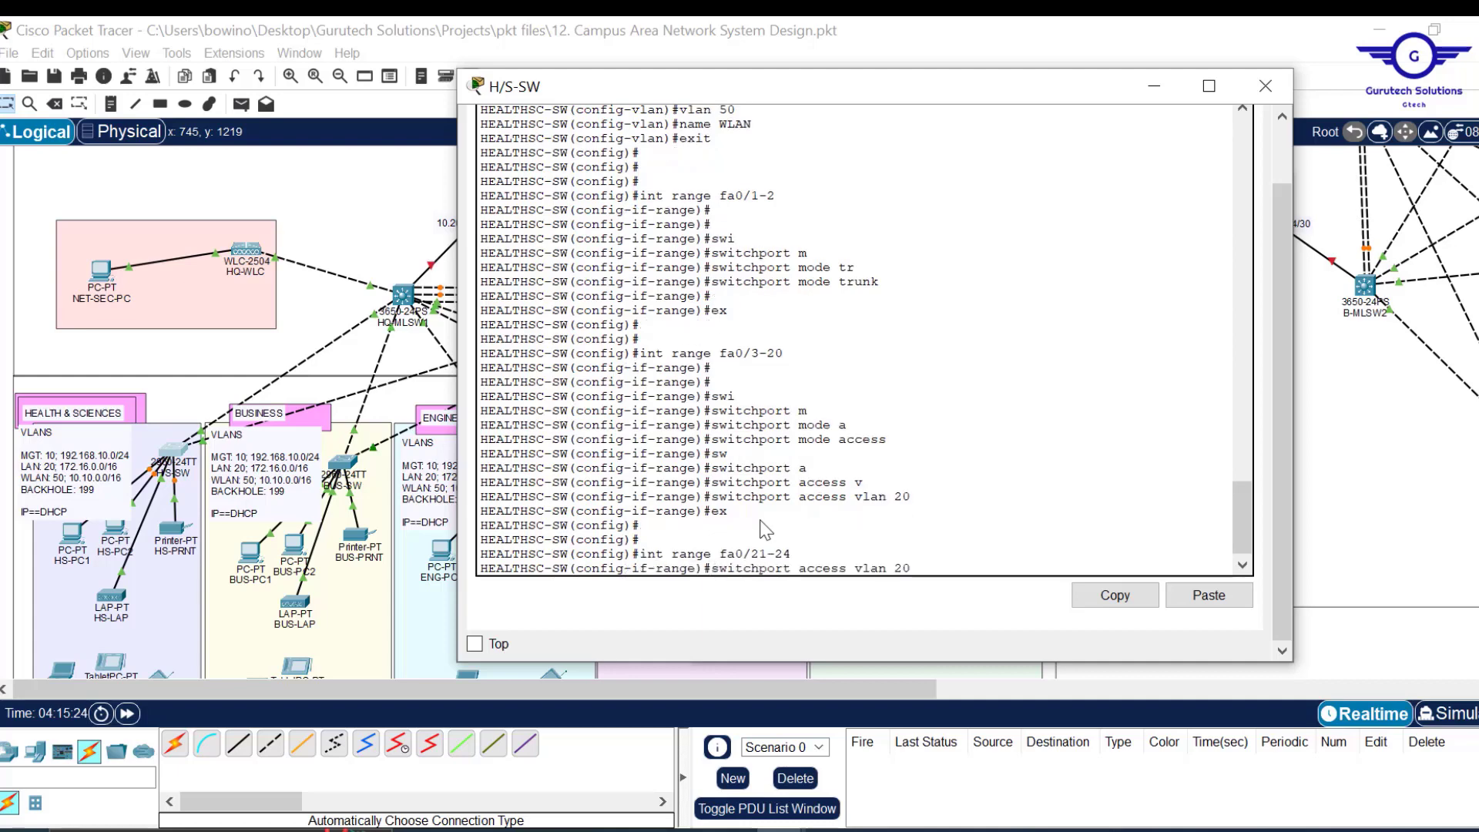
key("Return")
key("Up")
key("Up")
key("Up")
key("Up")
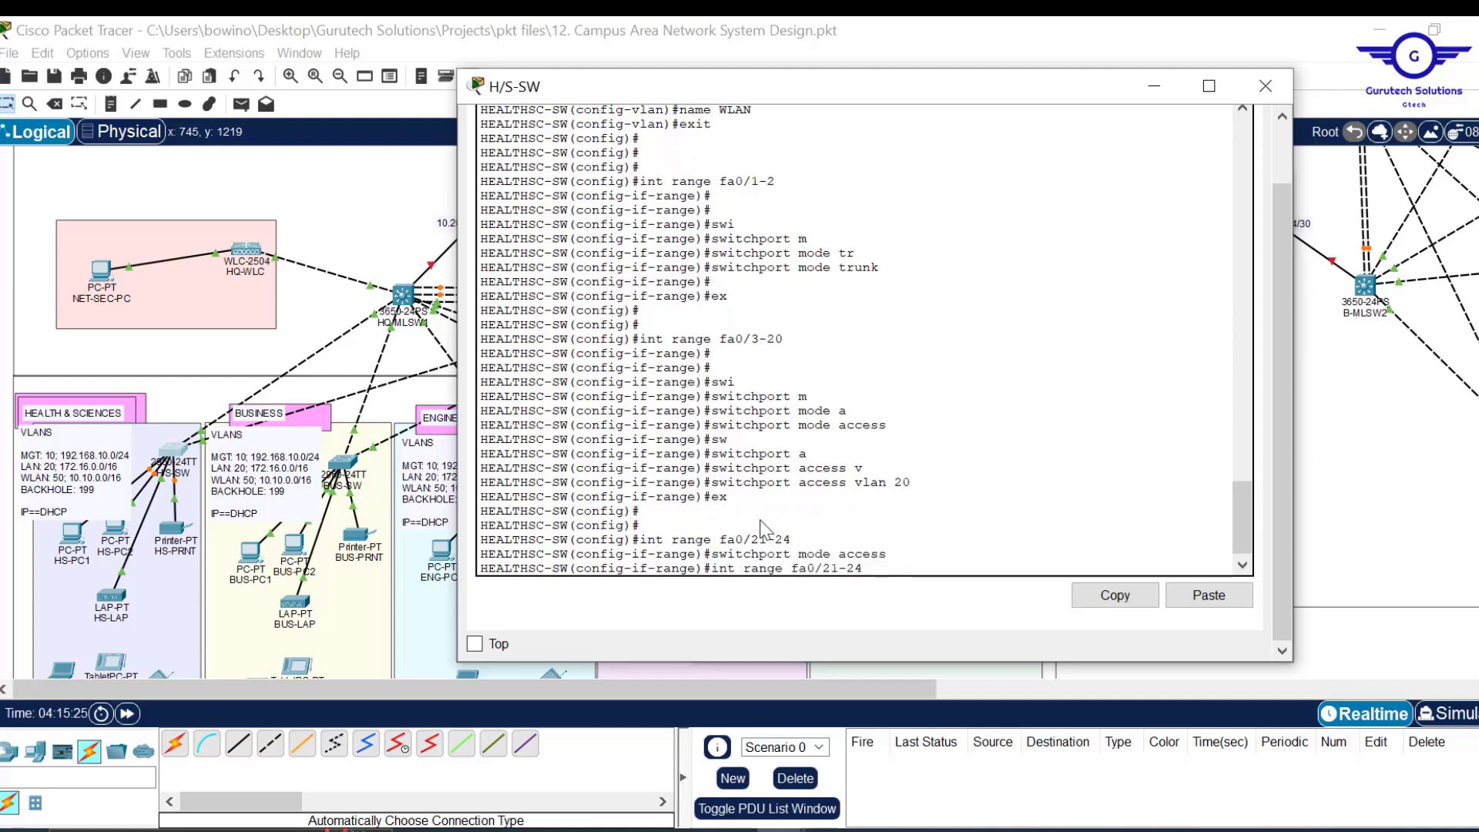
key("Left")
type("5")
key("Return")
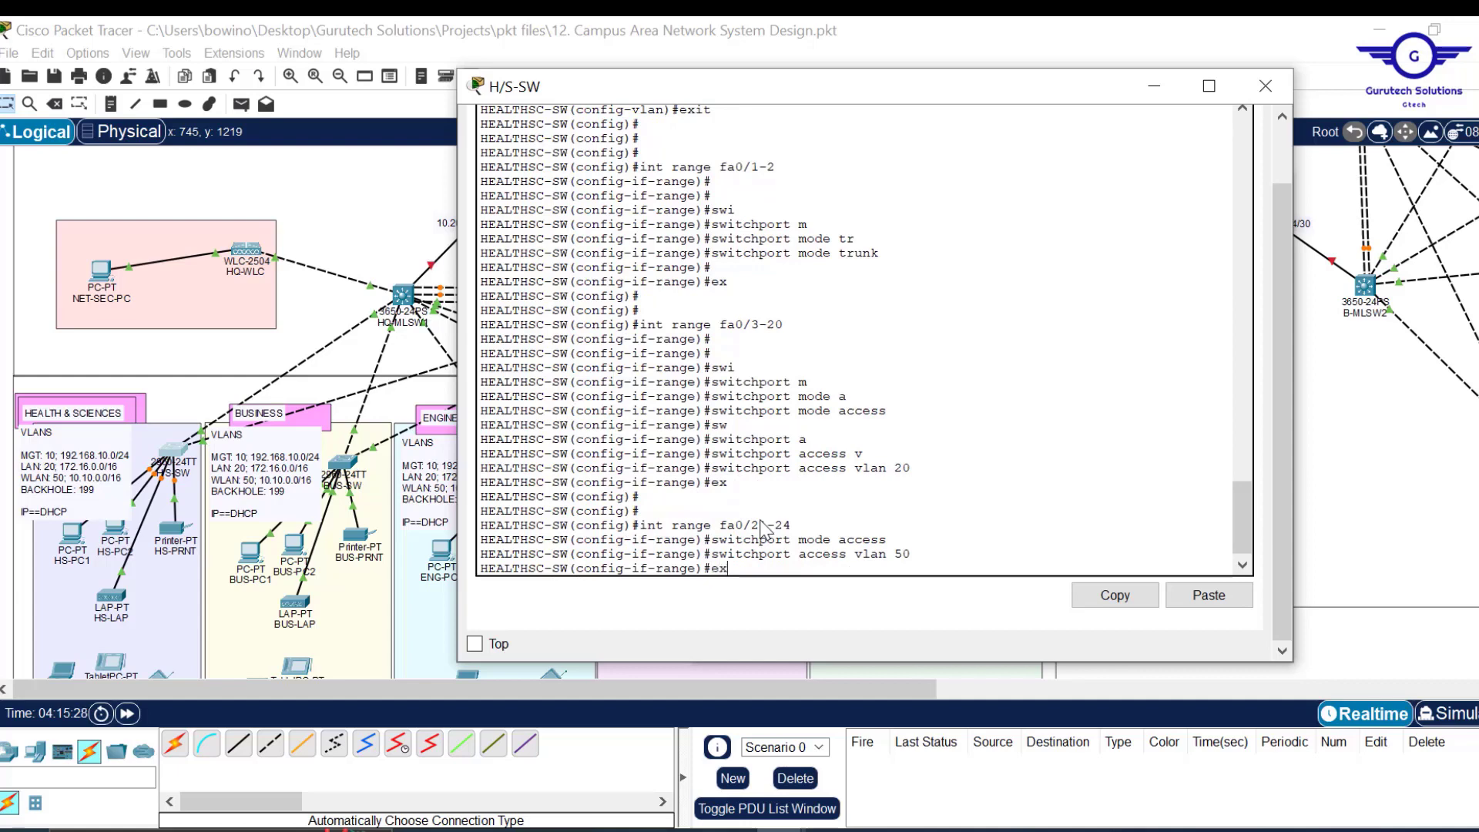
type("ex")
key("Return")
key("Return")
key("Return")
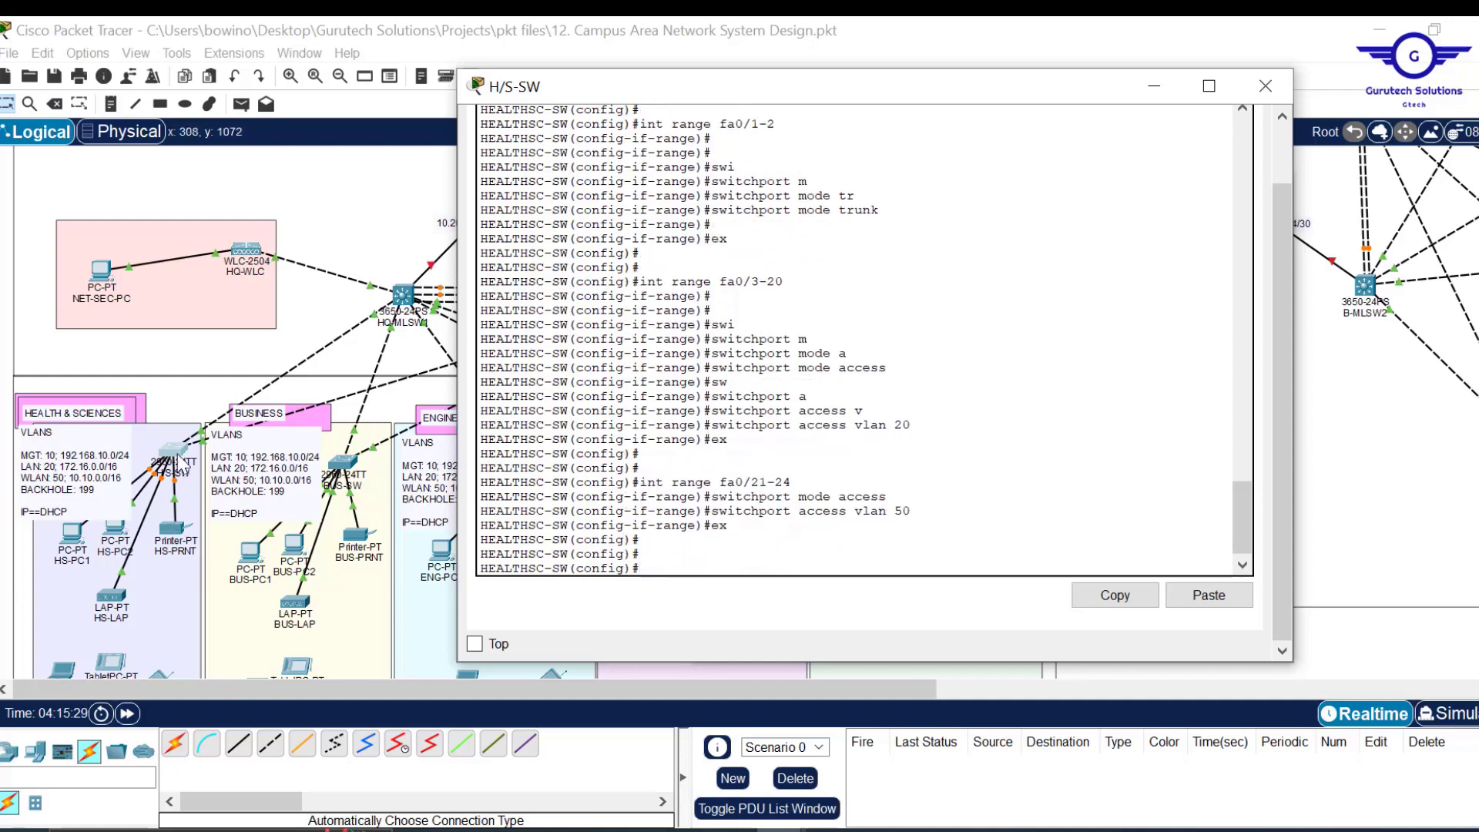
Make ports Gig0/1-2 access ports in blackhole VLAN 199.
key("Up")
key("Up")
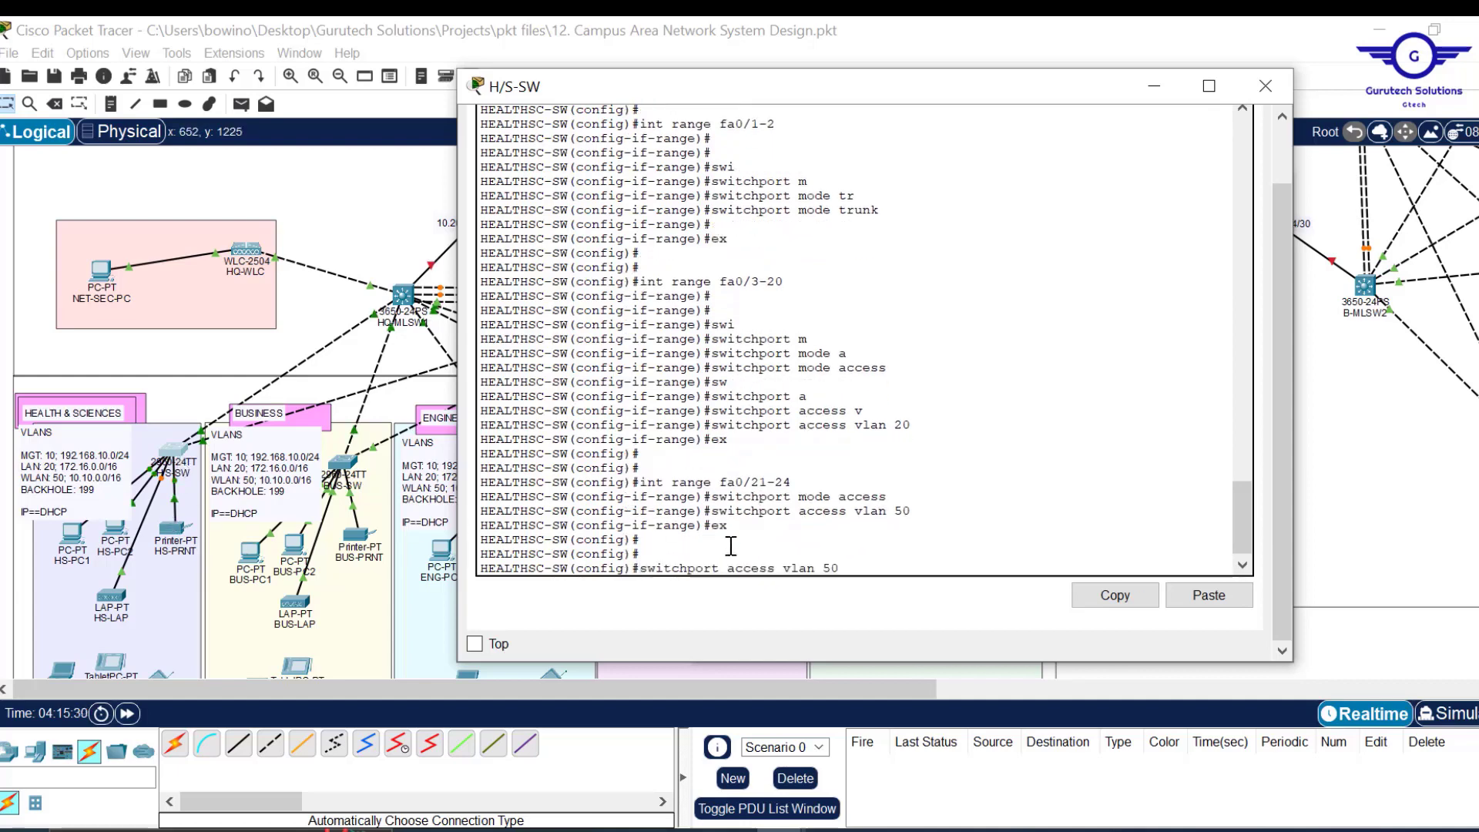
key("Up")
key("Up")
key("BackSpace")
key("BackSpace")
key("BackSpace")
key("BackSpace")
key("BackSpace")
key("BackSpace")
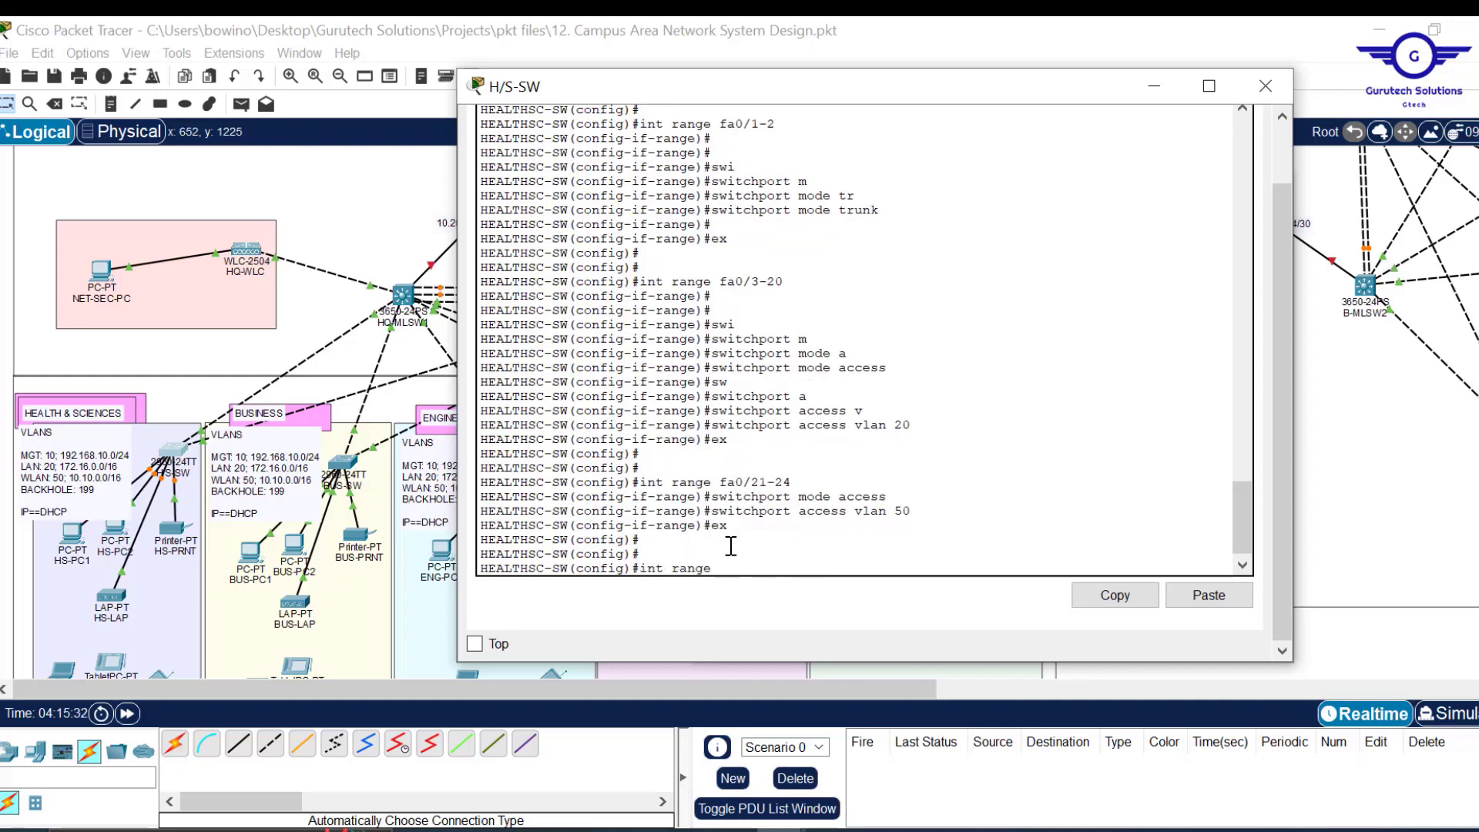
type("gig0/1-2")
key("Return")
type("swit")
key("Tab")
type("m")
key("Tab")
type("a")
key("Tab")
key("Return")
type("sw")
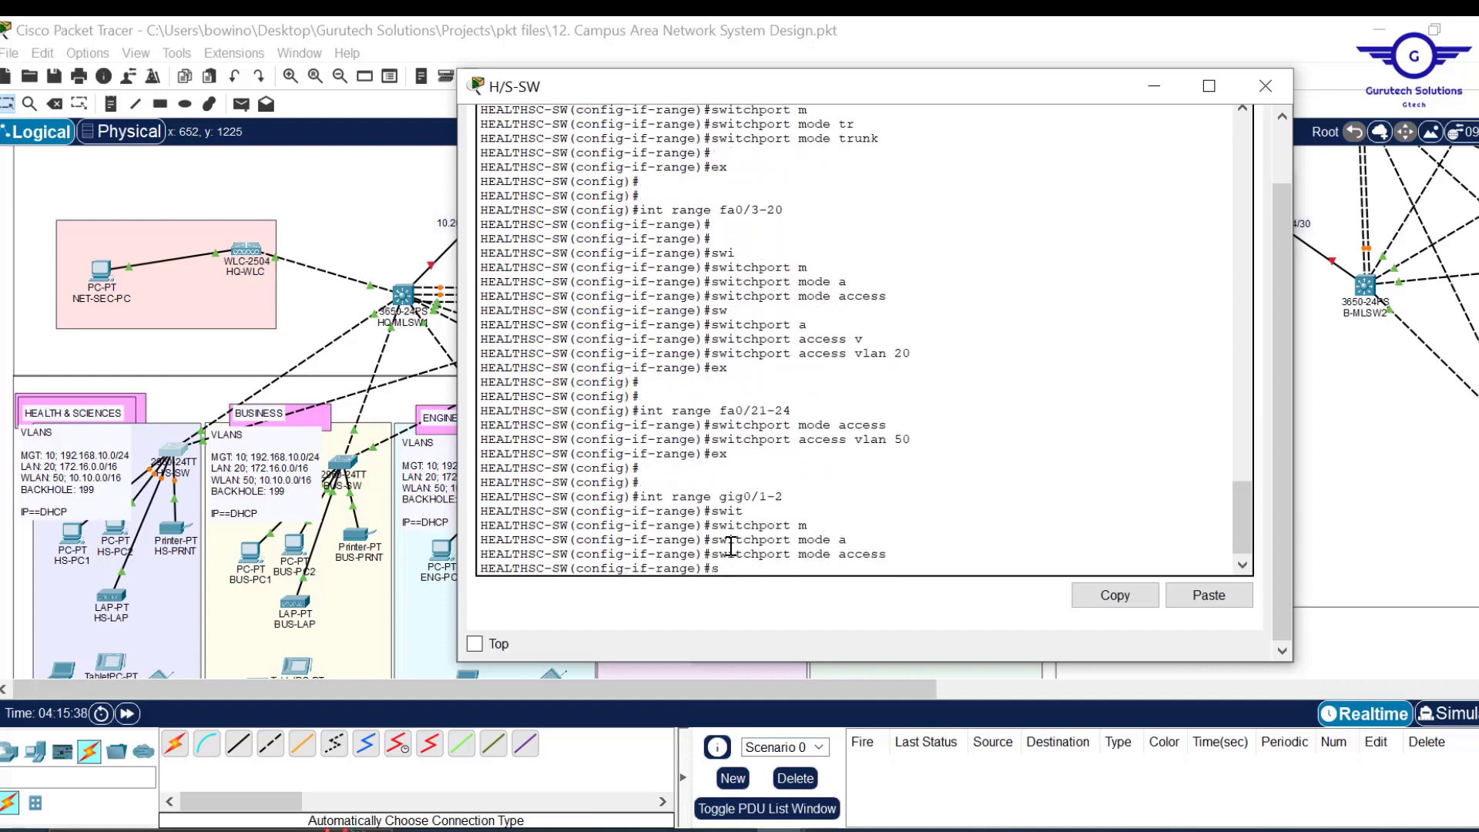
key("Tab")
type("a")
key("Tab")
type("v")
key("Tab")
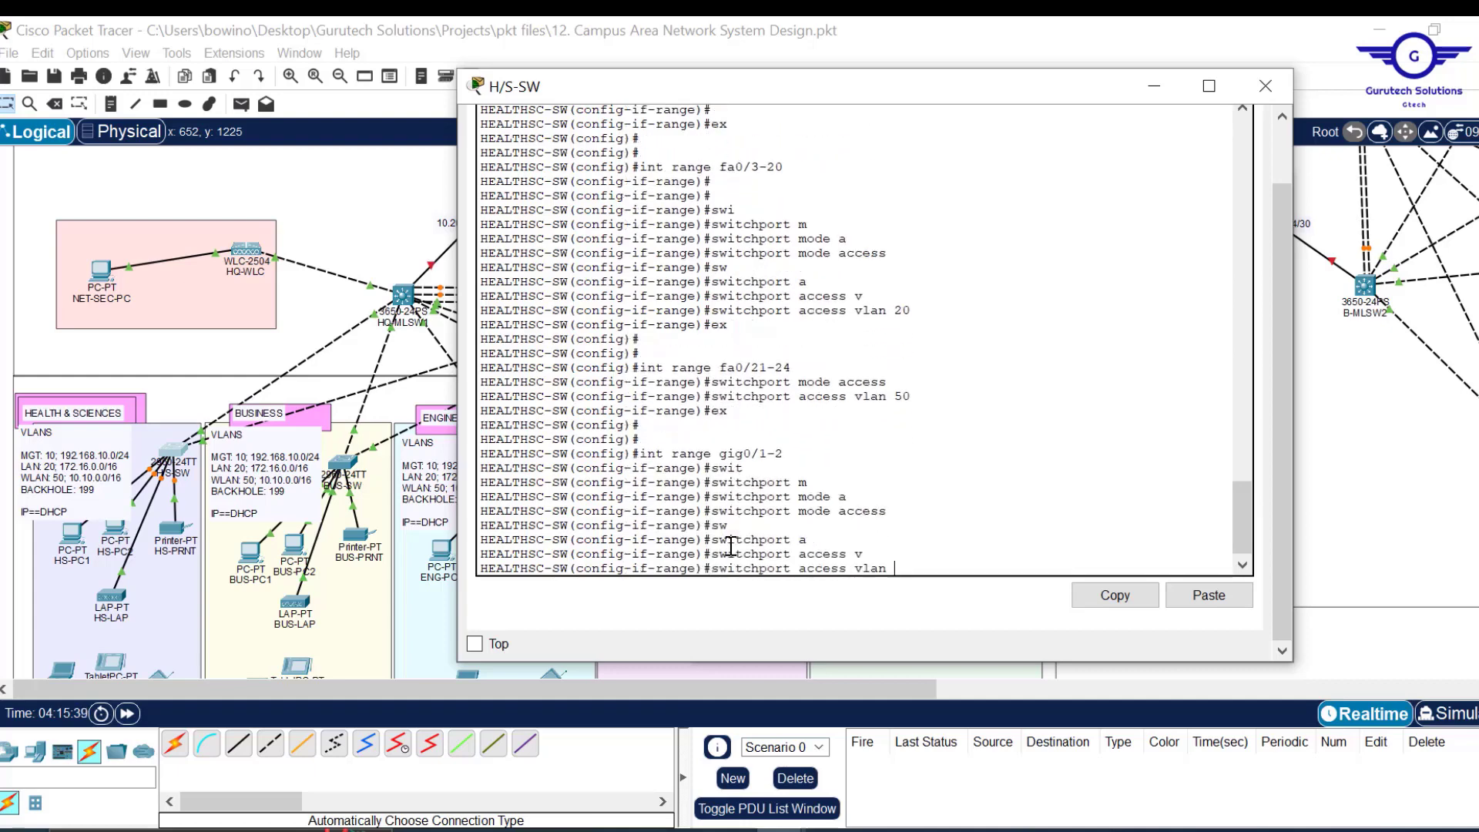
type("199")
key("Return")
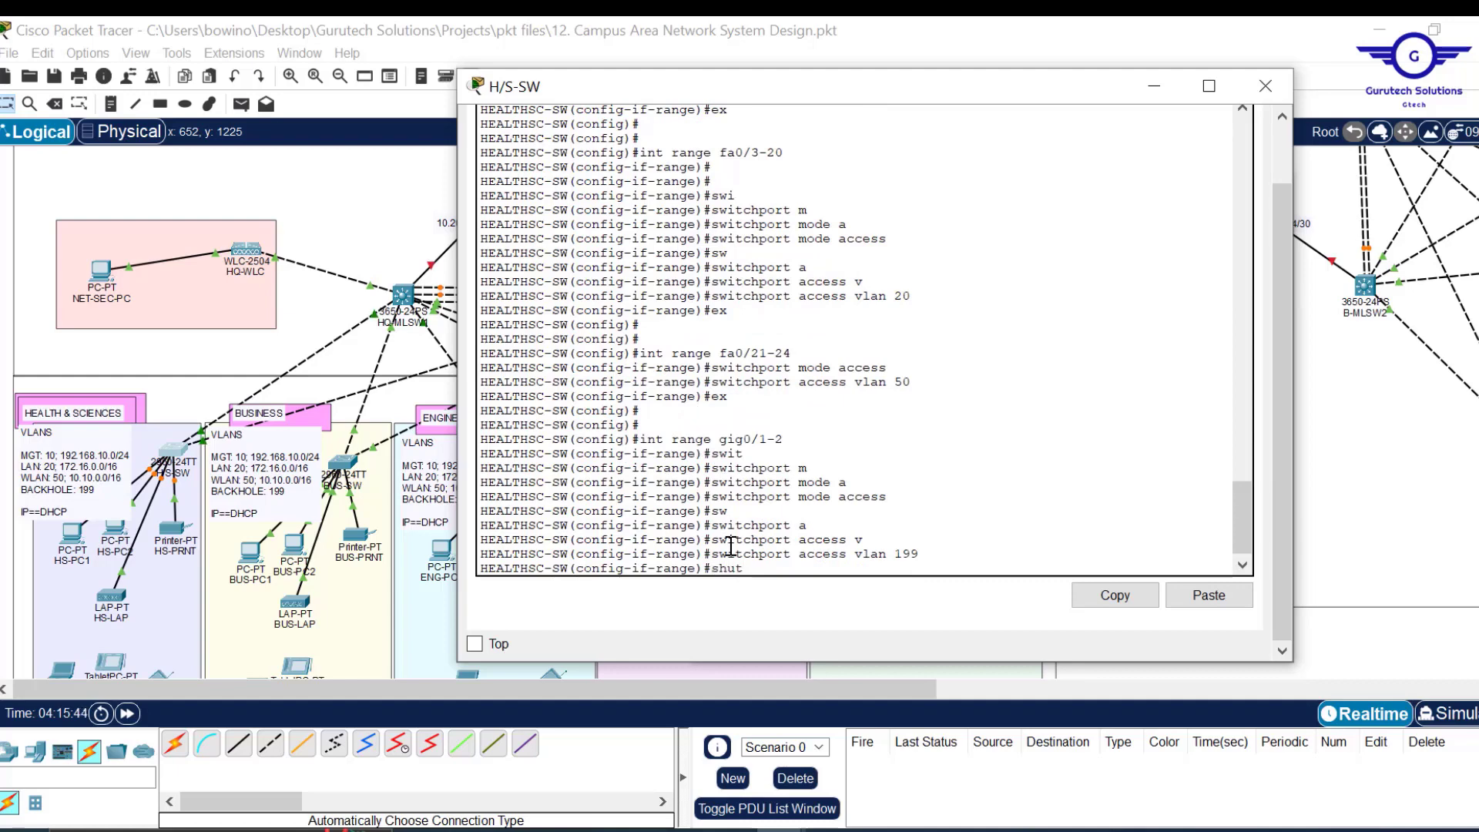
Shut down Gig0/1-2 and save the configuration with do wr.
type("shut")
key("Return")
type("ex")
key("Return")
key("Return")
key("Return")
key("Return")
key("Return")
key("Return")
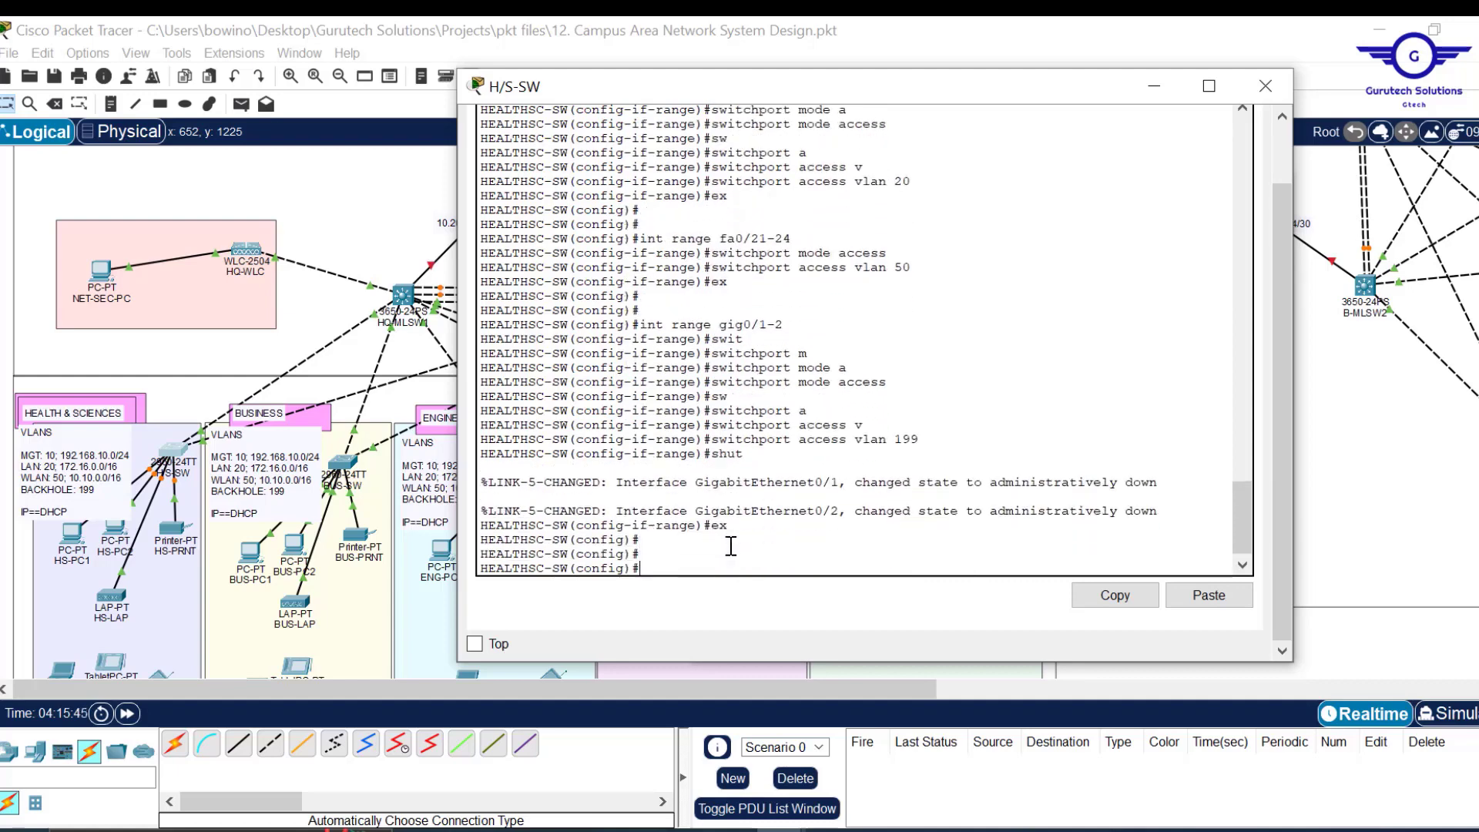
type("do wr")
key("Return")
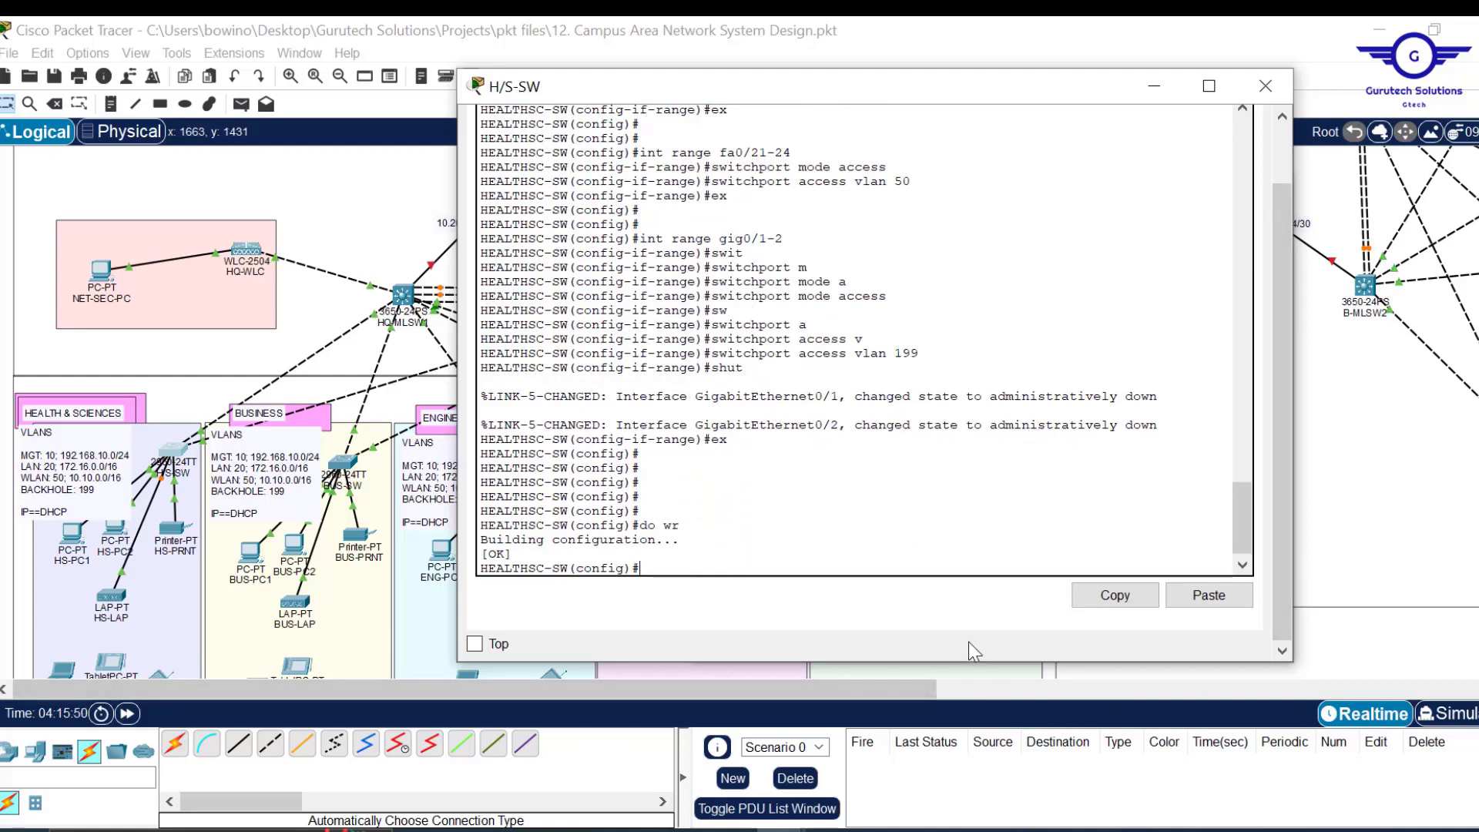
Arrange the switch CLI and Notepad notes windows side by side.
left_click_drag(970, 664, 971, 754)
left_click_drag(1260, 607, 1252, 471)
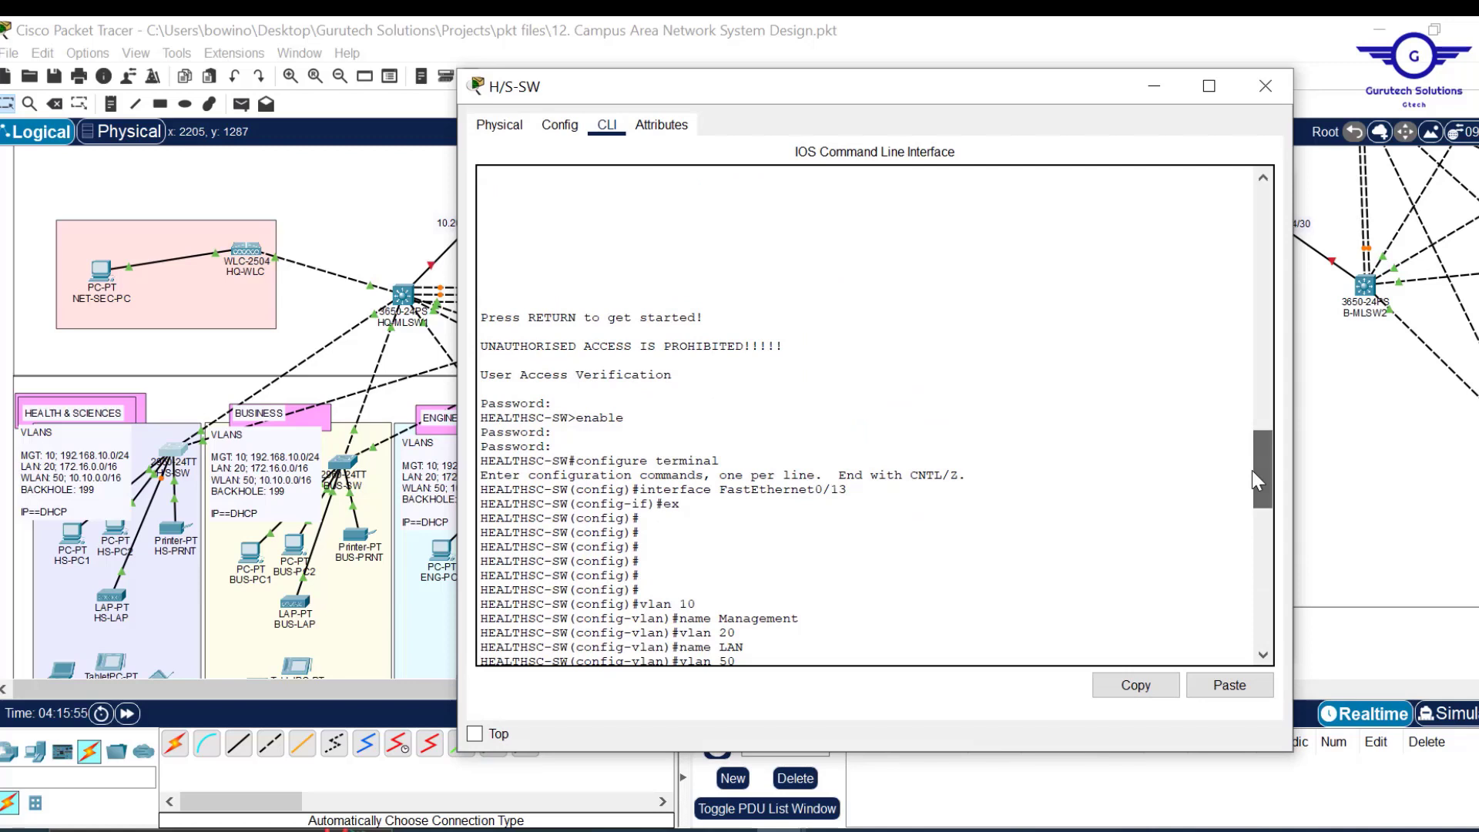
left_click_drag(982, 101, 784, 96)
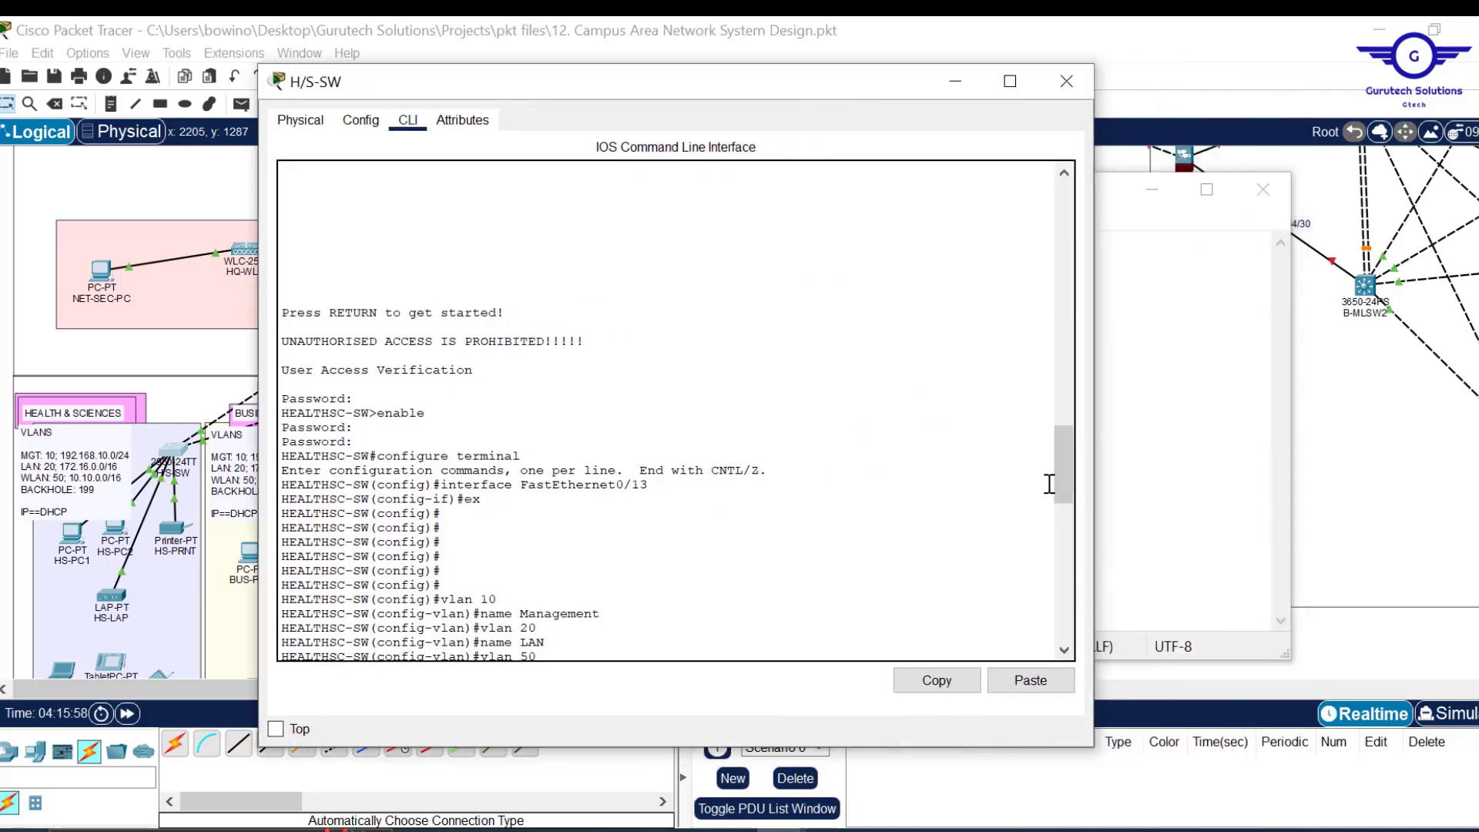
left_click_drag(1060, 478, 1079, 562)
left_click(1175, 466)
left_click_drag(963, 193, 1196, 170)
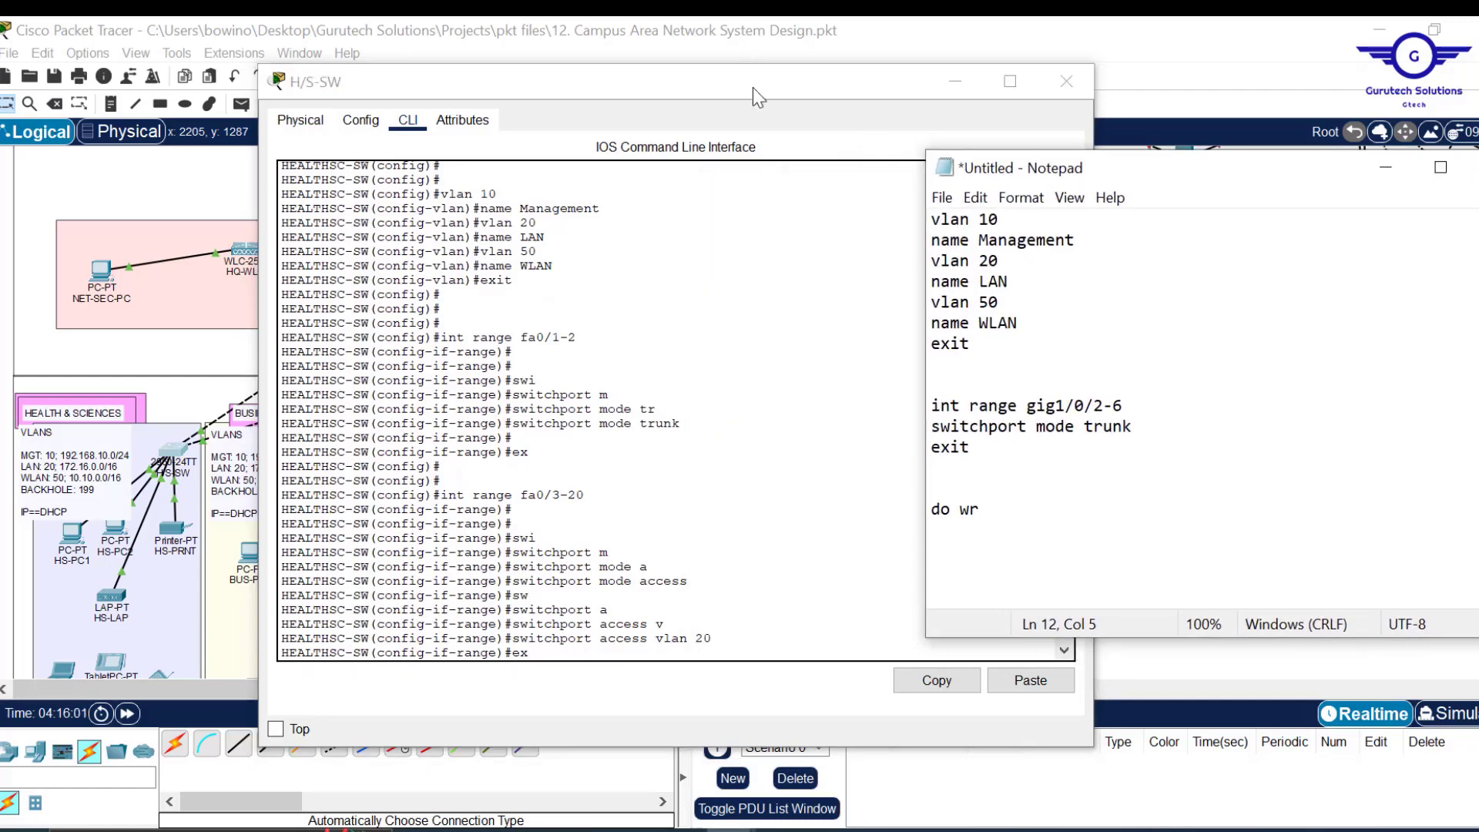
left_click_drag(753, 86, 608, 67)
left_click_drag(951, 266, 842, 278)
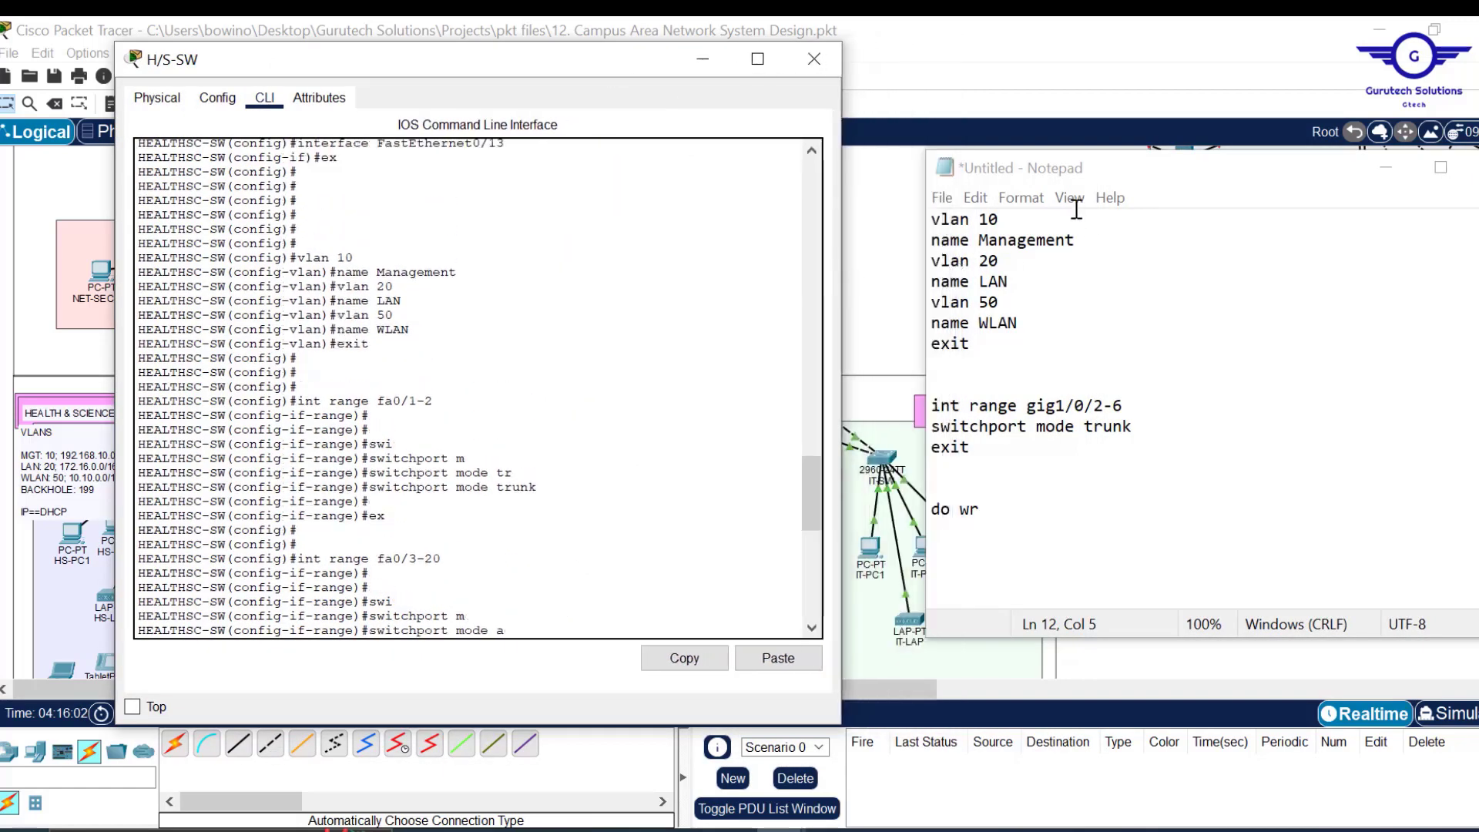
left_click_drag(1183, 176, 1117, 188)
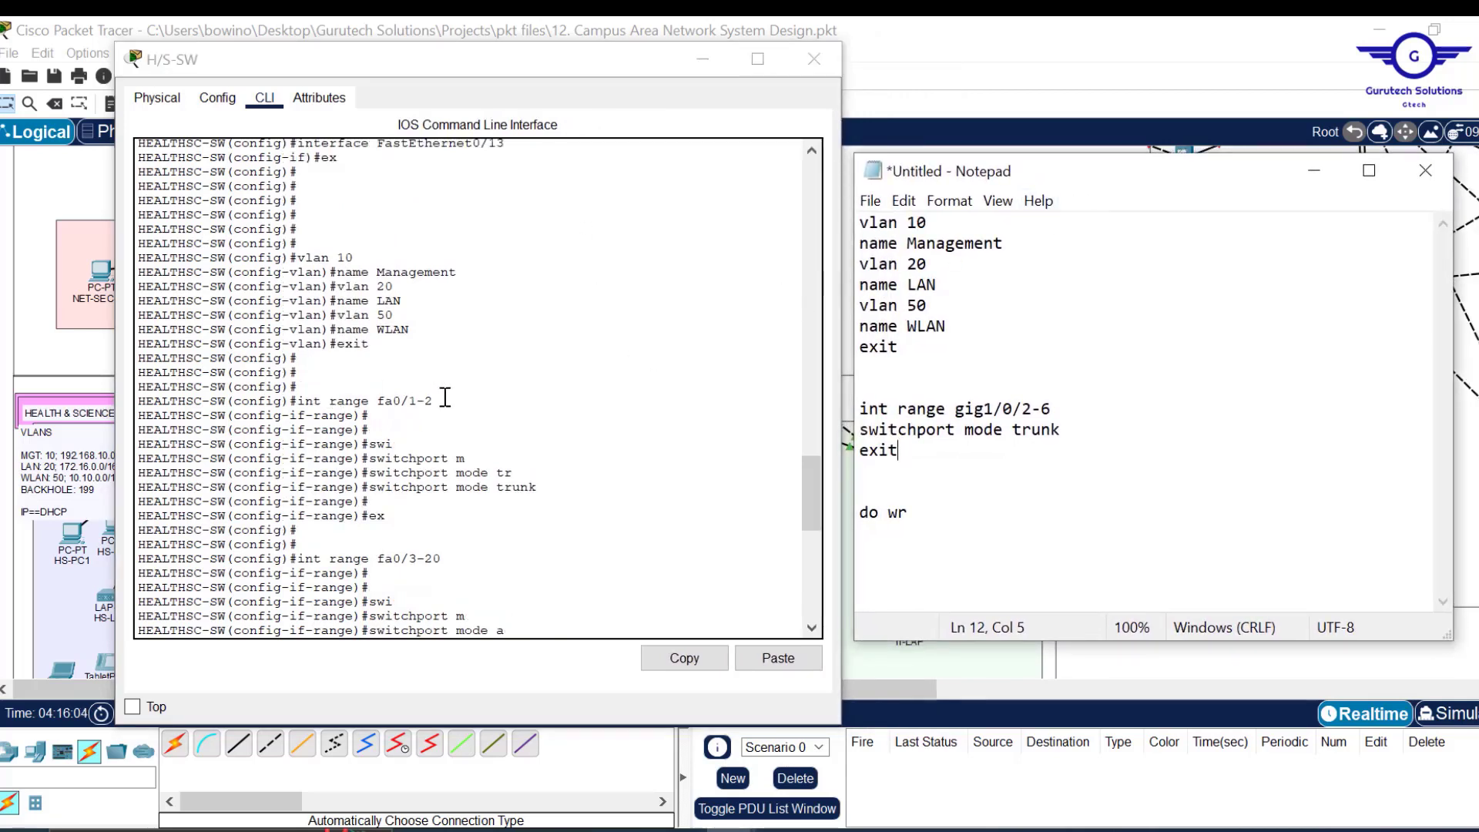
Replace the old gig trunk block with int range fa0/1-2, switchport mode trunk and ex.
left_click_drag(447, 398, 300, 401)
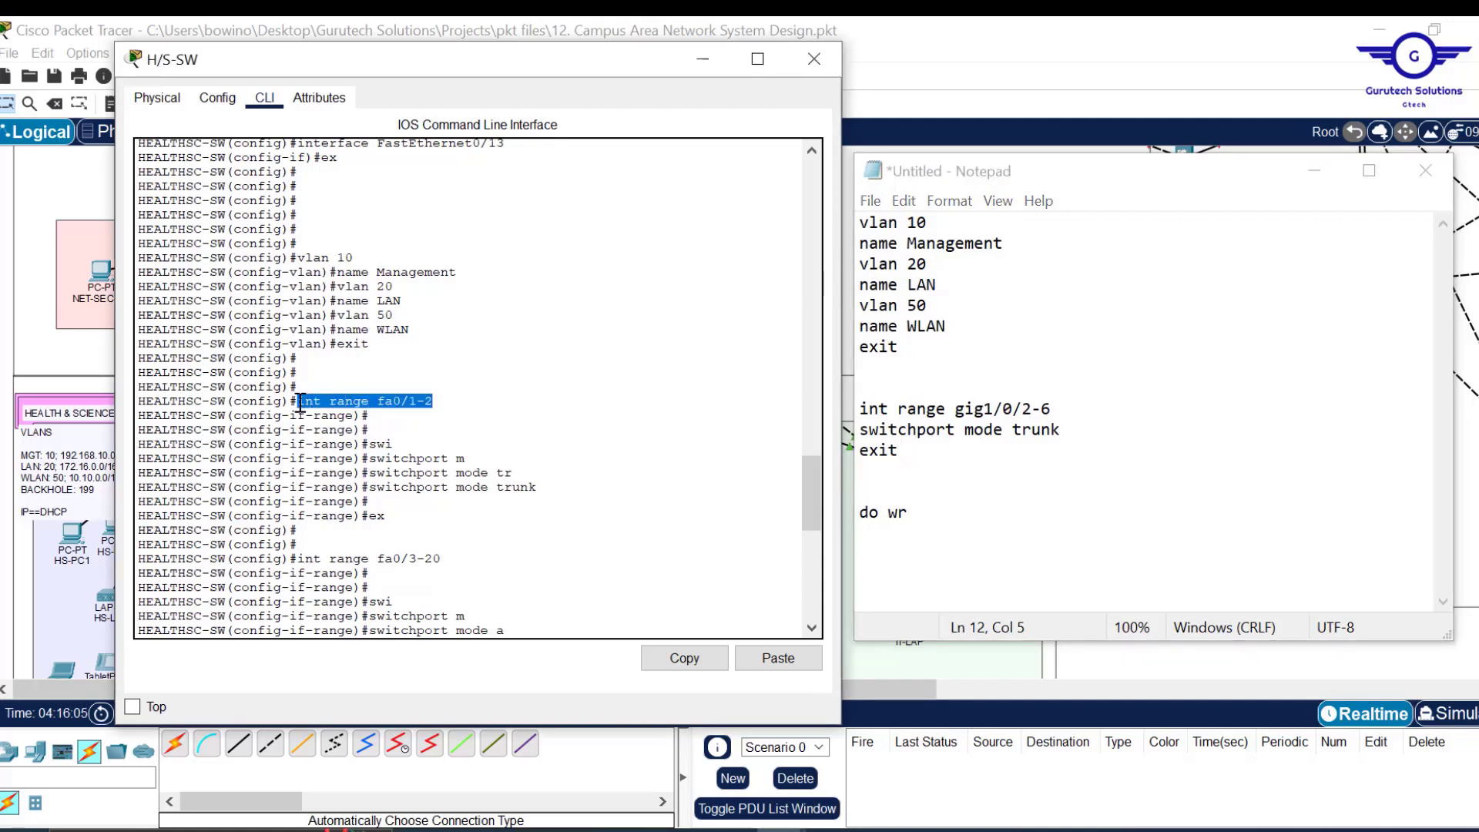
left_click(685, 660)
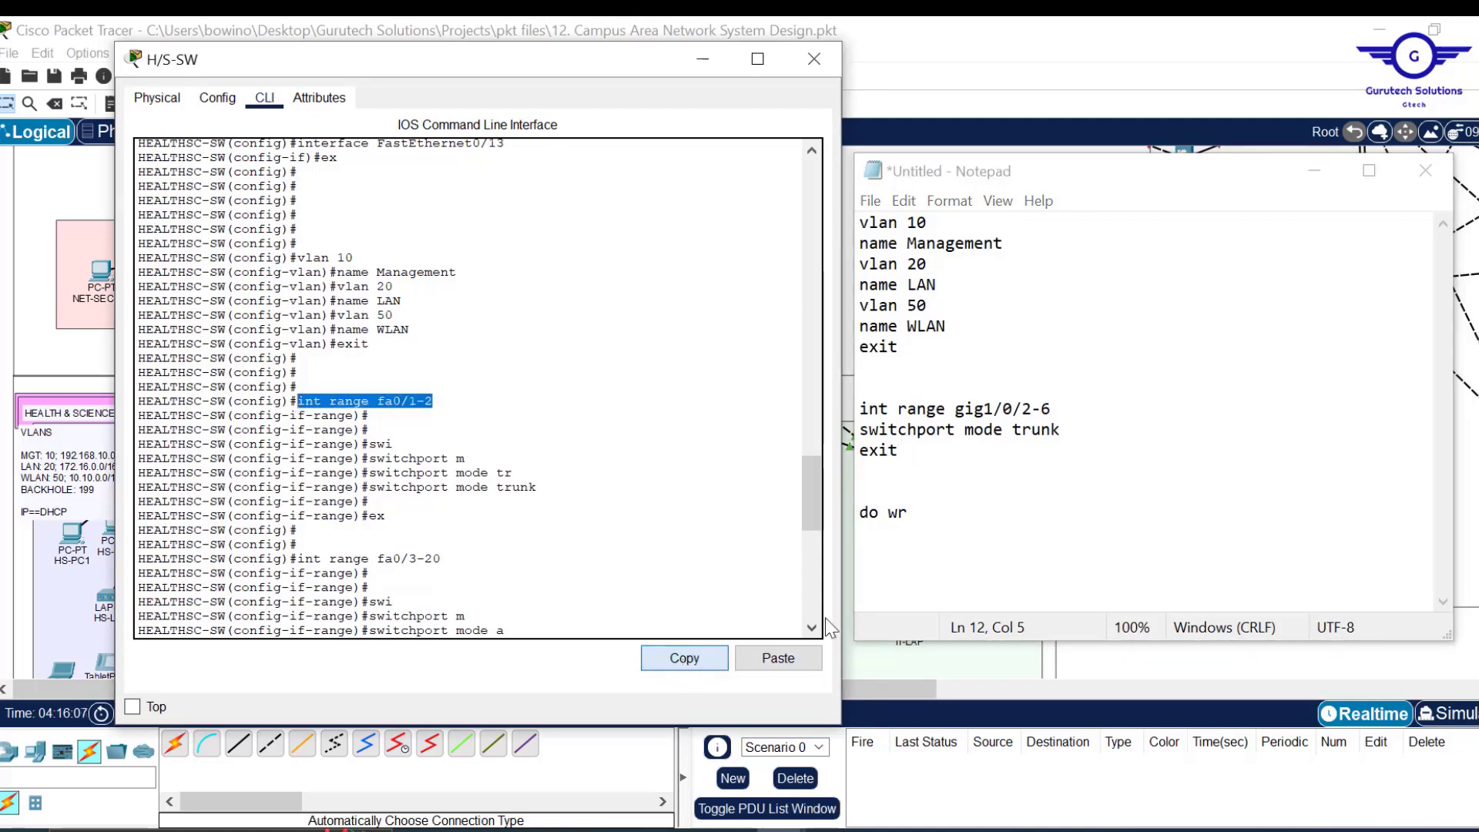
left_click_drag(910, 527, 852, 409)
key("ctrl+v")
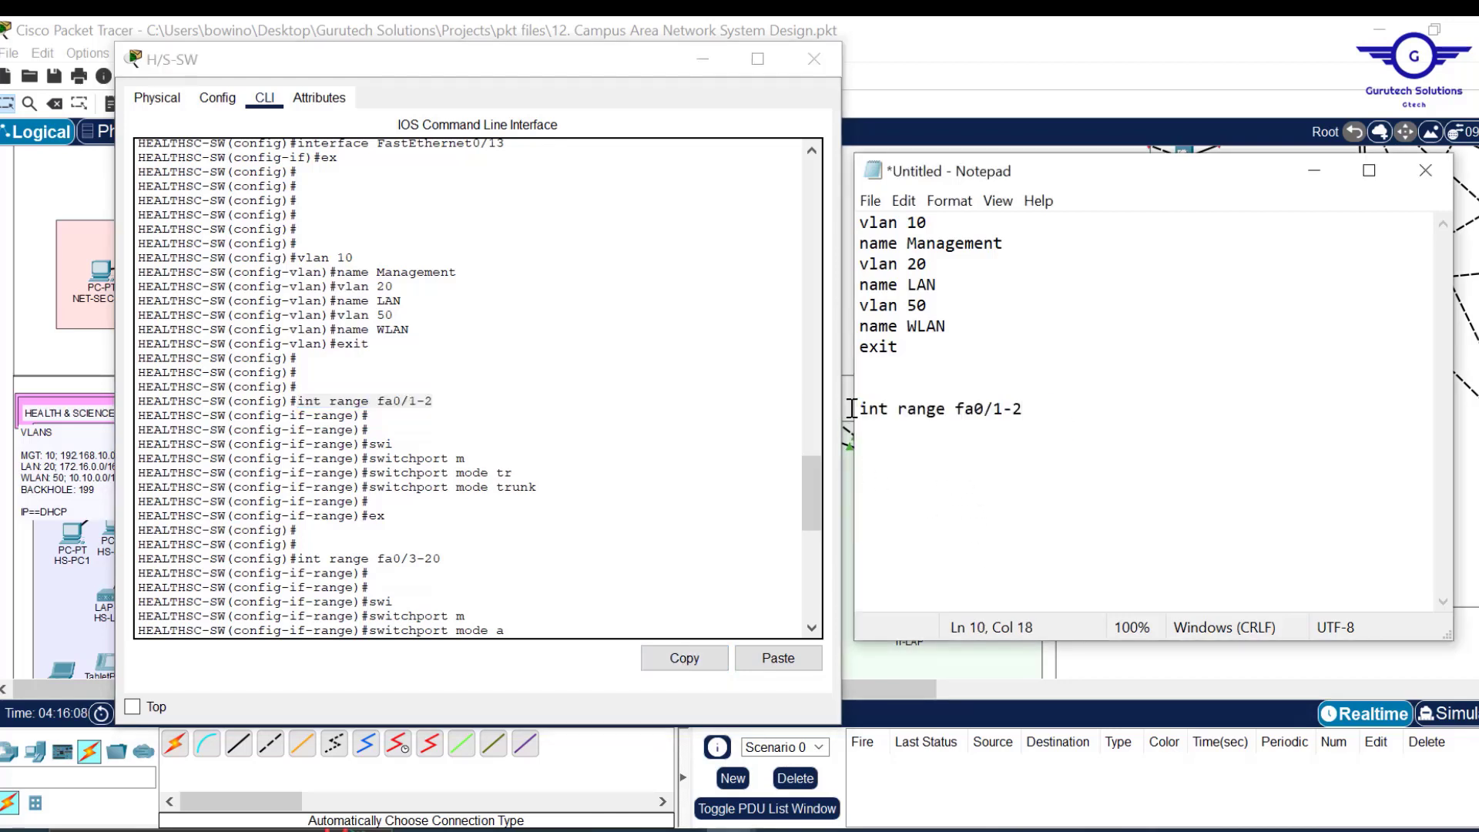
left_click_drag(546, 488, 368, 490)
left_click(696, 661)
left_click(1052, 414)
key("Return")
key("ctrl+v")
key("Return")
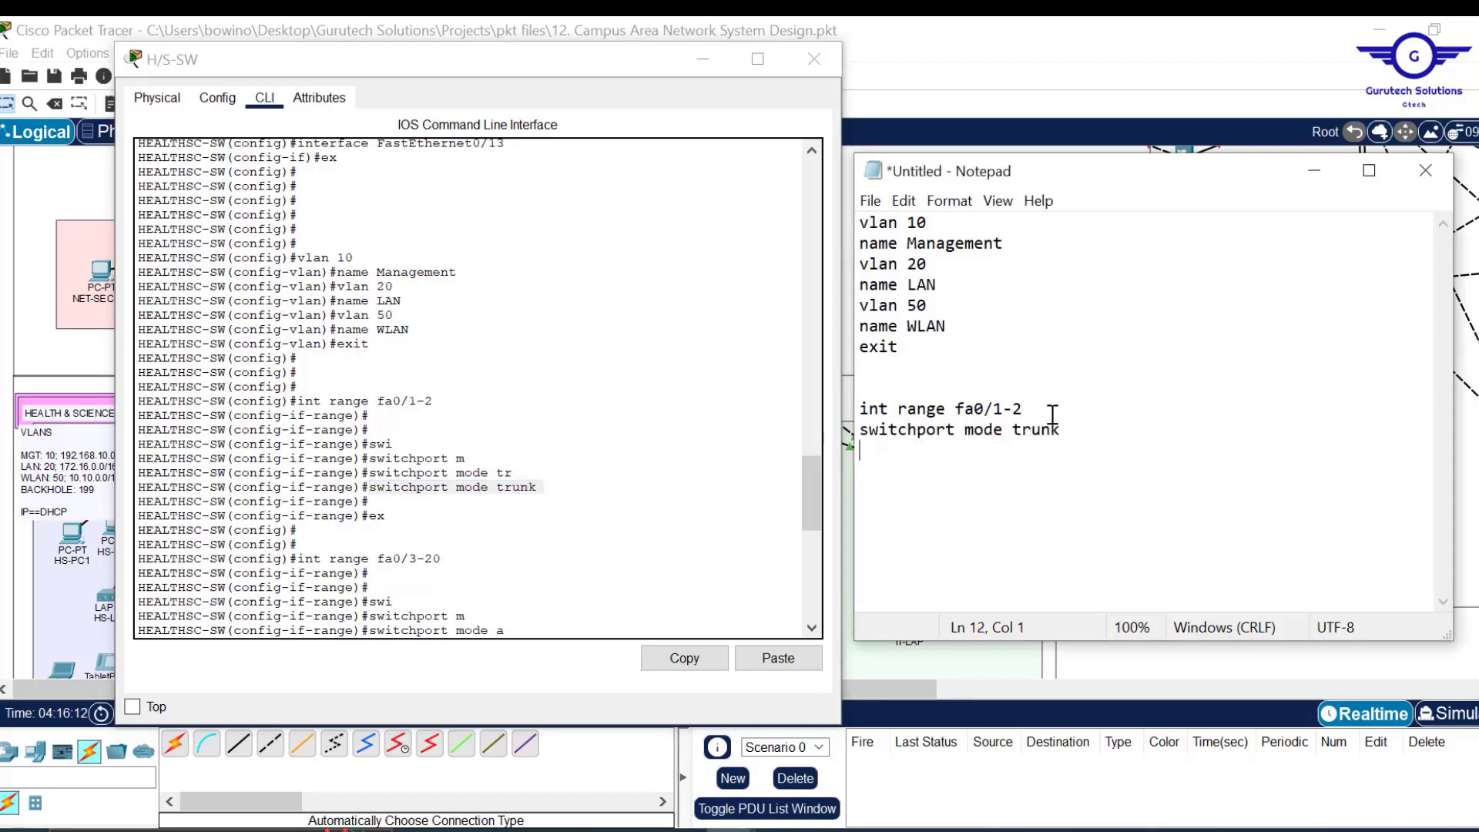
type("ex")
key("Return")
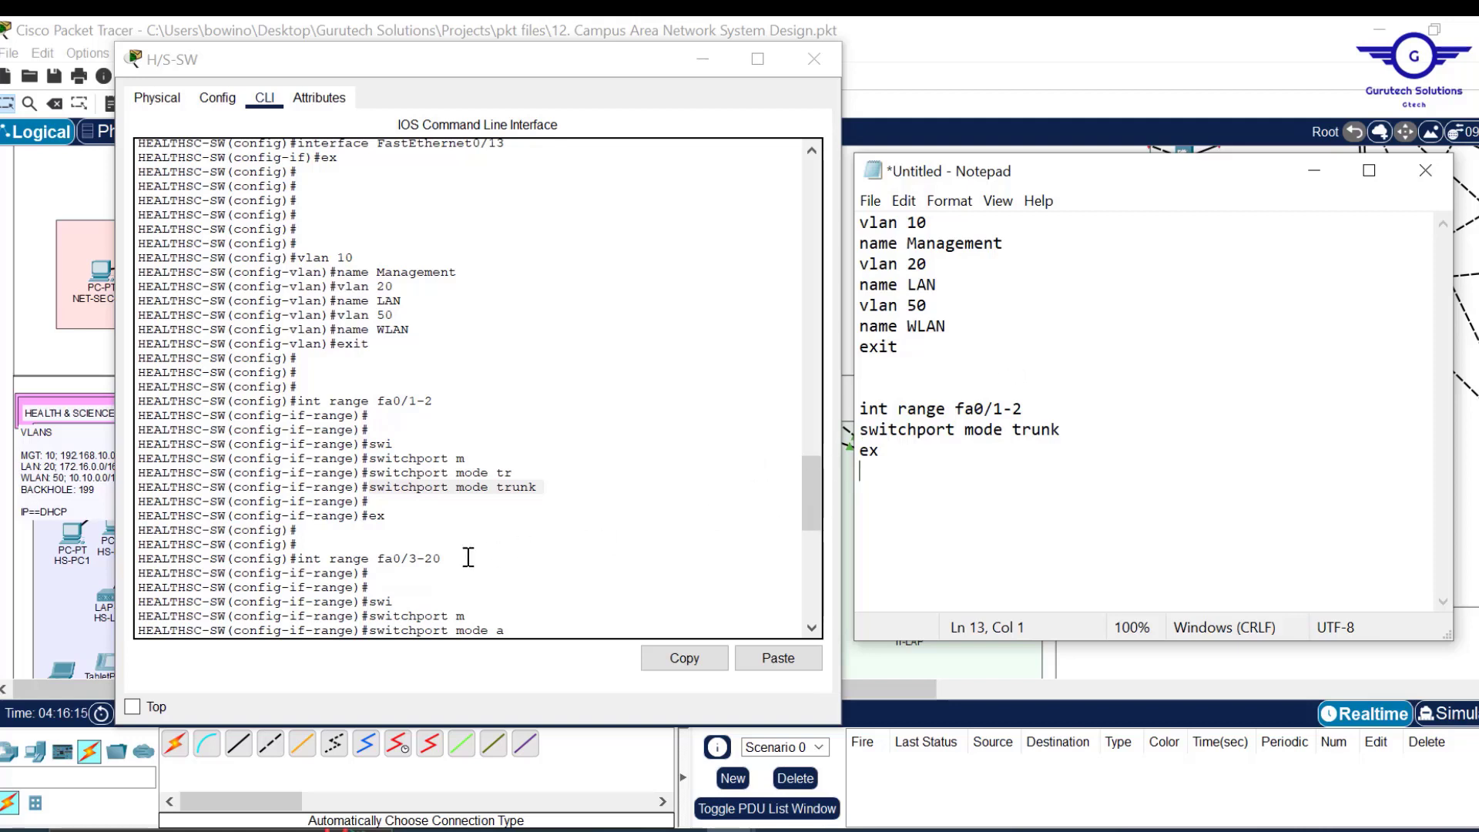
Add an int range fa0/3-20 block with switchport mode access to the notes.
left_click_drag(459, 562, 298, 557)
left_click(678, 659)
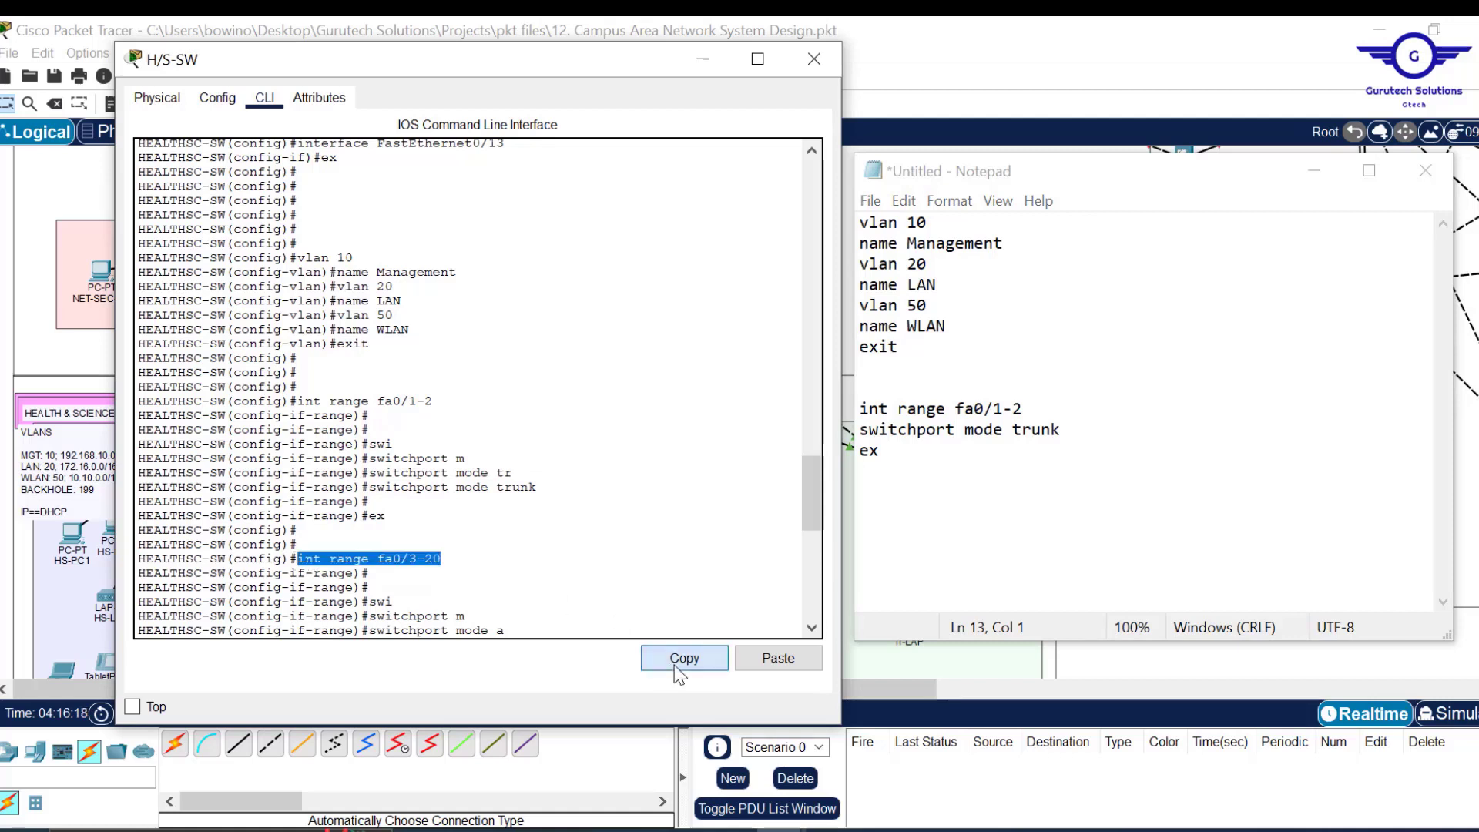
left_click(947, 468)
key("Return")
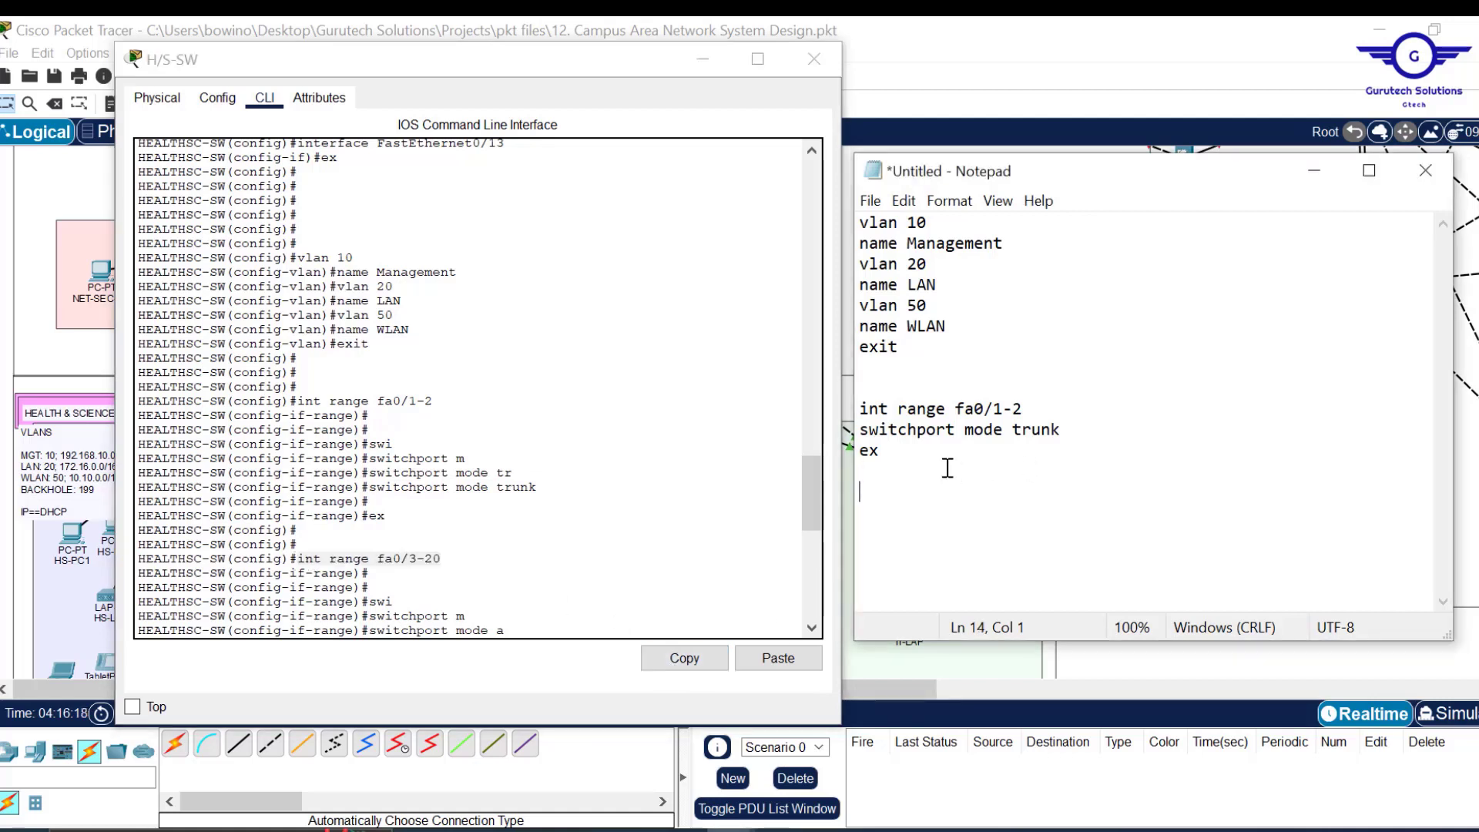
key("ctrl+v")
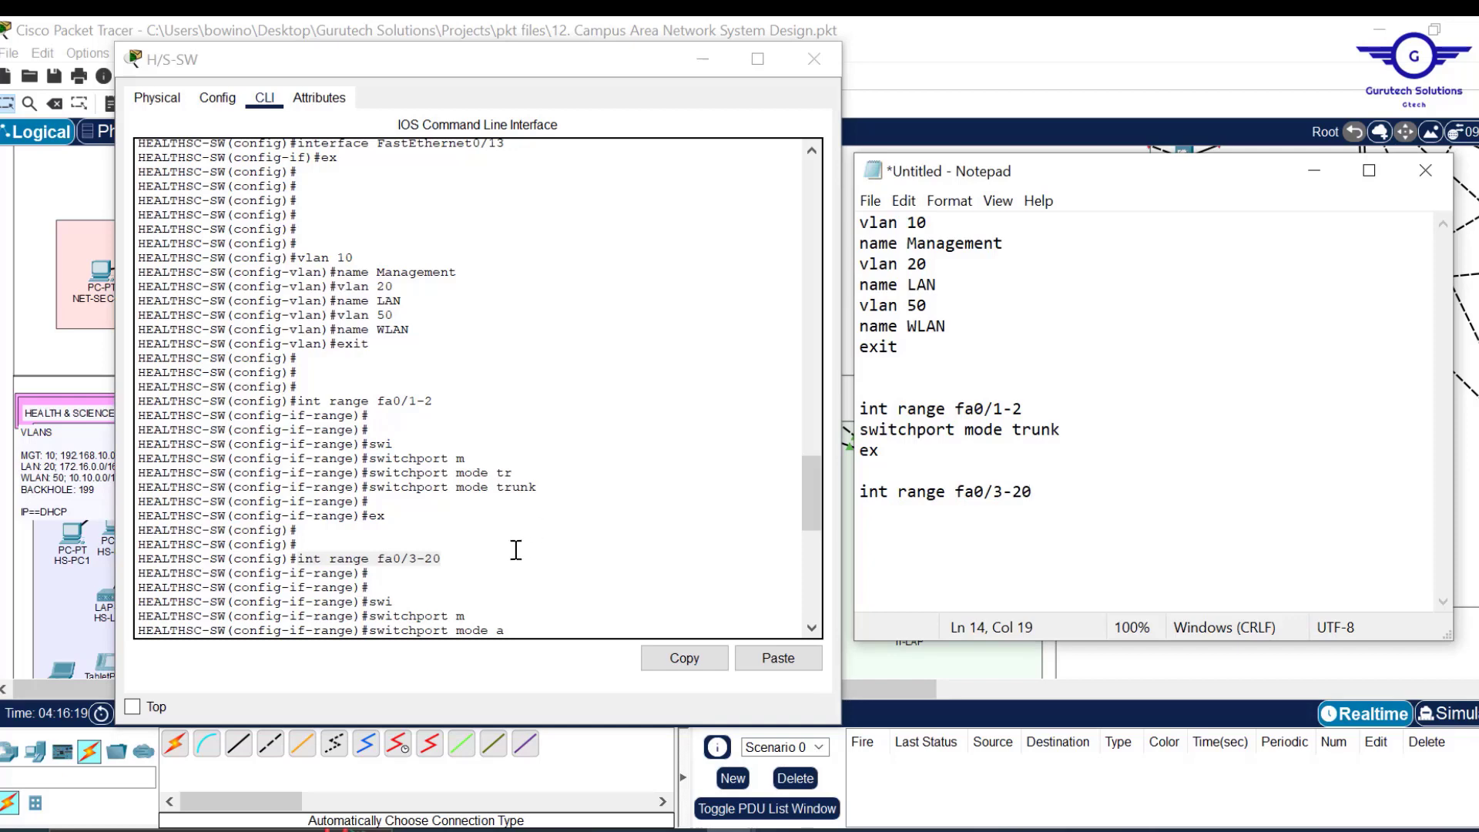
left_click_drag(810, 492, 808, 530)
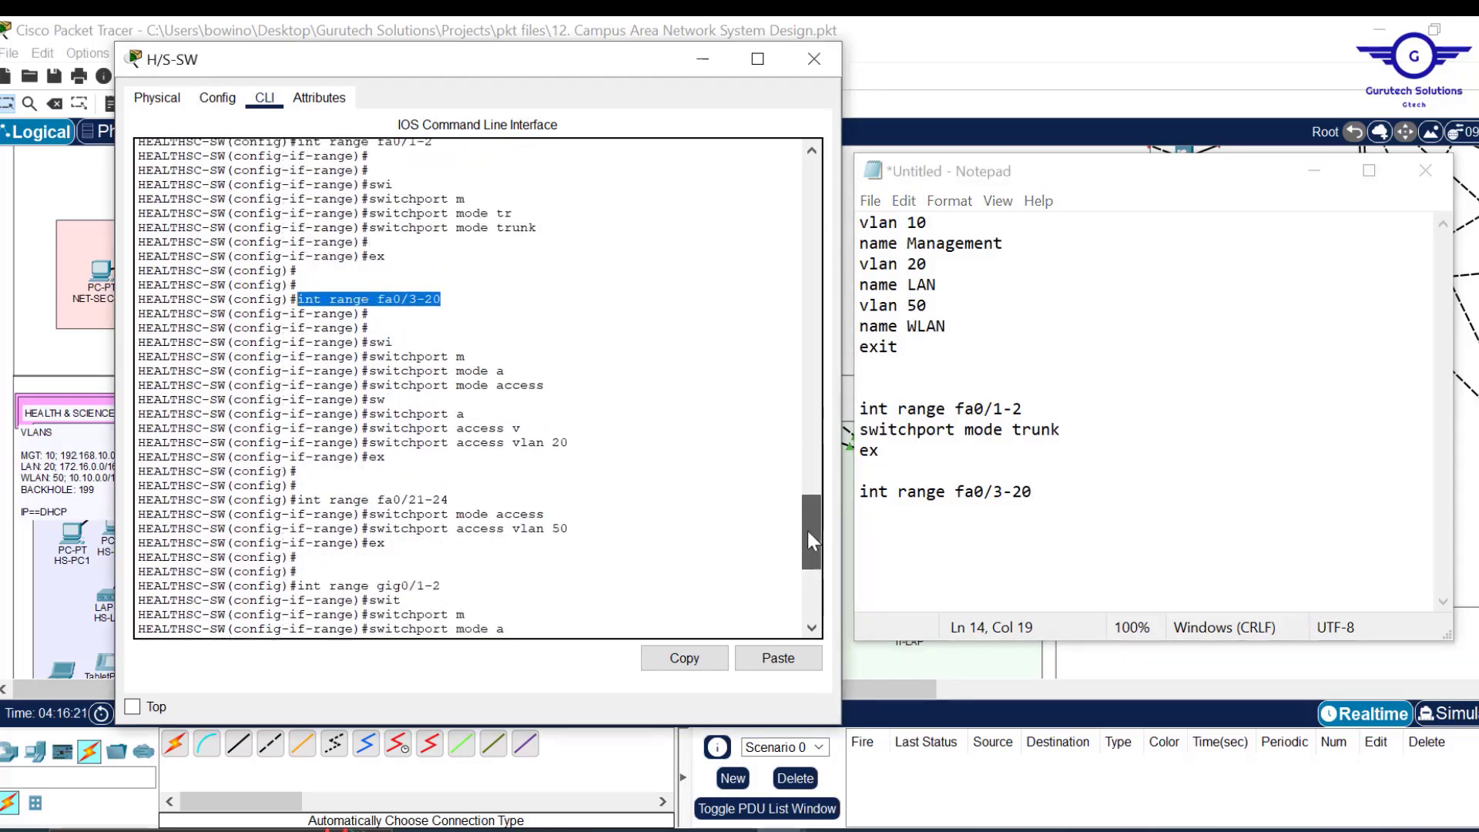
left_click_drag(546, 374, 369, 376)
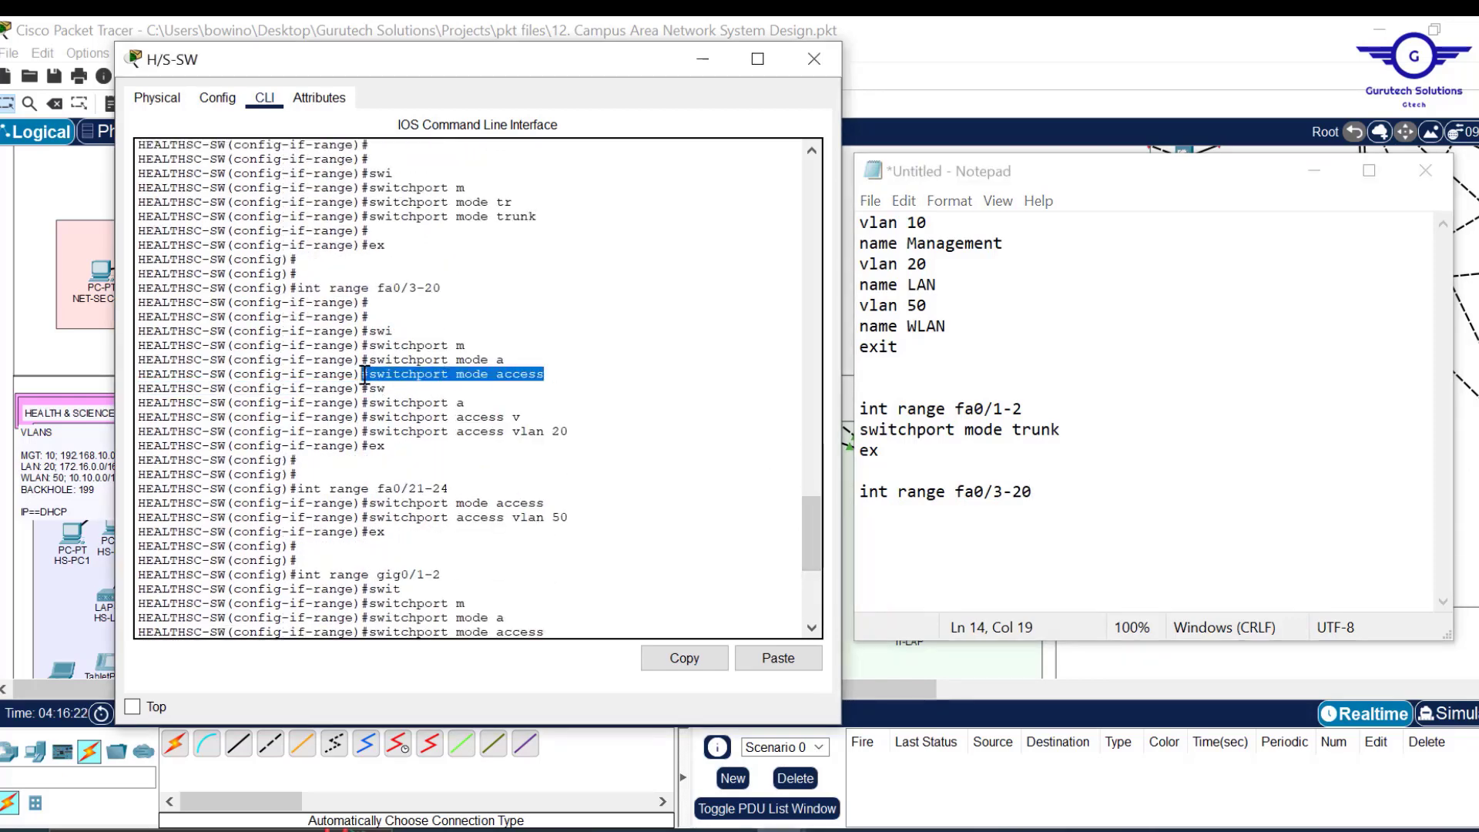
left_click(684, 658)
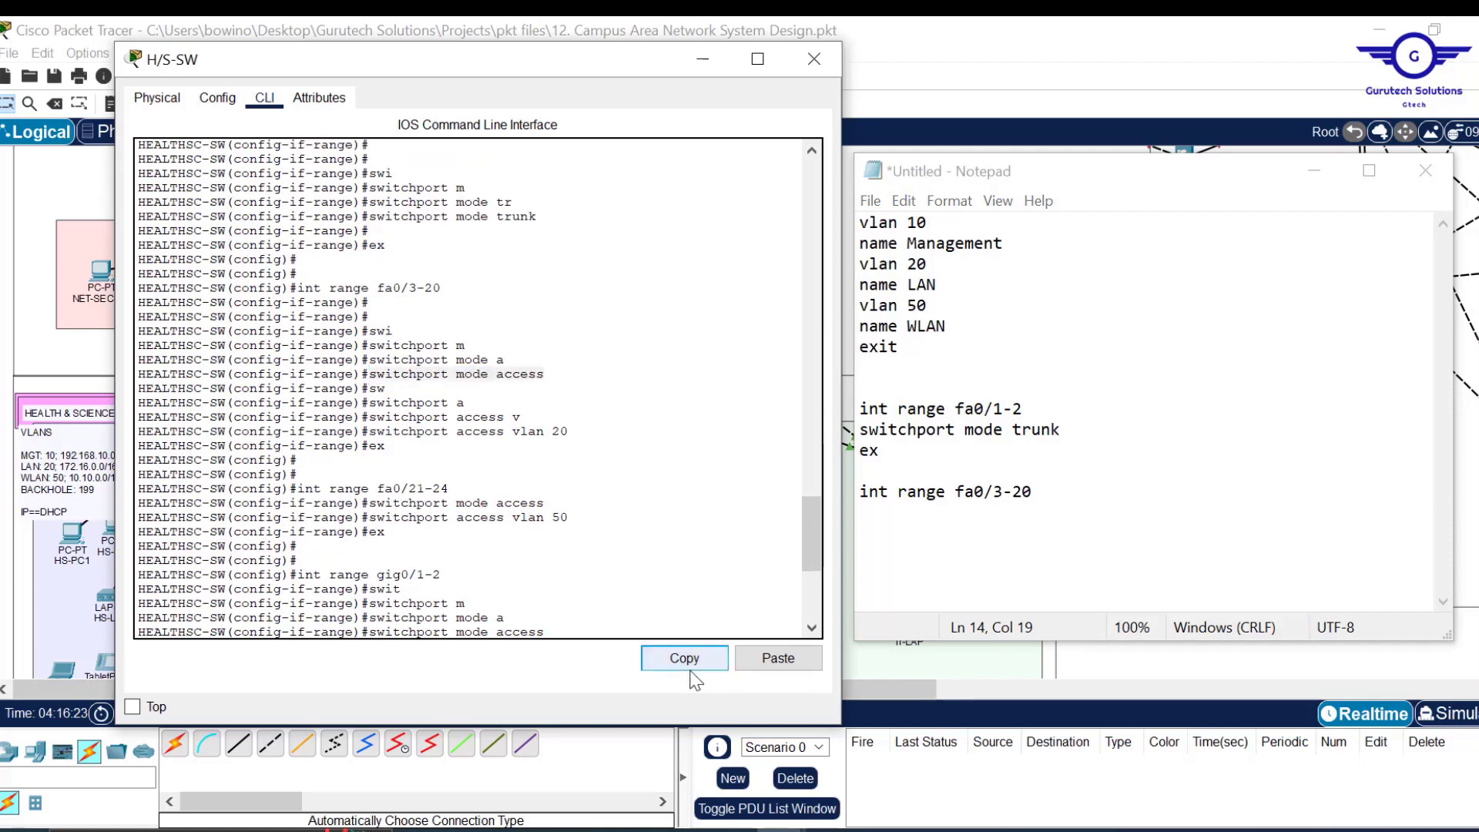
left_click(879, 521)
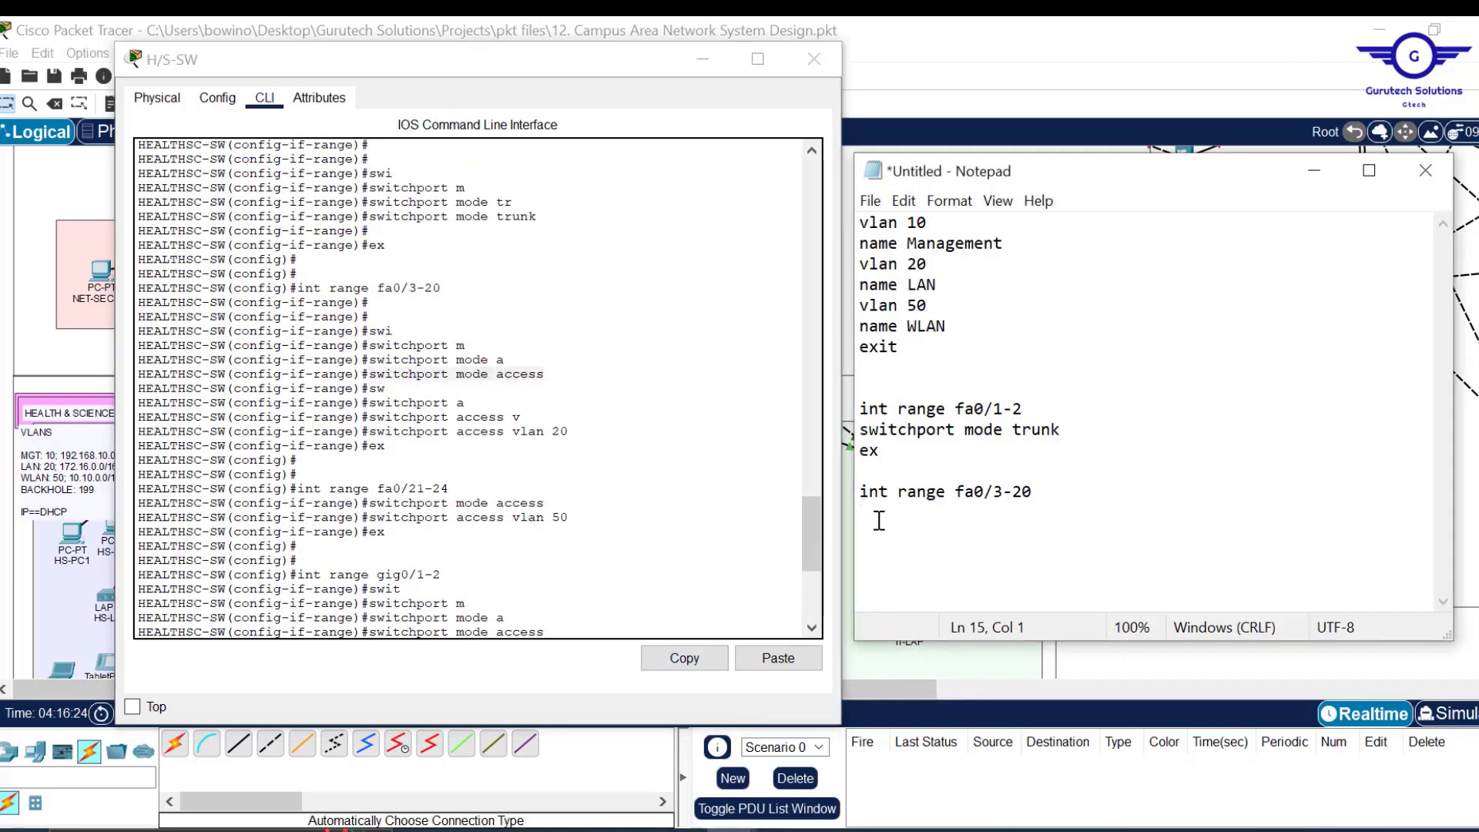
key("ctrl+v")
Finish the fa0/3-20 block with switchport access vlan 20 and ex.
left_click_drag(571, 431, 371, 436)
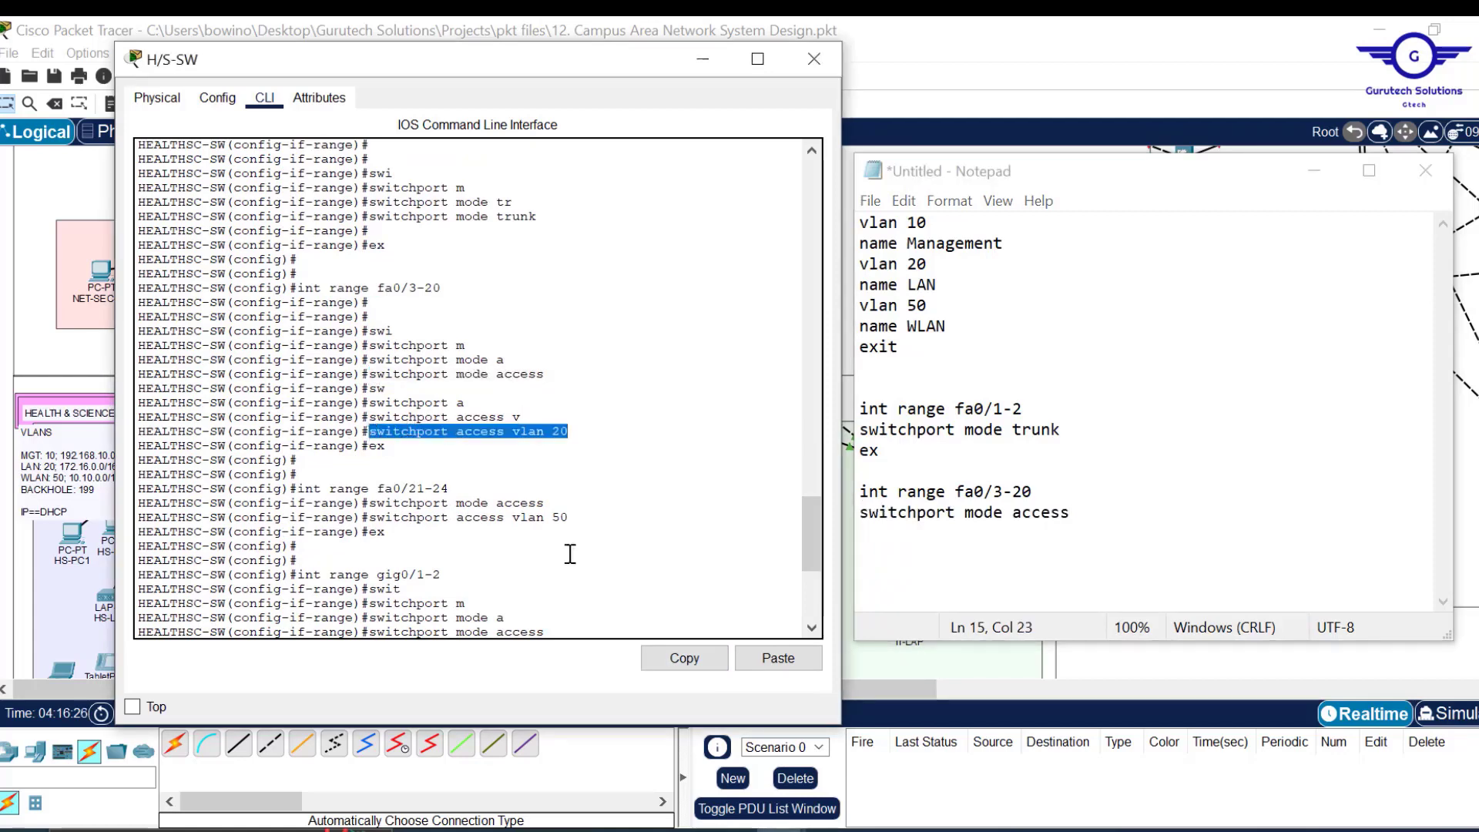
left_click(700, 659)
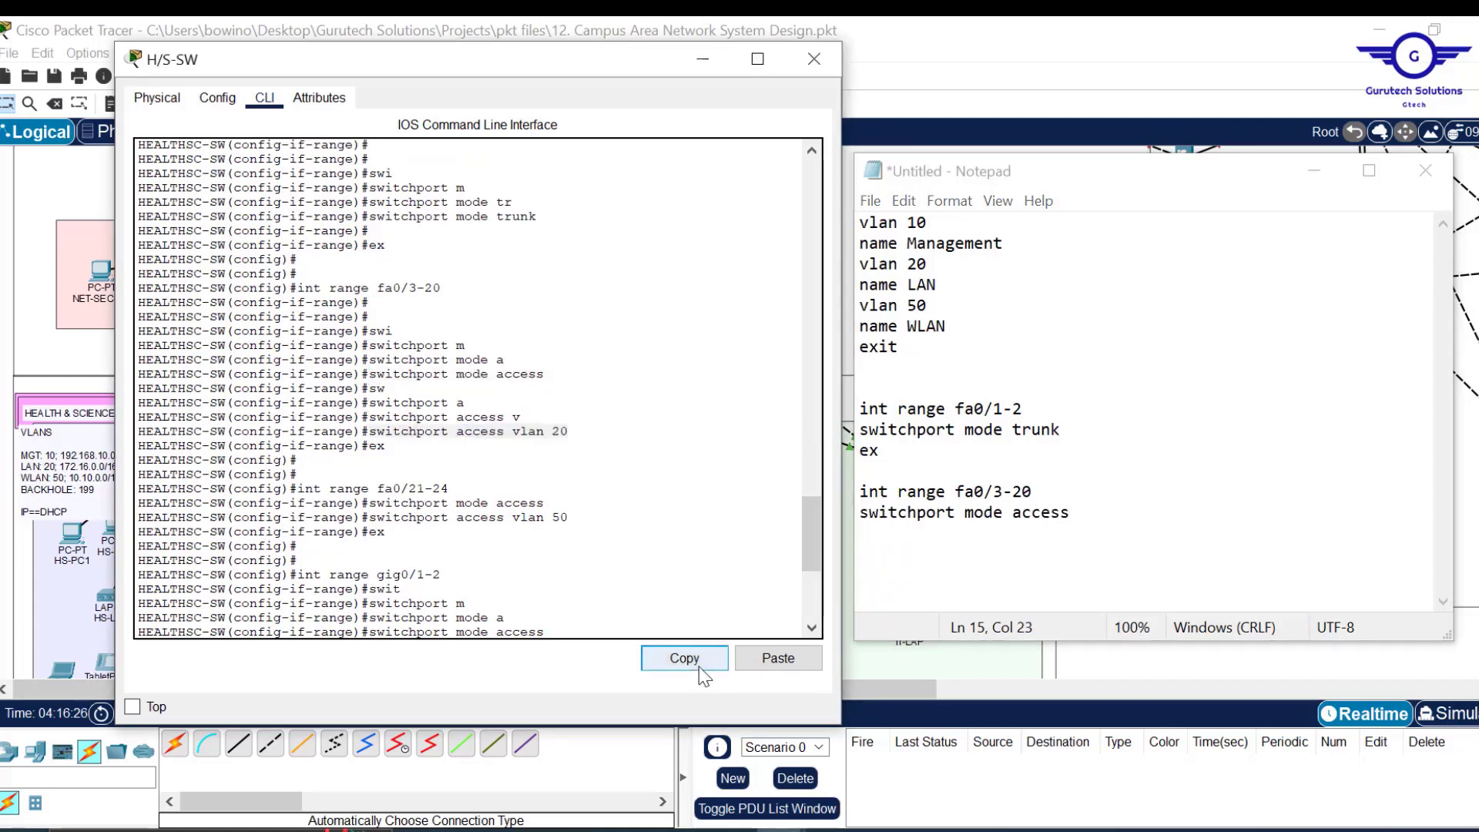
left_click(1094, 520)
key("Return")
key("ctrl+v")
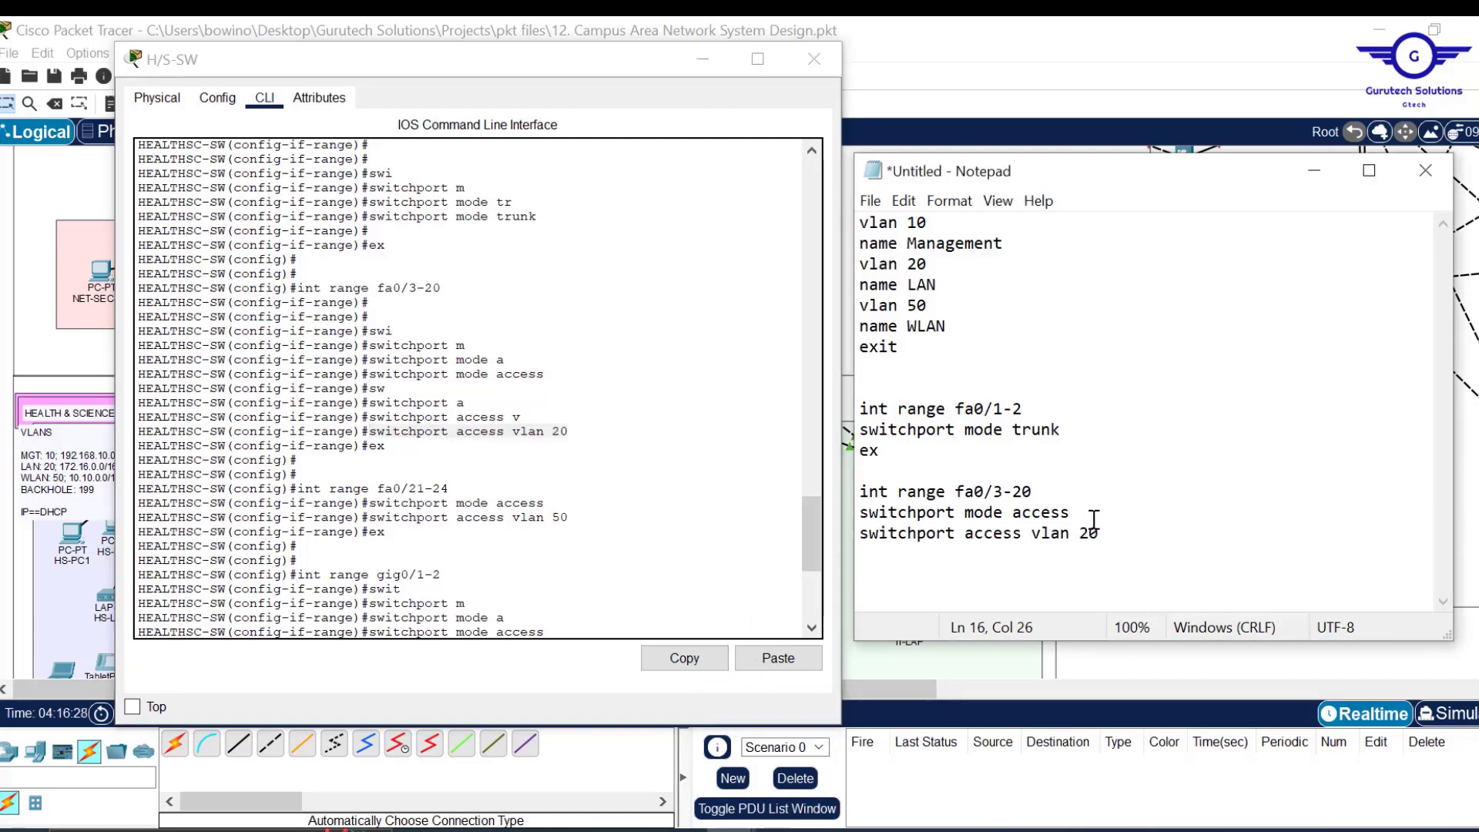
key("Return")
type("ex")
key("Return")
key("Return")
Duplicate the fa0/3-20 block for a range starting at fa0/21 in access VLAN 50.
left_click_drag(886, 555, 855, 470)
key("ctrl+x")
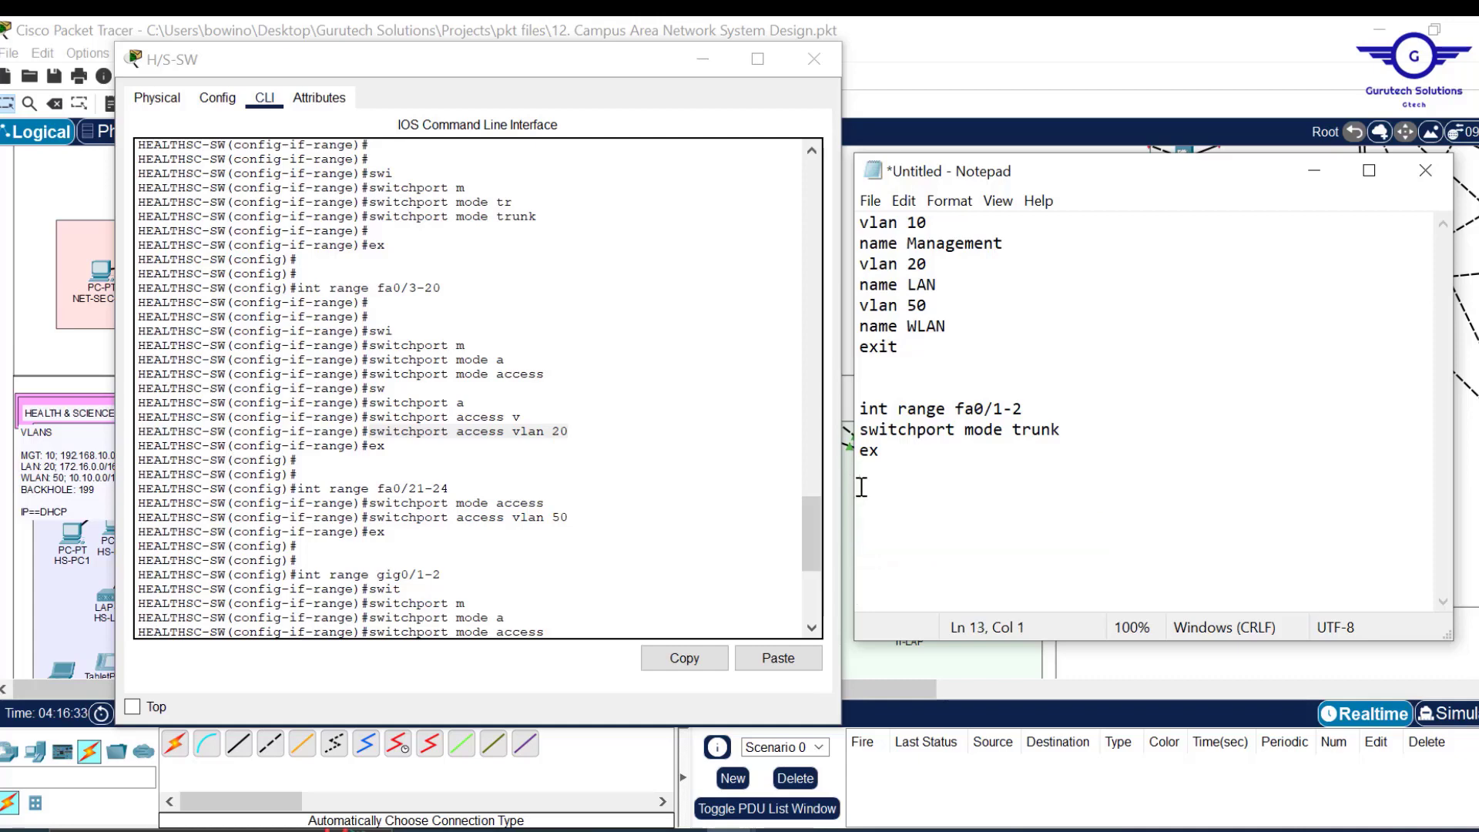
key("ctrl+z")
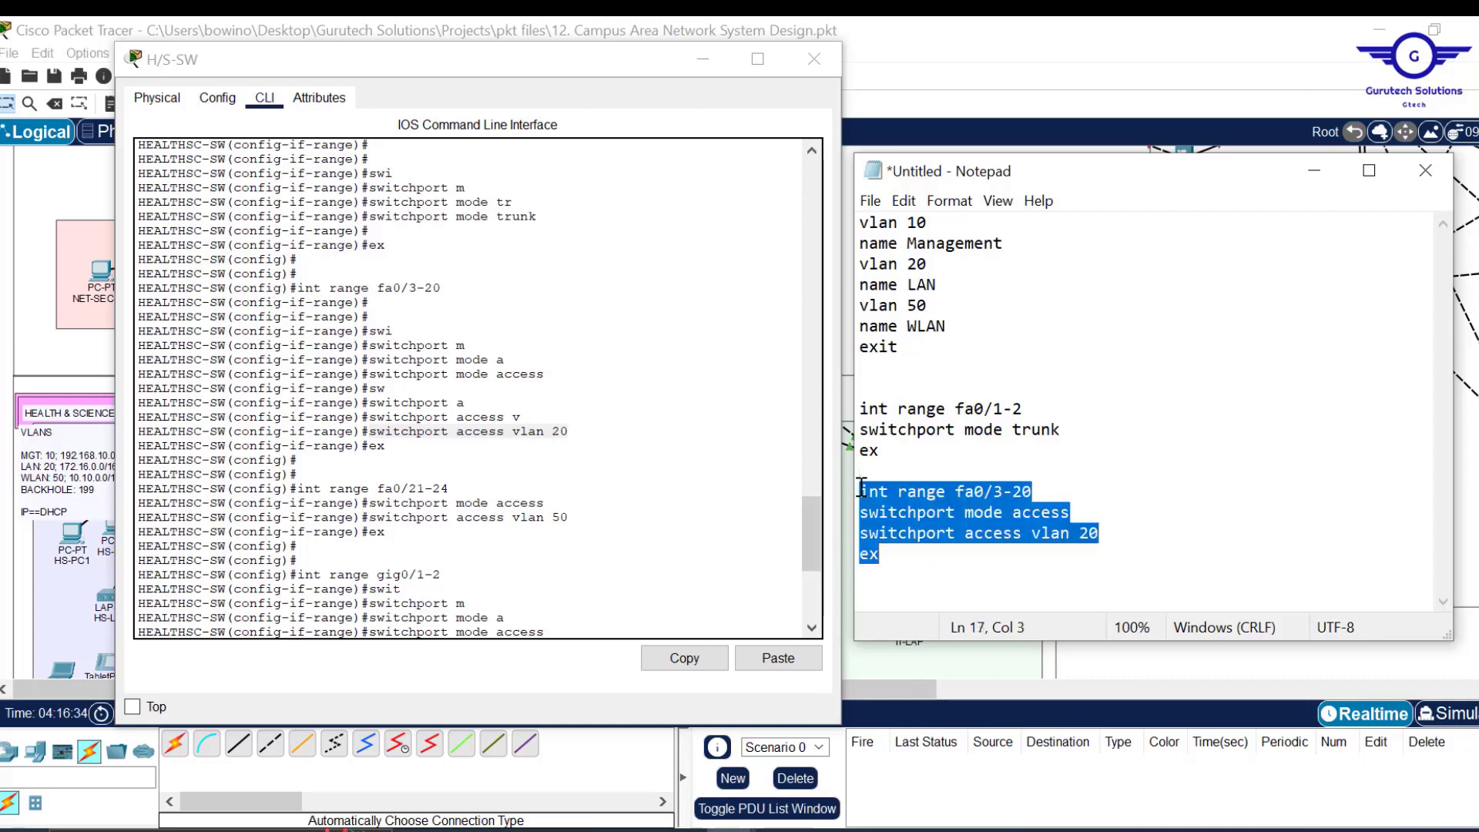
left_click(875, 575)
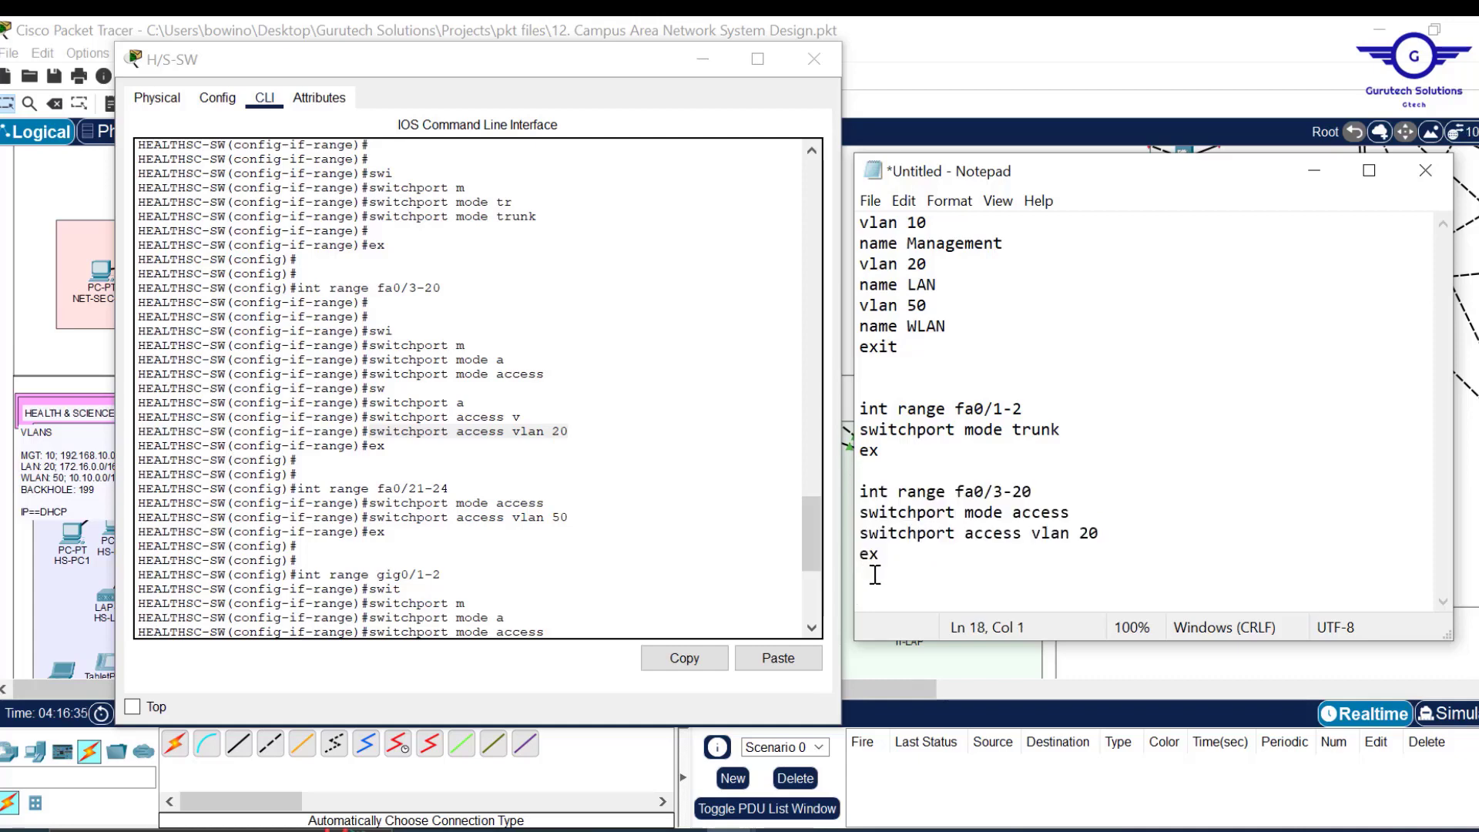
key("ctrl+v")
left_click(1004, 535)
key("BackSpace")
type("21")
key("Right")
key("Right")
key("Delete")
type("4")
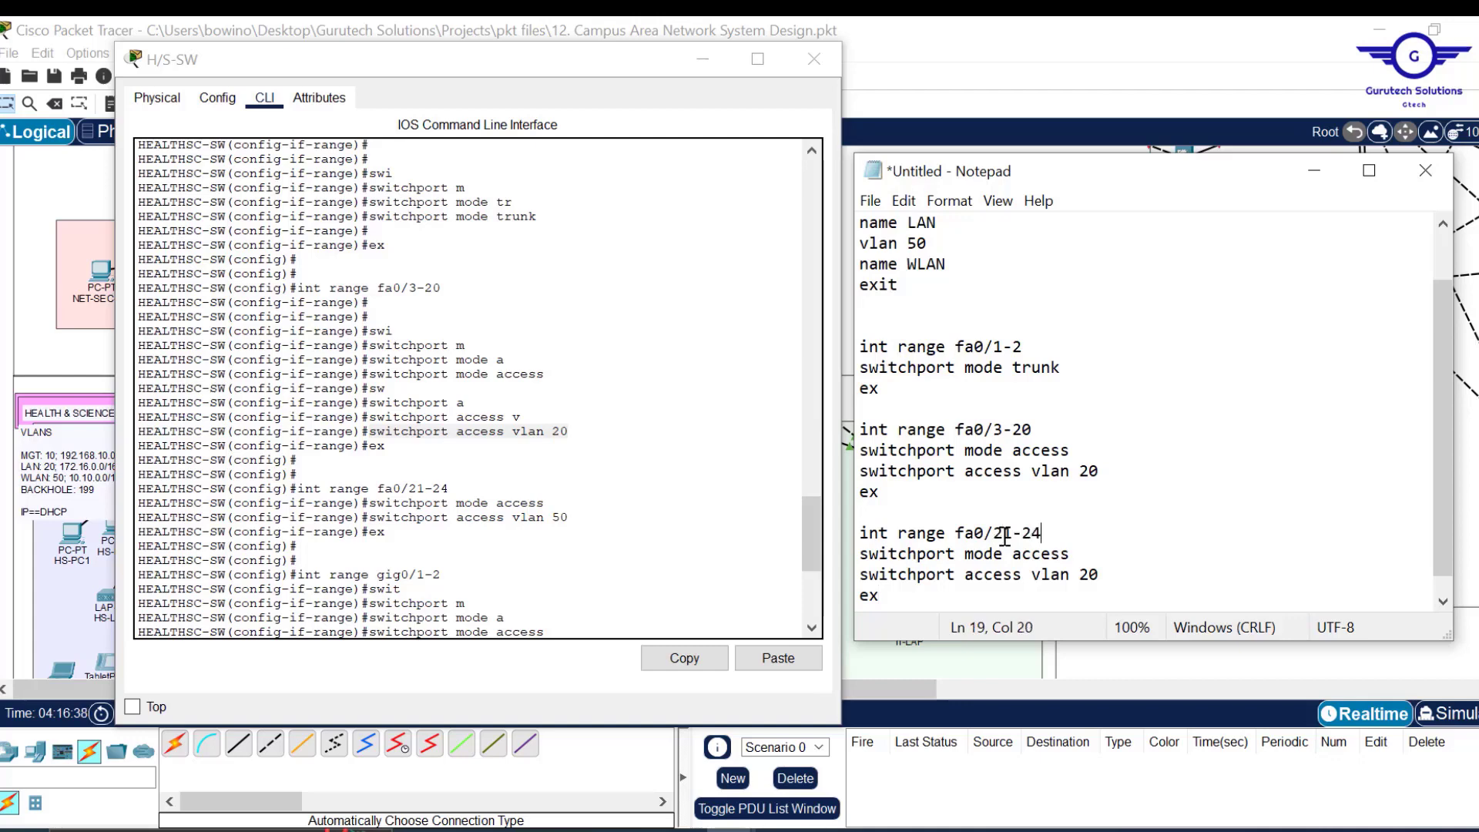
left_click(1089, 574)
key("BackSpace")
type("5")
scroll(928, 578, "down", 1)
Add a gig0/1-2 block with switchport access vlan 199 followed by shut.
key("Return")
key("Return")
key("ctrl+v")
left_click_drag(1033, 533, 943, 534)
type("g")
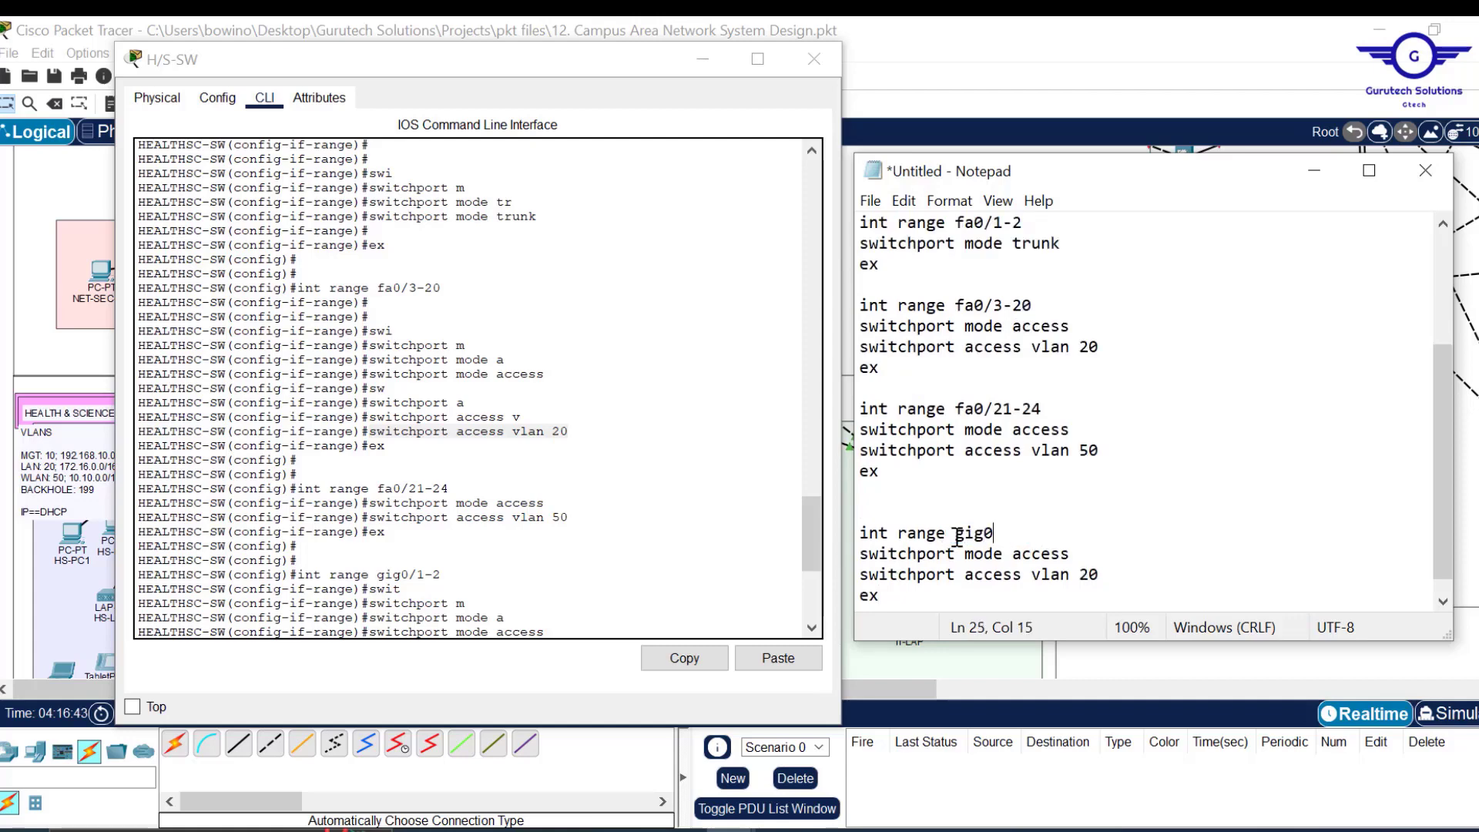
double_click(1087, 574)
key("BackSpace")
type("199")
key("Return")
type("shut")
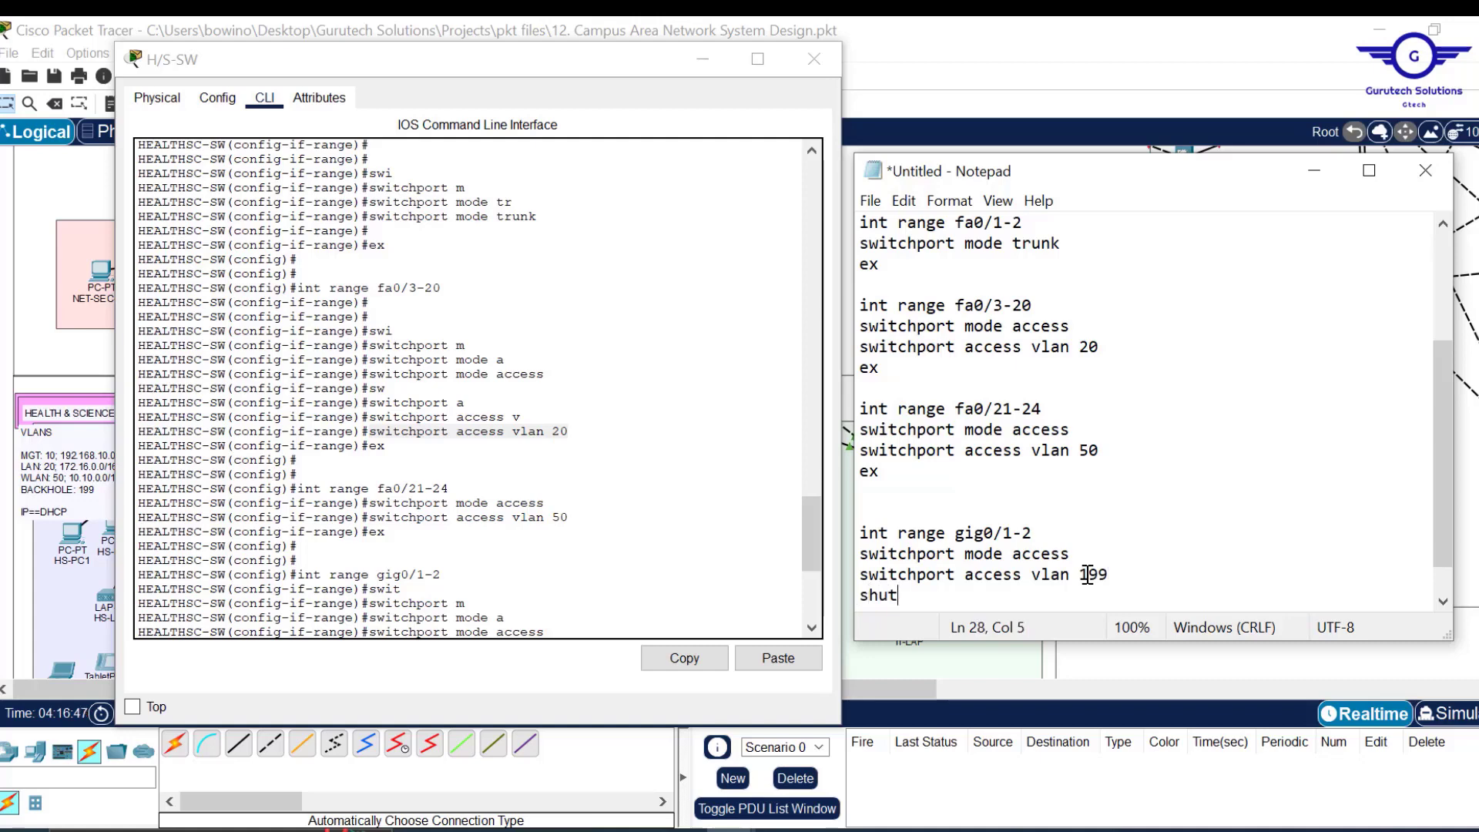
Hide the H/S-SW CLI, append ex and do wr lines to the script, then minimize Notepad.
left_click(702, 58)
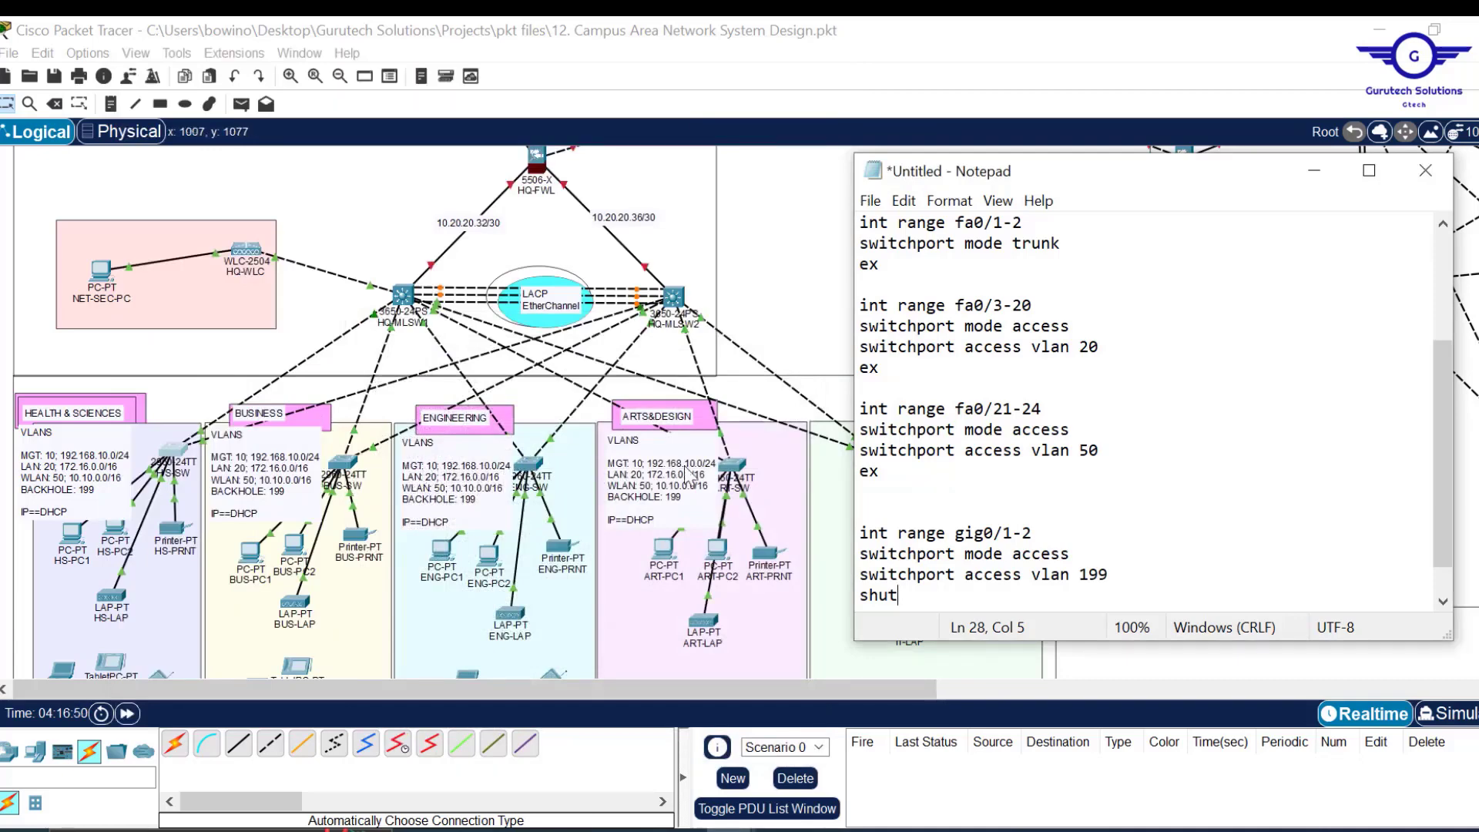
key("Return")
key("Return")
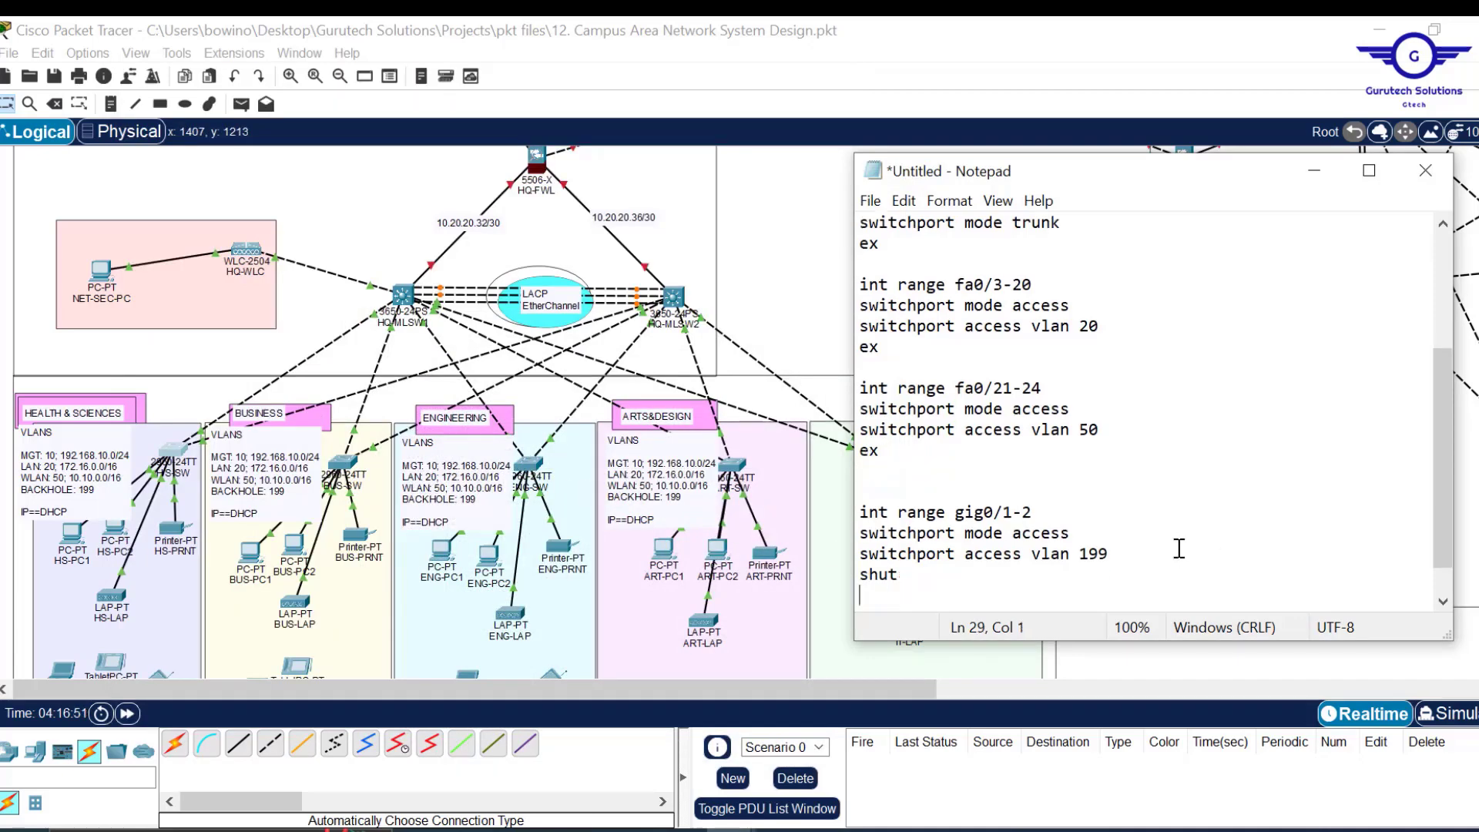
type("ex")
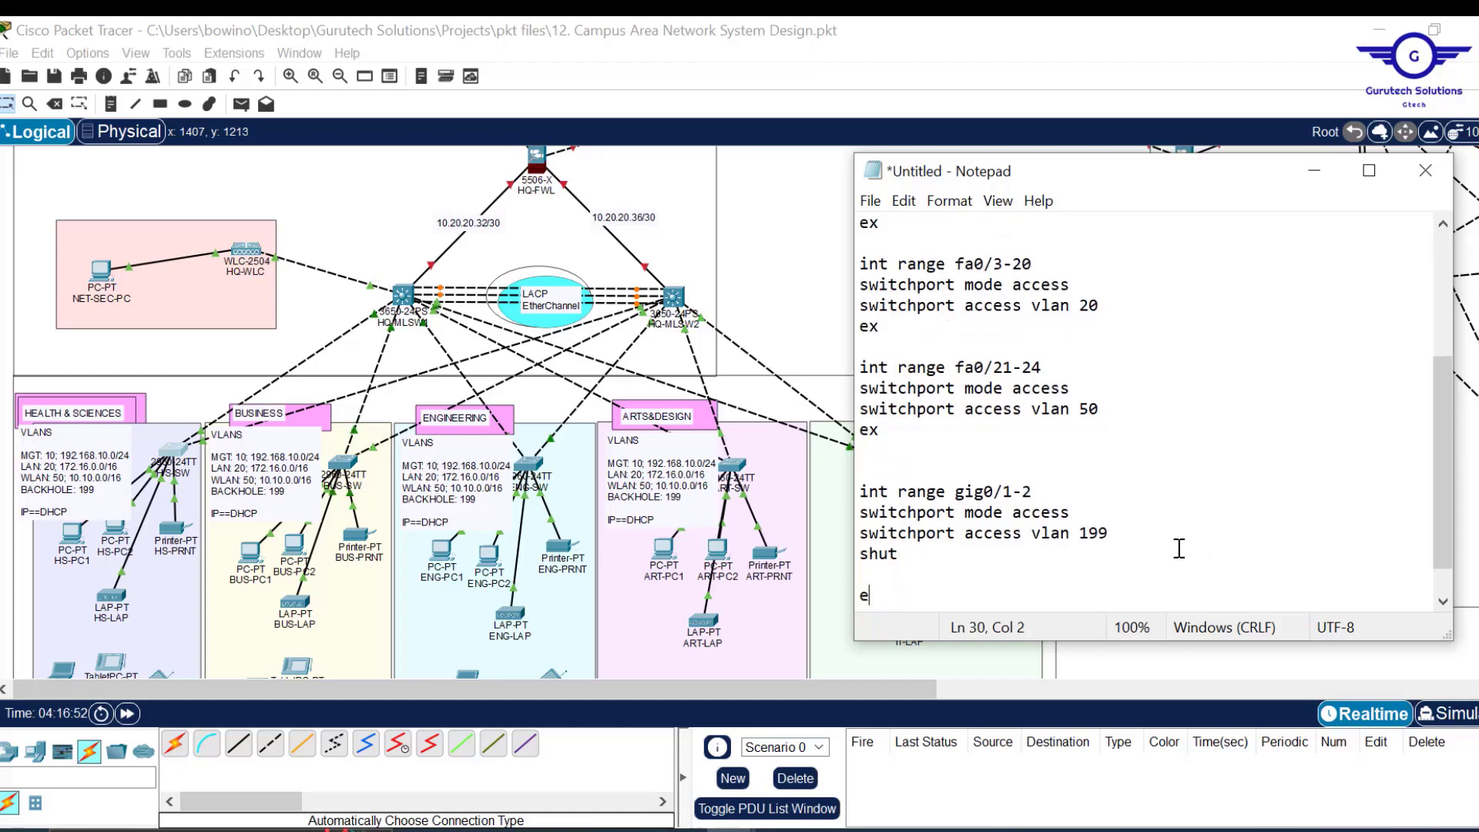
key("Up")
key("Delete")
key("Return")
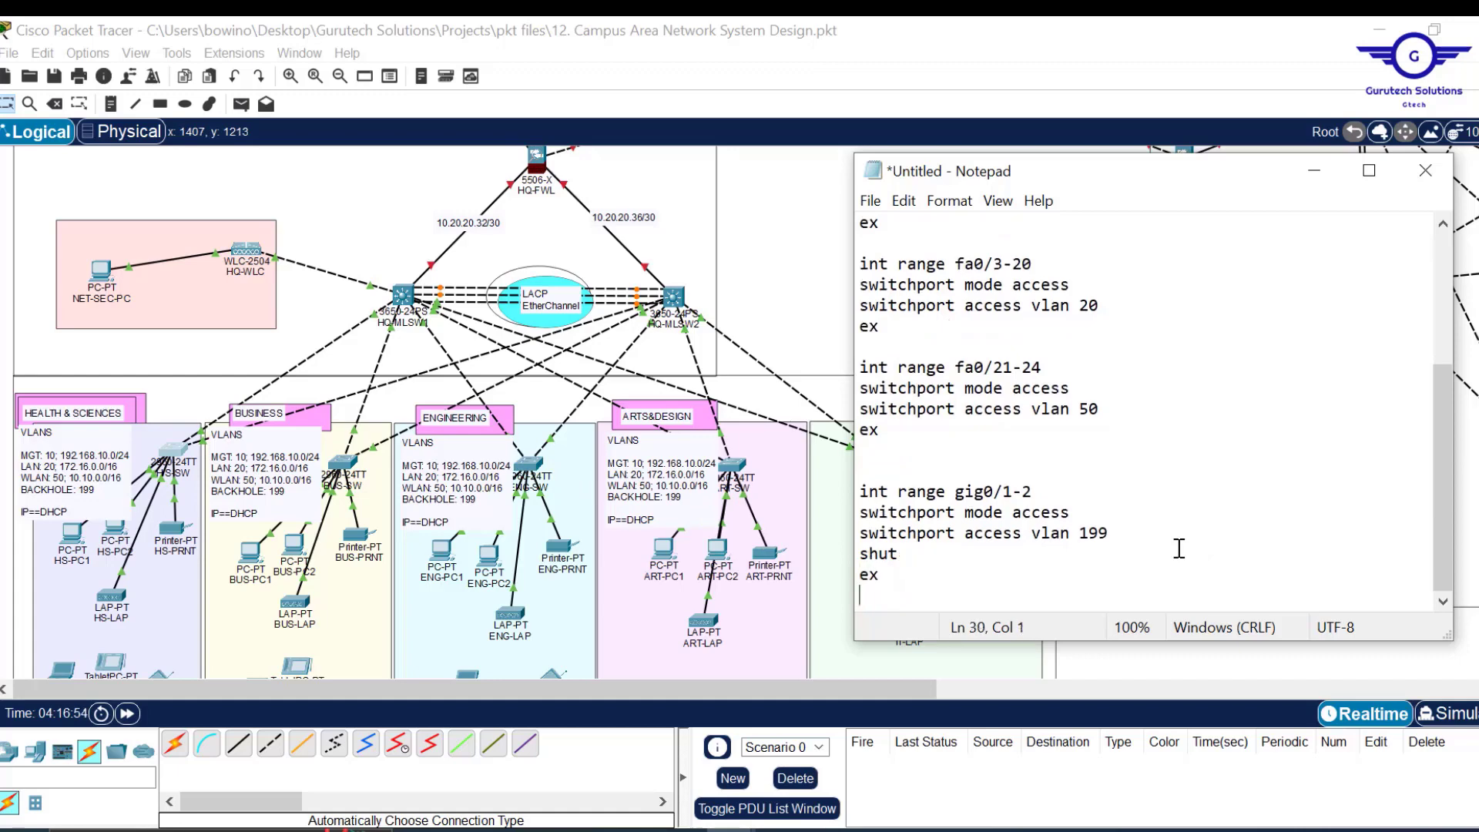
key("Return")
key("Return")
type("do w")
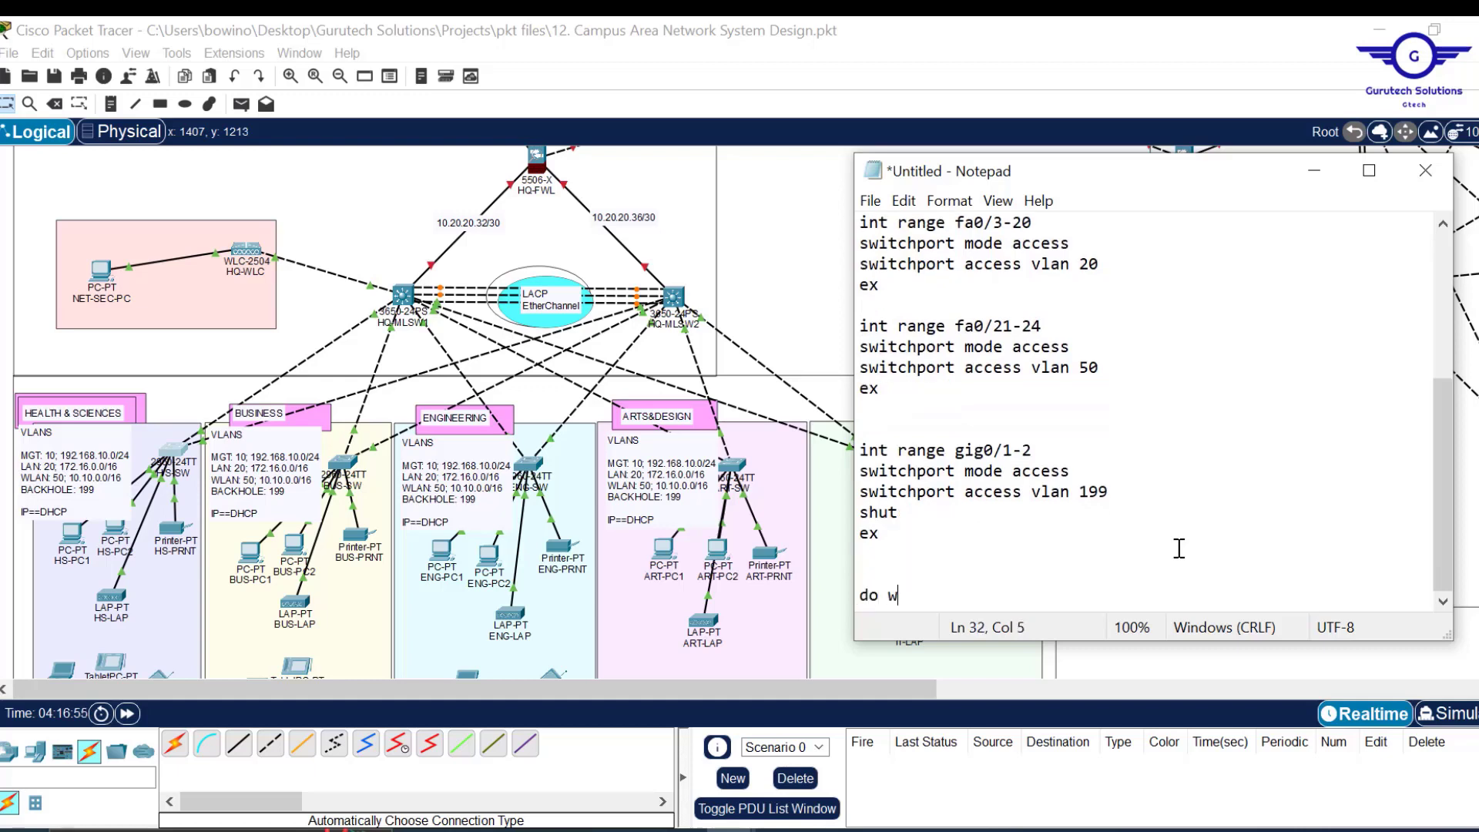
type("r")
key("Return")
key("Return")
key("Return")
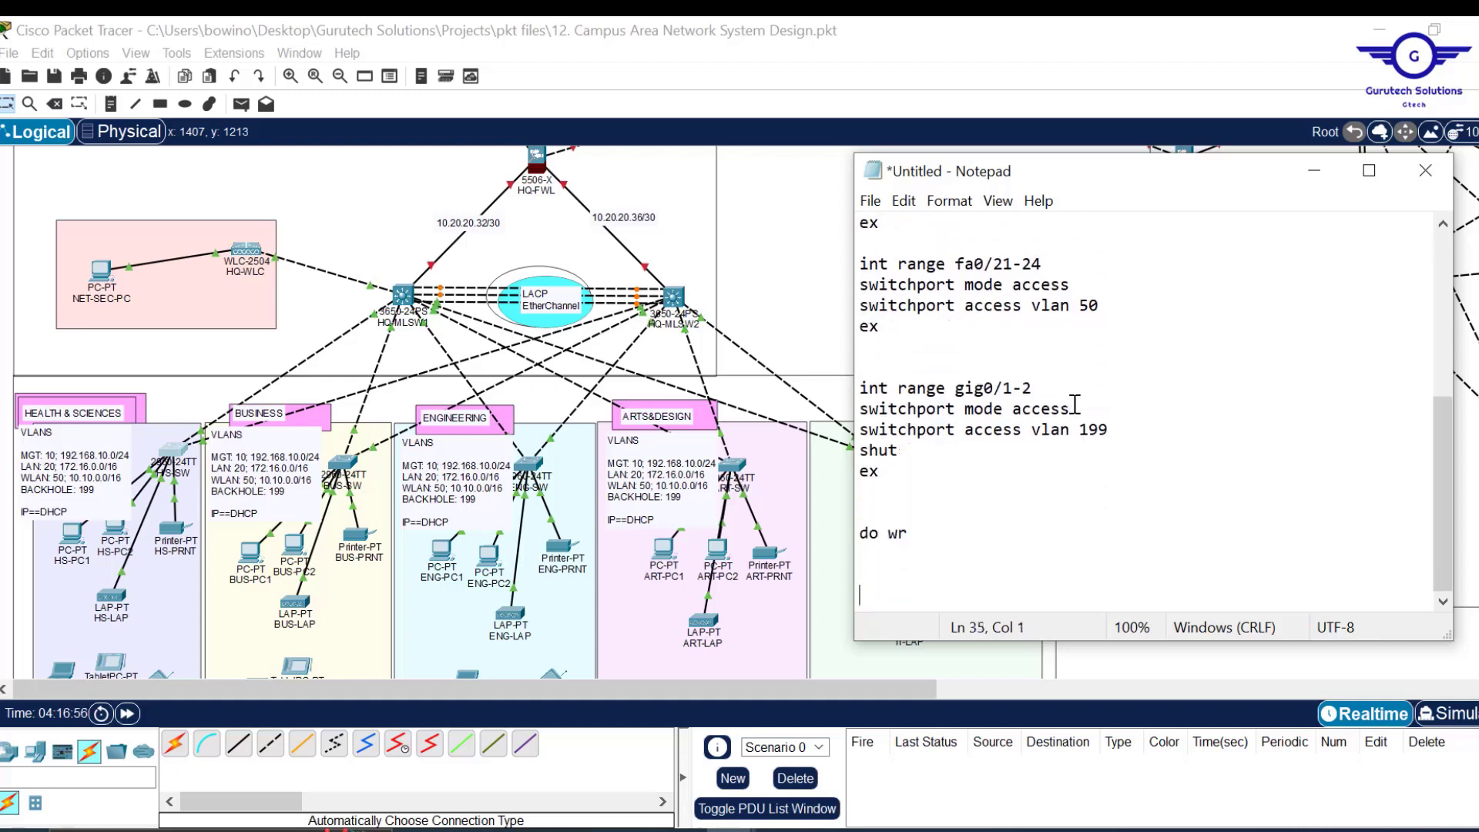
scroll(1167, 423, "up", 5)
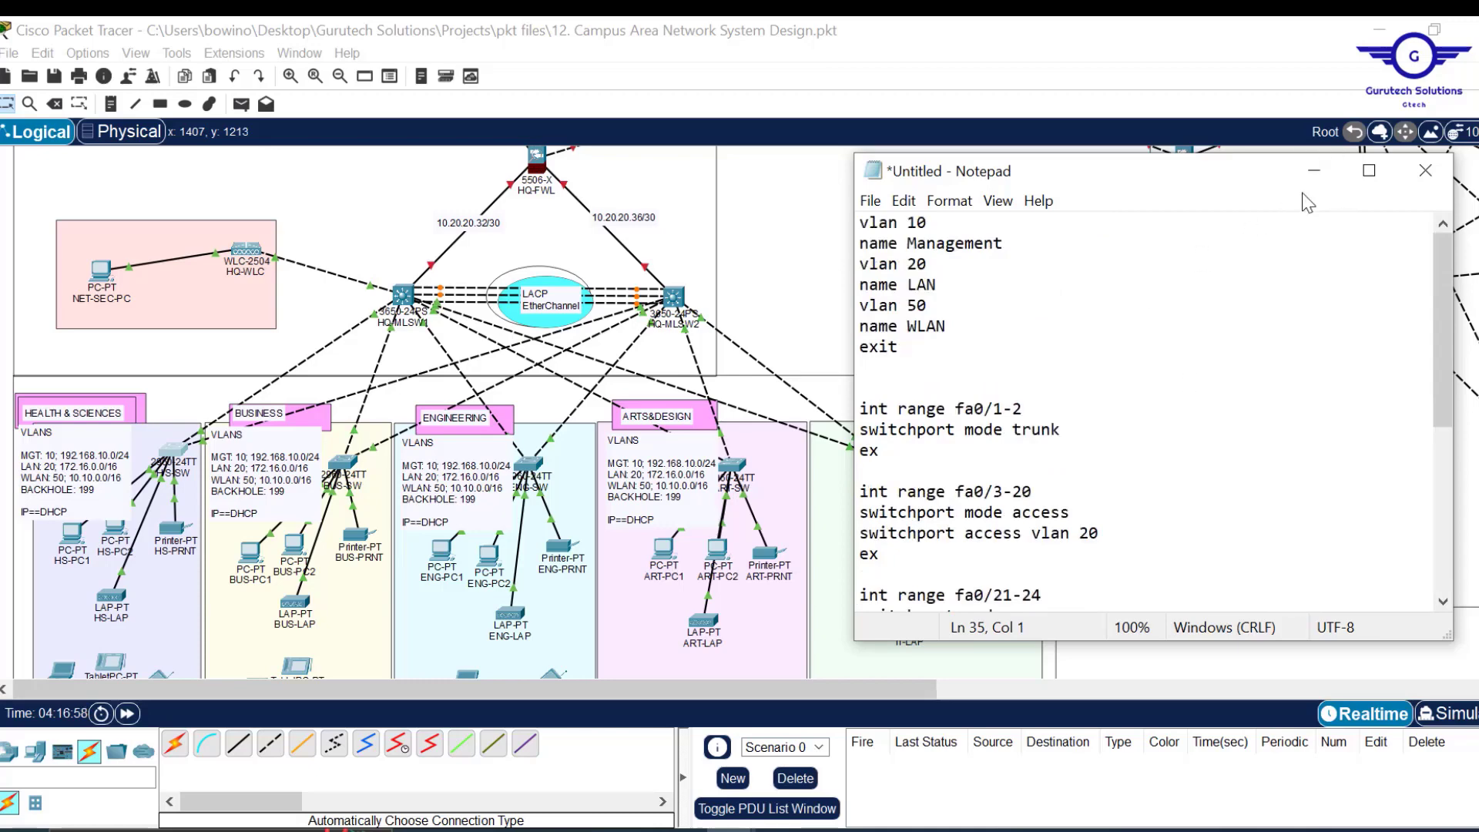
left_click(1304, 173)
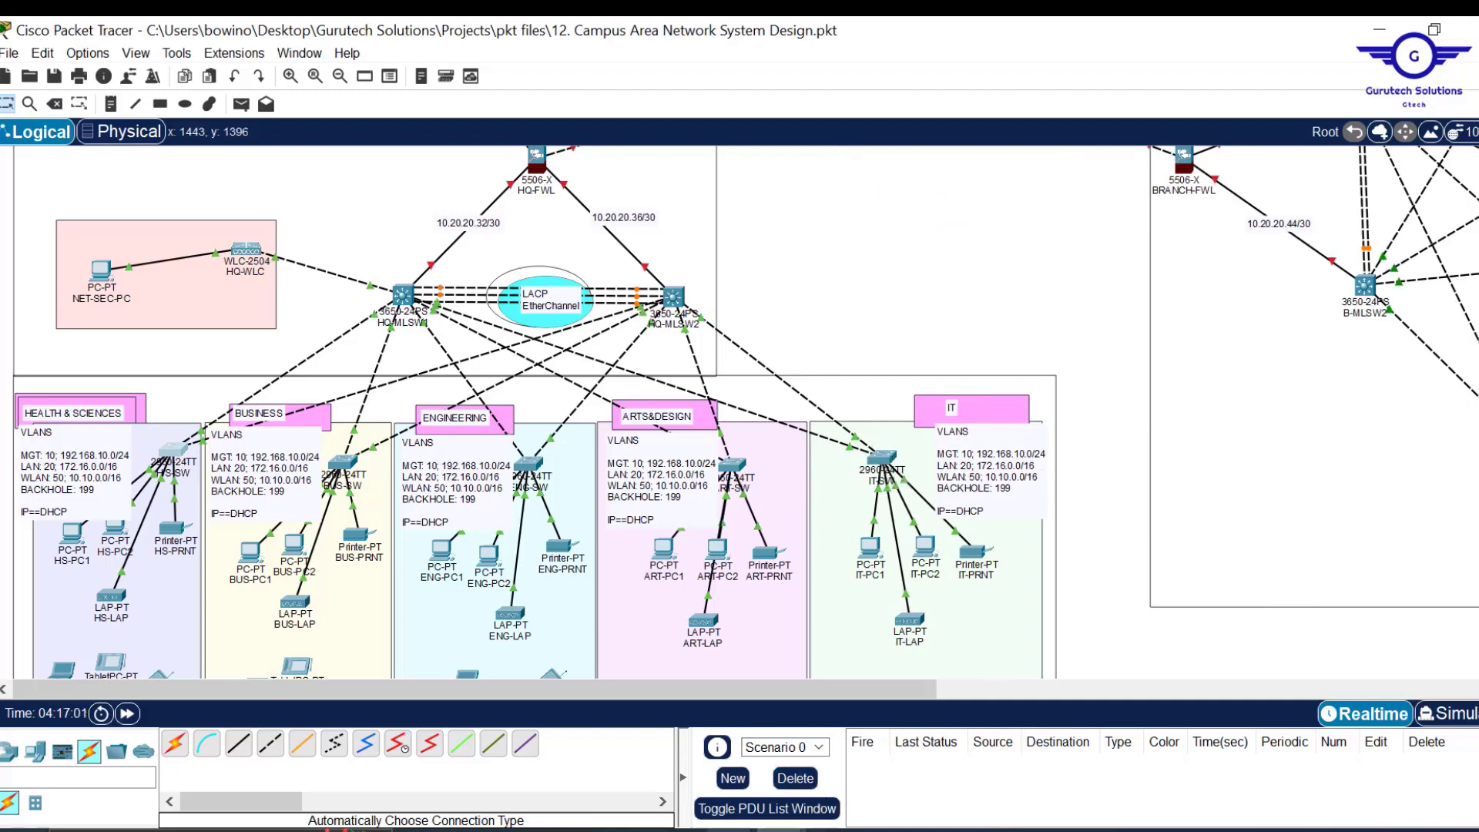
Select the whole Notepad script and paste it into the ENG-SW and ART-SW CLIs, then close ART-SW.
mouse_move(830, 826)
left_click(859, 743)
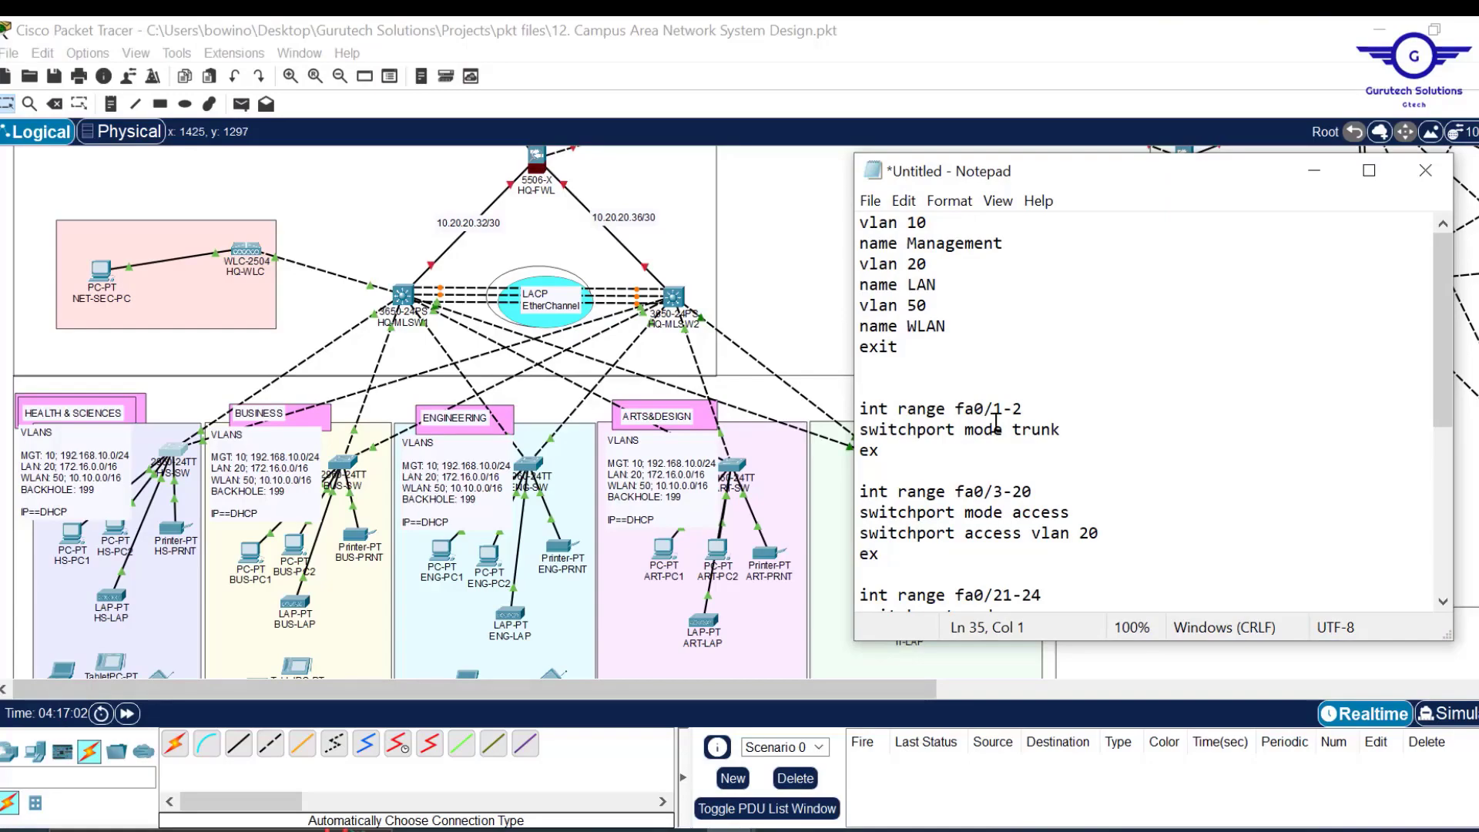
key("ctrl+a")
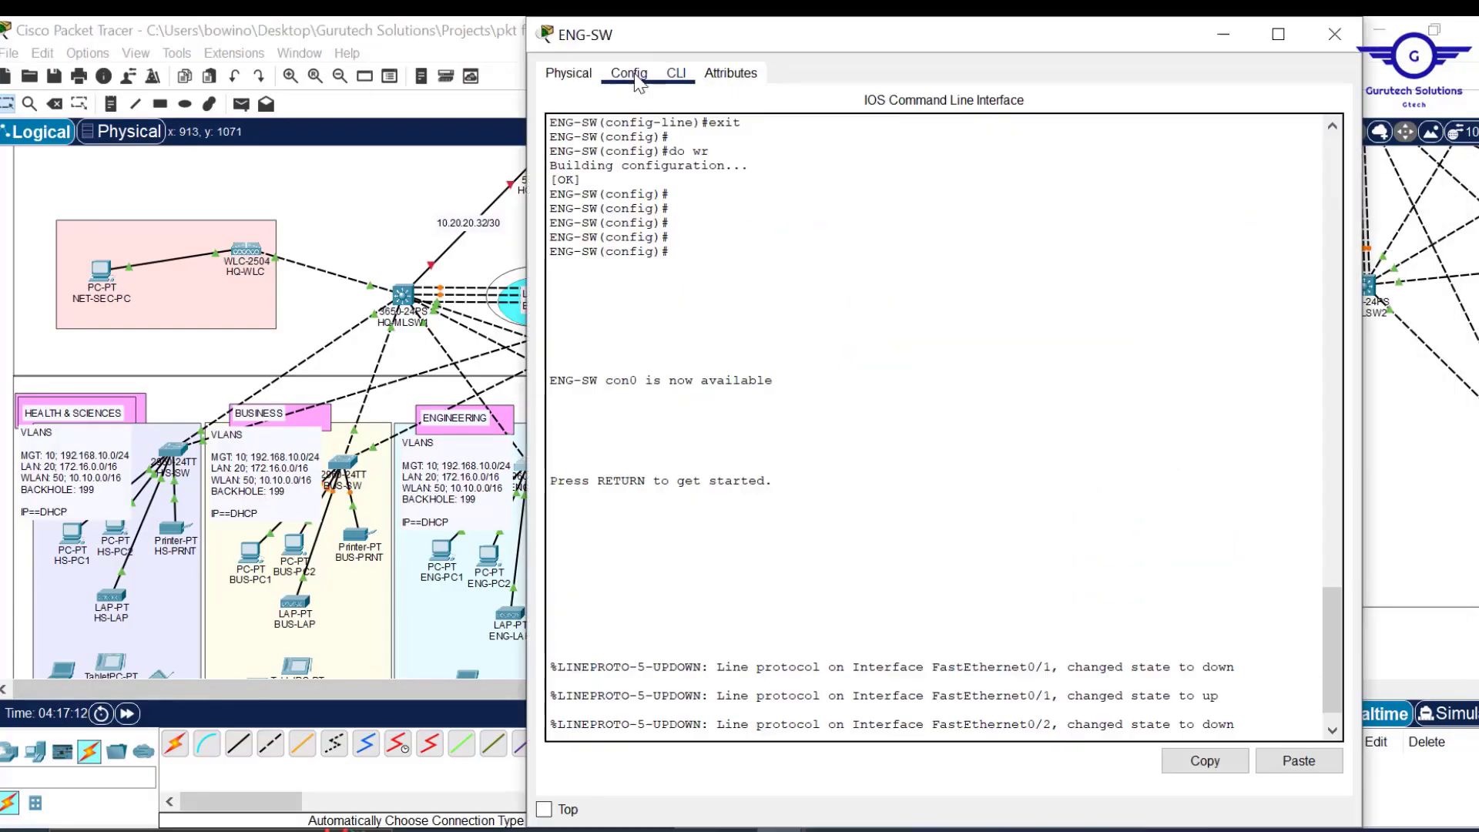
left_click(1299, 760)
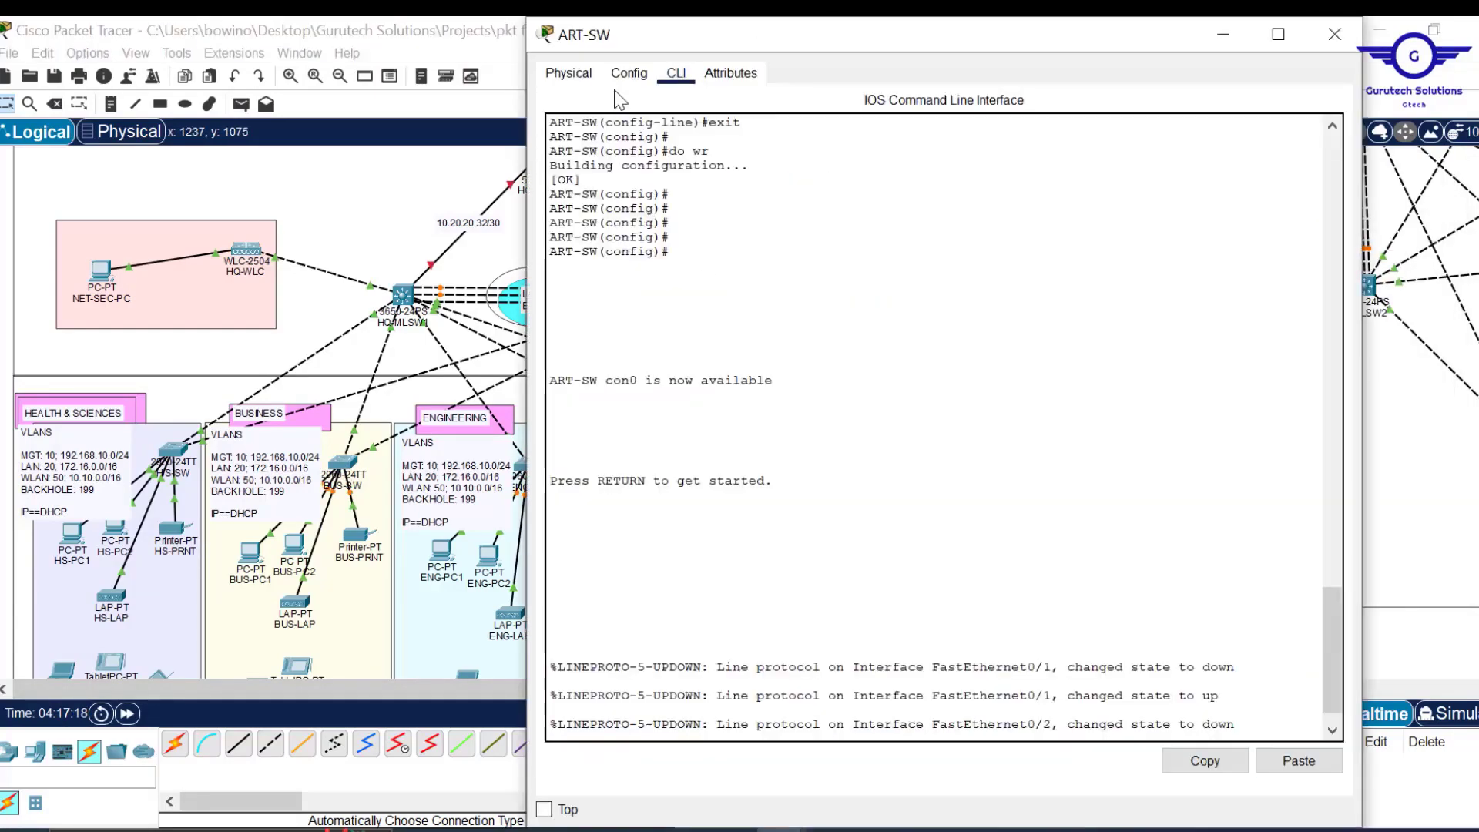
left_click(1308, 762)
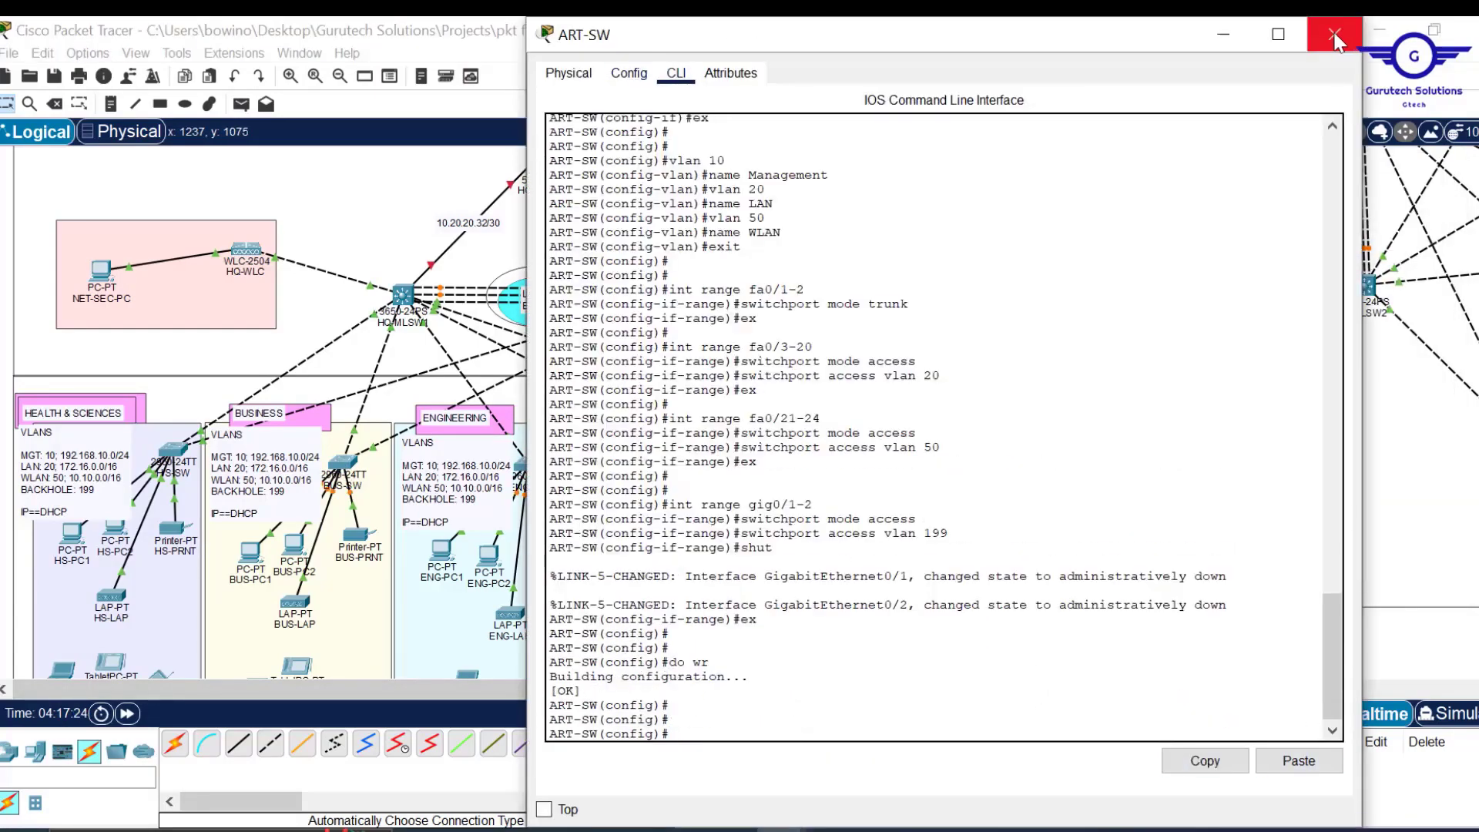
left_click(1336, 34)
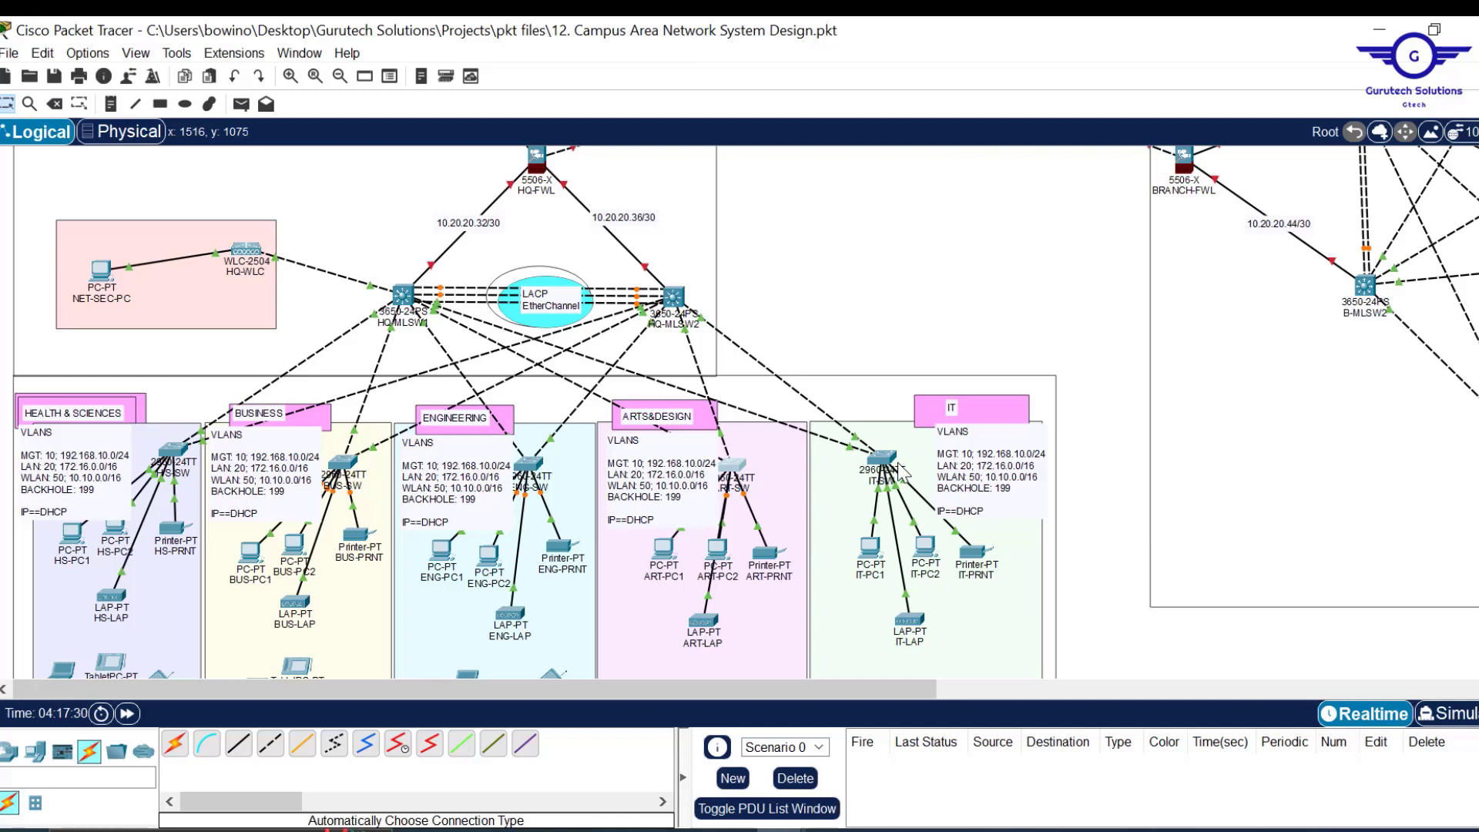
double_click(1009, 495)
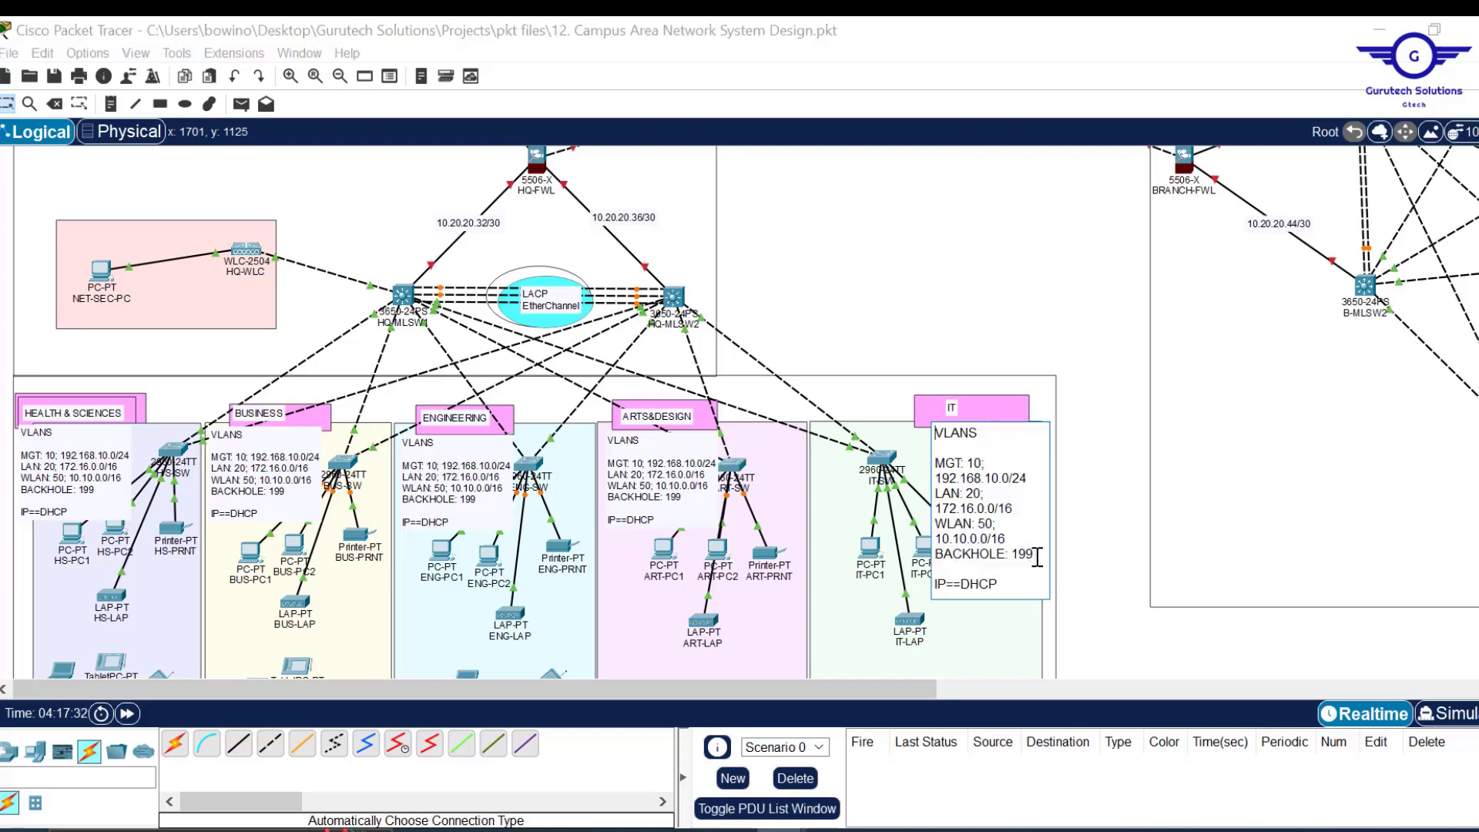
left_click_drag(1037, 557, 1022, 543)
left_click(1044, 293)
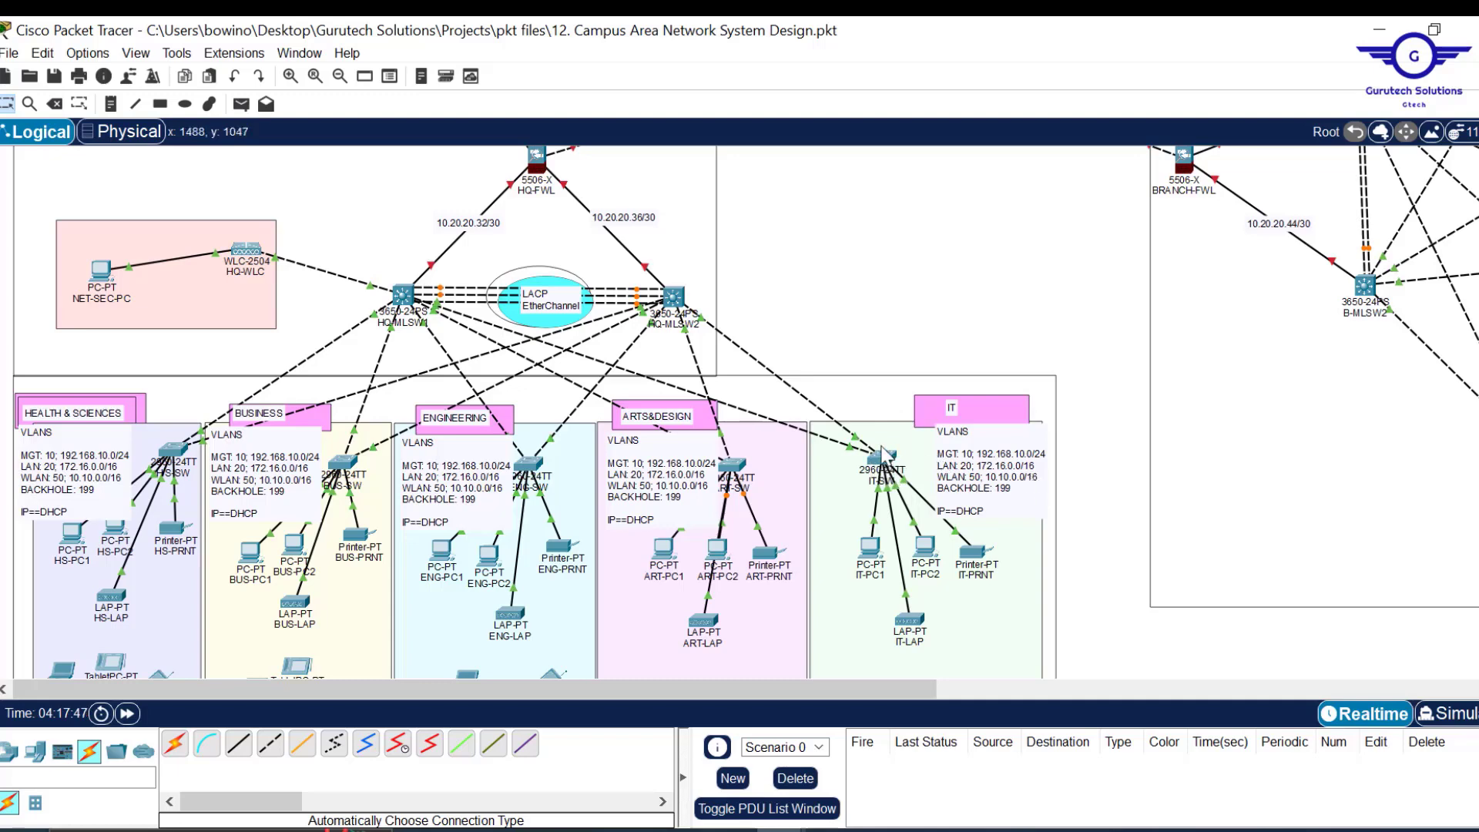
Change the gig0/1-2 block to VLAN 10 and delete its shut line, then close IT-SW.
mouse_move(888, 468)
left_click(884, 460)
mouse_move(740, 829)
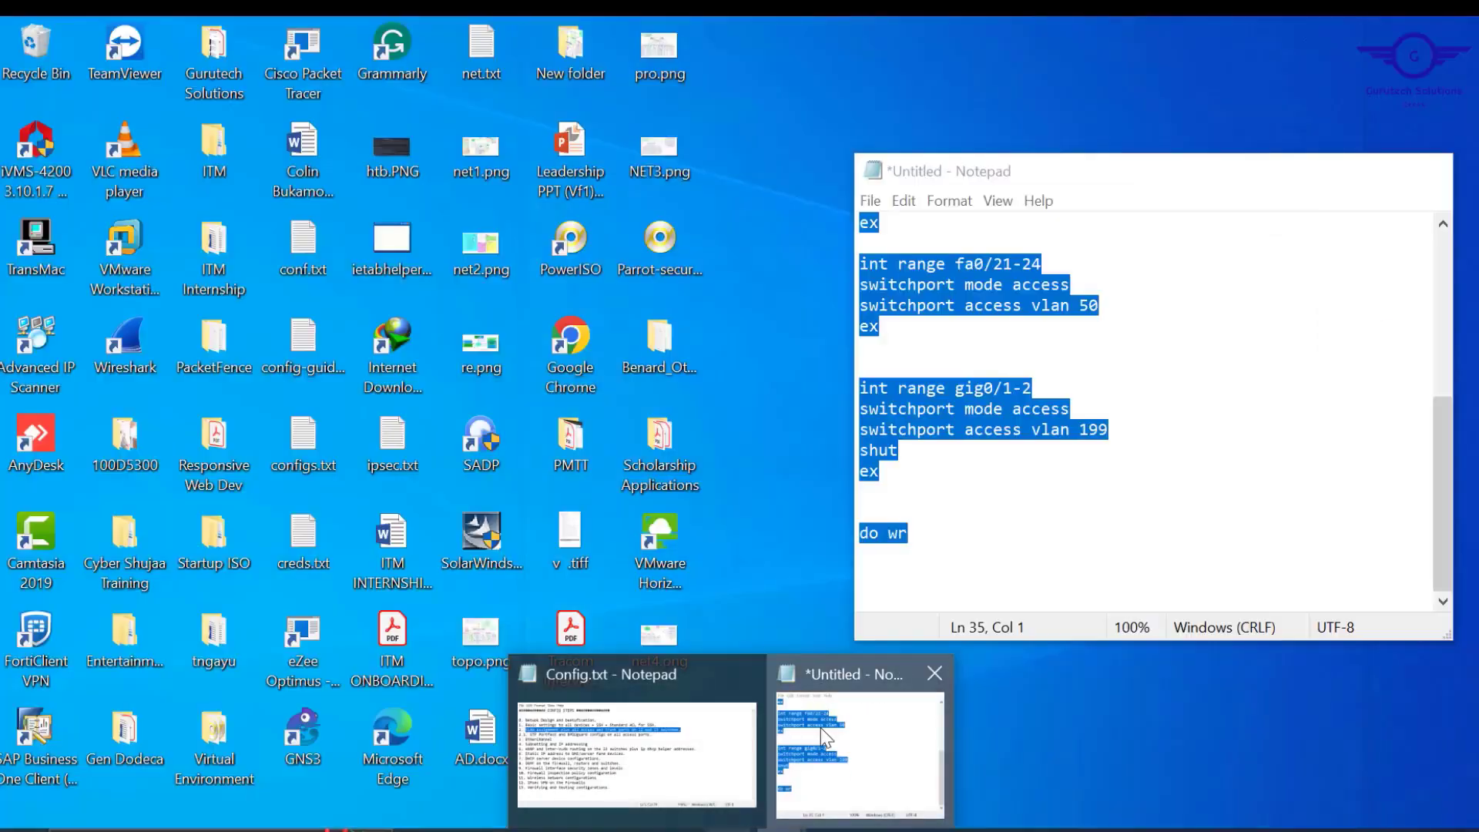
left_click(821, 729)
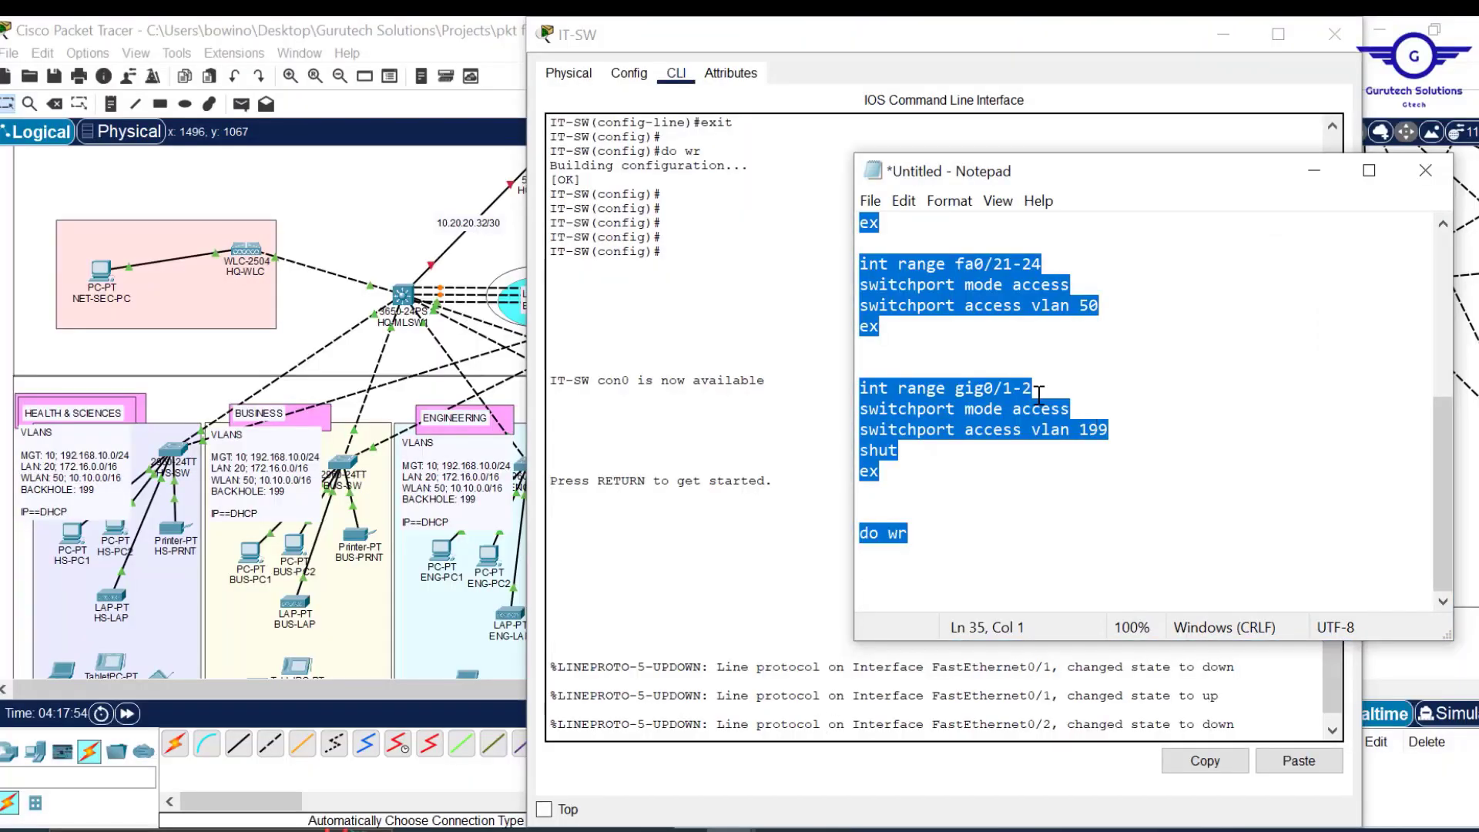
left_click(1107, 430)
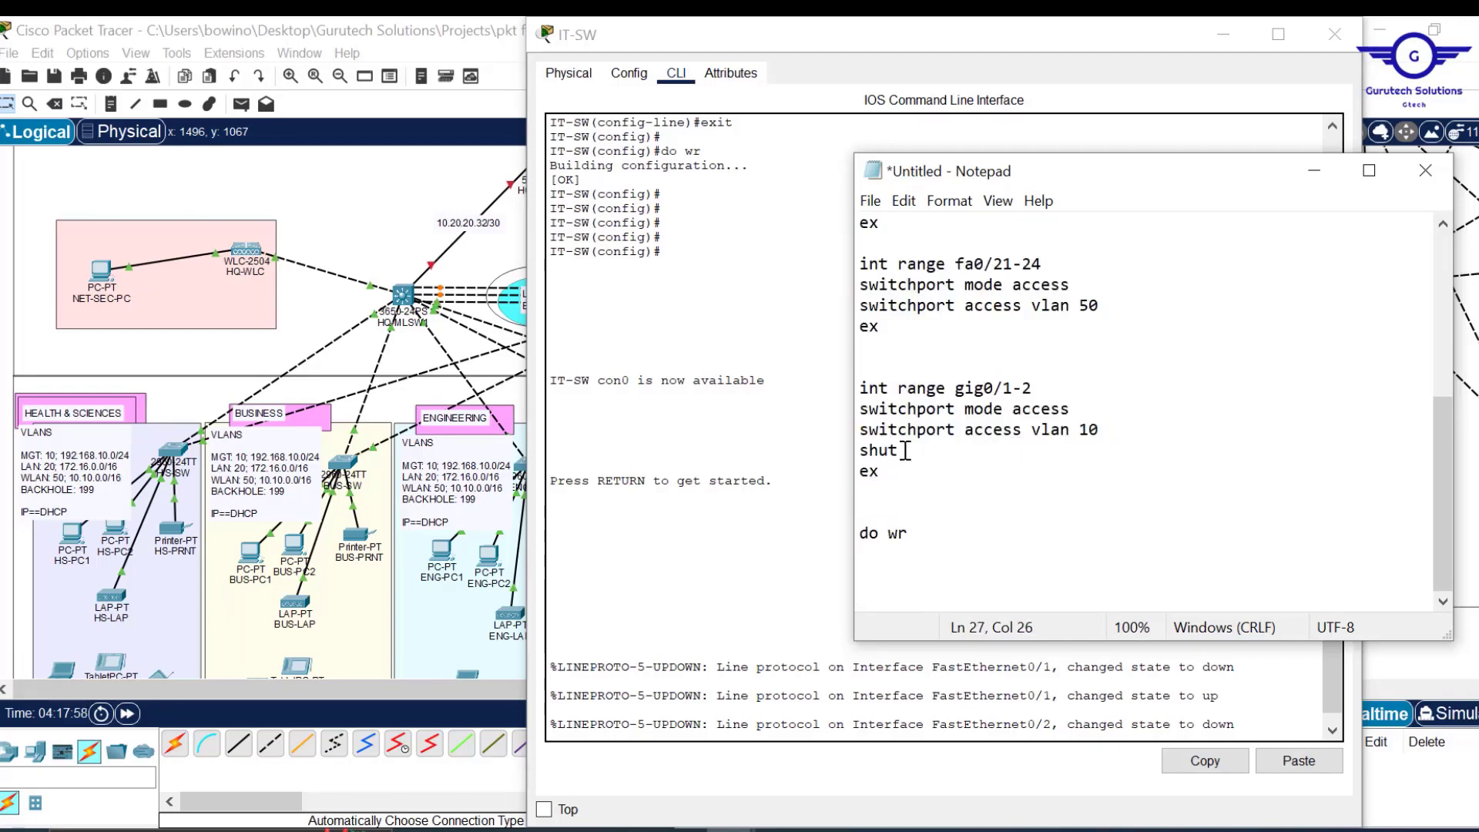
left_click_drag(906, 450, 854, 445)
key("BackSpace")
key("BackSpace")
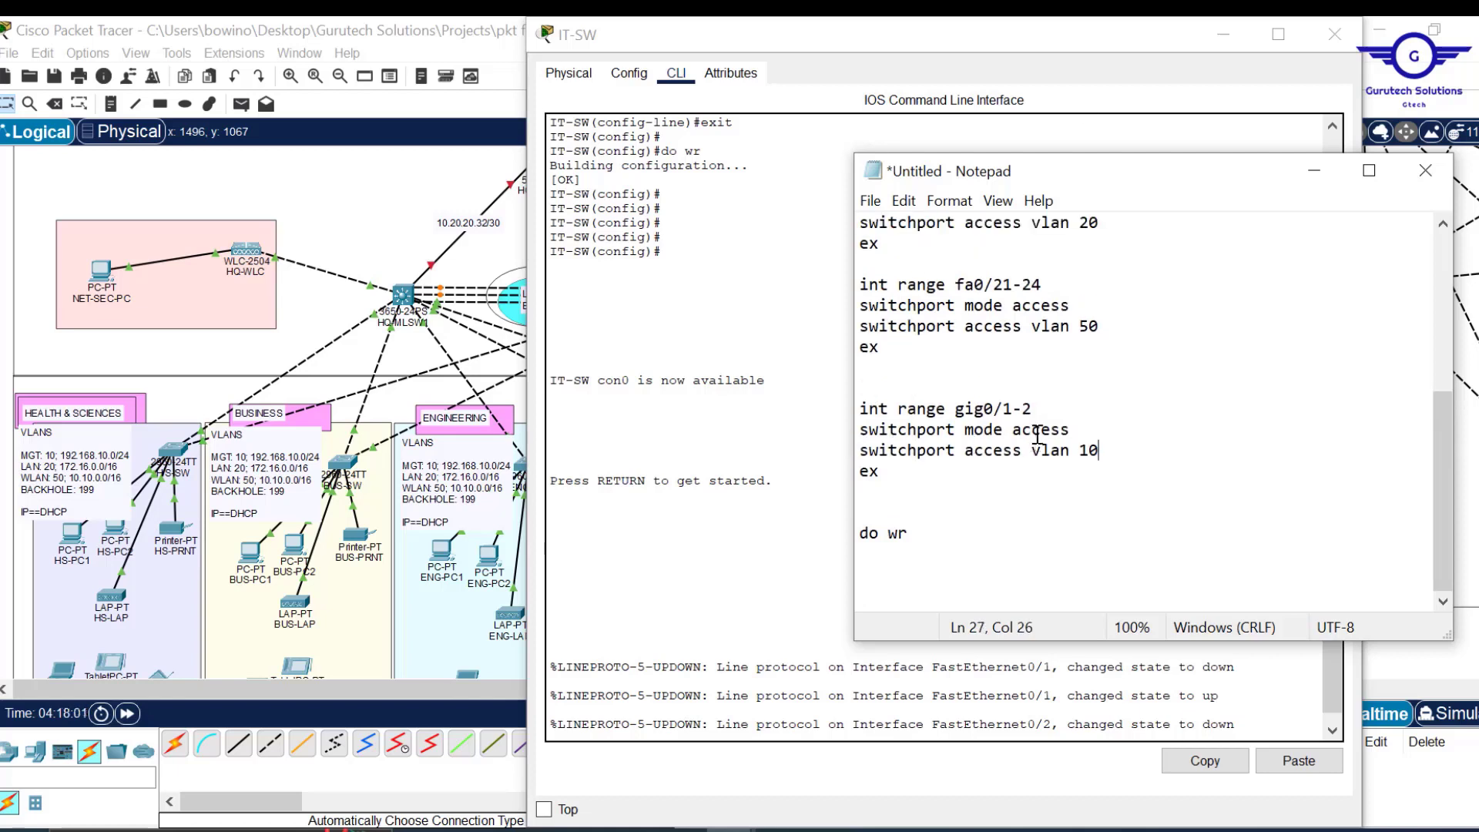
left_click(1320, 35)
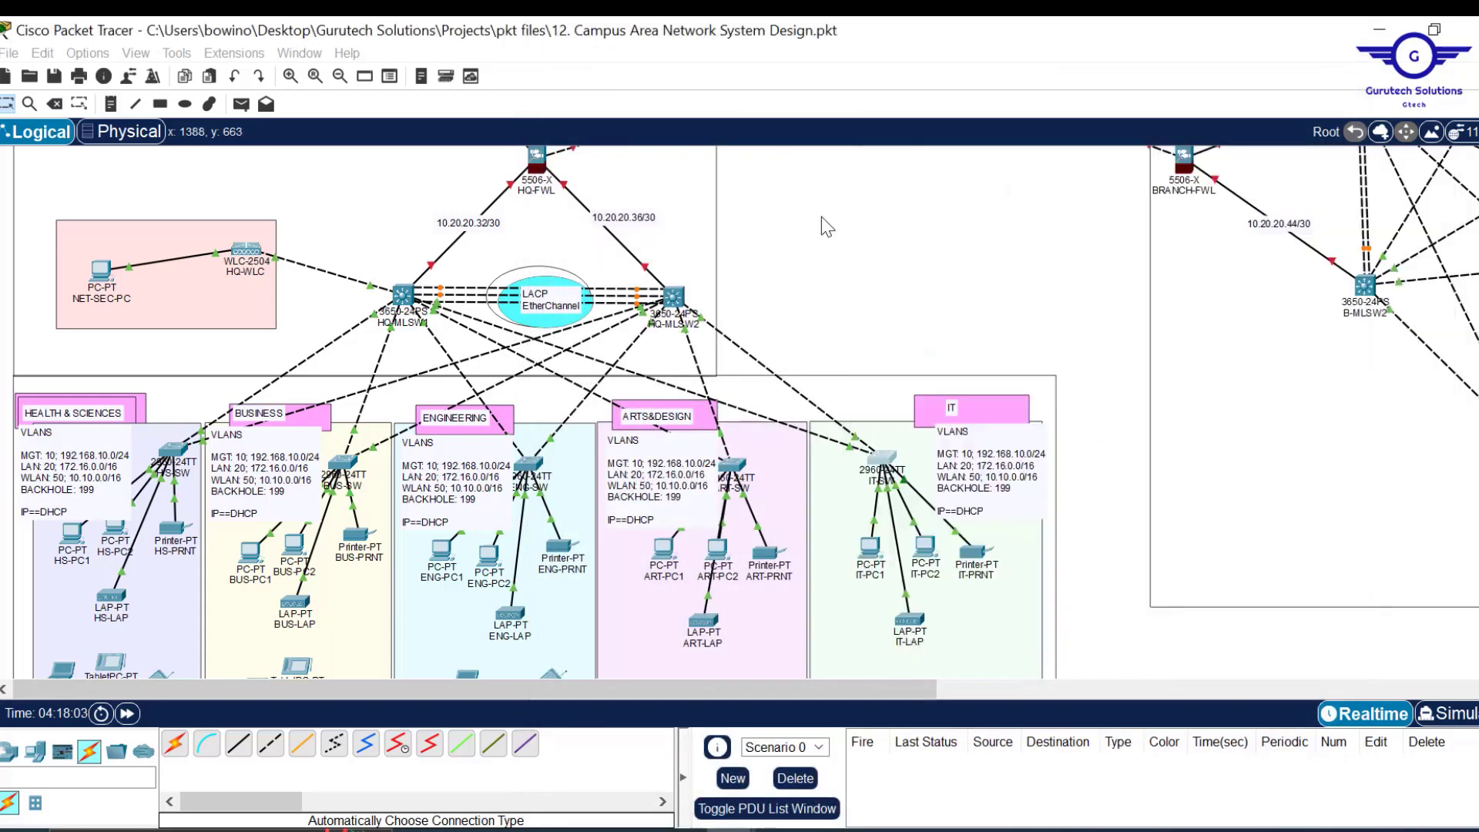
Place two generic PCs, PC0 and PC1, below the IT area.
left_click(822, 216)
scroll(902, 262, "down", 5)
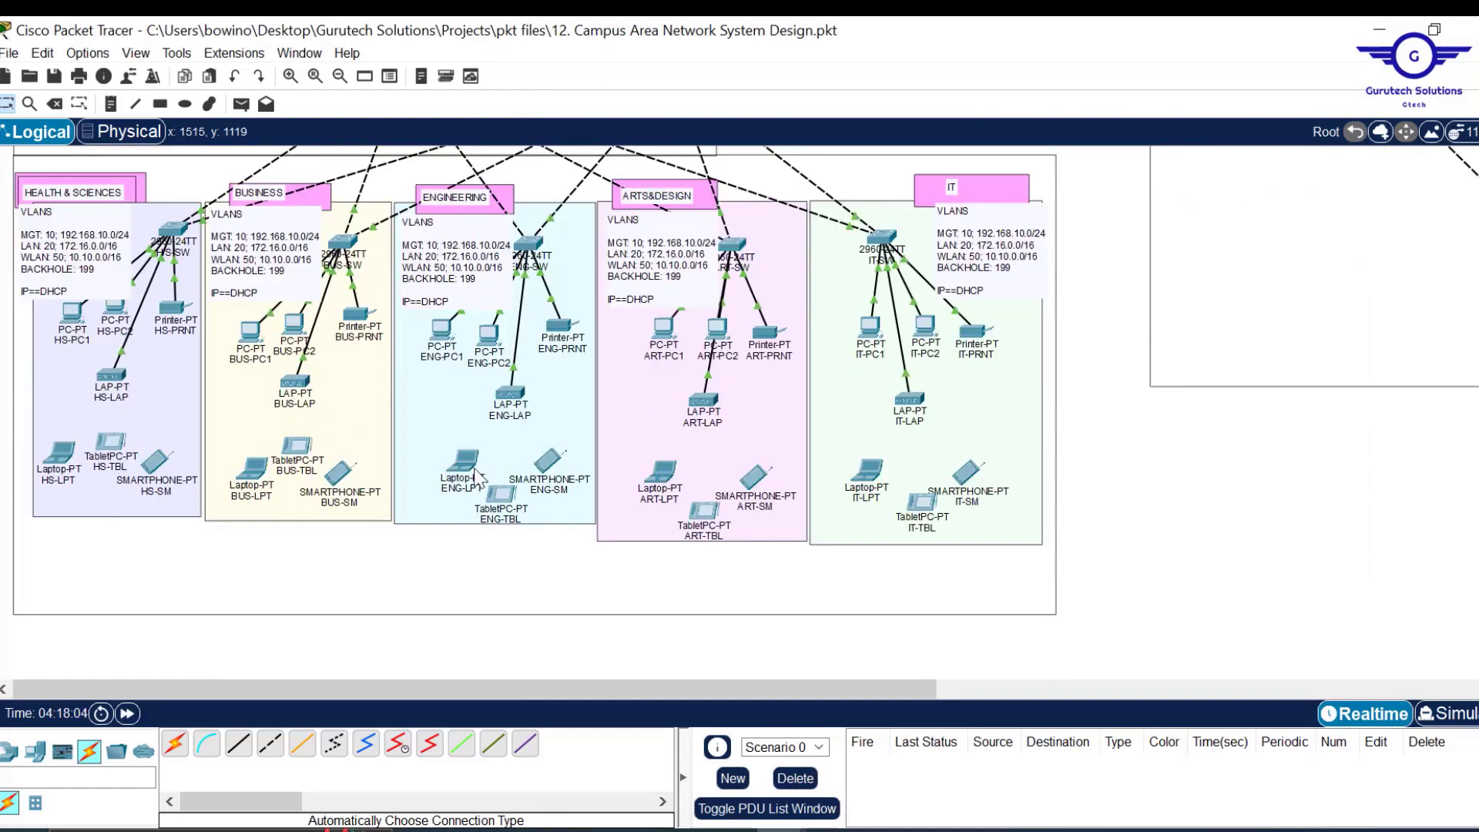
left_click_drag(33, 753, 1082, 558)
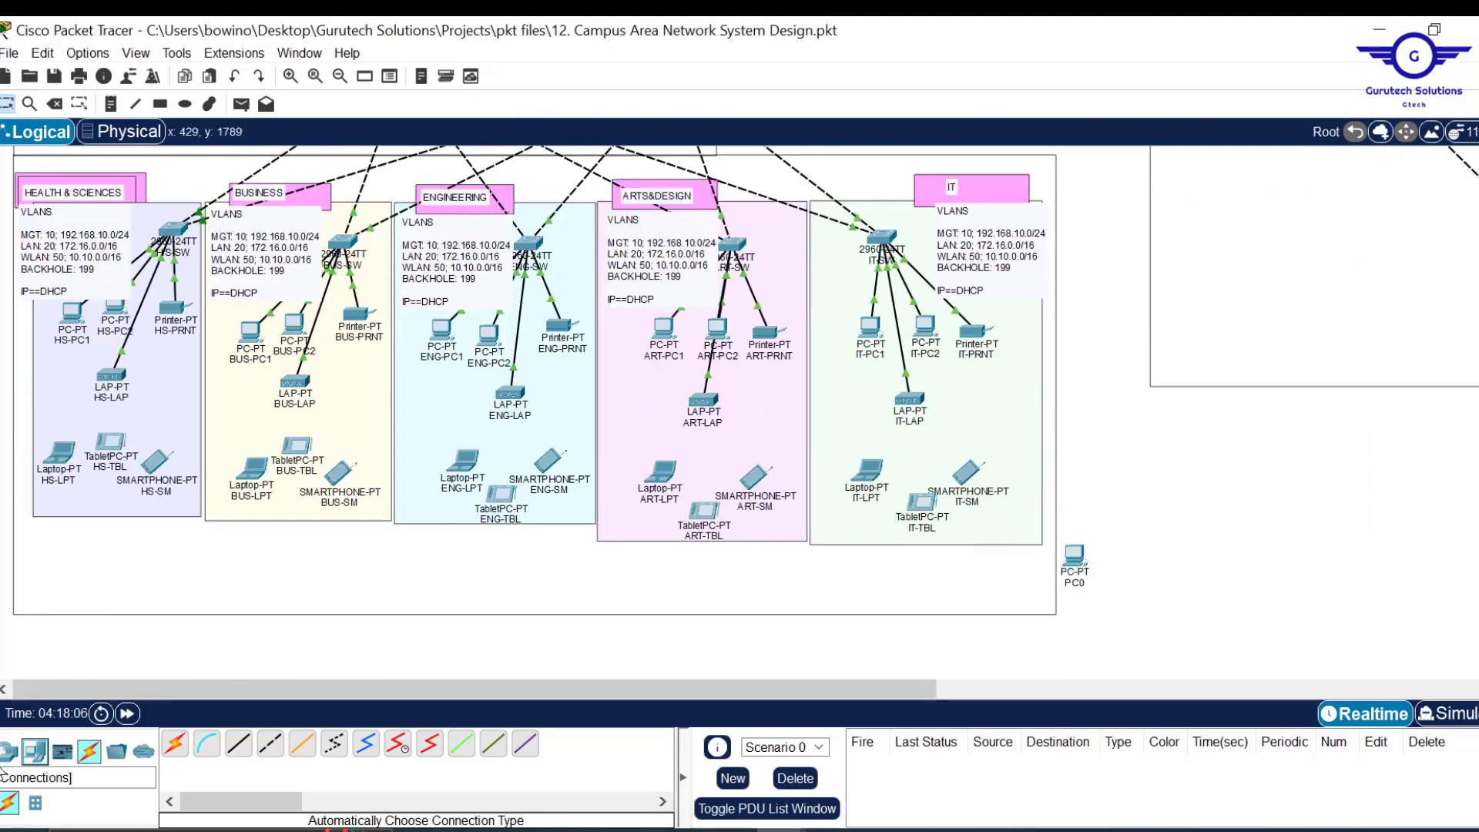
left_click_drag(31, 751, 1131, 554)
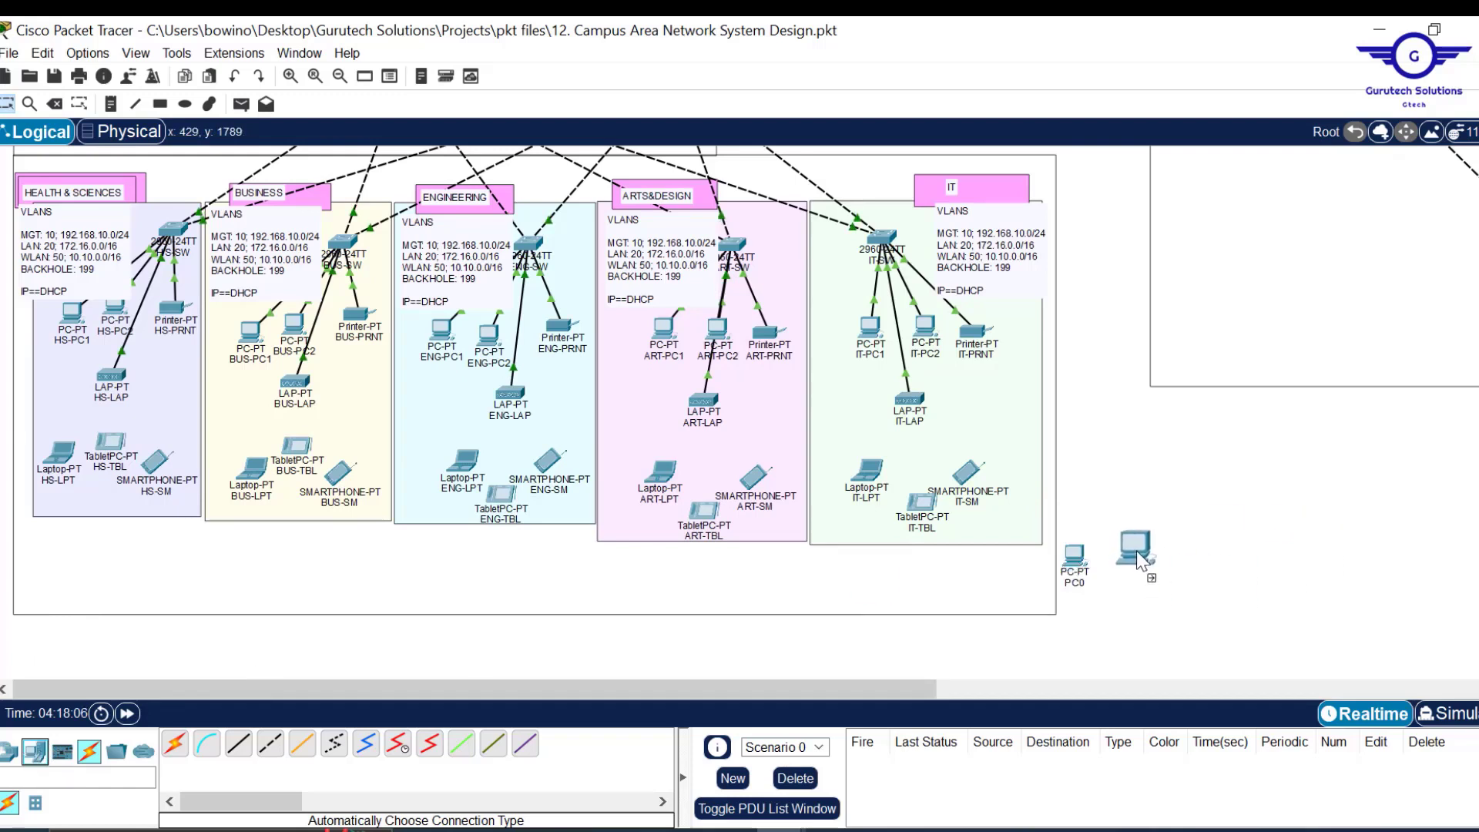
Cable IT-SW GigabitEthernet0/1 to PC0 and GigabitEthernet0/2 to PC1 with straight-through copper.
left_click(239, 743)
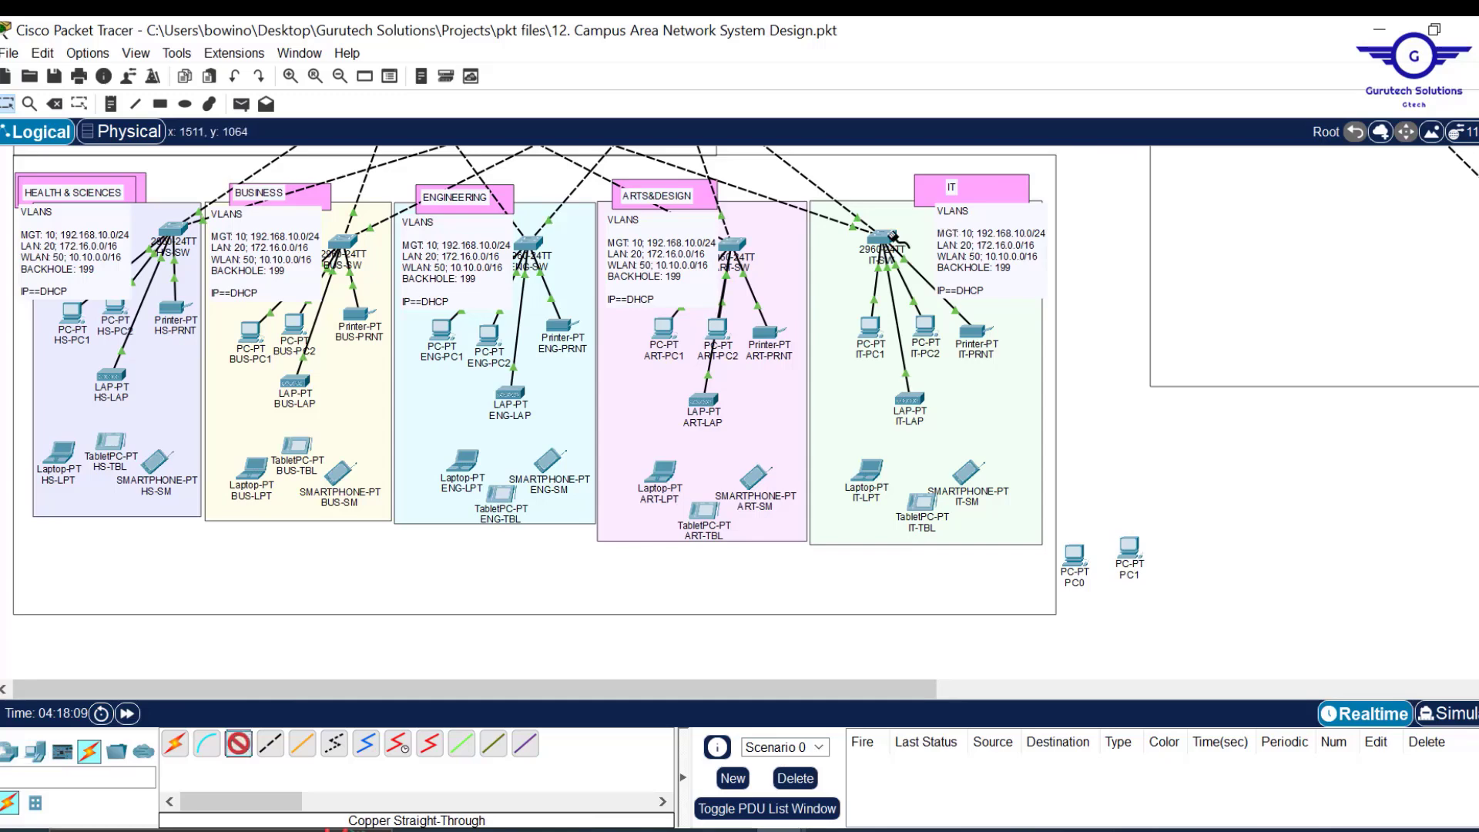
left_click(892, 238)
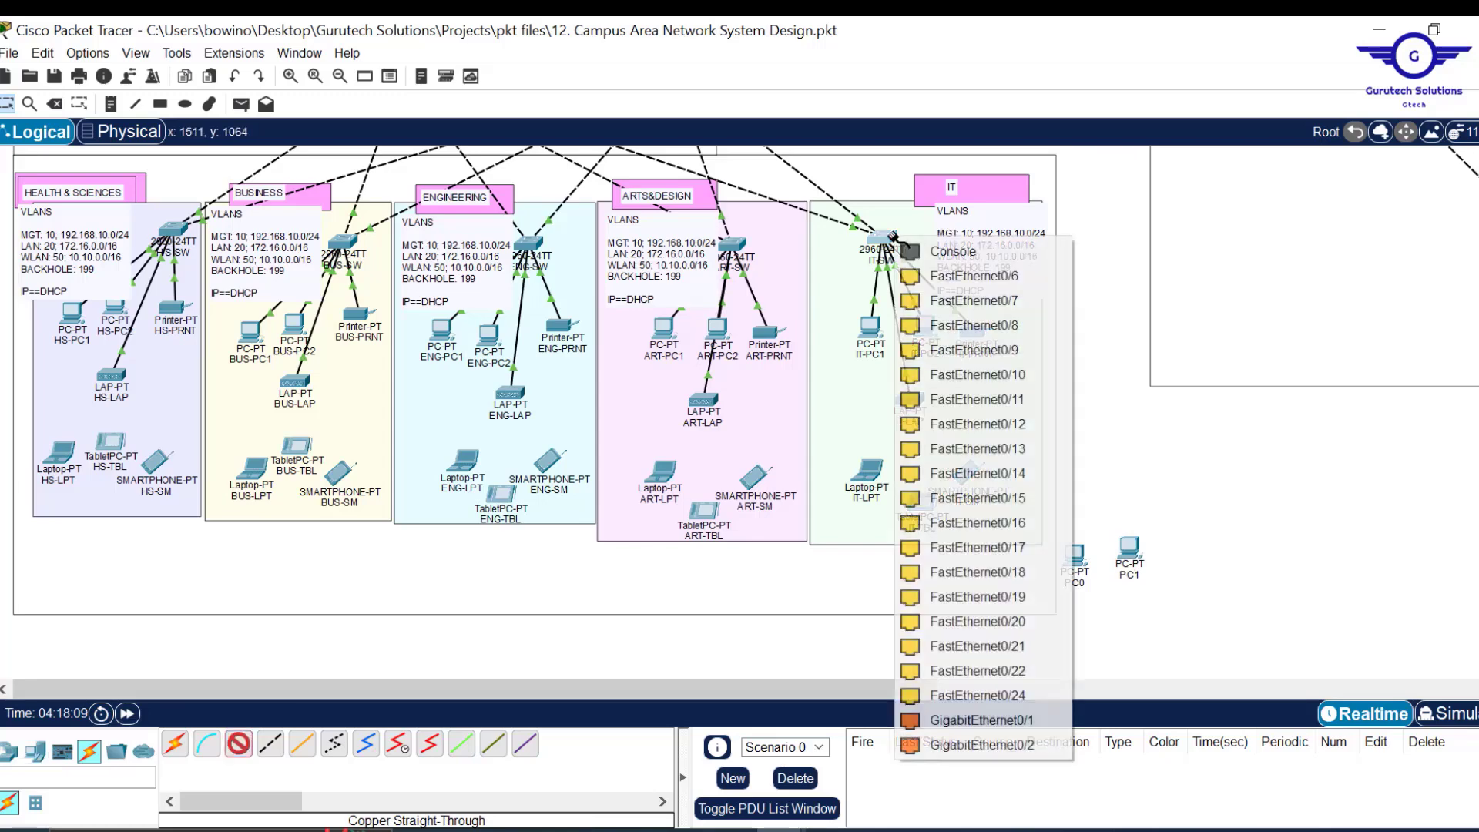
left_click(1005, 721)
left_click(1075, 556)
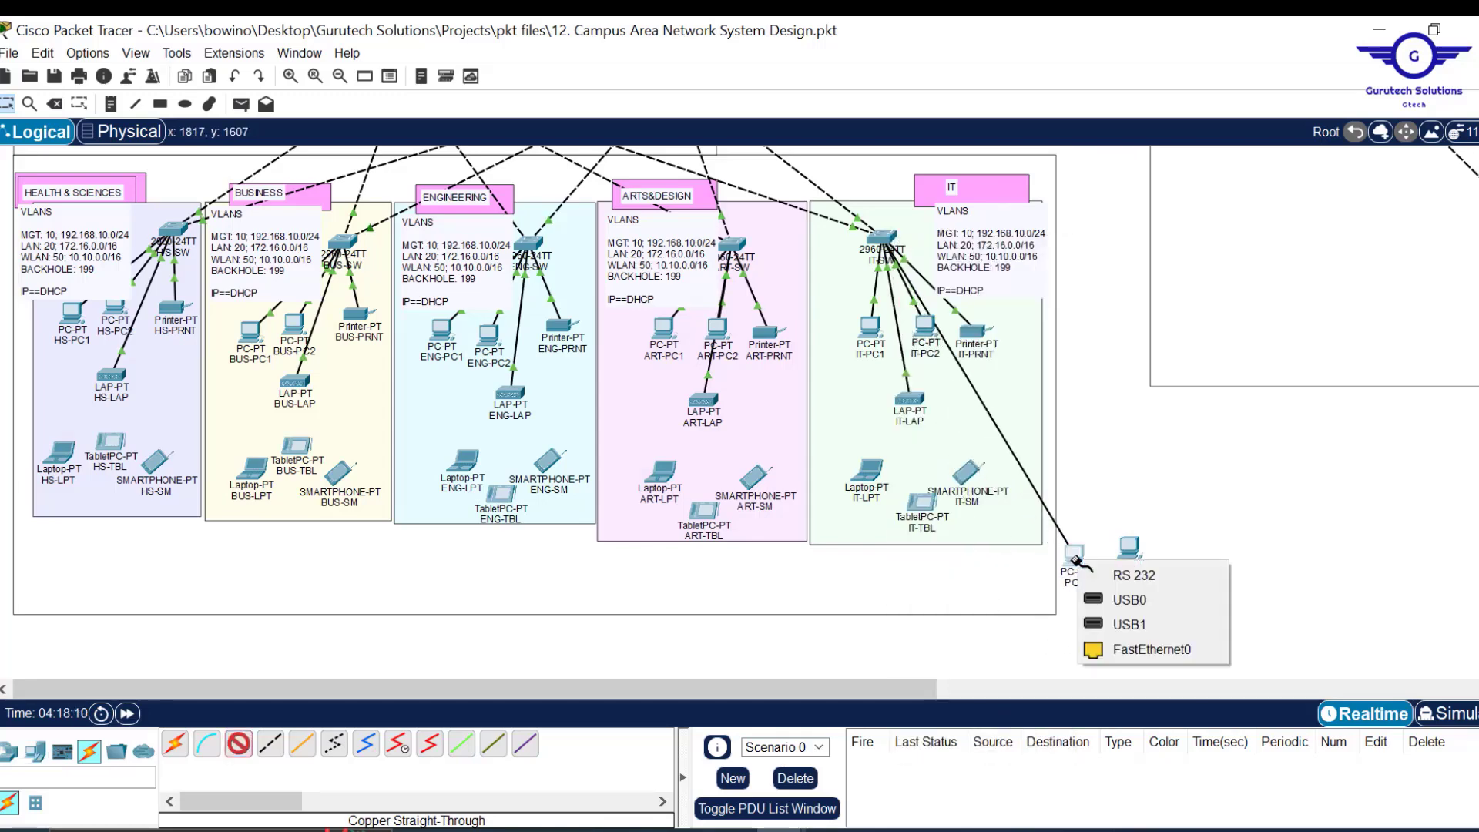
left_click(1152, 649)
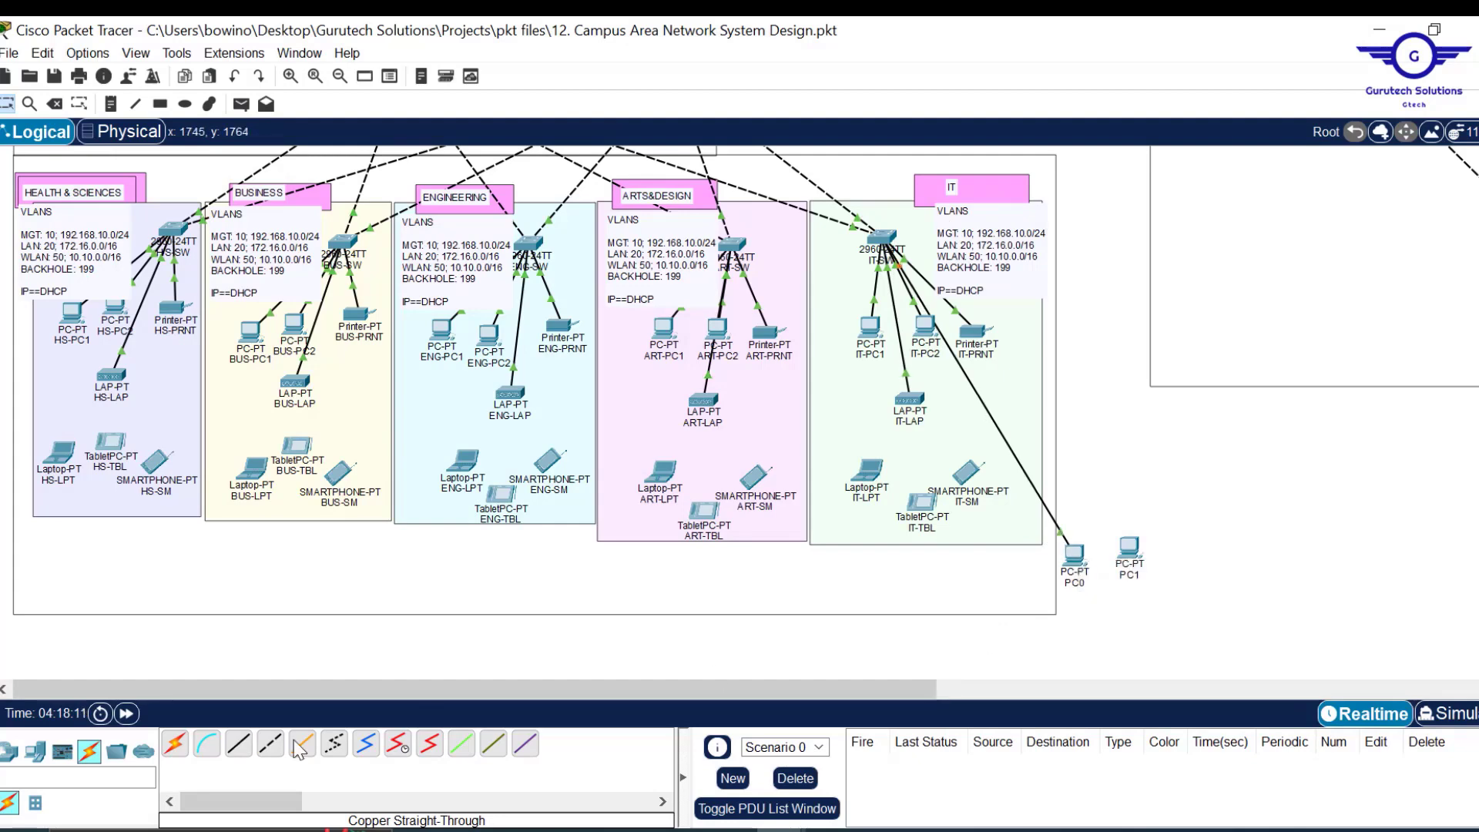
left_click(239, 744)
left_click(891, 238)
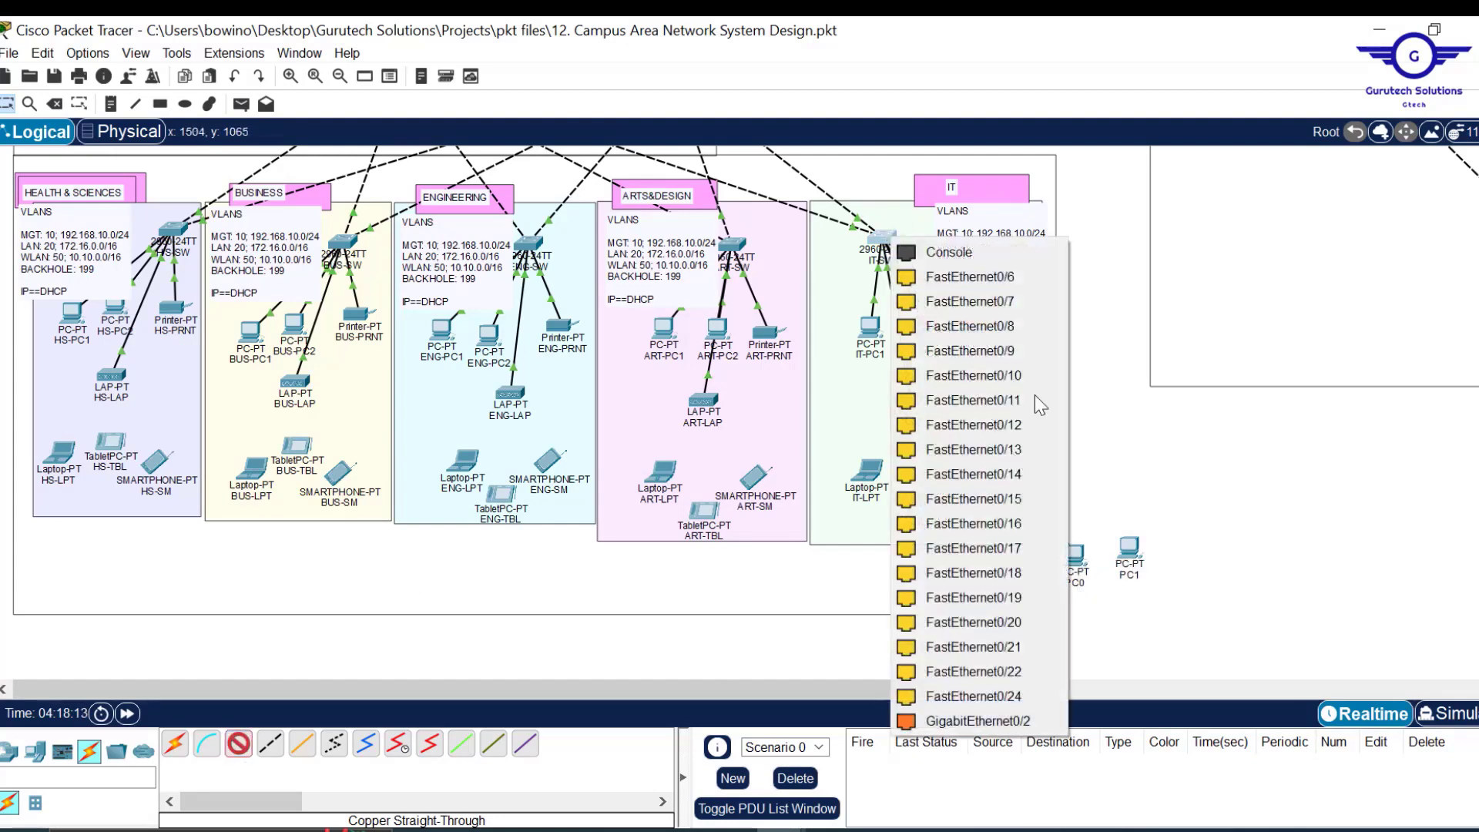
left_click(990, 721)
left_click(1127, 550)
left_click(1202, 642)
Draw an orange rectangle around the two PCs.
left_click(162, 104)
left_click(865, 152)
left_click(867, 608)
left_click_drag(1026, 489, 1222, 629)
left_click(929, 38)
Rename PC0 to MGT1 and PC1 to MGT2.
left_click(1074, 583)
type("MGT1")
key("Return")
left_click(1137, 575)
type("MGT2")
key("Return")
Add a MANAGEMENT PCs note and move it up inside the orange box.
left_click(111, 104)
left_click(1092, 613)
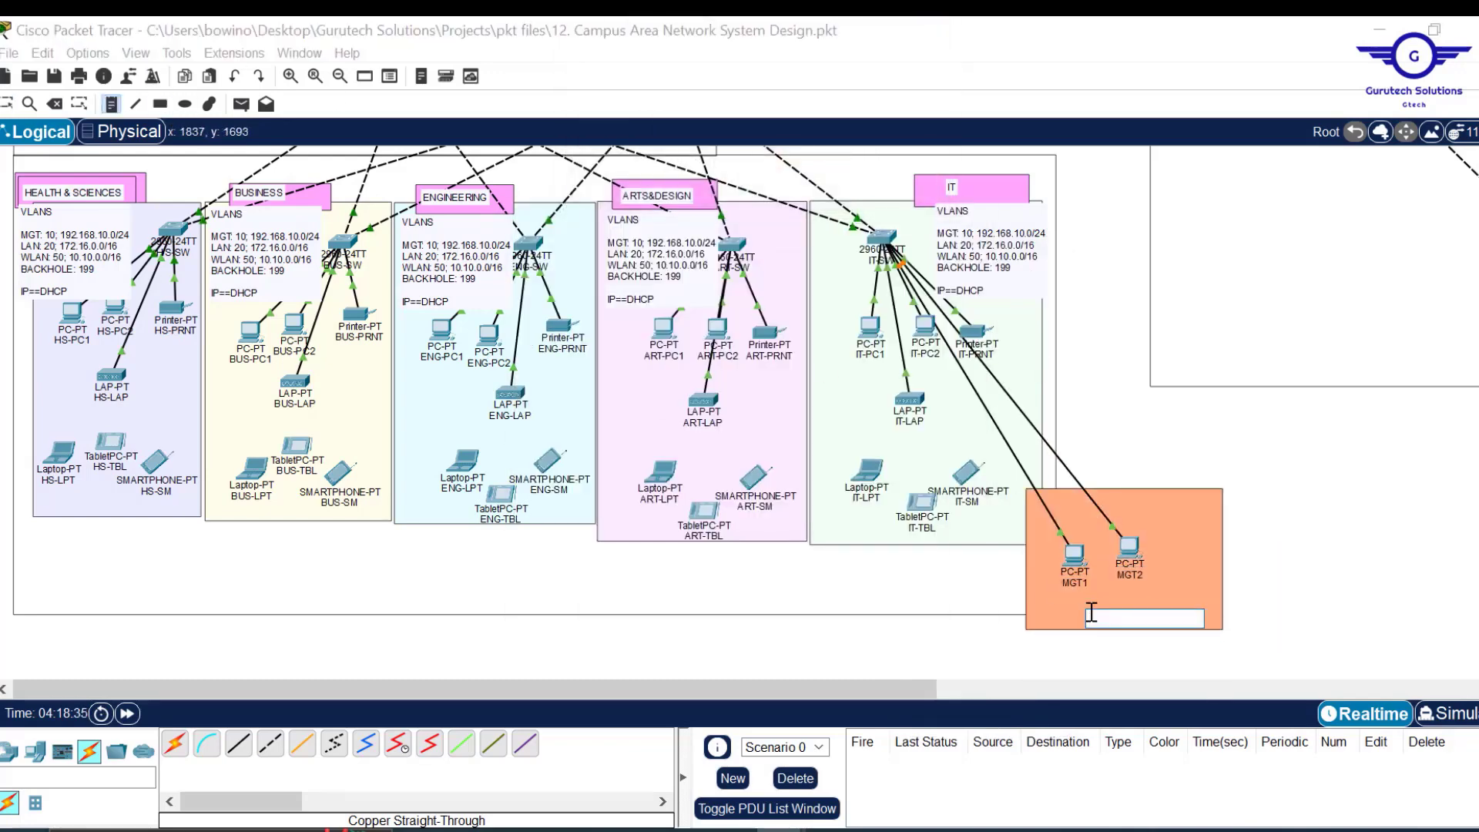
type("MANAGEMEN")
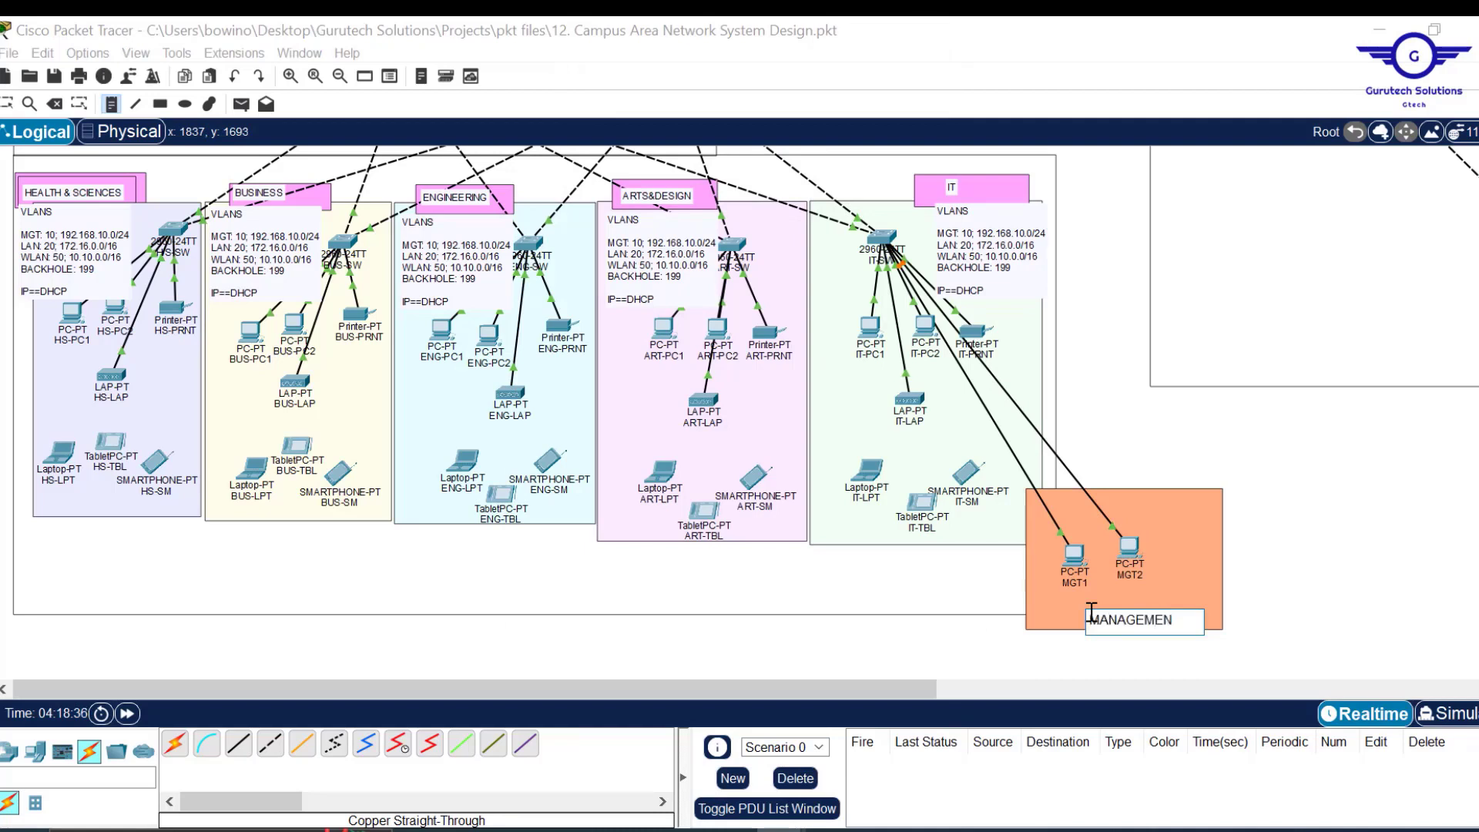
type("T PCs")
left_click(1163, 593)
left_click_drag(1148, 627, 1130, 611)
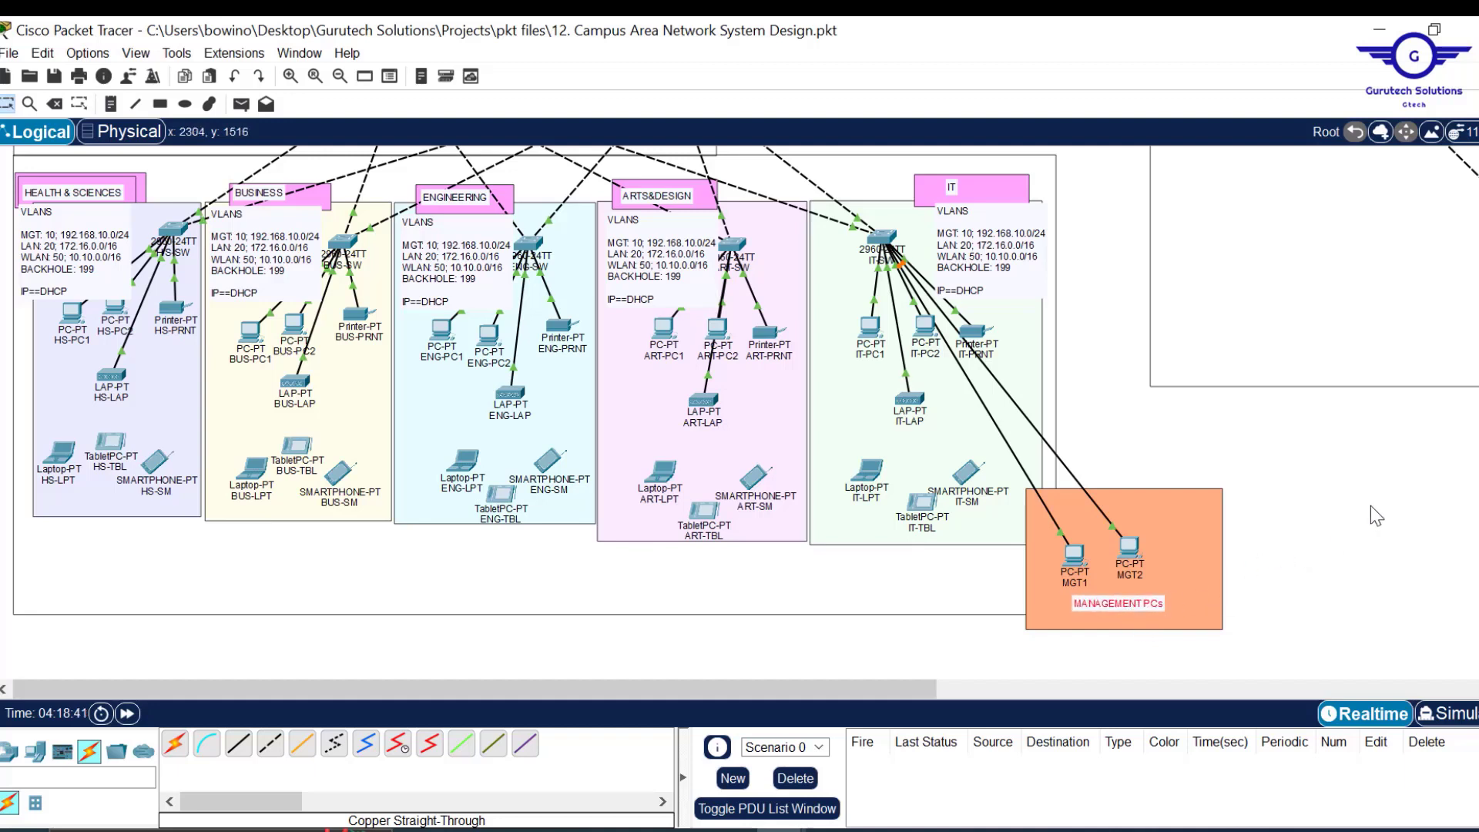
Select and copy the entire Notepad configuration script, then minimize Notepad.
left_click(1336, 555)
mouse_move(729, 830)
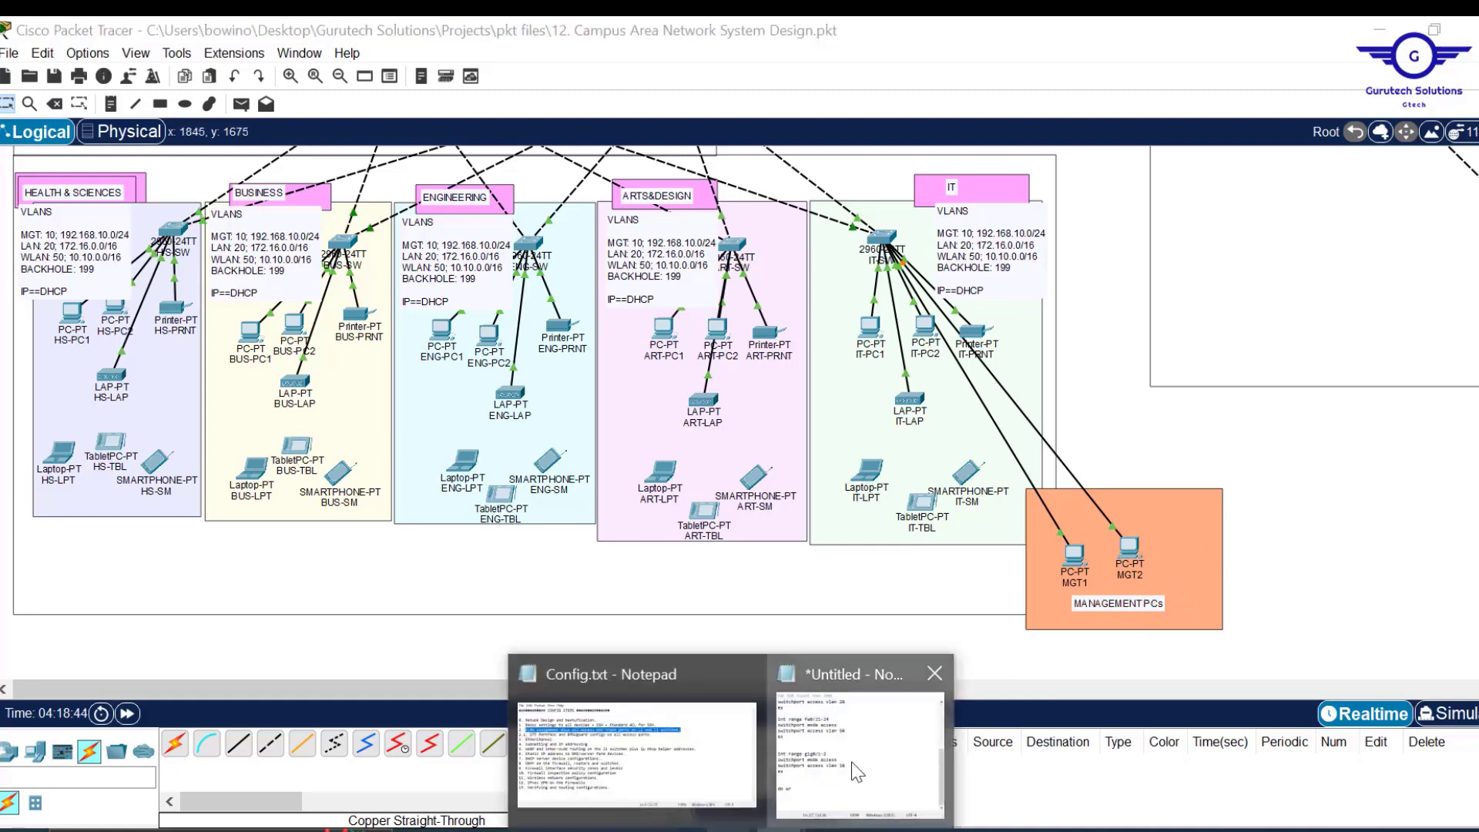
left_click(909, 659)
scroll(1060, 406, "up", 4)
scroll(1056, 410, "down", 4)
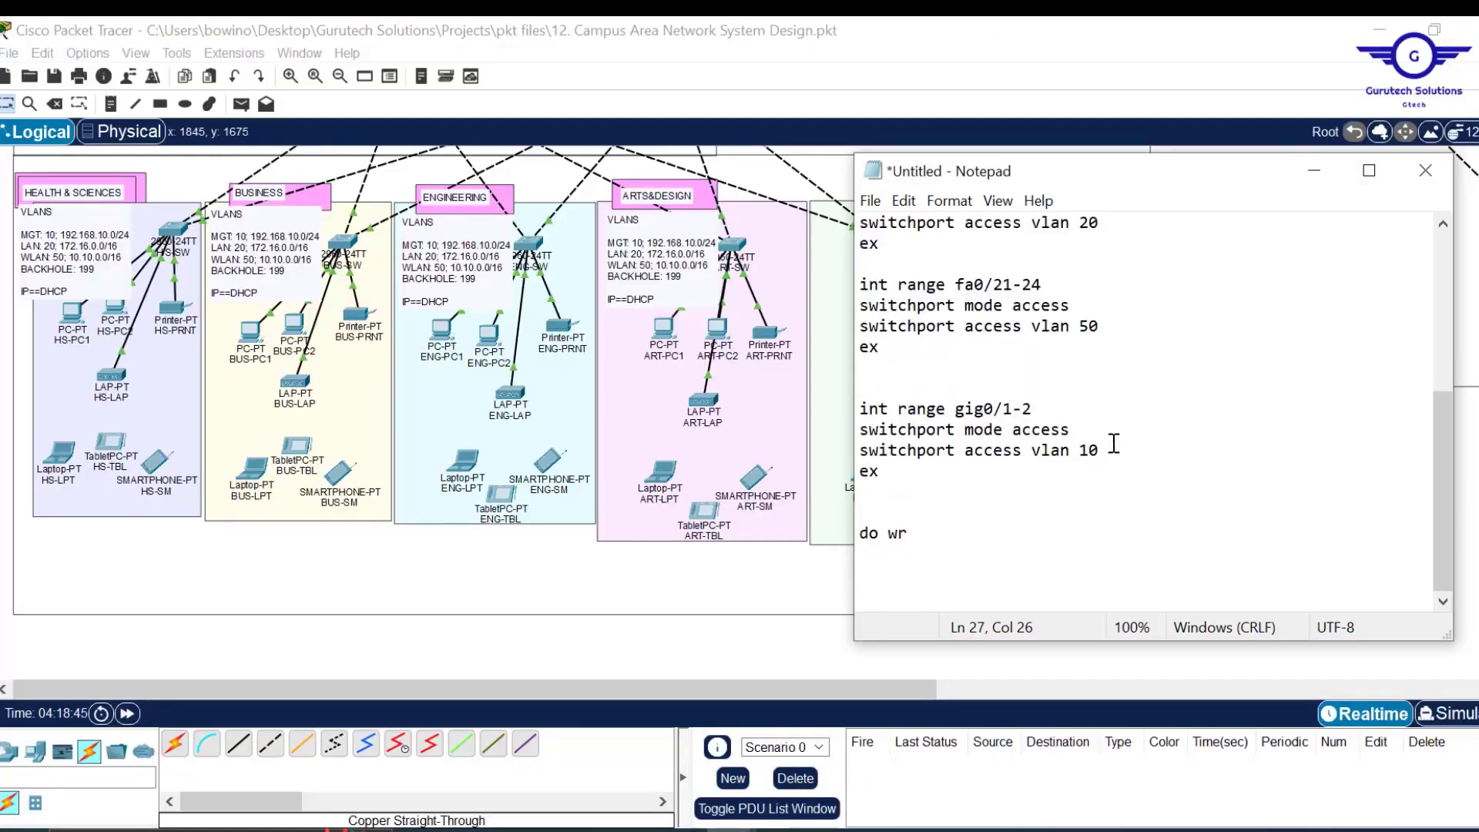
left_click_drag(1101, 450, 1004, 451)
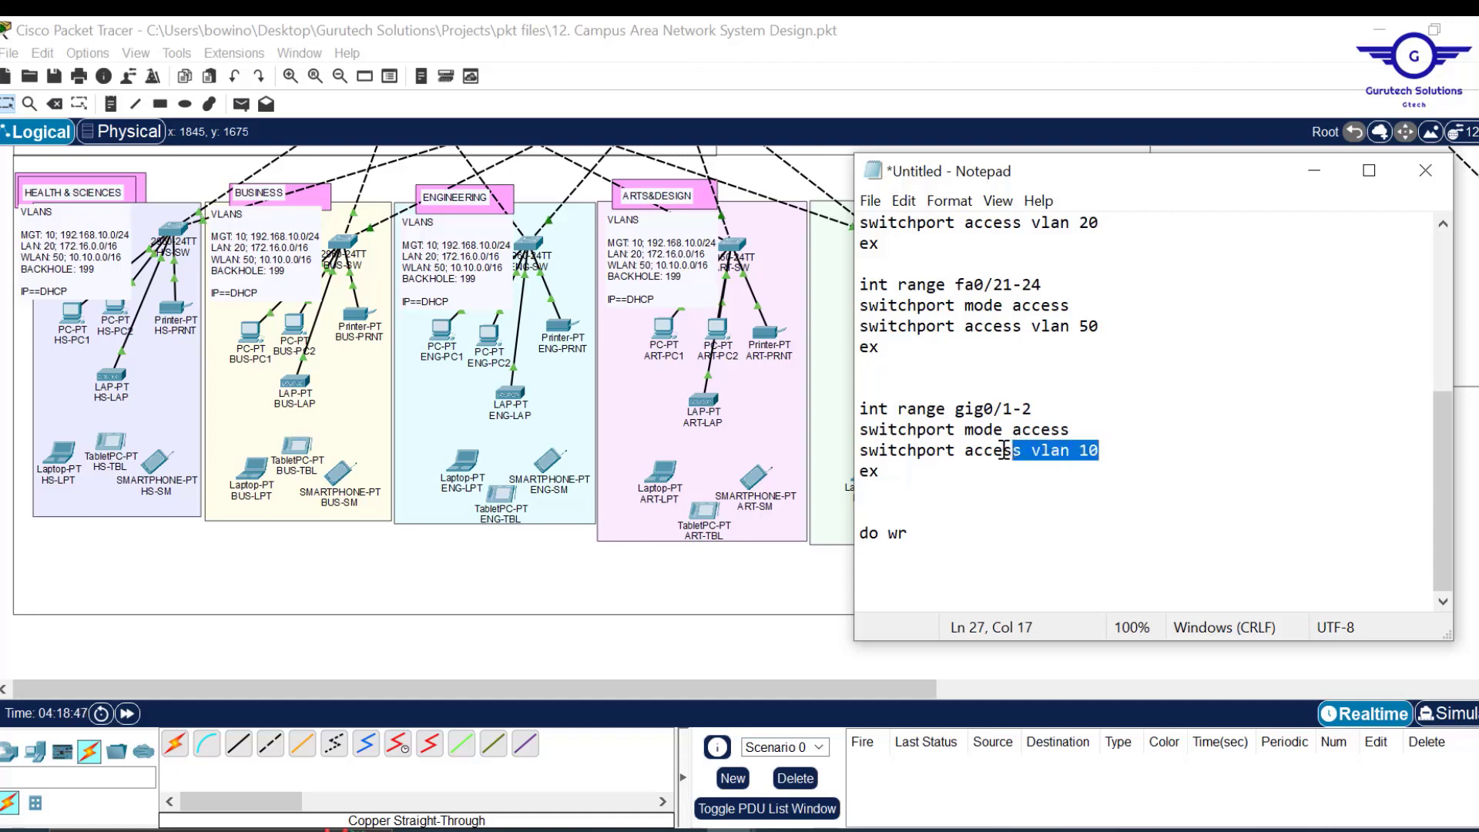
left_click(1147, 449)
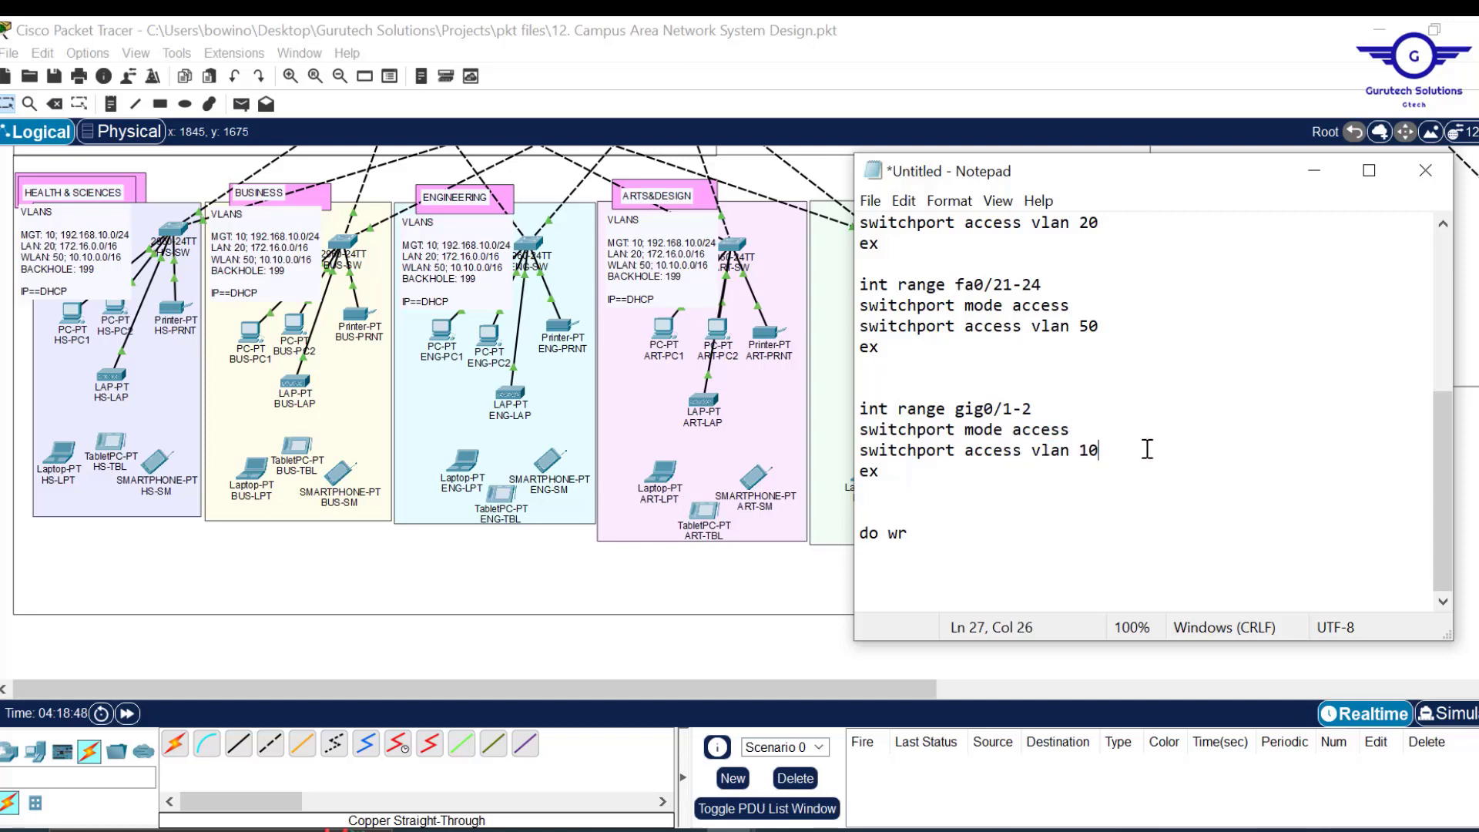
key("ctrl+a")
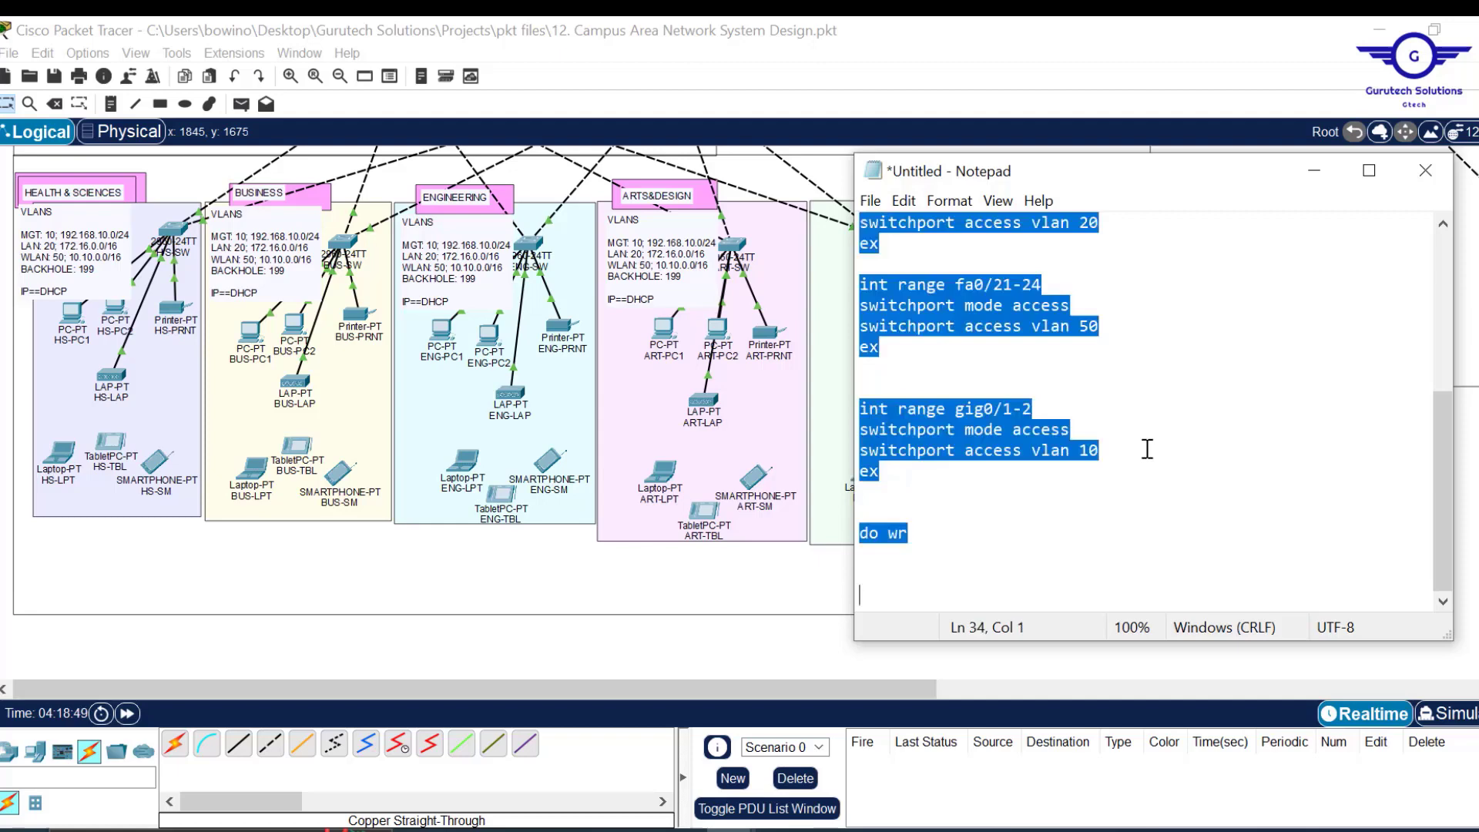
left_click(1316, 173)
In IT-SW's CLI, exit interface mode and paste the script ending with do wr, then close it.
scroll(1128, 360, "up", 3)
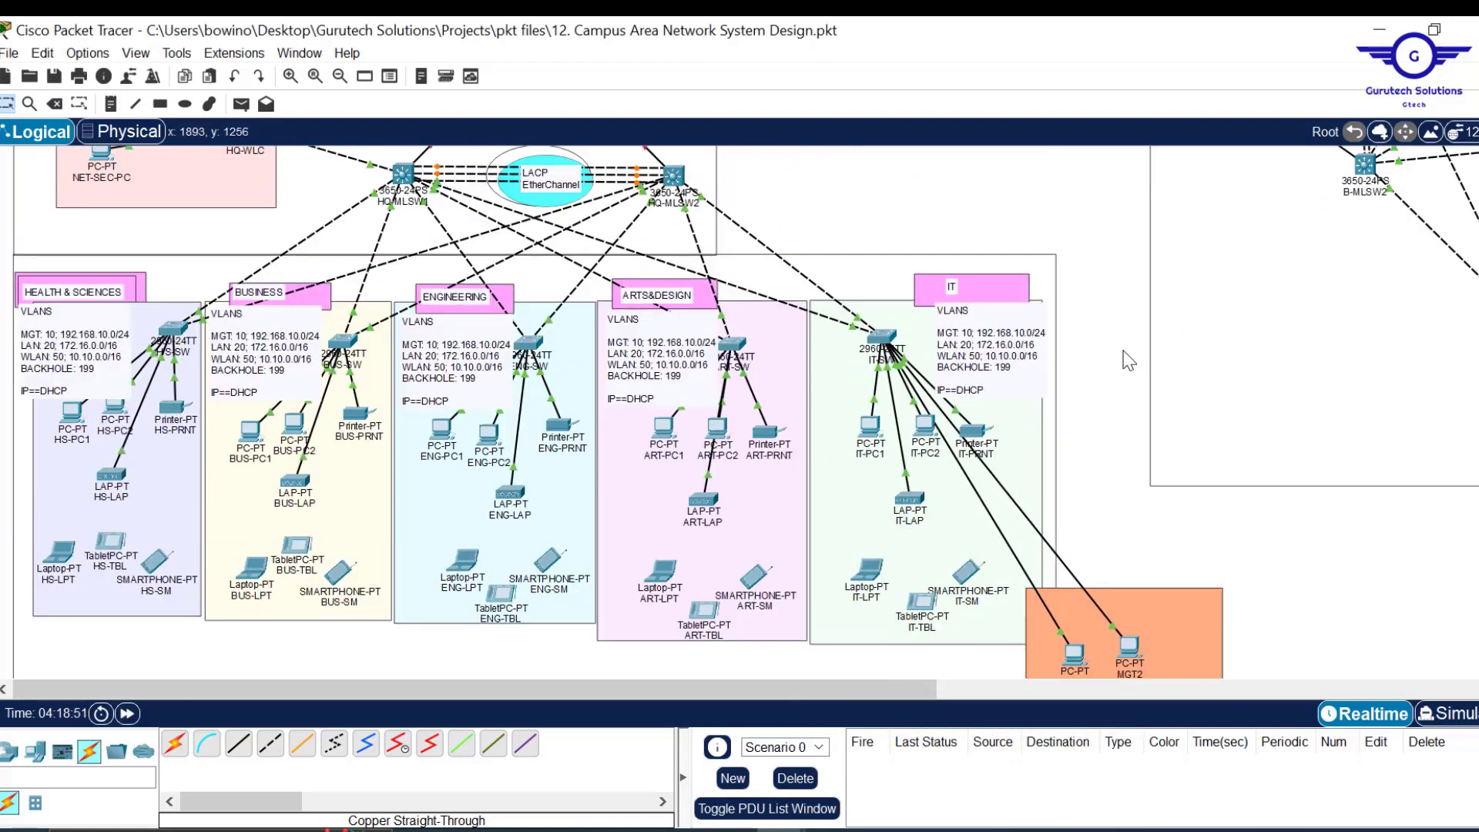
scroll(1162, 639, "down", 3)
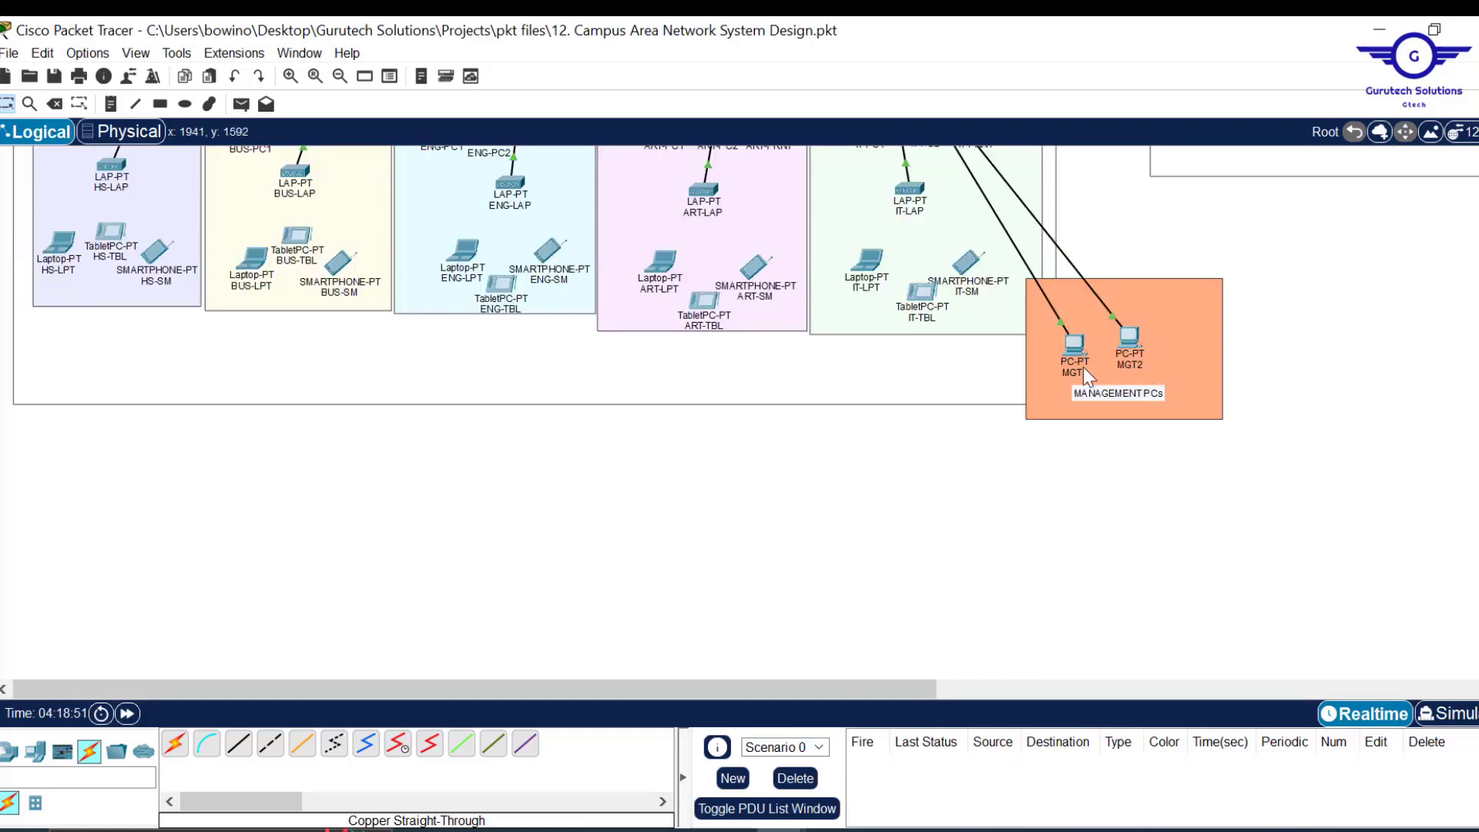
scroll(1215, 258, "up", 2)
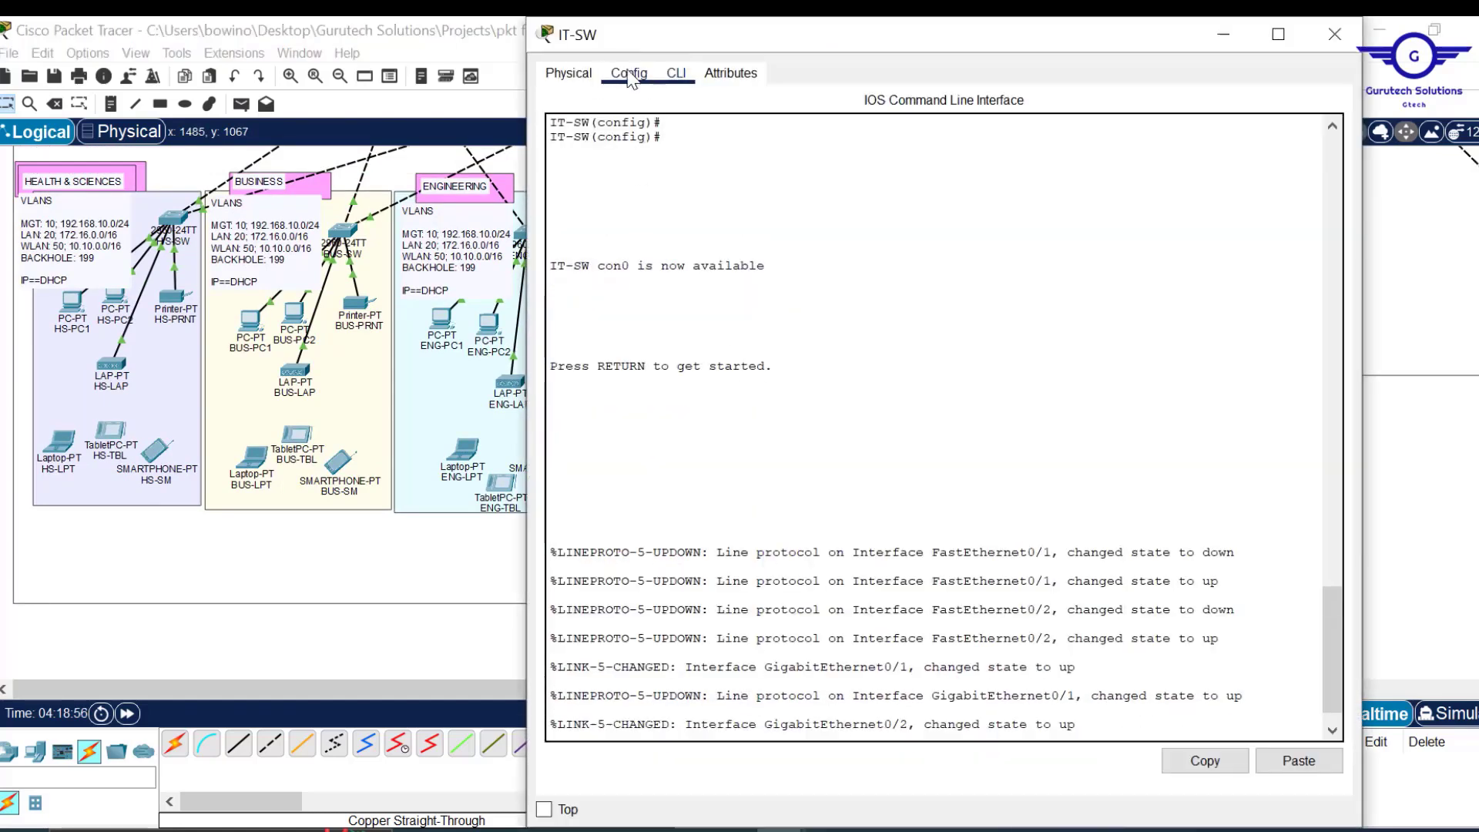
left_click(630, 73)
left_click(682, 77)
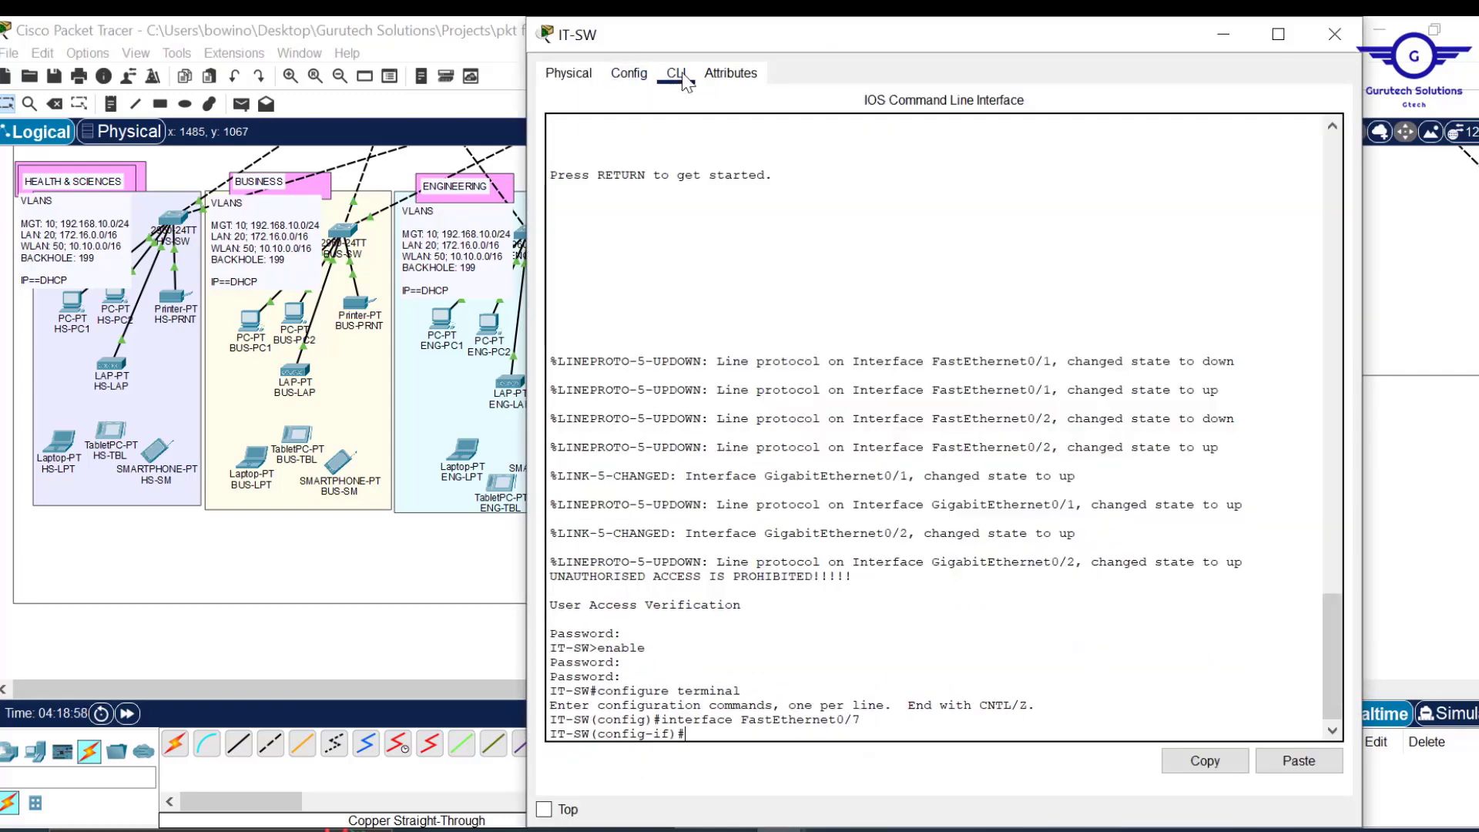
type("ex")
key("Return")
key("Return")
key("Return")
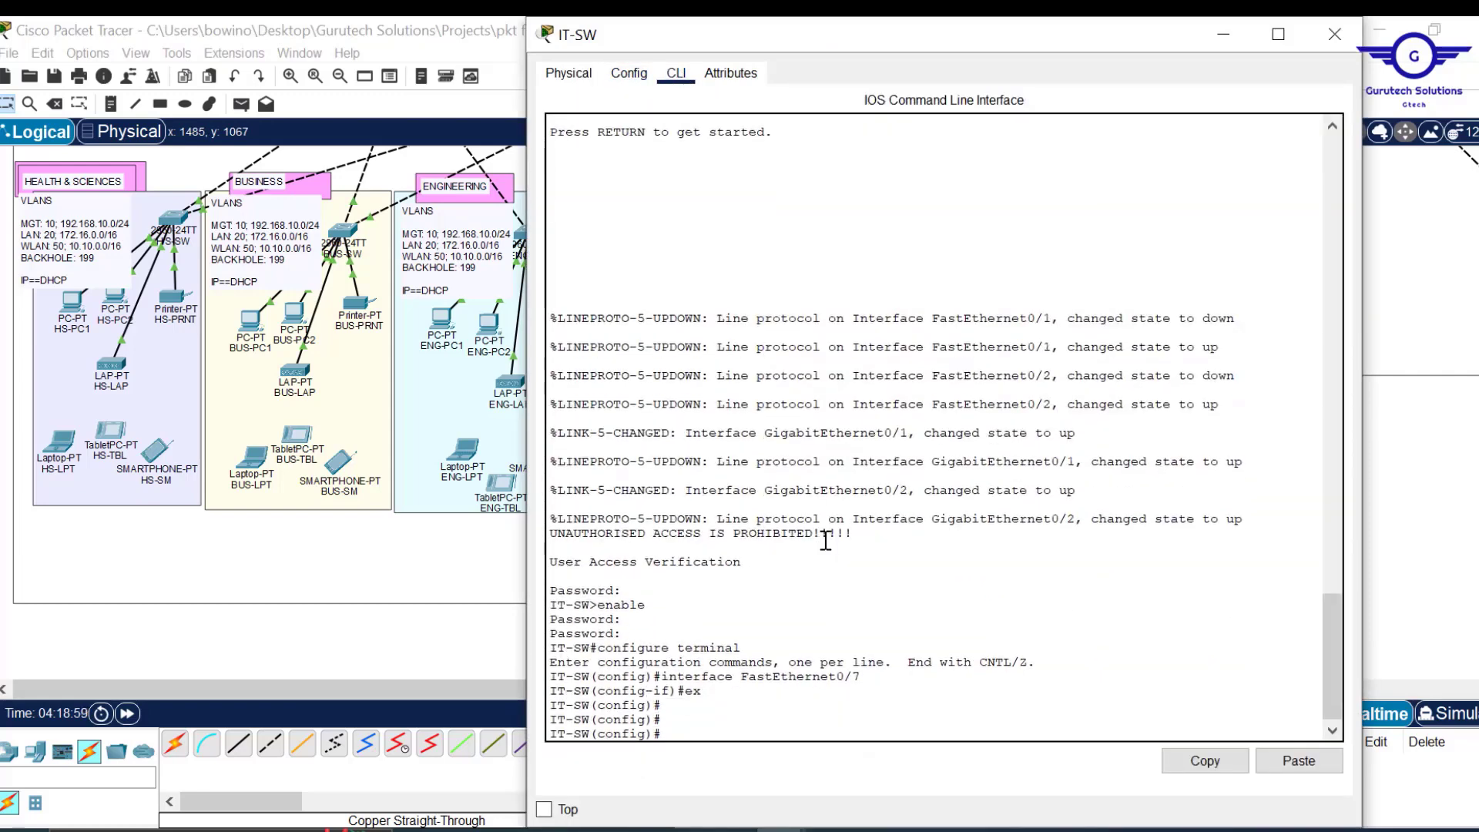
left_click(1298, 761)
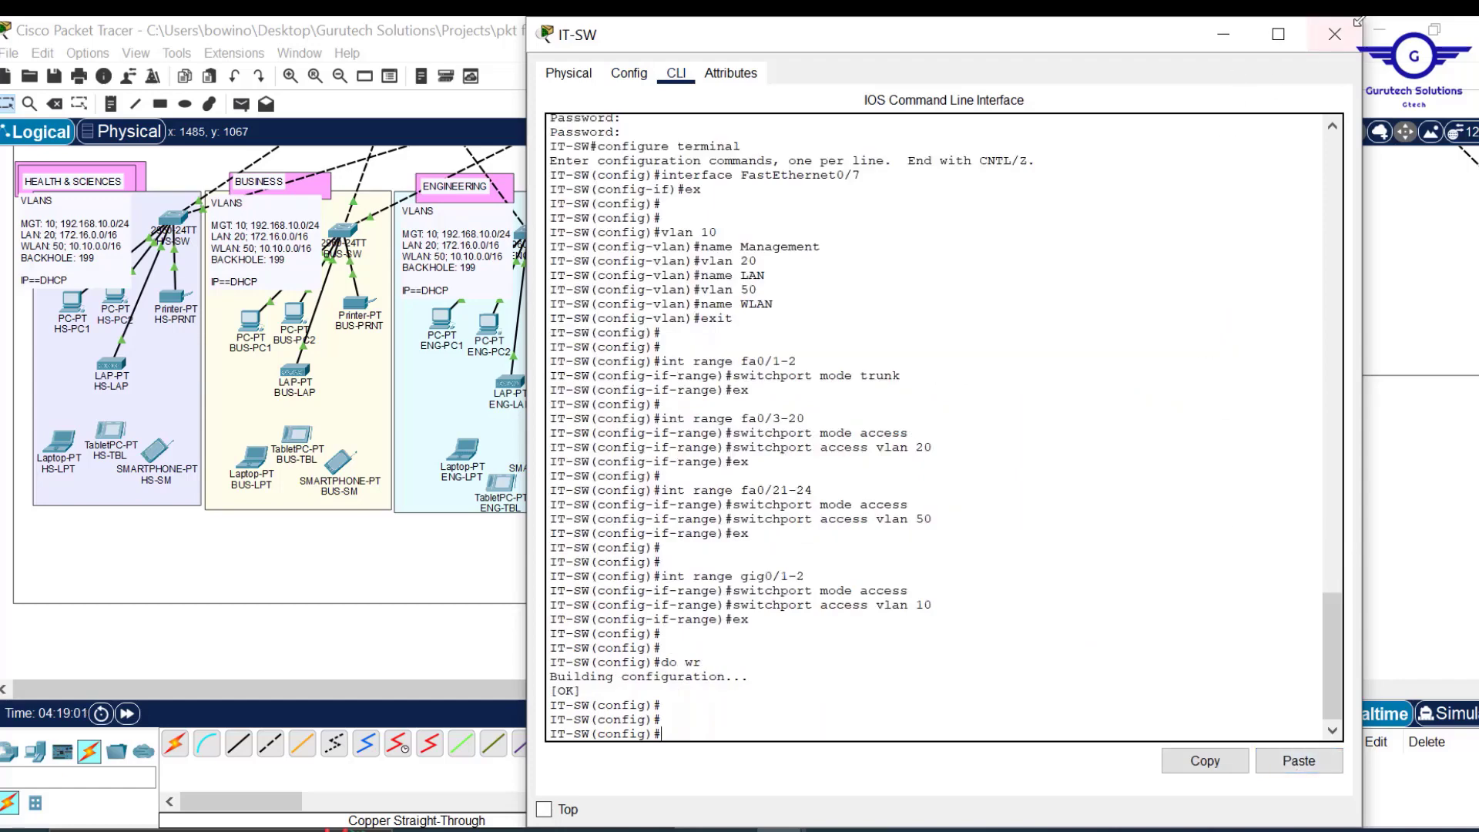
left_click(1341, 45)
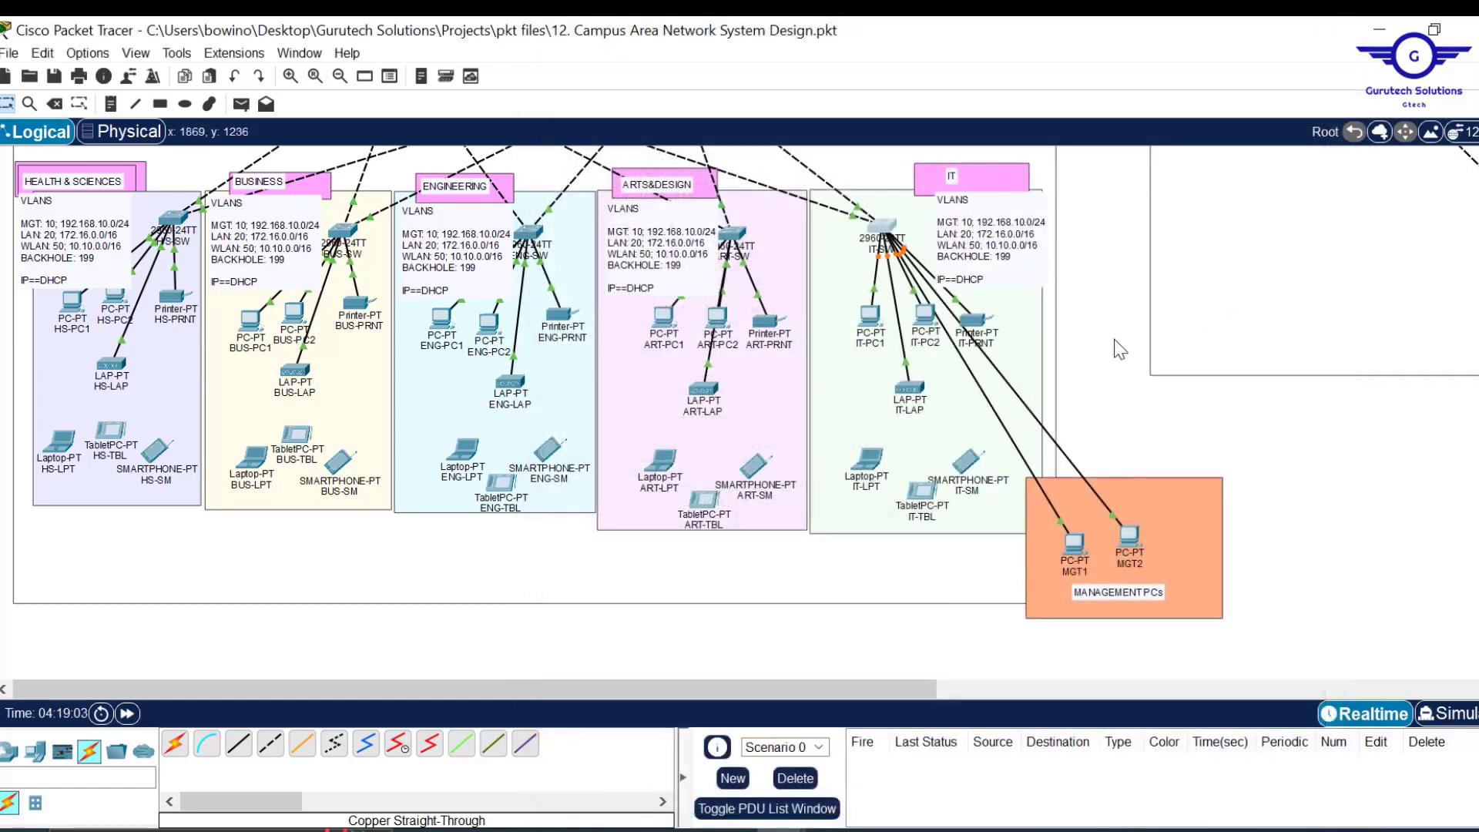
Scroll the canvas to the branch switches and return to the Untitled Notepad notes.
scroll(1121, 349, "up", 1)
scroll(1121, 349, "up", 5)
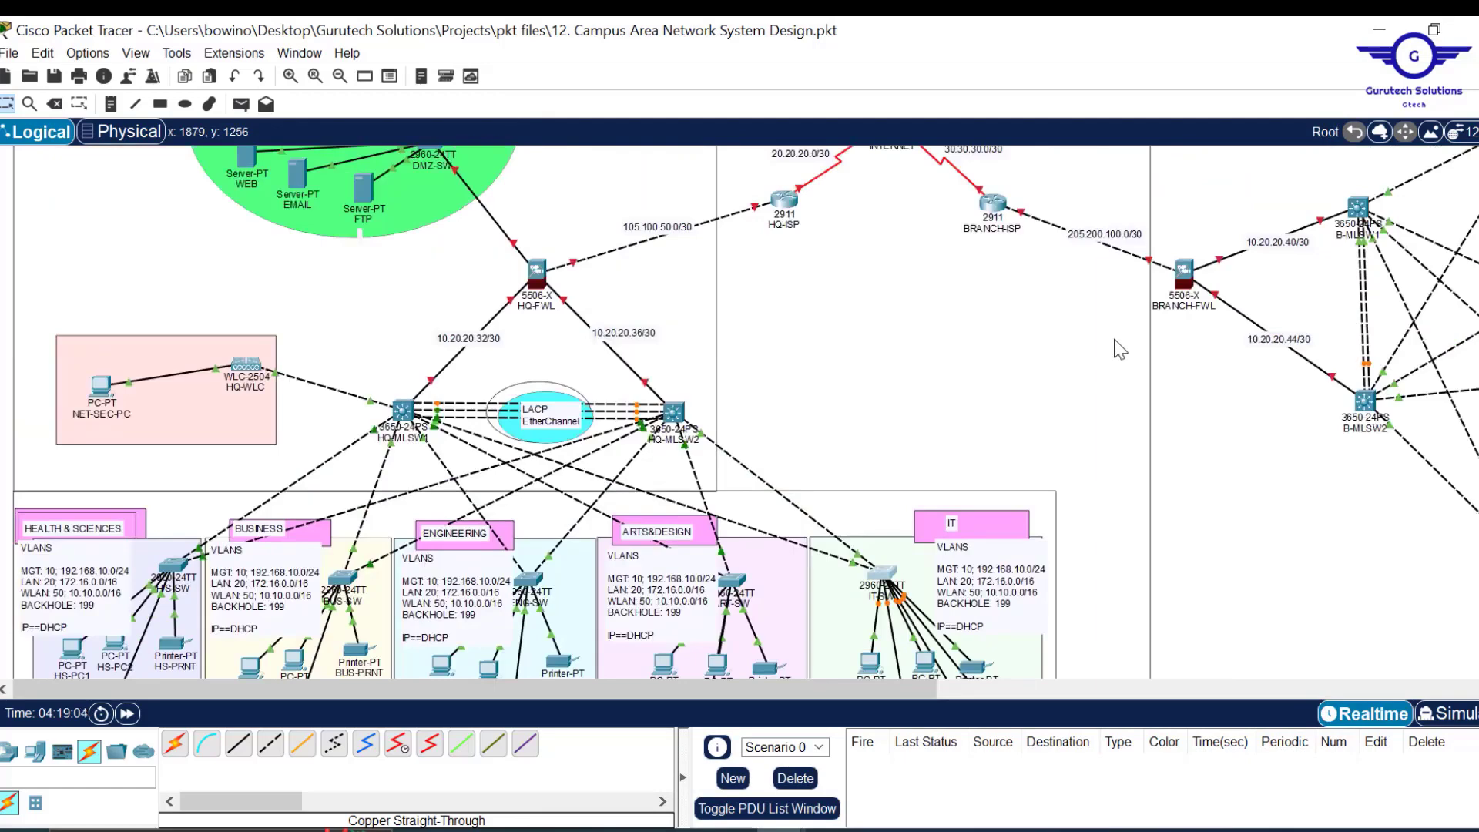
scroll(1121, 349, "right", 3)
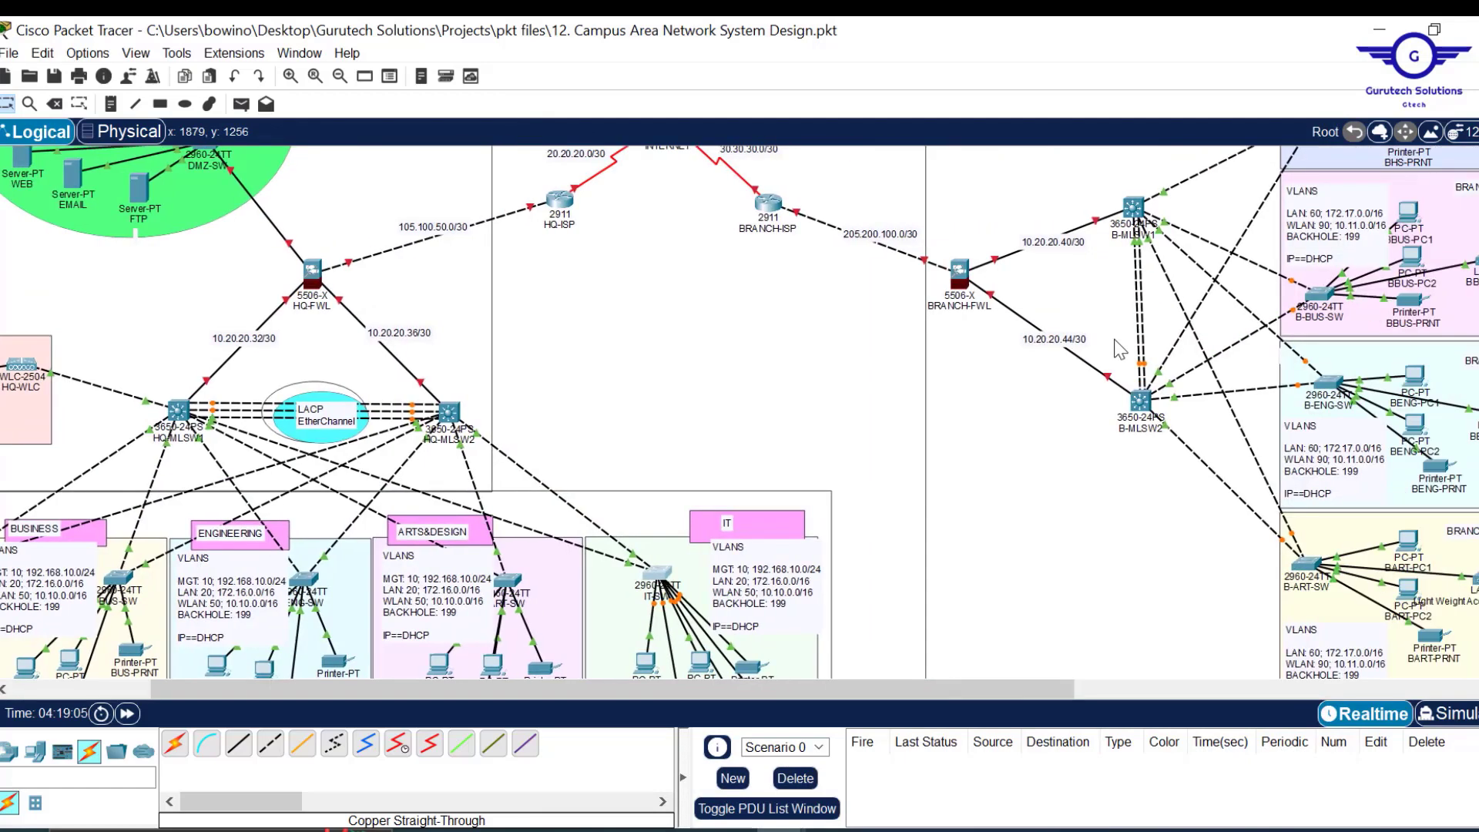
scroll(1121, 349, "right", 3)
scroll(1115, 340, "right", 3)
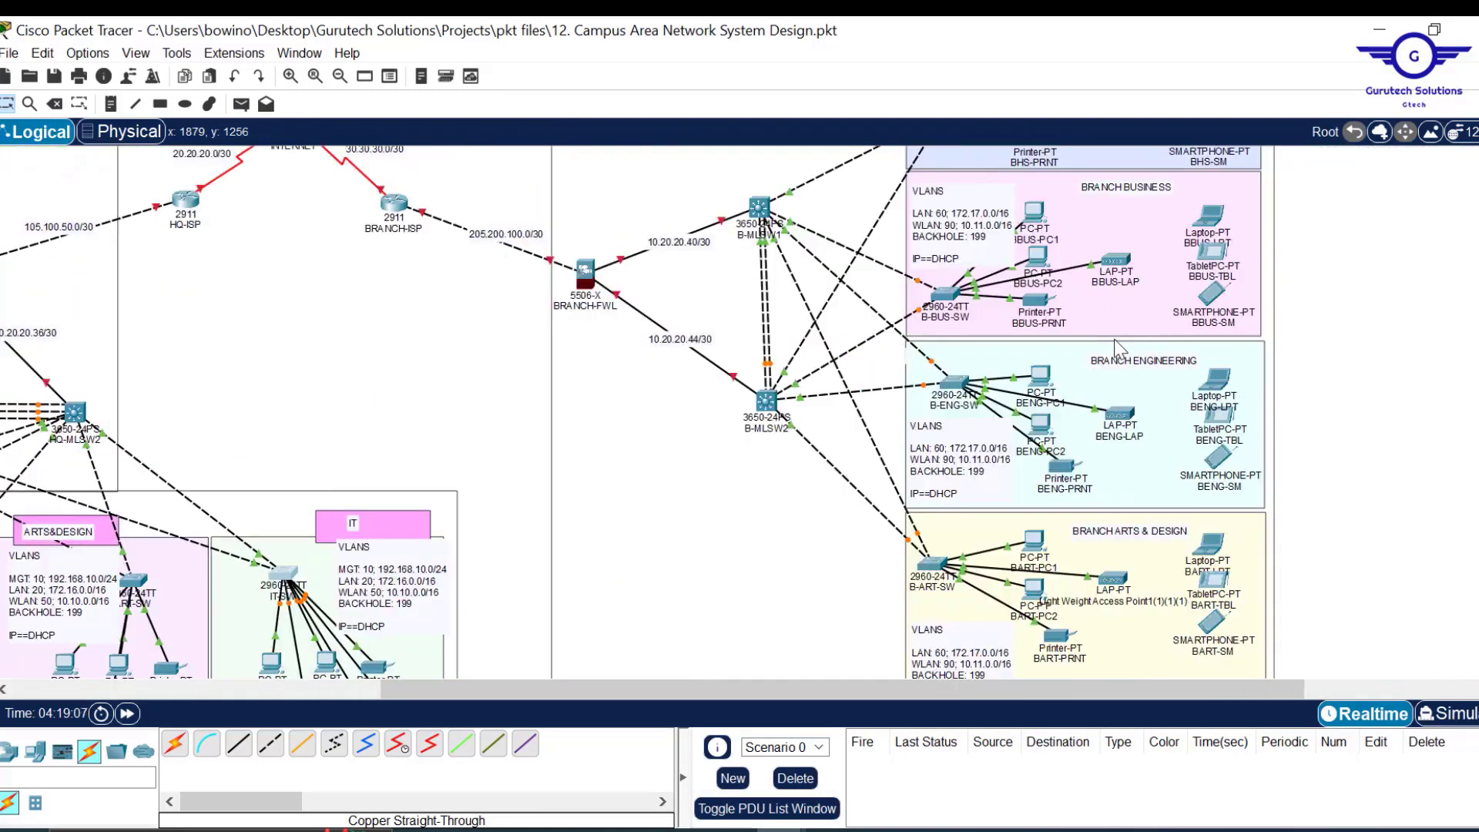
scroll(1362, 300, "down", 3)
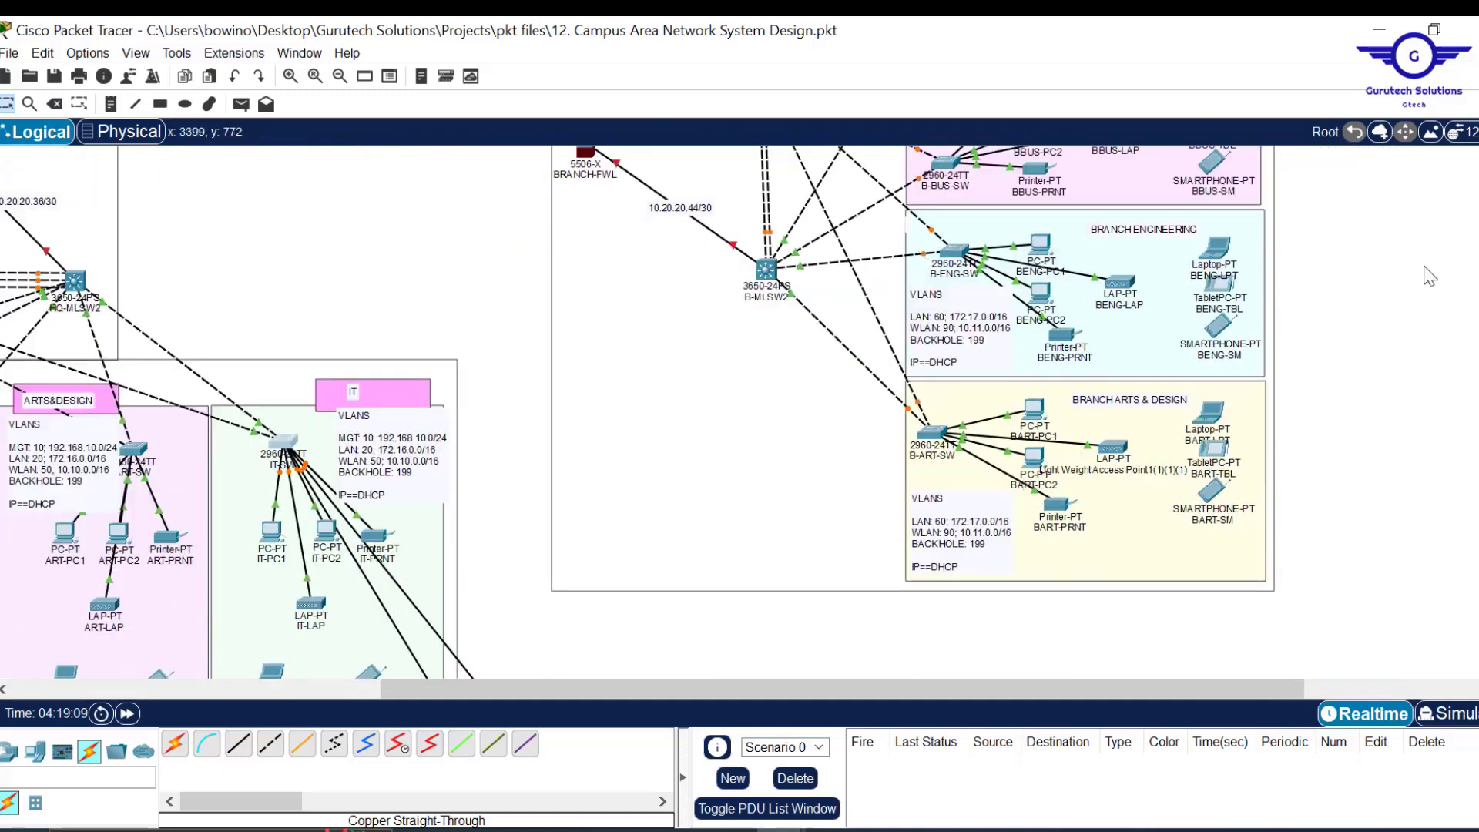
mouse_move(731, 830)
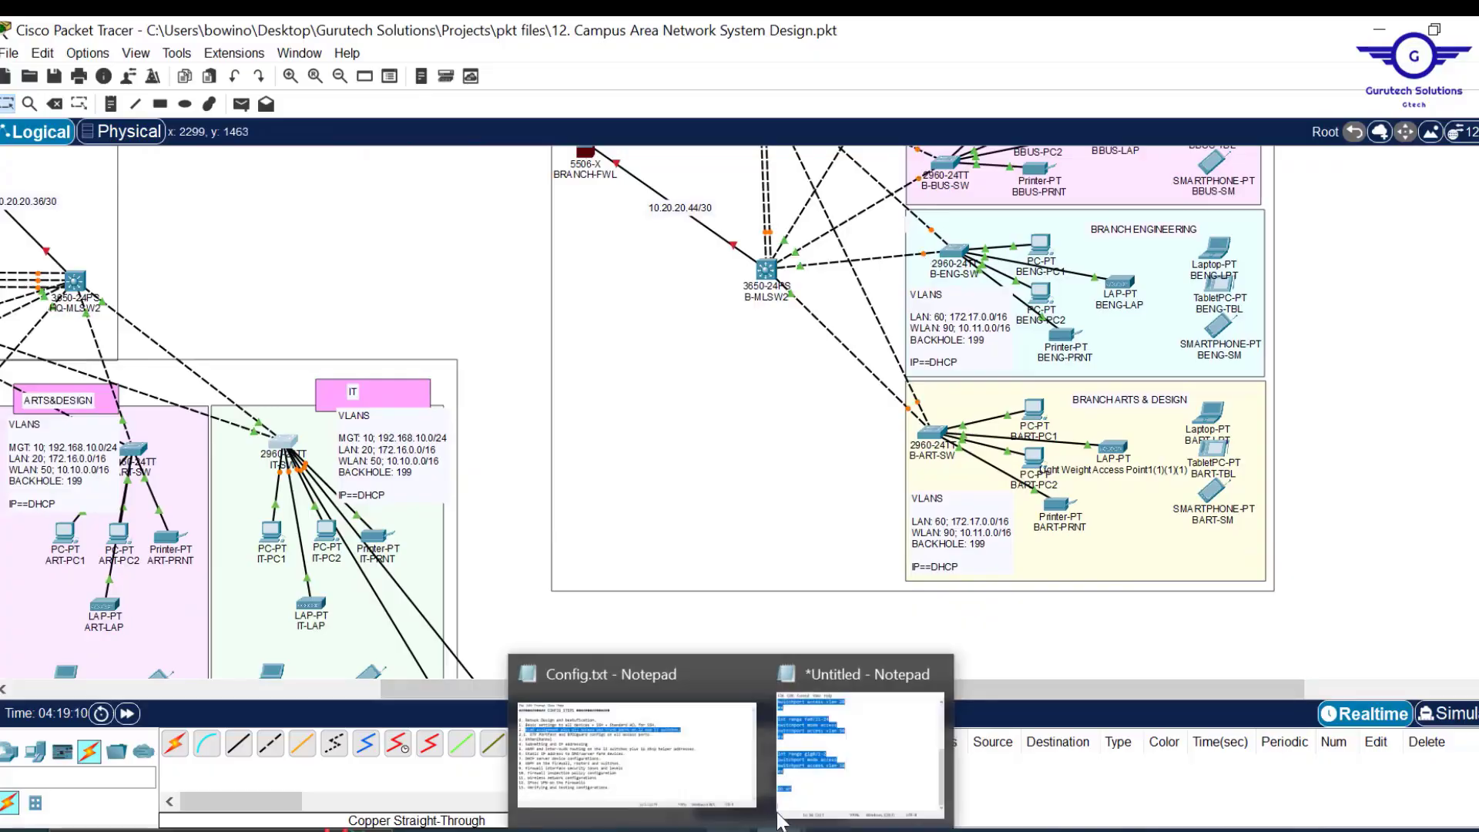
left_click(871, 732)
Add a vlan 199 entry named BLACKHOLE below the WLAN lines.
left_click_drag(1132, 173, 684, 235)
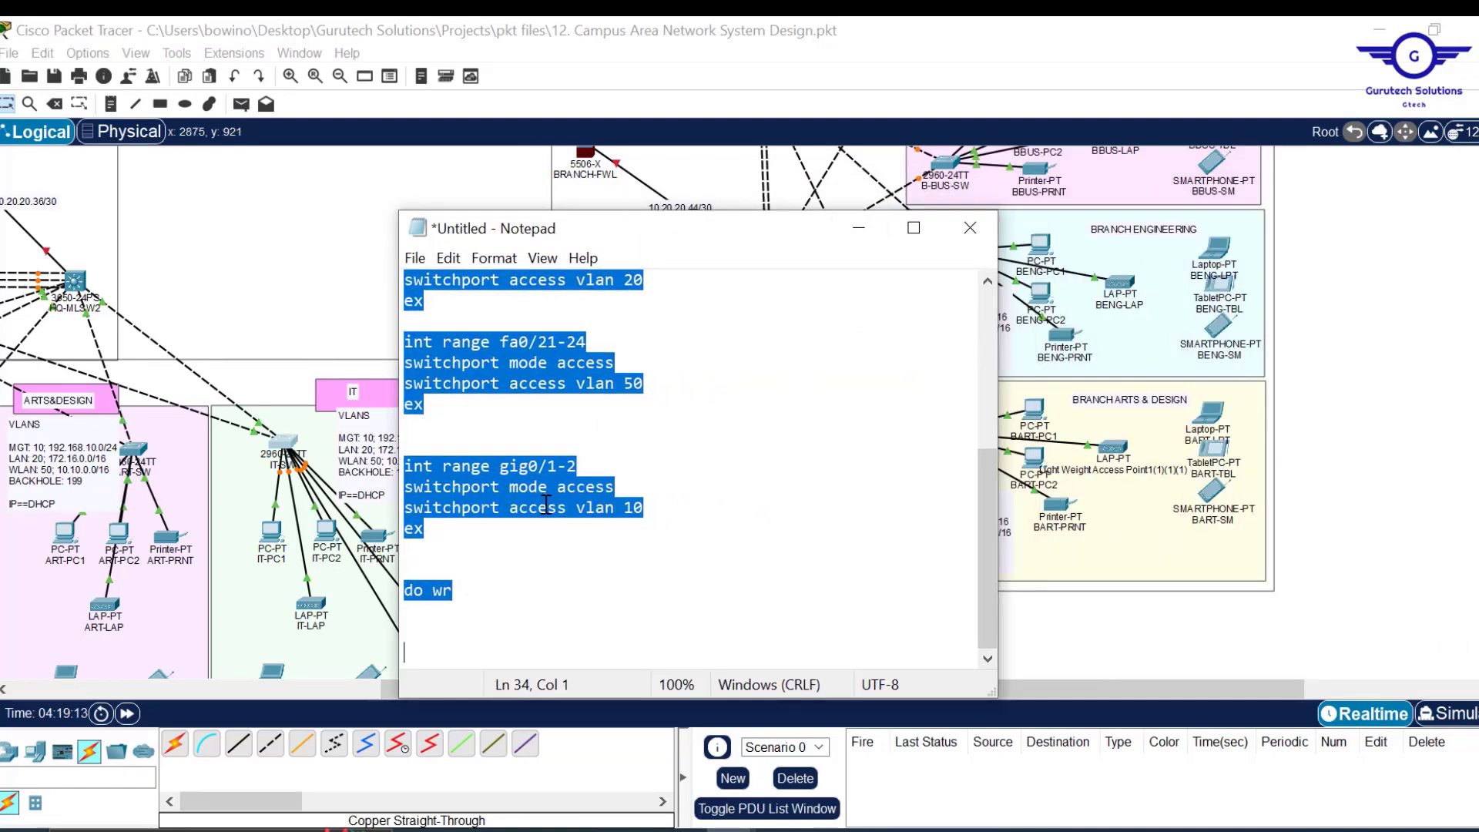
left_click_drag(724, 243, 541, 259)
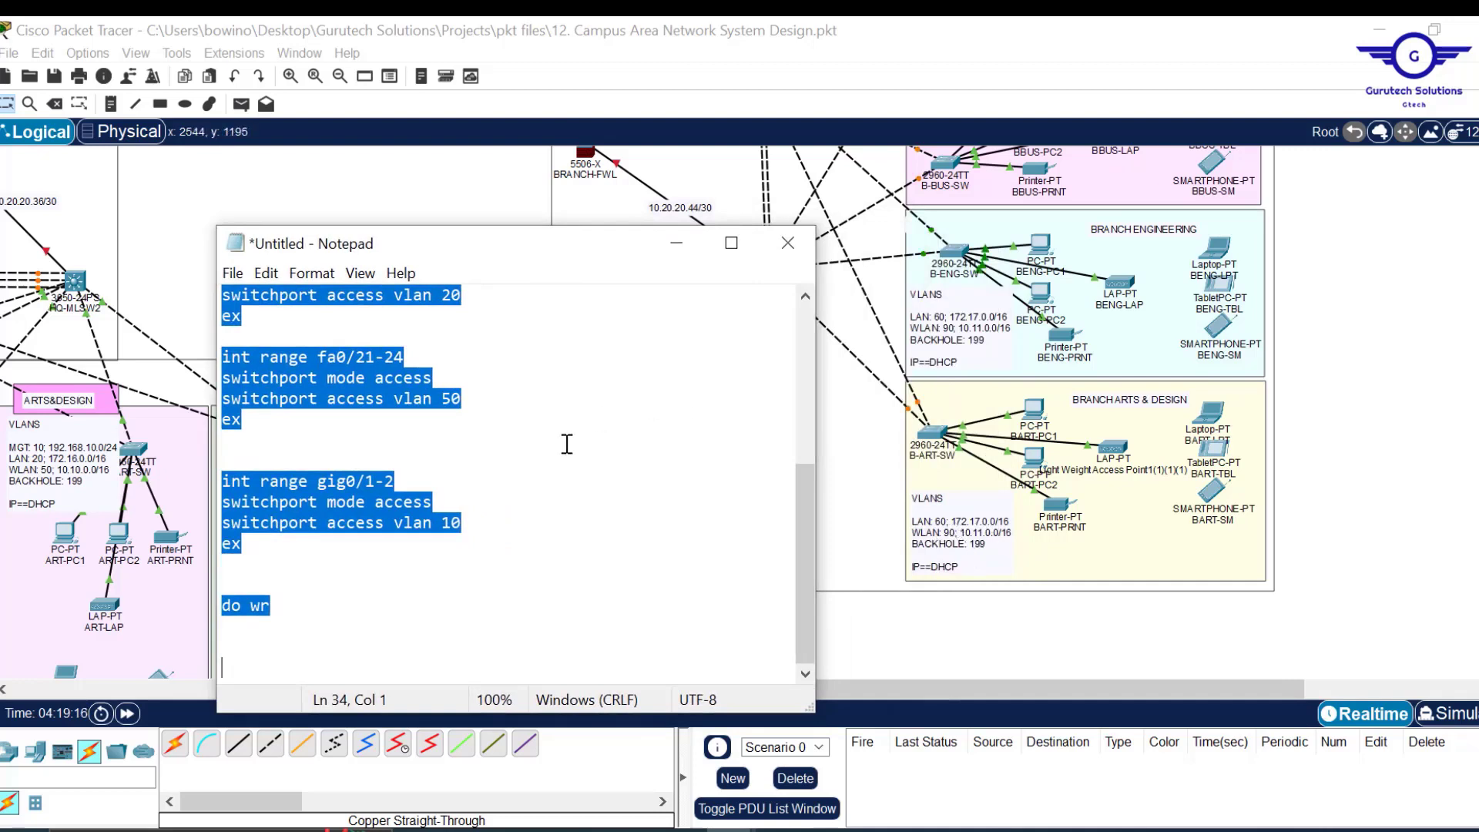
scroll(539, 466, "up", 5)
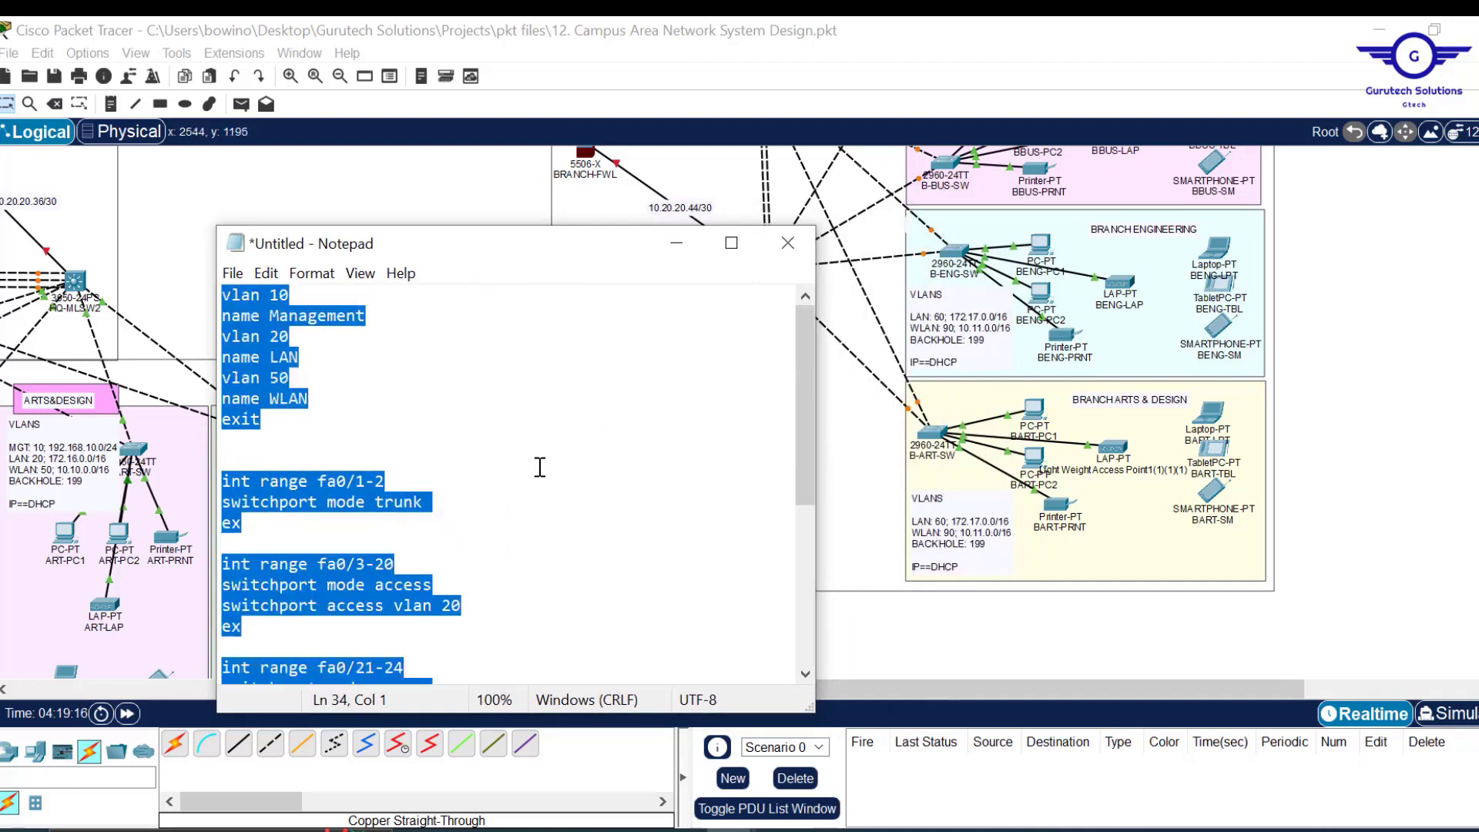
left_click(335, 399)
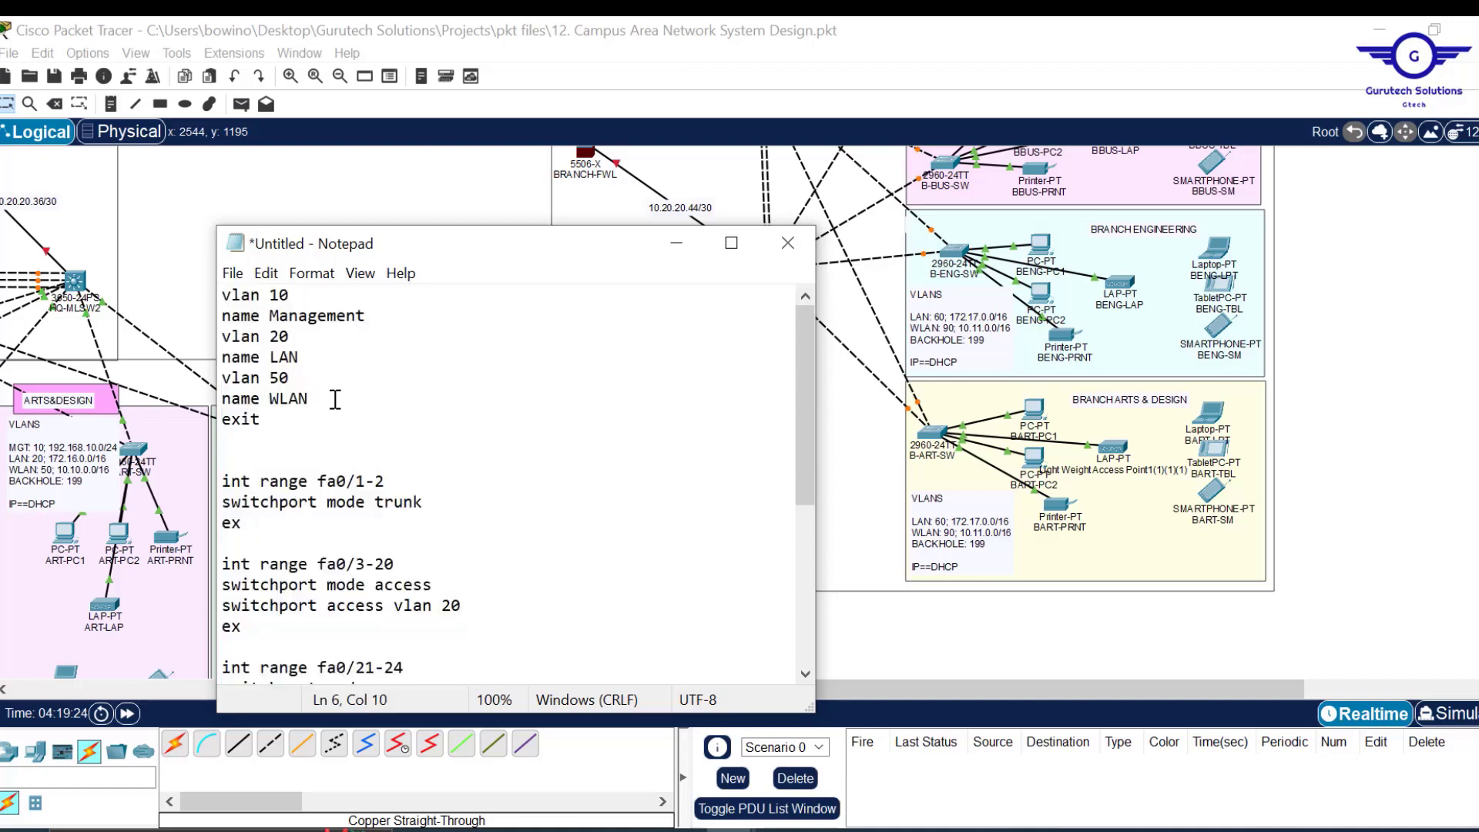
key("Return")
type("n")
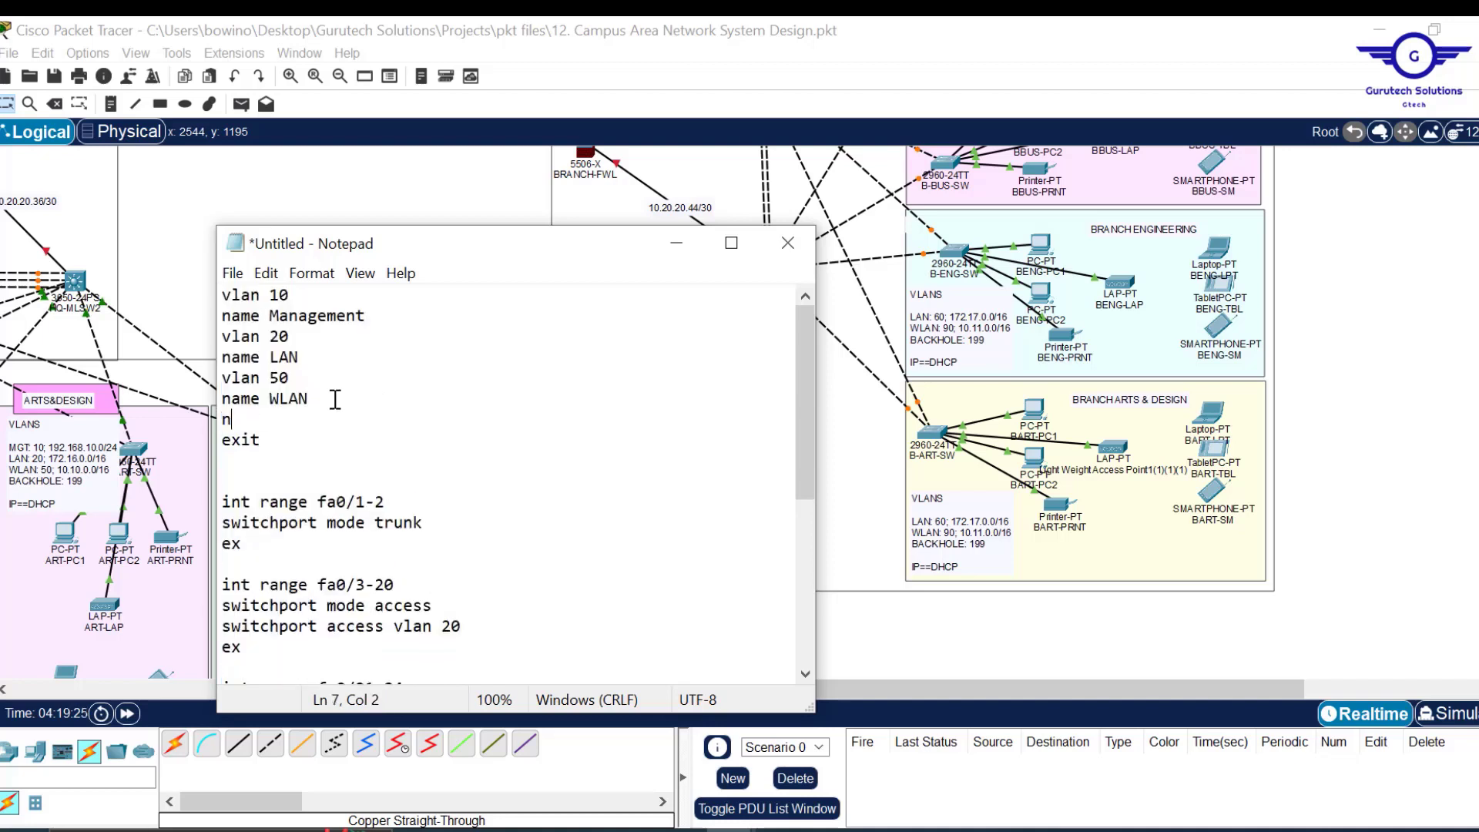
type("ame 199")
key("Return")
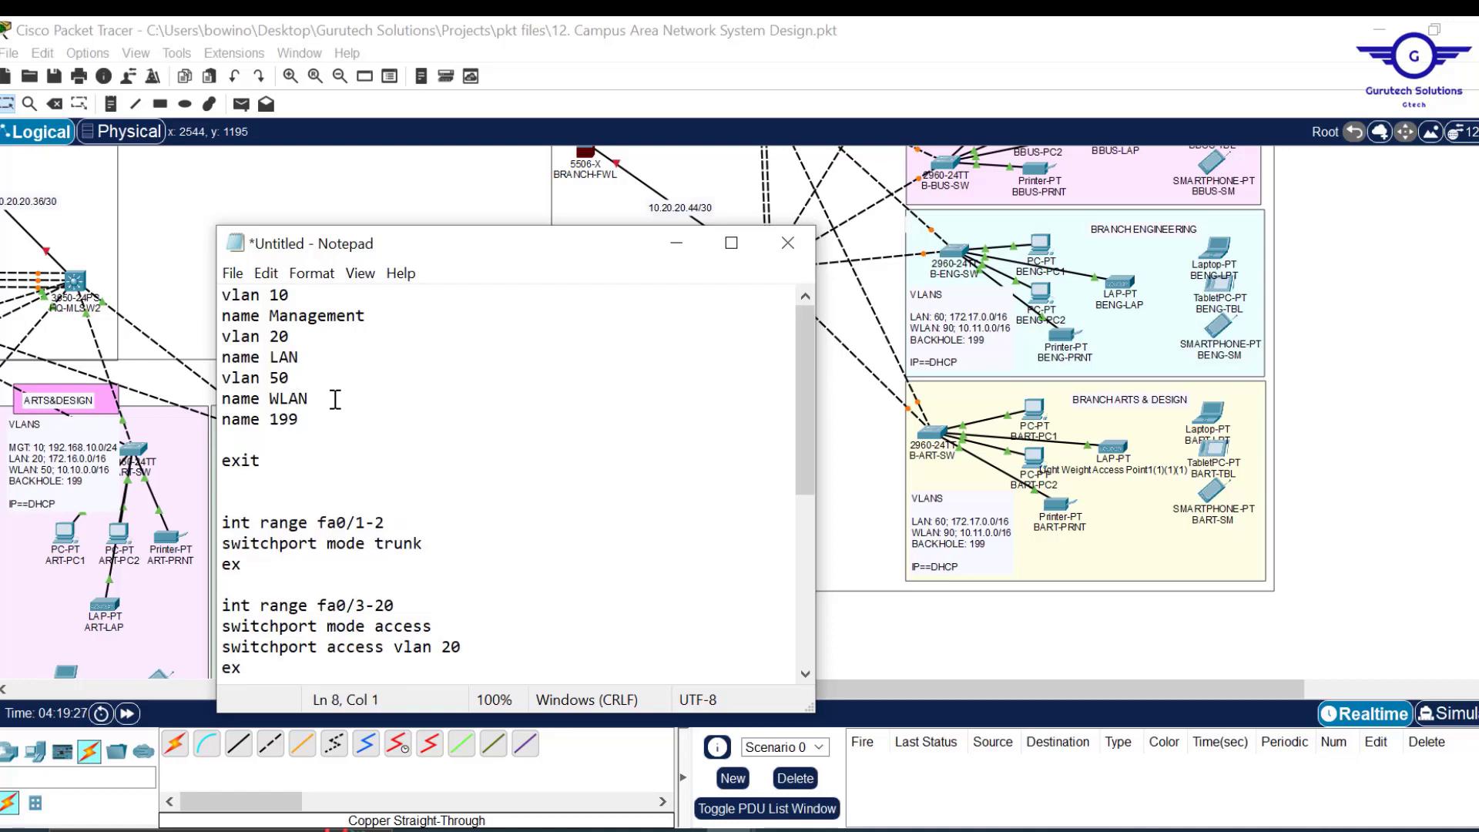
type("name BLACKHP")
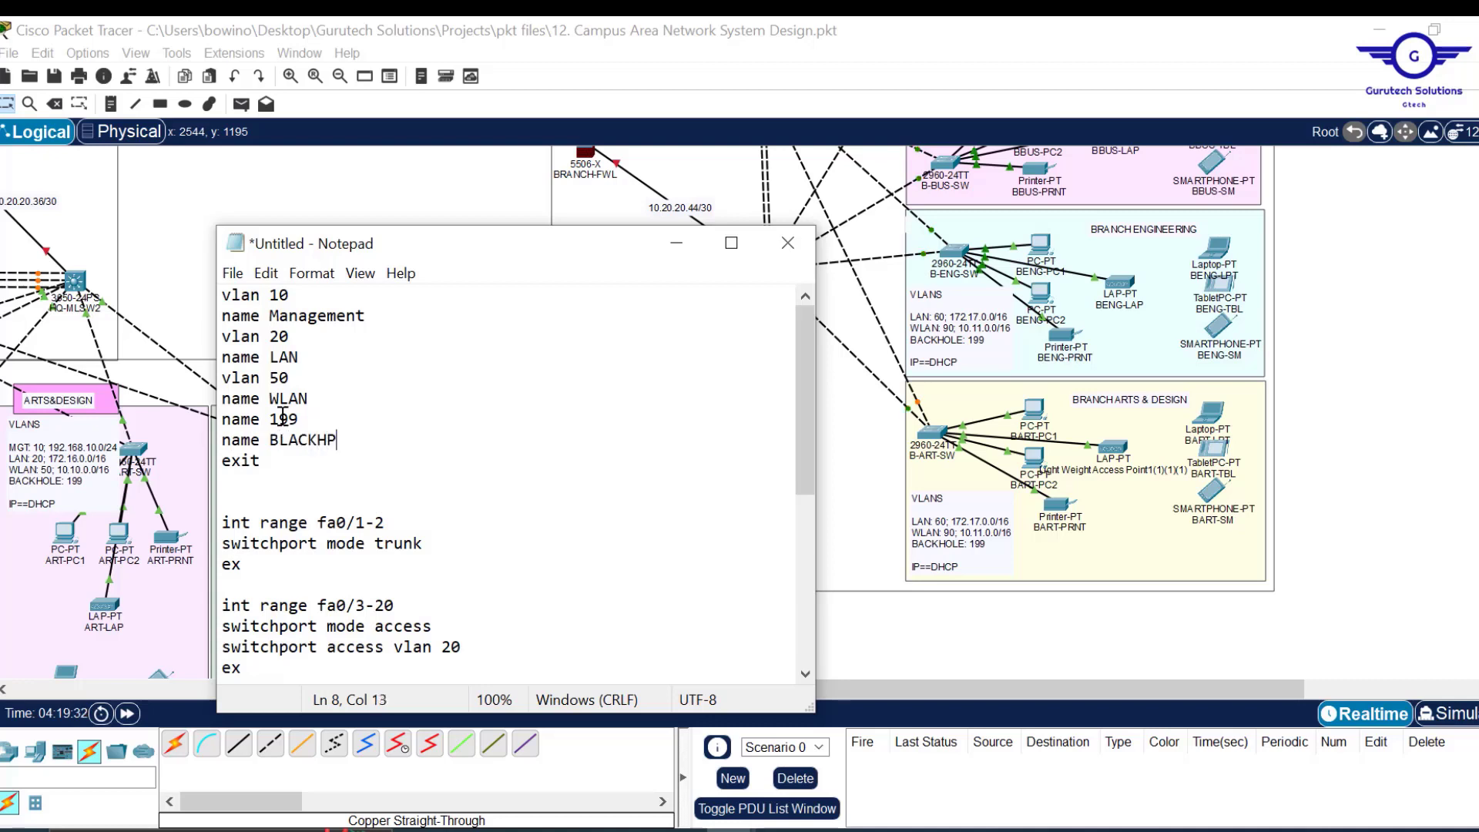
key("BackSpace")
type("OLE")
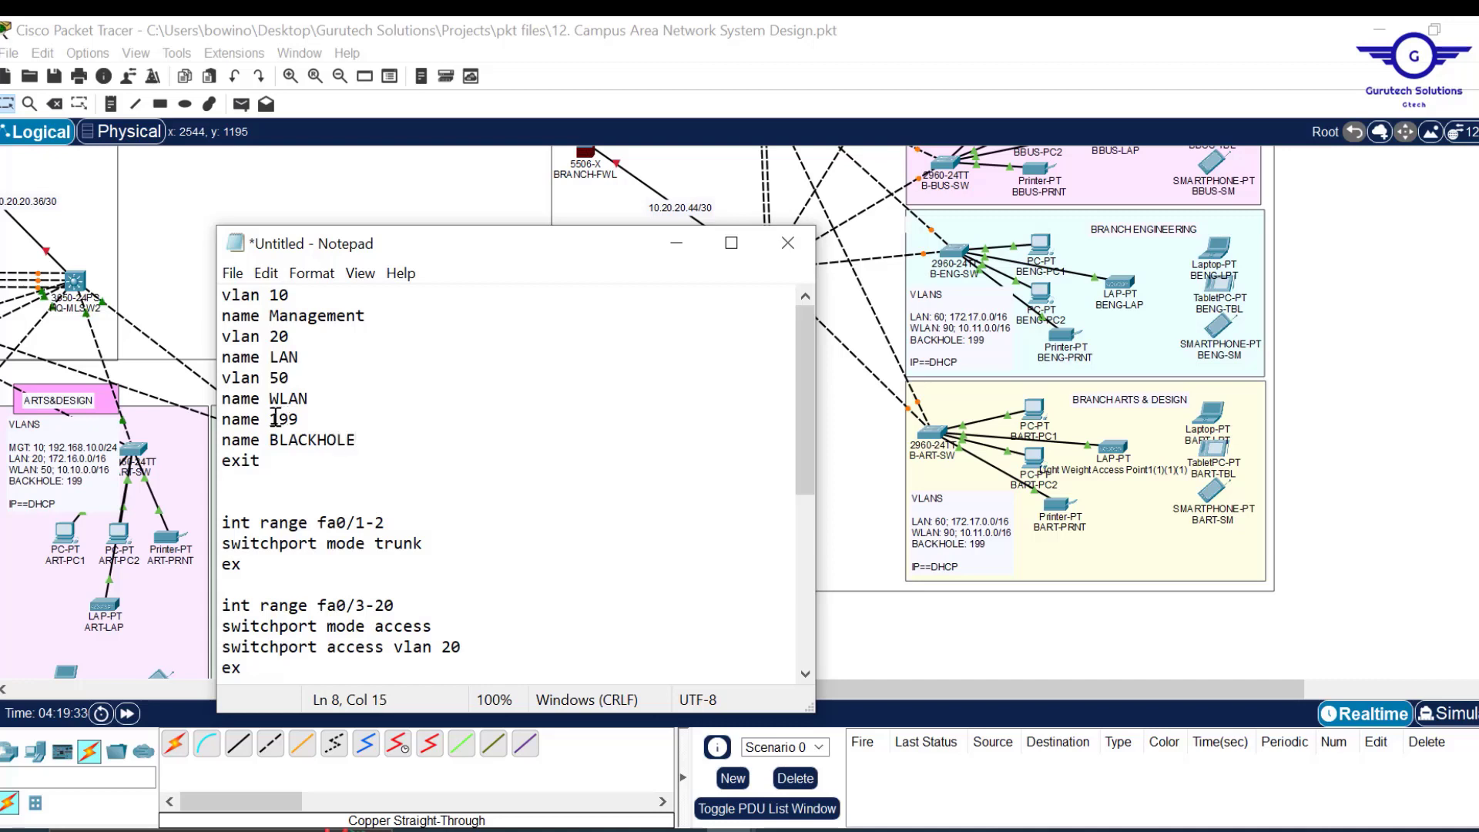
left_click_drag(262, 418, 193, 427)
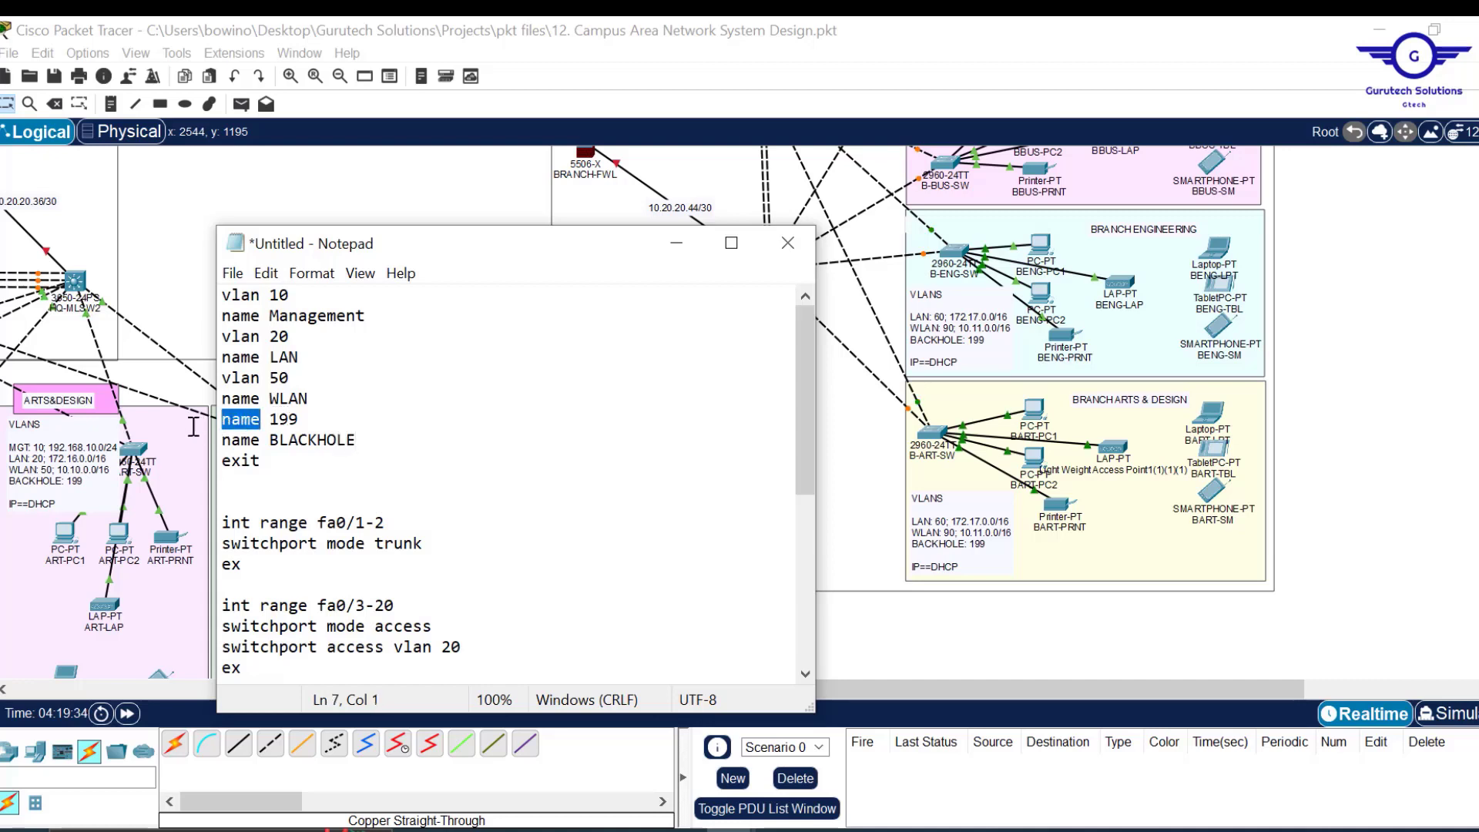
type("vlan")
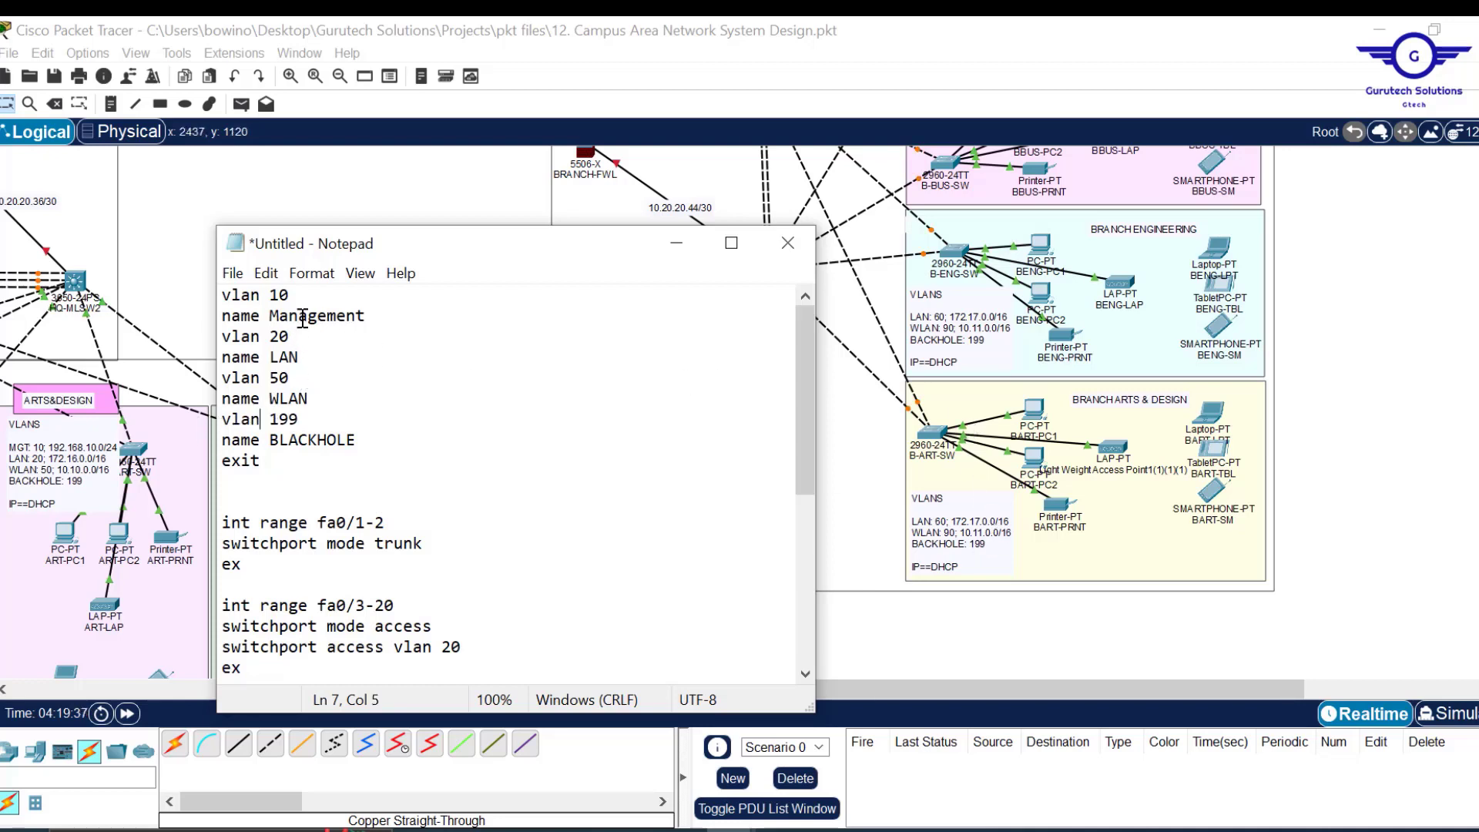
Change vlan 10 Management to vlan 60 BLAN and vlan 20 to vlan 90 BWLAN.
left_click_drag(291, 295, 273, 295)
type("60")
left_click_drag(366, 316, 271, 316)
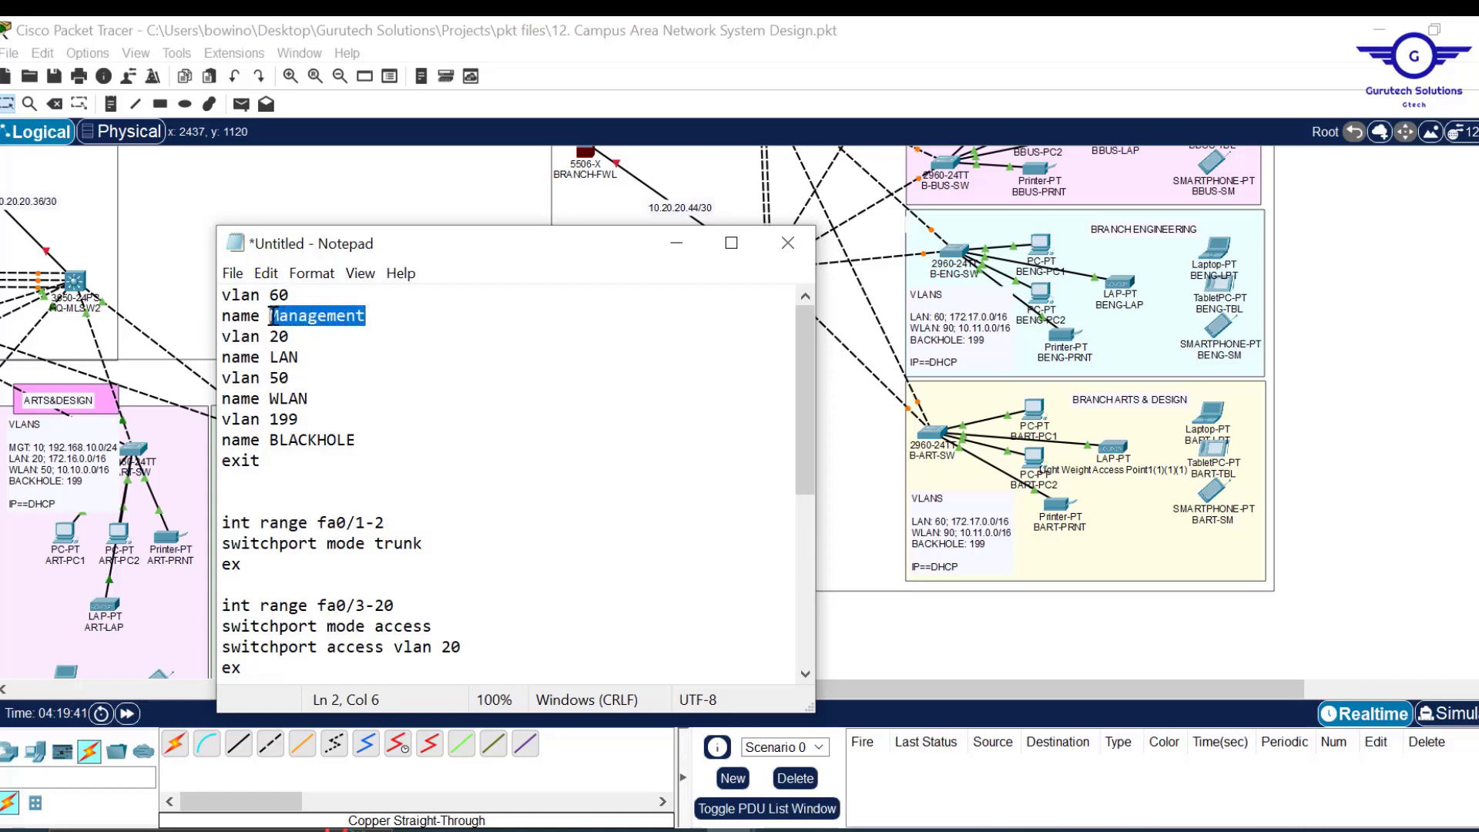
type("BLA")
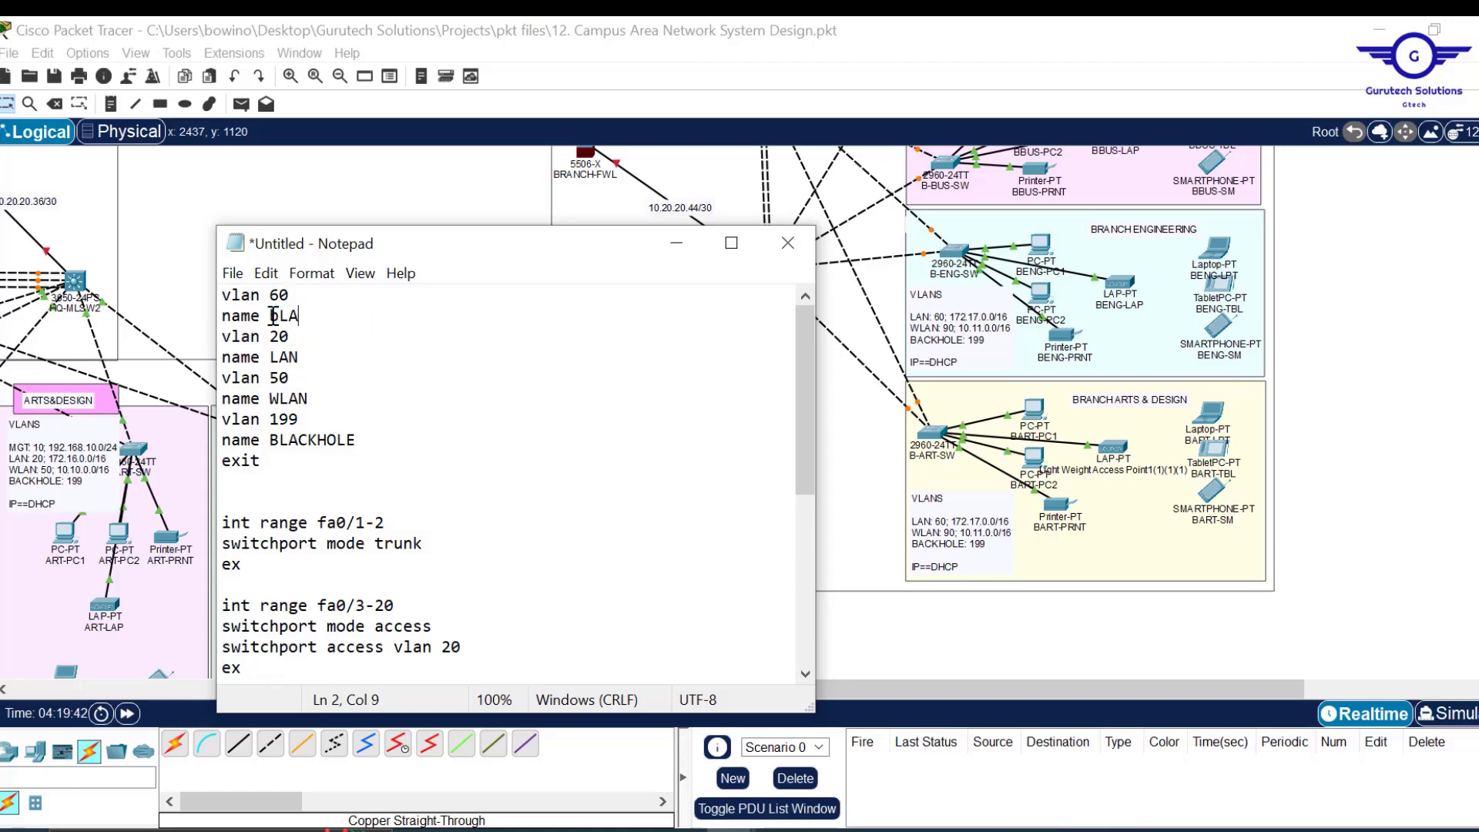
type("LAN")
left_click(281, 337)
key("BackSpace")
type("9BW")
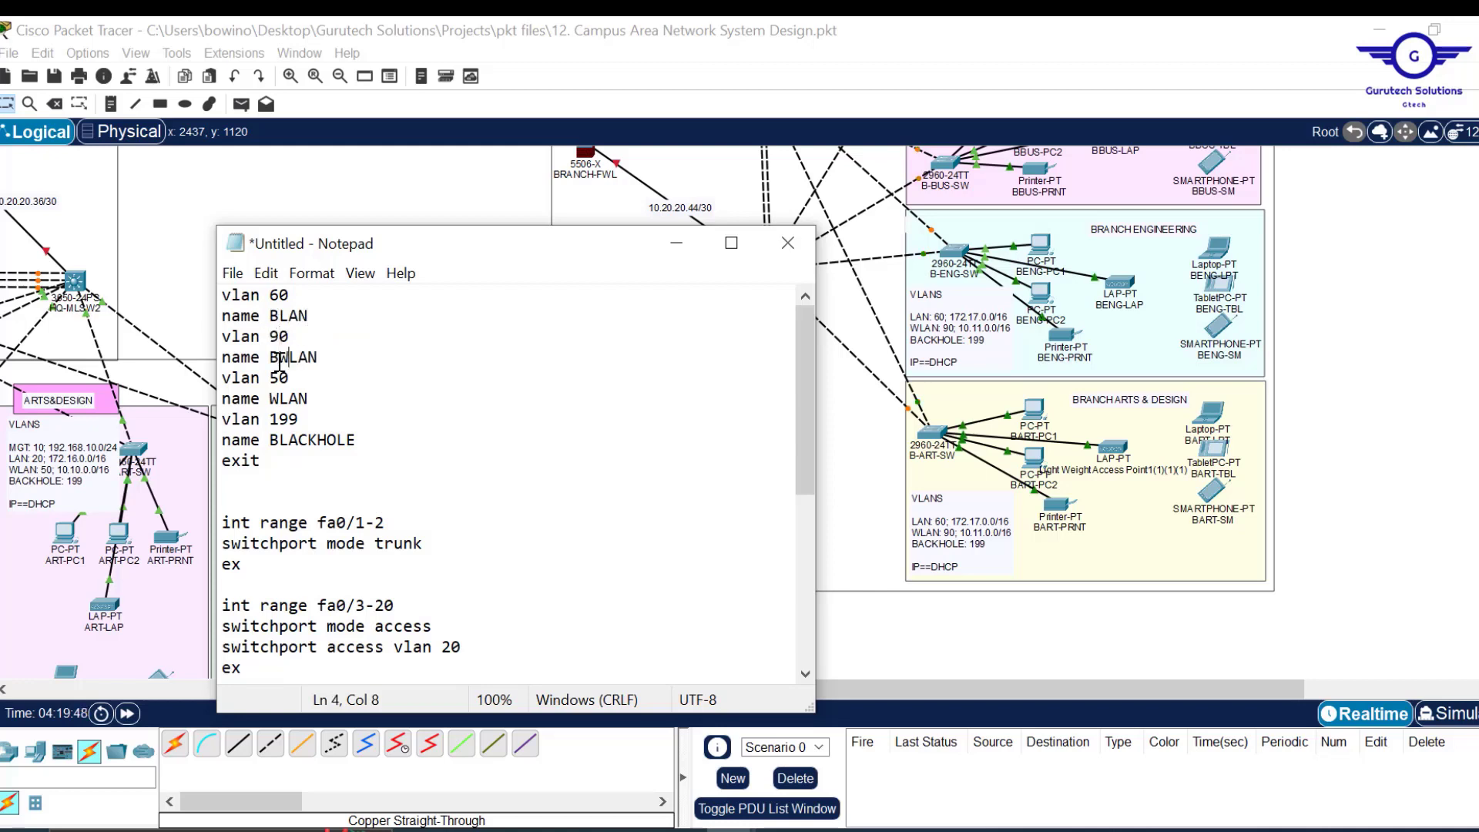
Delete the vlan 50 and name WLAN lines.
left_click(315, 398)
left_click_drag(314, 398, 326, 357)
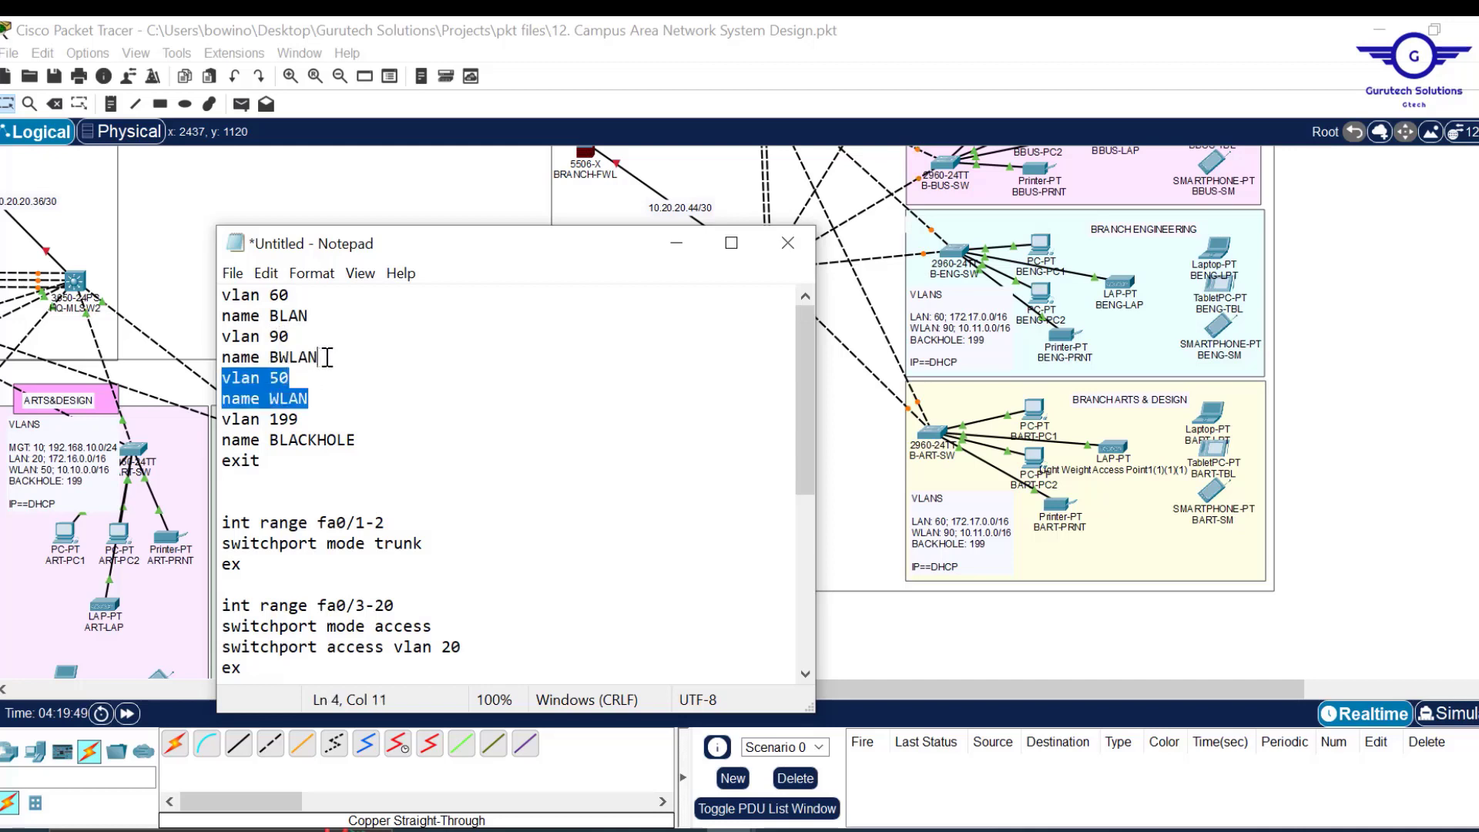
key("BackSpace")
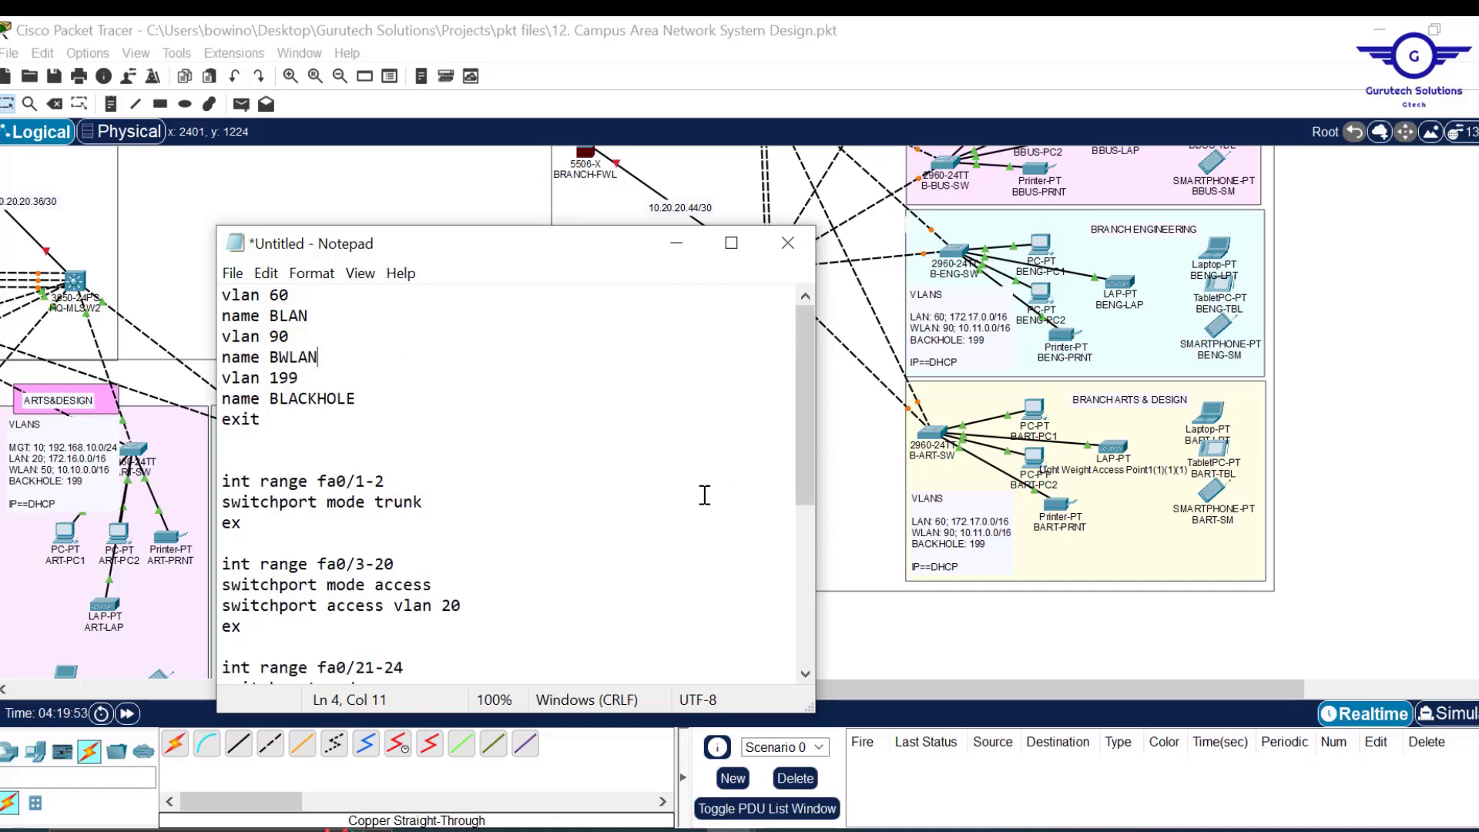
Change the access VLANs from 20 to 60 and from 50 to 90.
mouse_move(803, 446)
left_mouse_down()
mouse_move(805, 462)
mouse_move(803, 433)
left_mouse_up()
left_click_drag(808, 399, 814, 448)
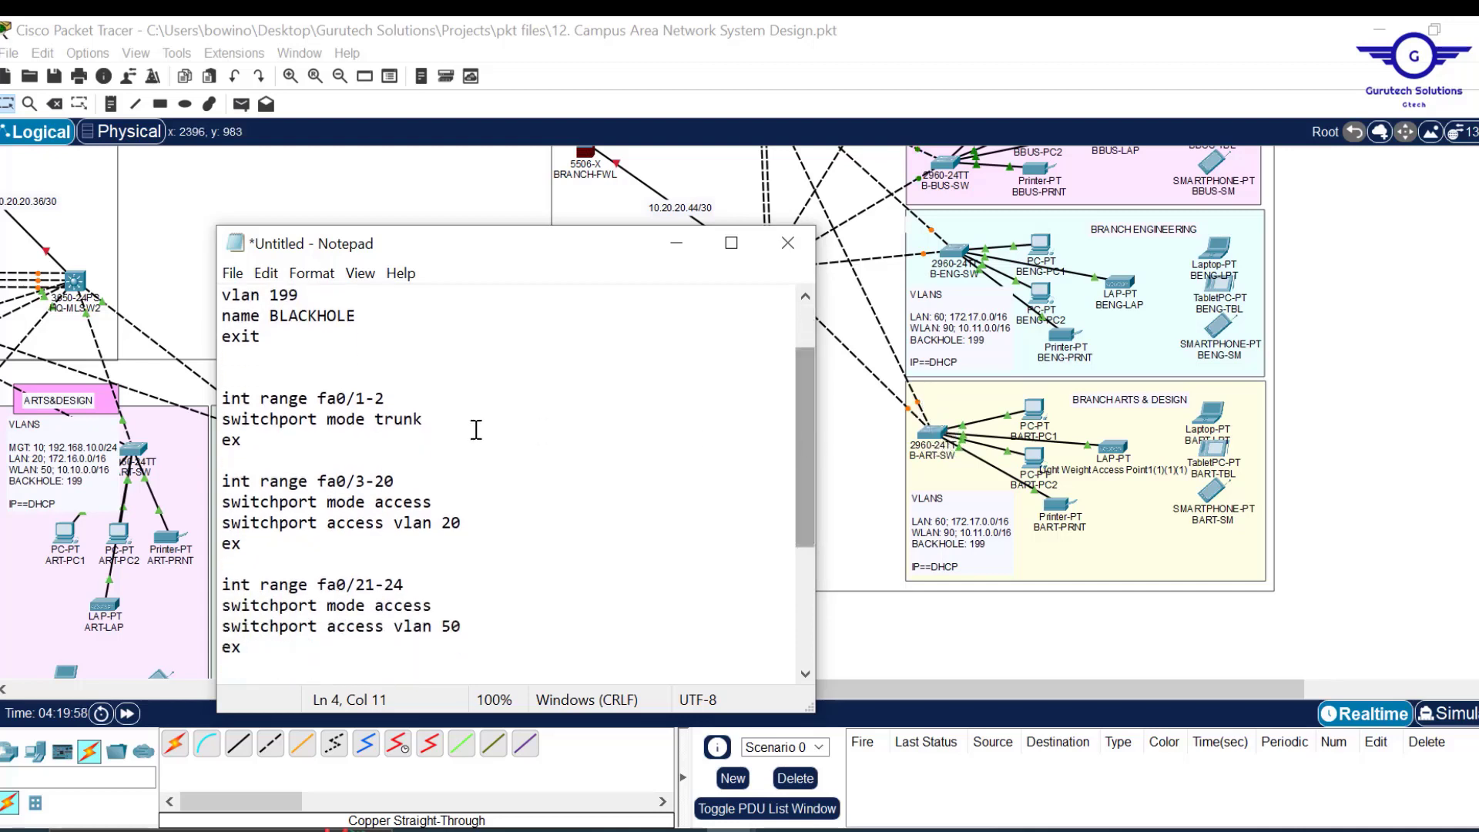
left_click(455, 522)
key("BackSpace")
type("6")
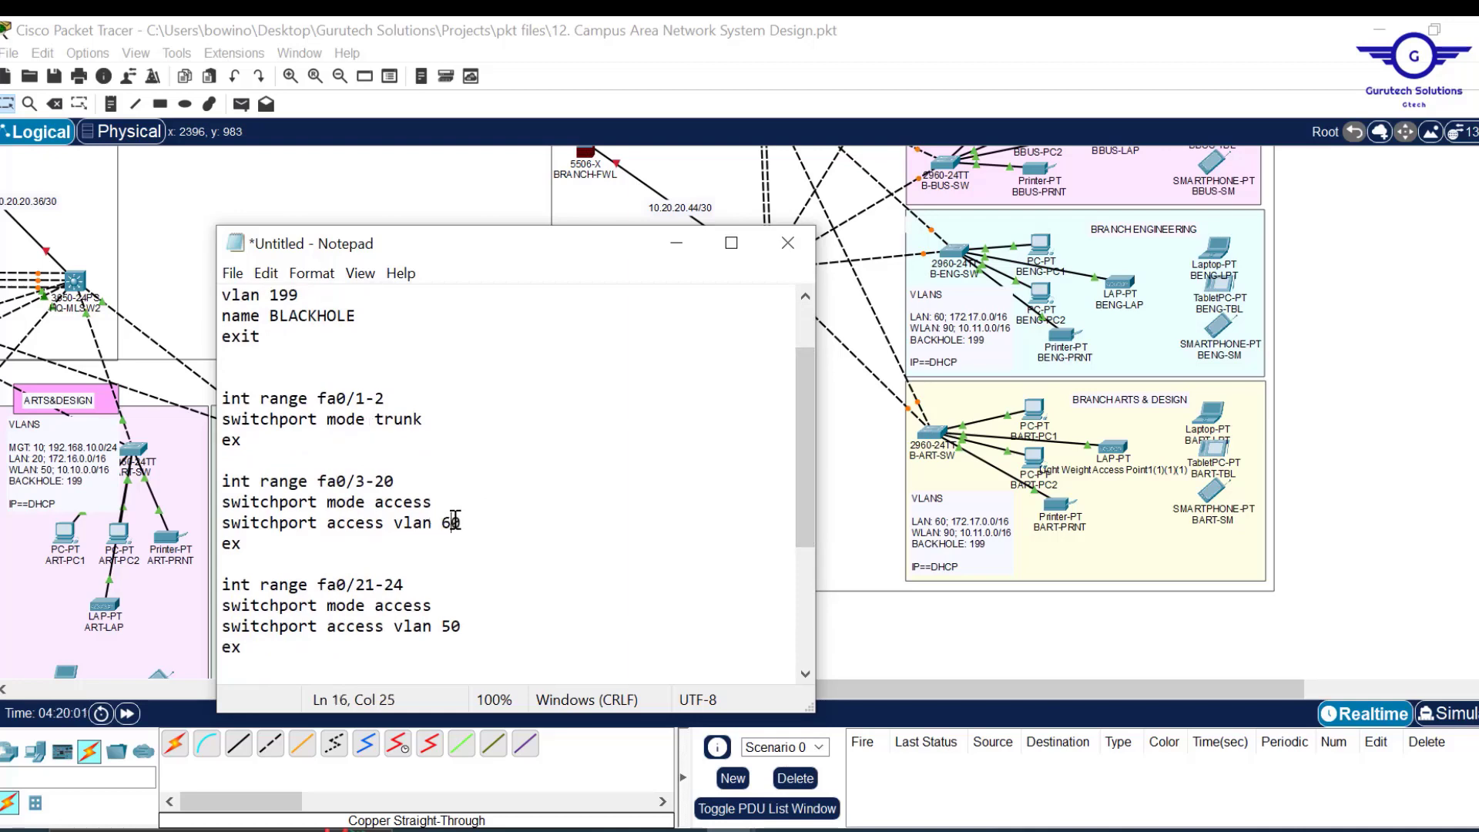
mouse_move(800, 446)
left_mouse_down()
mouse_move(795, 399)
mouse_move(805, 456)
left_mouse_up()
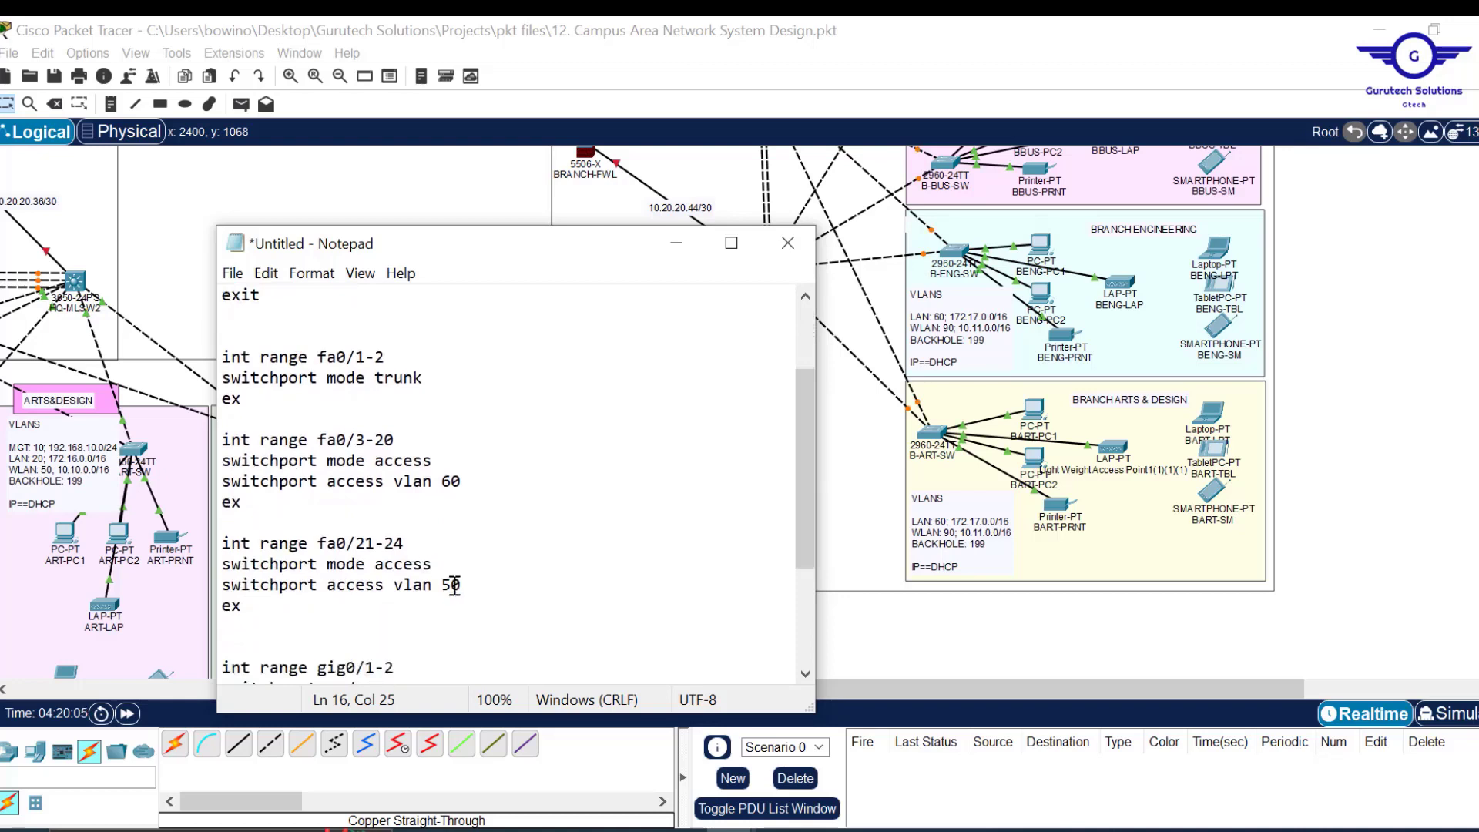
key("BackSpace")
type("9")
Set gig0/1-2 to access VLAN 199 and add a shut line below it.
left_click_drag(805, 485, 826, 587)
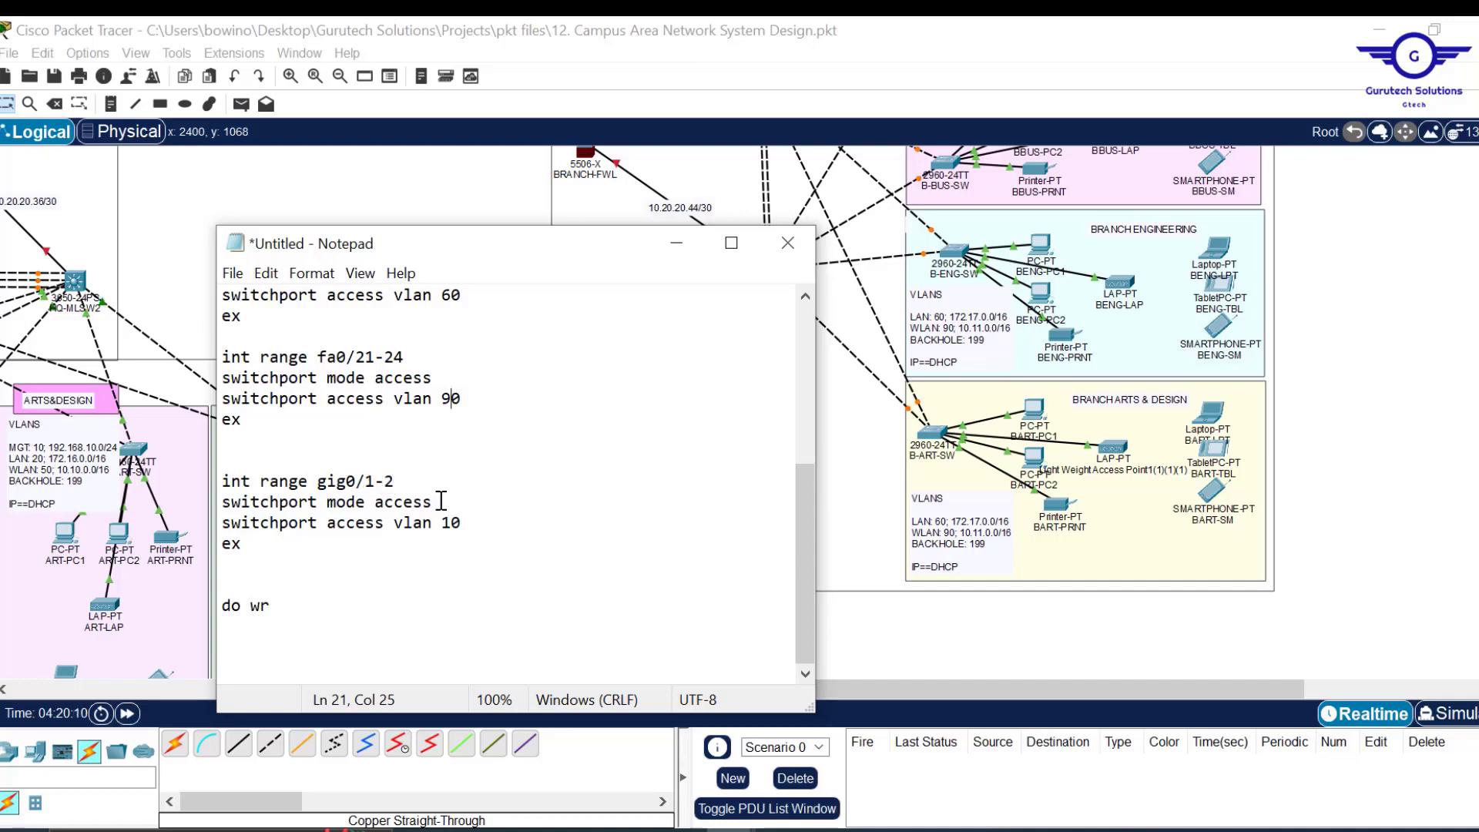
type("99")
key("Return")
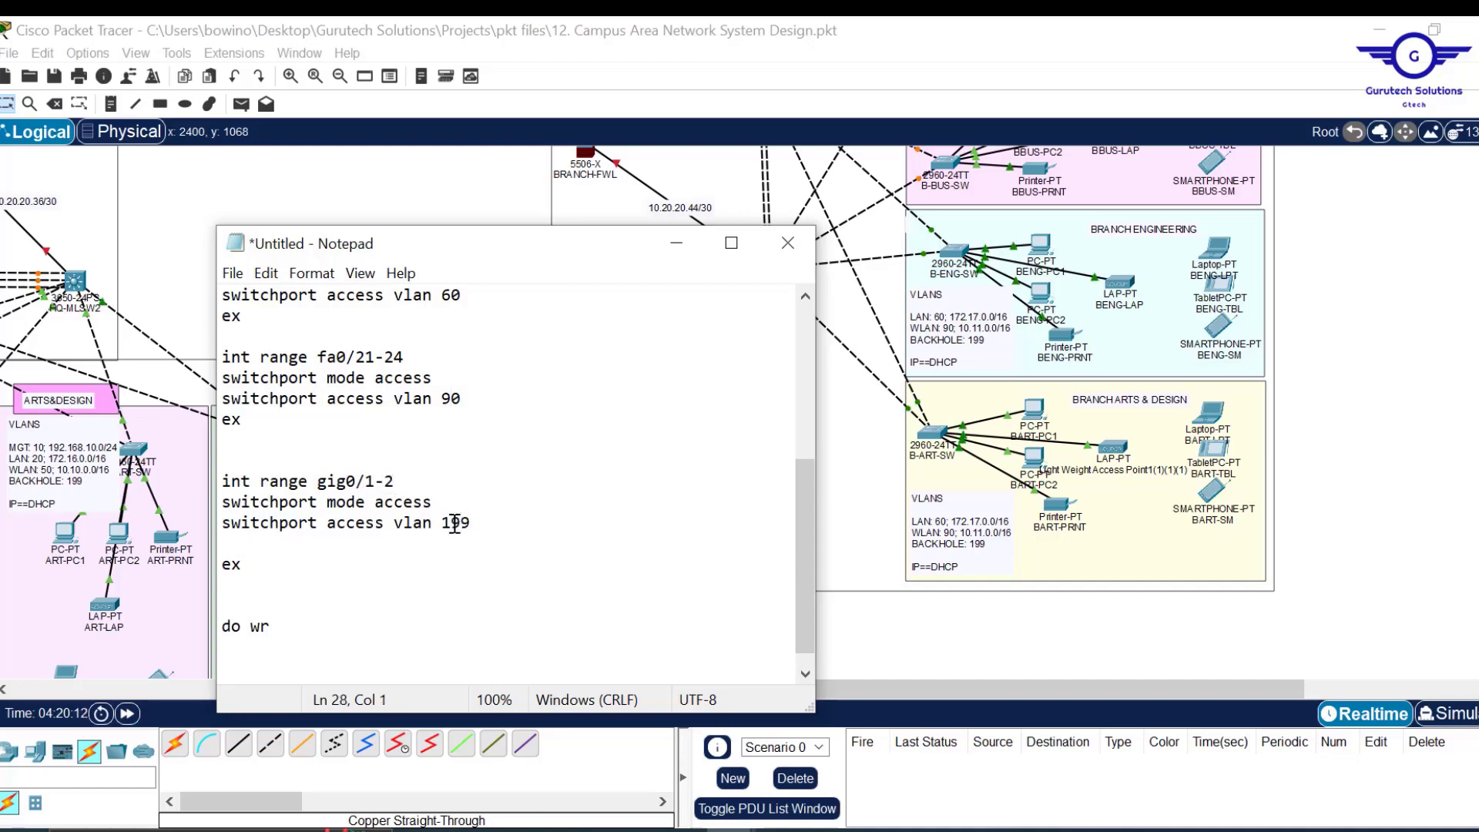
type("shut")
Select the script from the line after the trunk block to the end of the document.
left_click_drag(804, 571, 769, 404)
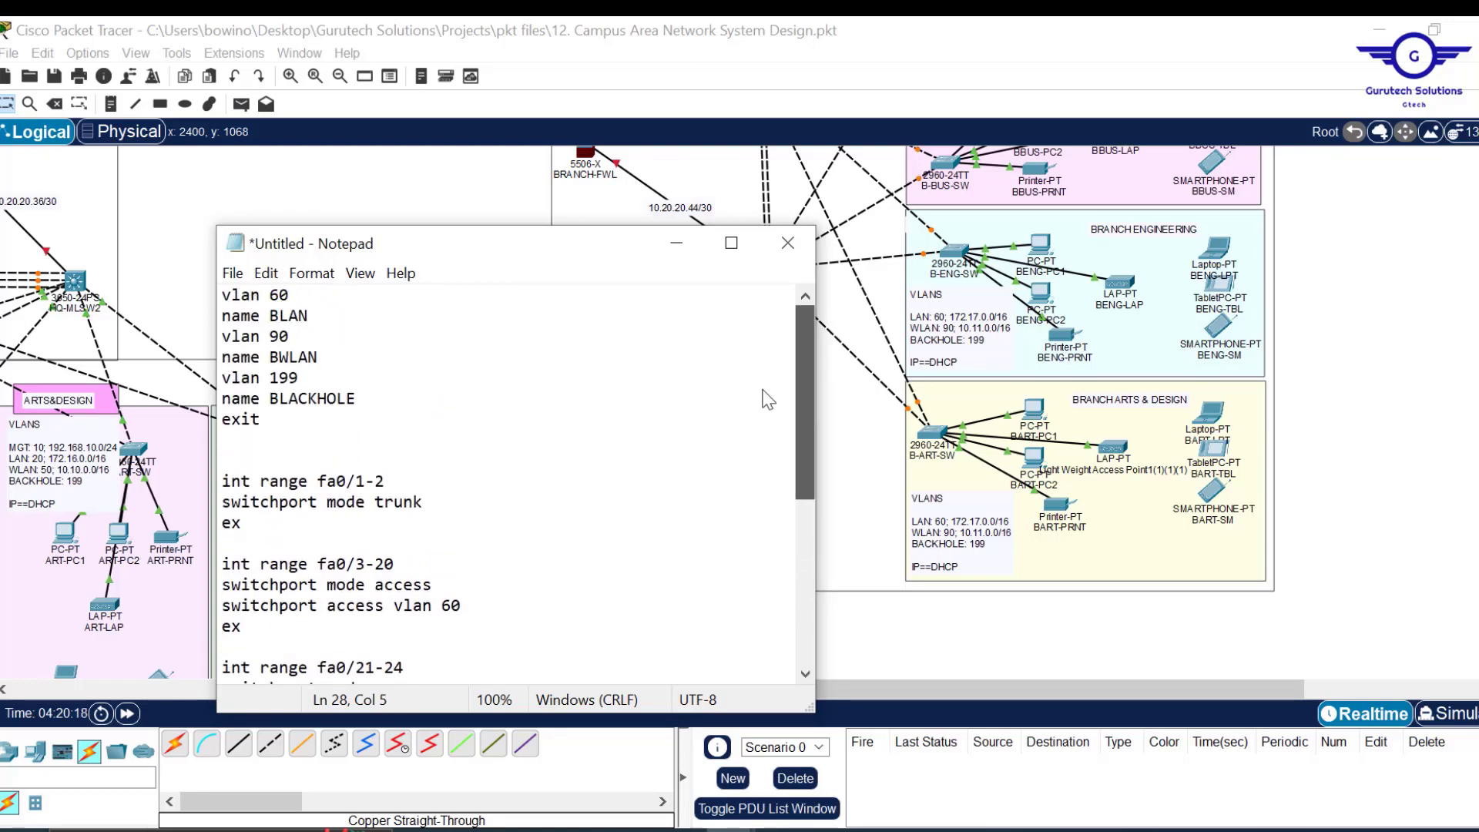
scroll(778, 551, "down", 5)
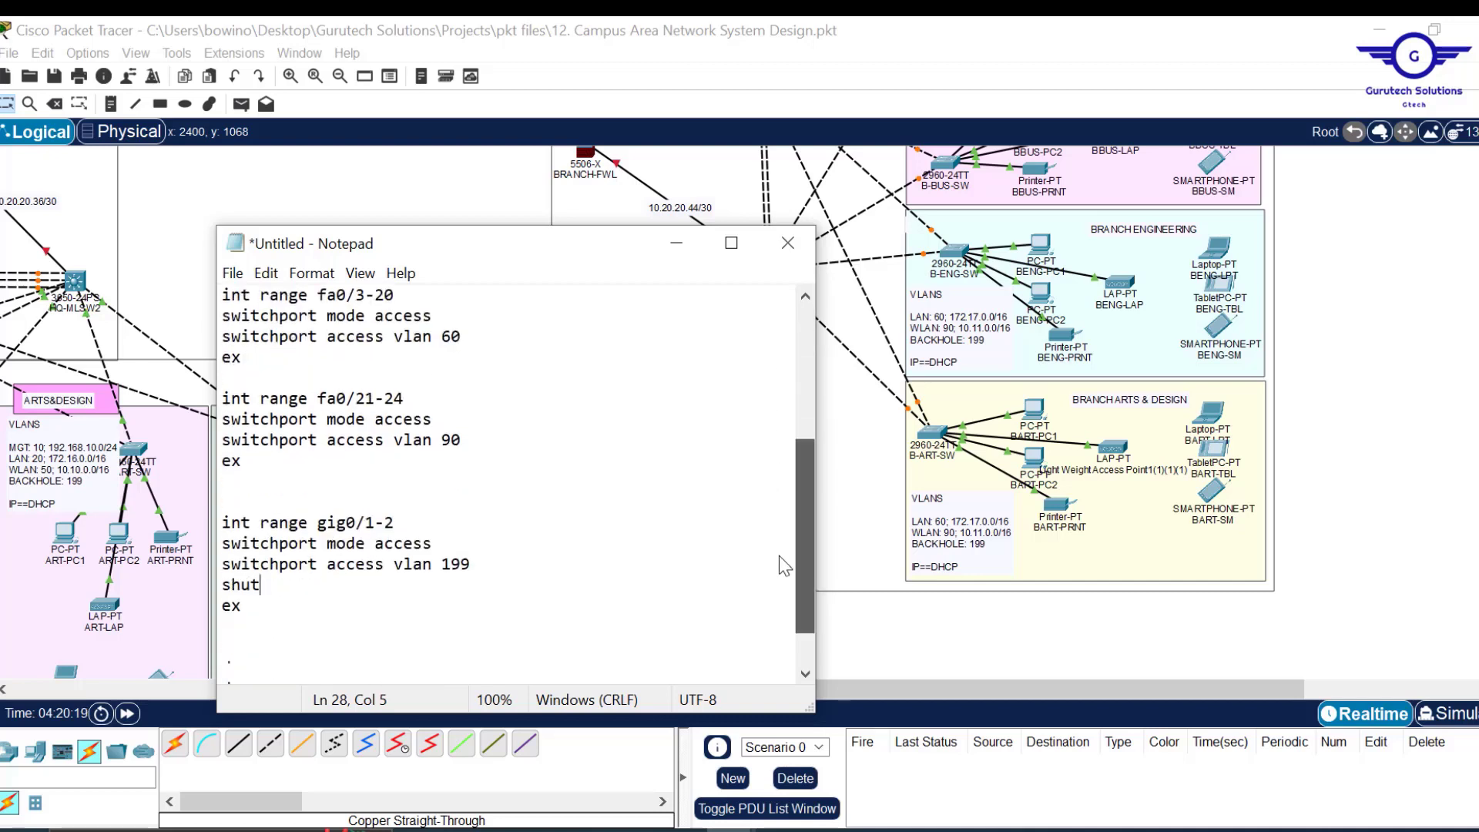
left_click_drag(803, 581, 802, 349)
left_click(498, 545)
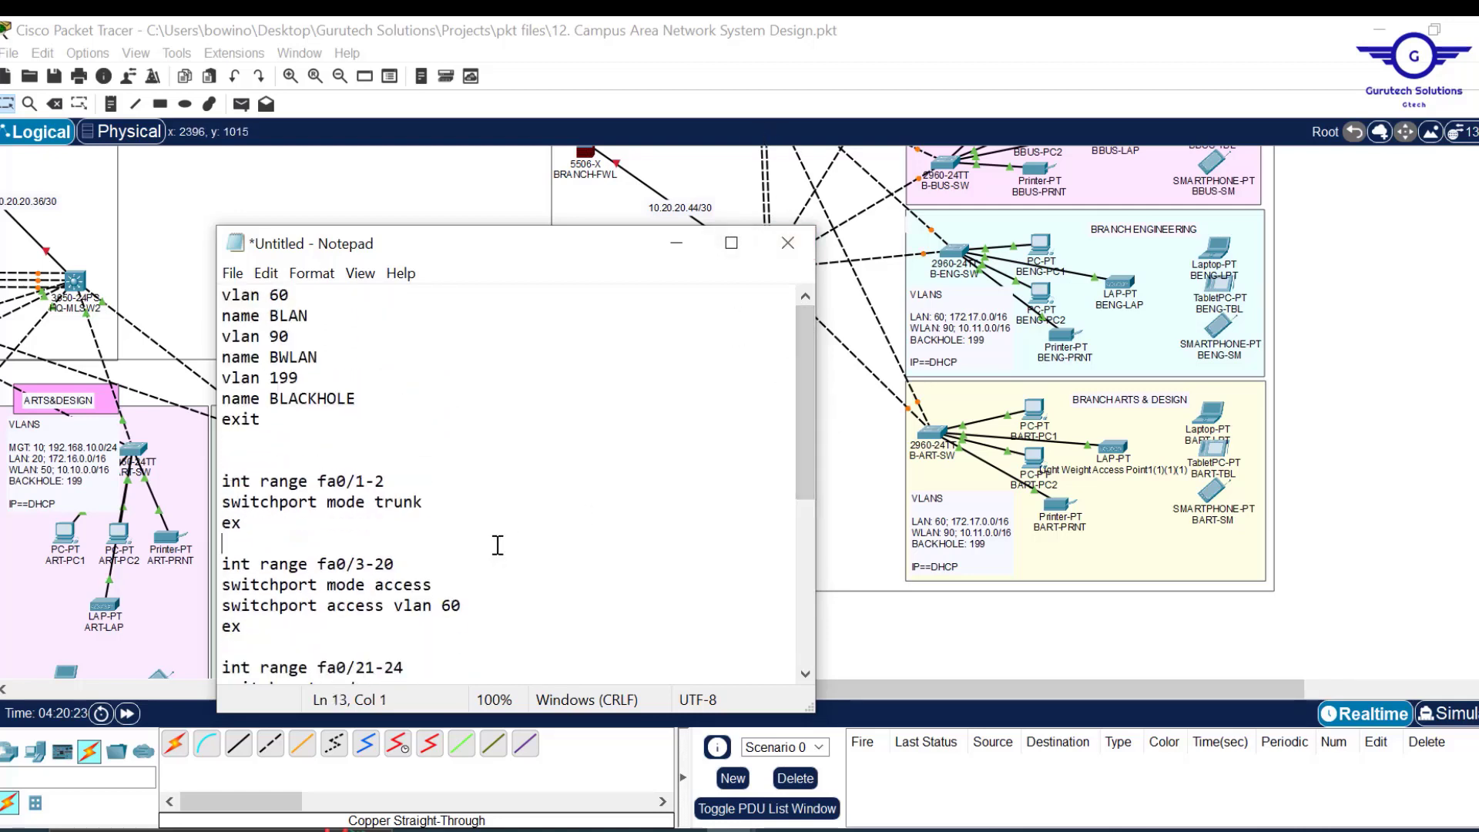
key("ctrl+shift+End")
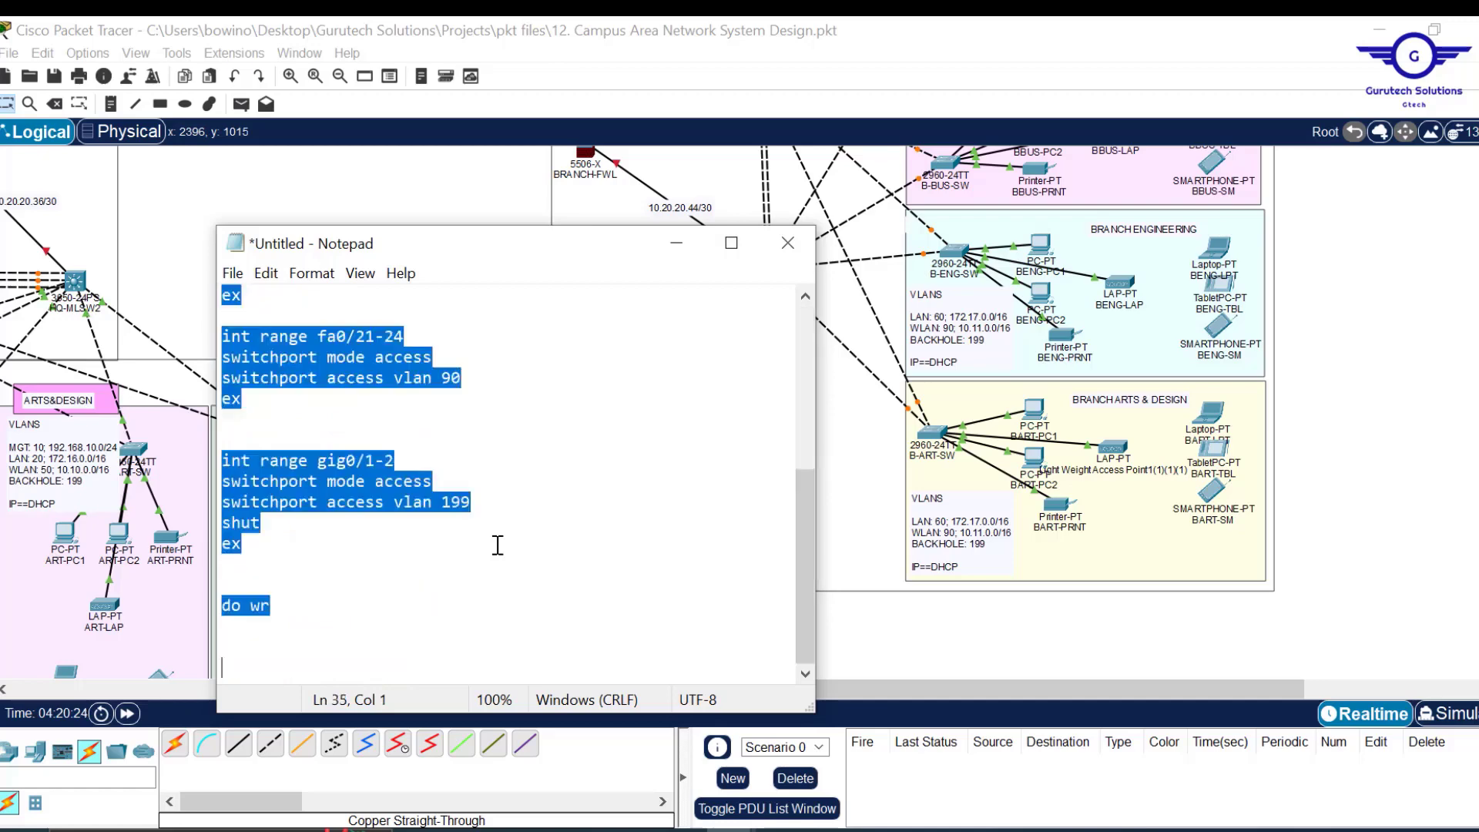
left_click(932, 450)
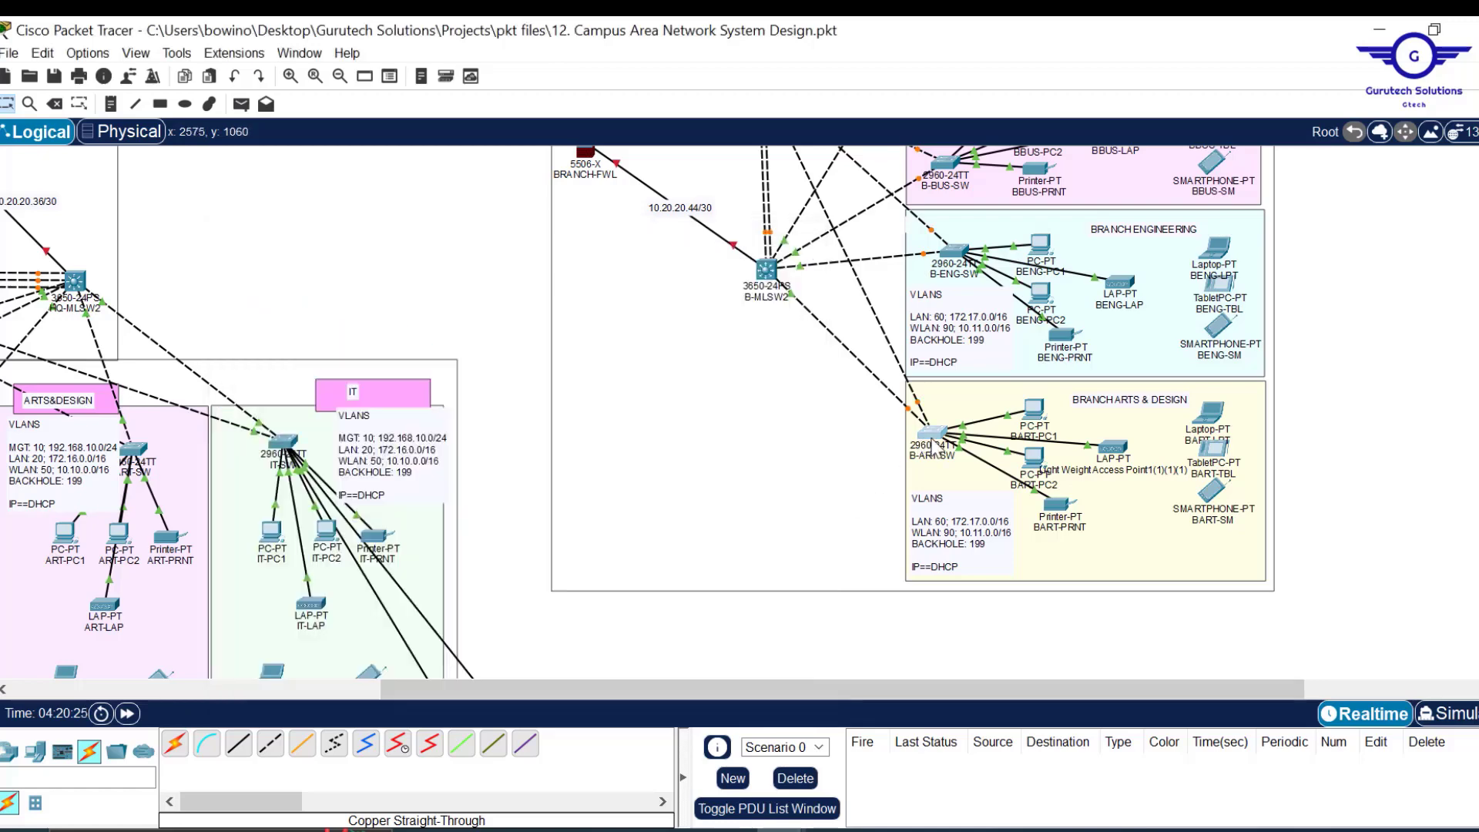
On B-ART-SW, go from the FastEthernet0/5 settings to the CLI and enter 'end' to leave interface mode.
left_click(932, 450)
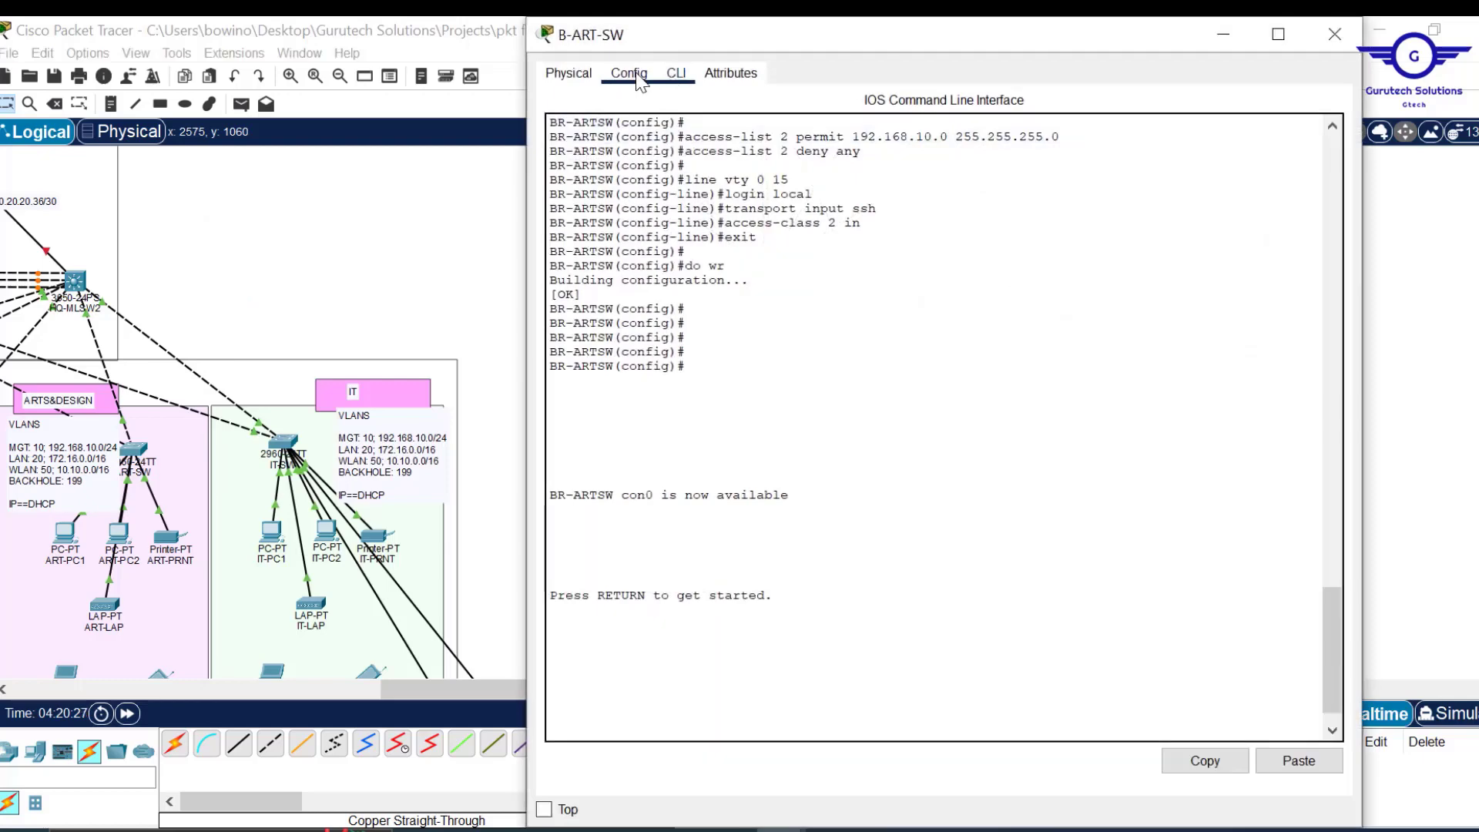
left_click(629, 72)
left_click(674, 295)
left_click(676, 72)
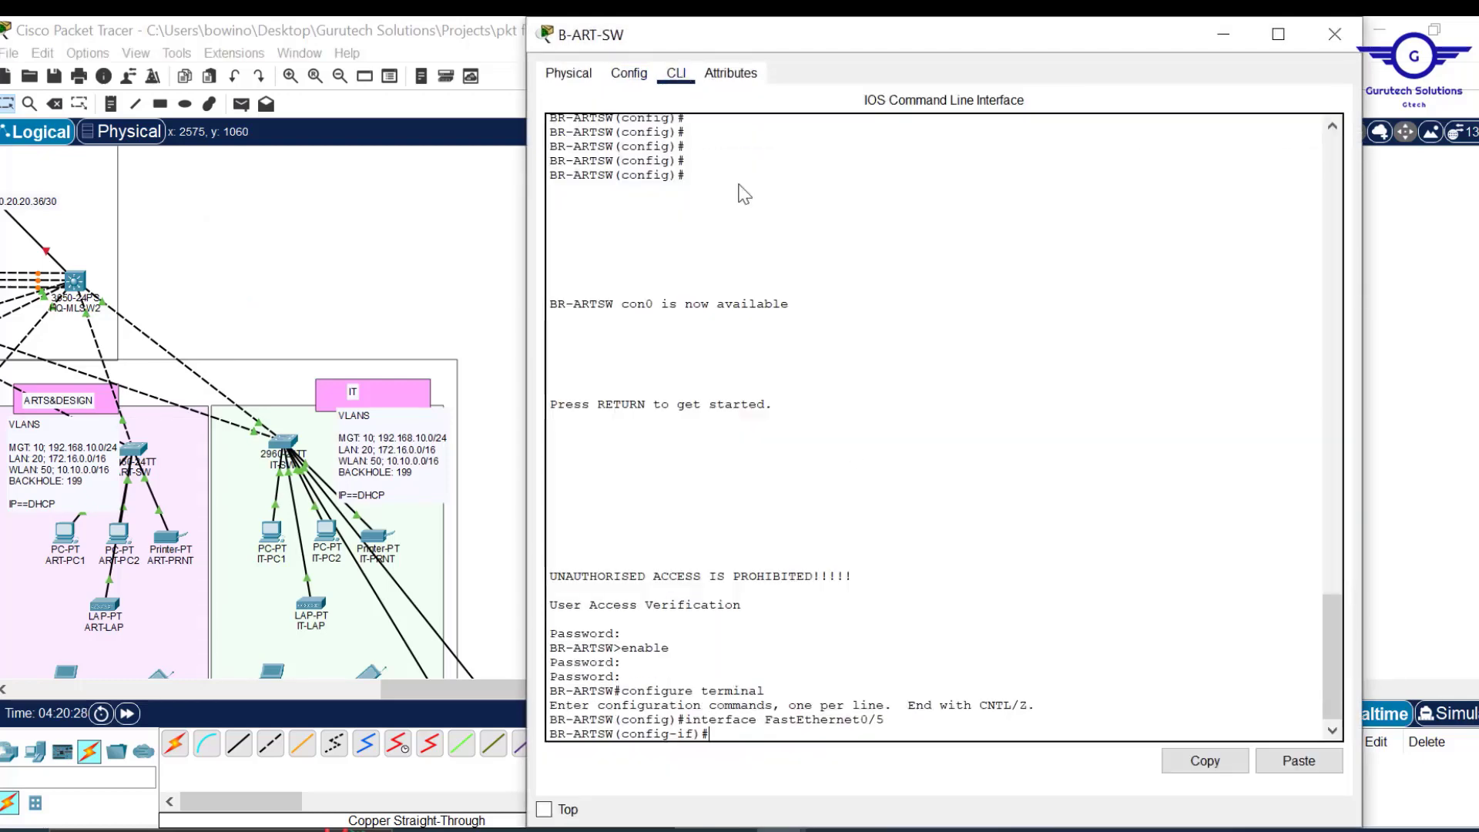
type("end")
key("Return")
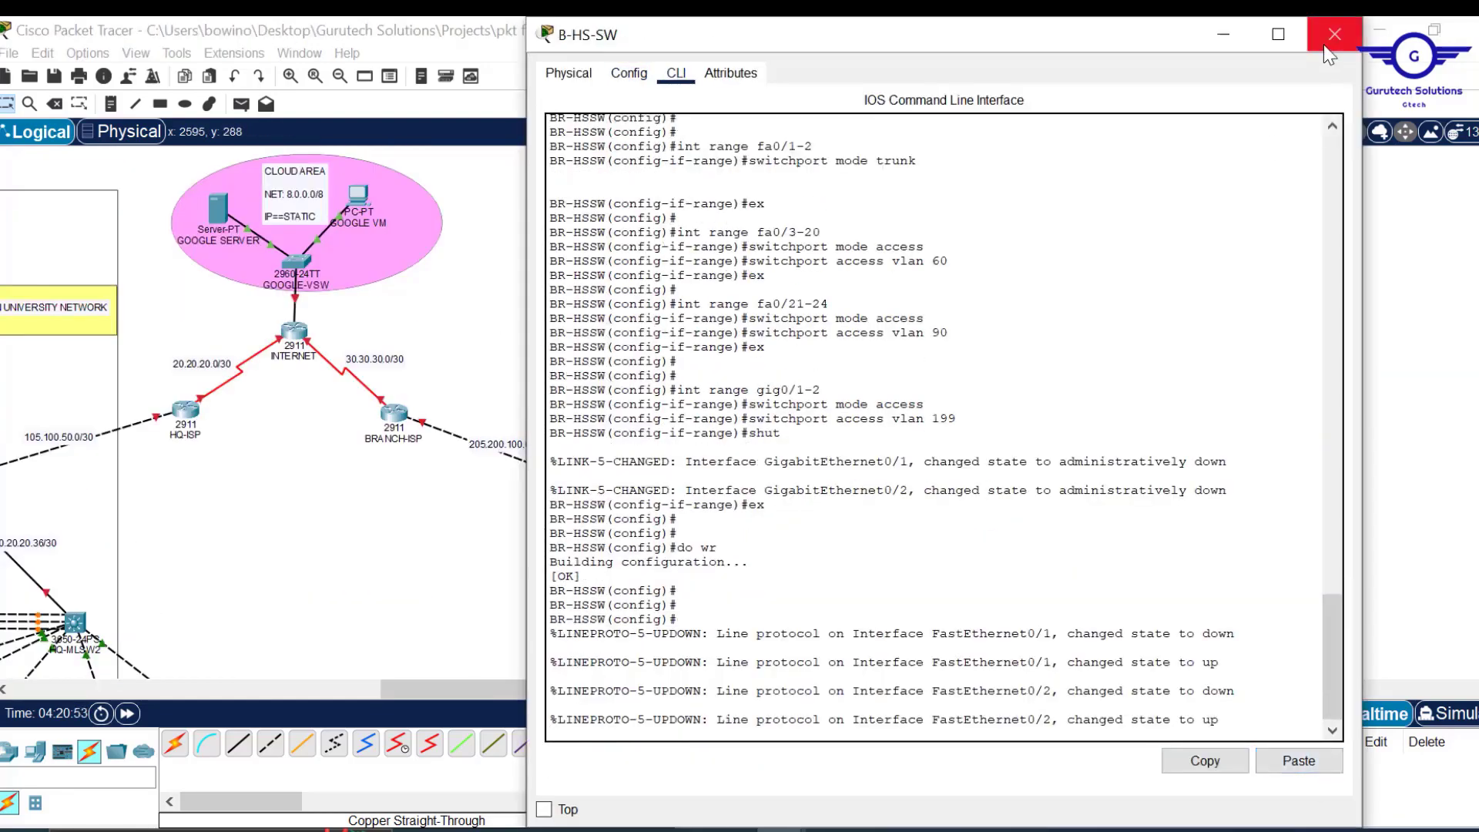
Close the B-HS-SW window and scroll around the topology.
left_click(1327, 46)
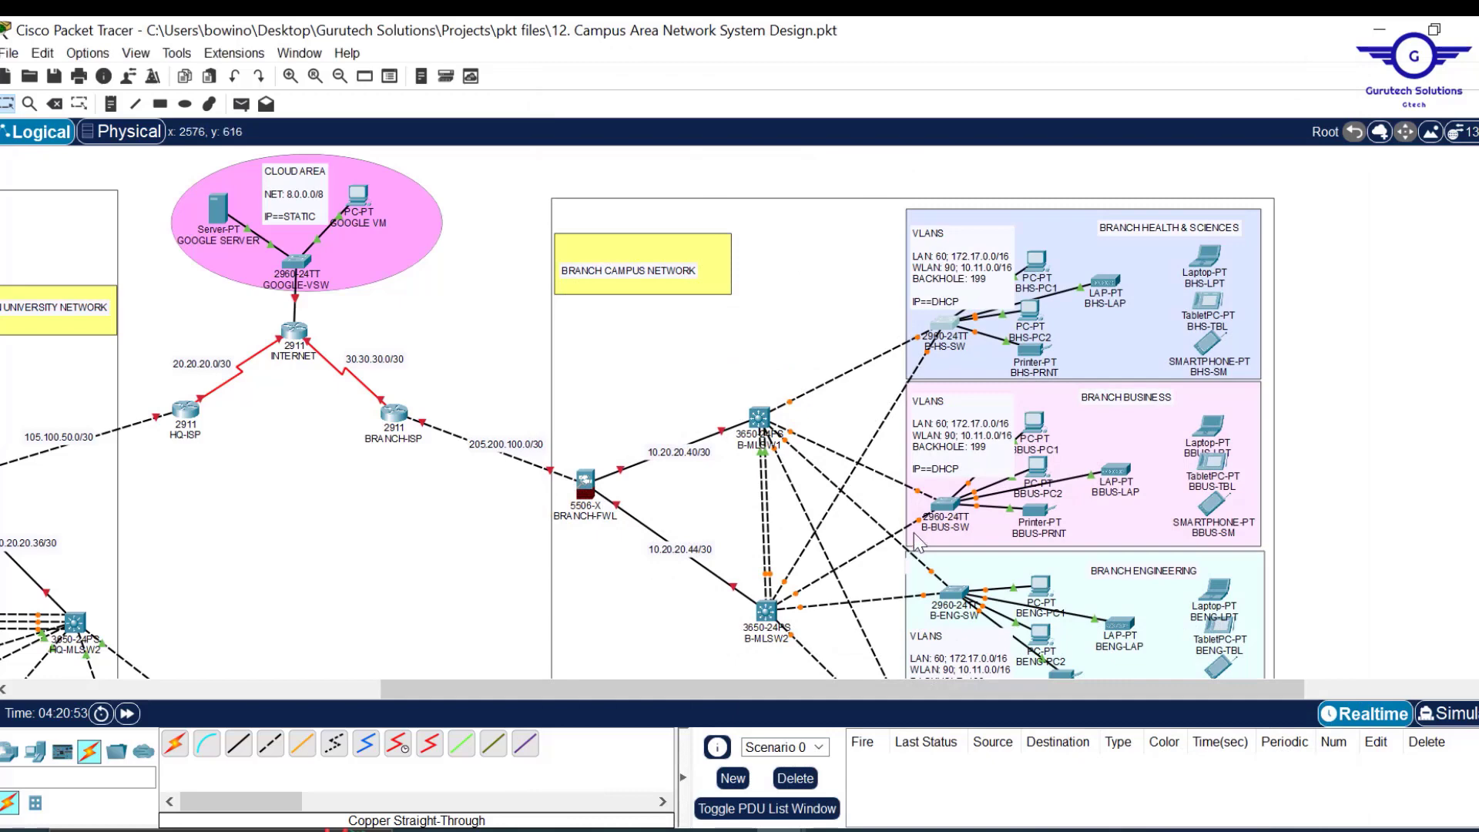
scroll(526, 543, "left", 2)
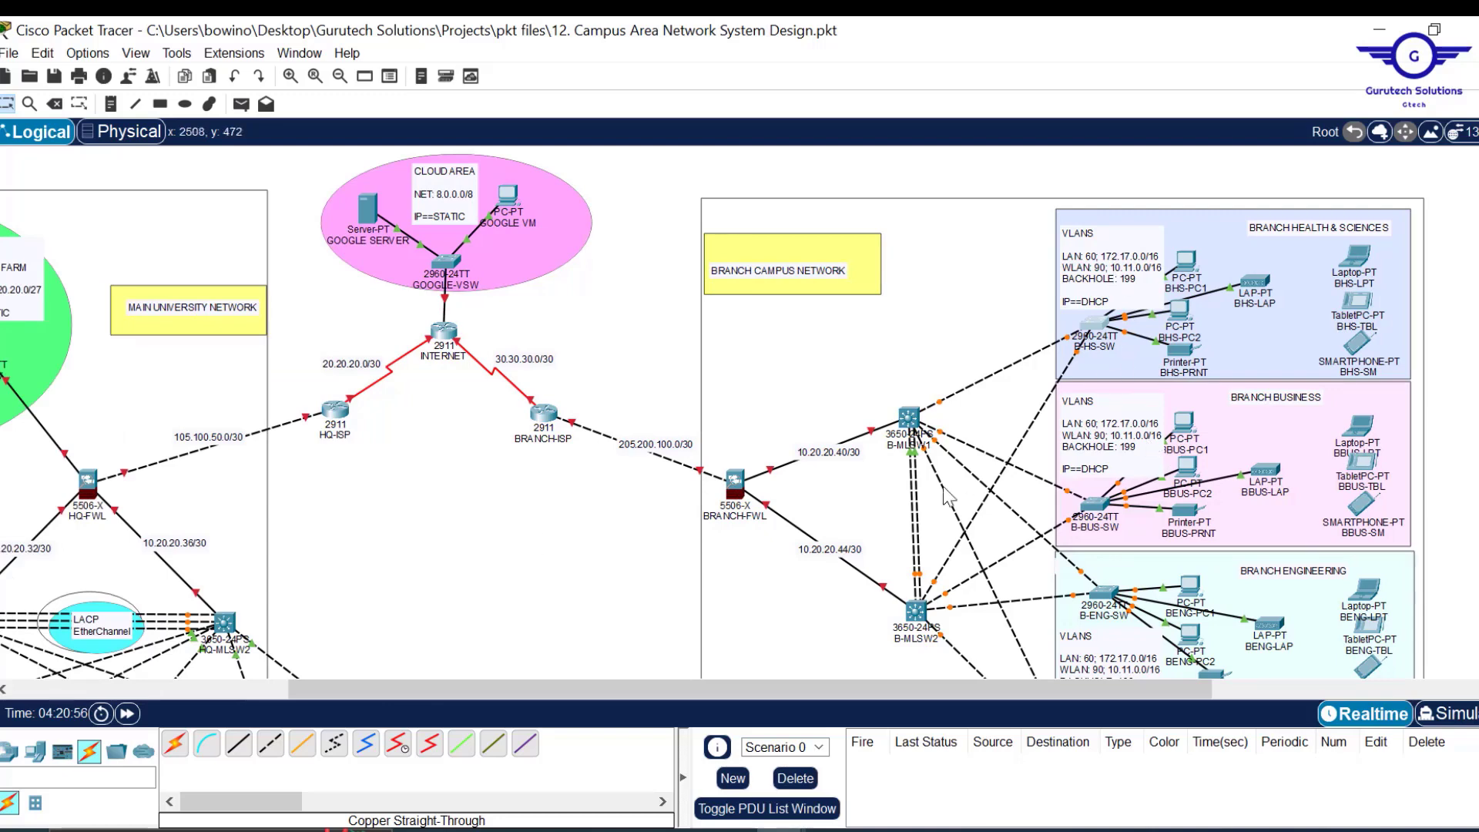
scroll(890, 510, "down", 1)
scroll(890, 510, "up", 1)
scroll(890, 510, "down", 1)
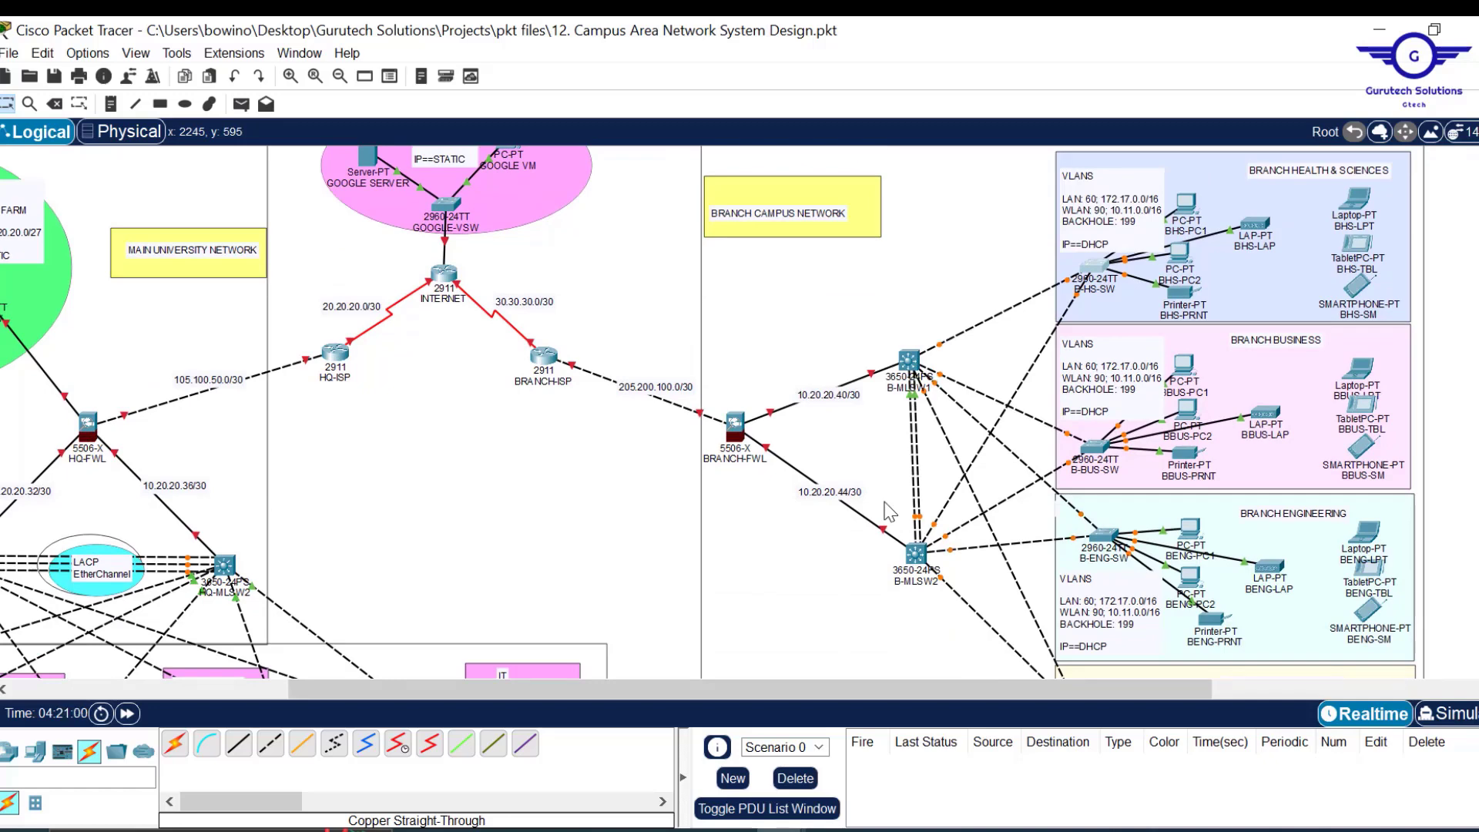
scroll(975, 532, "down", 2)
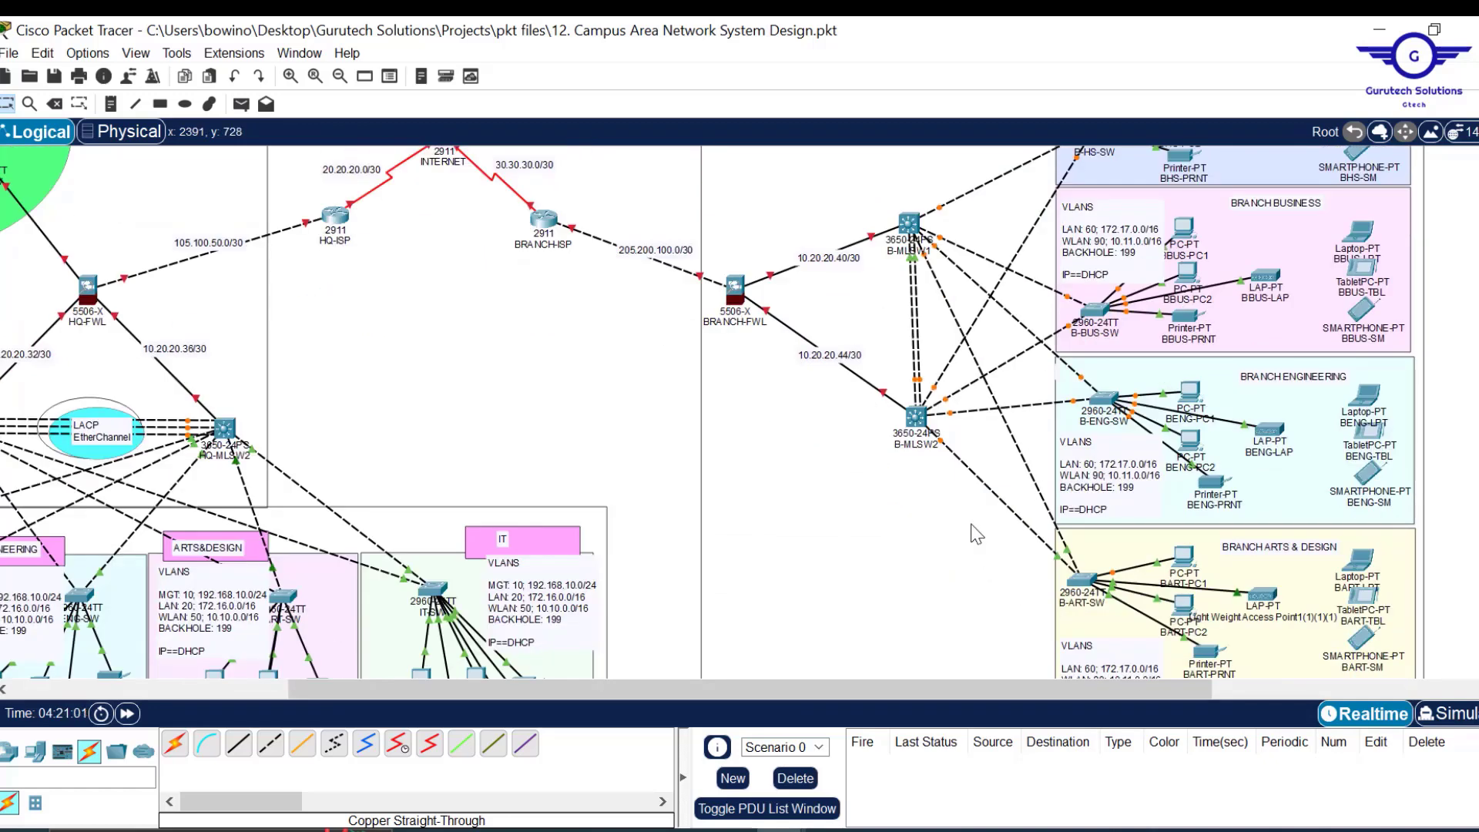
scroll(952, 416, "up", 2)
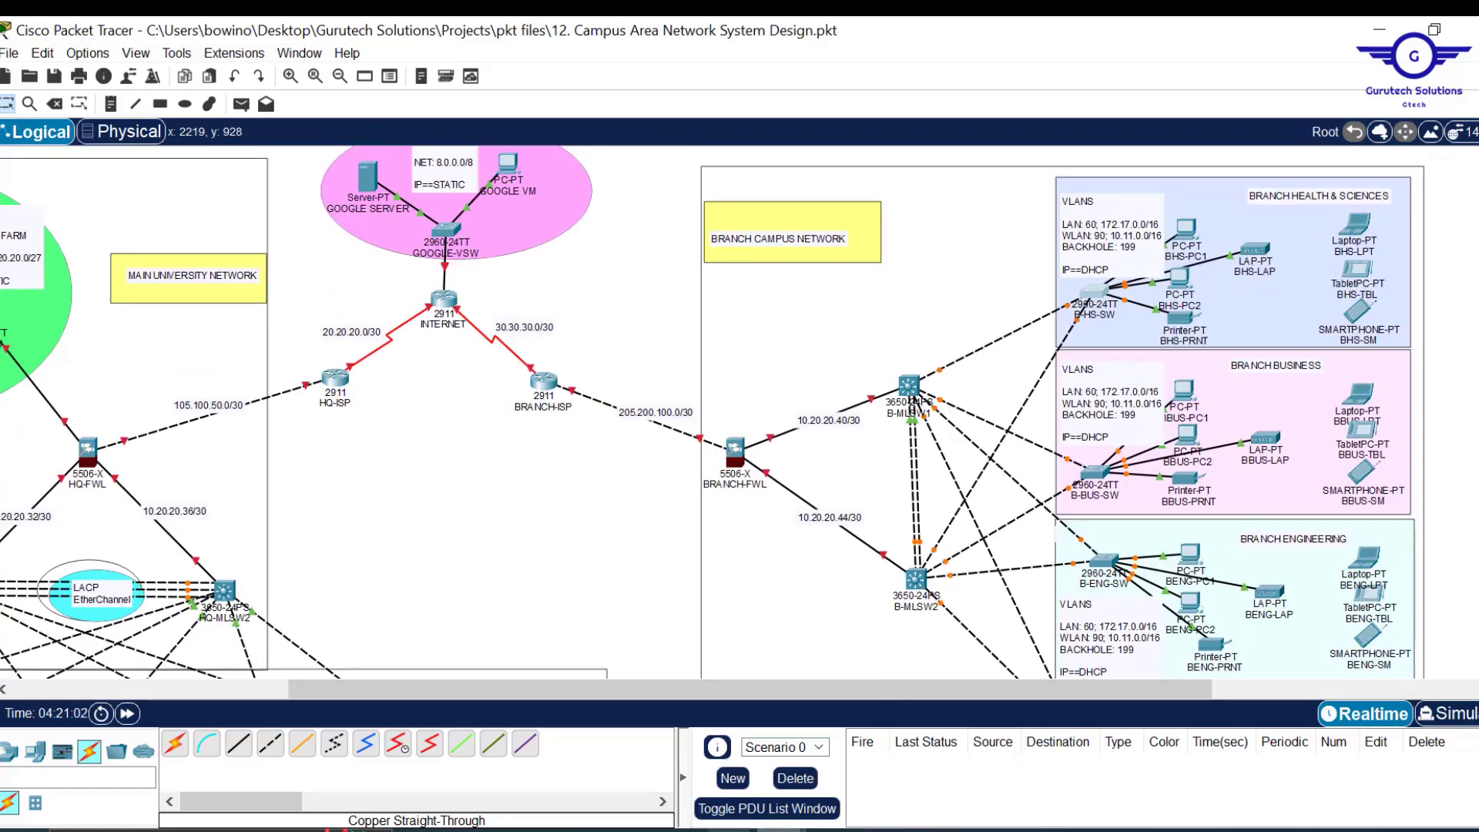
Paste the gig0/1-2 block over the interface blocks up through the trunk lines.
mouse_move(730, 829)
left_click(843, 769)
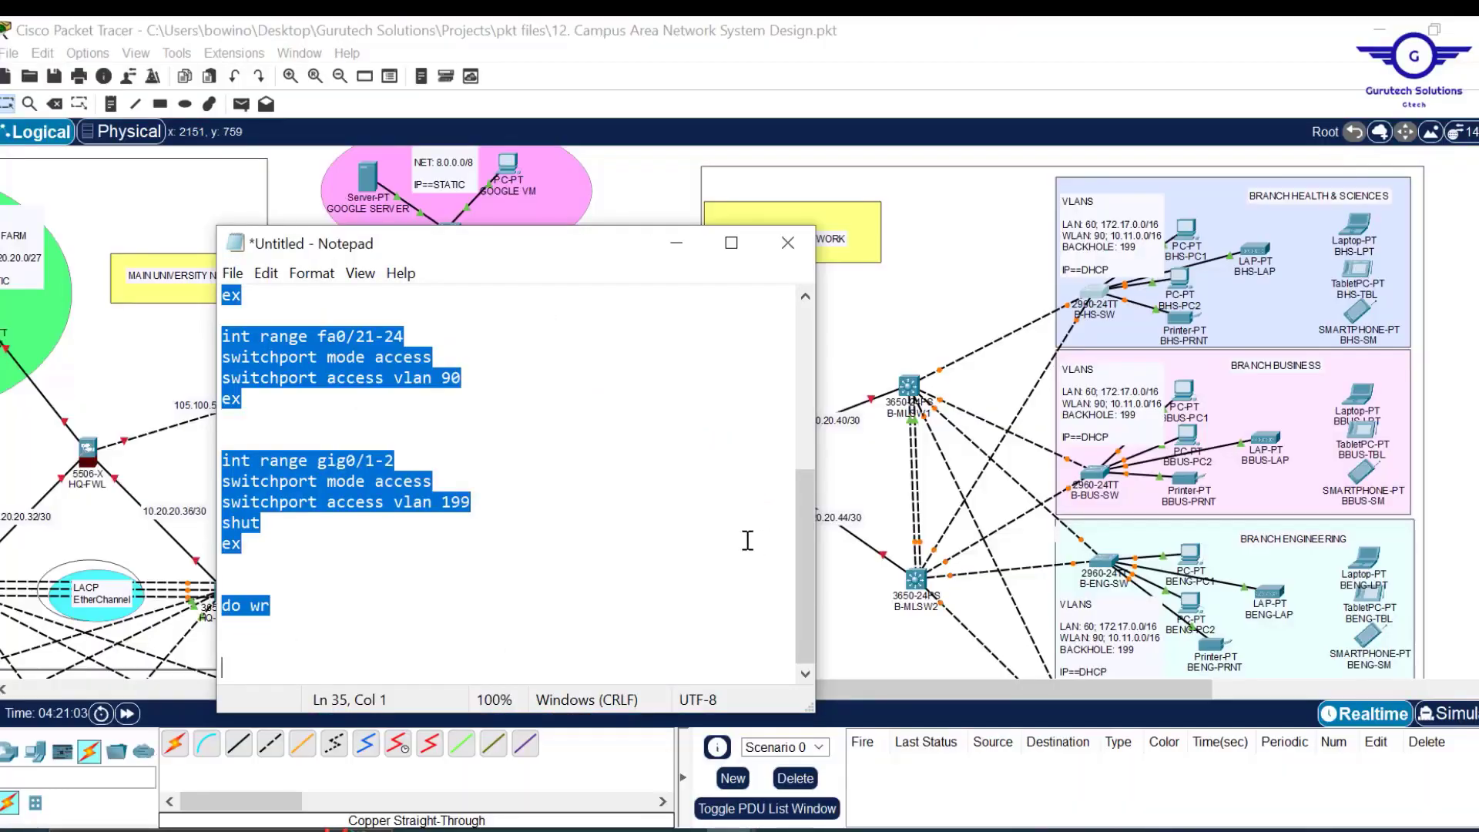
left_click(520, 557)
left_click_drag(254, 557, 311, 585)
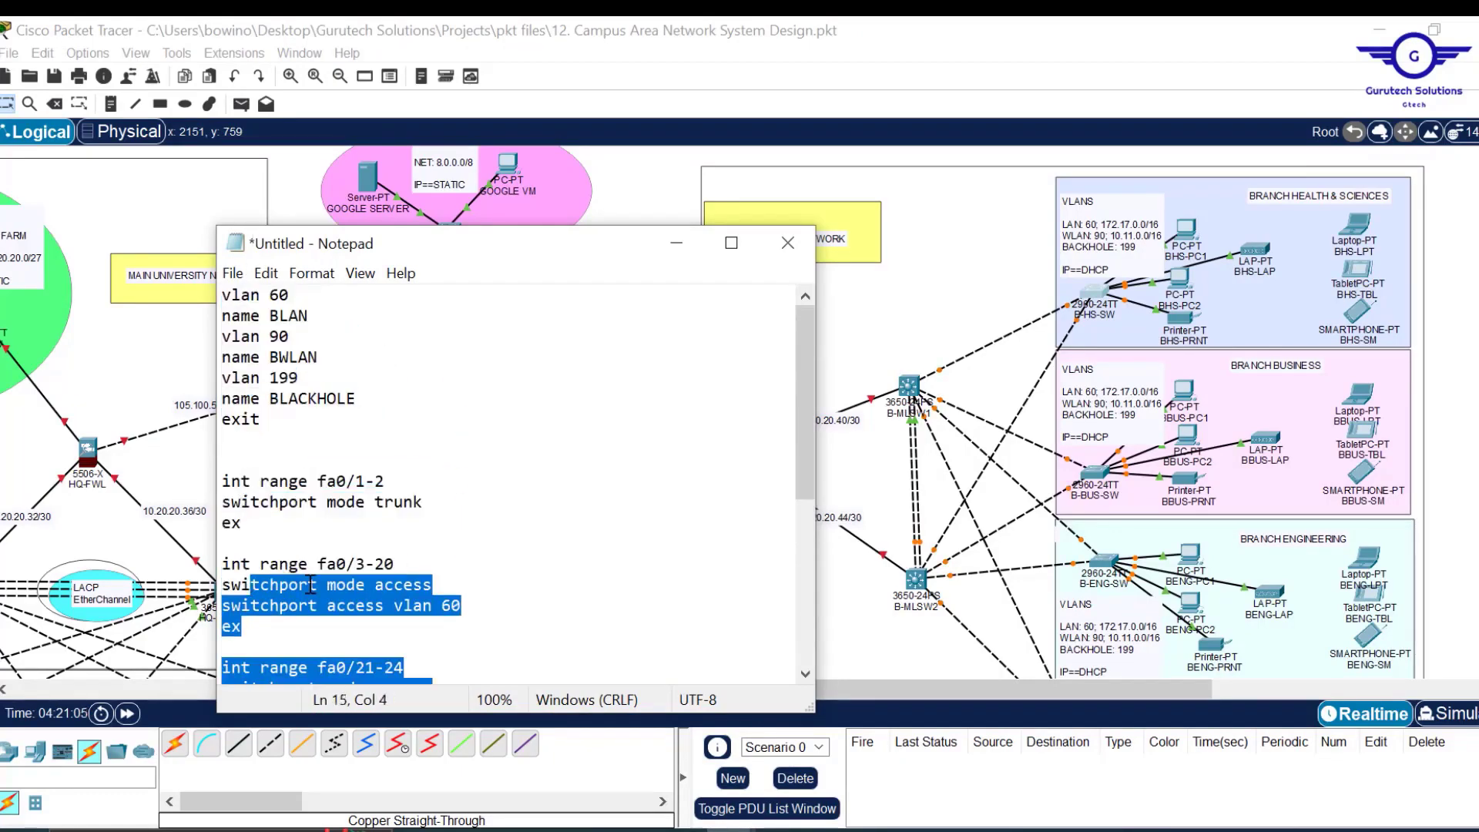
scroll(310, 584, "down", 6)
left_click(245, 550)
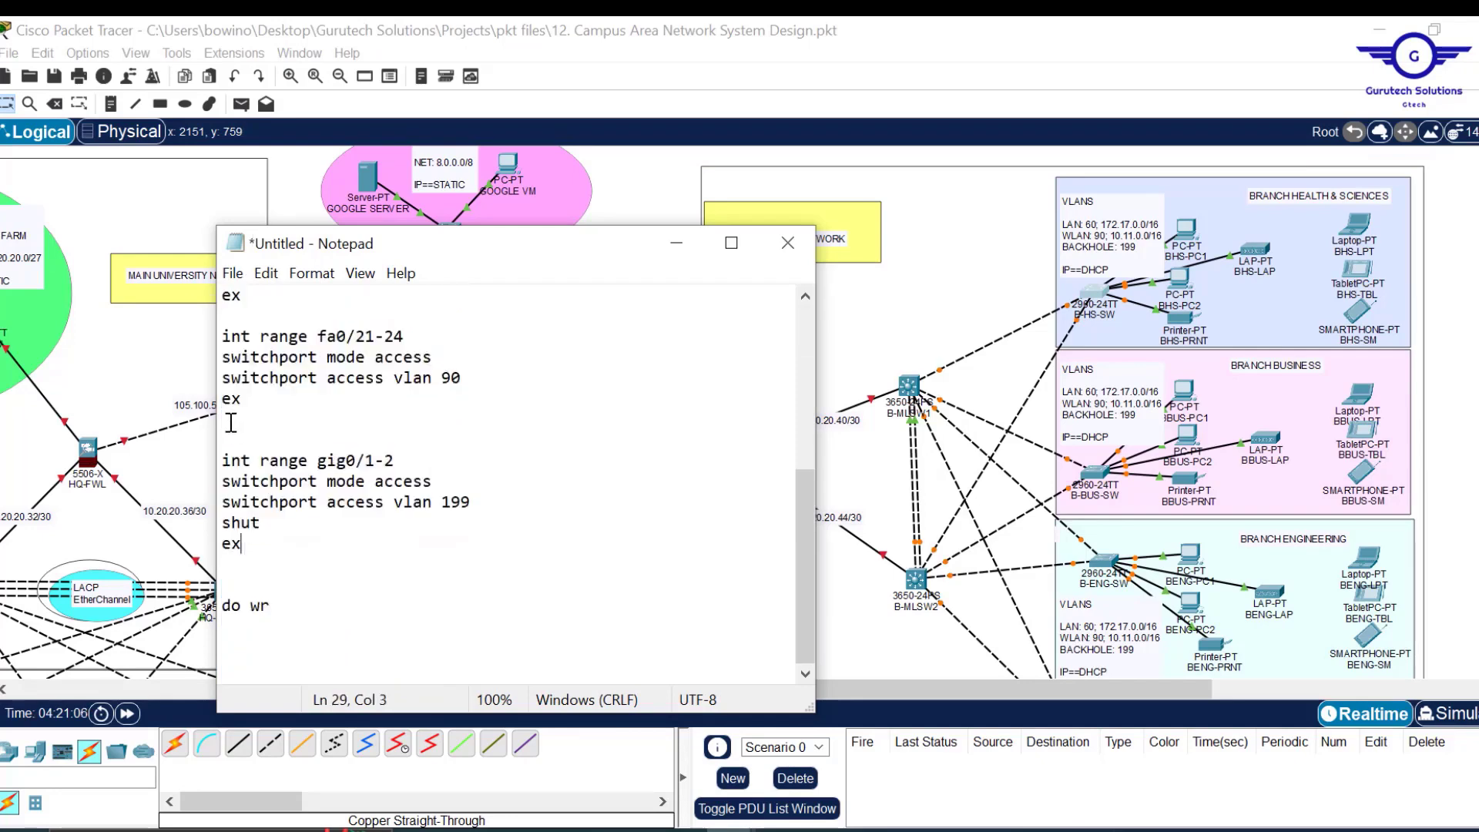
left_click_drag(245, 400, 217, 463)
key("ctrl+v")
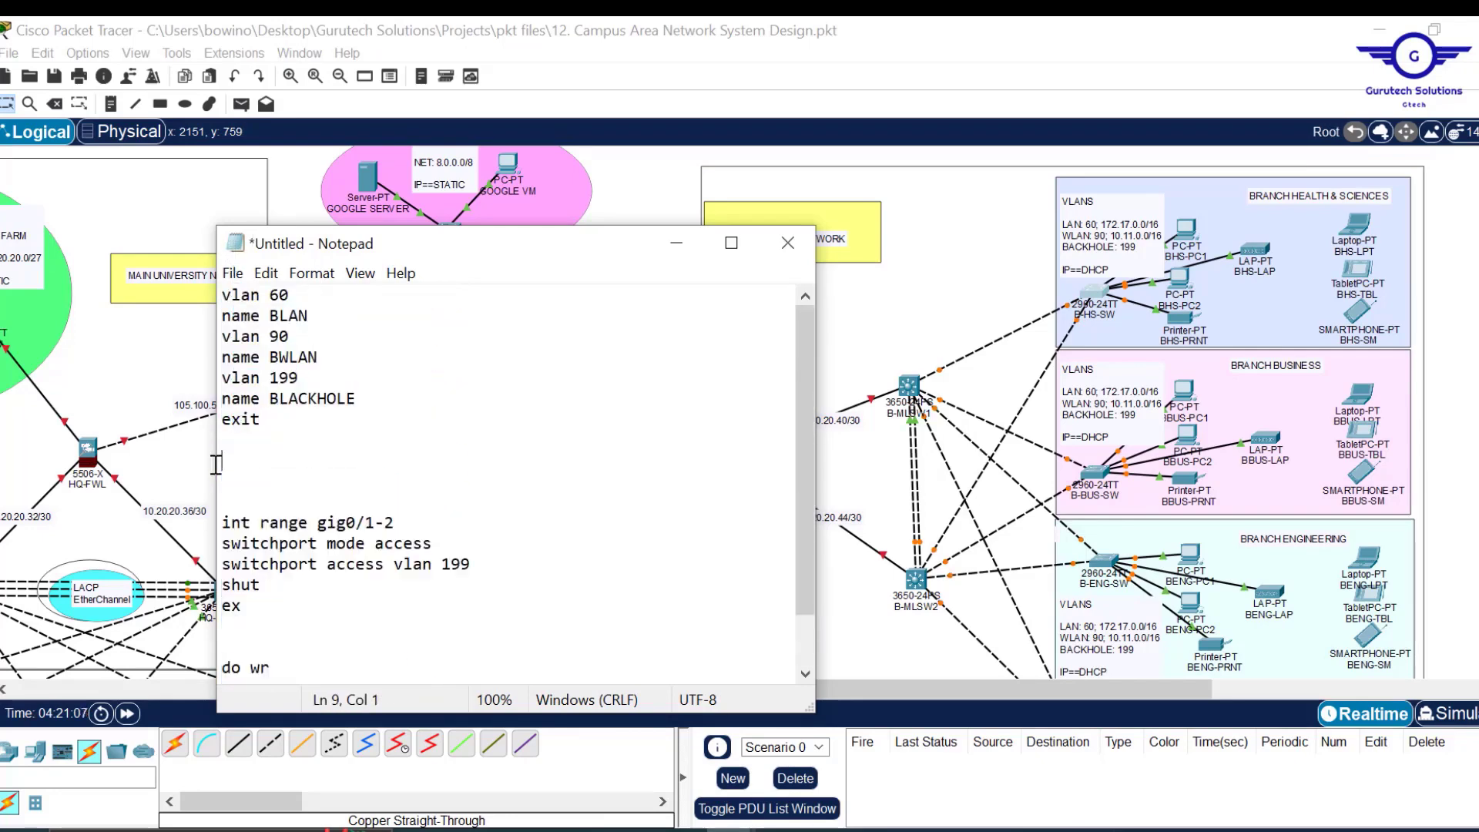
Select the VLAN definitions block and change gig0/1-2 to gig1/0/1-2.
left_click(249, 450)
left_click_drag(282, 422, 217, 294)
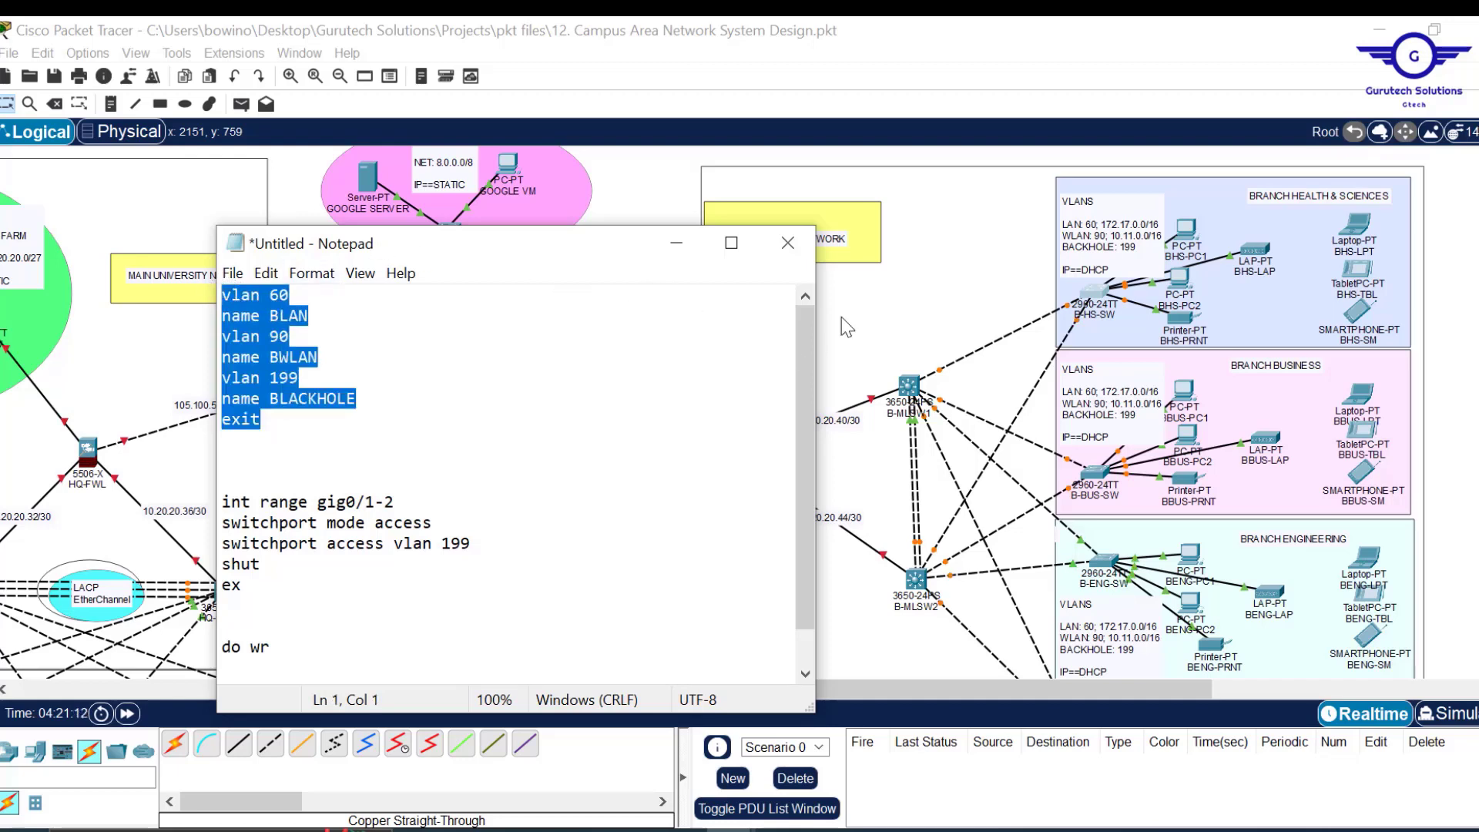
left_click(651, 195)
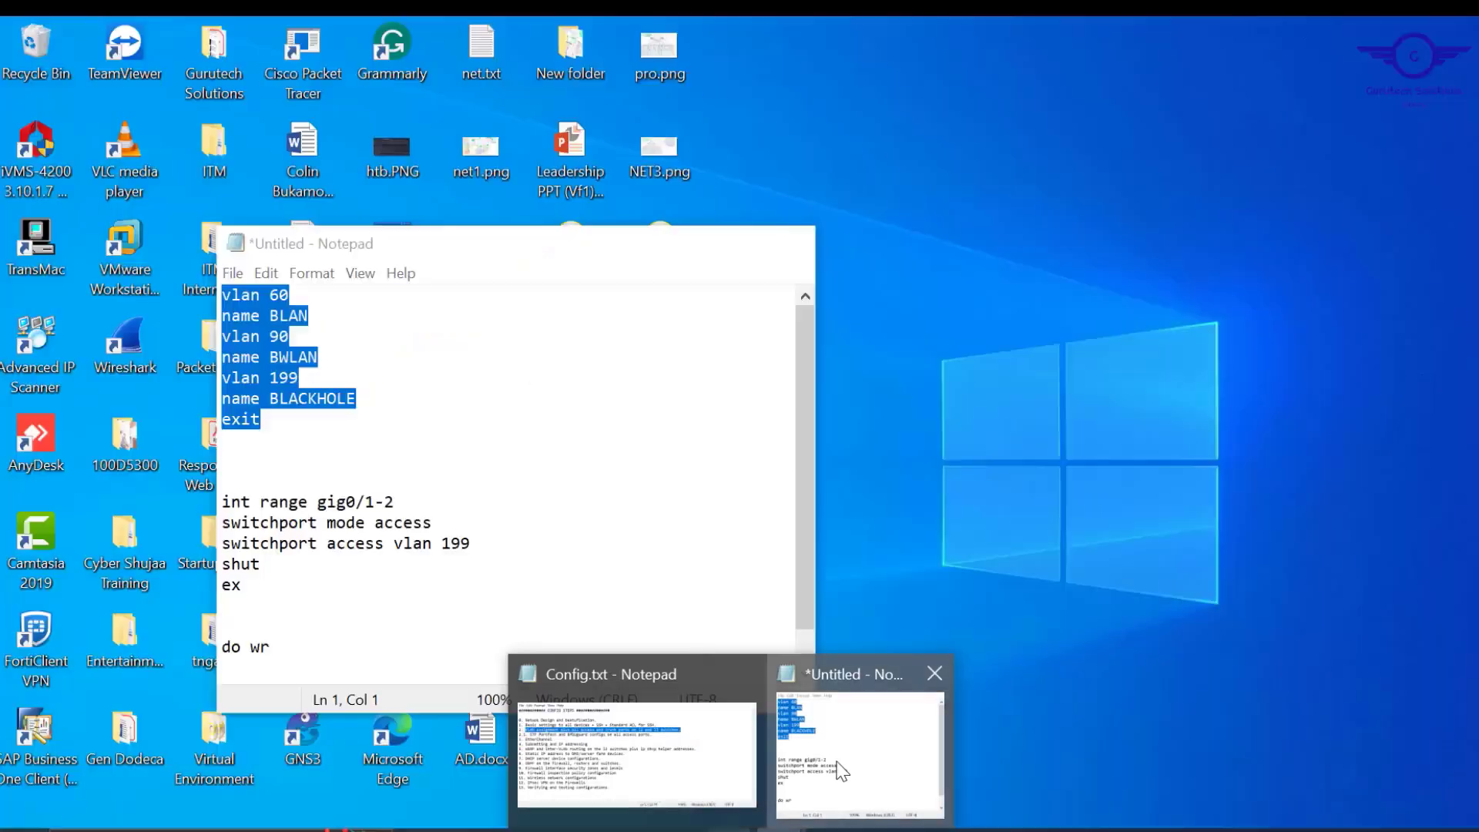
left_click(842, 770)
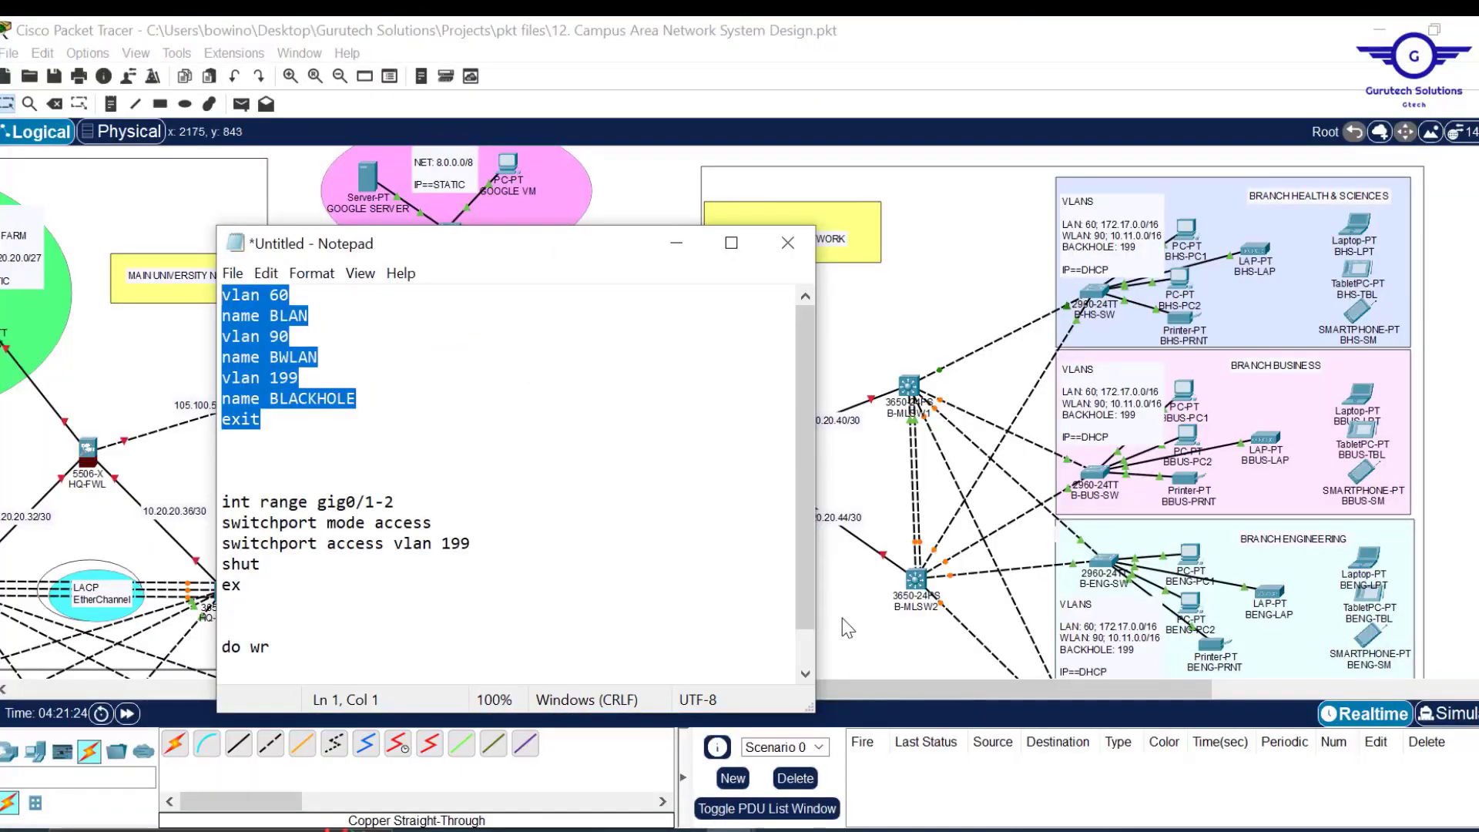
left_click(349, 502)
type("1/")
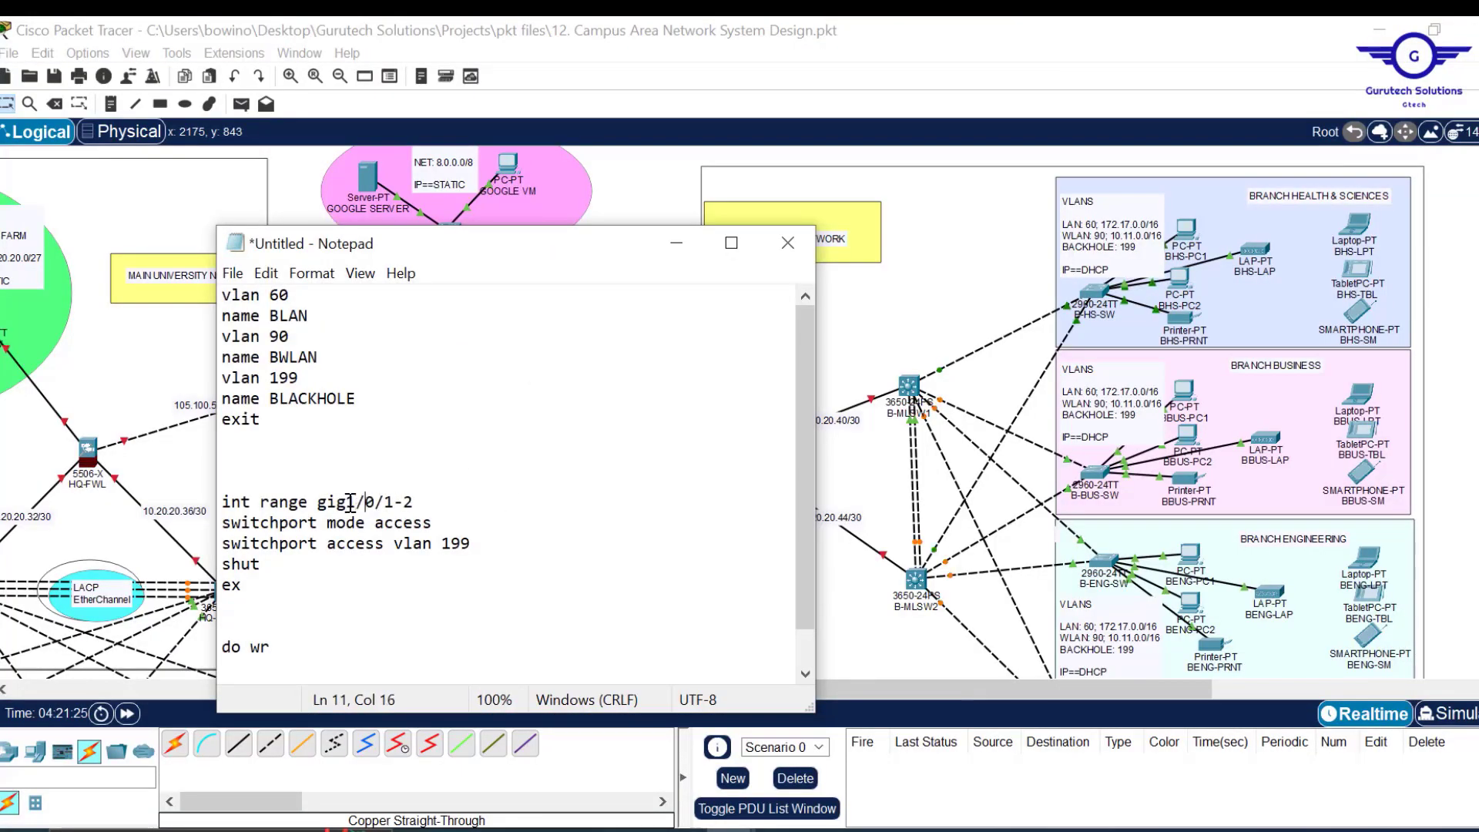
left_click(651, 193)
Change the range to gig1/0/2-5, replace the access lines with switchport mode trunk, and select everything.
mouse_move(944, 376)
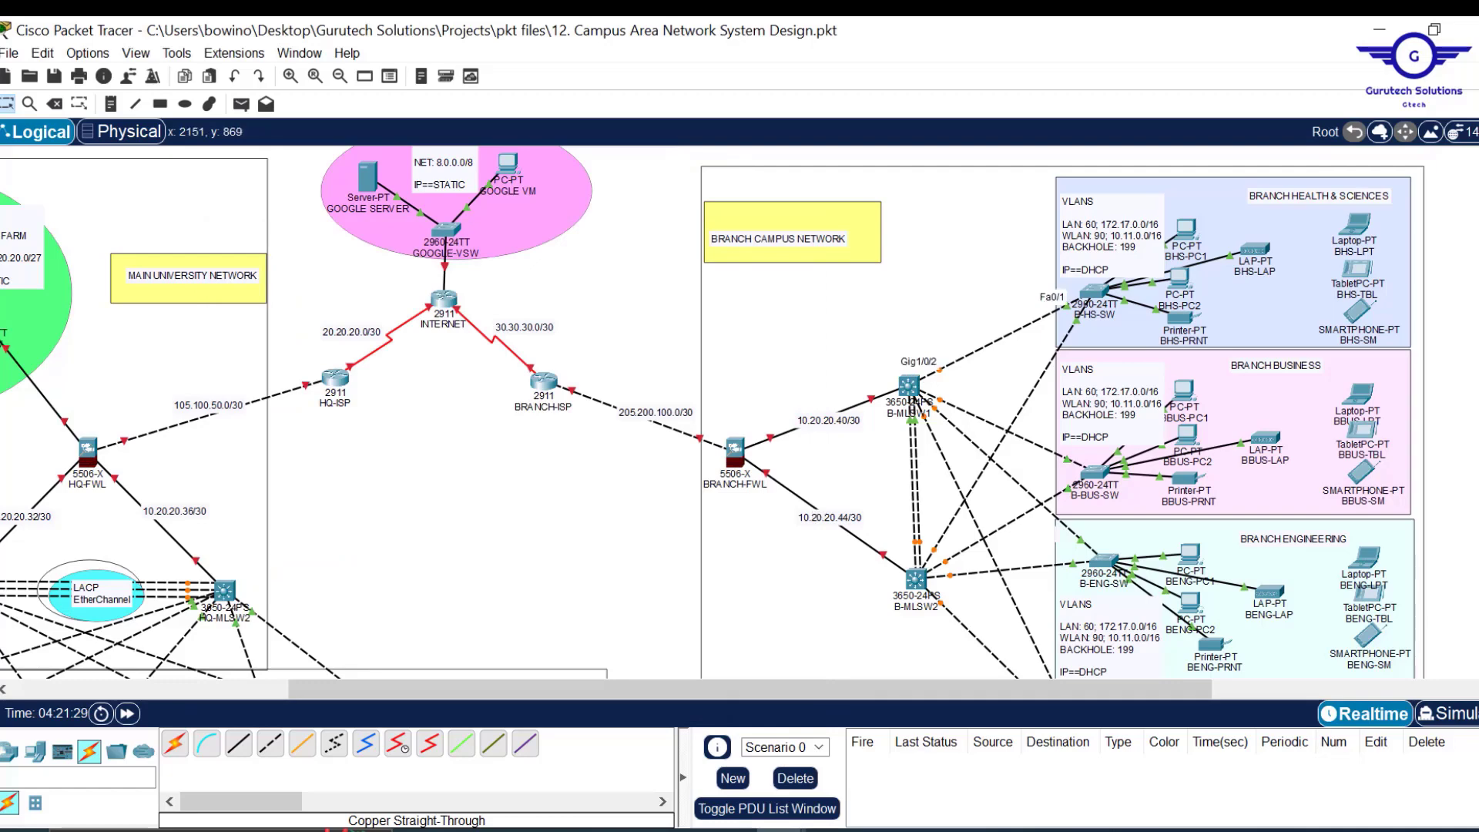
mouse_move(779, 829)
left_click(841, 759)
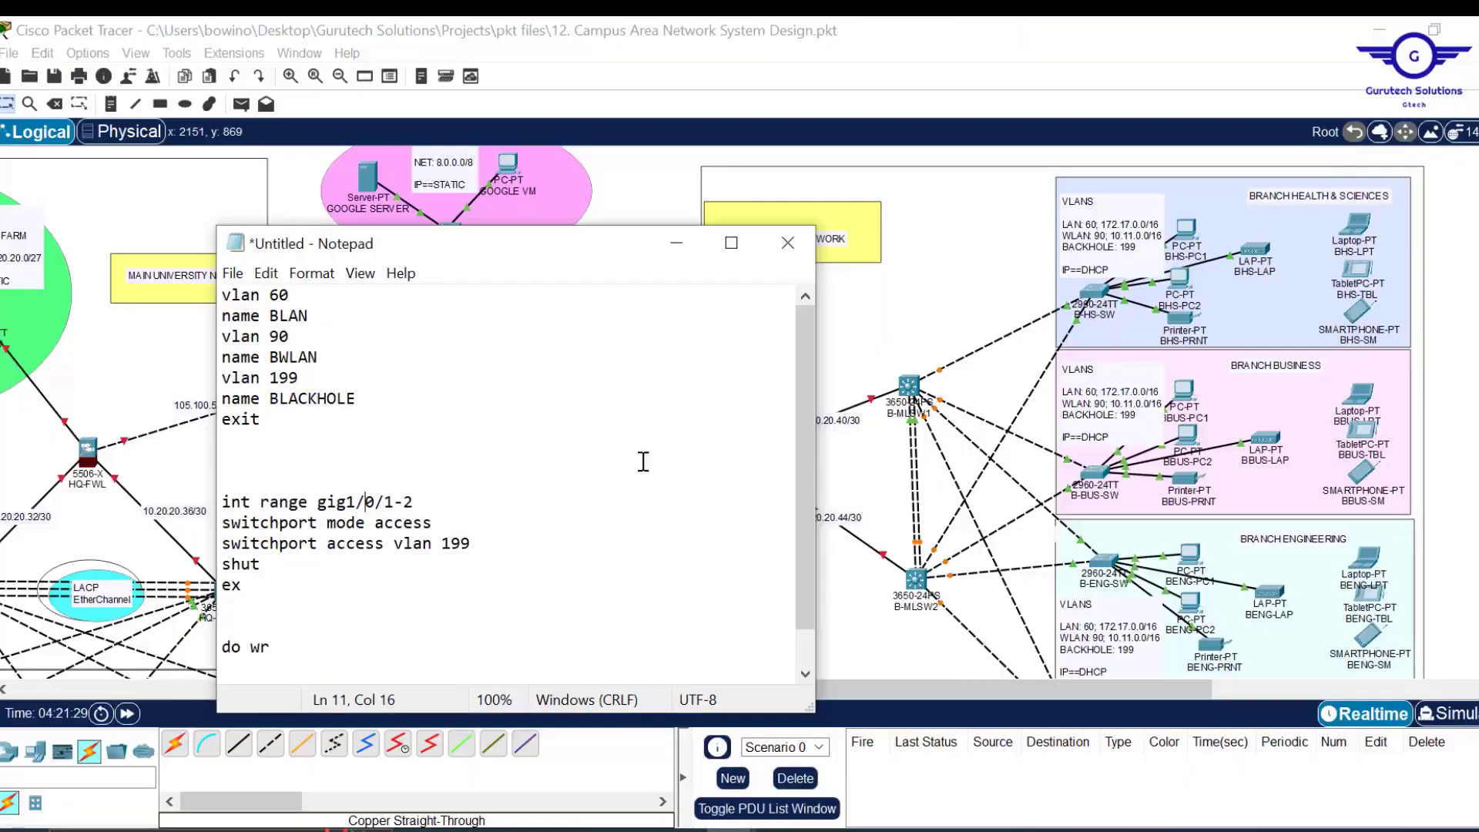
key("BackSpace")
key("BackSpace")
key("BackSpace")
type("2-5")
left_click_drag(471, 542, 374, 523)
type("trunk")
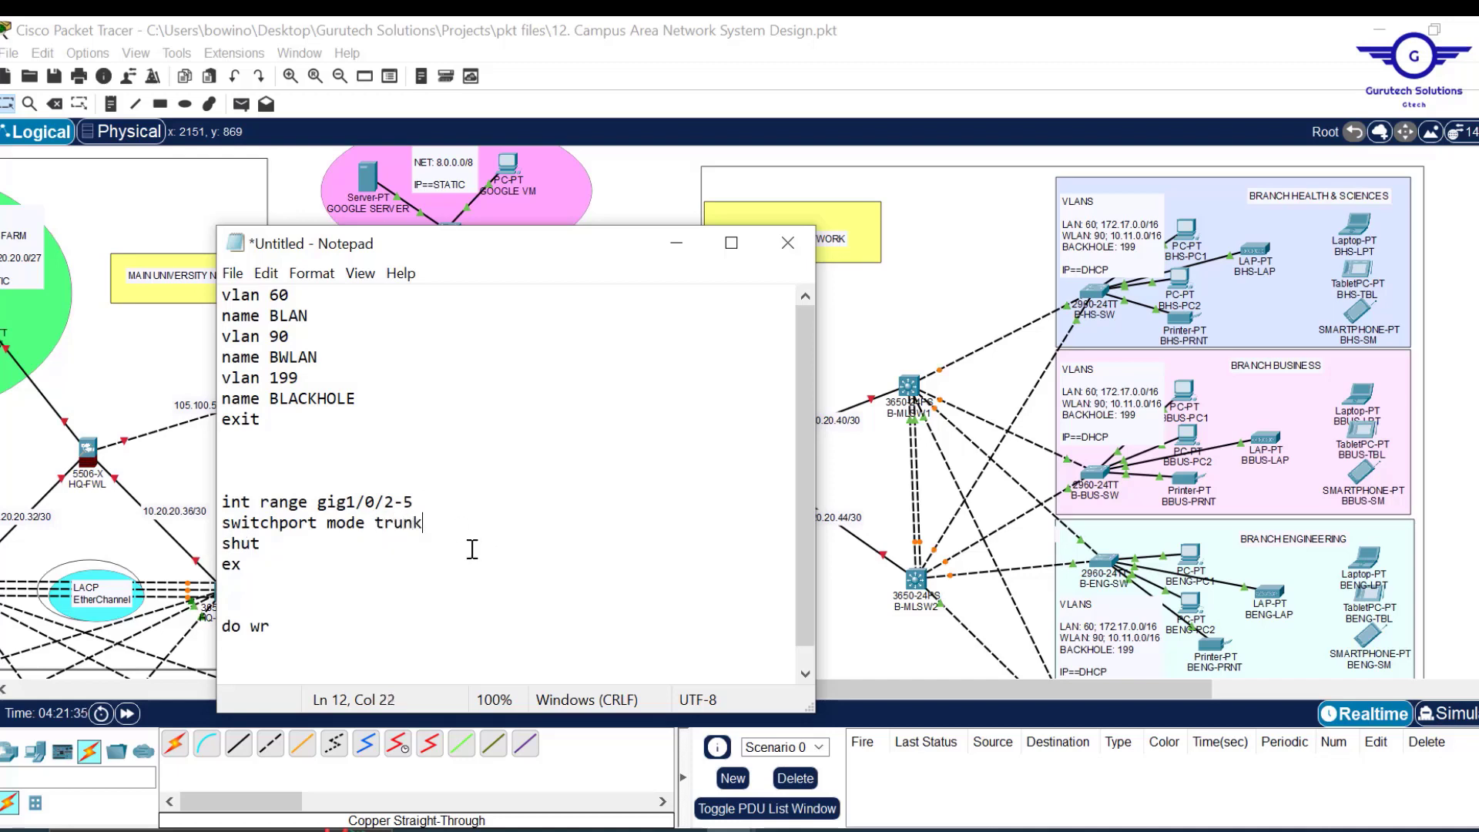
key("ctrl+a")
key("ctrl+c")
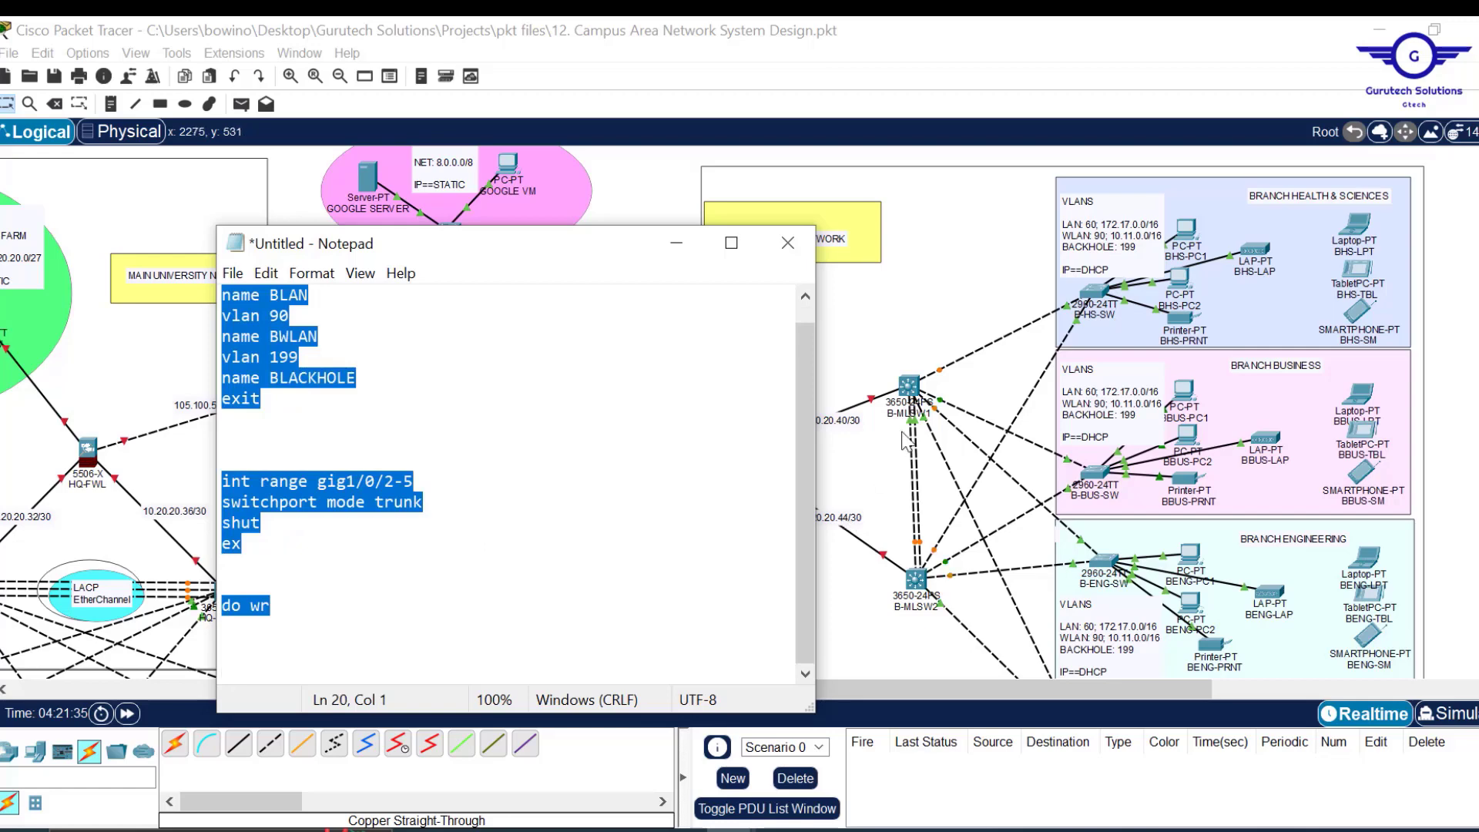
On B-MLSW1, exit interface mode in the CLI and paste the copied VLAN and trunk commands.
left_click(923, 399)
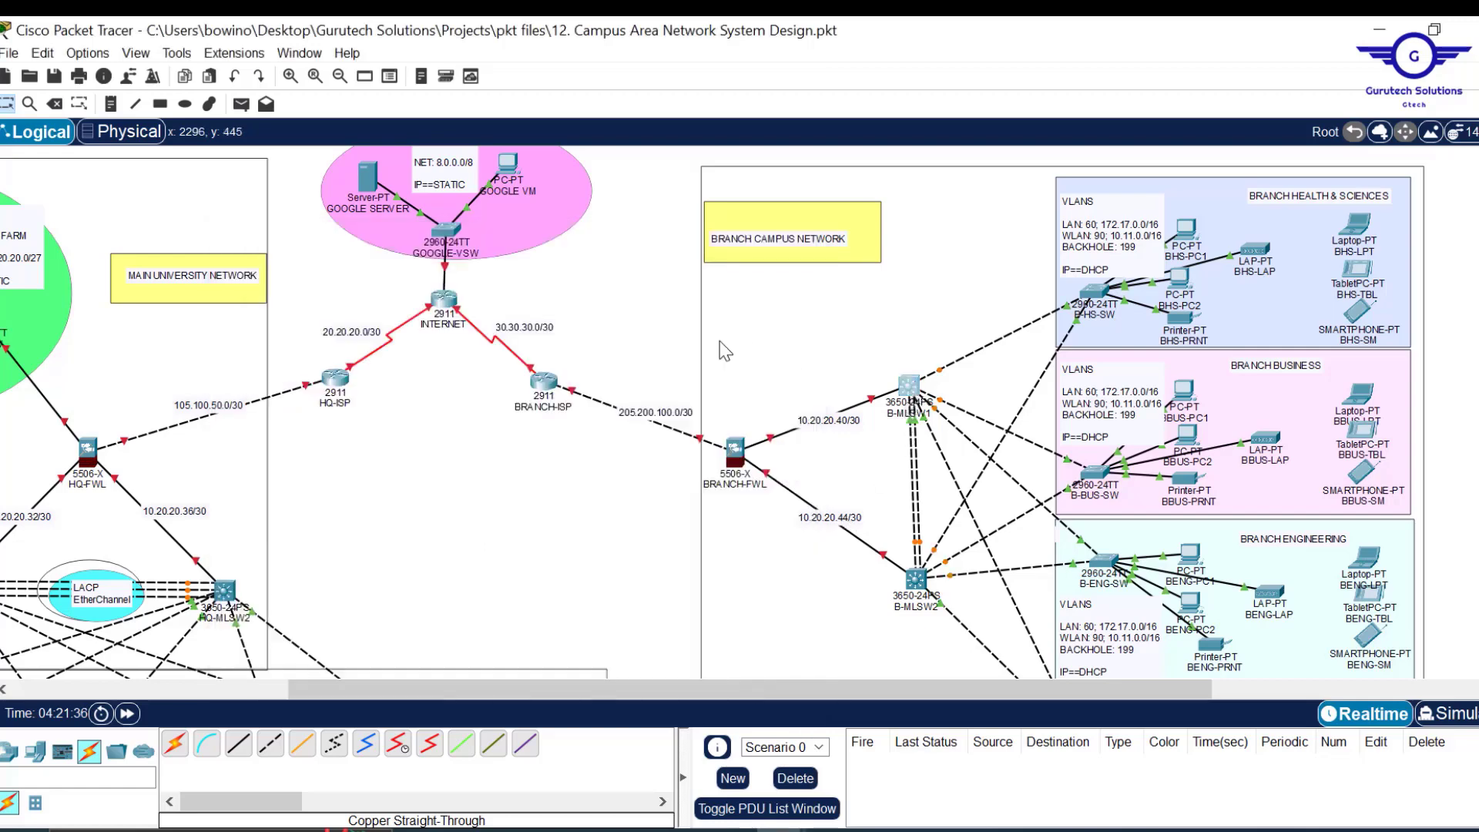
left_click(630, 77)
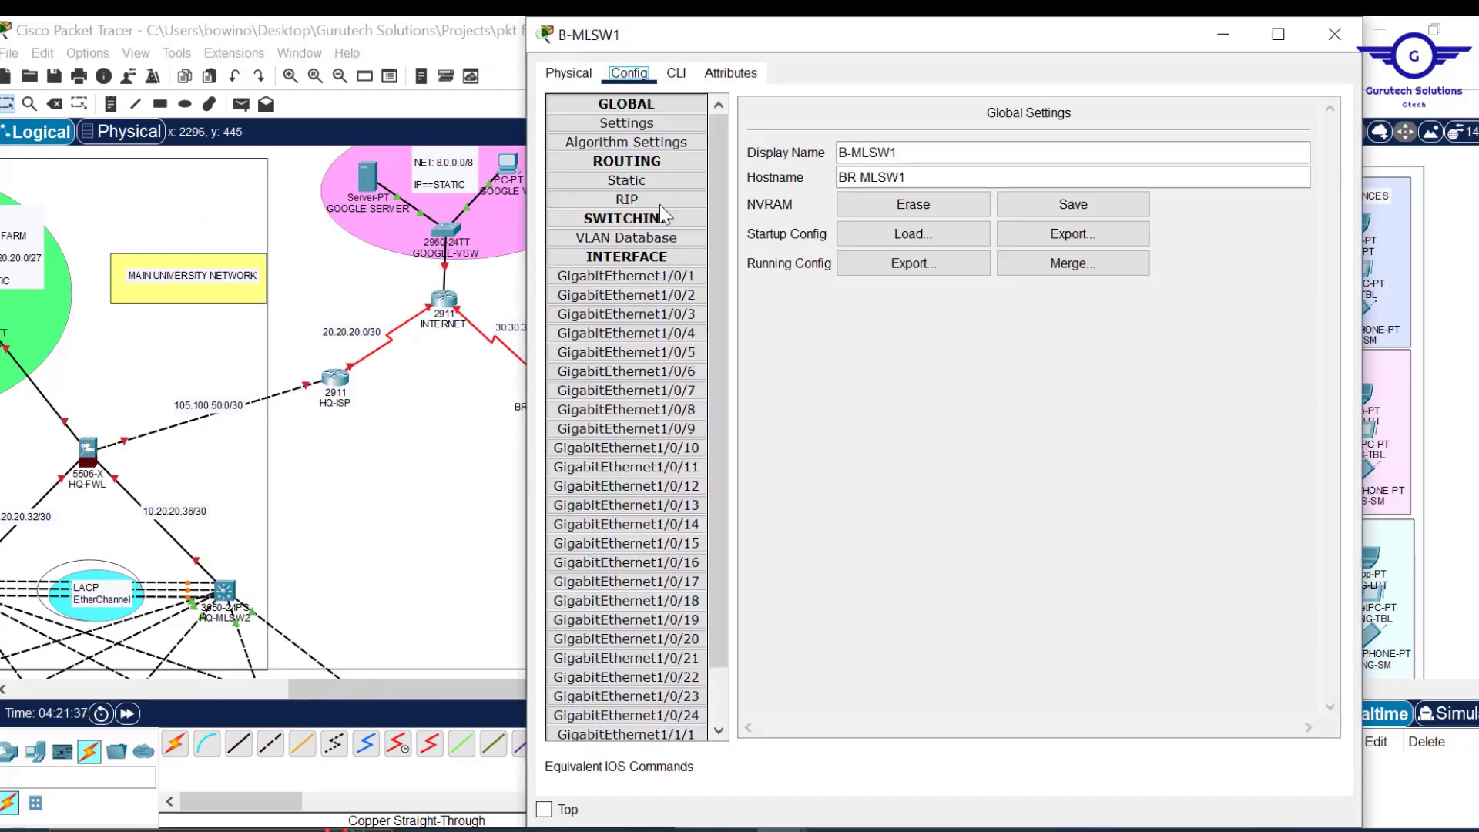
left_click(653, 373)
left_click(678, 73)
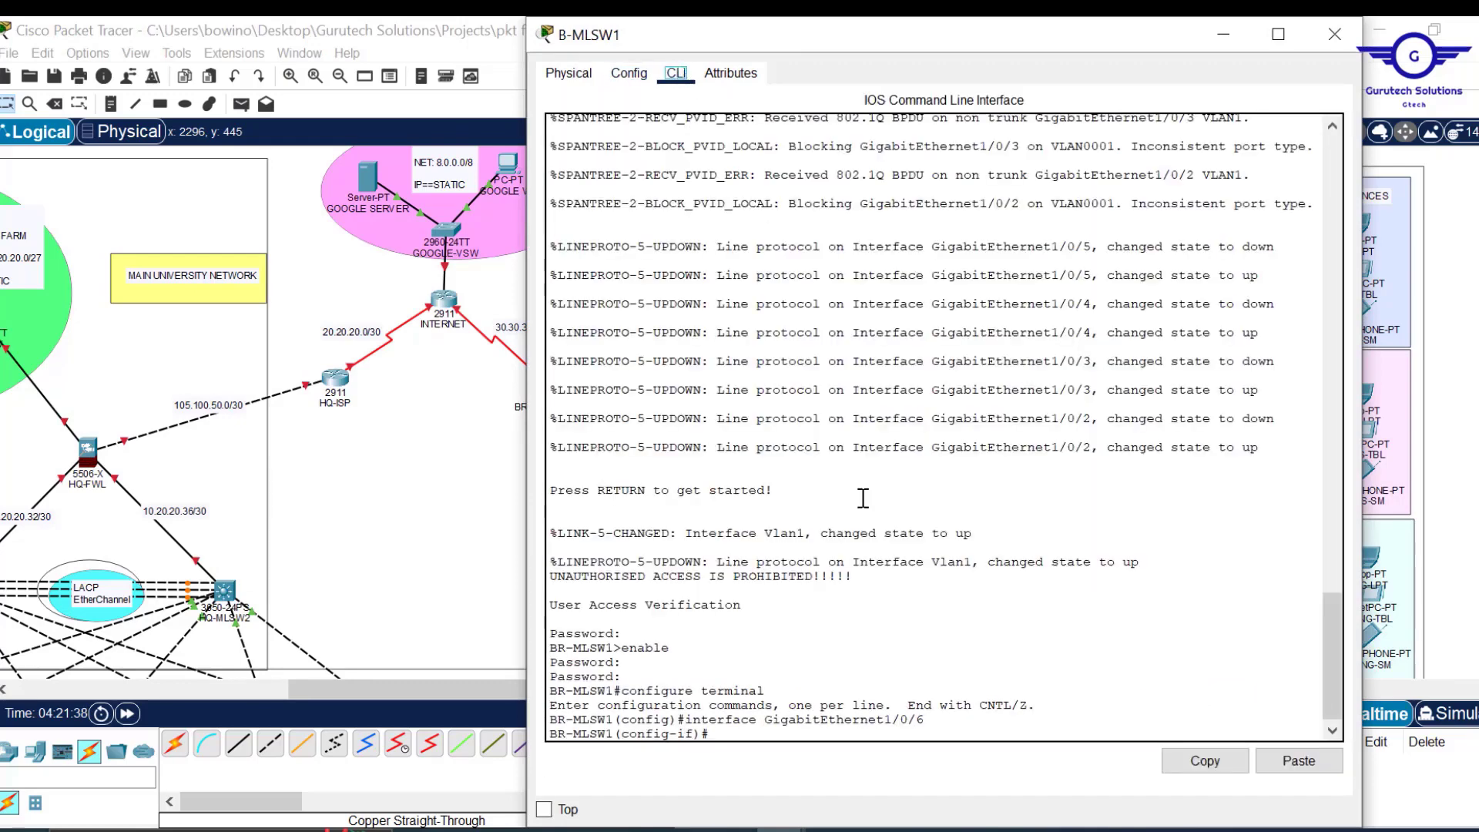
type("ex")
key("Return")
key("Return")
key("Return")
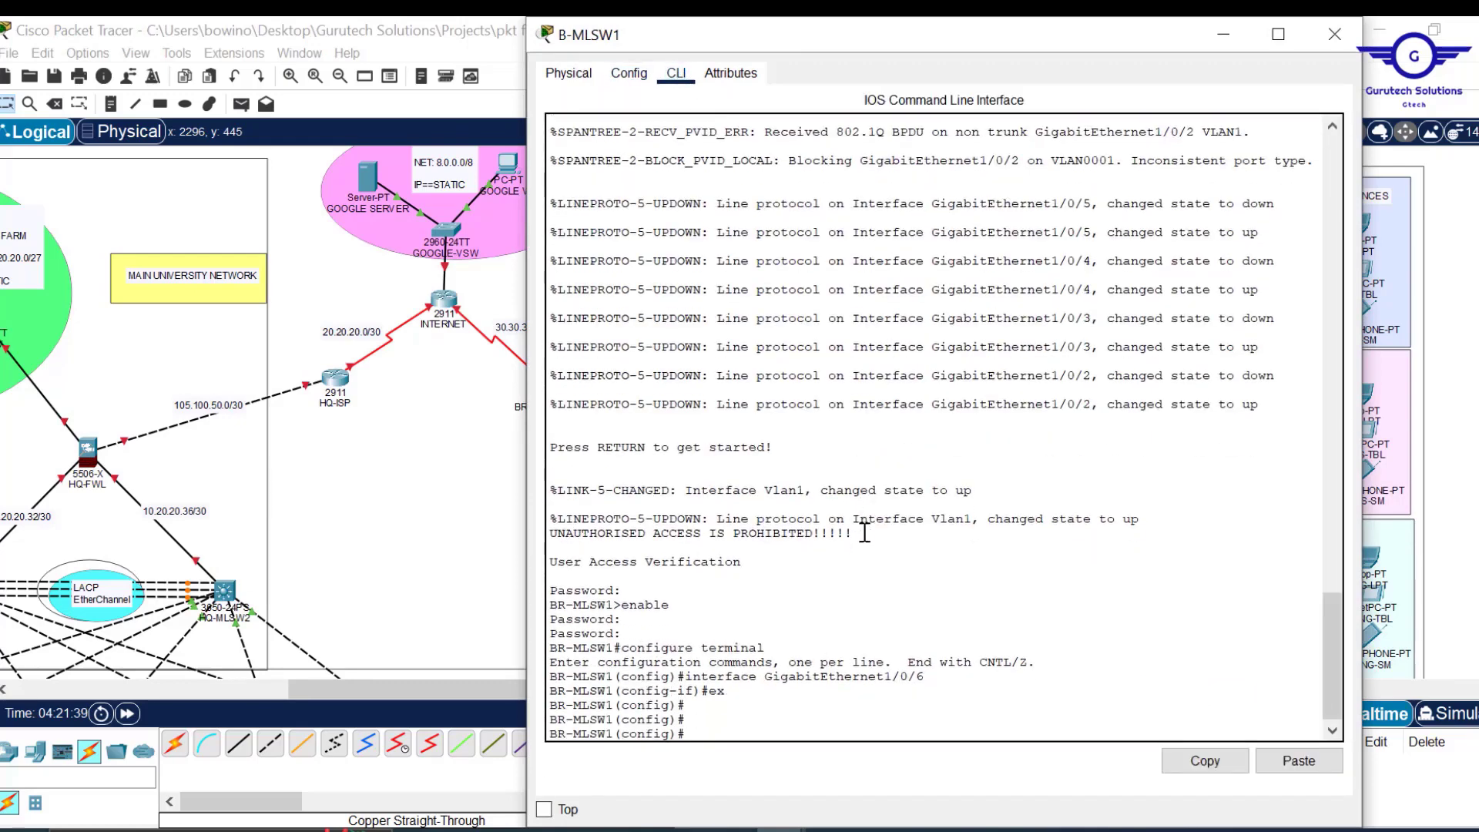
left_click(1301, 766)
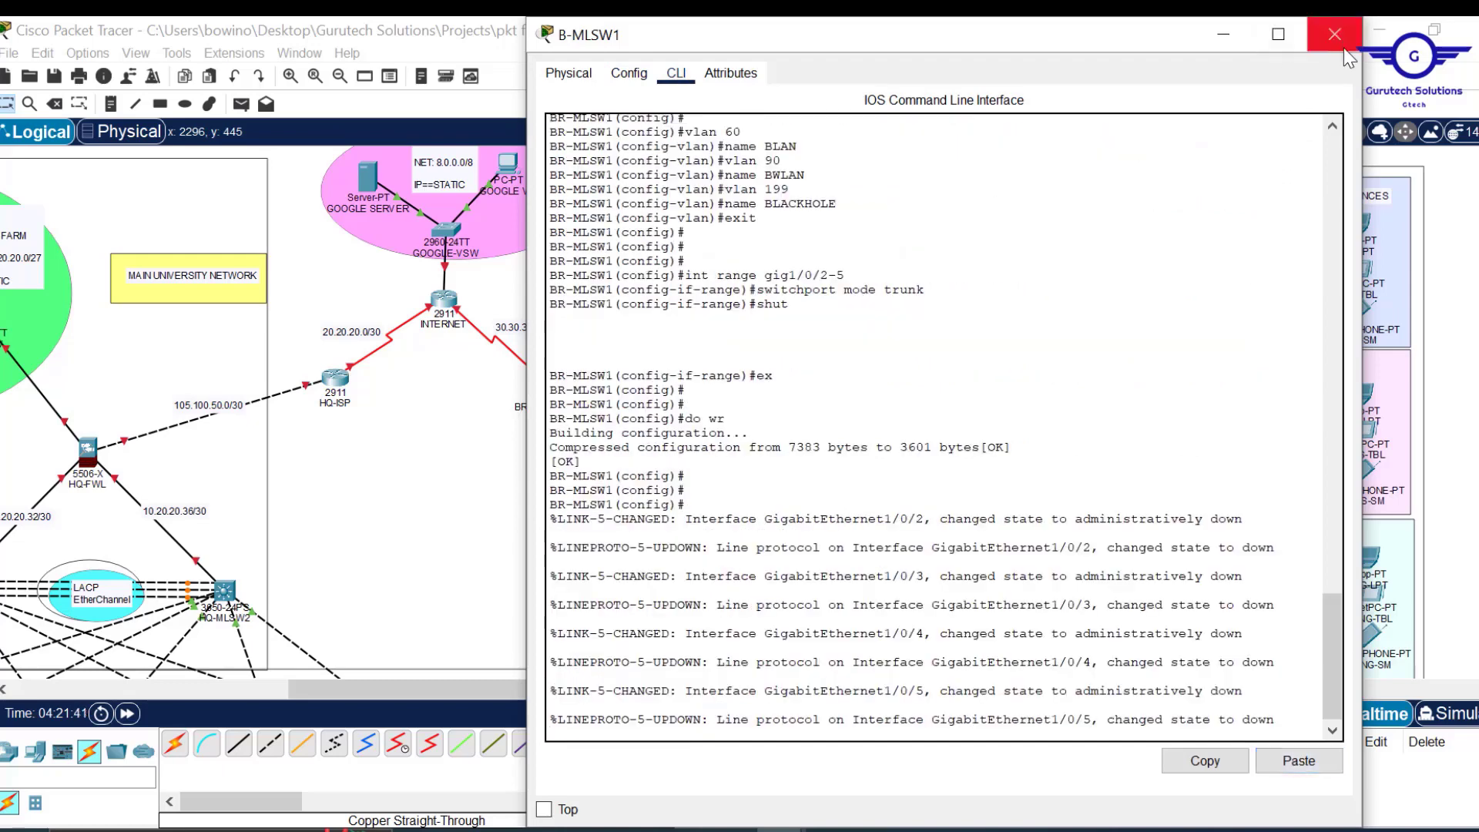
left_click(1335, 35)
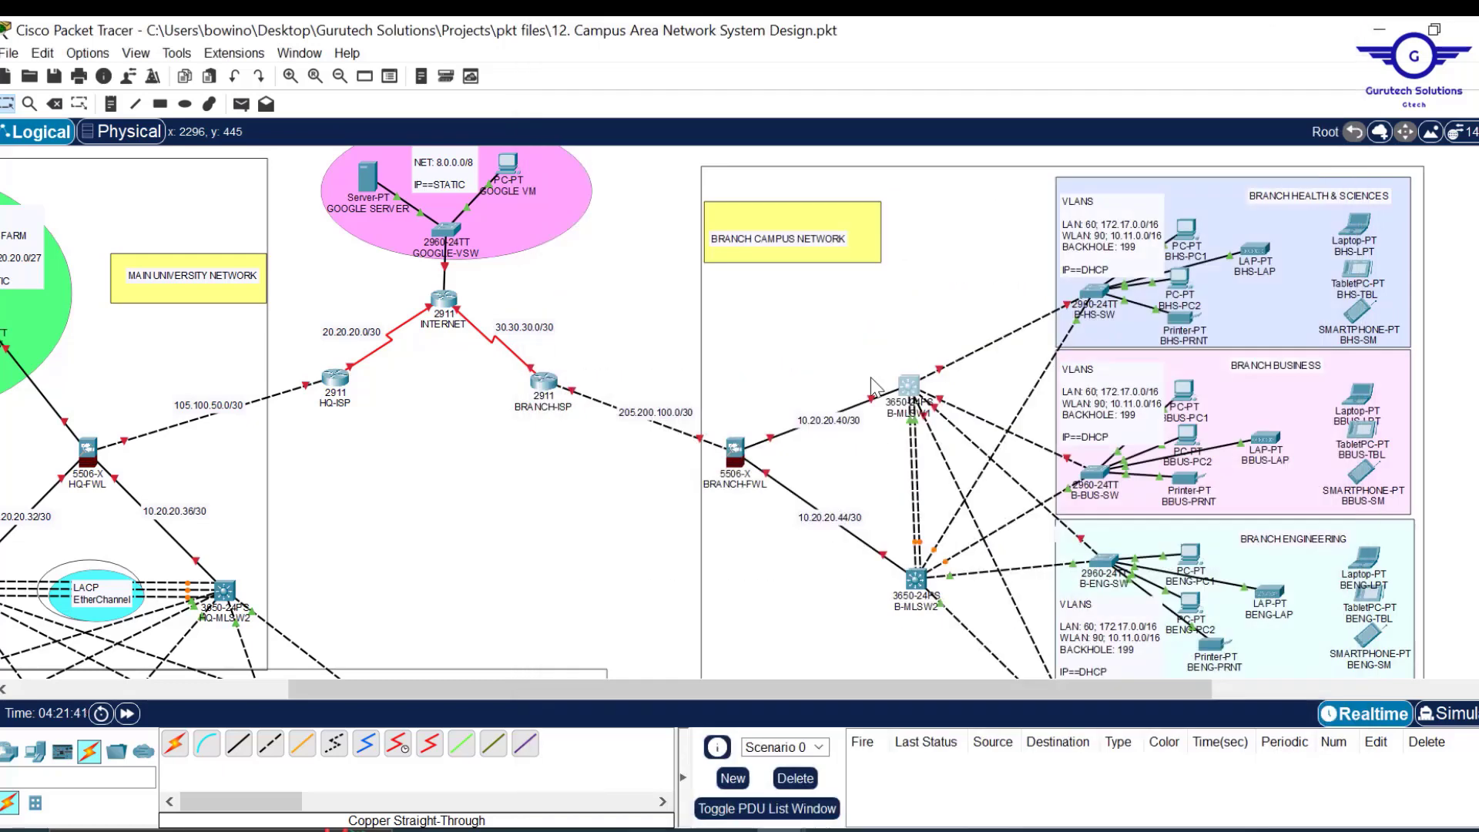
Paste the same commands into B-MLSW2's CLI after exiting interface mode.
left_click(929, 581)
left_click(629, 73)
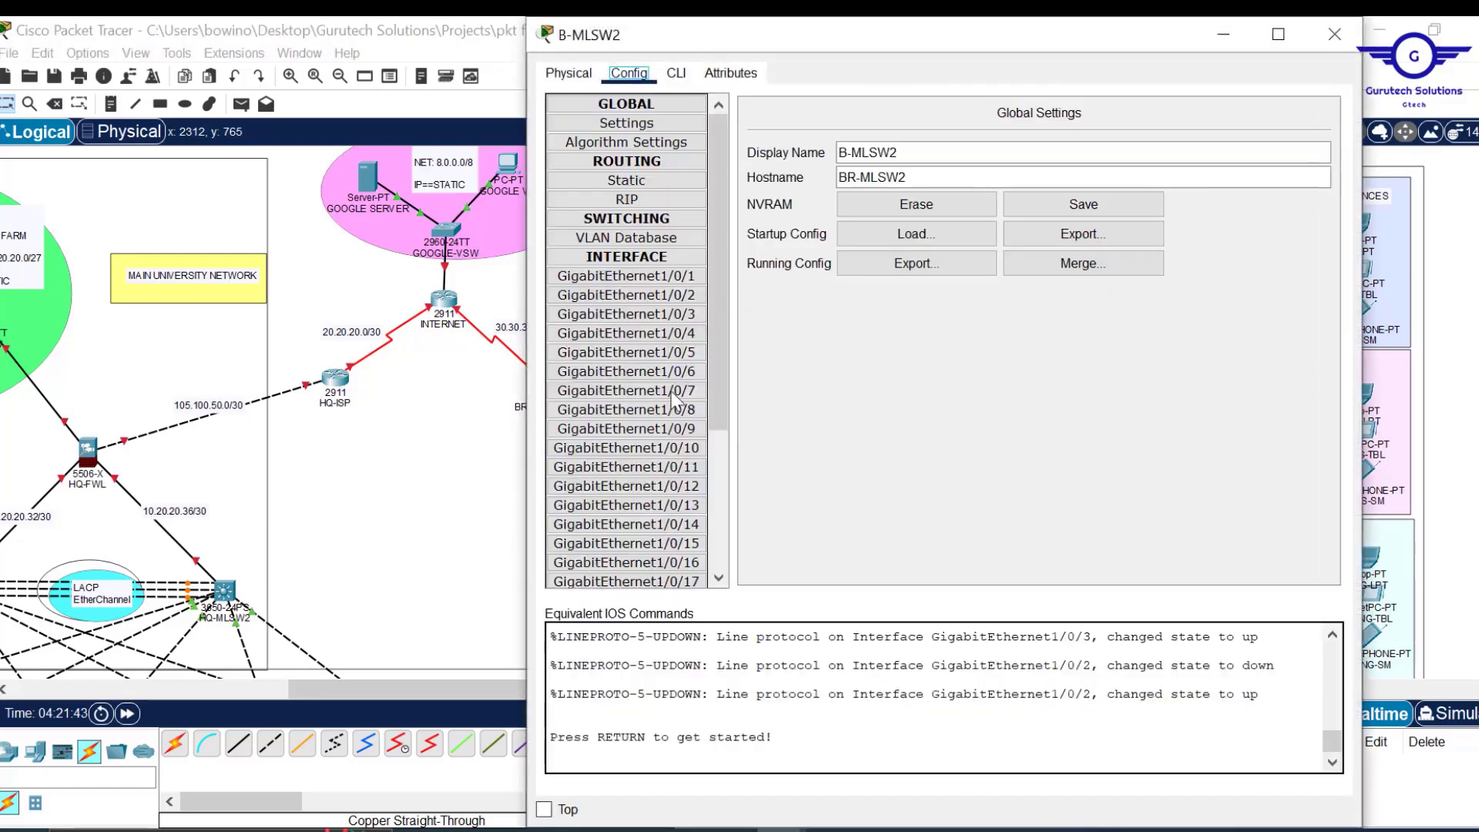
left_click(674, 393)
left_click(678, 76)
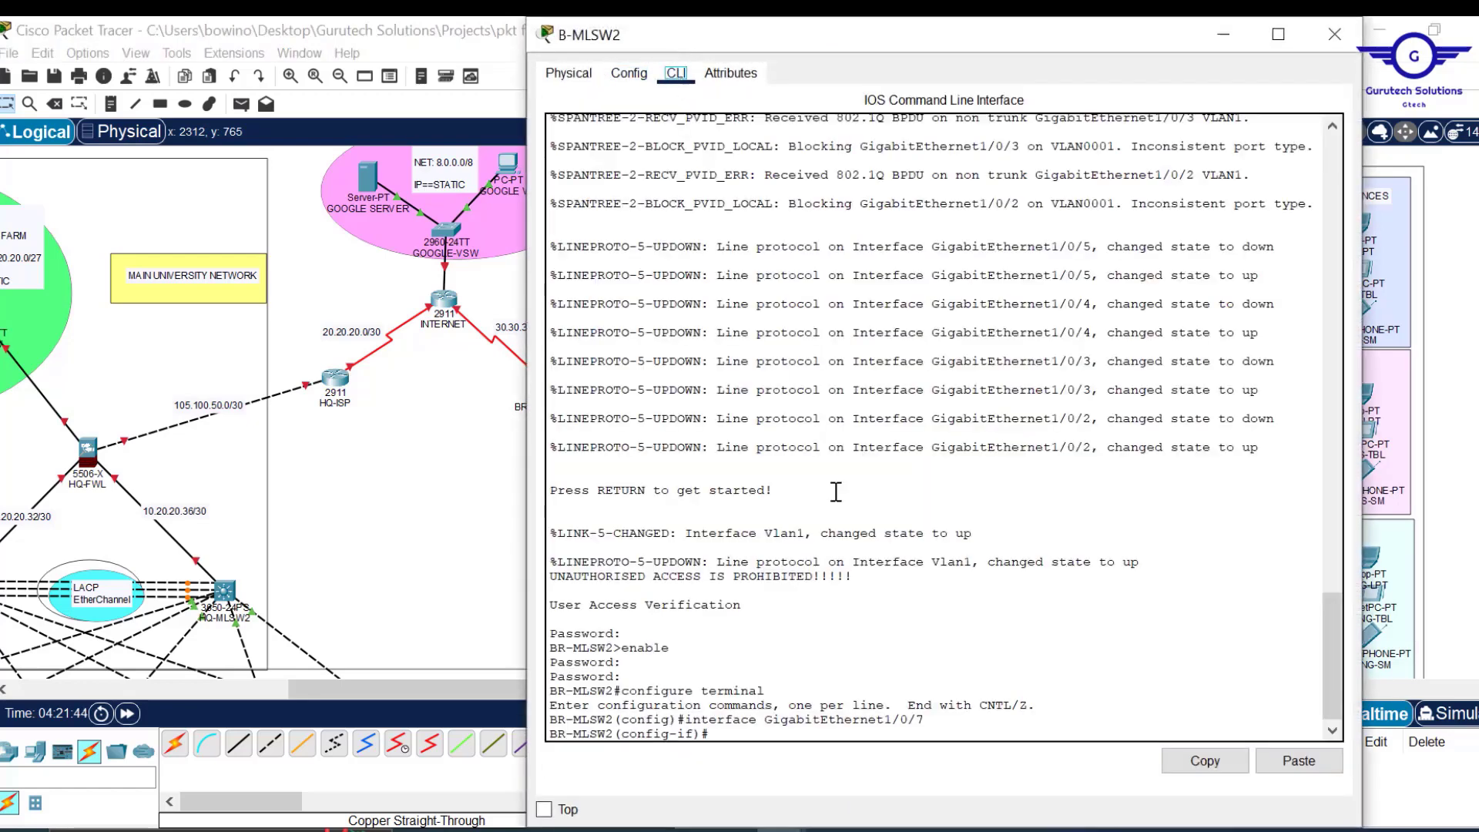
left_click(892, 660)
type("ex")
key("Return")
key("Return")
key("Return")
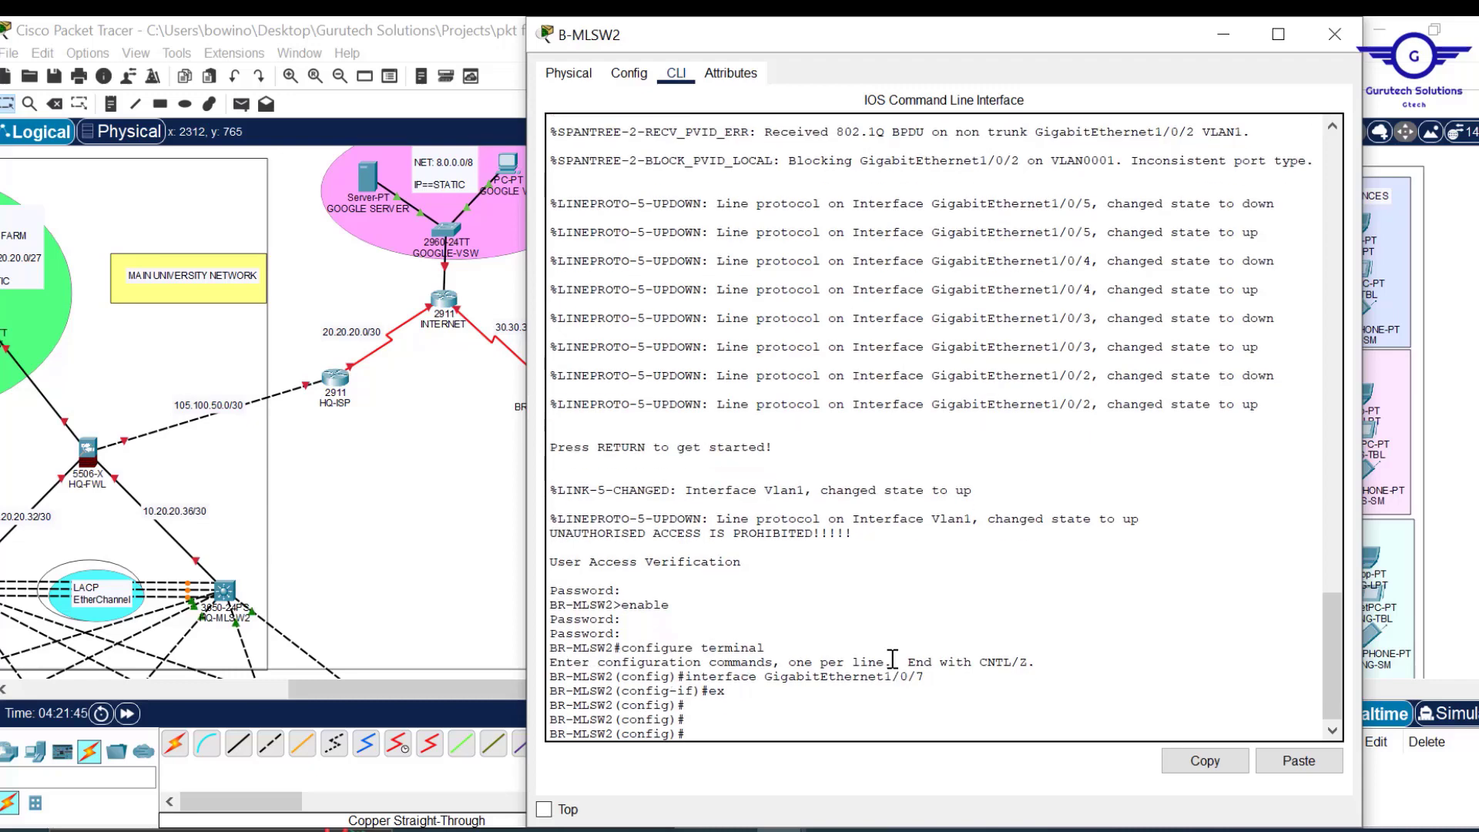
left_click(1300, 761)
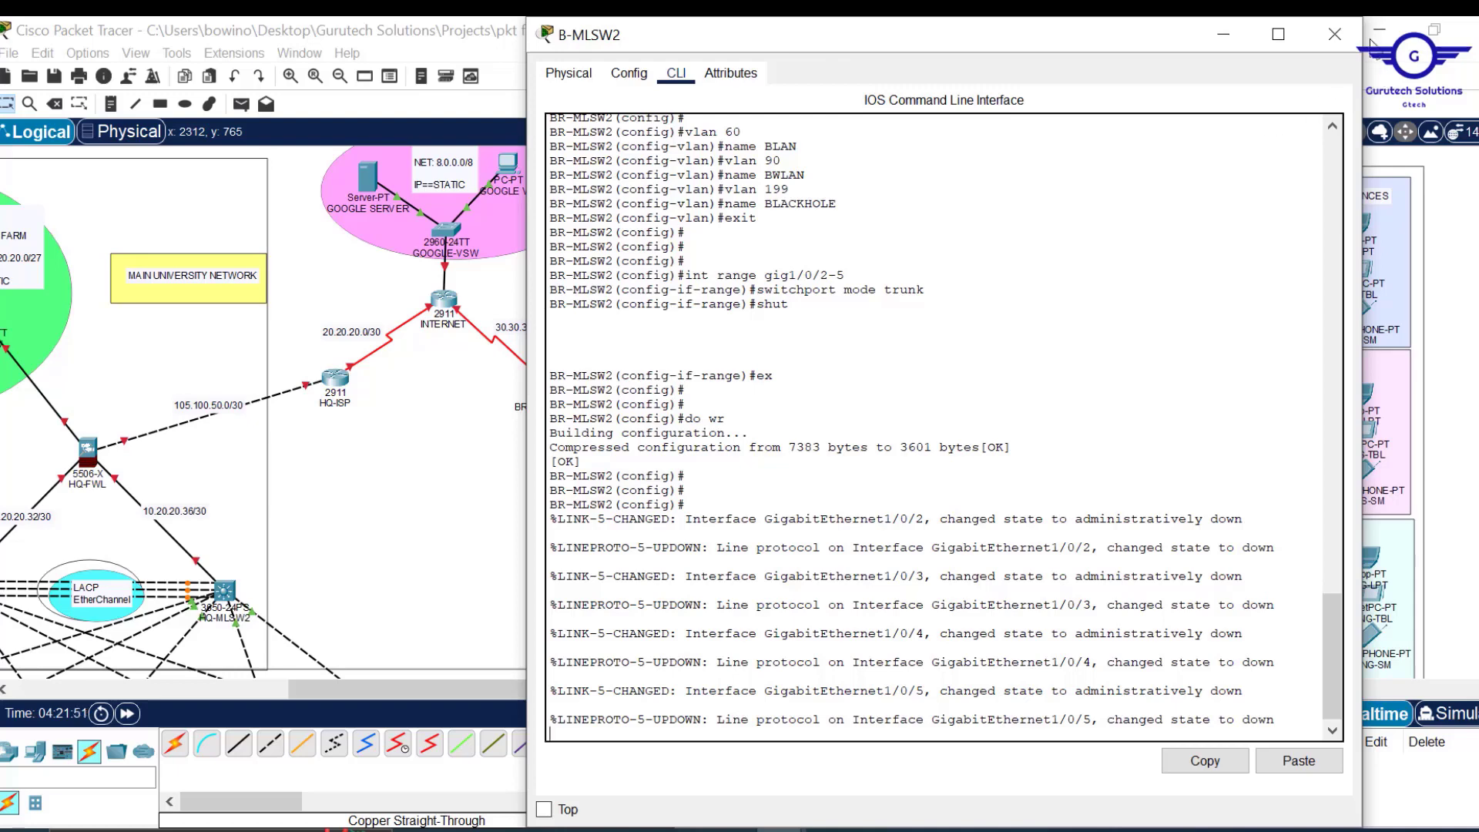
Close B-MLSW2, highlight step 2.1 (STP Portfast and BPDUguard) in Config.txt, and open DMZ-SW.
left_click(1334, 34)
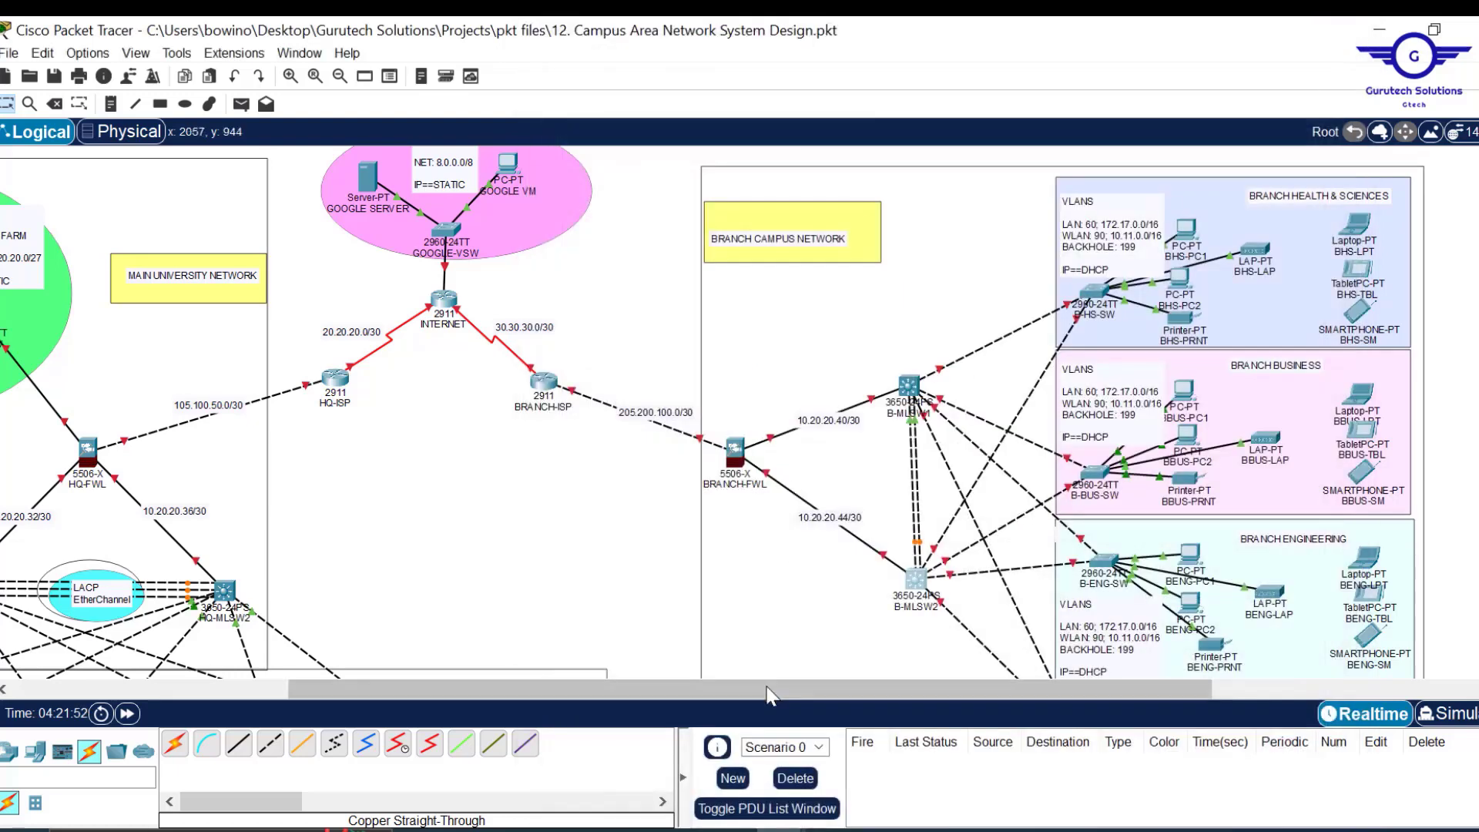
left_click_drag(759, 686, 574, 715)
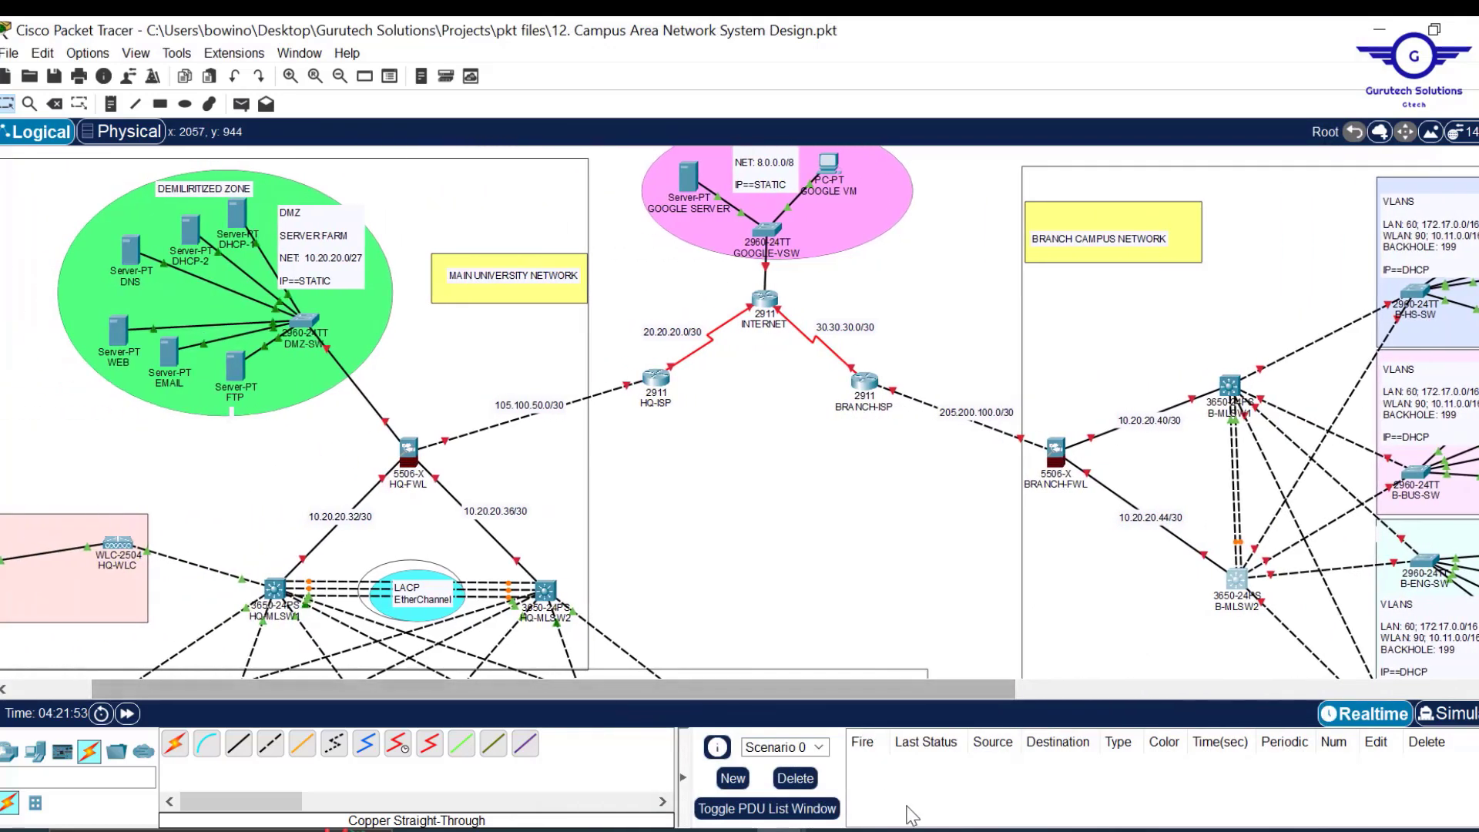
mouse_move(694, 826)
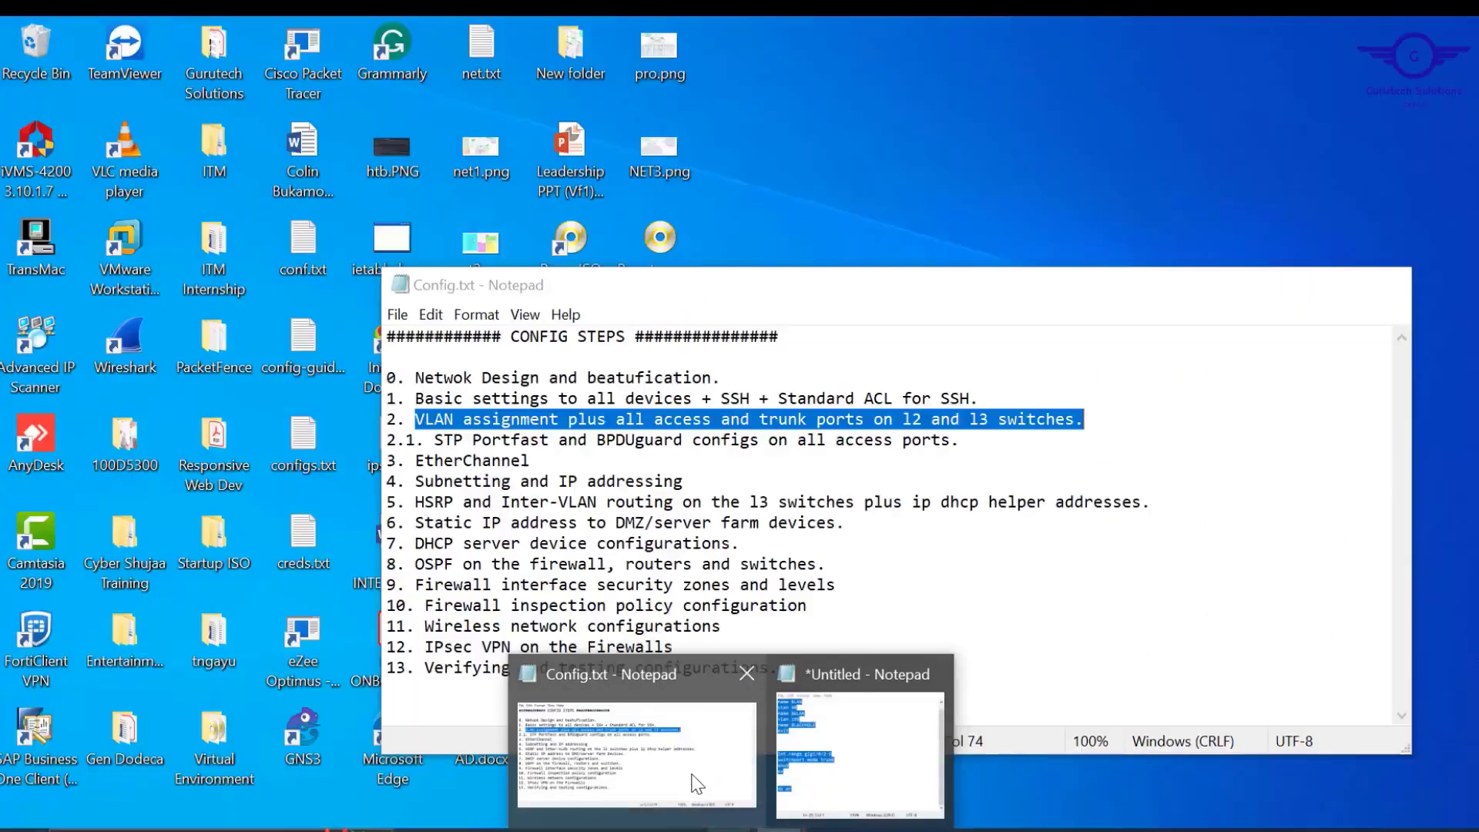
left_click(695, 786)
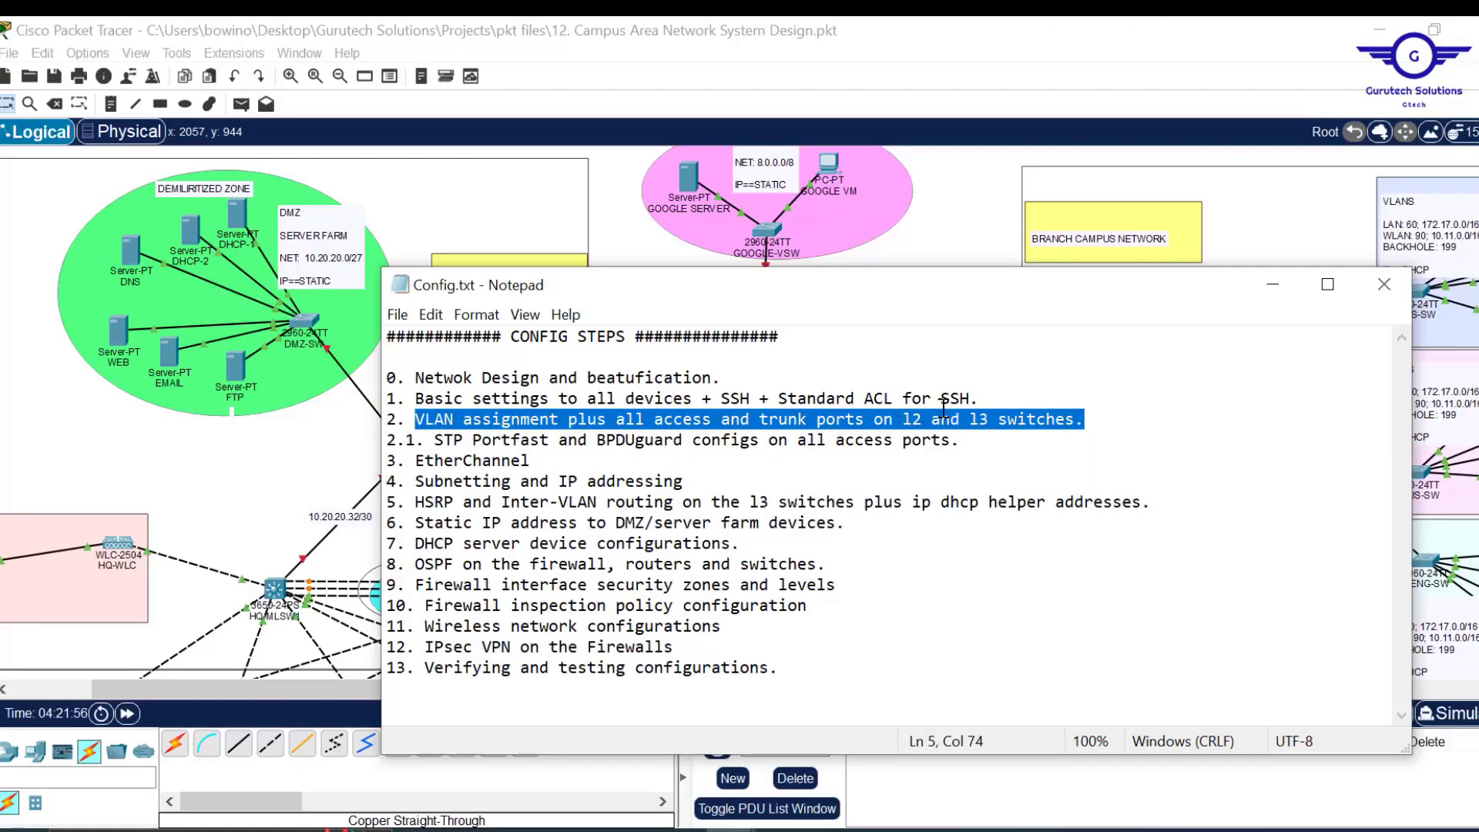
left_click_drag(967, 445, 388, 441)
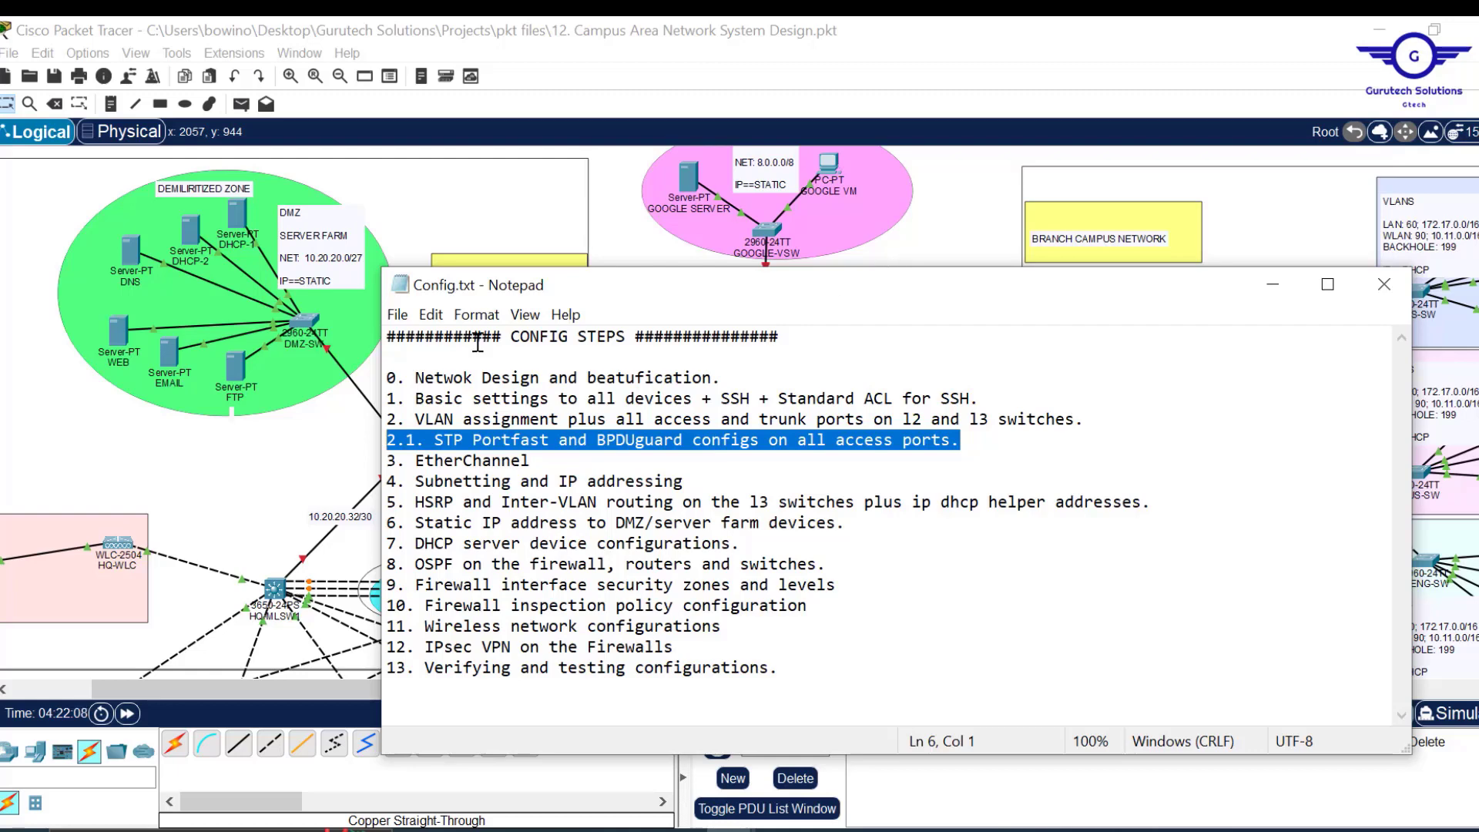
left_click(314, 326)
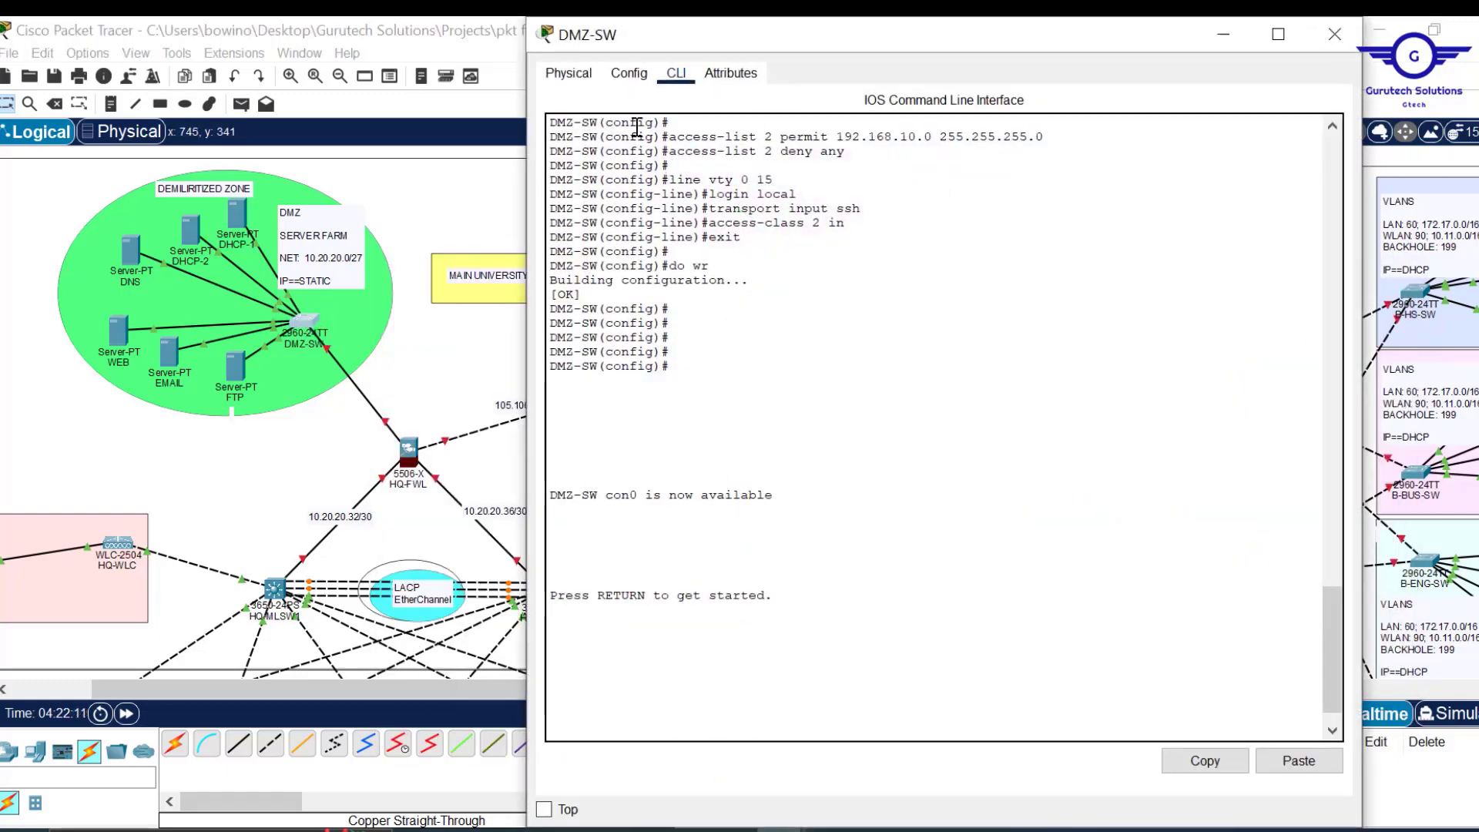
In DMZ-SW's CLI, enter interface range mode for fa0/2-24.
left_click(634, 80)
left_click(628, 314)
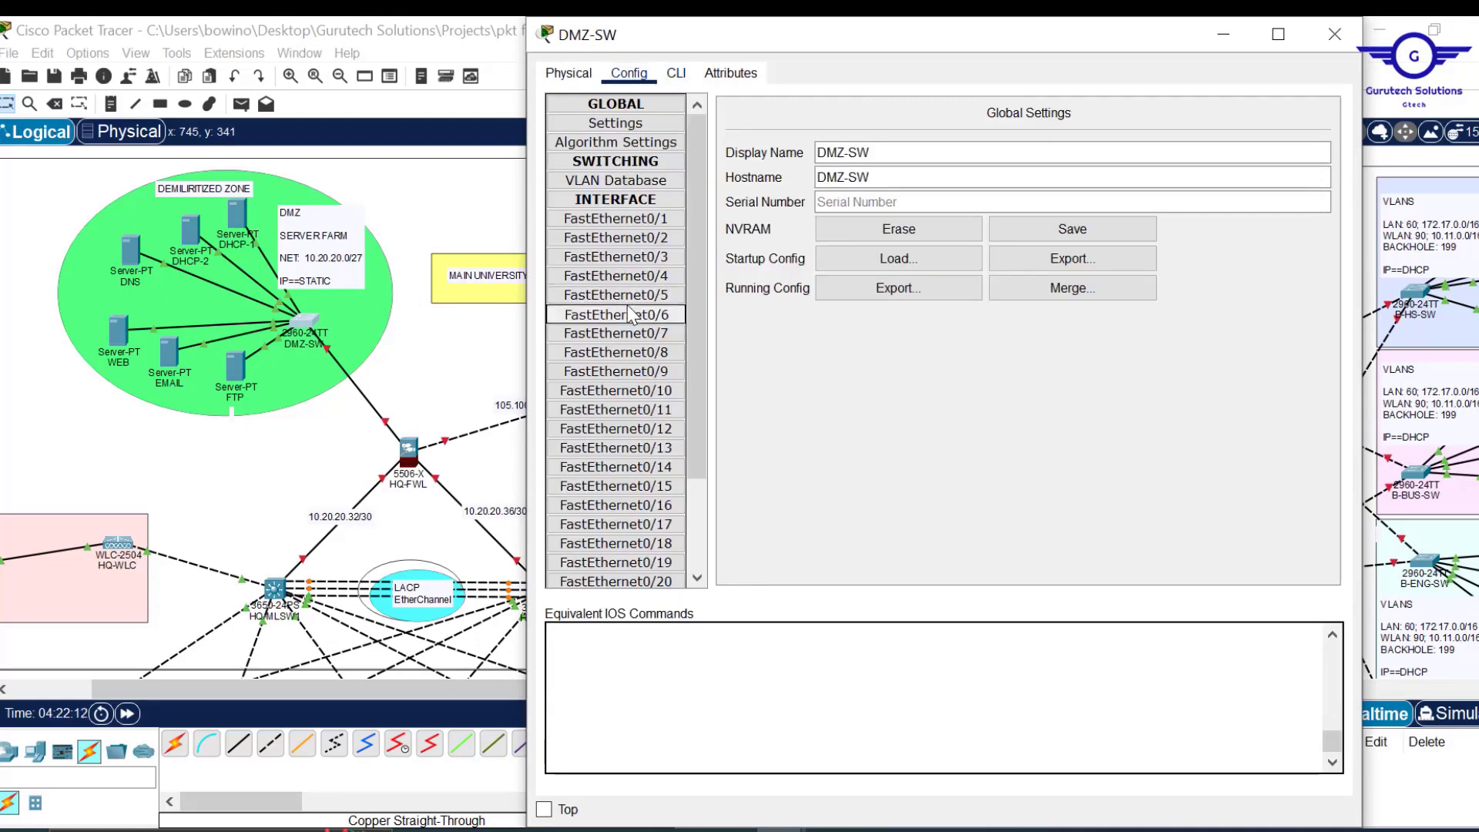
left_click(685, 71)
type("ex")
key("Return")
key("Return")
key("Return")
key("Return")
key("Return")
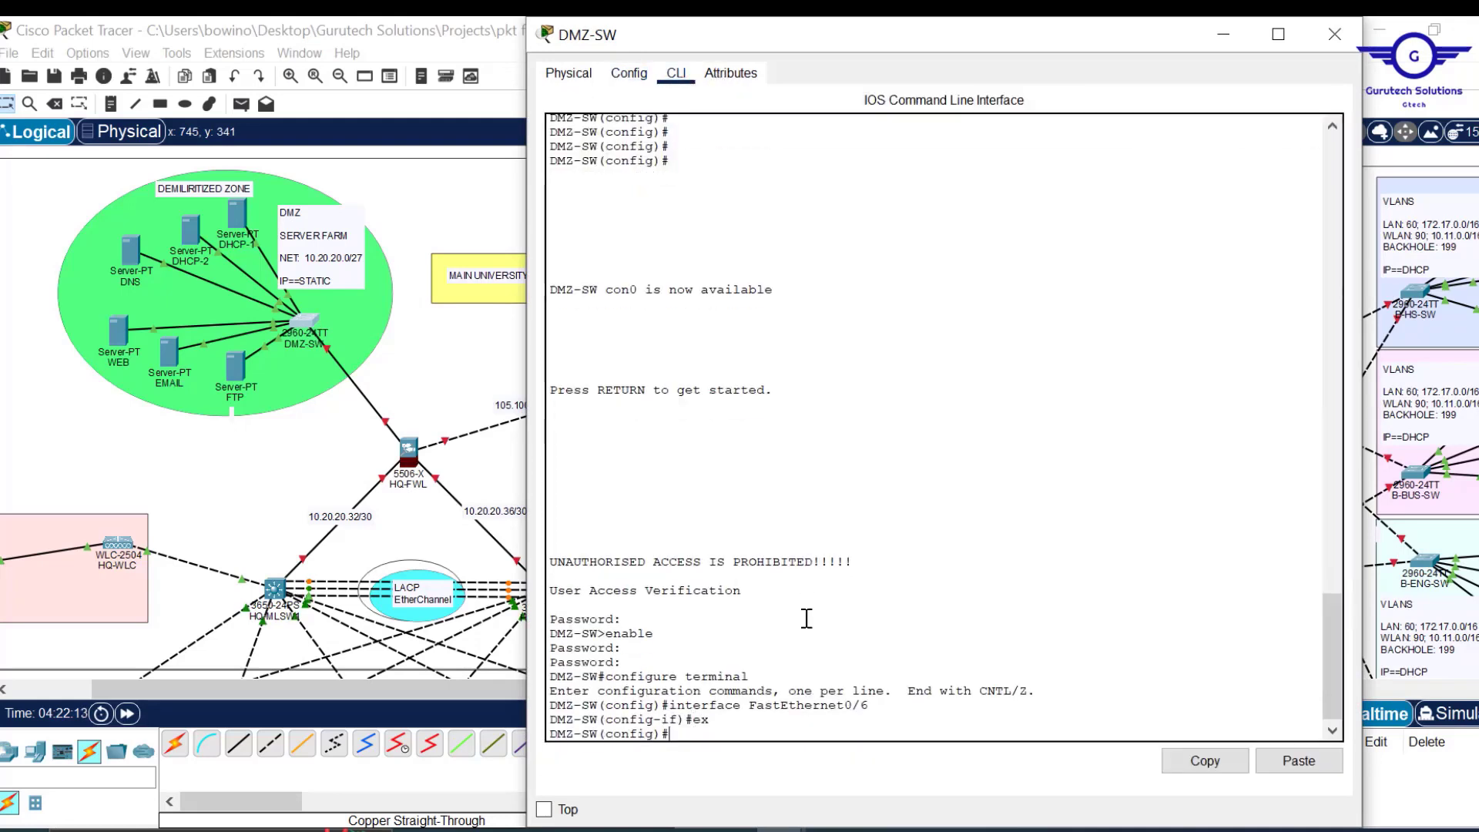
type("int ")
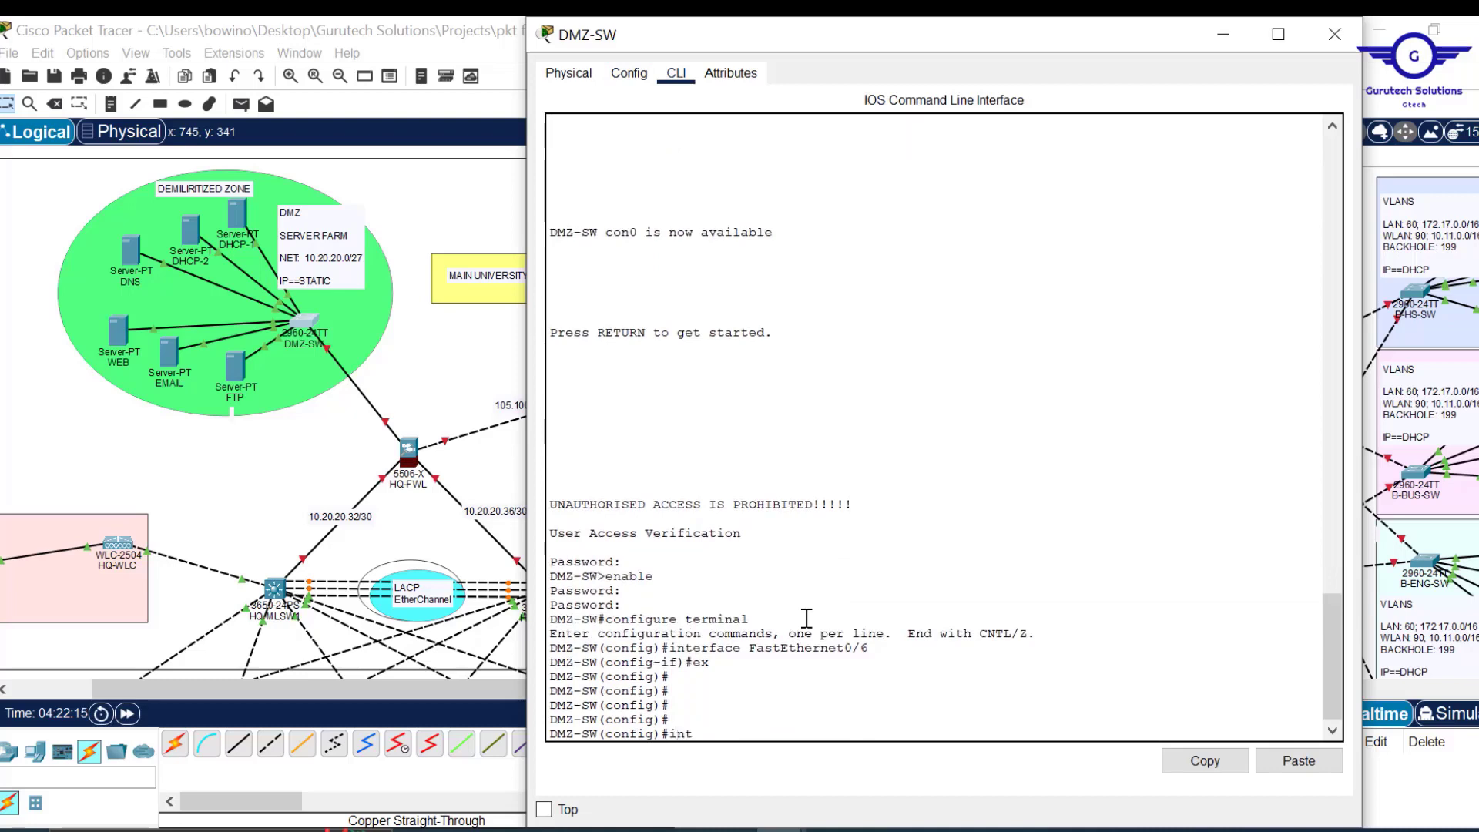
type("fa0/2-24")
left_click(1223, 39)
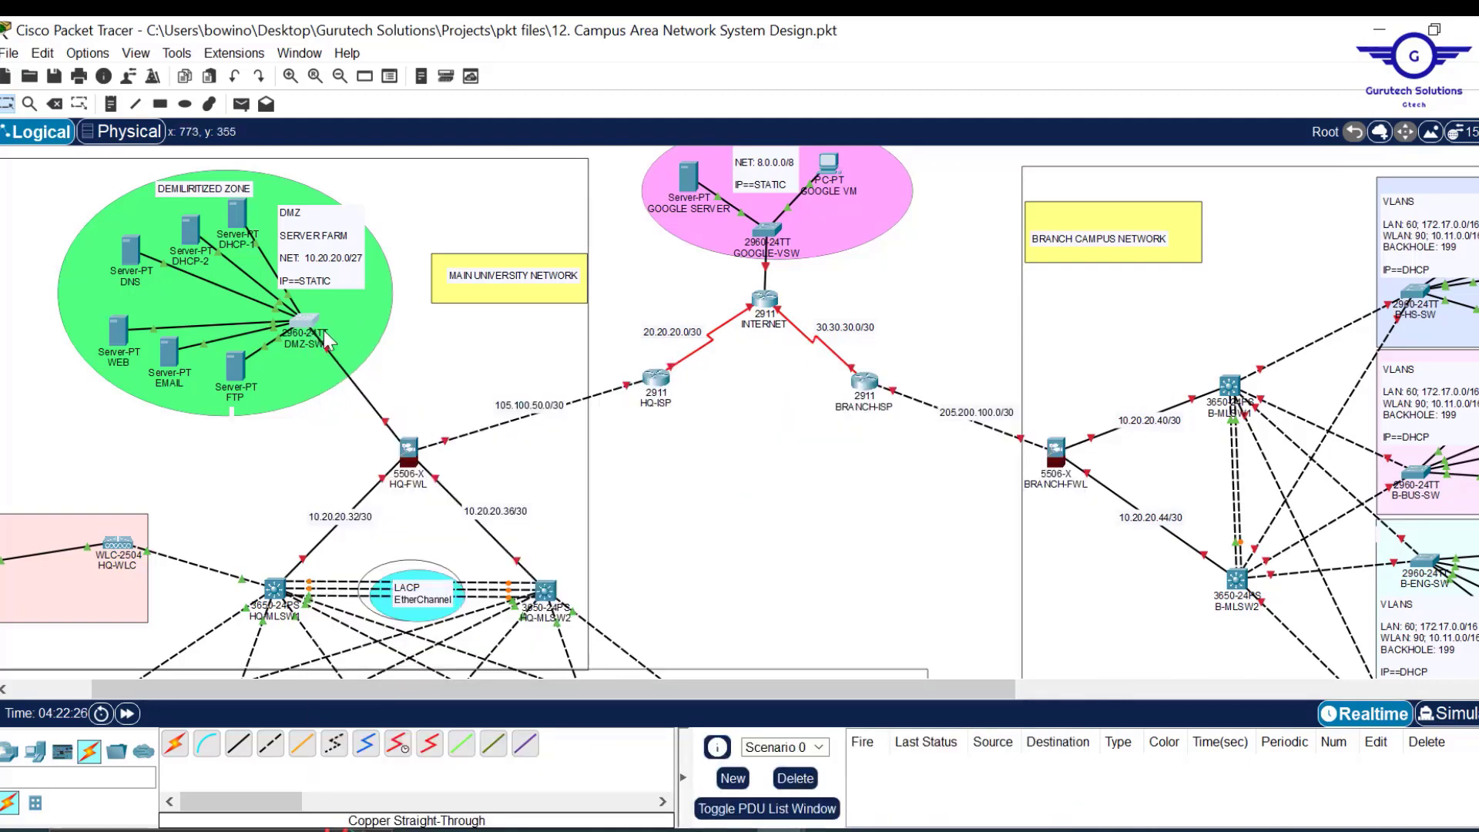
left_click(309, 328)
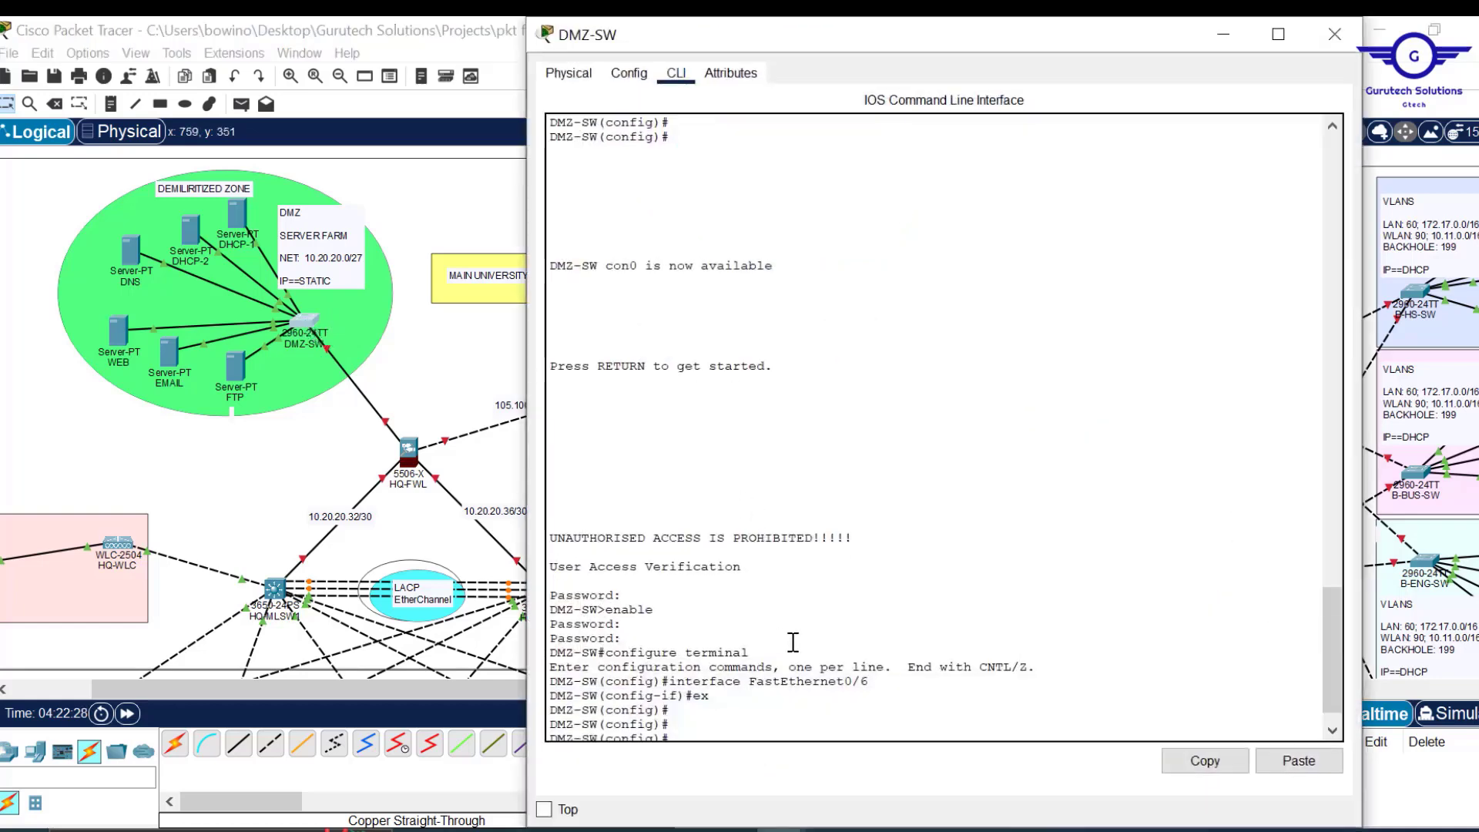
key("Return")
key("Return")
key("Return")
key("Up")
key("Left")
key("Left")
key("Left")
key("Left")
key("Left")
key("Left")
key("Left")
key("Left")
type("range")
key("Return")
key("Return")
key("Return")
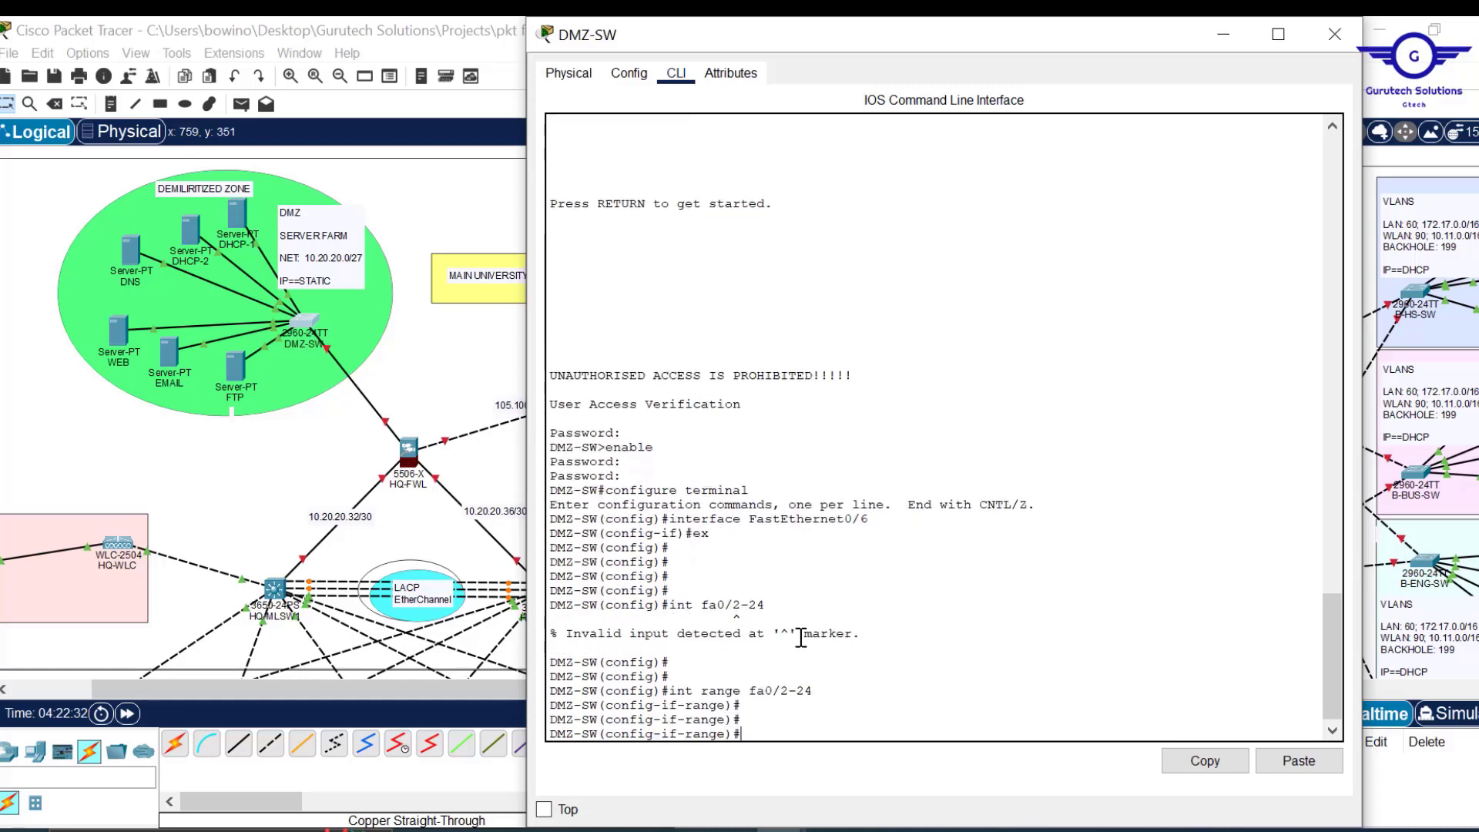
key("Return")
Enable spanning-tree portfast on the port range.
type("spann")
key("Tab")
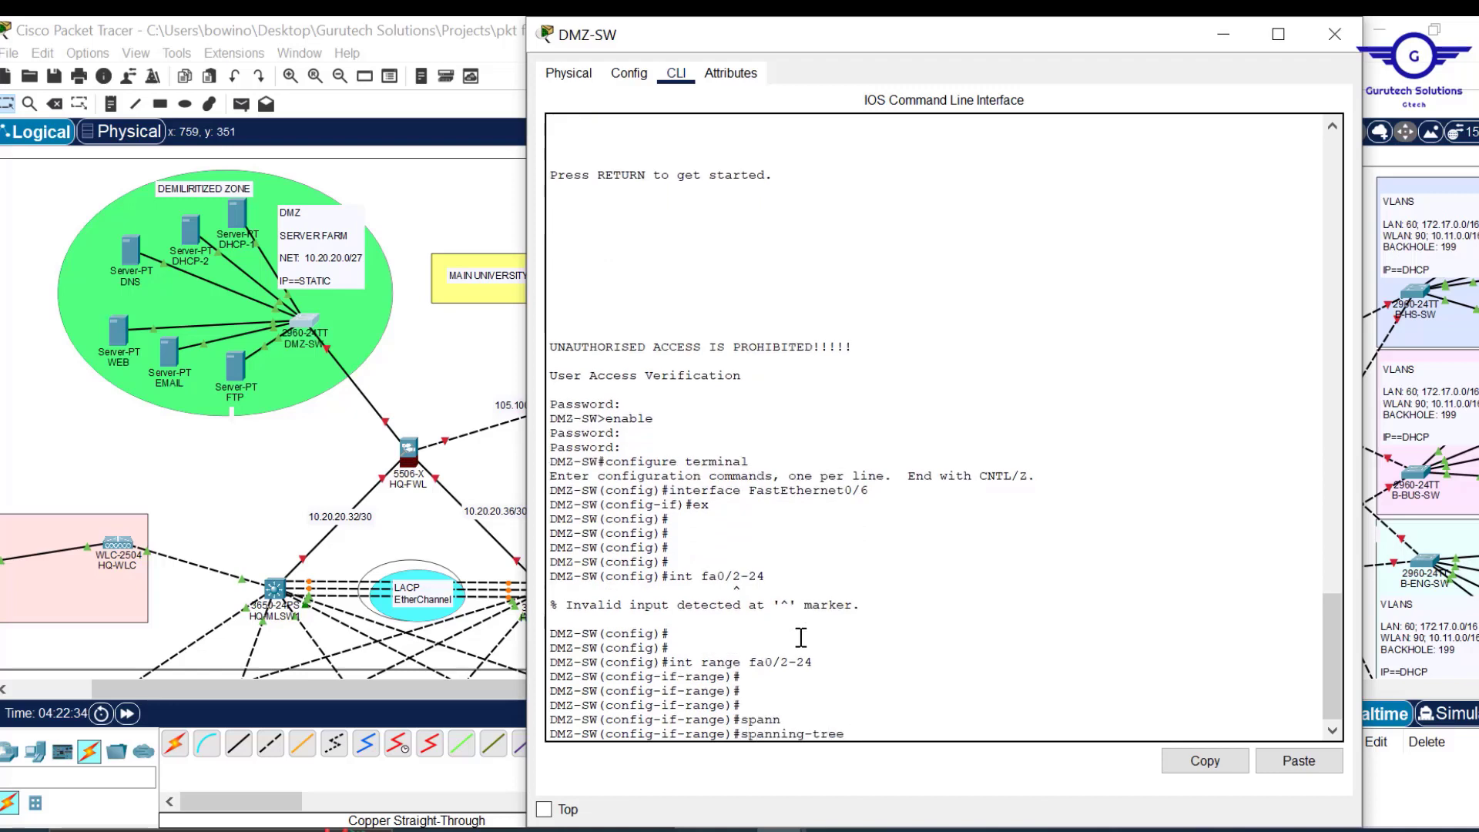
type("por")
key("Tab")
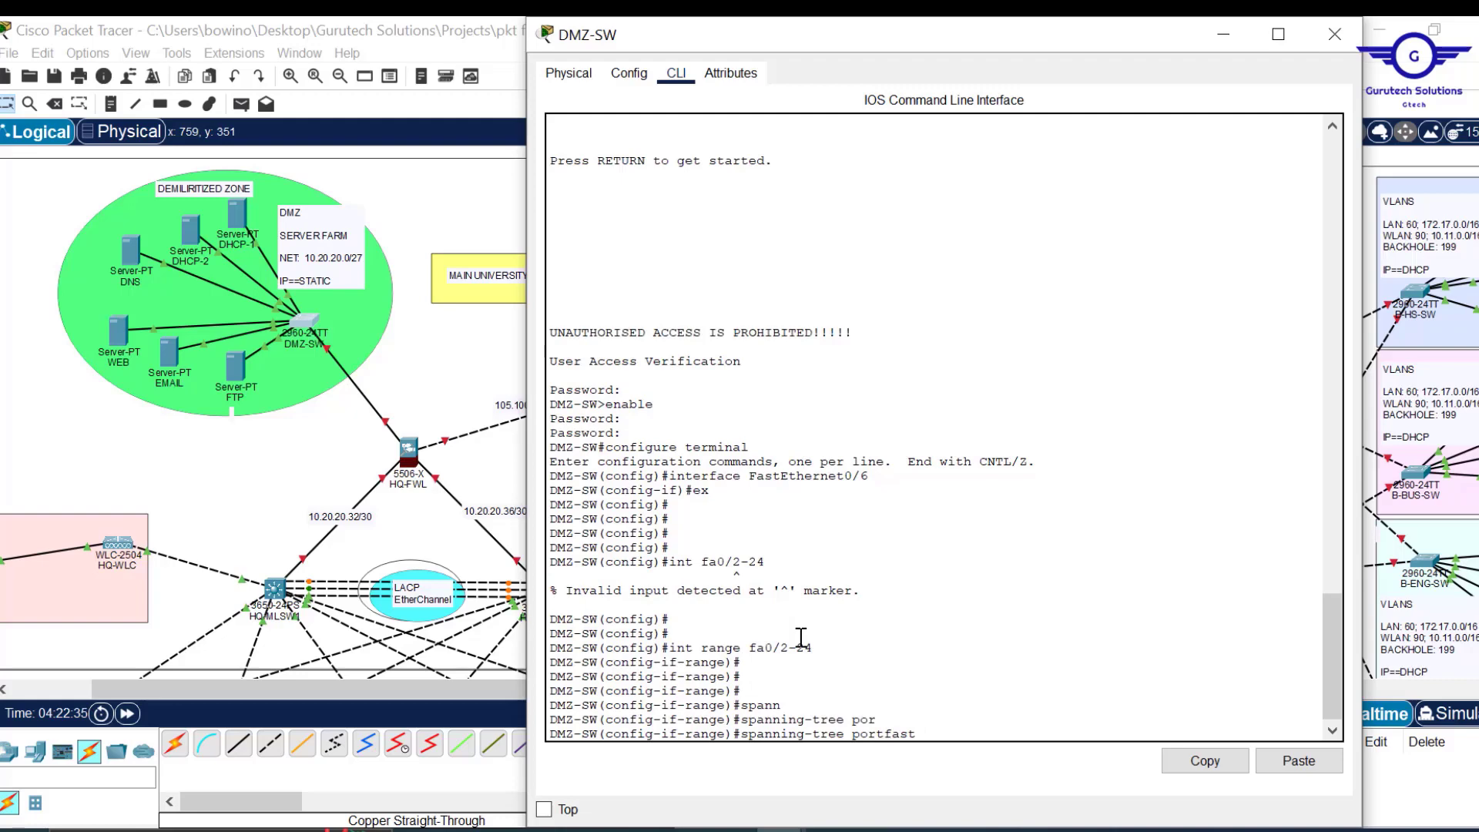
key("Return")
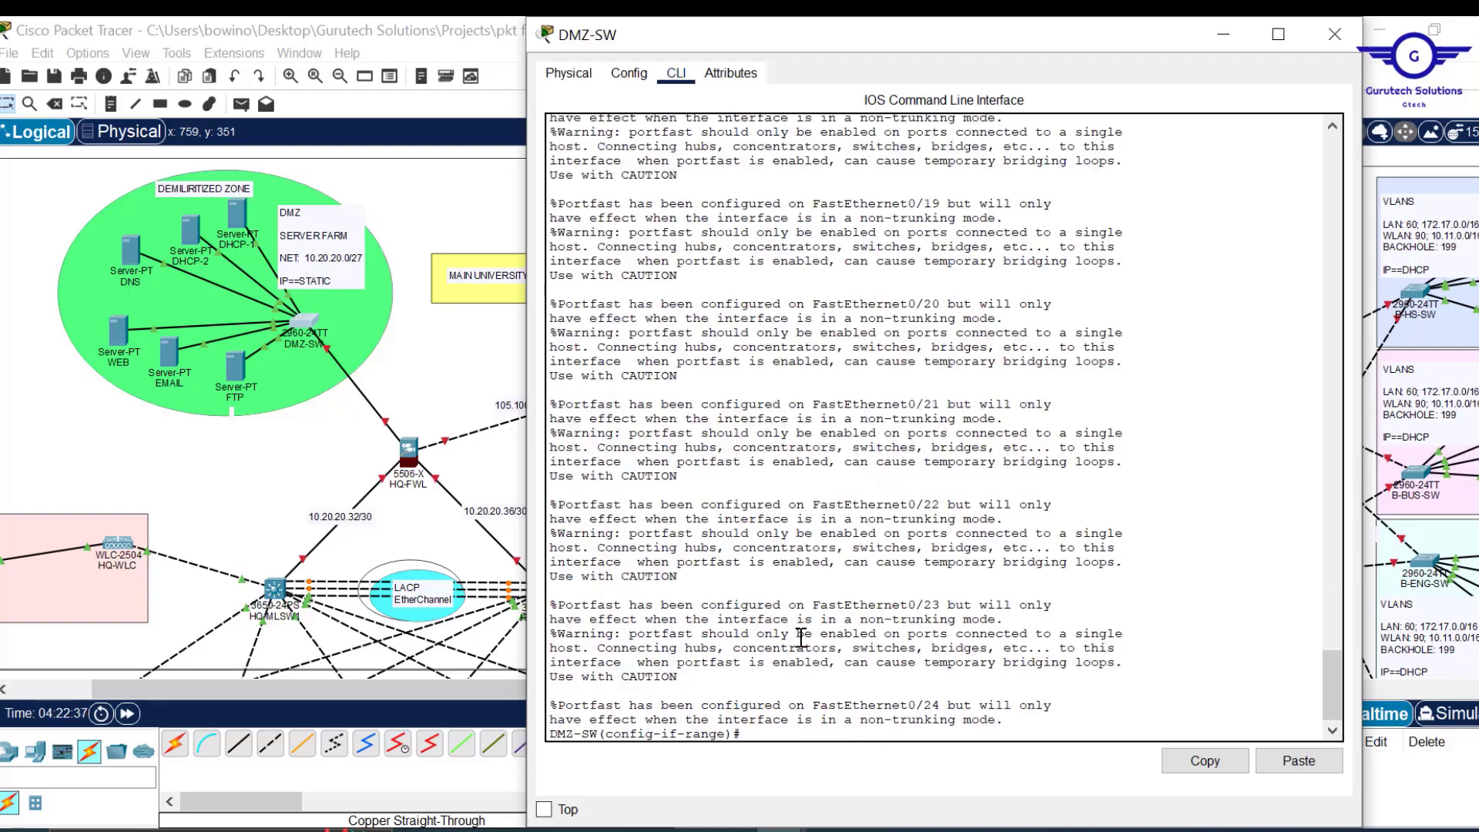
key("Return")
key("Return")
key("Return")
key("Return")
Enable spanning-tree bpduguard on the port range.
type("span")
key("Tab")
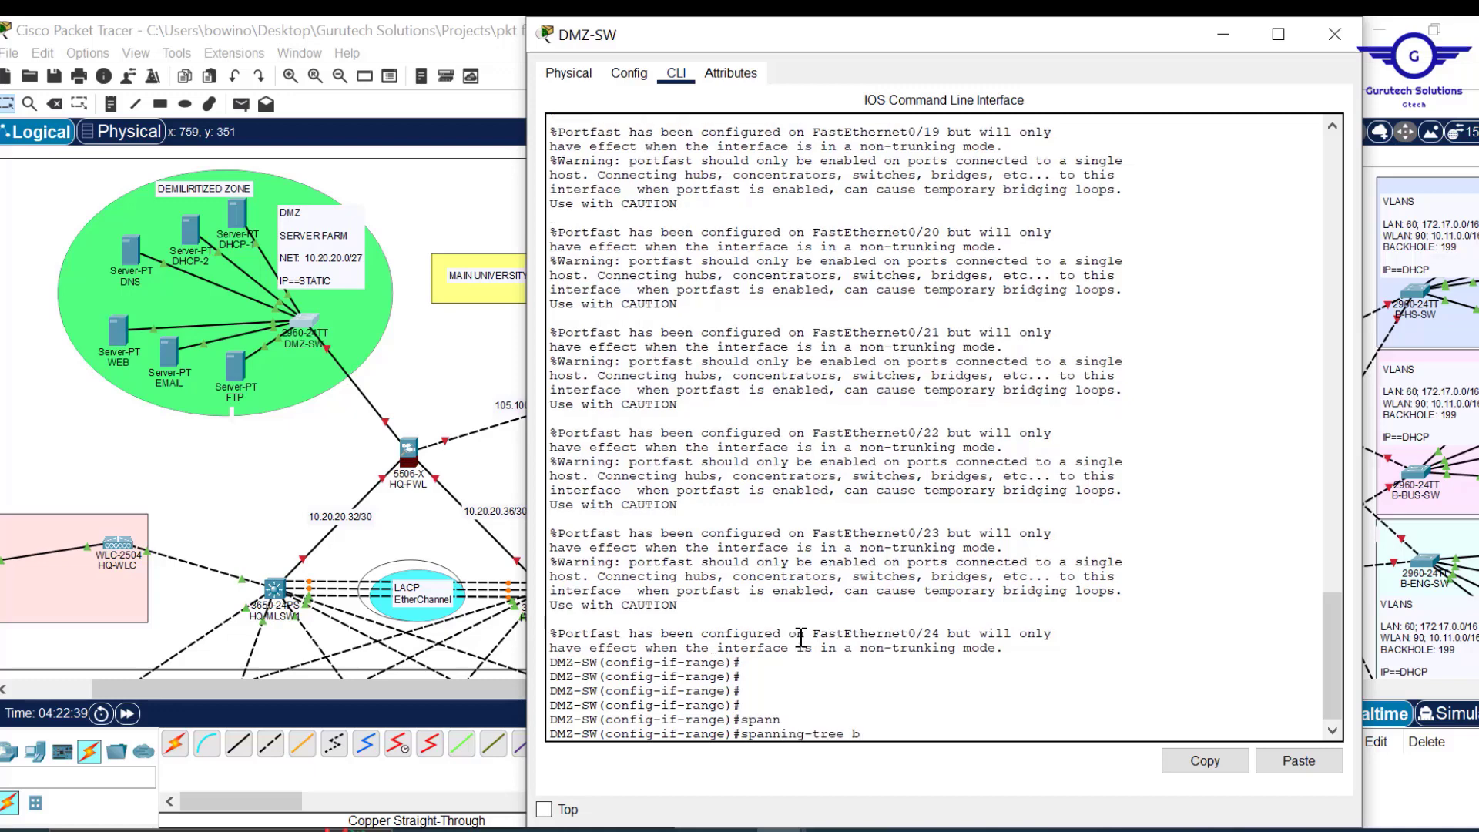
type("b")
key("Tab")
type("e")
key("Tab")
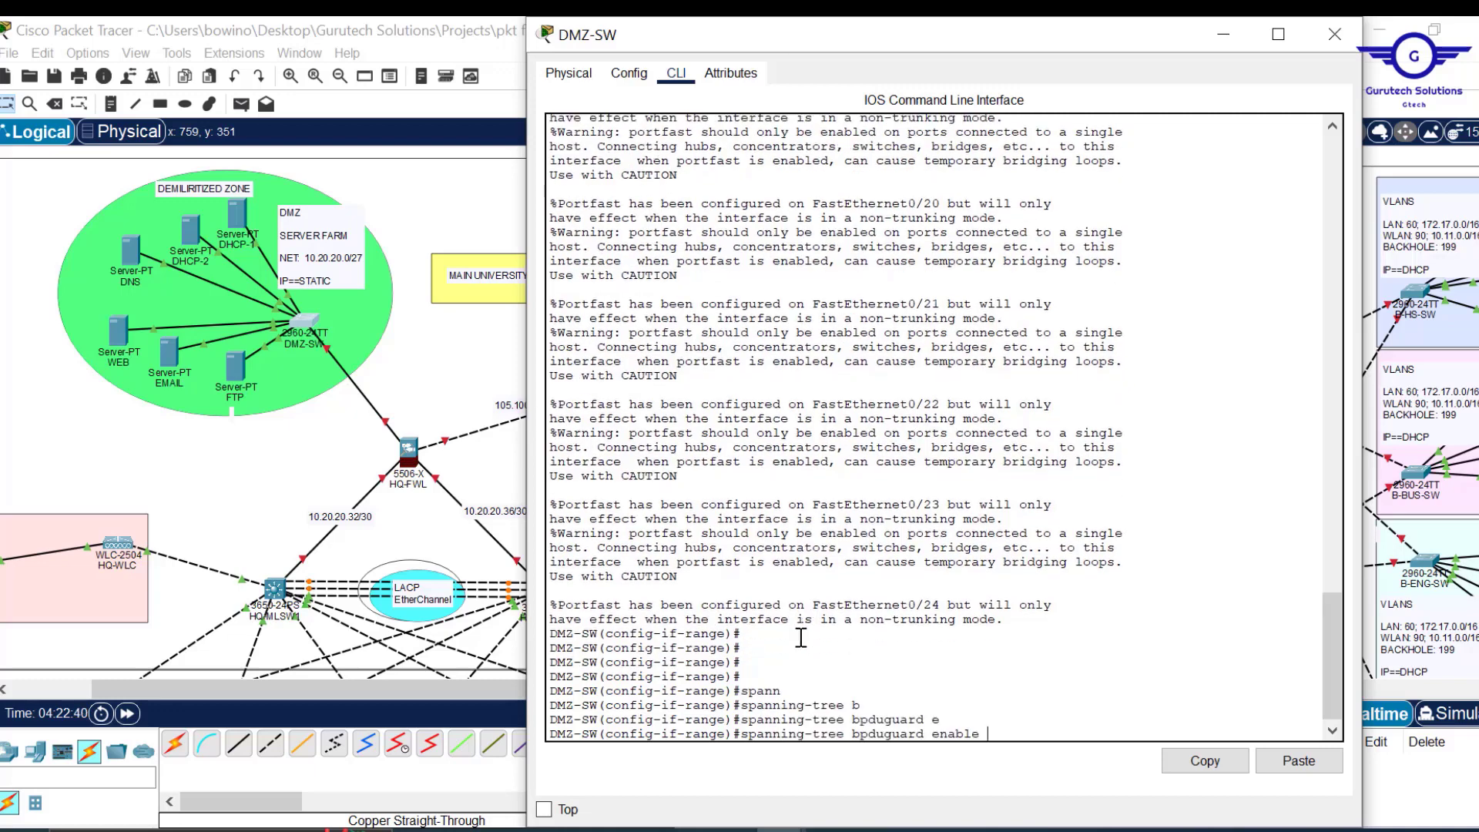
key("Return")
Exit interface-range mode and save the configuration with do wr.
type("ex")
key("Return")
key("Return")
key("Return")
key("Return")
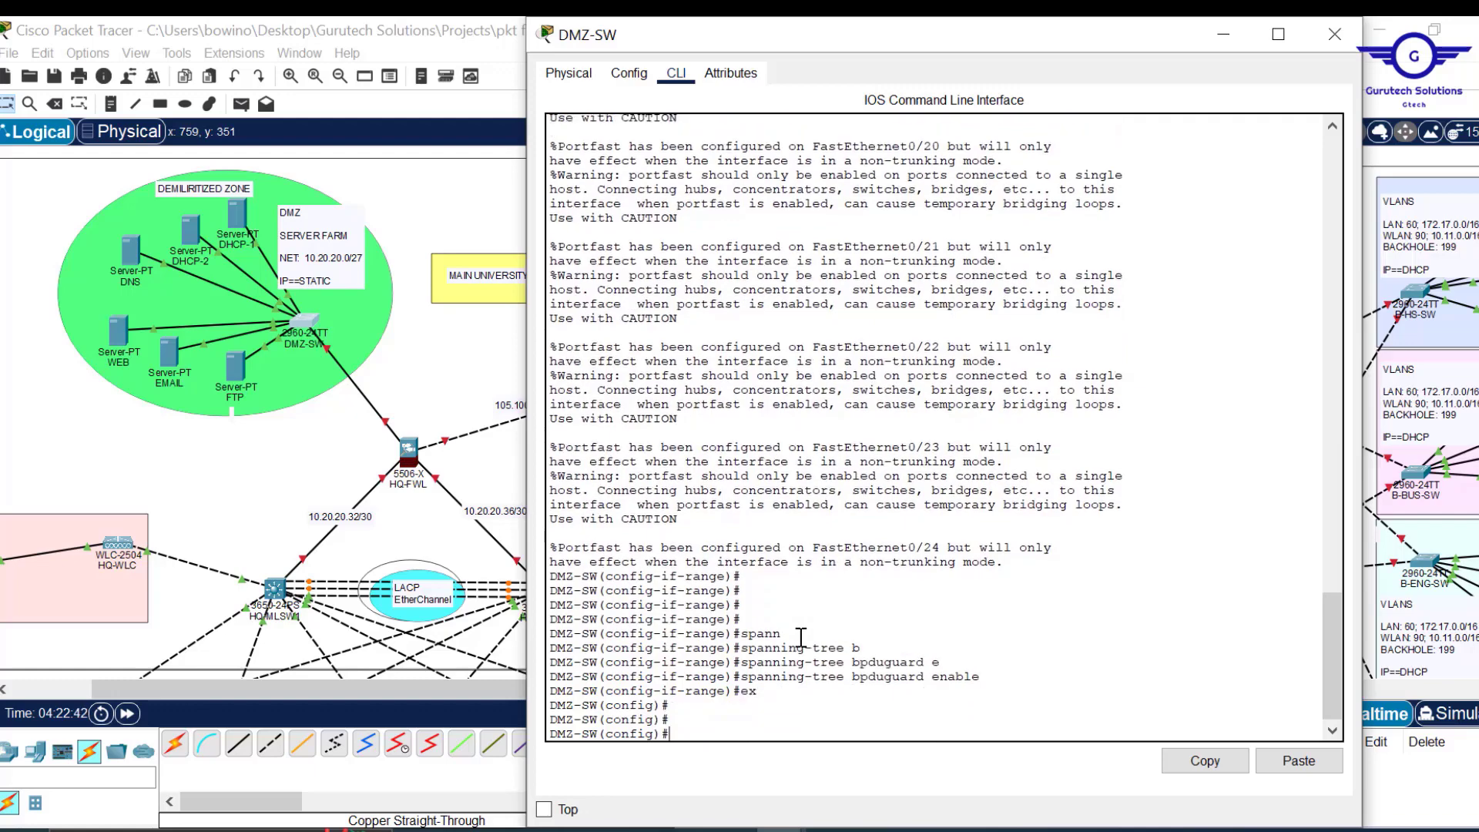
type("do wr")
key("Return")
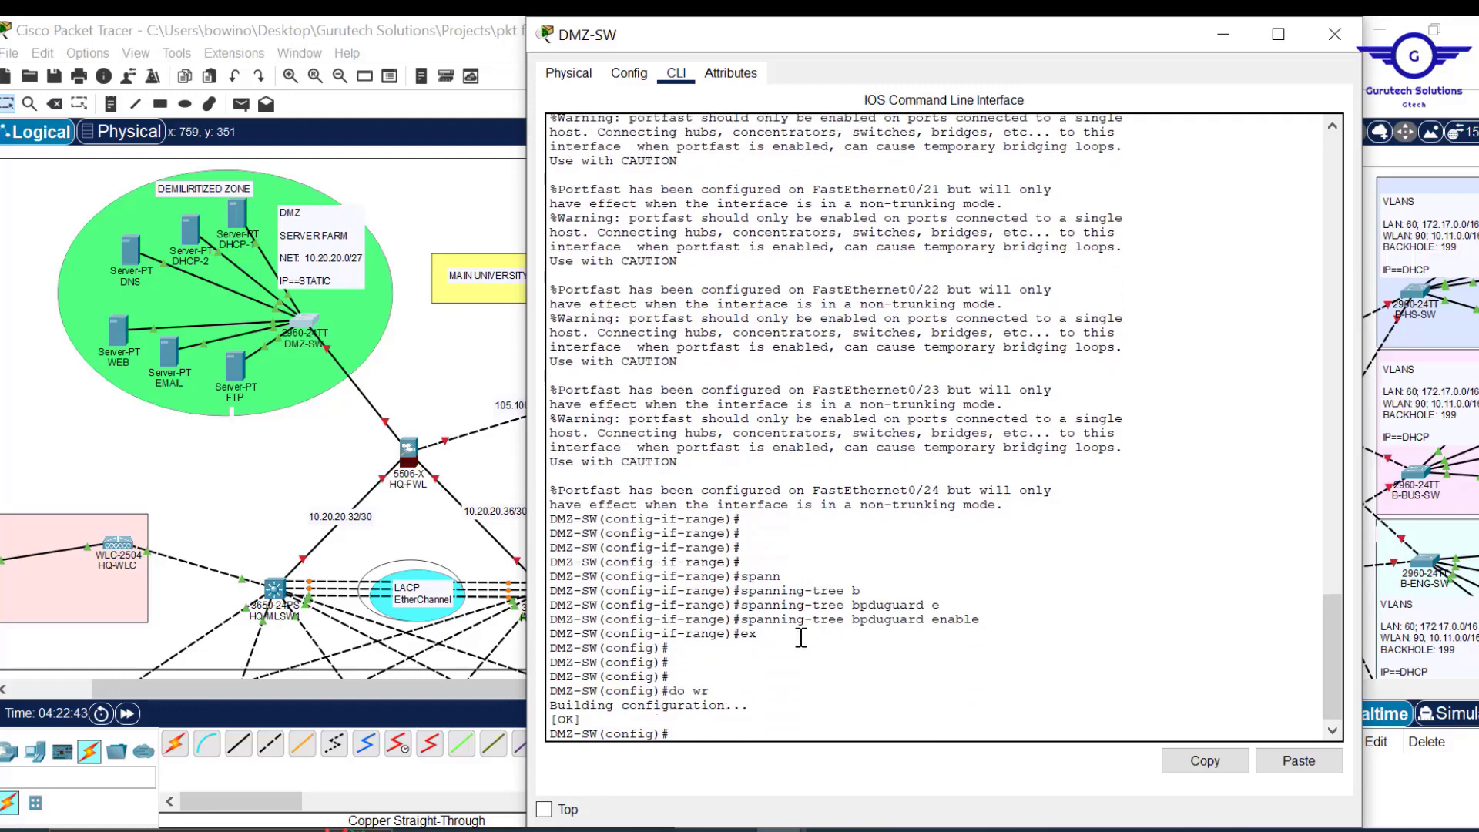
Reconnect the loose server cable to DMZ-SW's FastEthernet0/4 port.
left_click(1342, 37)
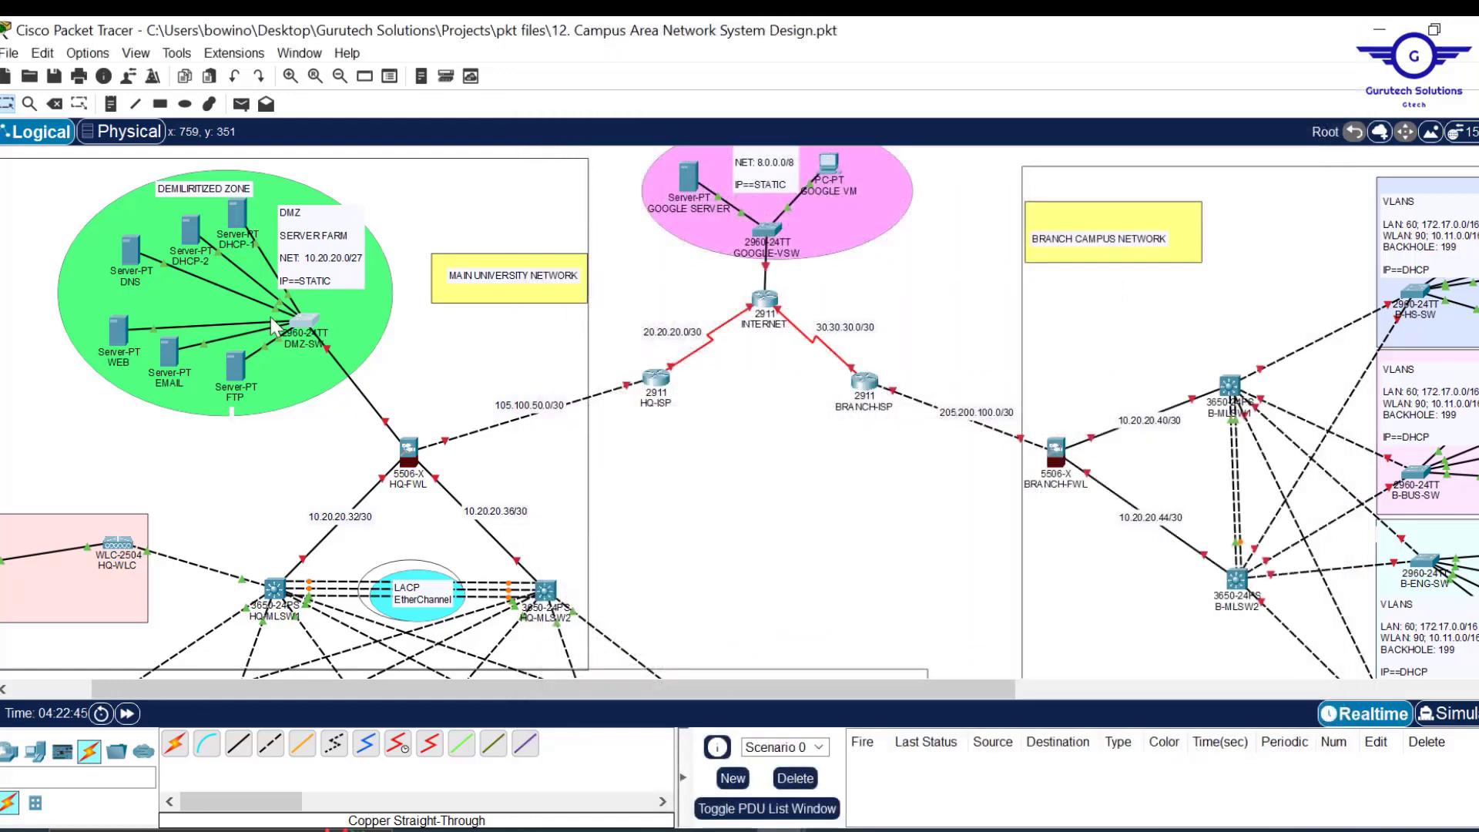
left_click(276, 317)
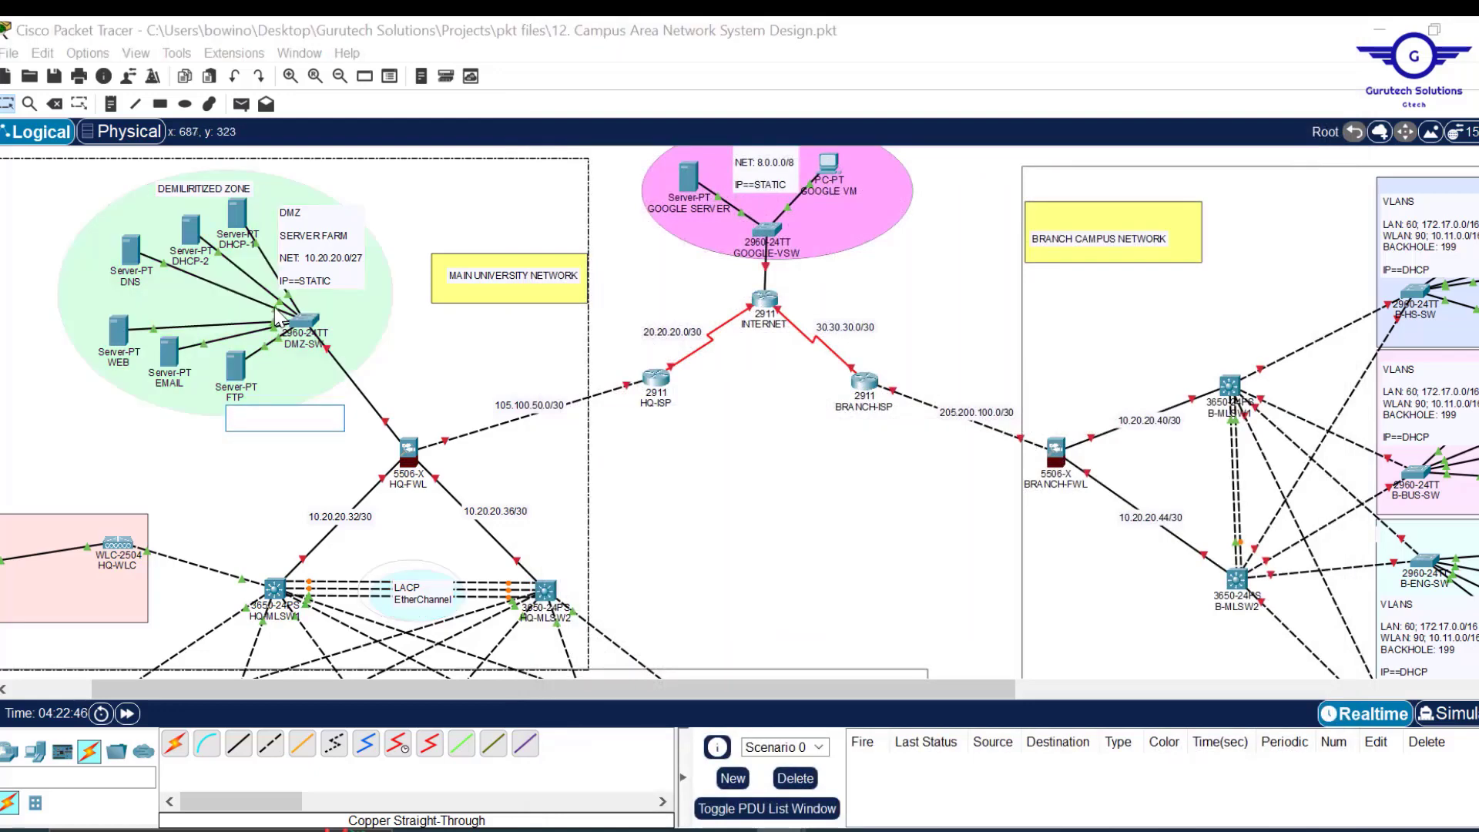
left_click(275, 310)
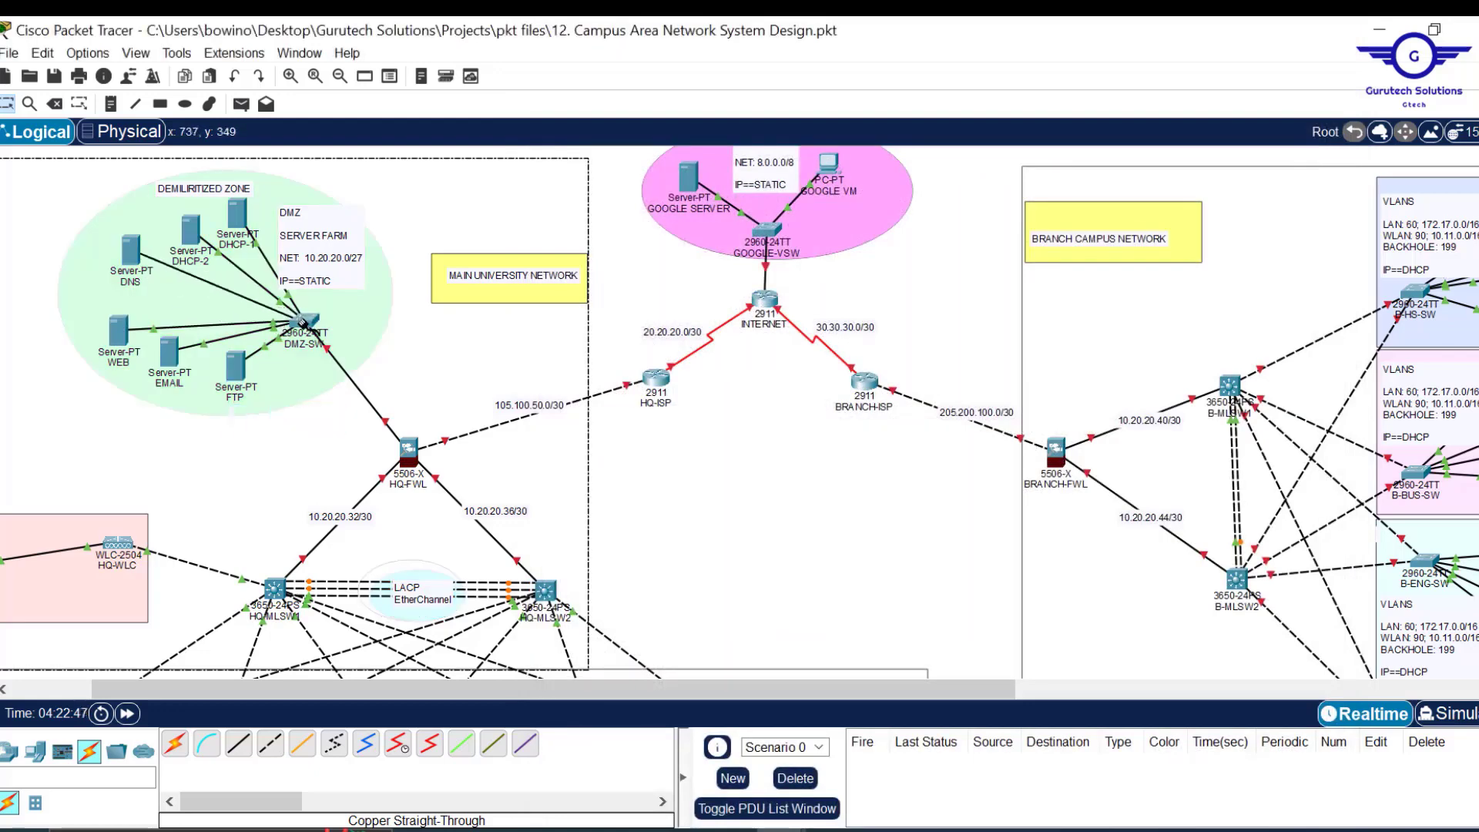
left_click(307, 322)
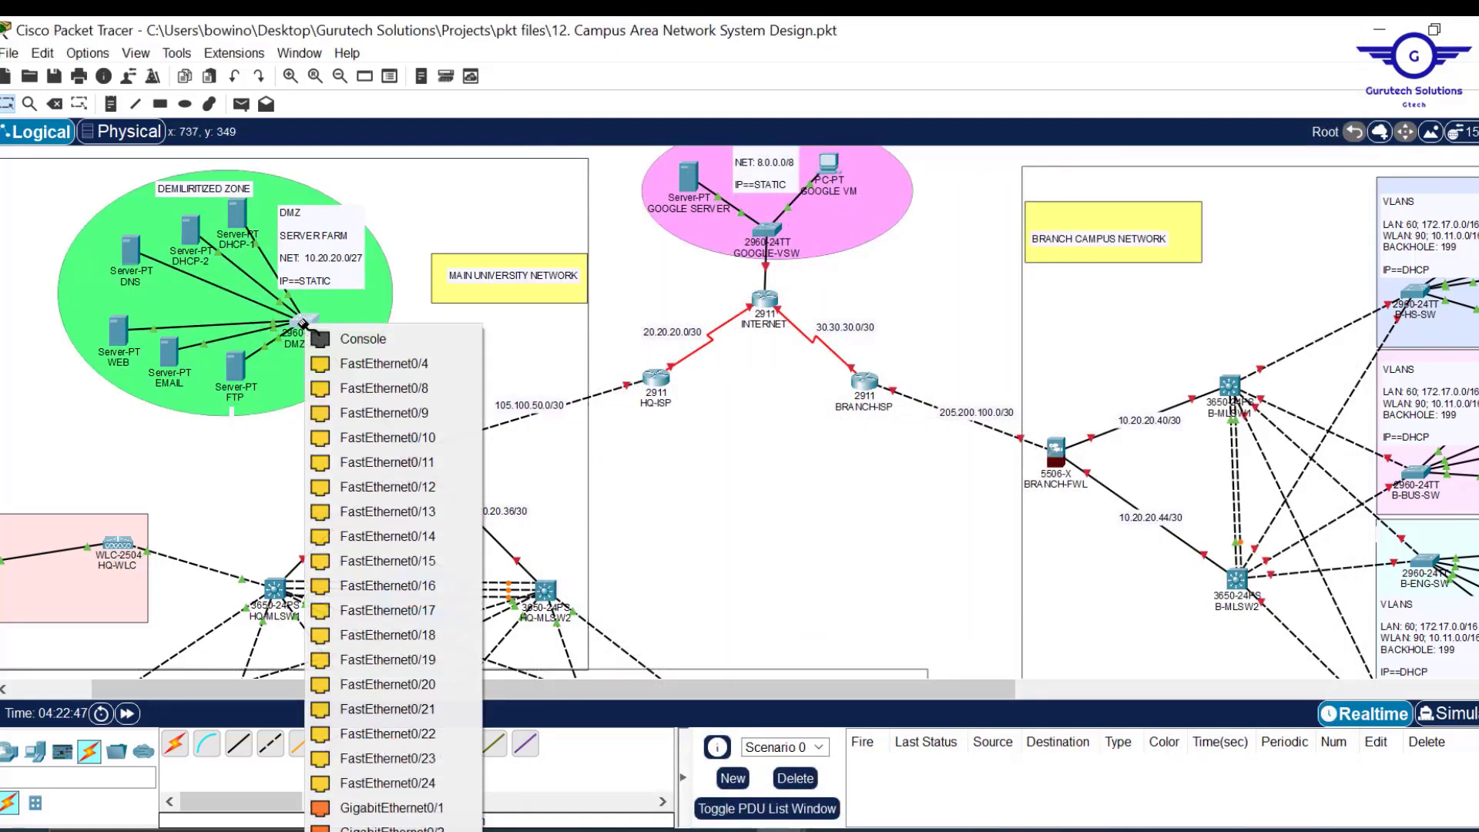
left_click(392, 363)
Scroll the canvas down to bring the HQ department VLAN networks into view.
scroll(792, 487, "down", 1)
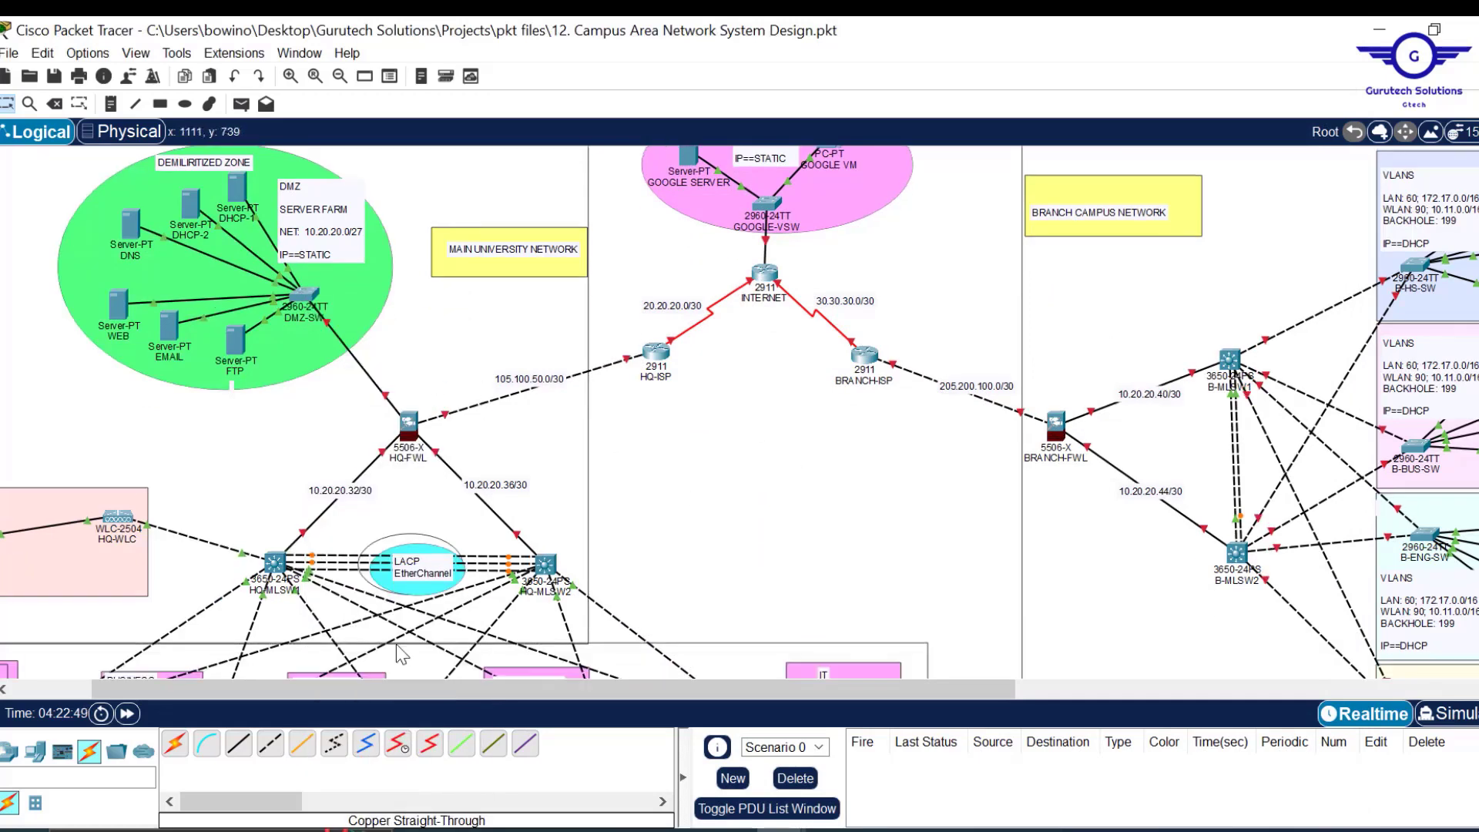
left_click_drag(374, 687, 282, 692)
scroll(959, 456, "down", 5)
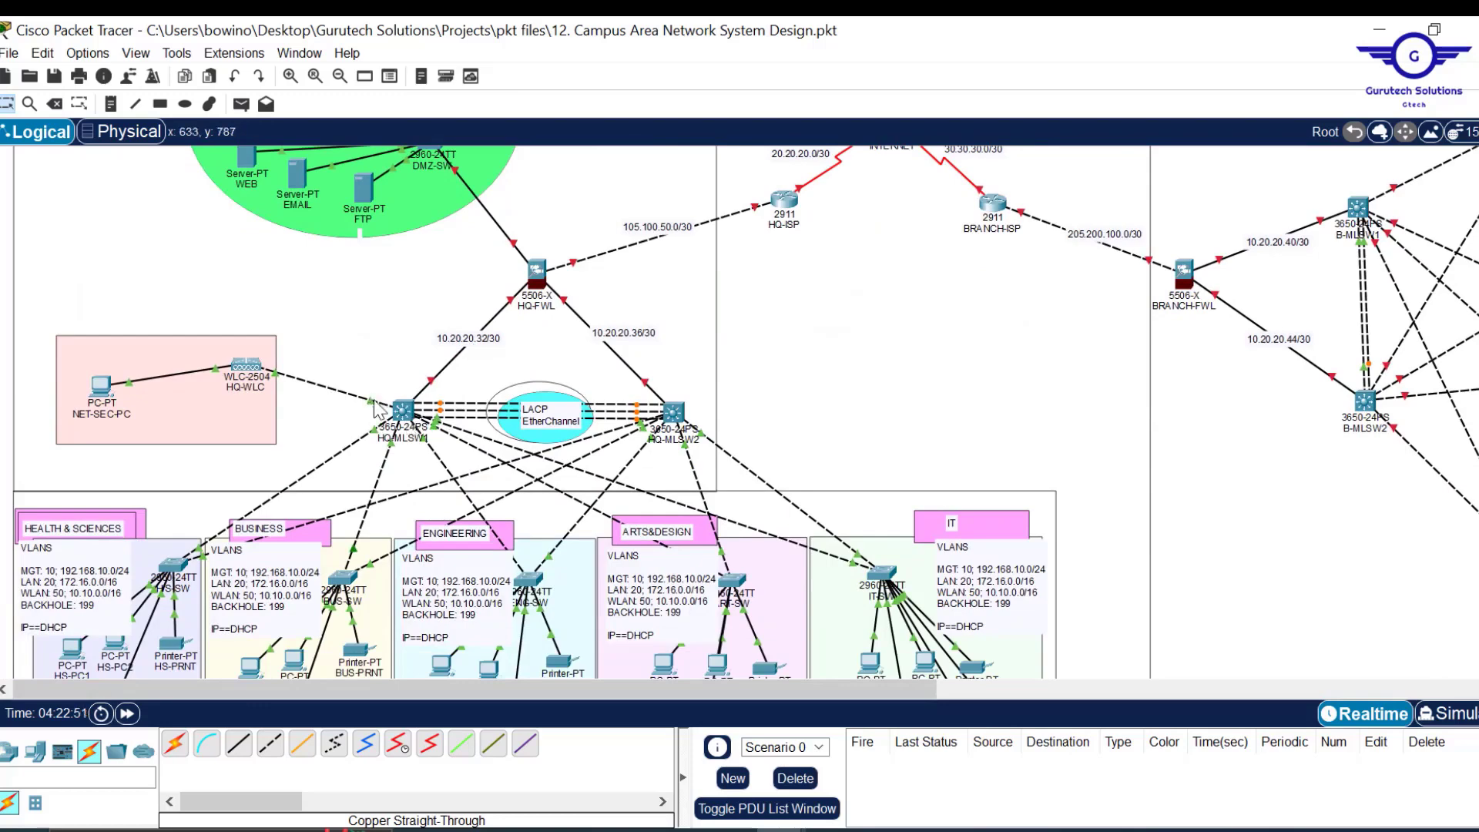
mouse_move(369, 402)
Restart HQ-MLSW1's GigabitEthernet1/0/10 by switching its port status off and back on.
mouse_move(372, 409)
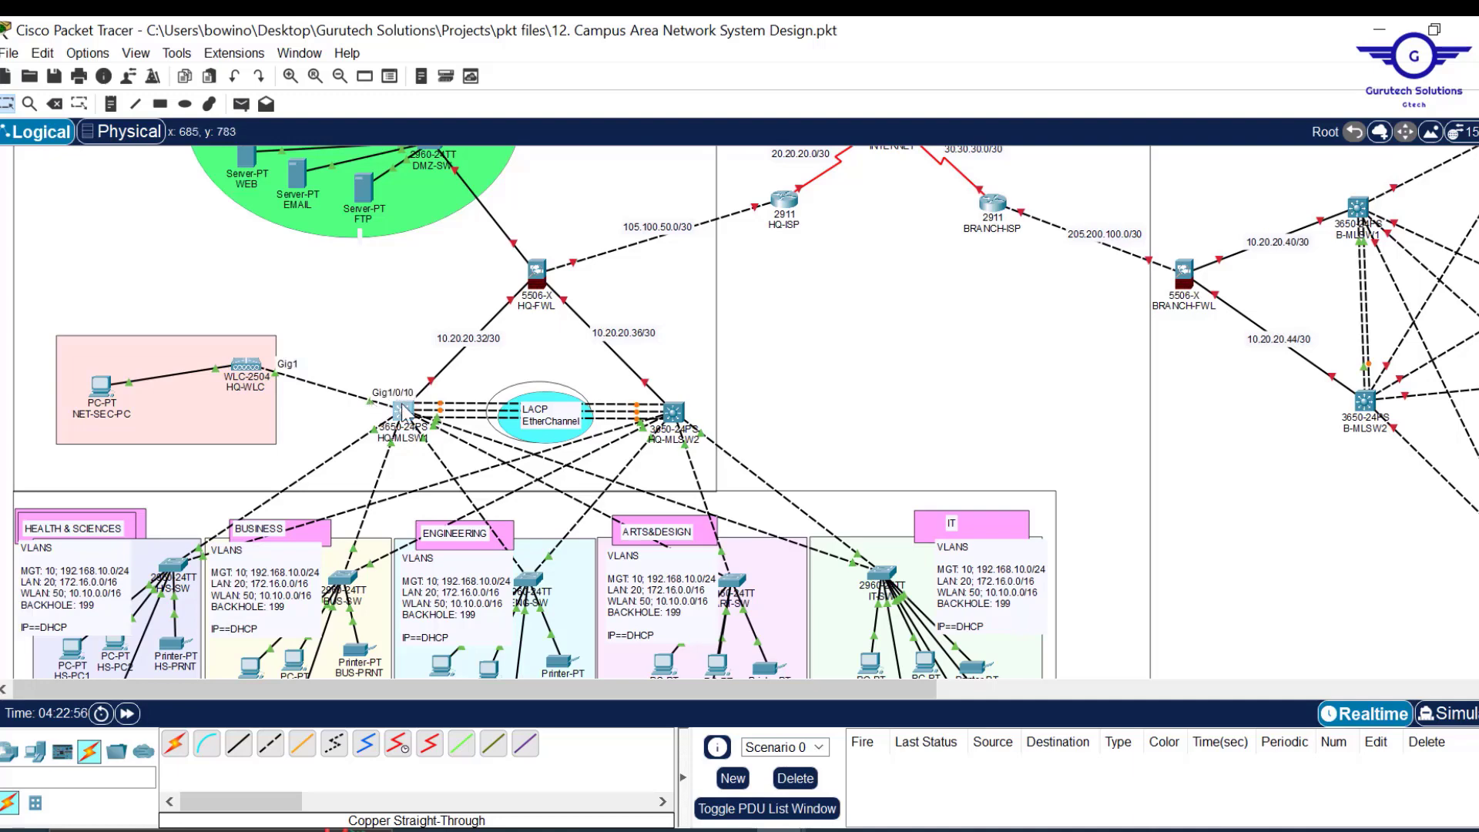
left_click(404, 412)
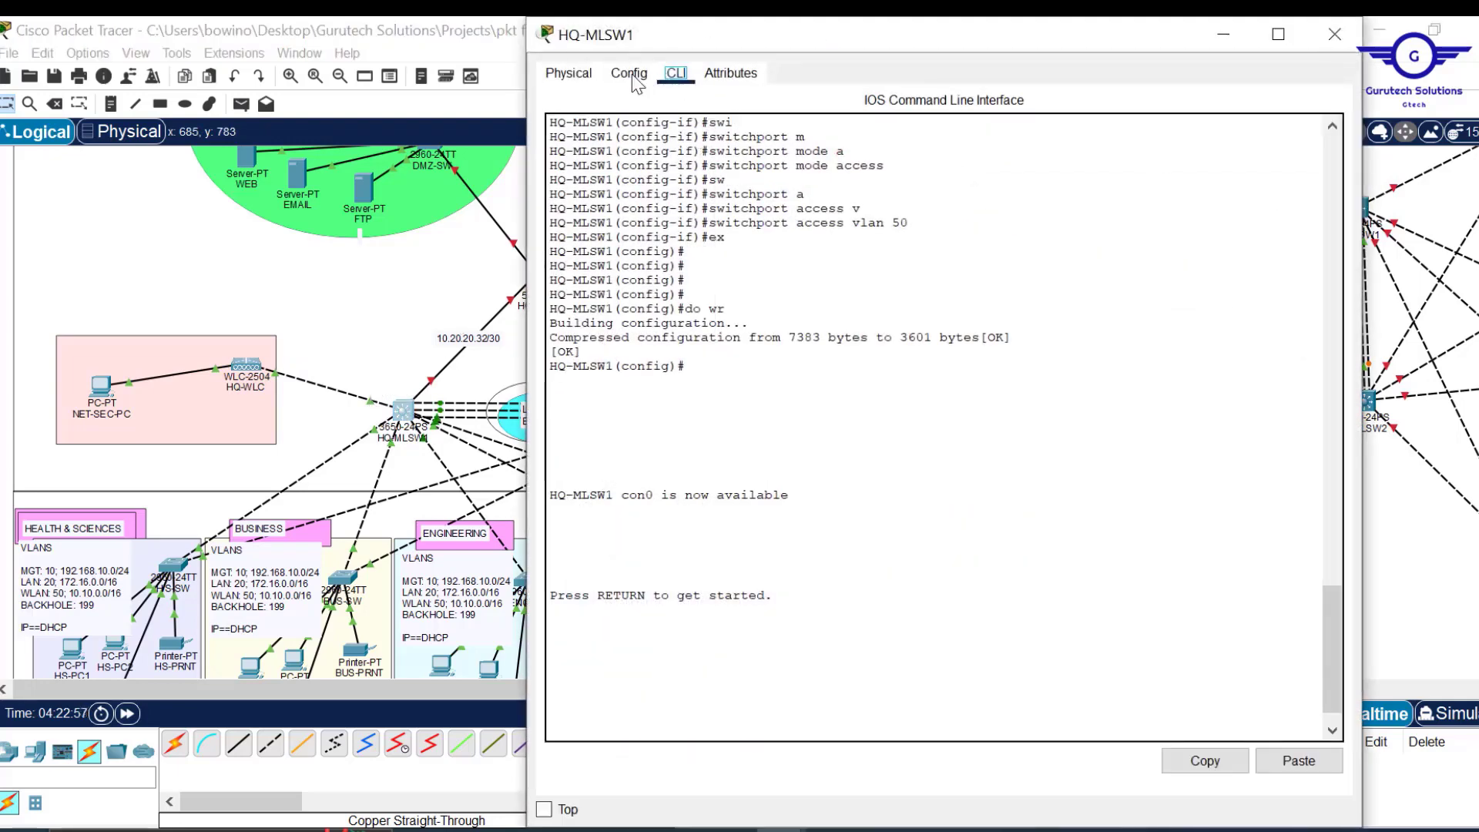
left_click(628, 77)
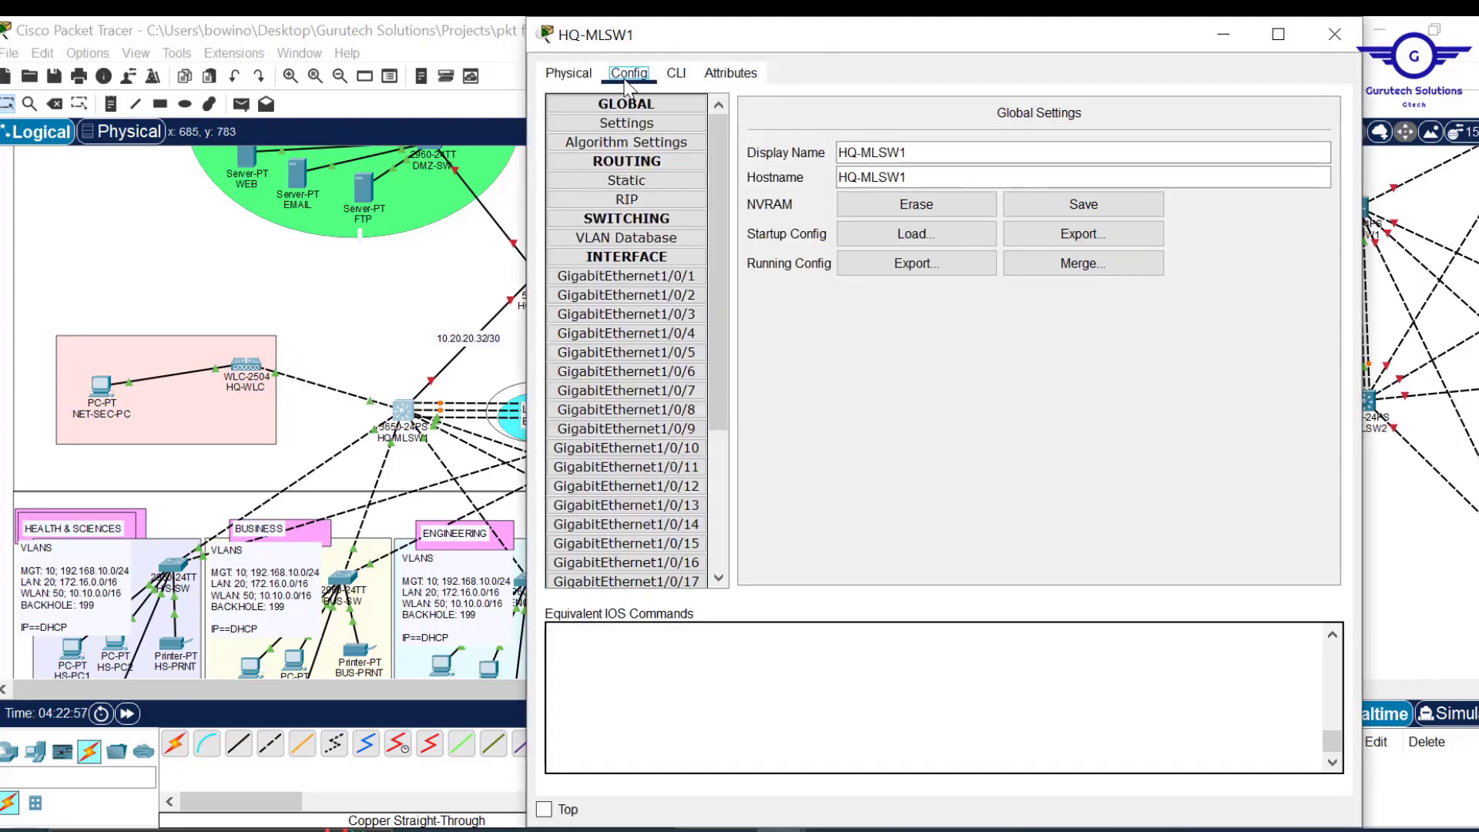
left_click(676, 450)
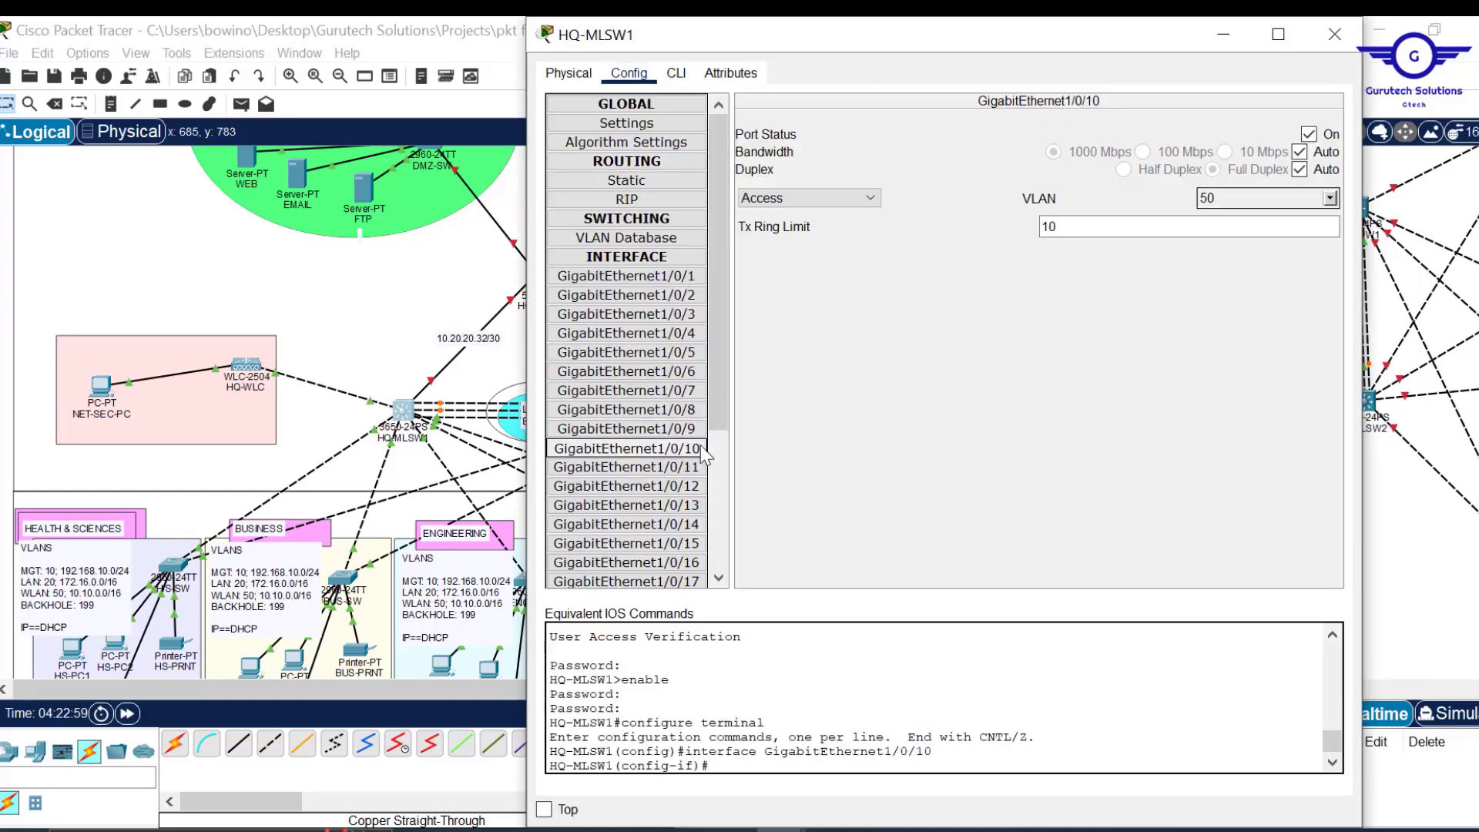
left_click(1310, 135)
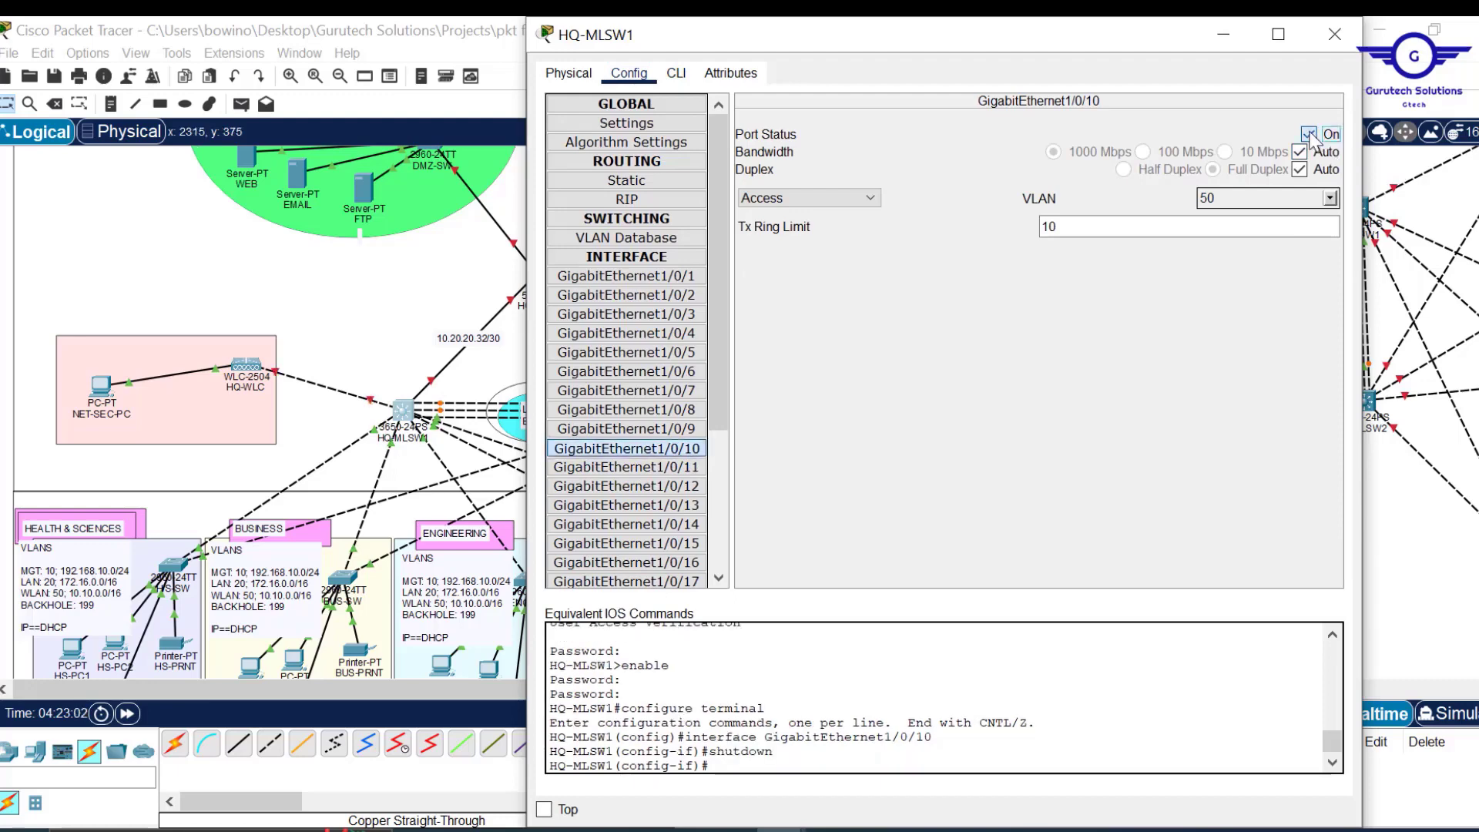
left_click(1310, 135)
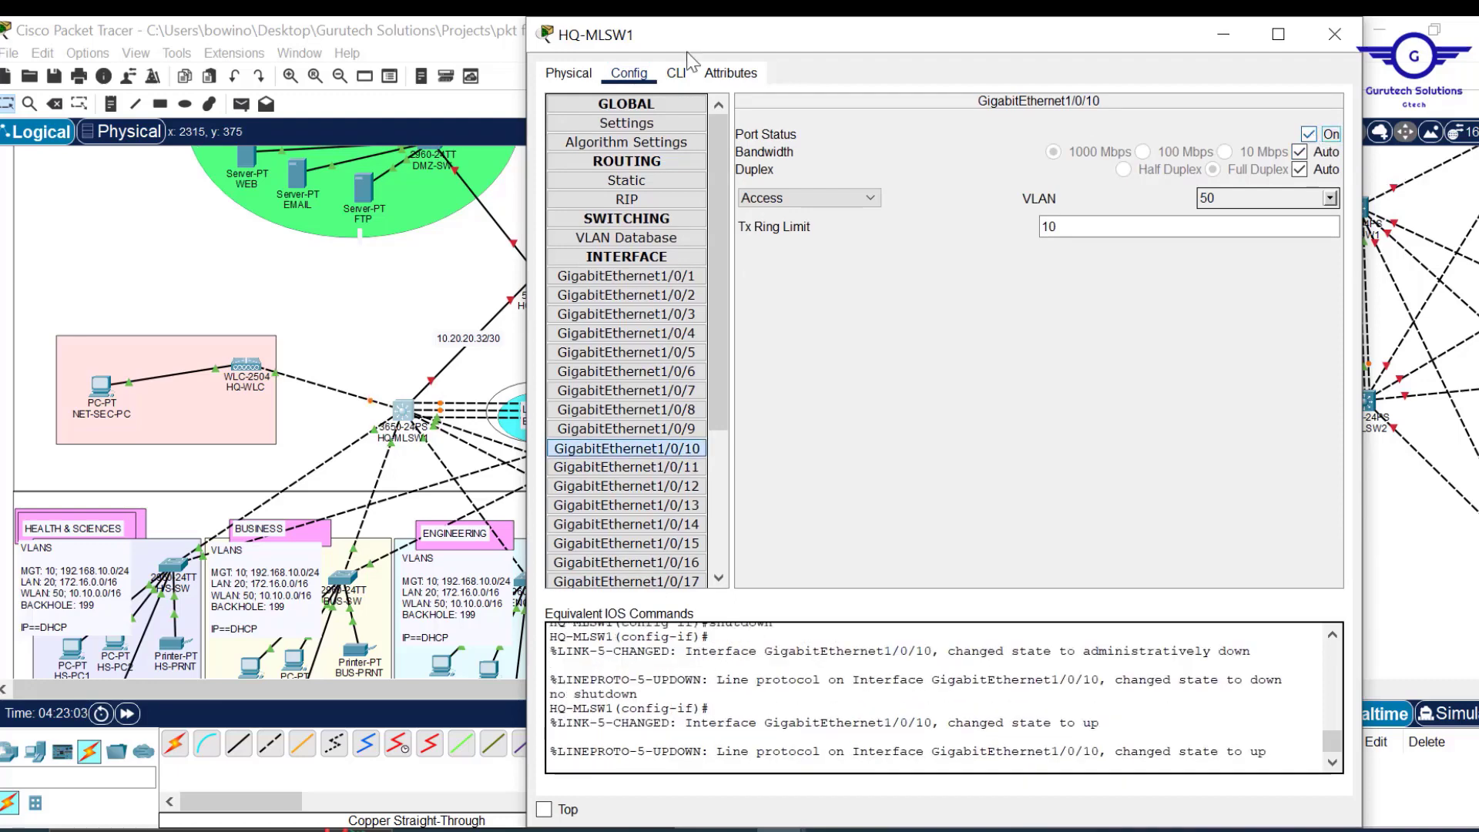
In the CLI, re-enter GigabitEthernet1/0/10 and enable spanning-tree portfast on it.
left_click(676, 74)
key("Return")
key("Return")
key("Return")
key("Return")
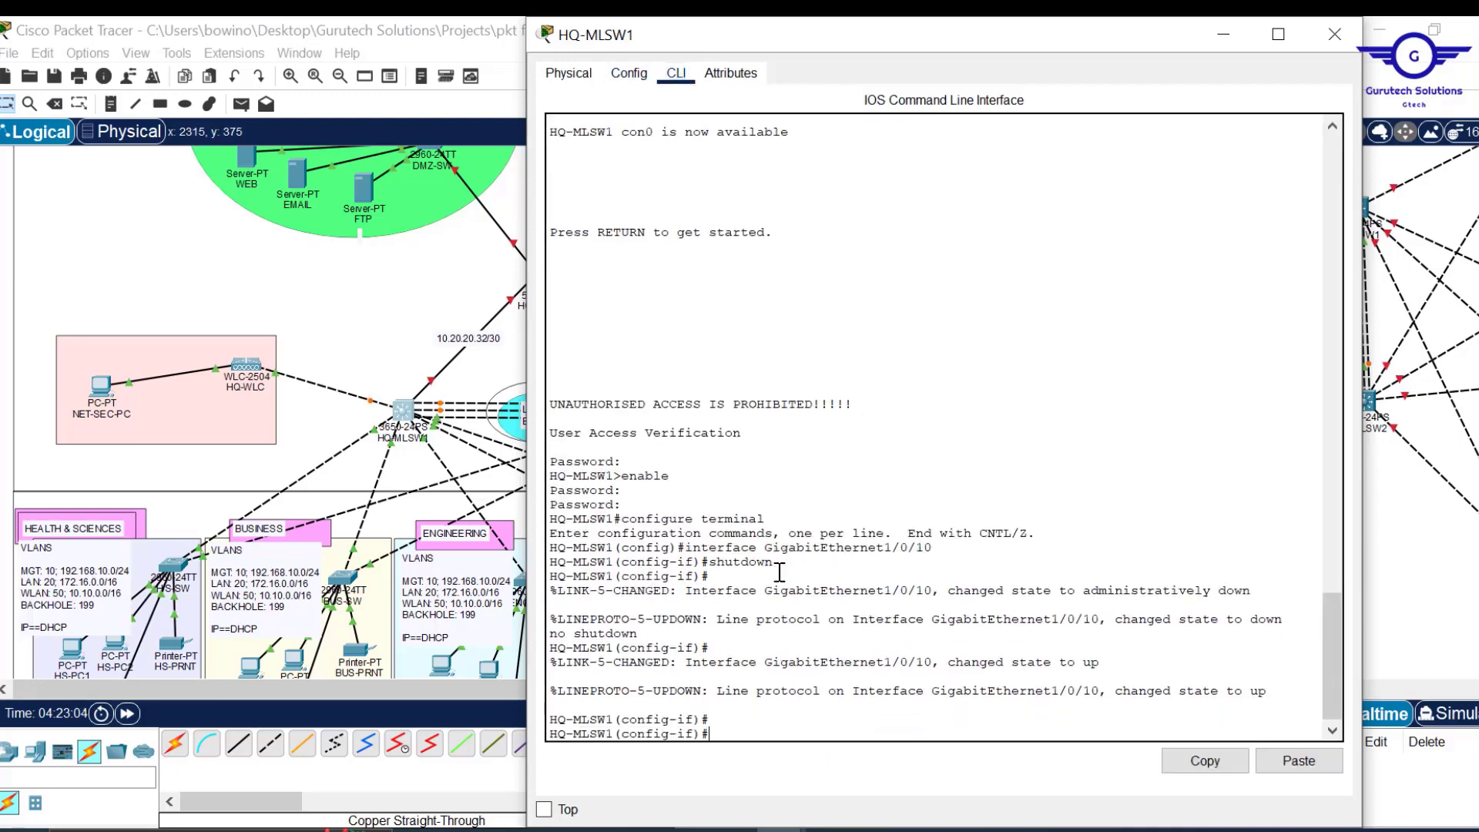
type("no shutdown")
key("Up")
key("Up")
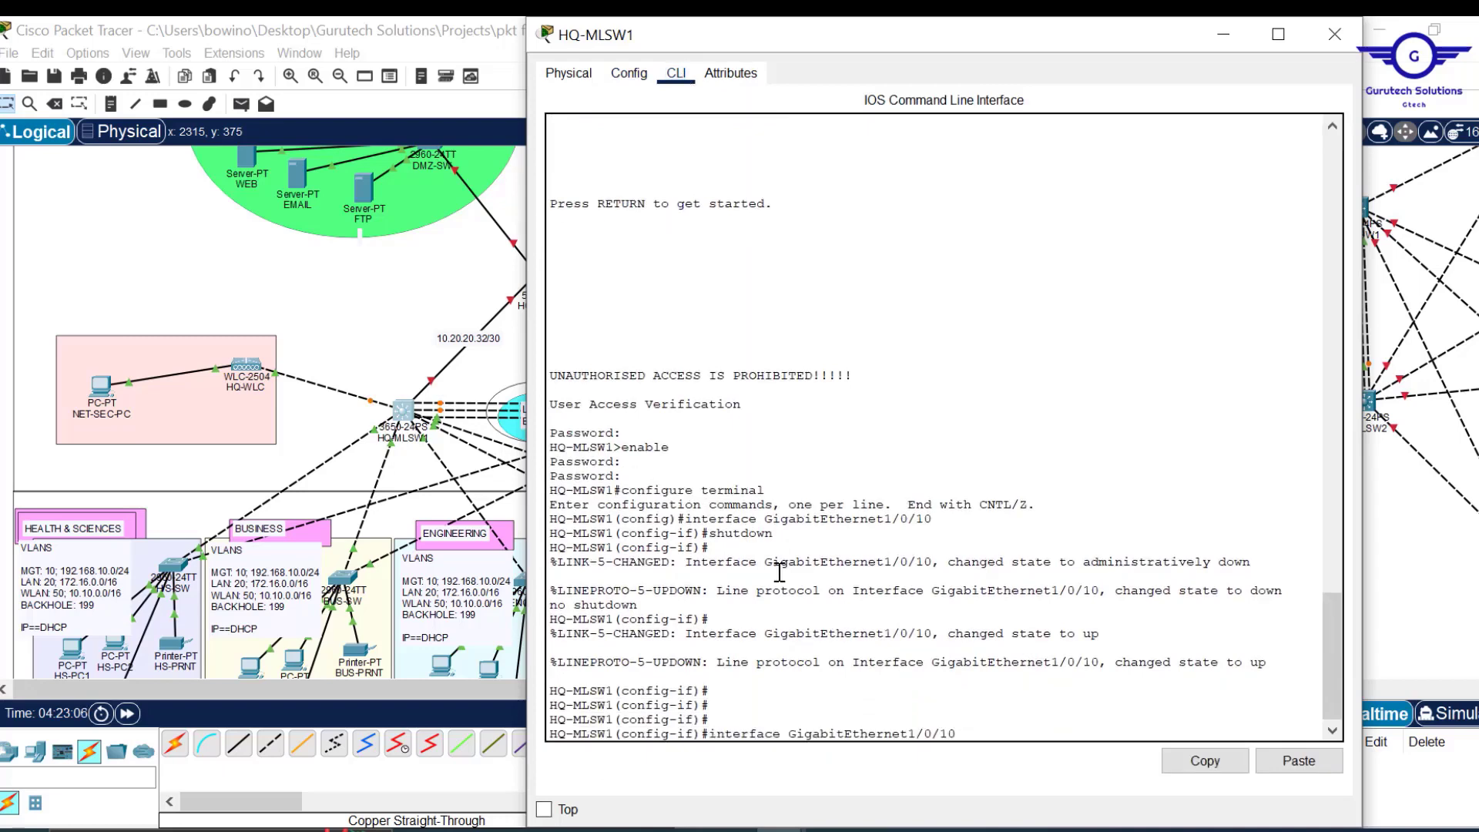
key("Return")
key("Return")
key("Return")
type("span")
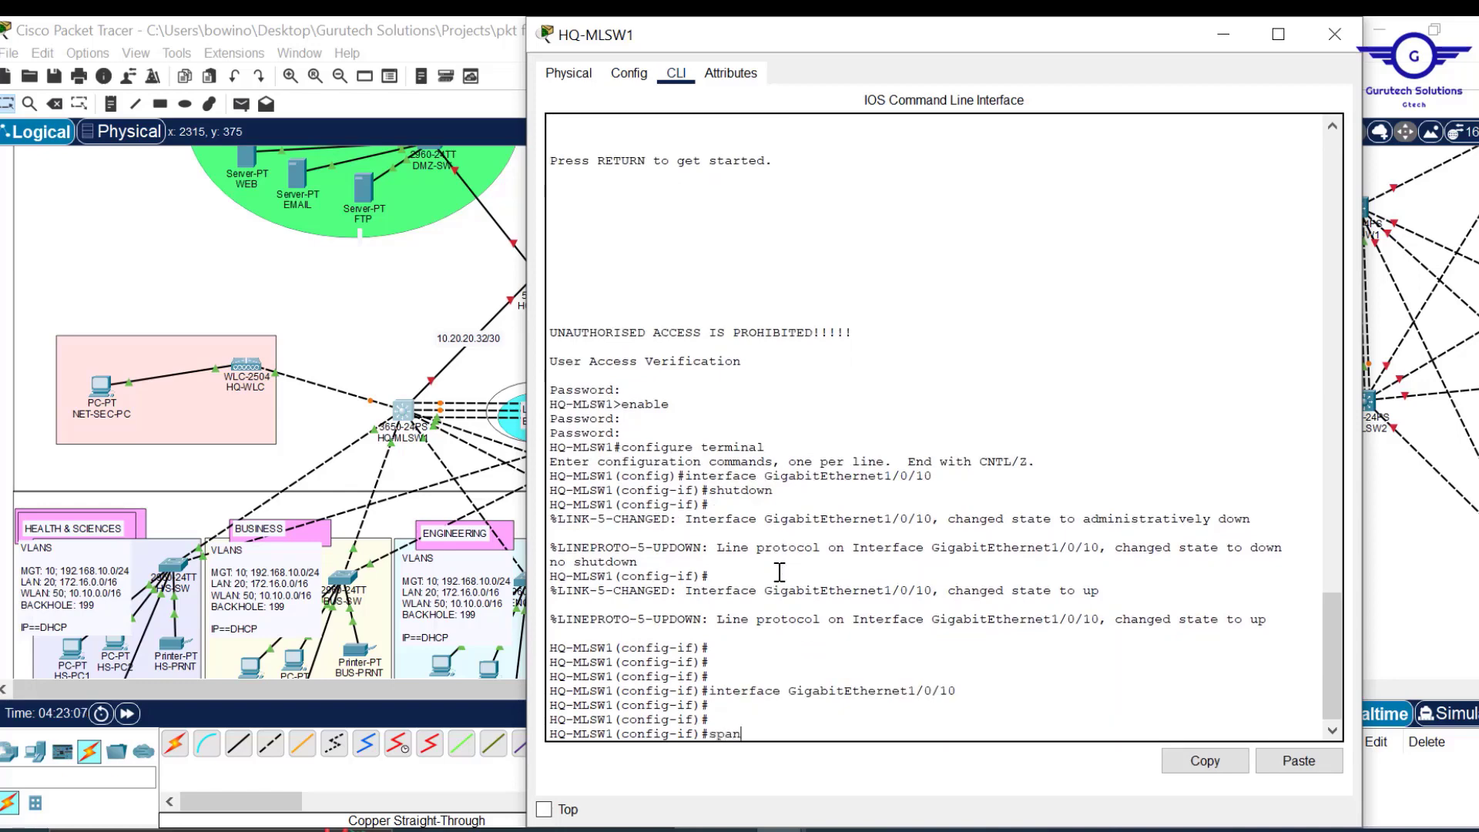
type("n")
key("Tab")
type("p")
key("Tab")
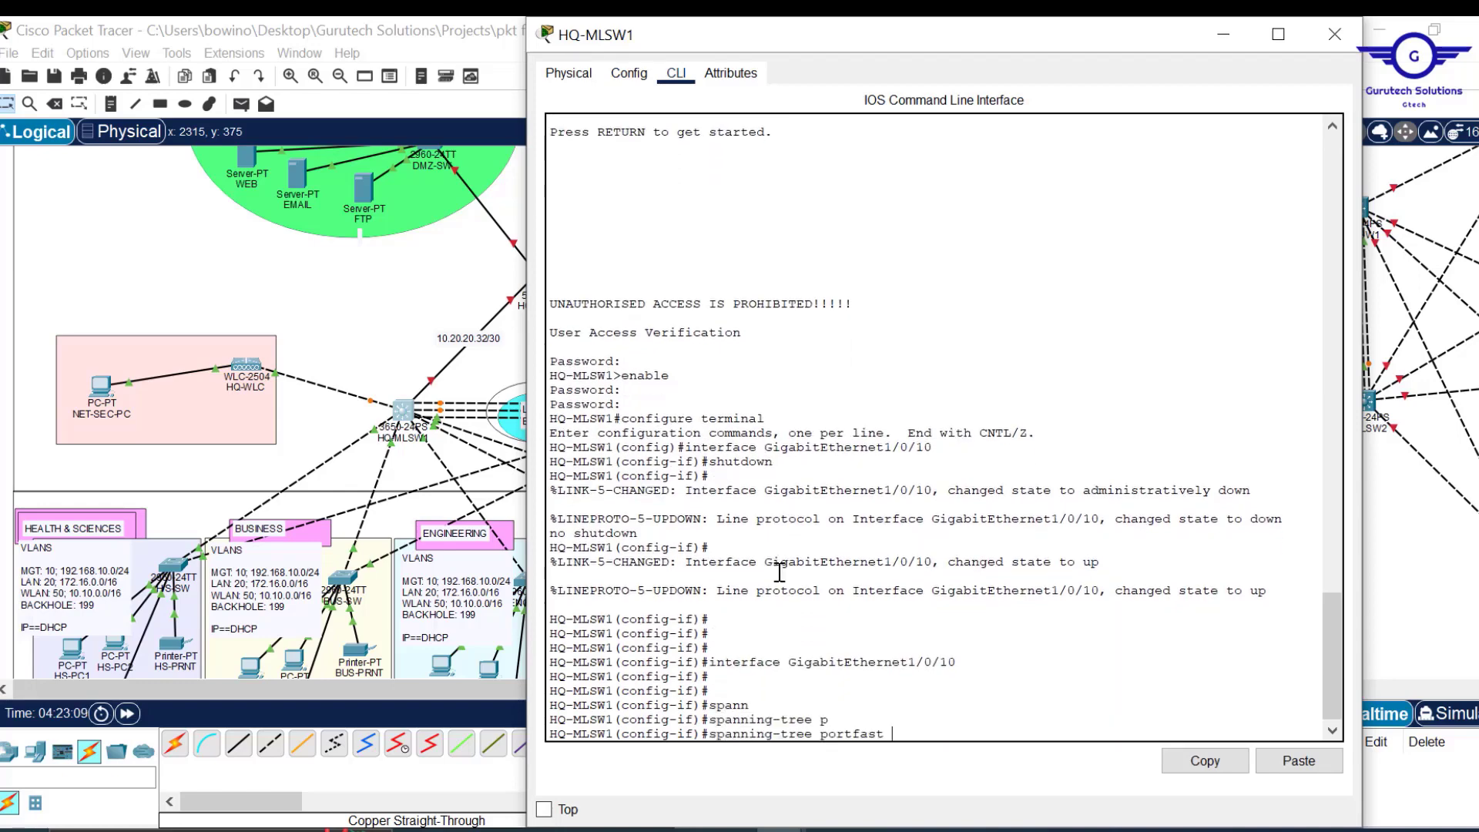
key("Return")
key("Return")
key("Return")
key("Return")
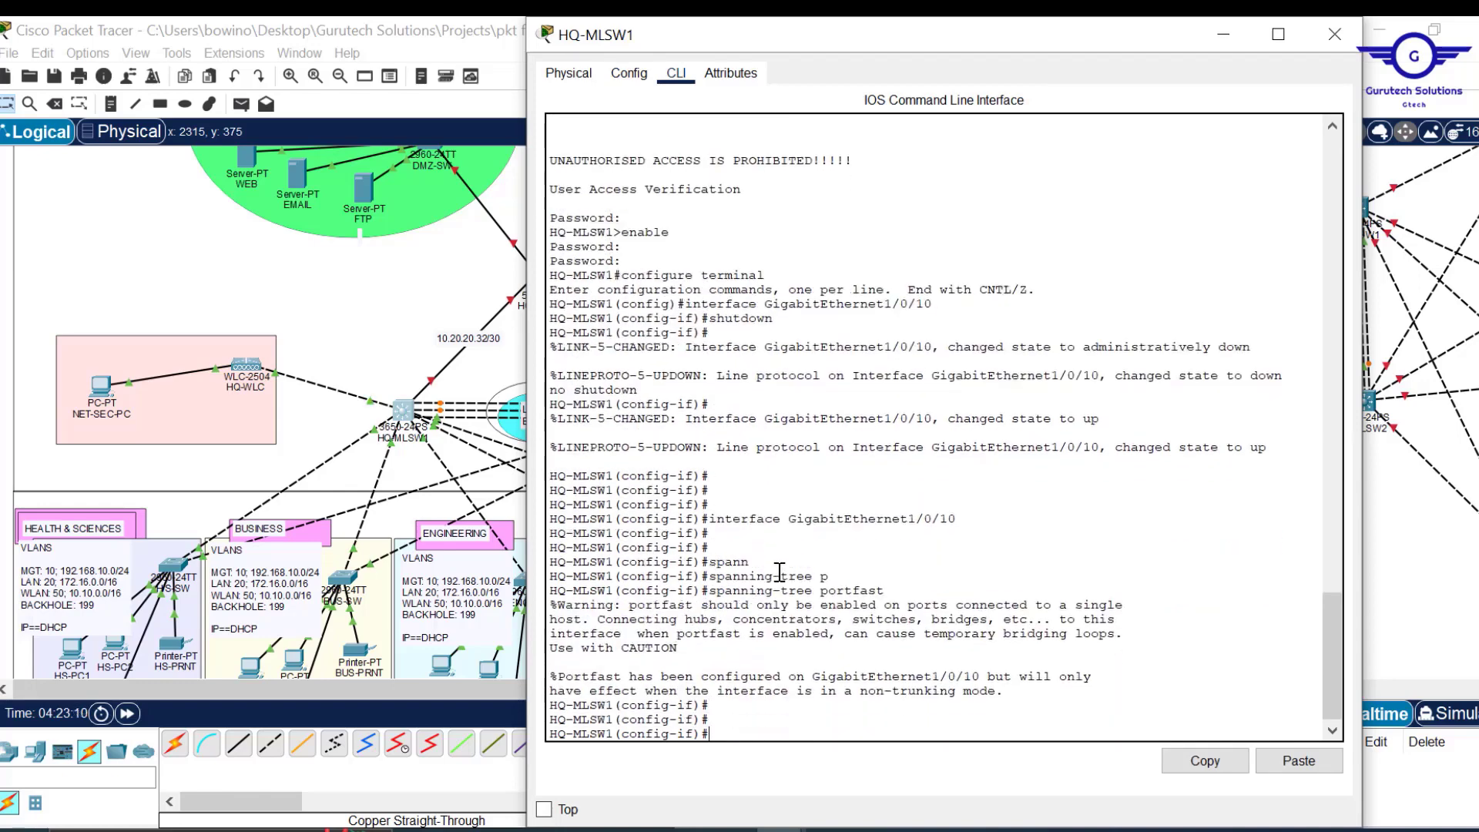
Enable spanning-tree bpduguard on GigabitEthernet1/0/10.
type("spann")
key("Tab")
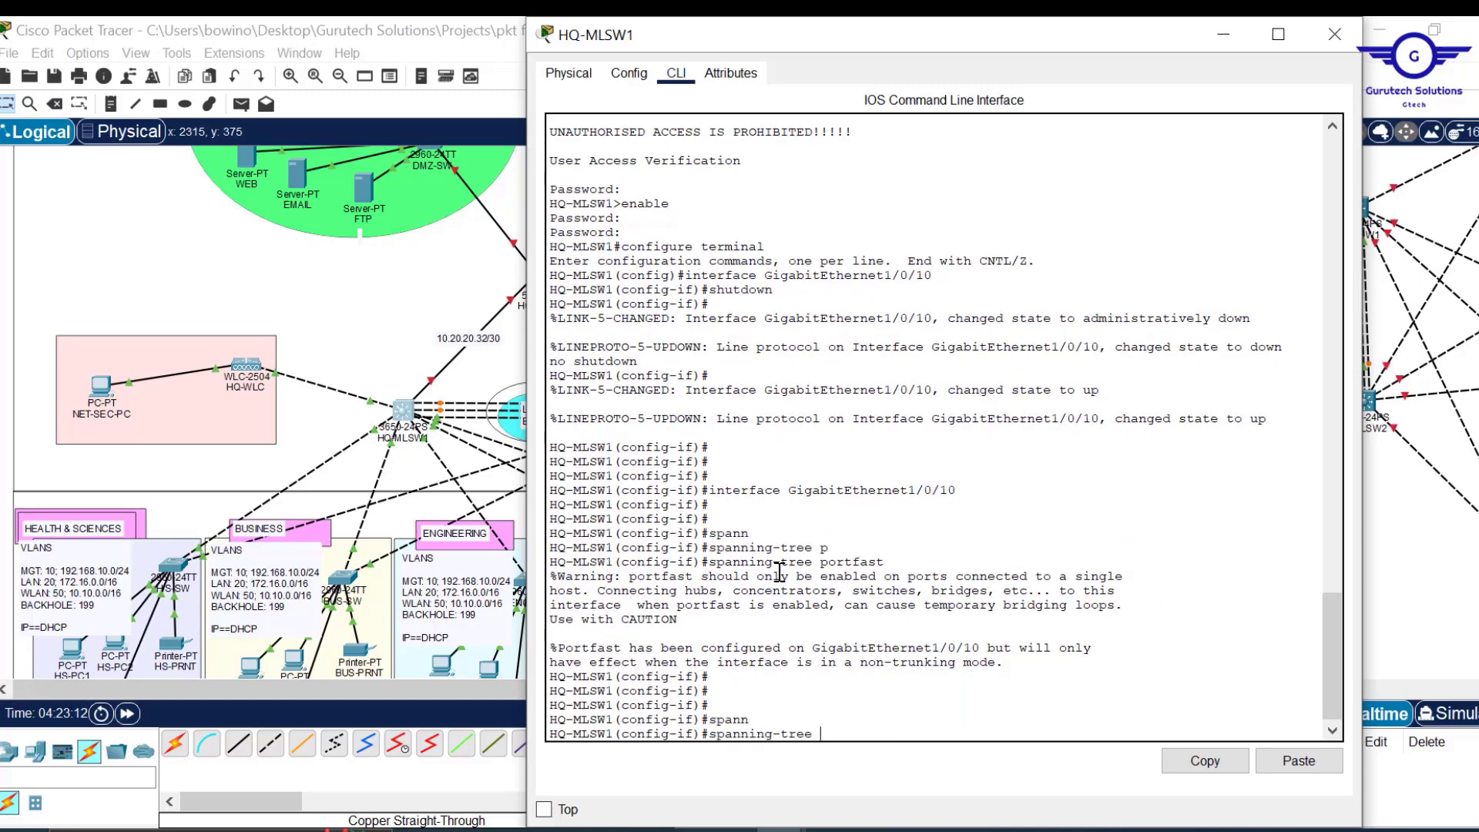
type("b")
key("Tab")
type("e")
key("Tab")
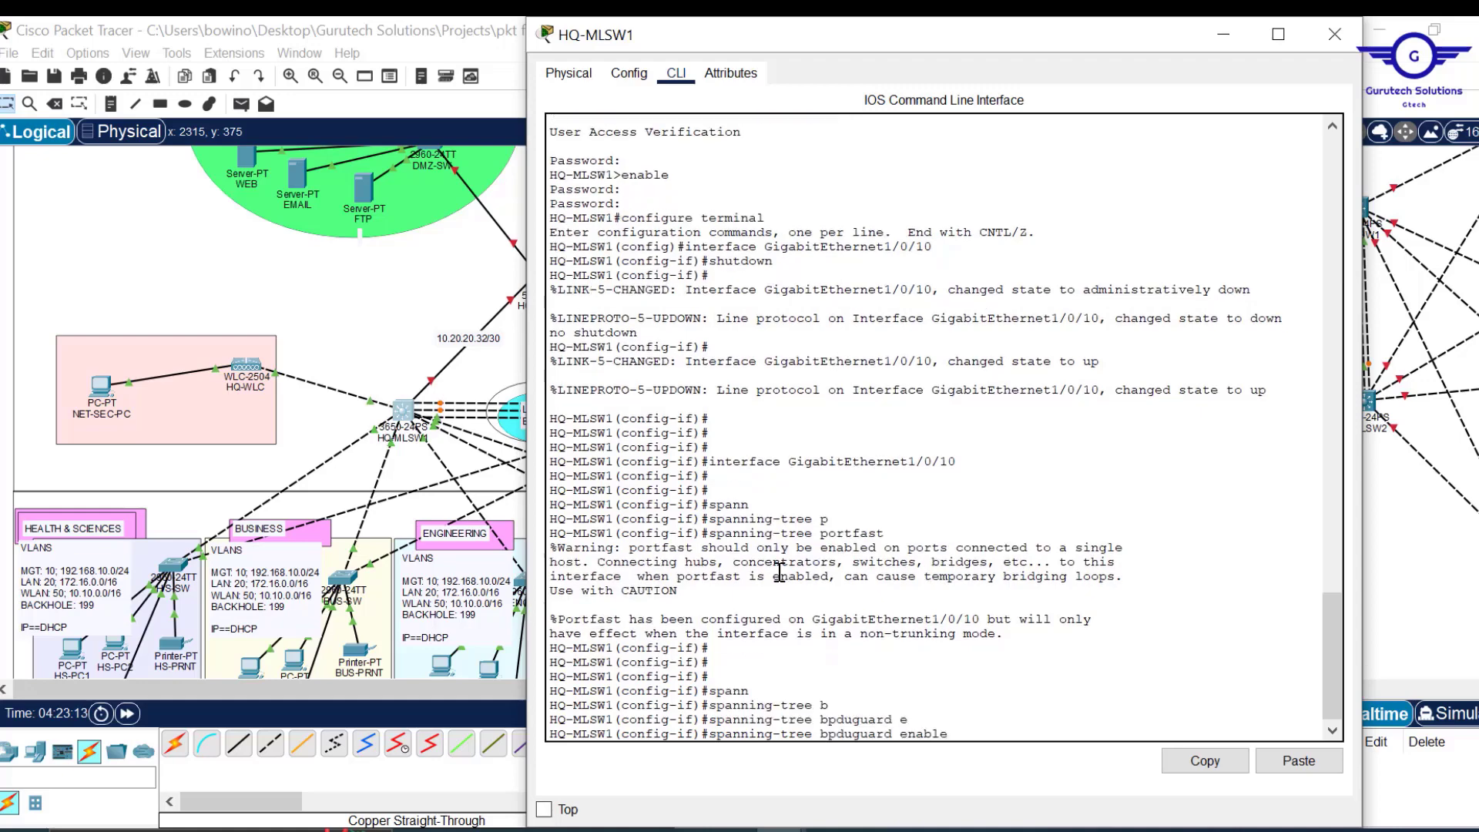
key("Return")
Exit interface mode and save HQ-MLSW1's configuration with do wr.
type("e")
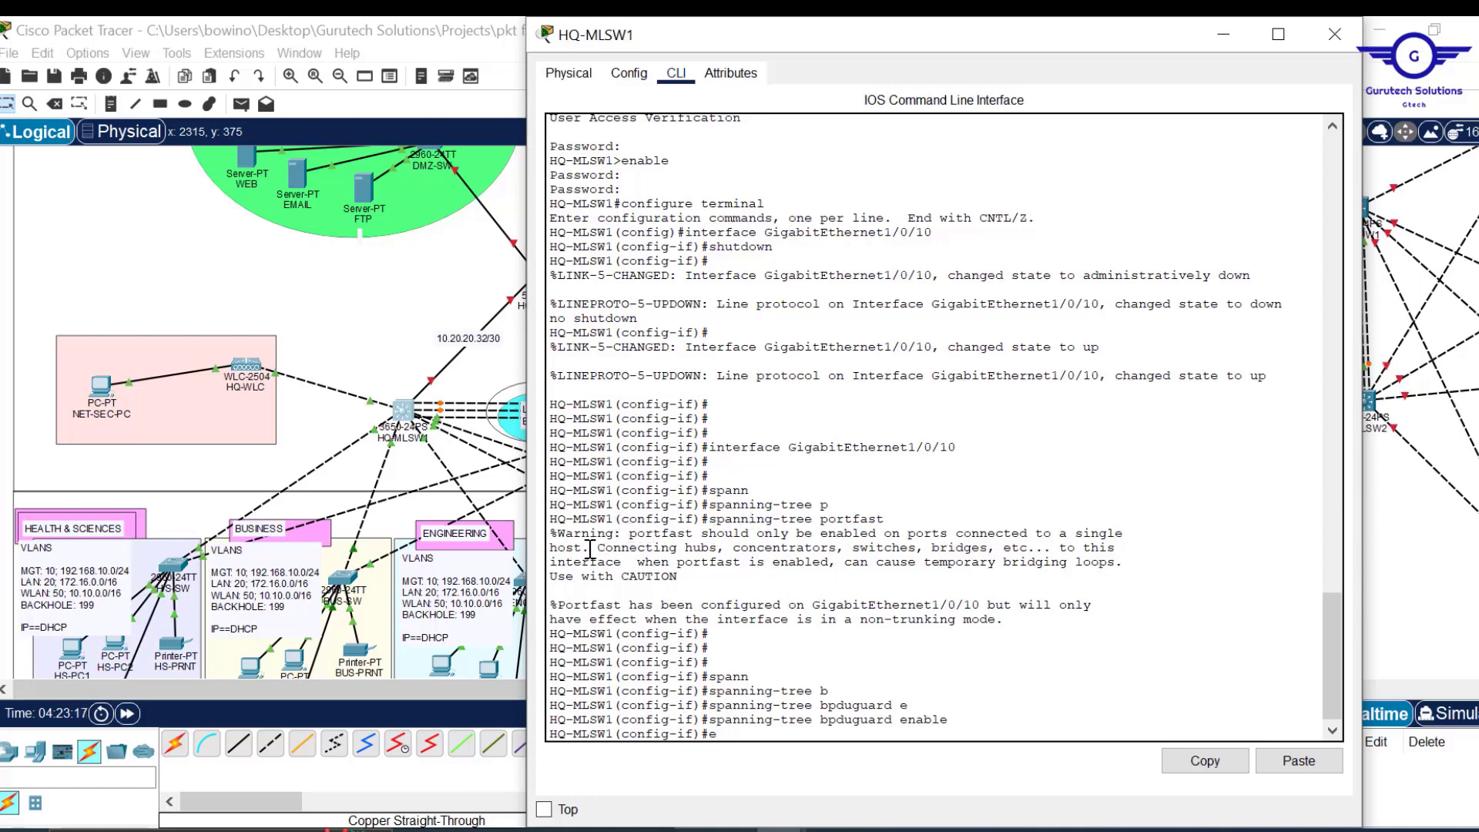
left_click_drag(558, 549, 590, 553)
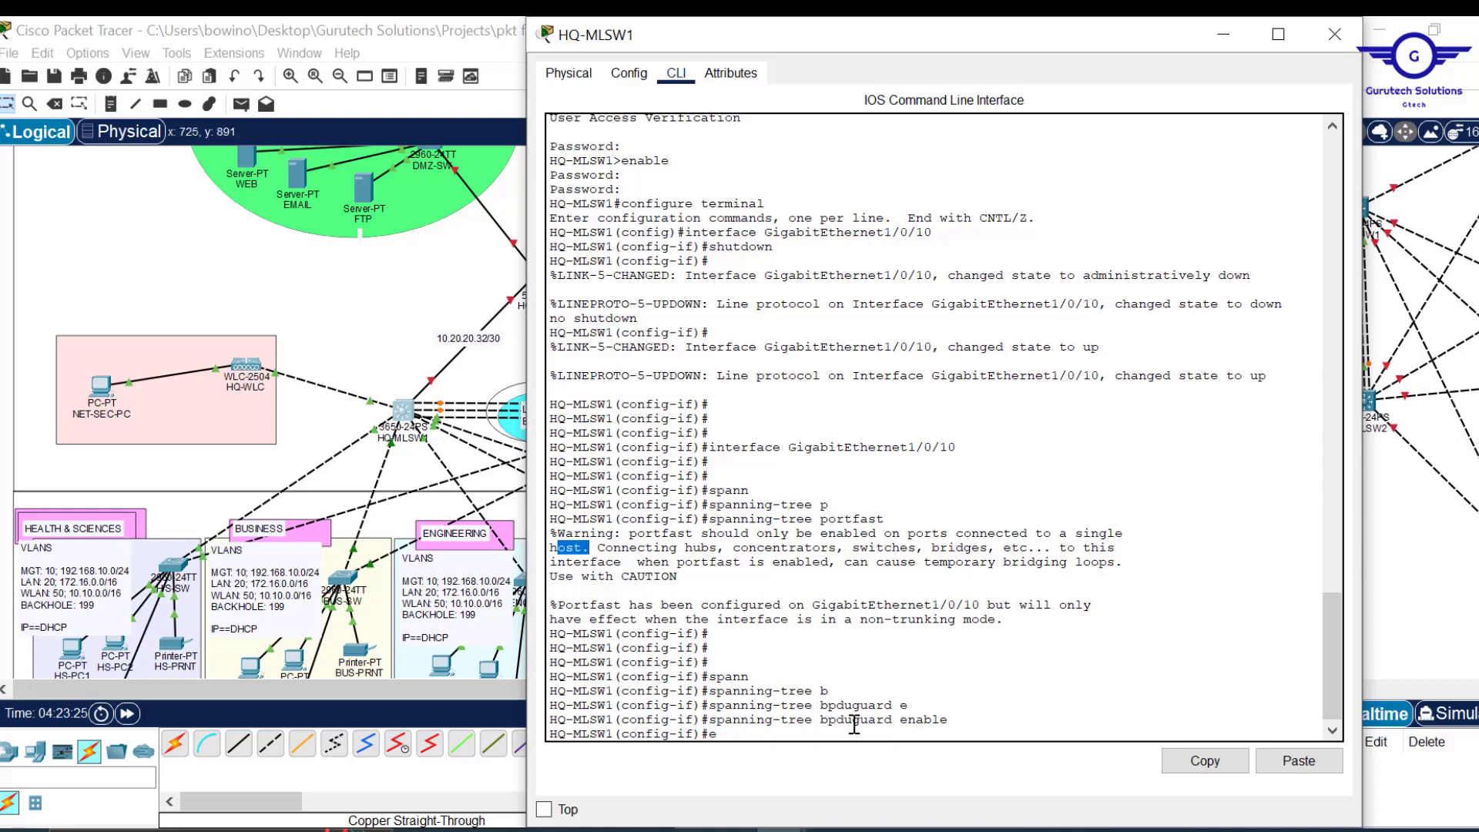
left_click(886, 679)
key("Return")
key("Return")
key("Return")
key("Return")
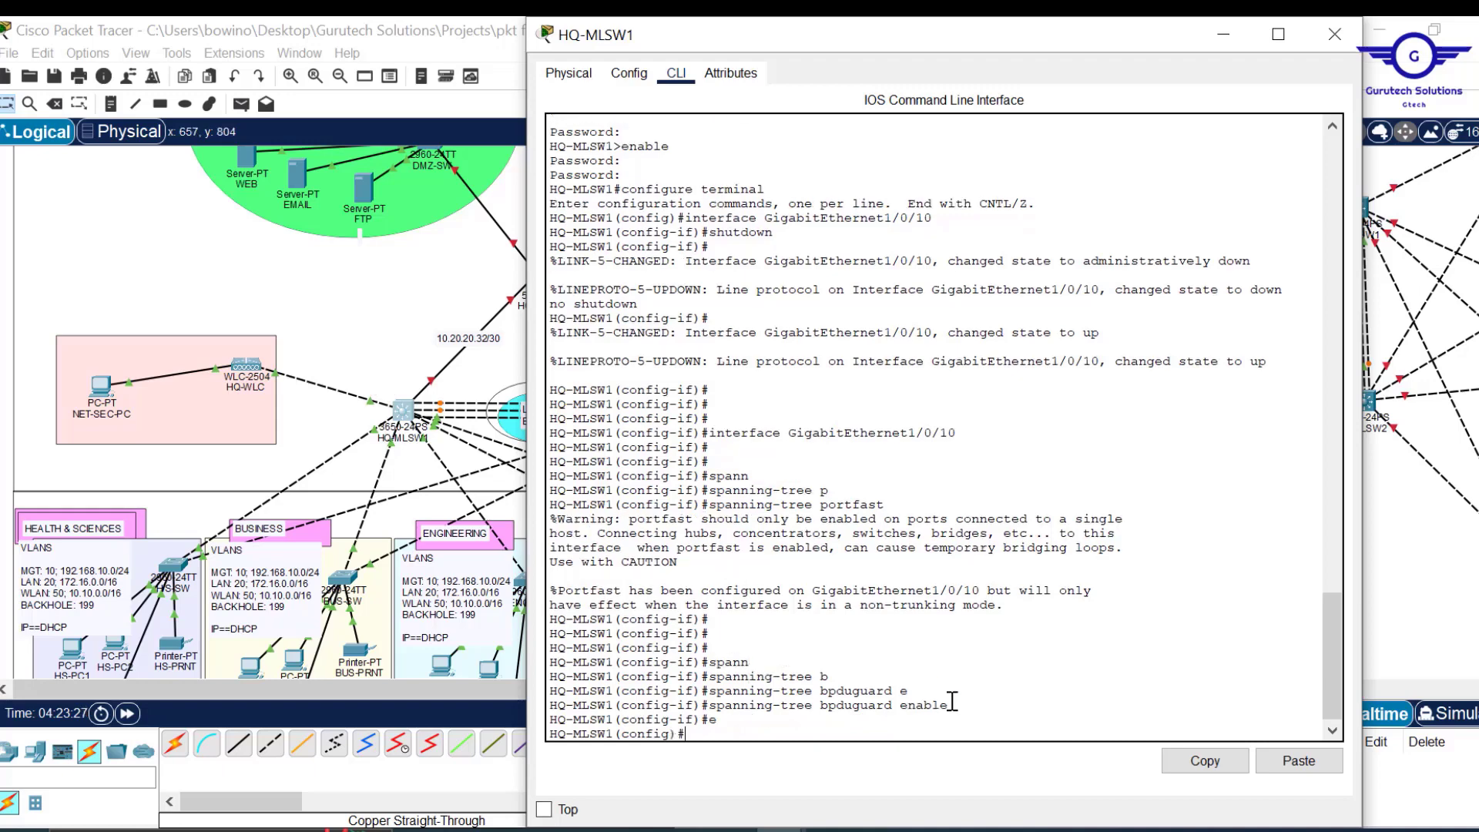
type("d")
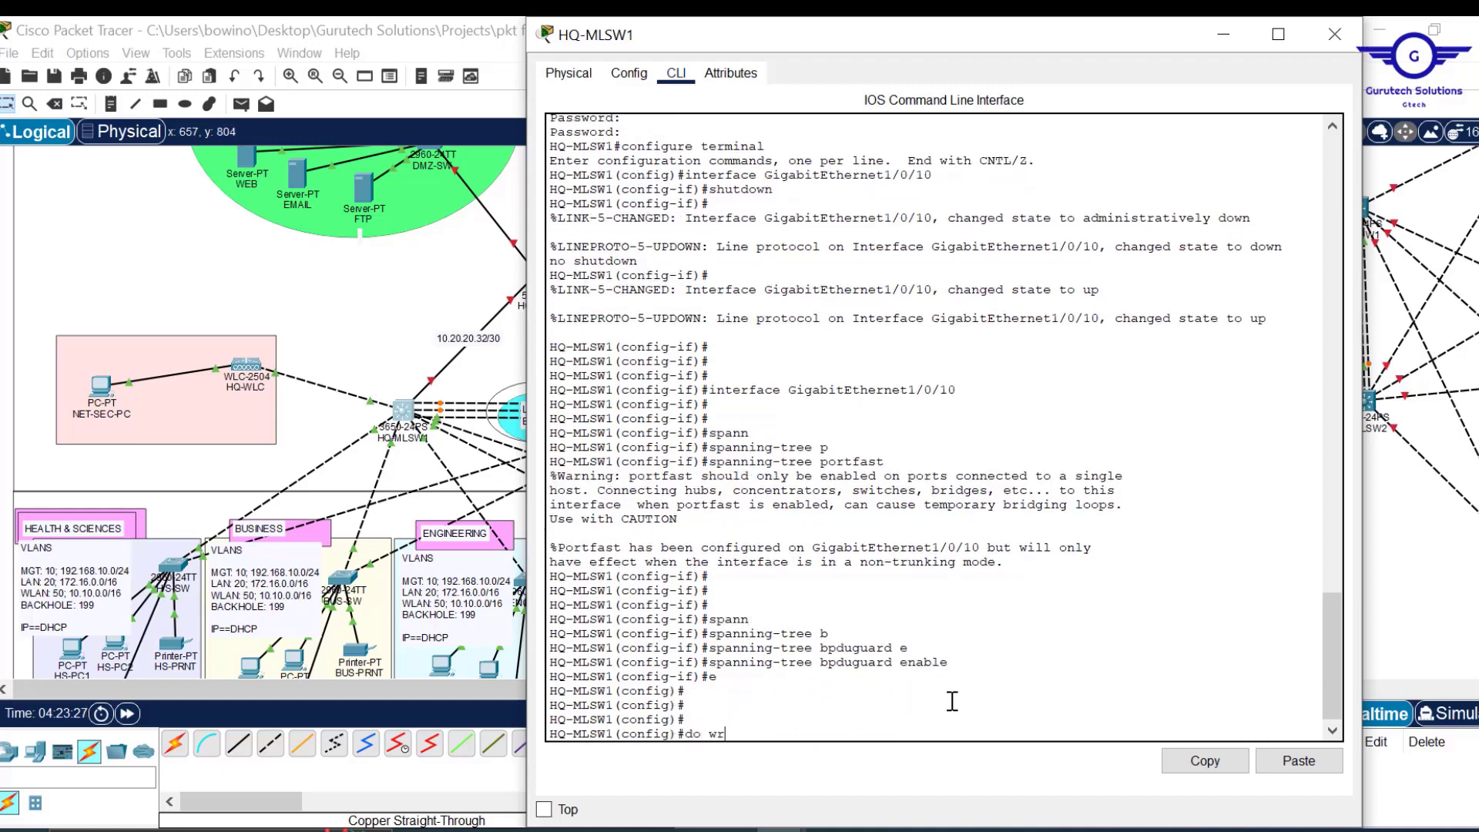
type("o wr")
key("Return")
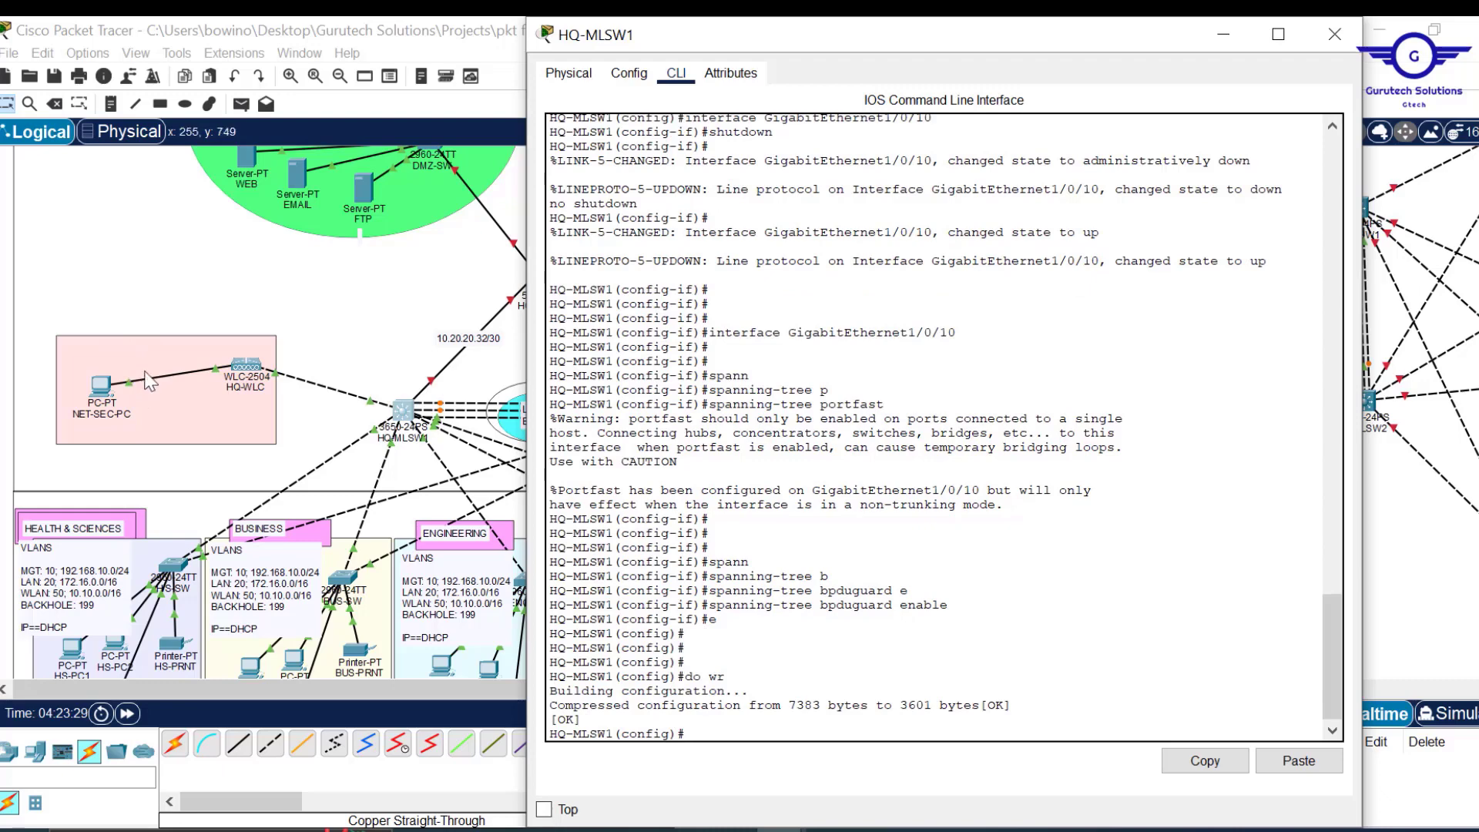
Check DMZ-SW's console, showing FastEthernet0/4 up, then close it.
left_click(1342, 32)
scroll(749, 272, "down", 3)
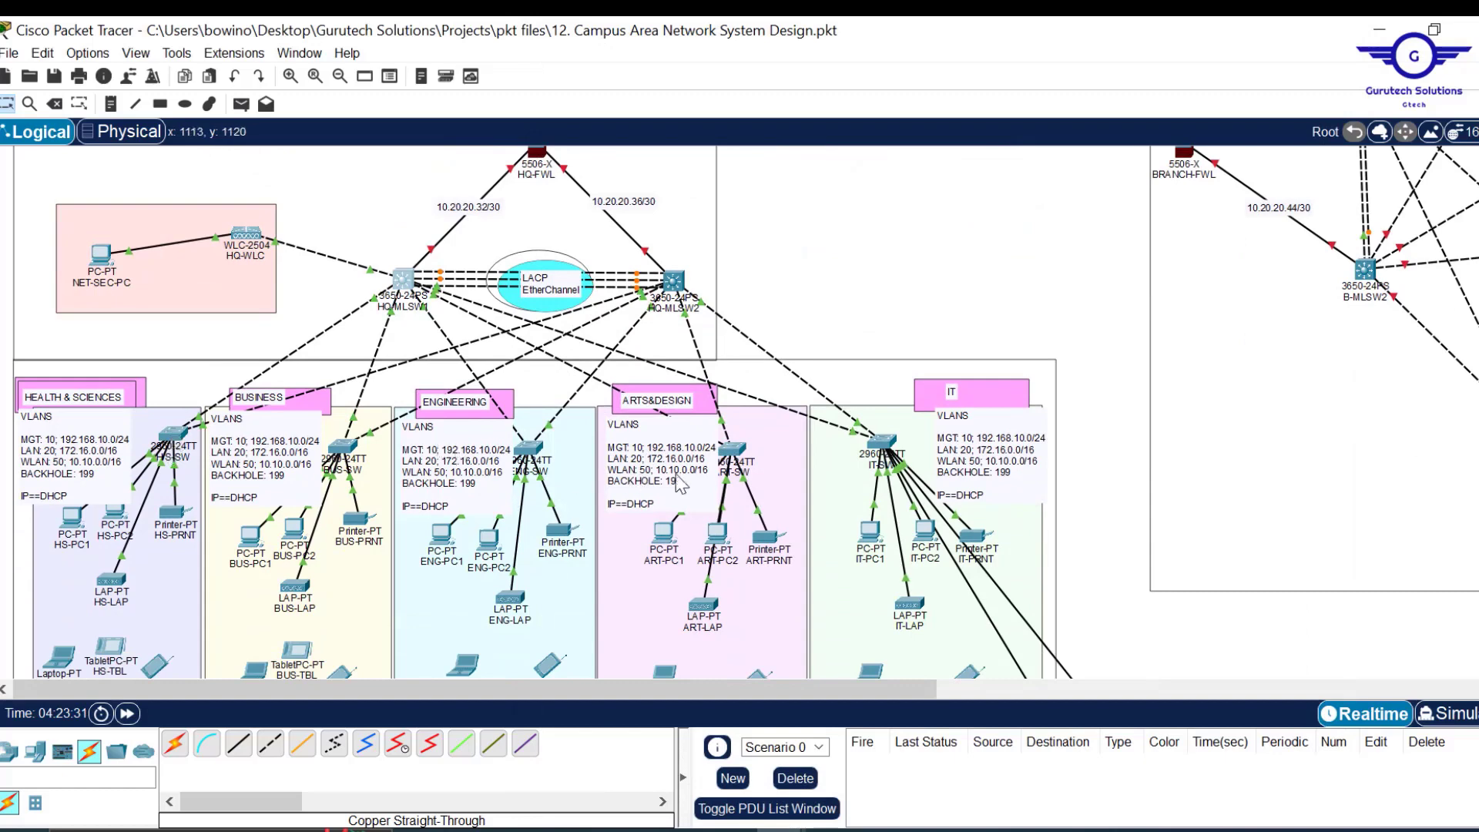
scroll(919, 286, "up", 4)
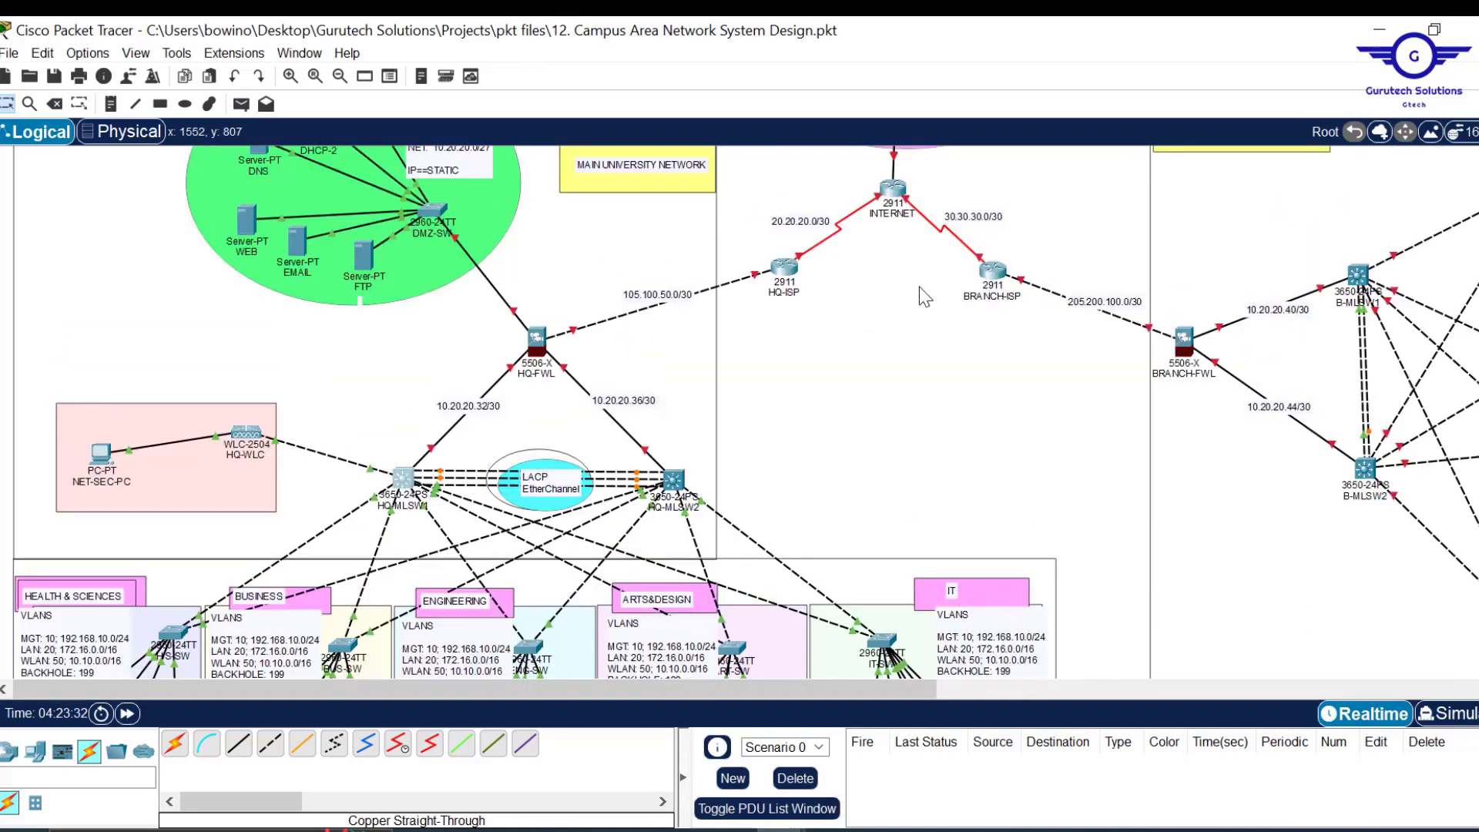
scroll(918, 286, "up", 3)
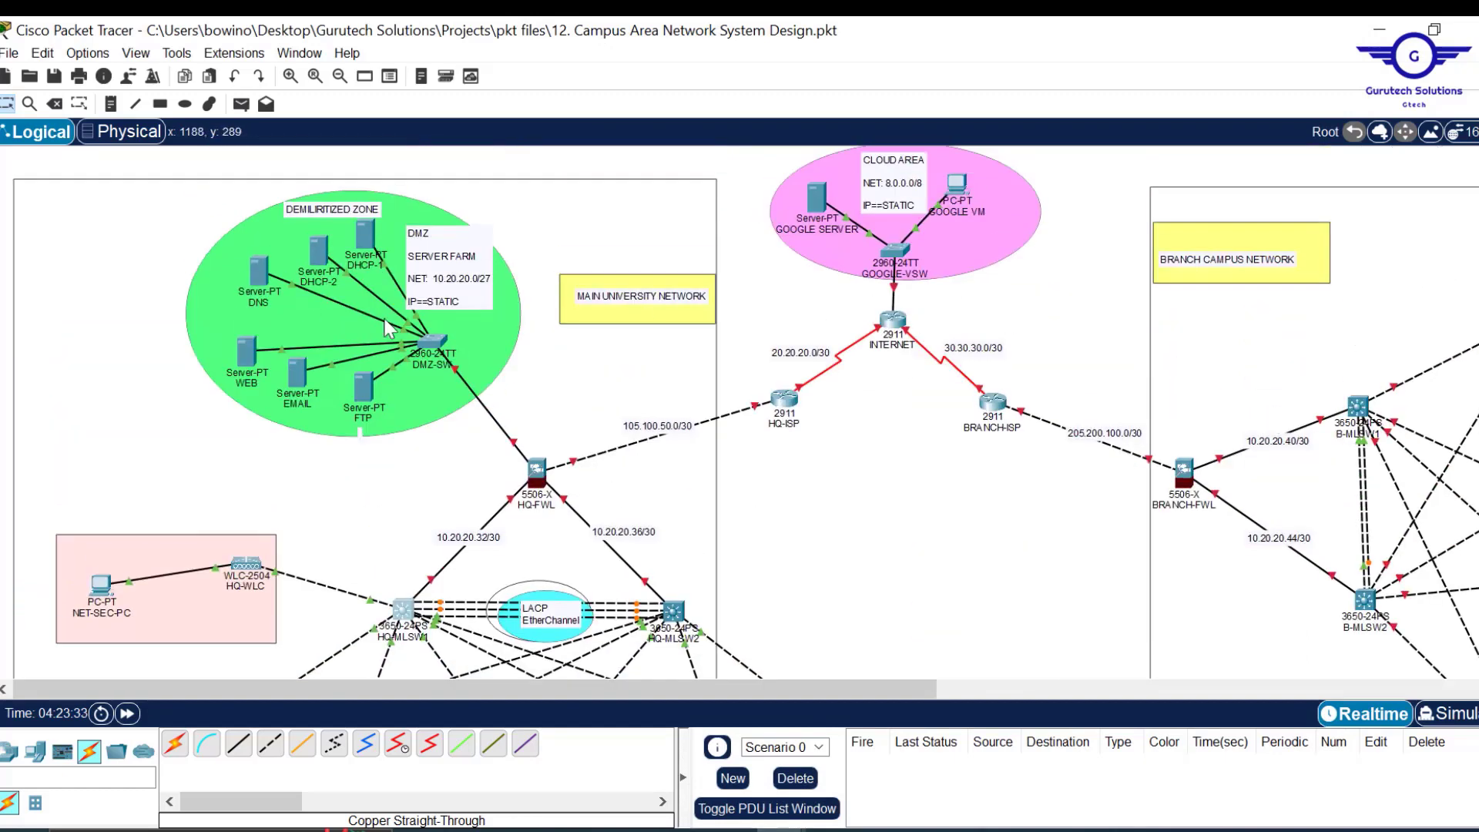
left_click(436, 349)
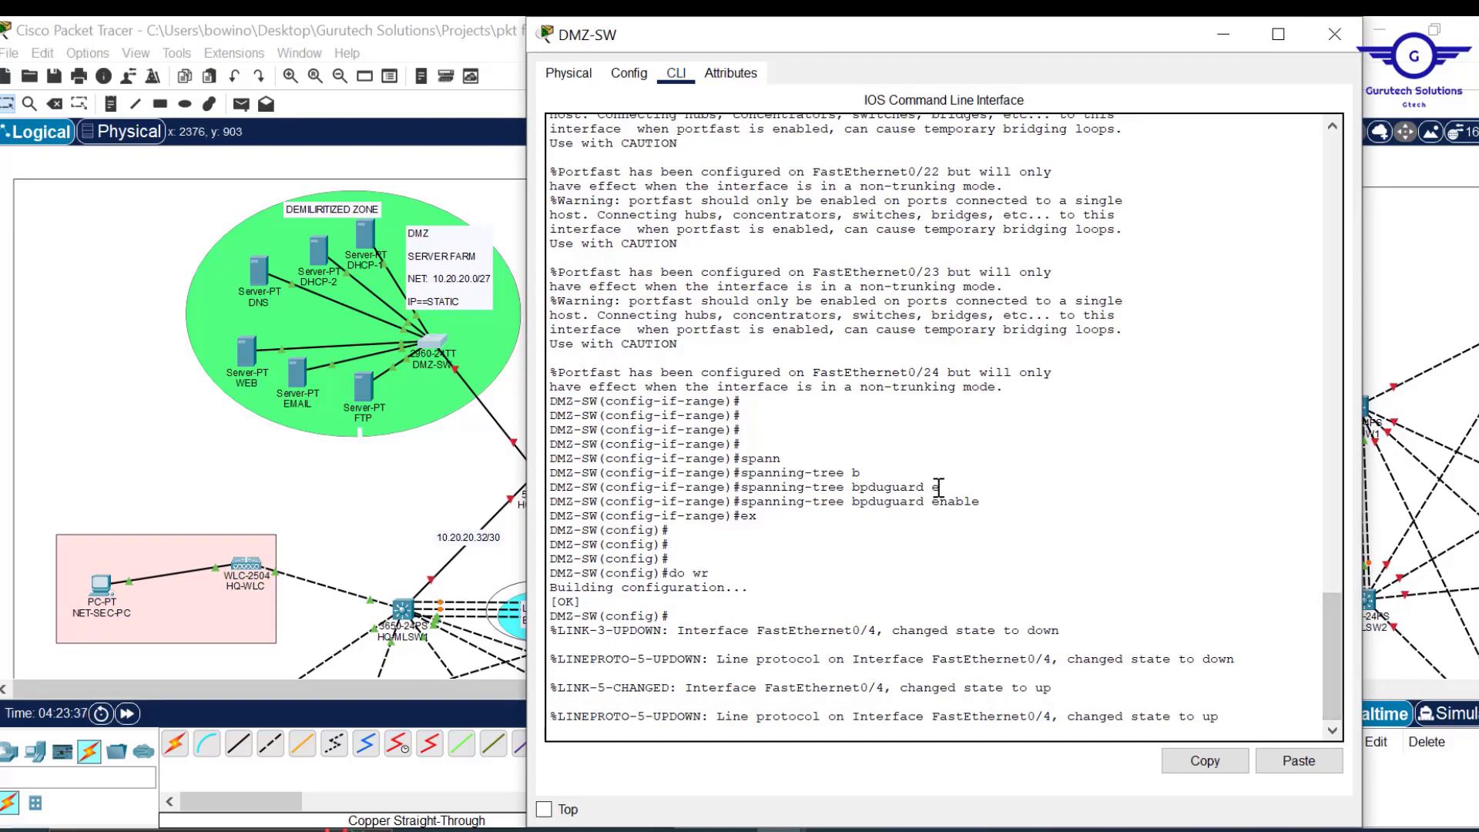
left_click(1336, 34)
Open the Health & Sciences switch H/S-SW's device window.
scroll(925, 483, "down", 10)
scroll(927, 483, "up", 3)
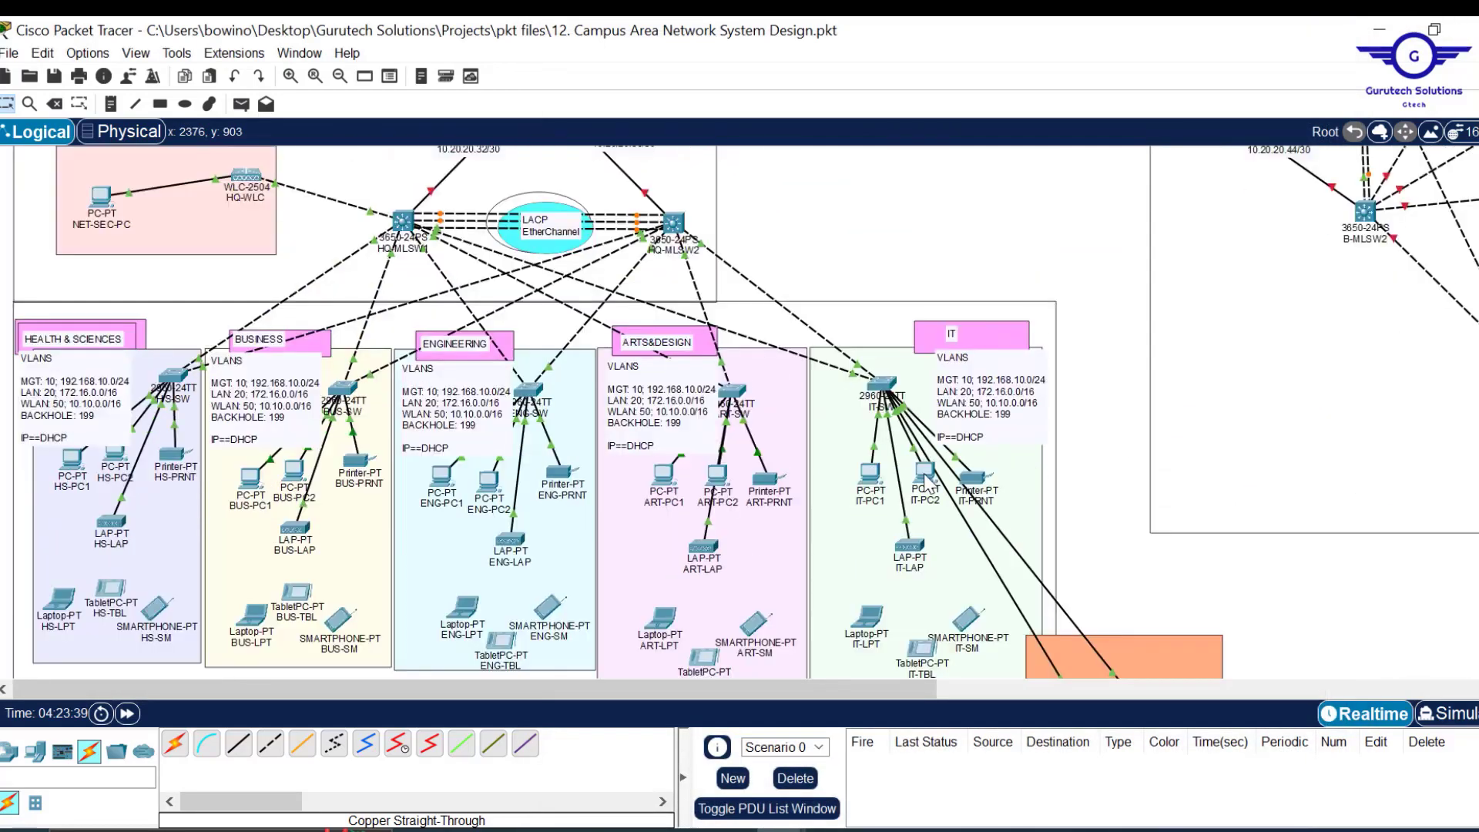
left_click(172, 377)
Leave interface mode and select the FastEthernet0/3-24 port range on H/S-SW.
left_click(218, 76)
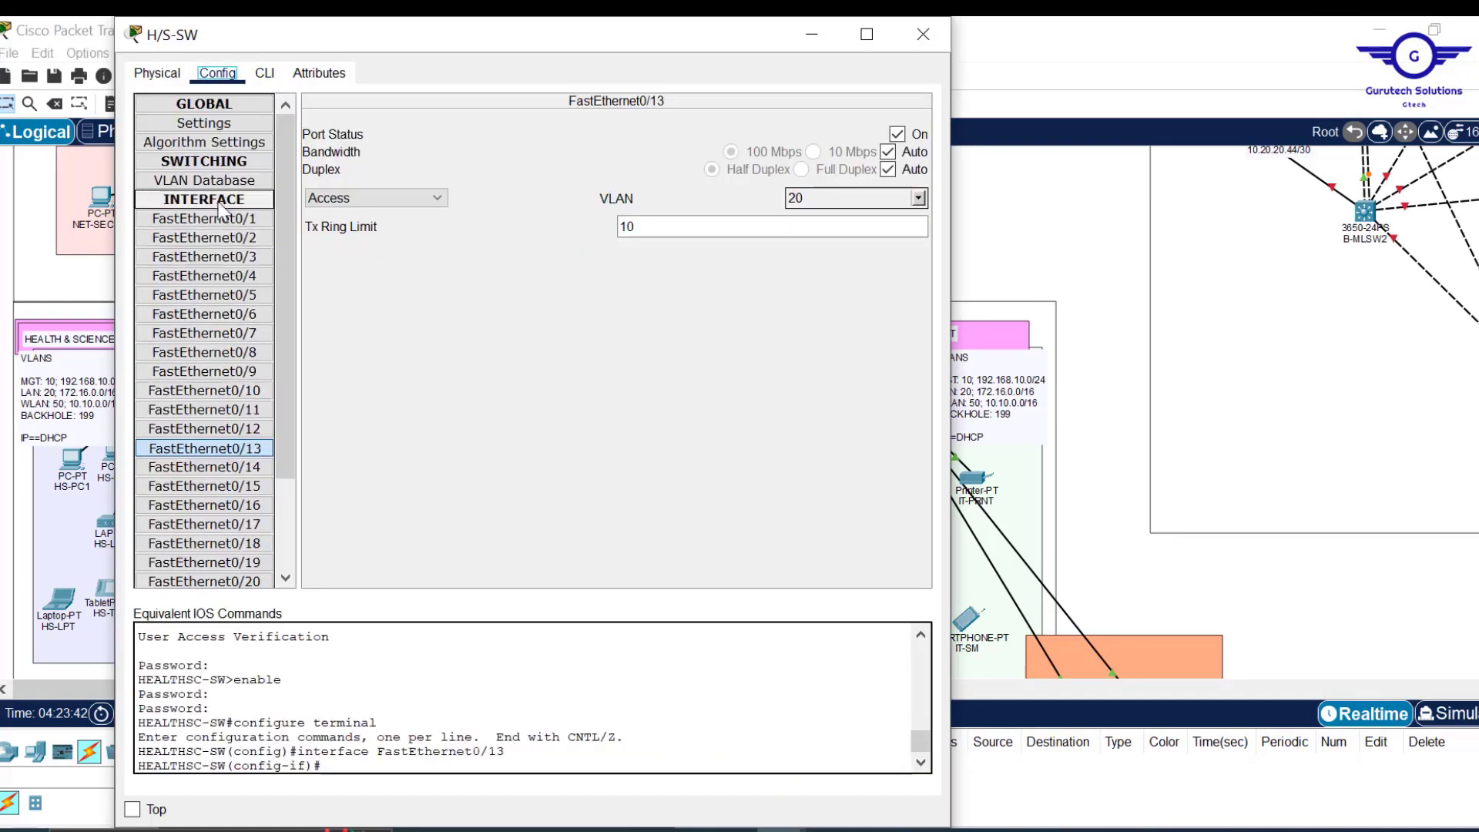
left_click(235, 225)
left_click(265, 72)
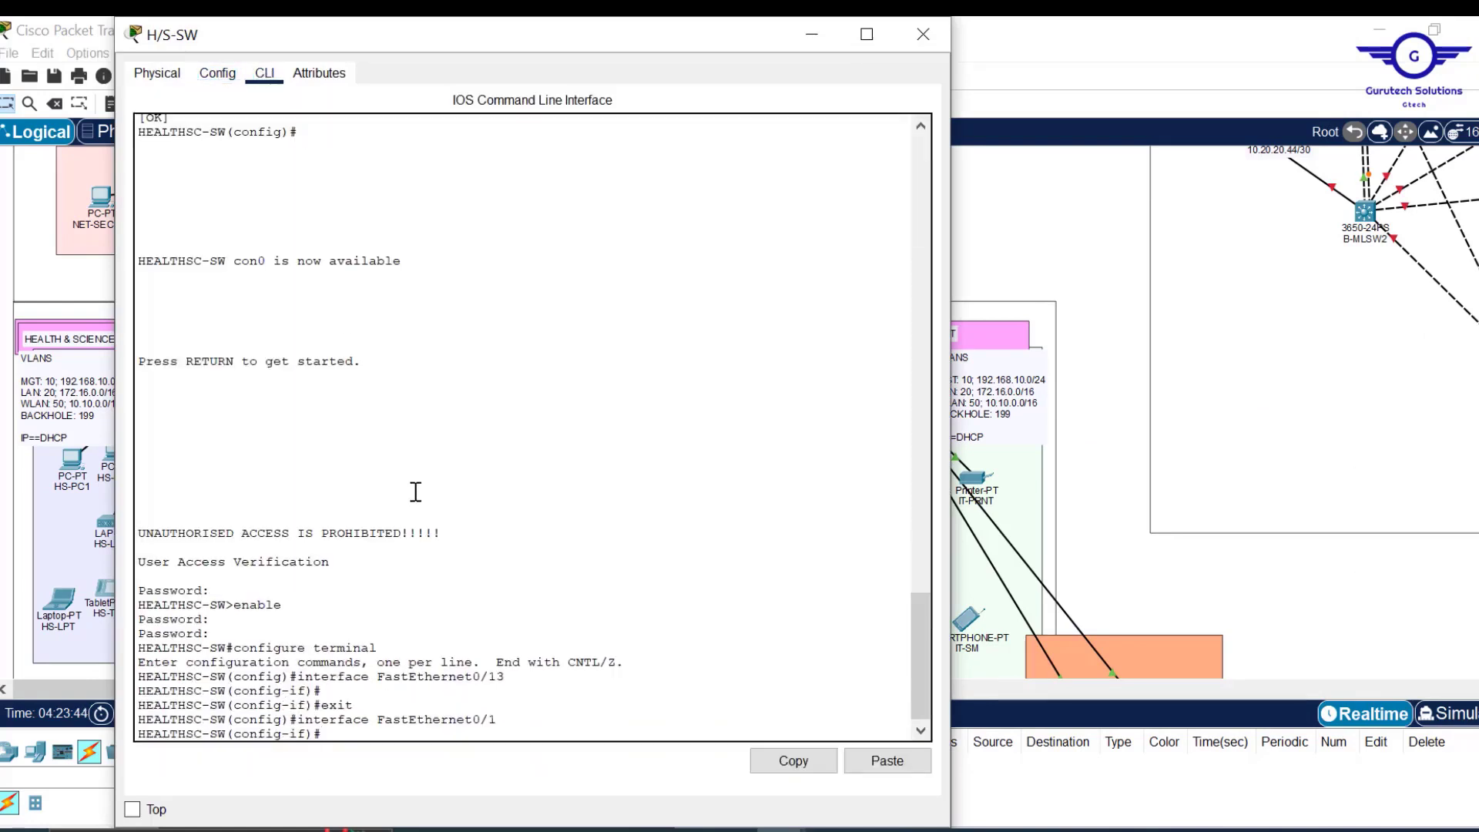
type("ex")
key("Return")
key("Return")
key("Return")
key("Return")
key("Return")
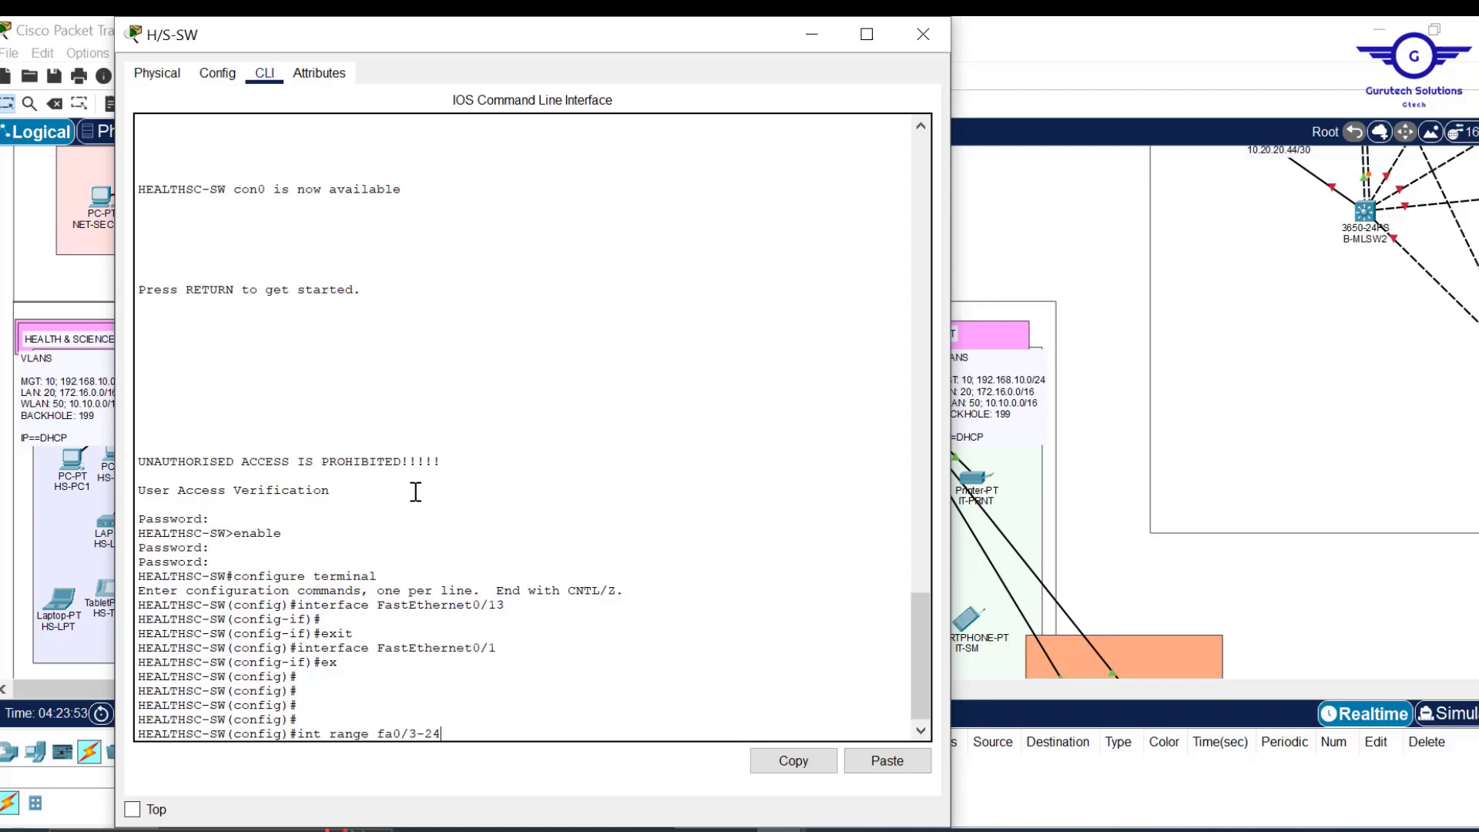
key("Return")
key("Return")
key("Return")
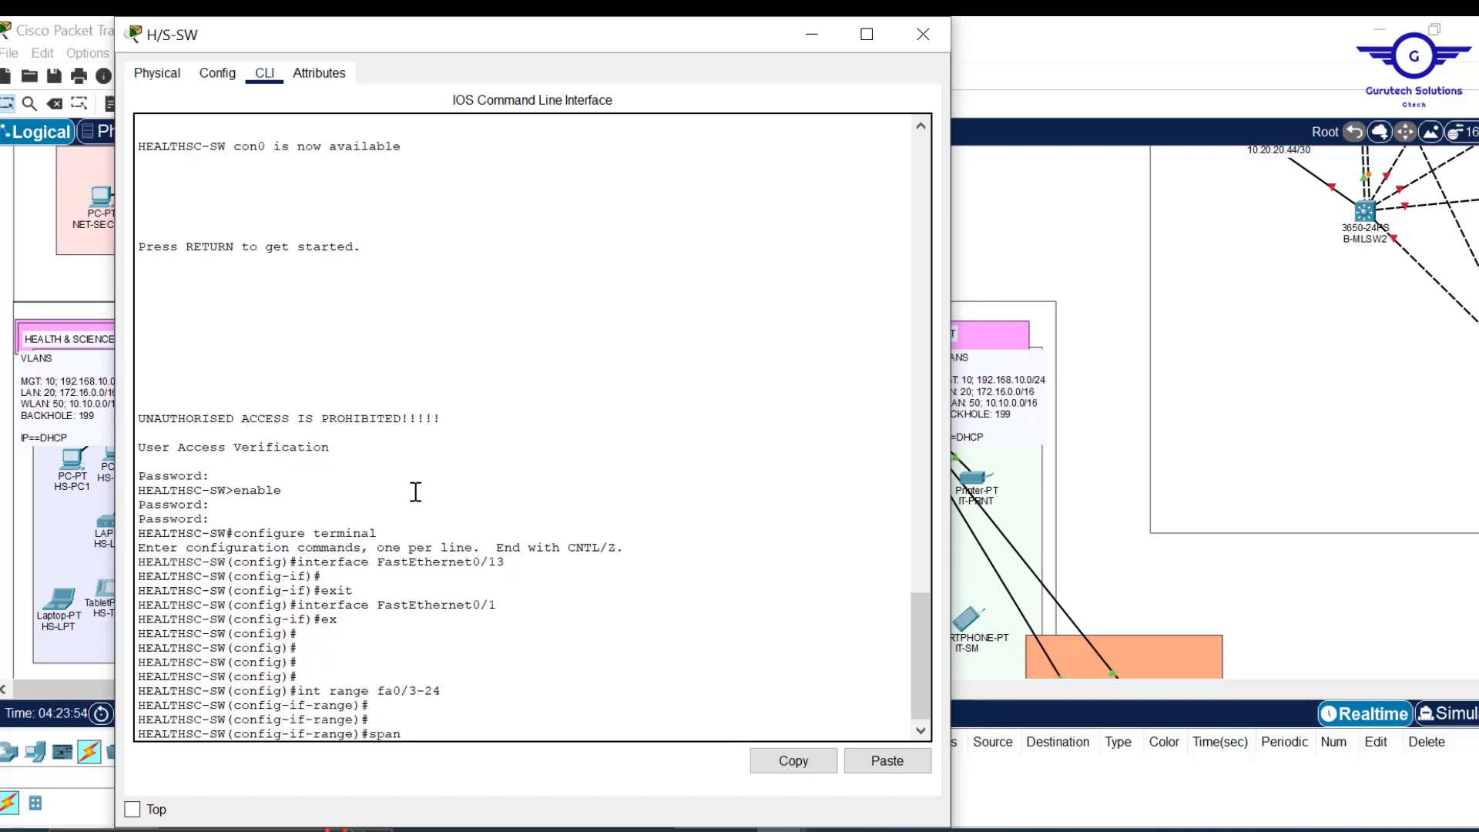
Enable spanning-tree portfast on ports Fa0/3-24.
type("span")
key("Tab")
type("p")
key("Tab")
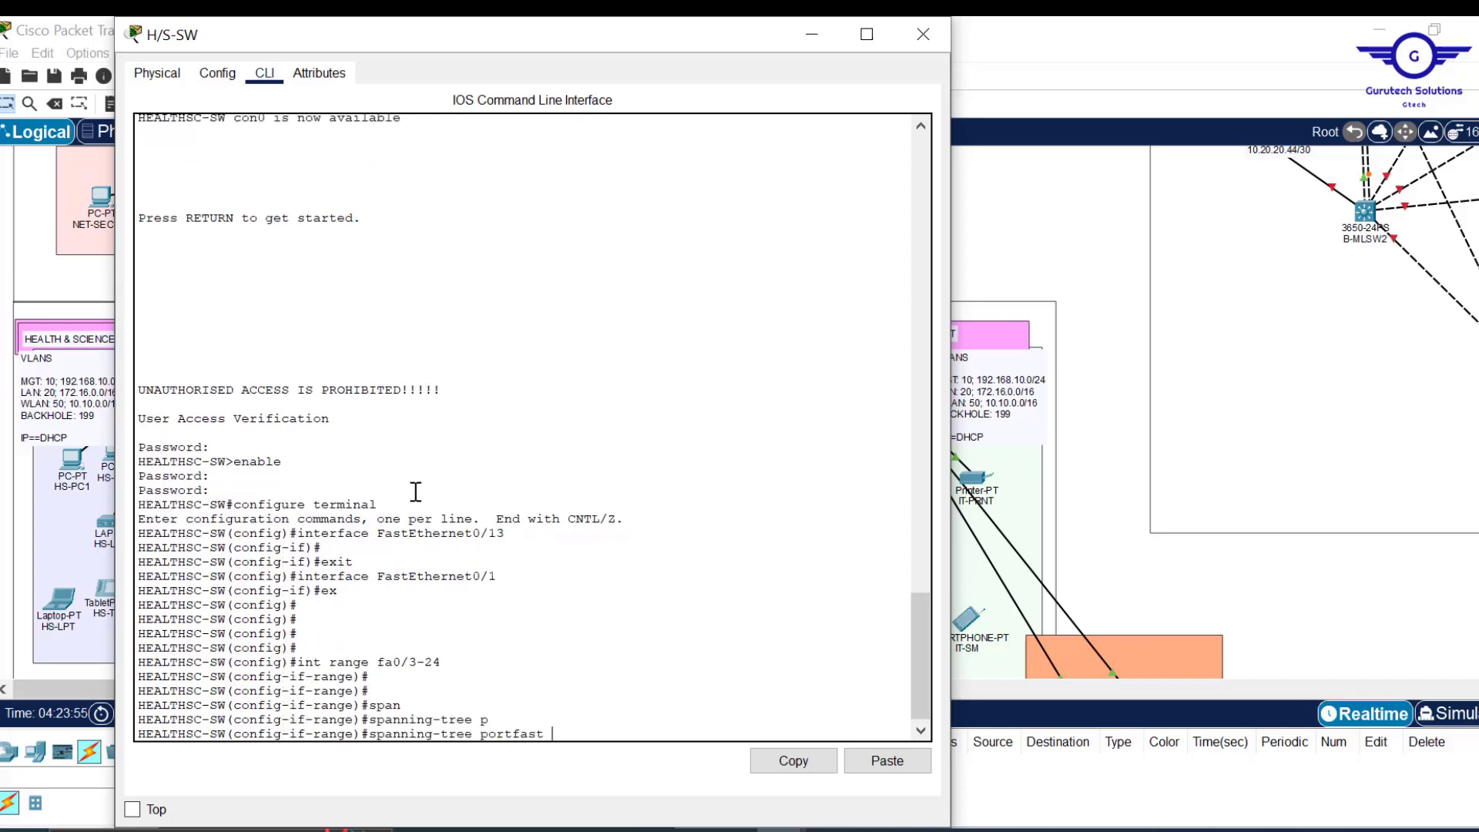
key("Return")
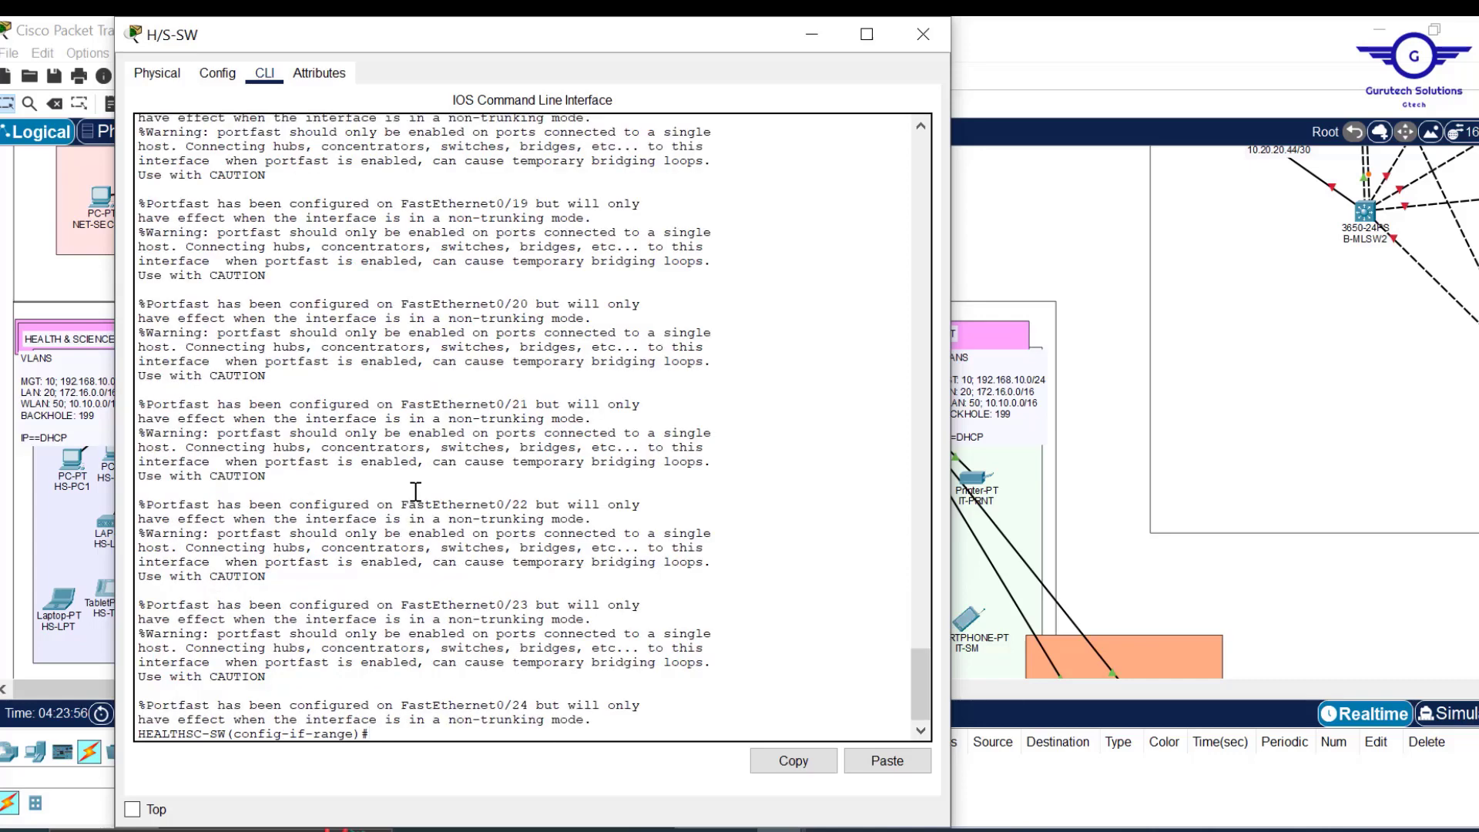
key("Return")
key("Return")
key("Return")
Enable spanning-tree bpduguard on Fa0/3-24 and exit the interface range.
type("span")
key("Tab")
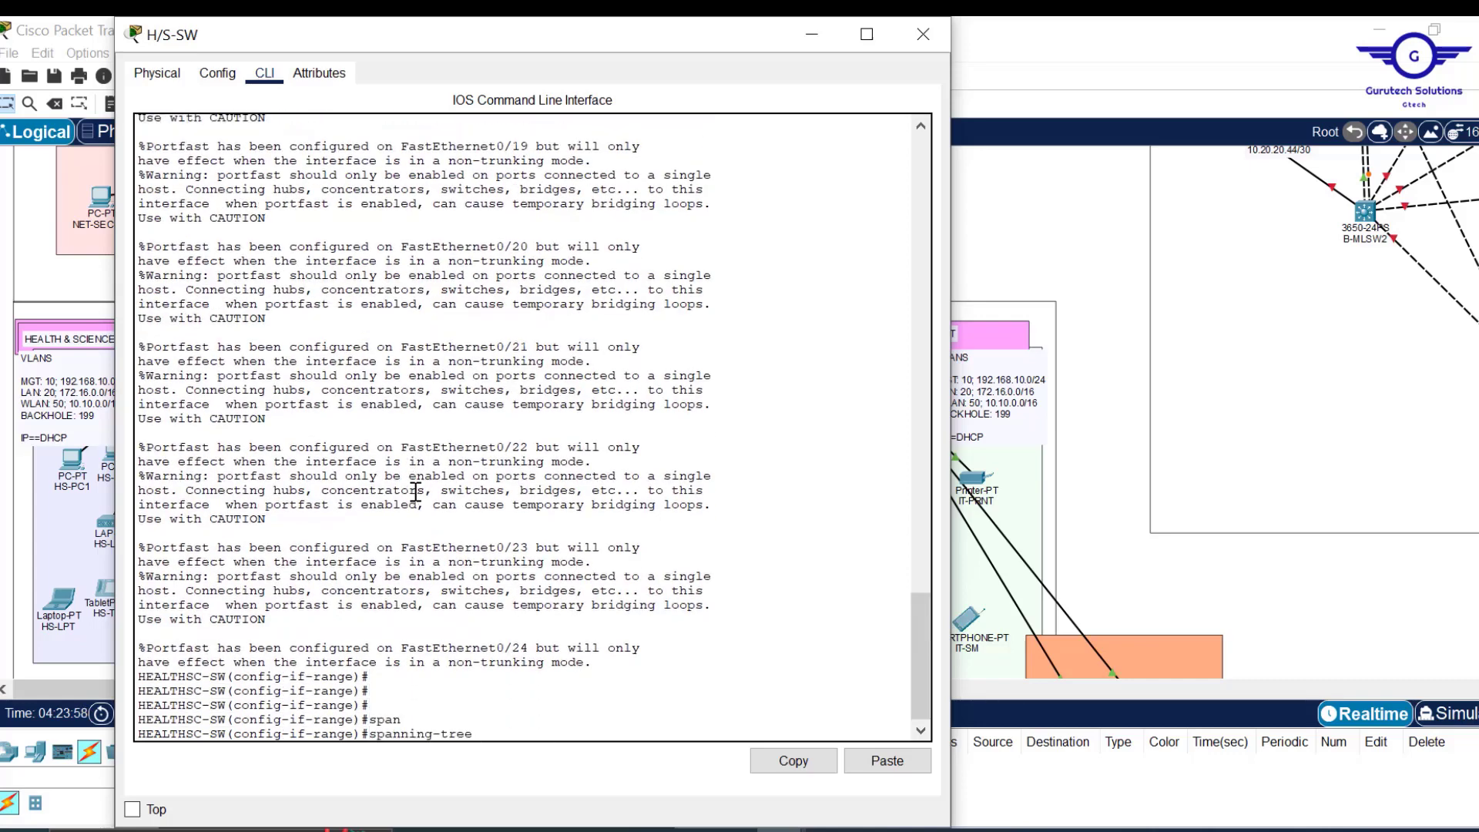
type("b")
key("Tab")
type("e")
key("Tab")
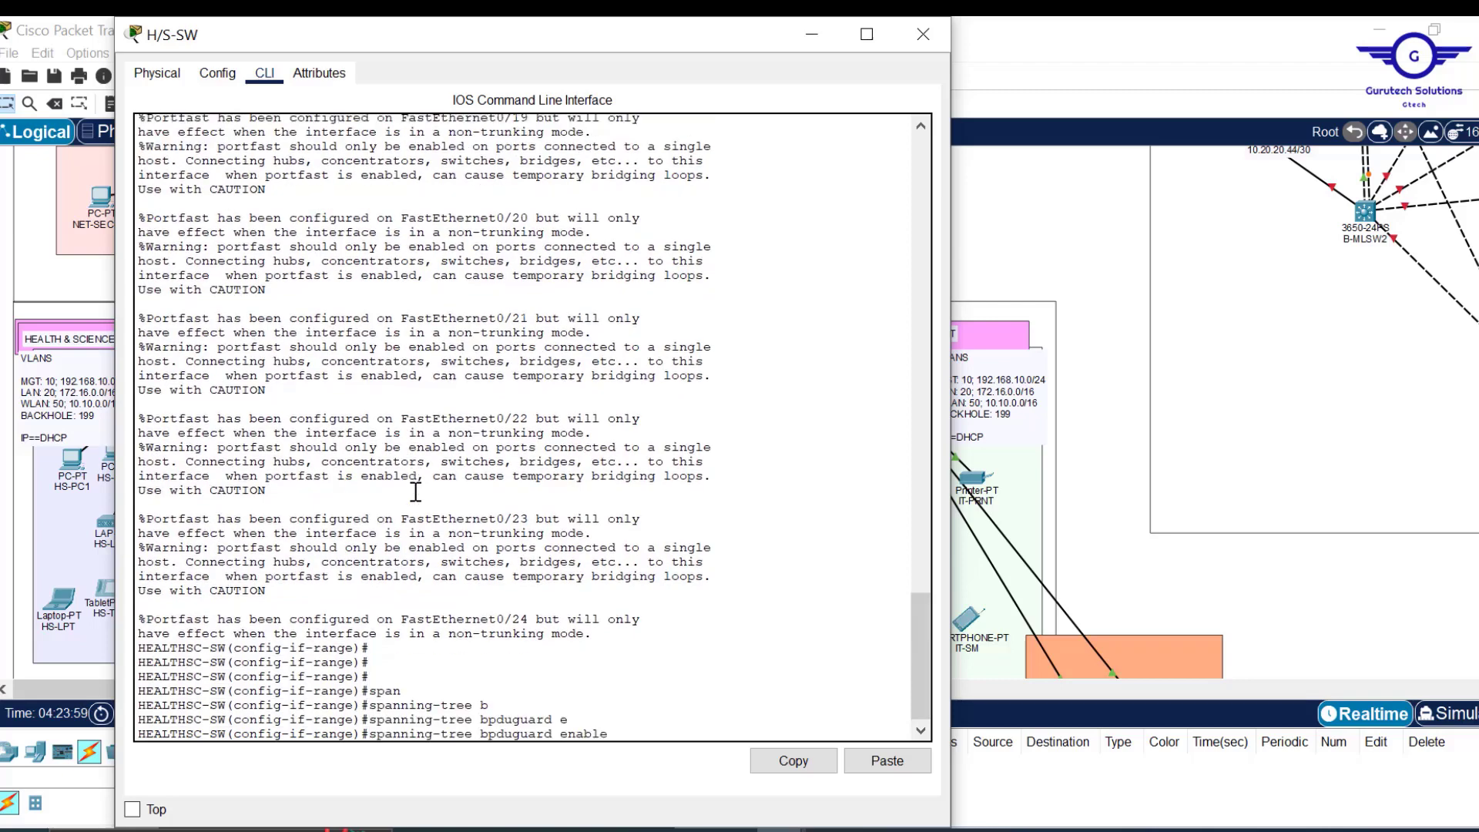
key("Return")
type("ex")
key("Return")
key("Return")
key("Return")
key("Return")
key("Return")
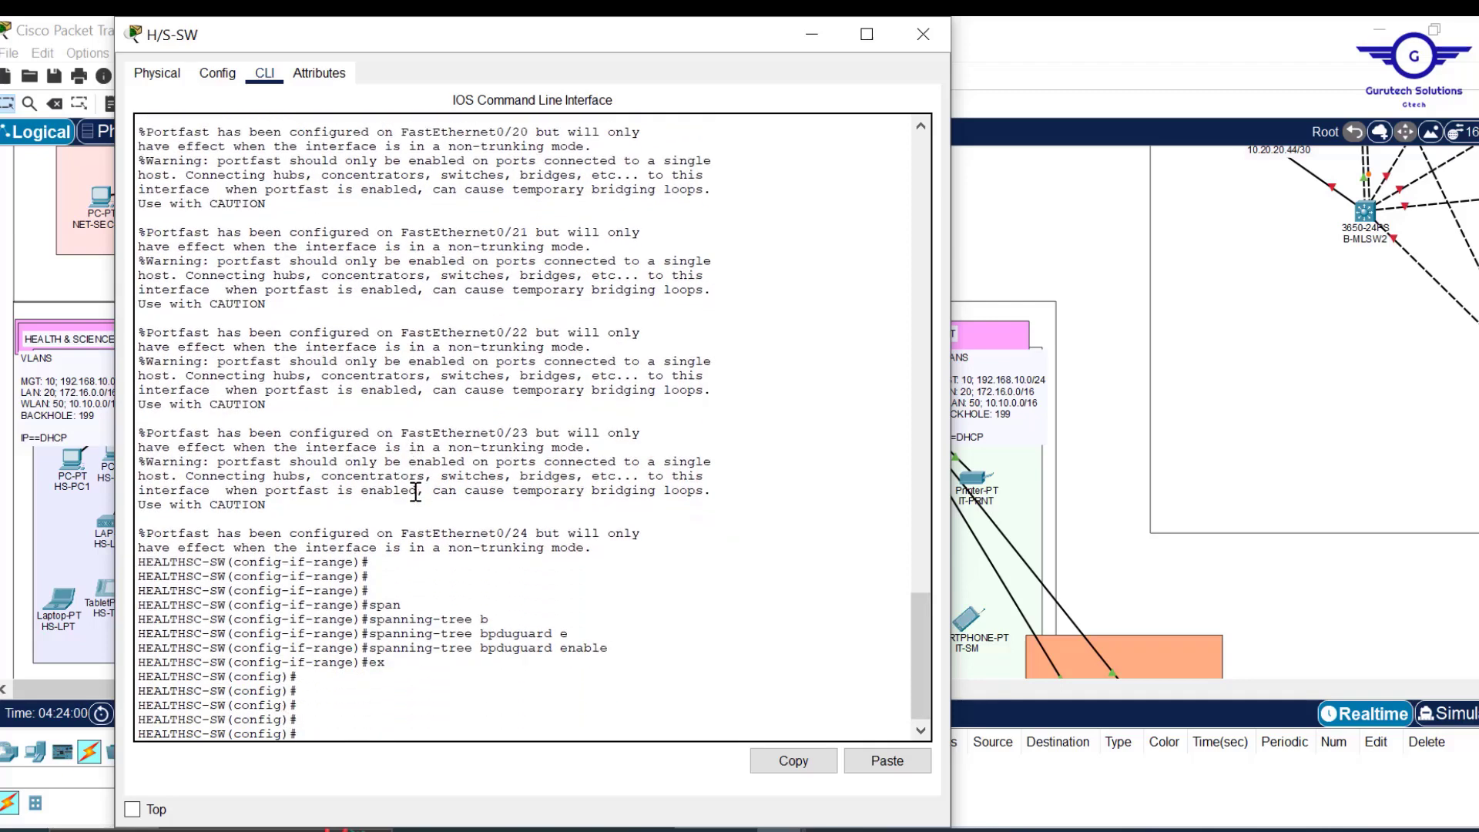
Save H/S-SW's configuration with do wr and close its window.
type("do wr")
key("Return")
left_click(923, 34)
Open the Business switch and start a Notepad script with int range fa0/3-24 and spanning-tree portfast.
left_click(362, 385)
left_click(729, 829)
key("BackSpace")
key("Return")
key("Return")
type("int range fa0/3-24")
key("Return")
type("spanning-tree portfast")
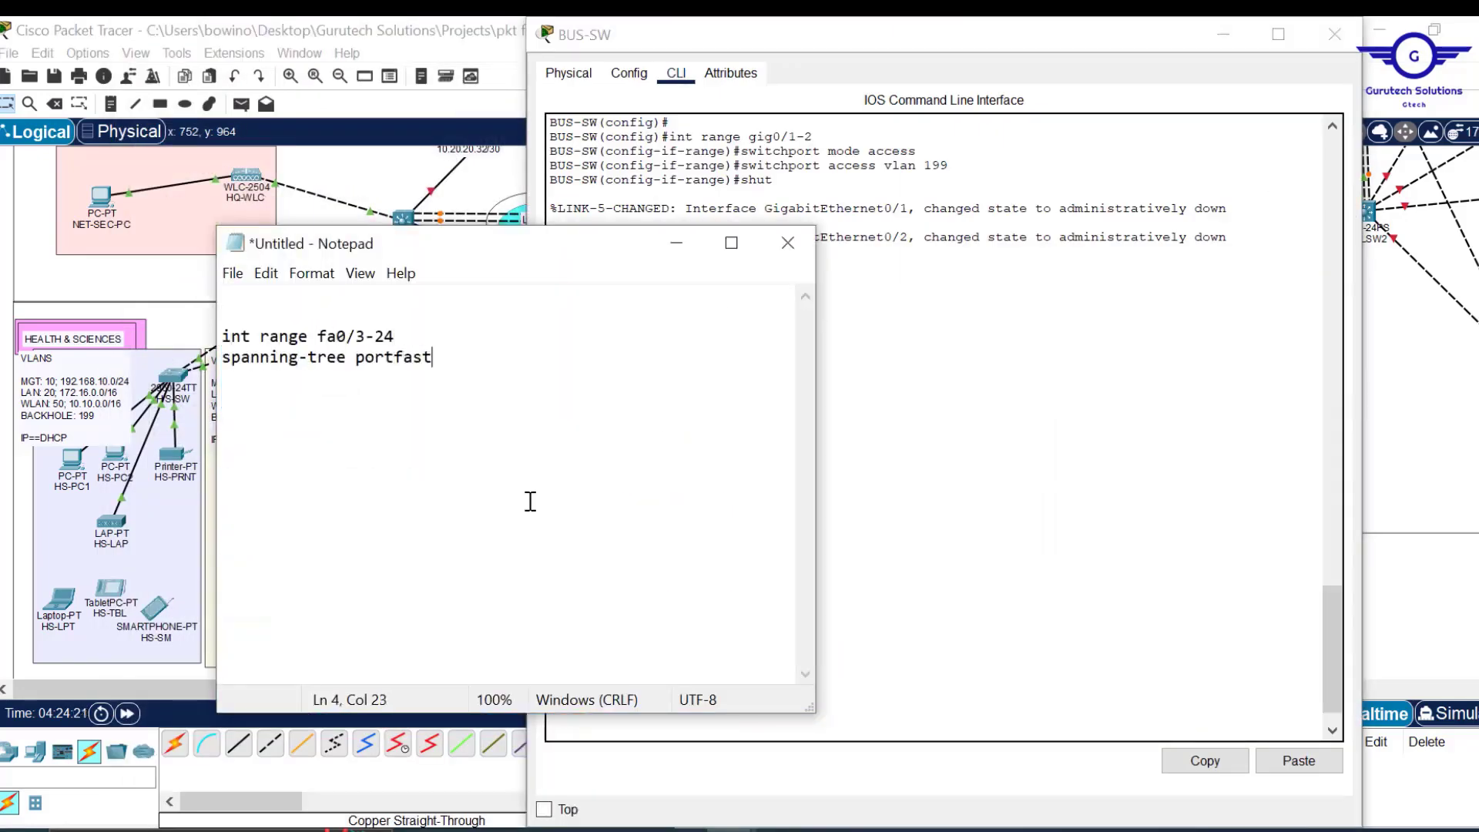
Add spanning-tree bpduguard enable and do wr lines to the Notepad script.
key("Return")
type("spanning-tree po")
key("BackSpace")
key("BackSpace")
type("bpduguard enable")
key("Return")
key("Return")
type("do wr")
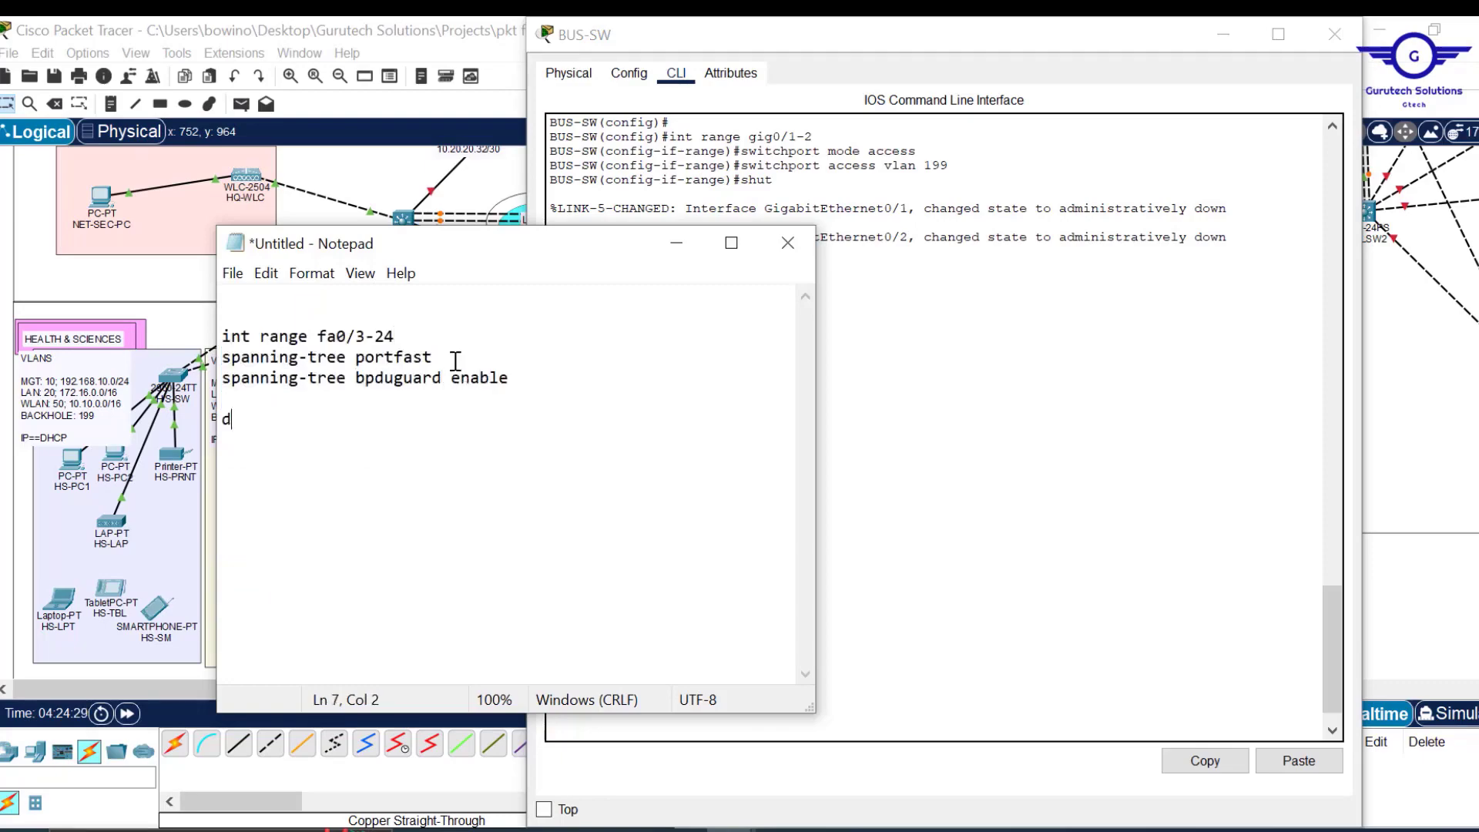
key("Return")
key("Return")
Copy the whole script into the Business switch's console, then close the switch window.
key("ctrl+a")
key("ctrl+c")
left_click(1299, 760)
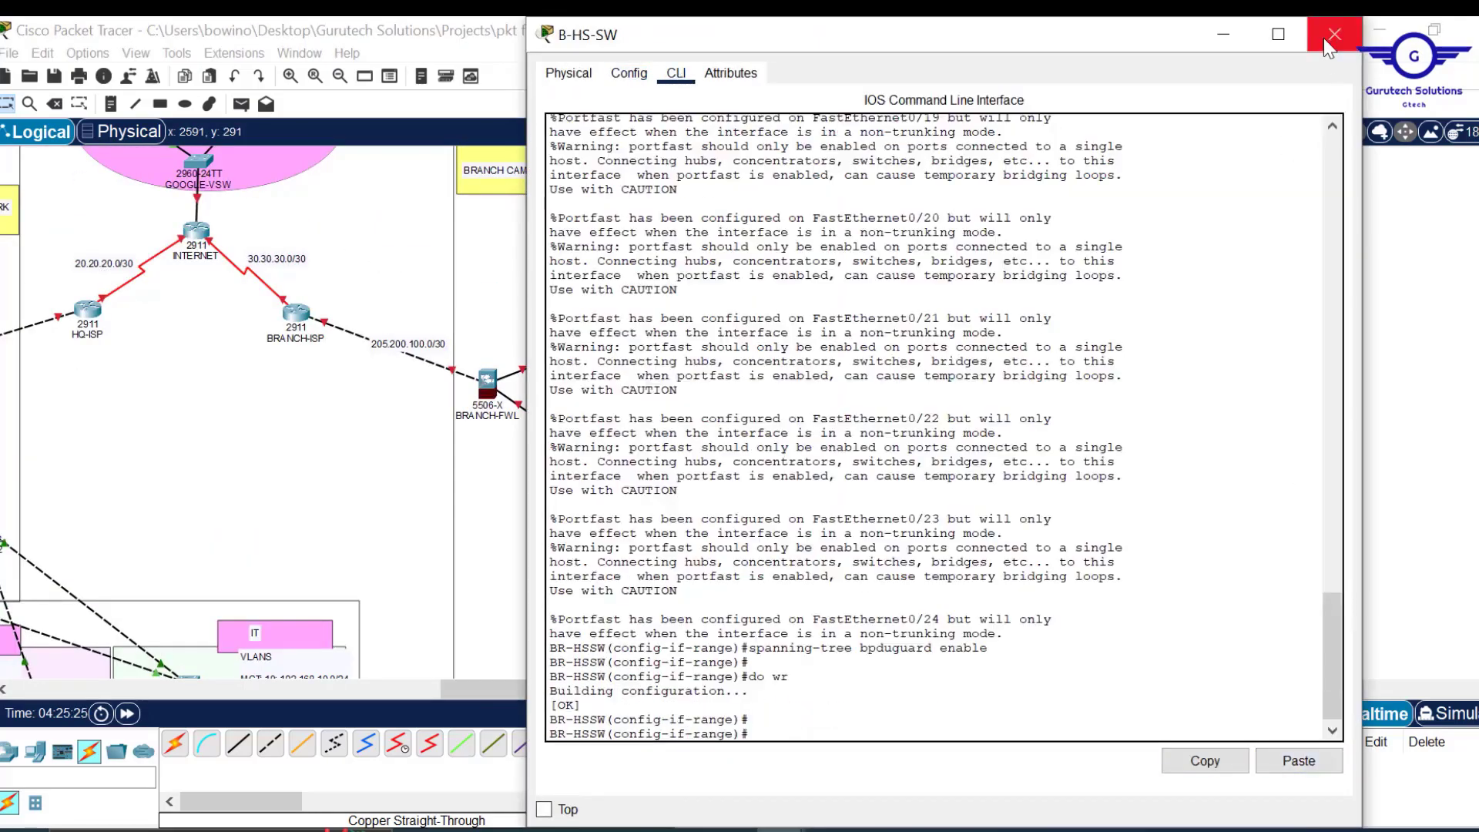
left_click(1324, 39)
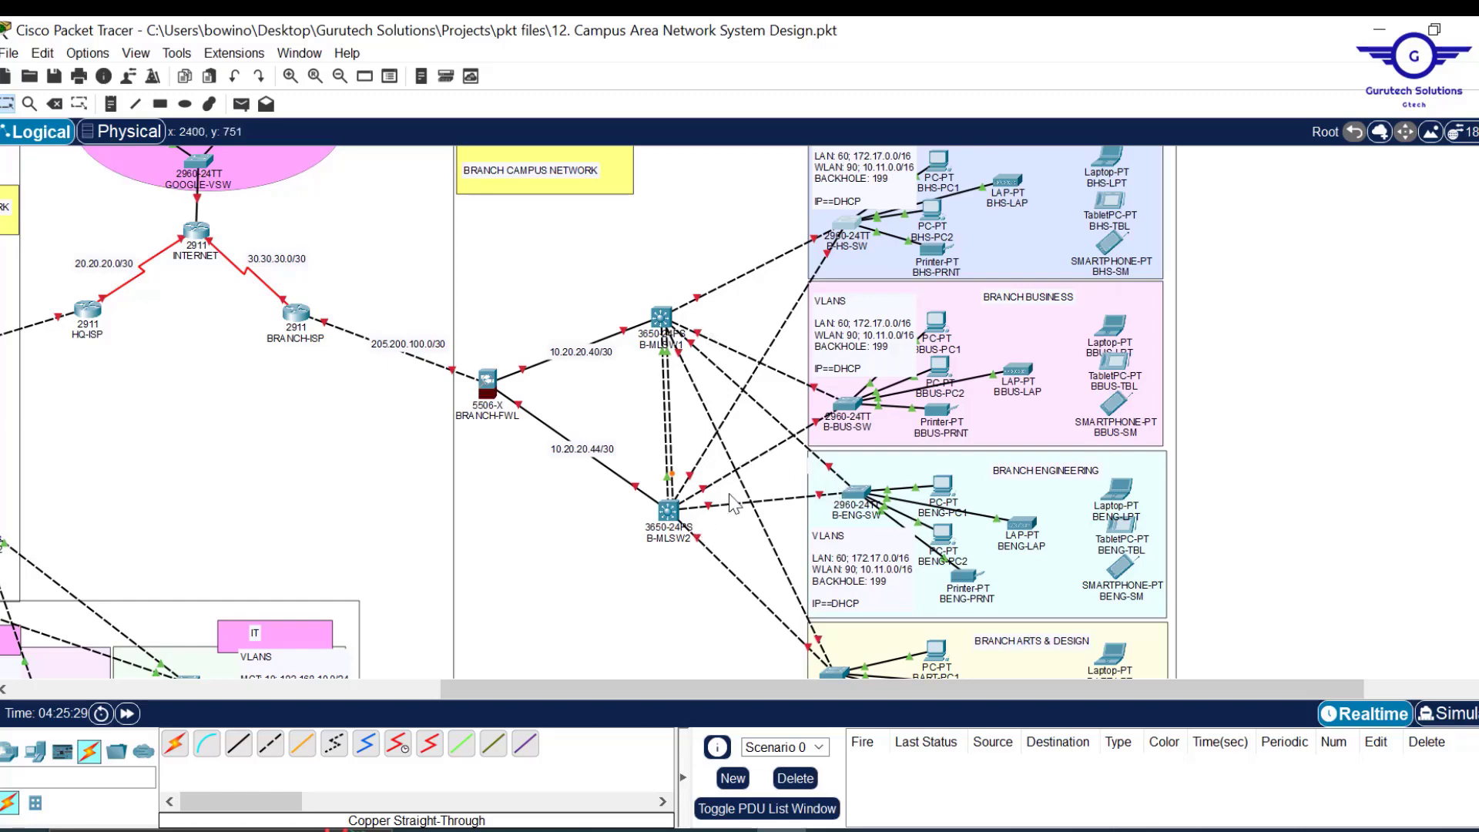
Scroll to the branch campus and show B-MLSW2's port summary: only Gig1/0/6, Gig1/0/7, Vlan1 up.
mouse_move(859, 495)
scroll(682, 497, "down", 2)
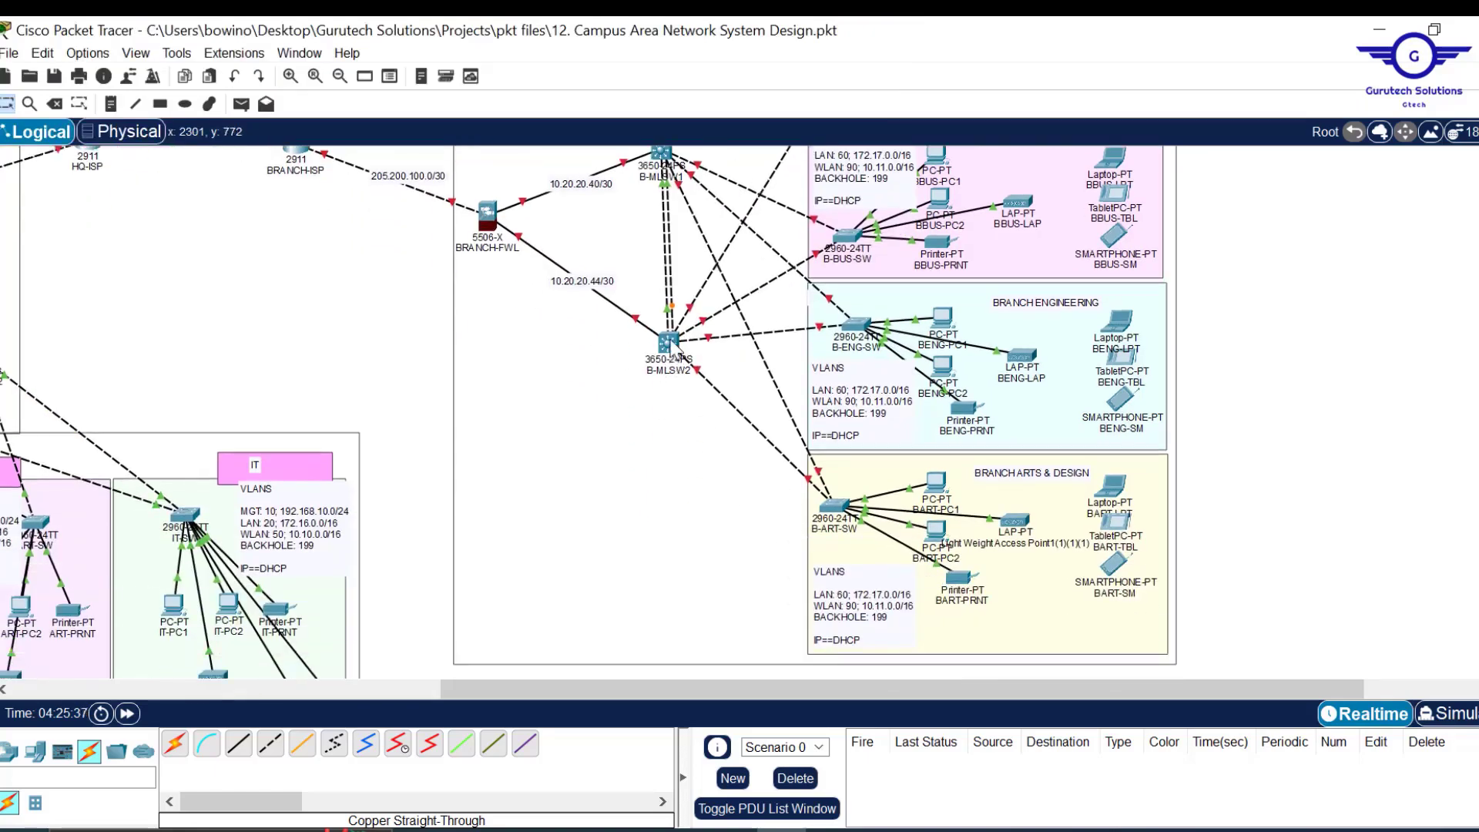
scroll(644, 347, "down", 1)
mouse_move(683, 244)
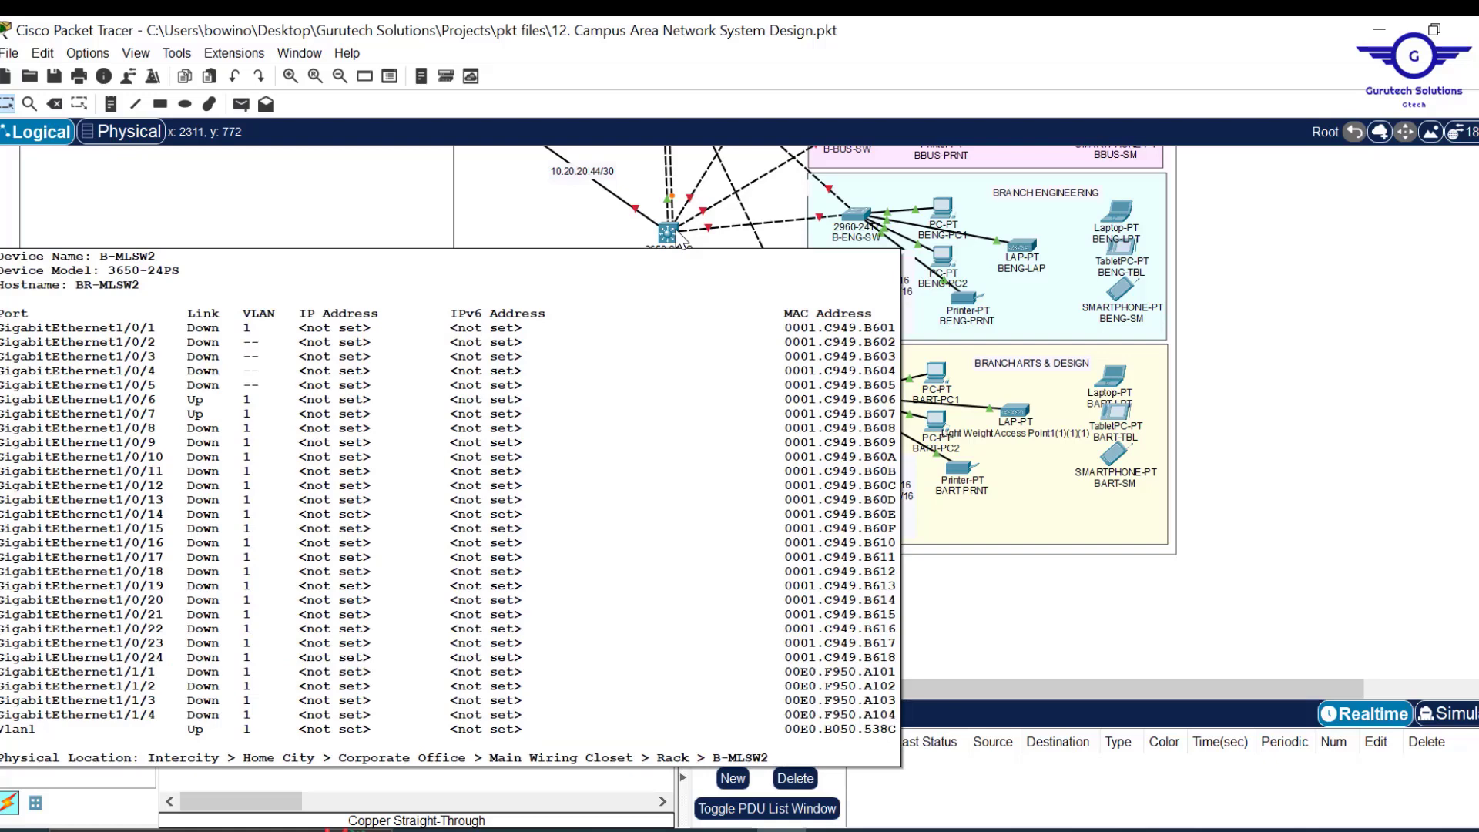
Reload B-MLSW2 with do reload, saving its configuration, and close its window.
left_click(667, 232)
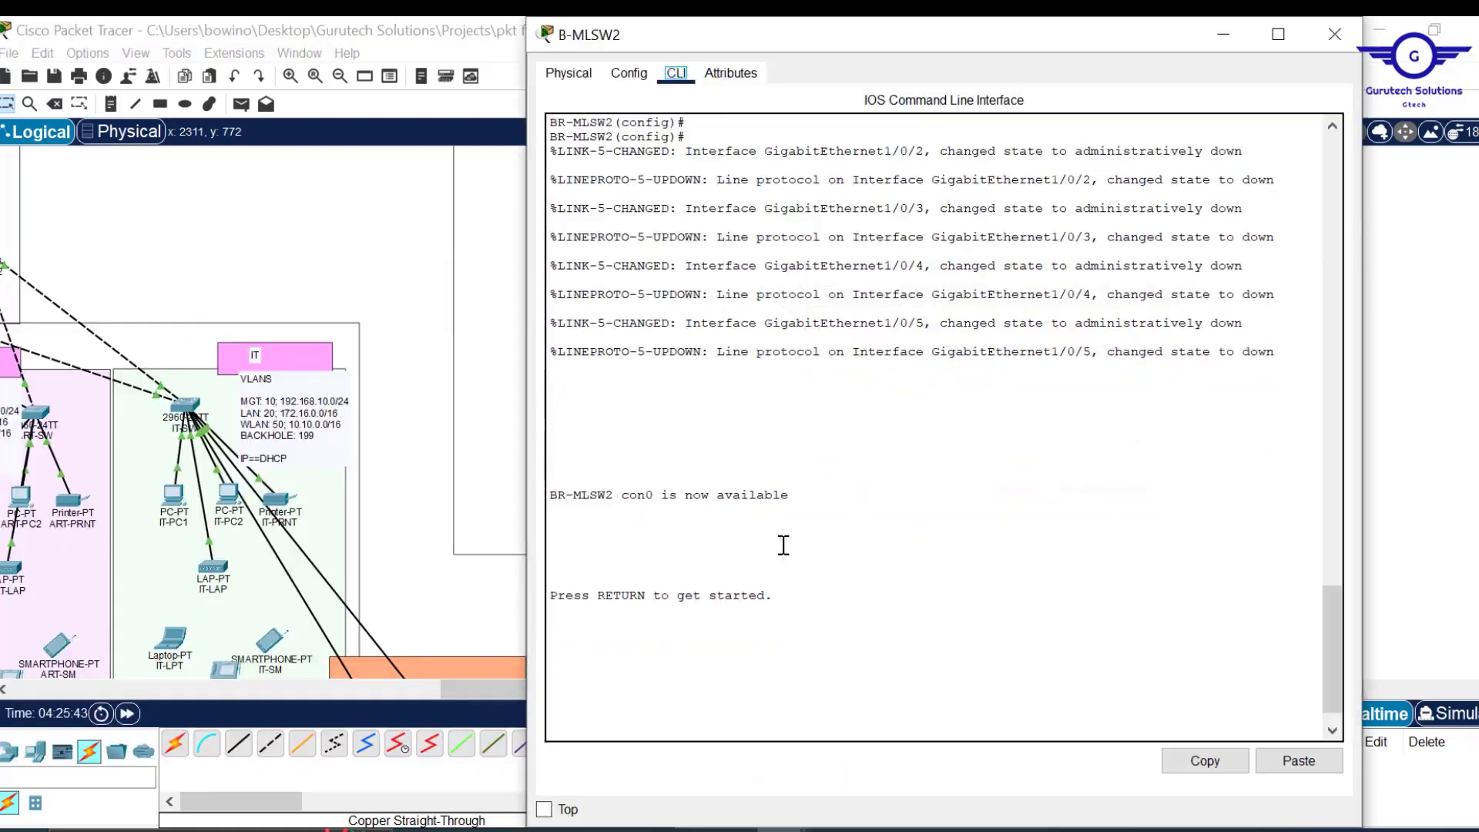
left_click_drag(784, 545, 703, 116)
left_click(628, 73)
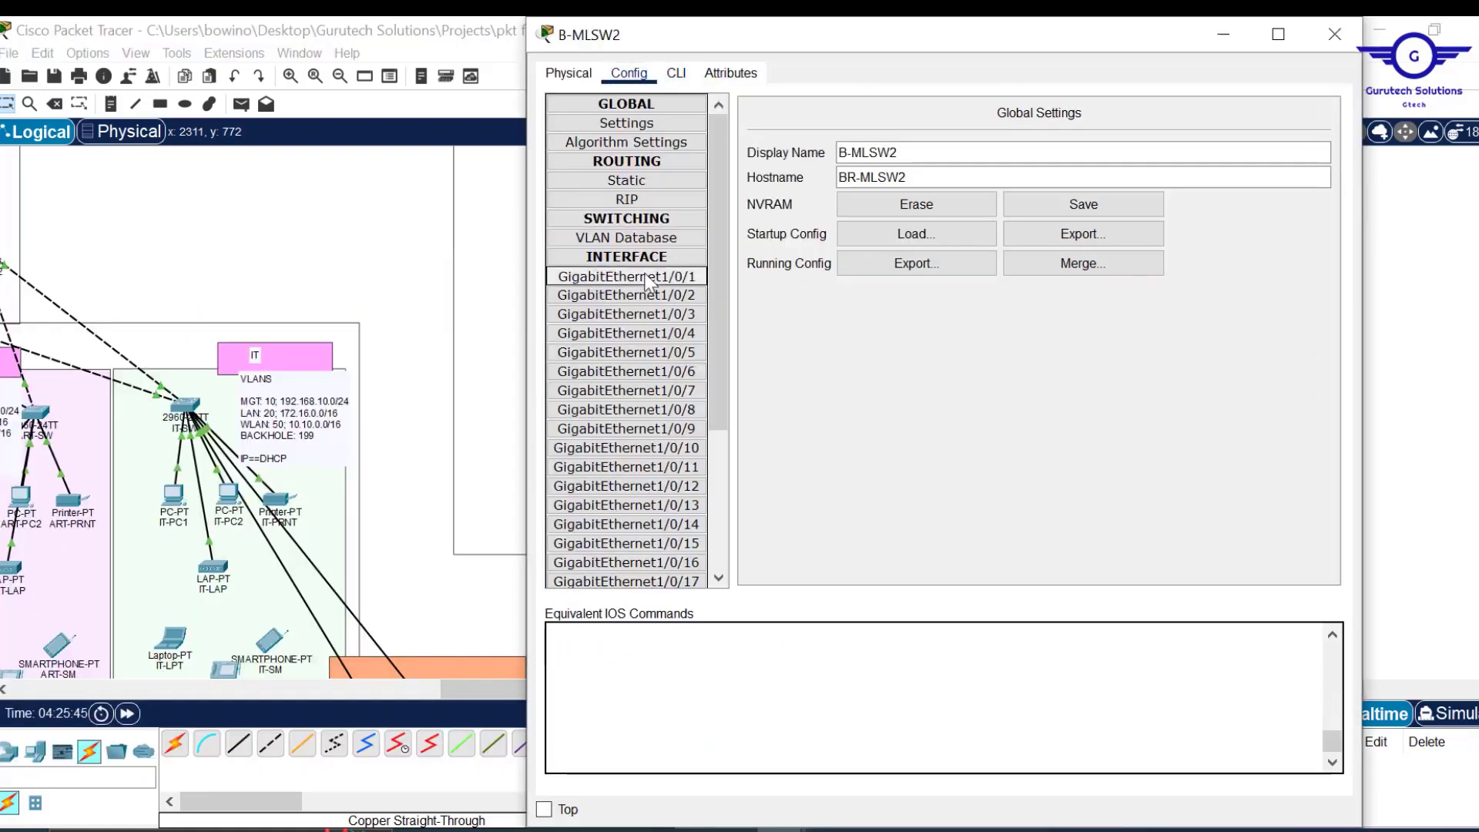
left_click(646, 276)
left_click(678, 74)
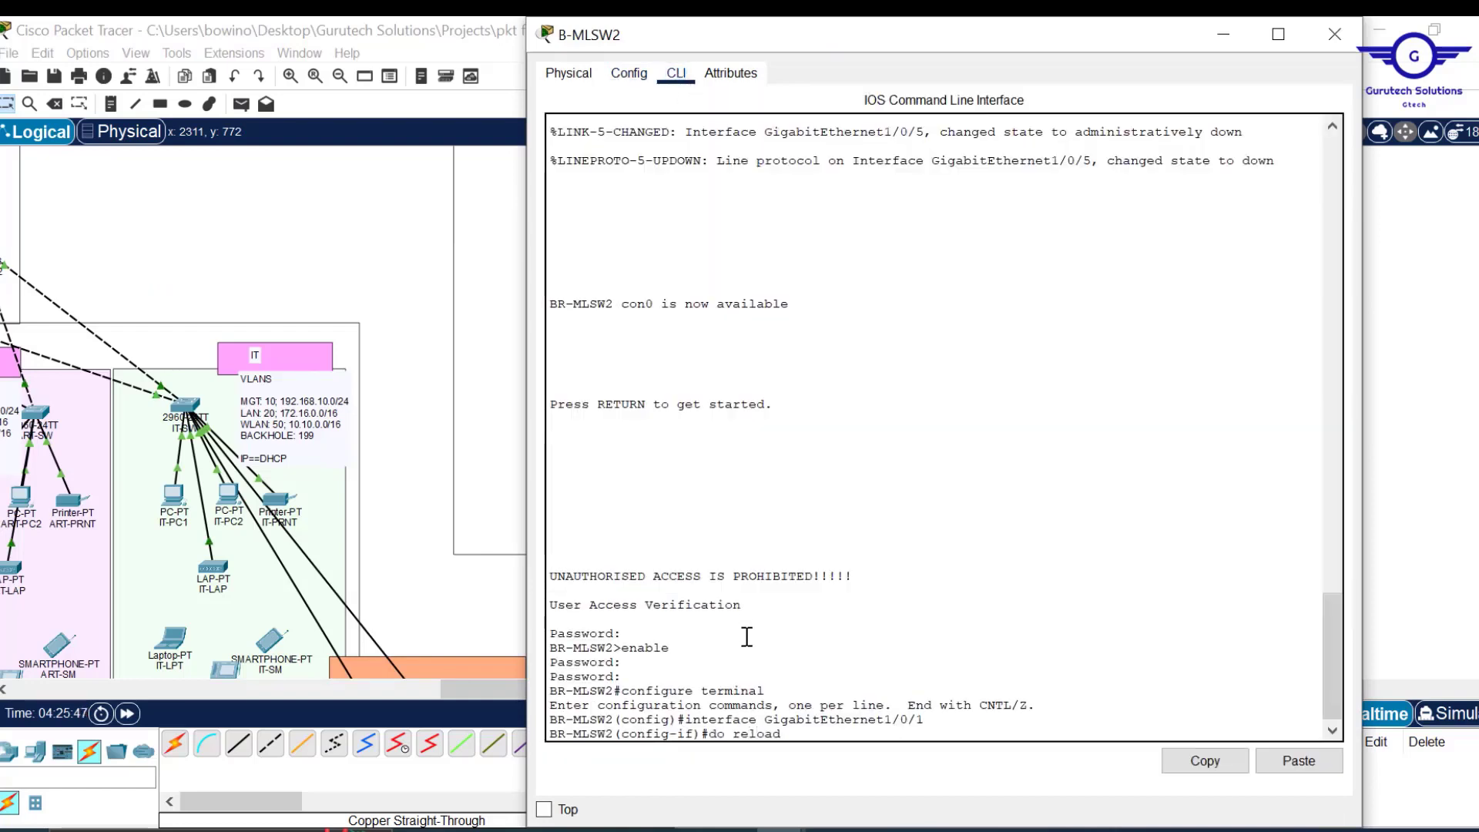
type("do reload")
key("Return")
type("ye")
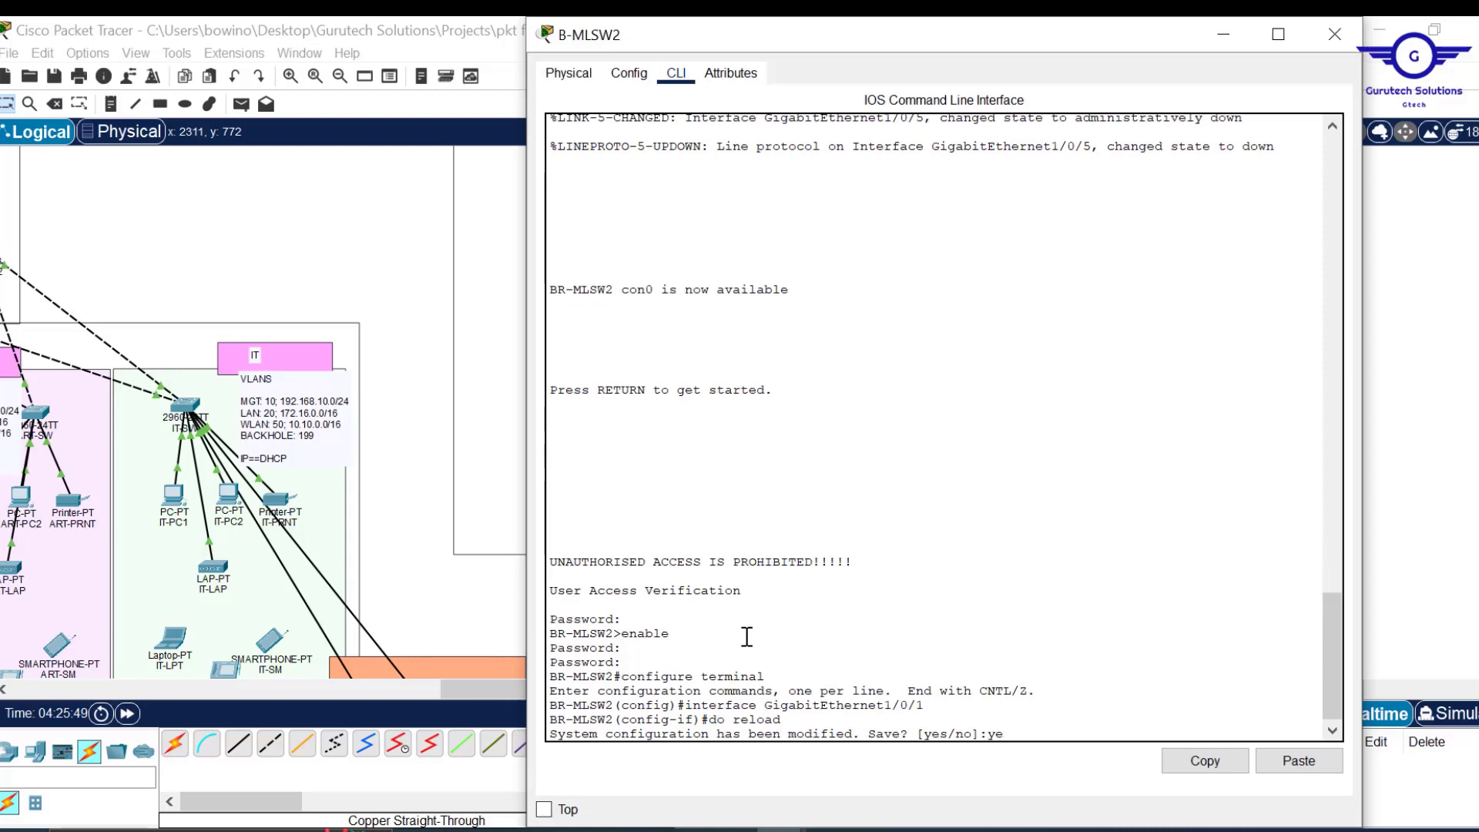
type("s")
key("Return")
key("Return")
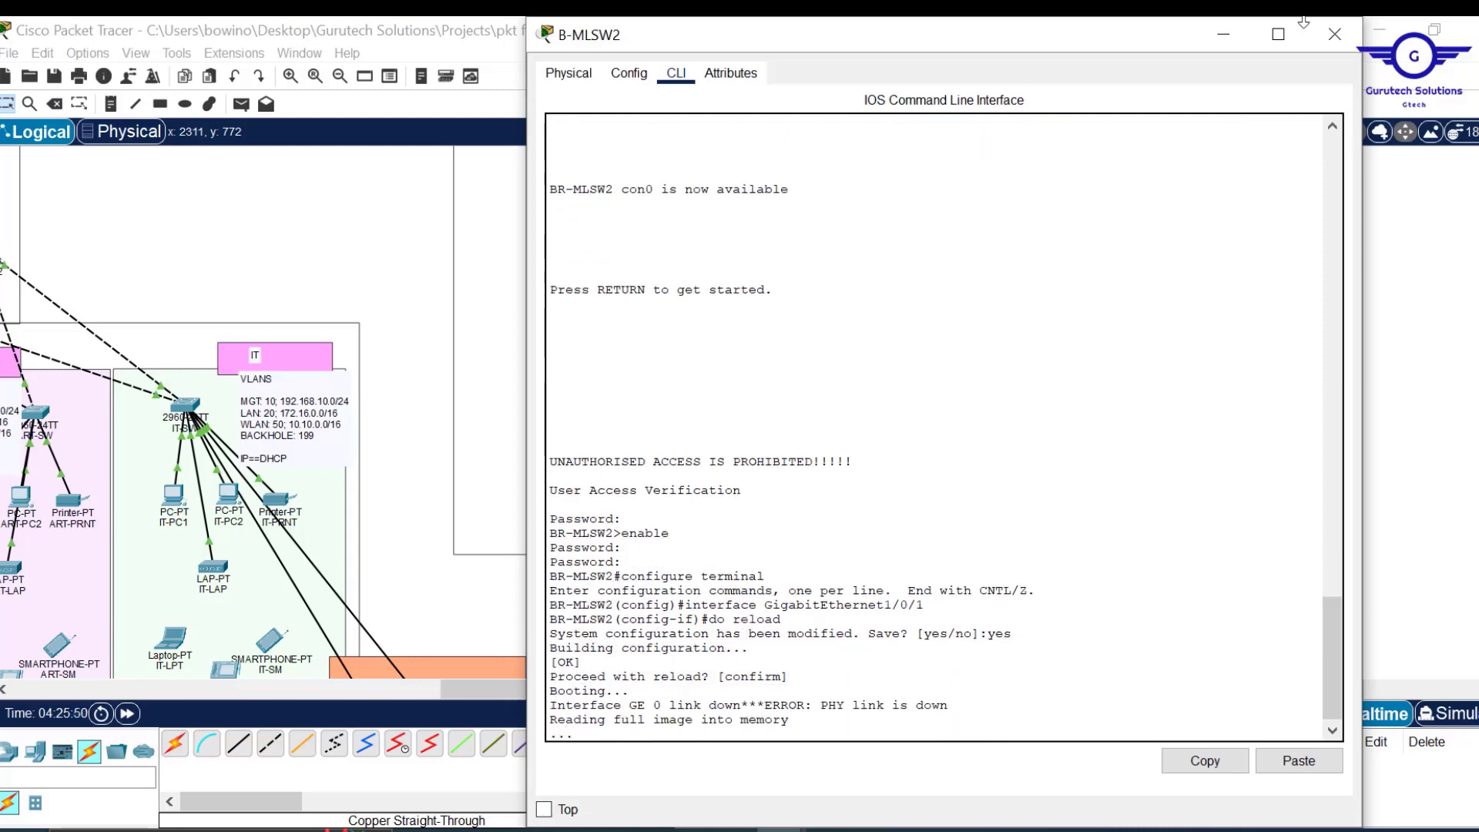
left_click(1335, 34)
Run do reload on B-MLSW1 and close its device window.
scroll(590, 166, "up", 2)
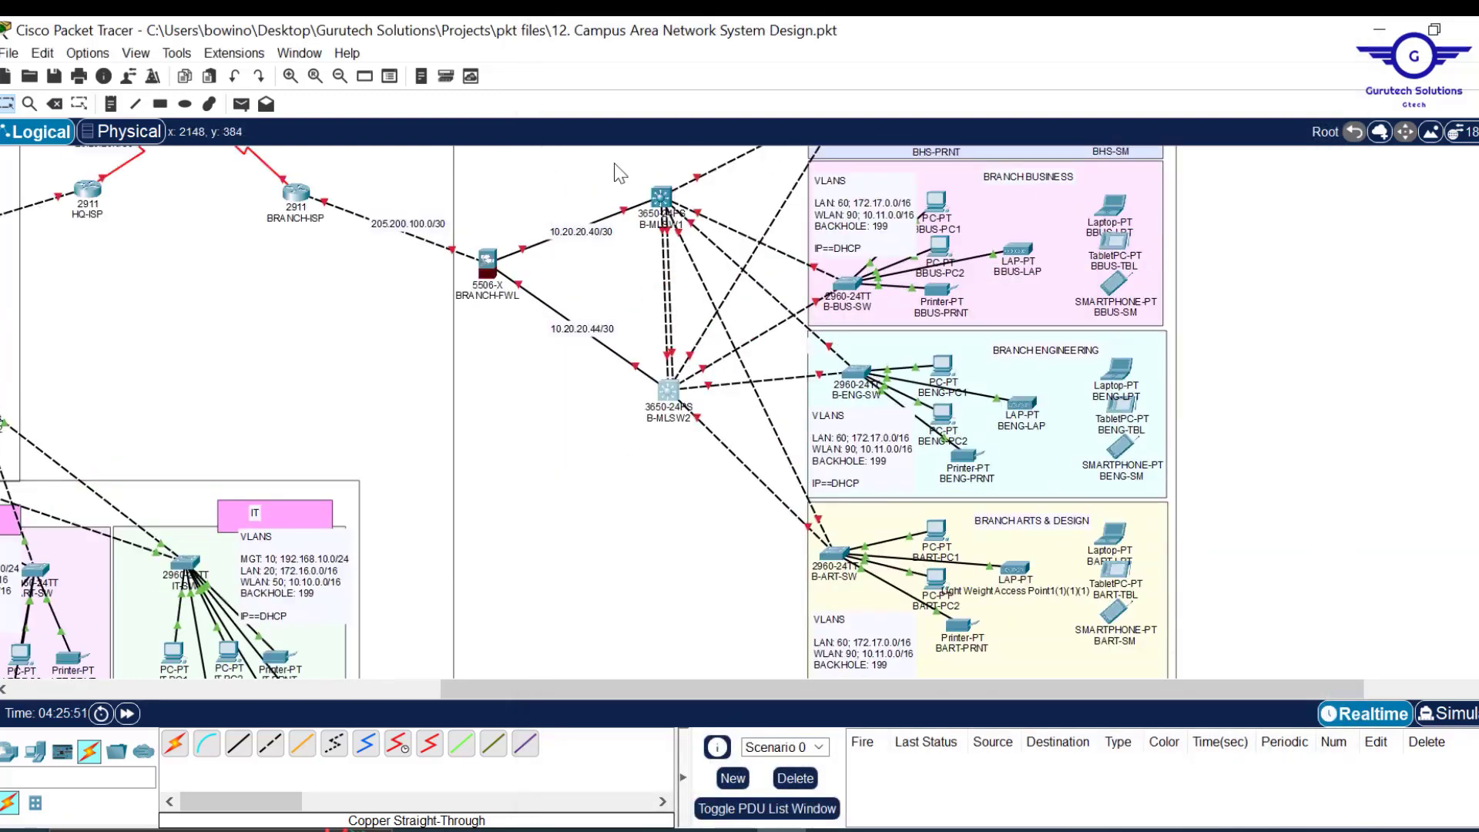
left_click(665, 199)
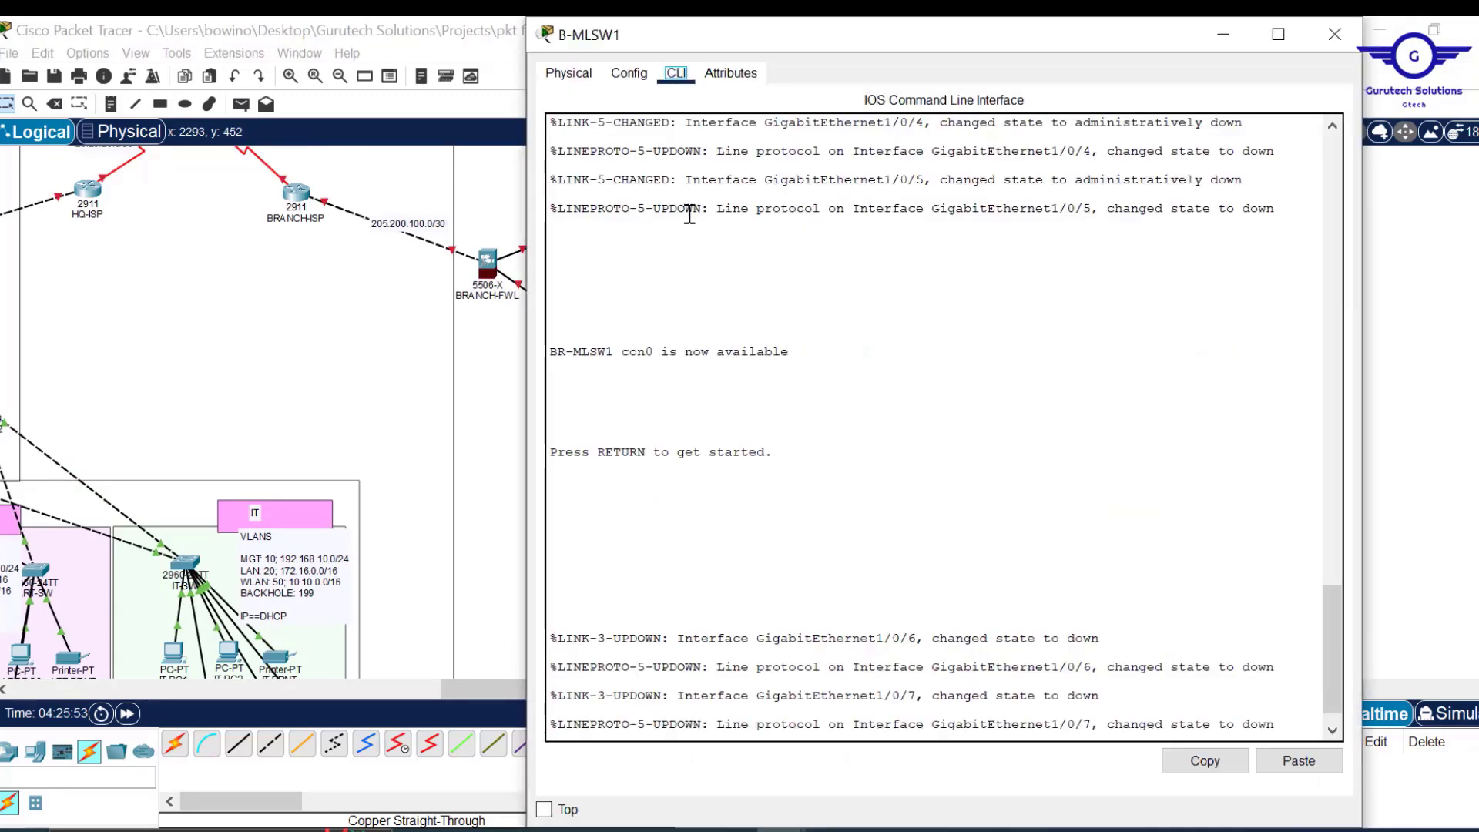
left_click(629, 73)
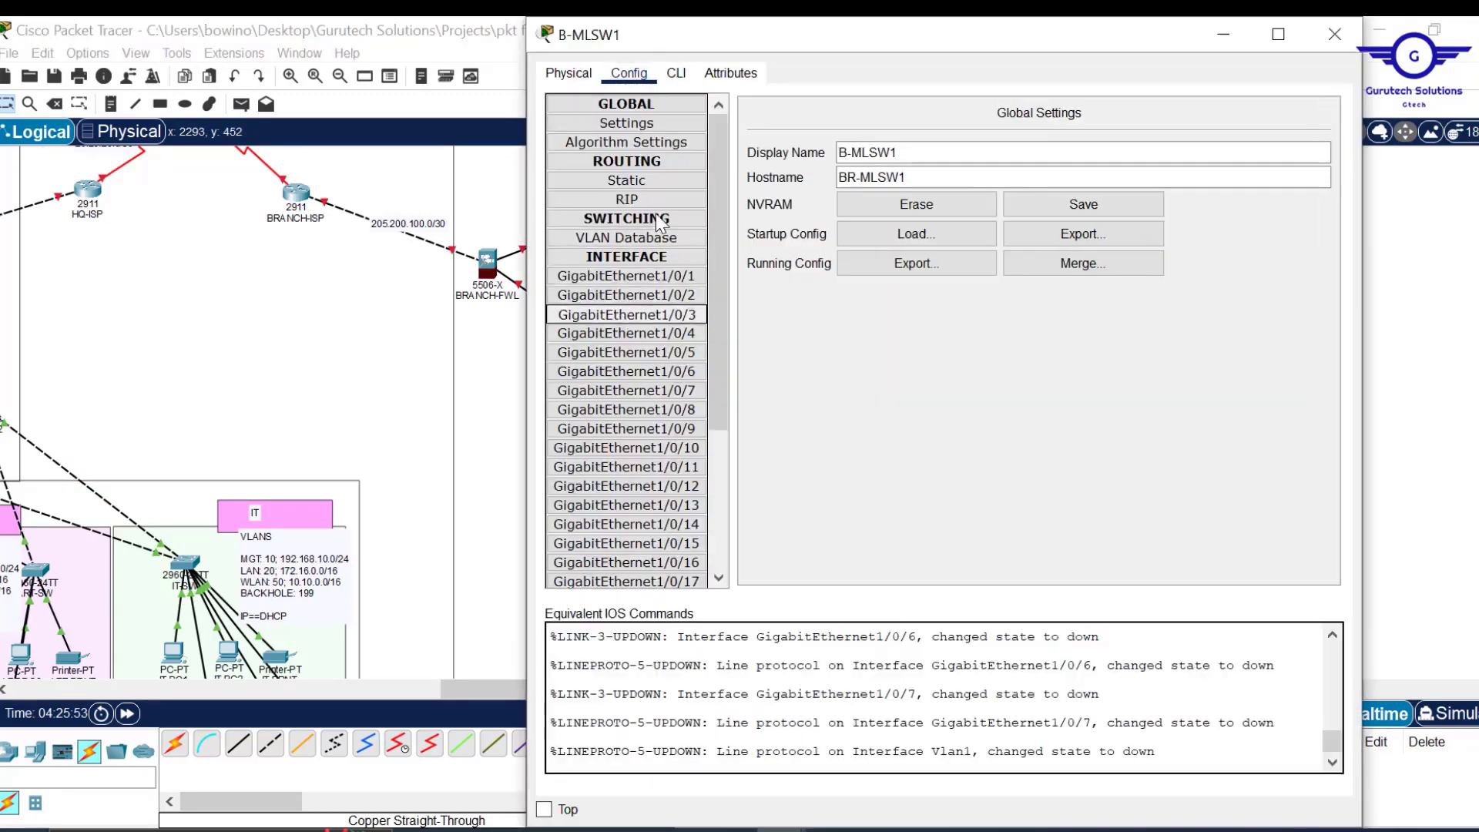
left_click(676, 73)
key("Return")
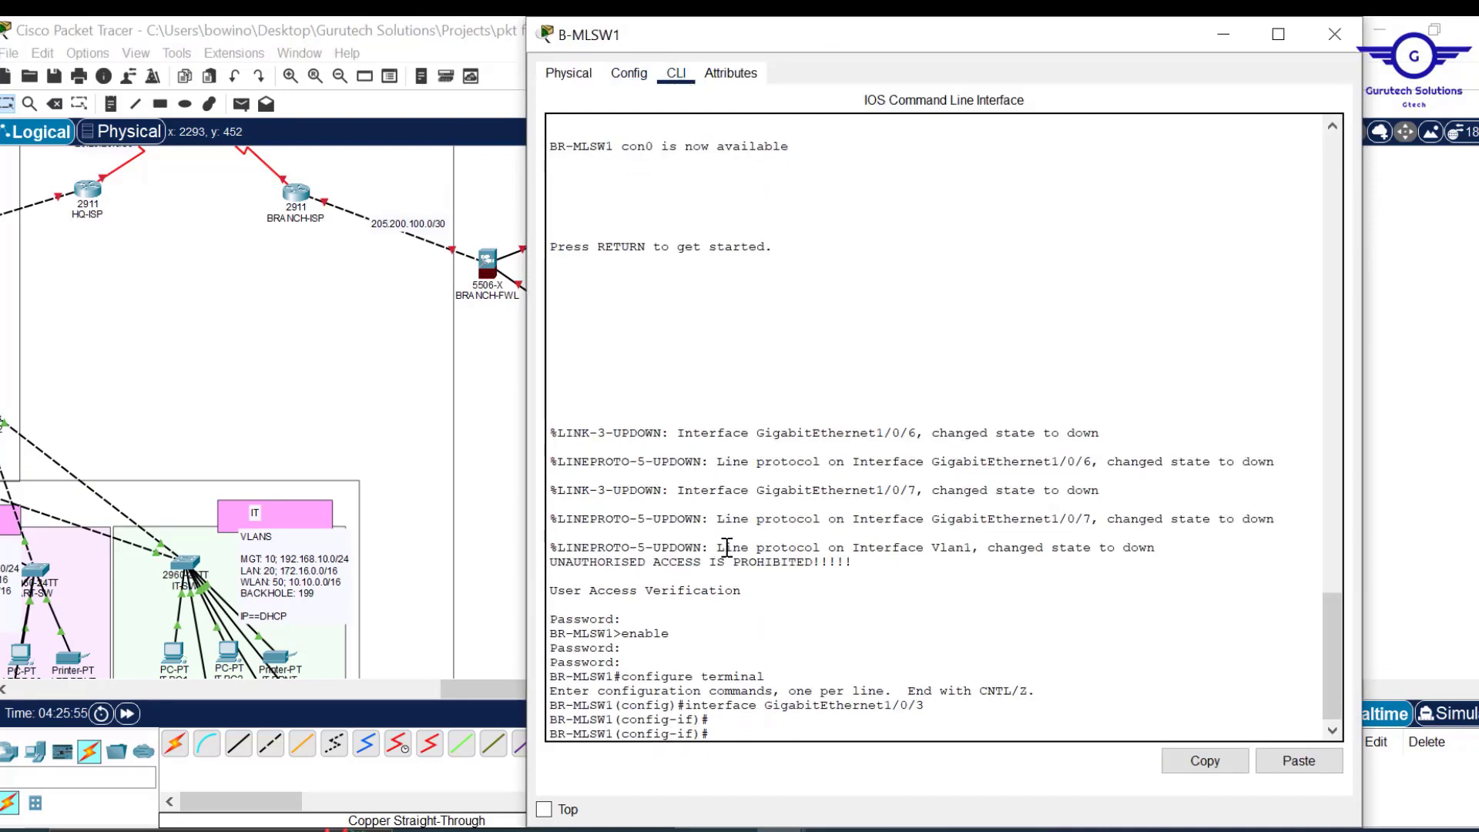
key("Return")
type("do")
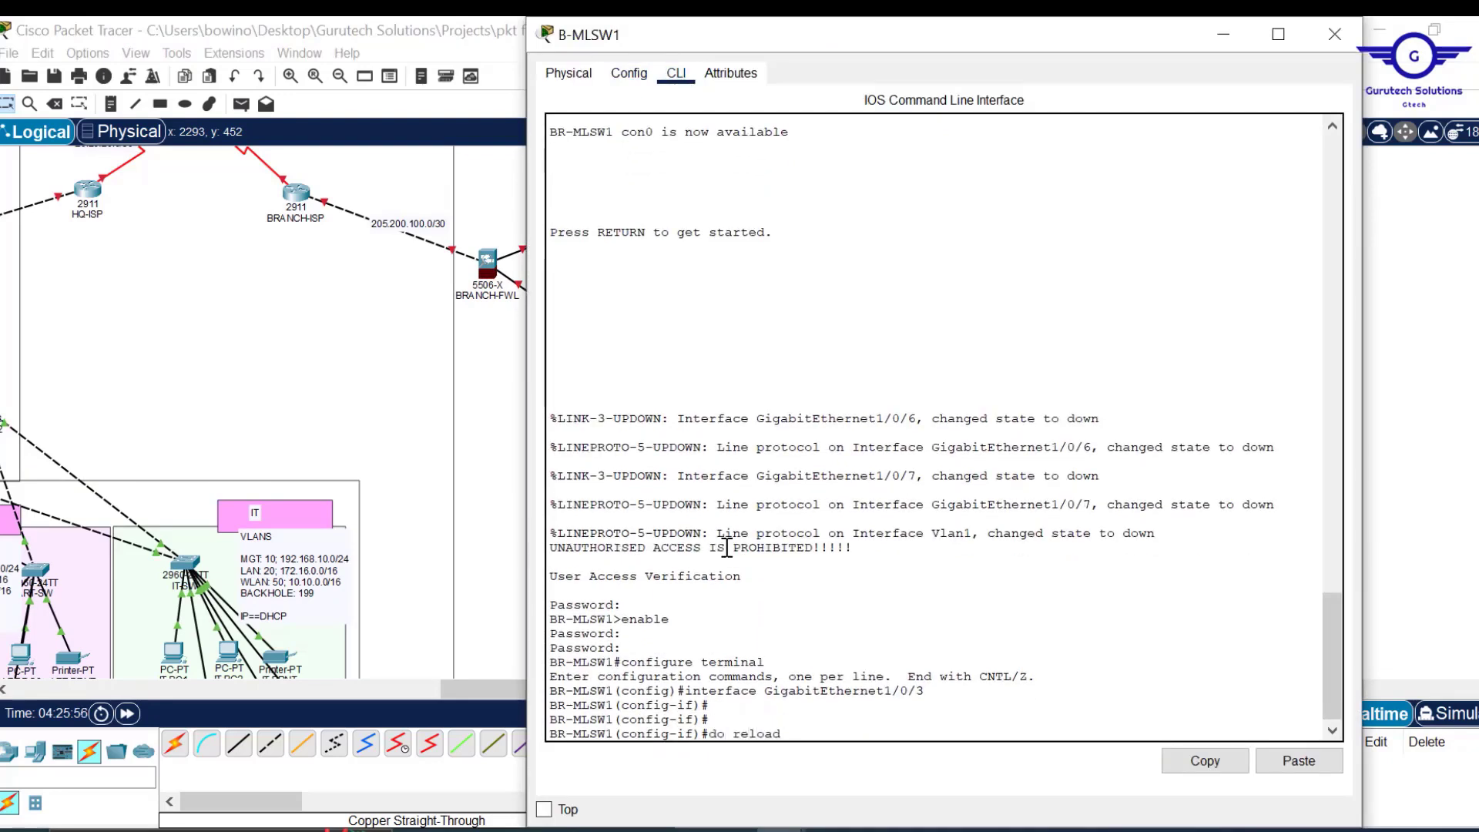
type(" reload")
key("Return")
key("Return")
key("Return")
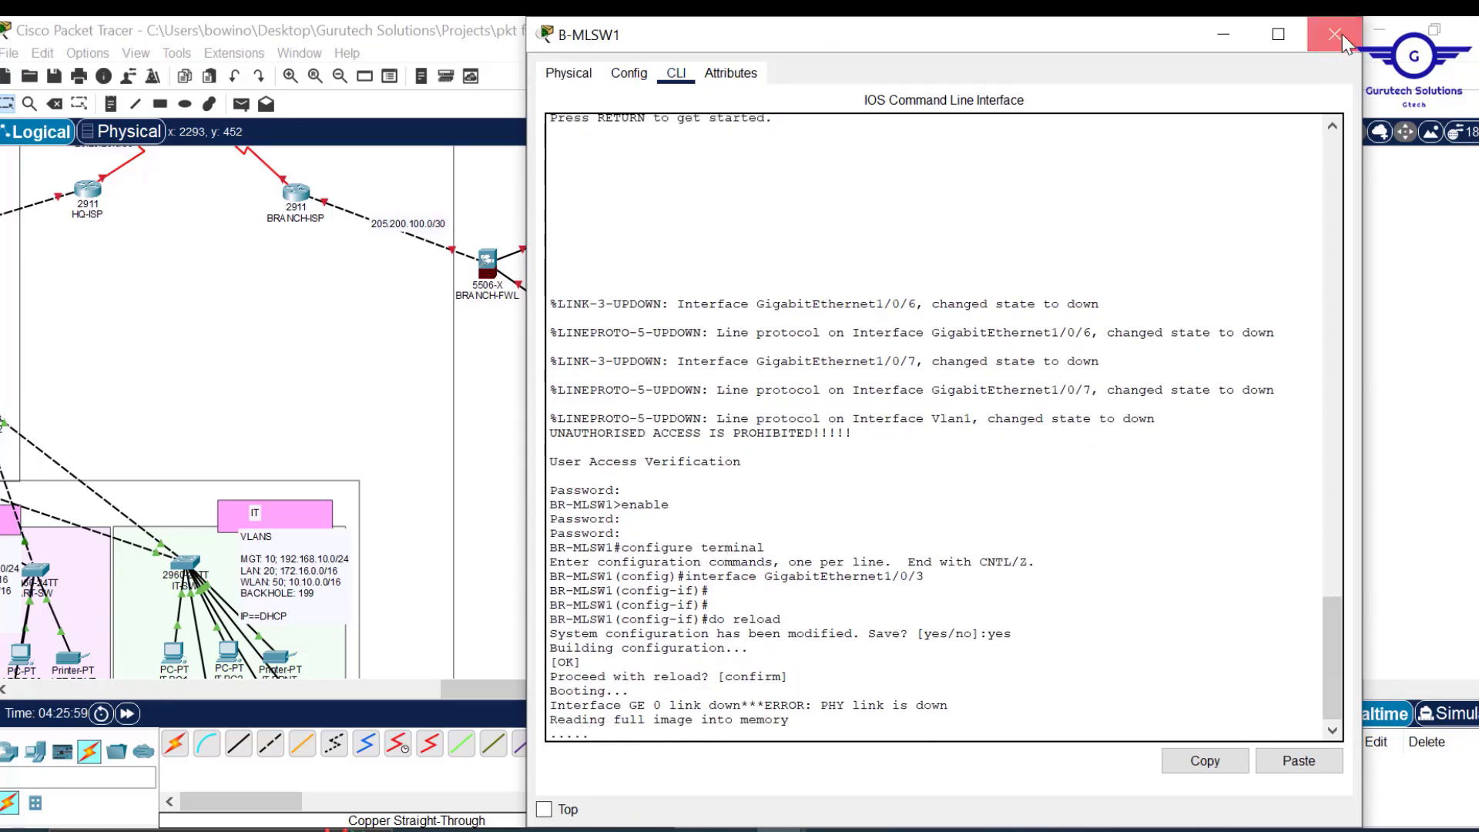
left_click(1337, 35)
scroll(367, 352, "left", 1)
scroll(366, 351, "left", 8)
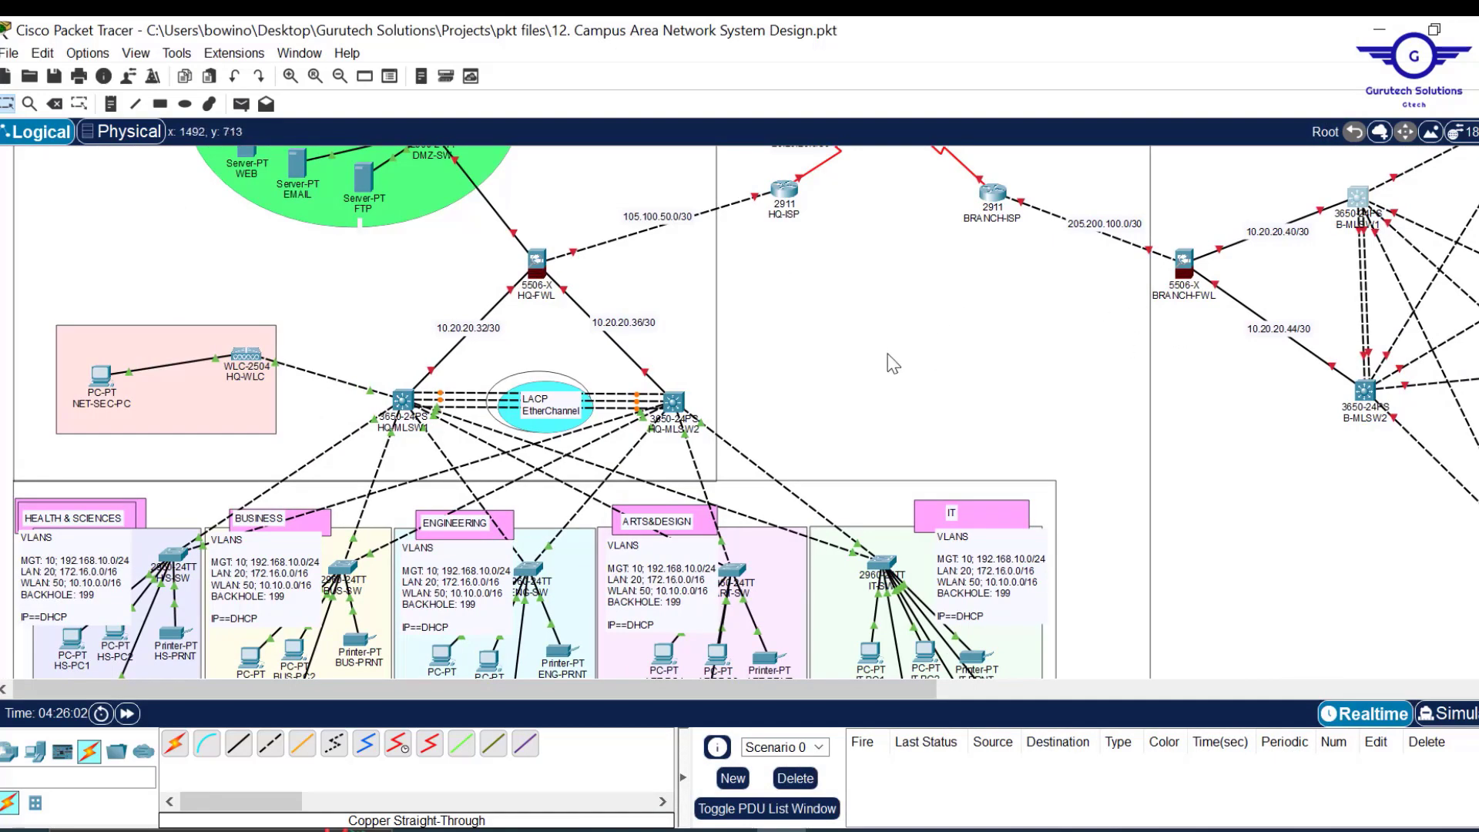
scroll(990, 380, "down", 1)
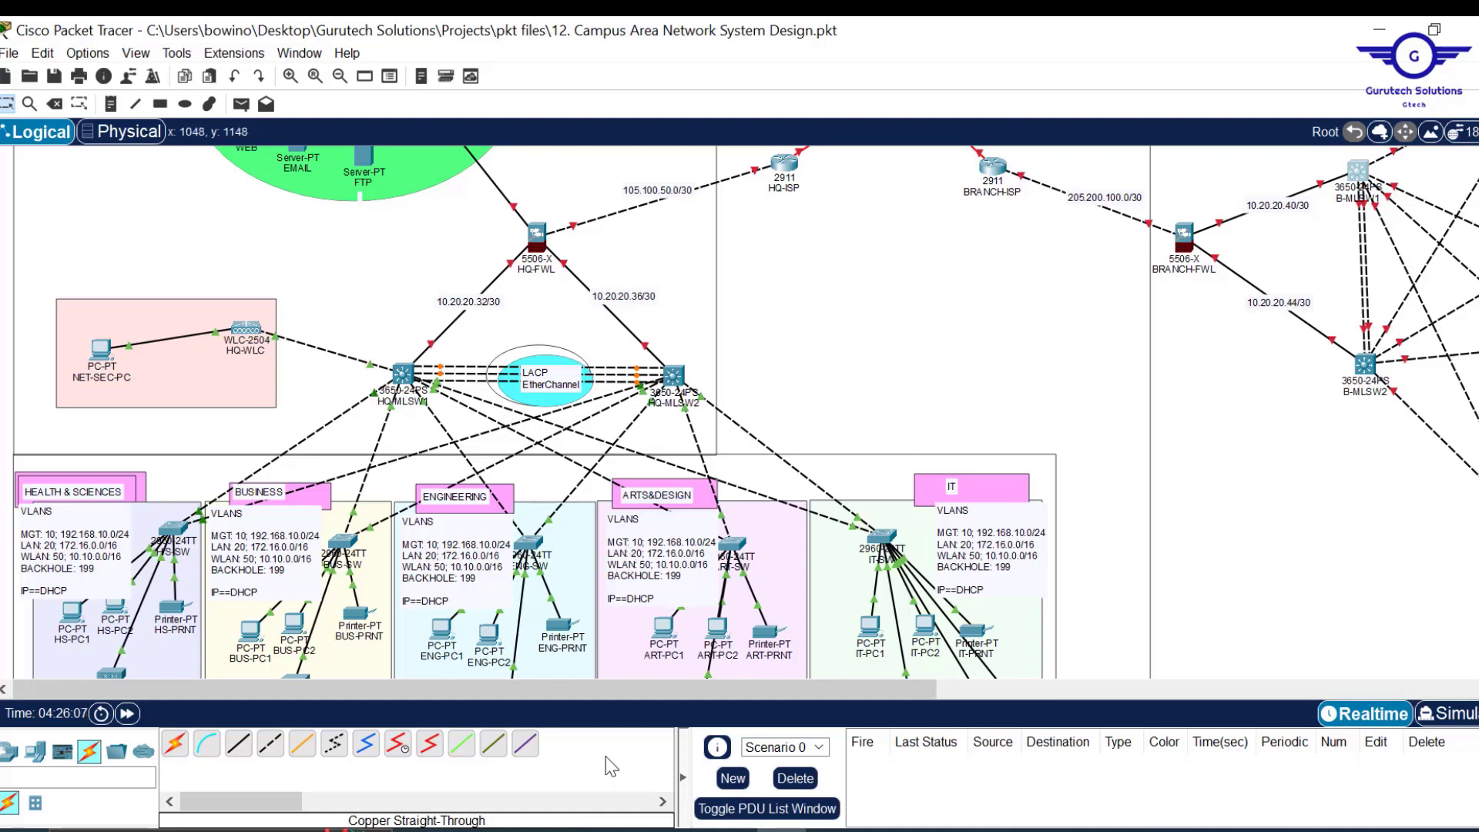
mouse_move(729, 830)
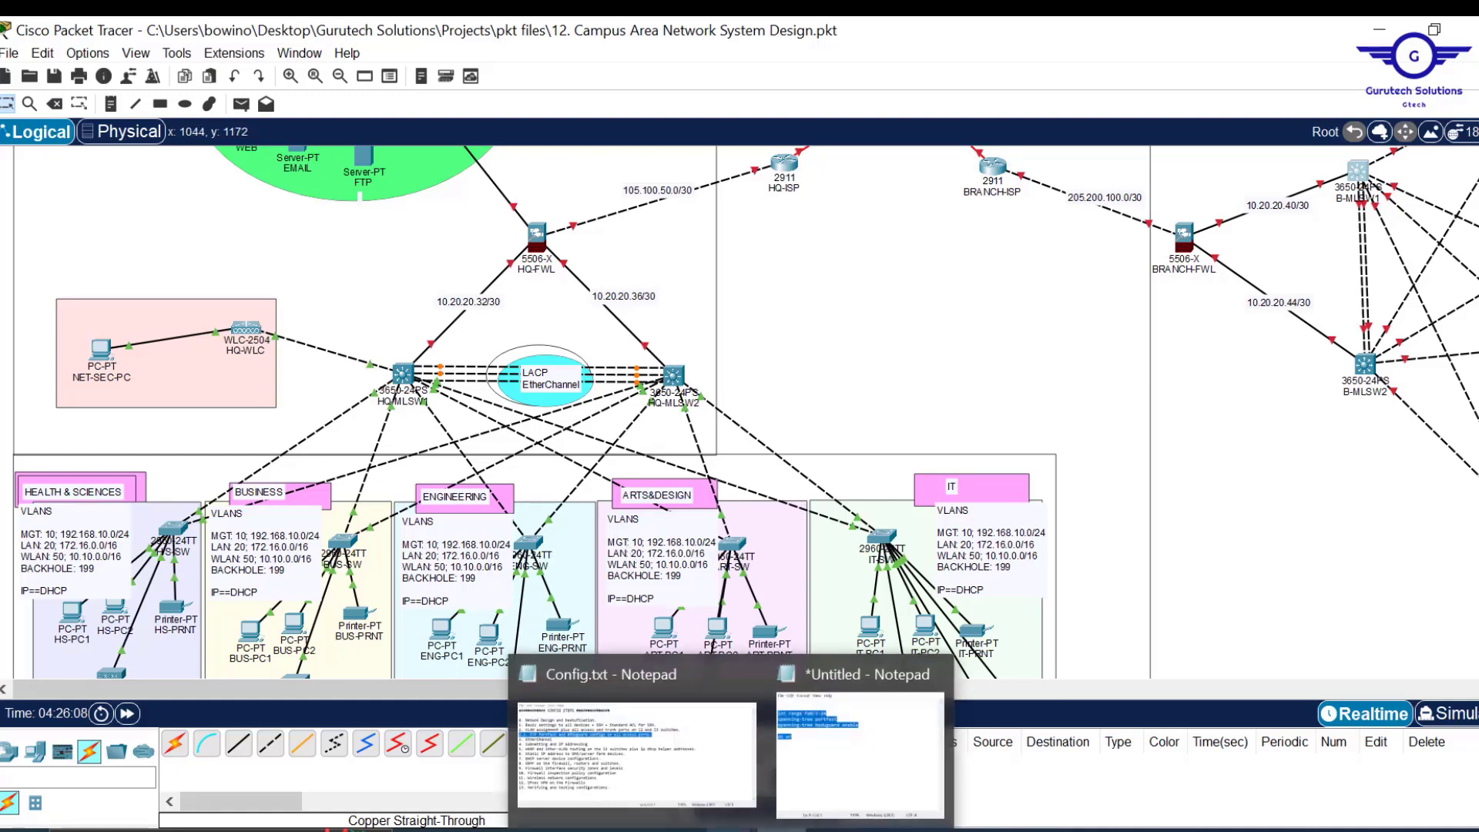
left_click(660, 757)
left_click_drag(530, 461, 416, 461)
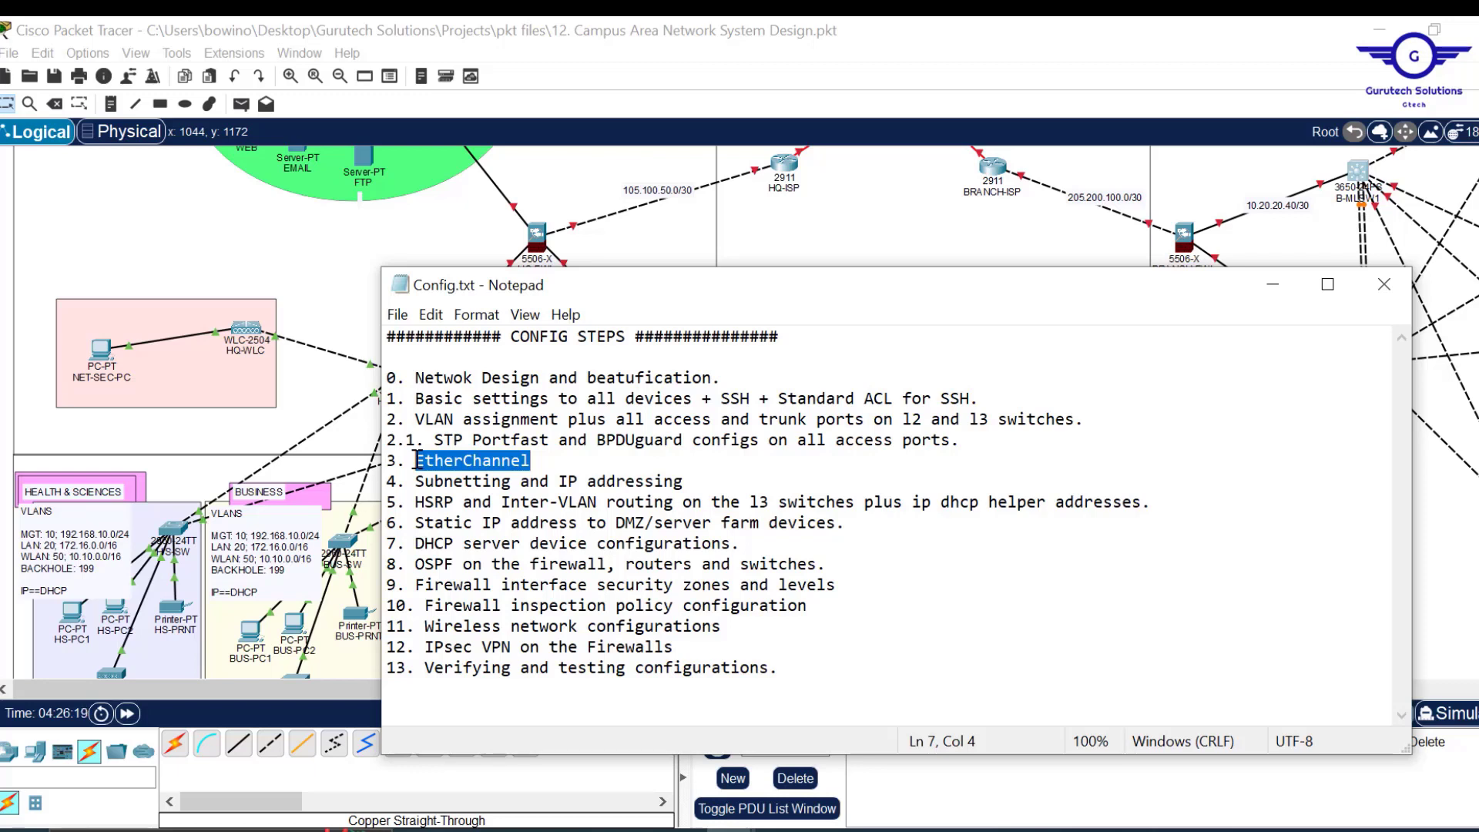
left_click(895, 194)
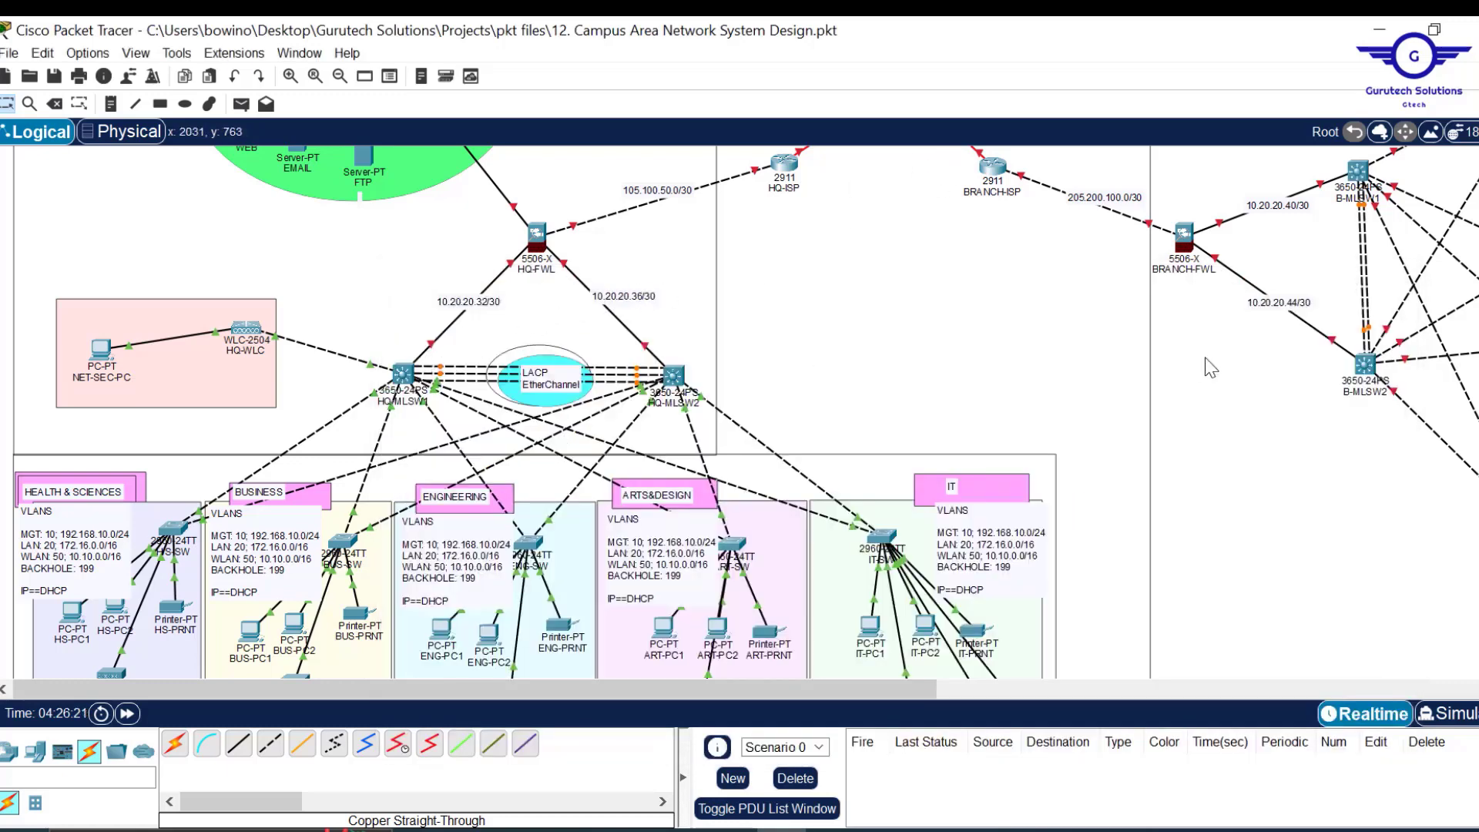
scroll(1121, 391, "right", 3)
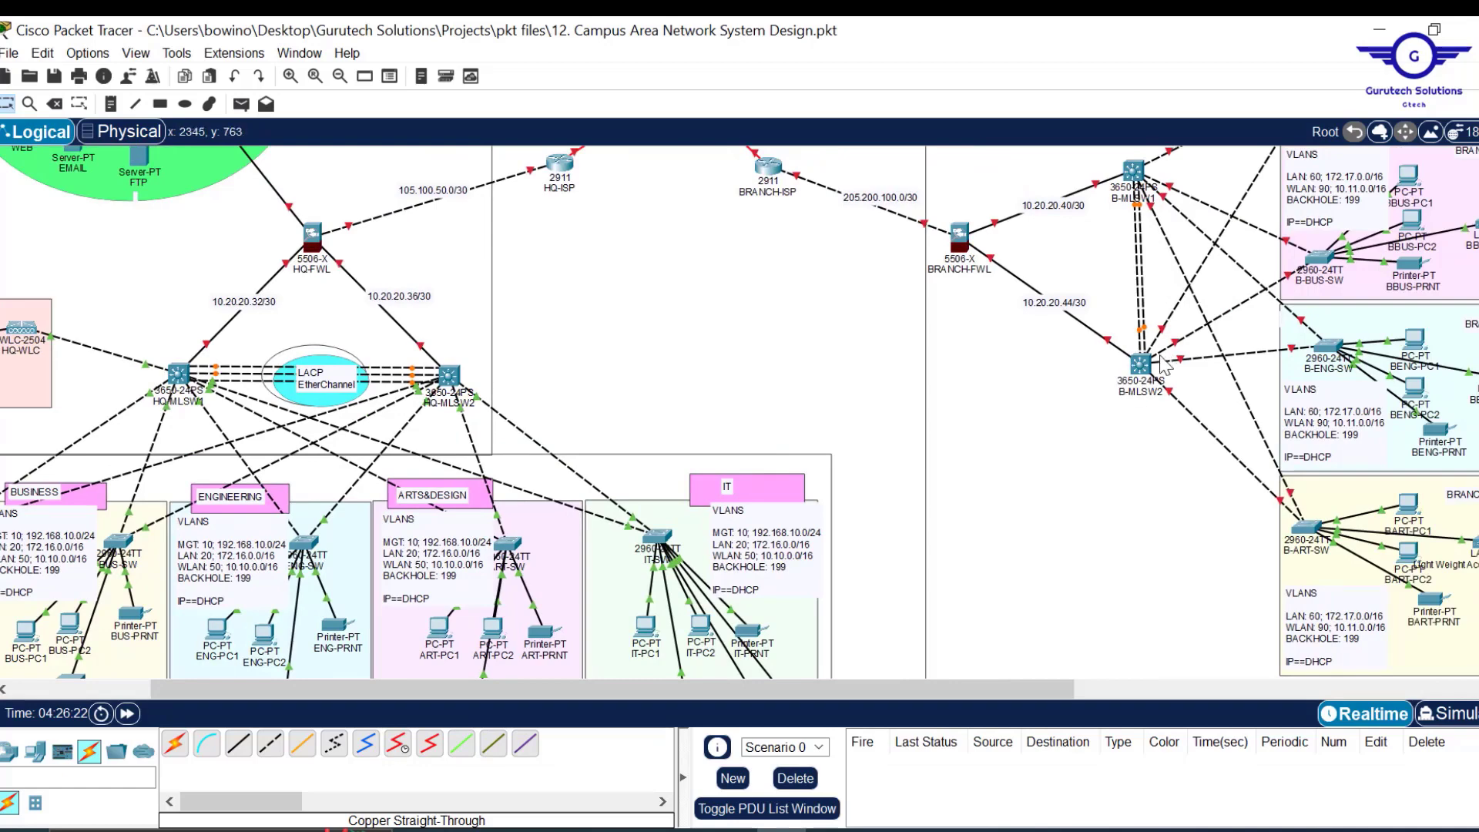
On B-MLSW2, leave interface mode and enter the command int gig1/0/2-5.
mouse_move(1150, 368)
scroll(825, 432, "right", 5)
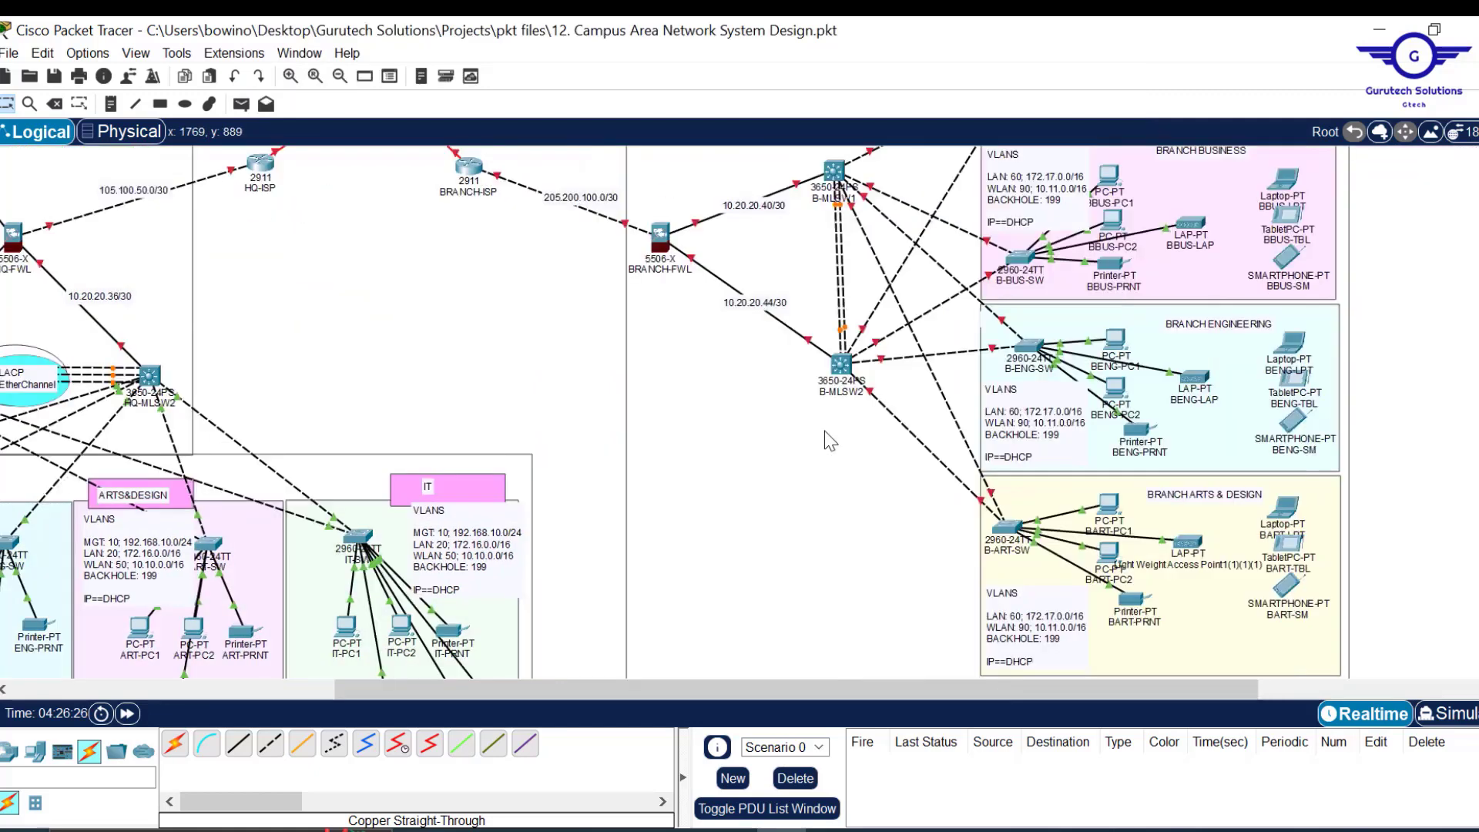
scroll(1012, 320, "up", 3)
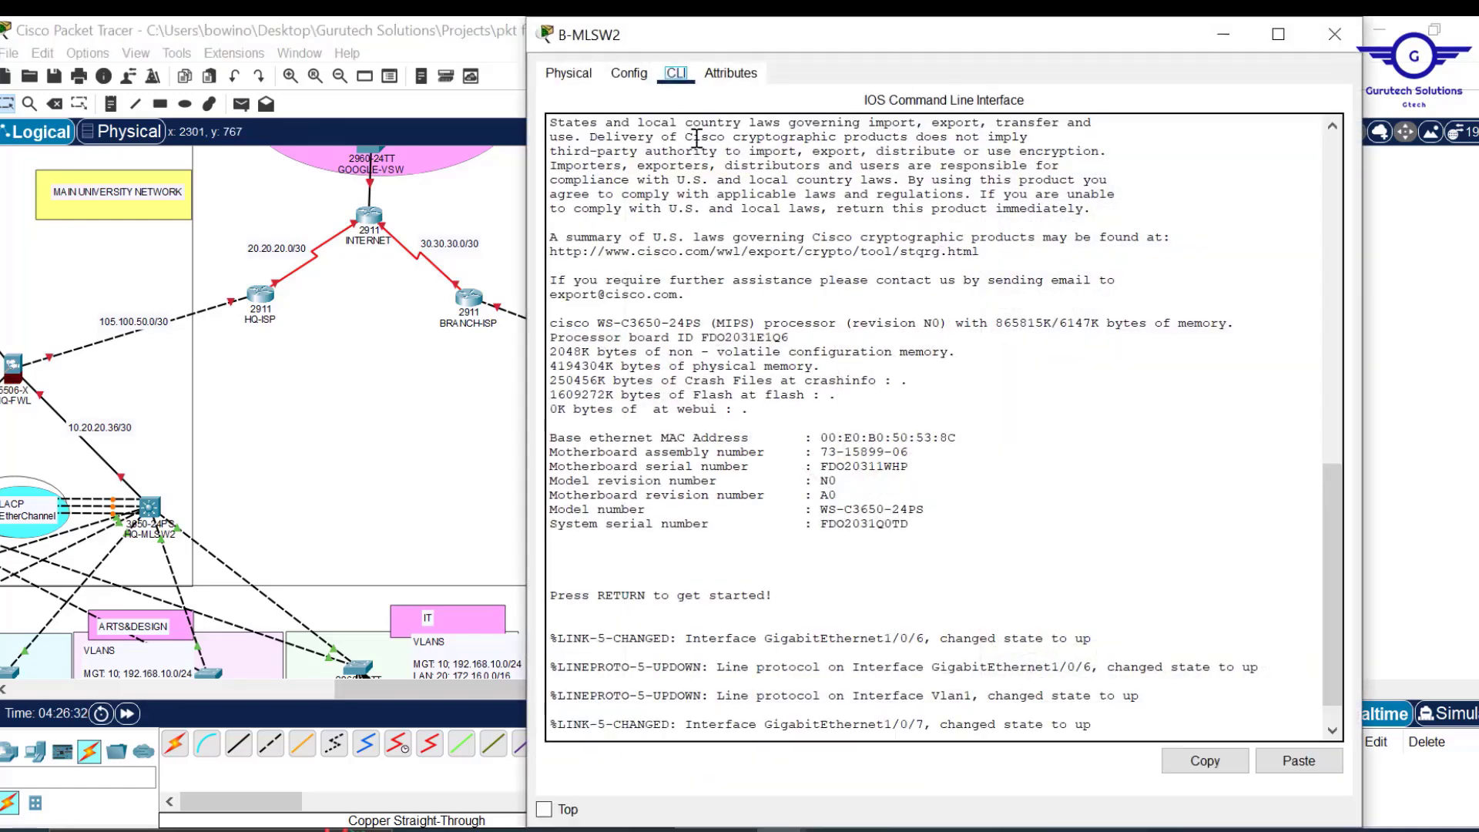
left_click(628, 73)
left_click(626, 333)
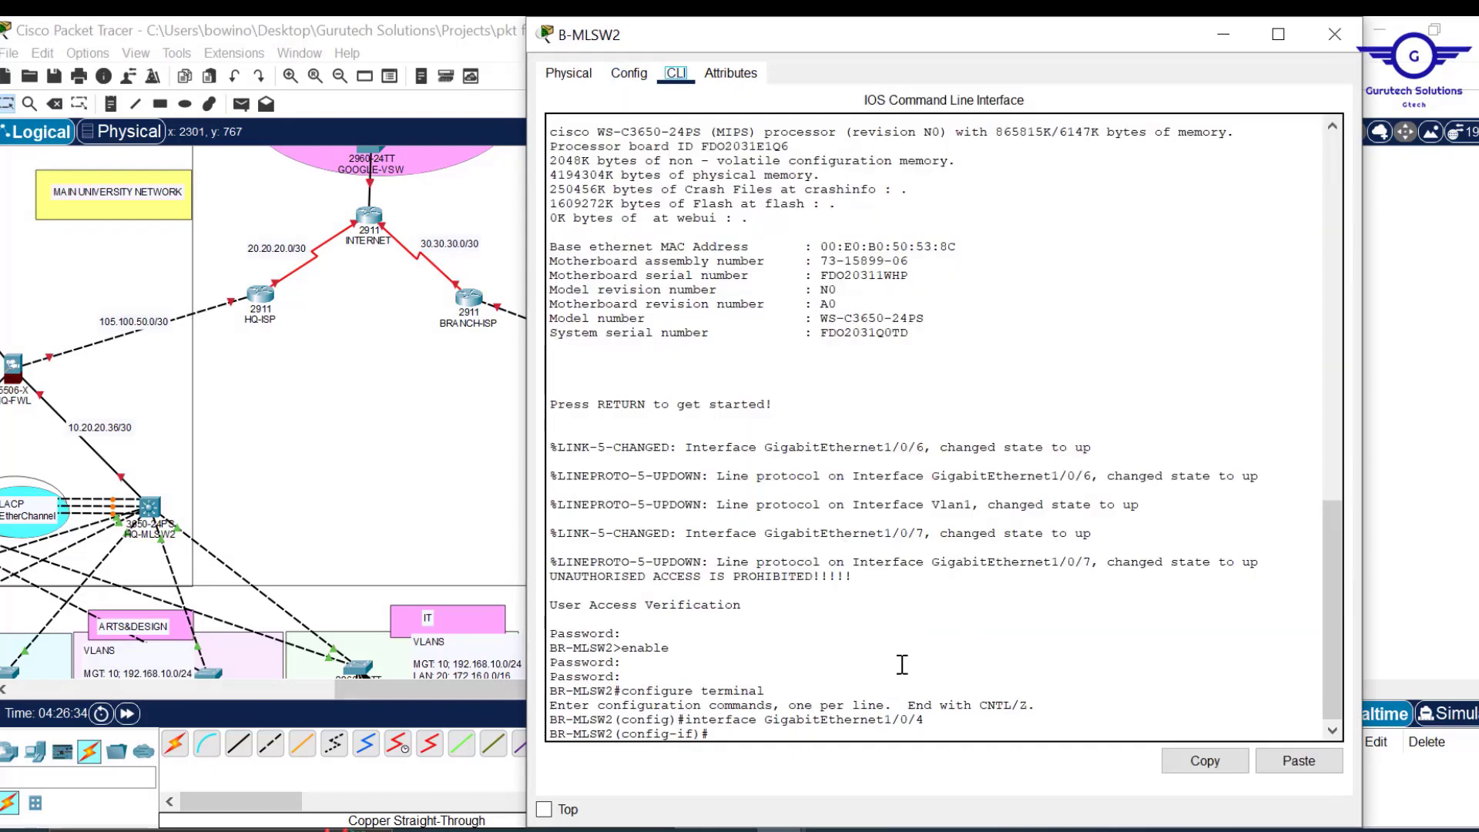
left_click(677, 75)
key("Return")
key("Return")
key("Return")
key("Return")
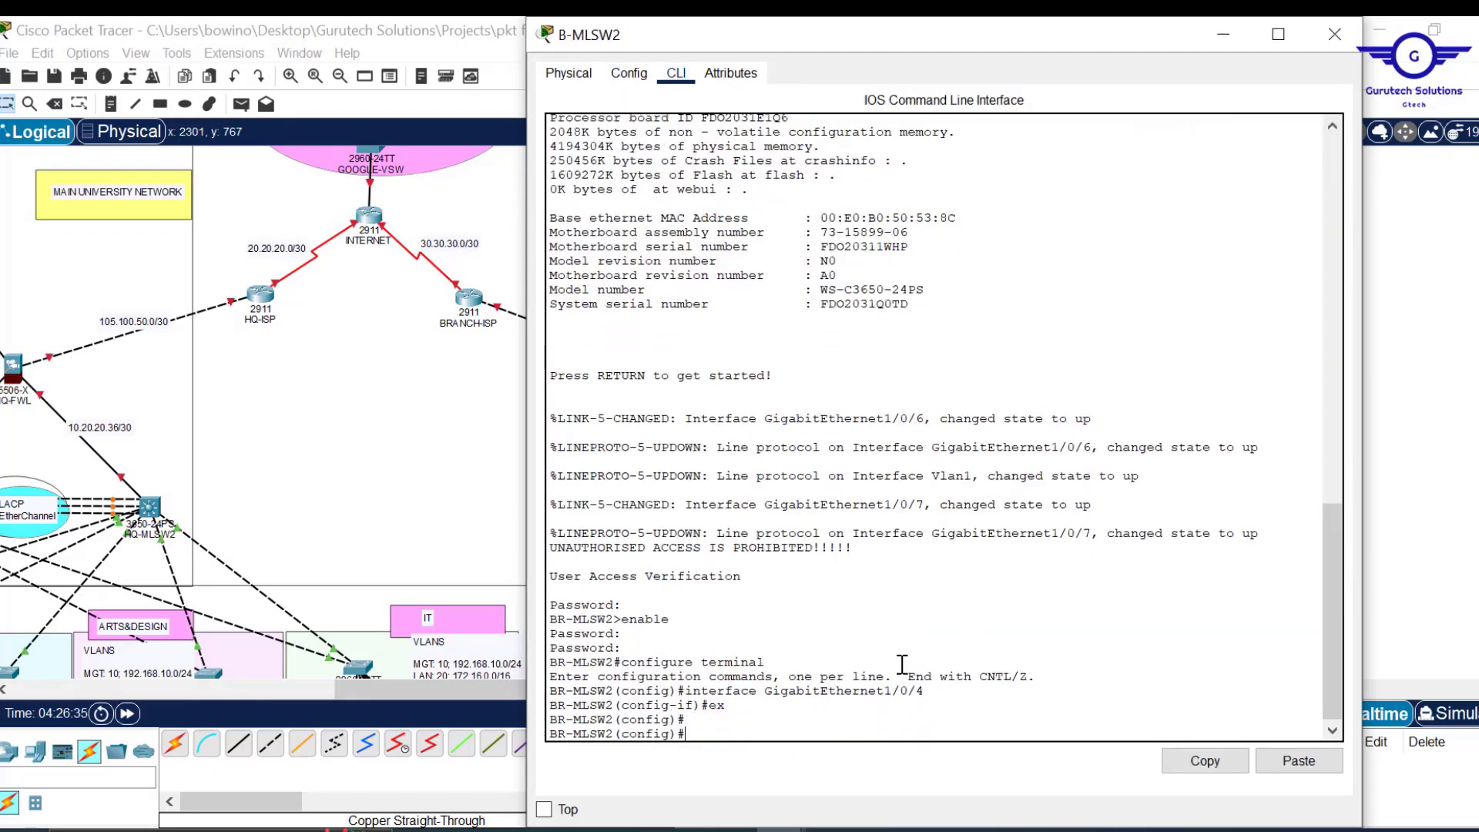
type("int gig")
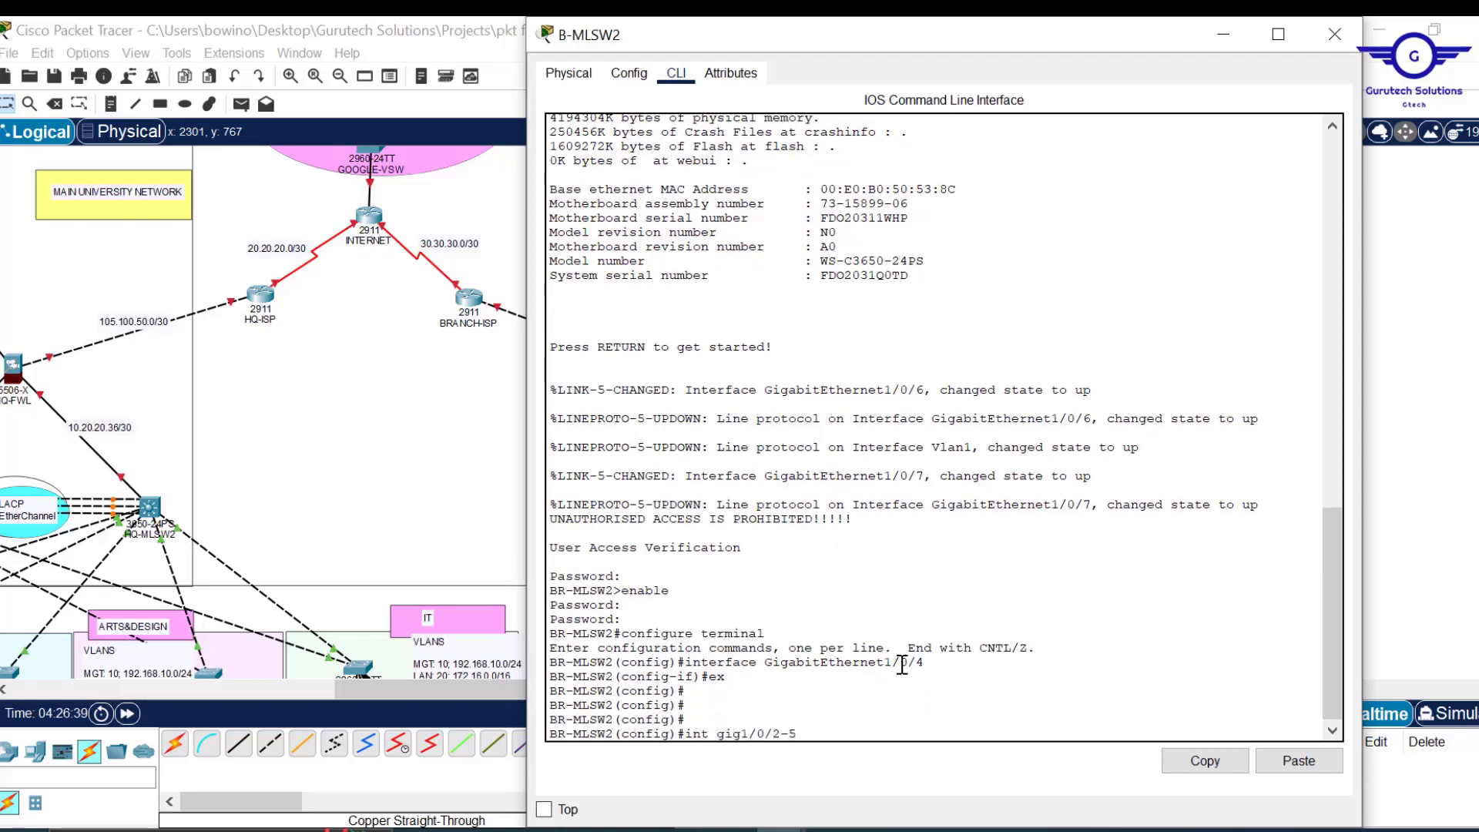
type("1/0/2-5")
key("Return")
key("Return")
key("Return")
Correct it to int range gig1/0/2-5 and bring the ports up with no shut.
key("Up")
key("Left")
key("Left")
key("Left")
key("Left")
key("Left")
key("Left")
key("Left")
key("Left")
key("Left")
key("Left")
type("range")
key("Return")
key("Return")
key("Return")
key("Return")
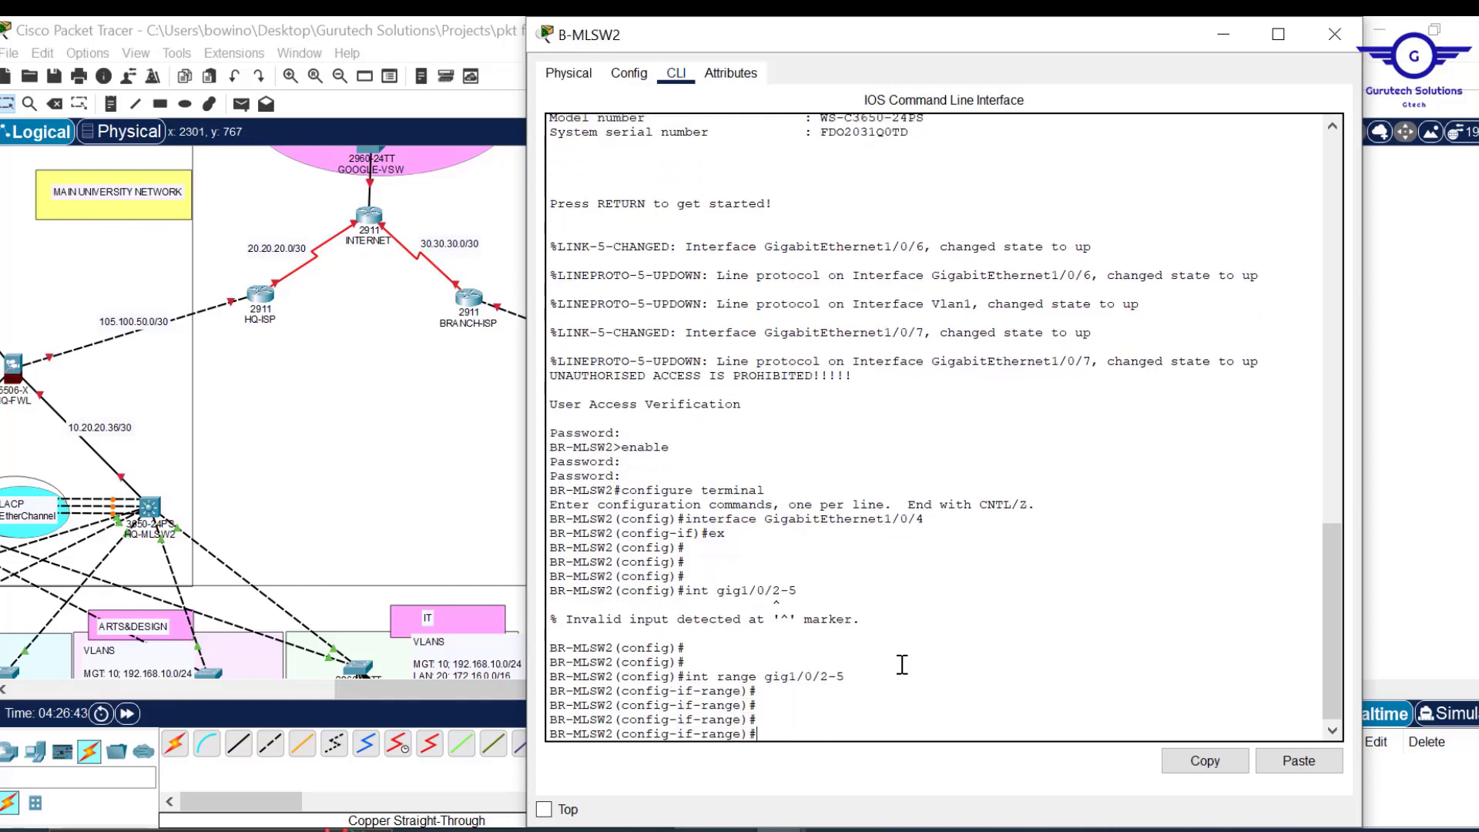
type("no shut")
key("Return")
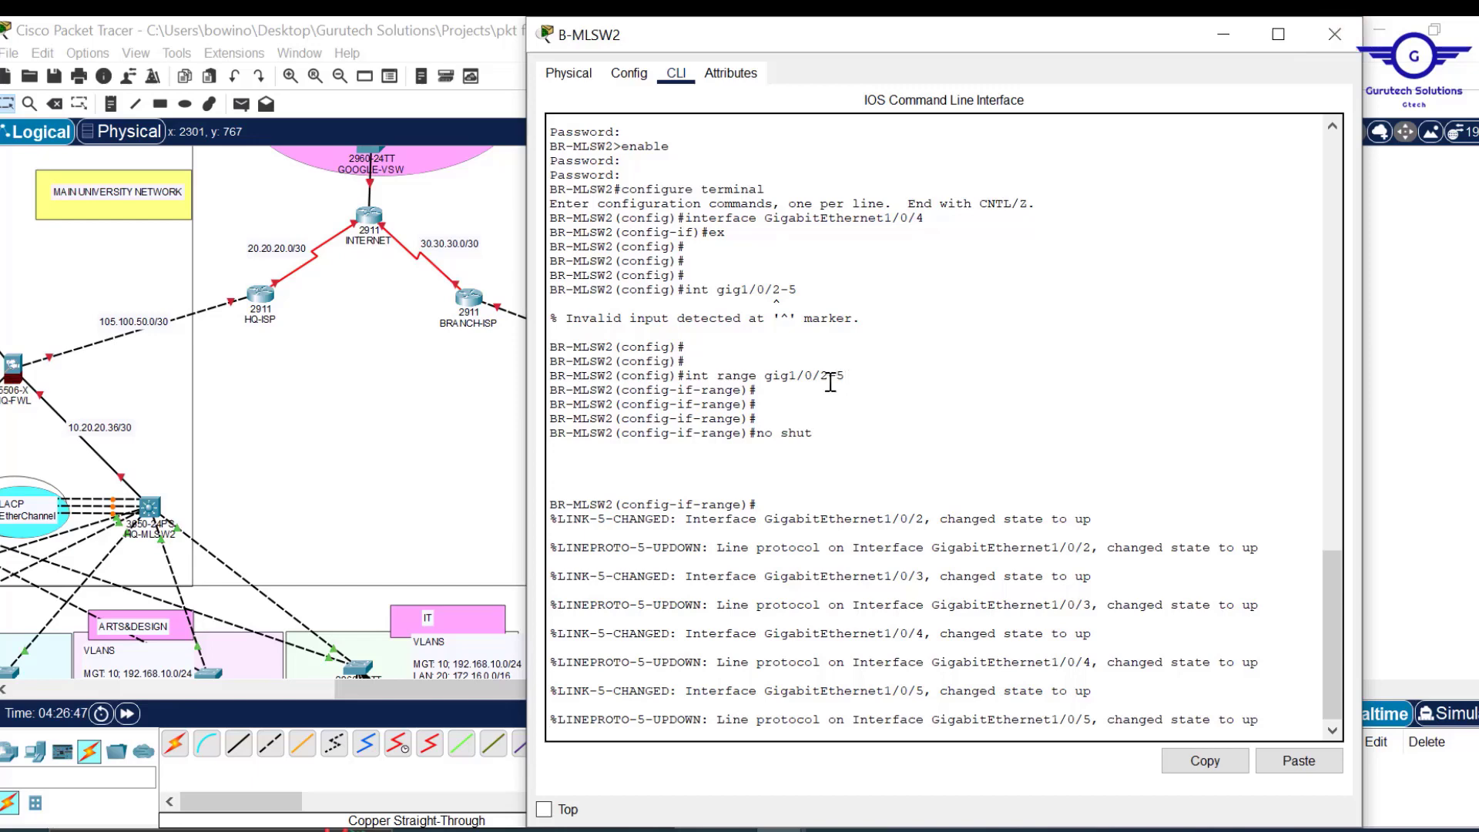
Copy the interface range command and close the B-MLSW2 window.
left_click_drag(846, 376, 692, 379)
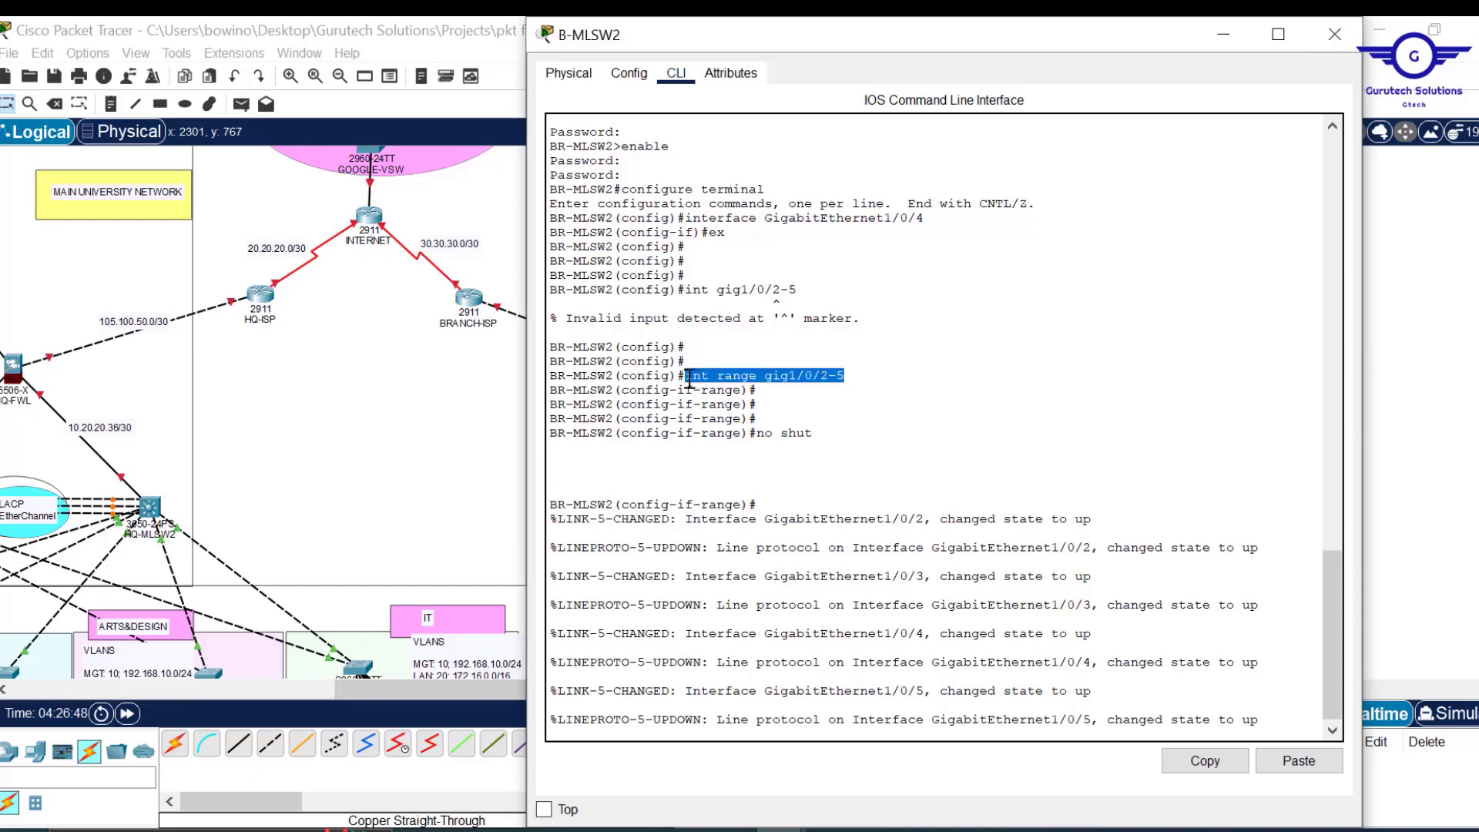
left_click(1221, 765)
left_click(1336, 35)
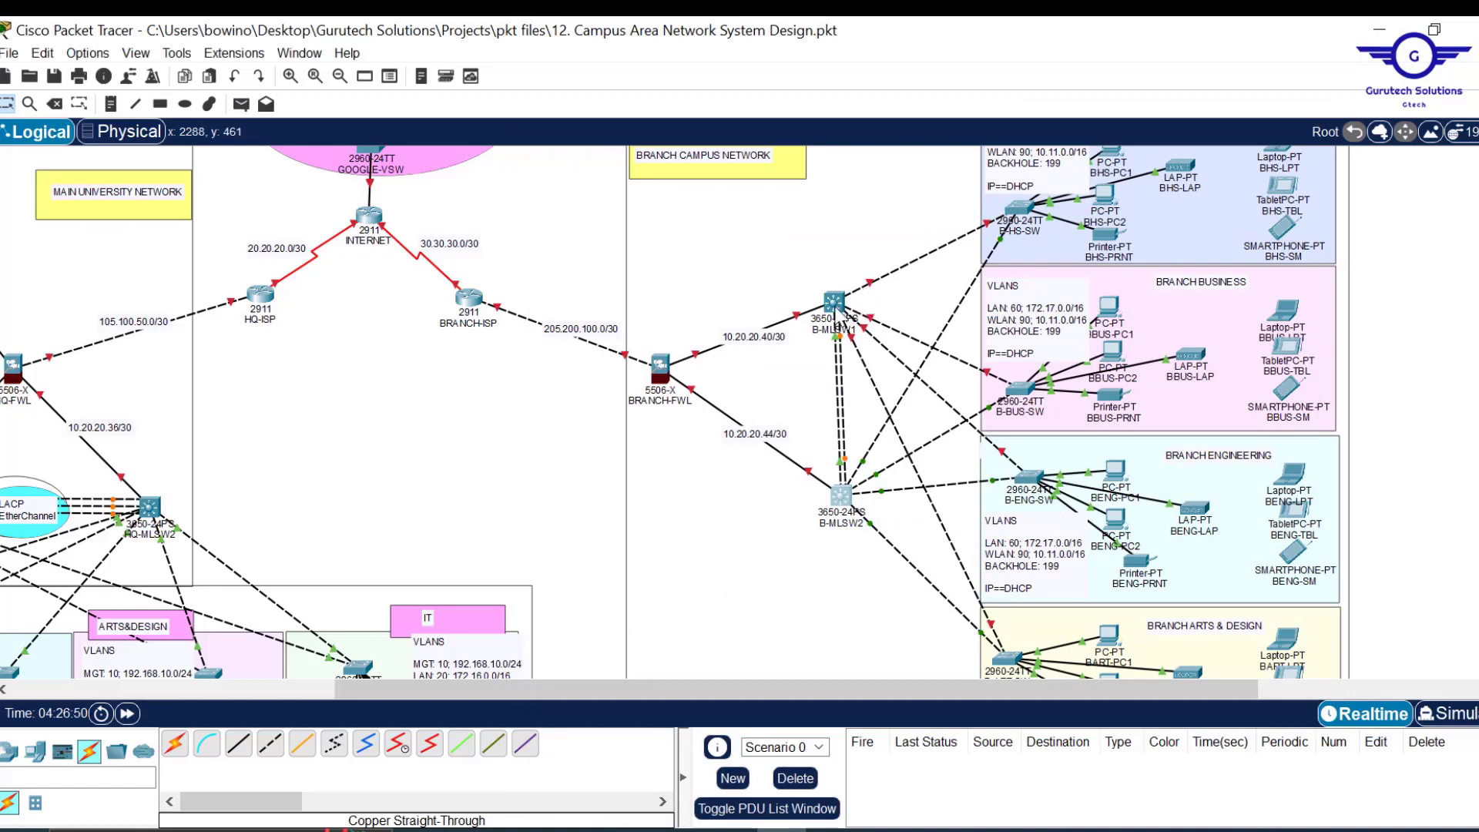
On B-MLSW1, check the GigabitEthernet1/0/1 settings, then return to the CLI.
left_click(833, 301)
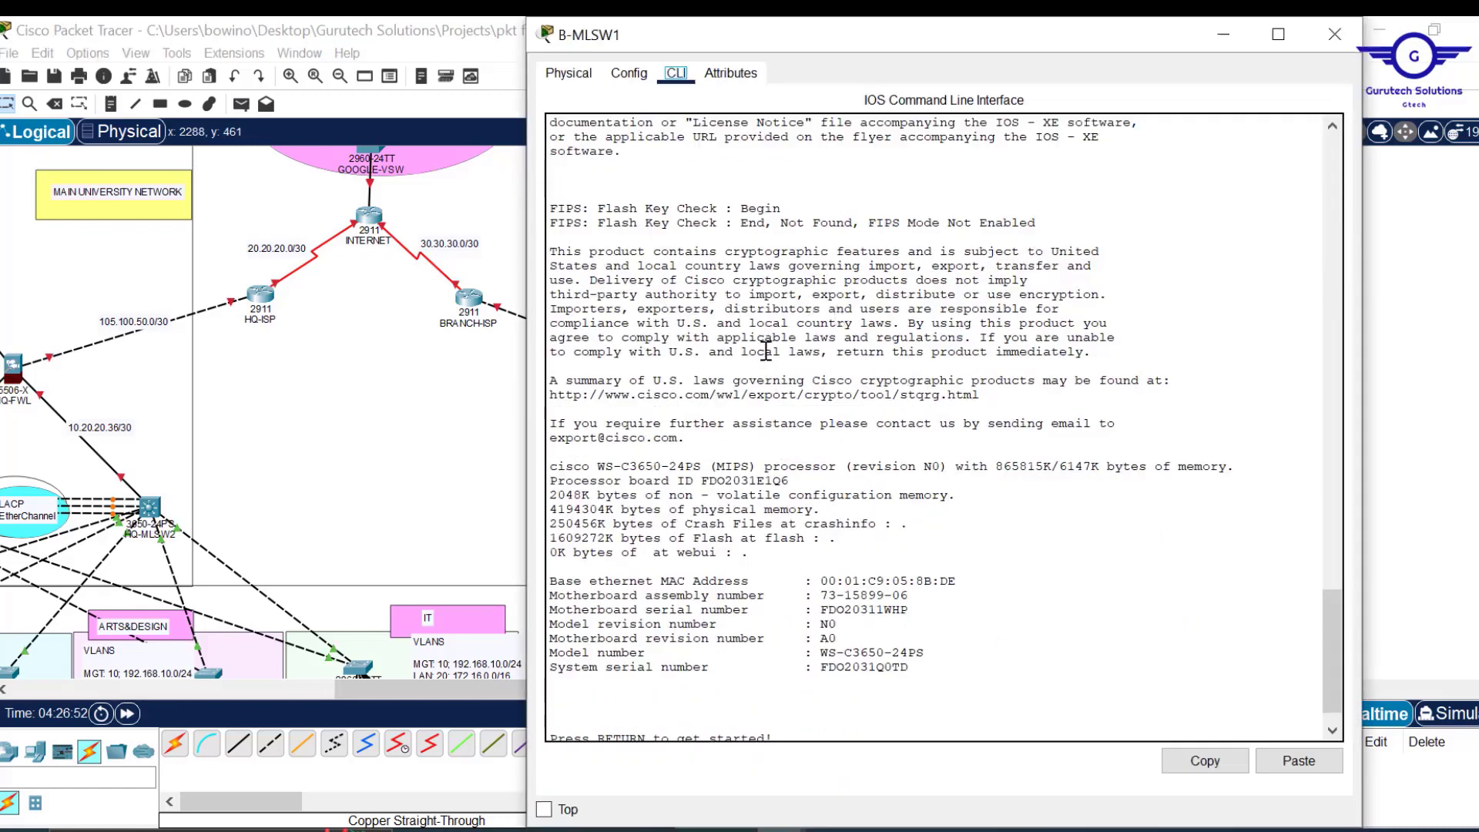
left_click(635, 77)
left_click(630, 277)
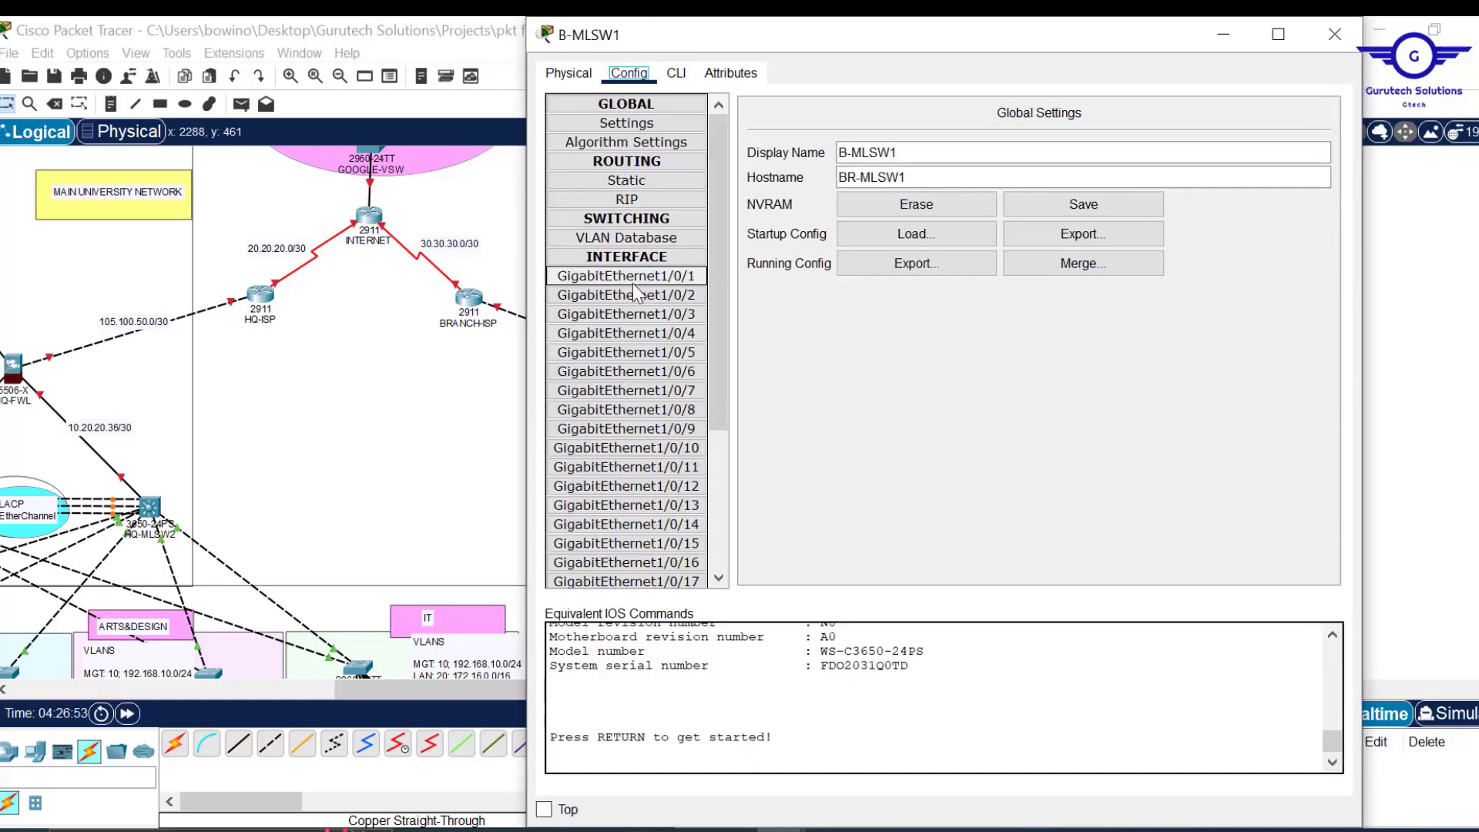
left_click(677, 75)
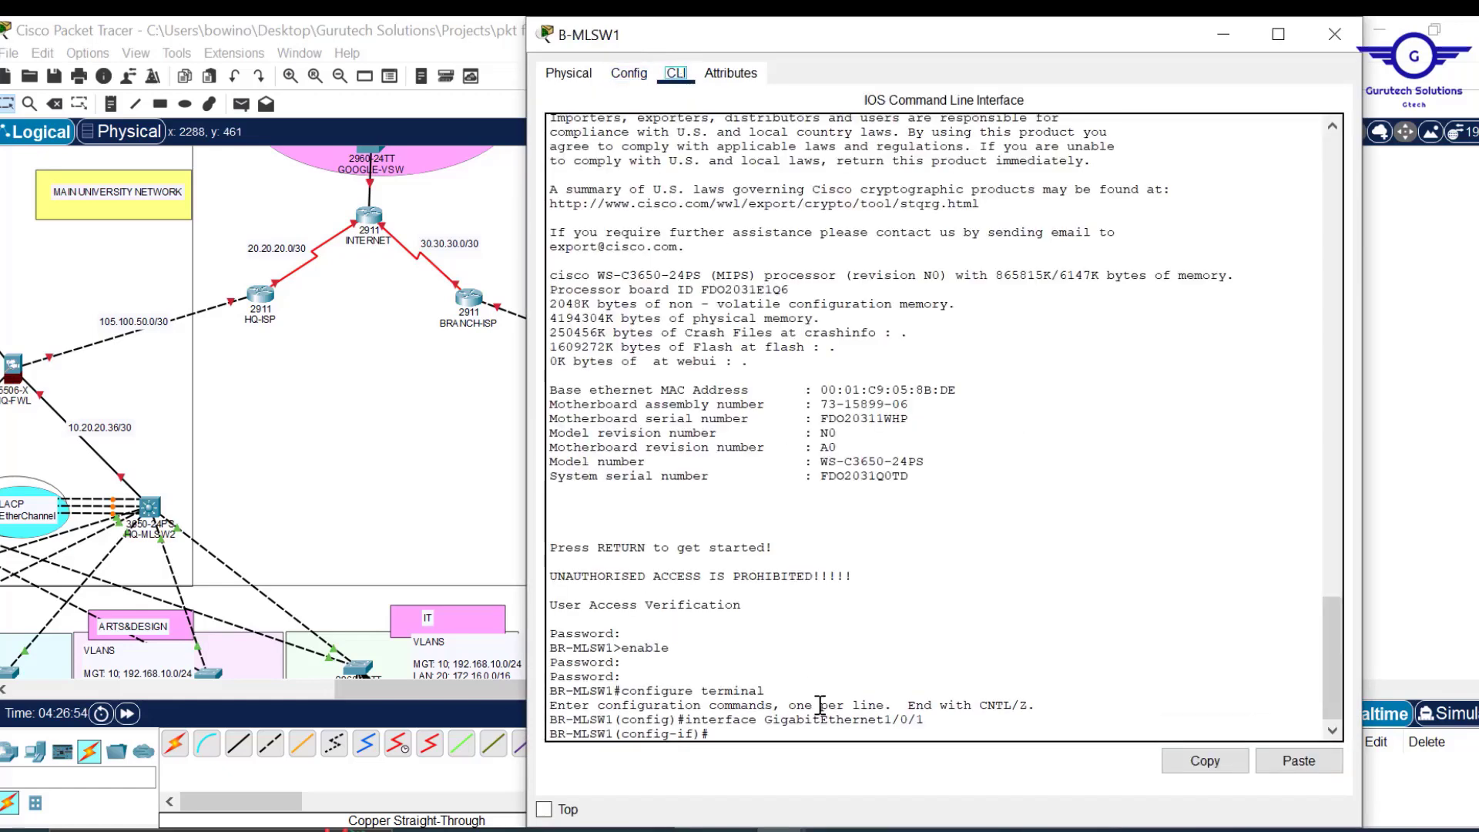
Exit interface mode and select the interface range gig1/0/2-5.
type("ex")
key("Return")
key("Return")
key("Return")
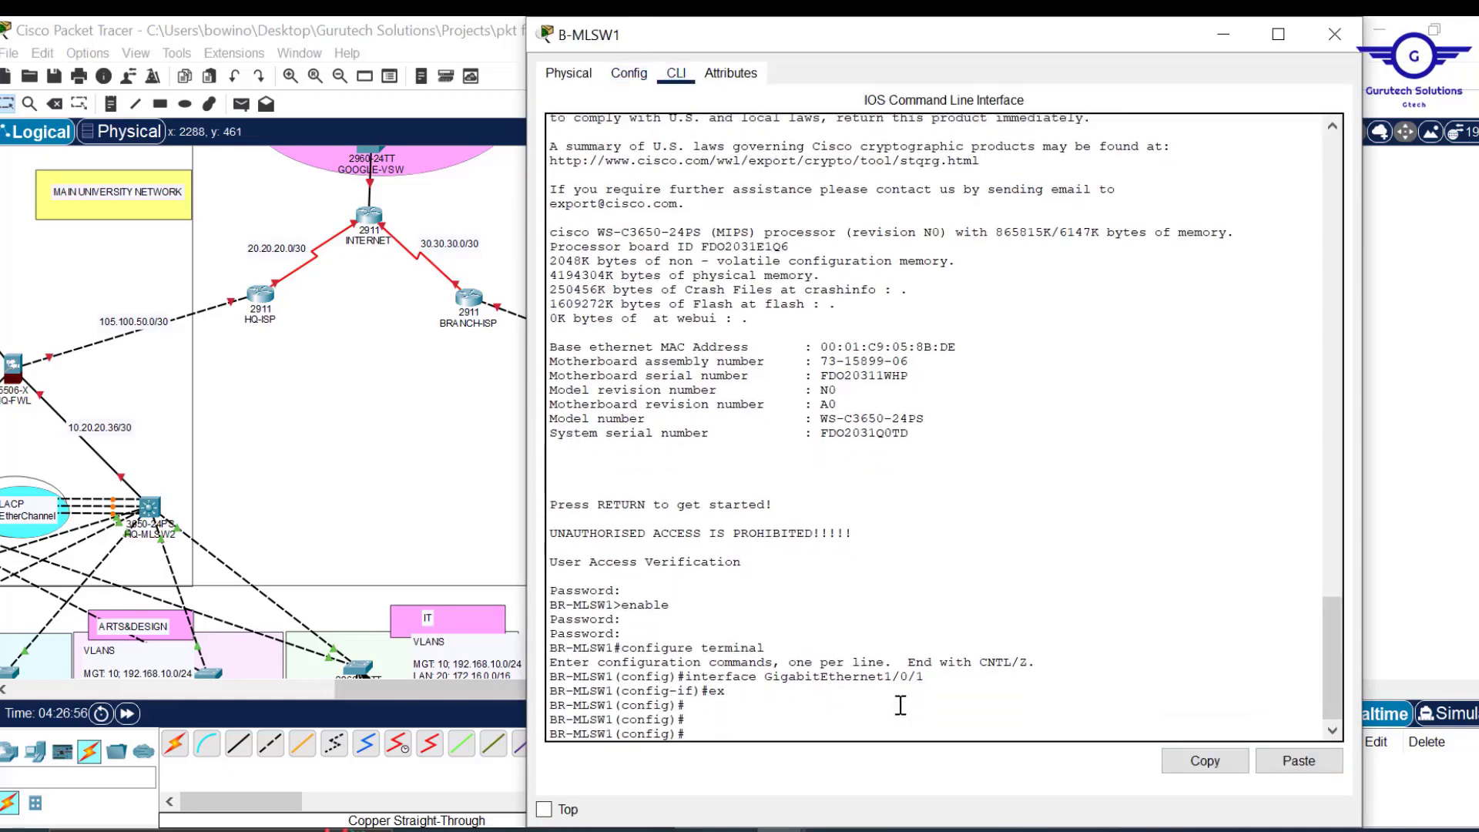
left_click(1299, 762)
key("Return")
key("Return")
key("Return")
Run 'no shut' to enable ports 1/0/2-5, then close the B-MLSW1 window.
left_click_drag(988, 23, 984, 79)
scroll(790, 574, "down", 4)
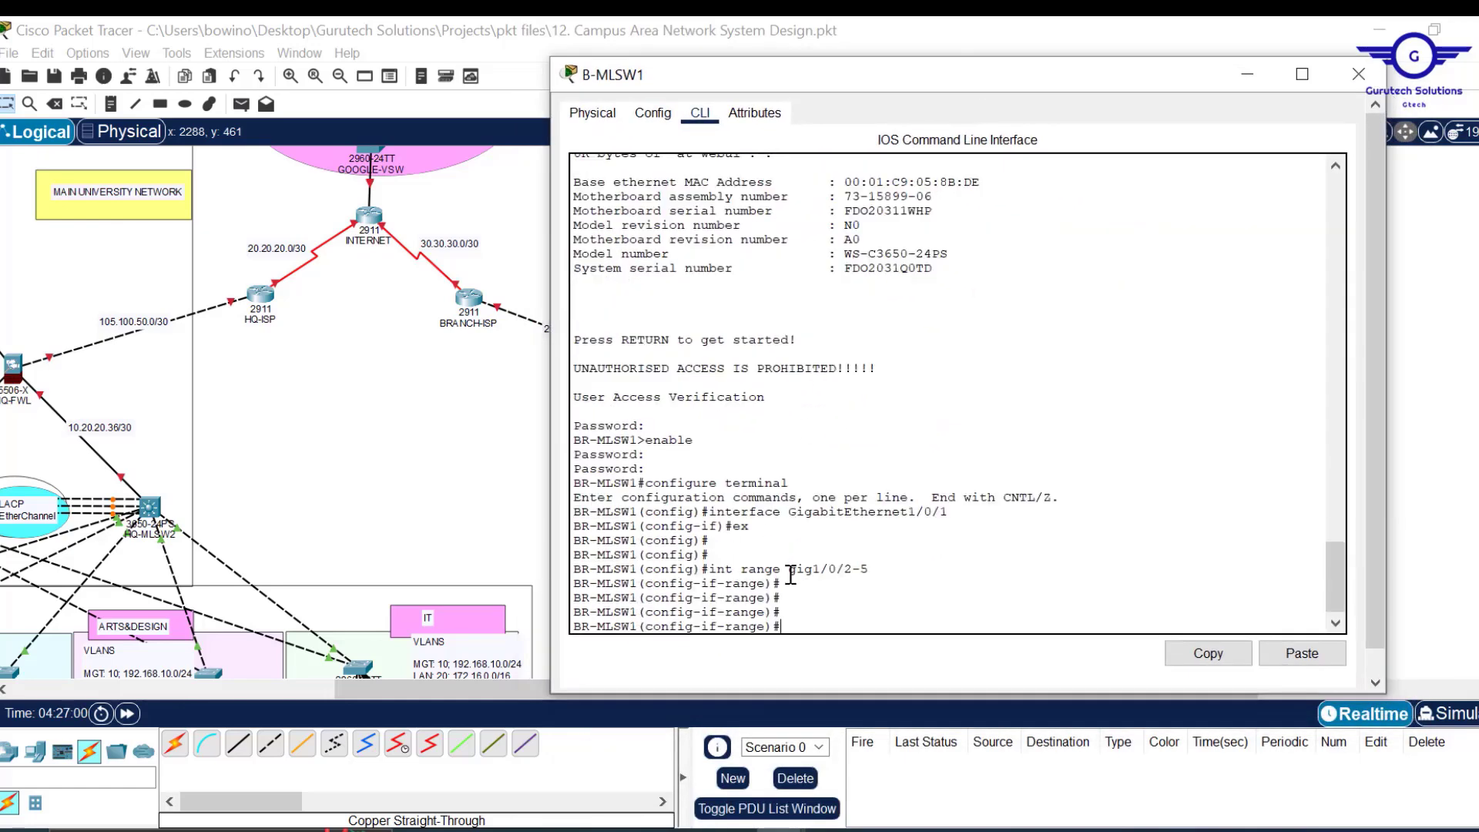
type("no shut")
key("Return")
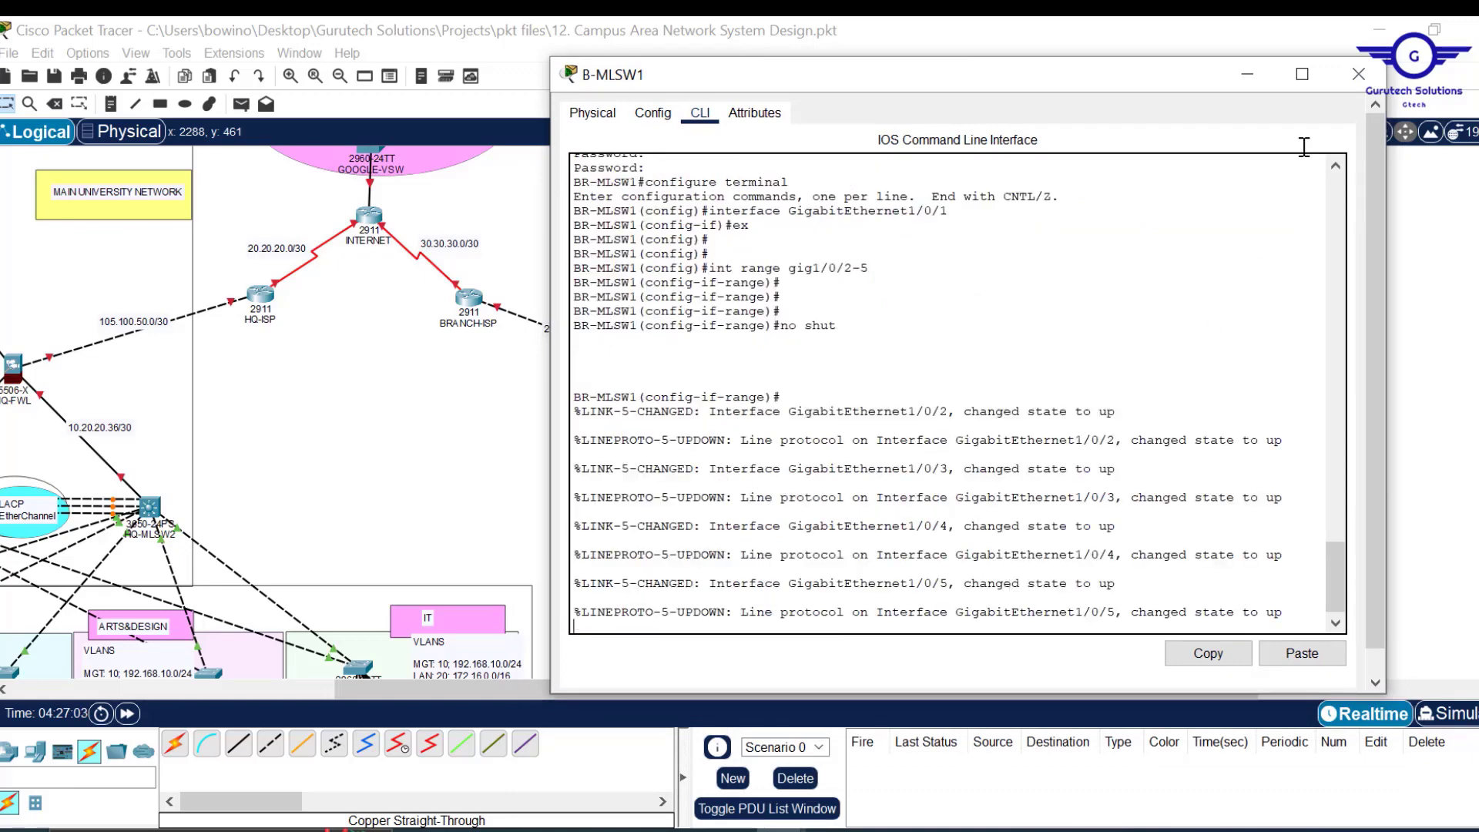
left_click(1369, 77)
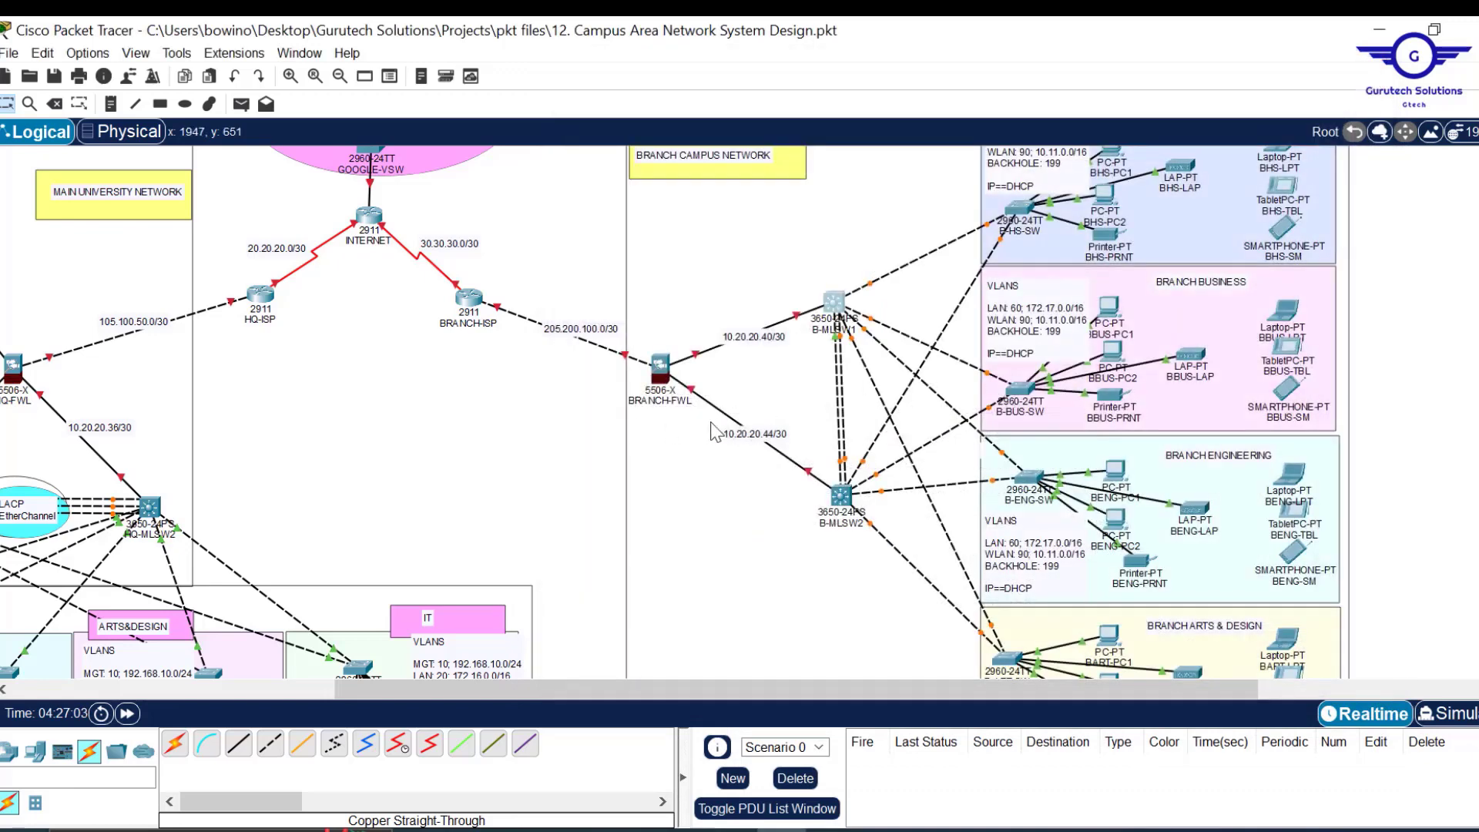
scroll(527, 443, "left", 2)
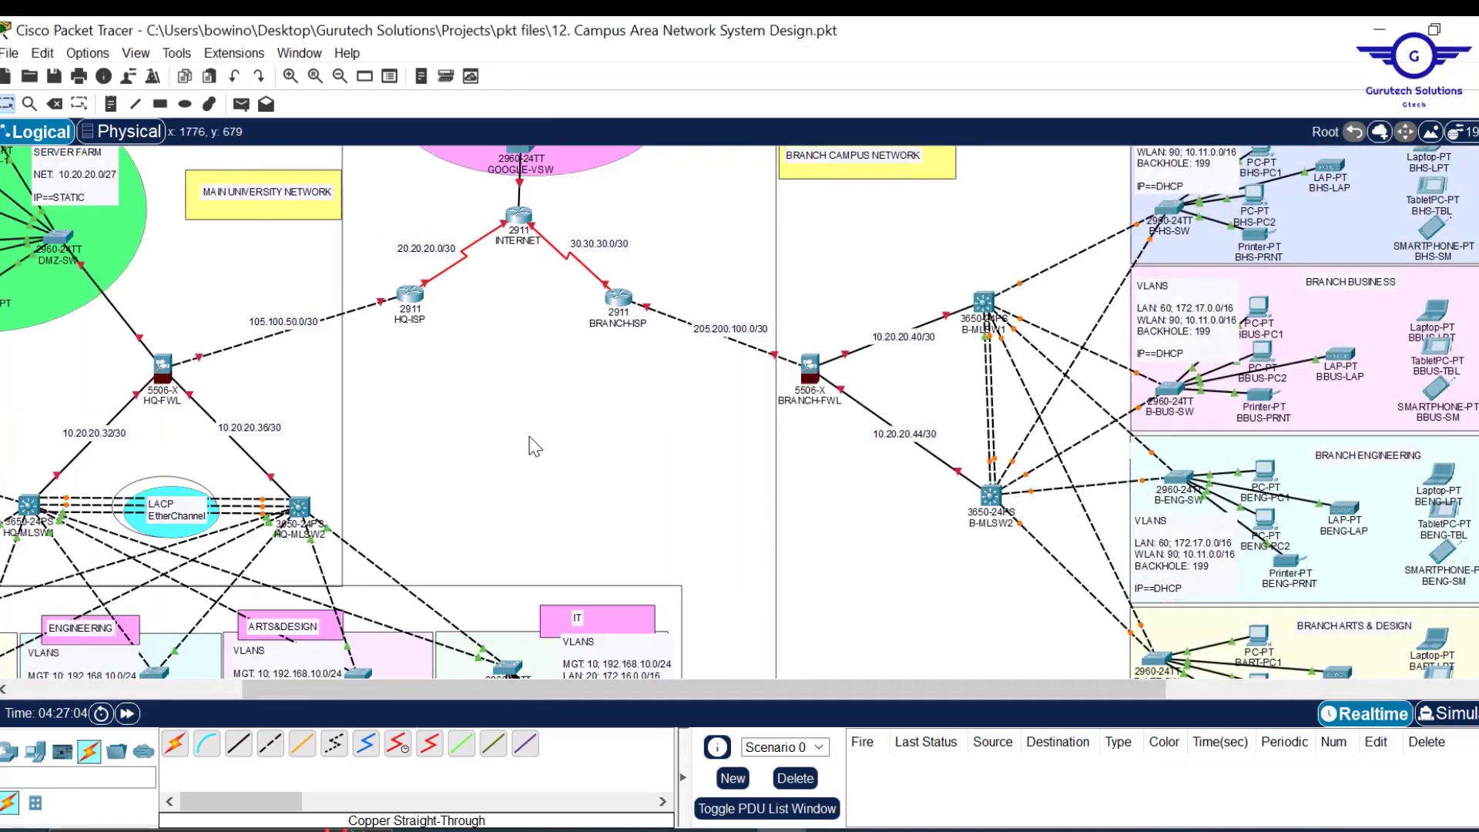
scroll(530, 444, "left", 4)
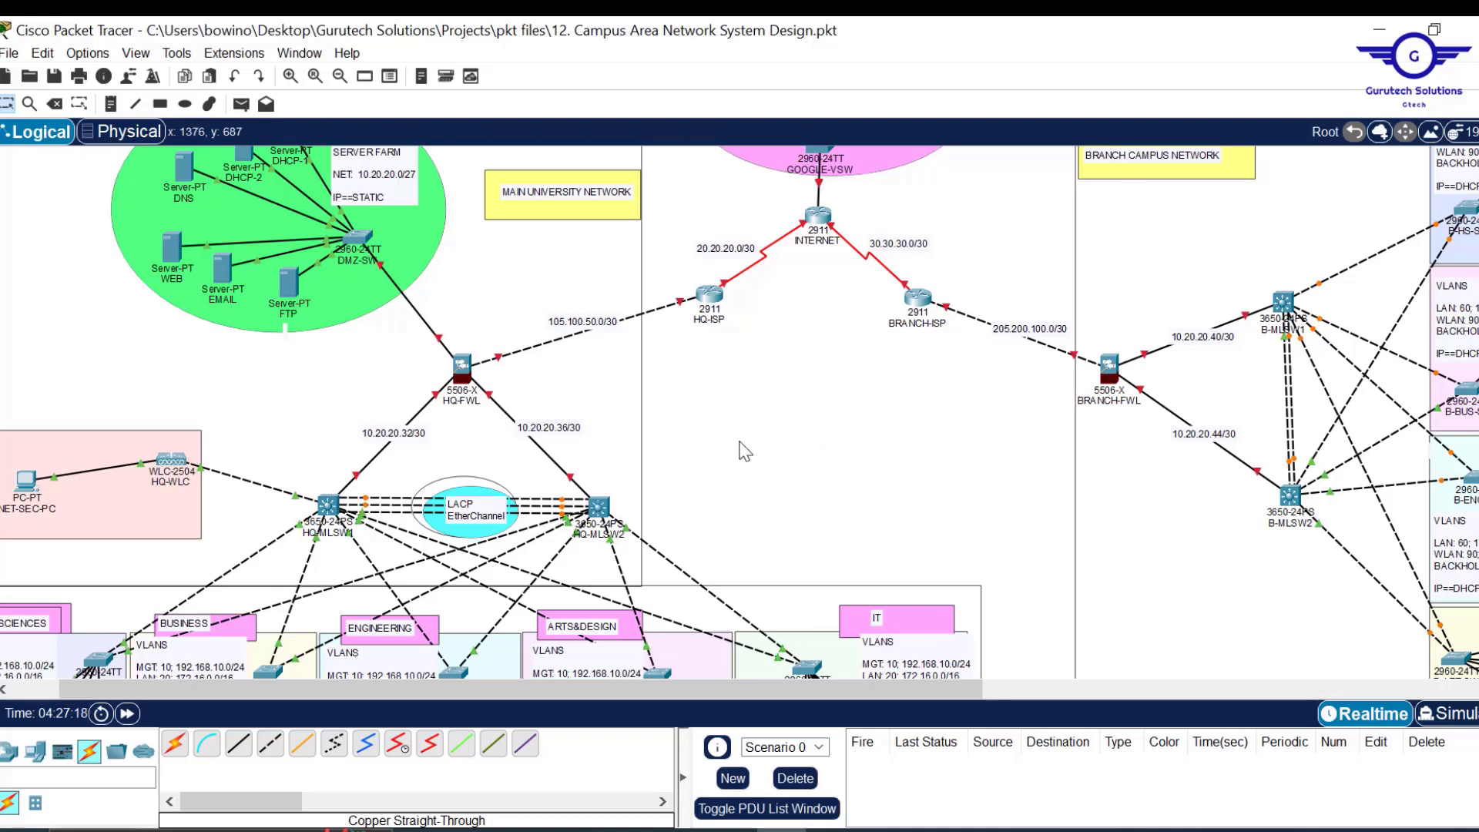
Delete the three dashed links between HQ-MLSW1 and HQ-MLSW2.
key("Delete")
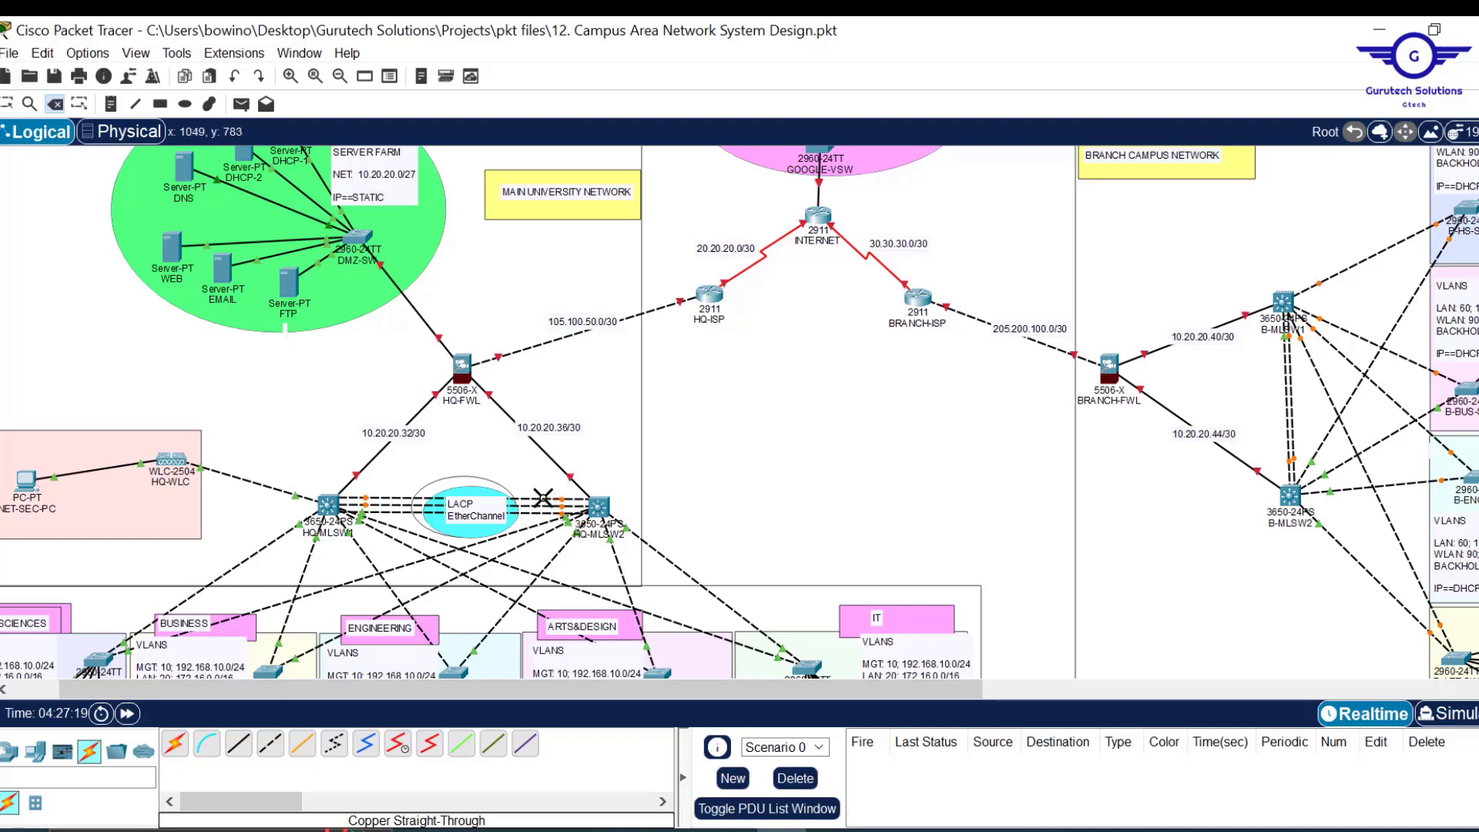
left_click(539, 508)
left_click(537, 506)
left_click(536, 513)
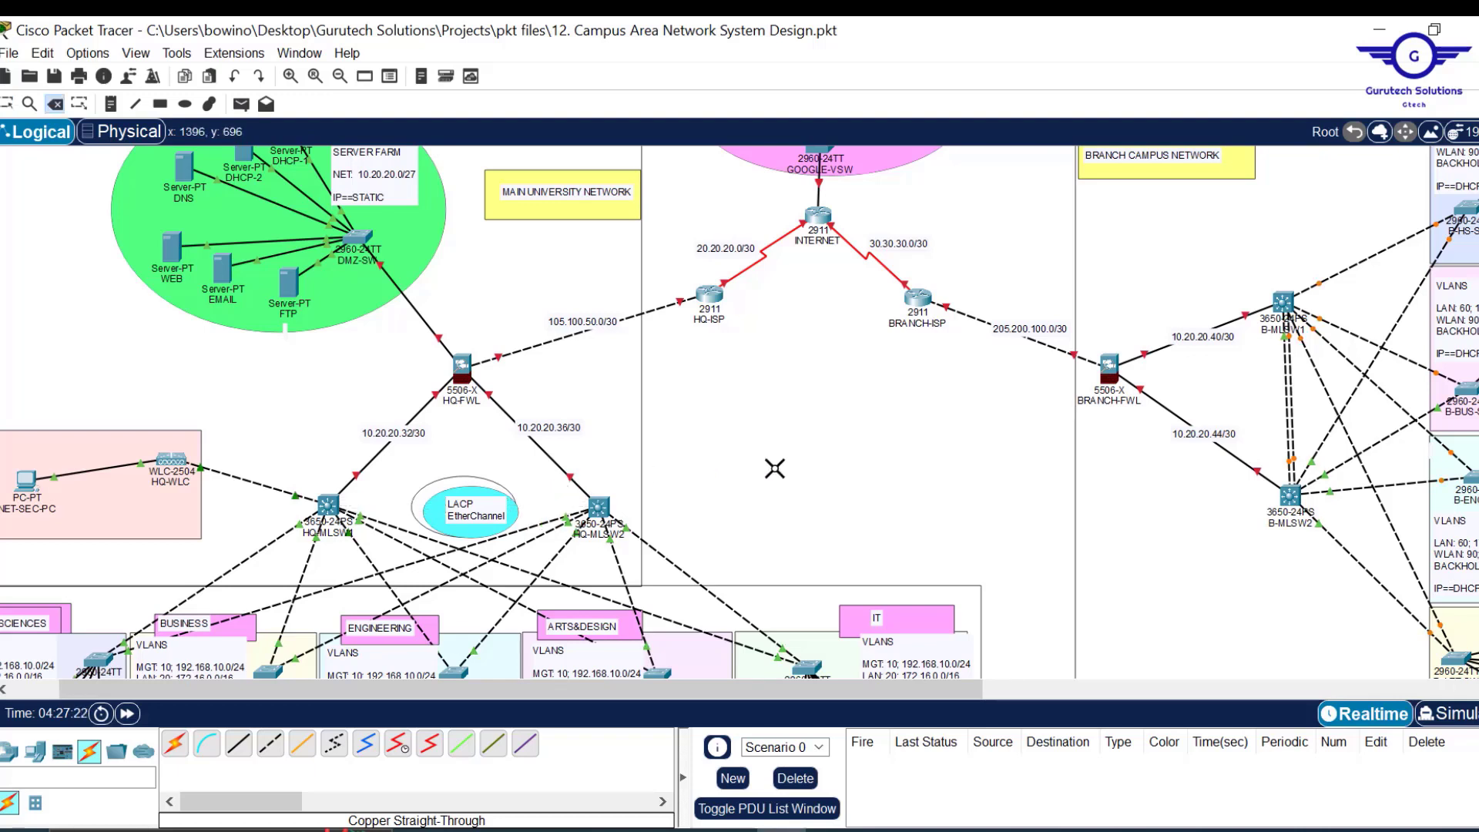
key("Escape")
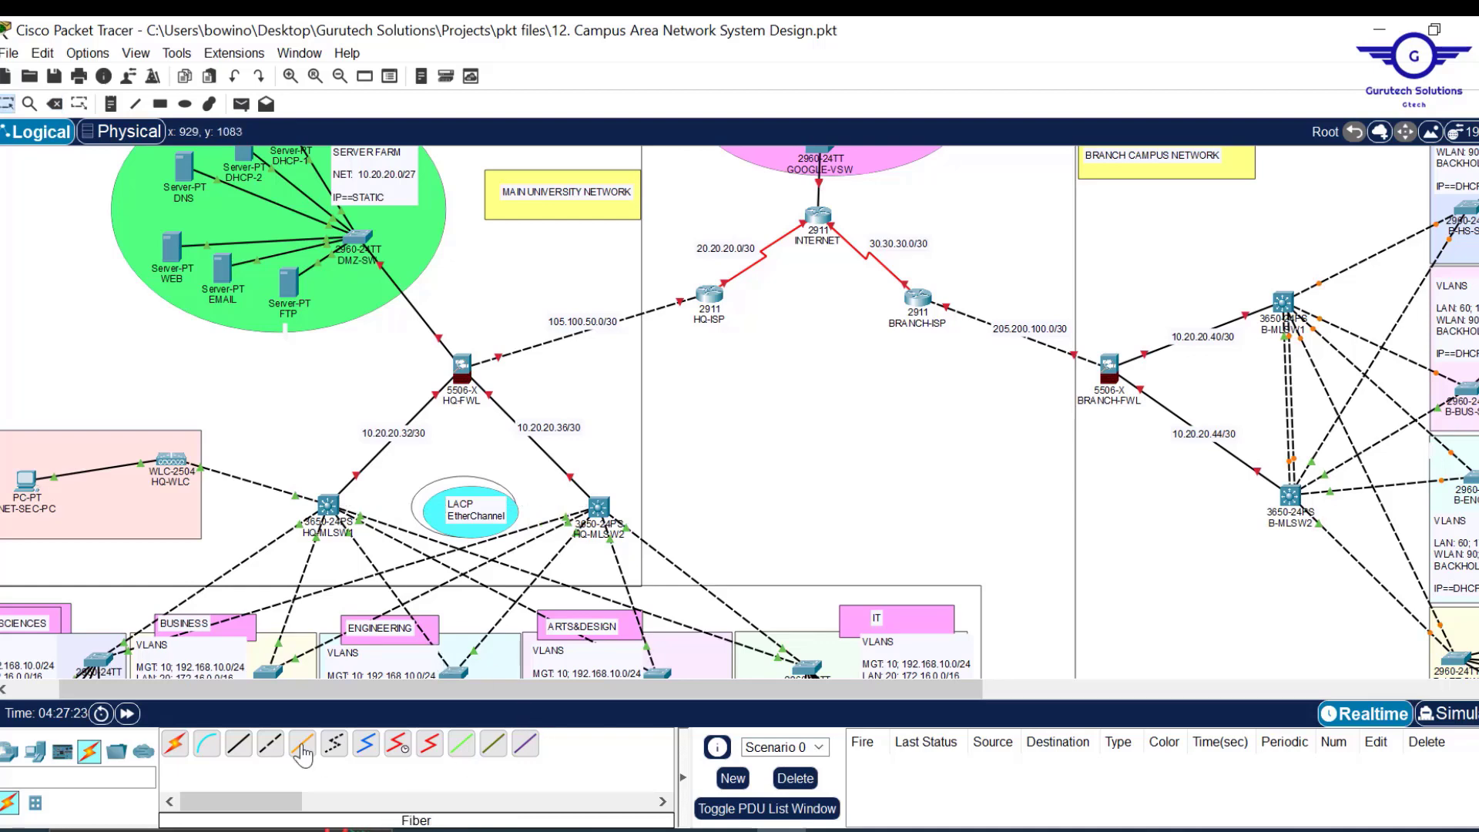
Connect HQ-MLSW1 to HQ-MLSW2 with copper straight-through cables on Gi1/0/21 and Gi1/0/22.
left_click(239, 743)
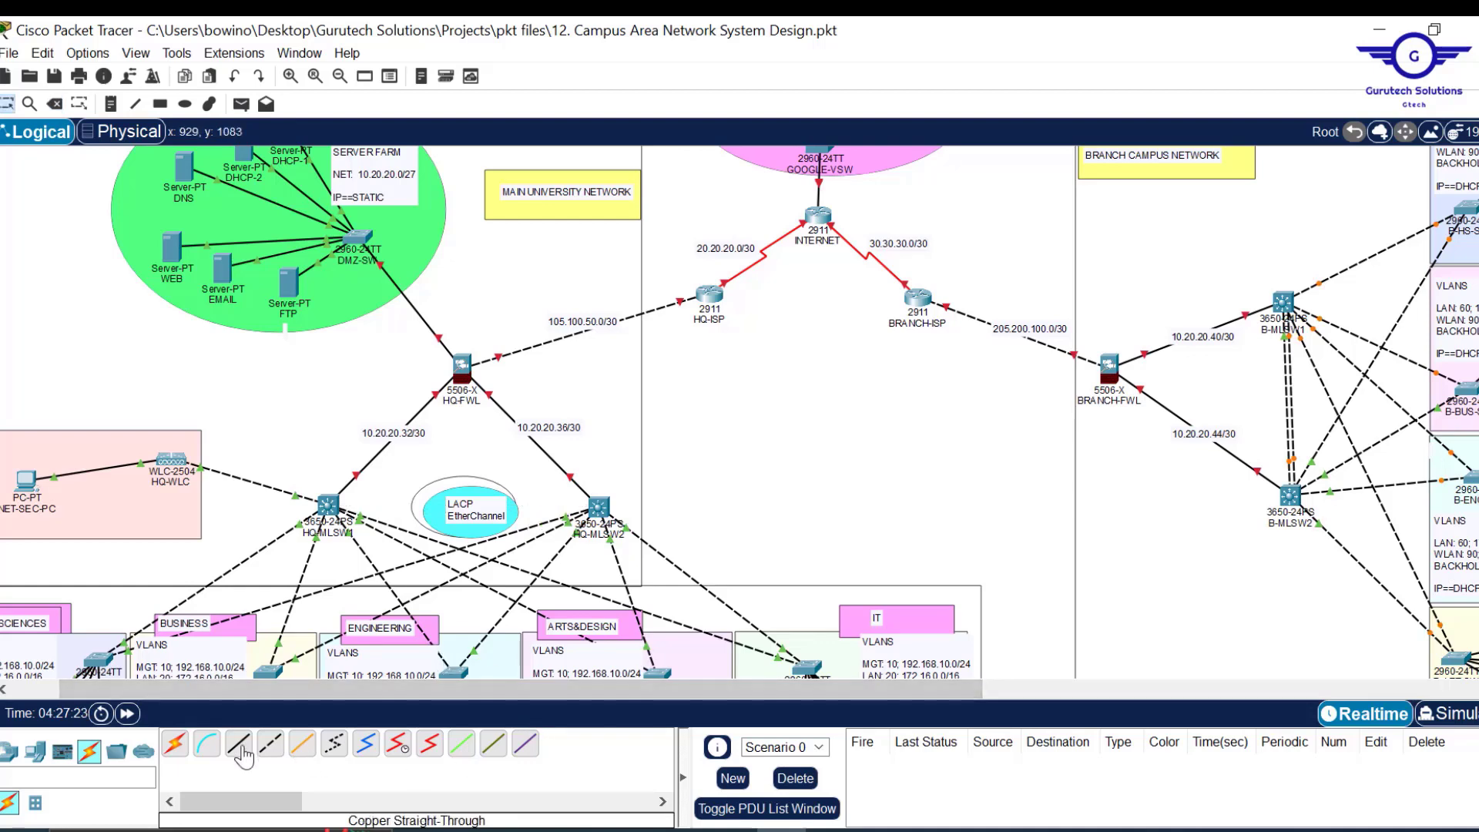
left_click(330, 505)
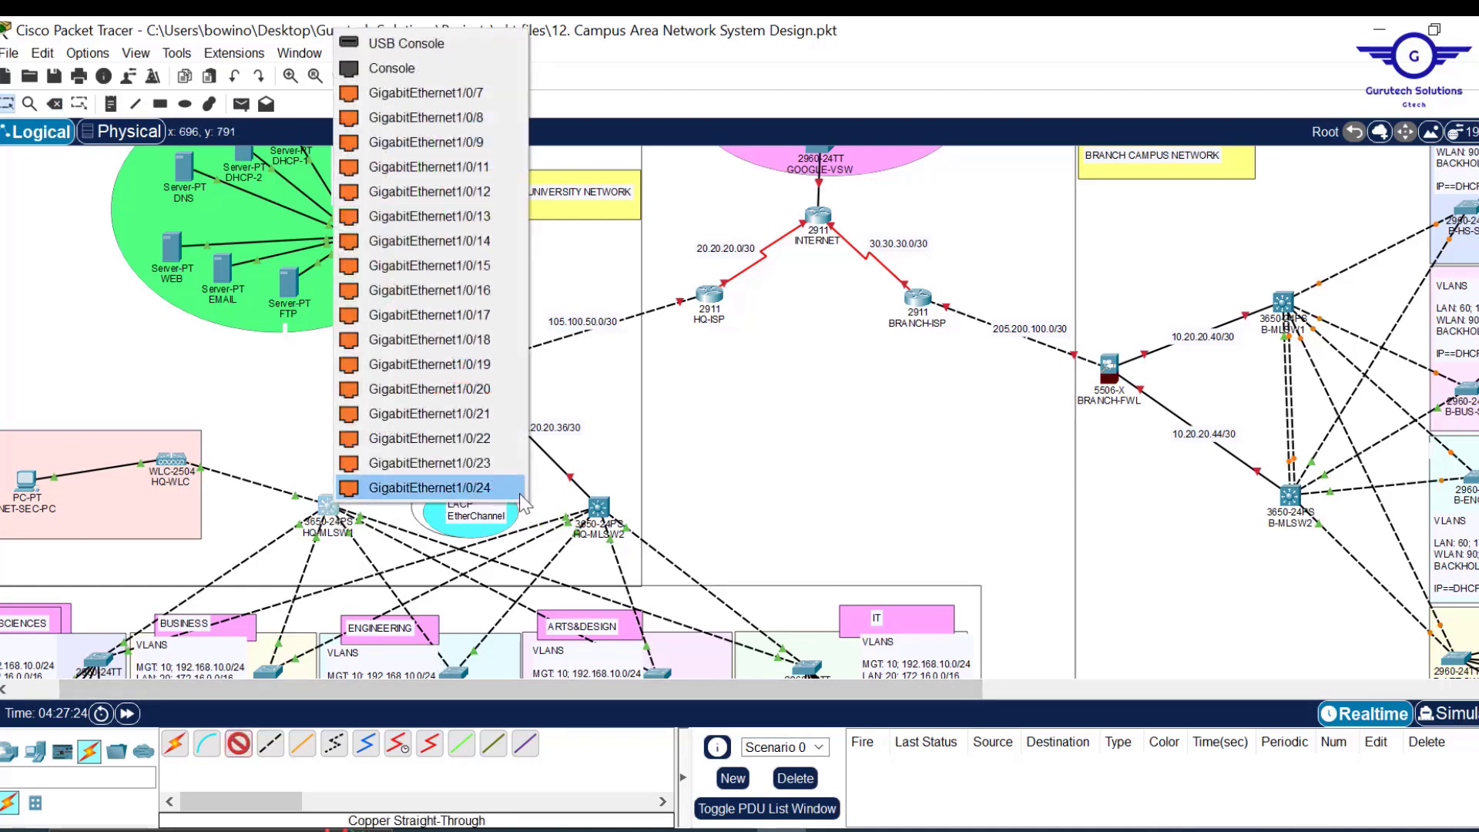
left_click(487, 416)
left_click(599, 509)
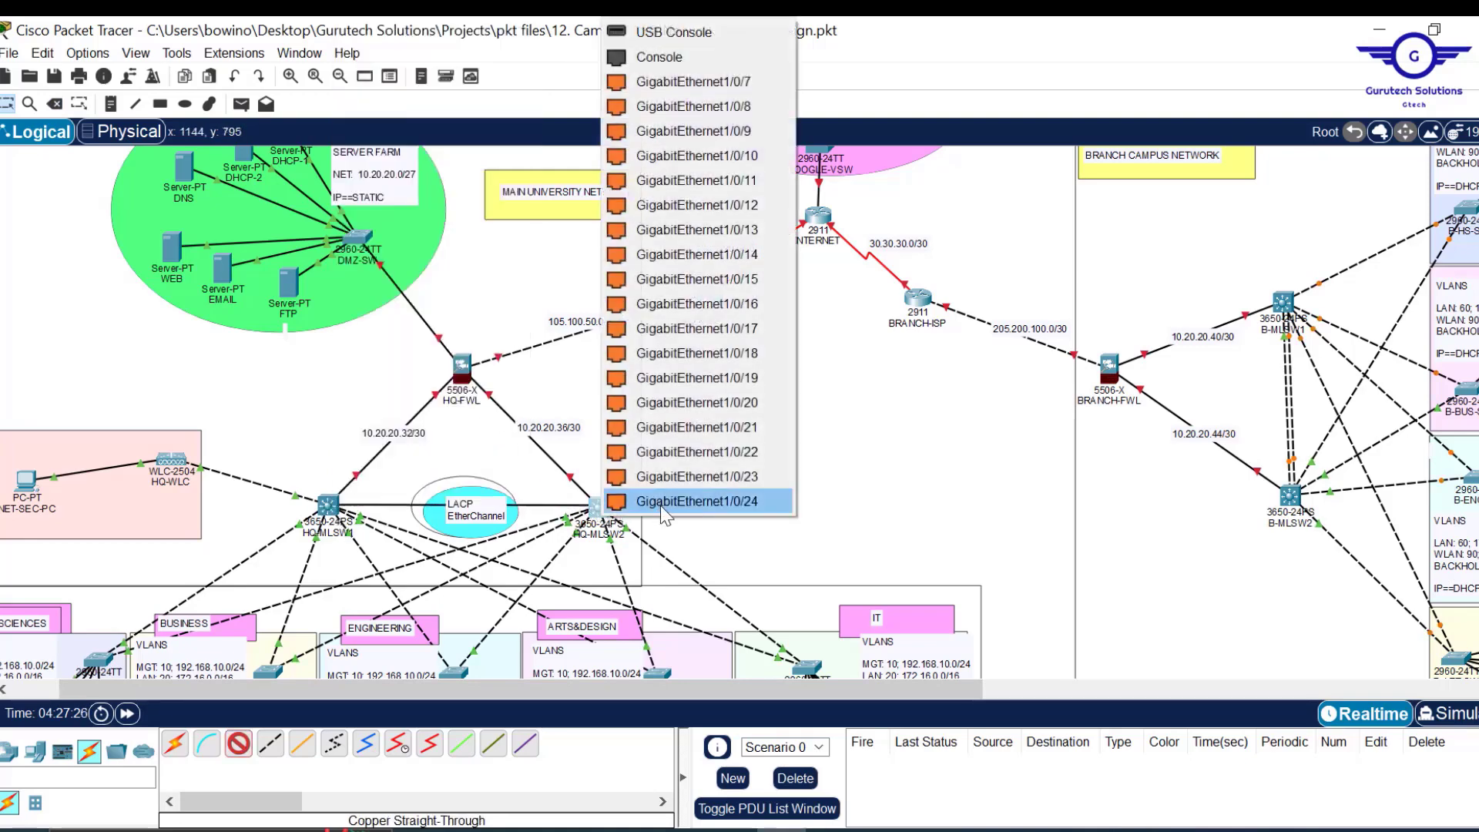
left_click(757, 427)
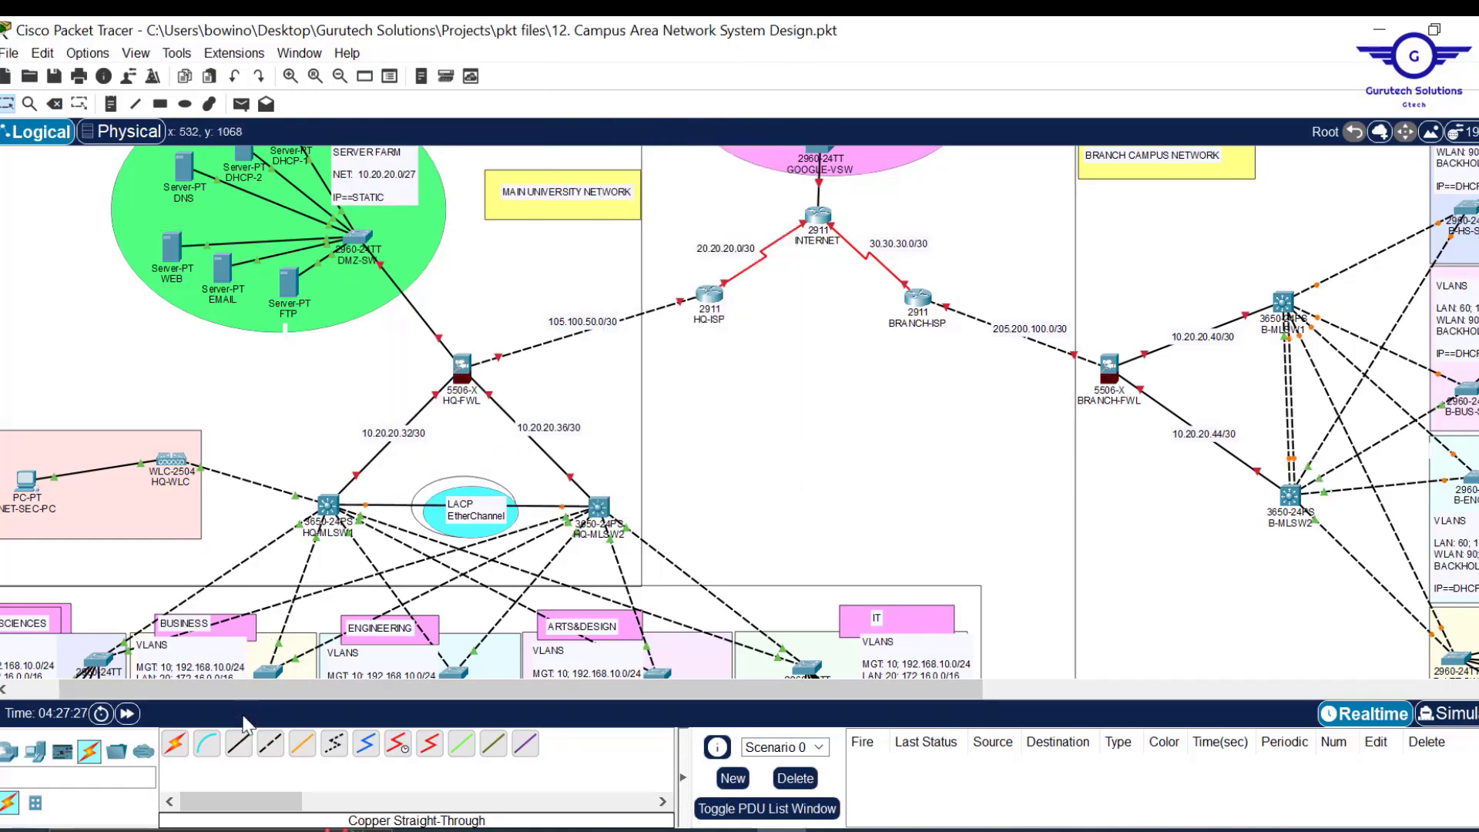
left_click(239, 743)
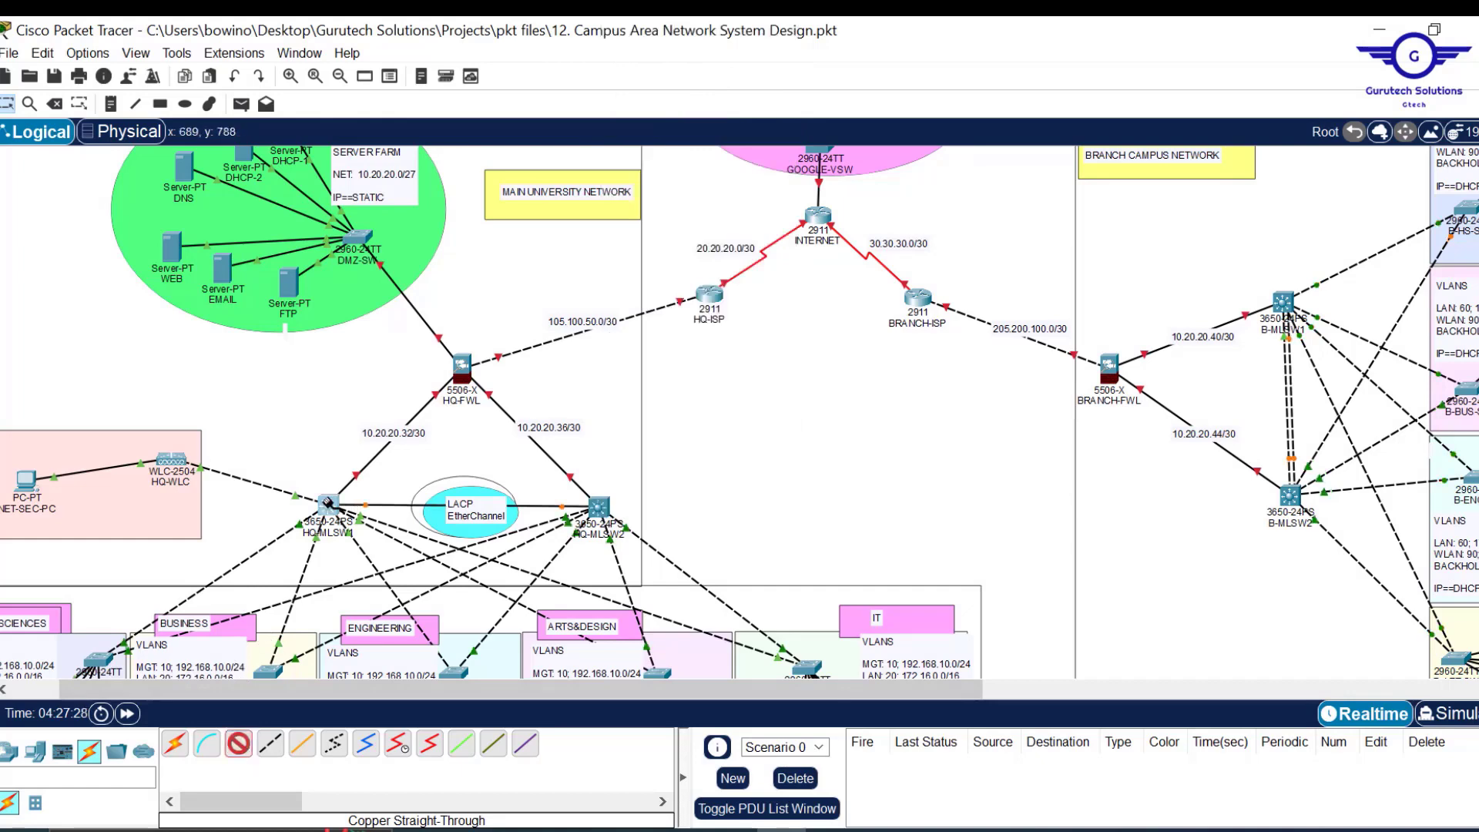
left_click(328, 504)
left_click(472, 432)
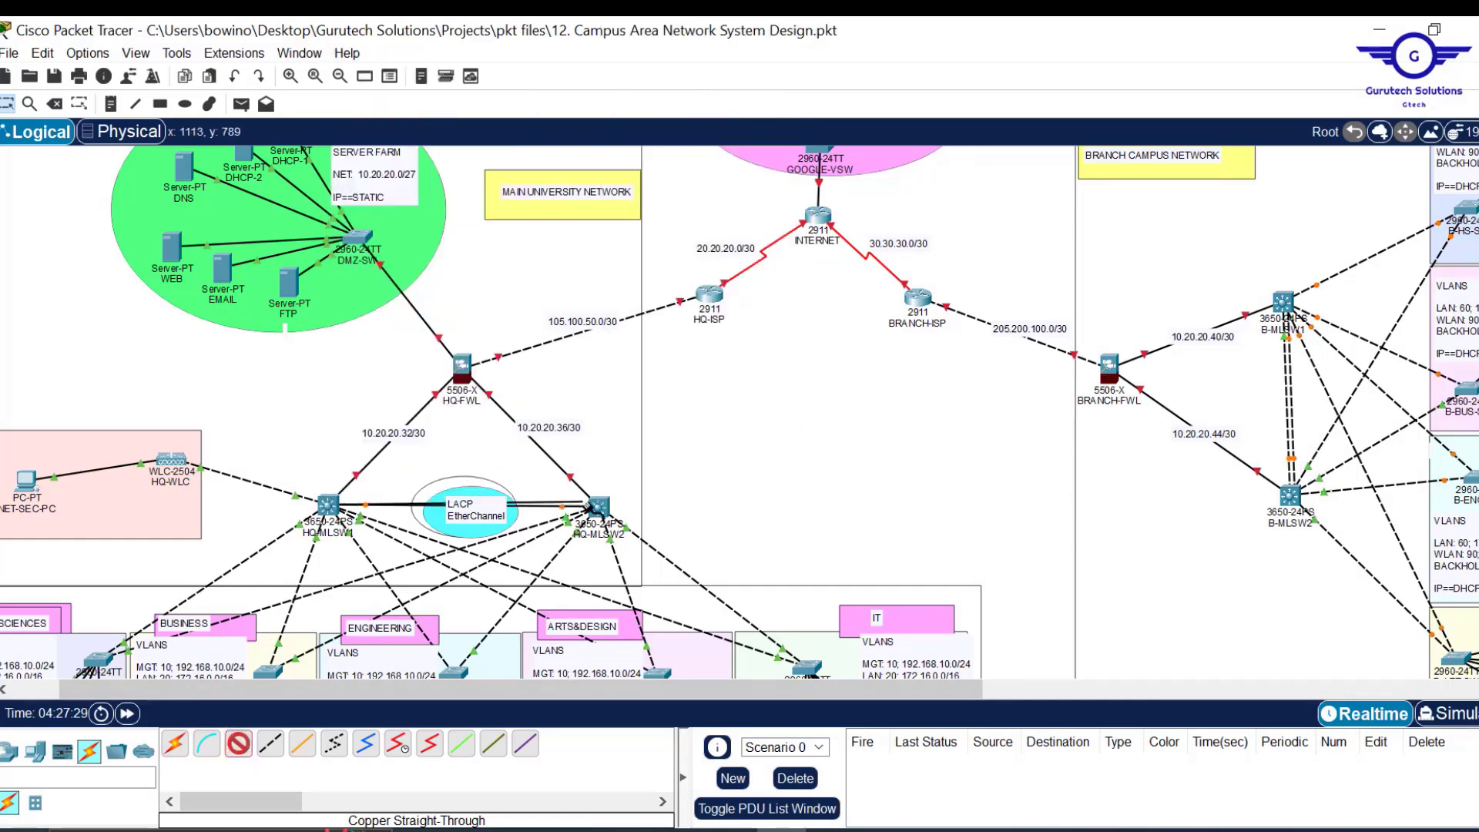
left_click(592, 507)
left_click(751, 443)
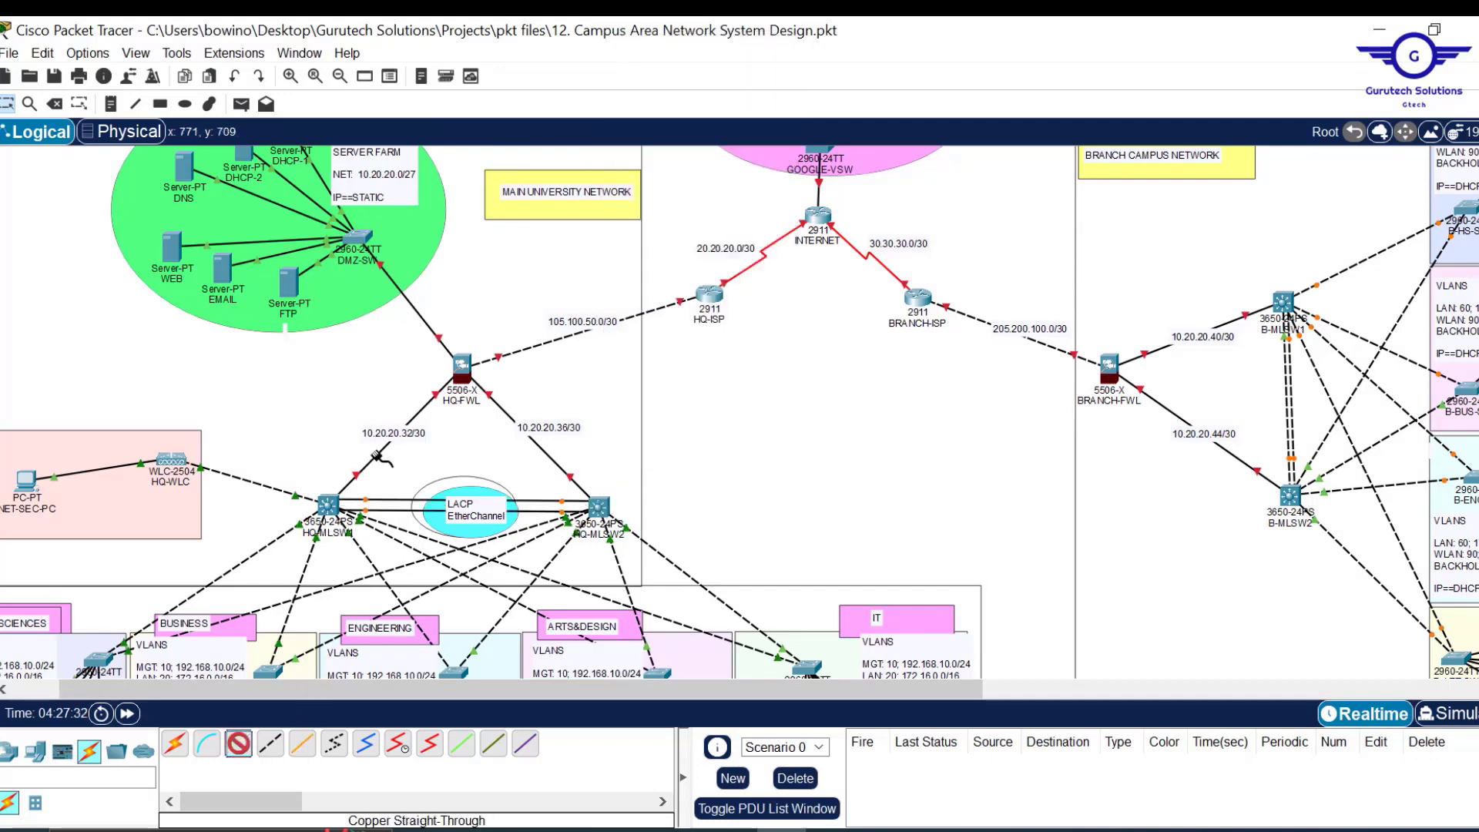
Add a third copper straight-through link on Gi1/0/23 of both switches.
left_click(328, 504)
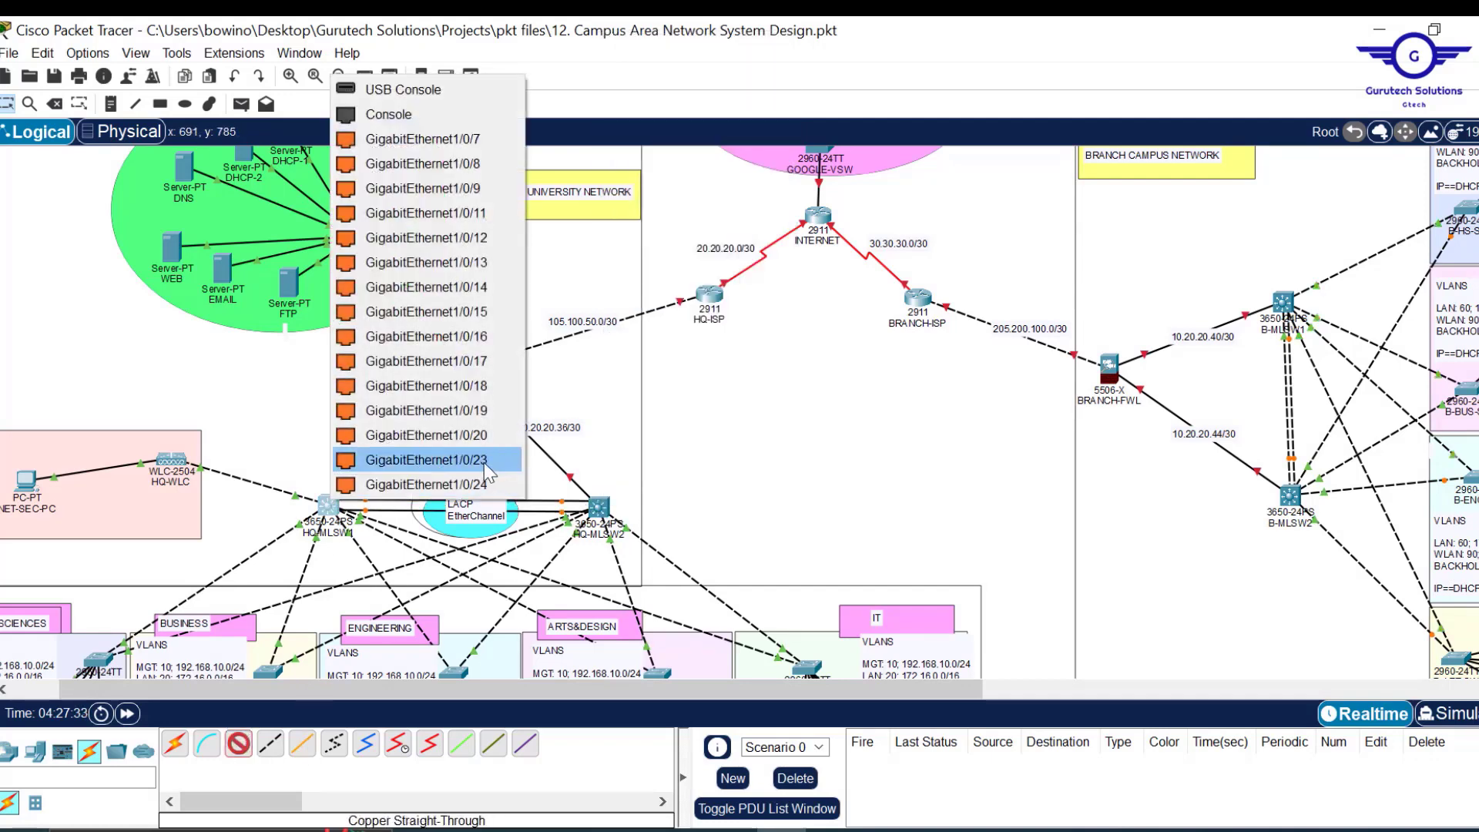
left_click(484, 460)
left_click(599, 507)
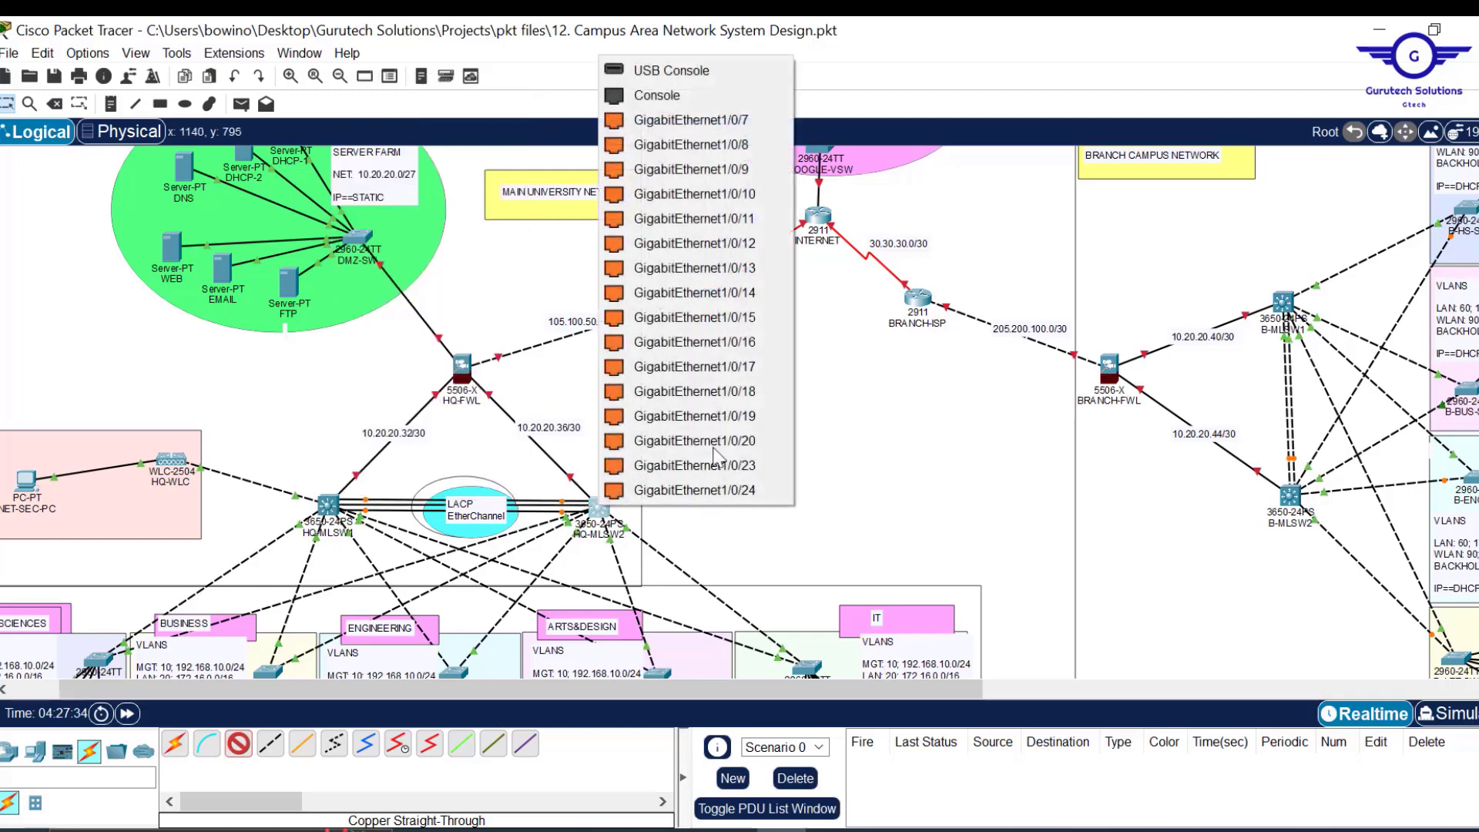
left_click(753, 459)
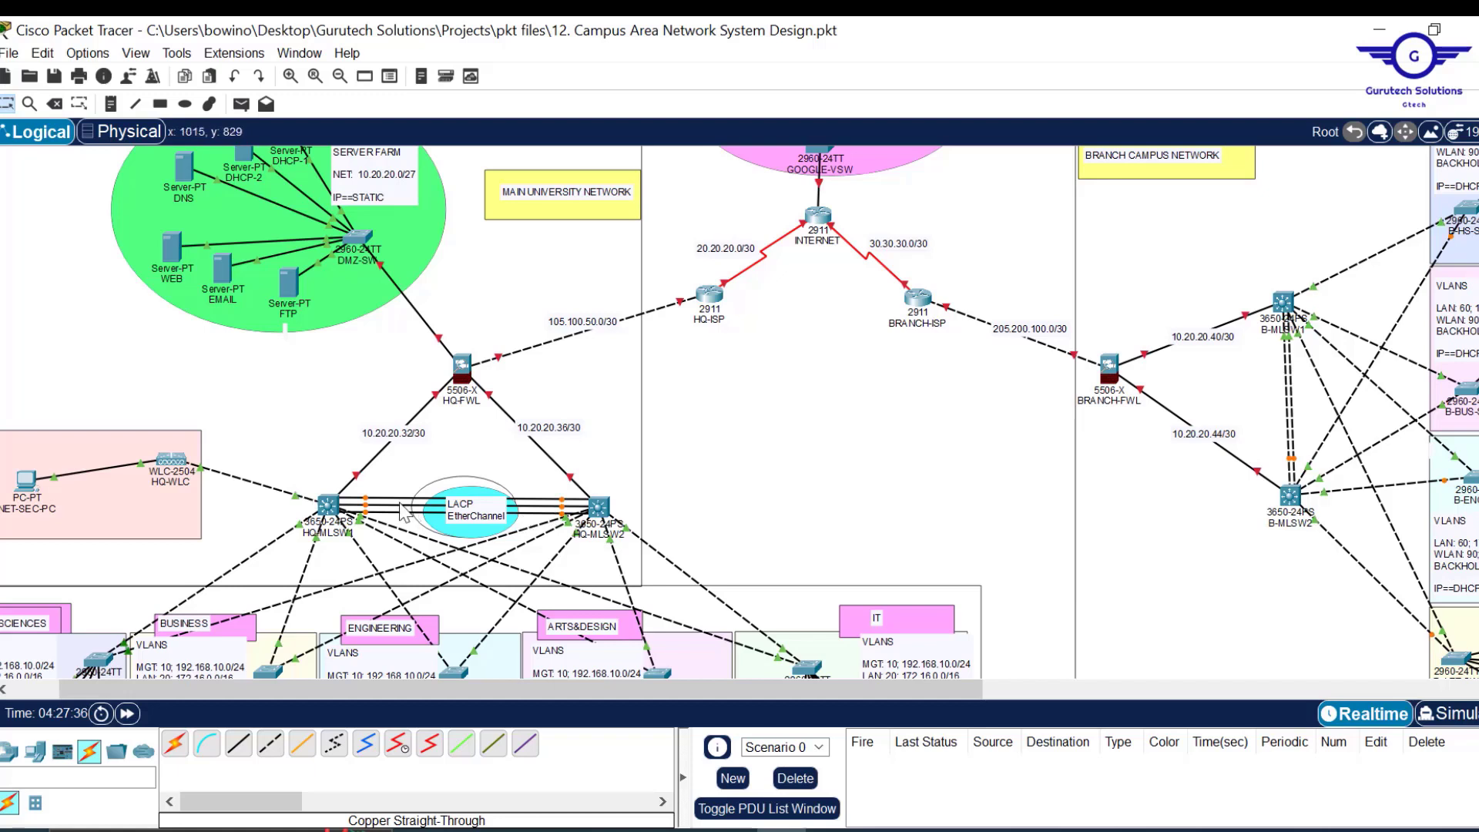
mouse_move(368, 511)
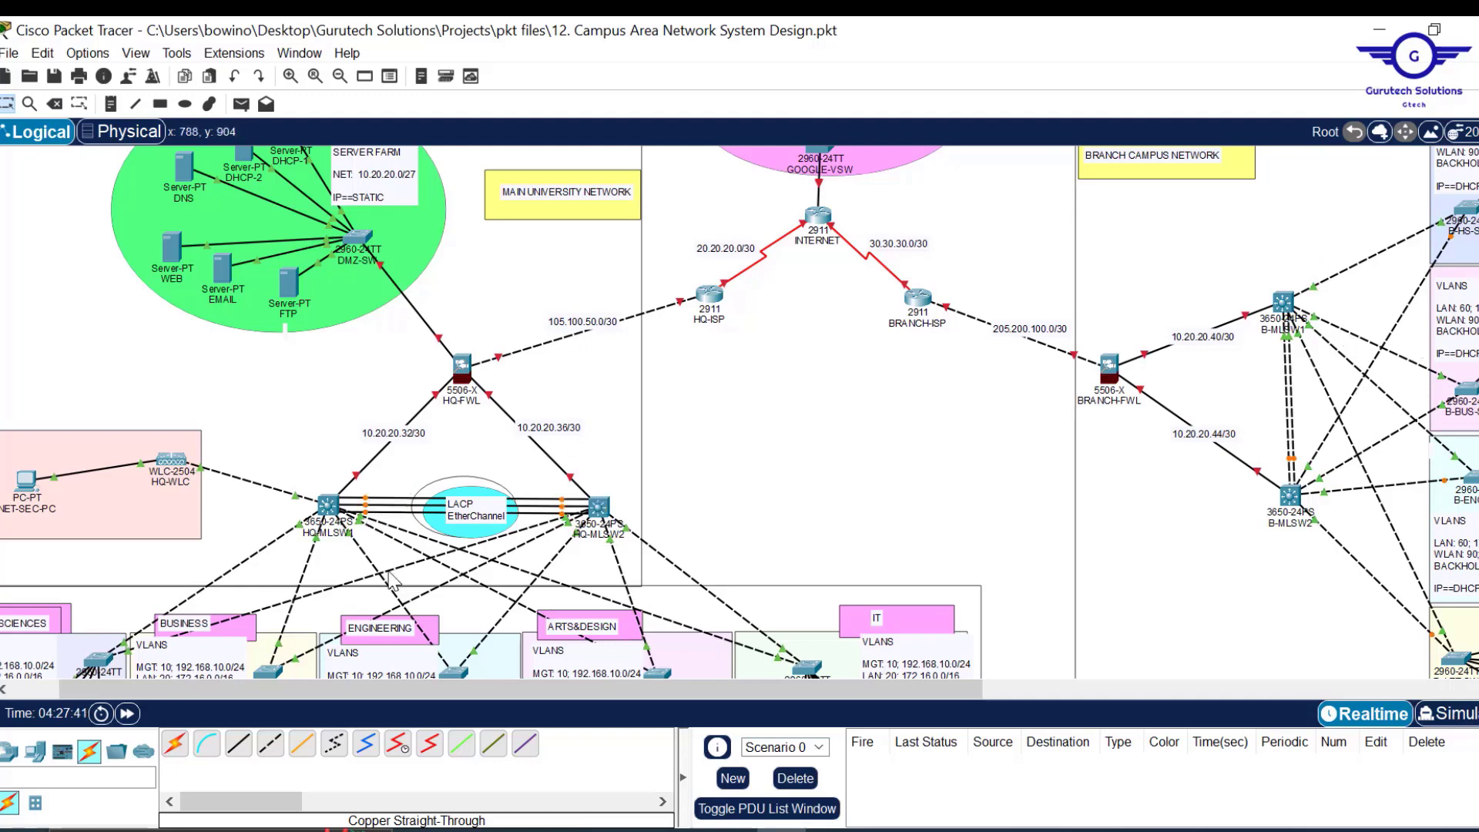
Open HQ-MLSW1's CLI, resize its window and glance at the Gi1/0/5 settings.
left_click(327, 507)
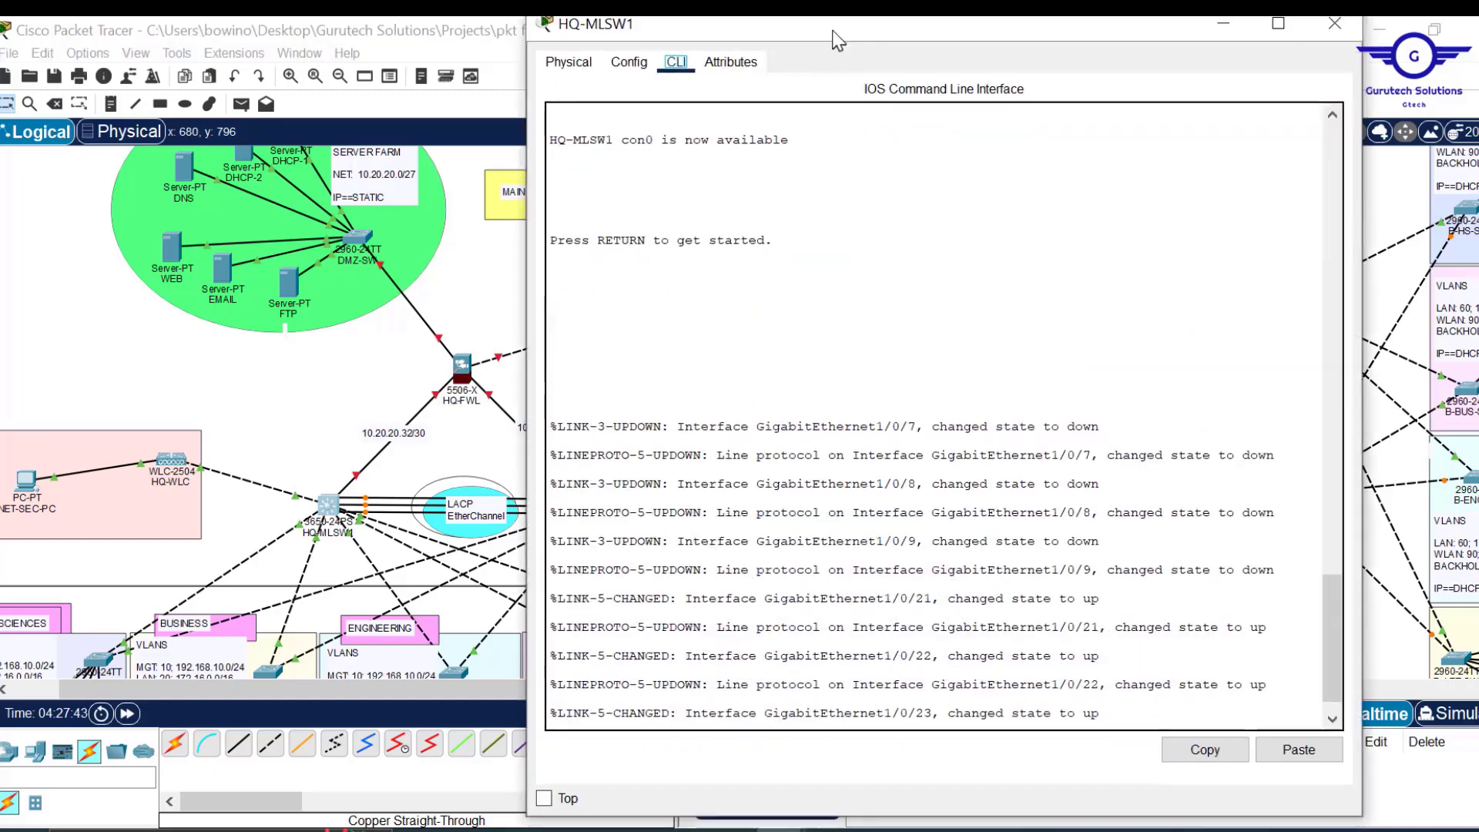
left_click_drag(832, 18, 828, 99)
left_click(634, 143)
left_click(651, 420)
left_click(676, 135)
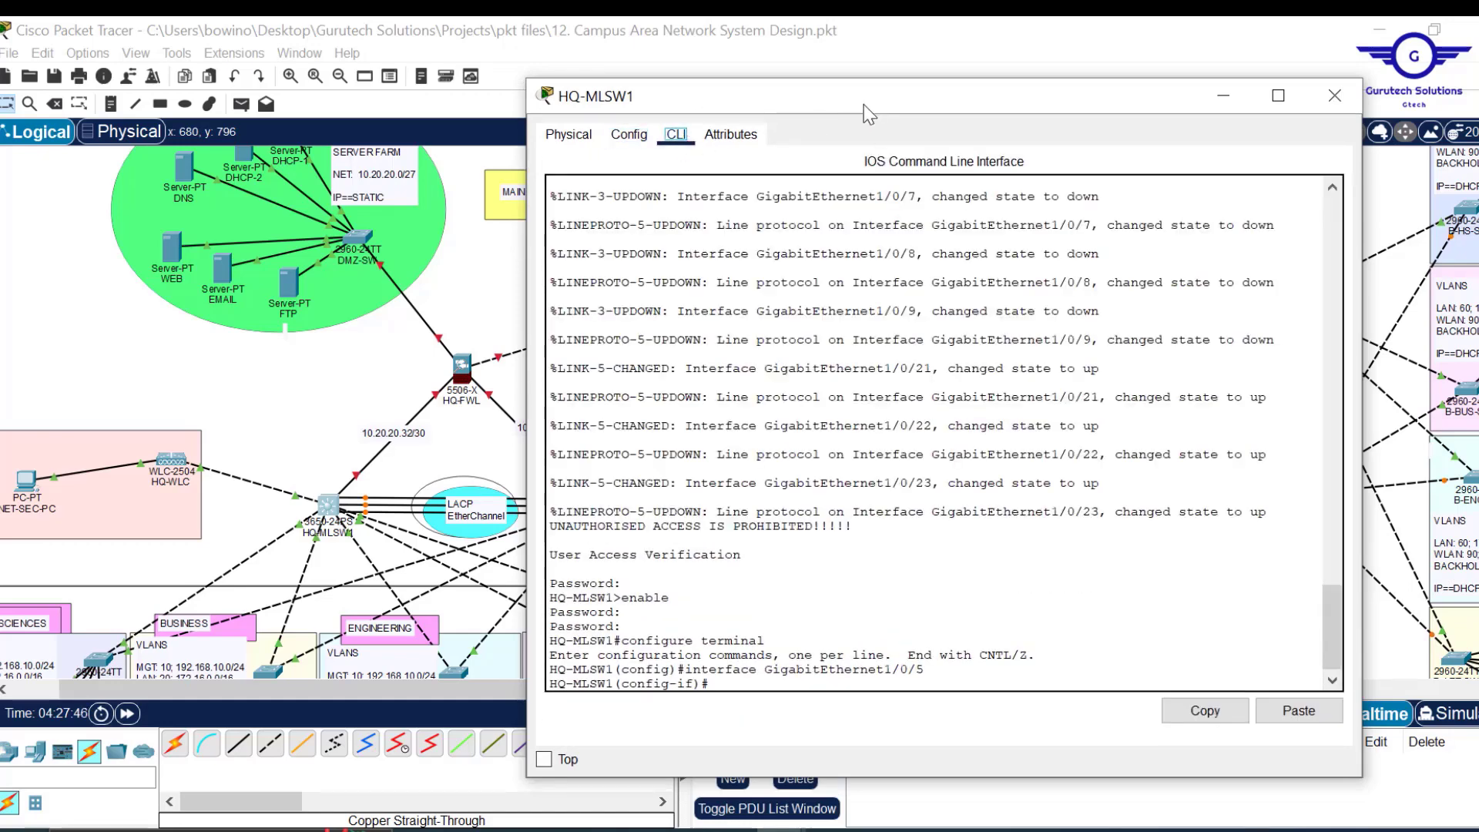
mouse_move(860, 102)
left_mouse_down()
mouse_move(851, 81)
mouse_move(870, 81)
left_mouse_up()
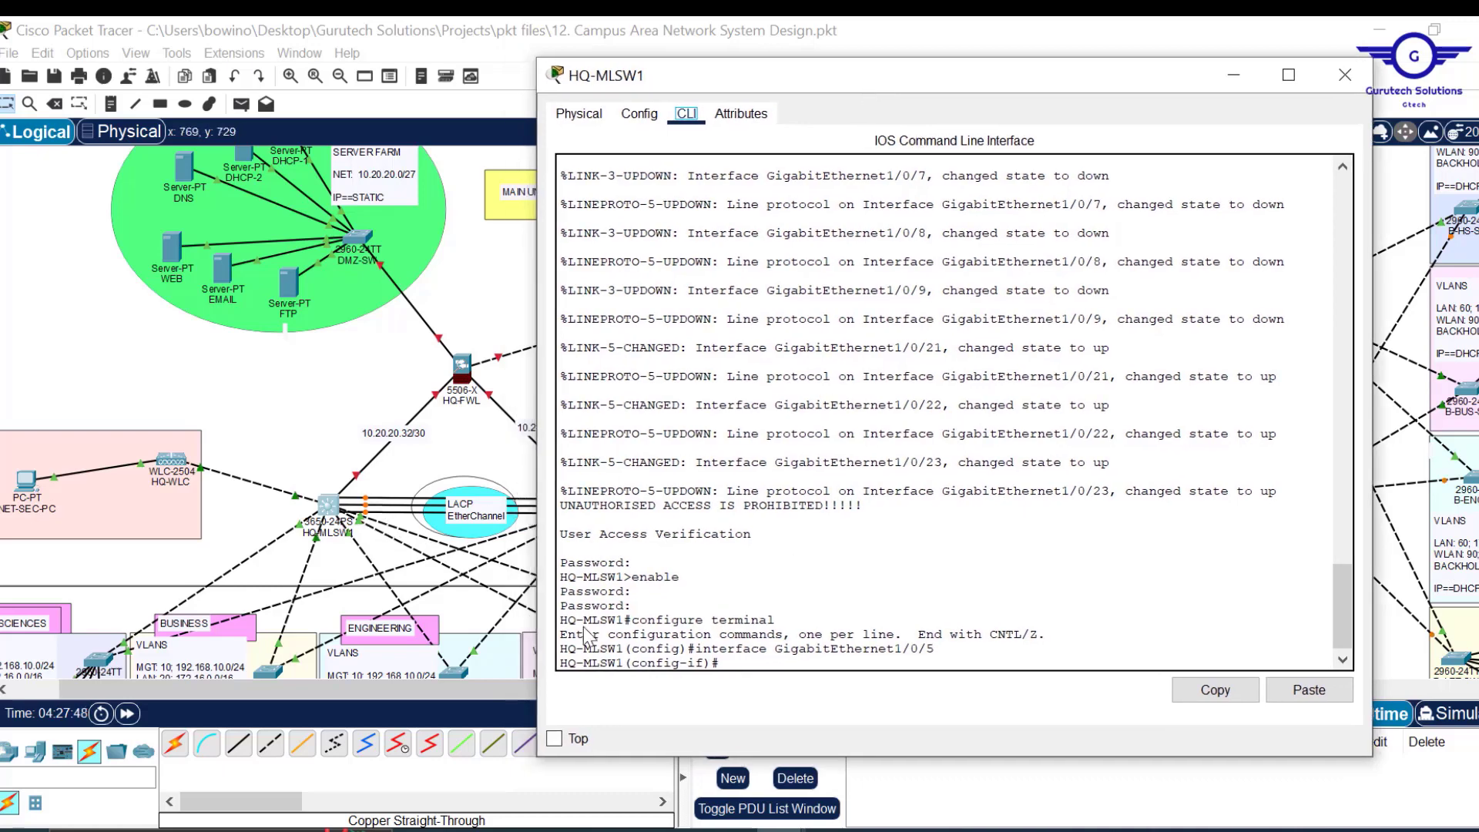
Exit interface mode and select the interface range gig1/0/21-23.
key("Return")
type("e")
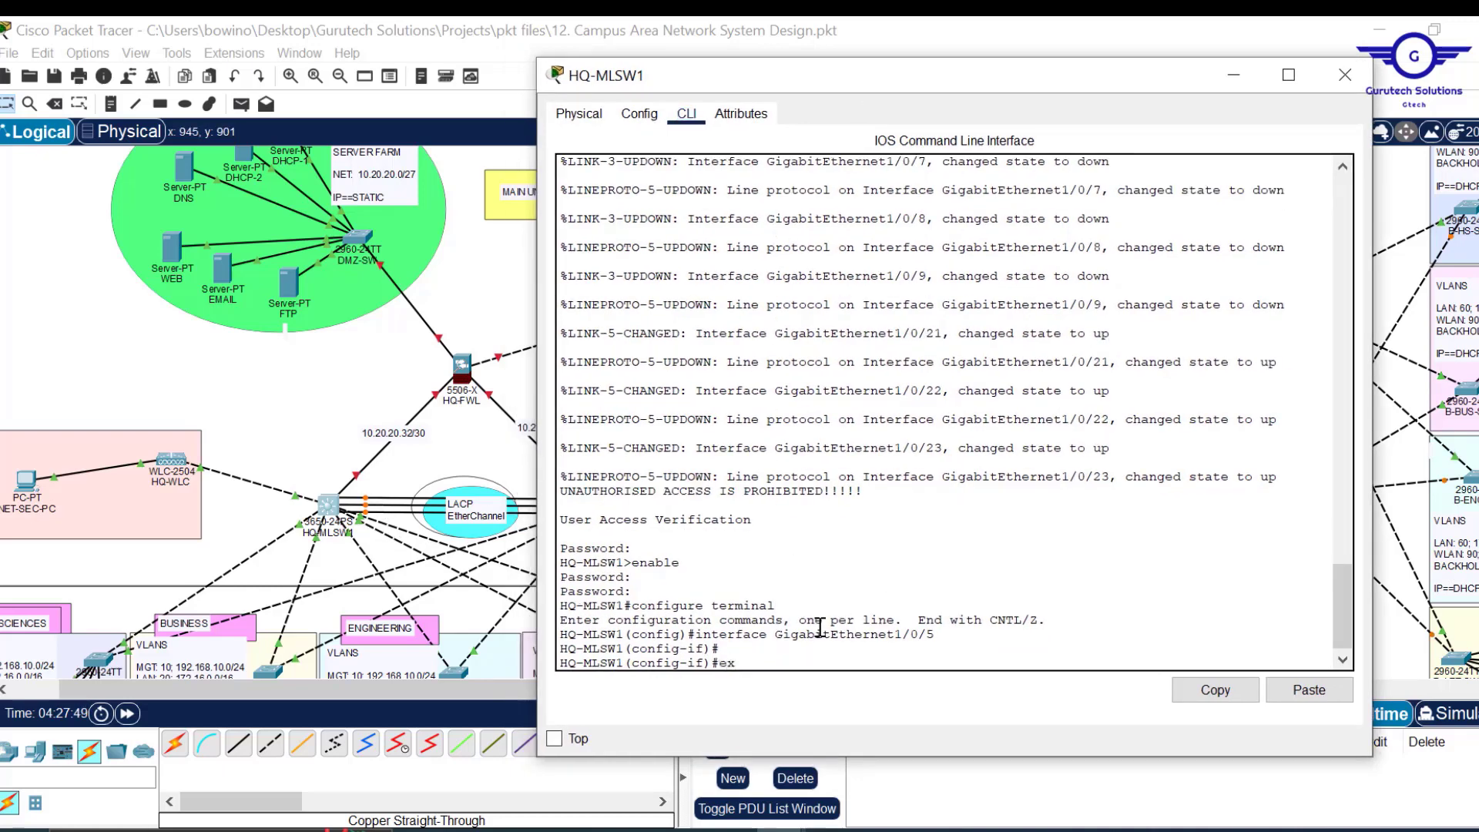
type("x")
key("Return")
key("Return")
key("Return")
key("Return")
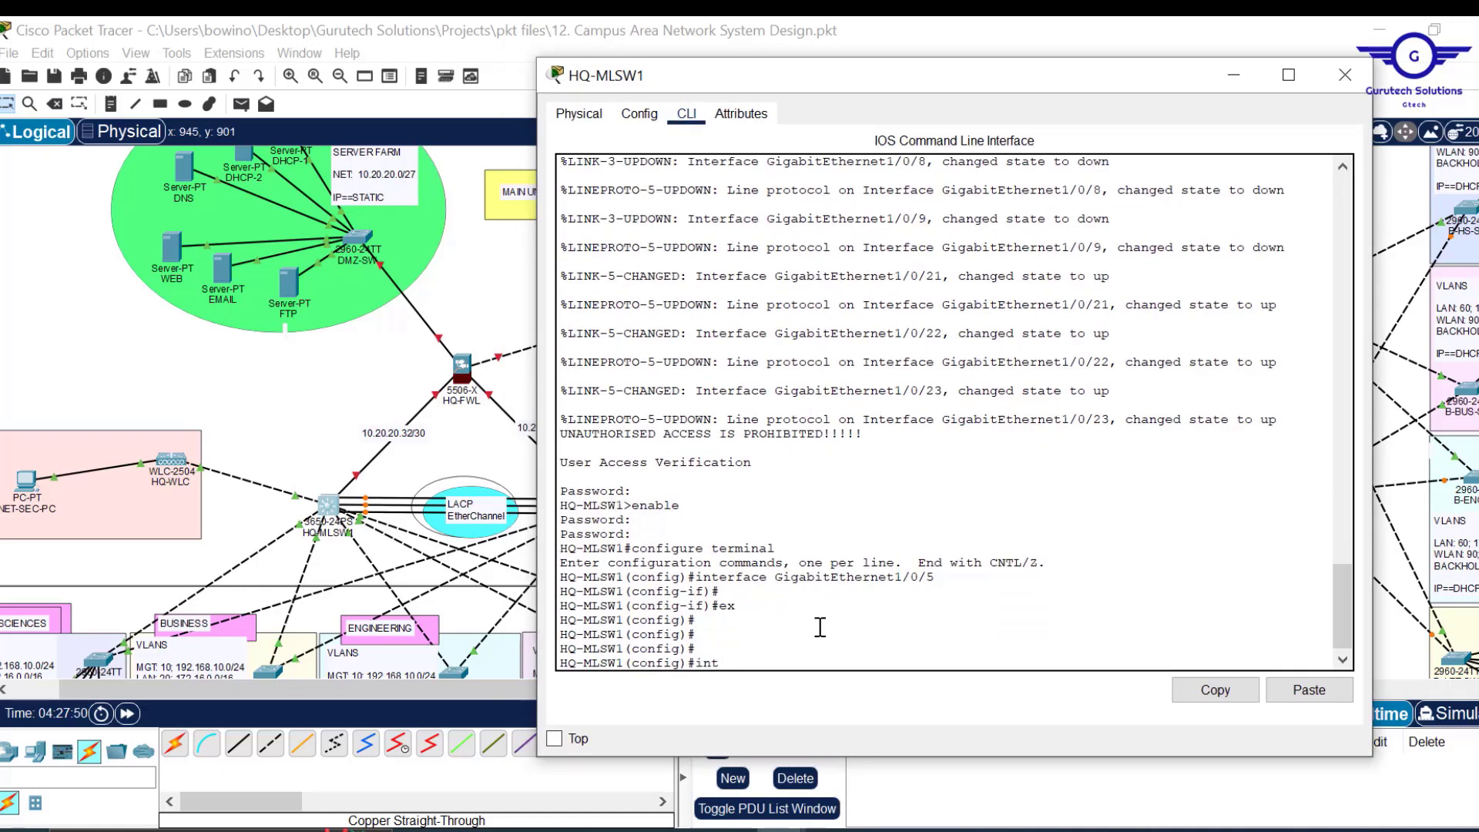
type("int range gig1/0/21-23")
key("Return")
key("Return")
key("Return")
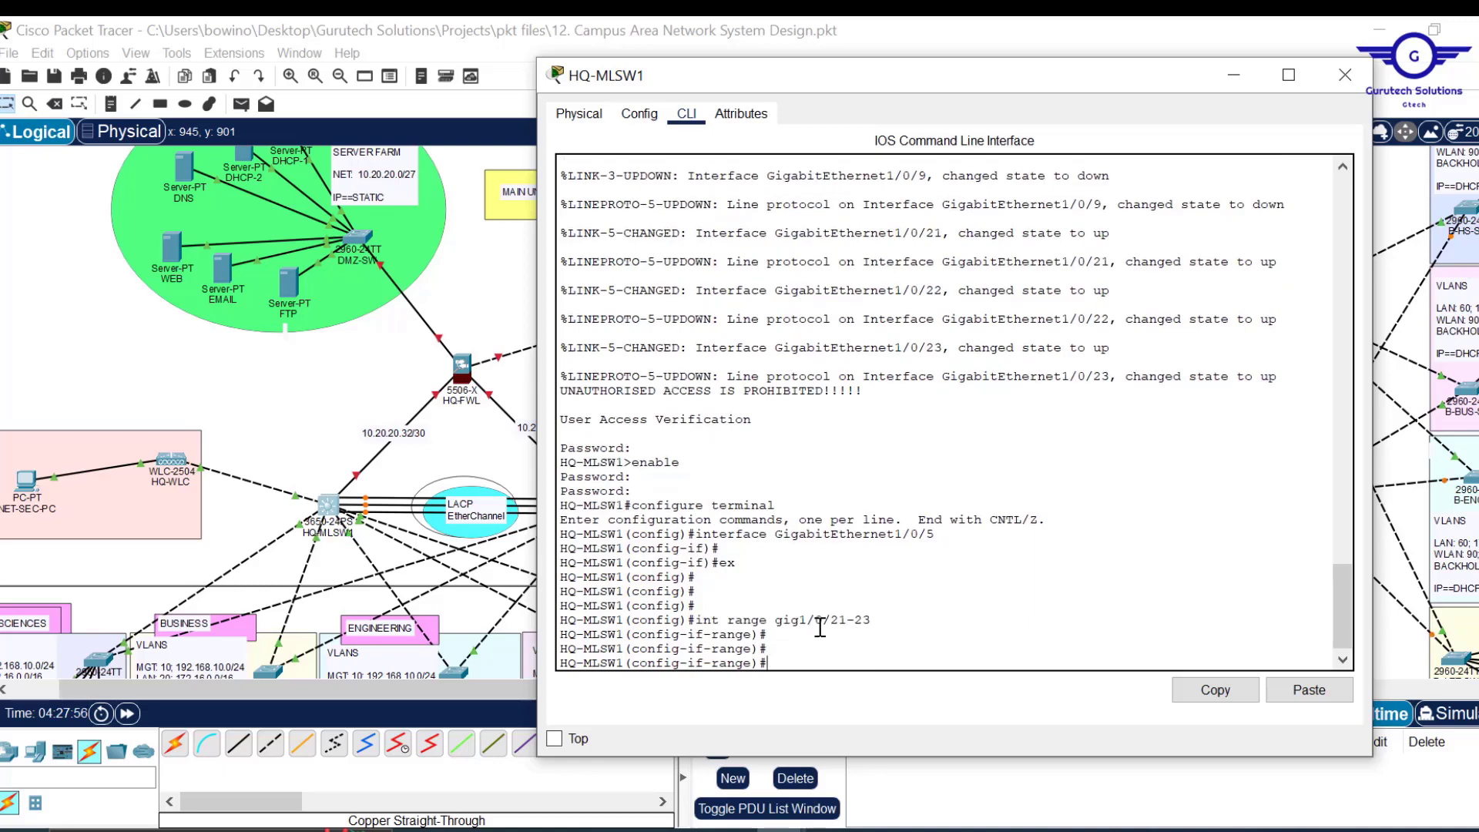
Type 'channel-group 1 mode' using tab completion.
type("chann")
key("Tab")
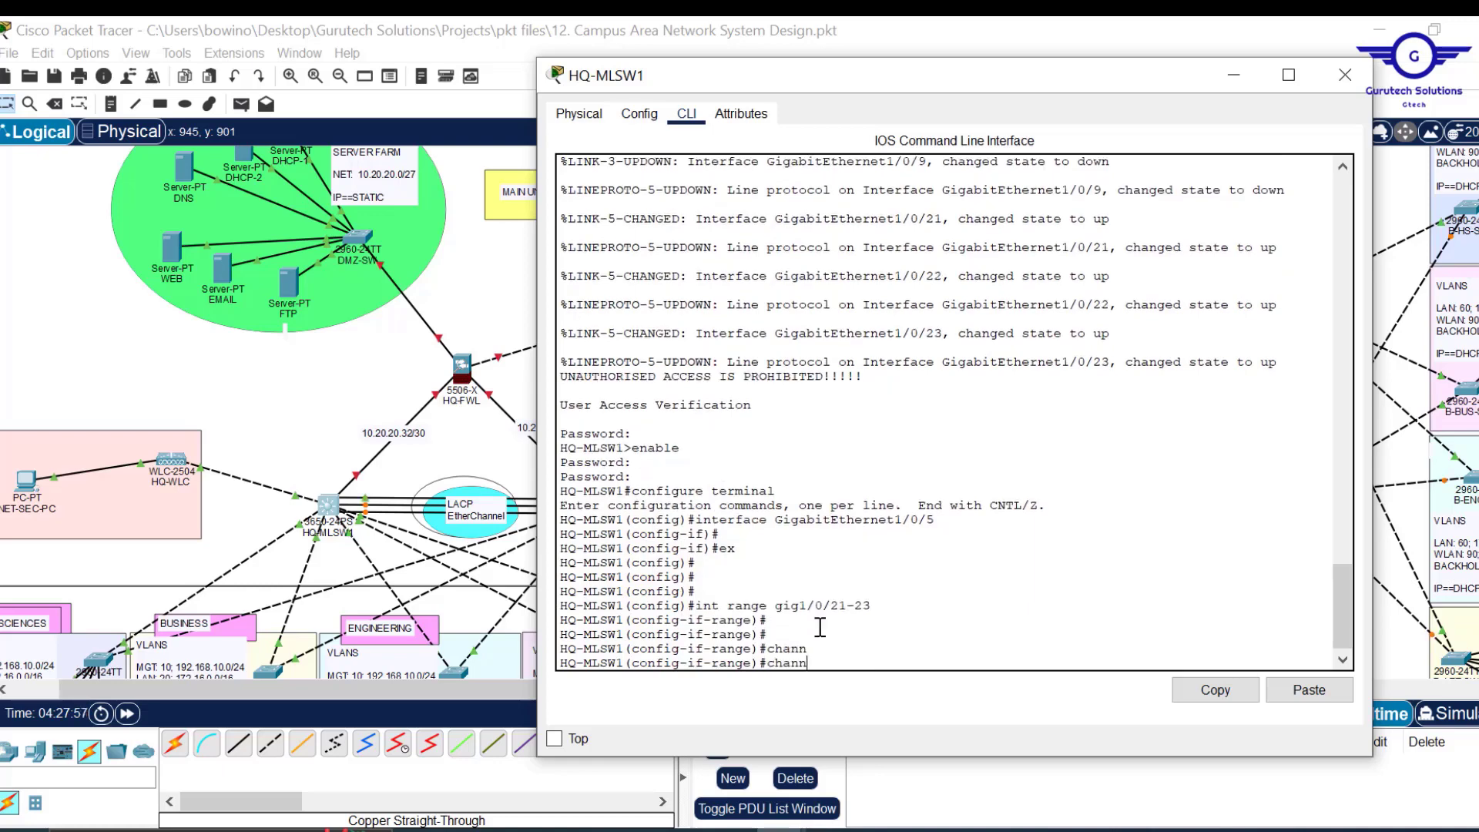
type("e")
key("Tab")
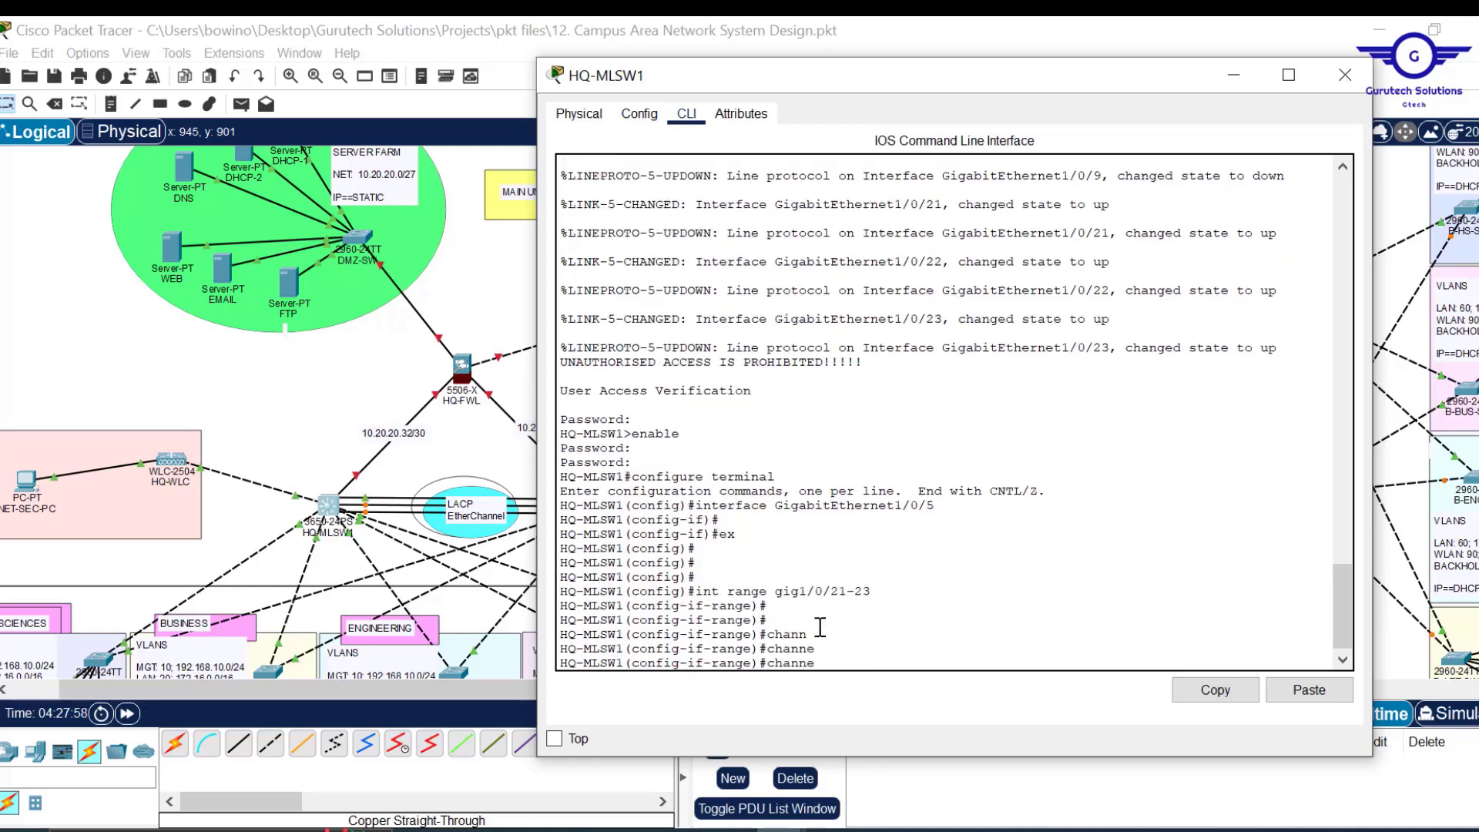
type("l-gr")
key("Tab")
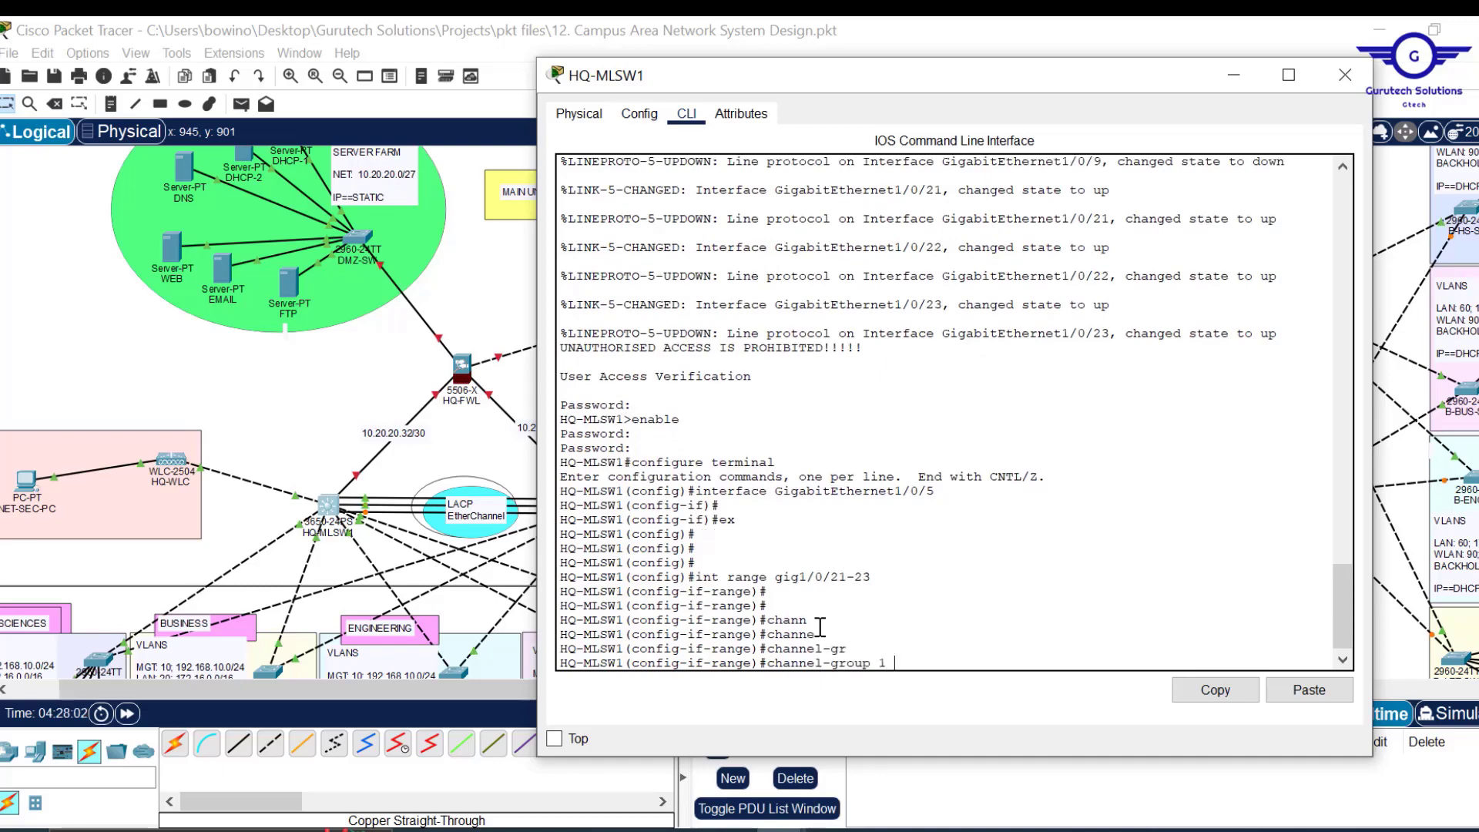
type("m")
key("Tab")
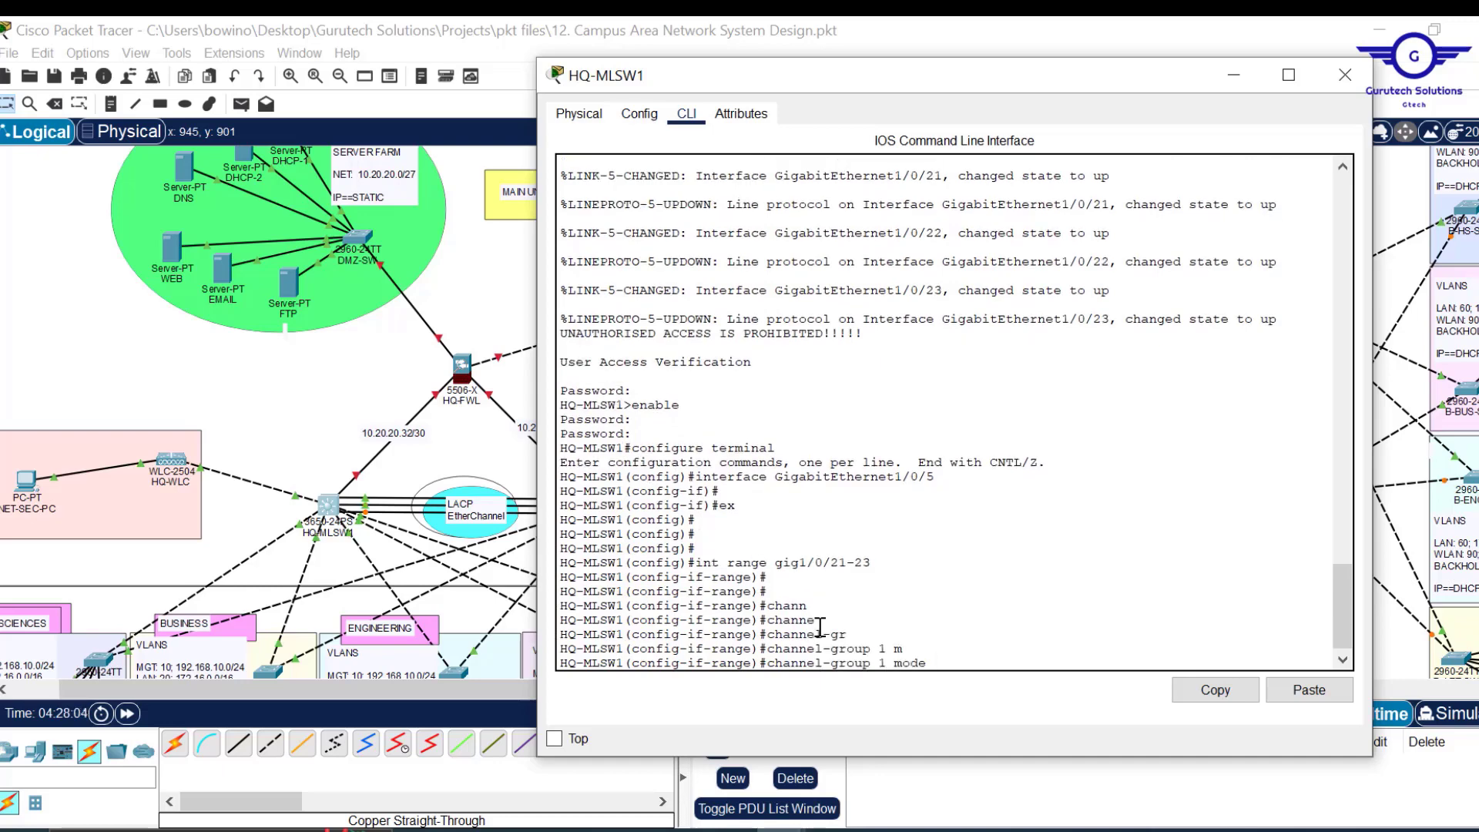
Highlight Project12.pdf's item 6 LACP requirement, then minimize Acrobat.
key("alt+Tab")
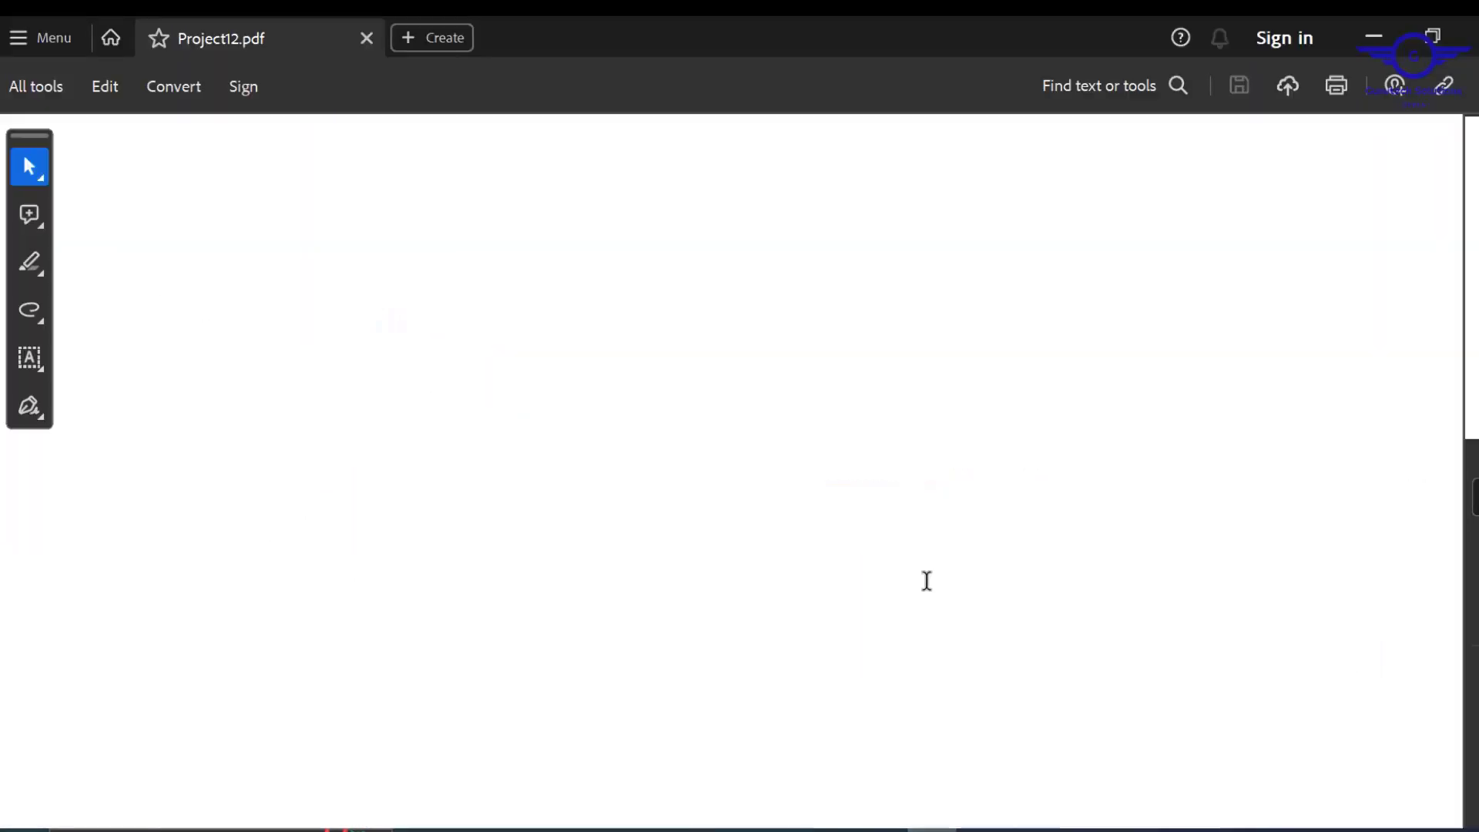
scroll(922, 570, "down", 3)
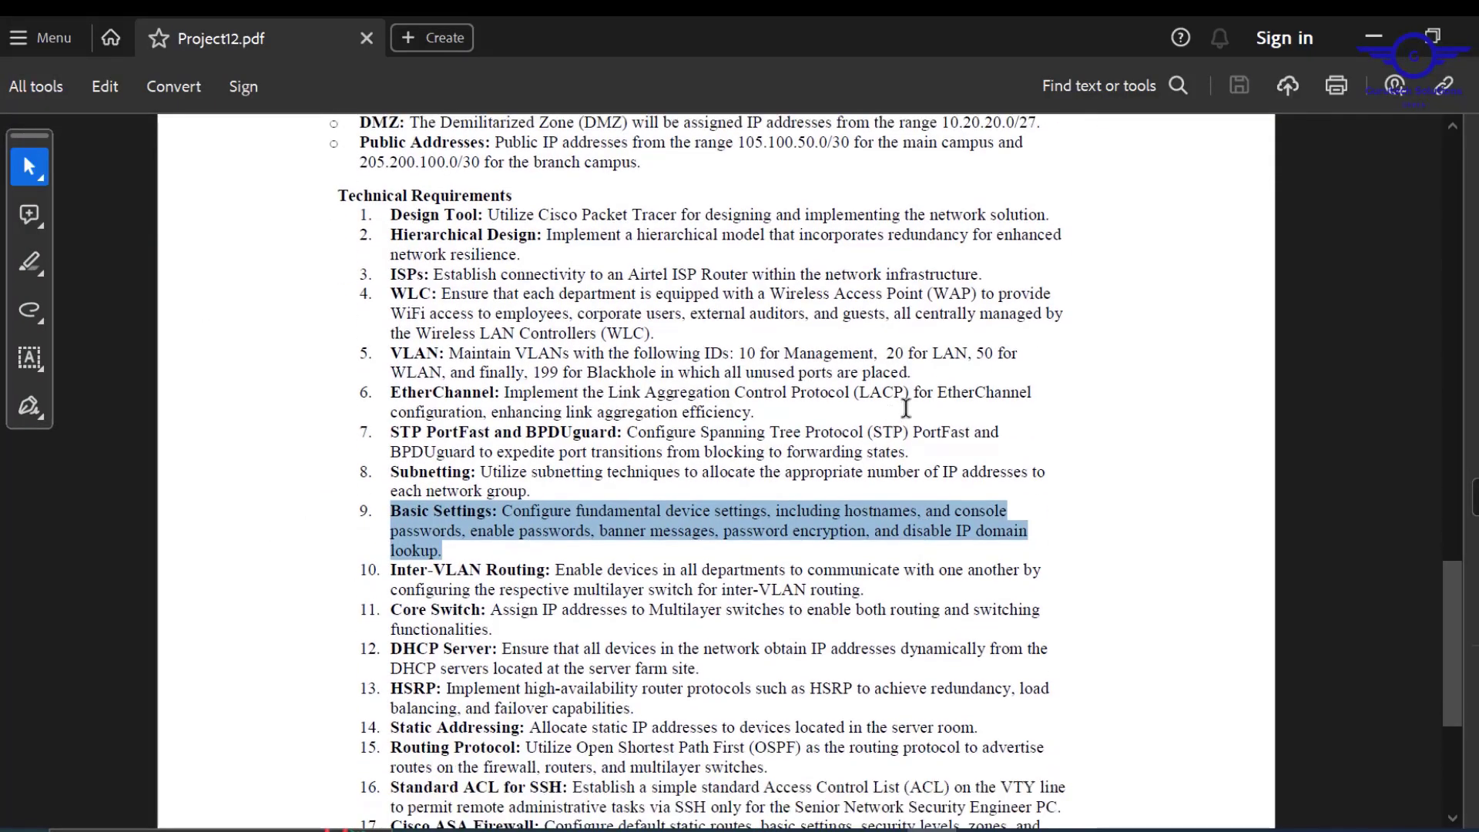
left_click(908, 401)
left_click_drag(908, 399, 598, 393)
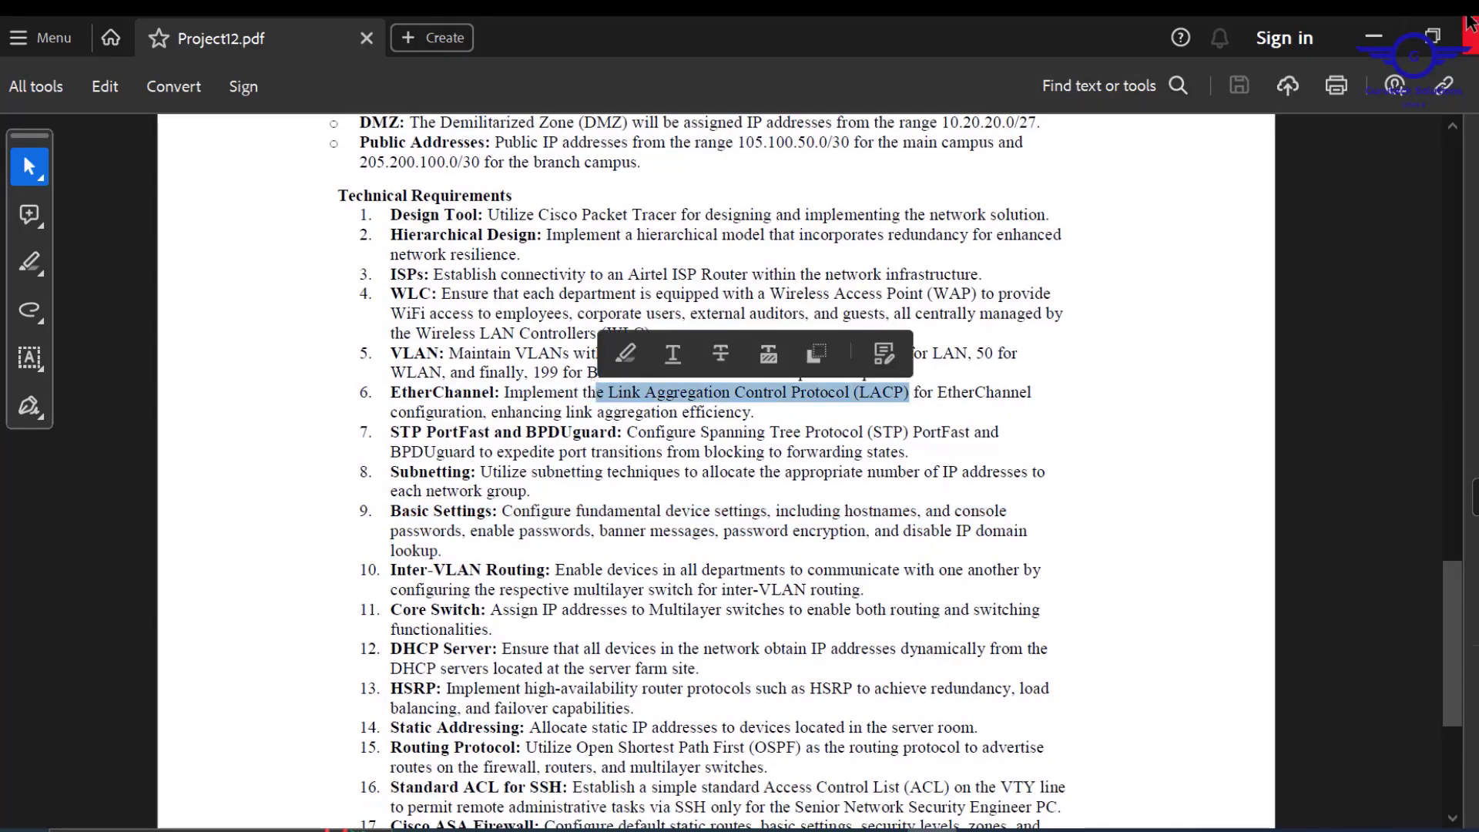
left_click(1369, 51)
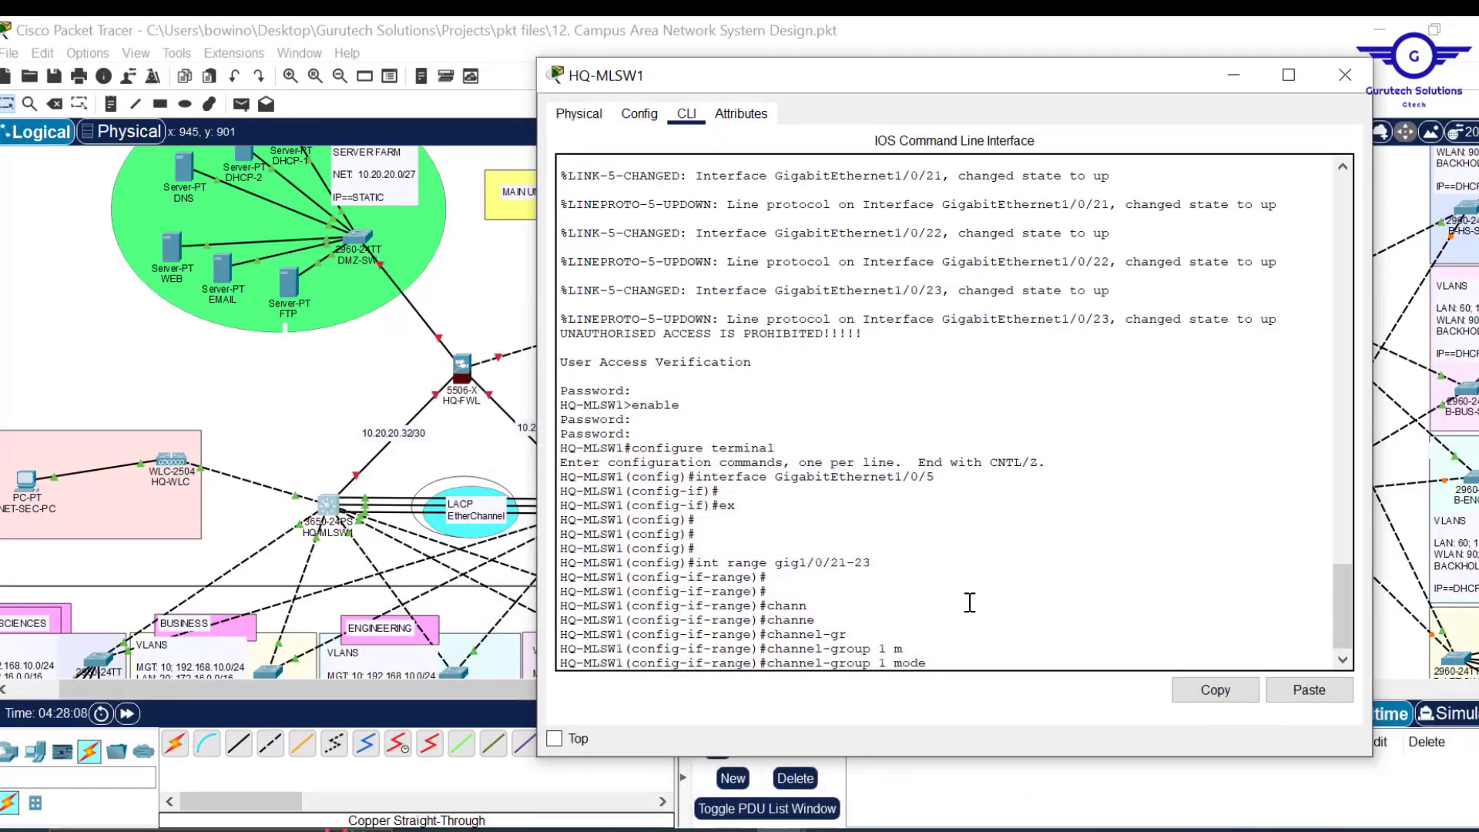
Apply 'channel-group 1 mode active' and enter interface Port-channel 1.
type("t")
key("Tab")
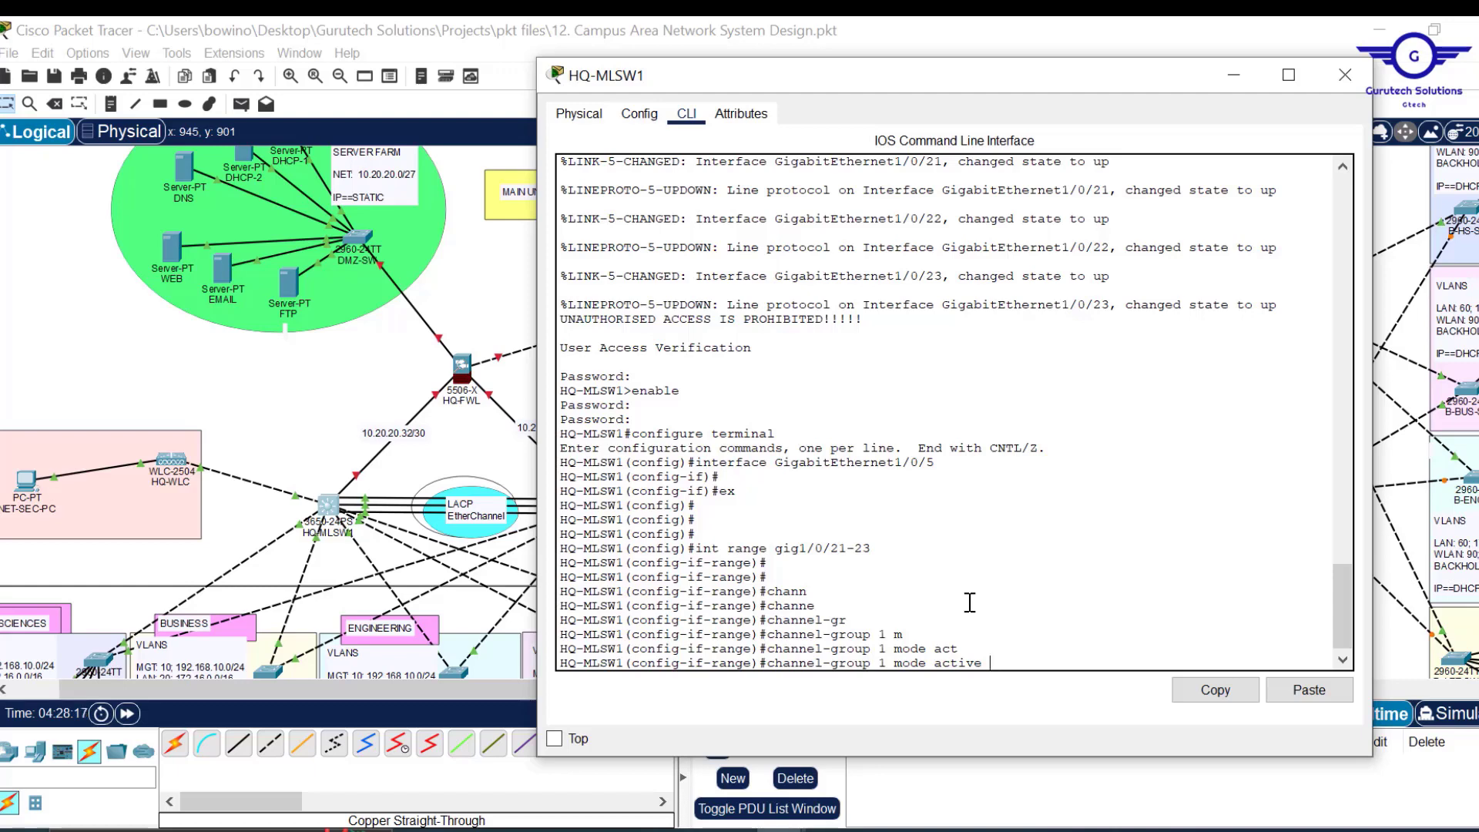
key("Return")
key("Return")
key("Return")
key("Return")
key("Return")
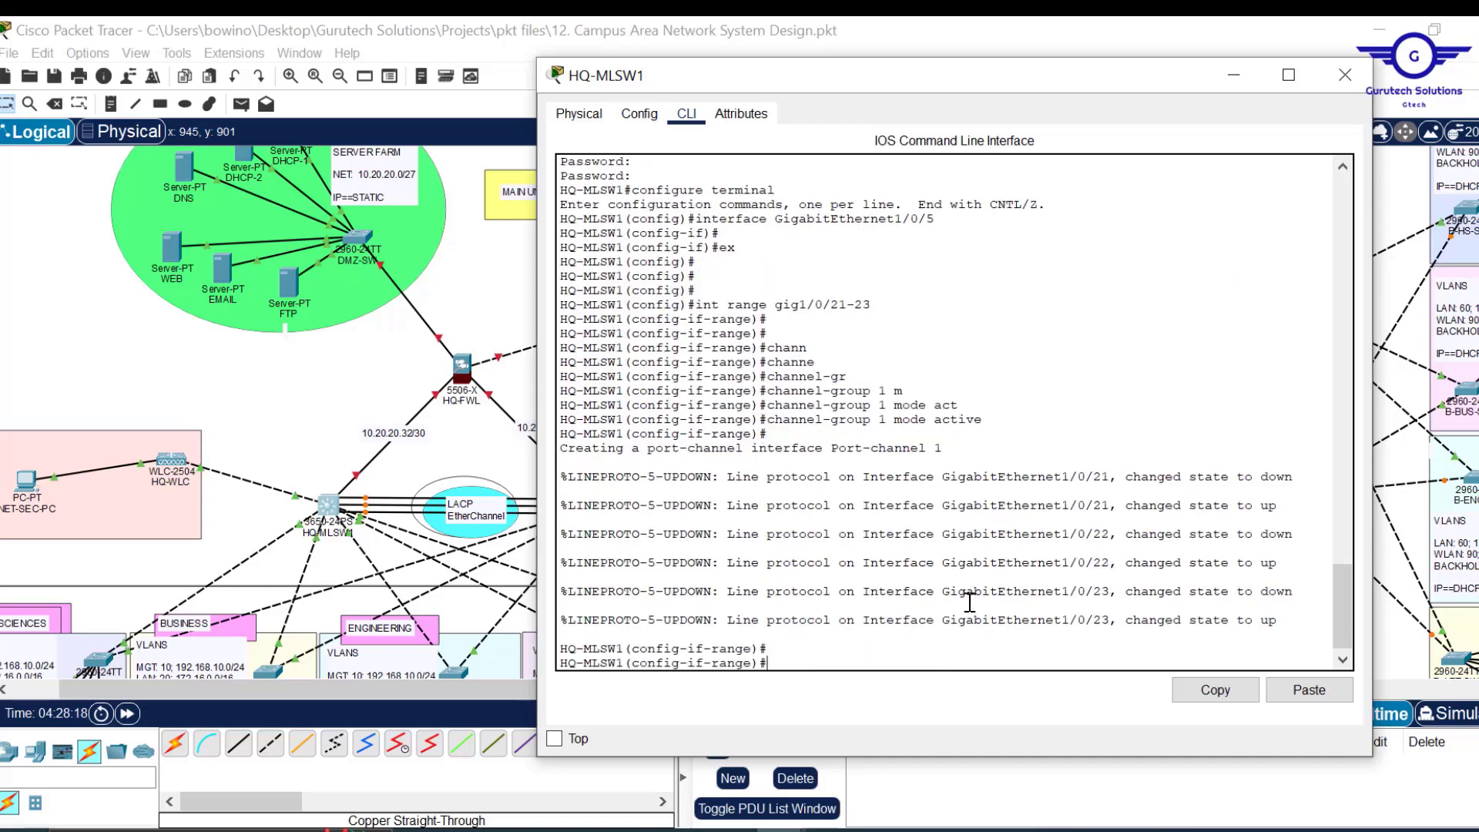
left_click_drag(941, 422, 752, 417)
key("ctrl+c")
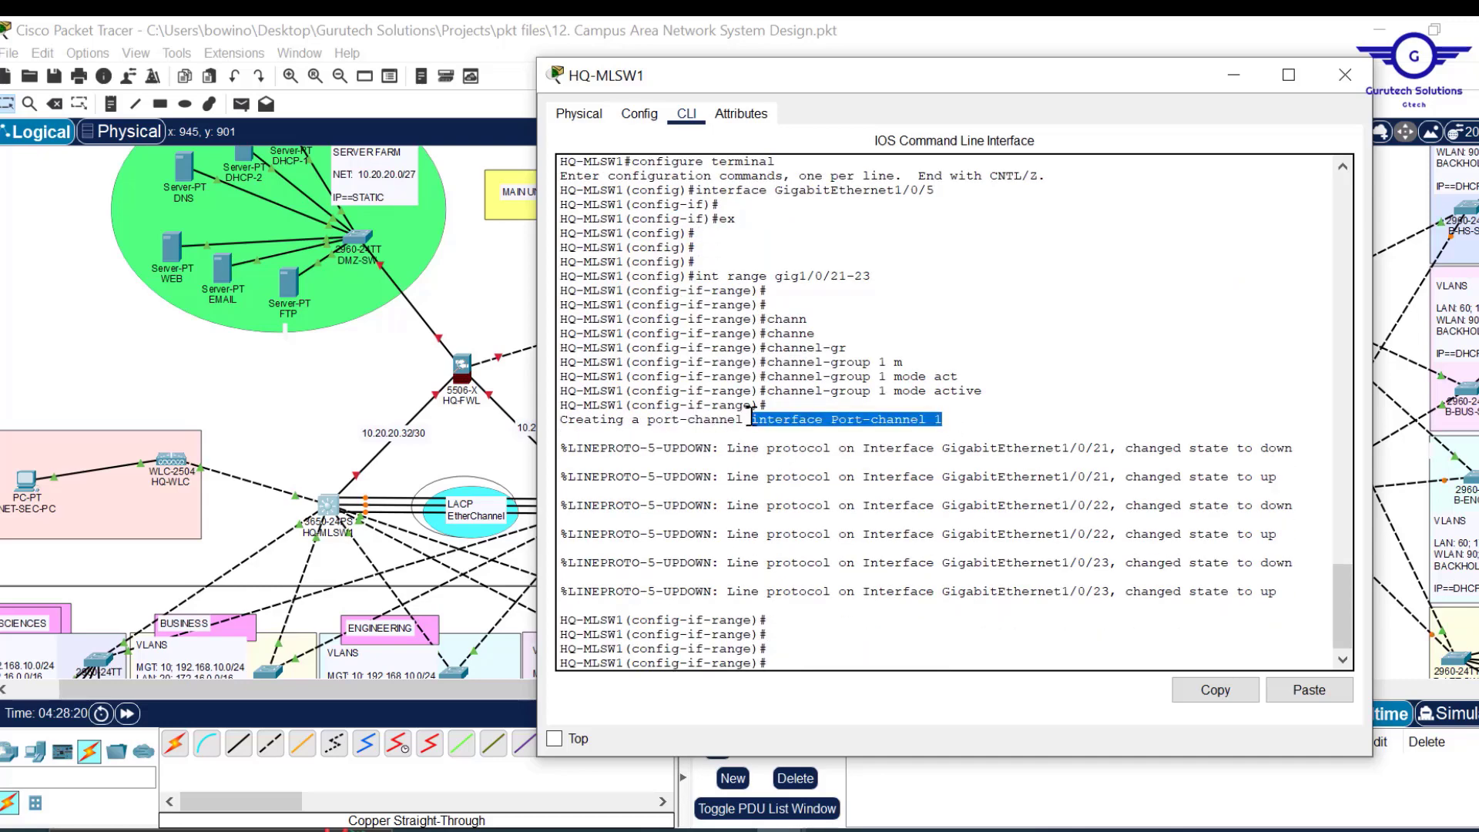
left_click(1231, 688)
left_click(1310, 694)
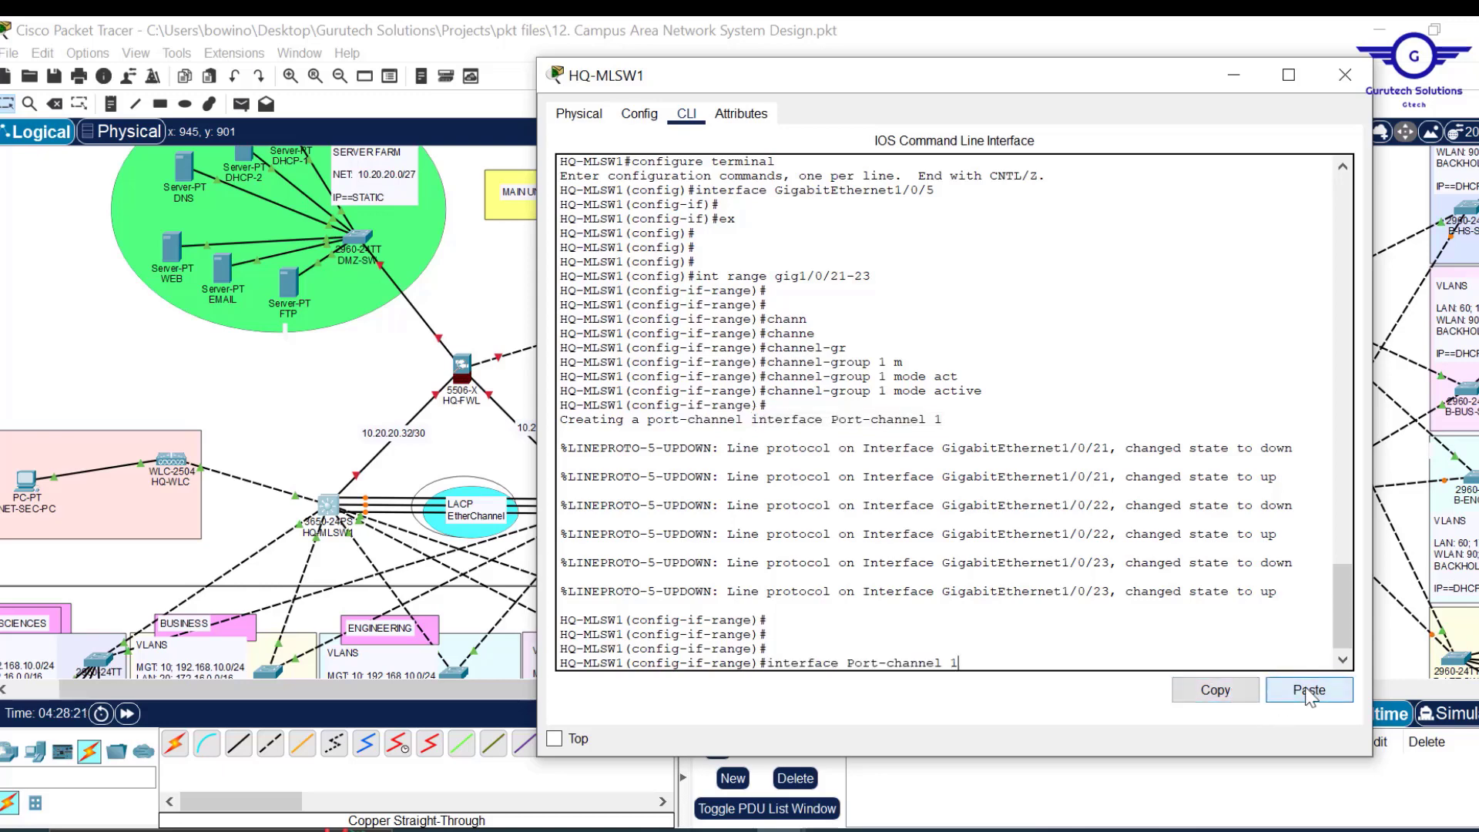
key("Return")
Set Port-channel 1 to switchport mode trunk, exit, and save with 'do wr'.
type("switchport")
key("Tab")
type("m")
key("Tab")
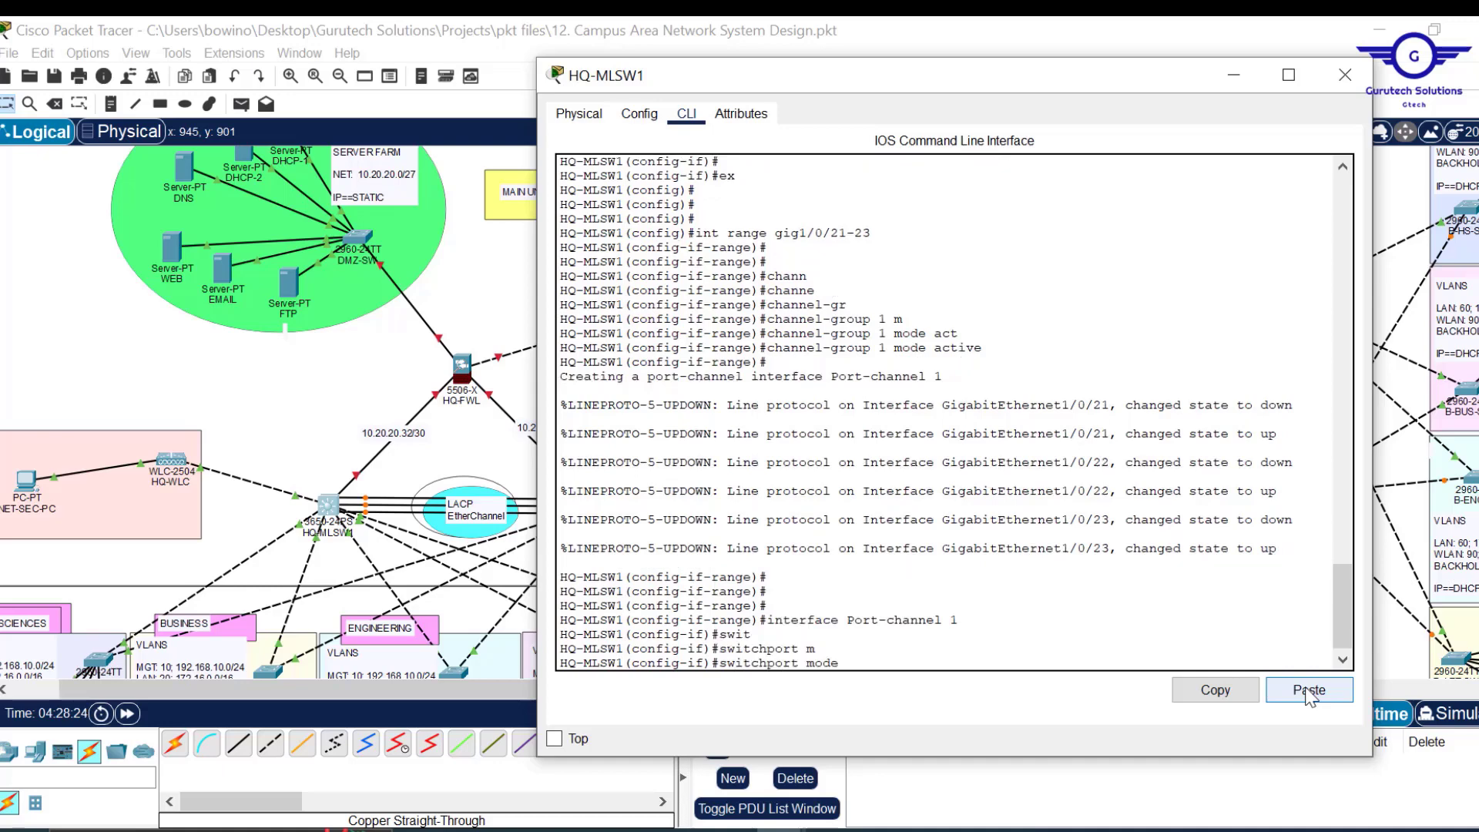
type("trunk")
key("Tab")
key("Return")
type("ex")
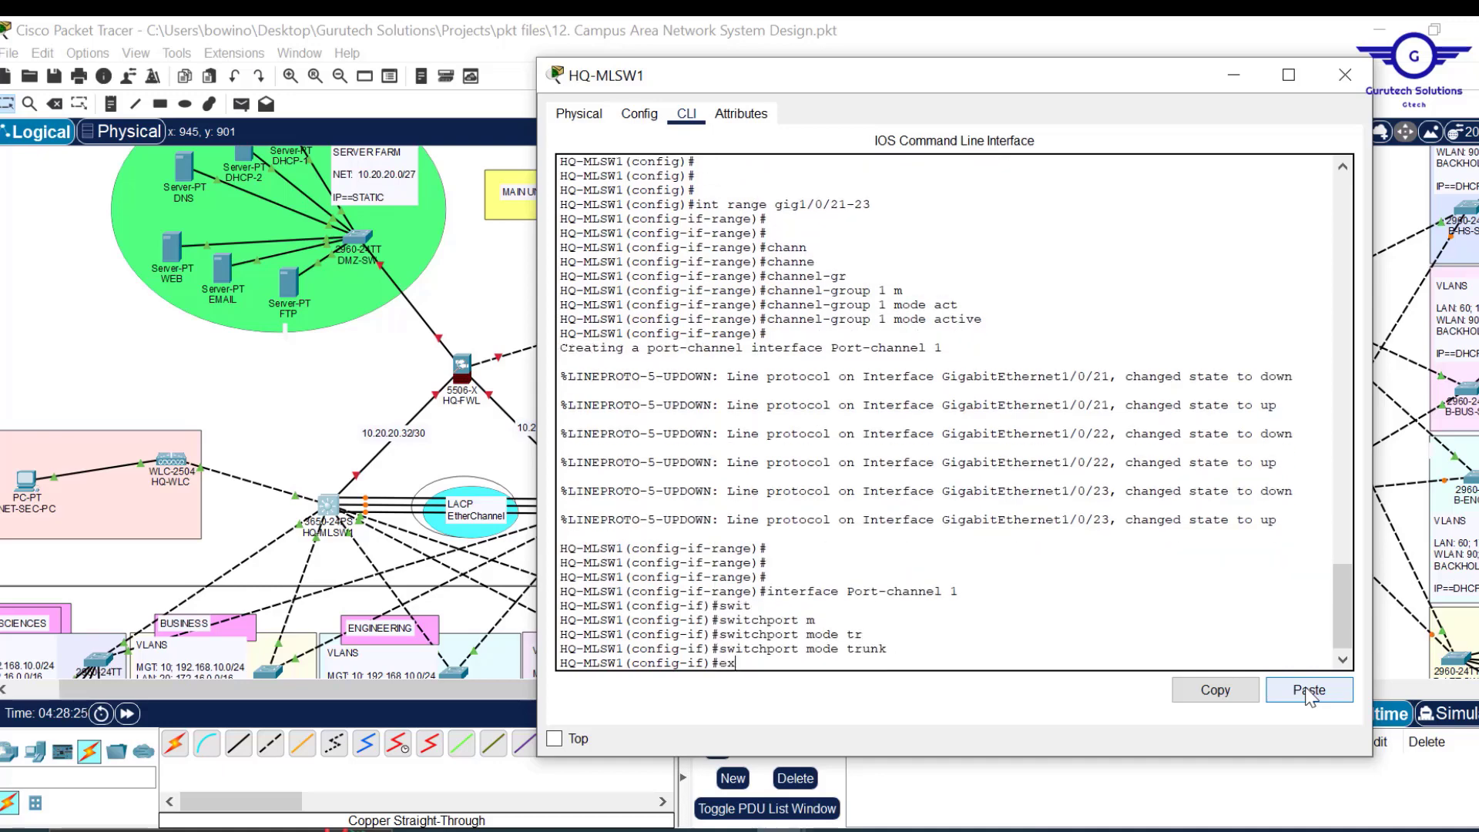
key("Return")
key("Return")
key("Return")
key("Return")
key("Return")
key("Return")
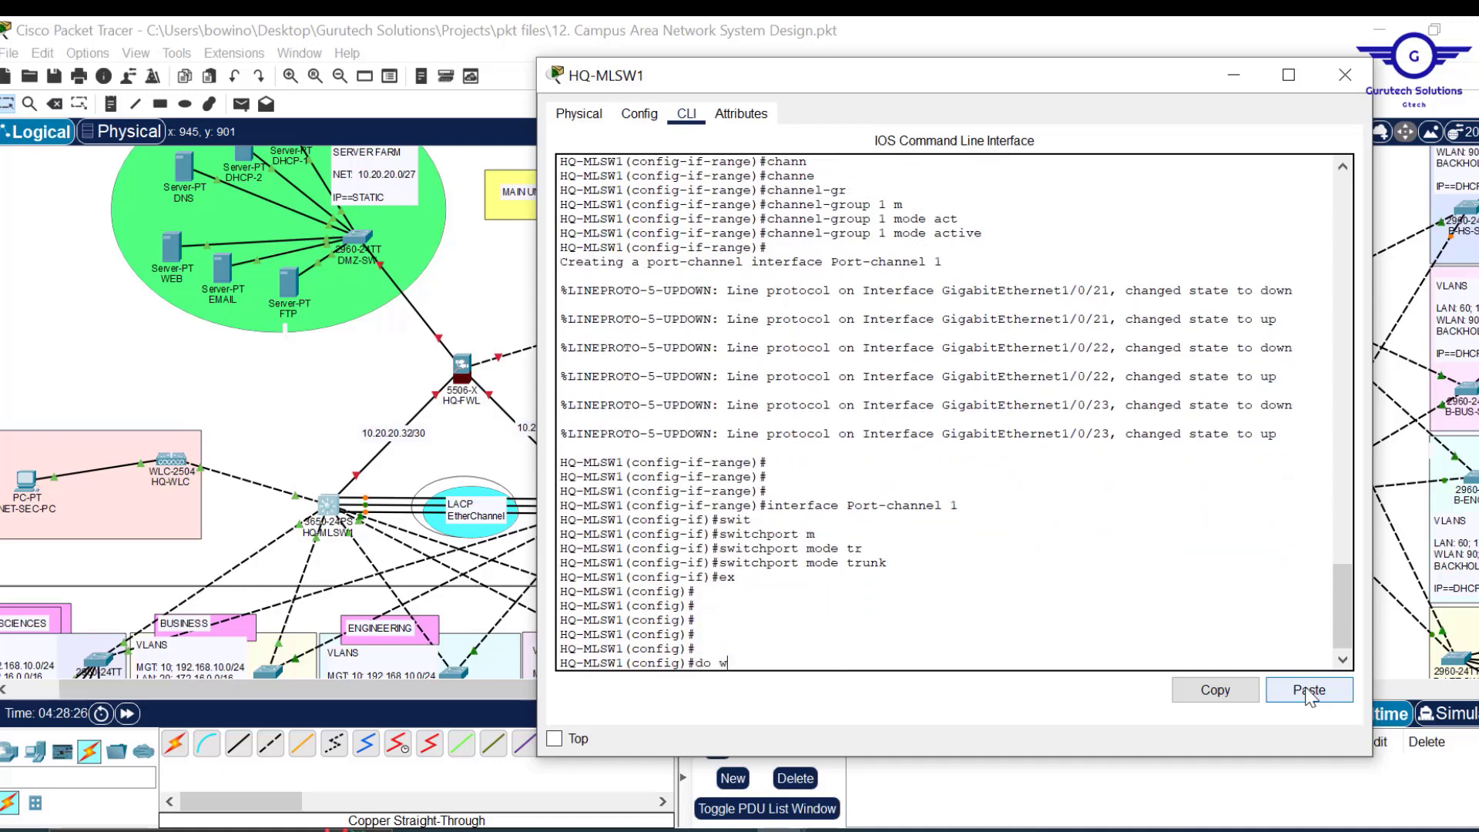
type("do wr")
key("Return")
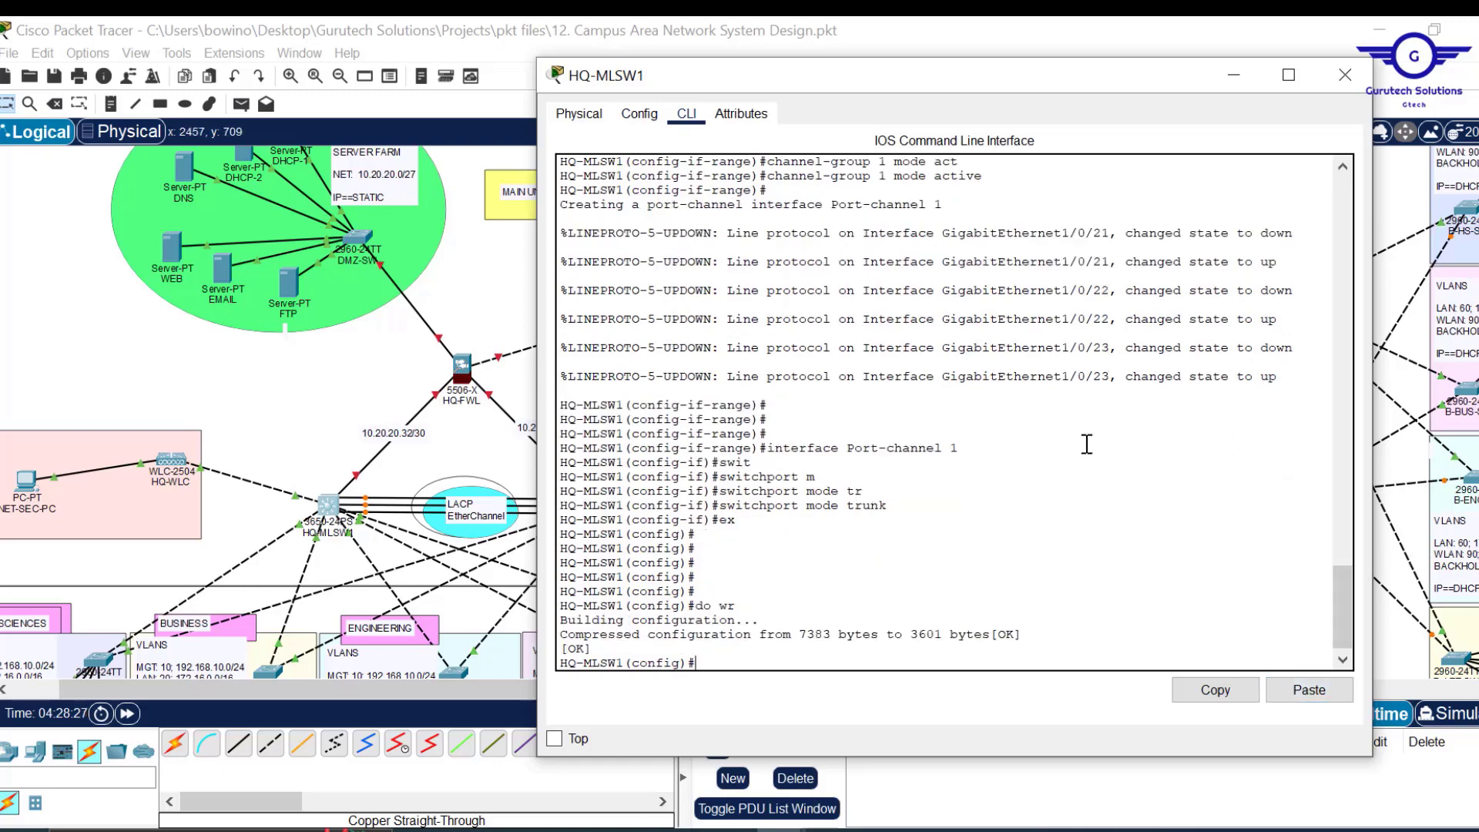
Copy the 'int range gig1/0/21-23' command from the CLI history.
scroll(1000, 432, "up", 2)
scroll(1001, 432, "up", 3)
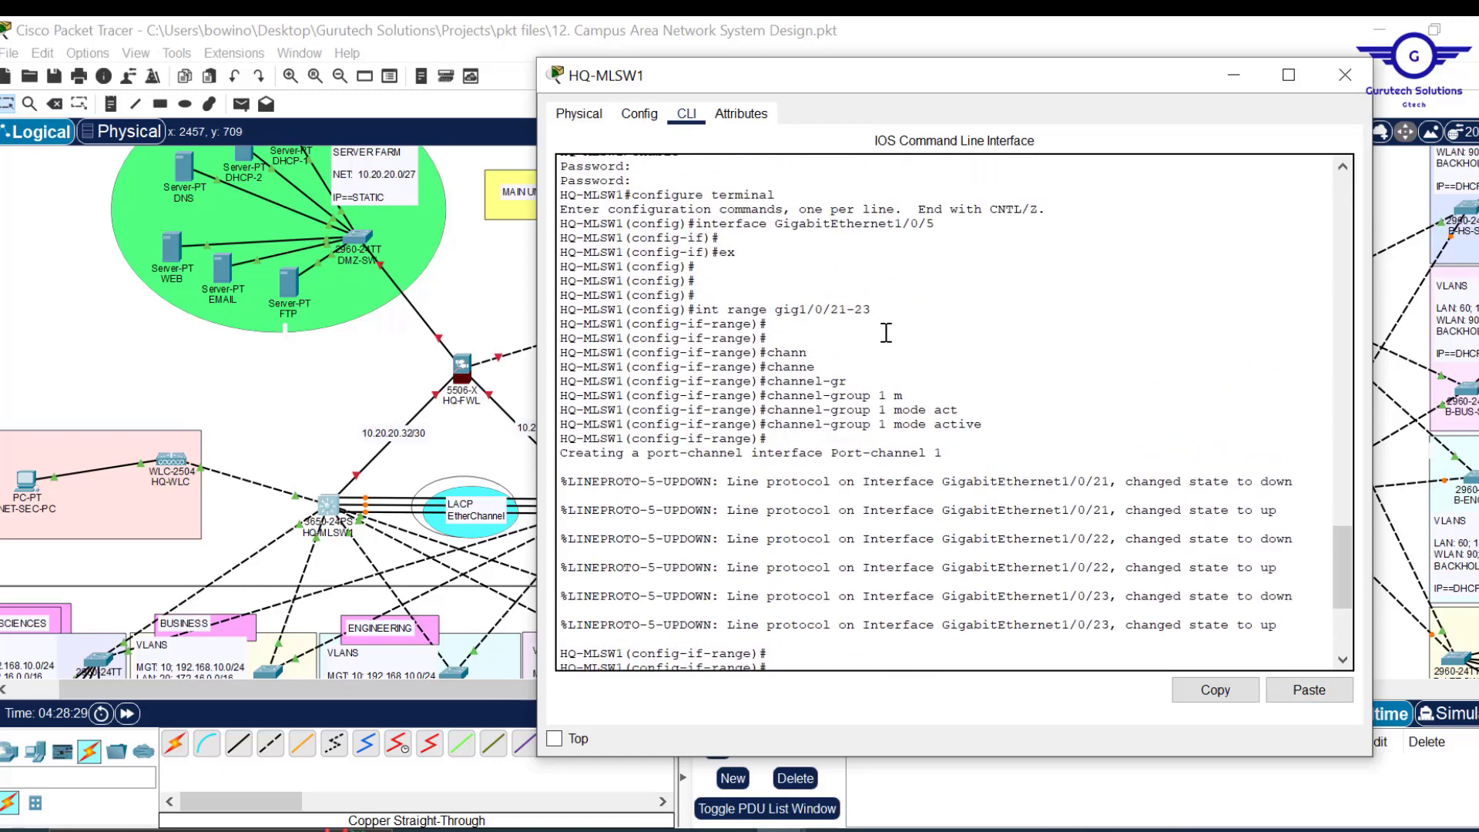
left_click_drag(871, 309, 698, 310)
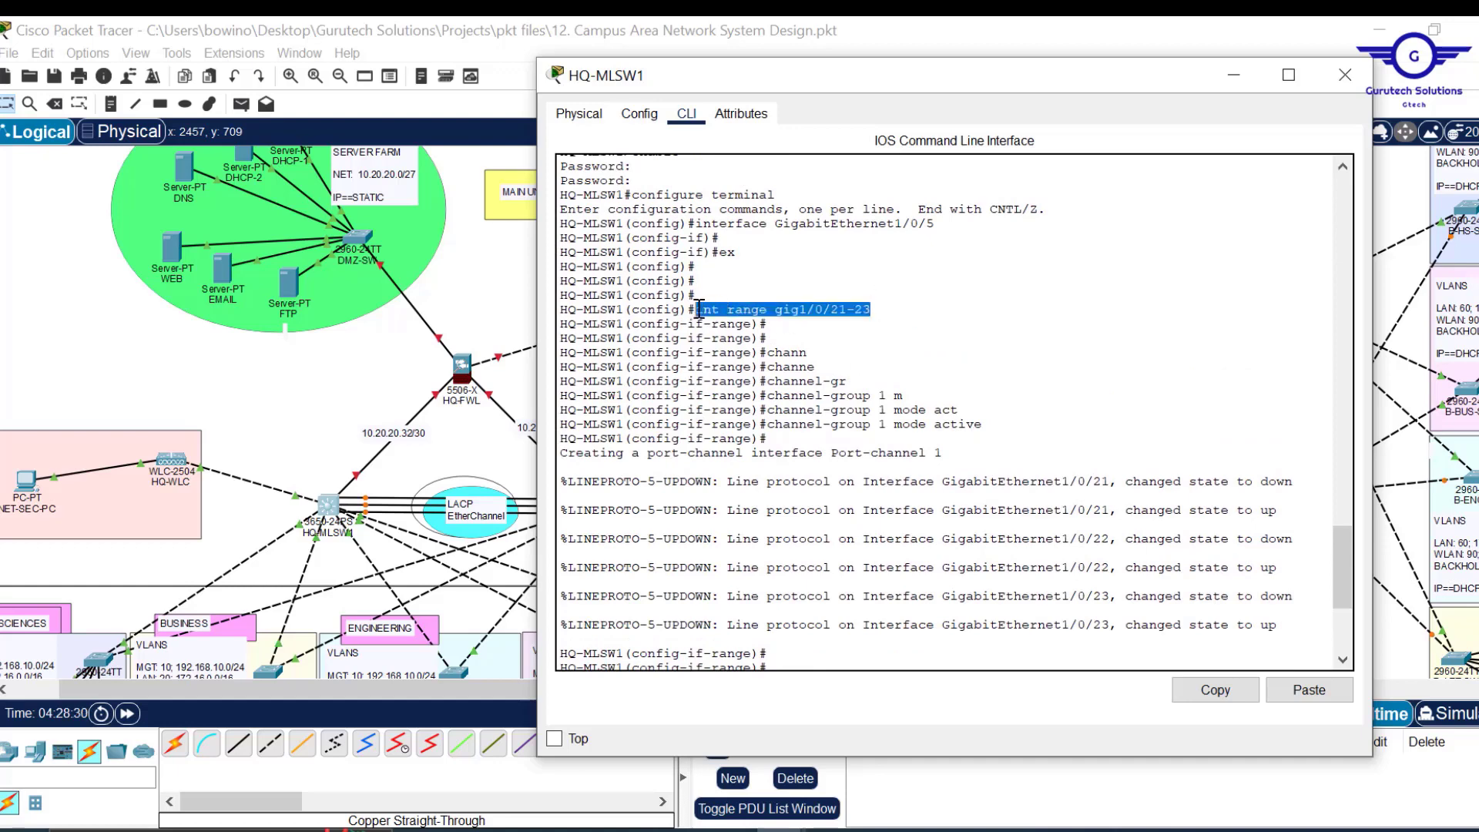
left_click(1216, 689)
Paste 'int range gig1/0/21-23' as the first line of the Notepad script.
left_click(850, 744)
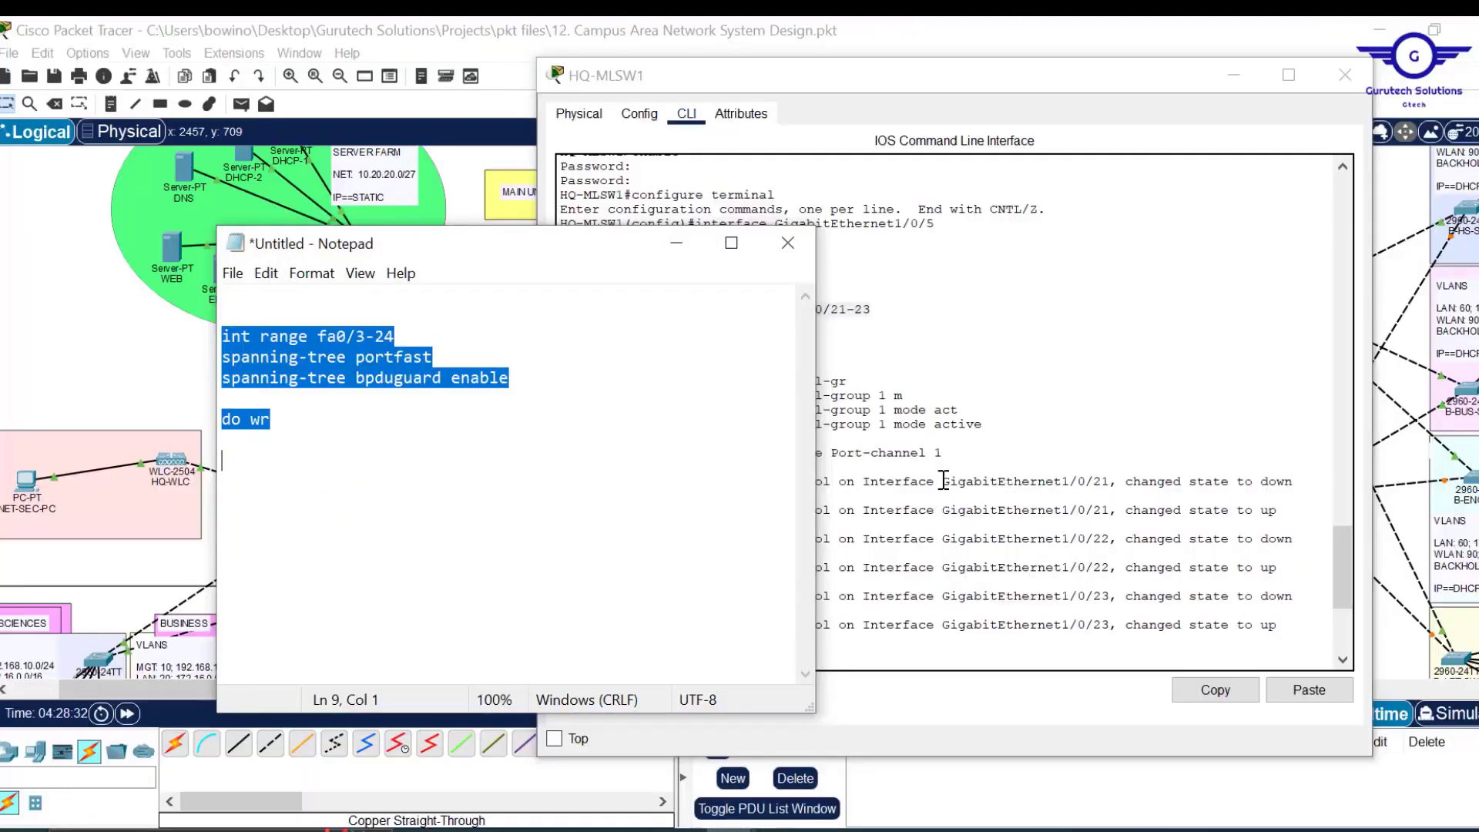
key("ctrl+v")
key("Return")
left_click_drag(453, 293, 390, 301)
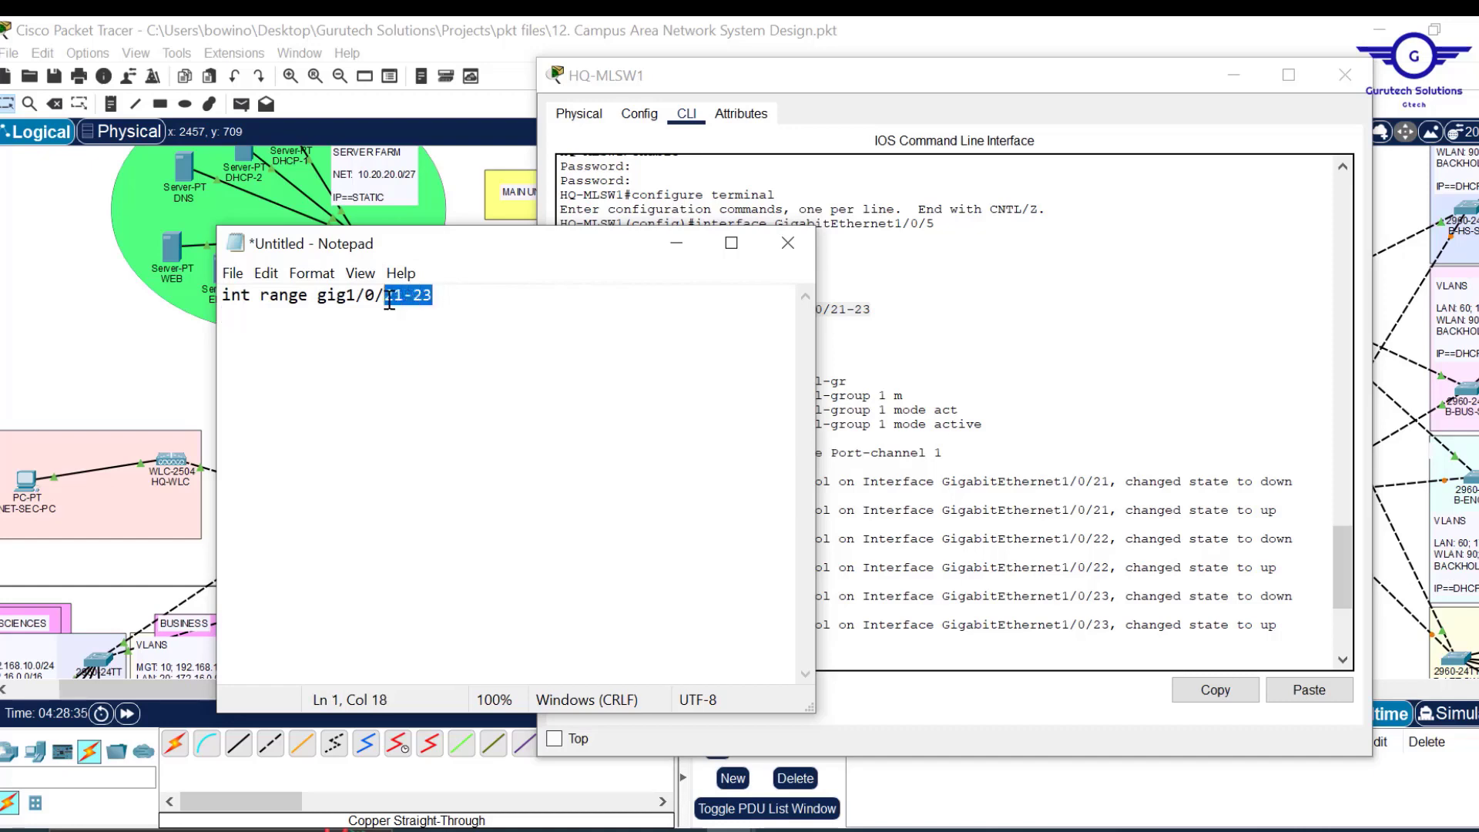
Add 'channel-group 1 mode active' and 'ex' lines to the script.
left_click(976, 431)
left_click_drag(990, 429, 772, 430)
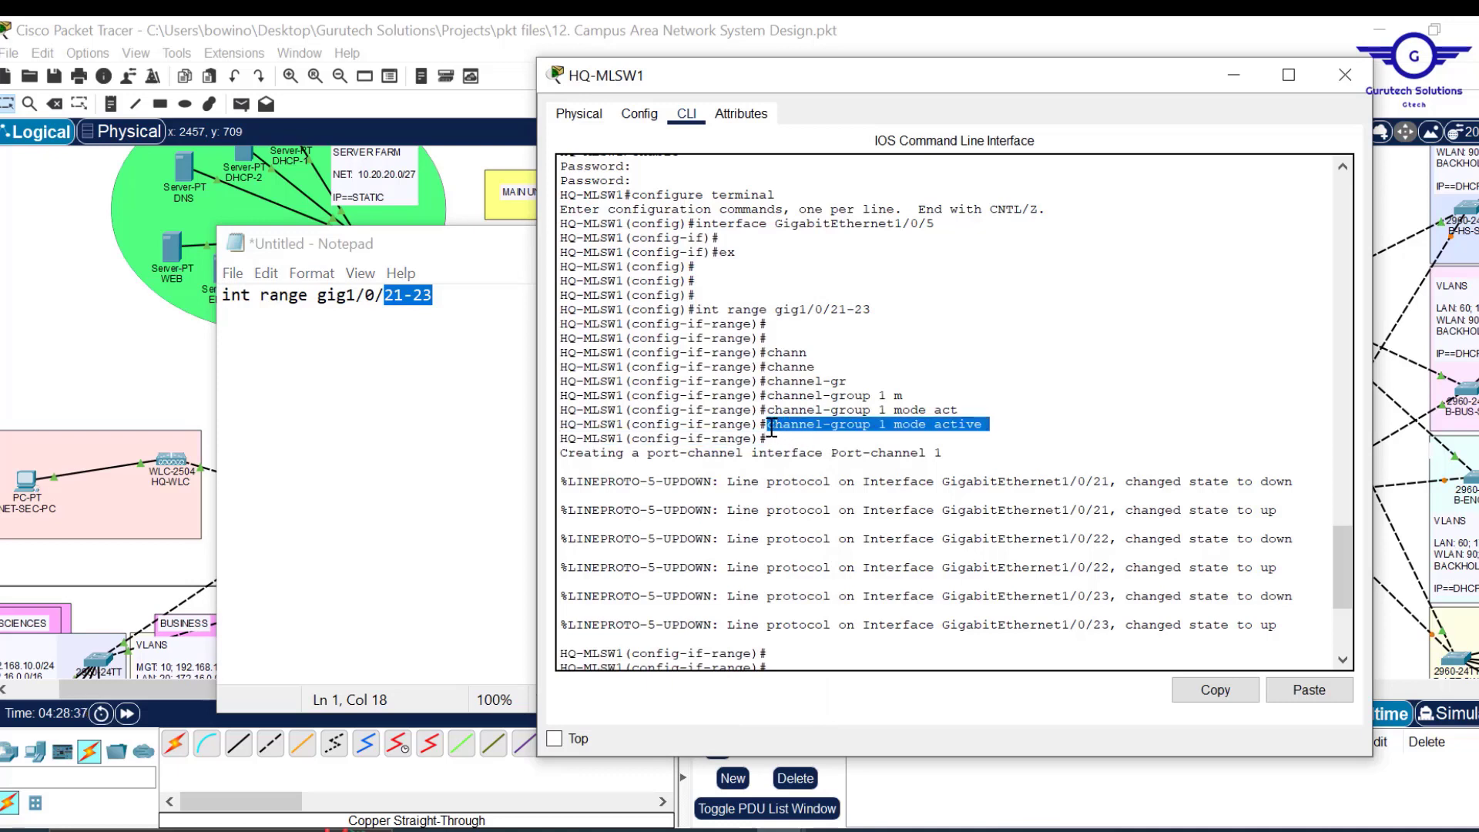
left_click(1209, 689)
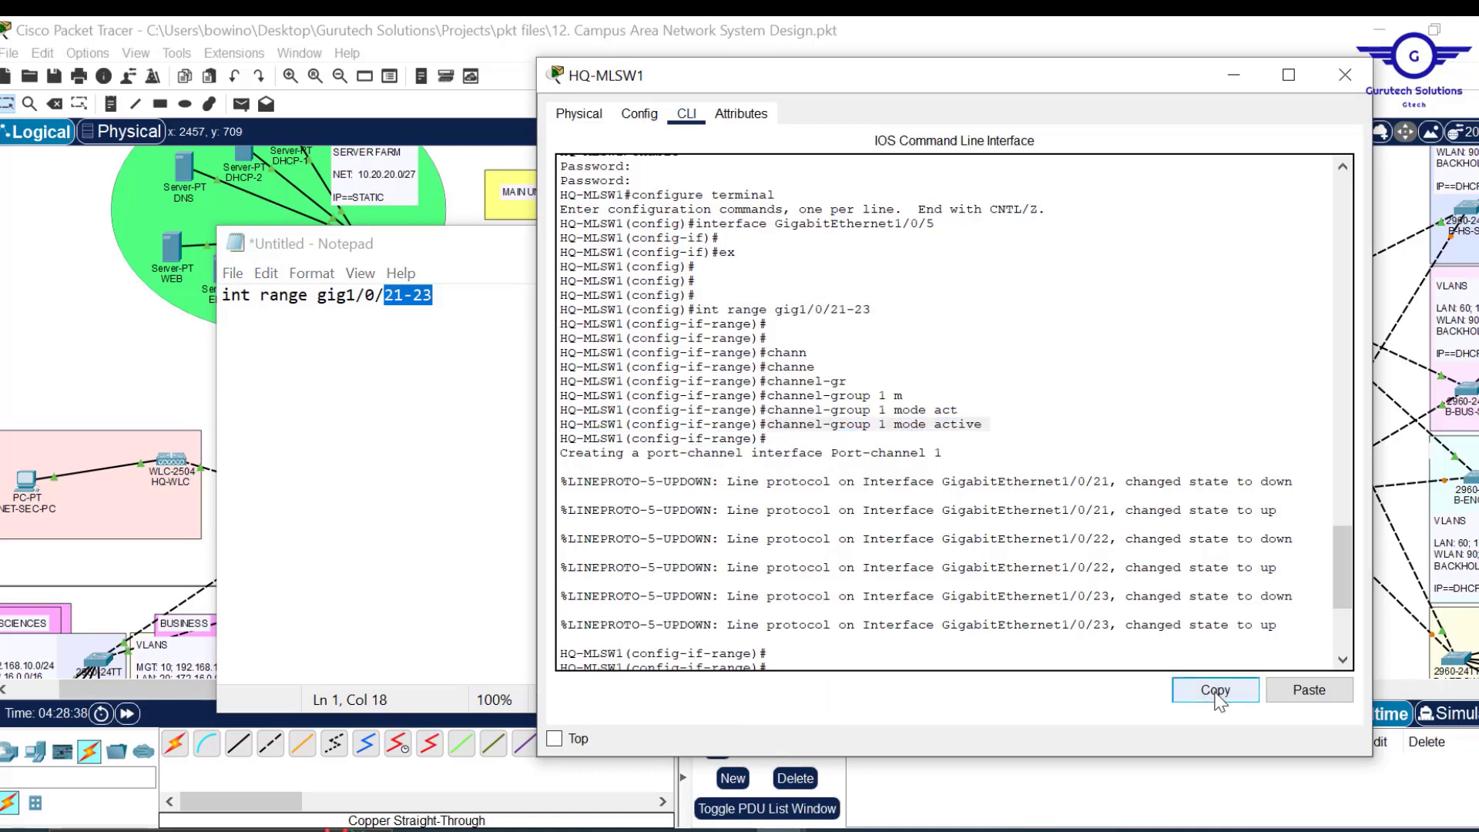
left_click(455, 295)
key("Return")
key("ctrl+v")
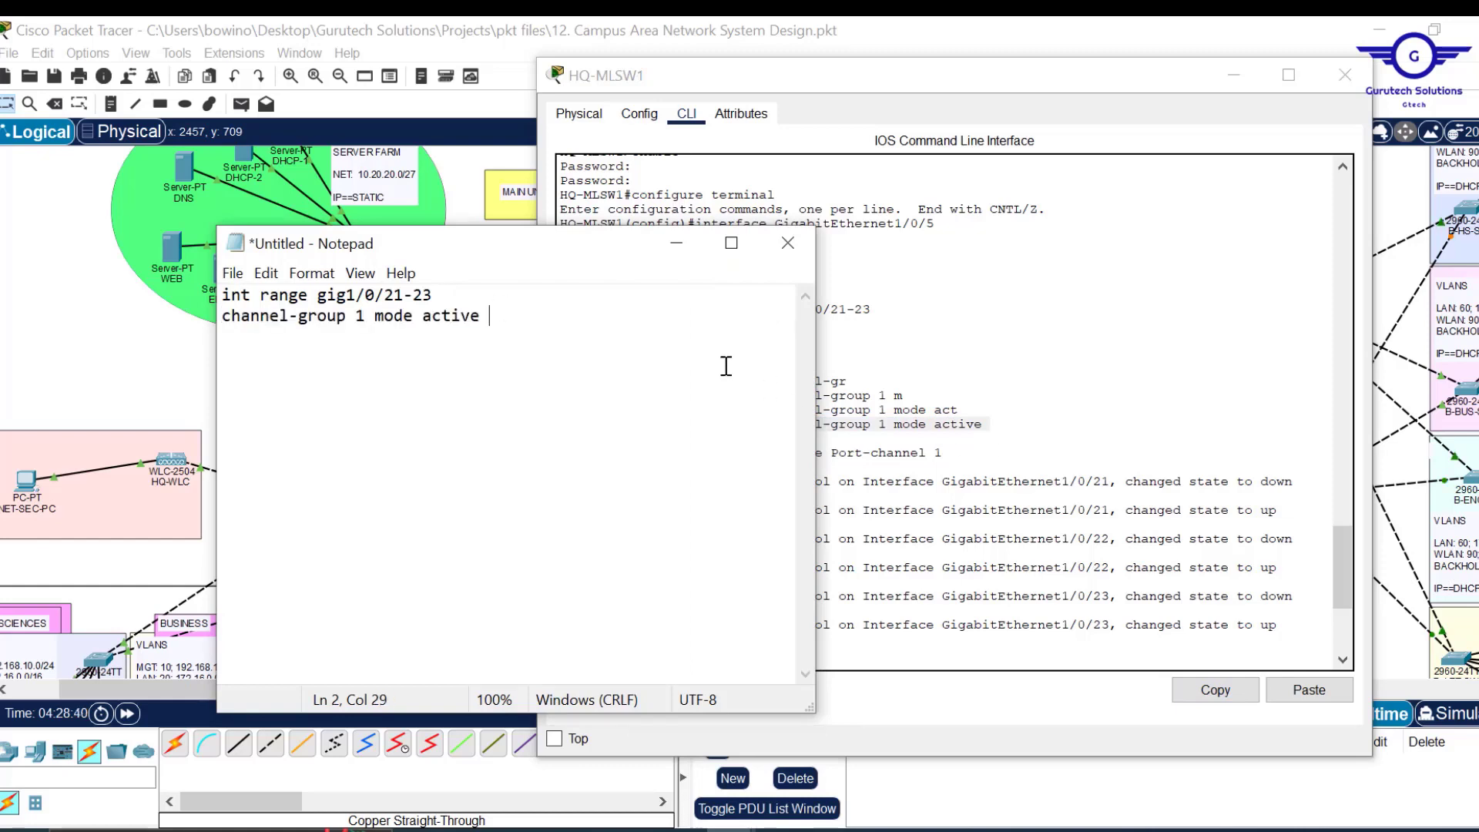
key("Return")
type("ex")
key("Return")
Add 'interface Port-channel 1' and 'switchport mode trunk' lines to the script.
left_click(1049, 481)
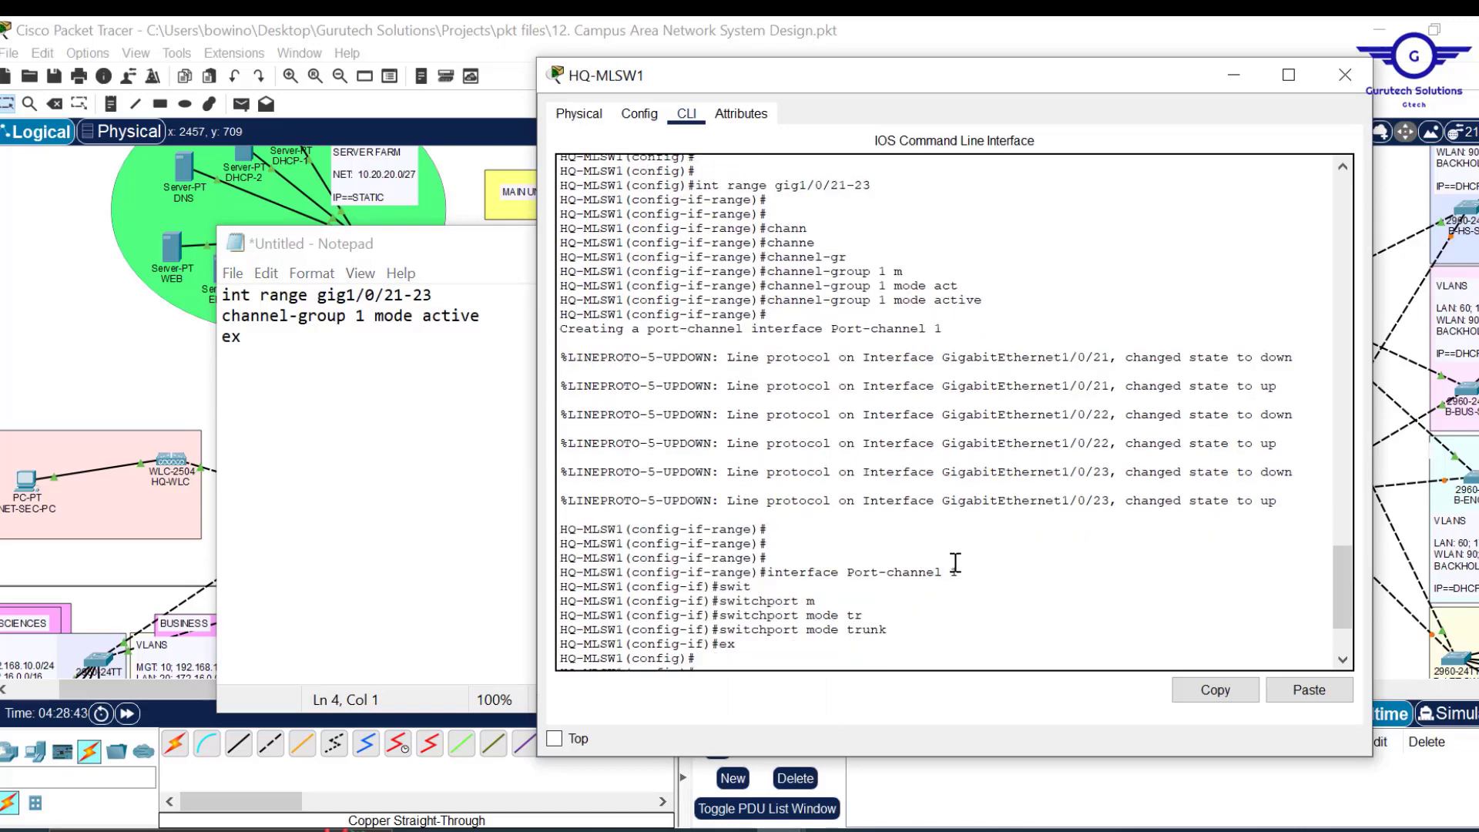
left_click_drag(958, 564, 787, 570)
left_click(787, 571)
left_click_drag(968, 571, 776, 577)
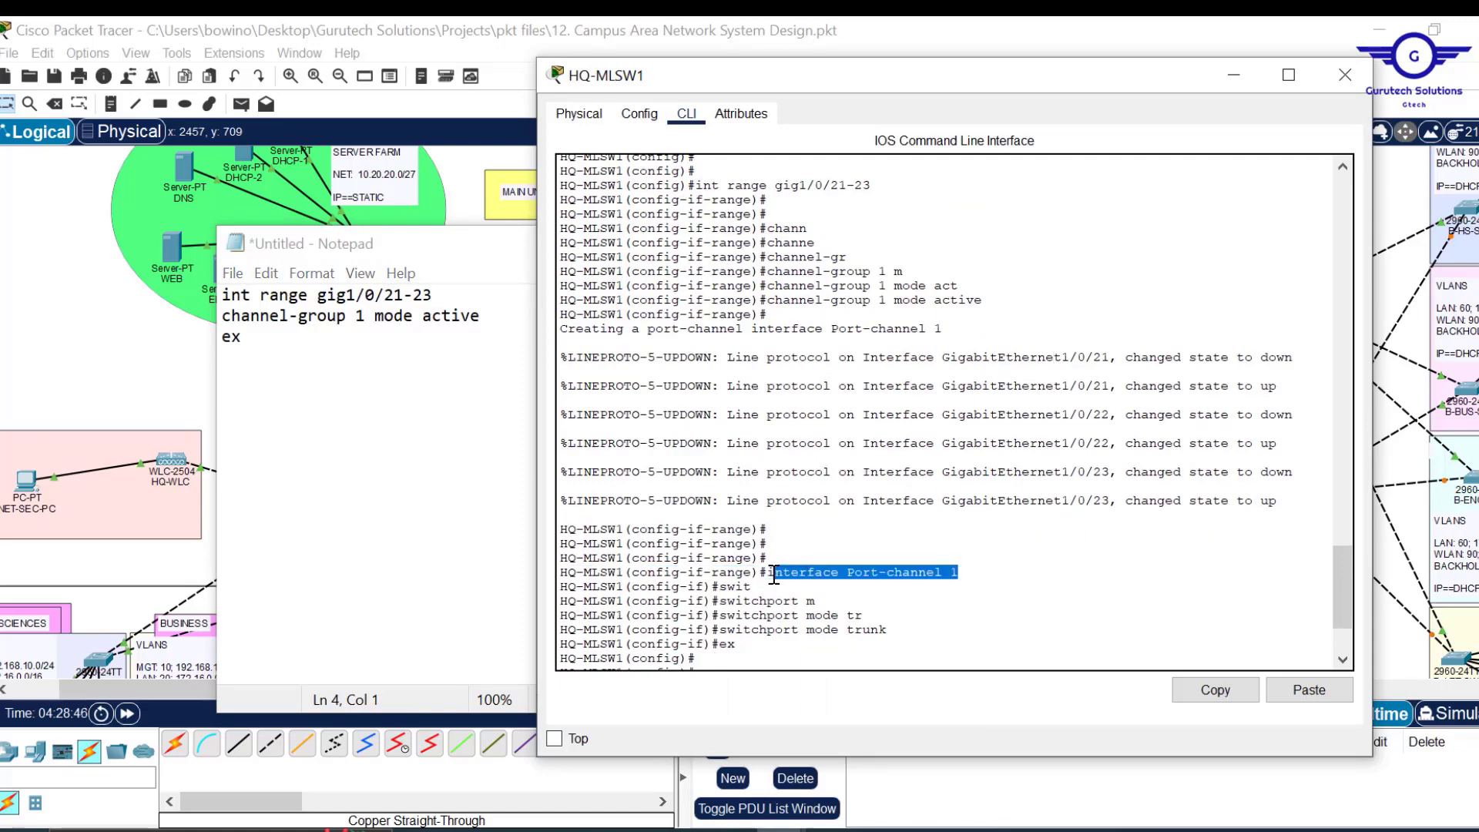
left_click(1218, 691)
left_click(309, 350)
key("ctrl+v")
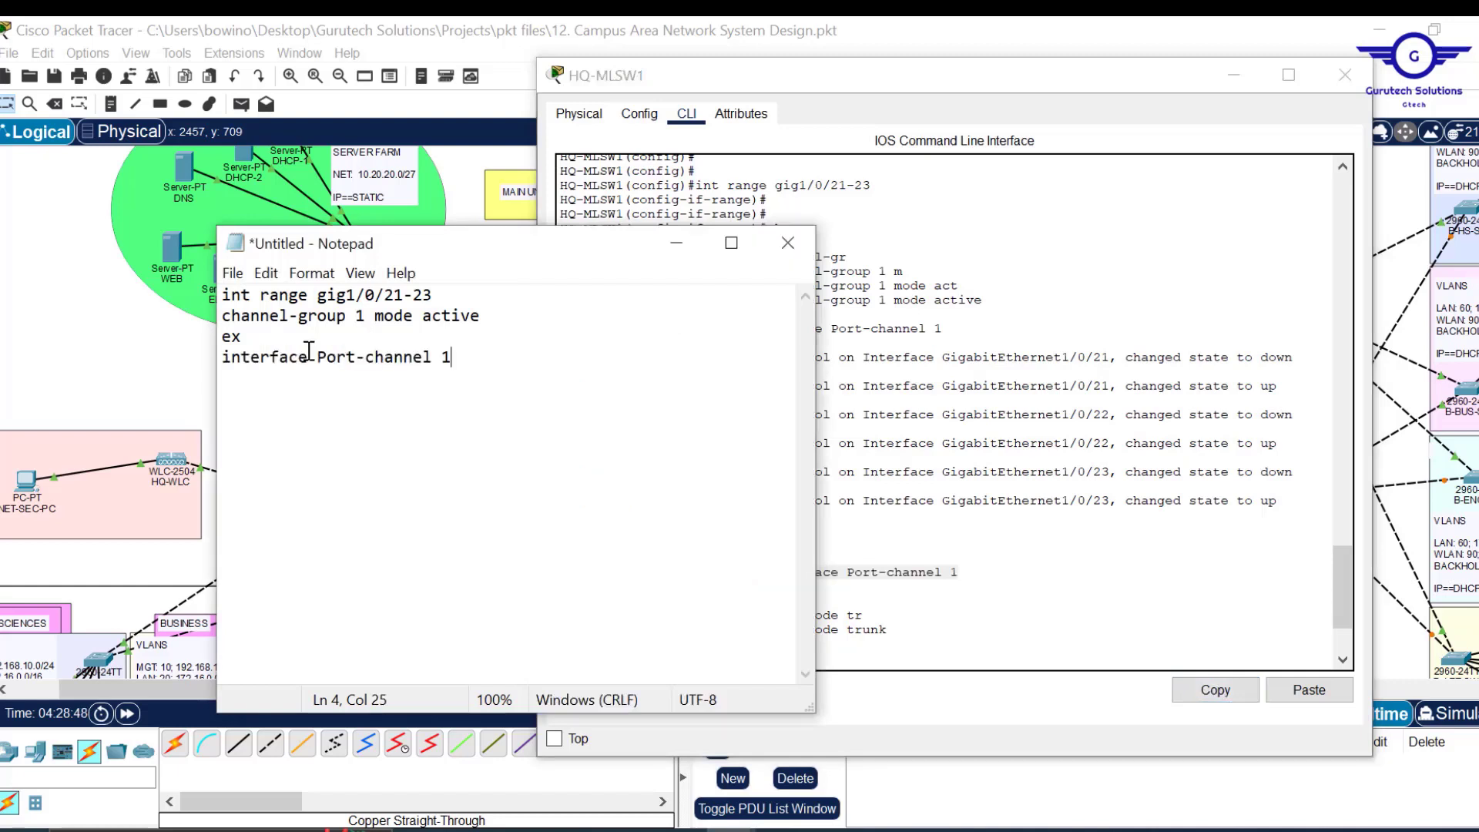
left_click(900, 634)
left_click_drag(893, 630, 719, 630)
left_click(1216, 691)
left_click(483, 367)
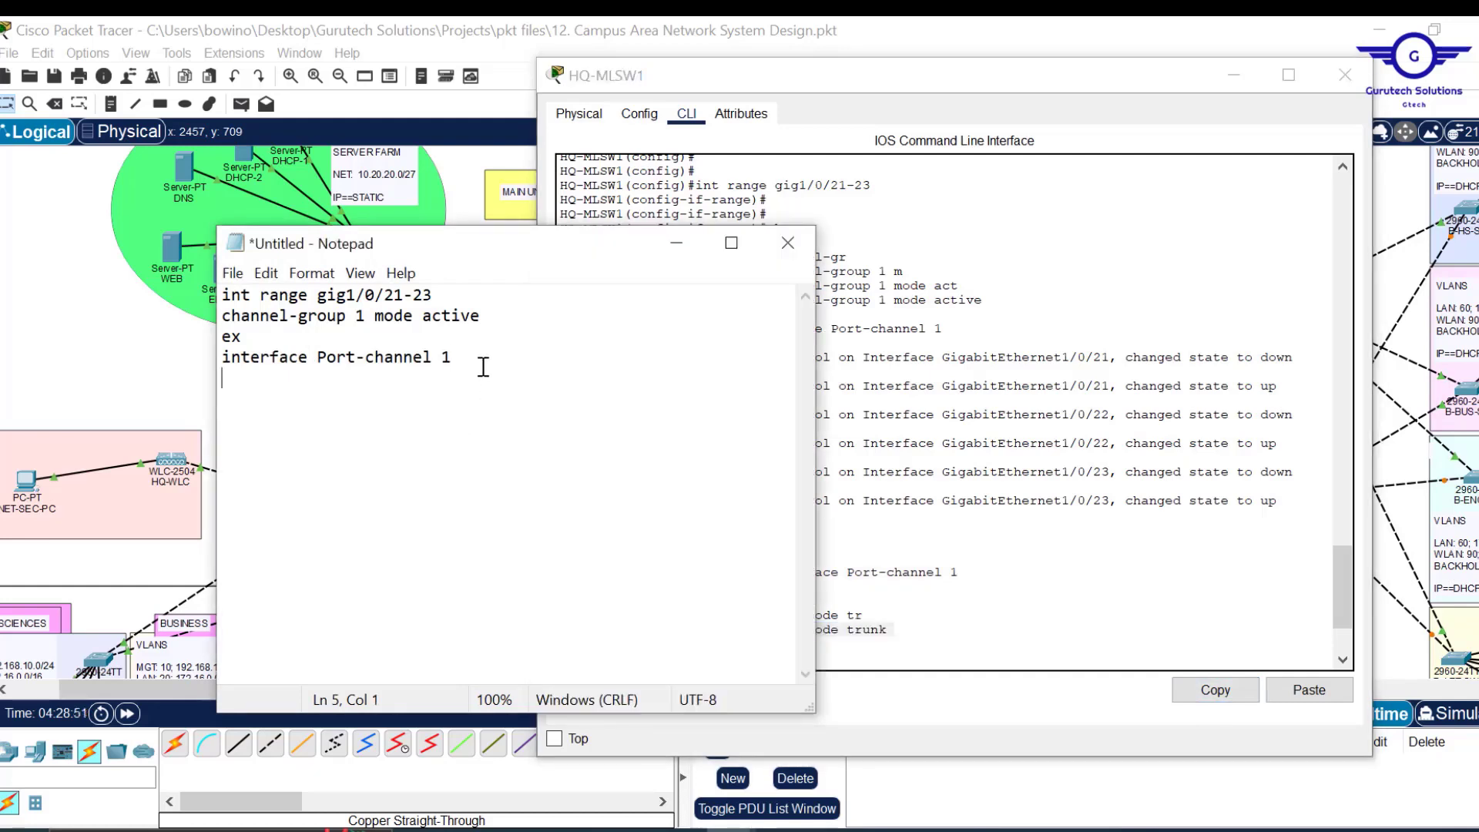
key("ctrl+v")
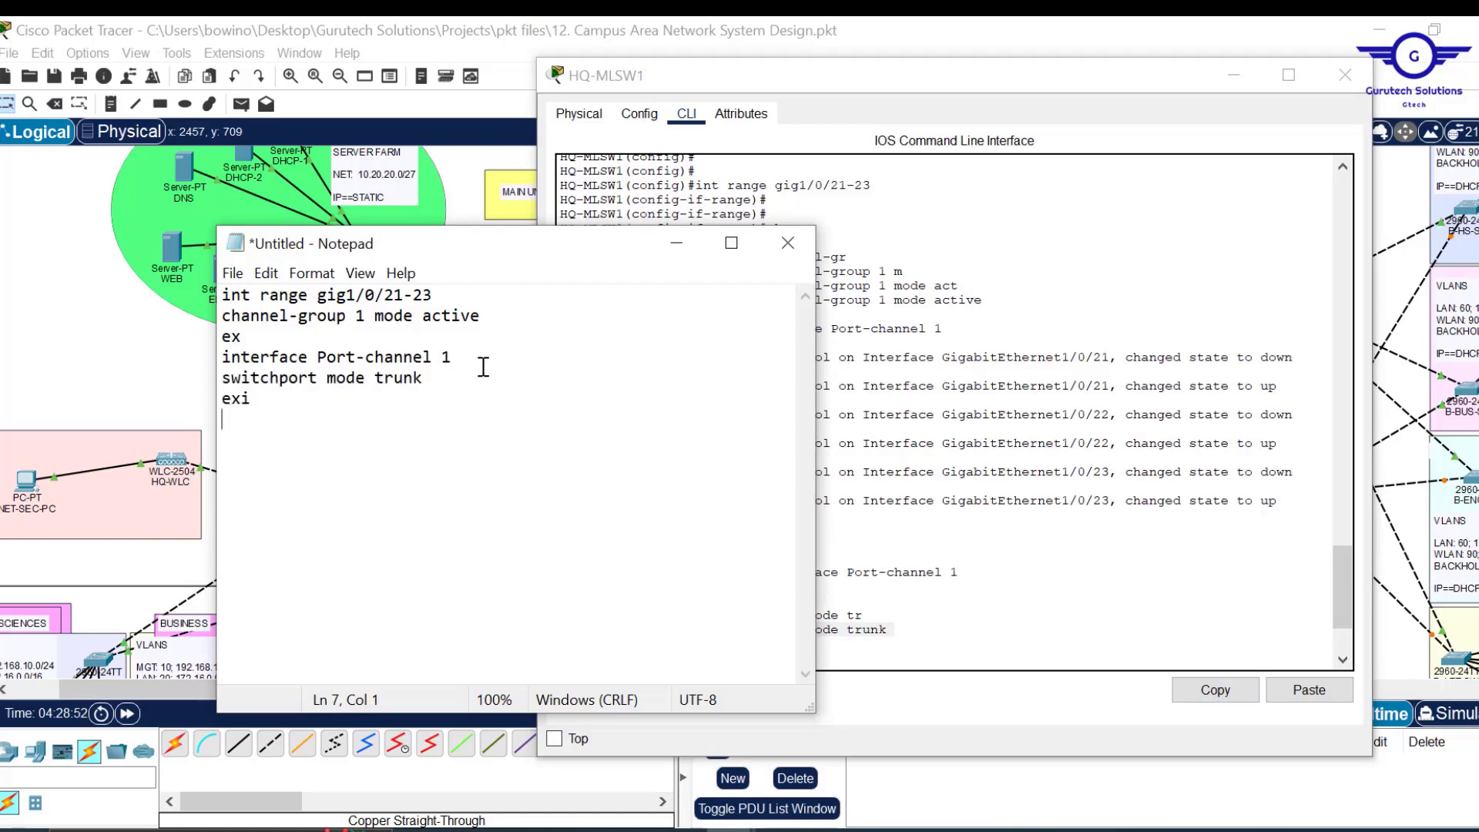
Finish the script with 'do wr', select all of it, and close HQ-MLSW1.
key("Return")
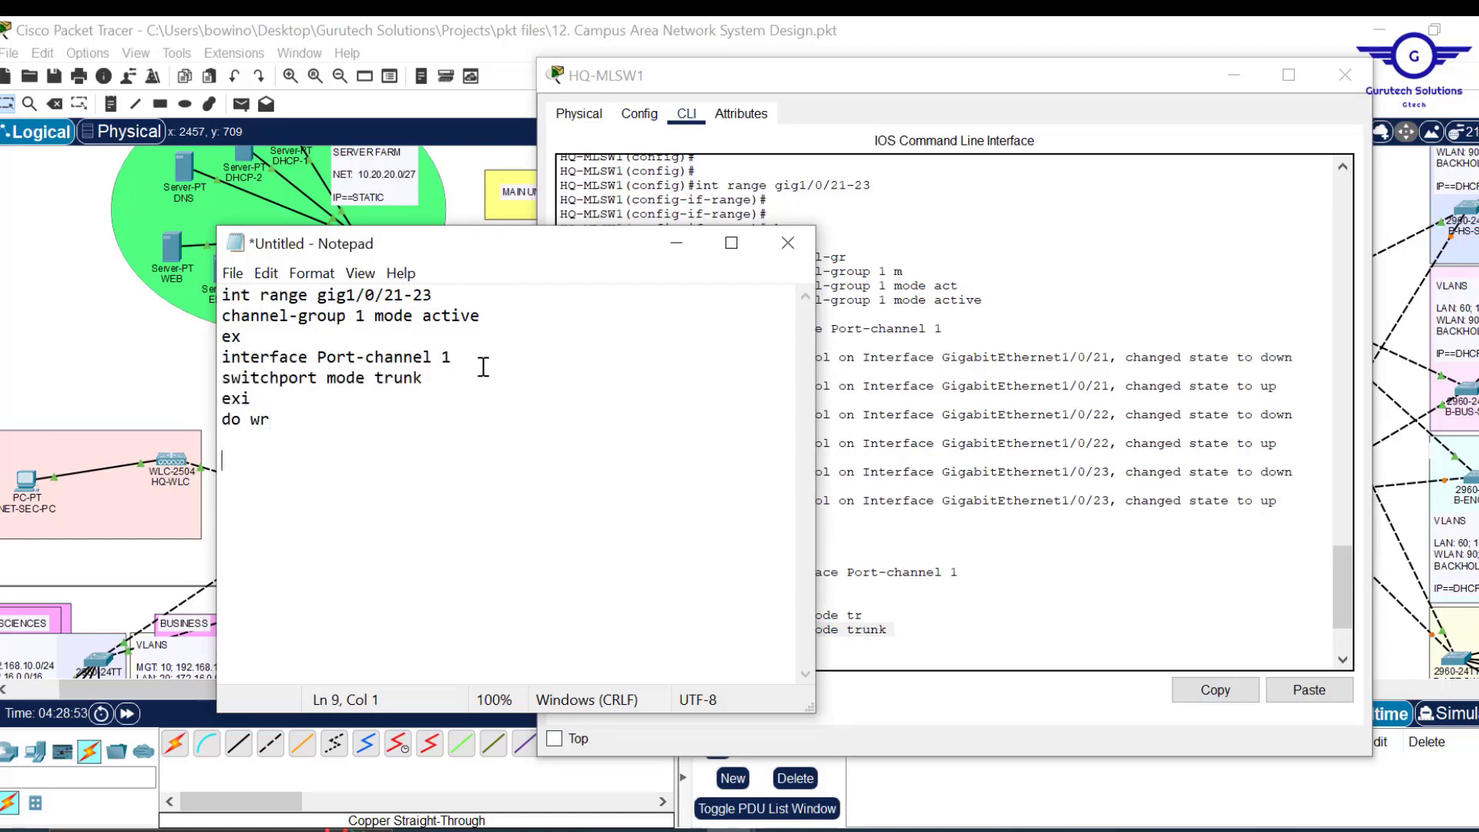
left_click(1013, 511)
key("ctrl+v")
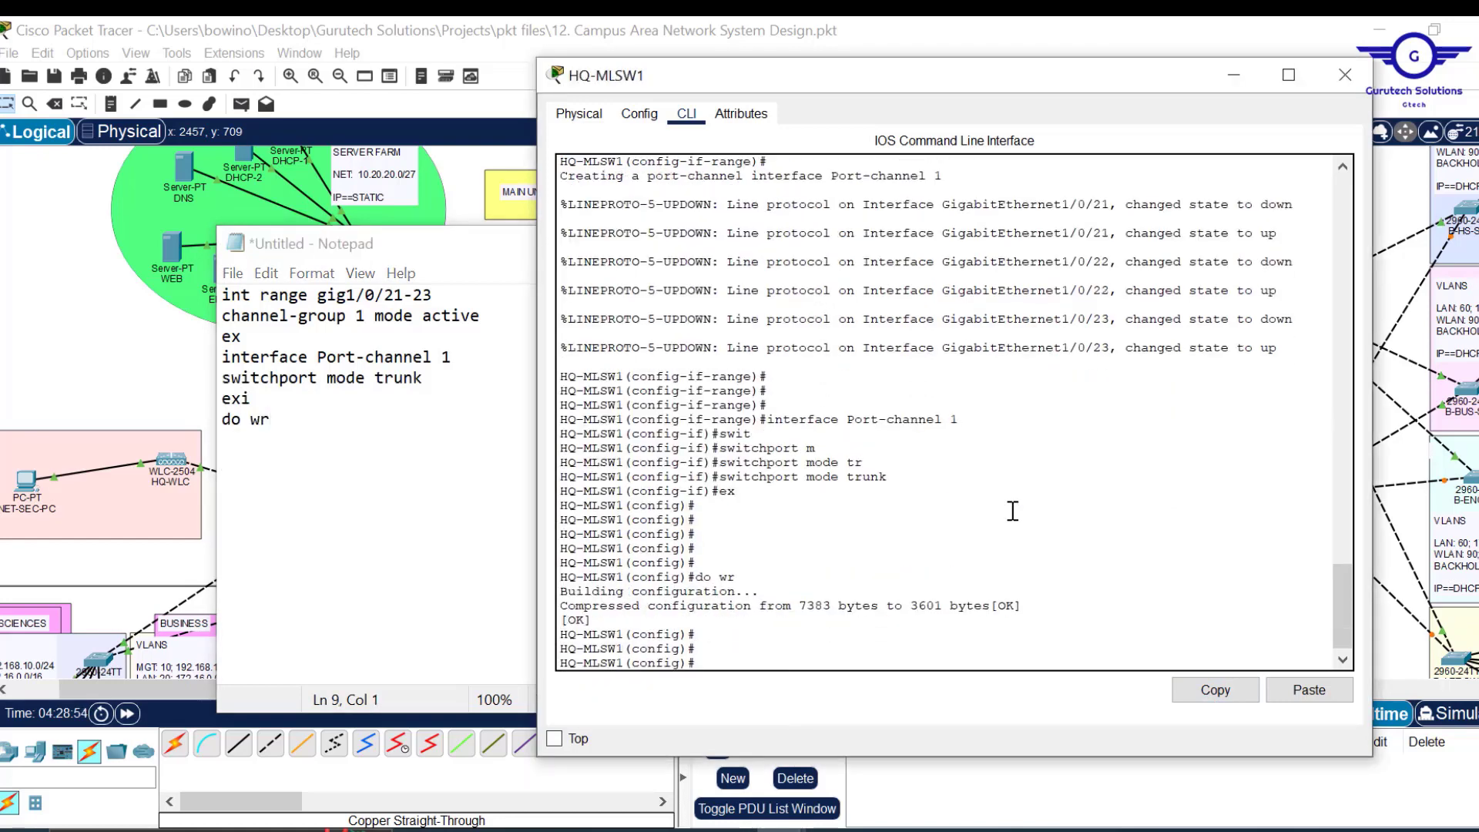
left_click(308, 416)
key("ctrl+a")
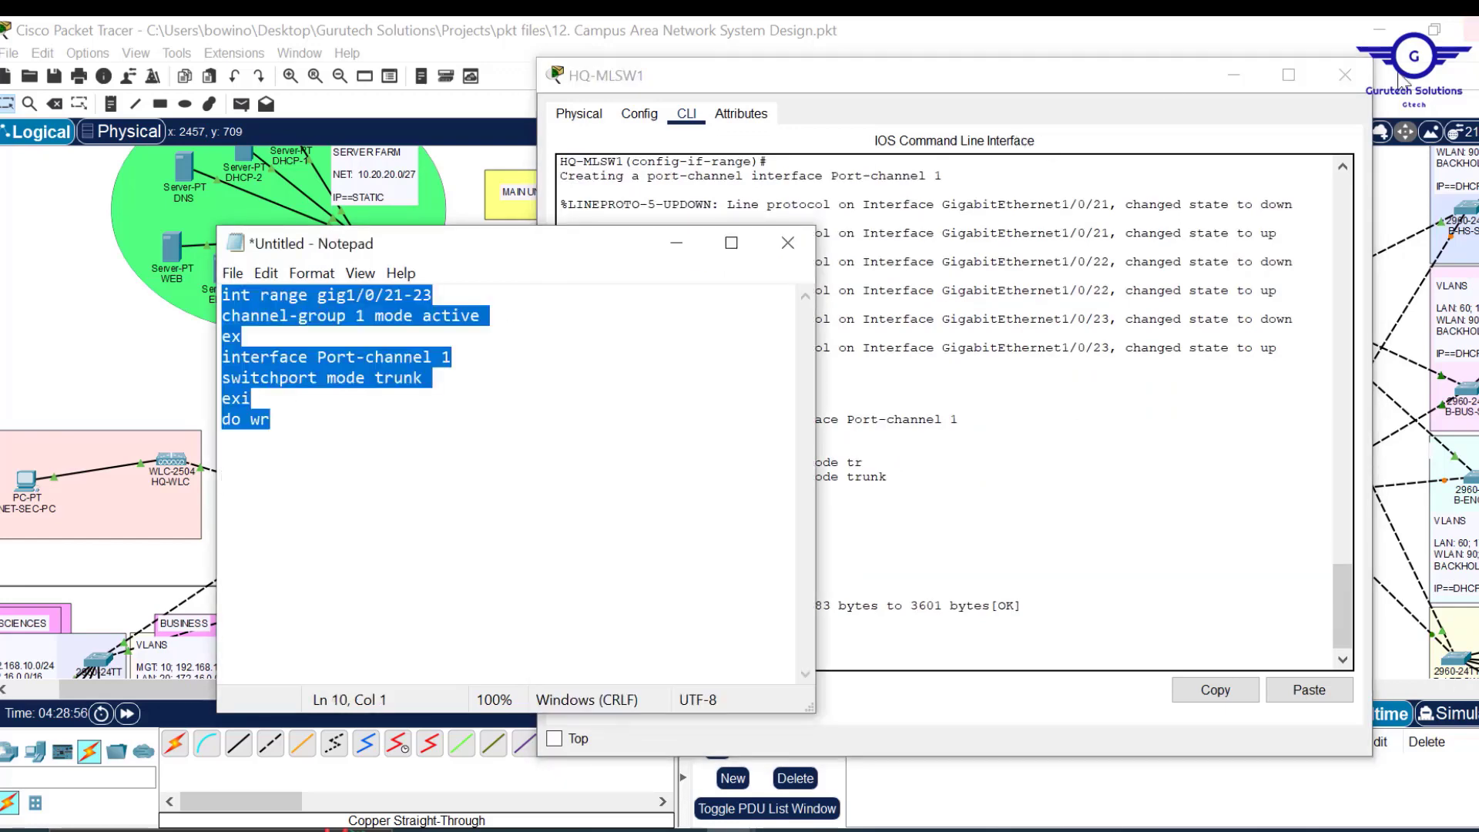
left_click(1346, 77)
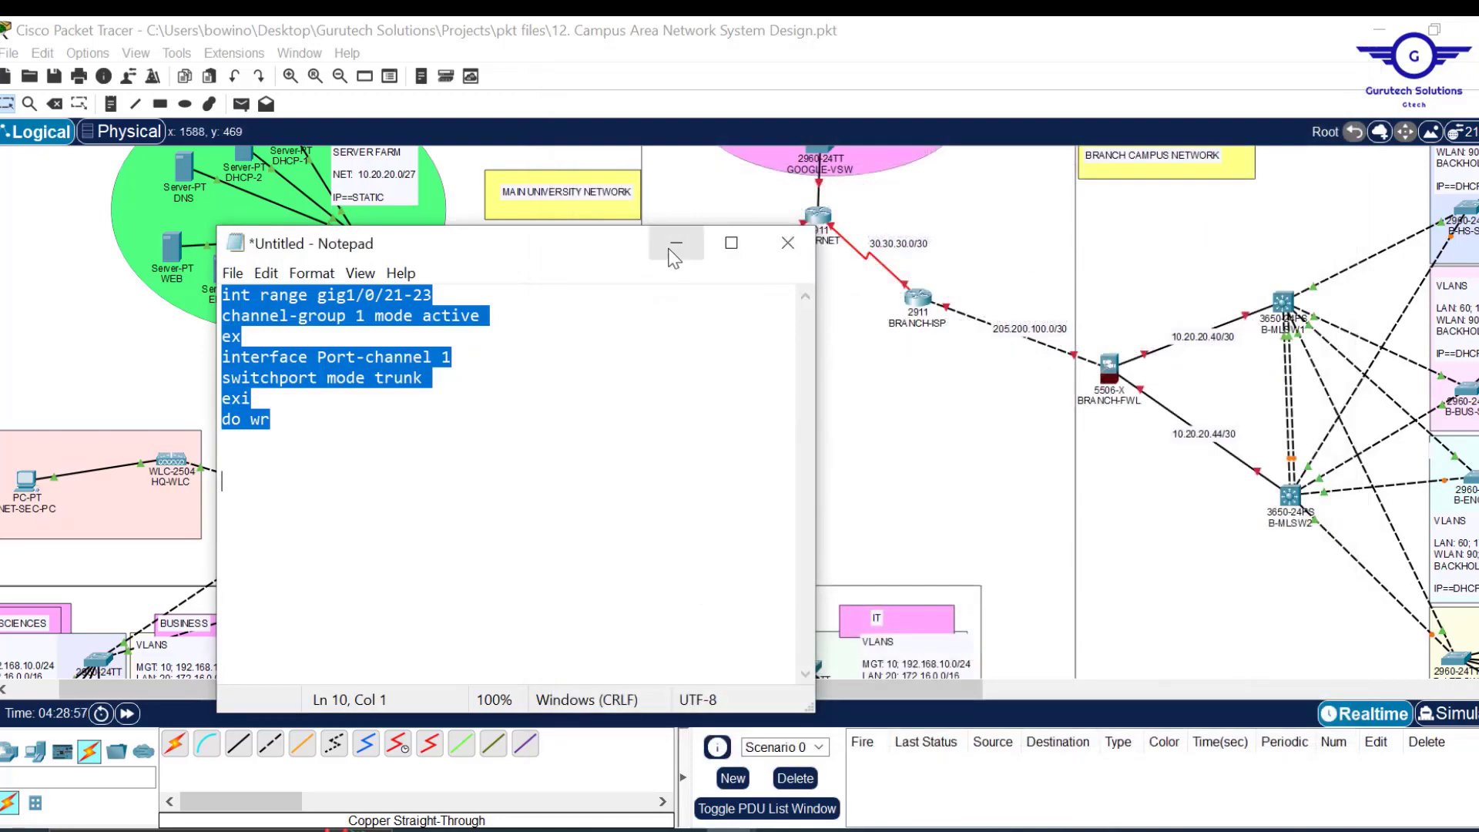
Open HQ-MLSW2's CLI, resize its window, and exit to global configuration.
left_click(677, 243)
left_click(600, 509)
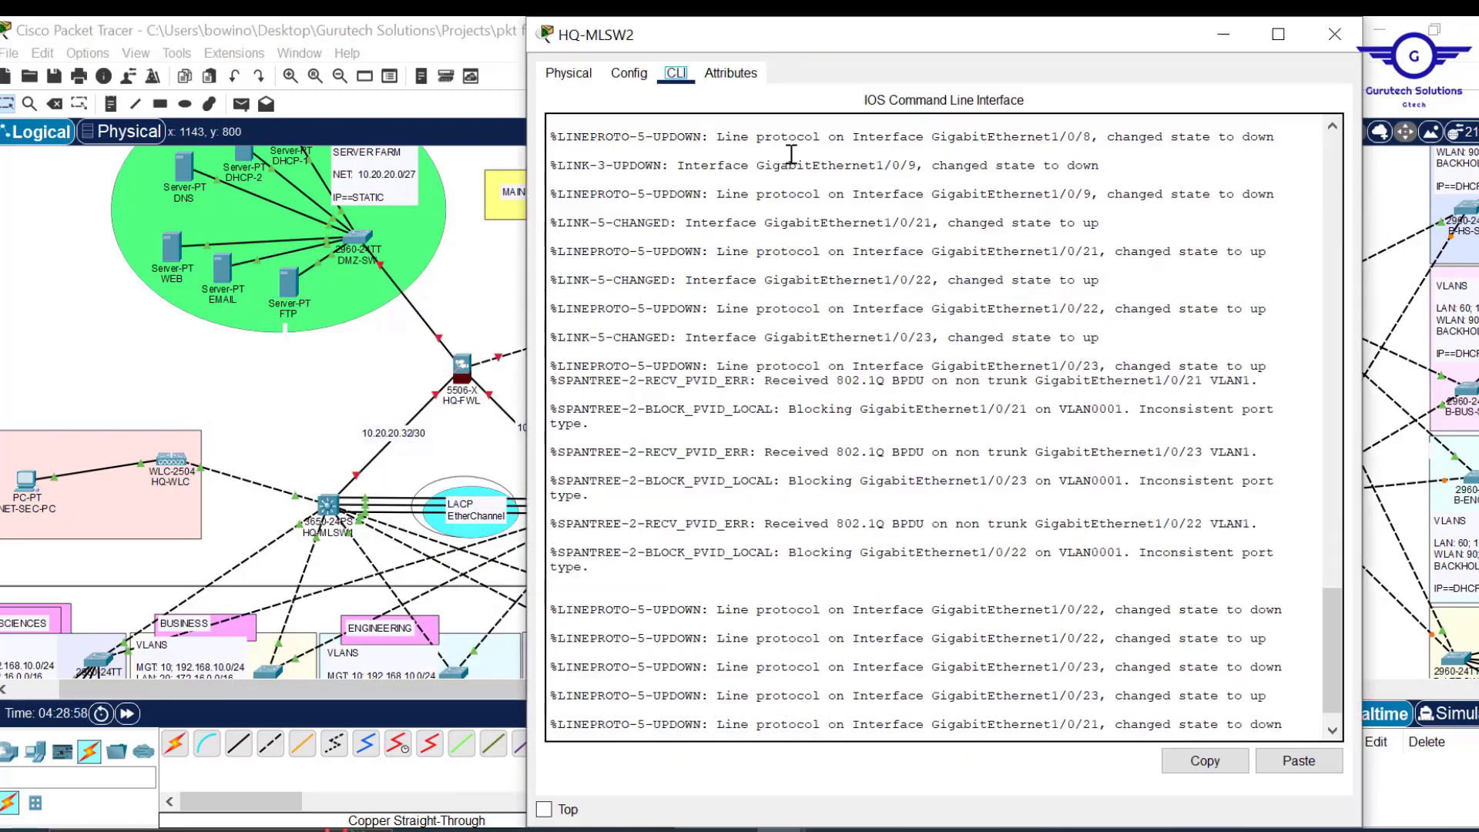
double_click(819, 34)
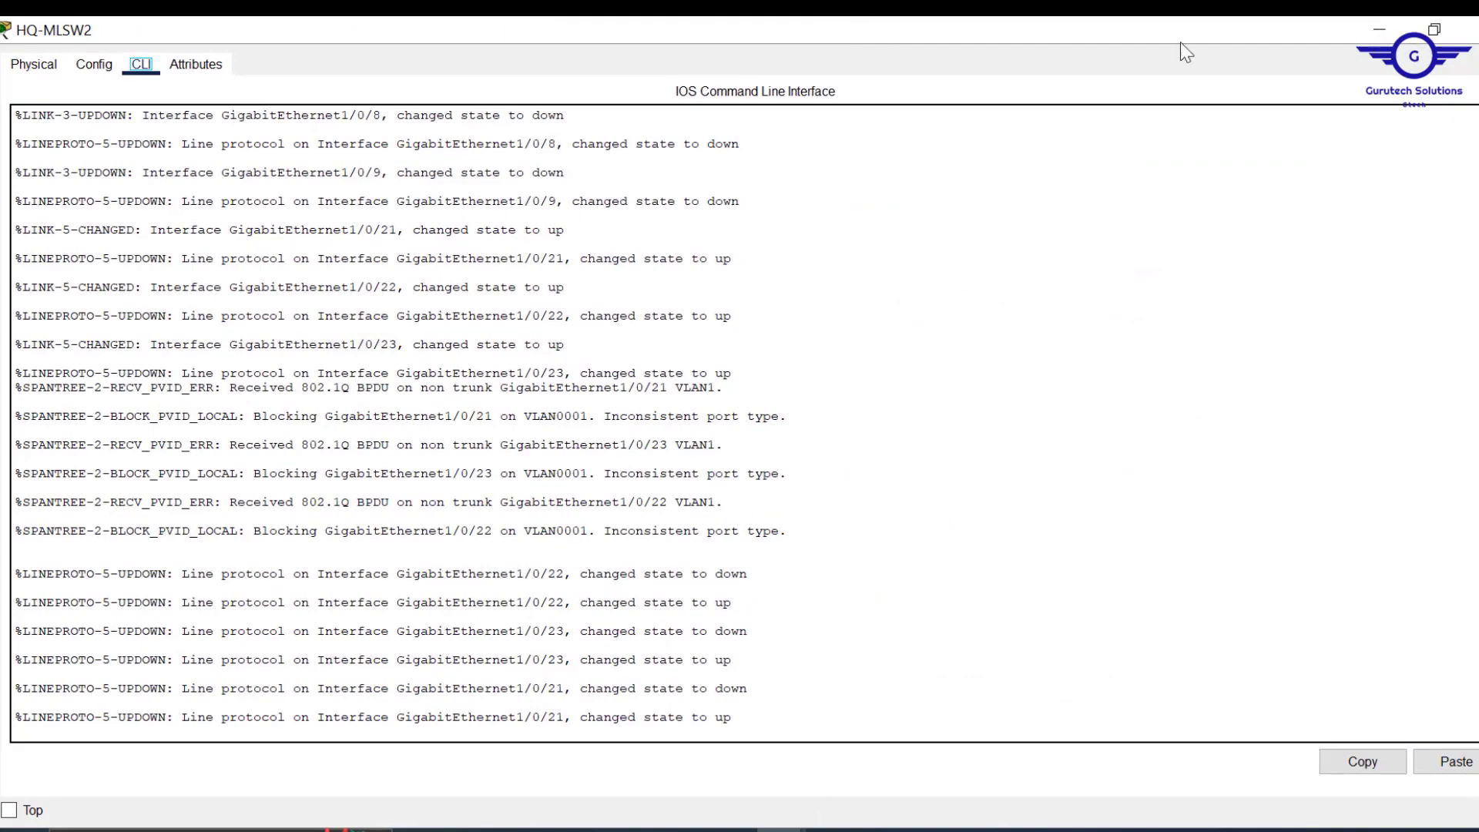
left_click(1435, 30)
left_click_drag(848, 23, 665, 122)
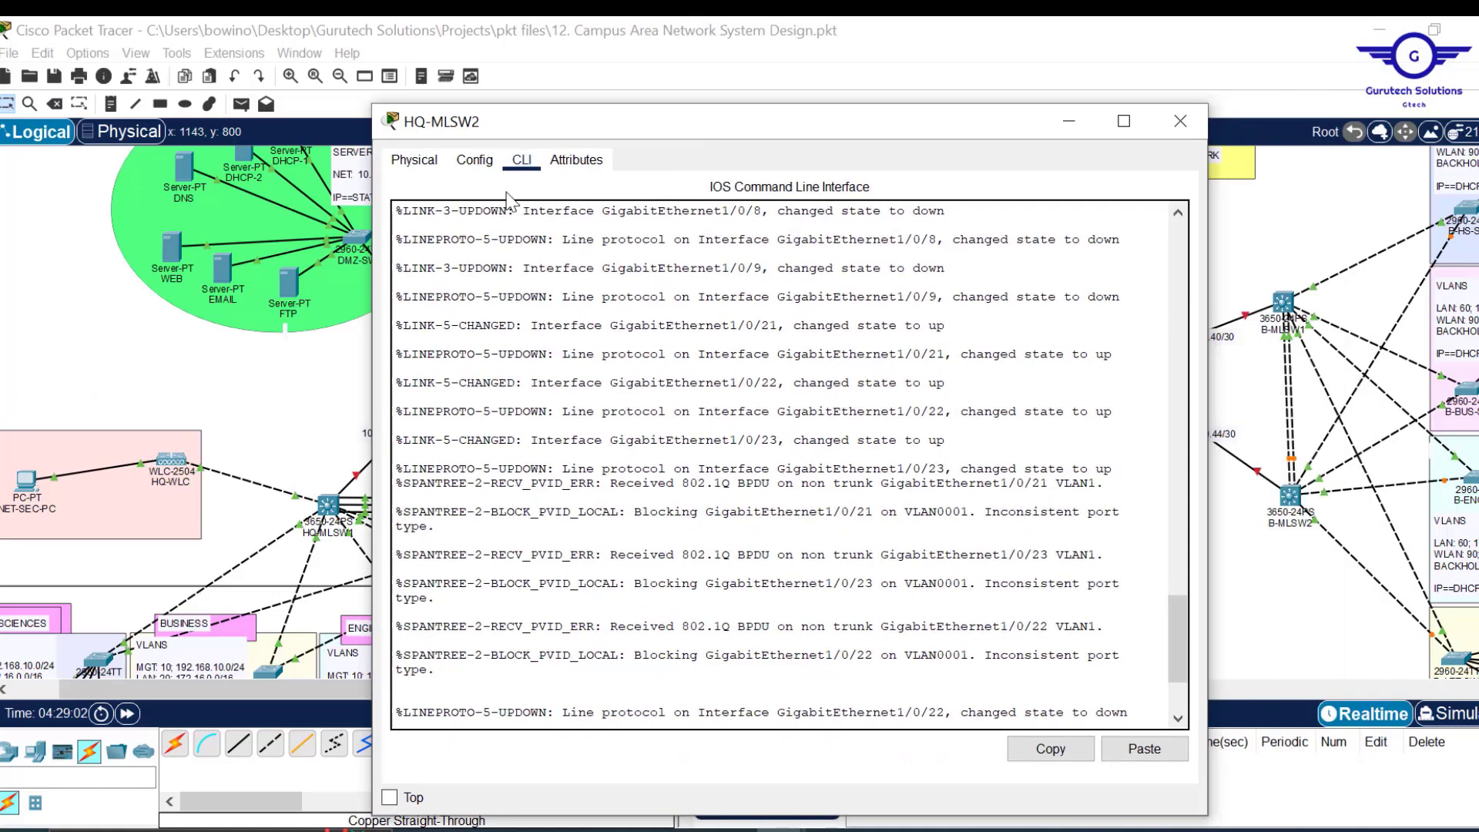
left_click(474, 160)
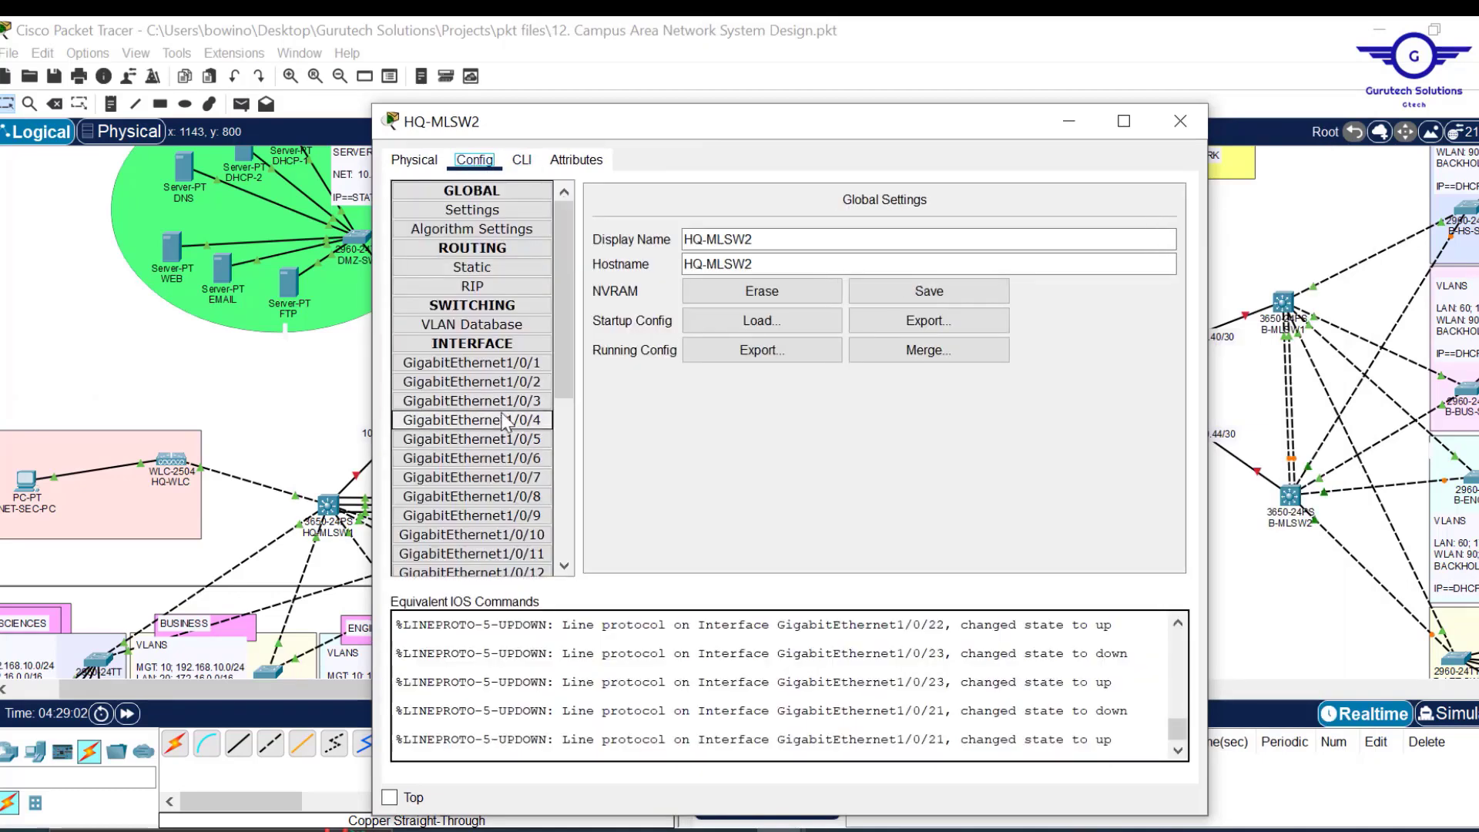
left_click(521, 160)
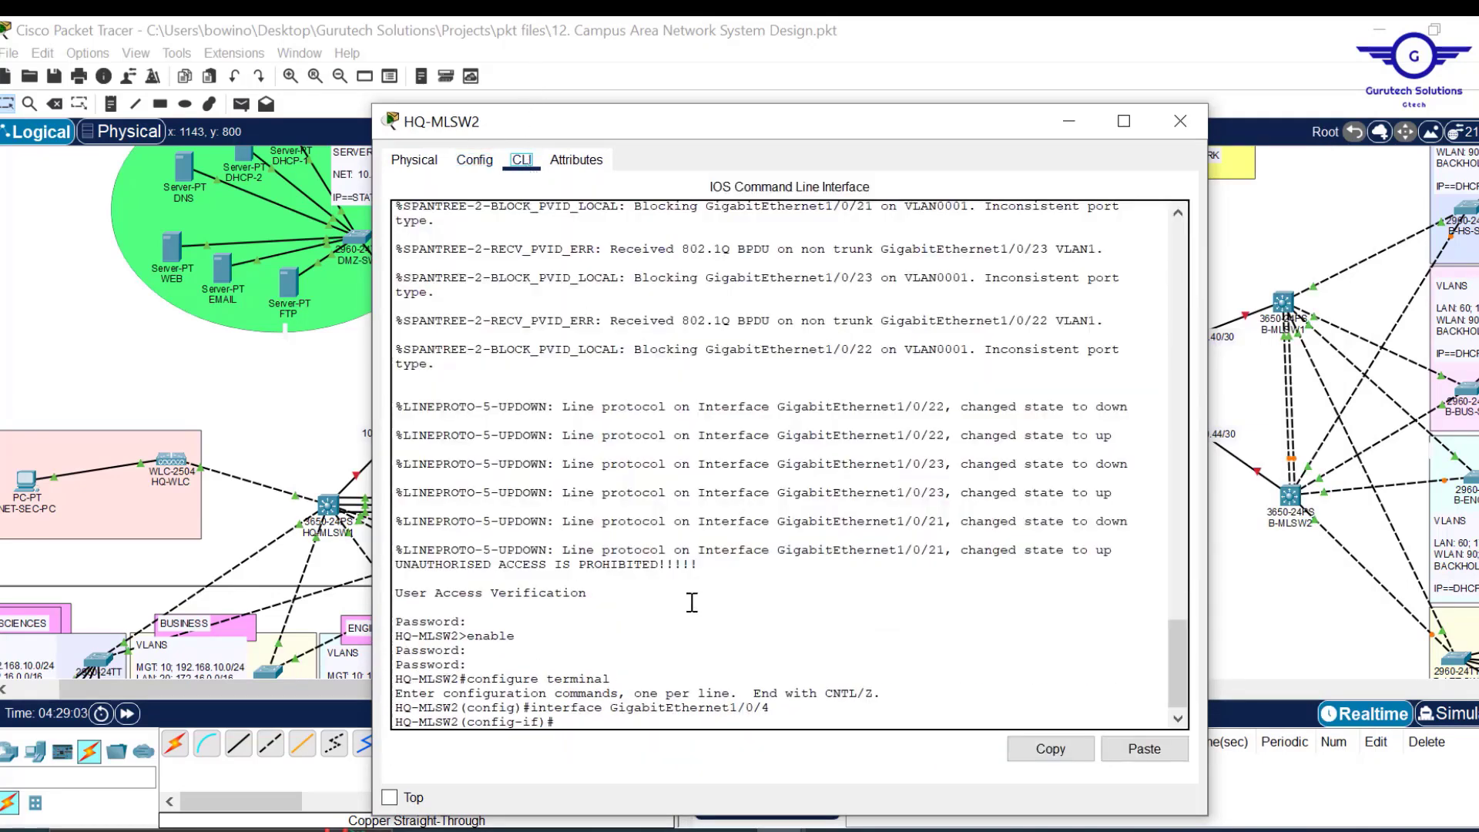
type("ex")
key("Return")
key("Return")
key("Return")
key("Return")
key("Return")
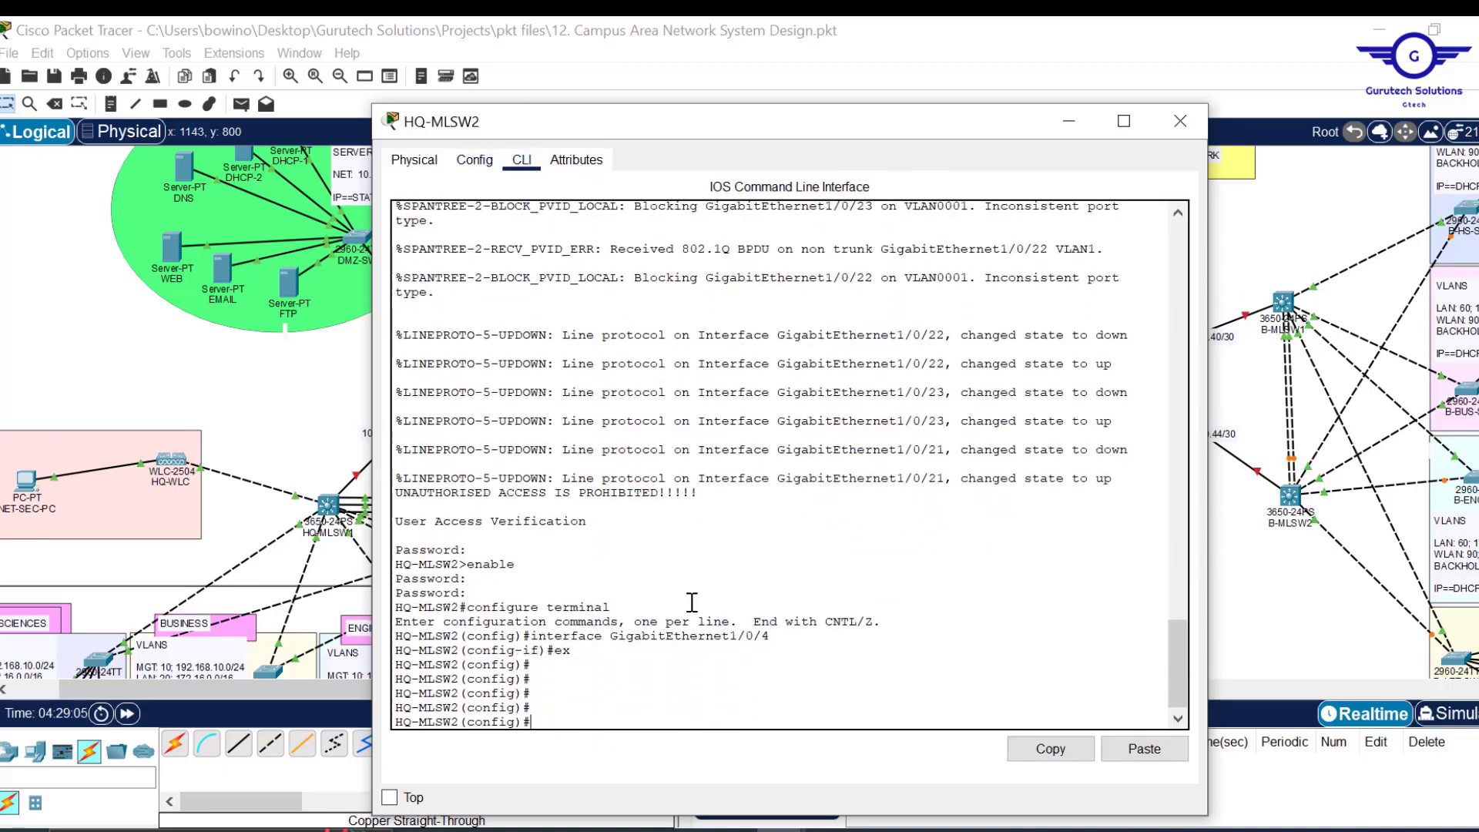
Change the script's channel-group mode to passive and paste it into HQ-MLSW2's CLI.
mouse_move(732, 829)
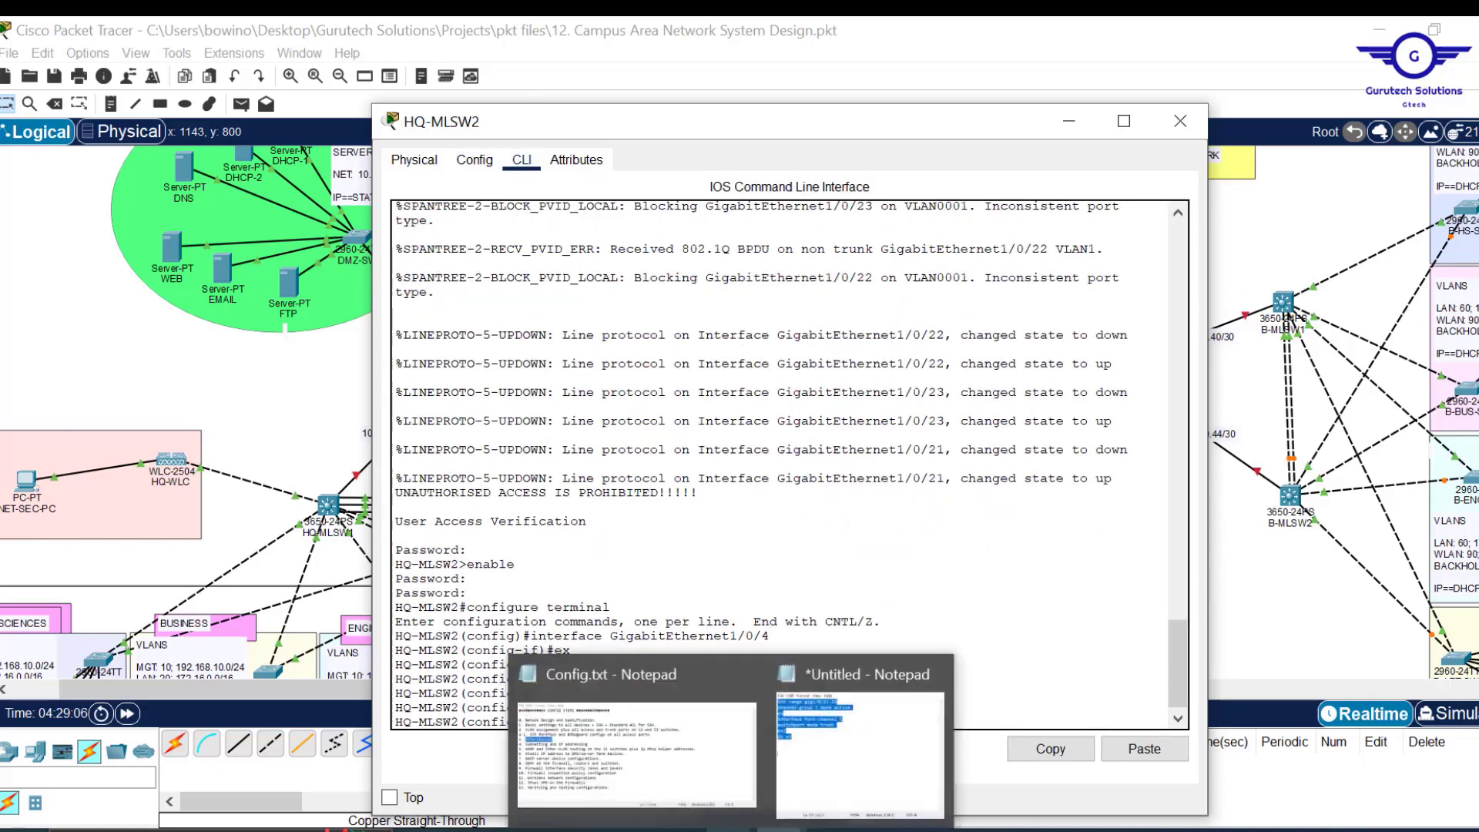
left_click(858, 741)
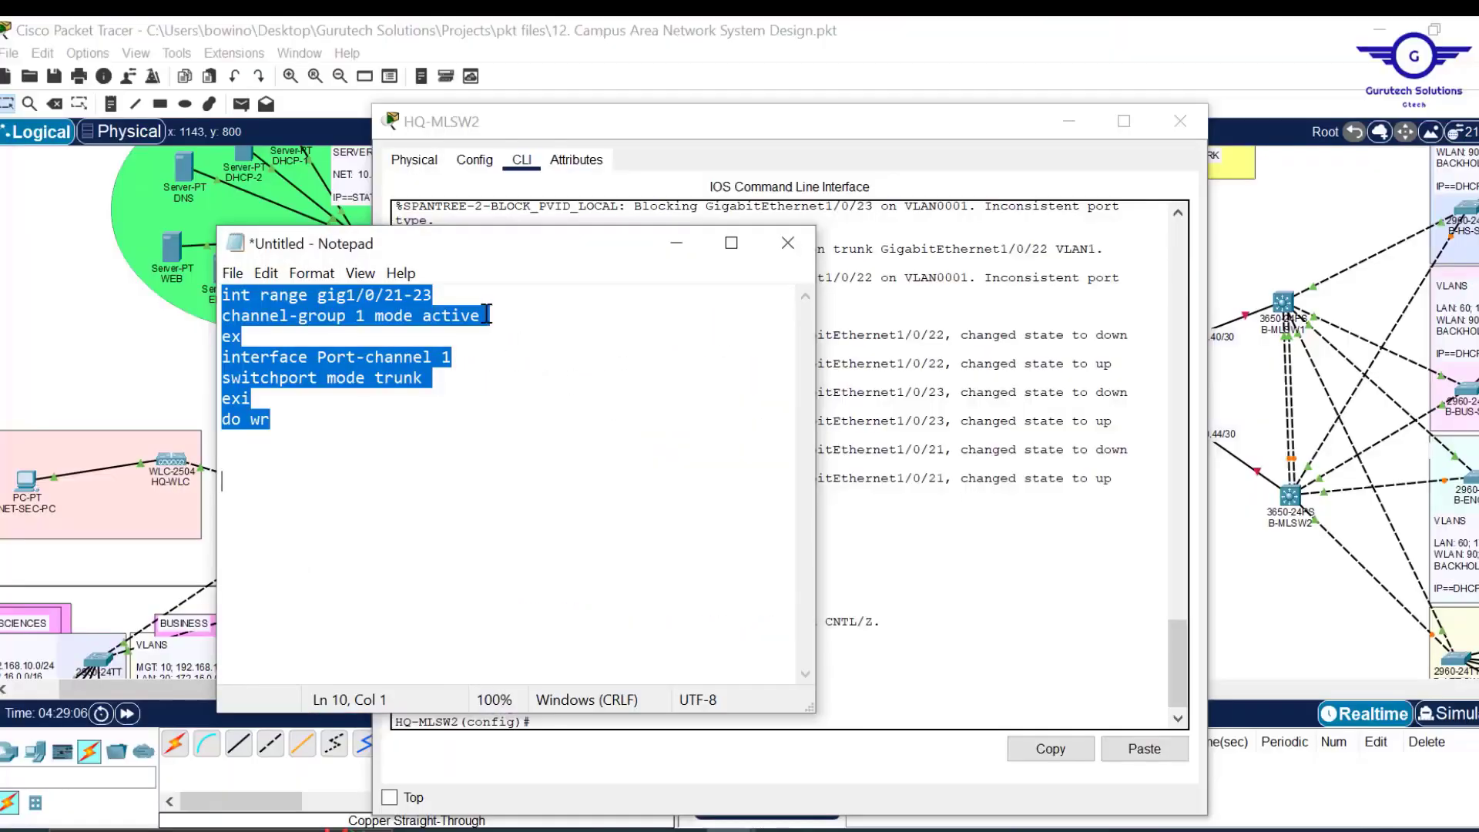
left_click(484, 315)
key("BackSpace")
key("BackSpace")
key("BackSpace")
key("BackSpace")
key("BackSpace")
type("pa")
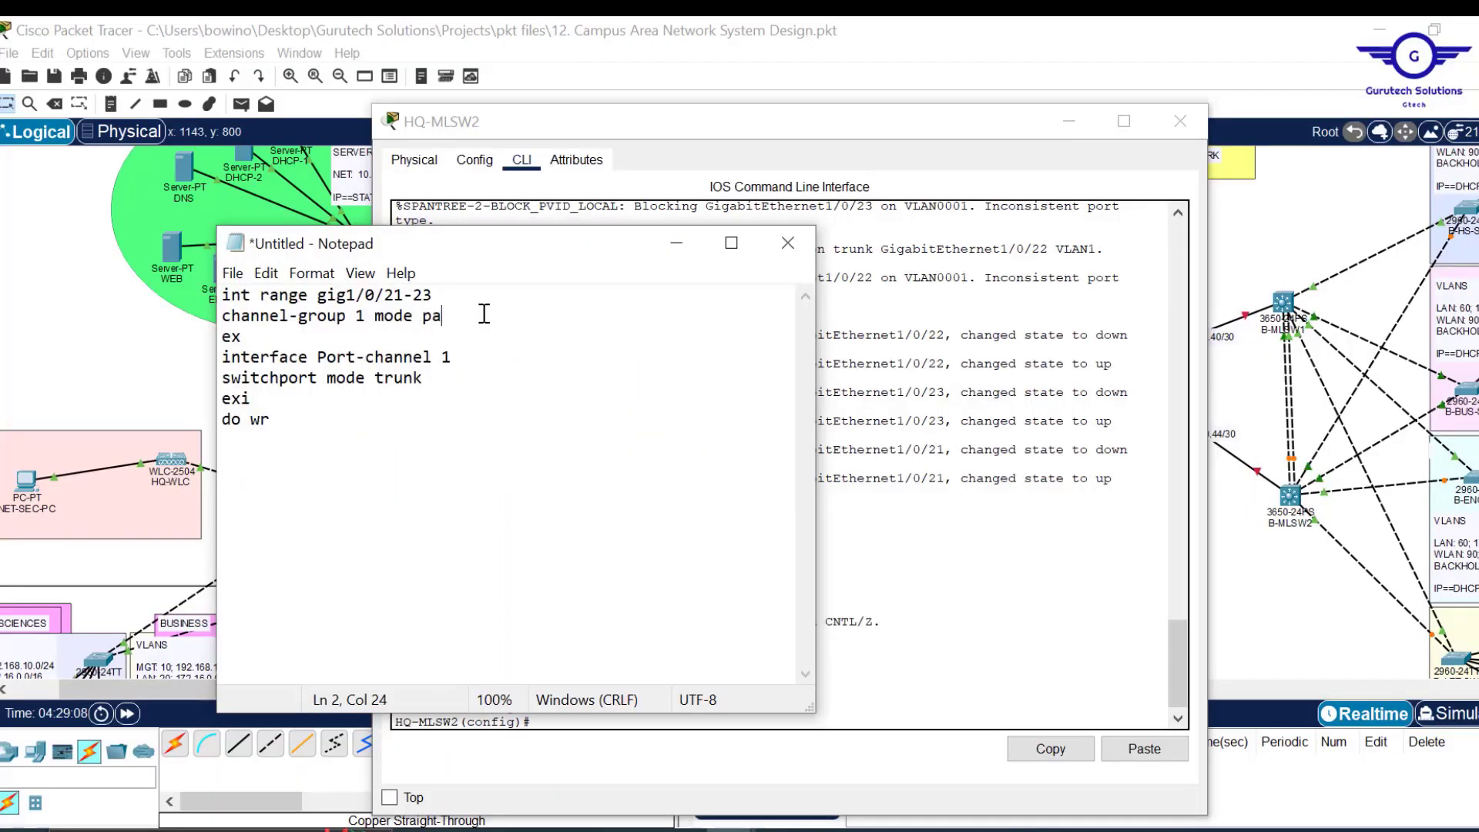
type("ssive")
key("ctrl+a")
key("ctrl+c")
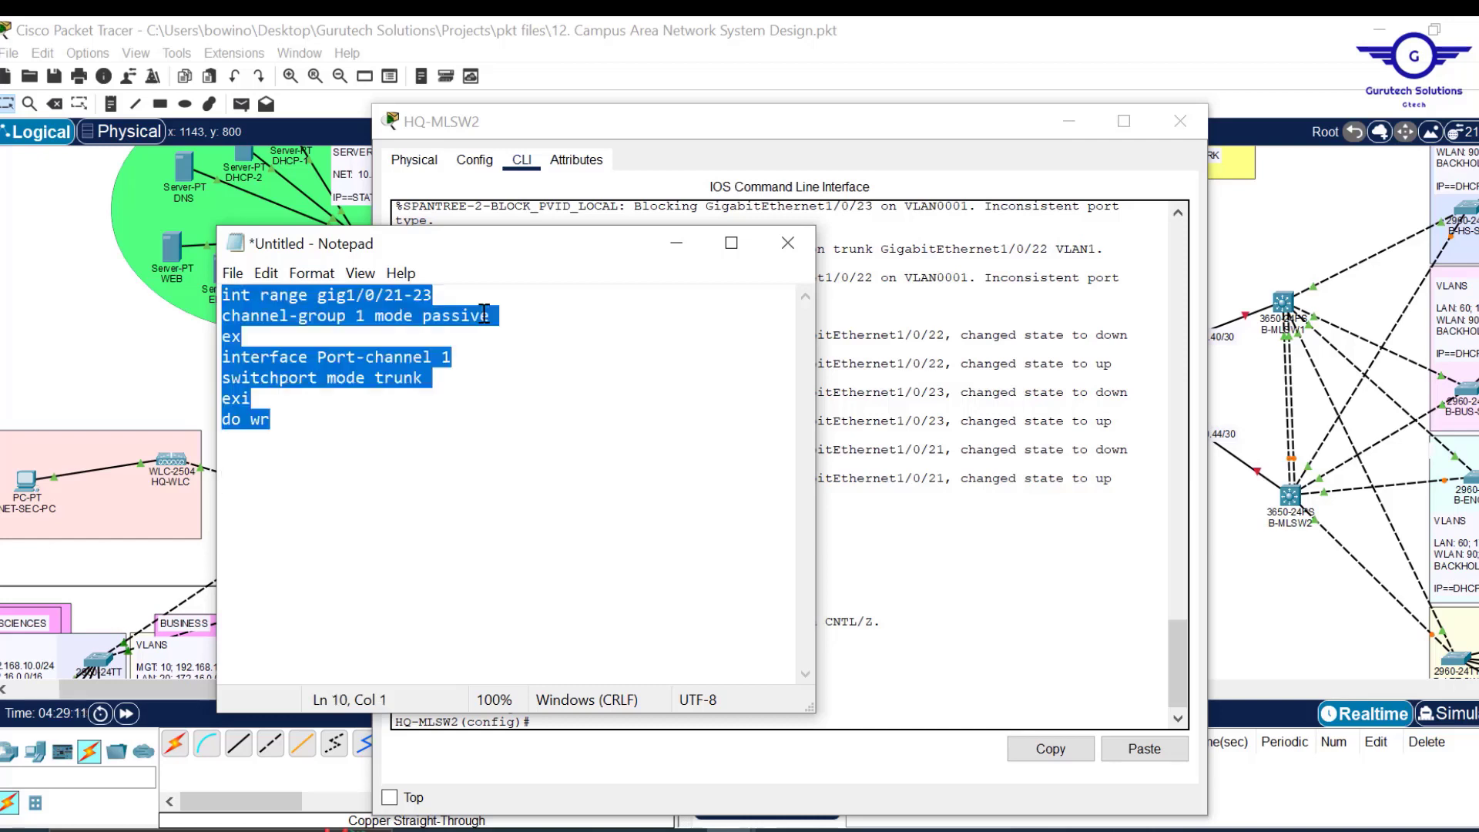
left_click(994, 608)
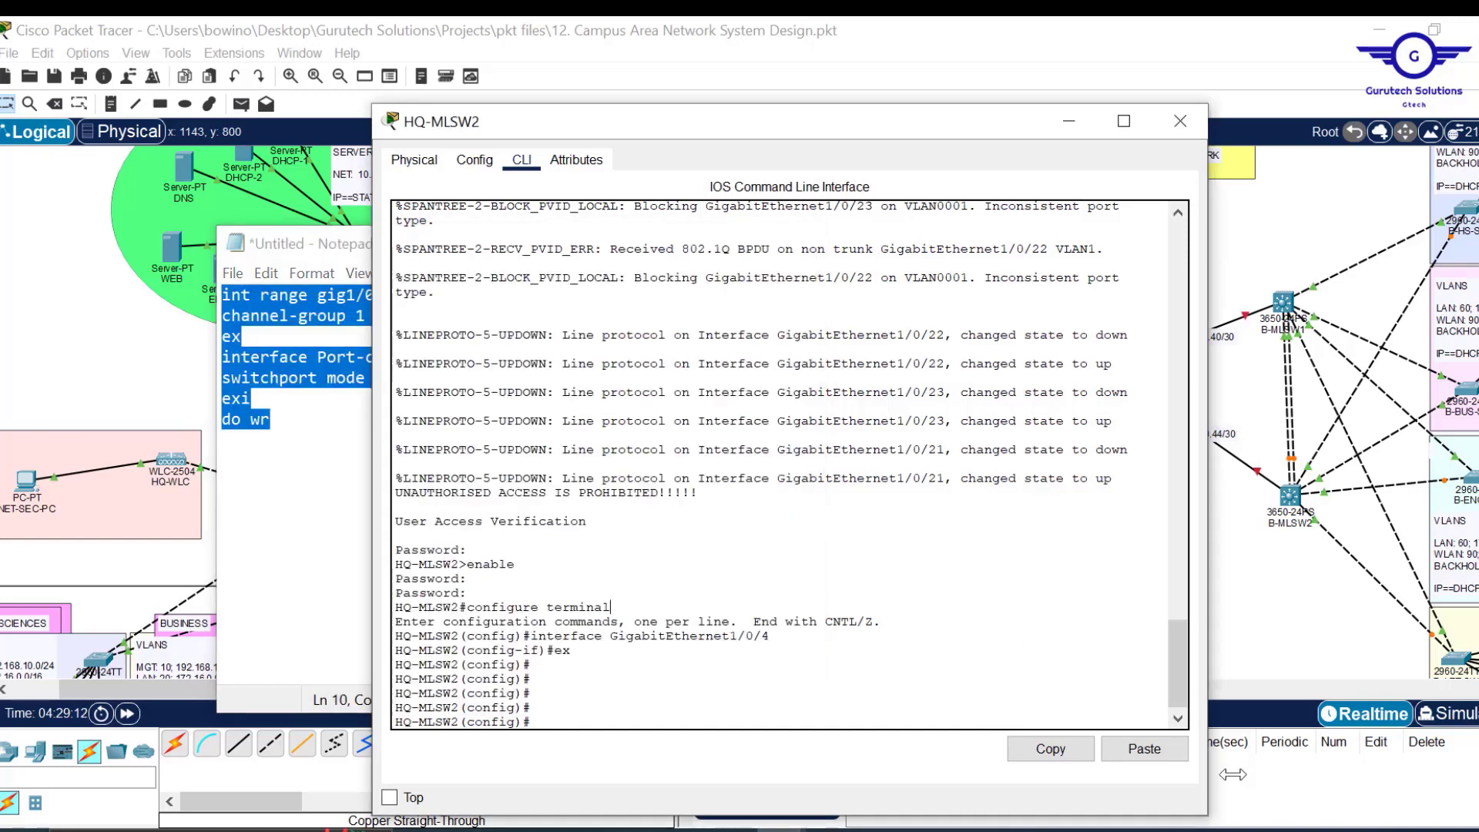
left_click(1146, 755)
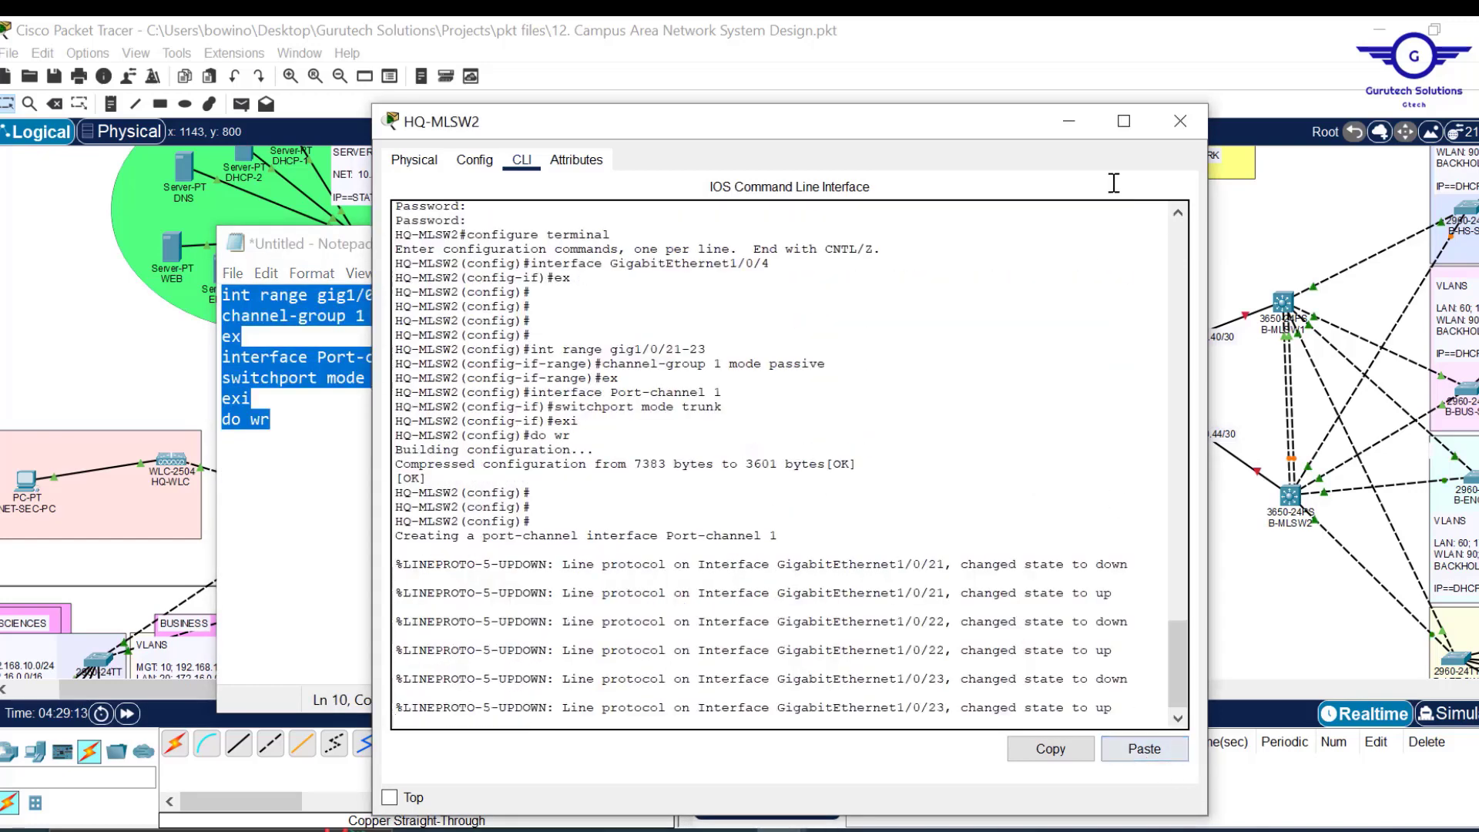
Close HQ-MLSW2 and move Notepad aside to bring the branch campus into view.
left_click(1179, 122)
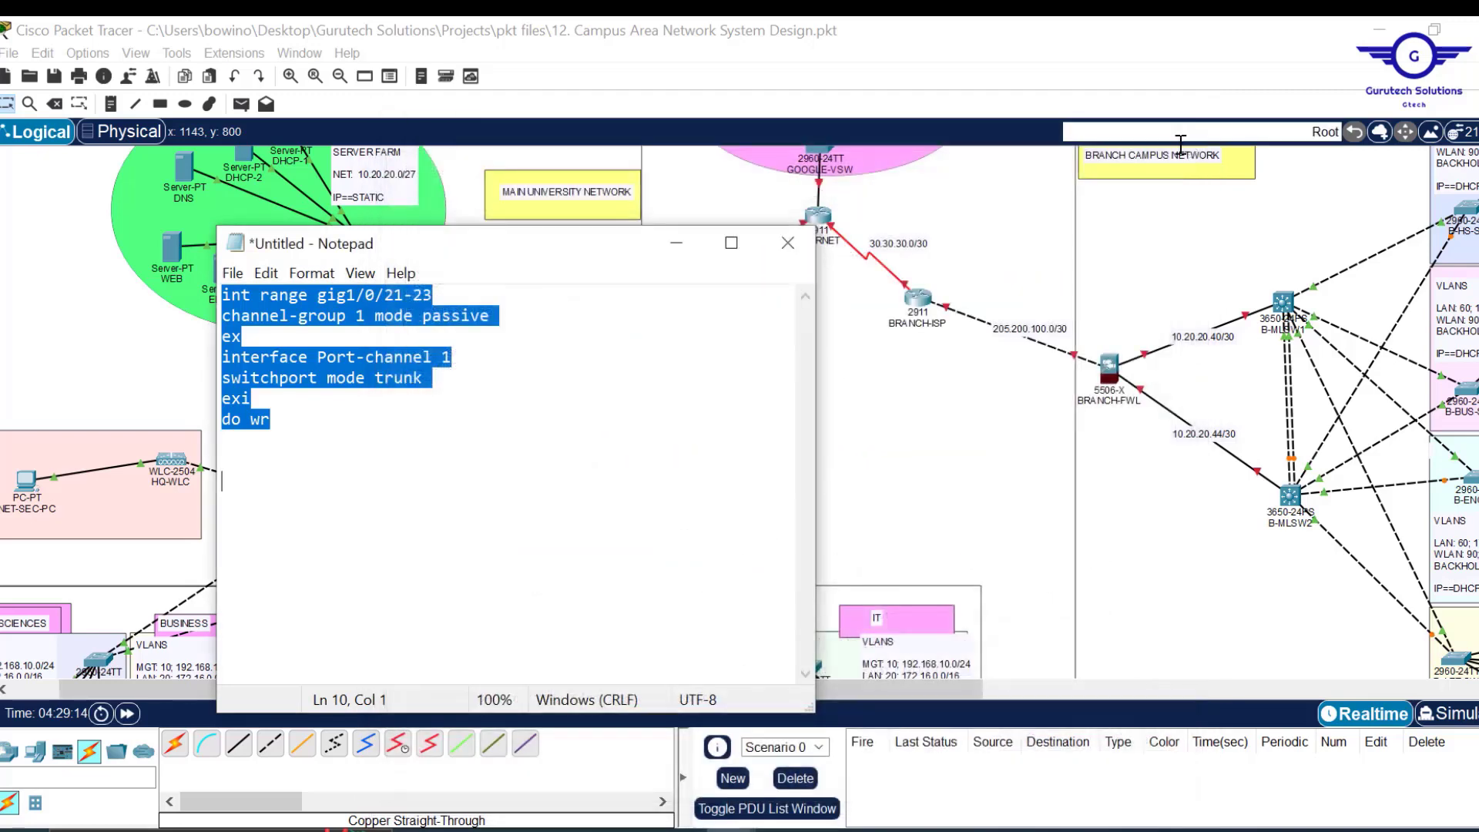
left_click_drag(558, 242, 872, 242)
left_click_drag(459, 697, 725, 675)
mouse_move(727, 829)
left_click(834, 776)
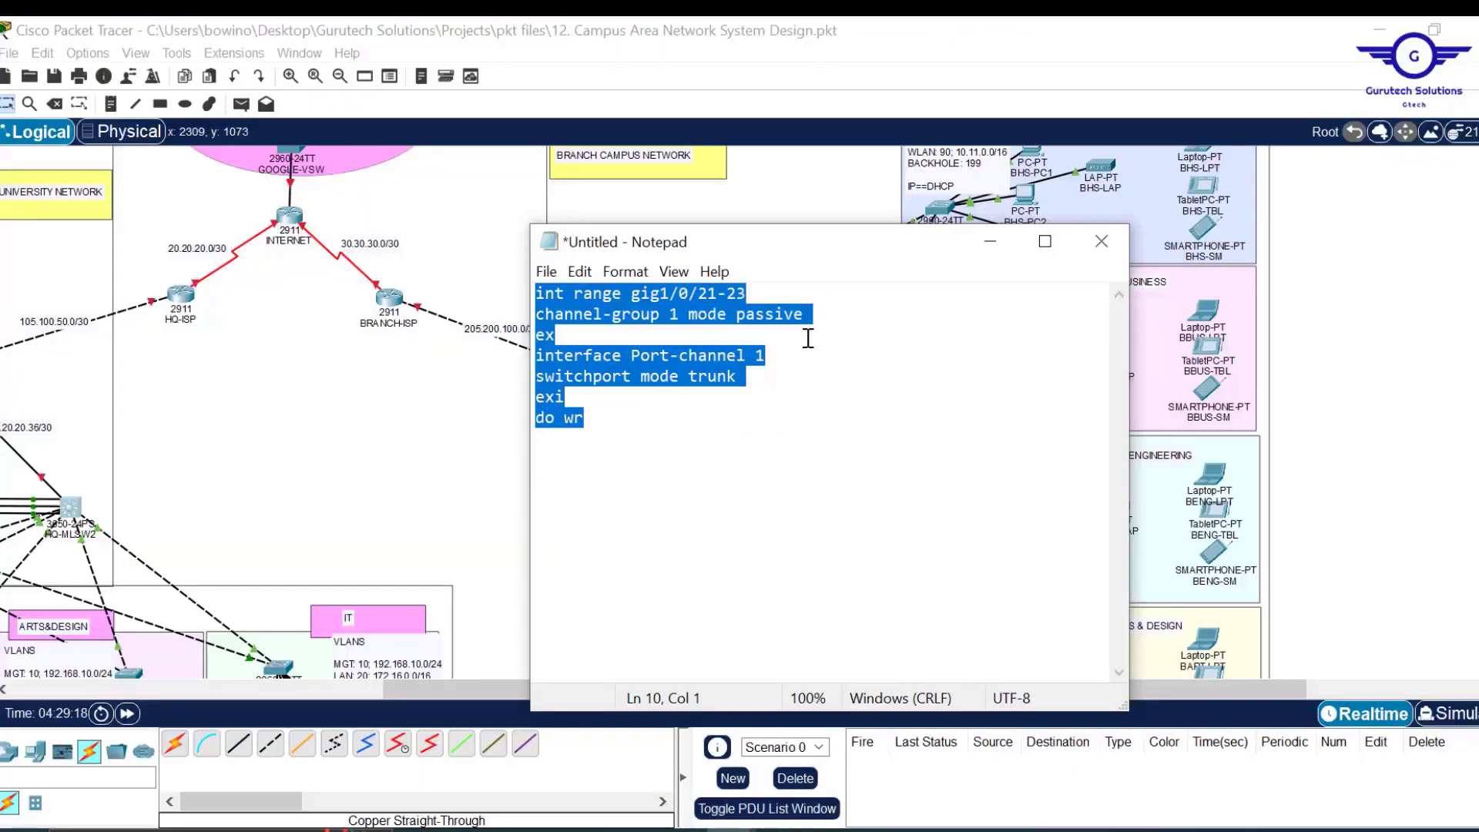
left_click_drag(779, 252, 1042, 271)
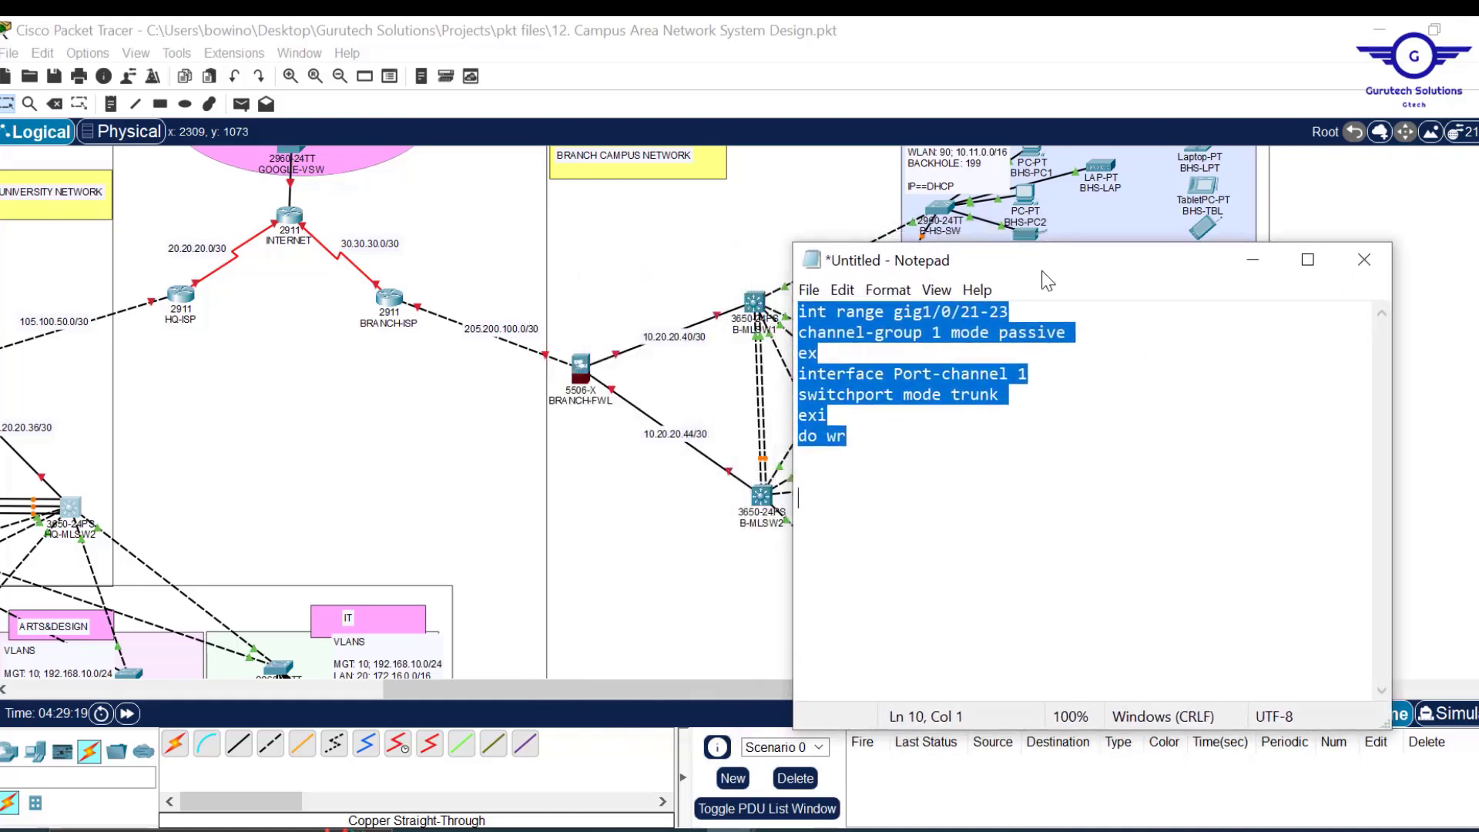
Change the script to channel-group 2 and Port-channel 2, then select all of it.
left_click(942, 336)
key("BackSpace")
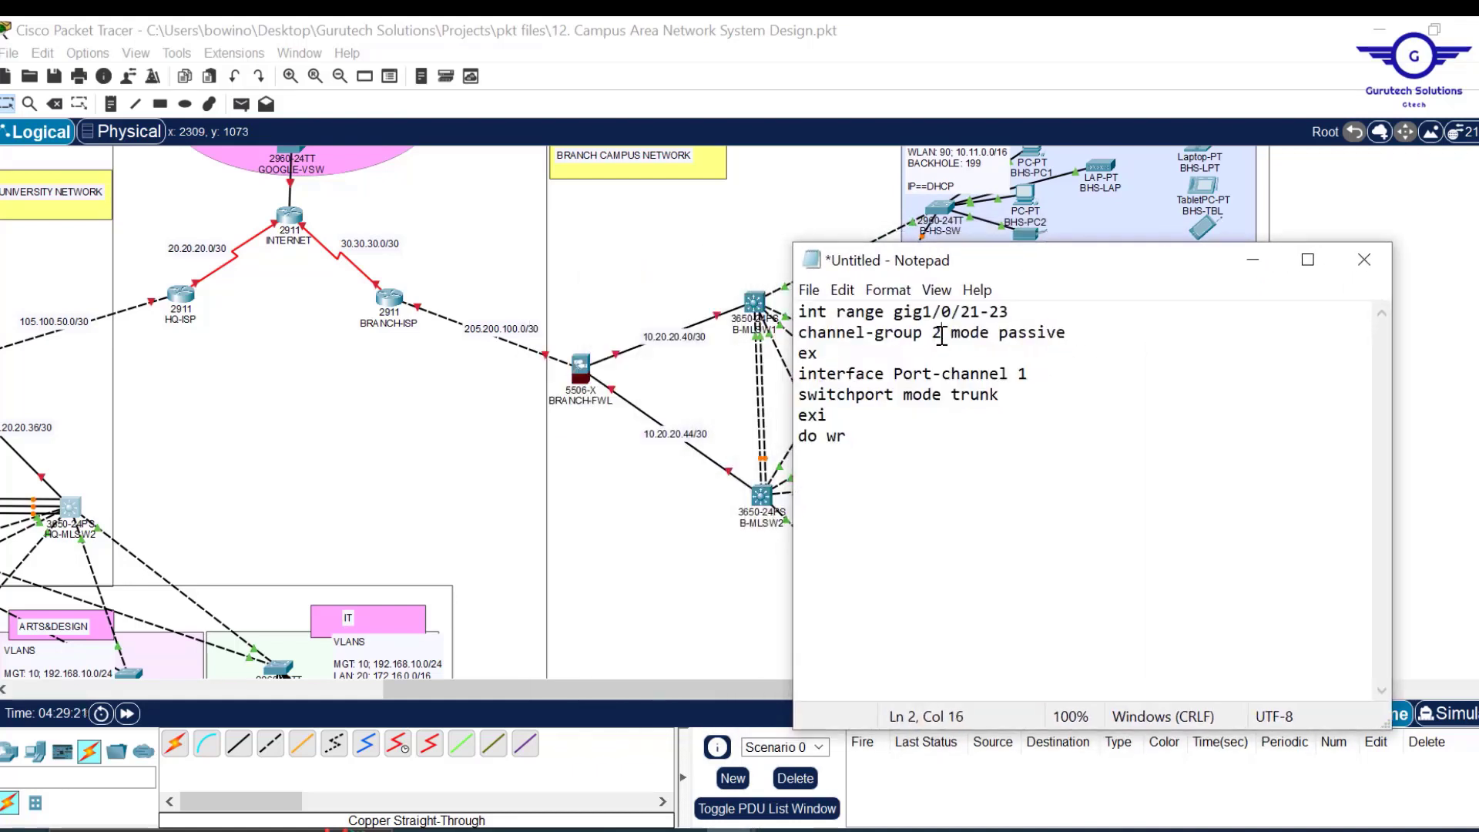
type("2")
left_click(1046, 375)
left_click_drag(1080, 334, 1001, 333)
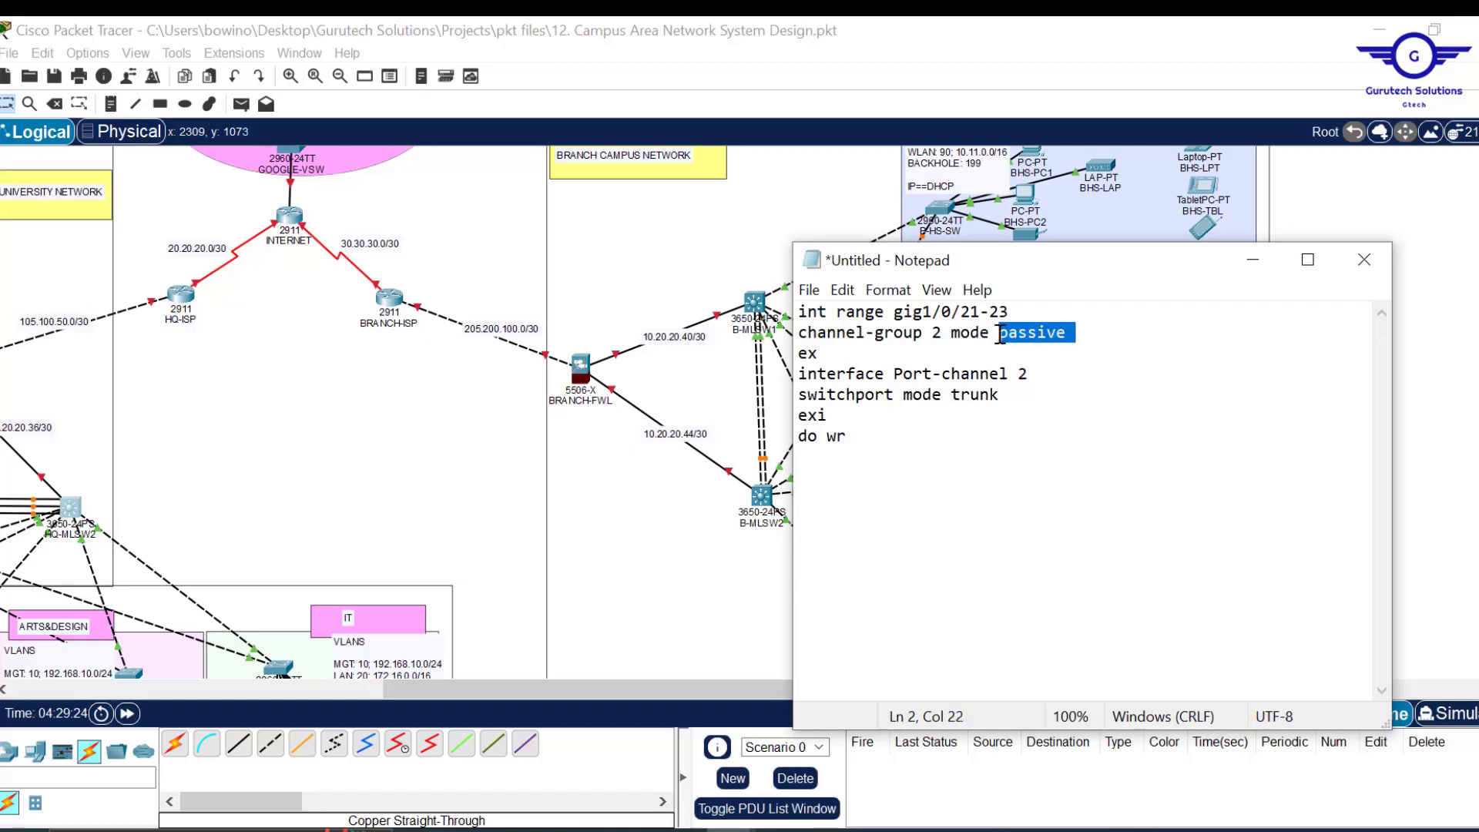
key("ctrl+a")
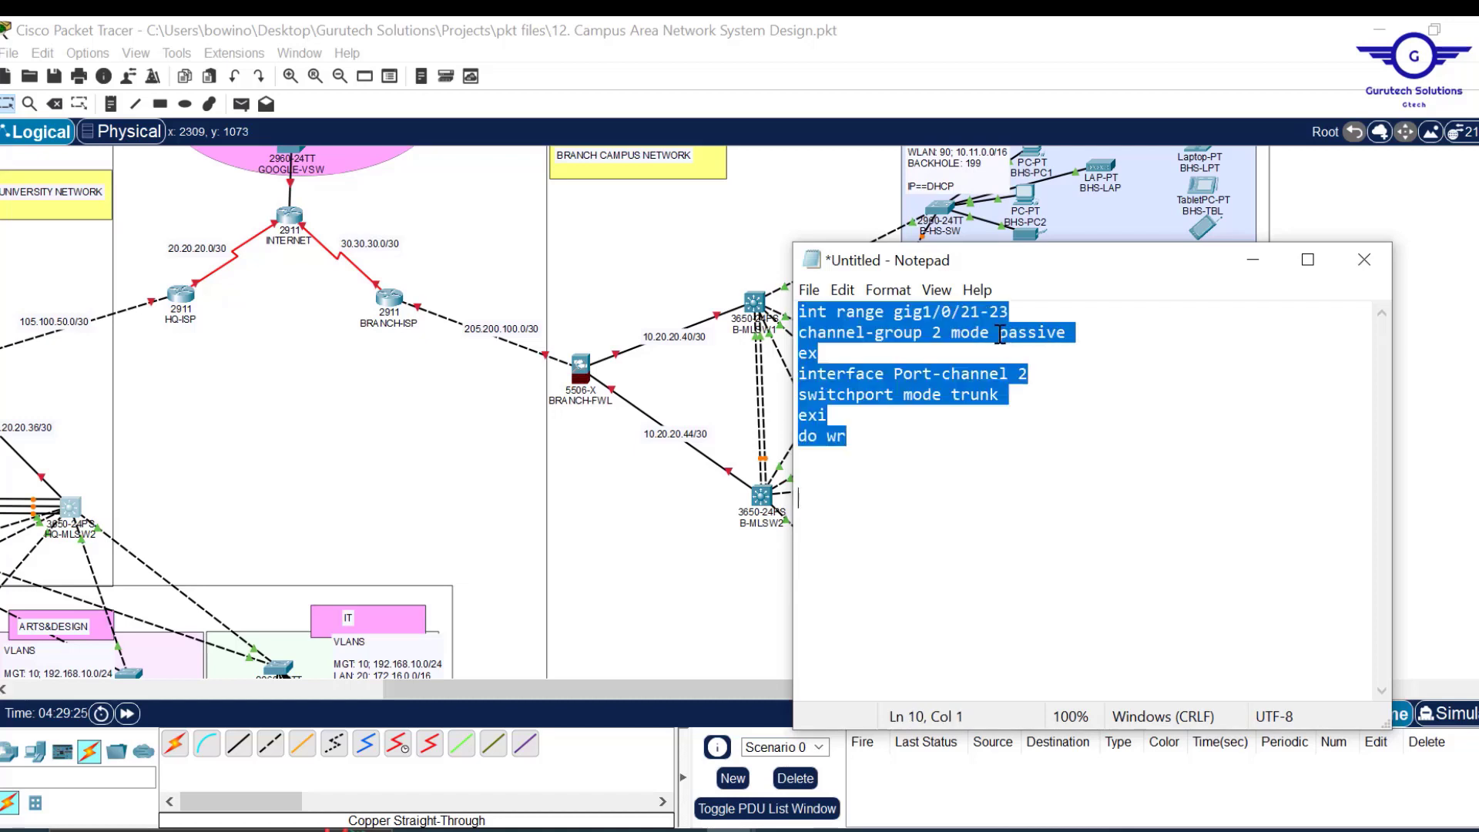
On B-MLSW1, check Gi1/0/5, exit to global configuration, and close its window.
left_click(758, 307)
left_click(757, 307)
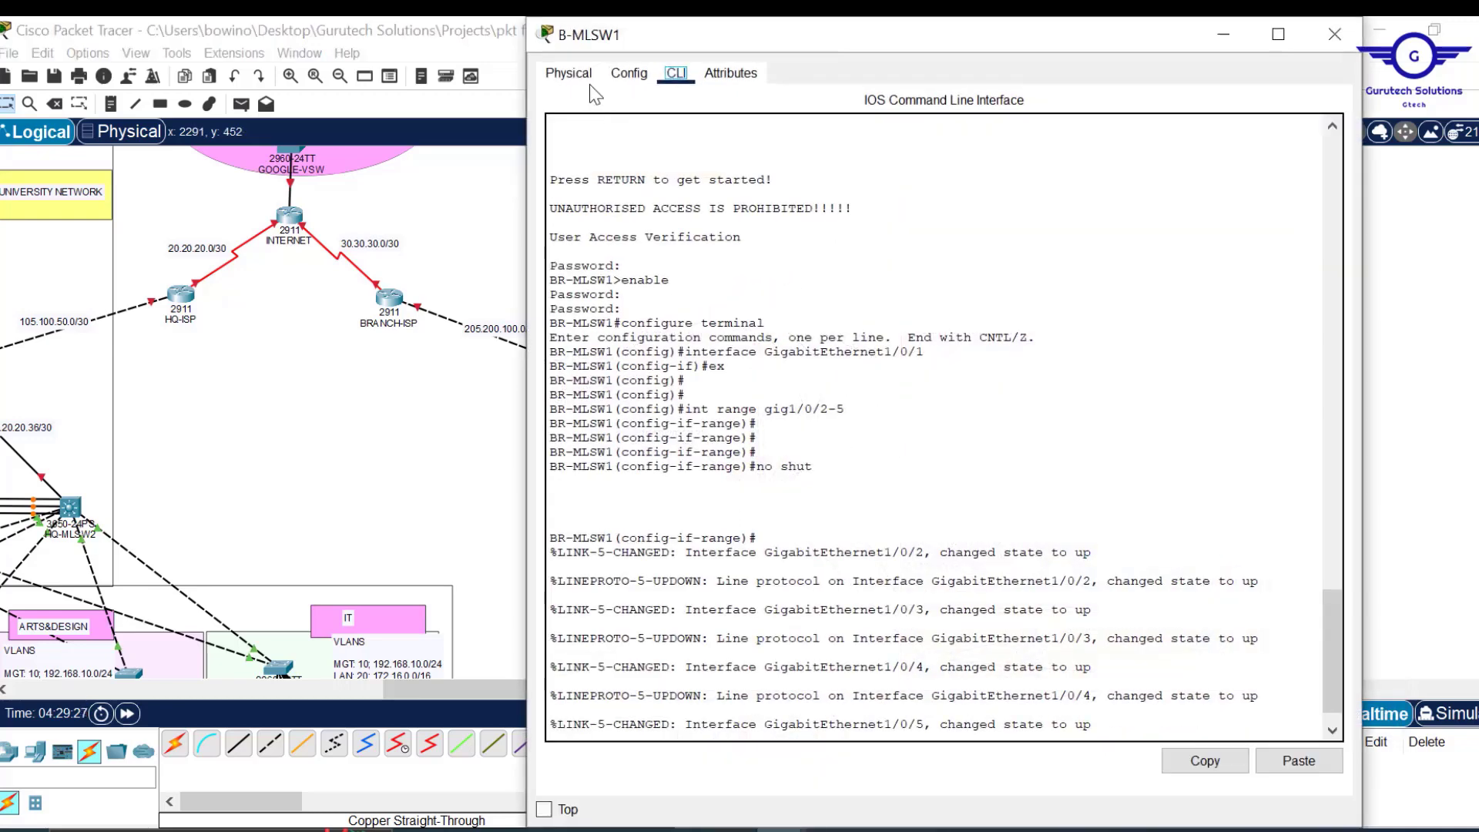
left_click(569, 73)
left_click(630, 74)
left_click(651, 356)
left_click(669, 74)
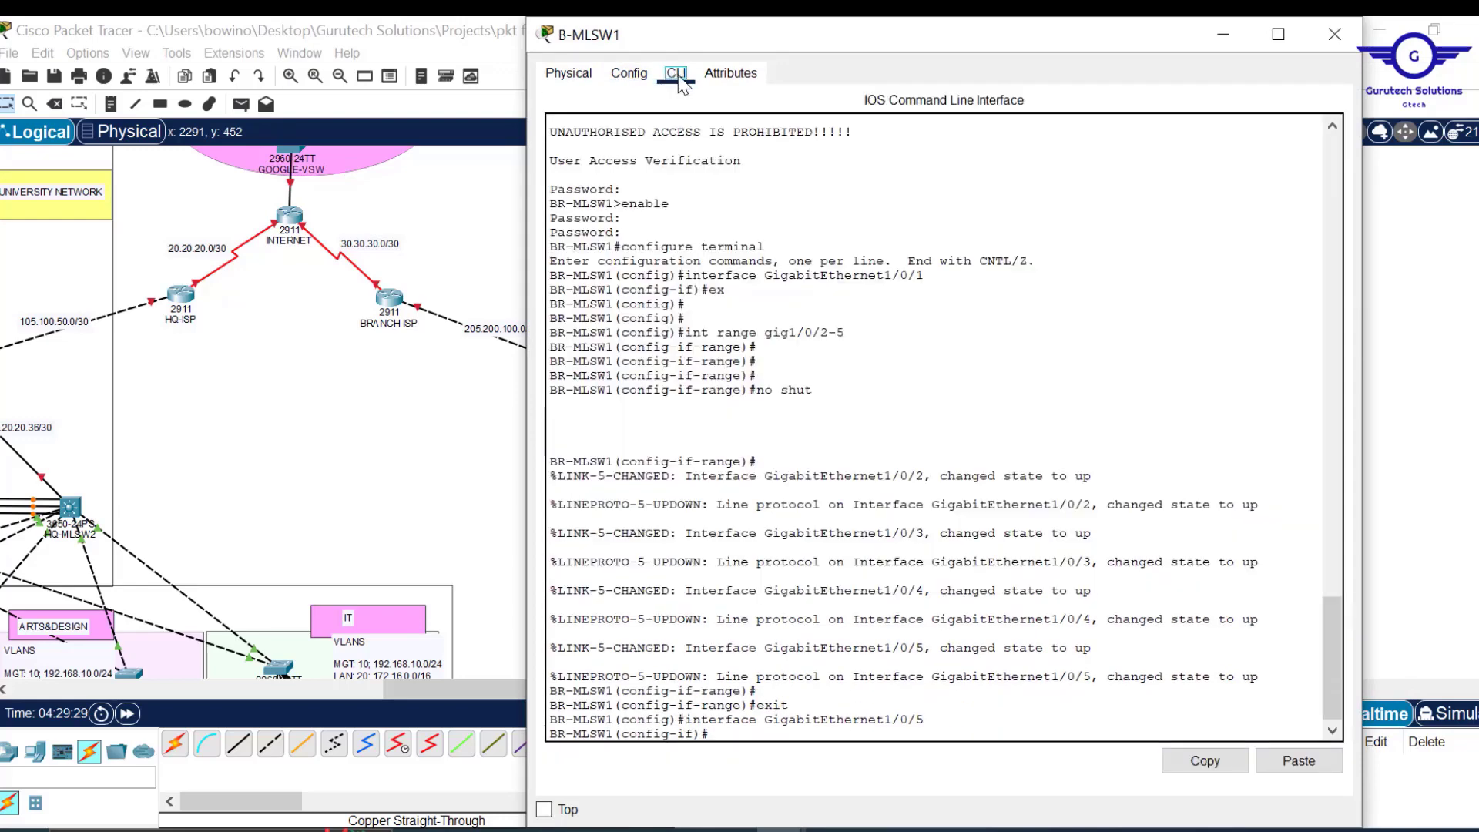
type("ex")
key("Return")
key("Return")
key("Return")
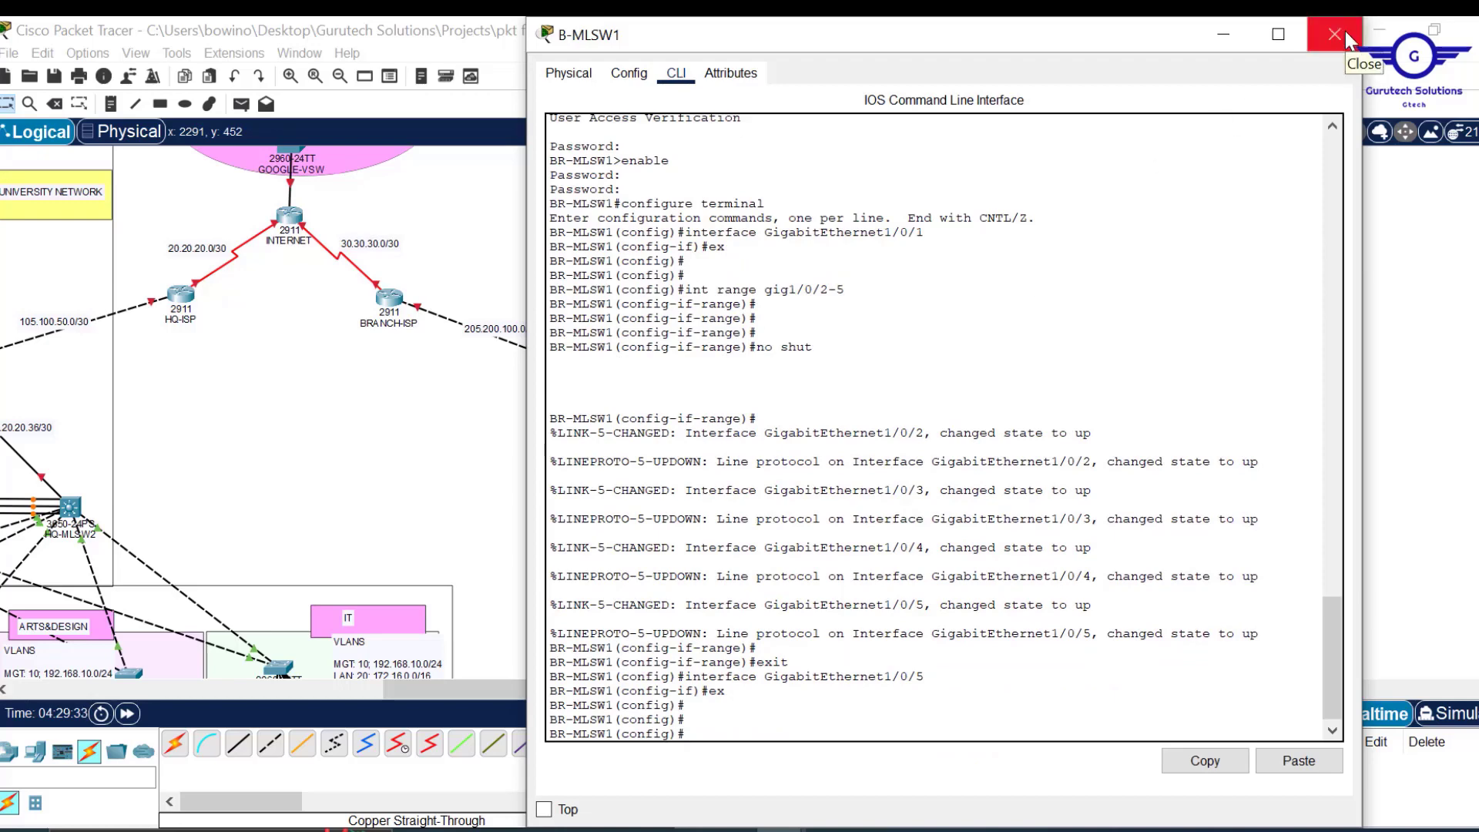
left_click(1345, 31)
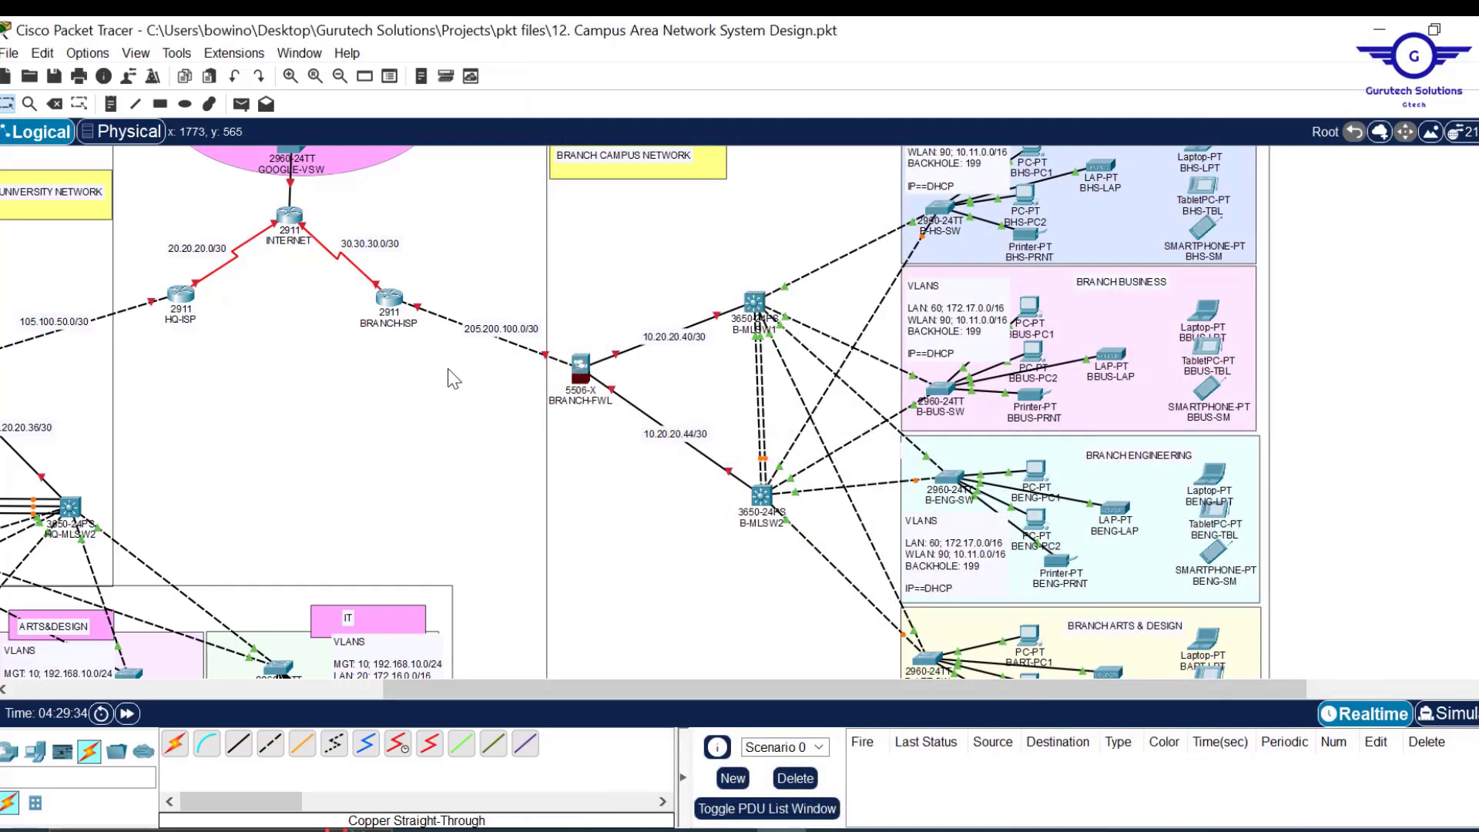
Delete the dashed links between B-MLSW1 and B-MLSW2.
key("Delete")
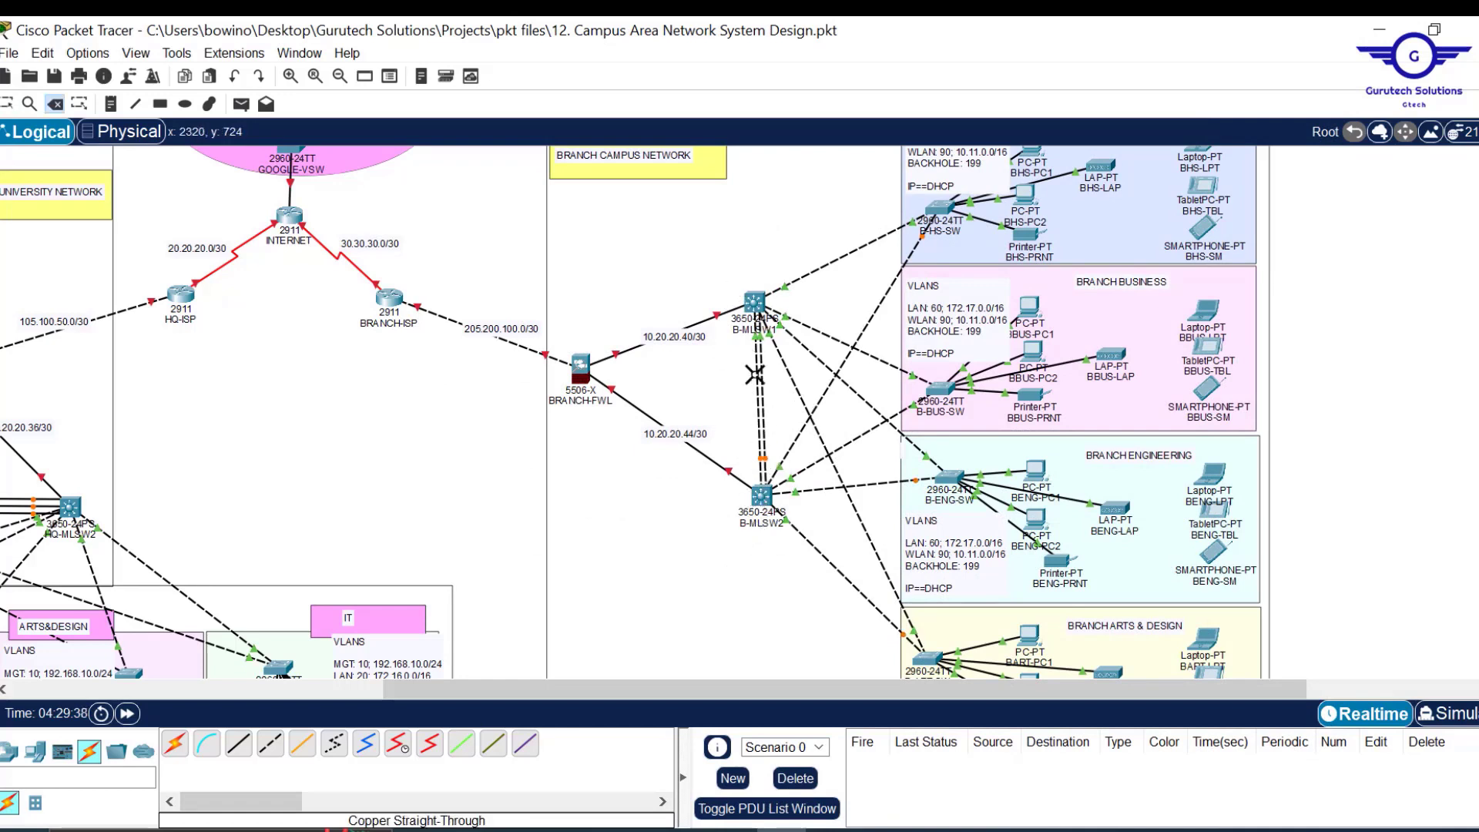
left_click(760, 393)
left_click(758, 389)
key("Escape")
Link Gi1/0/21 and Gi1/0/22 on B-MLSW2 to the same B-MLSW1 ports with copper straight-through cables.
left_click(239, 745)
left_click(763, 497)
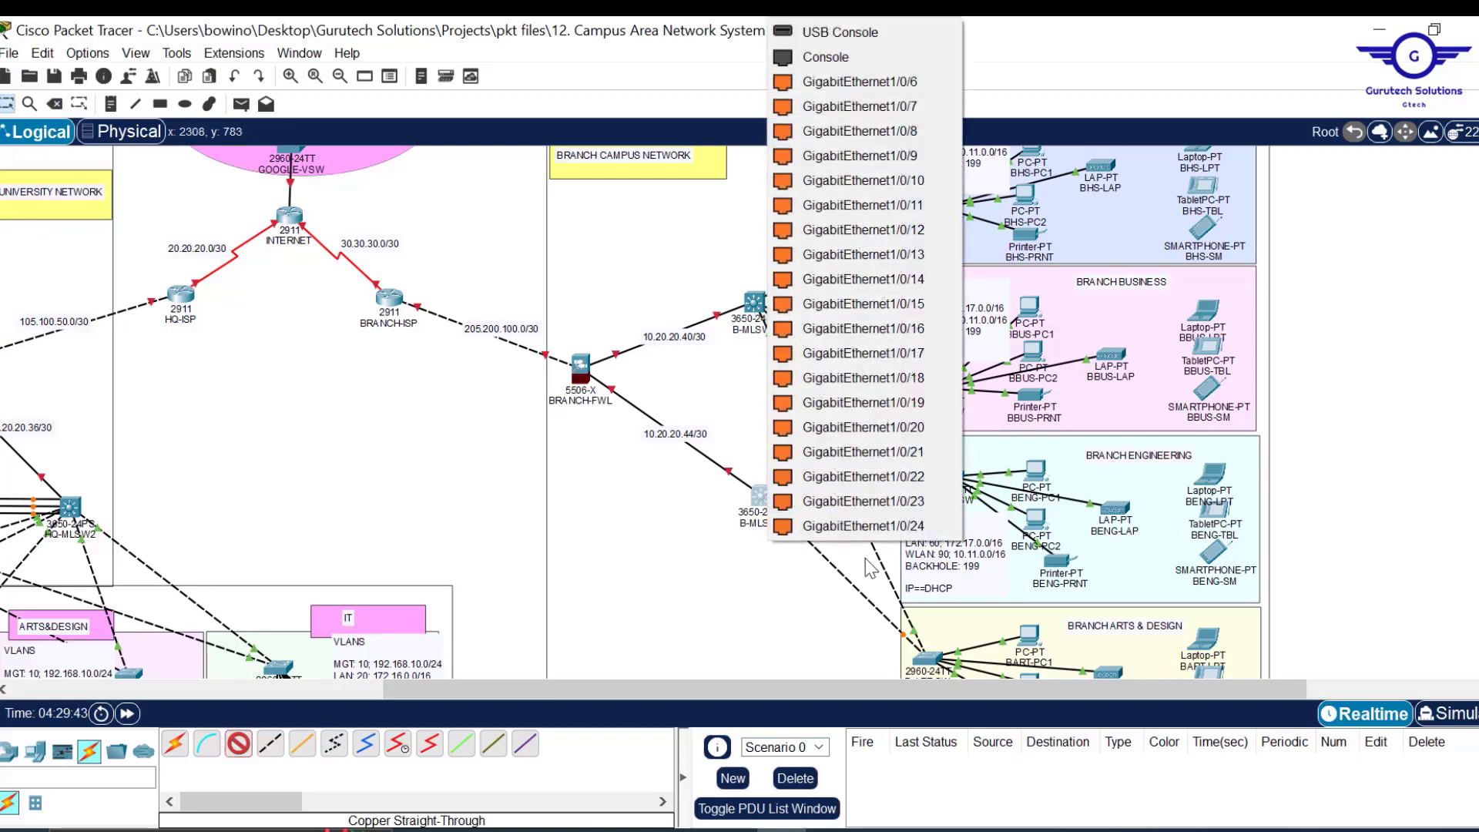
left_click(924, 451)
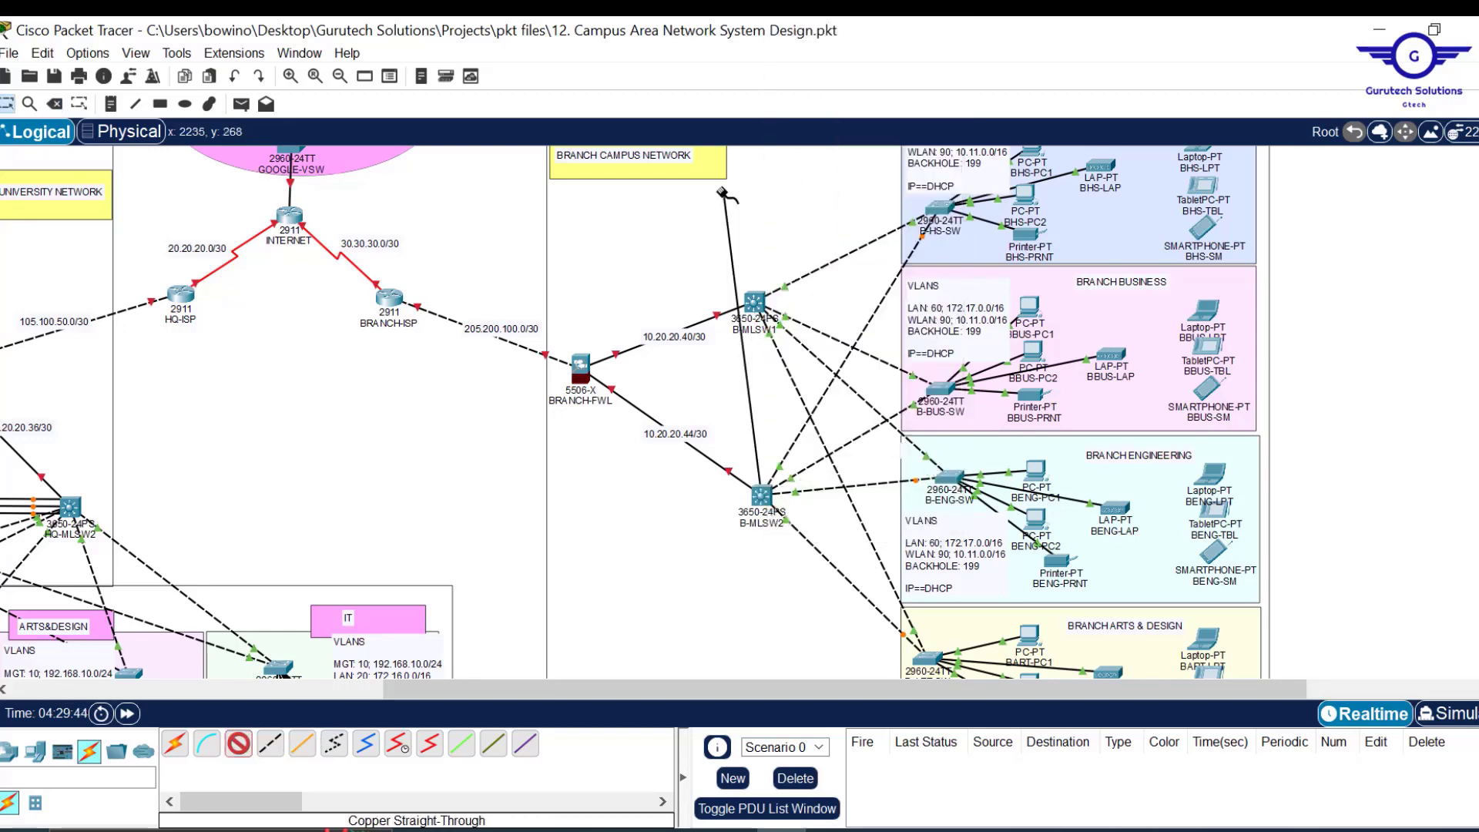
left_click(756, 302)
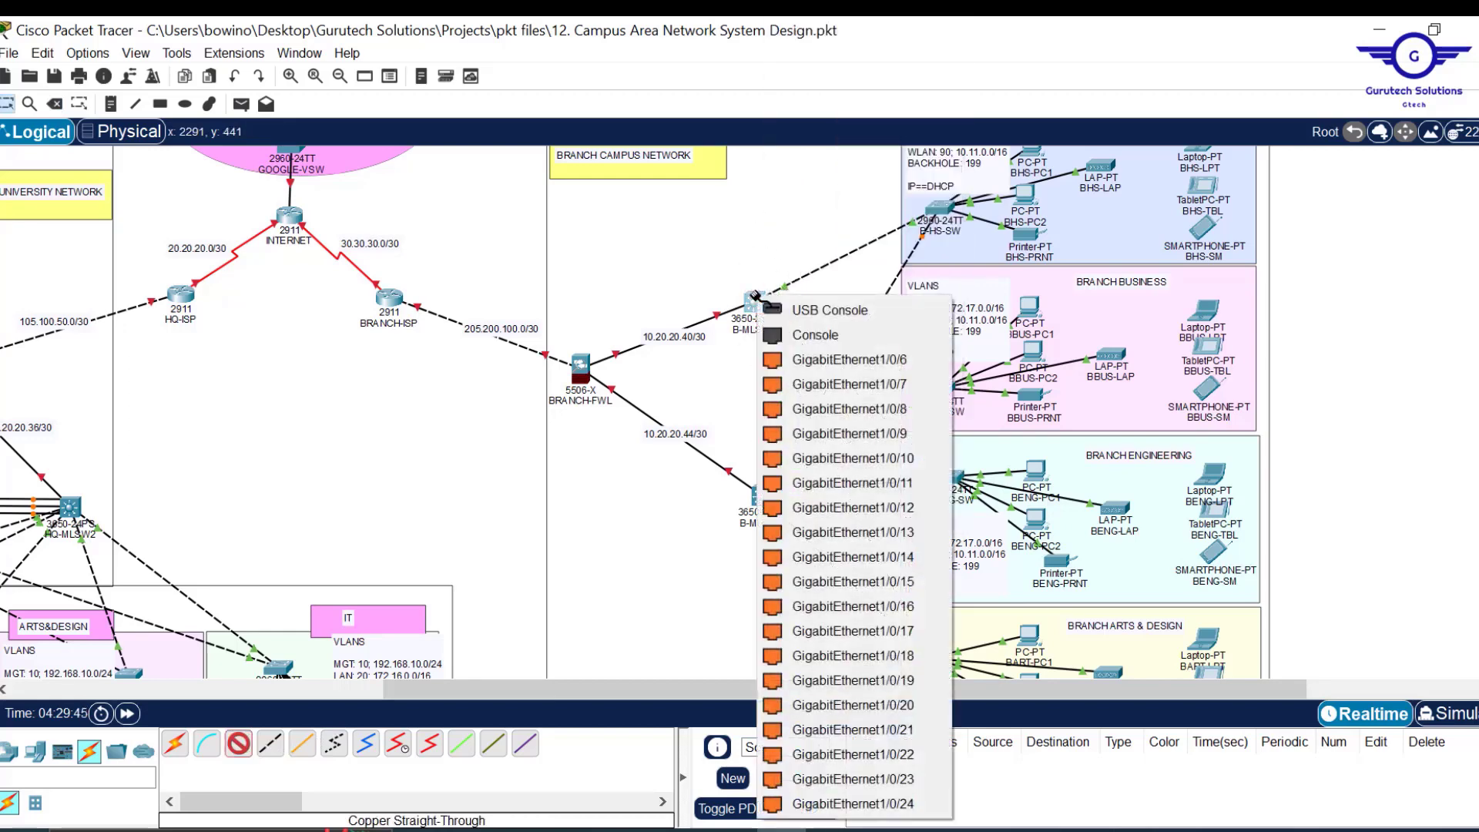
left_click(901, 729)
left_click(239, 743)
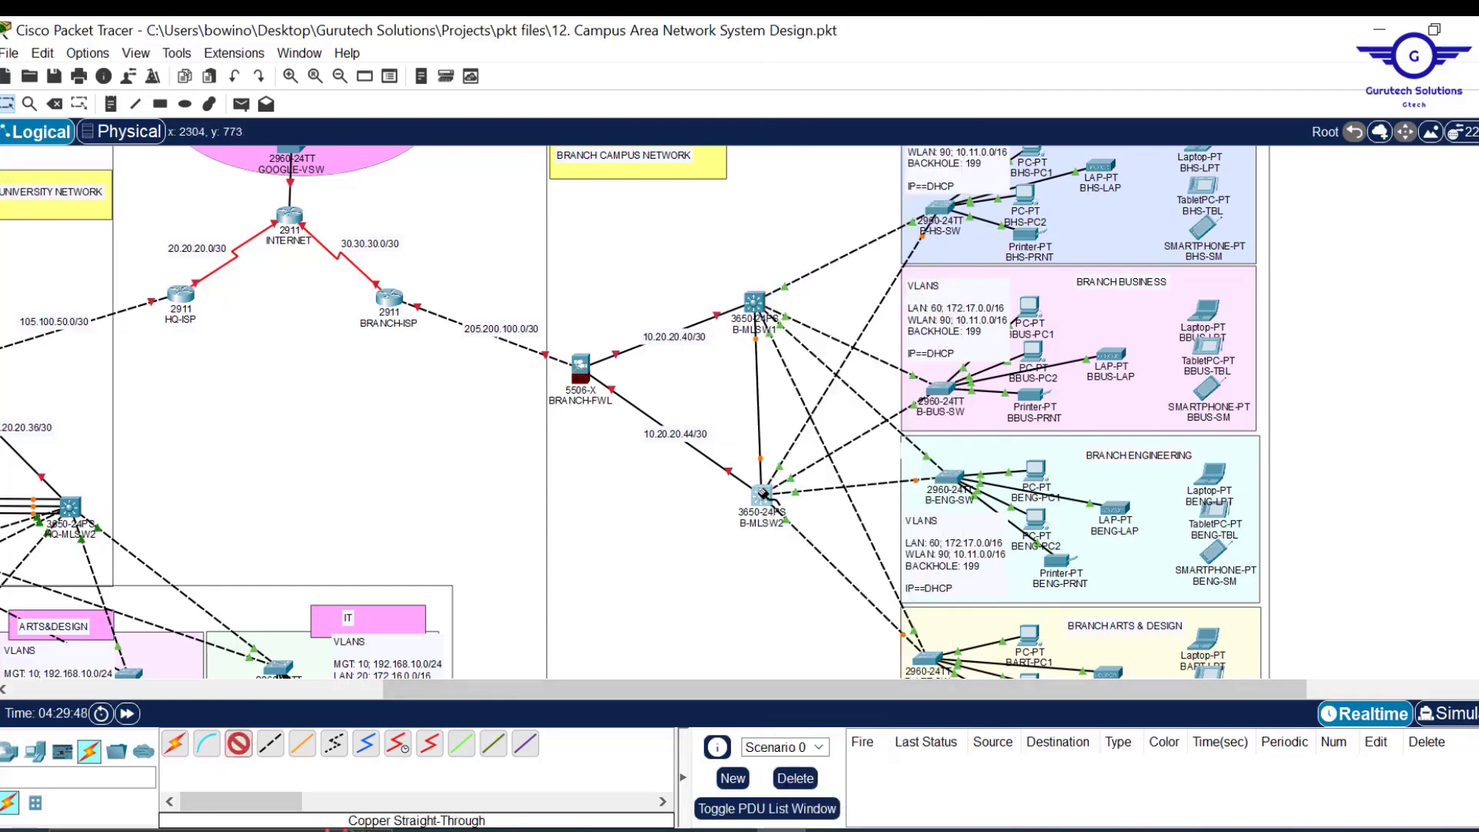
left_click(764, 494)
left_click(916, 455)
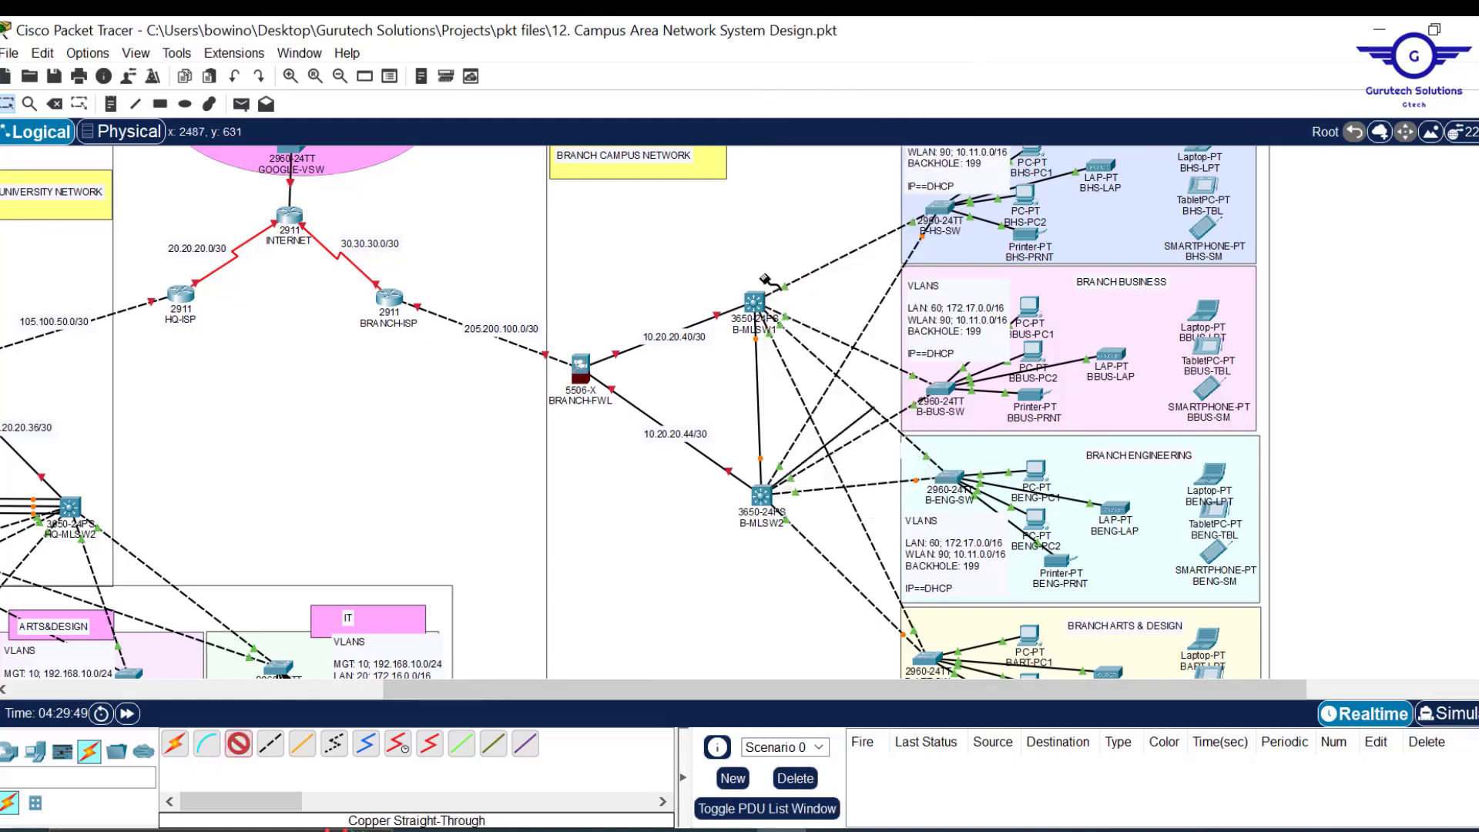
left_click(756, 304)
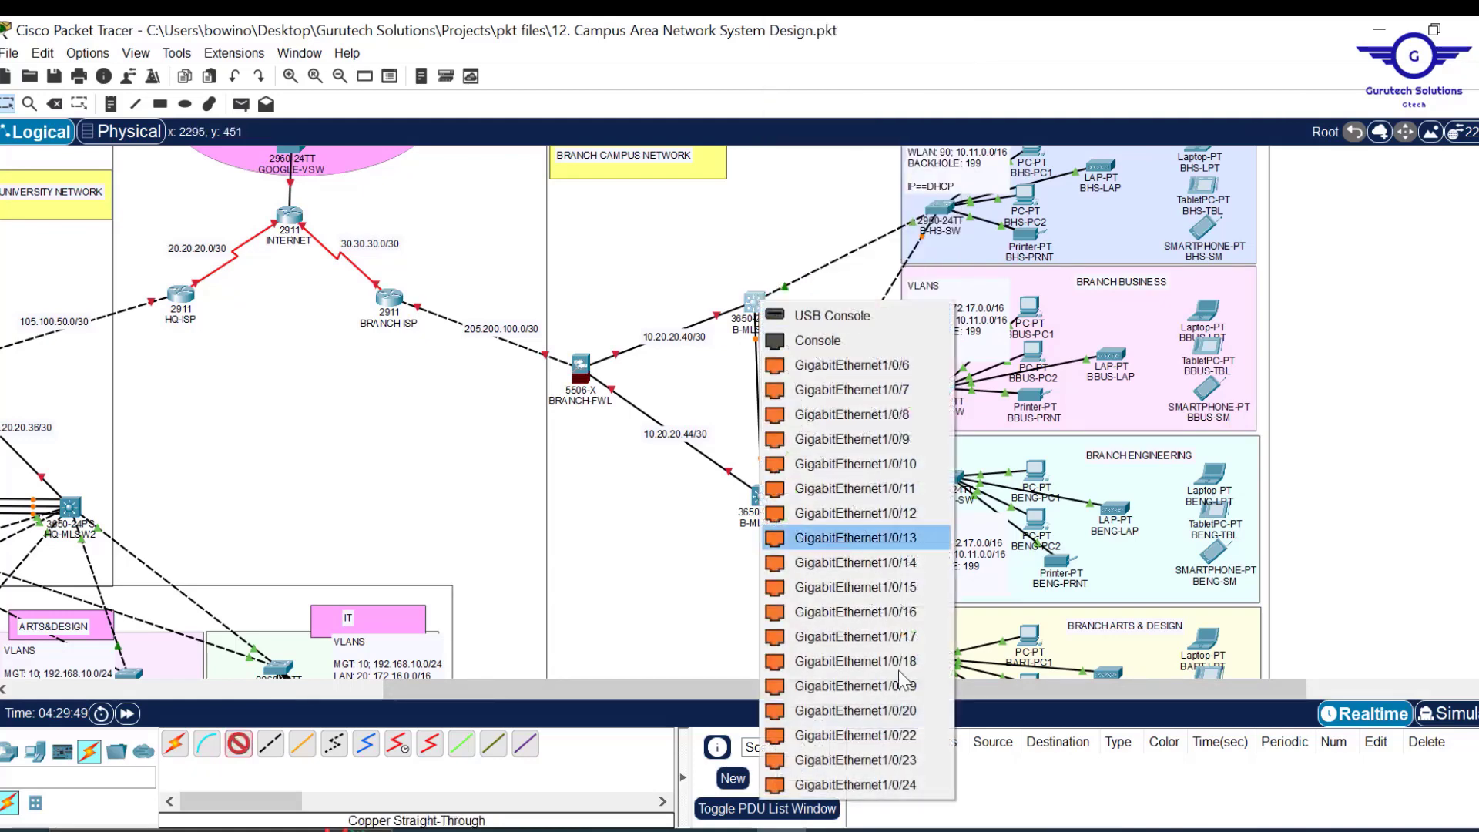
left_click(915, 746)
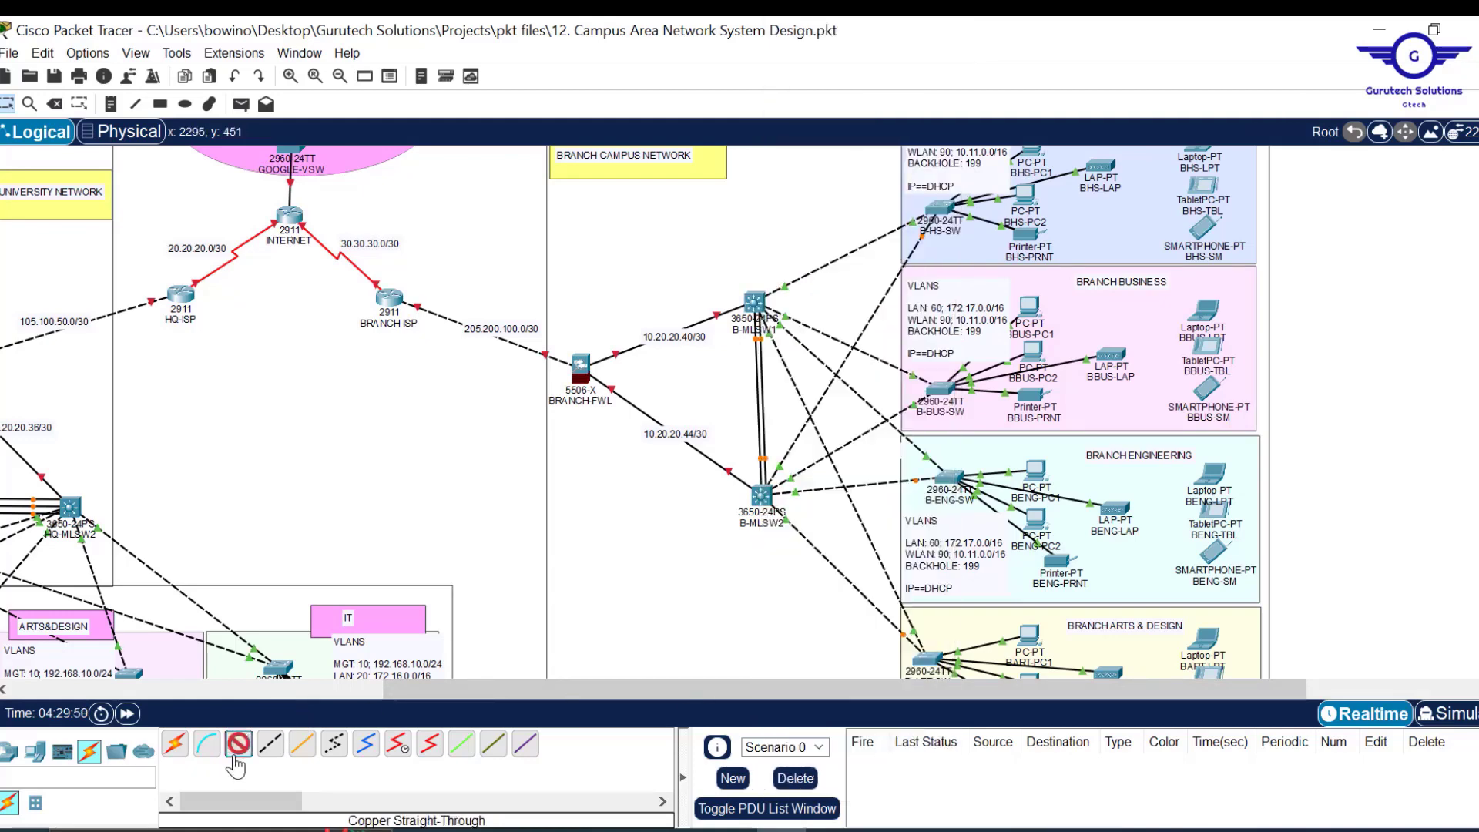
Add a third copper straight-through link on Gi1/0/23 between the switches and open B-MLSW2.
left_click(760, 495)
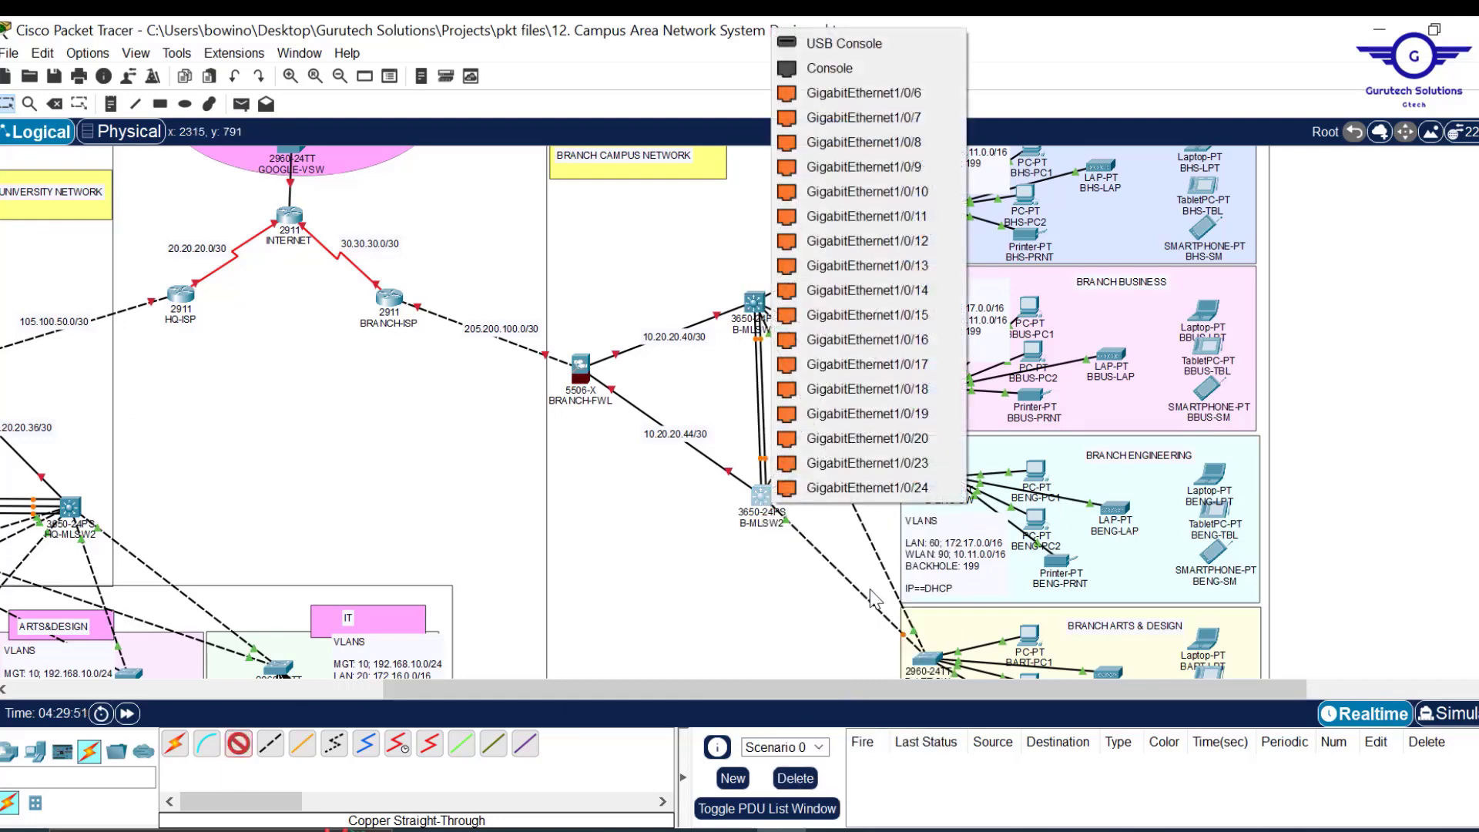
left_click(915, 462)
left_click(757, 302)
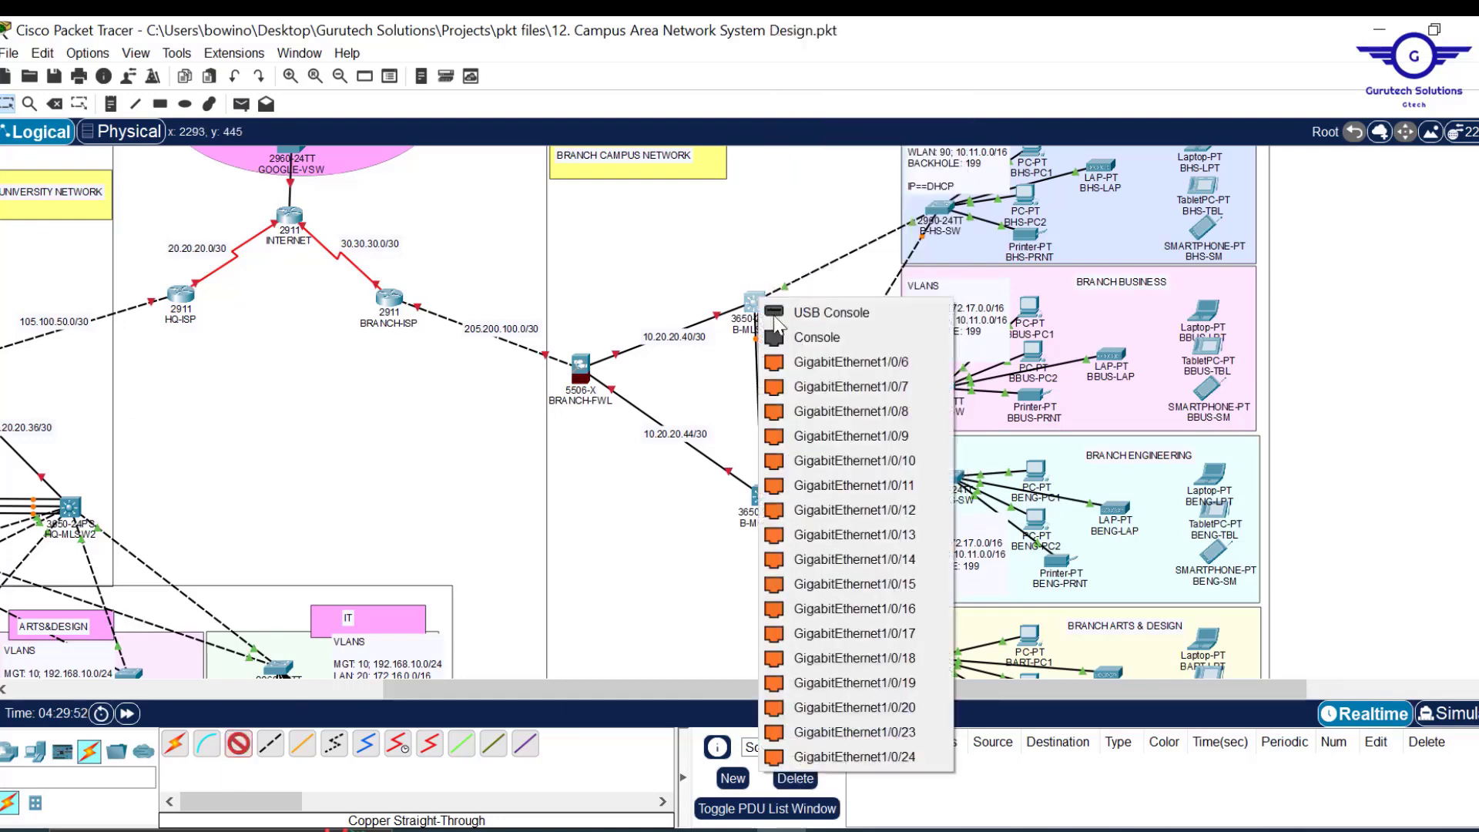
left_click(893, 732)
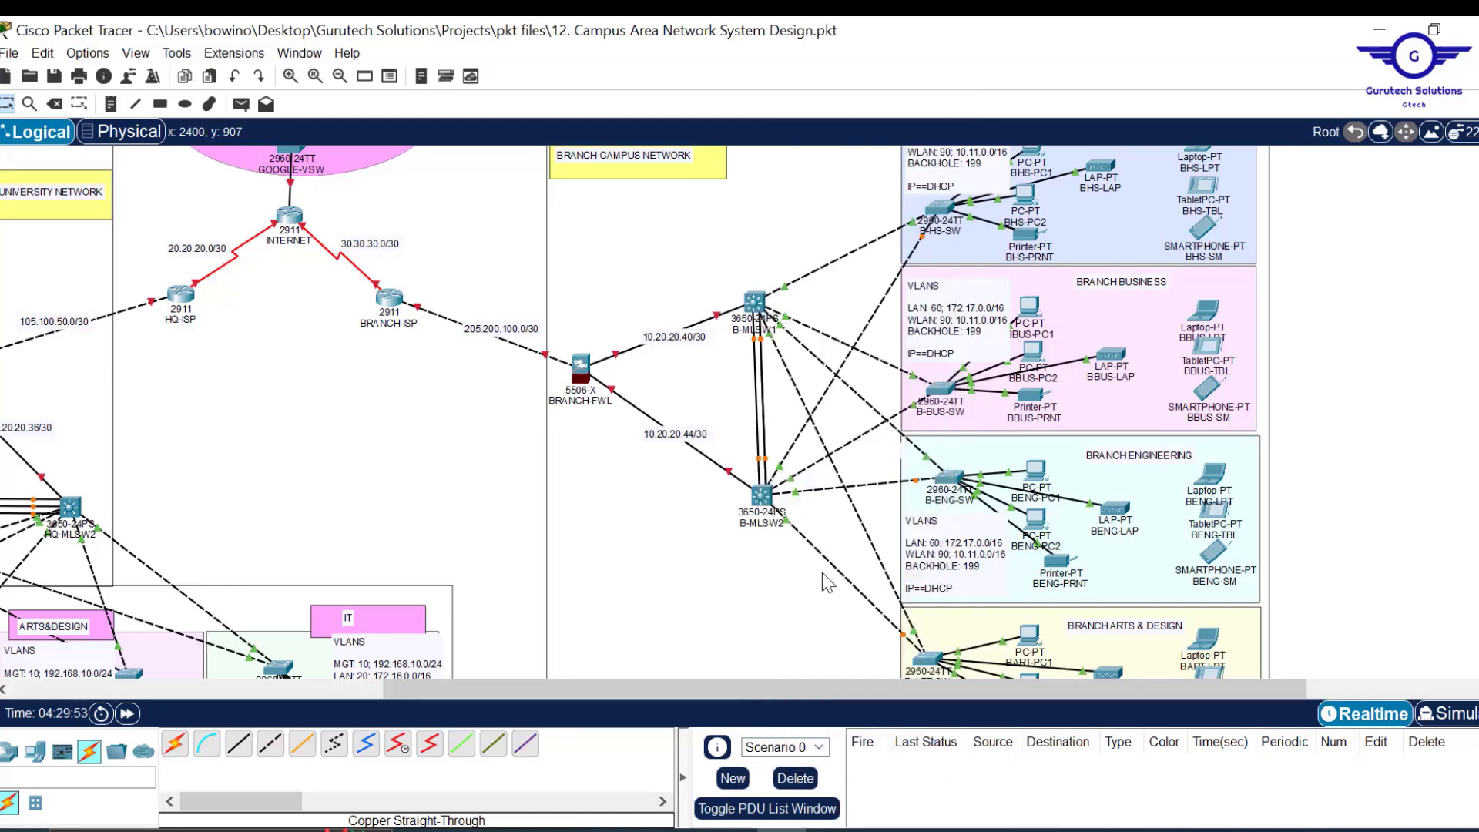
left_click(761, 495)
Paste the Port-channel 2 commands into B-MLSW2's CLI from global configuration mode.
key("Return")
key("Return")
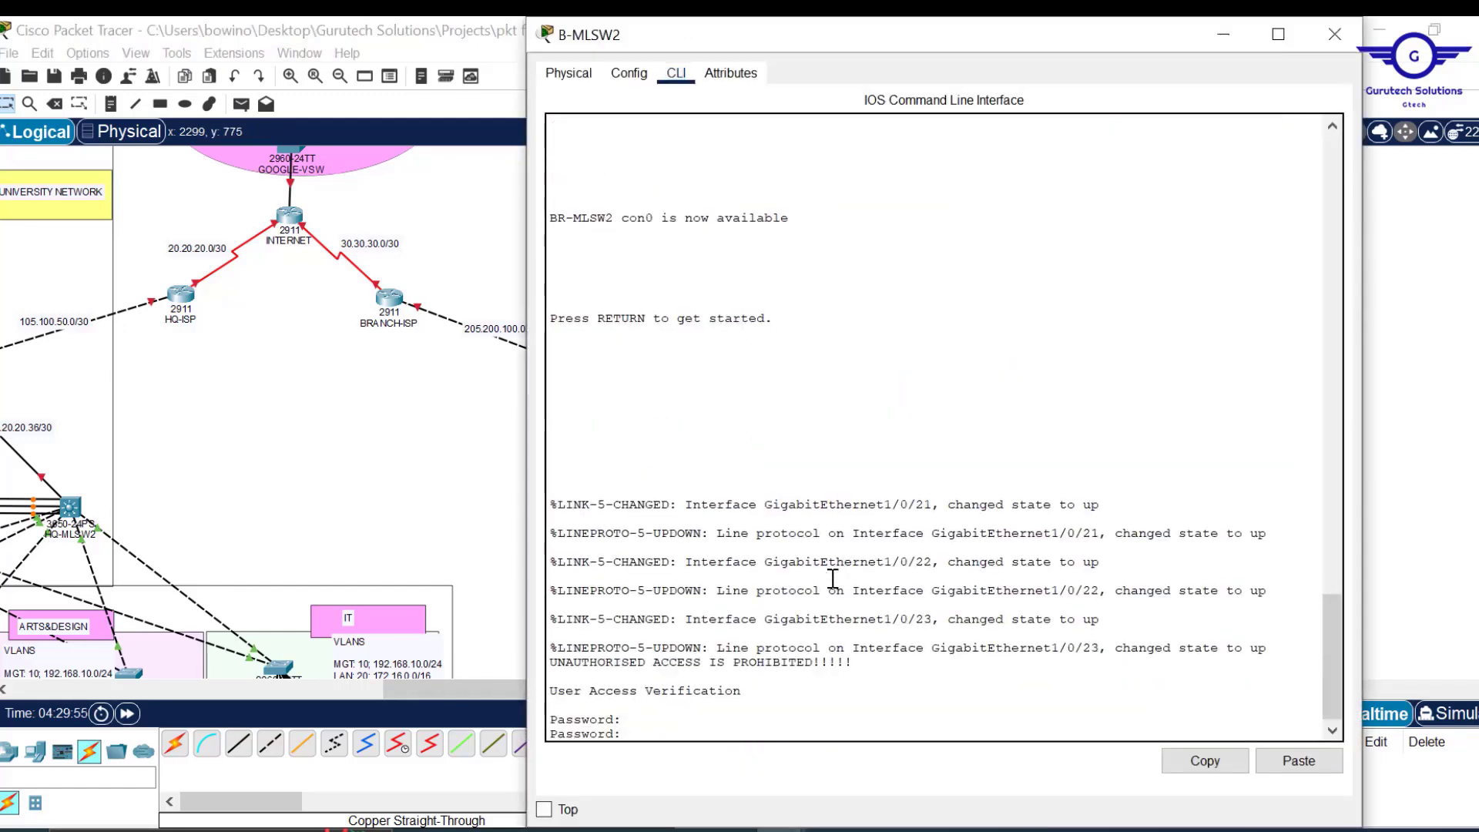
left_click(628, 73)
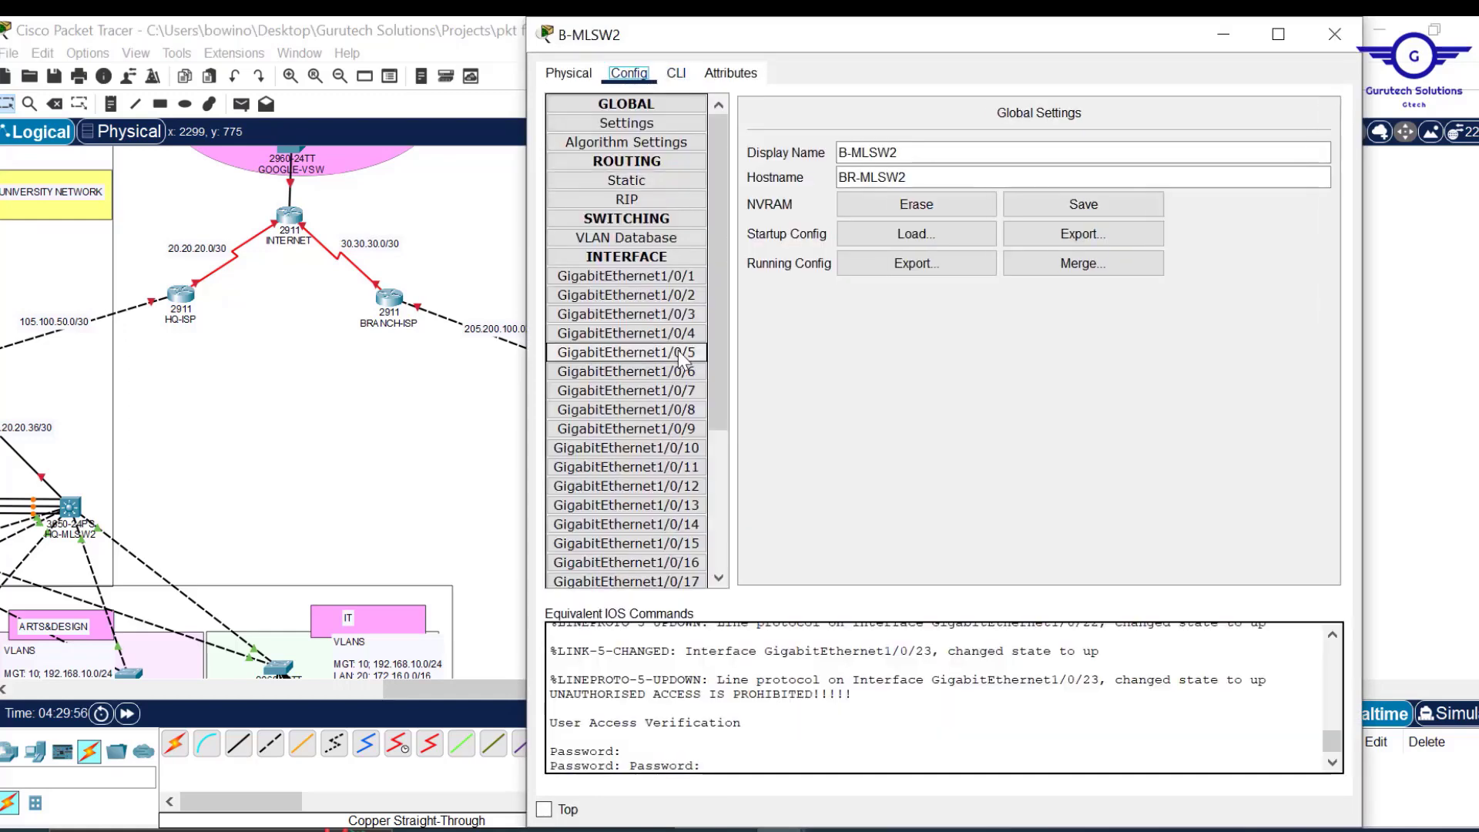
left_click(676, 74)
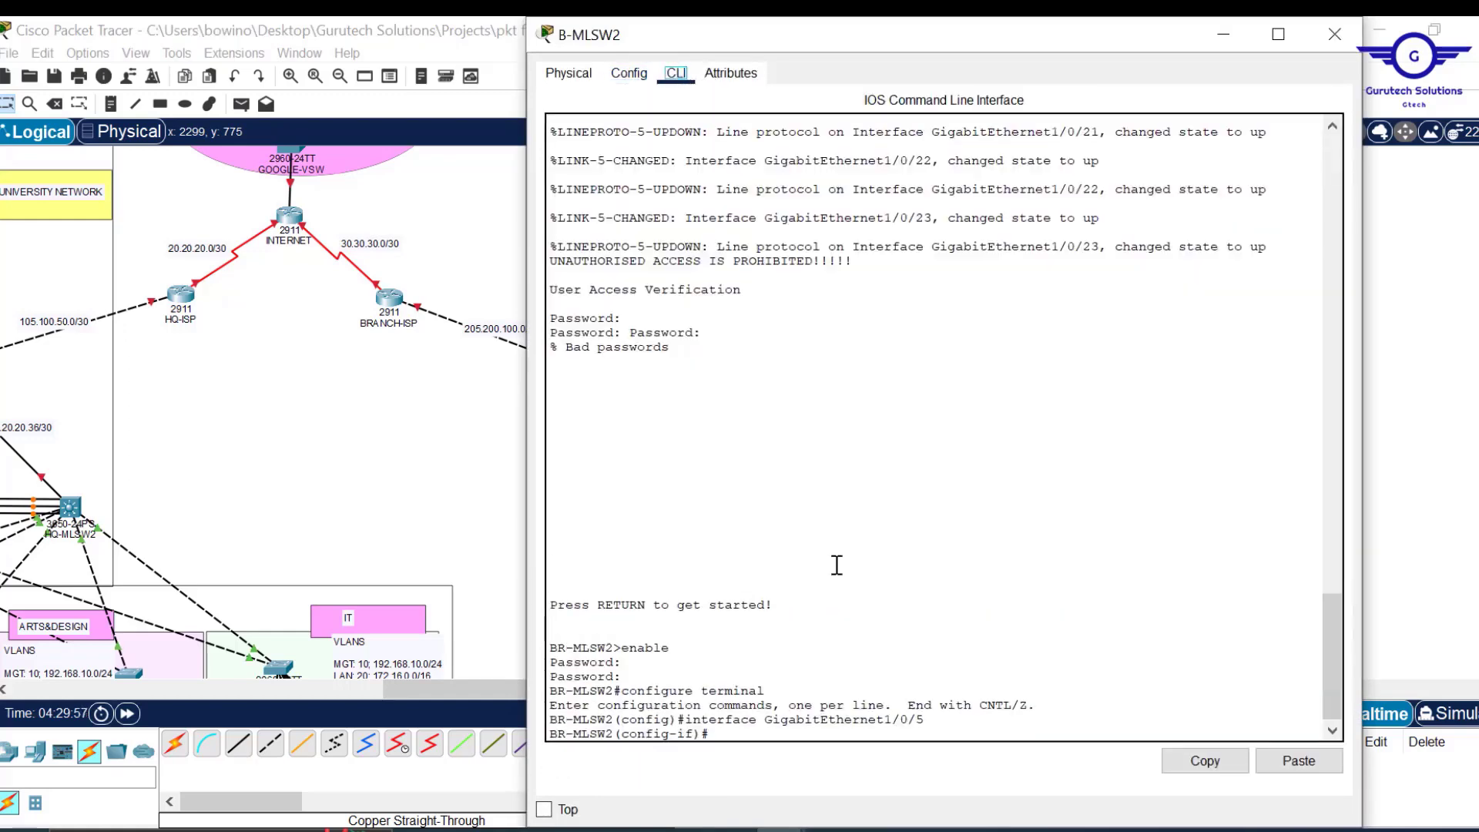
type("ex")
key("Return")
key("Return")
key("Return")
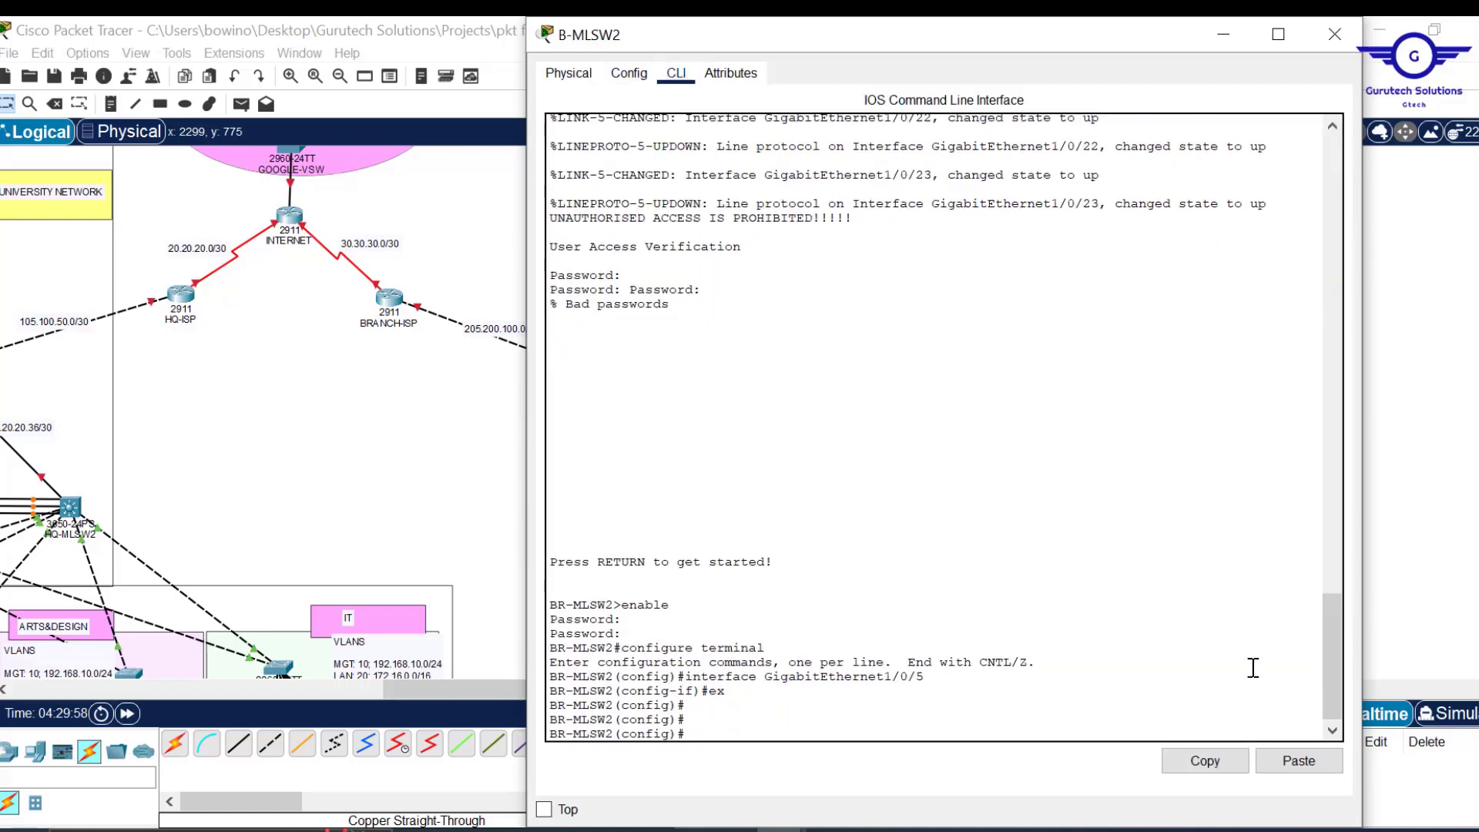
left_click(1299, 762)
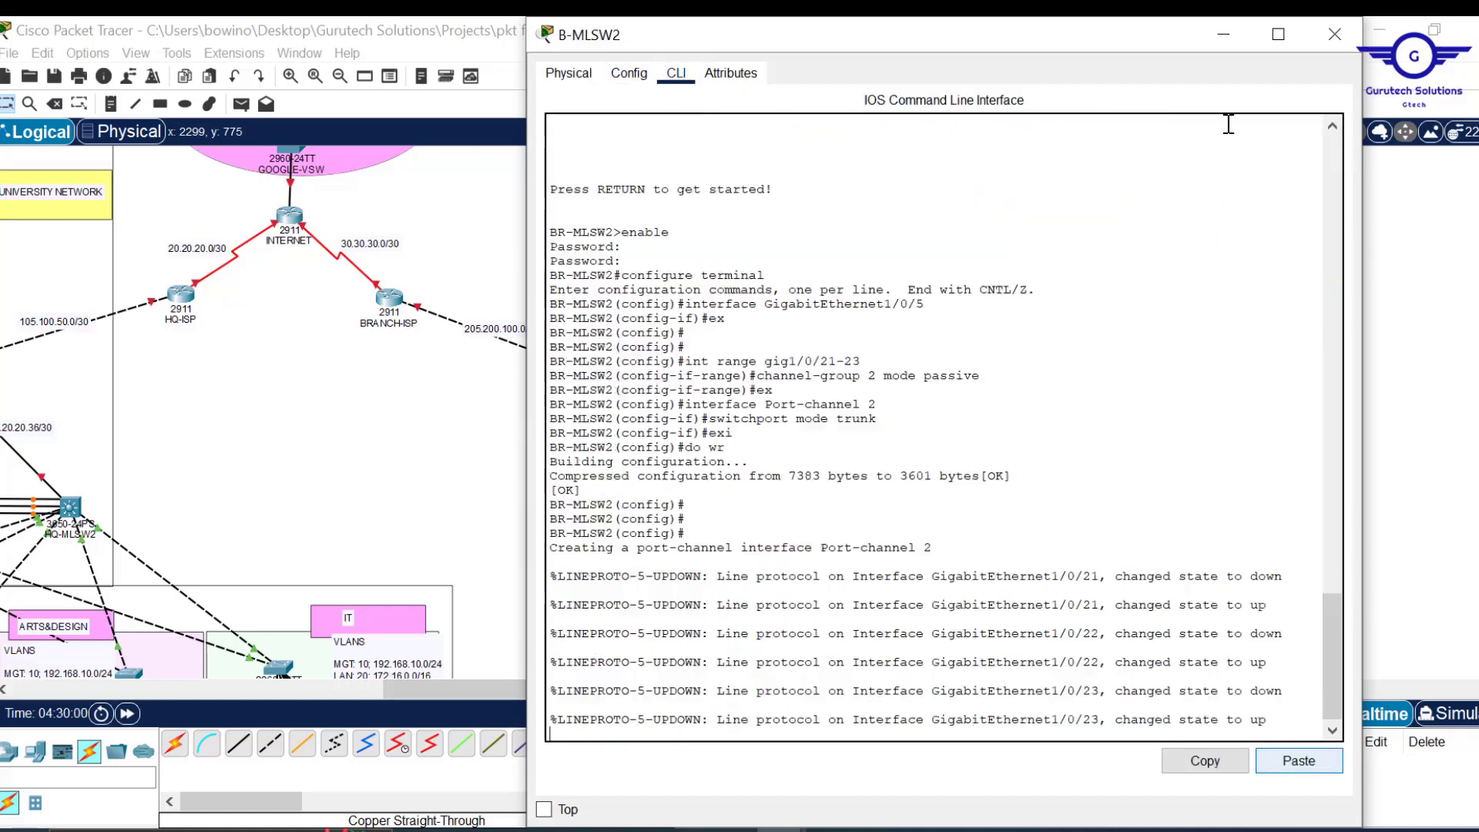
left_click(1333, 35)
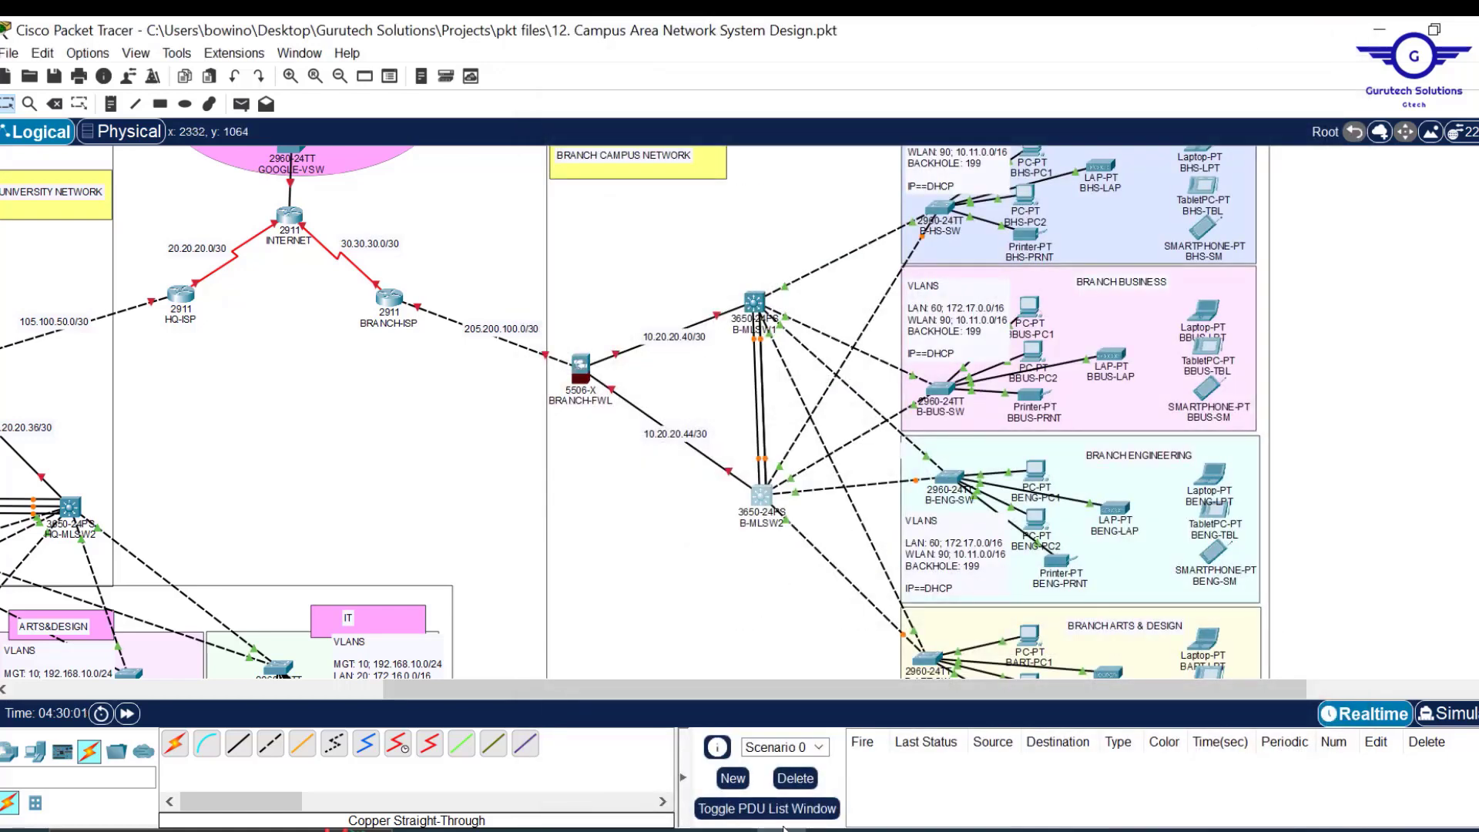
Change 'passive' to 'active' in the commands document and copy all the EtherChannel commands.
mouse_move(730, 829)
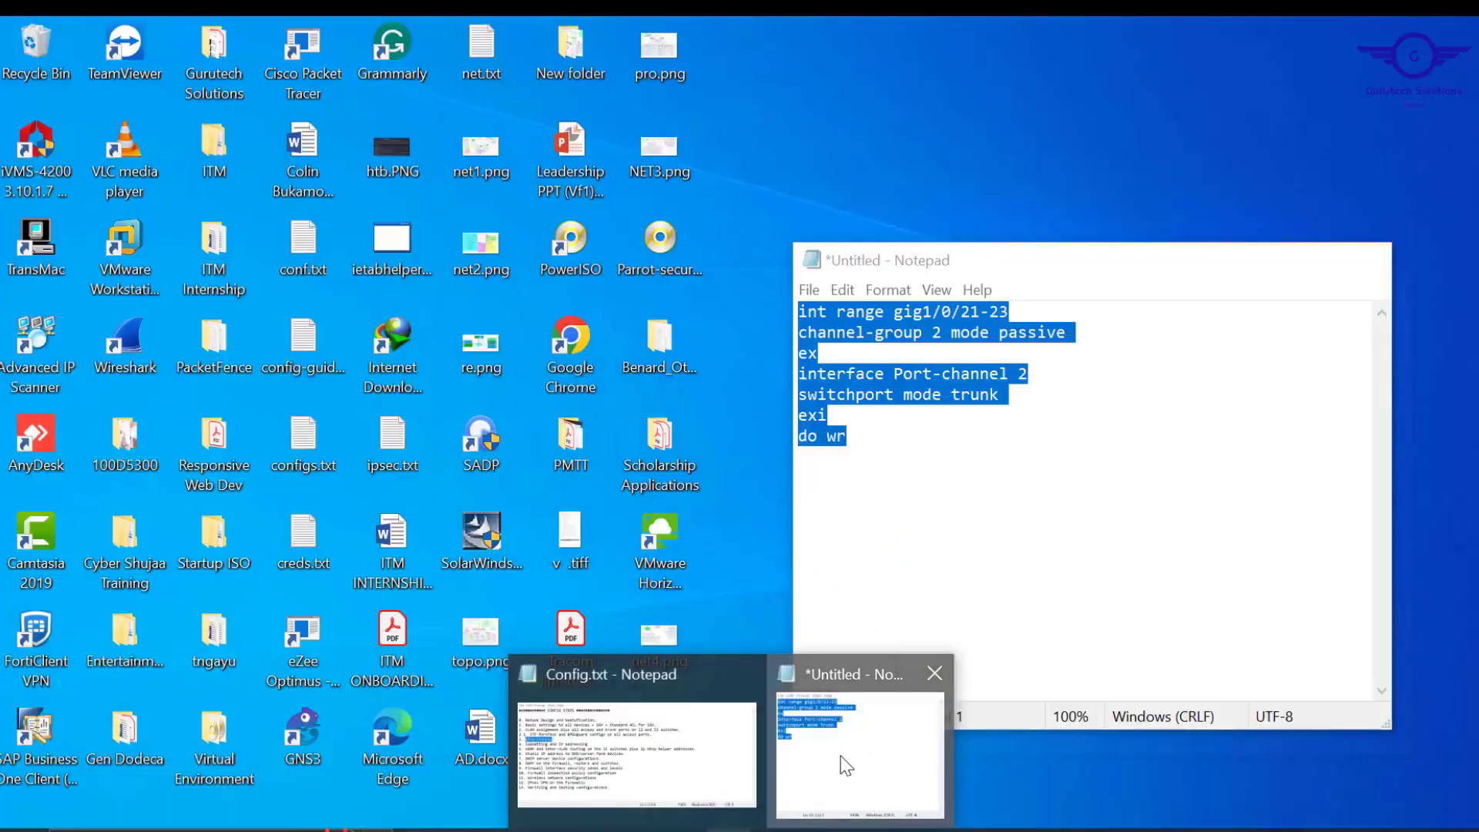
left_click(842, 765)
left_click(1077, 333)
left_click_drag(1077, 337, 1000, 337)
type("active")
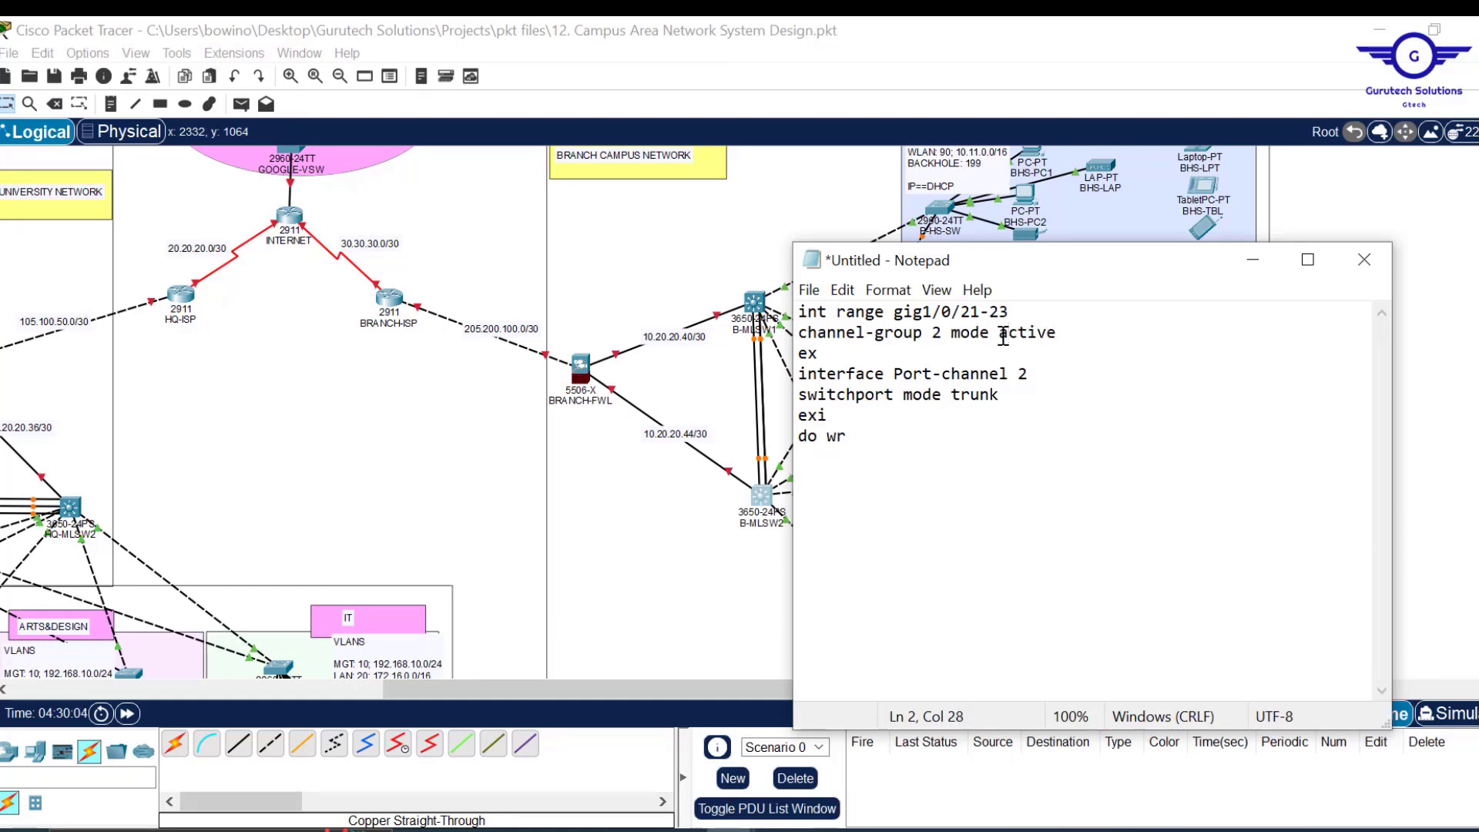
key("ctrl+a")
key("ctrl+c")
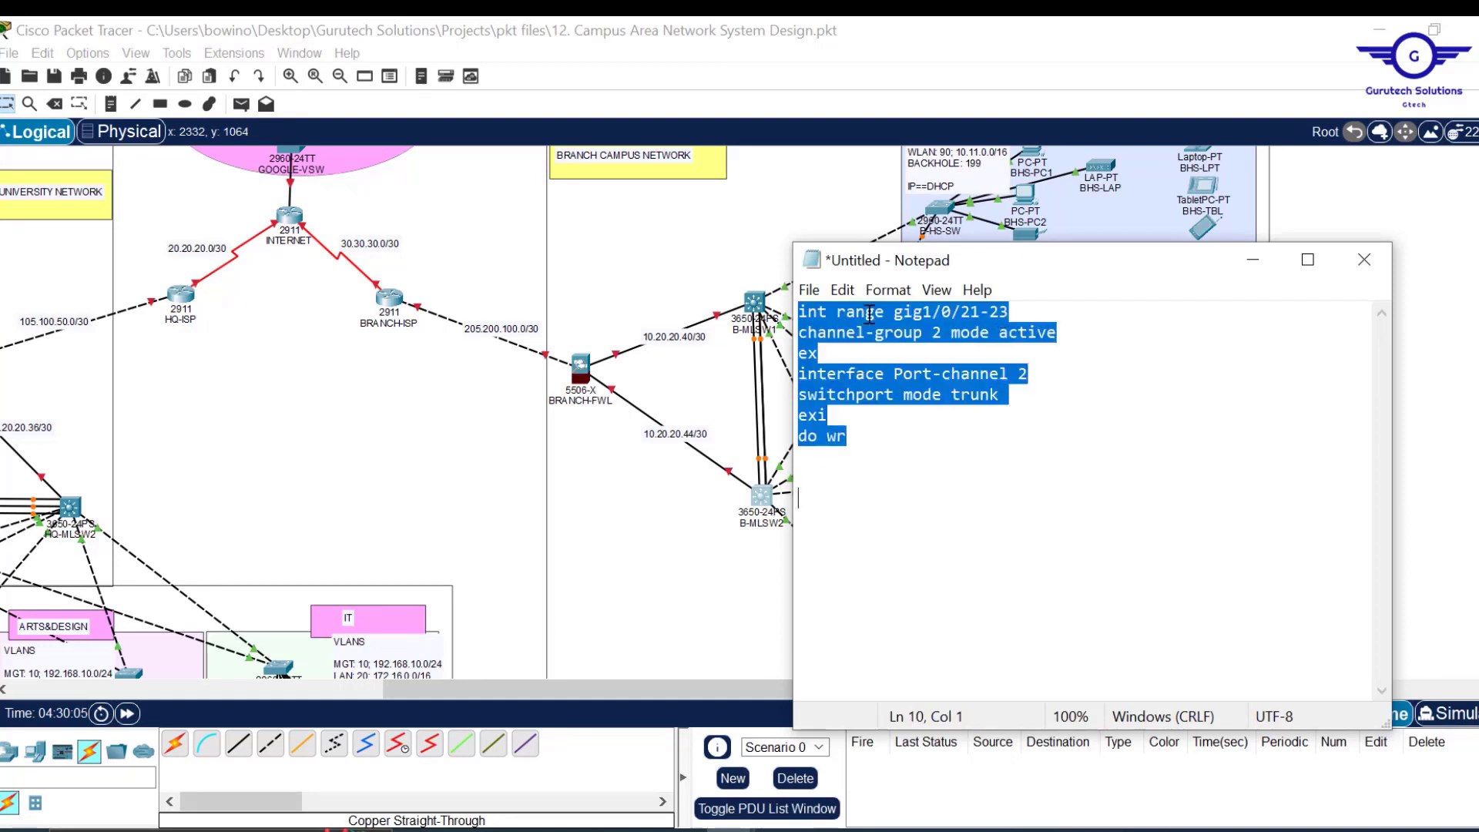
Run the copied EtherChannel commands in B-MLSW1's CLI.
left_click(758, 304)
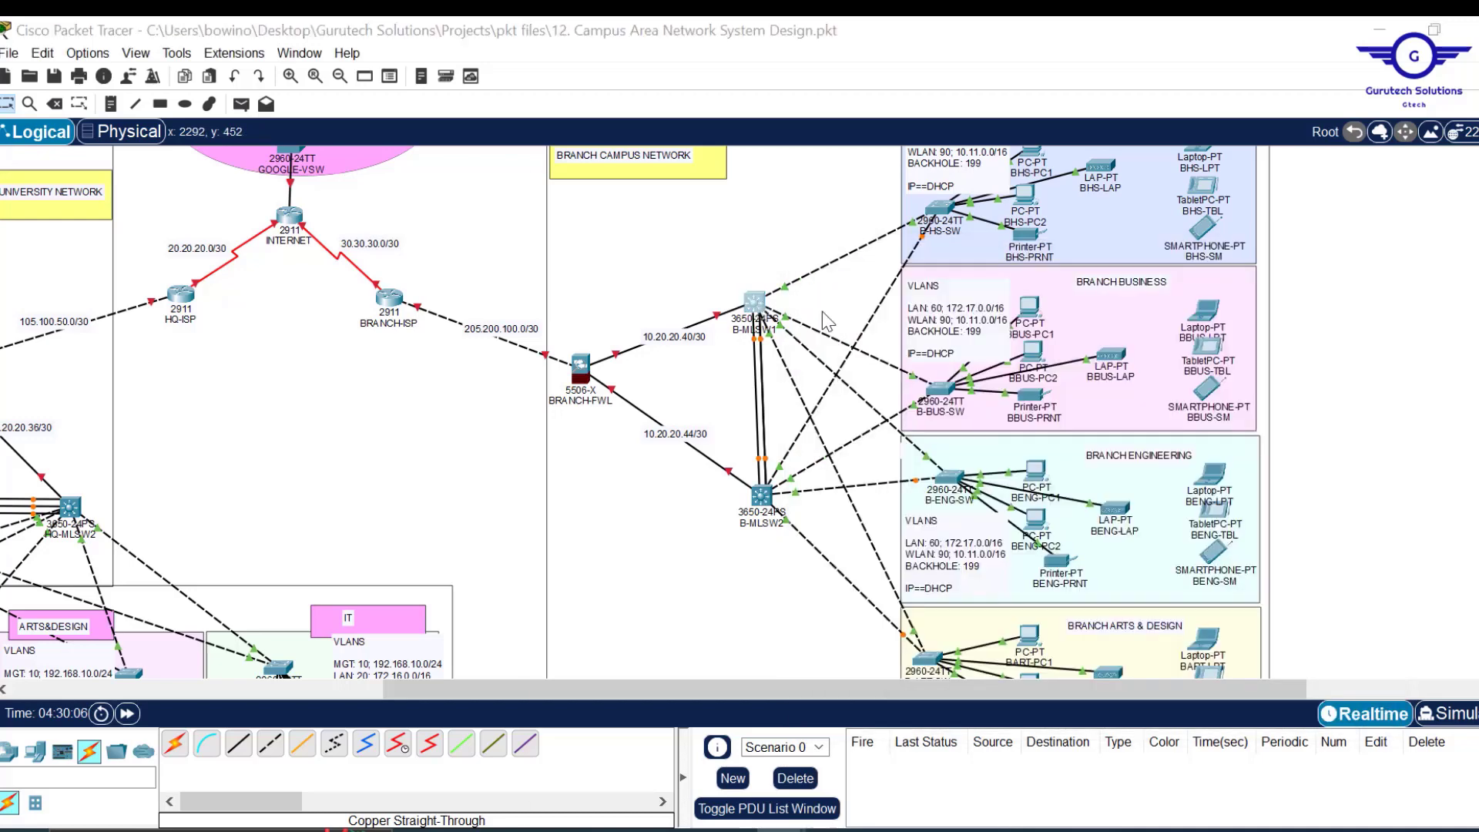
left_click(629, 73)
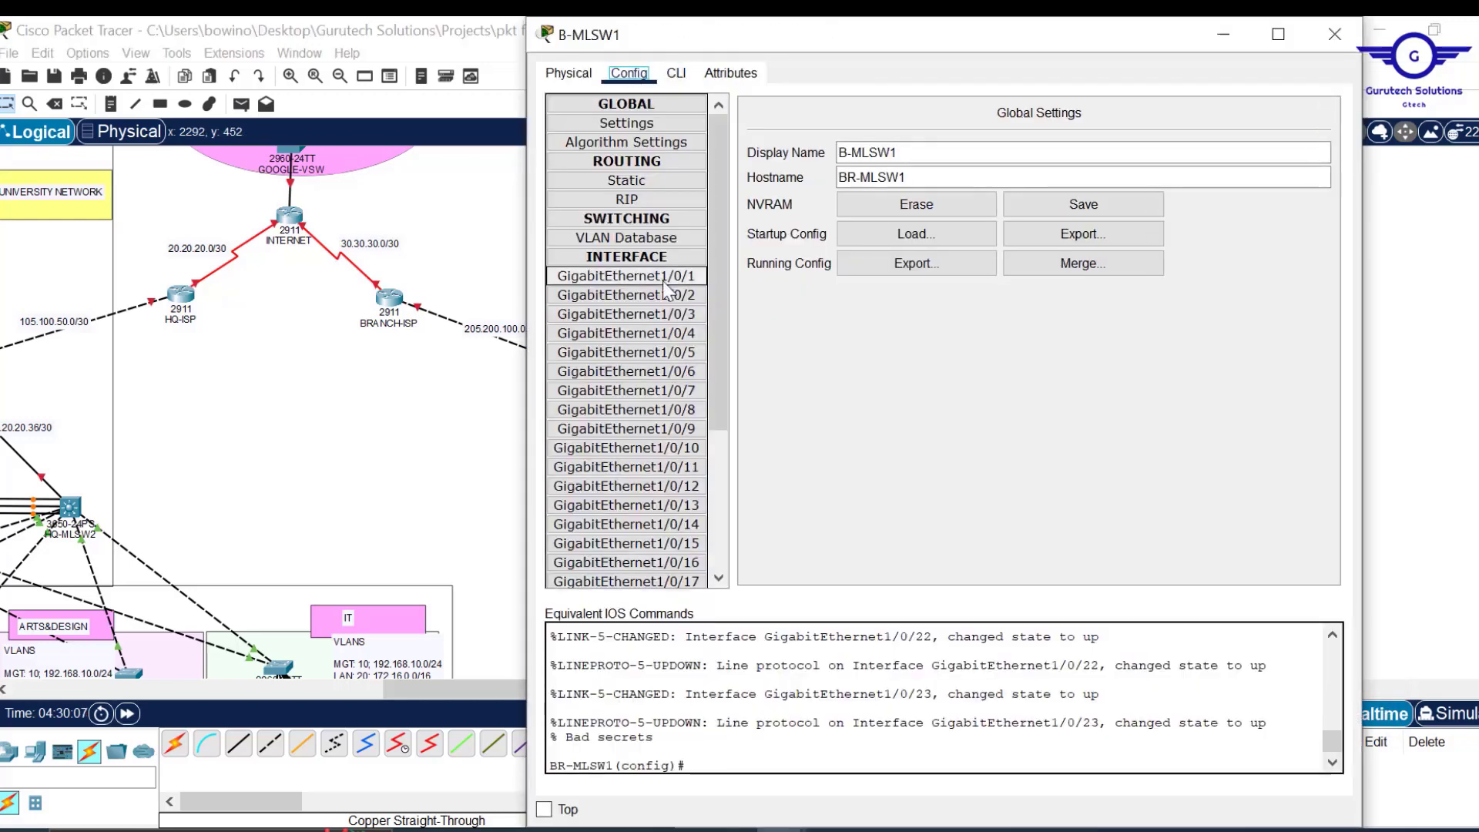
left_click(677, 73)
type("ex")
key("Return")
key("Return")
key("Return")
key("Return")
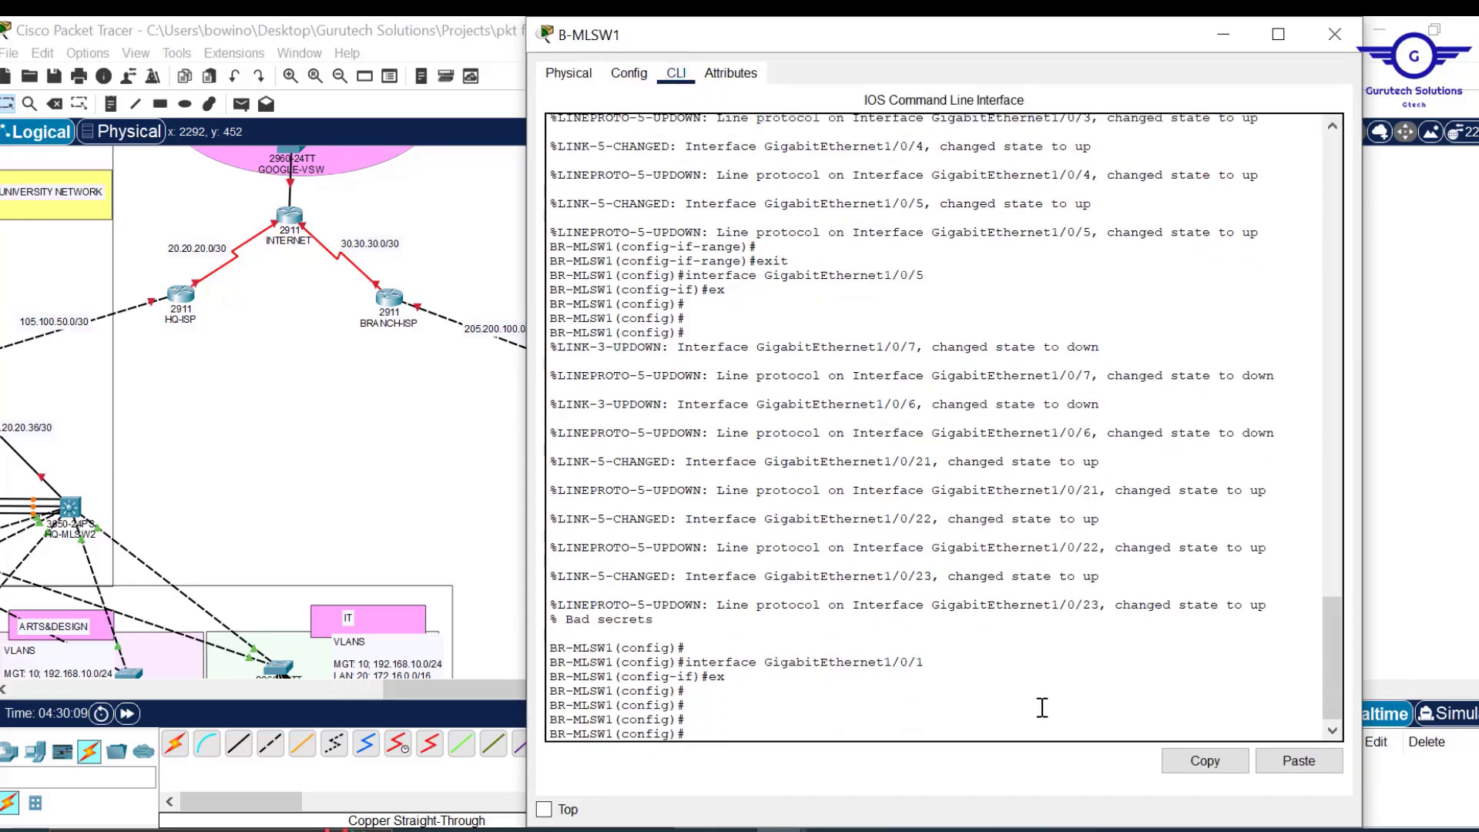
left_click(1299, 760)
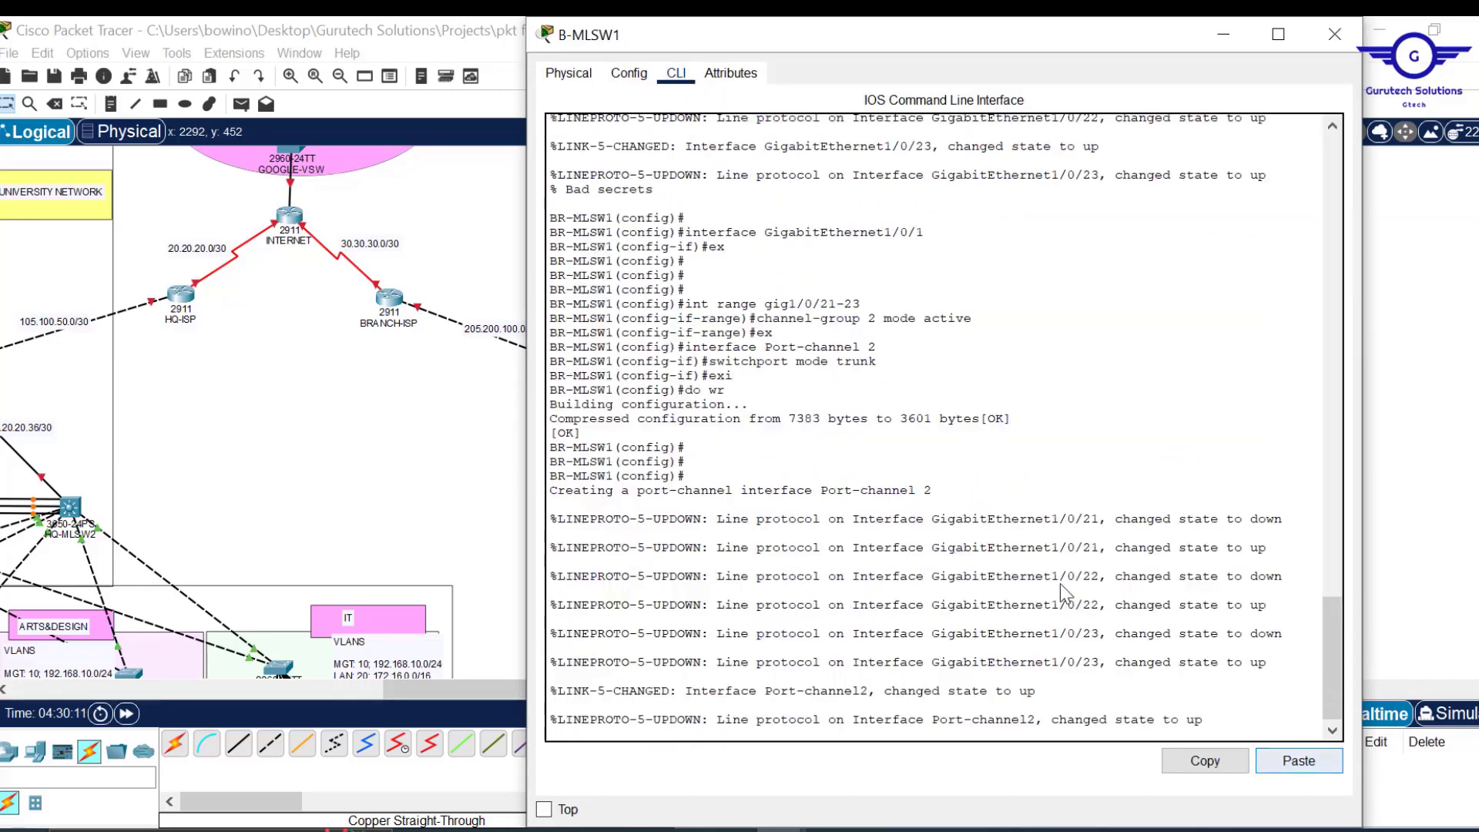
key("Return")
key("Return")
key("Return")
key("Return")
key("Return")
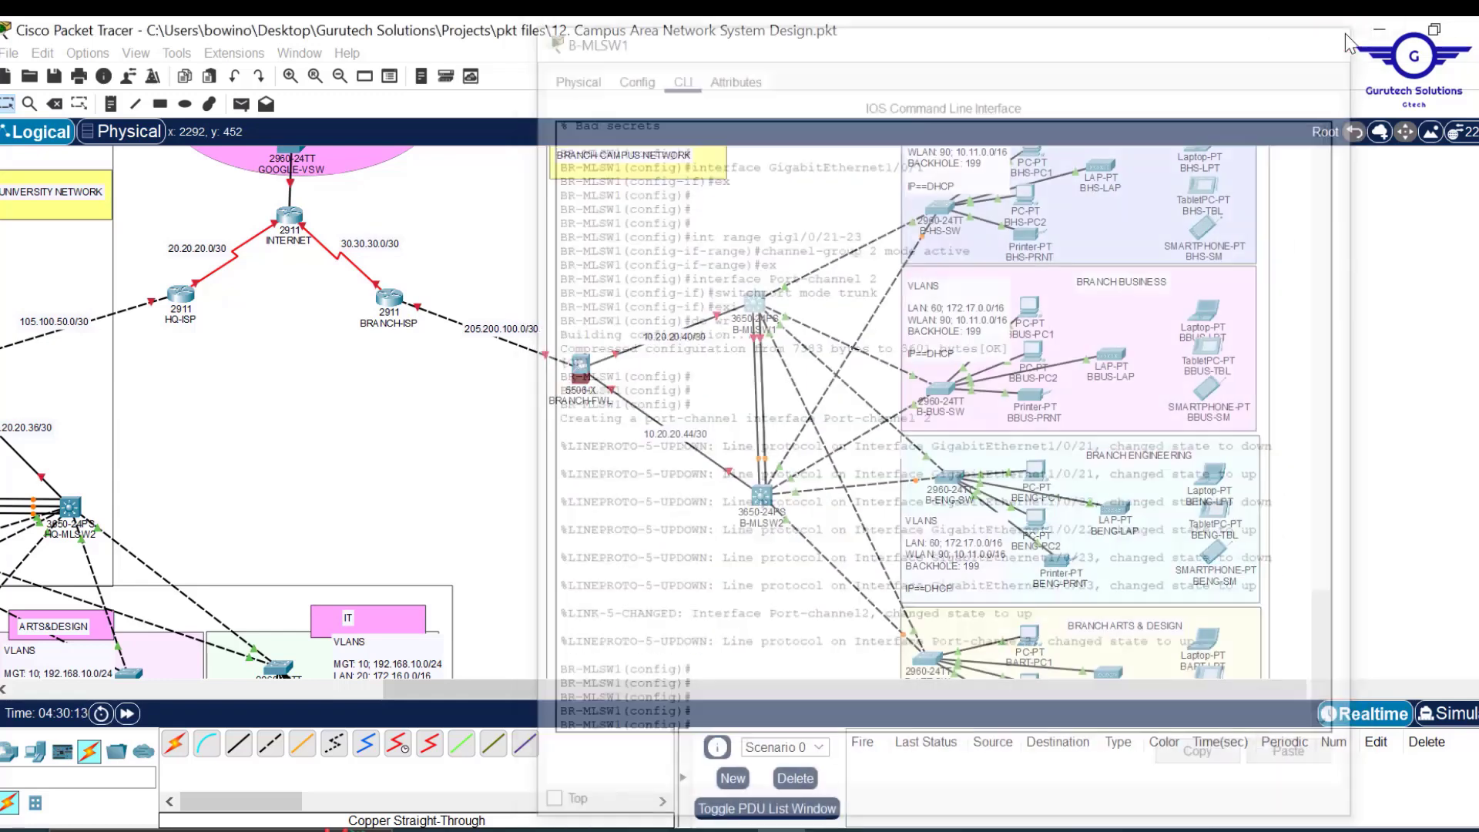
Close B-MLSW1 and leave configuration mode on HQ-MLSW1 with end.
left_click(1335, 34)
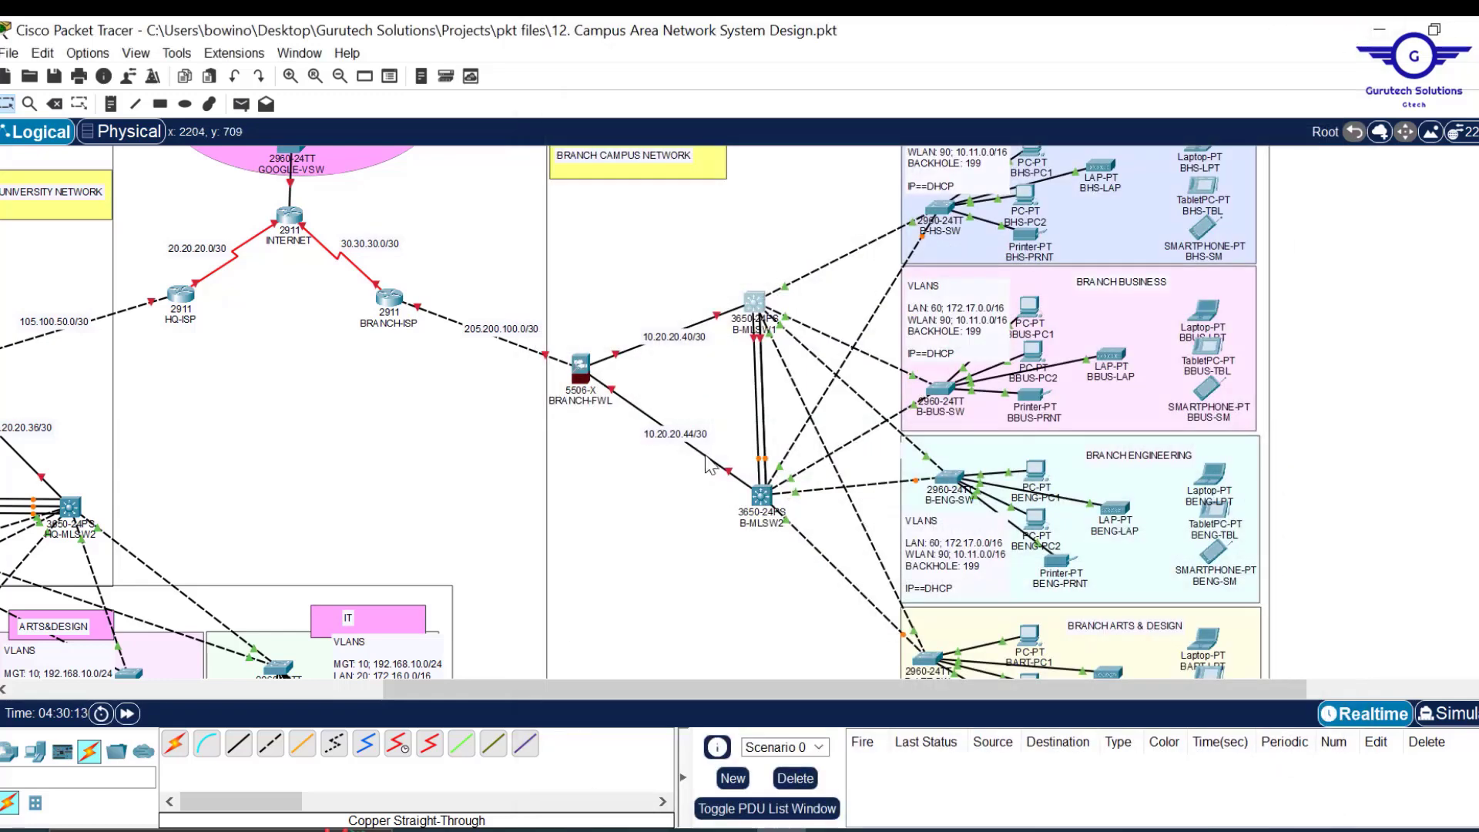
left_click_drag(631, 687, 393, 686)
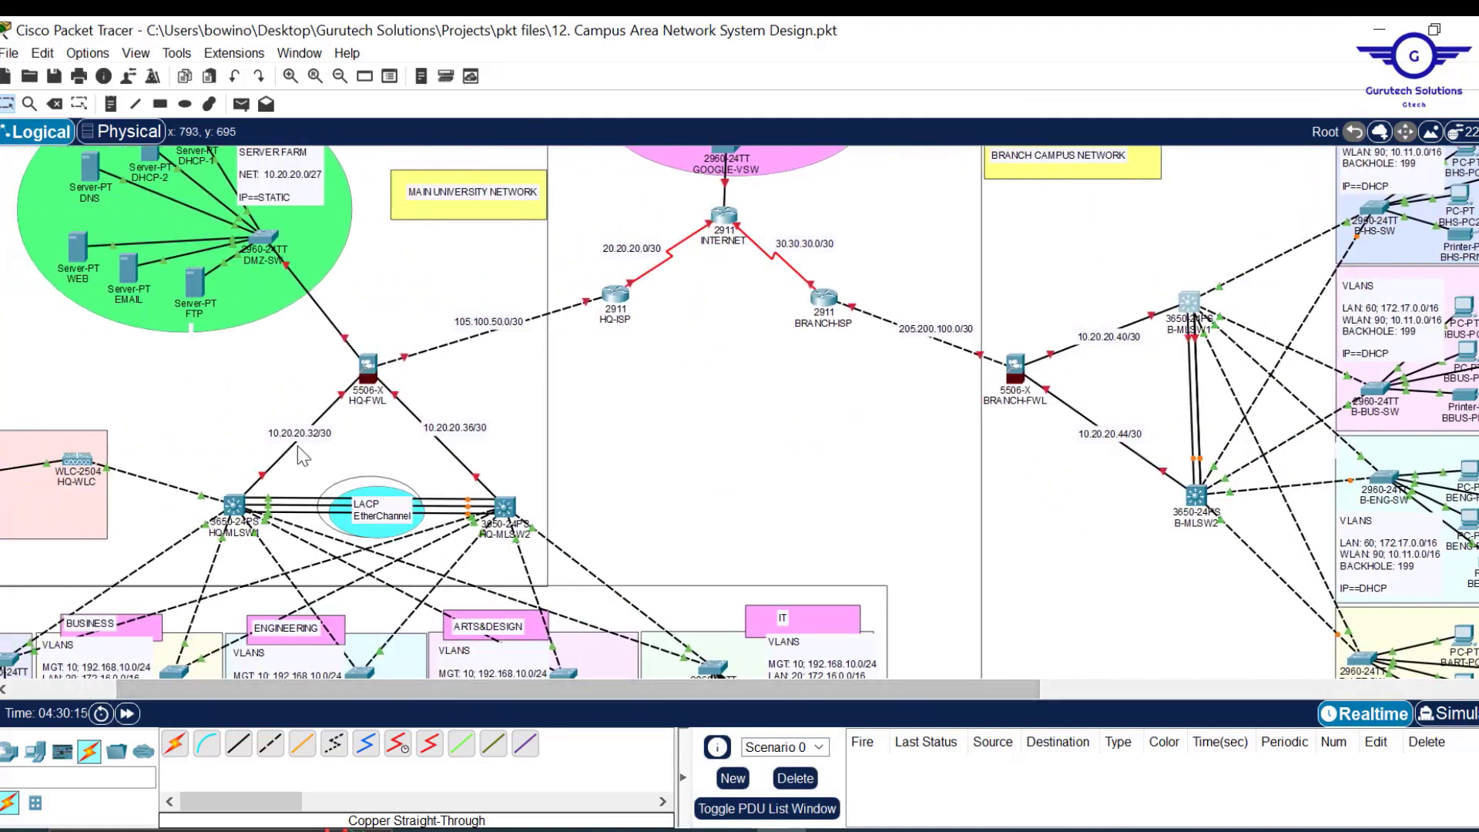
left_click(235, 510)
key("Return")
key("Return")
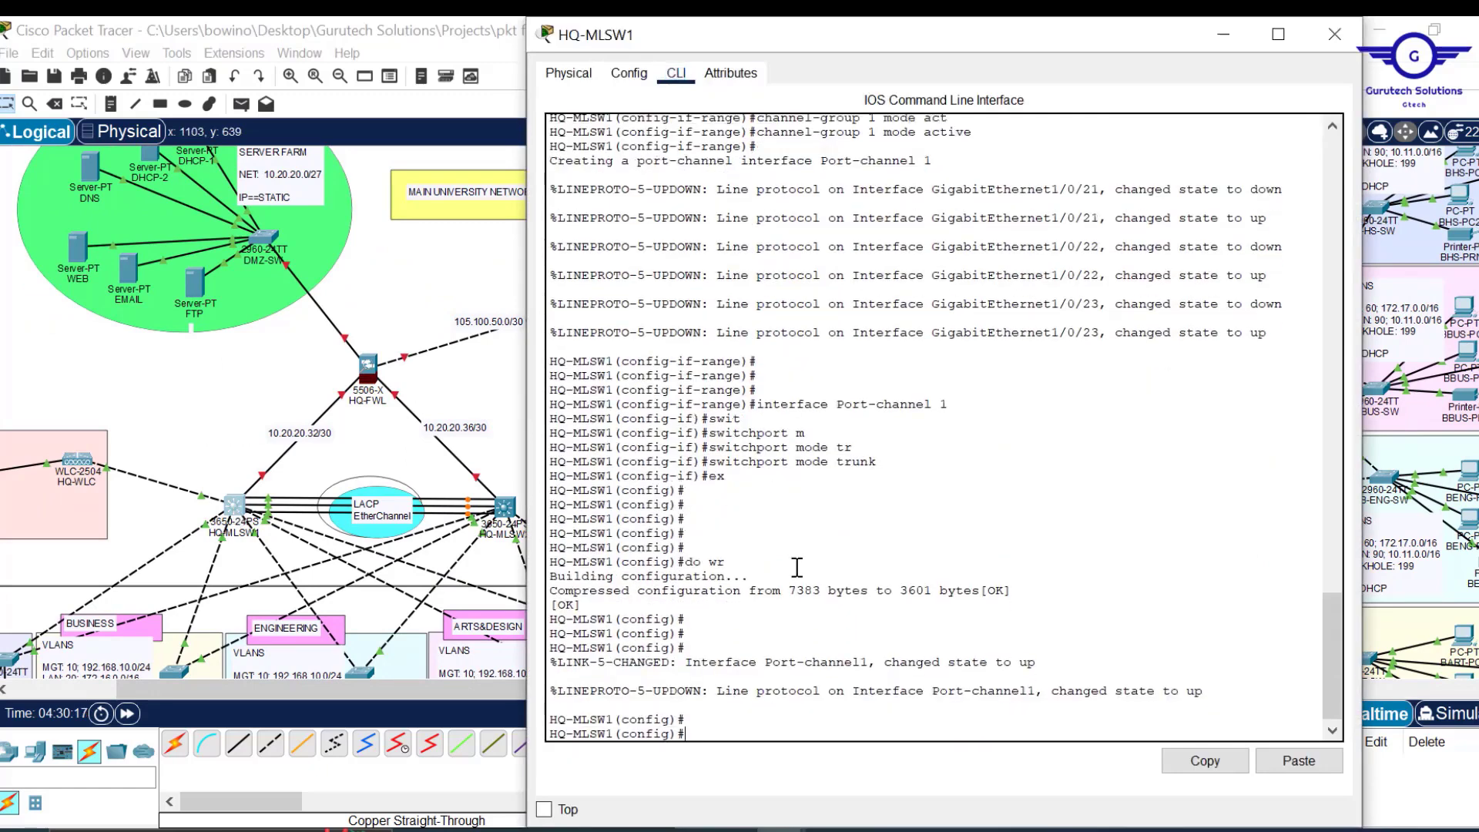
key("Return")
key("Return")
type("end")
key("Return")
Run show etherchannel port-channel on HQ-MLSW1.
key("Return")
type("s")
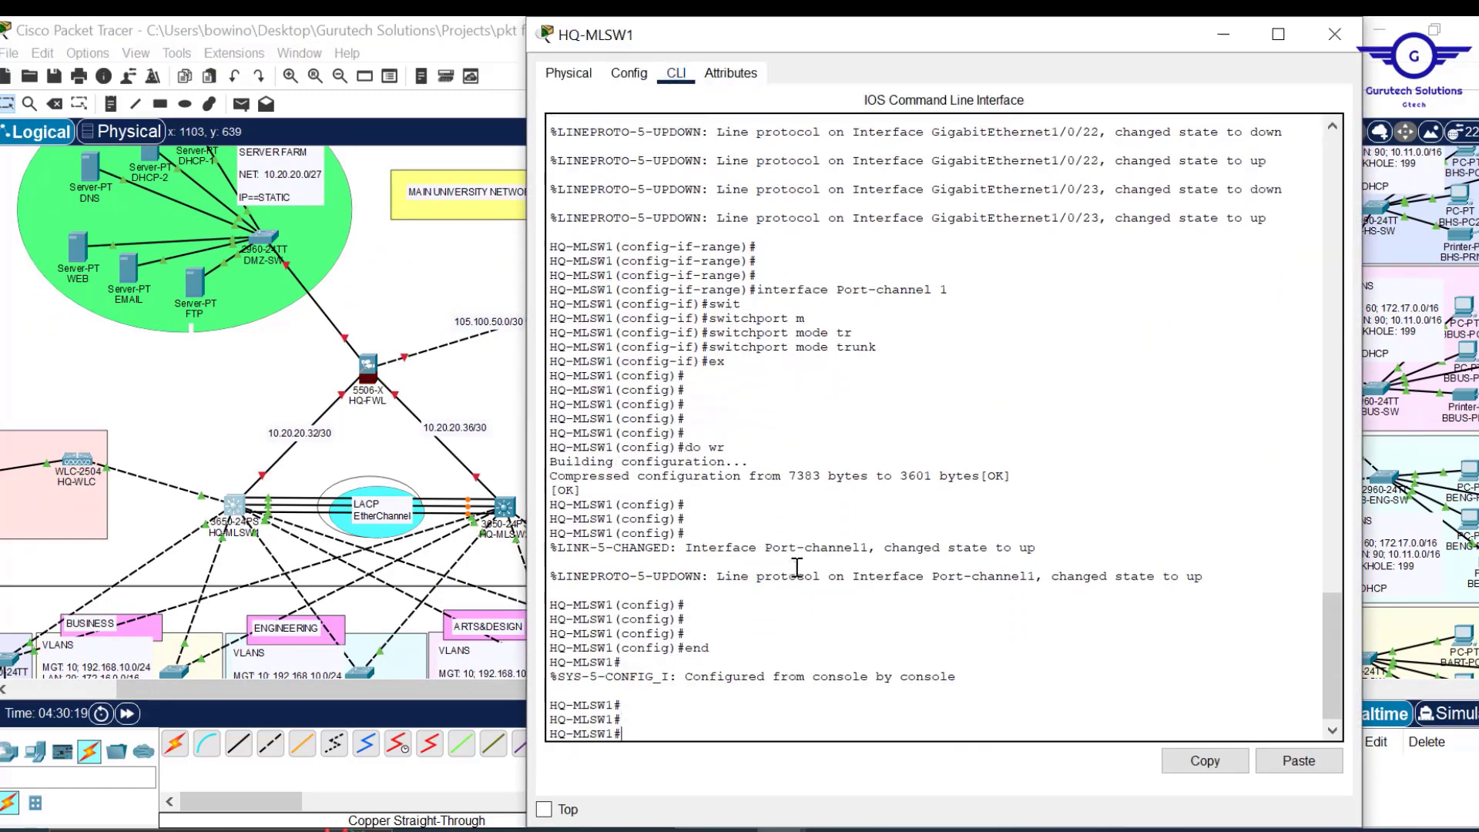
type("how ether")
key("Tab")
type("p")
key("Tab")
key("Return")
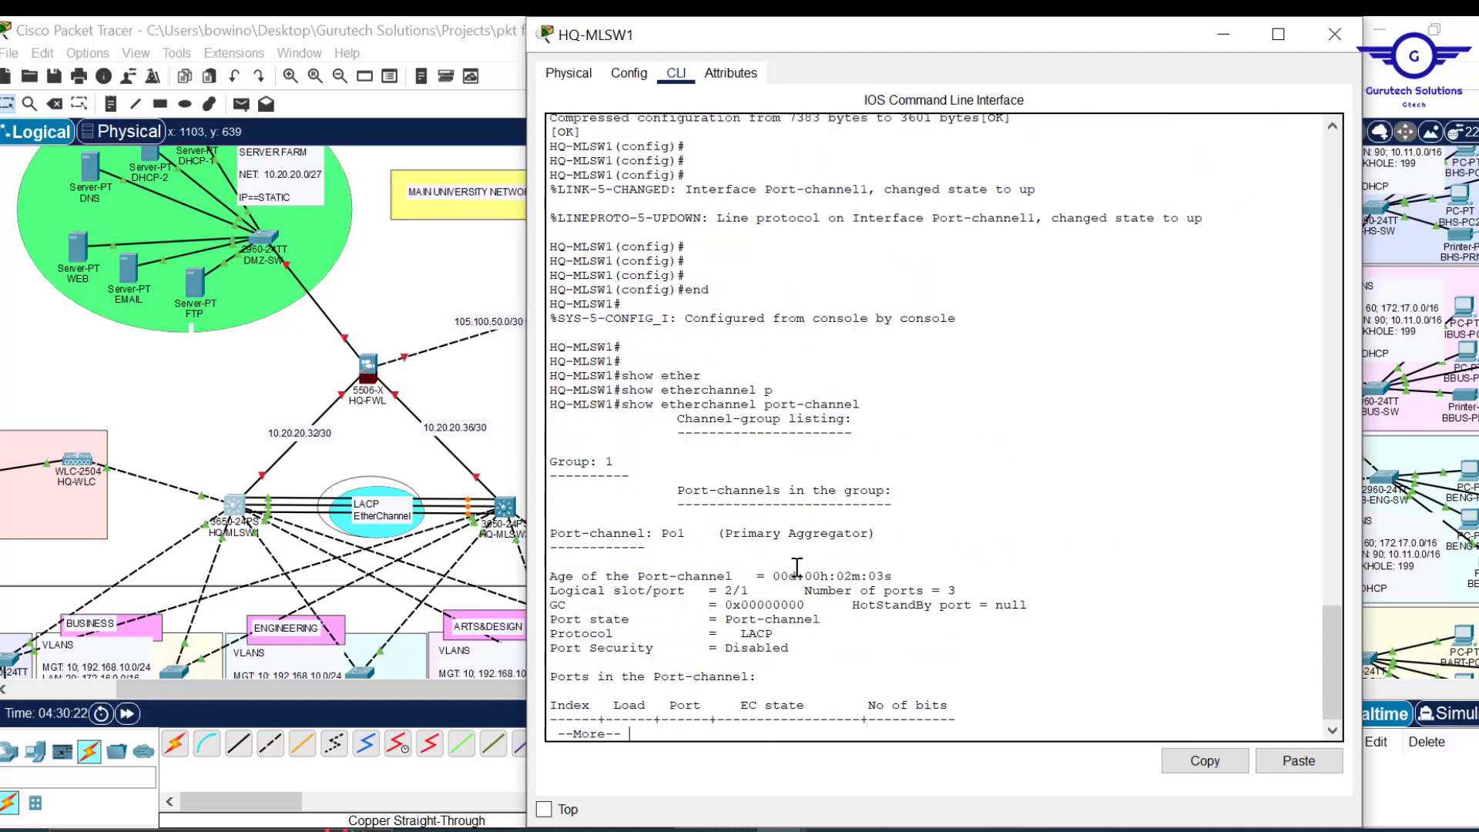
key("Return")
key("Return")
key("Return")
key("Return")
key("Return")
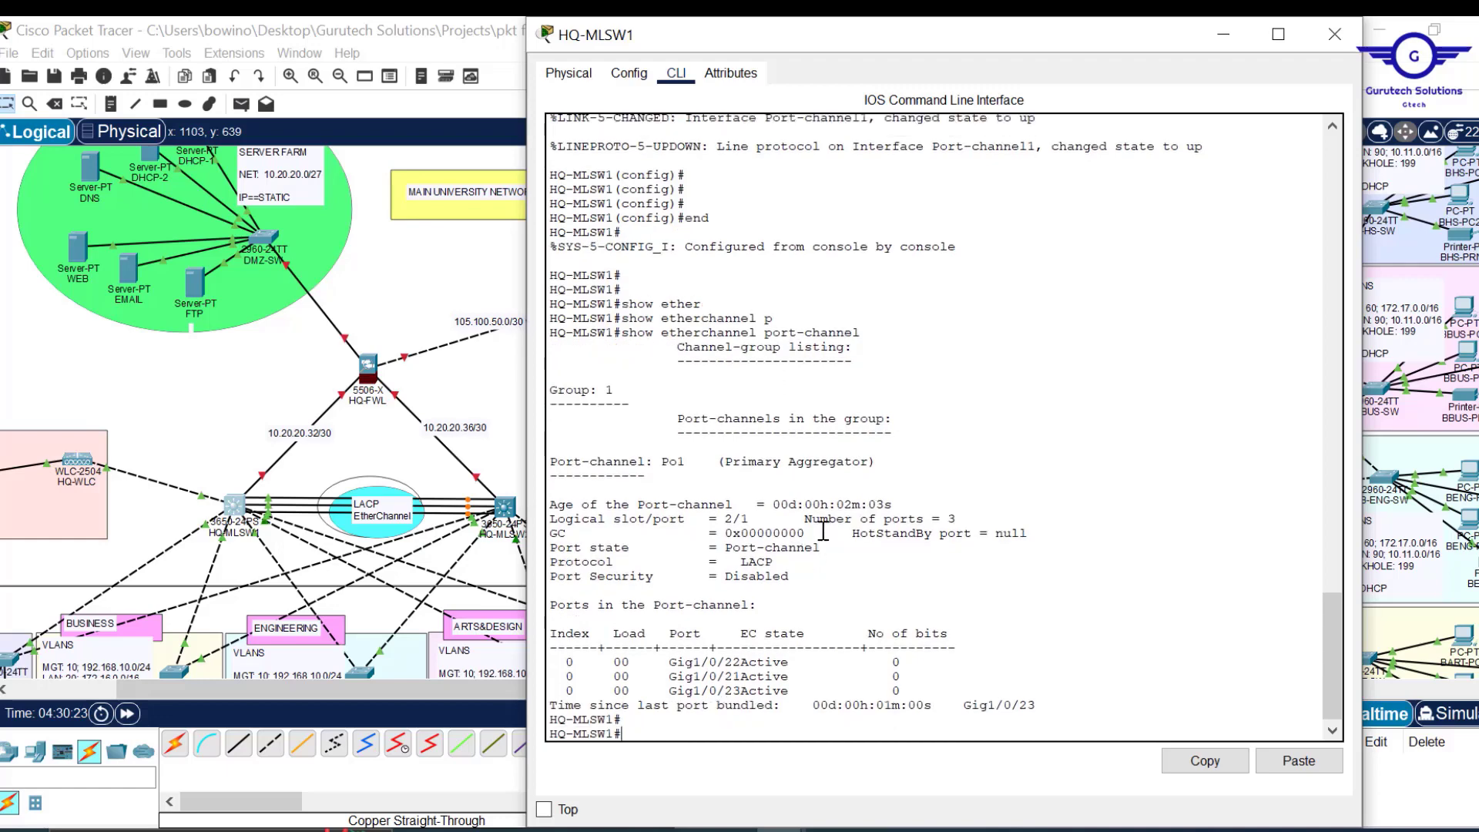
Highlight LACP and the active Gig1/0/21-23 rows in the output, then close the window.
left_click_drag(774, 562, 753, 560)
left_click_drag(791, 661, 757, 677)
left_click_drag(664, 673, 728, 691)
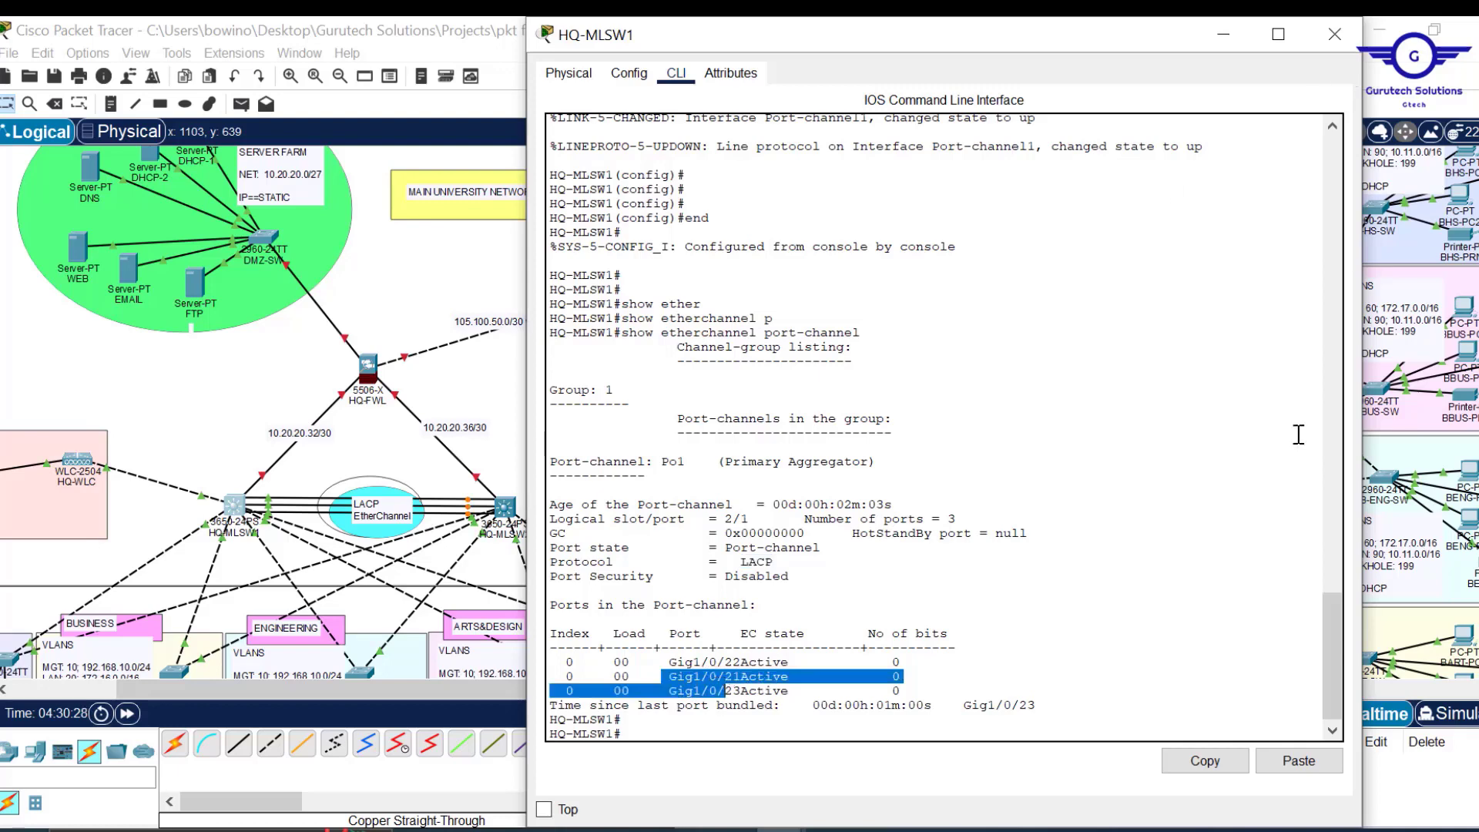
left_click_drag(782, 710, 558, 705)
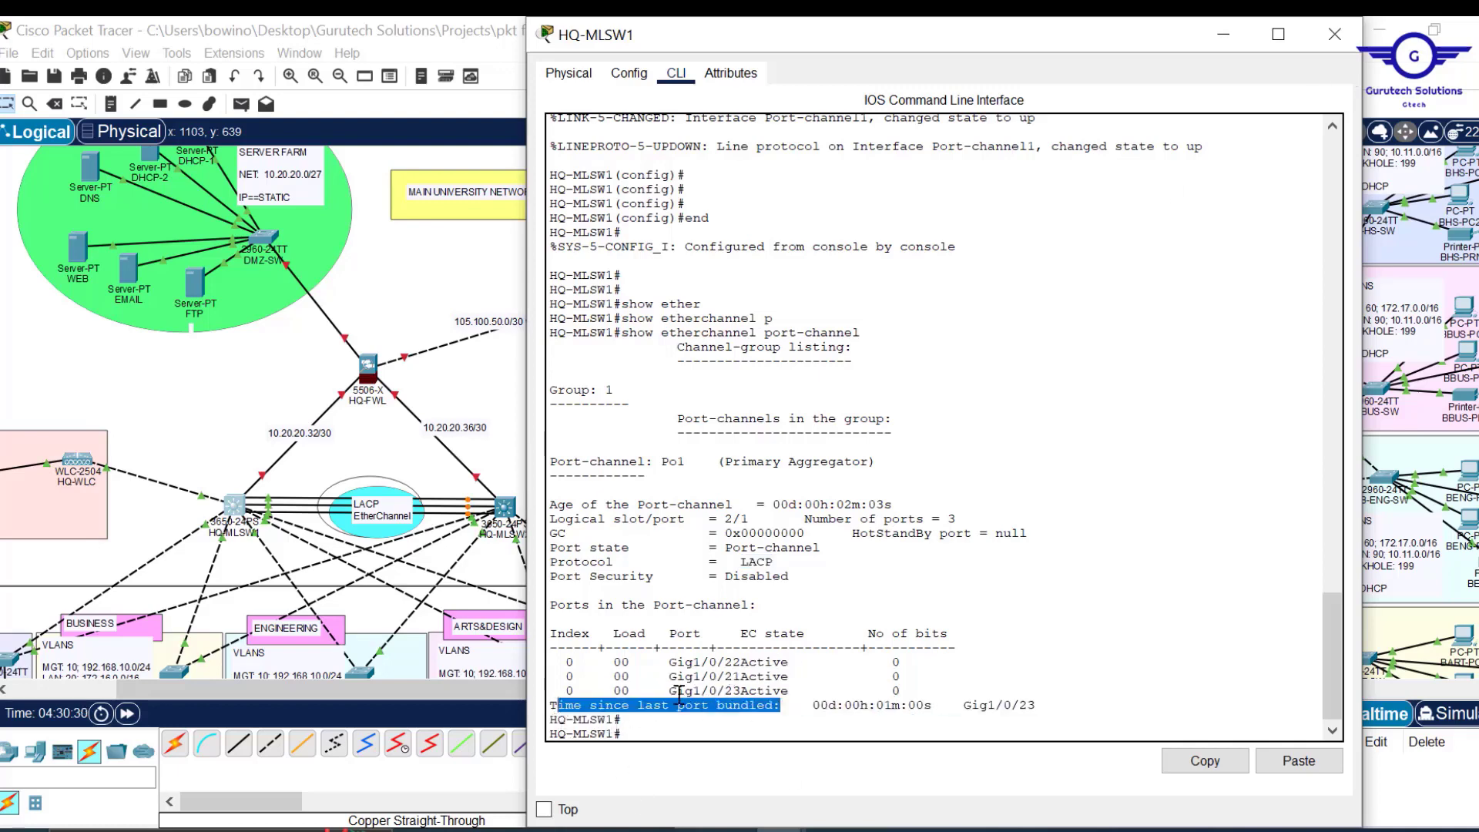
left_click_drag(1053, 706, 791, 706)
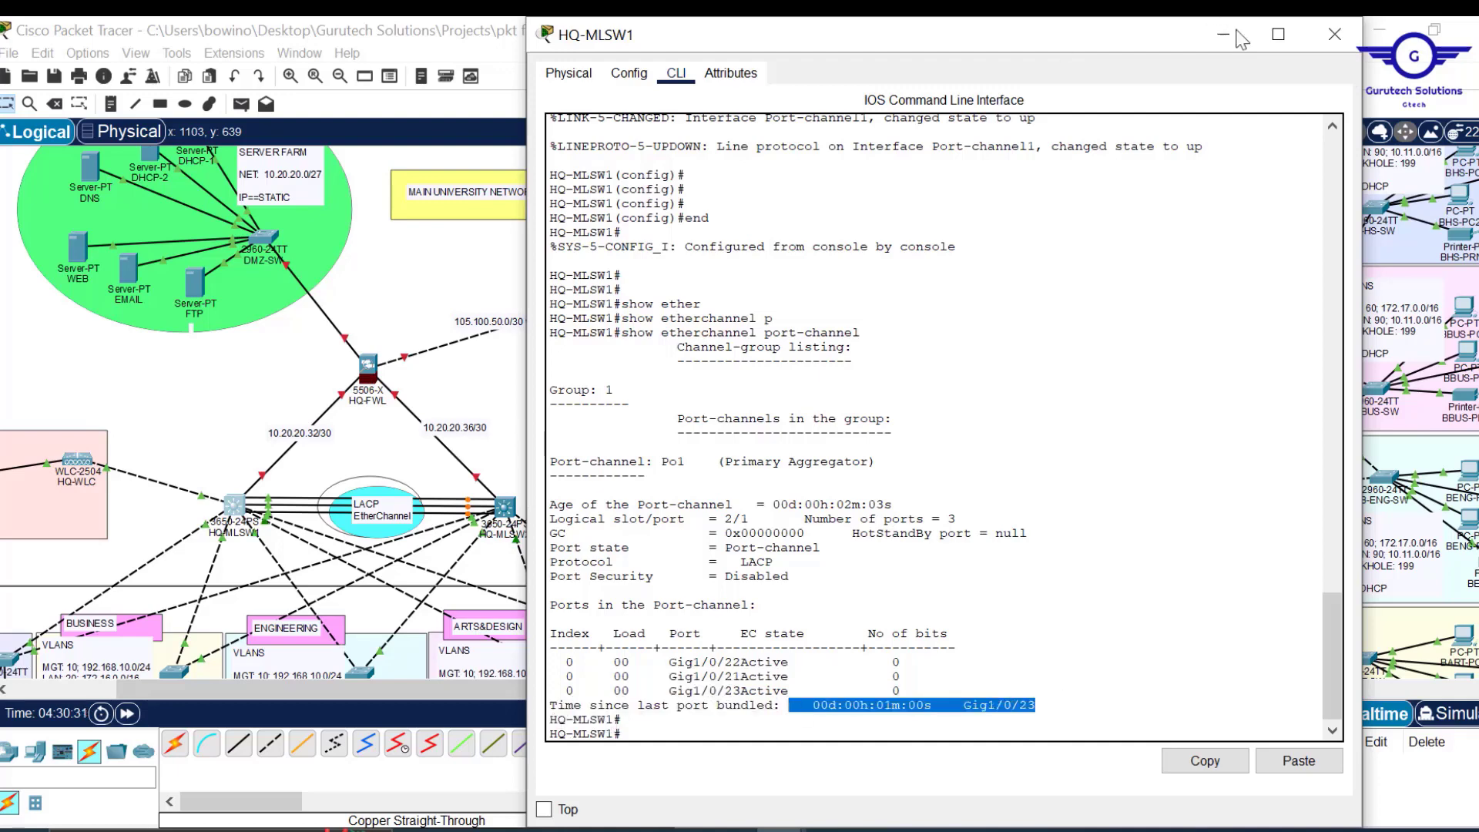
left_click(1337, 36)
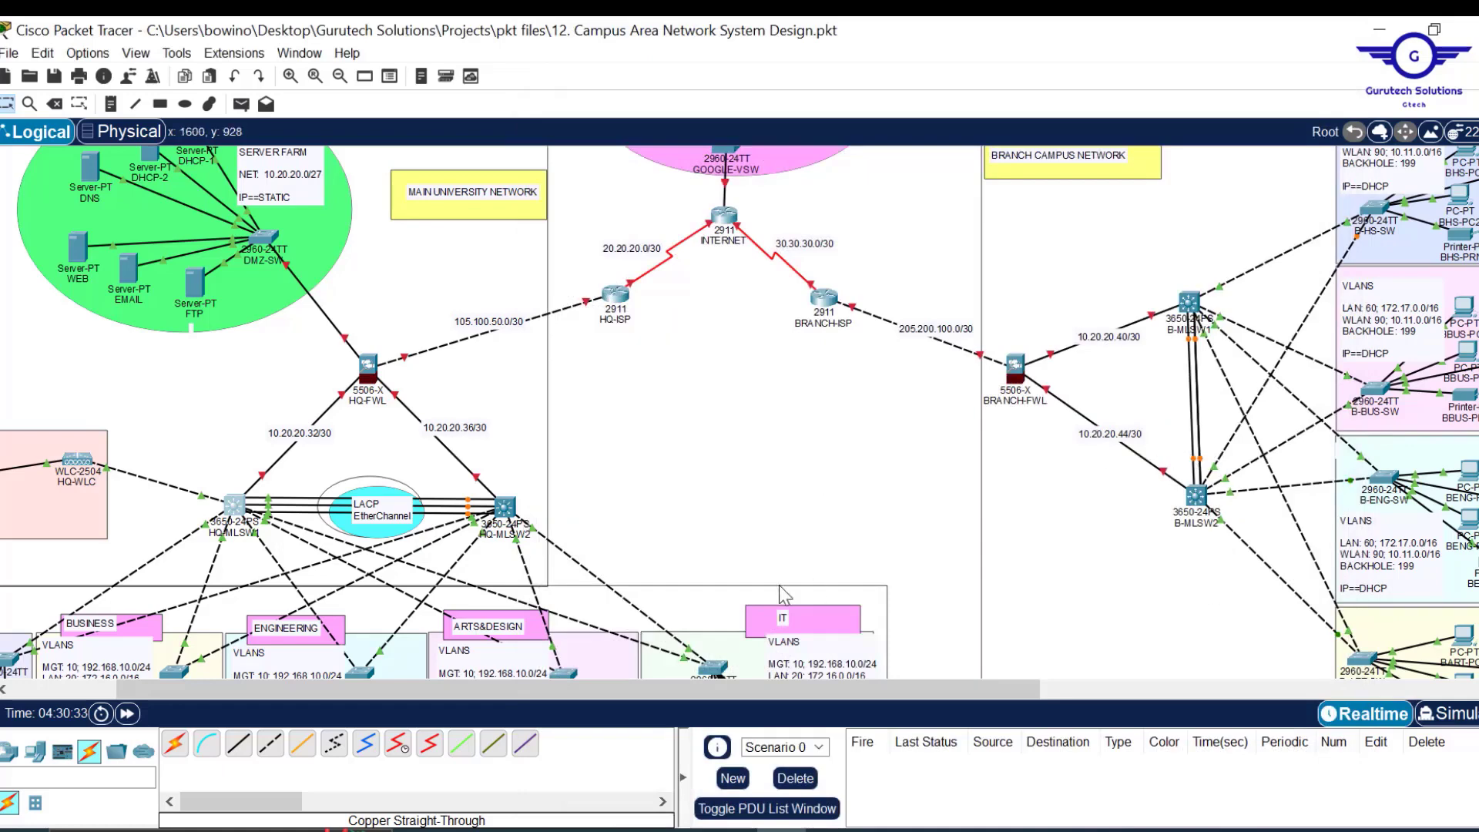
Inspect the three HQ-MLSW1–HQ-MLSW2 EtherChannel links, then preview the open Notepad notes.
scroll(699, 487, "down", 3)
scroll(698, 488, "up", 4)
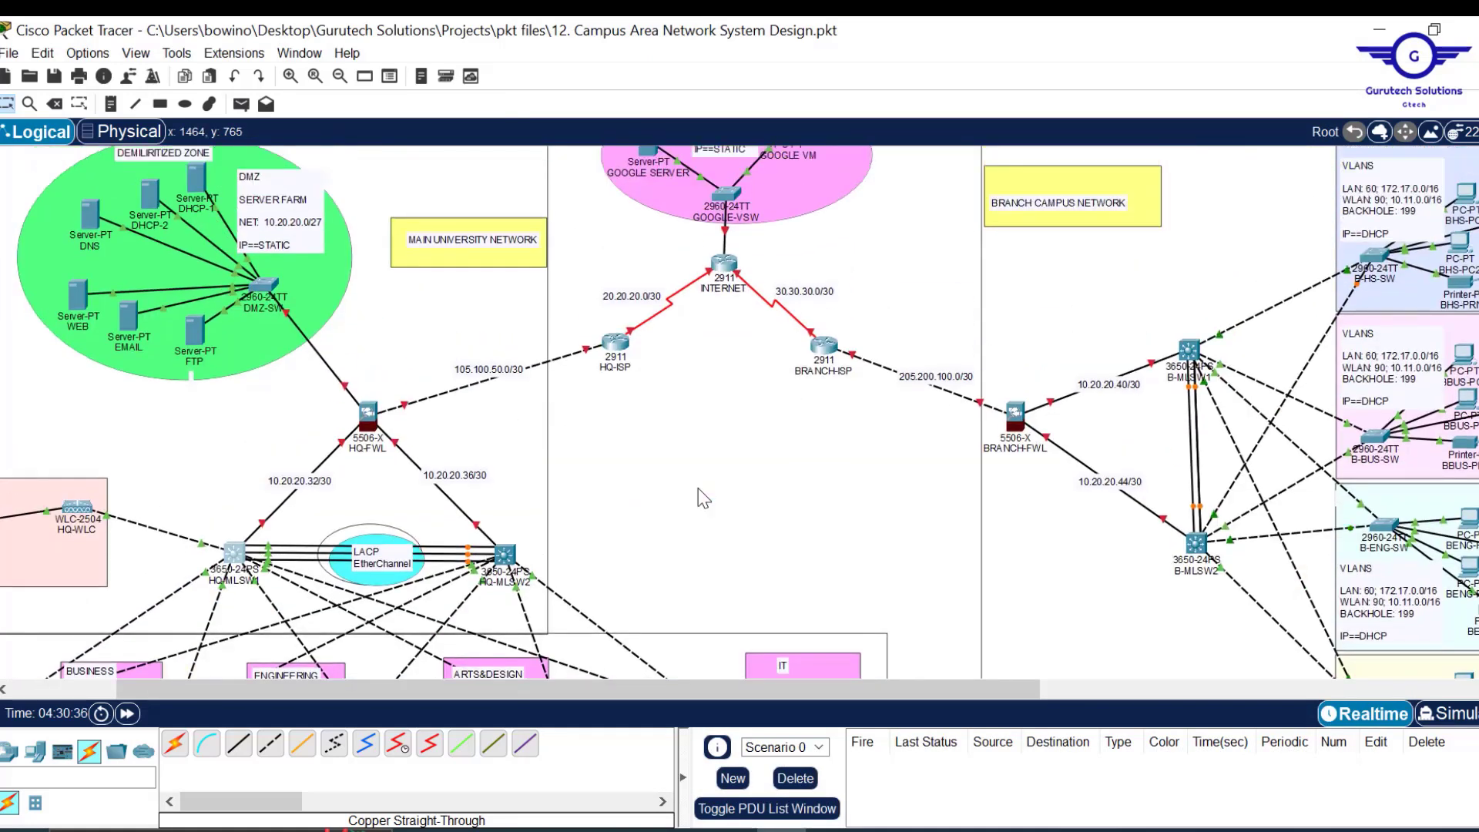
scroll(703, 499, "up", 1)
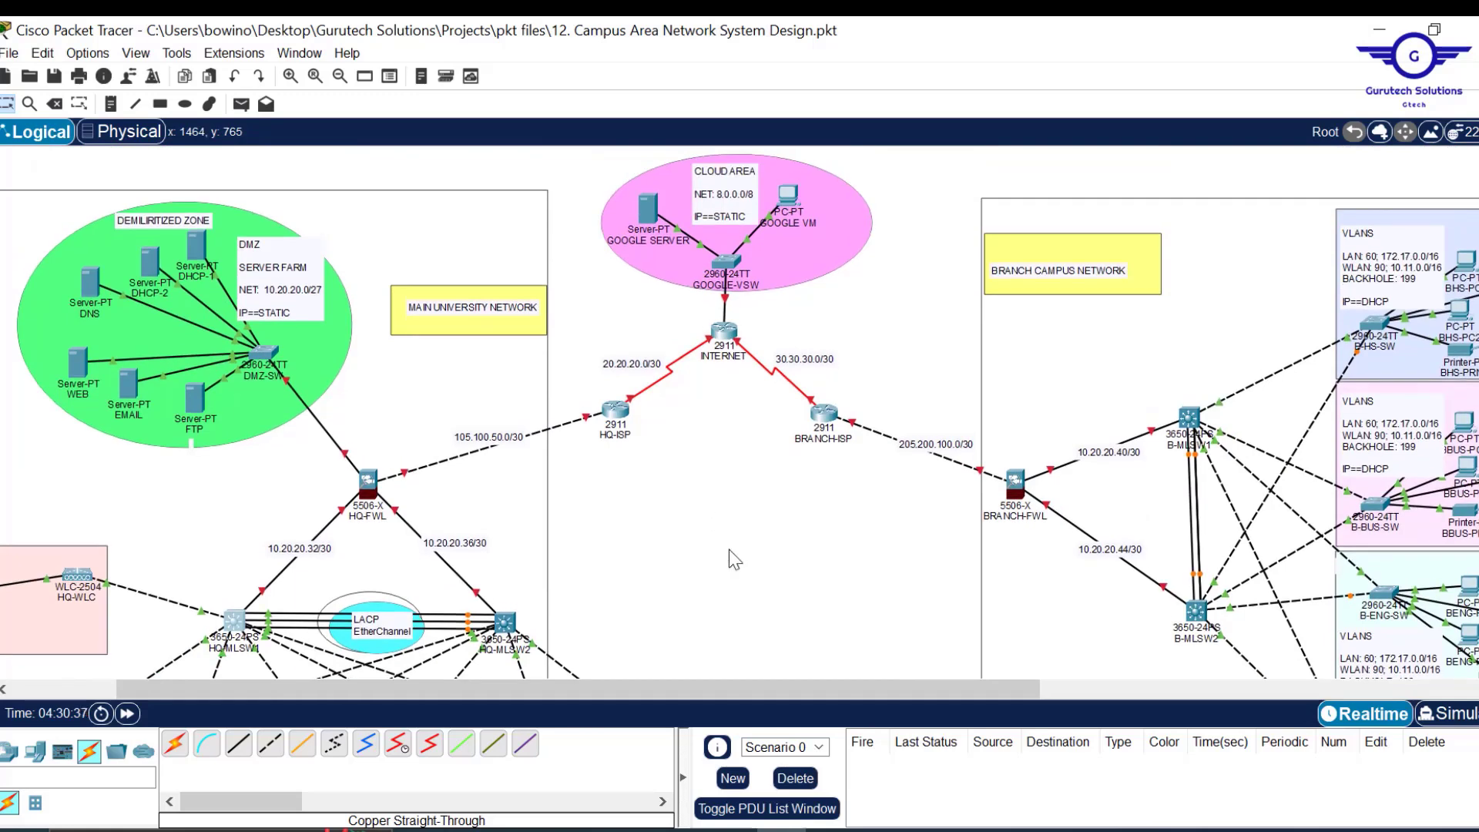
scroll(977, 547, "down", 2)
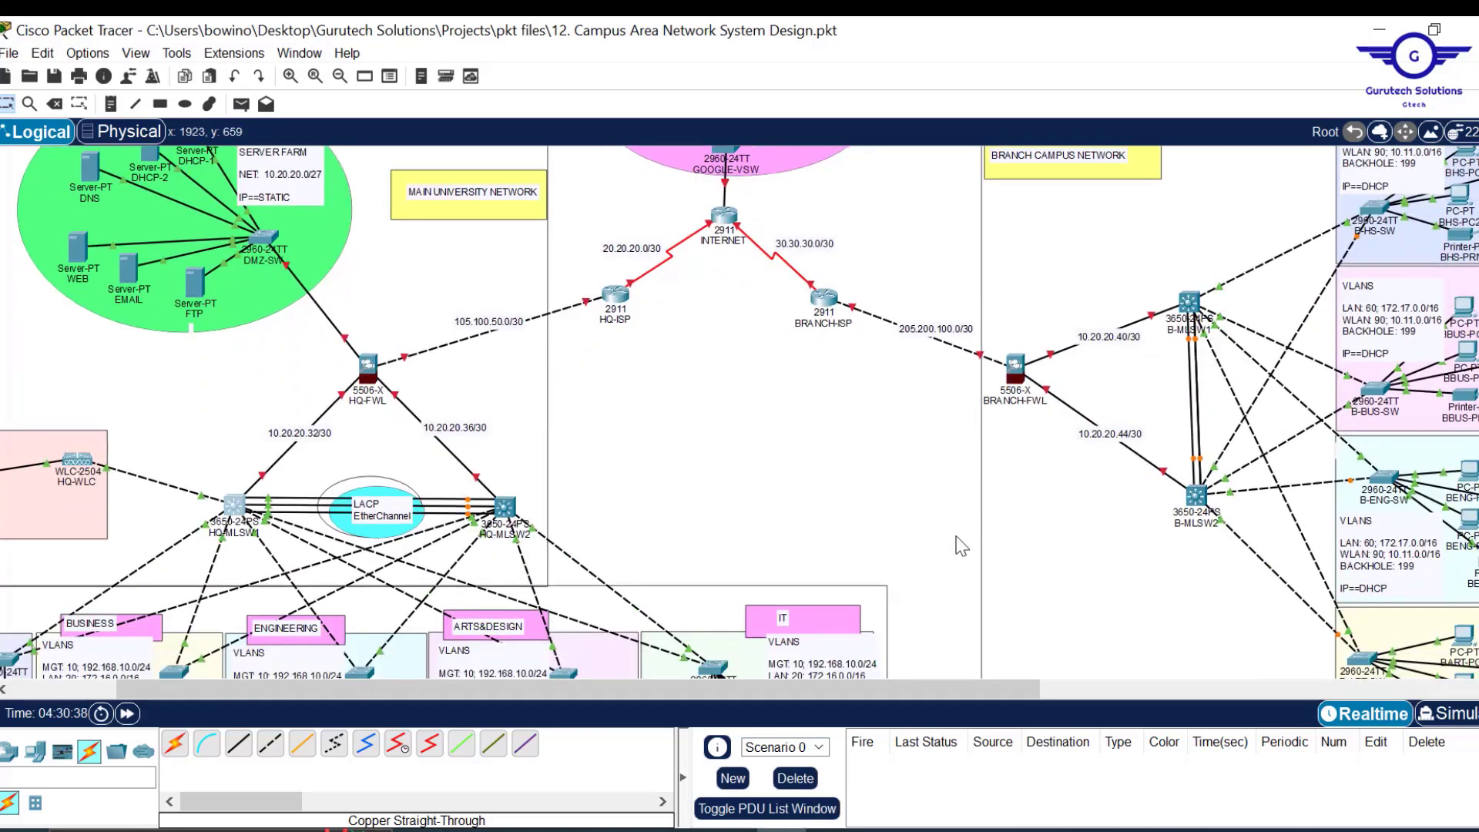
scroll(783, 501, "down", 2)
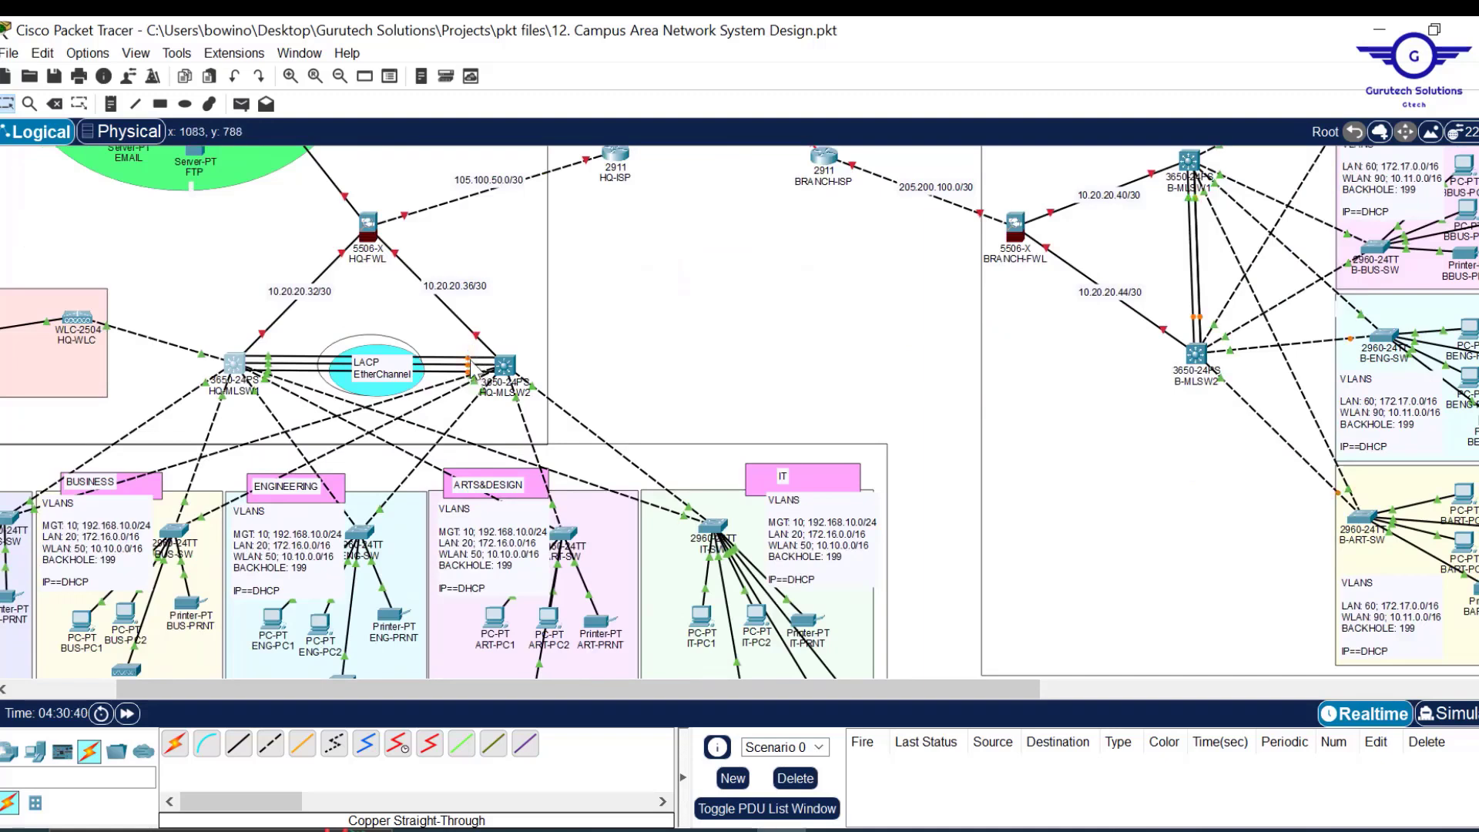
mouse_move(471, 359)
left_click_drag(272, 683, 207, 683)
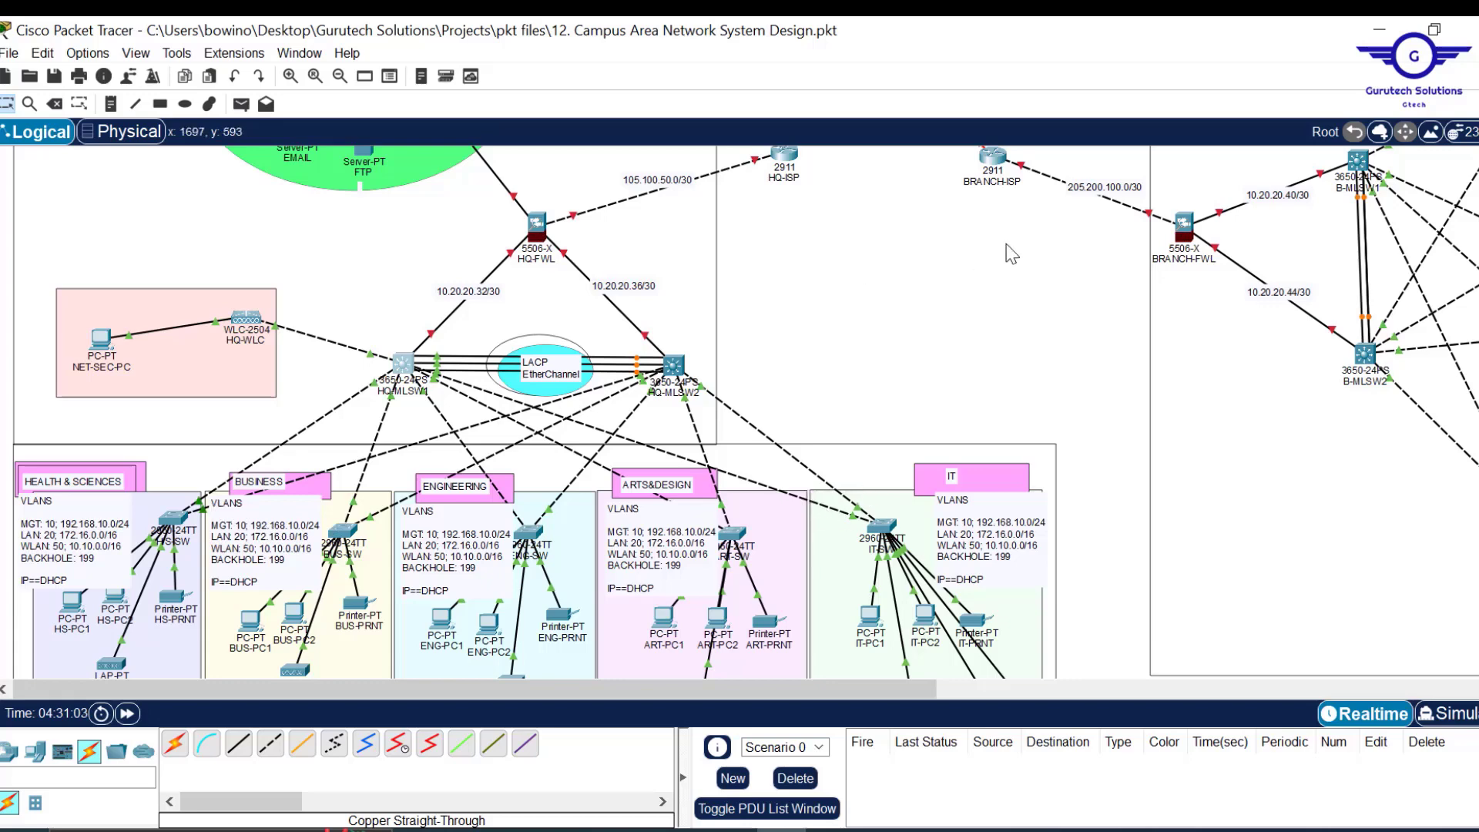
scroll(1008, 326, "up", 2)
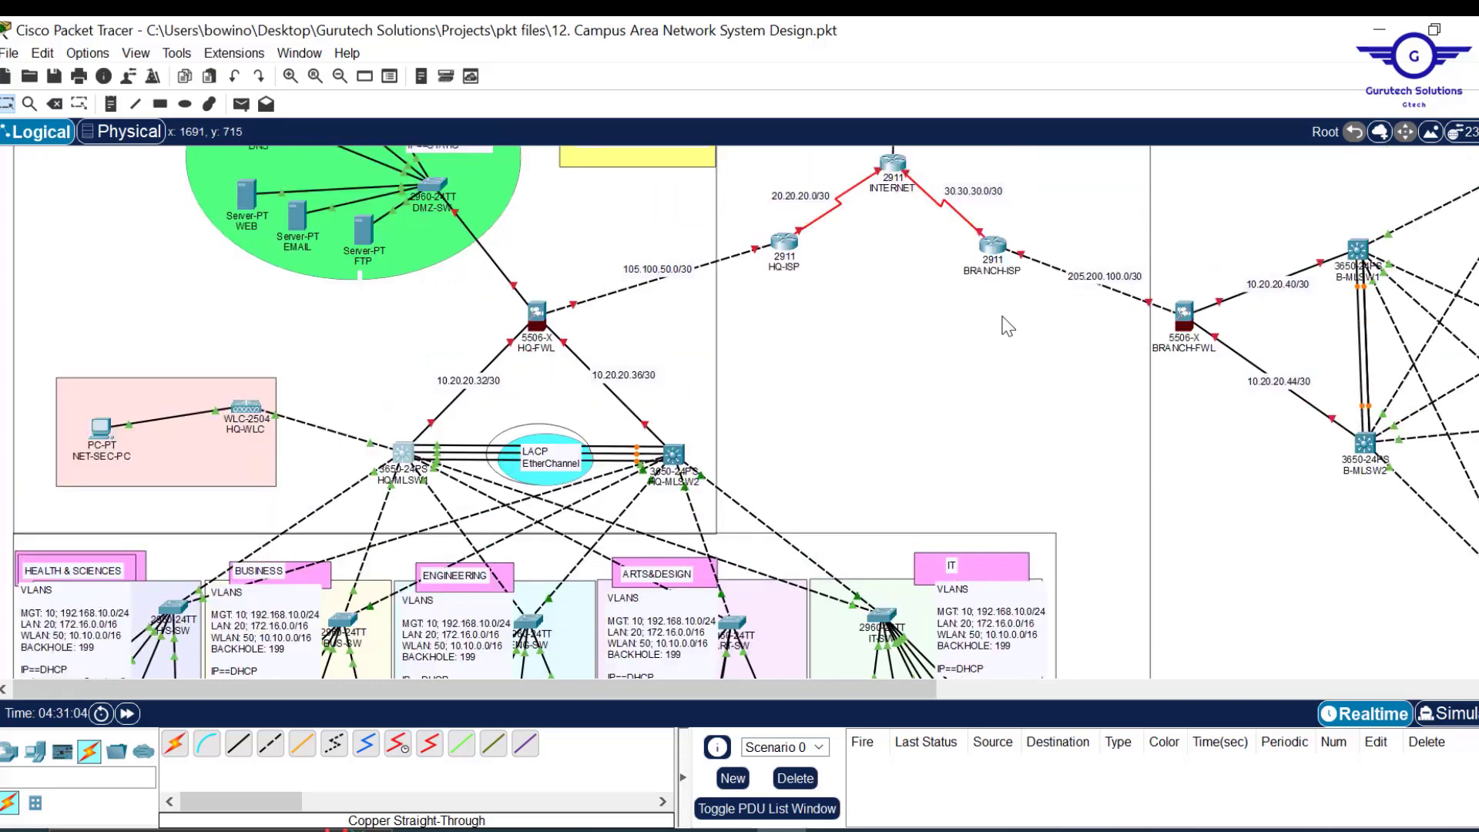
scroll(1008, 327, "up", 2)
scroll(963, 354, "down", 2)
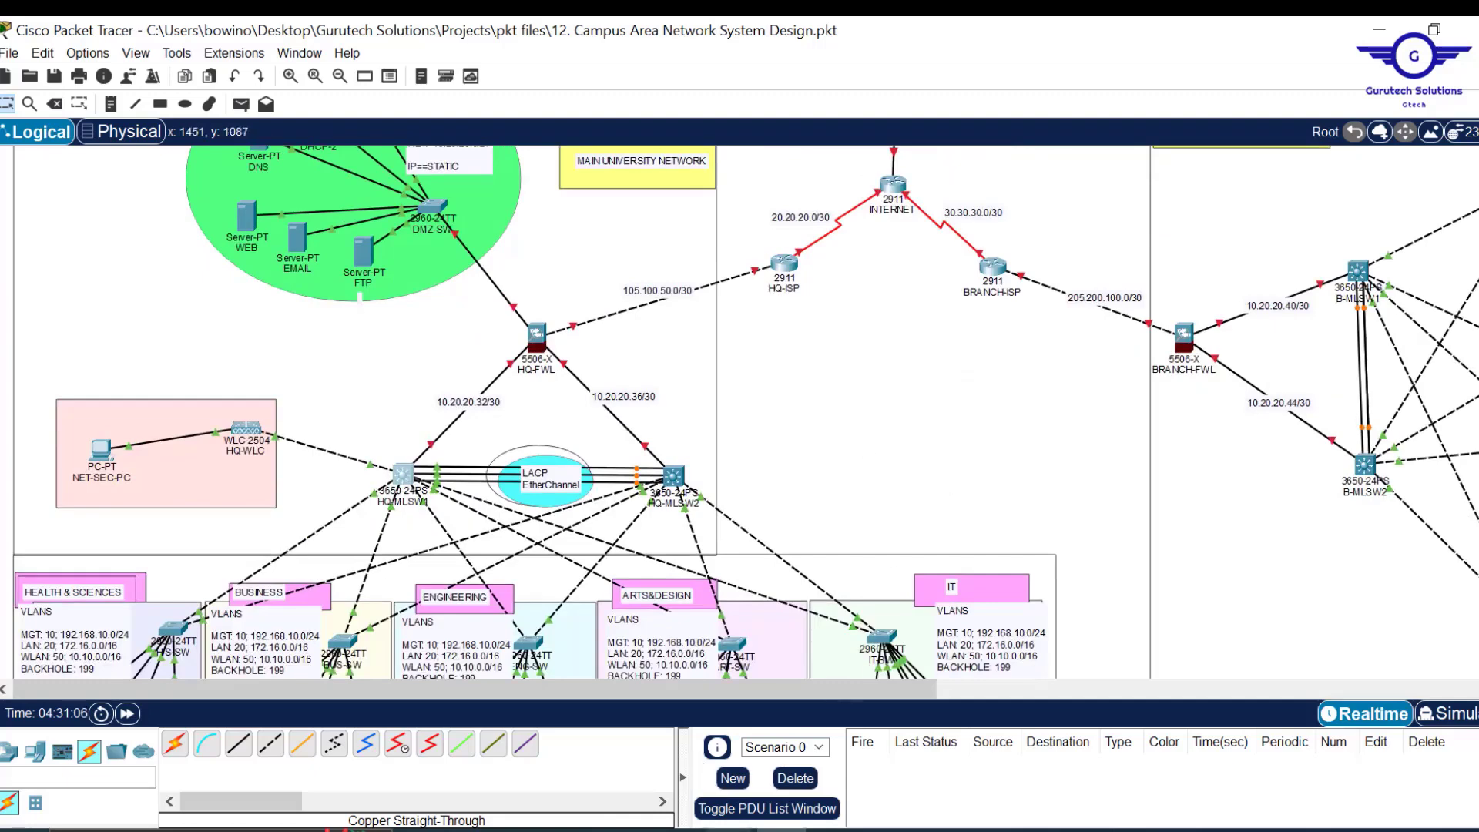
left_click(731, 831)
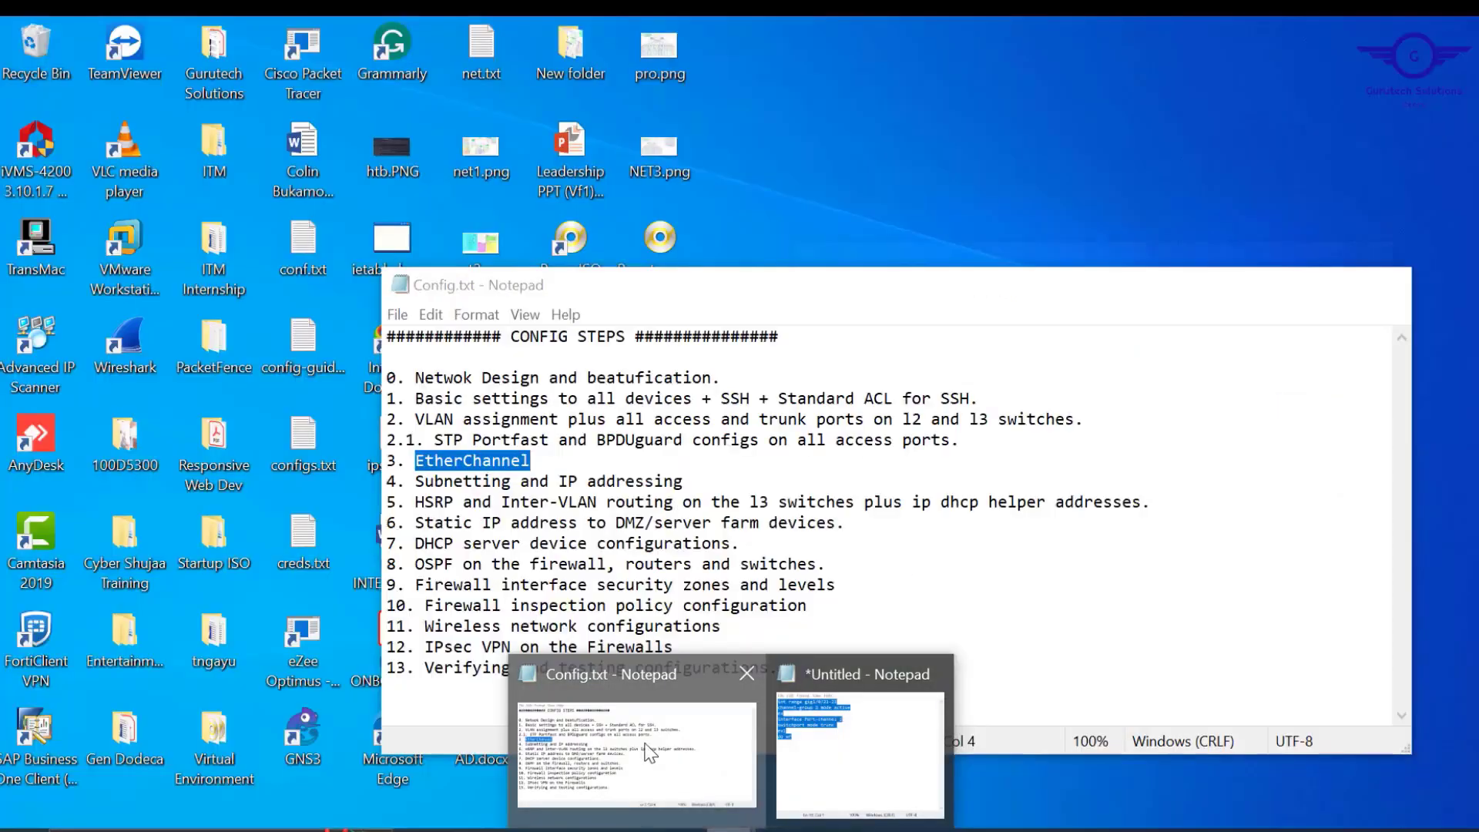
Highlight 'Subnetting and IP addressing' in Config.txt and switch to the 12. campus document.
left_click(651, 753)
left_click_drag(695, 482, 416, 493)
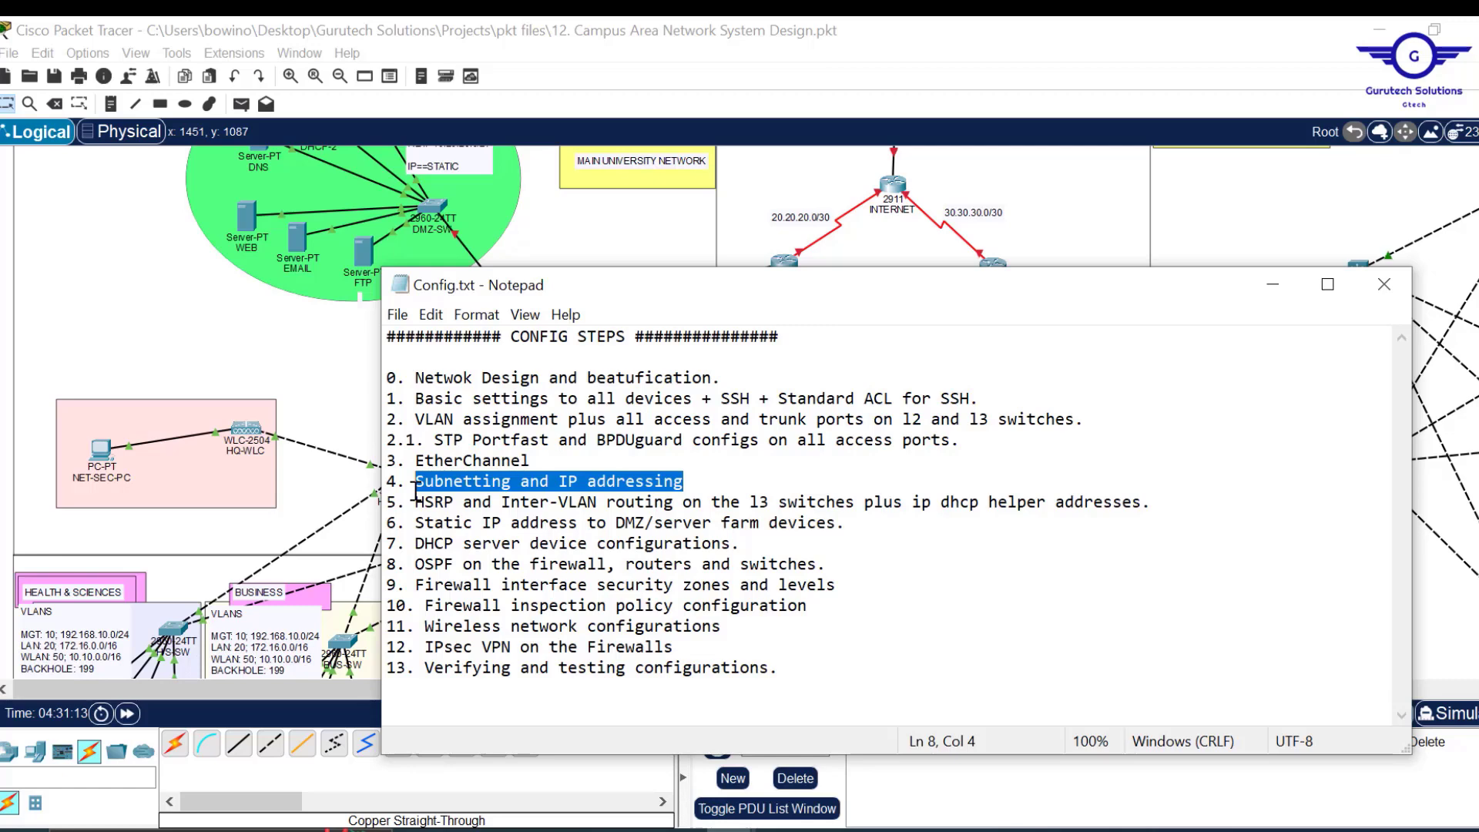
left_click(884, 830)
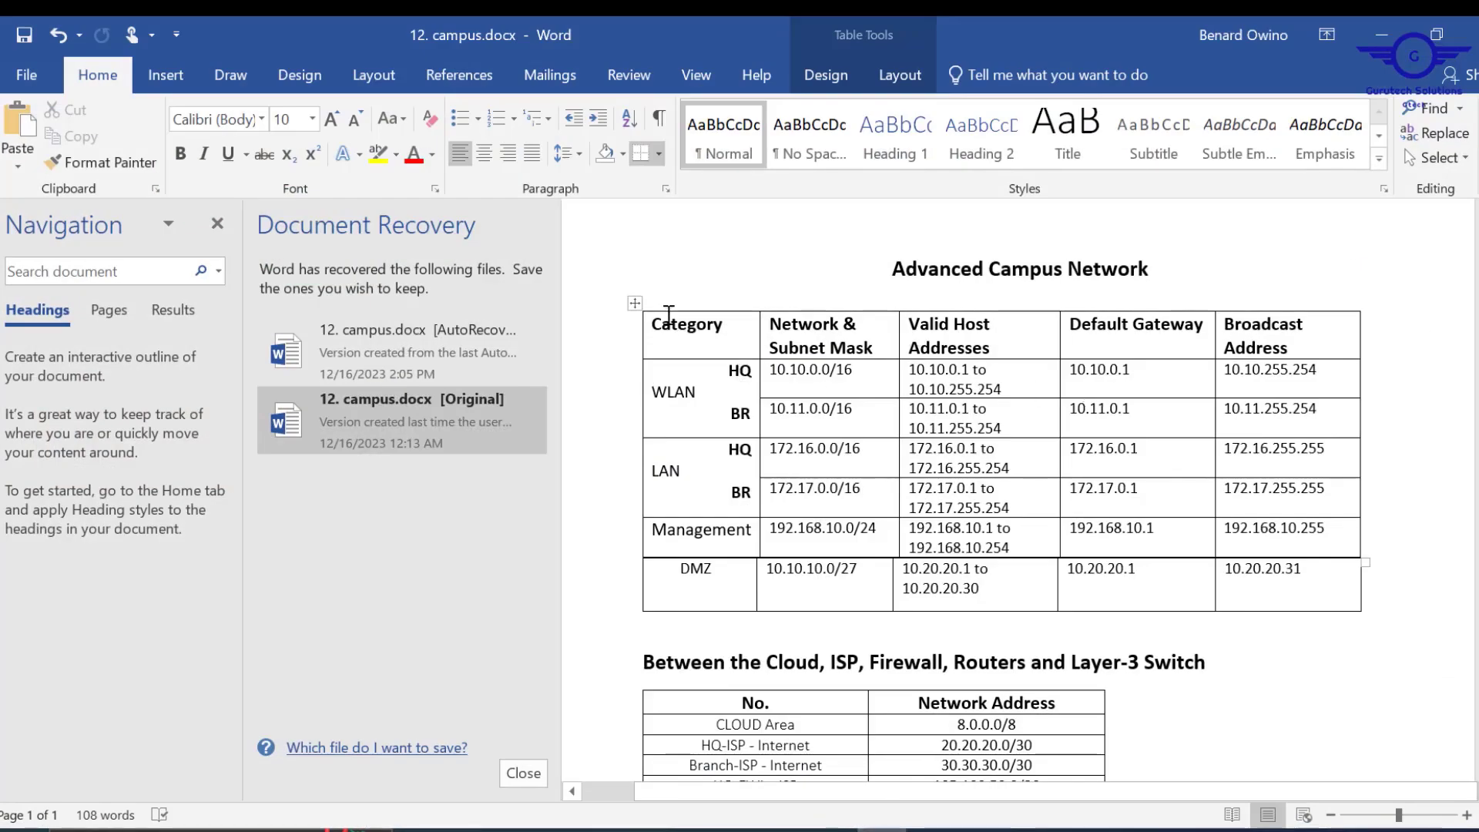
Highlight the subnet addressing table and scroll through both addressing tables in 12. campus.docx.
left_click_drag(659, 320, 1283, 591)
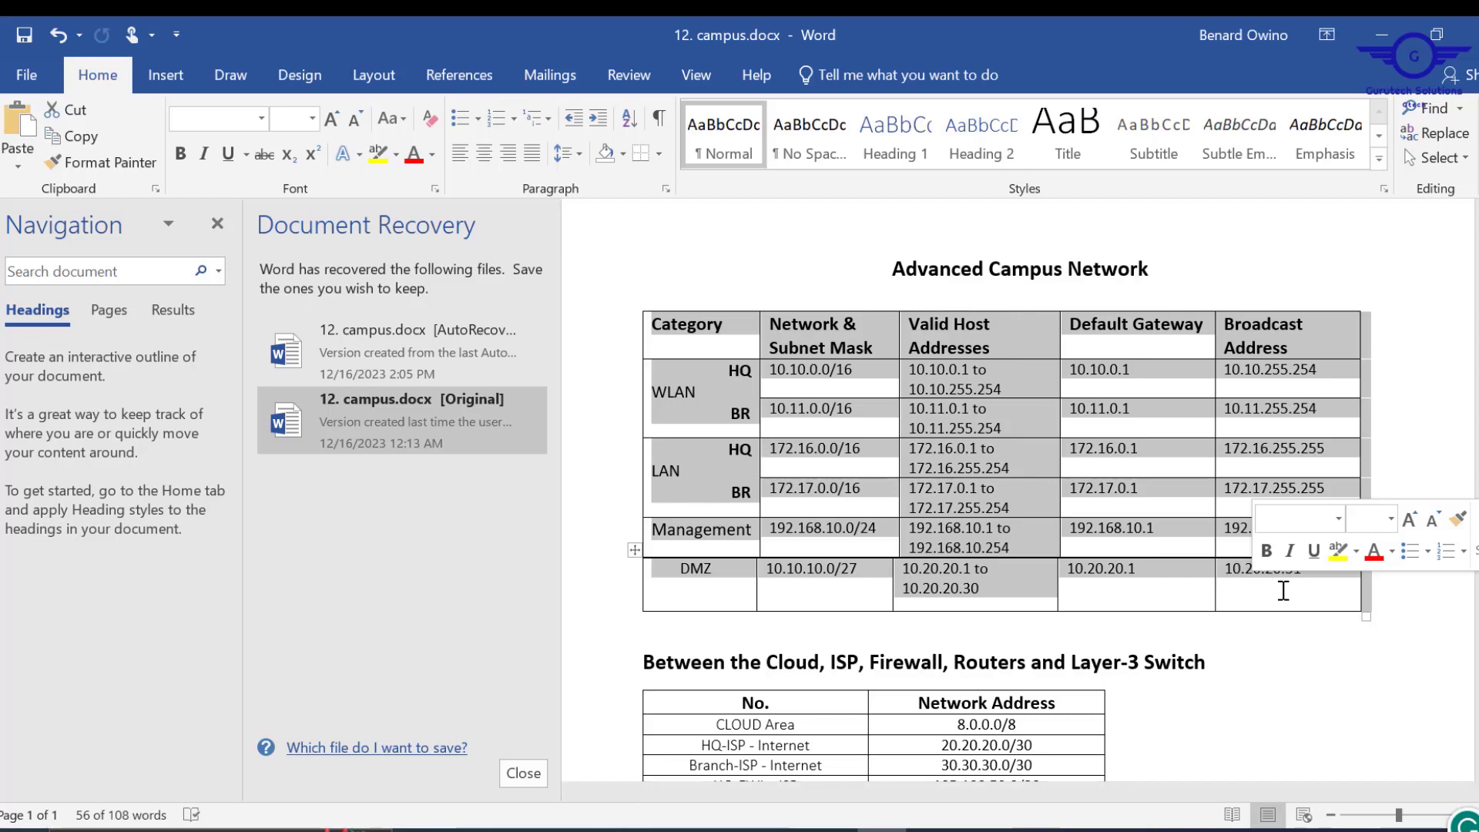
left_click(1335, 670)
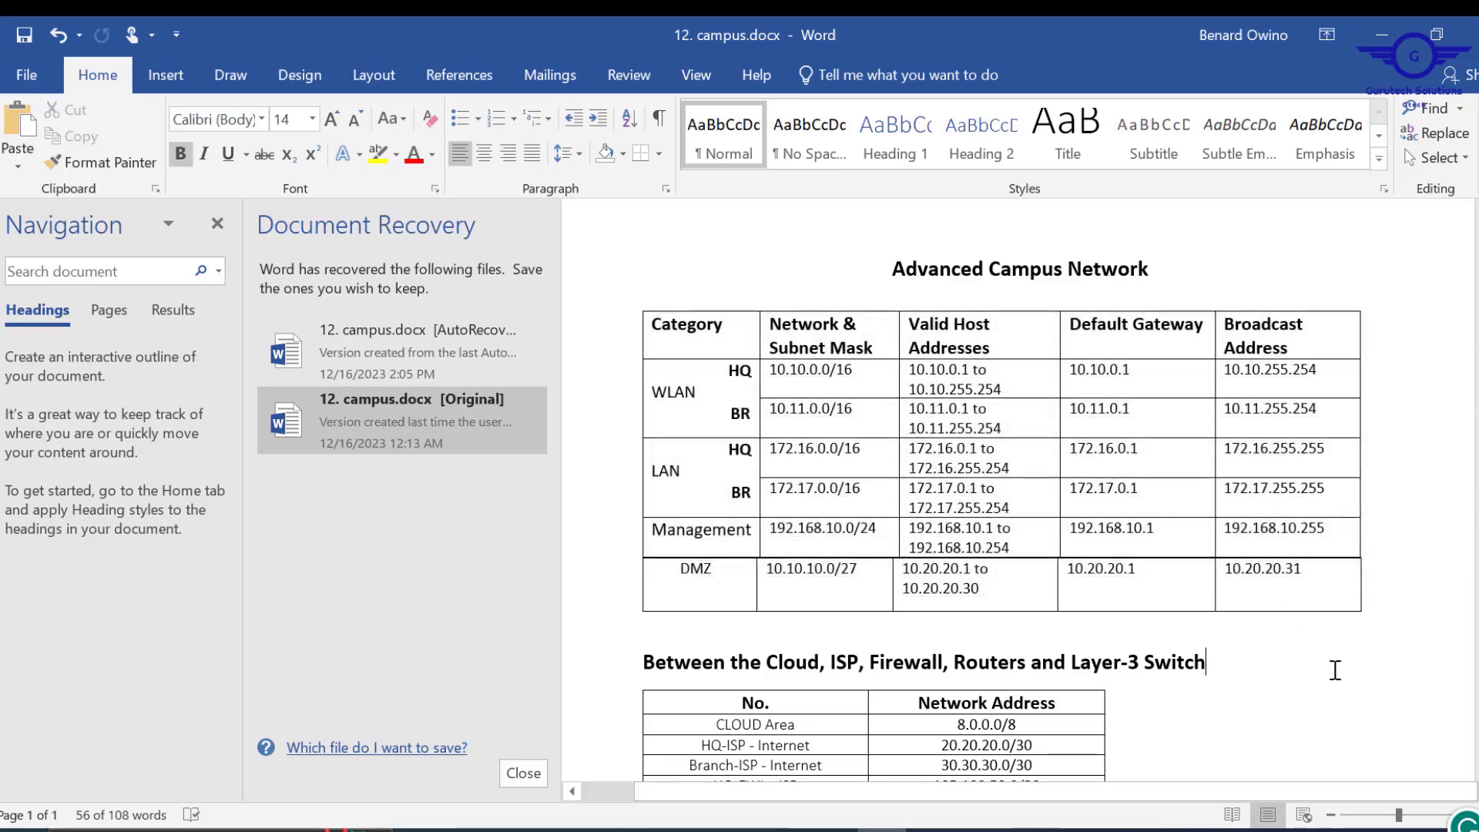
scroll(1334, 671, "down", 2)
scroll(1334, 670, "down", 1)
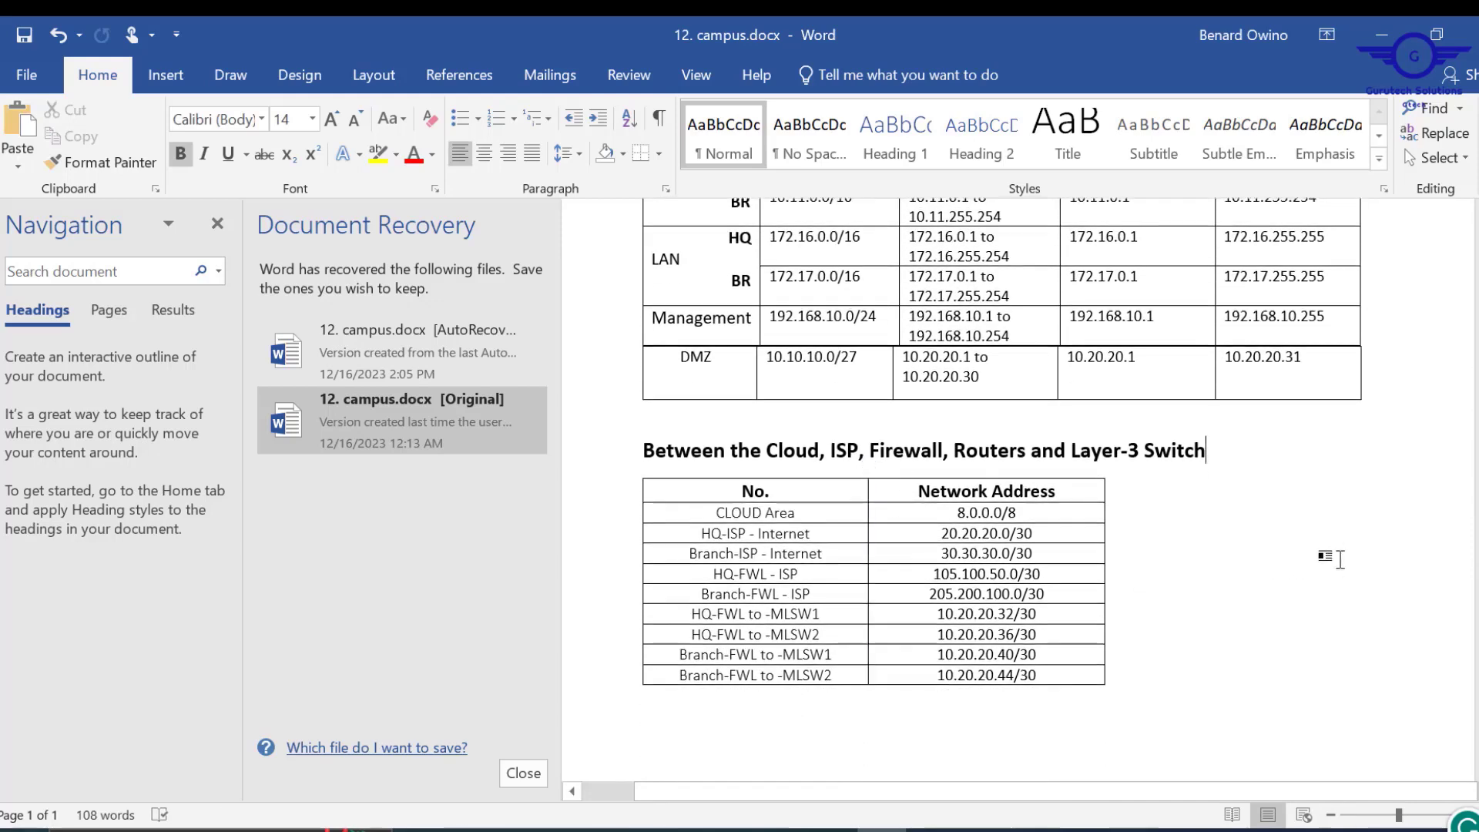
scroll(1337, 559, "up", 3)
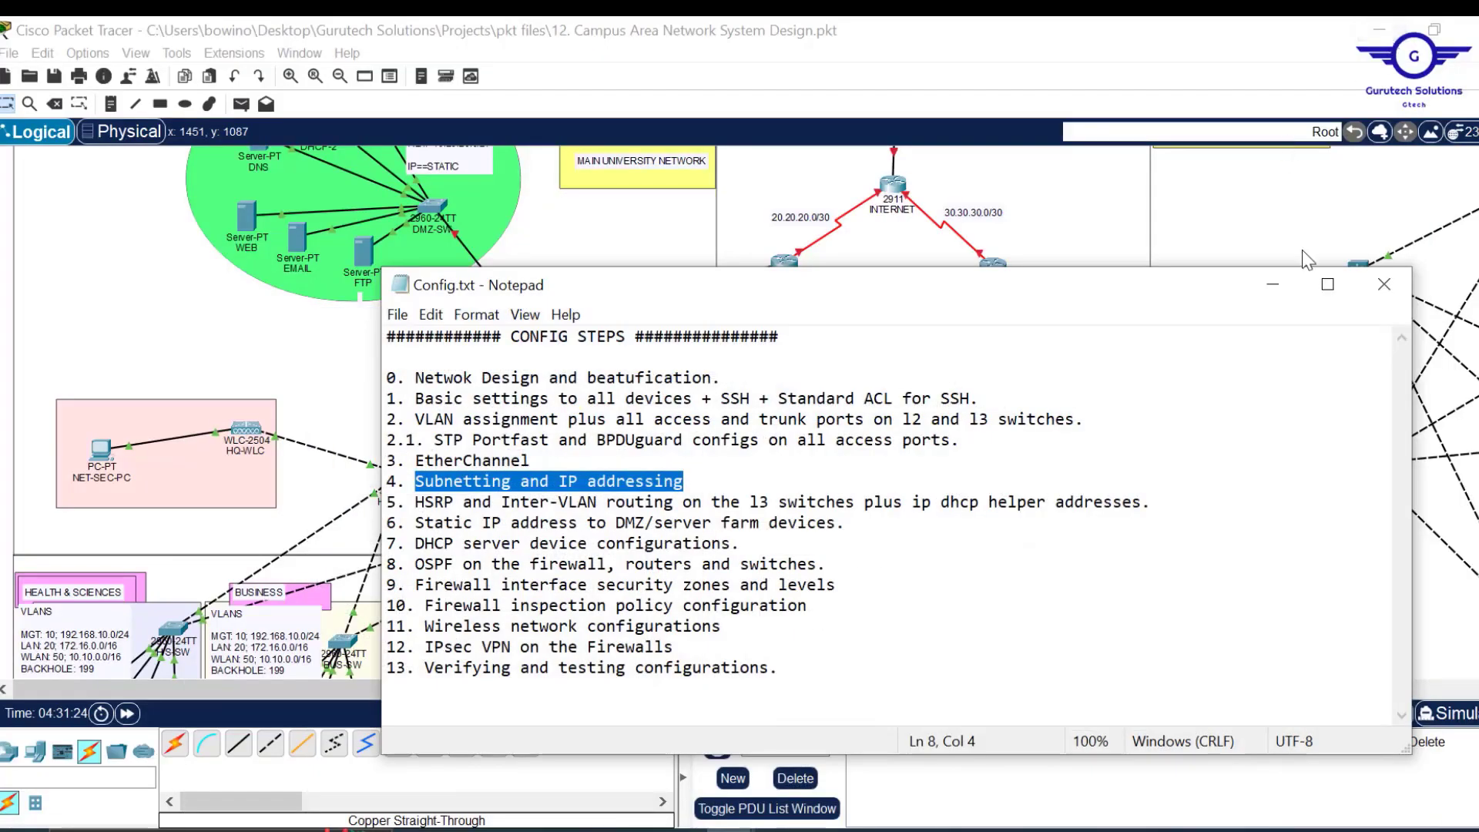
Bring the topology forward, check HQ-FWL's port details, and select the Place Note tool.
left_click(1273, 284)
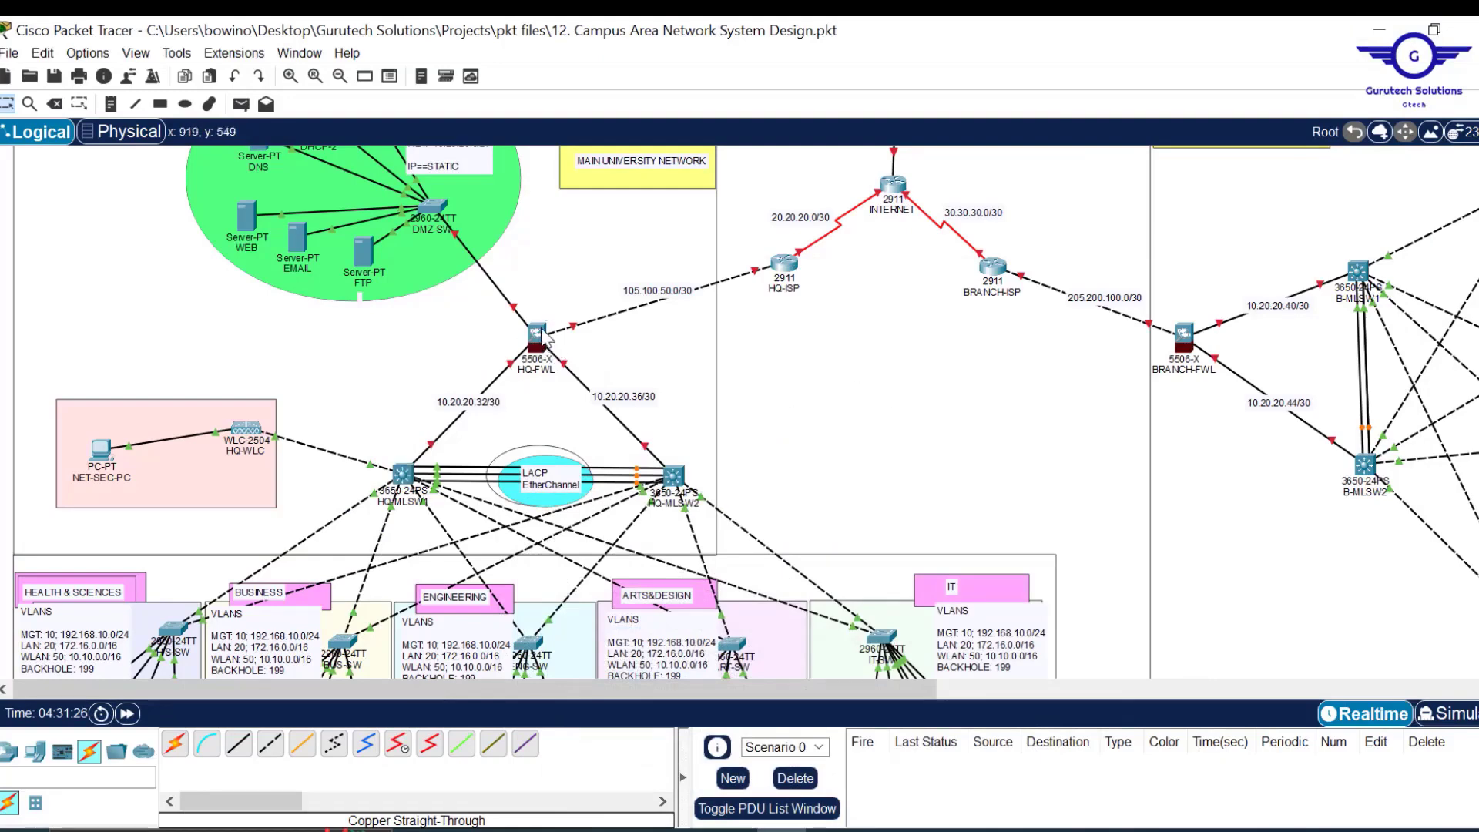
mouse_move(543, 336)
left_click(109, 104)
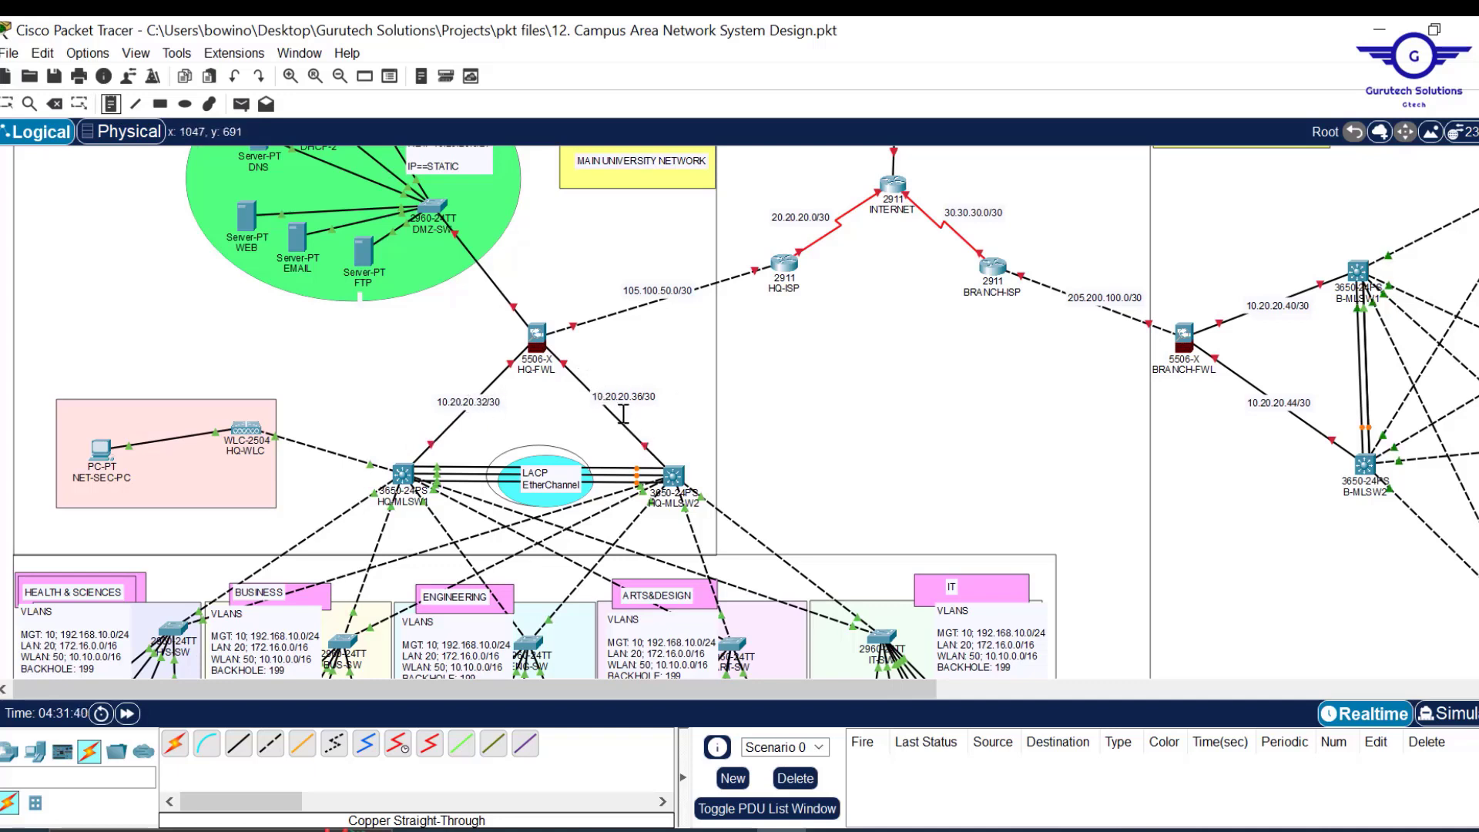
Label the HQ firewall link ends .33, .37 and .34, and the DMZ link .1/.2.
left_click(407, 440)
type(".33")
left_click(648, 440)
type(".37")
left_click(574, 356)
left_click(475, 362)
type(".34")
left_click(511, 287)
type(".1")
left_click(586, 328)
type(".2")
Label the HQ-ISP, INTERNET and BRANCH-ISP link ends with .1 and .2 host notes.
left_click(742, 259)
type(".1")
left_click(799, 244)
type(".2")
left_click(868, 186)
type(".1")
left_click(986, 245)
type(".2")
left_click(927, 192)
type(".1")
left_click(1036, 271)
type(".1")
left_click(1157, 309)
type(".2")
Label the branch switch–firewall links with .41, .45, .46 and .42.
left_click(1310, 263)
type(".41")
left_click(1319, 447)
type(".45")
left_click(1218, 358)
type(".46")
left_click(1212, 307)
type(".42")
key("Escape")
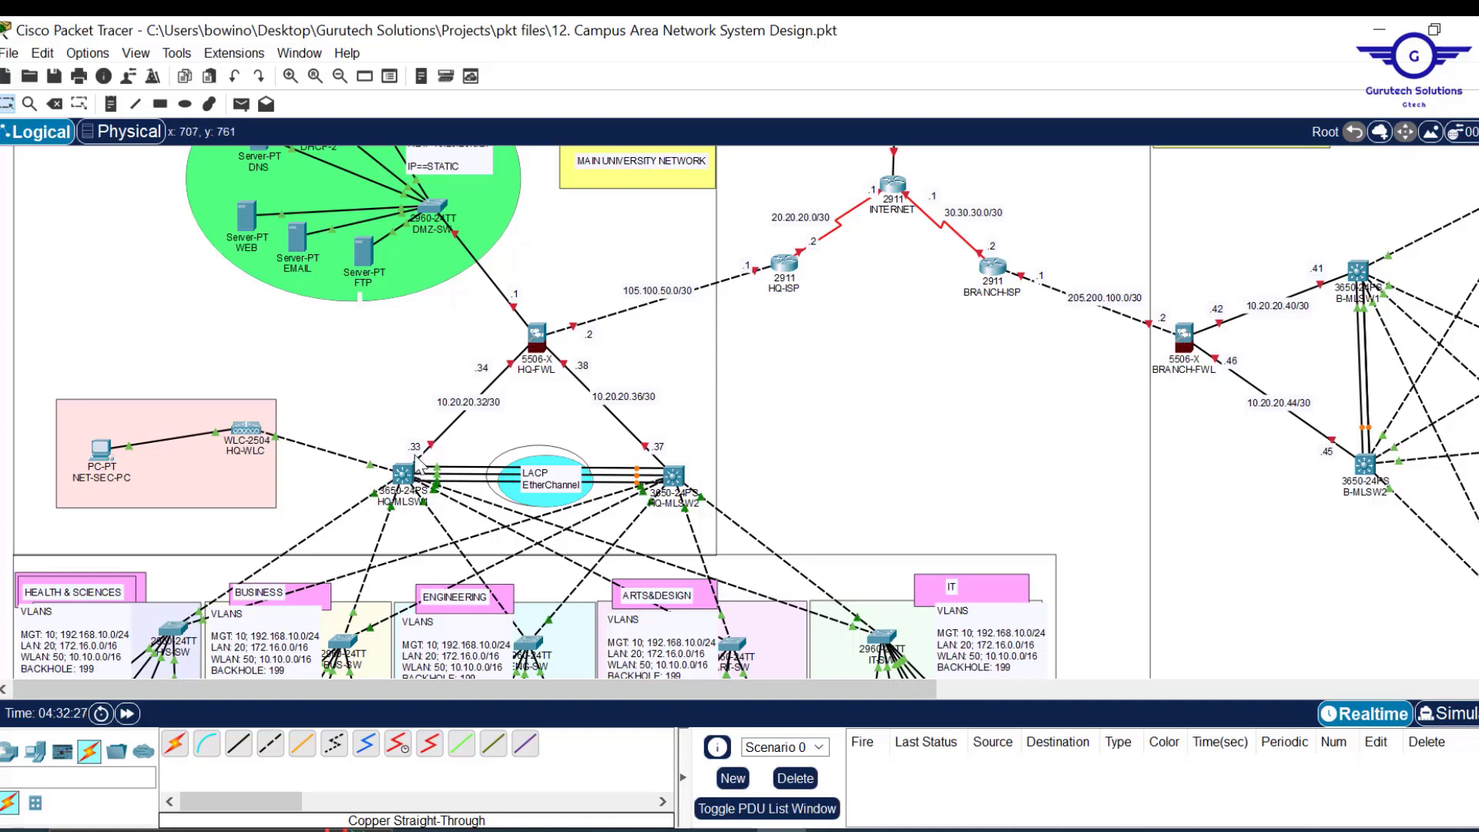
Enable IP routing on HQ-MLSW1 from global configuration mode.
mouse_move(415, 484)
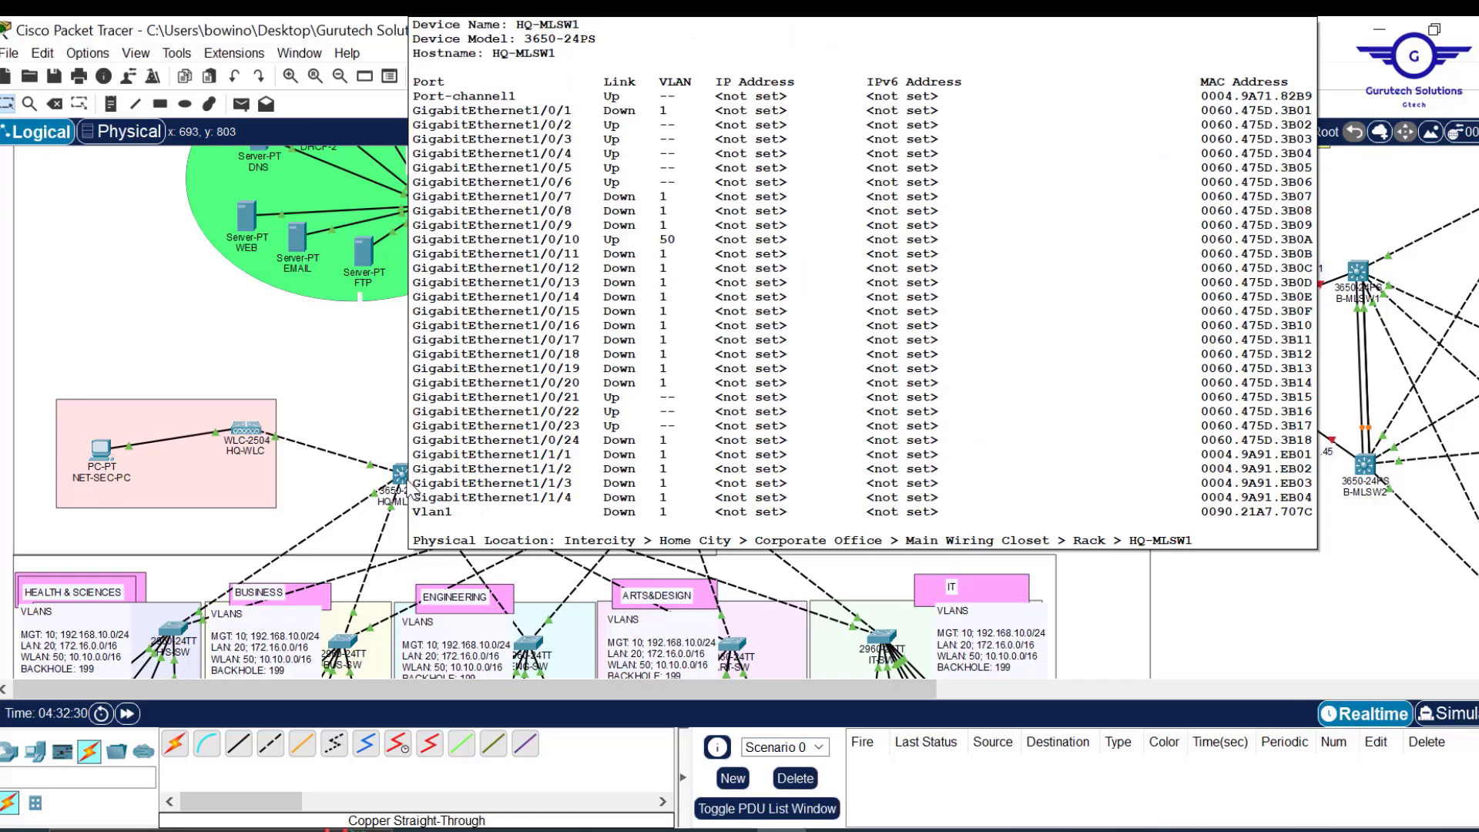
left_click(408, 490)
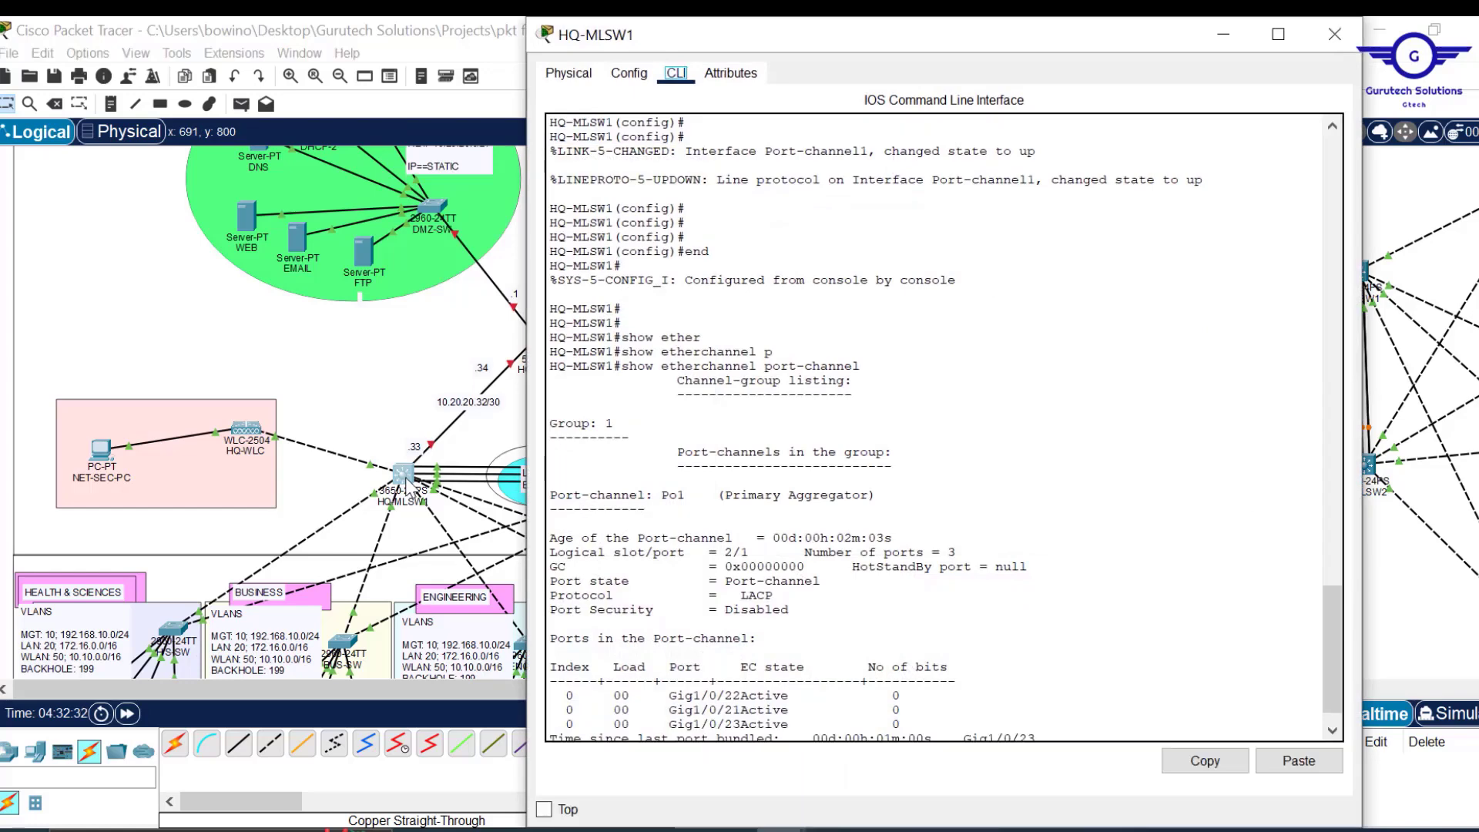
left_click(912, 535)
key("Return")
key("Return")
key("Return")
key("Return")
key("Return")
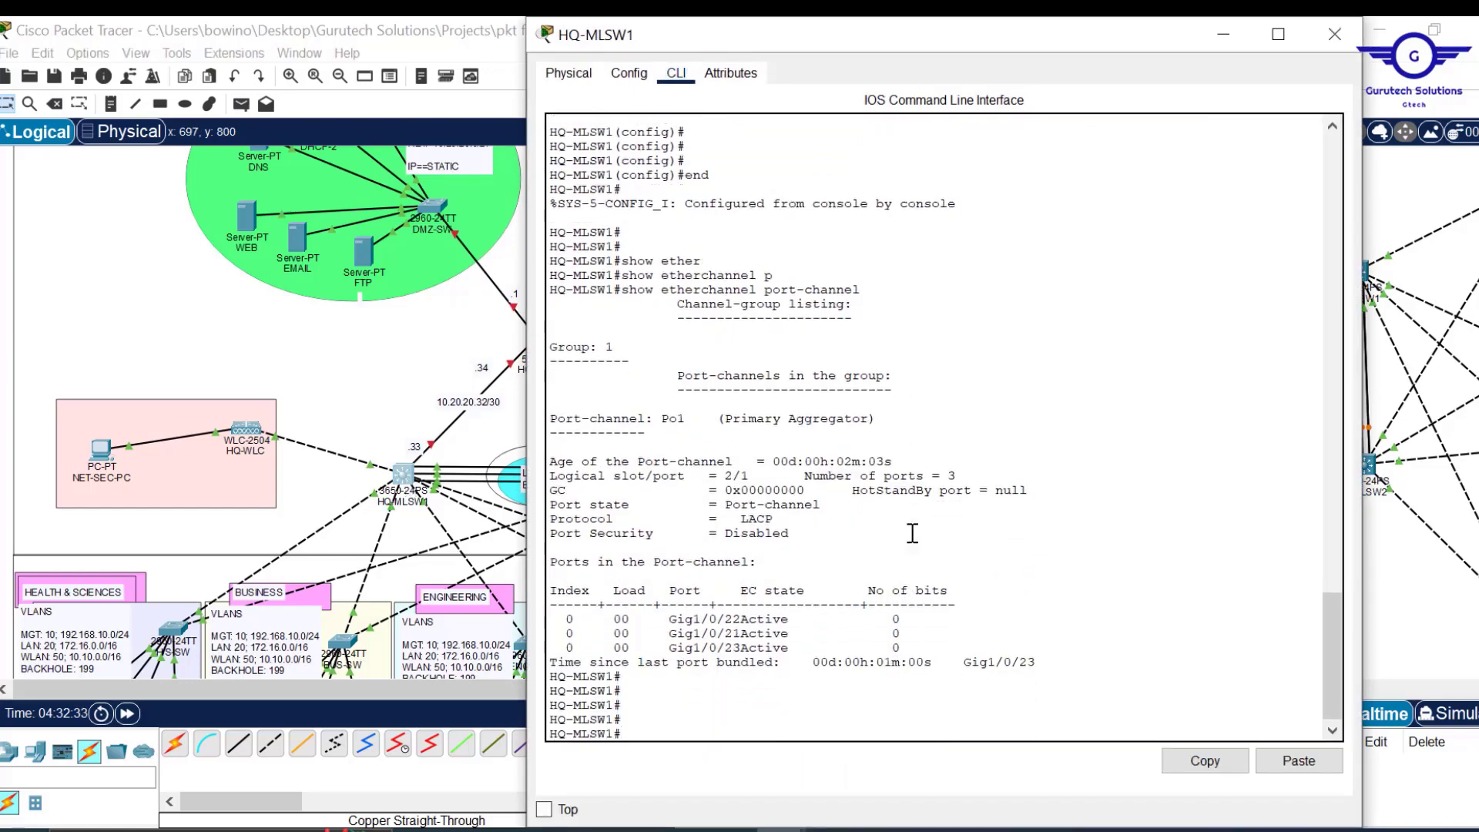
type("conf t")
key("Return")
key("Return")
key("Return")
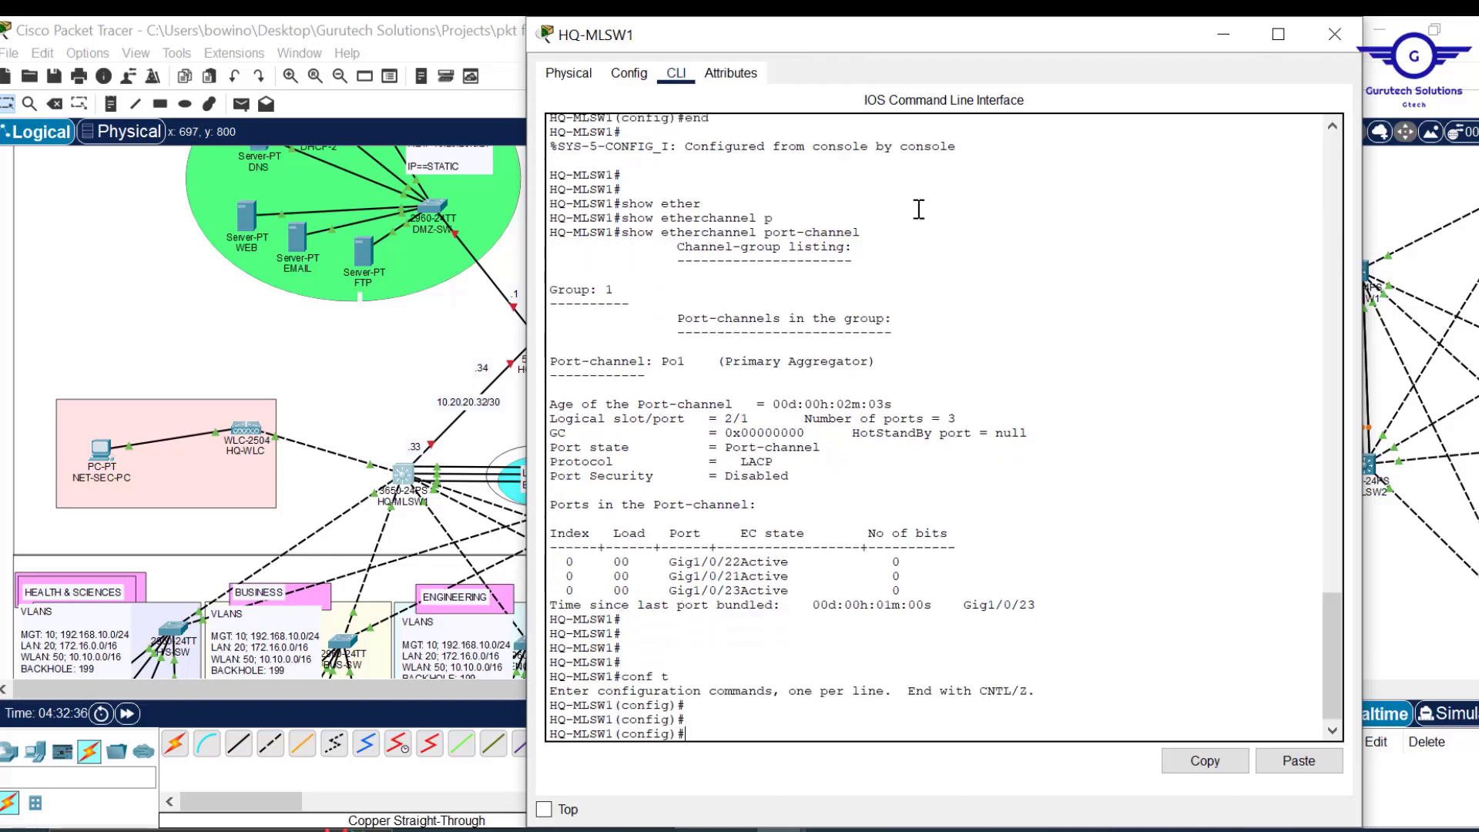
left_click_drag(937, 18, 985, 111)
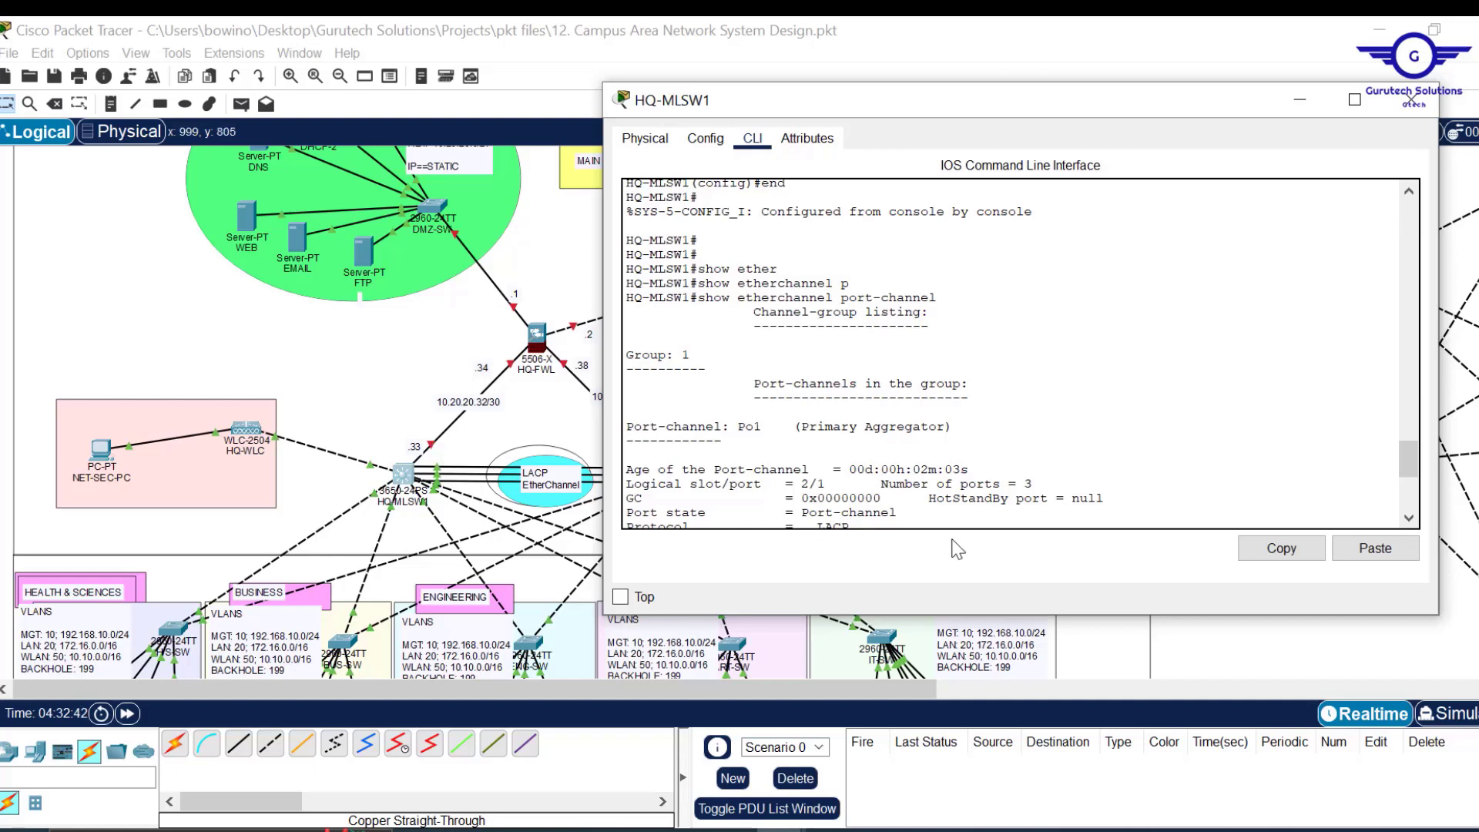
key("Return")
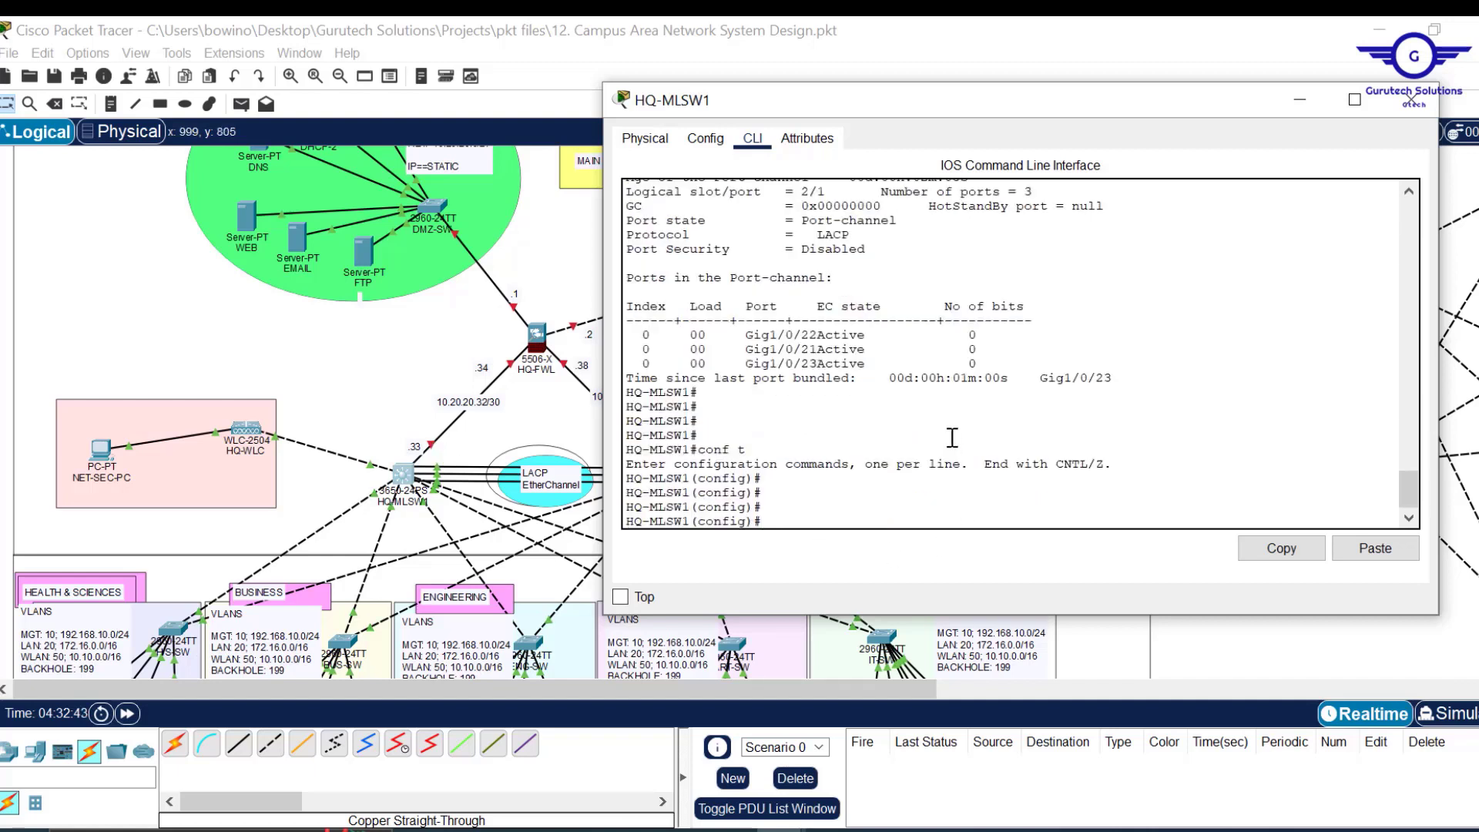
key("Return")
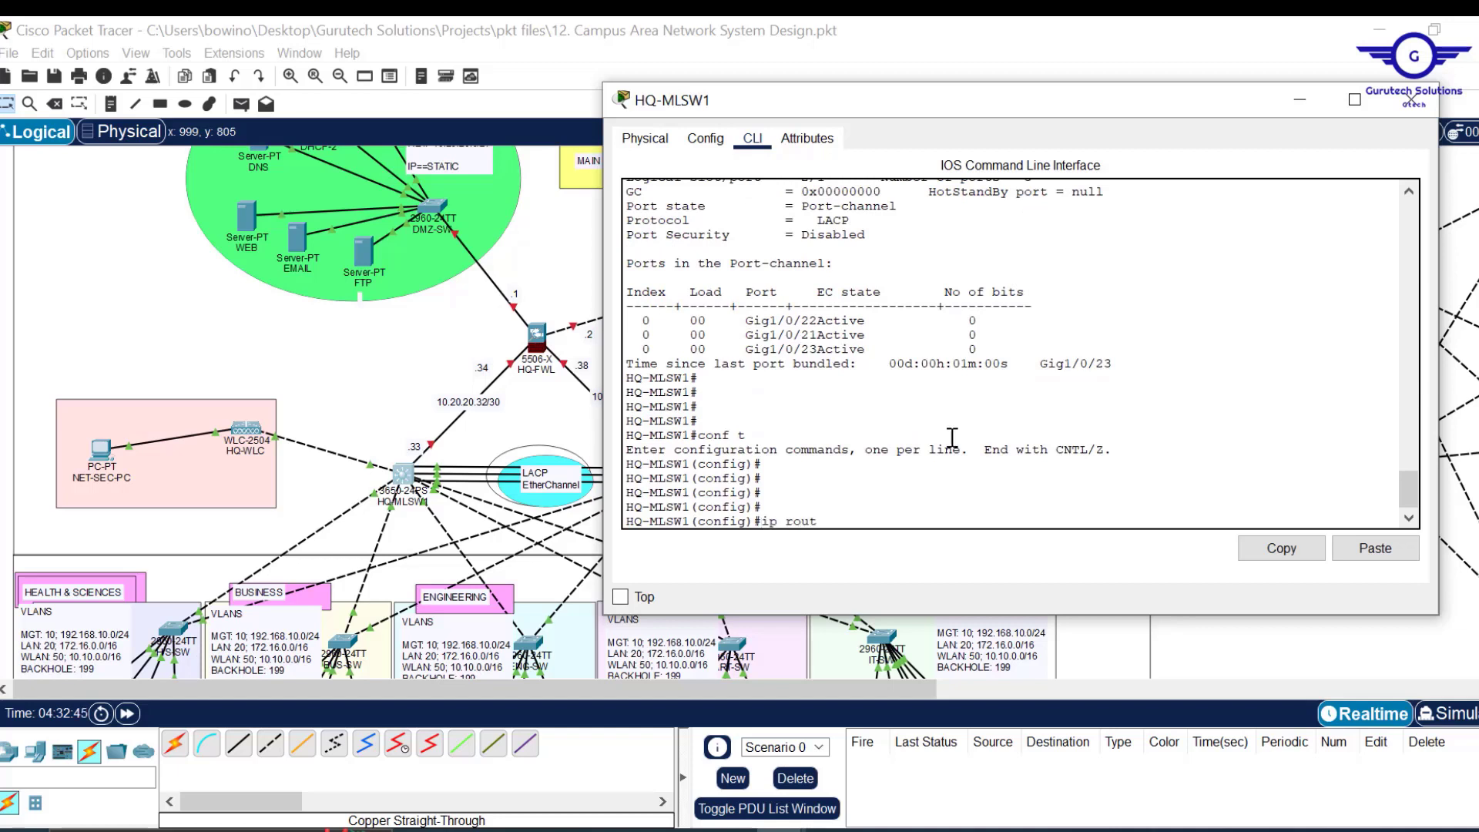
type("ip routing")
key("Return")
key("Return")
key("Return")
key("Return")
key("Return")
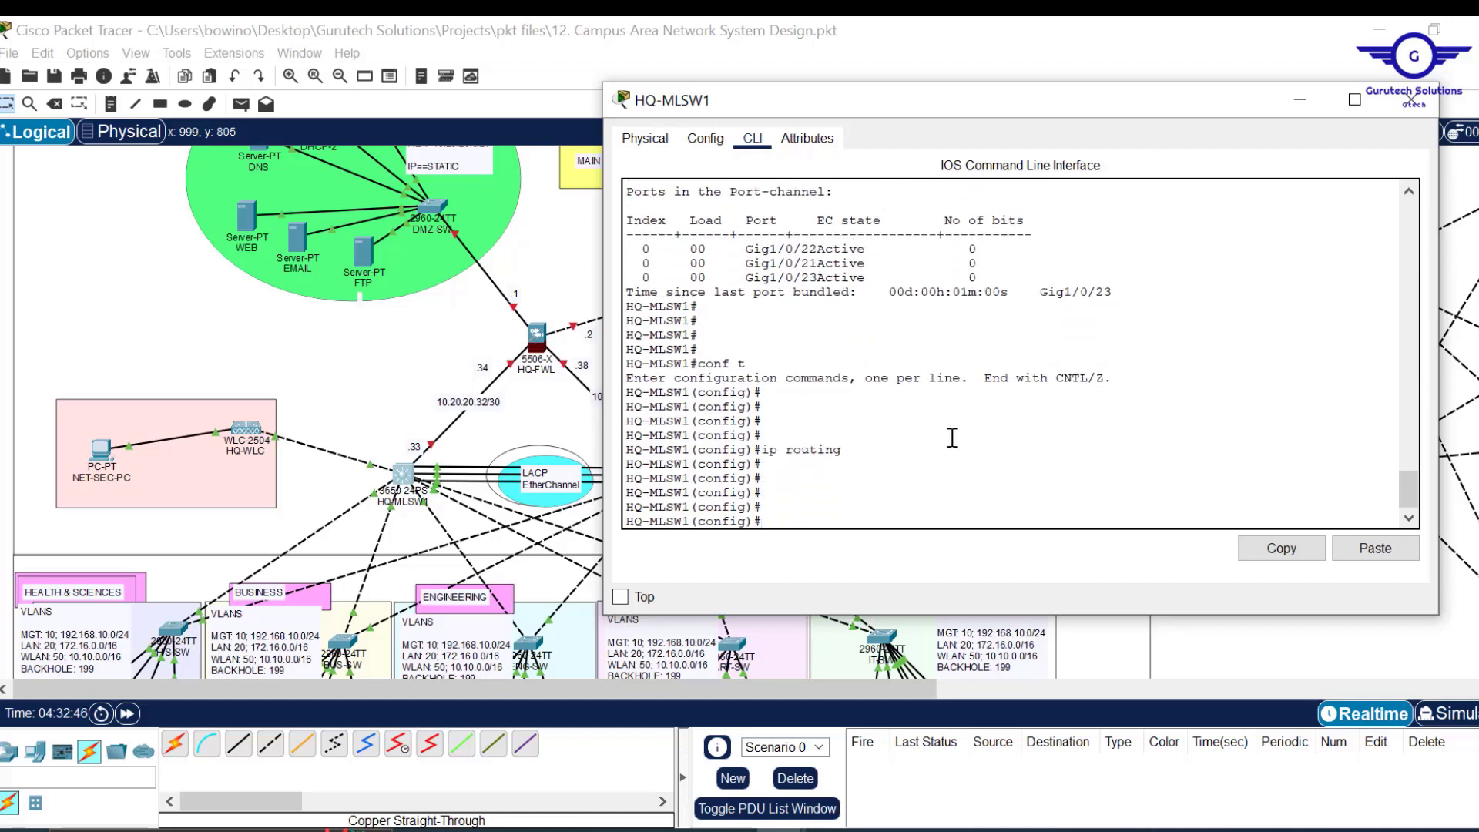
Make Gig1/0/1 a routed port addressed 10.20.20.33 255.255.255.252.
left_click(1300, 99)
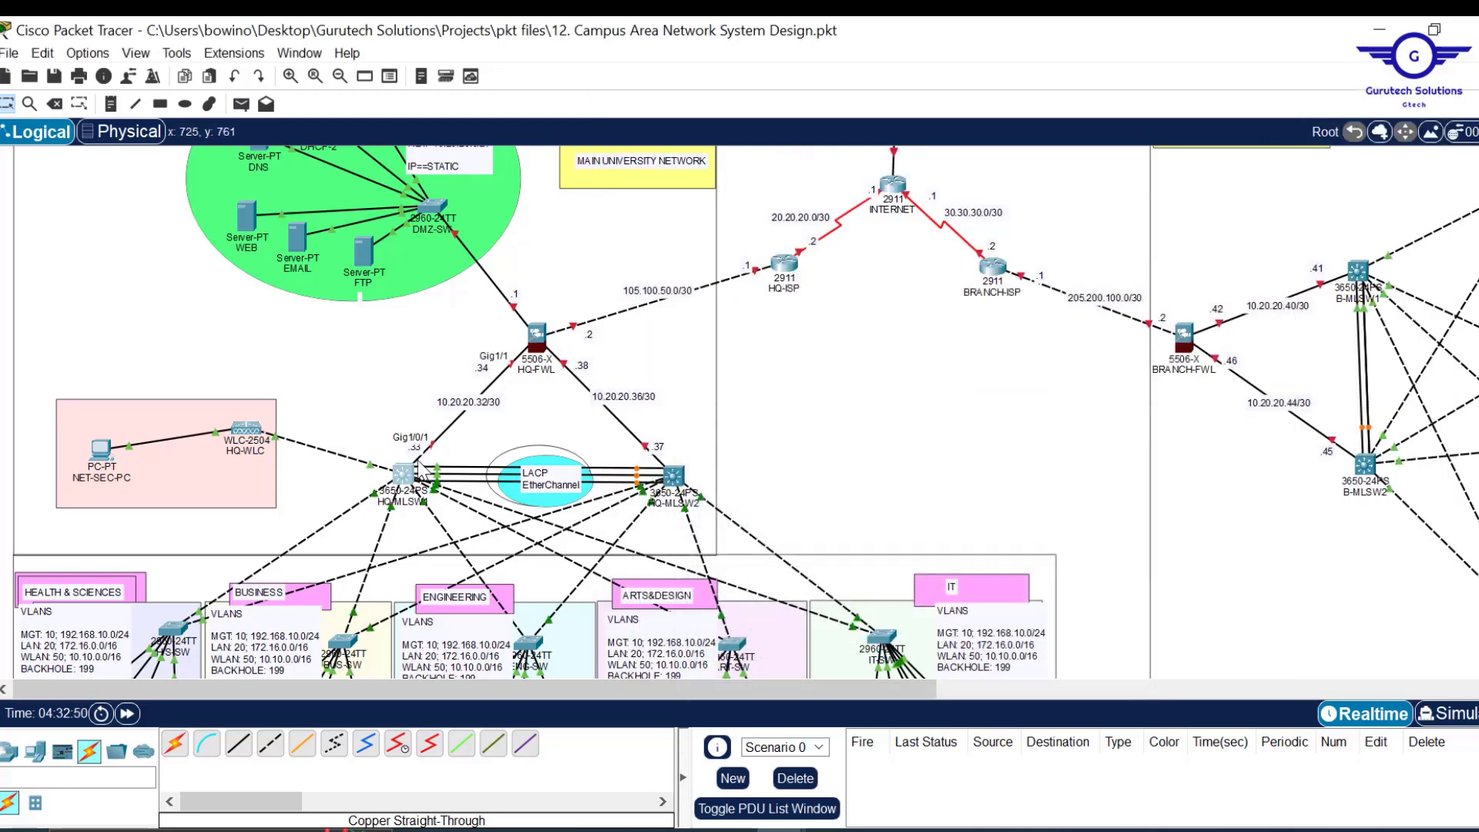
left_click(403, 475)
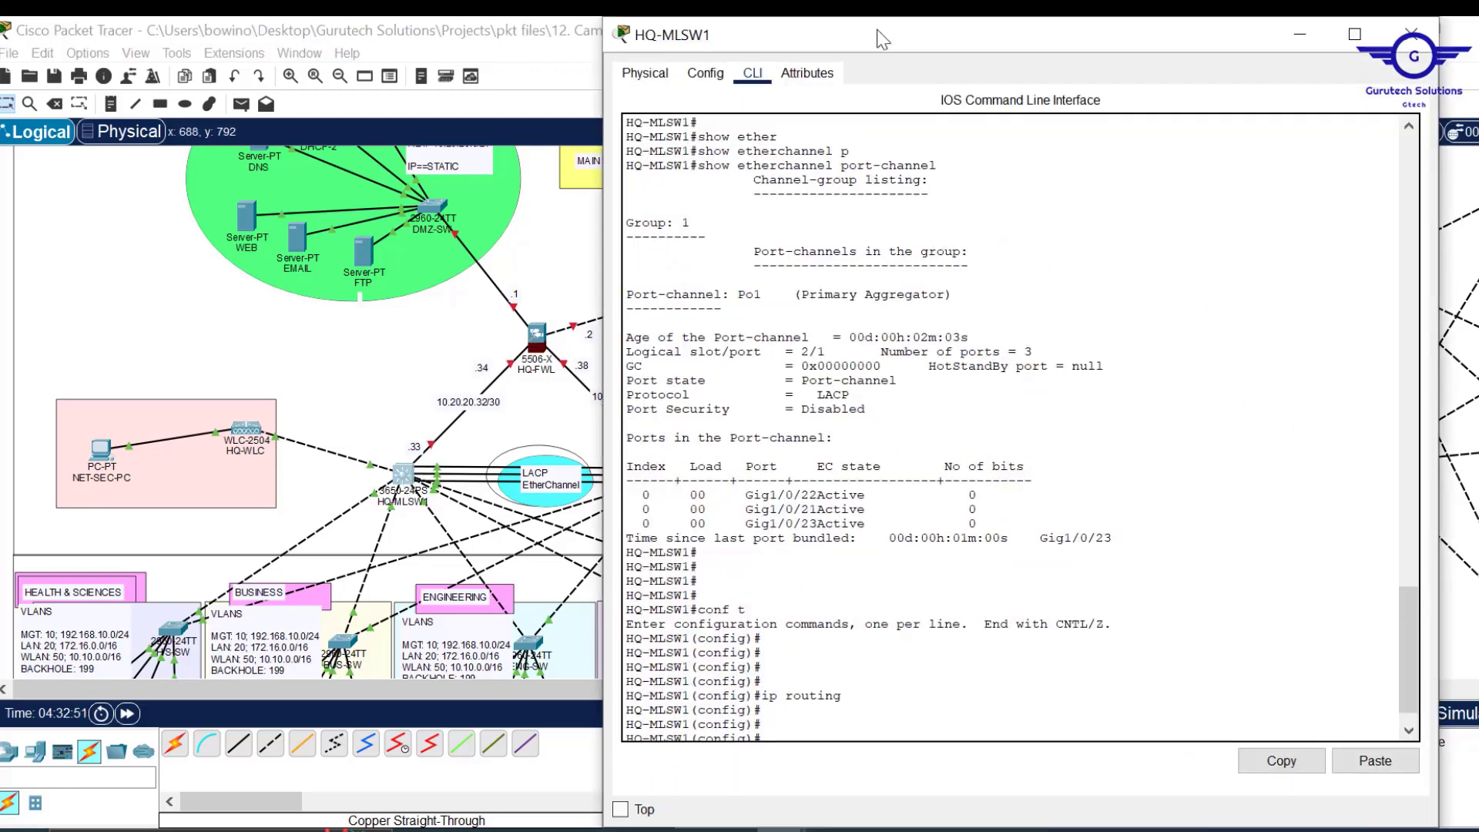
left_click_drag(906, 23, 897, 106)
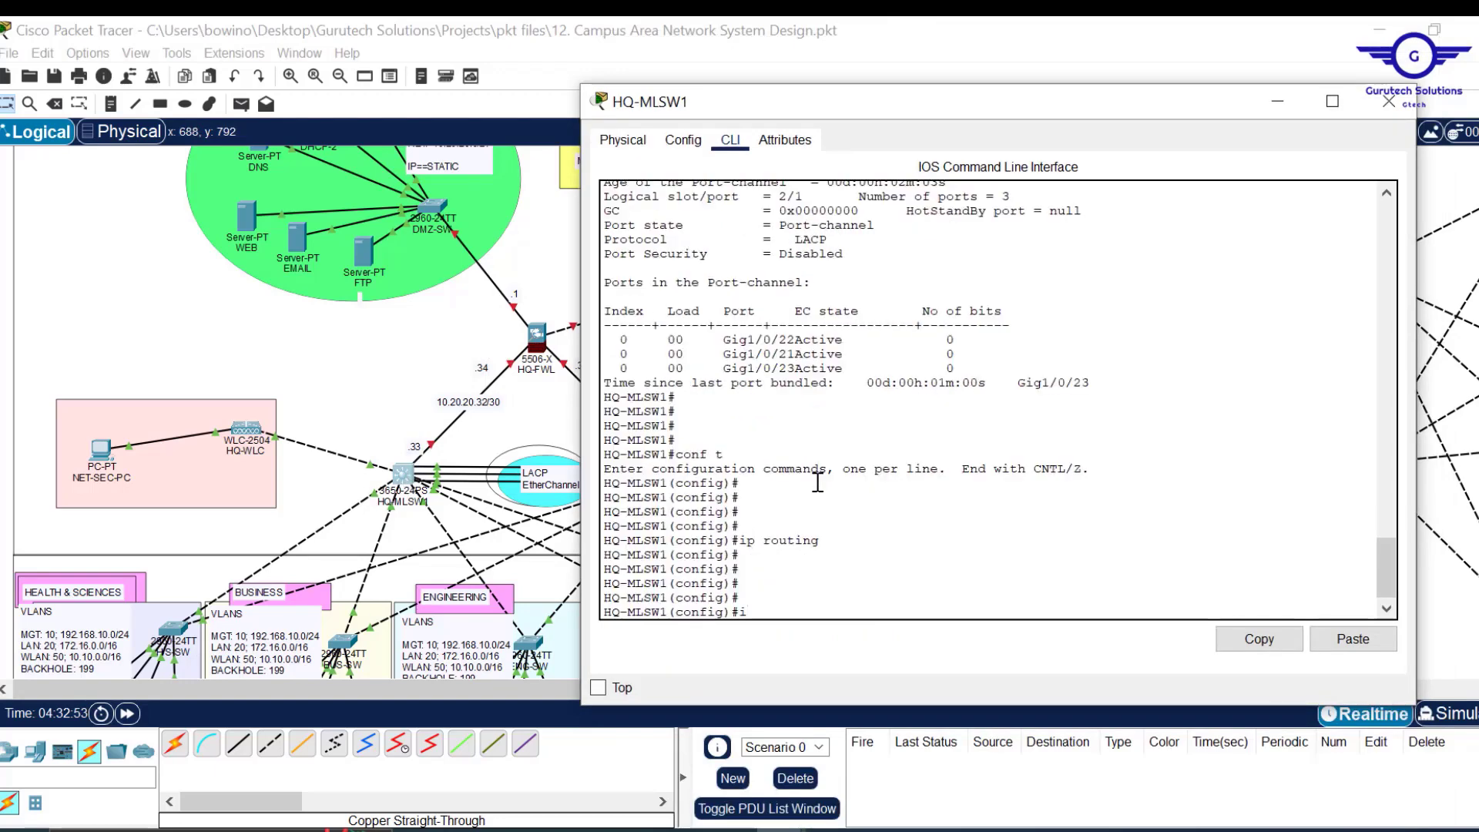
type("int gig1/0/1")
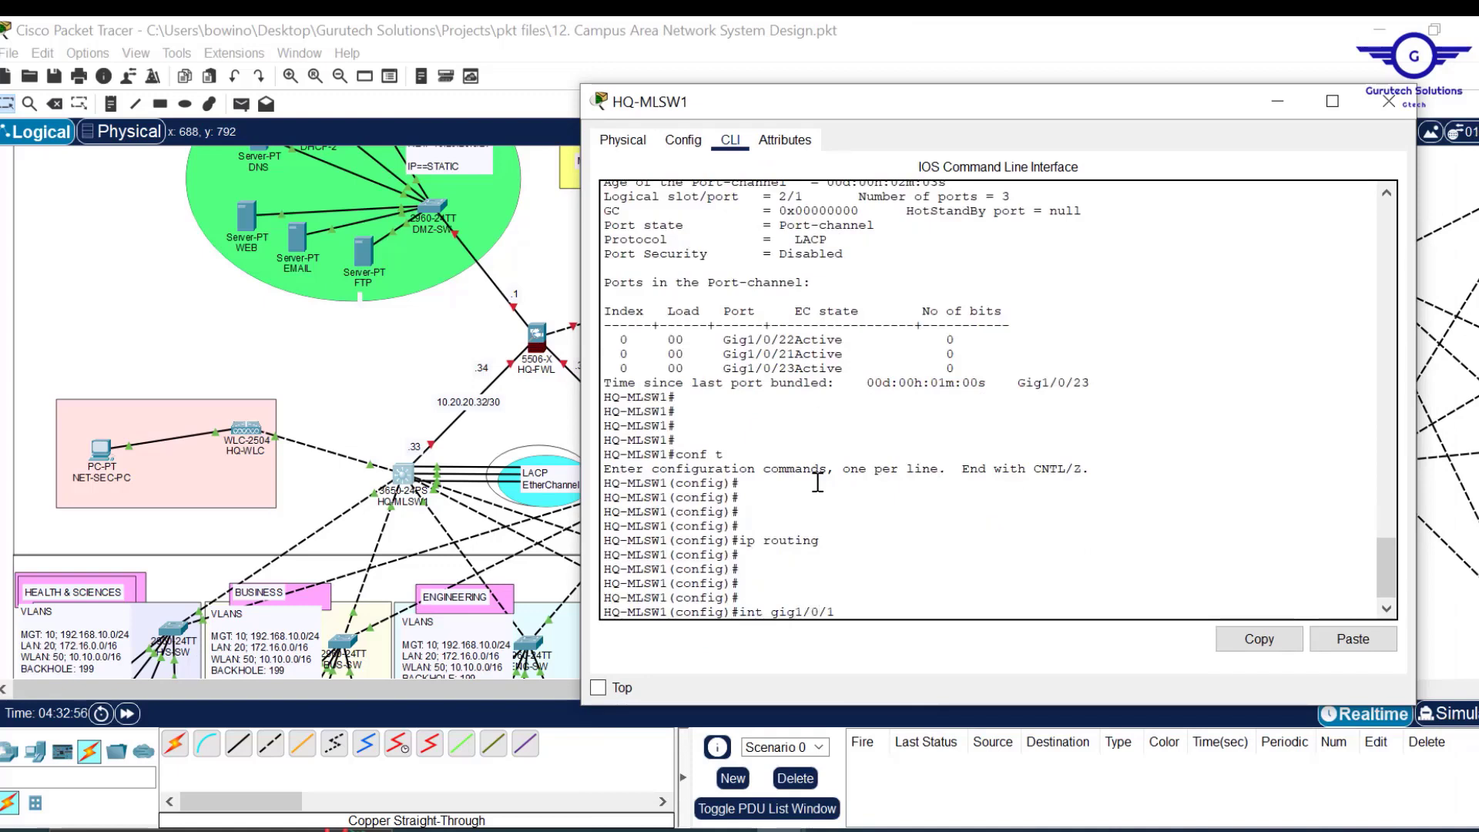
key("Return")
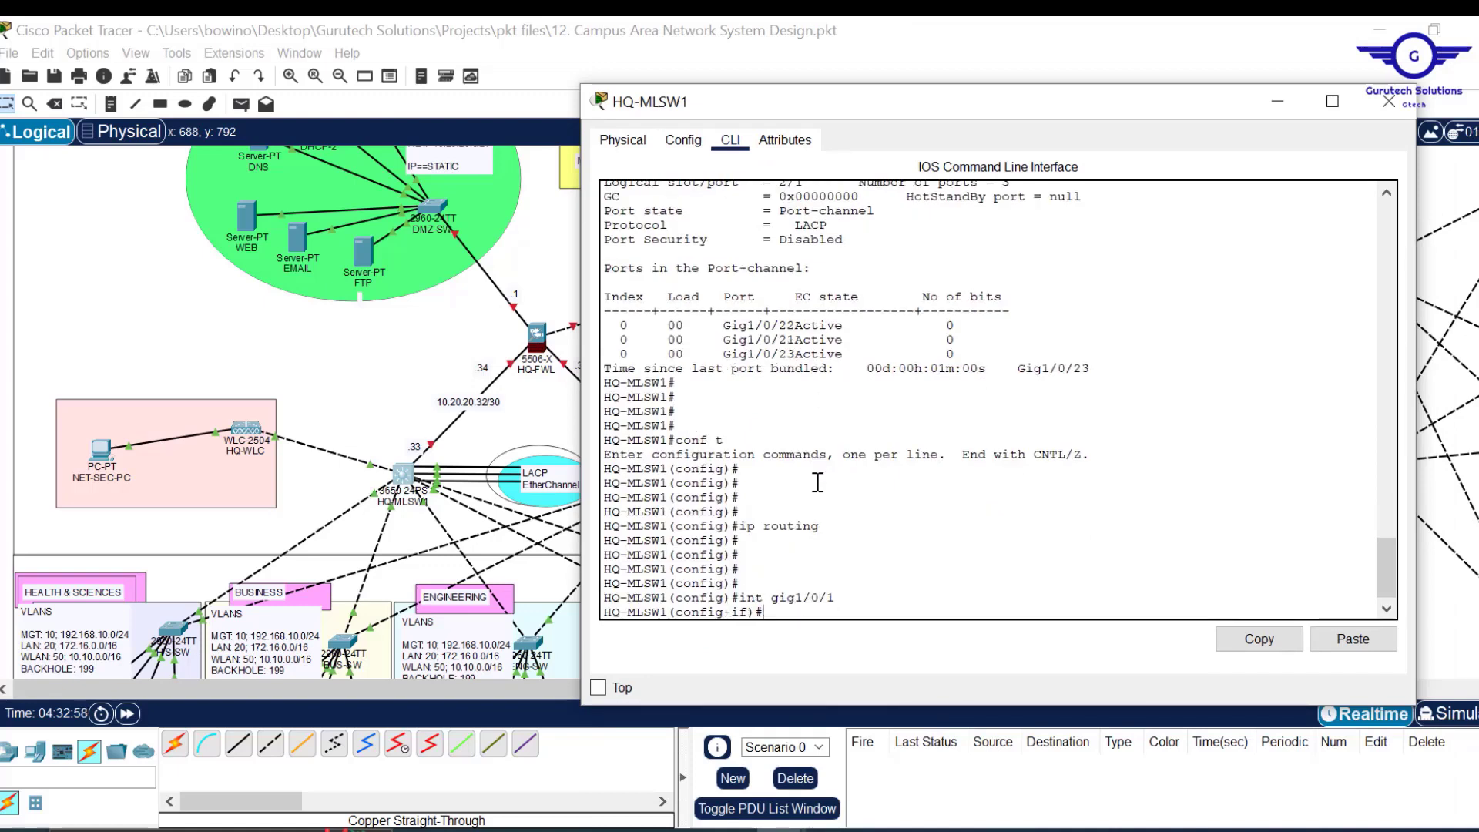
type("no")
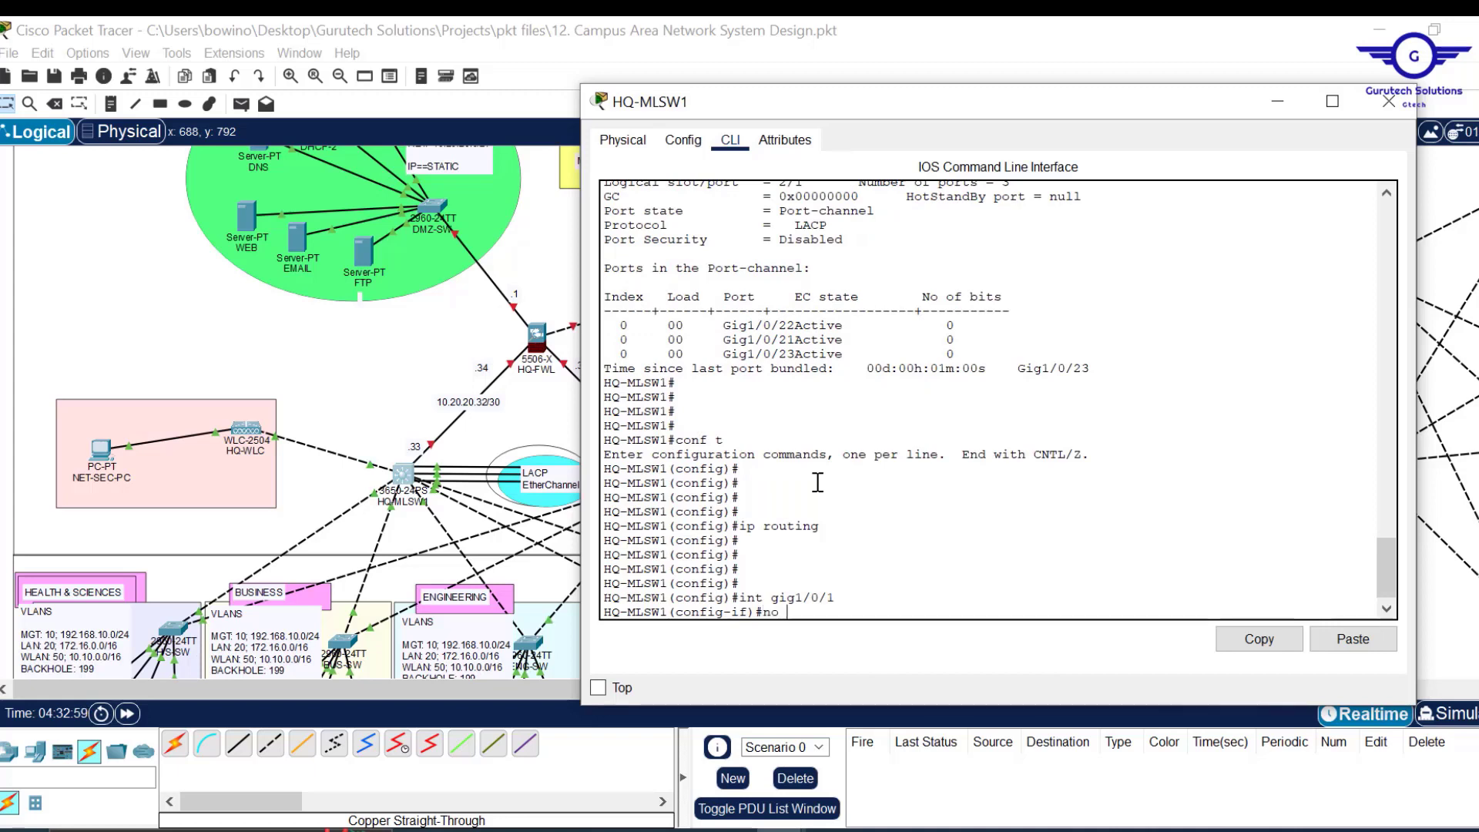
type(" sw")
key("Tab")
key("Return")
key("Return")
key("Return")
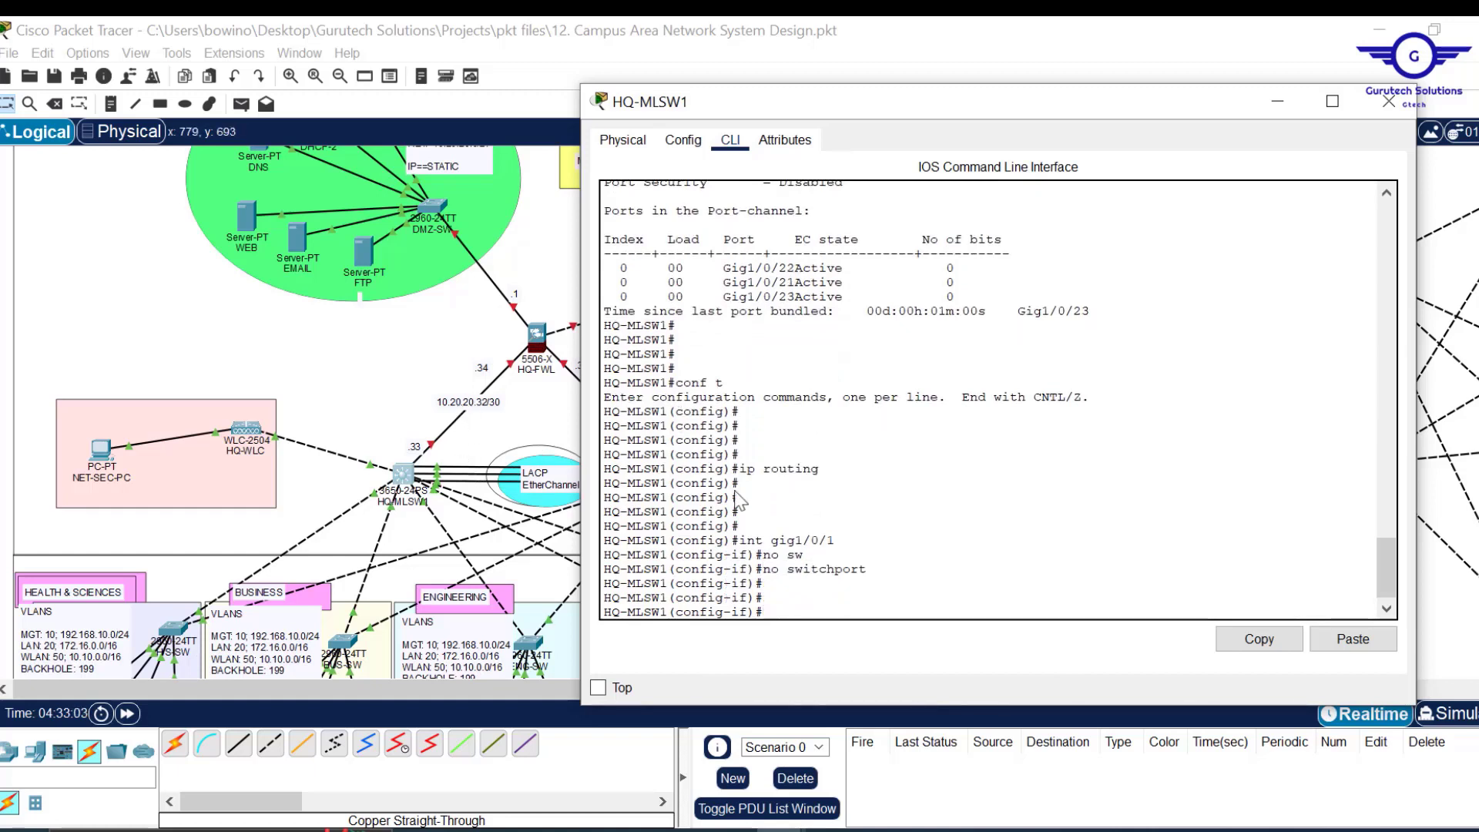
type("10.20")
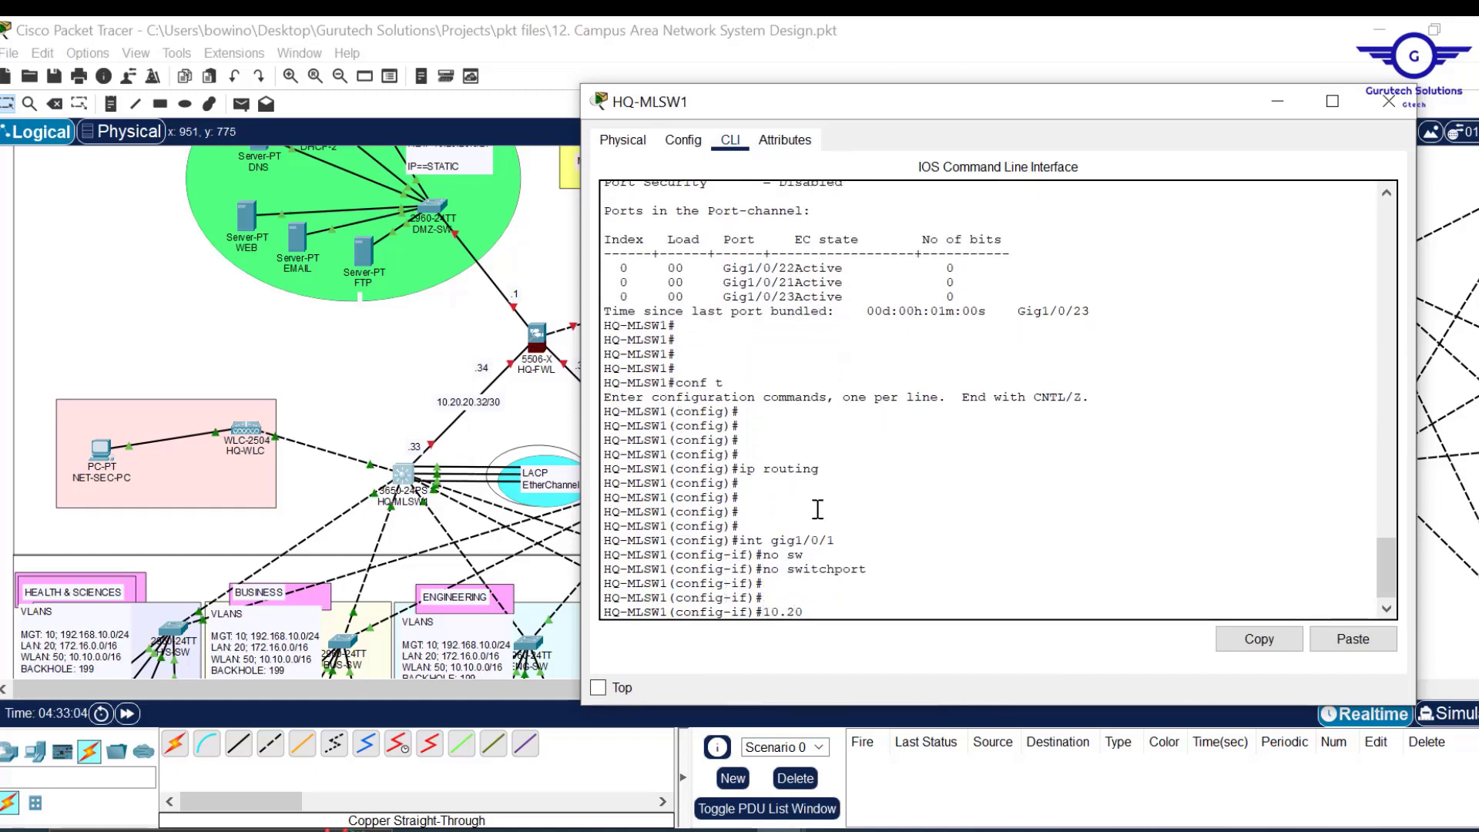
key("BackSpace")
key("BackSpace")
type("ip add 10.2")
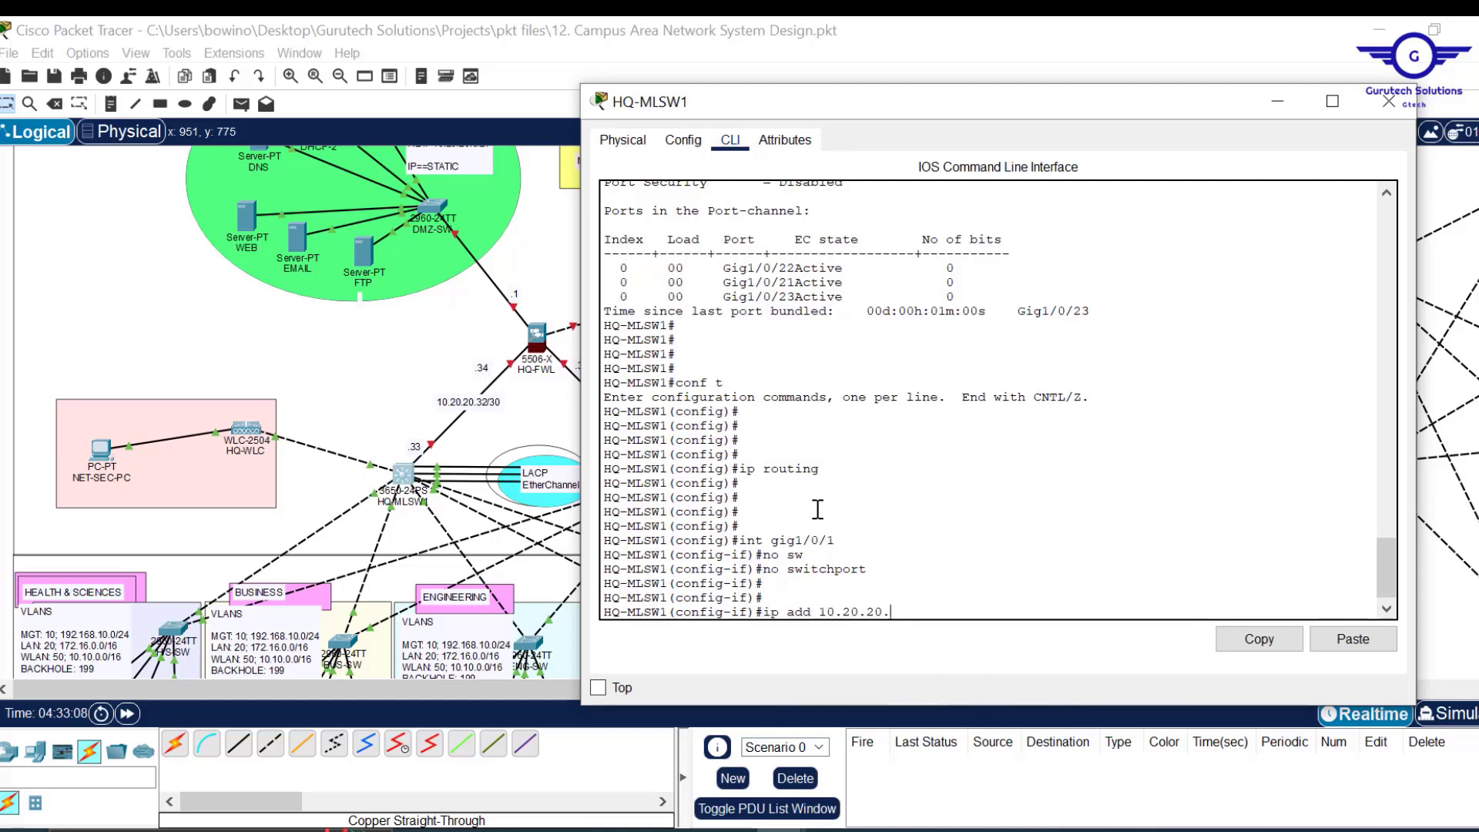
type("0.20.33 255.255.255.252")
key("Return")
Save the HQ-MLSW1 configuration with do wr and close its window.
type("ex")
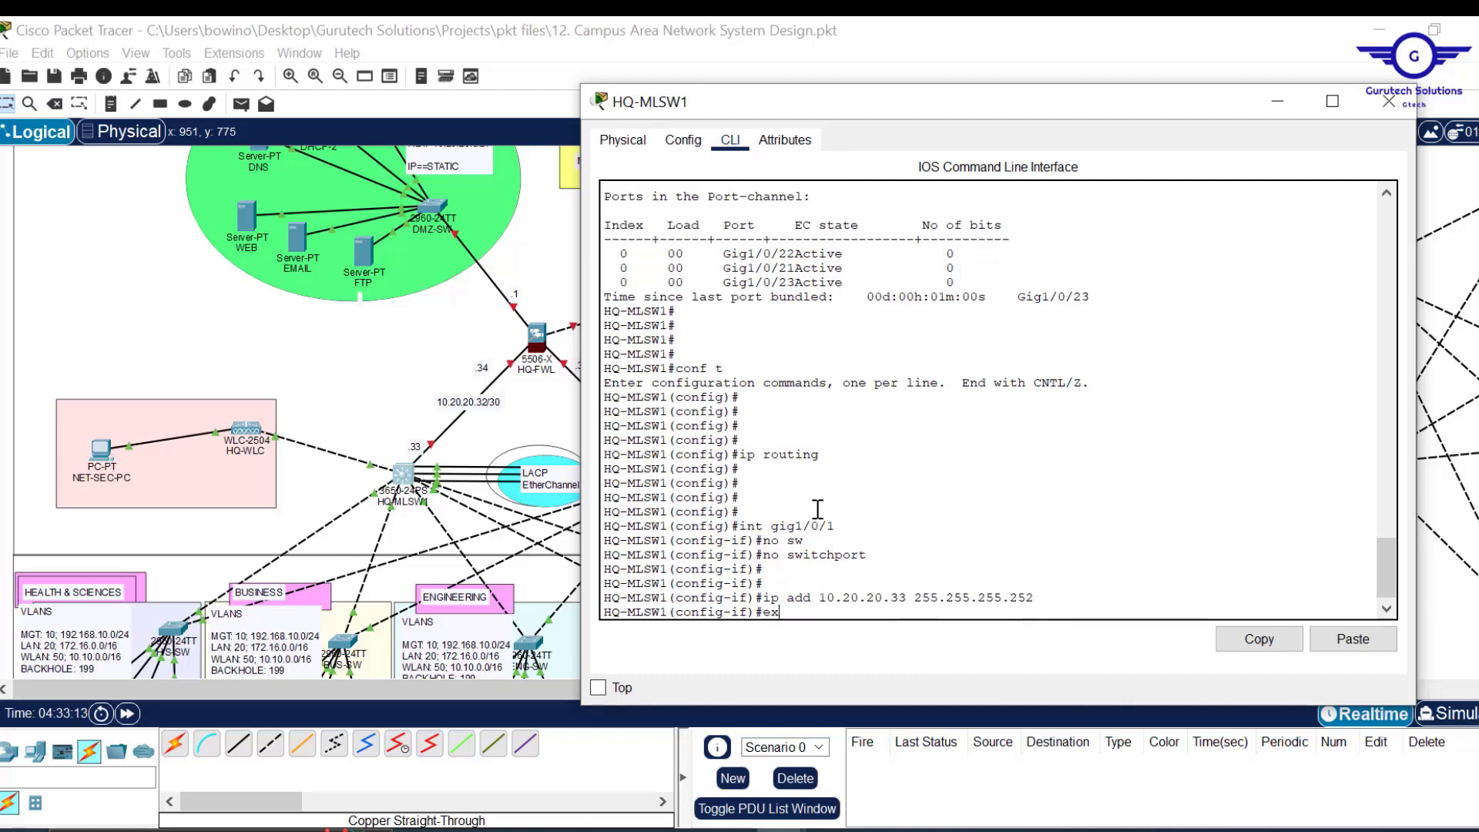
key("Return")
key("Return")
key("Return")
key("Return")
type("do")
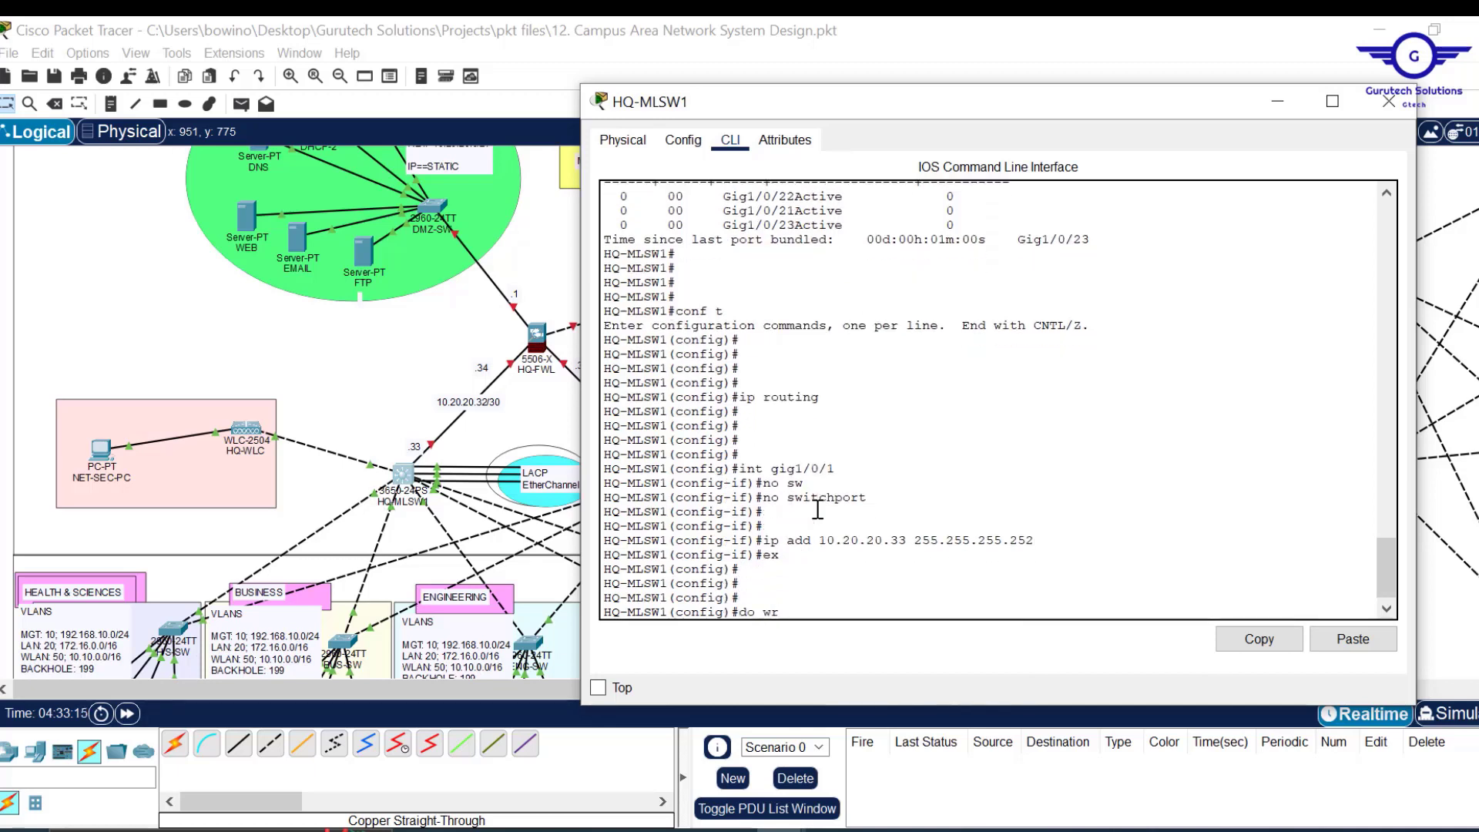
type(" wr")
key("Return")
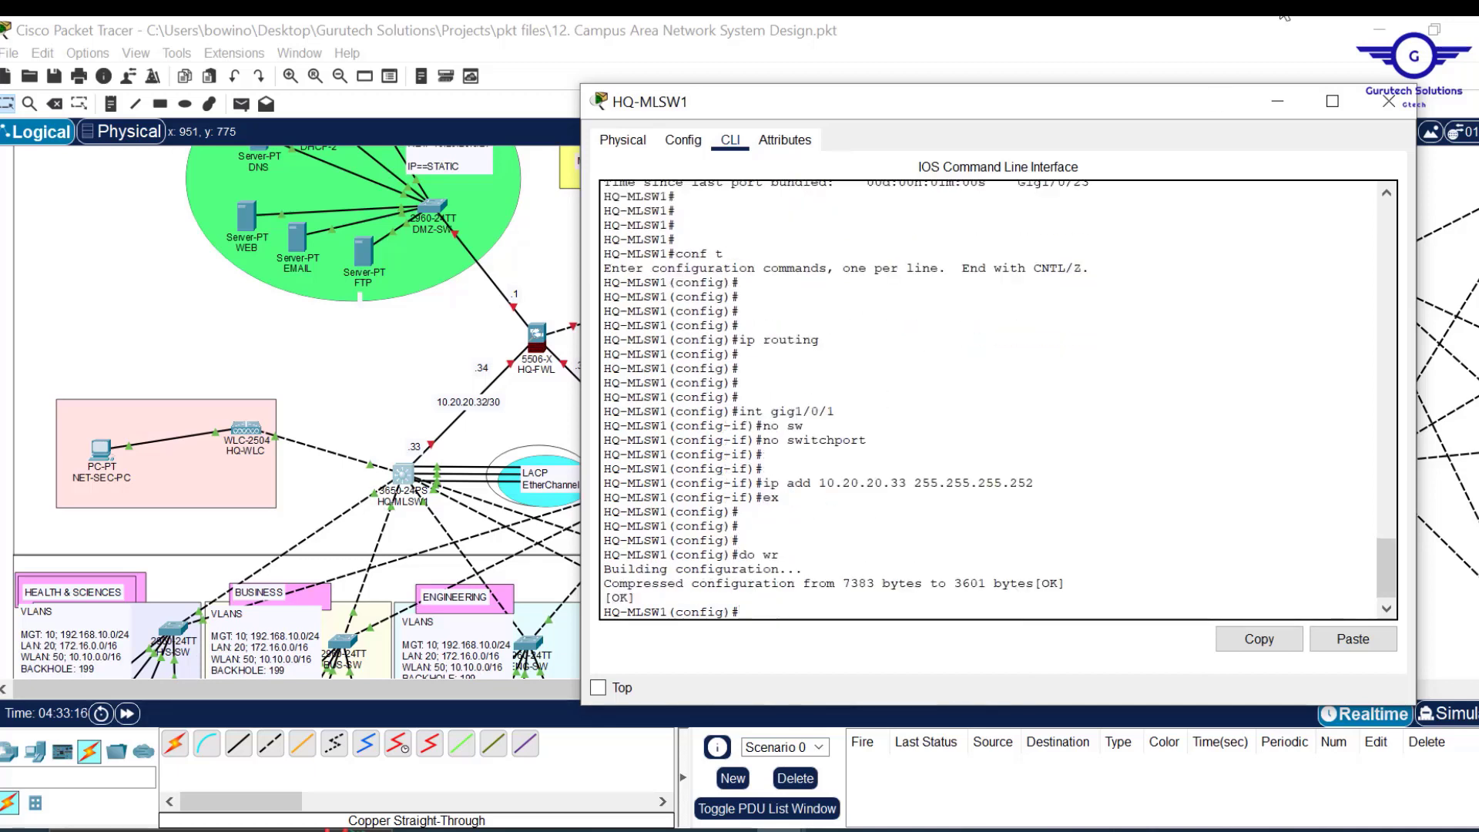
left_click(1393, 117)
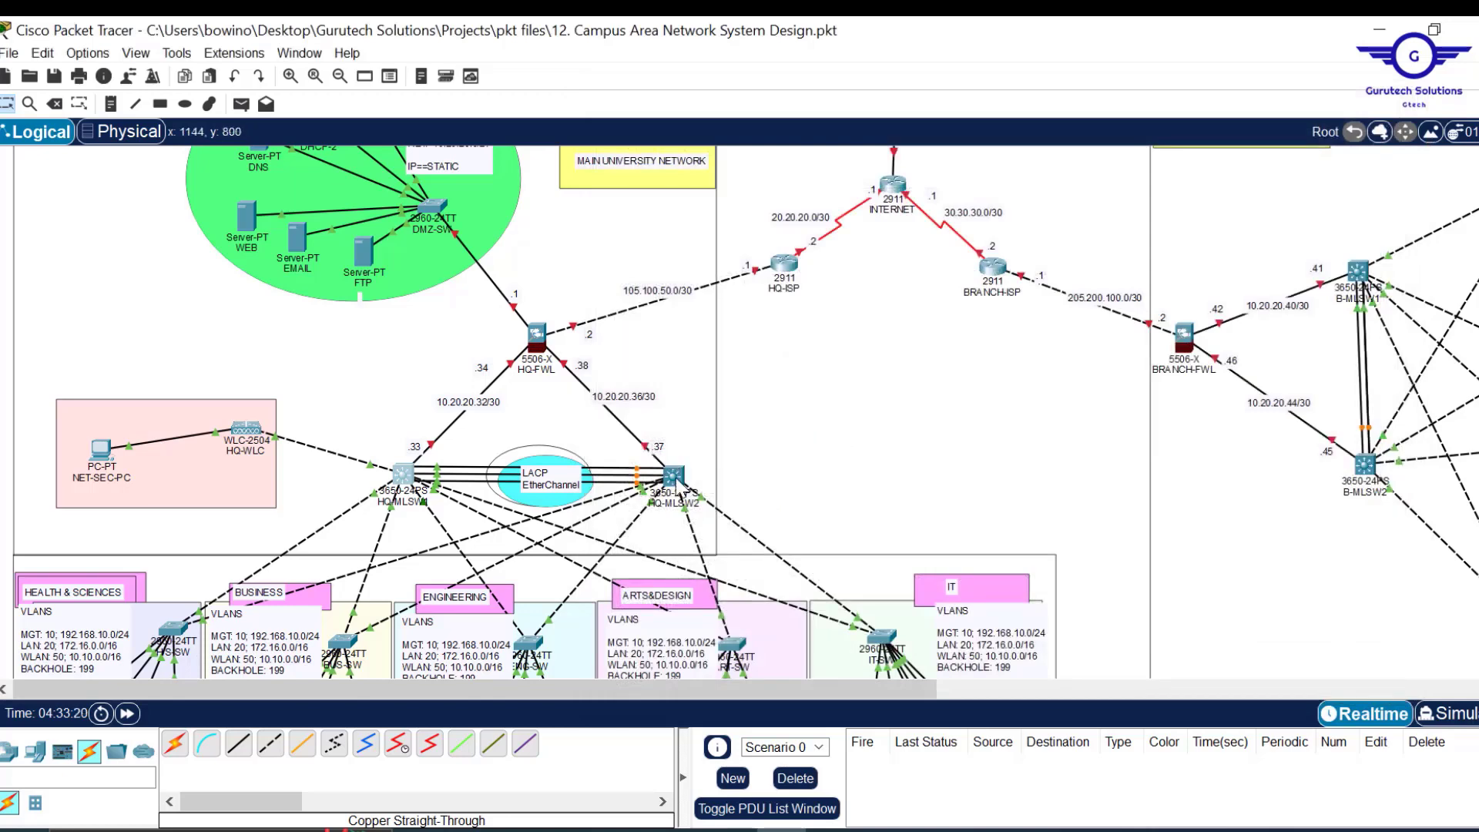
Open HQ-MLSW2, check its GigabitEthernet1/0/3 settings, and enable IP routing.
left_click(676, 484)
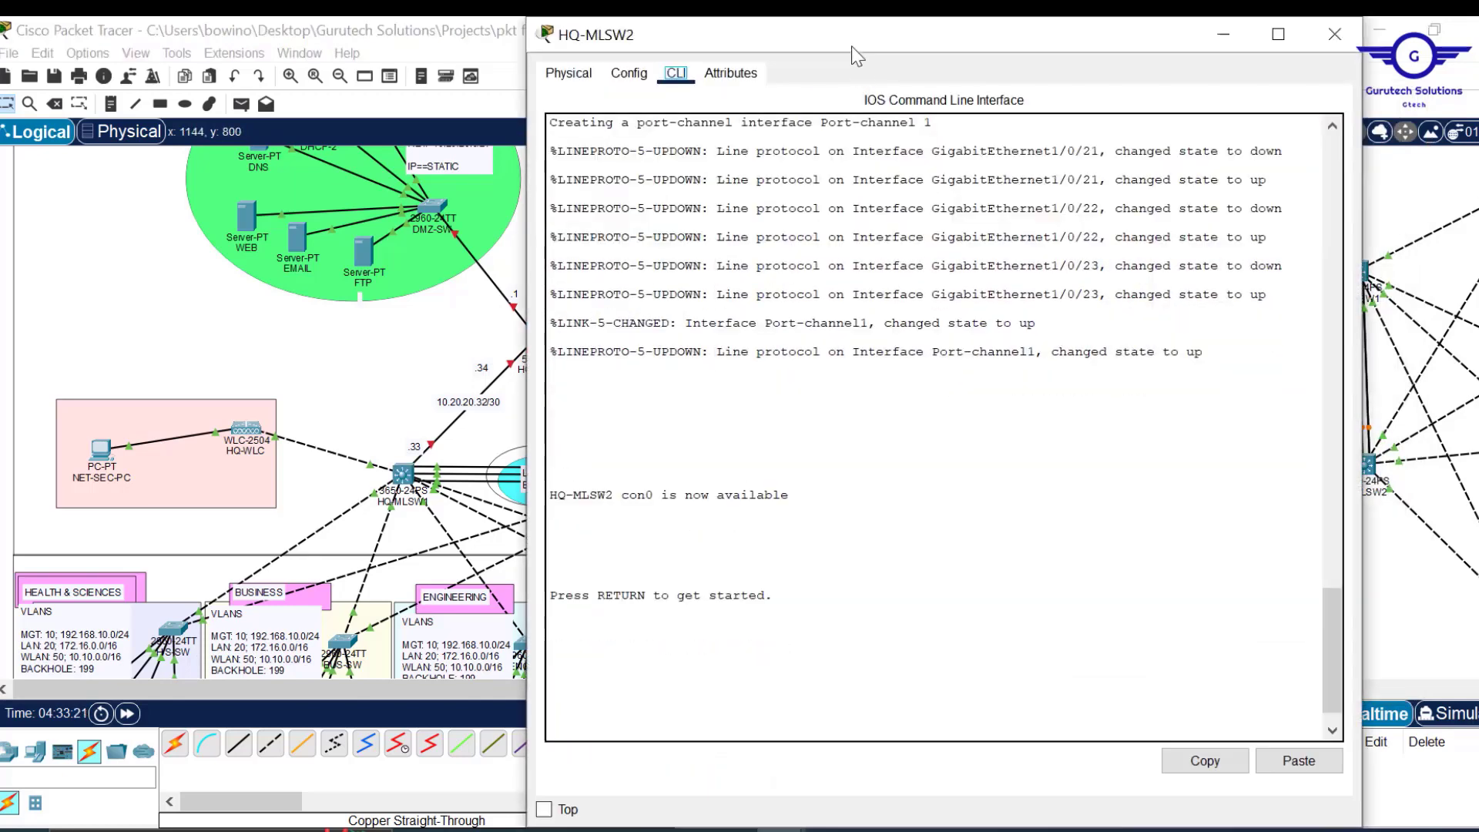
left_click_drag(846, 32, 856, 258)
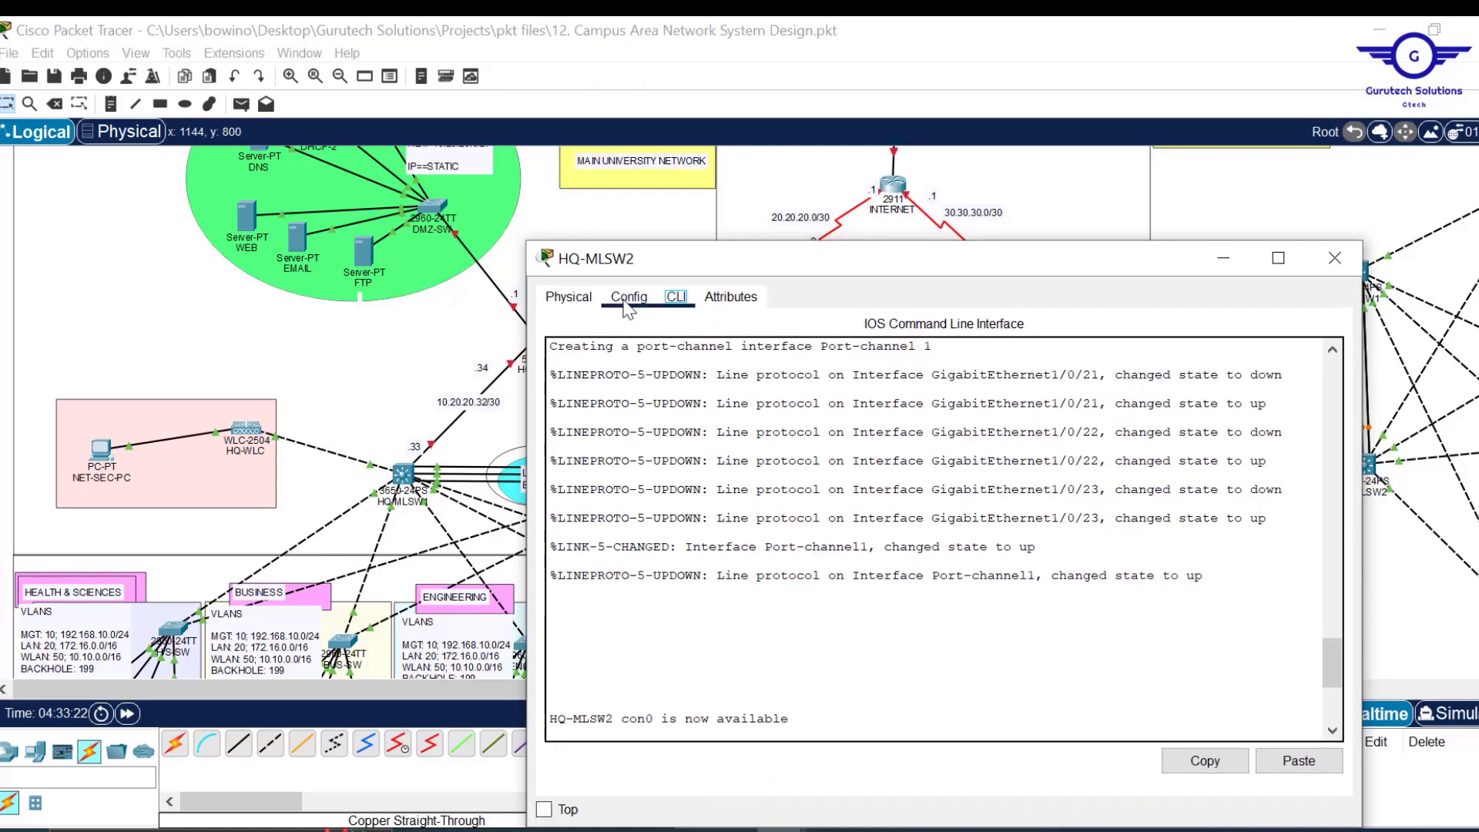
left_click(628, 296)
left_click(647, 540)
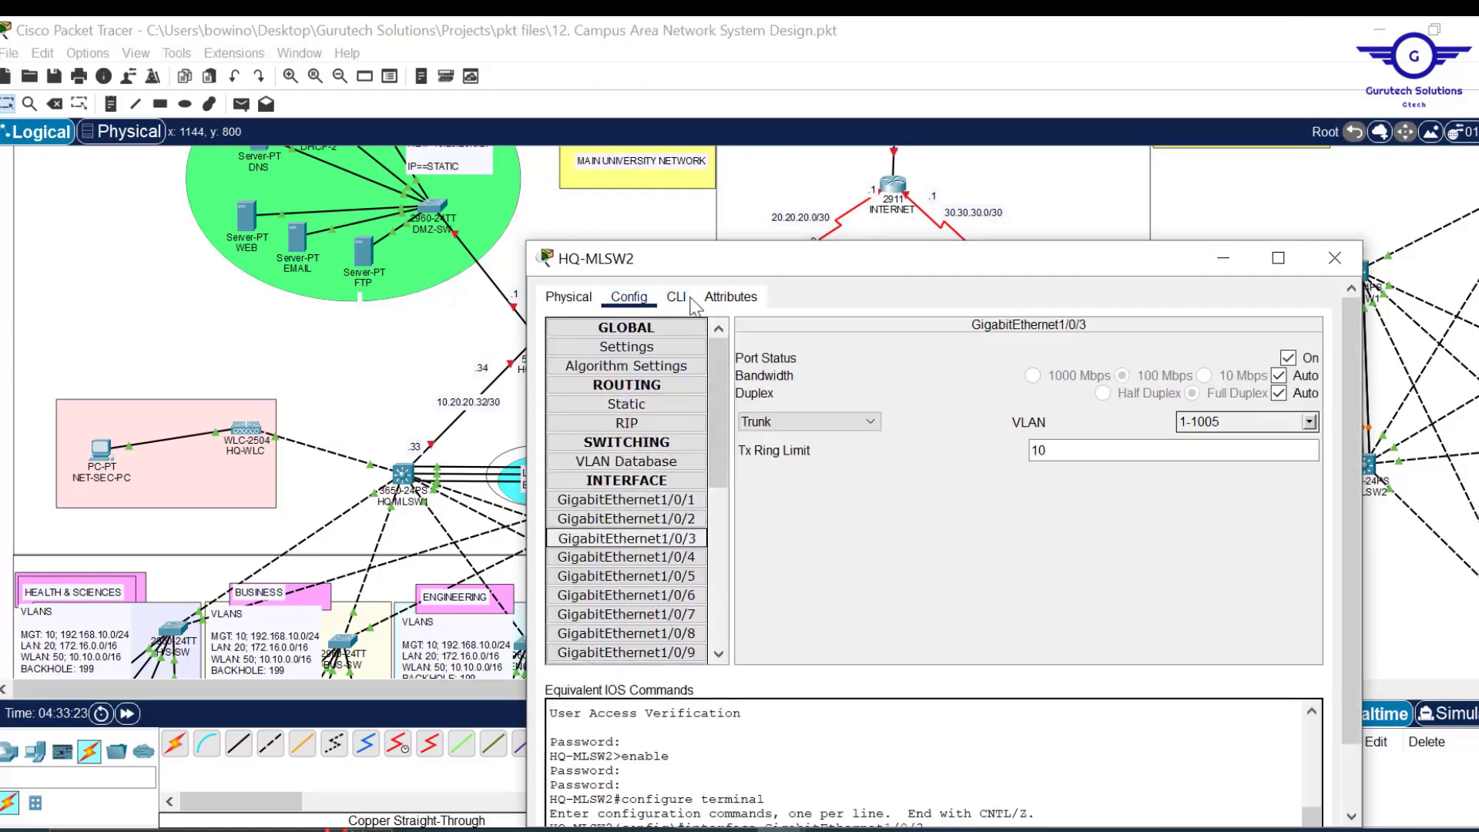
left_click(691, 302)
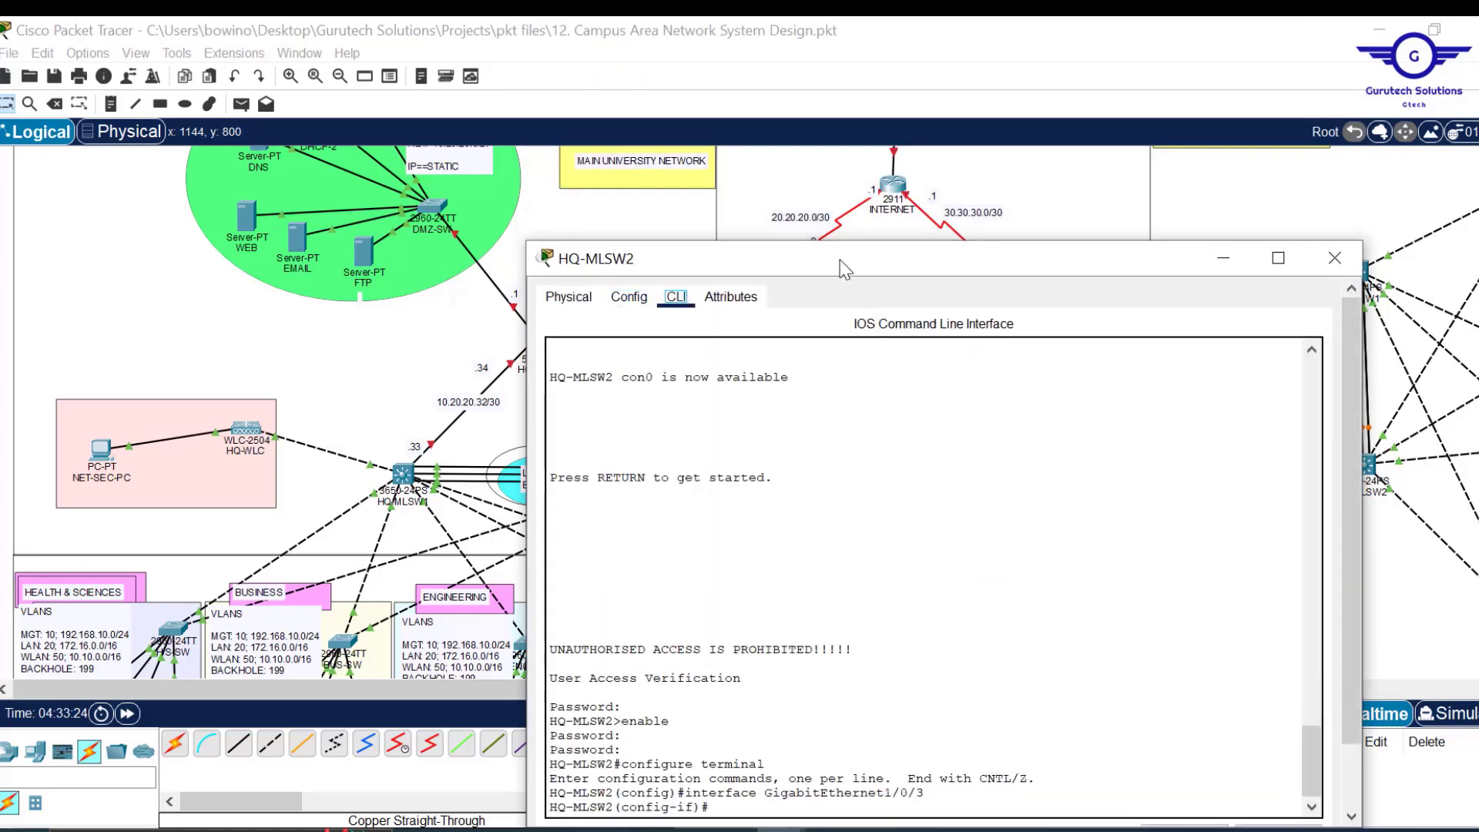
left_click_drag(840, 261, 882, 116)
type("ex")
key("Return")
key("Return")
key("Return")
key("Return")
key("Return")
type("ip routing")
key("Return")
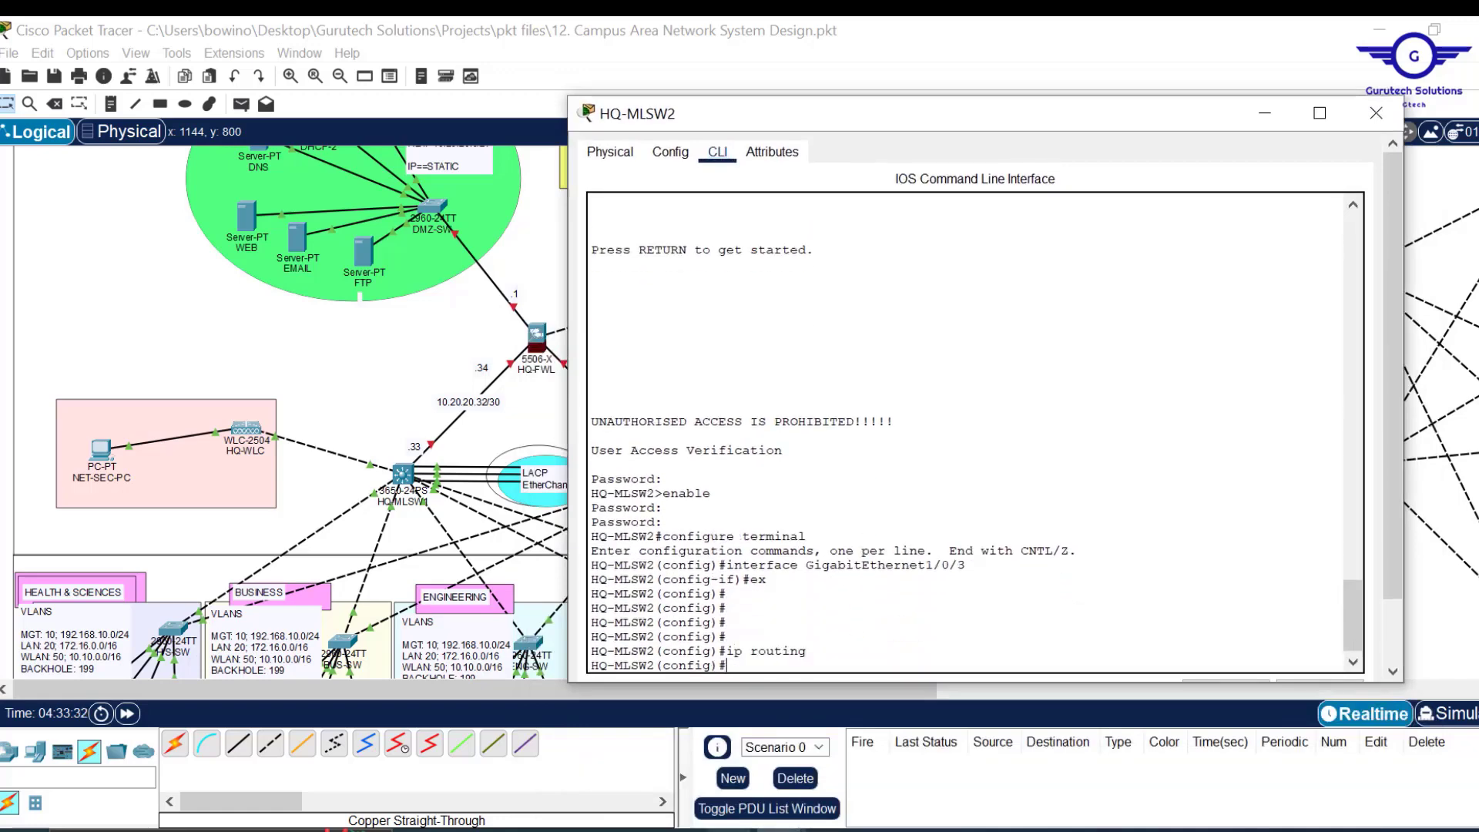
Draft ip routing, int gig1/0/1, ip add 10.20.20.37 255.255.255.252 and do wr in notes.
key("alt+Tab")
key("ctrl+a")
key("Return")
key("Return")
type("ip routing")
key("Return")
key("Return")
key("Return")
type("int gig1/0/1")
key("Return")
type("ip add 10.20.20.37 255.255.255.252 exi   do wr")
key("ctrl+a")
key("ctrl+c")
Add the missing no switchport line to the notes and paste the commands into HQ-MLSW2.
key("alt+Tab")
left_click(1320, 616)
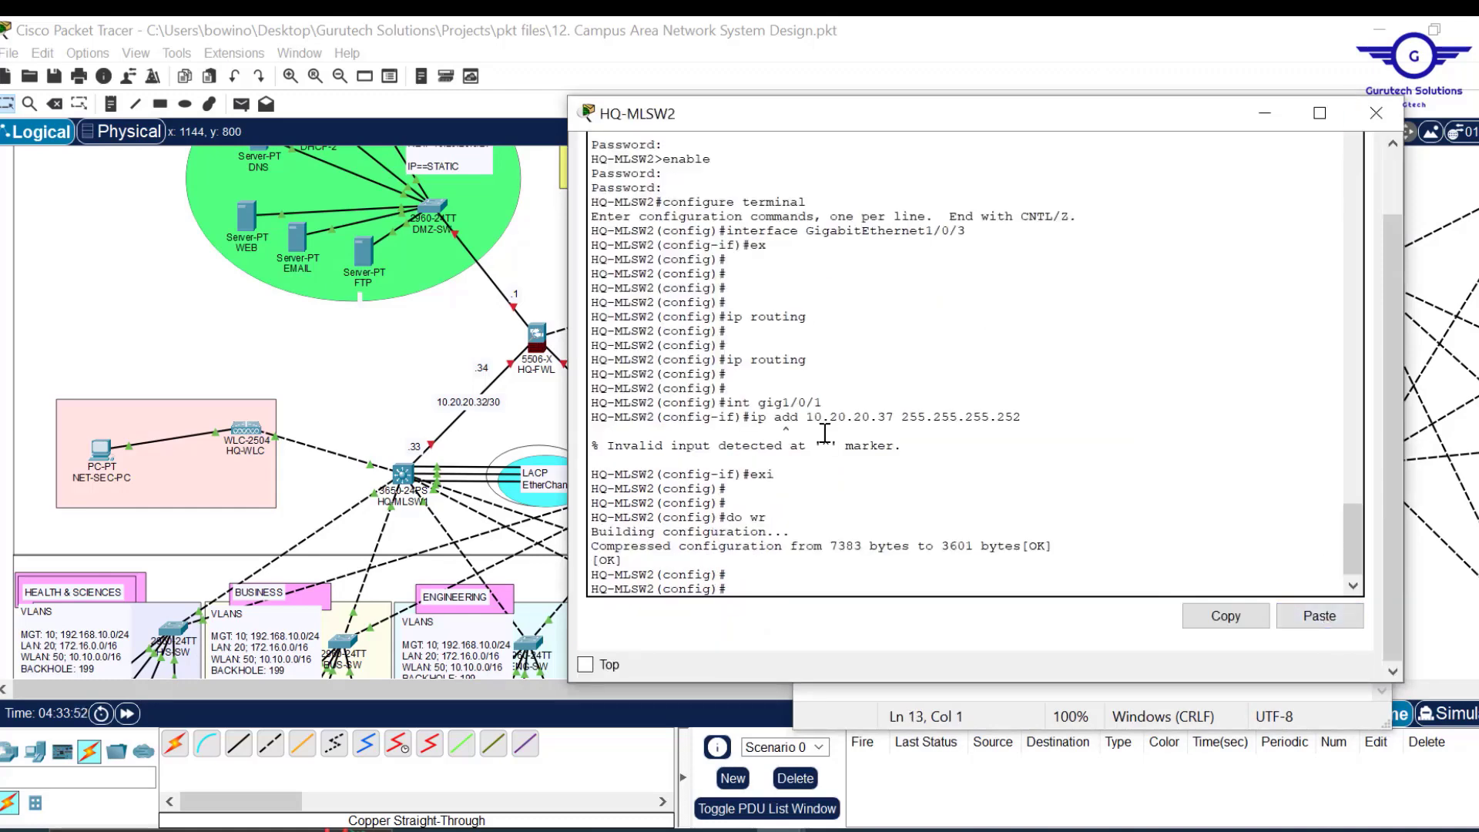
key("alt+Tab")
left_click(935, 406)
key("Return")
type("no switchport")
key("ctrl+a")
key("ctrl+c")
key("alt+Tab")
left_click(1319, 616)
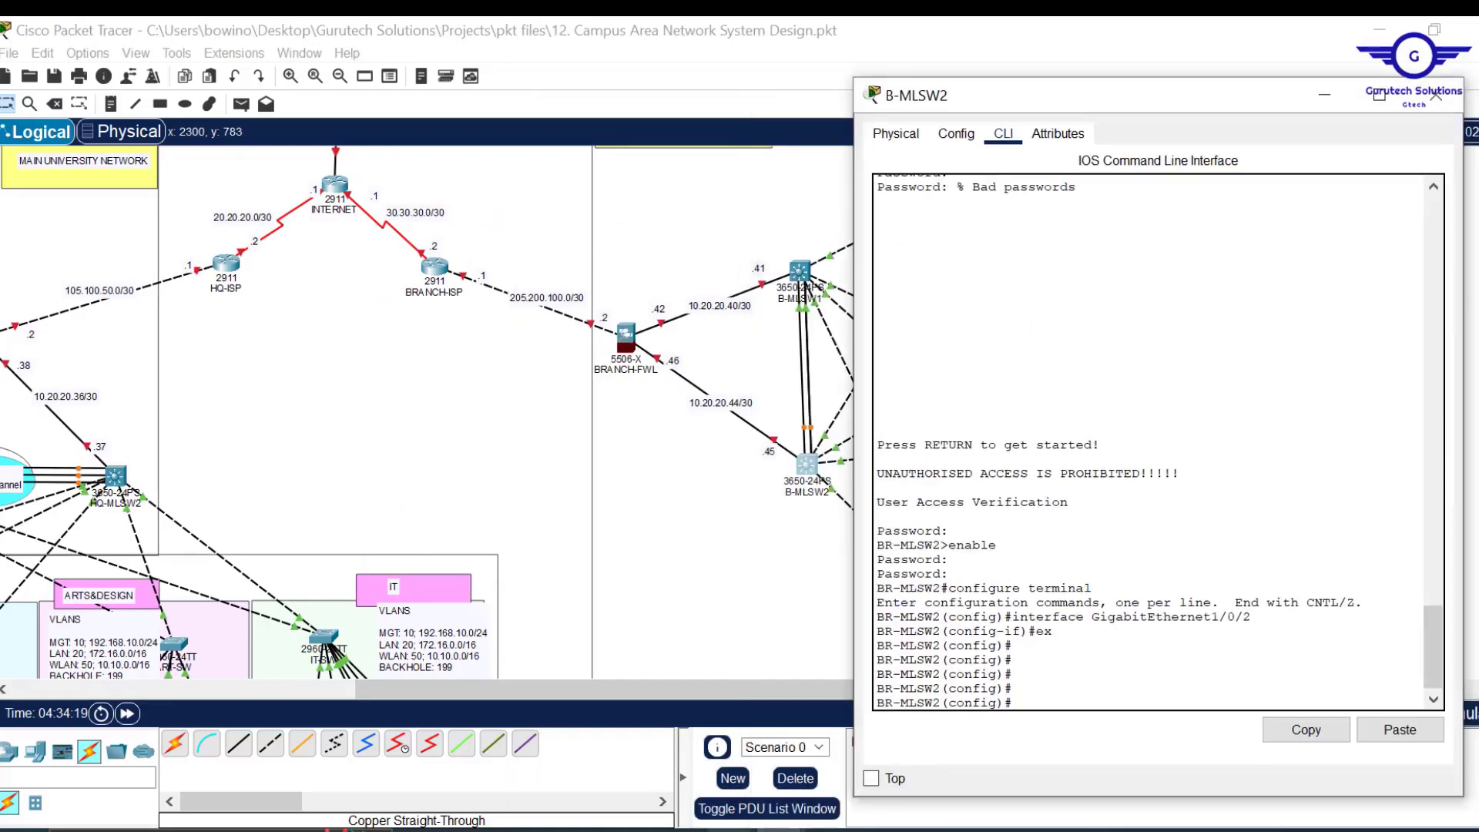
Paste the routed-port commands into B-MLSW1 for 10.20.20.41, then close its window.
key("alt+Tab")
key("ctrl+a")
key("ctrl+c")
key("alt+Tab")
left_click(1400, 729)
key("alt+Tab")
left_click(971, 460)
key("ctrl+a")
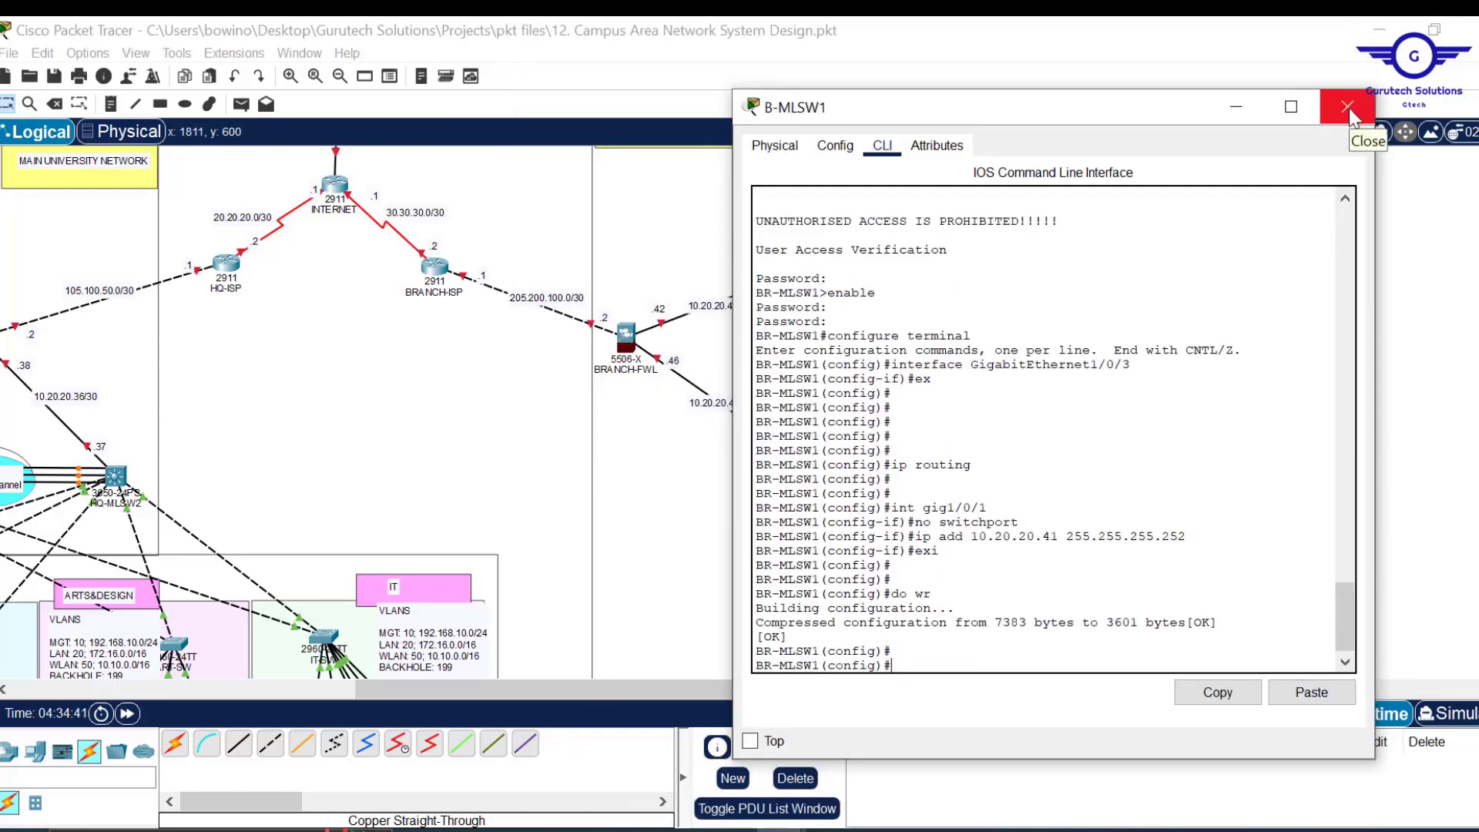
left_click(1348, 108)
scroll(829, 458, "up", 2)
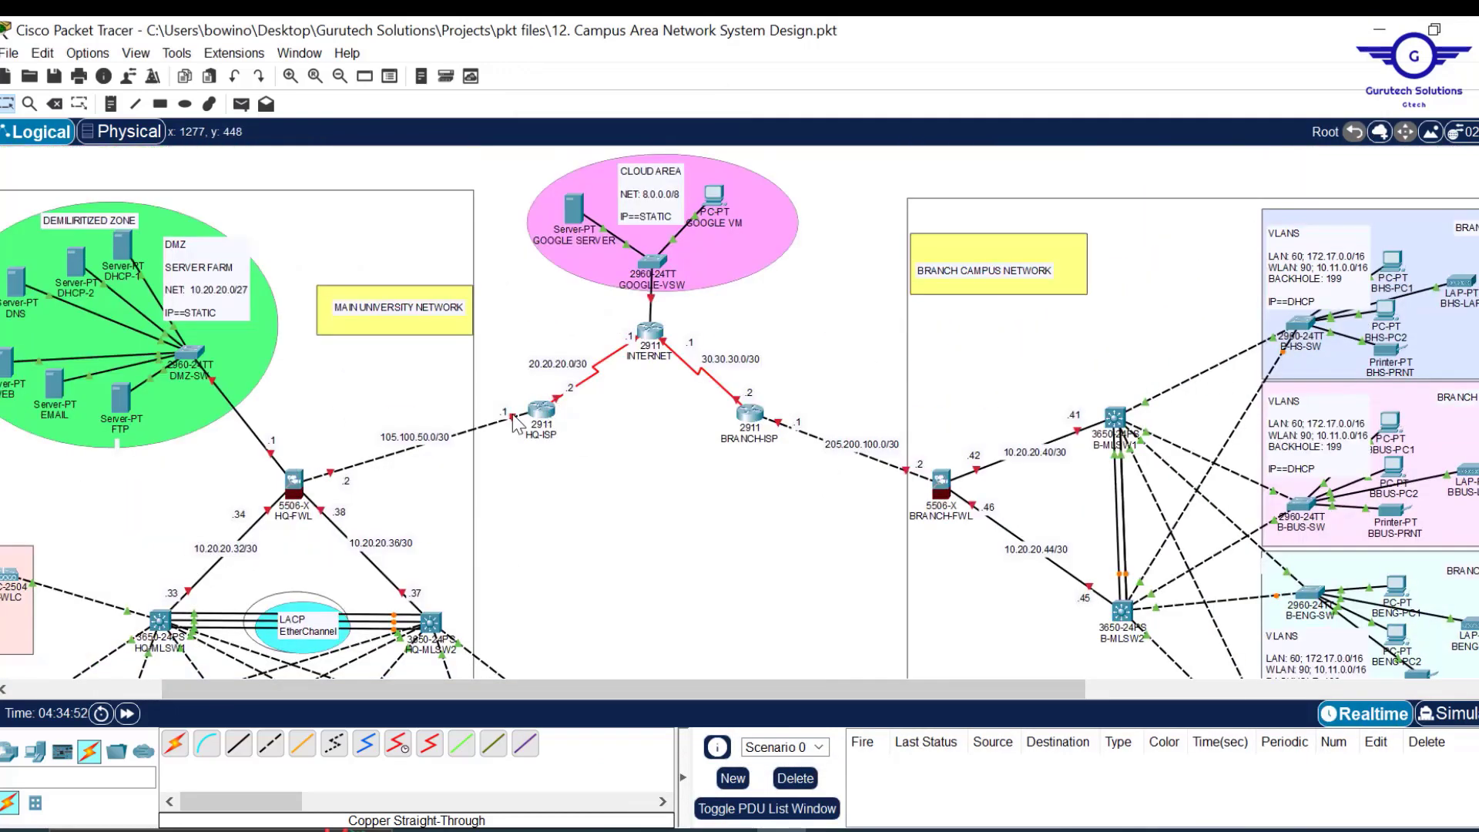
Address HQ-ISP's GigabitEthernet0/0 as 105.100.50.1 and Serial0/3/0 as 20.20.20.2, mask 255.255.255.252.
left_click(542, 411)
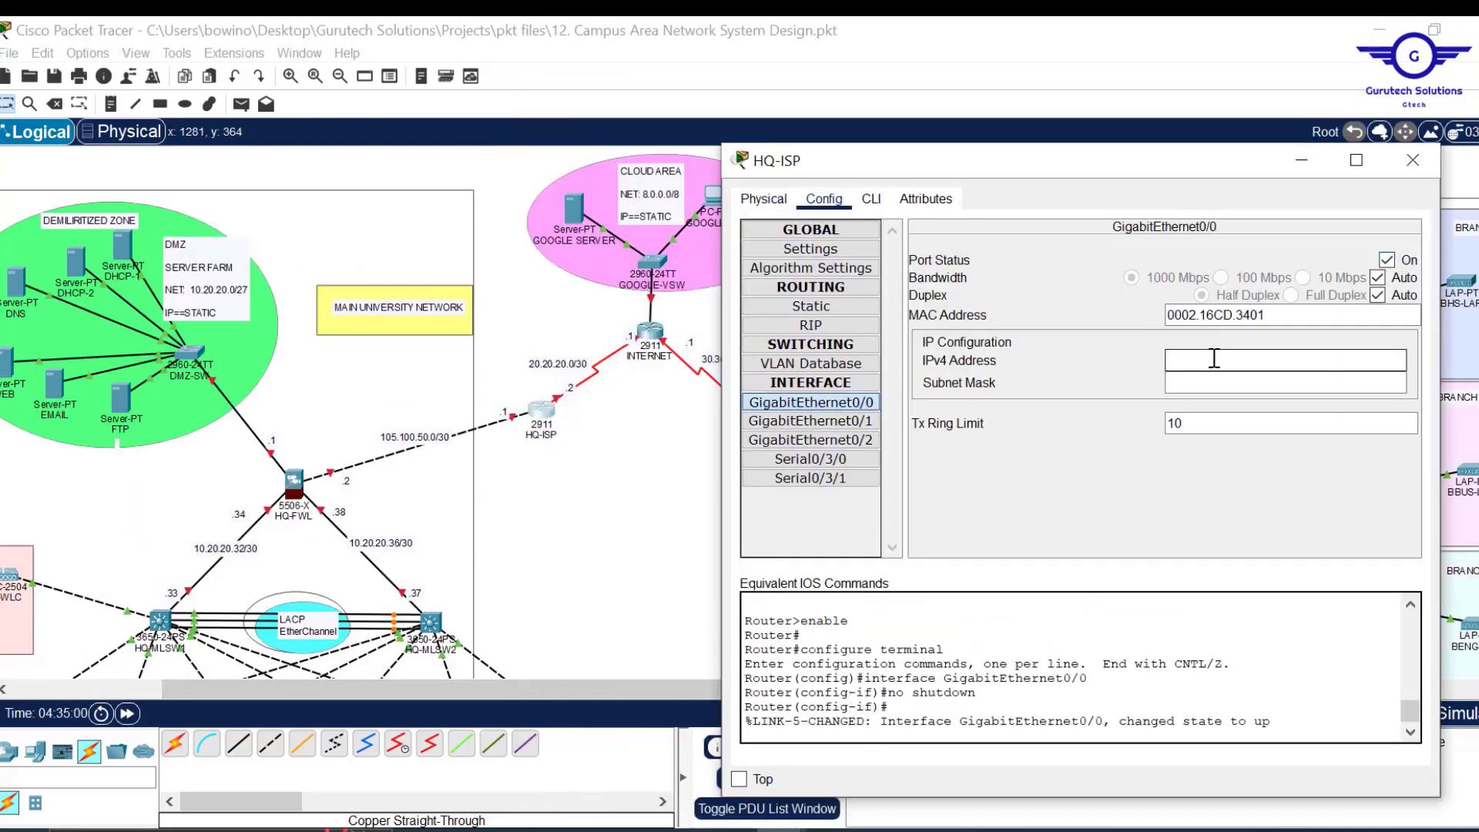
type("105.100.50.1")
left_click(1284, 382)
type("255.255.255.252")
triple_click(1284, 381)
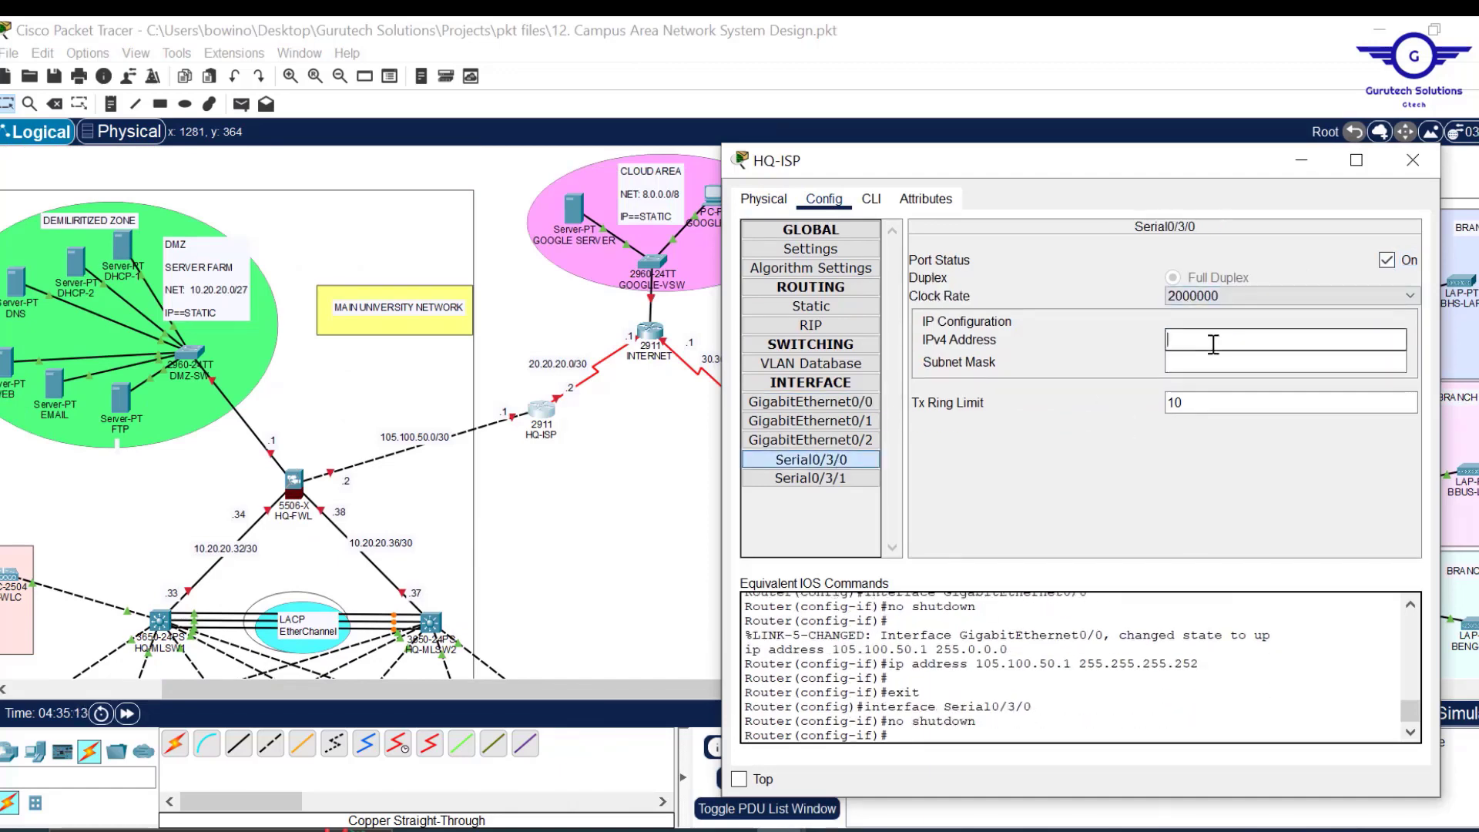
type("20.20.20.2")
key("Tab")
key("ctrl+v")
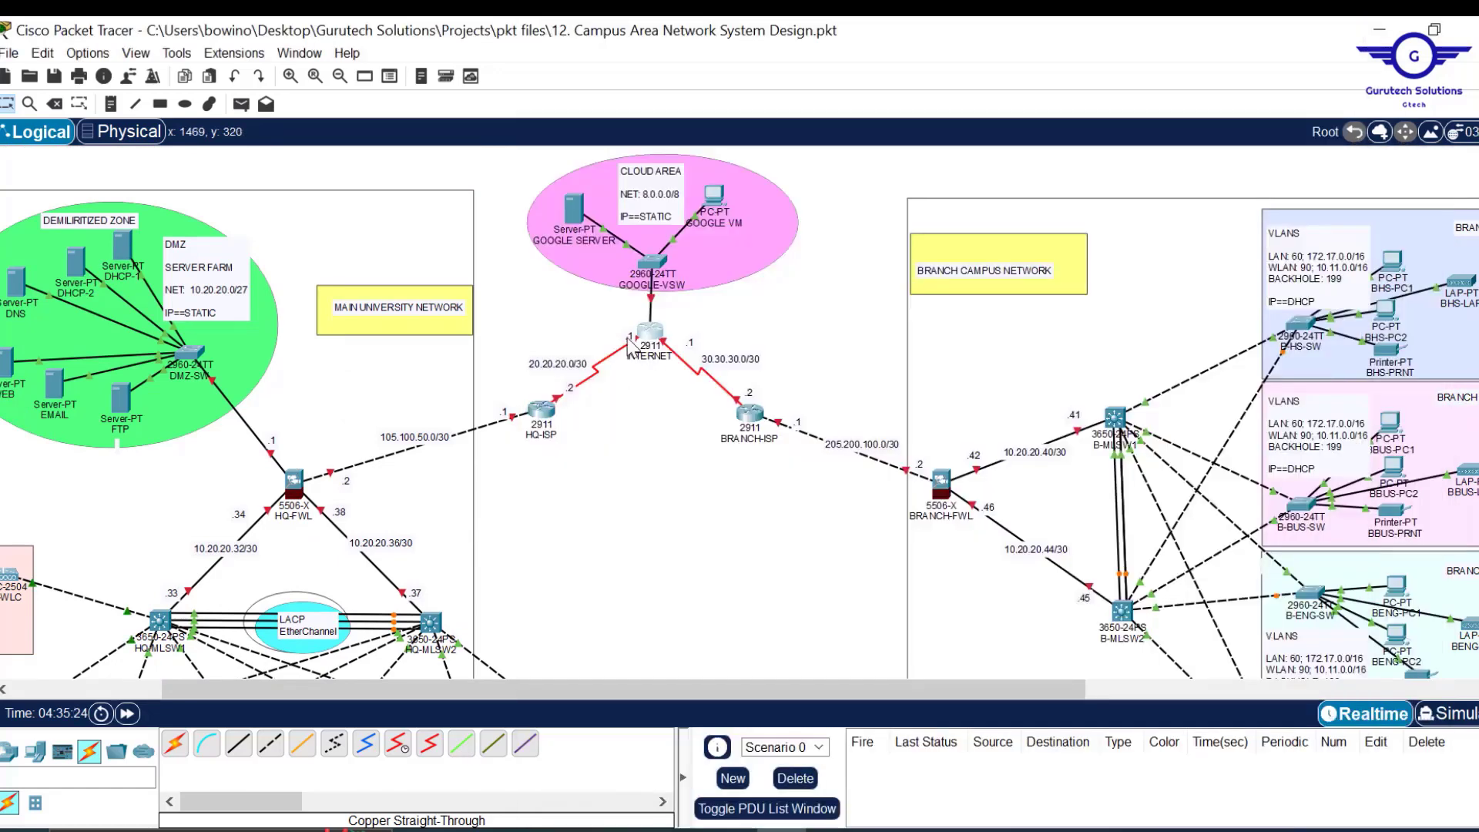
Address the INTERNET router's Serial0/3/0 20.20.20.1, Serial0/3/1 30.30.30.1 and GigabitEthernet0/0 8.0.0.1.
left_click(650, 331)
type("20.20.20.2")
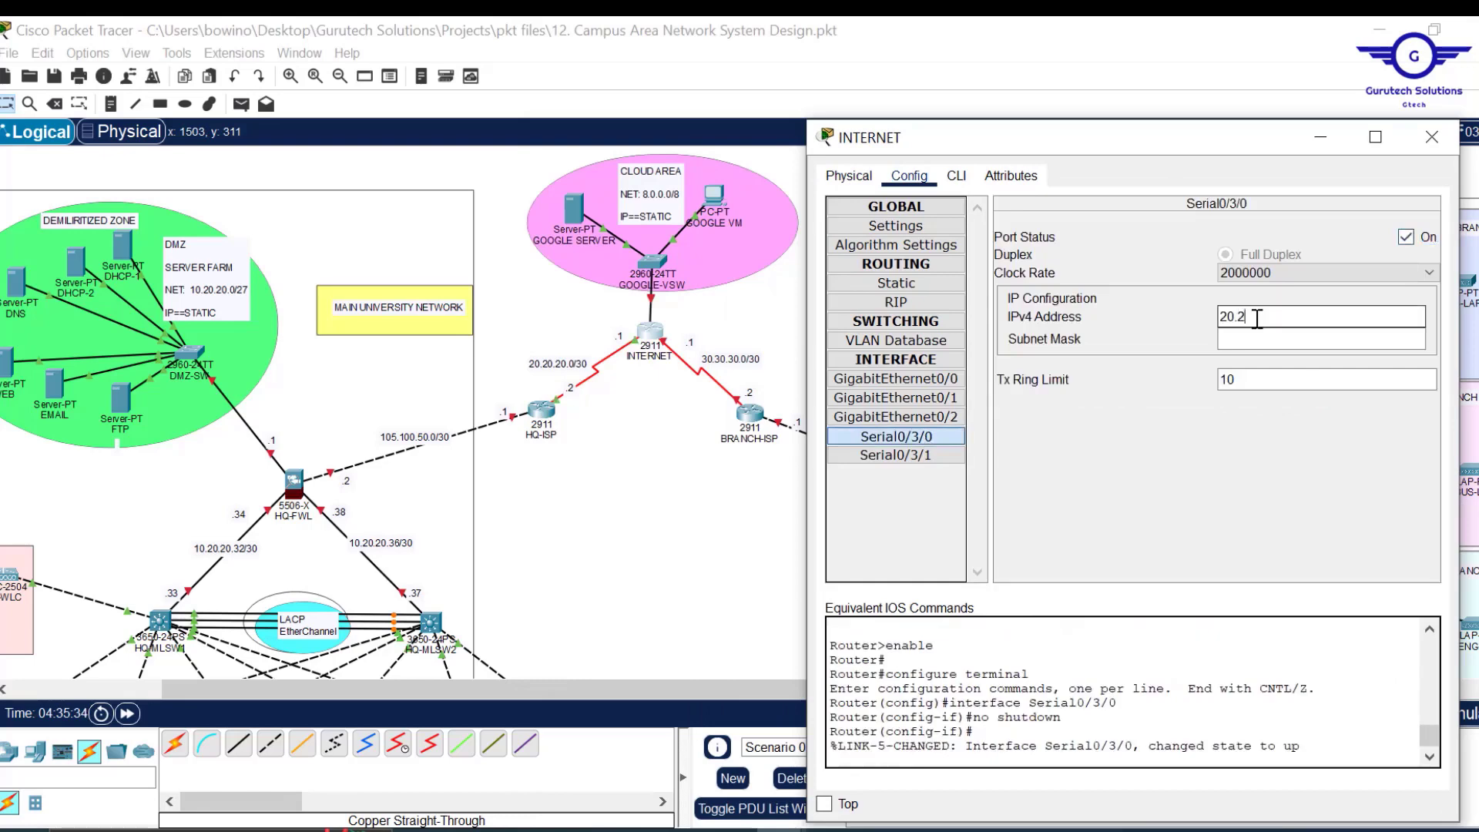
key("Tab")
key("ctrl+v")
left_click(1295, 322)
key("BackSpace")
type("1")
key("Return")
left_click(1432, 136)
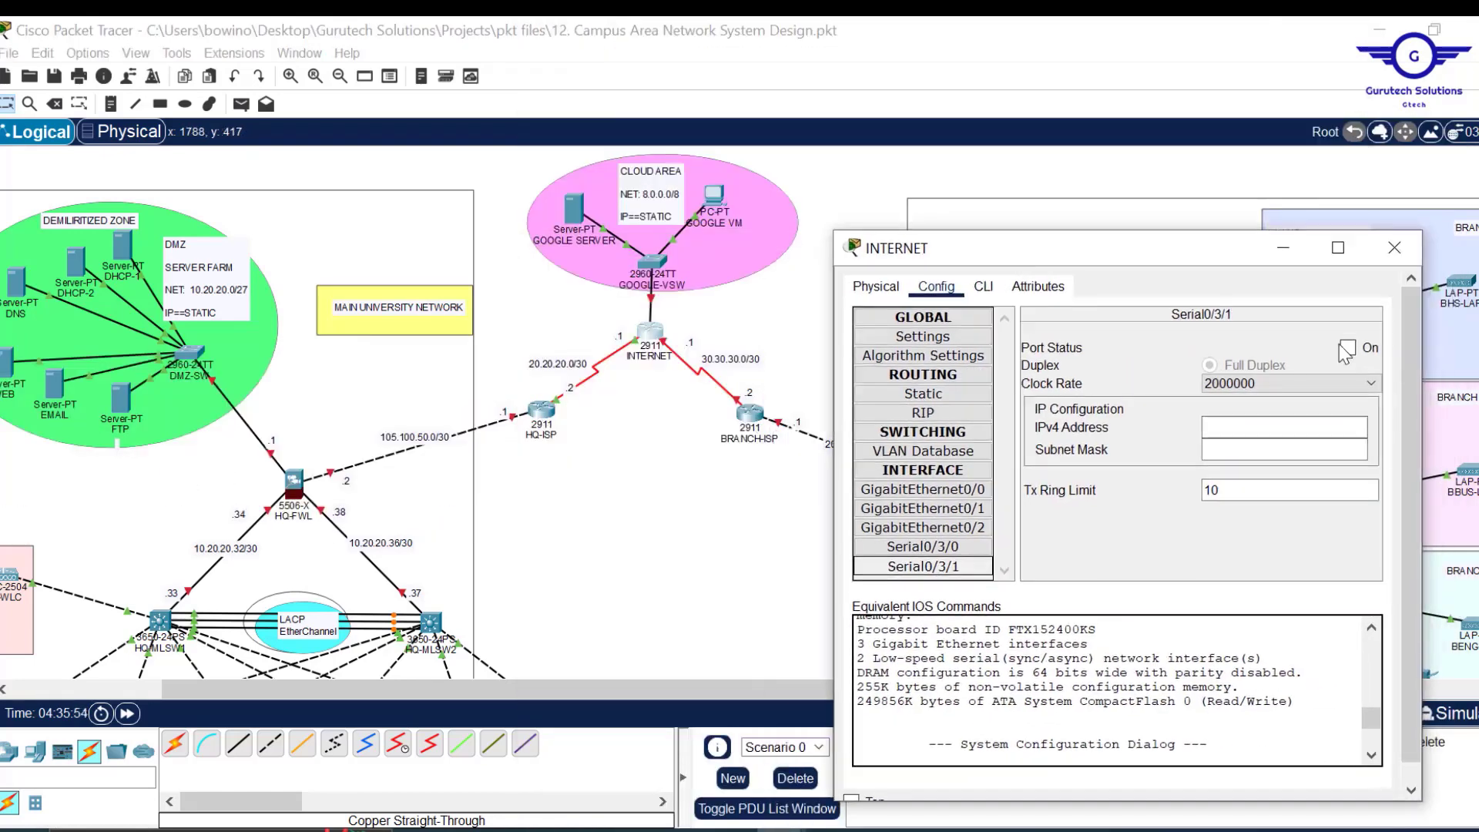
type("30.30.30.1")
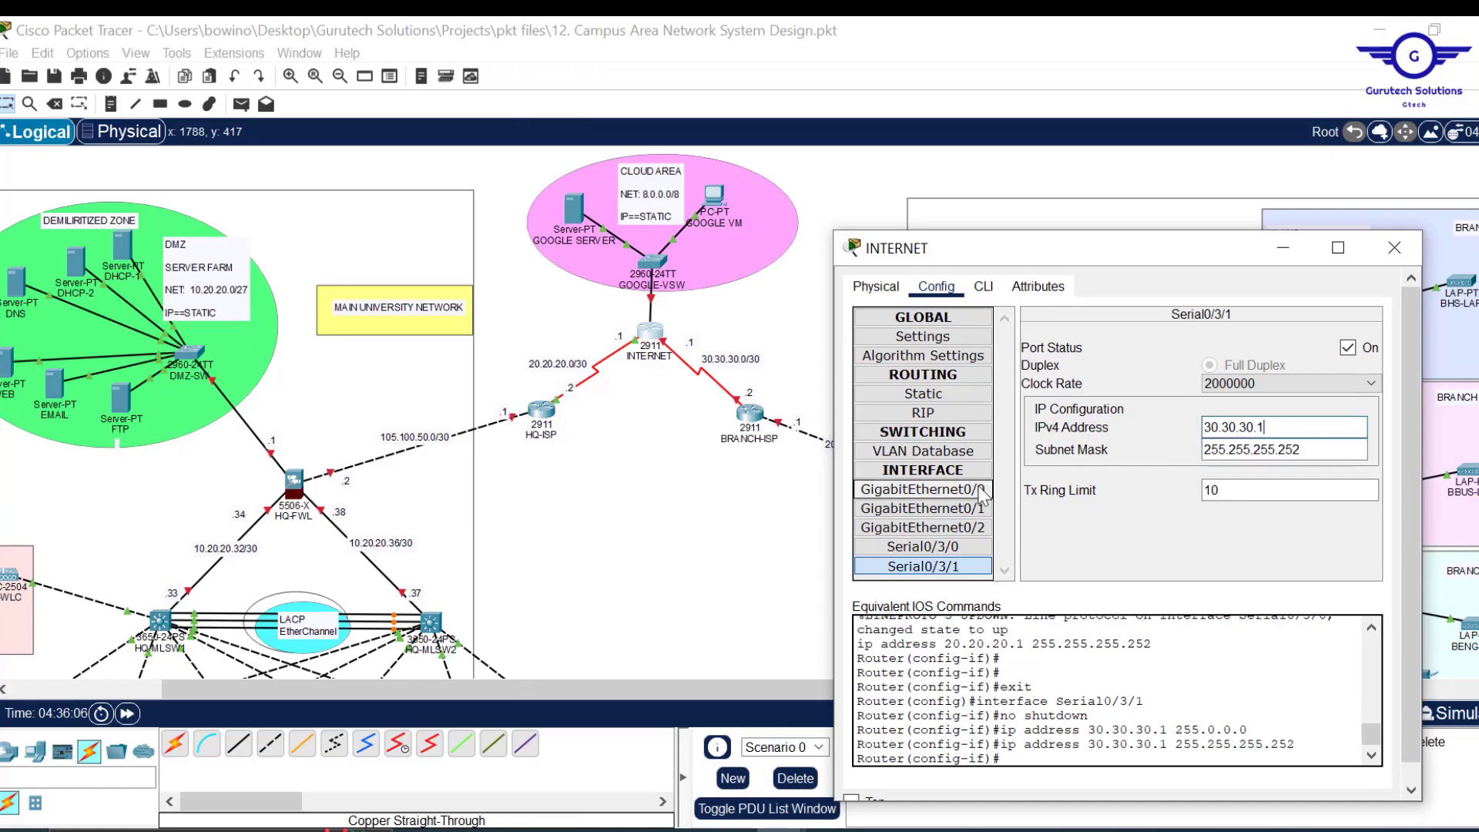
left_click(922, 488)
type("8.0.0.1")
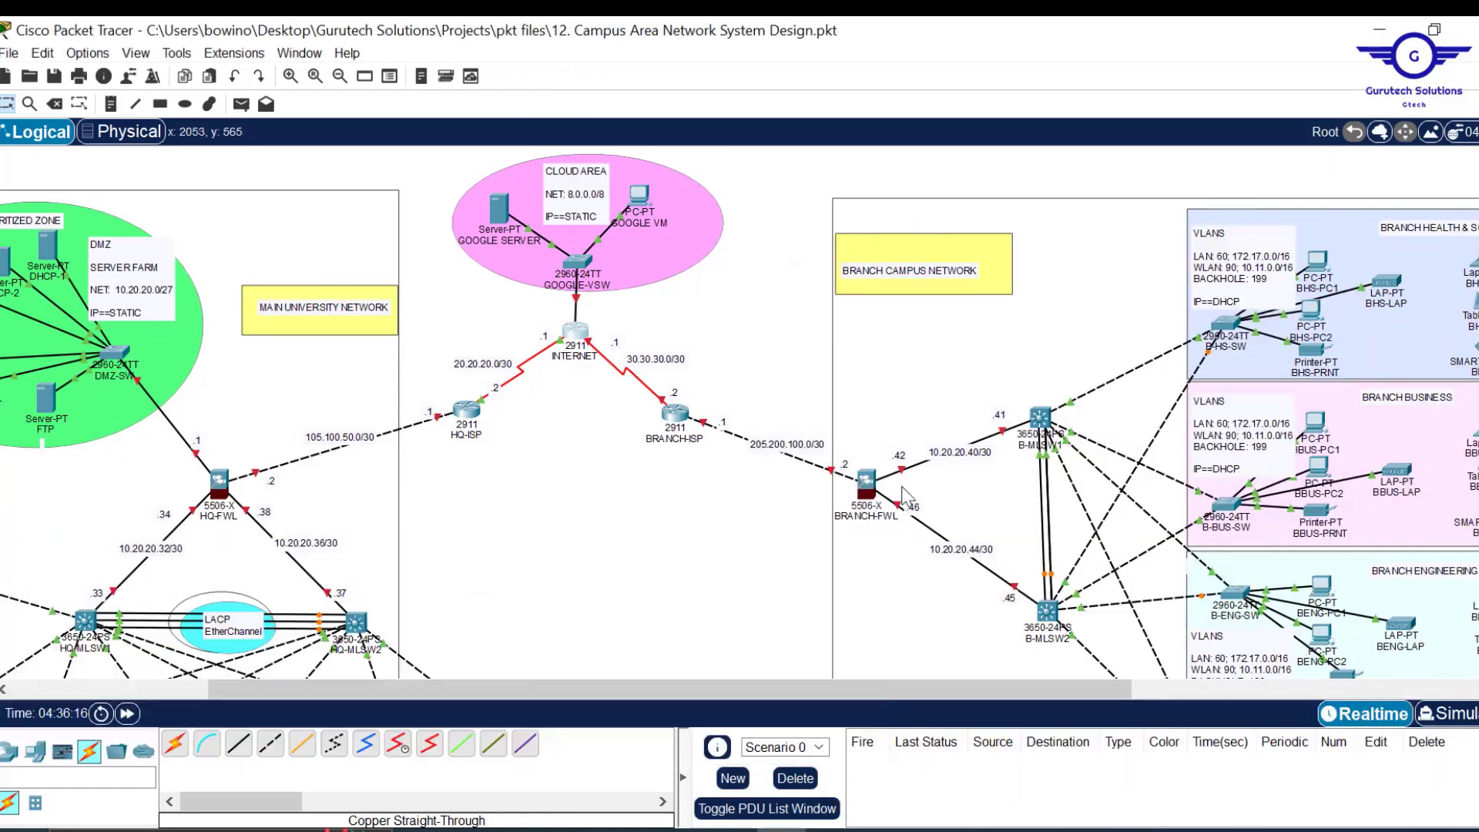
Turn on BRANCH-ISP's Serial0/3/0 and address it 30.30.30.2 255.255.255.252.
left_click(675, 415)
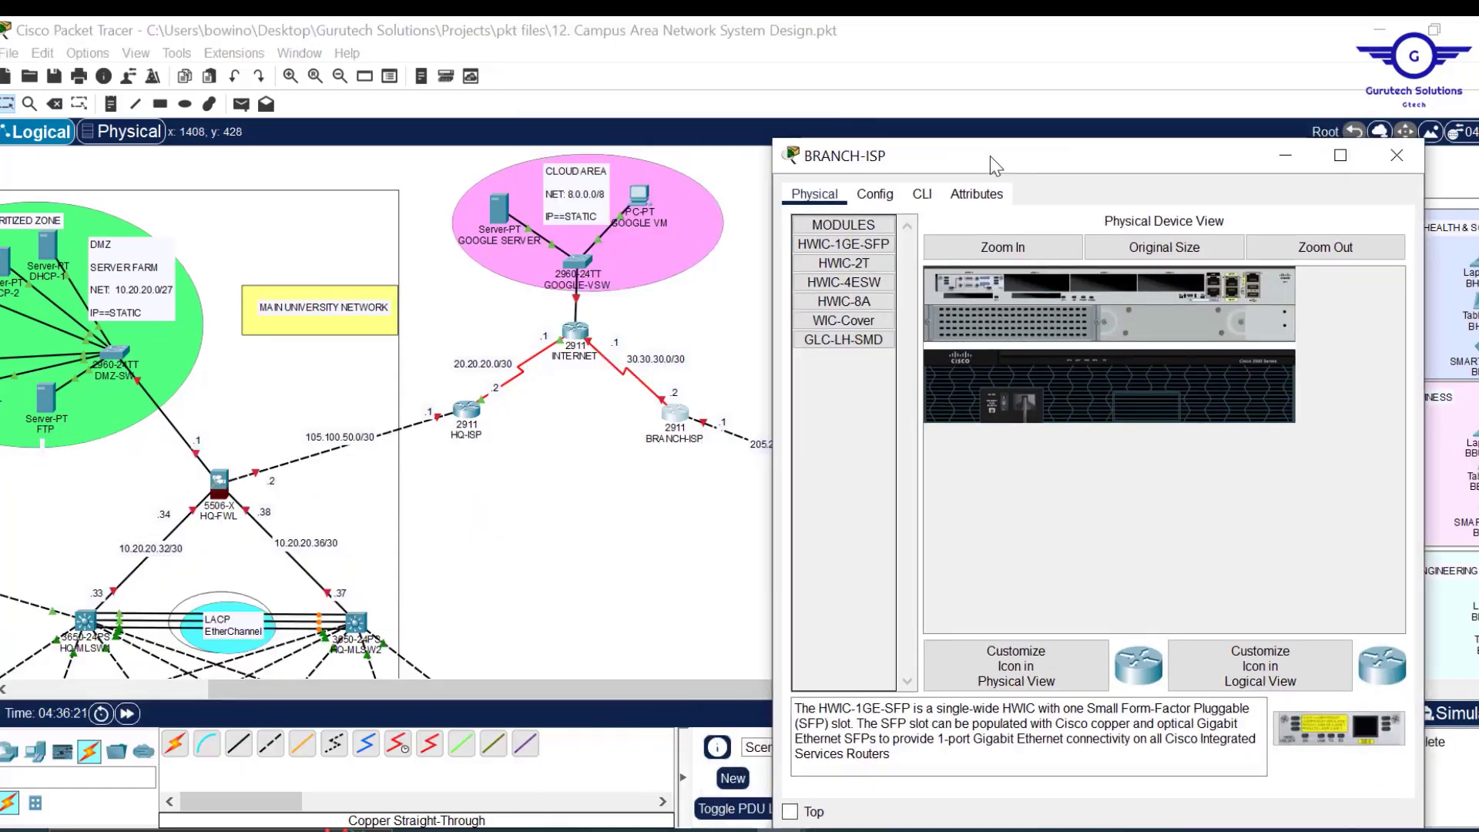
left_click(875, 193)
left_click(878, 455)
left_click(1372, 256)
left_click(1225, 336)
type("30.30.30.2")
left_click_drag(1249, 358, 1146, 353)
type("255.255.255.252")
Turn on BRANCH-ISP's GigabitEthernet0/0 and address it 205.200.100.1 with a .252 mask.
left_click(862, 397)
left_click(1371, 255)
left_click(1287, 356)
type("205.200.100.")
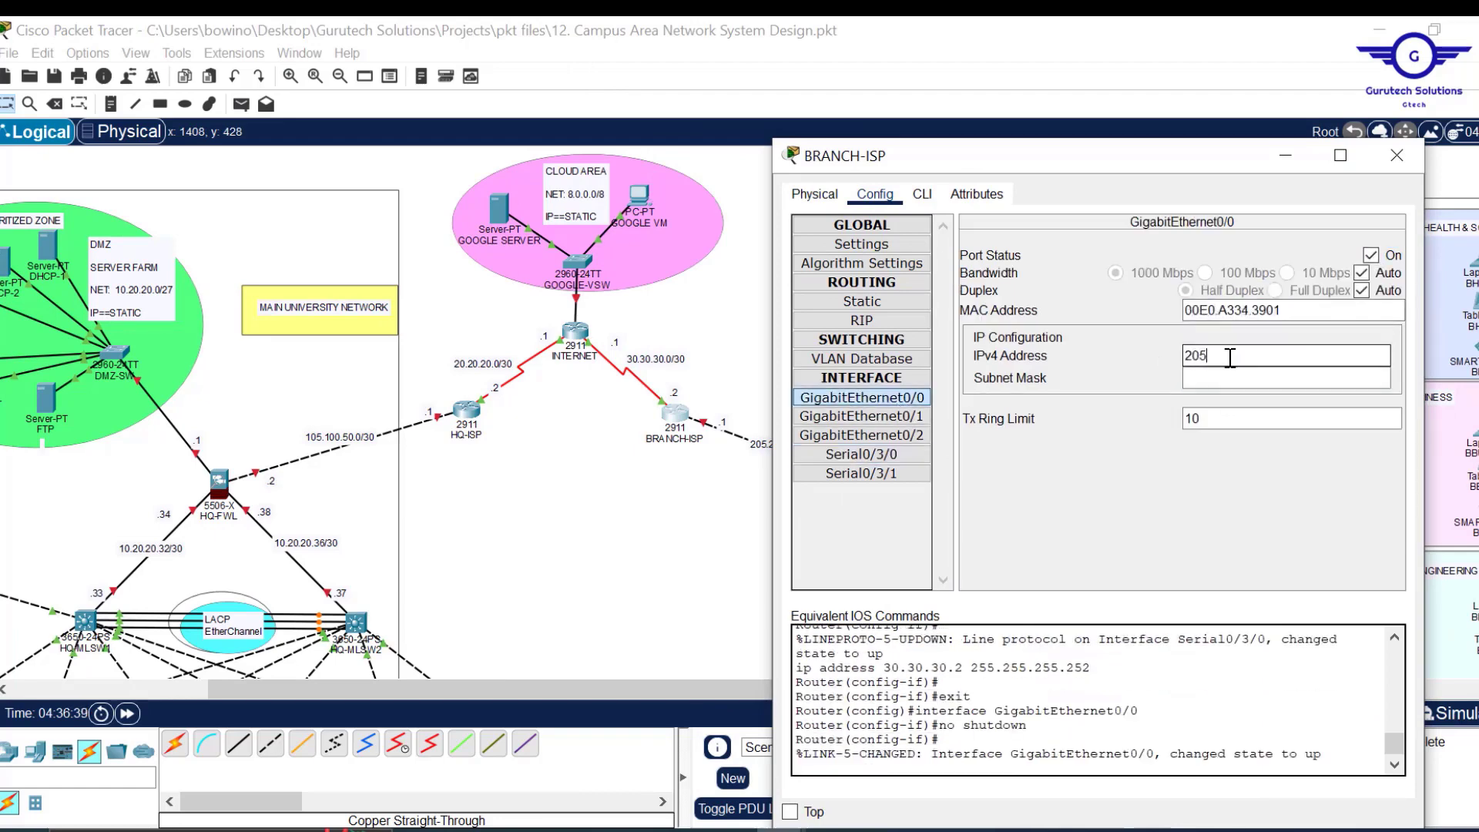
left_click_drag(1150, 168, 1186, 174)
type("100.")
left_click(1310, 384)
key("BackSpace")
type("252")
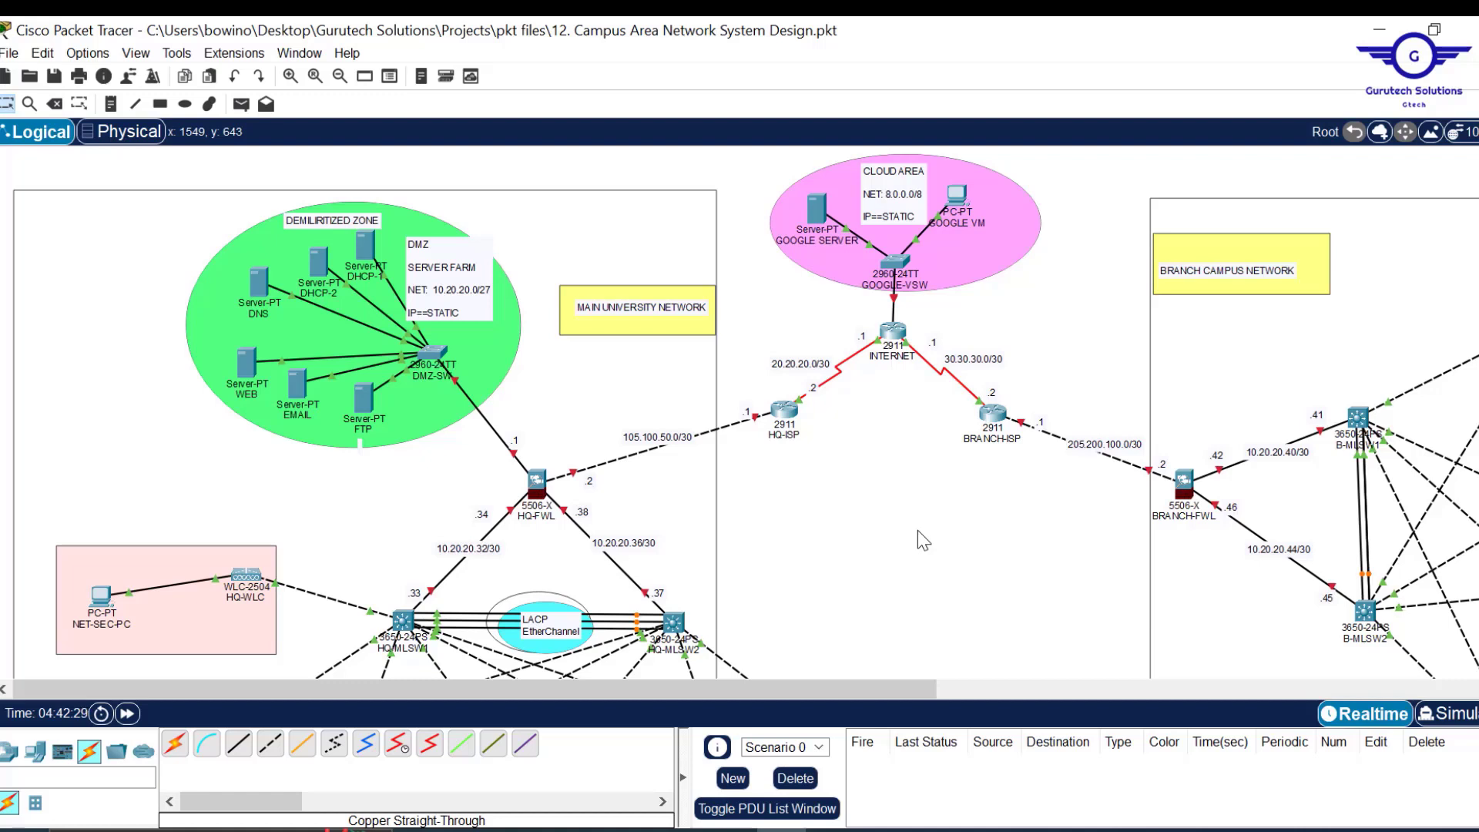
left_click(538, 493)
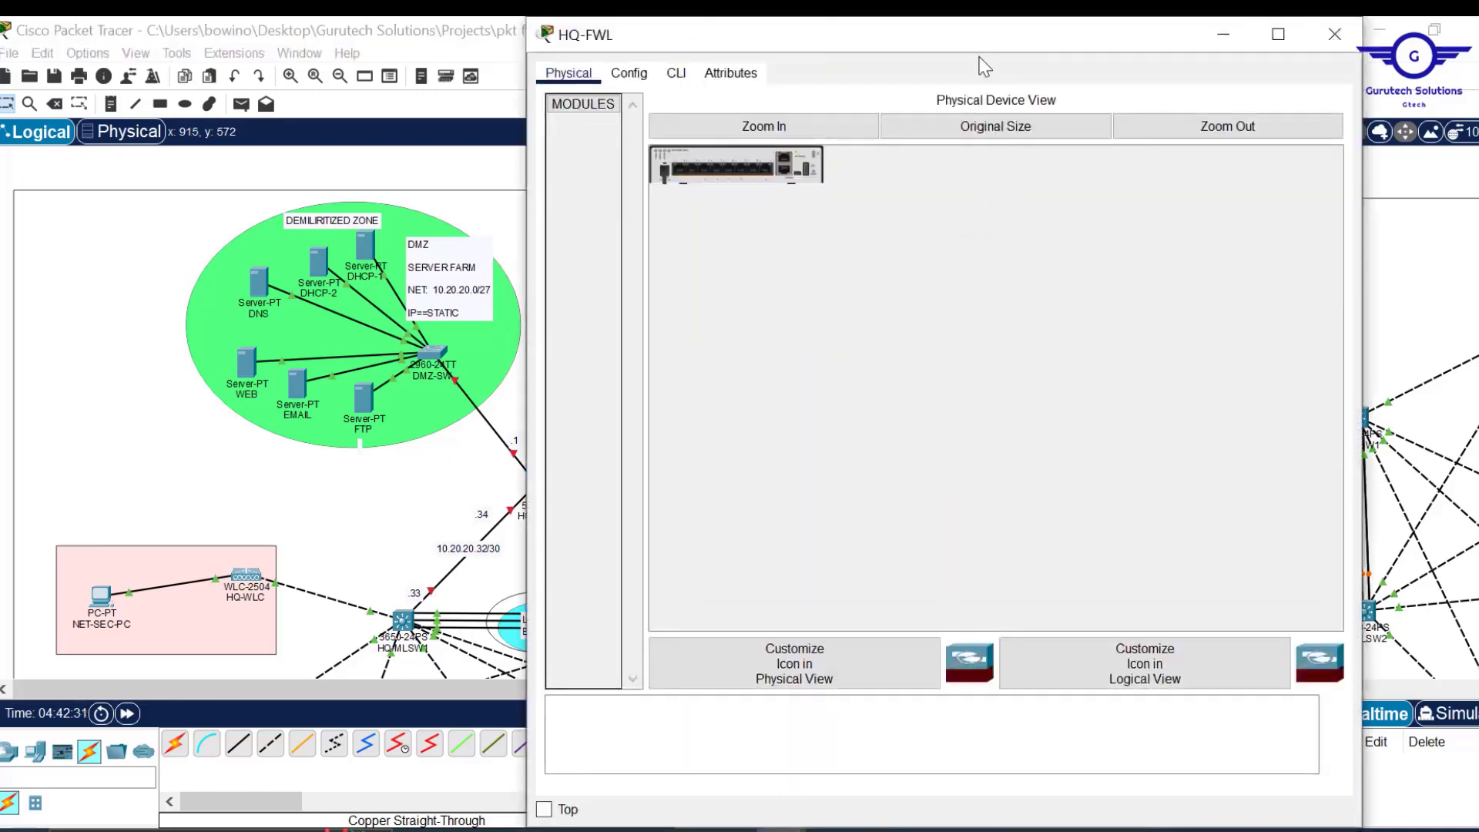
left_click_drag(982, 23, 979, 163)
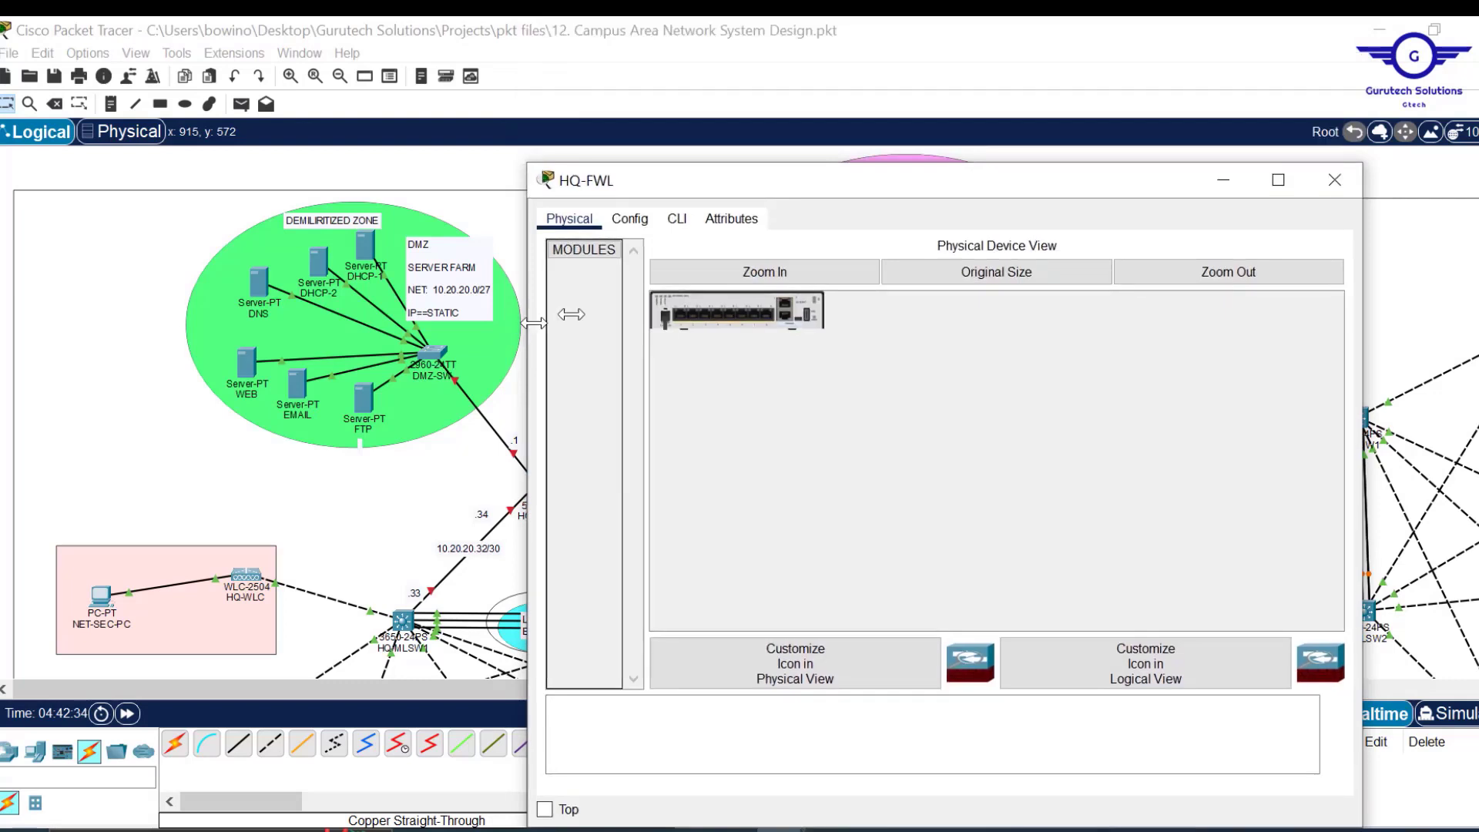
left_click_drag(528, 323, 674, 322)
left_click(972, 54)
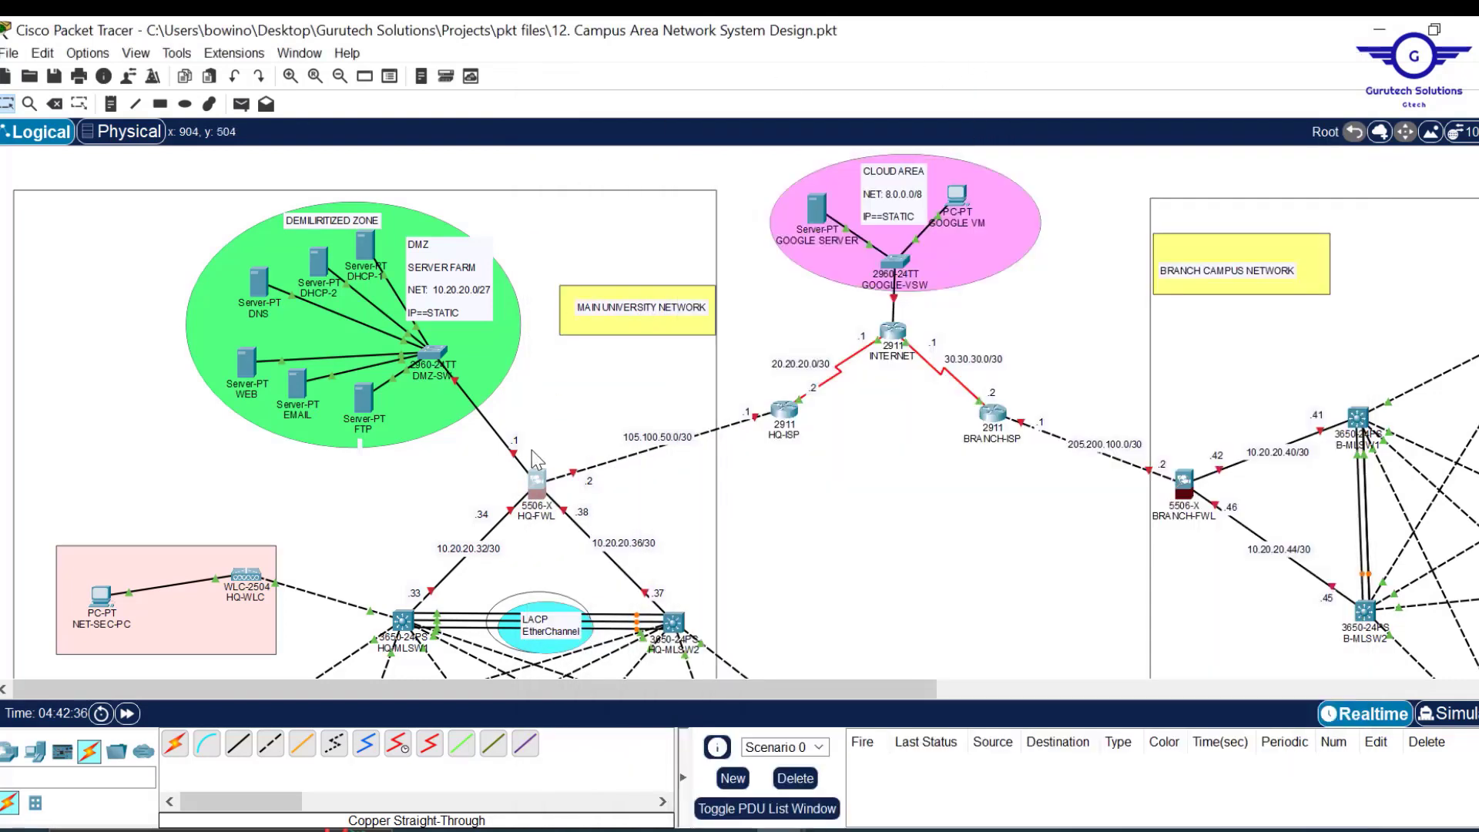
mouse_move(511, 522)
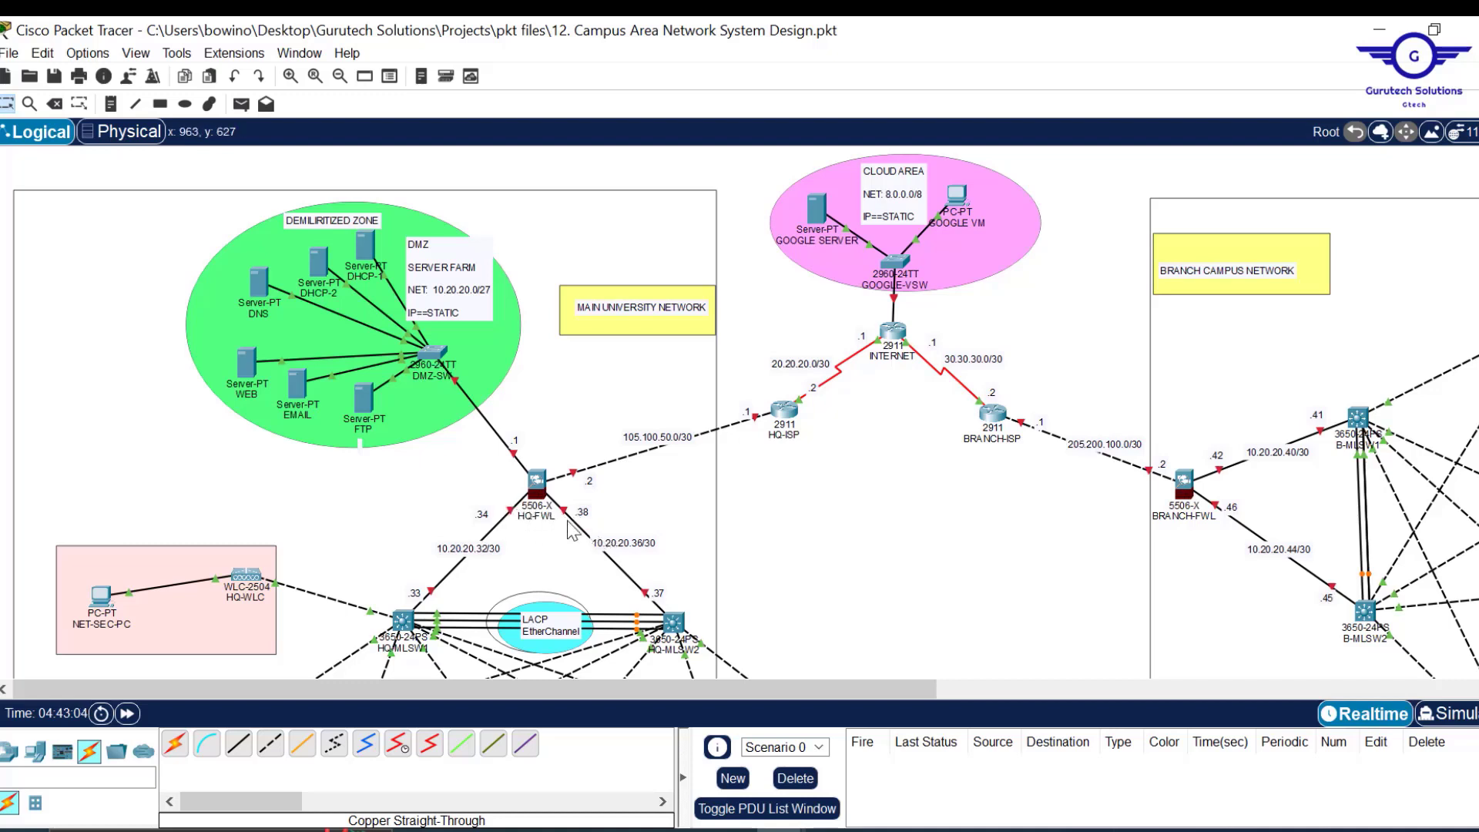
On HQ-FWL's CLI, enter global configuration and bring interface gig1/1 up with no shut.
left_click(538, 481)
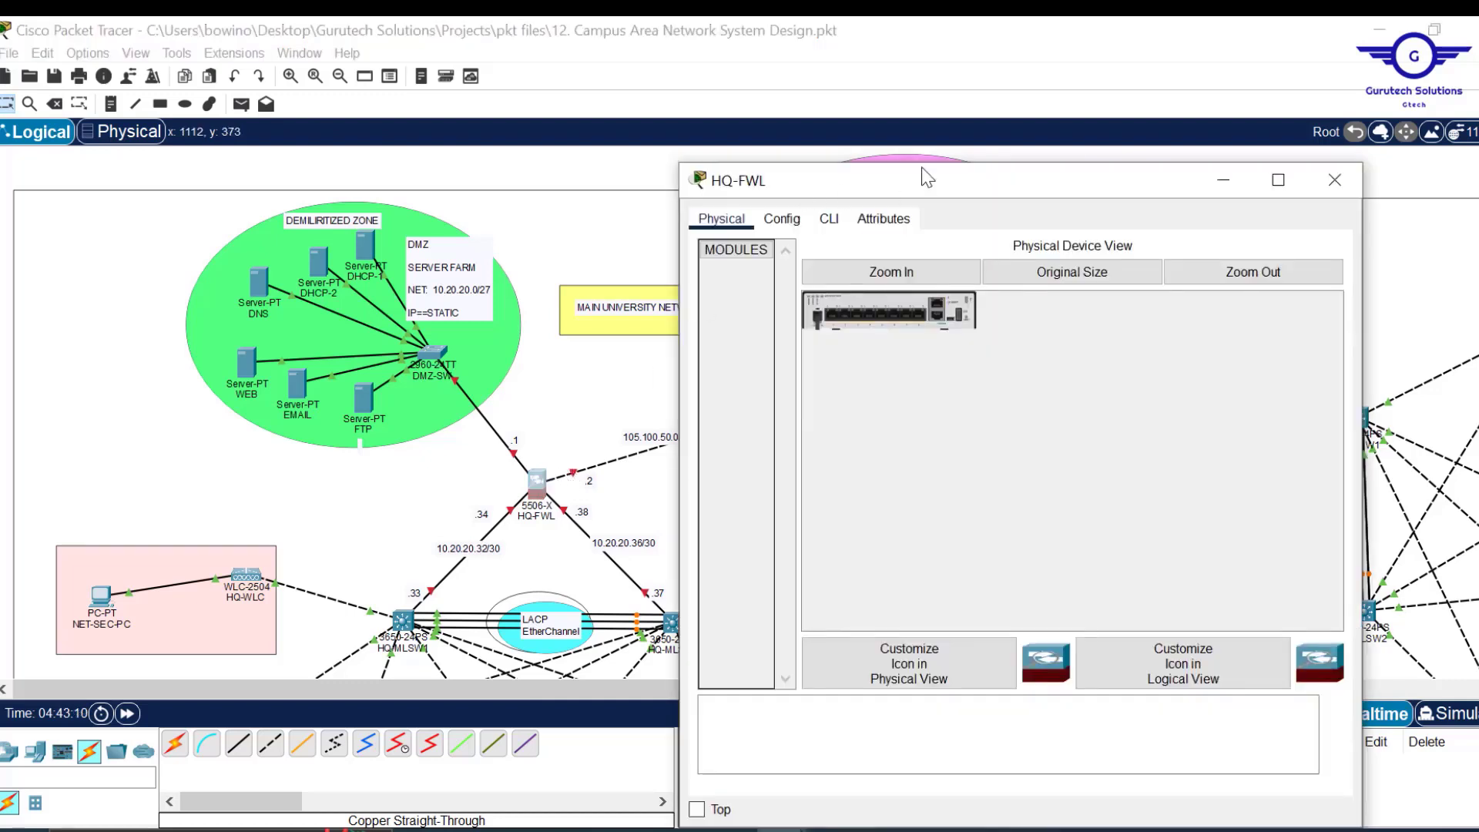
left_click(830, 221)
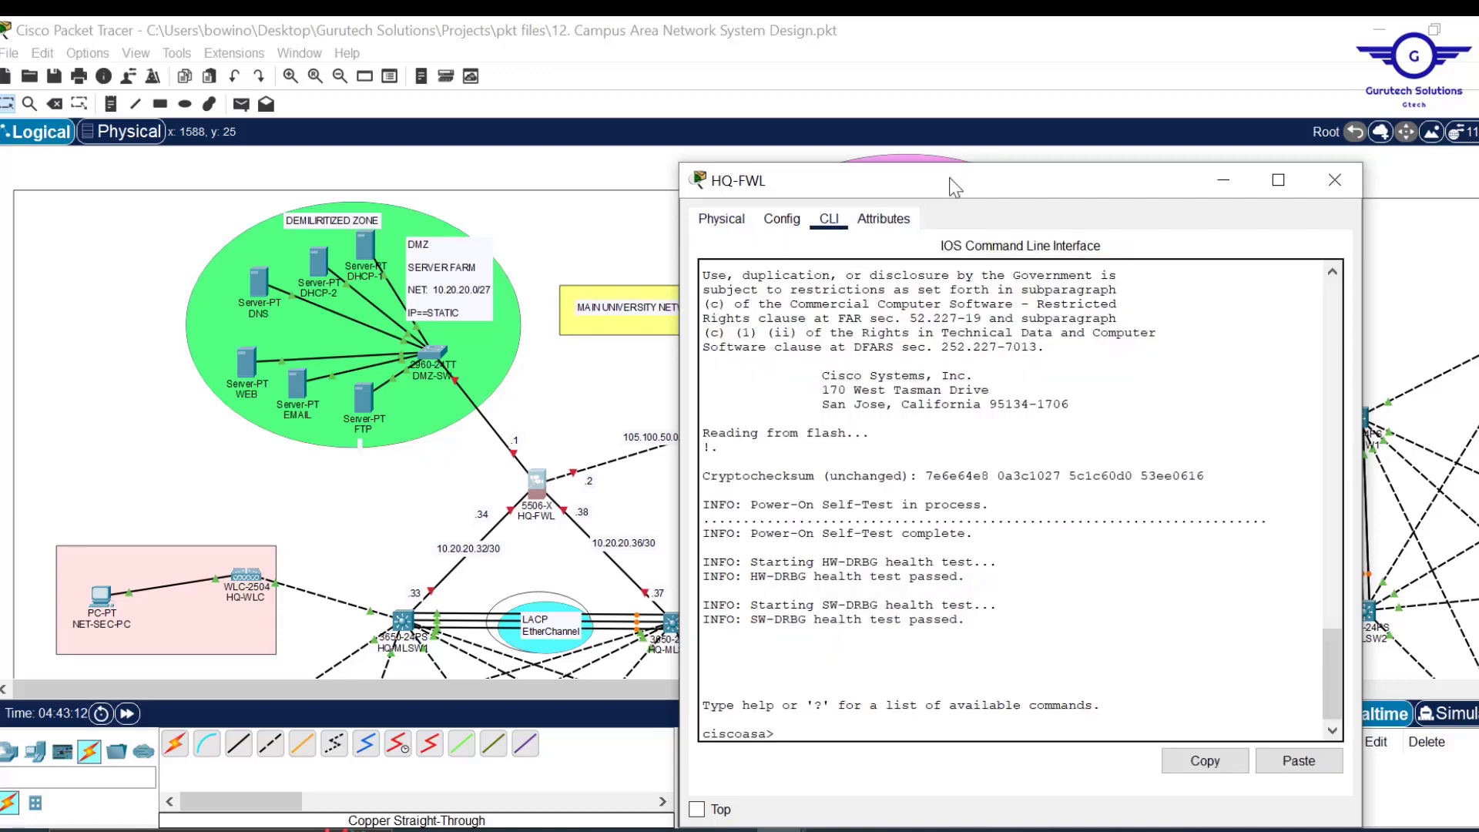
left_click_drag(943, 180, 943, 72)
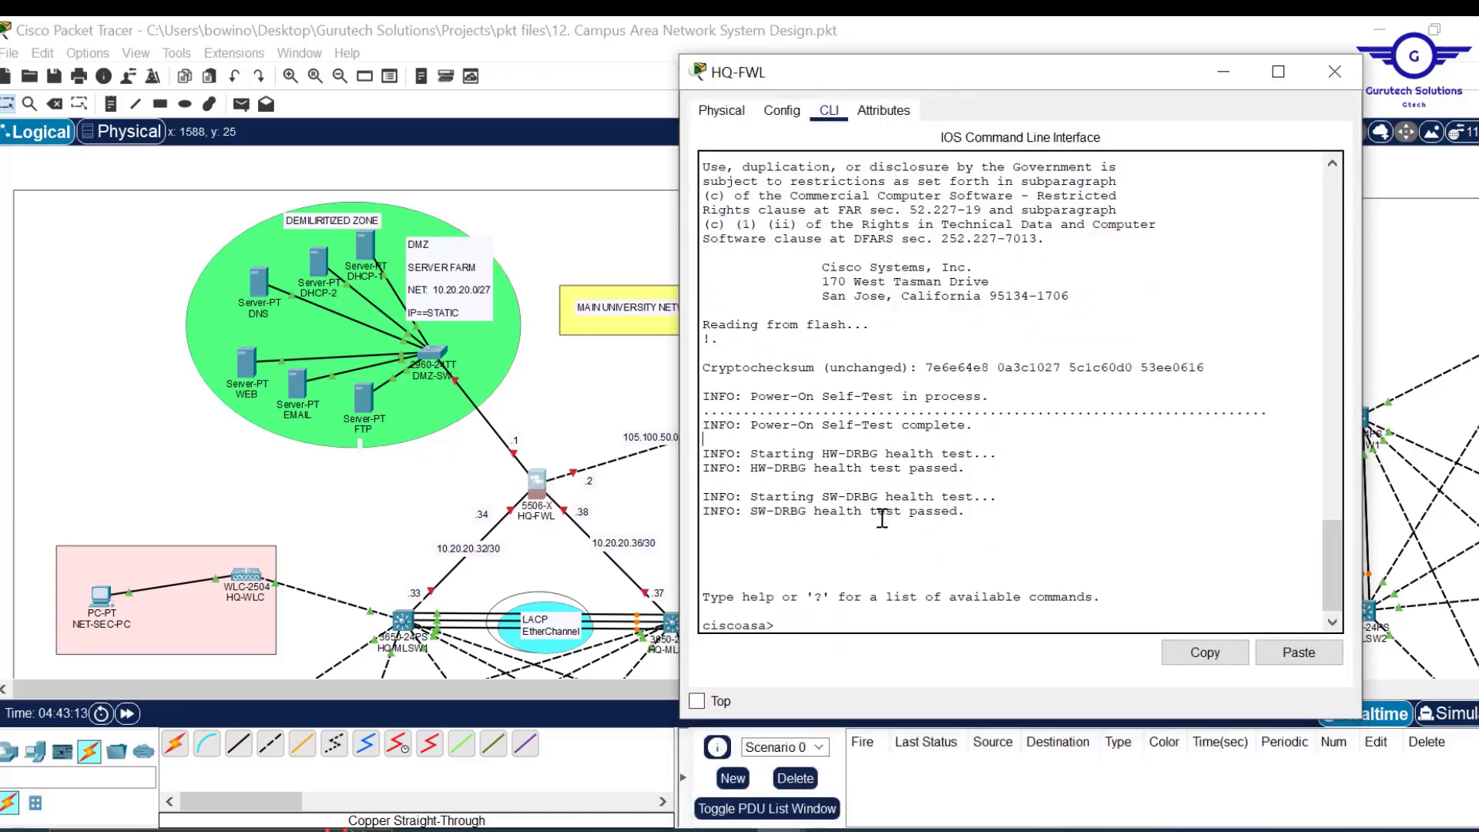
key("Return")
key("Return")
type("en")
key("Return")
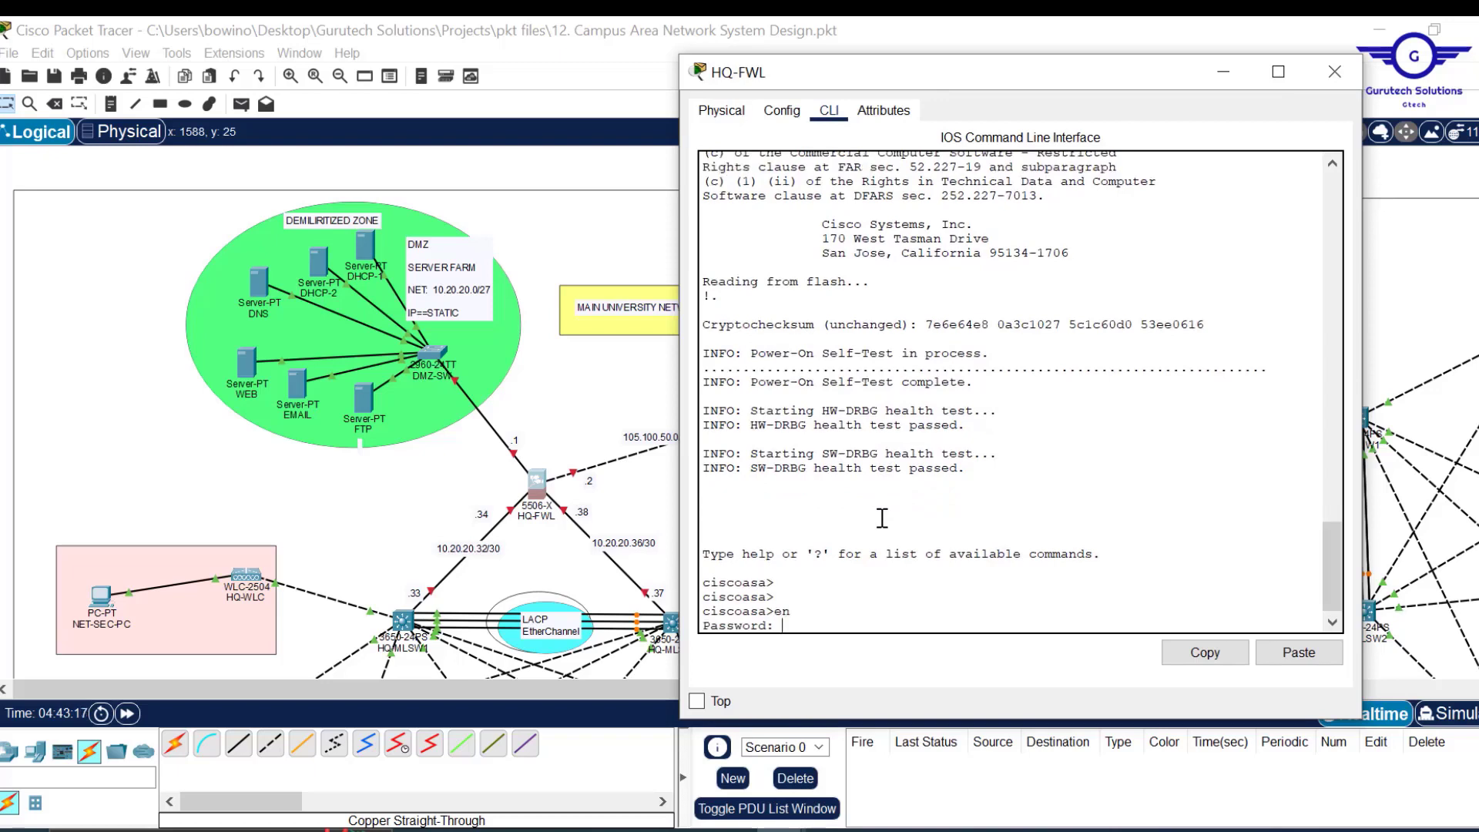
key("Return")
key("Return")
type("conf t")
key("Return")
key("Return")
key("Return")
key("Return")
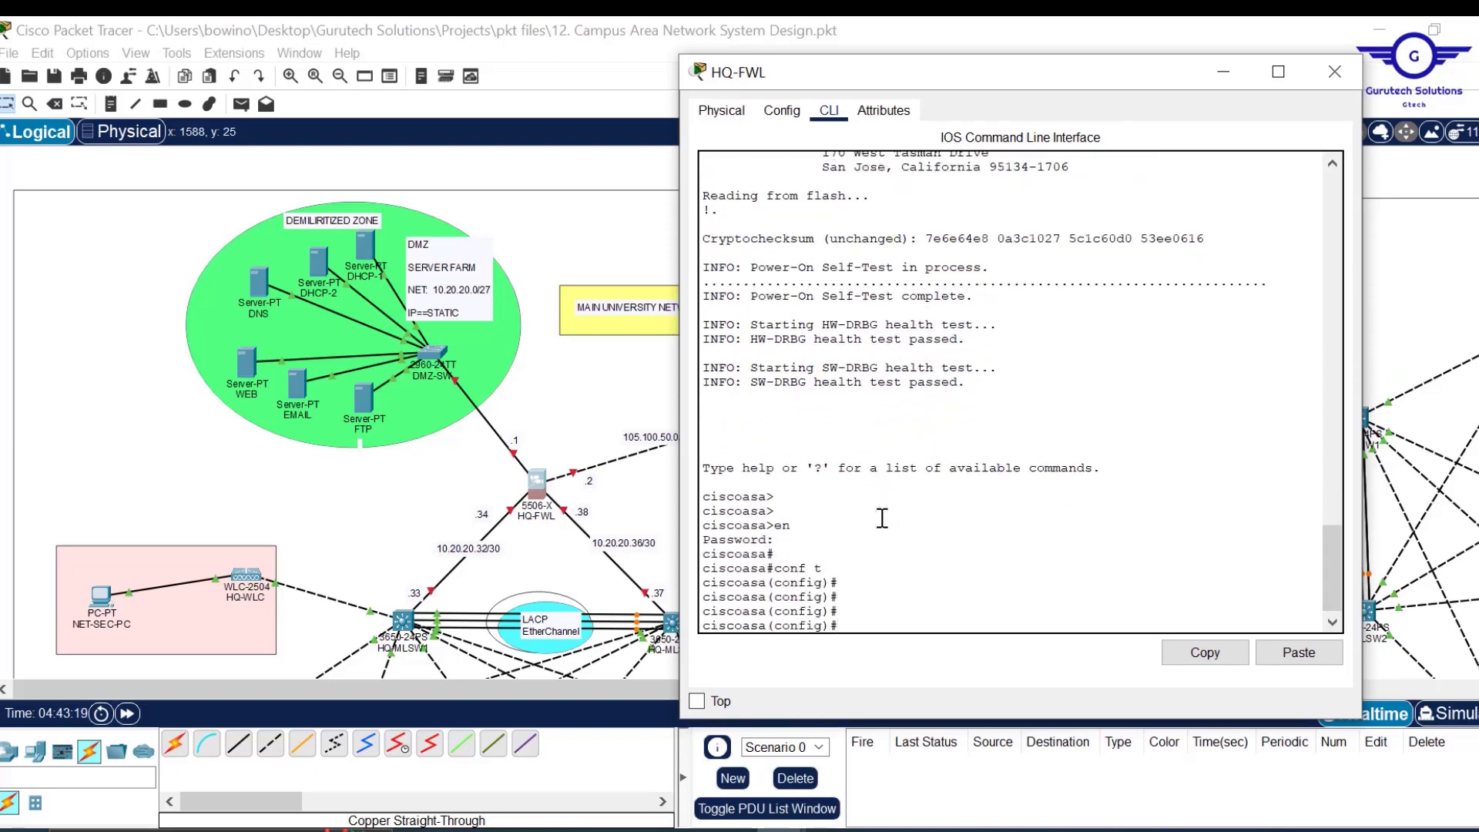
type("int gig1/1")
key("Return")
type("no shut")
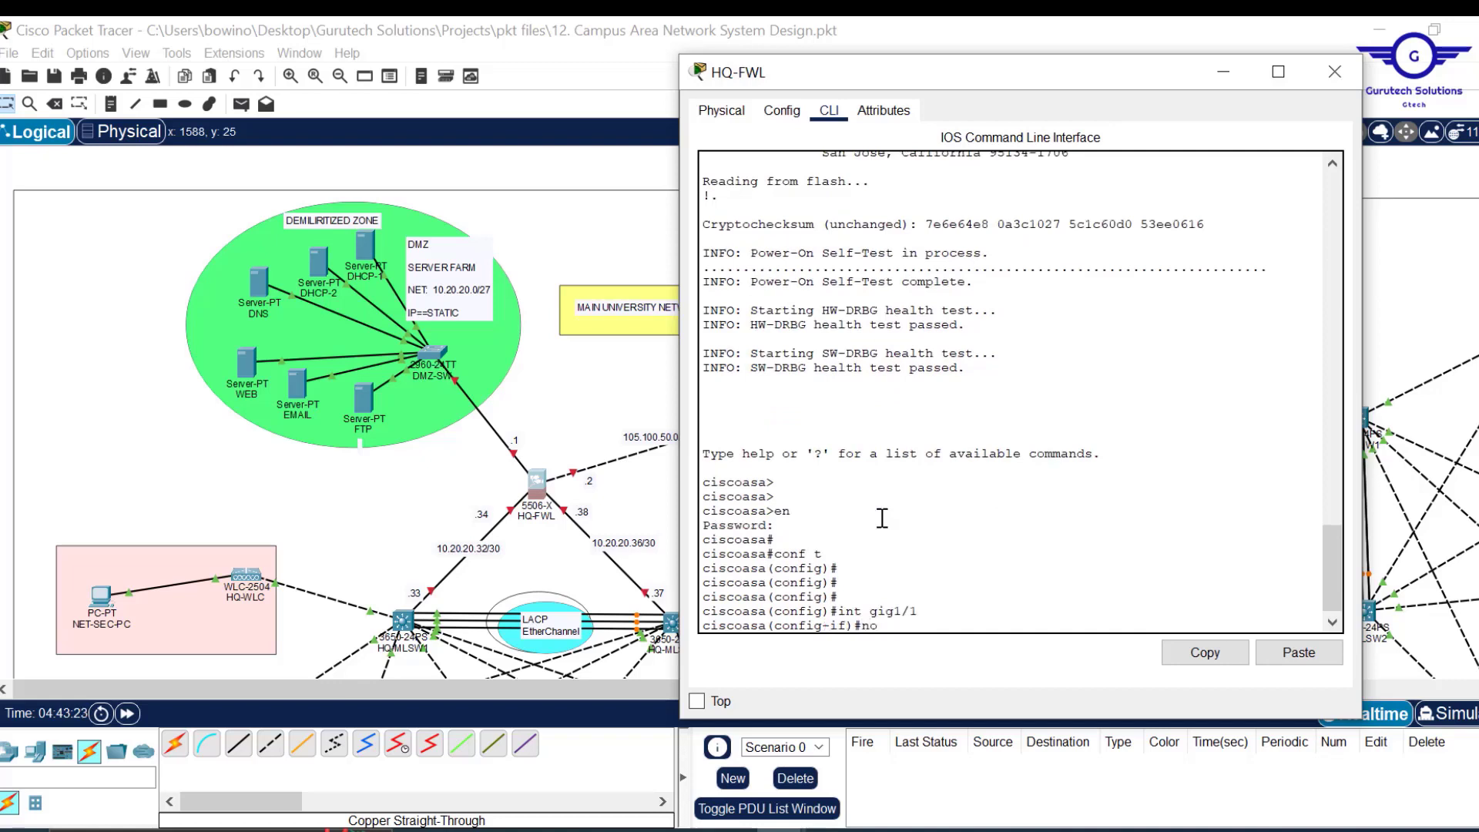
key("Return")
key("Return")
key("Return")
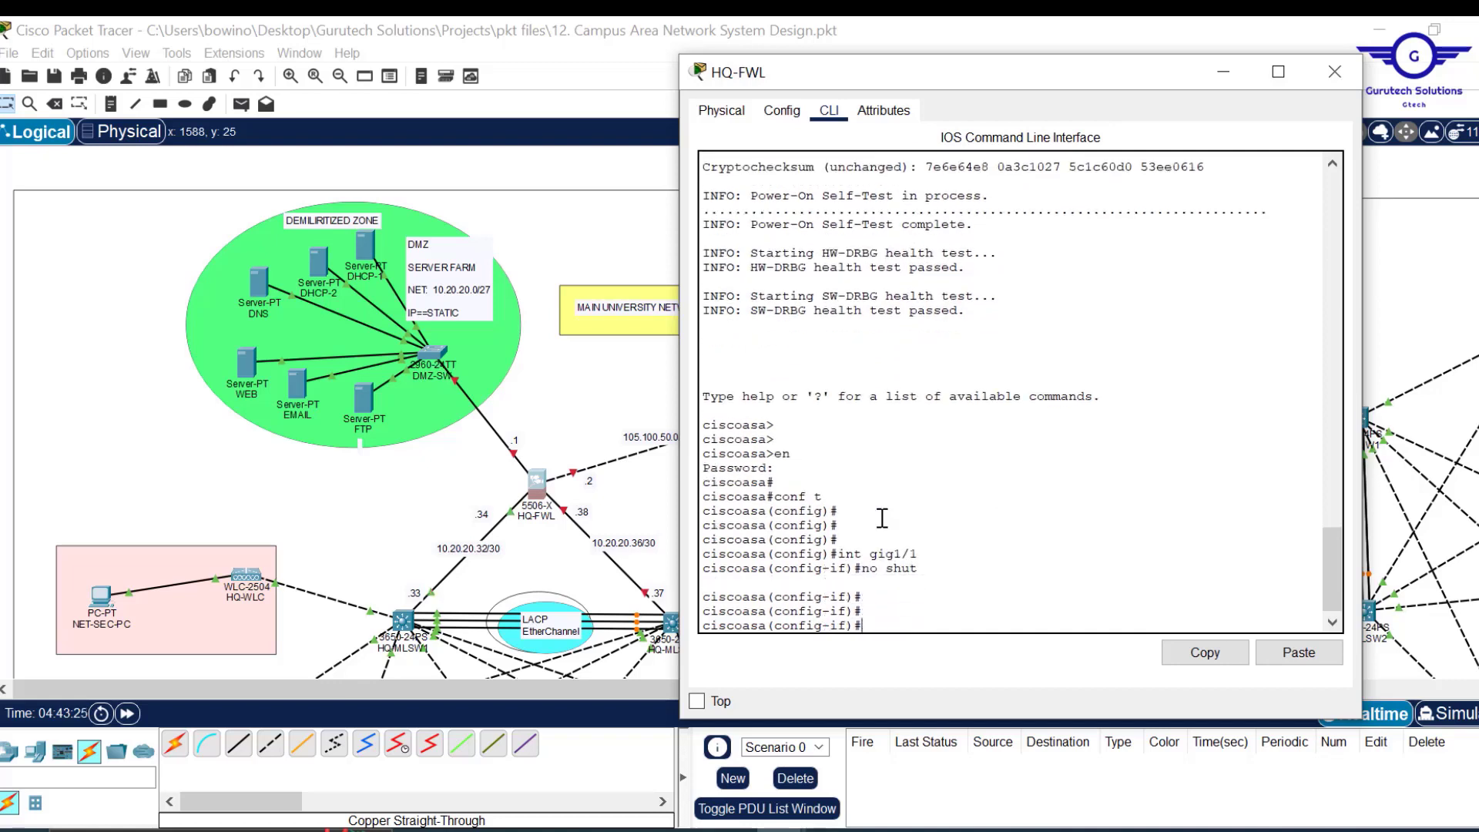
Name gig1/1 INSIDE1 and give it security level 100.
type("ip")
key("BackSpace")
key("BackSpace")
key("BackSpace")
type("nam")
key("Tab")
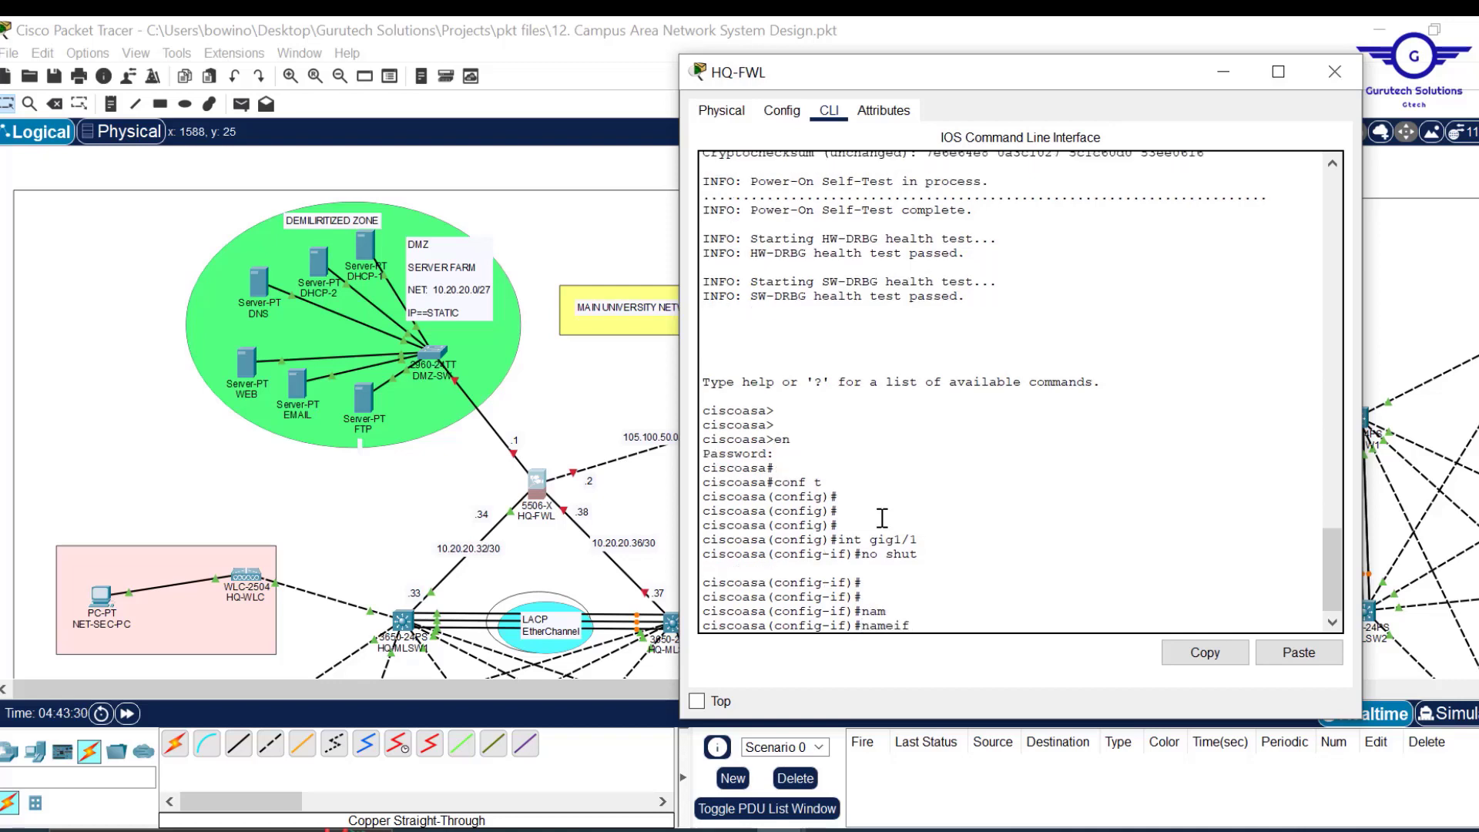
type("INSIDE1")
key("Return")
key("Return")
key("Return")
type("scoasa(config-if)#s")
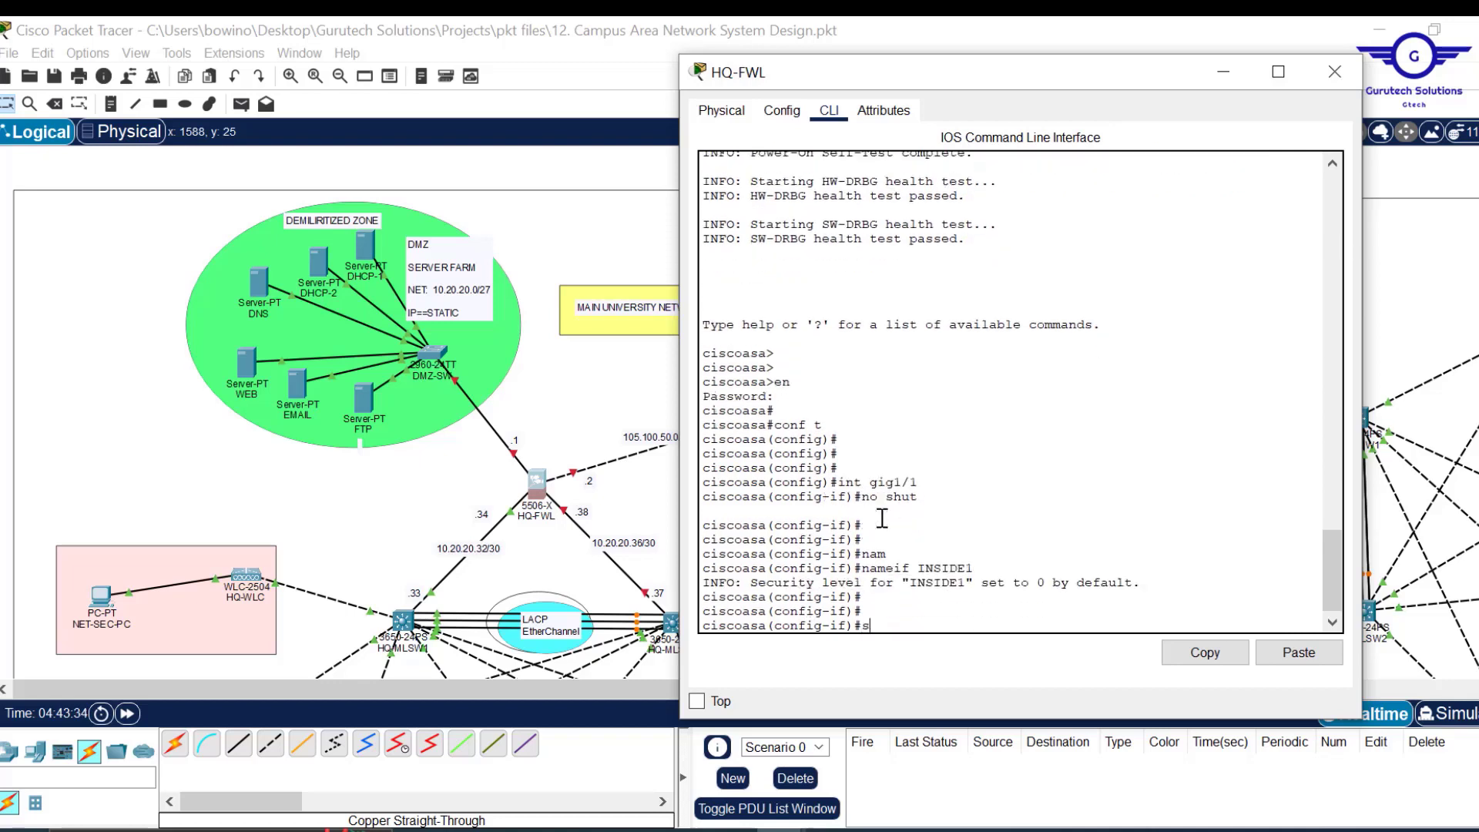
type("ec")
key("Tab")
type("100")
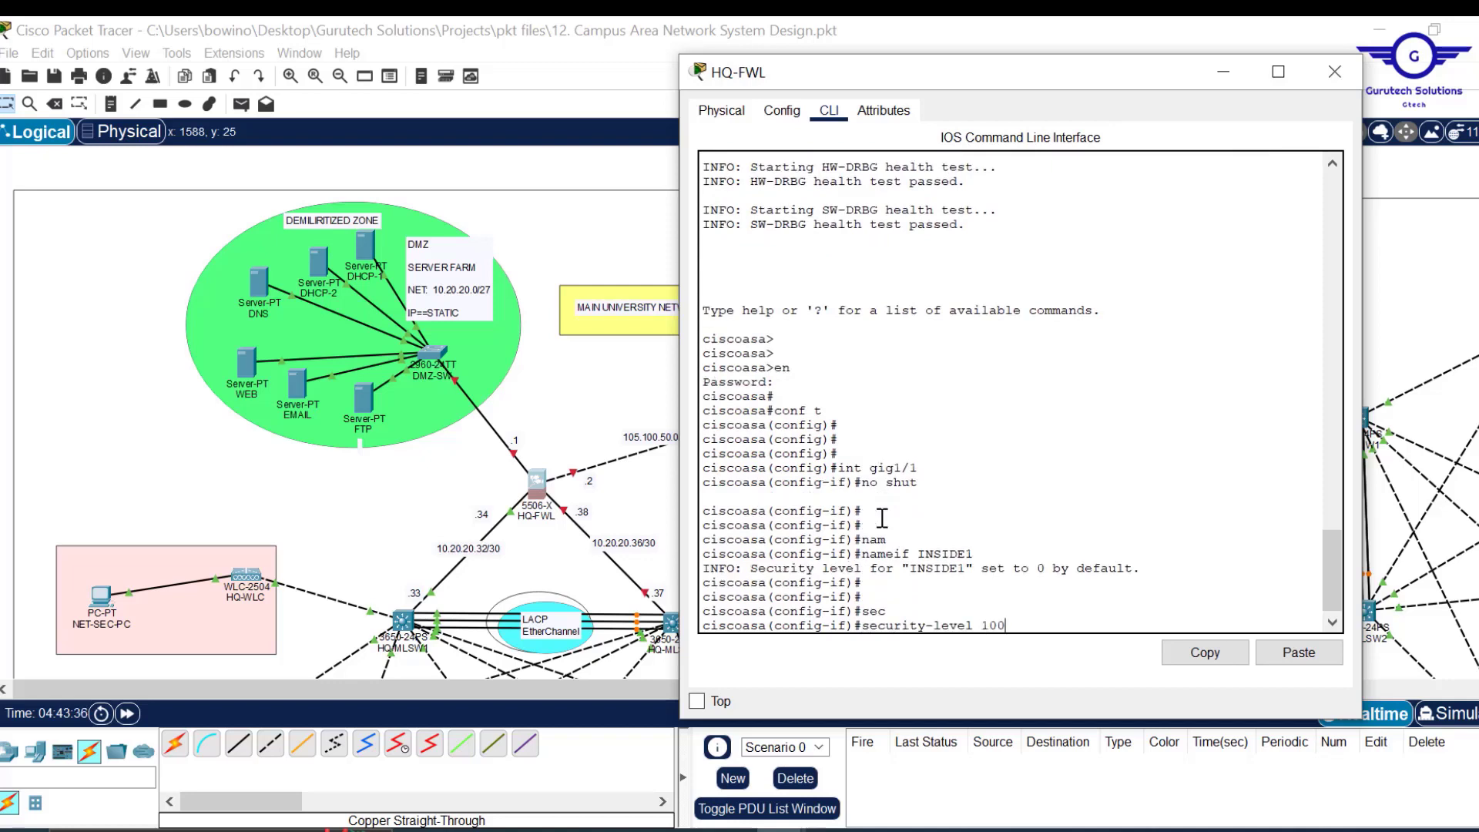
key("Return")
key("Return")
key("Return")
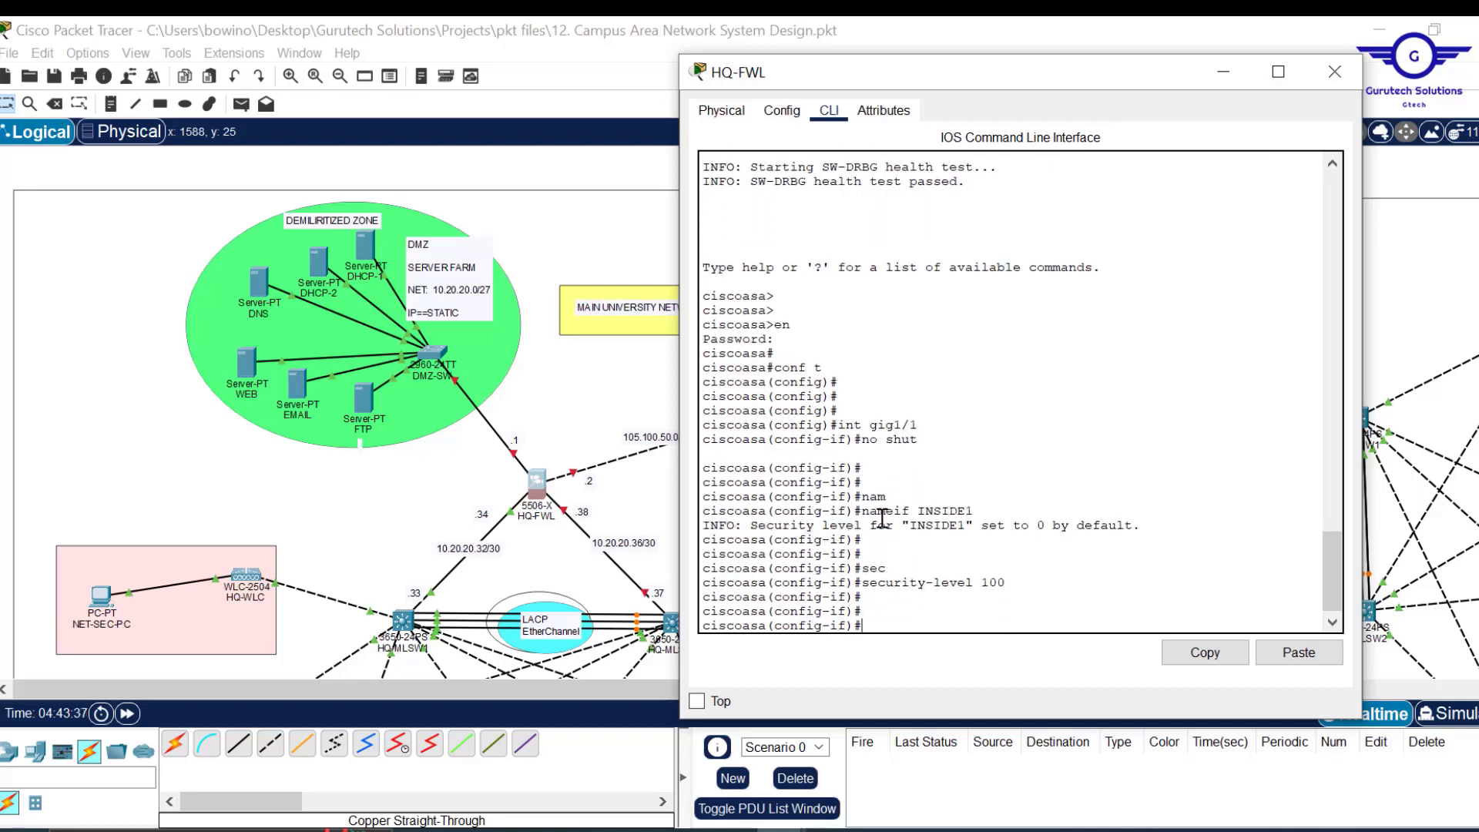
Assign INSIDE1 the address 10.20.20.34 255.255.255.252 and exit interface mode.
type("ip add 10.20.20.3")
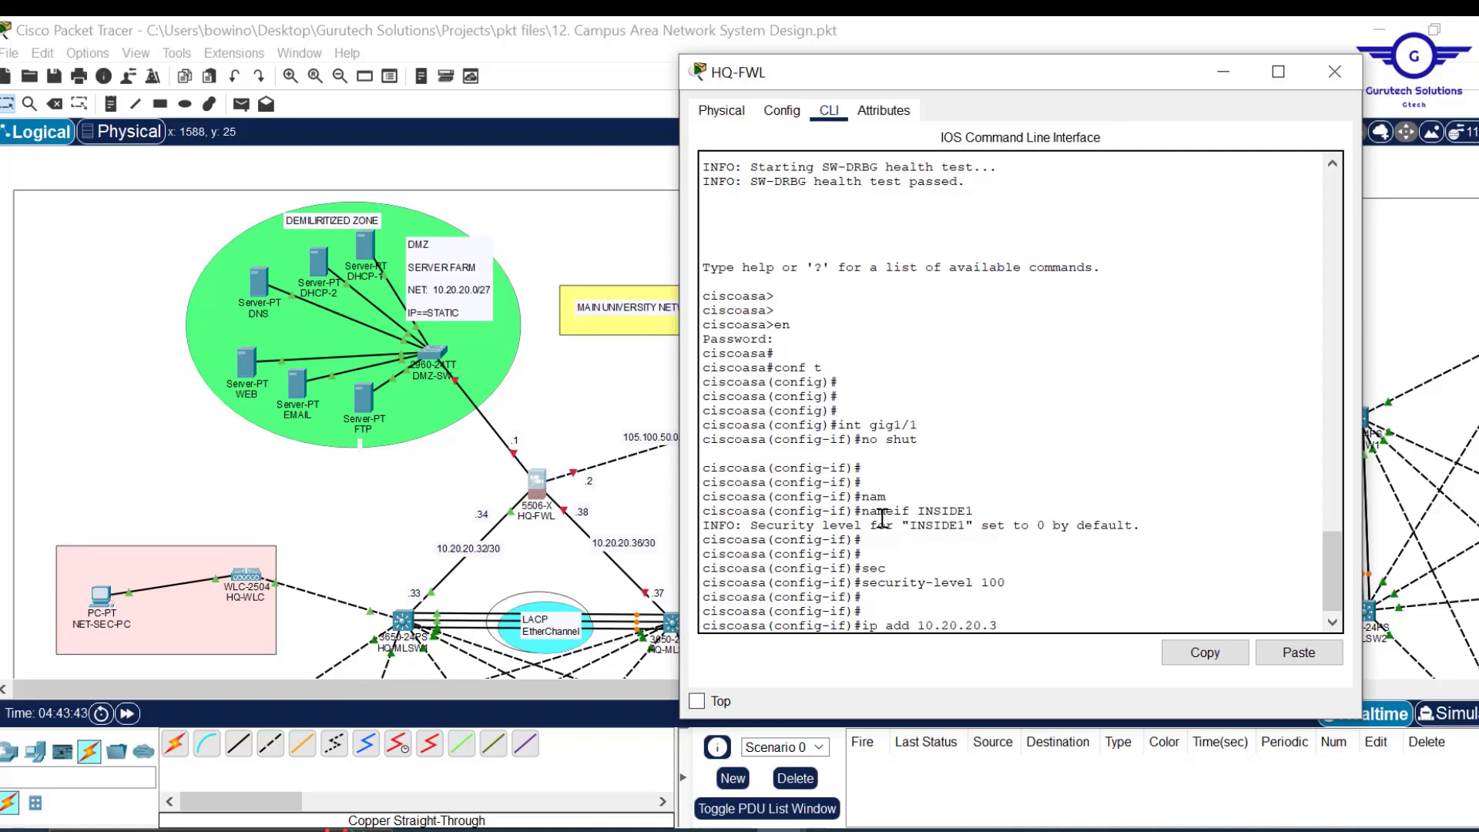
type("4 255.255.255")
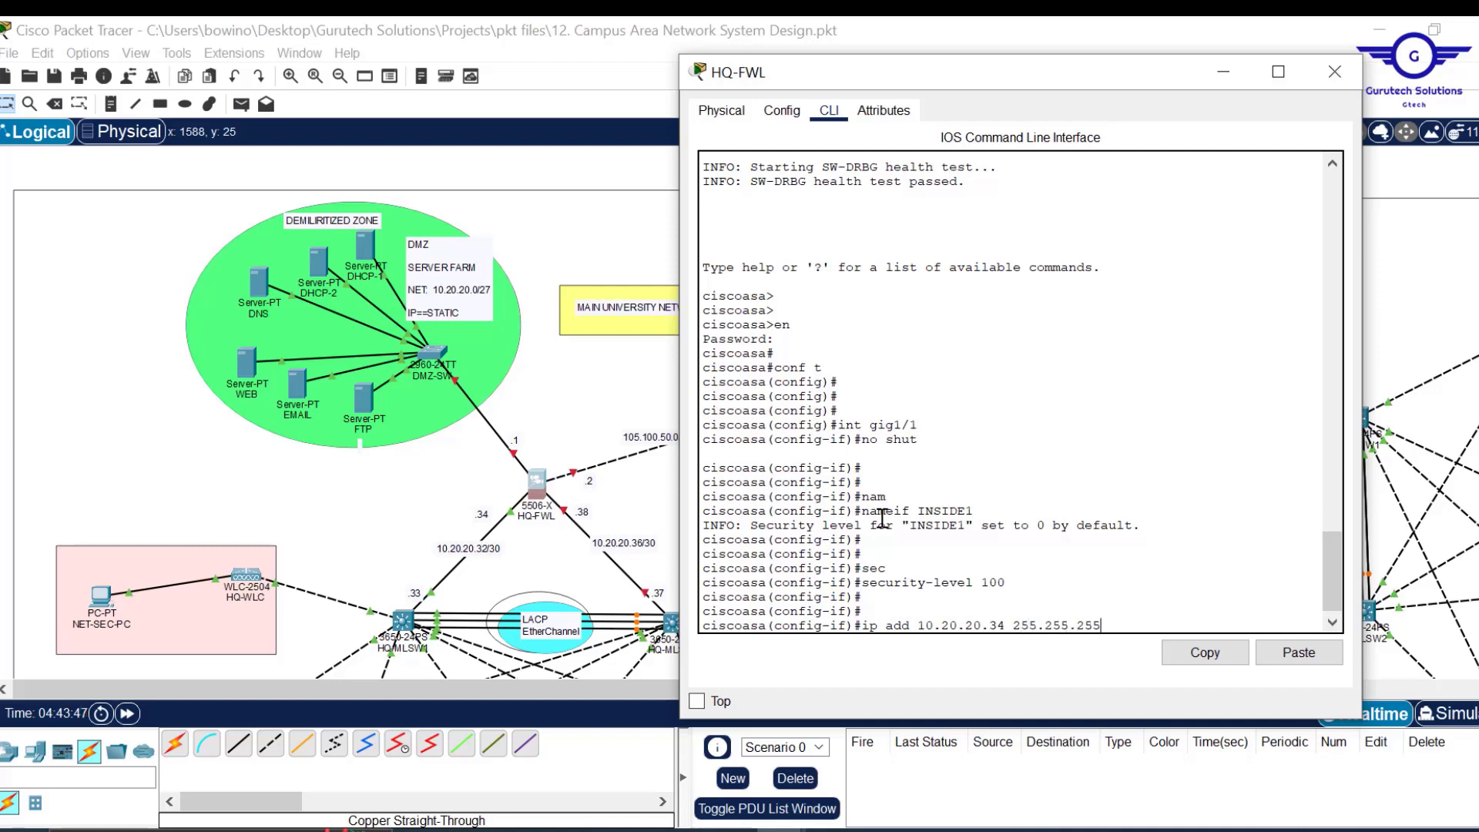
key("BackSpace")
type("2")
key("Return")
type("ex")
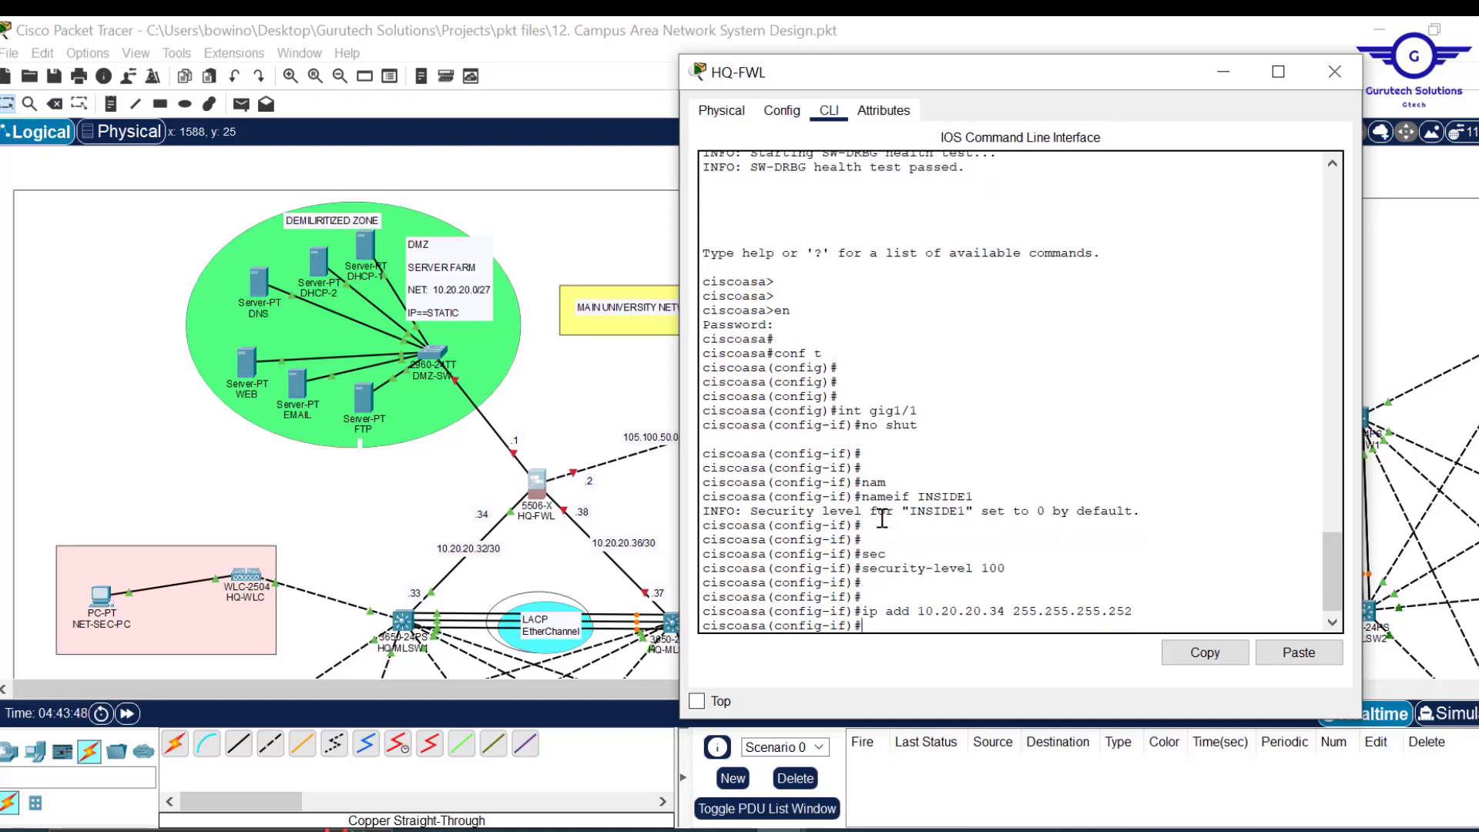
key("Return")
key("Return")
key("Return")
key("Return")
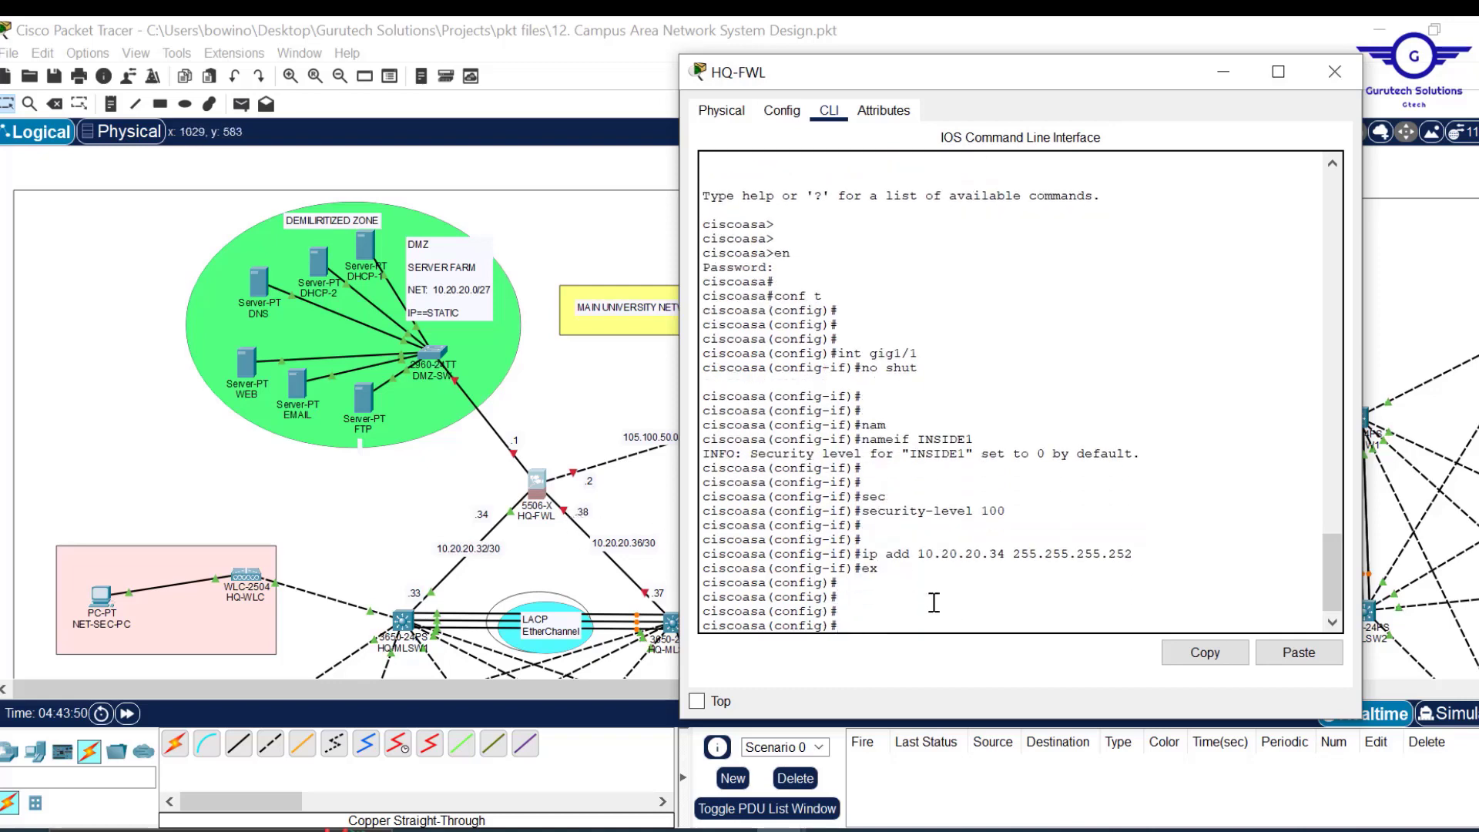
Switch to interface gig1/2 on HQ-FWL and enable it.
type("ex")
key("Up")
key("Up")
key("Up")
key("Up")
key("Up")
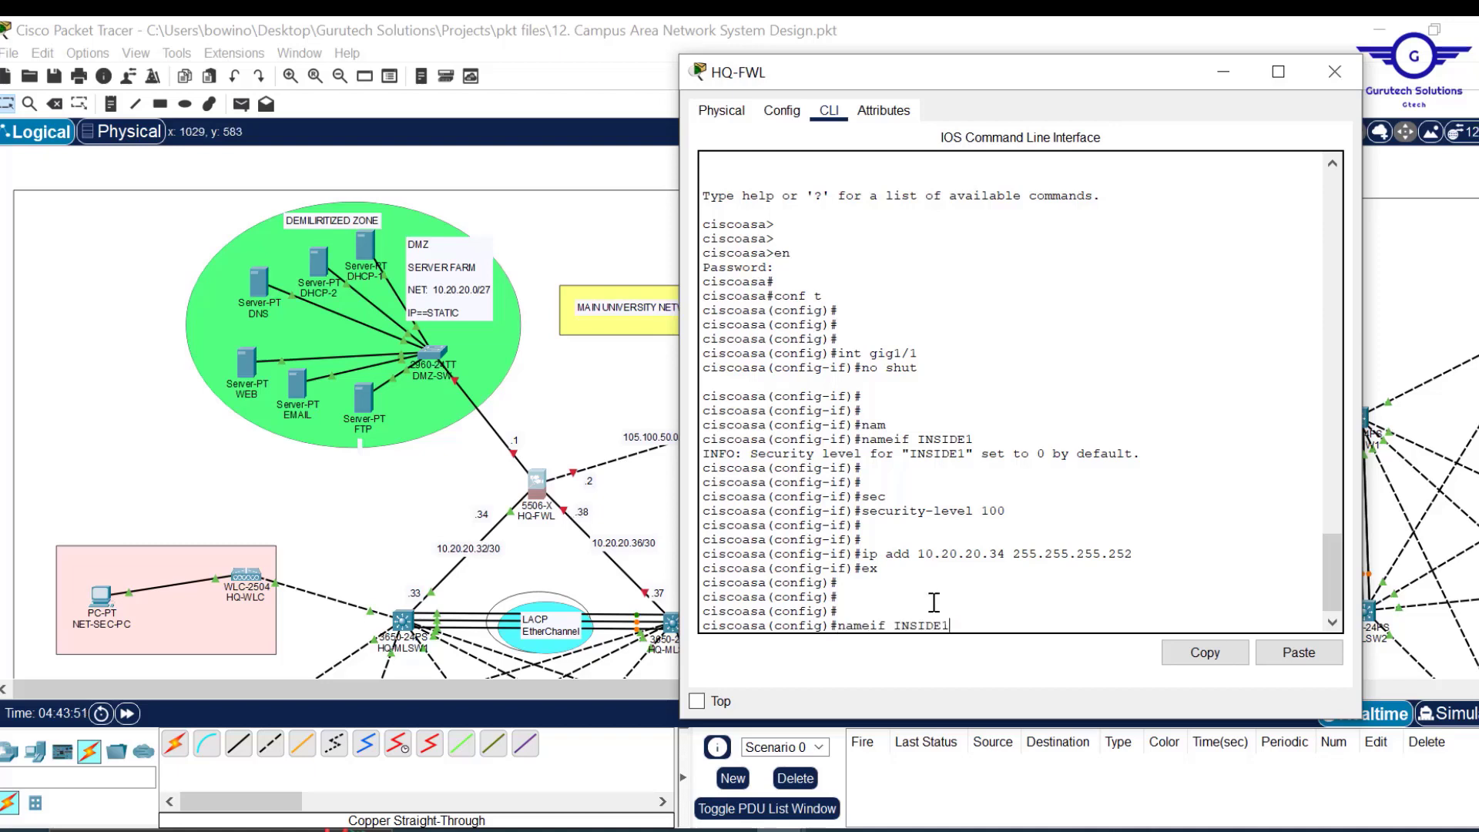
key("Up")
key("BackSpace")
type("2")
key("Return")
key("Up")
key("Up")
key("Up")
key("Up")
key("Up")
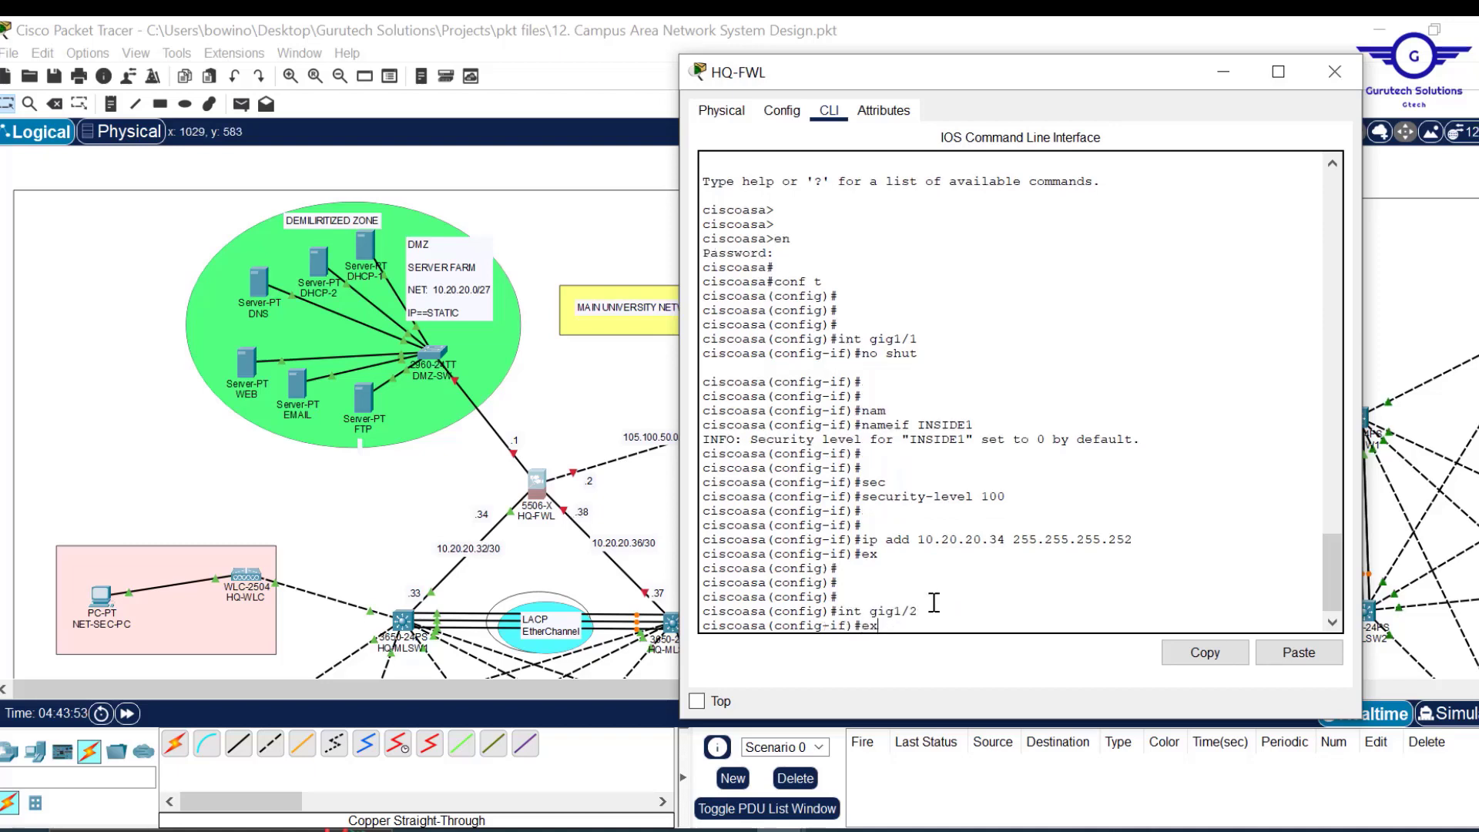
key("Up")
key("Return")
key("Return")
key("Return")
key("Return")
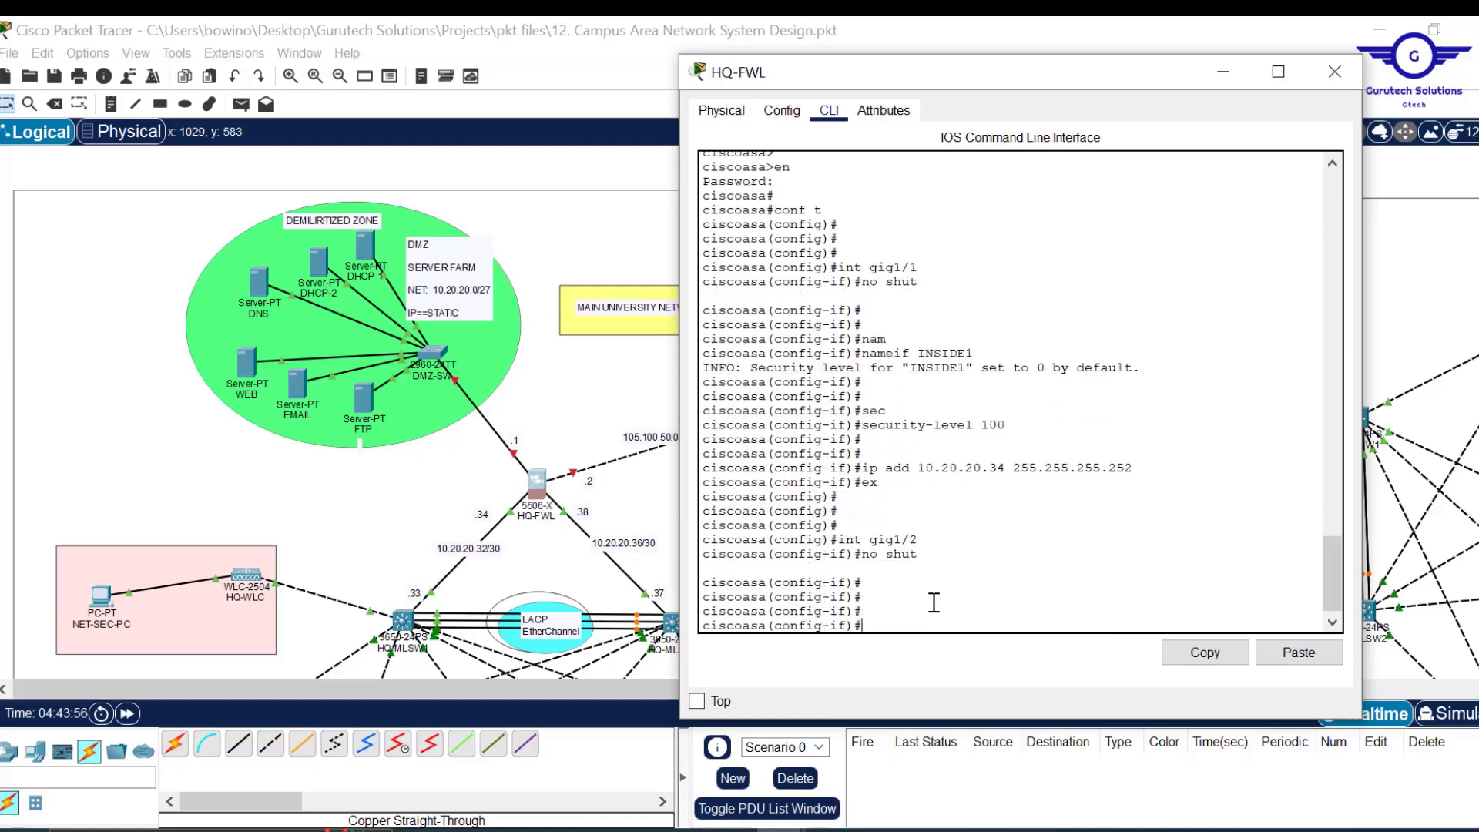
Name gig1/2 INSIDE2 and give it security level 100.
key("Up")
key("Up")
key("Up")
key("Up")
key("Up")
key("Up")
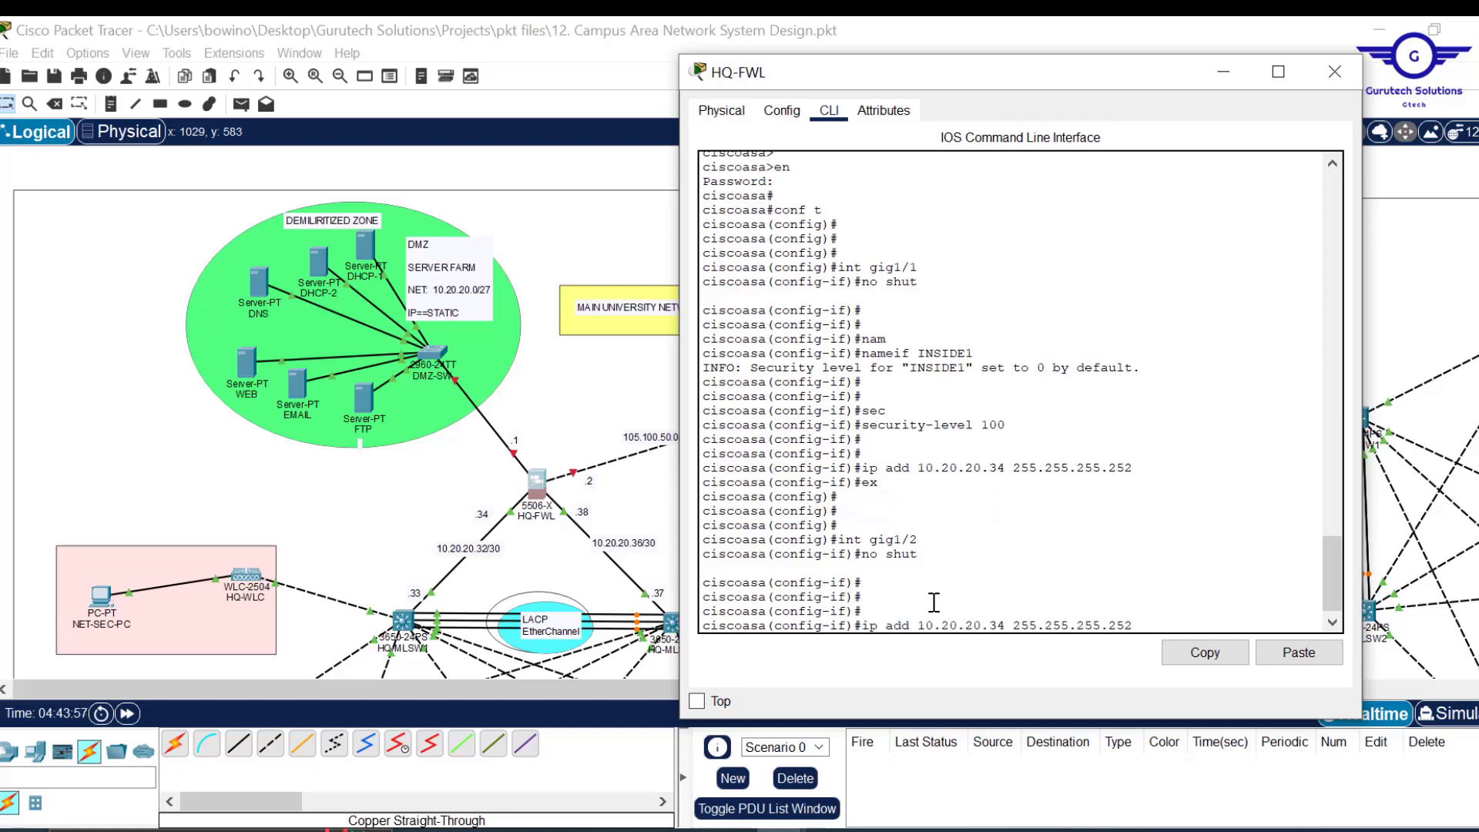
key("BackSpace")
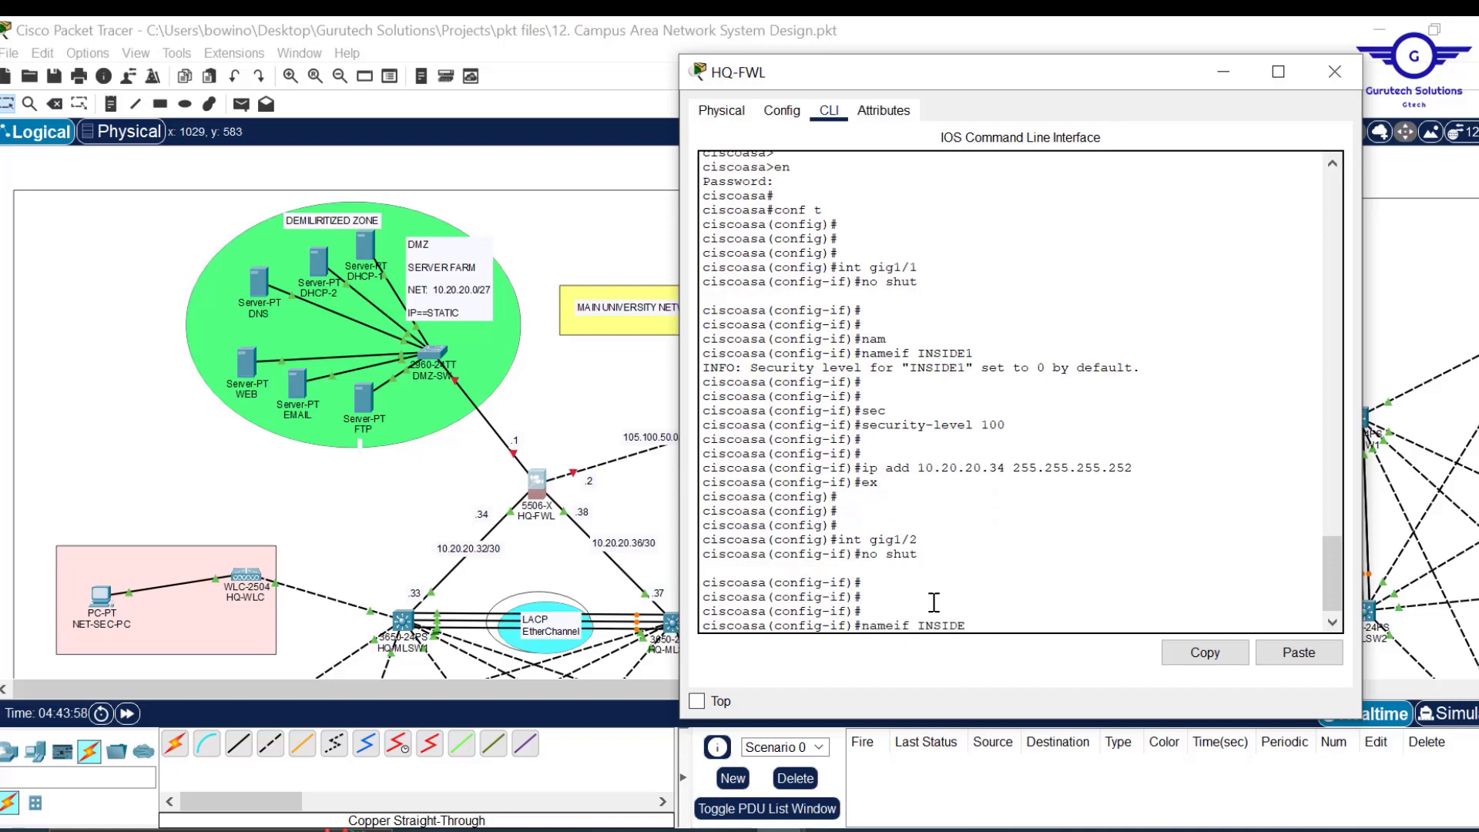
type("2")
key("Return")
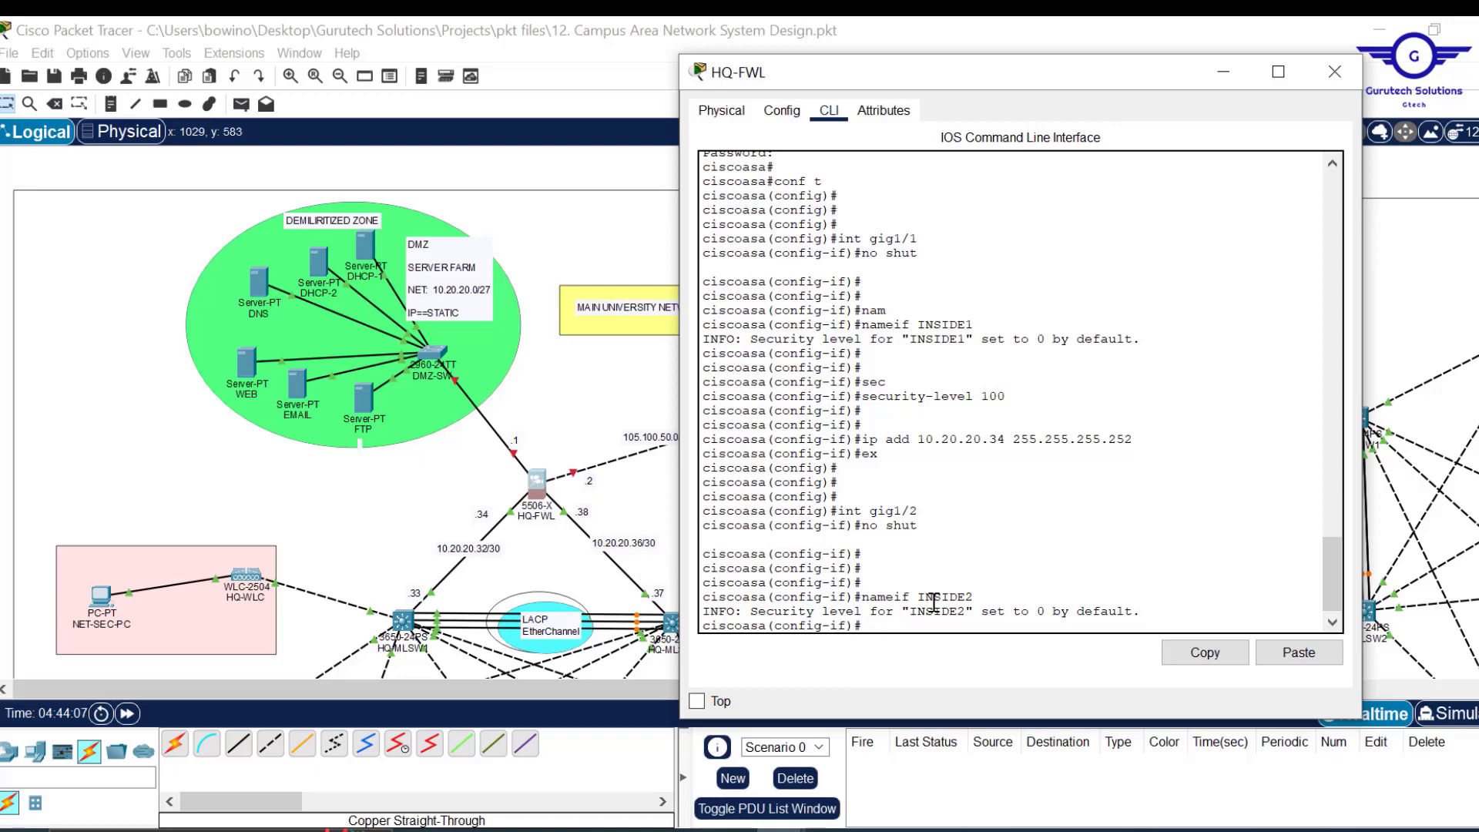
key("Return")
key("Return")
key("Return")
type("sec")
key("Tab")
type("19")
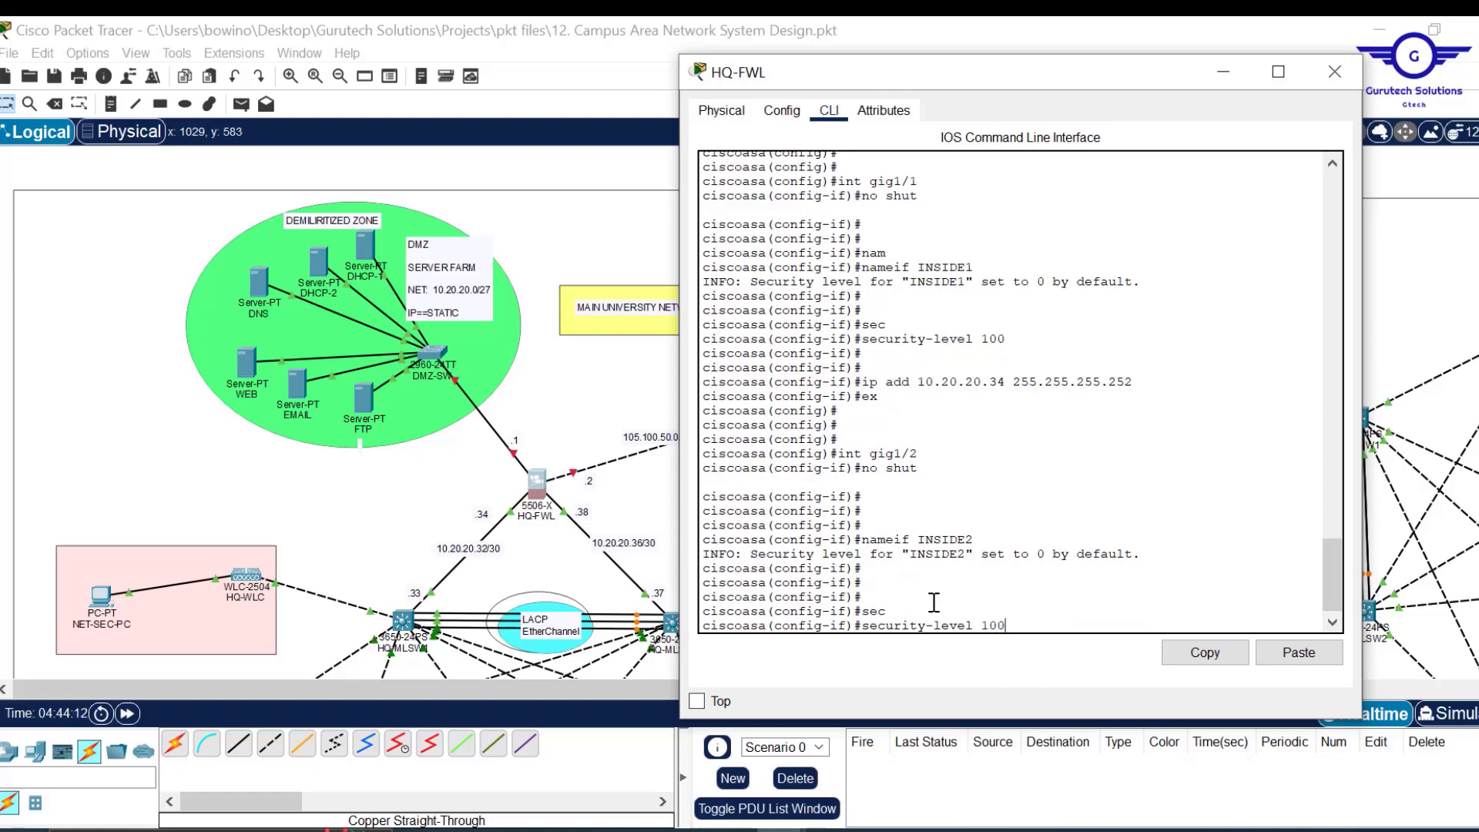
key("Return")
key("Return")
key("Return")
key("Return")
Address INSIDE2 as 10.20.20.38 255.255.255.252 and exit the interface.
key("Up")
key("Up")
key("Up")
key("Up")
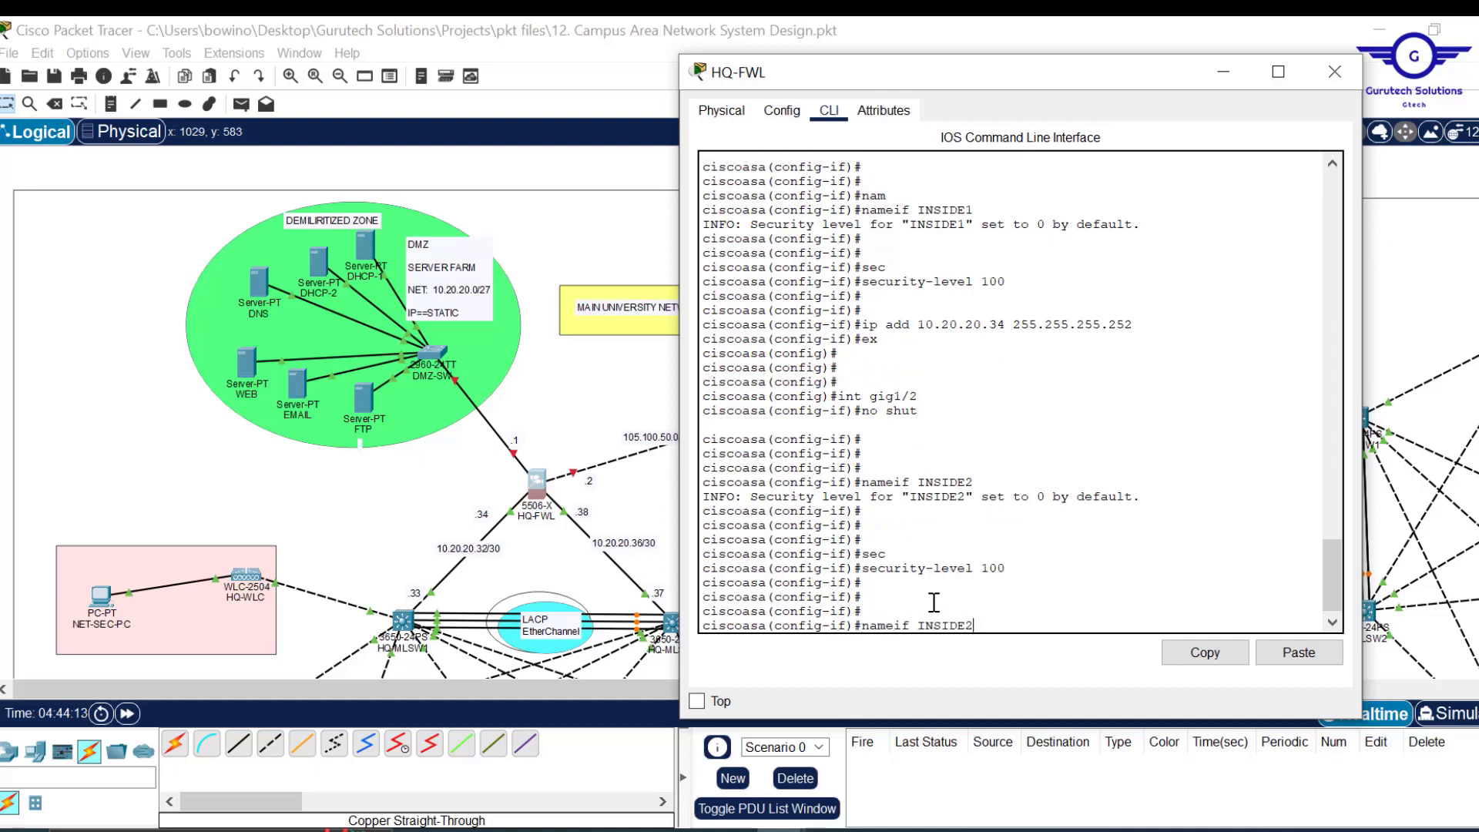
key("Up")
key("Up")
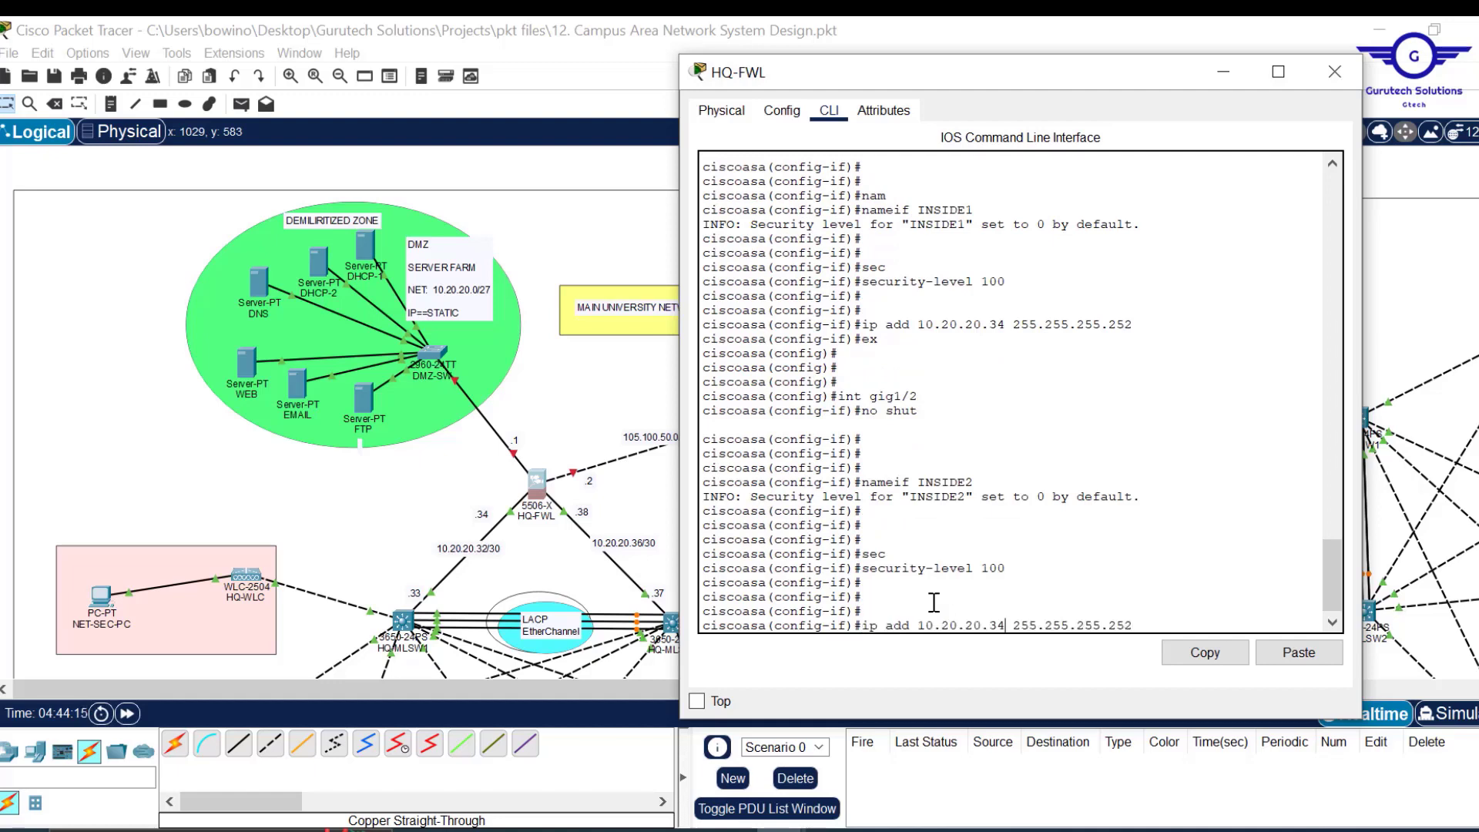
key("BackSpace")
type("8")
key("Return")
type("ex")
key("Return")
key("Return")
key("Return")
key("Return")
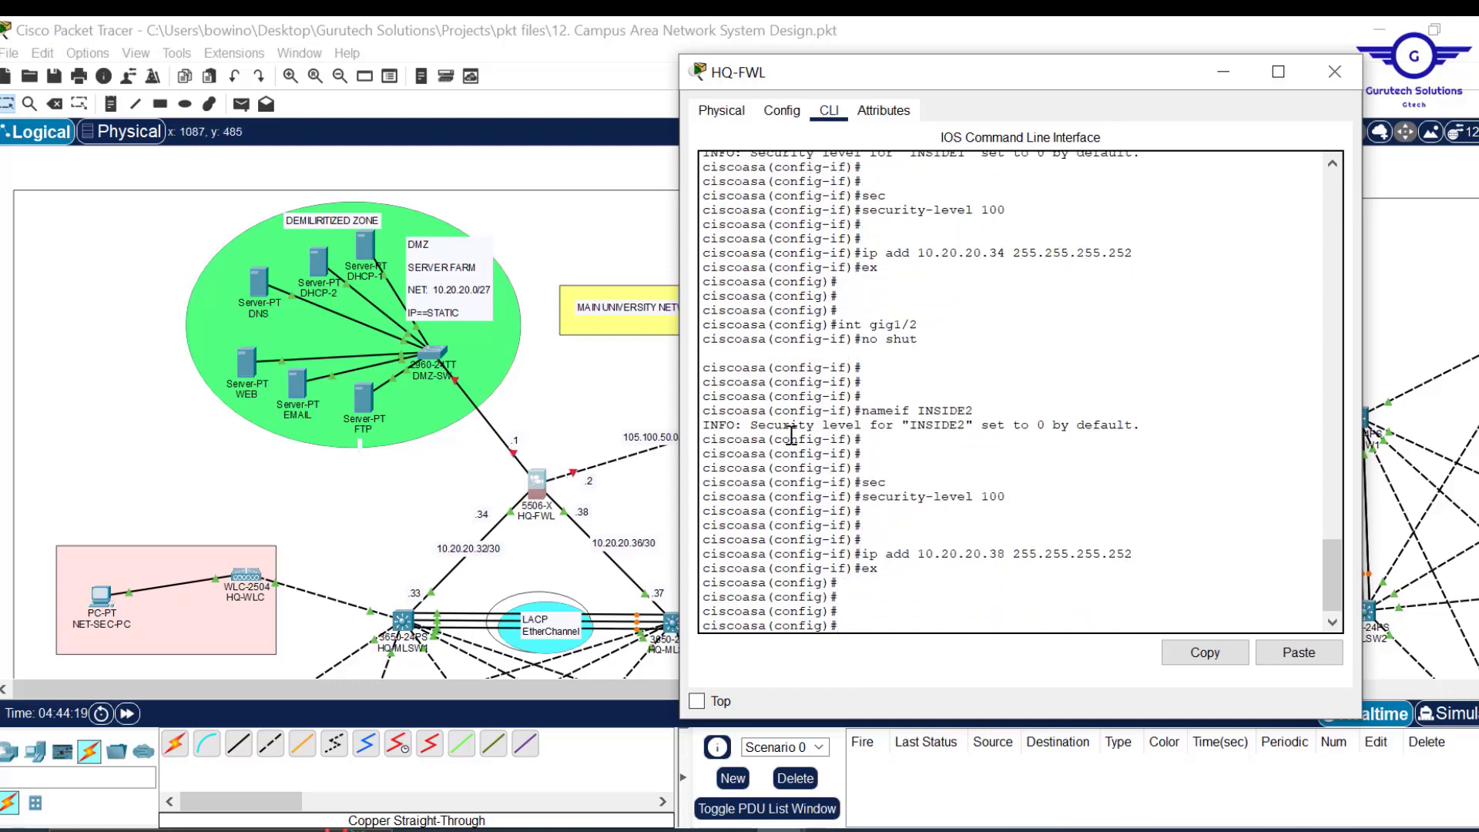
Select interface gig1/3 and enable it with no shut.
type("ex")
key("Up")
key("Up")
key("Up")
key("Up")
key("Up")
key("BackSpace")
type("3")
key("Return")
type("no shut")
key("Return")
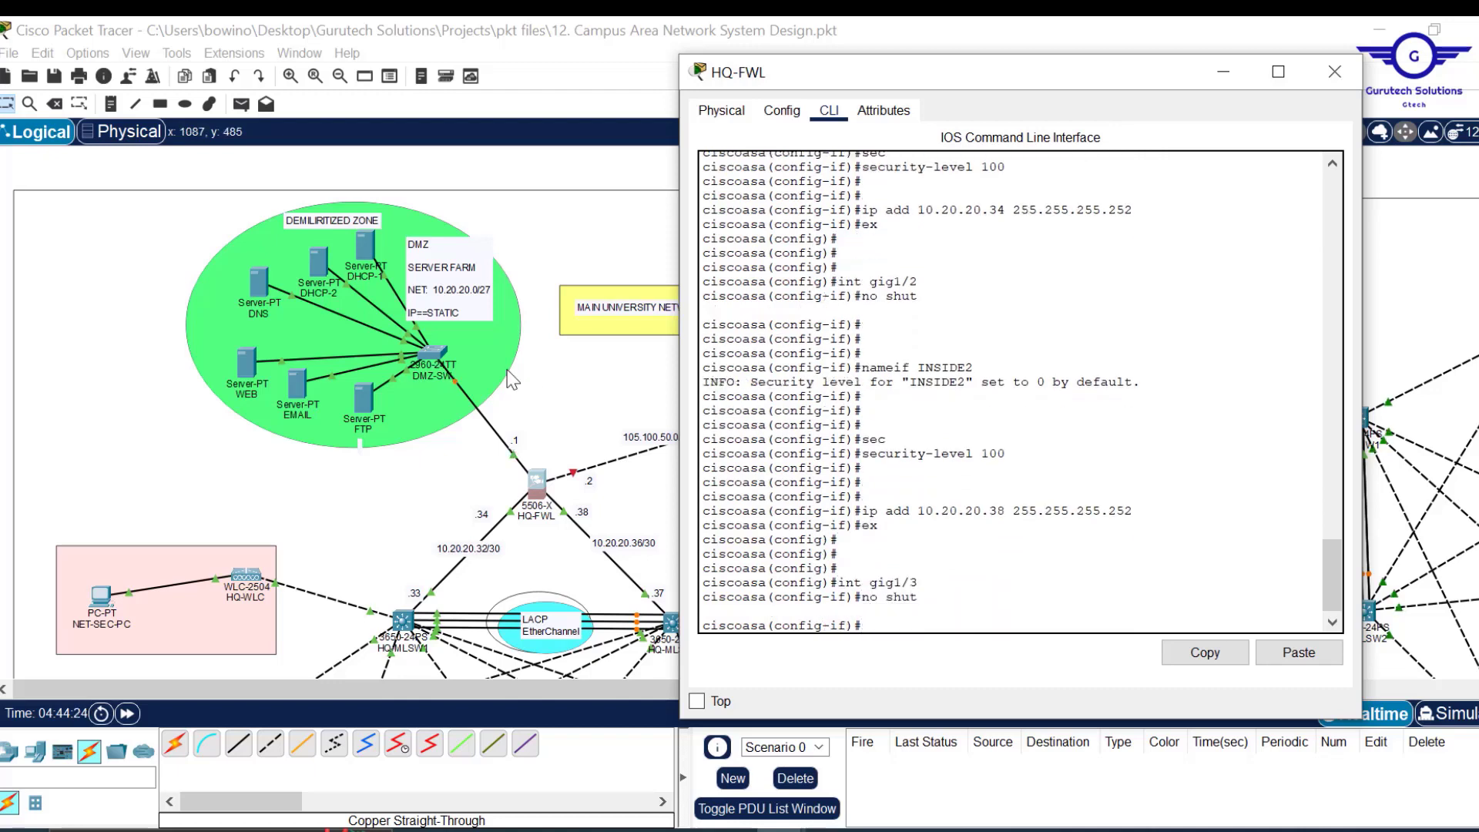
Name gig1/3 DMZ with security level 70.
type("nam")
key("Tab")
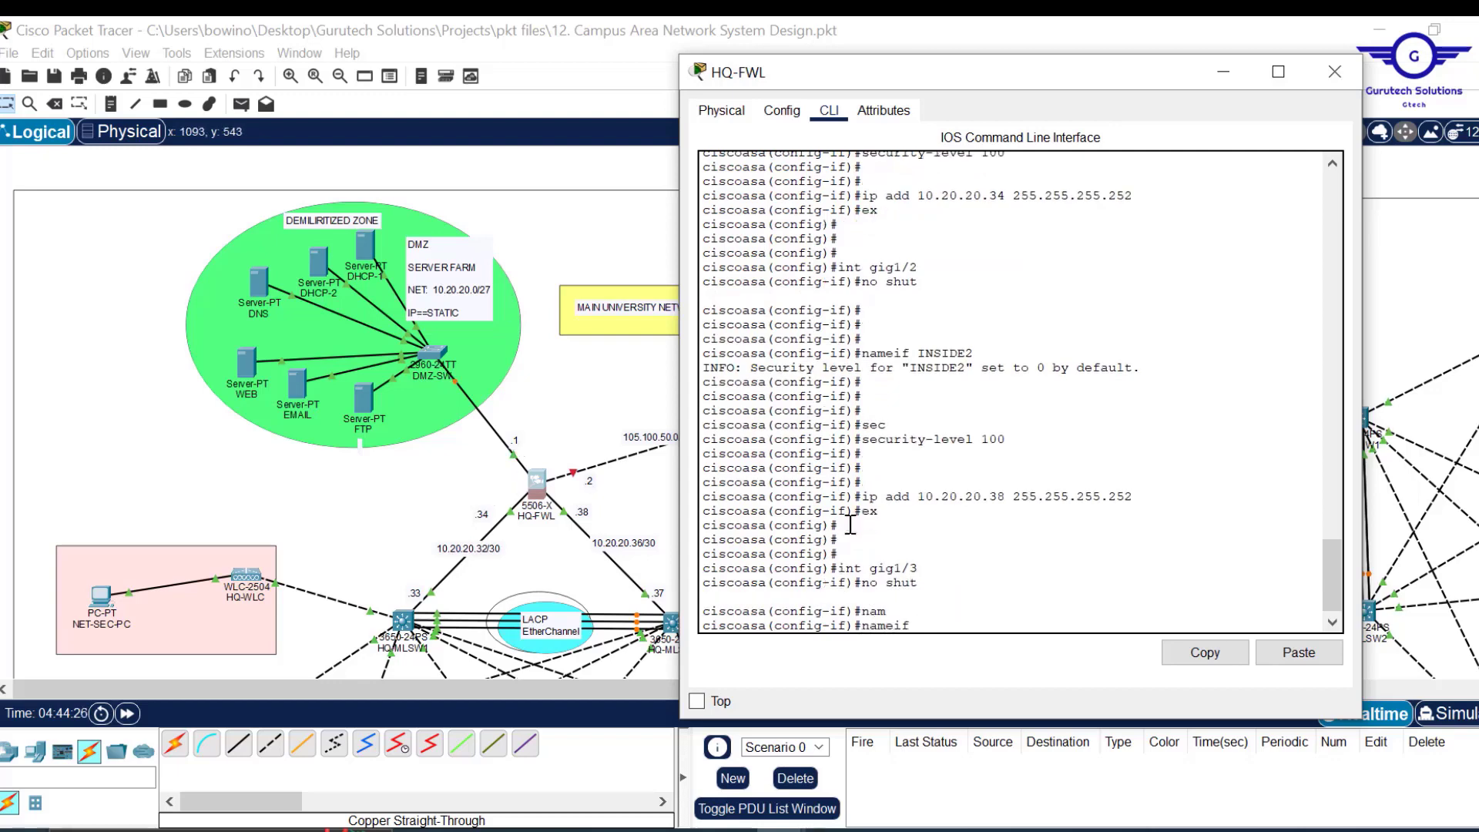
type("DMZ")
key("Return")
key("Return")
key("Return")
type("se")
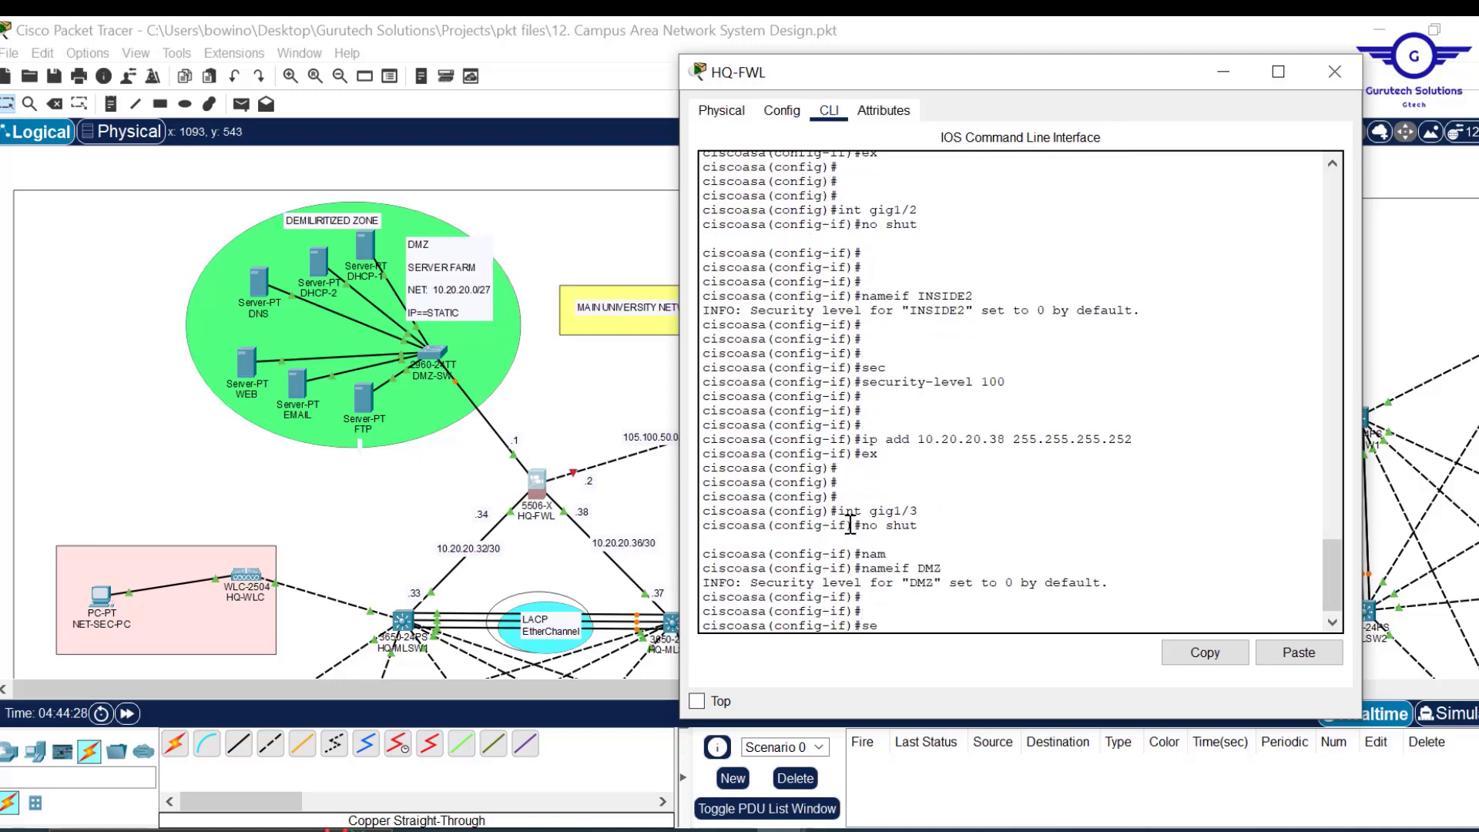
type("c")
key("Tab")
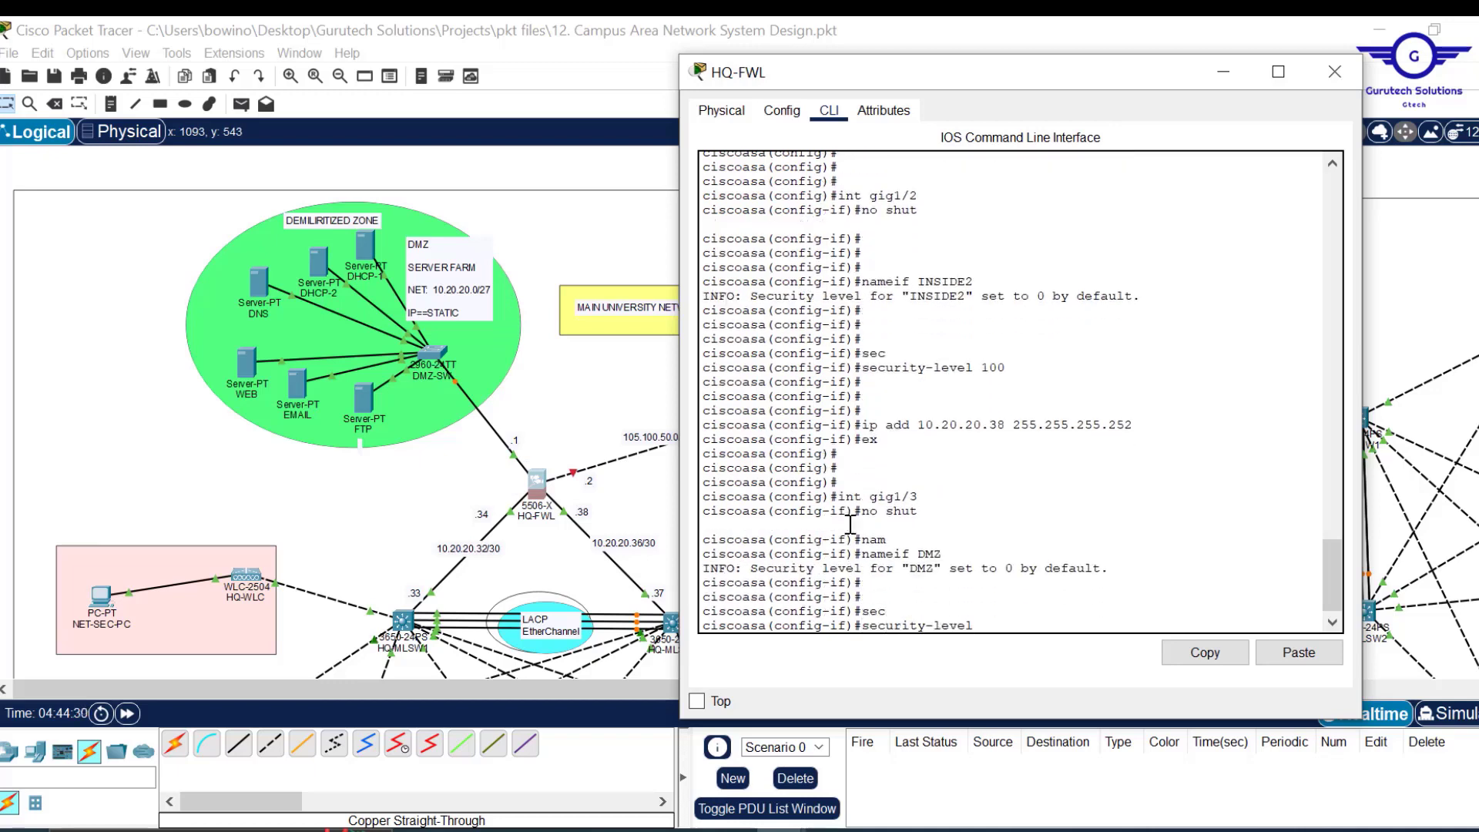
type("70")
key("Return")
key("Return")
key("Return")
key("Return")
Address DMZ as 10.20.20.1 255.255.255.224 and exit the interface.
type("ip")
key("BackSpace")
key("BackSpace")
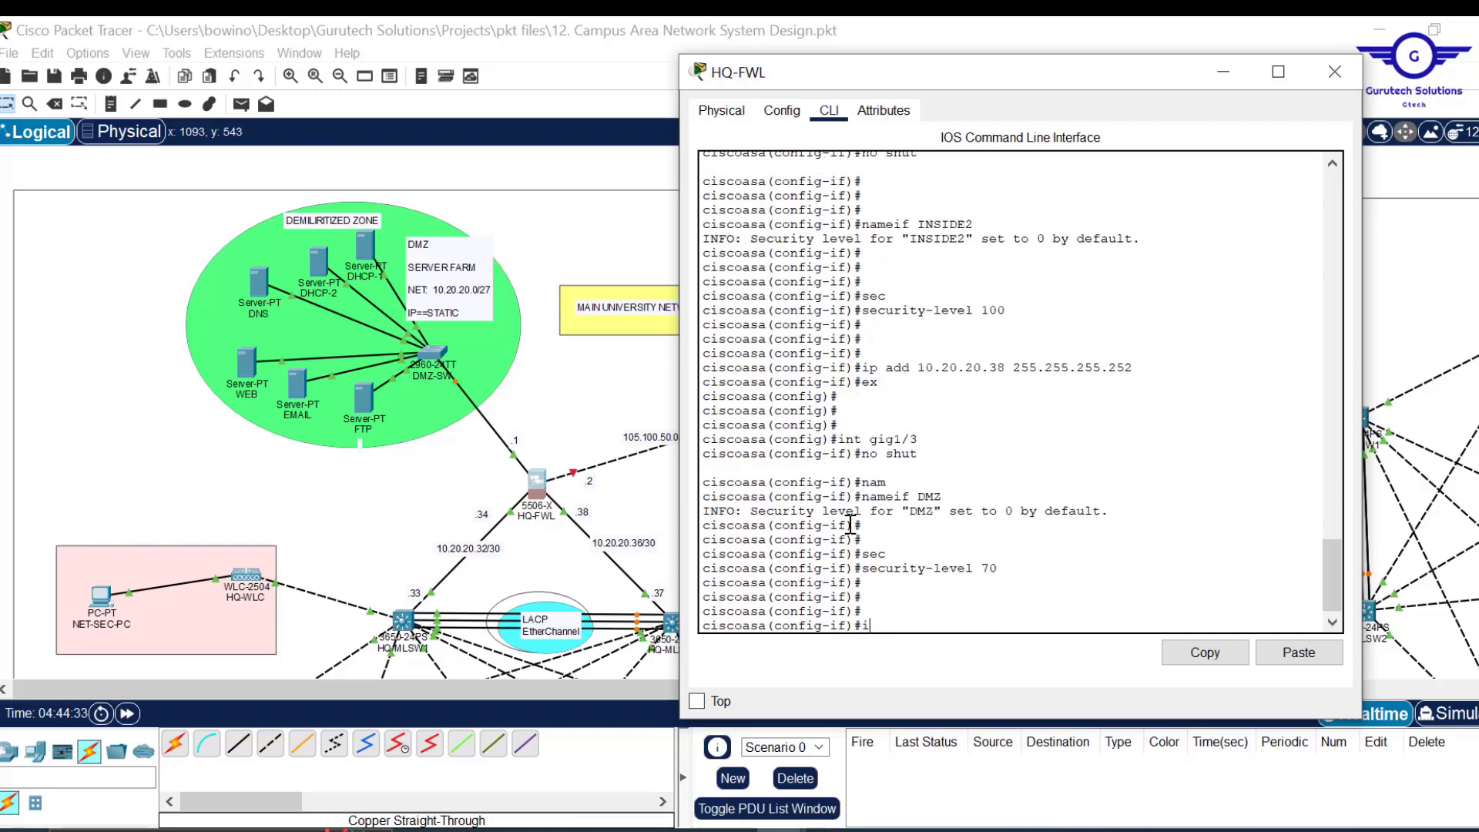
type("int gig1/3")
key("Up")
key("Up")
key("Up")
key("Down")
key("BackSpace")
key("BackSpace")
key("BackSpace")
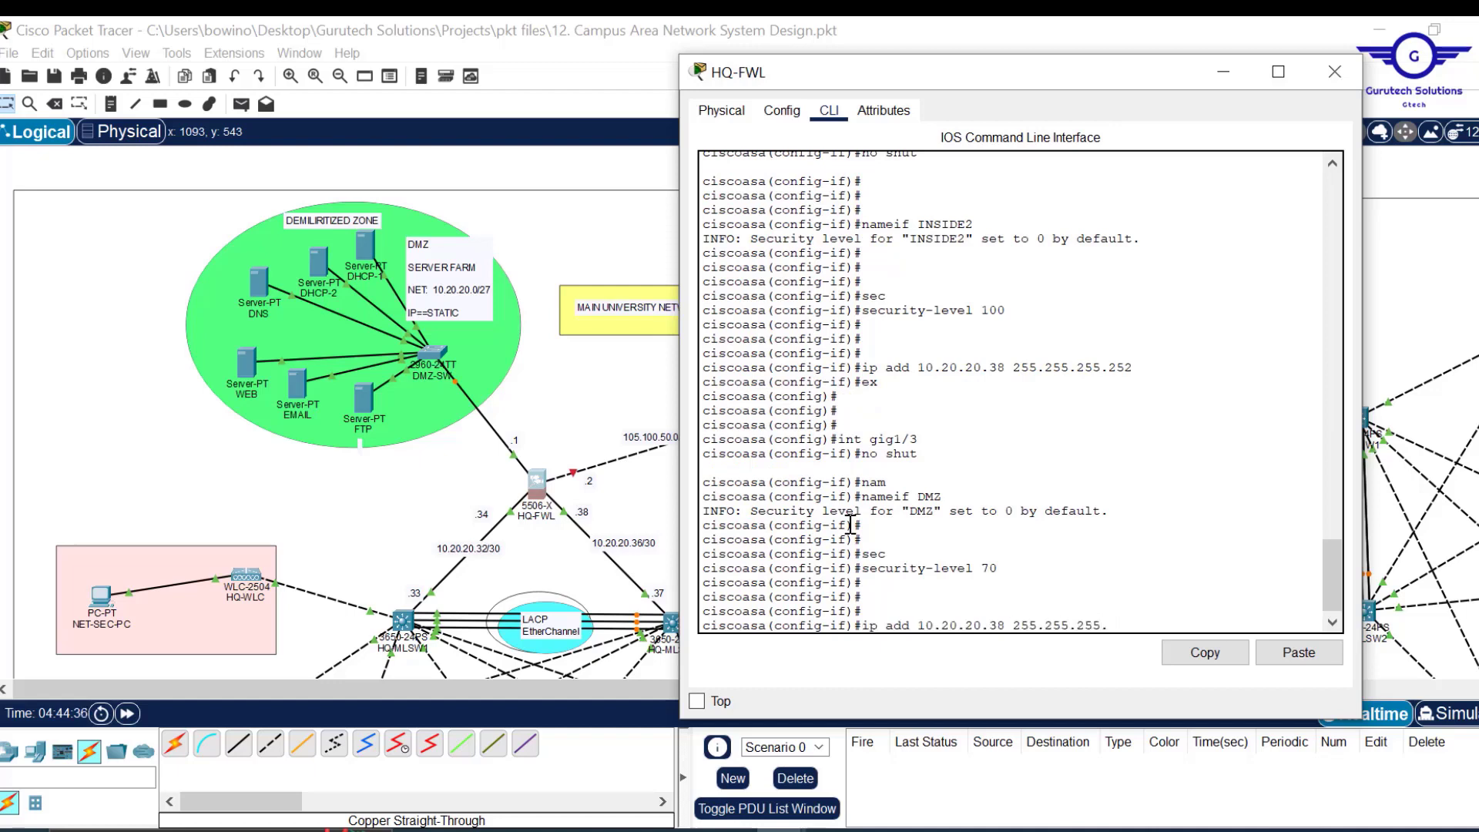
key("Left")
key("Left")
key("Left")
key("Left")
key("Left")
key("Left")
key("Left")
key("Left")
key("Left")
key("Left")
key("Left")
key("Left")
key("BackSpace")
key("BackSpace")
type("1")
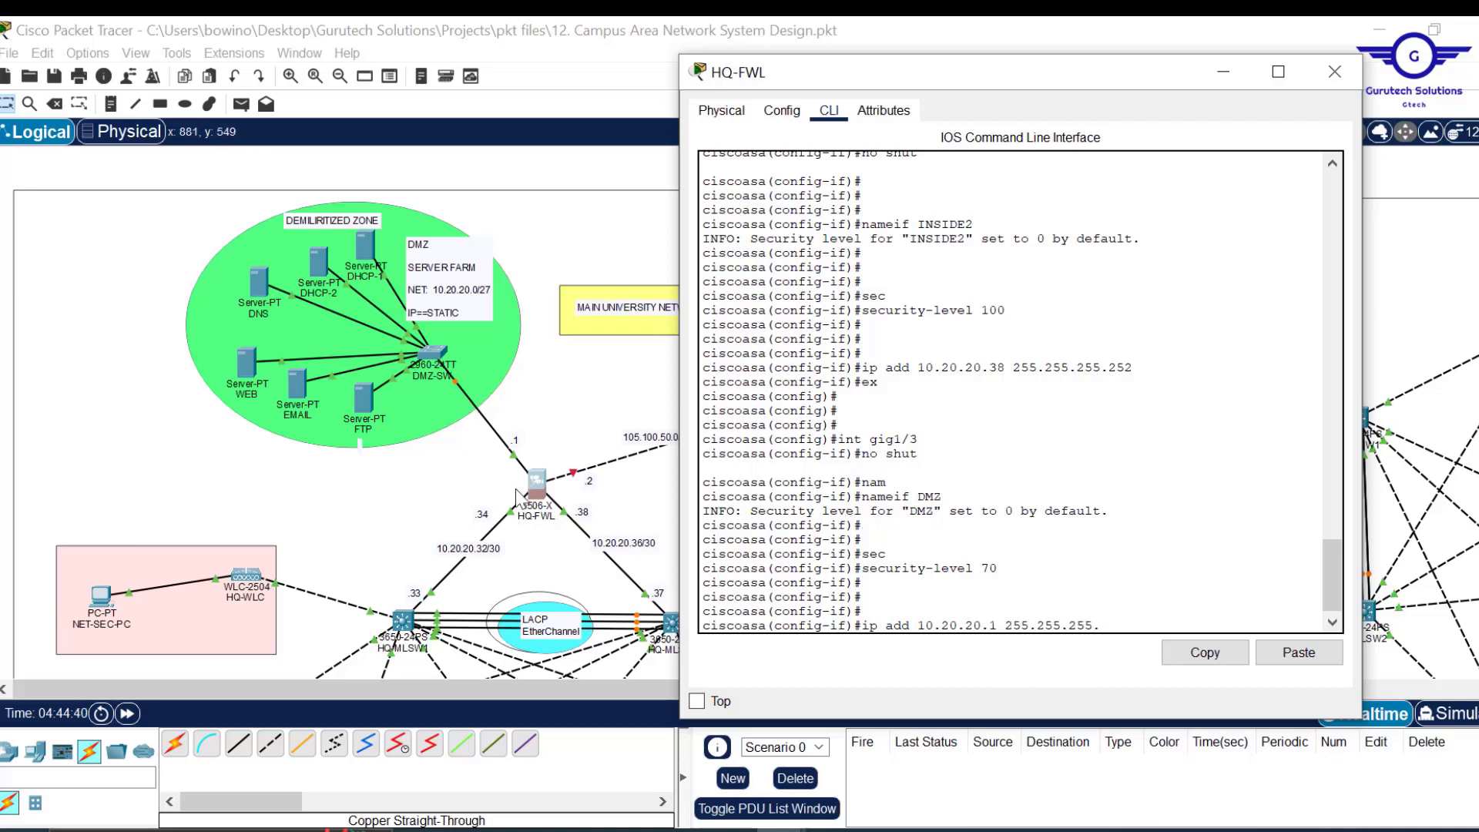
key("Right")
key("Right")
key("Right")
key("Right")
key("Right")
key("Right")
type("224")
key("Return")
type("ex")
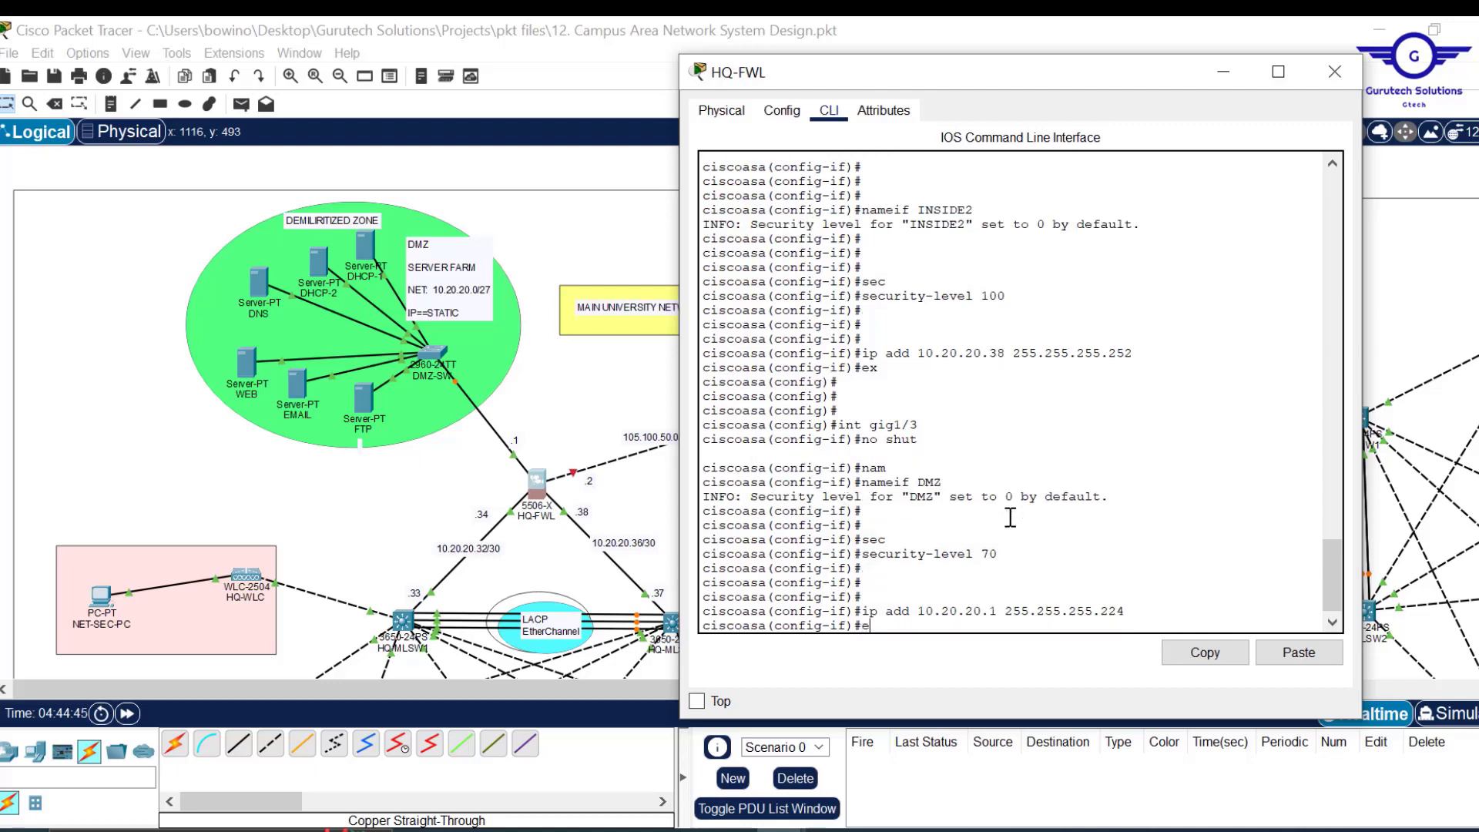
key("Return")
key("Return")
key("Return")
key("Return")
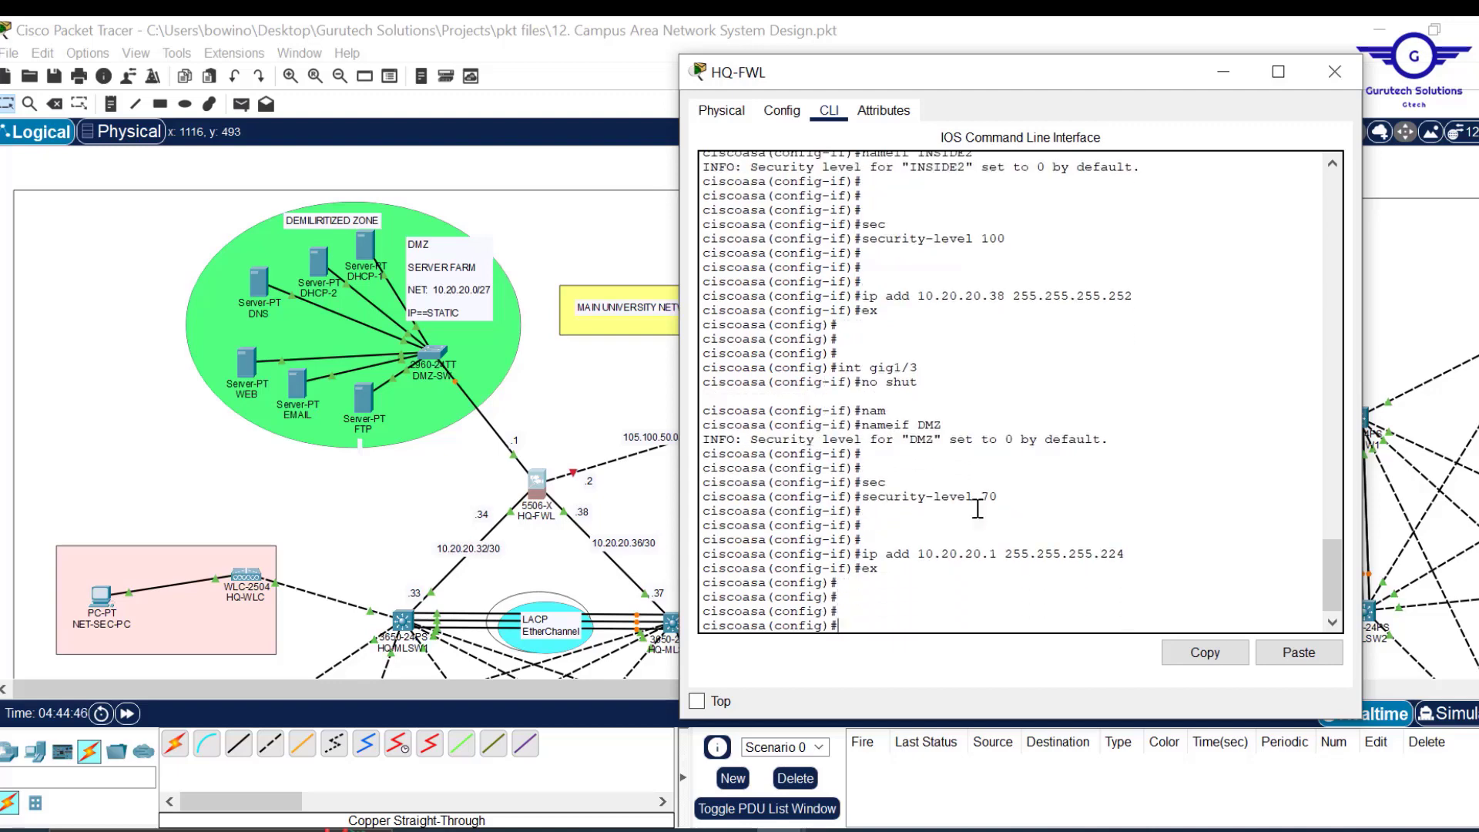
Select interface gig1/4 and enable it with no shut.
left_click_drag(1057, 68, 1214, 84)
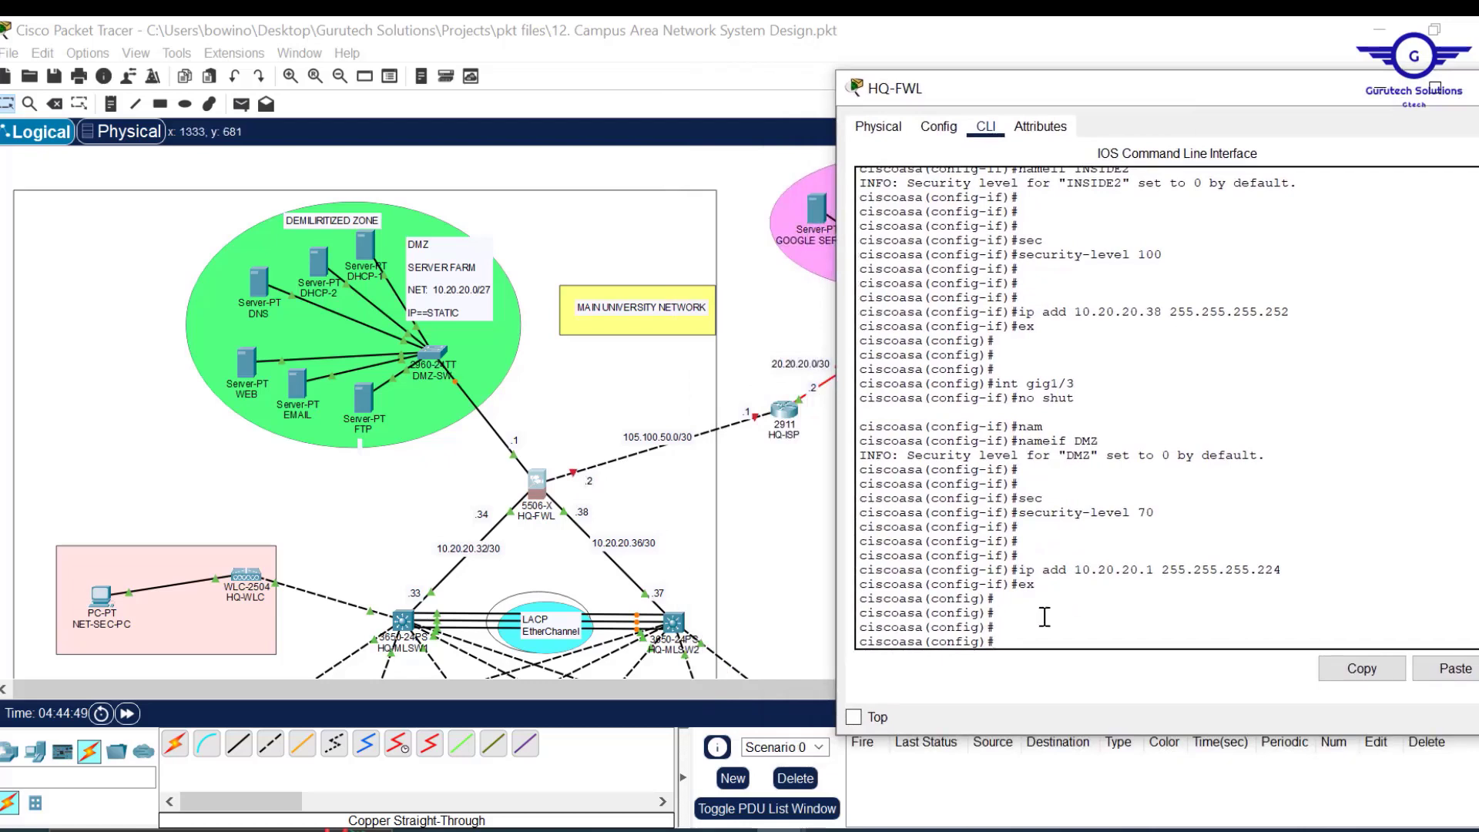
key("Up")
key("Up")
key("Up")
key("Up")
key("Up")
key("Up")
key("Up")
key("Up")
key("BackSpace")
type("4")
key("Return")
type("no shut")
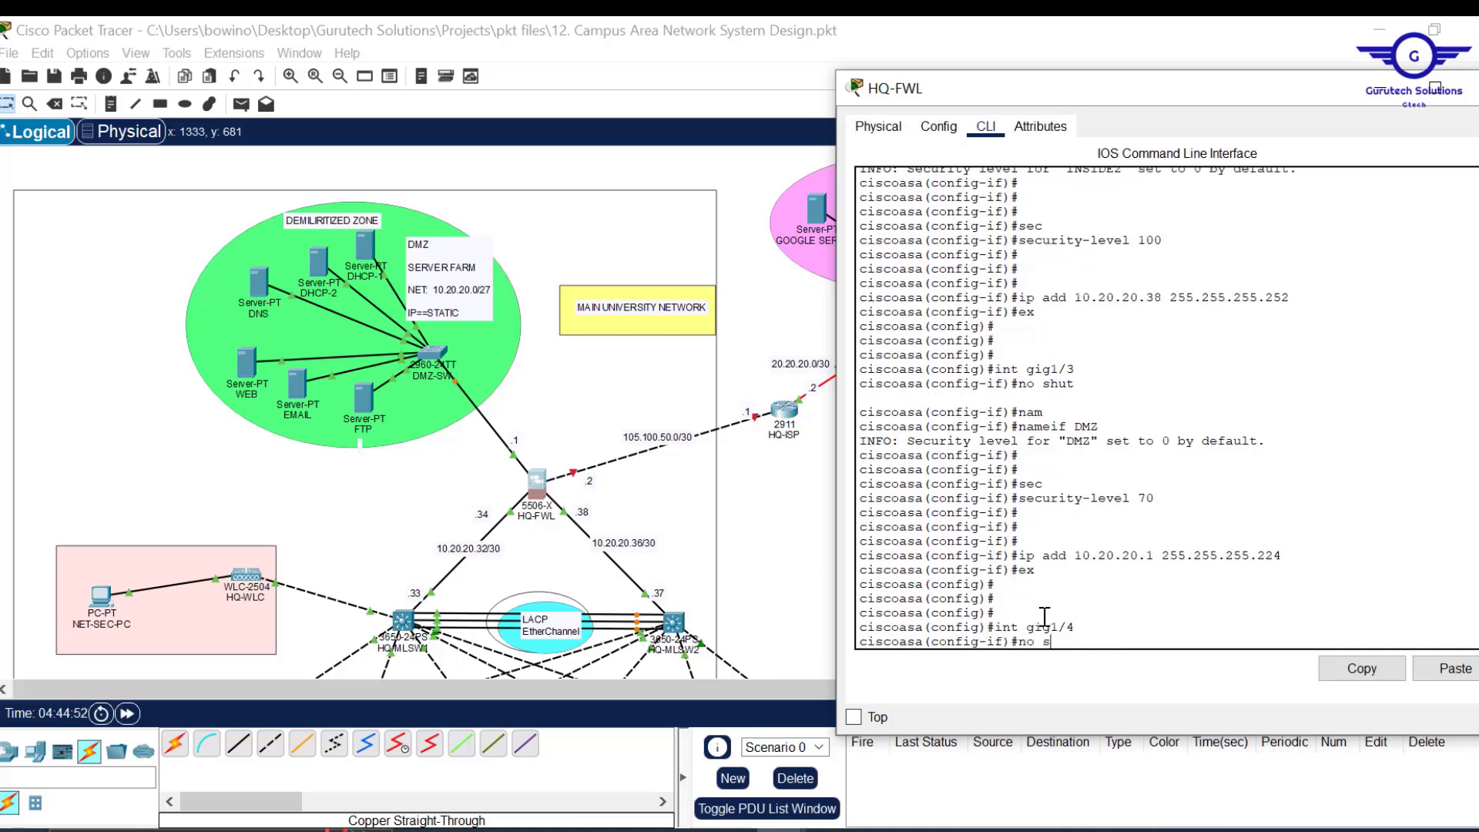
key("Return")
key("Return")
key("Return")
key("Return")
key("Return")
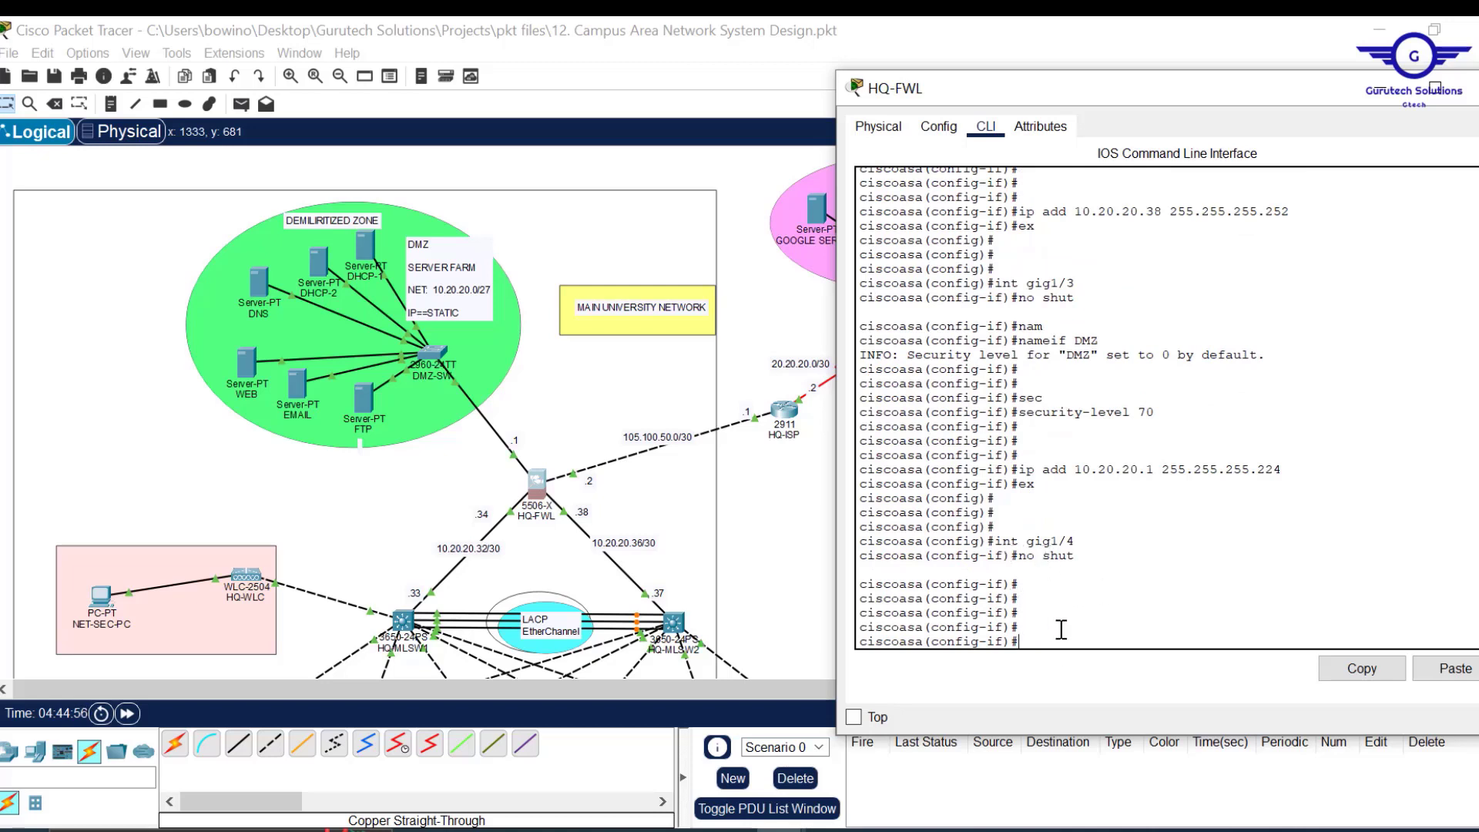
Name gig1/4 OUTSIDE with security level 0.
type("nam")
key("Tab")
type("OU")
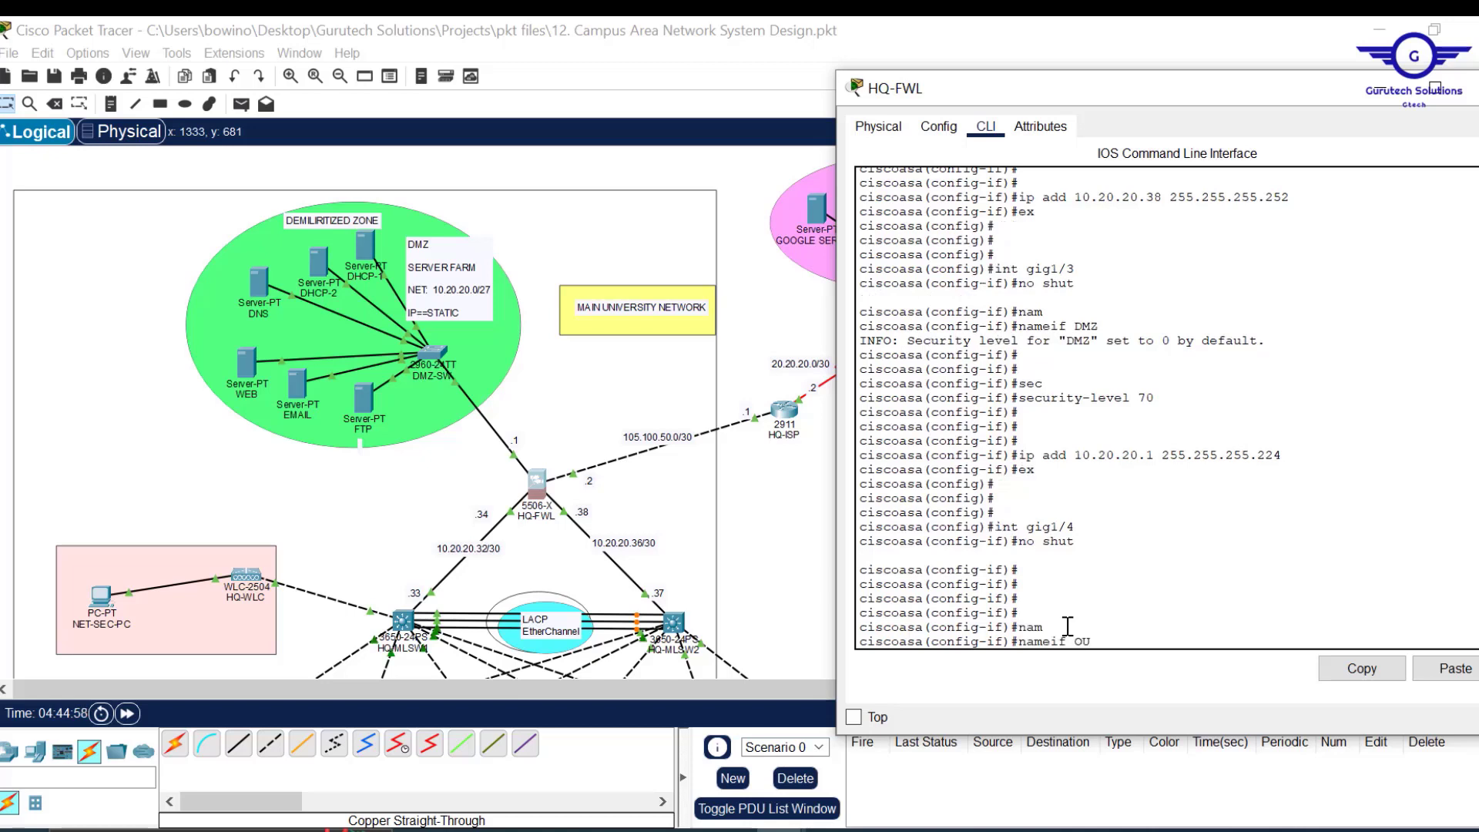
type("TSIDE")
key("Return")
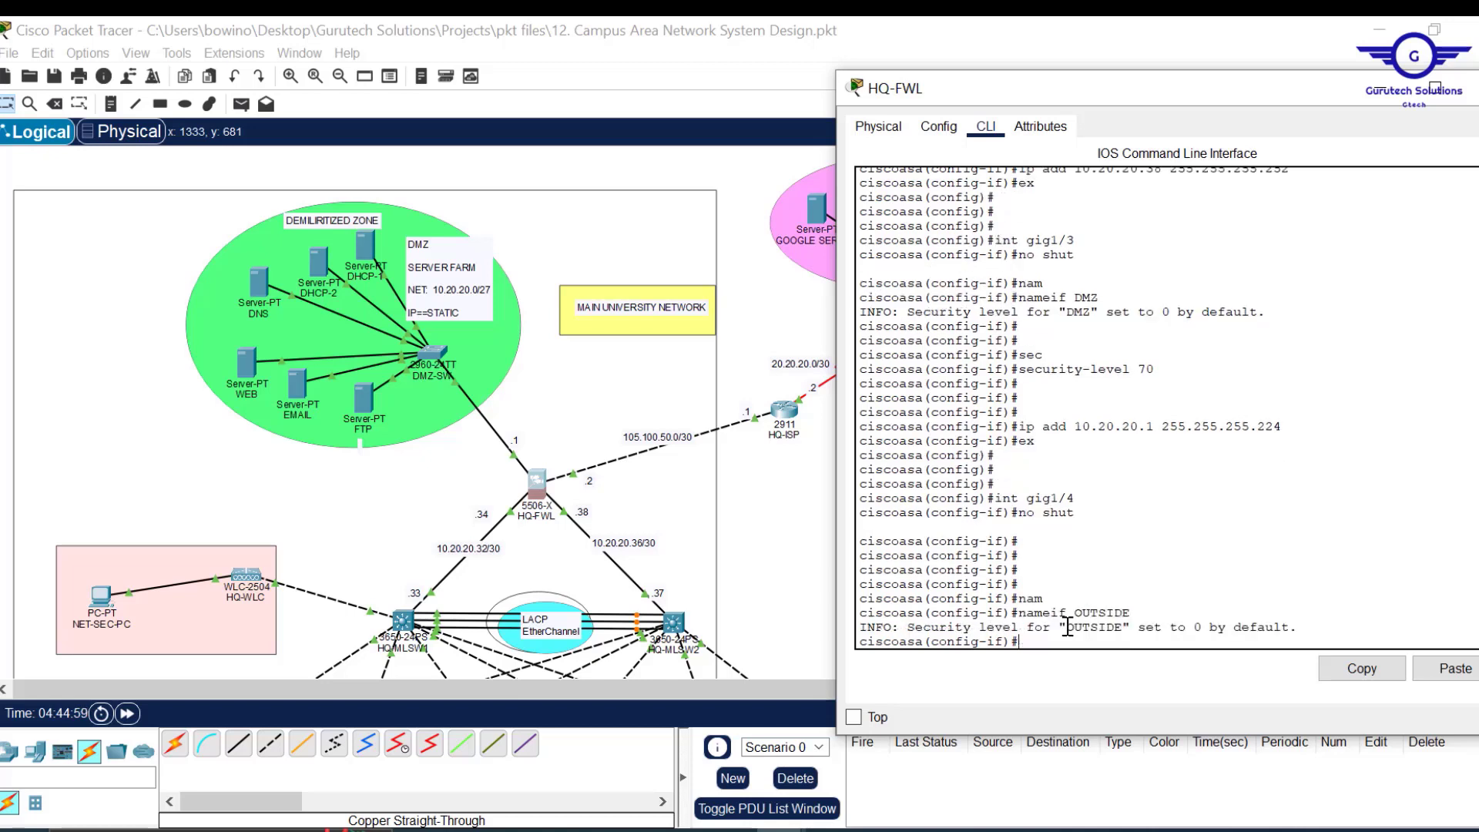
key("Return")
key("Return")
type("SEC")
key("Tab")
type("0")
key("Return")
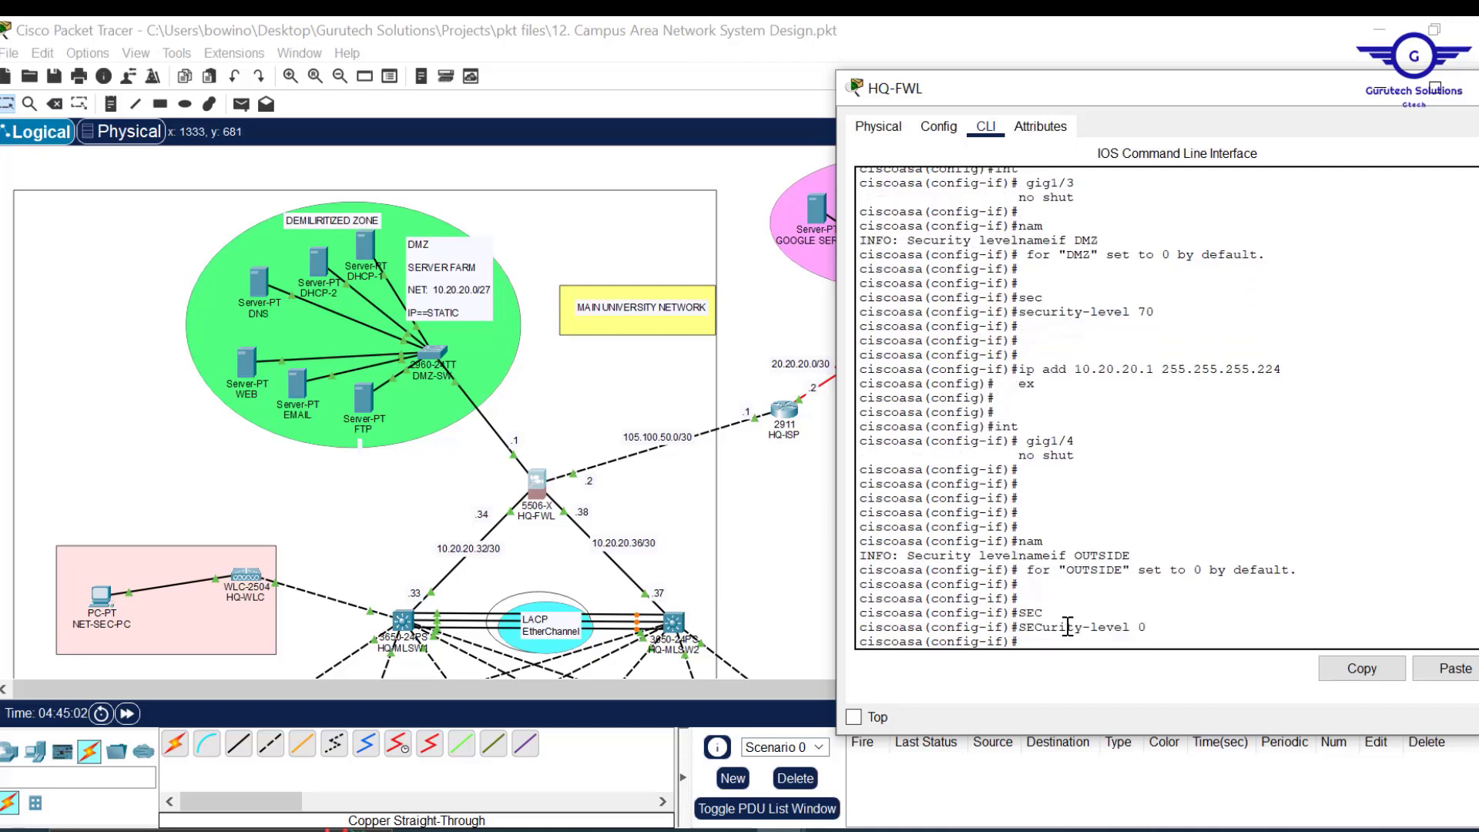
Address OUTSIDE as 105.100.50.2 255.255.255.252 and exit the interface.
key("Return")
key("Return")
key("Return")
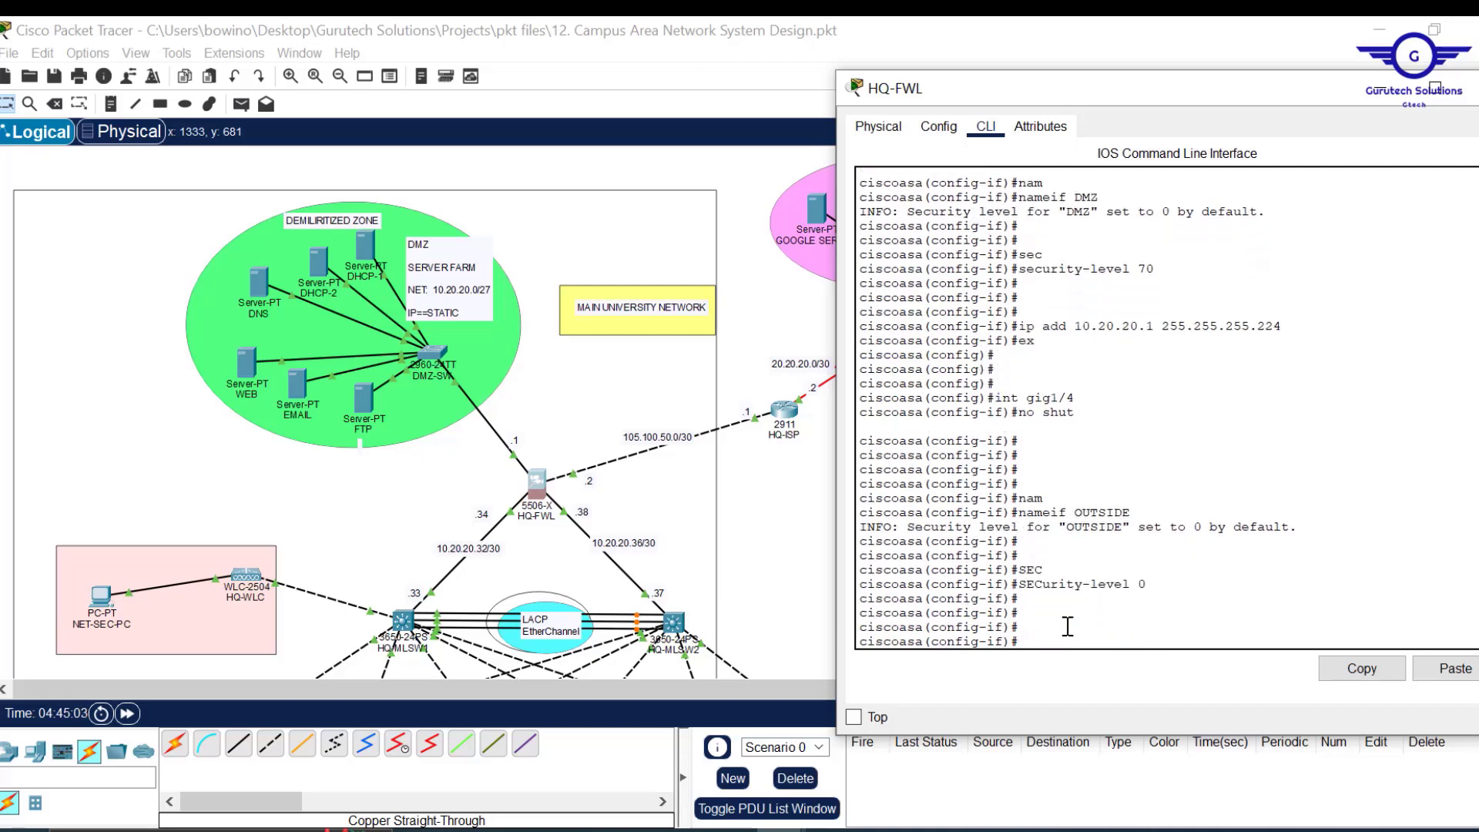
type("IP ADD 105.100.50.2 255.255.255.252")
key("Return")
type("E")
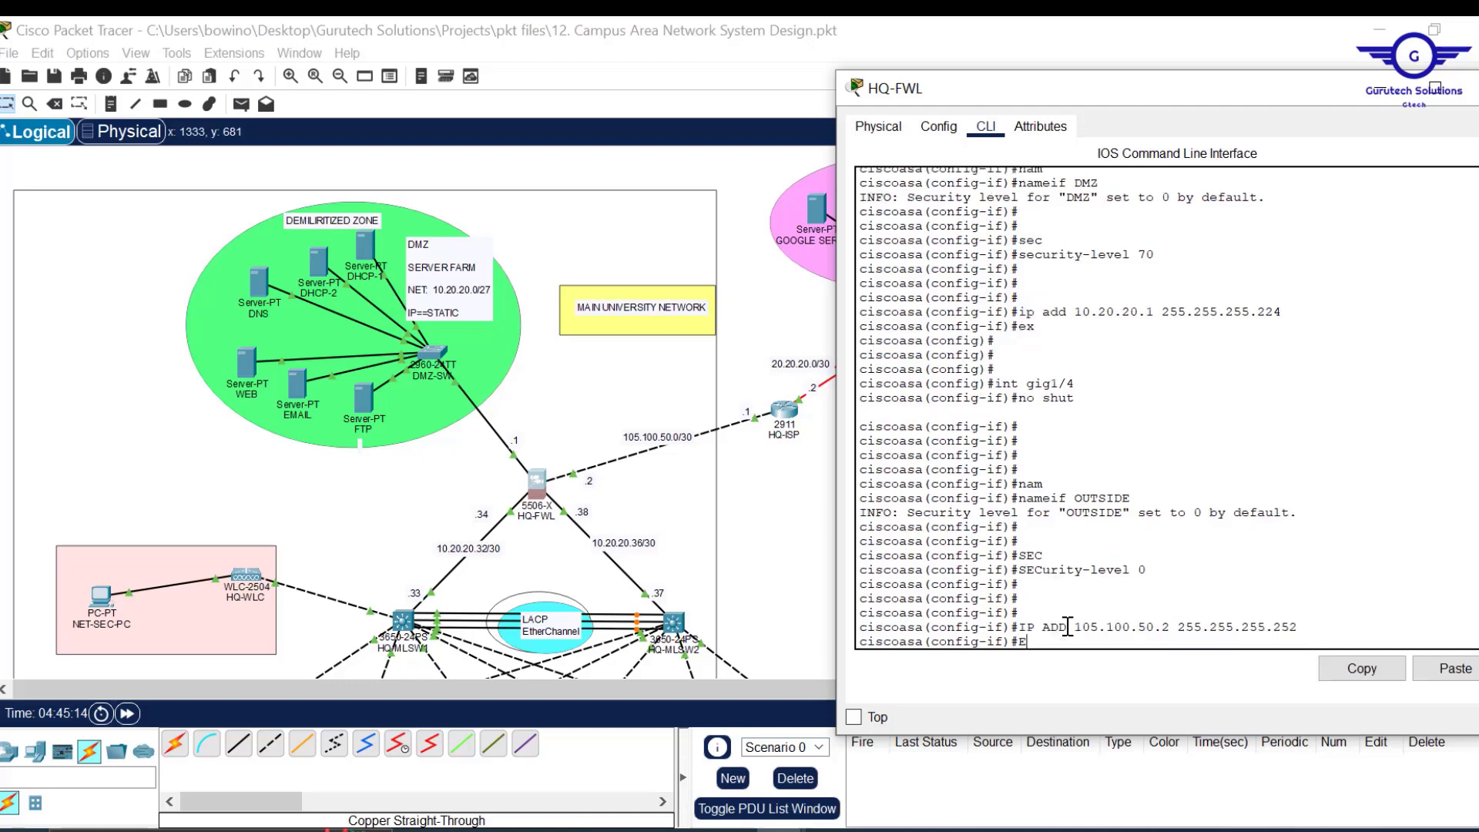
type("X")
key("Return")
key("Return")
key("Return")
Save the firewall's running configuration with wr mem.
type("DO WR")
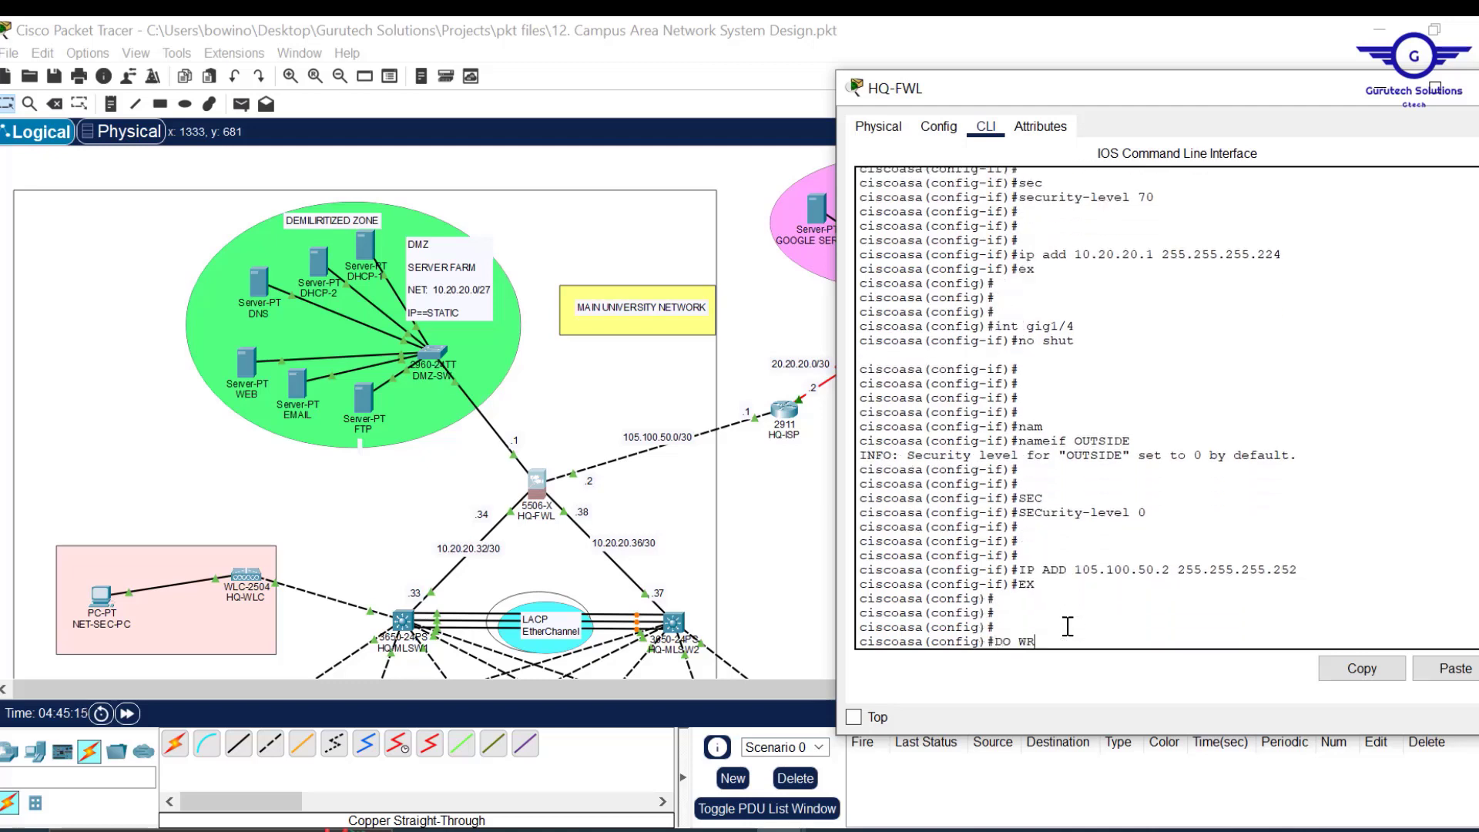
key("Return")
type("WR MEM")
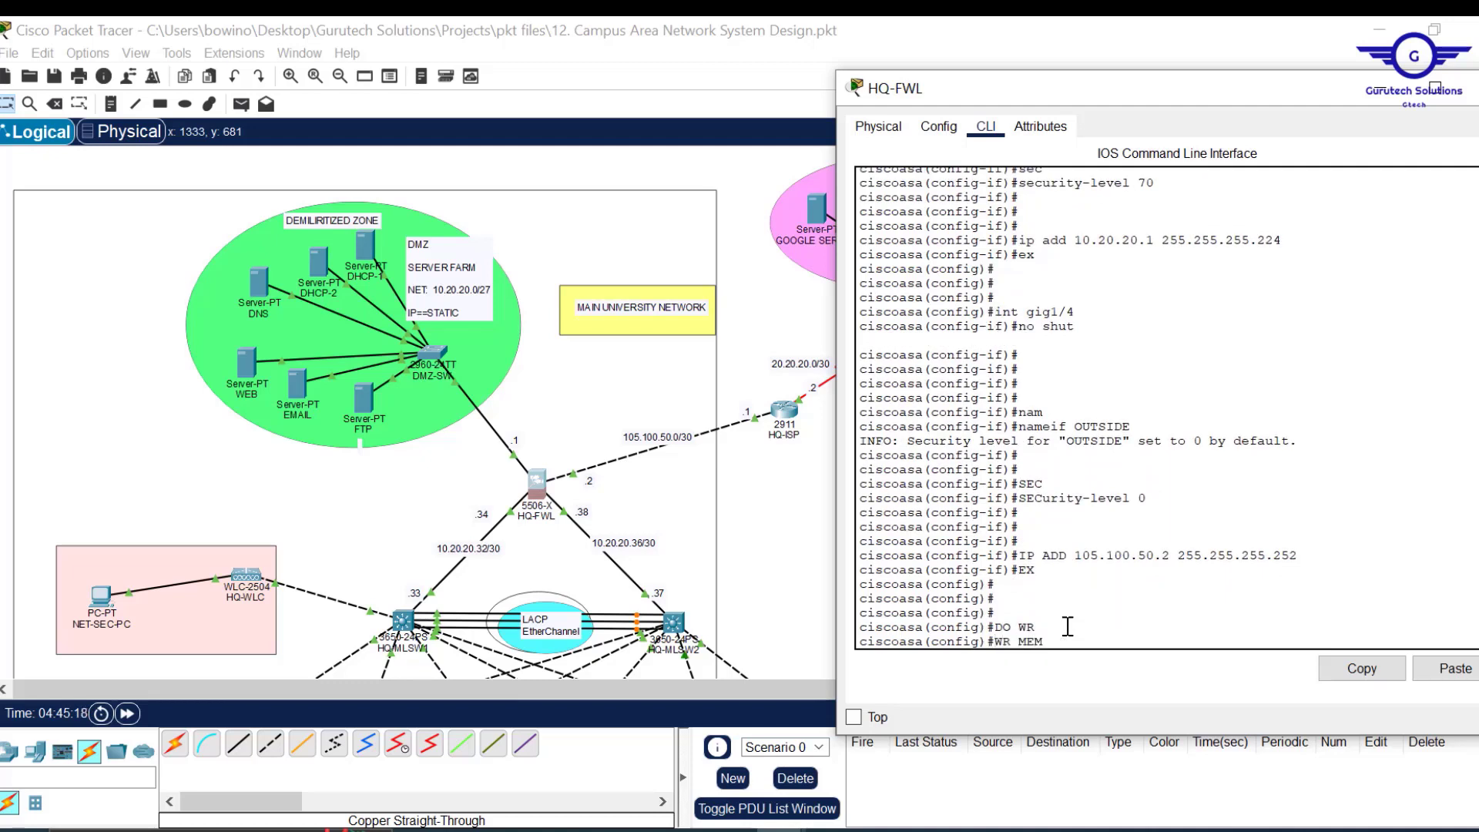
key("Return")
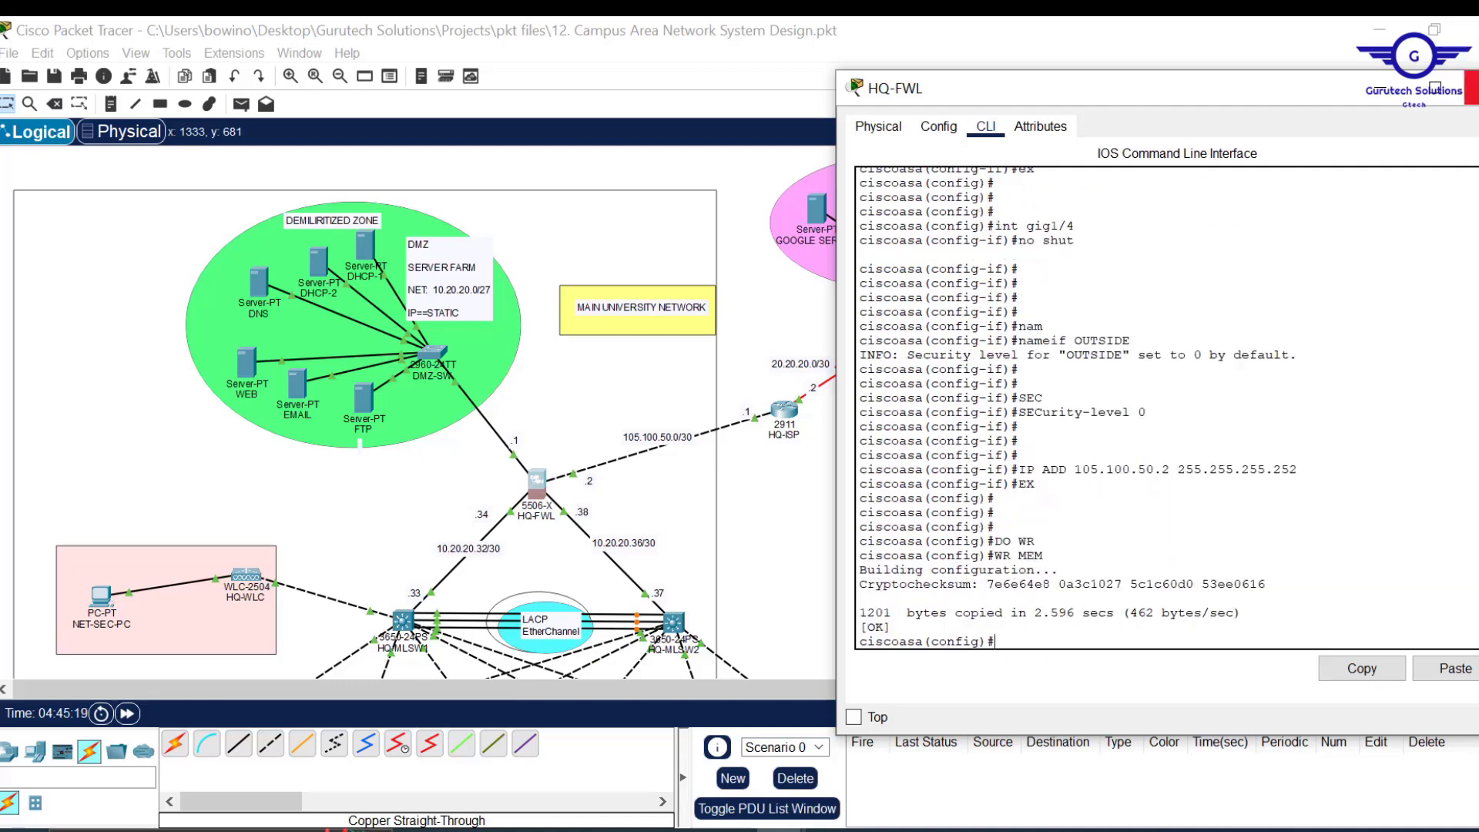
Close the HQ-FWL window and scroll the canvas right to the branch campus.
left_click(1472, 87)
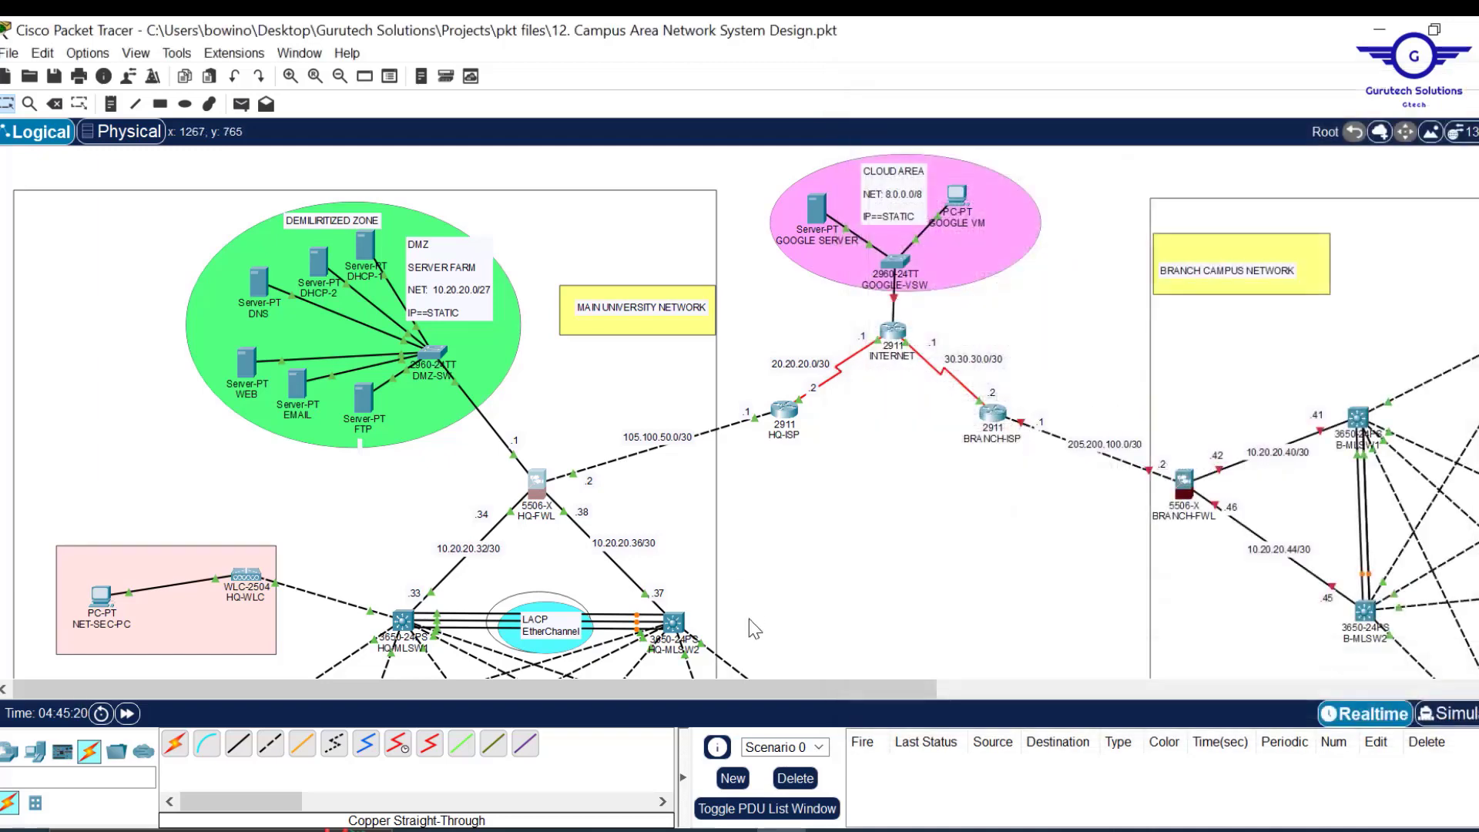
left_click_drag(793, 683, 994, 684)
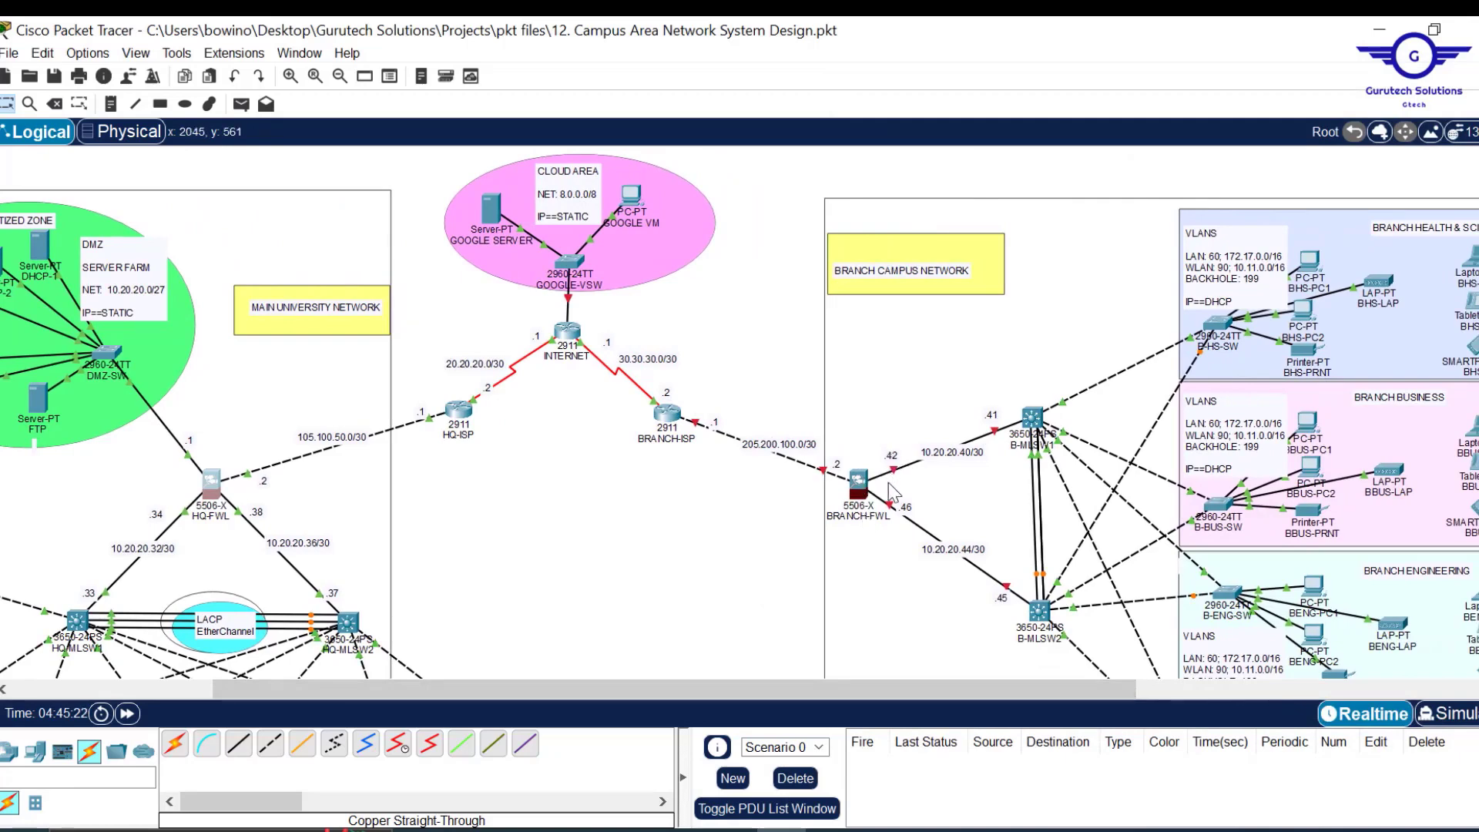
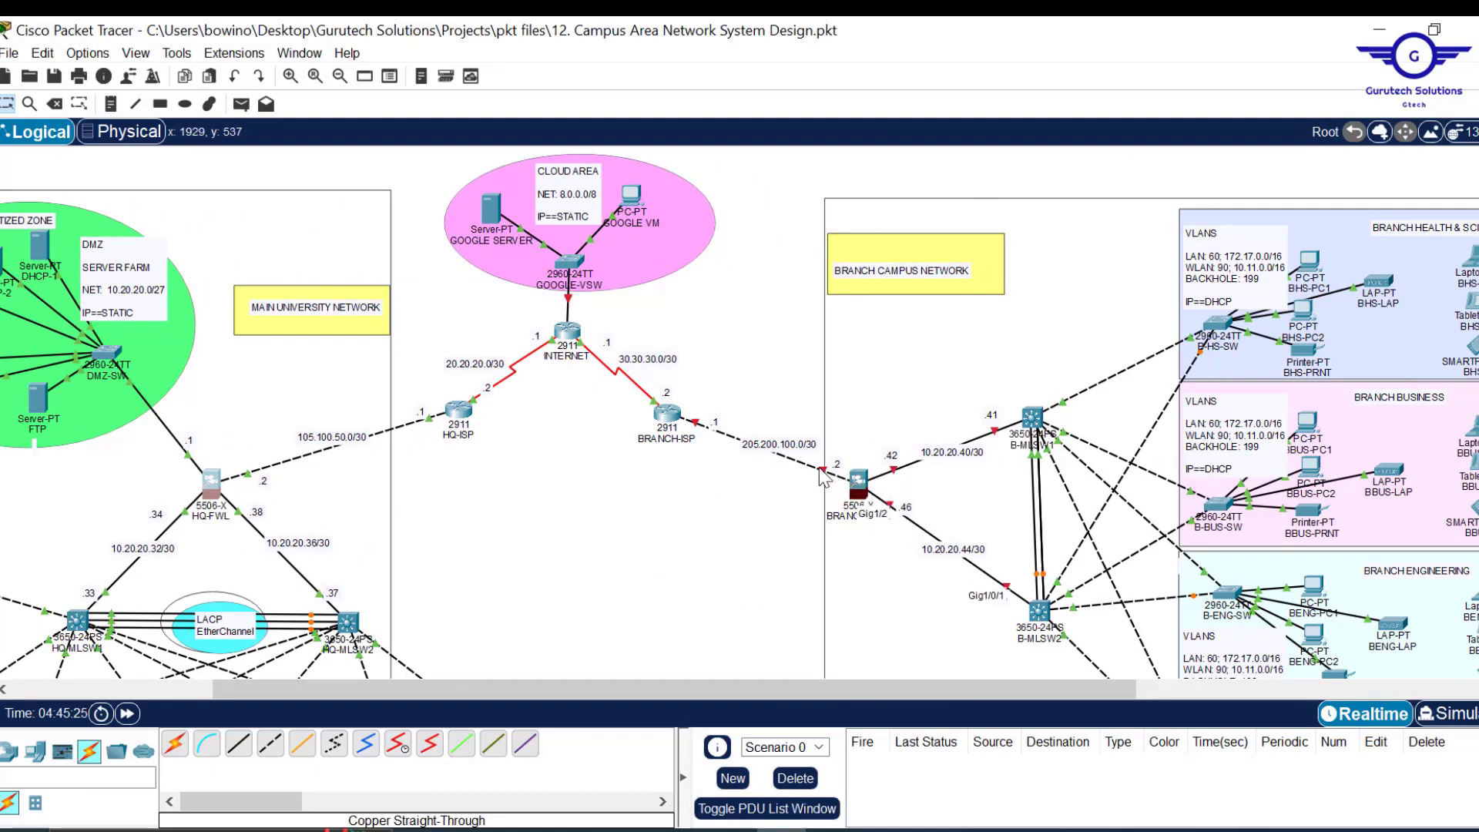
Open the BRANCH-FWL device from the branch campus topology.
left_click(851, 477)
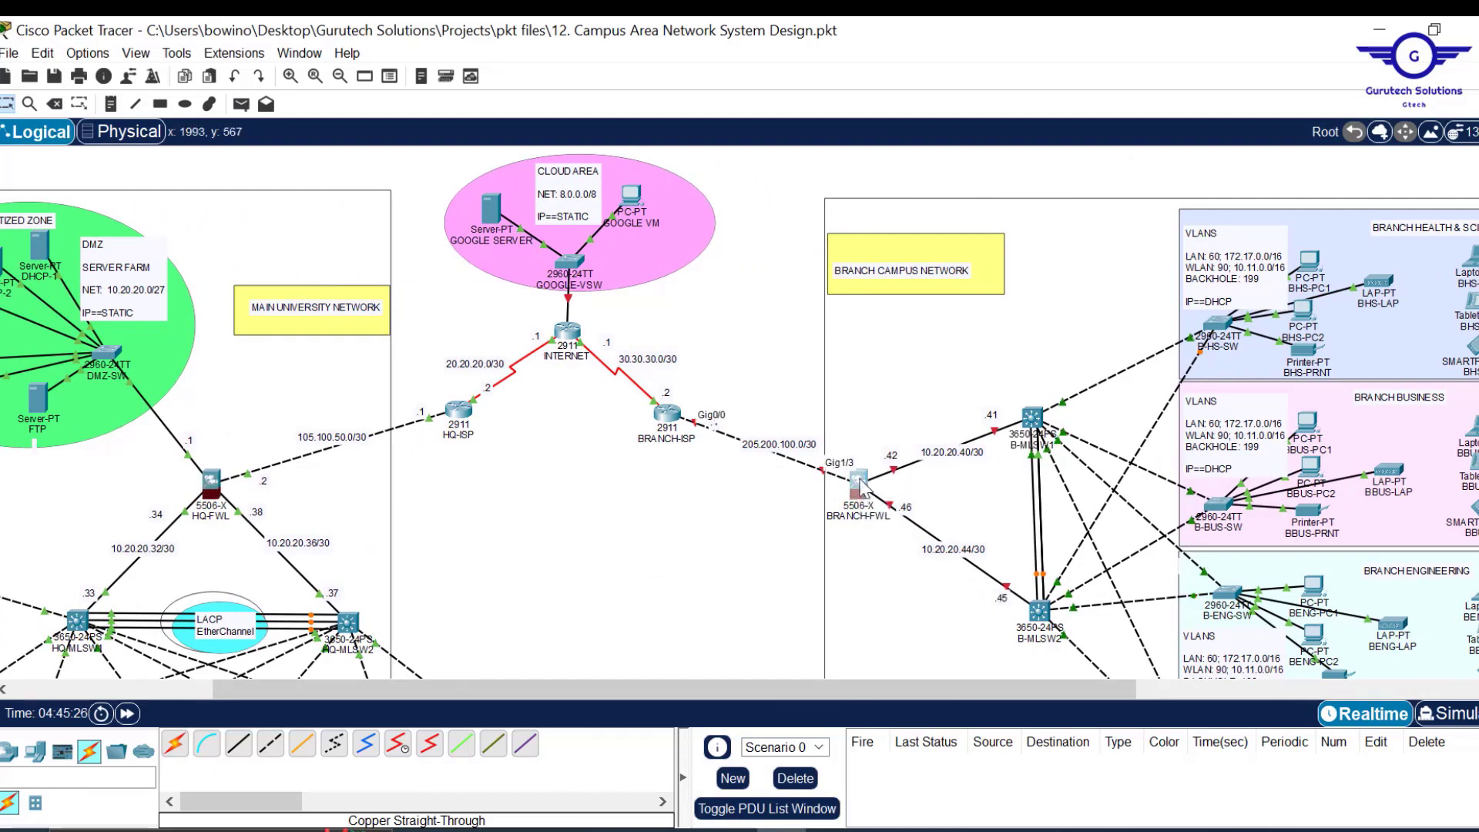
Shrink and reposition the BRANCH-FWL window, then enter enable and global configuration mode in its CLI.
left_click_drag(950, 22, 955, 165)
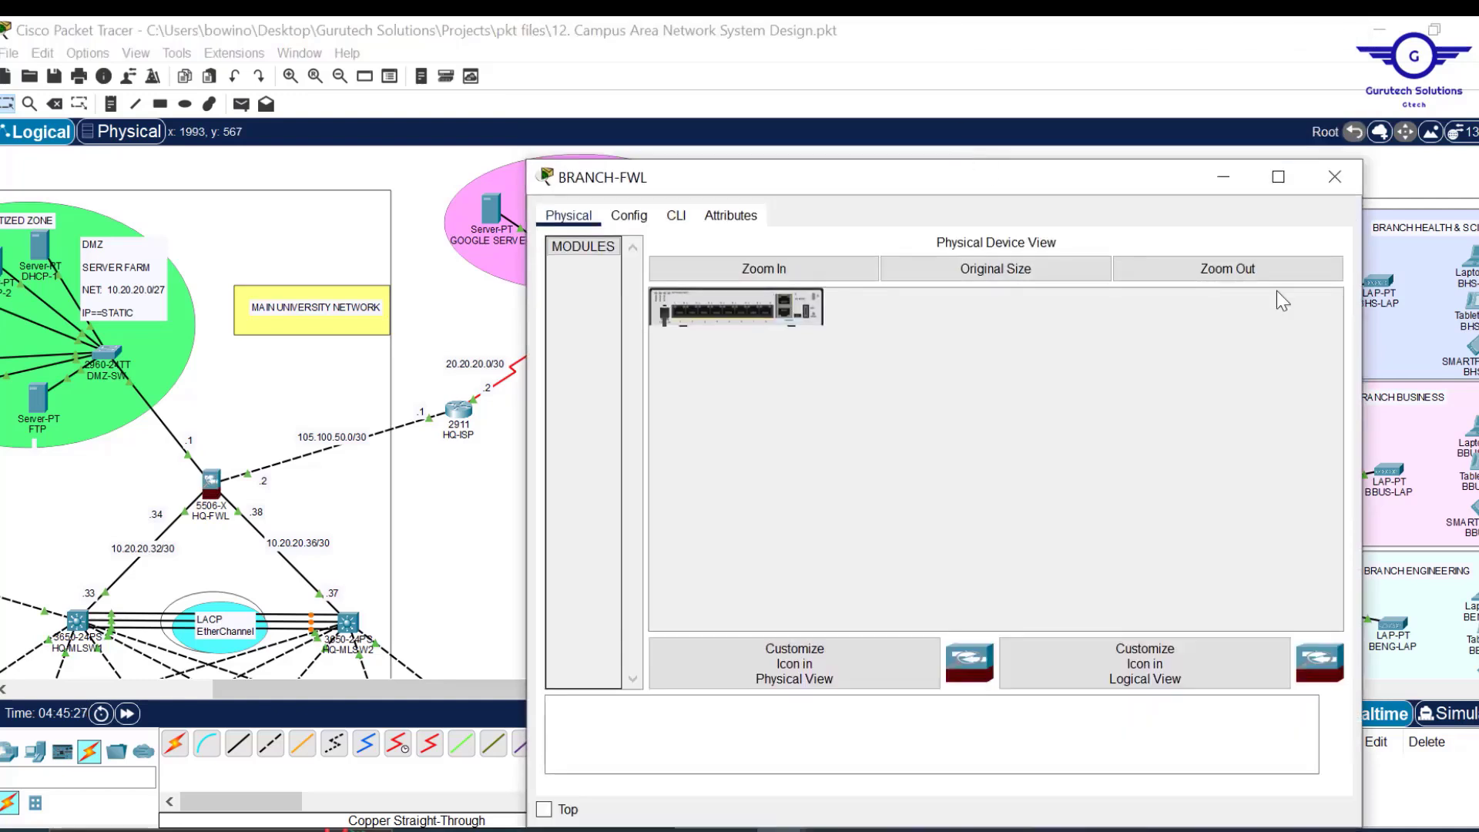
left_click_drag(1365, 324, 1189, 325)
left_click_drag(923, 177, 555, 152)
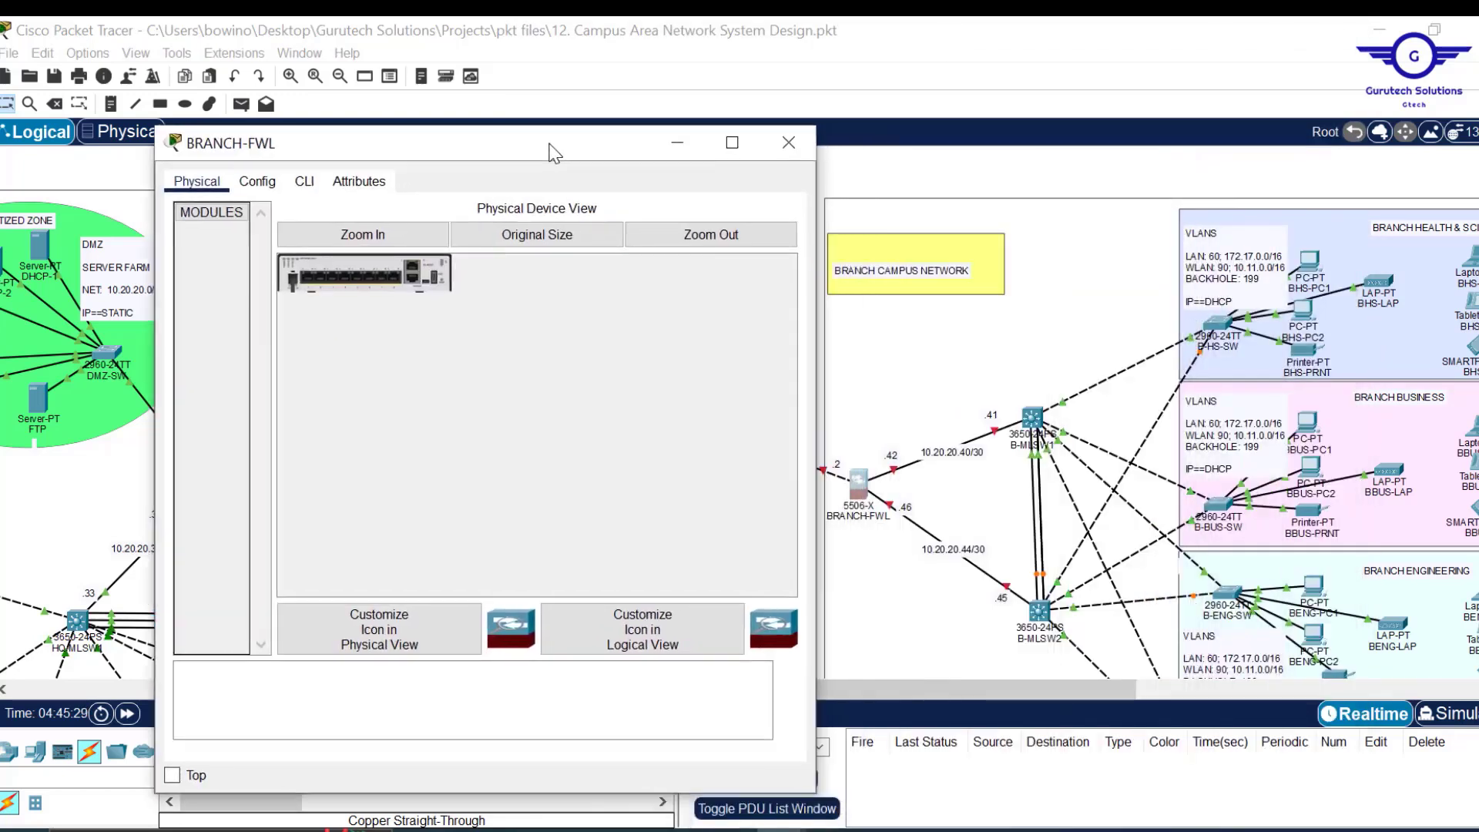
left_click(305, 182)
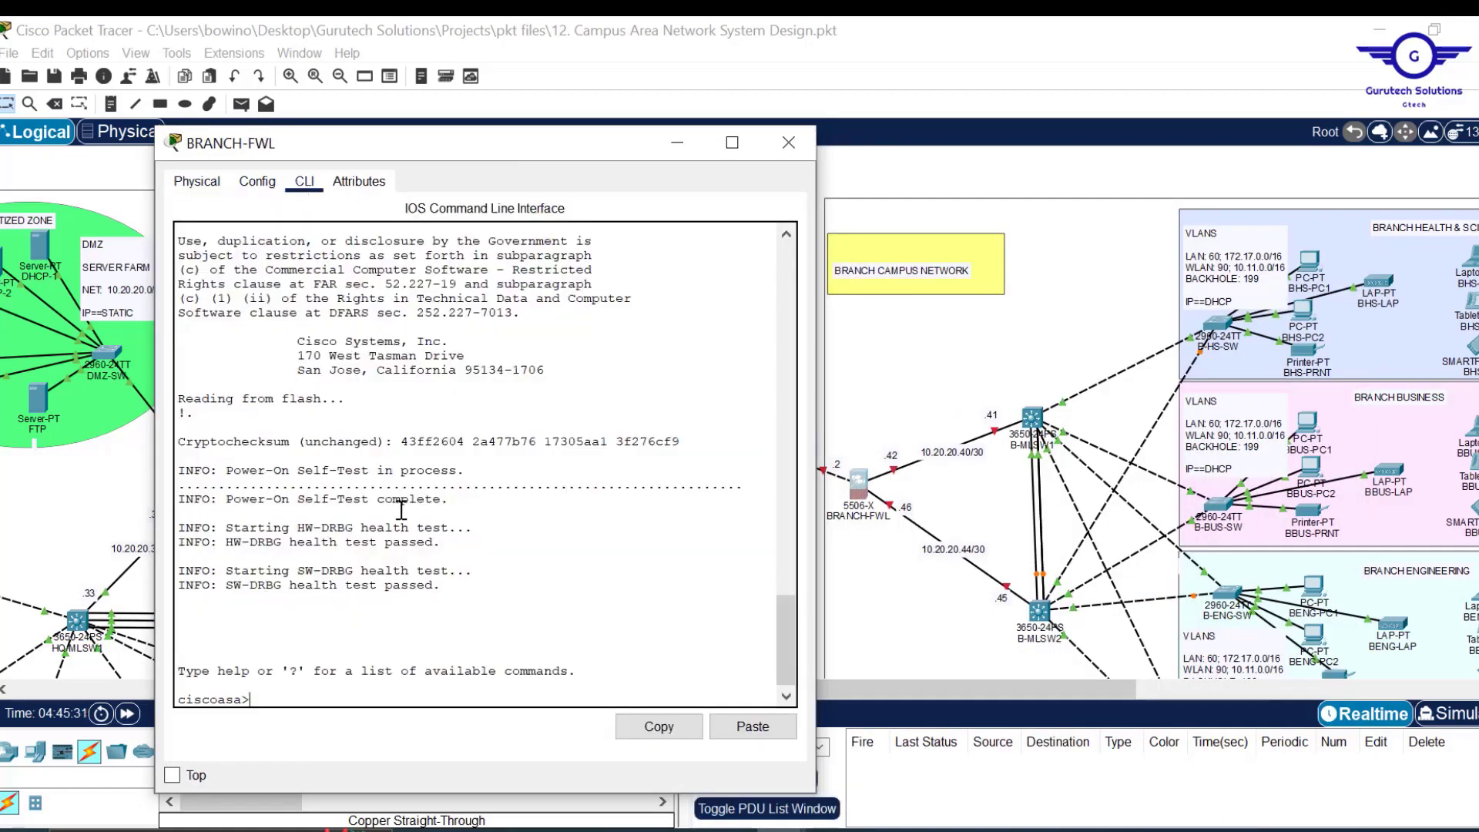
type("EN")
key("Return")
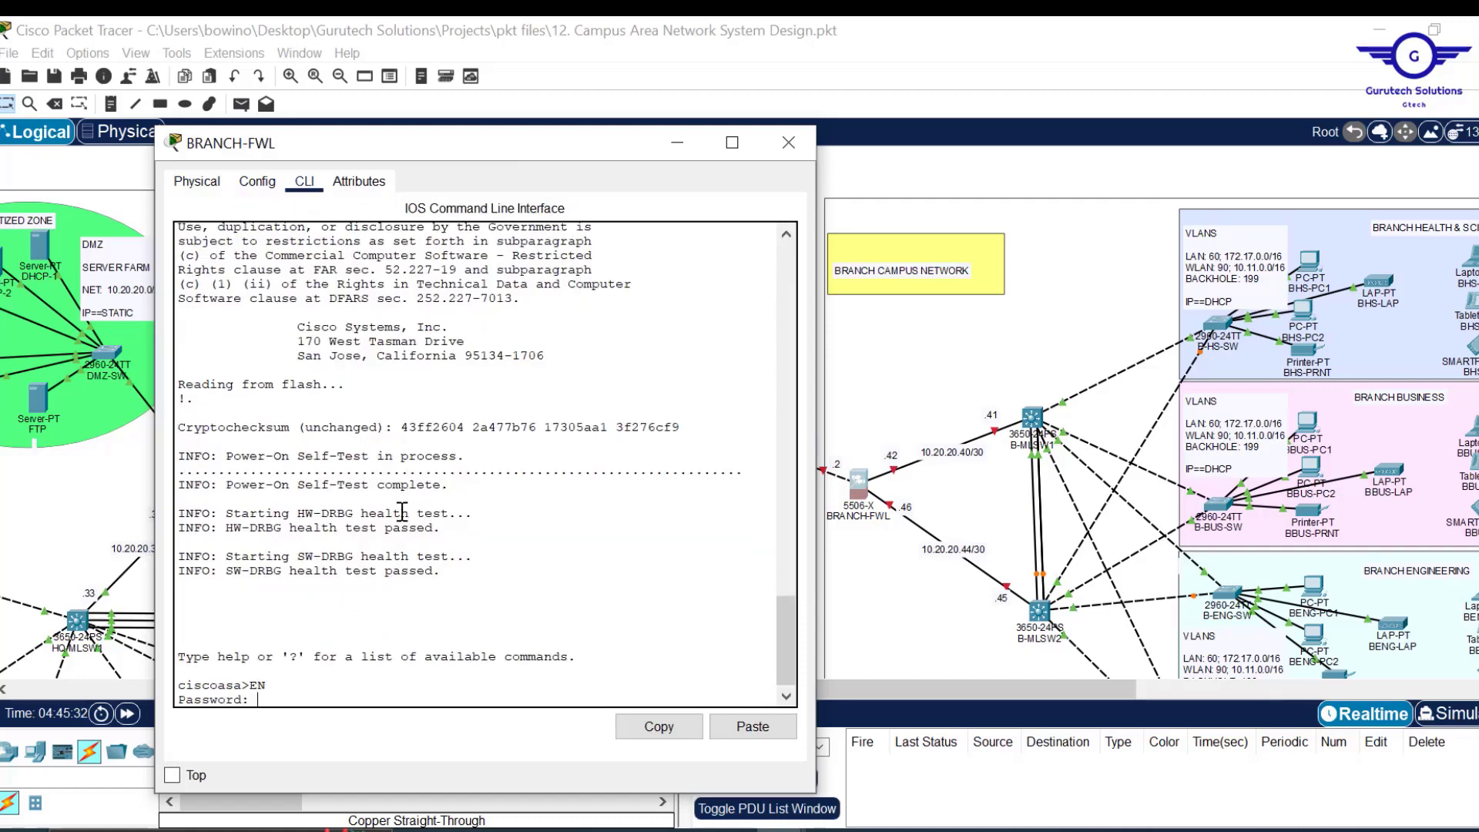
key("Return")
key("Return")
key("Return")
type("conf t")
key("Return")
key("Return")
key("Return")
key("Return")
key("Return")
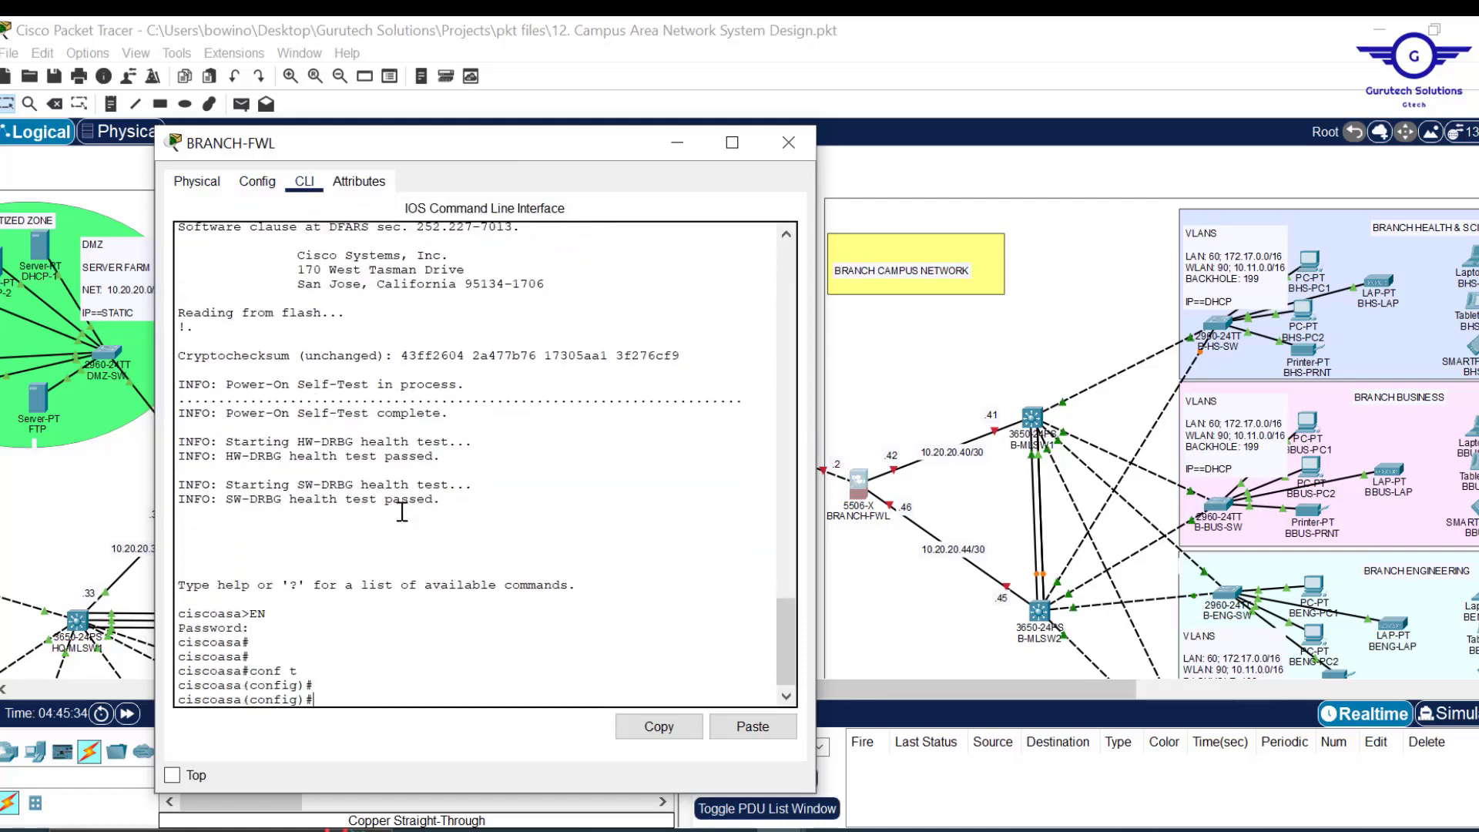
On interface gig1/1, set nameif INSIDE1 and security-level 100.
type("int")
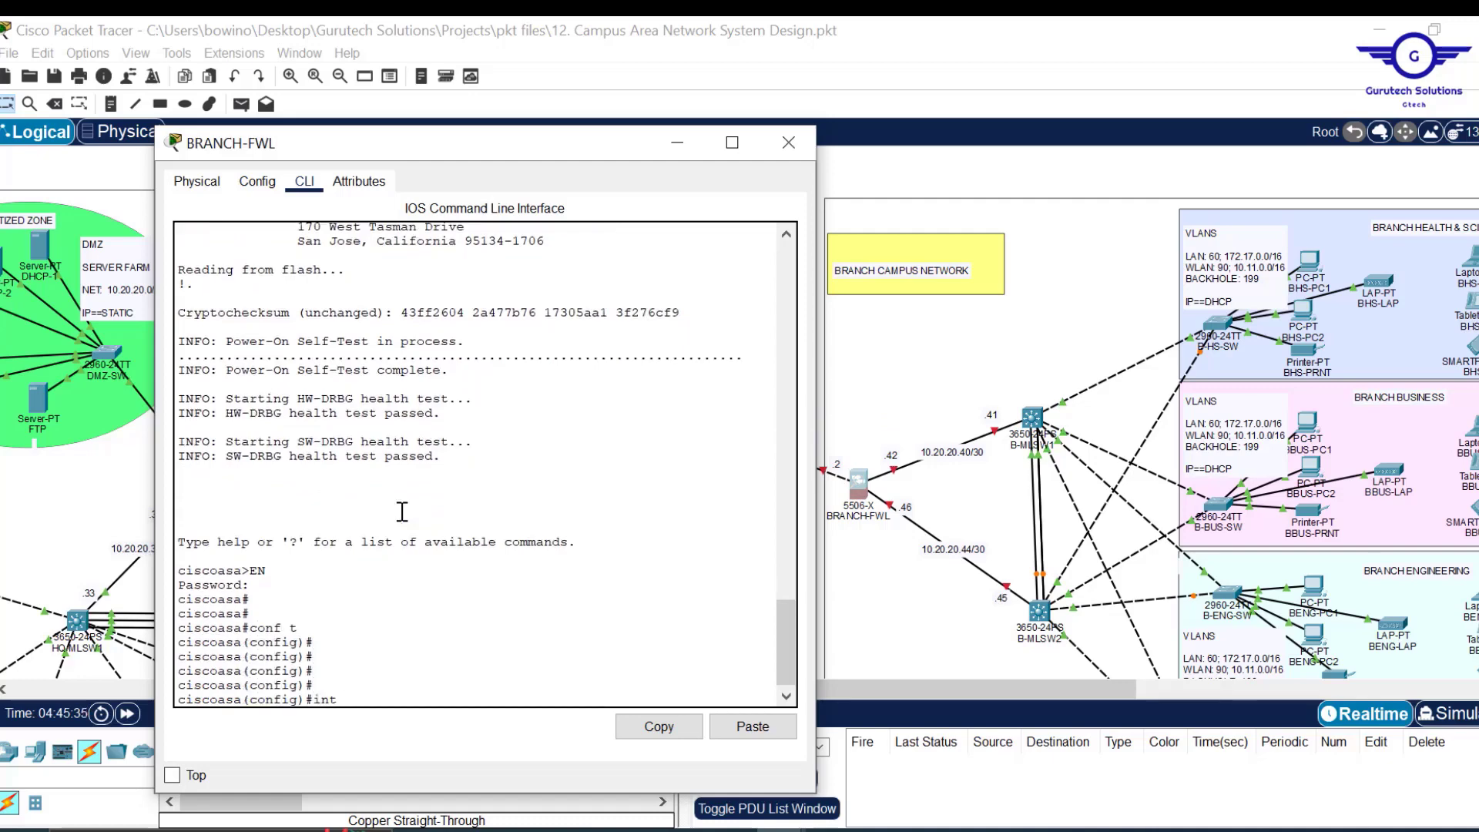
type(" gig1/1")
key("Return")
key("Return")
key("Return")
key("Return")
type("nam")
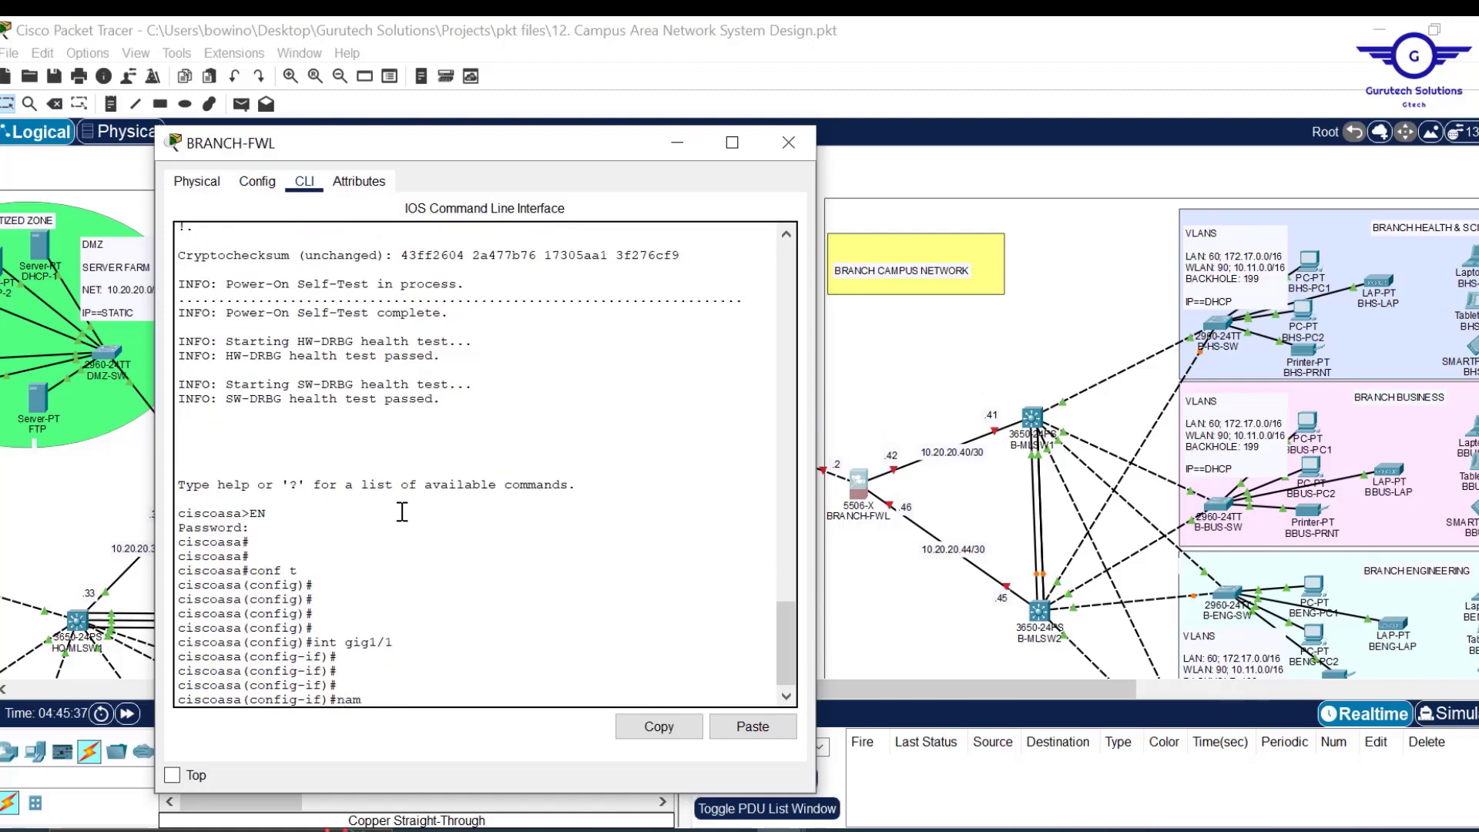
key("Tab")
type("INSIDE1")
key("Return")
key("Return")
key("Return")
key("Return")
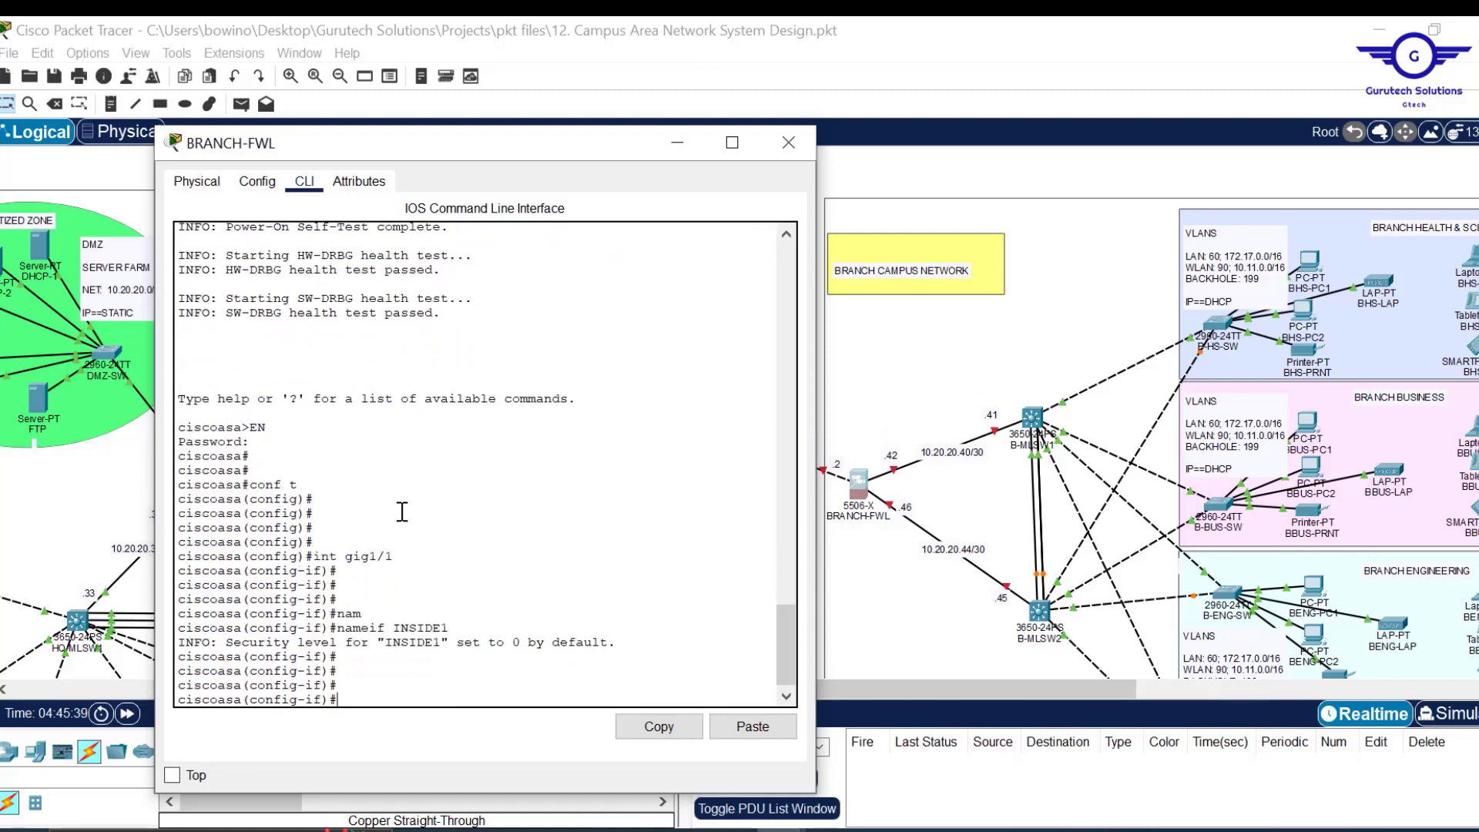
type("SEC")
key("Tab")
type("100")
key("Return")
key("Return")
key("Return")
Address gig1/1 as 10.20.20.42 255.255.255.252 and exit the interface.
type("IP")
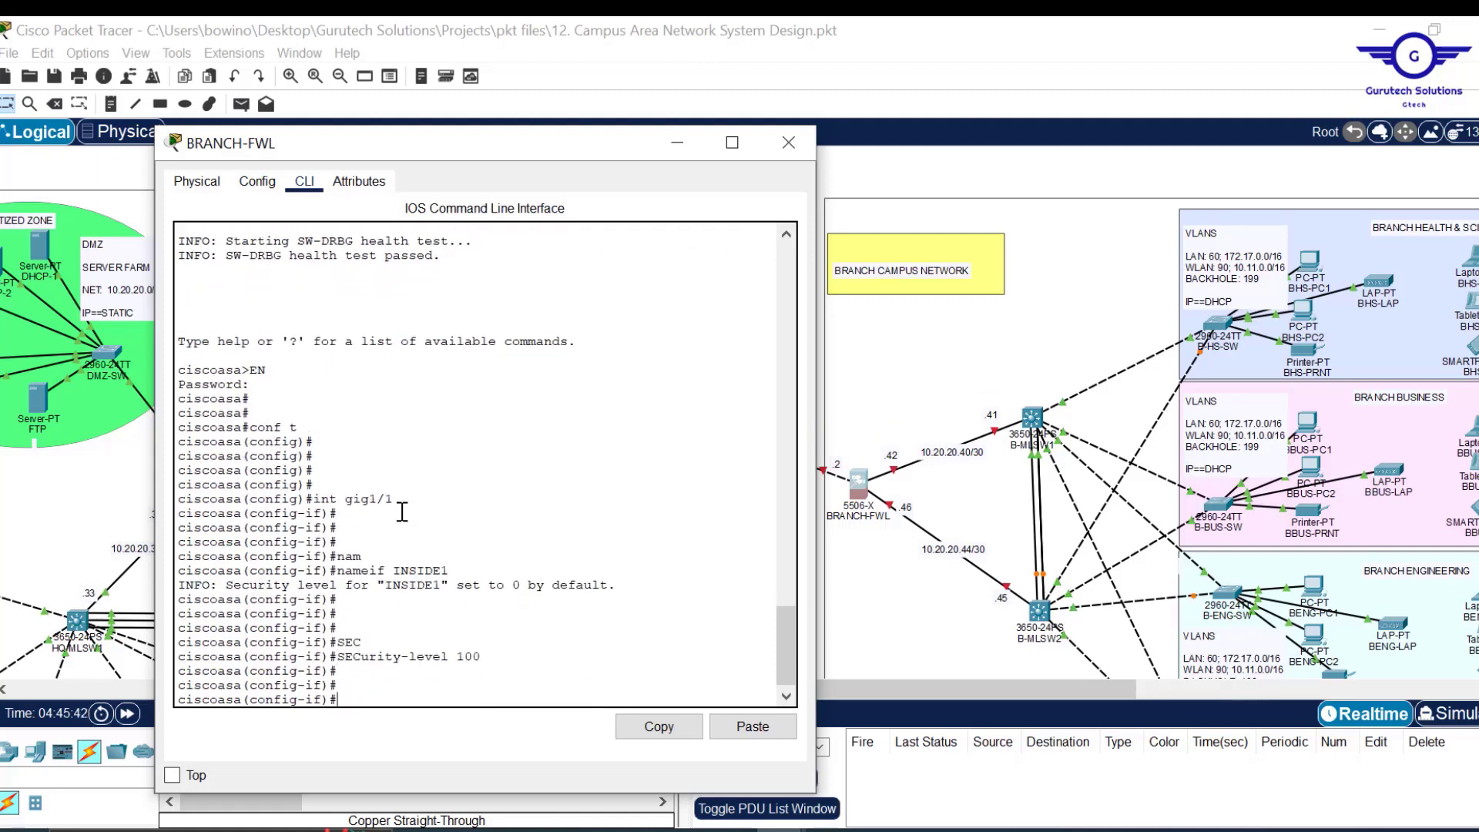
type(" ADD 10.20.20")
type("255.255.")
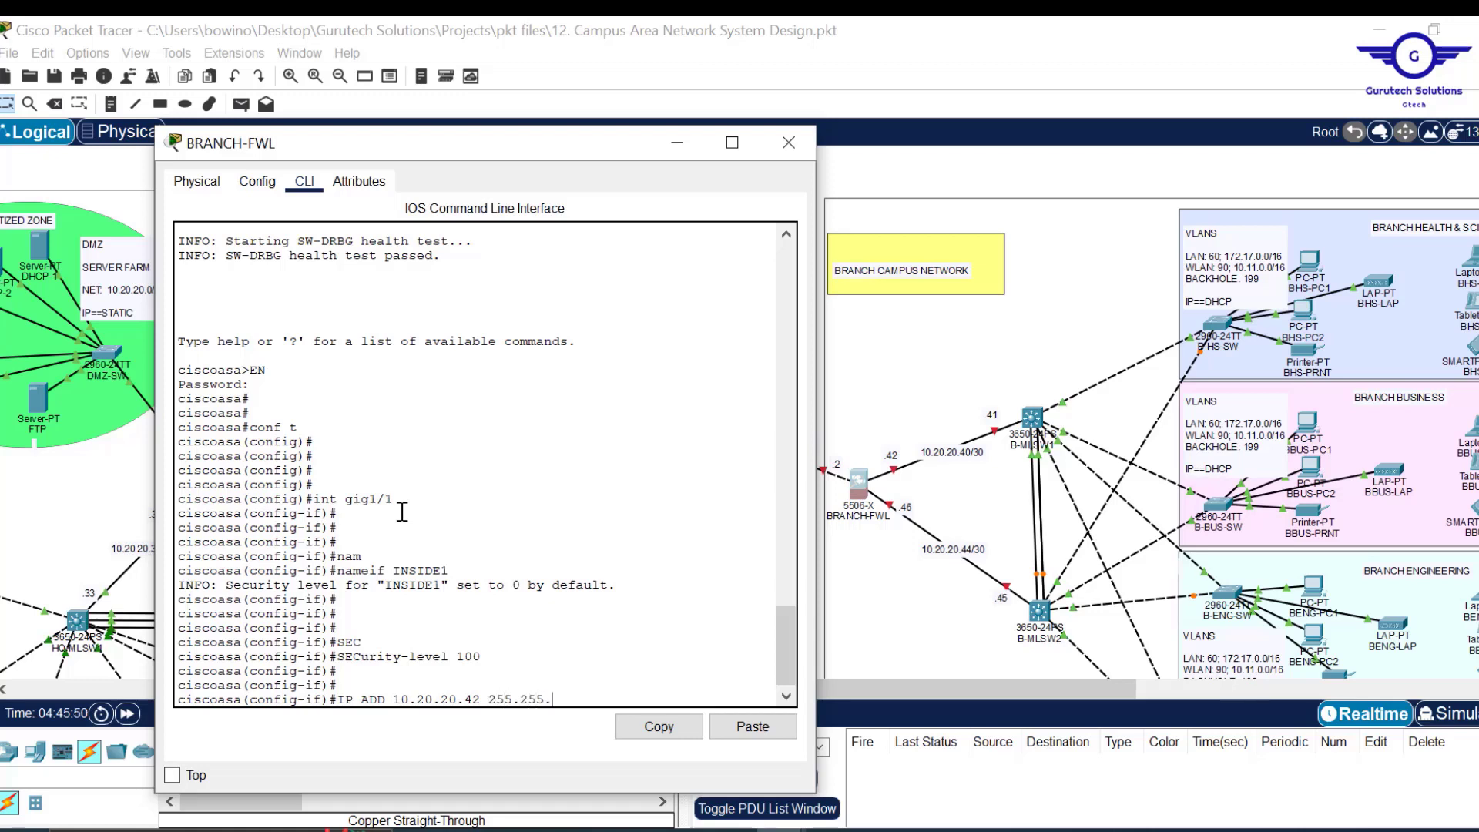
type("255.252")
key("Return")
key("Return")
key("Return")
type("EX")
key("Return")
key("Return")
key("Return")
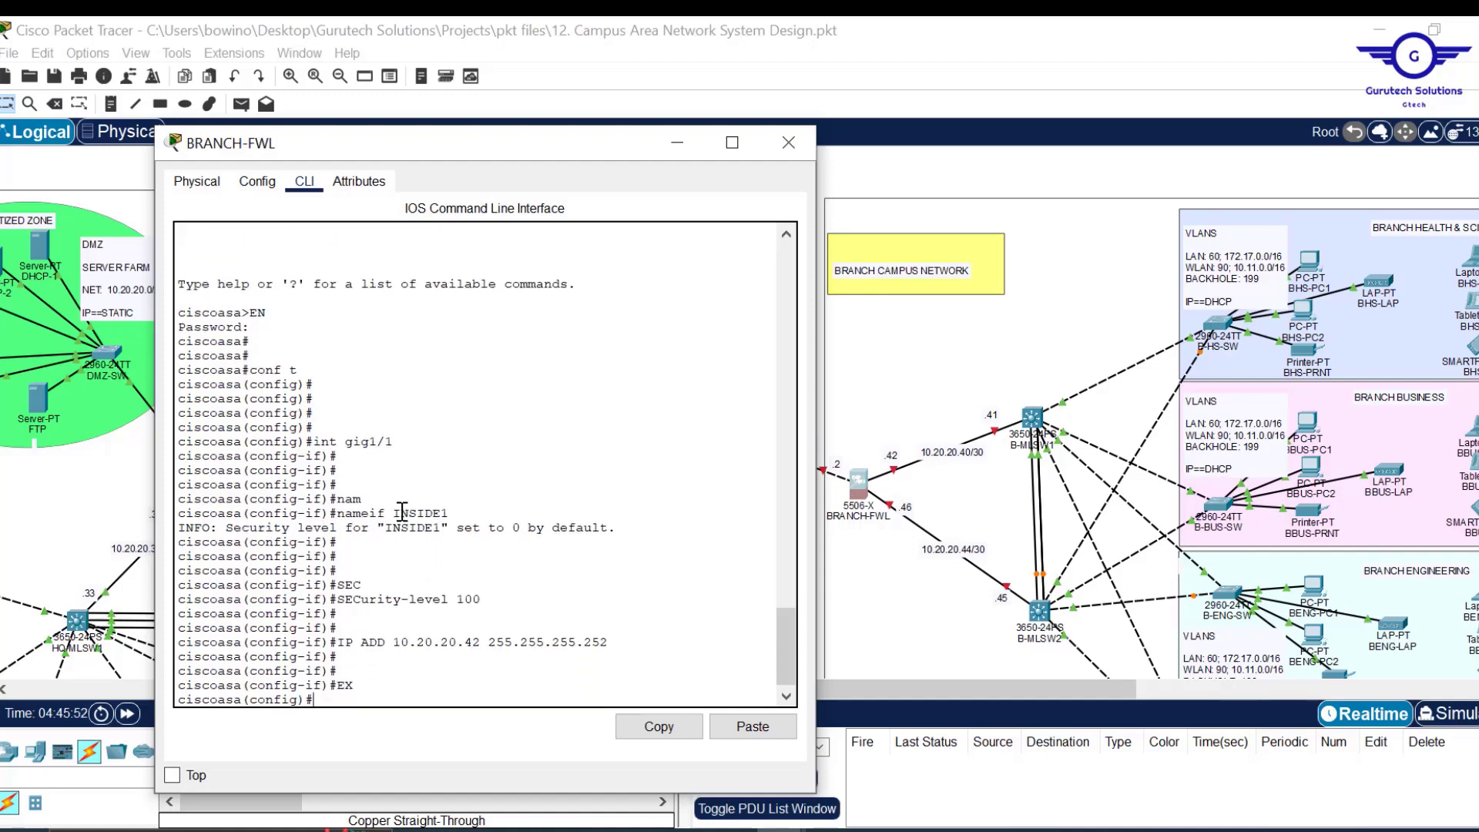
key("Up")
key("Up")
key("Up")
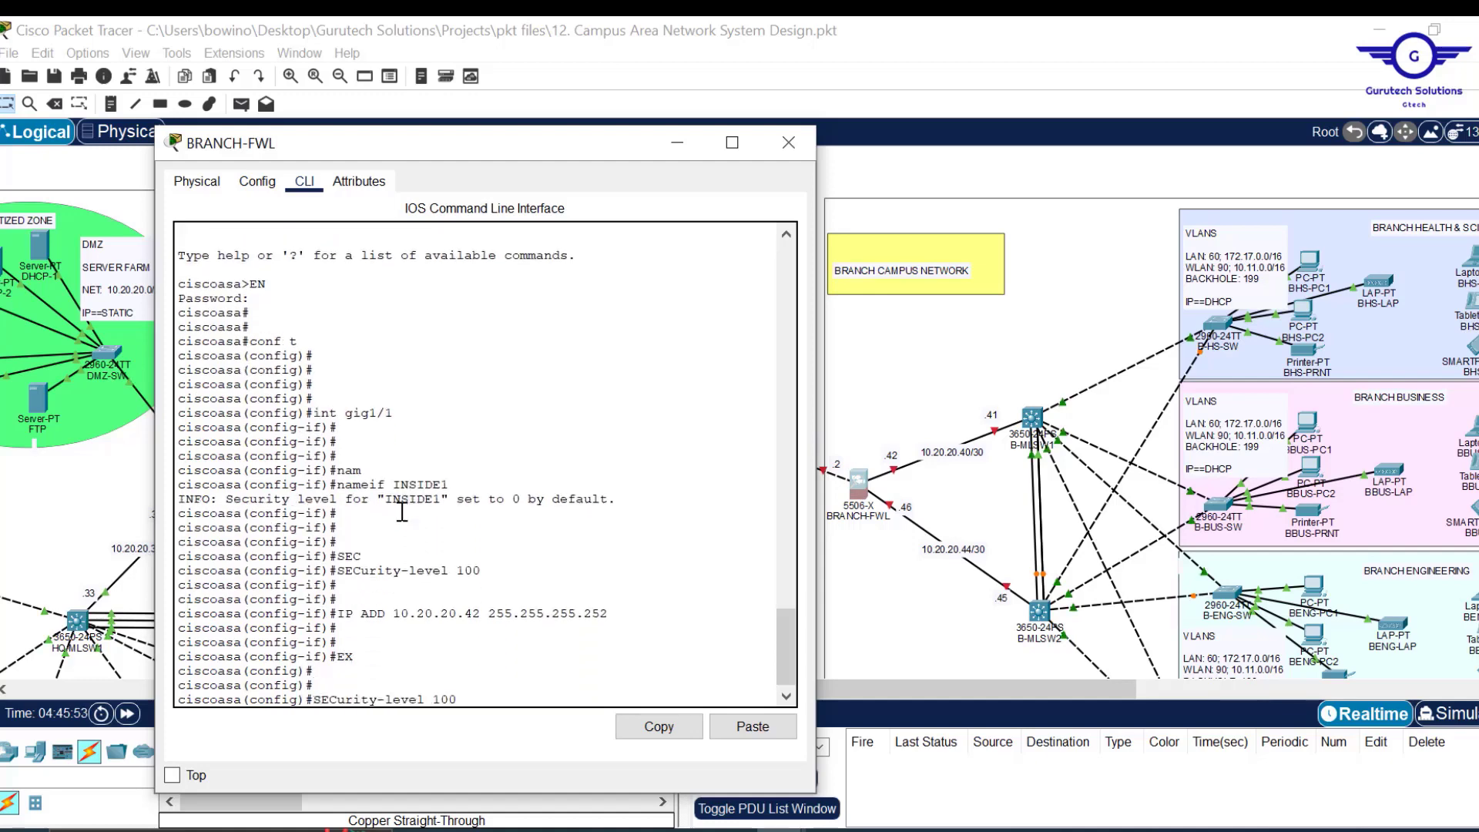
key("Up")
key("Up")
key("Up")
key("Up")
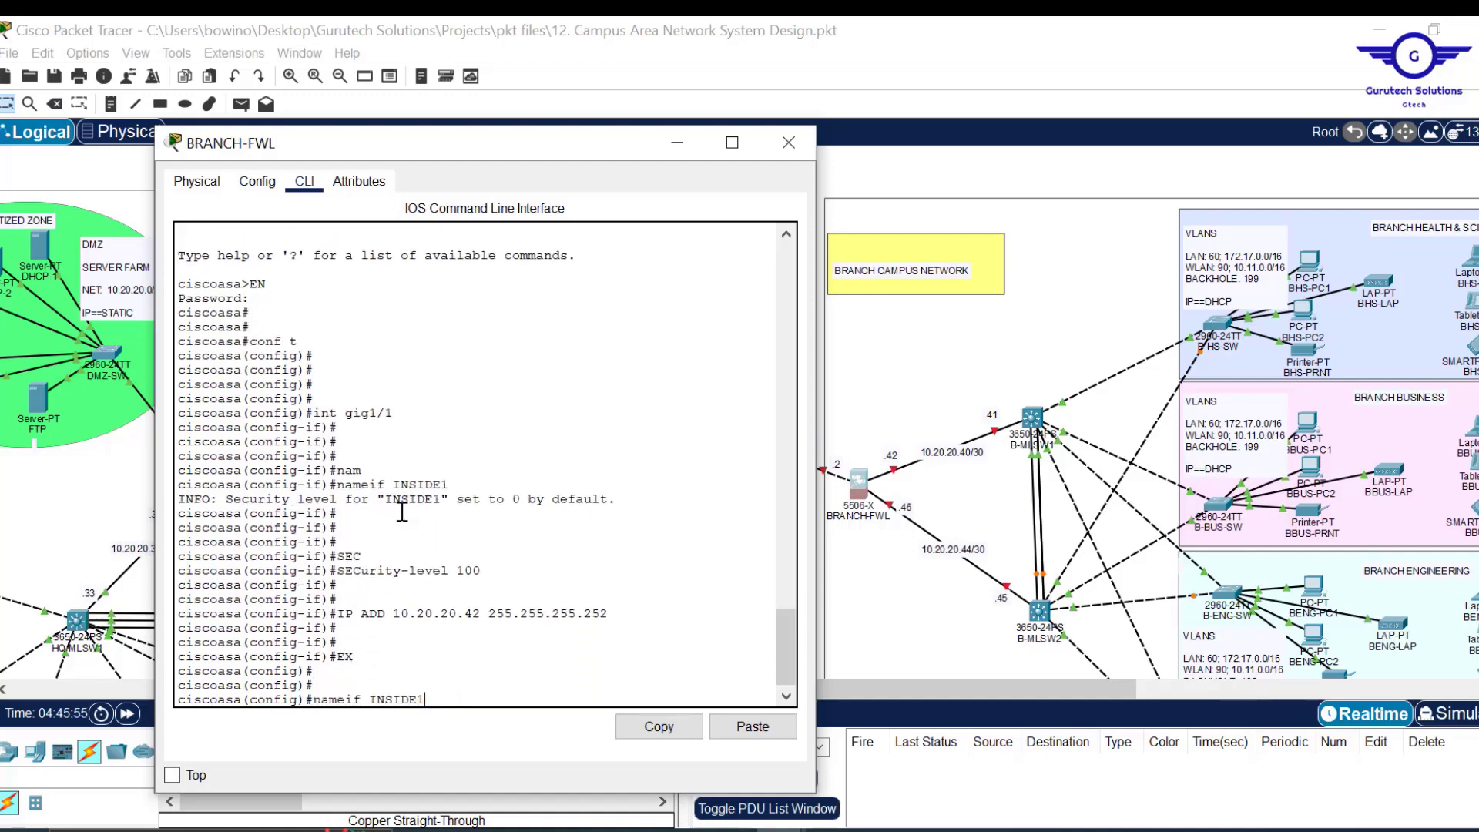
key("BackSpace")
Enable interface gig1/2 with no shut and name it INSIDE2.
type("2")
key("Return")
key("Return")
key("Return")
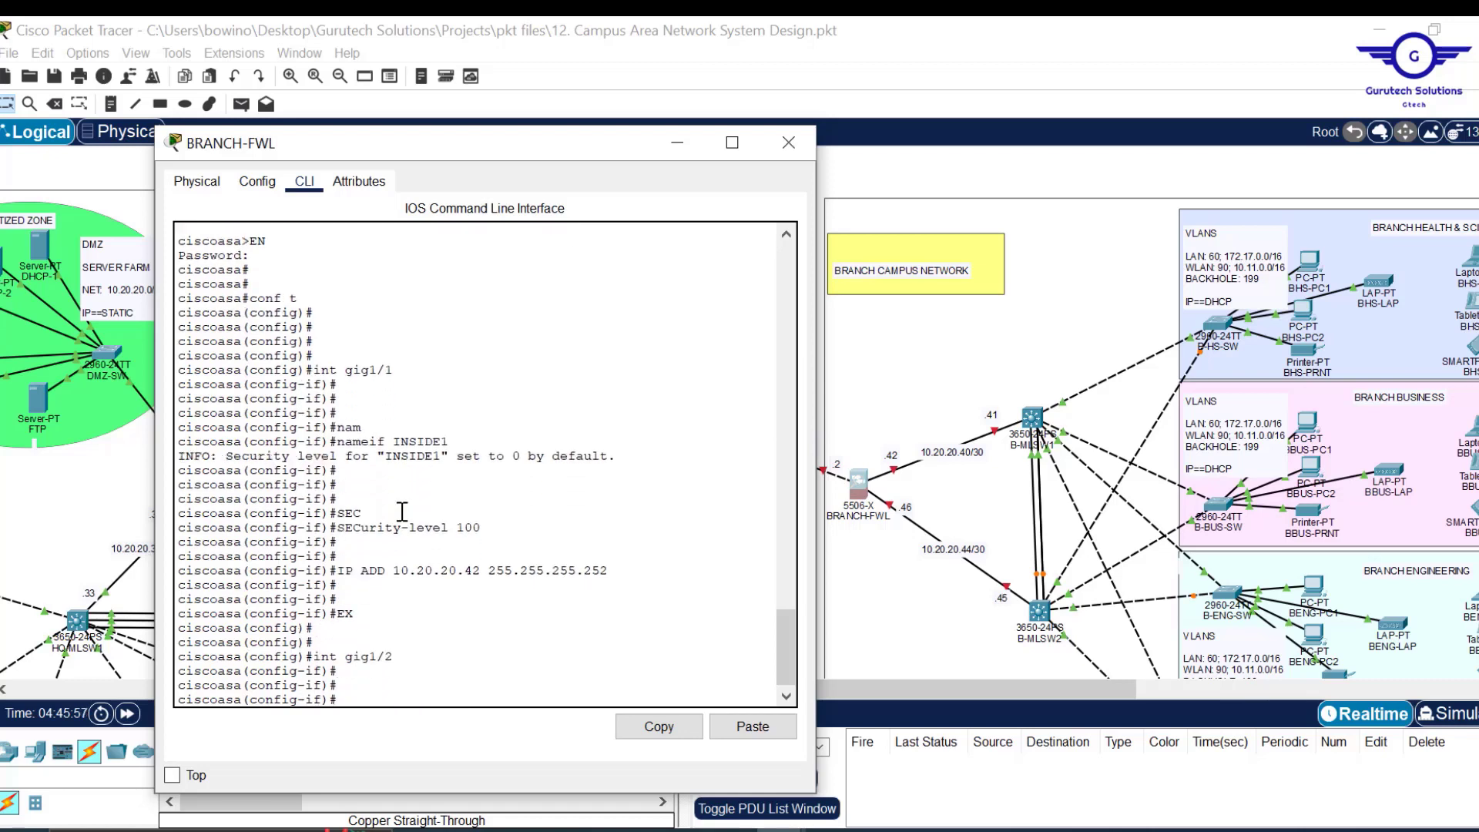
type("NO SHUT")
key("Return")
key("Return")
key("Return")
key("Return")
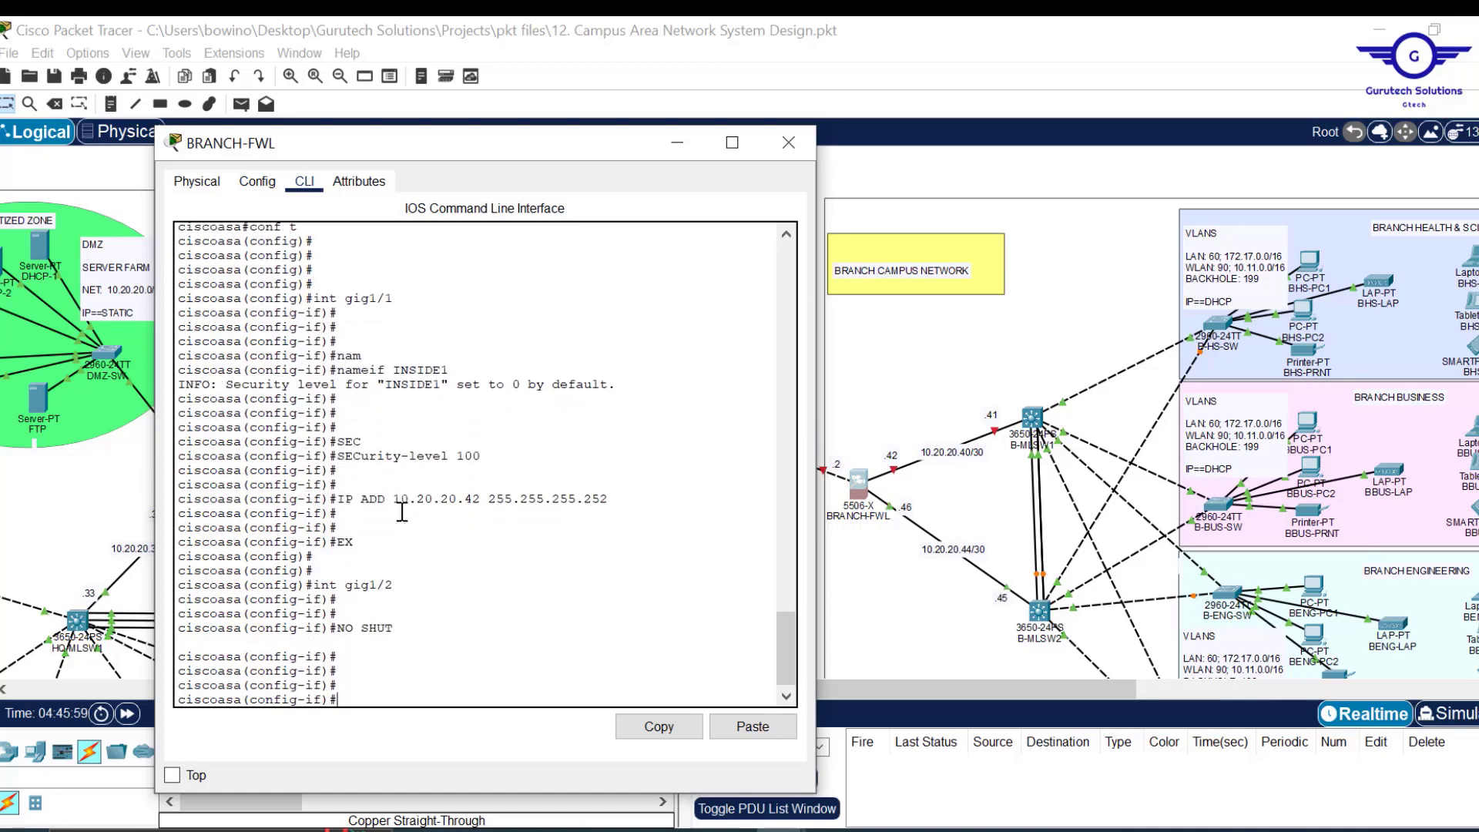
key("Up")
key("Up")
key("Up")
key("Up")
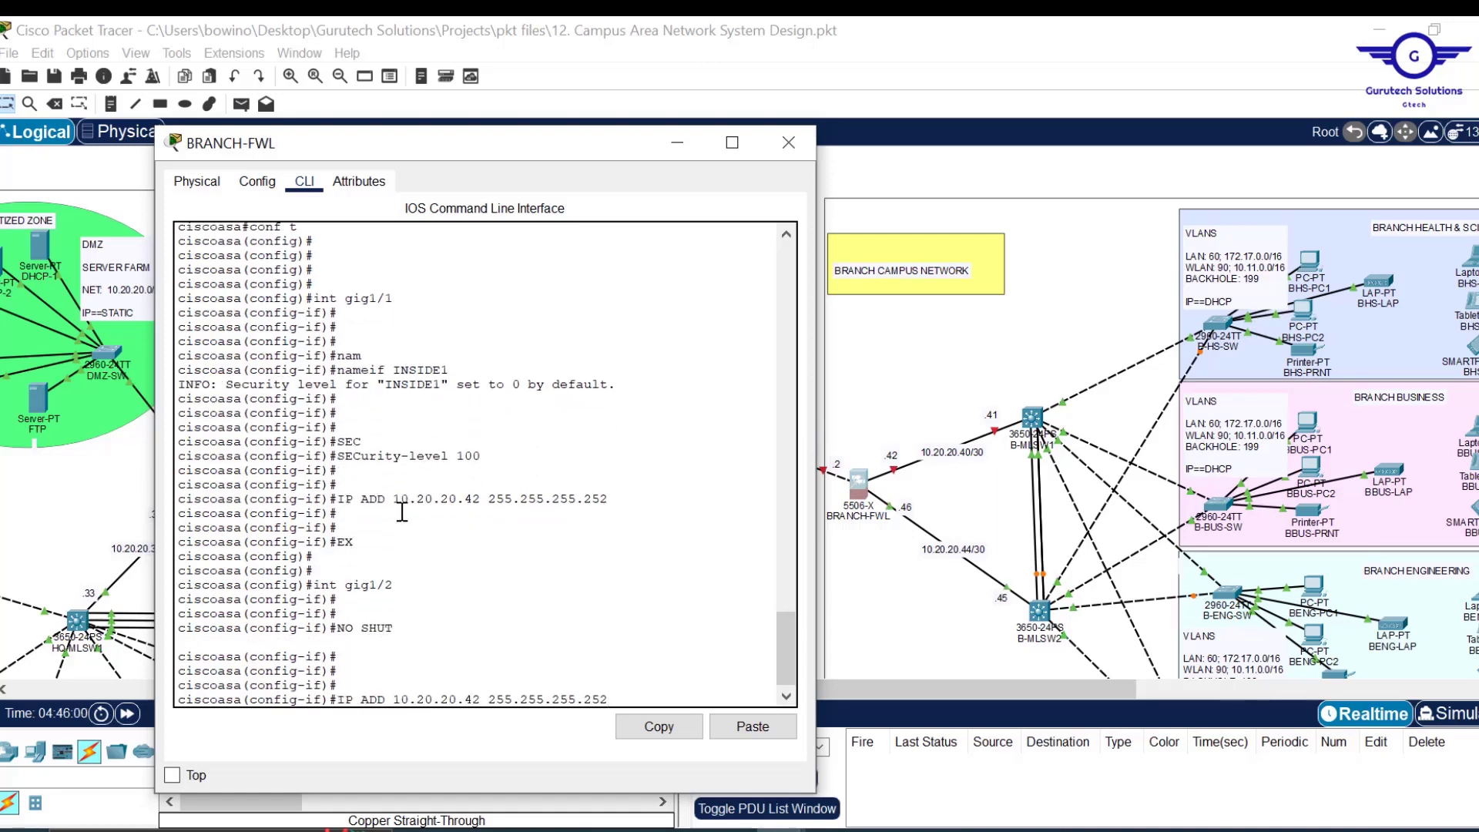
key("Up")
key("Up")
key("BackSpace")
type("2")
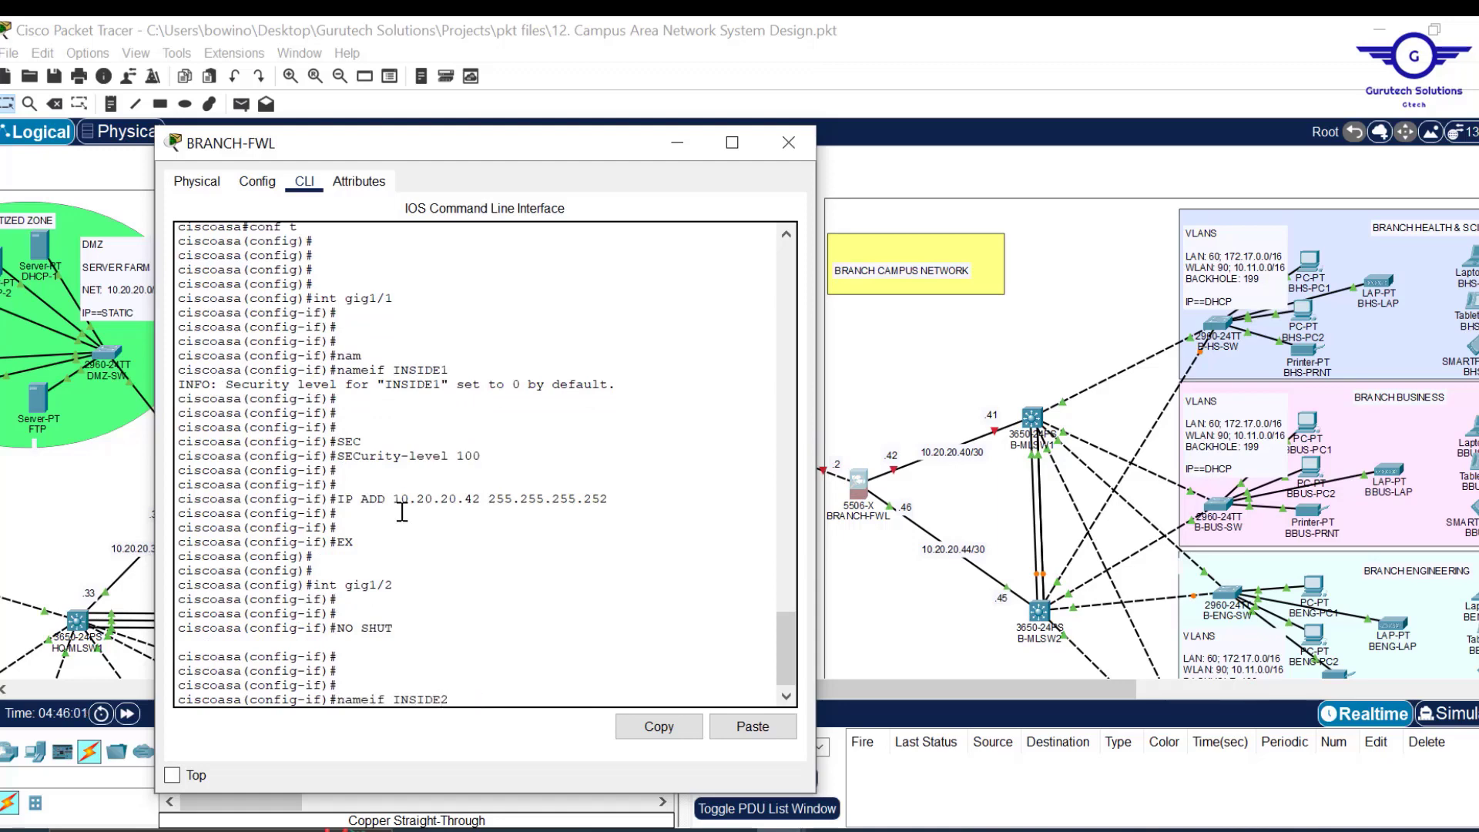
key("Return")
Give gig1/2 security-level 100 and address 10.20.20.46 255.255.255.252, then exit.
key("Up")
key("Up")
key("Up")
key("Up")
key("Up")
key("Up")
key("Return")
key("Return")
key("Return")
key("Up")
key("Up")
key("Up")
key("Up")
key("Up")
key("Up")
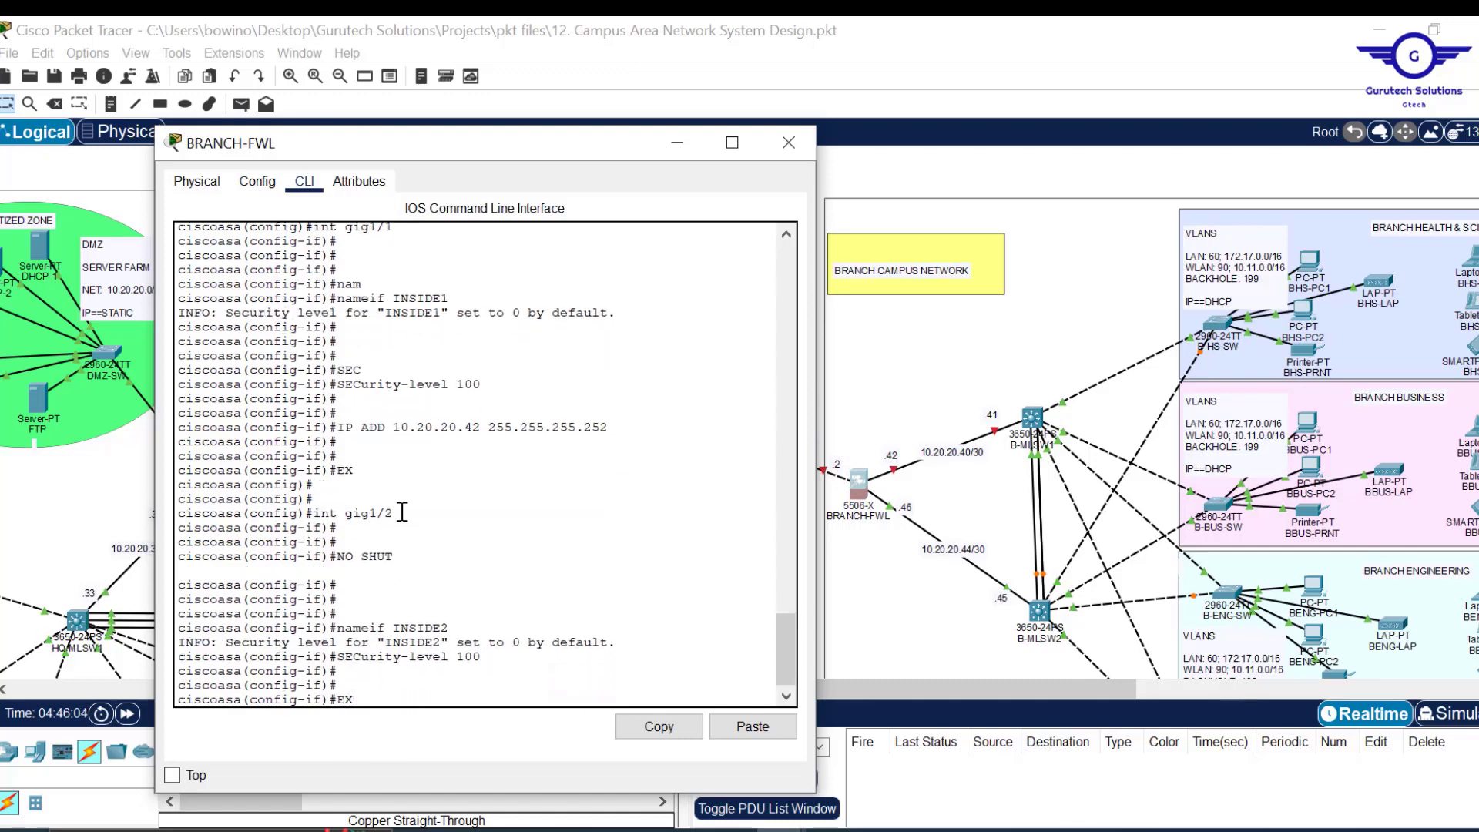
key("Left")
key("Left")
key("Left")
key("Left")
key("Left")
key("Left")
key("Left")
key("Left")
key("Left")
key("Left")
key("Left")
key("Left")
key("Left")
key("Left")
key("Left")
key("Left")
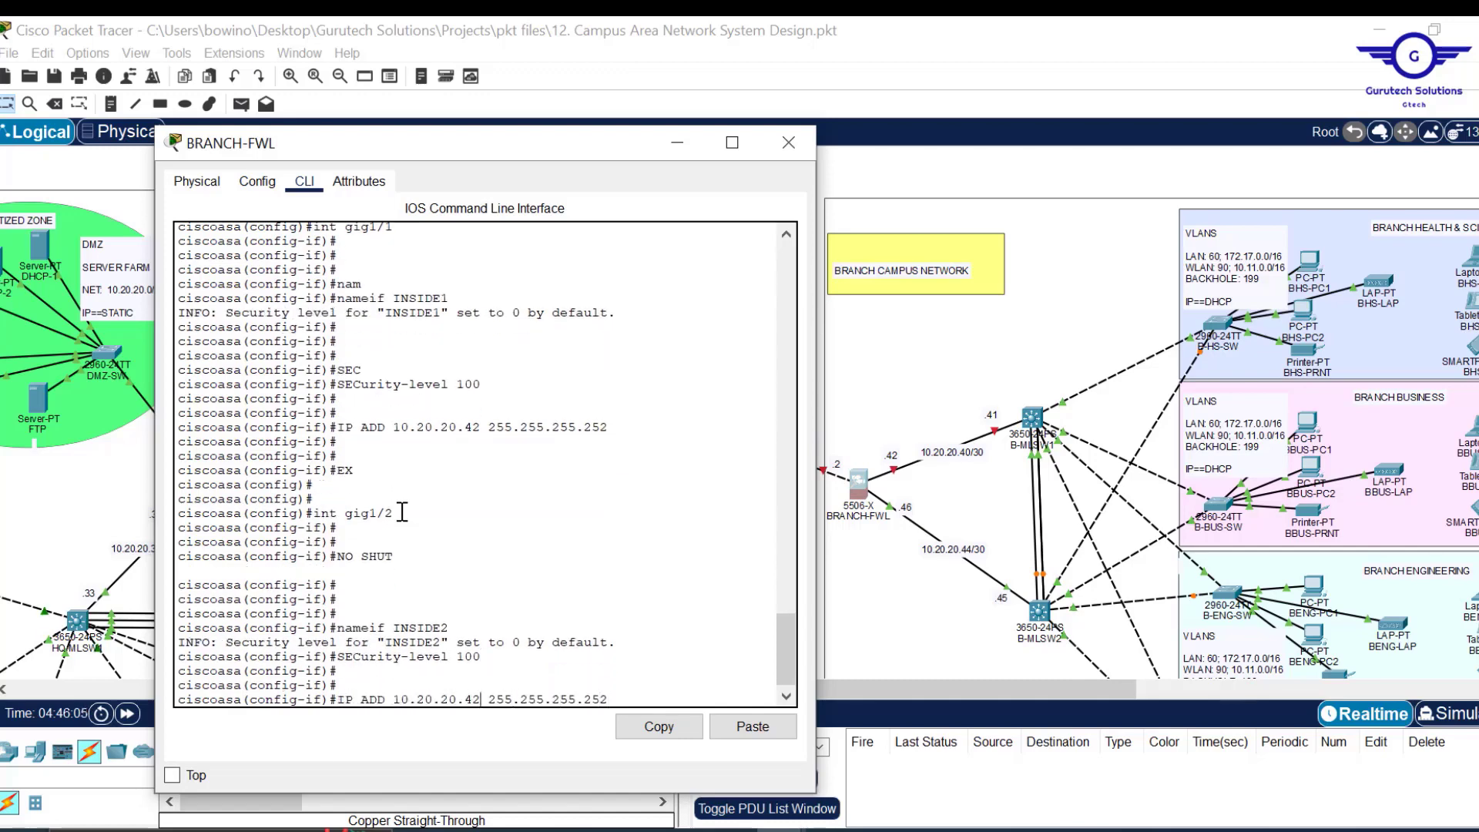
key("BackSpace")
type("6")
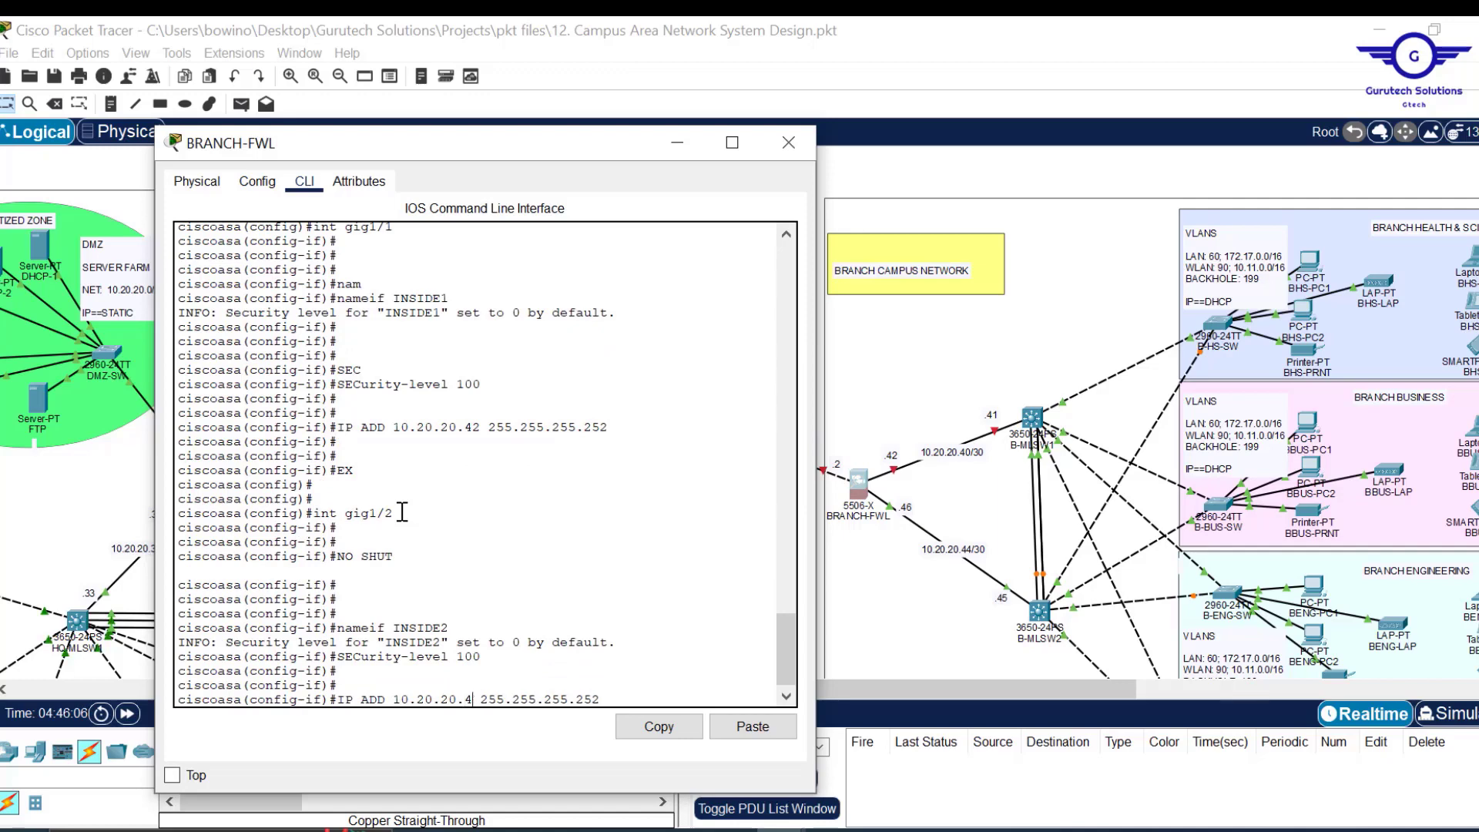
key("Return")
key("Return")
key("Return")
key("Return")
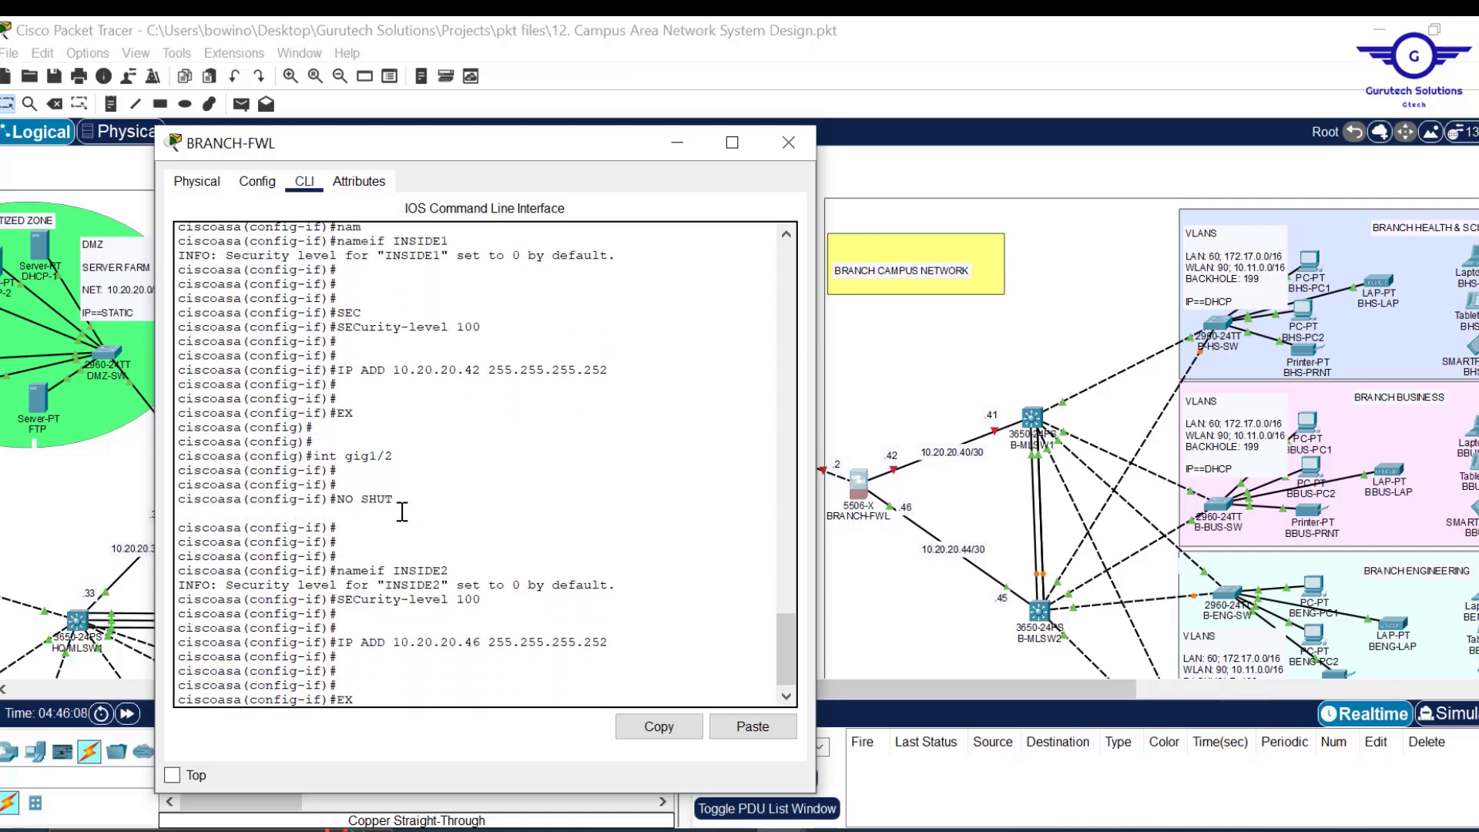
type("EX")
key("Return")
key("Return")
key("Return")
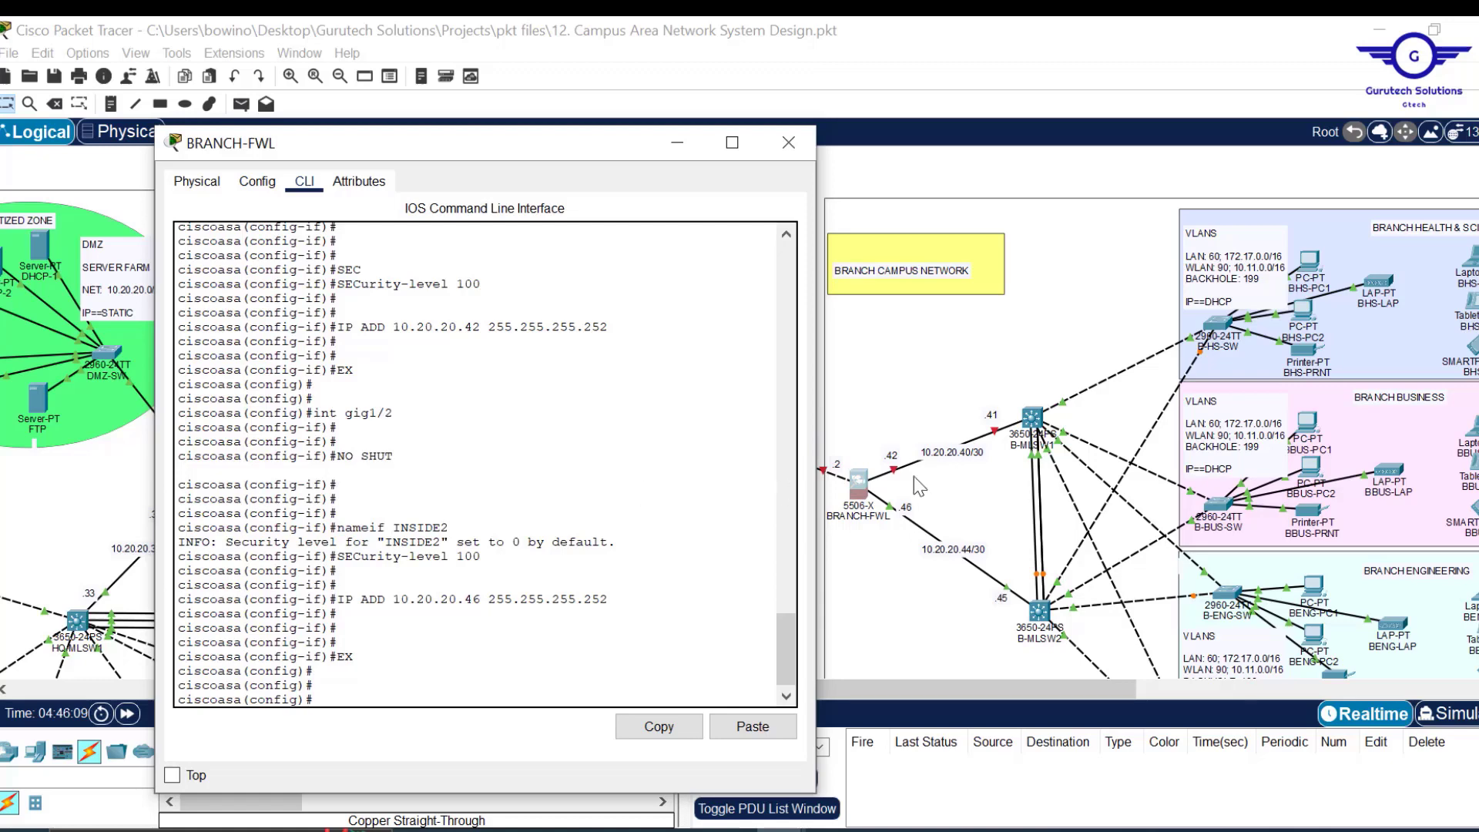
Bring up gig1/1 with no shut so its link turns green.
key("Up")
key("Up")
key("Up")
key("Up")
key("Up")
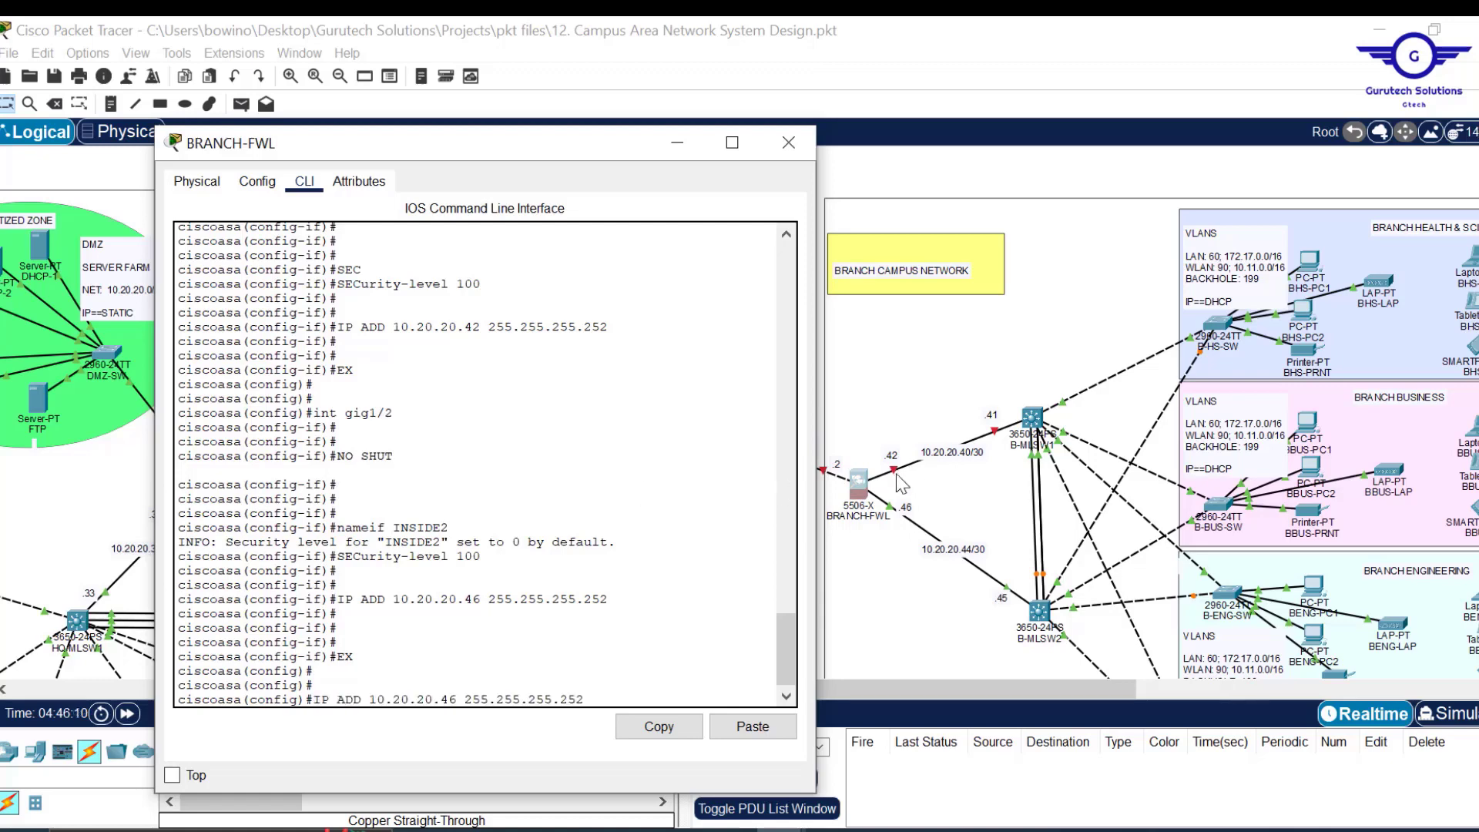
key("Up")
key("BackSpace")
type("1/")
key("Return")
type("NO SHUT")
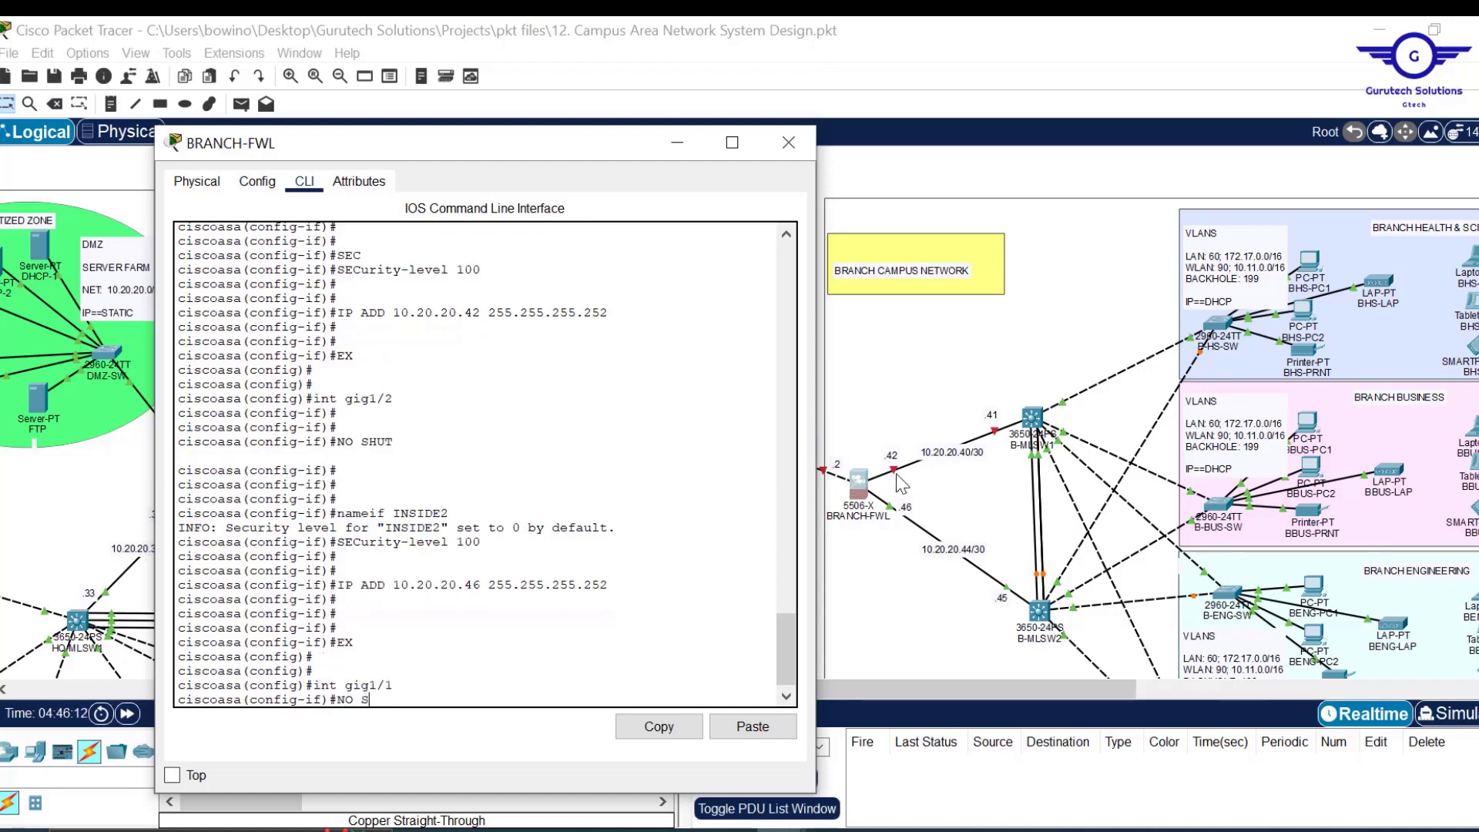
key("Return")
type("EX")
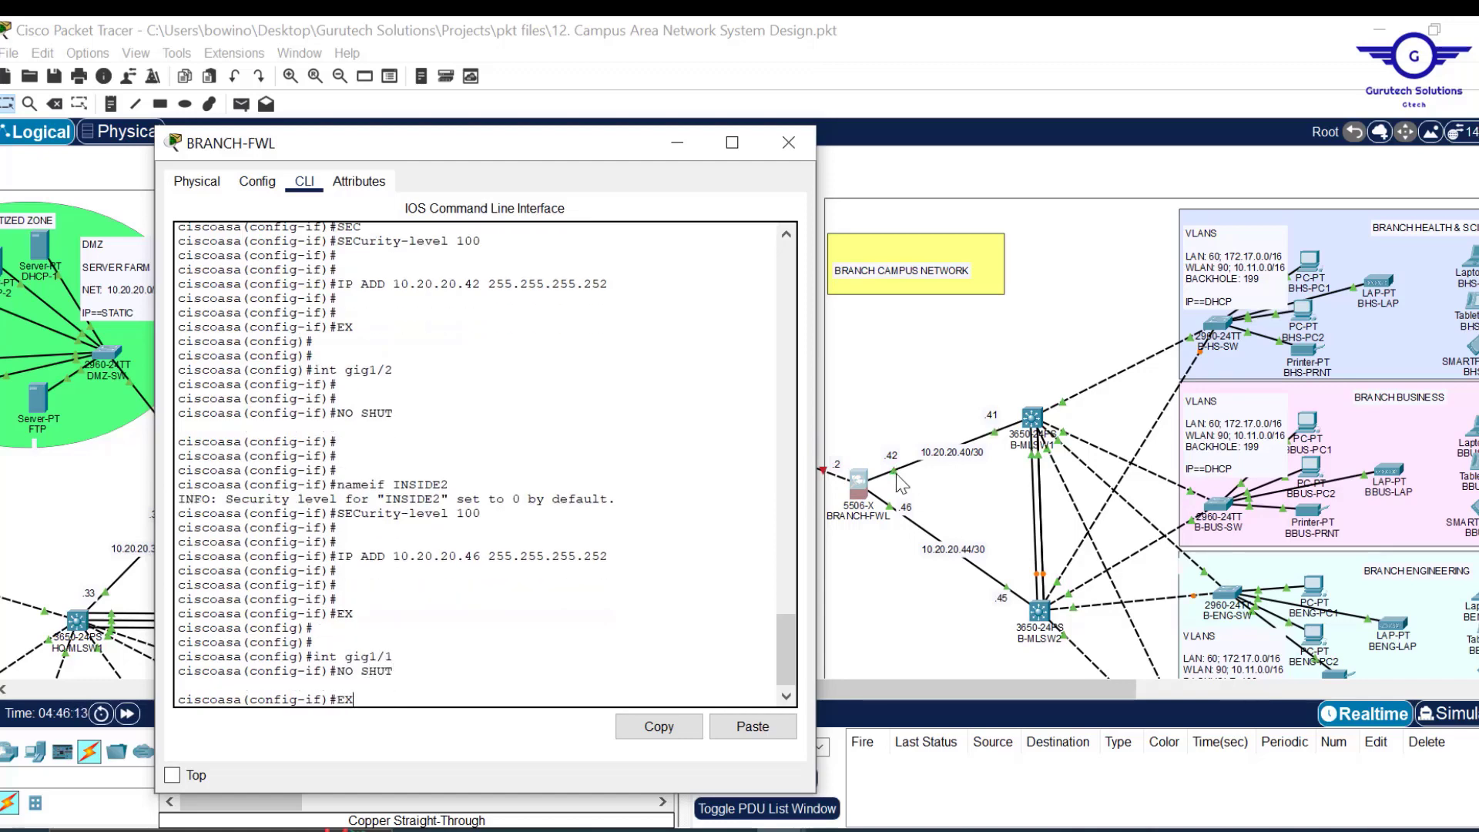
key("Return")
key("Return")
key("Return")
key("Return")
key("Return")
key("Up")
key("Up")
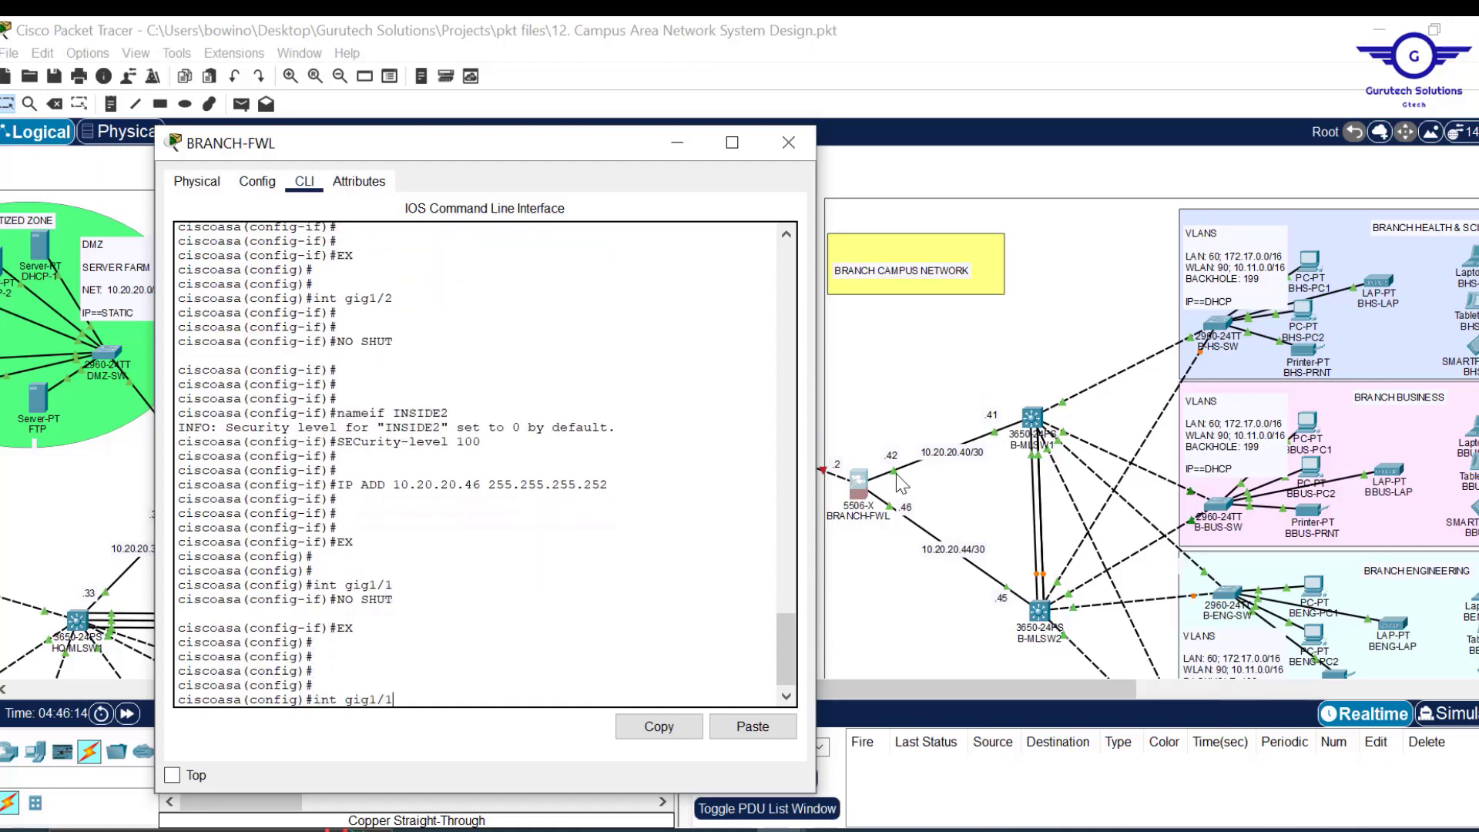
Enable gig1/3 and set nameif OUTSIDE with security-level 0.
key("Return")
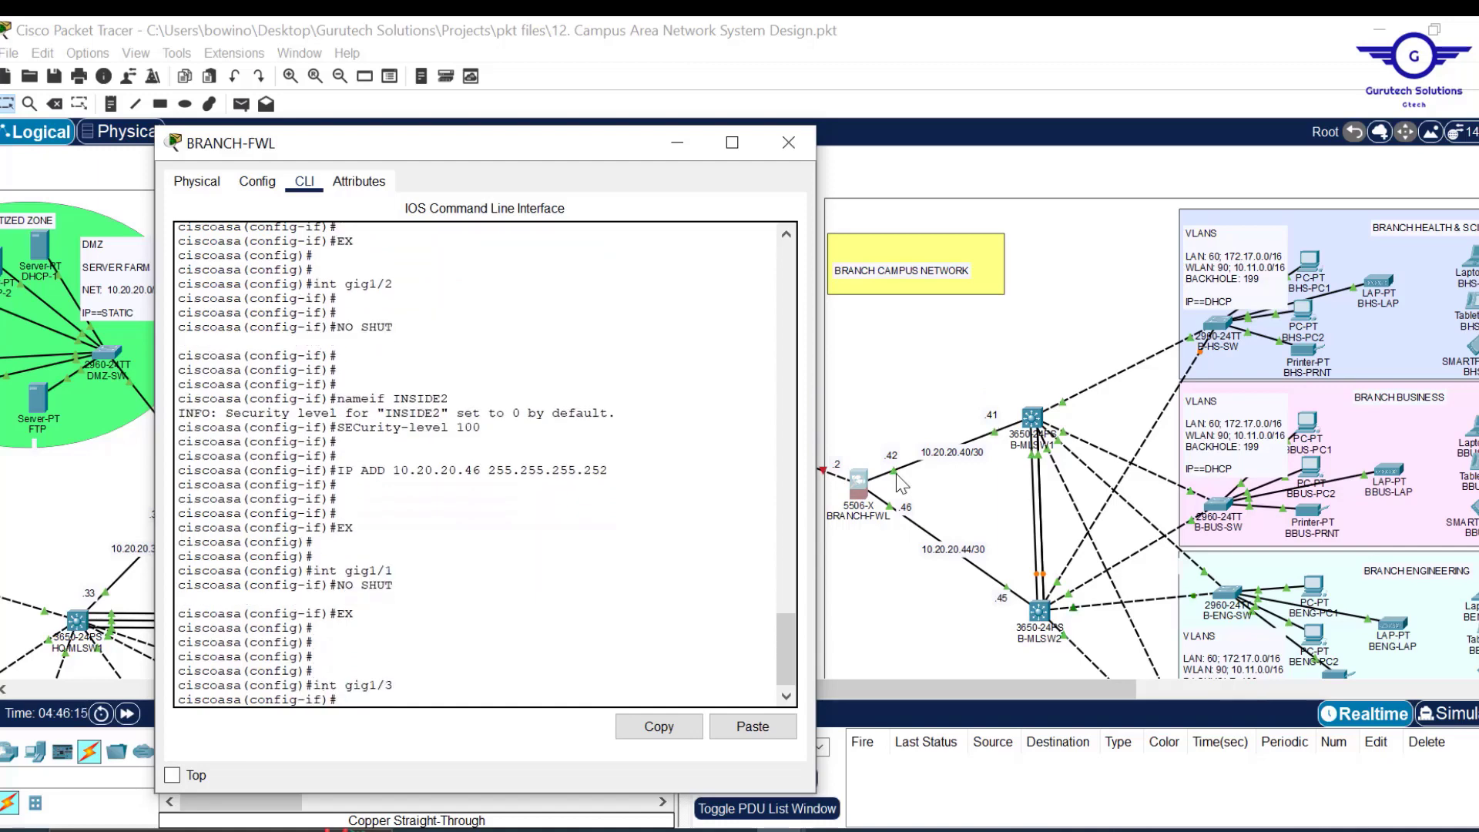
type("NO SHUT")
key("Return")
key("Return")
key("Return")
key("Return")
type("N")
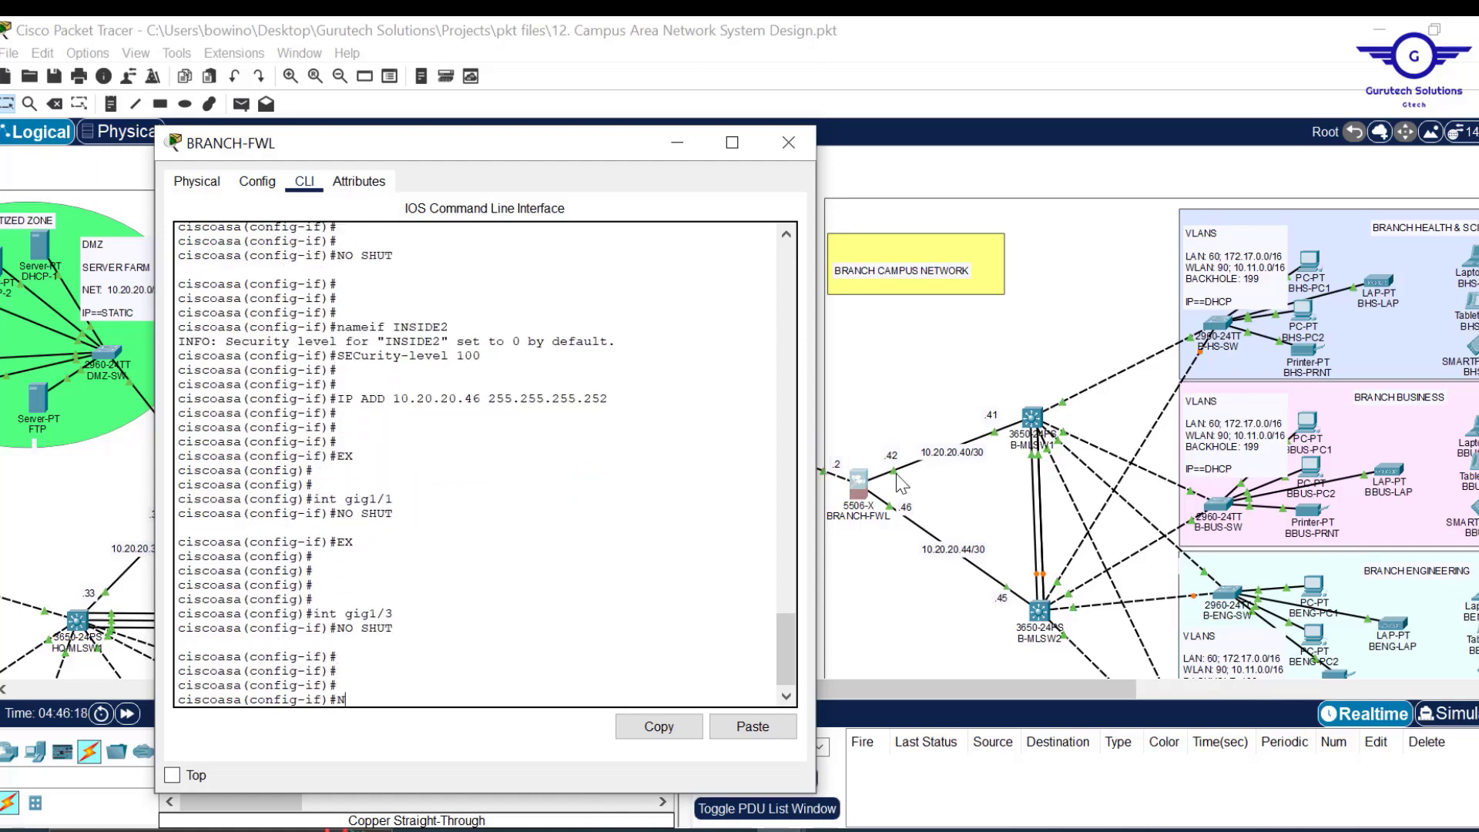
type("AM")
key("Tab")
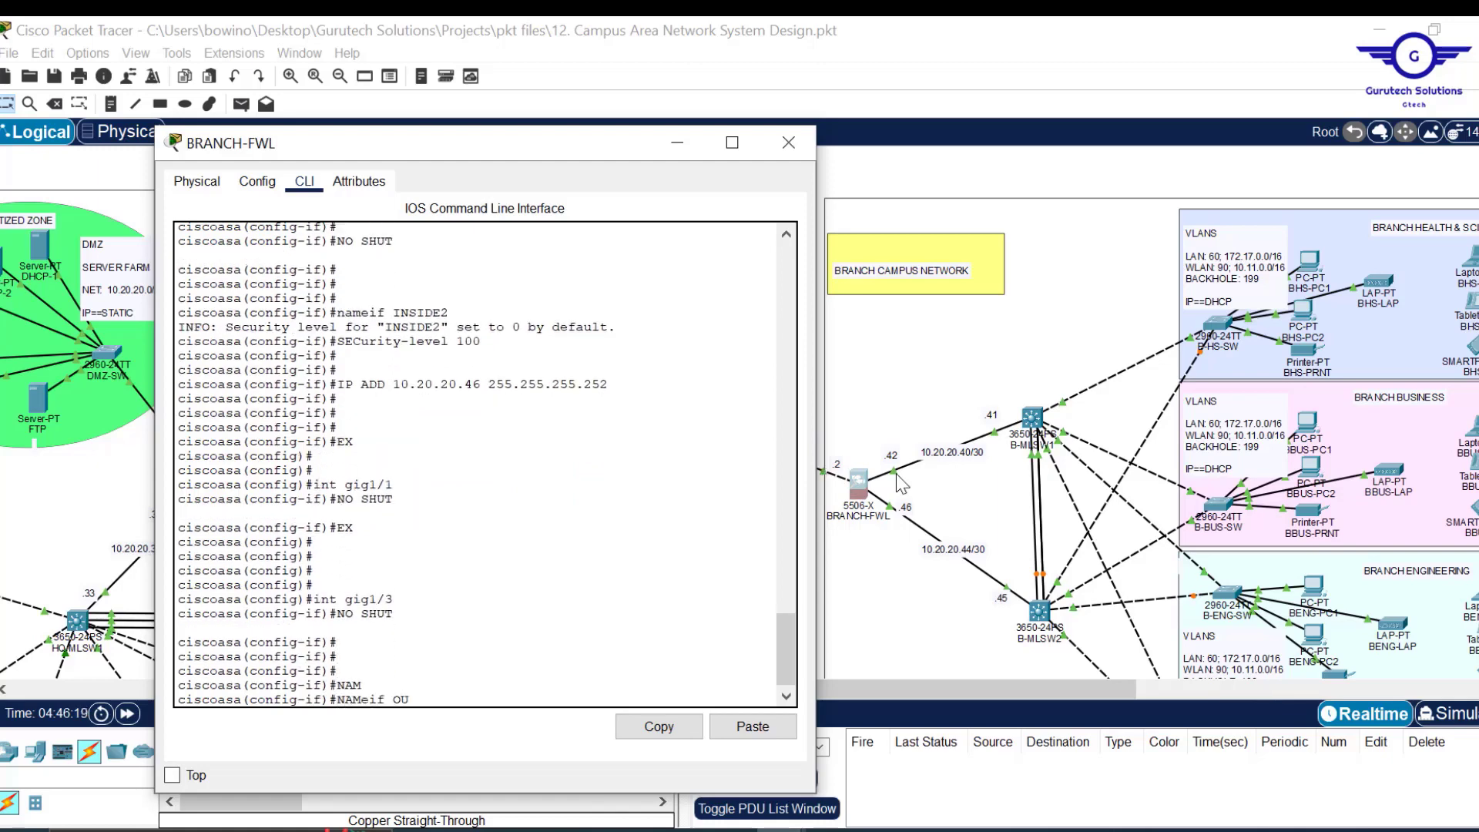
type("OUTSIDE")
key("Return")
key("Return")
key("Return")
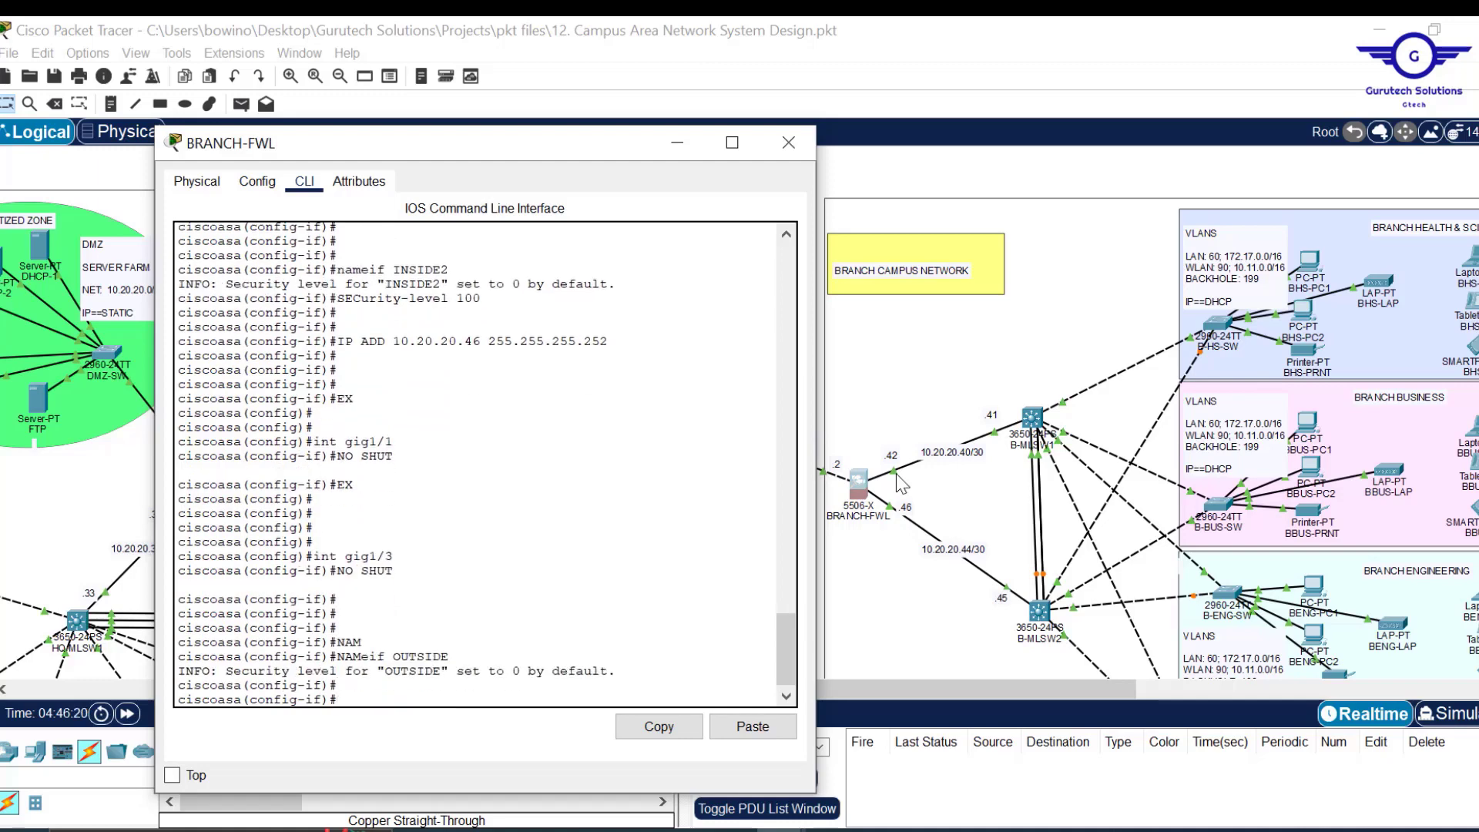
type("SEC")
key("Tab")
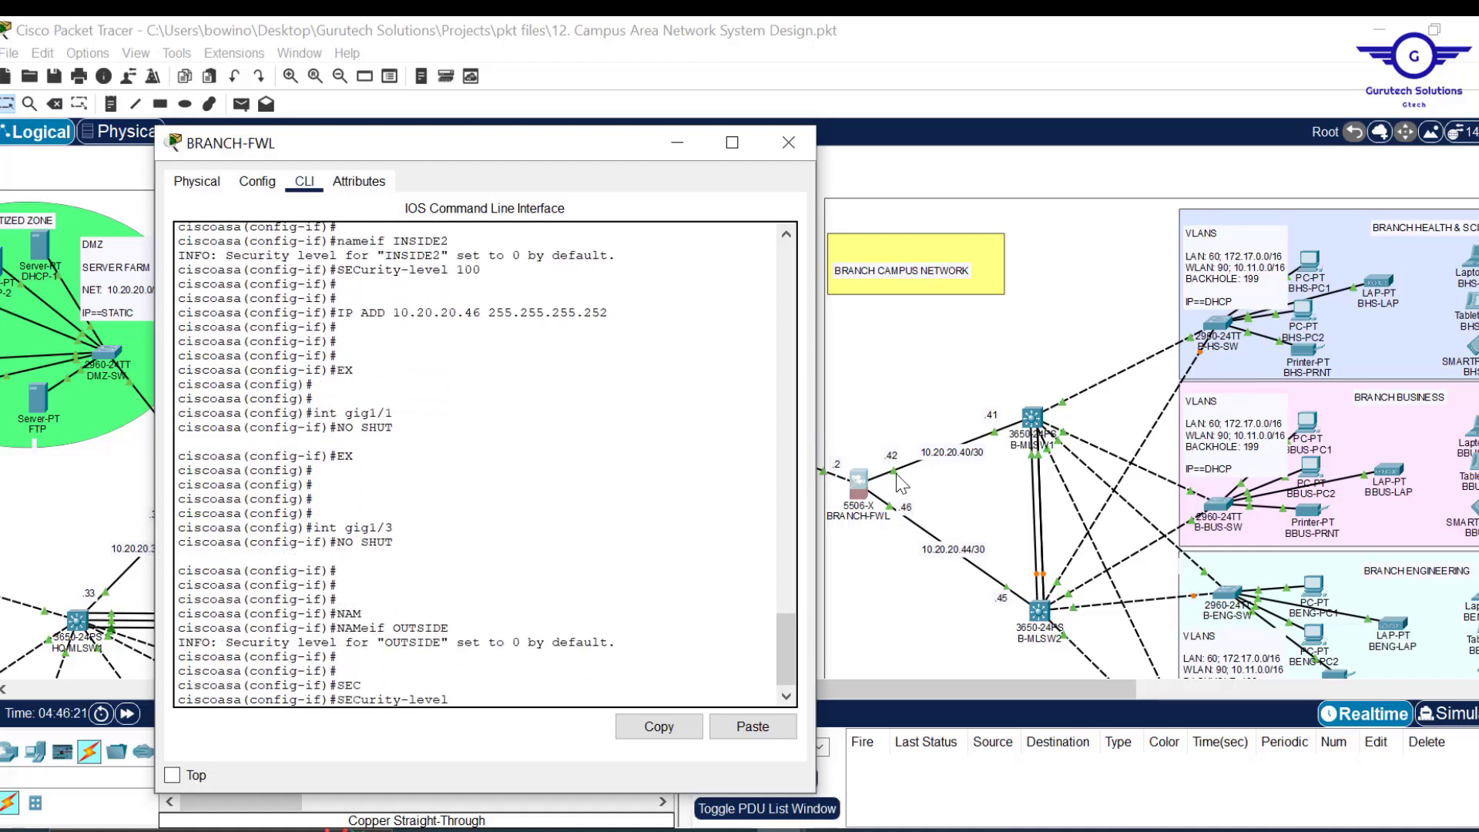
type("0")
key("Return")
key("Return")
key("Return")
key("Return")
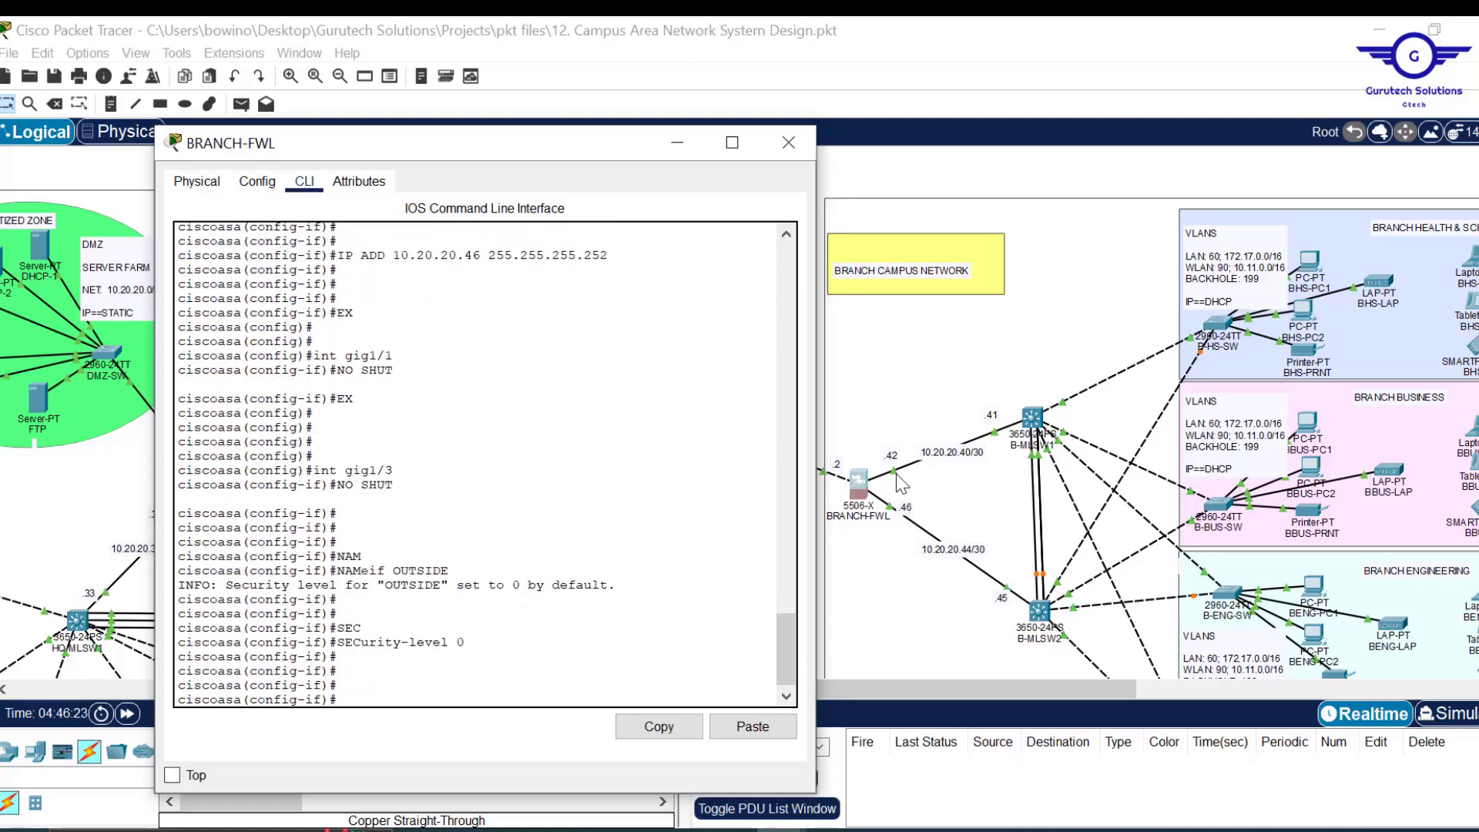
Address OUTSIDE as 205.200.100.2 255.255.255.252, exit, and save with wr mem.
type("IPA")
type(" ADD")
left_click_drag(587, 144, 506, 141)
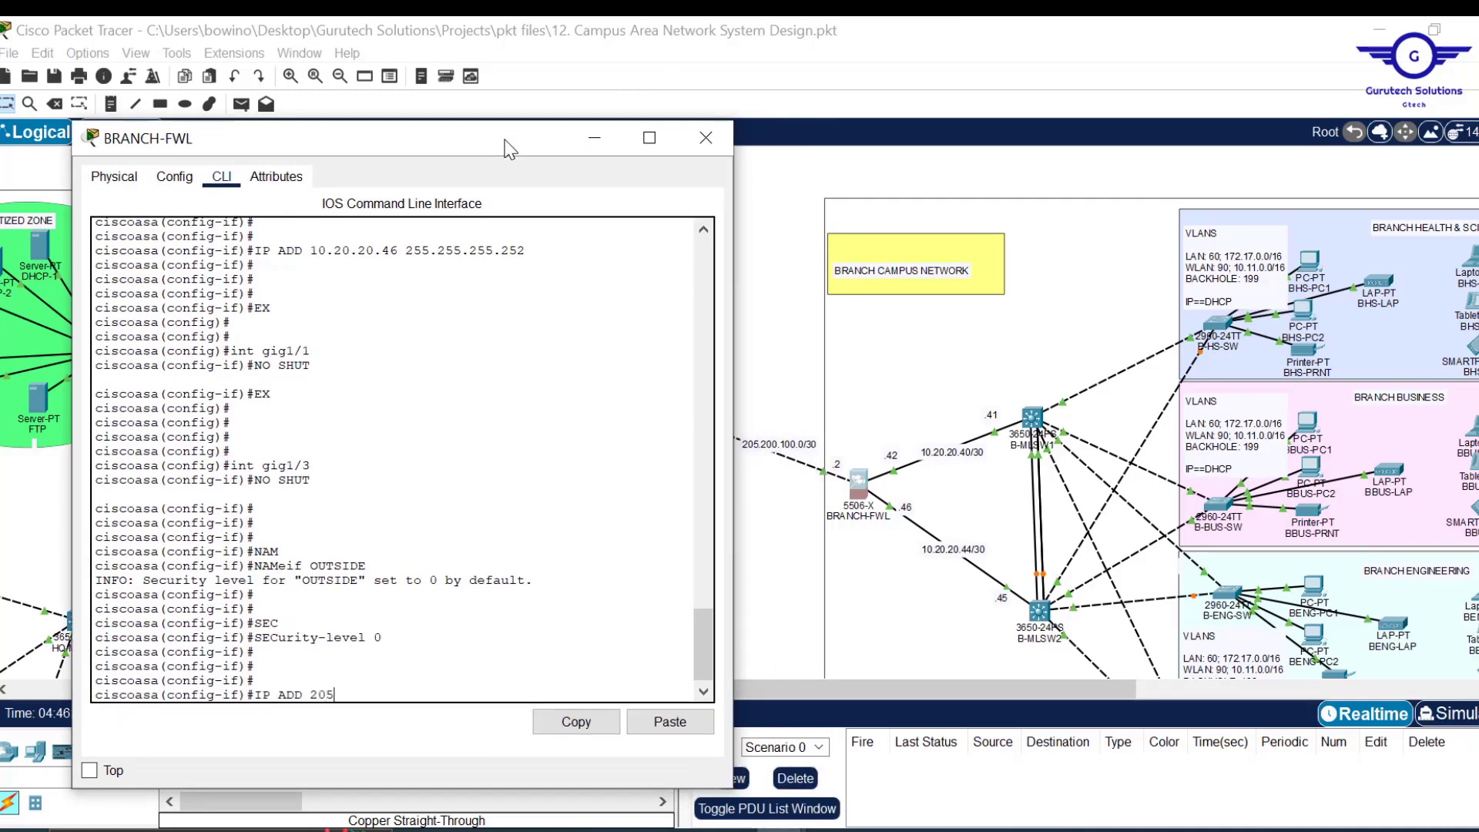
type("205.200.100.2 255.255.255.")
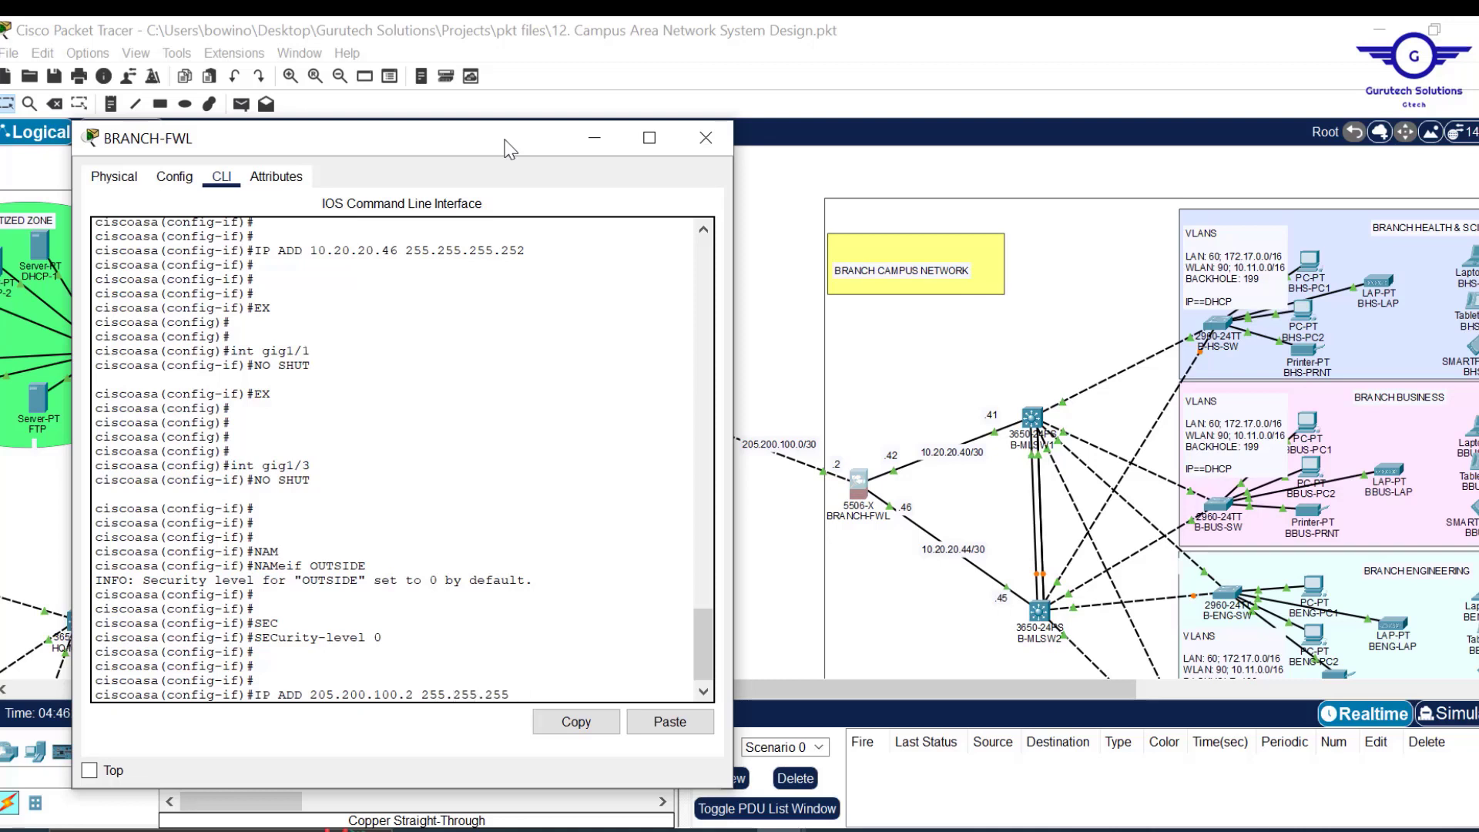
type("25")
key("Return")
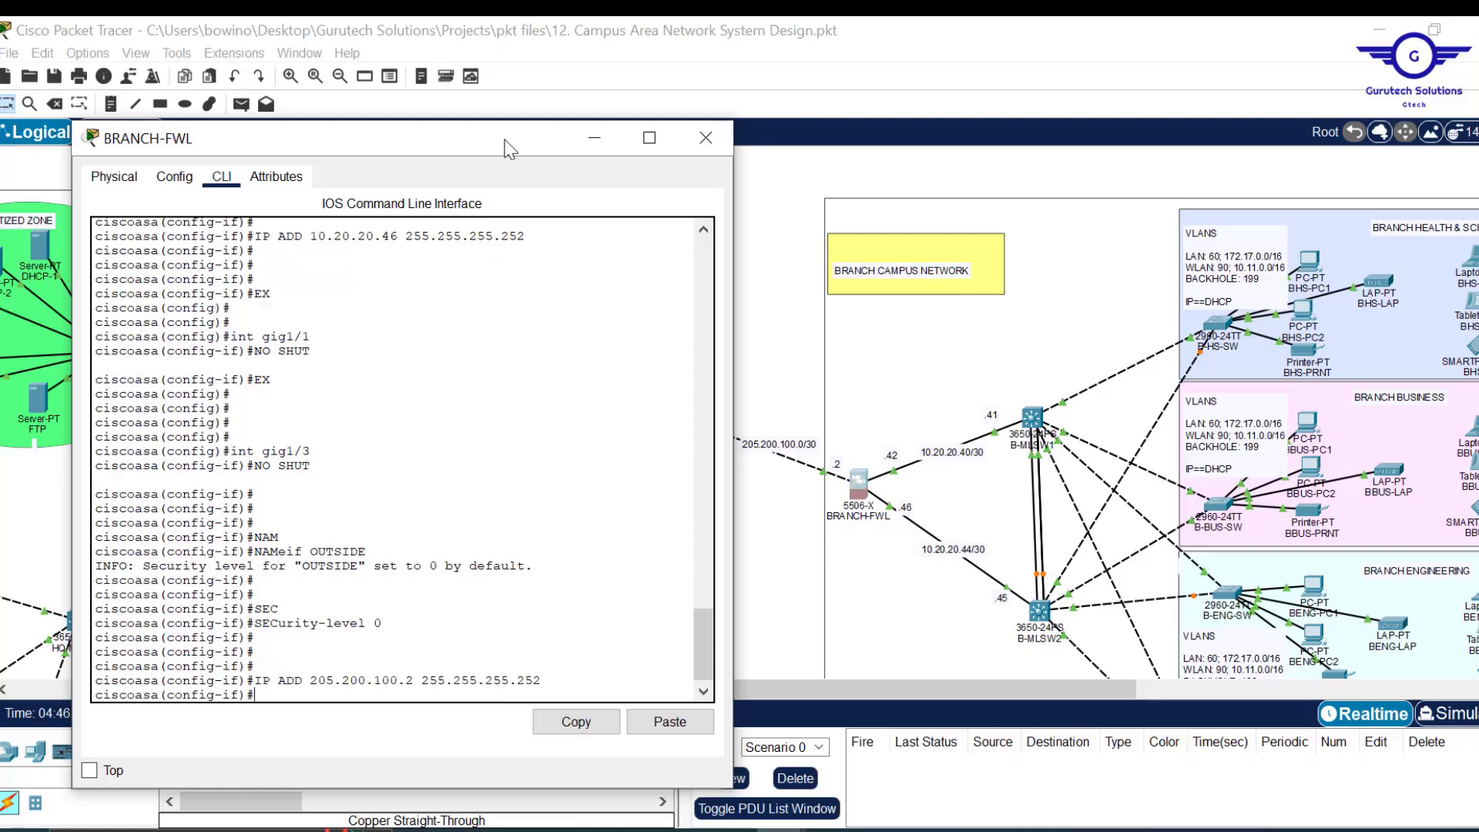
type("EX")
key("Return")
key("Return")
key("Return")
key("Return")
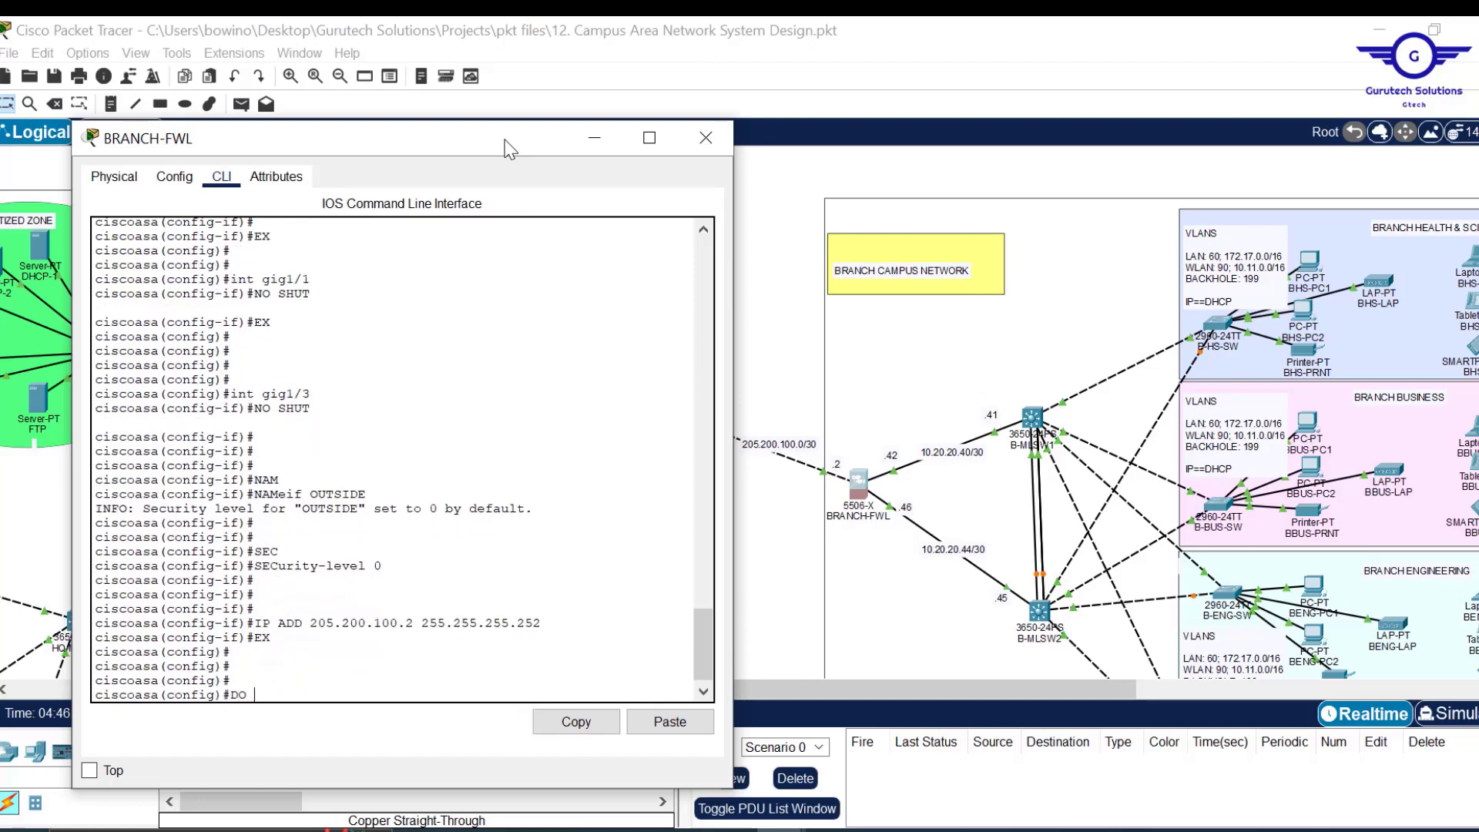
type("WR MEM")
key("Return")
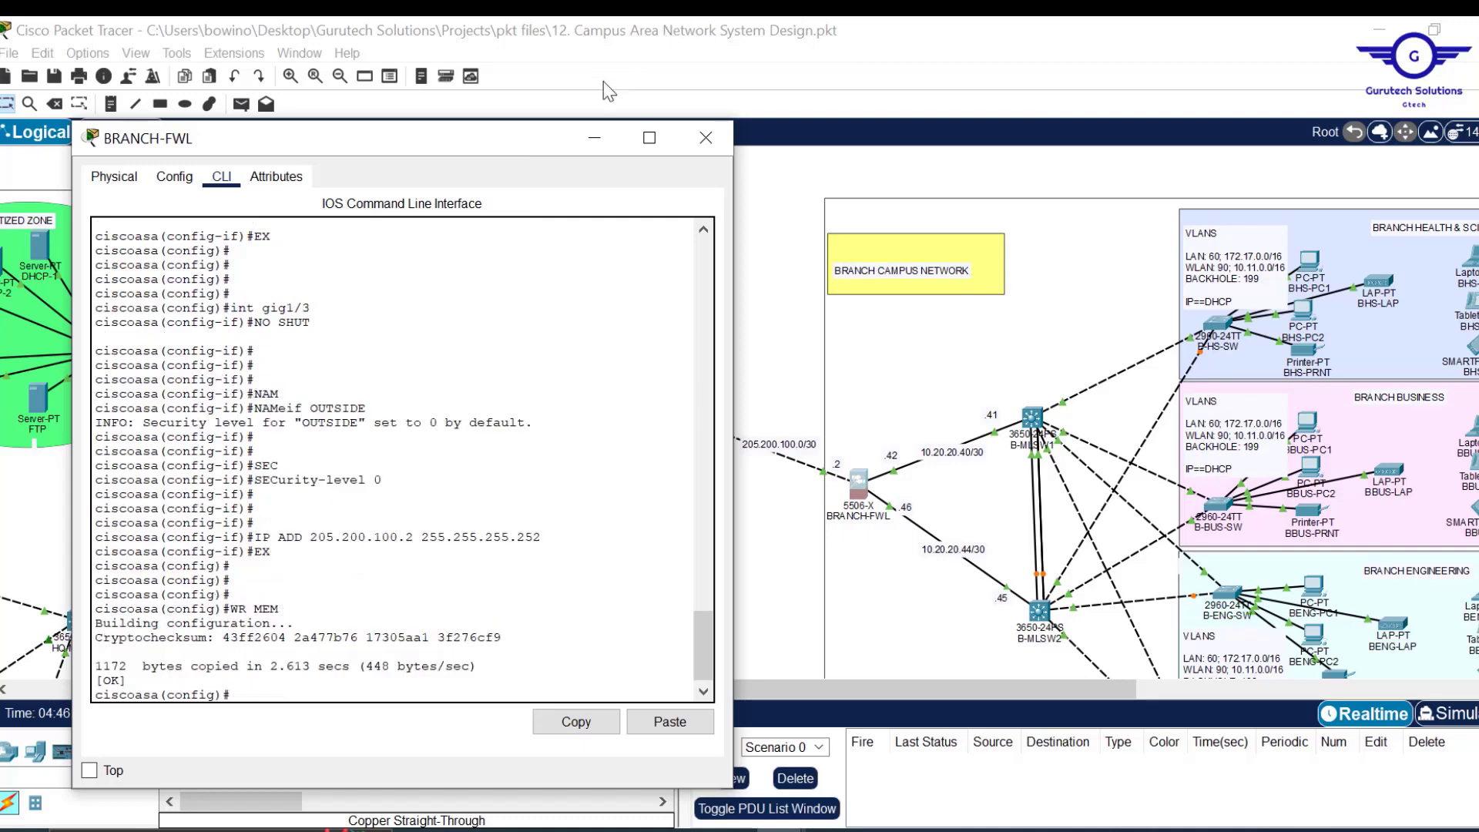
Close the BRANCH-FWL window and save the campus network file with Ctrl+S.
left_click(706, 138)
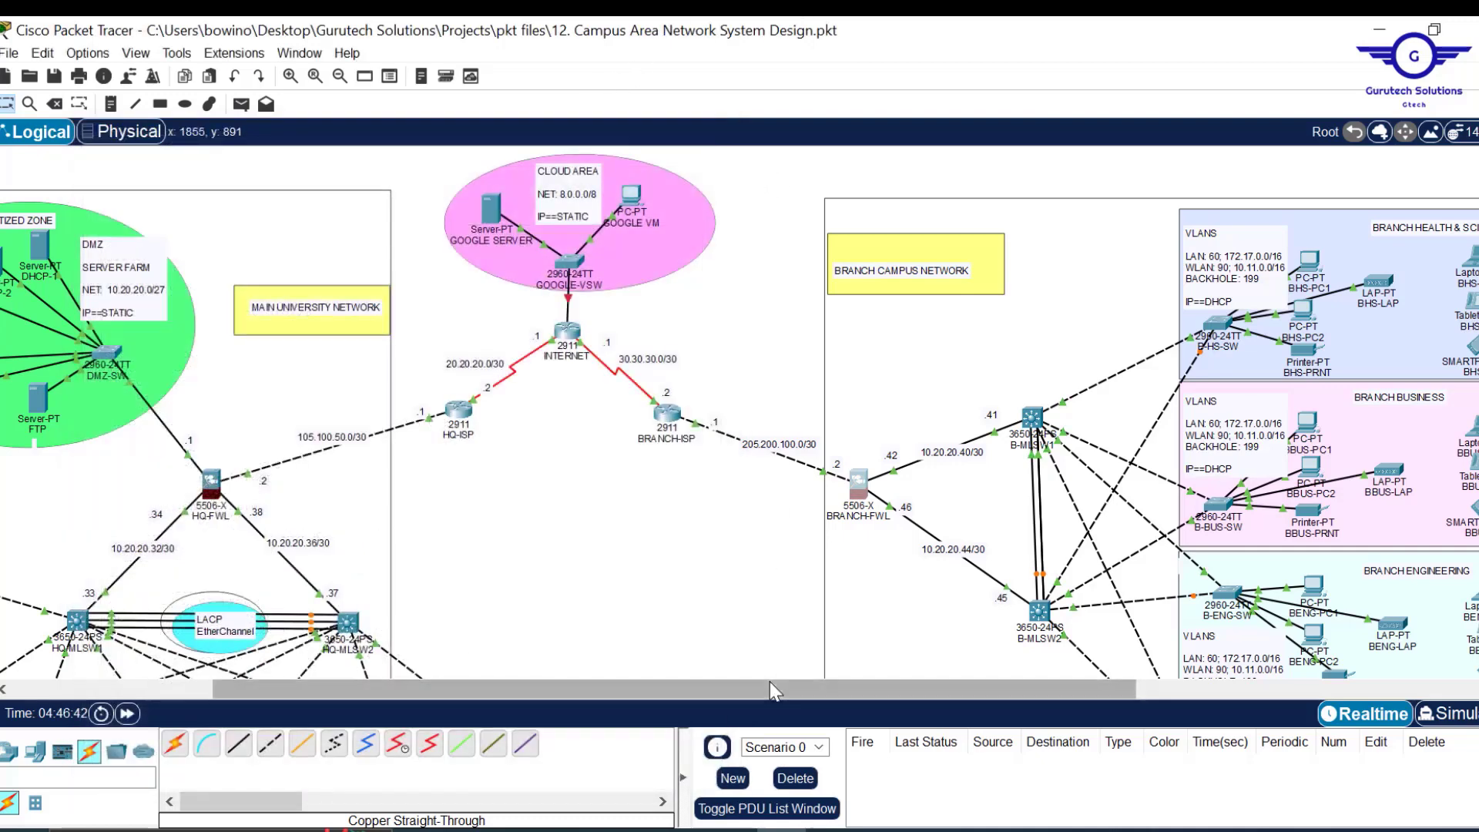
scroll(742, 619, "down", 5)
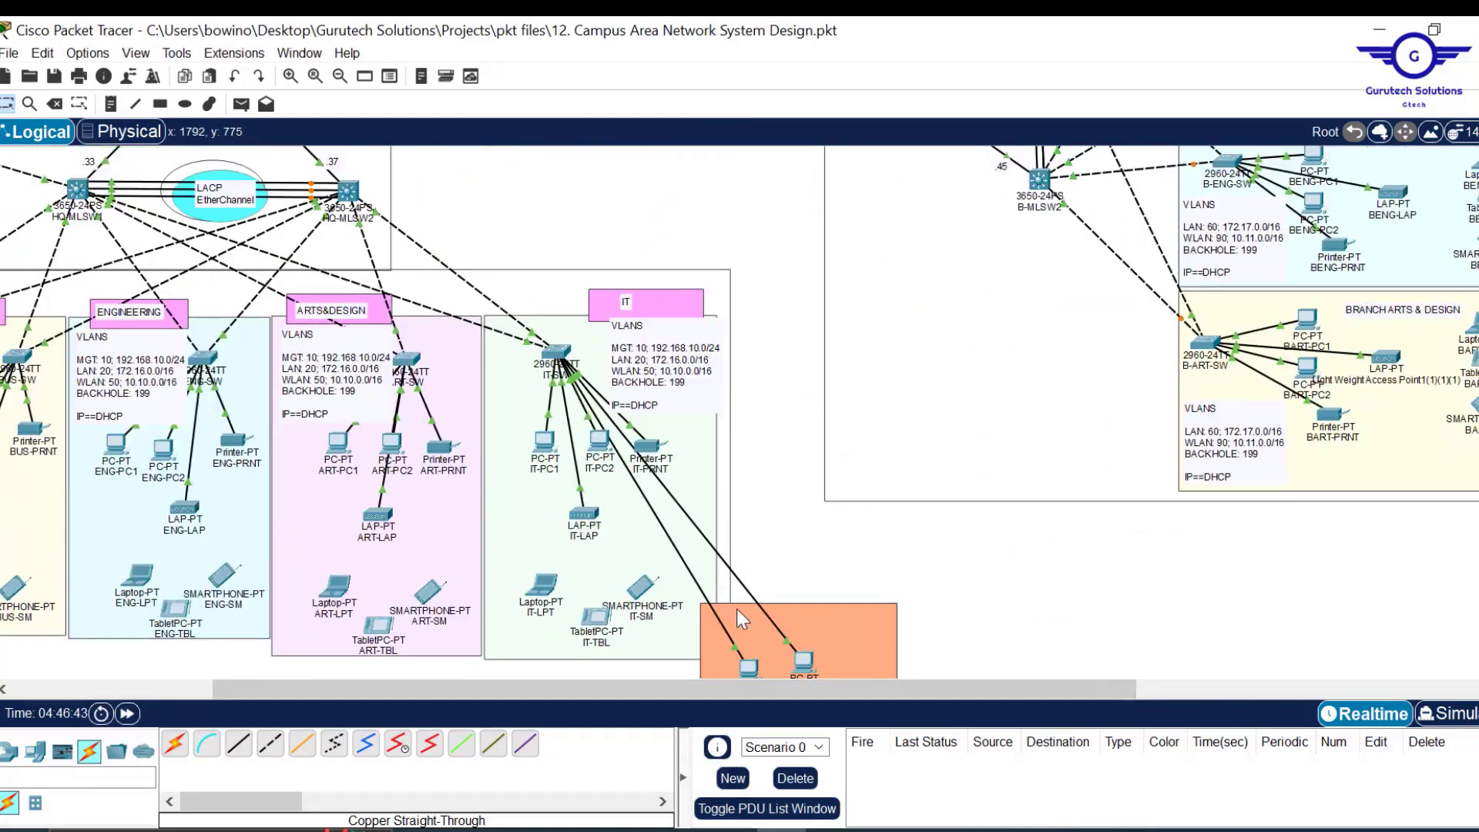
scroll(737, 609, "up", 5)
scroll(560, 593, "left", 3)
scroll(560, 595, "left", 1)
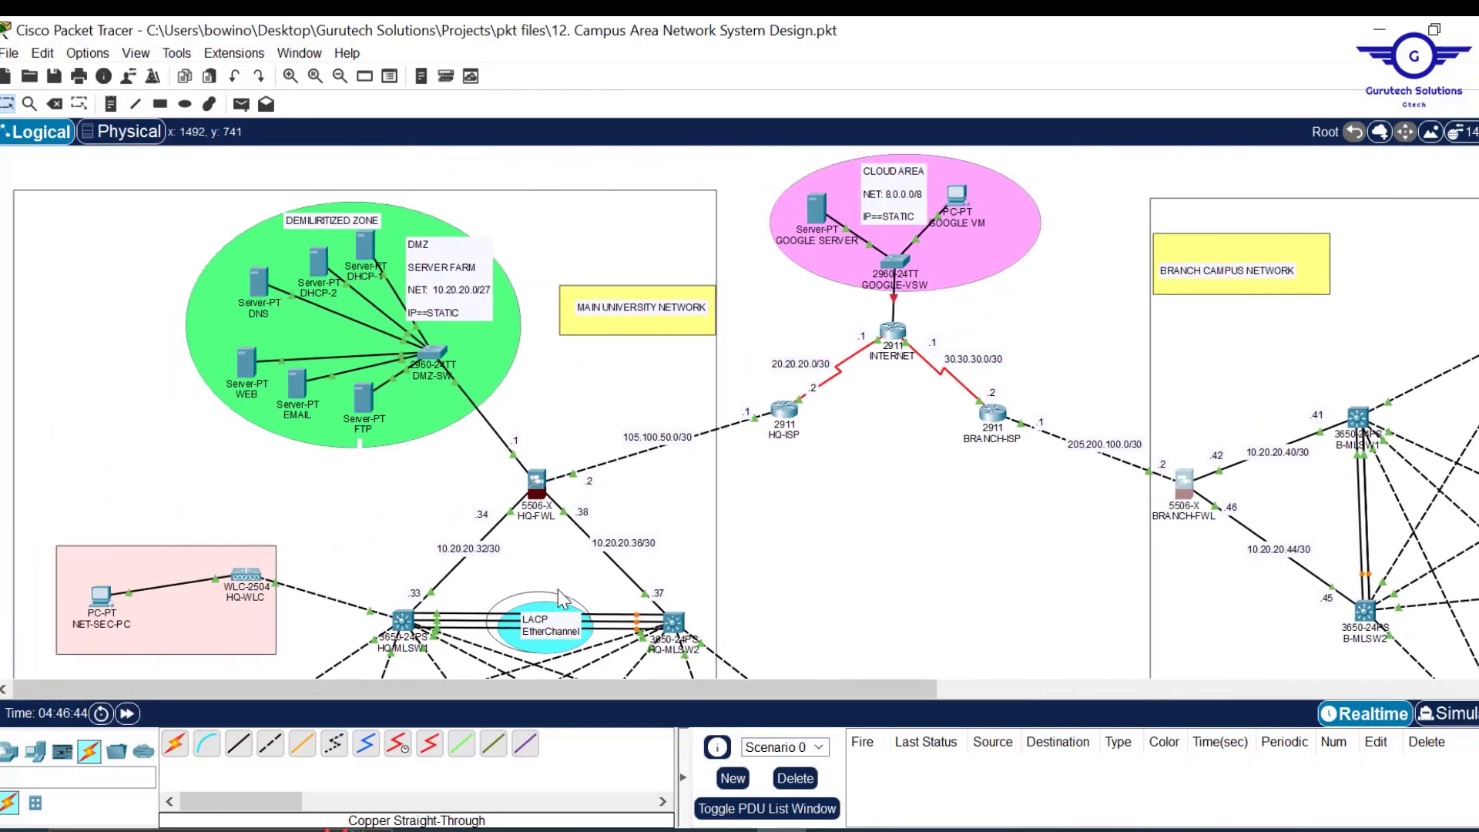
scroll(817, 601, "down", 2)
scroll(823, 605, "up", 2)
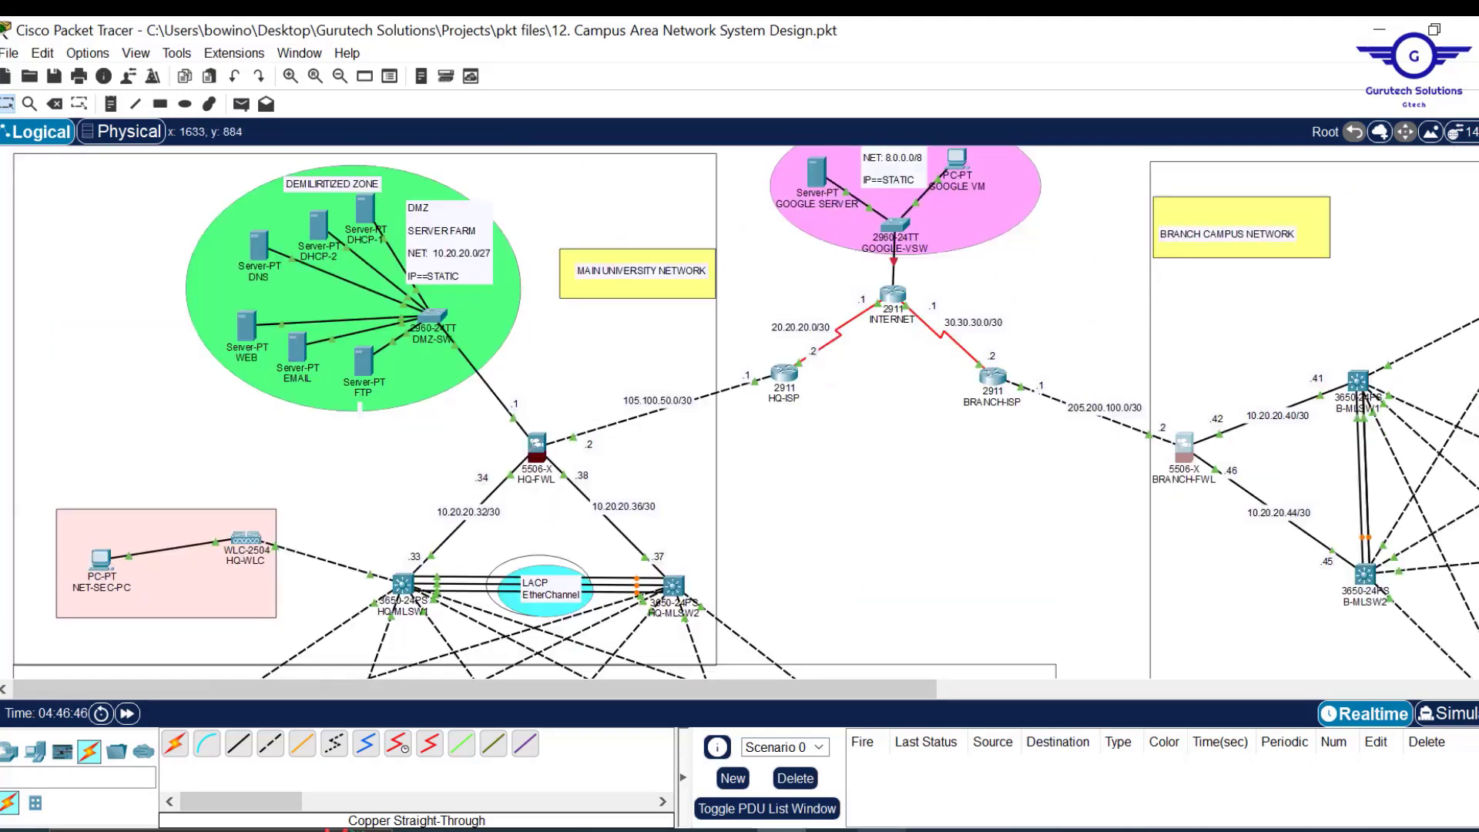
key("ctrl+s")
mouse_move(728, 829)
left_click(686, 787)
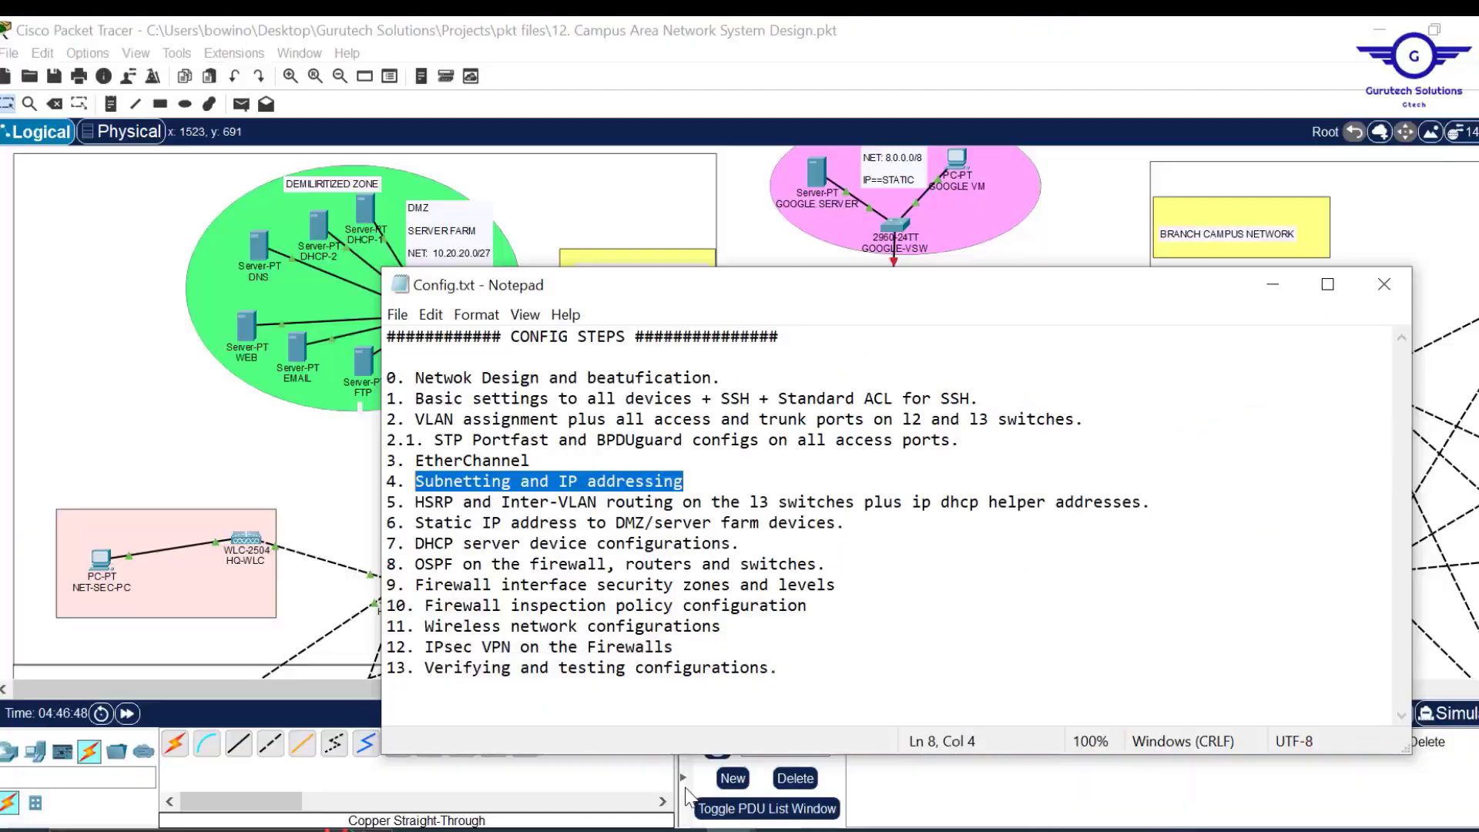
left_click_drag(423, 503, 1177, 504)
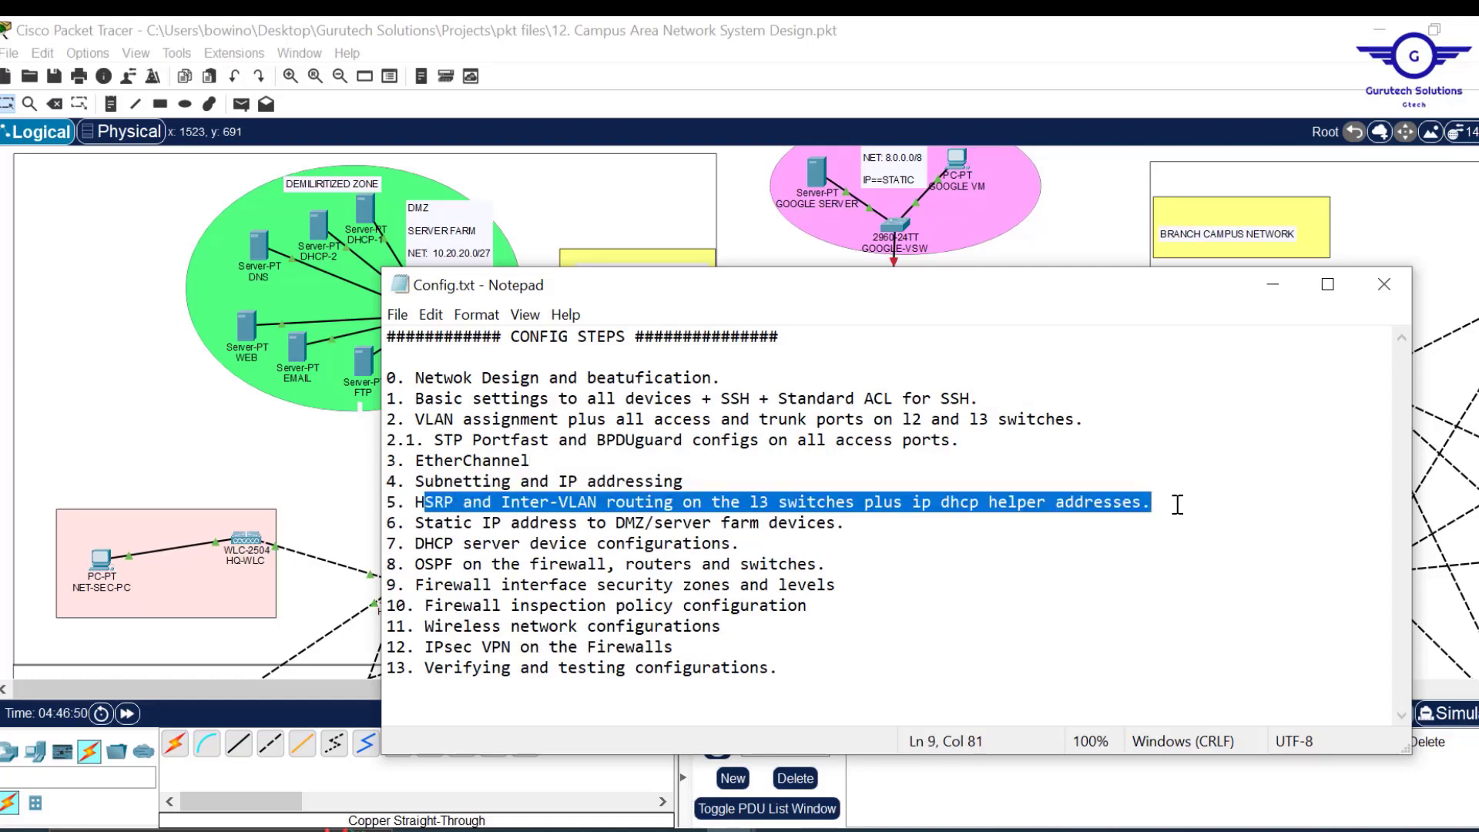
left_click(1168, 507)
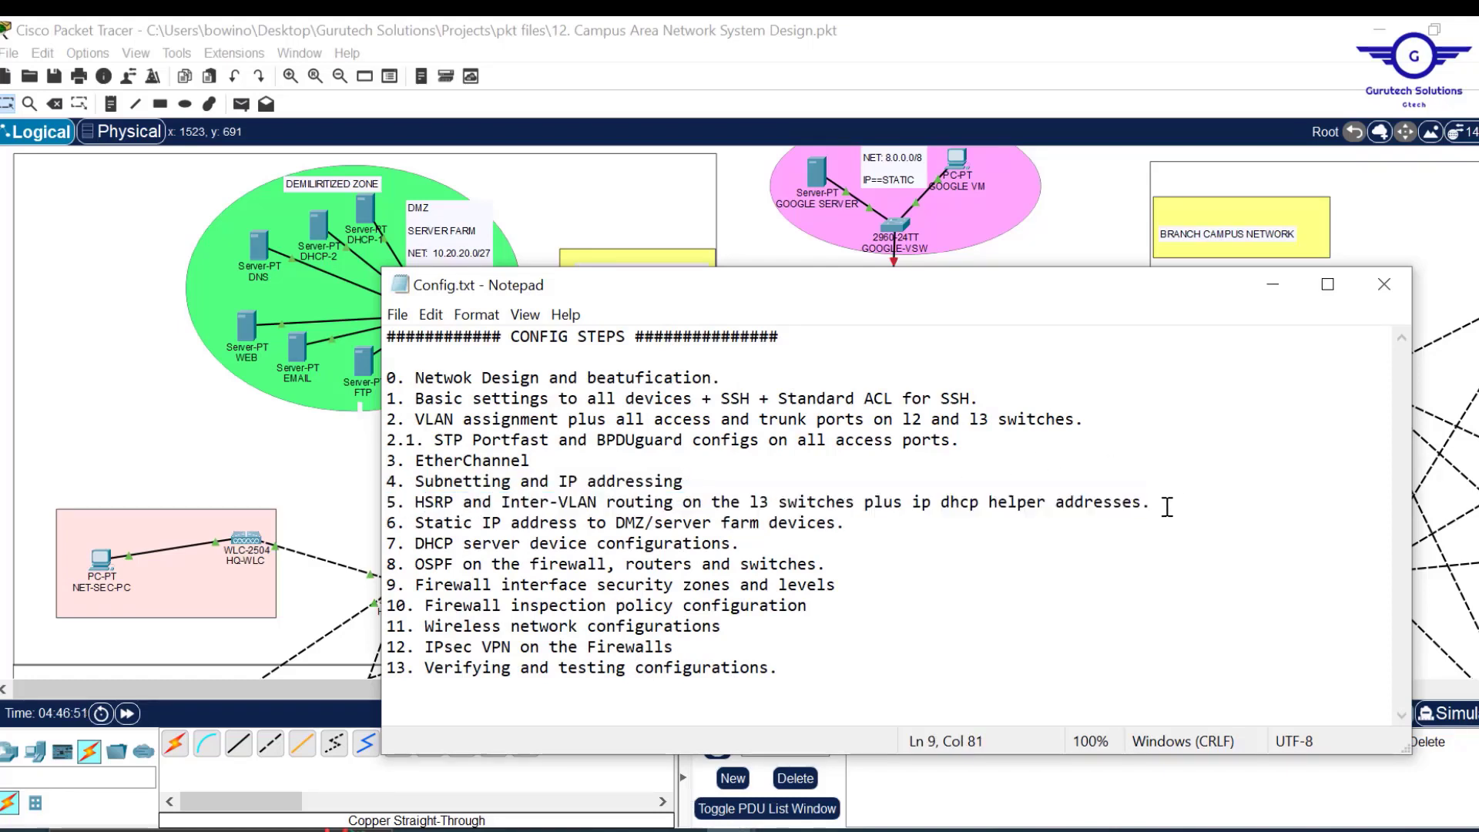
left_click_drag(1168, 507, 409, 510)
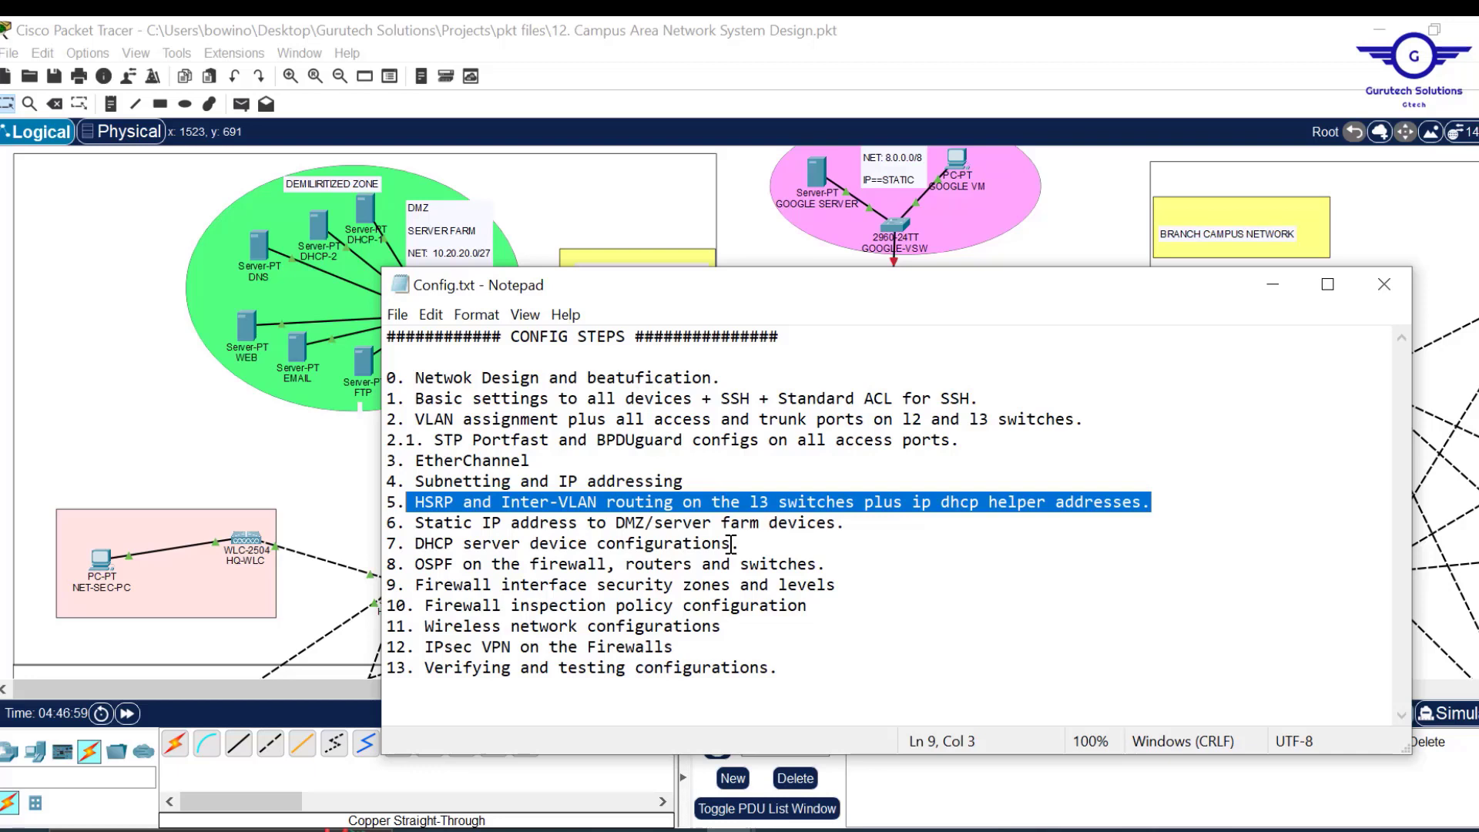
left_click_drag(746, 544, 383, 524)
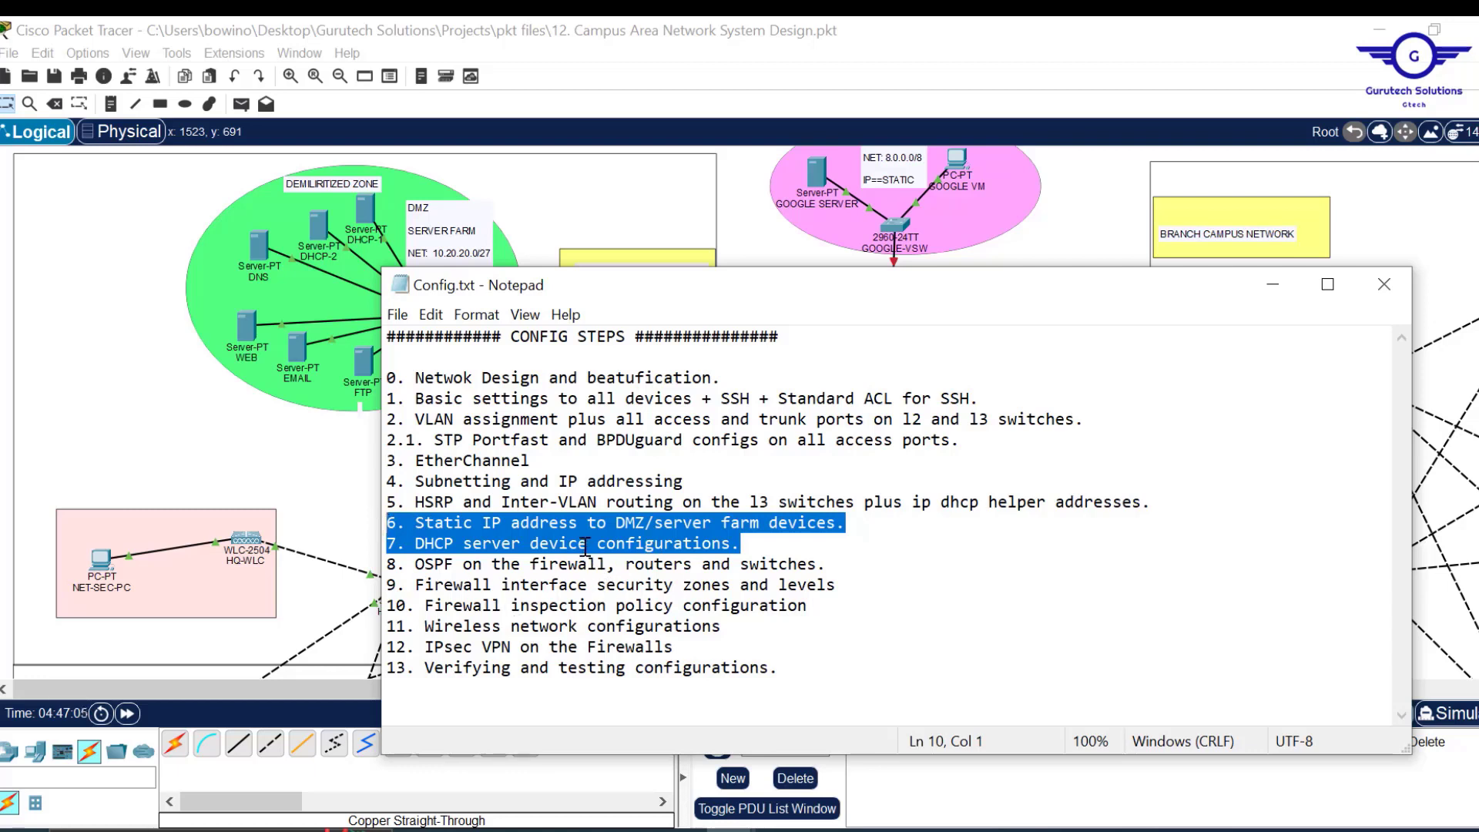
left_click_drag(1168, 515, 417, 504)
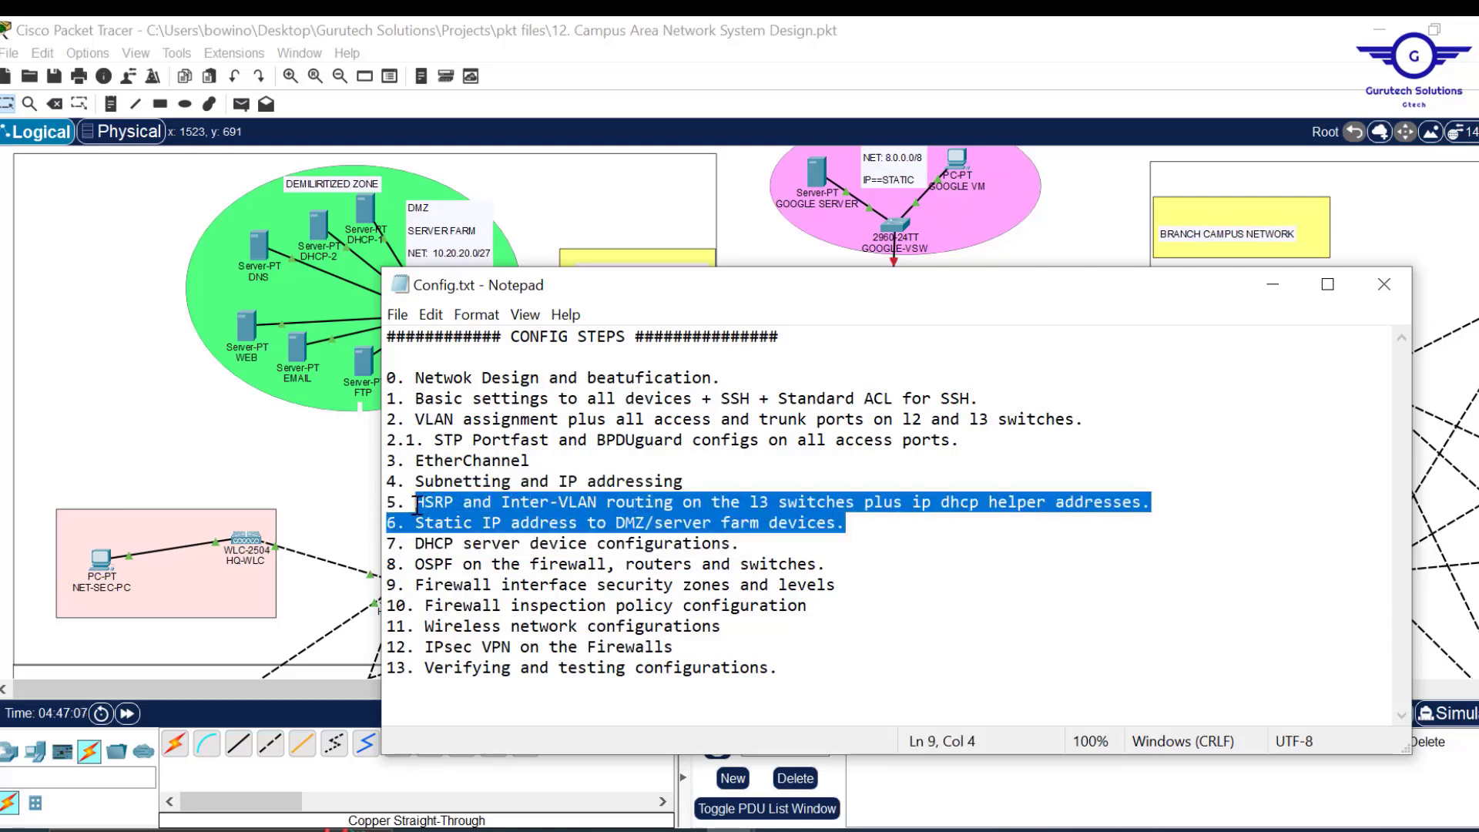
left_click(585, 527)
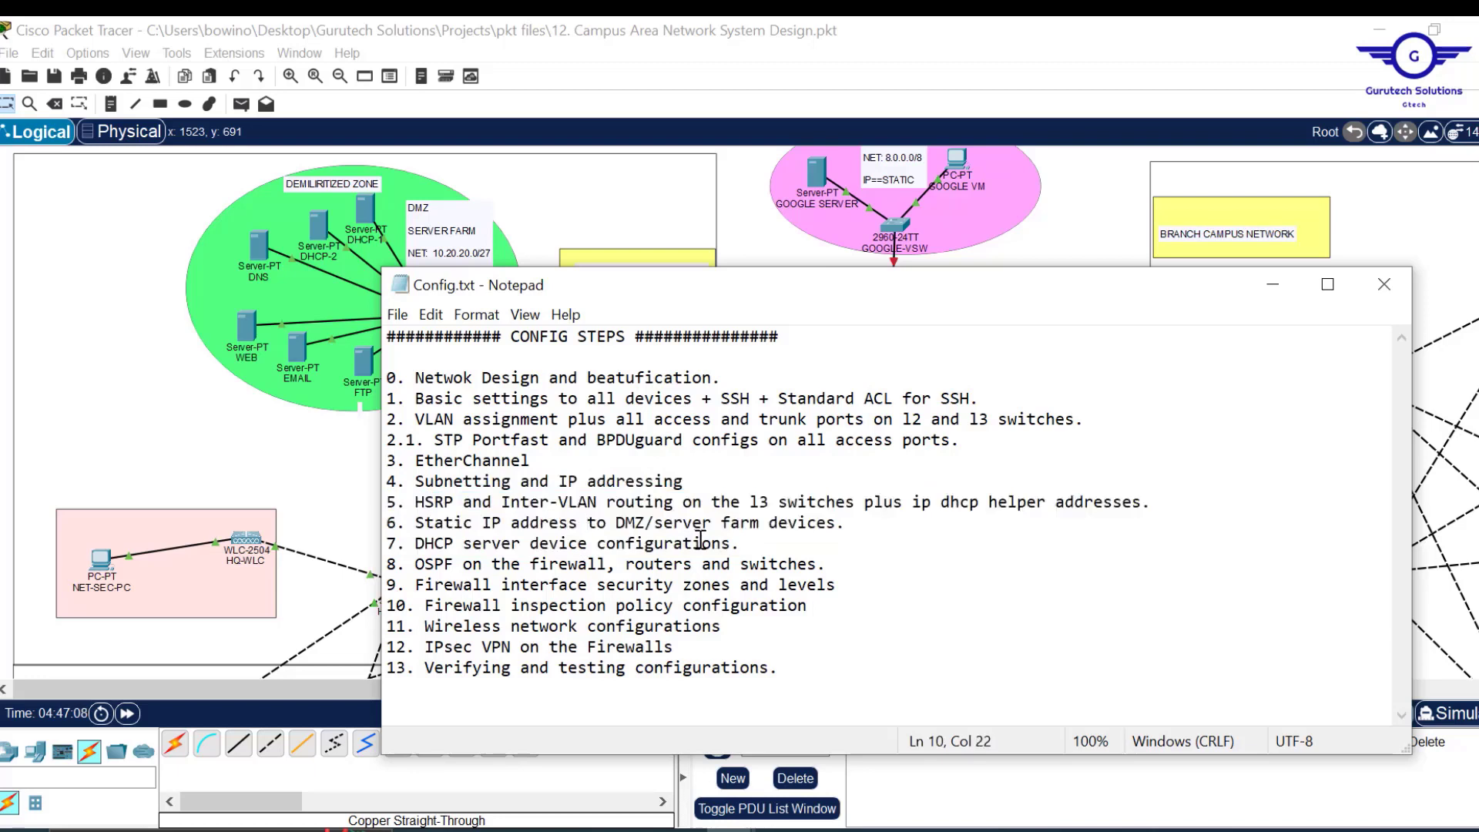
left_click_drag(748, 544, 385, 522)
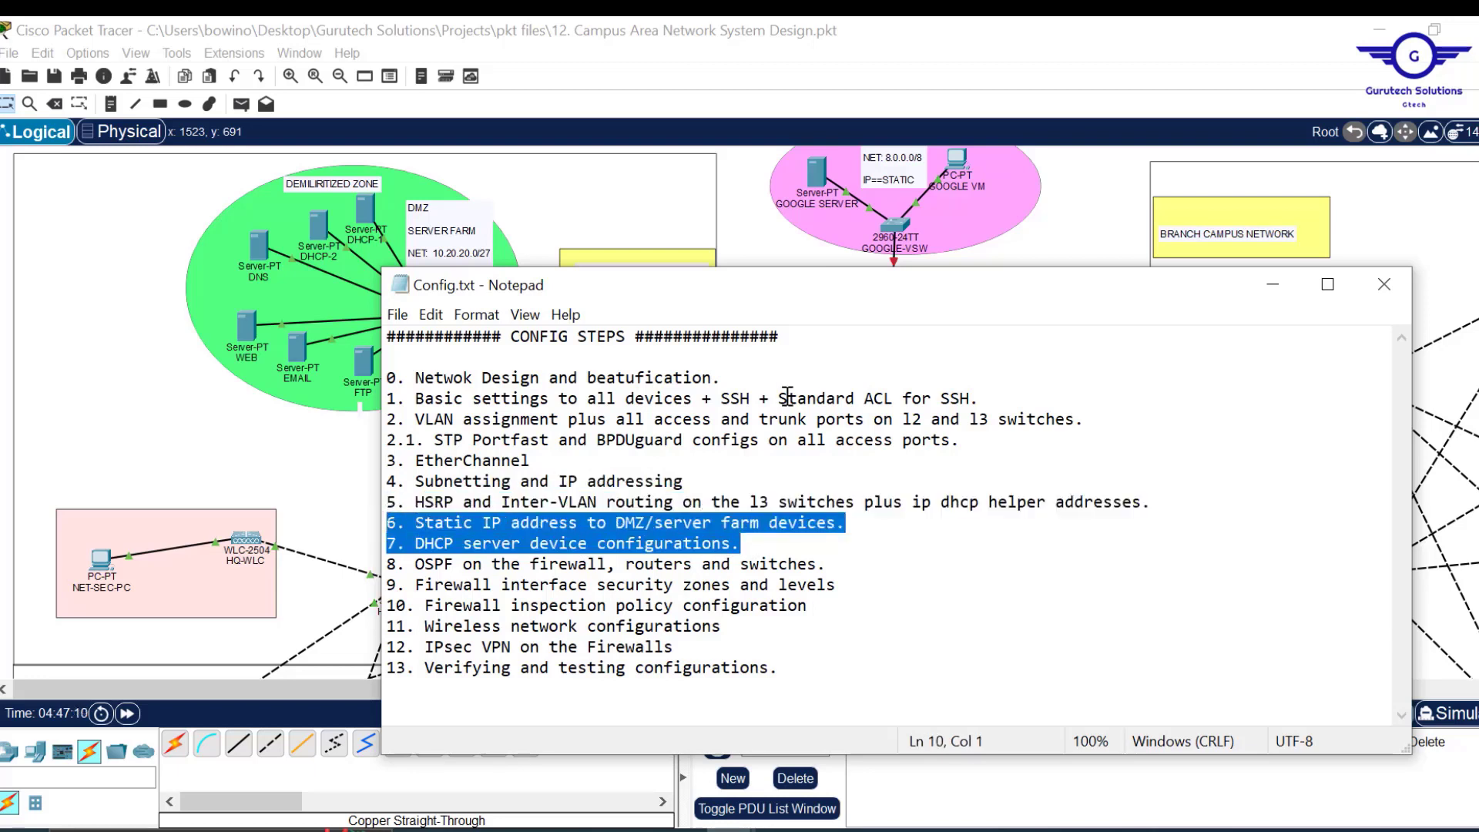
left_click(771, 236)
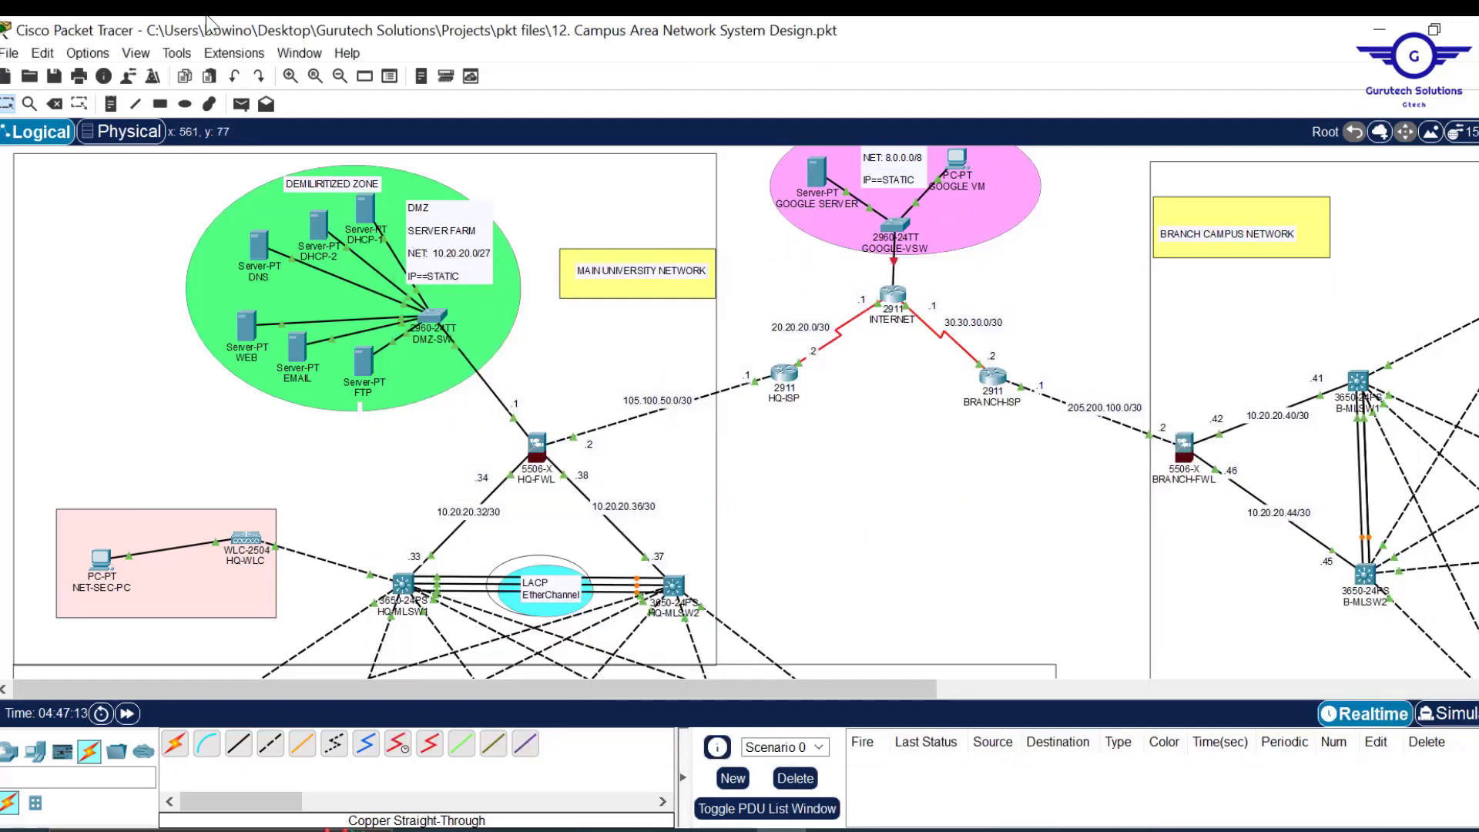
Add host notes .5, .6 and .7 beside DHCP-1, DHCP-2 and DNS.
left_click(112, 104)
left_click(363, 209)
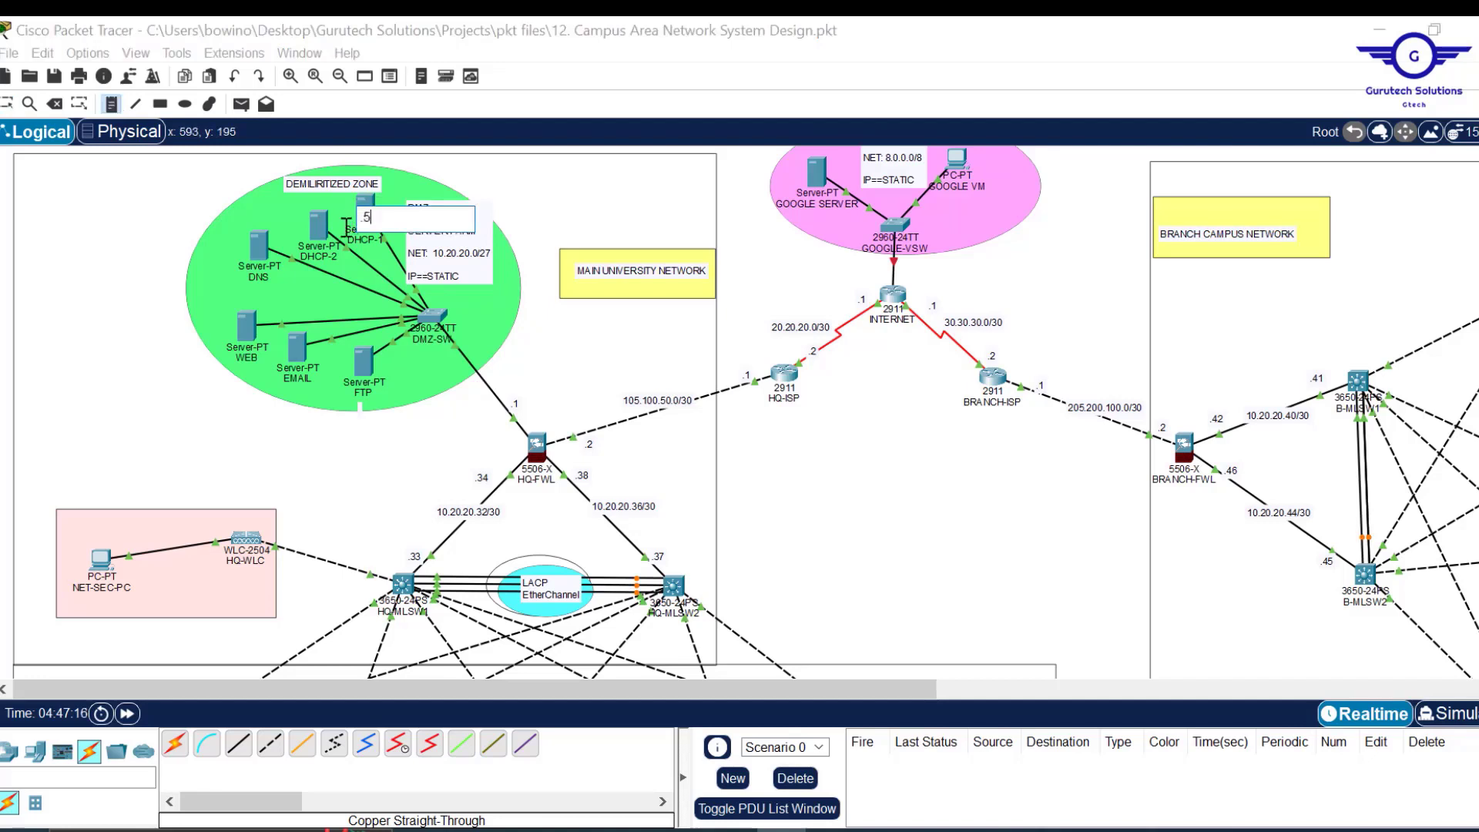
left_click(316, 227)
type(".6")
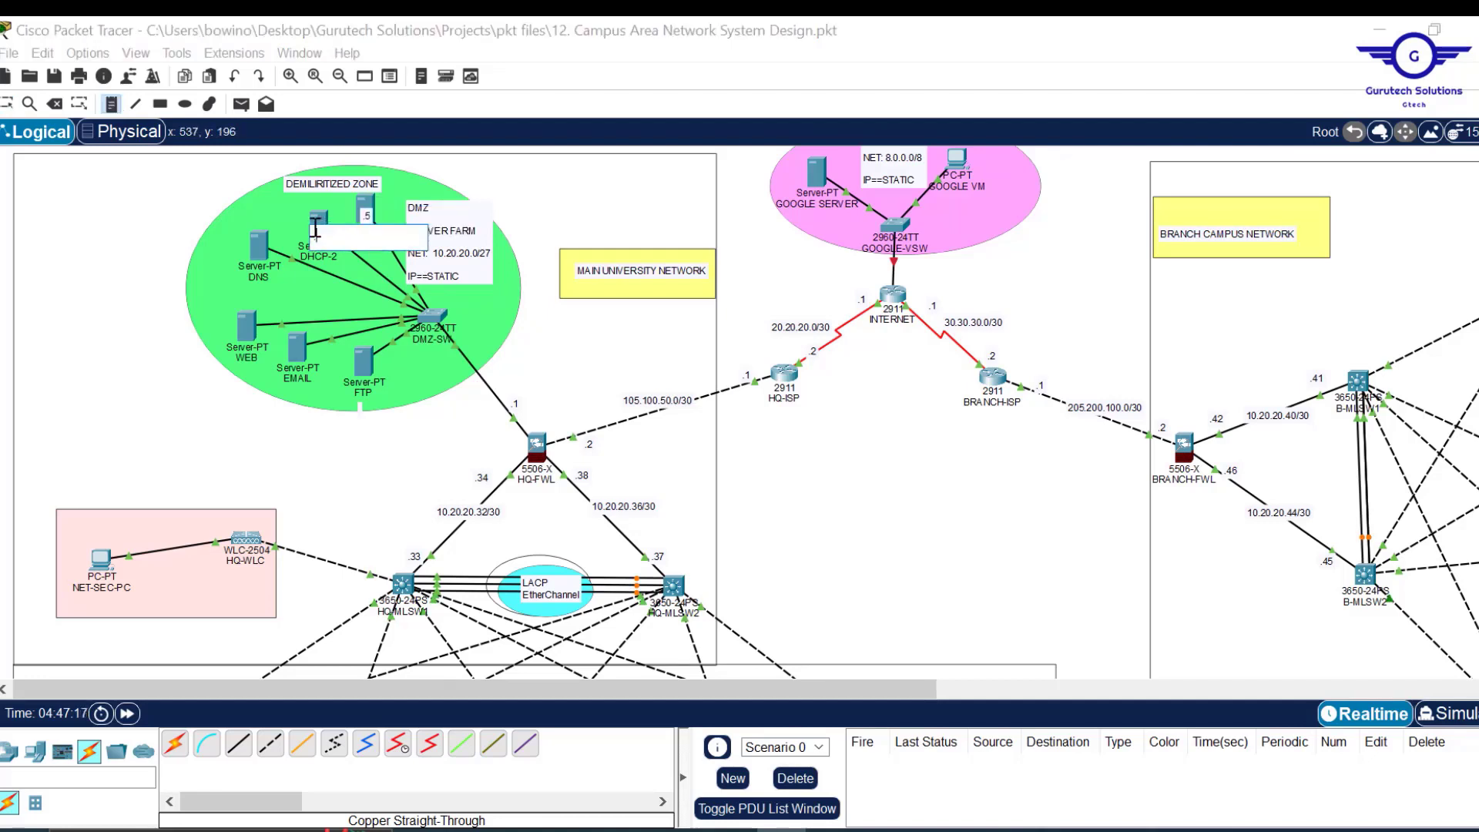
left_click(258, 241)
type(".7")
Add host notes .8, .9 and .10 beside WEB, EMAIL and FTP.
left_click(246, 323)
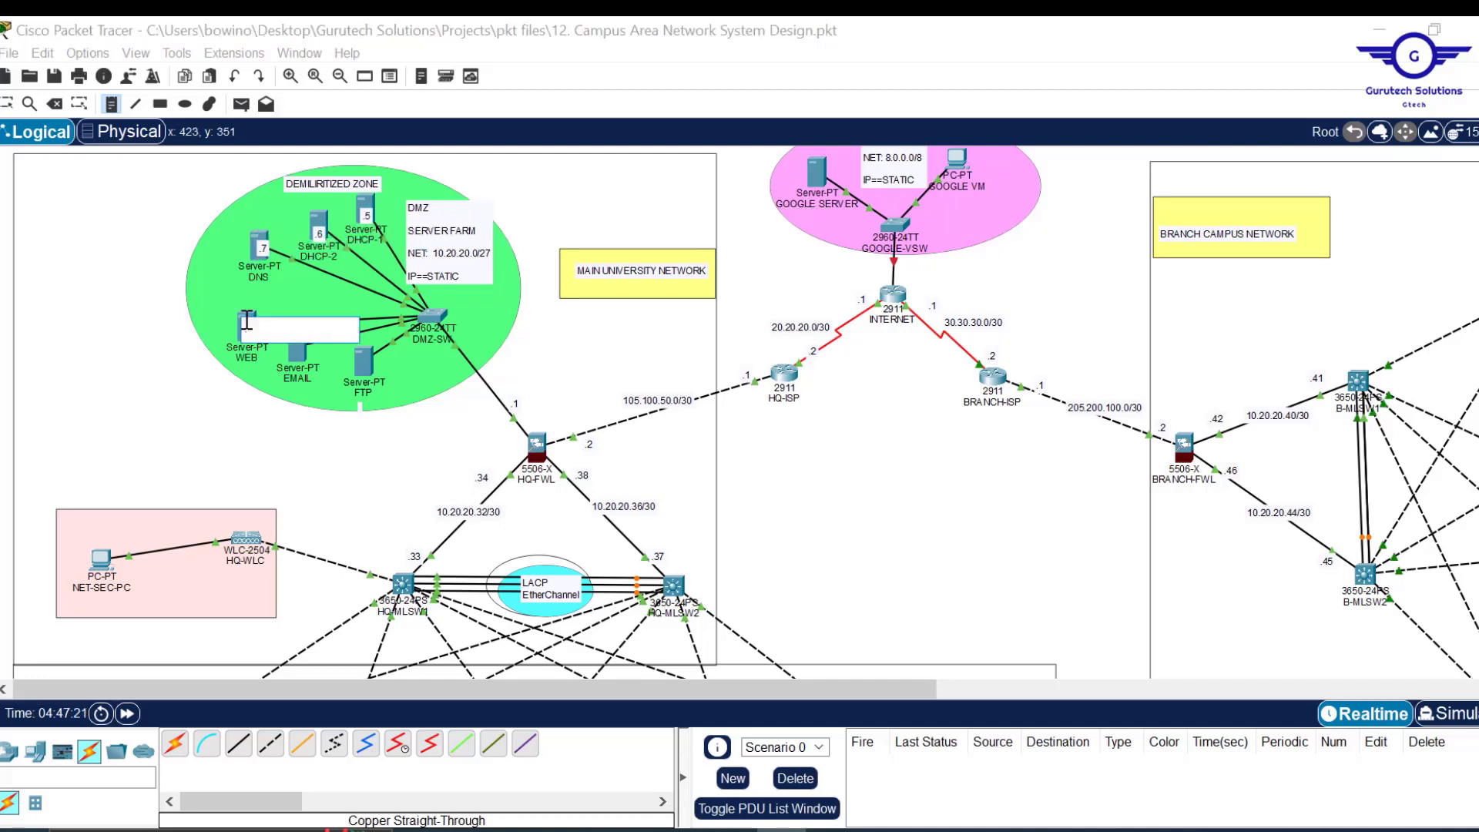
type(".8")
left_click(299, 353)
type(".9")
left_click(374, 372)
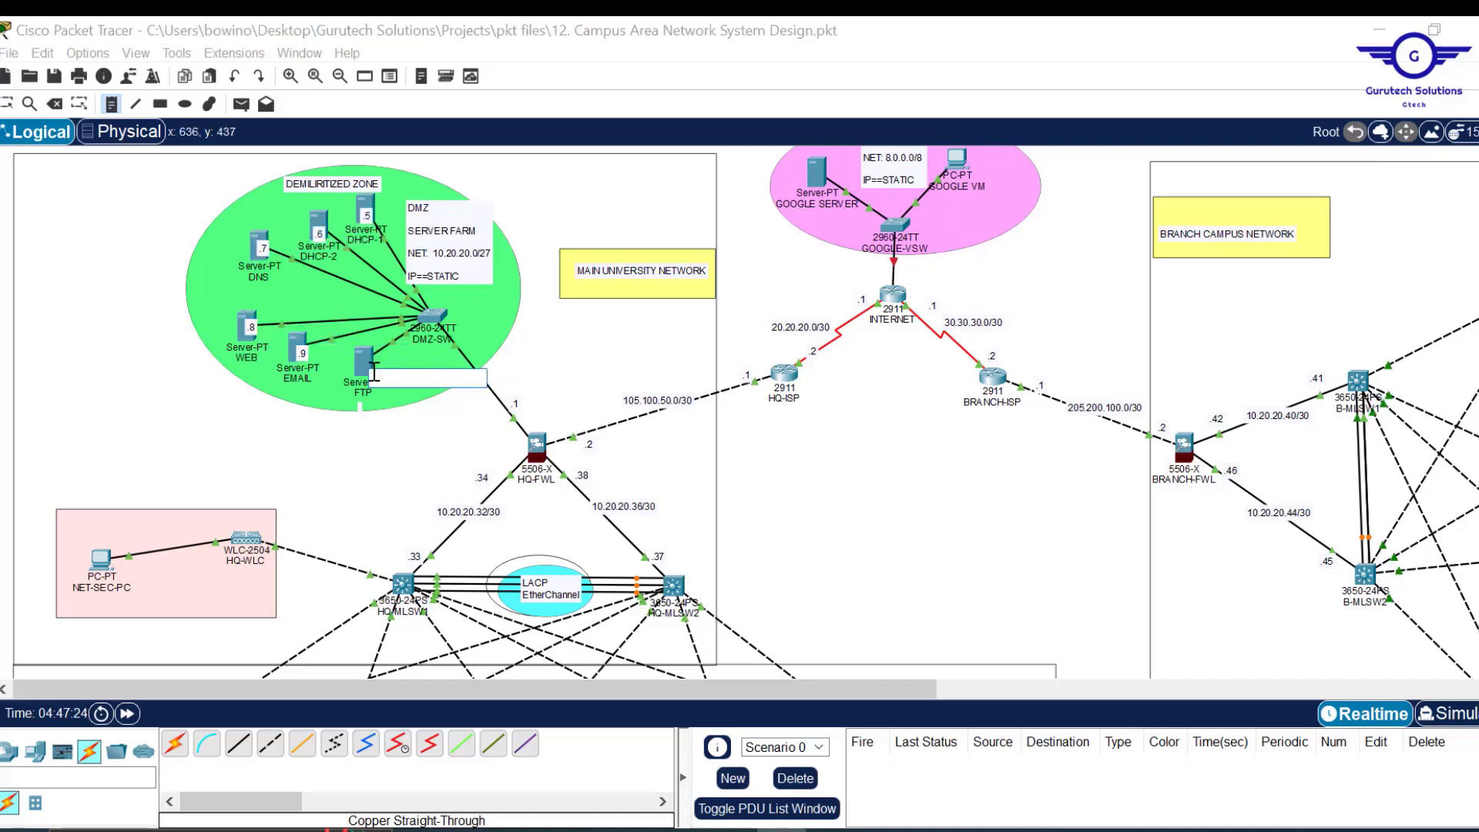
left_click(369, 359)
type(".10")
left_click(574, 331)
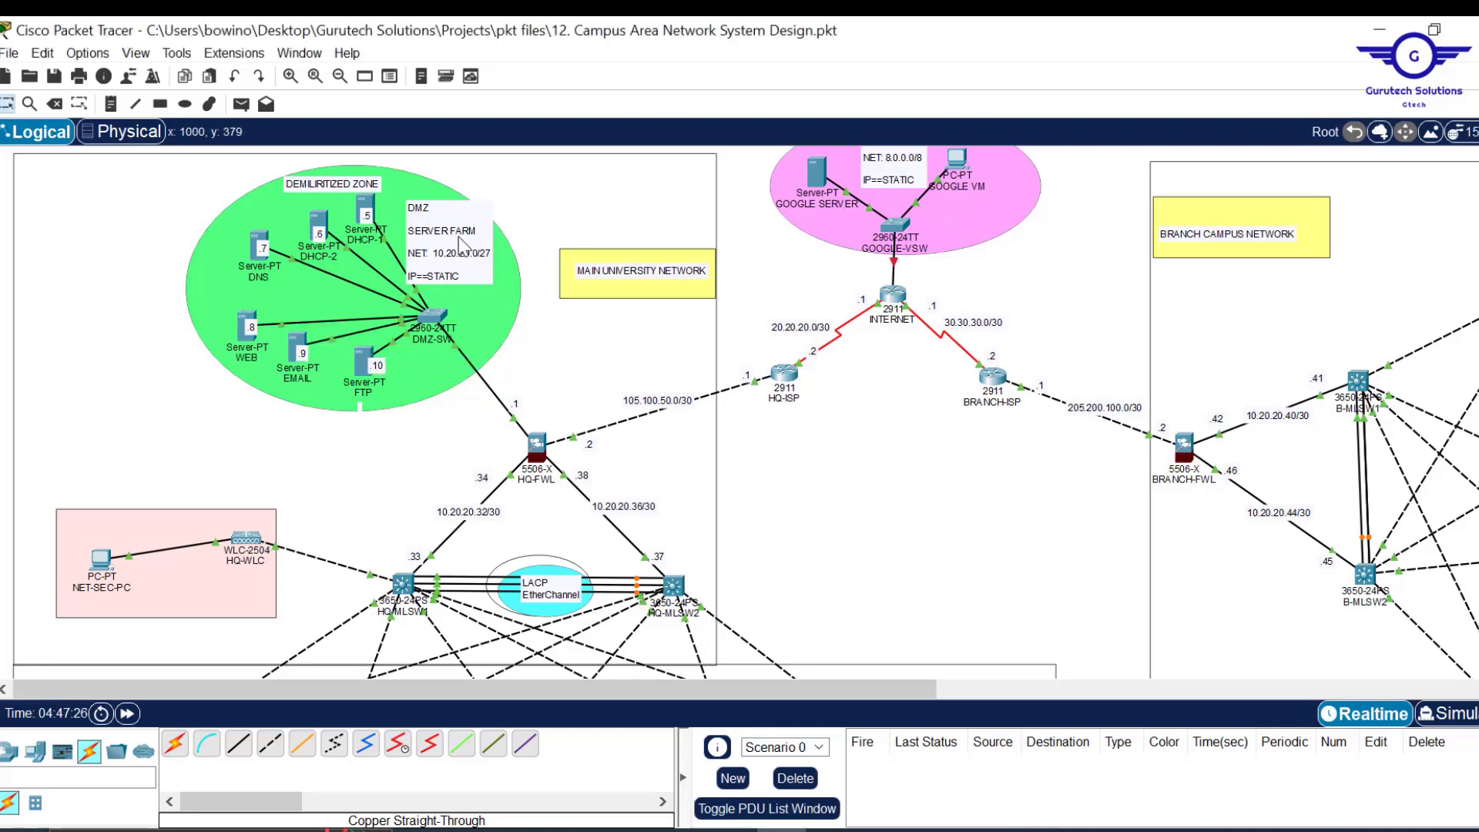
Give the DHCP-1 server IPv4 address 10.20.20.5 with mask 255.255.255.224.
left_click(365, 209)
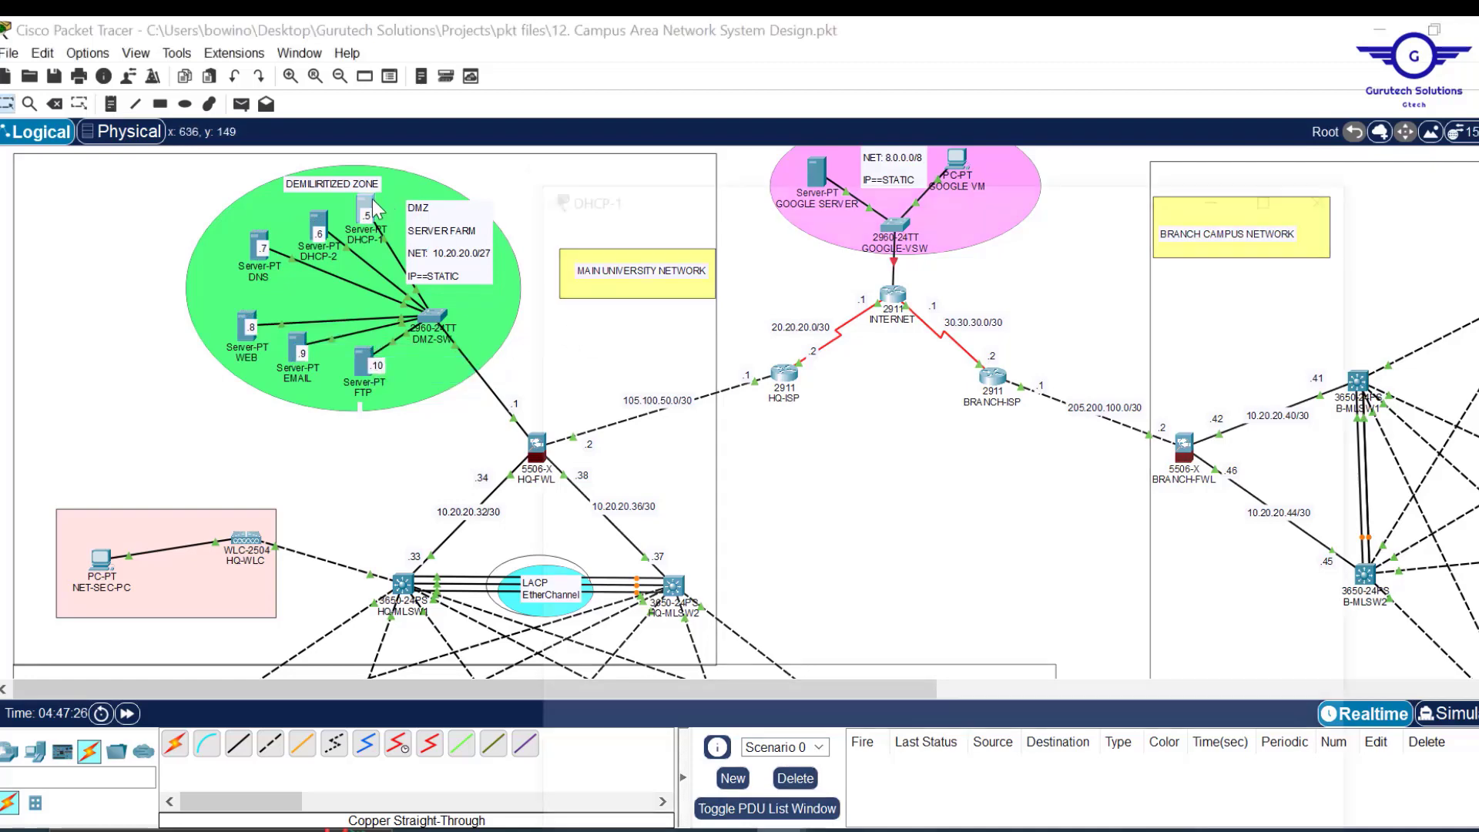
left_click(757, 72)
left_click(603, 167)
left_click(847, 177)
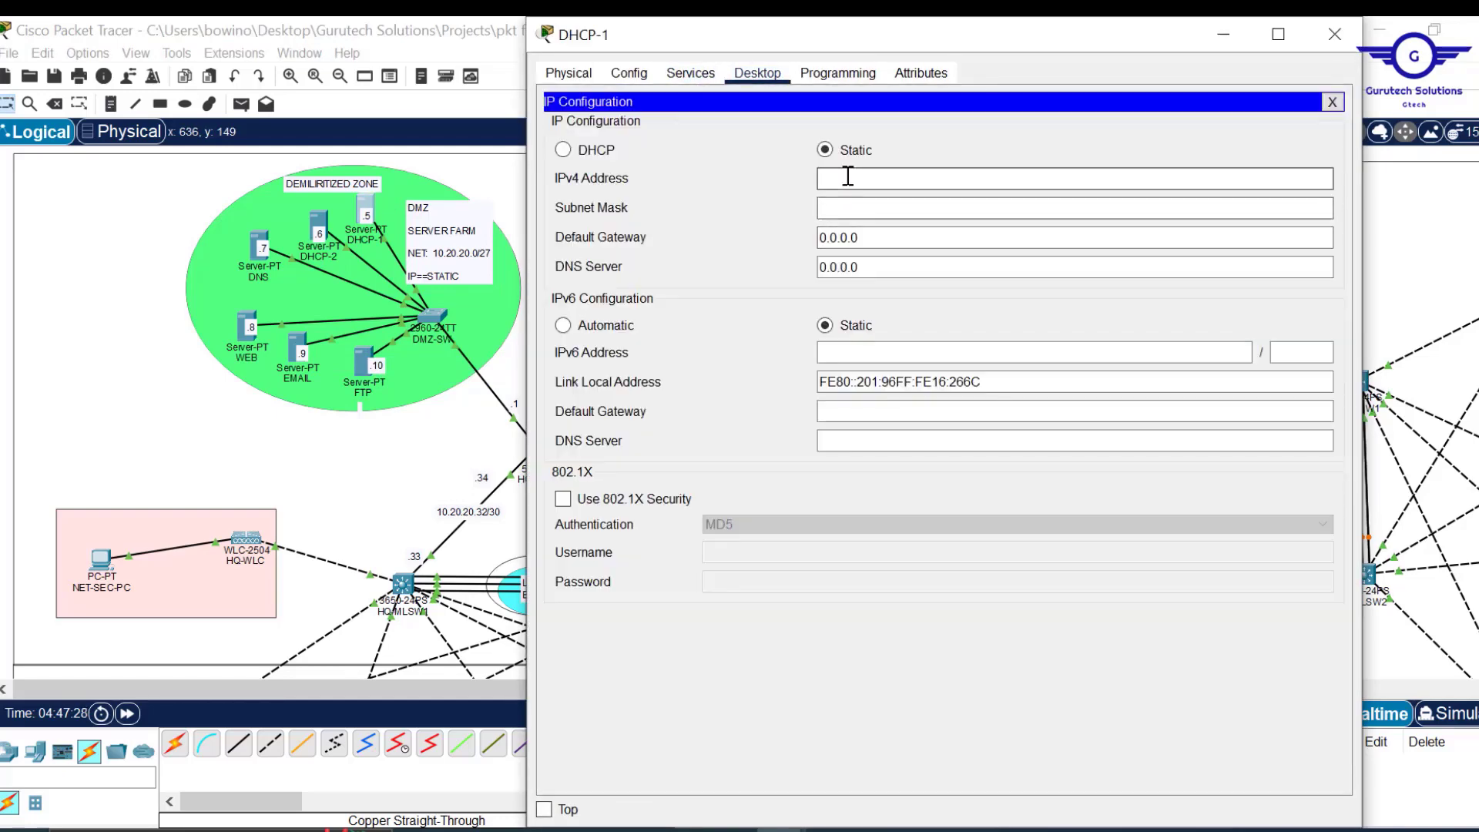
type("10.20.20.5")
left_click_drag(898, 179, 743, 171)
key("ctrl+c")
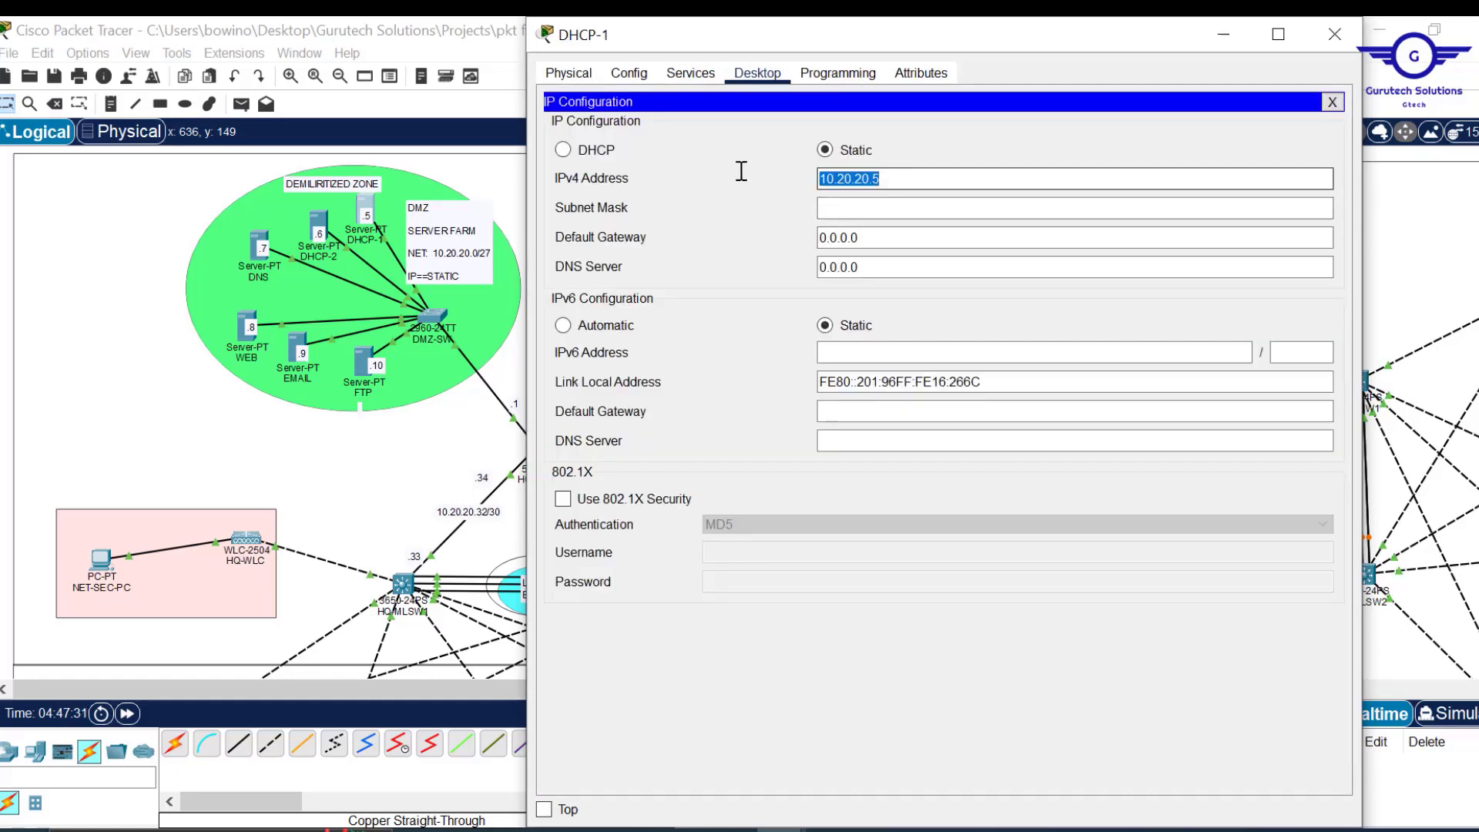
left_click(863, 210)
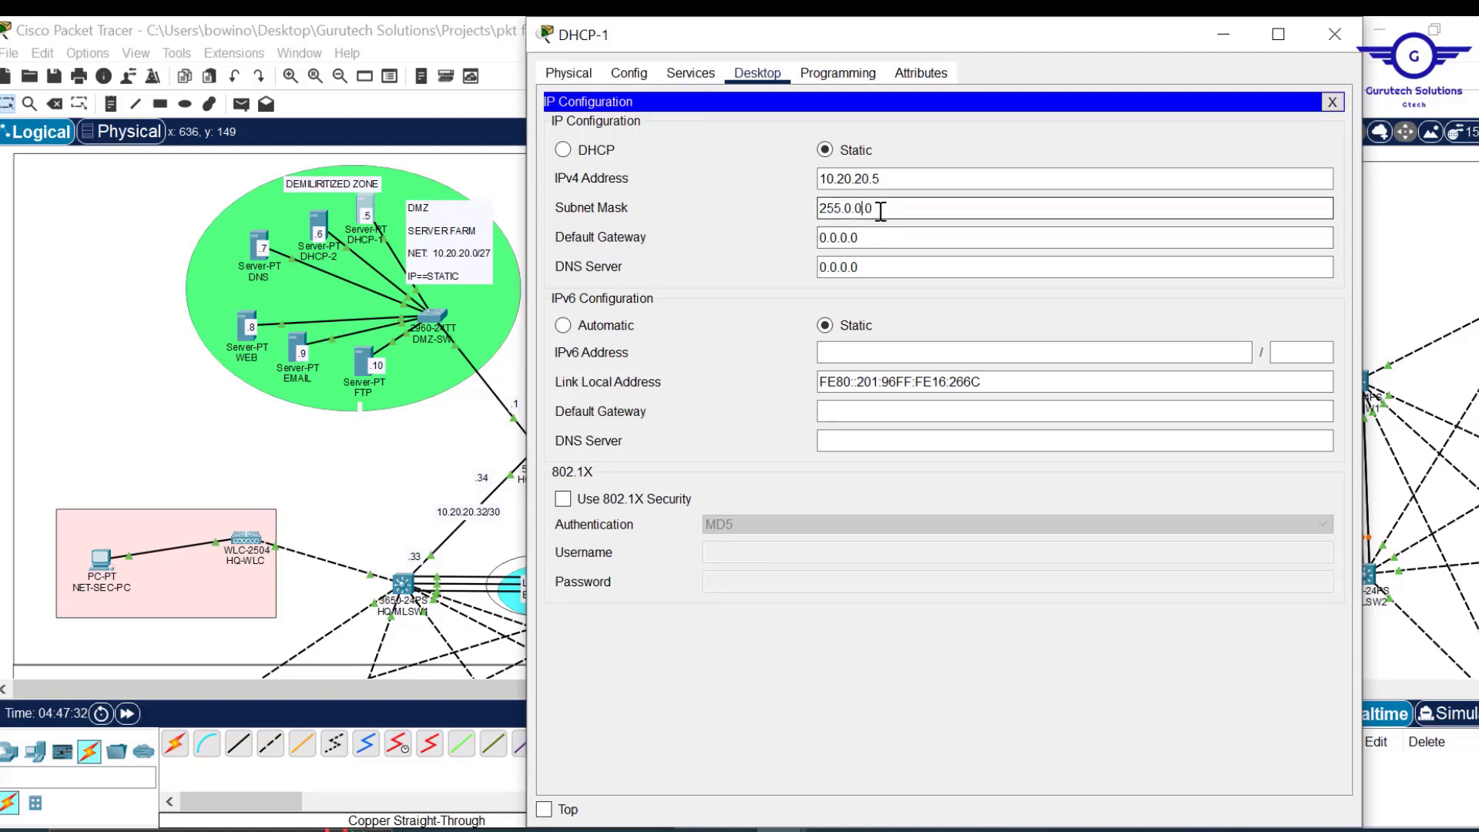
key("BackSpace")
key("BackSpace")
type("255.255.224")
Set DHCP-1's default gateway to 10.20.20.1 and DNS server to 10.20.20.7.
left_click_drag(884, 241, 744, 235)
key("ctrl+v")
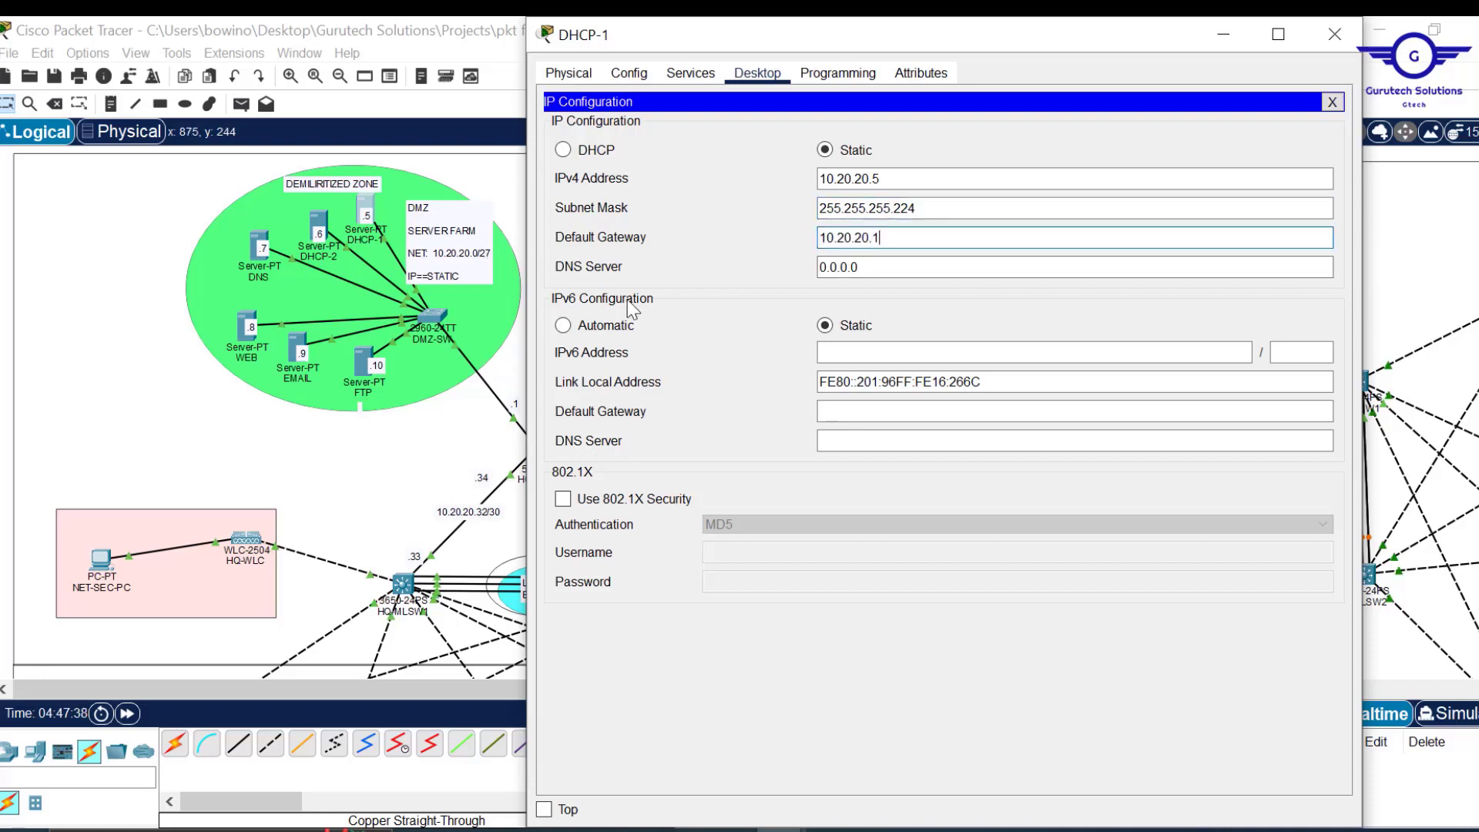
left_click_drag(840, 39, 1004, 82)
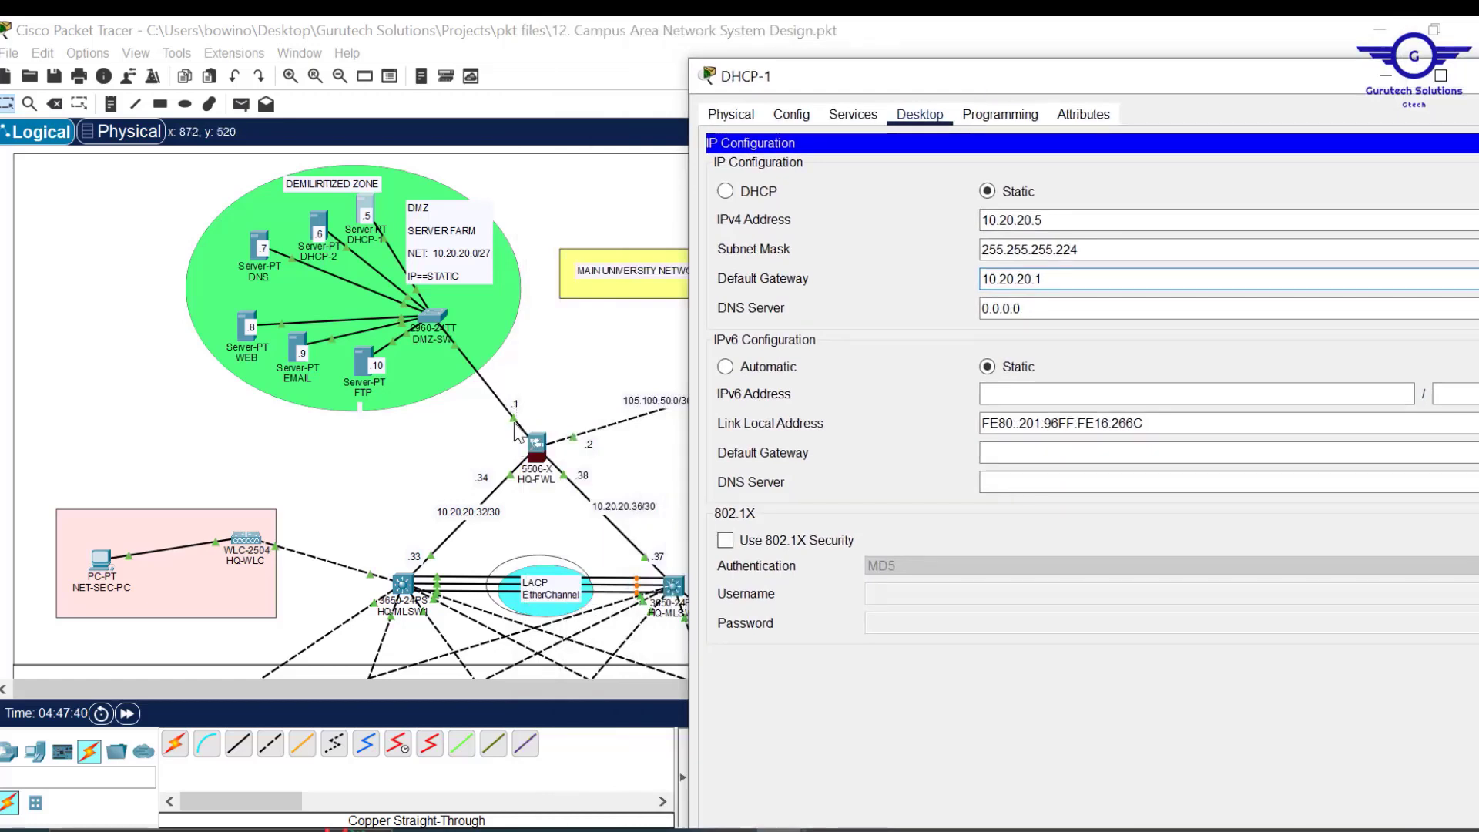
left_click_drag(1037, 312, 894, 308)
type("10.20.20.5")
key("BackSpace")
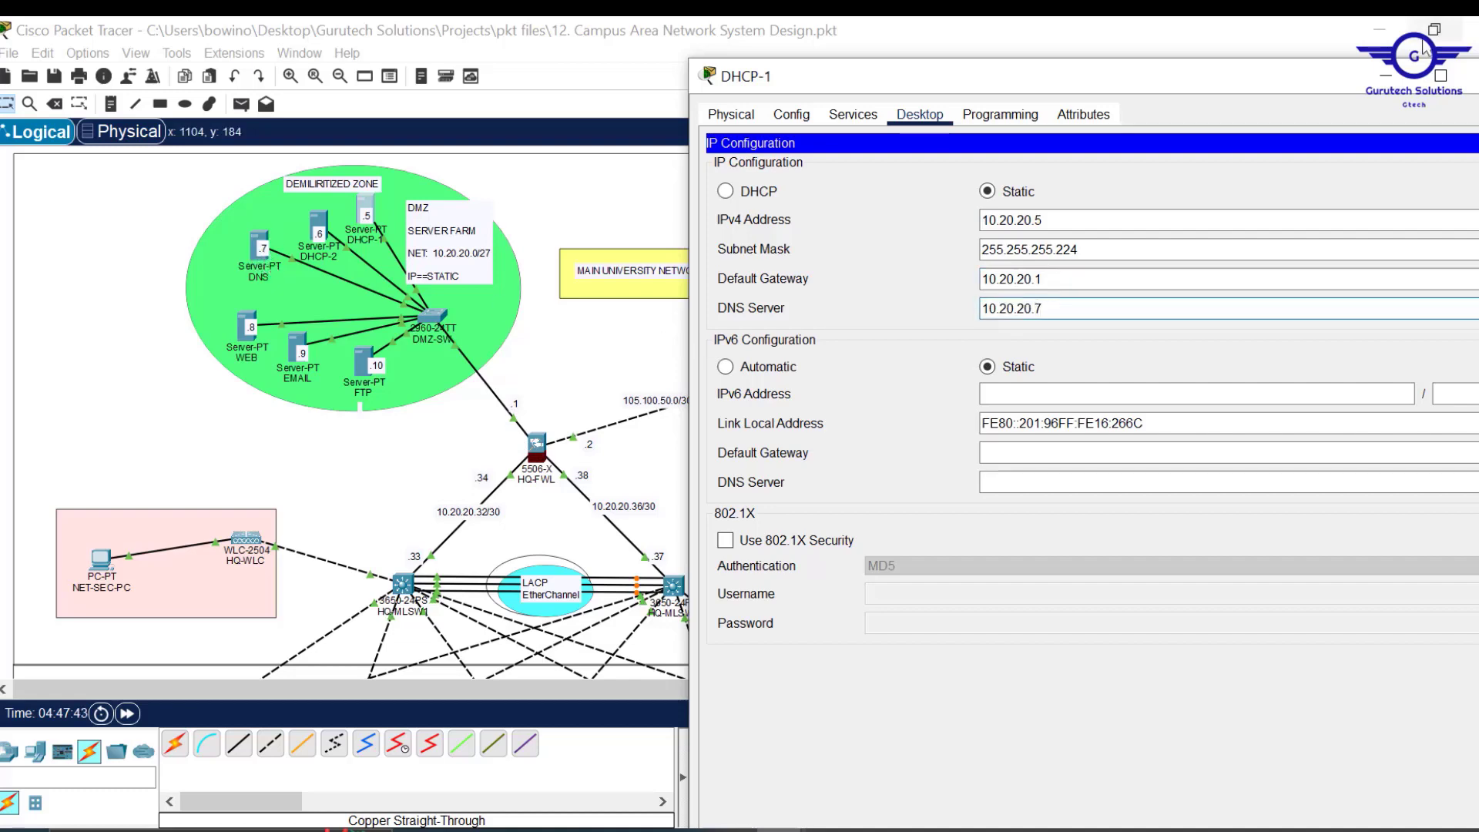
left_click(1473, 75)
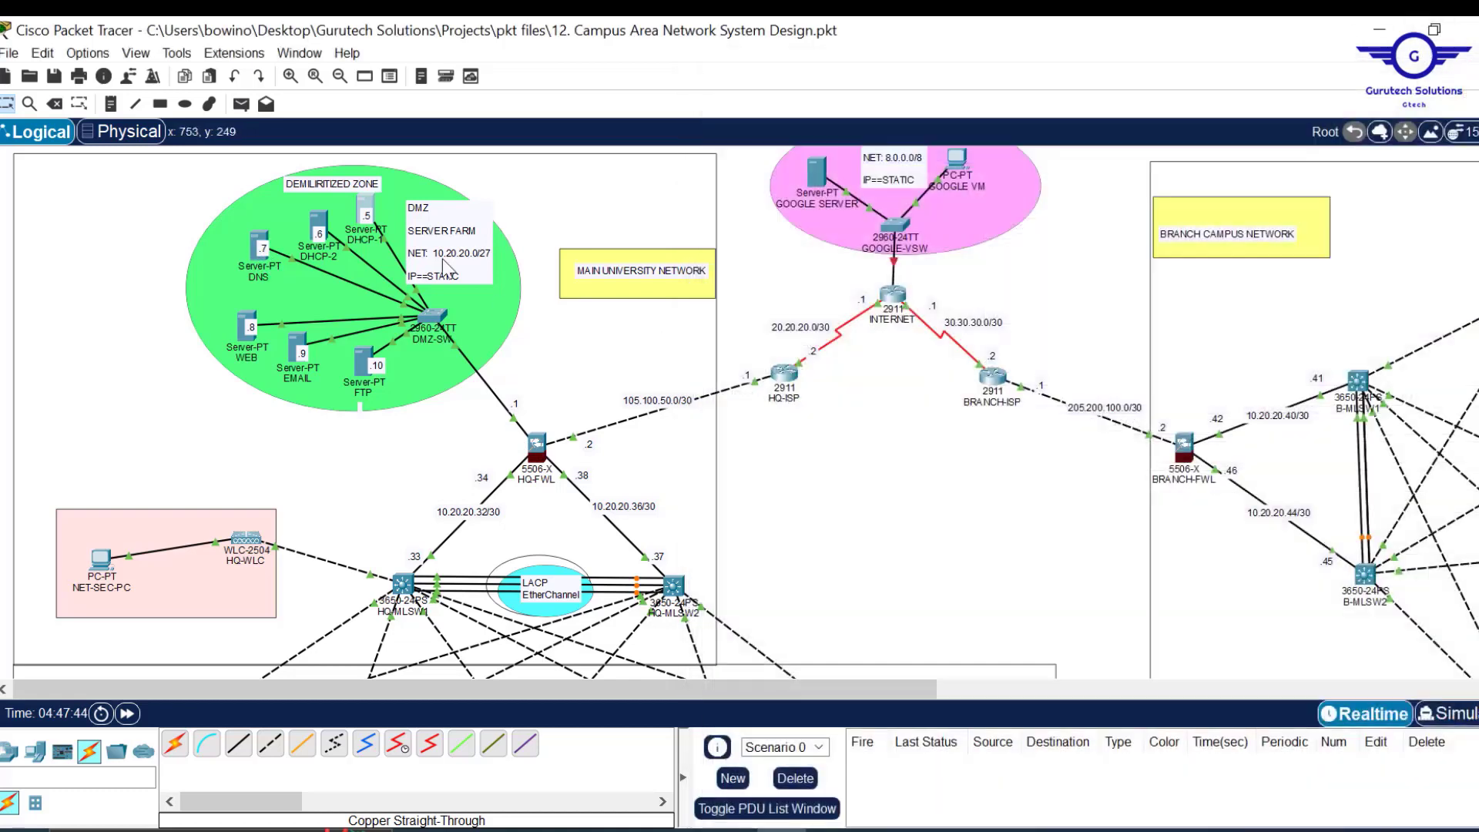
Configure DHCP-2 with 10.20.20.6, mask 255.255.255.224, gateway 10.20.20.1, DNS 10.20.20.7.
left_click(320, 227)
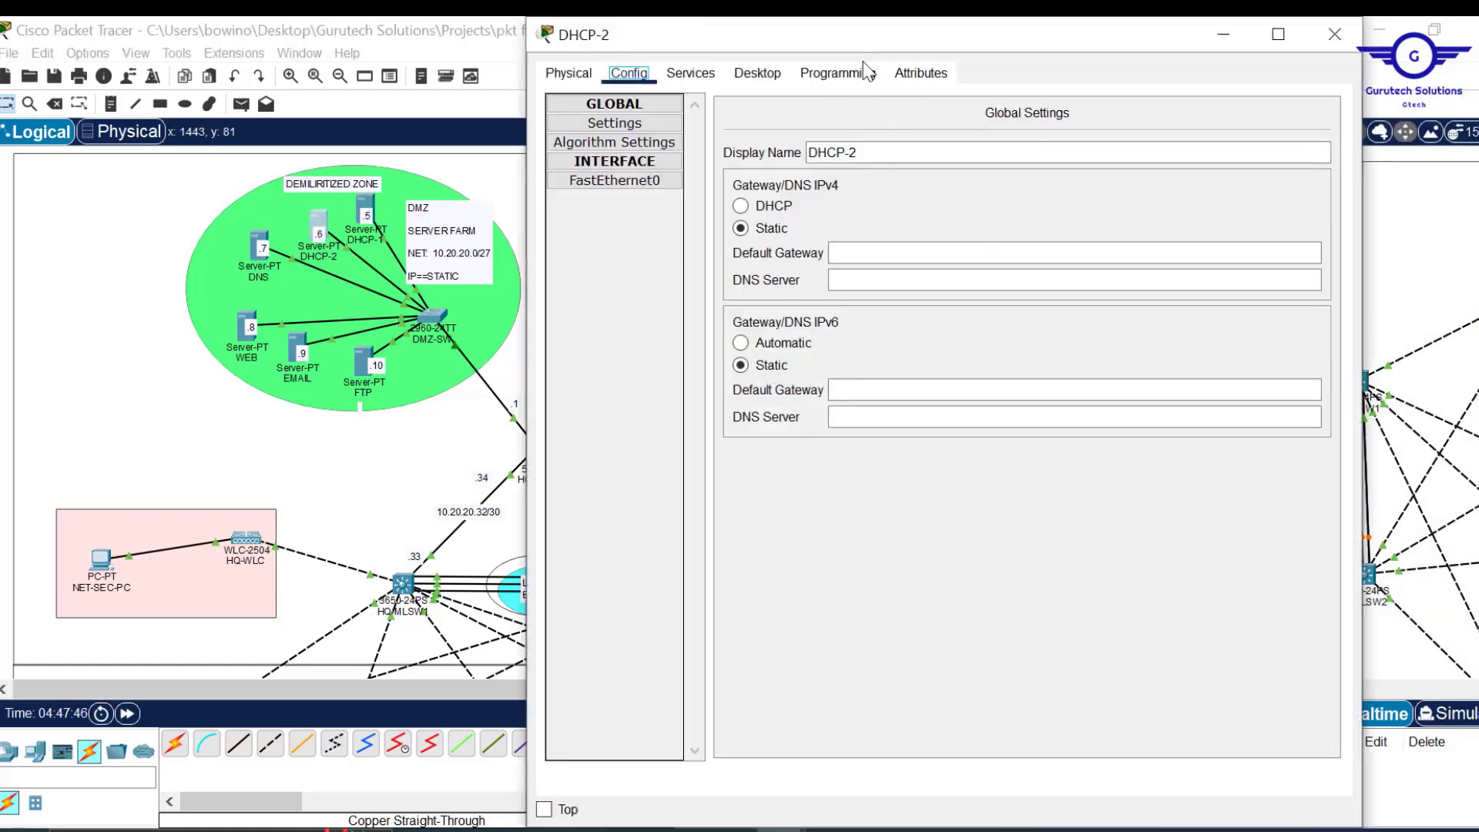
left_click(757, 72)
left_click(898, 182)
type("10.20.20.6")
left_click(899, 208)
type("255.255.255.224")
left_click_drag(875, 241, 739, 240)
type("10.20.20.1")
left_click_drag(875, 268, 737, 270)
type("10.20.20.7")
left_click(1335, 33)
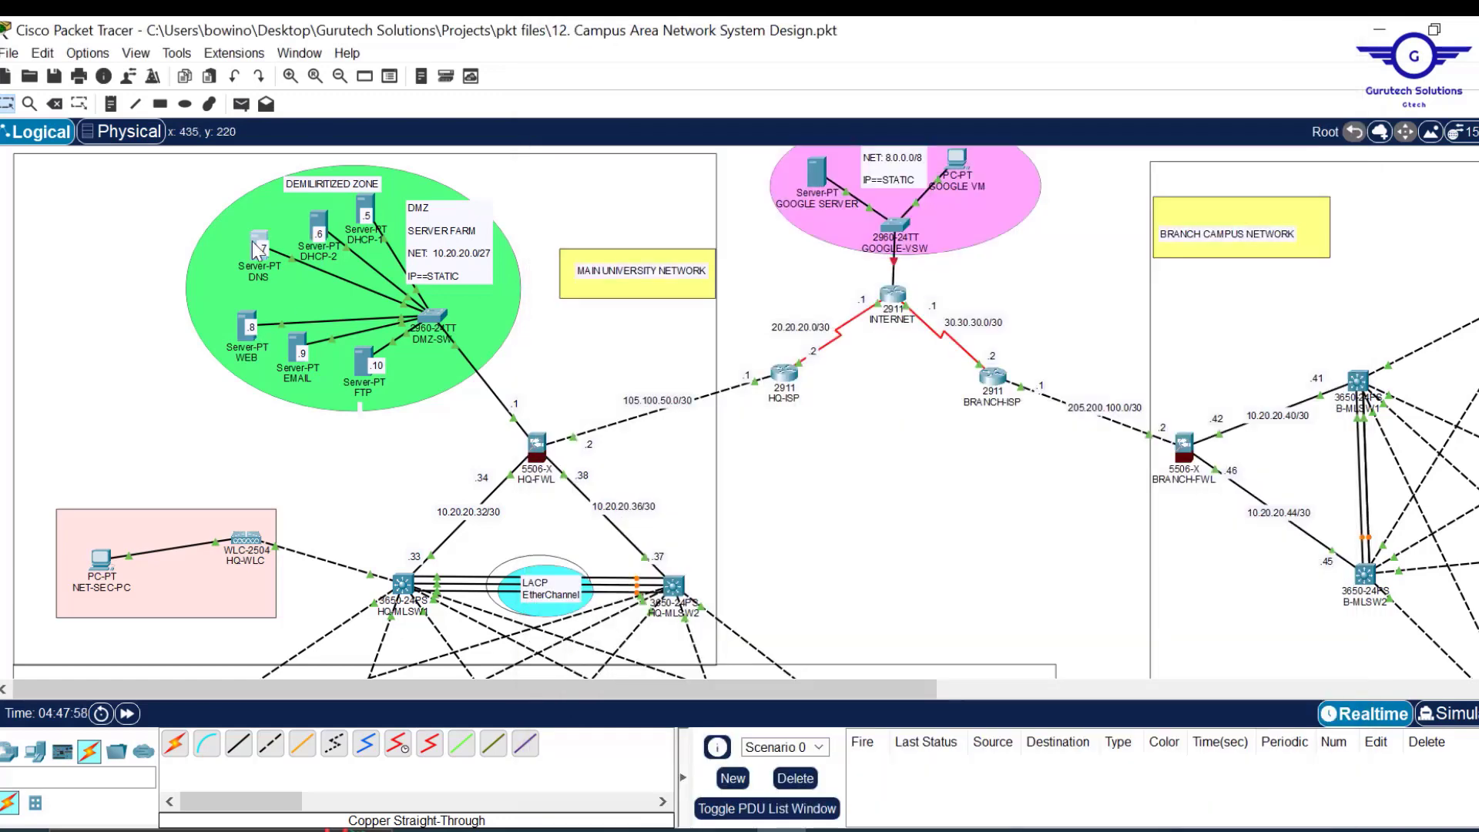
Configure the DNS server with 10.20.20.7, mask 255.255.255.224, gateway 10.20.20.1.
left_click(259, 247)
left_click(757, 225)
left_click(853, 333)
type("10.20.20.7")
left_click(854, 360)
type("255.255.255.224")
left_click_drag(876, 389, 729, 400)
type("10.20.20.1")
left_click_drag(875, 418, 690, 418)
left_click(1335, 186)
Configure the WEB server with 10.20.20.8, mask 255.255.255.224, gateway 10.20.20.1, DNS 10.20.20.7.
left_click(246, 327)
left_click(858, 178)
type("10.20.20.8")
left_click(898, 209)
type("255.255.255.224")
left_click_drag(875, 237, 769, 237)
type("10.20.20.5")
key("BackSpace")
type("1")
left_click_drag(876, 268, 747, 274)
type("10.20.20.7")
left_click(1336, 34)
Give the EMAIL server mask 255.255.255.224, gateway 10.20.20.1 and DNS 10.20.20.7.
left_click(298, 348)
left_click(757, 74)
left_click(832, 179)
left_click(887, 209)
type("255.255.255.224")
left_click_drag(878, 237, 758, 238)
type("10.20.20.1")
left_click_drag(877, 267, 733, 270)
type("10.20.20.7")
Configure the FTP server with 10.20.20.10, mask 255.255.255.224, gateway 10.20.20.1, DNS 10.20.20.7.
left_click(1335, 34)
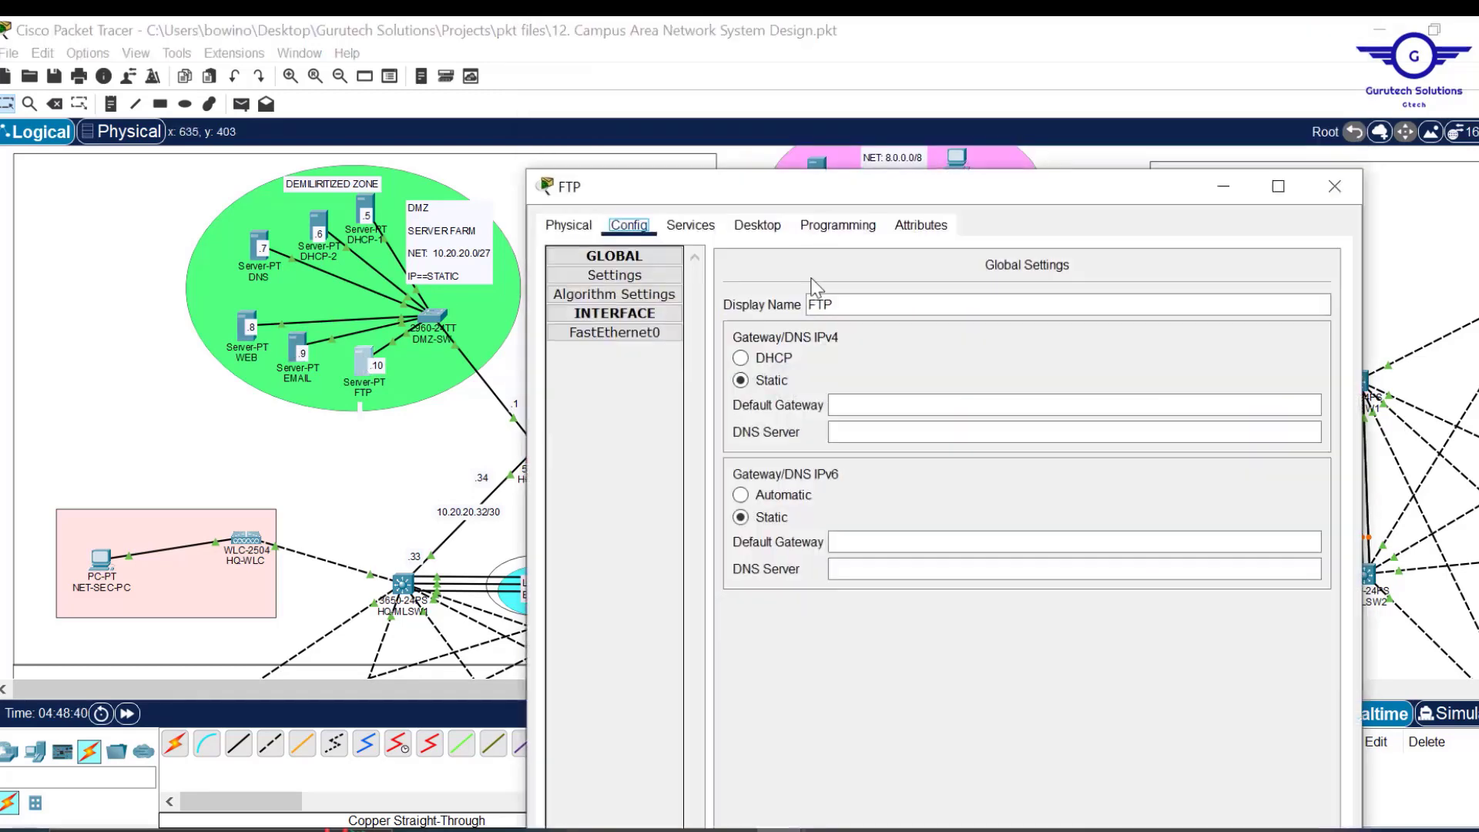
key("BackSpace")
type("10")
left_click(902, 360)
type("255.255.255.224")
left_click_drag(879, 389, 768, 389)
type("10.20.20.1")
left_click(880, 421)
left_click_drag(879, 422, 771, 422)
type("10.20.20.5")
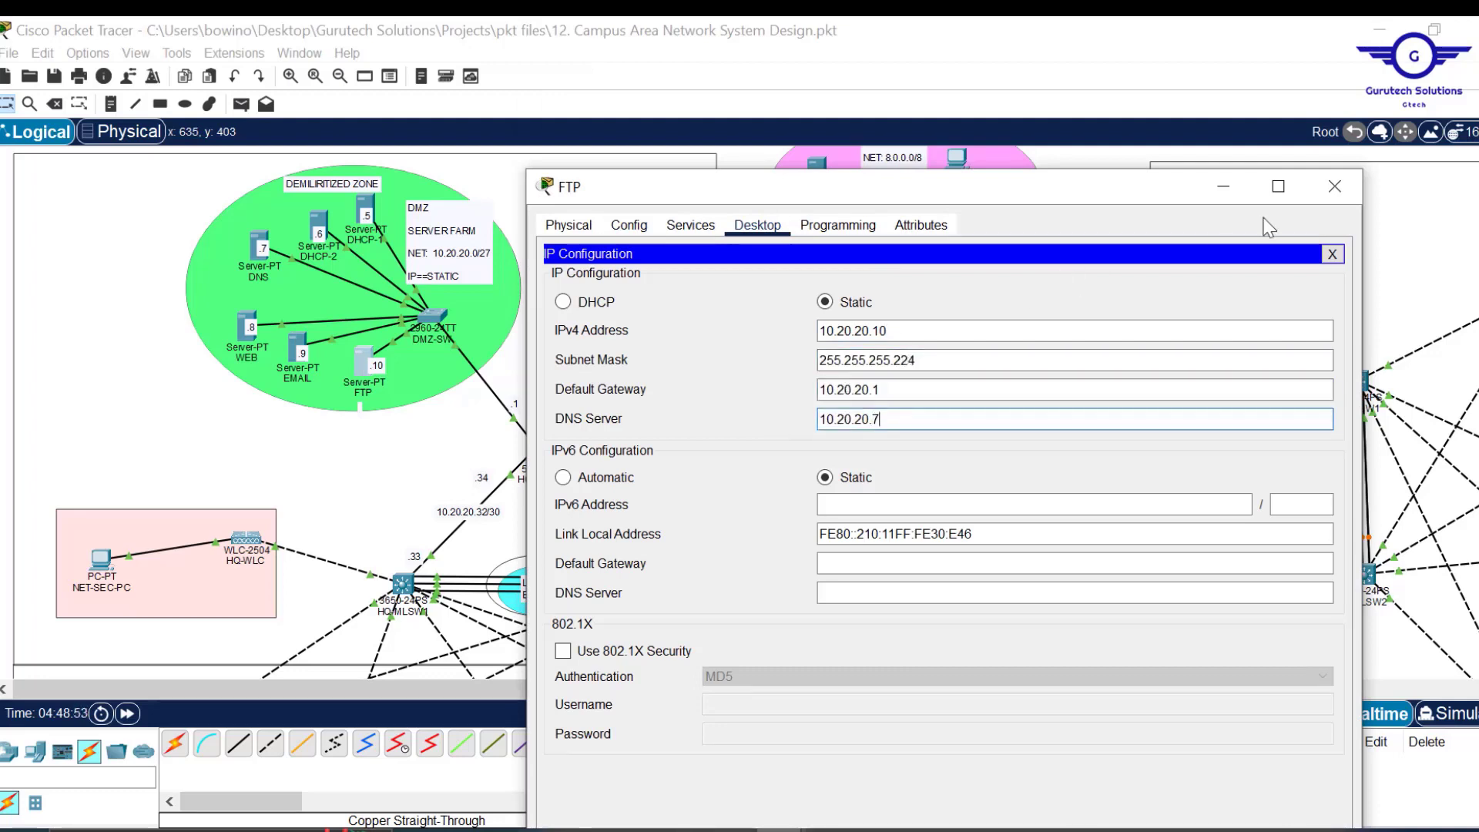
left_click(1336, 188)
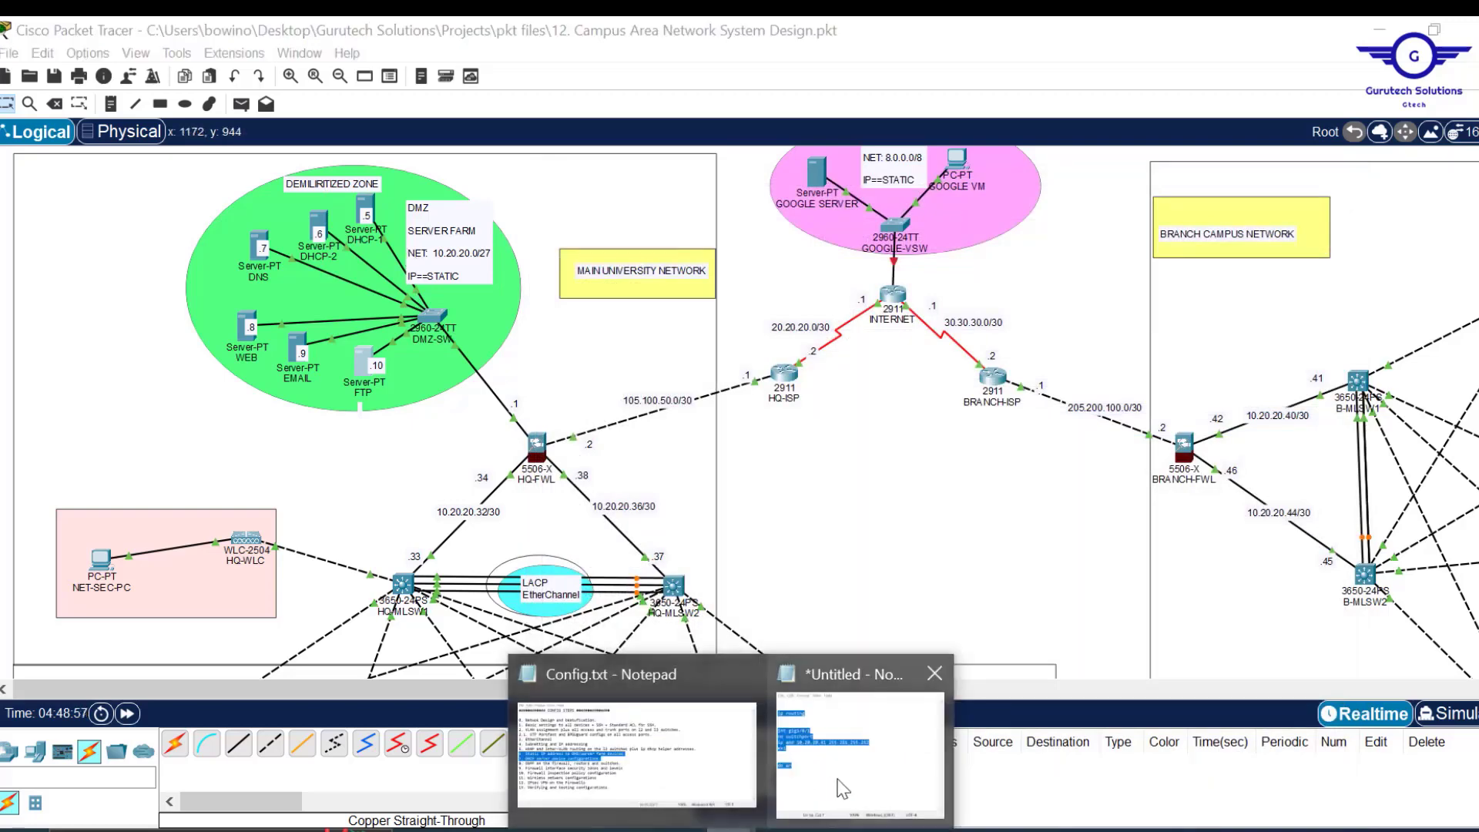
left_click(637, 740)
left_click(758, 551)
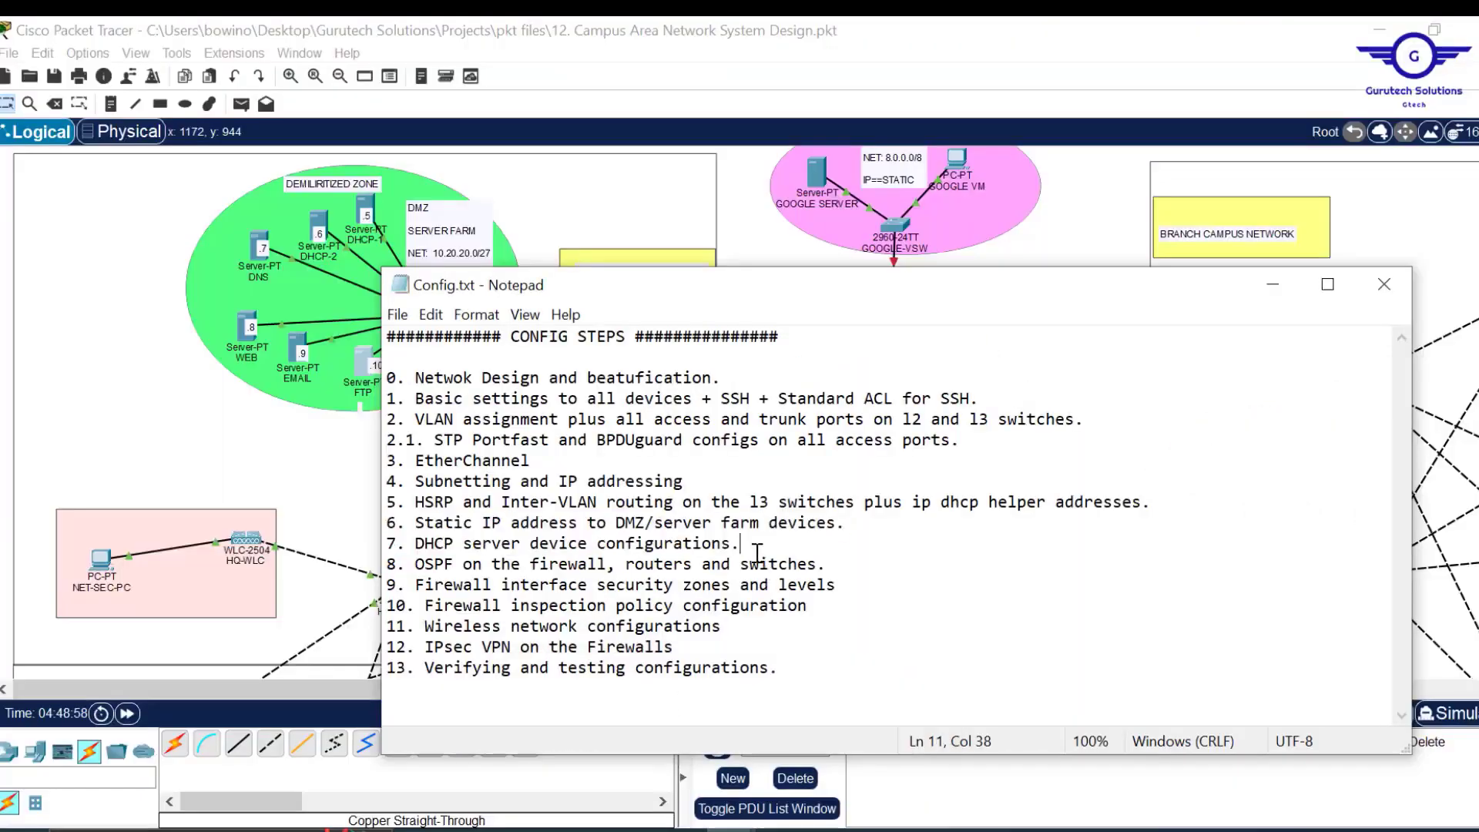
left_click_drag(756, 547, 412, 542)
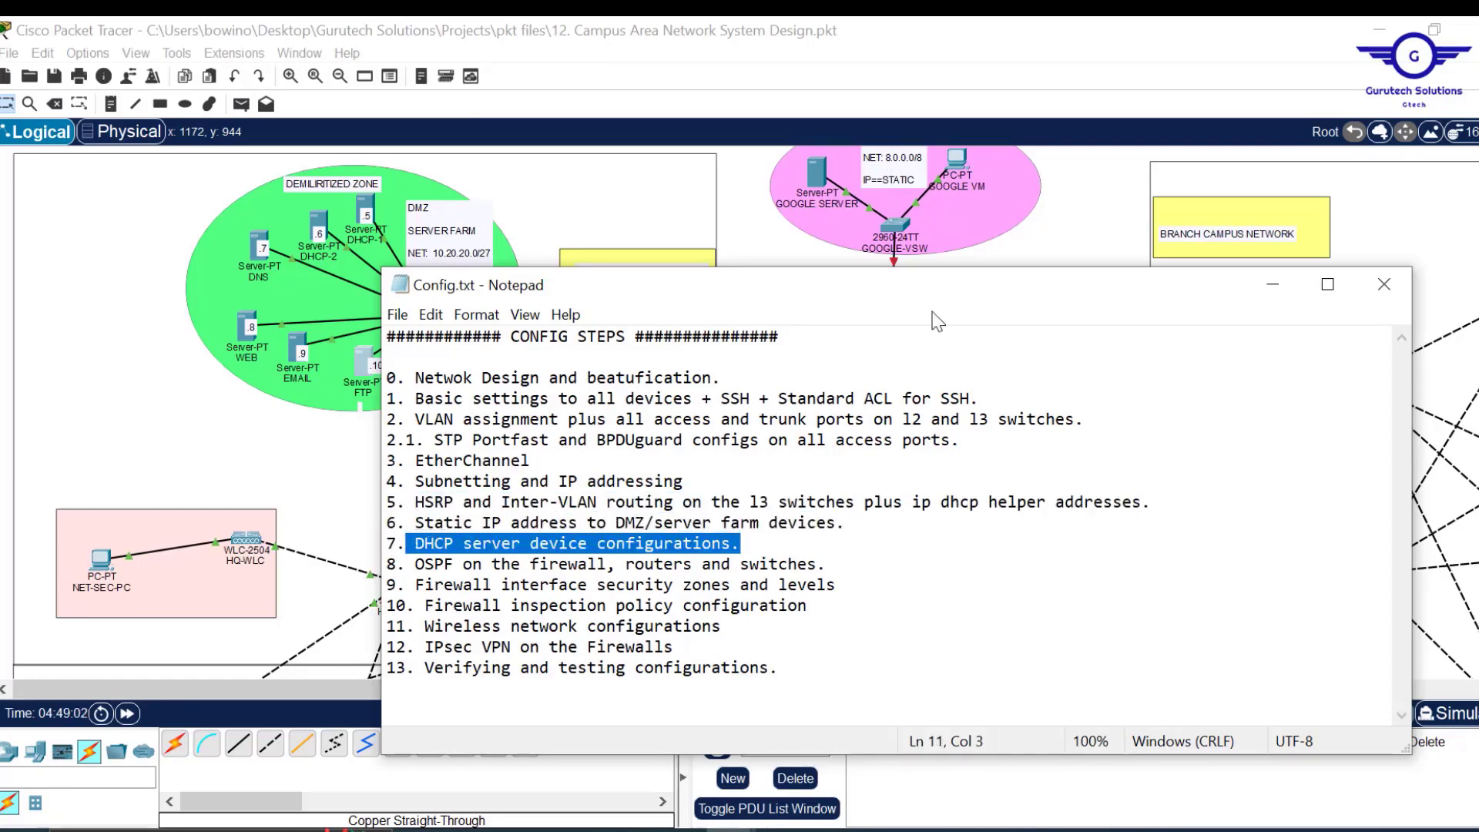
left_click(752, 225)
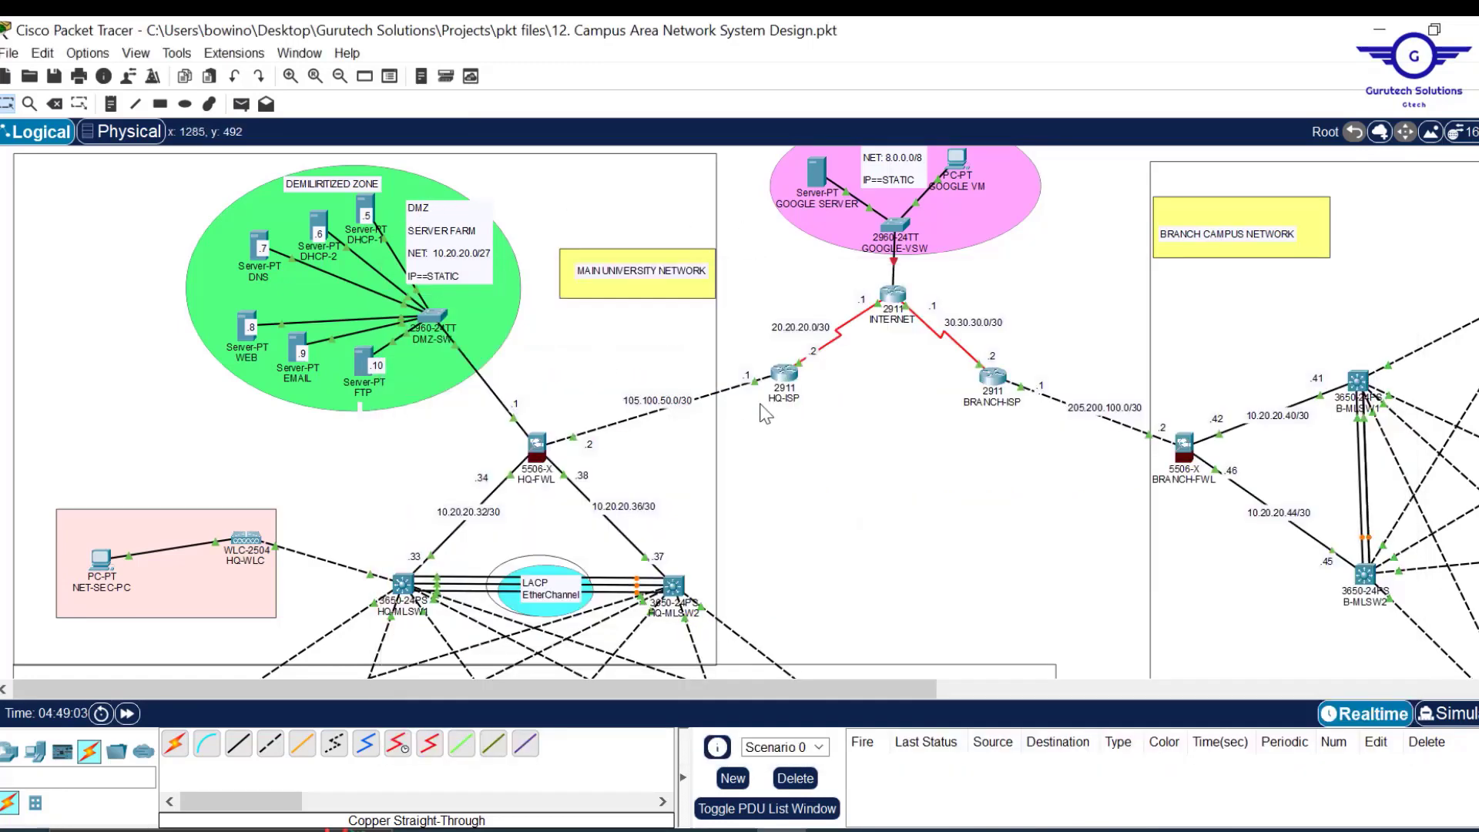
scroll(811, 481, "down", 5)
scroll(810, 482, "up", 5)
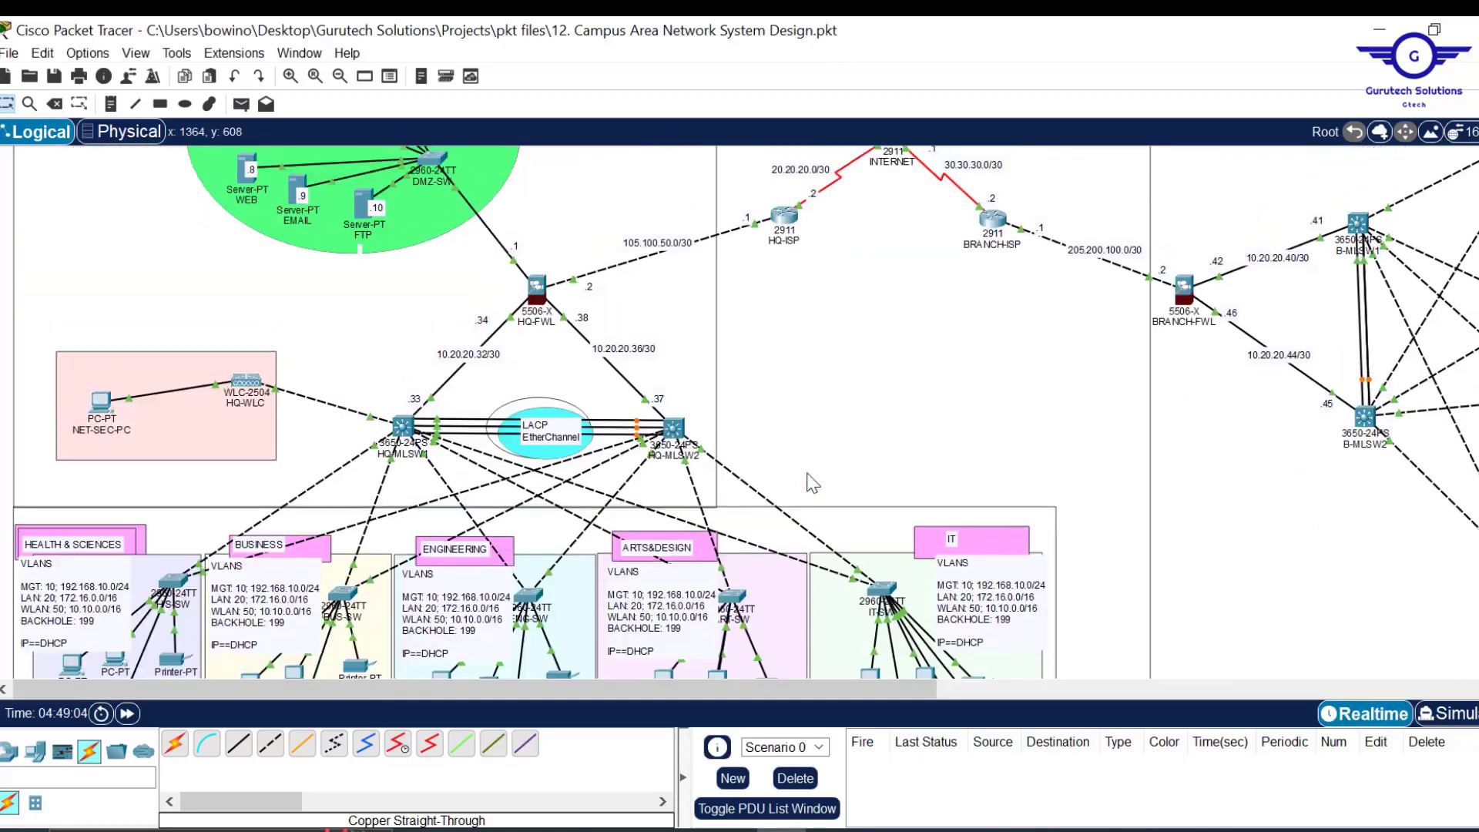
scroll(811, 481, "down", 3)
scroll(810, 481, "down", 2)
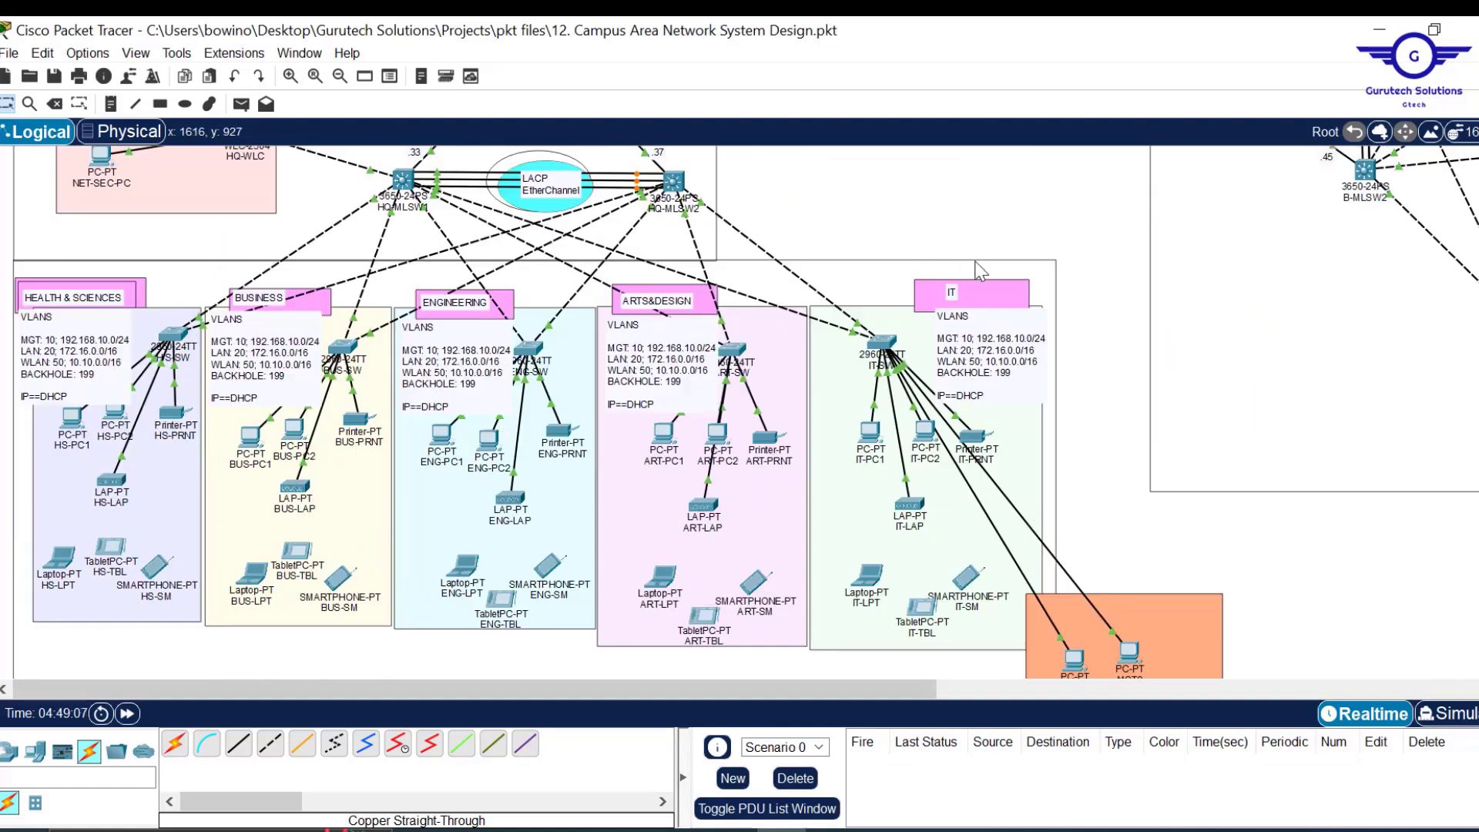
scroll(1011, 224, "up", 3)
scroll(1293, 284, "right", 2)
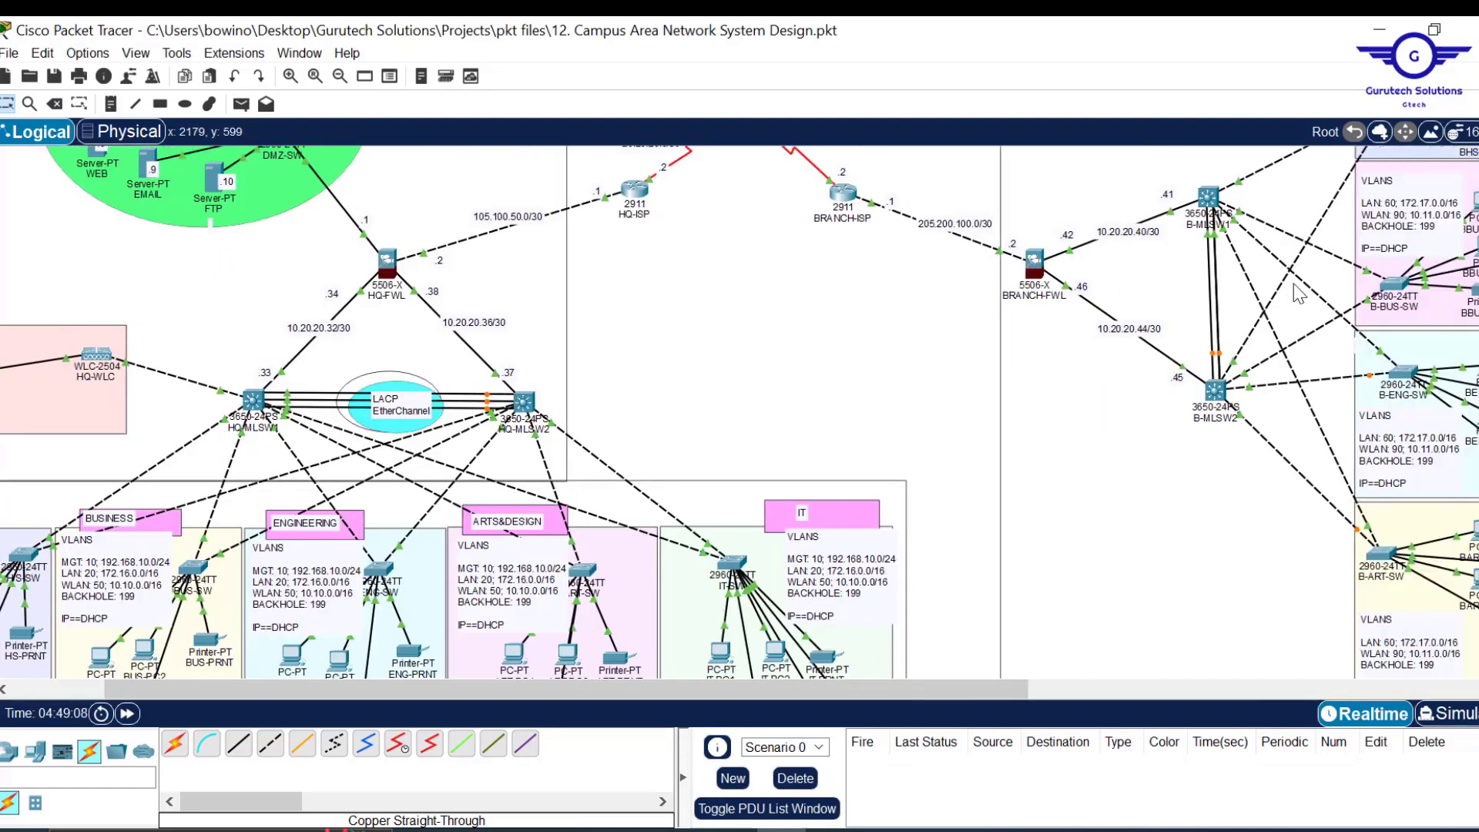
scroll(1439, 324, "right", 2)
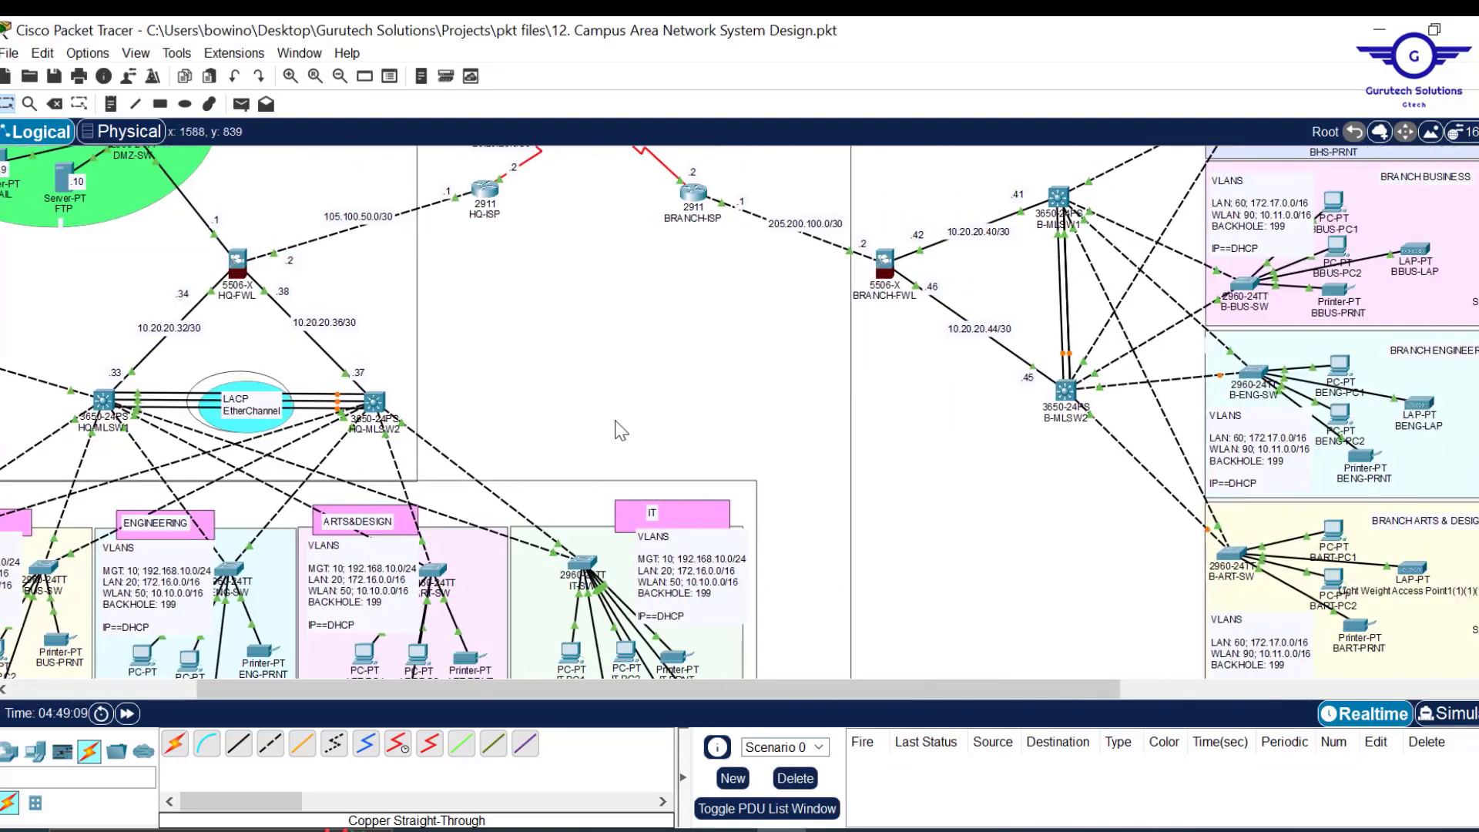
scroll(533, 402, "left", 4)
scroll(533, 402, "up", 1)
scroll(533, 402, "up", 3)
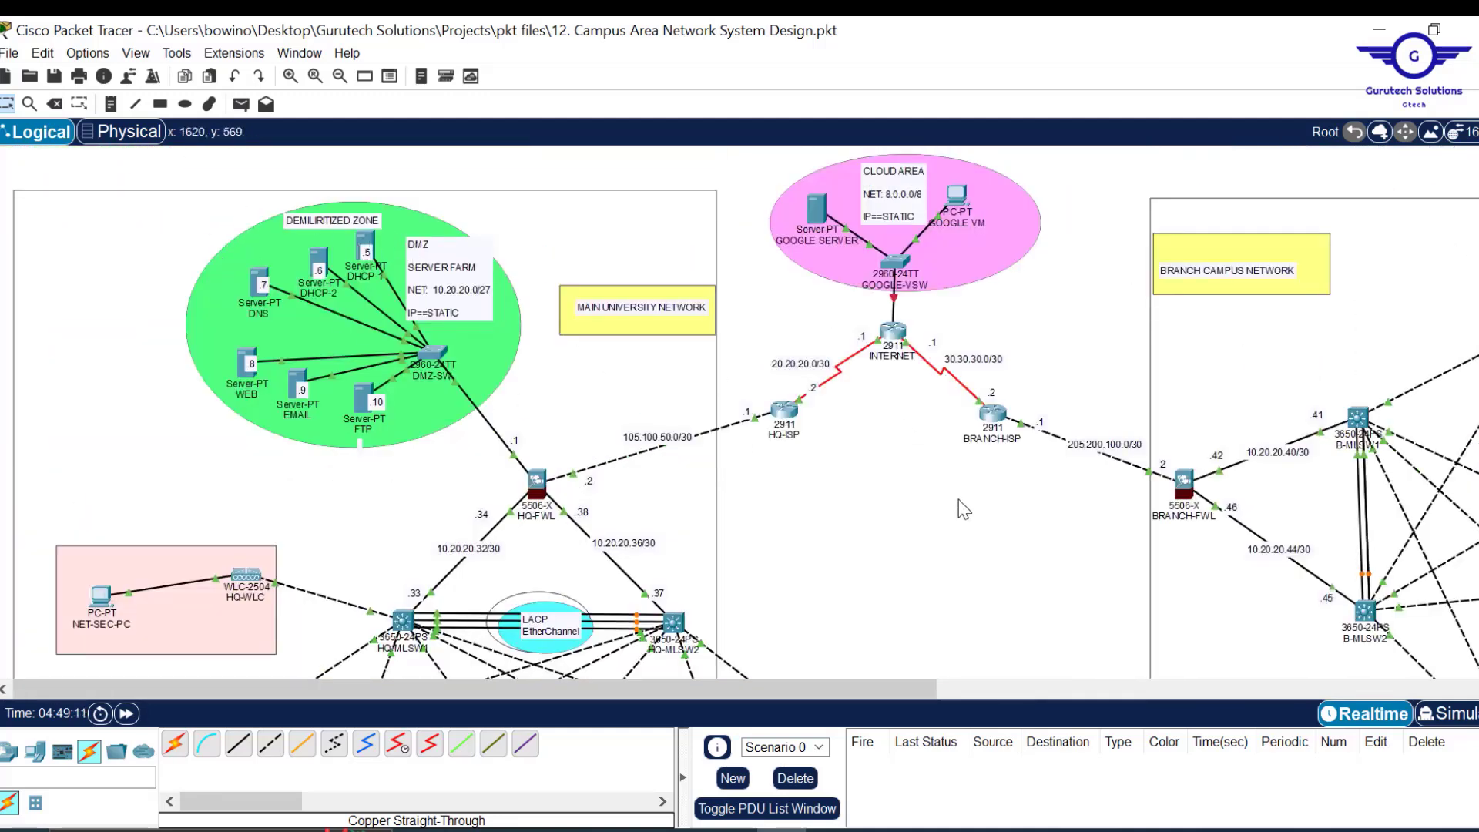
scroll(964, 509, "down", 6)
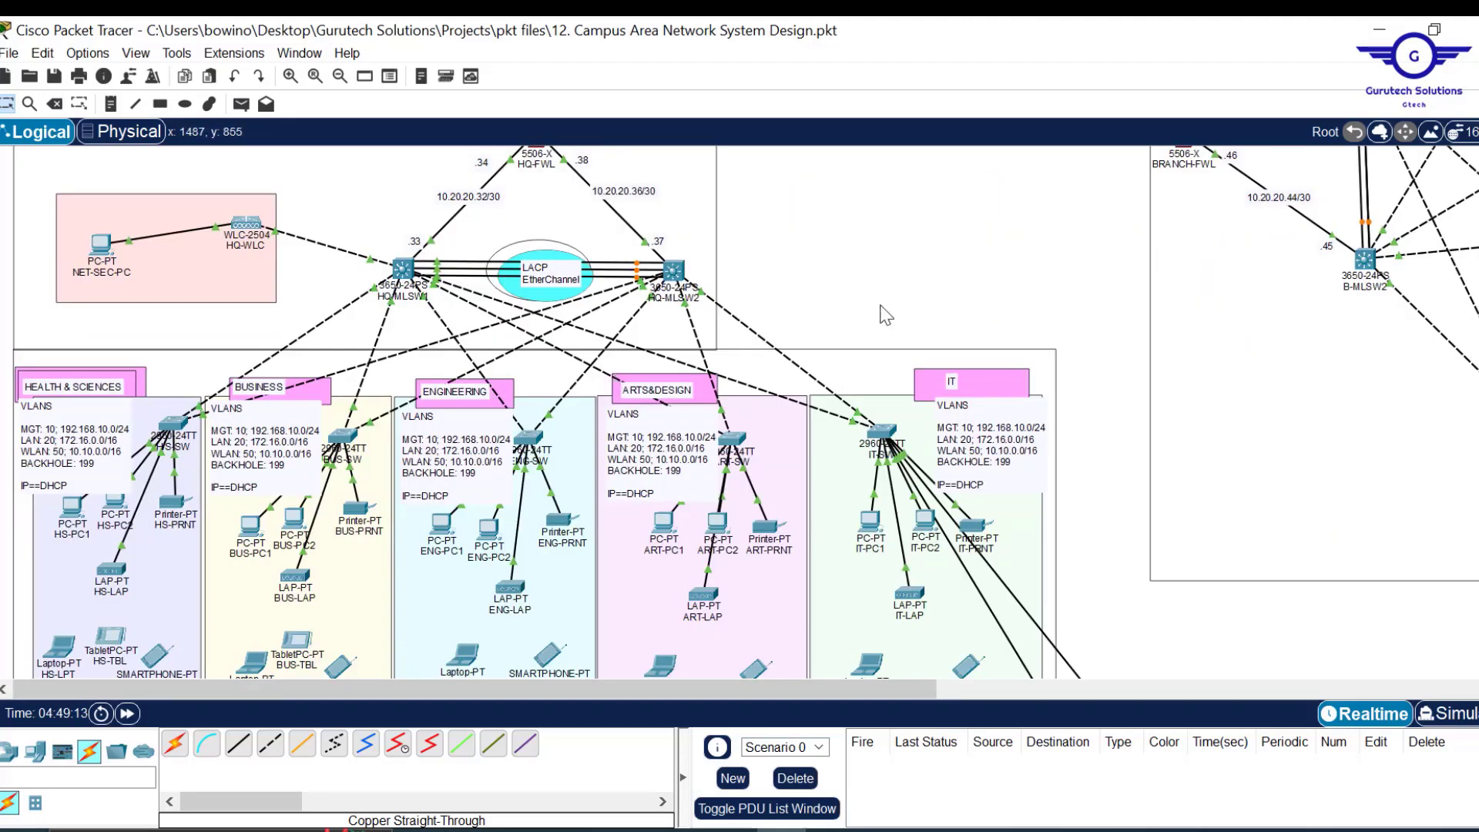
scroll(885, 314, "up", 3)
scroll(885, 315, "up", 3)
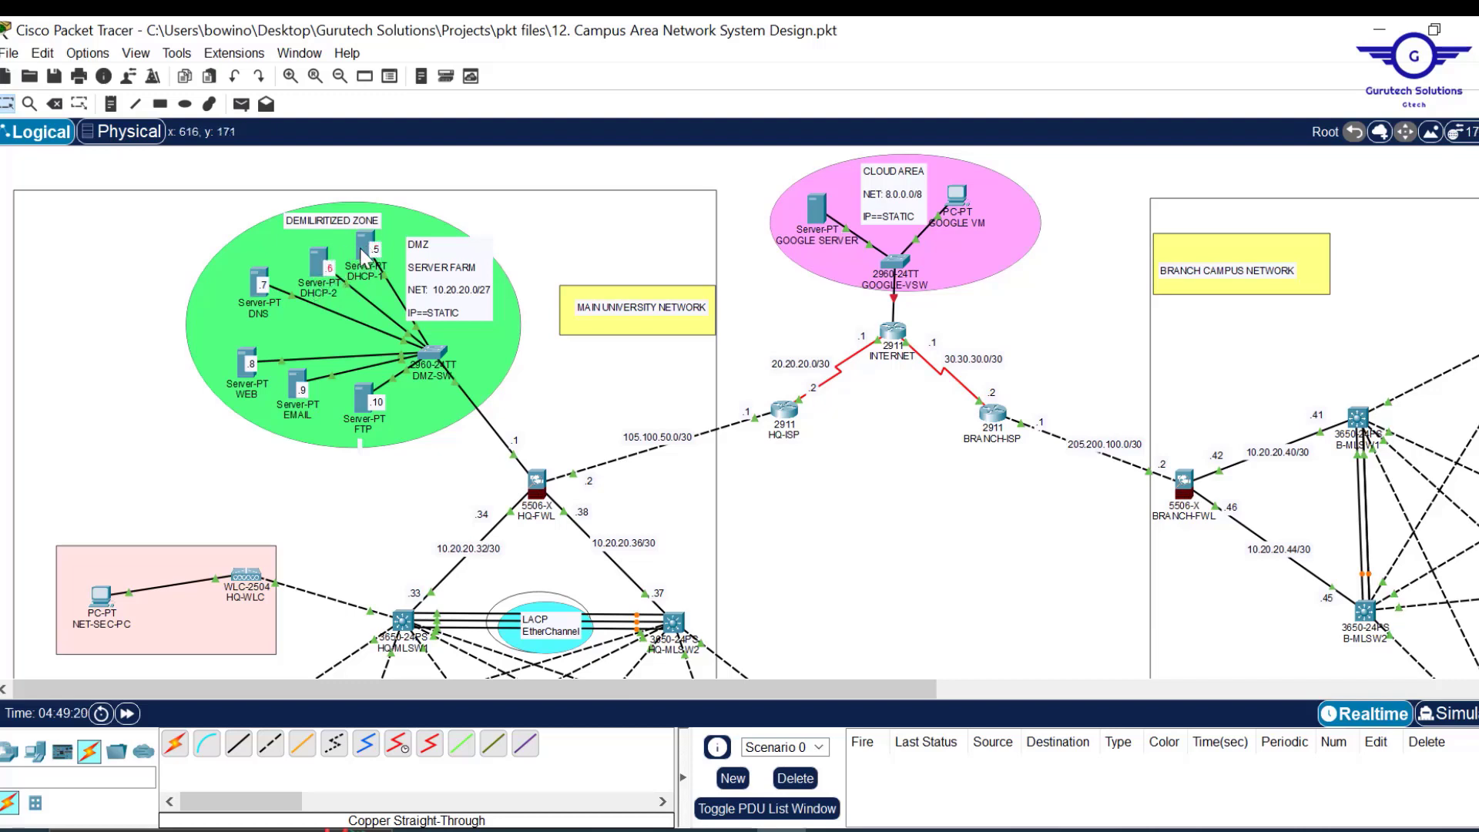
Open DHCP-1, resize and reposition its window, and review its IP configuration.
mouse_move(360, 249)
left_click(370, 246)
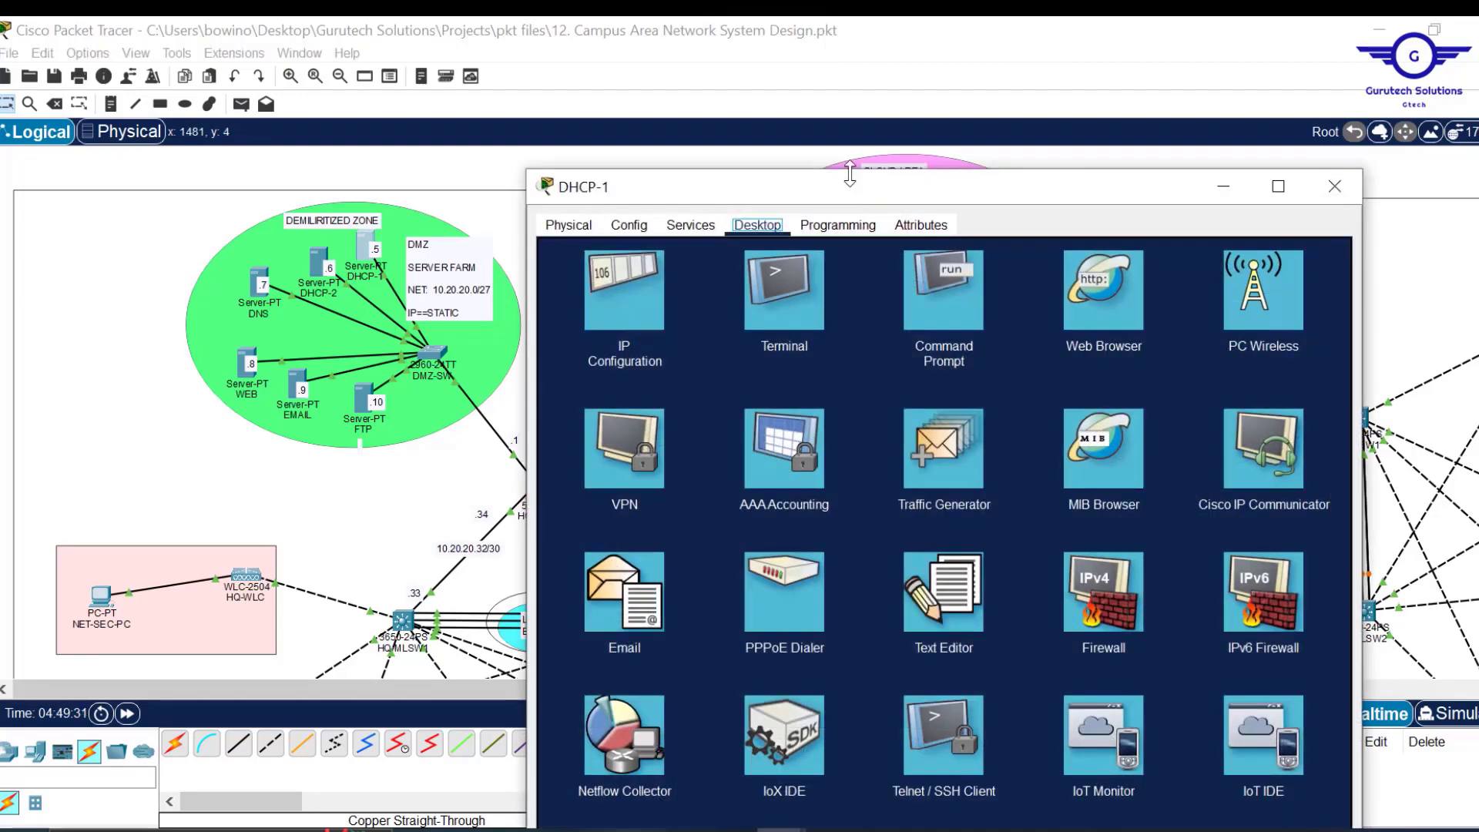
left_click_drag(850, 173, 850, 222)
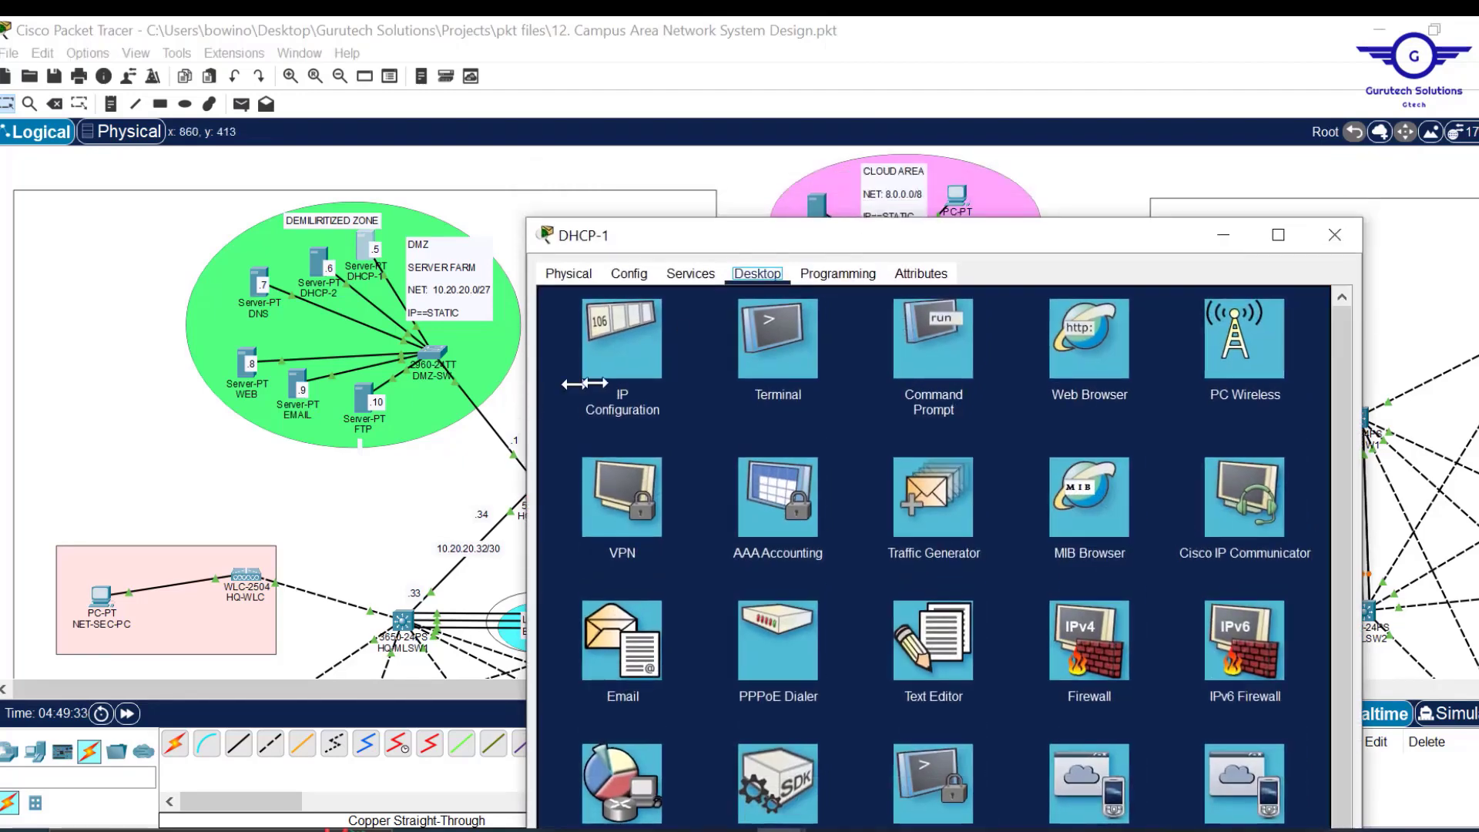
left_click_drag(528, 397, 670, 397)
left_click_drag(889, 246, 793, 136)
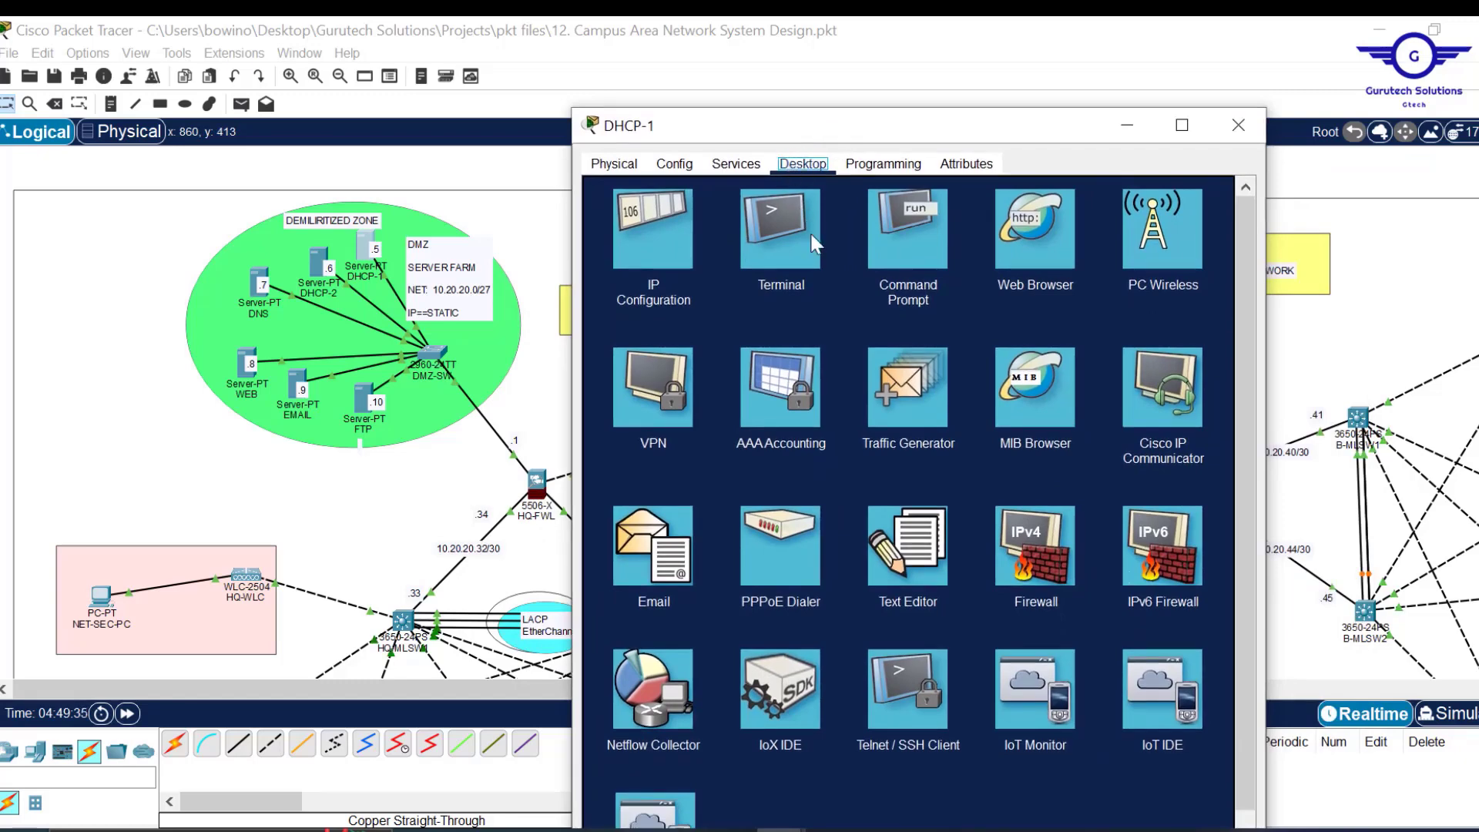
left_click(668, 233)
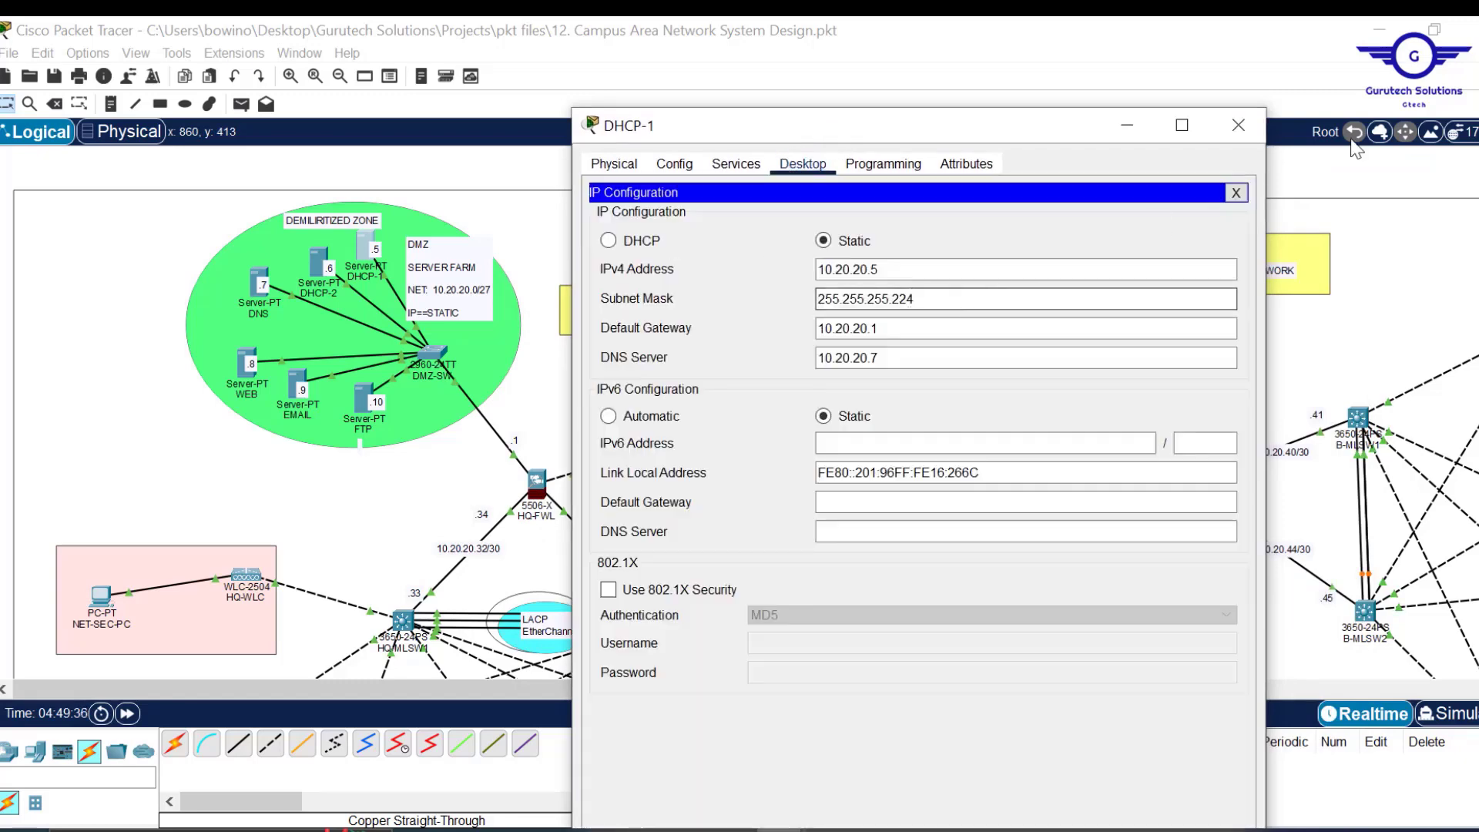
left_click(1237, 194)
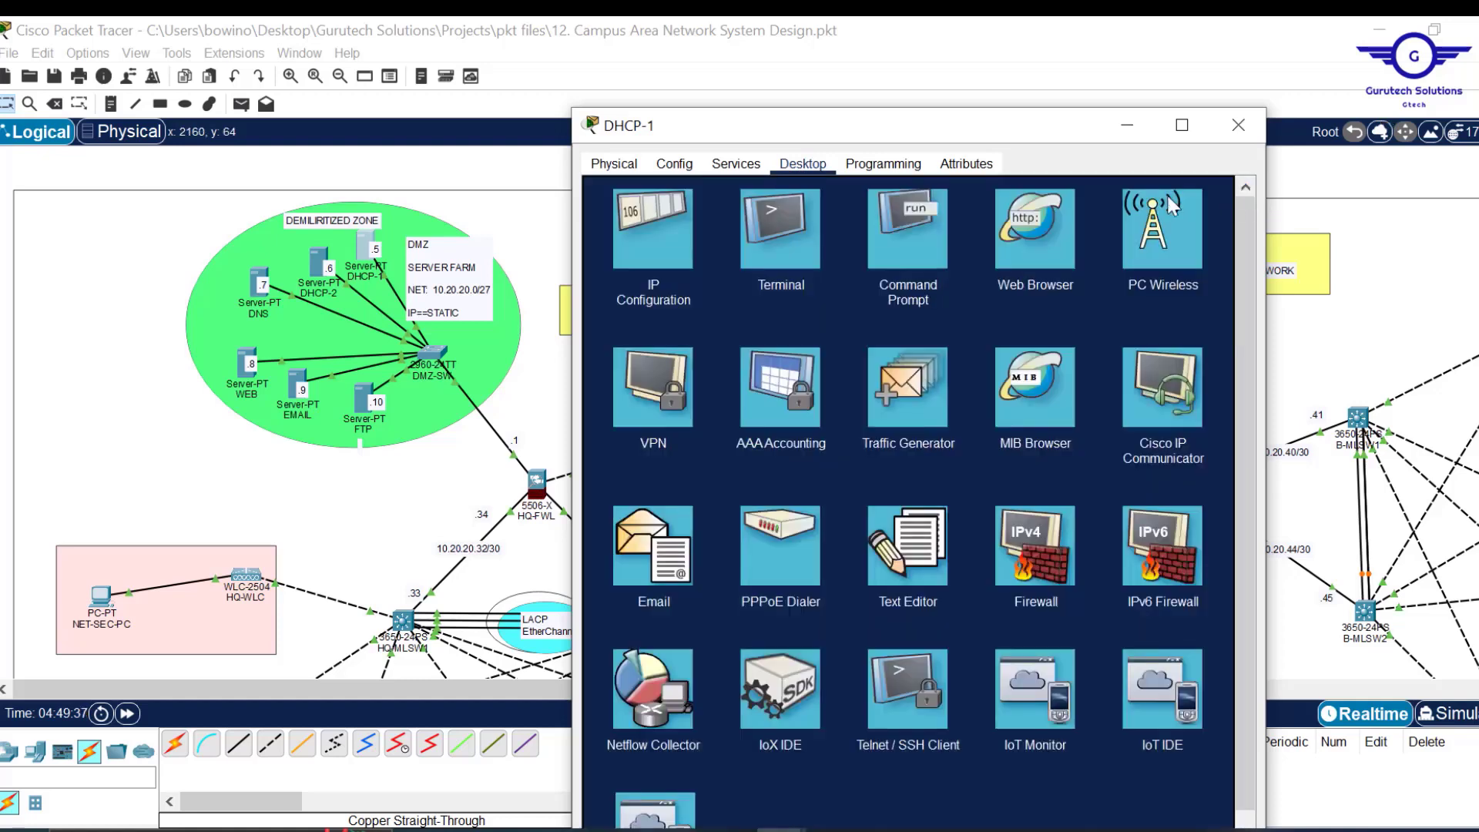
Ping gateway 10.20.20.1 from DHCP-1's command prompt and get a reply.
left_click(923, 229)
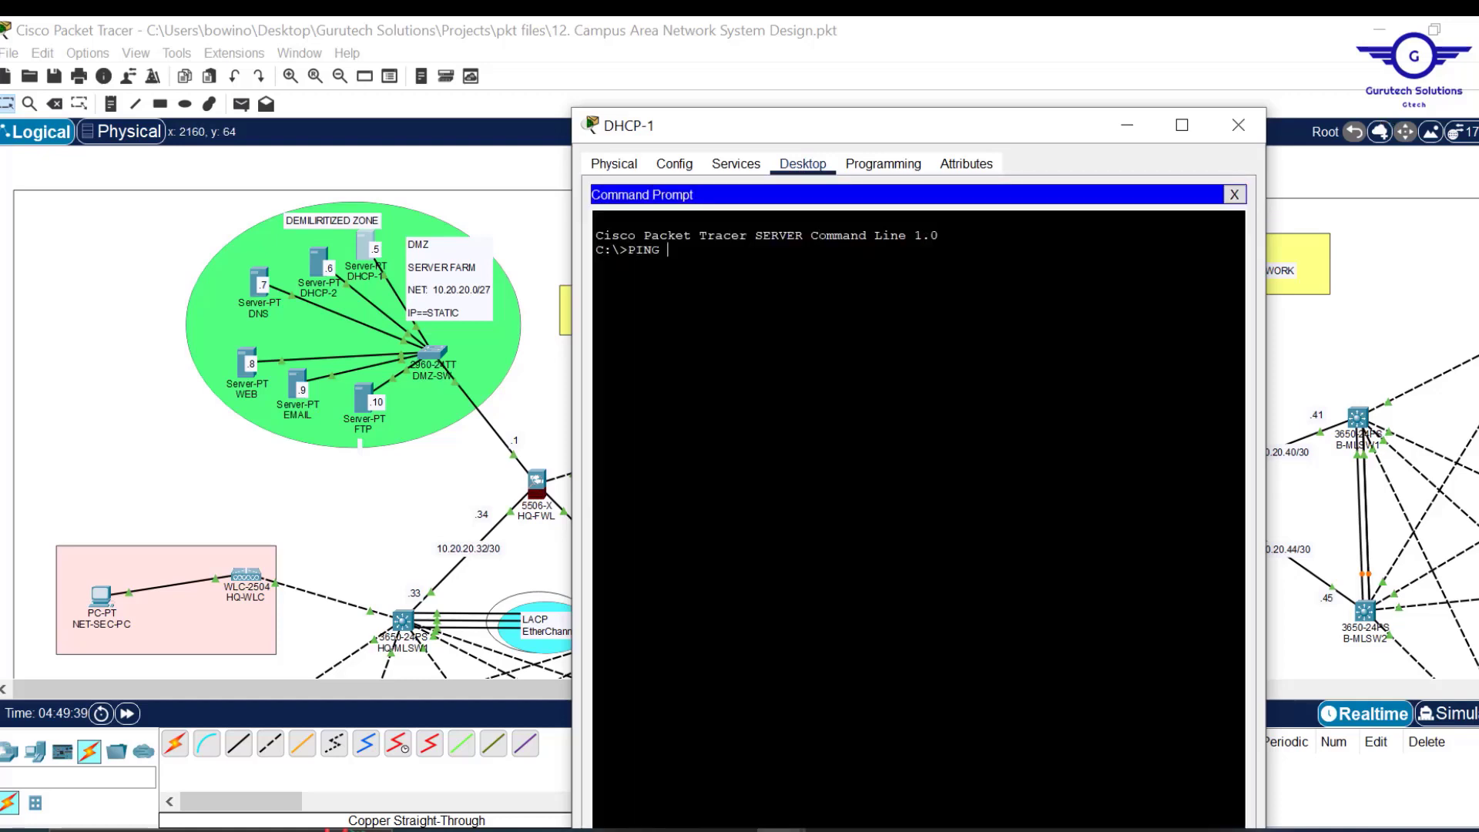
right_click(835, 274)
left_click(867, 307)
key("BackSpace")
type("10.20.20.1")
key("Return")
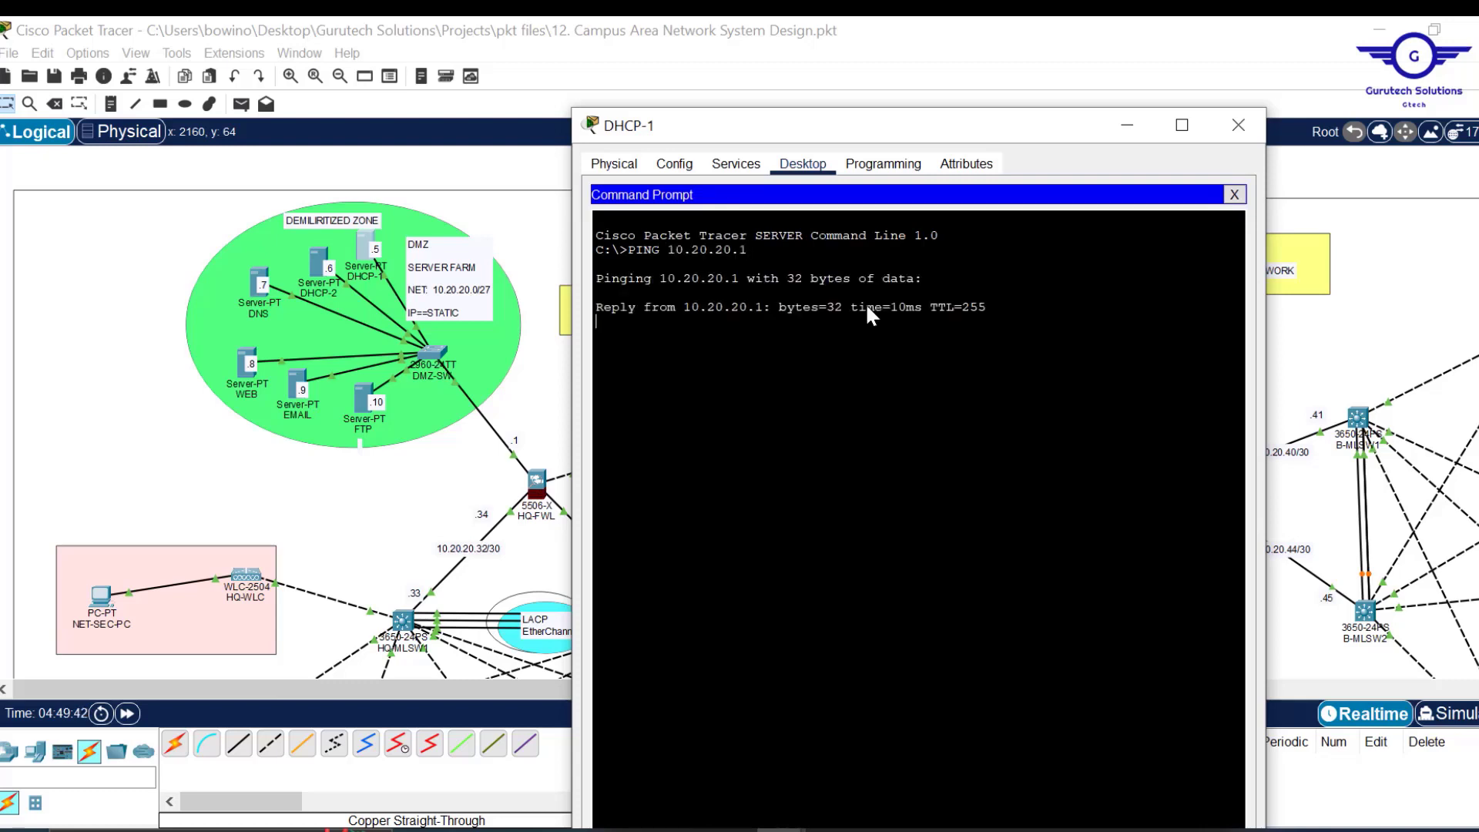
left_click(1234, 194)
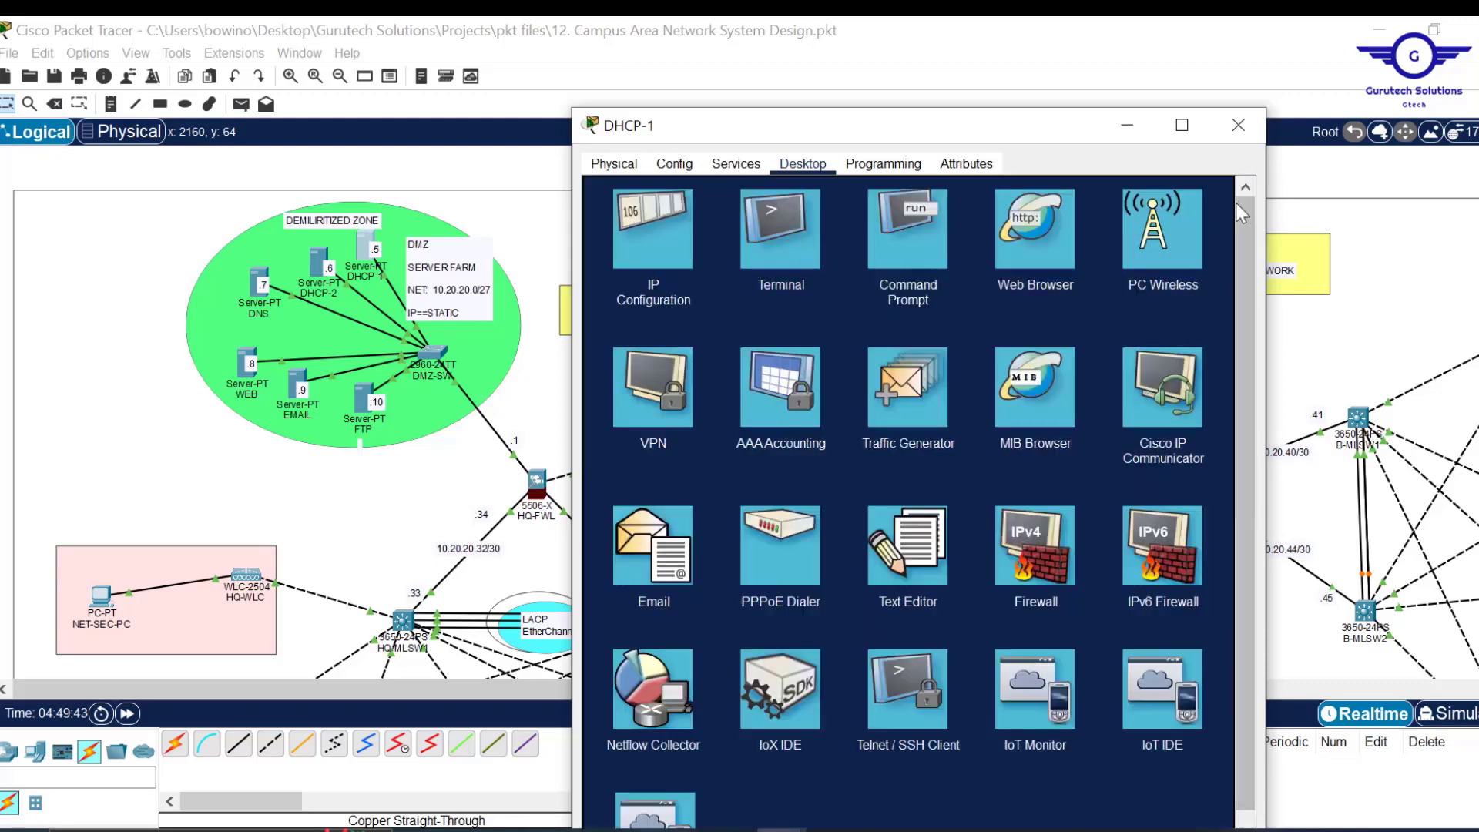
Open DHCP-1's DHCP service, keep it on, and zero the start address octets.
left_click(738, 165)
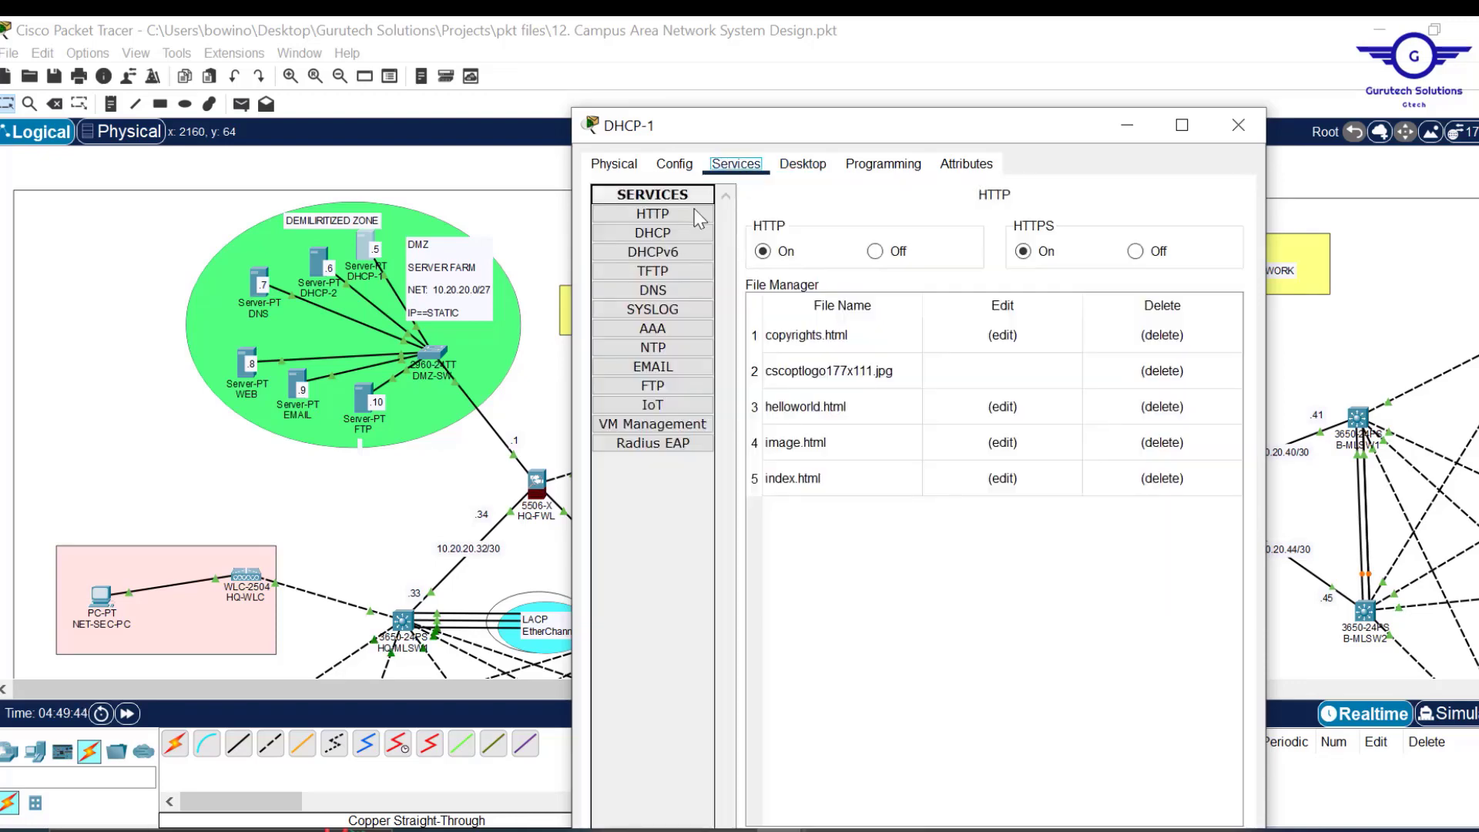
left_click(1053, 229)
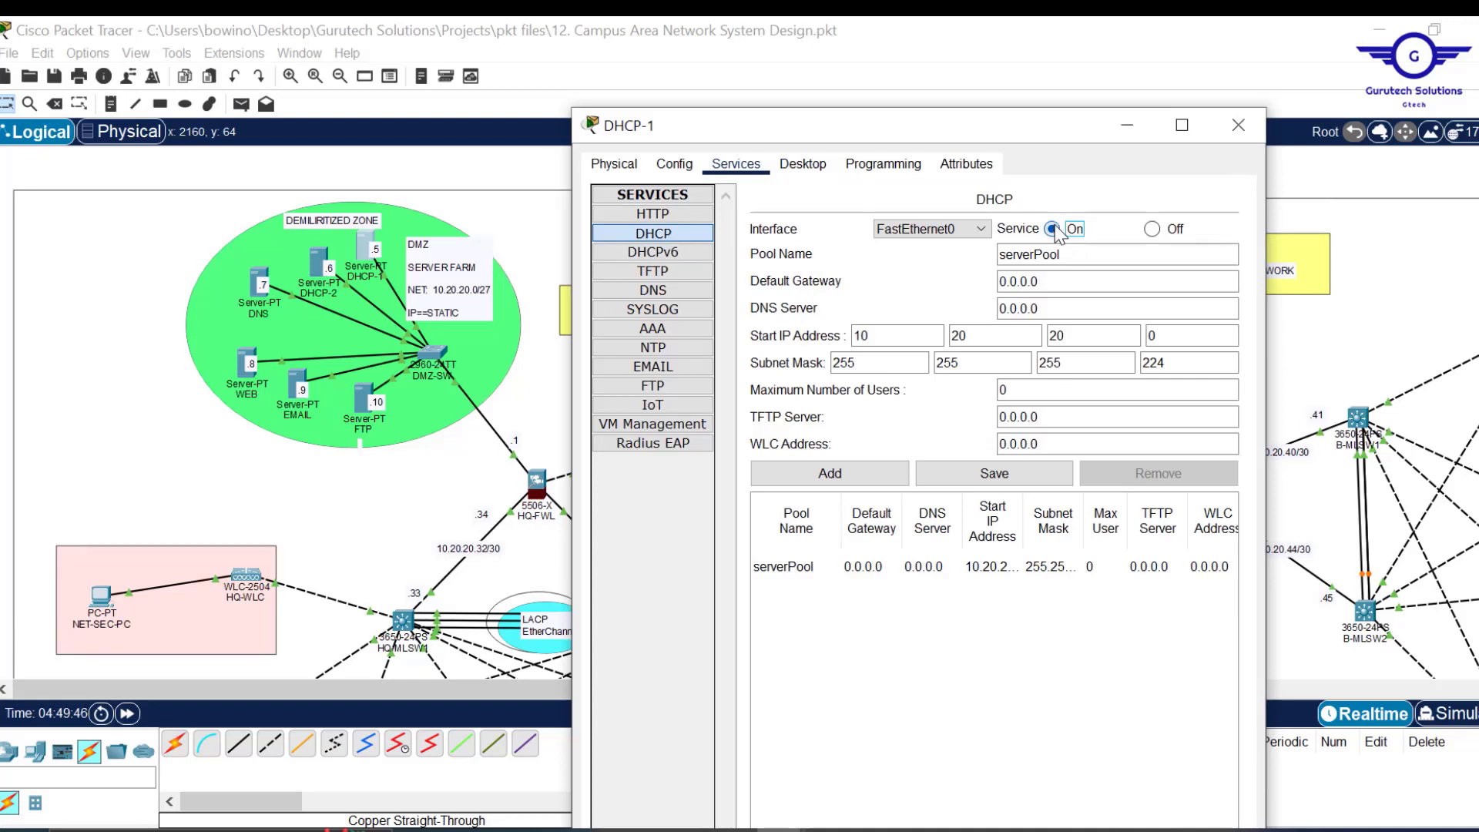
left_click(1153, 231)
left_click(1056, 228)
left_click(988, 333)
key("ctrl+a")
type("0")
double_click(887, 335)
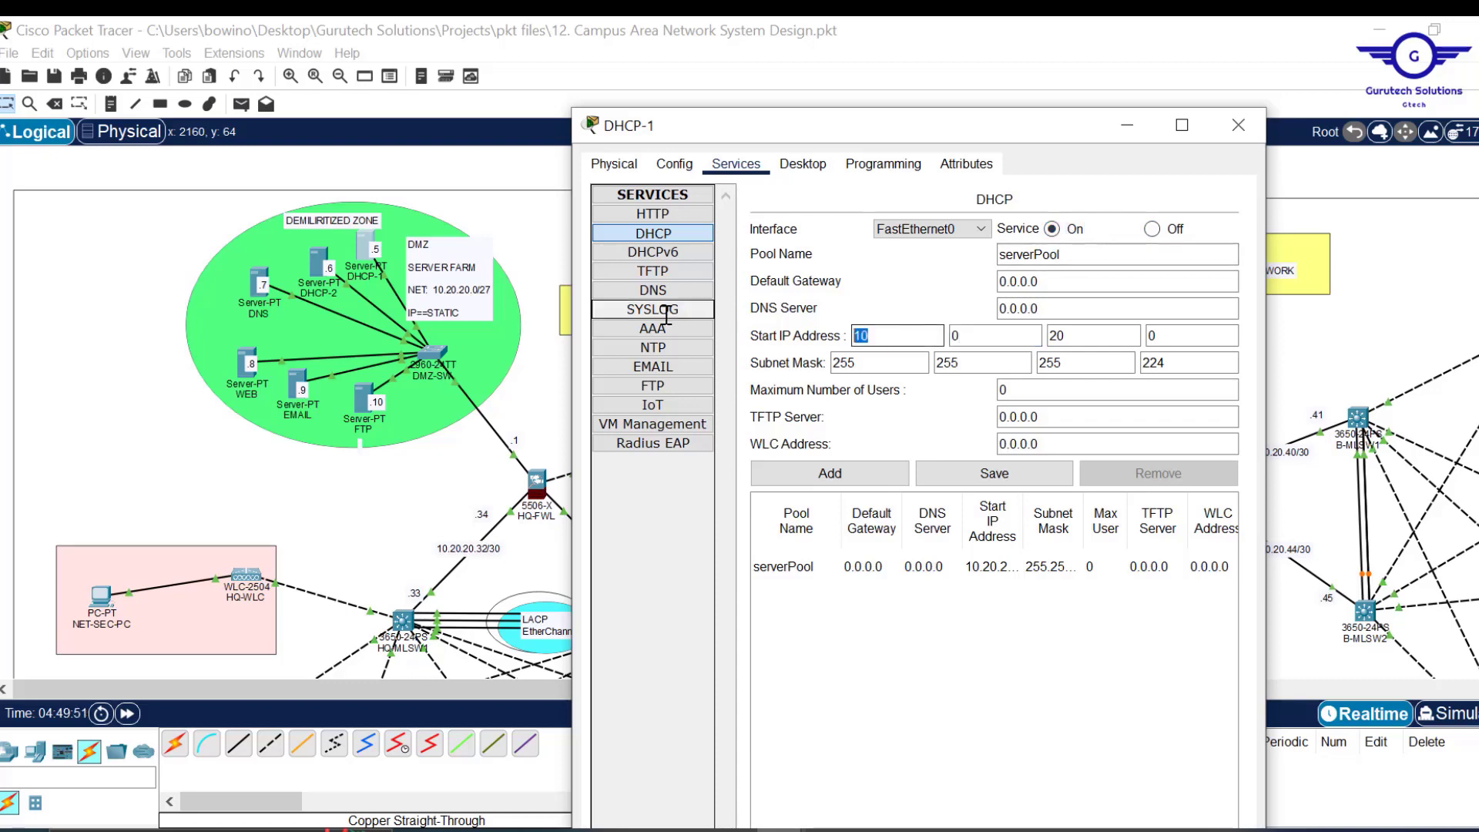
type("0")
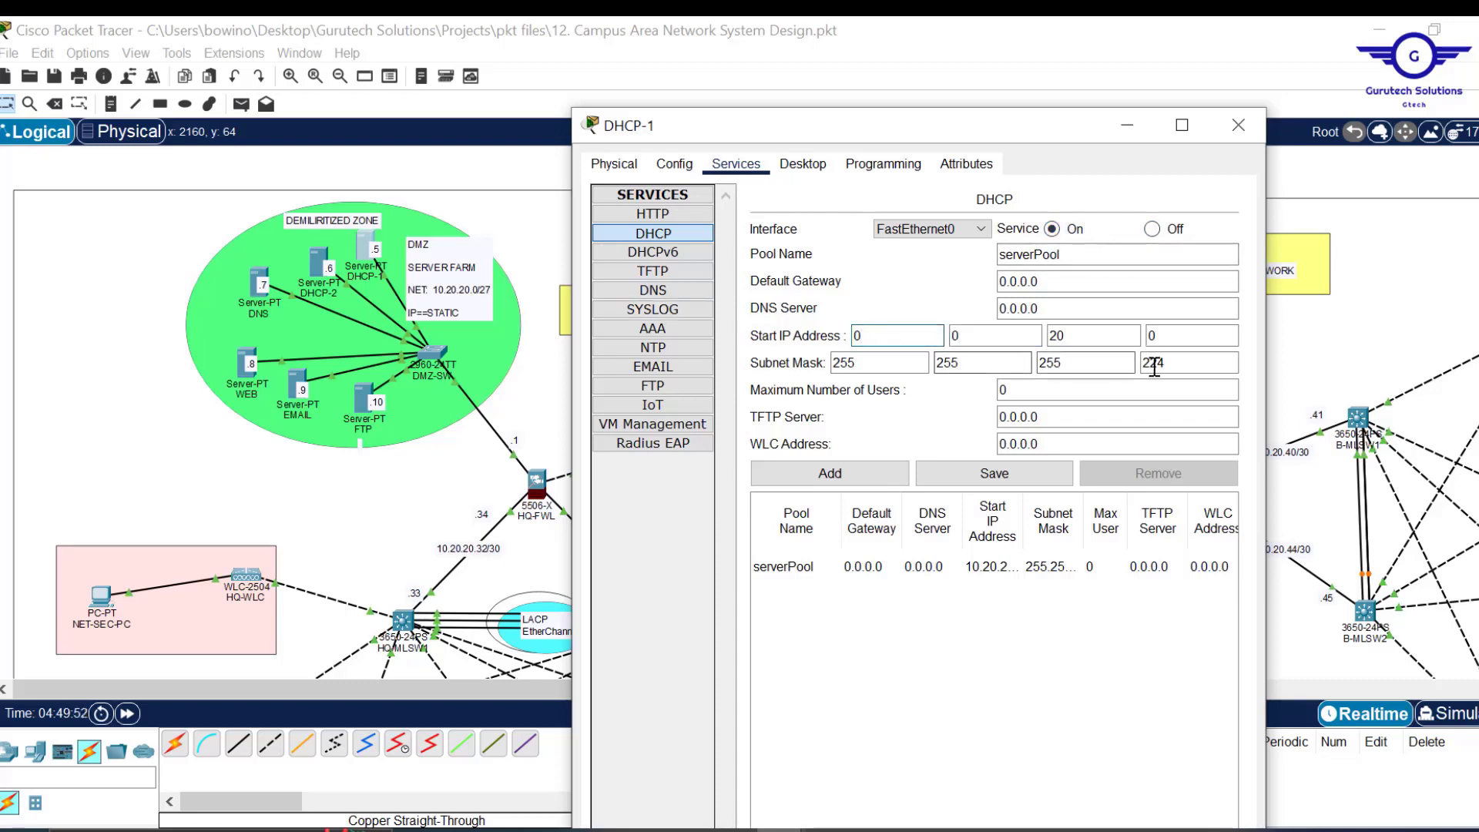
Clear the serverPool subnet mask to 0.0.0.0 and save the pool.
double_click(1153, 362)
type("0")
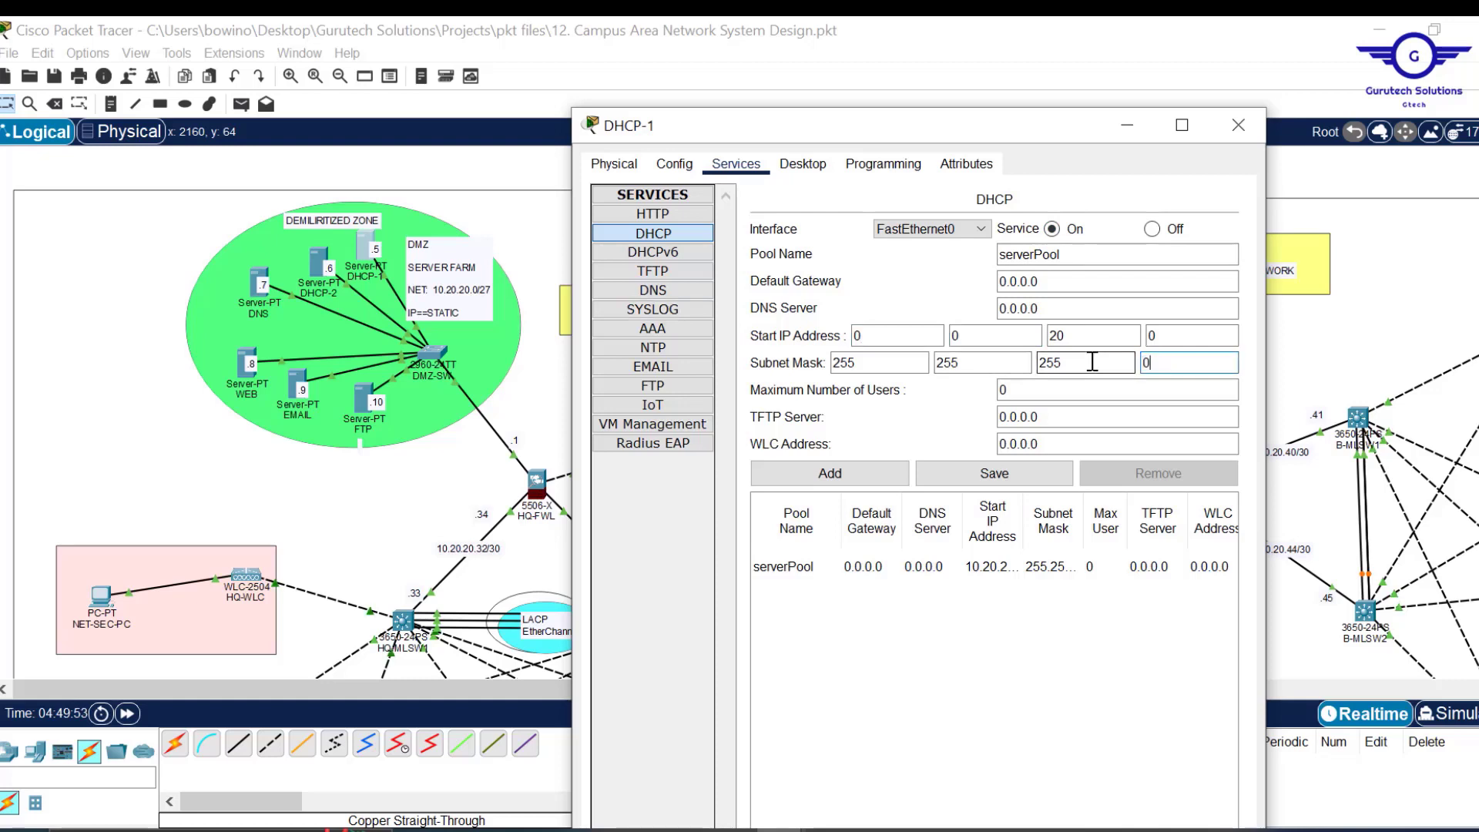
double_click(1057, 335)
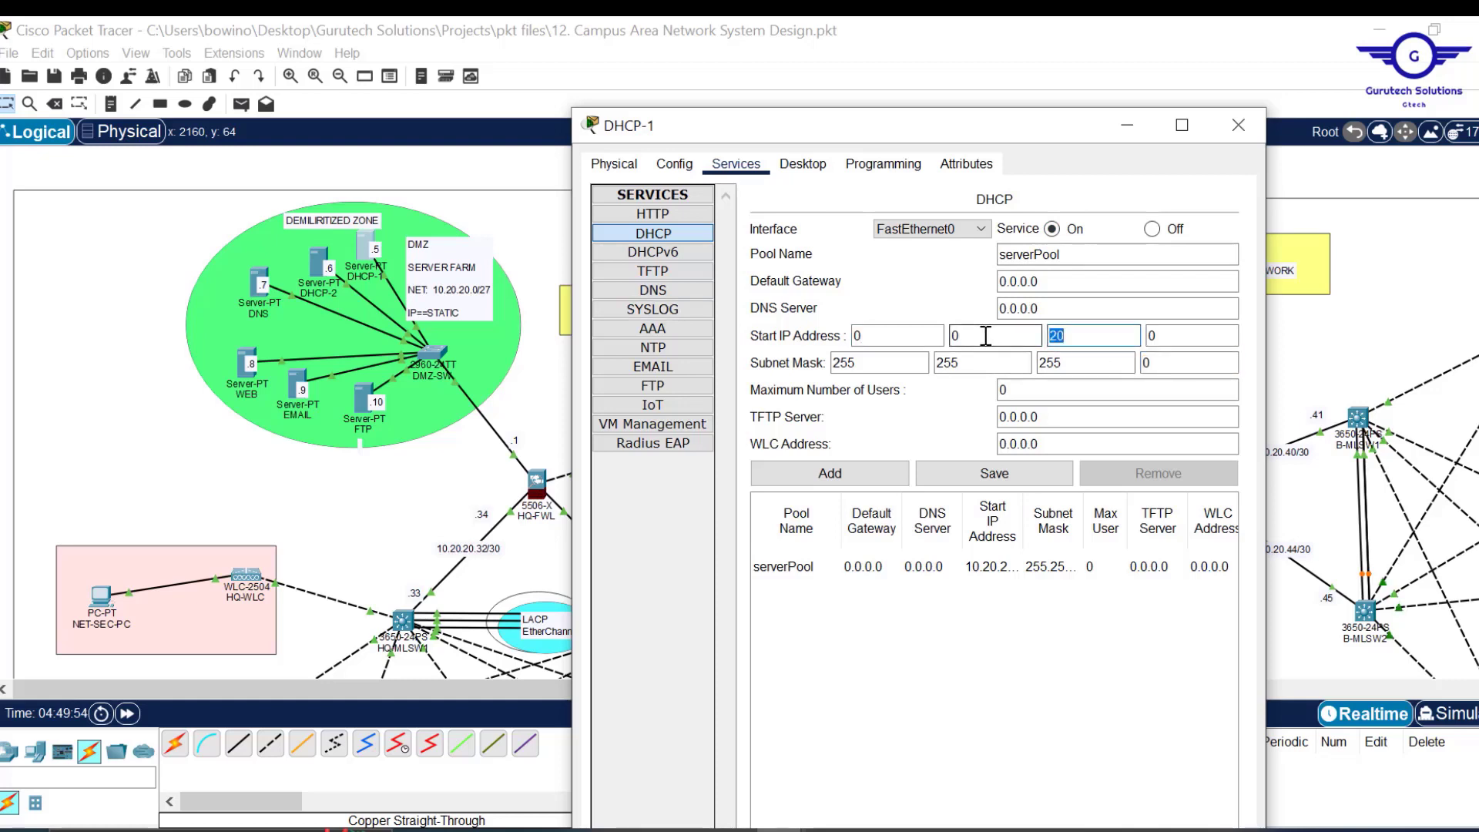
double_click(956, 362)
type("0")
double_click(1065, 359)
type("0")
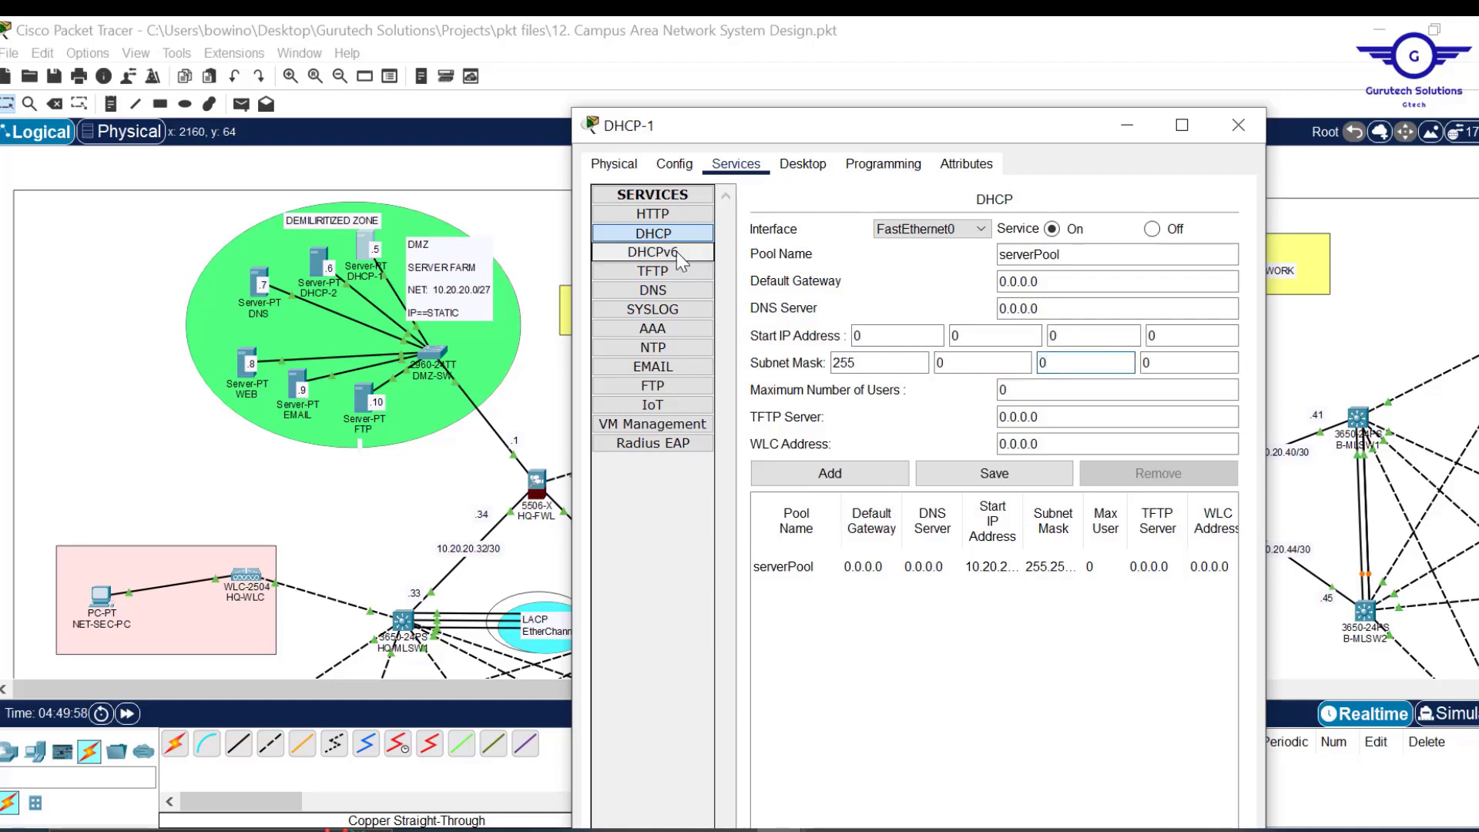
left_click_drag(885, 369, 726, 342)
type("0")
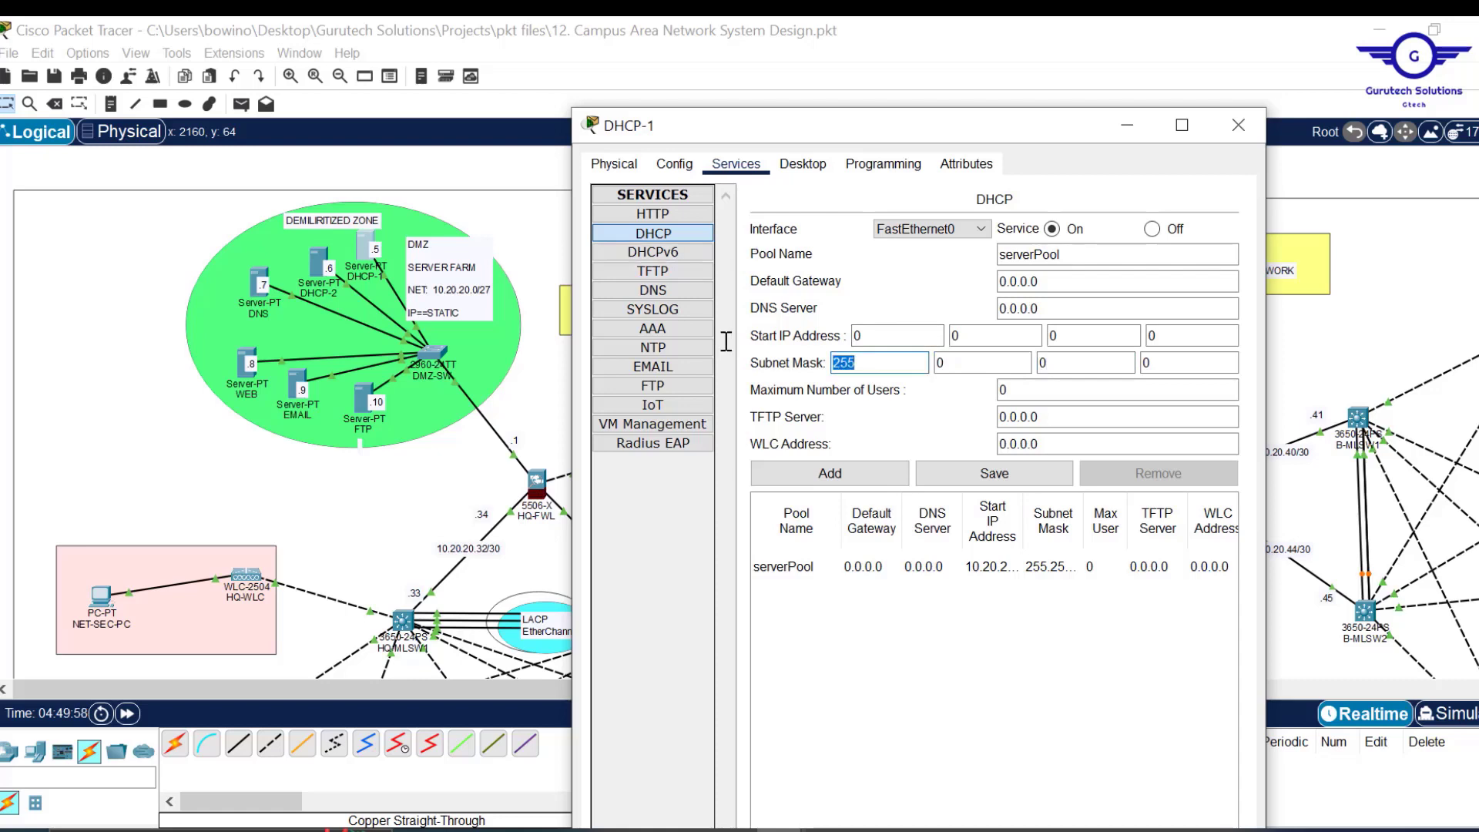
left_click(1010, 479)
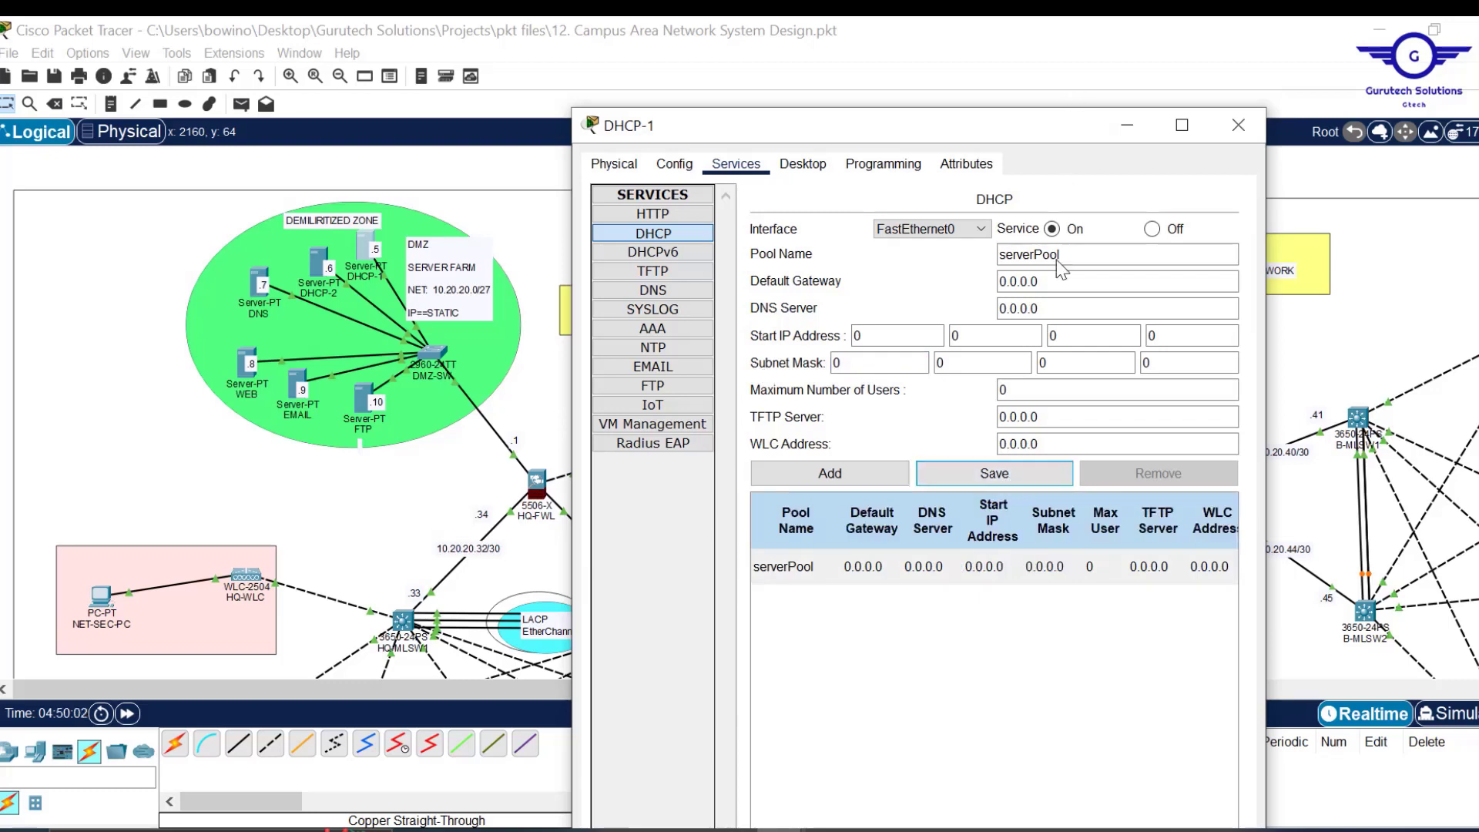
Rename the pool to HQMGTPool and scroll the canvas to the department VLAN area.
left_click_drag(1034, 256, 951, 255)
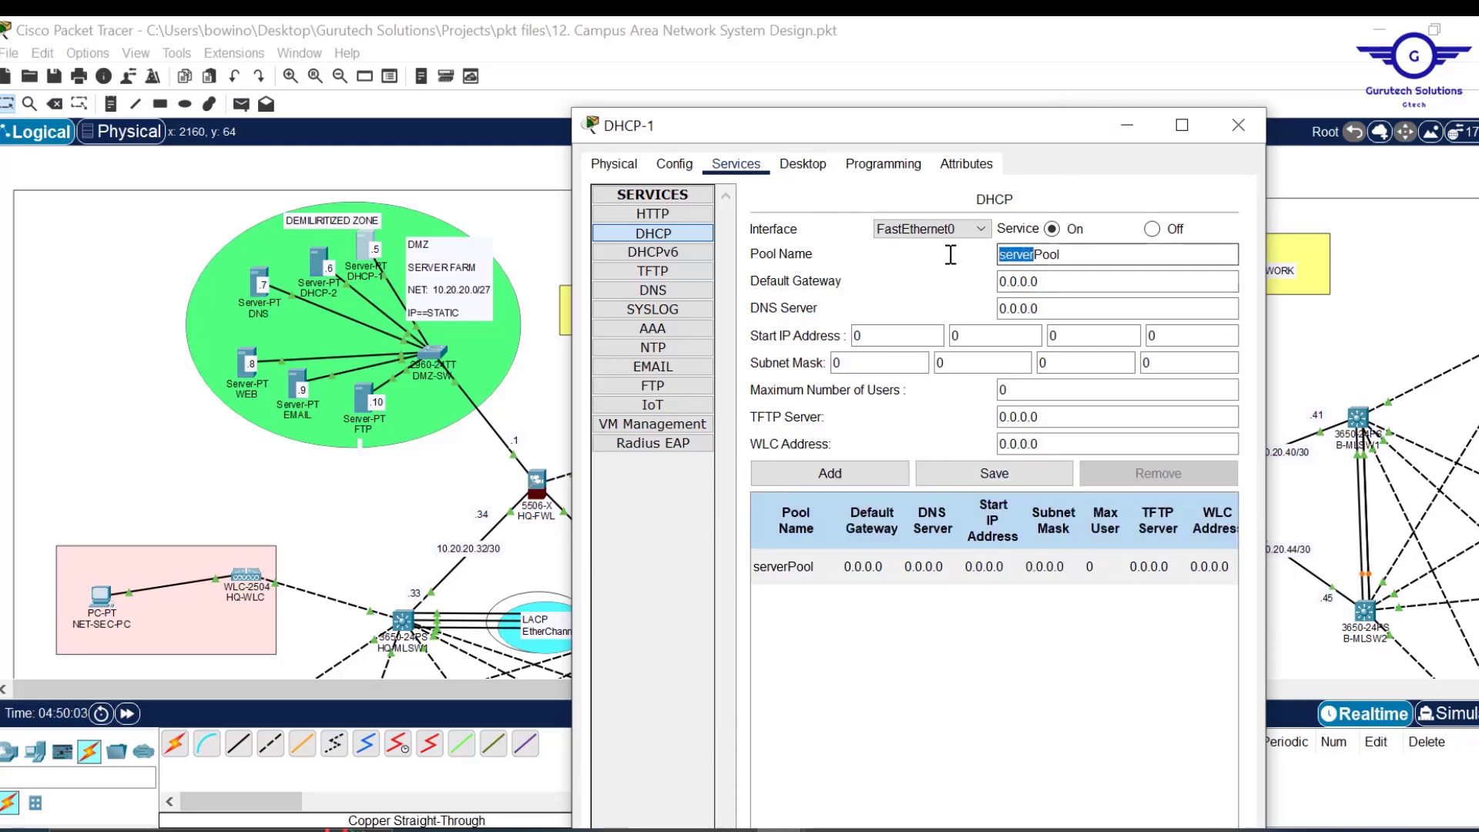
type("HQ")
type("LAN")
key("BackSpace")
key("BackSpace")
key("BackSpace")
type("MGTPool")
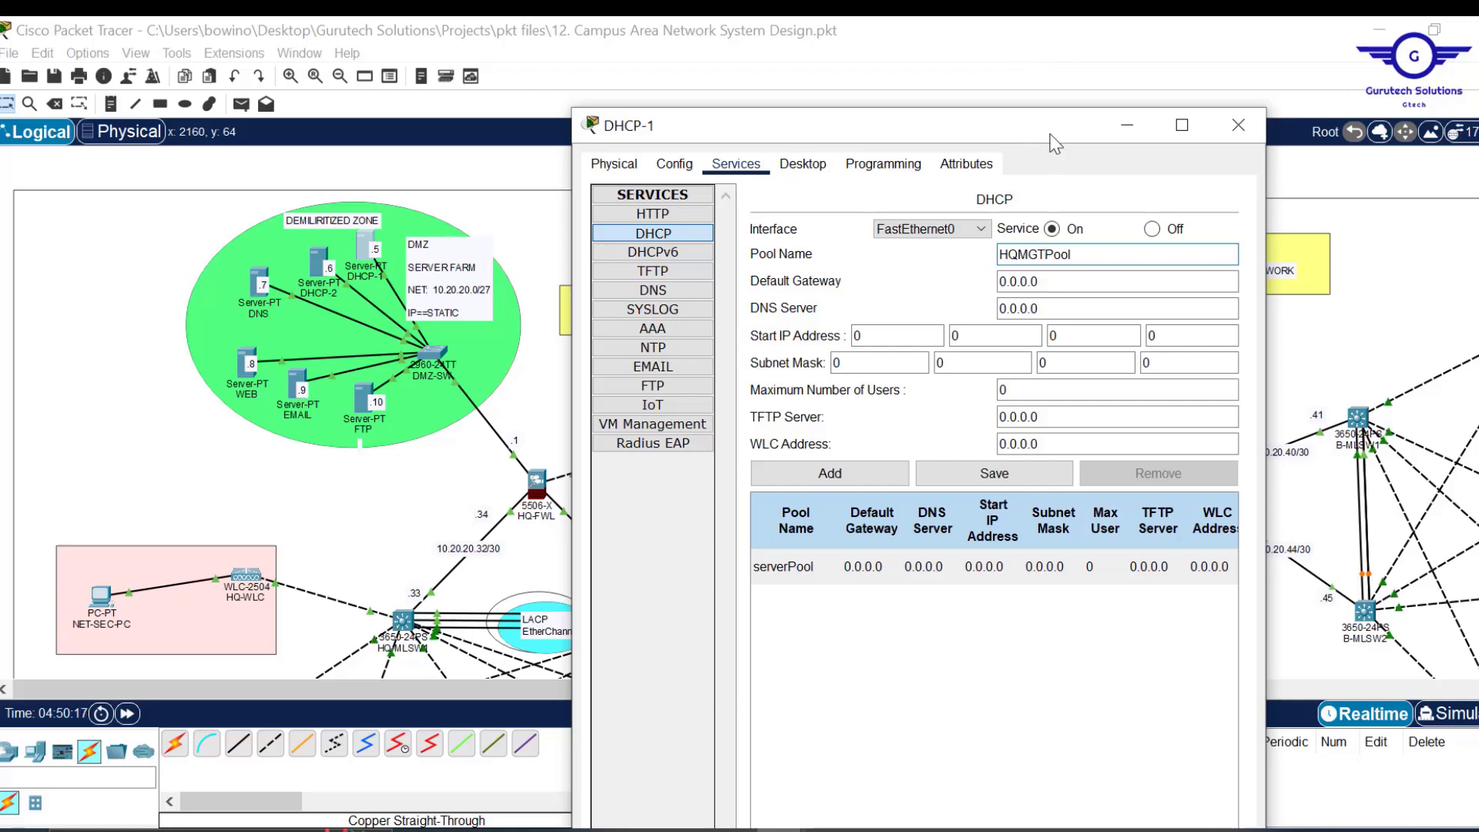
left_click_drag(1033, 132, 1121, 113)
left_click_drag(1478, 193, 1478, 404)
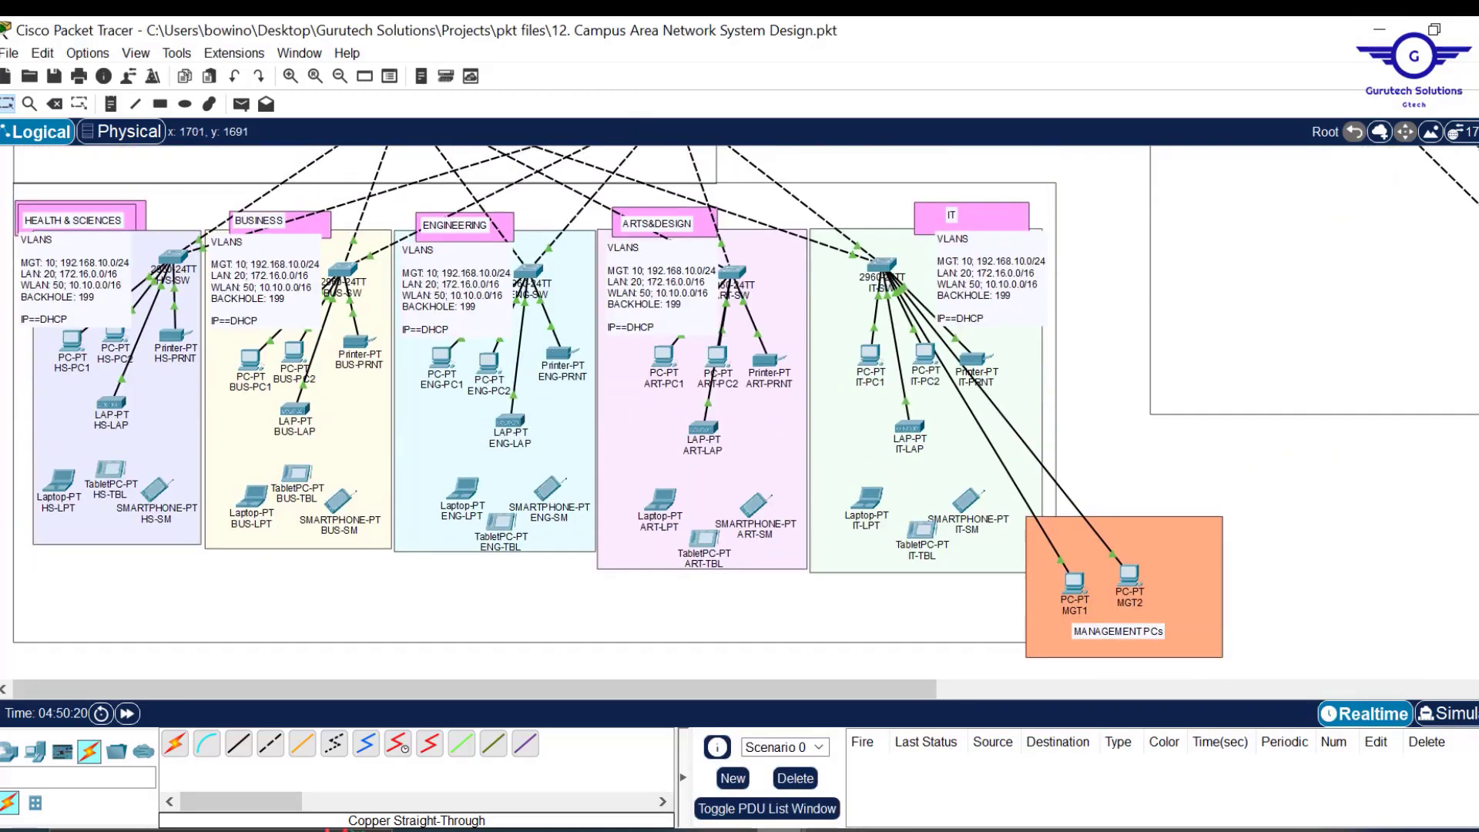
Set HQMGTPool's default gateway to 192.168.10.1 and DNS server to 10.20.20.7.
mouse_move(835, 774)
left_click(899, 741)
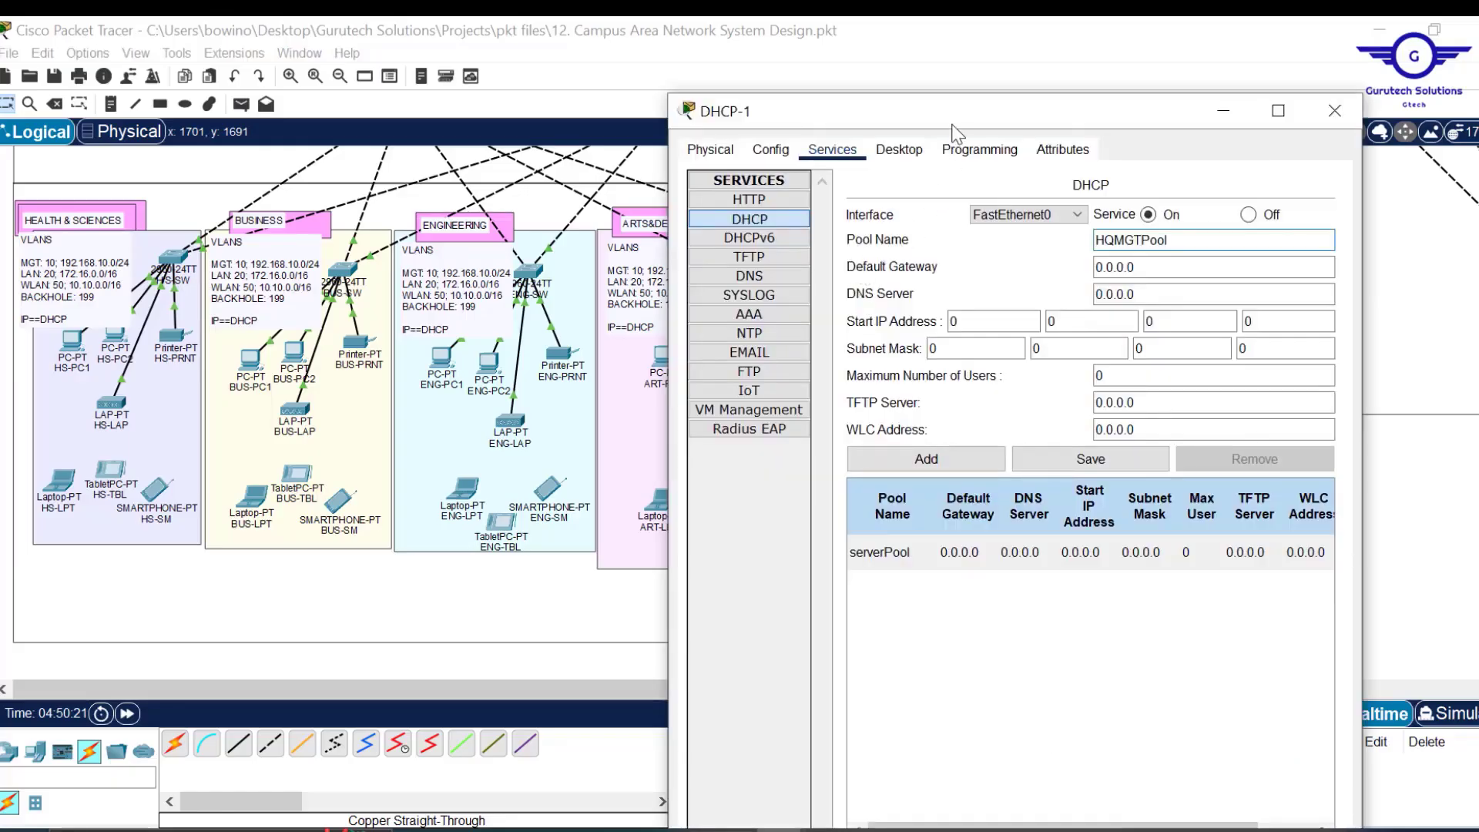
left_click_drag(932, 121, 974, 141)
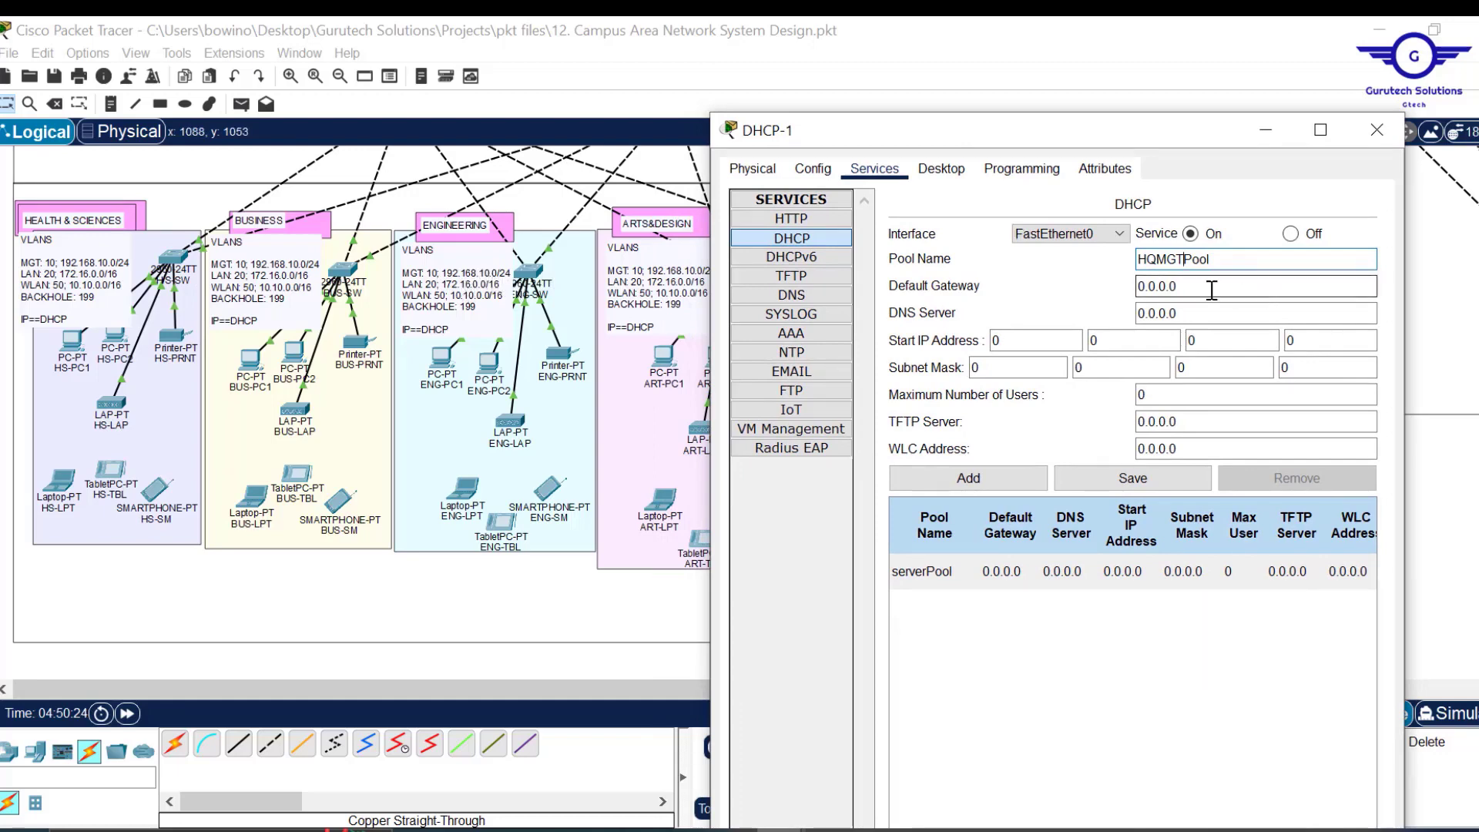
key("Tab")
type("1")
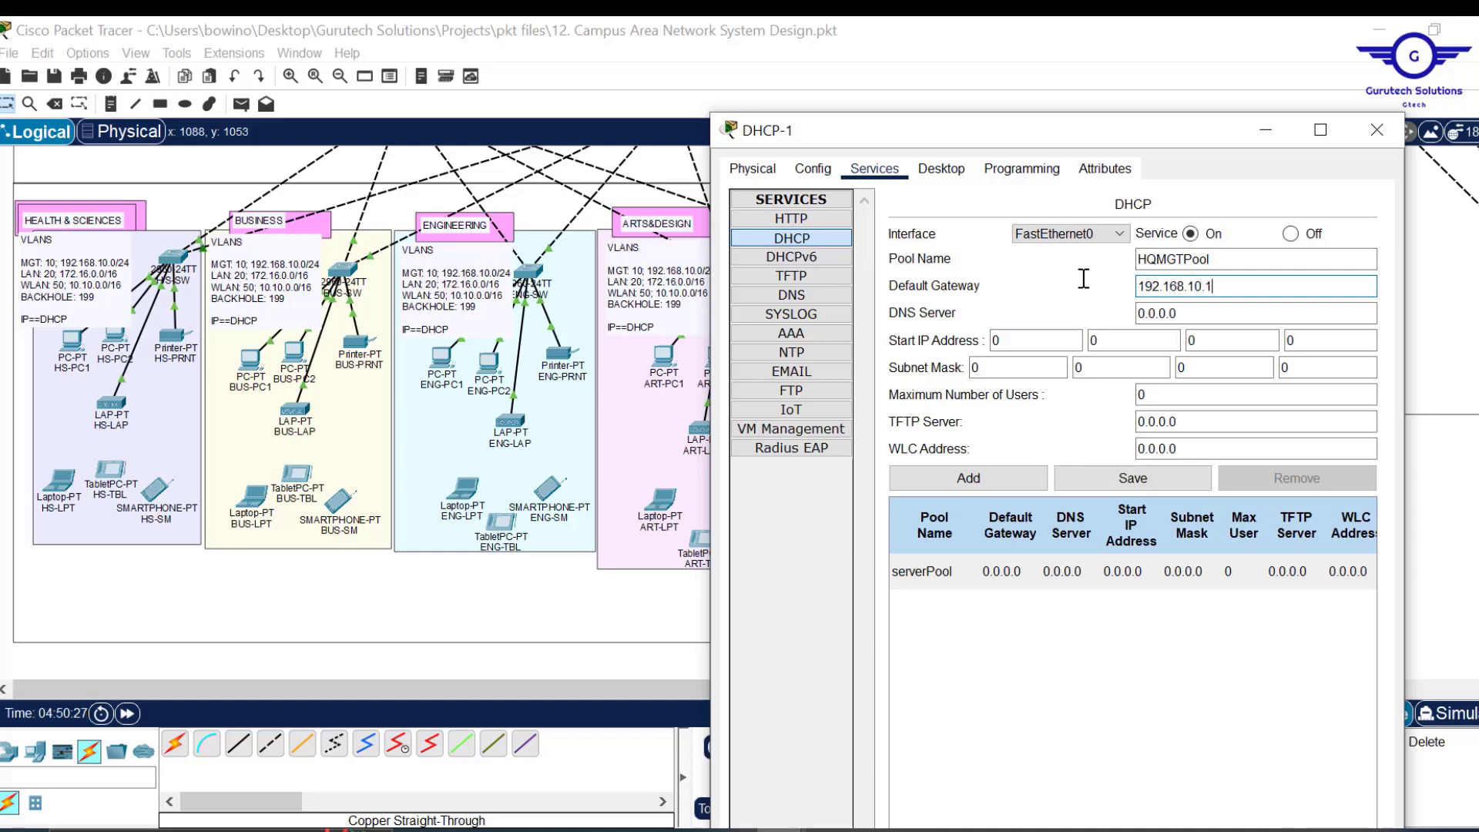
key("Tab")
type("10.20.20.5")
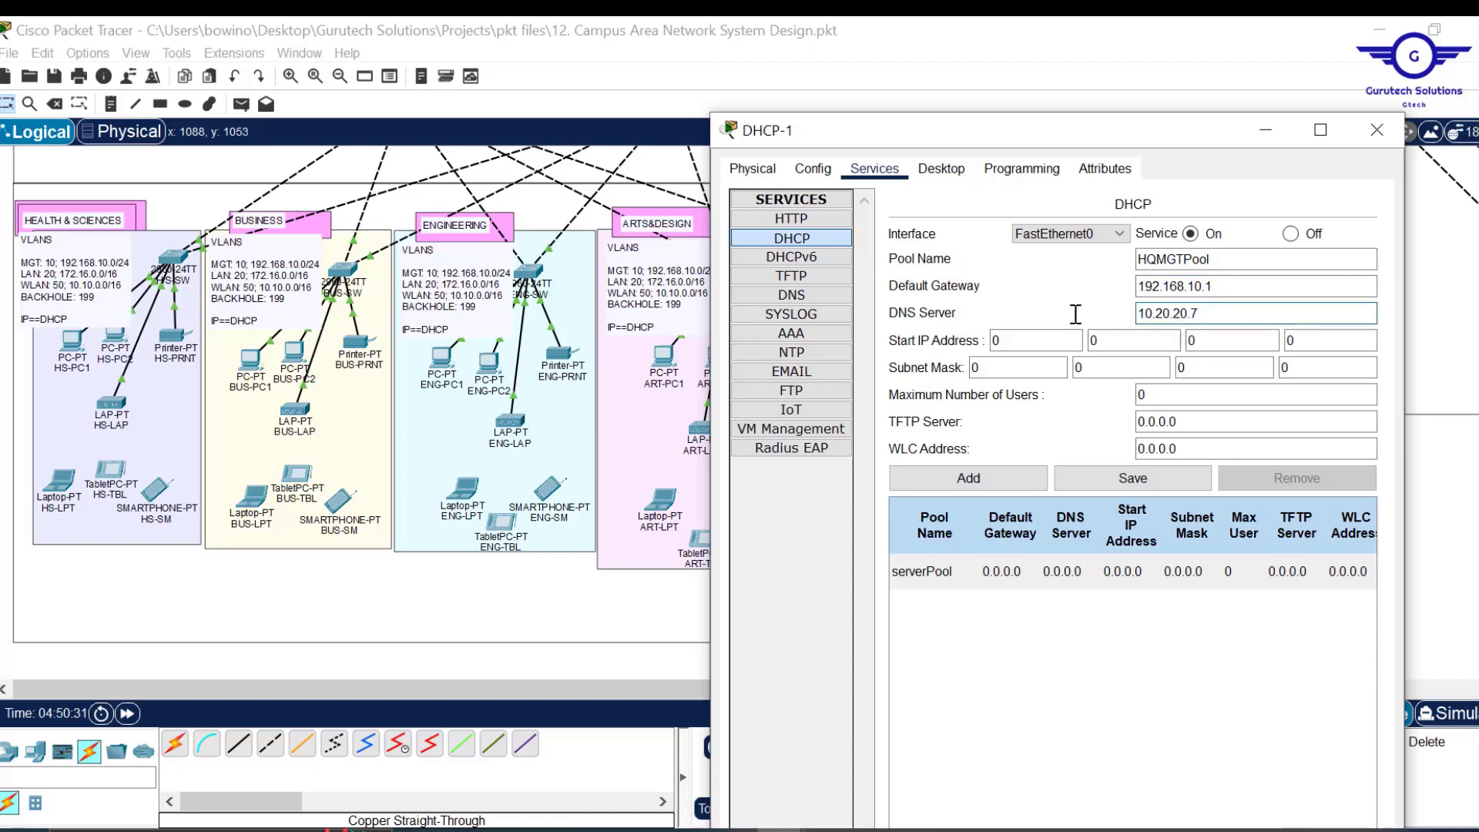
Enter start 192.168.10.11, mask 255.255.255.0 and 200 maximum users, then add HQMGTPool.
left_click(1031, 341)
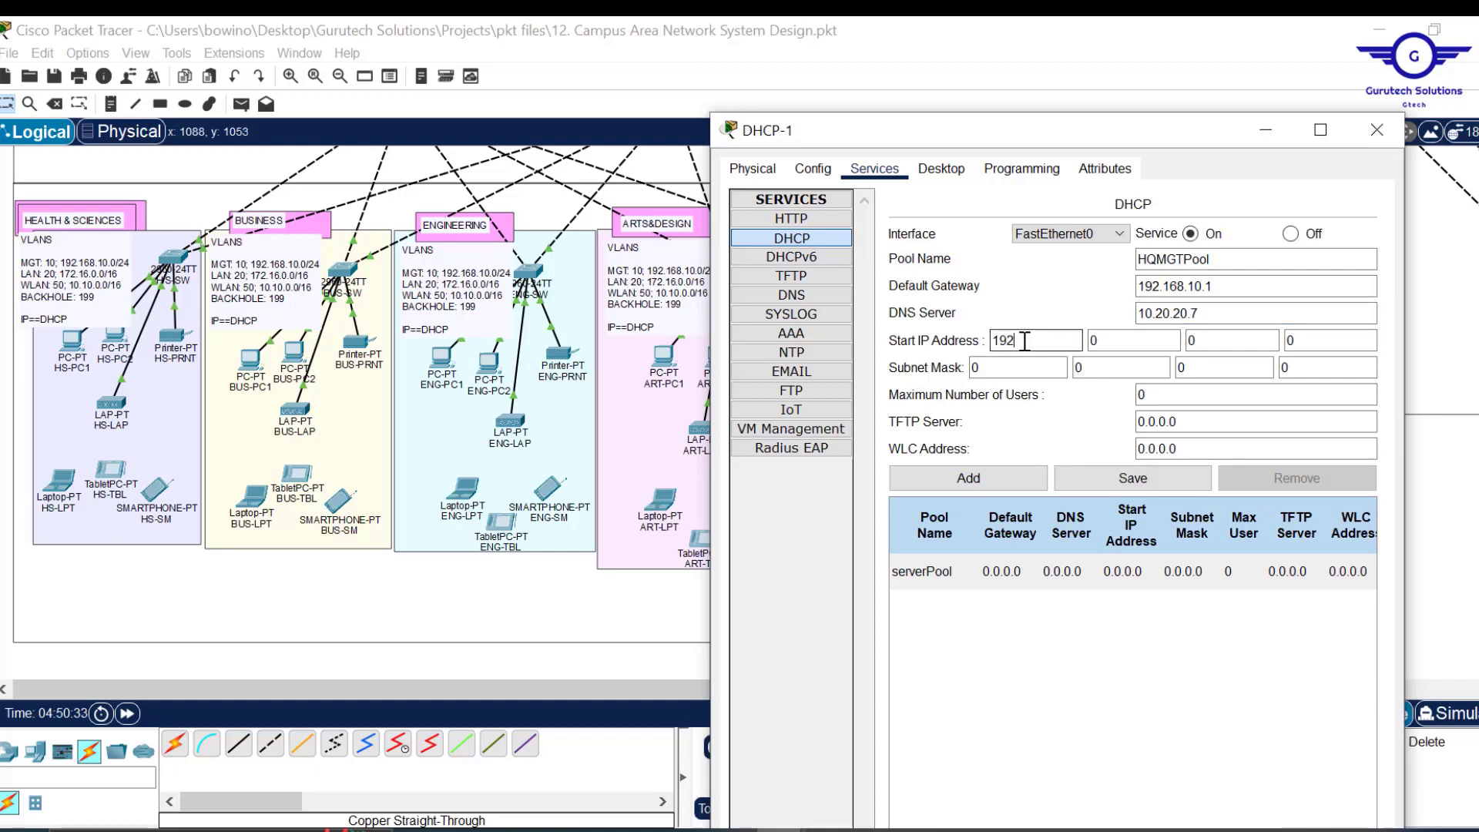
left_click(1104, 341)
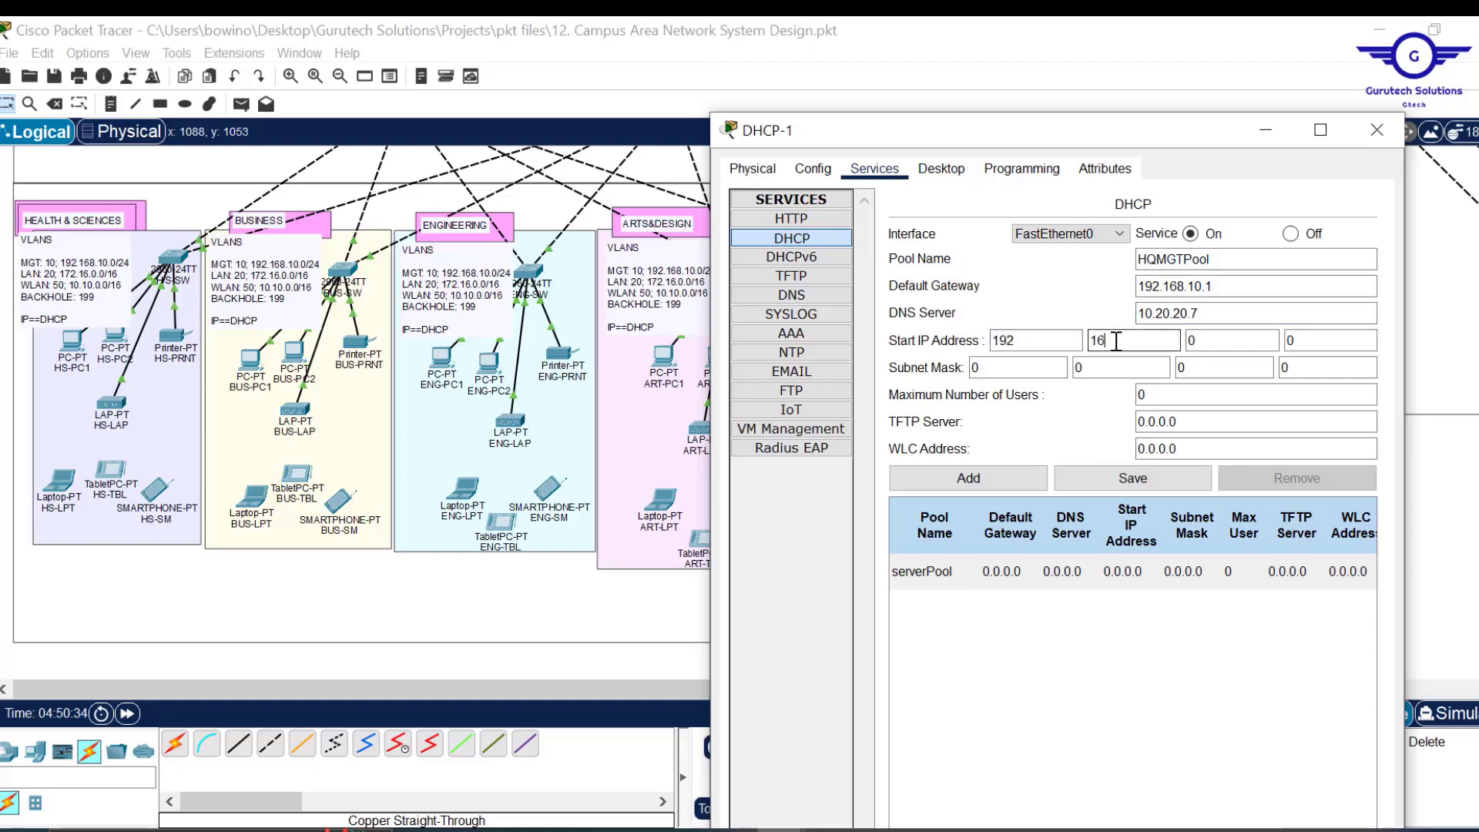
left_click(1192, 341)
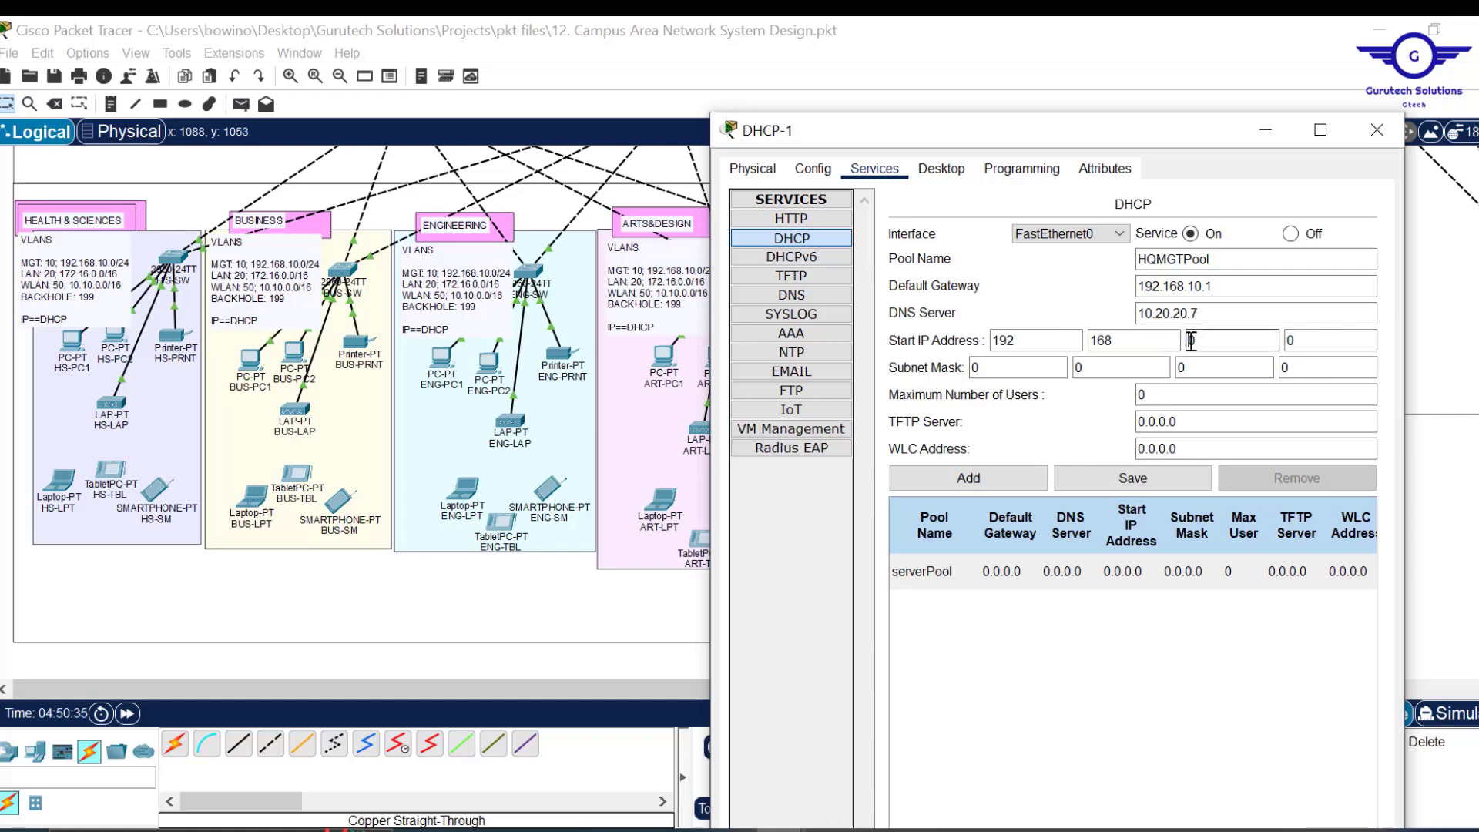
left_click(1308, 341)
type("11")
left_click(1011, 372)
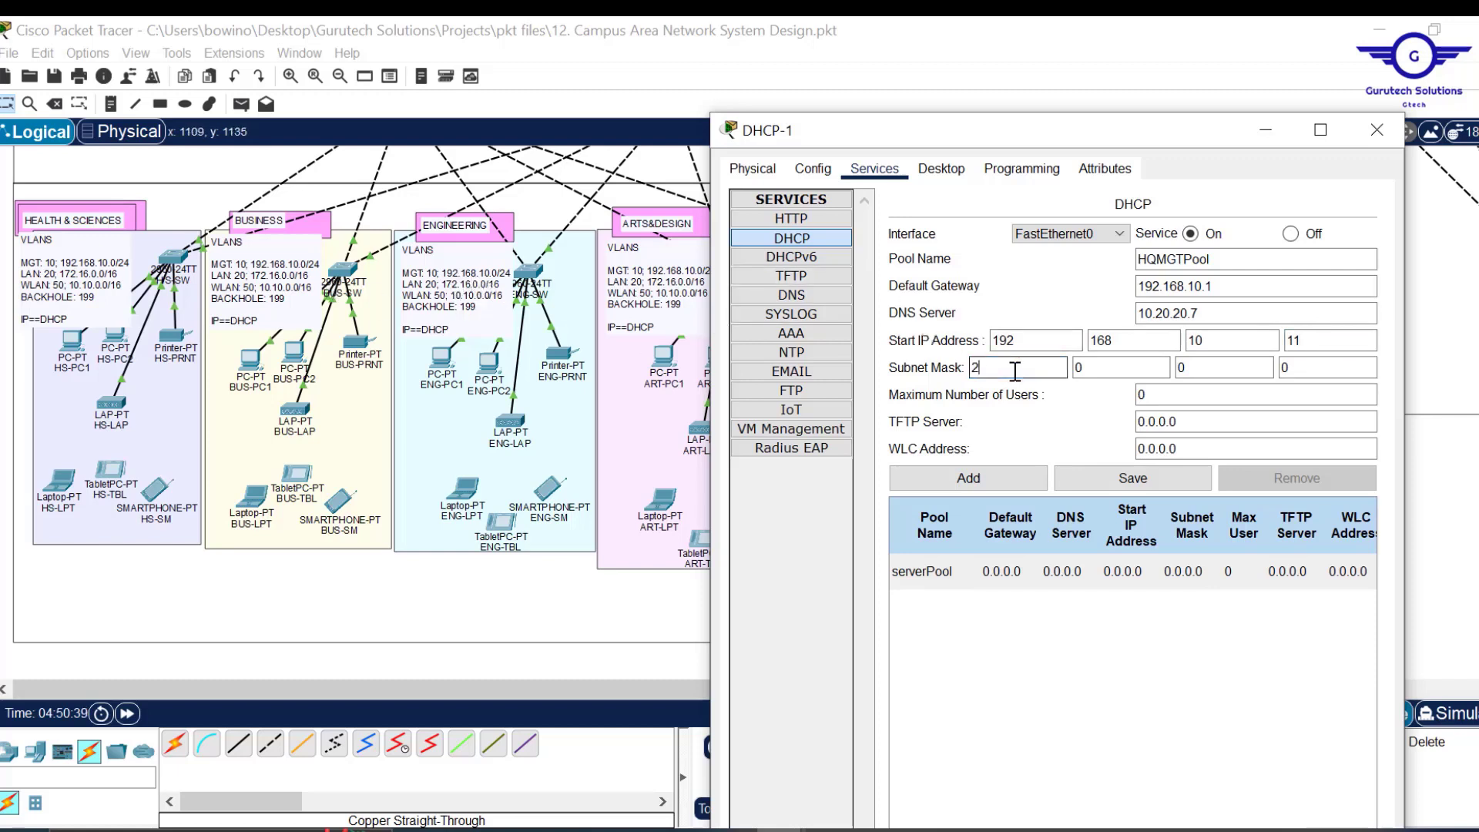
type("255")
key("Tab")
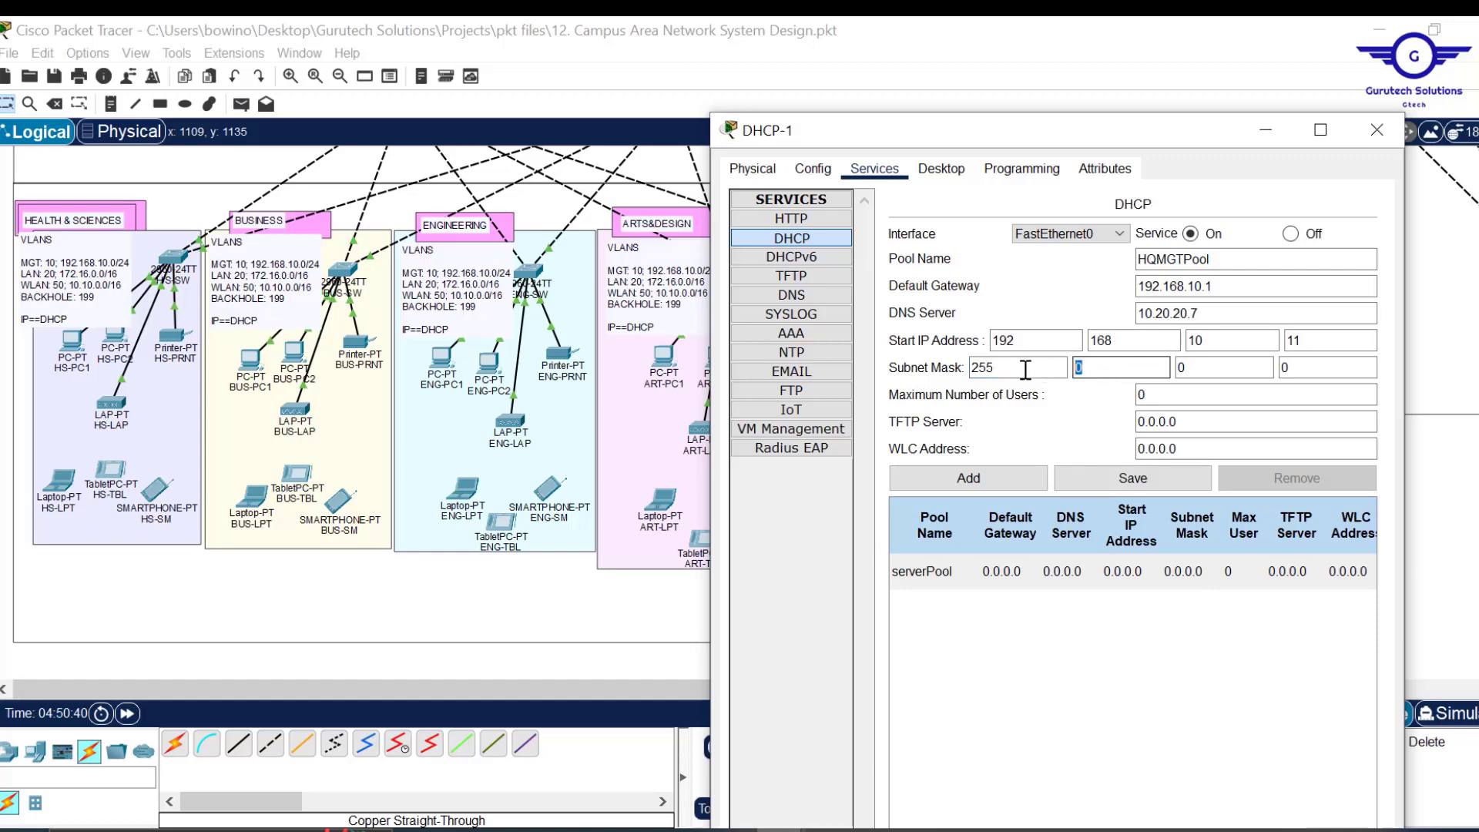
type("255")
key("Tab")
type("2")
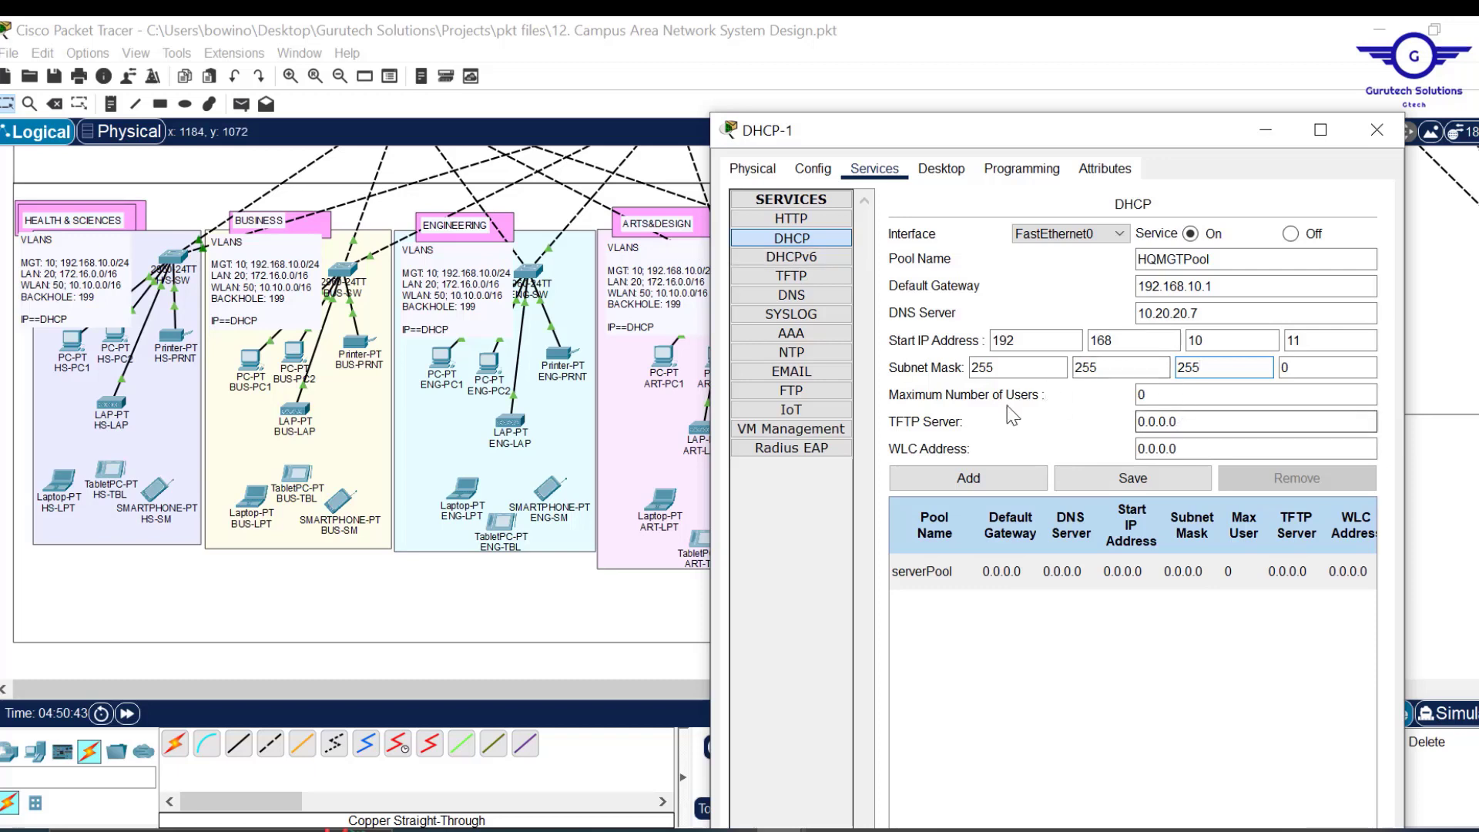
left_click(1173, 394)
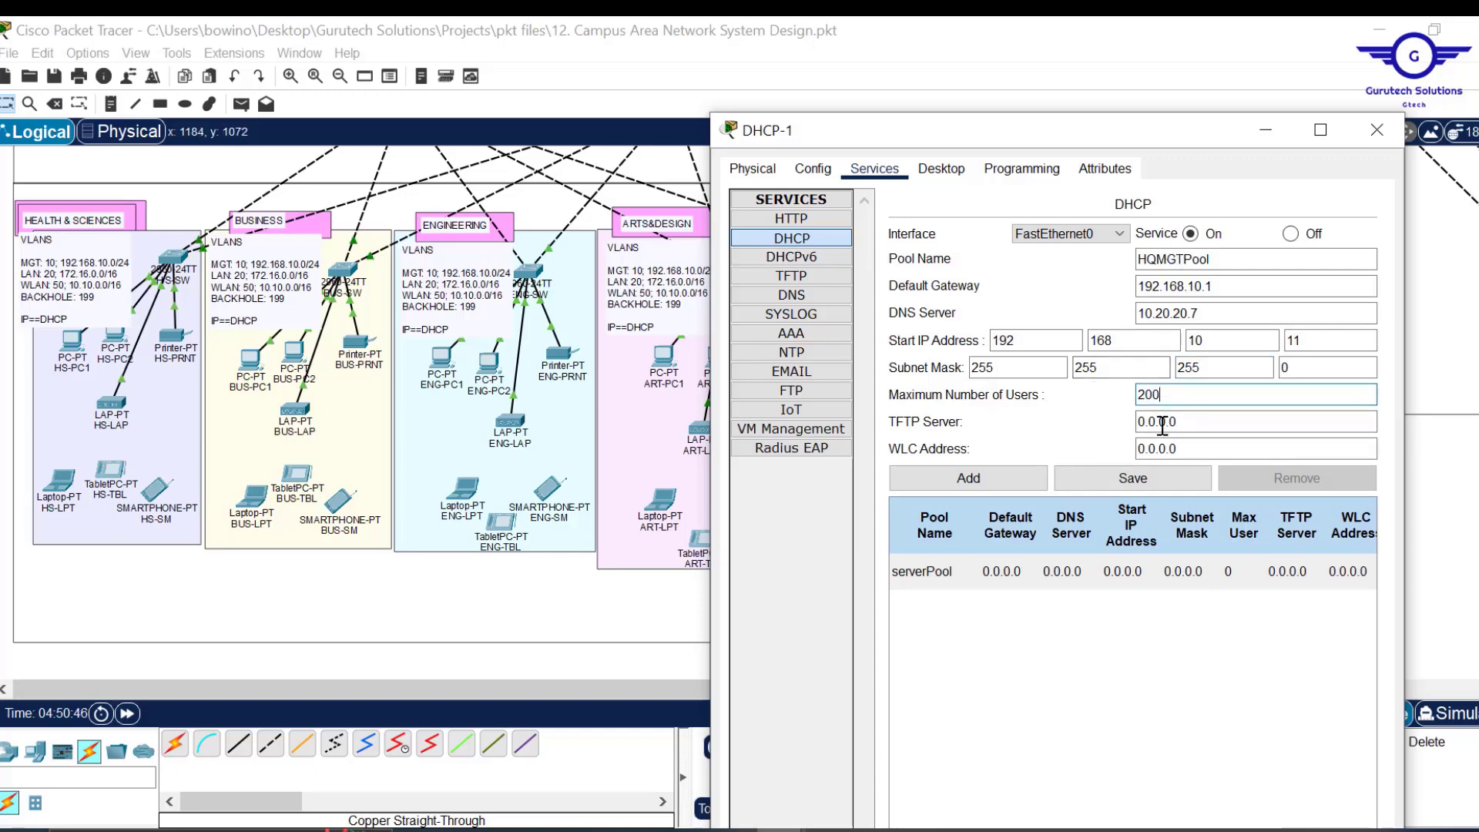
left_click(982, 486)
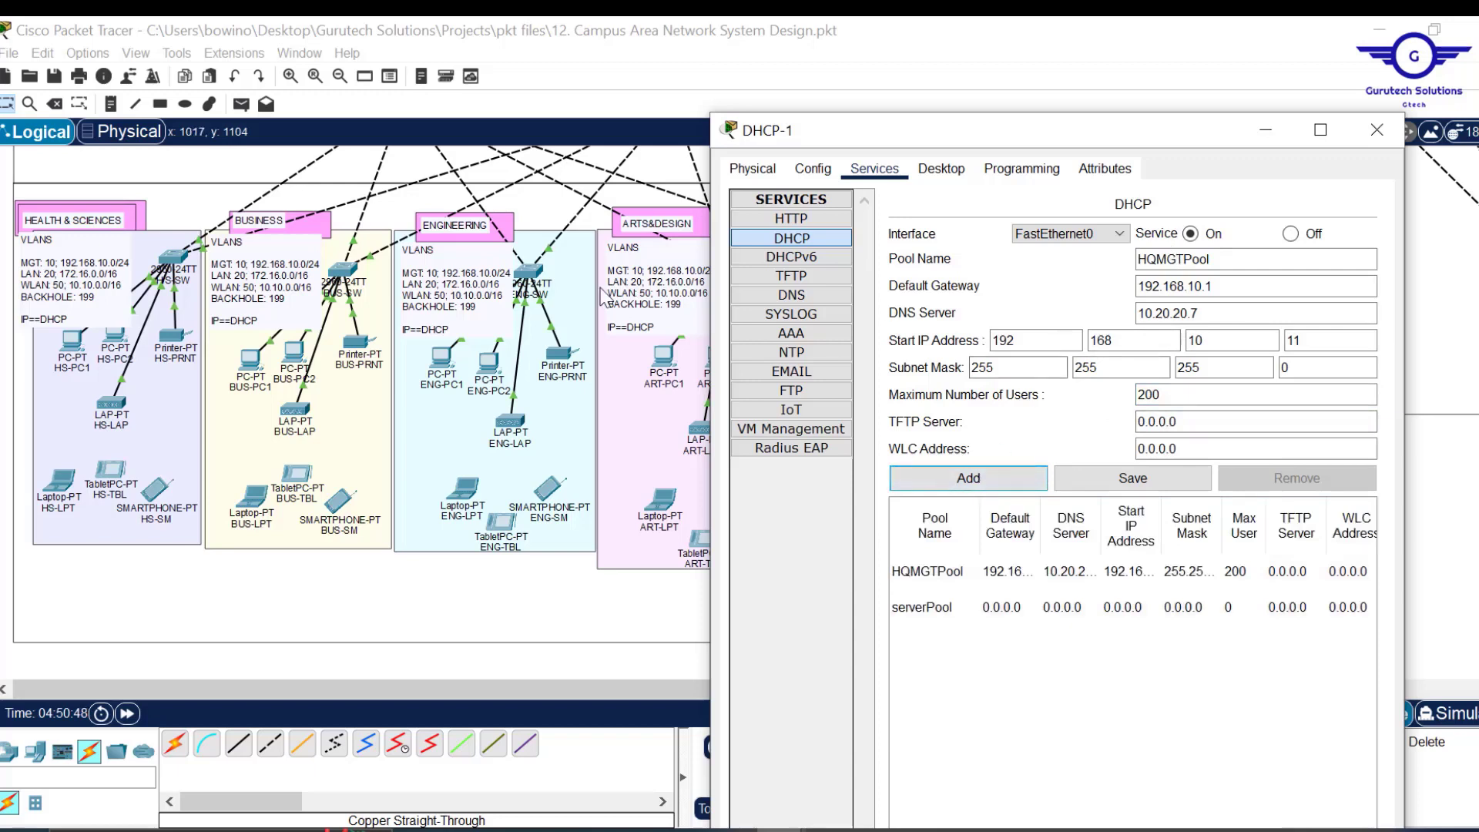
left_click(1194, 266)
Rename the pool to HQLANPool and set its default gateway to 172.16.0.1.
left_click_drag(1186, 260, 1161, 260)
type("LAN")
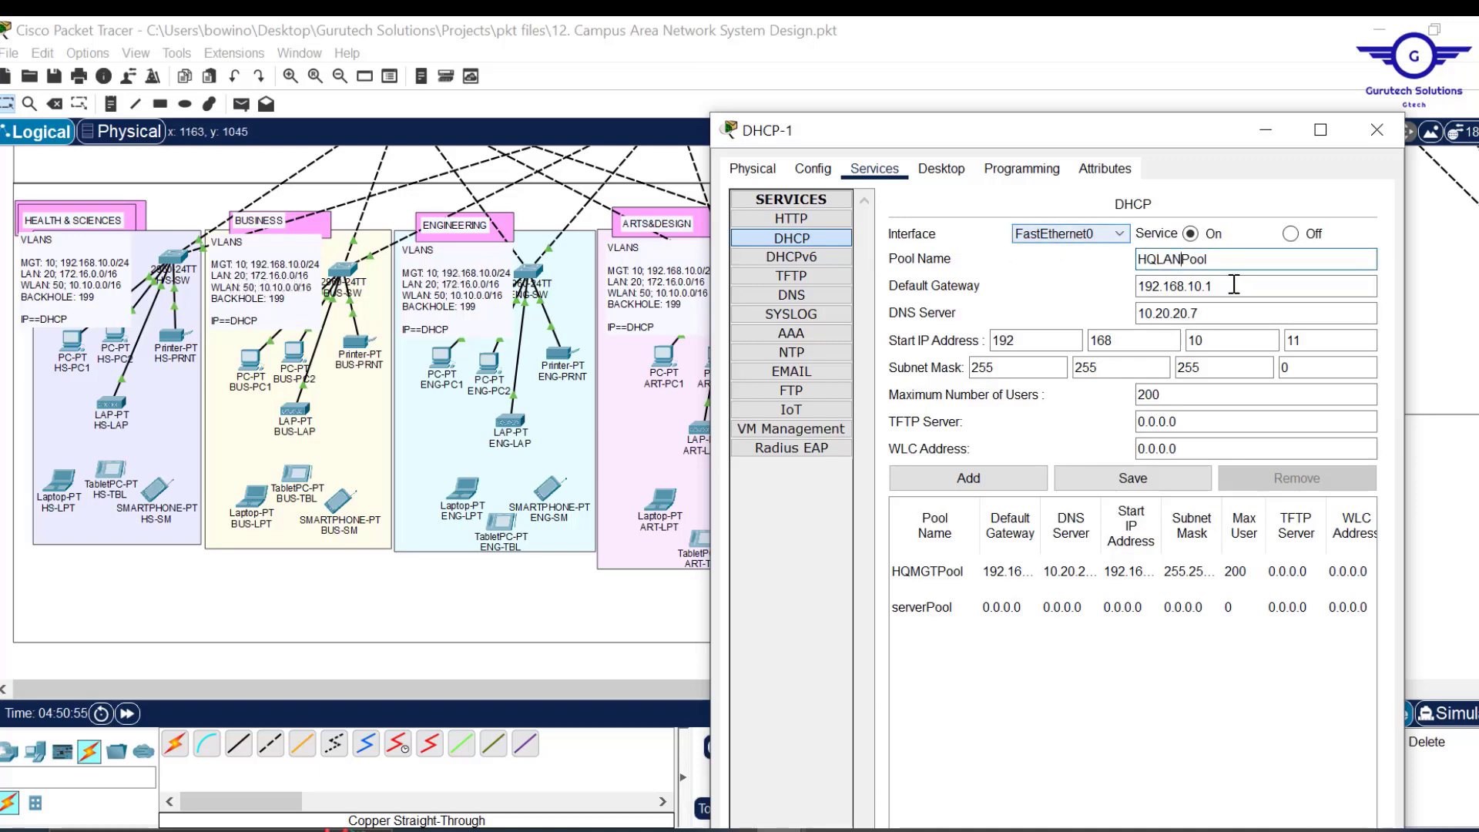
left_click_drag(1215, 286, 1092, 290)
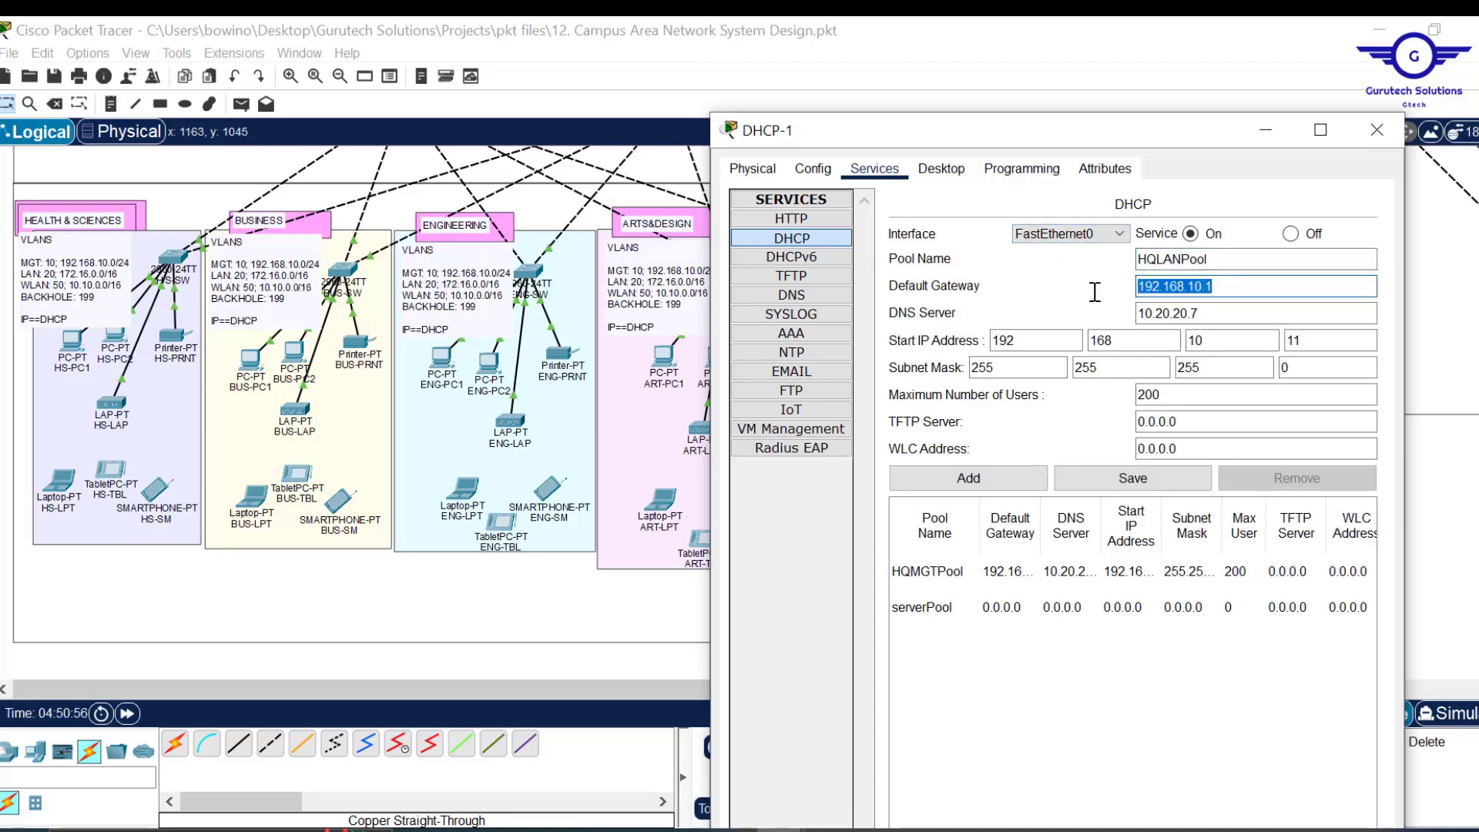
type("1")
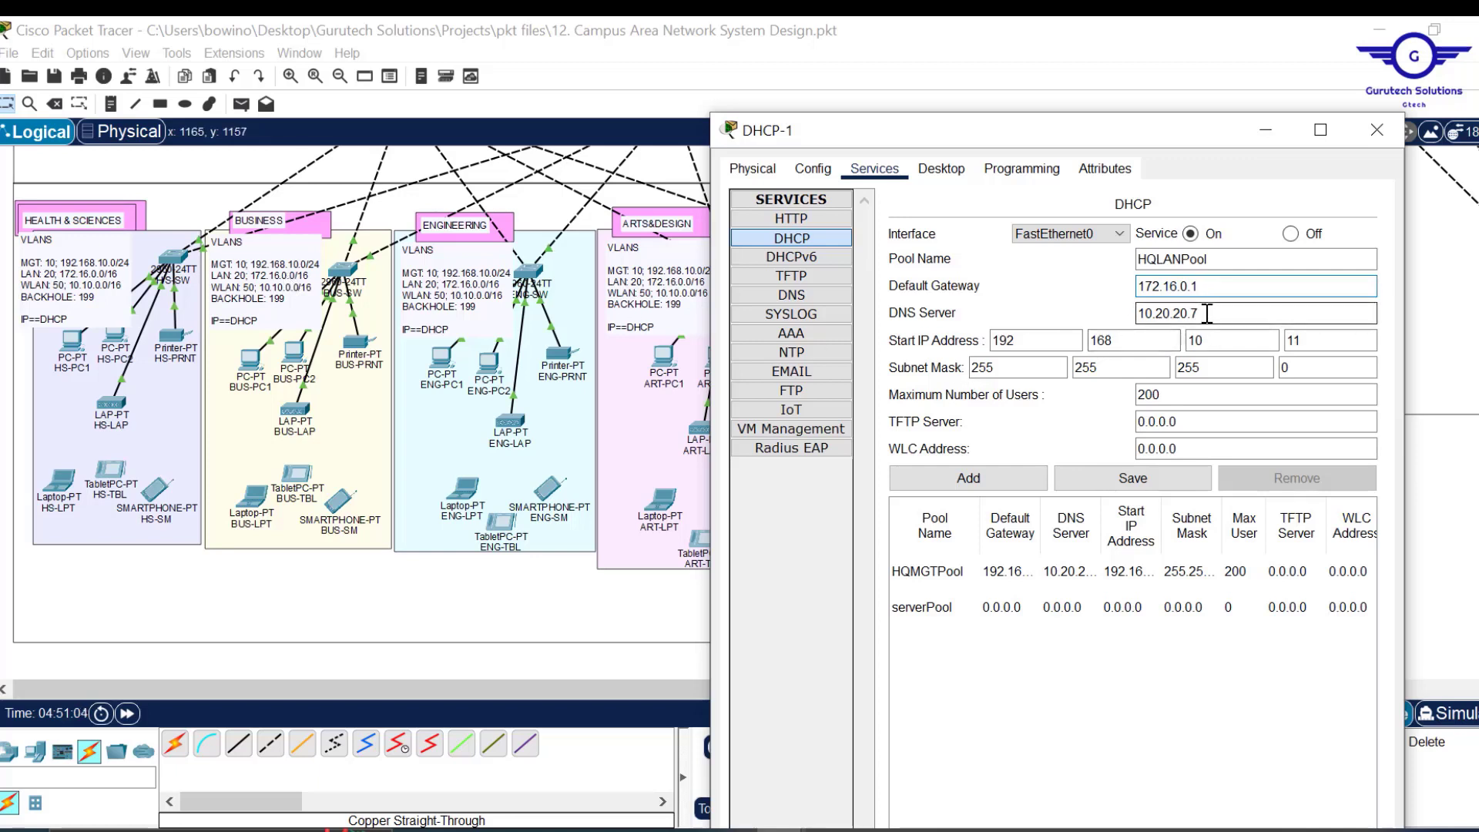
Set HQLANPool's start address to 172.16.0.11 and subnet mask to 255.255.0.0.
left_click(1043, 343)
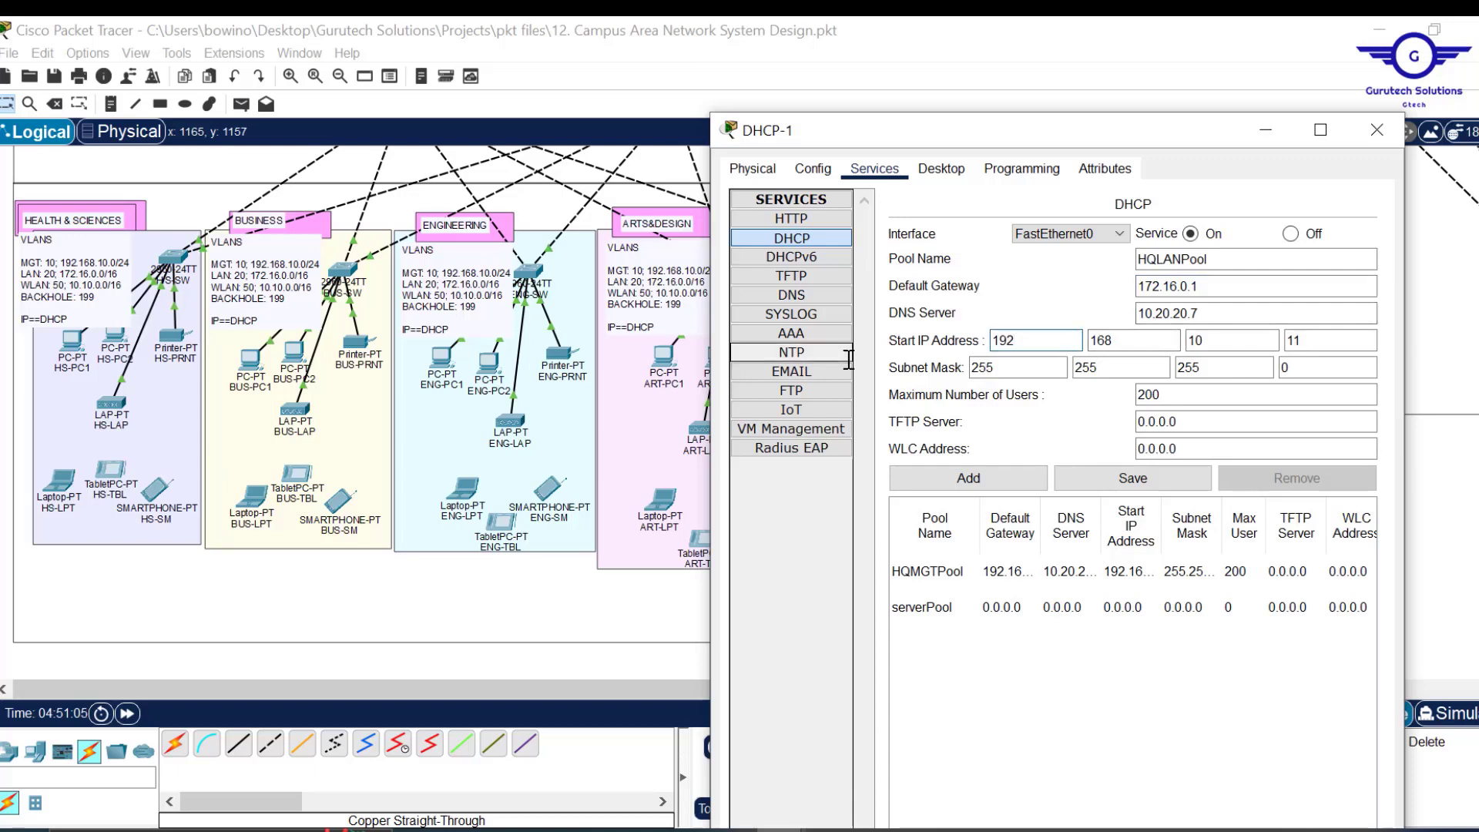
left_click_drag(1041, 344, 954, 344)
type("172")
left_click(1147, 341)
left_click(1196, 343)
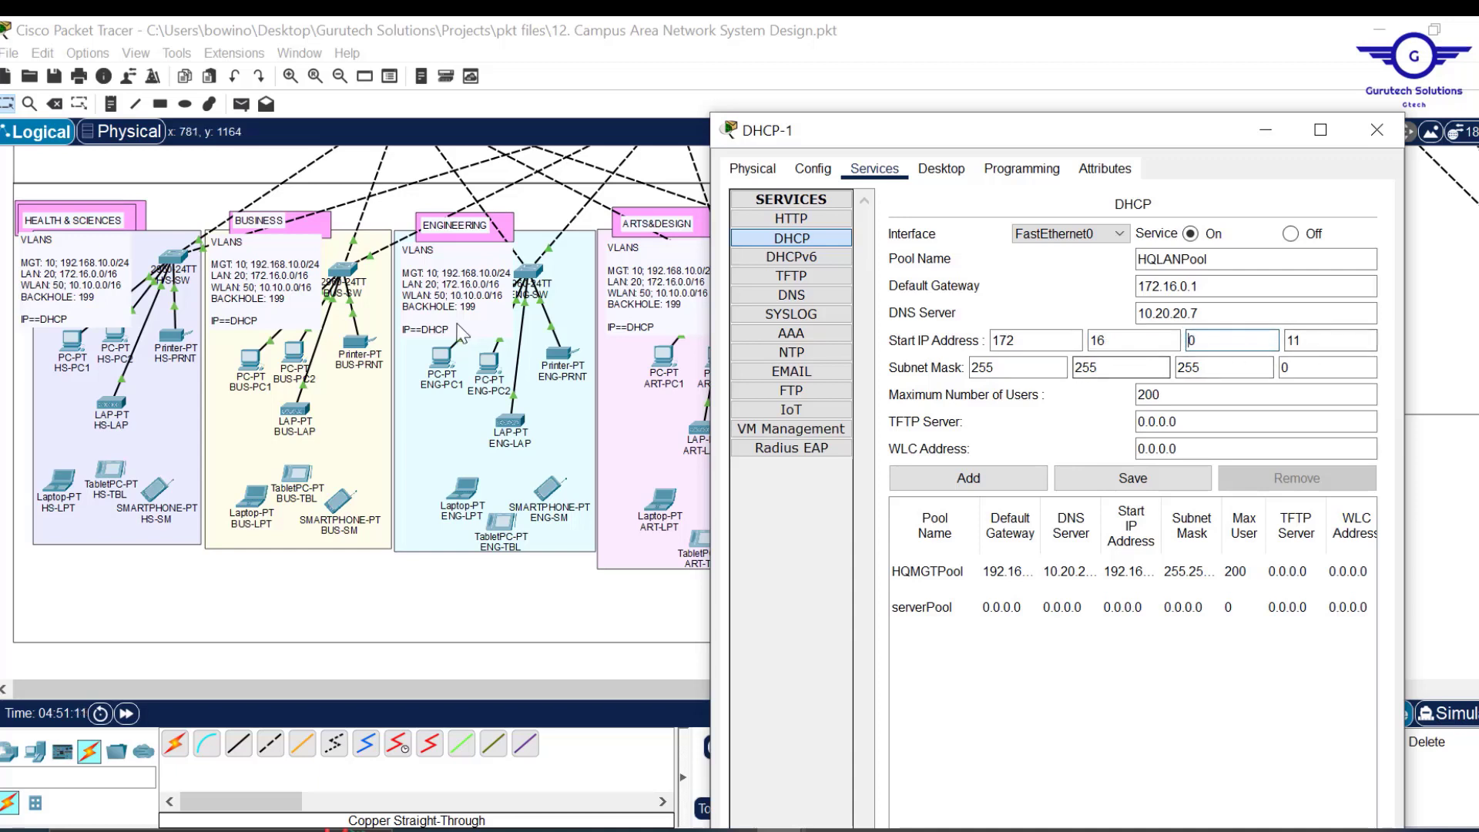
double_click(1179, 373)
type("0")
left_click(1191, 396)
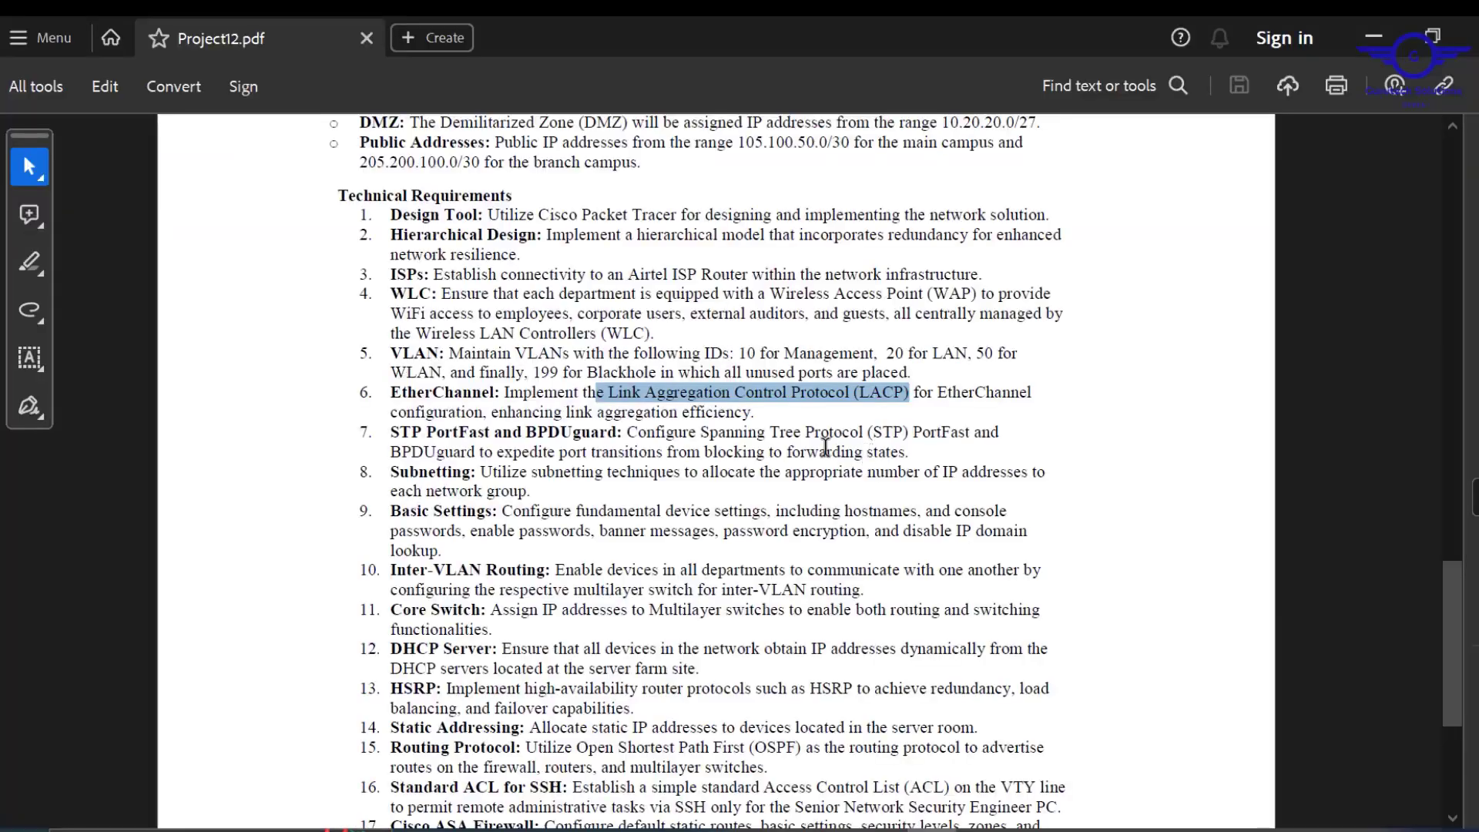
Scroll up Project12.pdf and highlight the '30,000 users' headcount in the campus description.
scroll(826, 447, "up", 3)
scroll(826, 447, "up", 15)
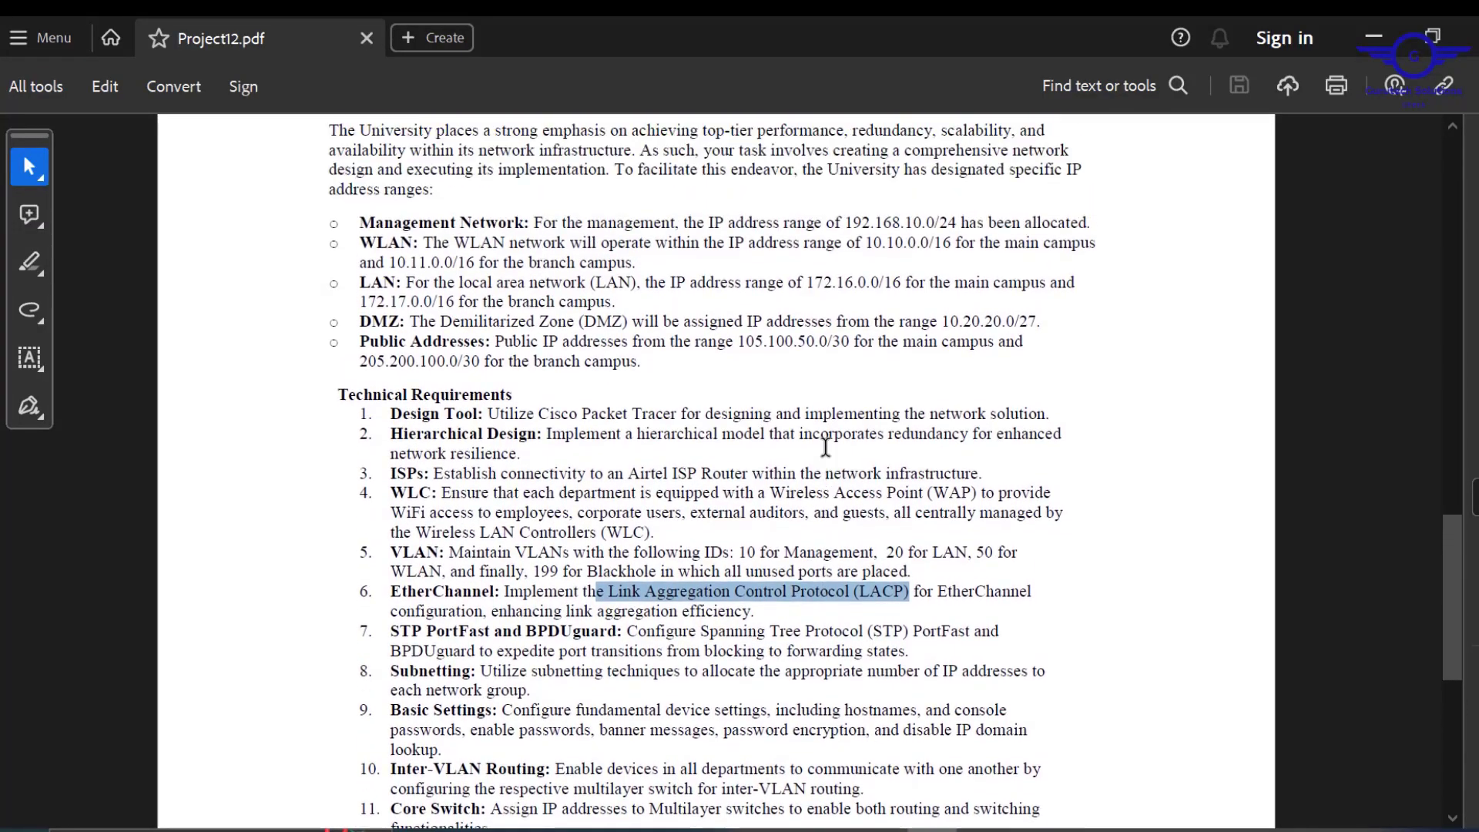
scroll(826, 447, "up", 3)
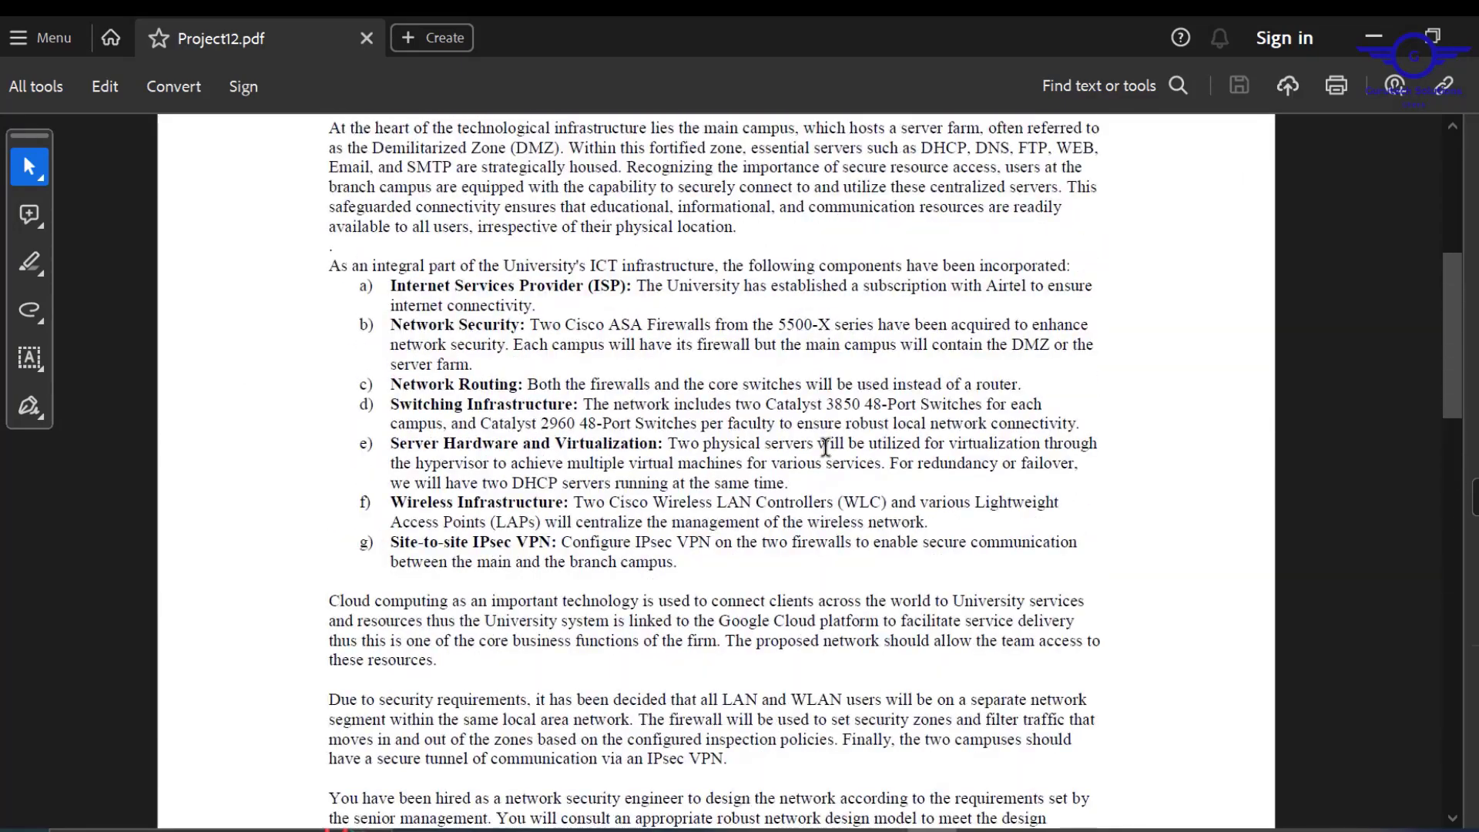
scroll(826, 447, "down", 6)
scroll(826, 447, "up", 3)
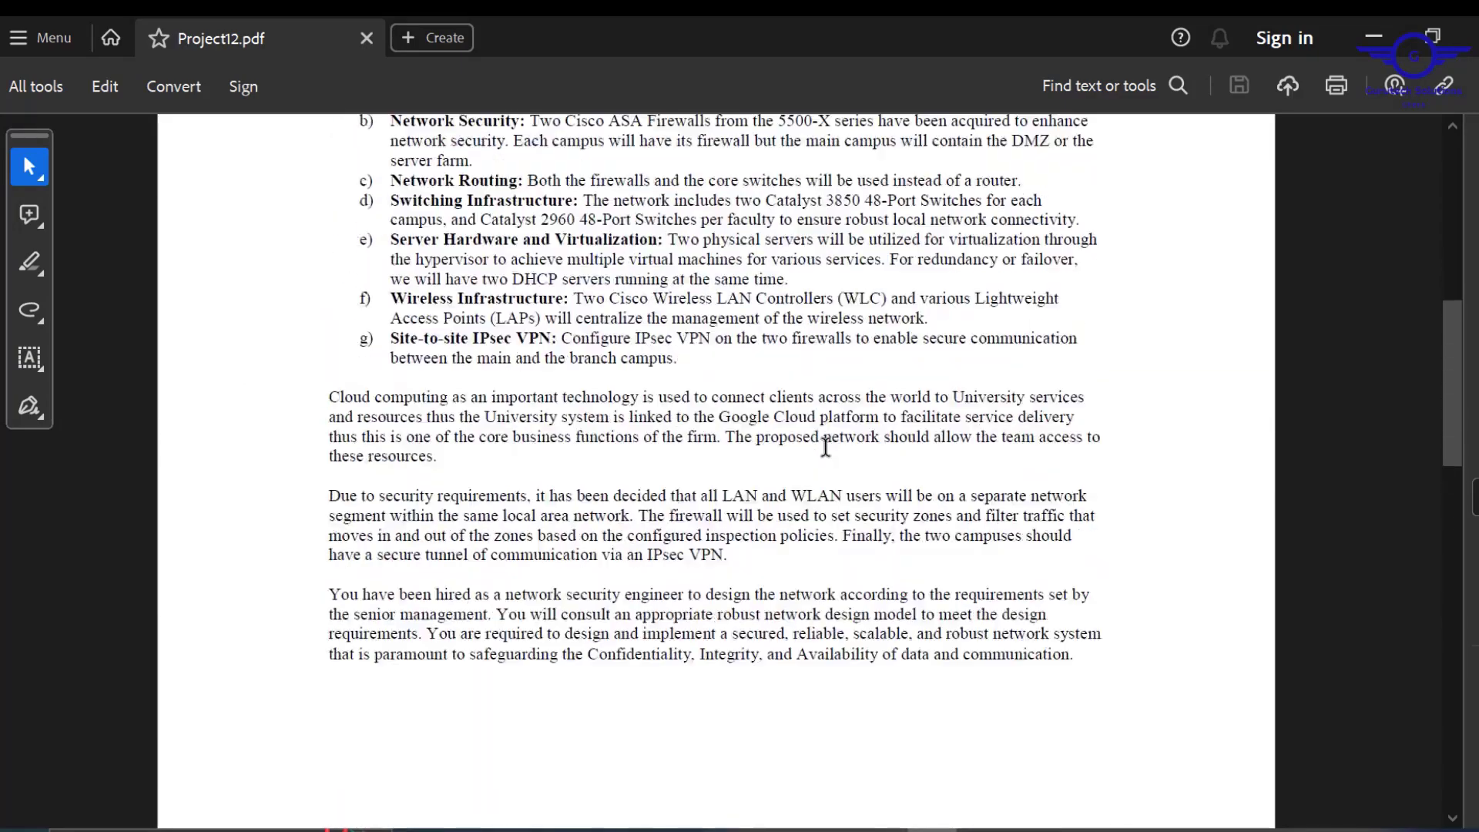
scroll(826, 447, "up", 7)
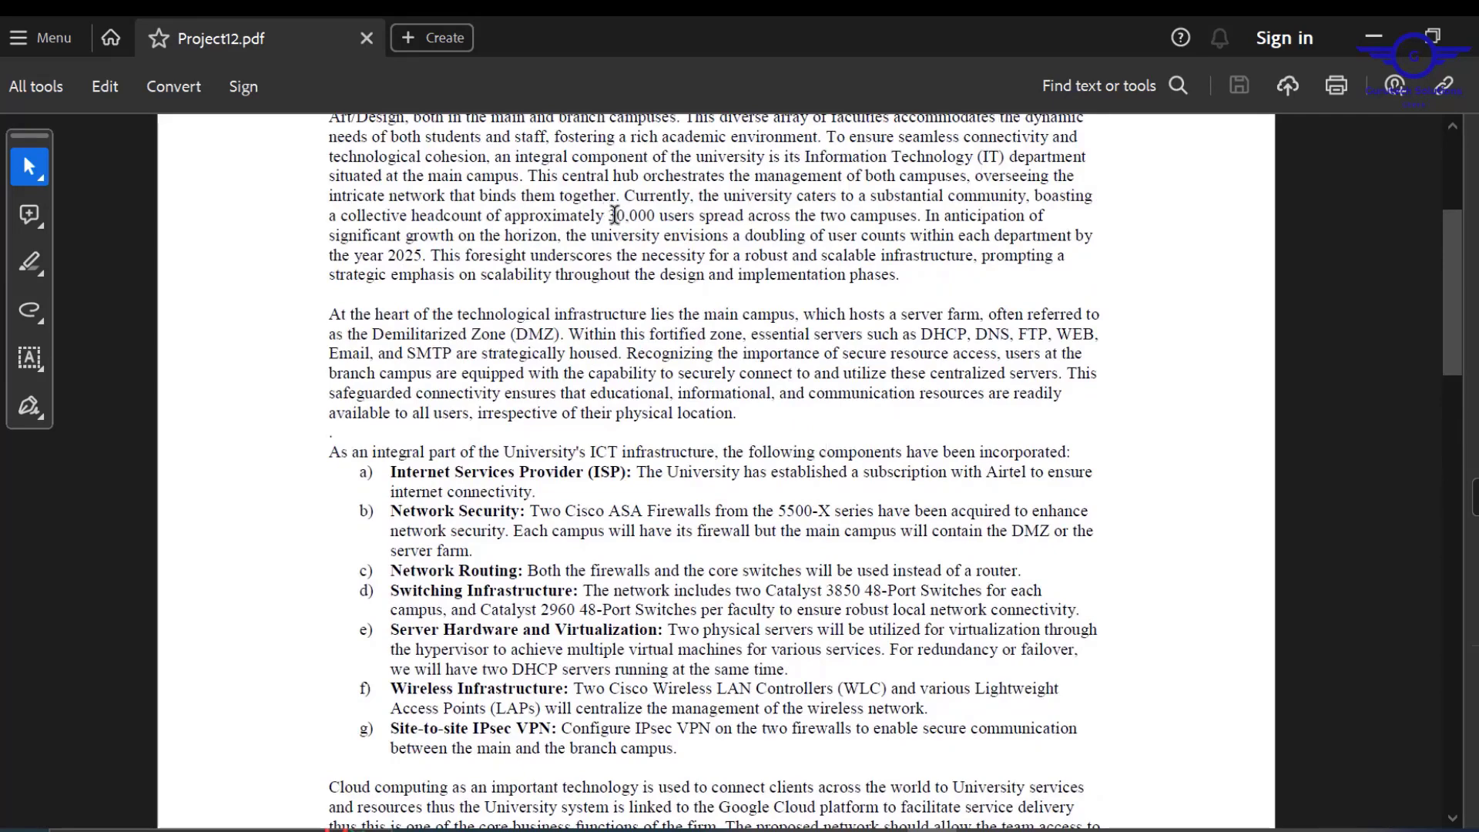
left_click_drag(617, 213, 670, 217)
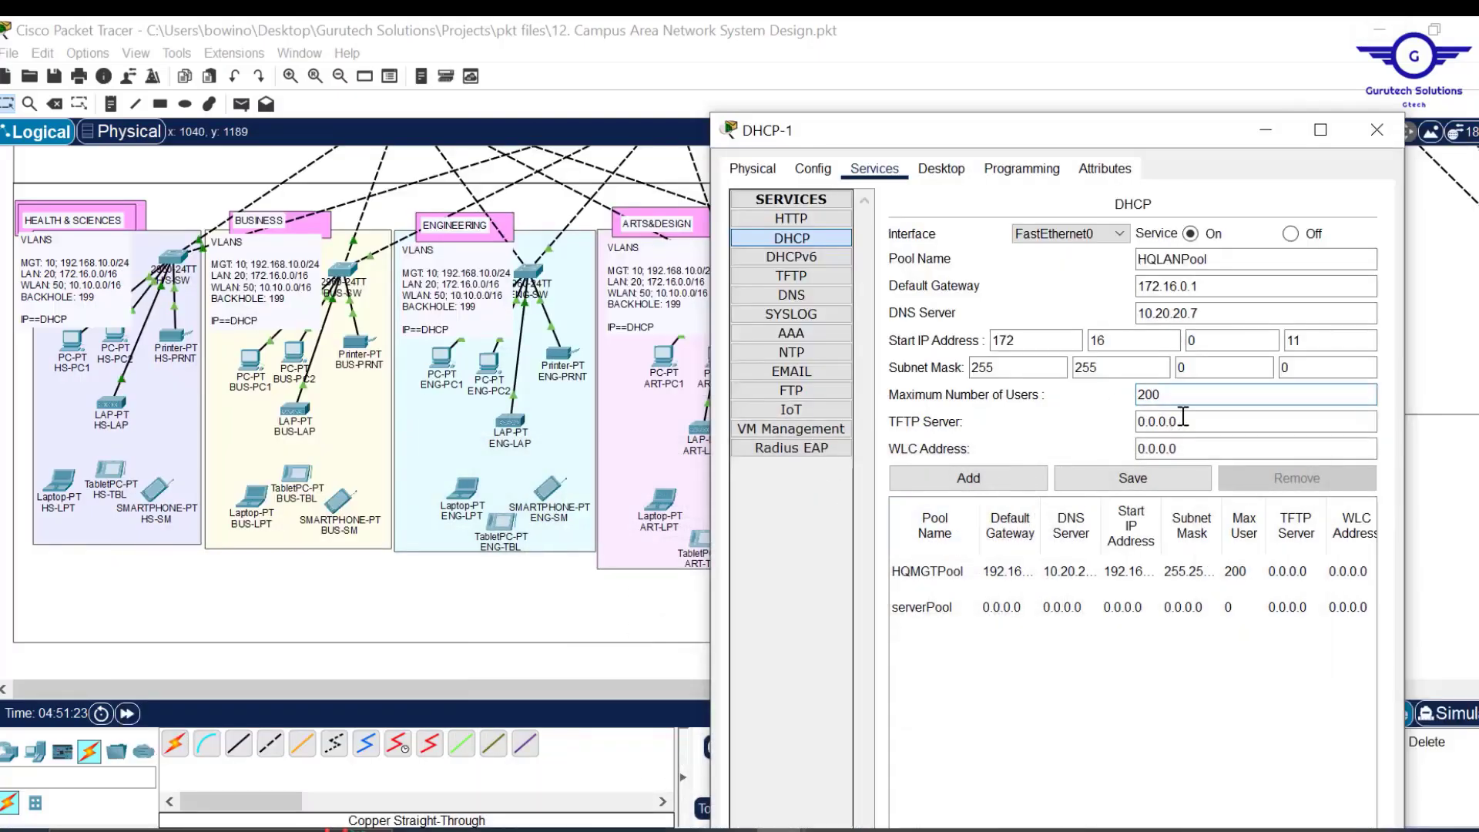
Change HQLANPool's maximum users from 200 to 60000 and add the pool to DHCP-1's list.
left_click_drag(1175, 395, 1072, 397)
type("5")
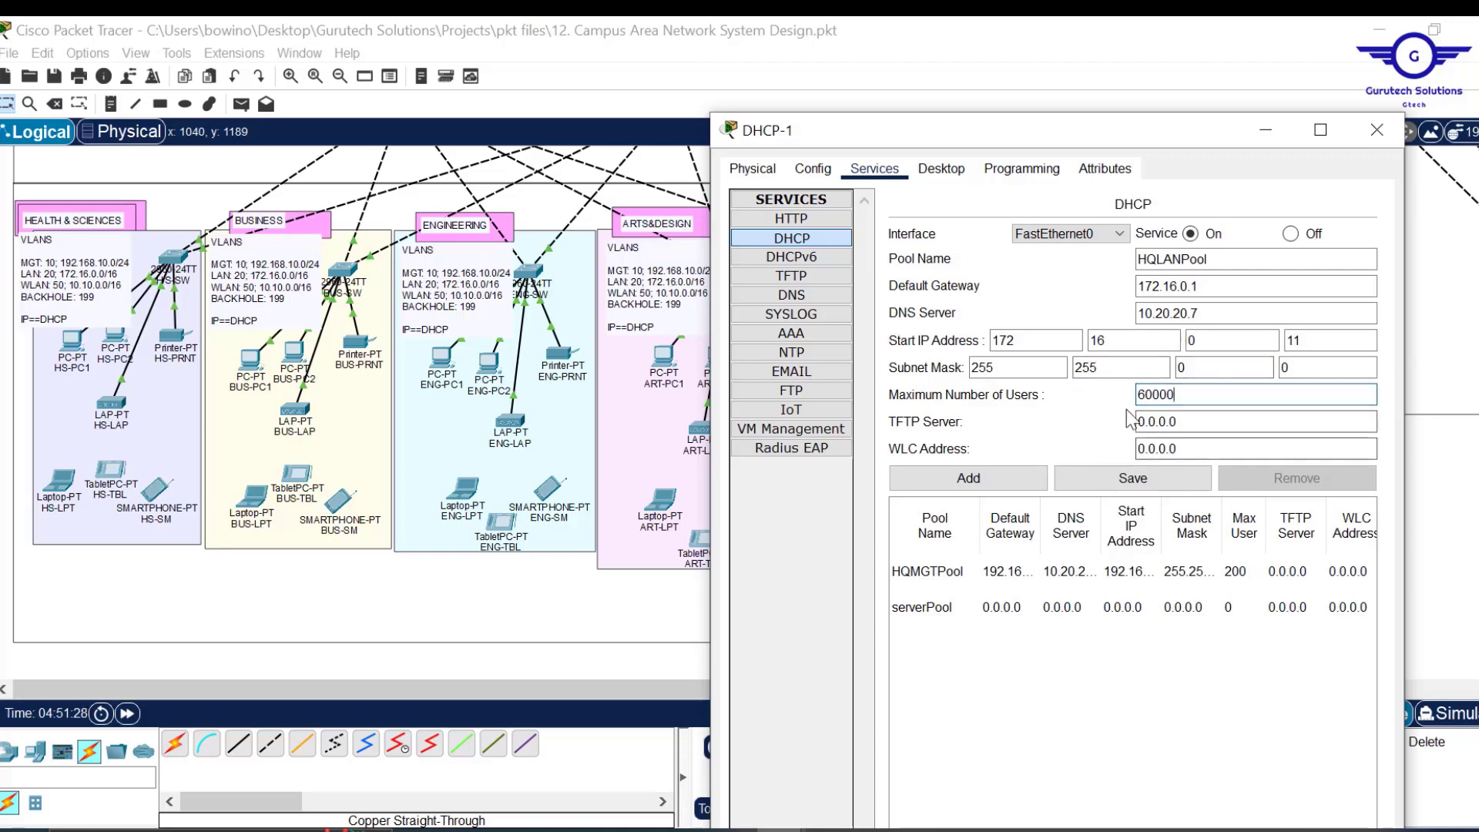
left_click_drag(1184, 394, 1122, 395)
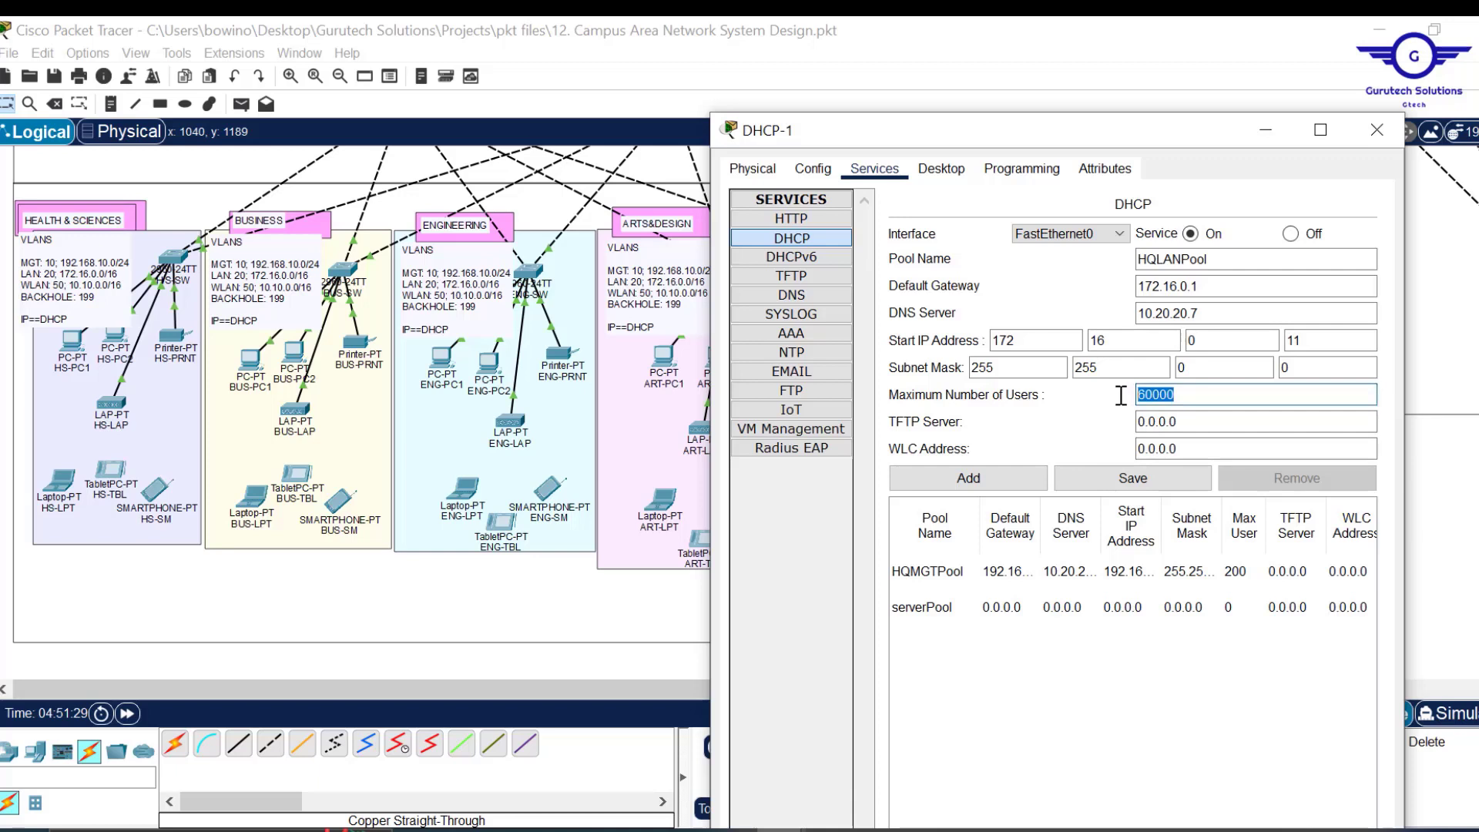
left_click(980, 478)
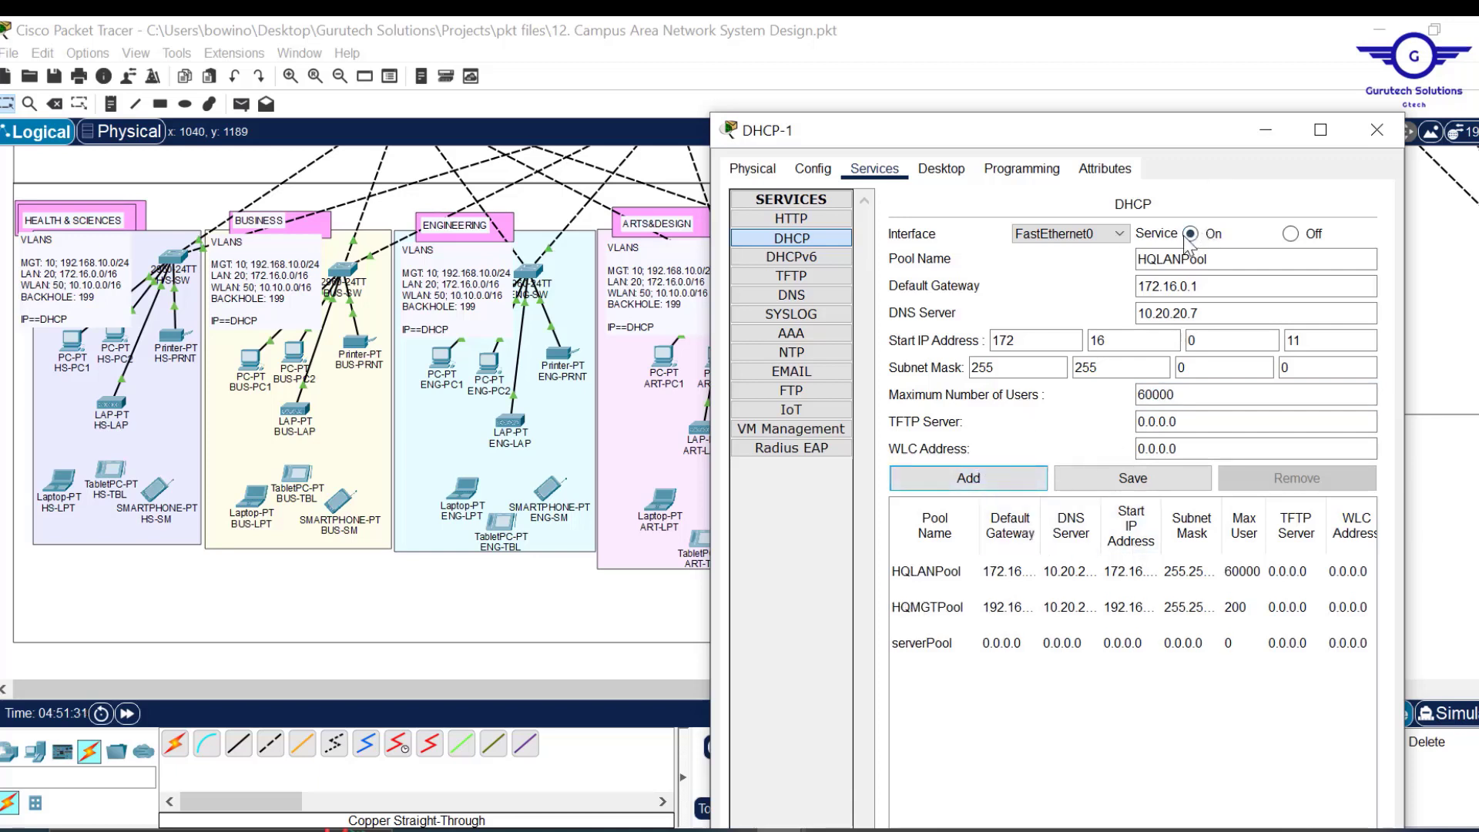
left_click(1160, 259)
Rename the new pool to HQWLANPool with default gateway 10.10.0.1.
type("W")
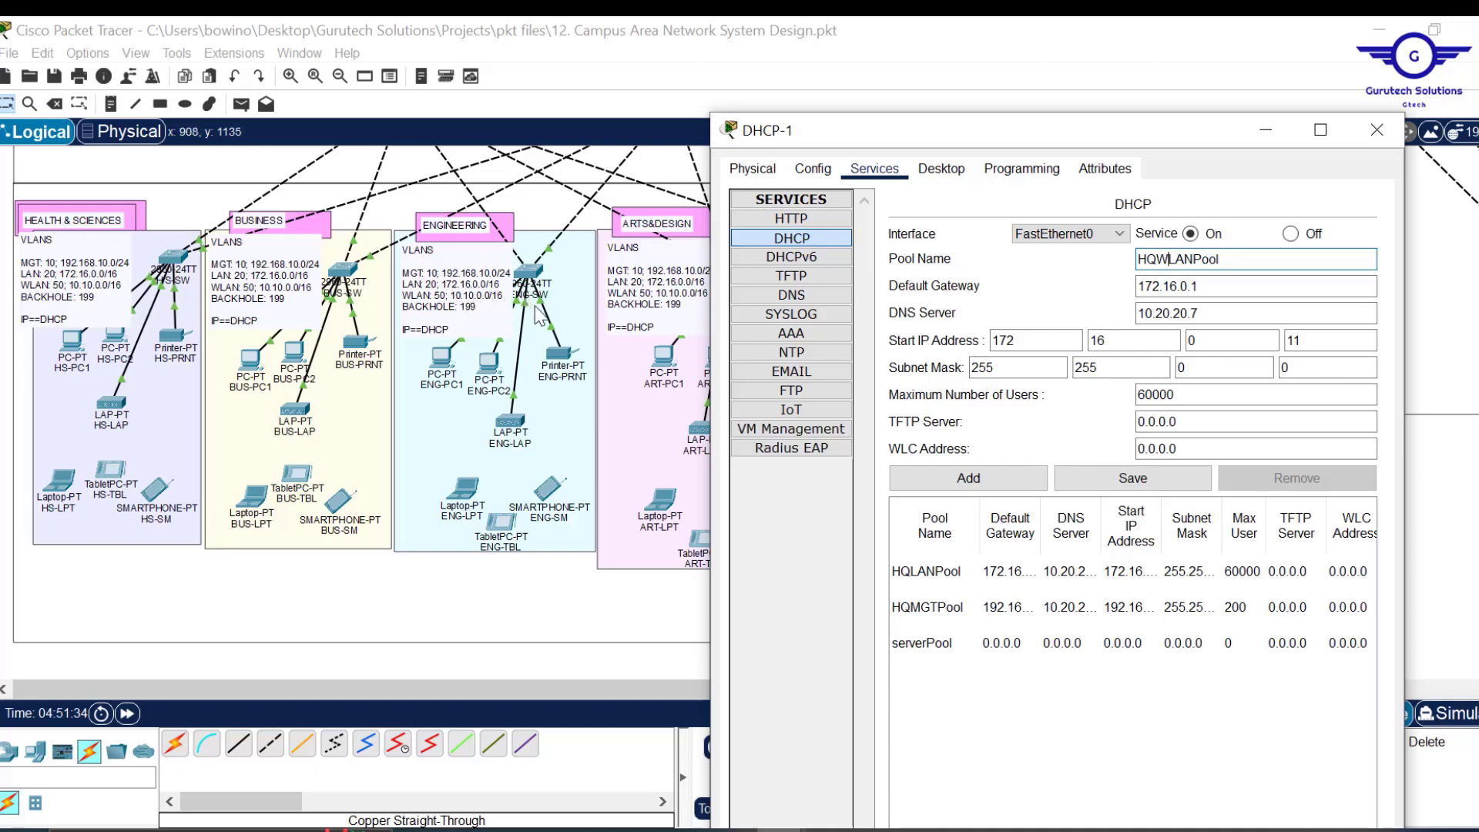
left_click(1187, 287)
left_click_drag(1178, 287, 1065, 287)
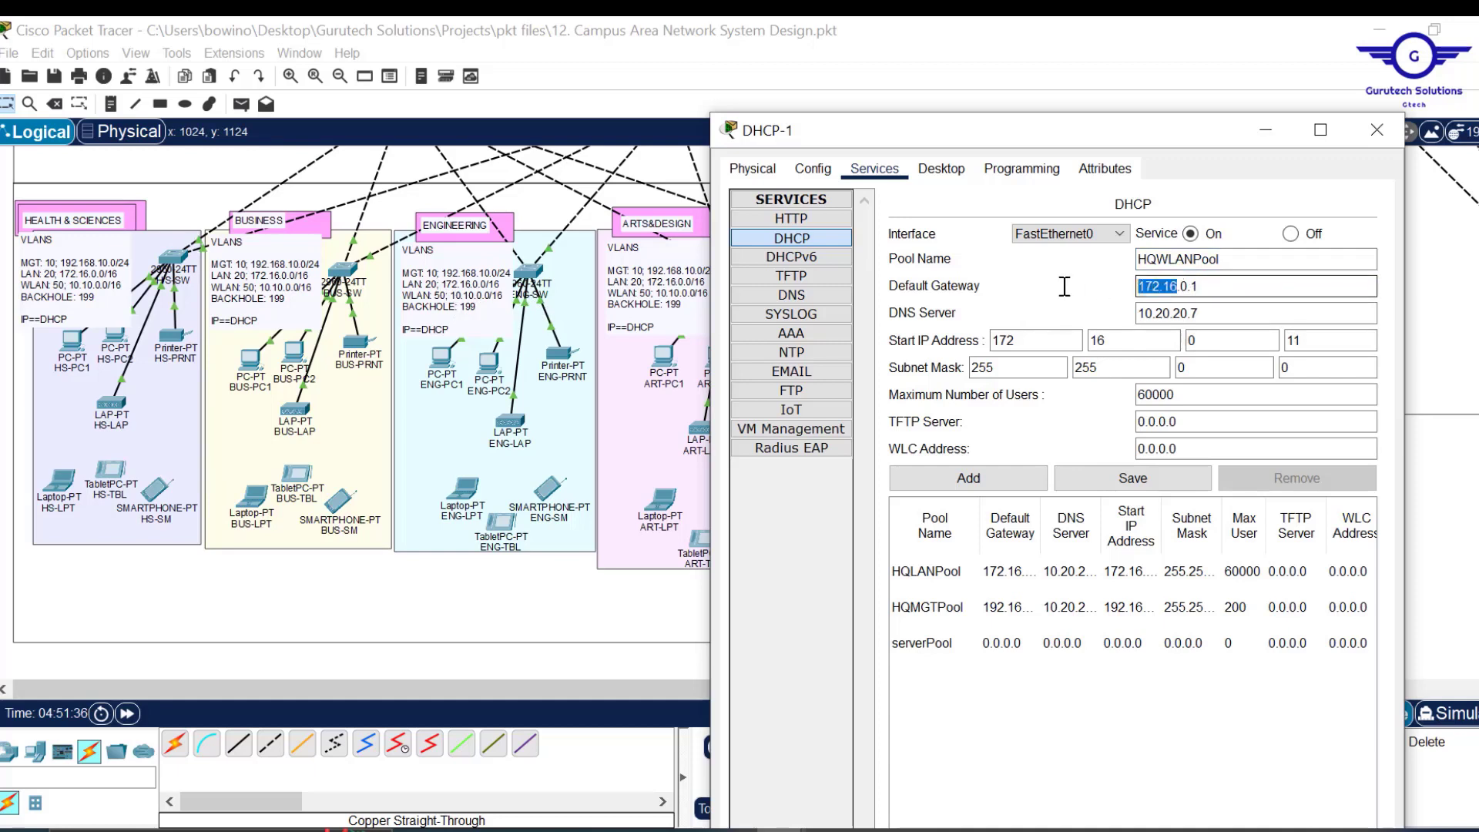
type("10")
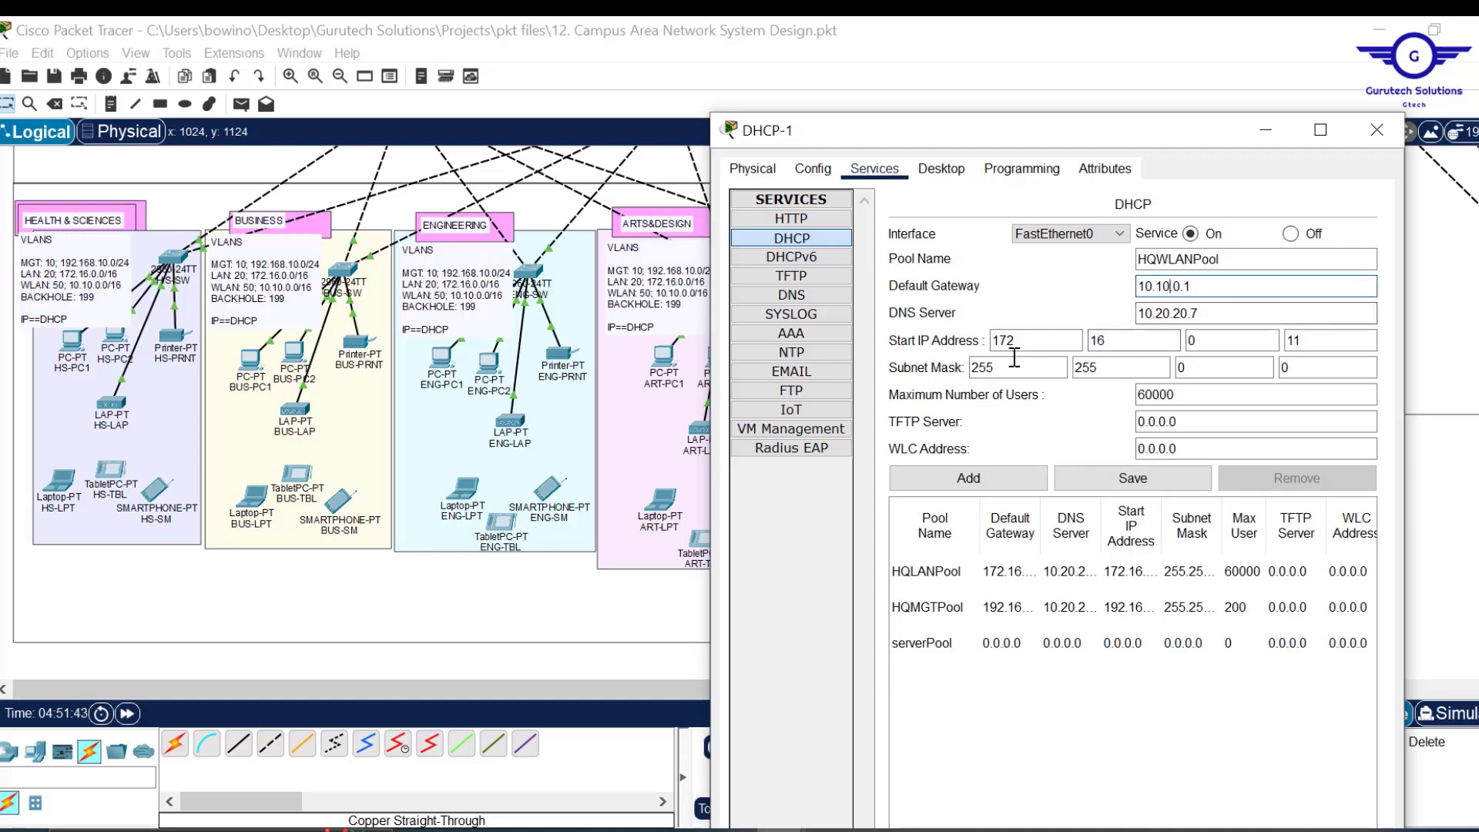
Set HQWLANPool's start IP to 10.10.0.11 and select the WLC Address value.
left_click_drag(1034, 343, 896, 344)
type("10")
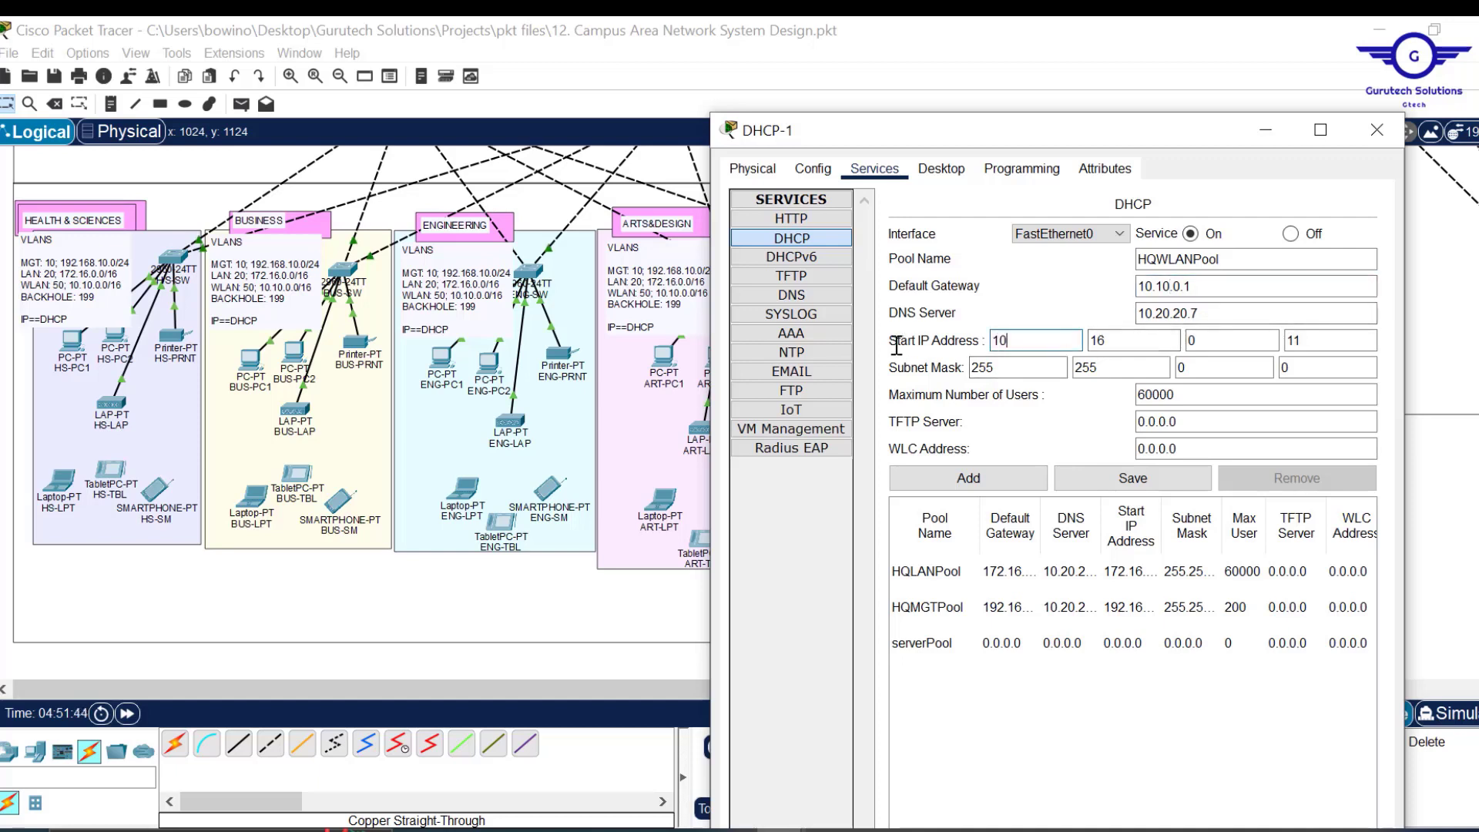
key("Tab")
type("1")
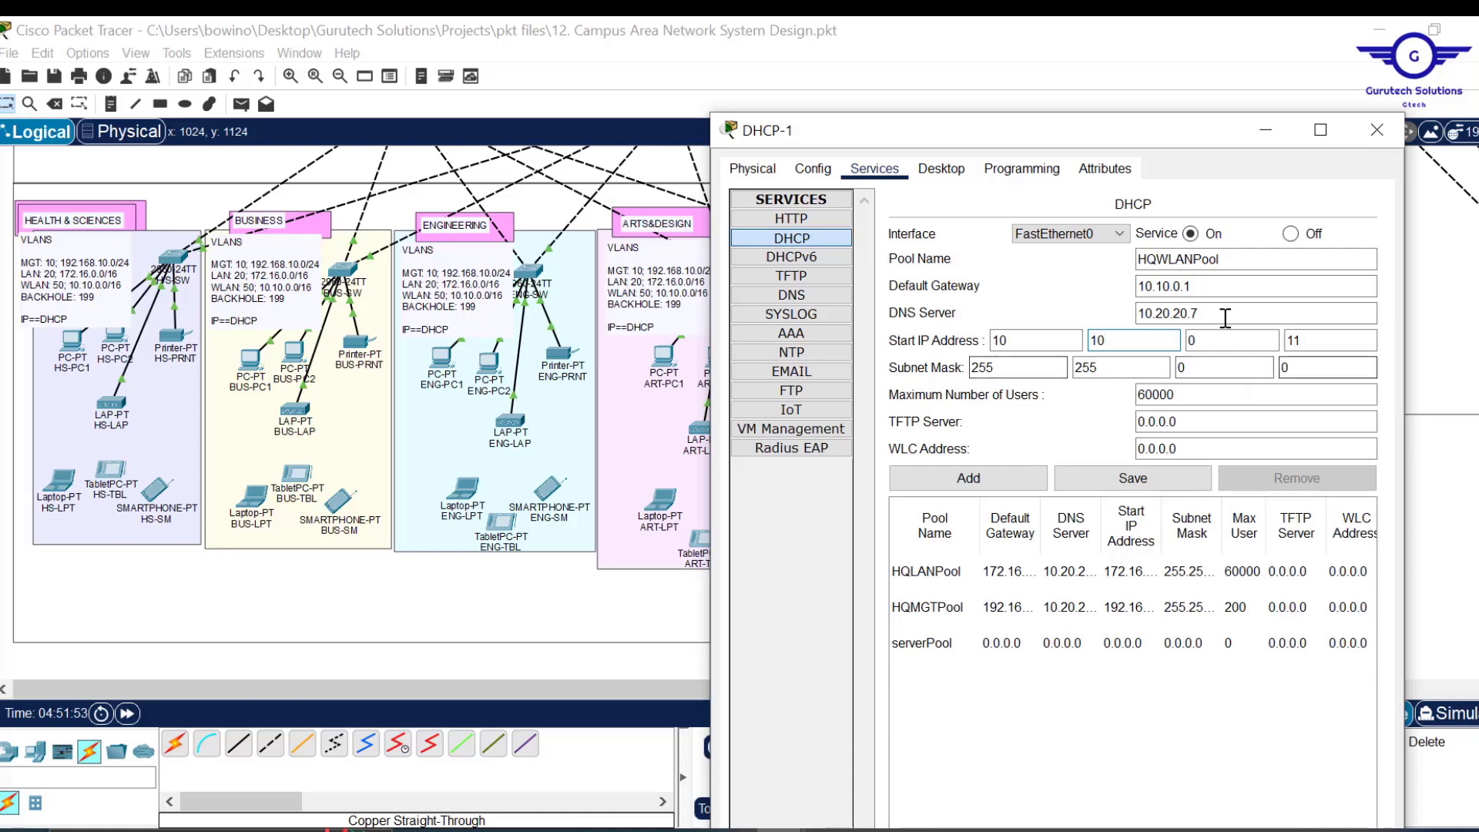
left_click(1194, 284)
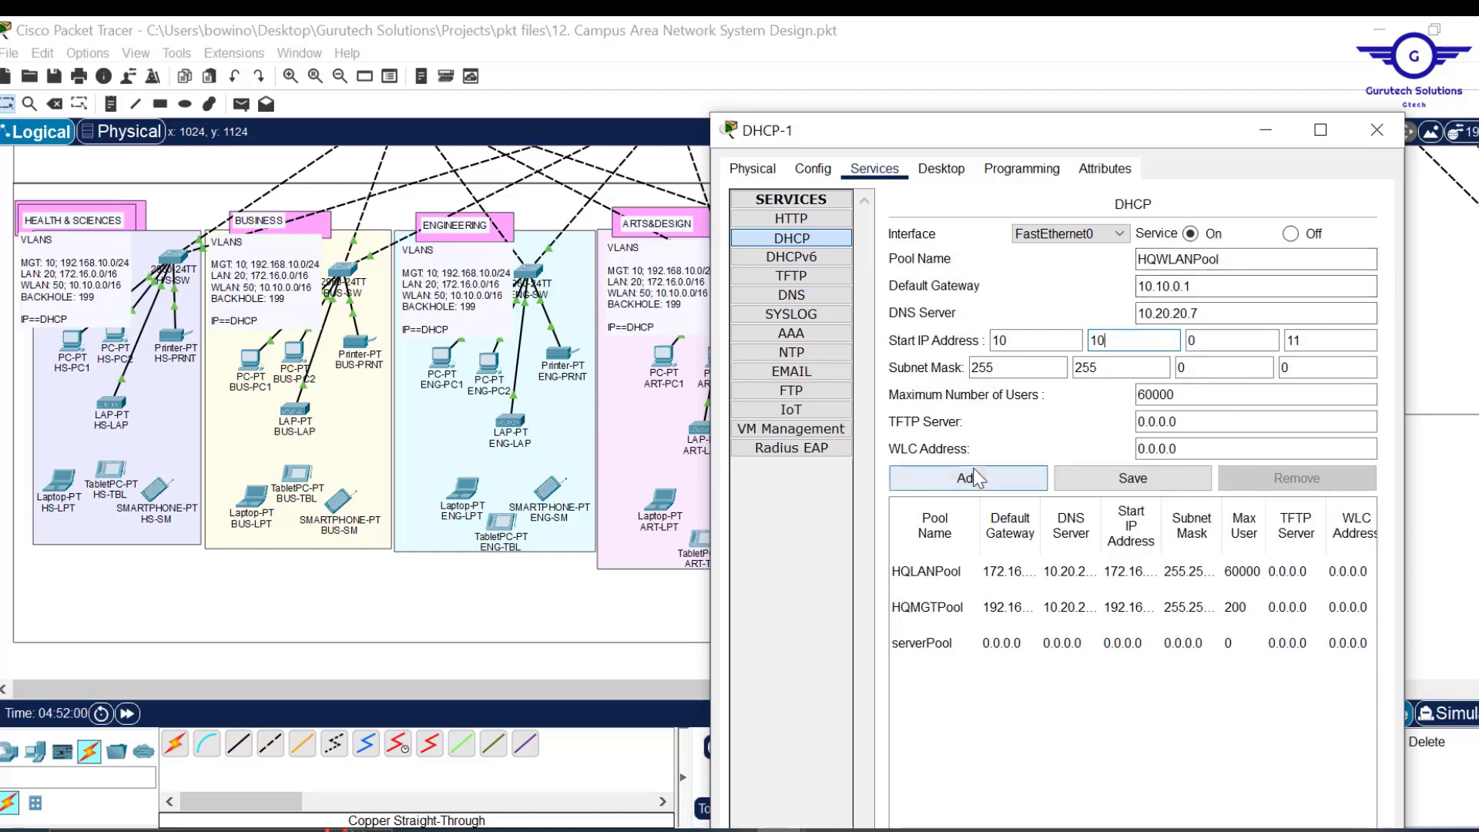
left_click_drag(1199, 454, 1137, 449)
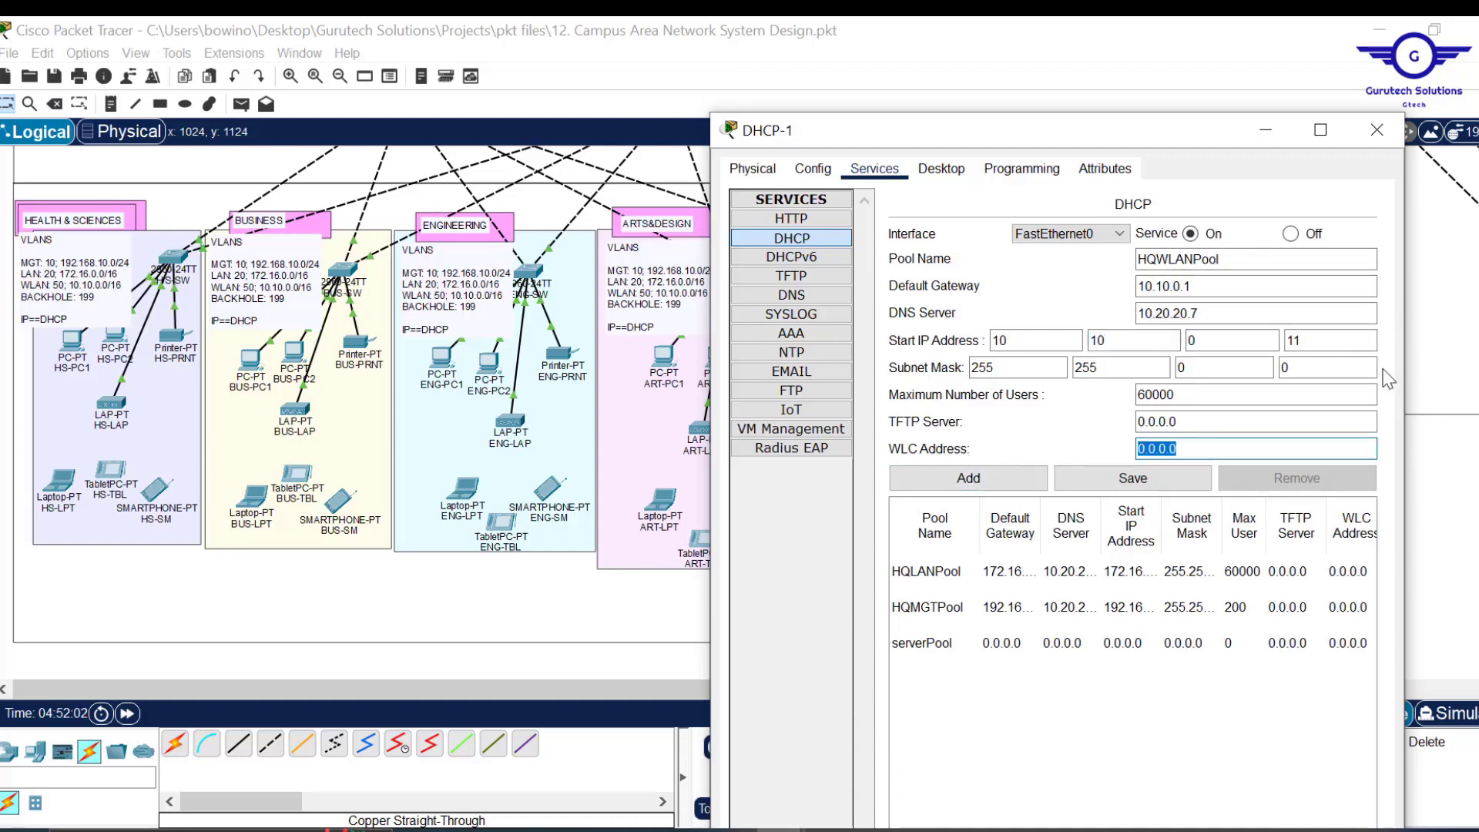
left_click(1448, 324)
Place a topology note reading 10.10.0.15 beside the HQ-WLC controller.
scroll(1449, 324, "up", 5)
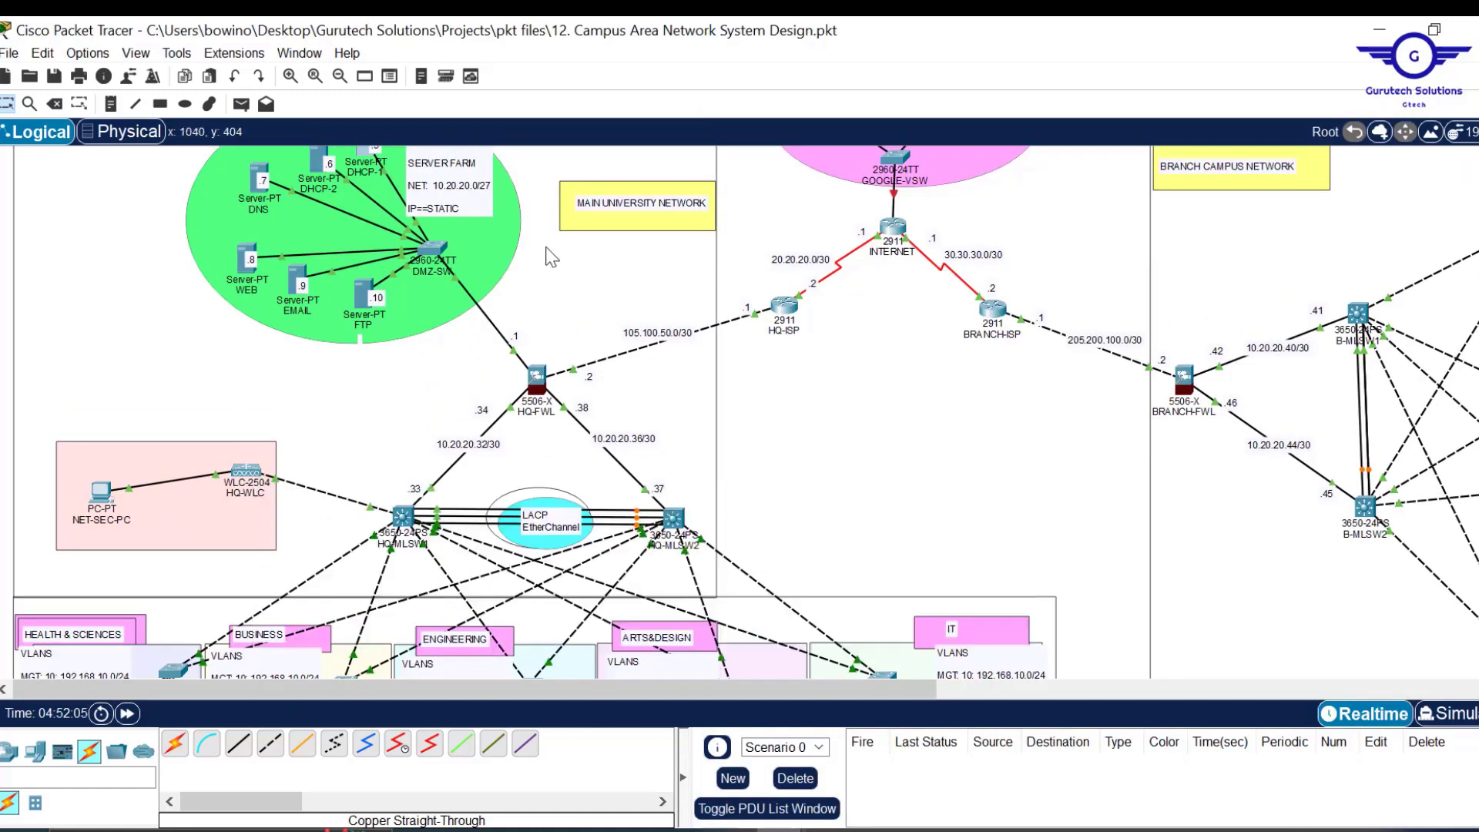
scroll(493, 218, "down", 5)
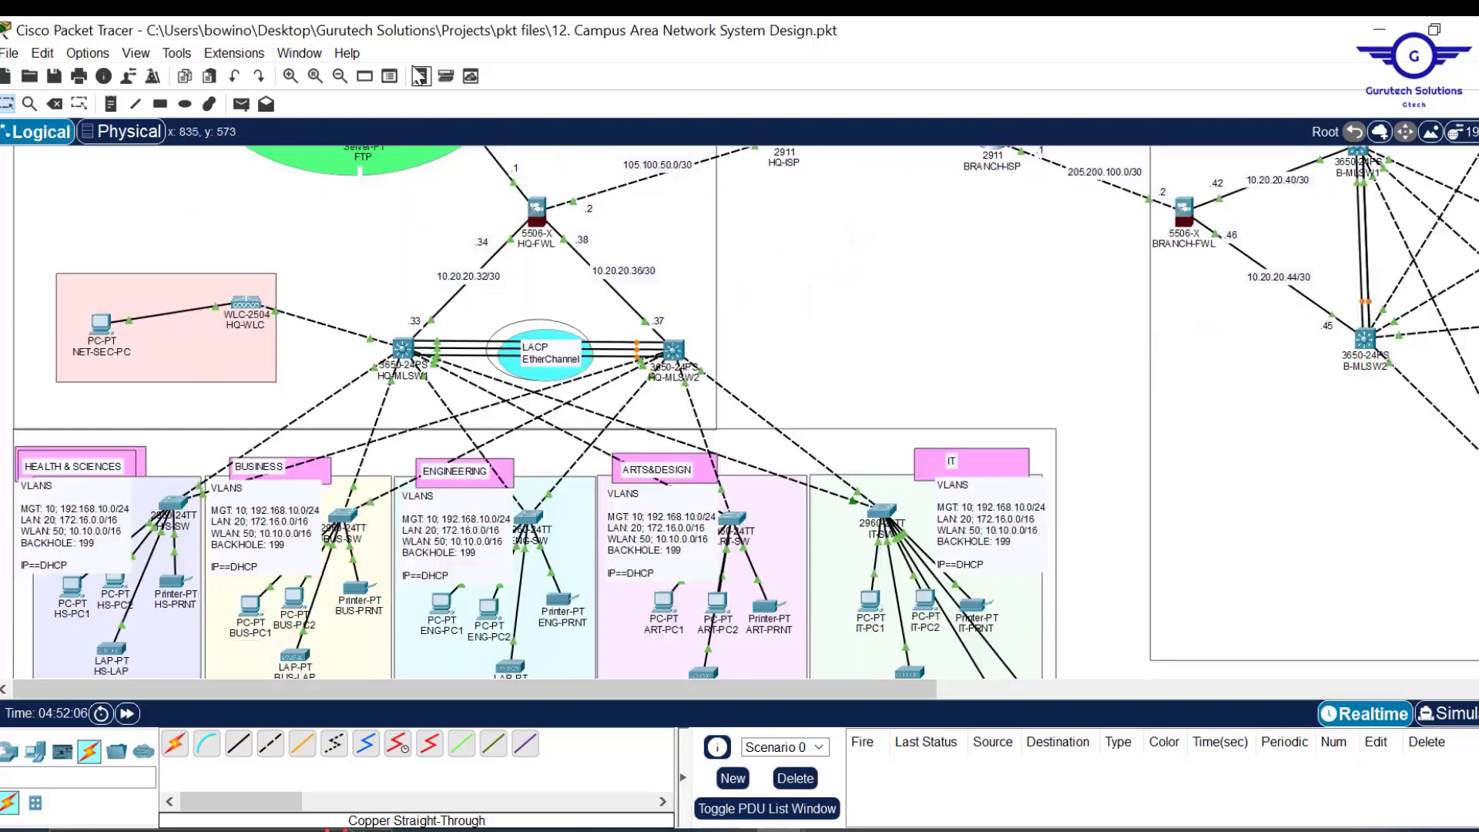
left_click(111, 103)
left_click(201, 288)
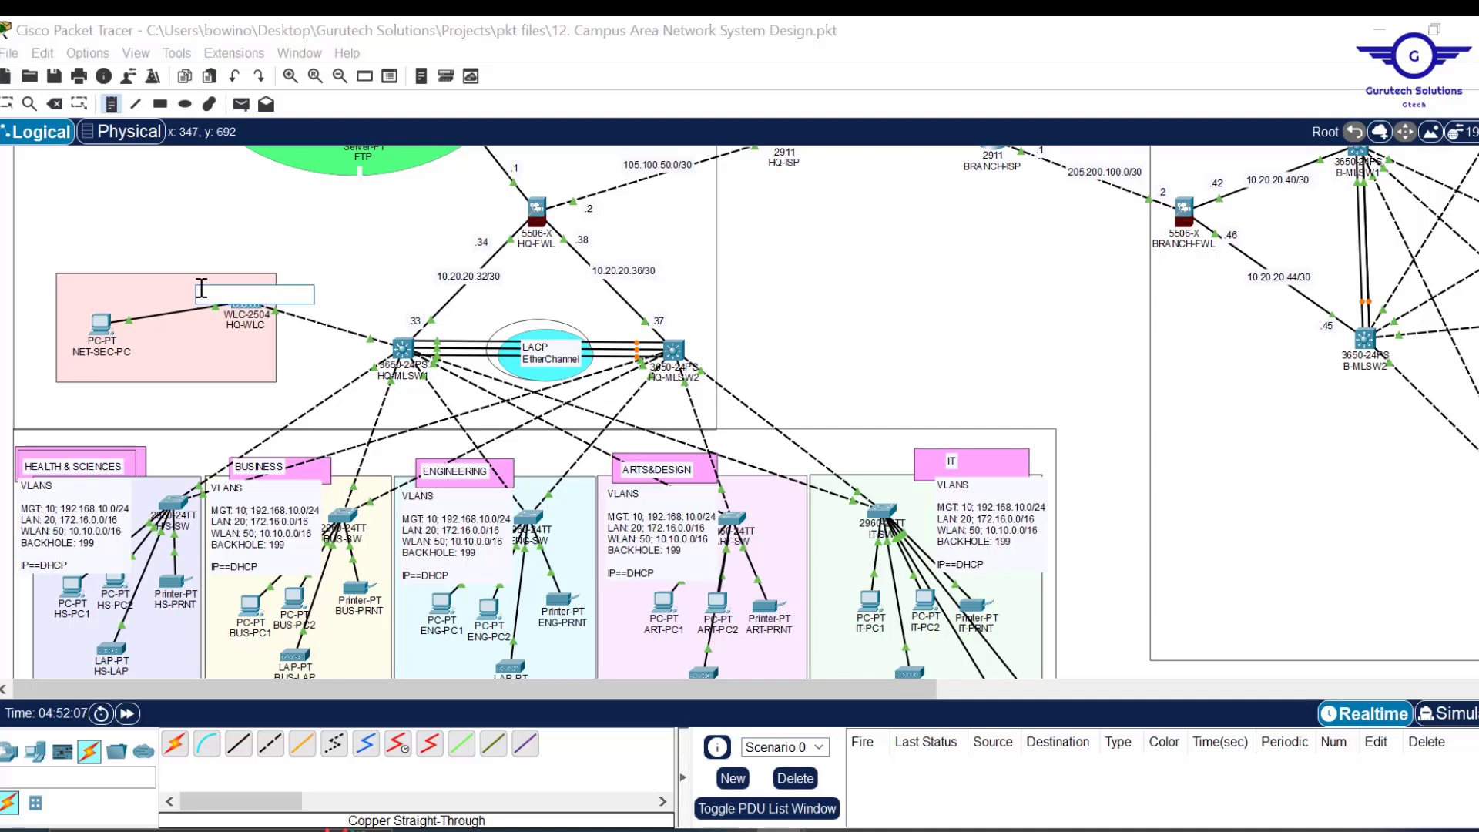
type("10.10.")
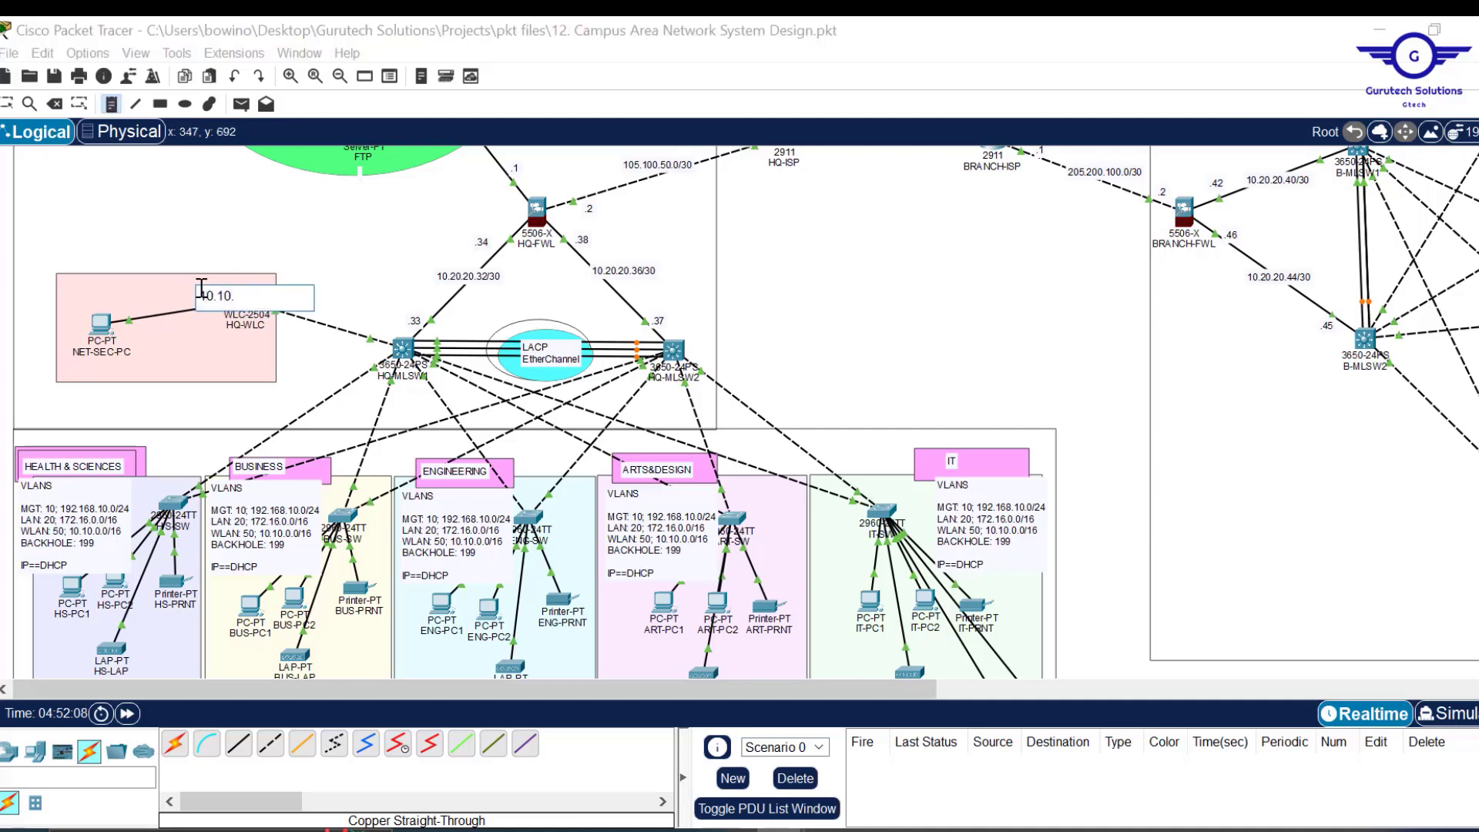
type("0.")
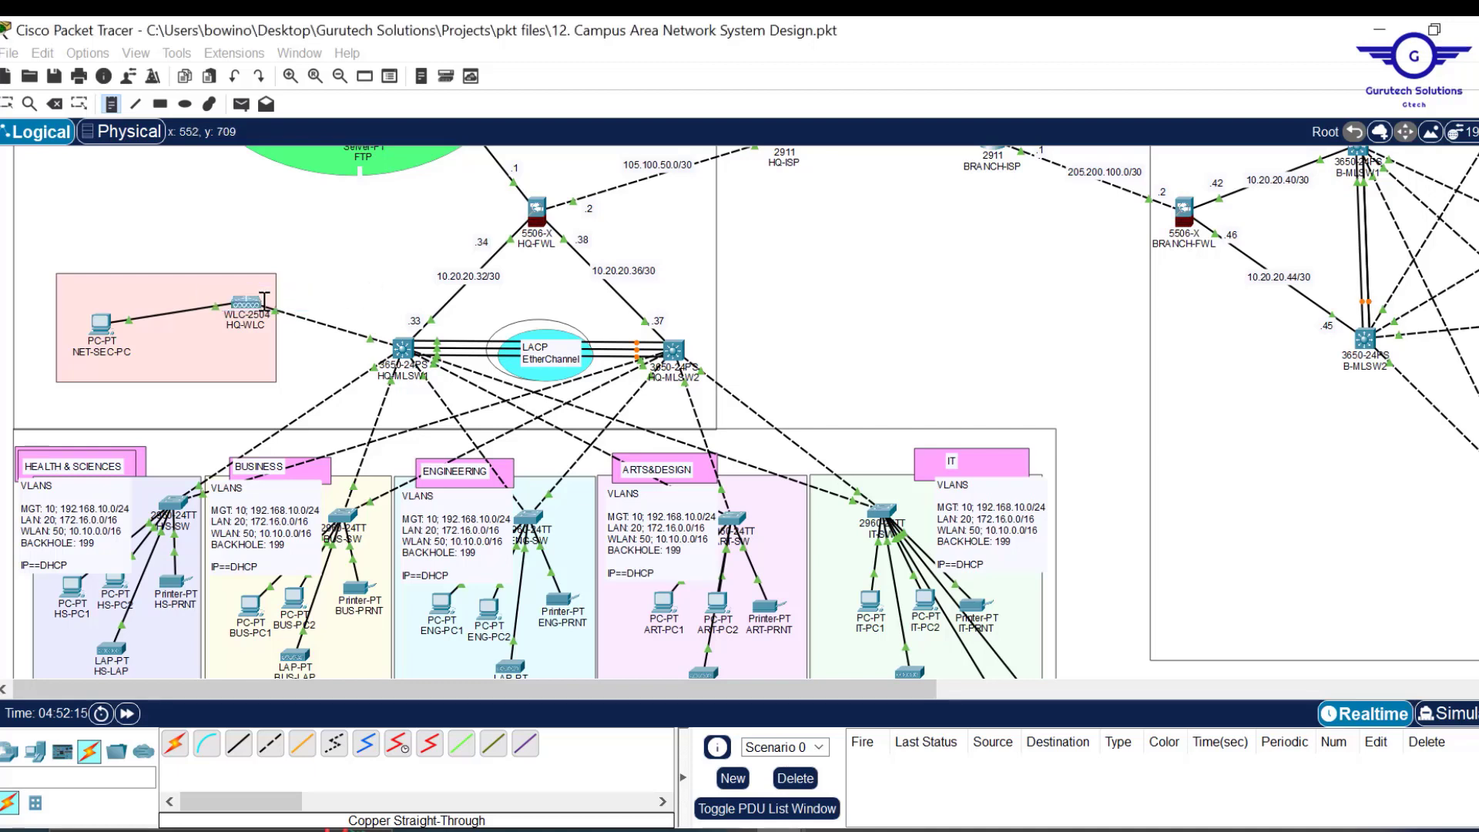
key("Escape")
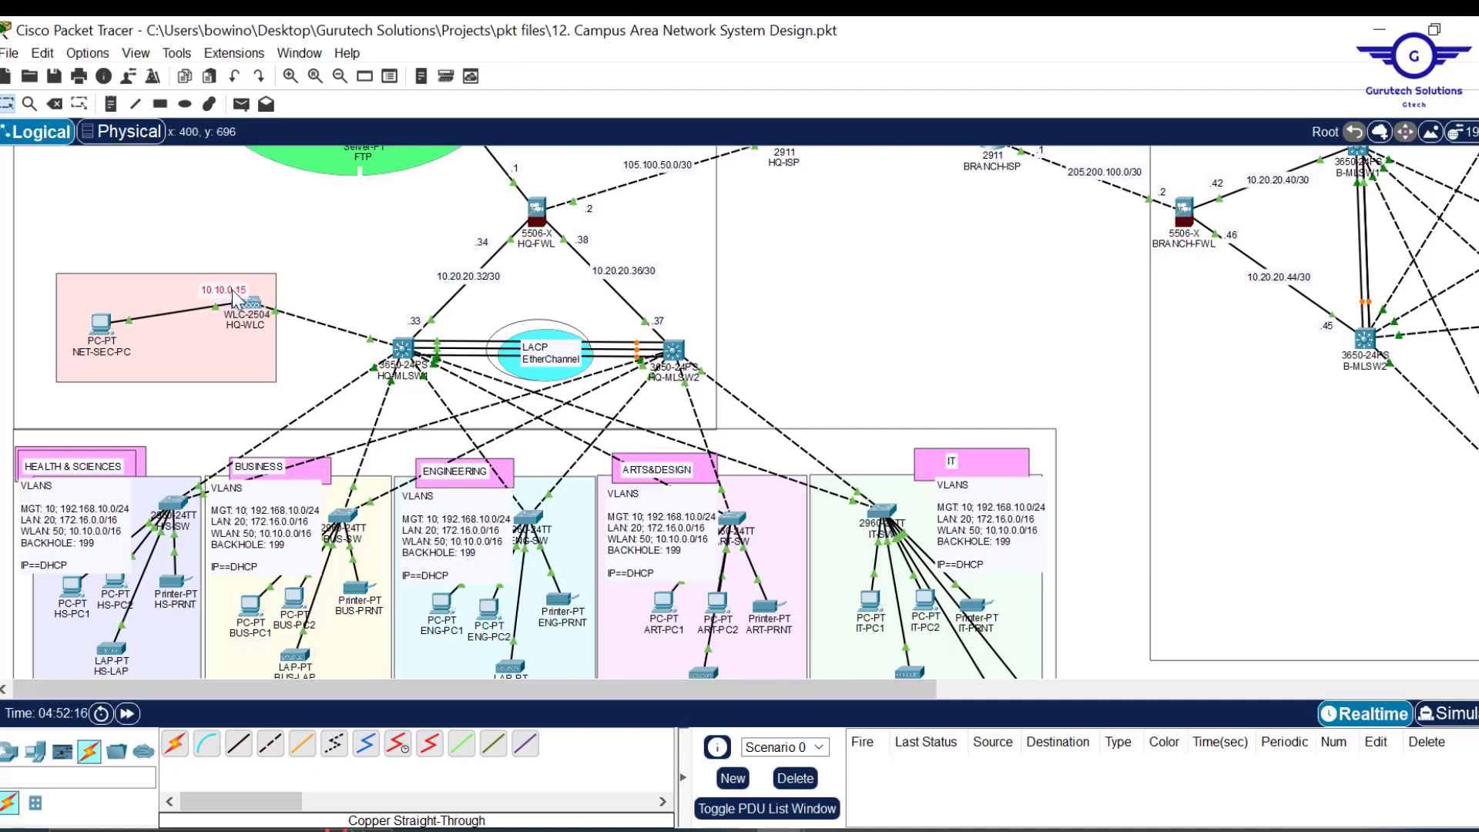
Reopen the 10.10.0.15 note and select its full text.
double_click(234, 293)
left_click_drag(269, 292, 182, 289)
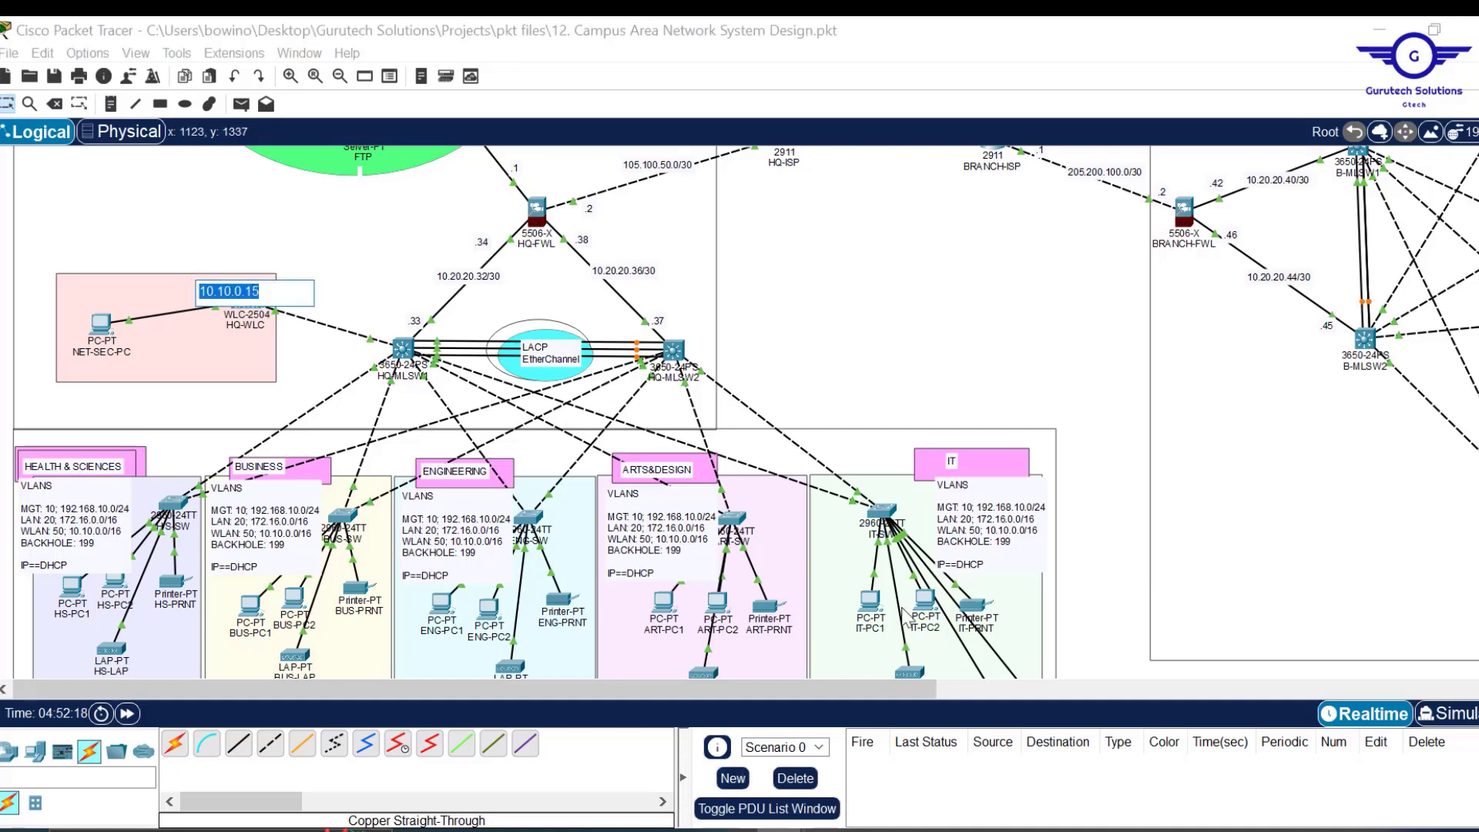
left_click(1058, 341)
scroll(1059, 340, "down", 5)
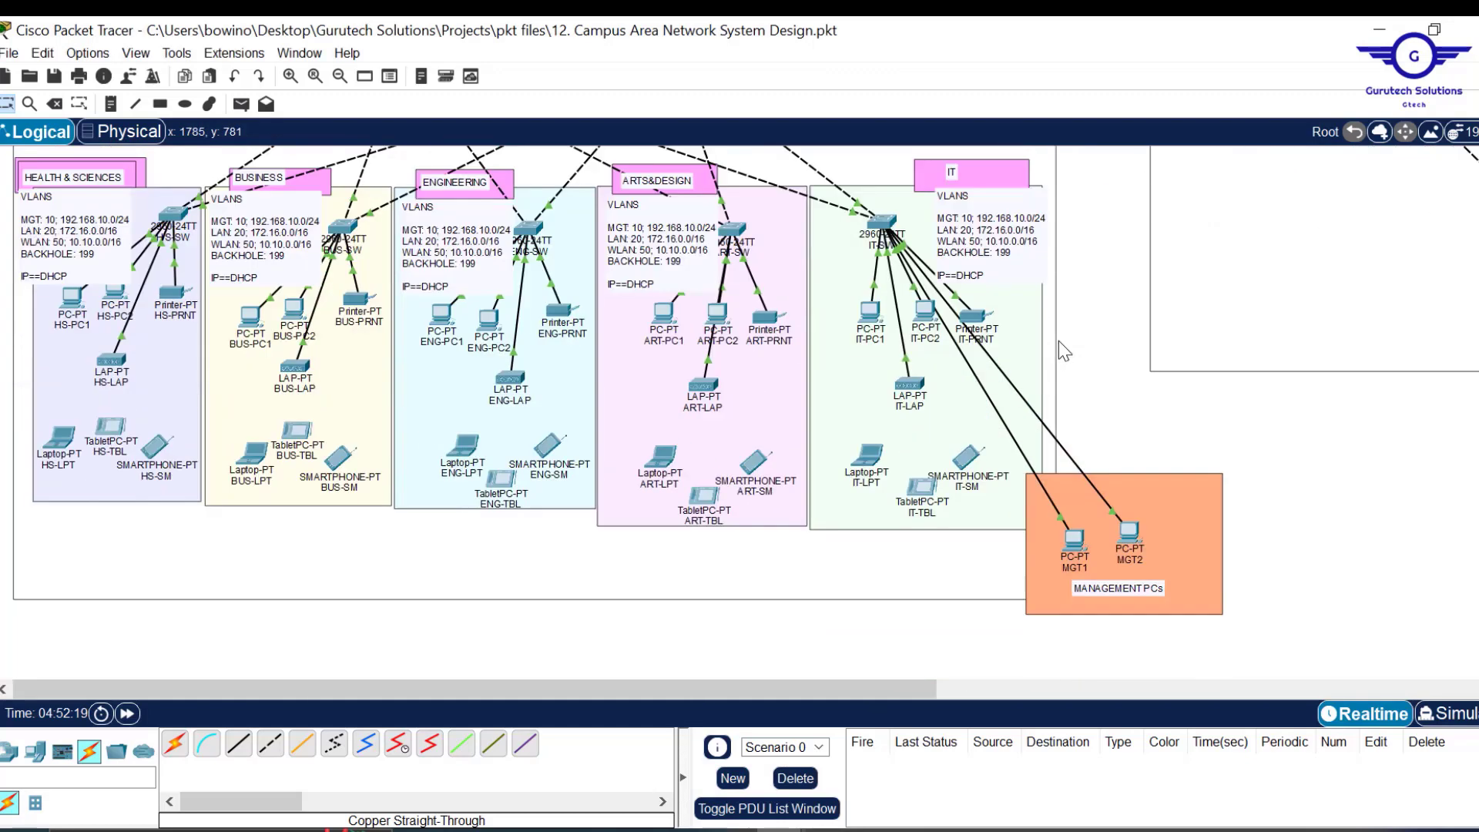
scroll(1058, 340, "down", 4)
scroll(889, 334, "up", 6)
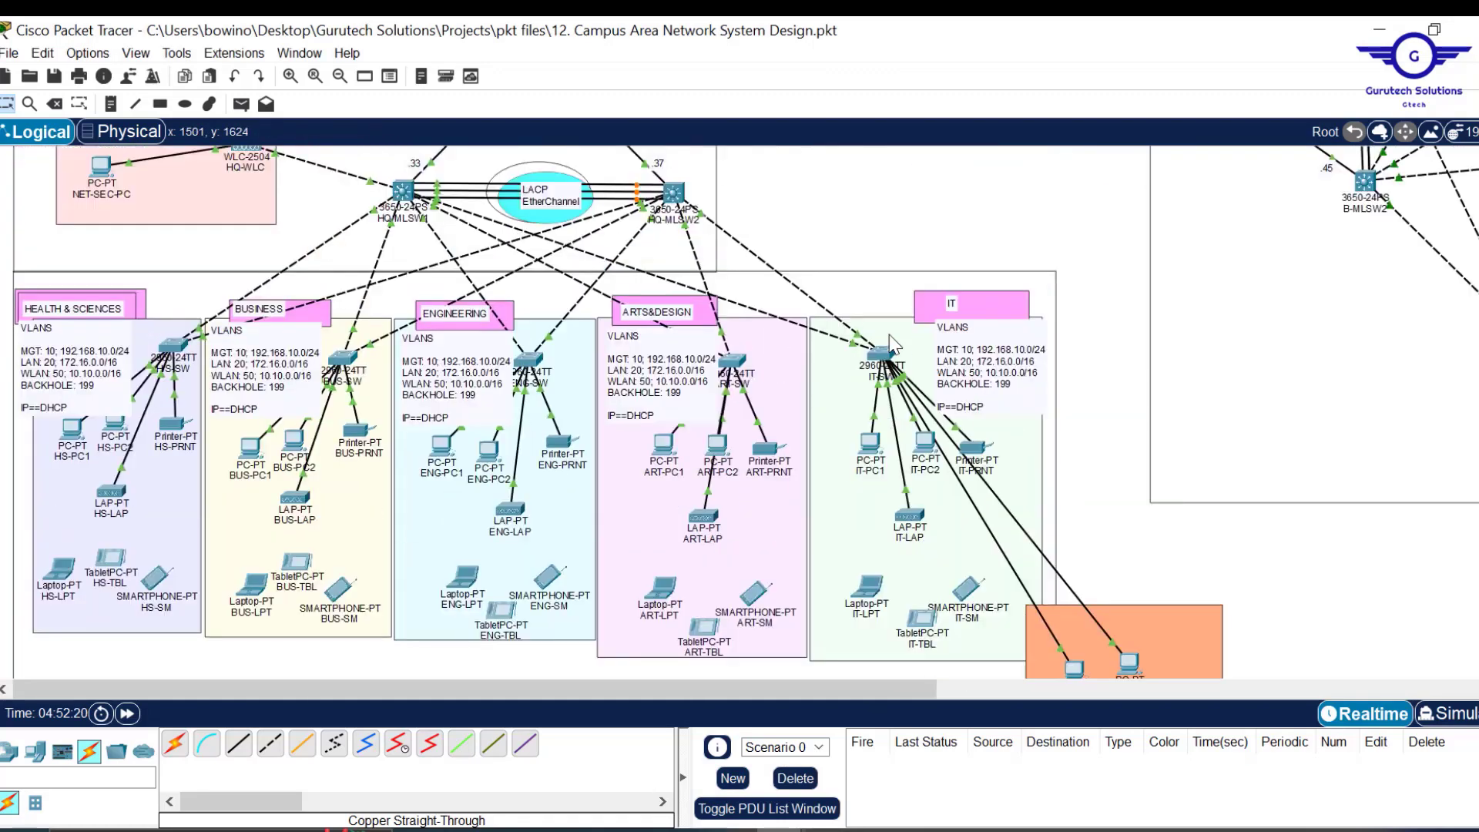
Set HQWLANPool's WLC address to 10.10.0.15 and add the pool on DHCP-1.
mouse_move(780, 829)
left_click(894, 789)
key("Tab")
key("Tab")
type("10.10.0.15")
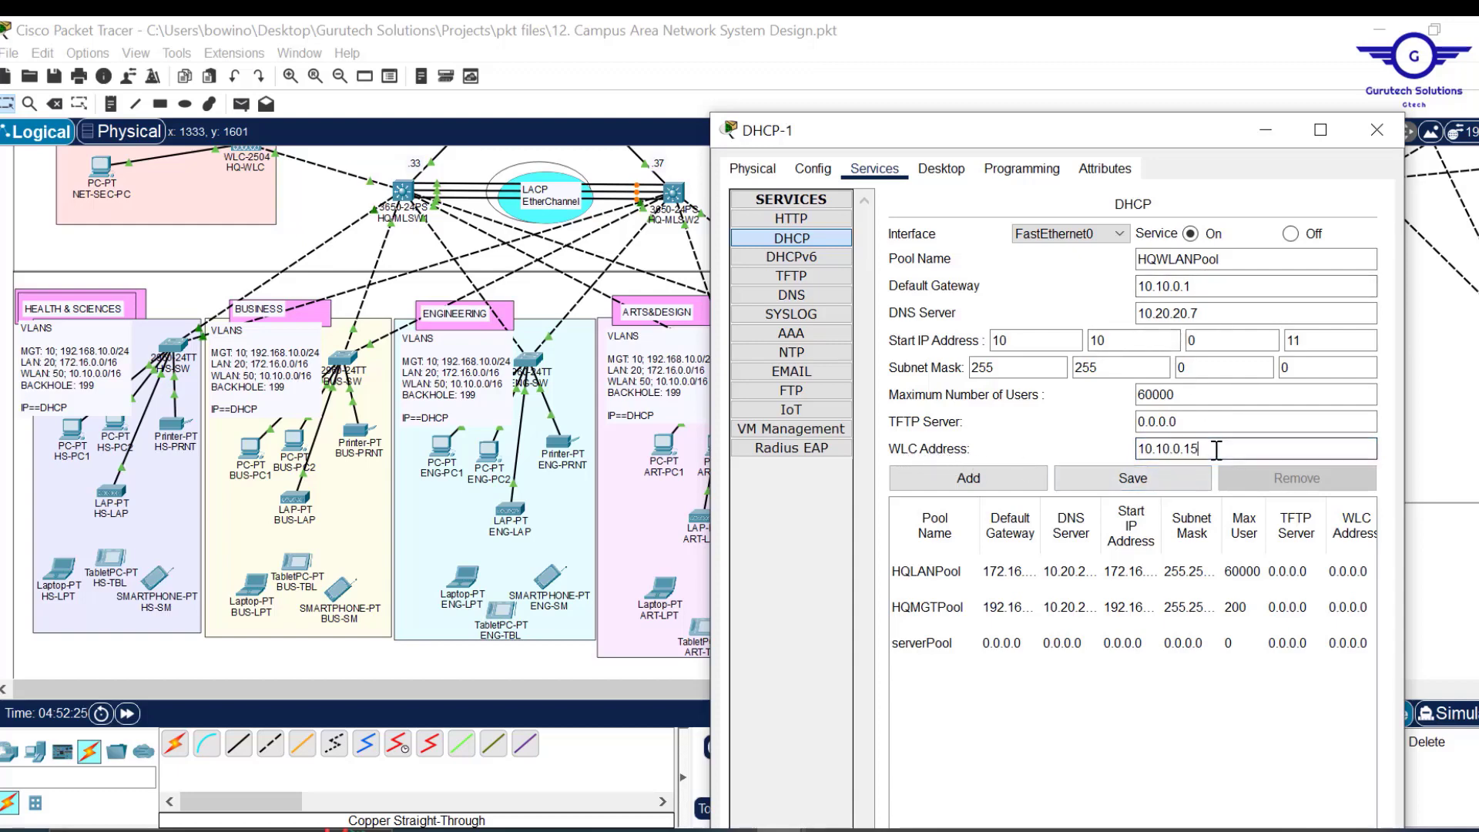
left_click_drag(1217, 450, 1106, 437)
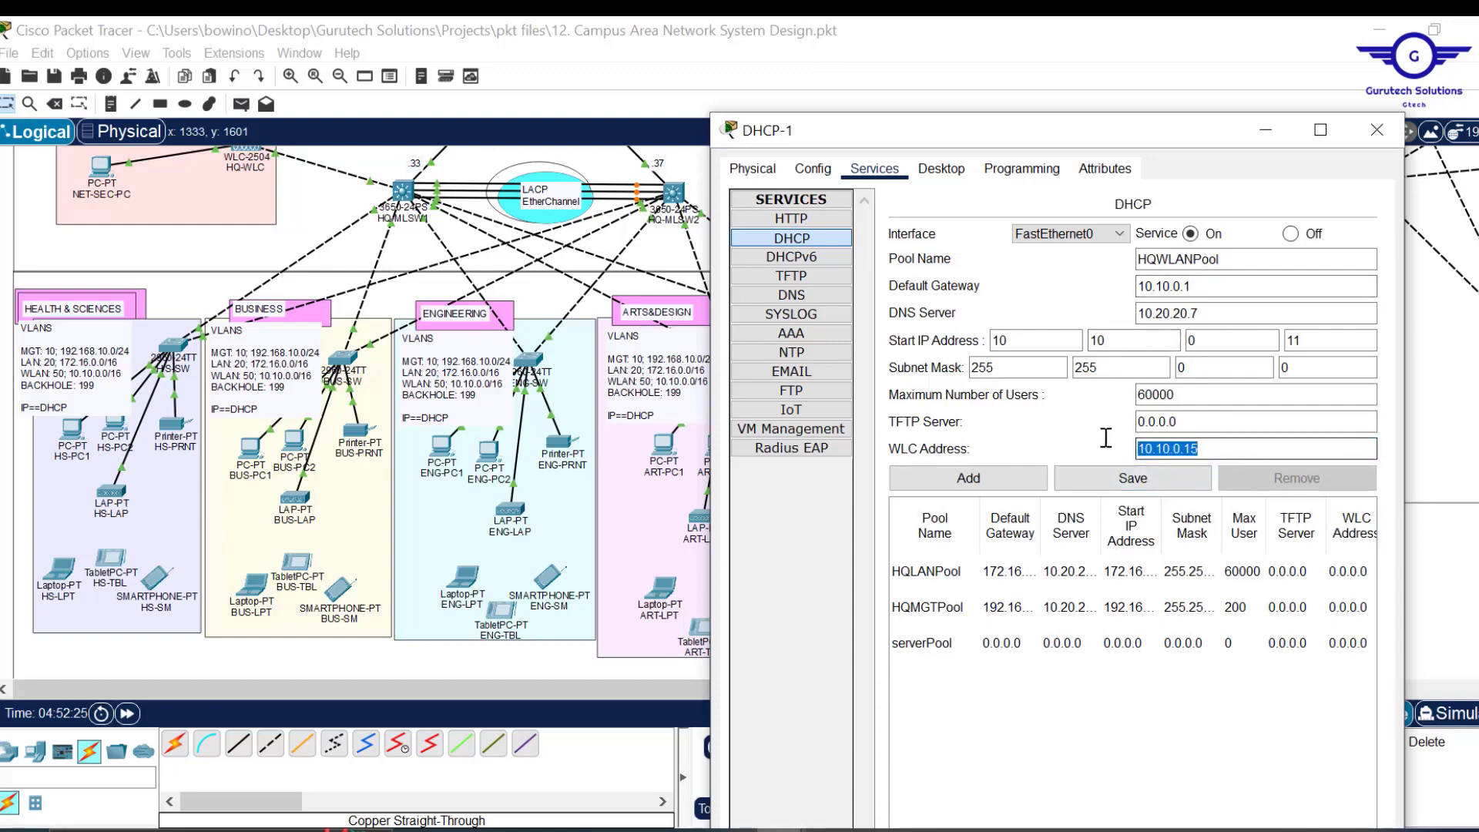
left_click(975, 478)
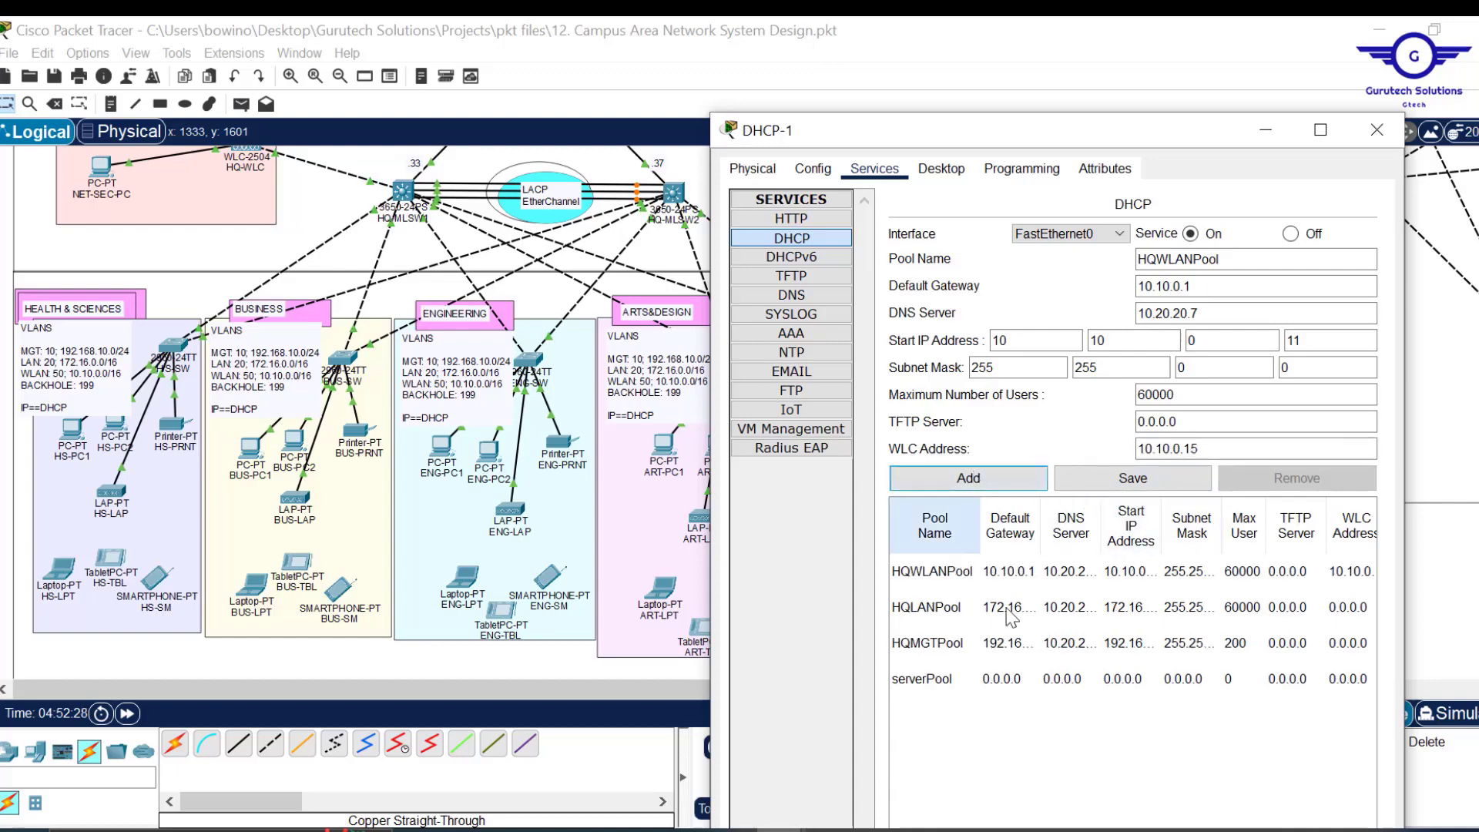
Create BRLANPool from HQLANPool with gateway 172.17.0.1 and start 172.17.0.11, and add it.
left_click(964, 608)
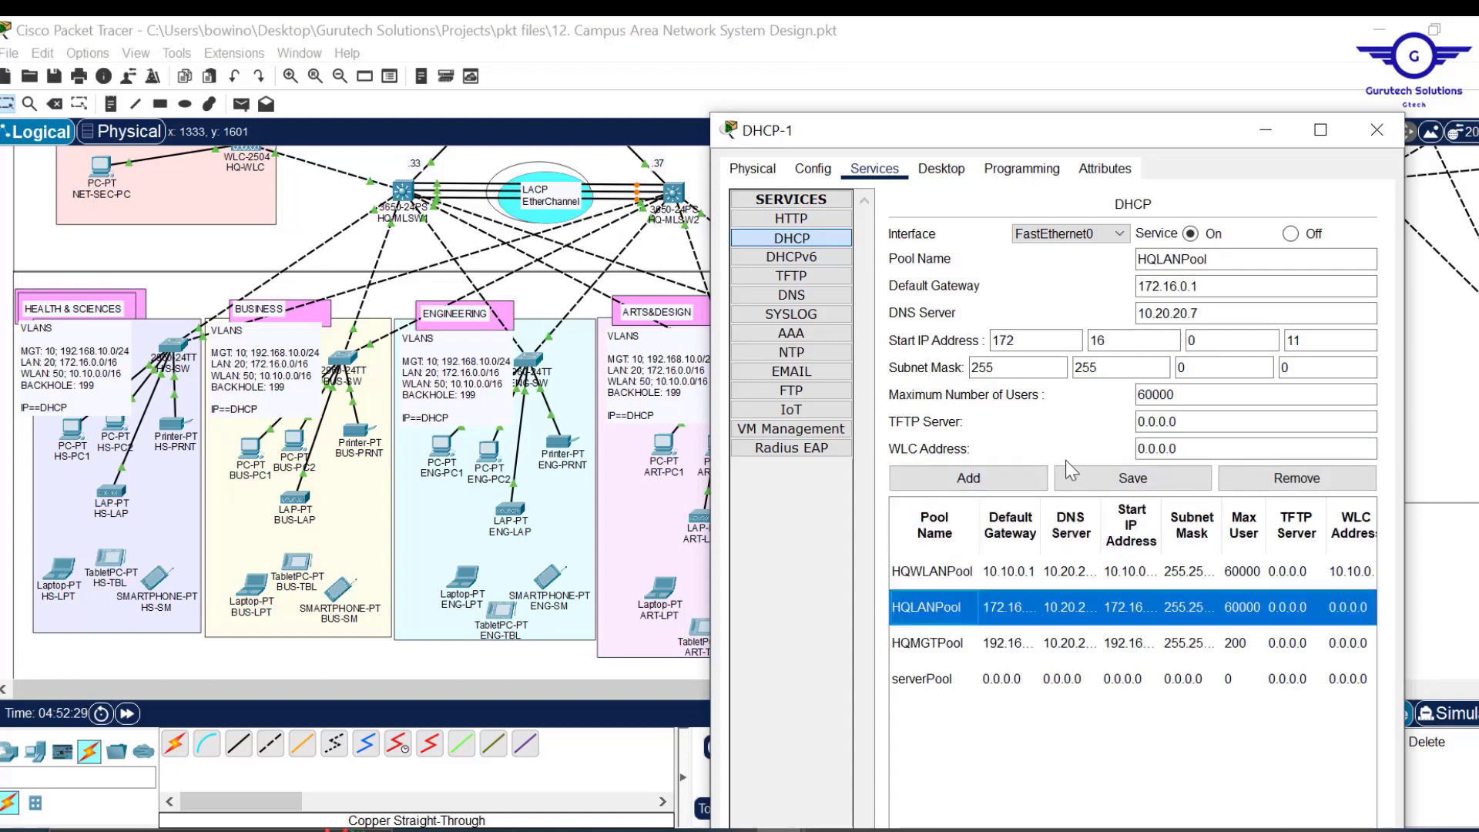
left_click(1158, 259)
key("BackSpace")
key("BackSpace")
type("BR")
left_click(1212, 287)
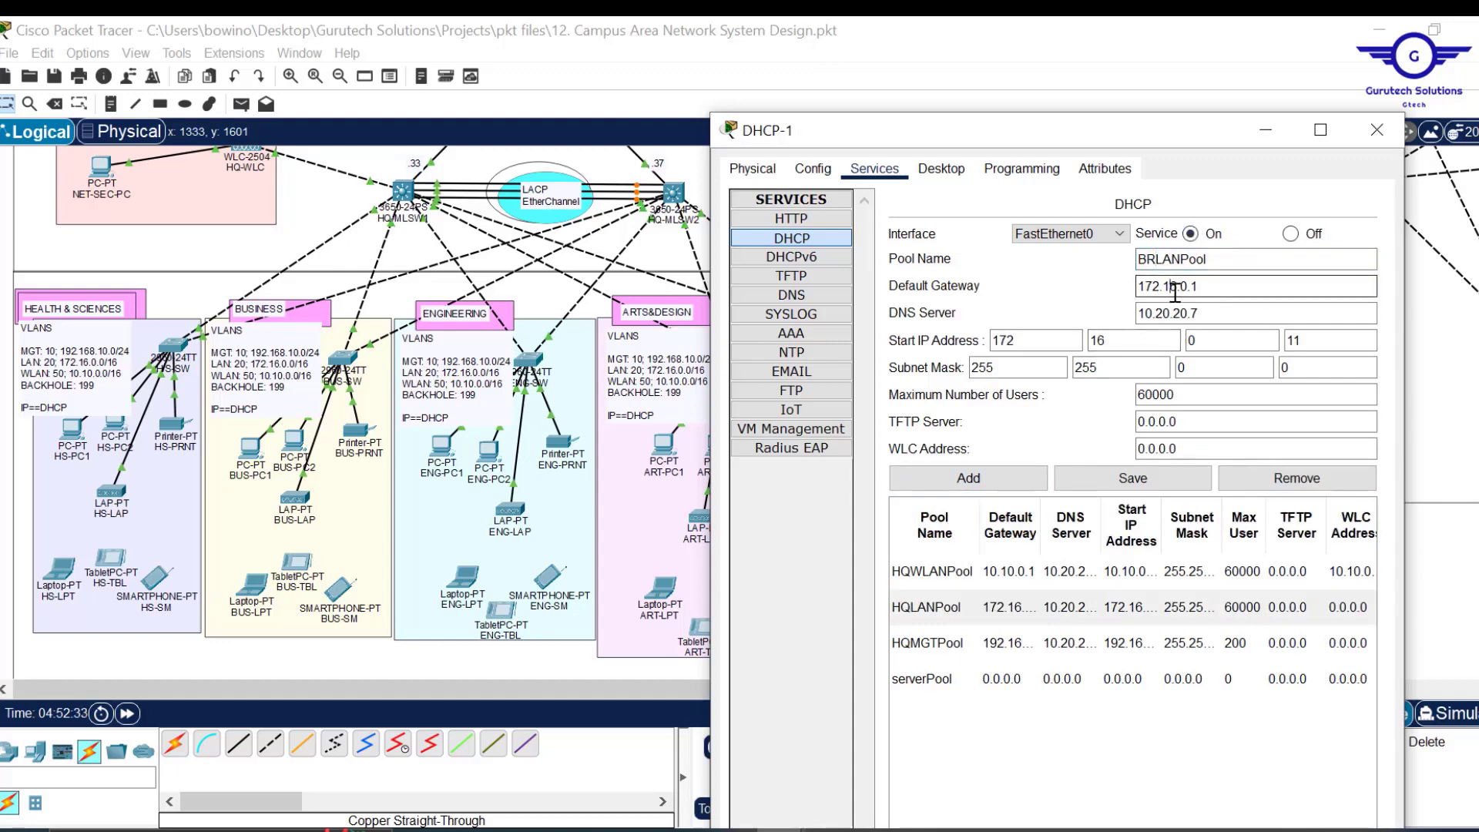
left_click(1175, 287)
key("BackSpace")
type("7")
left_click(1112, 344)
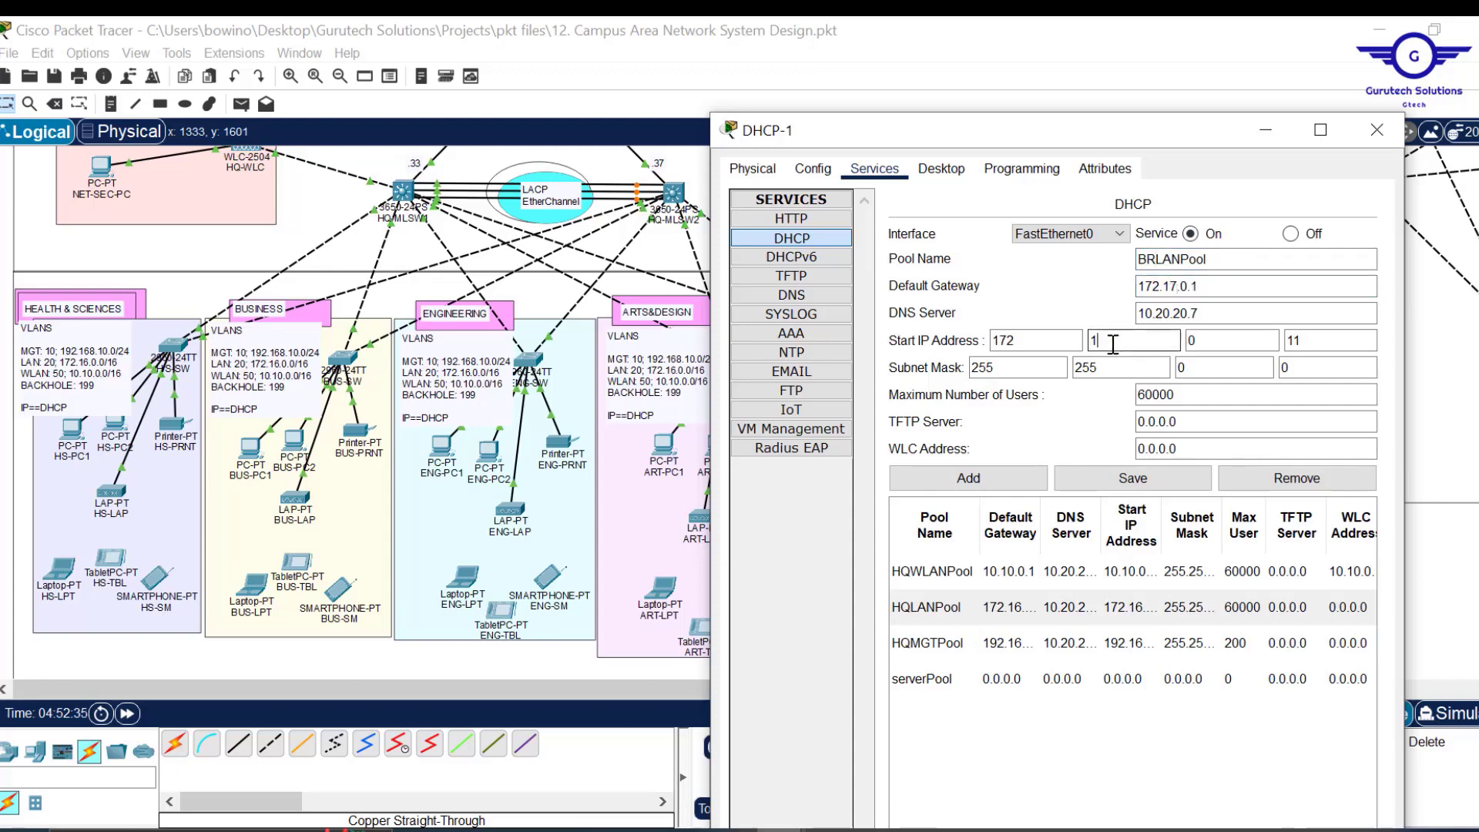
type("7")
left_click(979, 481)
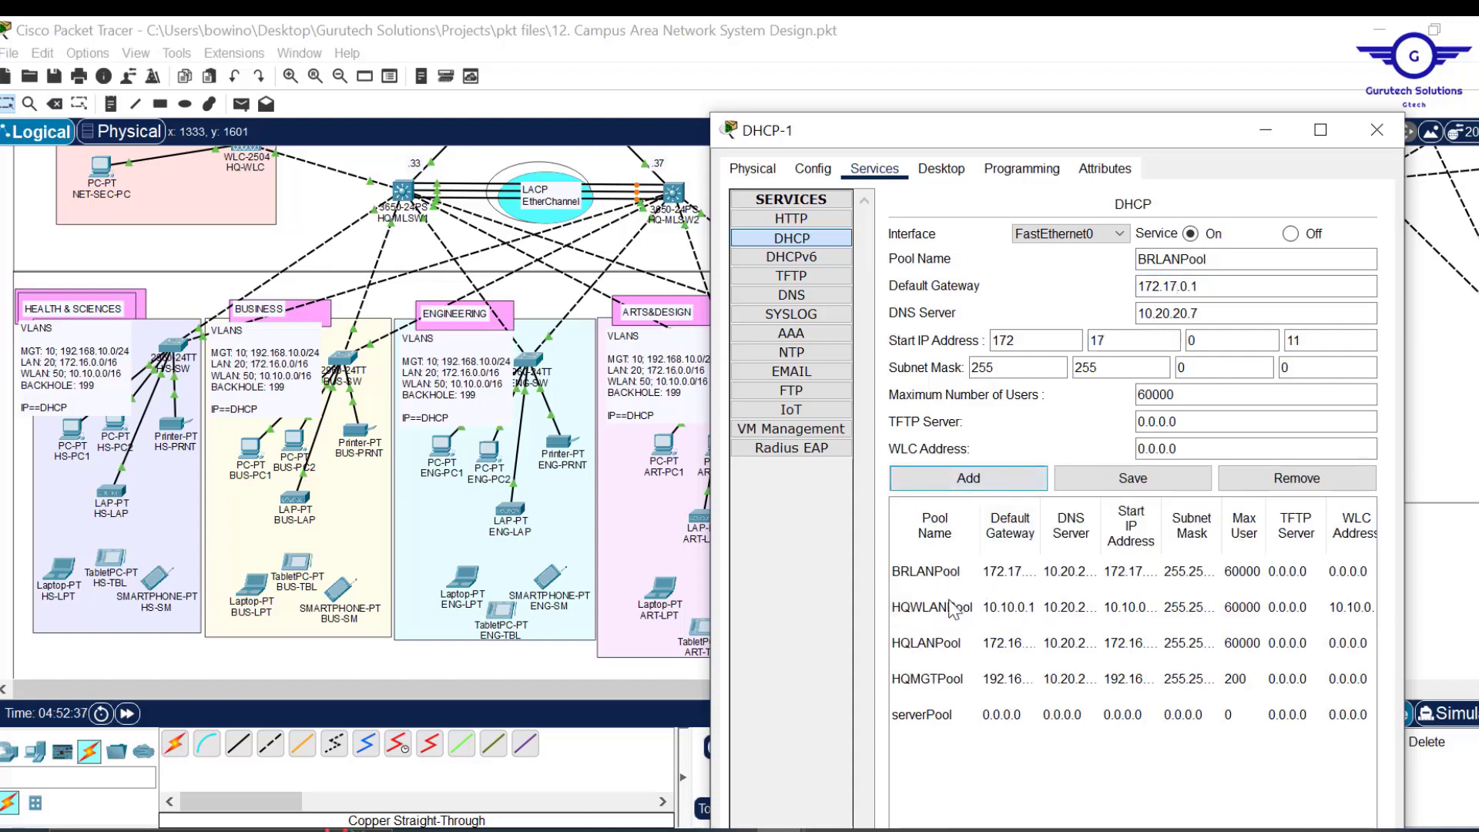
left_click(934, 609)
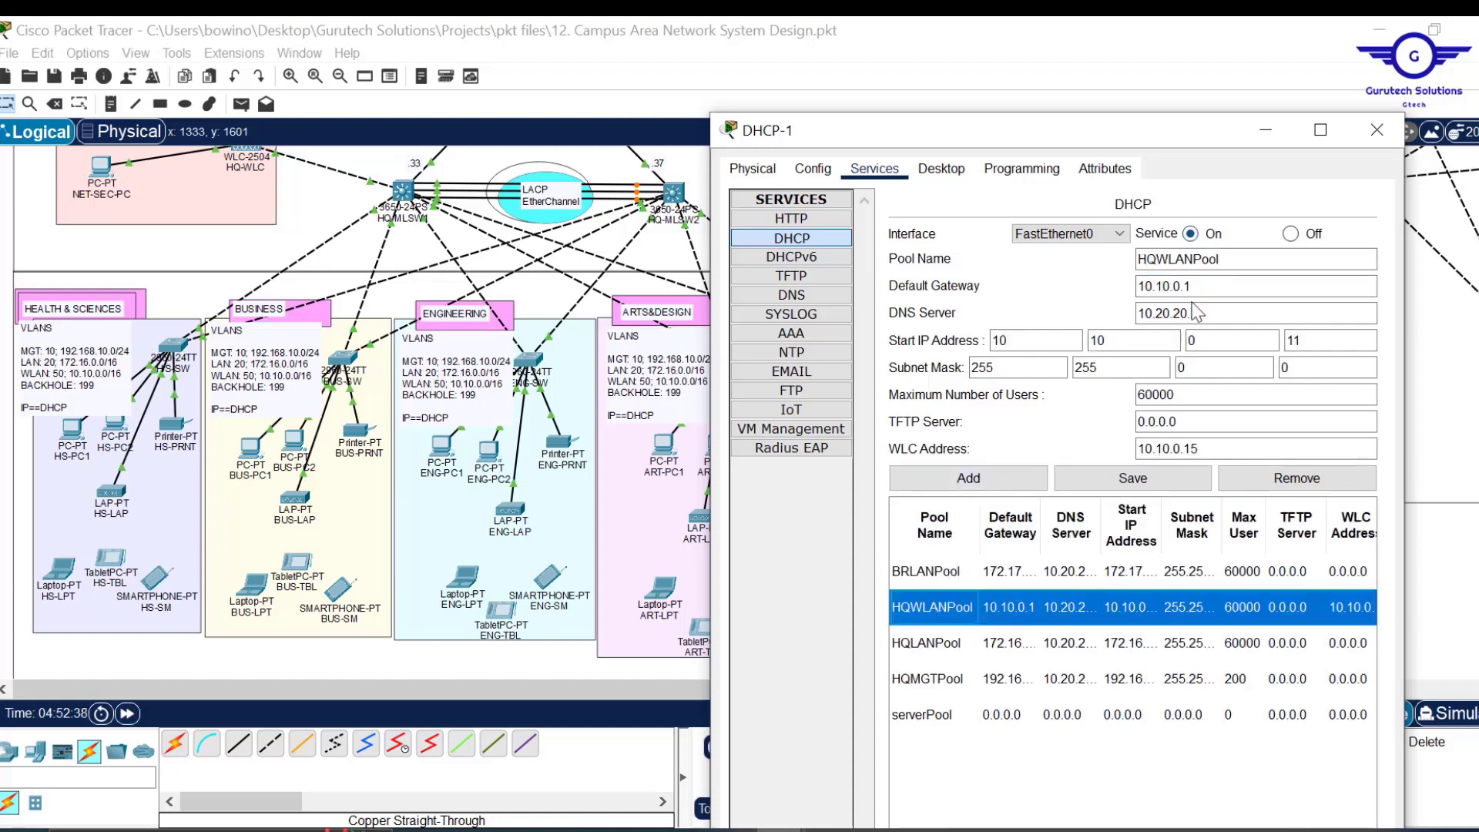
Create BRWLANPool from HQWLANPool with gateway 10.11.0.1 and start 10.11.0.11, and add it.
left_click(1171, 287)
key("BackSpace")
type("1")
left_click(1129, 340)
key("BackSpace")
type("1")
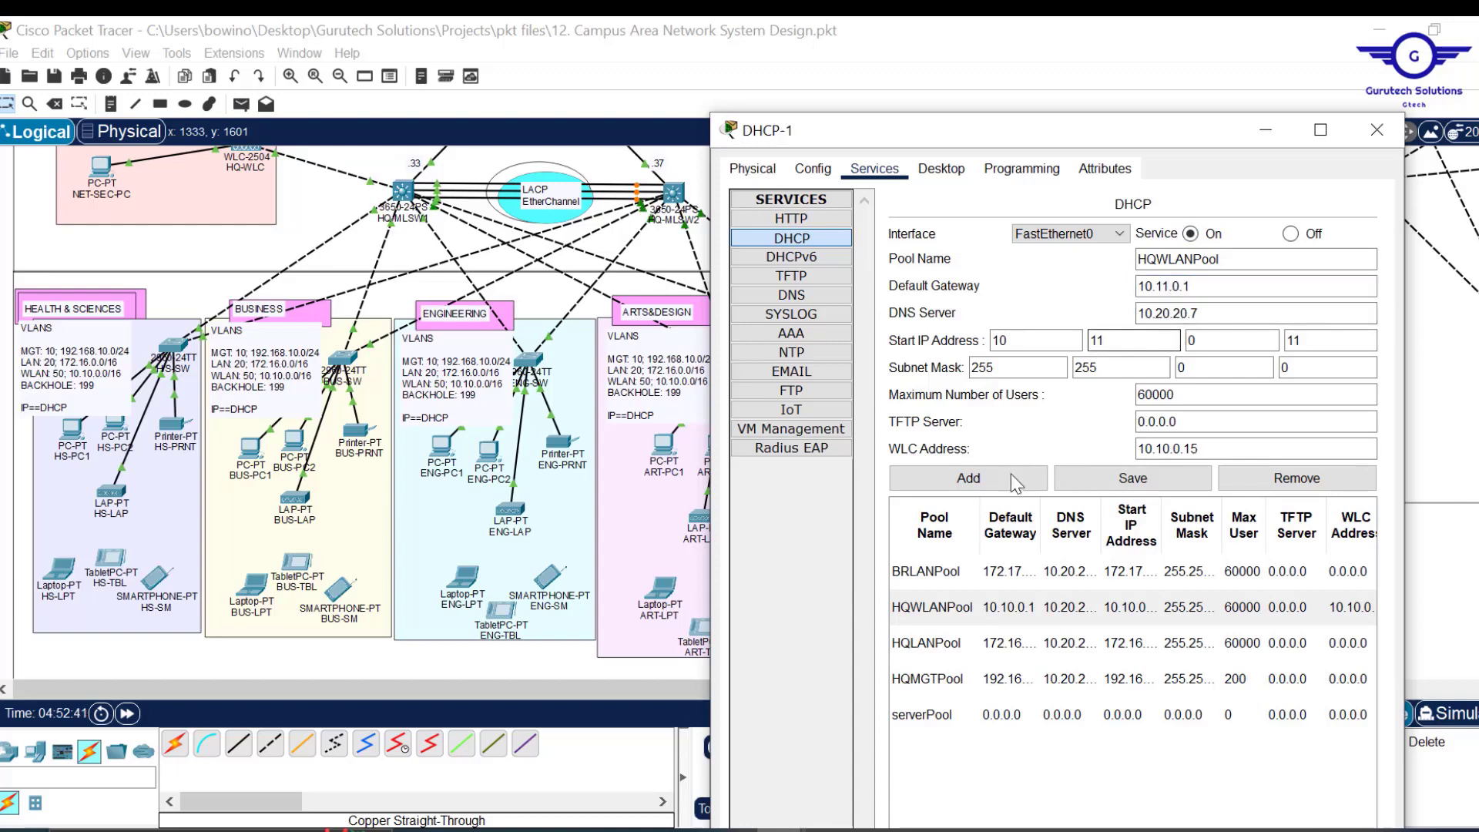
left_click_drag(1158, 260, 1083, 263)
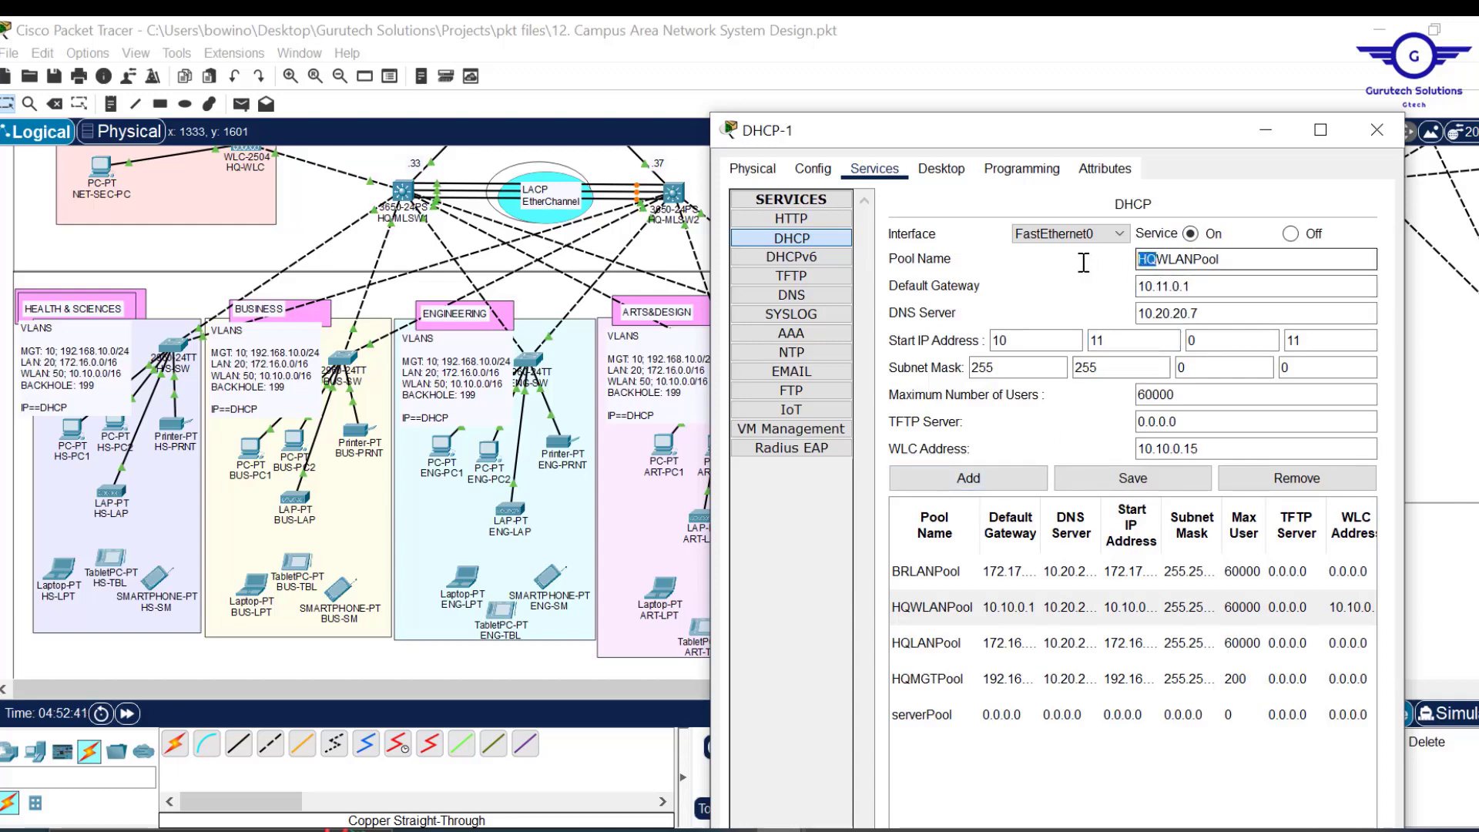
type("BR")
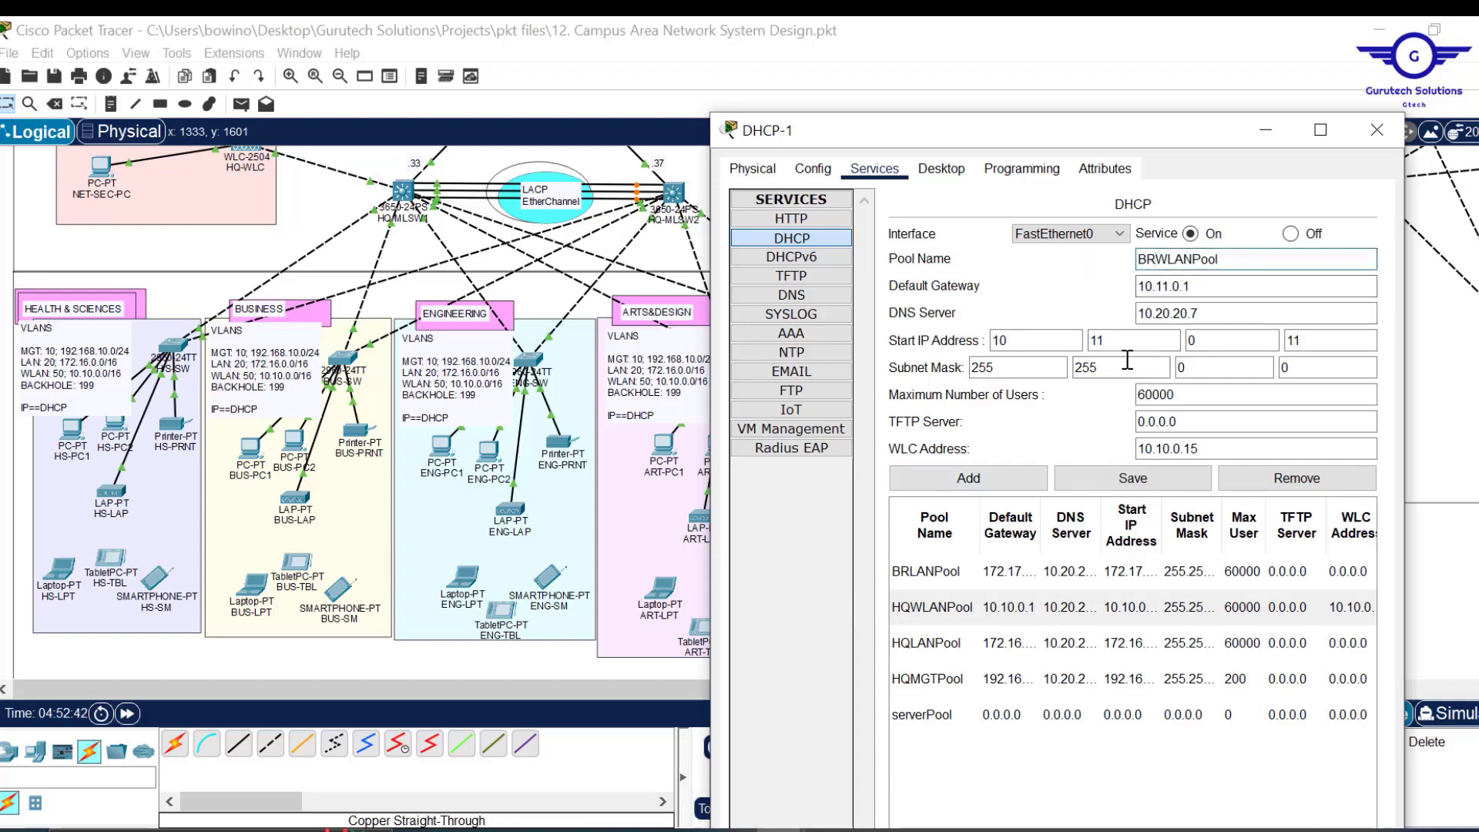
left_click(963, 479)
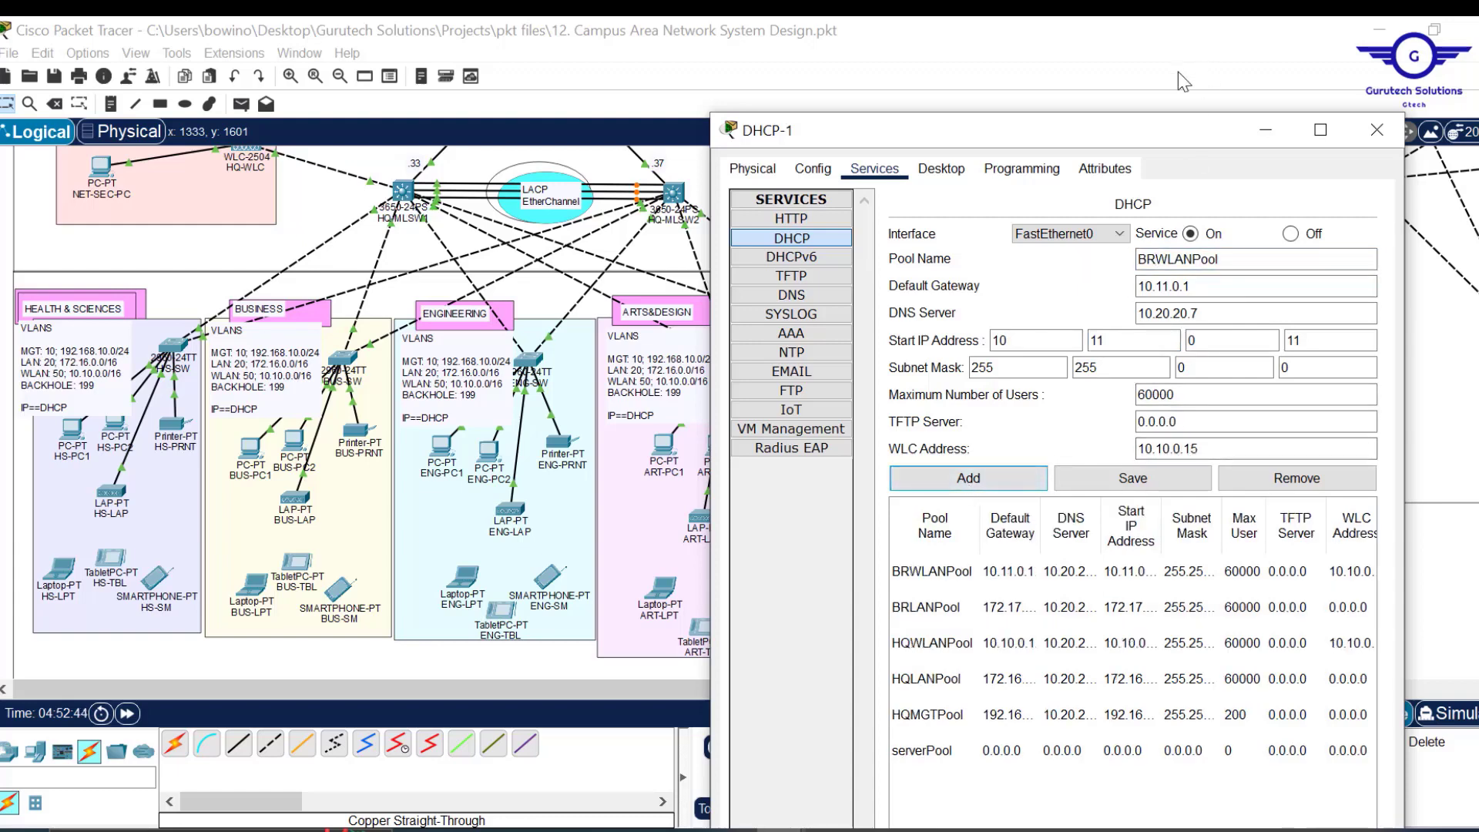
left_click_drag(1106, 131, 1199, 131)
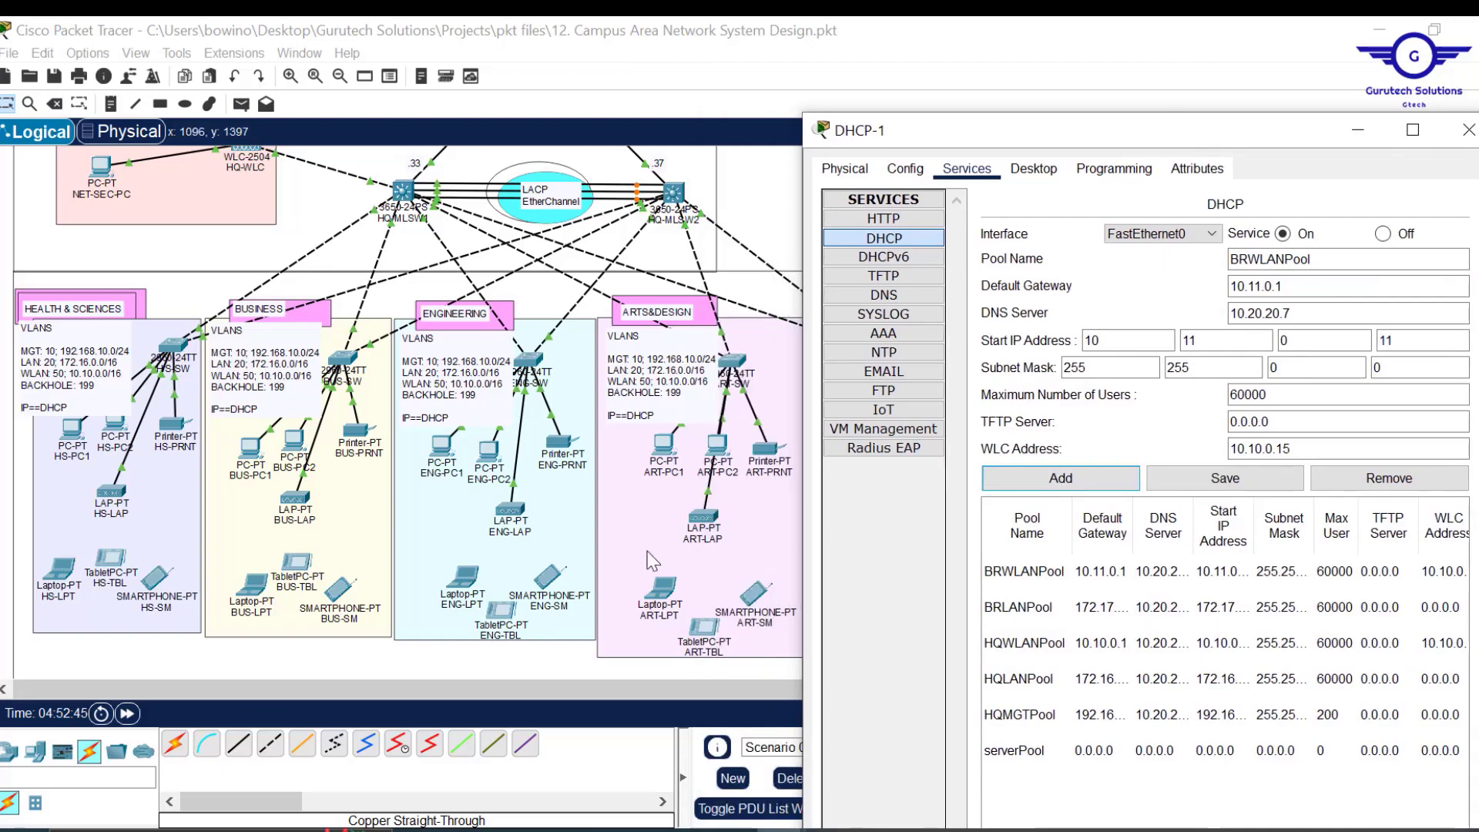
left_click_drag(590, 688, 1114, 685)
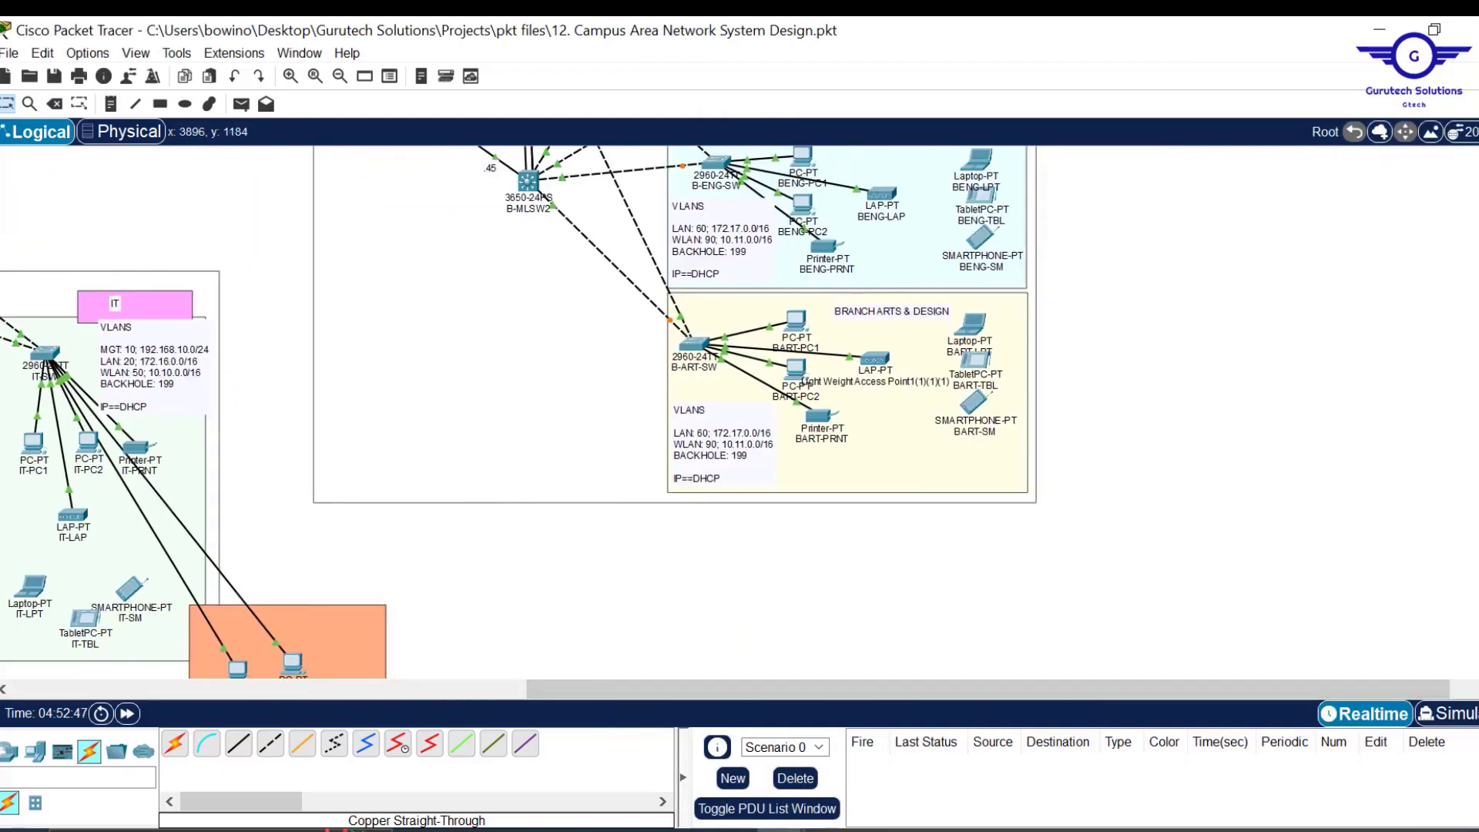
Bring the DHCP-1 window back, move it left, then close it.
scroll(514, 412, "up", 5)
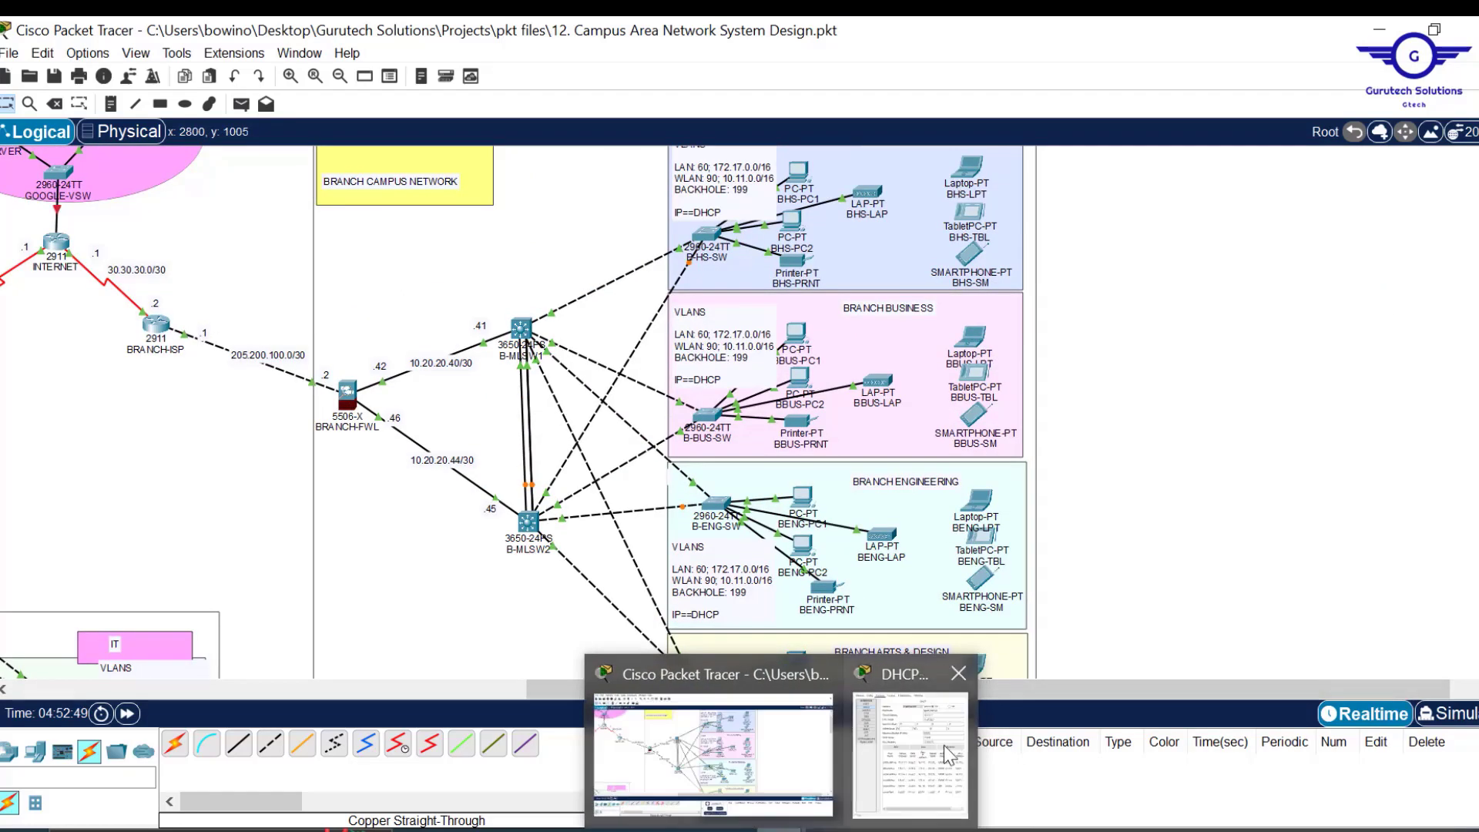
left_click(945, 746)
left_click_drag(1033, 127, 285, 106)
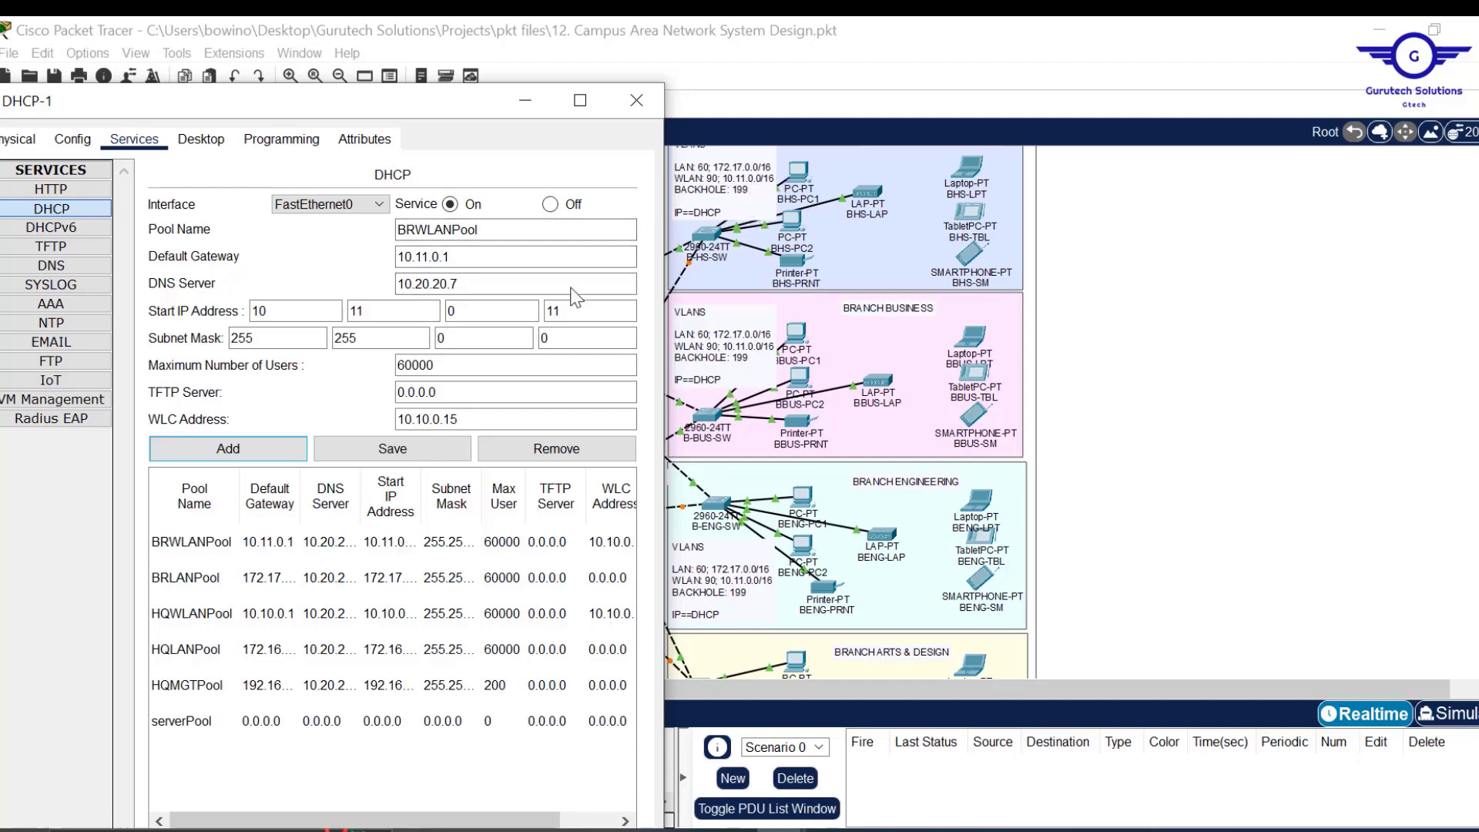
left_click(640, 109)
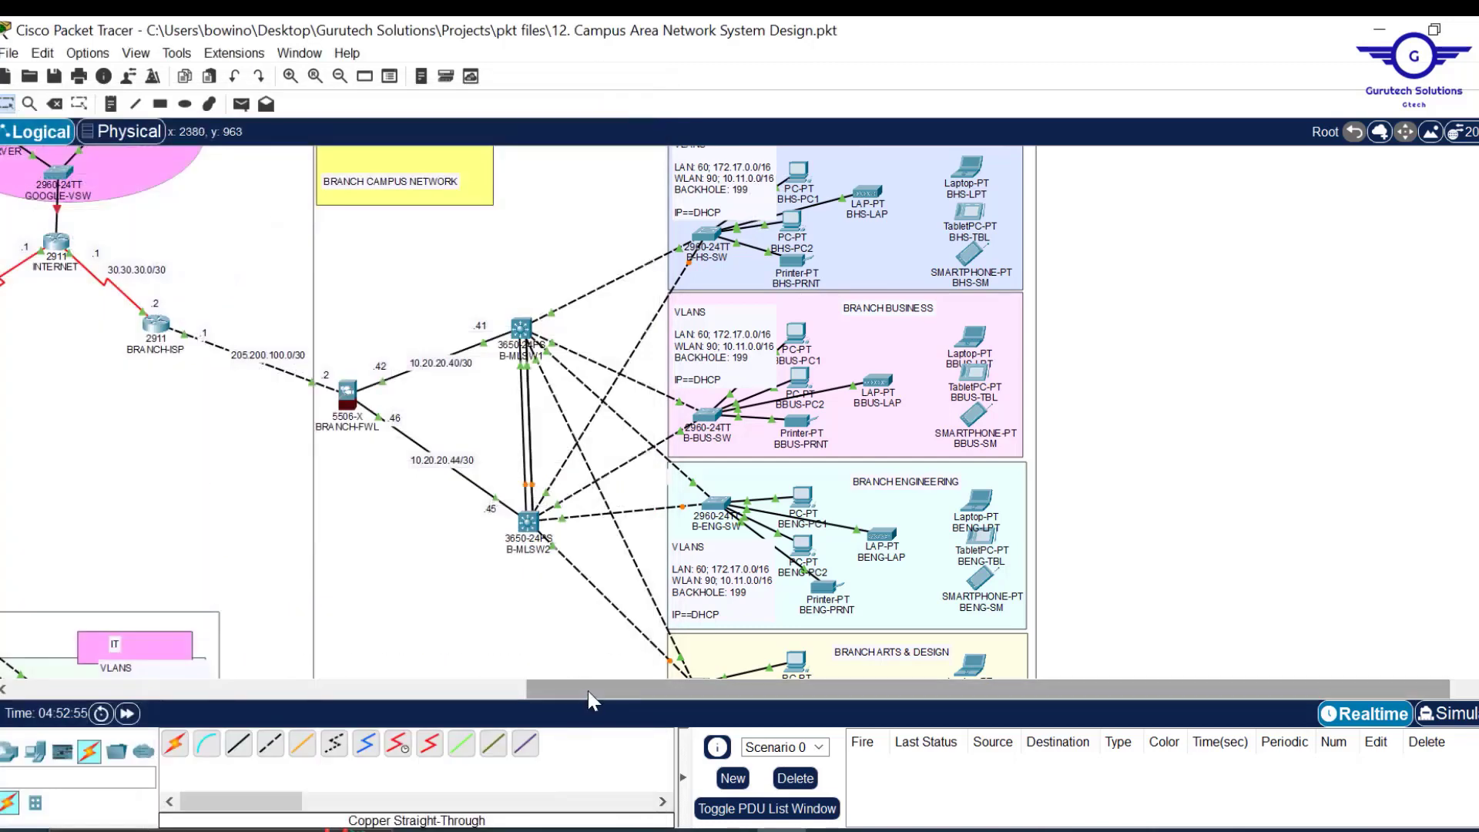
left_click_drag(589, 690, 210, 686)
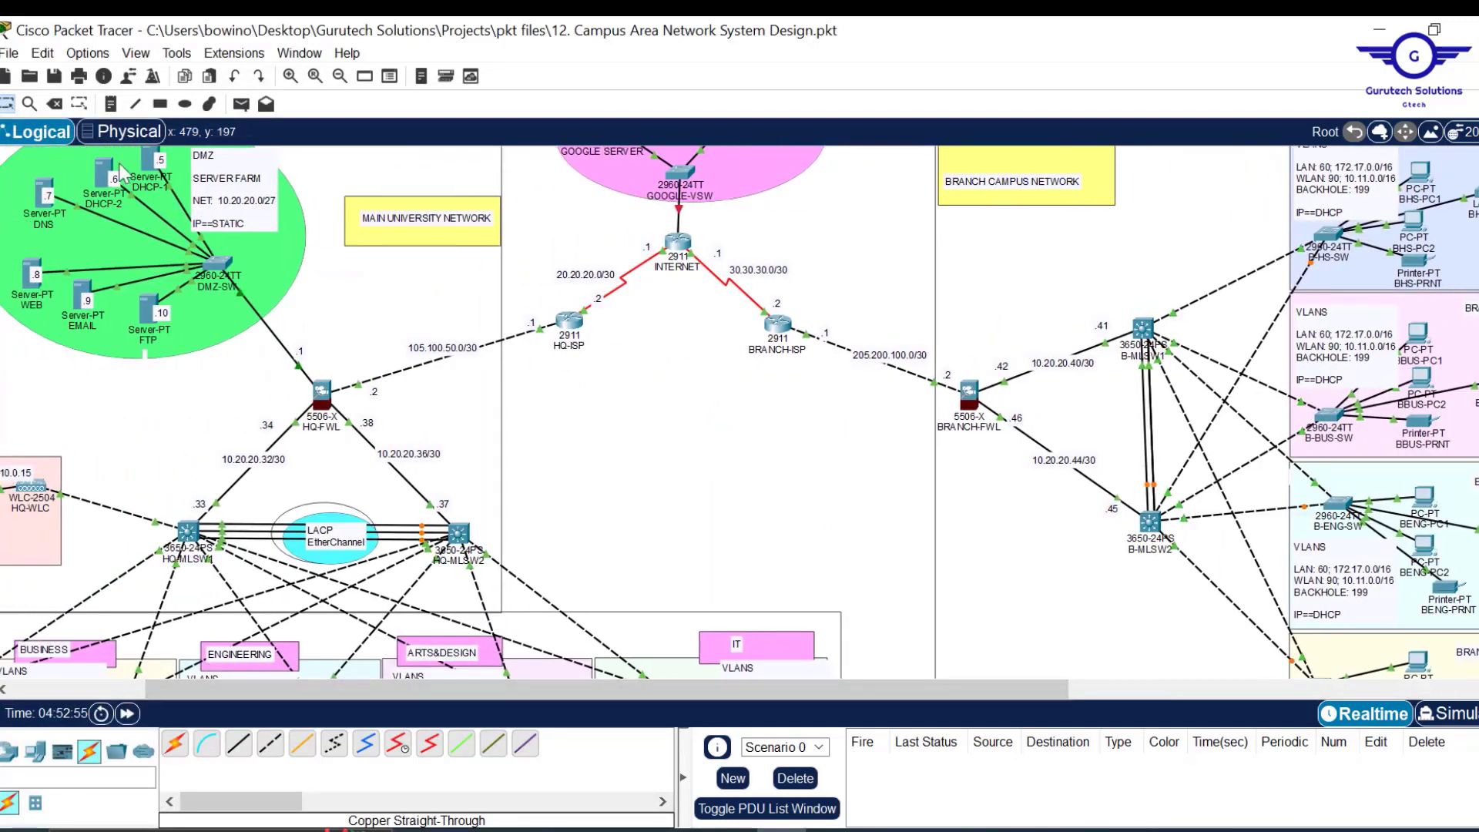
Reopen DHCP-1 from the canvas, check its DHCP pool list, and close the window.
left_click(148, 160)
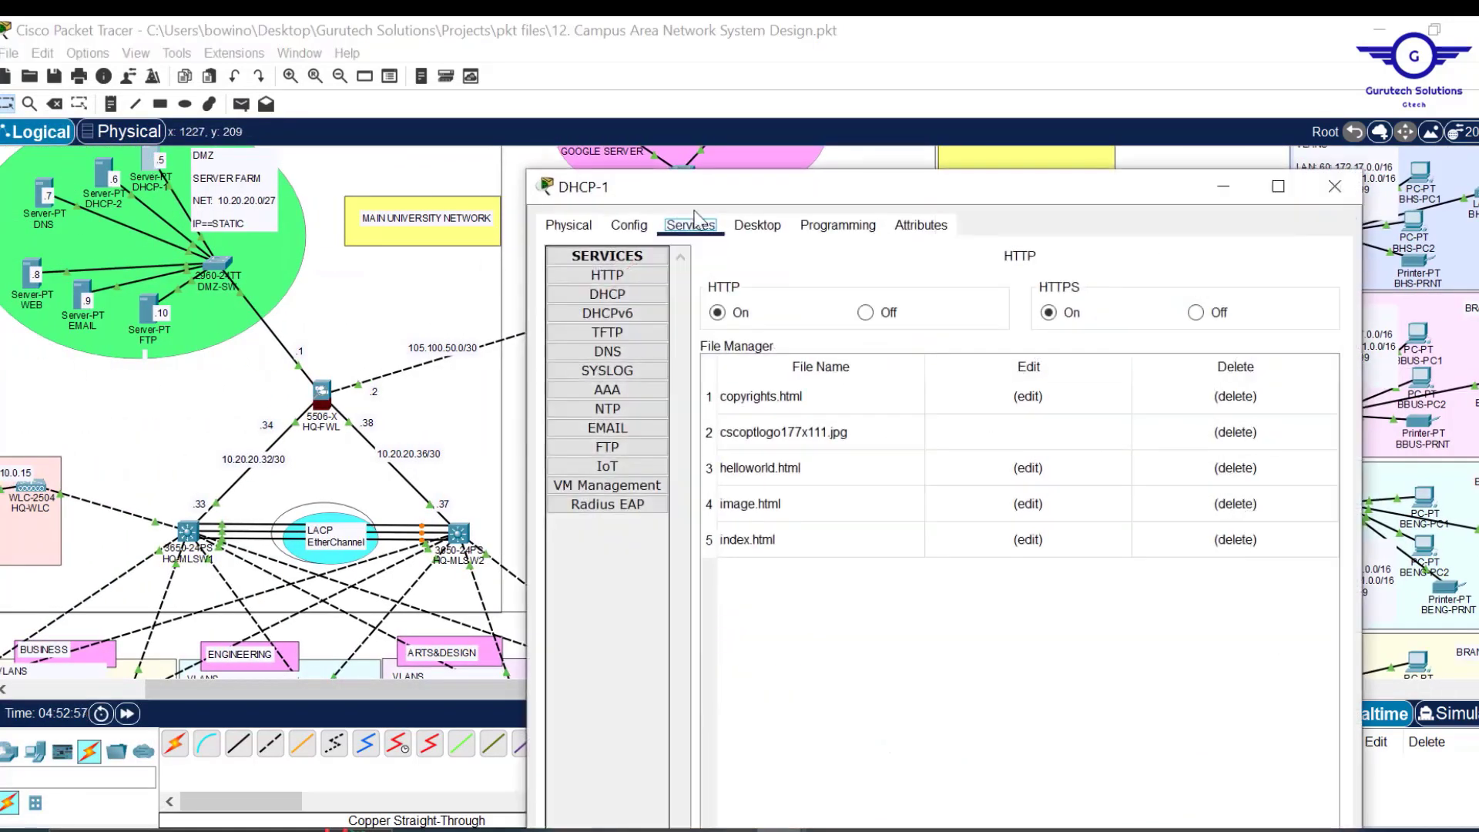
left_click(635, 294)
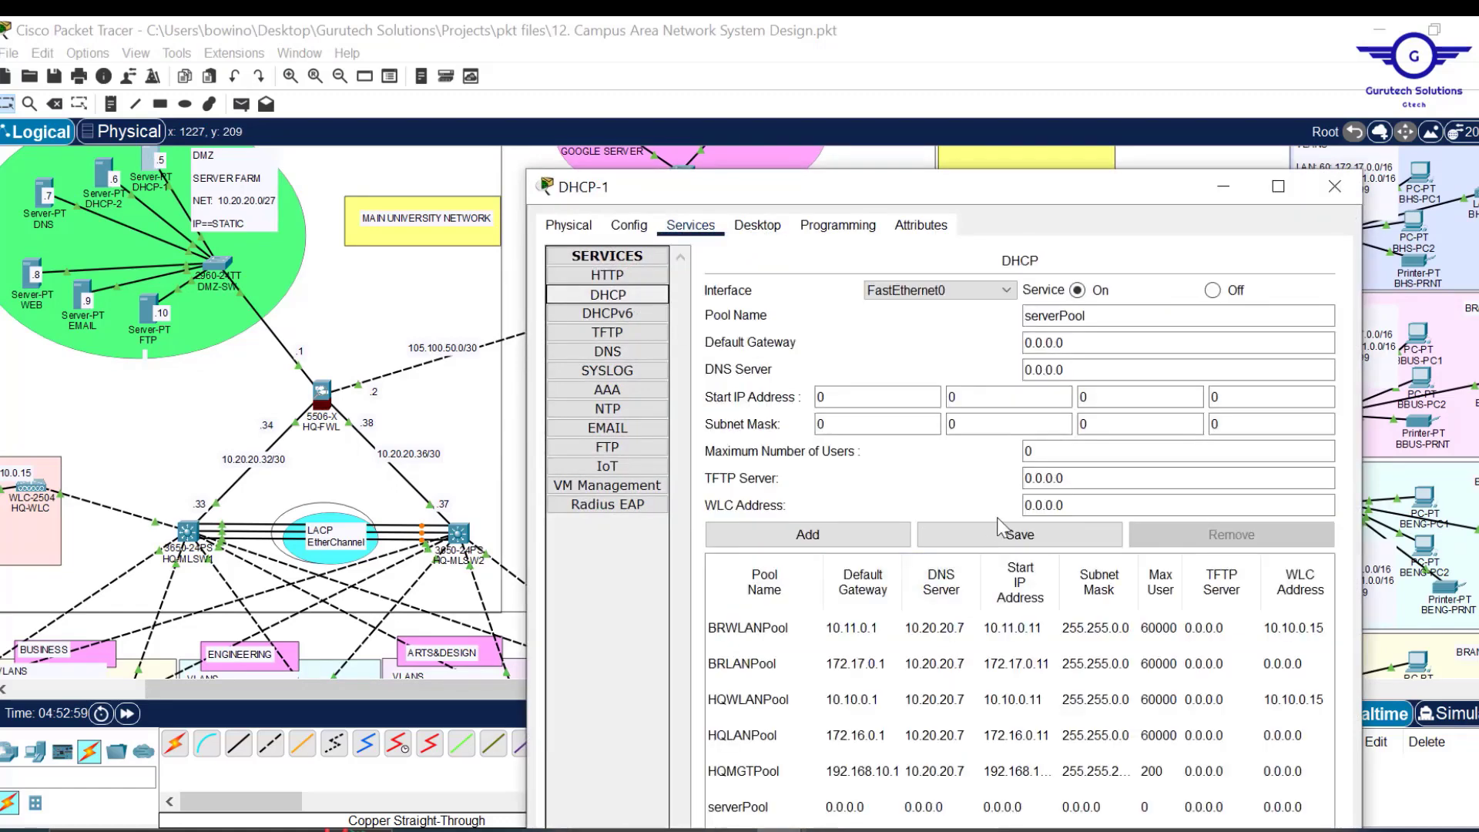
left_click_drag(1111, 194, 1146, 48)
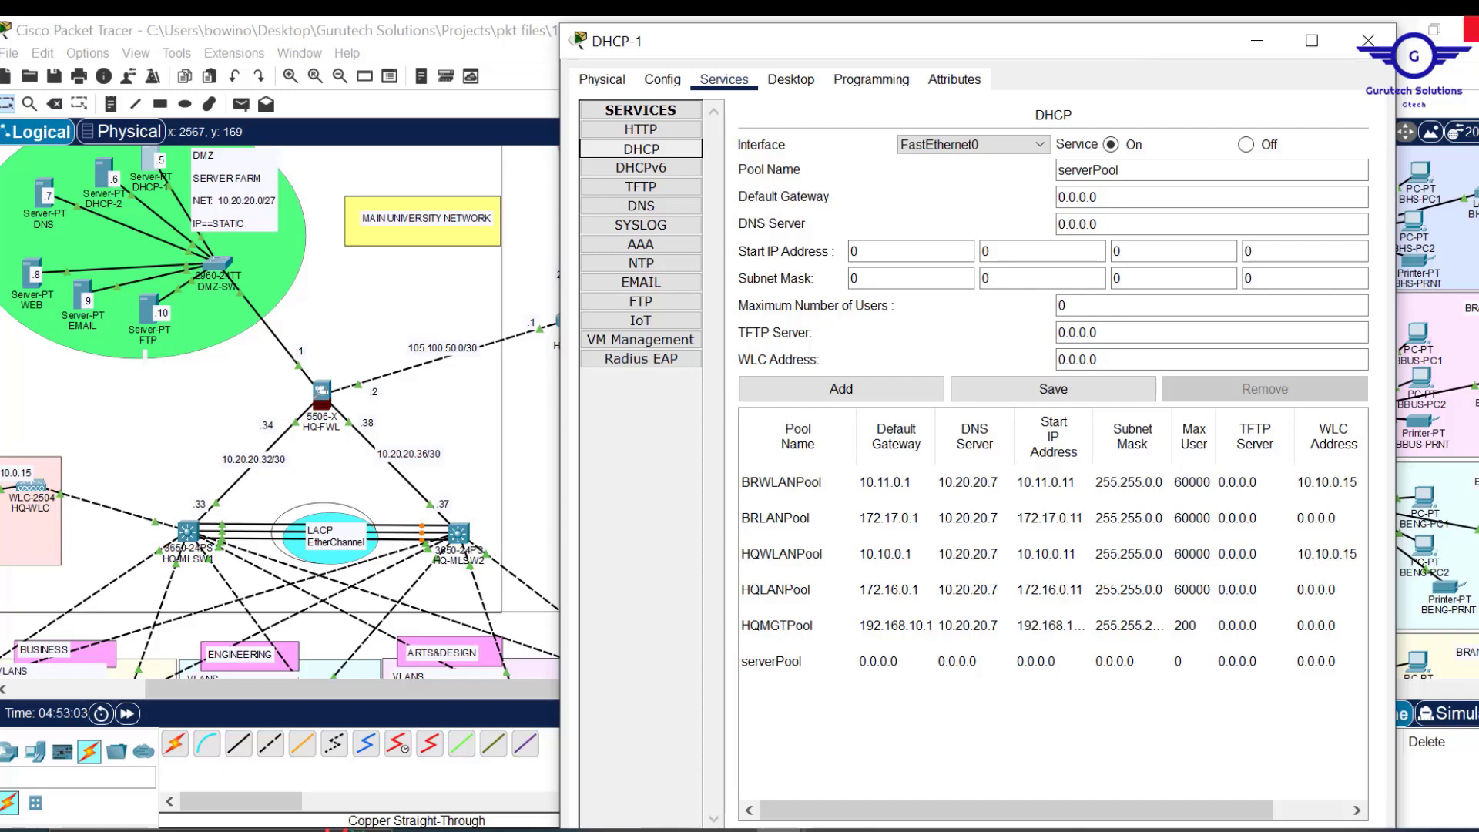
left_click(1368, 40)
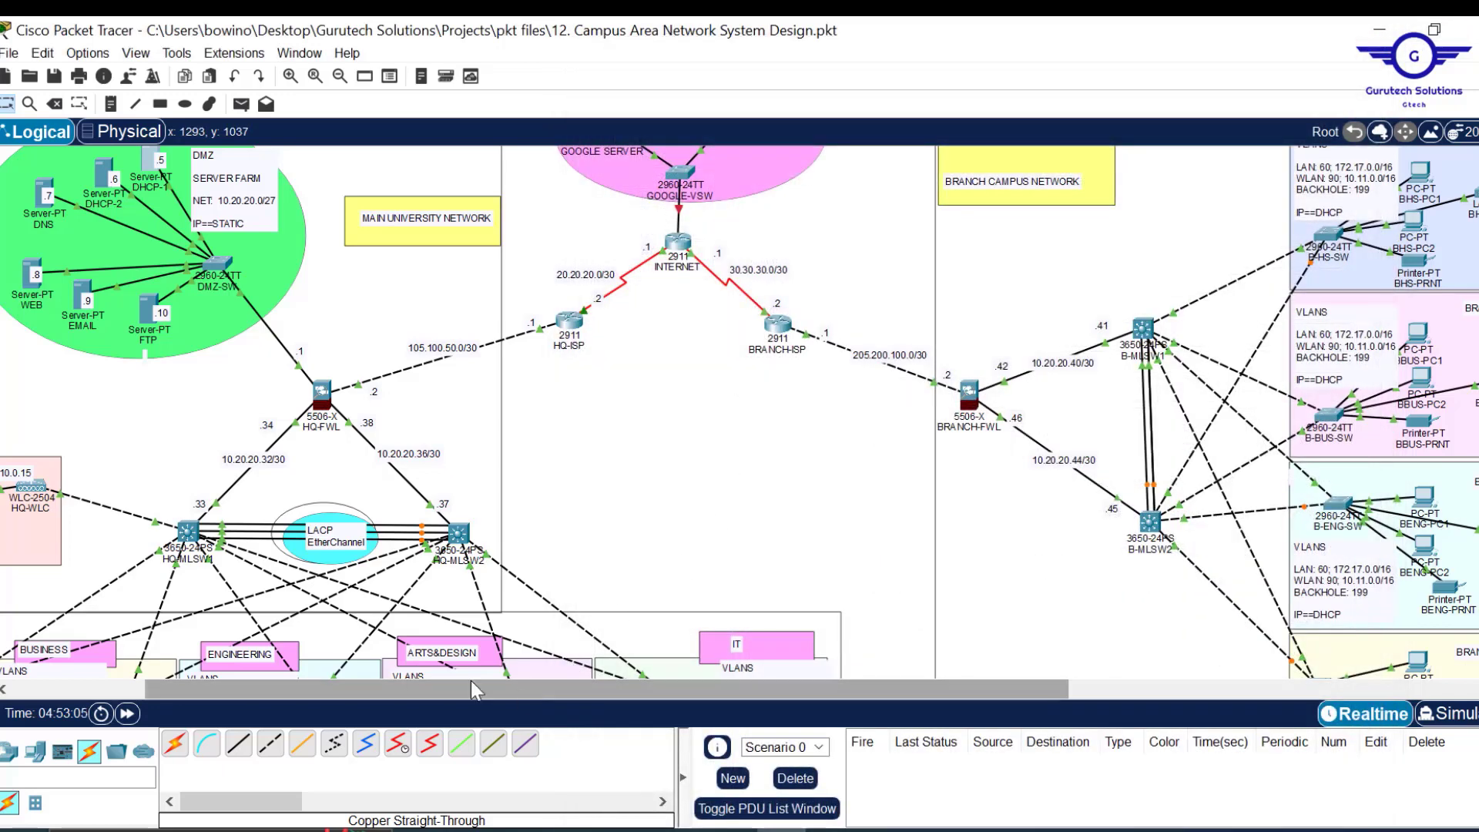
left_click_drag(522, 698, 379, 692)
scroll(856, 283, "up", 1)
Delete the old DHCP-2 server from the DMZ.
scroll(859, 284, "up", 1)
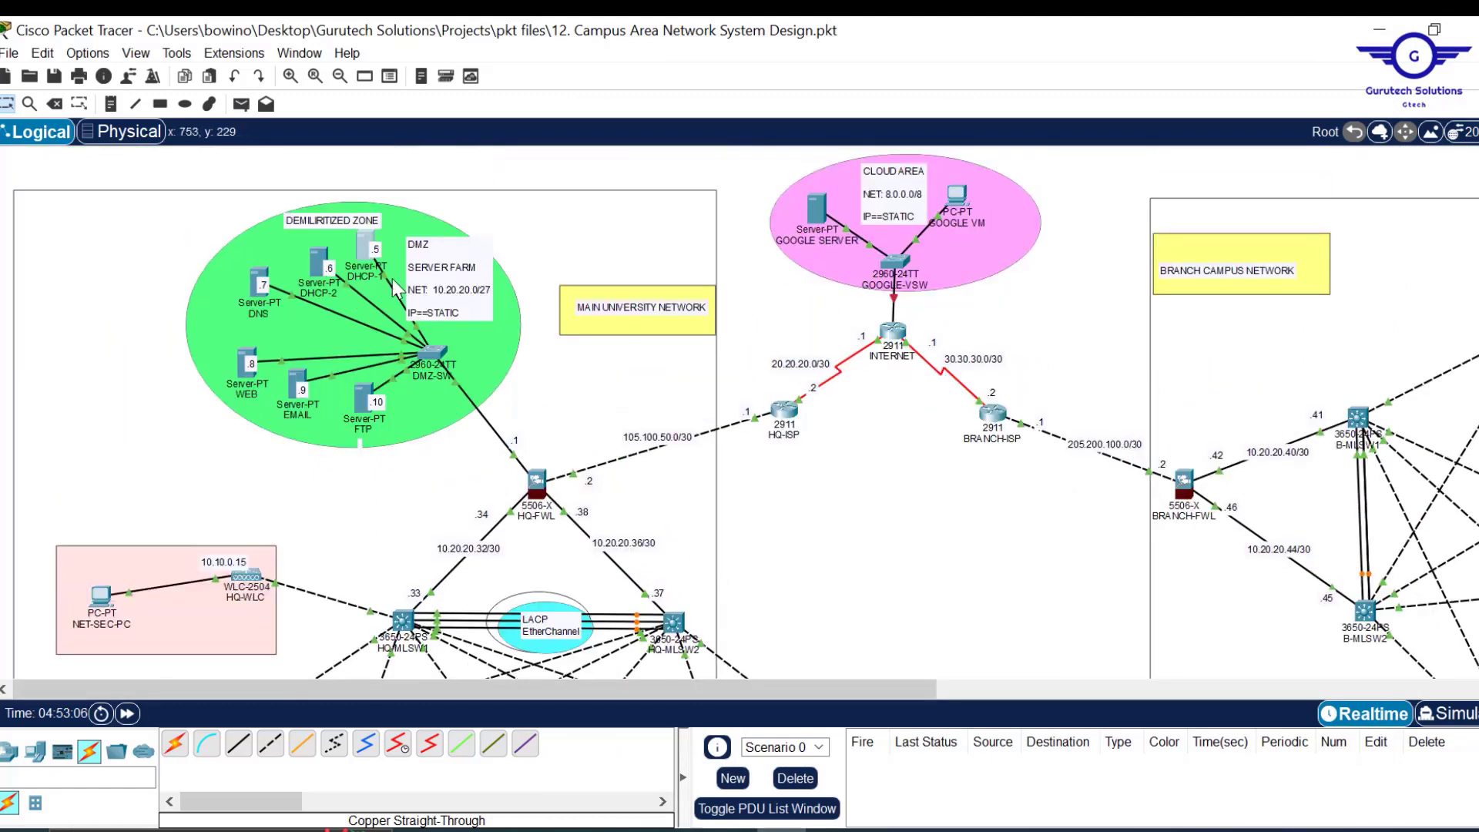
left_click_drag(363, 235, 277, 212)
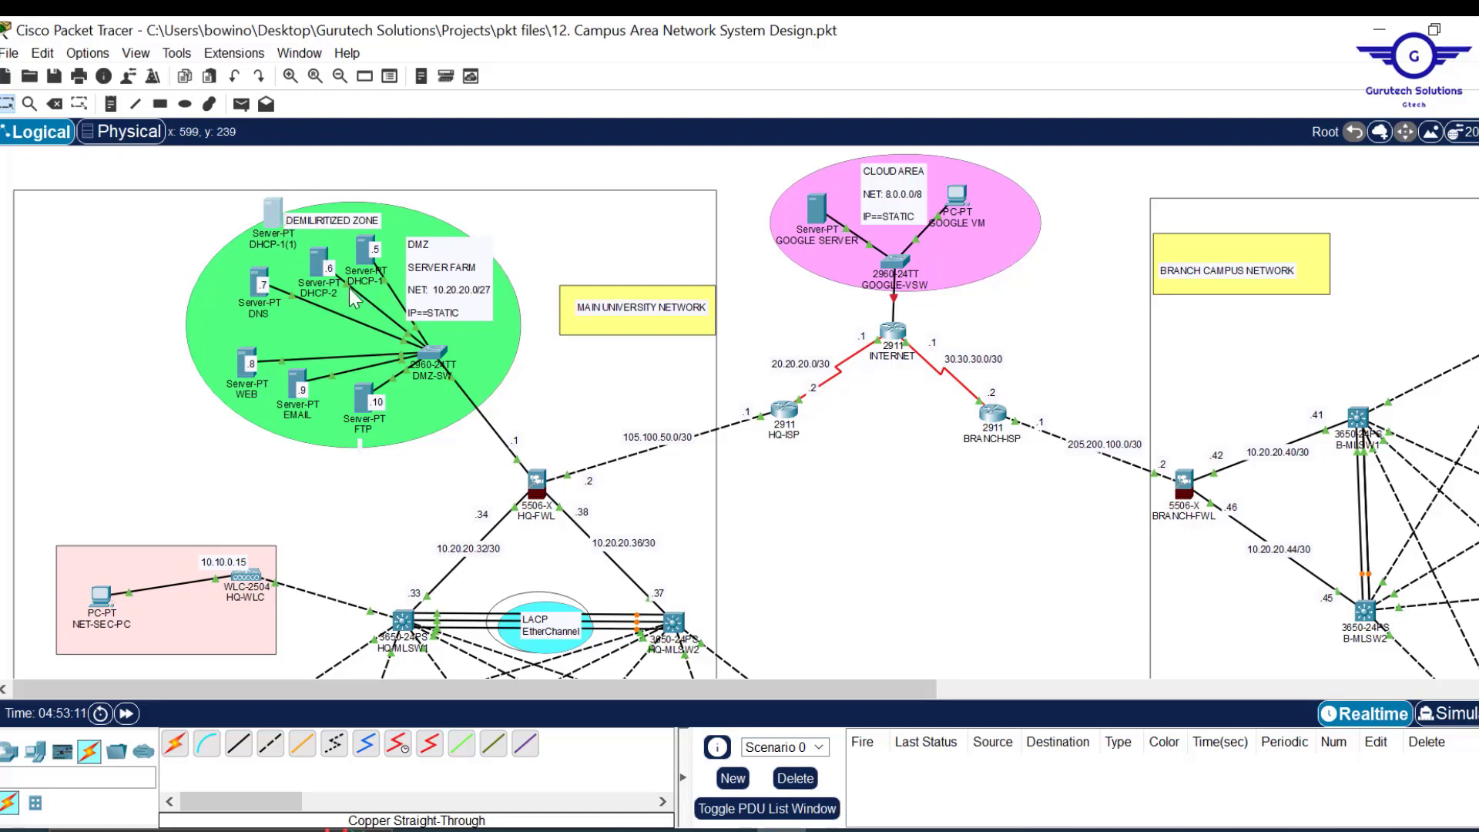
left_click(274, 214)
left_click(342, 226)
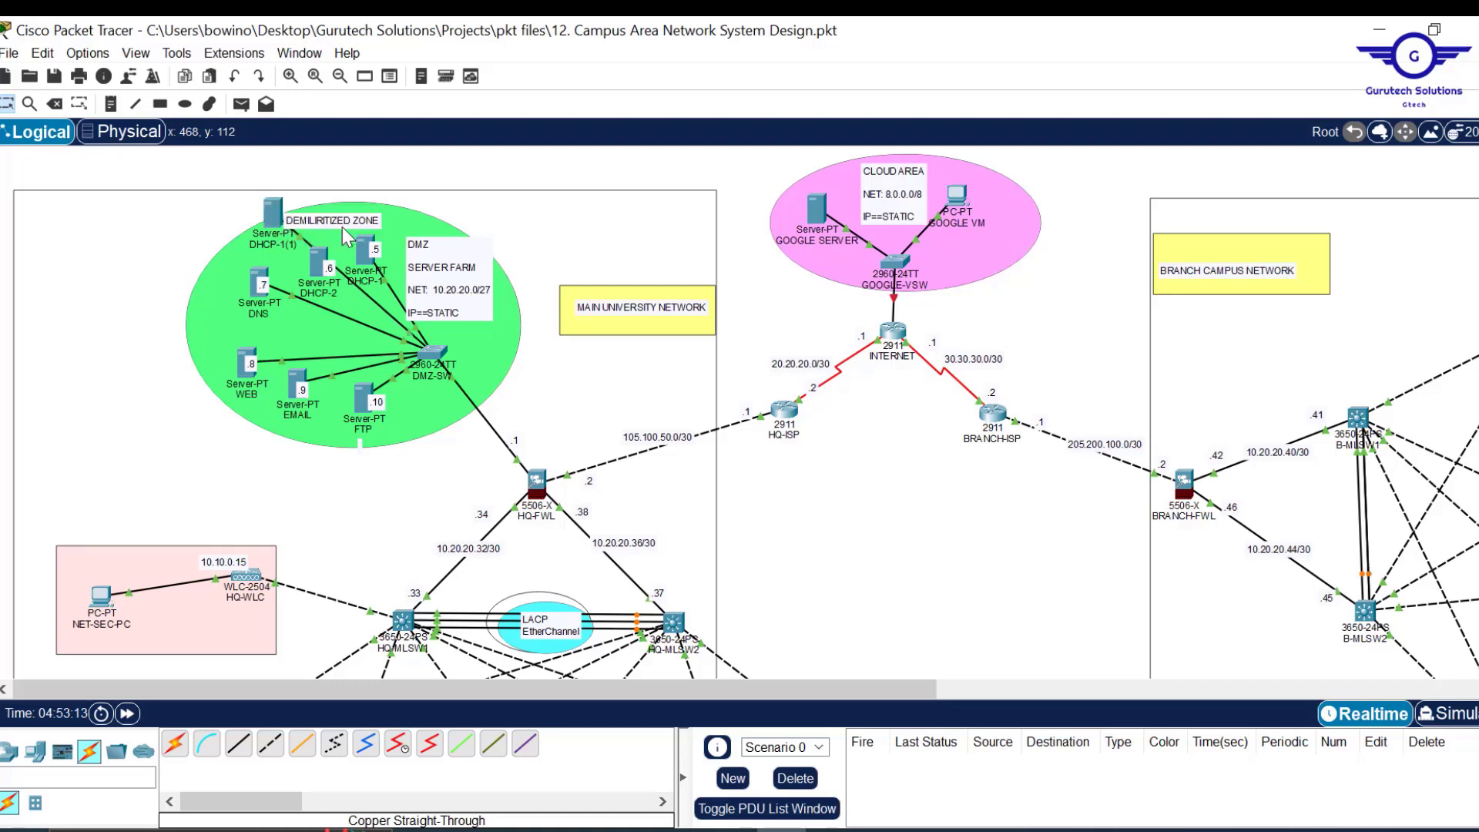
left_click_drag(324, 266, 464, 171)
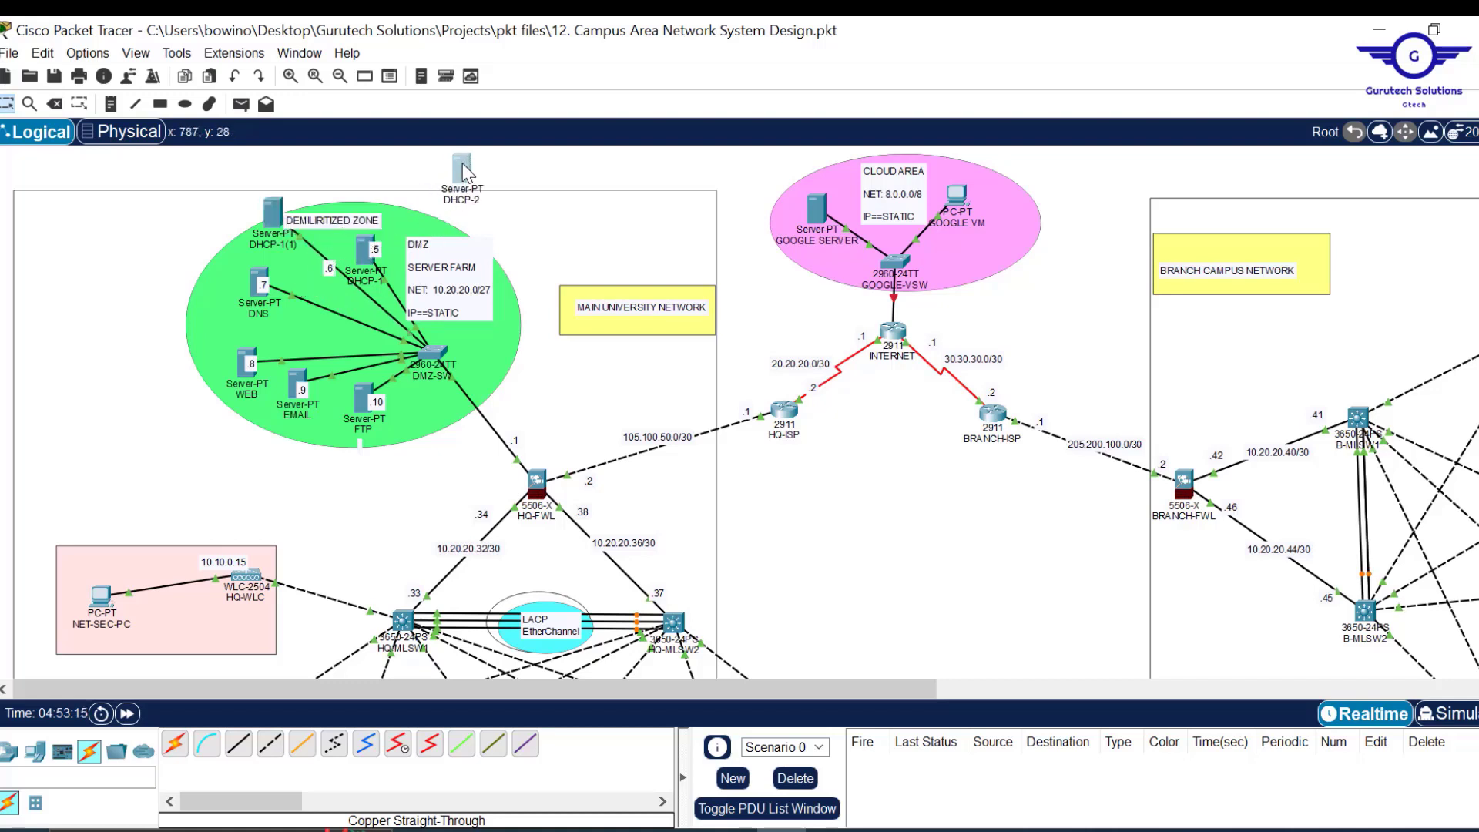
key("Delete")
key("Return")
key("Escape")
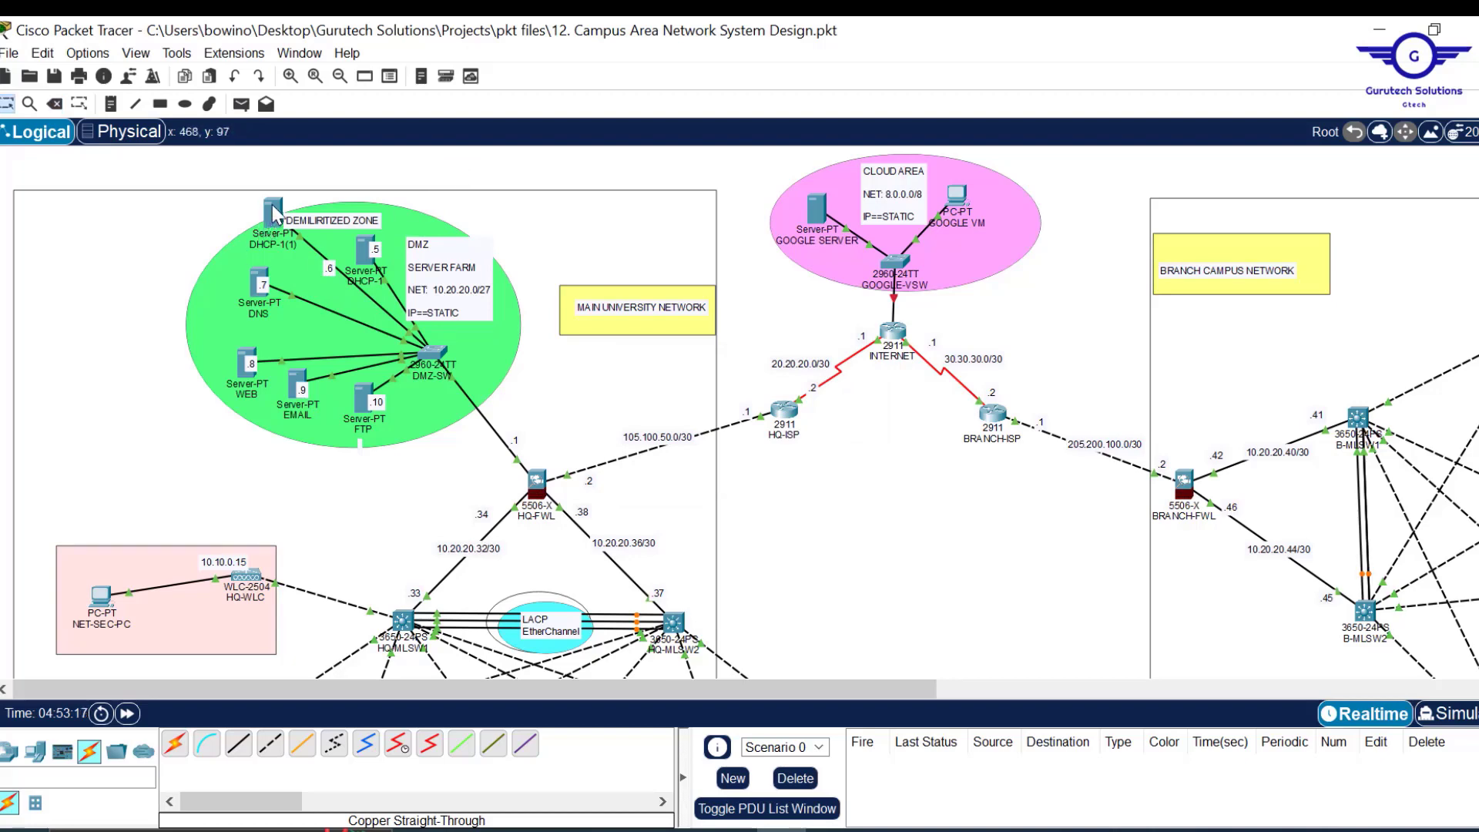
Change the DHCP-1(1) server's IPv4 address to 10.20.20.6.
left_click(273, 212)
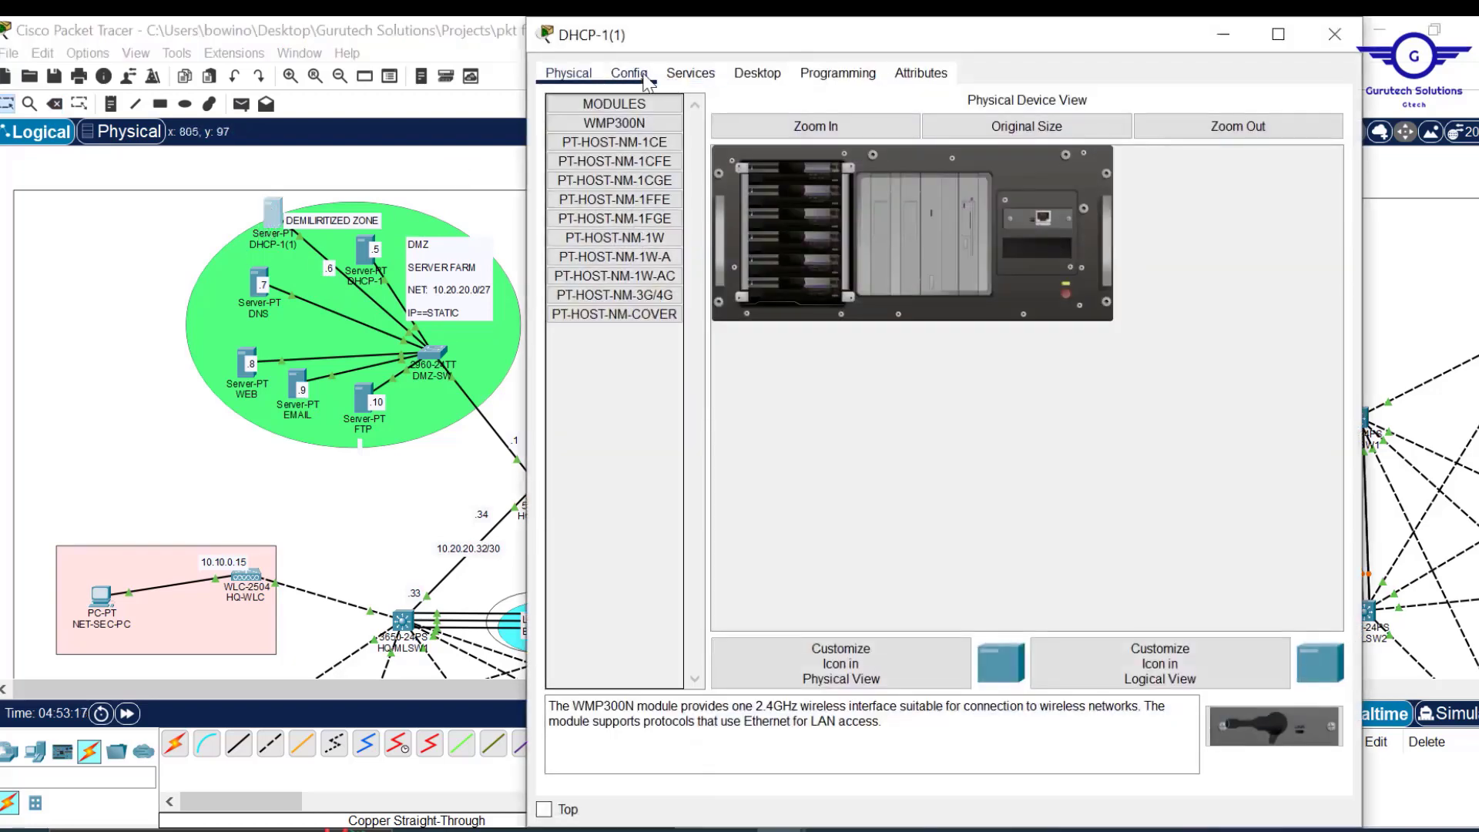
left_click(628, 73)
left_click(697, 74)
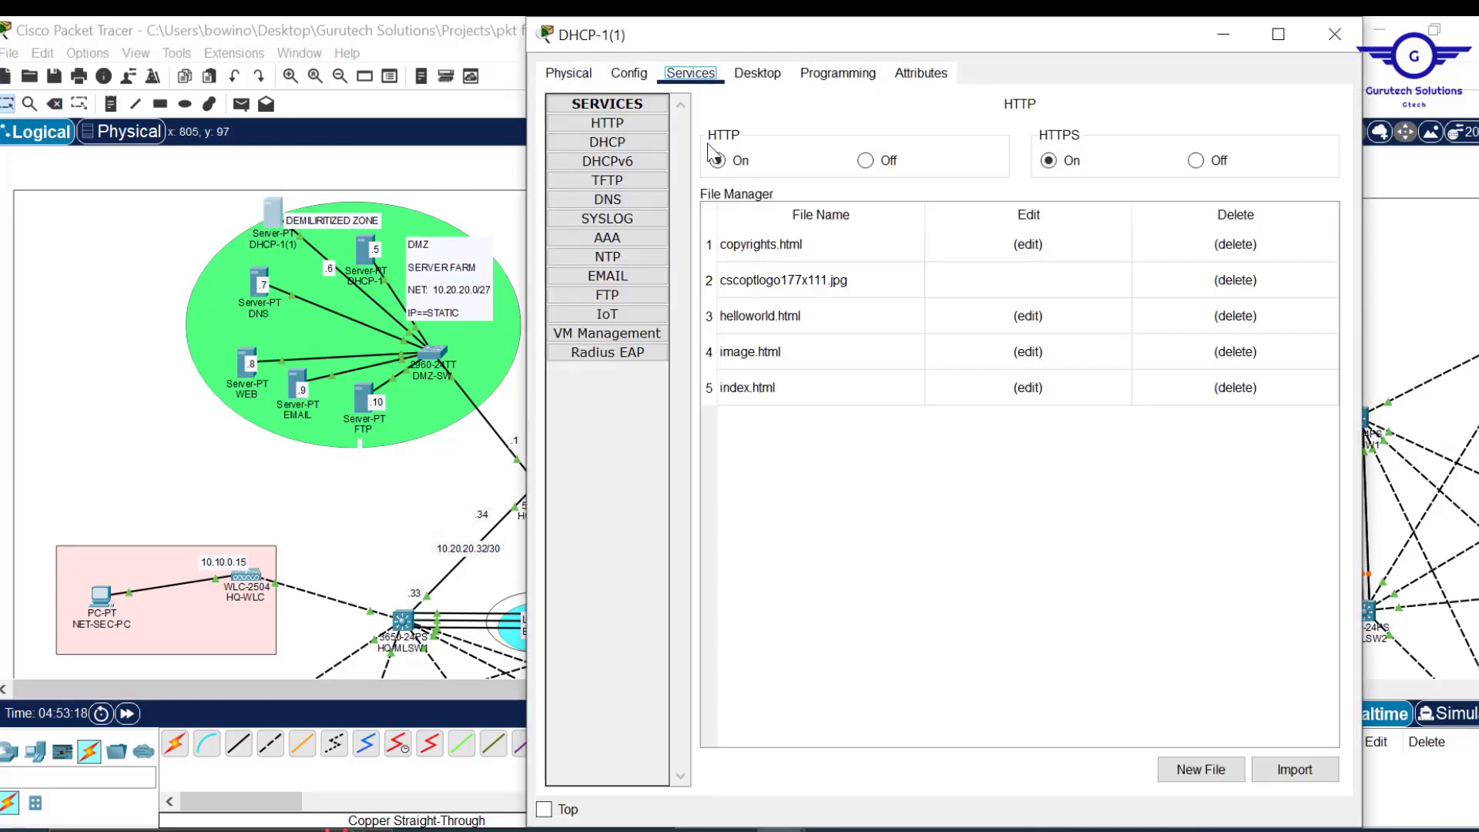
left_click(759, 74)
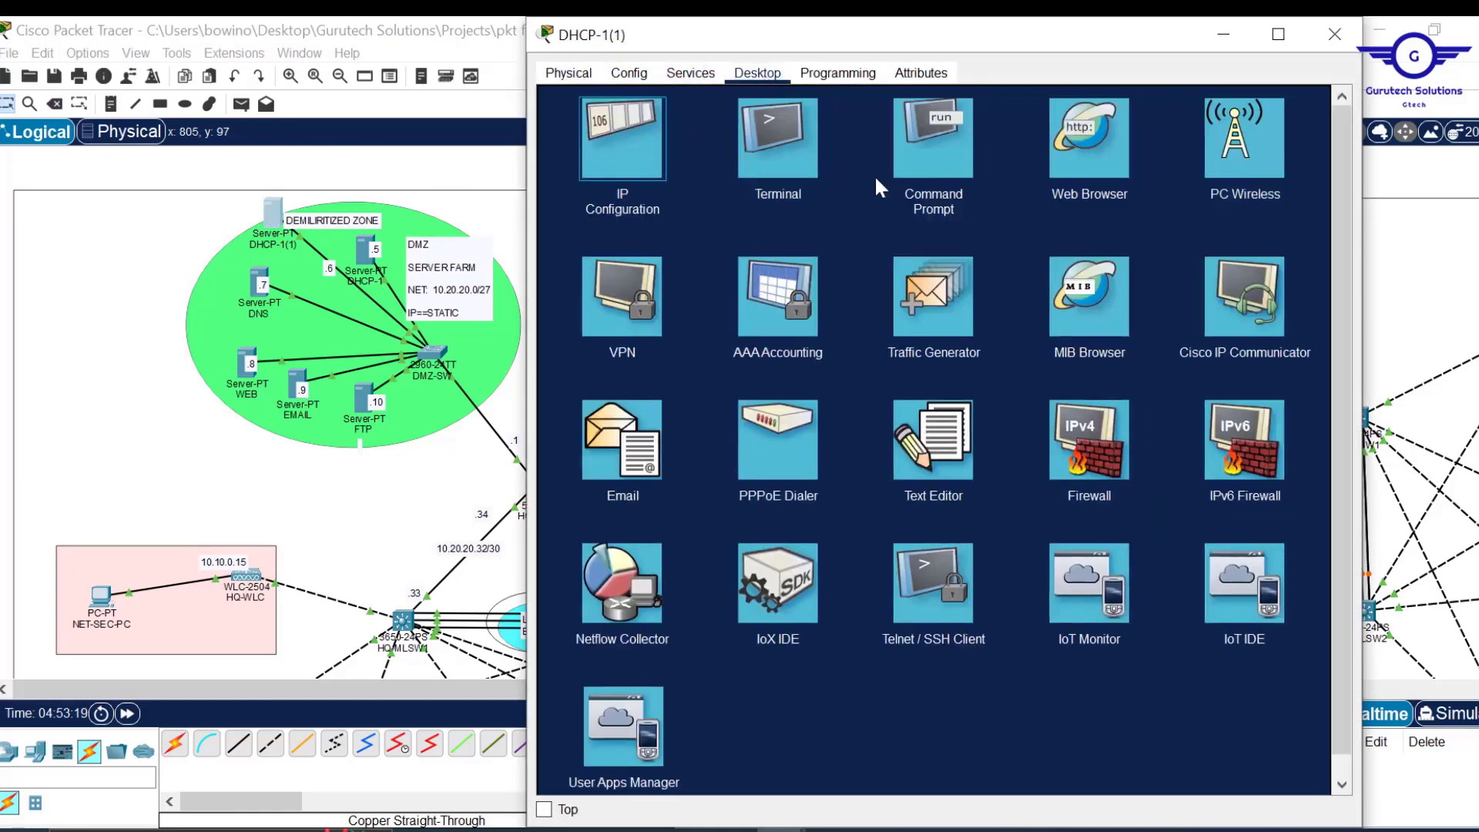
left_click(644, 145)
key("BackSpace")
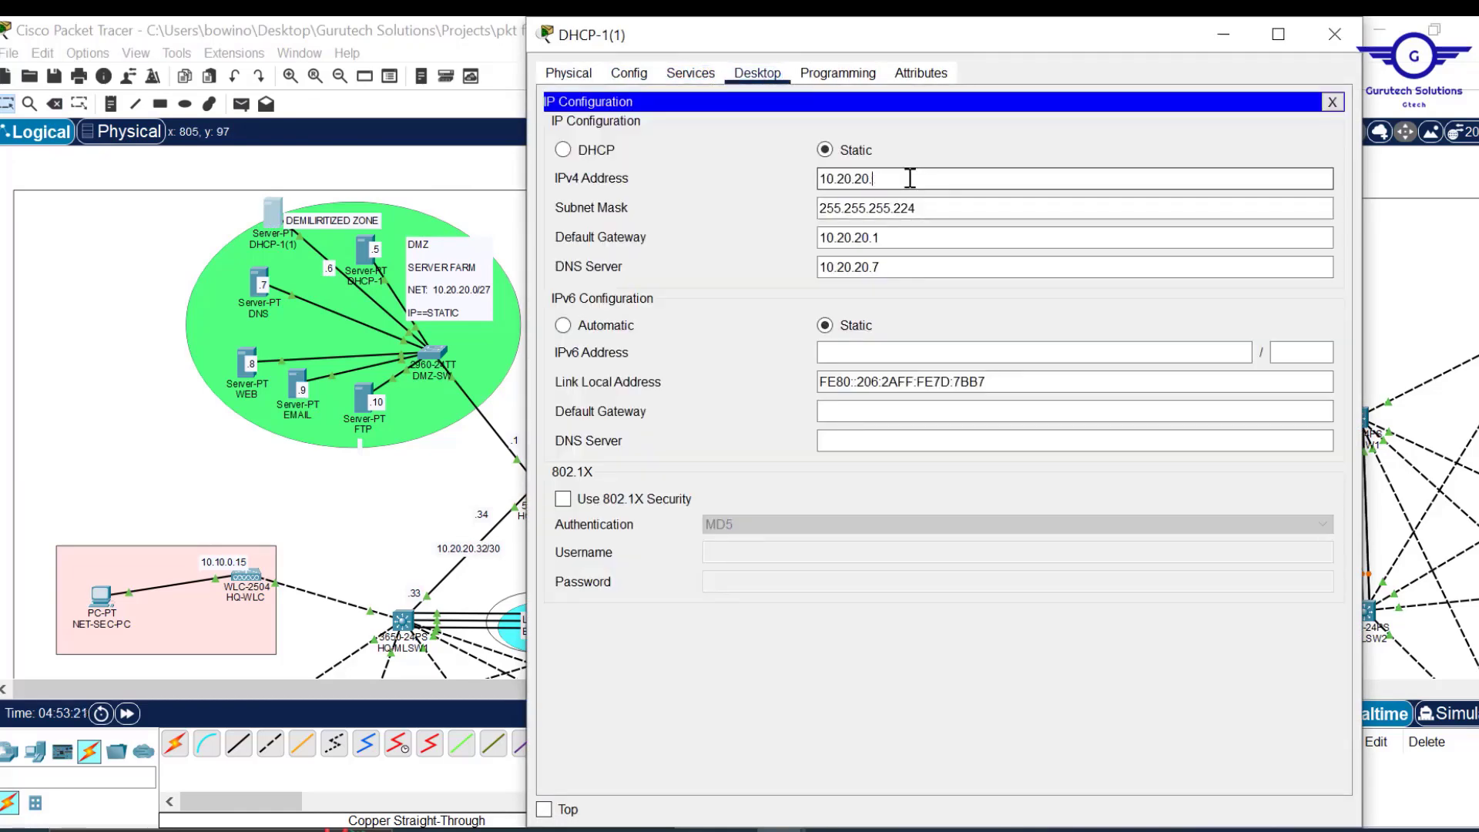
type("6")
left_click(1052, 241)
left_click(1335, 34)
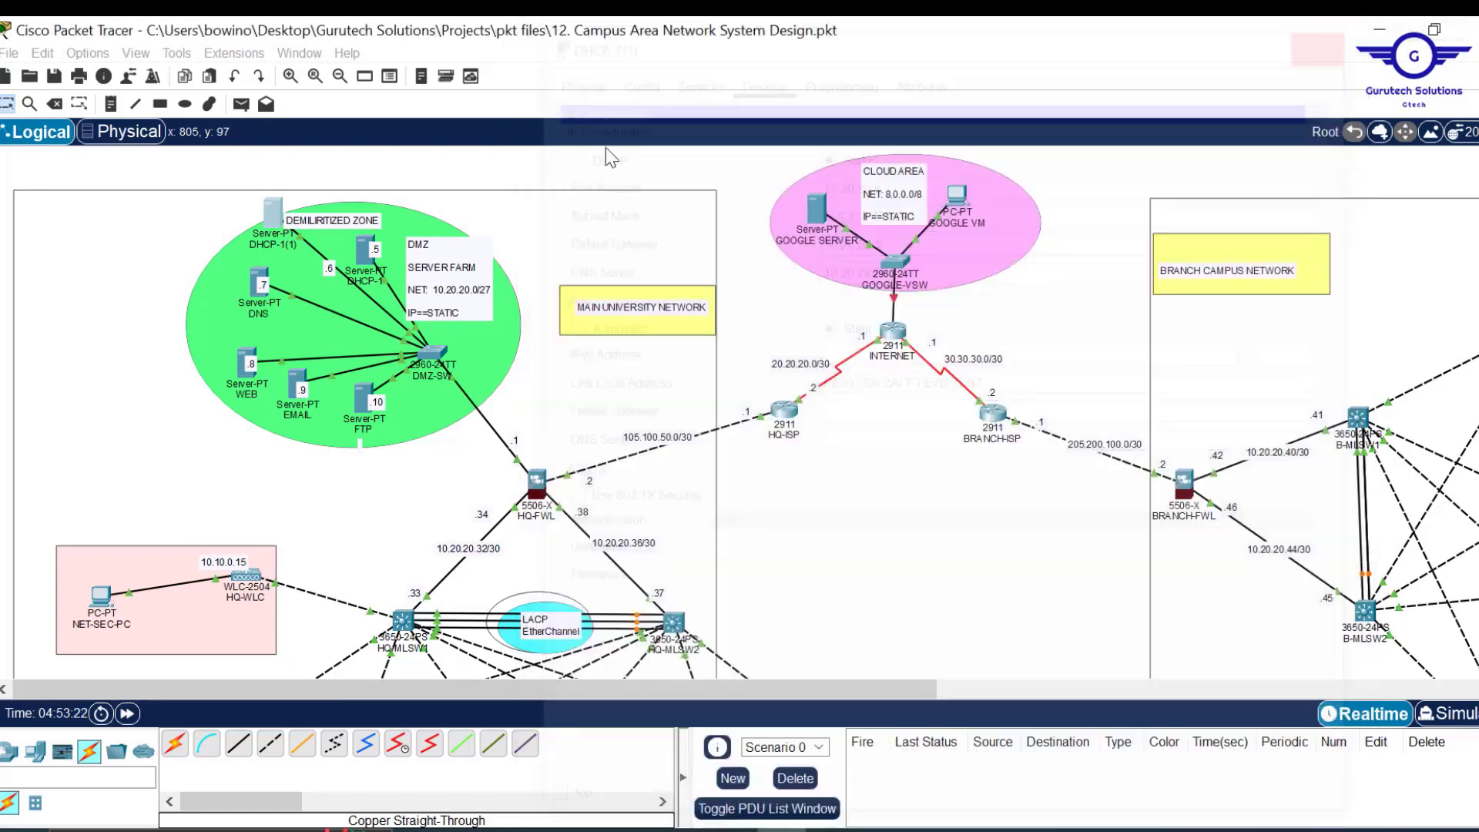
Rename DHCP-1(1) to DHCP-2 and place it next to DHCP-1.
left_click(283, 247)
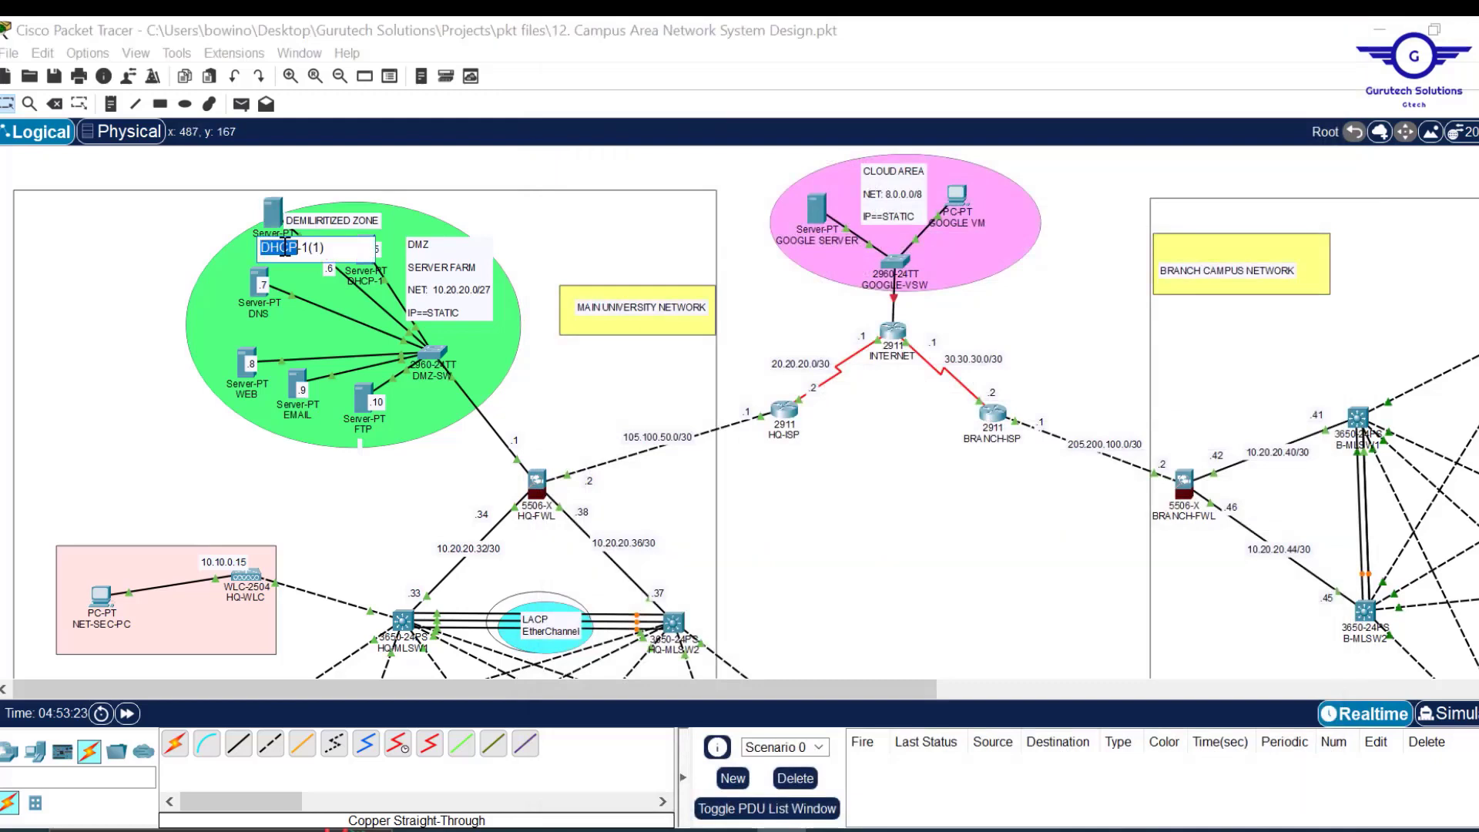
left_click(331, 245)
key("BackSpace")
key("BackSpace")
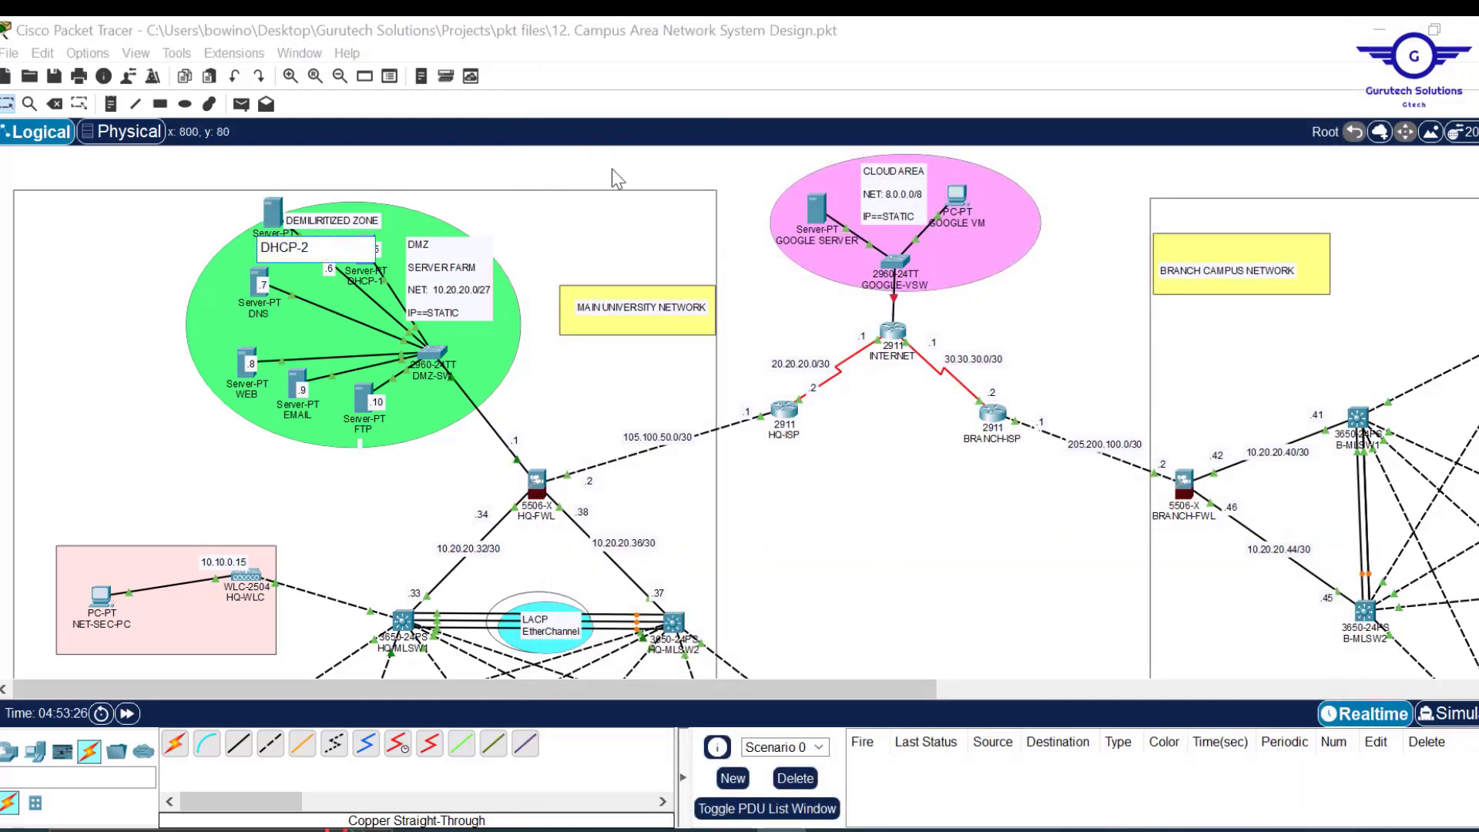
left_click(632, 169)
left_click_drag(277, 216, 311, 256)
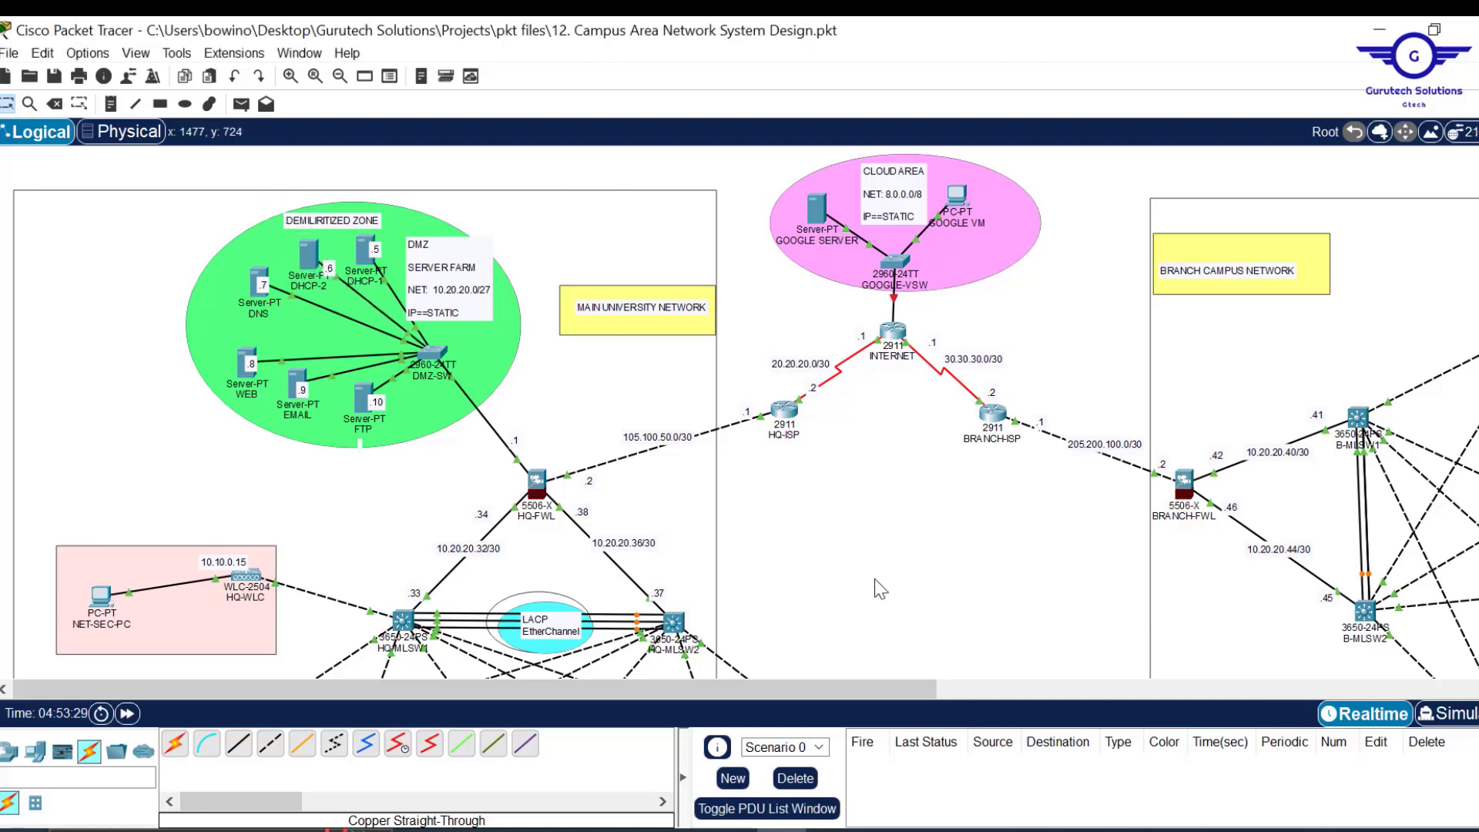
Highlight step 5 in Config.txt: HSRP and Inter-VLAN routing with DHCP helper addresses.
mouse_move(729, 830)
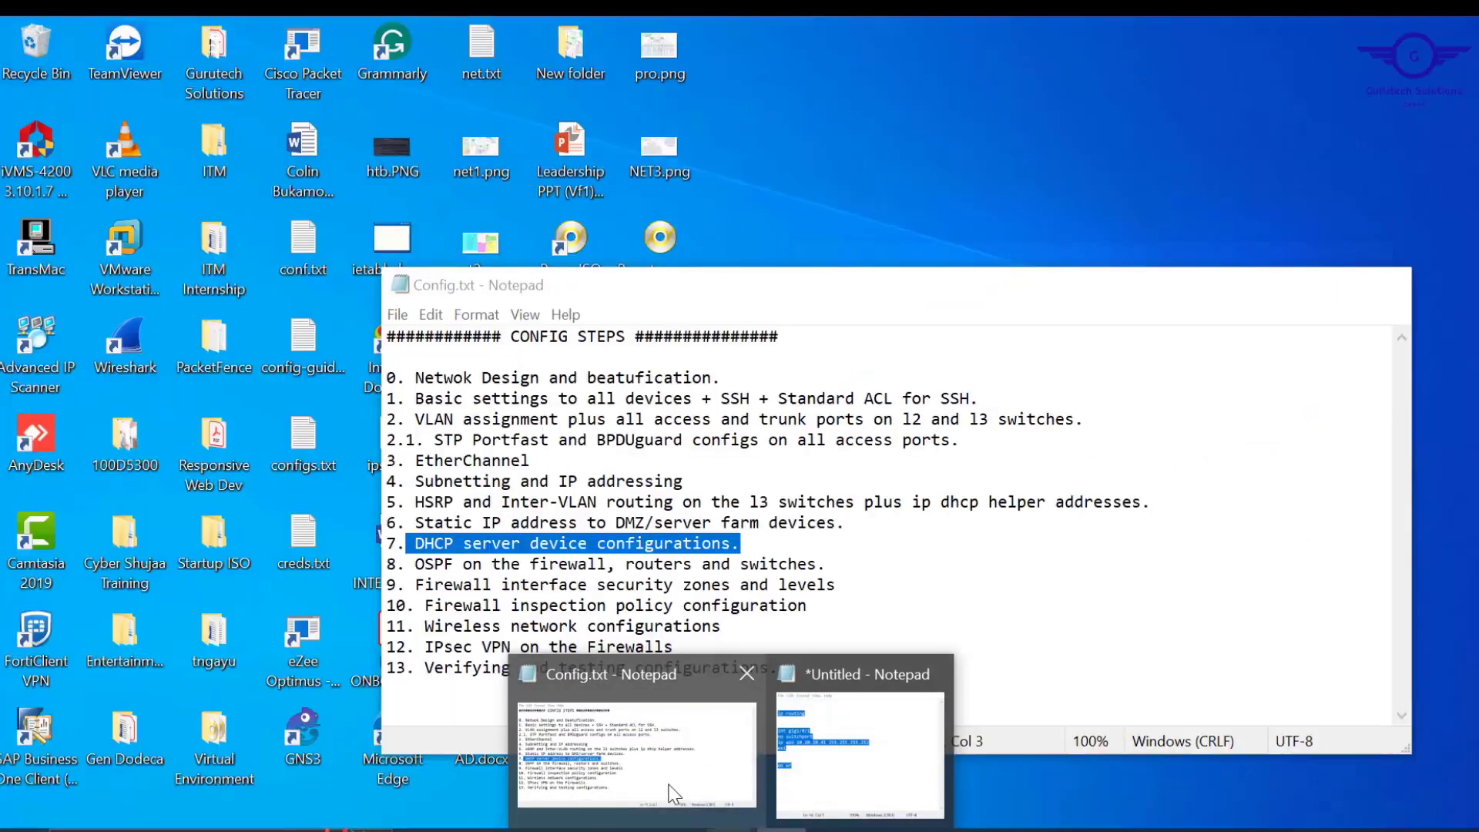
left_click(637, 743)
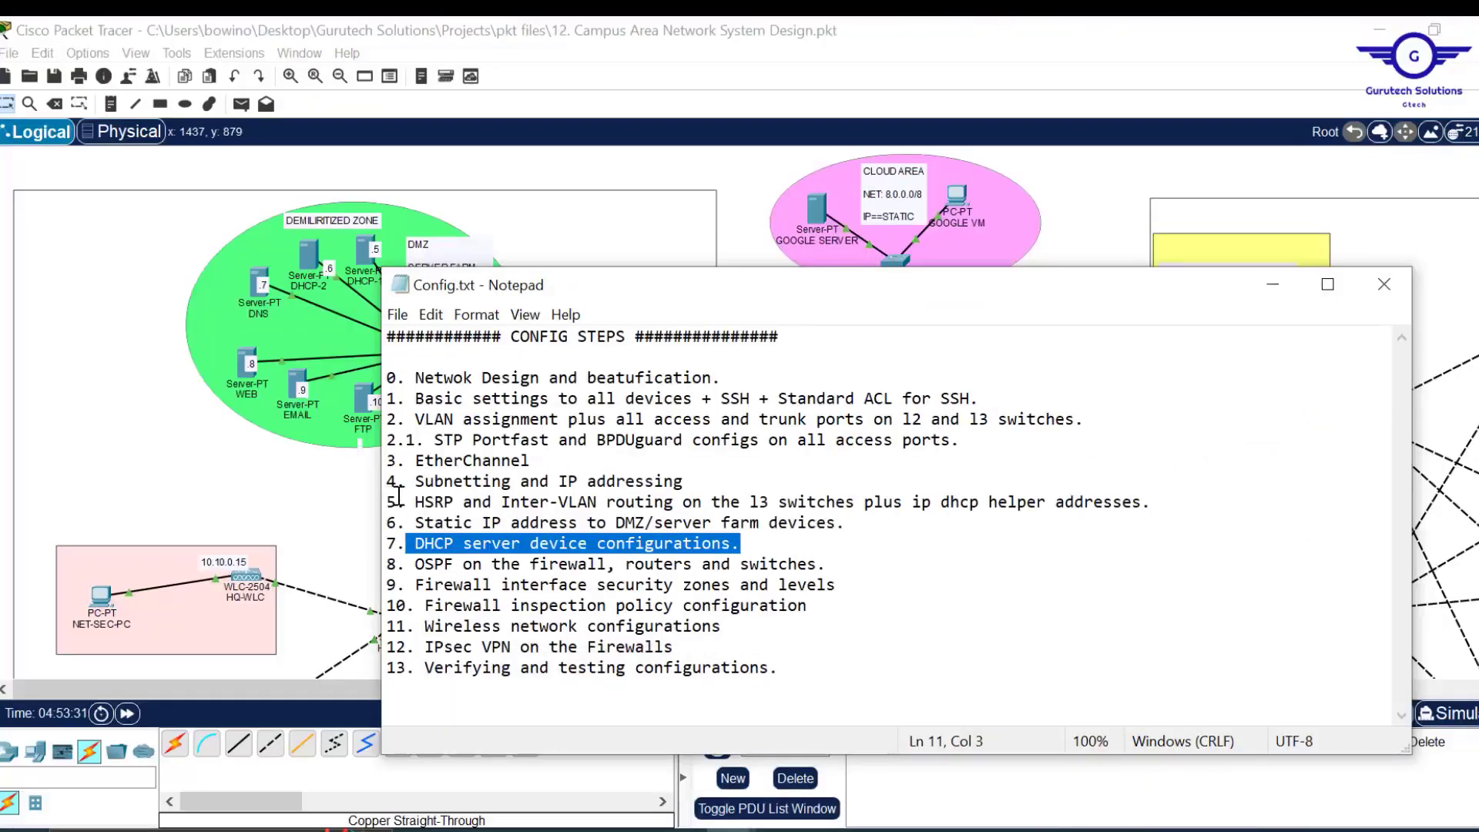
left_click_drag(387, 502, 1199, 499)
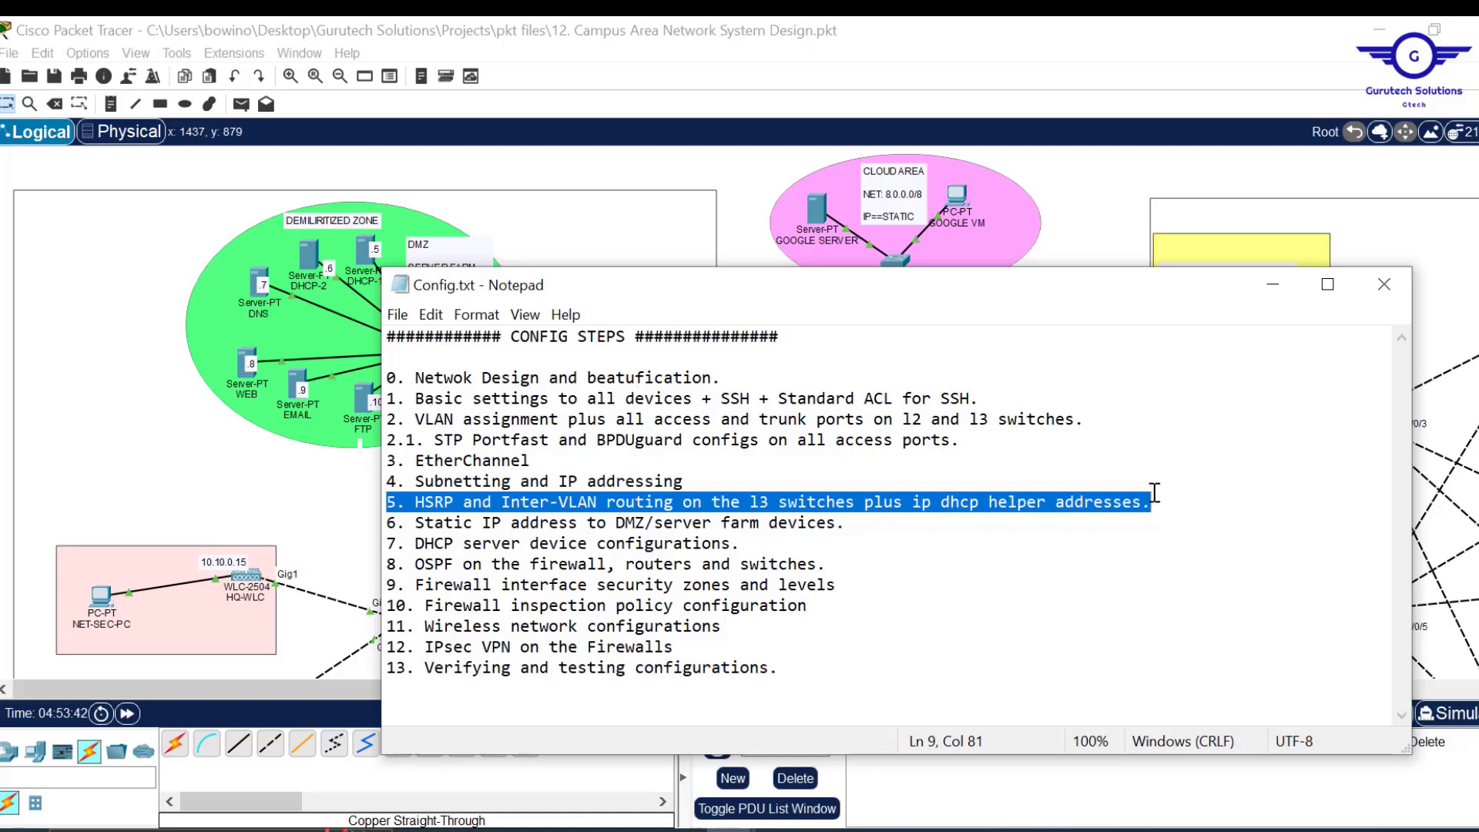
left_click(1104, 223)
scroll(844, 616, "down", 1)
scroll(844, 617, "down", 5)
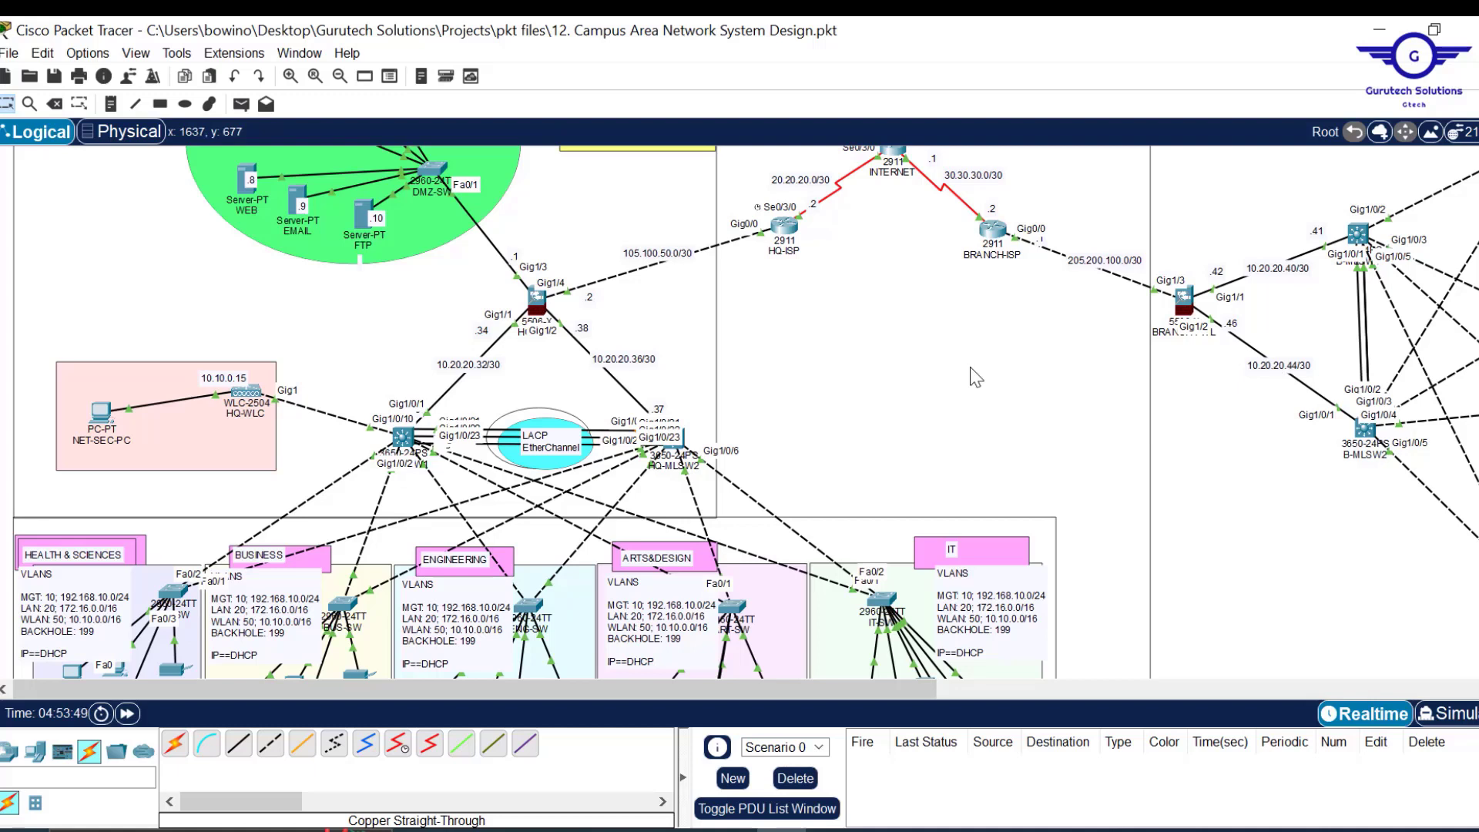
Scroll the topology canvas up toward the HQ switches.
scroll(970, 377, "up", 1)
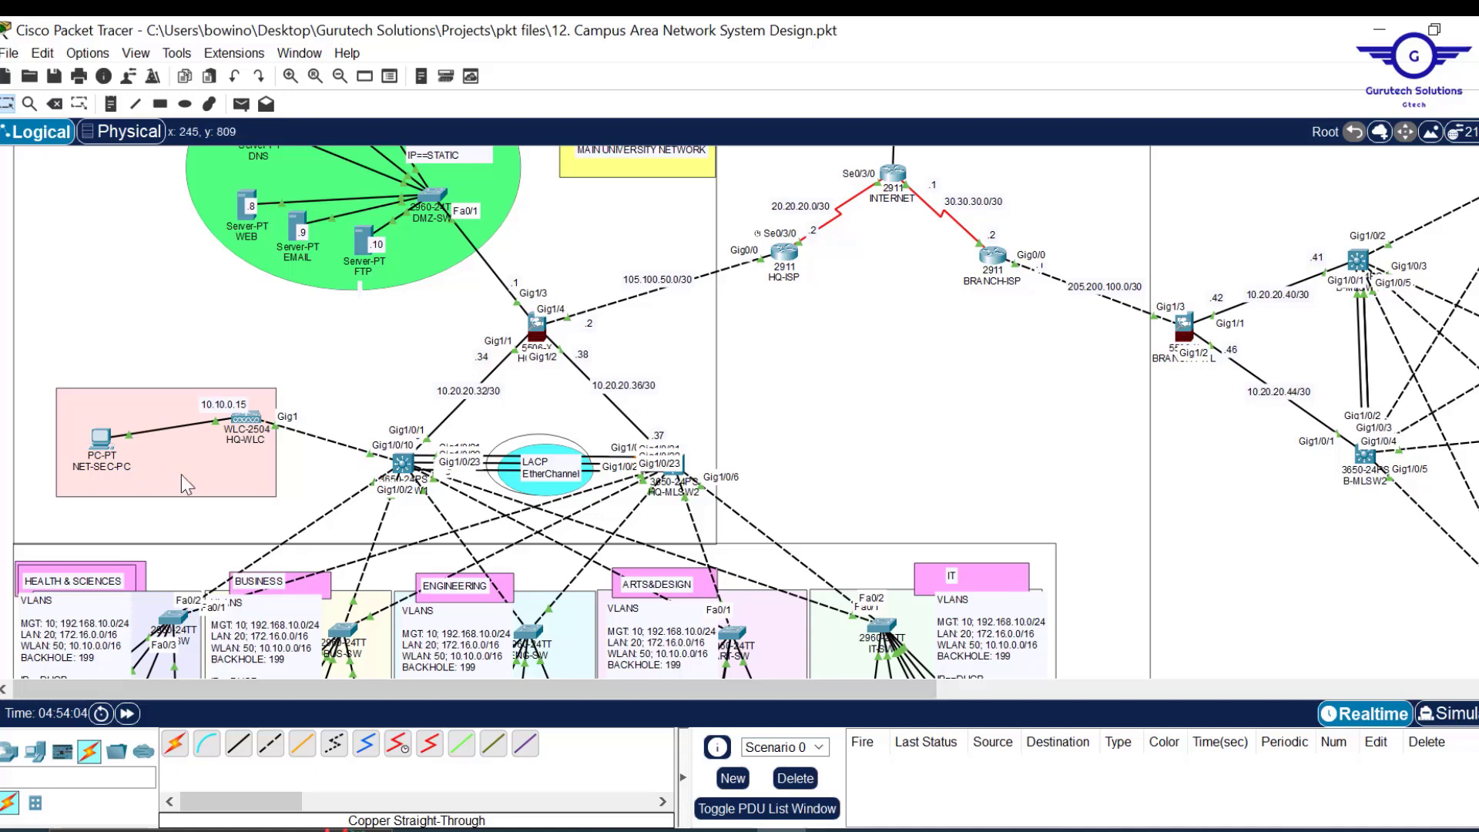
Open HQ-MLSW1's command line and exit the current interface configuration mode.
left_click(403, 464)
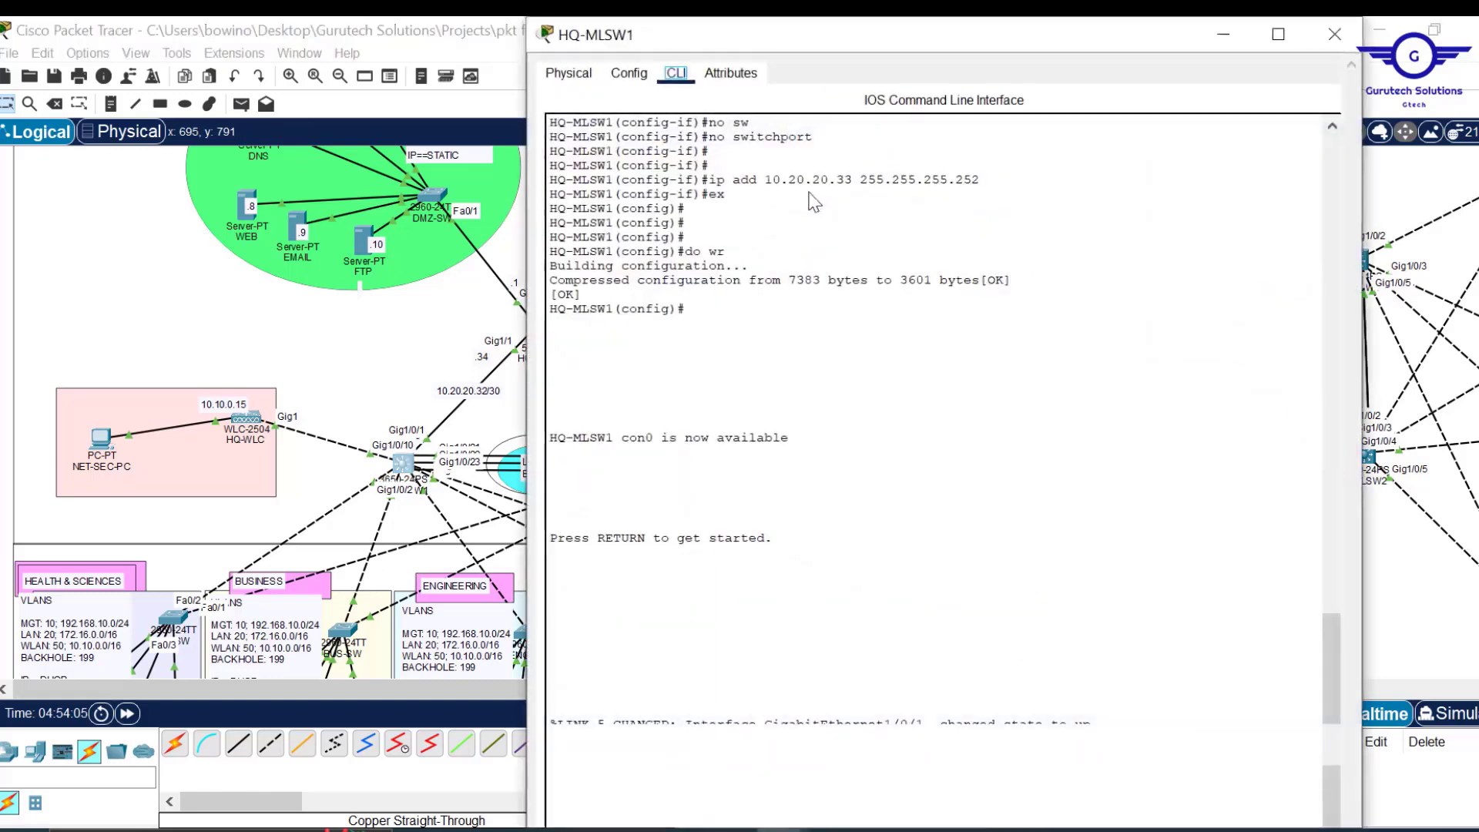
left_click_drag(873, 19, 783, 106)
left_click(578, 146)
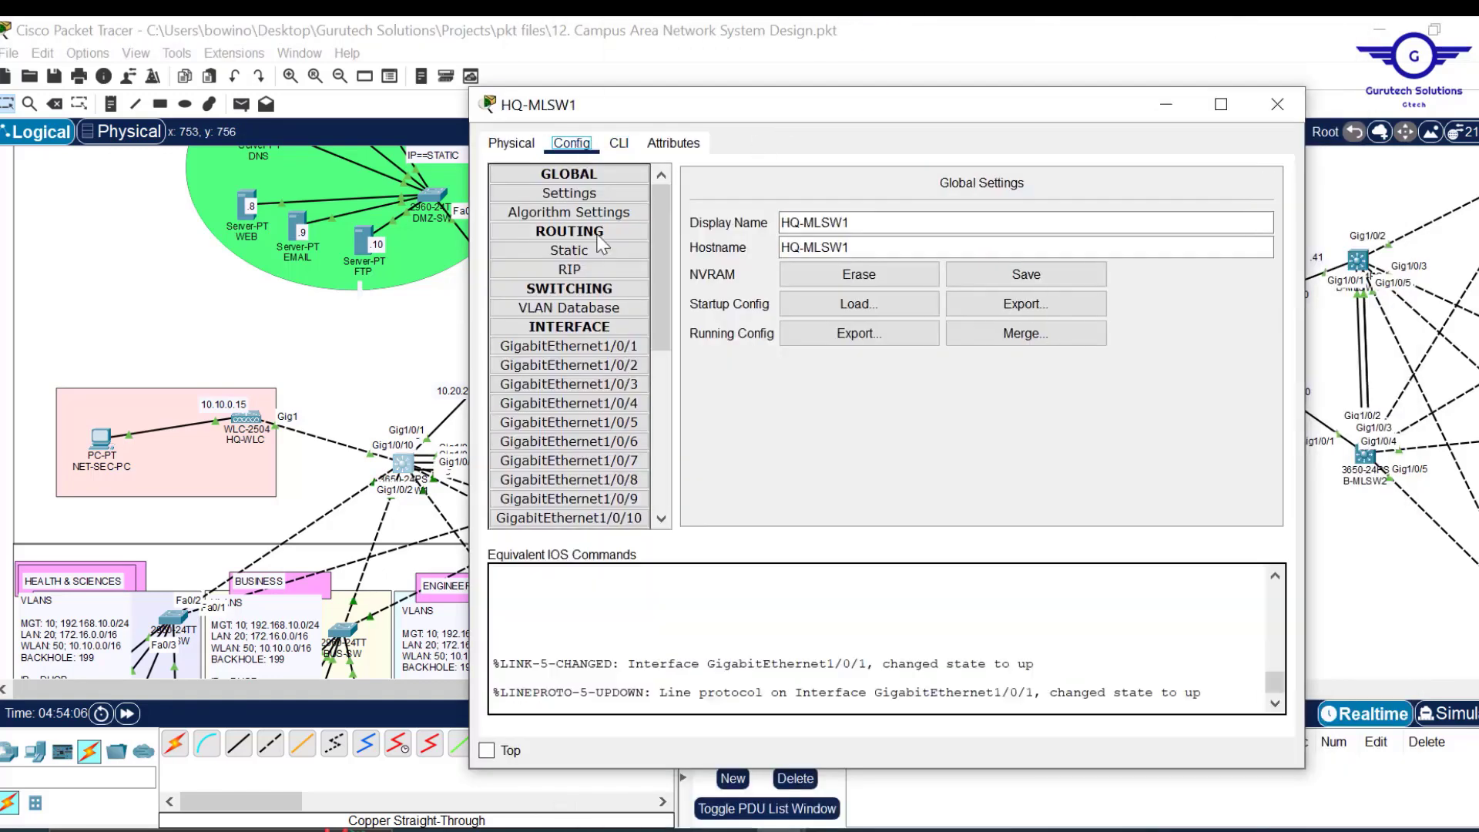
left_click(622, 144)
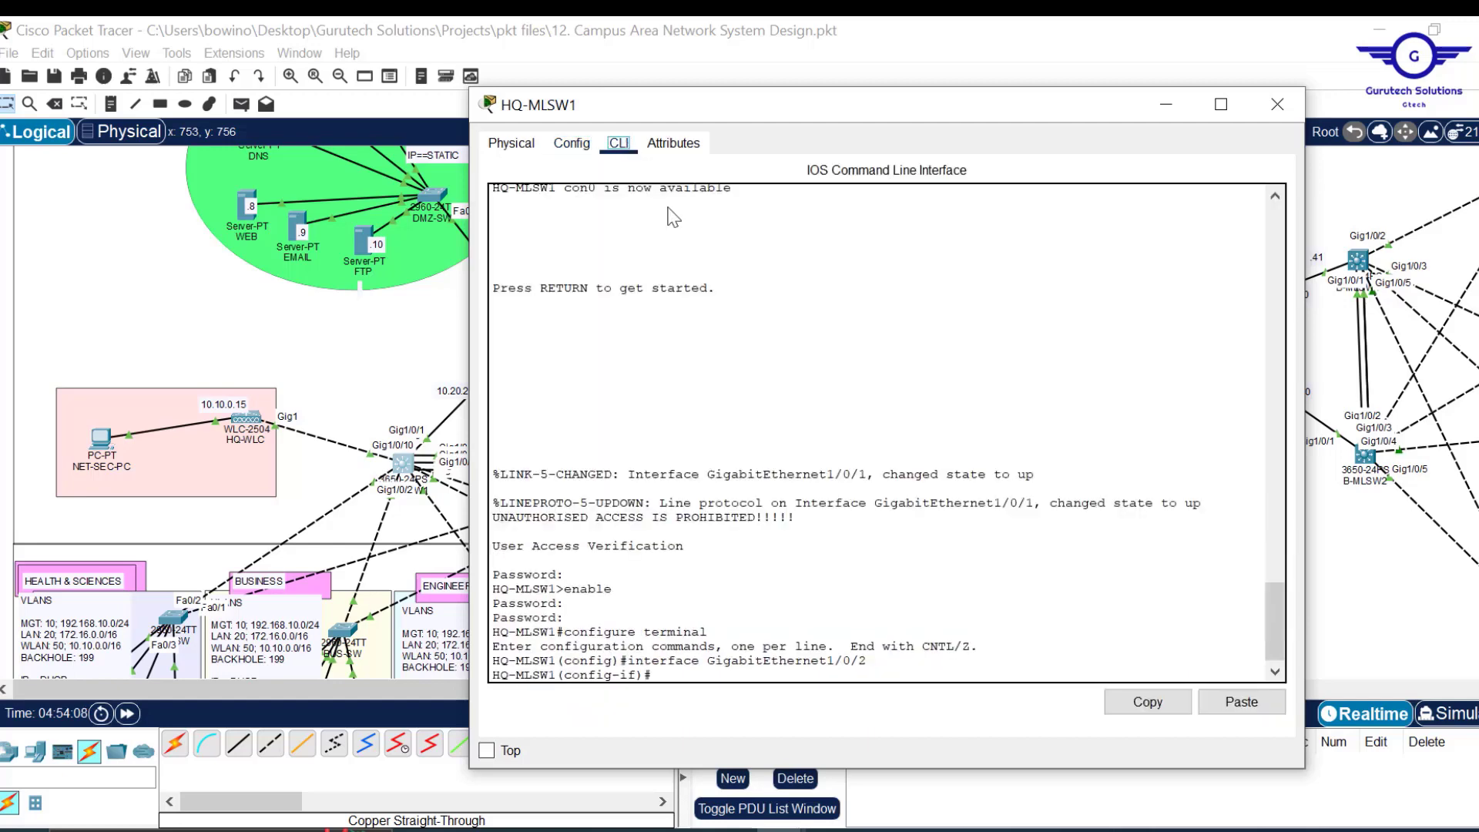
type("EX")
key("Return")
key("Return")
key("Return")
key("Return")
key("Return")
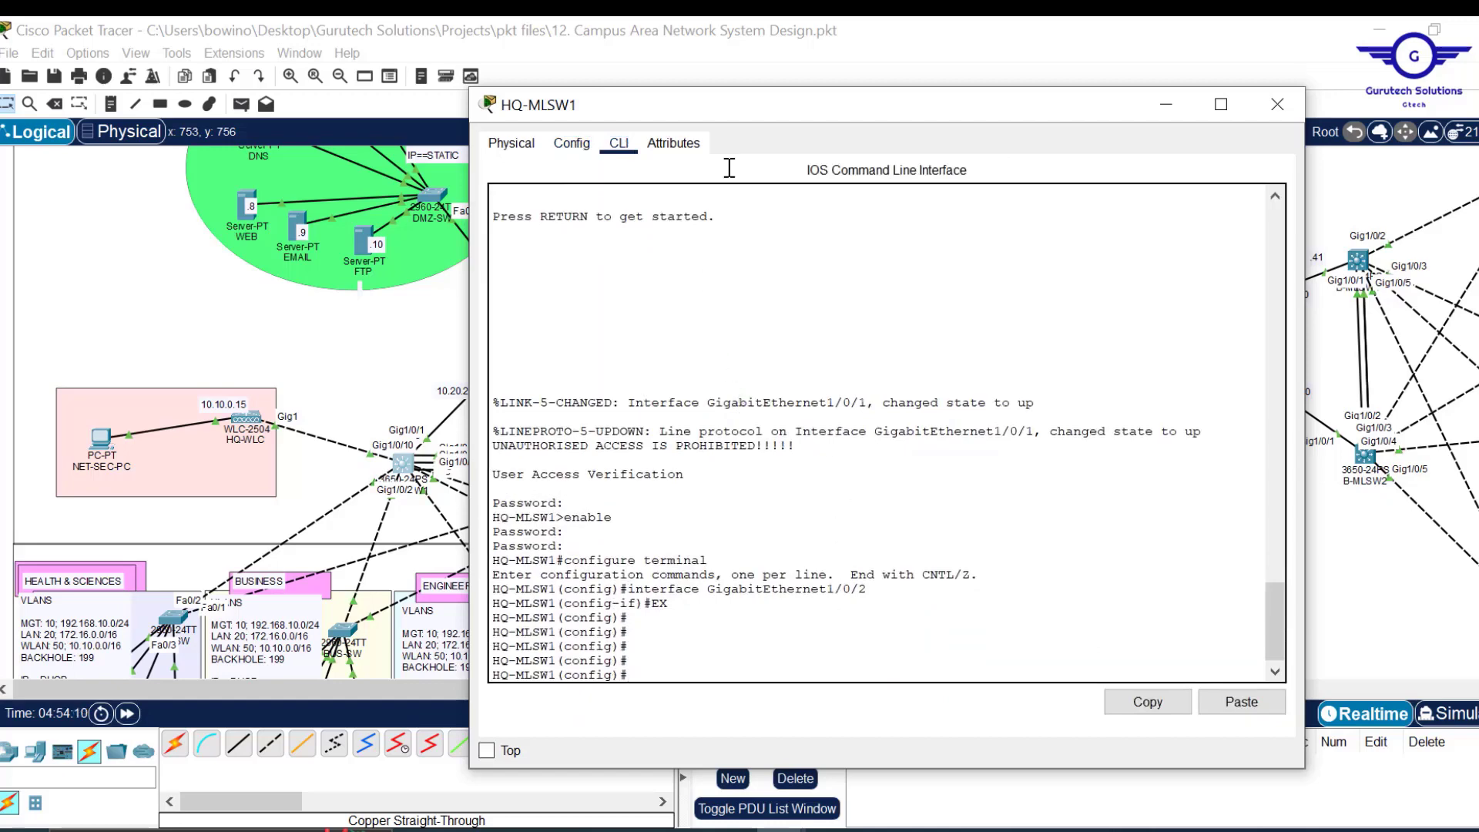
left_click_drag(798, 109, 828, 77)
Create interface Vlan 10 on HQ-MLSW1, then reopen the switch's CLI from the topology.
type("int vlan 10")
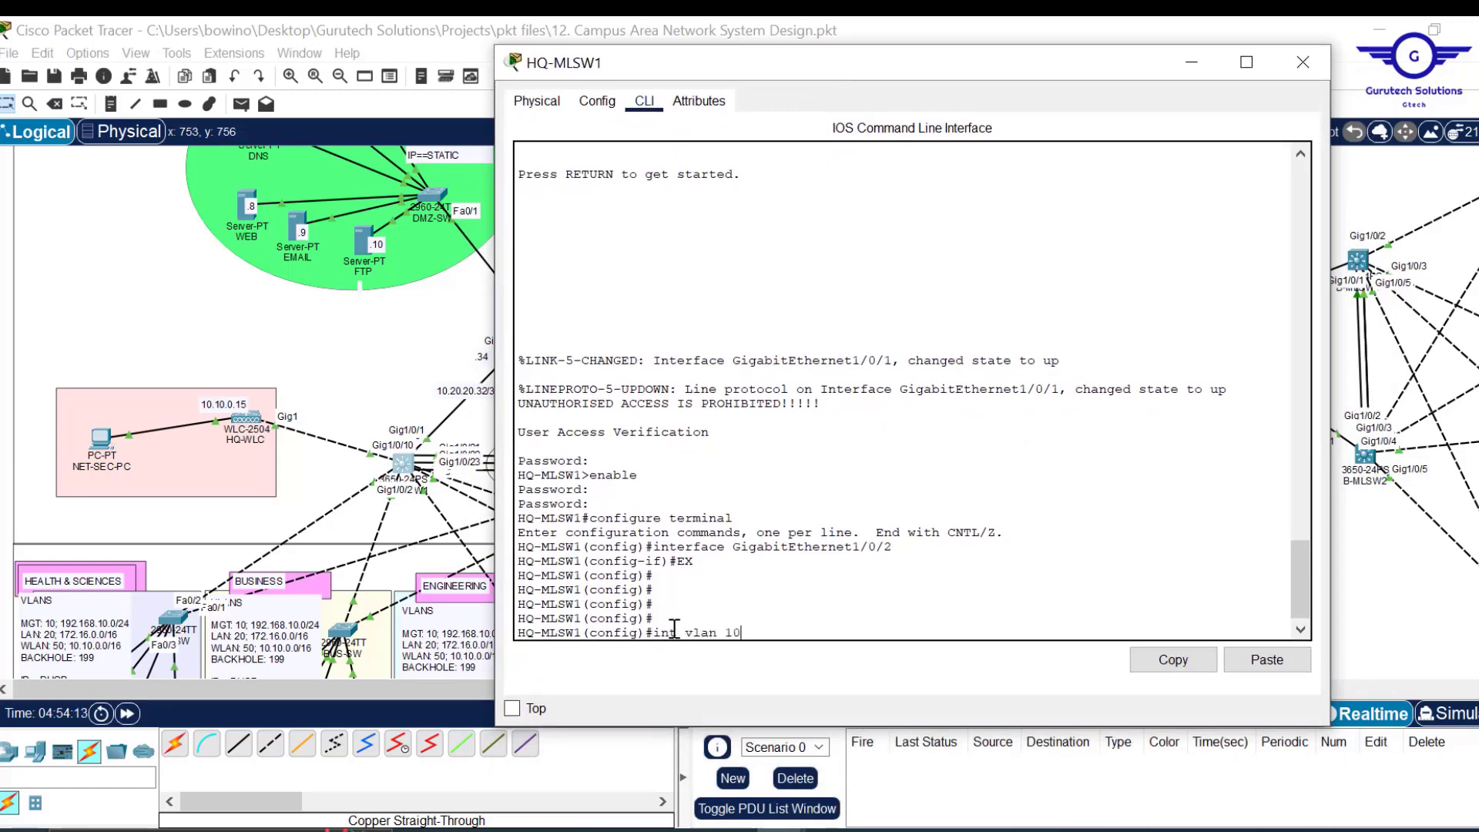
key("Return")
key("Return")
key("Return")
key("Return")
key("Return")
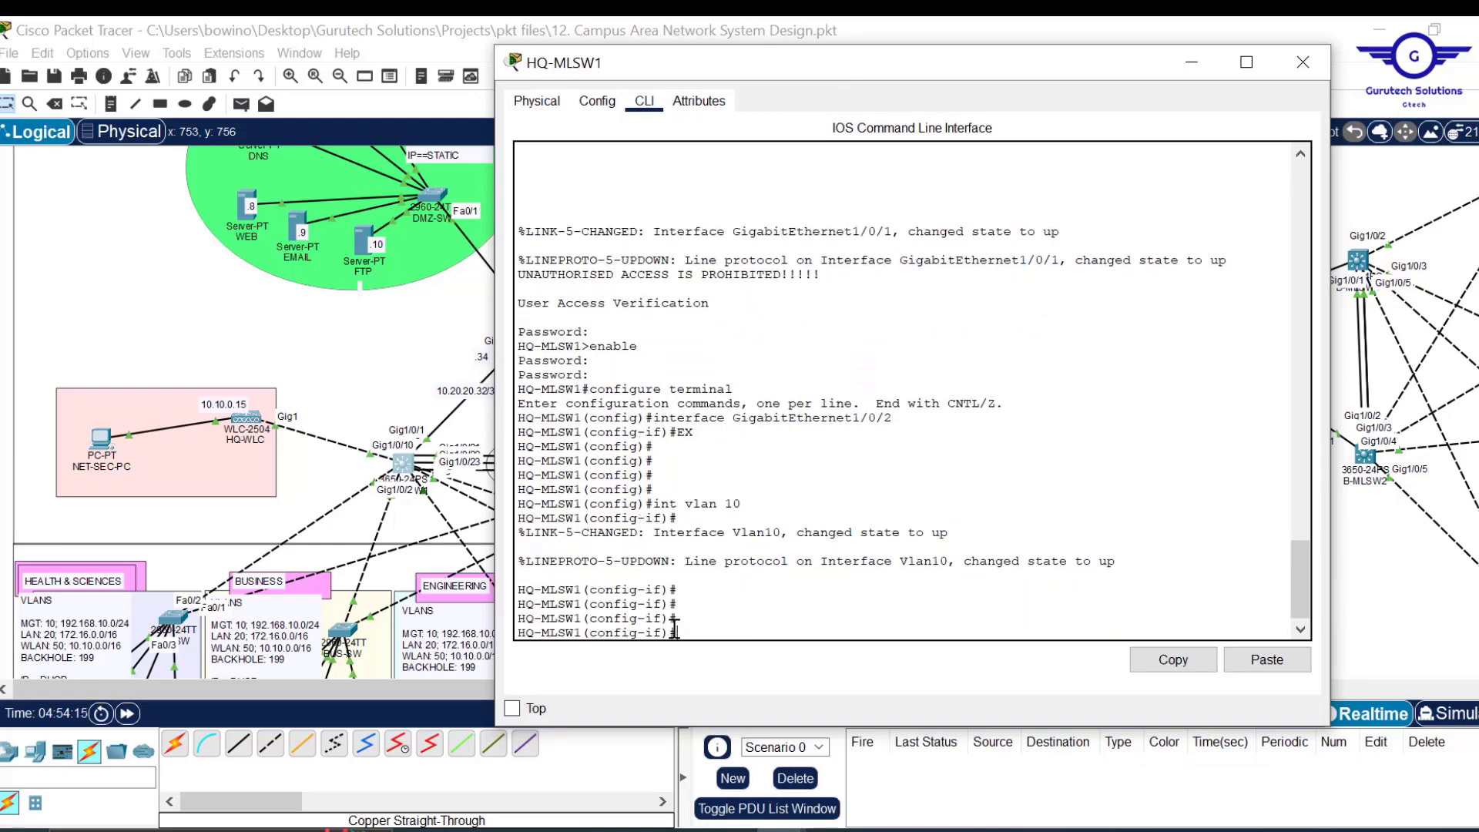
type("ip add")
left_click_drag(859, 46, 918, 70)
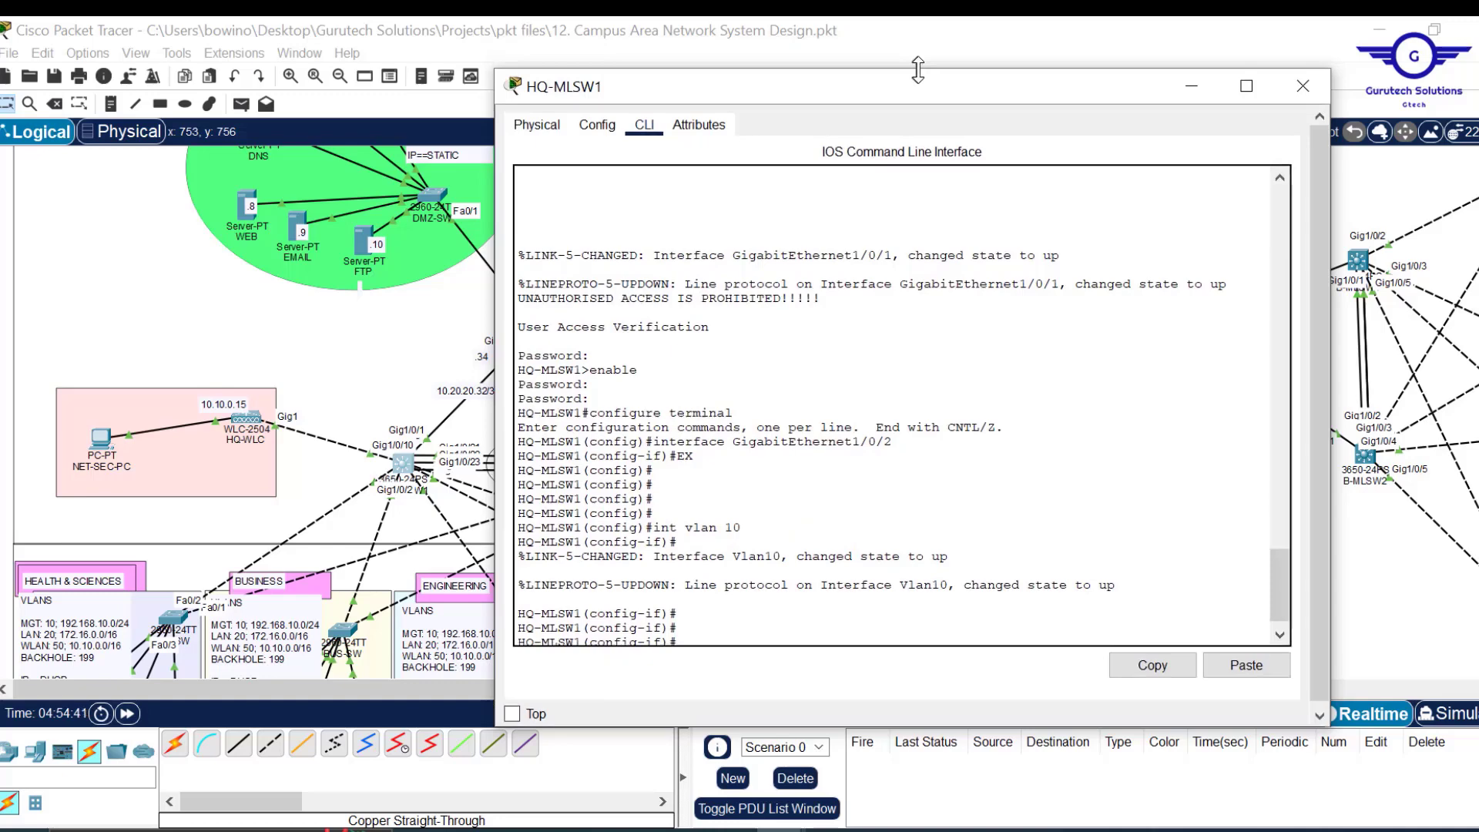
left_click(1006, 20)
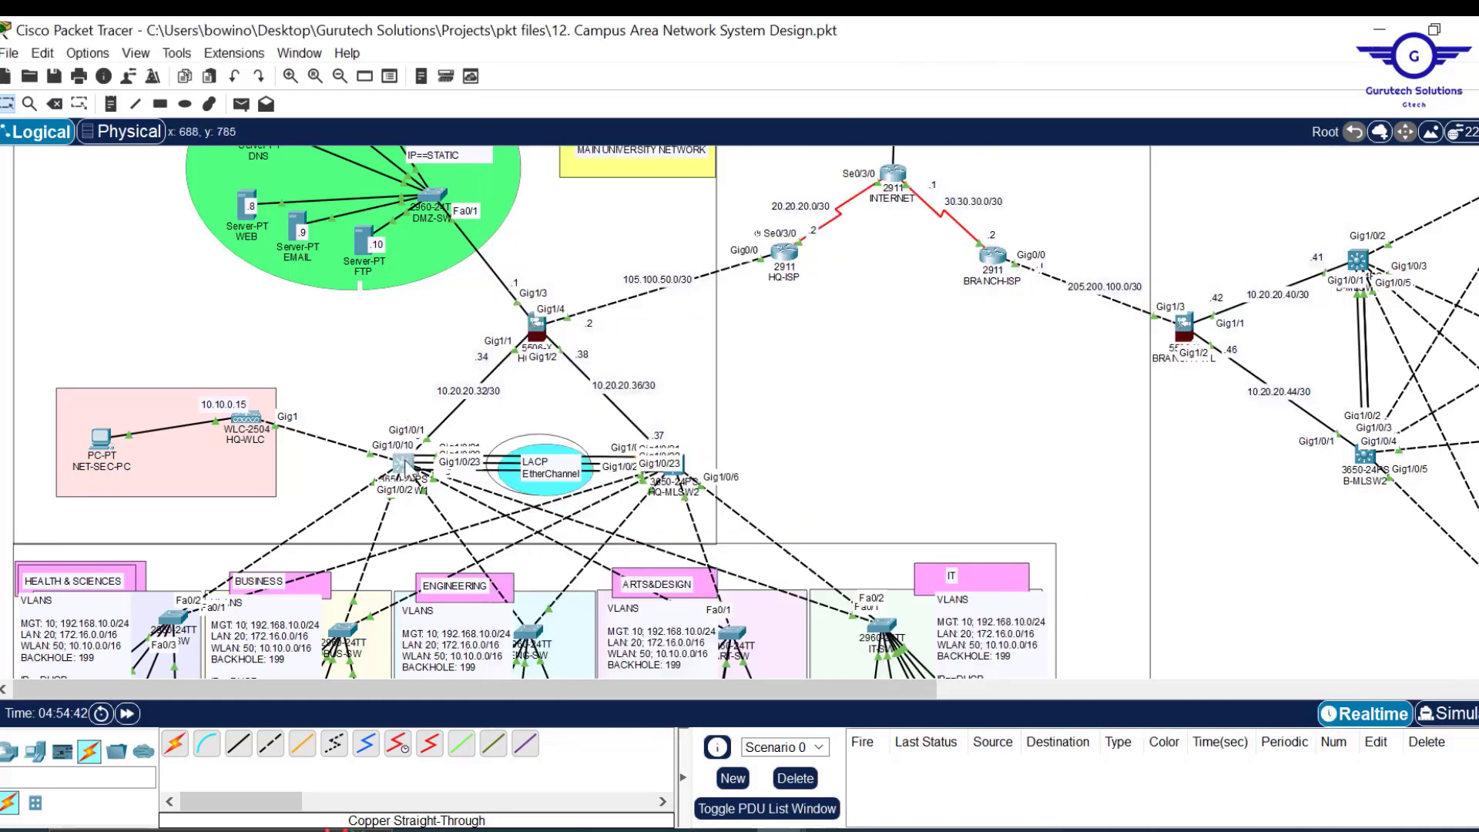
left_click(403, 463)
left_click(403, 464)
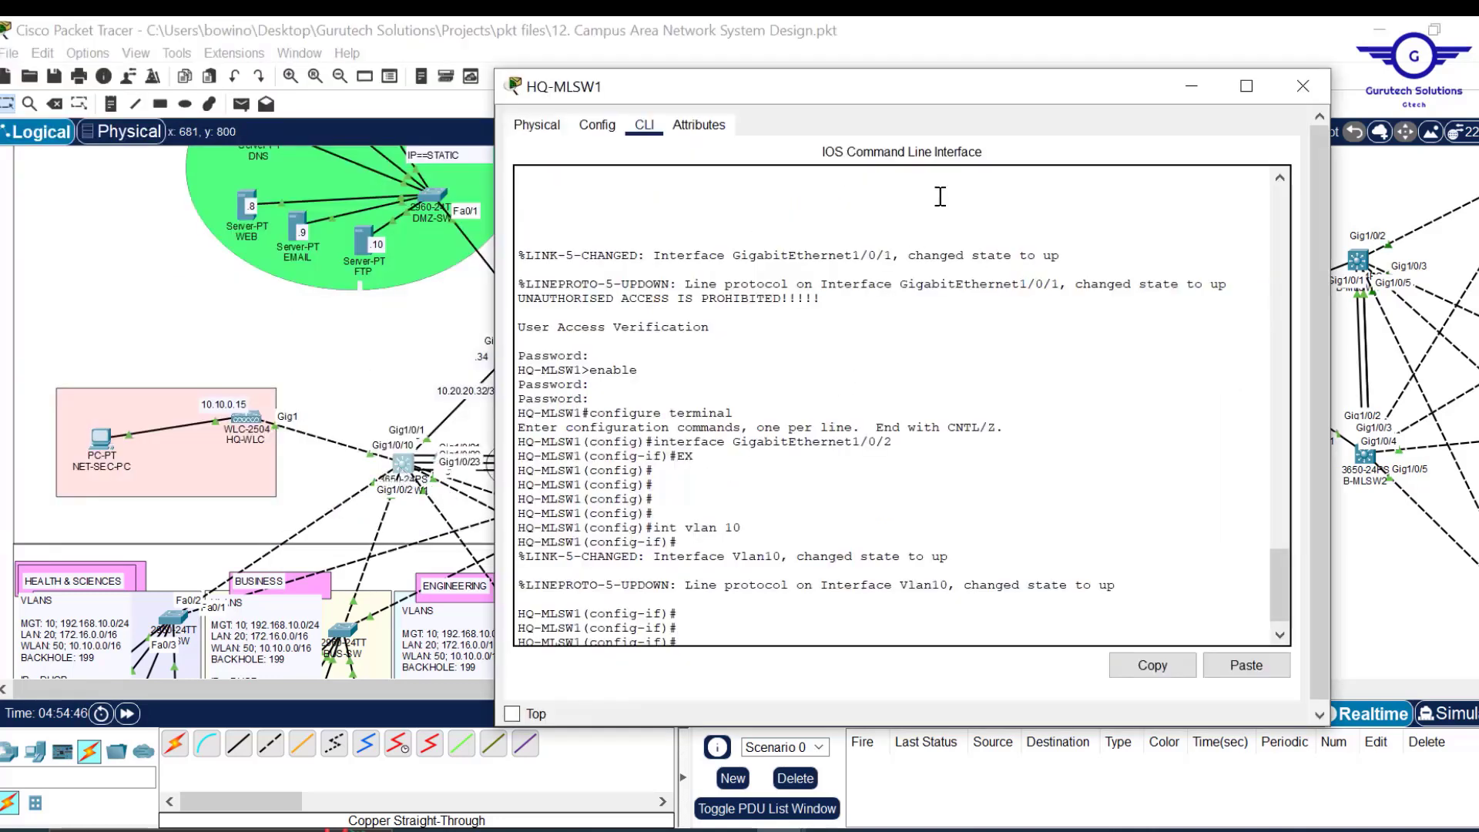
left_click_drag(941, 99, 978, 94)
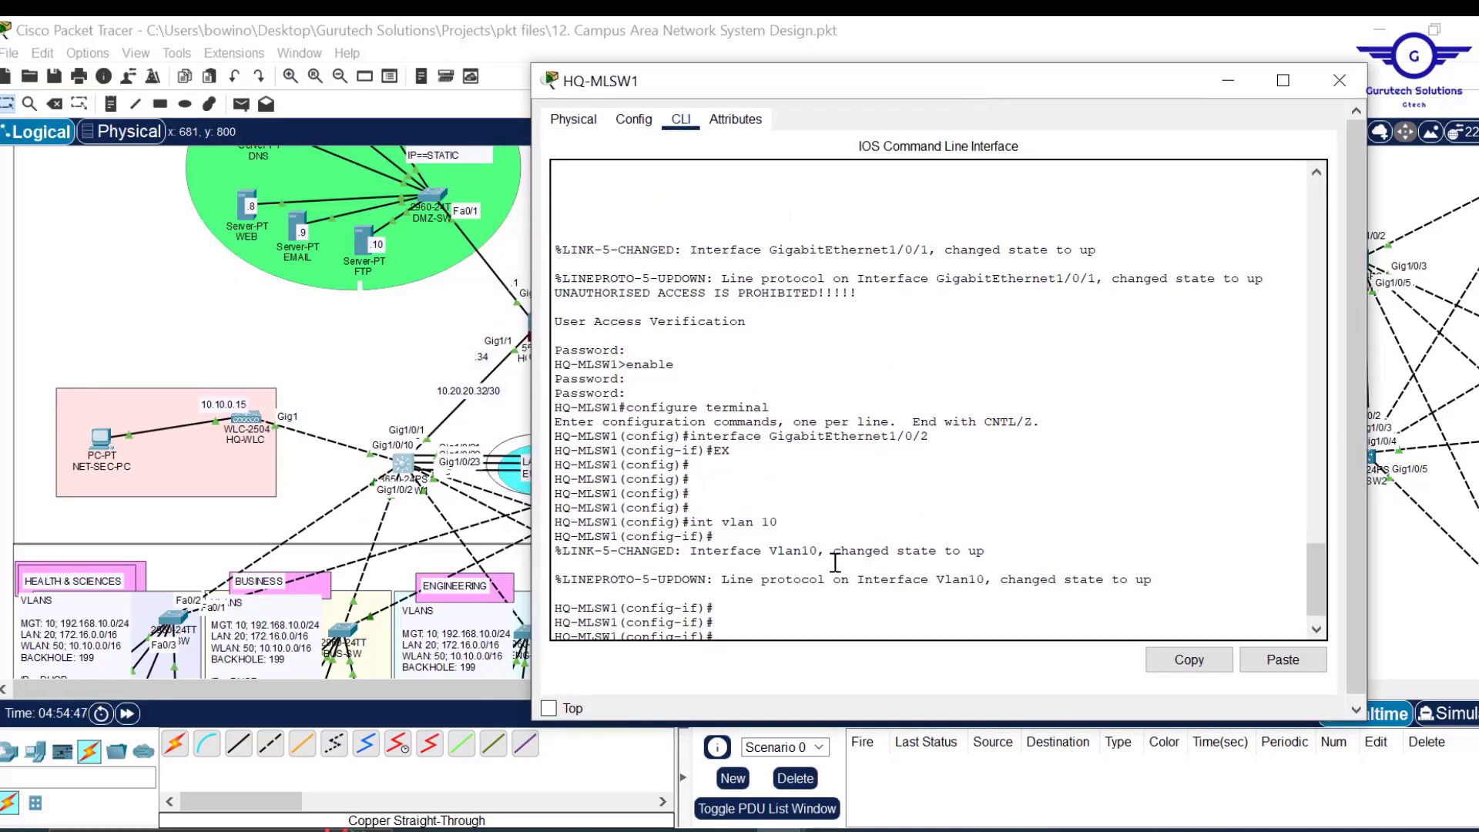
Assign Vlan10 the address 192.168.10.3 255.255.255.0.
type("ip add")
key("Return")
key("Up")
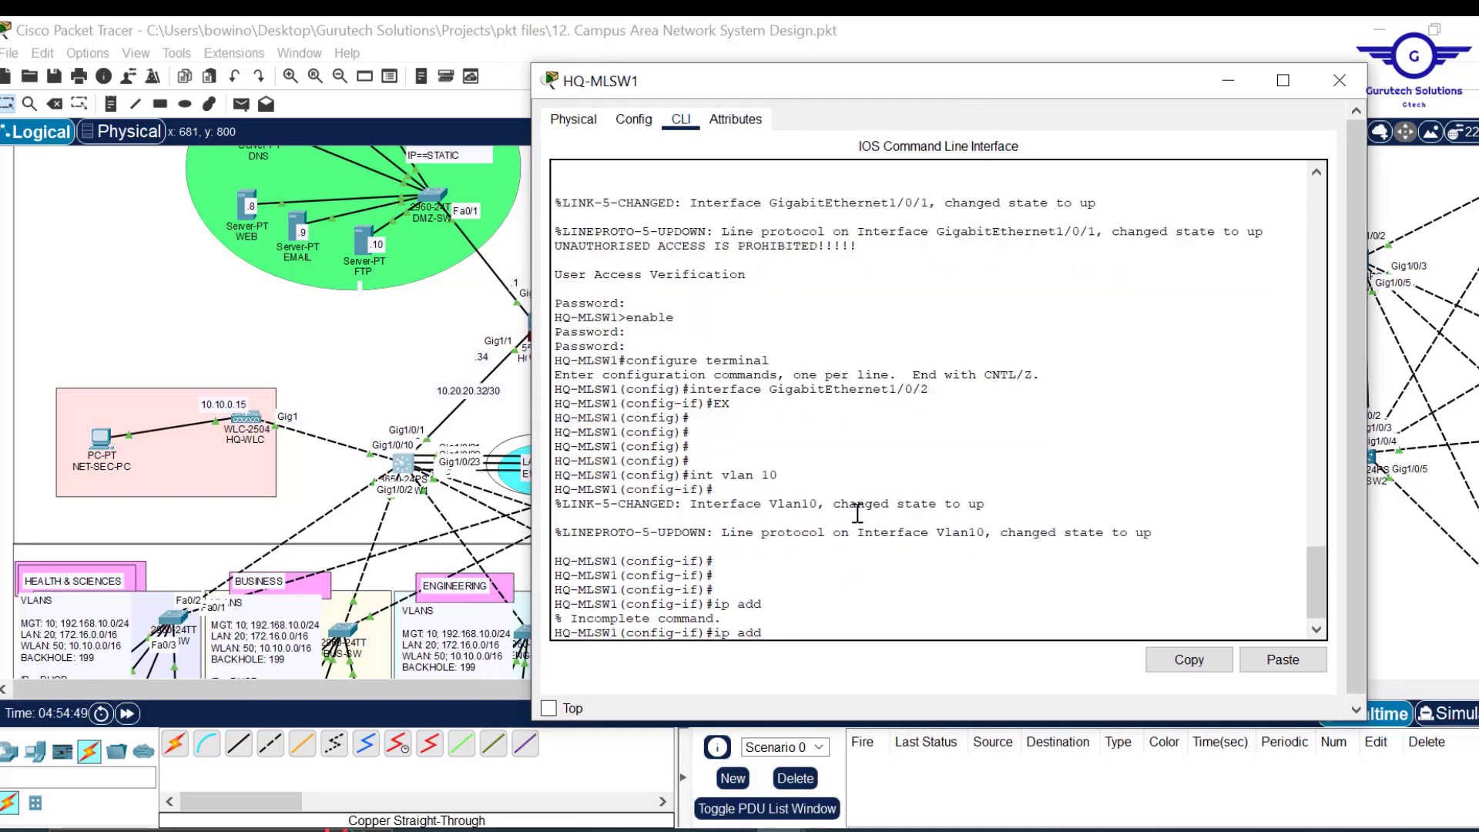
type("192.168.10")
type("3 255.255.255.0")
key("Return")
key("Return")
key("Return")
key("Return")
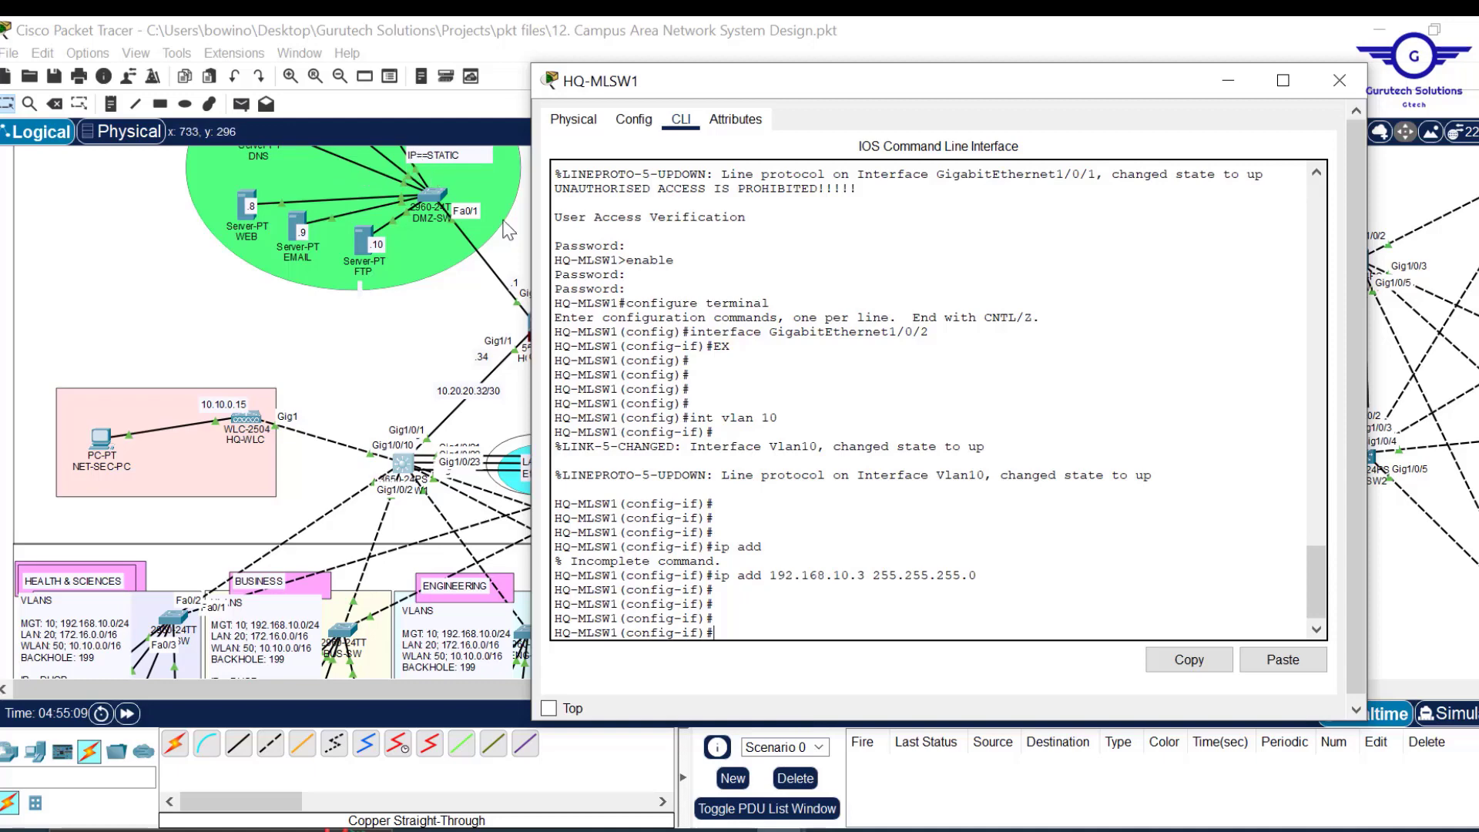
Add DHCP helper addresses 10.20.20.5 and 10.20.20.6 to Vlan10.
type("ip help")
key("Tab")
type("10.20.20.")
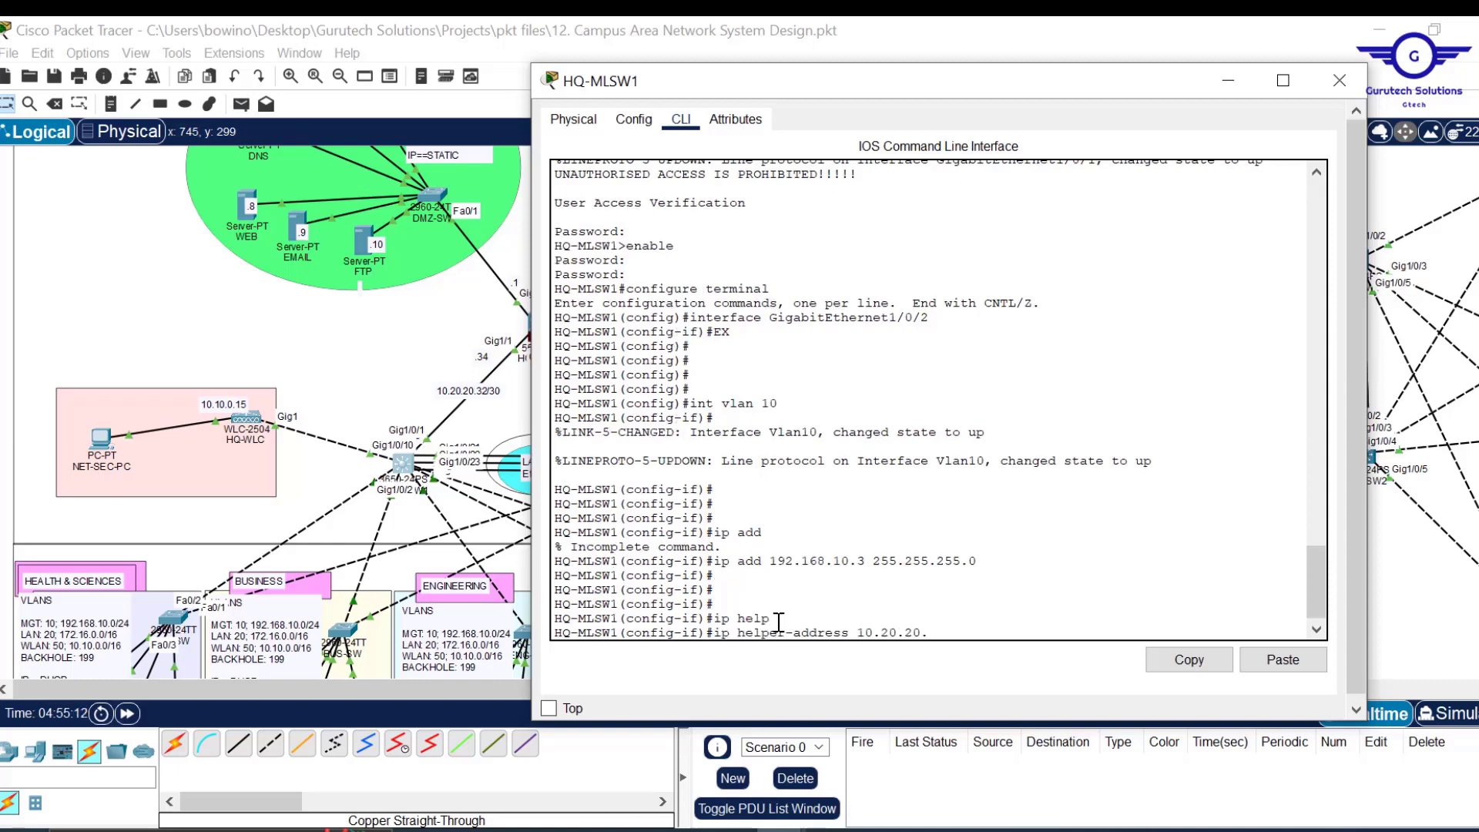
type("5")
key("Return")
key("Up")
key("BackSpace")
type("6")
key("Return")
key("Return")
key("Return")
key("Return")
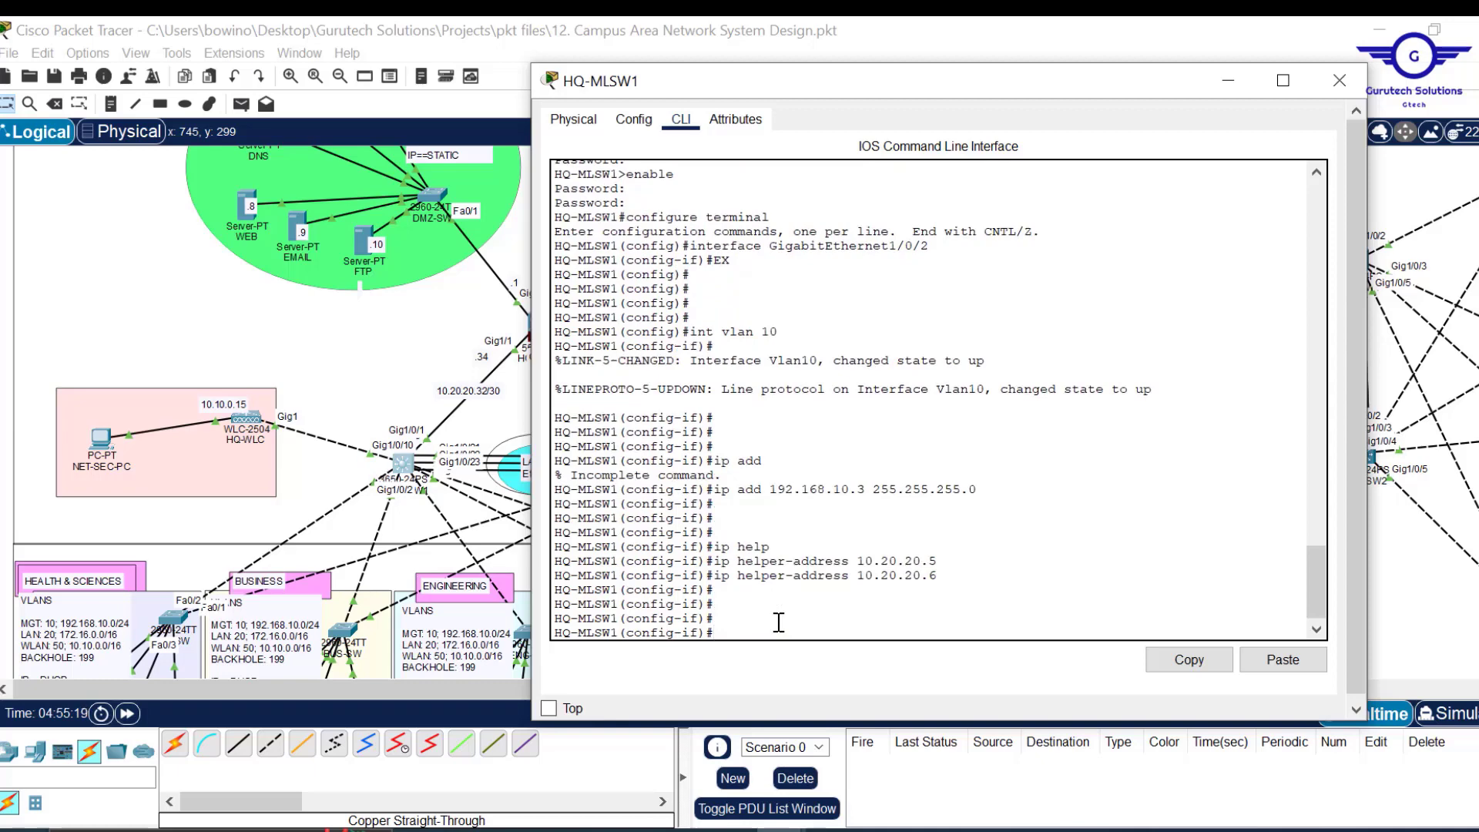
Set HSRP standby group 10 virtual IP 192.168.10.1, then exit the interface.
type("tan")
key("Tab")
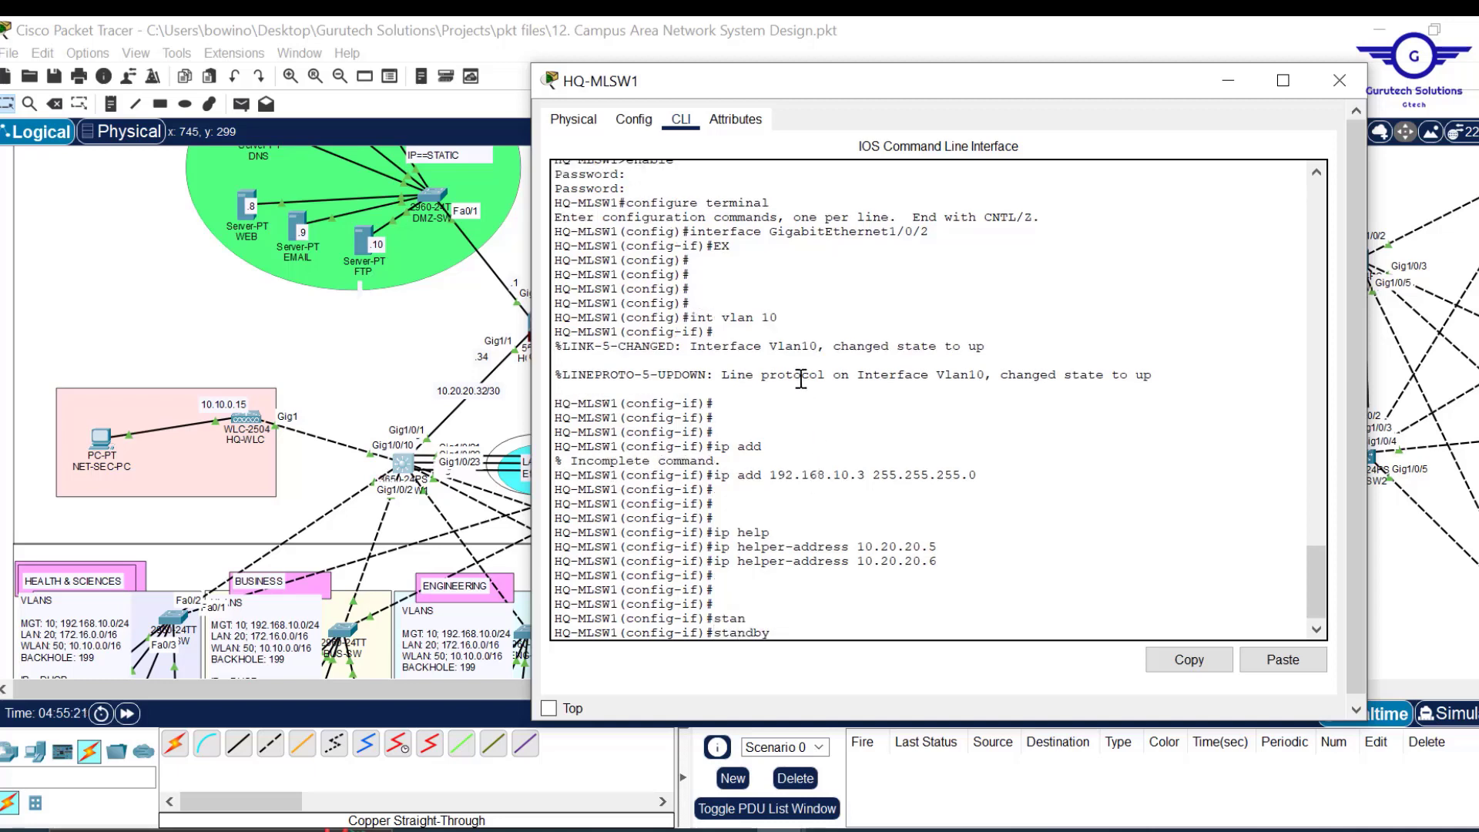
type("10 ip 192.168.10.1")
key("Return")
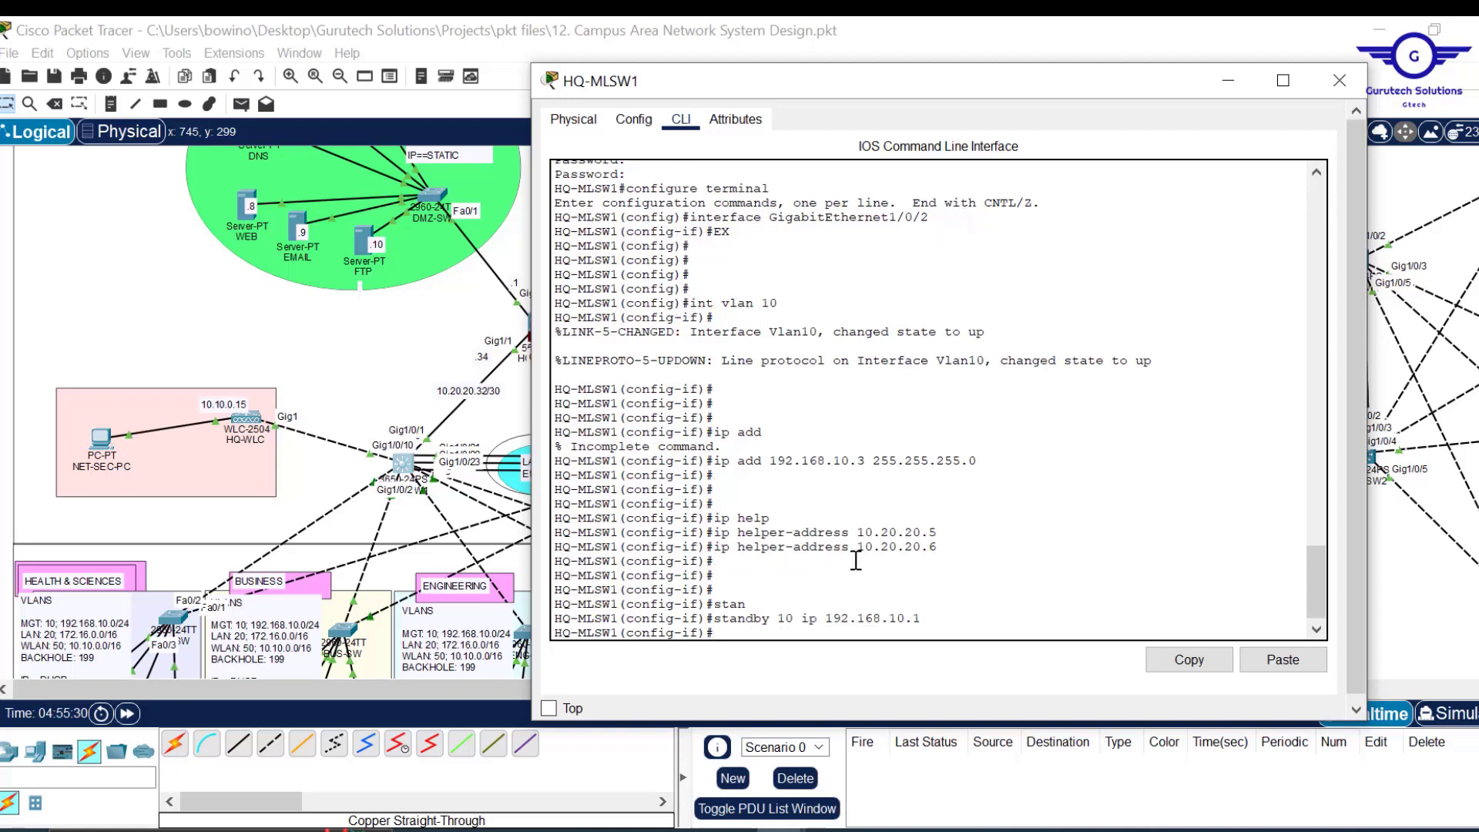
type("exit")
key("Return")
key("Return")
key("Return")
key("Return")
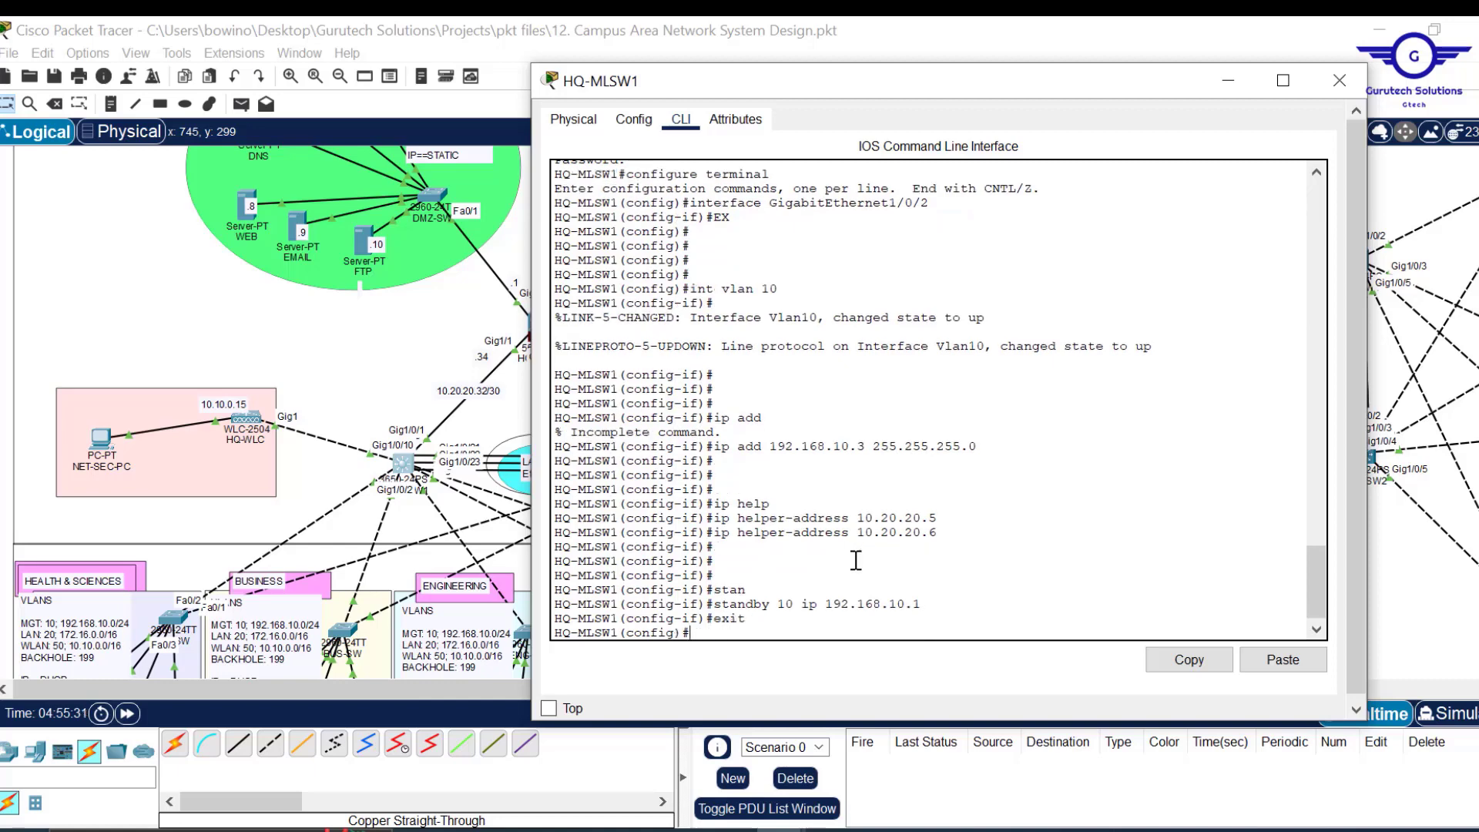
Create interface Vlan 20 on HQ-MLSW1 by editing the recalled Vlan 10 command.
type("exit")
key("Up")
key("Up")
key("Up")
key("Up")
key("Up")
key("Up")
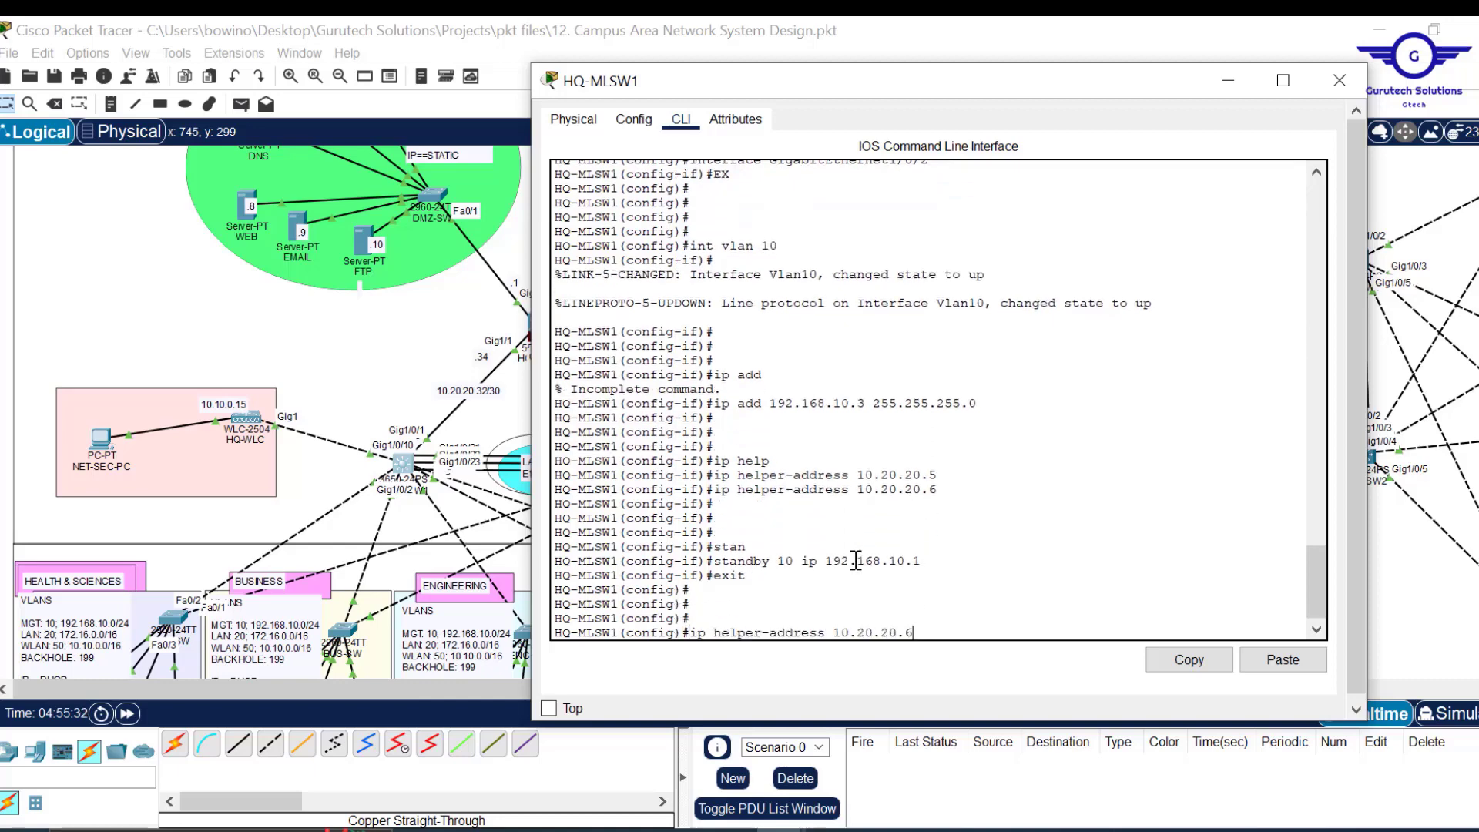
key("Up")
key("BackSpace")
key("BackSpace")
type("20")
key("Return")
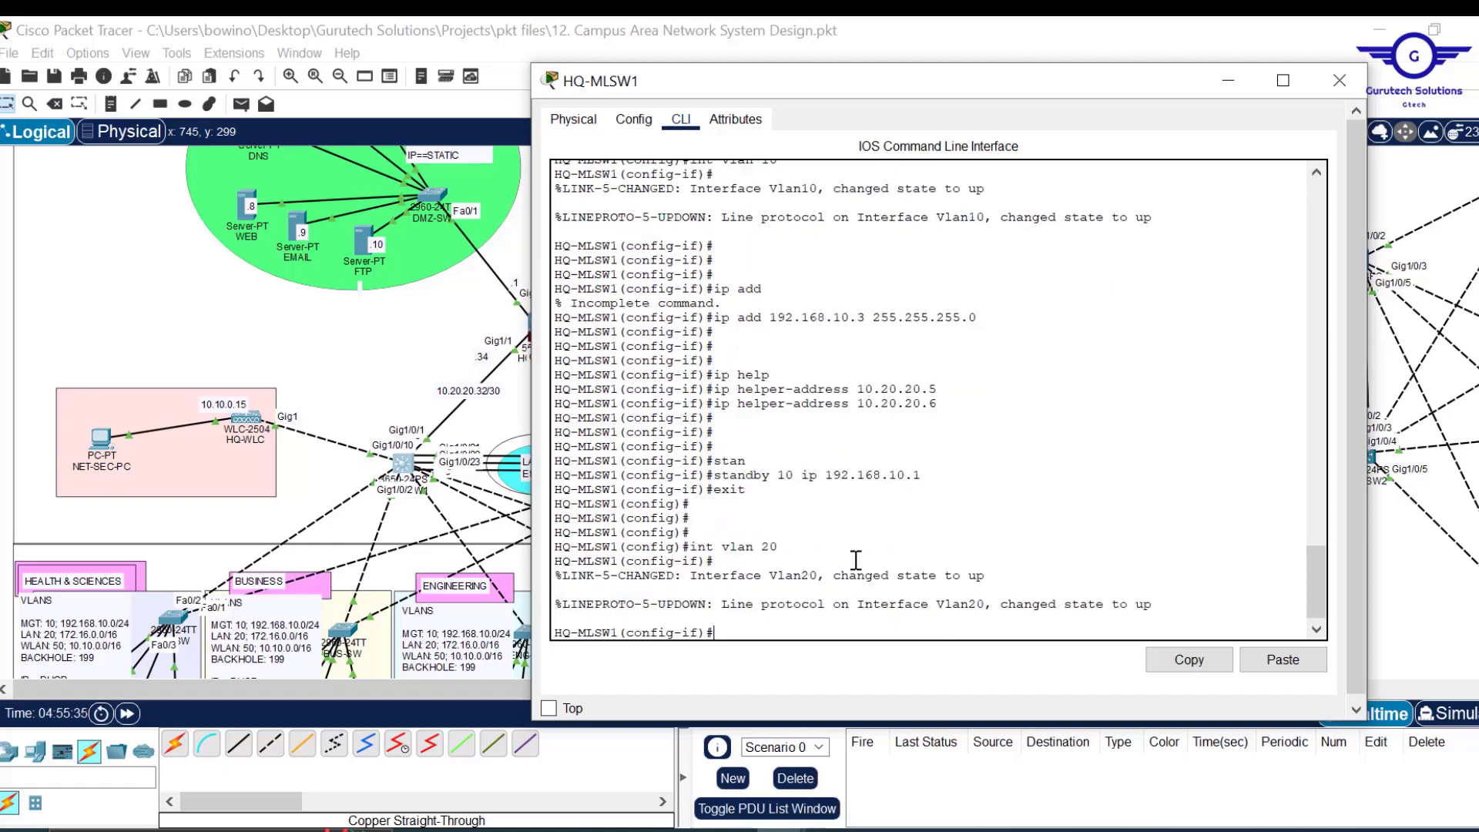
Assign Vlan20 the address 172.16.0.3 255.255.0.0.
key("Up")
key("Up")
key("Up")
key("Up")
key("Up")
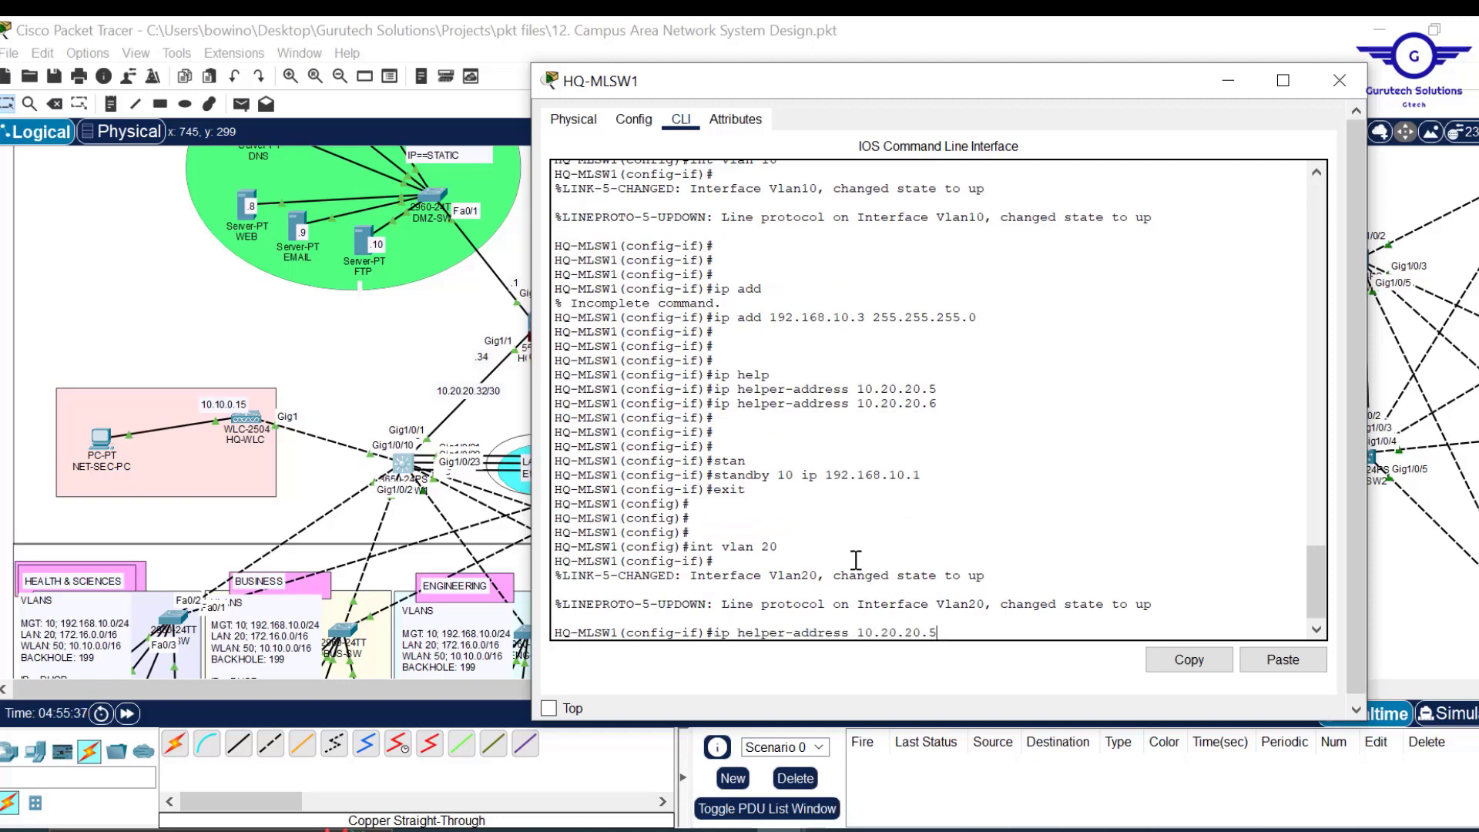
scroll(869, 430, "up", 5)
scroll(869, 430, "down", 2)
scroll(869, 430, "down", 3)
key("Up")
key("Up")
key("Up")
key("Up")
key("Up")
key("Up")
key("Up")
key("Up")
key("Up")
key("Up")
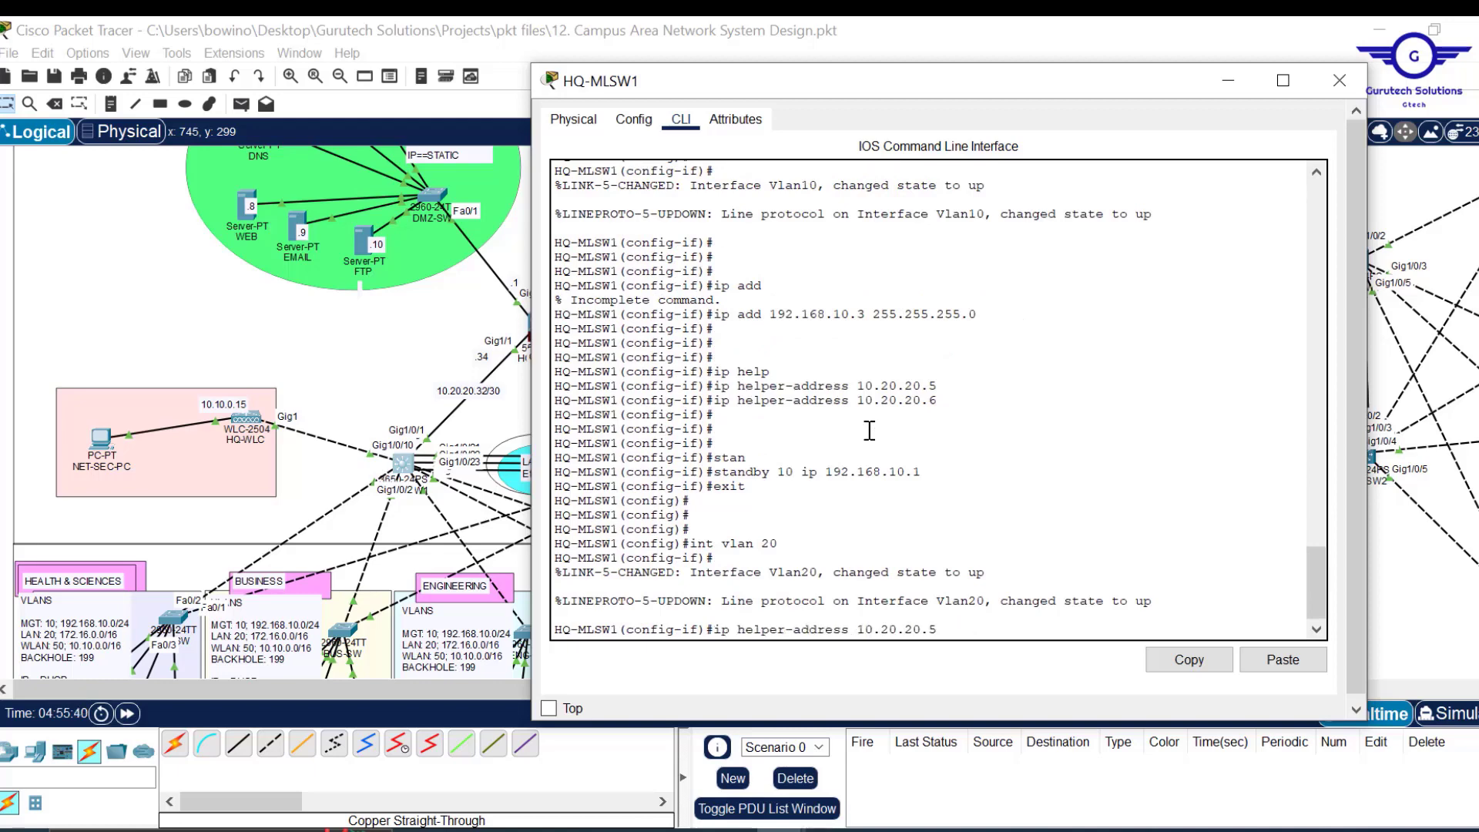
key("Up")
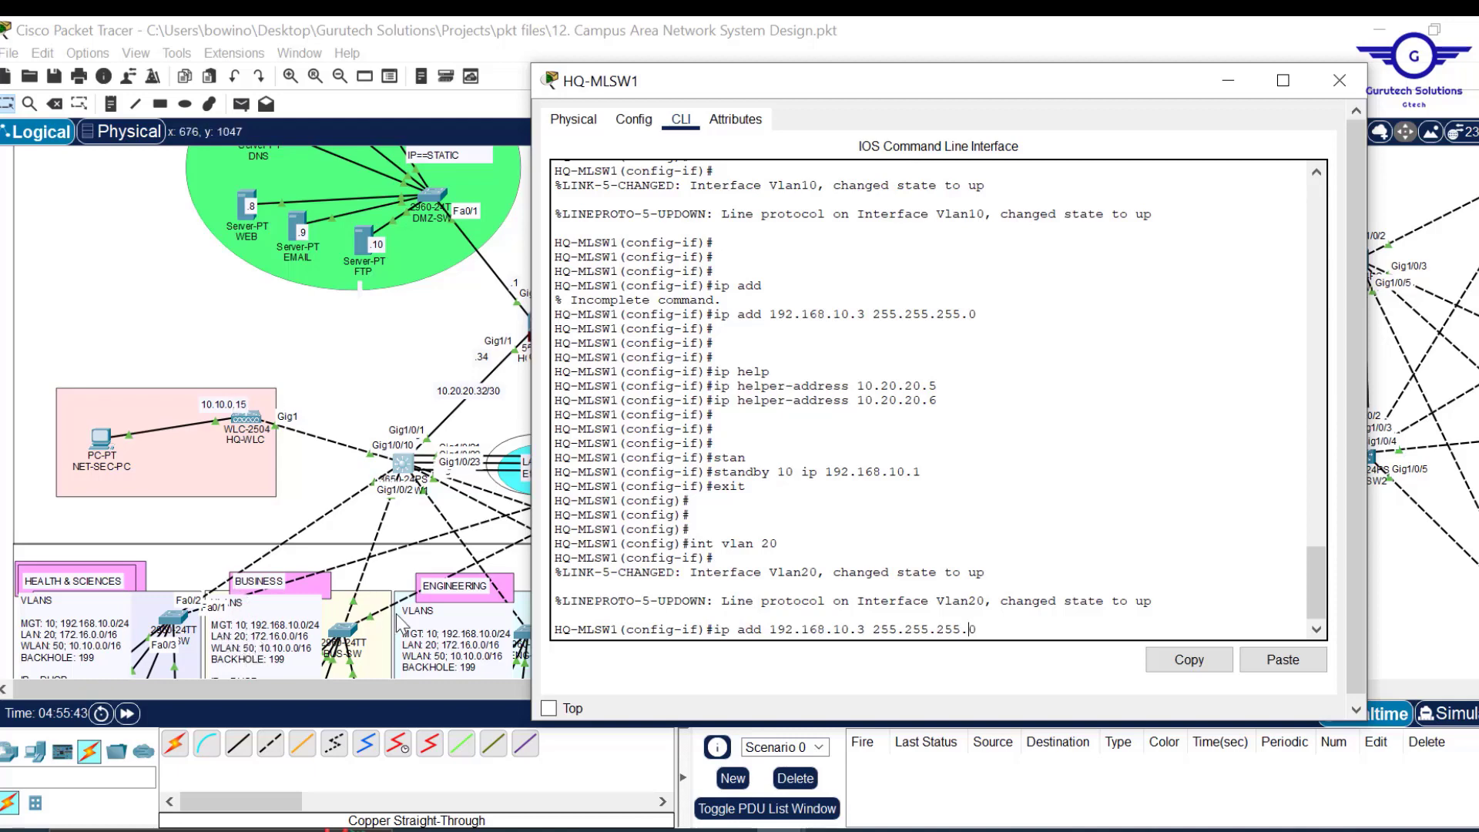
key("Left")
key("Left")
key("Left")
key("Left")
key("Left")
key("Left")
key("Left")
key("Left")
key("Left")
key("Left")
key("BackSpace")
type("7")
key("Right")
key("Right")
key("Right")
key("Right")
key("BackSpace")
key("BackSpace")
key("BackSpace")
key("BackSpace")
key("BackSpace")
key("BackSpace")
key("BackSpace")
type("0.0")
key("Return")
key("Return")
key("Return")
key("Up")
key("Return")
key("Return")
key("Return")
key("Return")
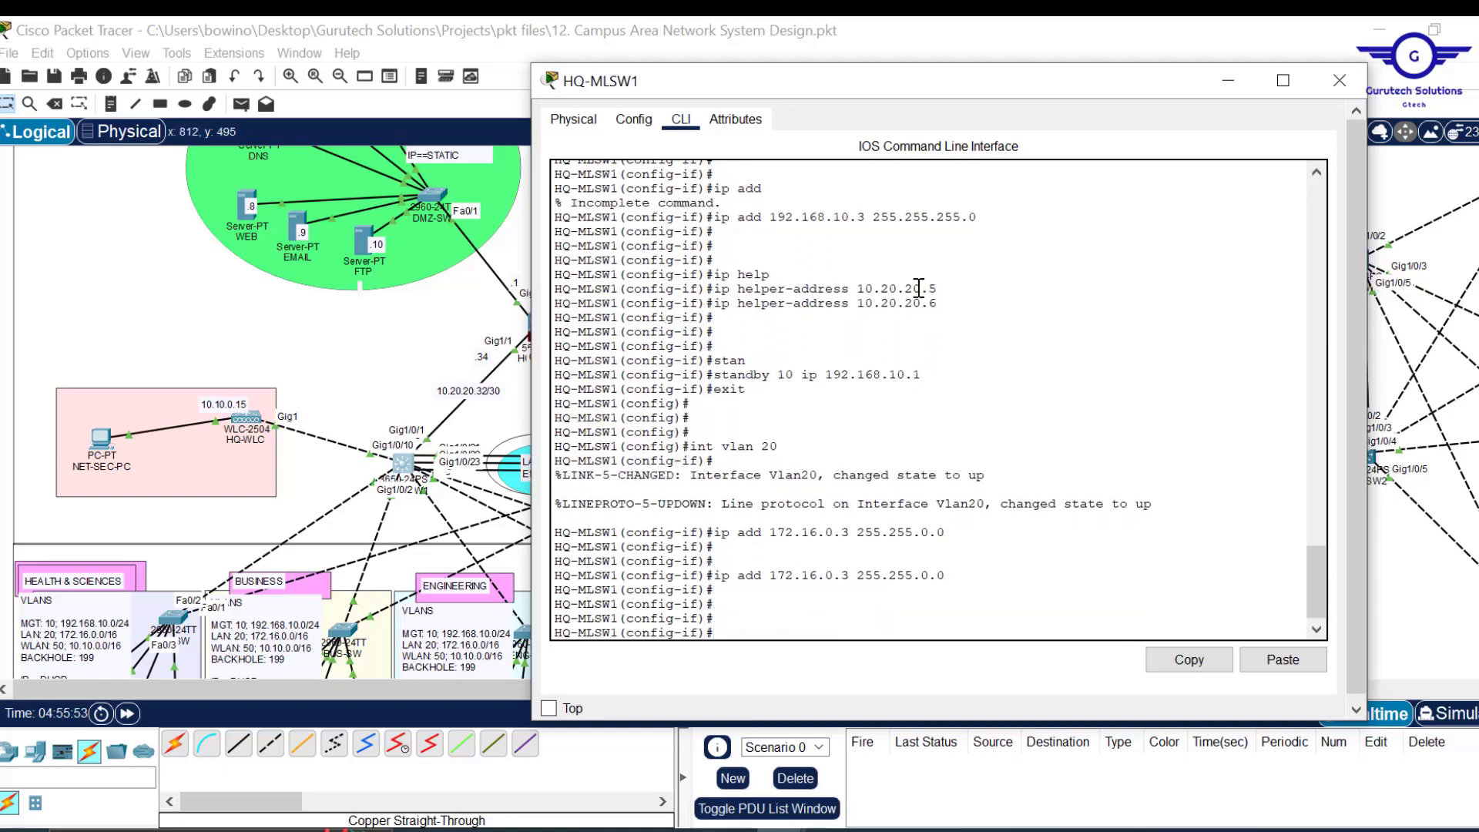
Add DHCP helper addresses 10.20.20.5 and 10.20.20.6 to Vlan20.
left_click_drag(936, 289, 719, 291)
left_click(1192, 661)
left_click(955, 632)
left_click(1282, 661)
key("Return")
key("Up")
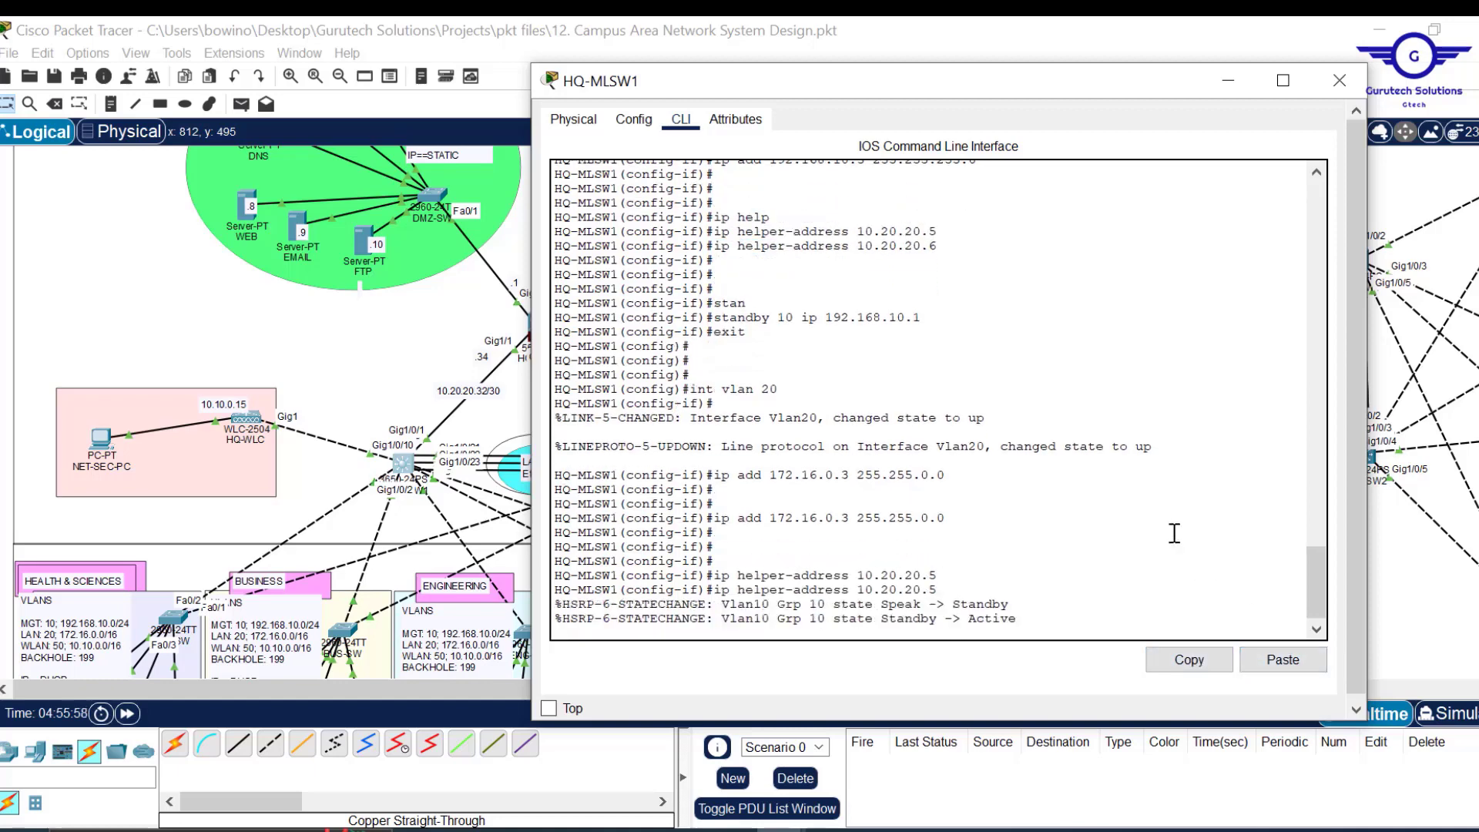
key("Return")
key("Return")
key("Return")
key("Up")
key("Return")
key("Return")
key("Return")
key("Return")
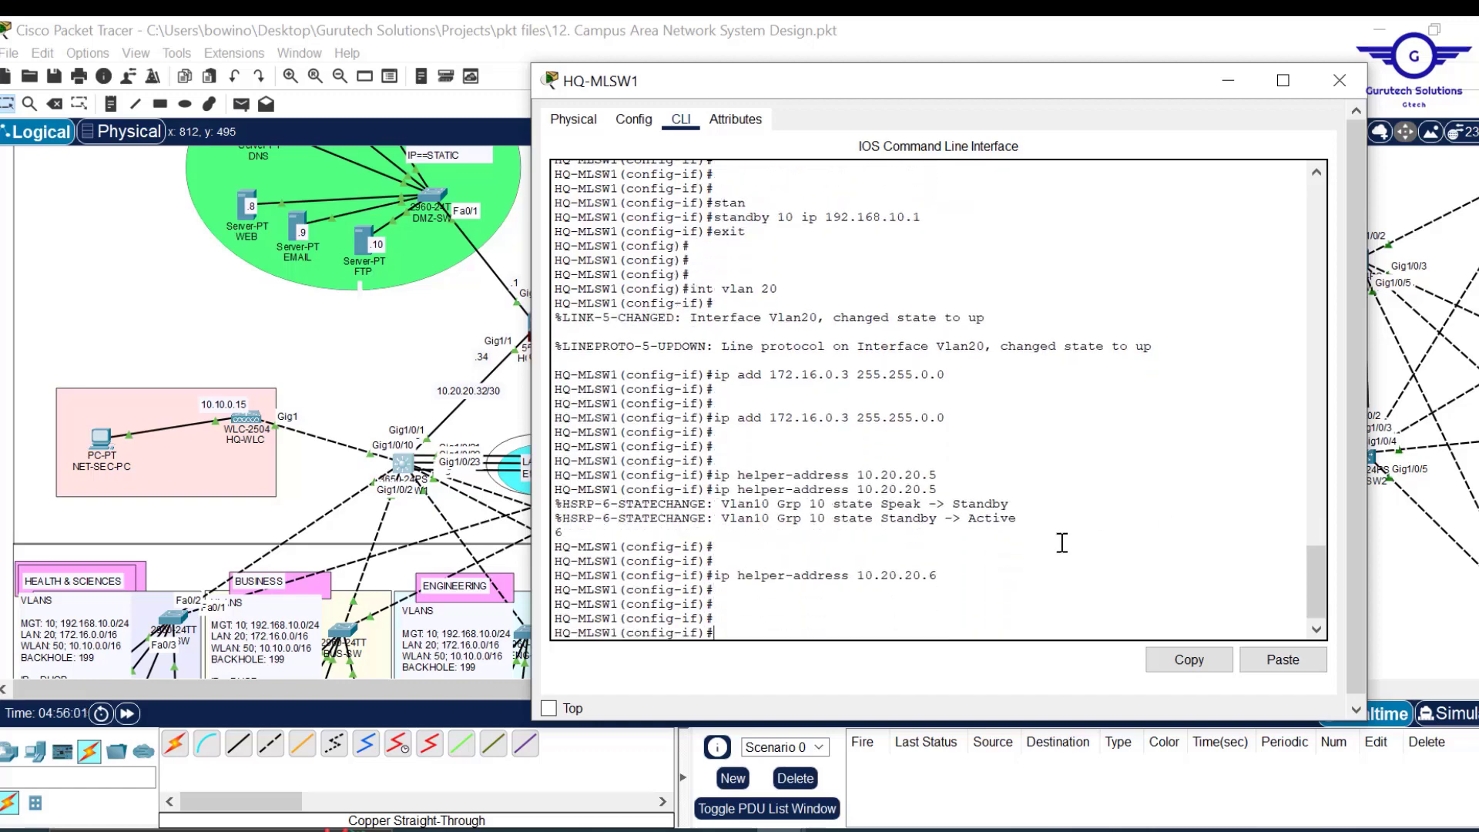
scroll(1062, 543, "up", 9)
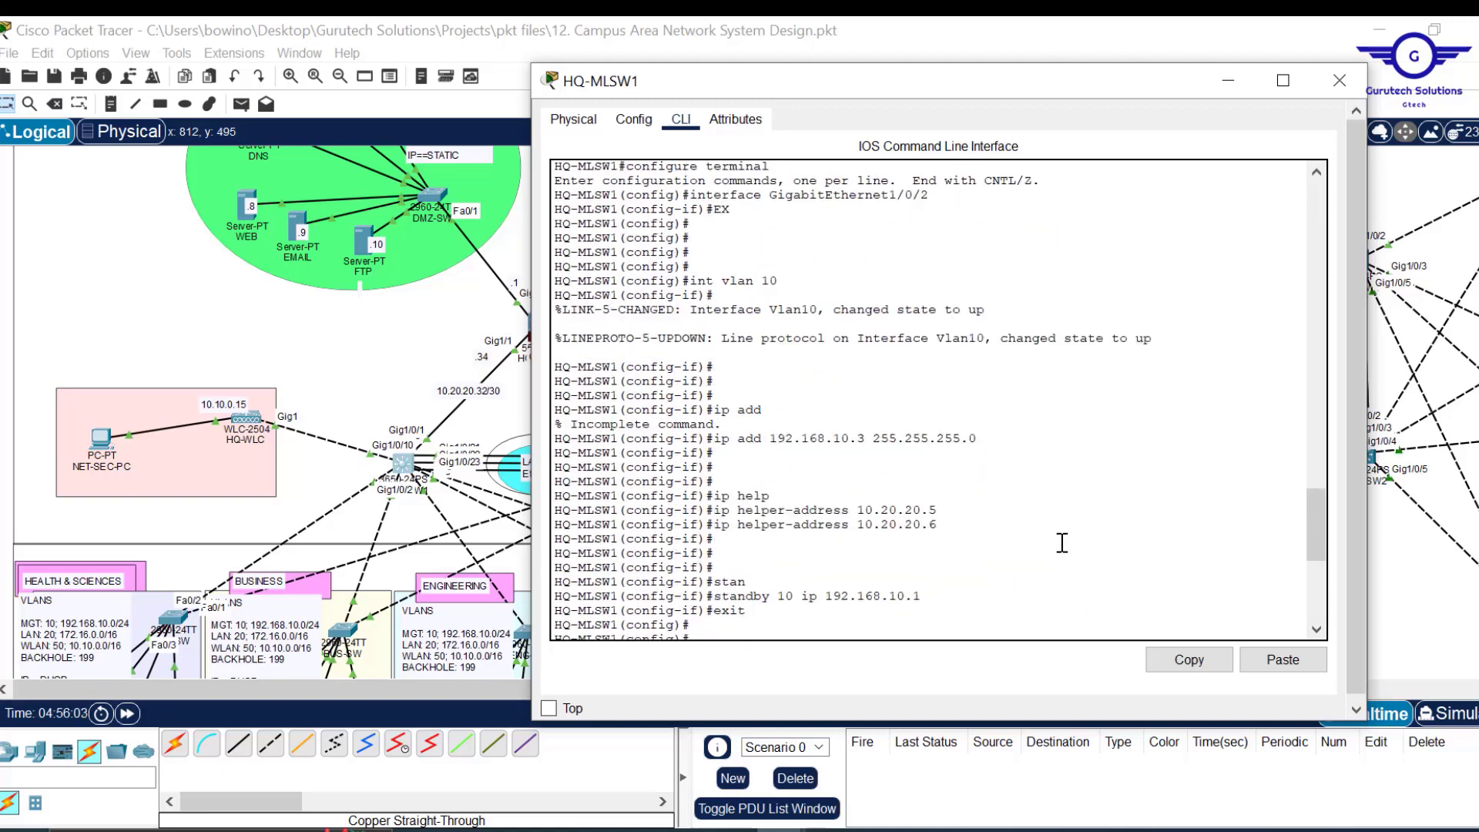
scroll(1062, 543, "down", 3)
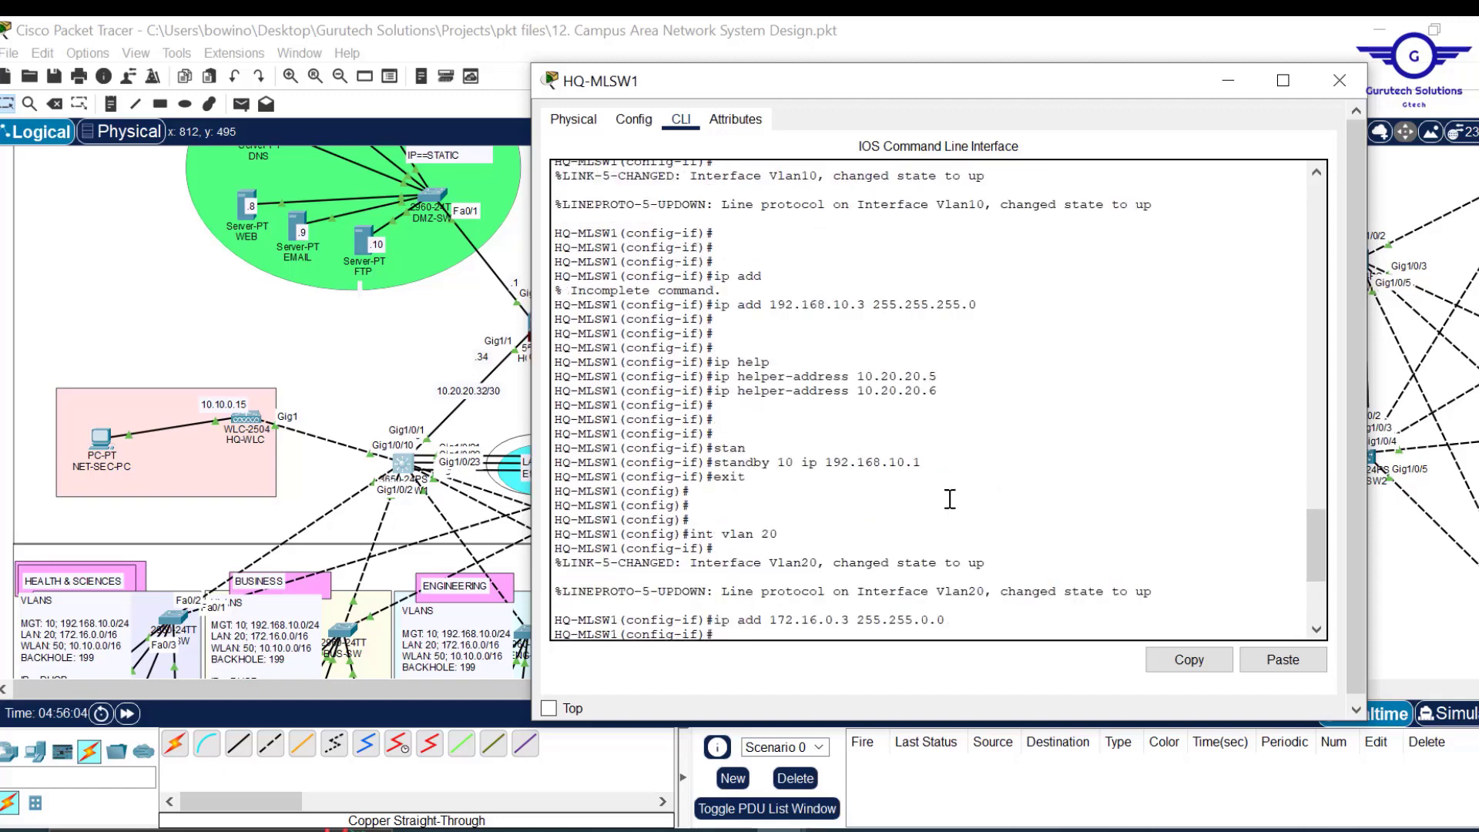
left_click_drag(930, 467, 725, 474)
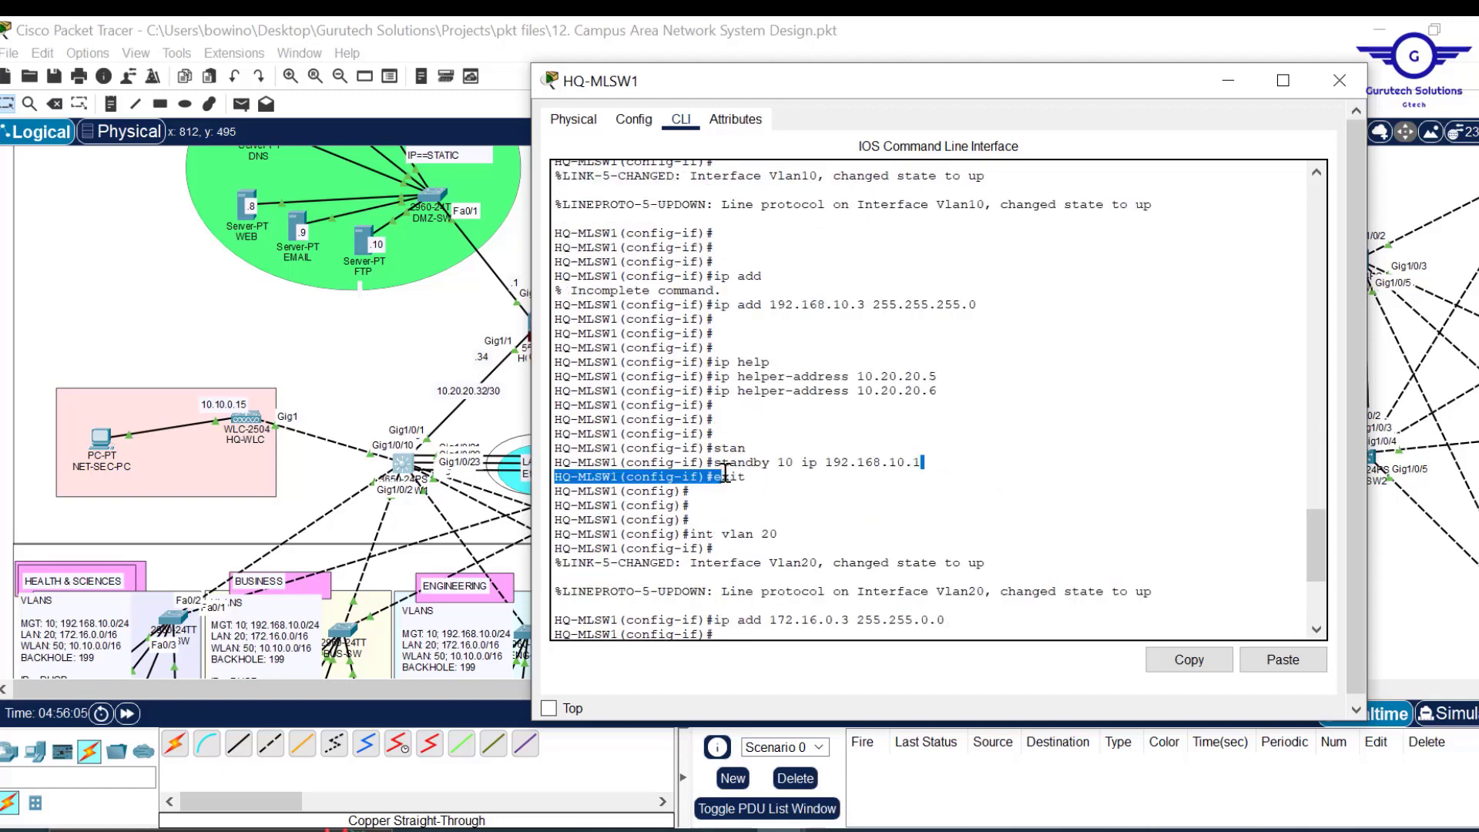
scroll(922, 501, "down", 5)
scroll(919, 501, "down", 1)
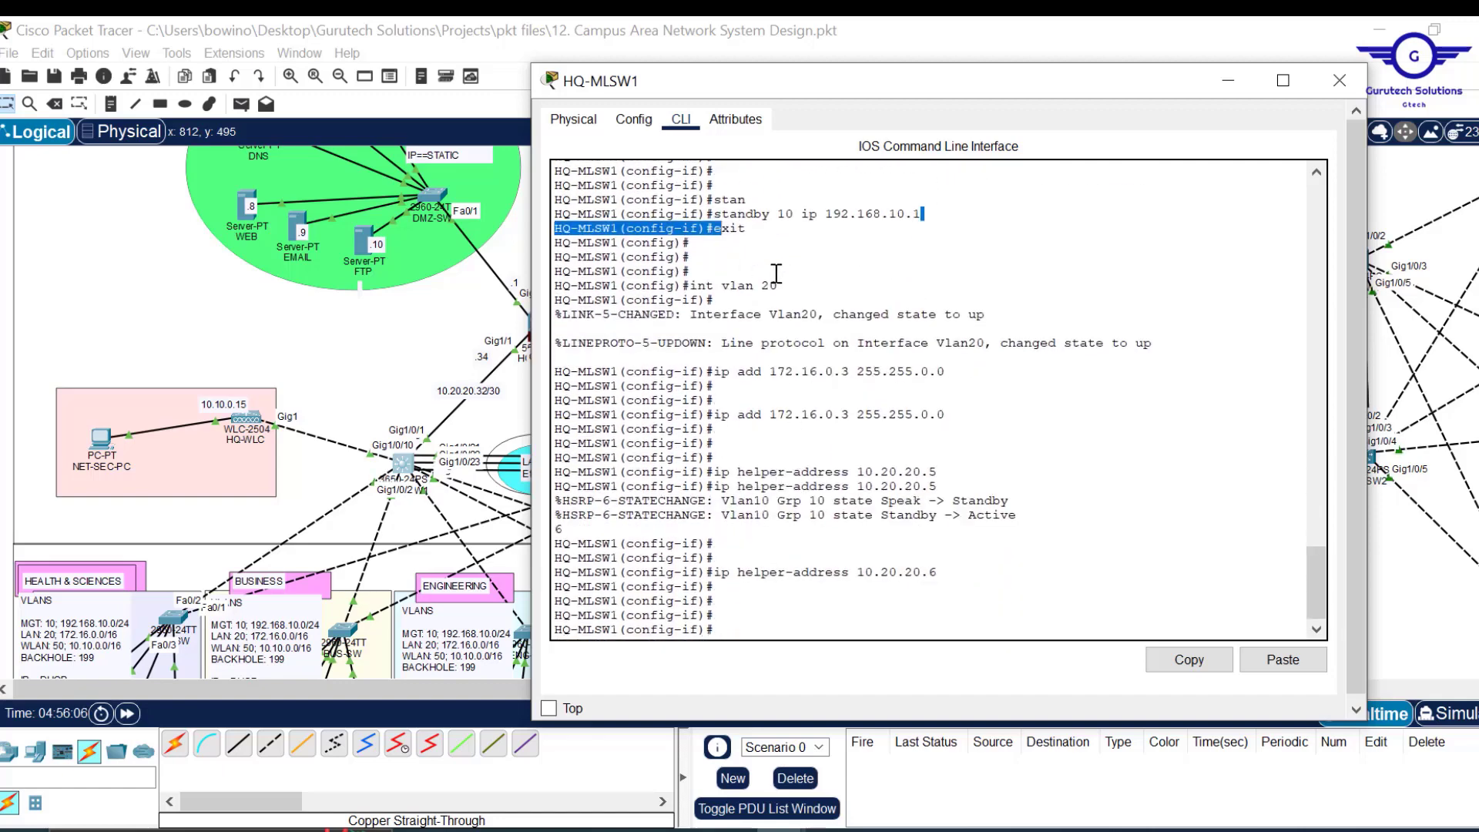
left_click_drag(780, 286, 699, 285)
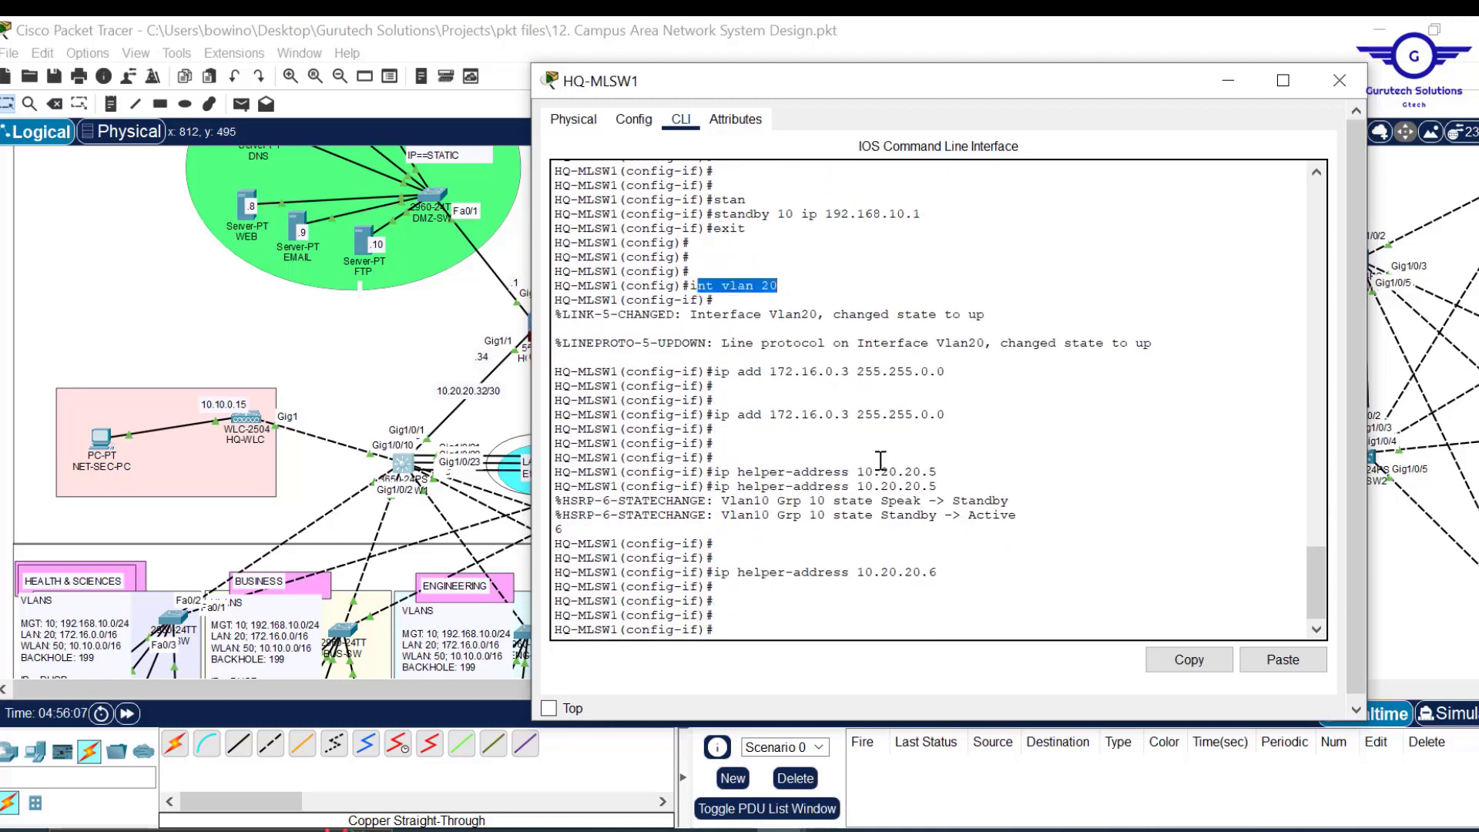
scroll(881, 460, "down", 1)
Set HSRP standby group 20 virtual IP 172.16.0.1, then exit the interface.
type("stan")
key("Tab")
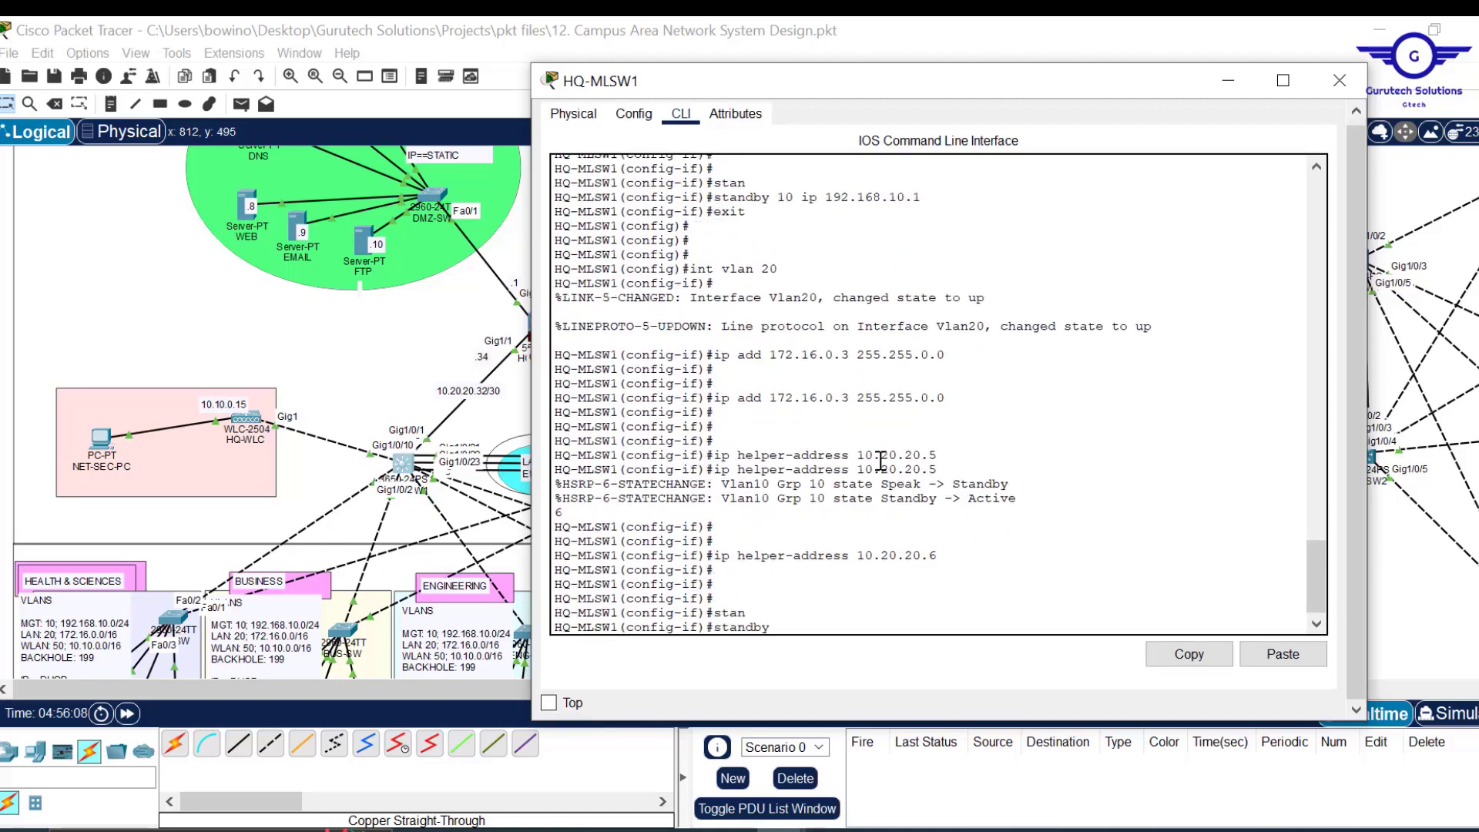
type("20 ip 172.16.0")
key("Return")
type("ex")
key("Return")
key("Return")
key("Return")
key("Return")
key("Return")
type("ip helper-address 10.20.20.5")
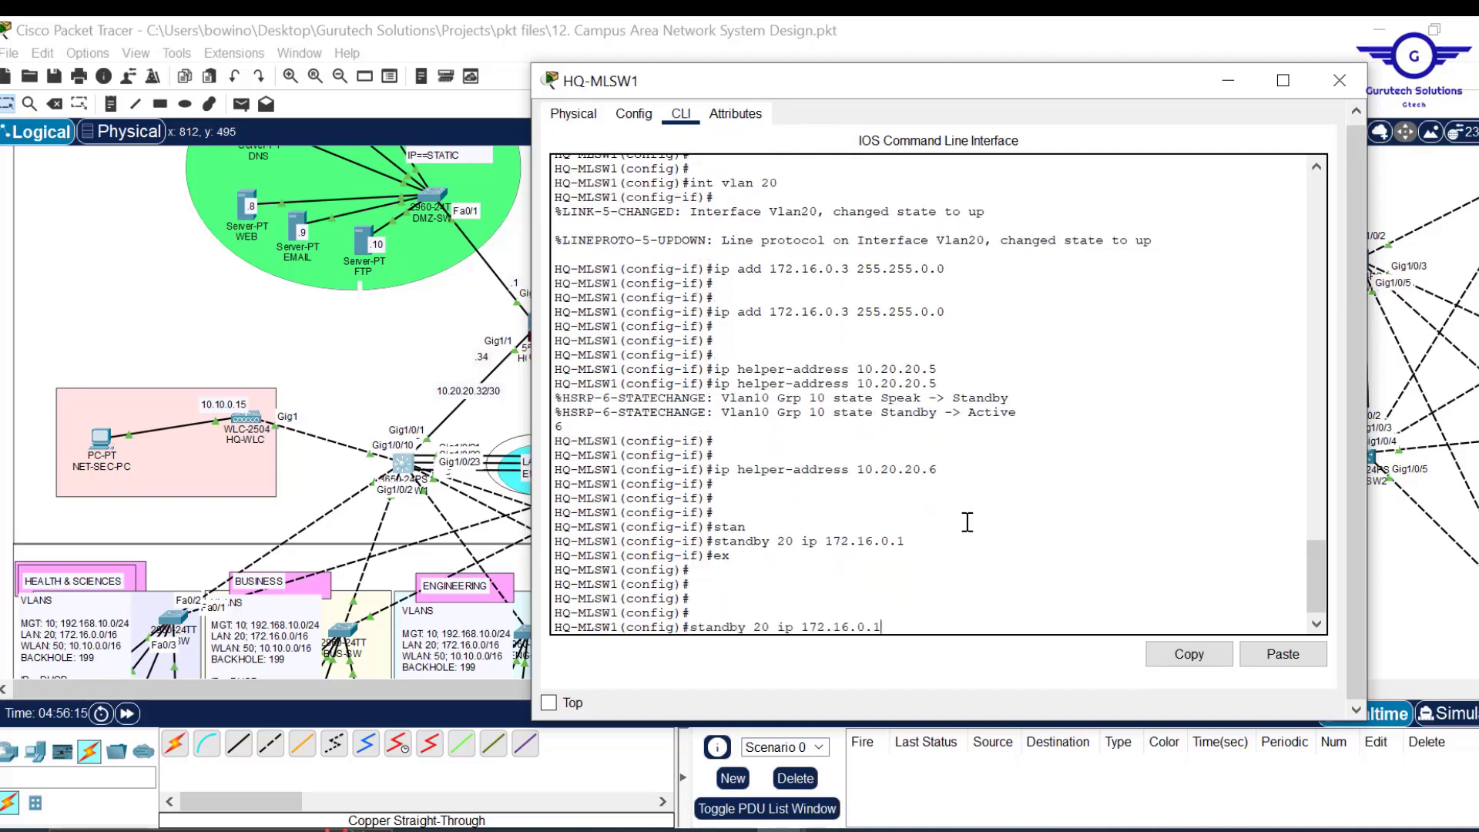
key("Up")
key("Up")
key("Up")
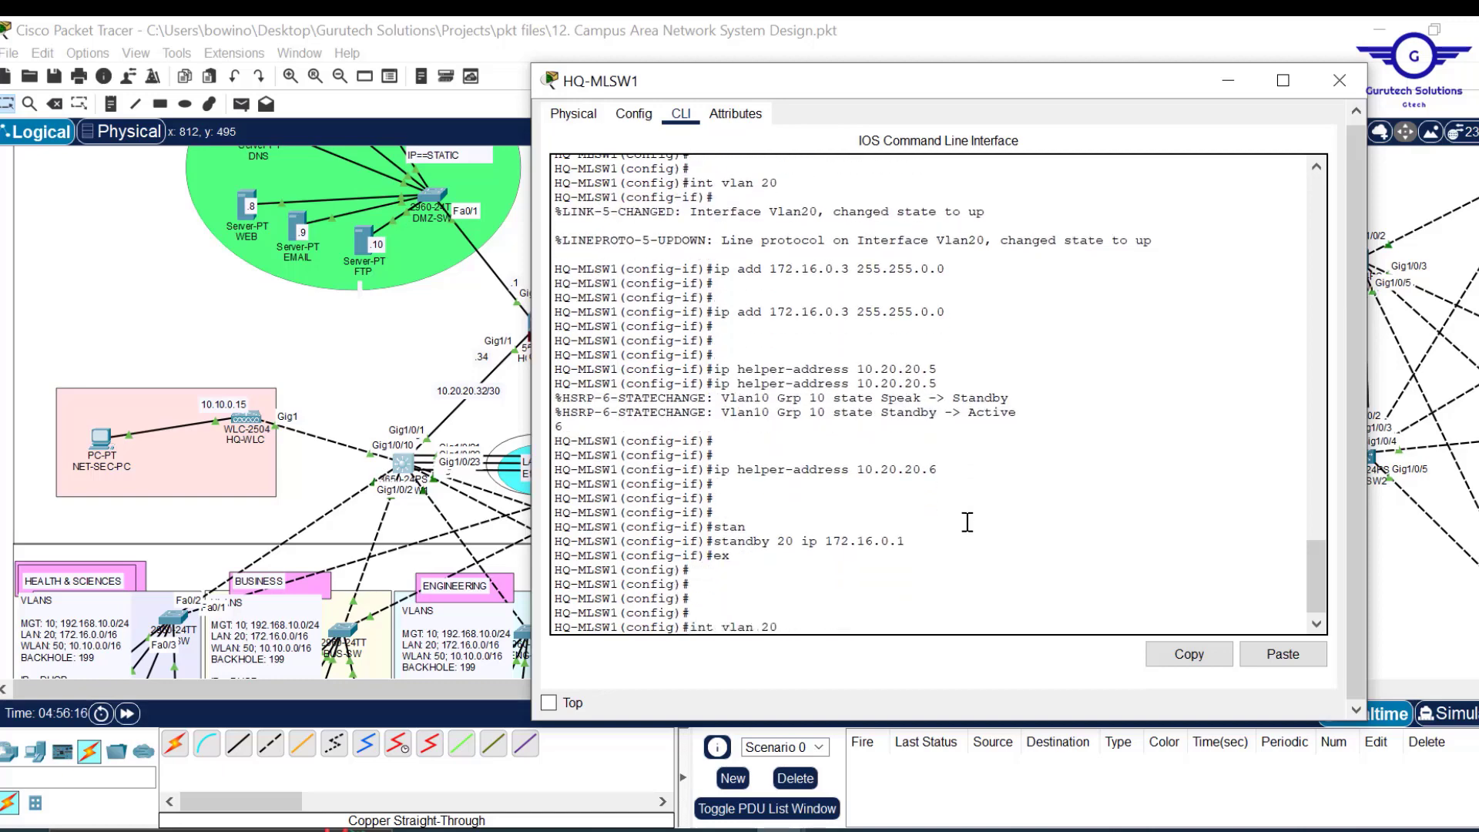
Create interface Vlan 50 and assign it 10.10.0.3 255.255.0.0.
key("Down")
key("BackSpace")
key("BackSpace")
type("50")
key("Return")
key("Return")
key("Return")
key("Return")
key("Up")
key("Up")
key("Up")
key("Up")
key("Up")
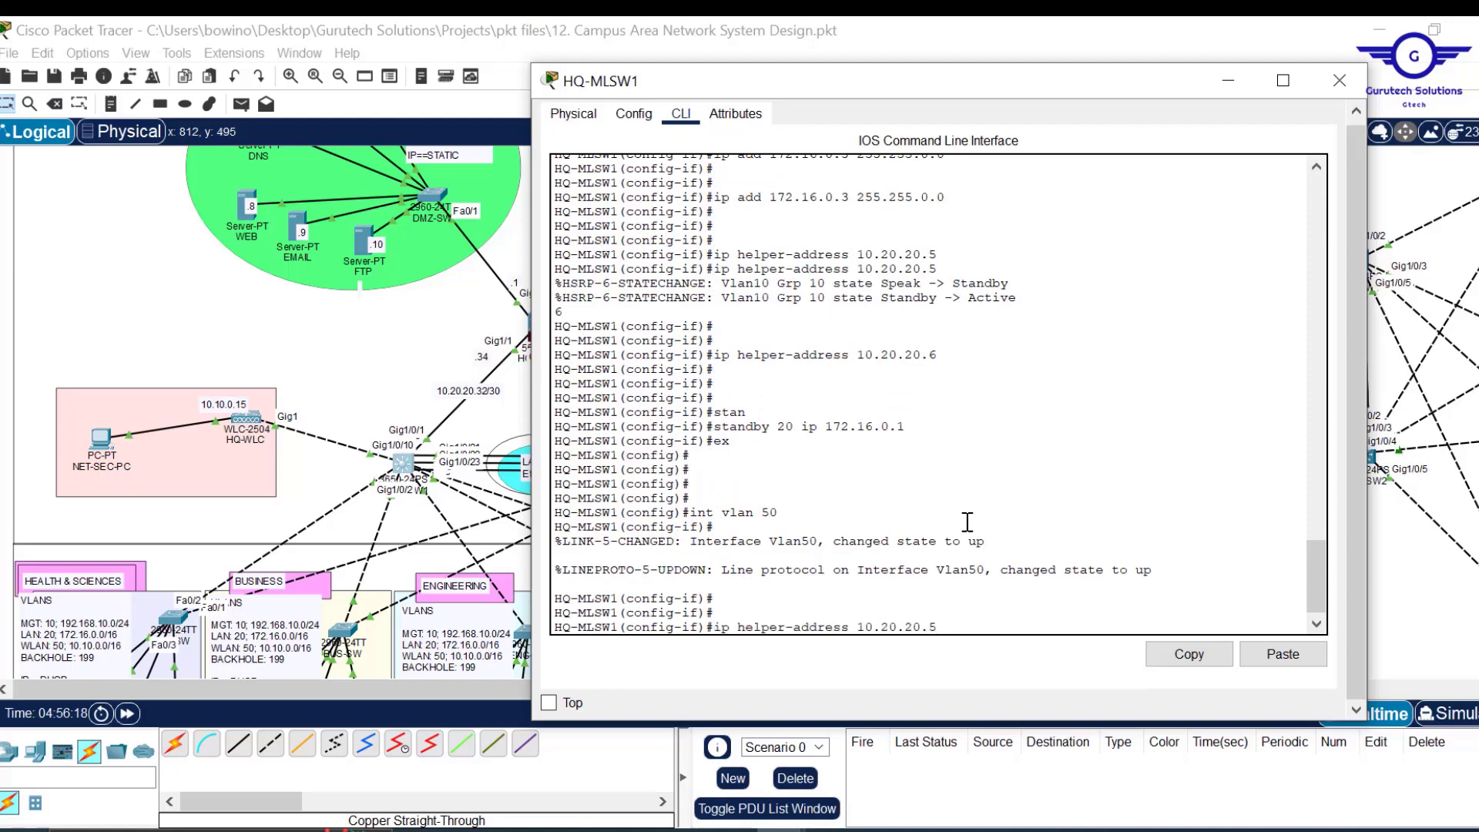
key("Up")
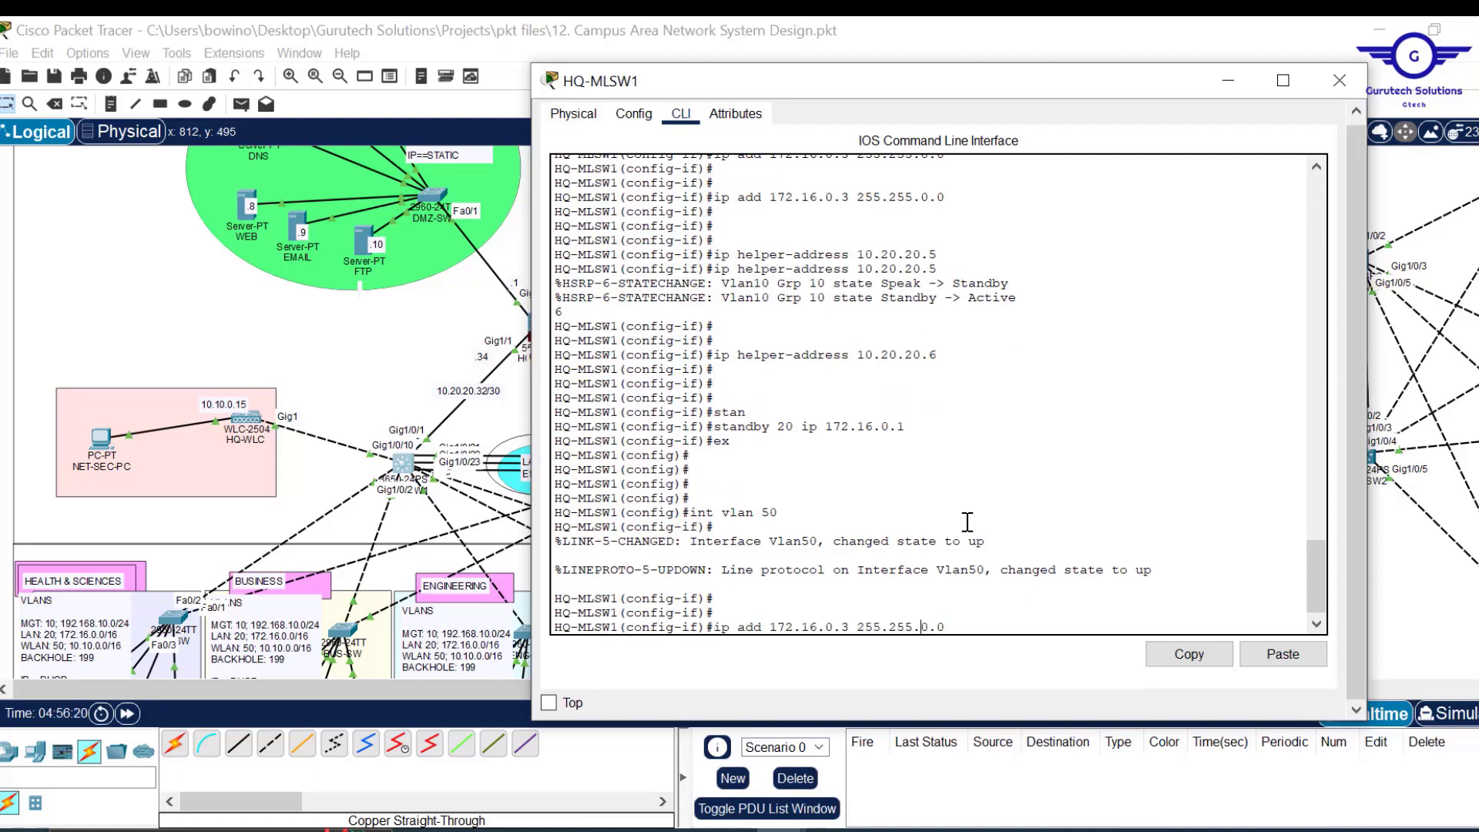
key("Left")
key("Left")
key("Left")
key("BackSpace")
key("BackSpace")
key("BackSpace")
key("BackSpace")
key("BackSpace")
key("BackSpace")
type("0.10.")
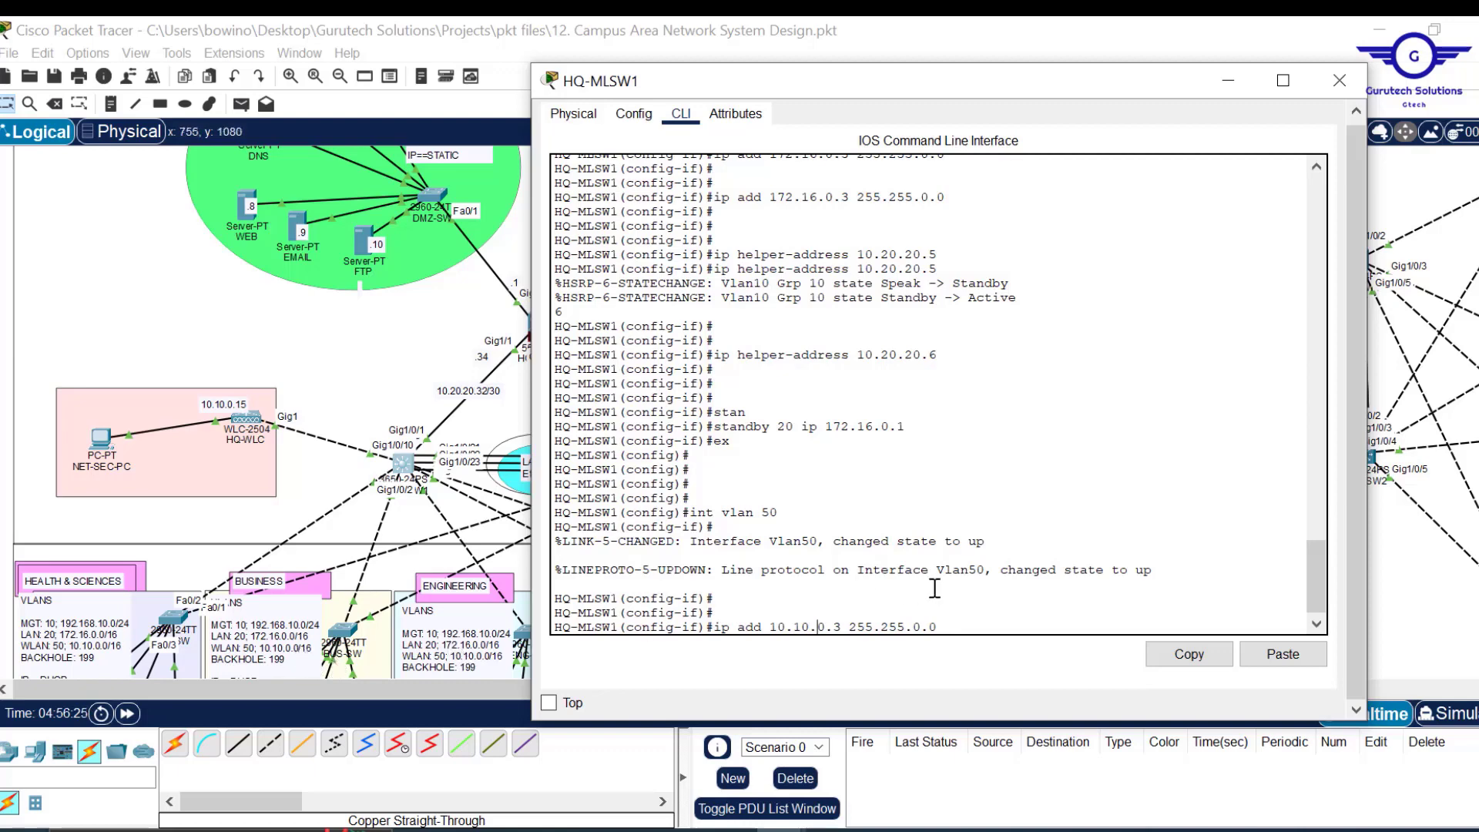
key("Return")
key("Return")
Add DHCP helper addresses 10.20.20.5 and 10.20.20.6 to Vlan50.
key("Return")
left_click(1282, 653)
left_click(1126, 500)
key("Return")
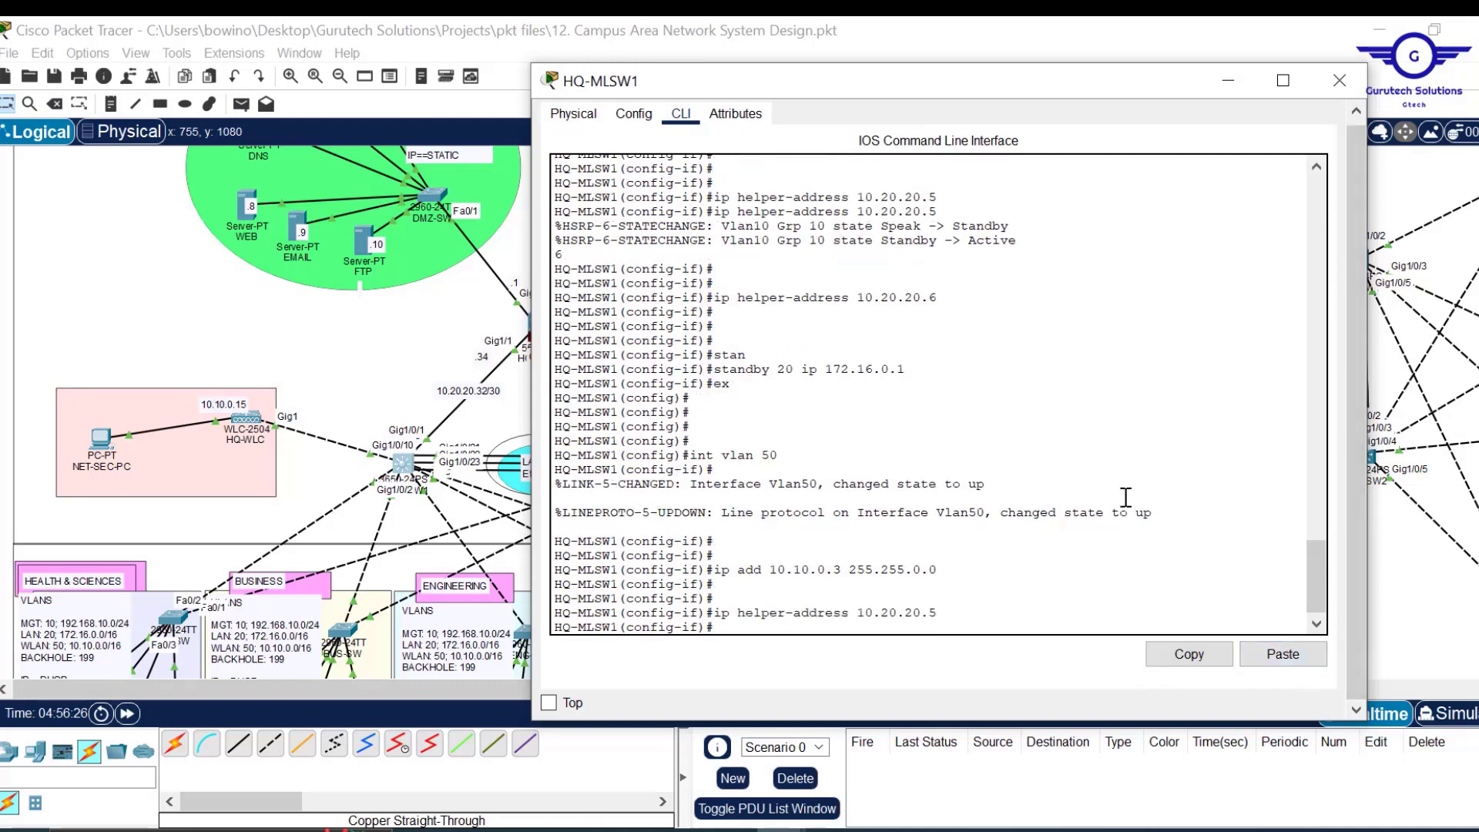
key("Up")
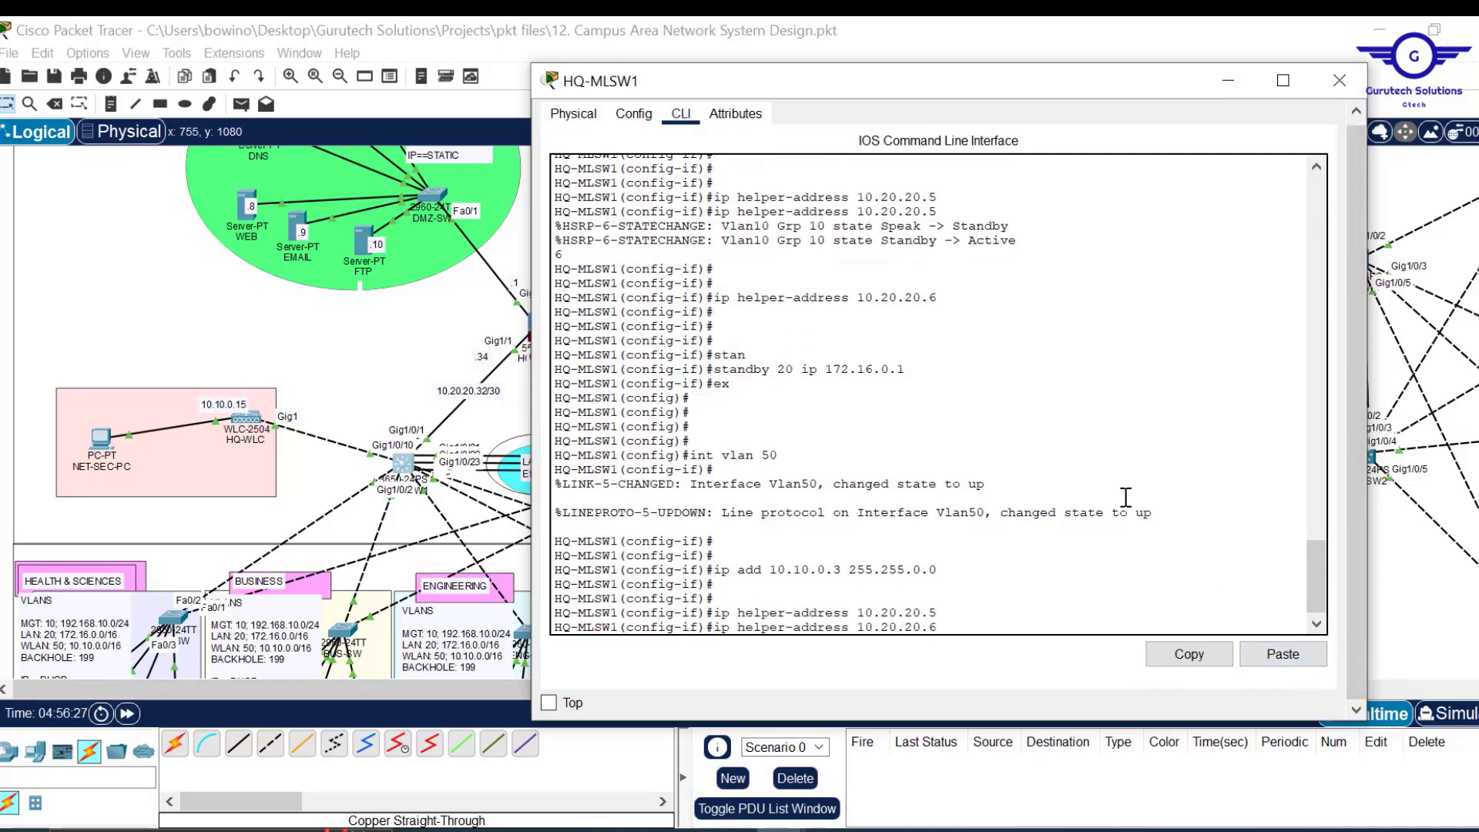
key("Return")
key("Return")
key("Return")
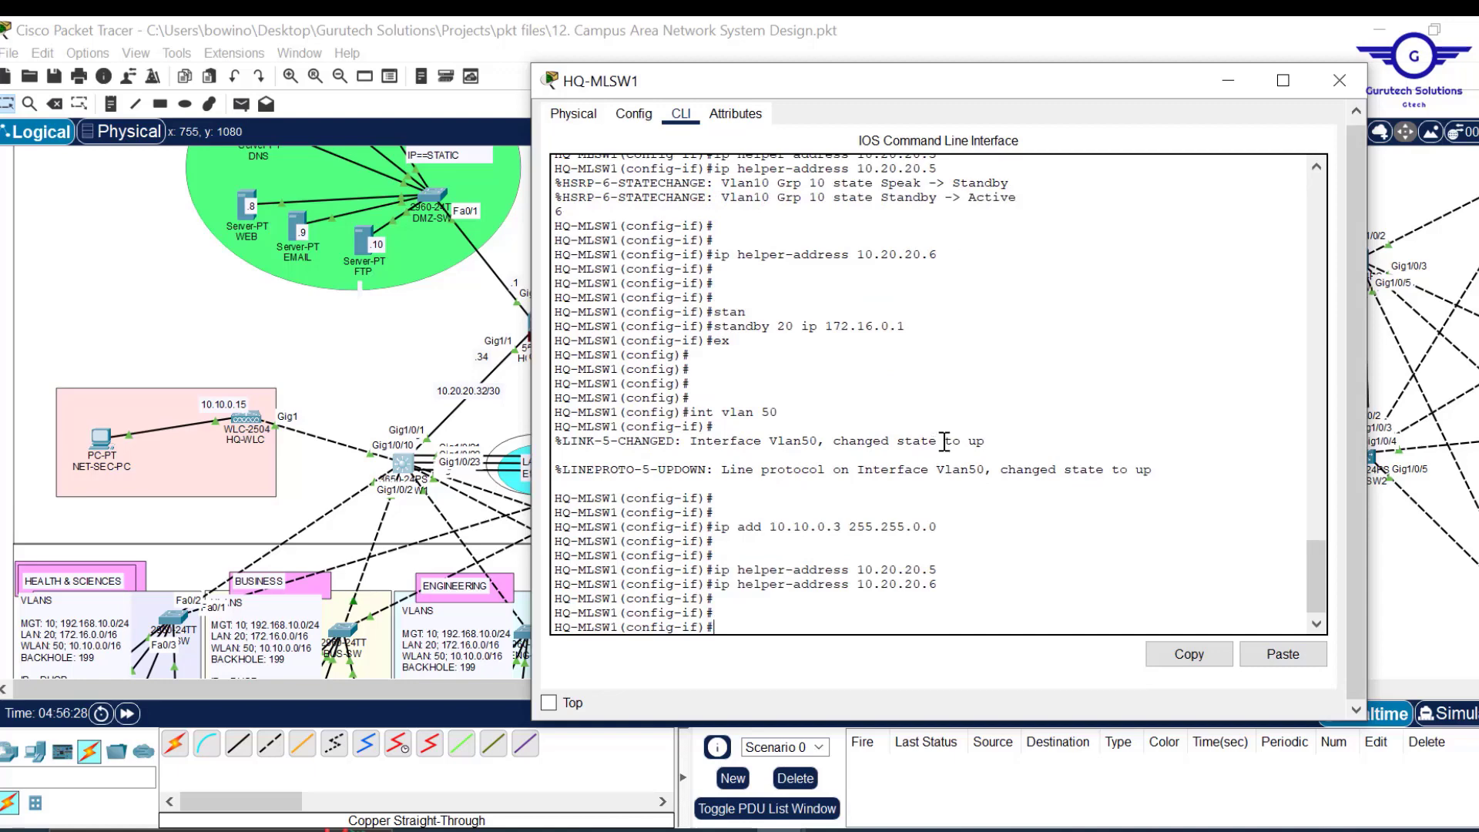
Set HSRP standby group 50 virtual IP 10.10.0.1, exit, and save with do wr.
type("stan")
key("Tab")
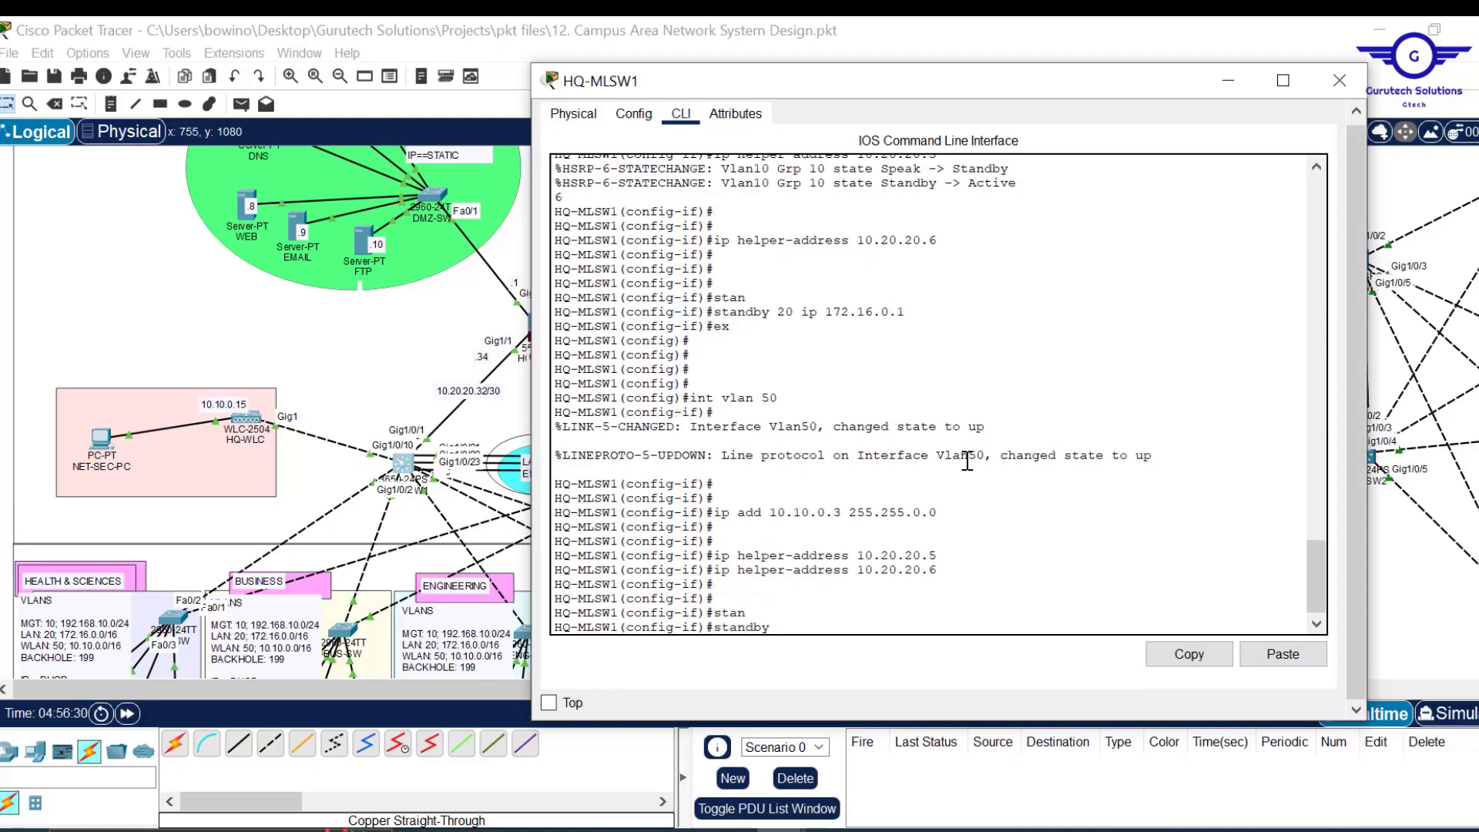
type("50 ip 10.10.0.1")
key("Return")
type("ex")
key("Return")
key("Return")
key("Return")
key("Return")
key("Return")
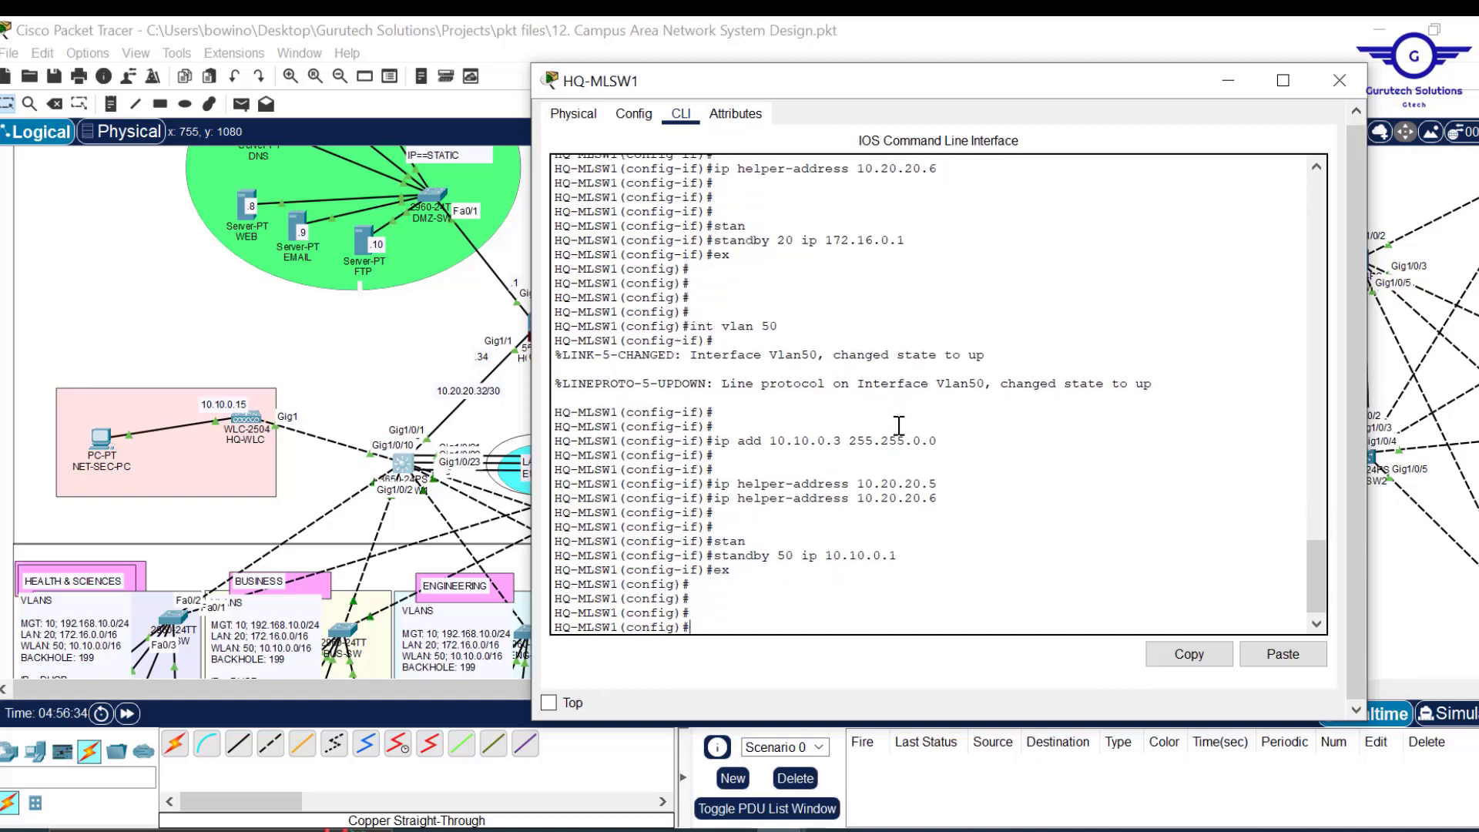
type("do wr")
key("Return")
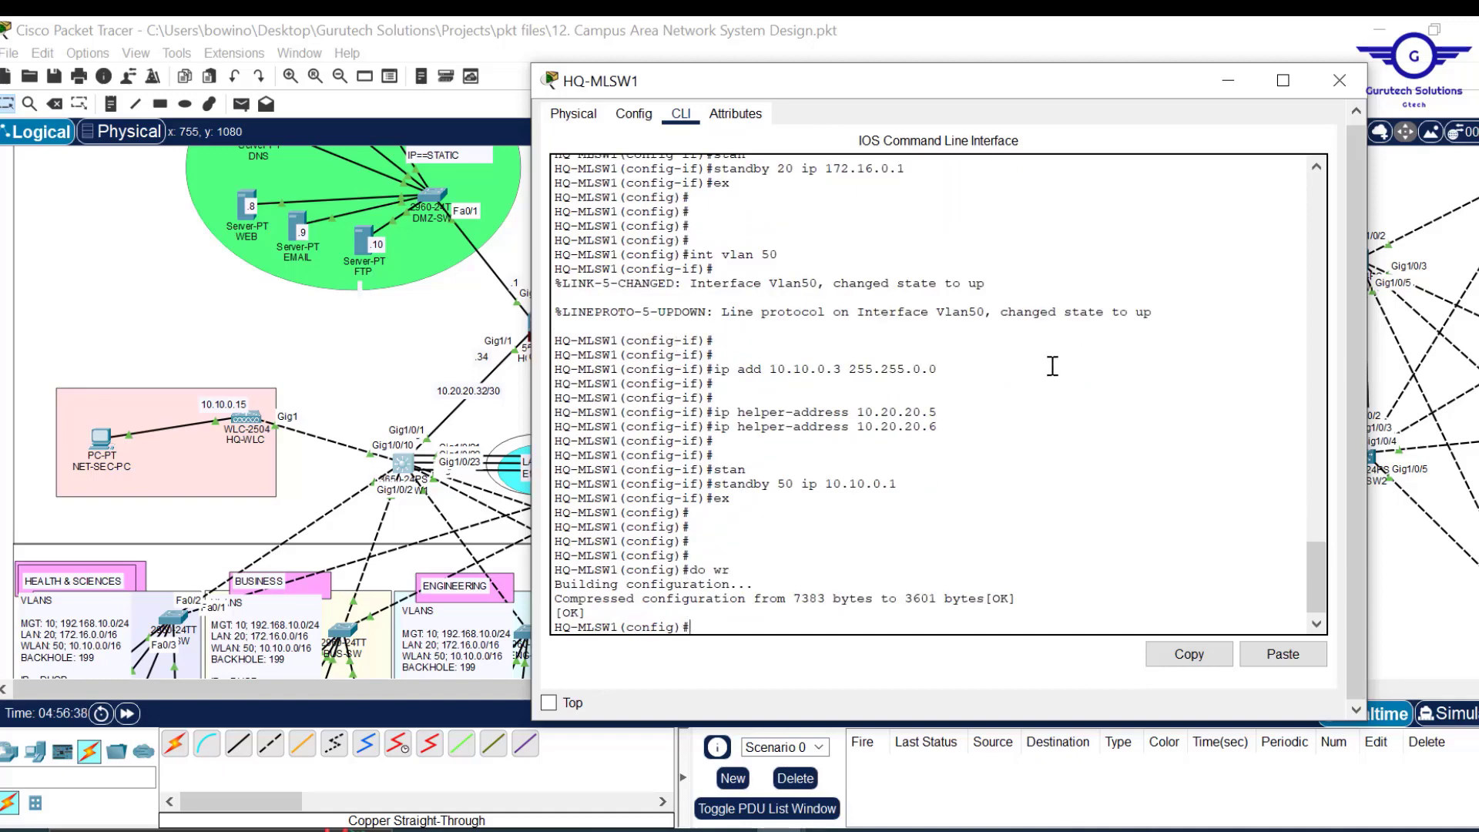
Close HQ-MLSW1's window and open the HQ-MLSW2 switch window.
mouse_move(1323, 558)
left_mouse_down()
mouse_move(1323, 501)
mouse_move(1319, 628)
mouse_move(1314, 540)
left_mouse_up()
left_click(1340, 80)
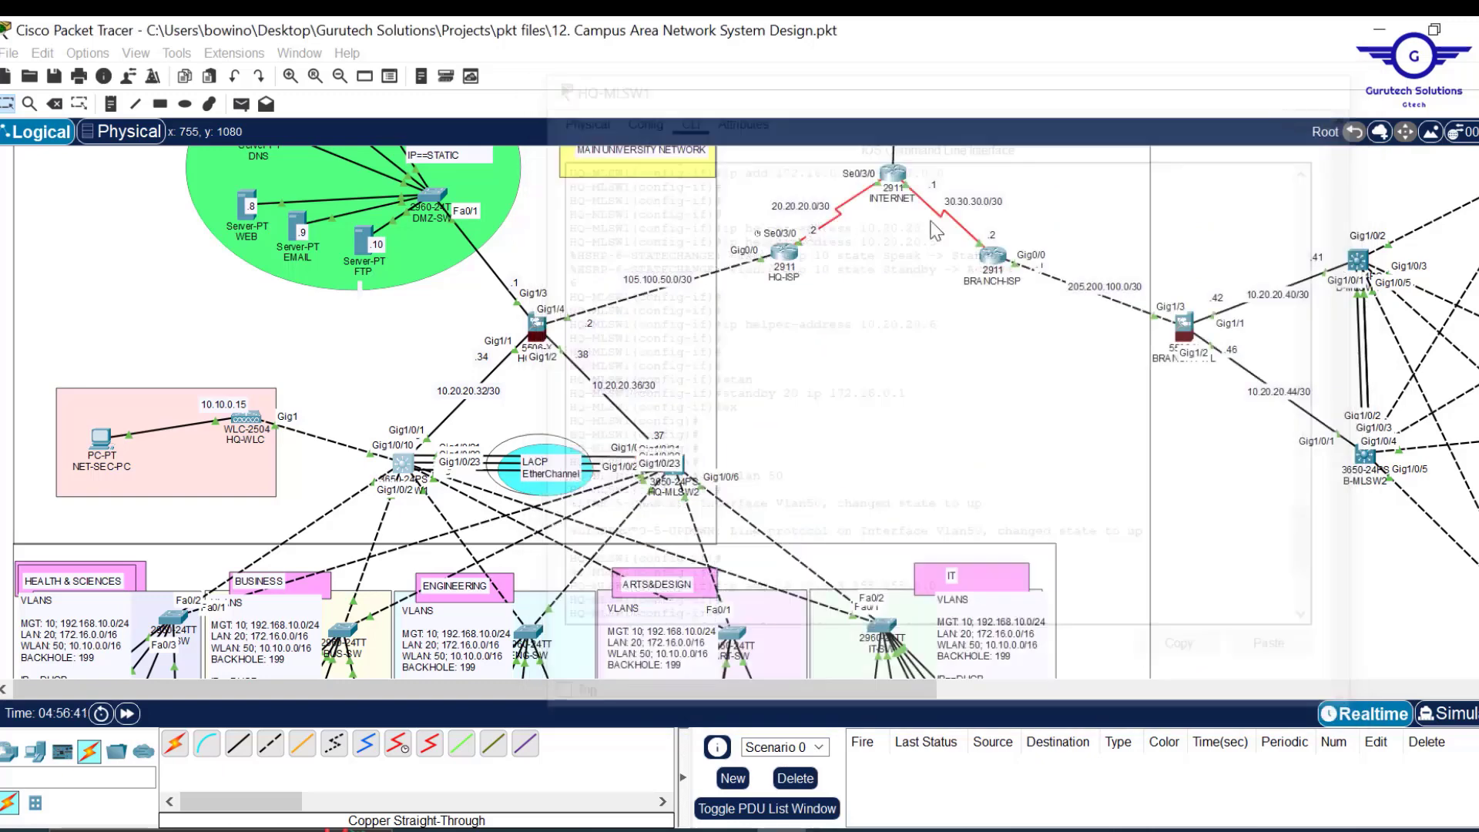
left_click(670, 465)
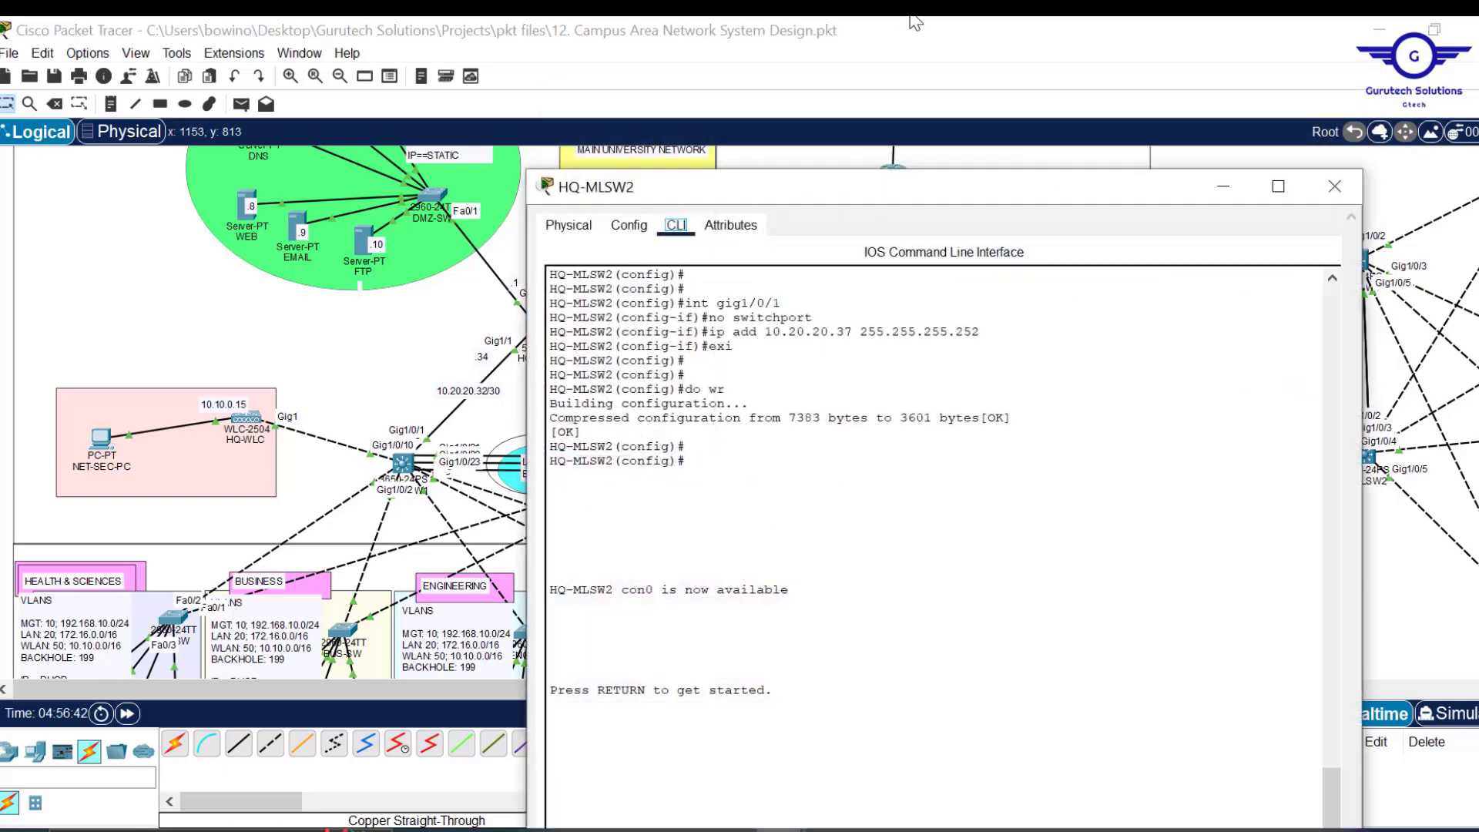
left_click_drag(940, 31, 941, 144)
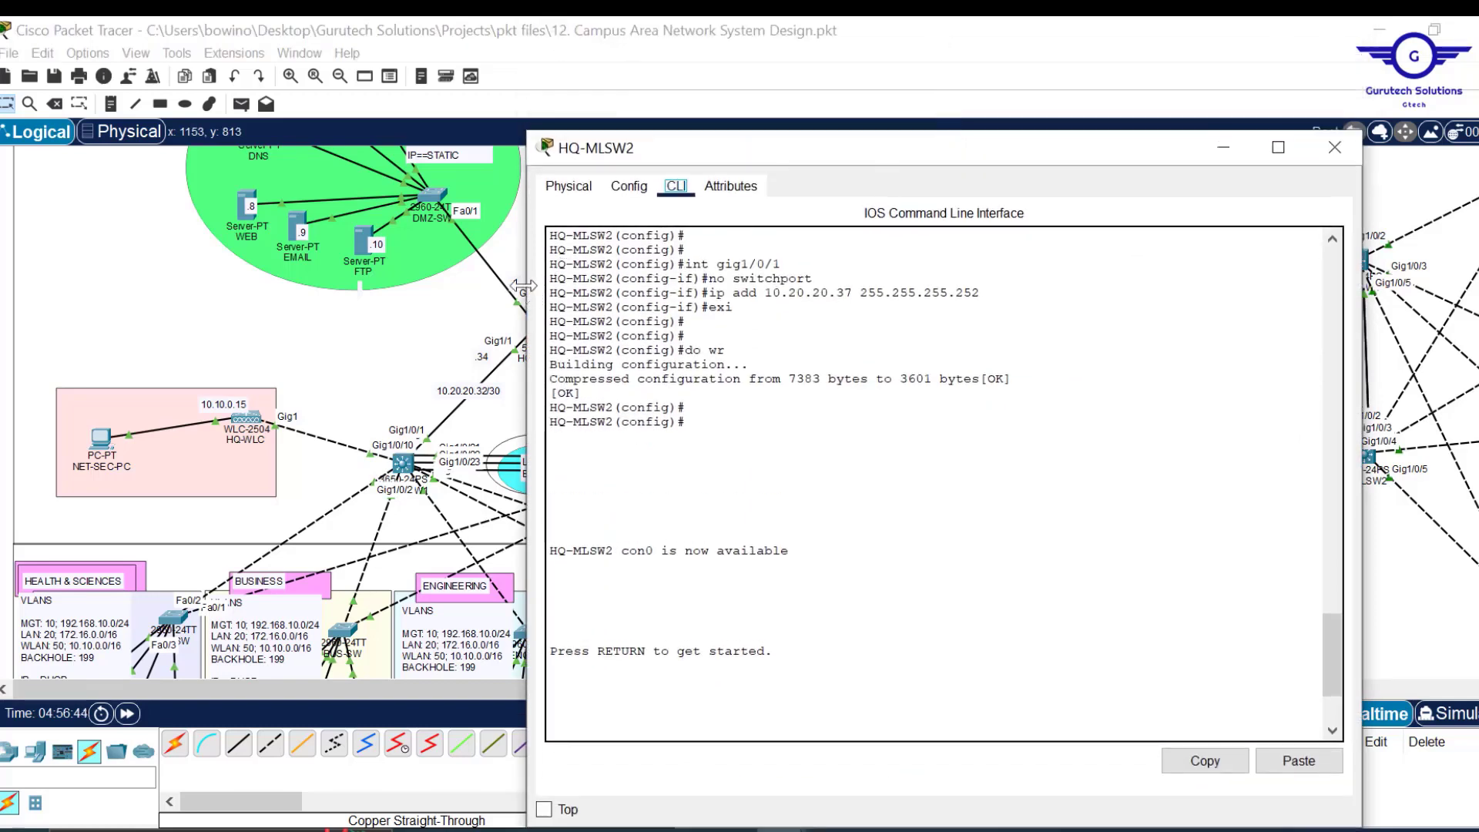
left_click_drag(528, 281, 618, 279)
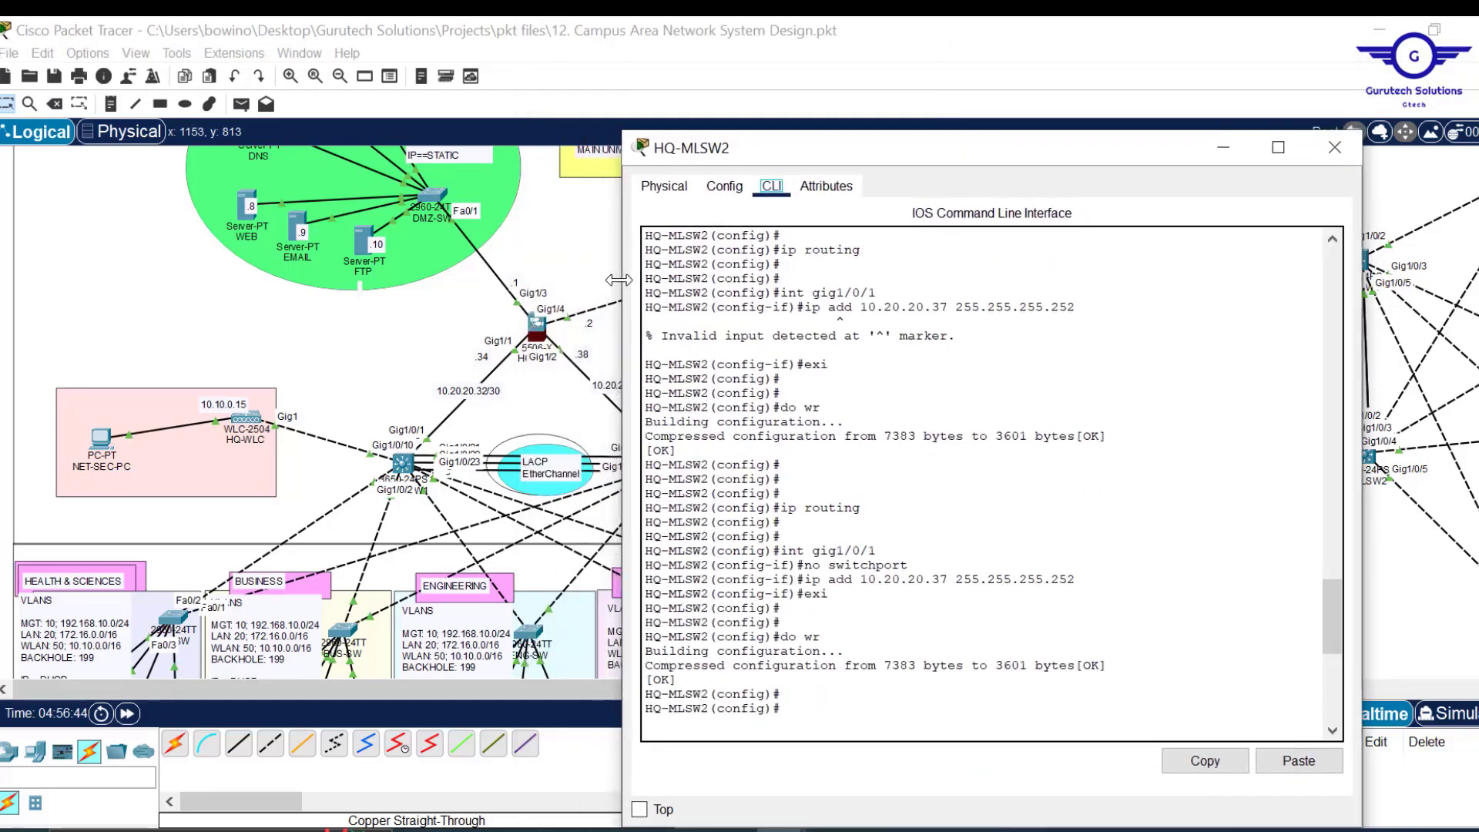
Select GigabitEthernet1/0/5 in HQ-MLSW2's Config tab and return to its CLI.
left_click(725, 189)
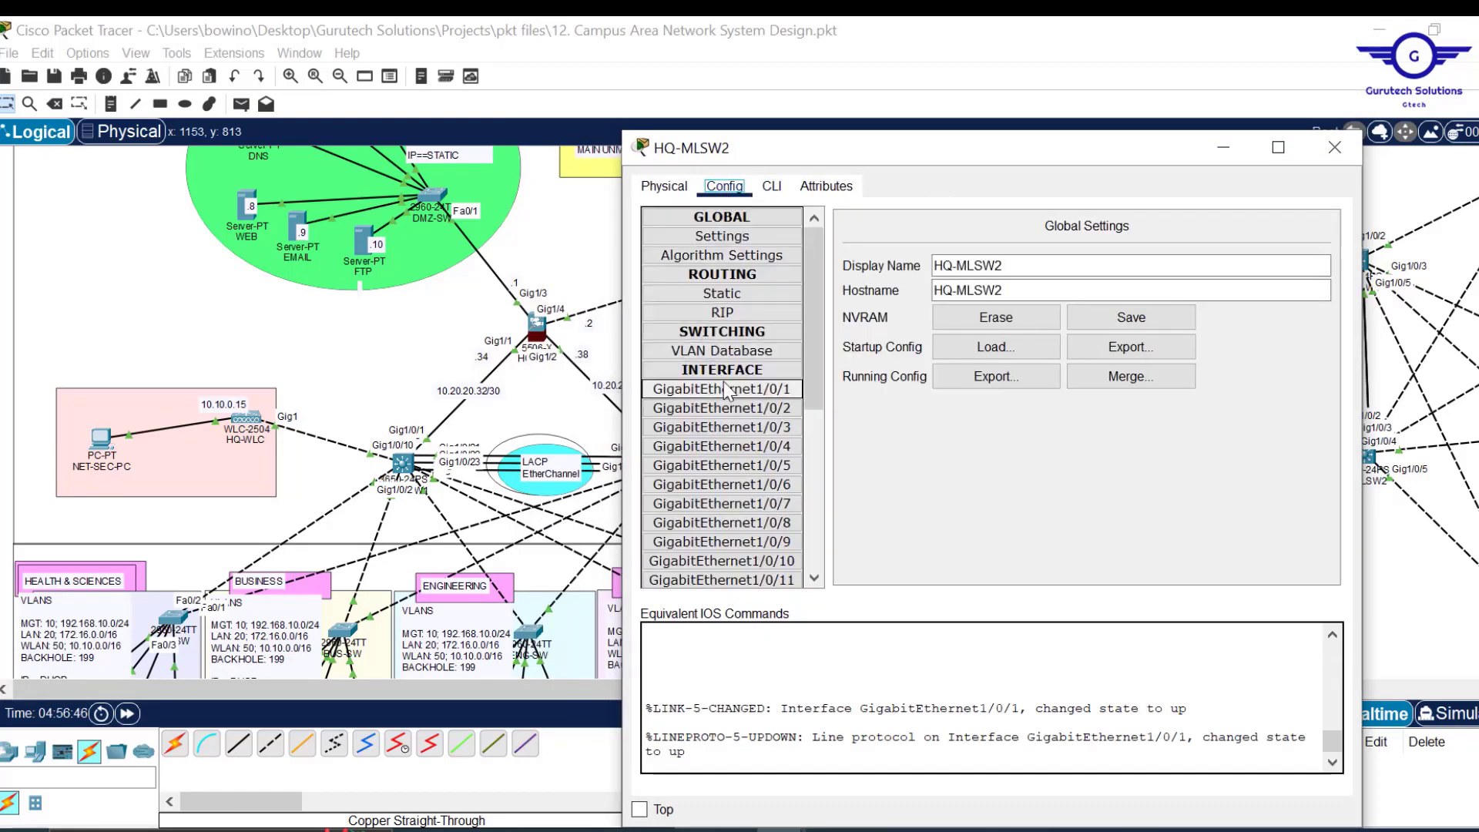
left_click(773, 188)
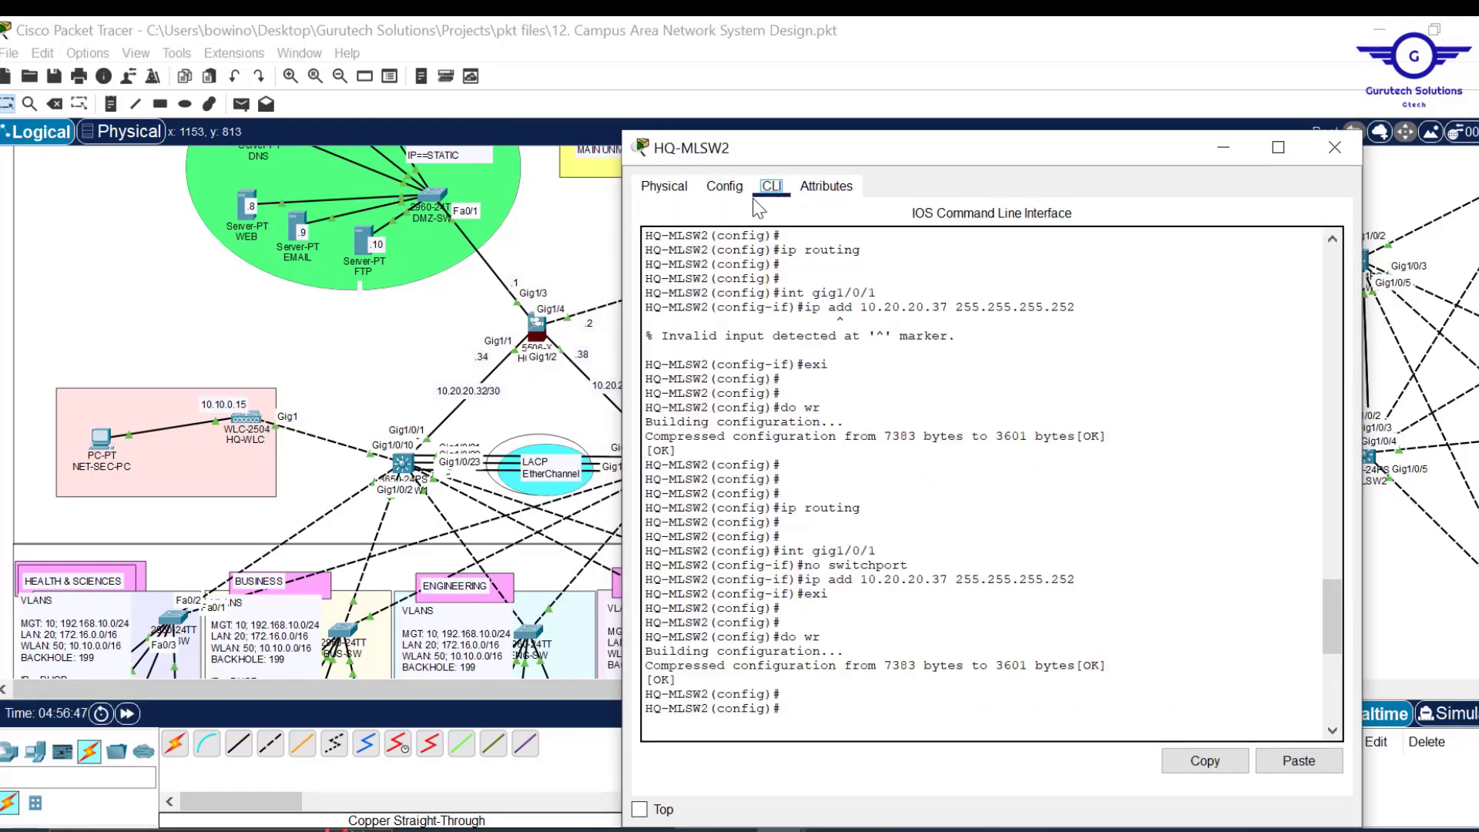
left_click(846, 534)
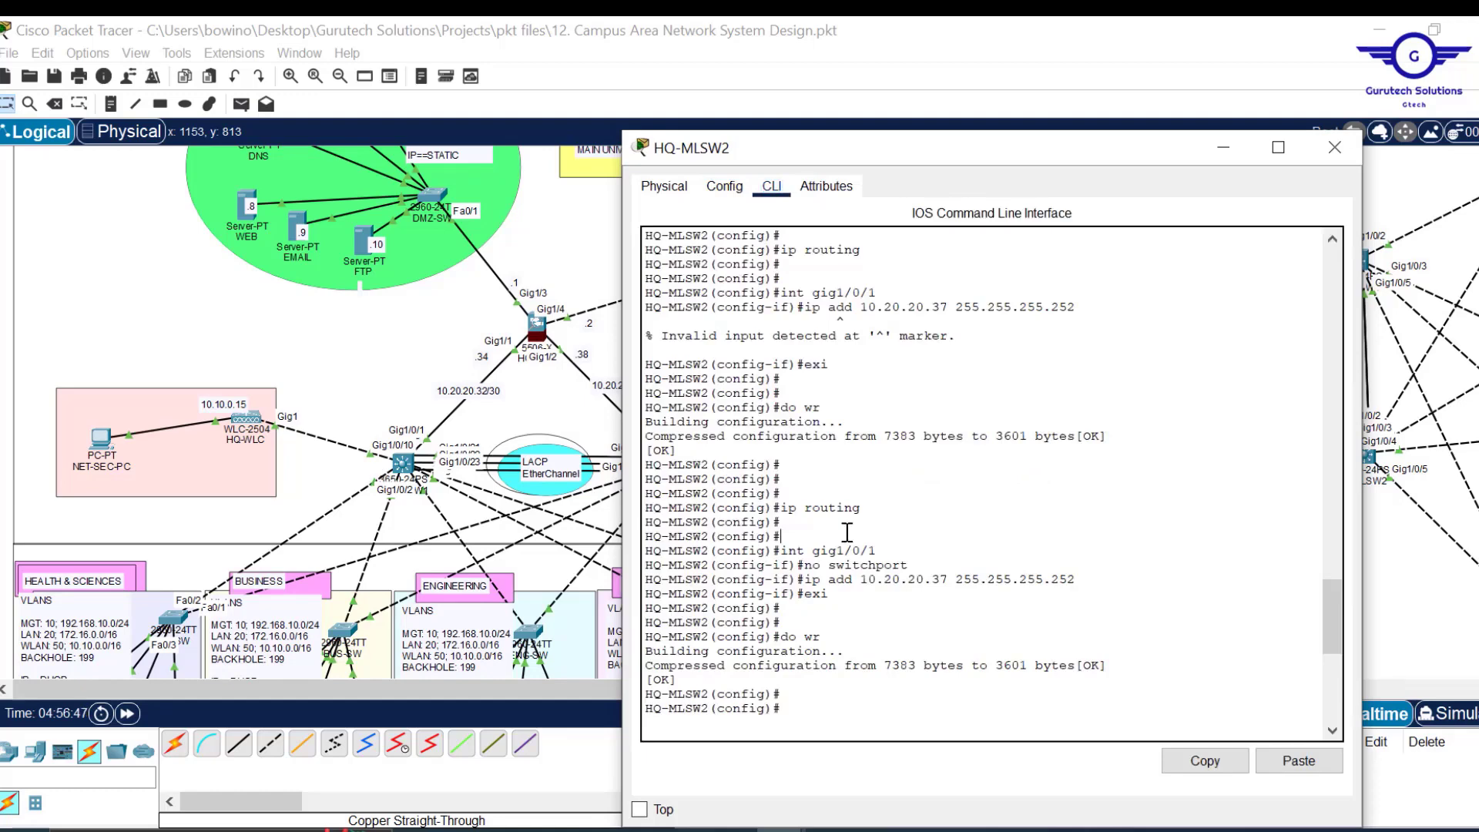
left_click(725, 187)
left_click(722, 466)
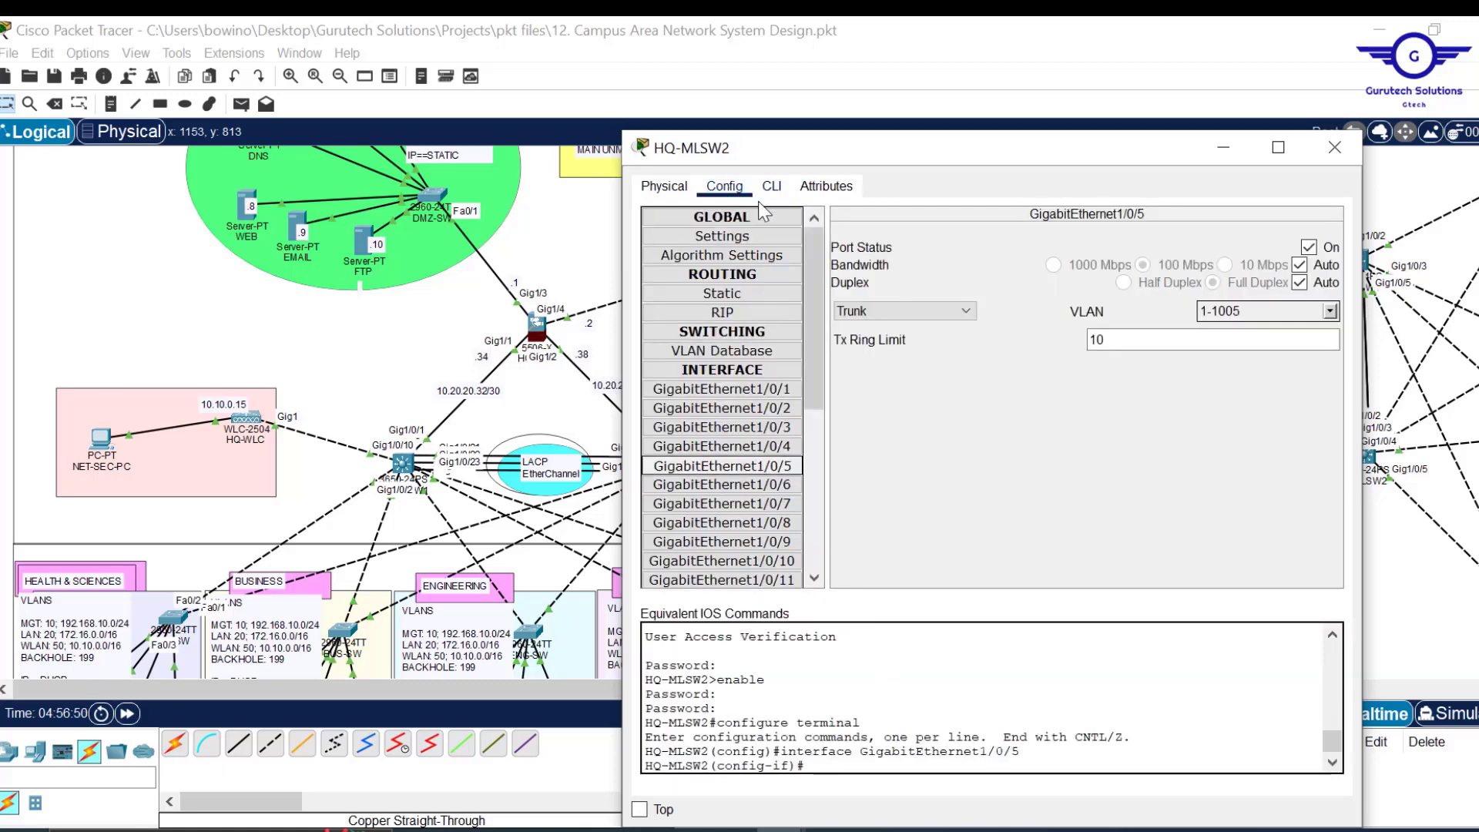
left_click(772, 189)
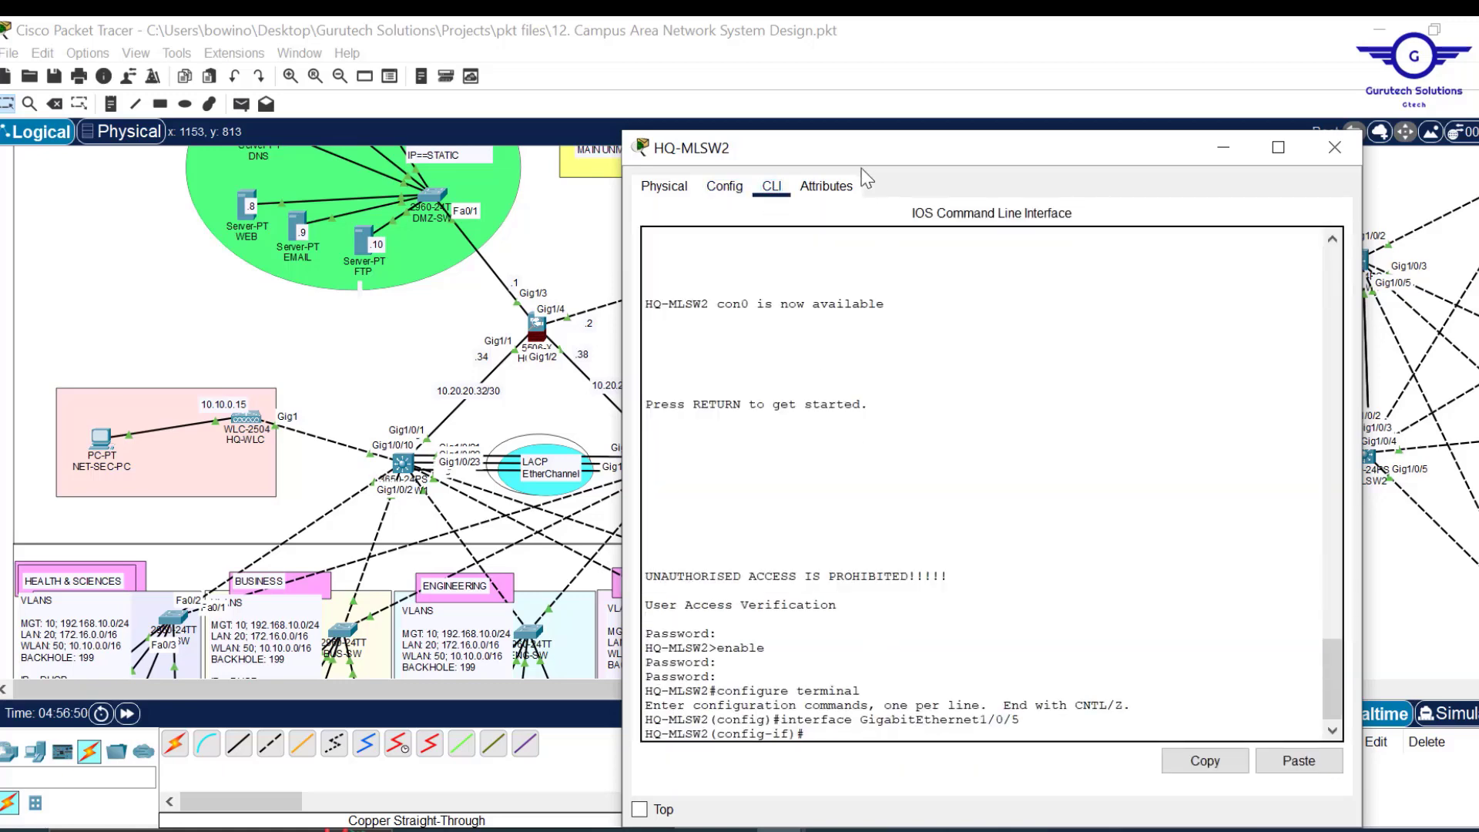
left_click_drag(863, 152, 830, 61)
Create interface Vlan 10 on HQ-MLSW2 with address 192.168.10.2 255.255.255.0.
type("ex")
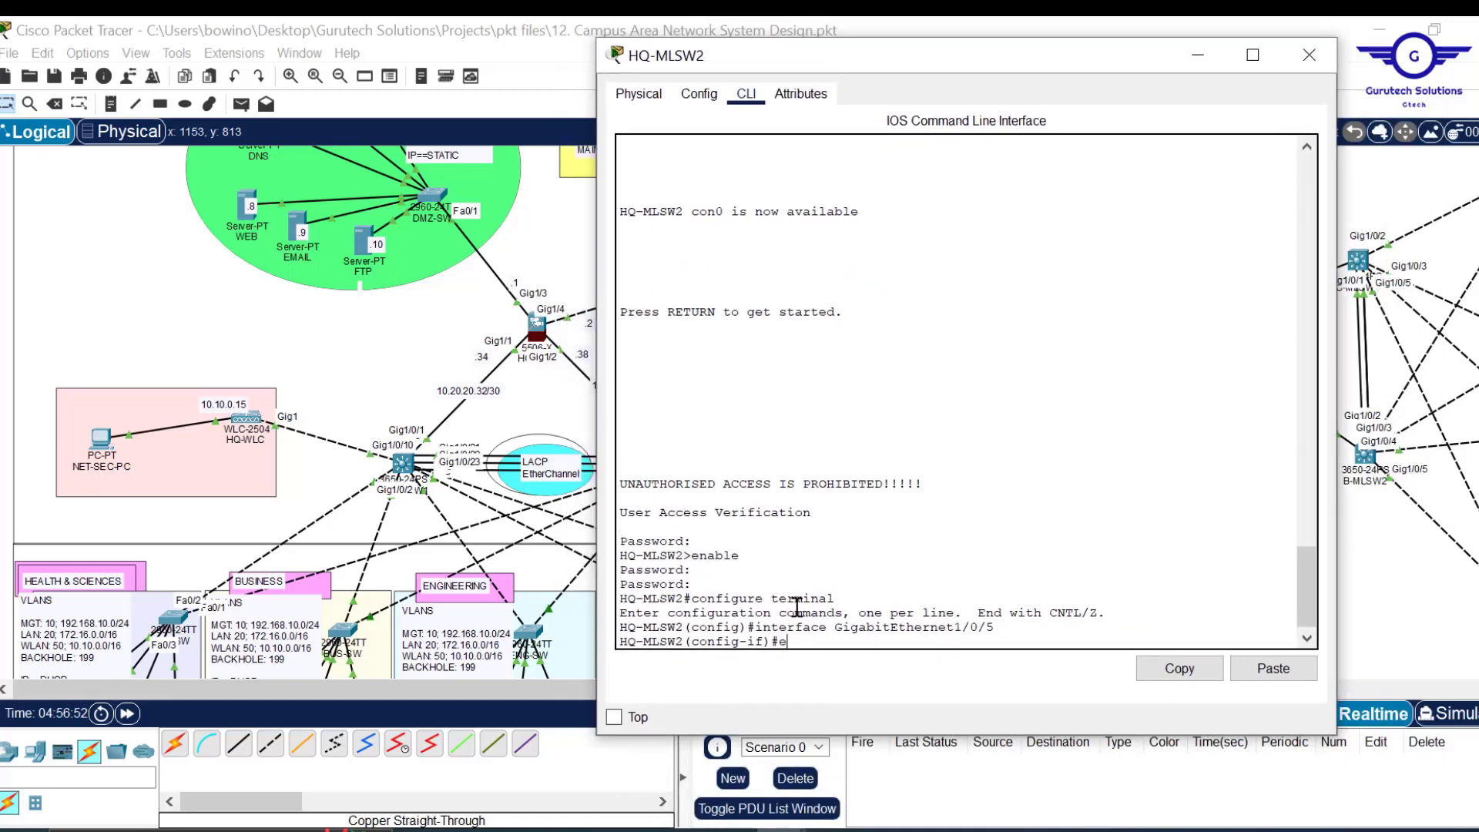
key("Return")
key("Return")
key("Return")
key("Return")
key("Return")
key("Return")
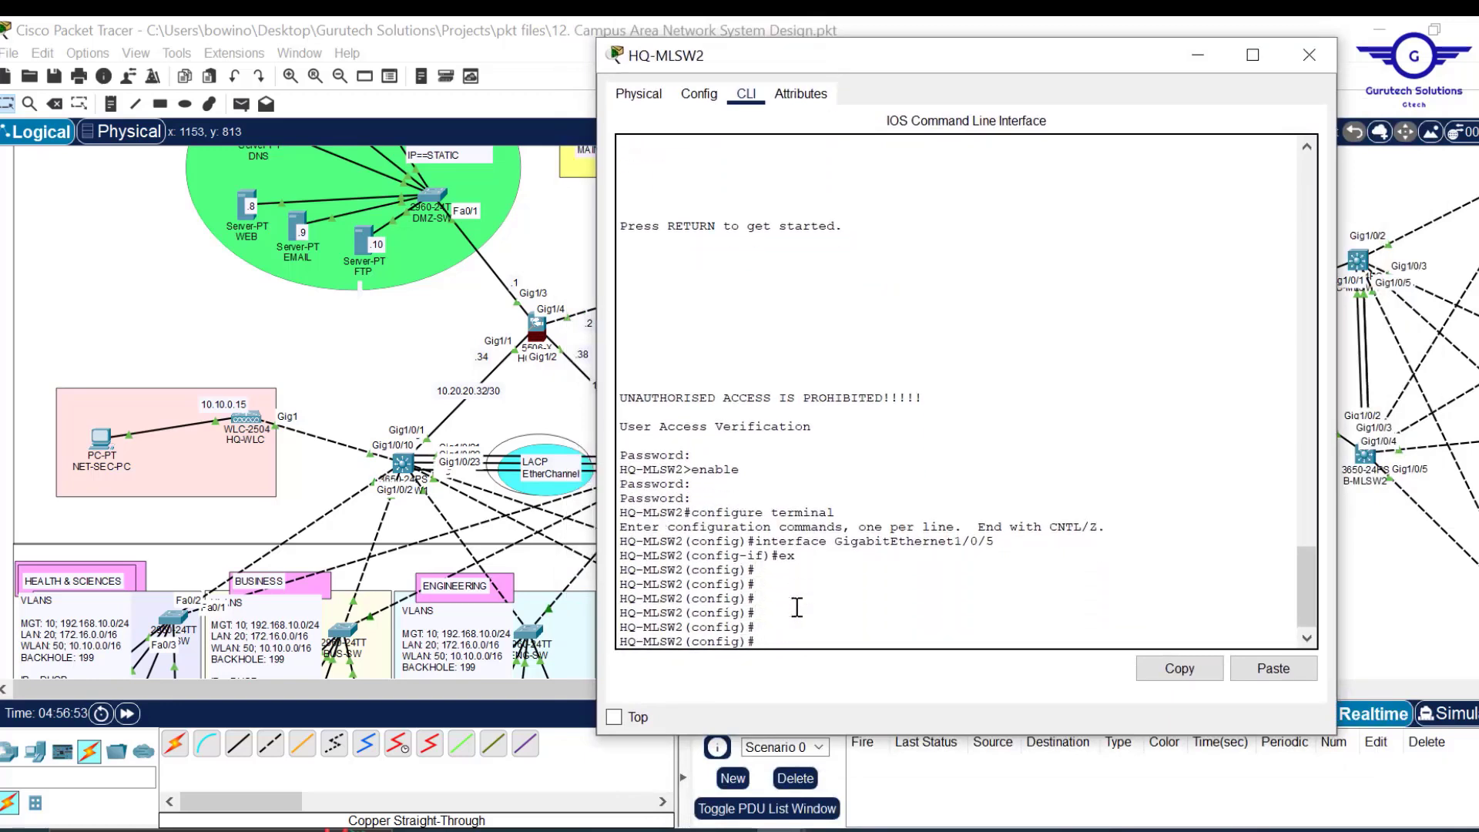
type("int vlan 10")
key("Return")
key("Return")
key("Return")
type("ip a")
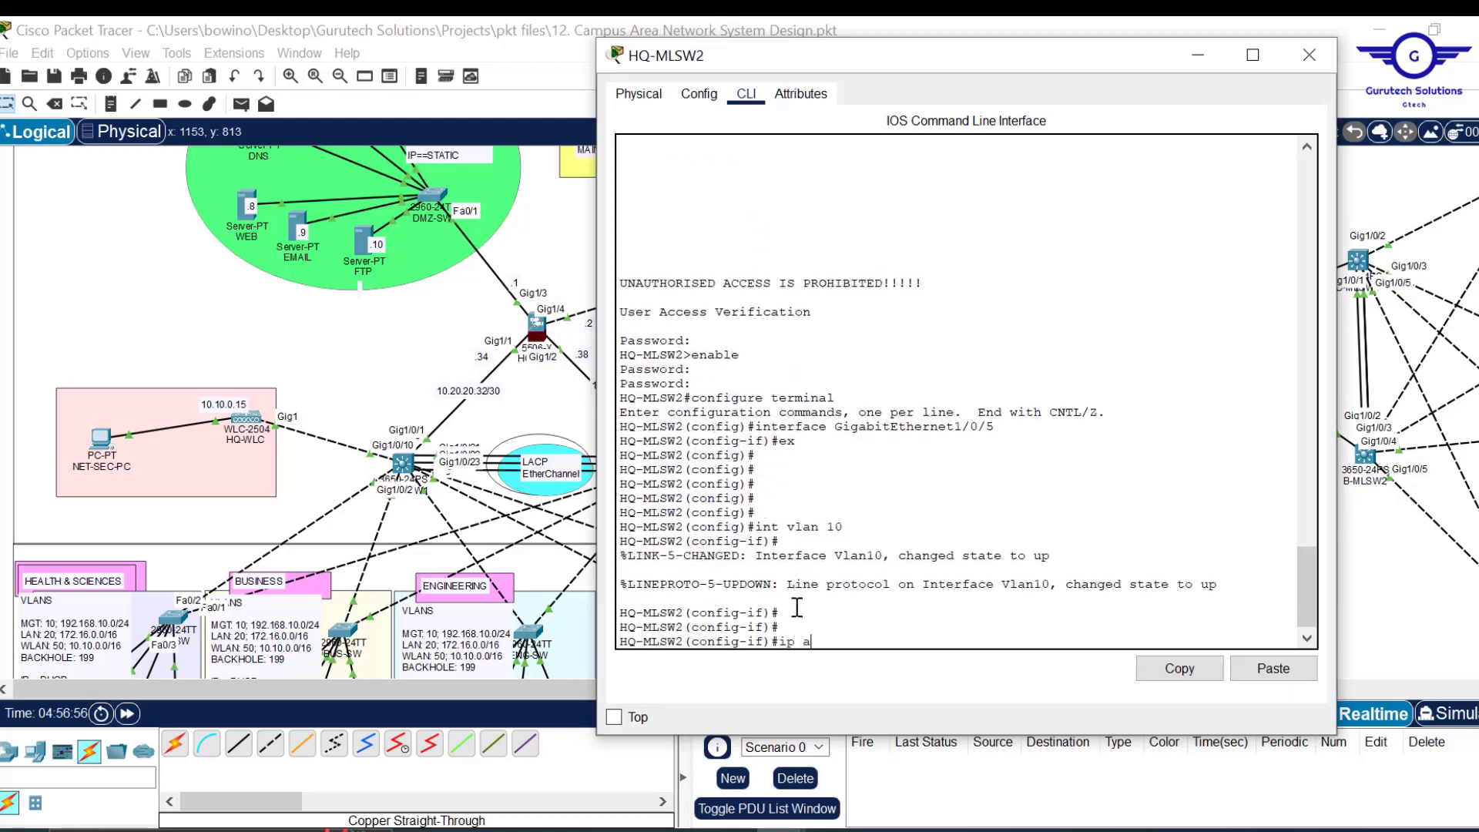
type("dd 192.168.10.")
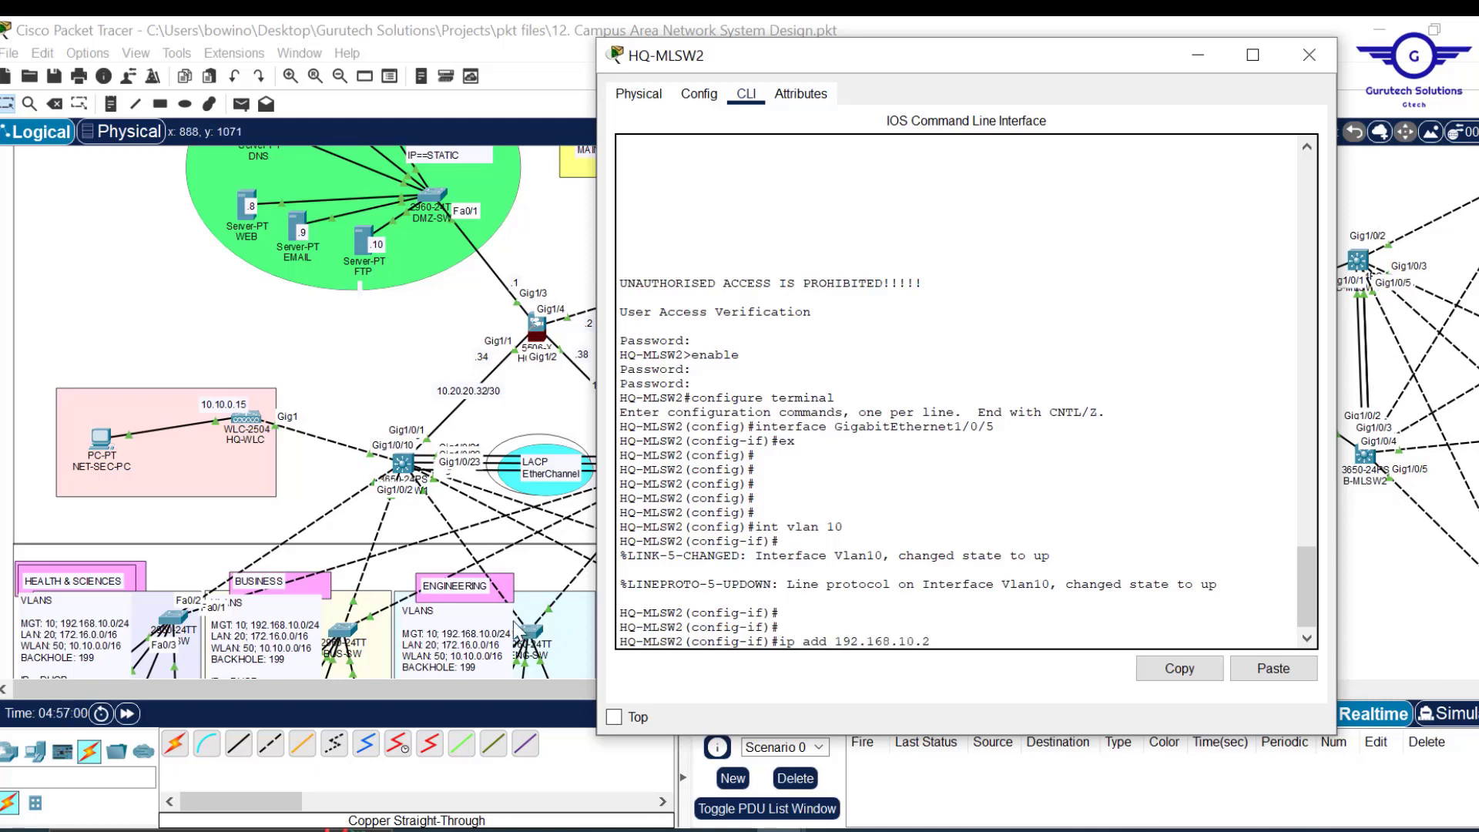
type("255.255.255")
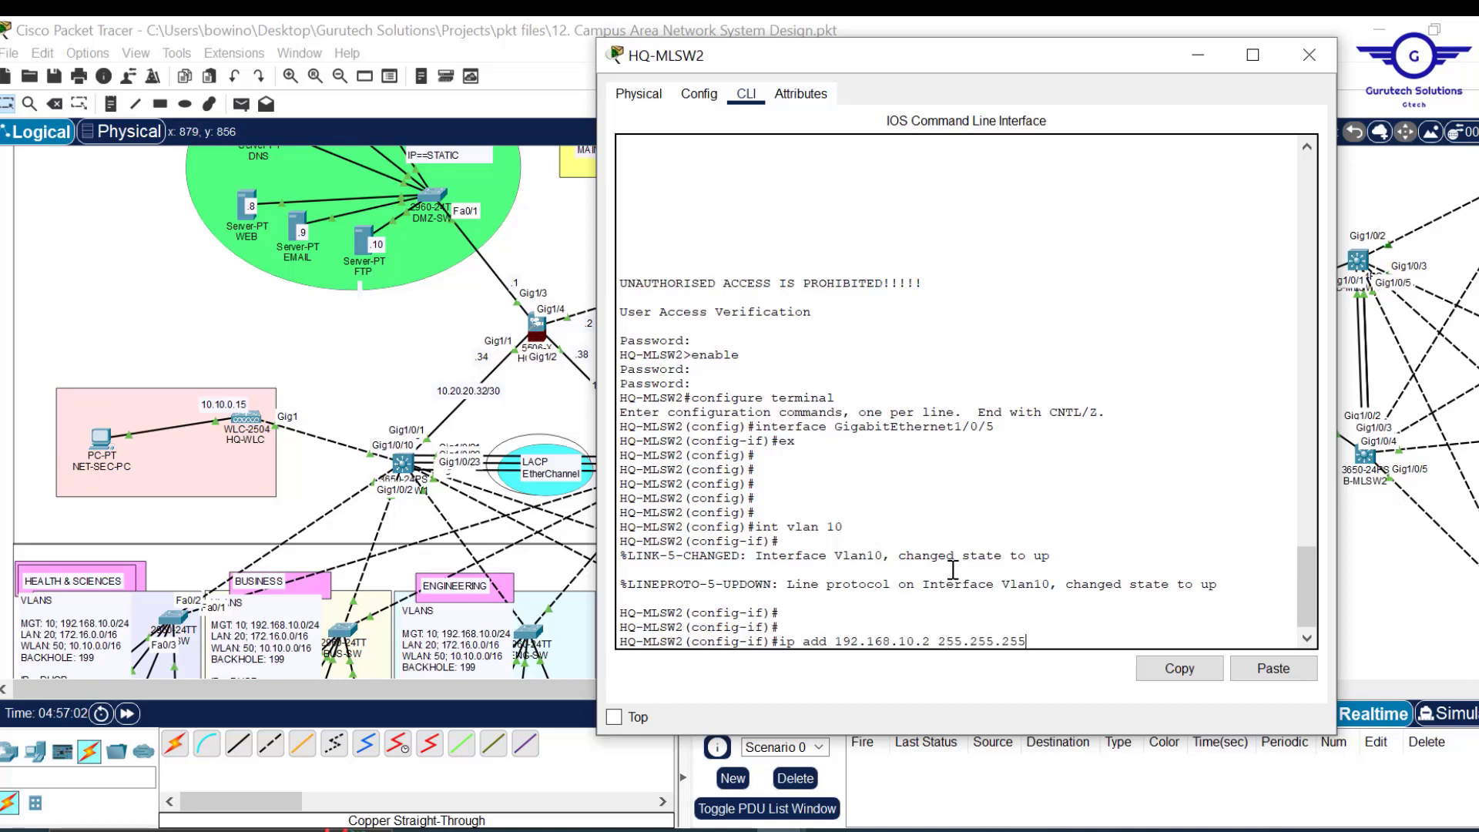
type(".0")
key("Return")
key("Return")
key("Return")
key("Return")
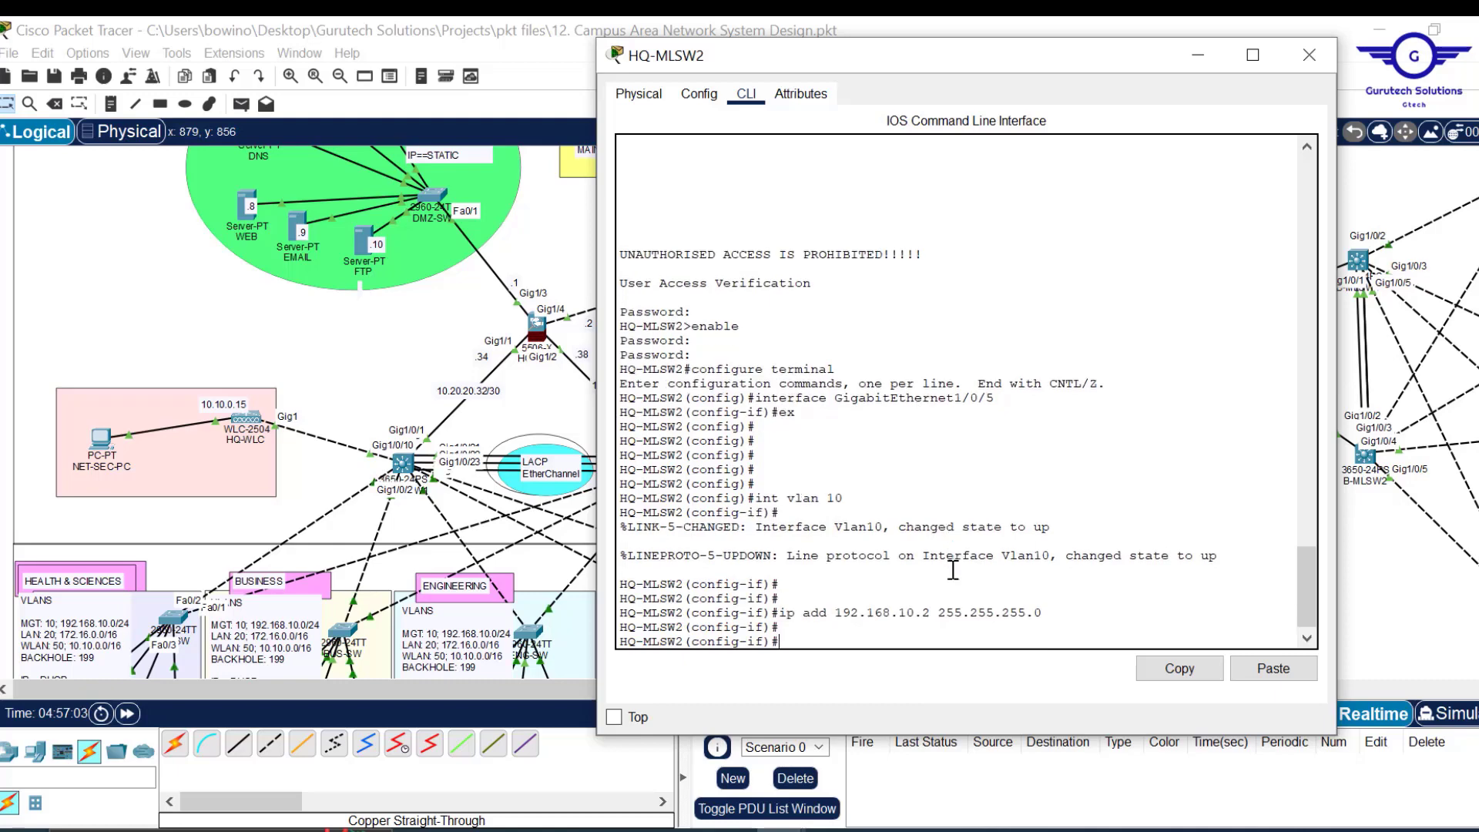
Add DHCP helpers 10.20.20.5 and 10.20.20.6, then begin the standby 10 command.
left_click(1279, 669)
key("Return")
key("Up")
type("6")
key("Return")
key("Return")
key("Return")
key("Return")
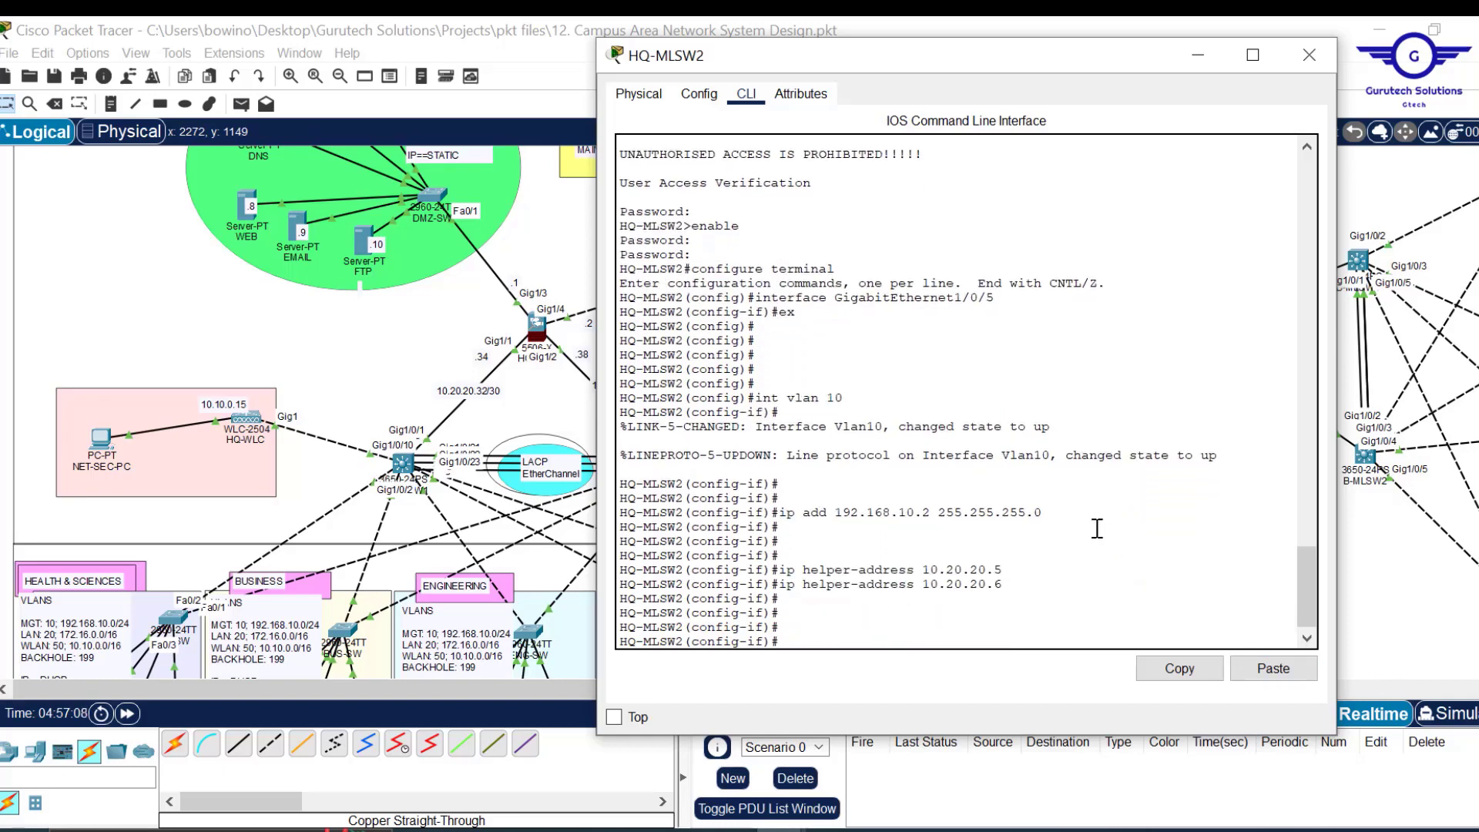
type("stan")
key("Tab")
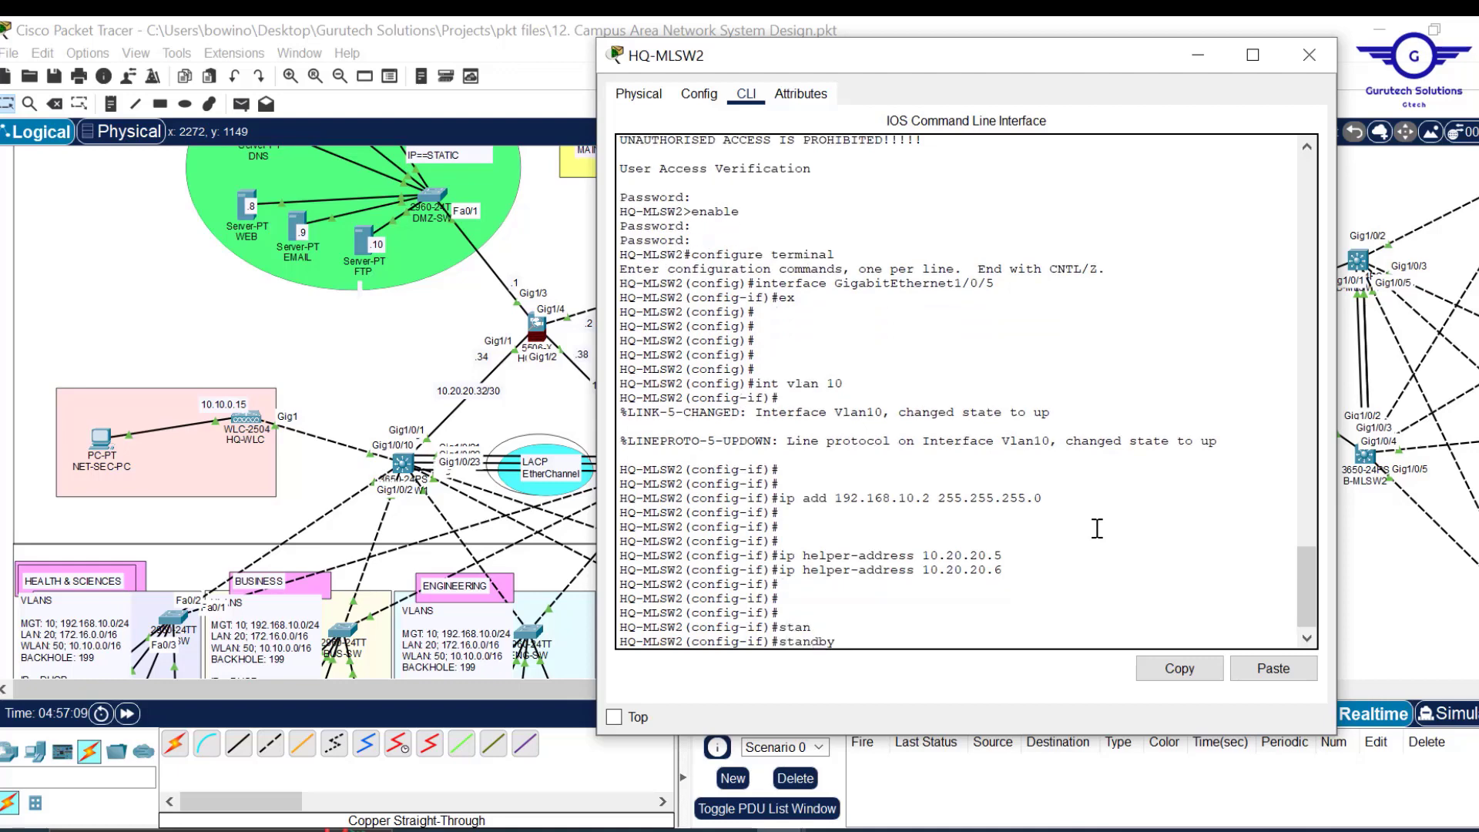
type("10ip")
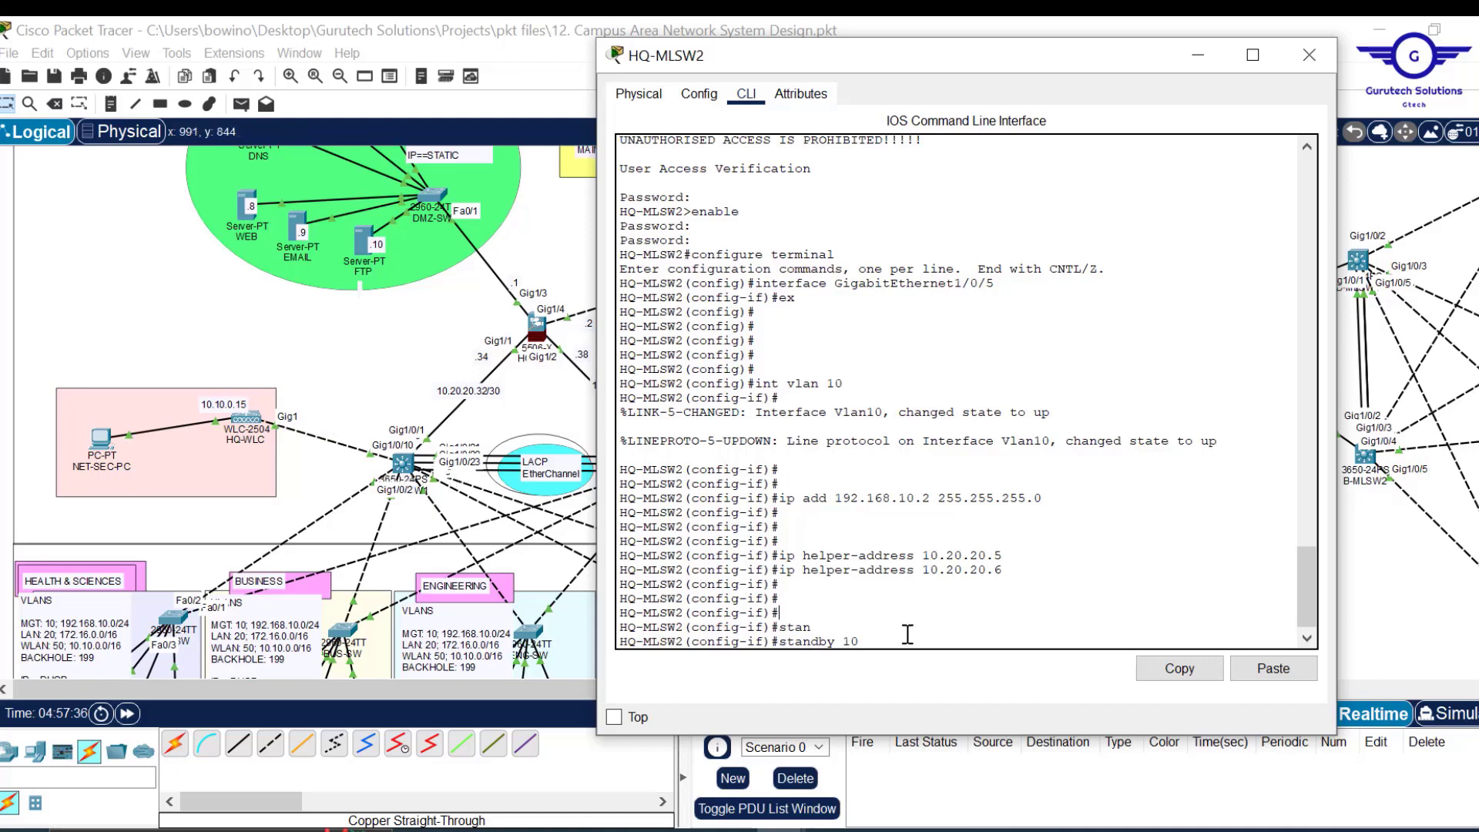
Enter standby 10 ip 10.10.0.1 on HQ-MLSW2's VLAN 10 interface.
key("BackSpace")
type("ip")
type("10.10.0.1")
left_click_drag(963, 640, 790, 641)
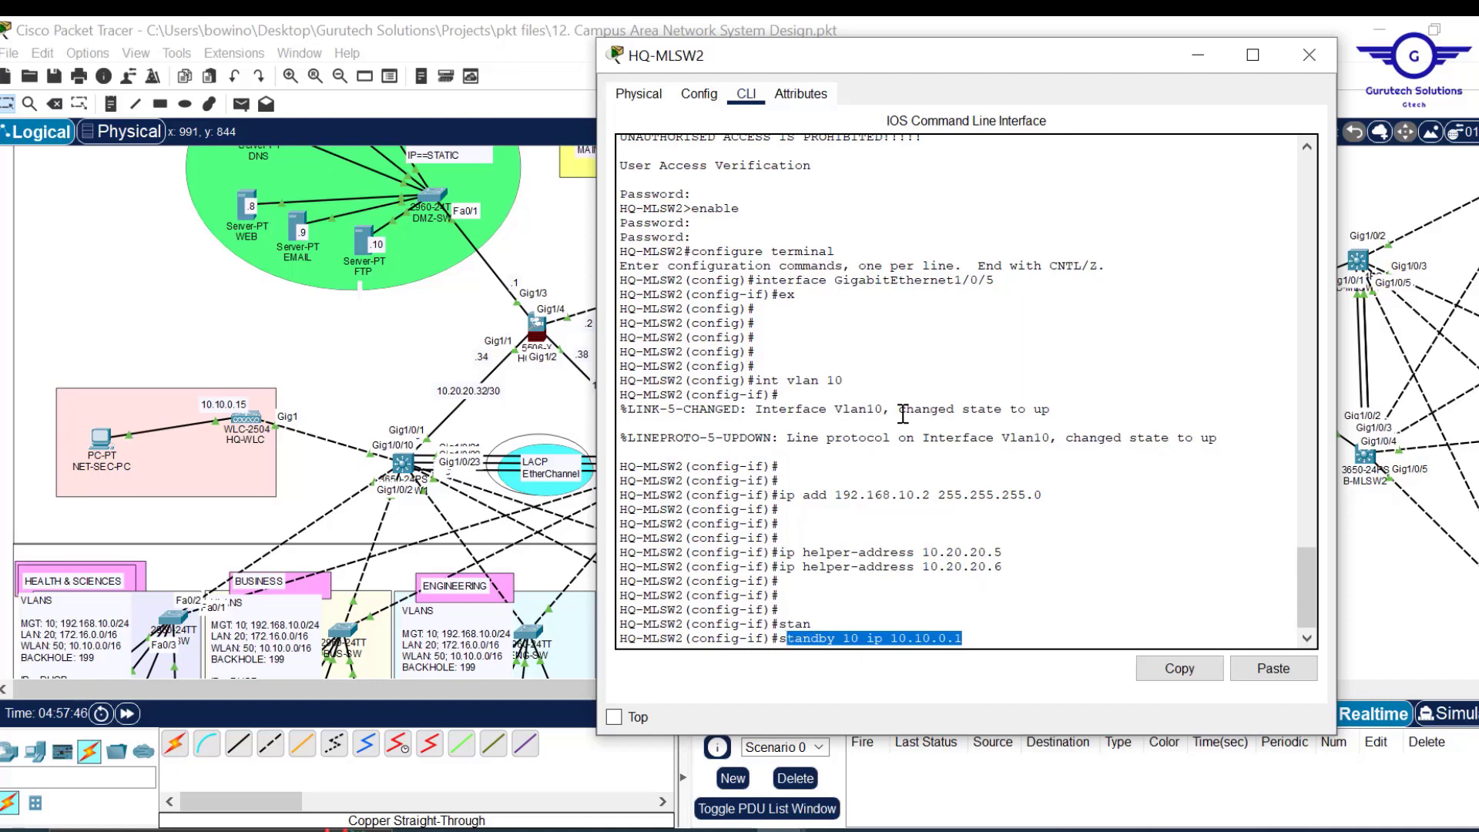
left_click_drag(933, 496, 844, 493)
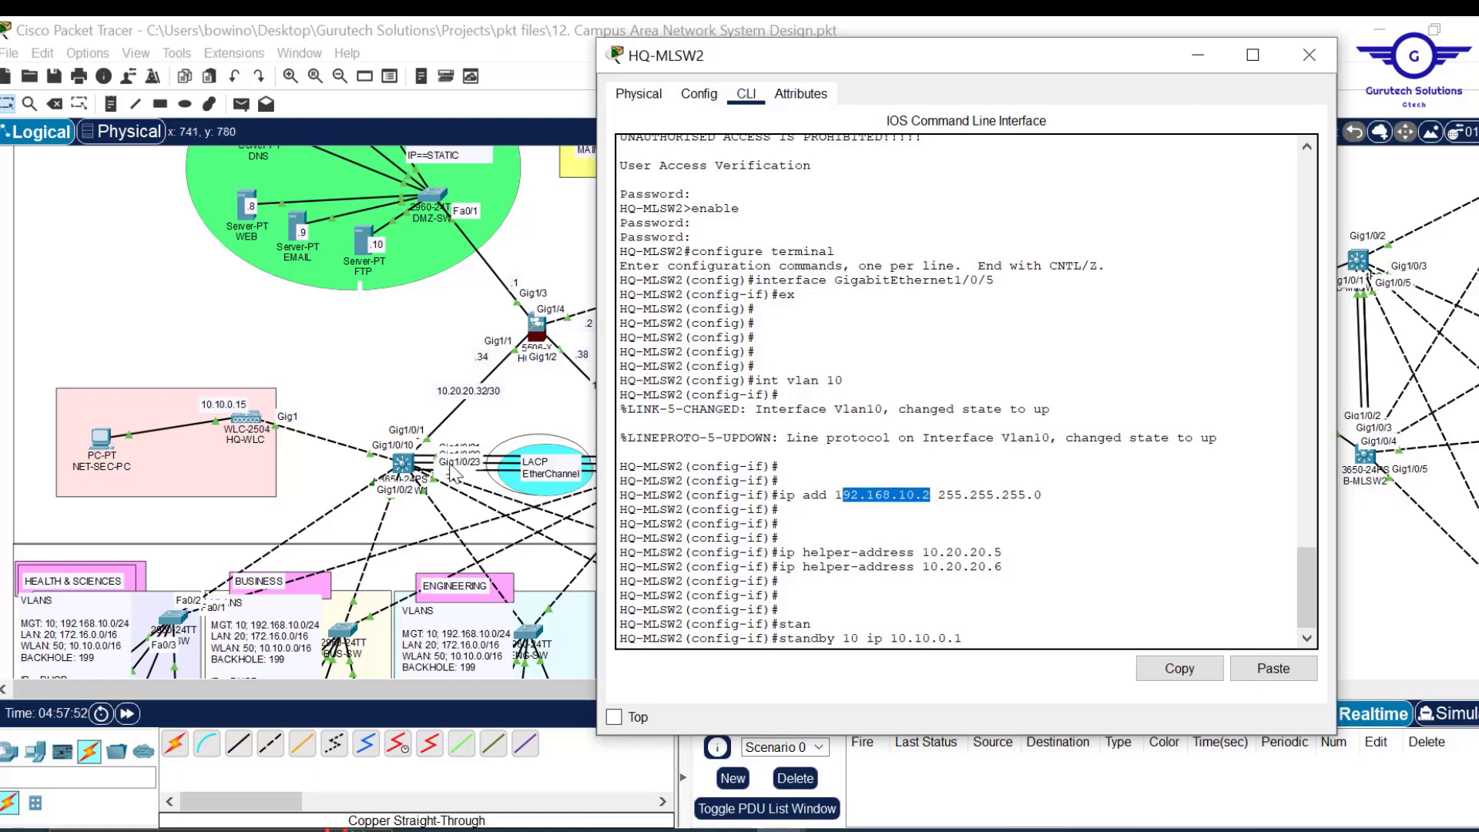
key("Return")
key("Return")
key("Return")
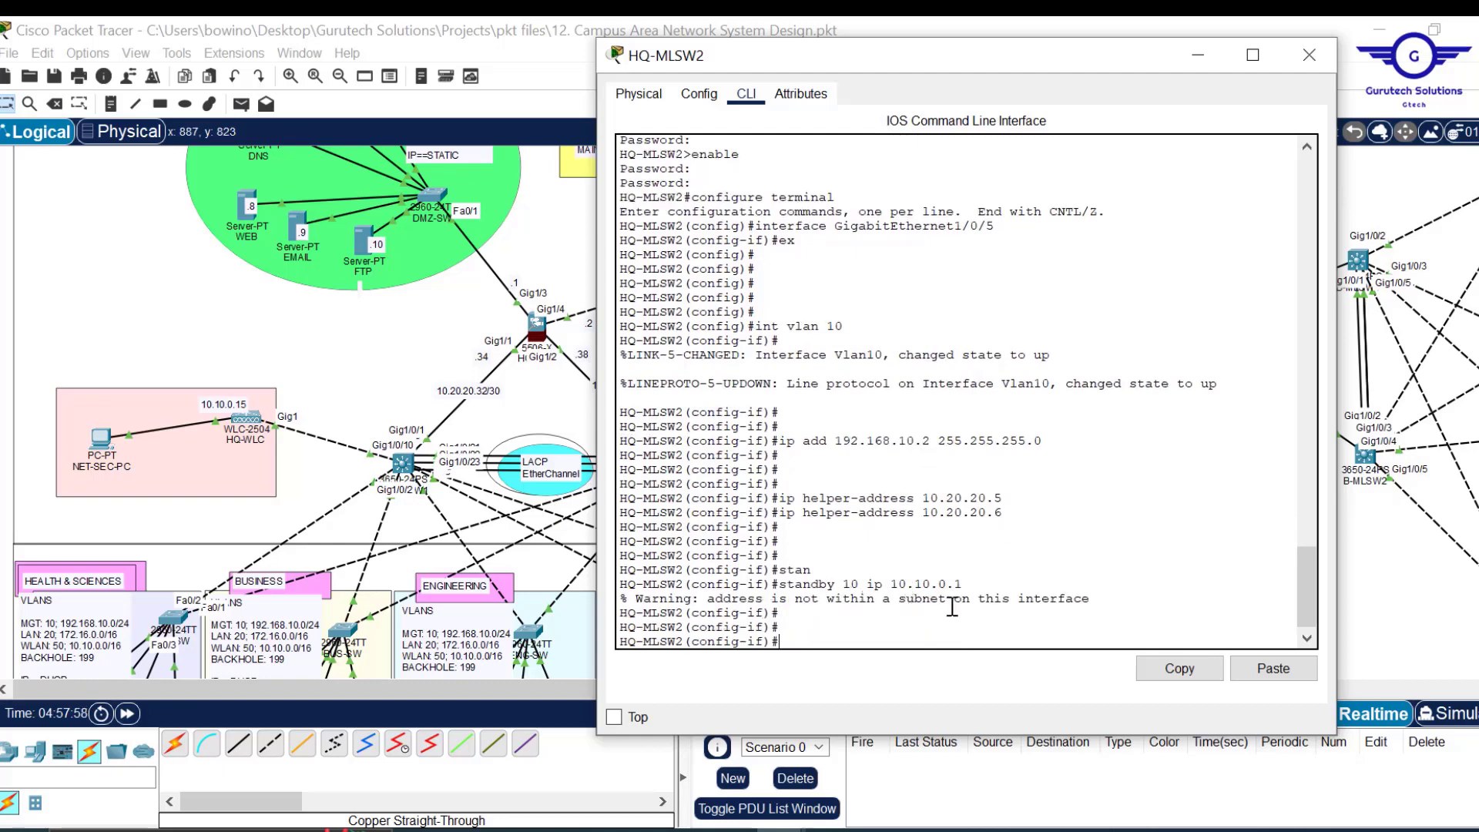
Remove it with no standby 10 ip 10.10.0.1.
key("Up")
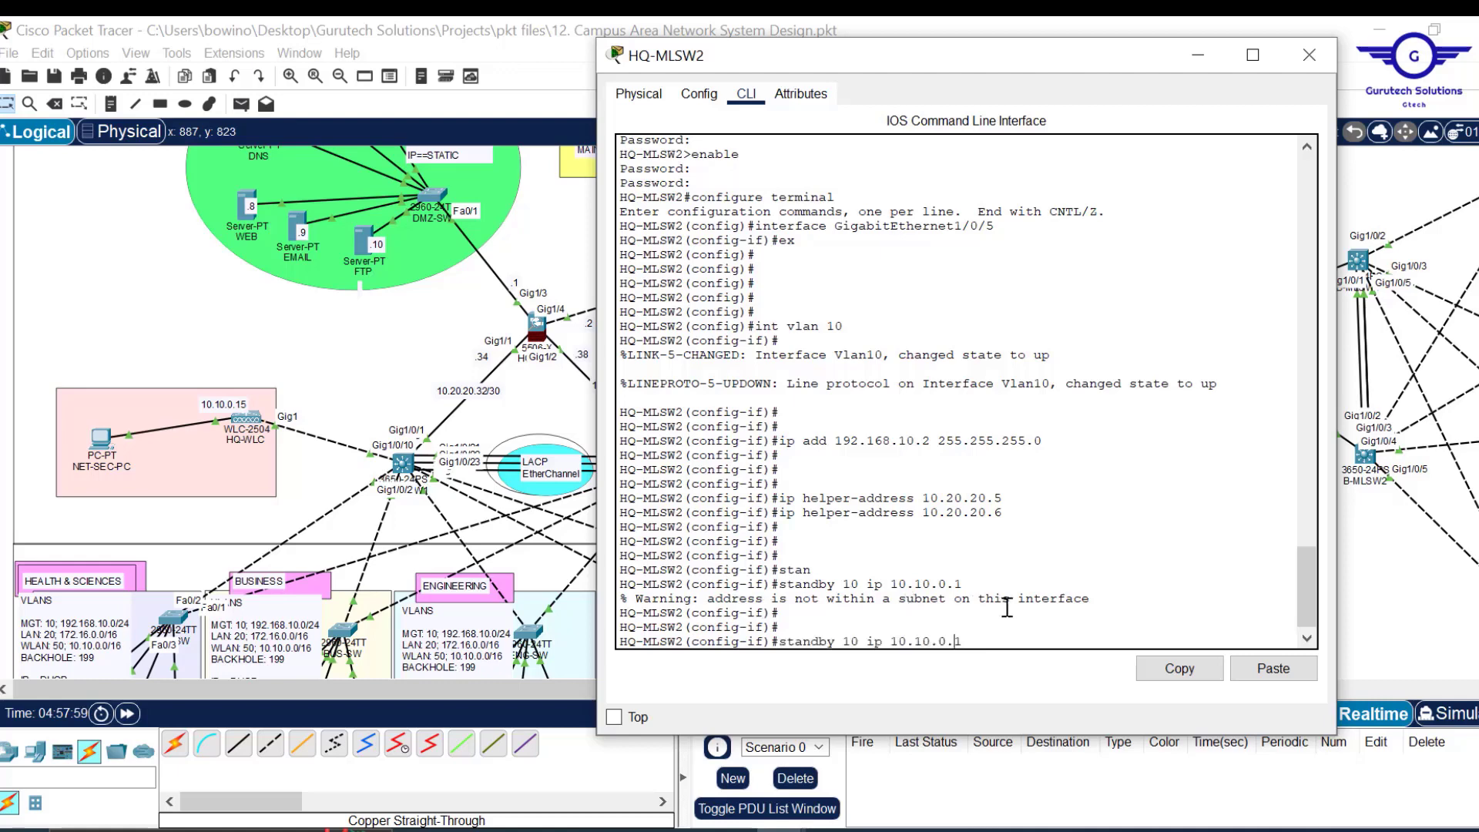
key("ctrl+a")
type("no")
key("Return")
key("Return")
key("Return")
key("Return")
Also run no standby 10 ip 192.168.10.1, then exit the interface.
key("Up")
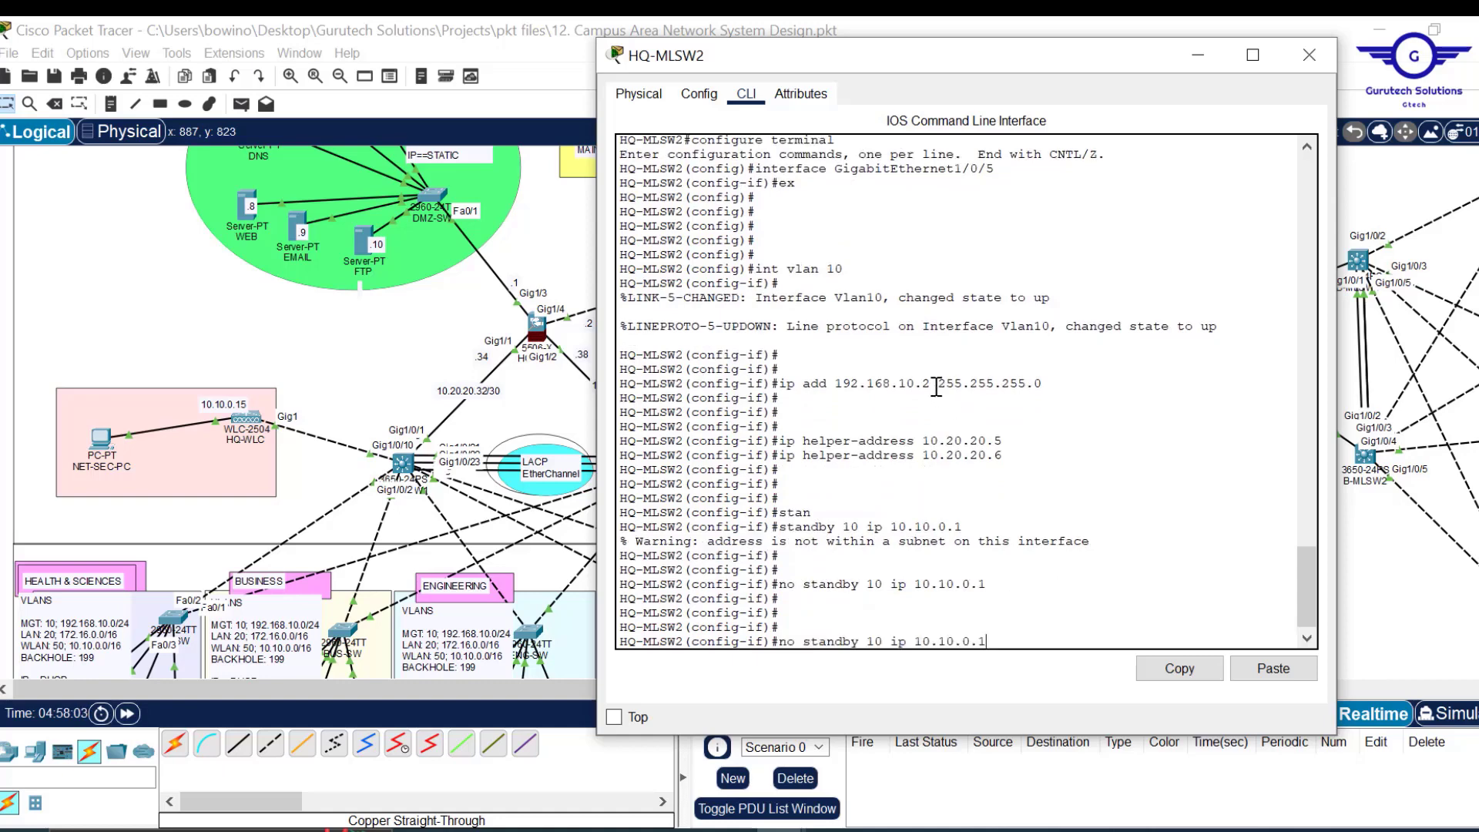
left_click_drag(932, 384, 834, 384)
left_click(1177, 669)
left_click(1078, 628)
key("BackSpace")
key("BackSpace")
key("BackSpace")
key("BackSpace")
key("BackSpace")
key("BackSpace")
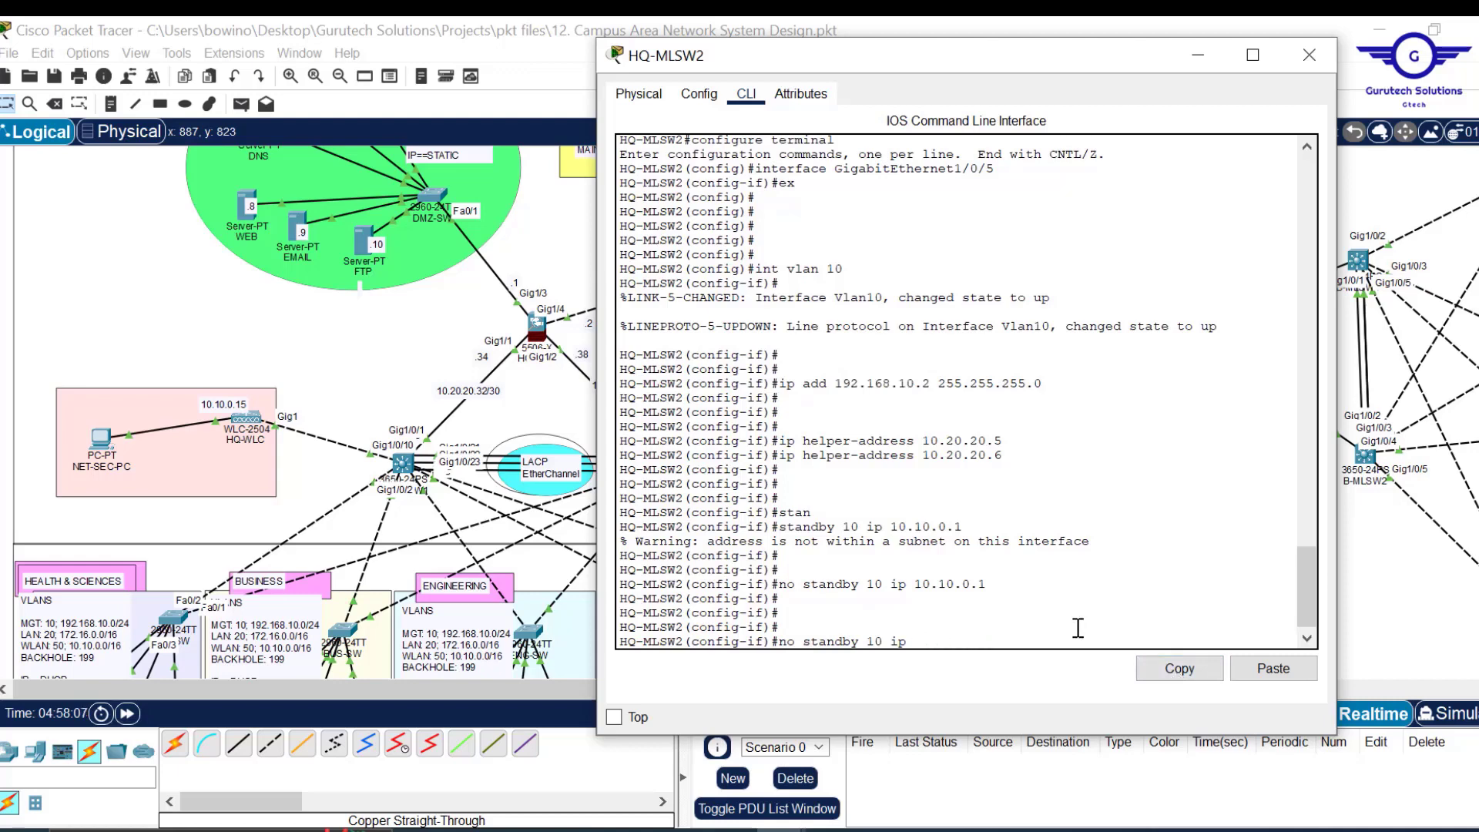
left_click(1291, 677)
type("192.168.10.")
key("Return")
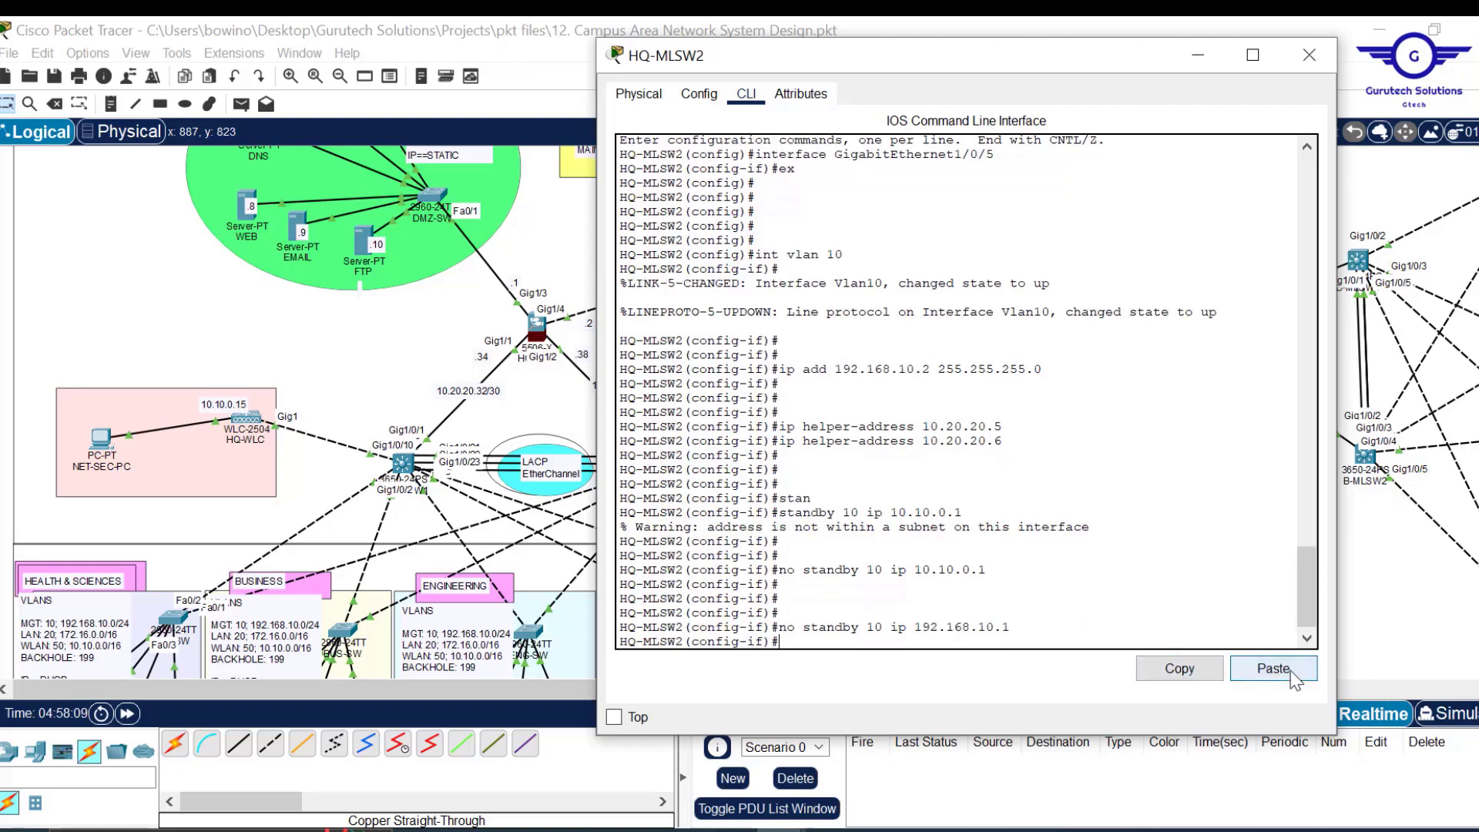
type("ex")
key("Return")
key("Return")
key("Return")
key("Return")
key("Return")
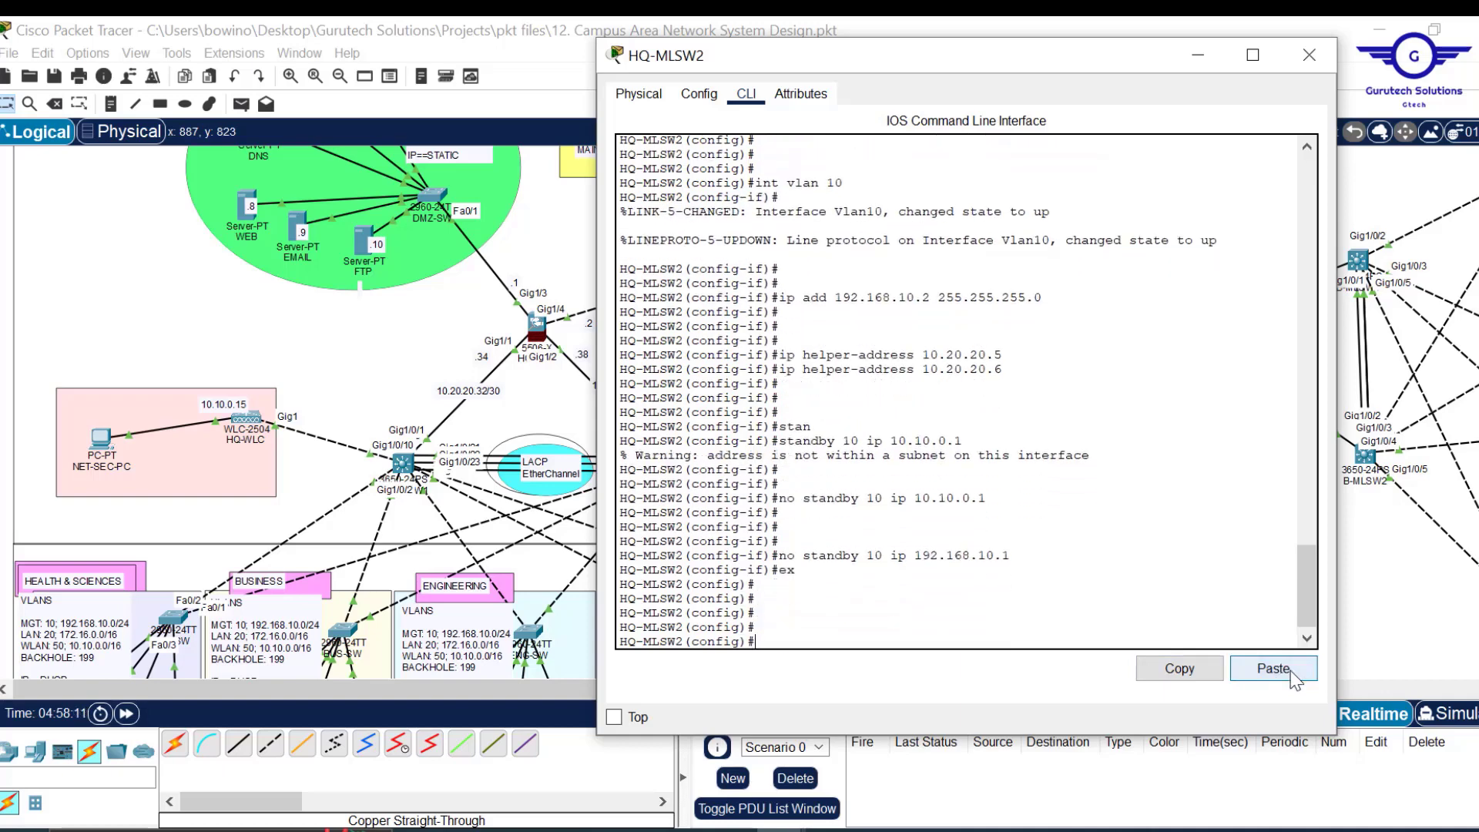
Enter interface Vlan 20 by editing the recalled int vlan command.
key("Up")
key("Up")
key("Up")
key("Up")
key("Up")
key("Up")
Address VLAN 20 with 172.16.0.2 255.255.0.0.
key("Up")
key("Up")
key("Up")
key("BackSpace")
key("BackSpace")
type("20")
key("Return")
key("Up")
key("Up")
key("Up")
key("Up")
key("Up")
key("Up")
key("Up")
key("Up")
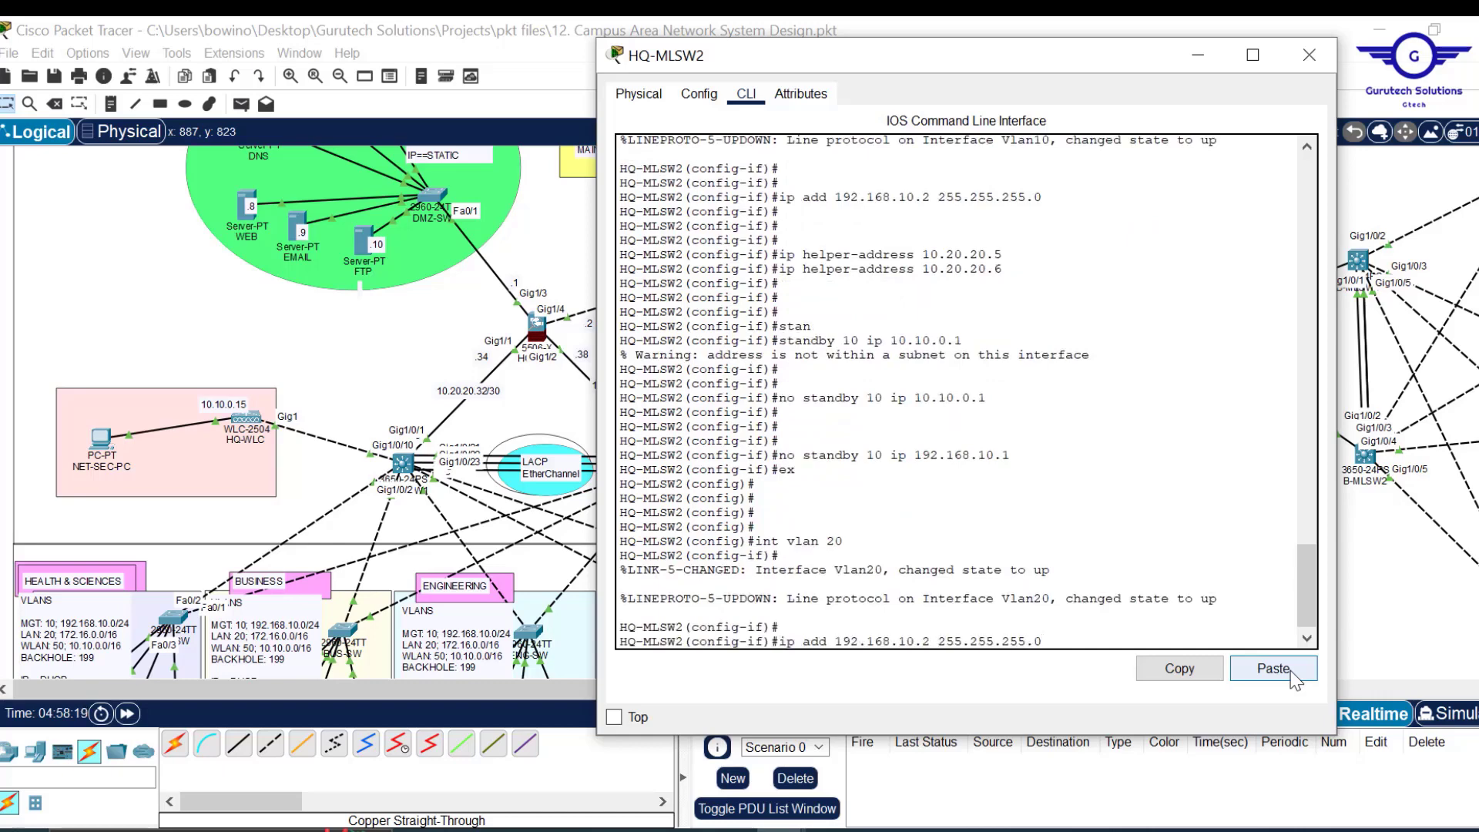
key("Left")
key("Left")
key("BackSpace")
key("BackSpace")
key("BackSpace")
type("7")
key("Right")
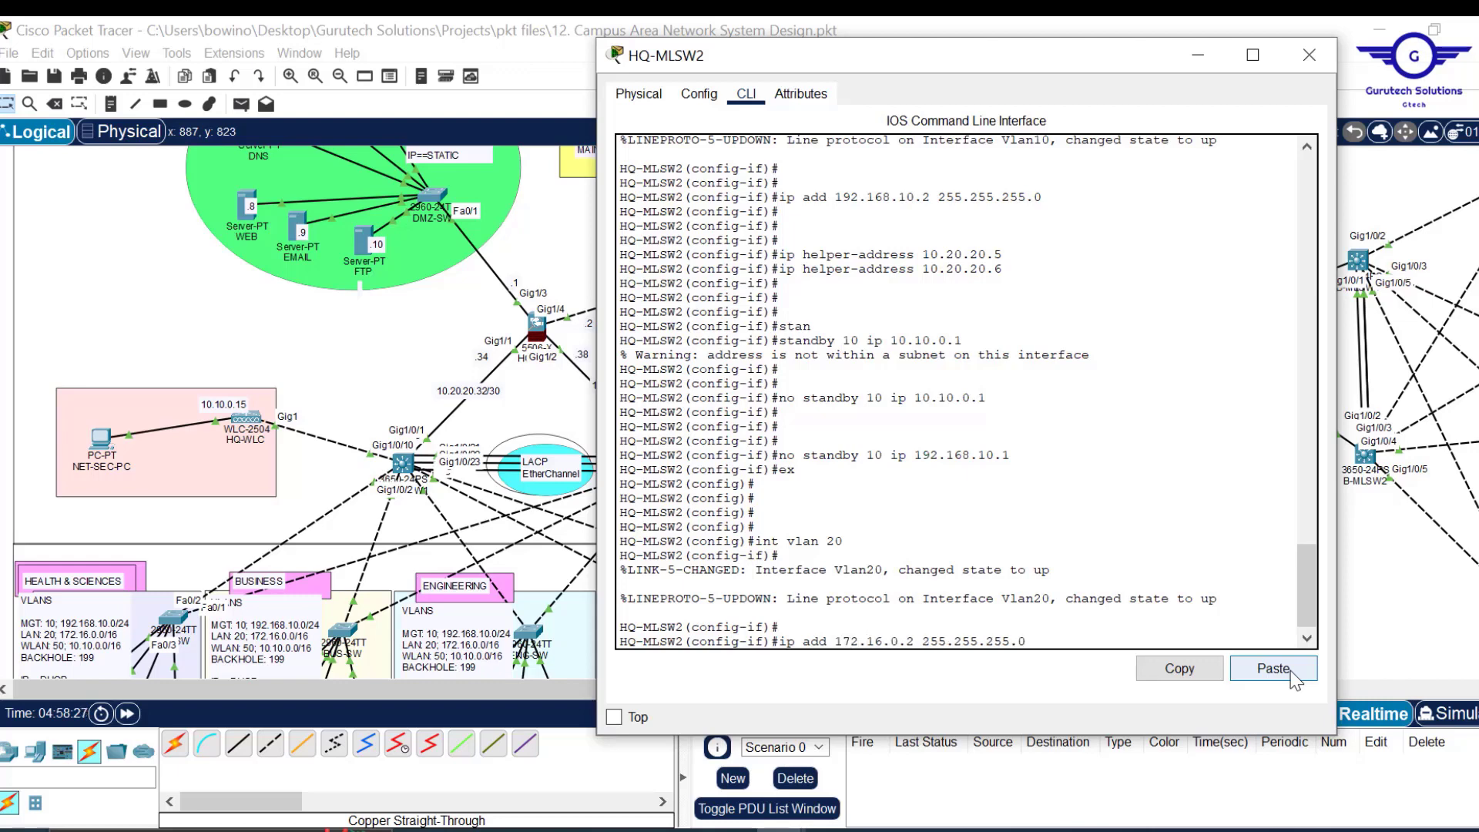
key("Right")
key("BackSpace")
key("BackSpace")
key("BackSpace")
type("0")
key("Return")
key("Return")
key("Return")
key("Return")
key("Return")
key("Return")
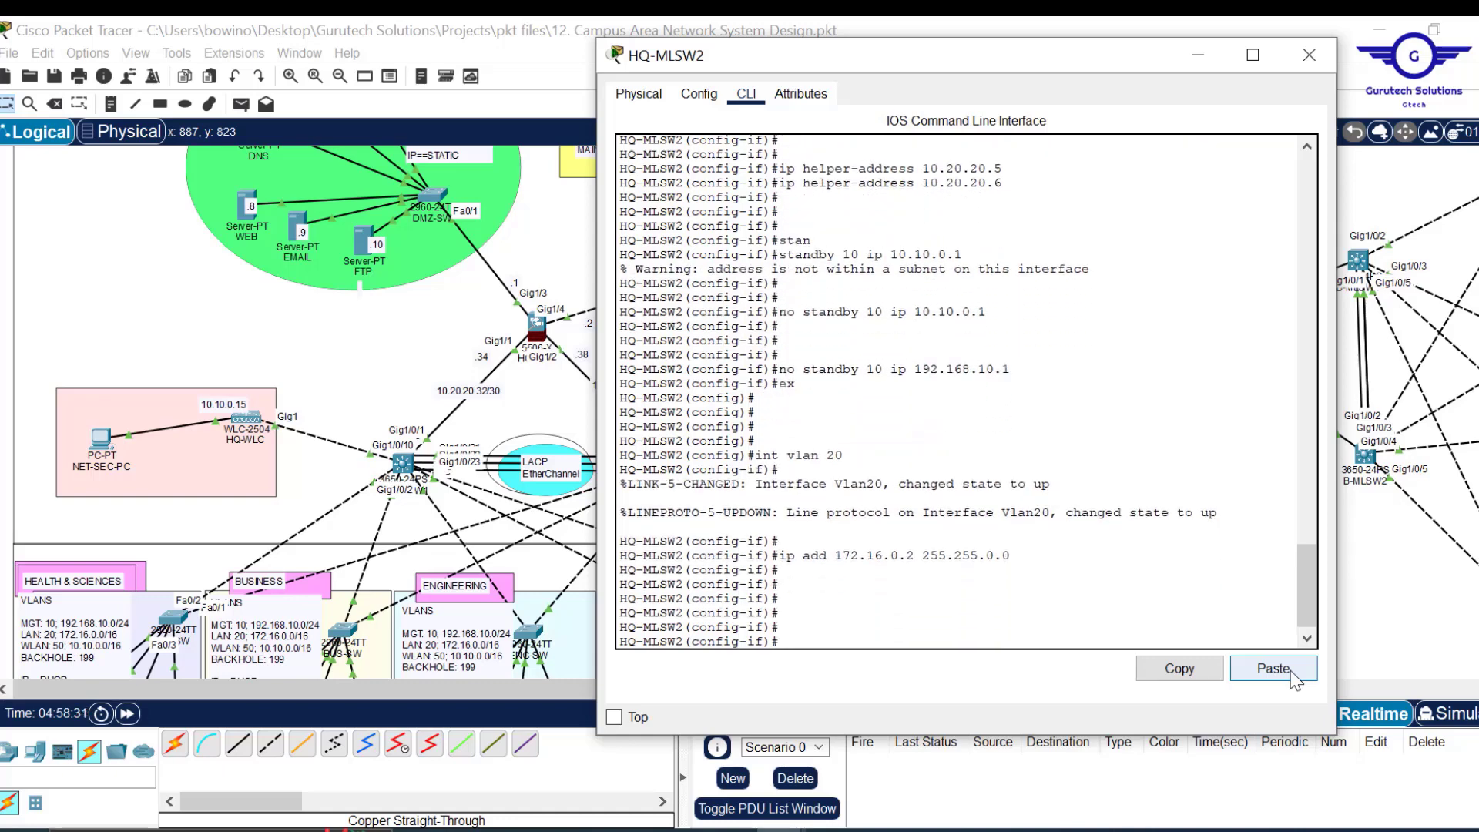
Add DHCP helper addresses 10.20.20.6 and 10.20.20.5 to VLAN 20.
left_click(1284, 674)
key("BackSpace")
key("BackSpace")
key("BackSpace")
key("BackSpace")
key("BackSpace")
key("BackSpace")
key("BackSpace")
key("BackSpace")
key("BackSpace")
key("BackSpace")
key("BackSpace")
key("BackSpace")
key("Up")
key("Up")
key("Up")
key("Up")
key("Up")
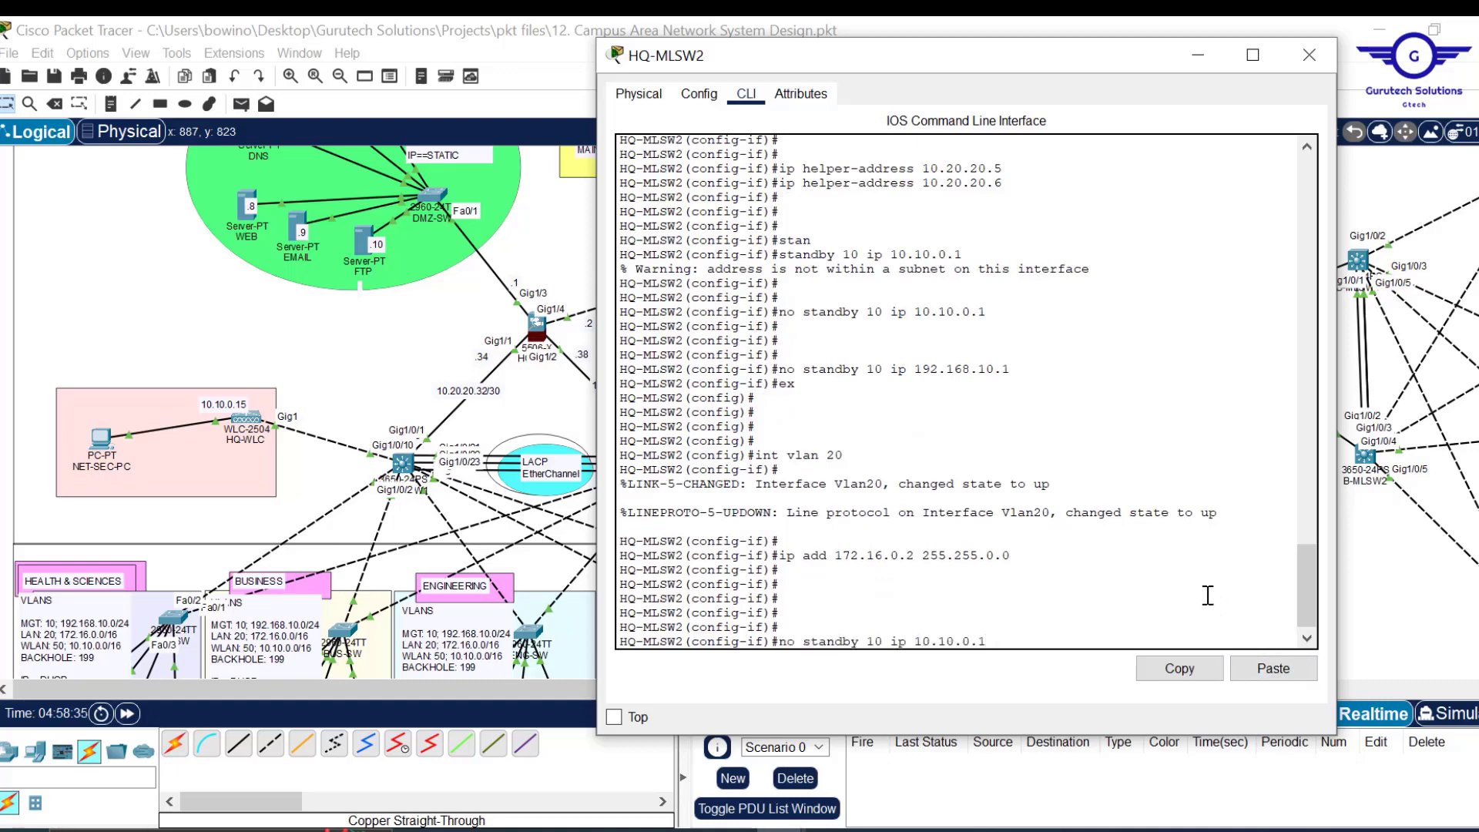
key("Up")
key("Up")
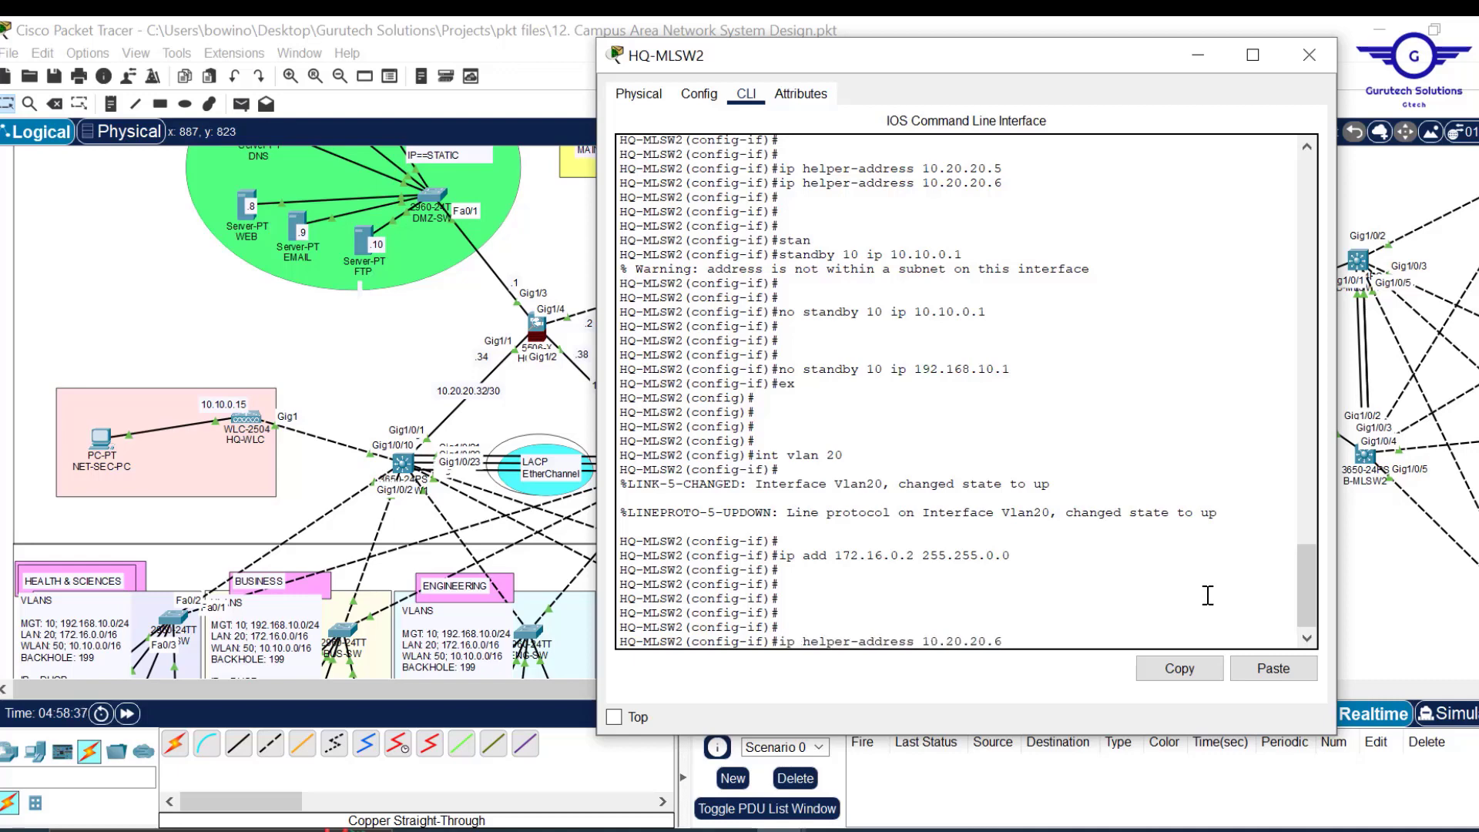
key("Return")
key("Up")
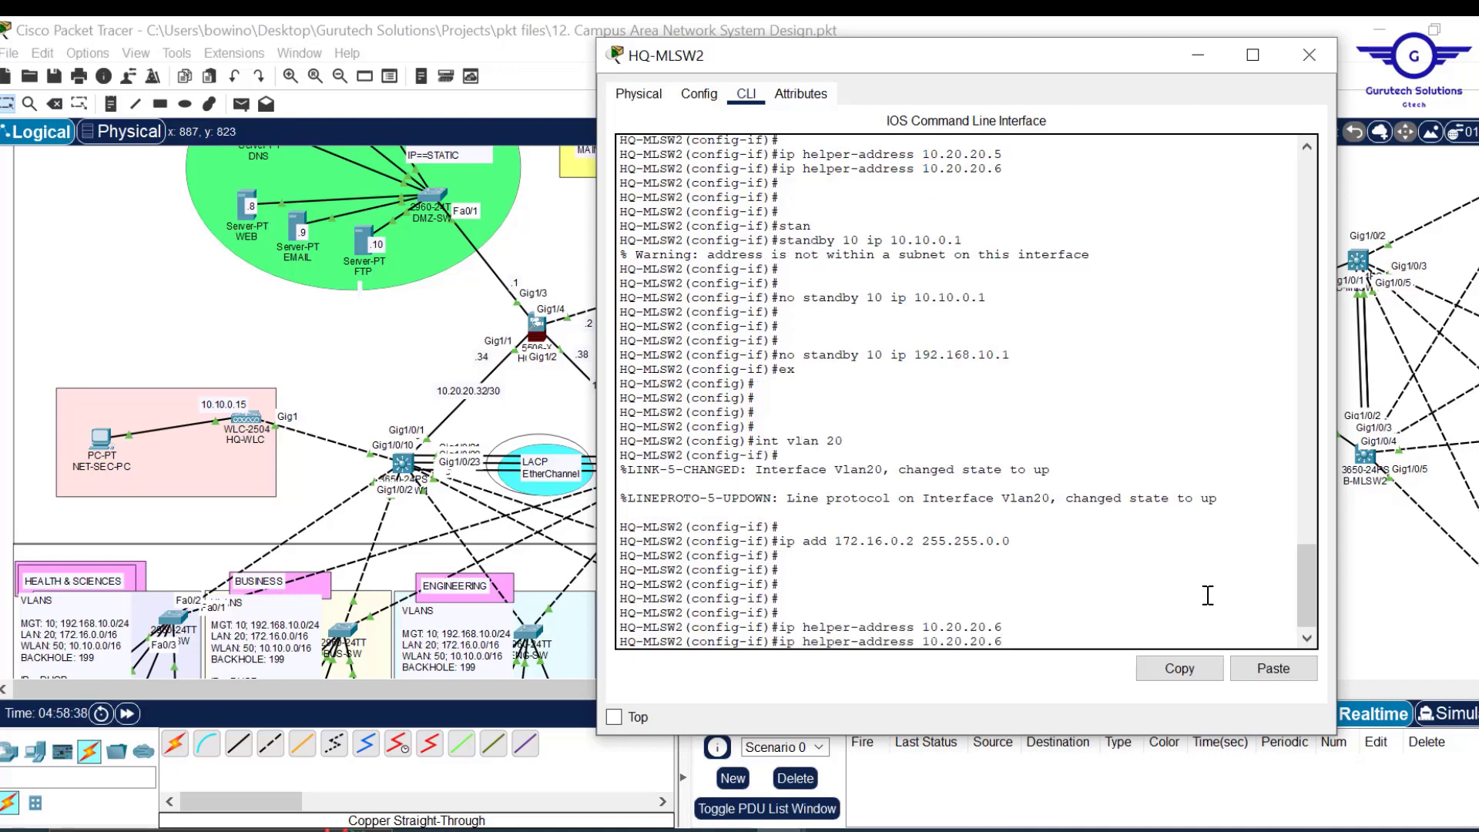
type("5")
key("Return")
key("Return")
key("Return")
key("Return")
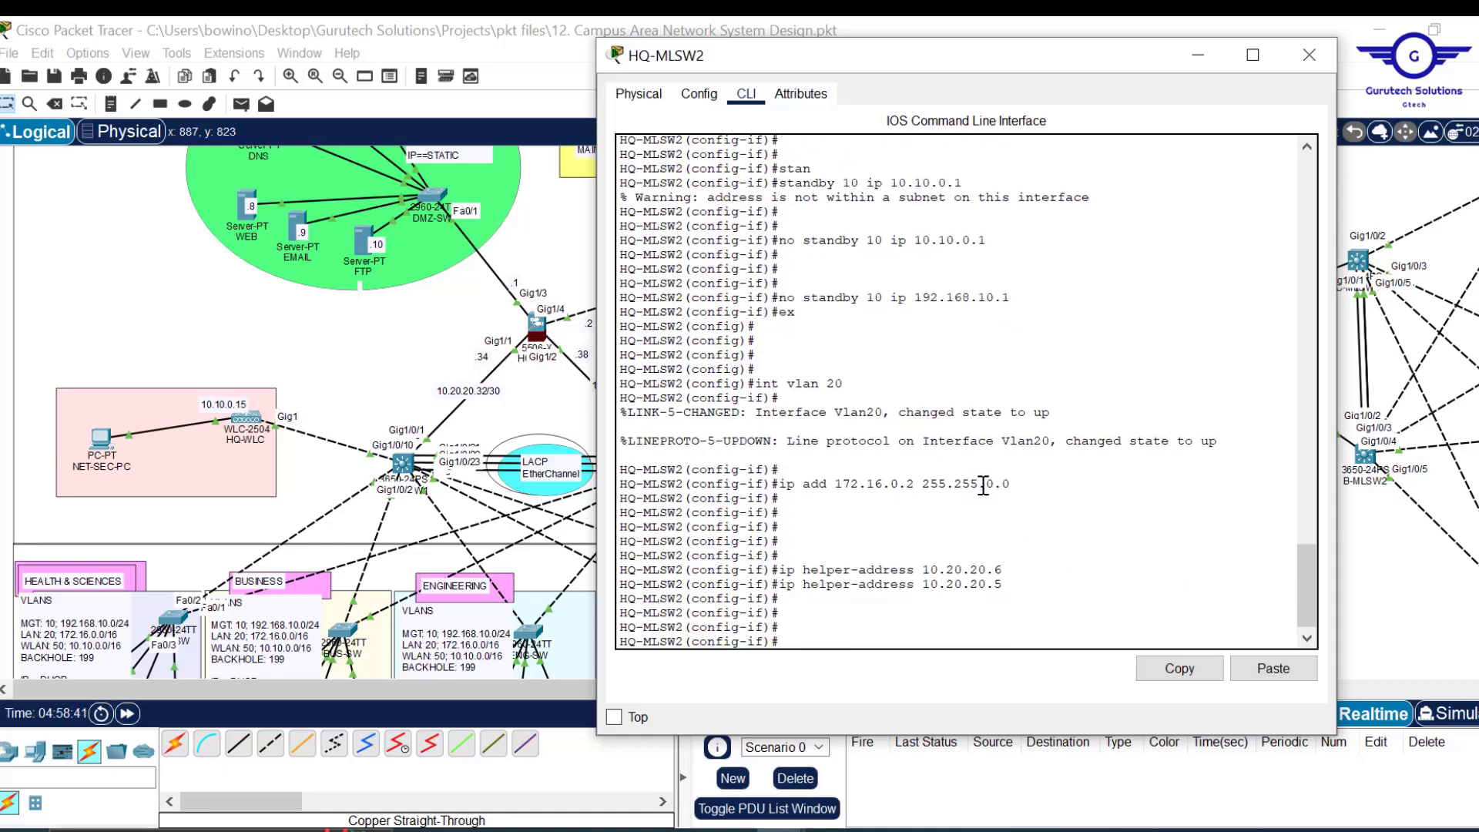
Set standby 20 ip 172.16.0.1 and exit the VLAN 20 interface.
type("stan")
key("Tab")
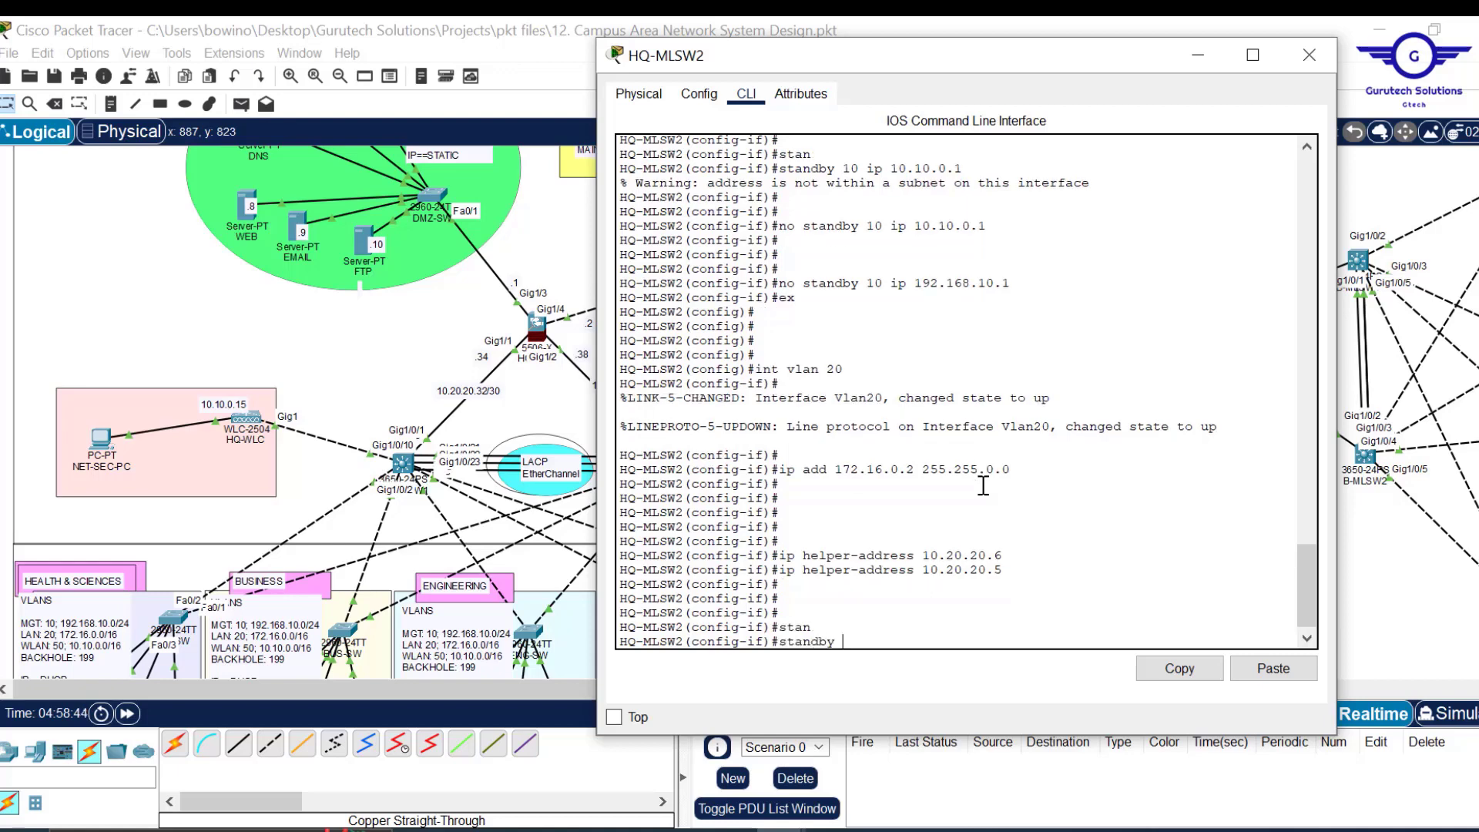
type("20 ip 172.16.0.")
key("Return")
type("ex")
key("Return")
key("Return")
key("Return")
key("Return")
key("Return")
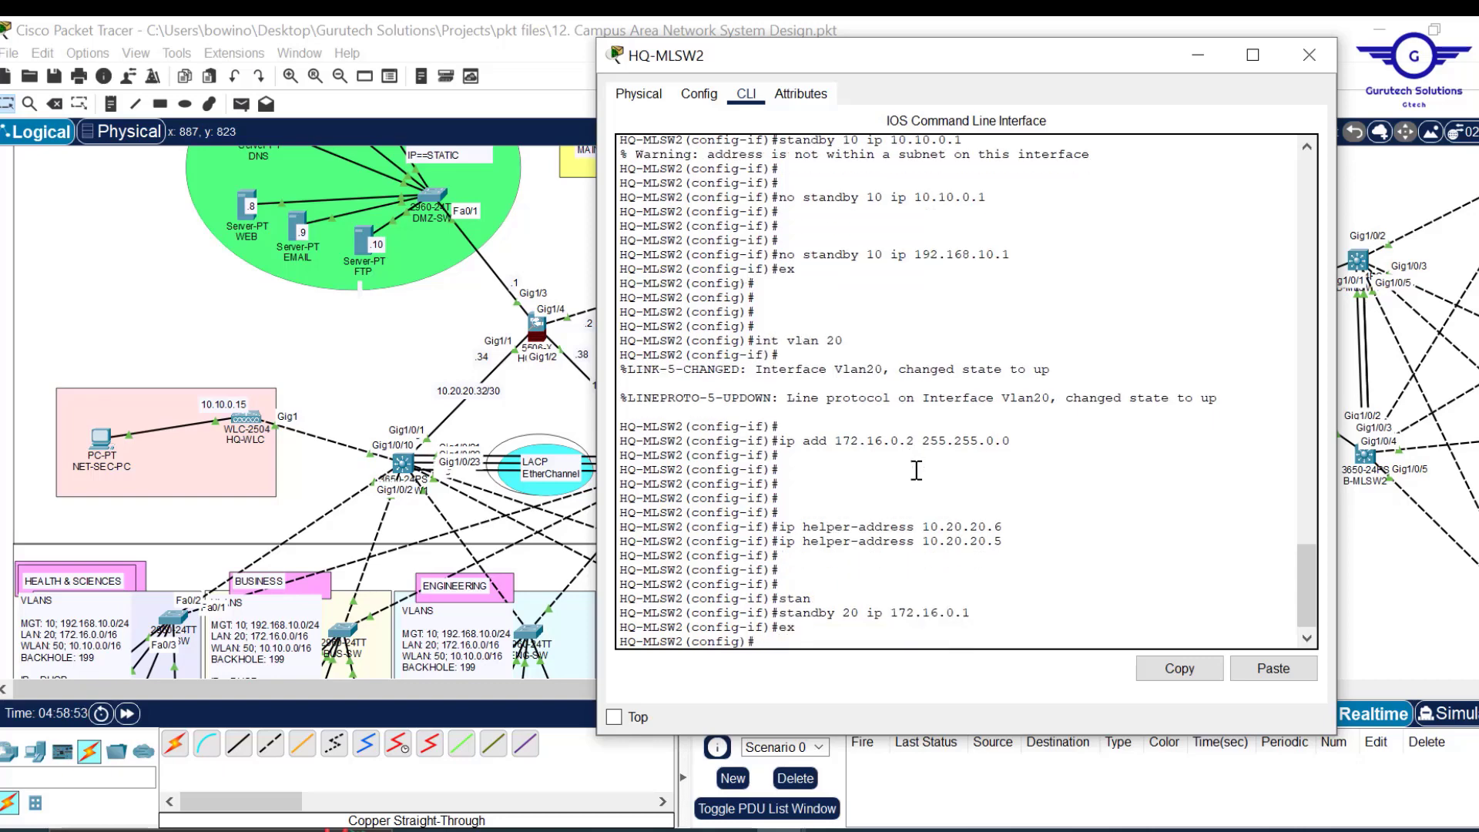
Recall the int vlan command from history and erase its VLAN number.
key("Up")
key("Up")
key("Up")
key("Up")
key("Down")
key("Down")
key("Down")
key("Up")
key("Up")
key("Up")
key("Up")
key("Up")
key("Up")
key("BackSpace")
Enter interface Vlan 50 and address it 10.10.0.2 255.255.0.0.
type("50")
key("Return")
key("Return")
key("Return")
key("Return")
key("Up")
key("Up")
key("Up")
key("Up")
key("Up")
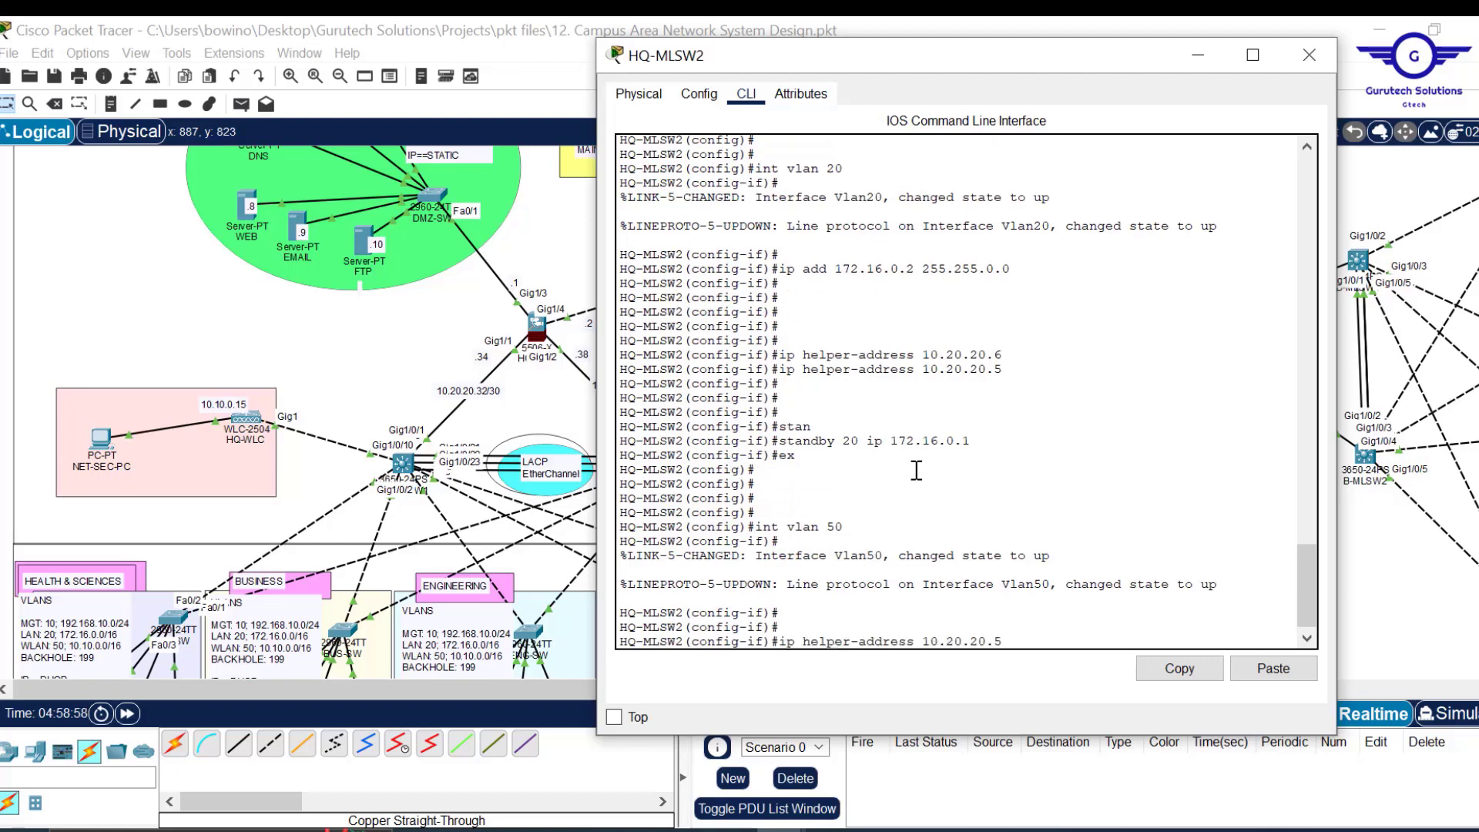
key("Up")
key("Up")
key("Down")
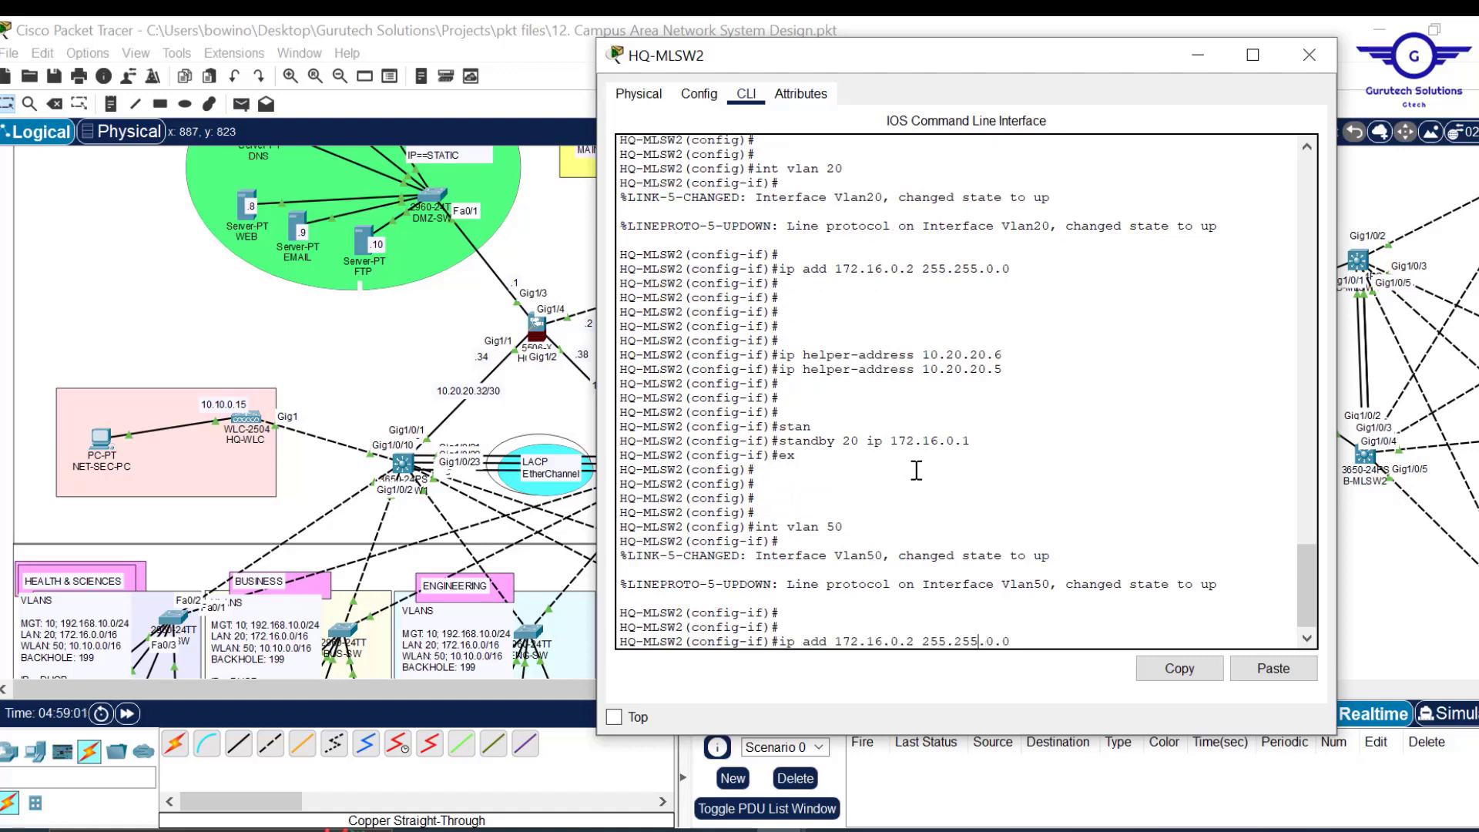
key("BackSpace")
key("BackSpace")
key("BackSpace")
key("BackSpace")
key("BackSpace")
type("0.10")
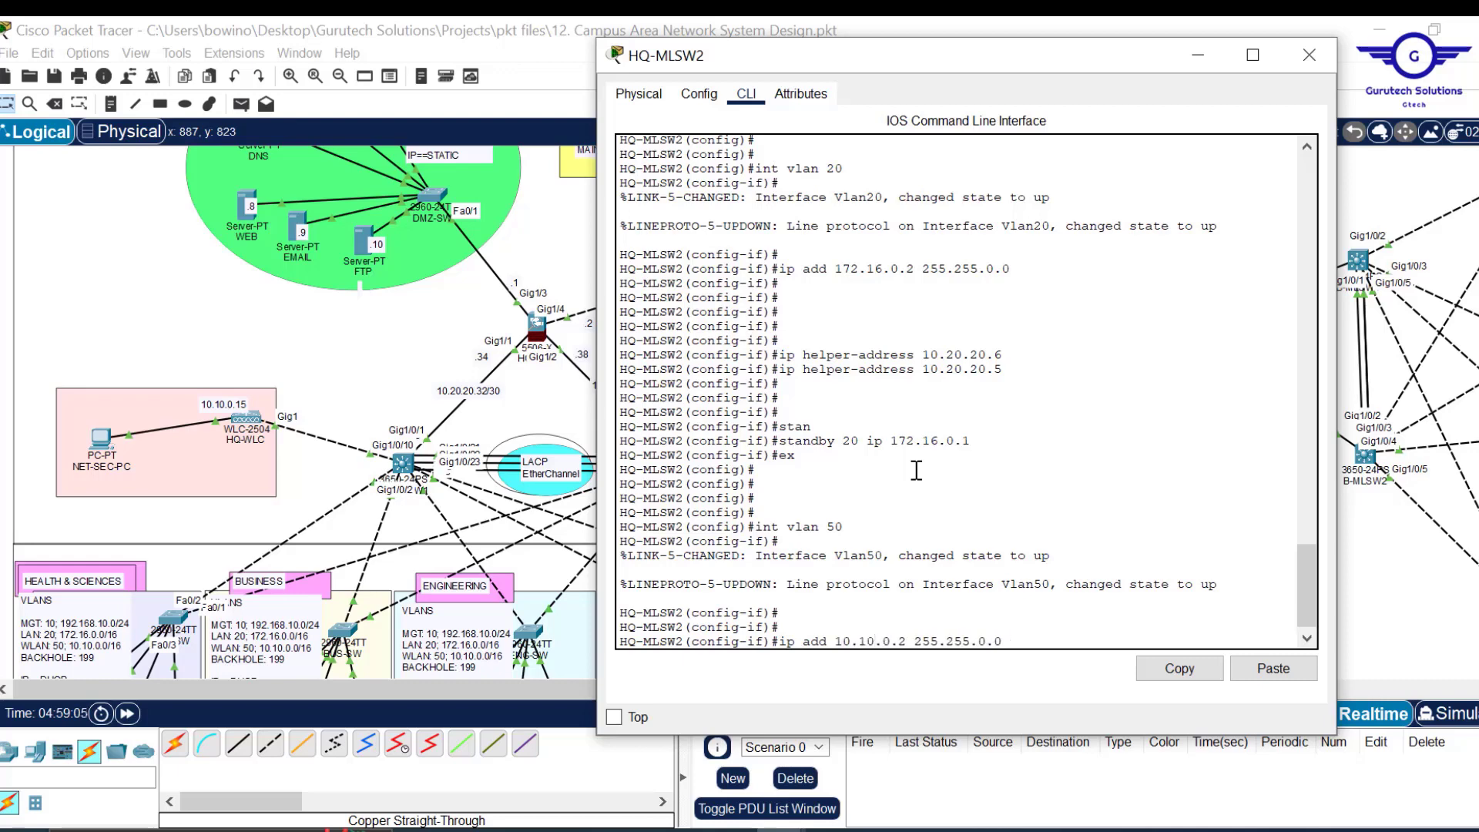
key("Return")
key("Return")
key("Return")
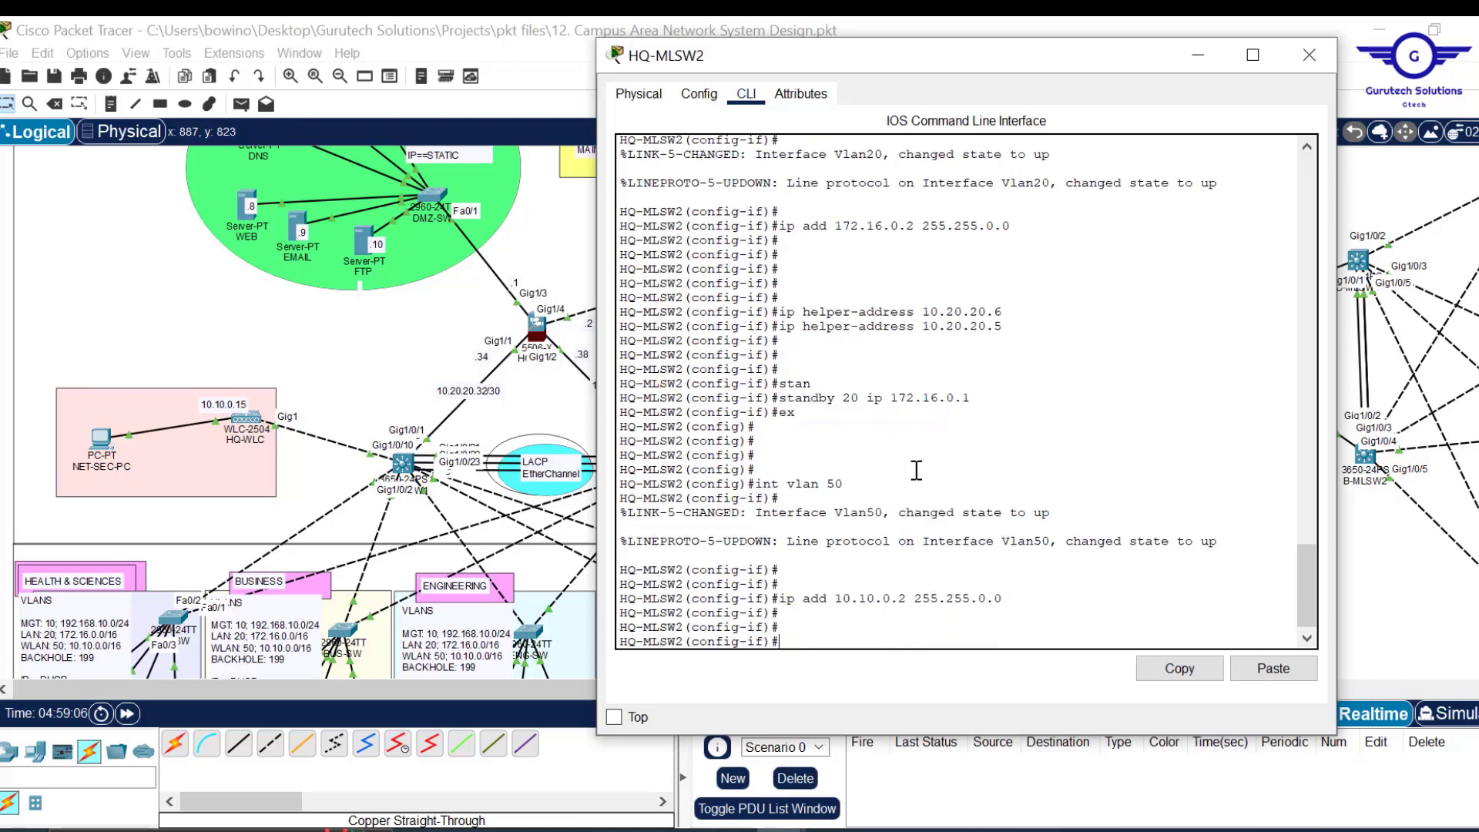
Add DHCP helper addresses 10.20.20.6 and 10.20.20.5 to VLAN 50.
key("Up")
key("Up")
key("Up")
key("Up")
key("Up")
key("Up")
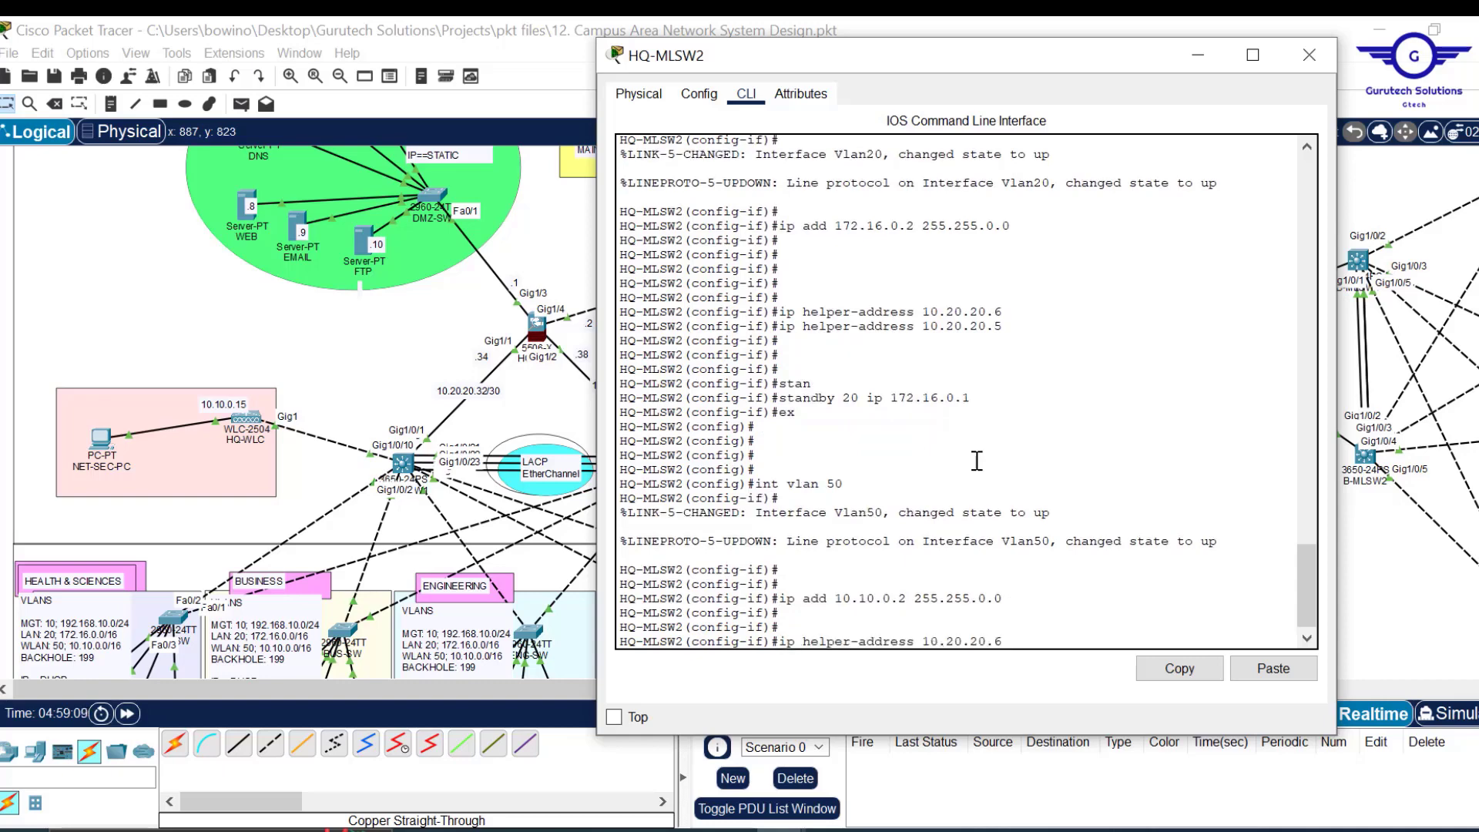
key("Return")
key("Up")
key("BackSpace")
type("5")
key("Return")
key("Return")
key("Return")
key("Return")
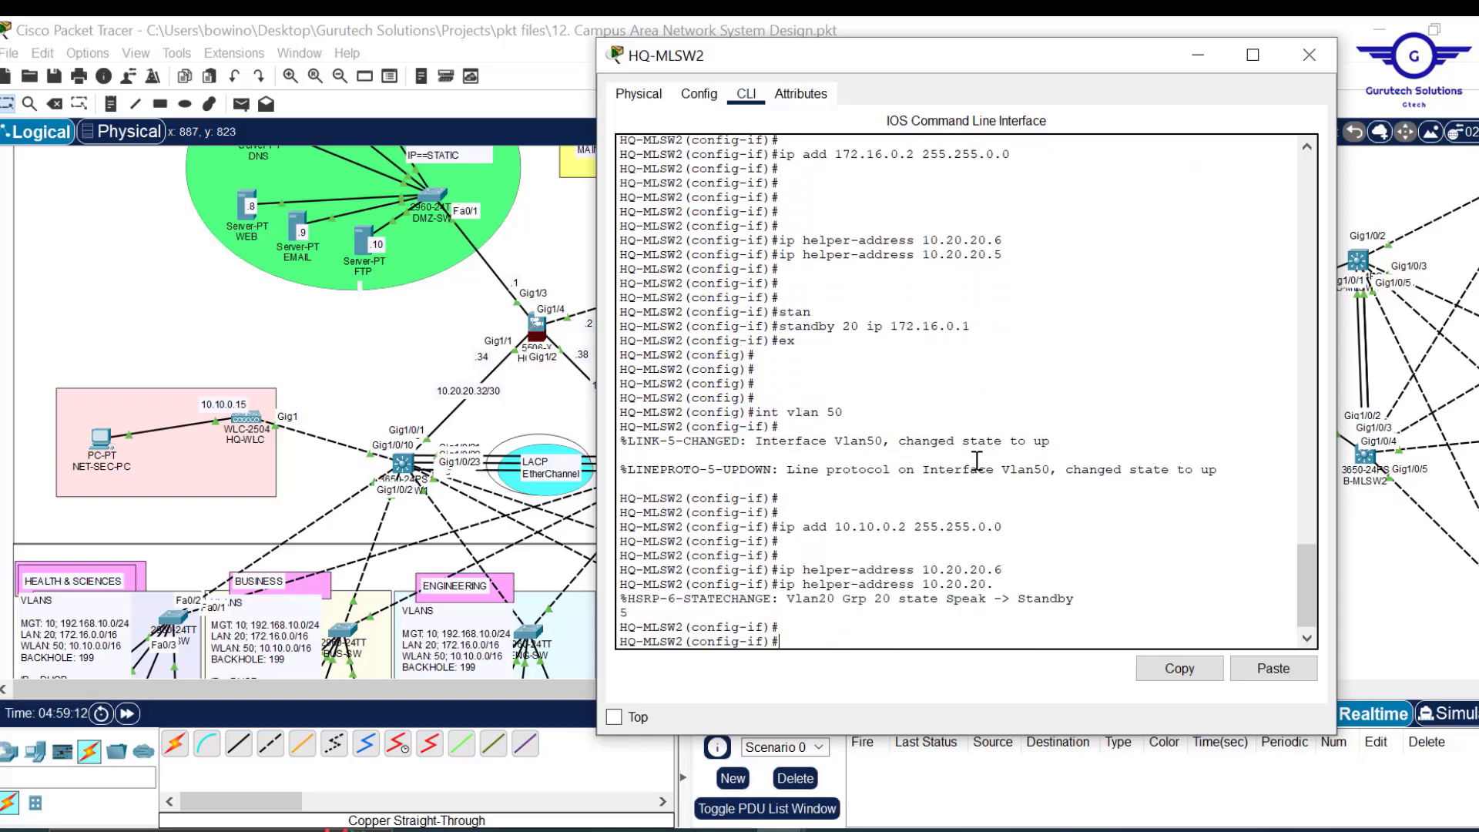
key("Up")
key("Return")
key("Return")
key("Return")
key("Return")
key("Return")
key("Return")
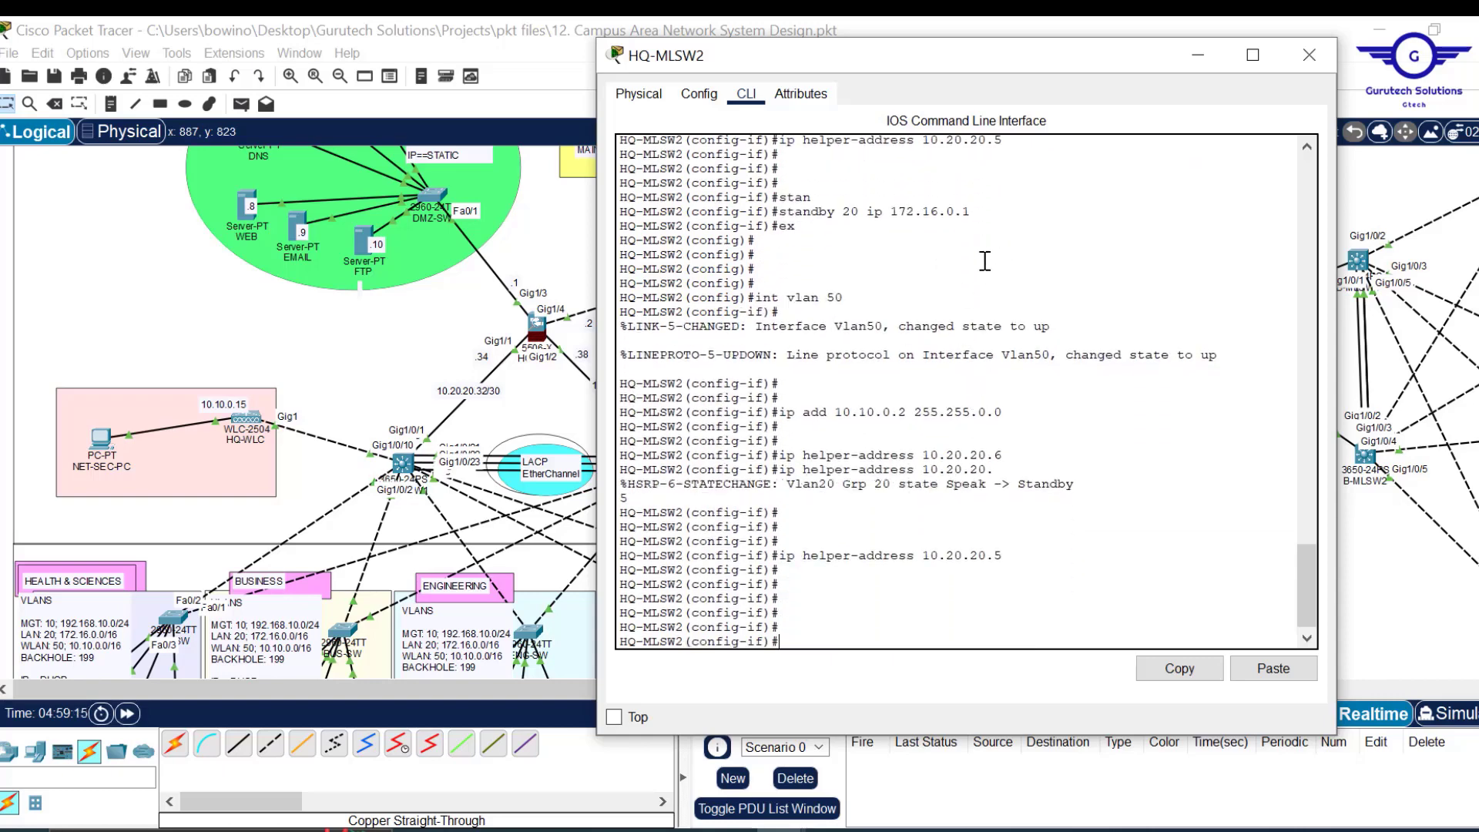
scroll(990, 293, "up", 5)
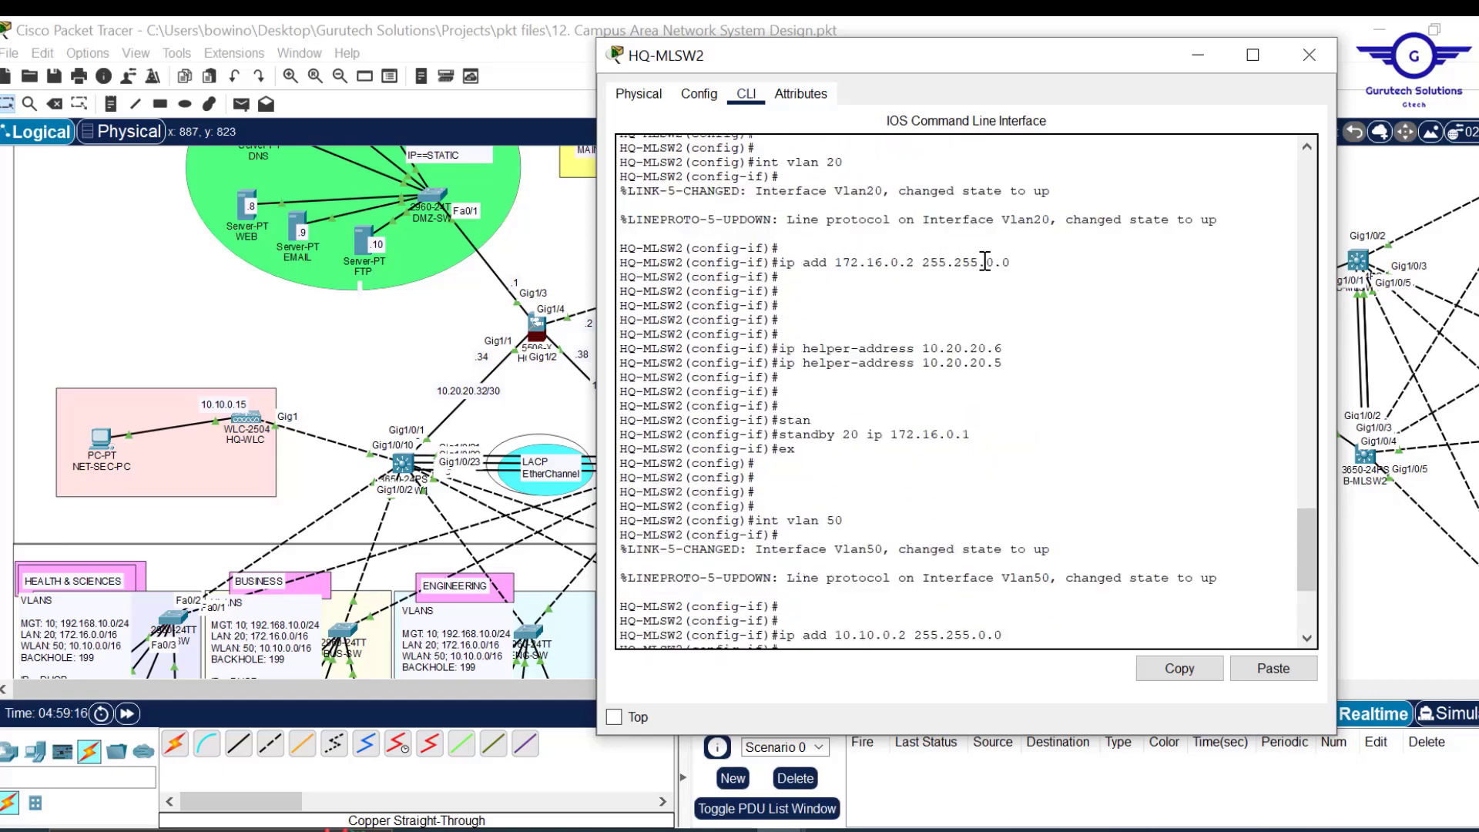
scroll(975, 435, "down", 5)
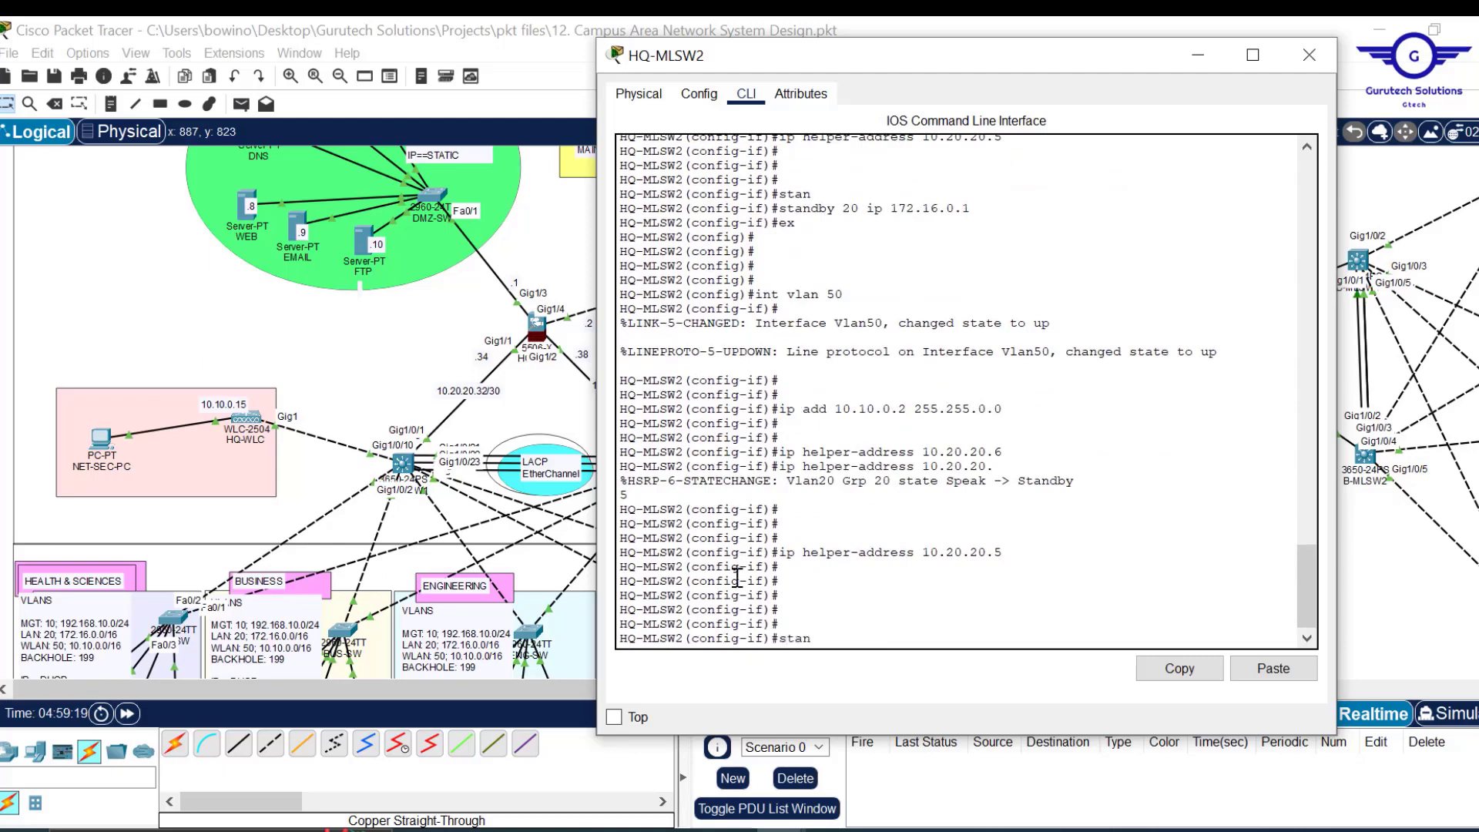
Set standby 50 ip 10.10.0.1, exit, and save with do wr.
key("Tab")
type("50")
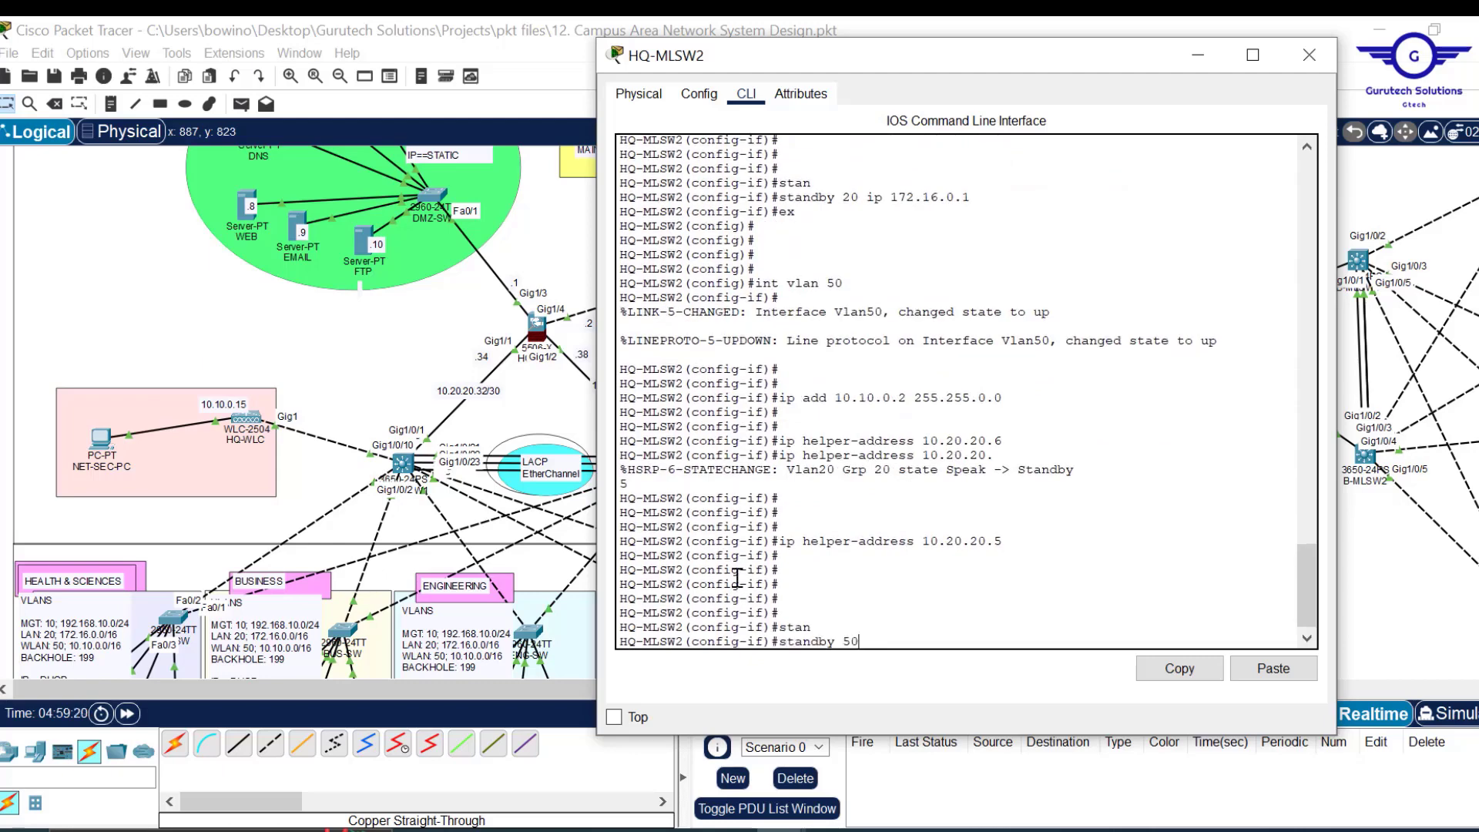
type(" ip 10.10.0.1")
key("Return")
type("ex")
key("Return")
key("Return")
key("Return")
key("Return")
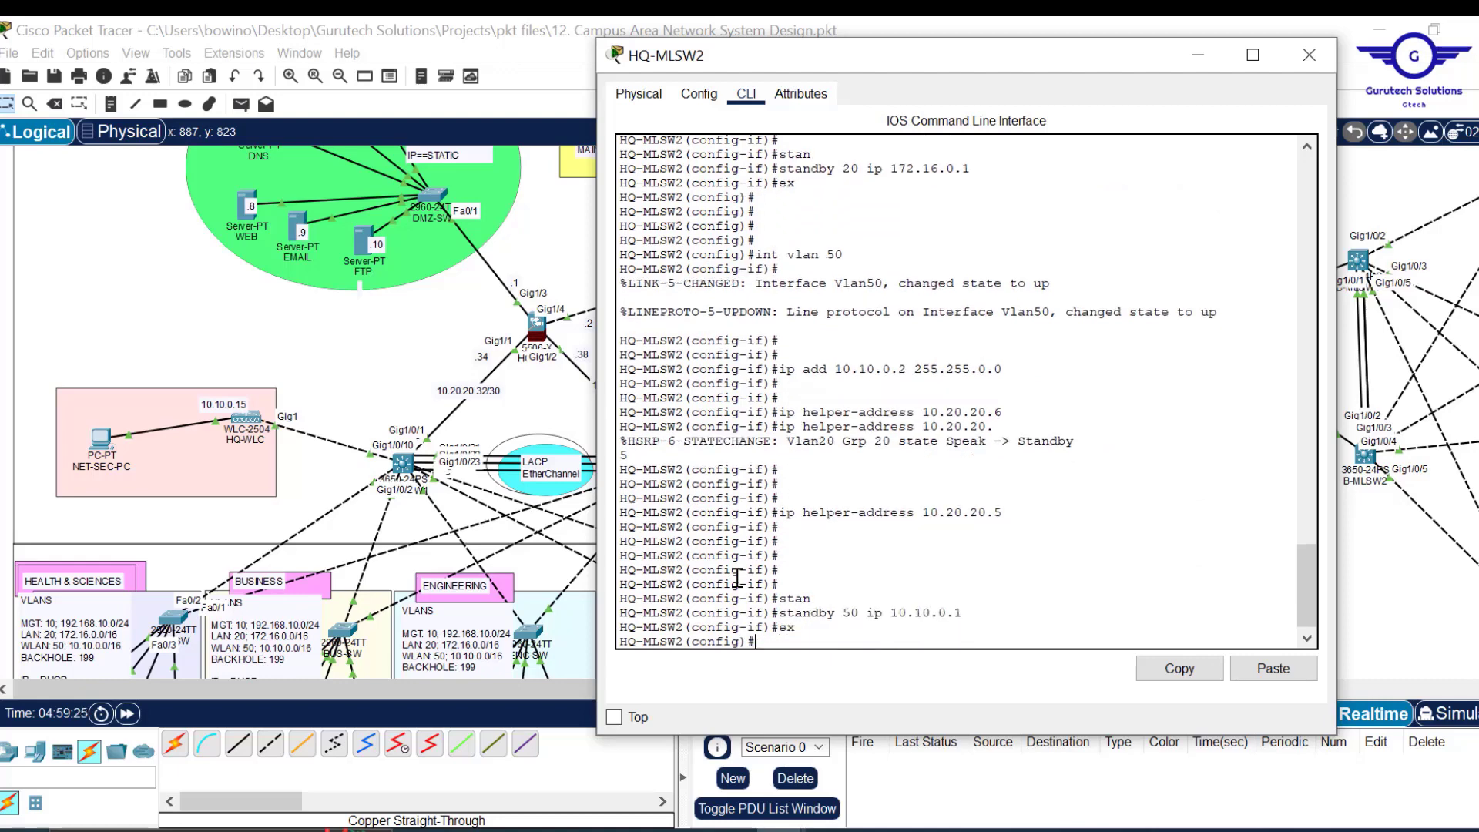
type("do wr")
key("Return")
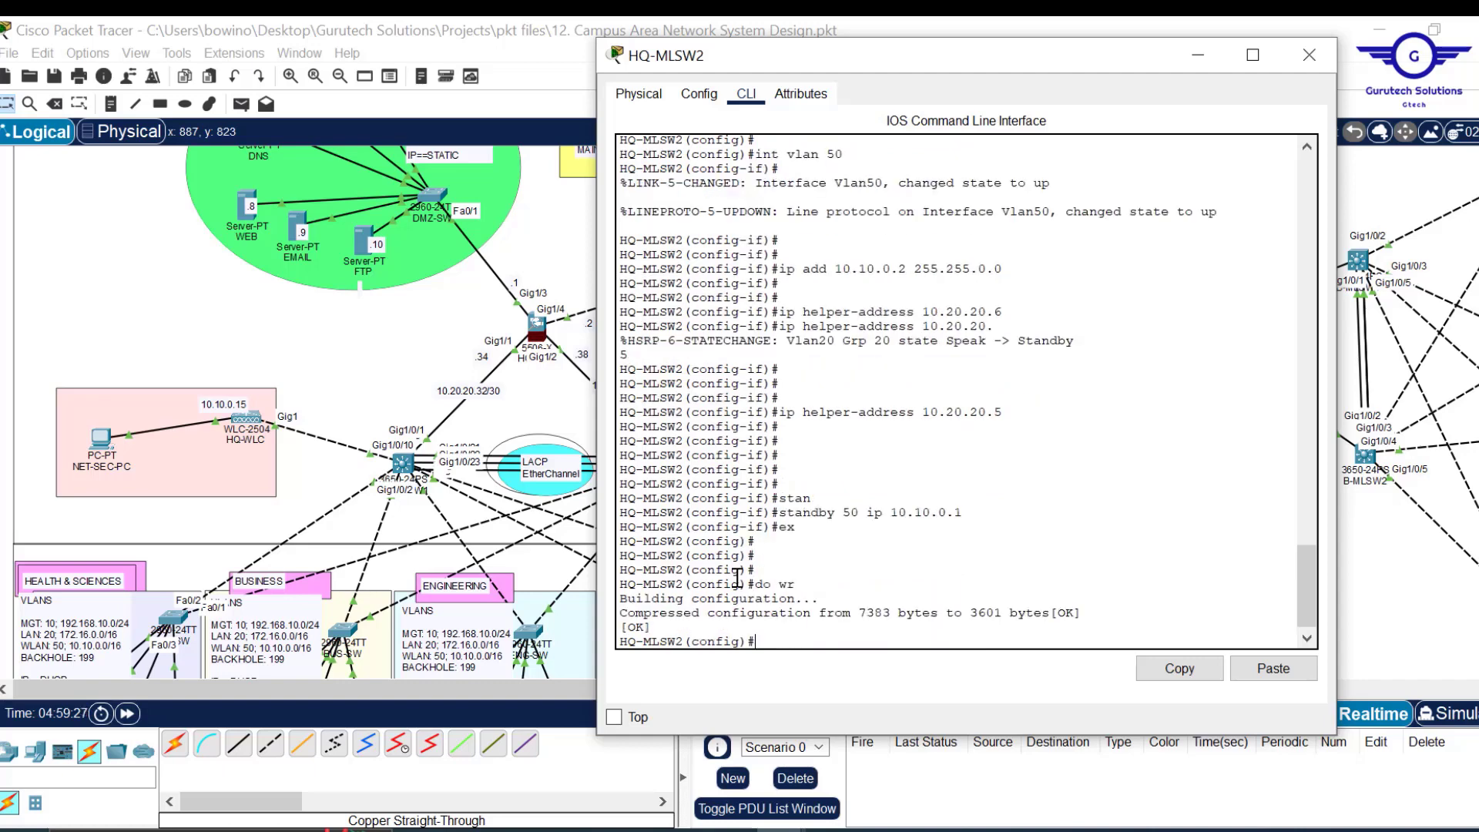
Close HQ-MLSW2, scroll to the branch topology, and move the untitled Notepad draft upper left.
left_click(1314, 70)
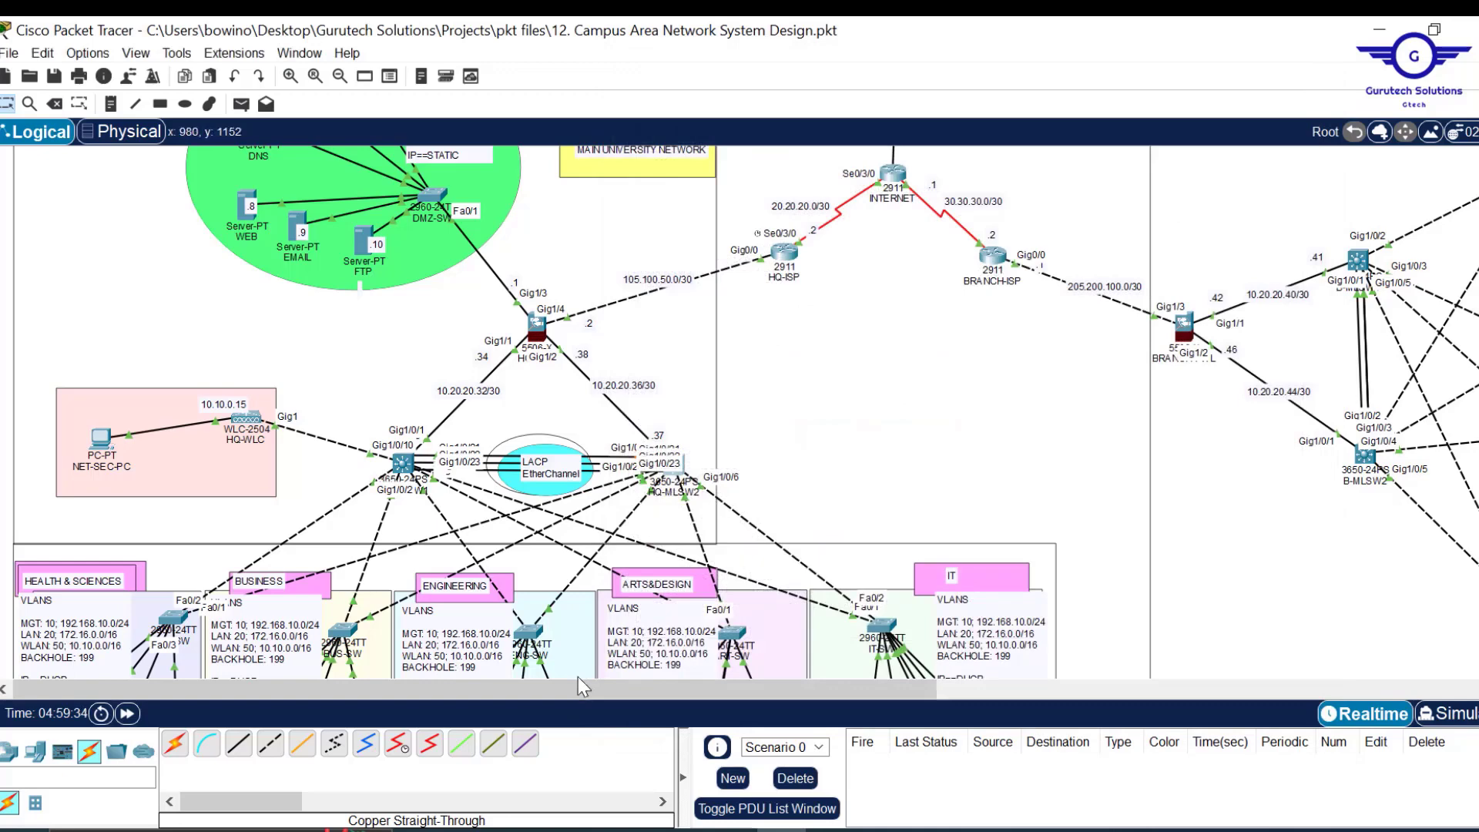
left_click_drag(729, 683, 955, 694)
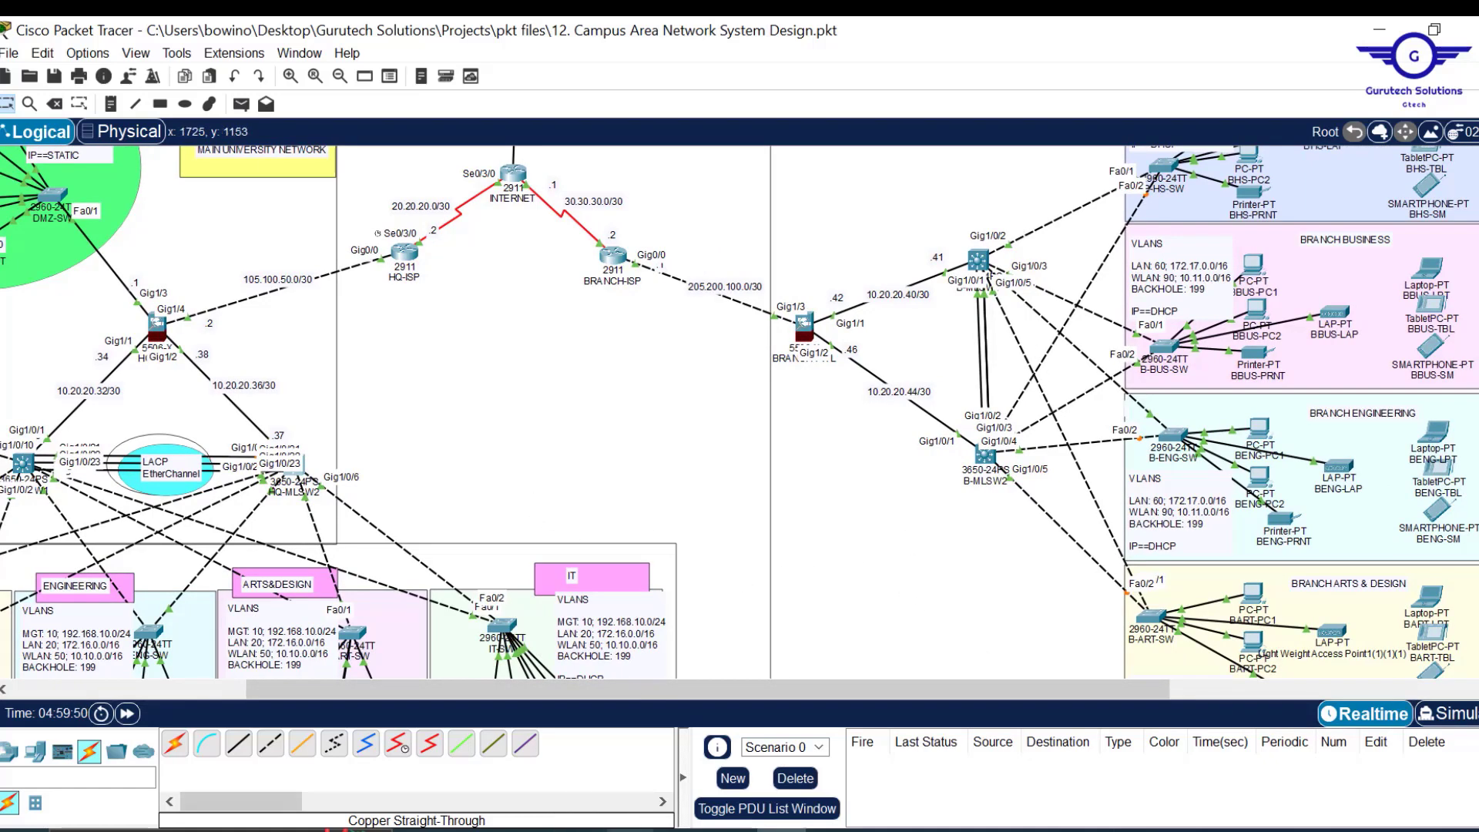
mouse_move(730, 830)
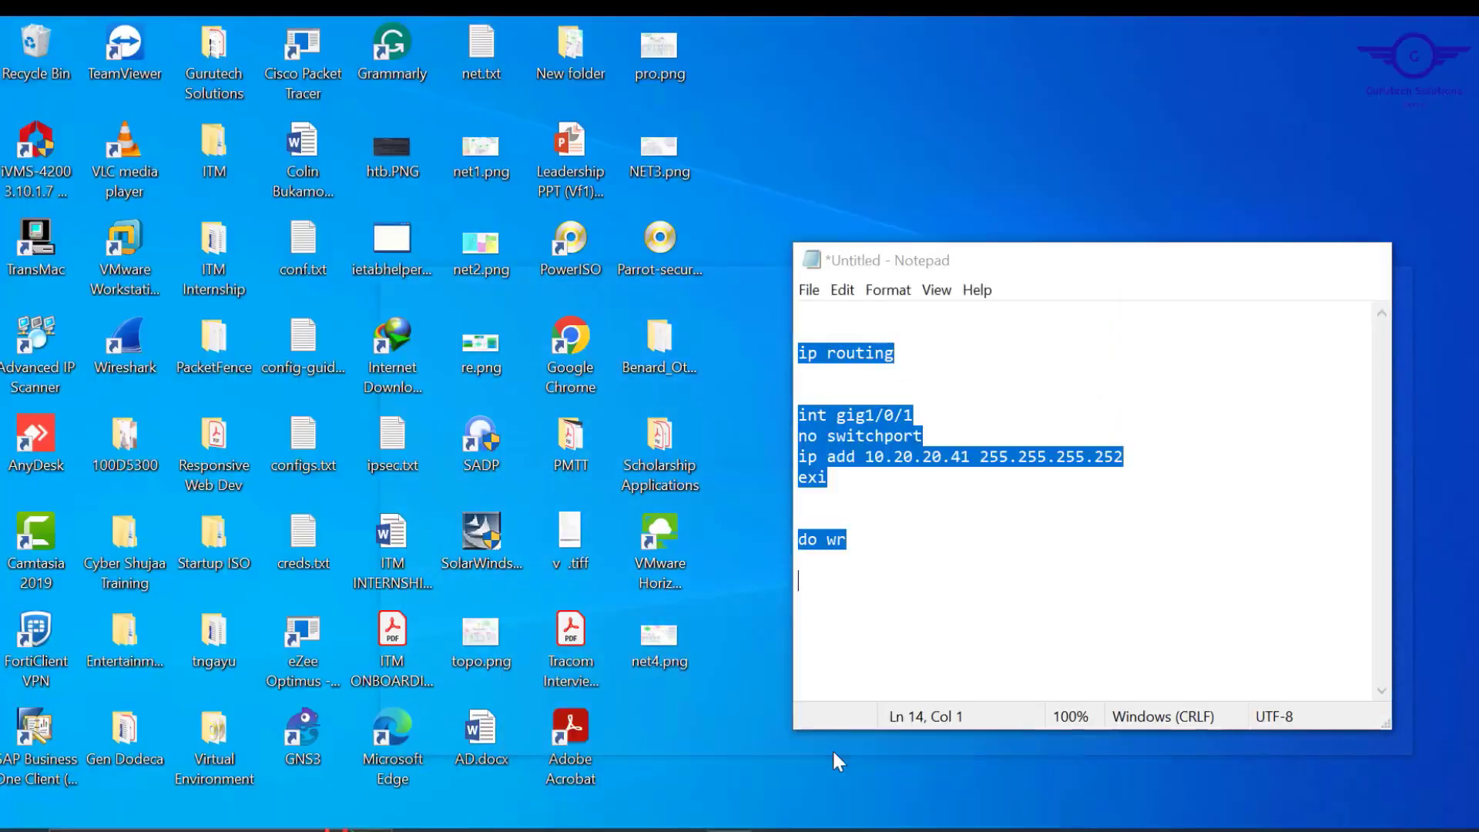
left_click(832, 749)
left_click_drag(1085, 266, 401, 209)
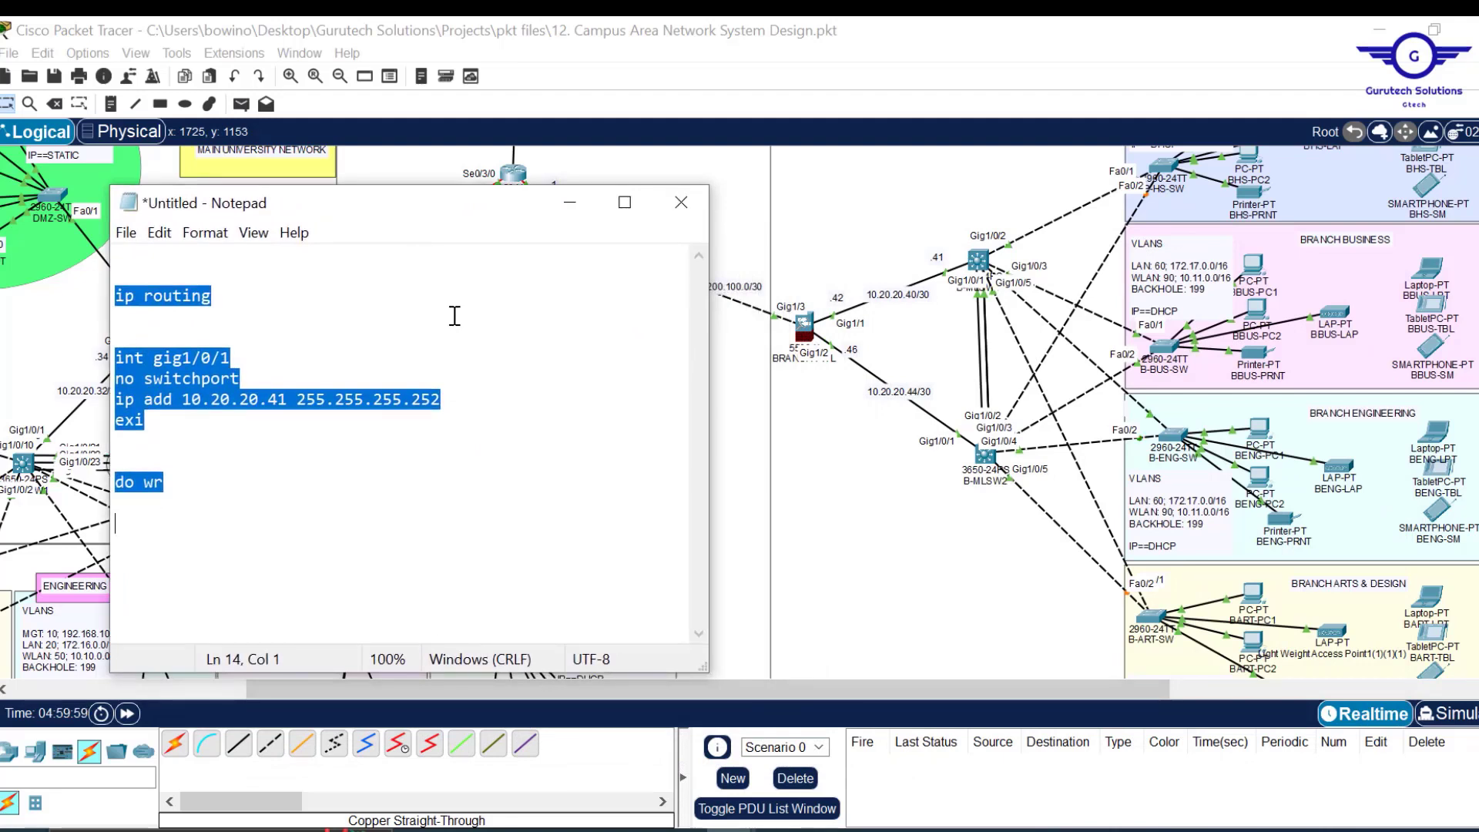
Replace the draft with int vlan 60 and ip add 172.17.0.3 255.255.0.0.
key("ctrl+x")
key("Return")
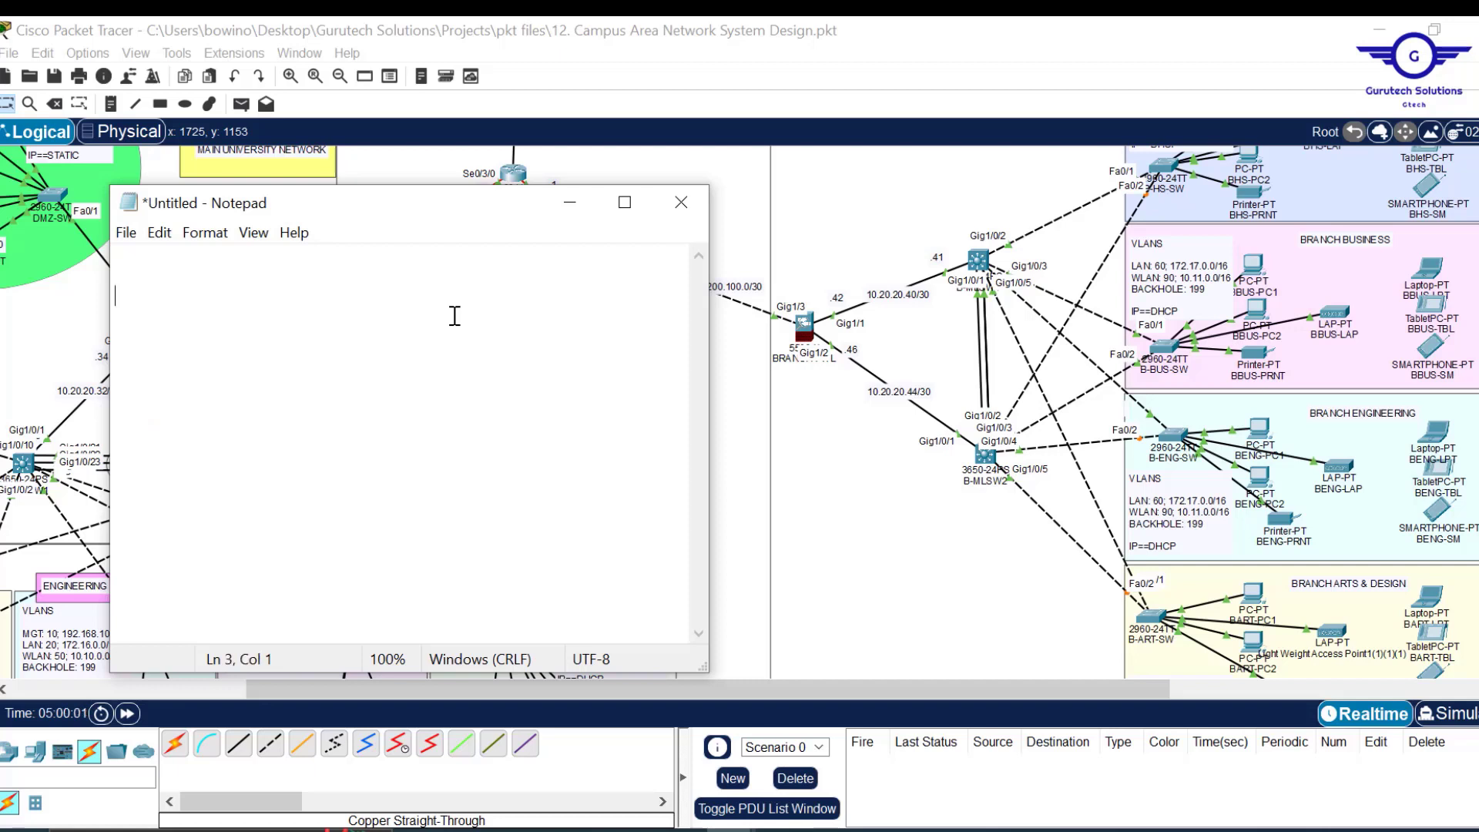
type("int vl")
type("an 60 ")
type("ip add")
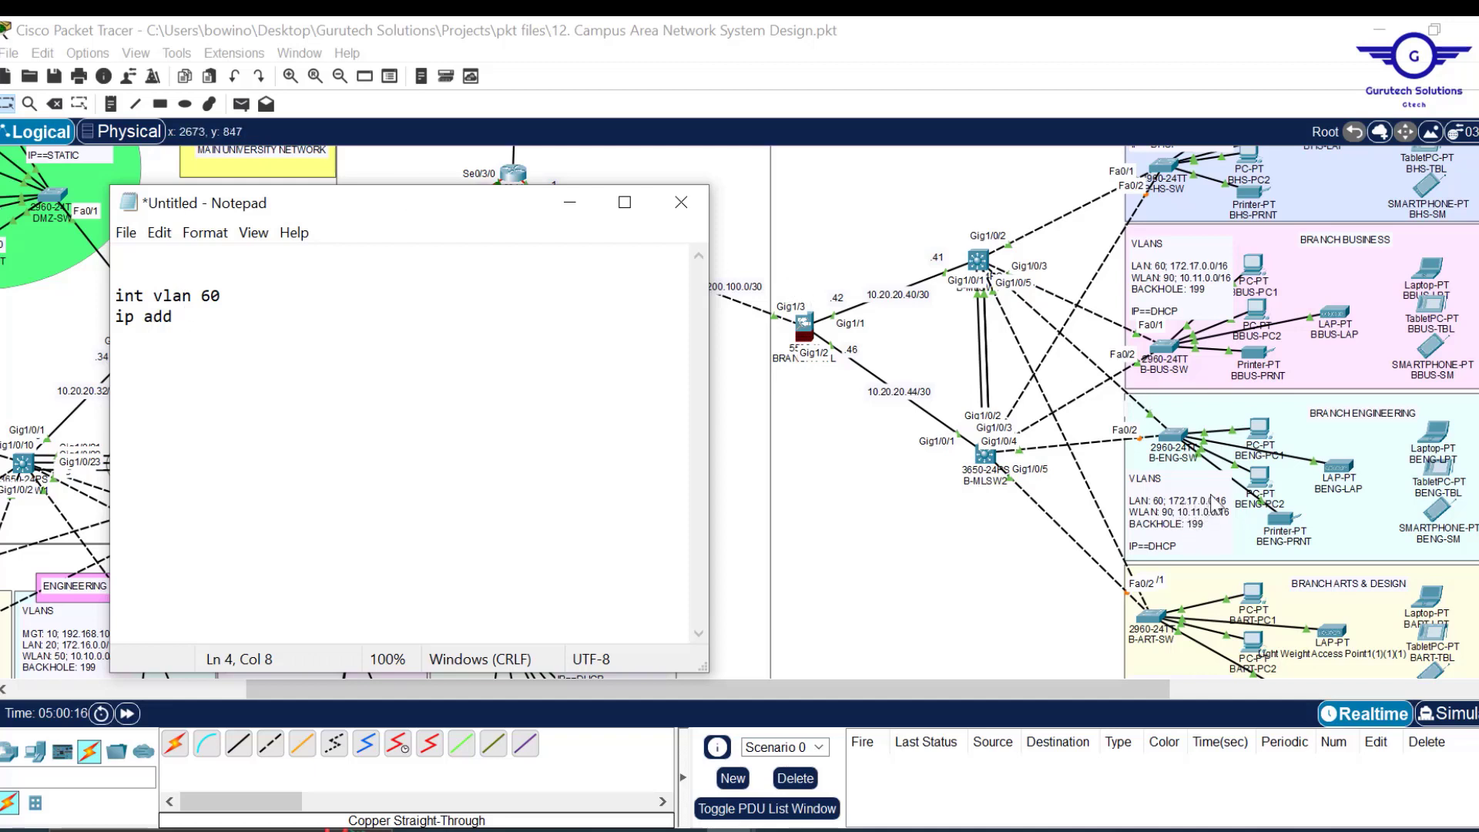
type("172.")
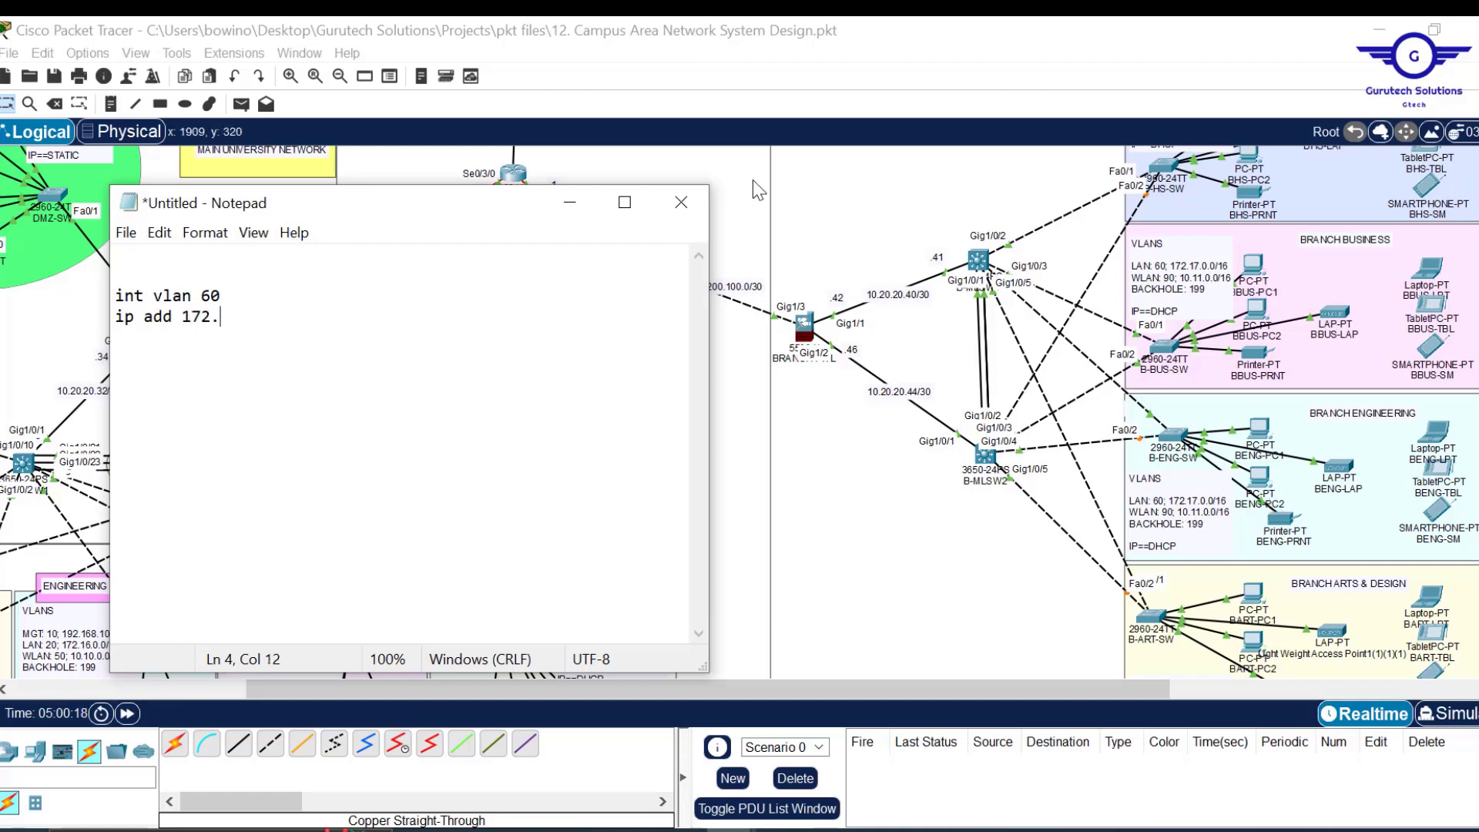
type("17")
type(".0")
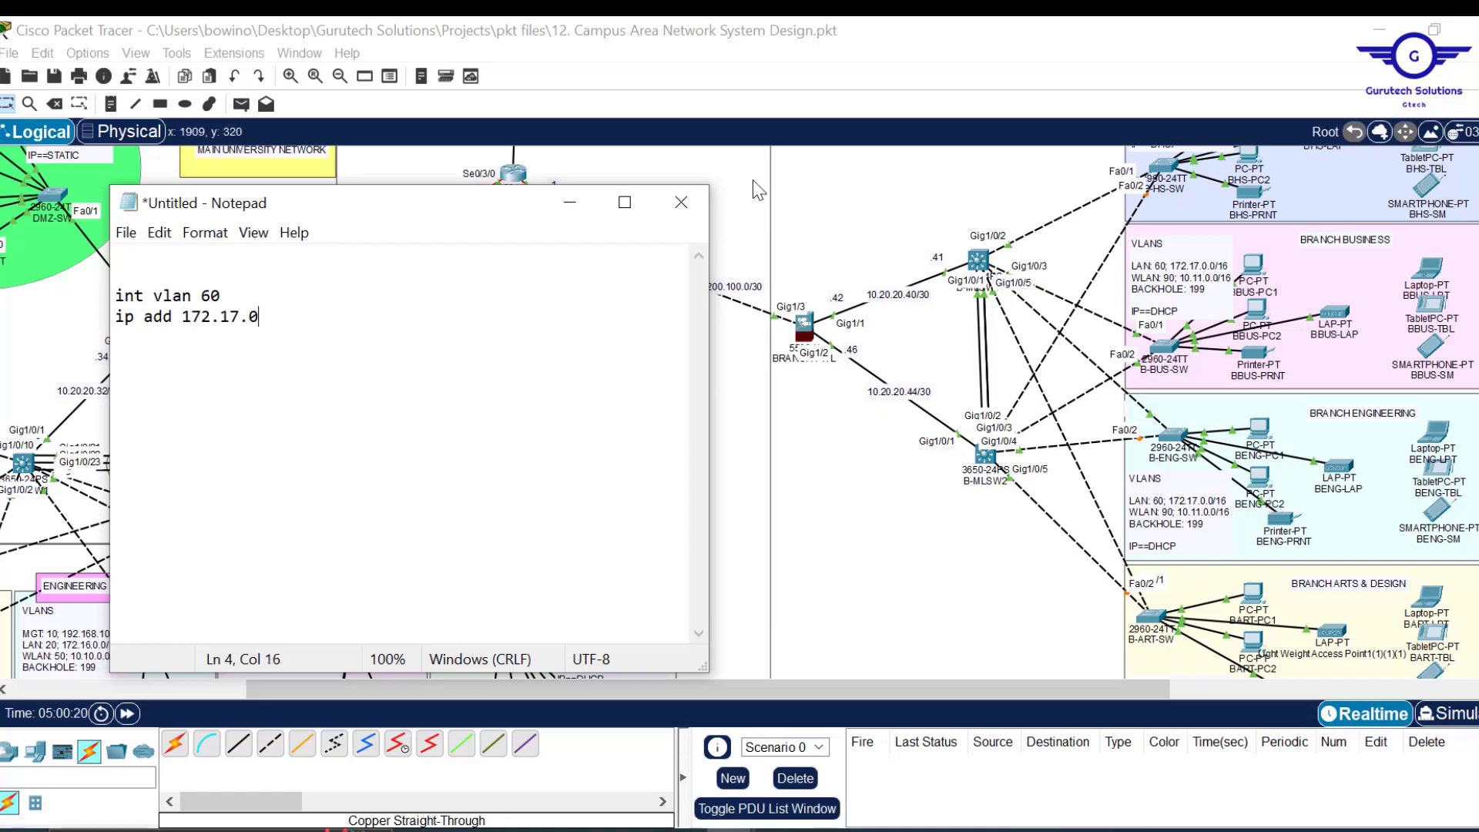
type(".3 255.25")
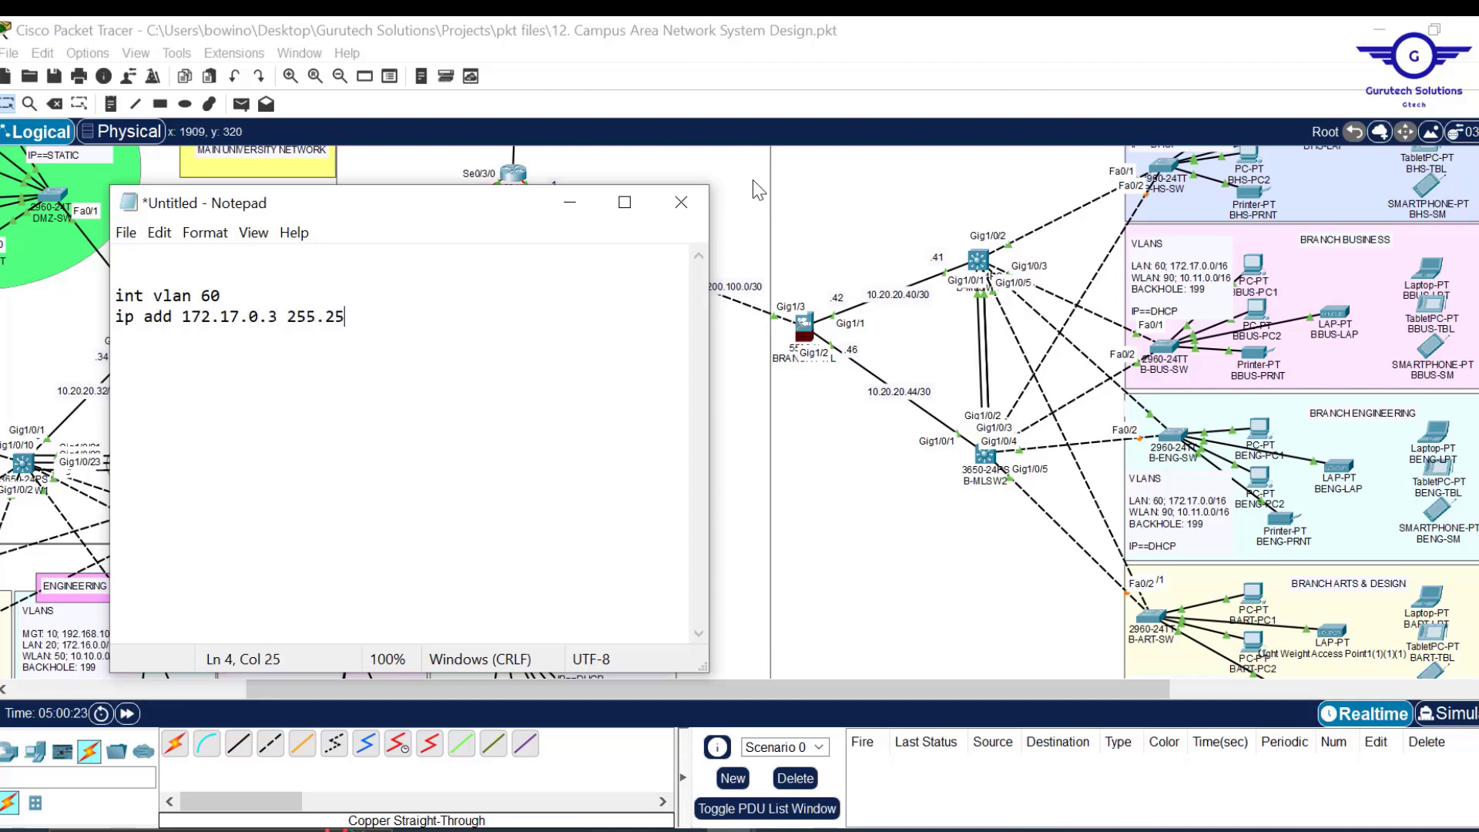
type("5.0.0")
Add ip helper-address lines for 10.20.20.5 and 10.20.20.6.
key("Return")
type("ip helper ")
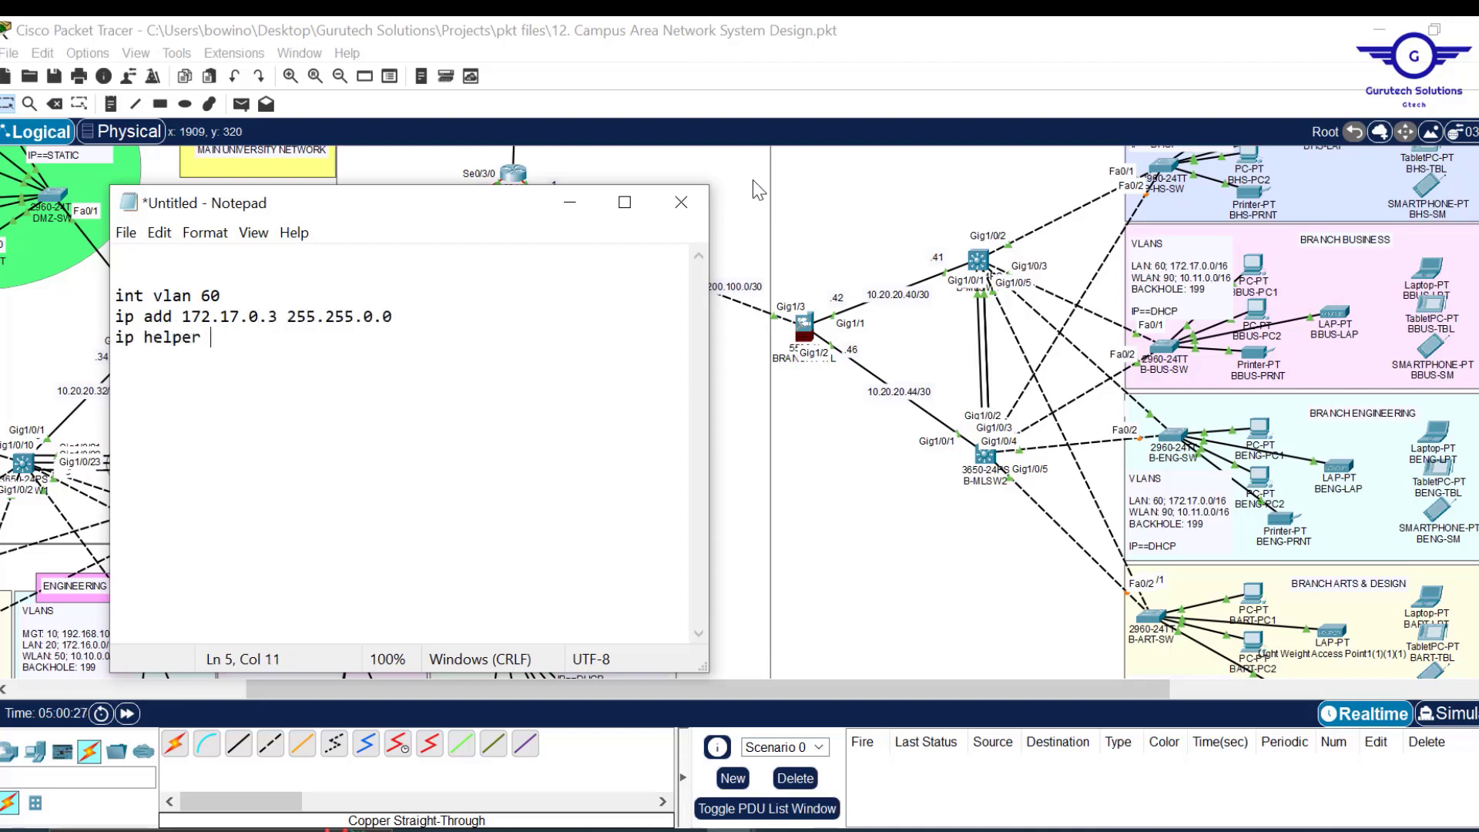
type("-address 10")
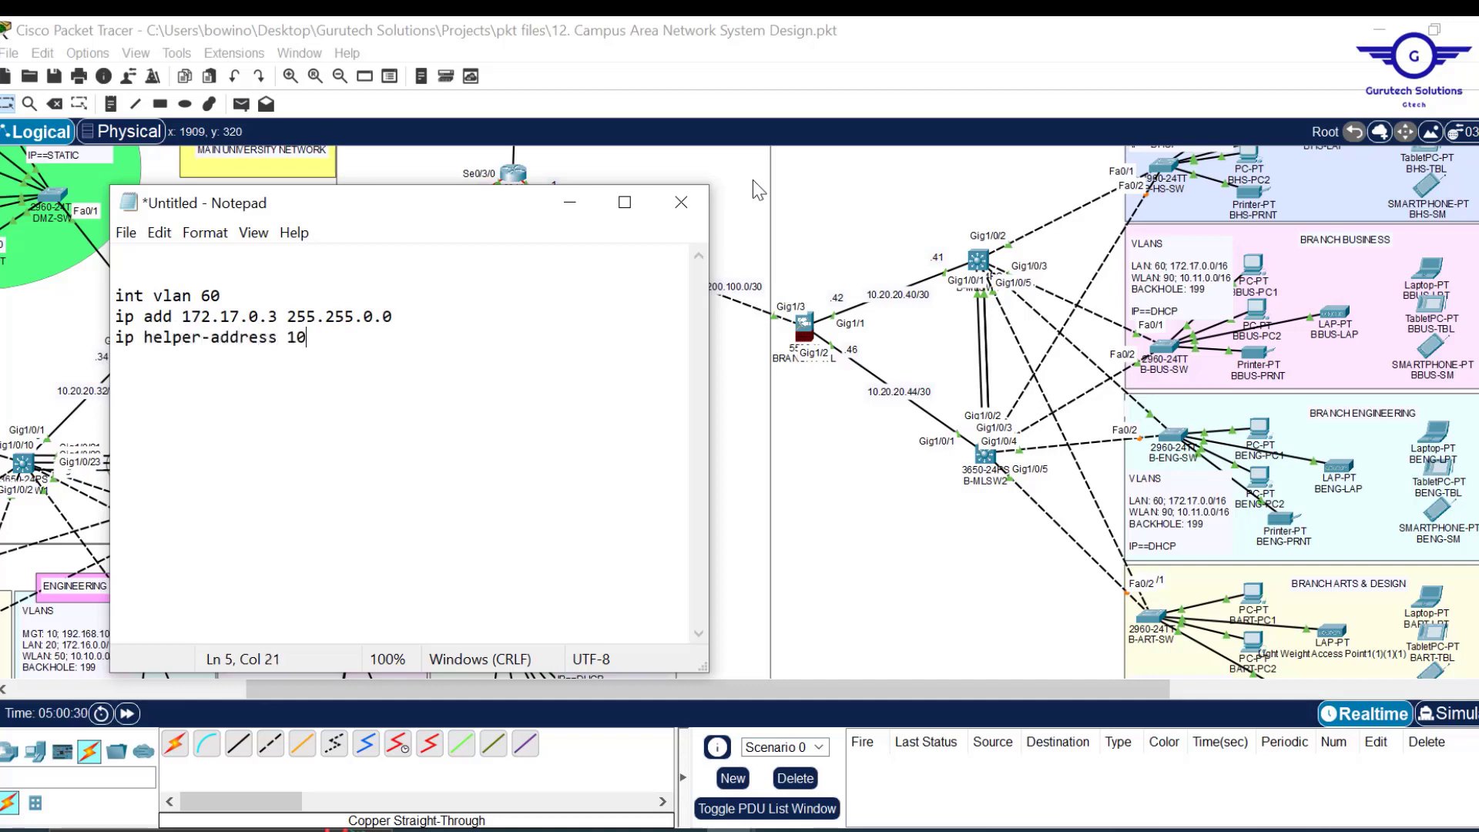
type(".20.20.")
left_click_drag(392, 346, 397, 309)
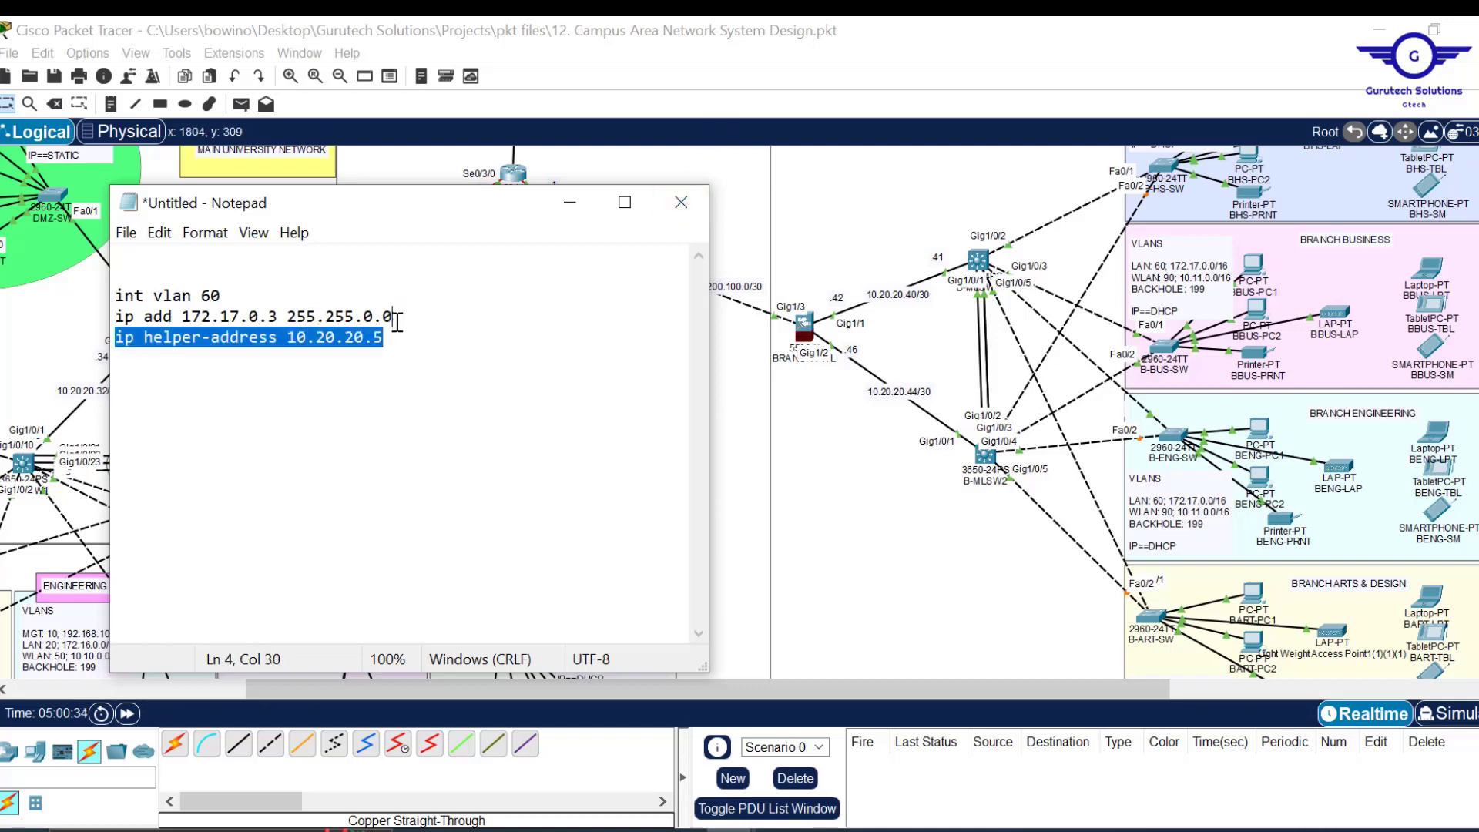
left_click(397, 329)
key("ctrl+v")
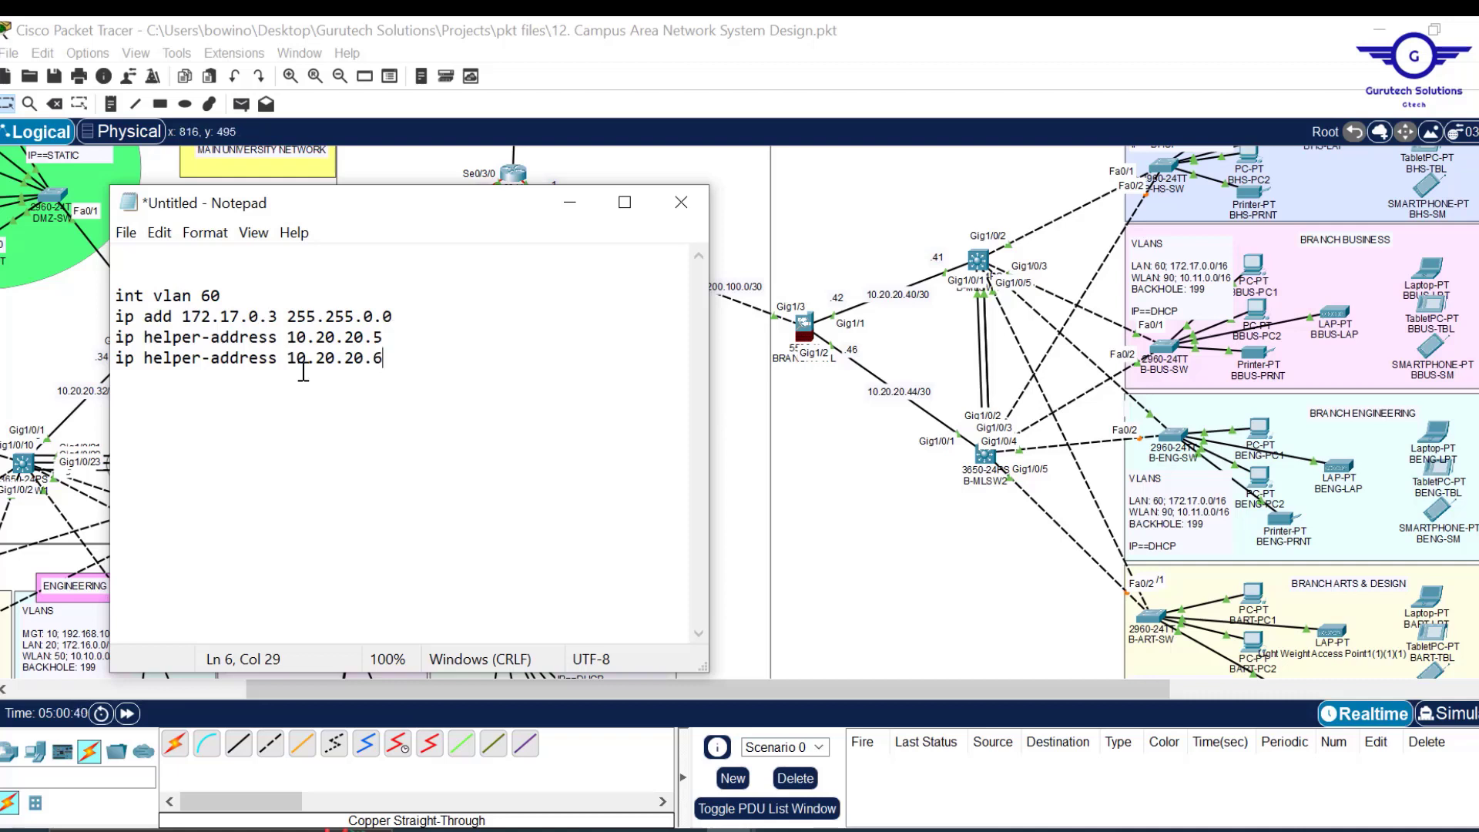
key("Return")
key("Return")
Add the line standby 60 ip 172.17.0.1.
type("standby 60")
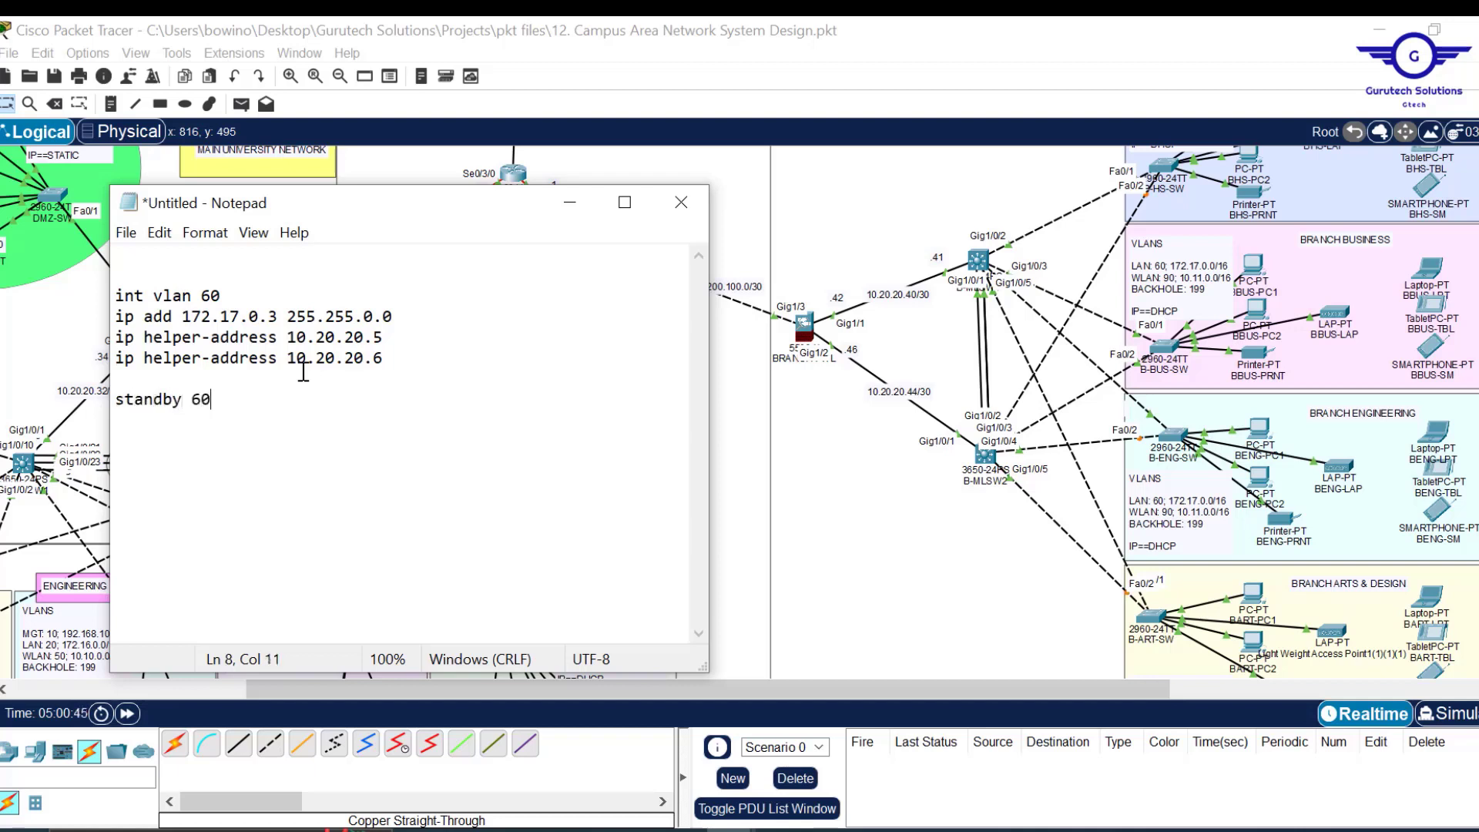
double_click(220, 295)
left_click(209, 398)
double_click(206, 397)
left_click(230, 403)
double_click(202, 398)
left_click(231, 399)
type("ip")
left_click_drag(278, 321, 185, 321)
key("ctrl+c")
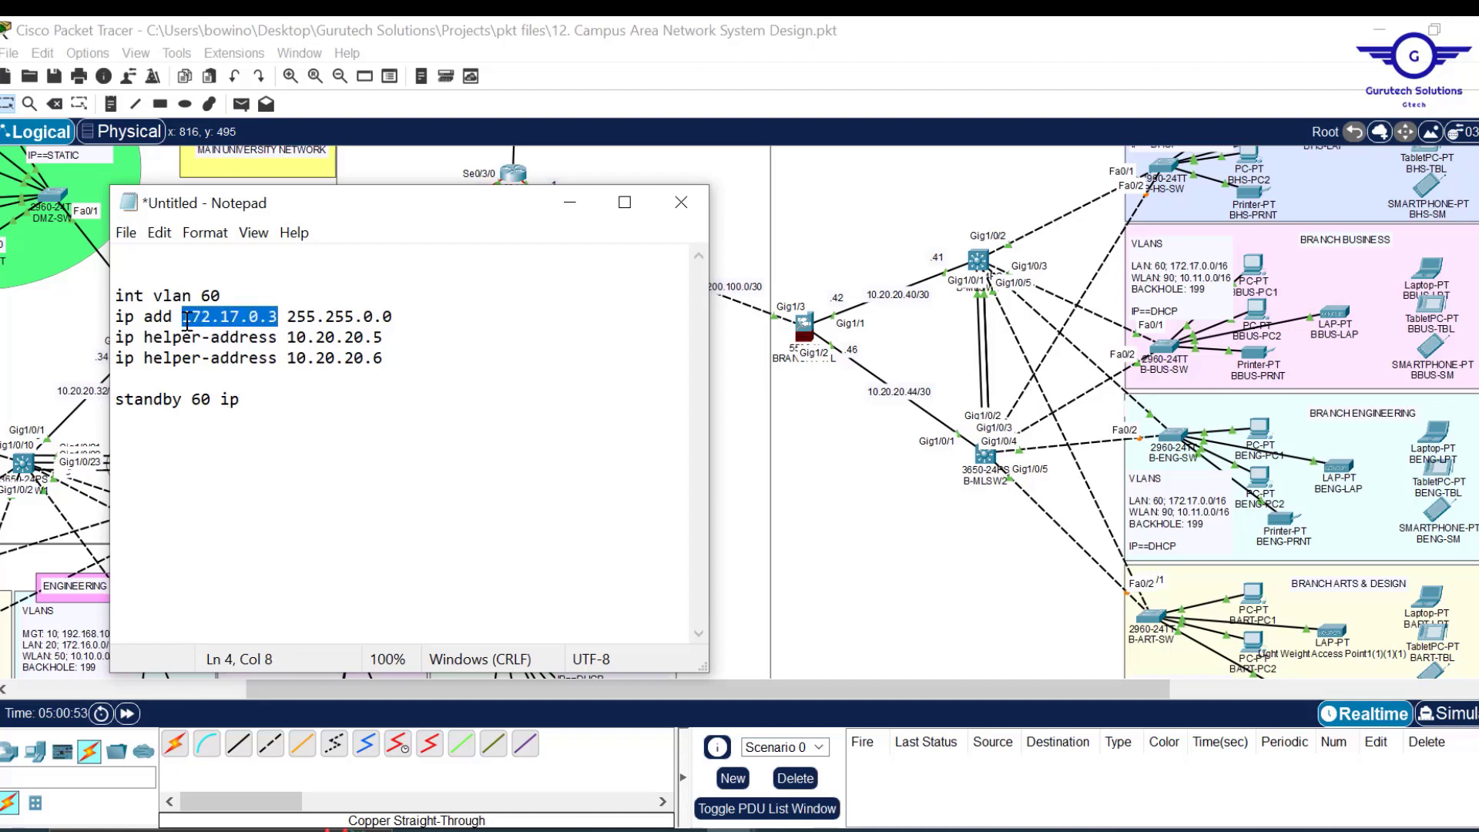
left_click(308, 398)
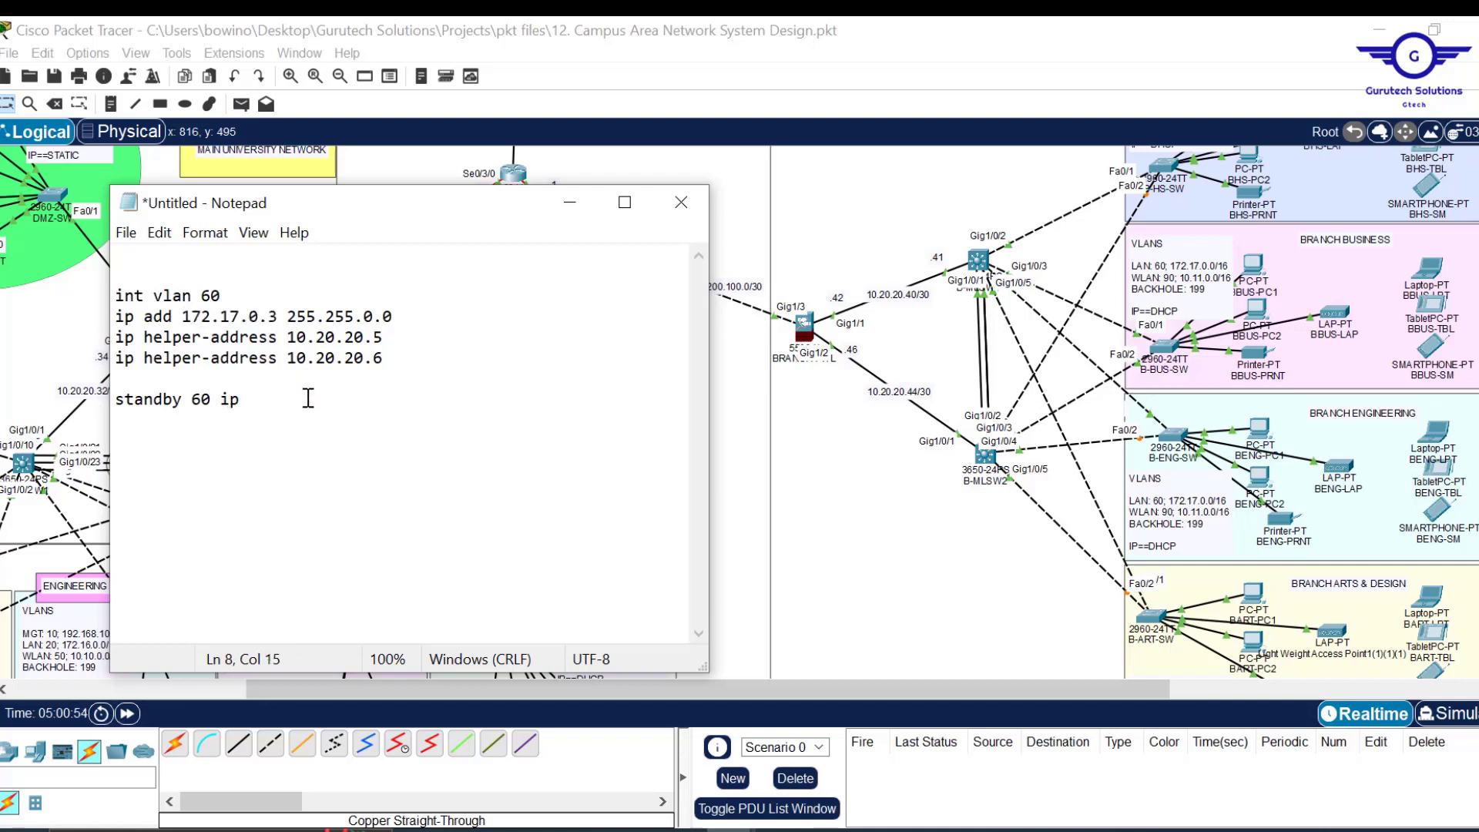
key("ctrl+v")
key("BackSpace")
type("1")
Close the VLAN 60 block with an exit line and select the block.
key("Return")
type("ex")
key("Return")
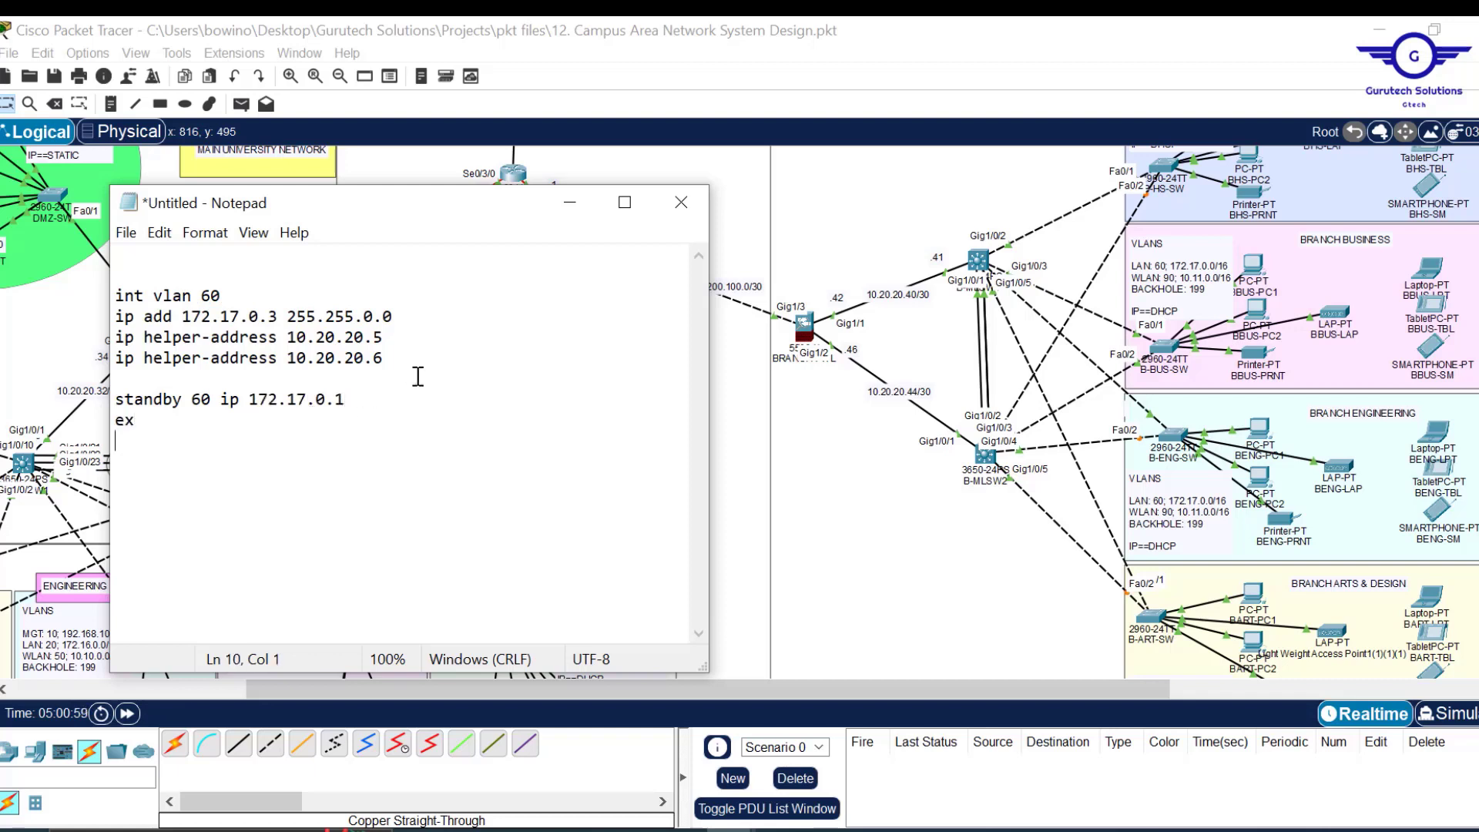
key("BackSpace")
type("it")
key("Return")
key("Return")
left_click_drag(157, 439, 83, 284)
key("ctrl+c")
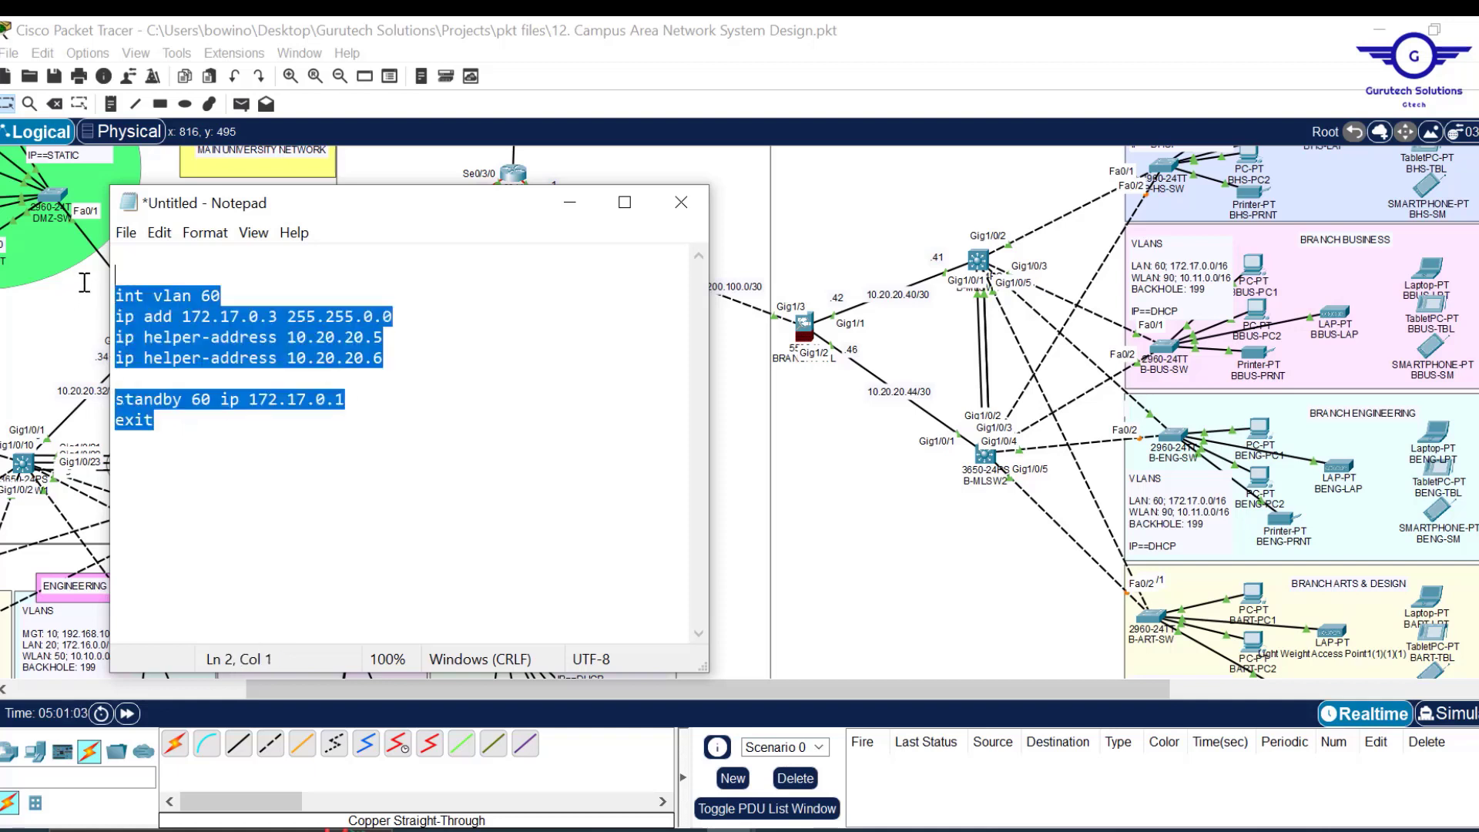
left_click(176, 426)
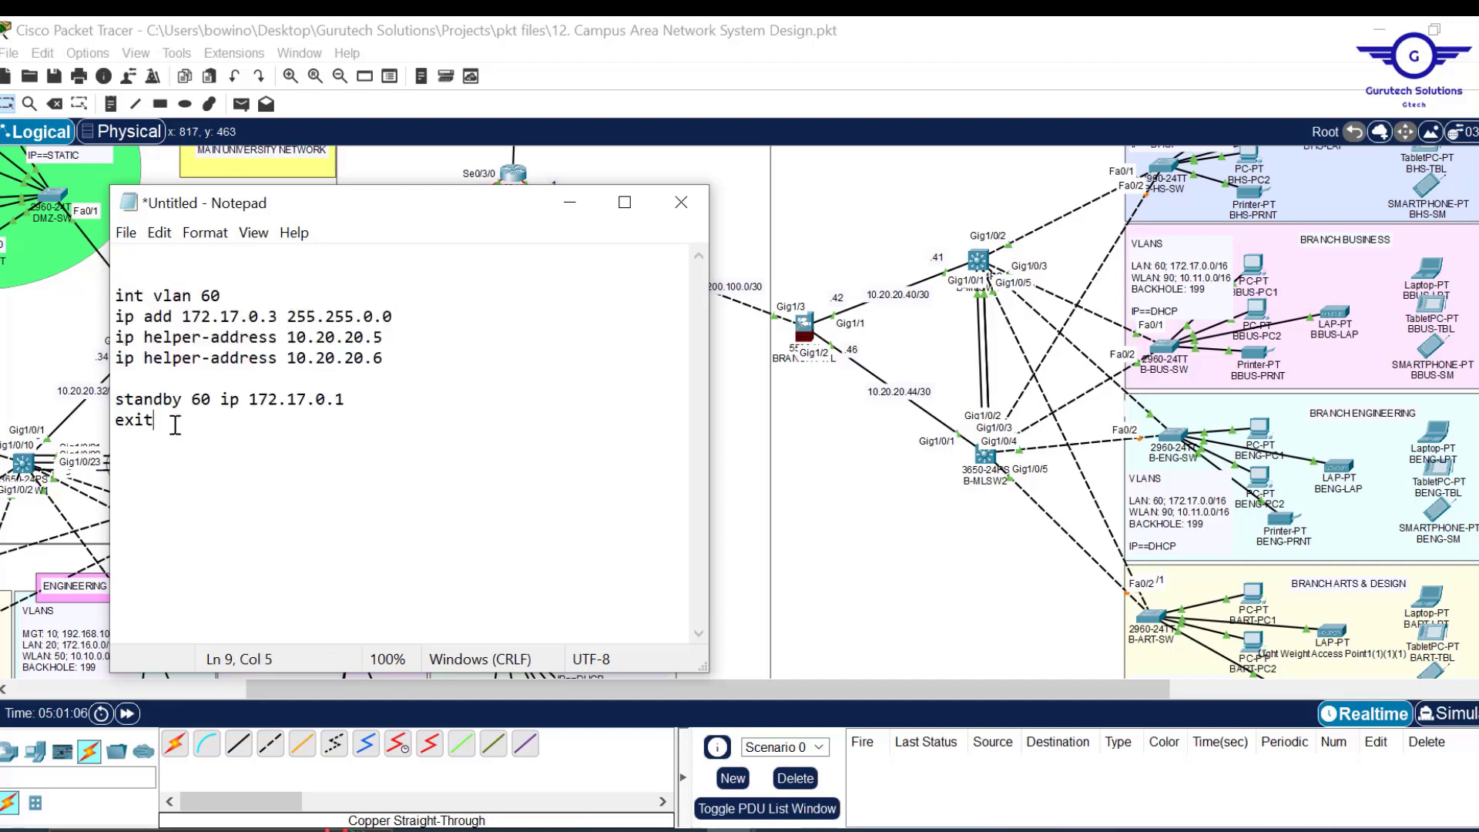
Paste a copy of the VLAN 60 block below and renumber it to VLAN 90.
key("BackSpace")
key("BackSpace")
type("i")
key("ctrl+v")
left_click(192, 422)
key("Return")
left_click(216, 464)
key("BackSpace")
type("9")
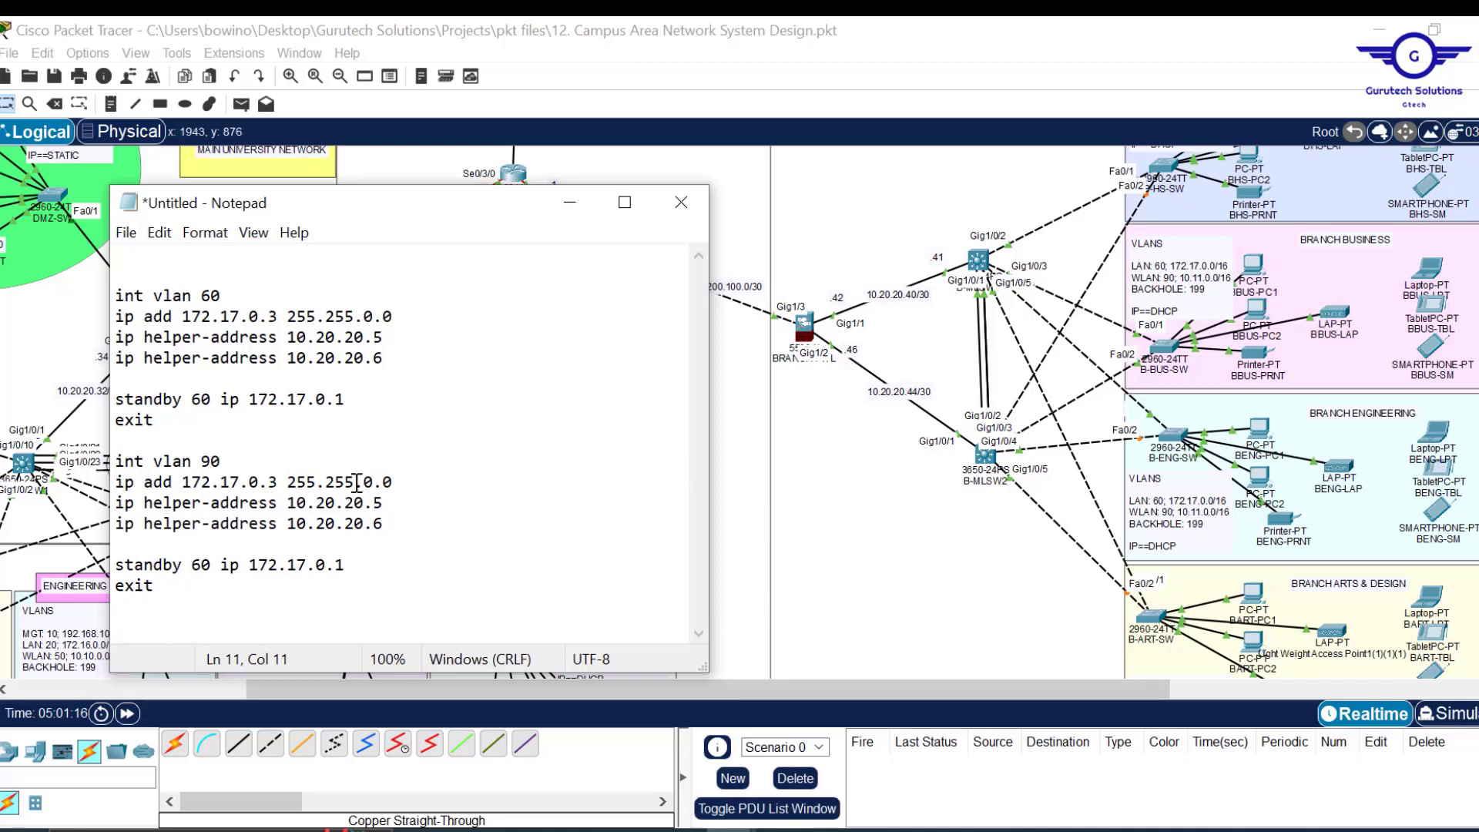
Change the copied address to 10.11.0.3 255.255.0.0.
left_click(204, 483)
key("BackSpace")
key("Delete")
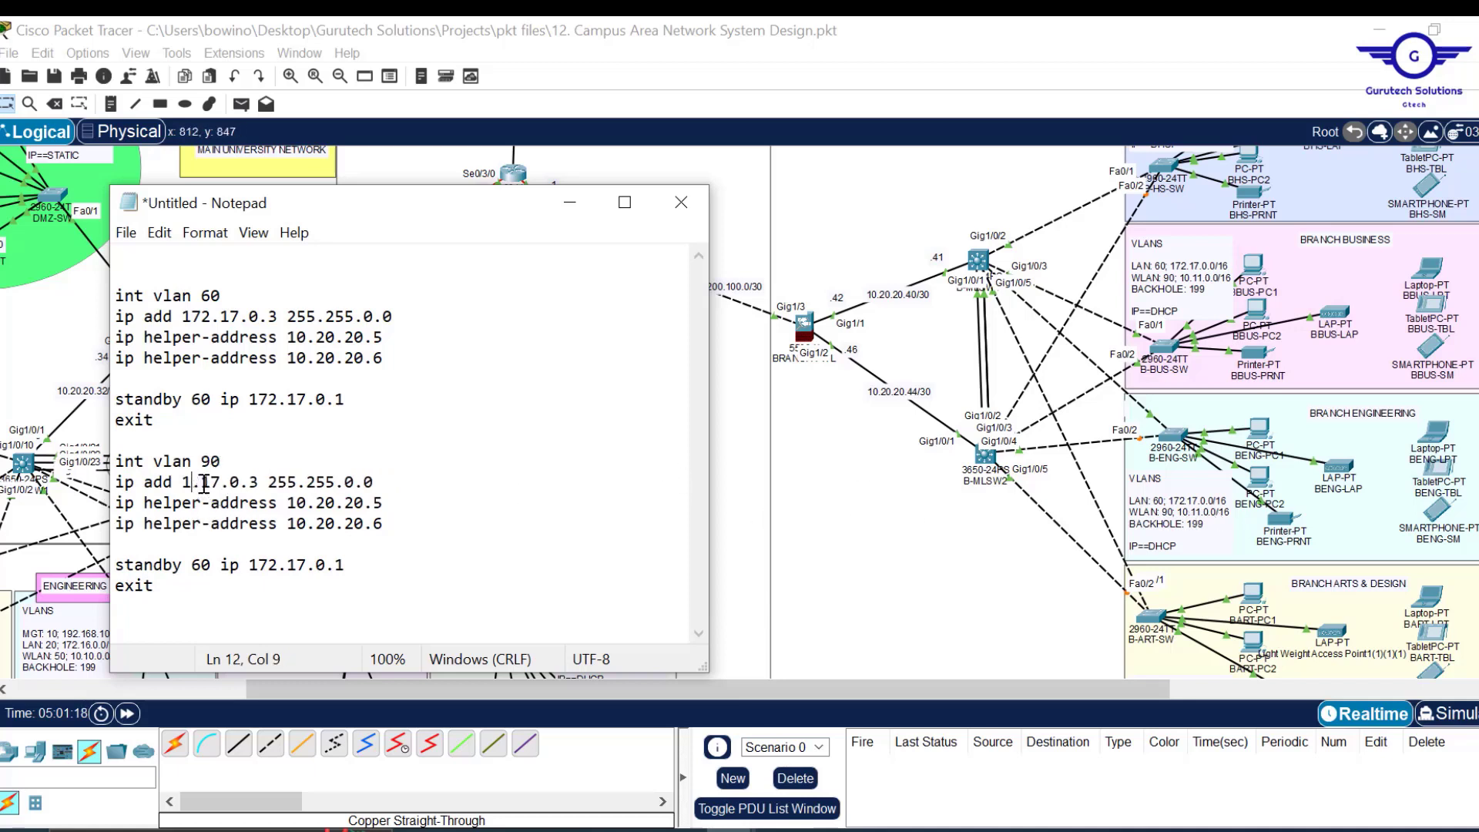
type("0")
key("BackSpace")
type("0")
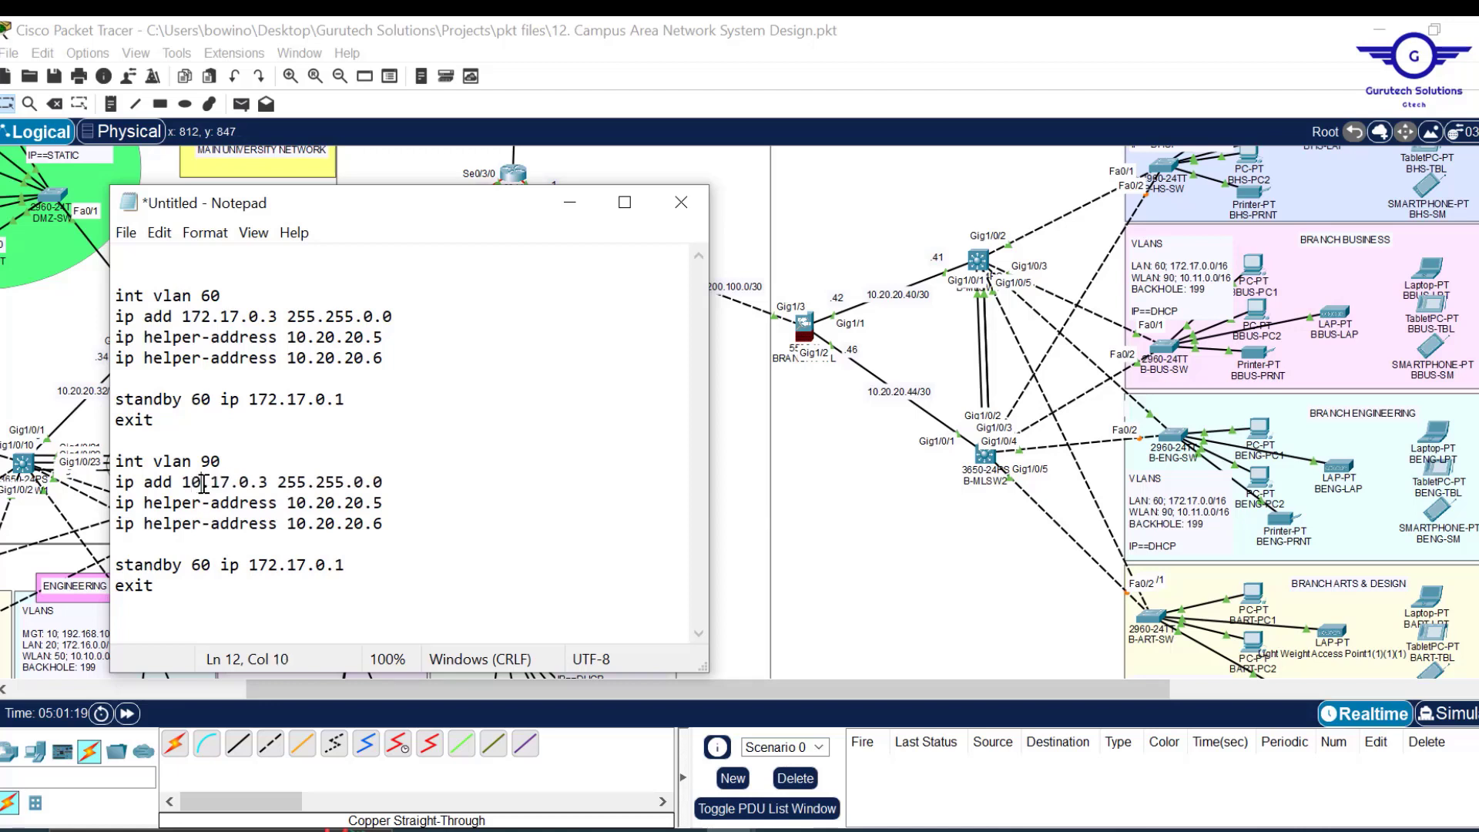
key("Right")
key("Delete")
type("1")
Change the standby line to standby 90 ip 10.11.0.1.
left_click_drag(351, 568, 252, 566)
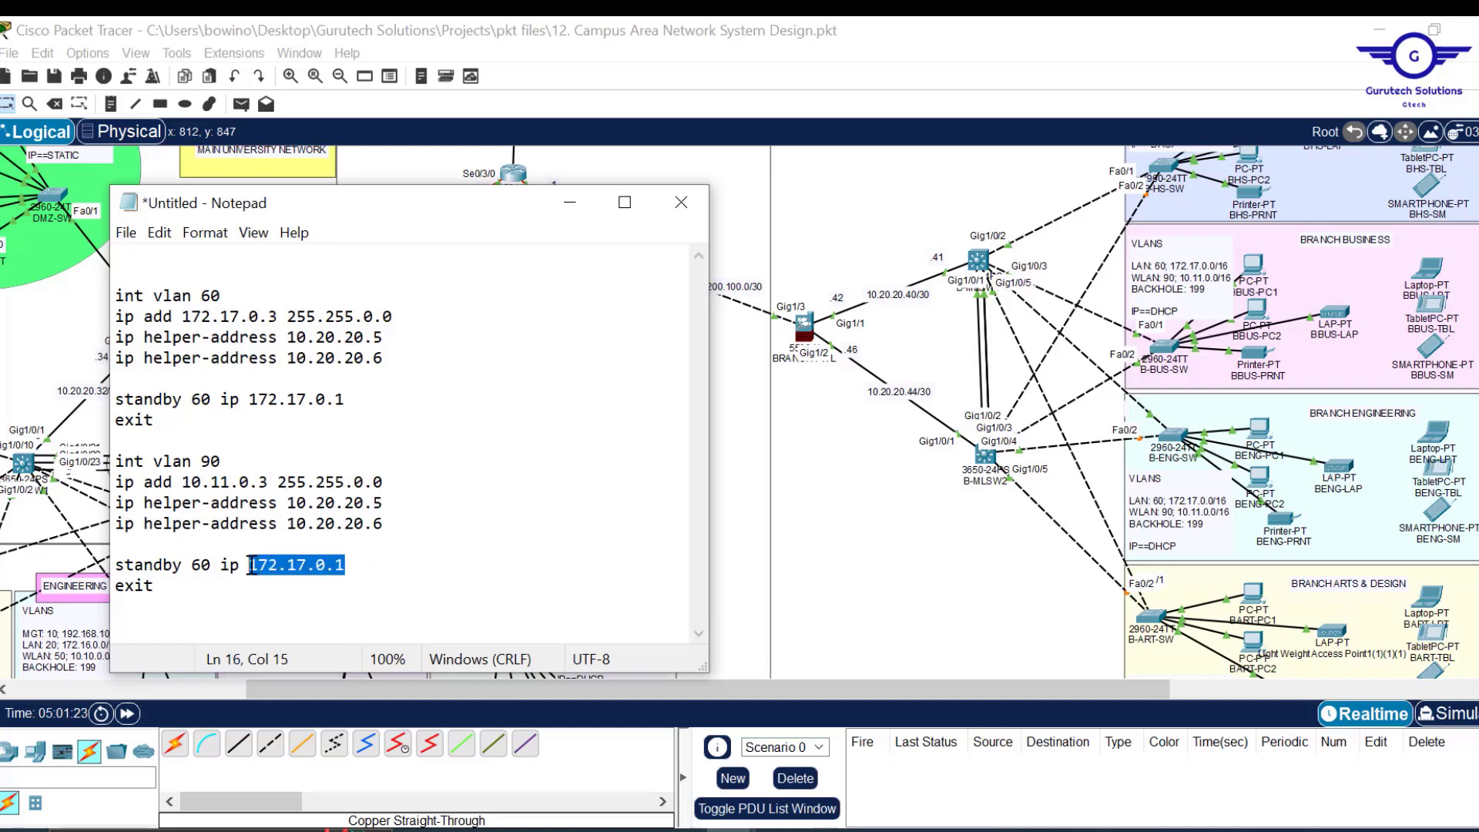
type("10")
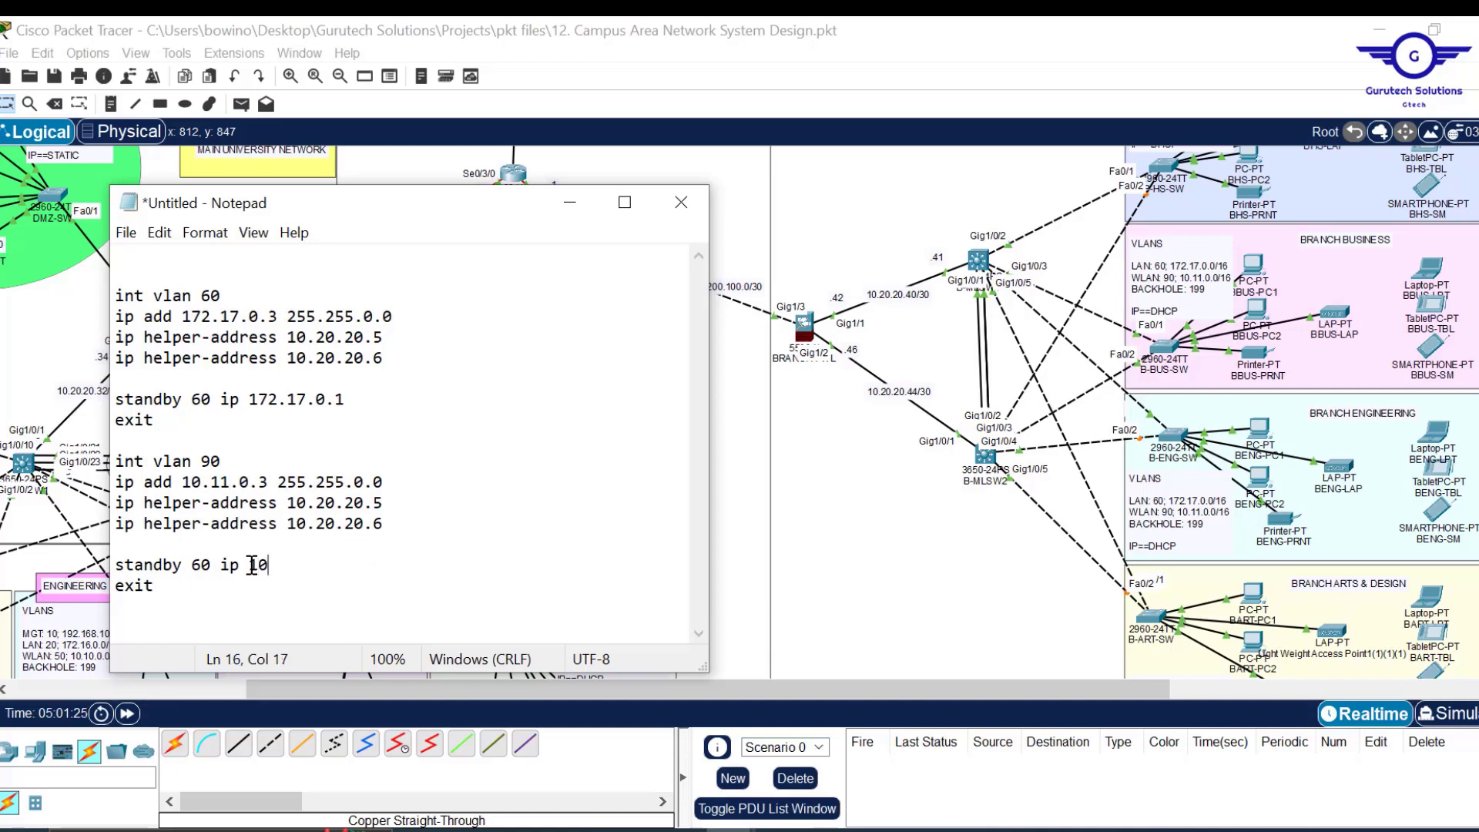
type(".11.0.1")
key("BackSpace")
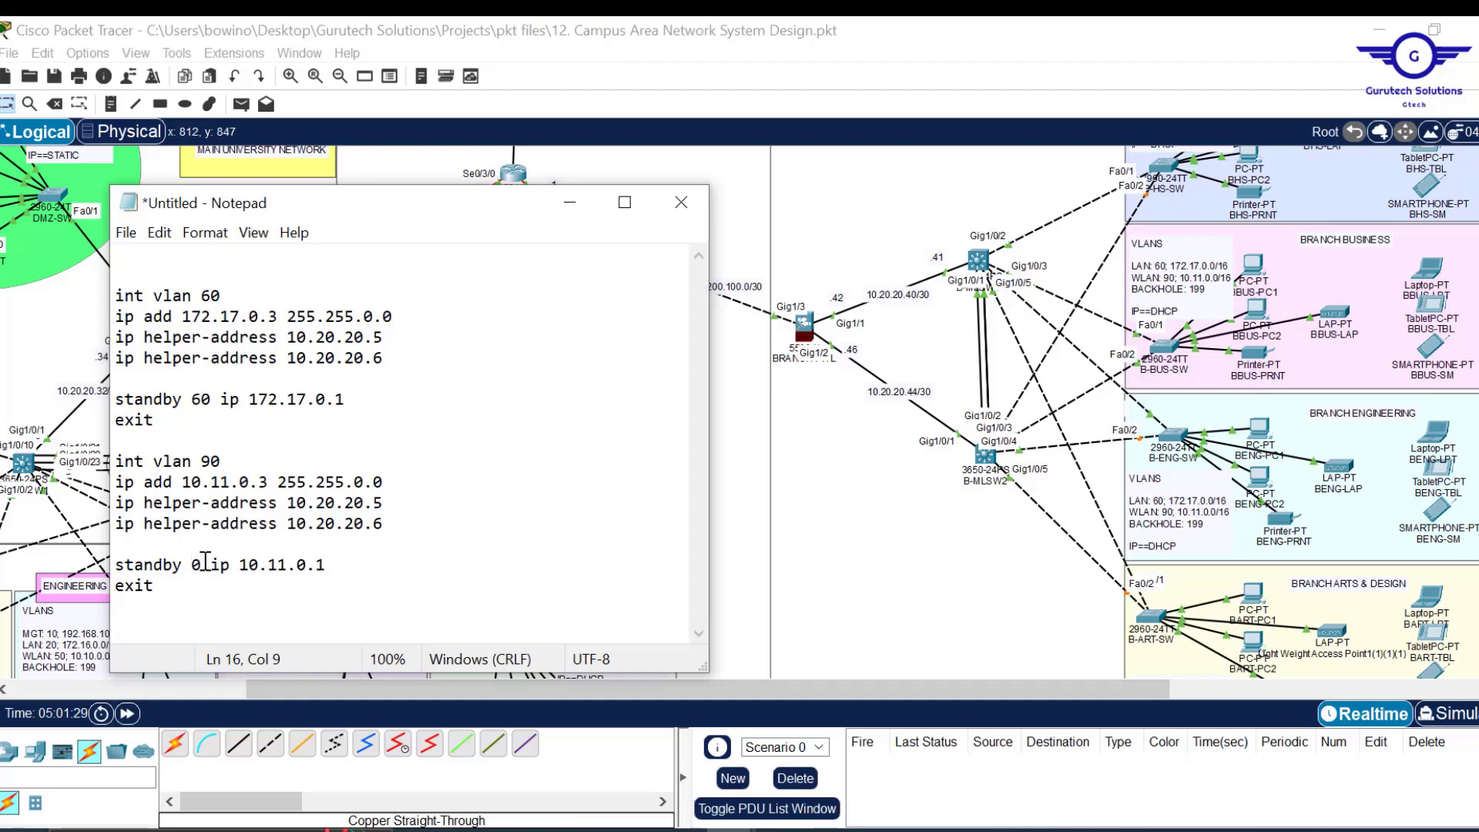
type("9")
left_click_drag(222, 460, 206, 459)
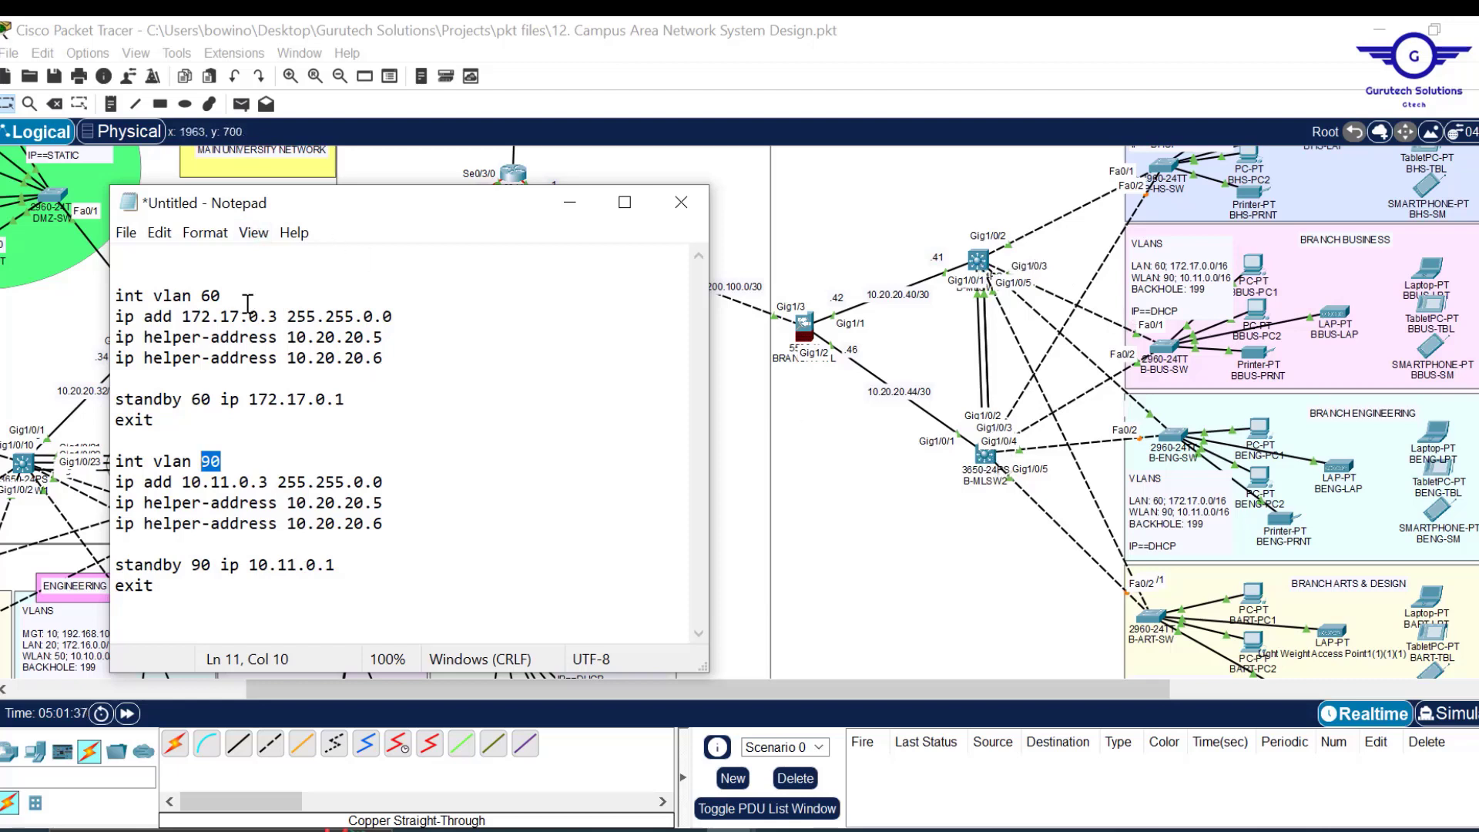
Paste the VLAN 60 and VLAN 90 interface configuration into B-MLSW1's CLI.
left_click(267, 480)
key("ctrl+a")
key("ctrl+c")
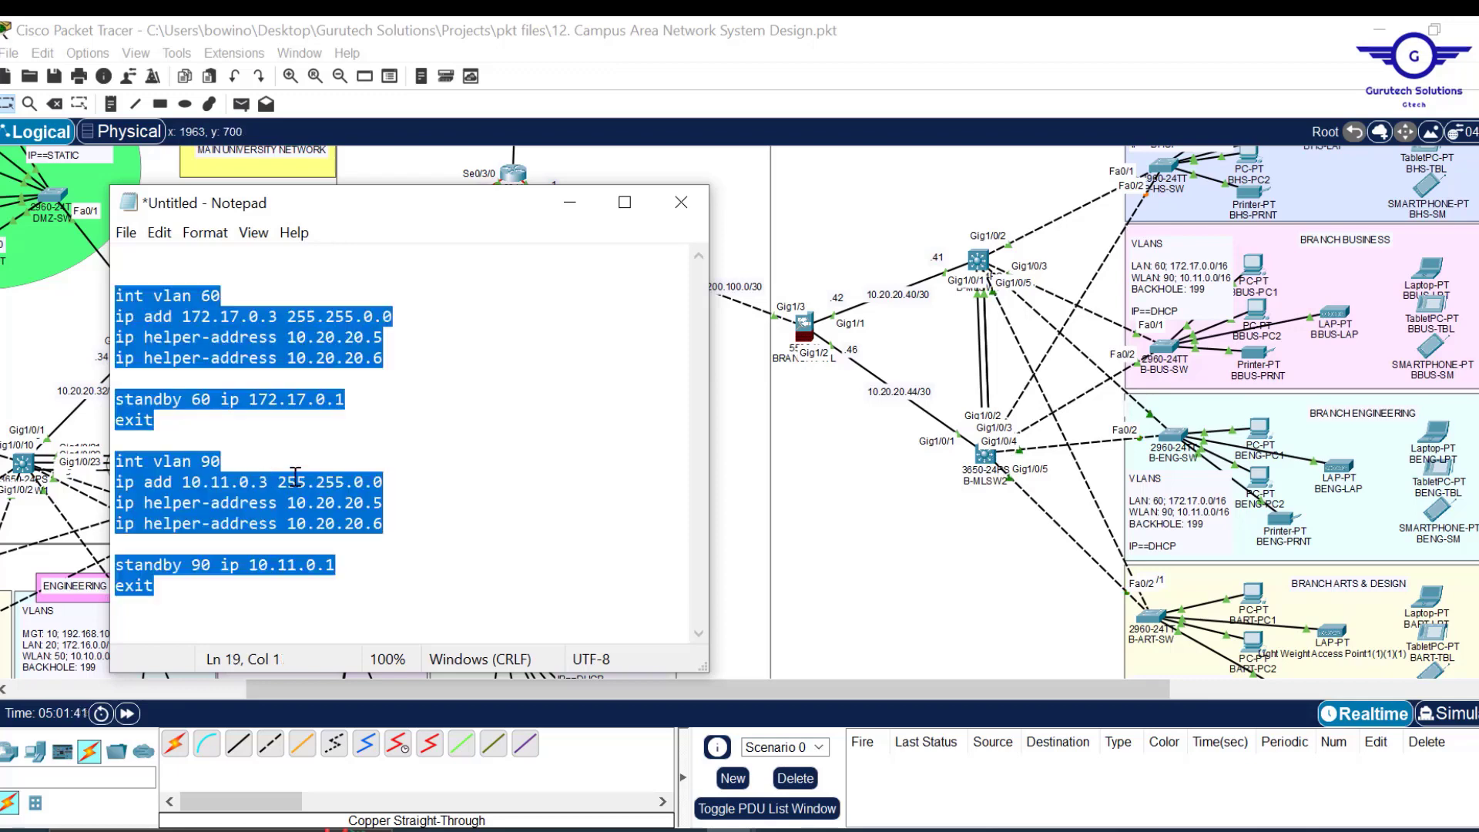
left_click(978, 262)
left_click(1299, 760)
left_click(1334, 34)
Change the VLAN 60 and 90 addresses to end in .2 and paste them into B-MLSW2.
left_click(266, 480)
key("BackSpace")
type("2")
left_click(275, 319)
key("BackSpace")
type("2")
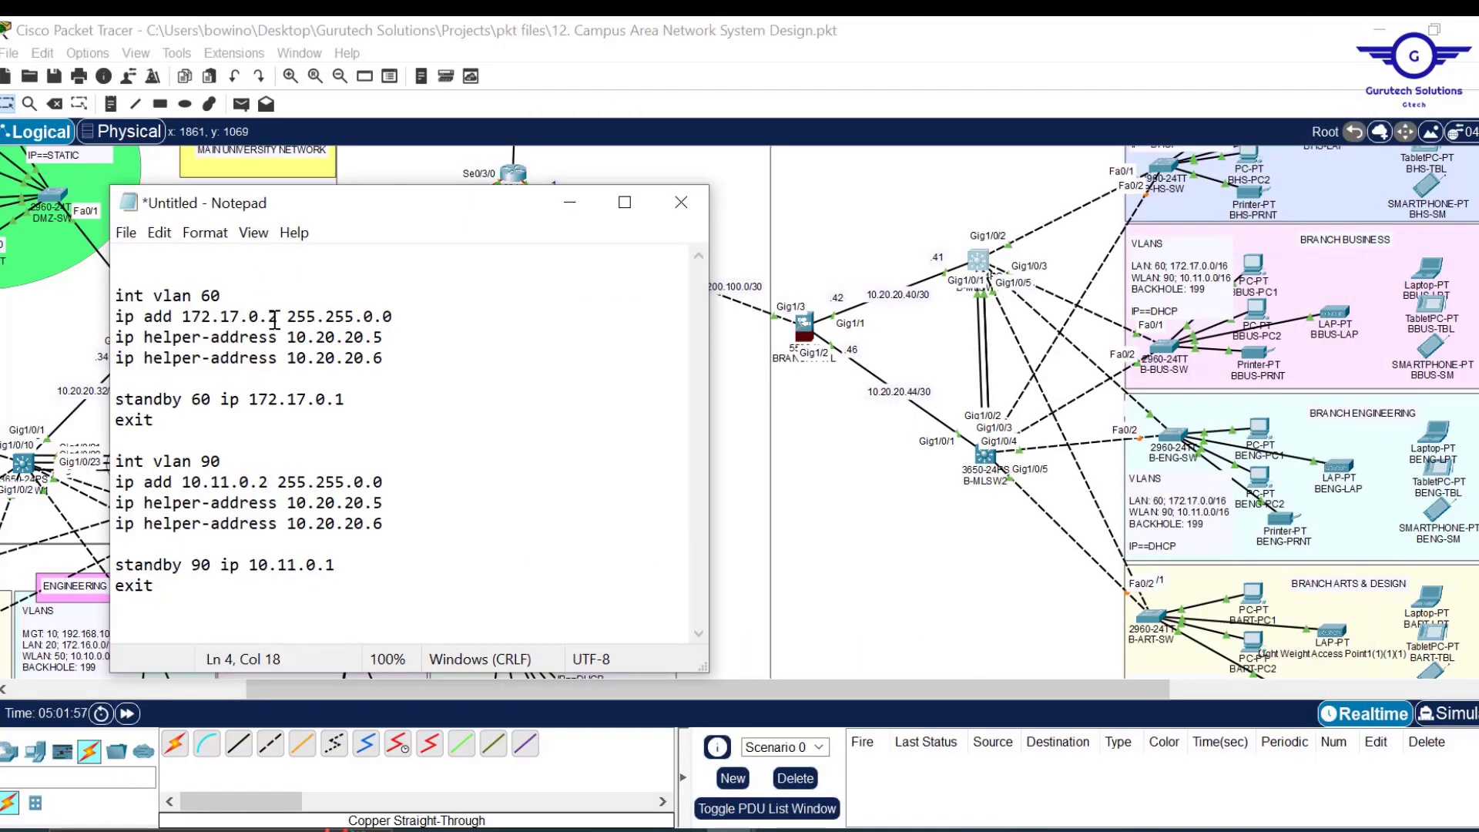
key("ctrl+a")
key("ctrl+c")
left_click(985, 457)
left_click(1299, 761)
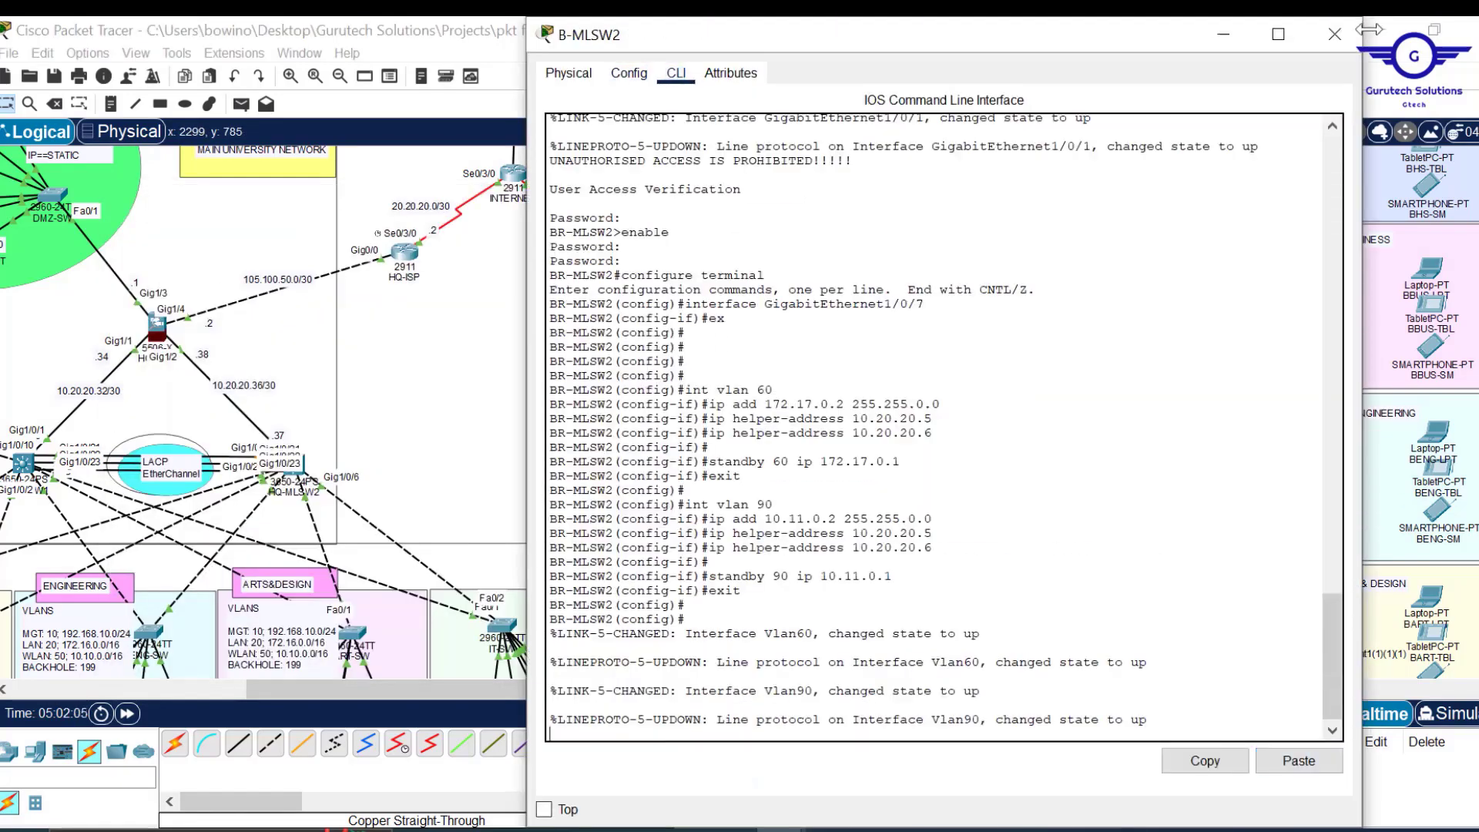
left_click(1335, 34)
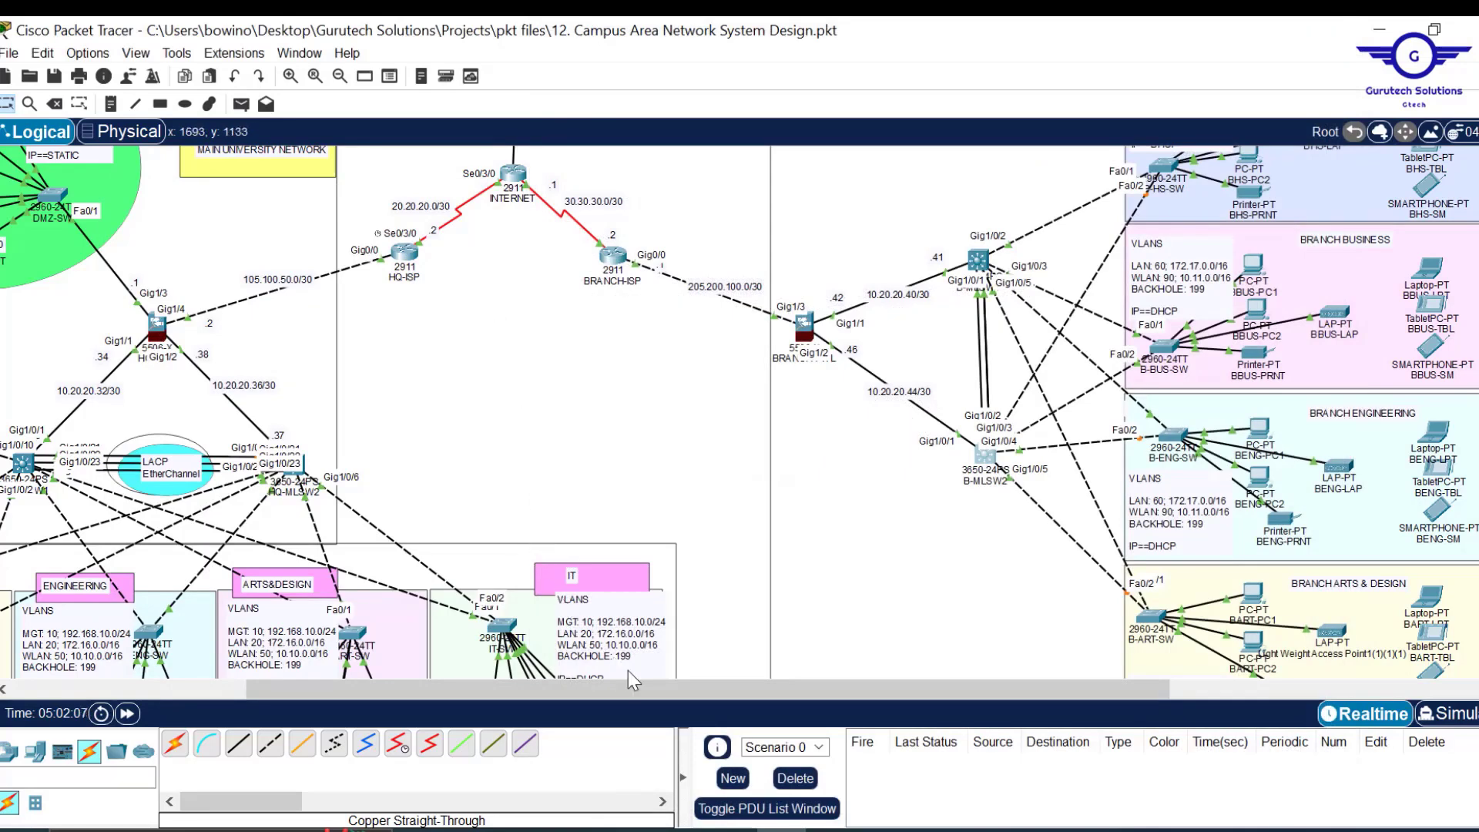
left_click_drag(562, 689, 316, 688)
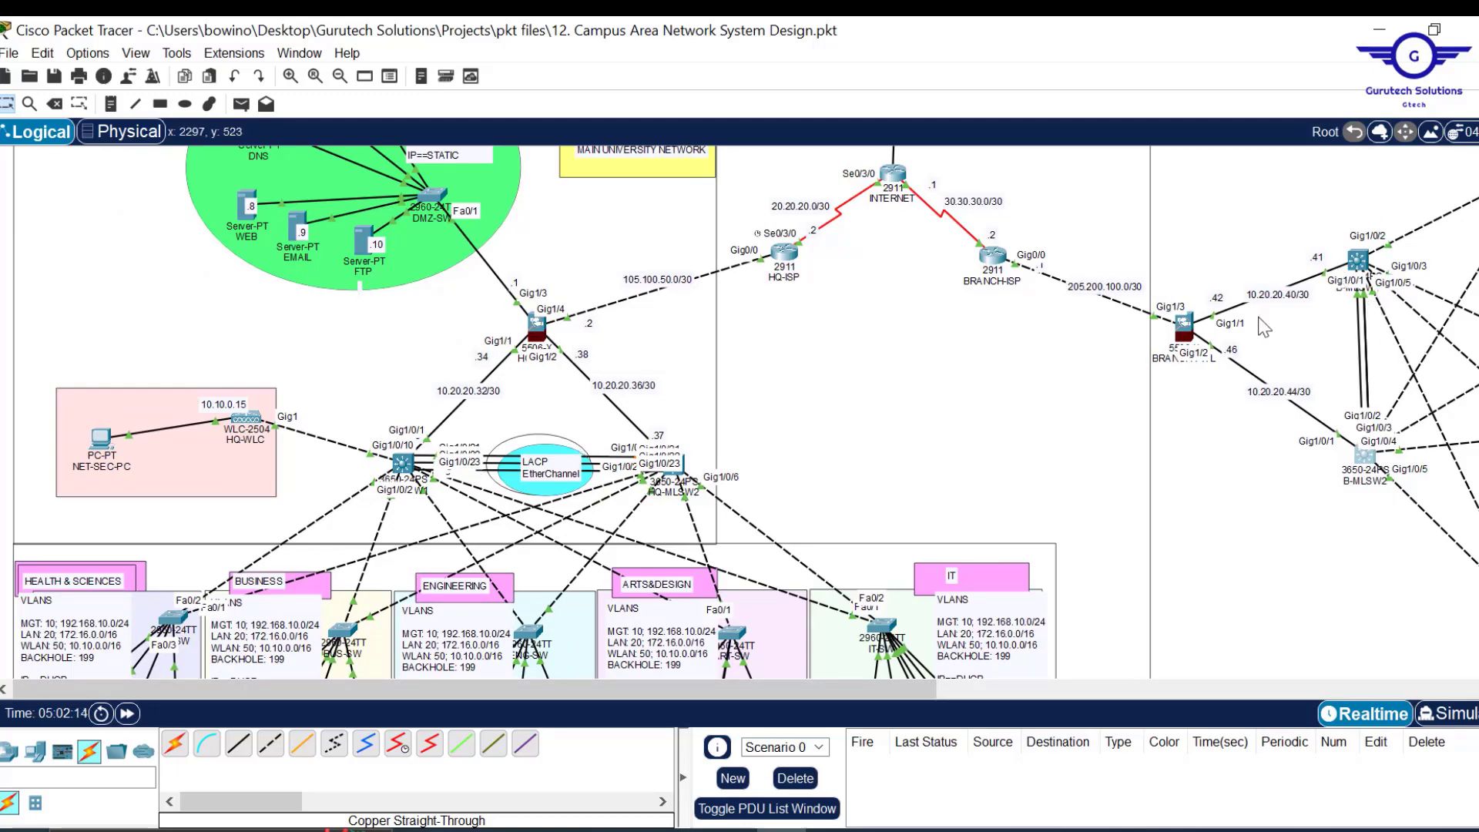
Open HQ-MLSW1's CLI after briefly viewing its GigabitEthernet1/0/2 settings.
left_click(402, 465)
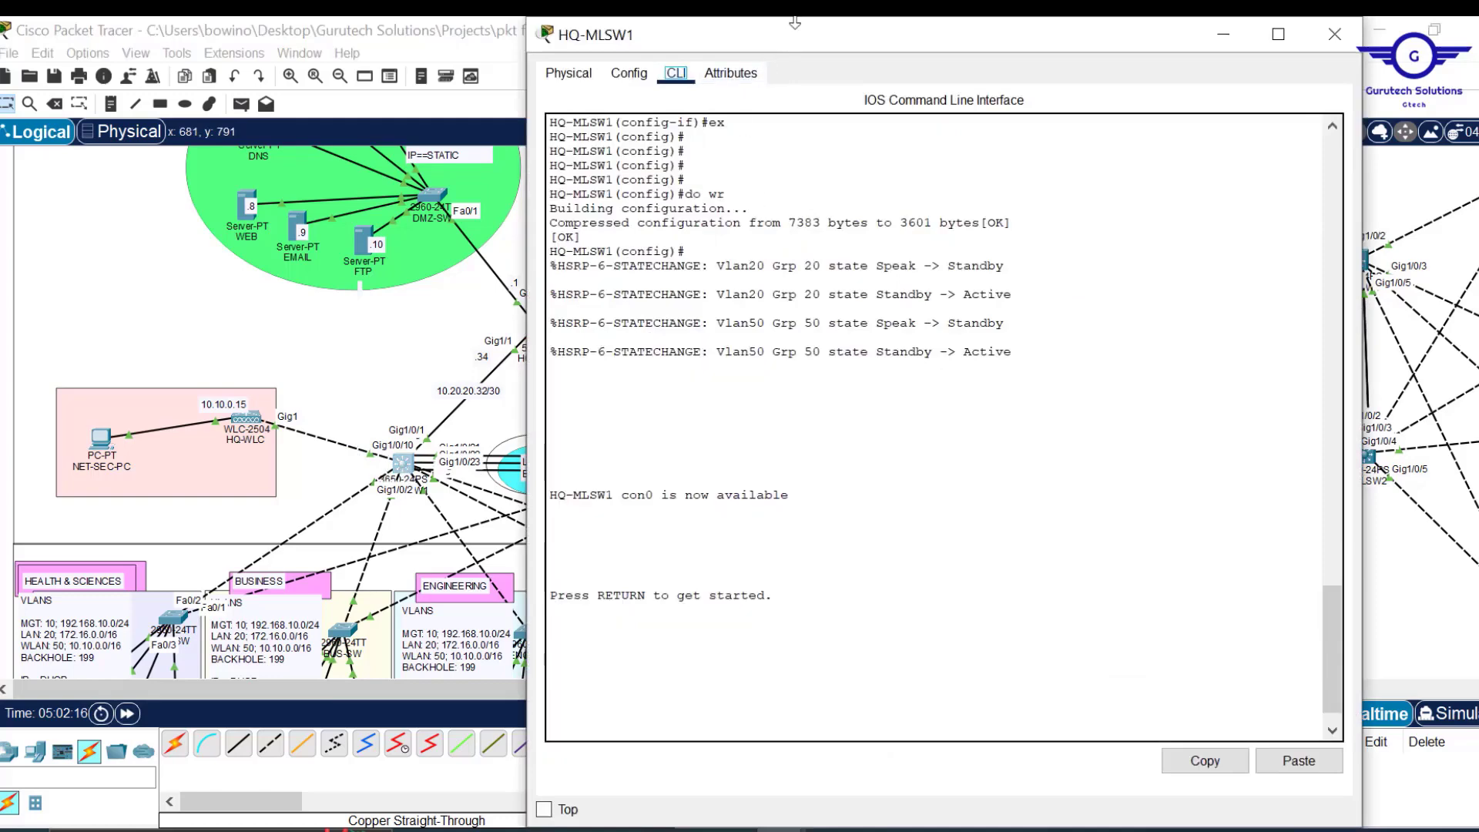
left_click_drag(794, 22, 795, 123)
left_click(629, 174)
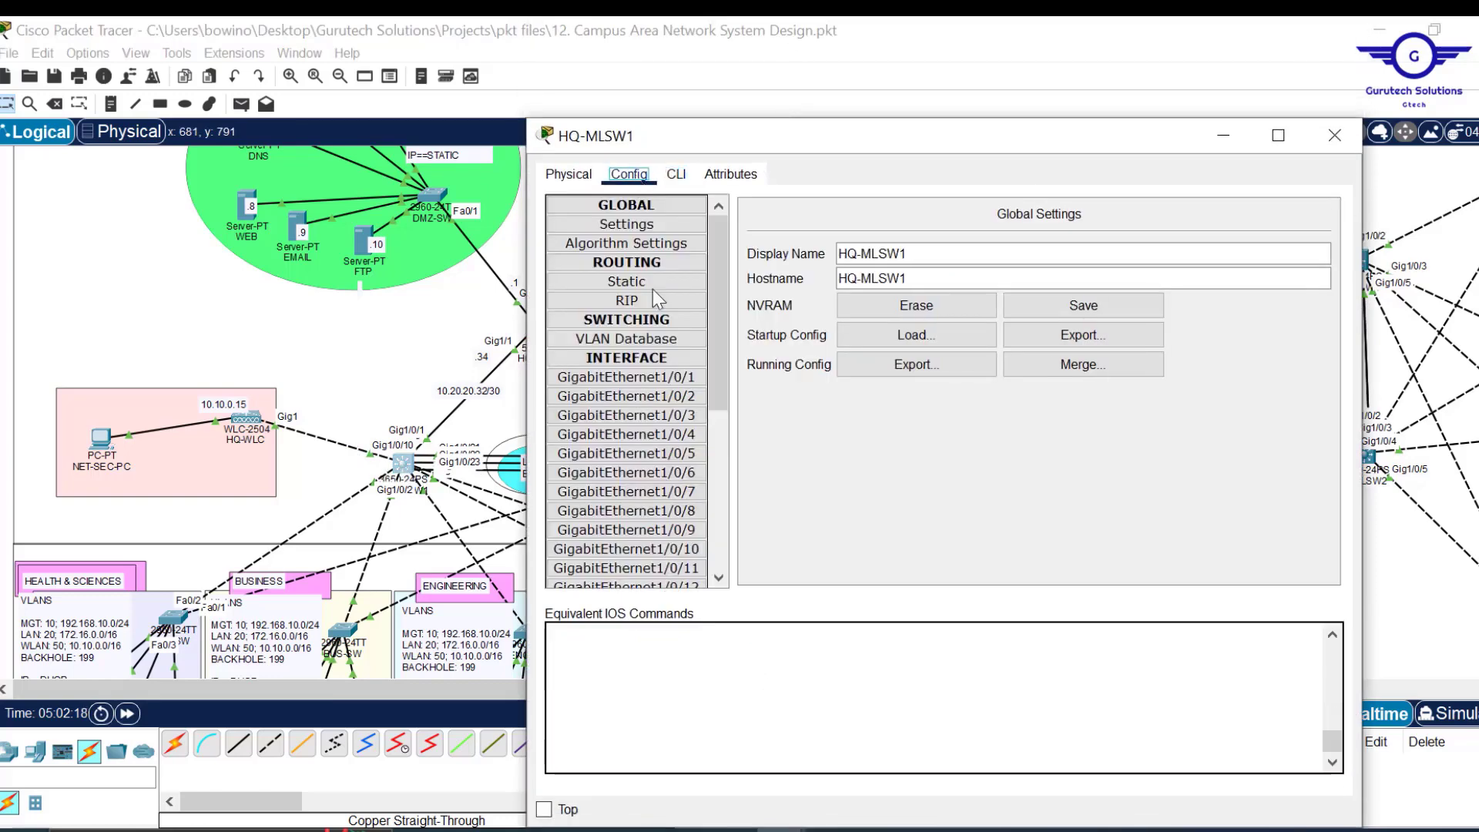
left_click(645, 408)
left_click(677, 174)
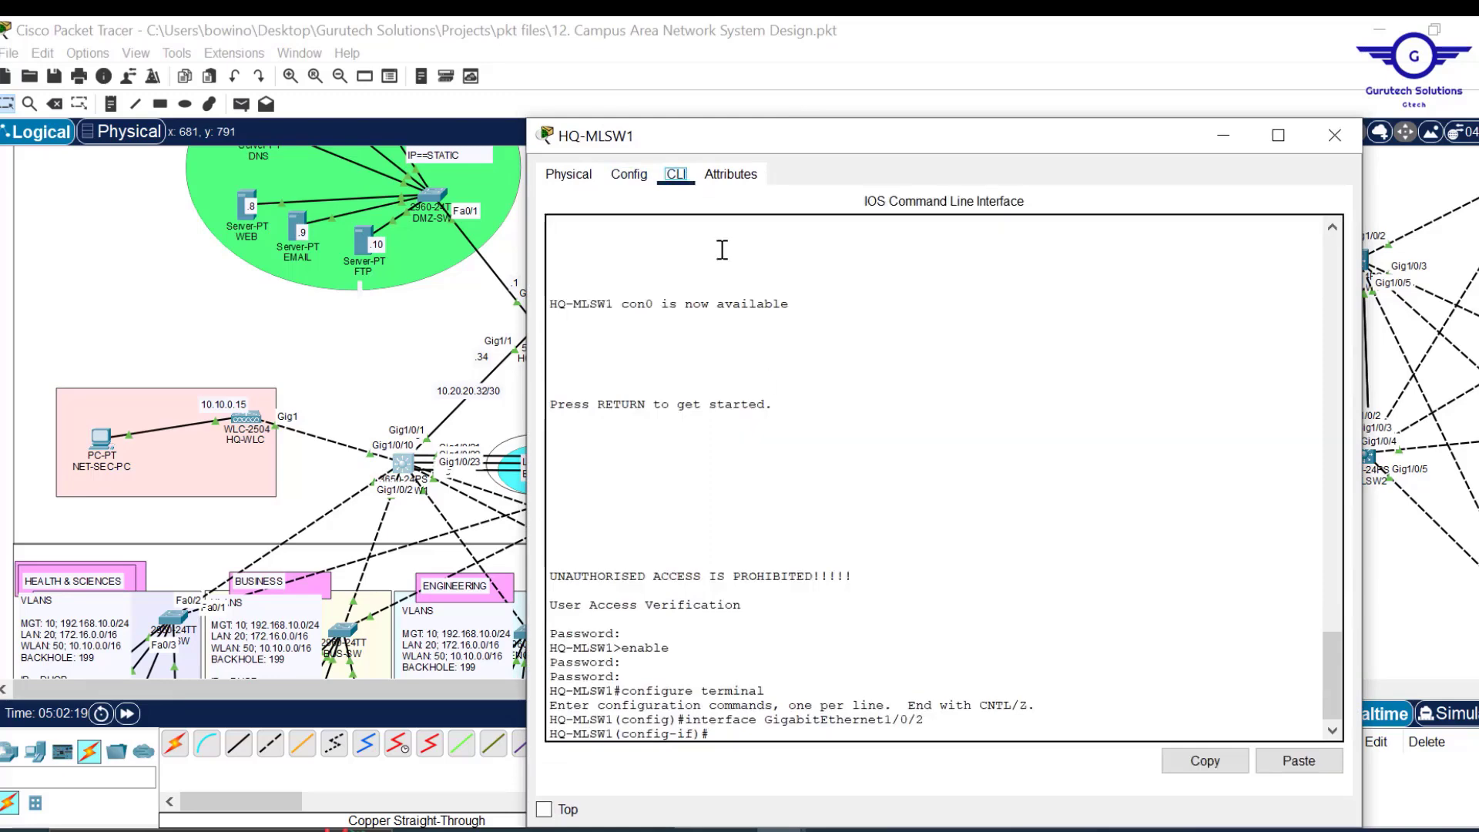
left_click_drag(821, 140, 834, 69)
left_click(748, 576)
Run 'show standby brief' and confirm HQ-MLSW1 is Active for HSRP groups 10, 20 and 50.
type("end")
key("Return")
key("Return")
key("Return")
key("Return")
type("sh ")
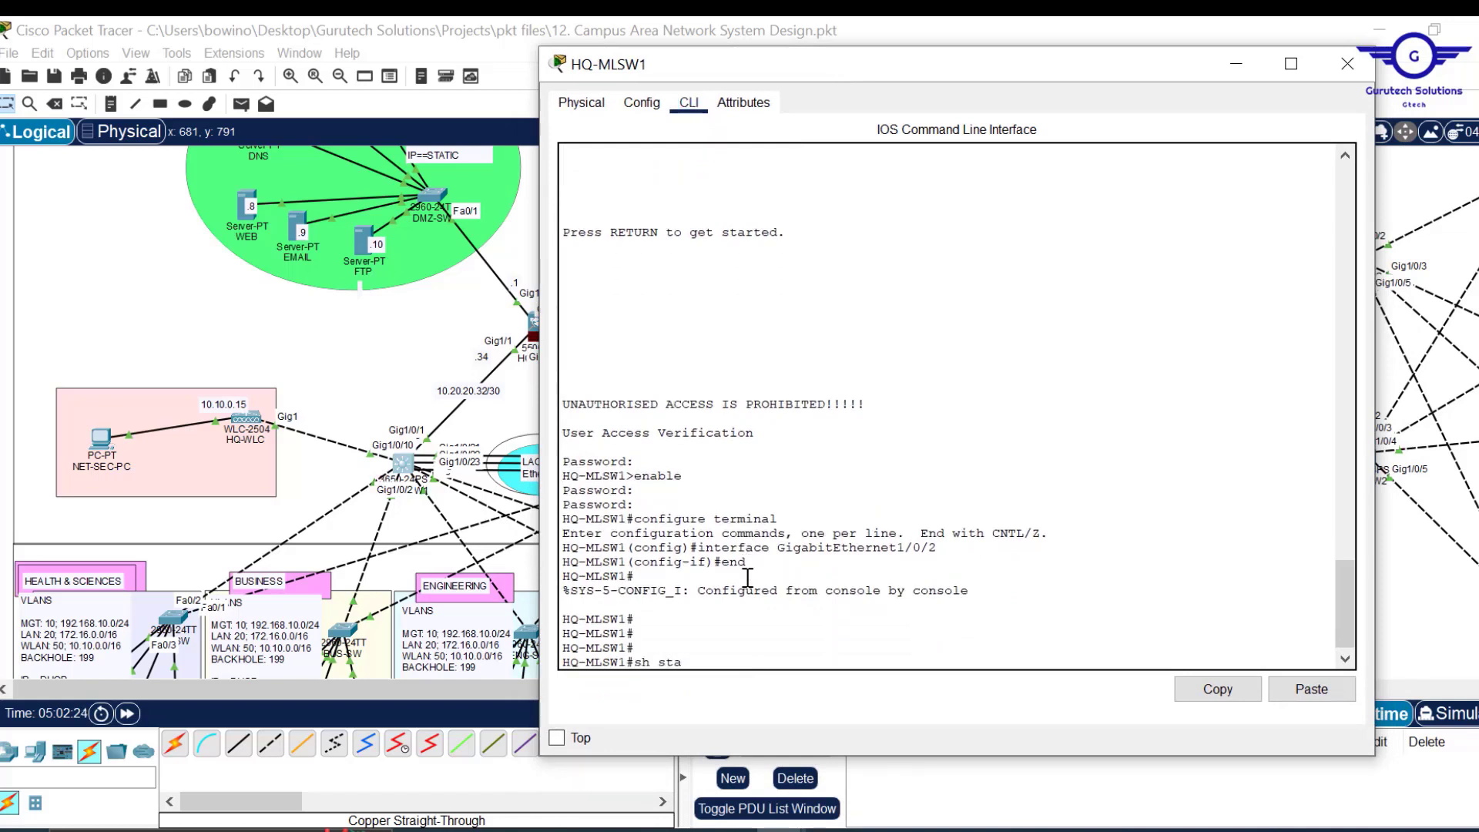
type("sta")
key("Tab")
type("nd")
key("Tab")
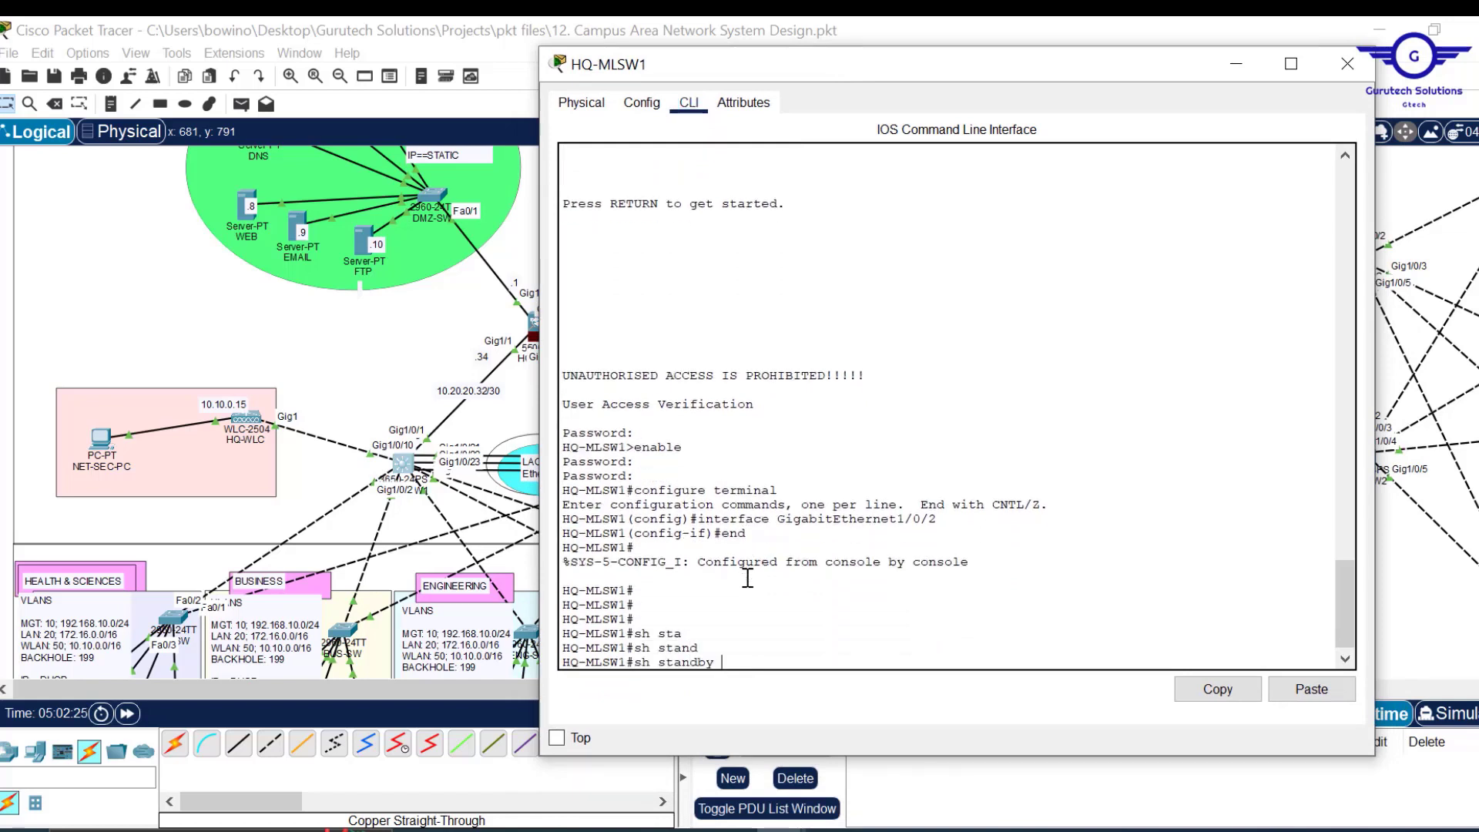
type("b")
key("Tab")
key("Return")
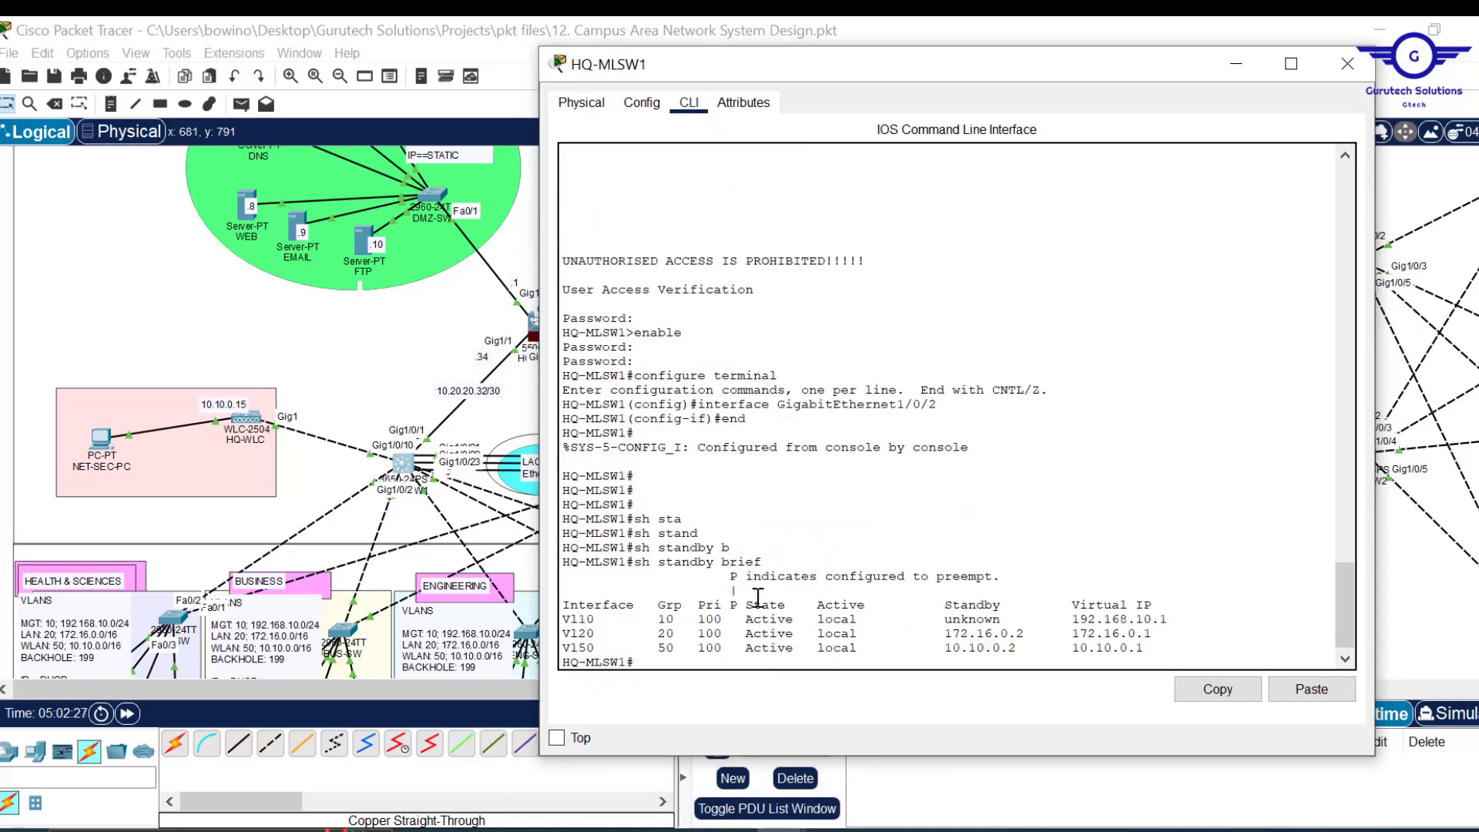
left_click_drag(794, 649, 572, 618)
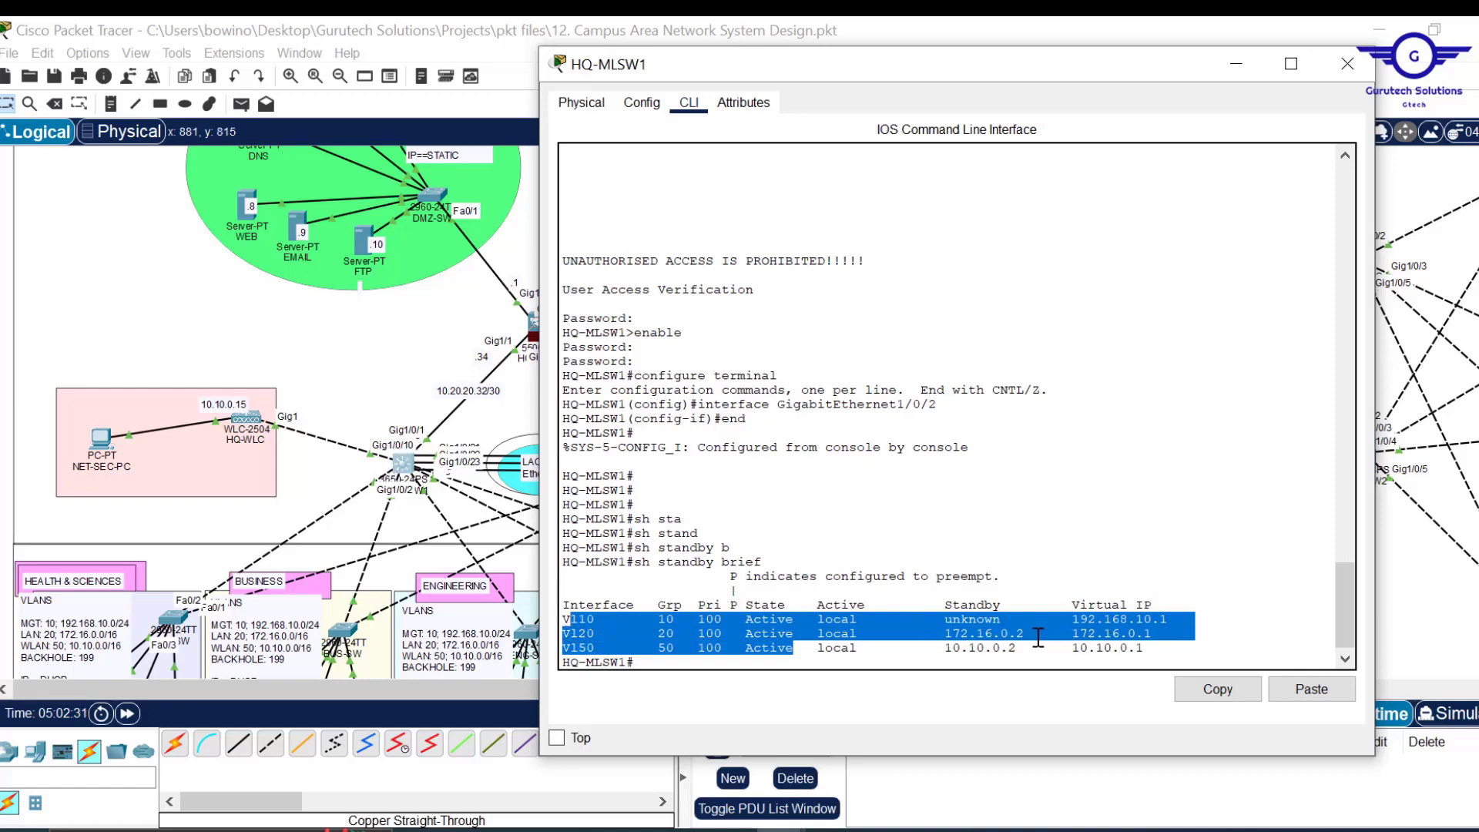
left_click(1342, 77)
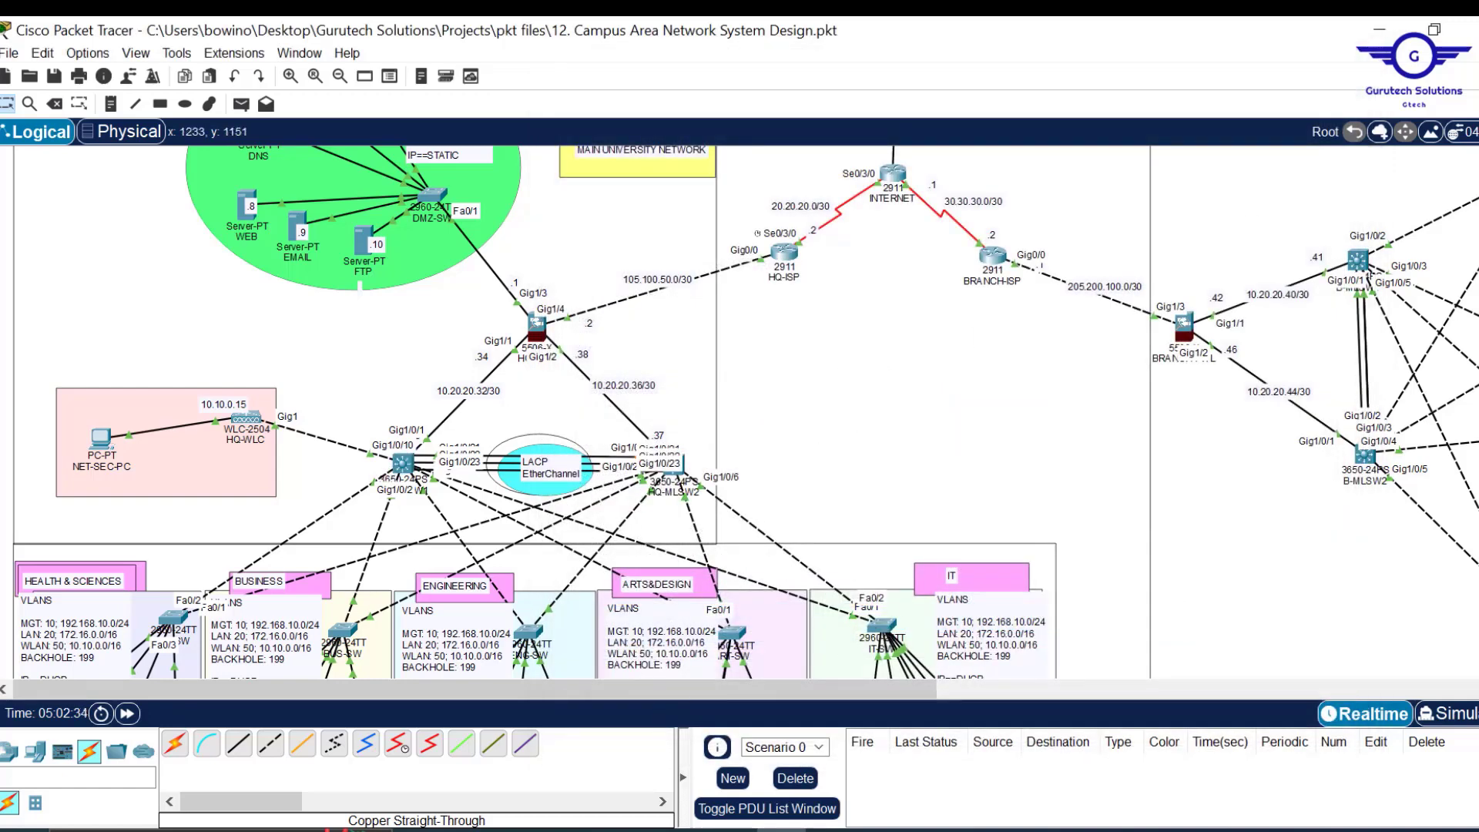
Highlight Config.txt line 8, OSPF on the firewall, routers and switches, then minimize Notepad.
mouse_move(713, 816)
left_click(653, 769)
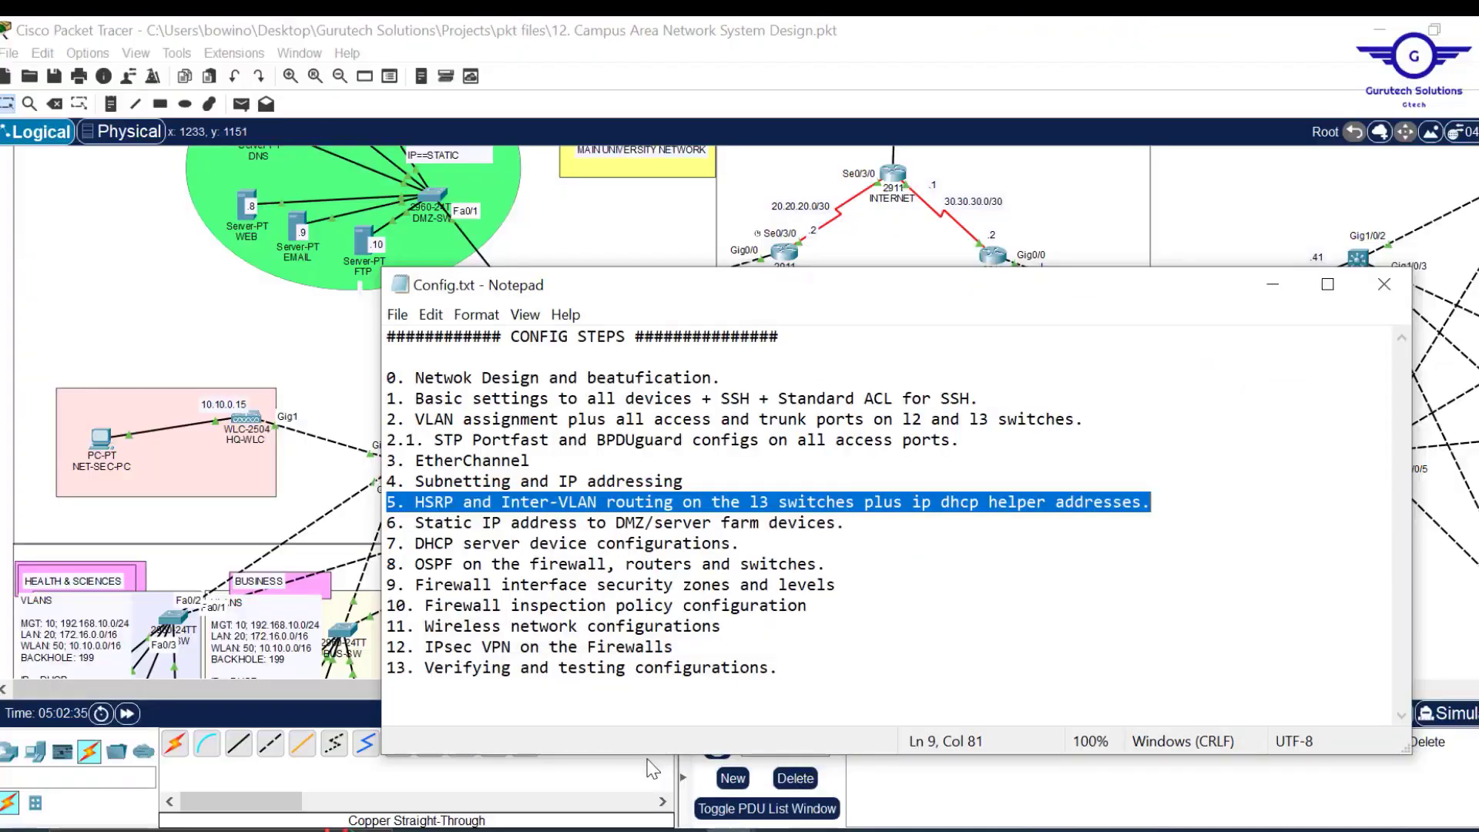
left_click_drag(825, 563, 377, 565)
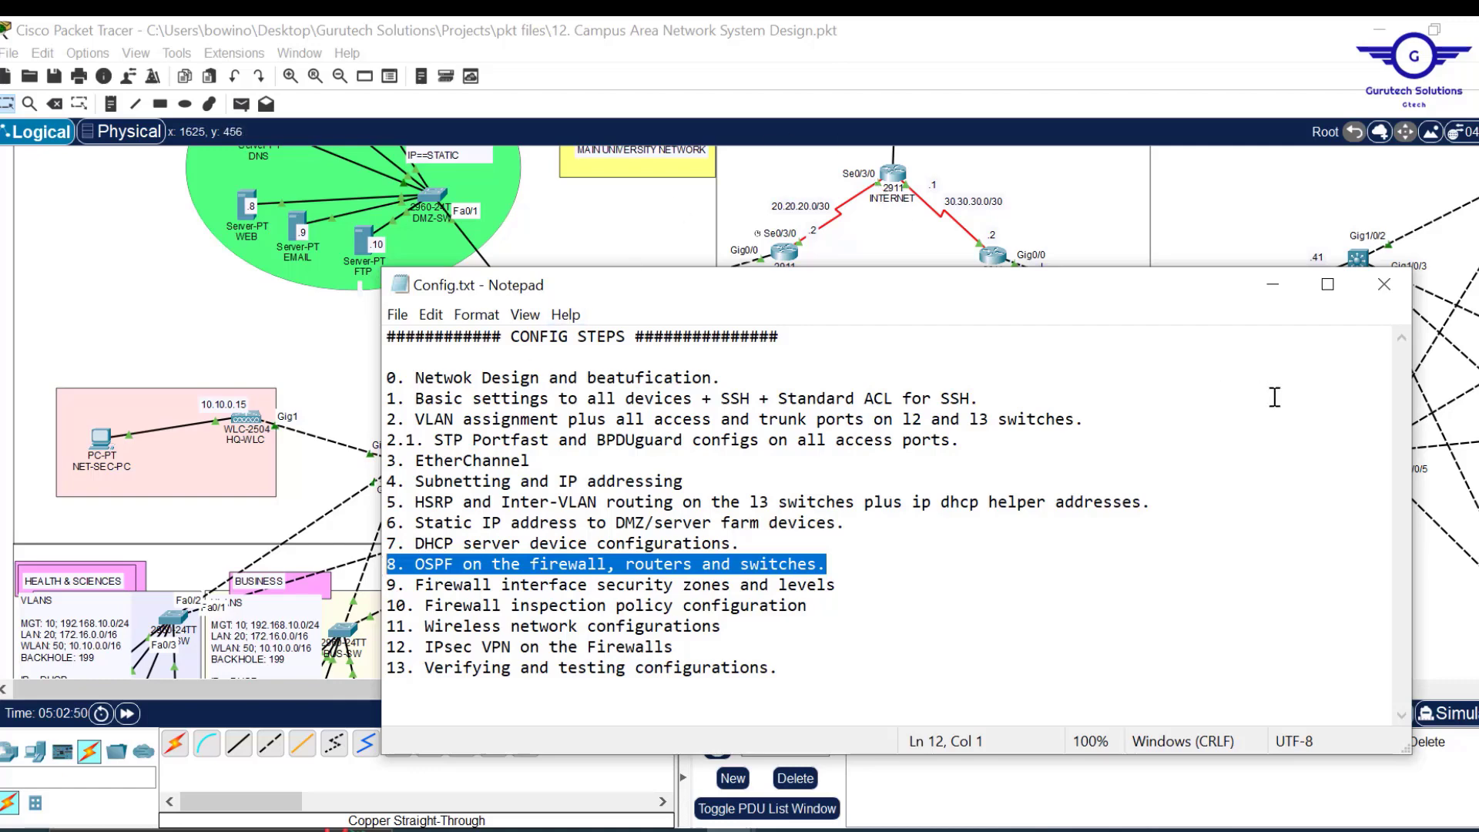
left_click(1272, 291)
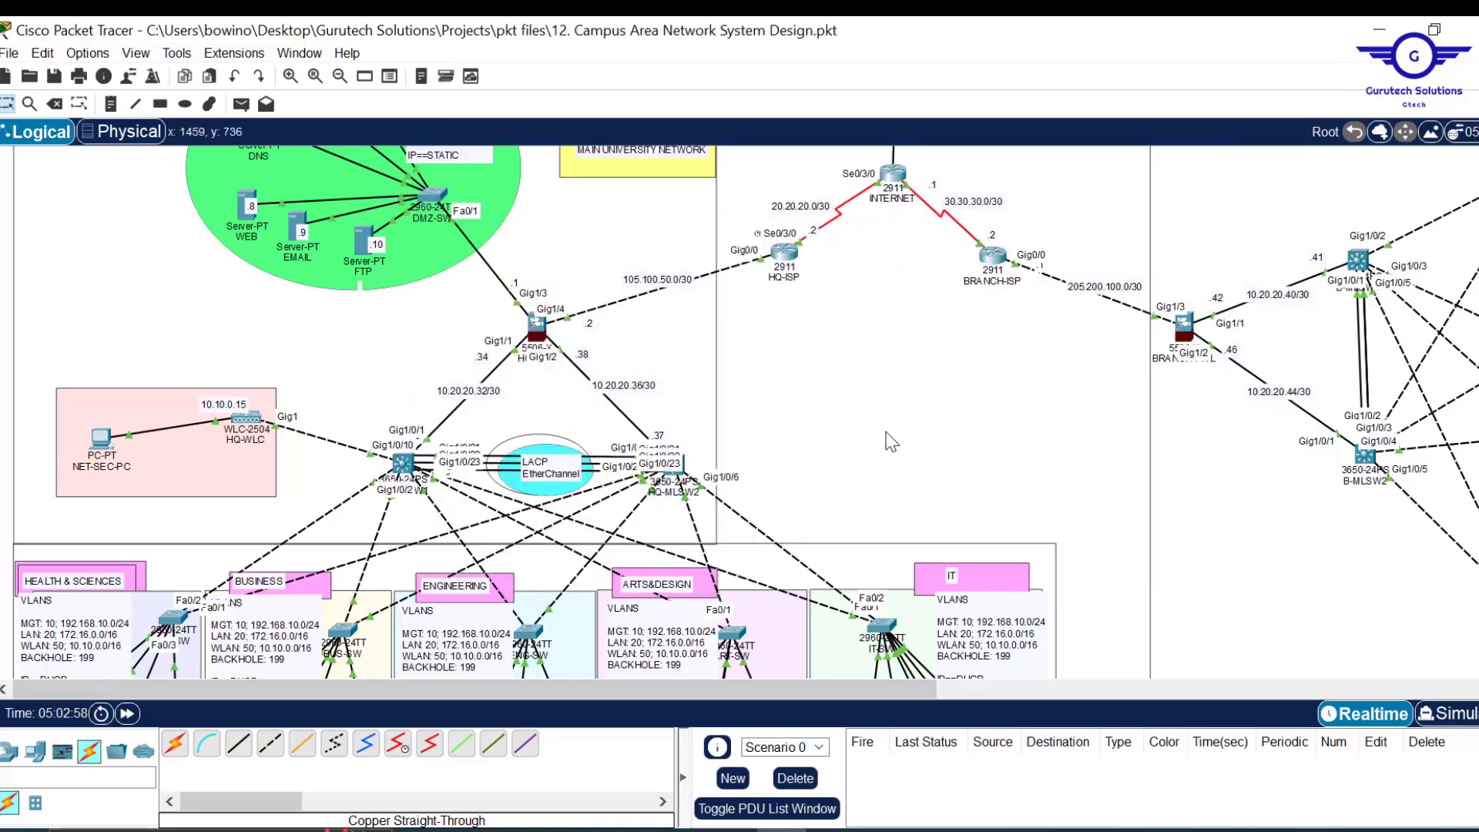
Re-run 'show standby brief' on HQ-MLSW1 and enter global configuration mode.
scroll(883, 433, "down", 6)
scroll(886, 435, "up", 4)
scroll(886, 438, "up", 2)
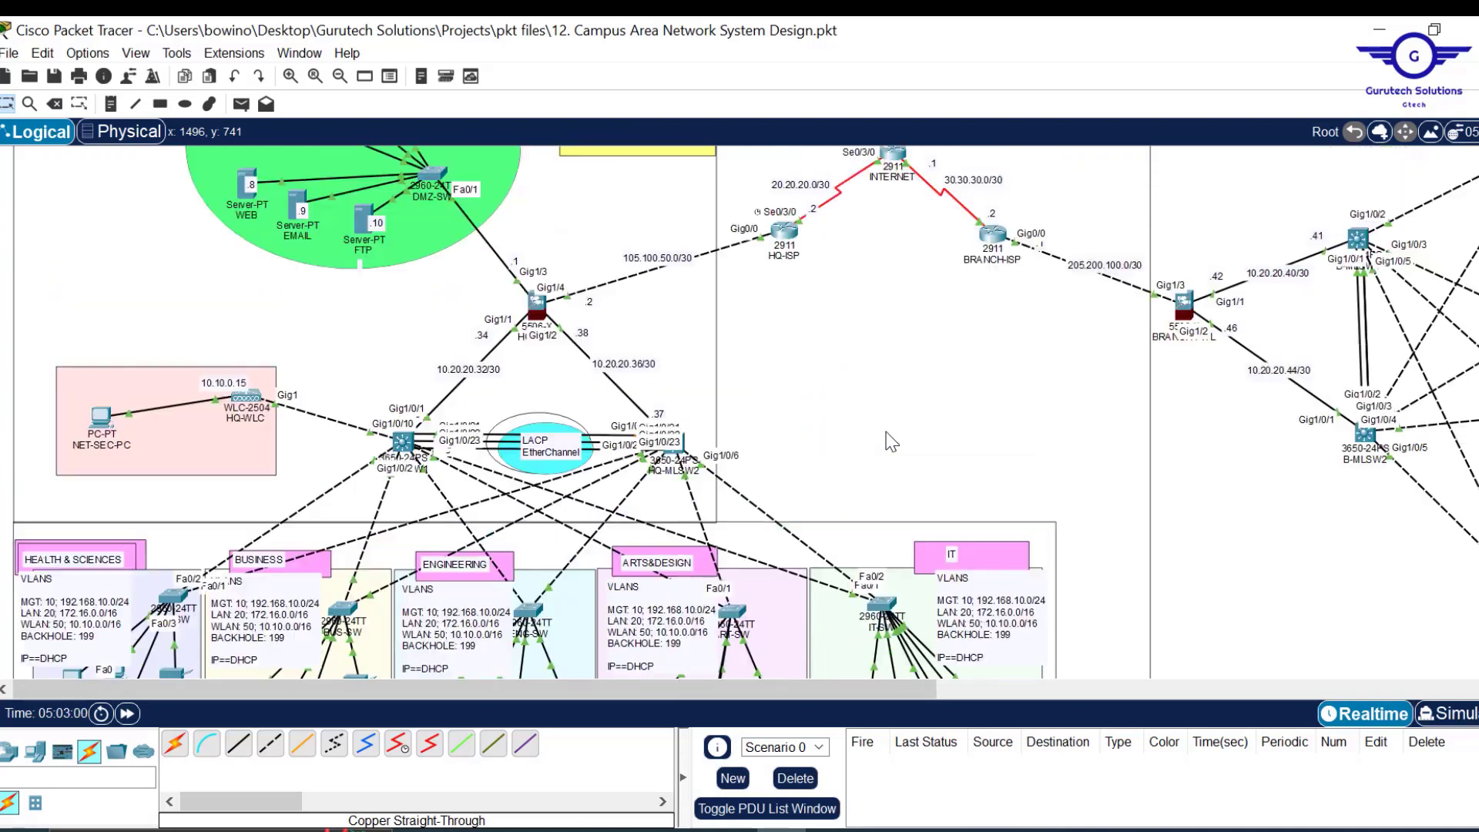
left_click(404, 446)
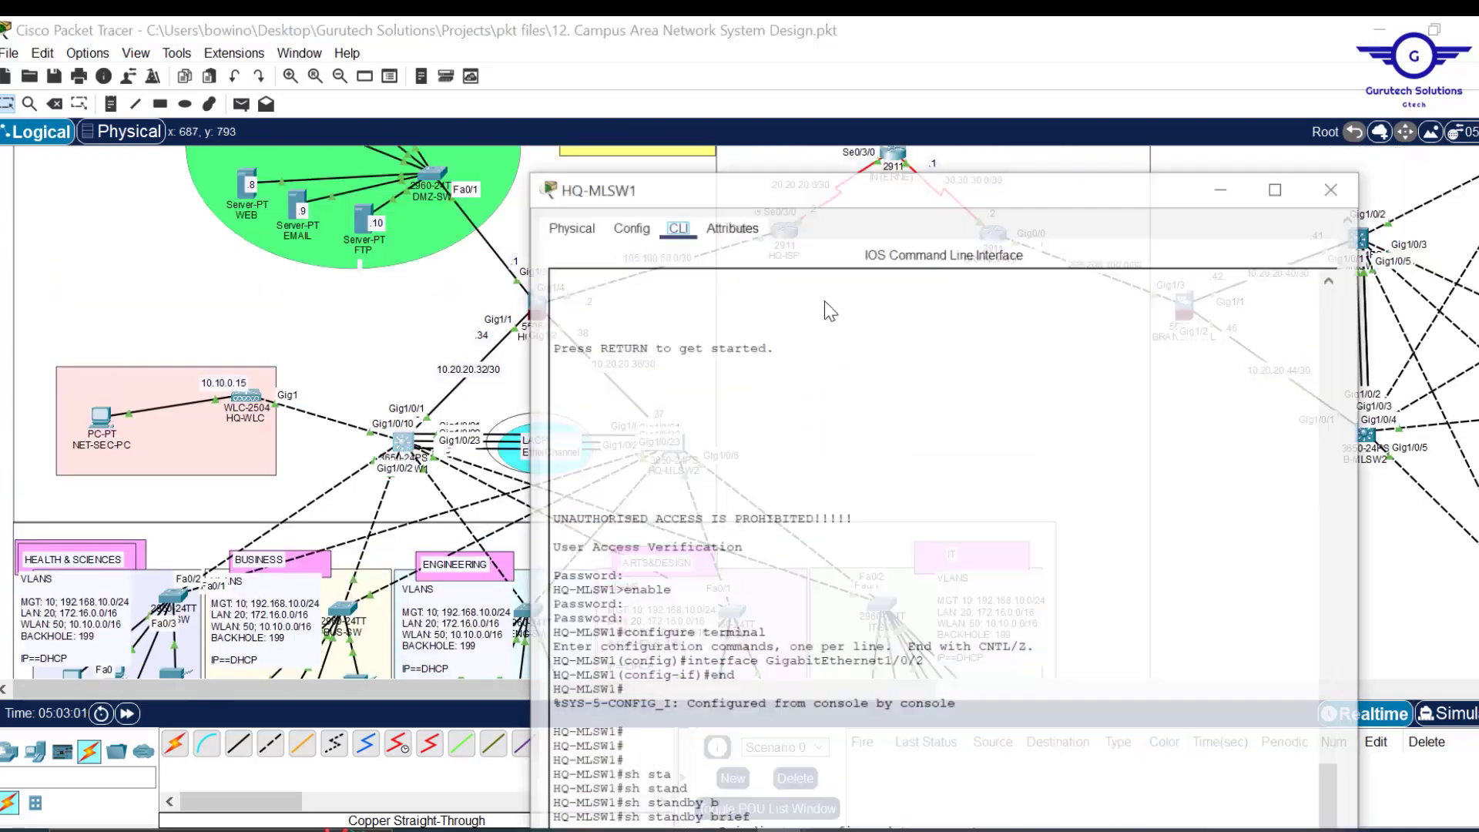
left_click_drag(878, 27, 936, 70)
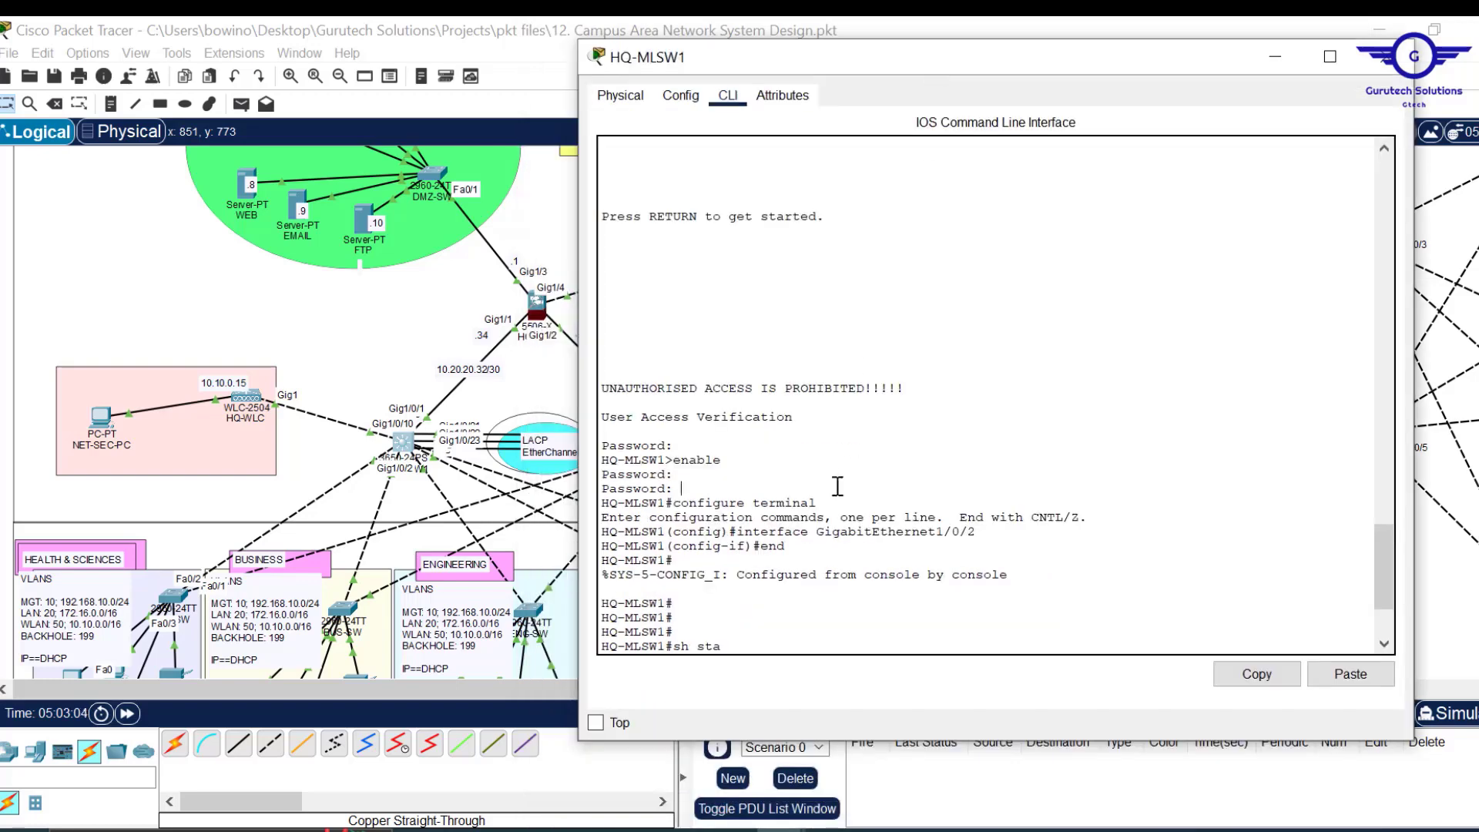
key("Tab")
type("nd")
key("Tab")
type("b")
key("Tab")
key("Return")
key("Return")
key("Return")
key("Return")
key("Return")
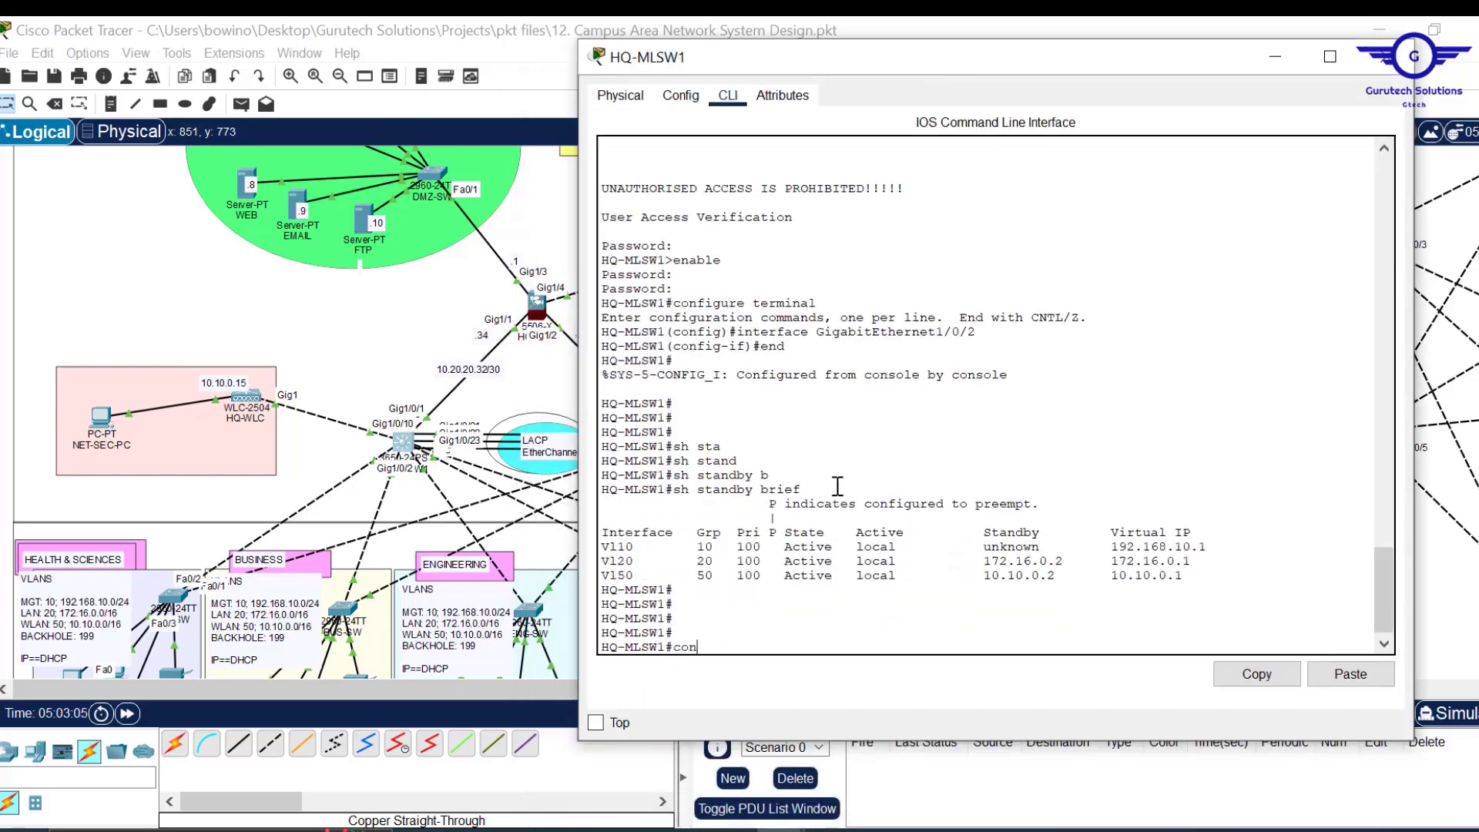
type("conf t")
key("Return")
key("Return")
key("Return")
key("Return")
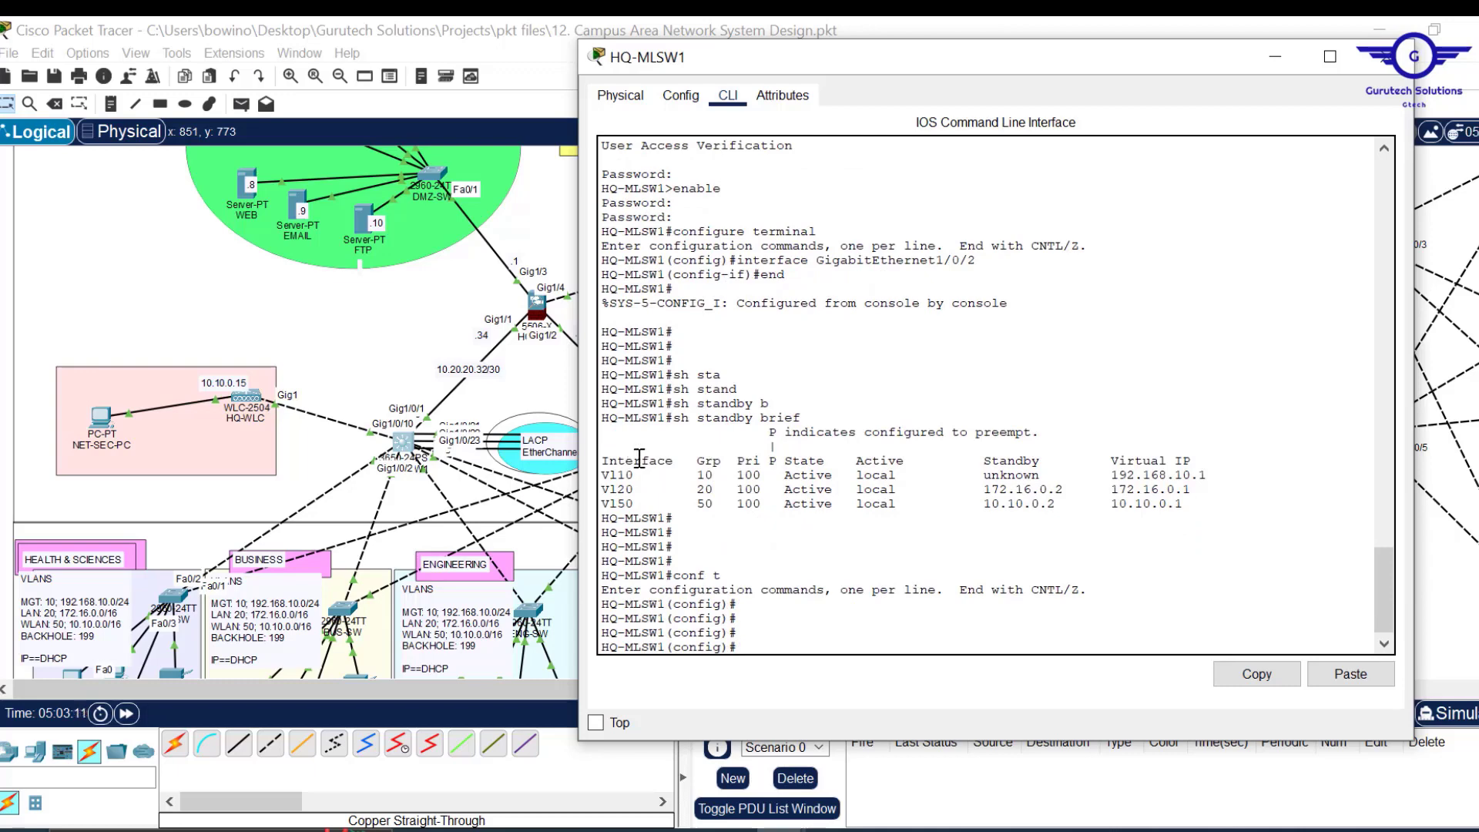
Start OSPF process 15 on HQ-MLSW1 with 'router ospf 15'.
left_click(1277, 60)
scroll(867, 416, "down", 3)
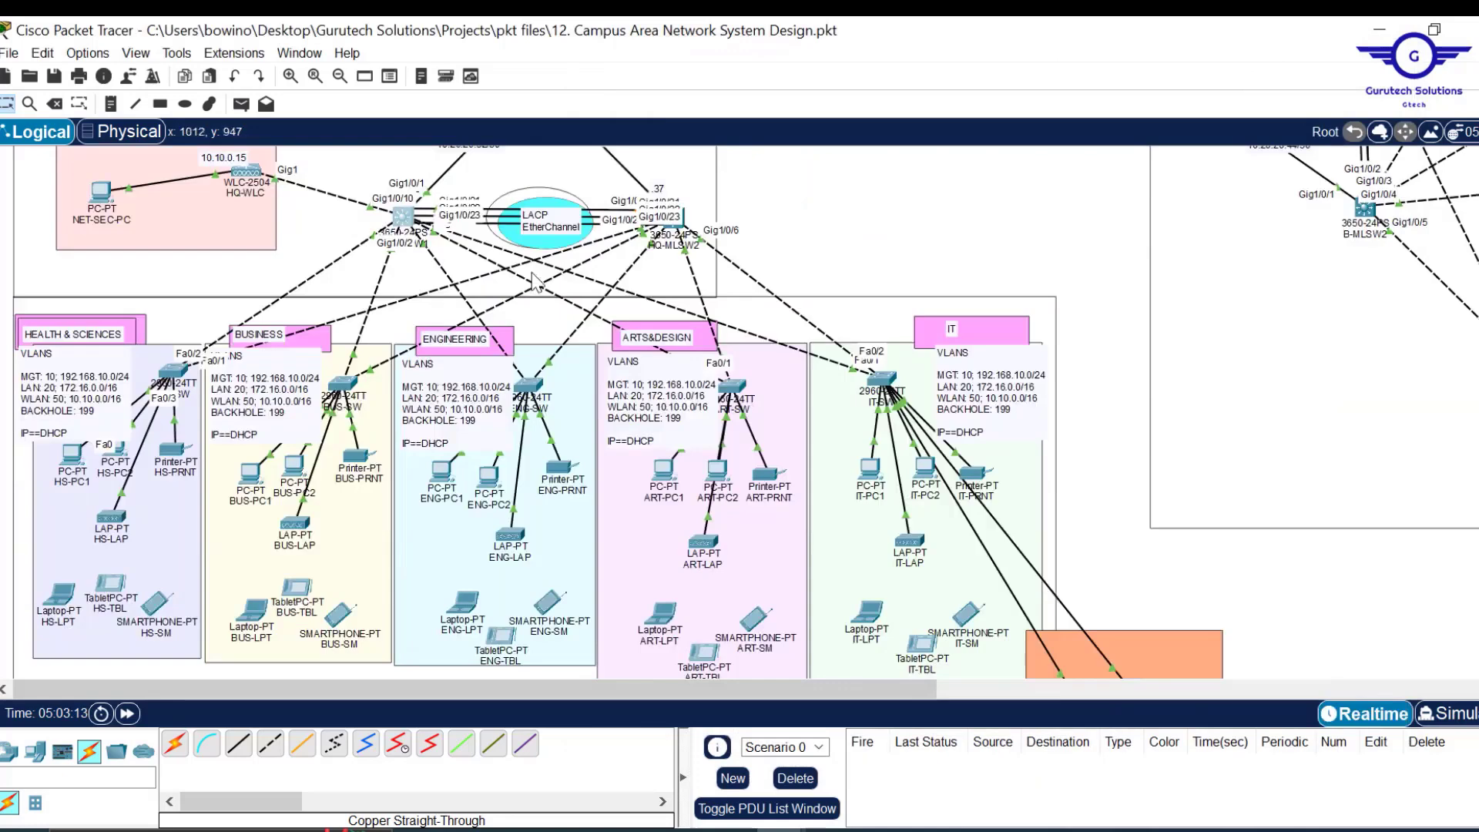
scroll(936, 196, "up", 3)
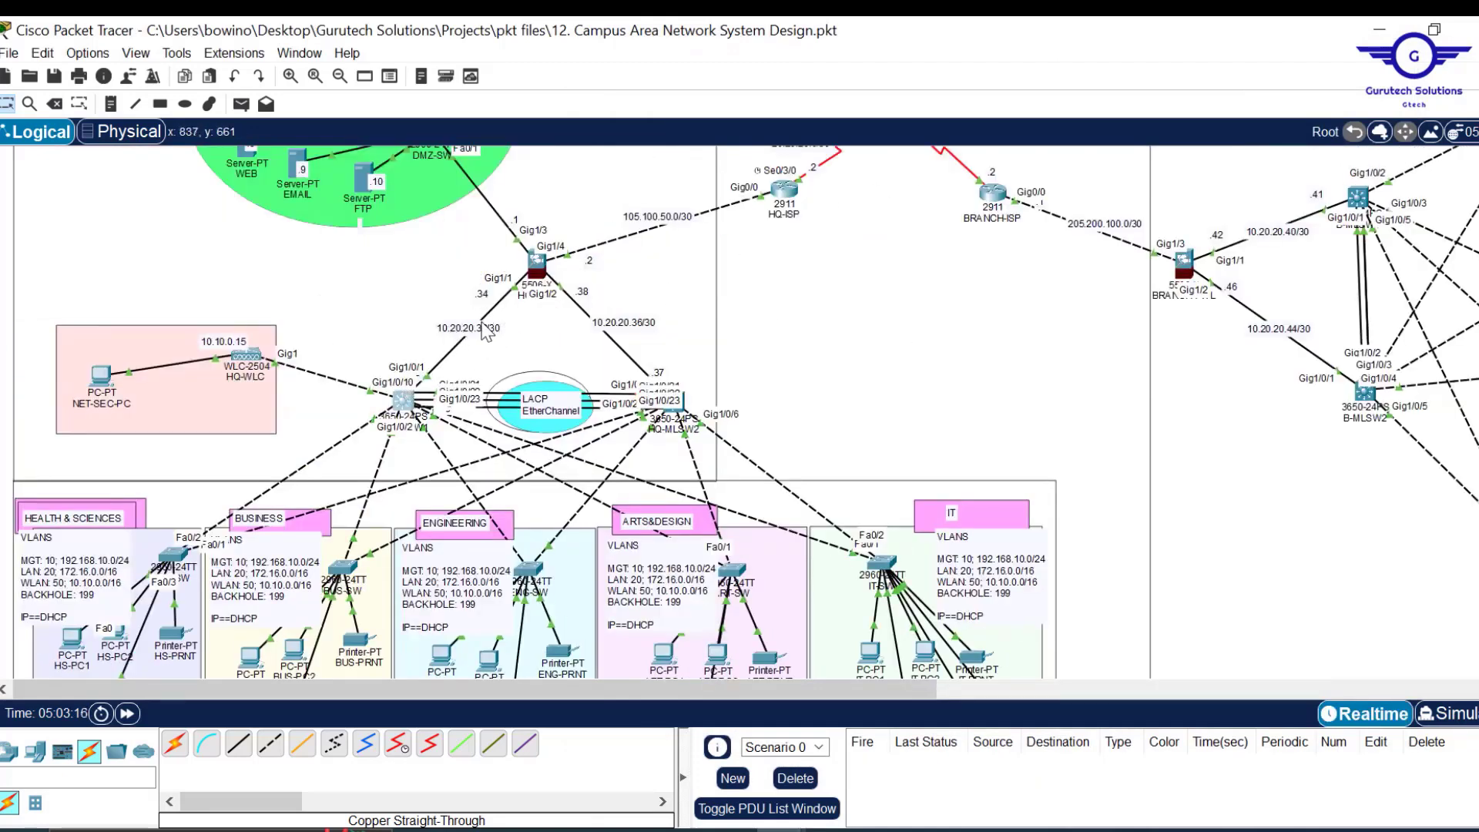
scroll(914, 306, "down", 2)
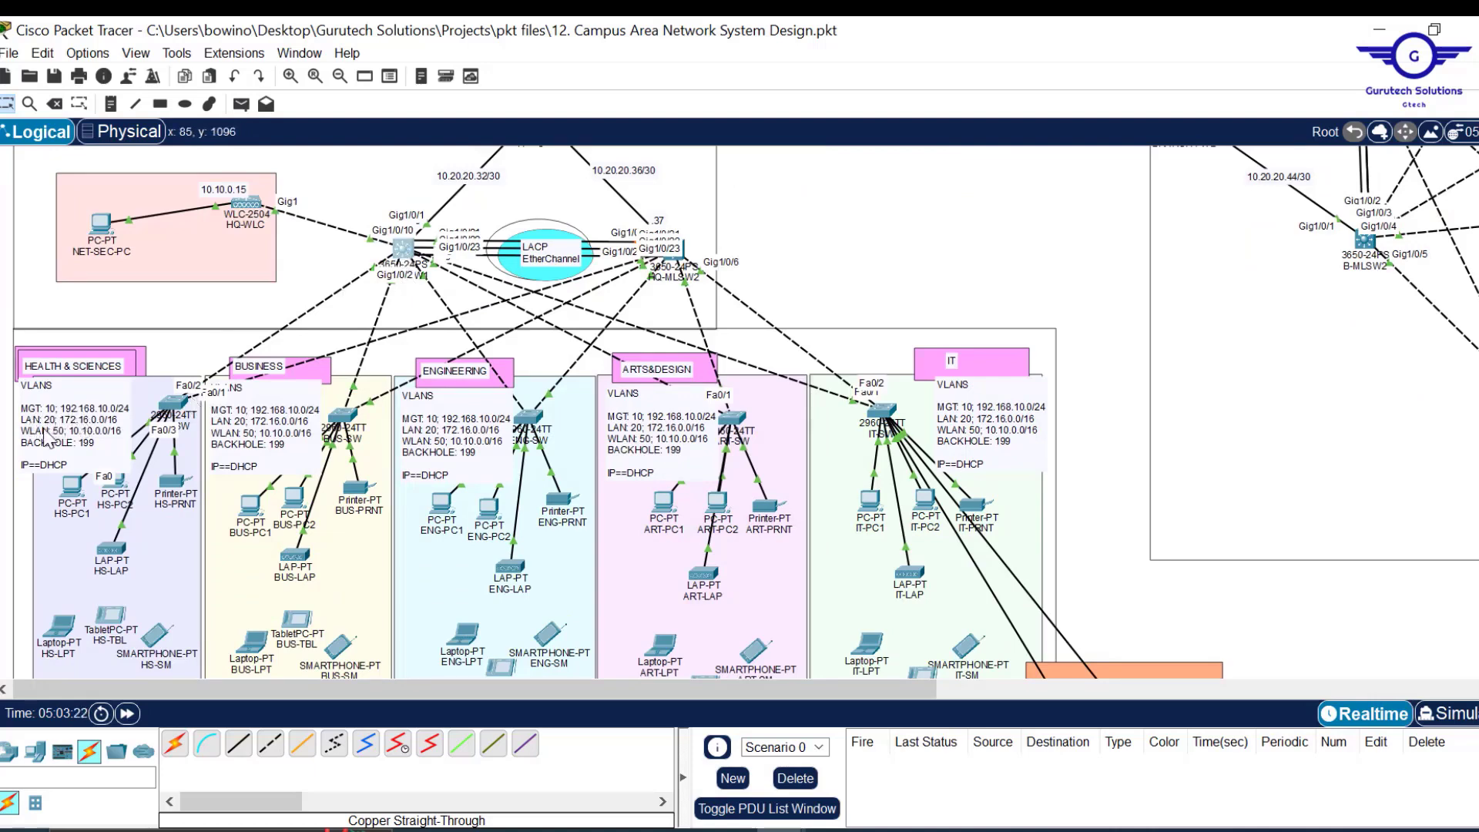
scroll(817, 235, "up", 5)
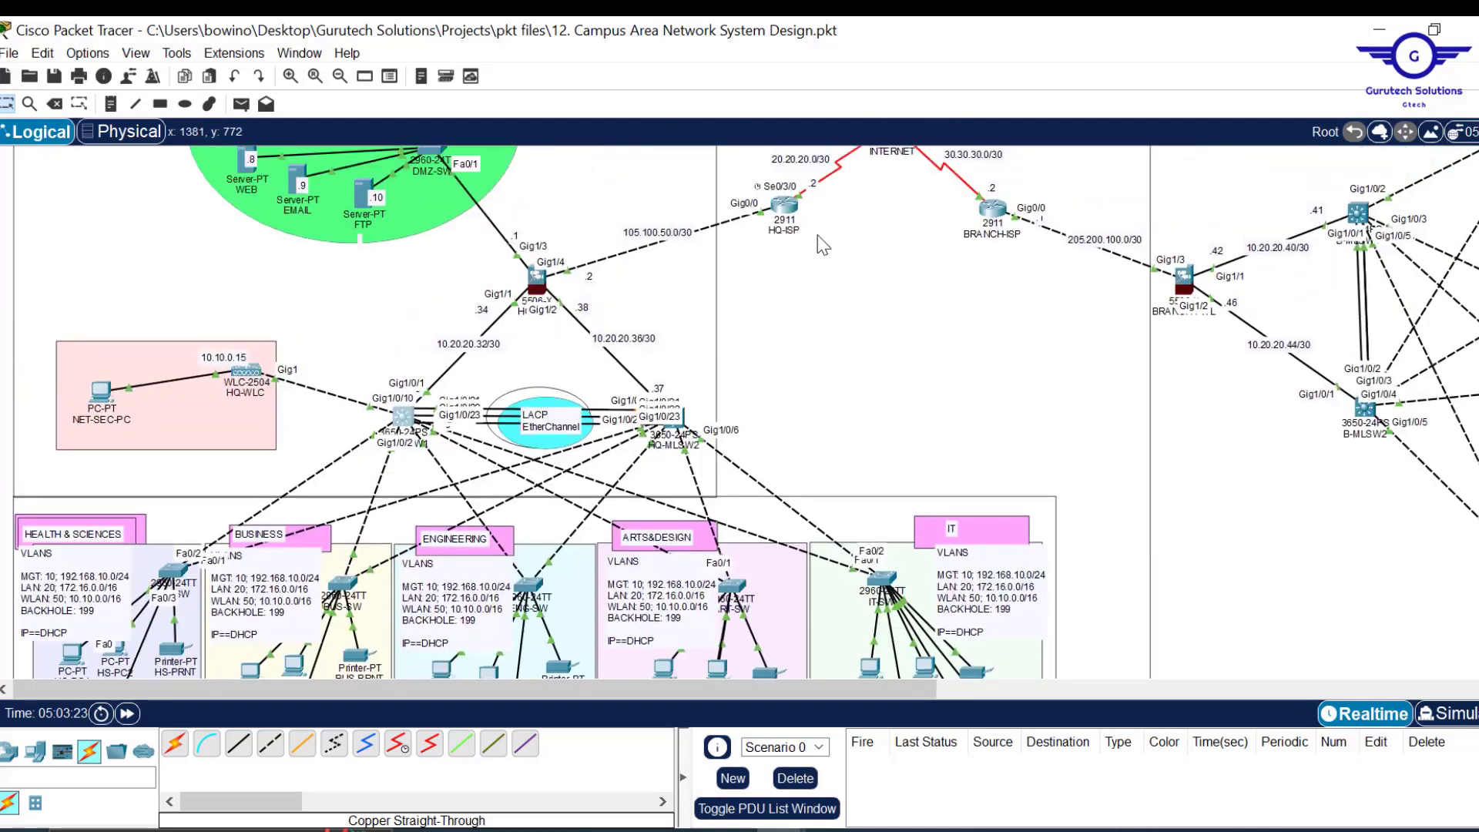
scroll(821, 474, "down", 5)
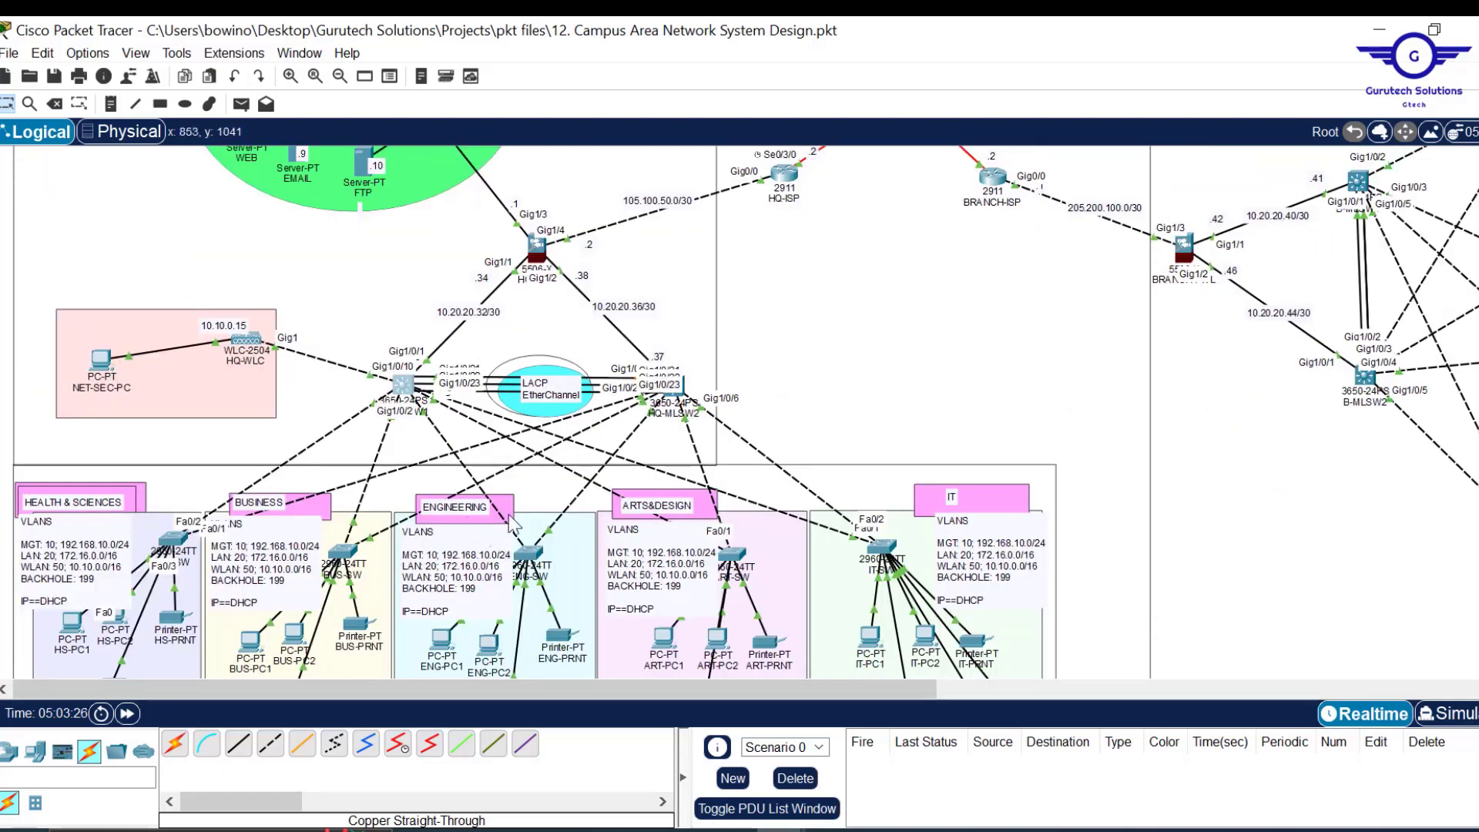
left_click(420, 395)
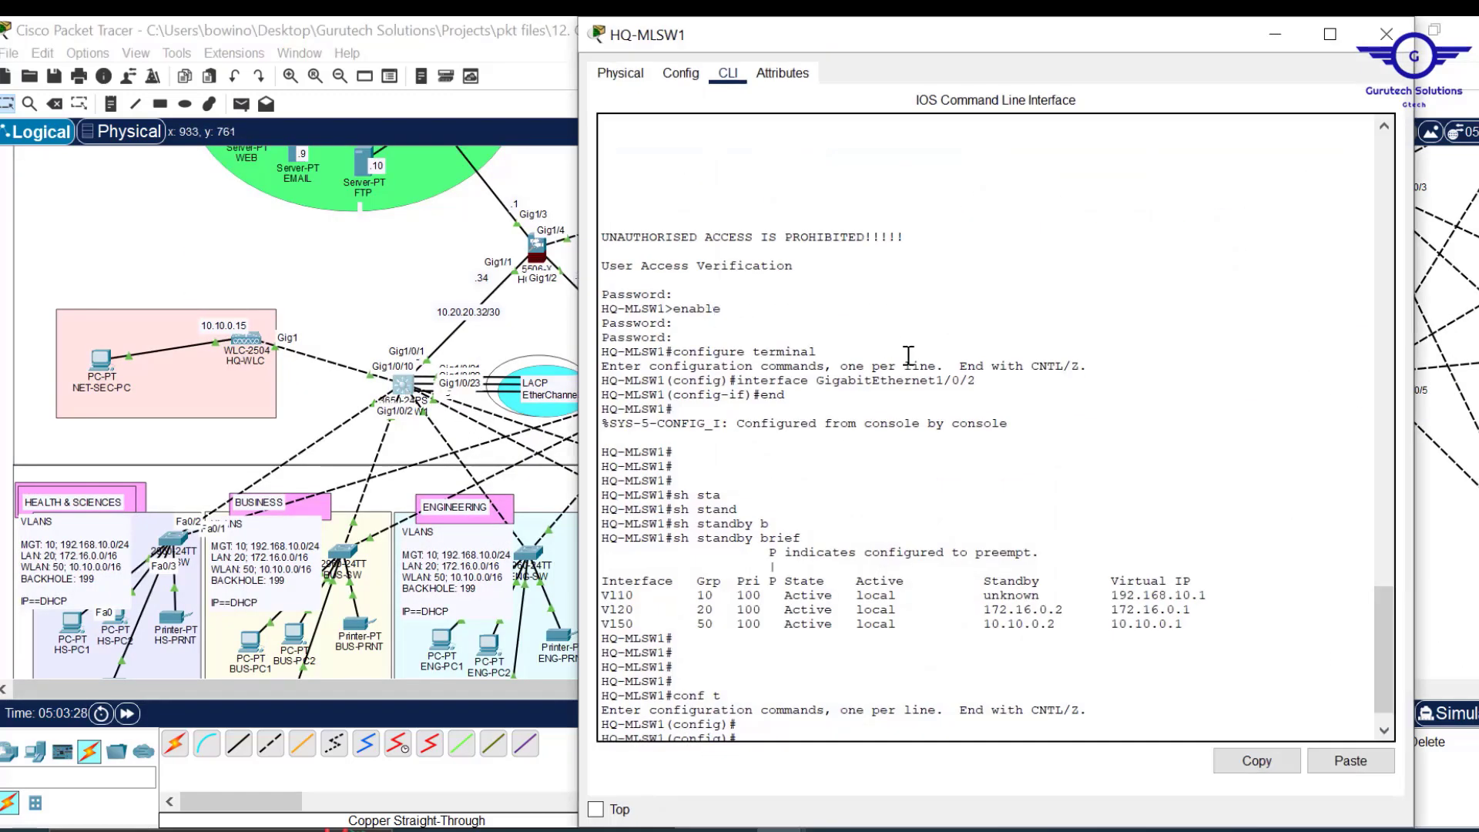
key("Return")
key("Return")
key("Return")
key("Return")
key("Return")
type("route")
key("Tab")
type("r o")
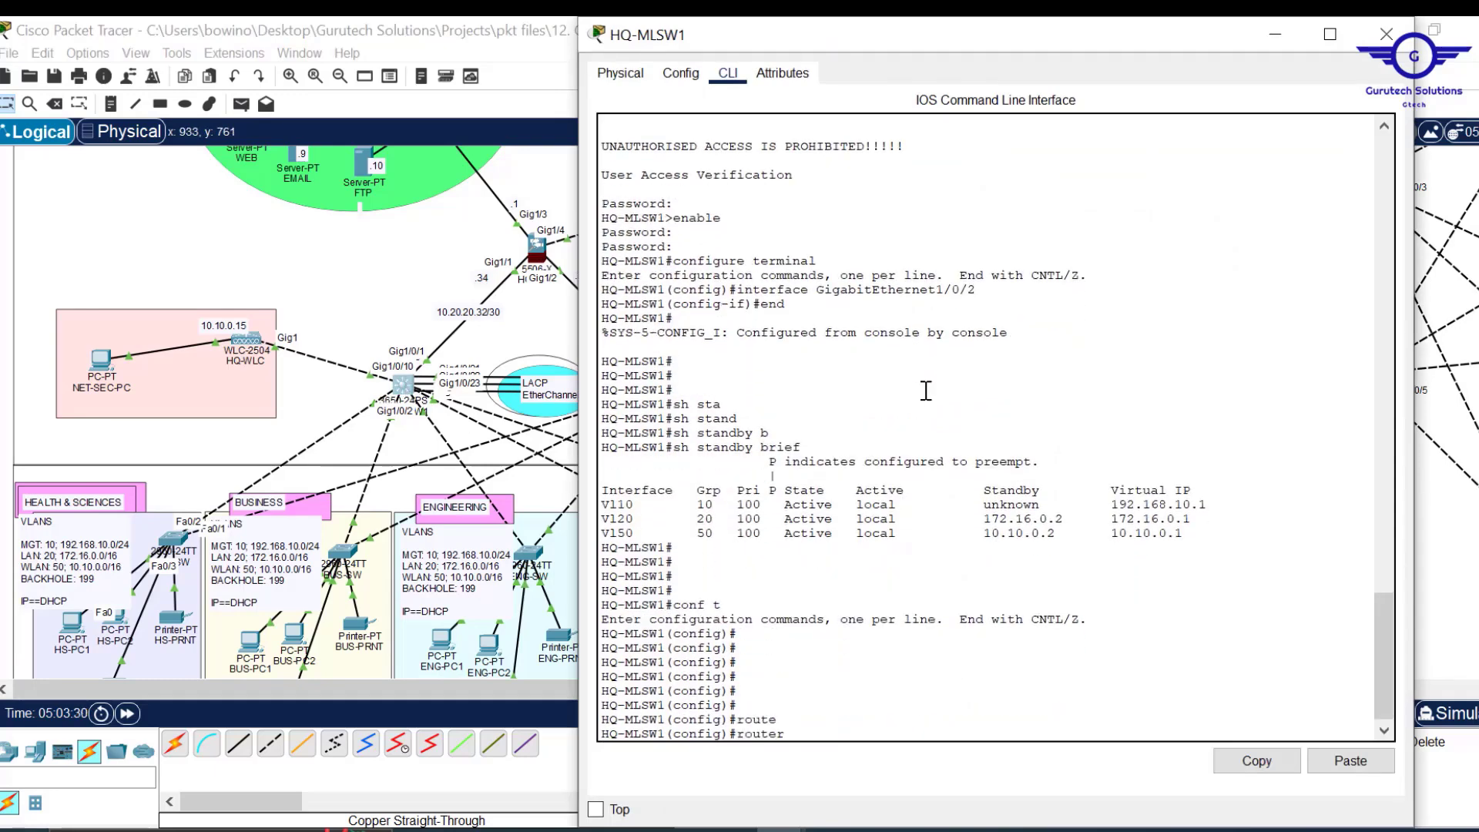
type("s")
key("Tab")
type("15")
key("Return")
key("Return")
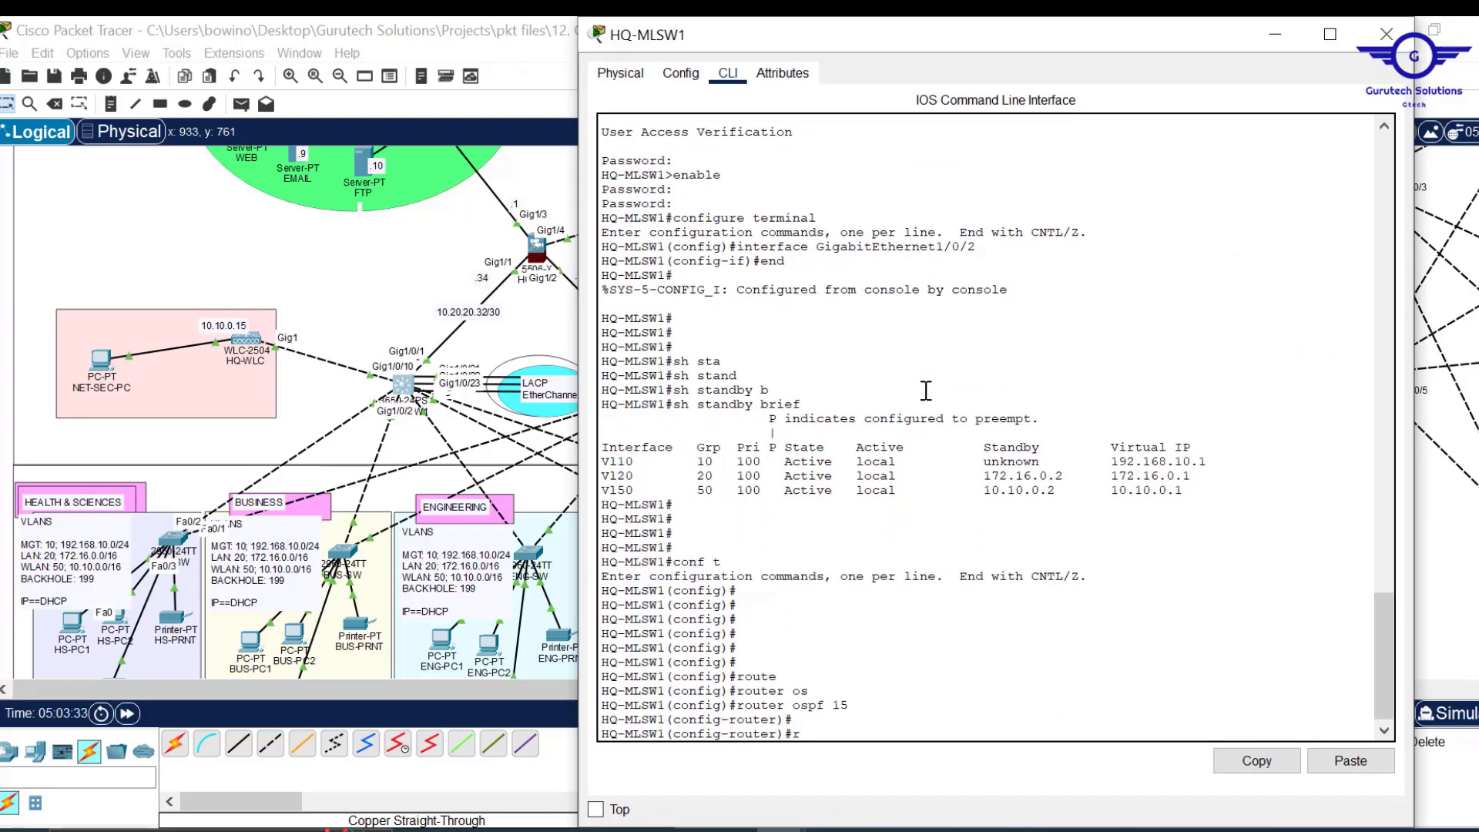
Set the OSPF router ID to 2.1.2.1.
type("rou")
key("Tab")
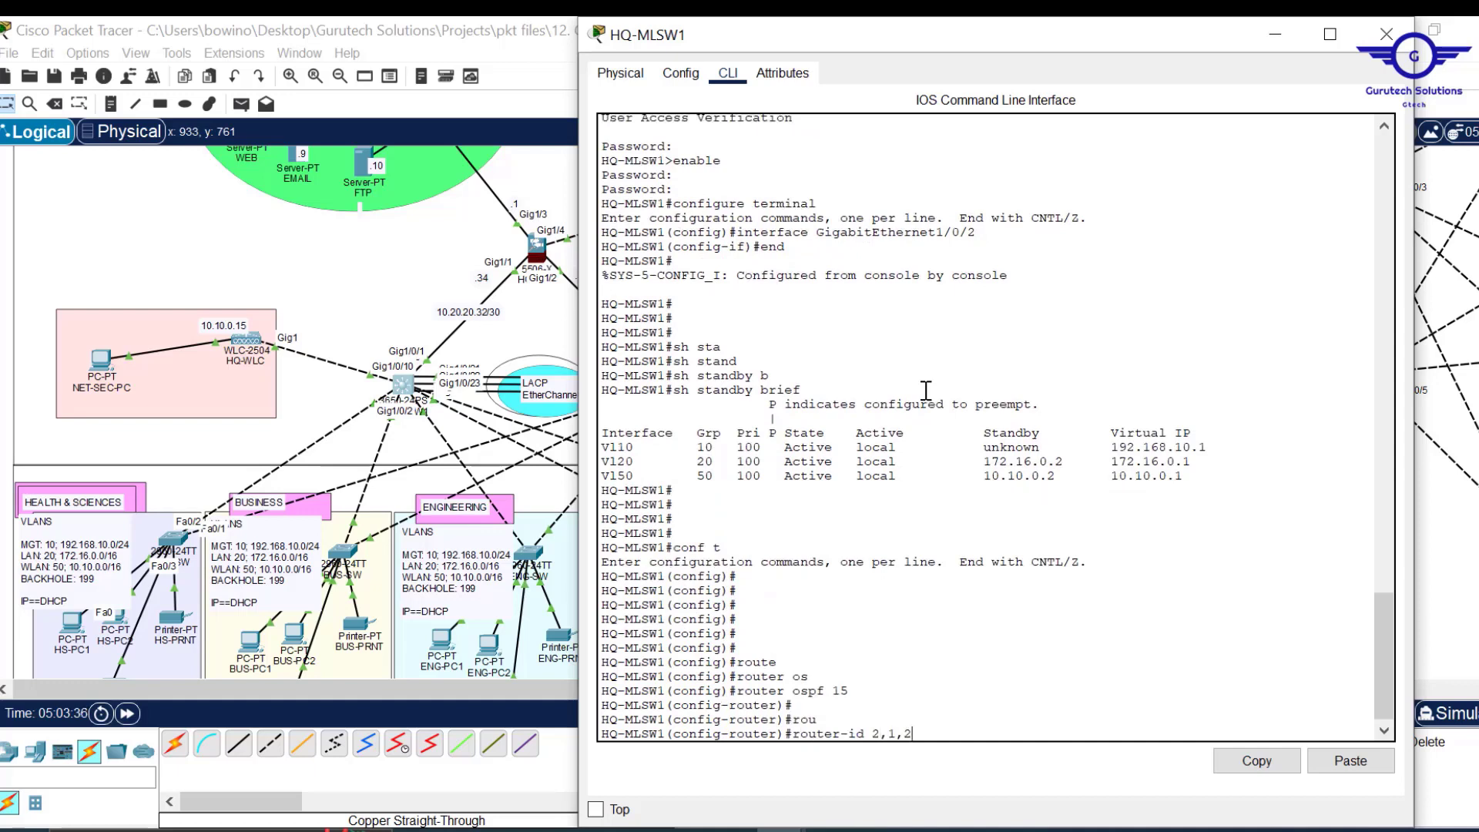
type("2,1")
key("BackSpace")
key("BackSpace")
type(".1.2.1")
key("Return")
key("Return")
key("Return")
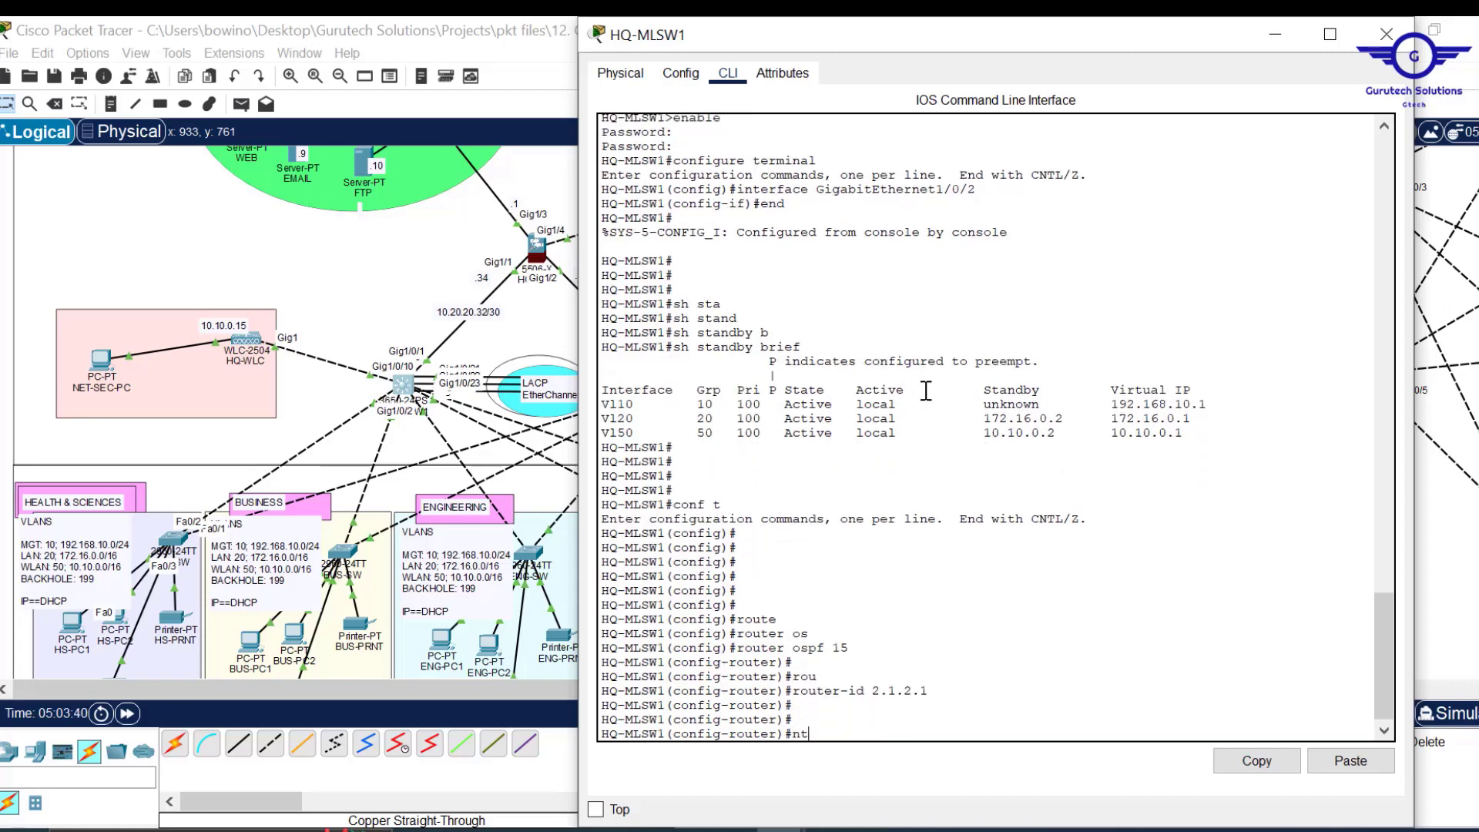
Advertise network 10.20.20.32 0.0.0.3 in area 0.
key("BackSpace")
type("et")
key("Tab")
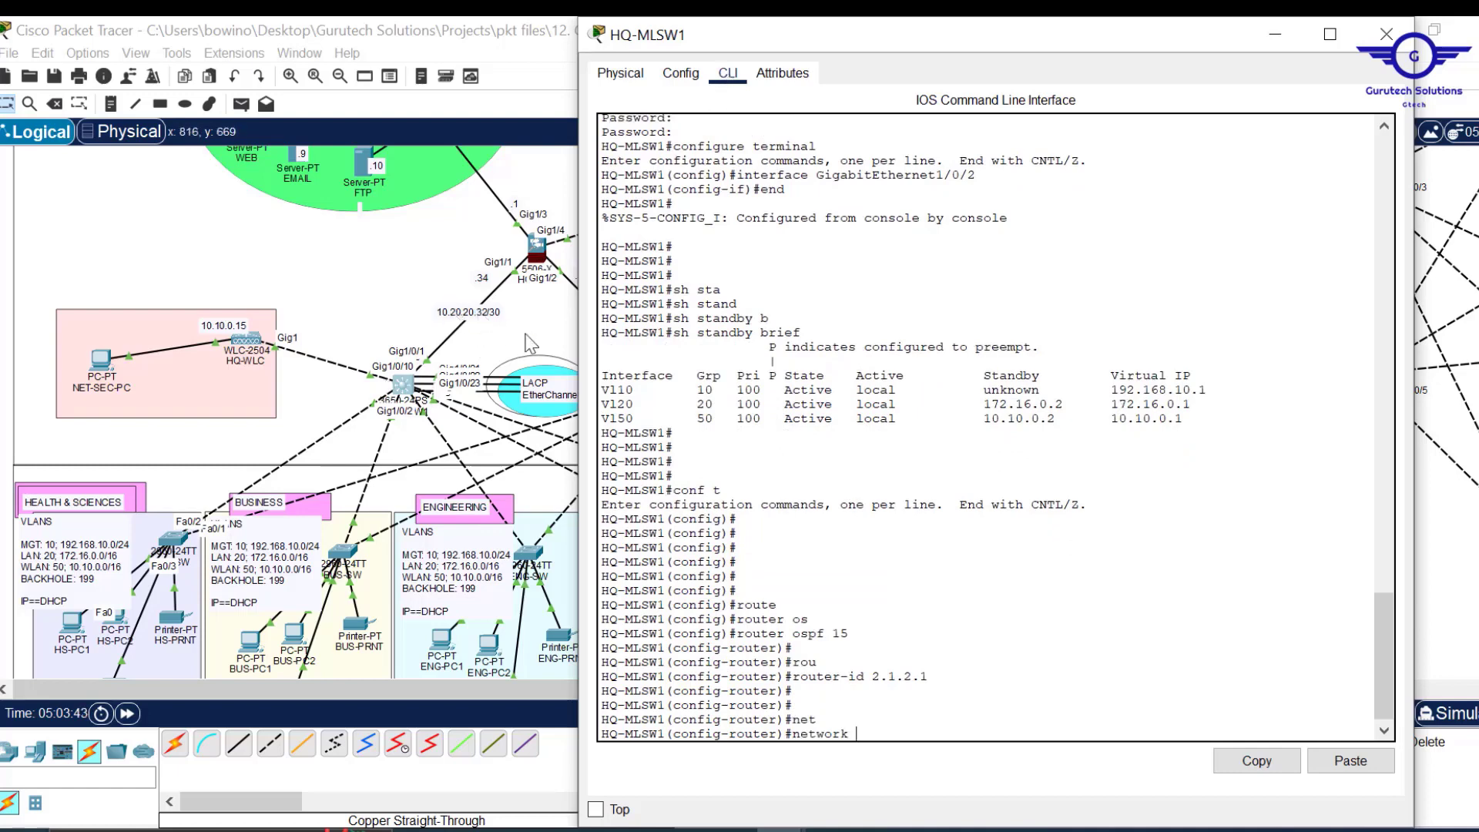
type("10.20.20.32 0.0.0.25")
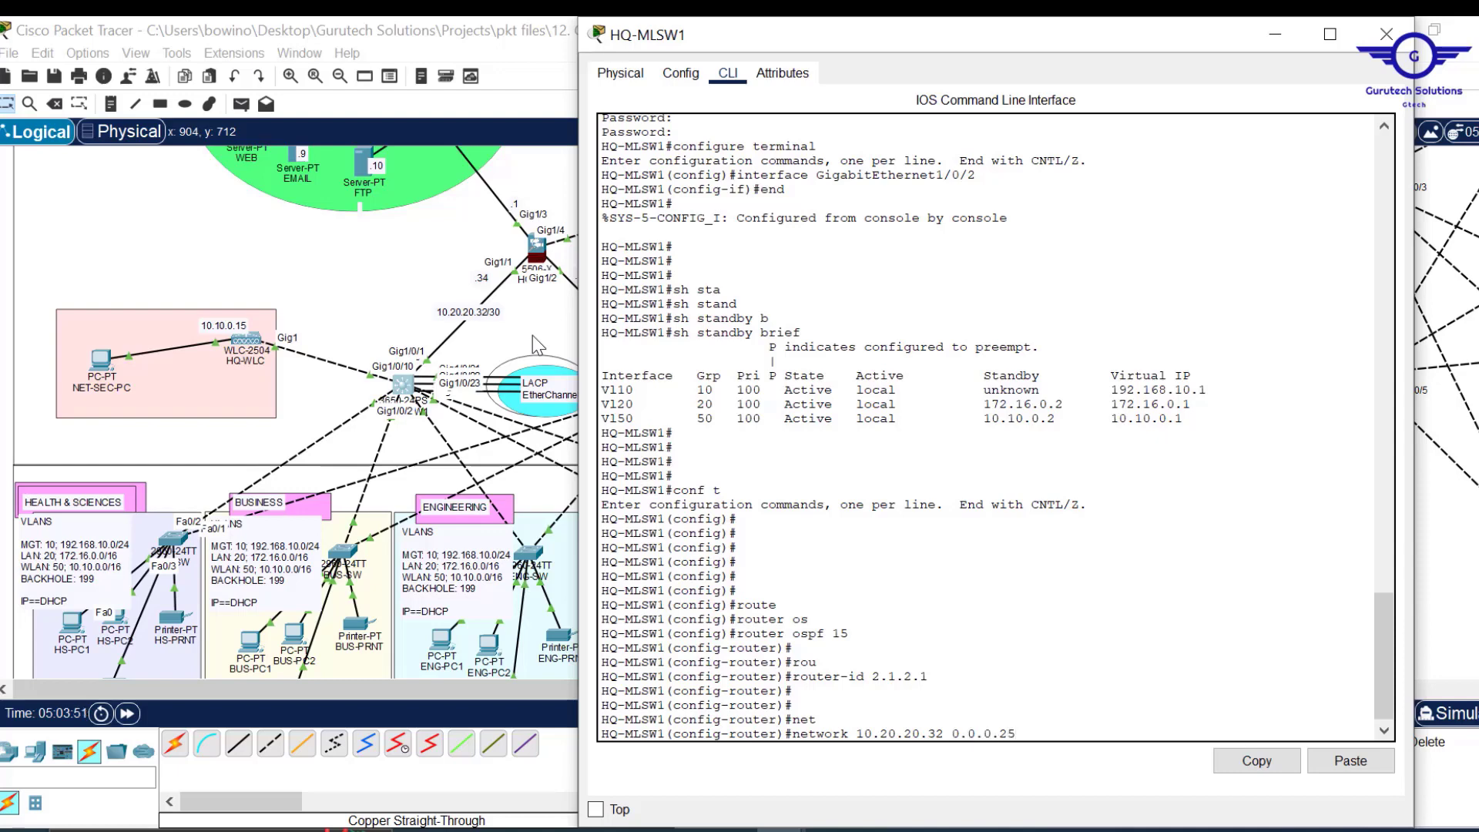
key("BackSpace")
key("BackSpace")
type("3 ar")
key("Tab")
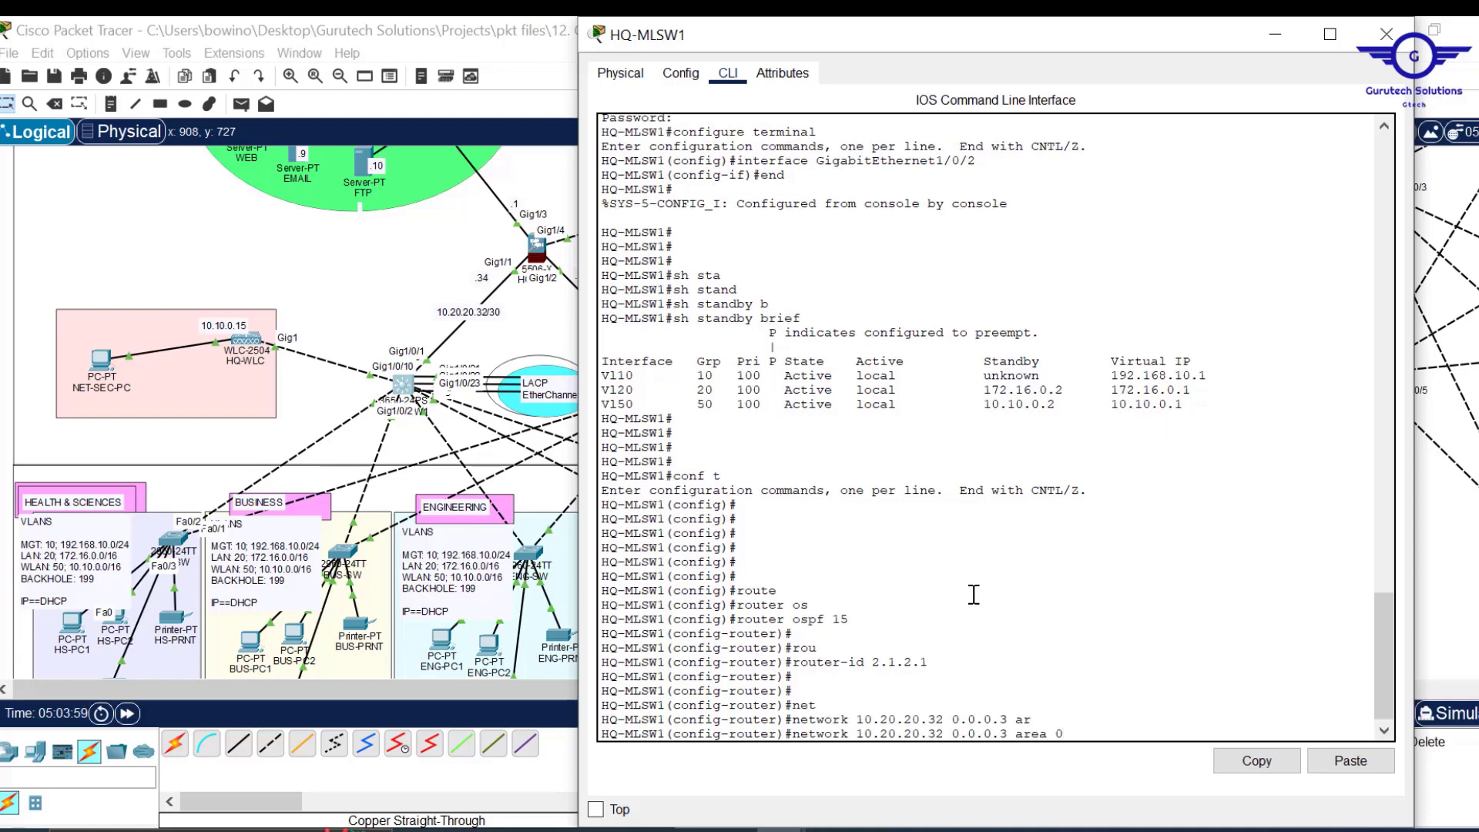
key("Return")
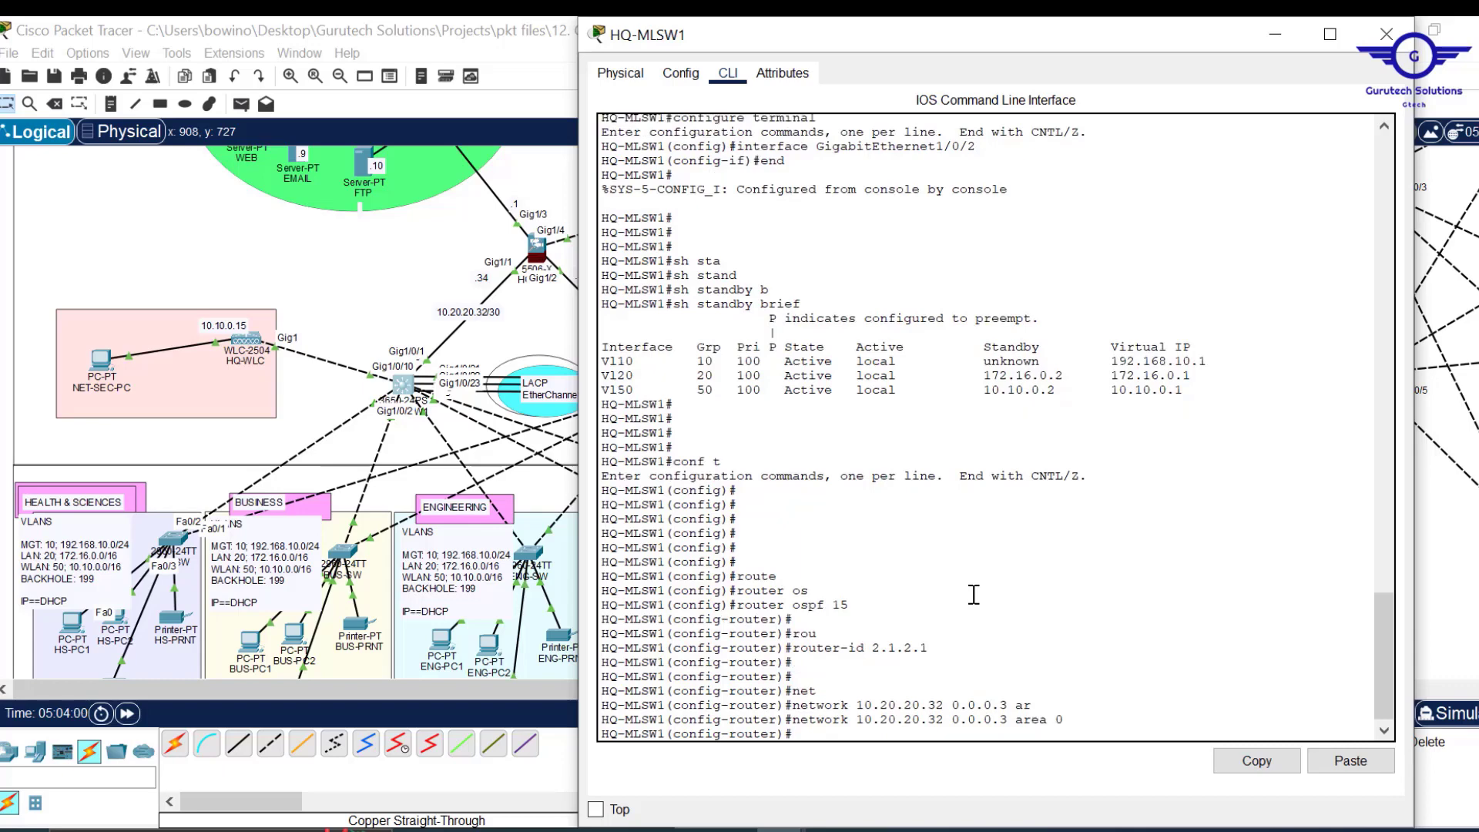
key("Return")
key("Return")
key("Return")
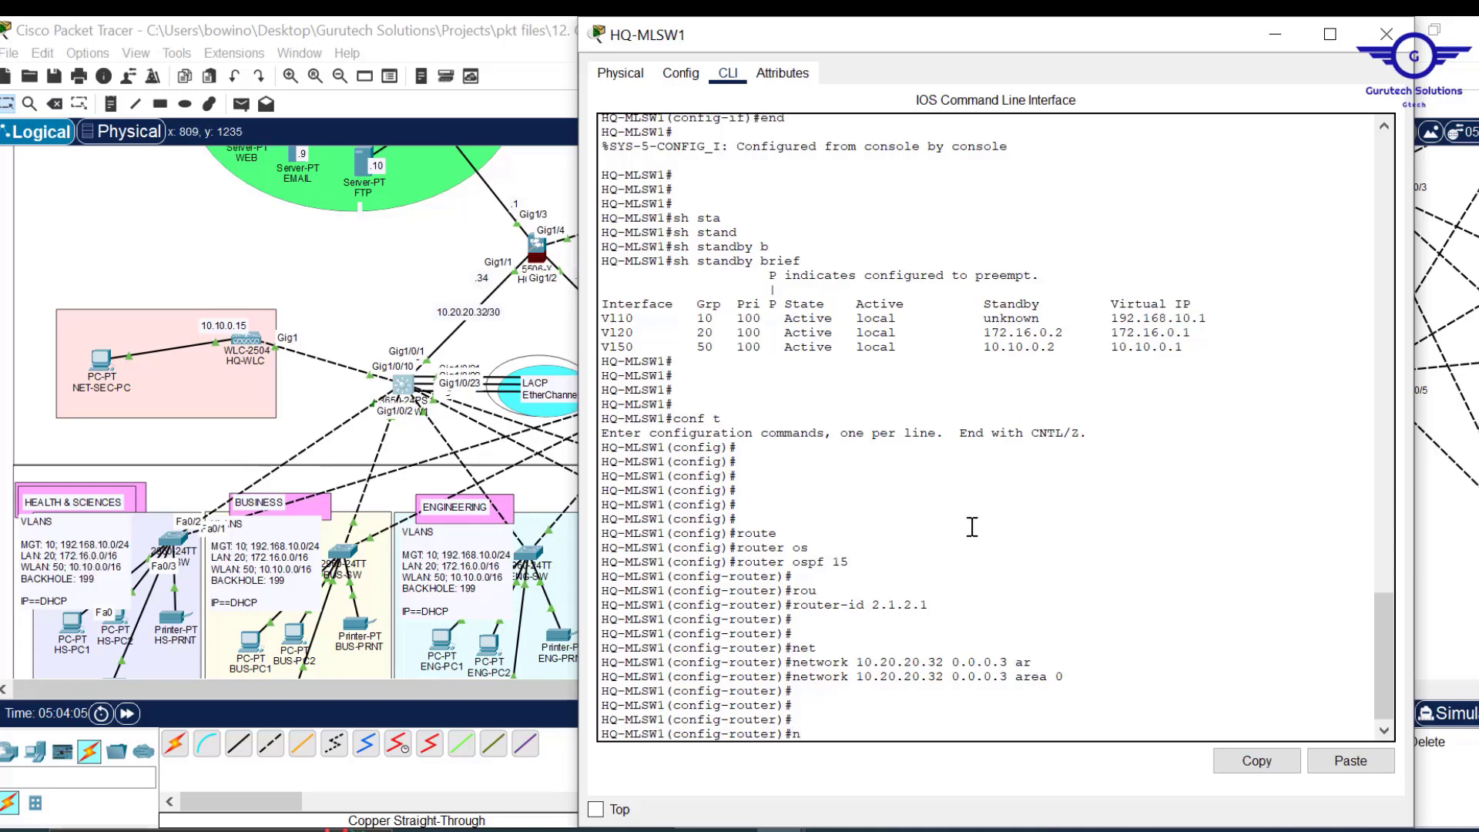
left_click_drag(963, 17, 927, 81)
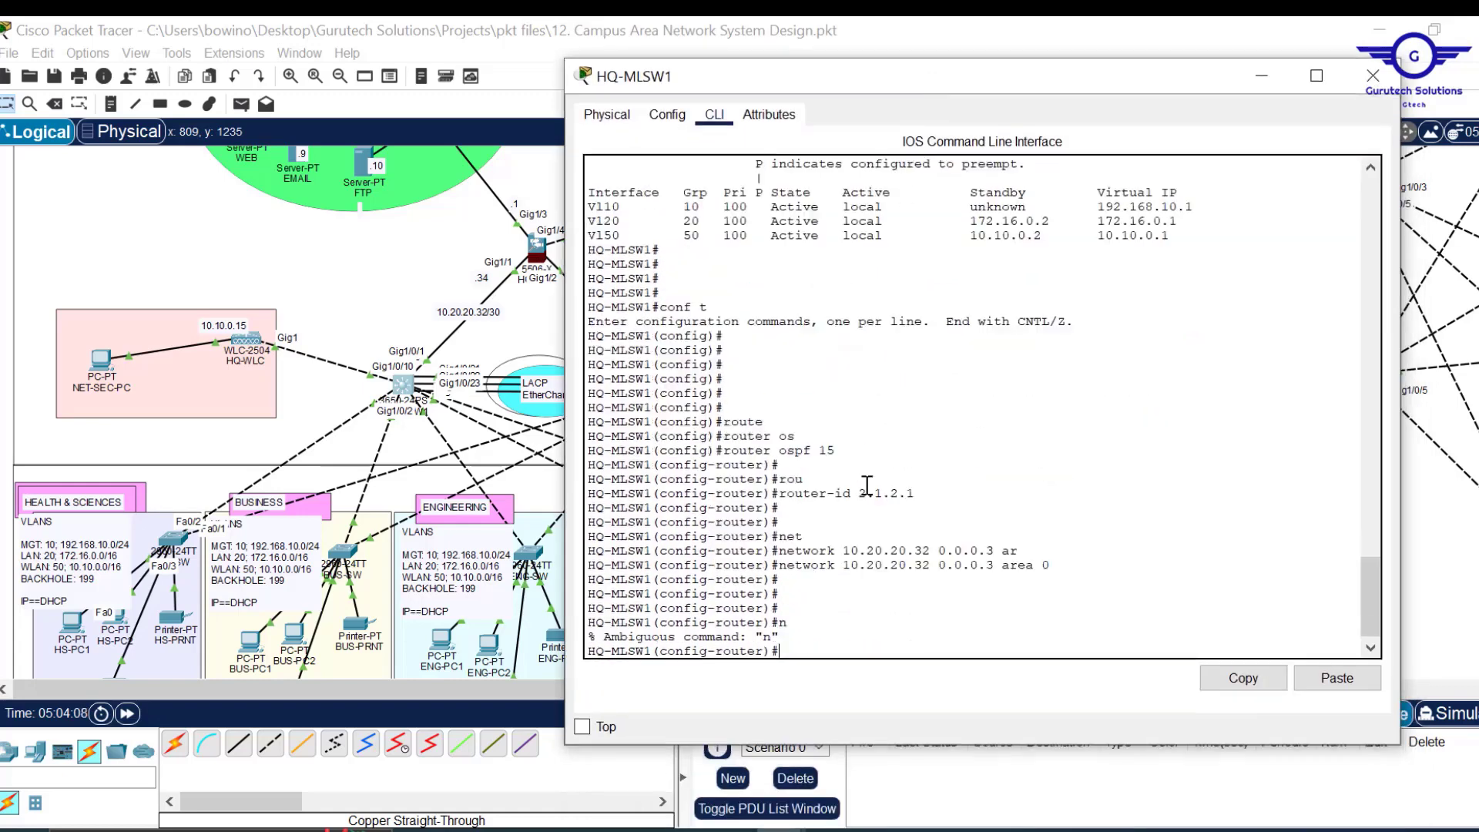
Add OSPF area 0 network statements for 192.168.10.0/24 and 172.16.0.0/16.
key("Return")
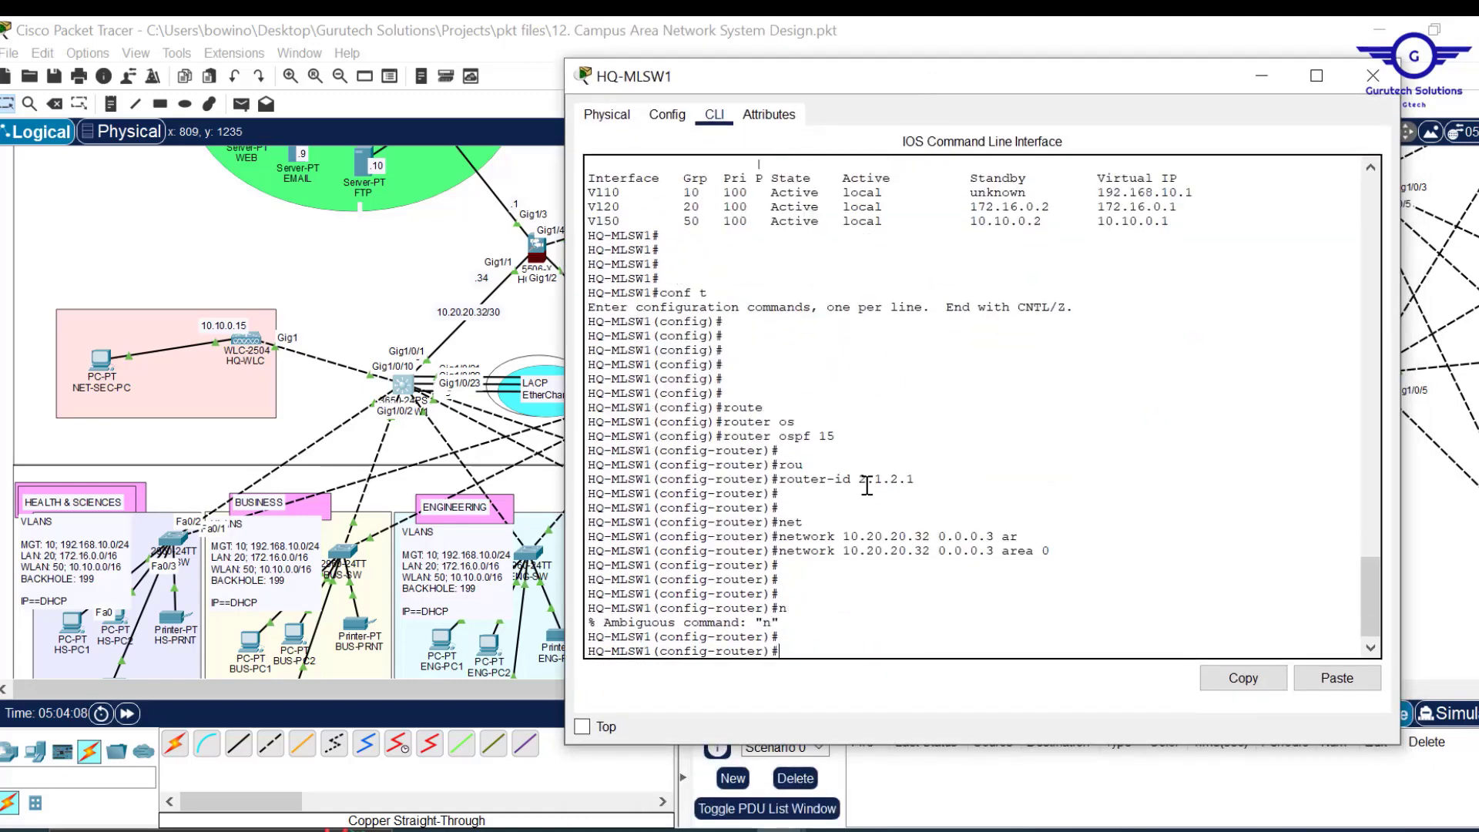
type("mnet")
key("Tab")
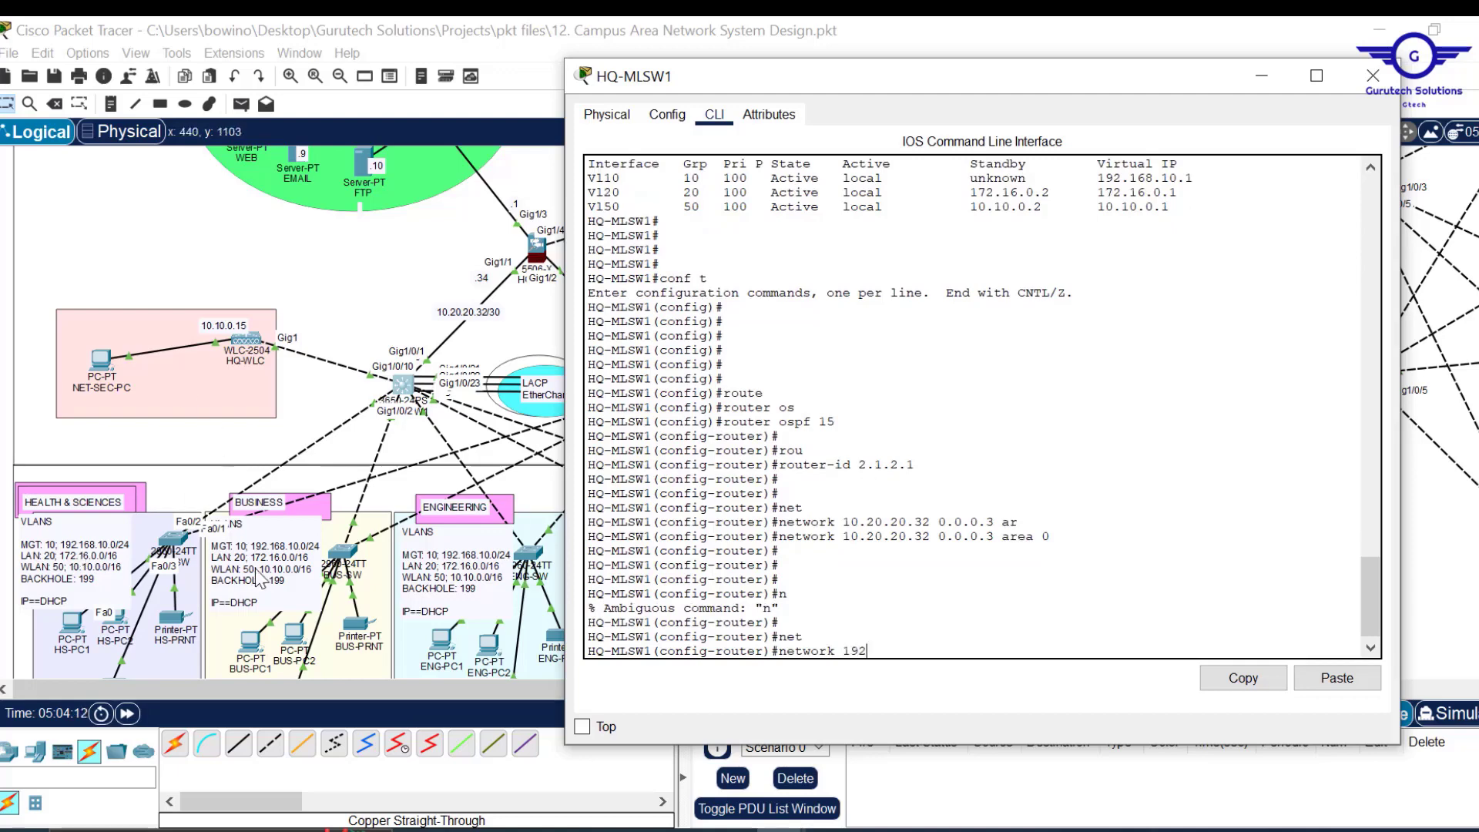
type("192.168.10.0 0")
key("Tab")
key("Return")
key("Return")
key("Return")
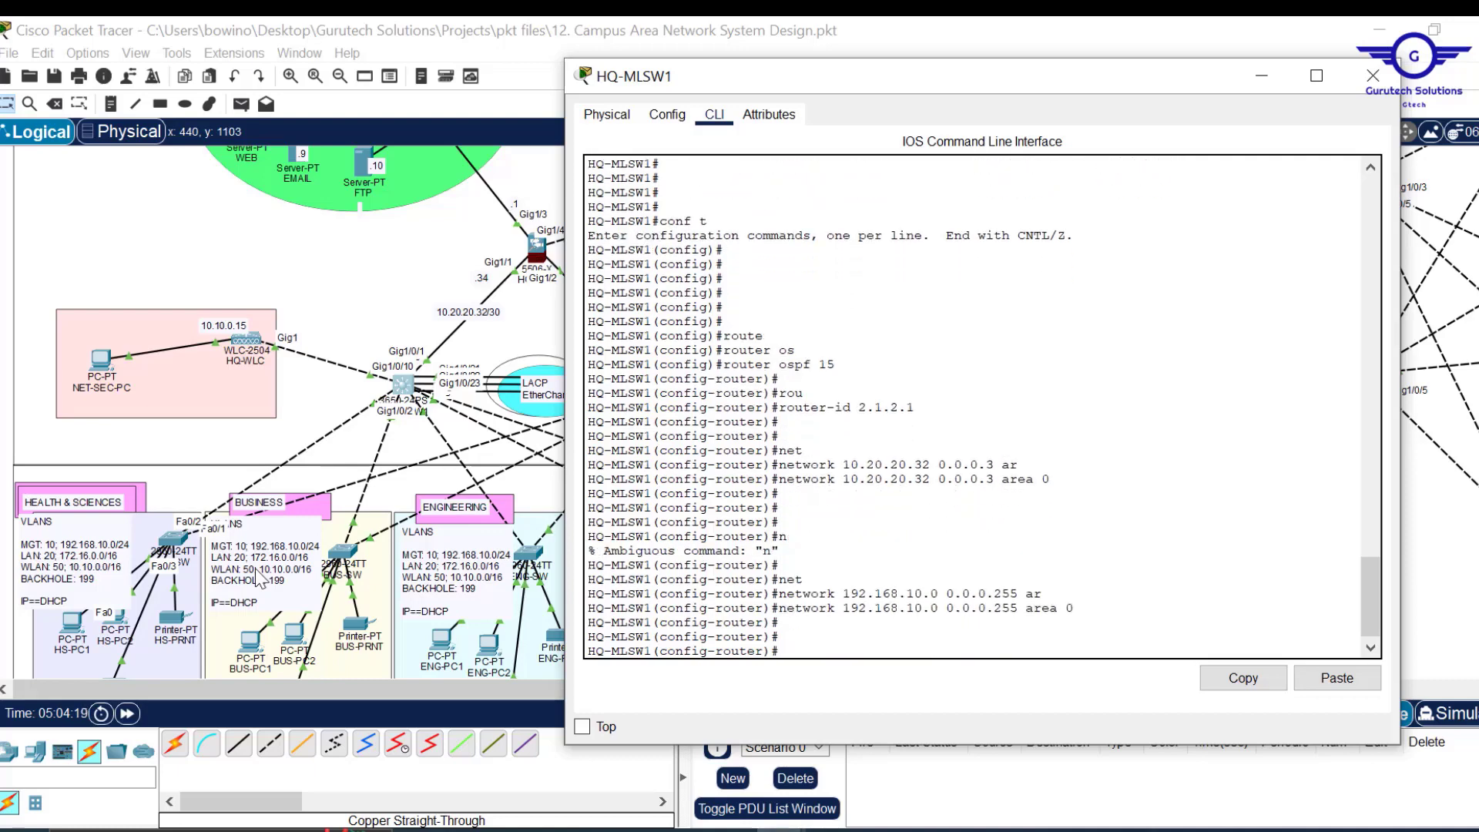
key("Up")
key("Left")
key("Left")
key("Left")
key("Left")
key("Left")
key("Left")
key("Left")
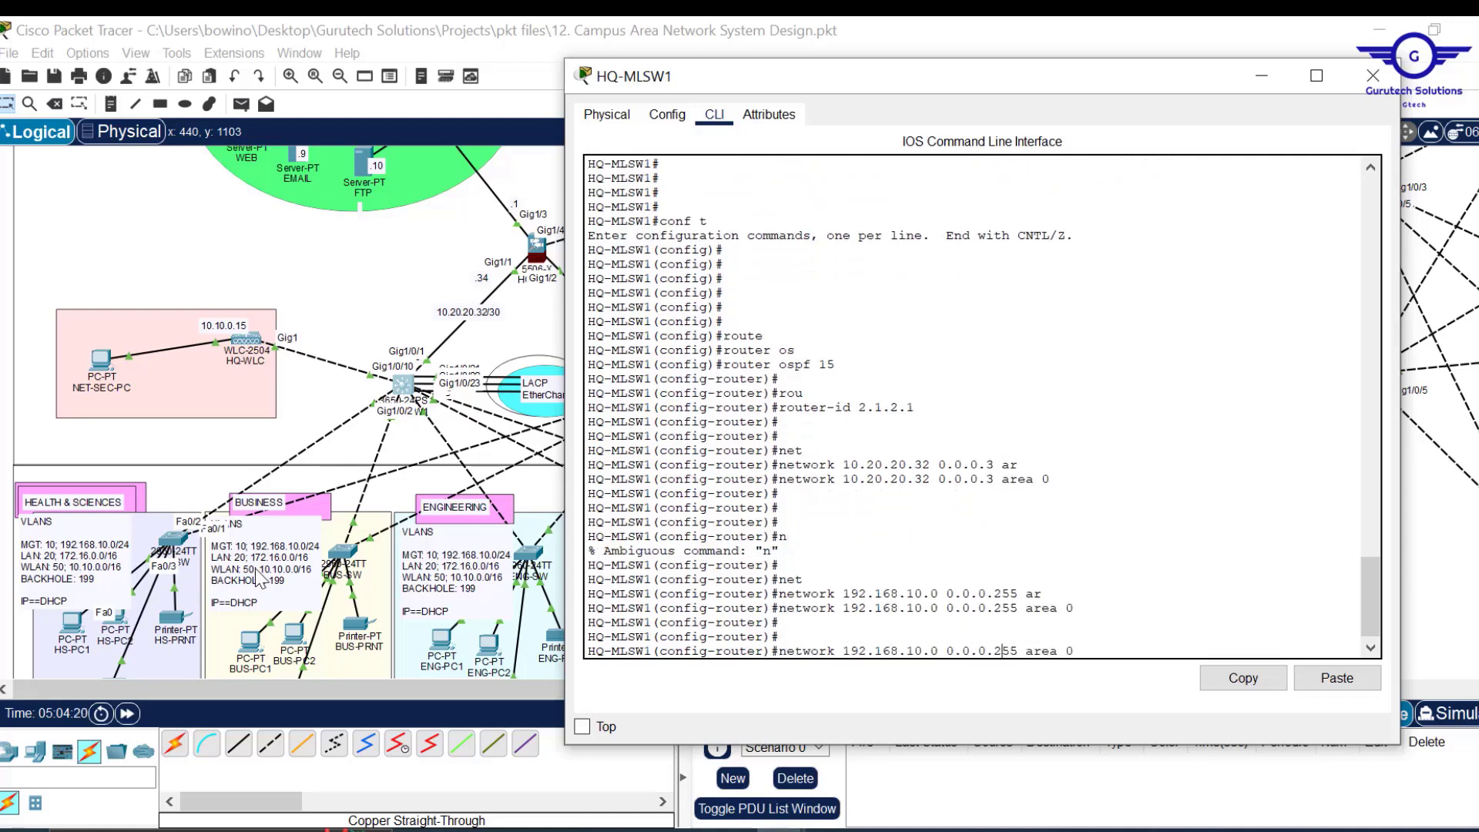
key("BackSpace")
type("255")
key("BackSpace")
type("7")
key("Right")
key("Right")
key("Right")
key("Right")
key("BackSpace")
key("Right")
key("BackSpace")
key("Return")
key("Return")
key("Return")
key("Return")
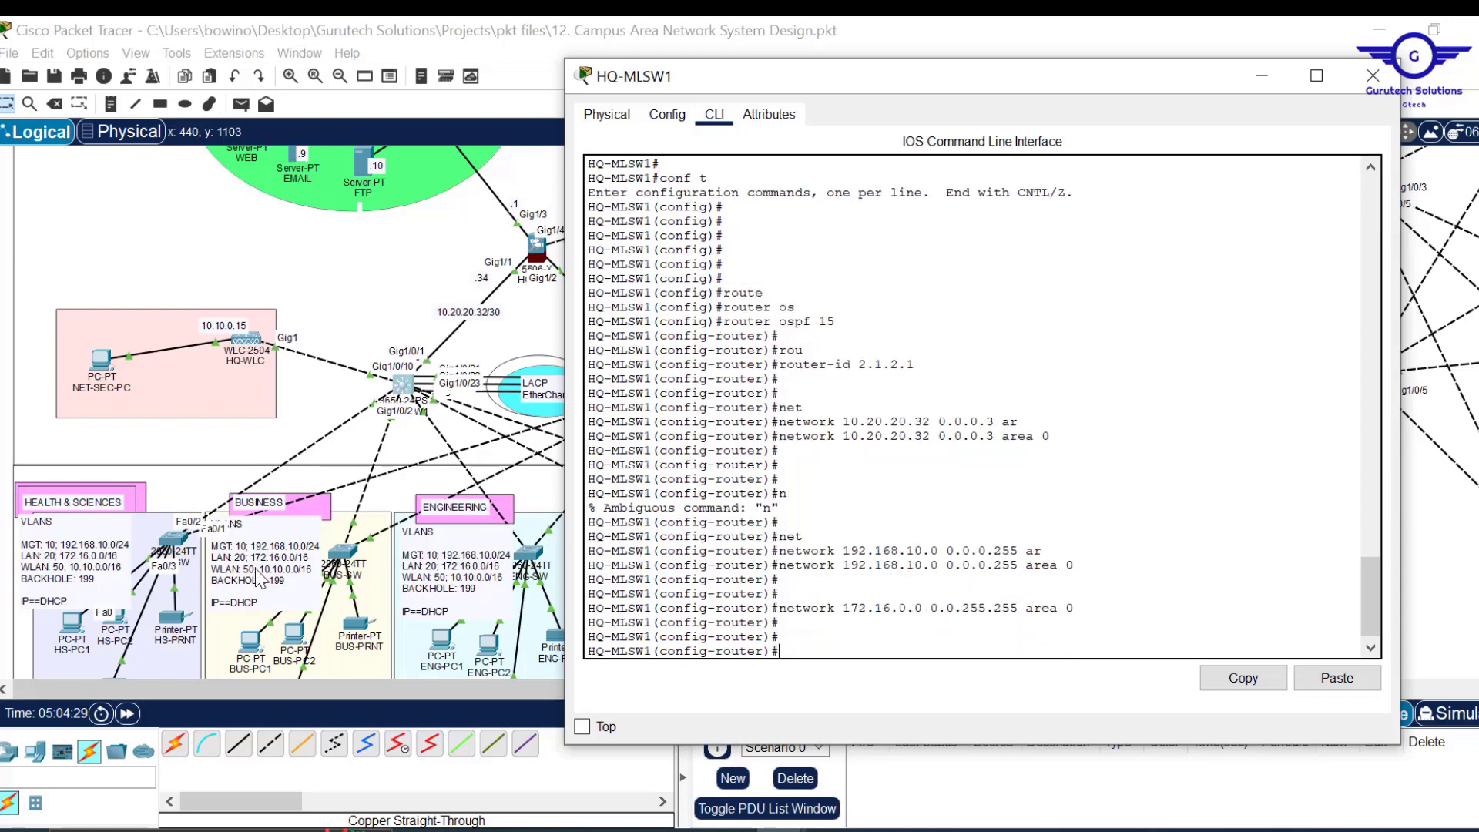
Add 10.10.0.0/16 to area 0, then exit router mode and save with 'do wr'.
key("Up")
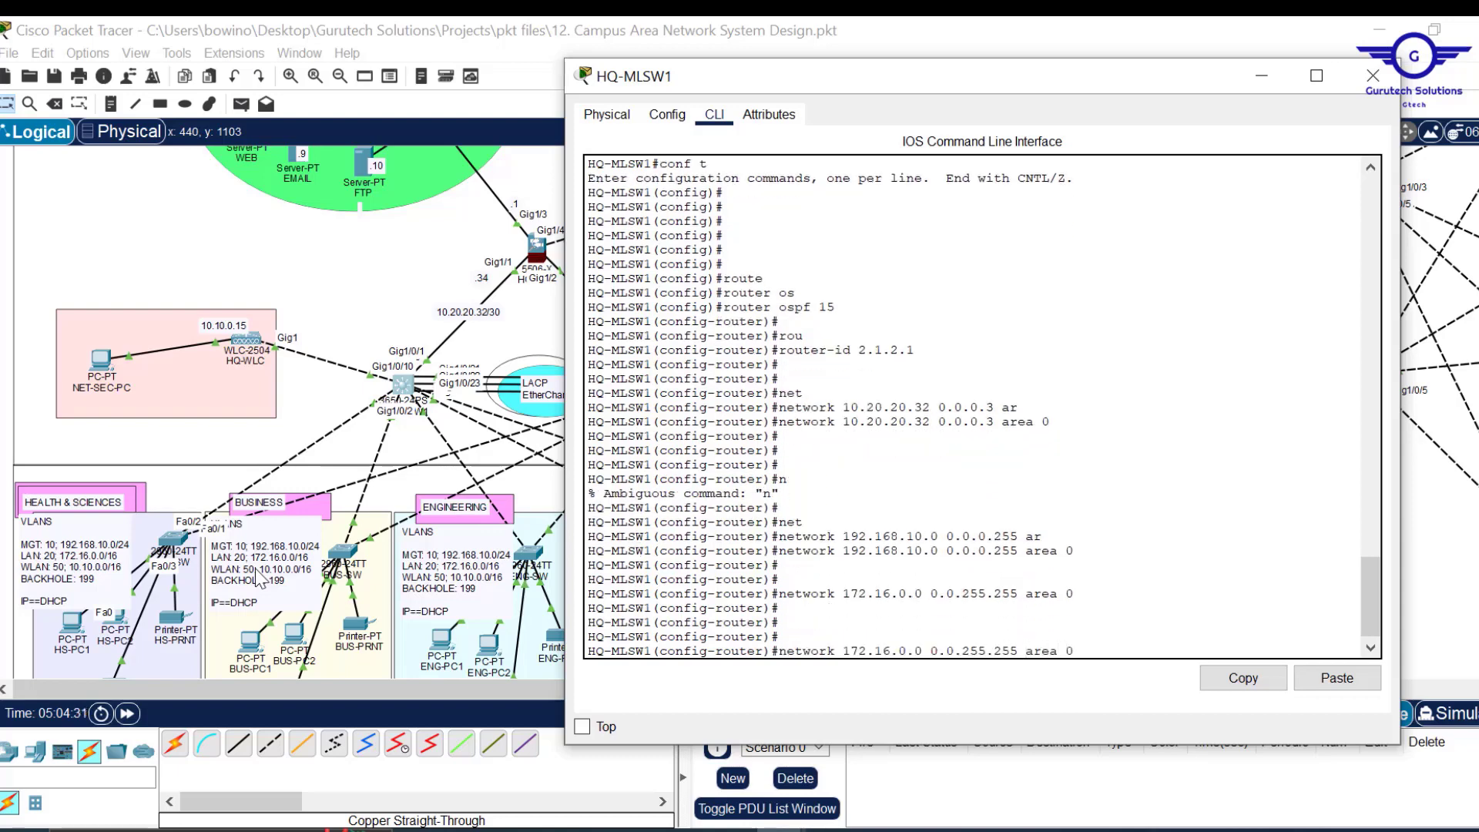
key("Left")
key("Left")
key("BackSpace")
type("0")
key("BackSpace")
key("BackSpace")
type("0")
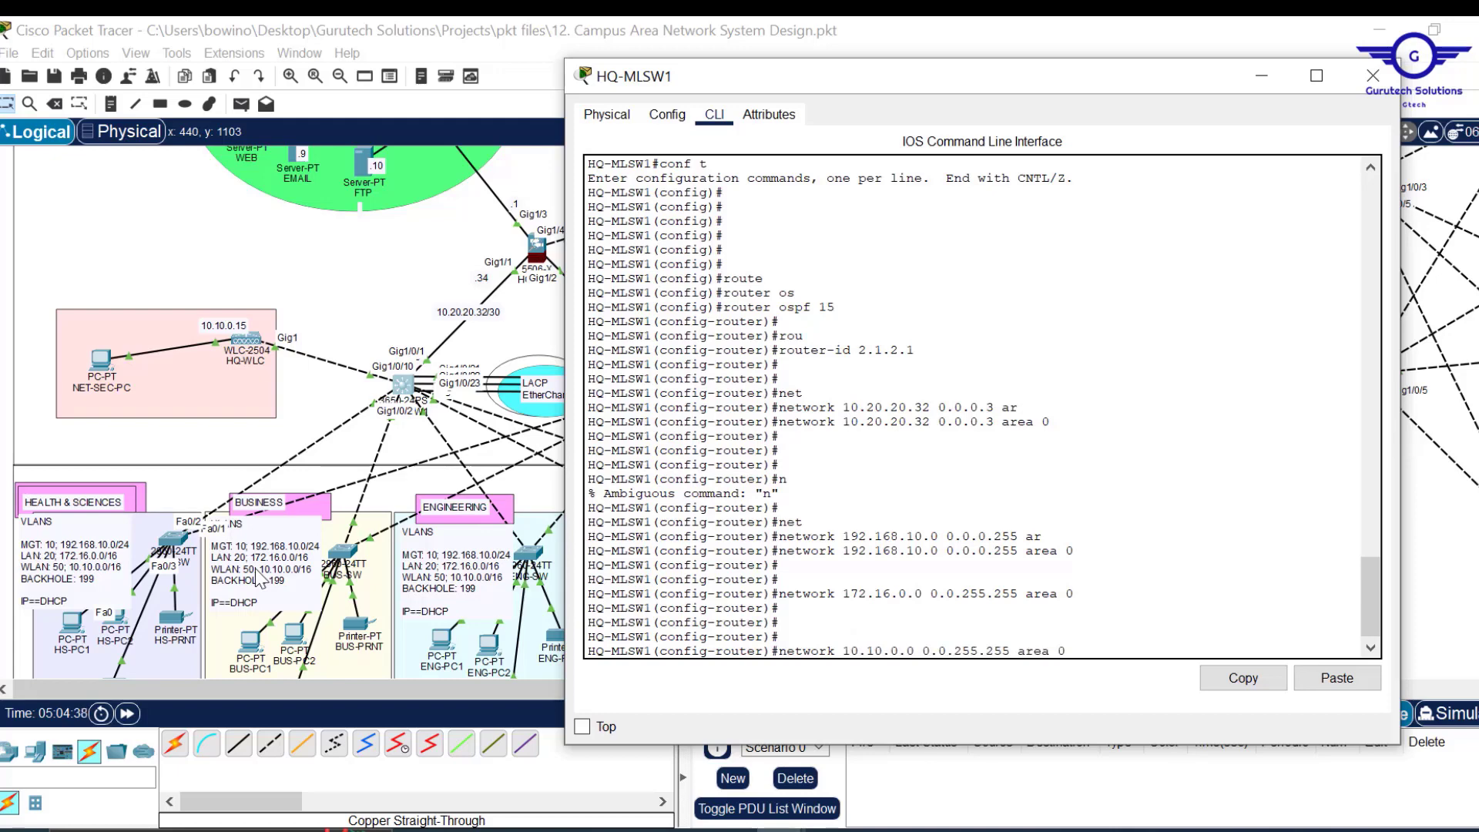
key("Return")
type("ex")
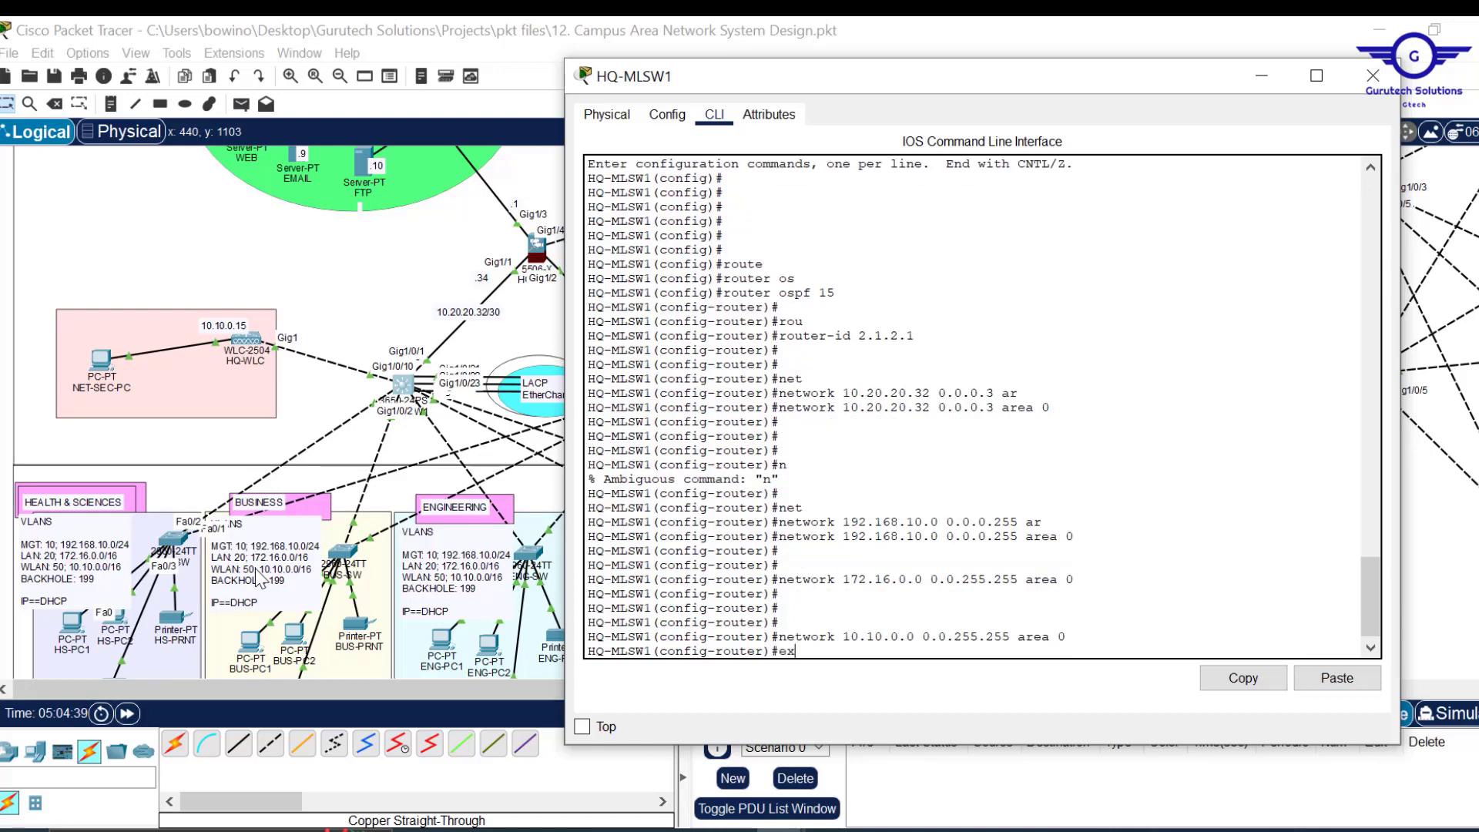
key("Return")
key("Return")
key("Return")
key("Return")
type("do wr")
key("Return")
key("Return")
key("Return")
key("Return")
type("d")
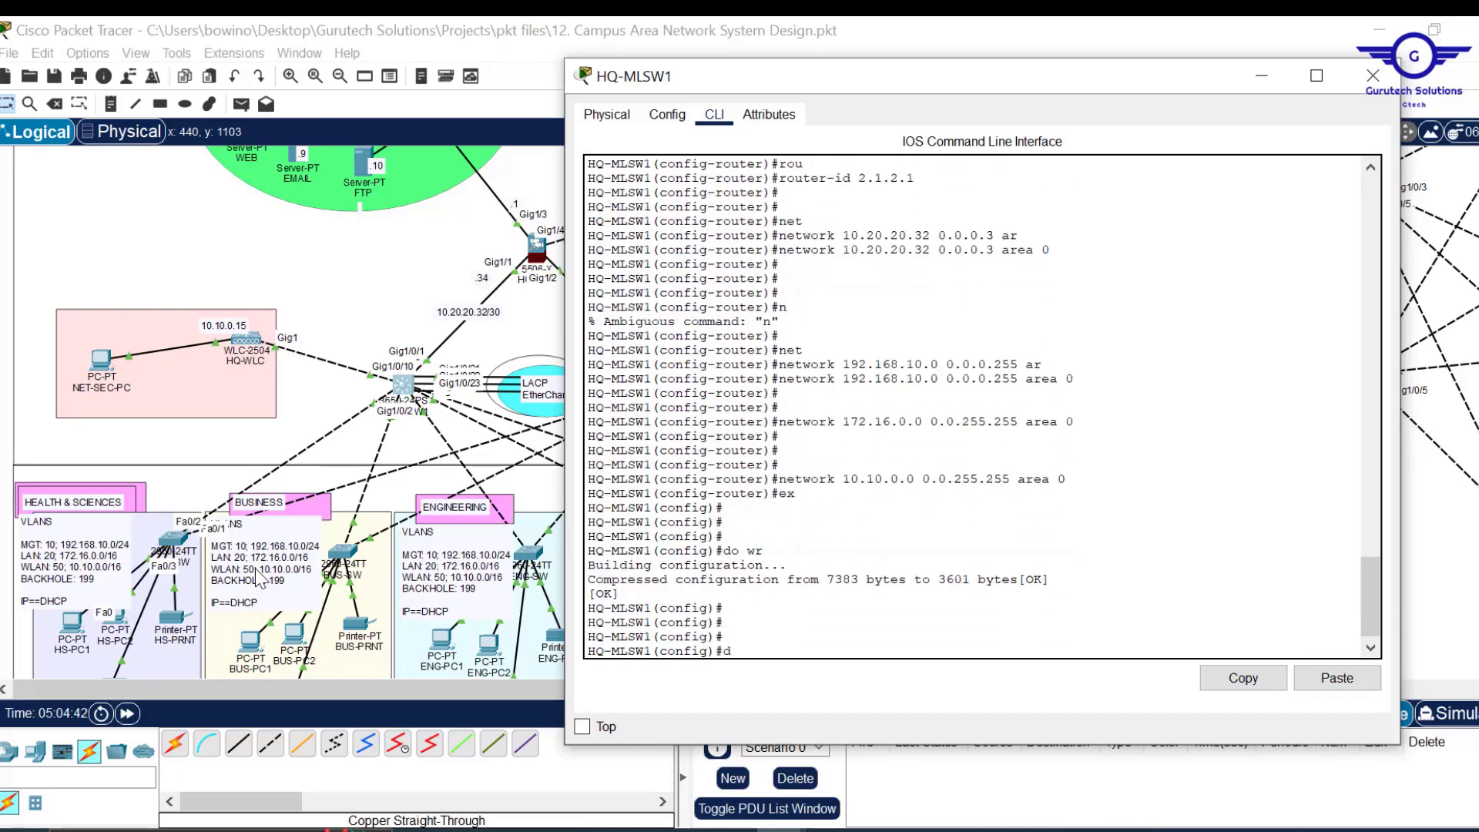
type("o sh st")
key("Return")
Page HQ-MLSW1's running config to the router ospf 15 section and copy that block.
key("Return")
key("Return")
key("Return")
key("Return")
key("Return")
key("Return")
key("Return")
key("Return")
key("Return")
key("Return")
key("Return")
key("Return")
key("Return")
key("Return")
key("Return")
key("Return")
key("Return")
key("Return")
key("Return")
key("Return")
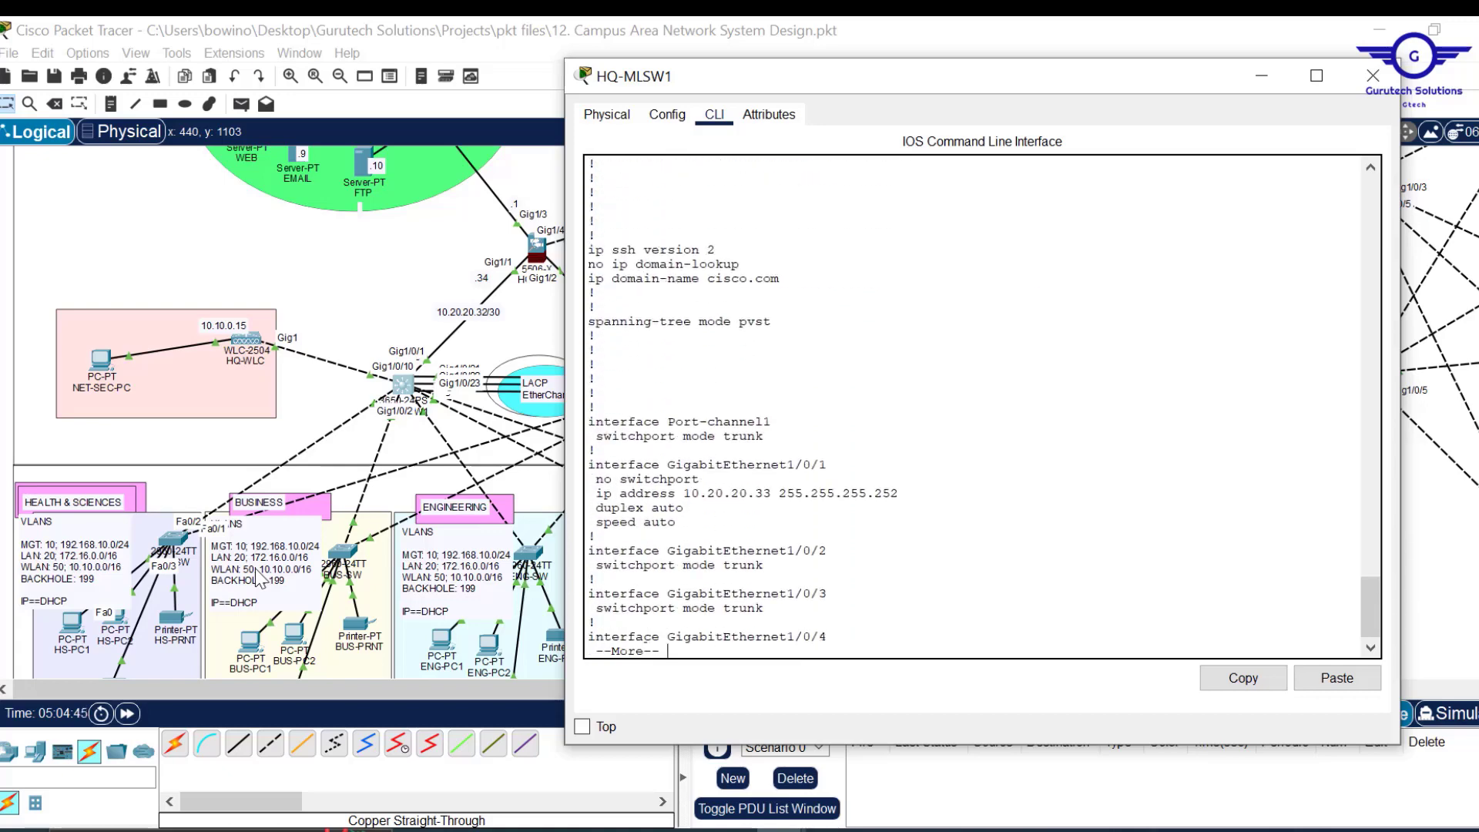
key("Return")
key("Return")
key("Return")
key("Return")
key("Return")
key("Return")
key("Return")
key("Return")
key("Return")
key("Return")
key("Return")
key("Return")
key("Return")
key("Return")
key("Return")
key("Return")
key("Return")
key("Return")
key("Return")
key("Return")
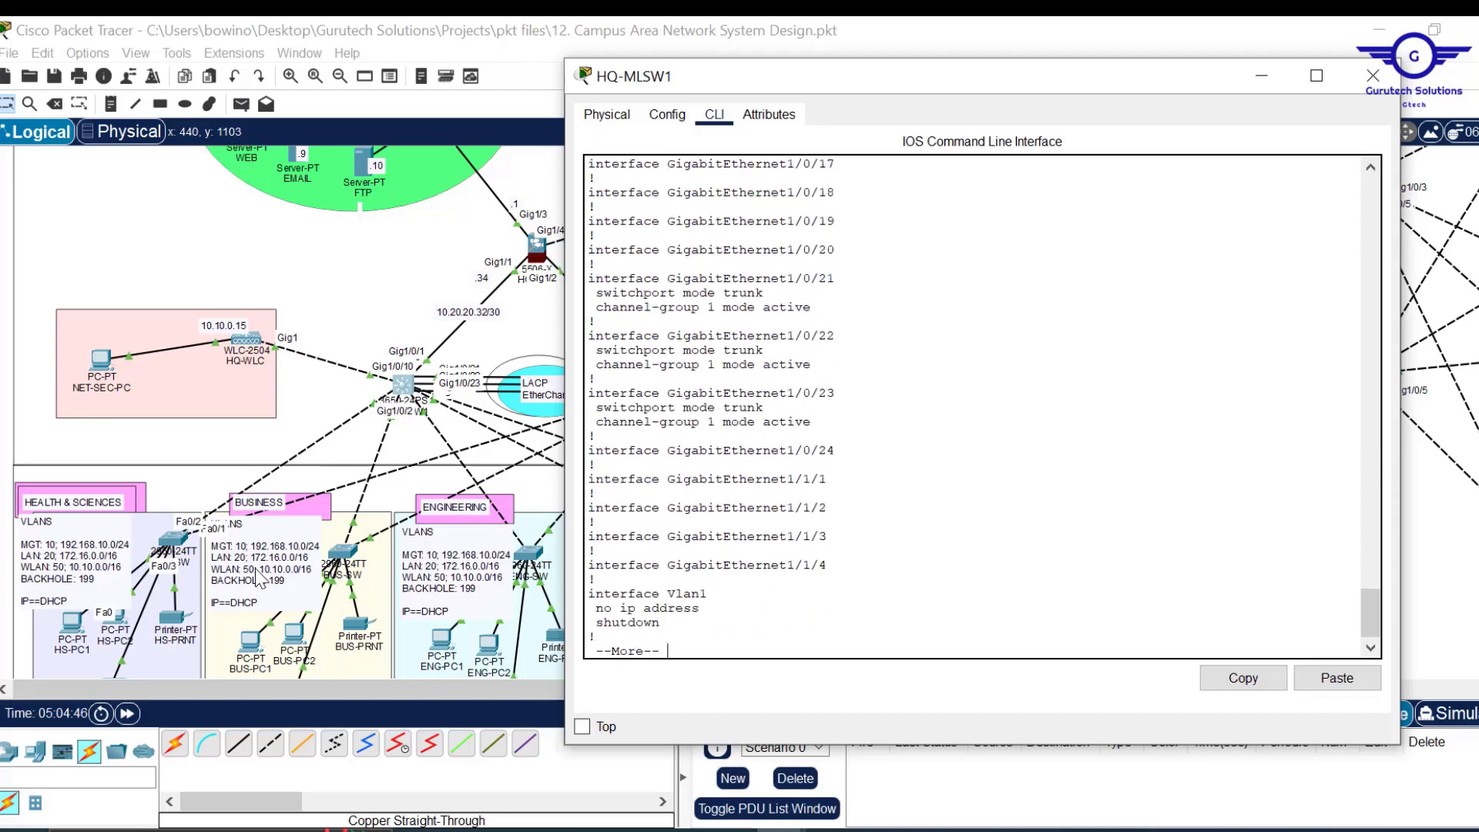
key("Return")
key("Return")
key("Return")
key("Return")
key("Return")
key("Return")
key("Return")
key("Return")
key("Return")
key("Return")
key("Return")
key("Return")
key("Return")
key("Return")
key("Return")
key("Return")
key("Return")
key("Return")
key("Return")
key("Return")
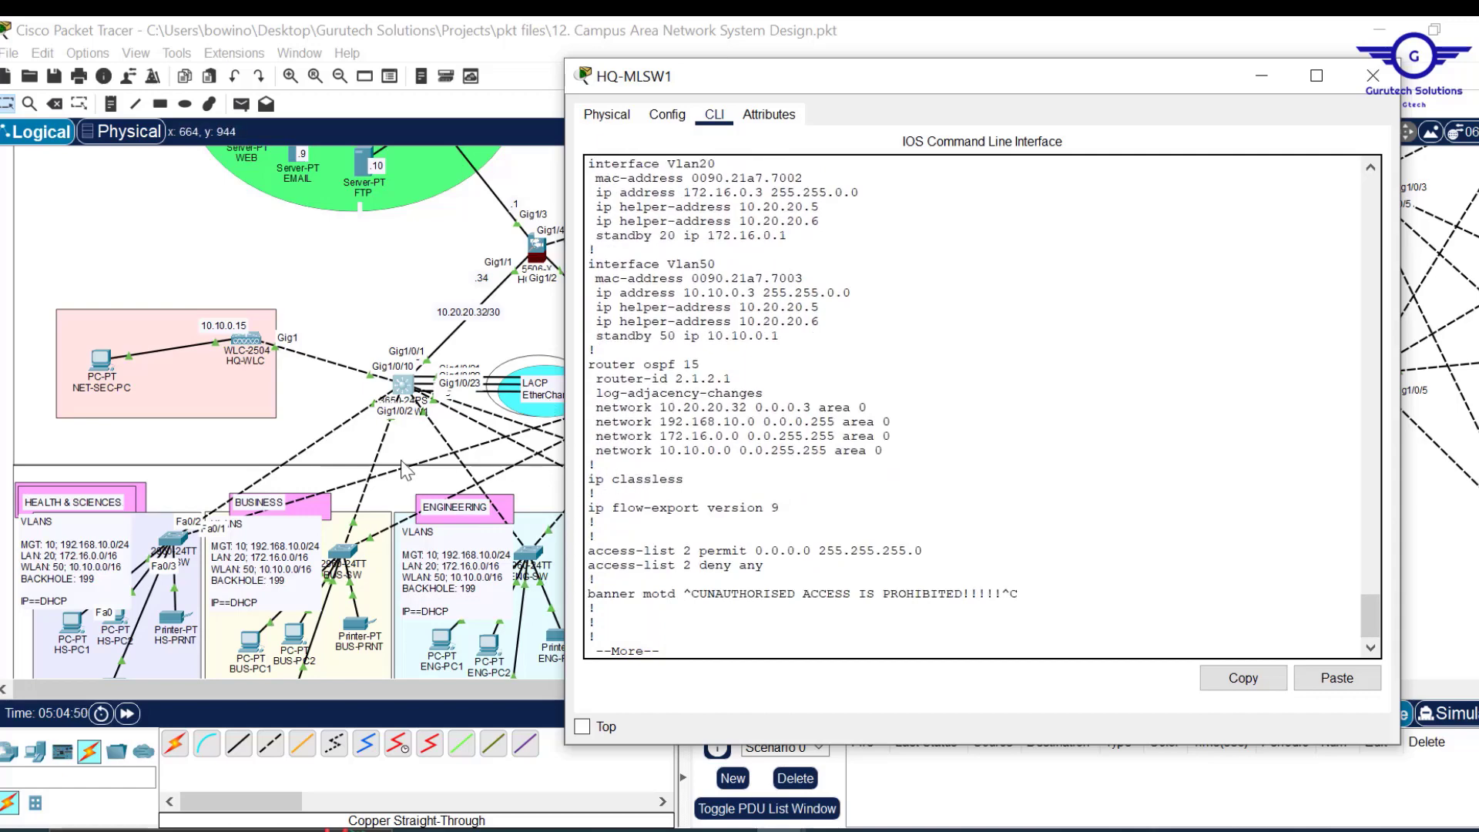
left_click_drag(1054, 79, 1228, 225)
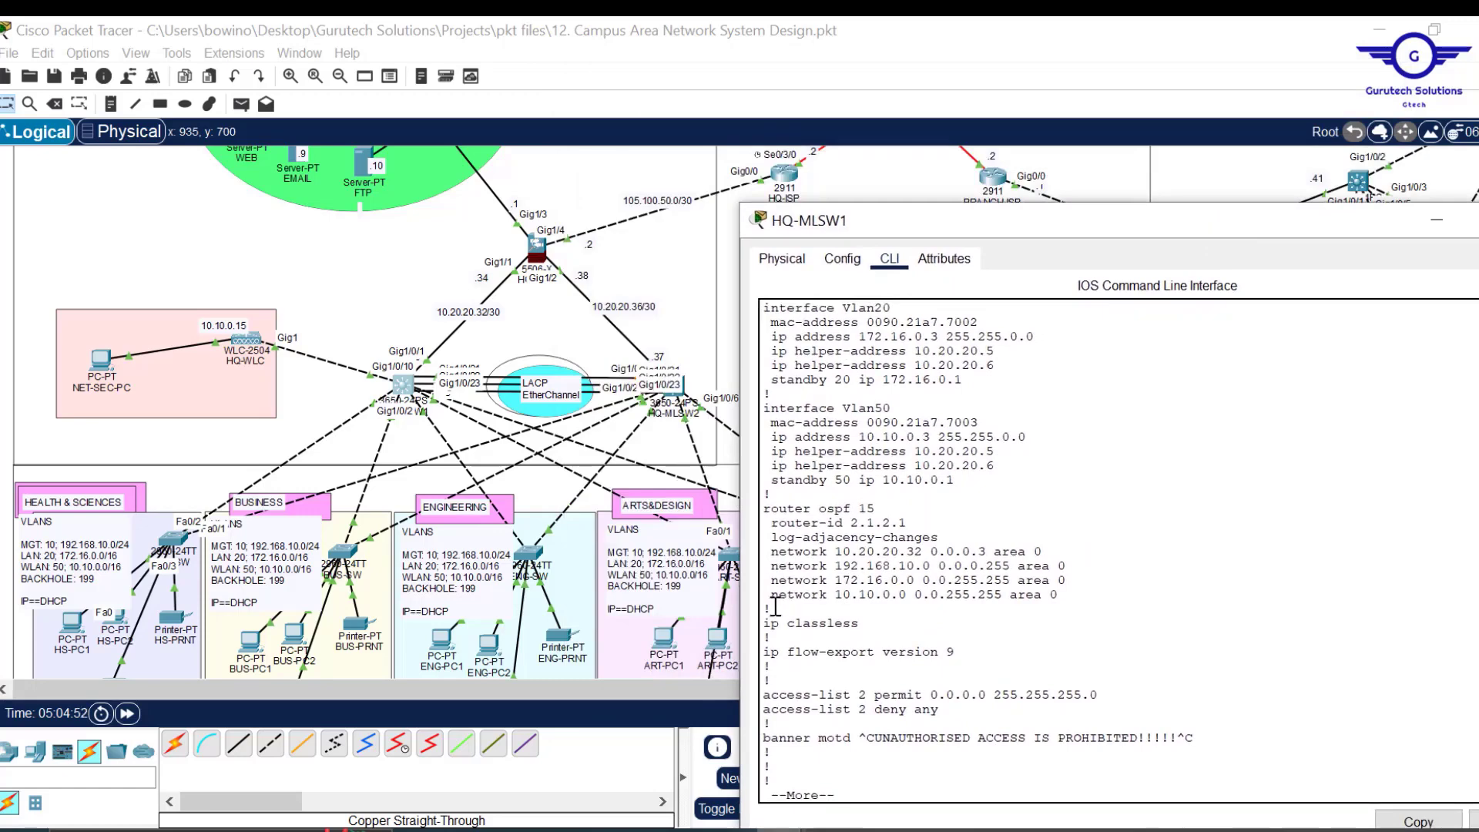
left_click_drag(767, 610, 752, 493)
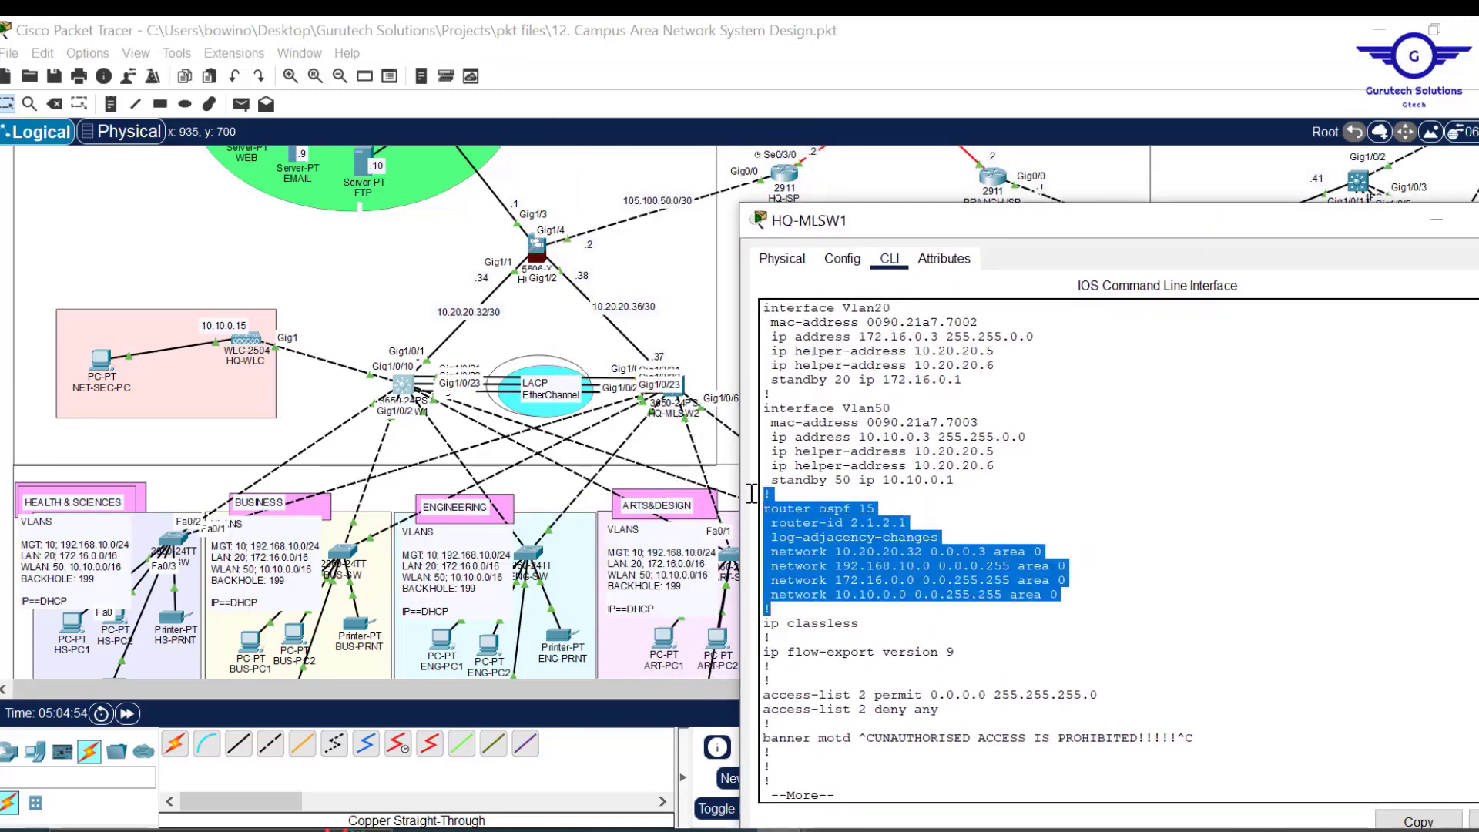
left_click_drag(1150, 233, 1053, 131)
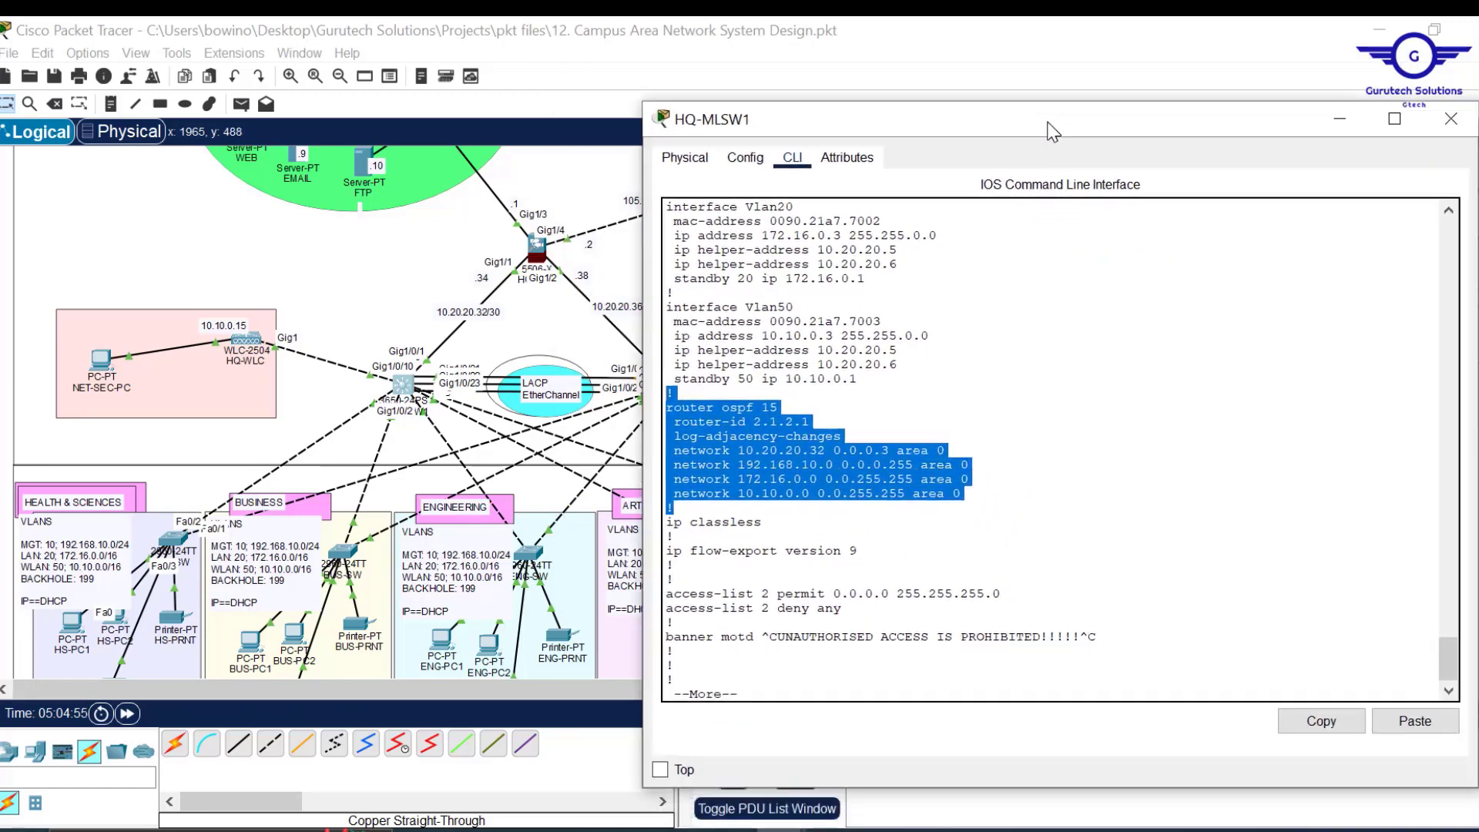
left_click(1320, 722)
Paste the copied router ospf 15 block into the untitled Notepad draft.
mouse_move(729, 830)
left_click(831, 761)
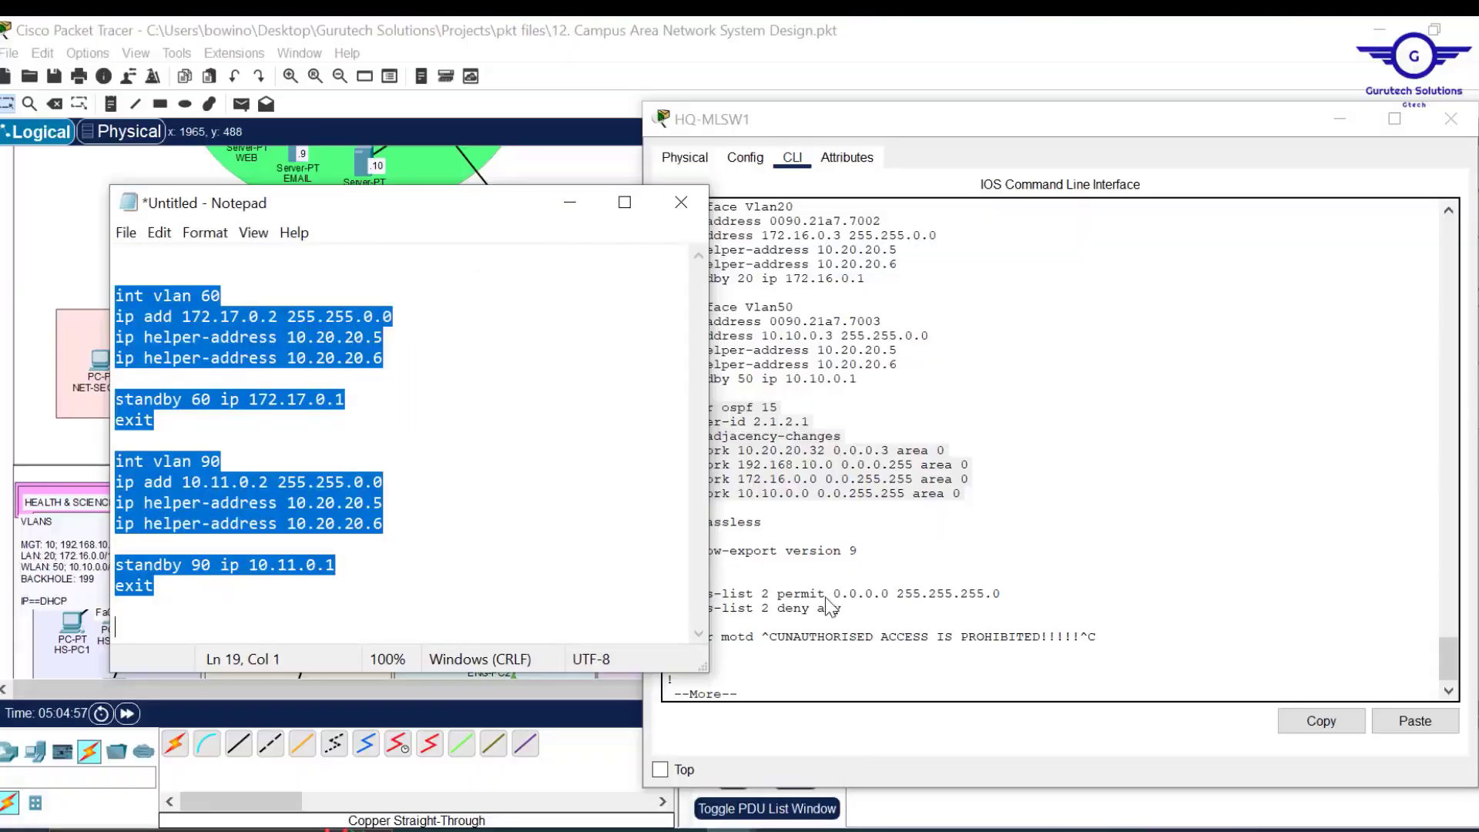
left_click_drag(437, 205, 1025, 222)
key("ctrl+v")
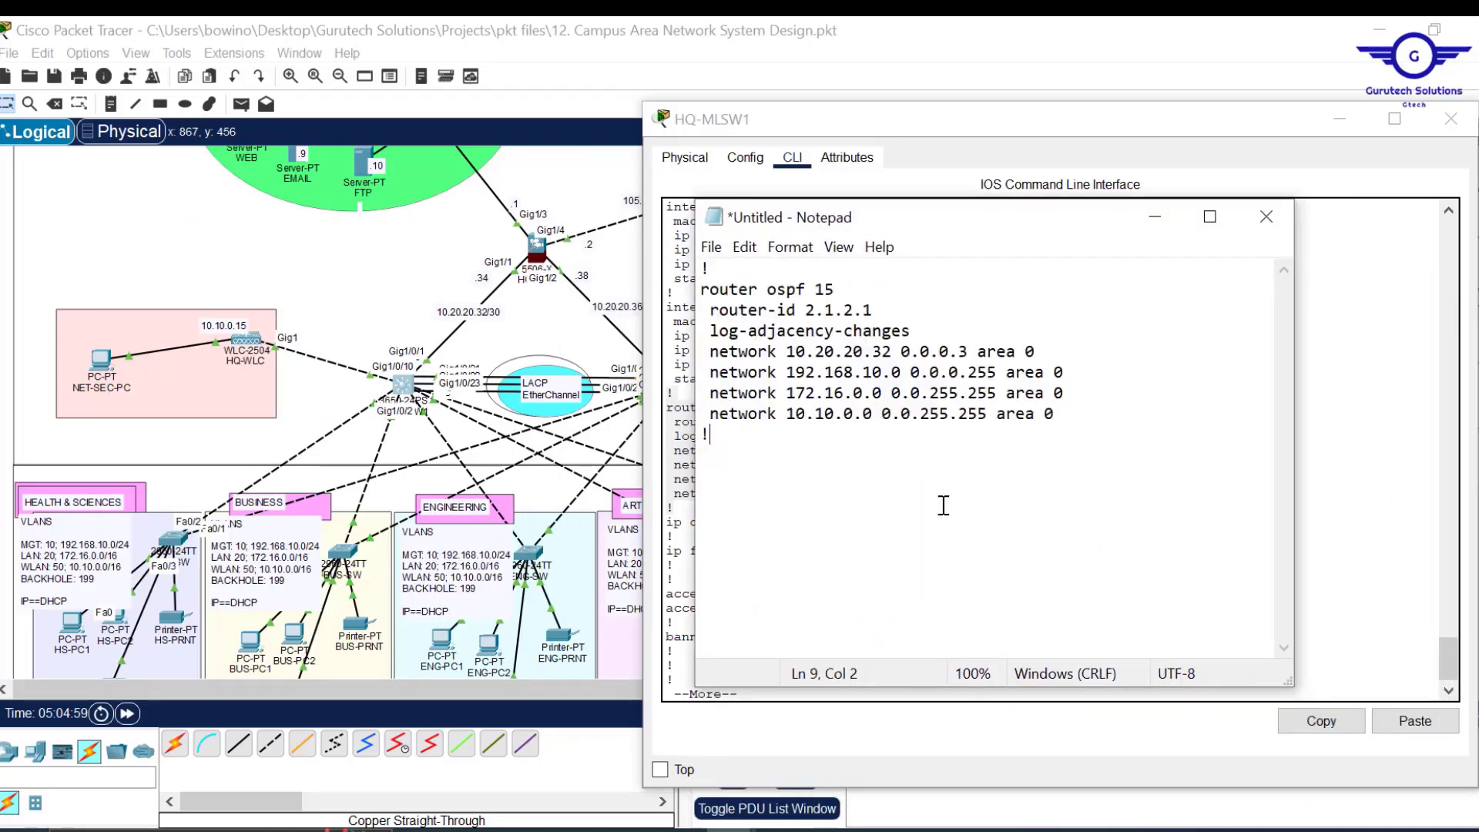
left_click(705, 269)
key("Return")
key("Return")
key("Return")
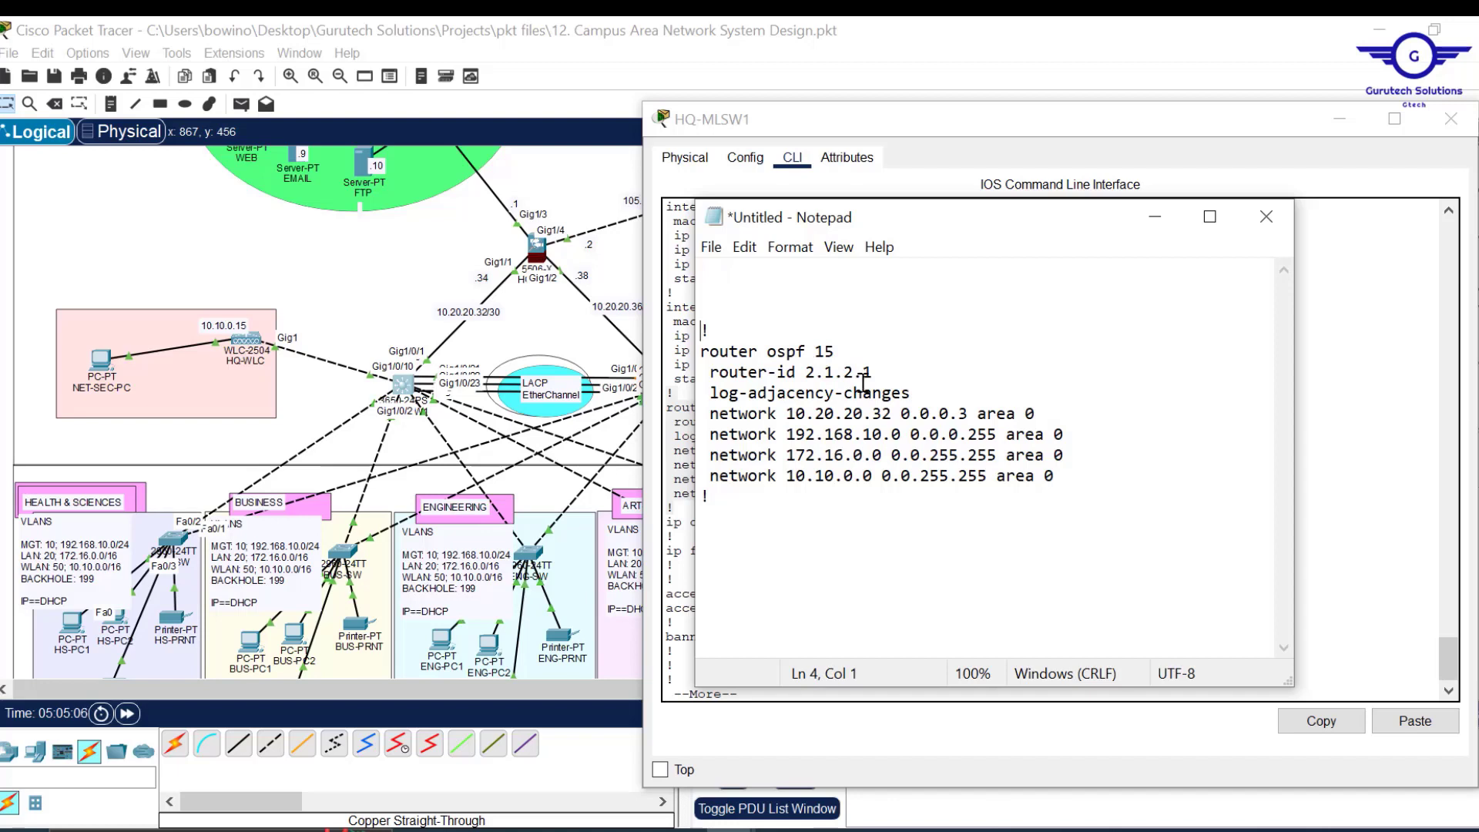
Change the router ID to 3.1.3.1, drop log-adjacency-changes, make the network 10.20.20.36, and select all.
left_click(809, 372)
key("BackSpace")
type("3")
key("BackSpace")
type("3")
left_click_drag(913, 394, 892, 373)
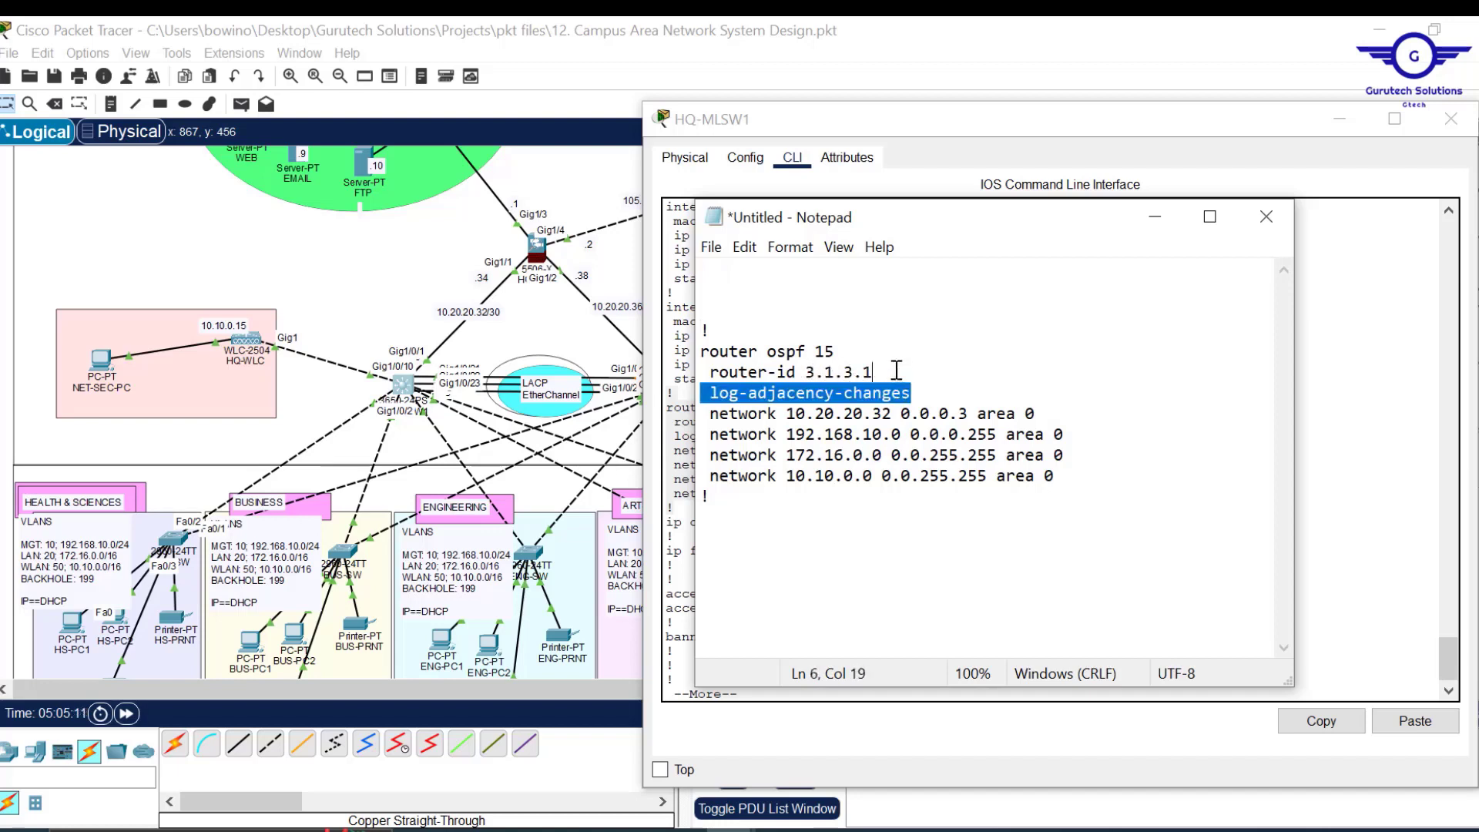
key("BackSpace")
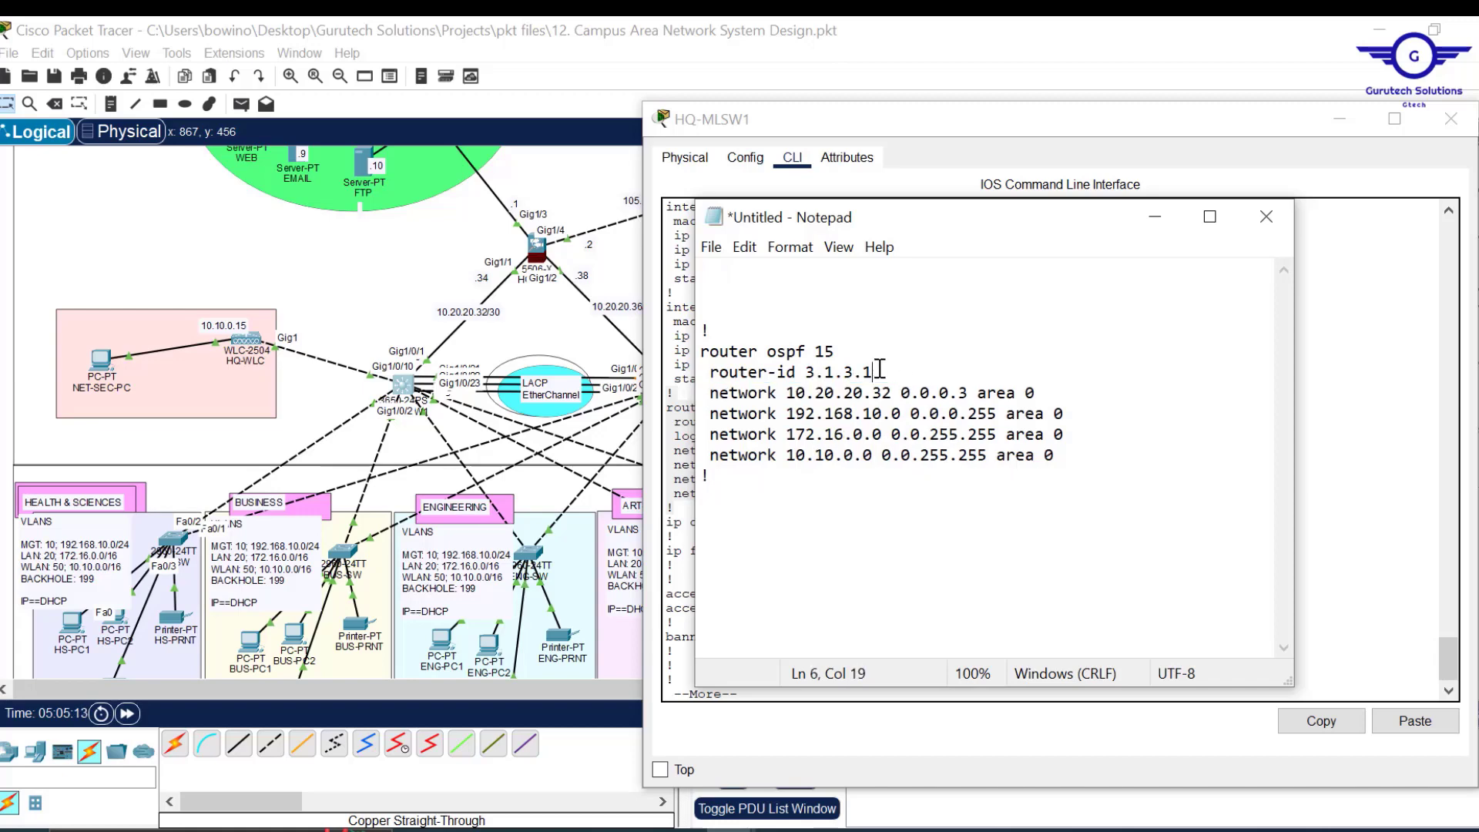
left_click(1451, 119)
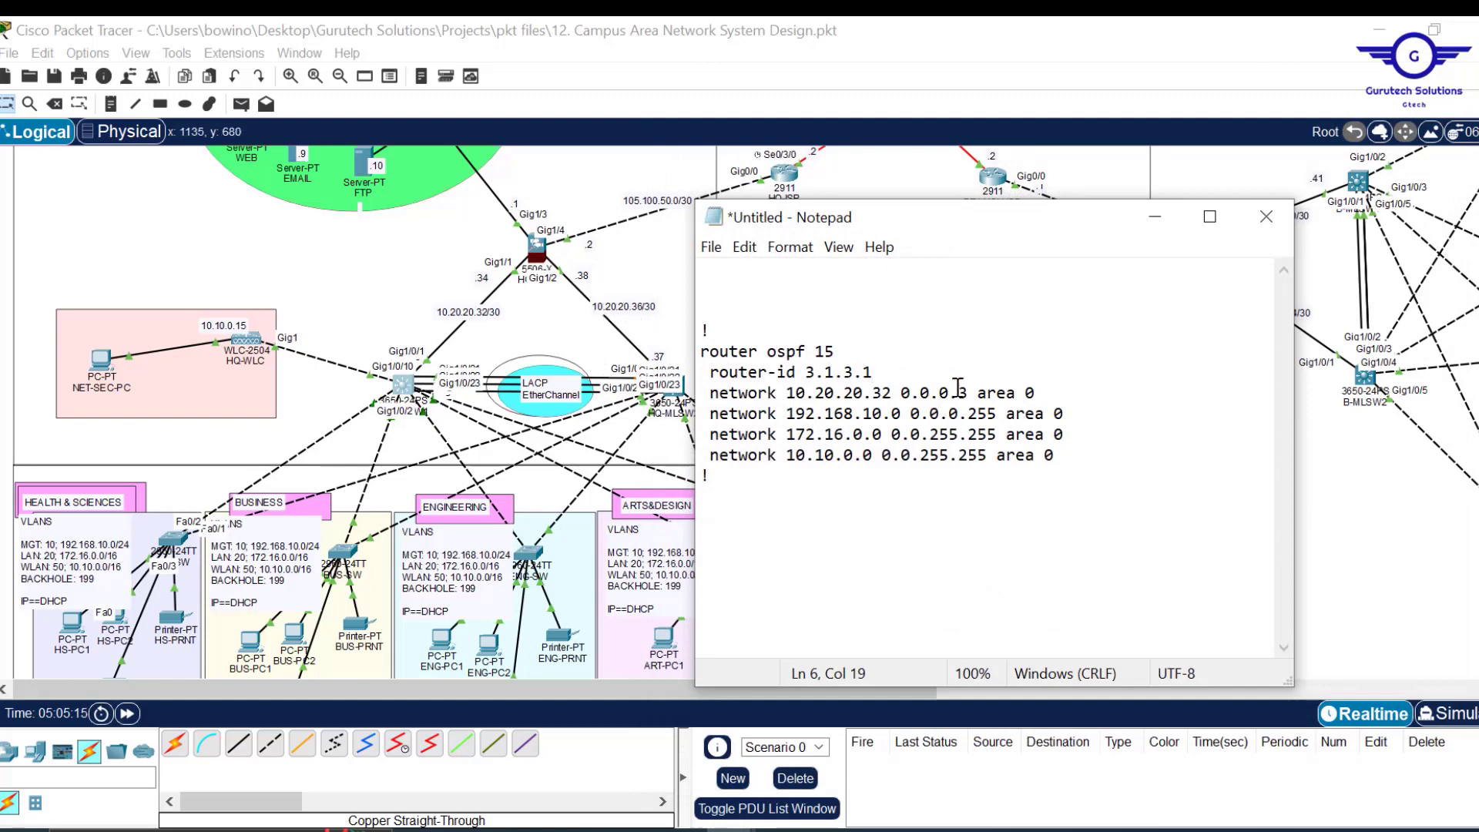
key("Delete")
type("6")
left_click_drag(1054, 456, 701, 351)
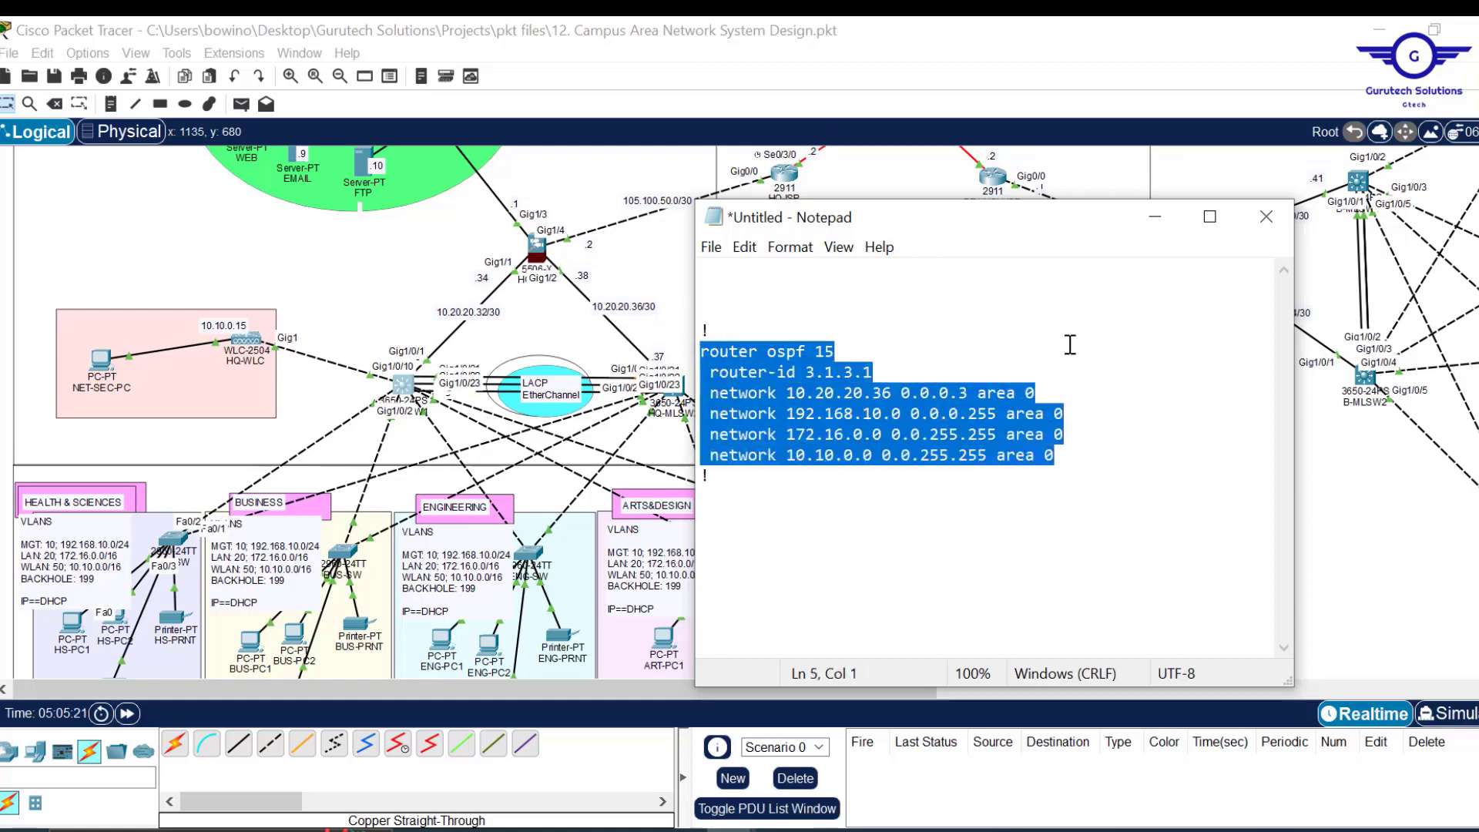
key("ctrl+a")
key("ctrl+c")
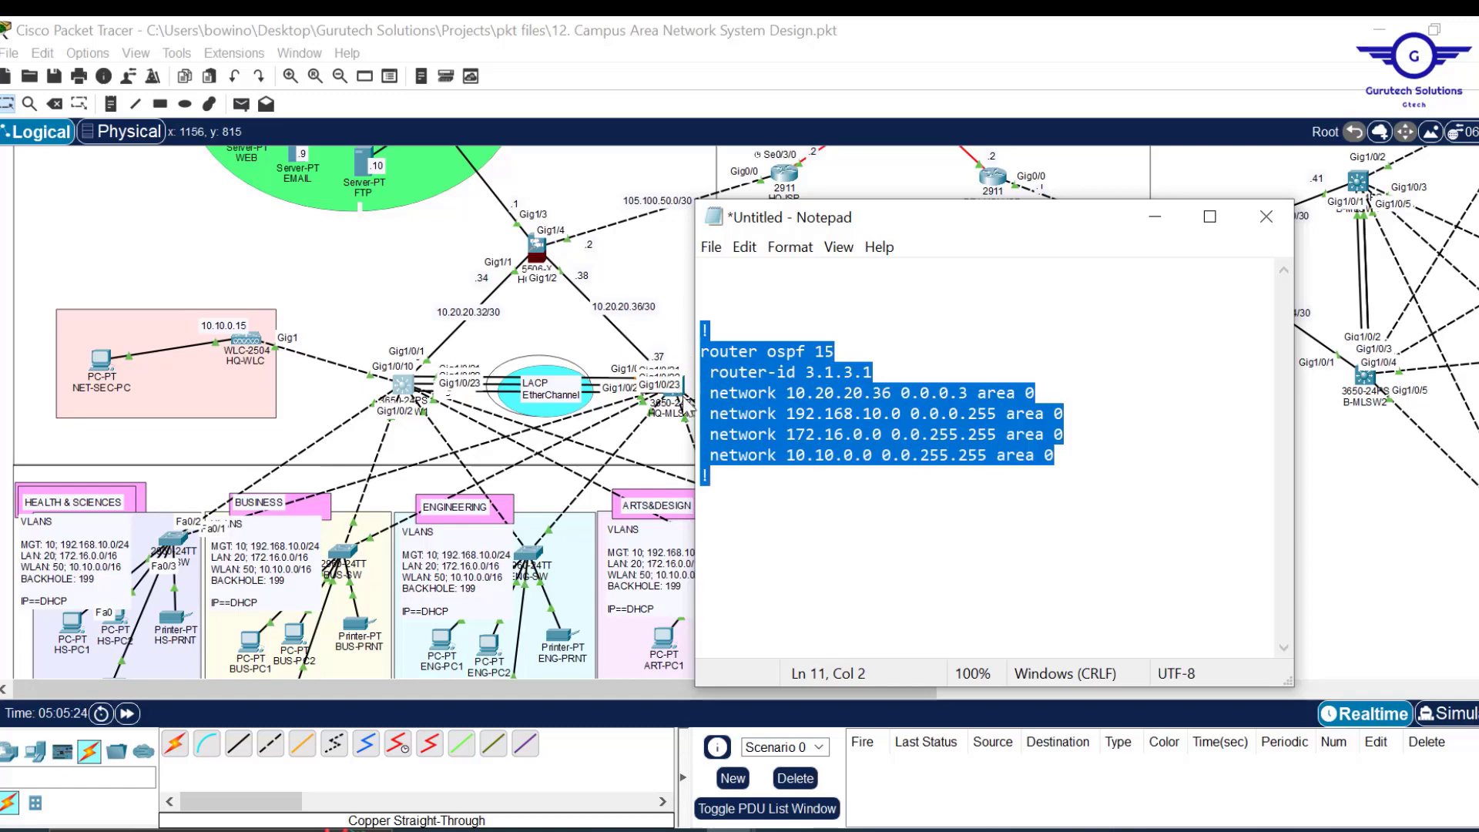
Paste the OSPF 15 block (router-id 3.1.3.1, four area 0 networks) into HQ-MLSW2's CLI and save it.
left_click(683, 400)
left_click(684, 400)
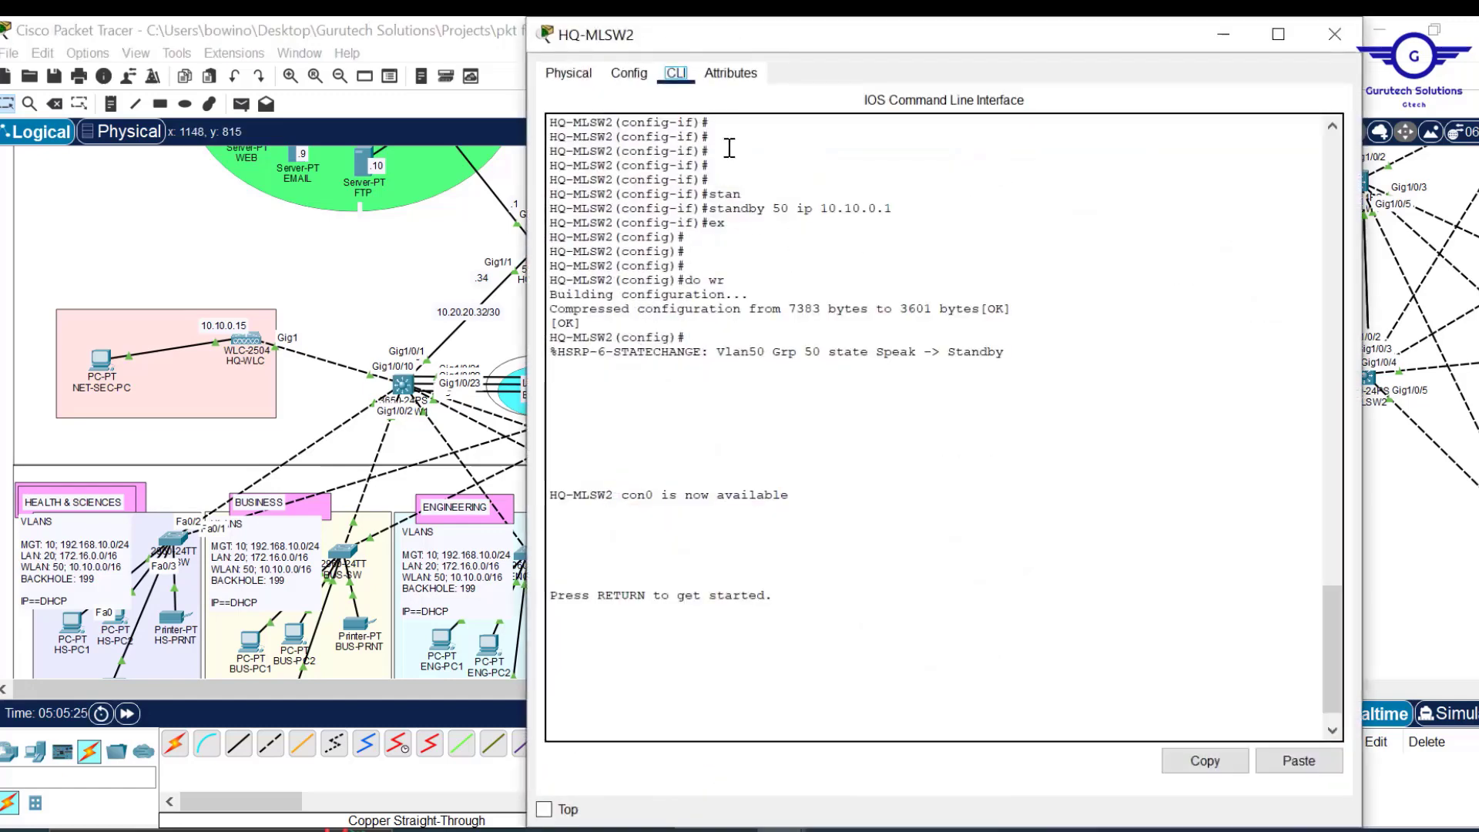
left_click(628, 73)
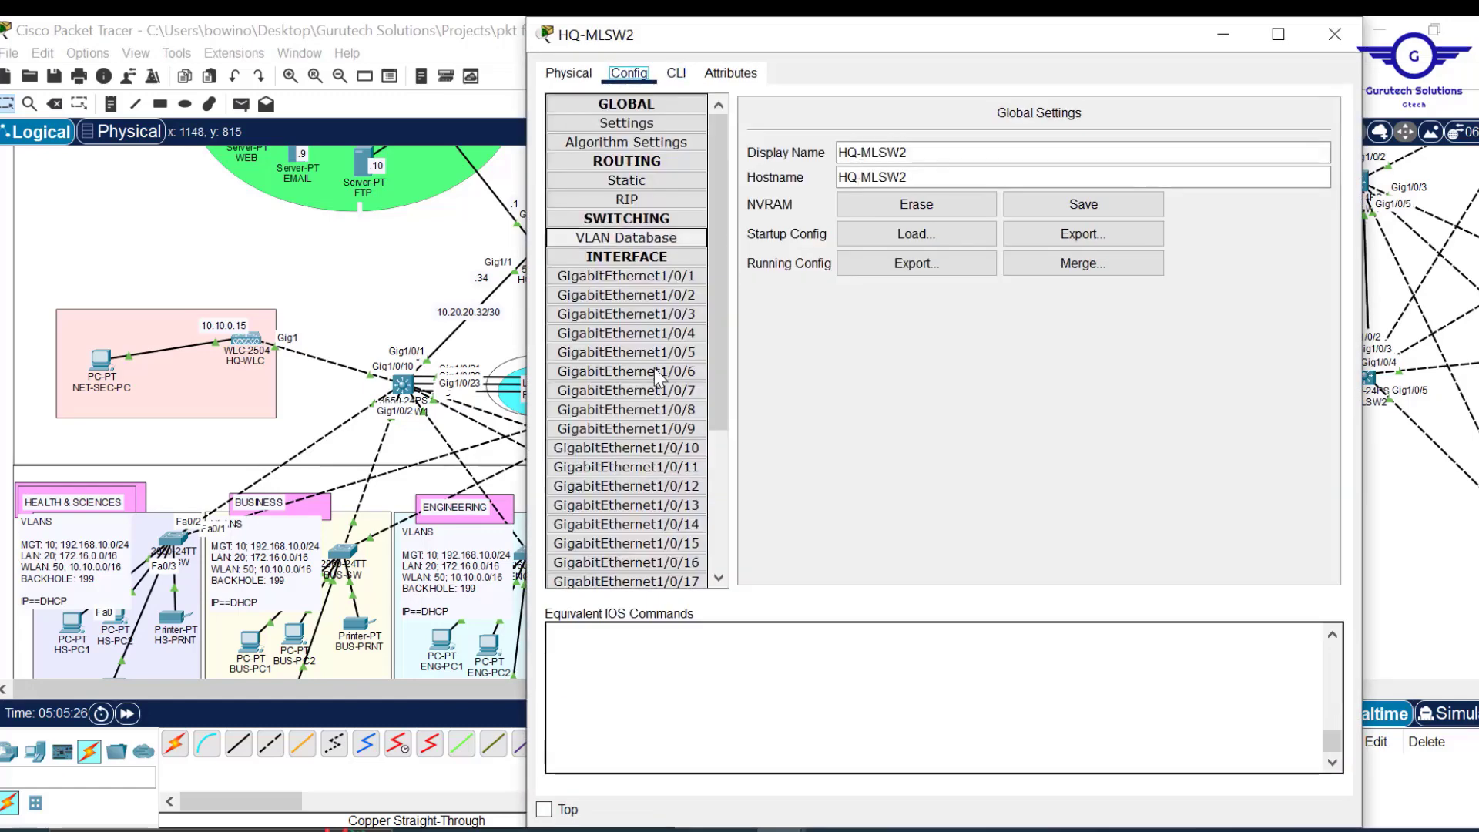
left_click(663, 376)
left_click(676, 73)
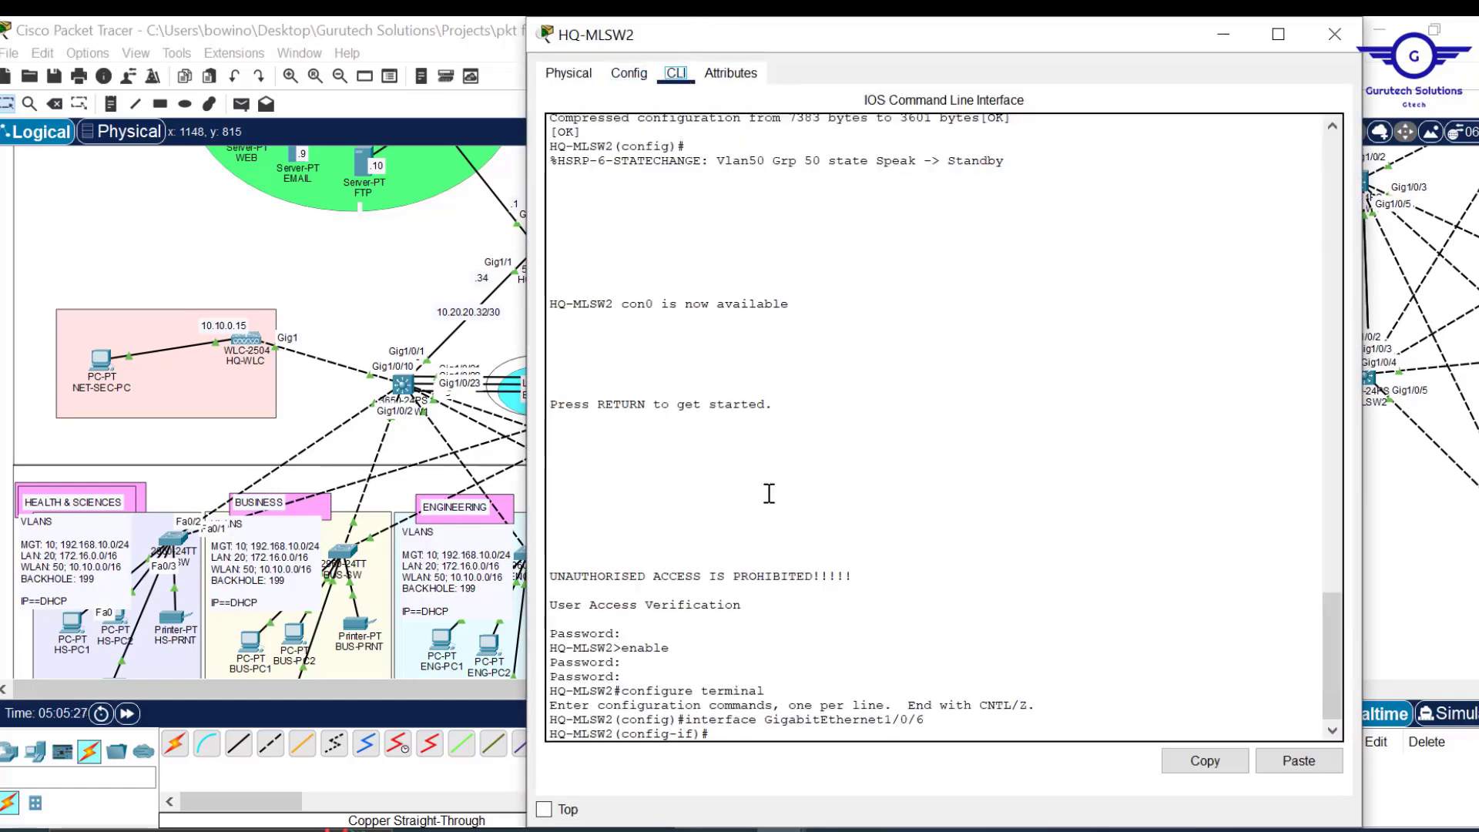
type("ex")
key("Return")
key("Return")
key("Return")
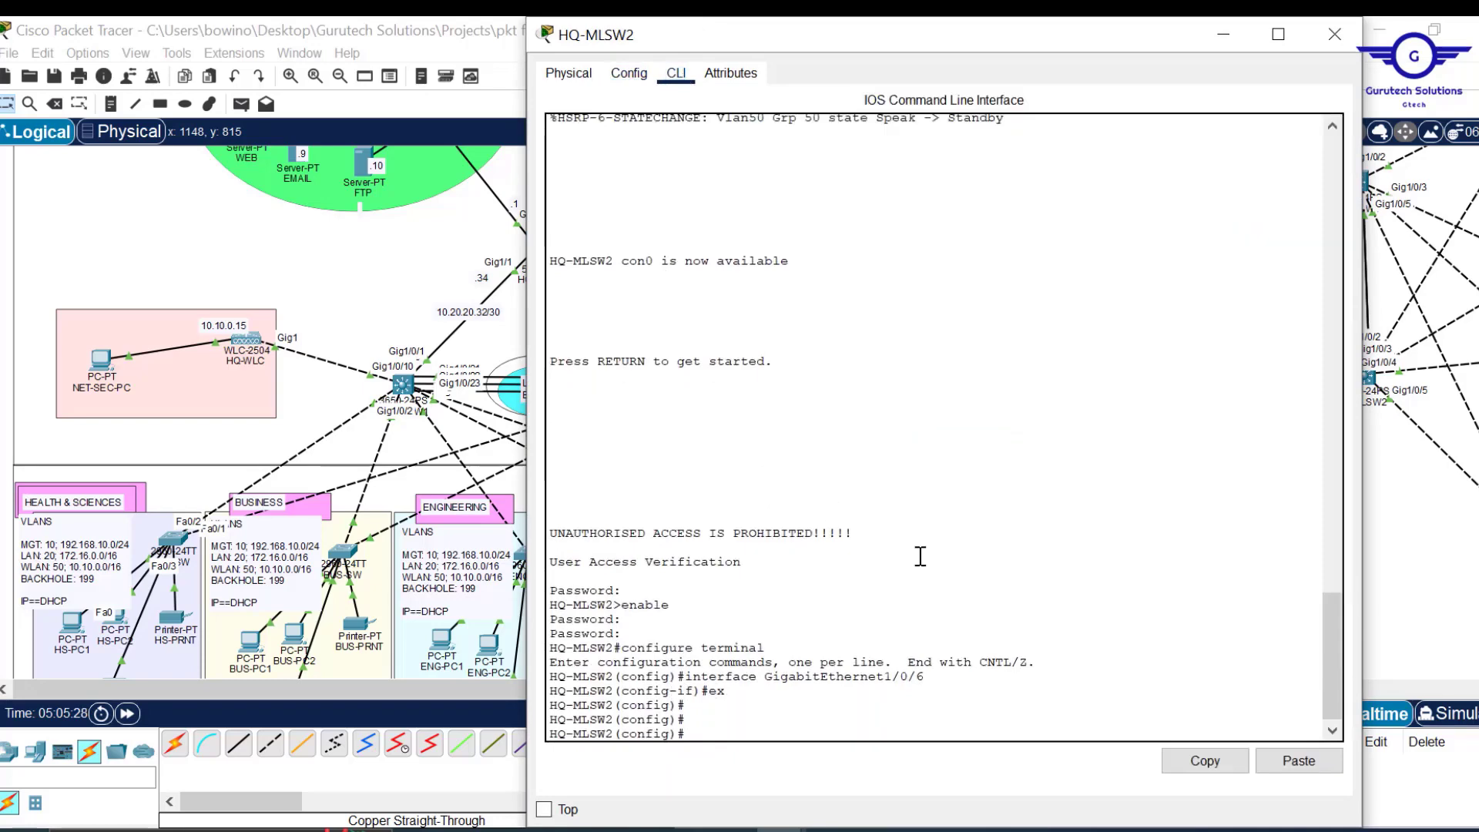
left_click(1299, 761)
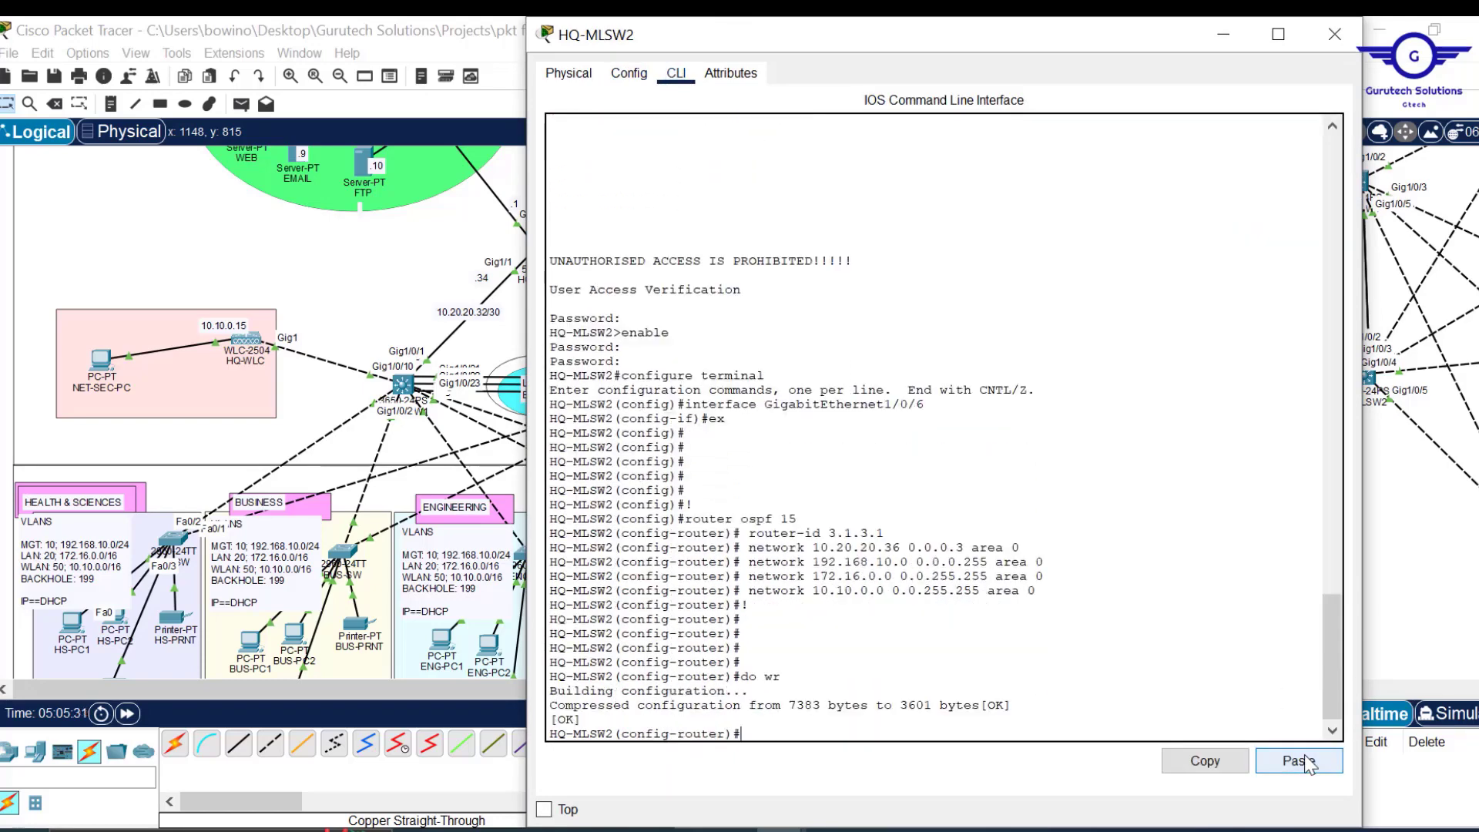
left_click(1335, 35)
left_click_drag(924, 687, 1232, 688)
Change the Notepad OSPF draft's router-id to 4.1.4.1.
scroll(681, 413, "up", 3)
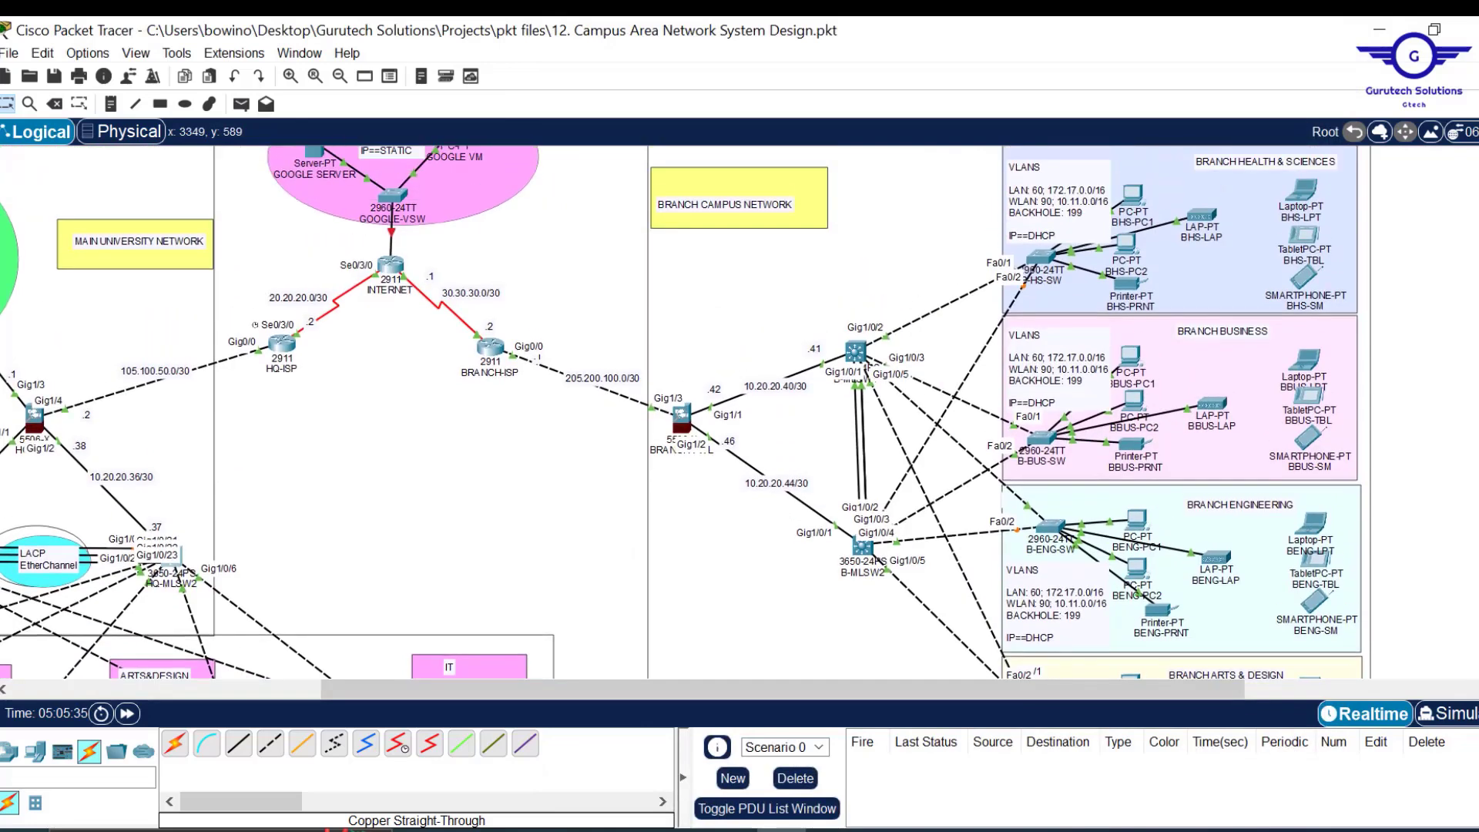
scroll(682, 413, "down", 1)
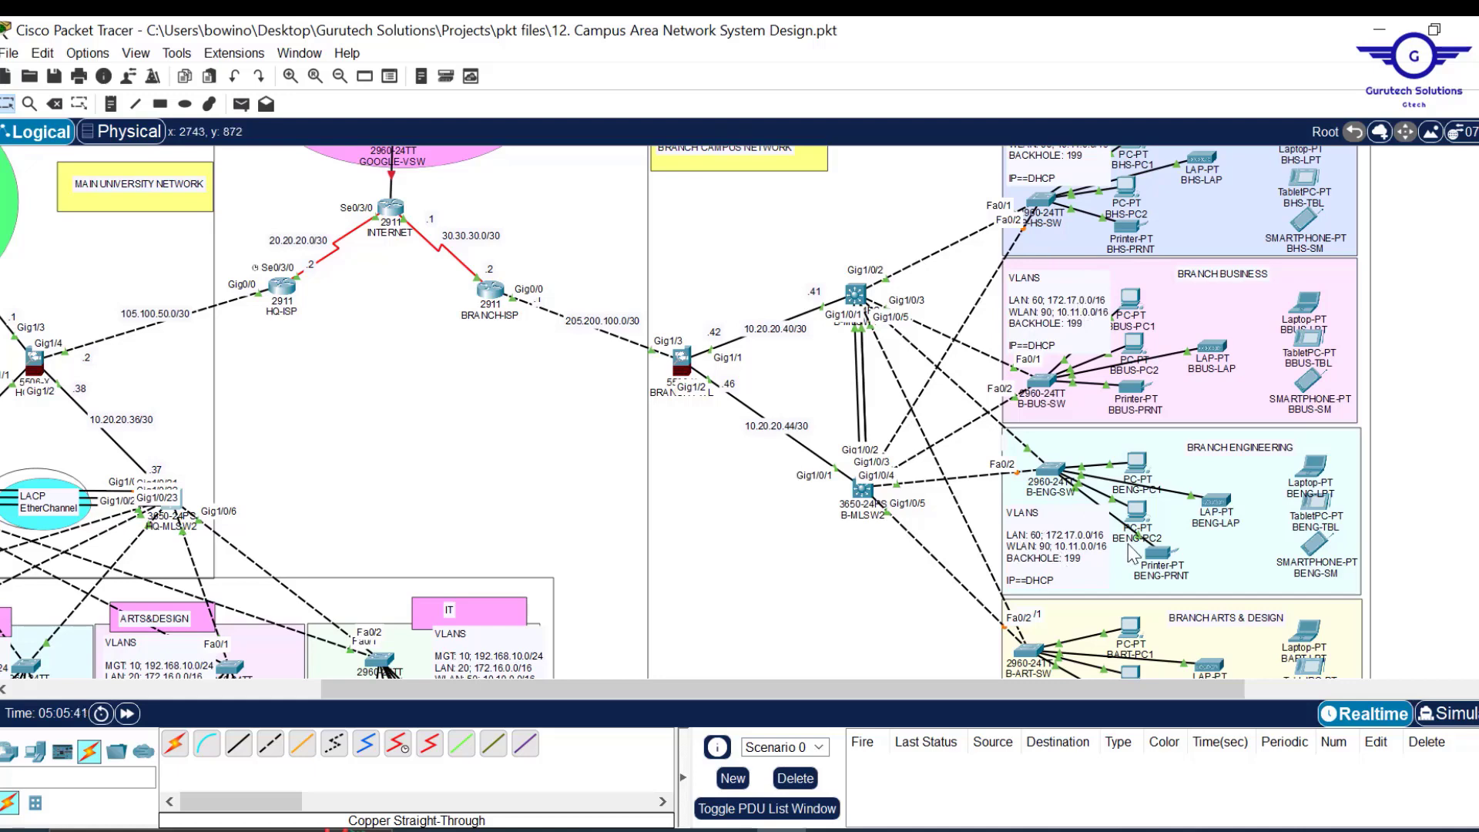
mouse_move(733, 830)
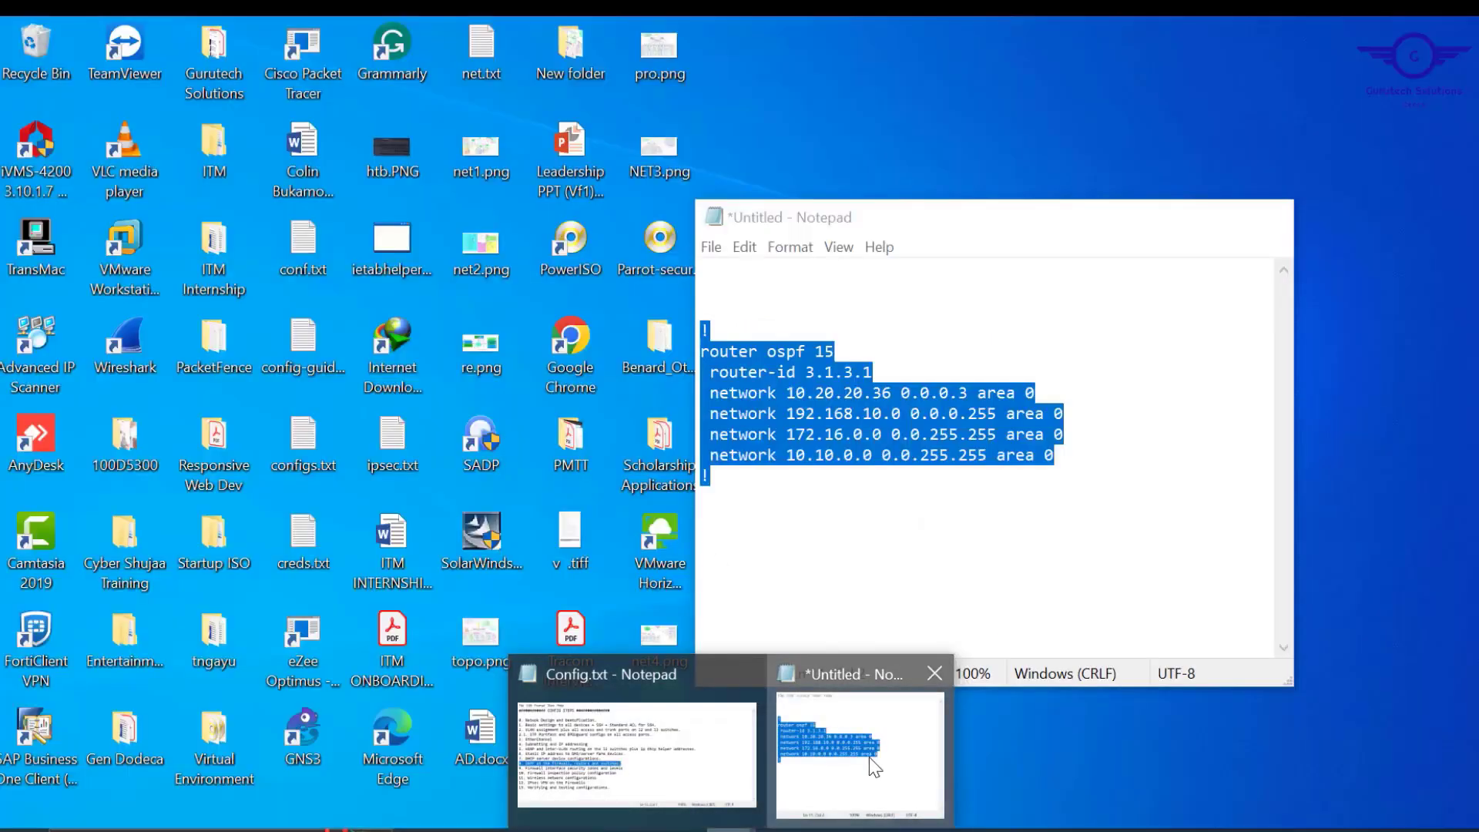
left_click(869, 757)
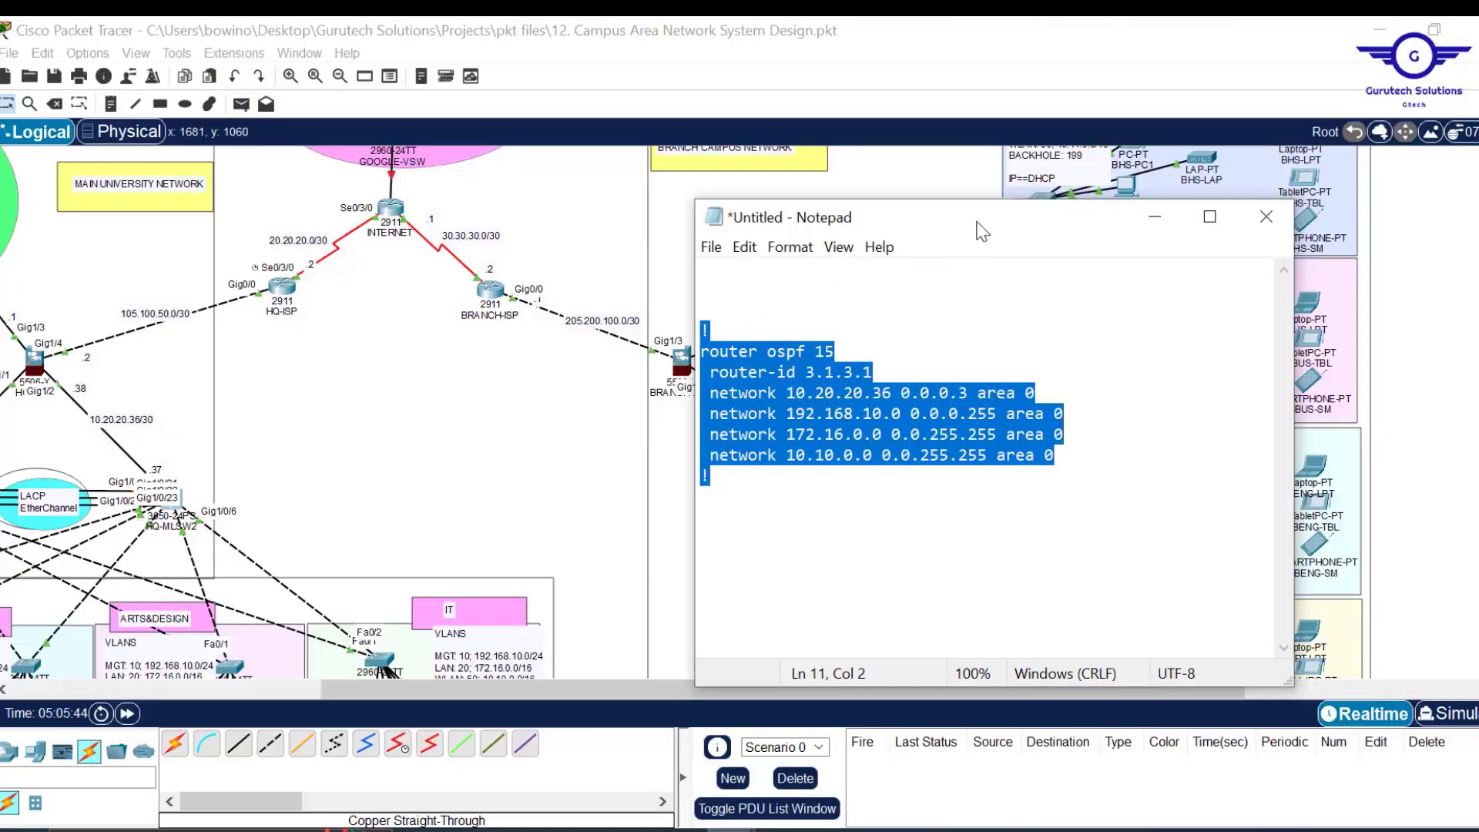
left_click_drag(964, 231, 429, 231)
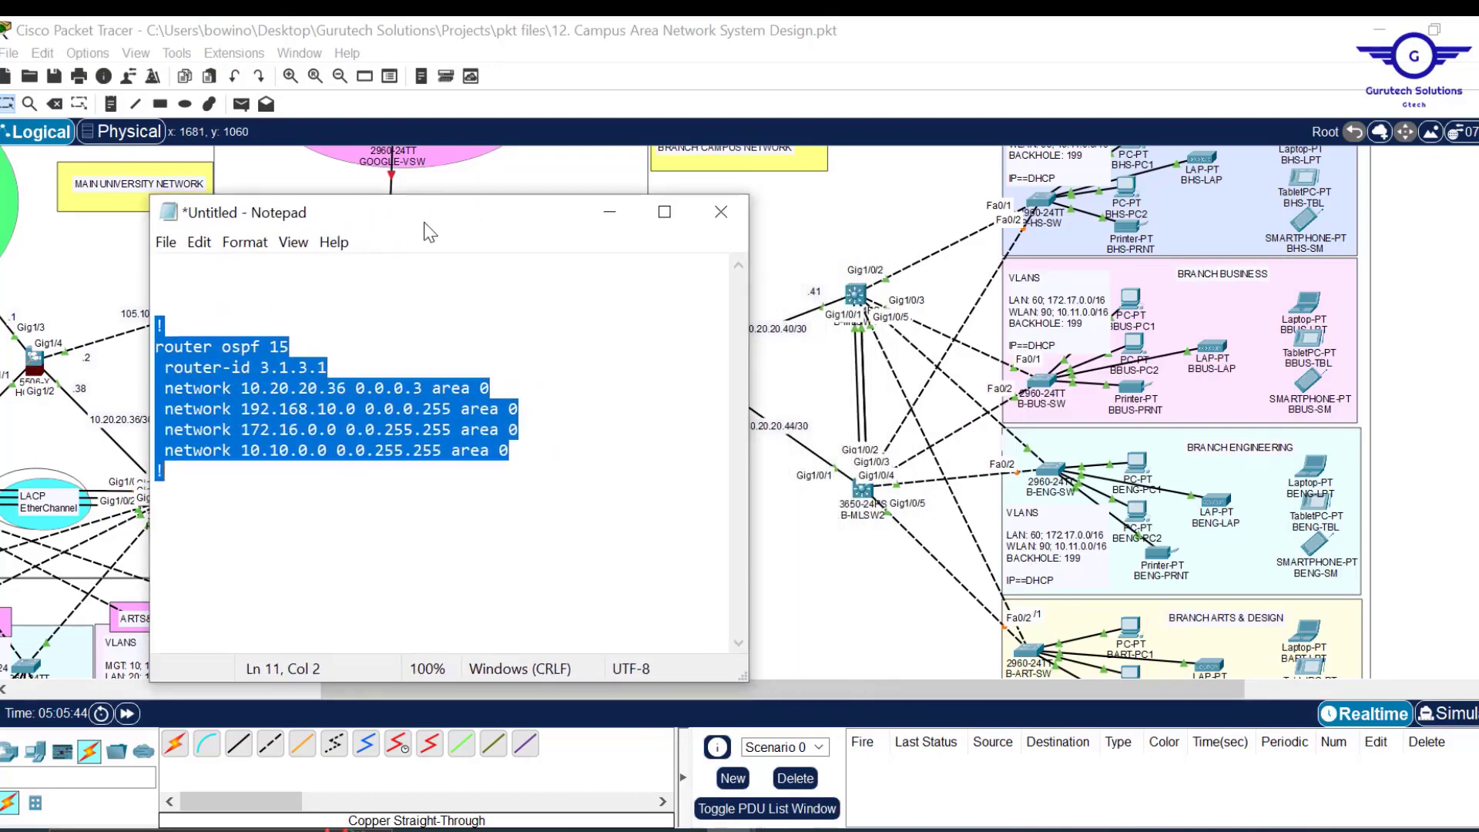
left_click(290, 374)
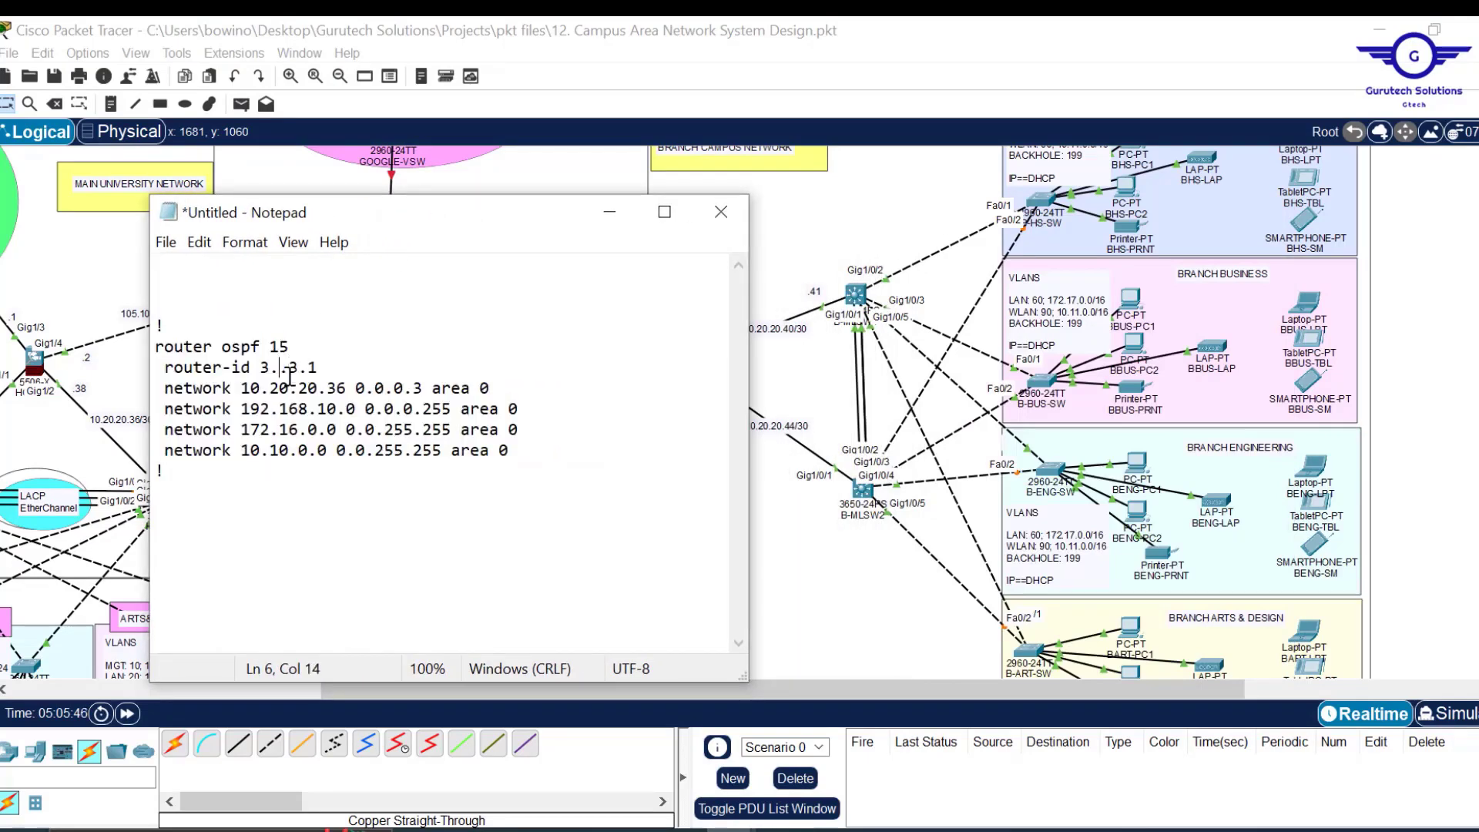
key("Left")
key("Left")
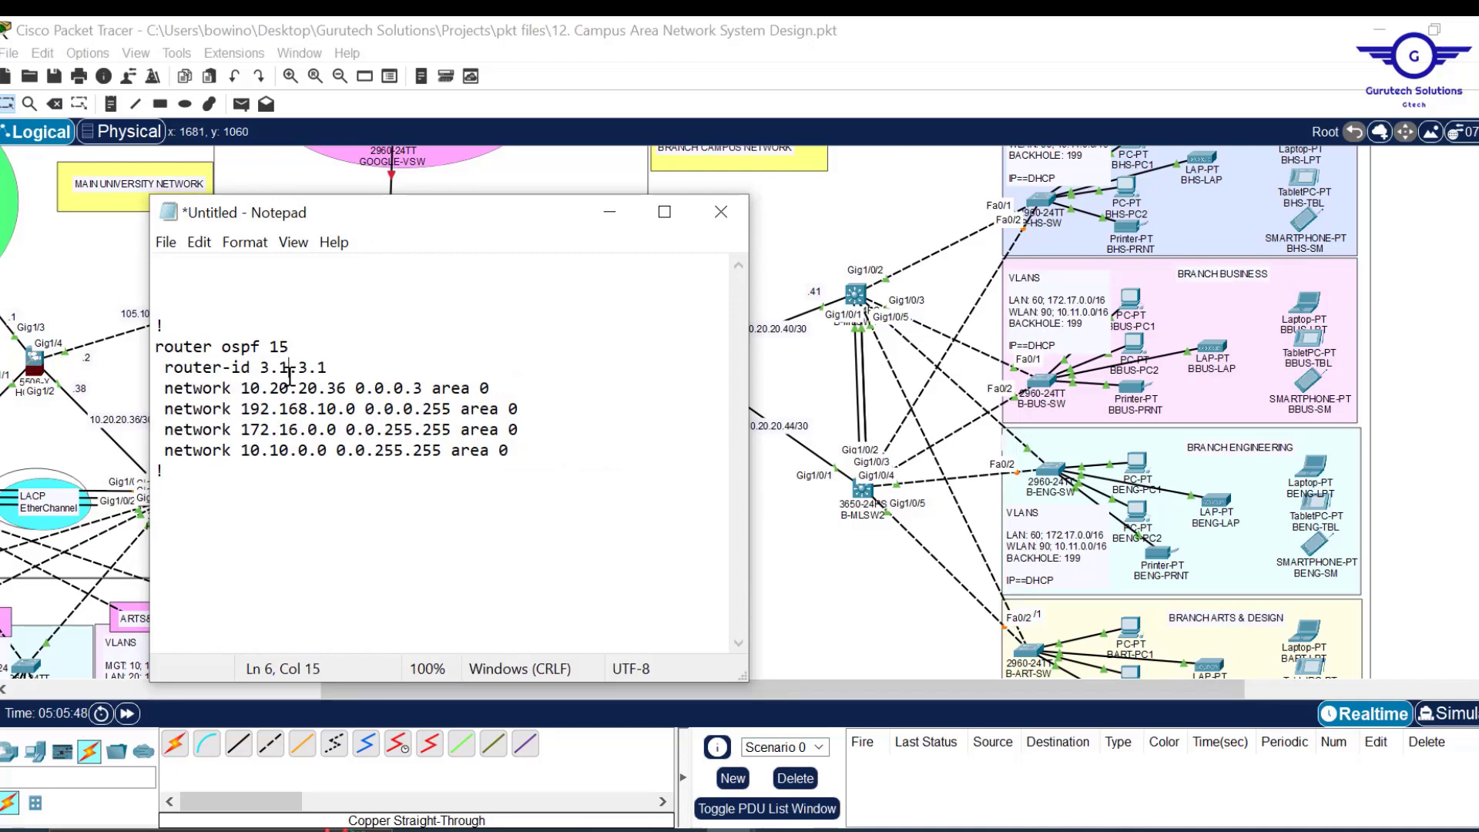
key("Delete")
type("4")
key("BackSpace")
Set the draft's networks to 10.20.20.40, 172.17.0.0 and 10.11.0.0, removing 192.168.10.0, and select all.
left_click_drag(486, 221, 394, 215)
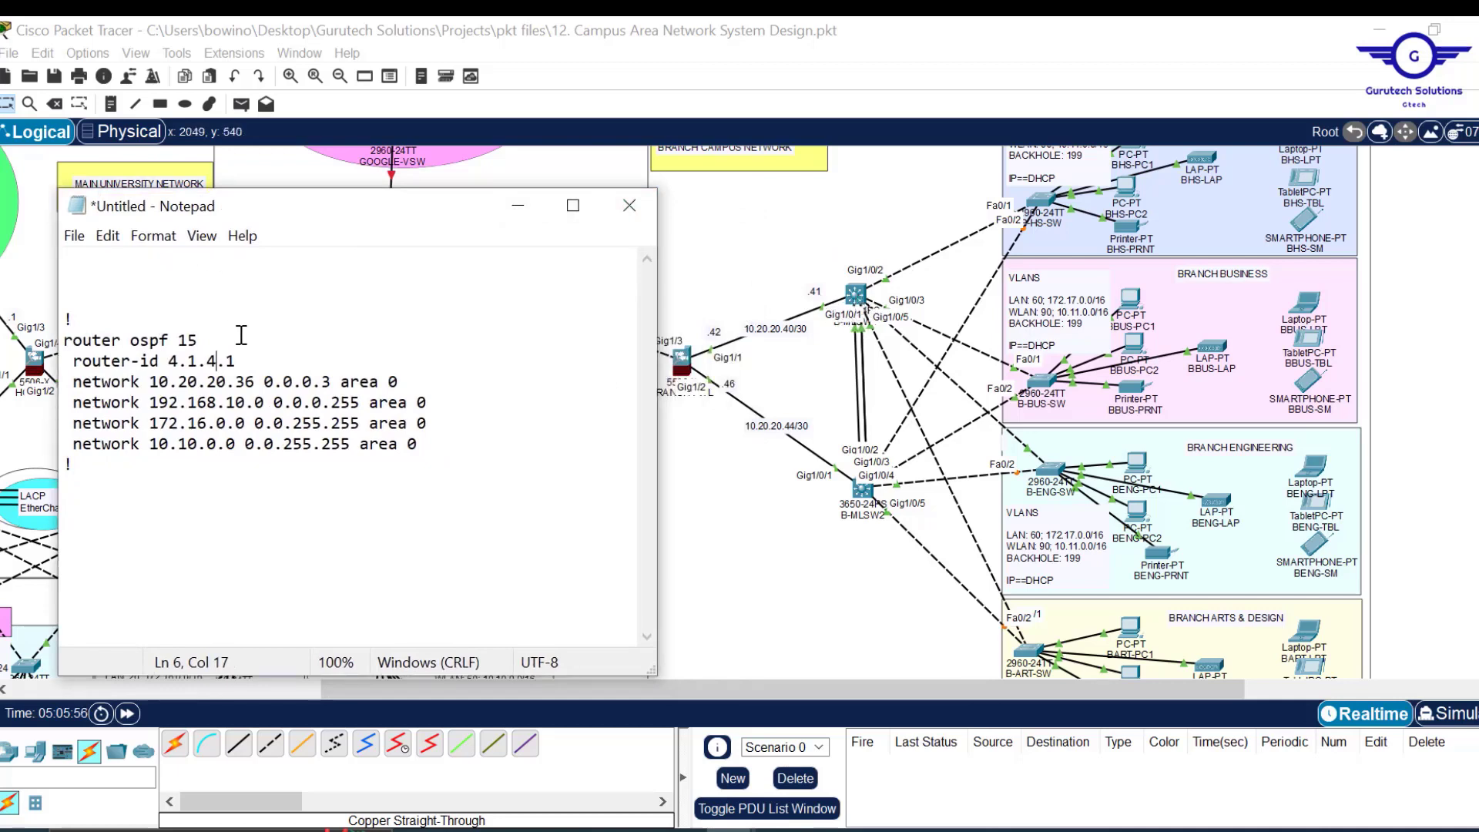
key("BackSpace")
key("BackSpace")
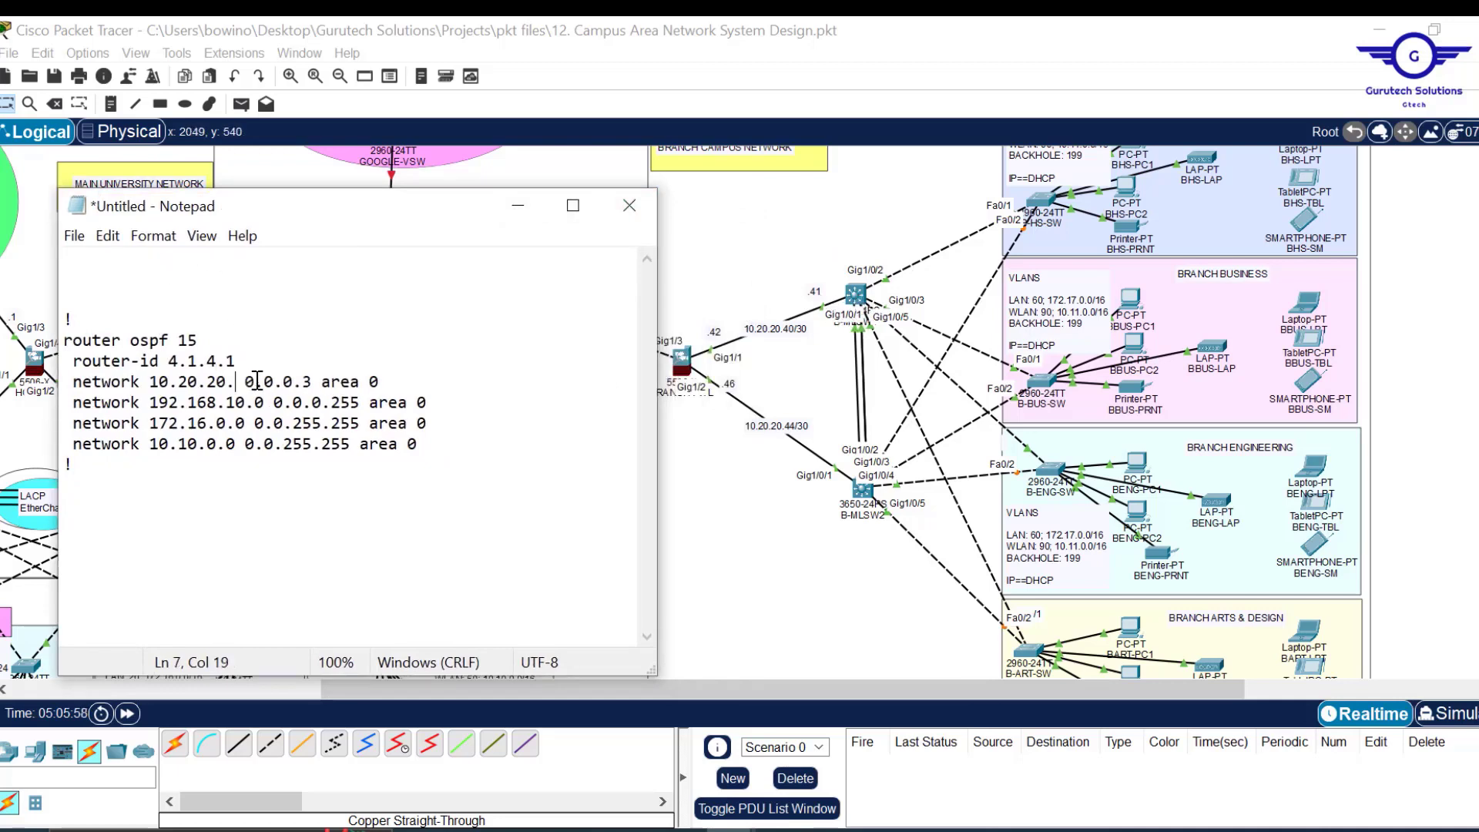
type("40")
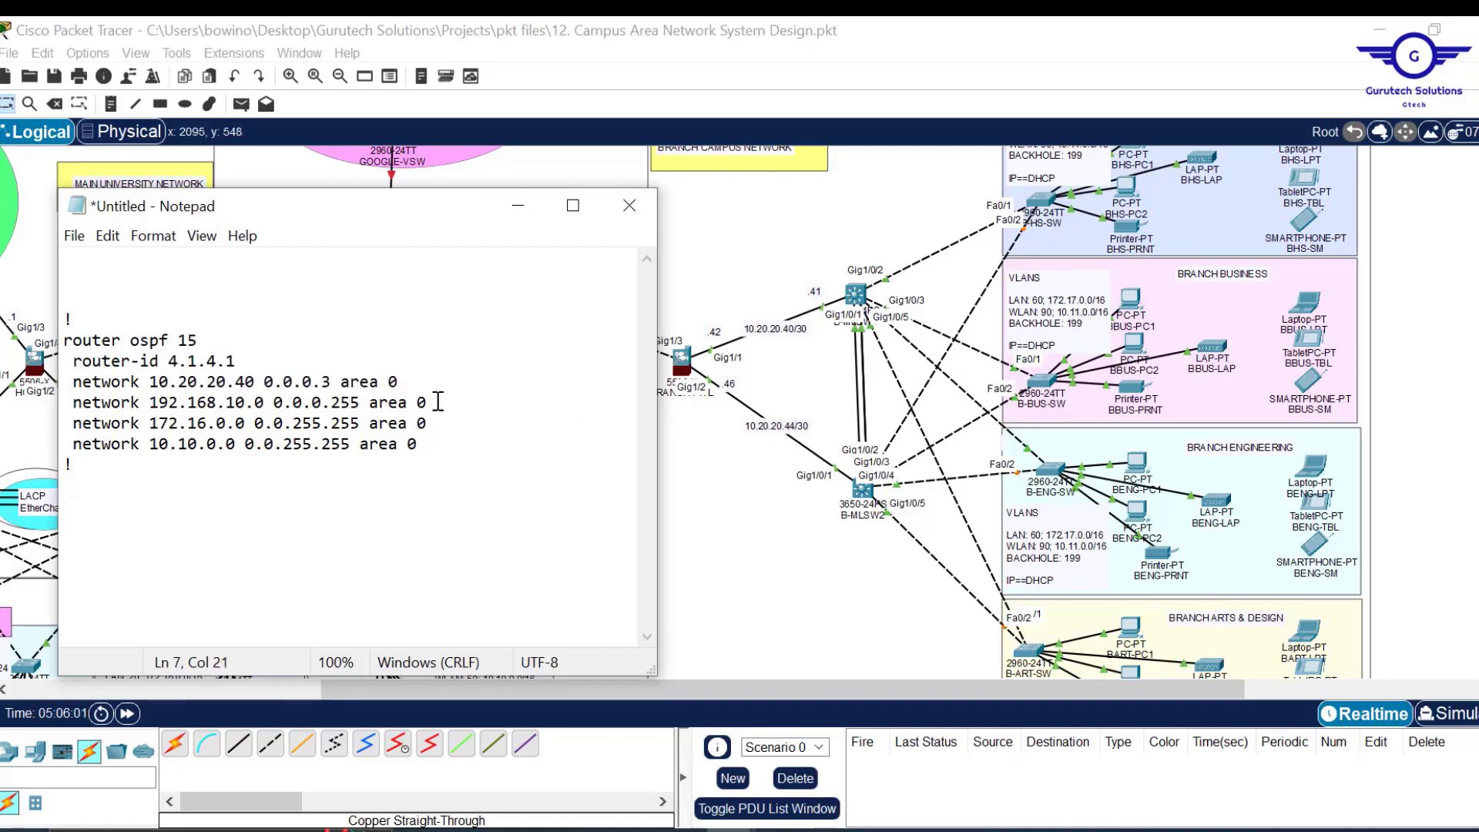
left_click_drag(429, 402, 428, 388)
key("BackSpace")
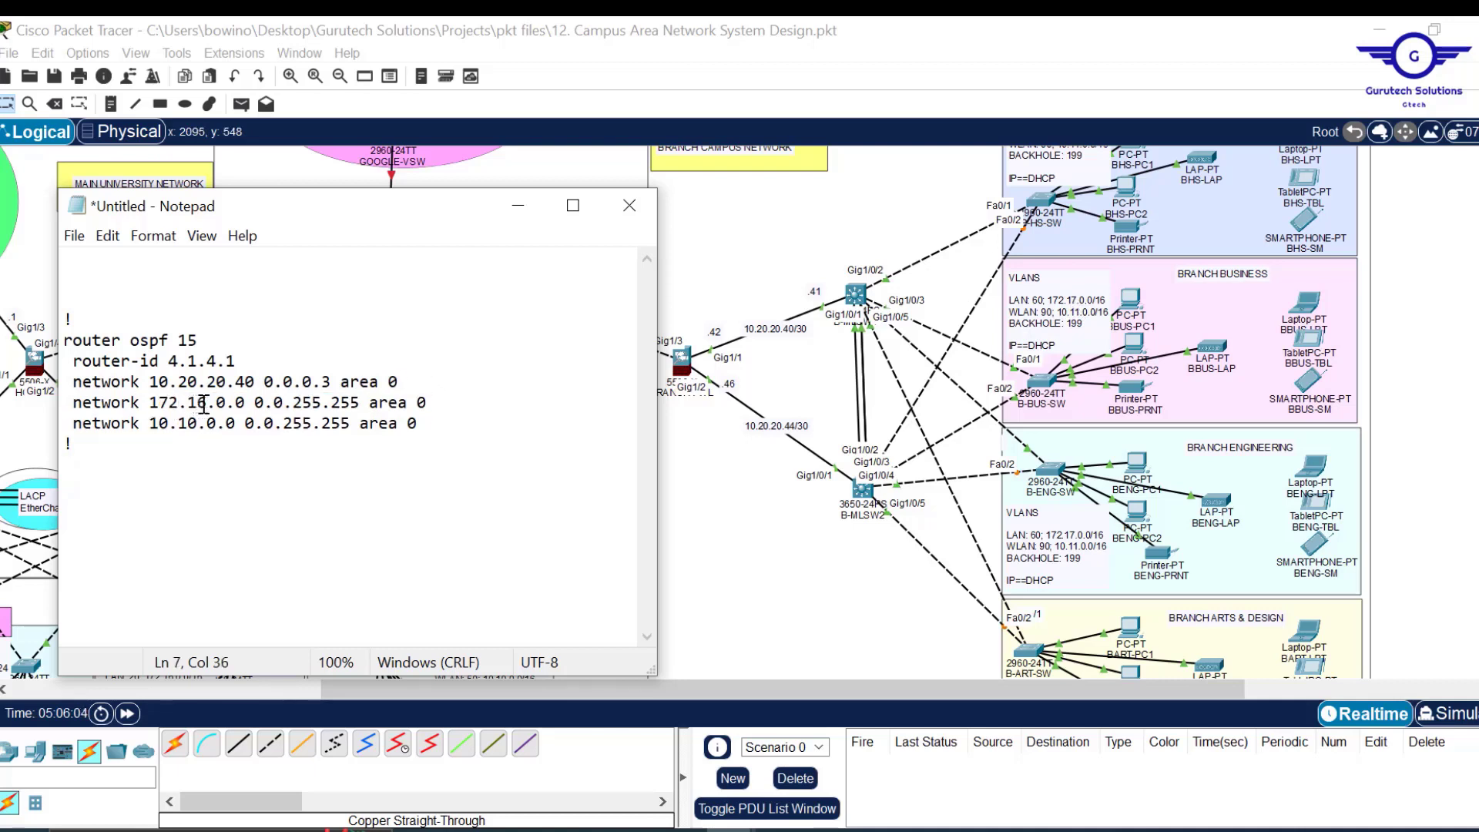
key("BackSpace")
type("7")
key("BackSpace")
type("1")
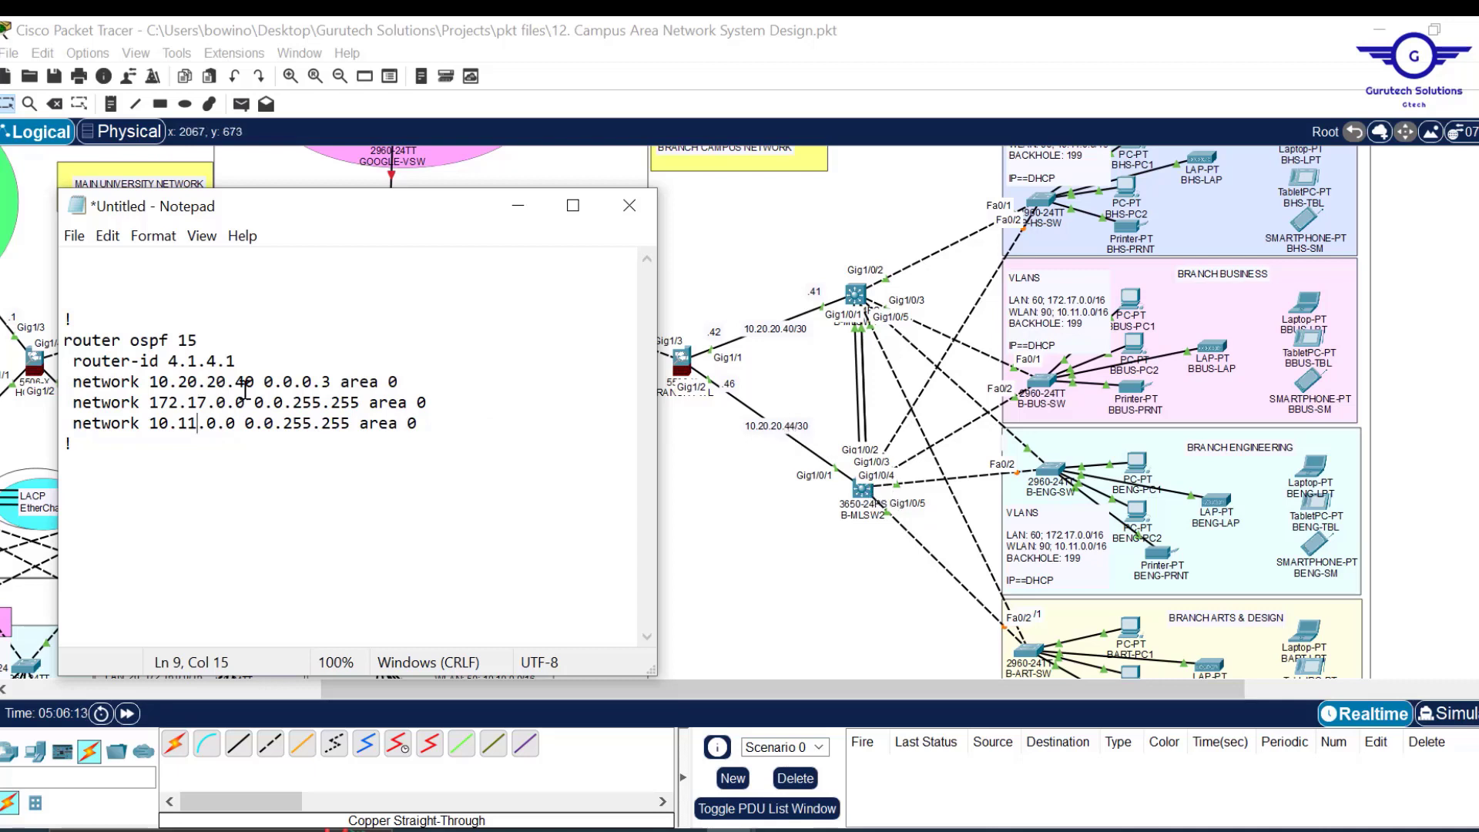
left_click_drag(238, 362, 171, 364)
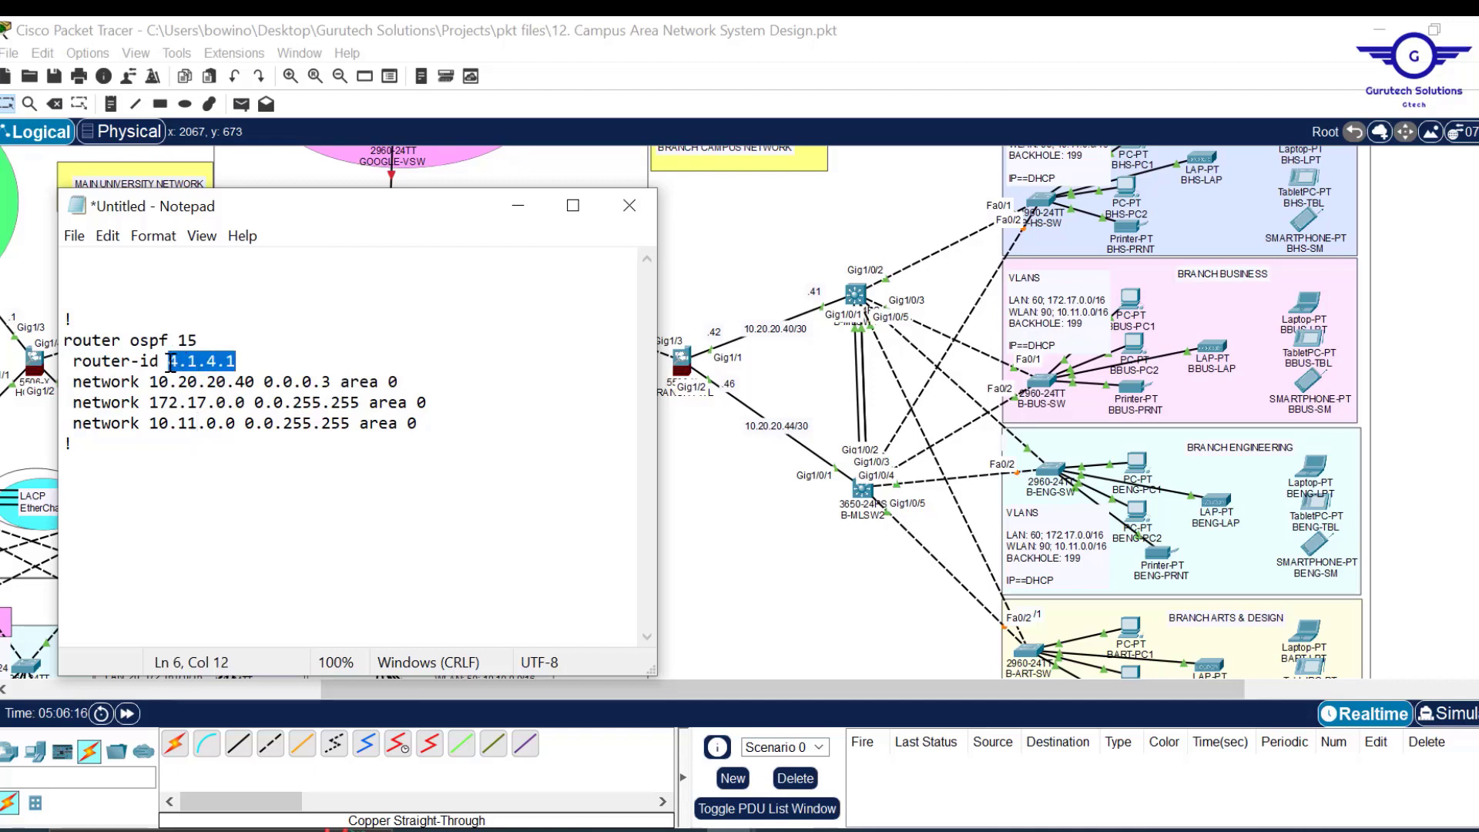
key("ctrl+a")
key("ctrl+c")
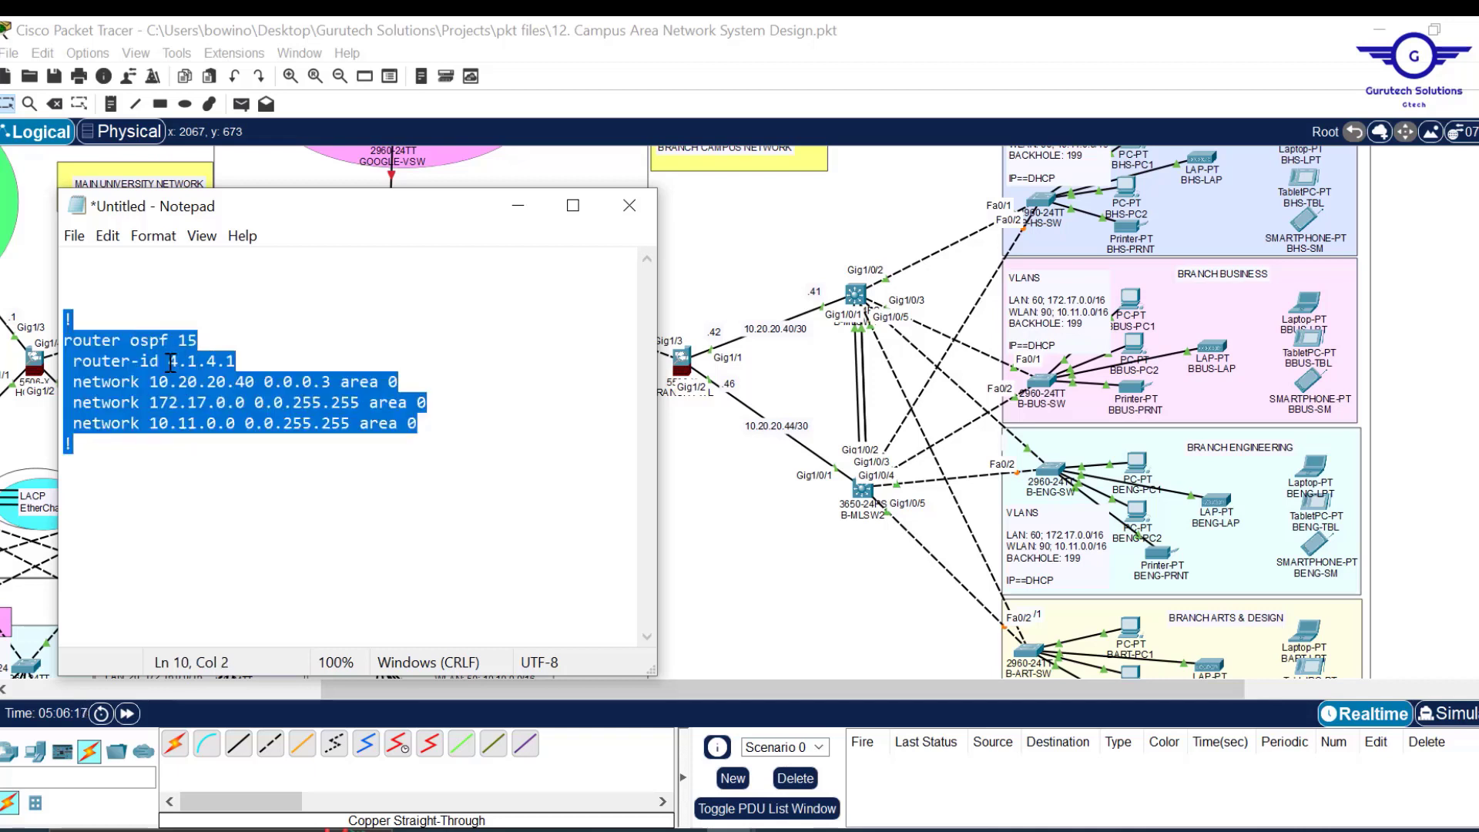
left_click(860, 297)
Leave interface mode on B-MLSW1 and paste the router-id 4.1.4.1 OSPF block with do wr.
left_click(644, 72)
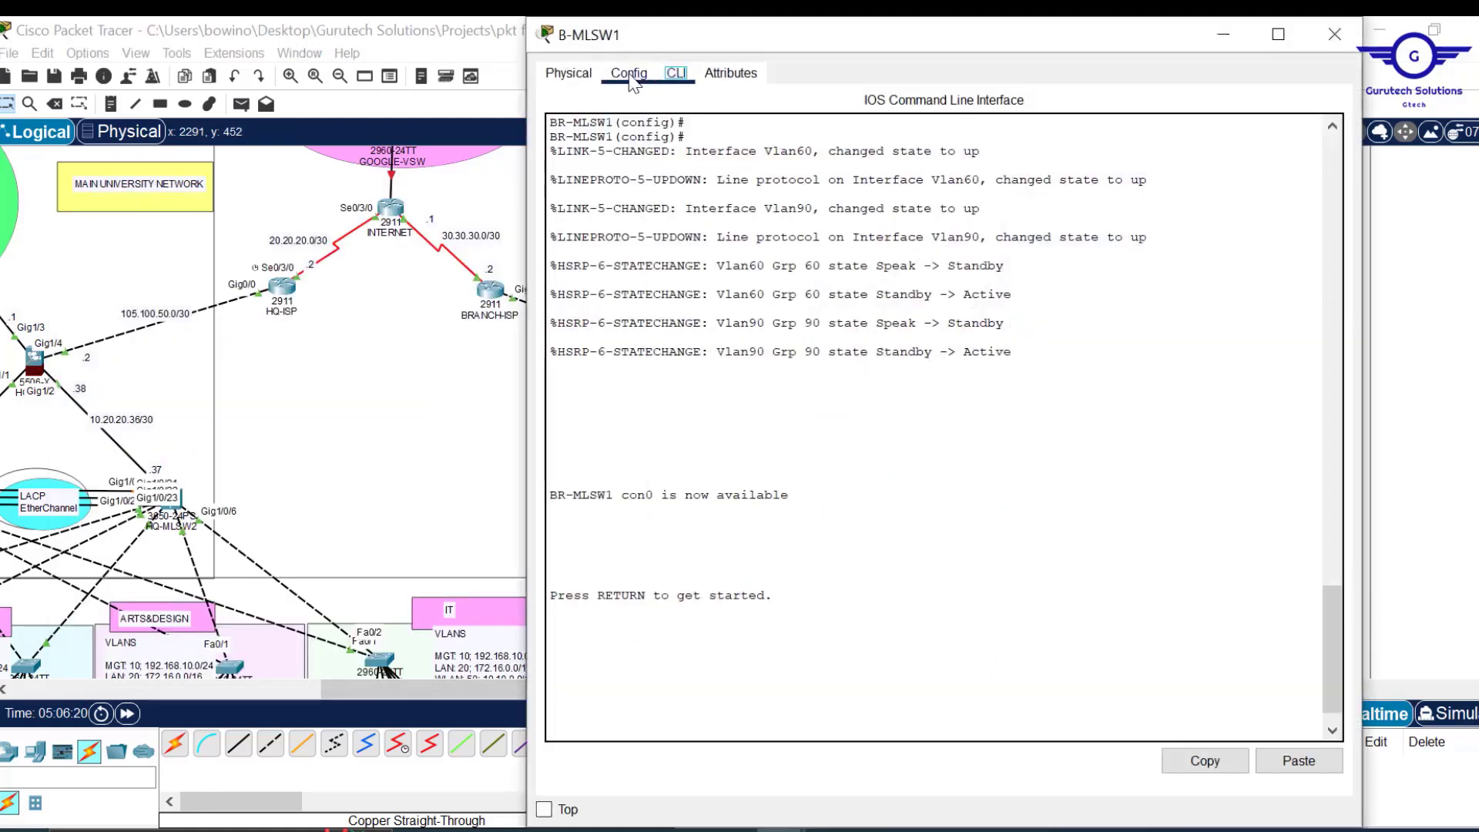
left_click(651, 296)
left_click(678, 73)
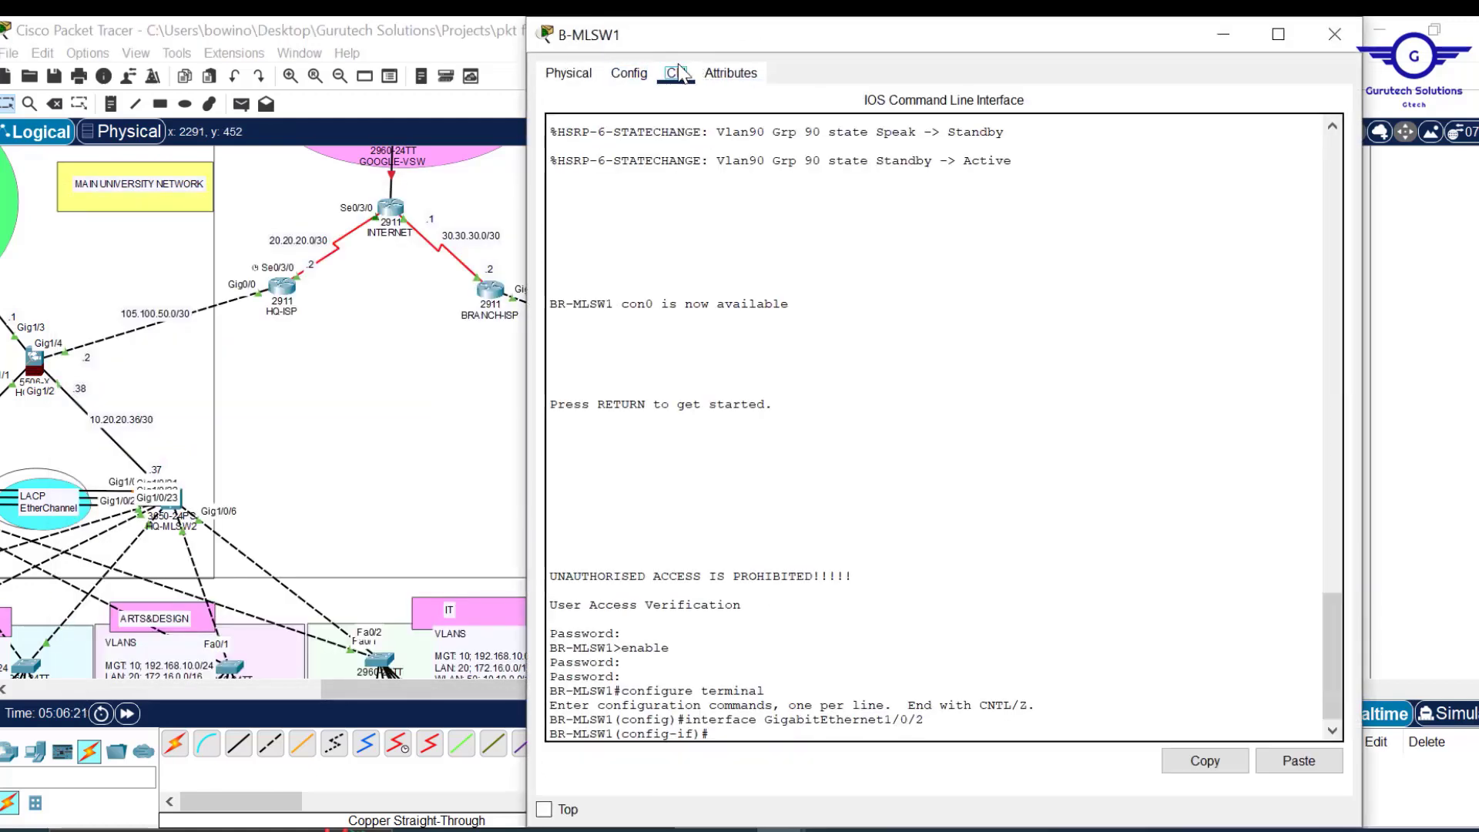
type("ex")
key("Return")
key("Return")
key("Return")
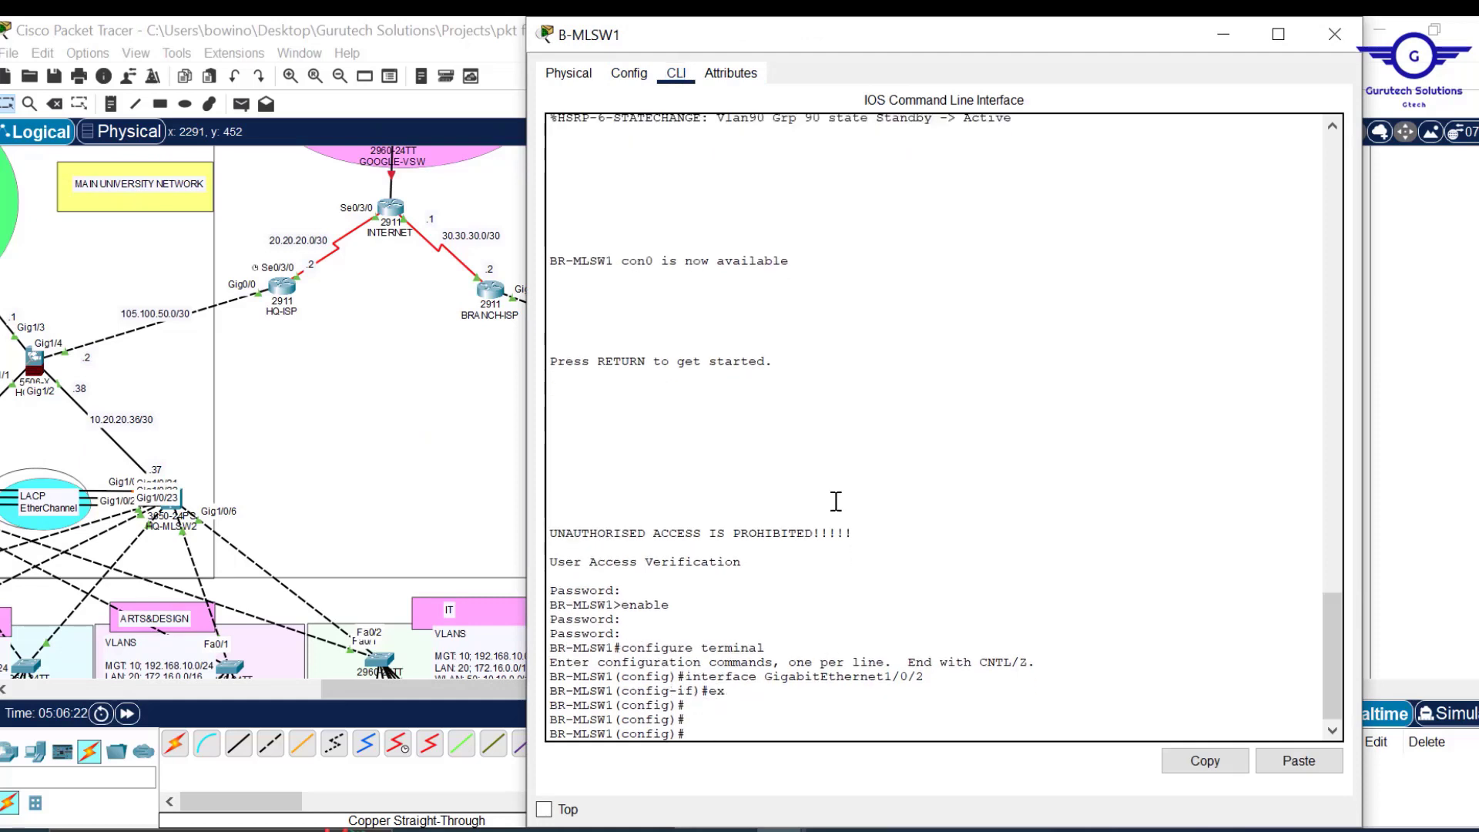
left_click(1294, 761)
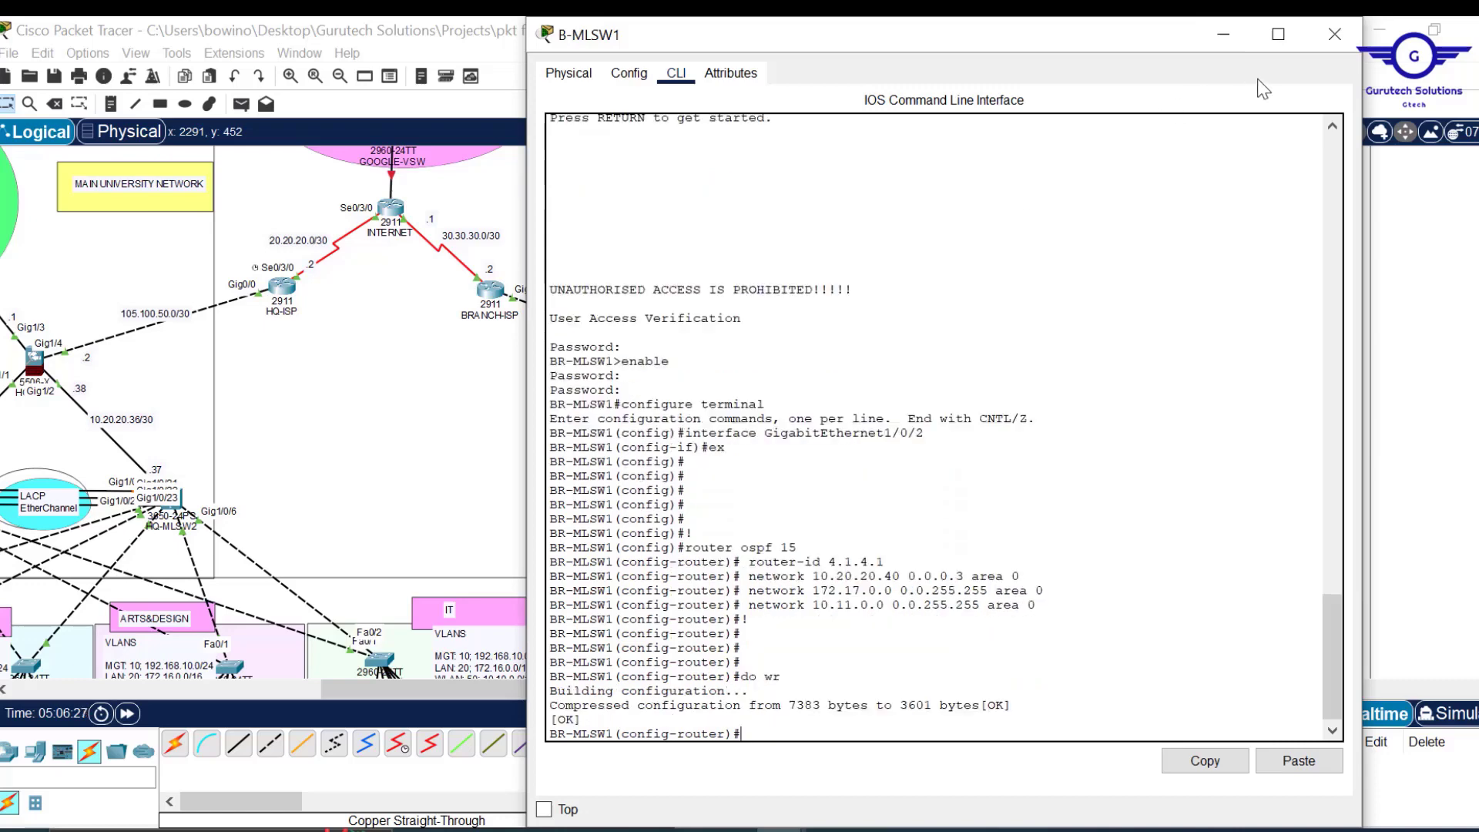
left_click(1334, 34)
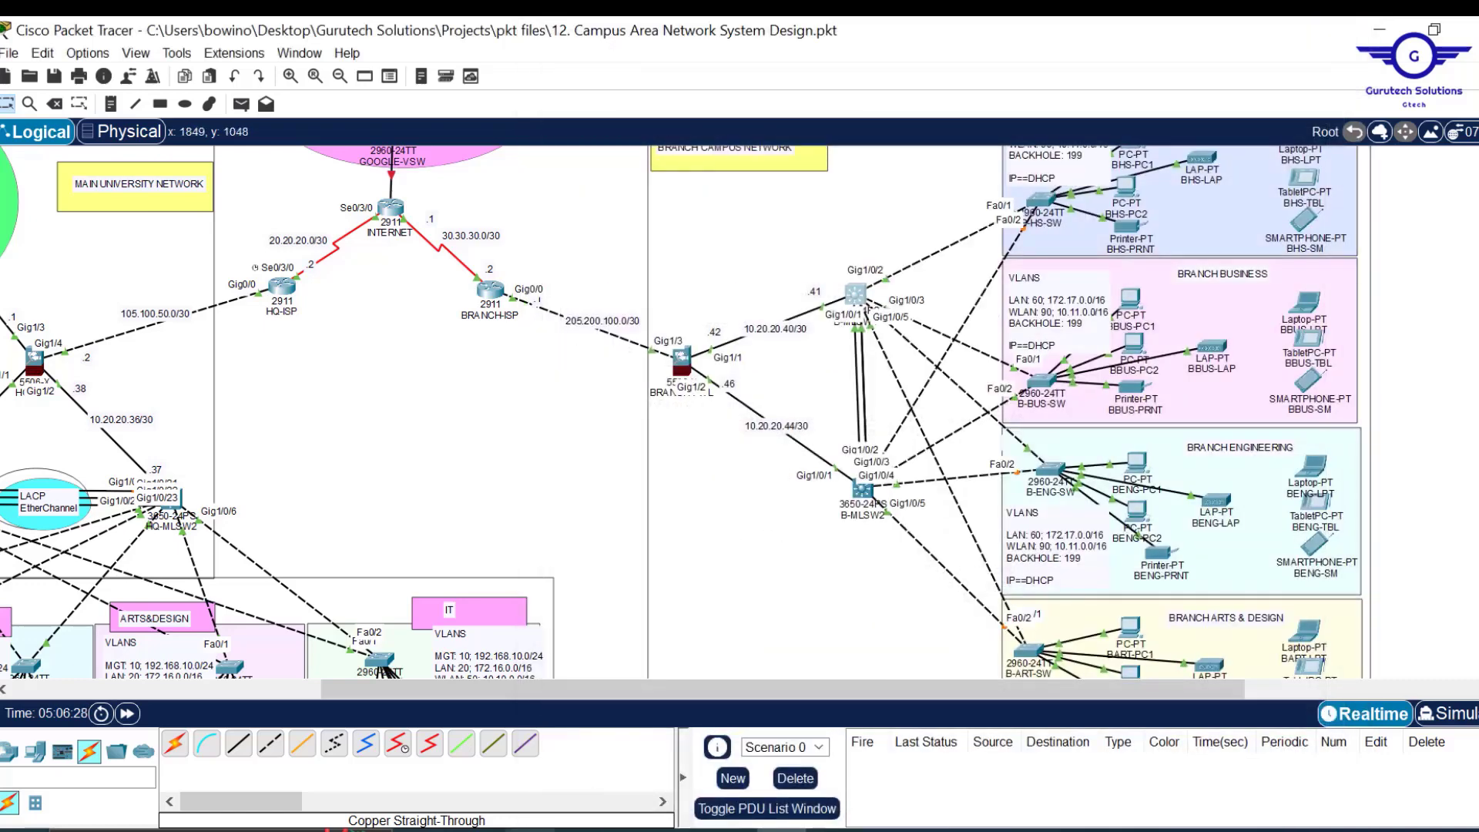
Edit the draft to router-id 5.1.5.1 and first network 10.20.20.44, then select it all.
mouse_move(732, 830)
left_click(847, 763)
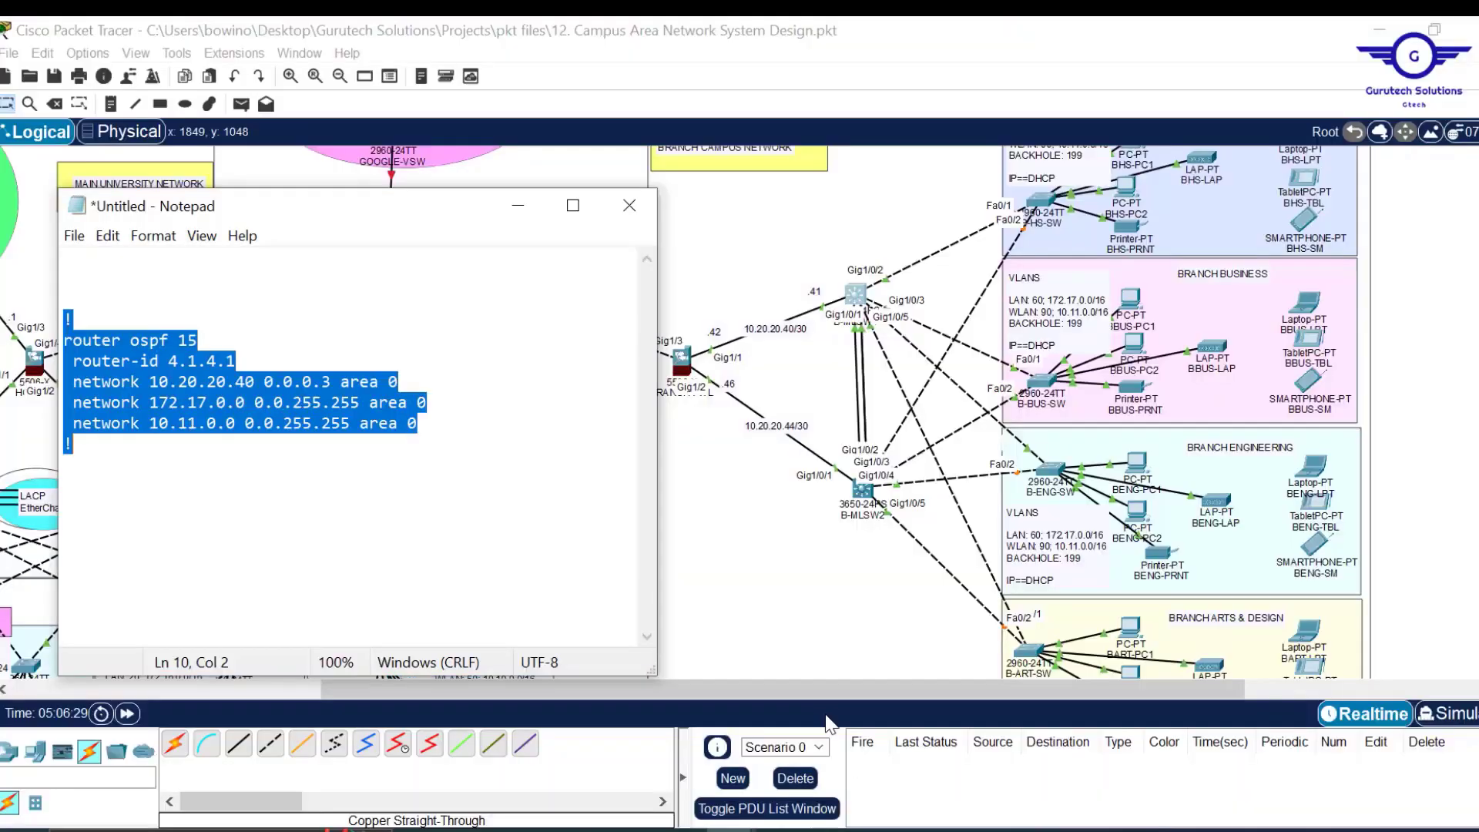
left_click(187, 365)
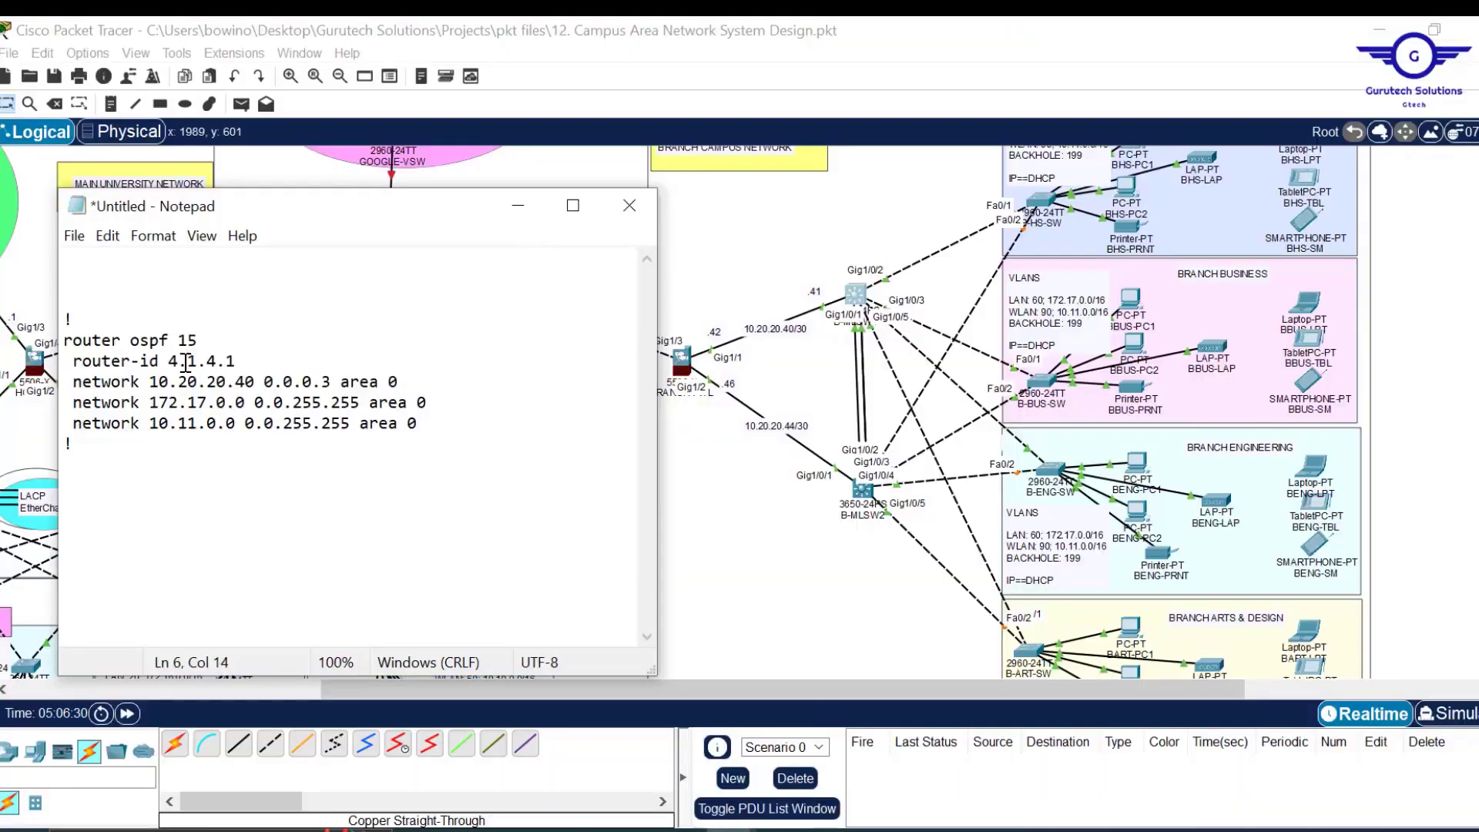
key("BackSpace")
type("5")
key("Right")
key("Right")
key("BackSpace")
type("4")
key("ctrl+a")
key("ctrl+c")
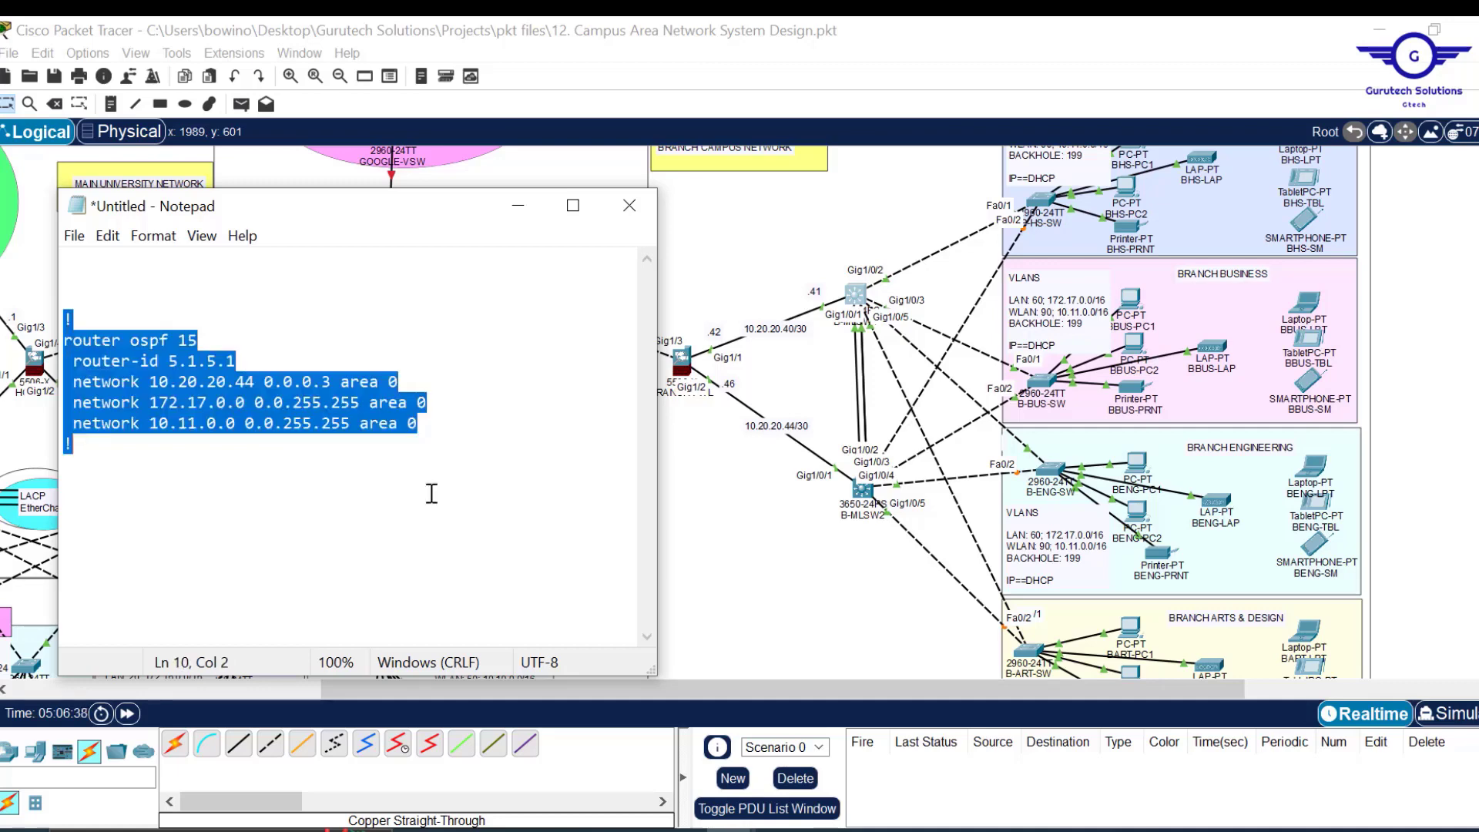
Leave interface mode on B-MLSW2 and paste the OSPF 15 block into its CLI.
left_click(865, 492)
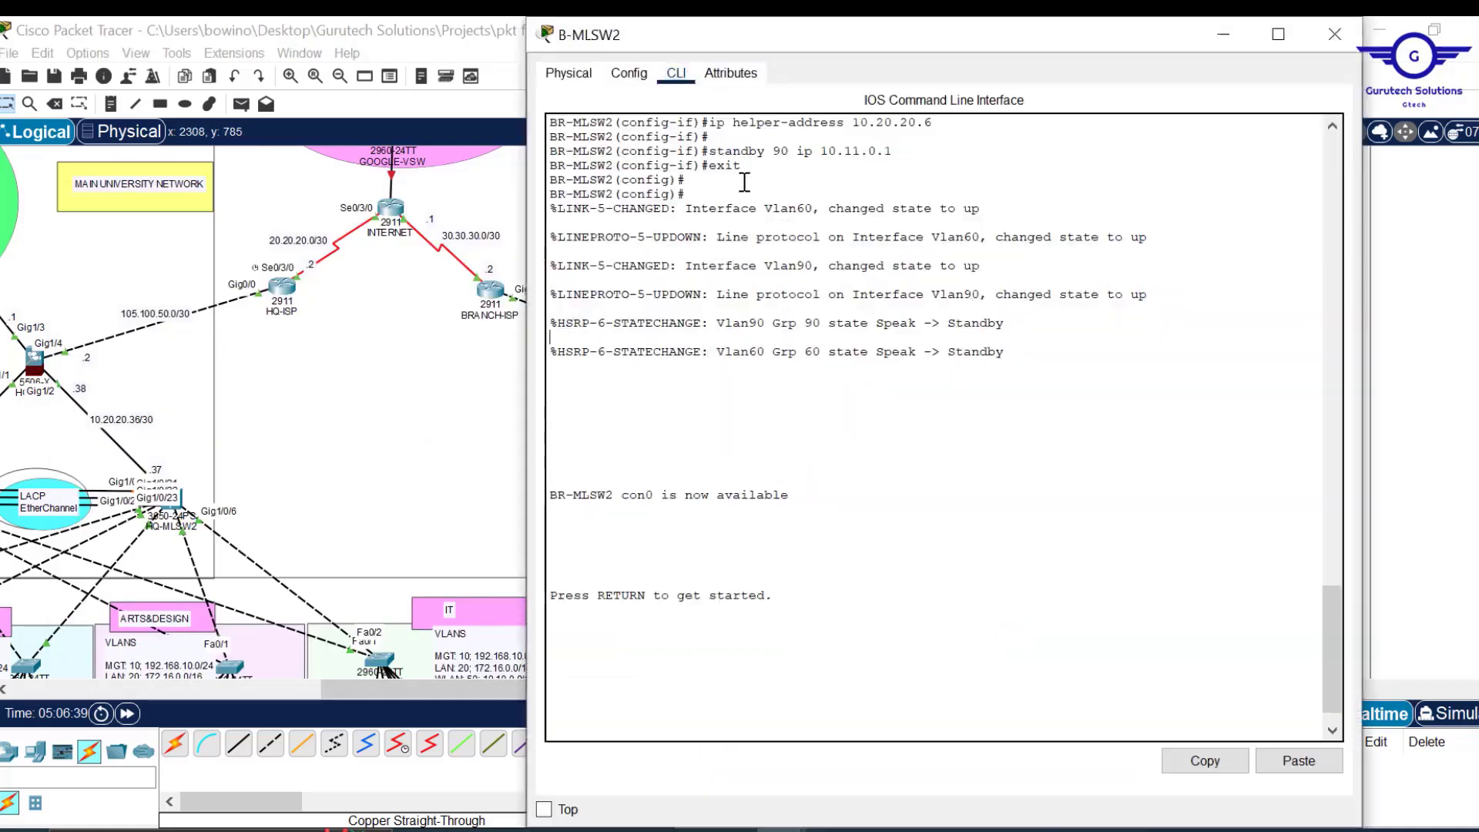
left_click(629, 73)
left_click(643, 295)
left_click(676, 72)
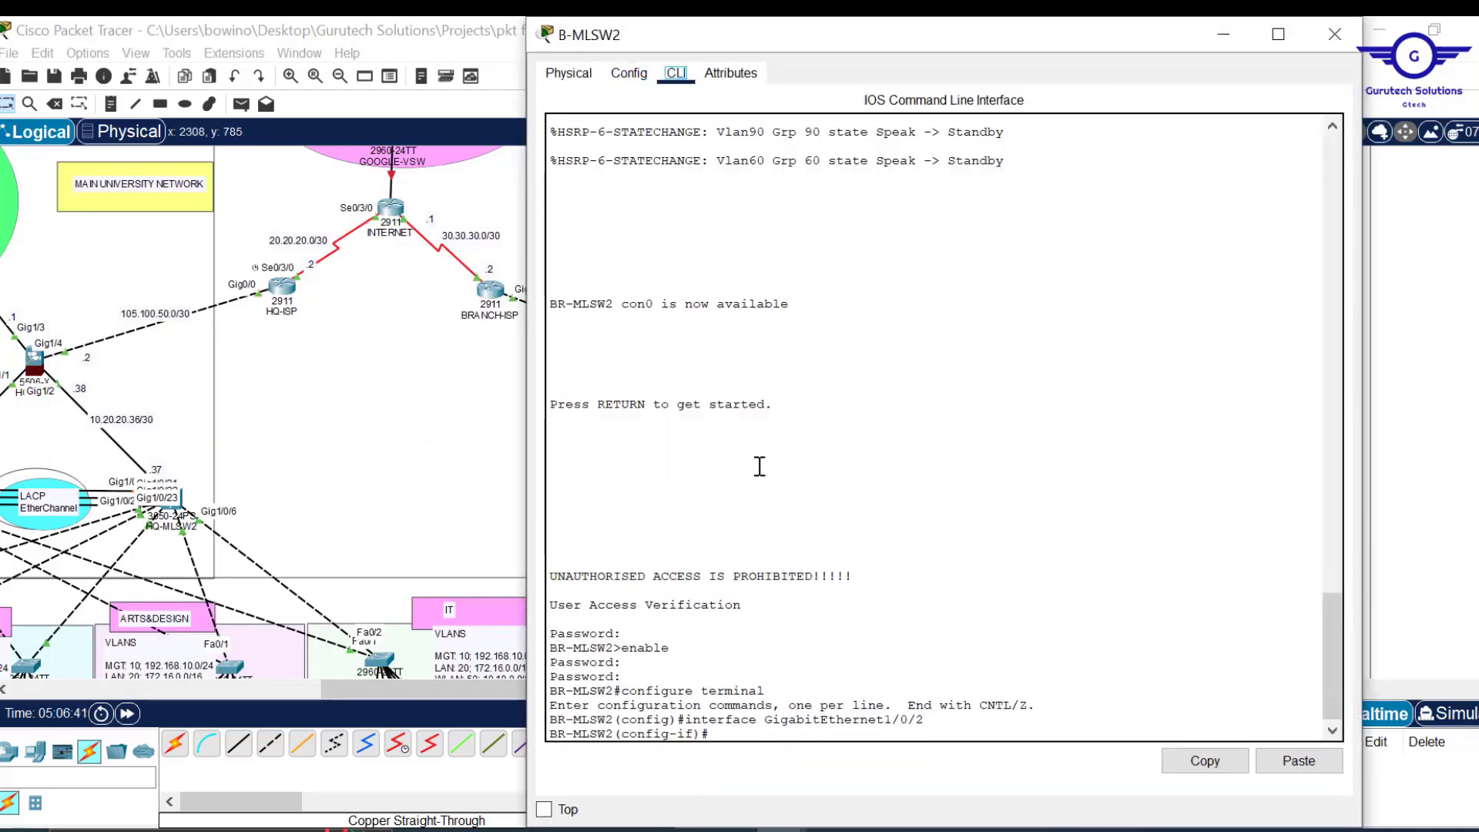
type("ex")
key("Return")
key("Return")
key("Return")
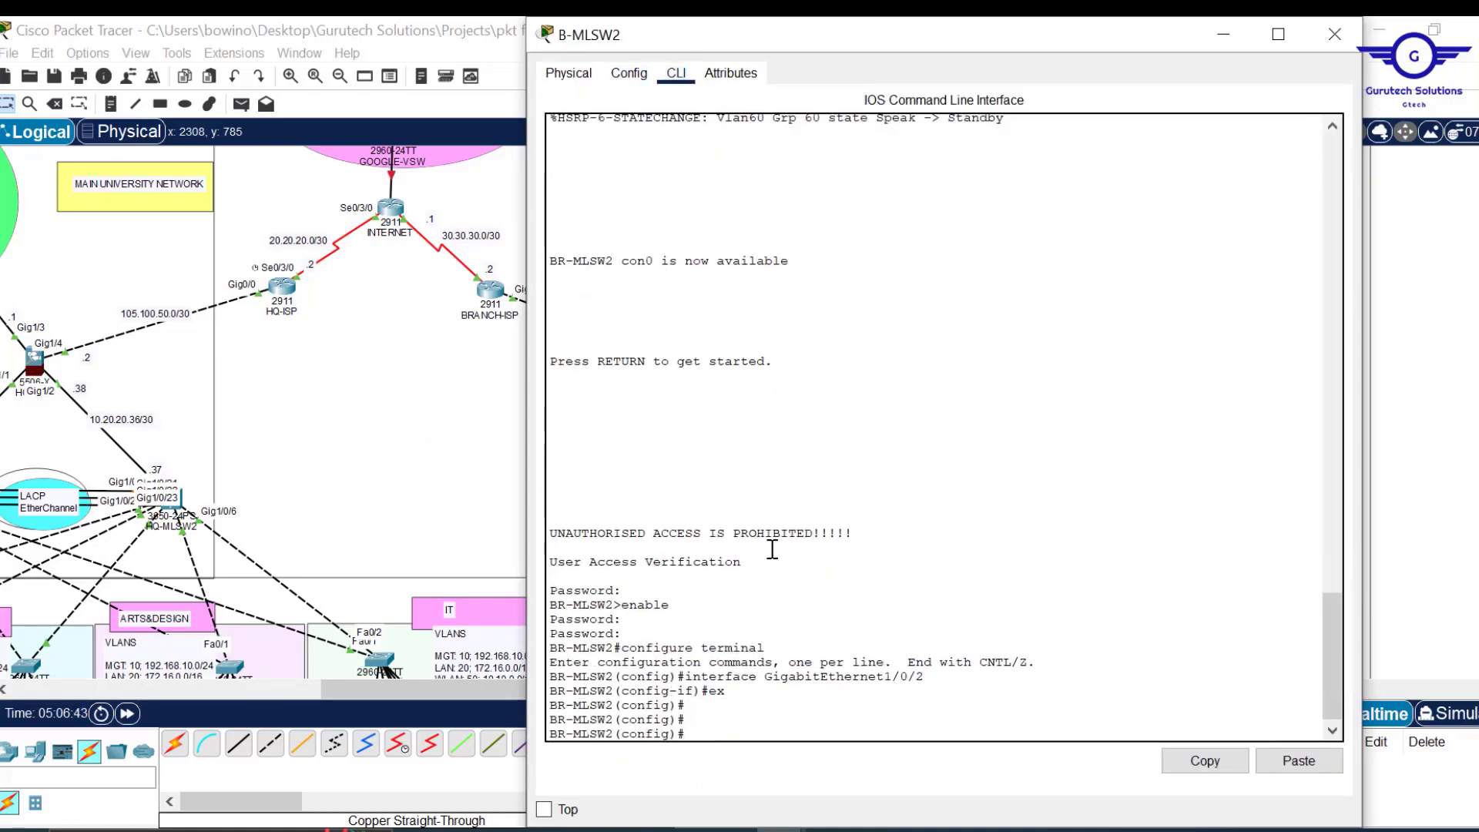
left_click(1299, 761)
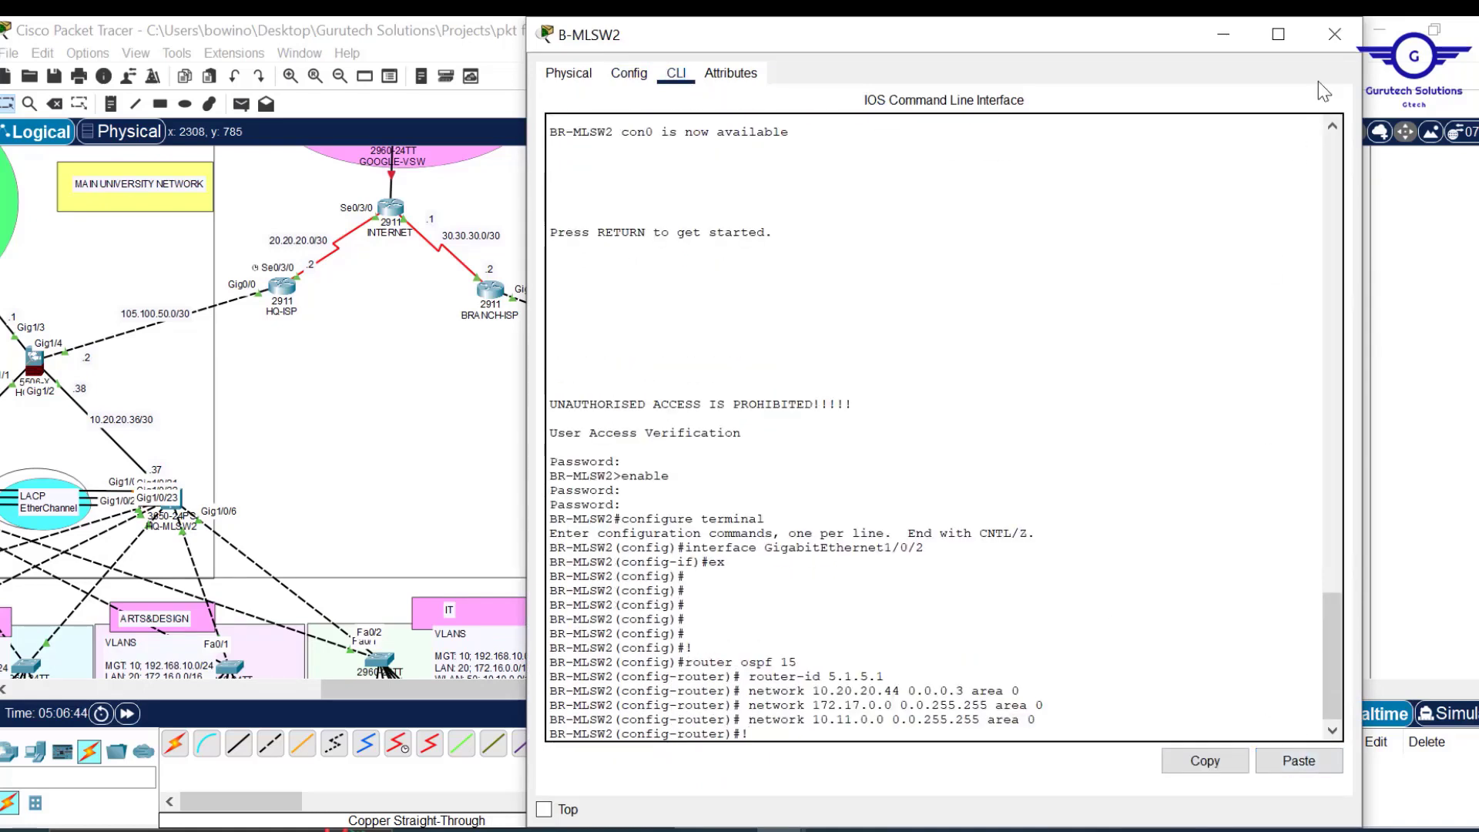
left_click(1335, 34)
left_click_drag(654, 681, 490, 678)
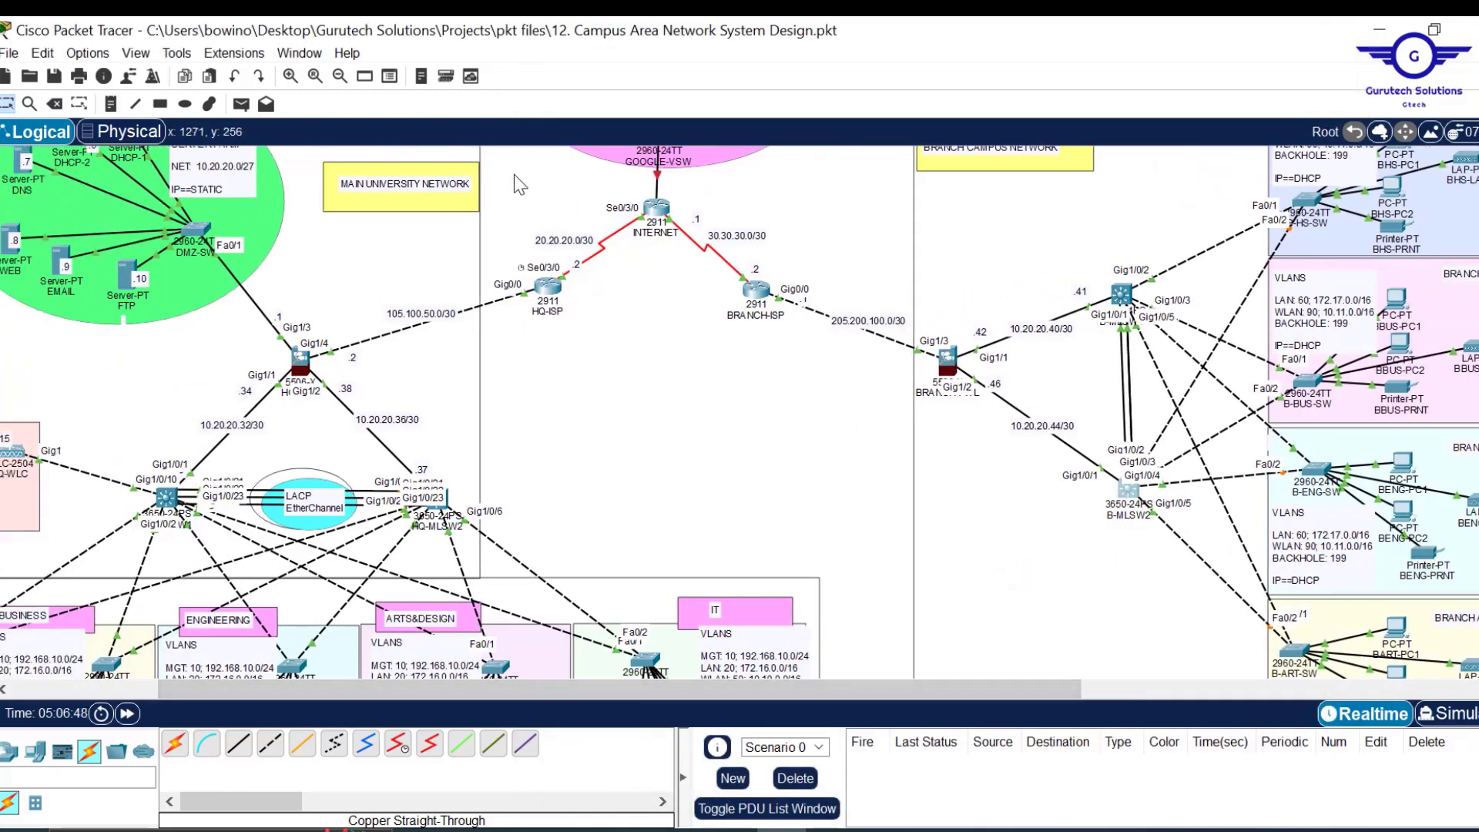
Open HQ-ISP's command line and leave interface configuration mode.
left_click_drag(509, 169, 813, 401)
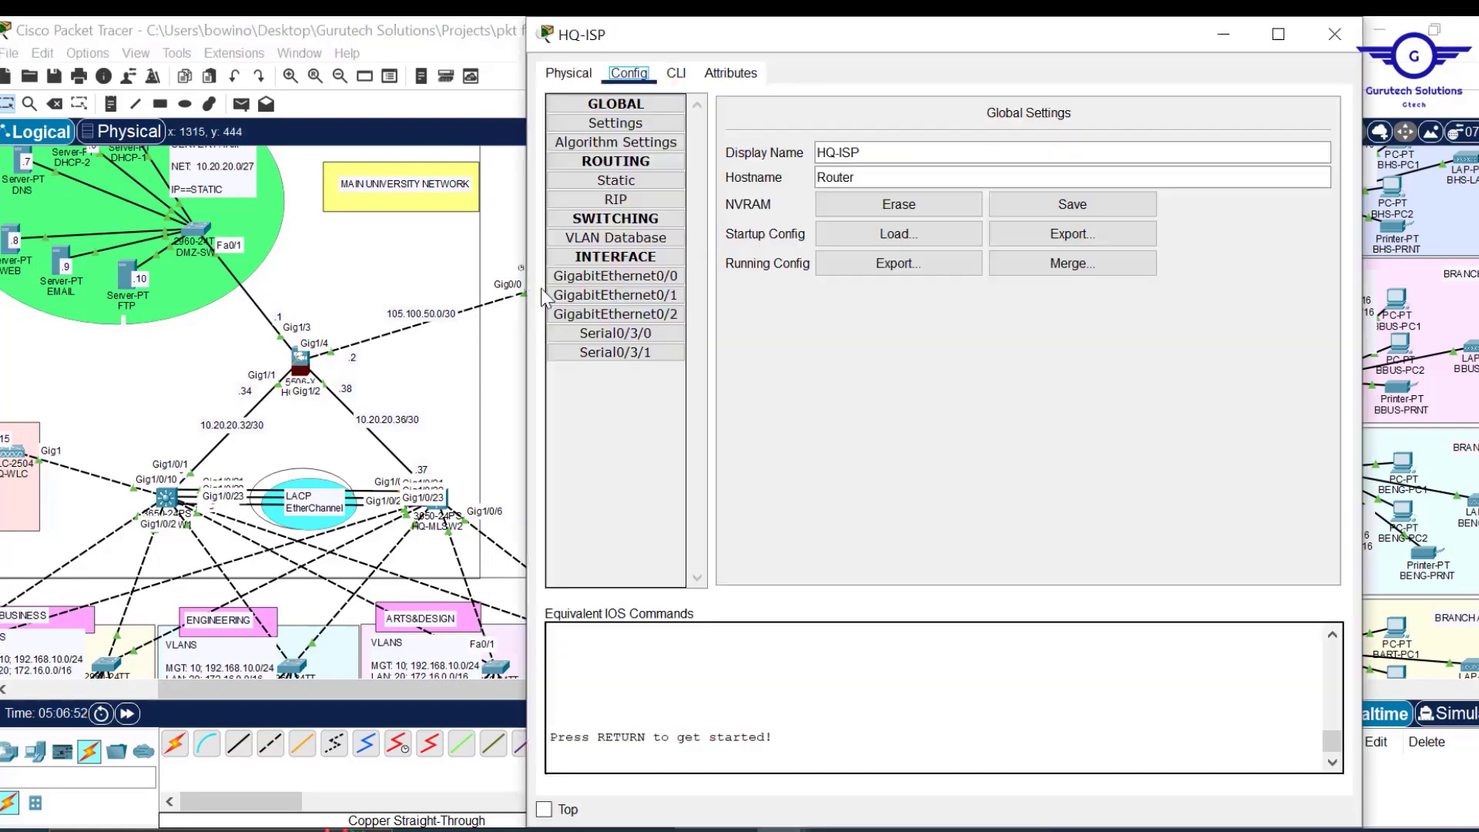
double_click(547, 289)
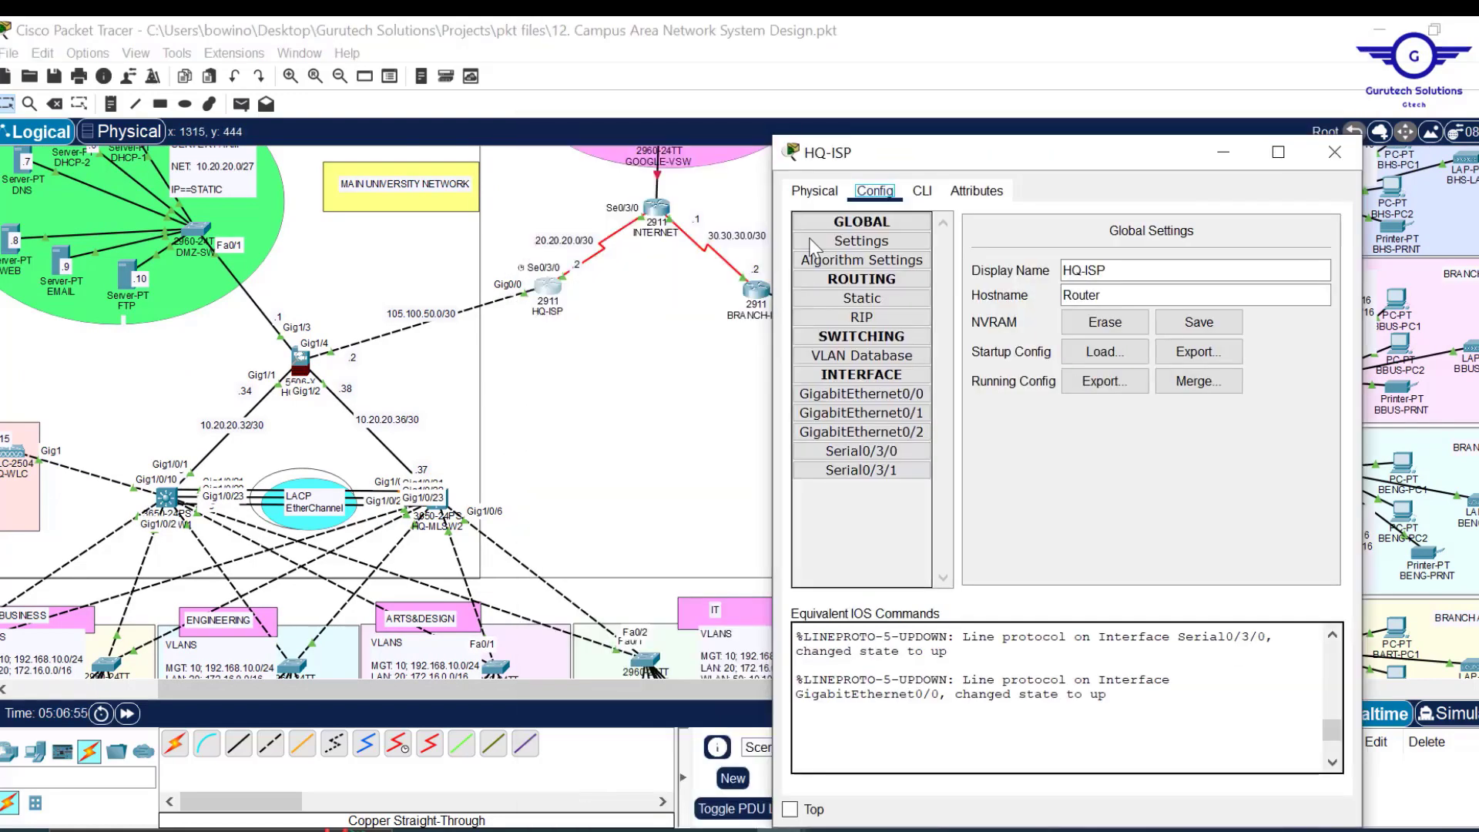
left_click(913, 144)
type("ex")
key("Return")
key("Return")
key("Return")
key("Return")
key("Return")
key("Return")
key("Return")
key("alt+Tab")
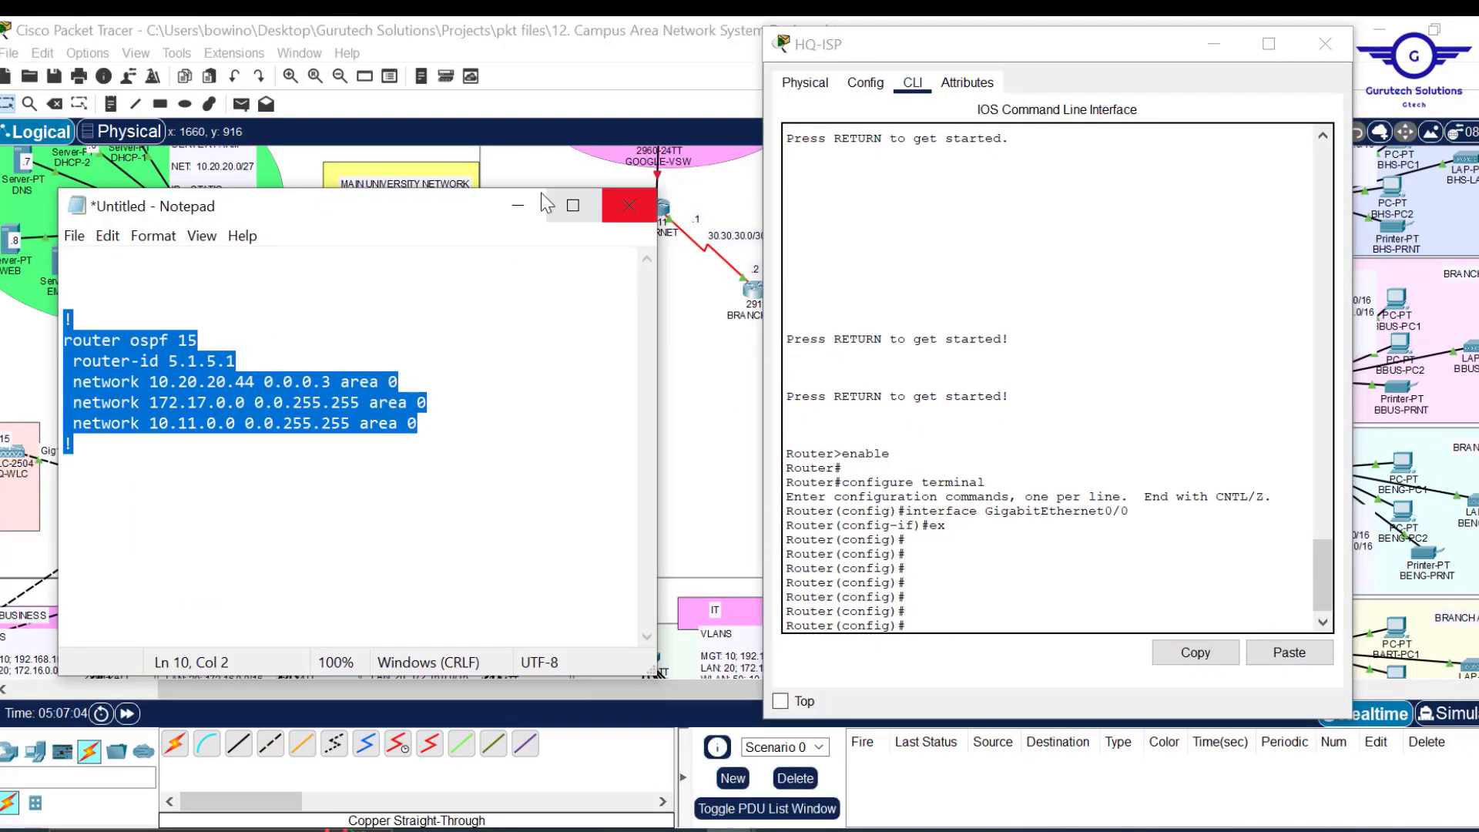
In the draft, change the router-id's first octet to 7 and the network to 105.100.50.0.
left_click(219, 530)
key("BackSpace")
type("7")
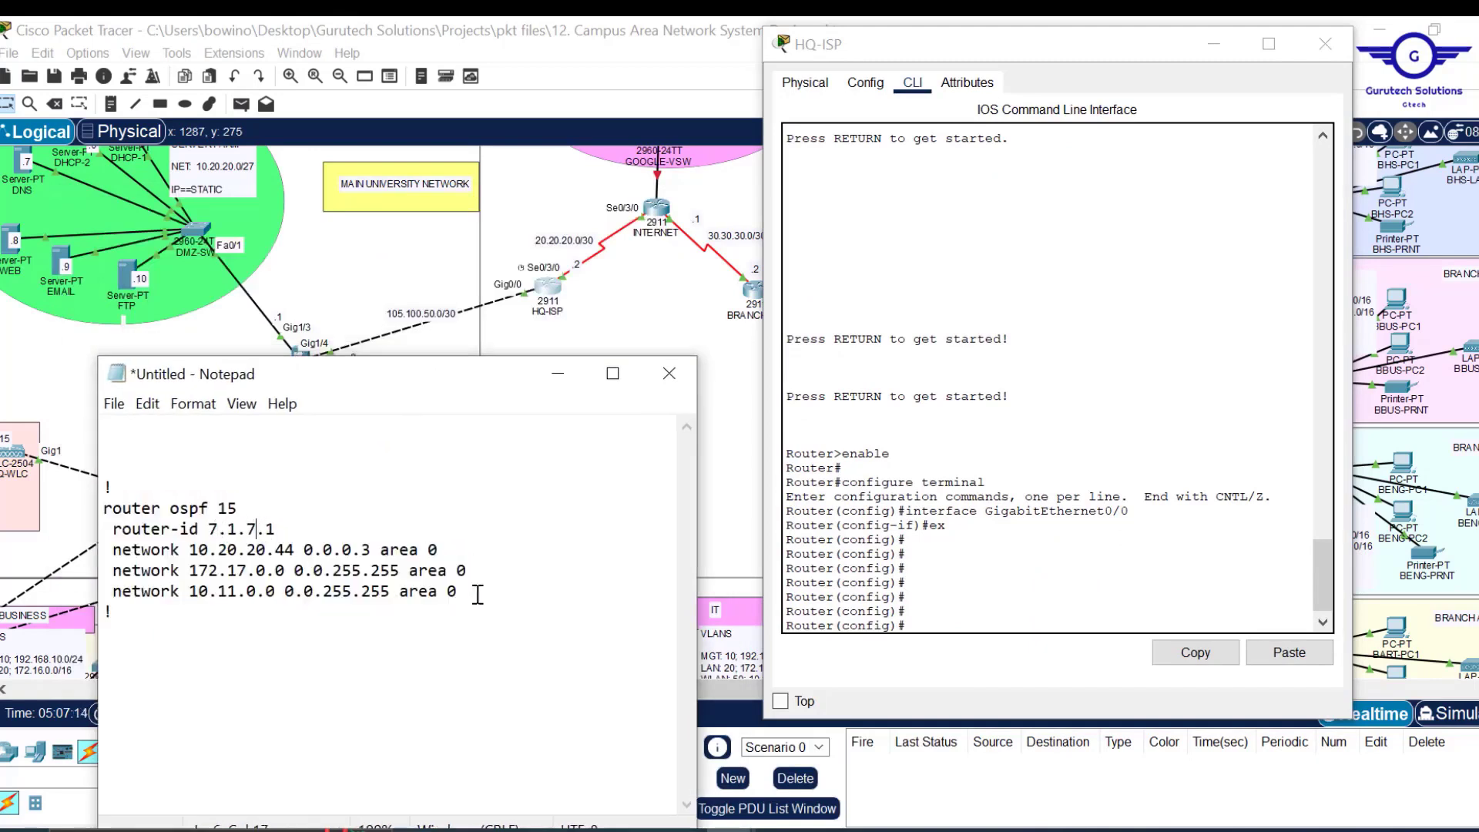
left_click_drag(472, 594, 456, 551)
key("BackSpace")
left_click_drag(295, 552, 196, 552)
type("05.100.50.0")
left_click(470, 550)
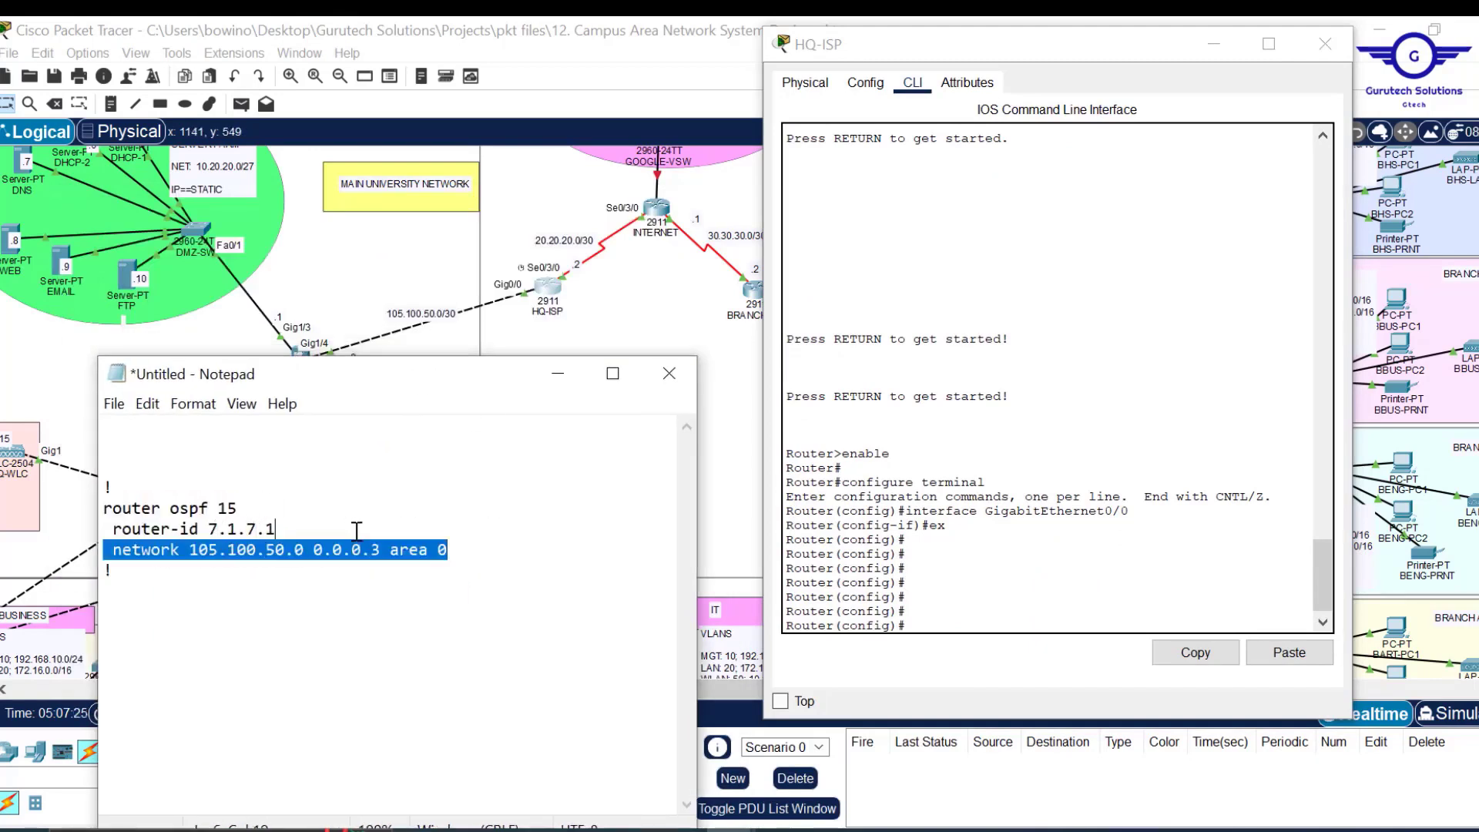
Add a second network line for 20.20.20.0 to the draft.
left_click_drag(471, 551, 104, 550)
key("ctrl+c")
key("End")
key("Return")
key("ctrl+v")
left_click_drag(285, 572, 190, 571)
type("20.20.20")
Append do wr, copy the block, and paste it into HQ-ISP's CLI.
left_click_drag(103, 487, 143, 598)
left_click(142, 599)
key("Return")
key("Return")
type("do w")
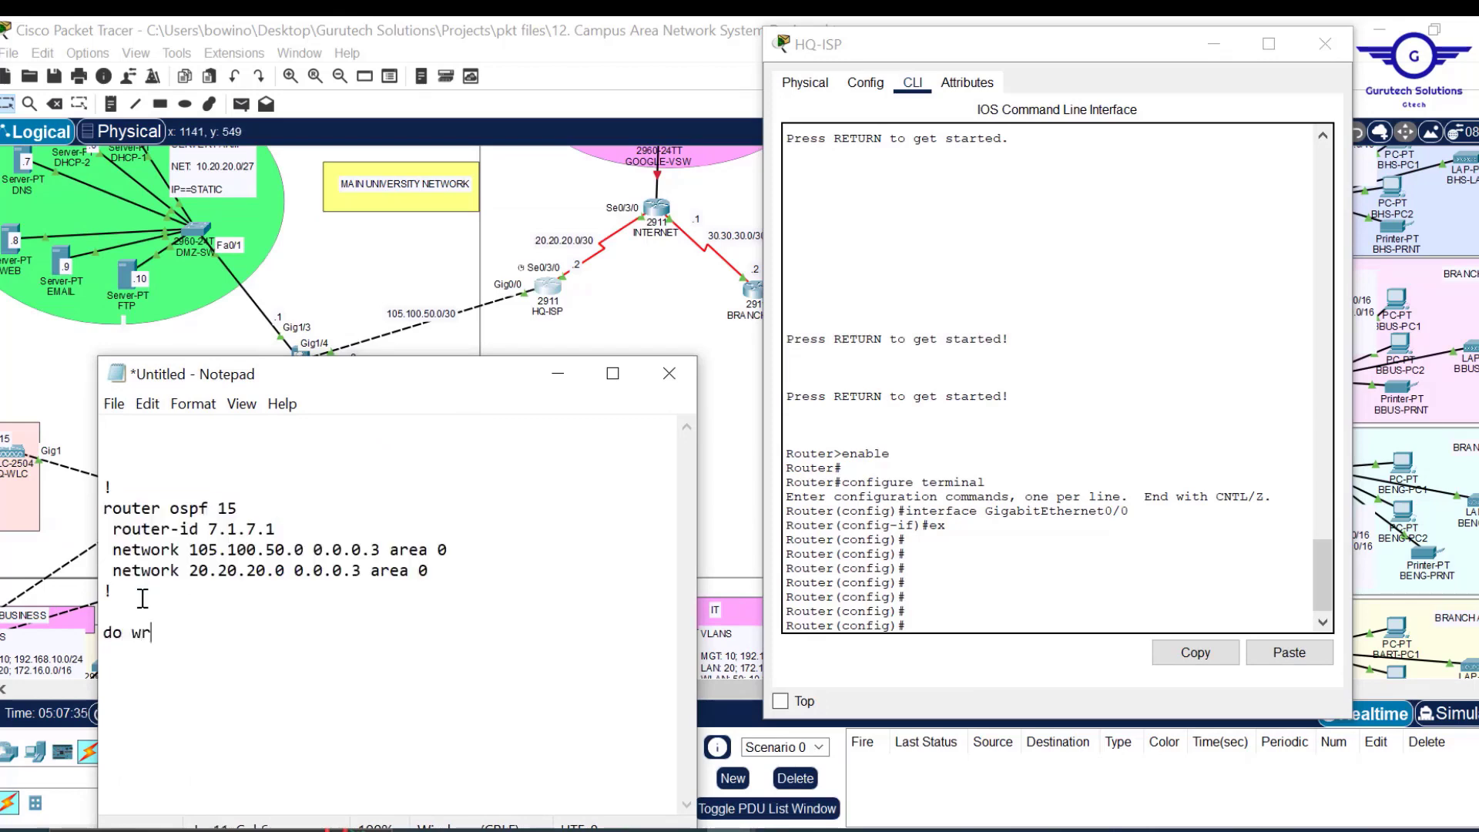
type("r")
key("Return")
key("Return")
key("ctrl+a")
key("ctrl+c")
left_click(1000, 594)
left_click(1290, 653)
left_click(1325, 47)
Change the draft's router-id to 8.1.8.1 and remove the 105.100.50.0 network line.
left_click_drag(450, 365, 739, 285)
left_click(754, 464)
left_click(509, 447)
key("BackSpace")
key("8")
left_click(546, 448)
key("BackSpace")
key("8")
Add a 30.30.30.0 network line below 20.20.20.0 and copy the whole block.
left_click_drag(736, 465, 578, 449)
key("BackSpace")
left_click_drag(728, 471, 585, 446)
key("ctrl+c")
key("End")
key("ctrl+v")
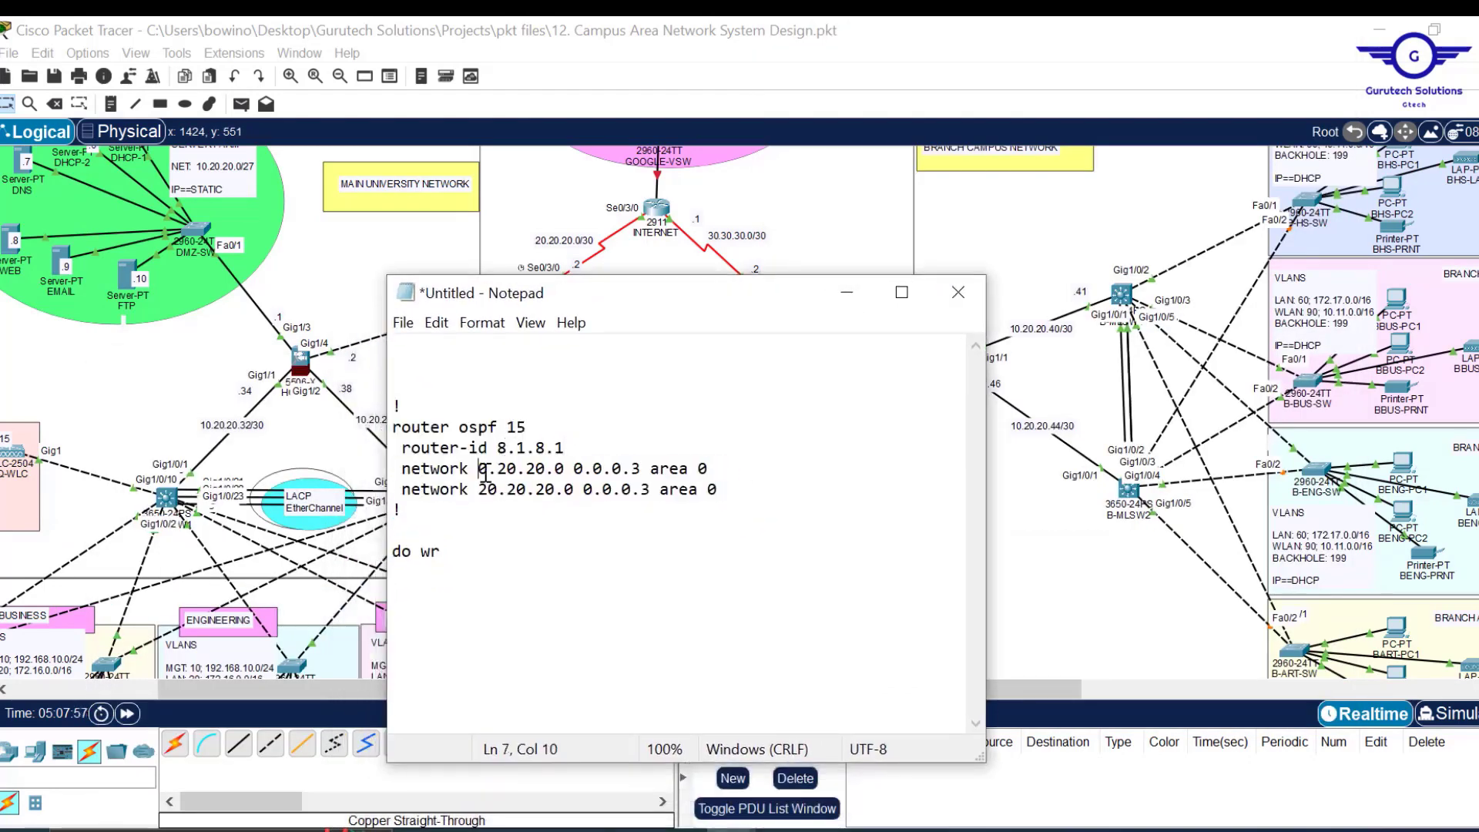
key("Right")
key("BackSpace")
key("3")
key("ctrl+a")
key("ctrl+c")
Paste the OSPF configuration into the INTERNET router's command line.
left_click(656, 208)
left_click(675, 73)
left_click(766, 647)
type("ex")
key("Return")
key("Return")
key("Return")
left_click(1299, 761)
left_click(1335, 33)
left_click(793, 645)
Change the draft's router-id to 9.1.9.1.
left_click(212, 373)
key("BackSpace")
key("9")
left_click(251, 376)
key("BackSpace")
key("9")
left_click(206, 419)
Replace the network with 205.200.100.0, copy the block, and bring up BRANCH-ISP.
key("BackSpace")
key("BackSpace")
type("205")
key("Right")
key("Right")
key("Right")
key("0")
key("Right")
key("Right")
key("BackSpace")
type("10")
key("ctrl+a")
key("ctrl+c")
left_click(756, 290)
left_click_drag(780, 32, 768, 94)
Paste the router-id 9.1.9.1 OSPF block with do wr into BRANCH-ISP's CLI.
key("ctrl+v")
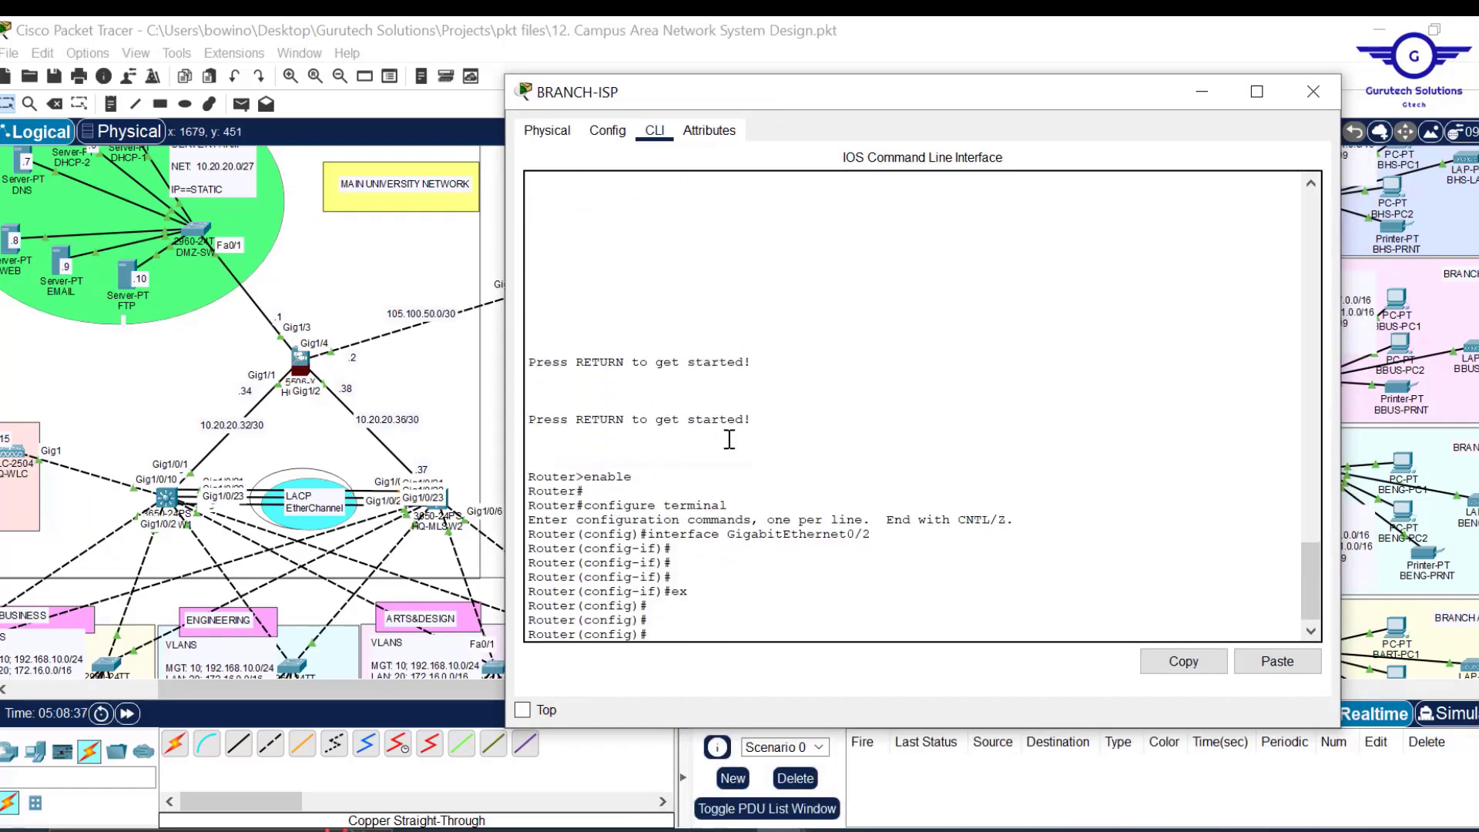
left_click(1291, 660)
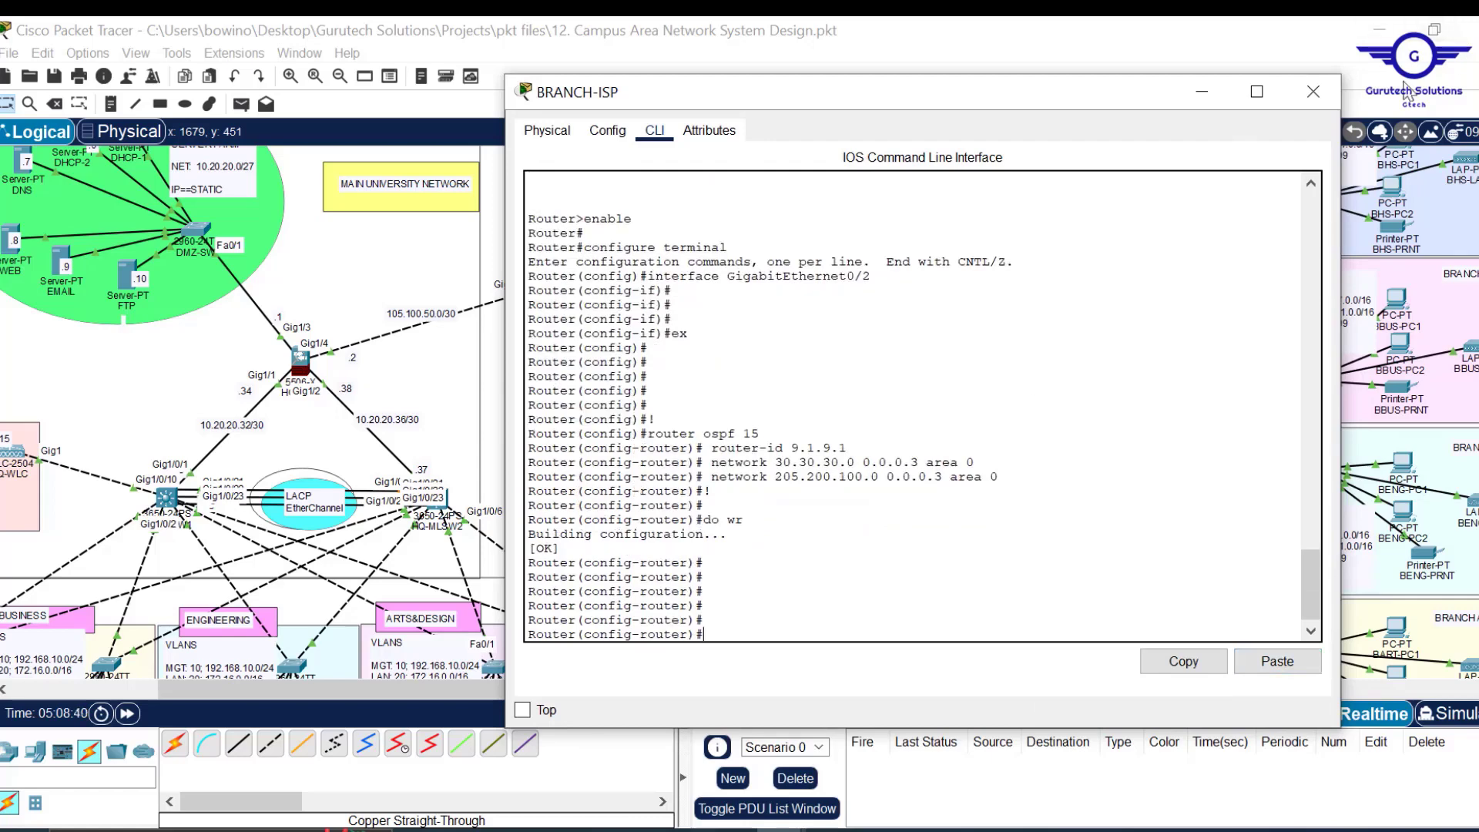
left_click(1314, 92)
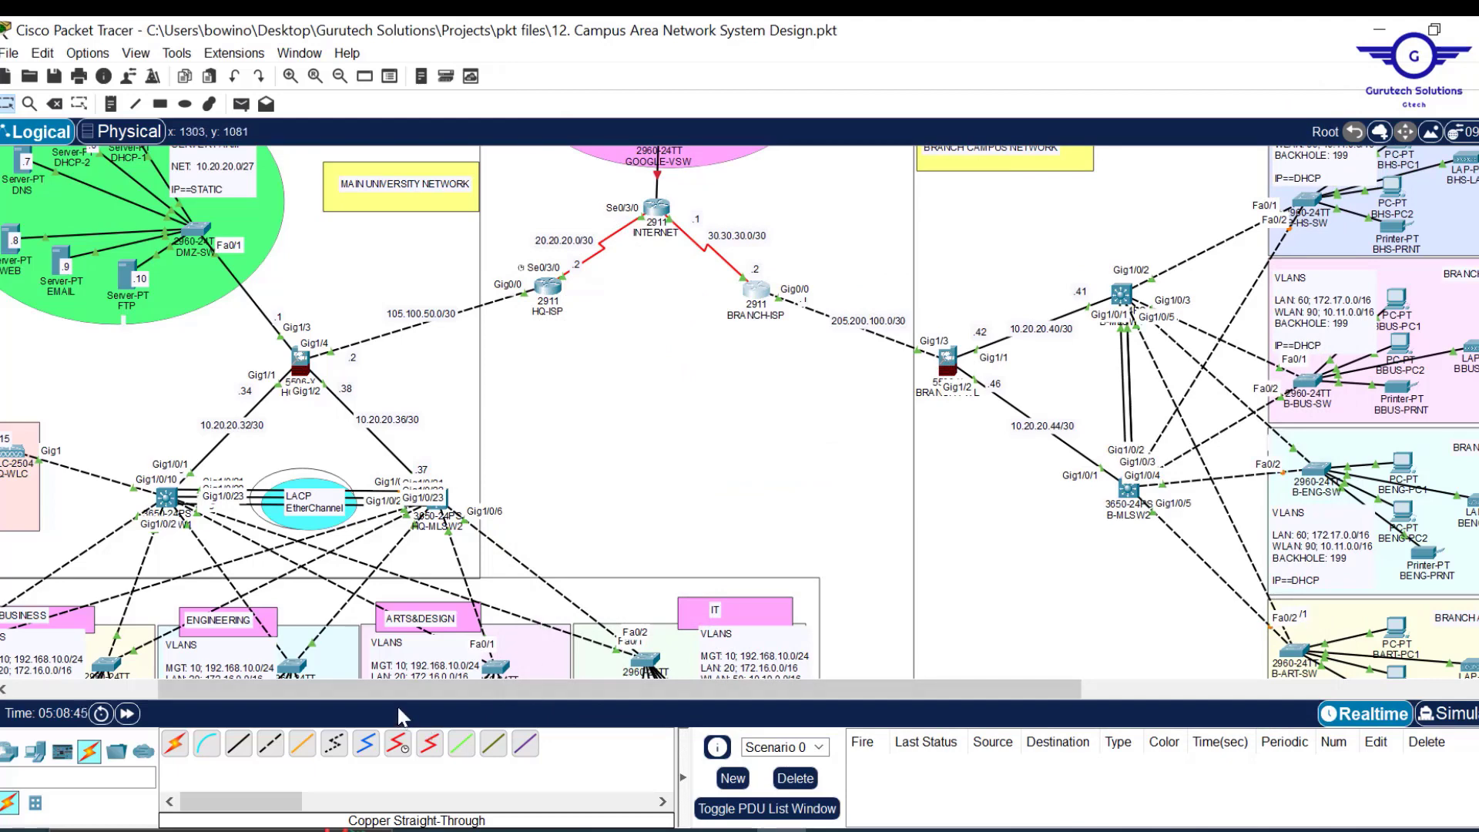
Start OSPF process 15 on HQ-FWL with router-id 3.2.4.1.
left_click_drag(401, 689, 253, 689)
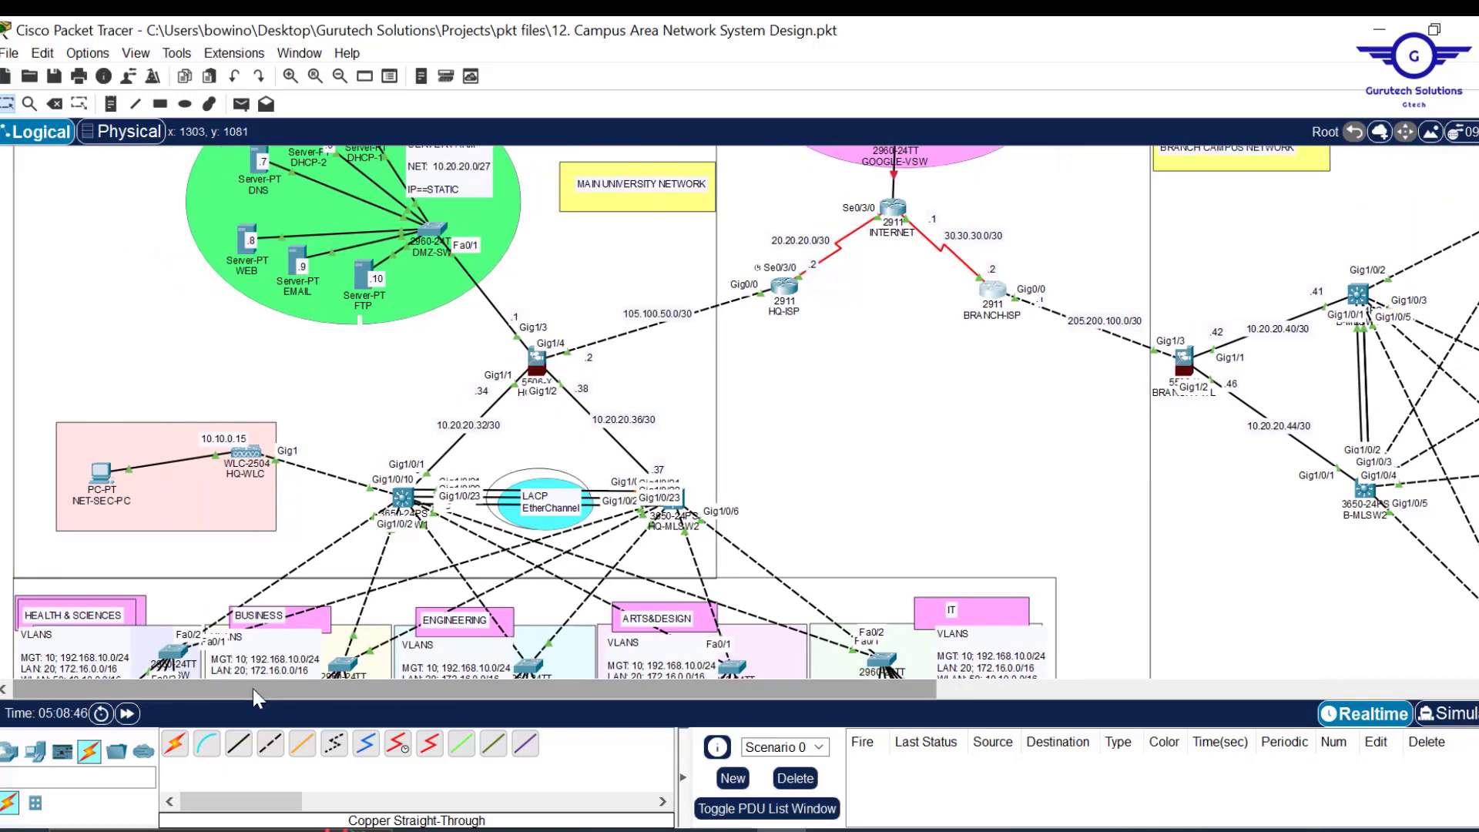
scroll(1061, 390, "down", 5)
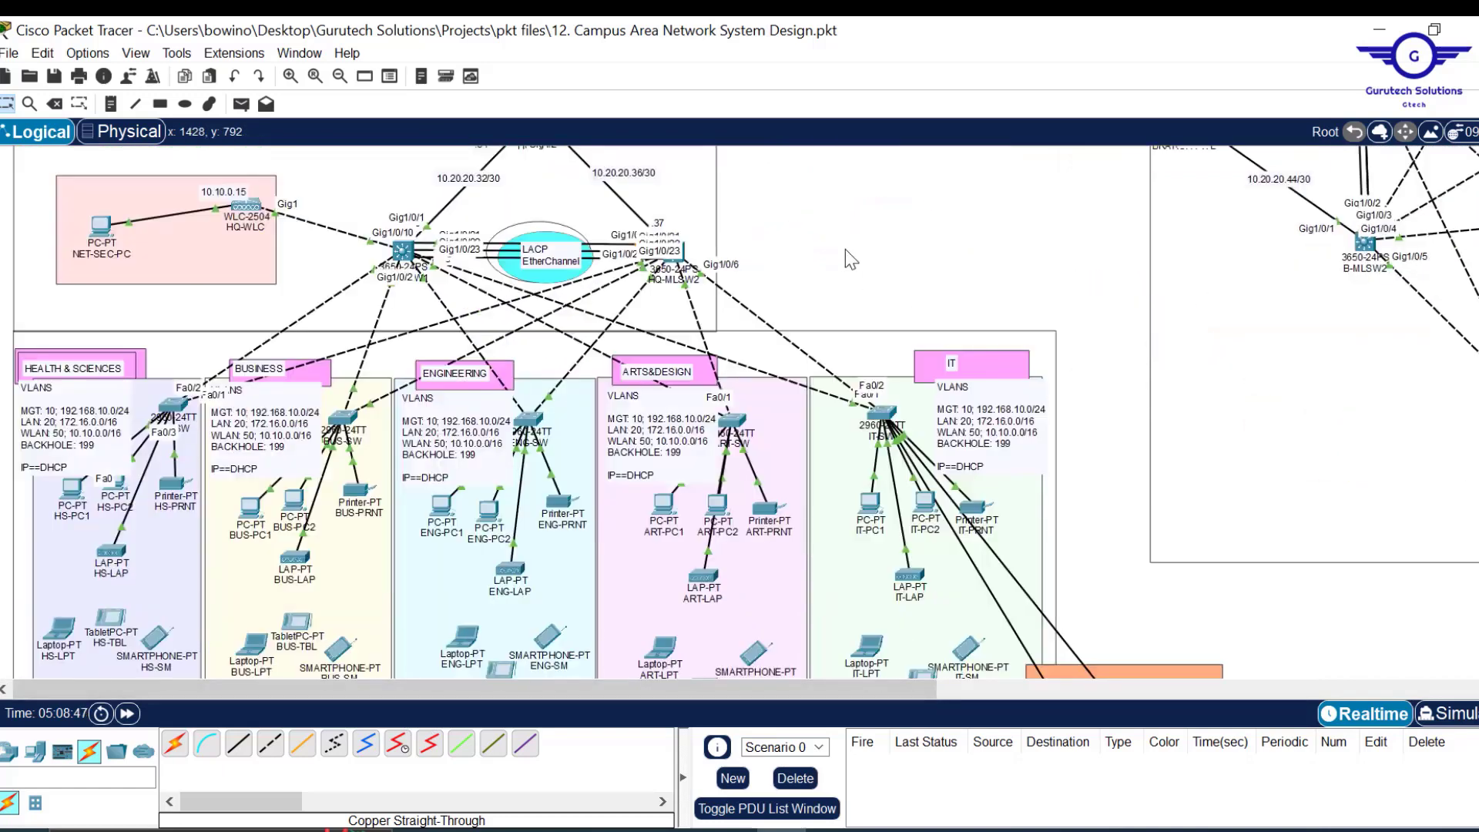
scroll(844, 248, "up", 7)
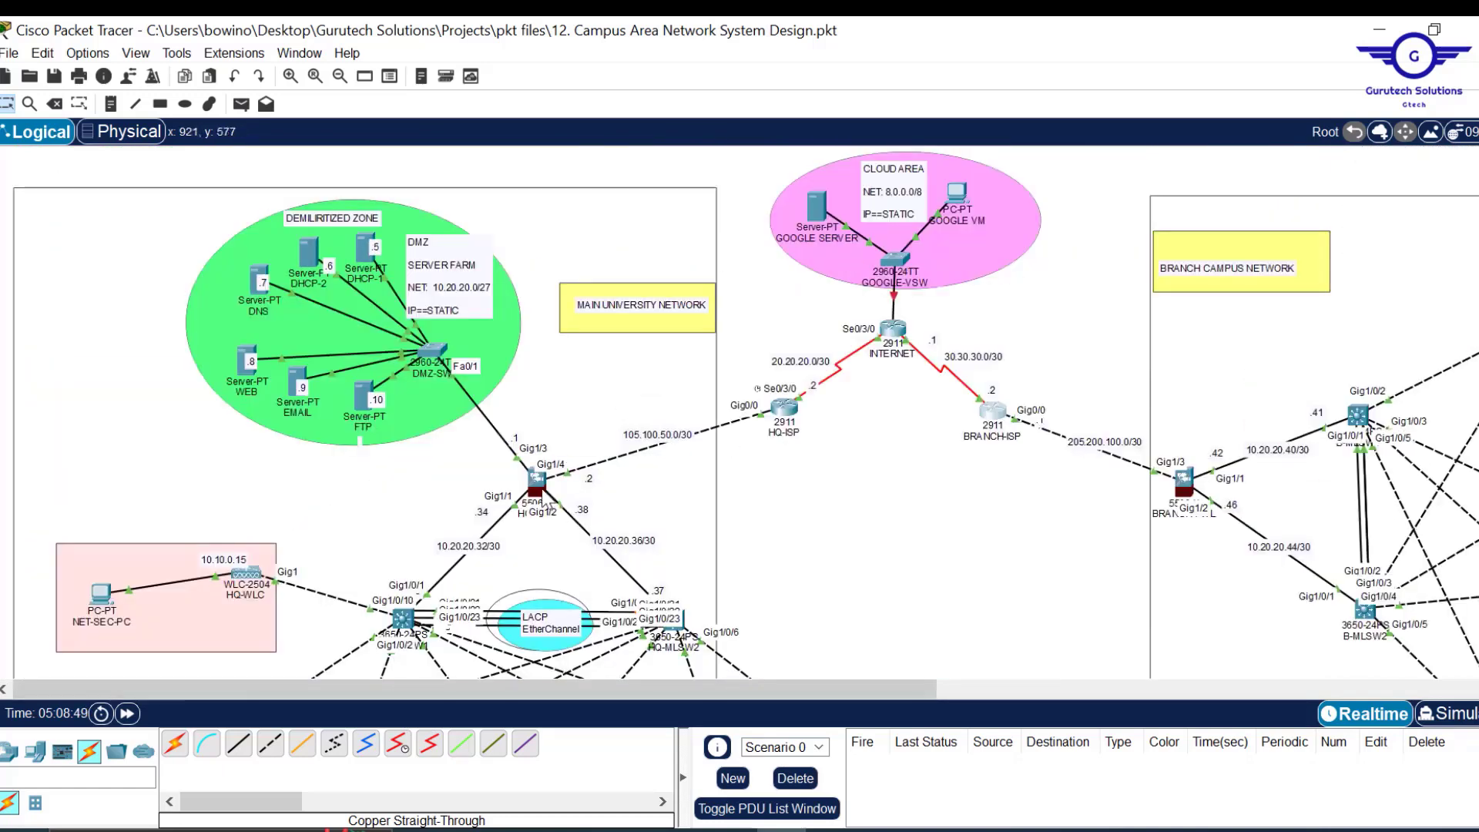
left_click(537, 482)
left_click_drag(949, 22, 1057, 123)
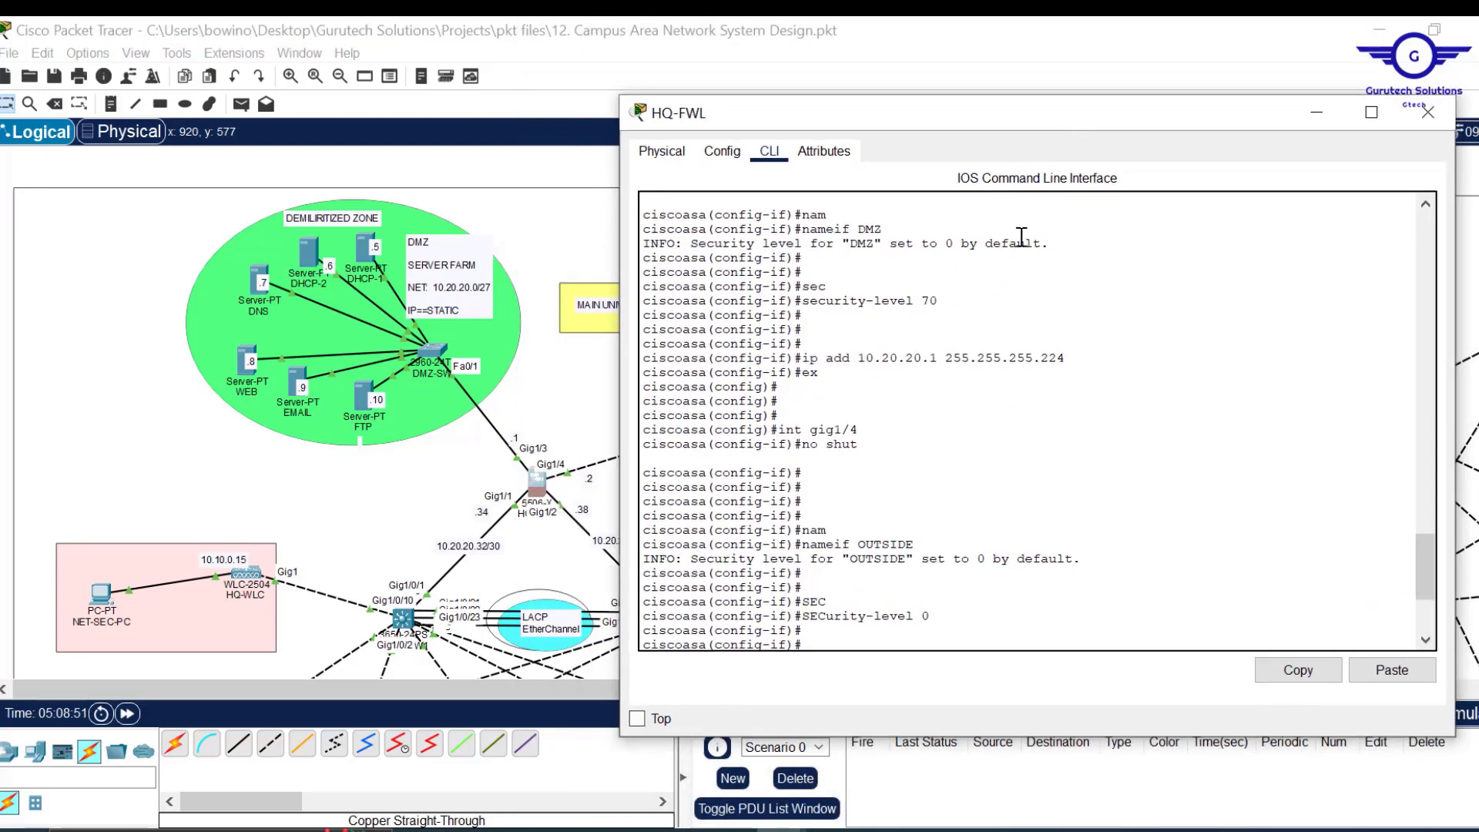
scroll(956, 403, "down", 7)
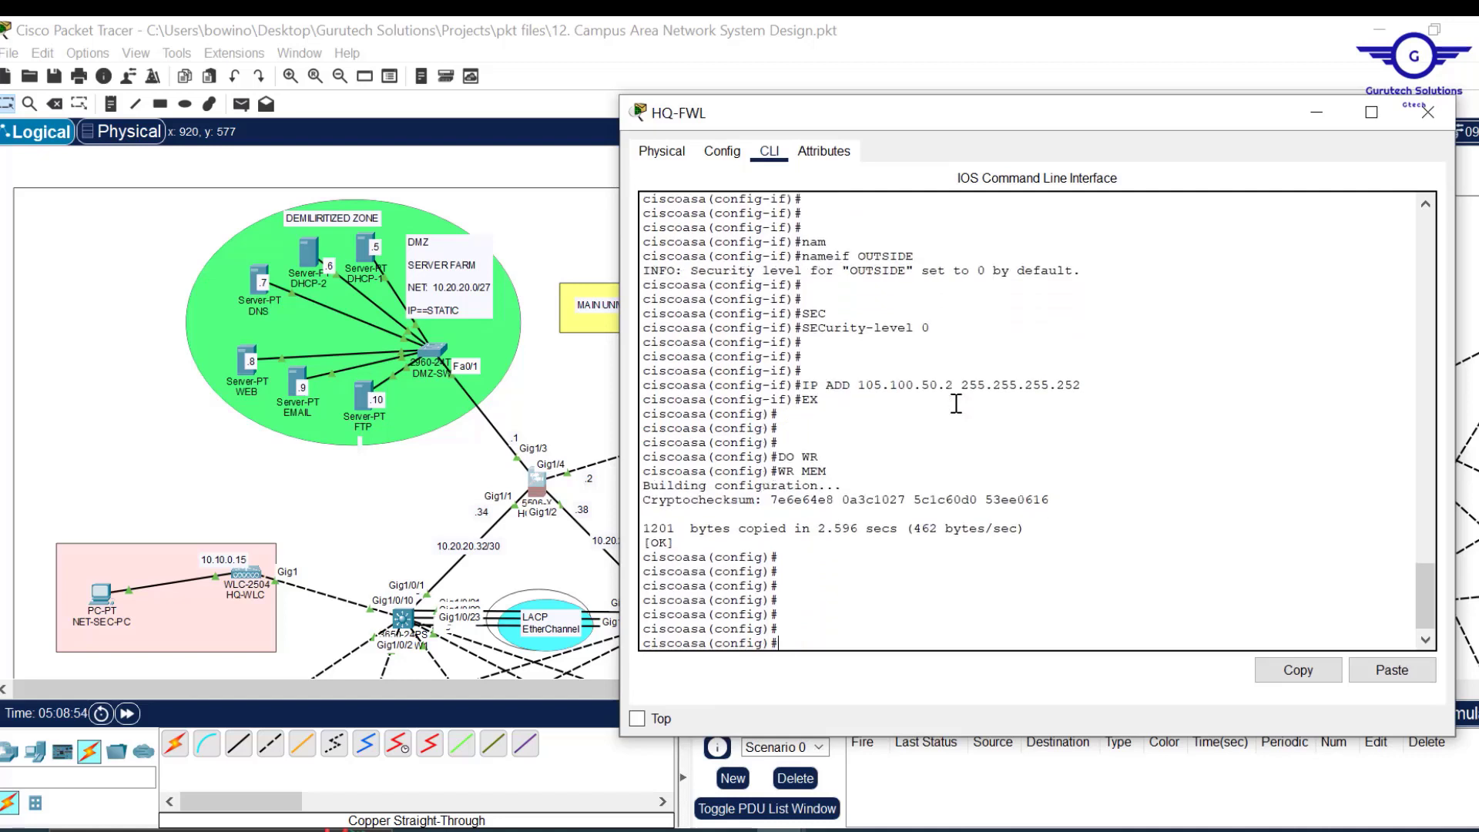
type("outer ospf 15")
key("Return")
key("Return")
type("rou")
key("Tab")
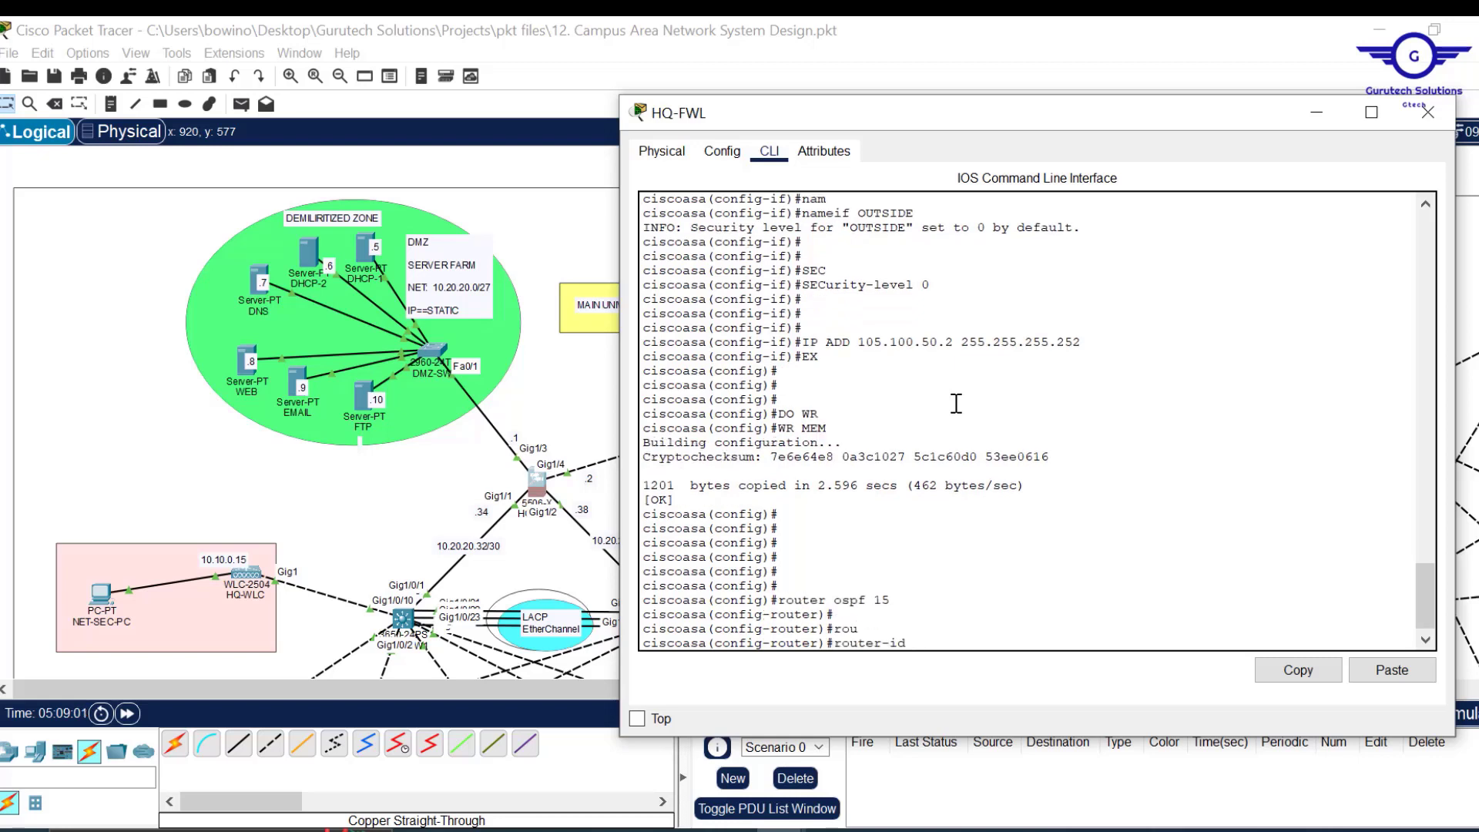
type("3.2.4.1")
key("Return")
key("Return")
key("Return")
key("Return")
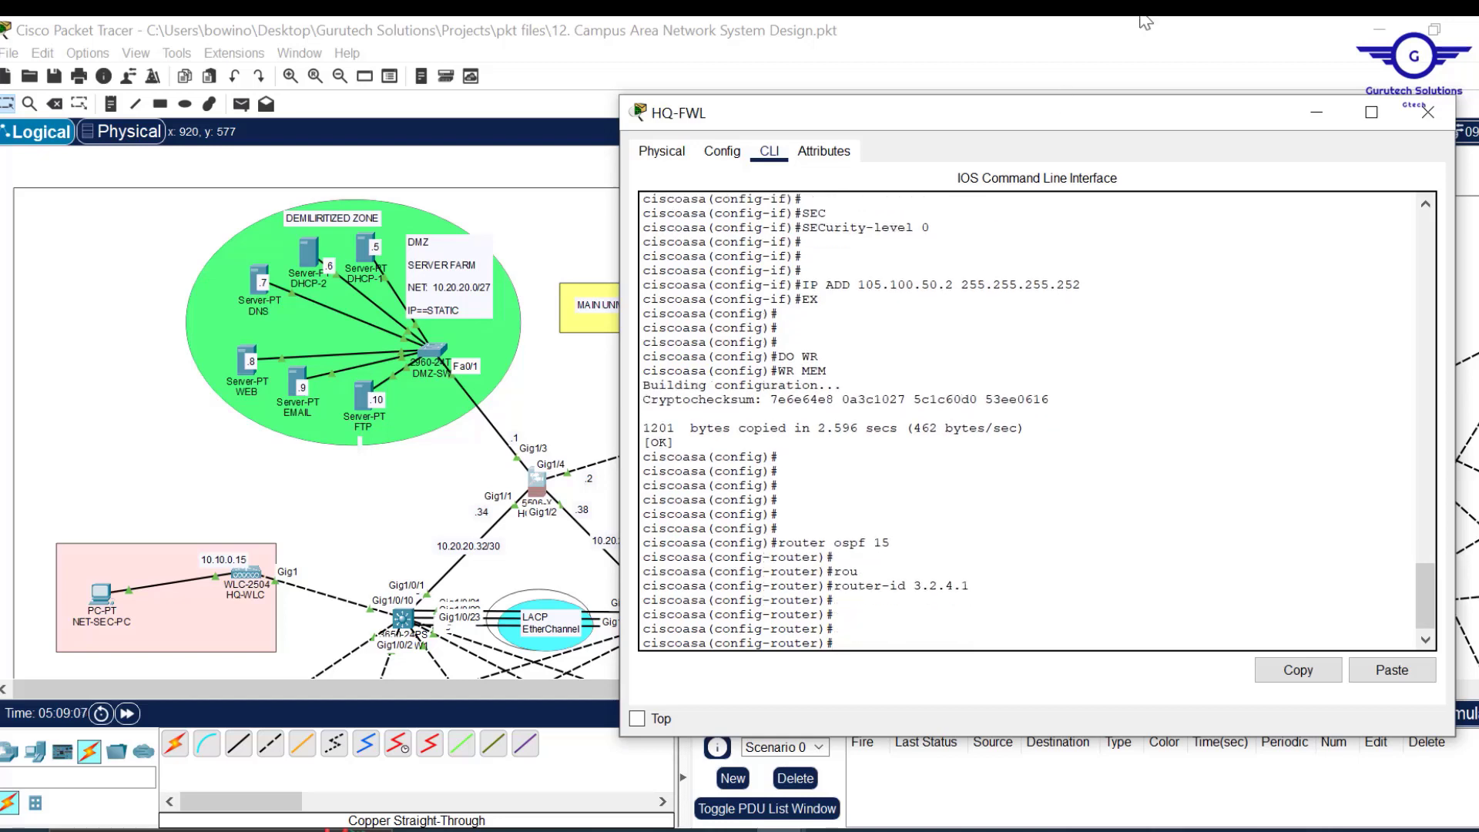
Advertise 105.100.50.0 255.255.255.252 in OSPF area 0 on HQ-FWL.
left_click_drag(1064, 96, 1132, 191)
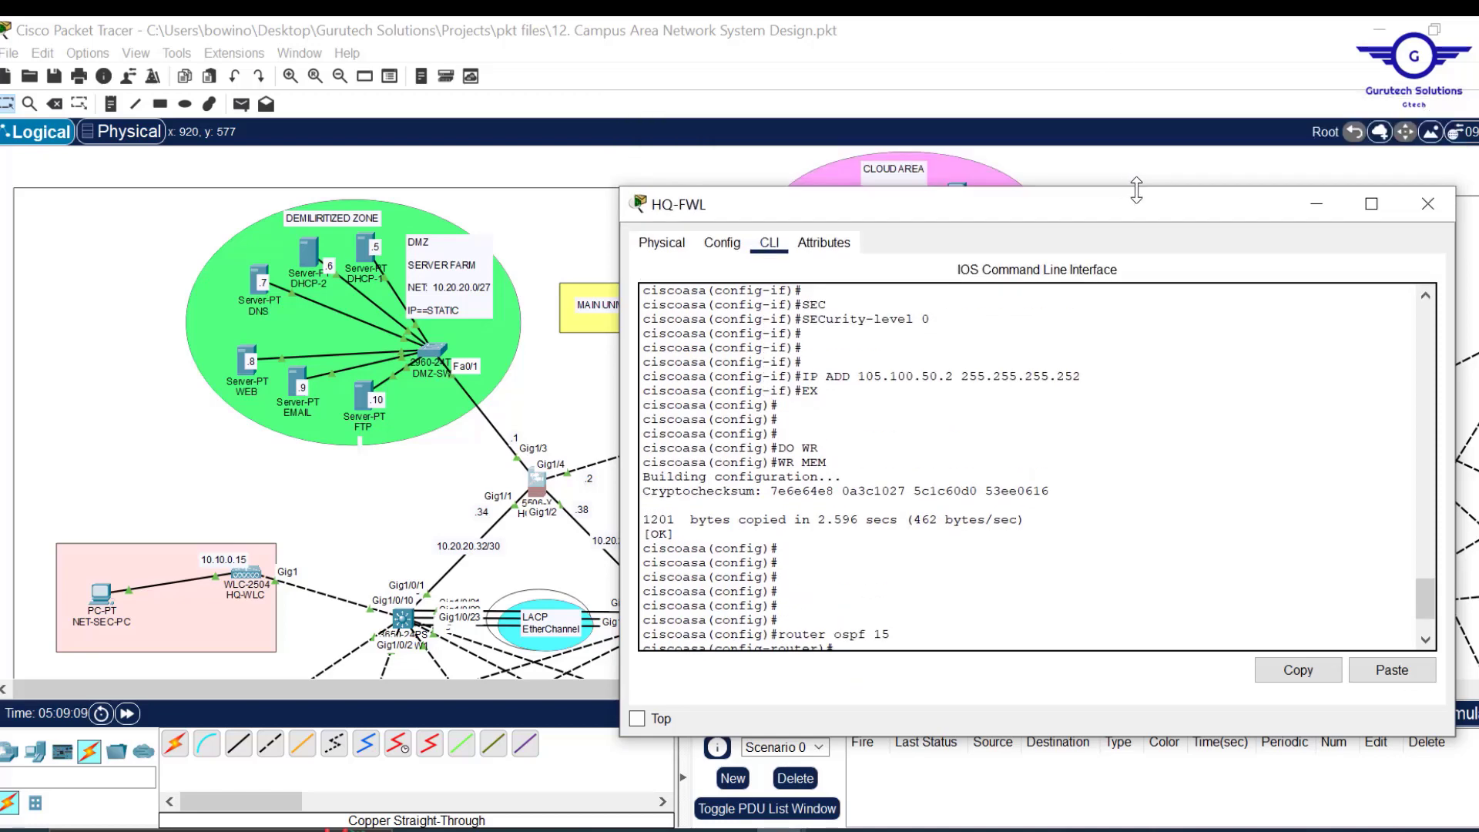
left_click(647, 169)
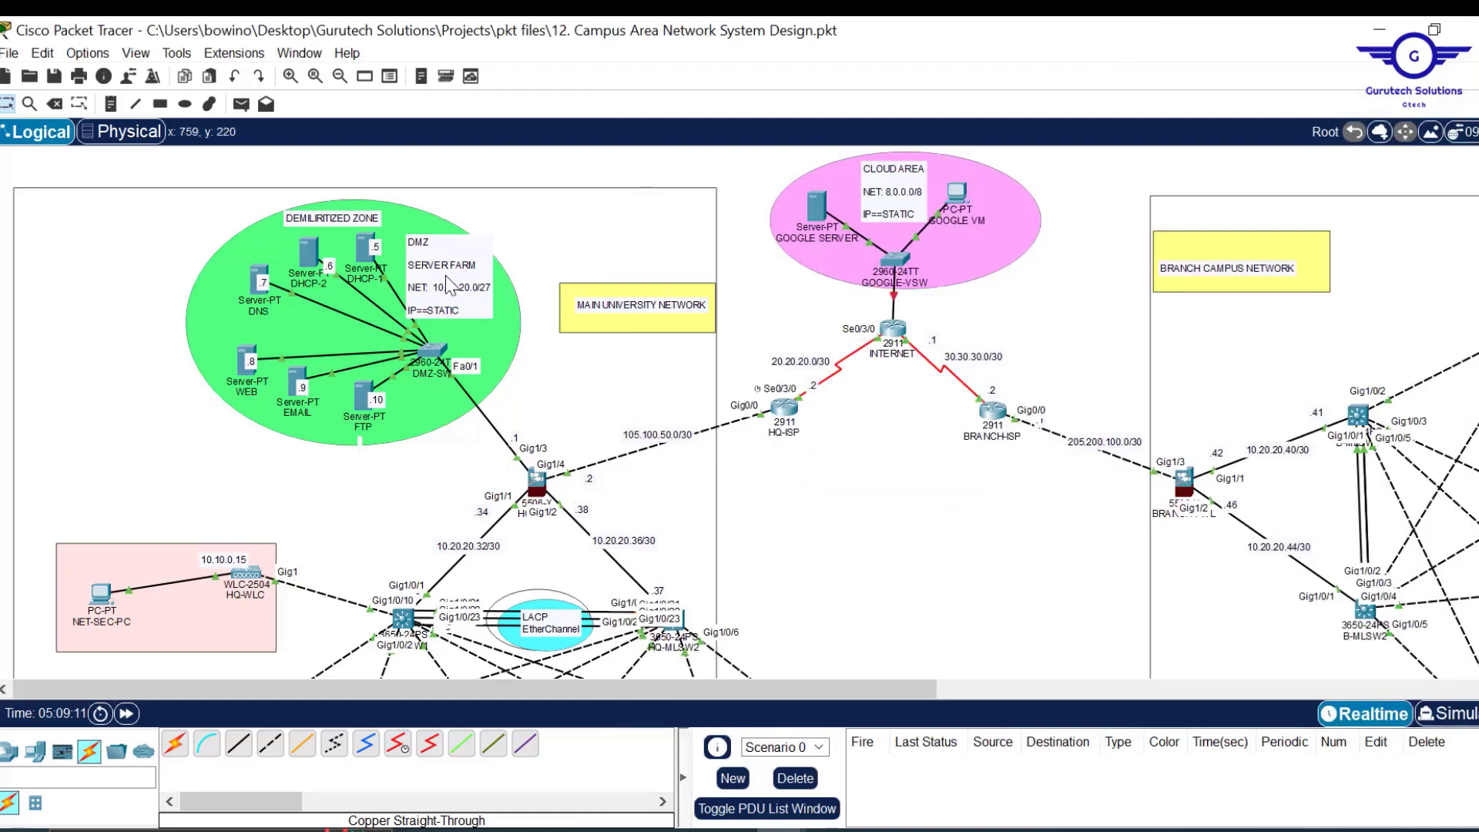
left_click(539, 483)
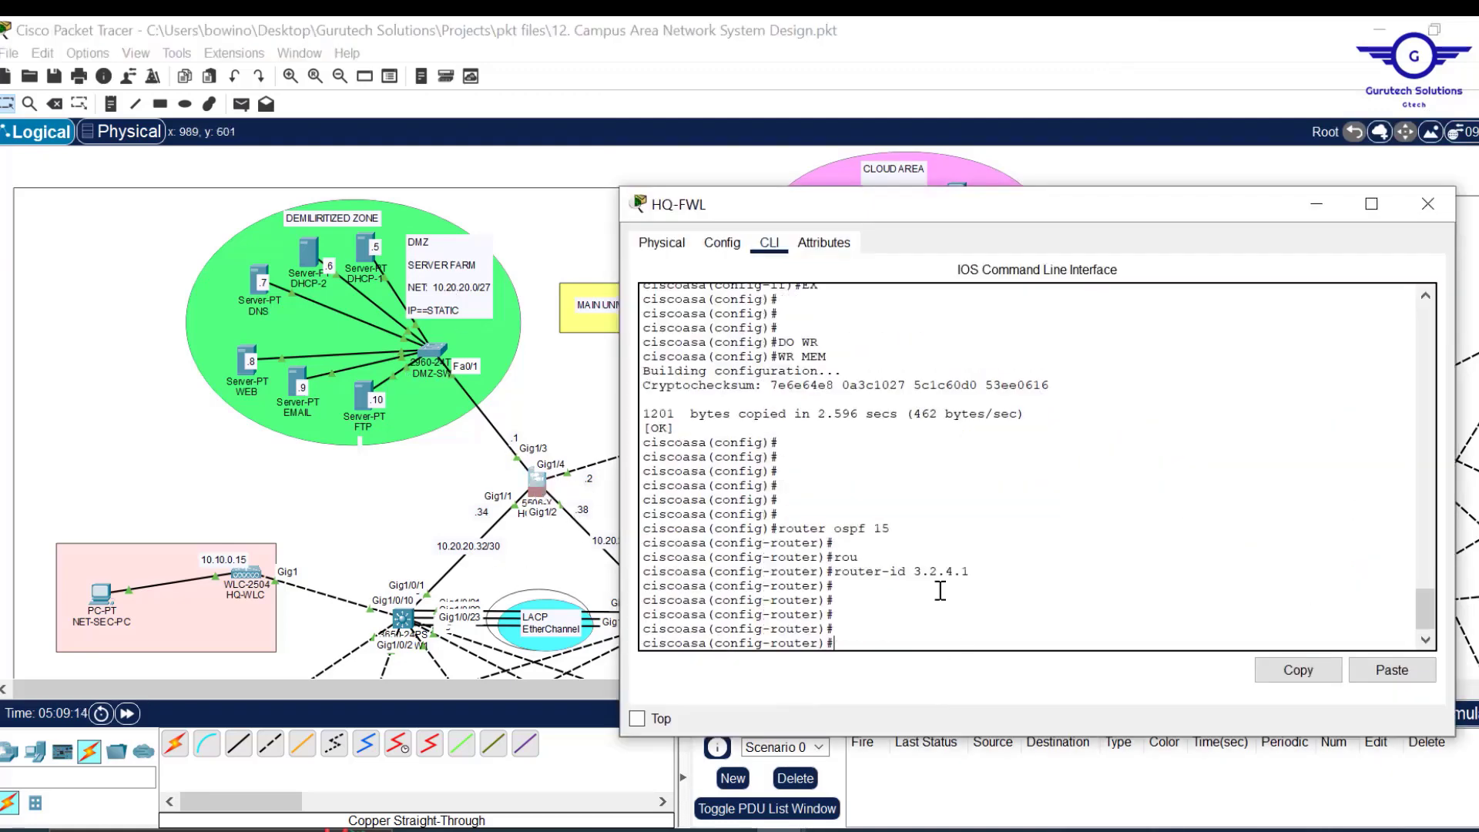
type("net")
key("Tab")
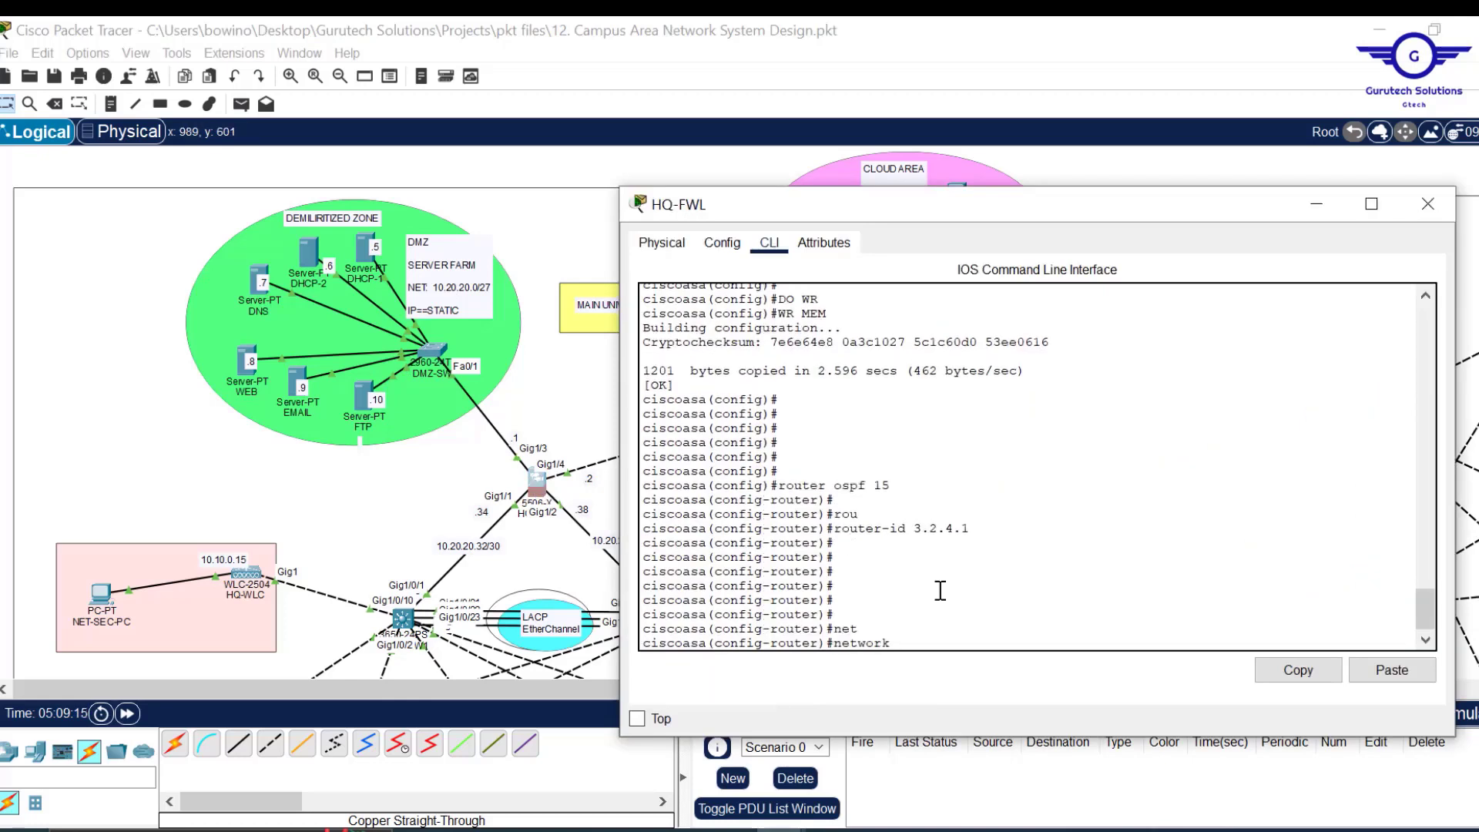
type("105.100.5")
key("BackSpace")
left_click_drag(1457, 279, 1290, 279)
left_click_drag(966, 204, 1137, 185)
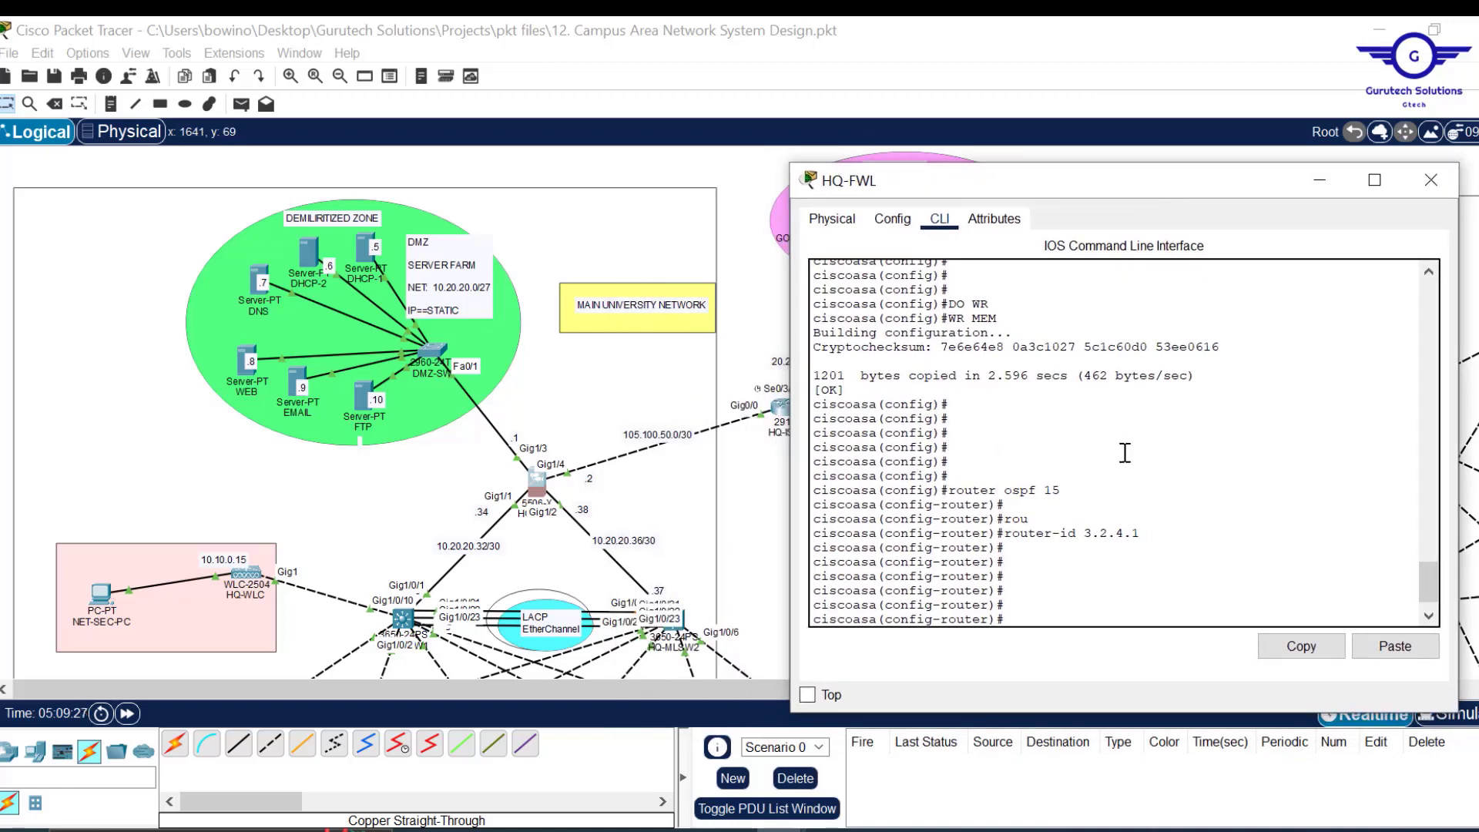
type("net")
key("Tab")
type("105.100.50.0")
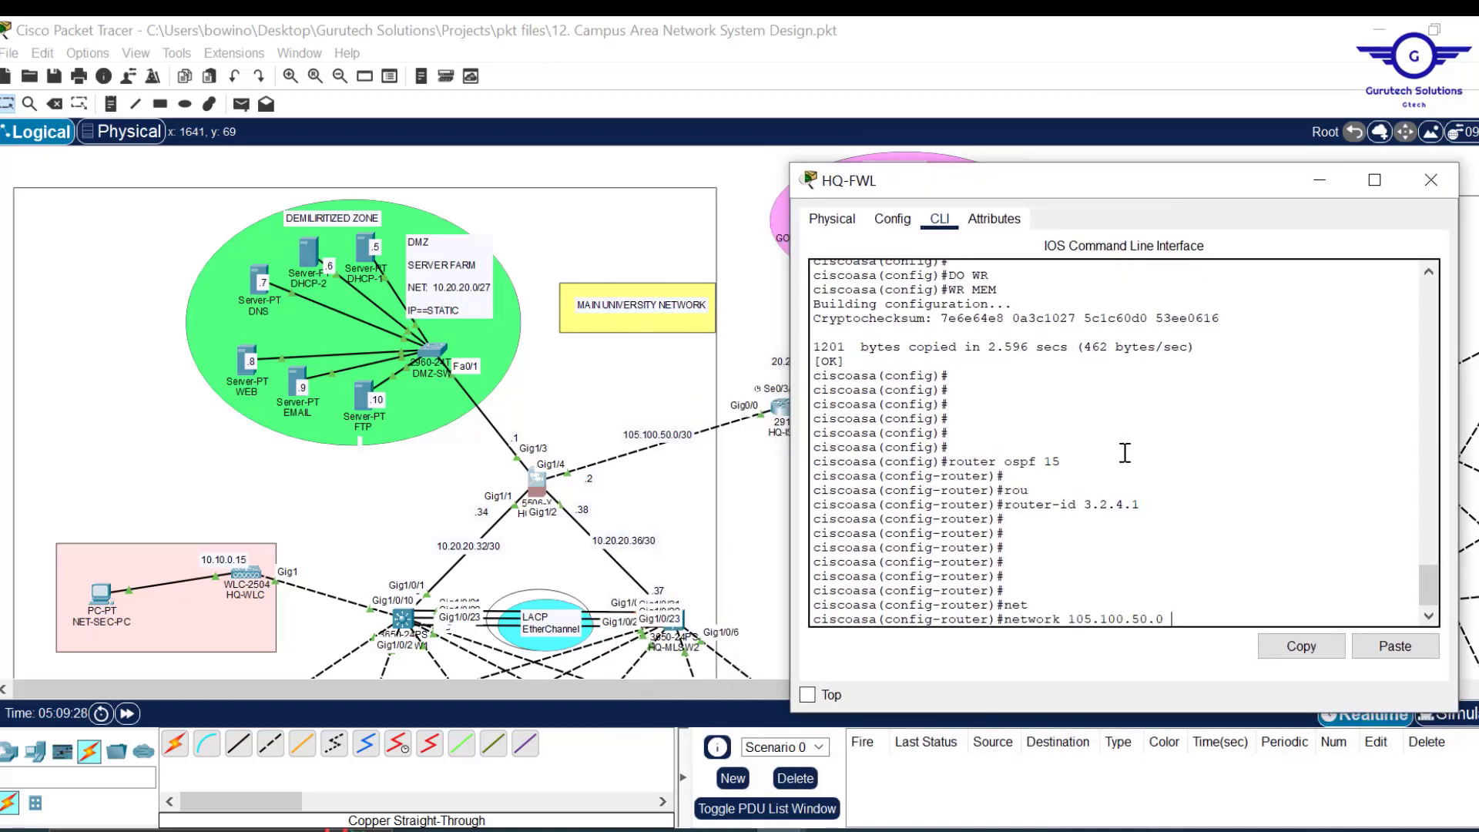
type(" 255.255.255.252 area")
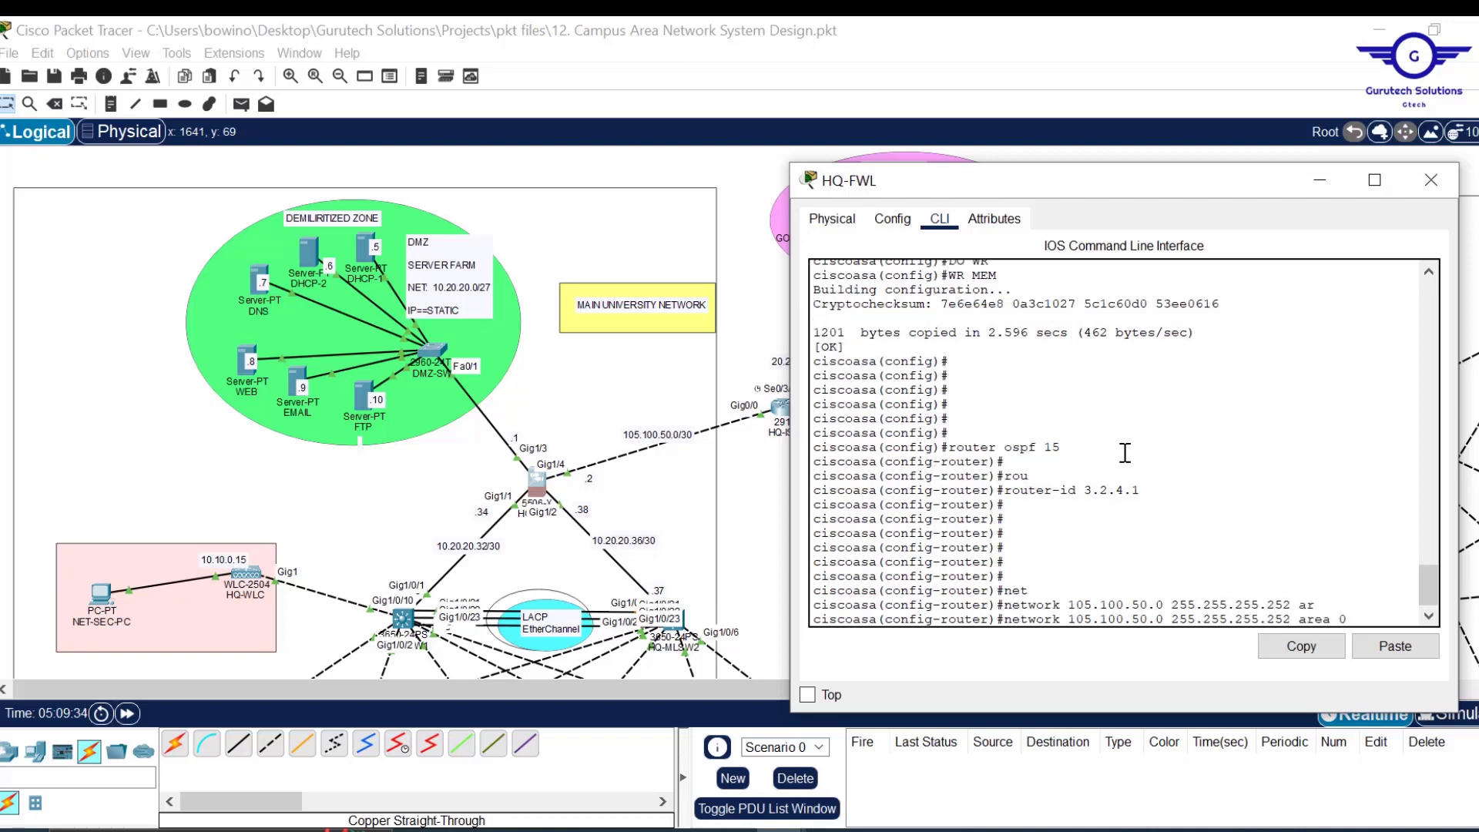
type(" 0")
key("Return")
key("Return")
key("Return")
key("Return")
key("Return")
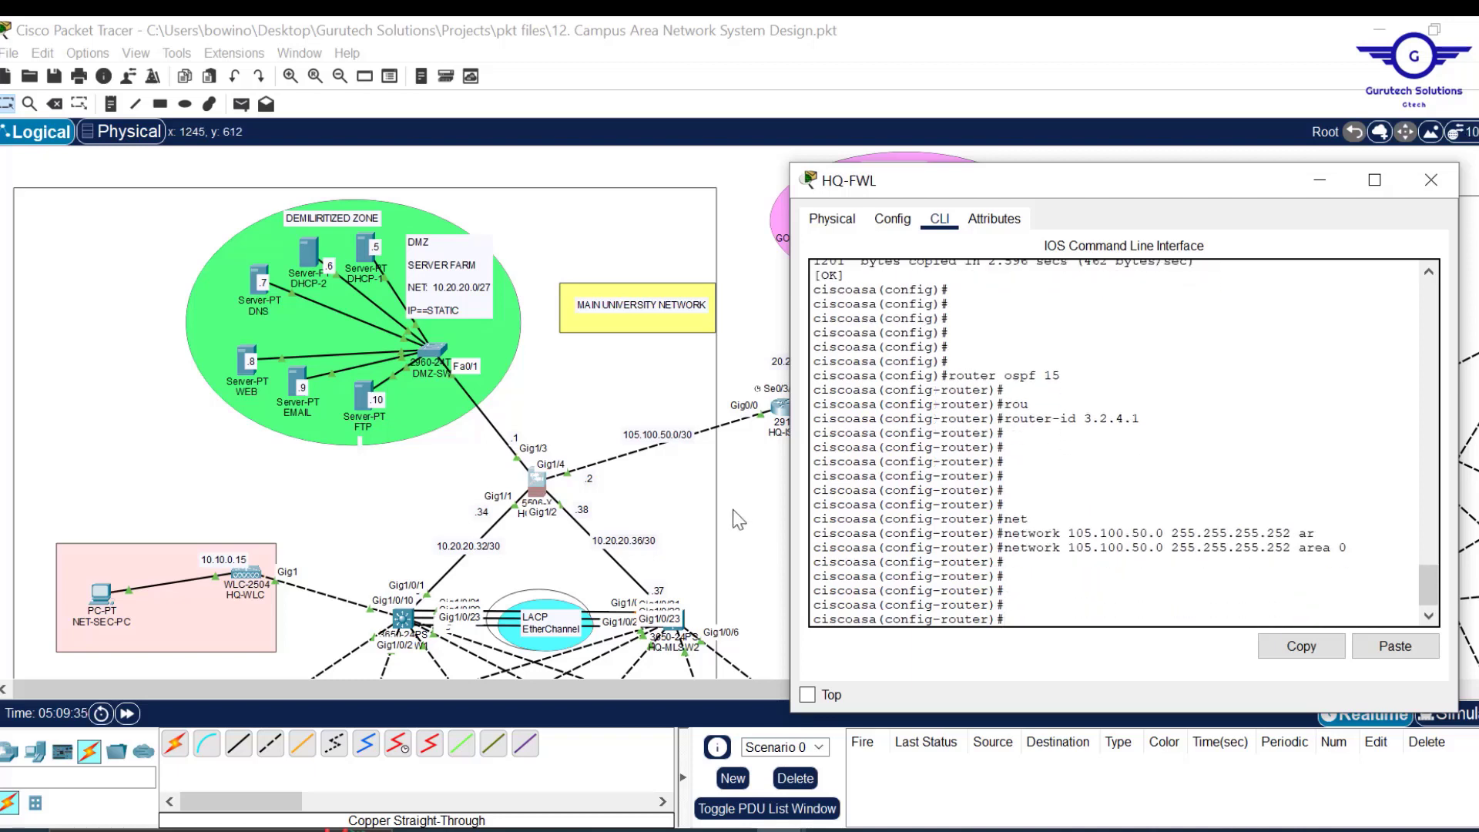
Advertise 10.20.20.0 255.255.255.224 in area 0.
type("net")
key("Tab")
type("10.20.20")
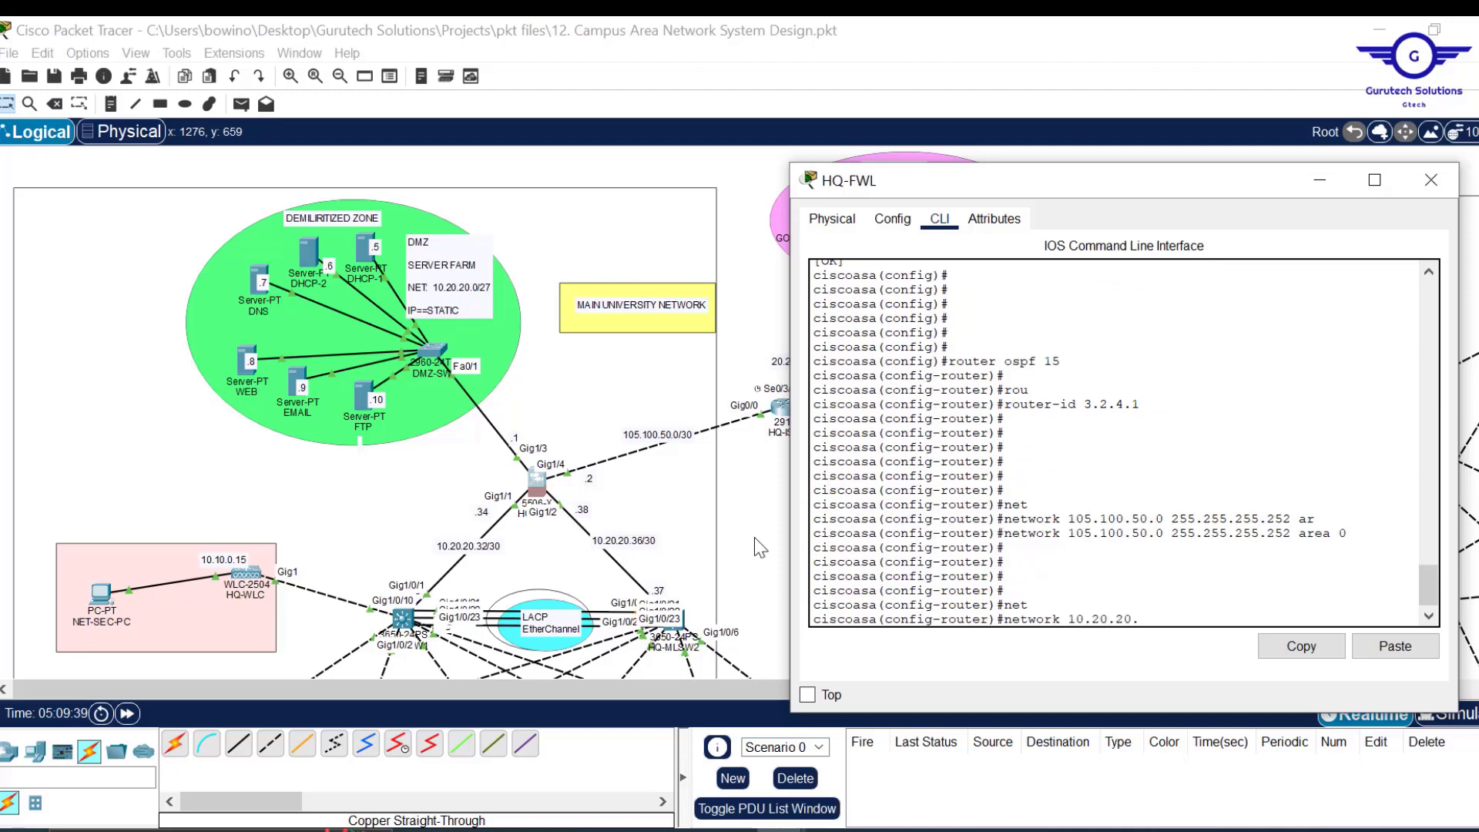
type(".0 255.255.255")
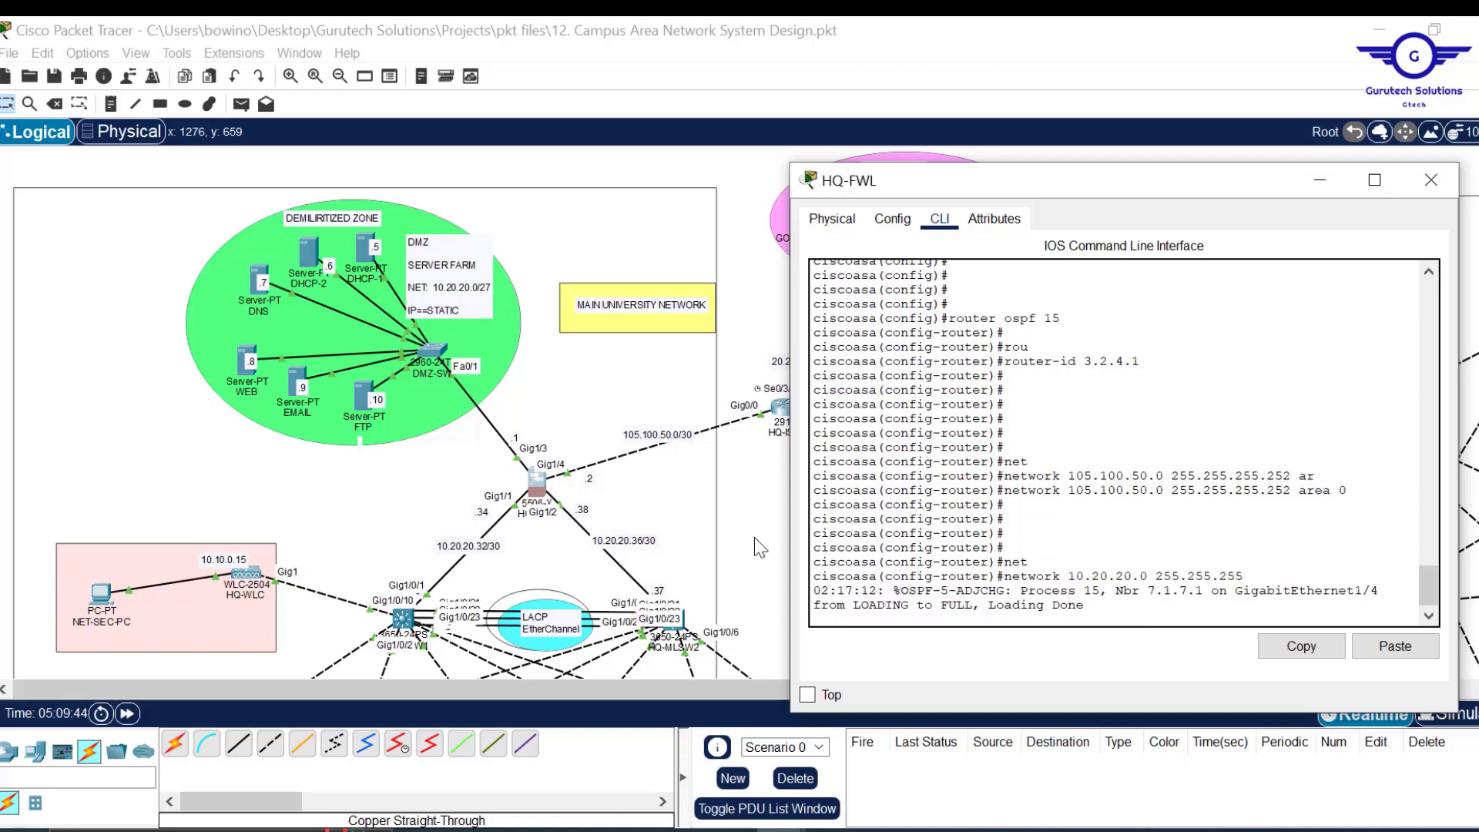
type(".224")
key("Return")
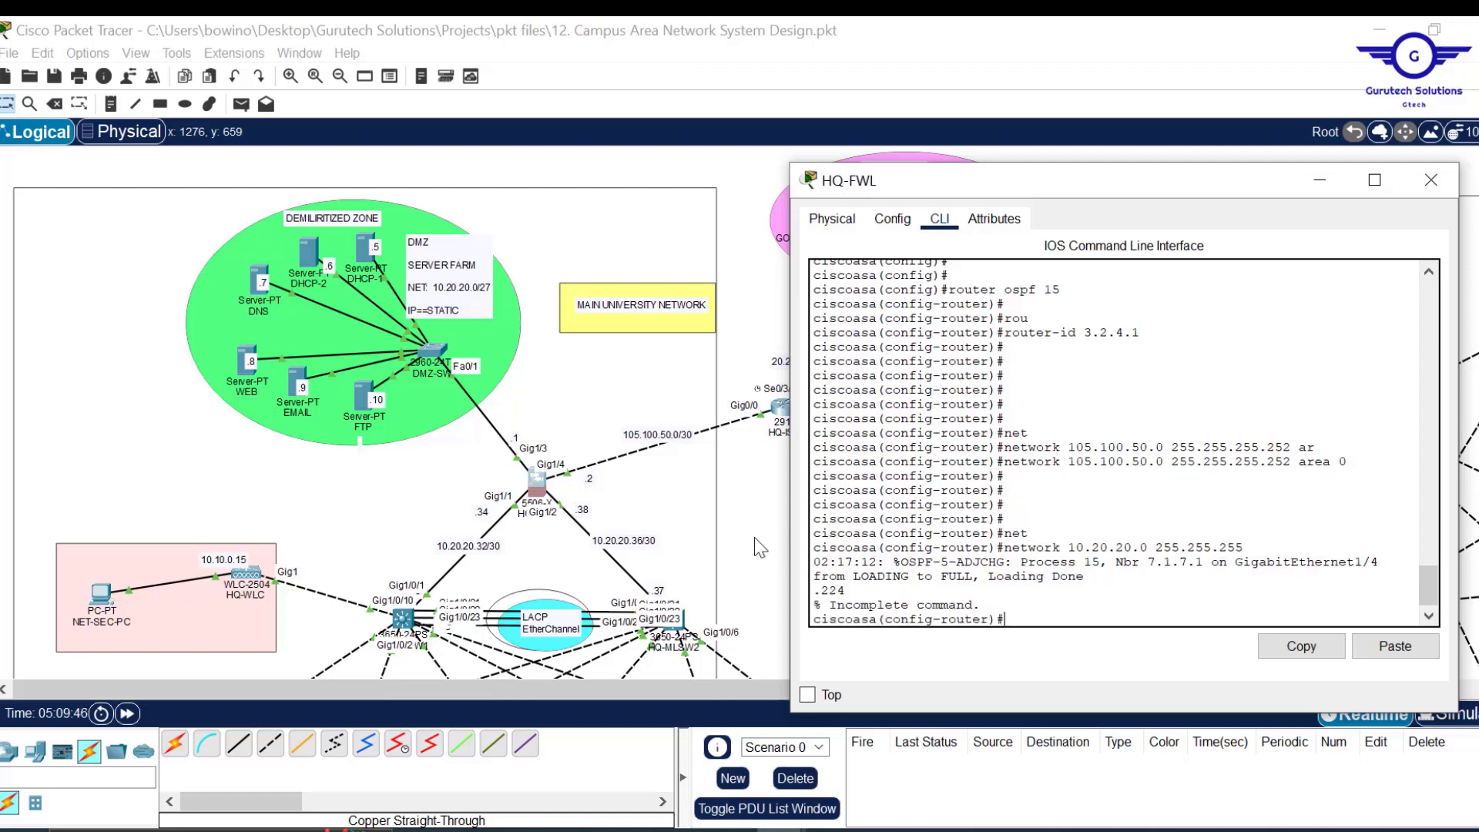
key("Up")
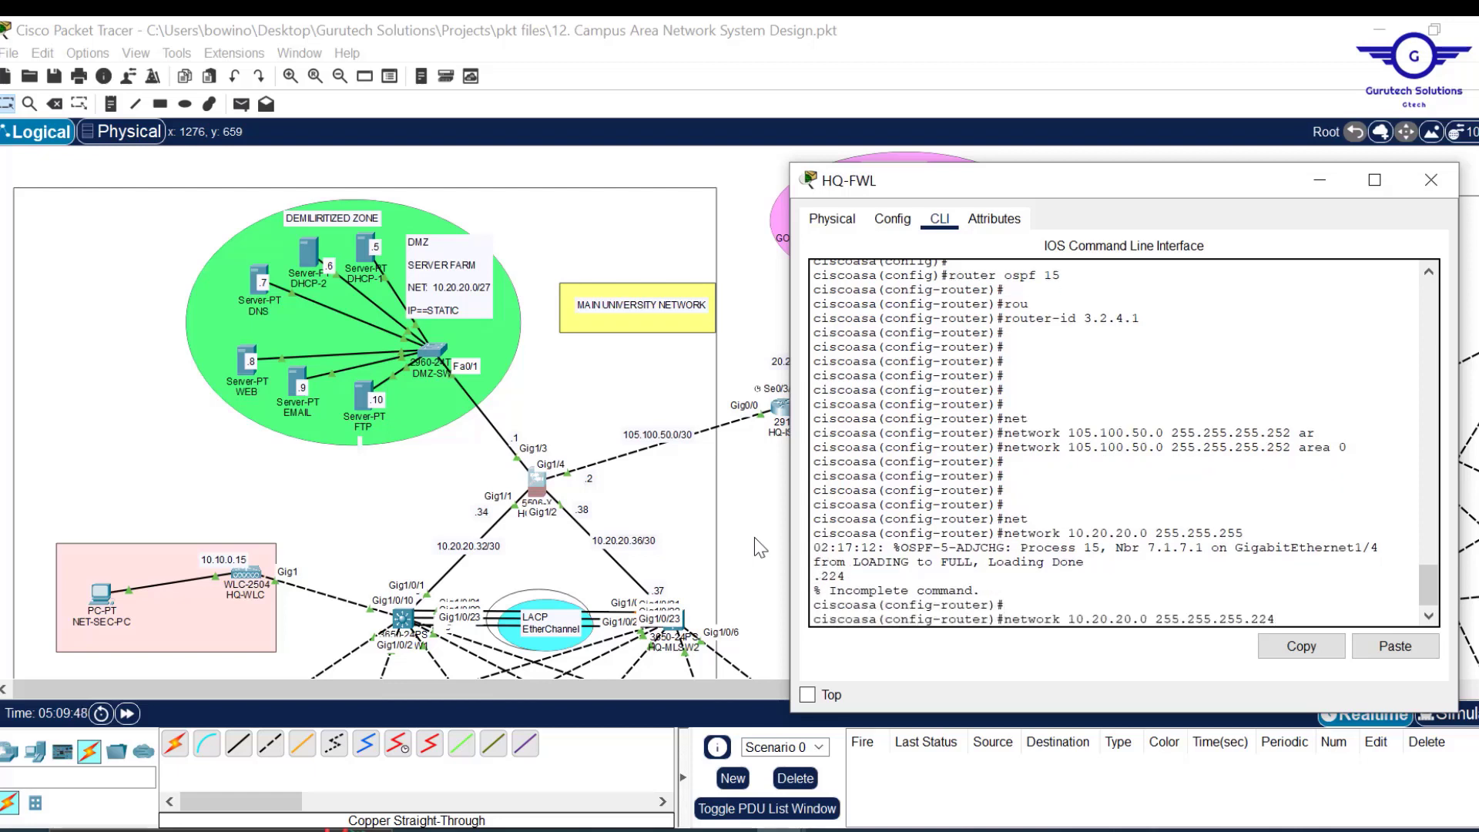
type("ar")
key("Tab")
type("0")
key("Return")
key("Return")
key("Return")
key("Return")
Advertise the /30 networks 10.20.20.32 and 10.20.20.36 in area 0.
key("Up")
key("Up")
key("Down")
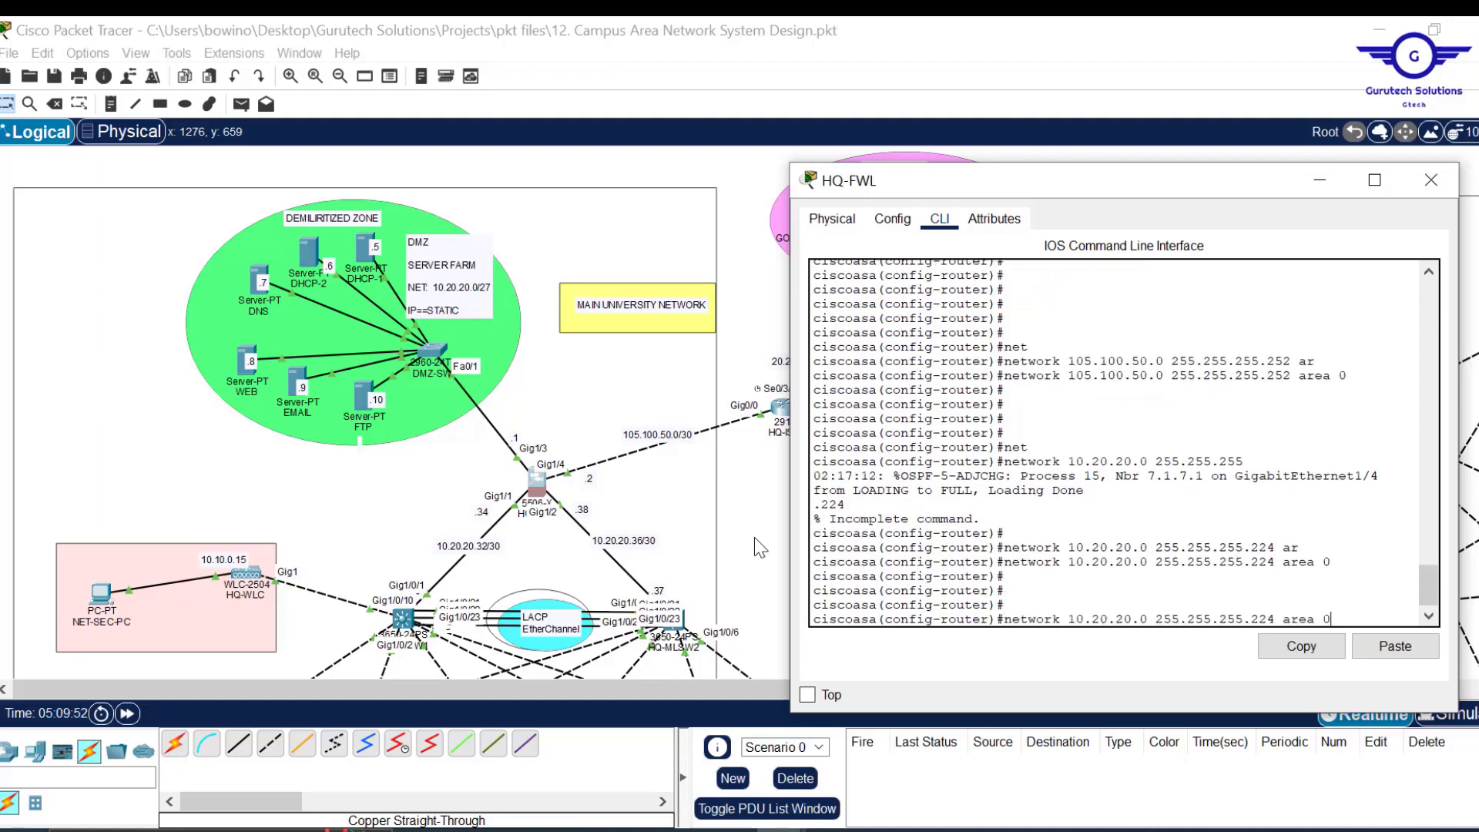
type("0")
key("Left")
key("Left")
key("Left")
key("Left")
key("Left")
key("Left")
key("Left")
key("BackSpace")
type("2")
key("BackSpace")
type("32")
key("Return")
key("Up")
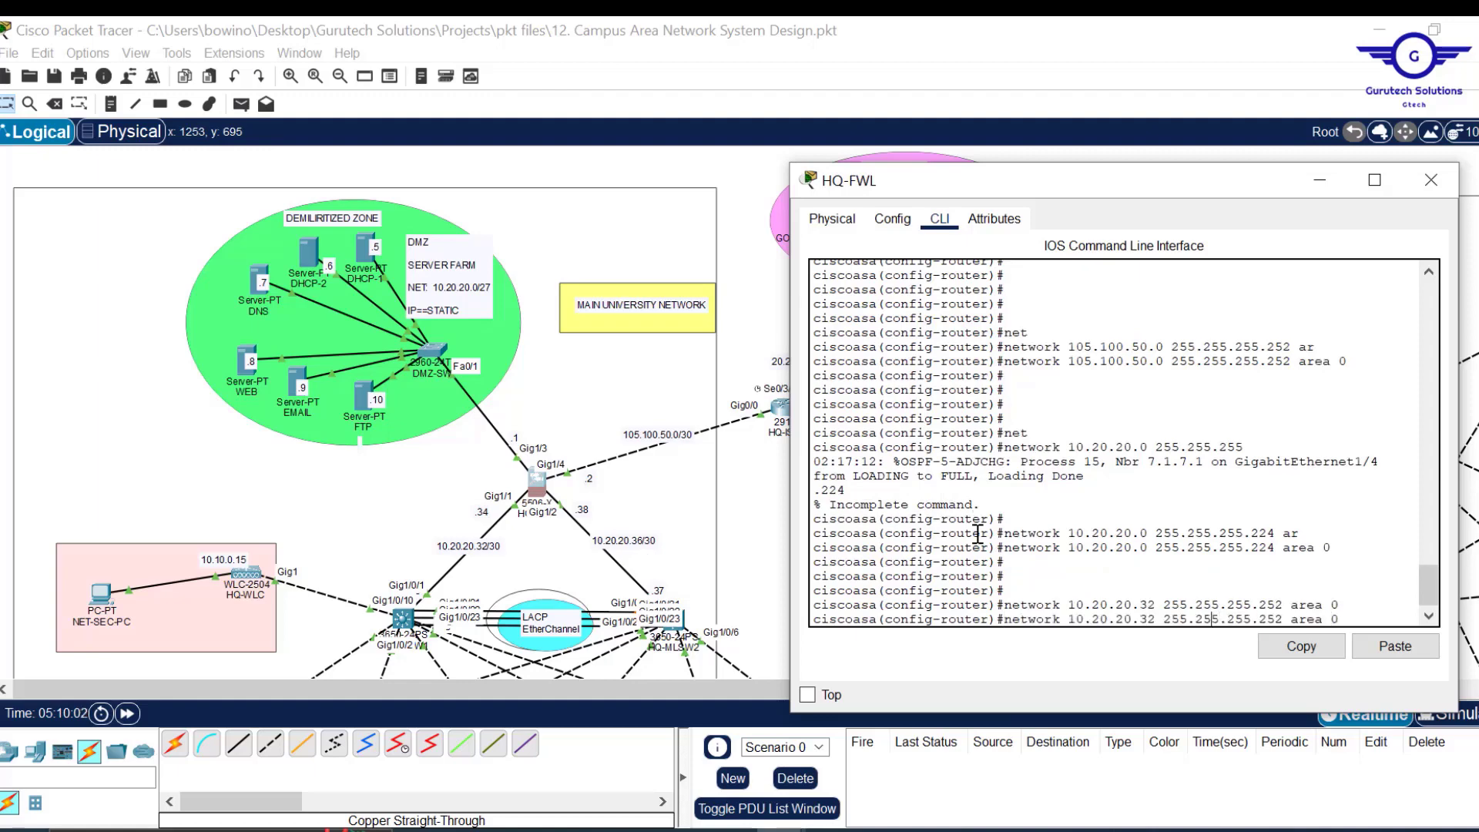
key("Left")
key("Left")
key("Left")
key("Left")
key("BackSpace")
type("6")
key("Return")
key("Return")
key("Return")
Exit OSPF configuration, save HQ-FWL's configuration with wr mem, and close its window.
type("ex")
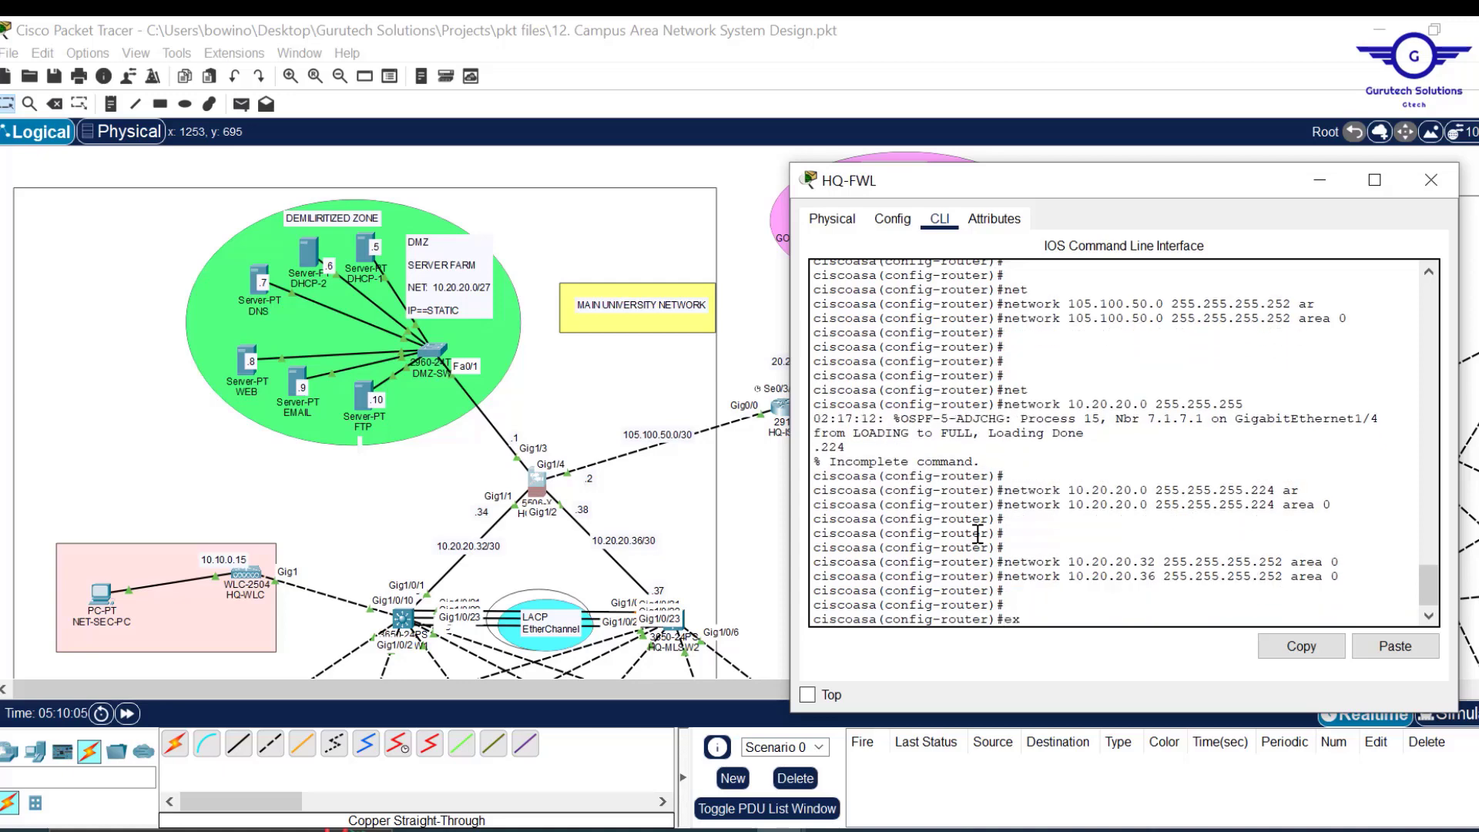
key("Return")
key("Return")
key("Return")
key("Return")
type("wr")
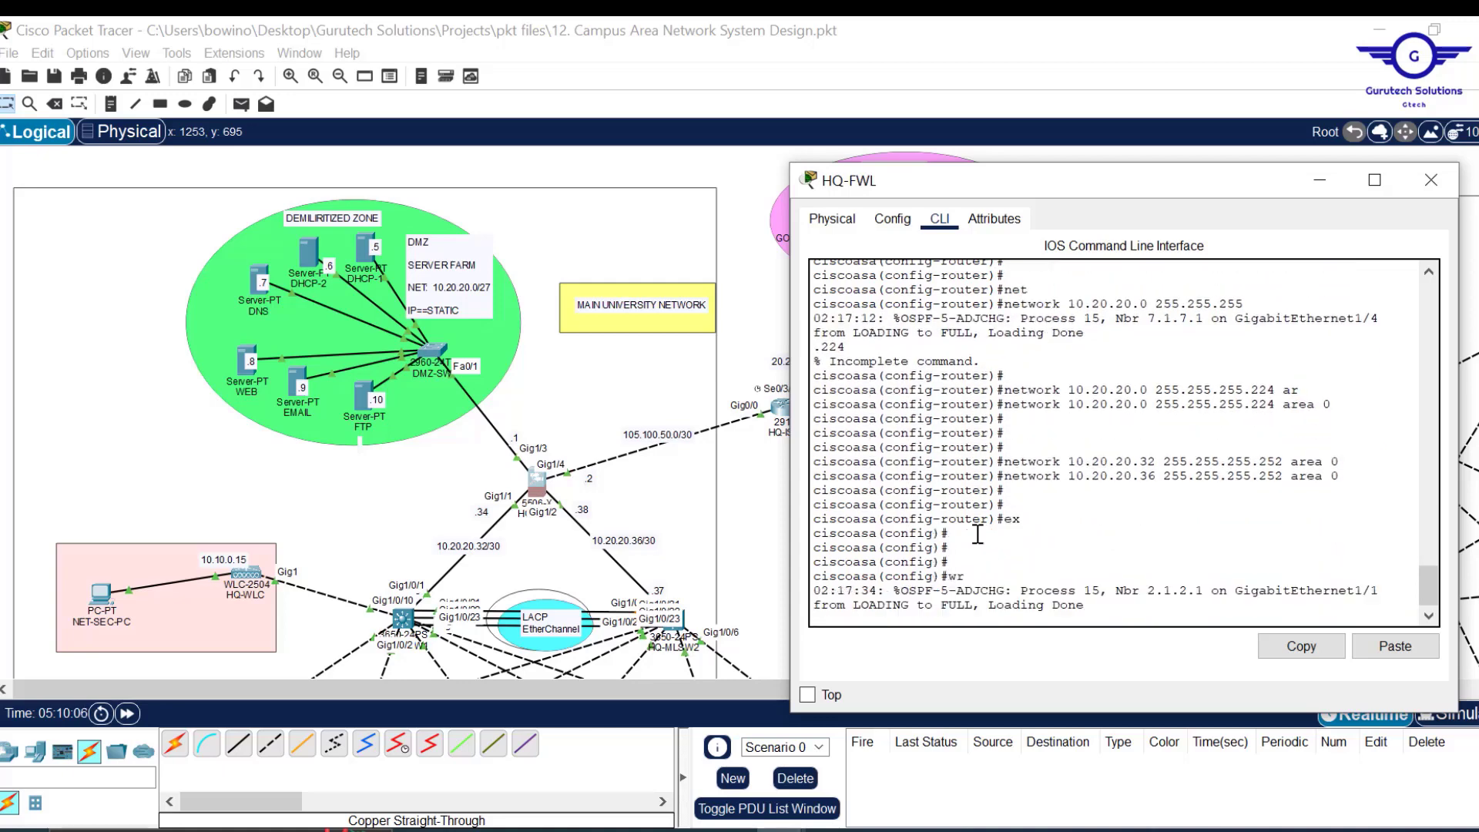
type(" me")
key("Return")
key("Return")
key("Return")
key("Return")
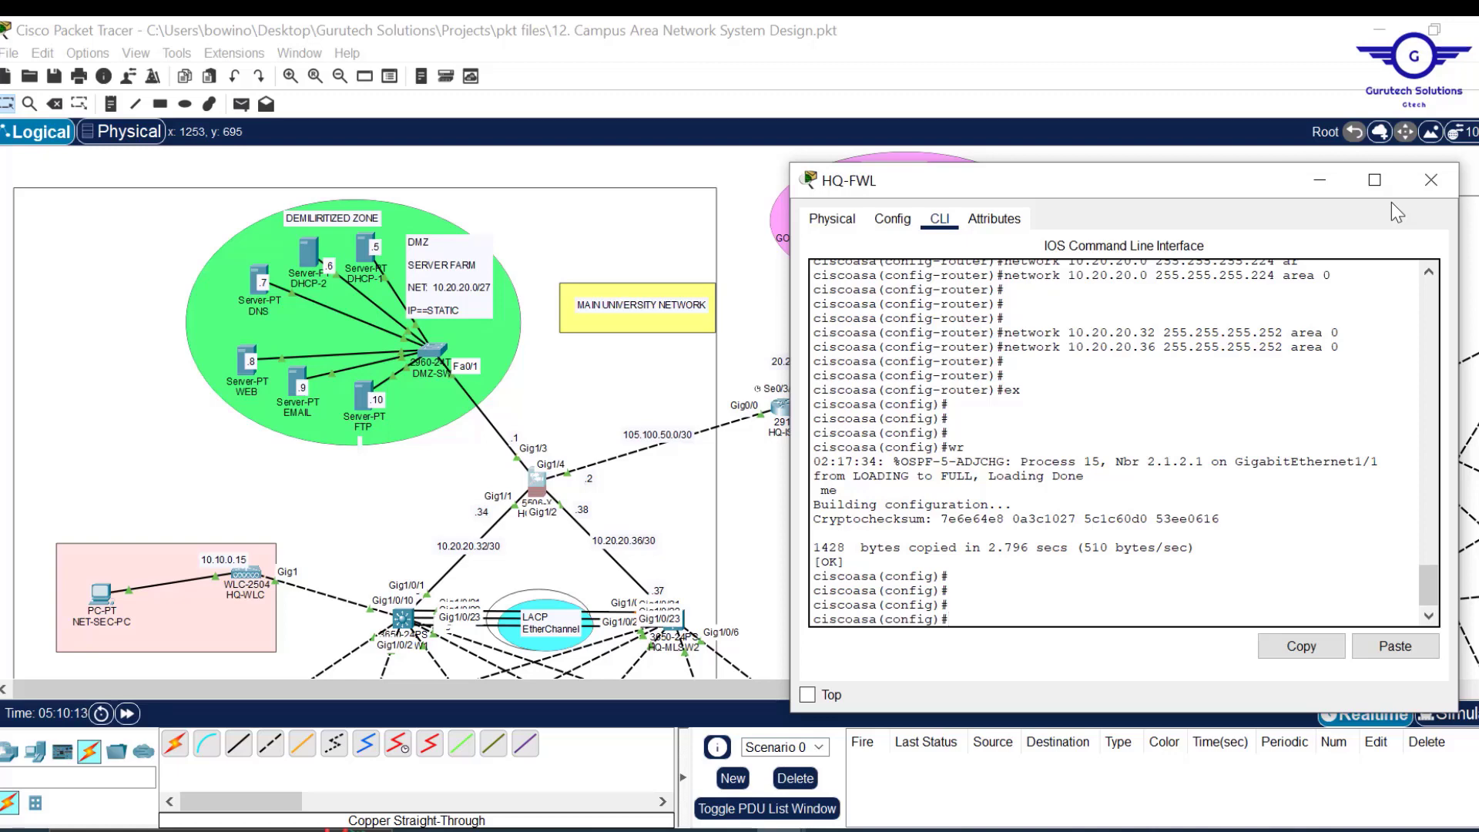
left_click(1433, 182)
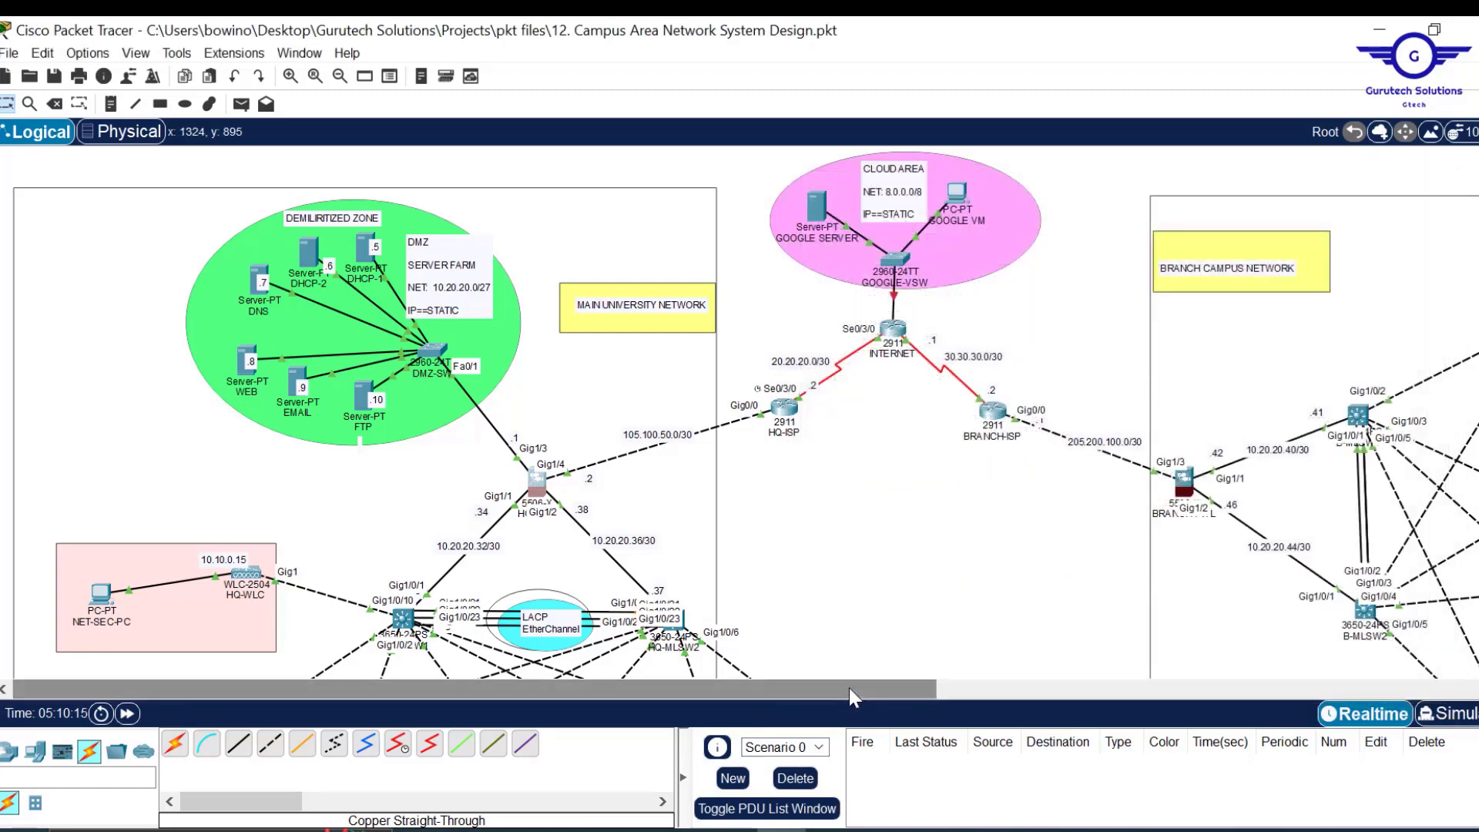
Start OSPF on BRANCH-FWL with router-id 4.3.2.1.
left_click_drag(849, 687, 1046, 682)
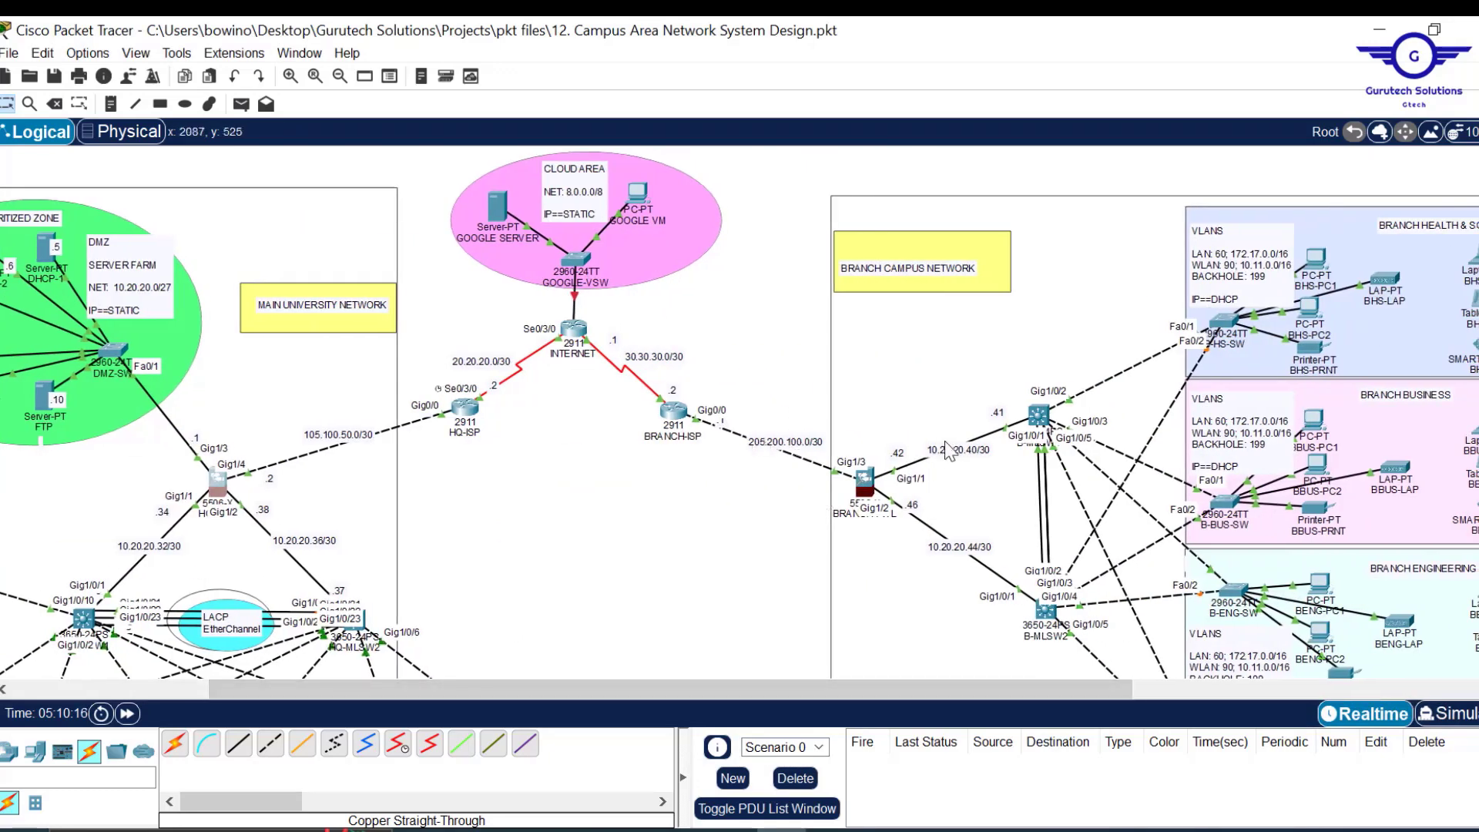
left_click(866, 484)
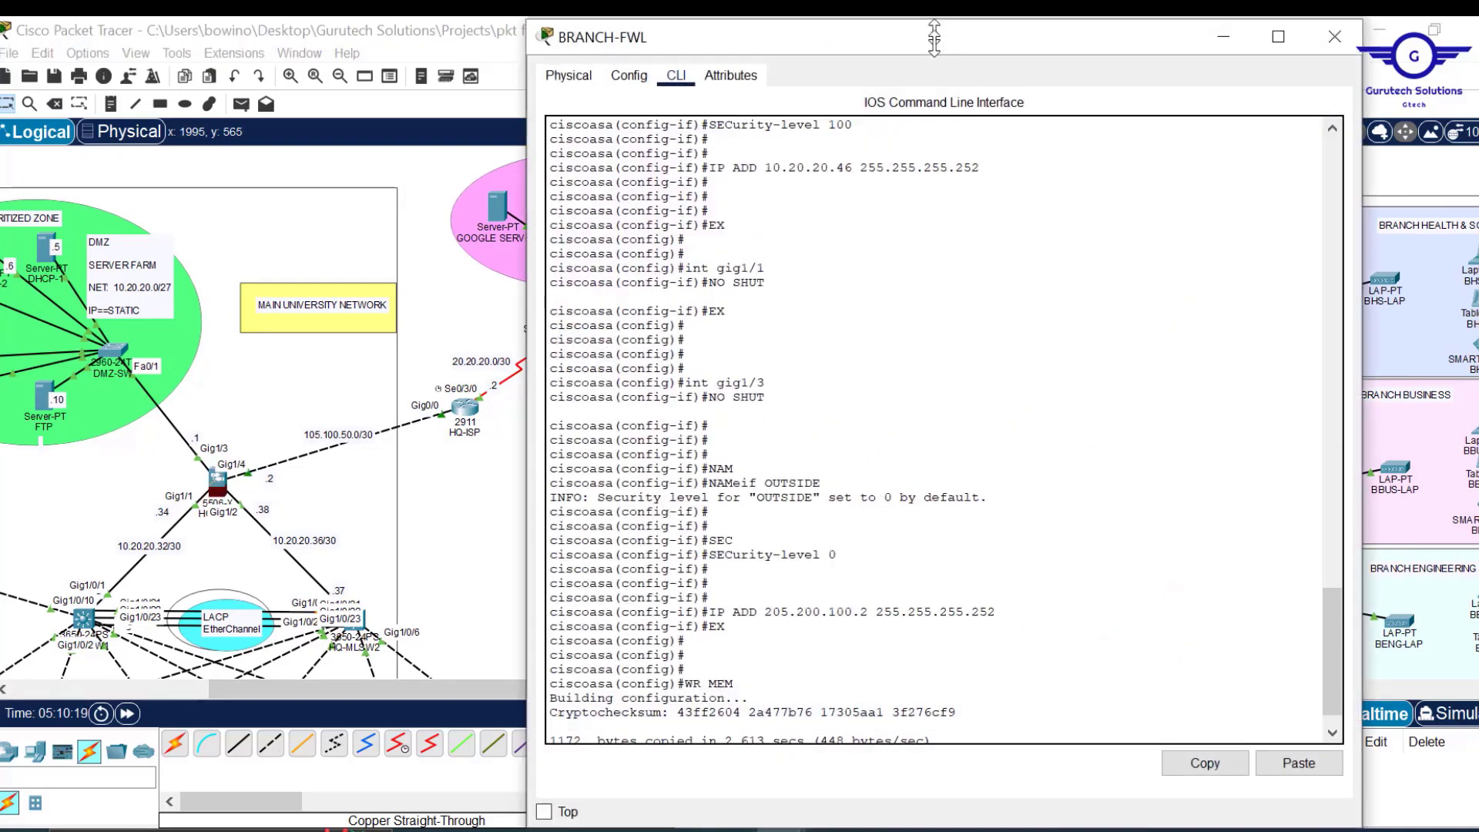
left_click_drag(529, 304, 721, 300)
left_click_drag(959, 171, 409, 83)
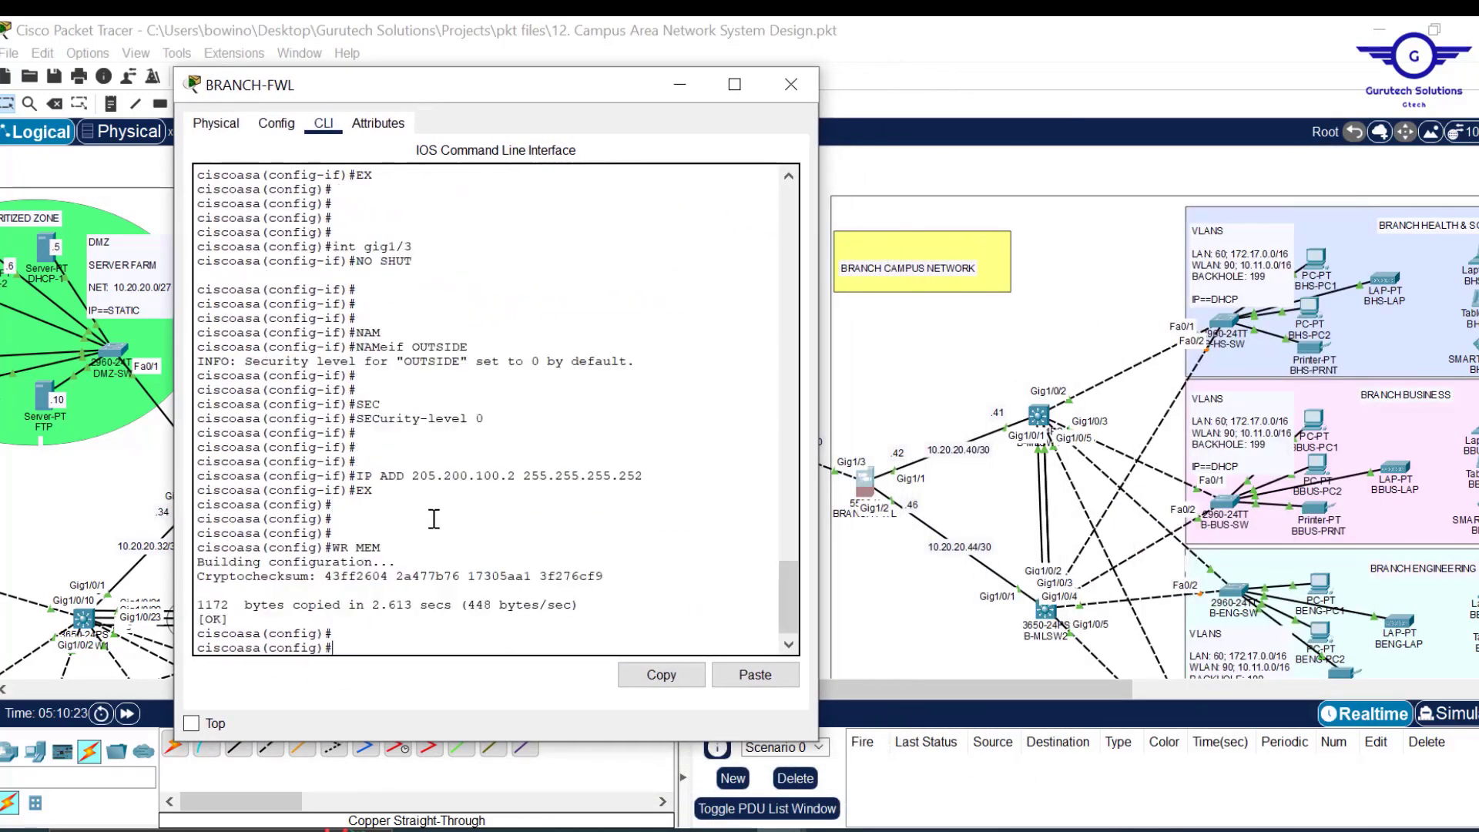
key("Return")
key("Return")
key("Return")
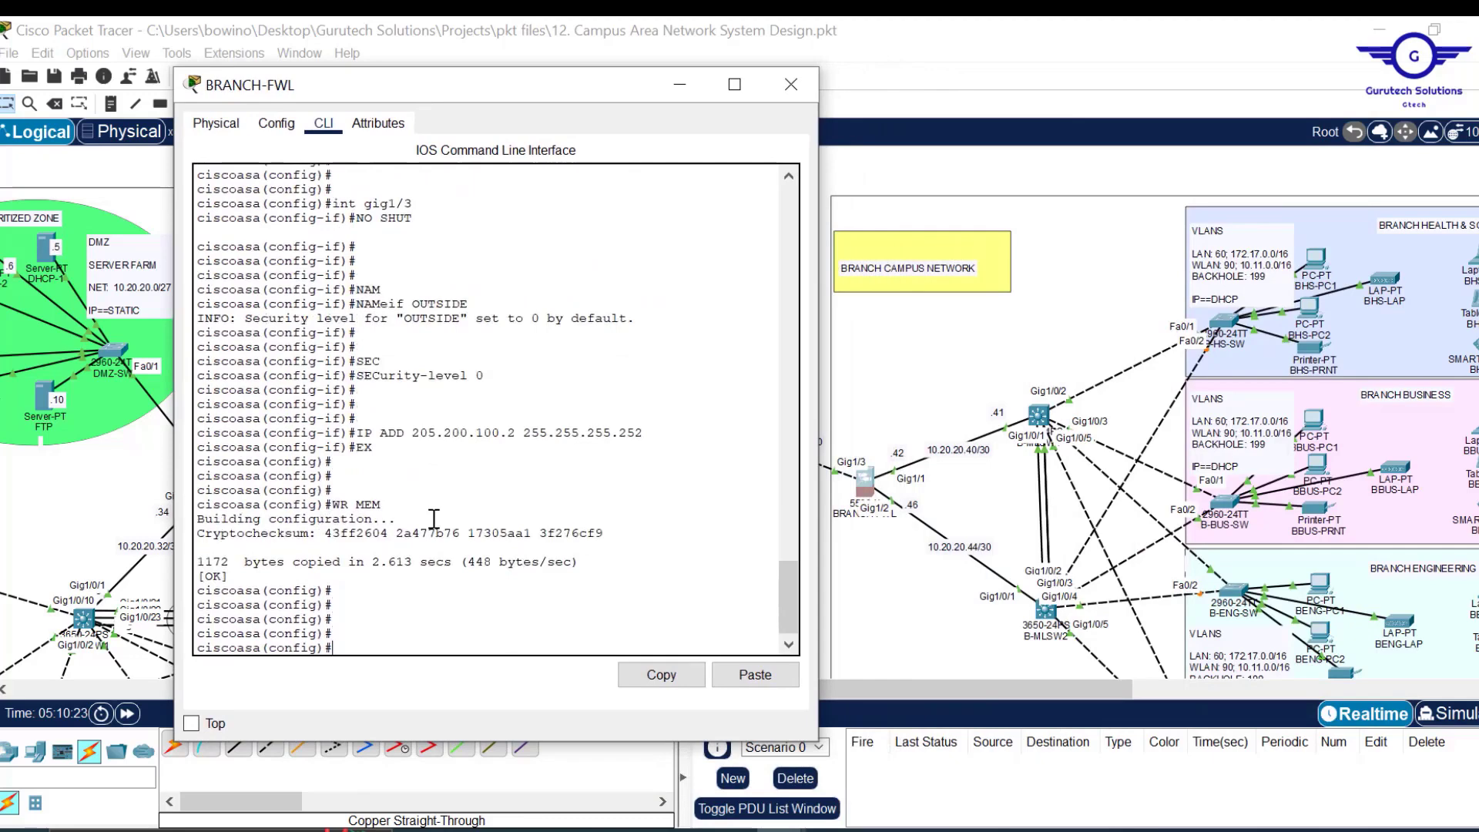
type("router osp")
type("f 14")
type("5")
key("Return")
key("Return")
key("Return")
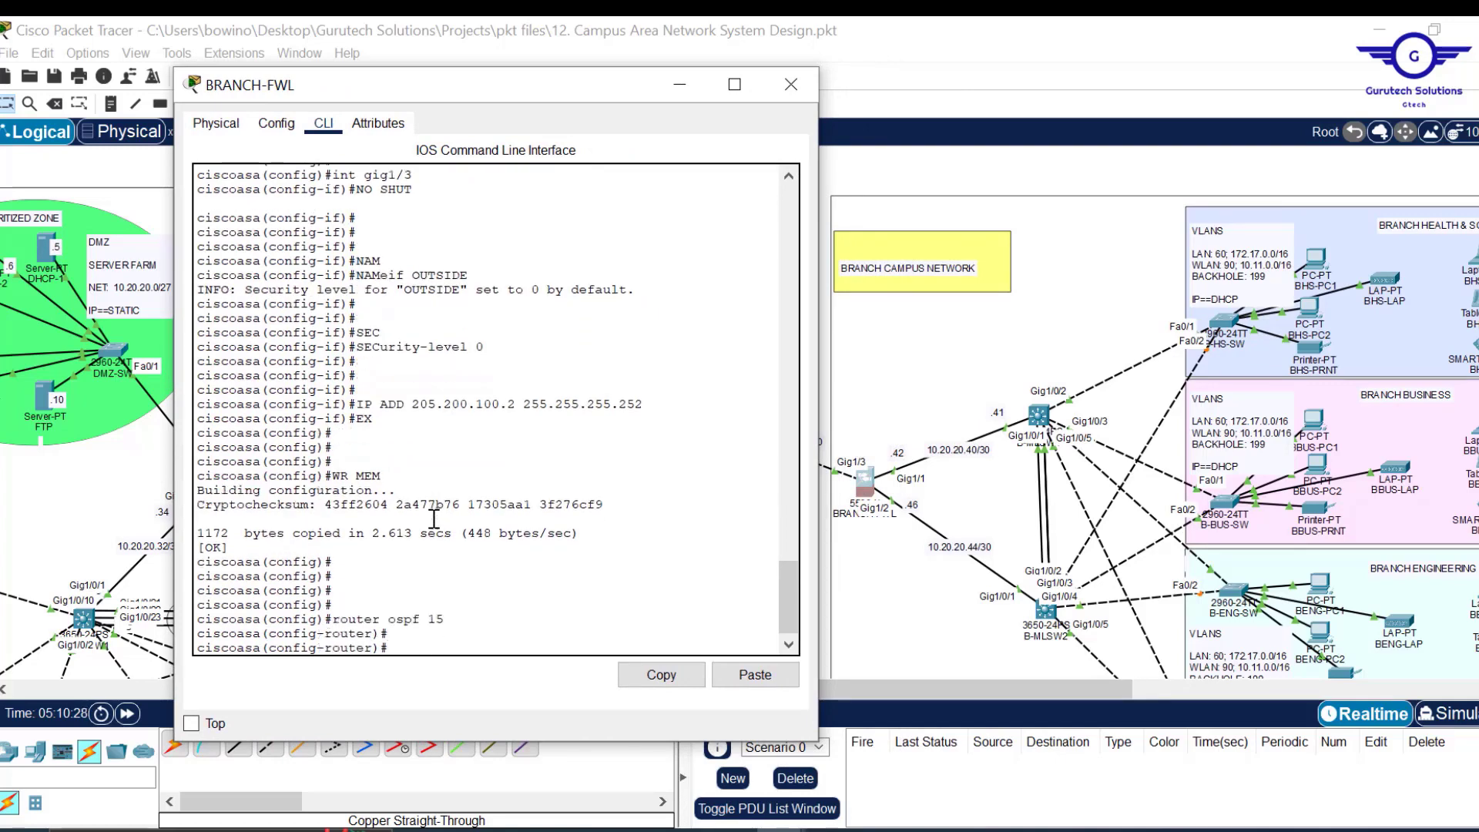
type("rou")
key("Tab")
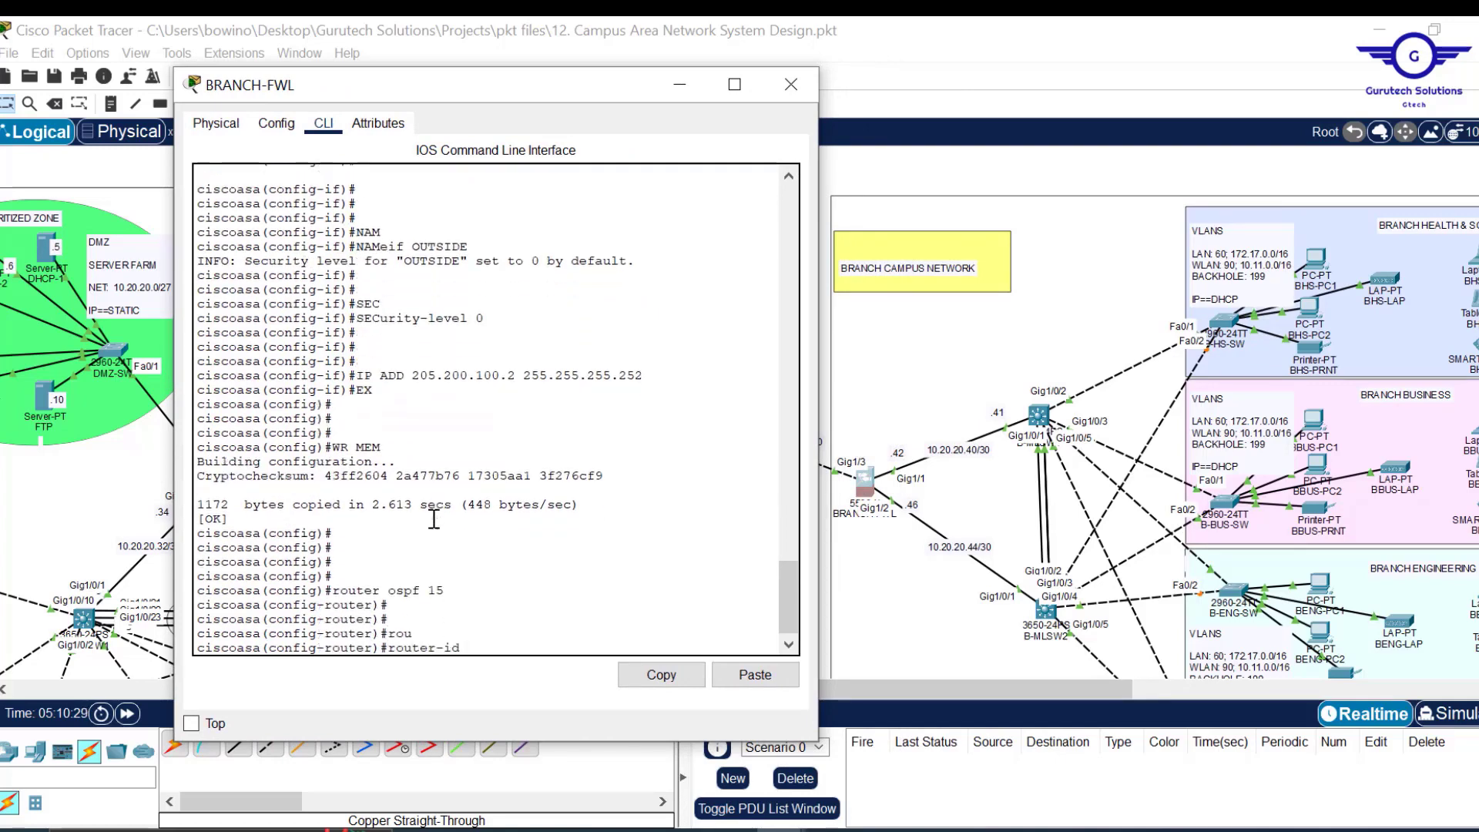
type("4.3.2.1")
key("Return")
key("Return")
key("Return")
Advertise 205.200.100.0/30 and 10.20.20.40/30 in OSPF area 0.
type("net")
key("Tab")
type("205.20")
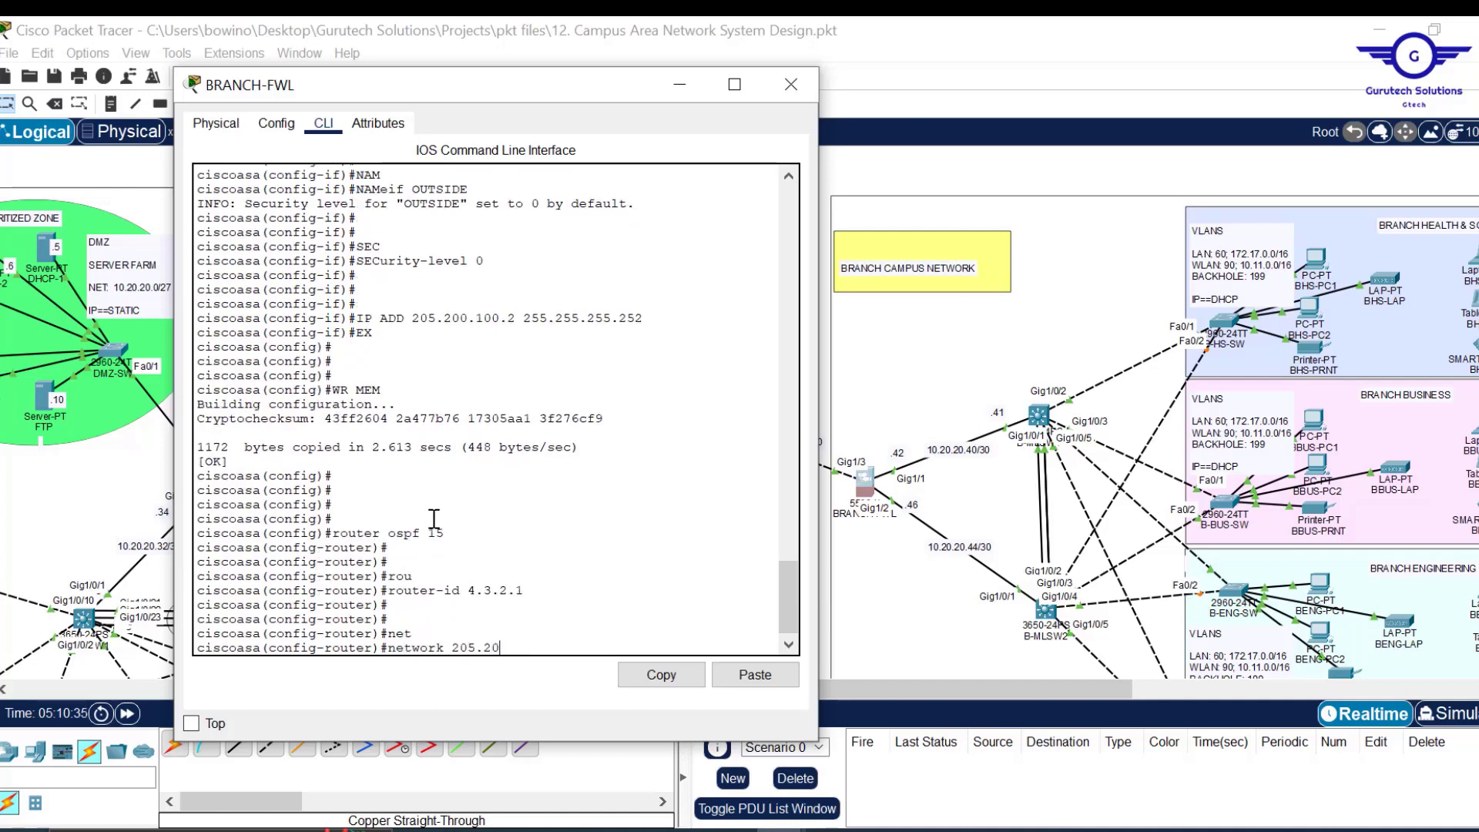
type("0.100.0 255.255.255.252 ar")
key("Tab")
type("0")
key("Return")
key("Return")
key("Return")
key("Return")
key("Return")
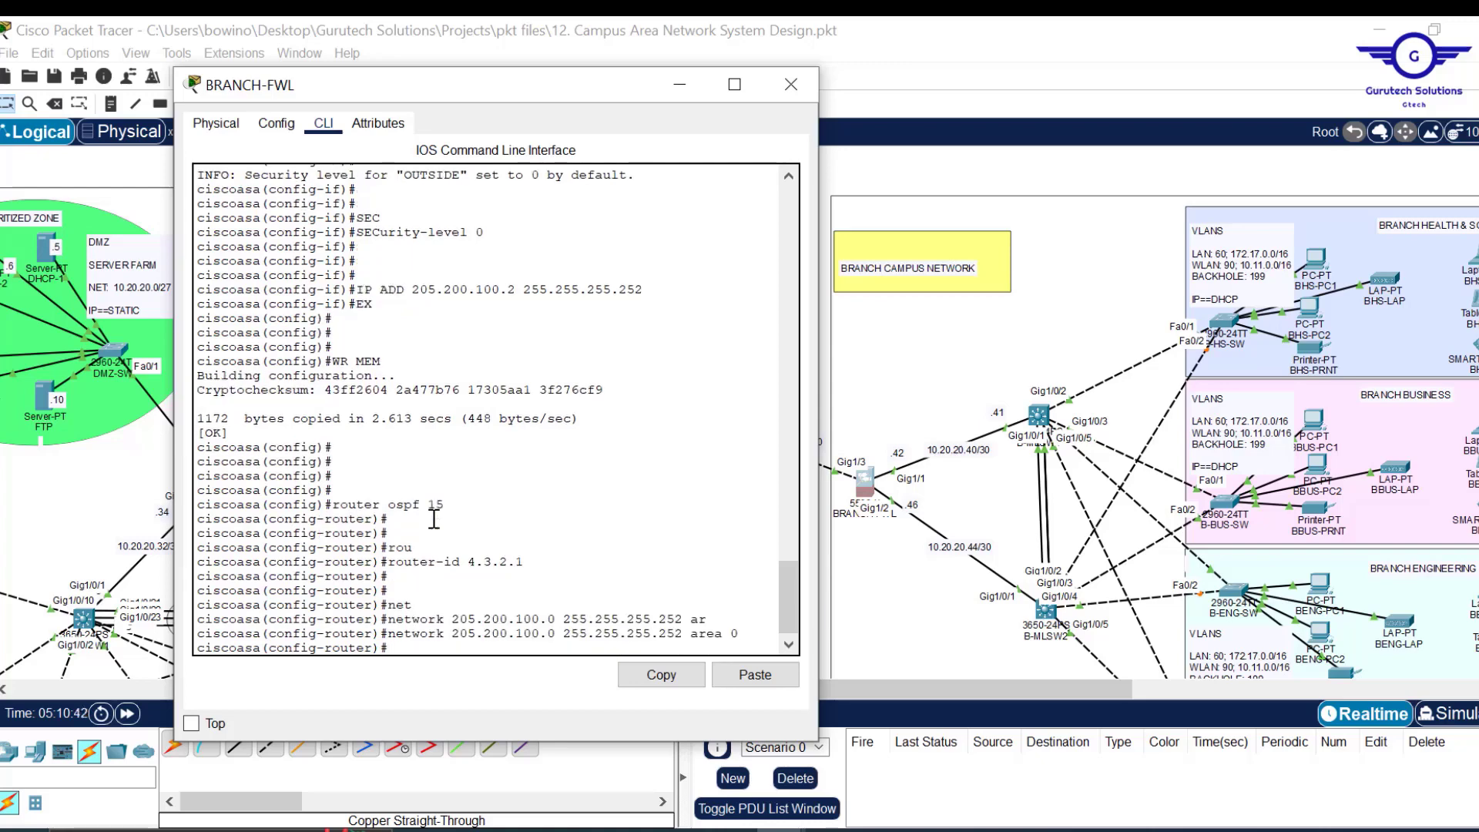
type("net")
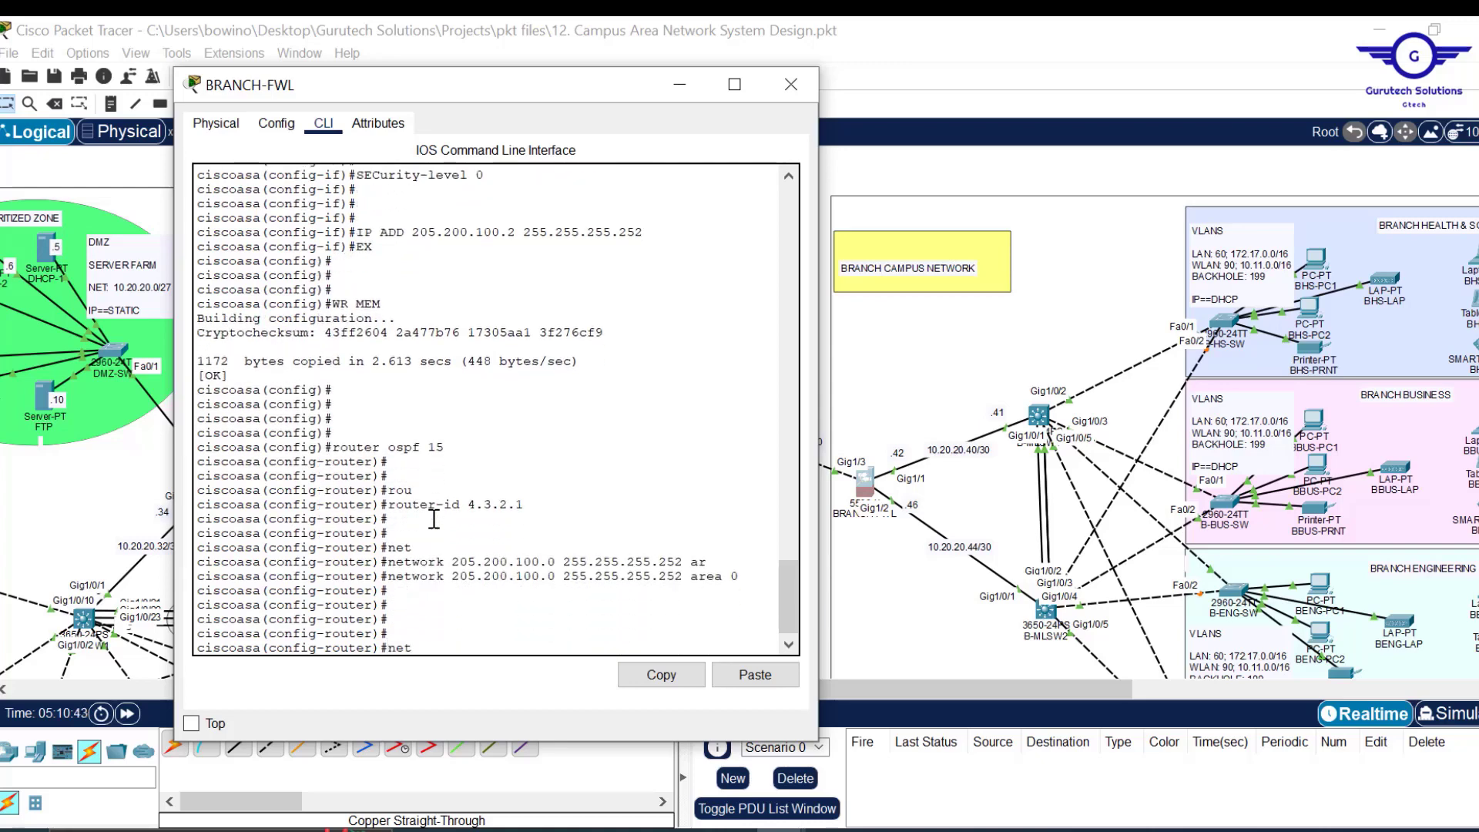
key("Tab")
type("10")
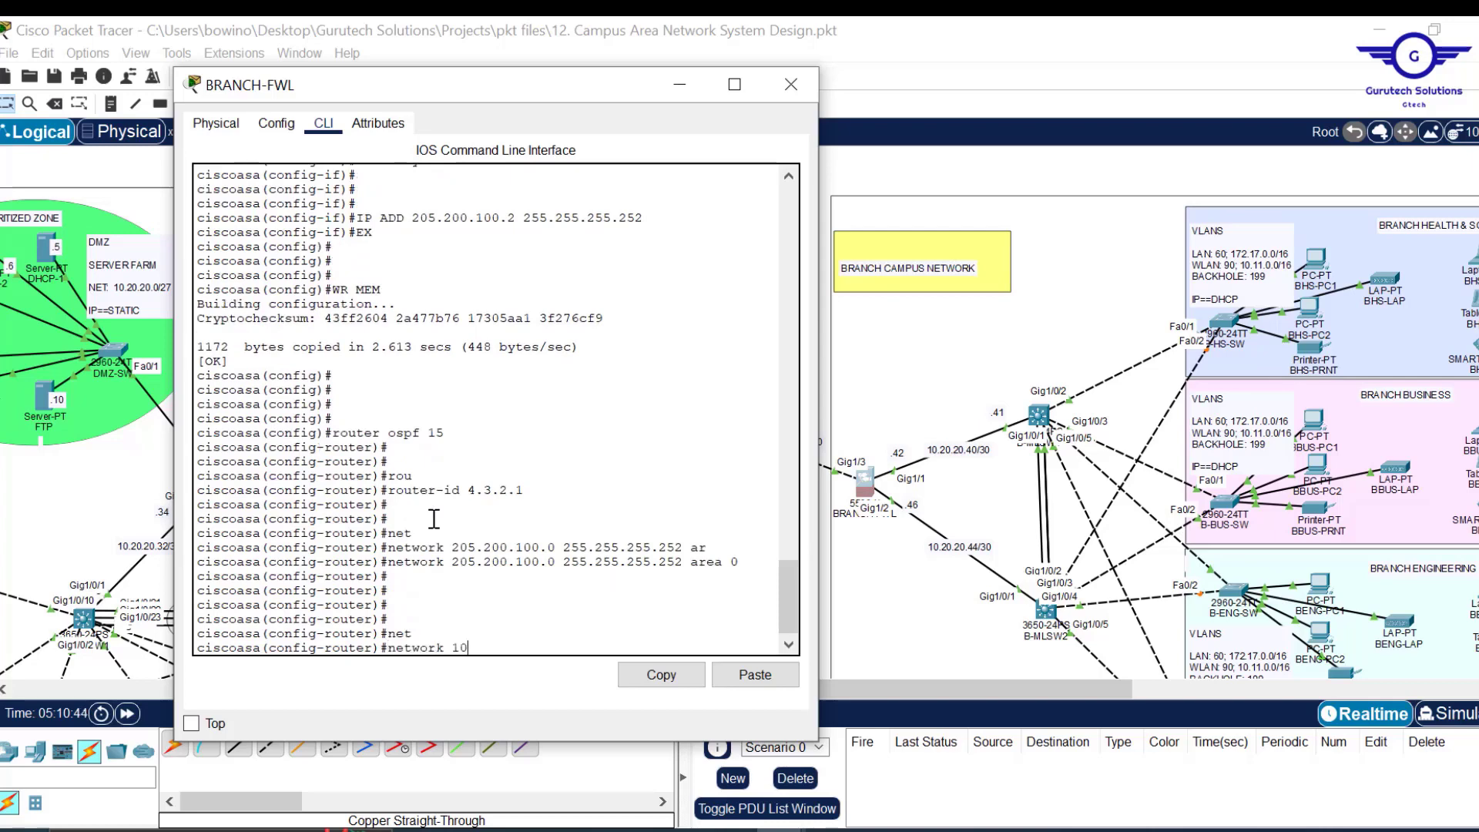
type(".20.20.40 255.255.255.252 area")
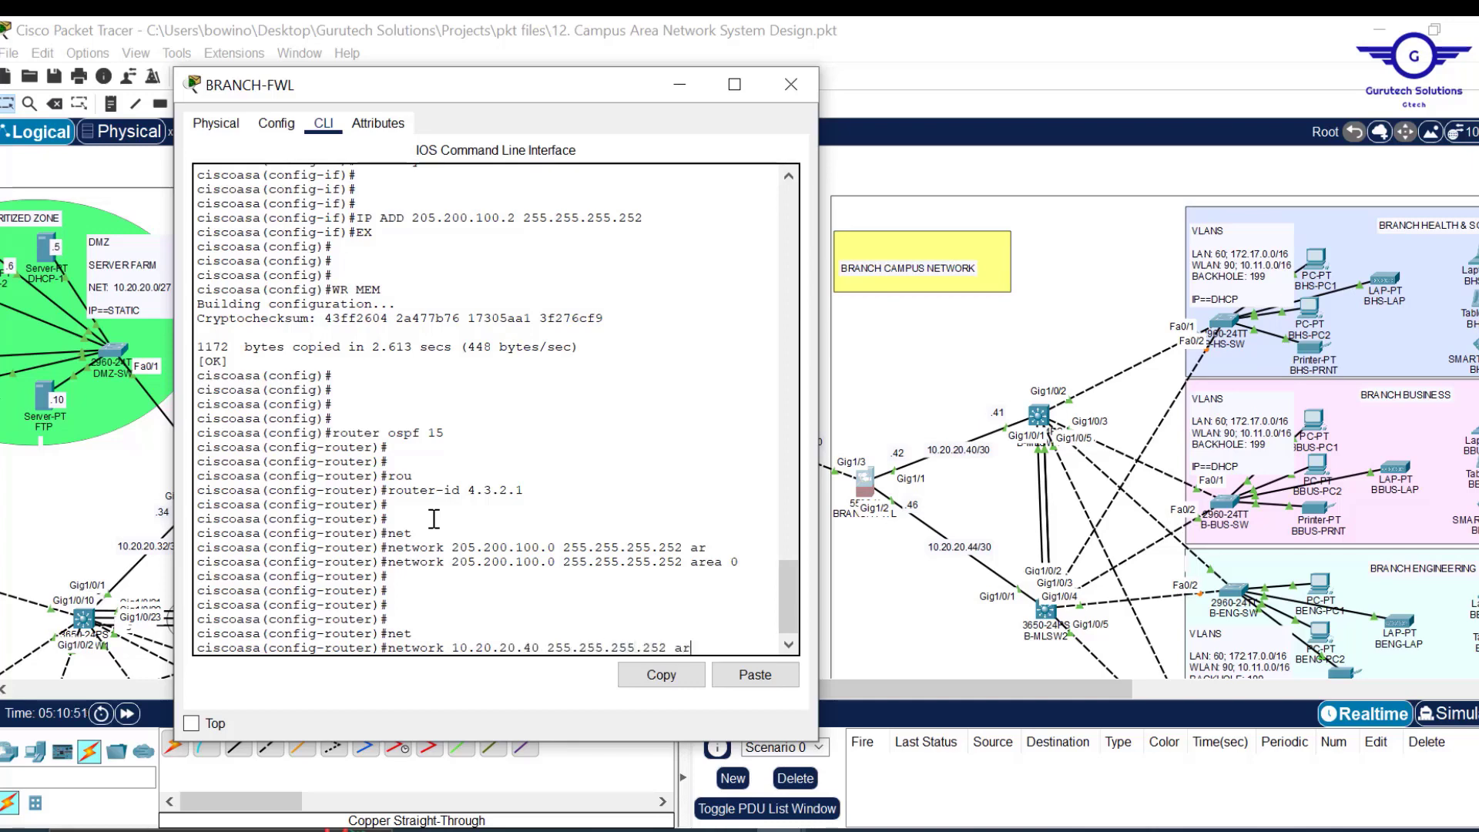
key("Tab")
type("0")
key("Return")
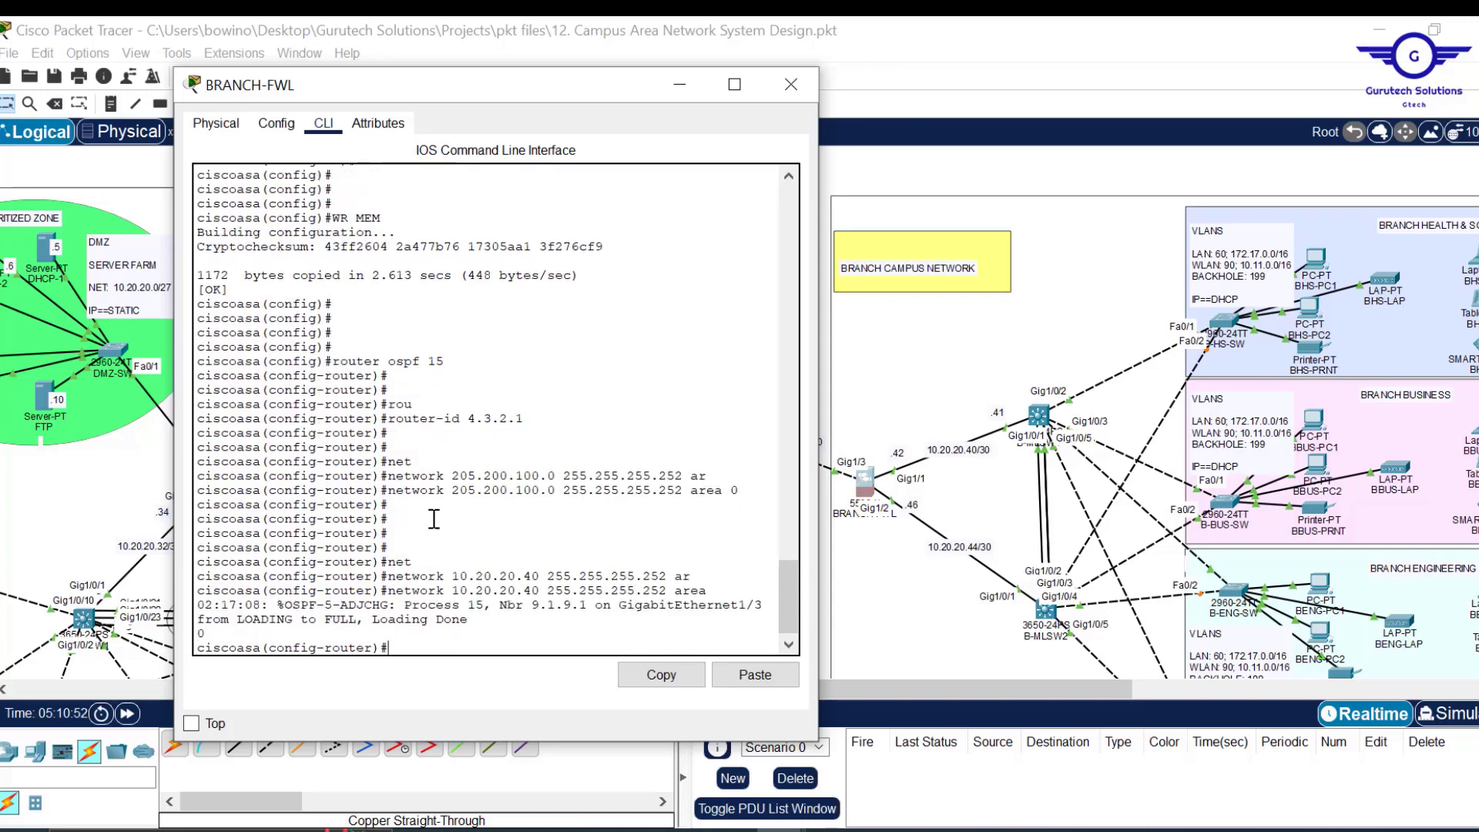
Advertise 10.20.20.44/30 in area 0, exit, and save with do wr.
key("Return")
key("Up")
key("Return")
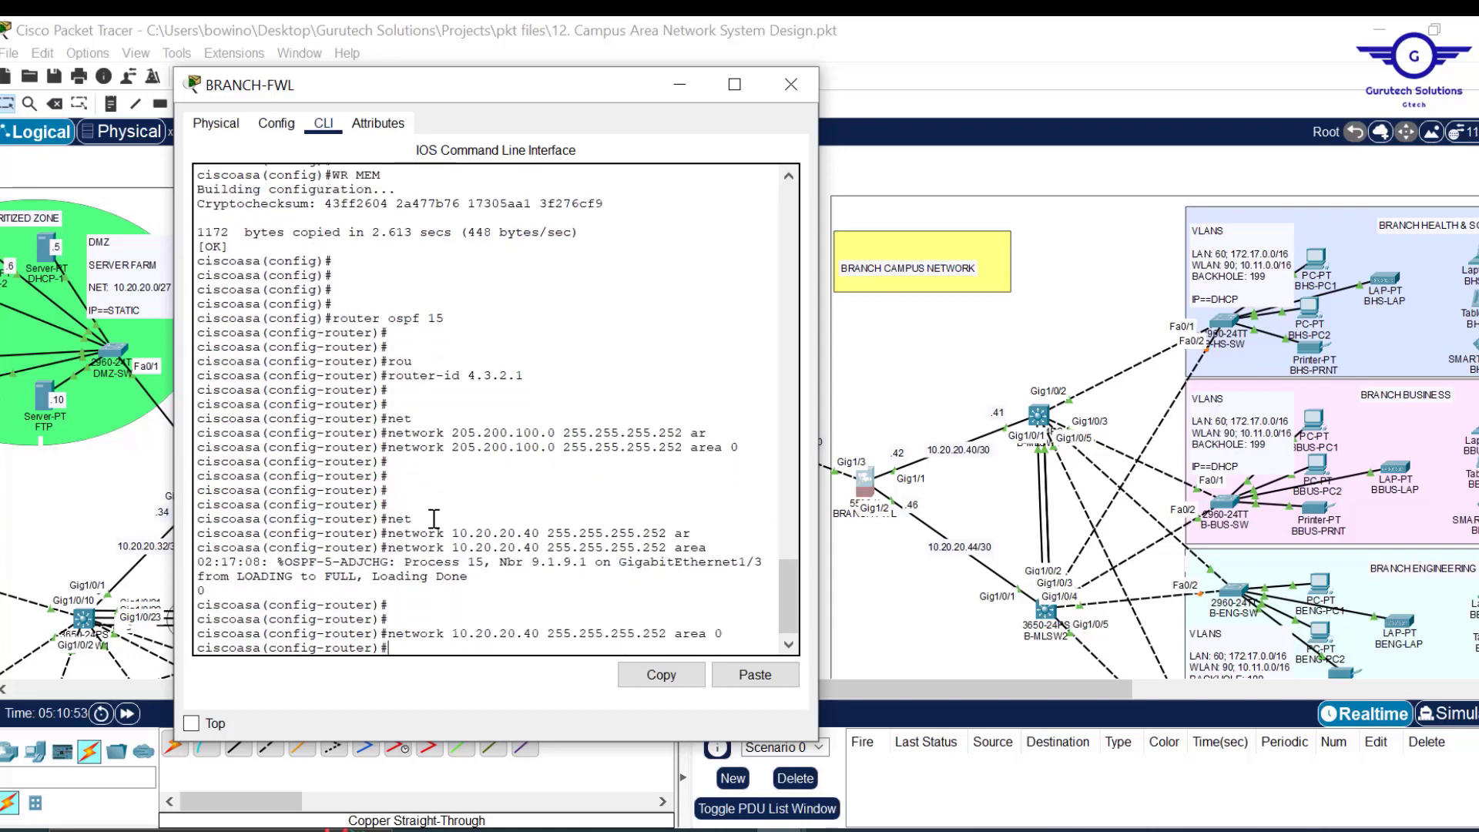
key("Return")
key("Up")
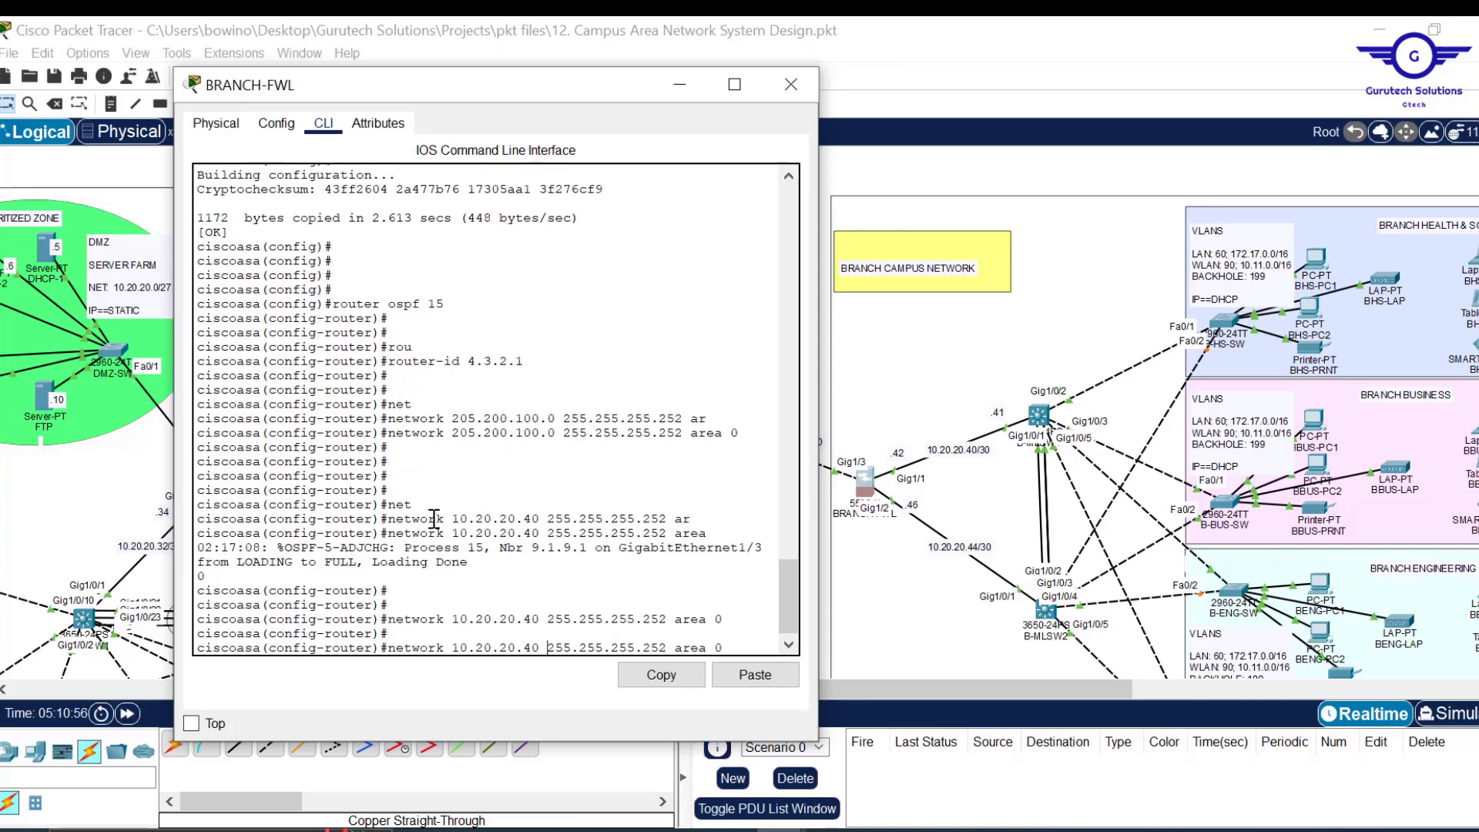
key("Left")
key("Left")
key("BackSpace")
type("4")
key("Return")
key("Return")
key("Return")
type("ex")
key("Return")
key("Return")
key("Return")
key("Return")
type("do")
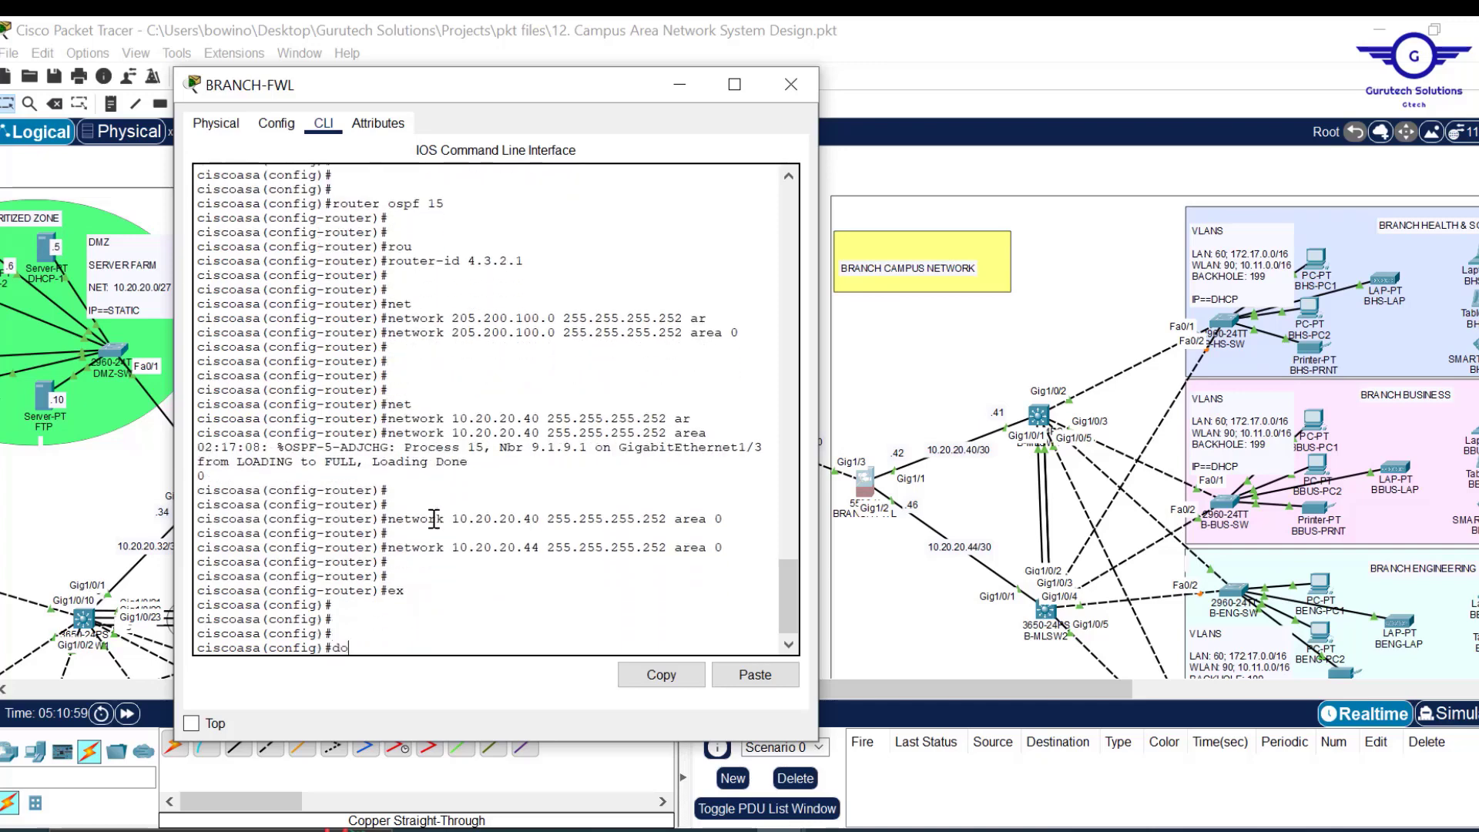
type(" wr")
key("Return")
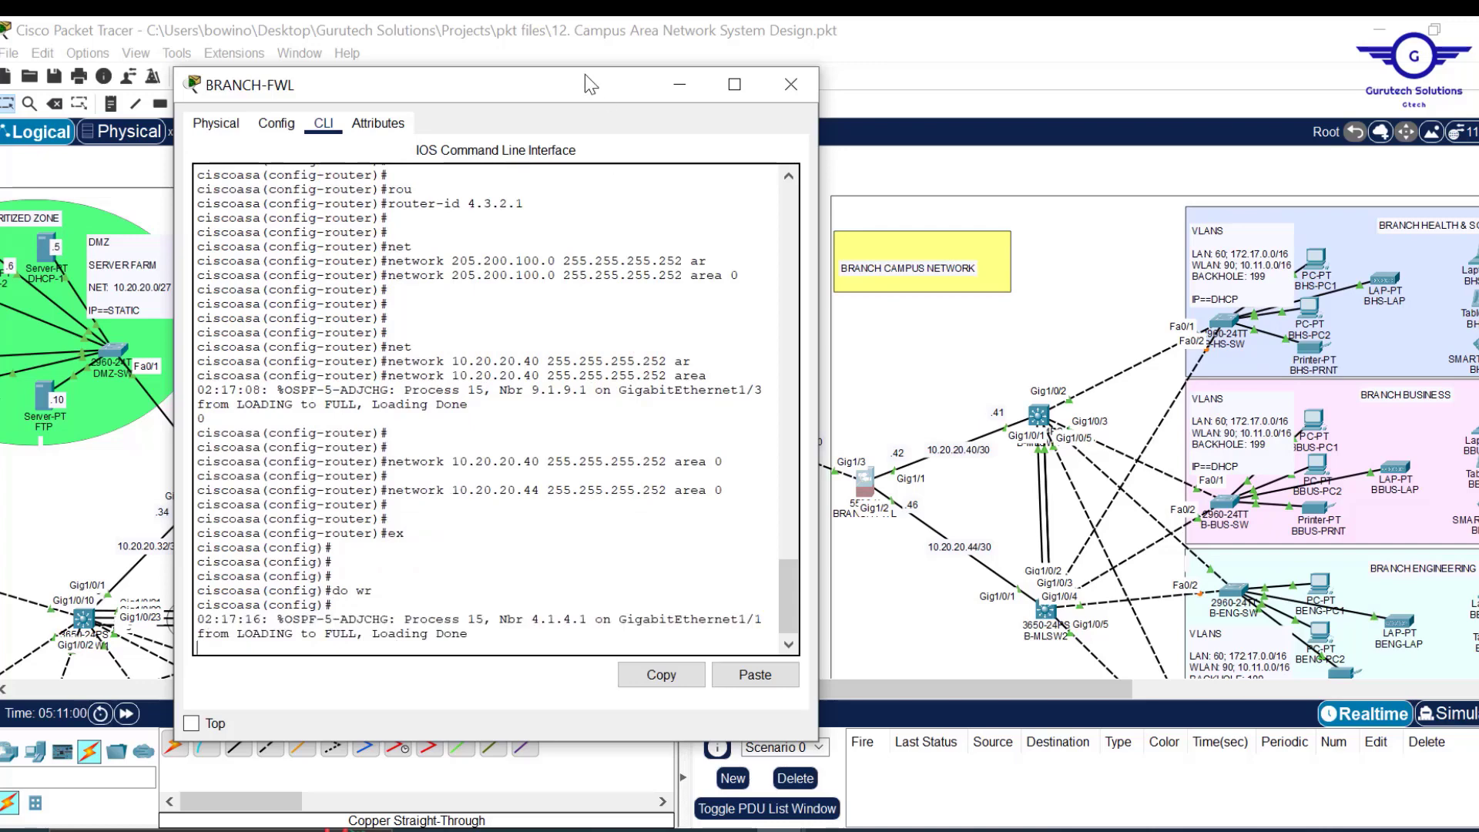
left_click_drag(581, 69, 593, 150)
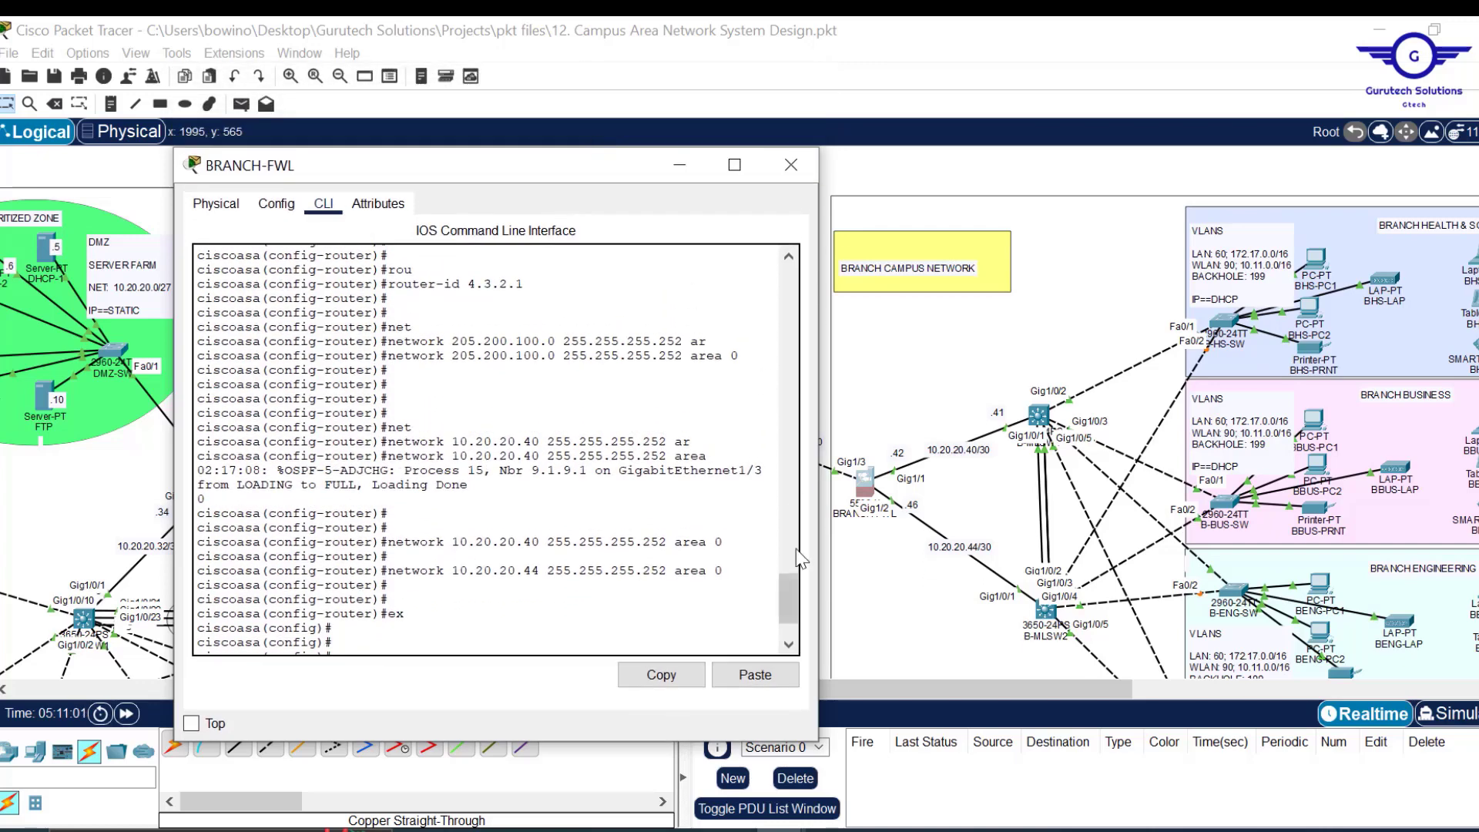
Close BRANCH-FWL and confirm INTERNET router's OSPF neighbours 7.1.7.1 and 9.1.9.1 reached FULL.
scroll(783, 585, "down", 2)
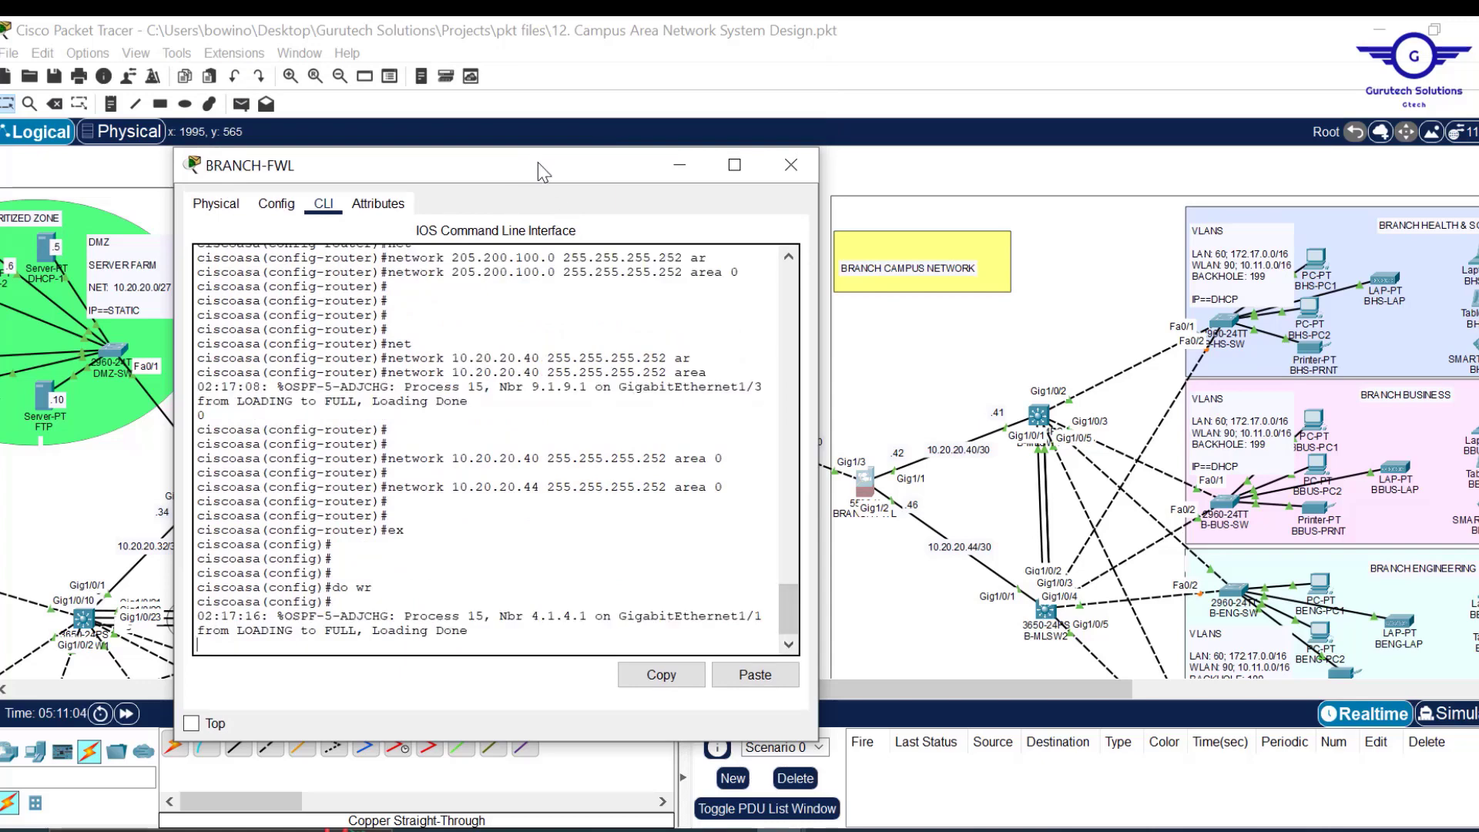
left_click_drag(538, 164, 828, 162)
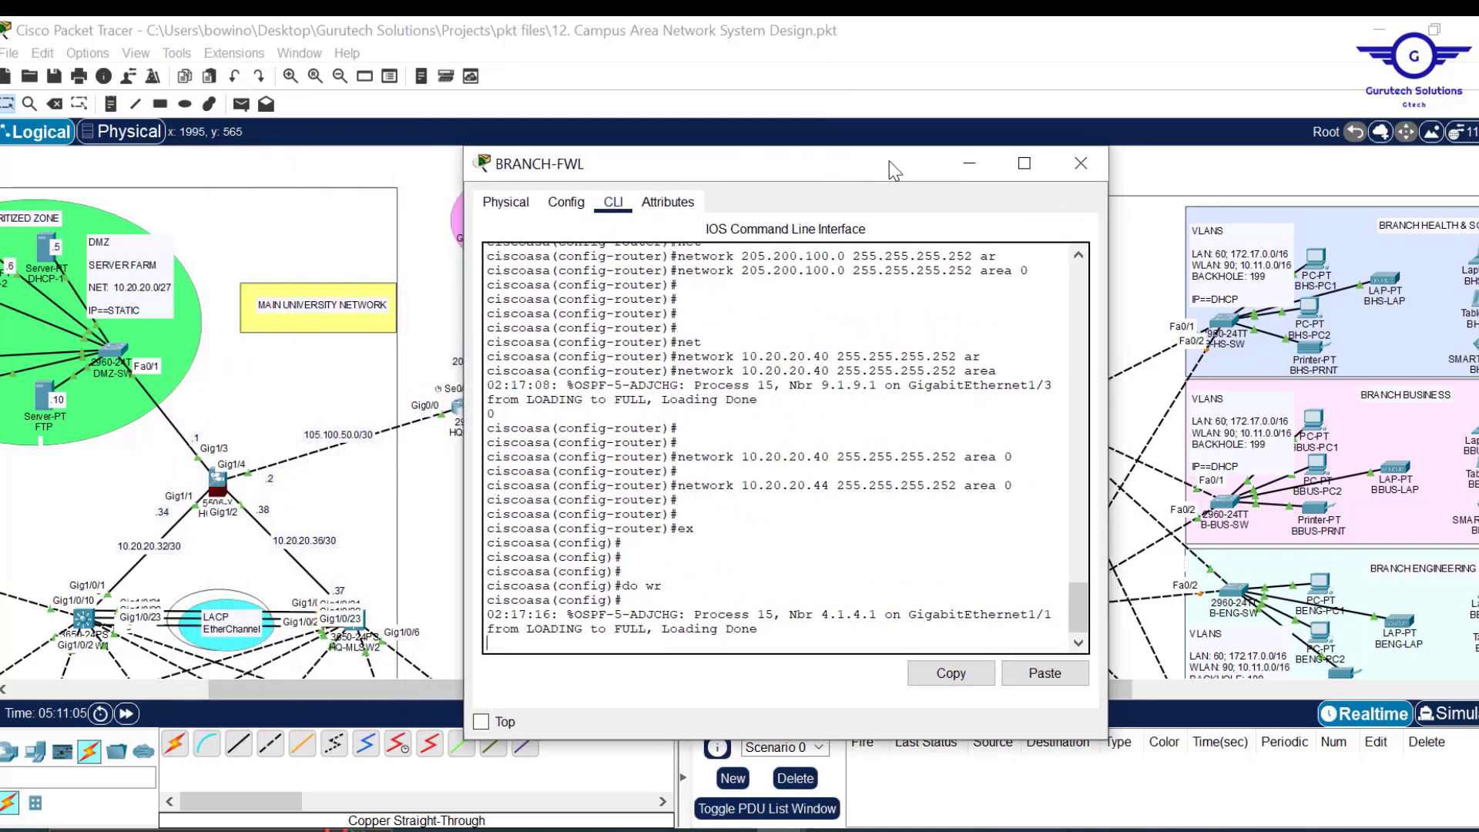
left_click(1081, 163)
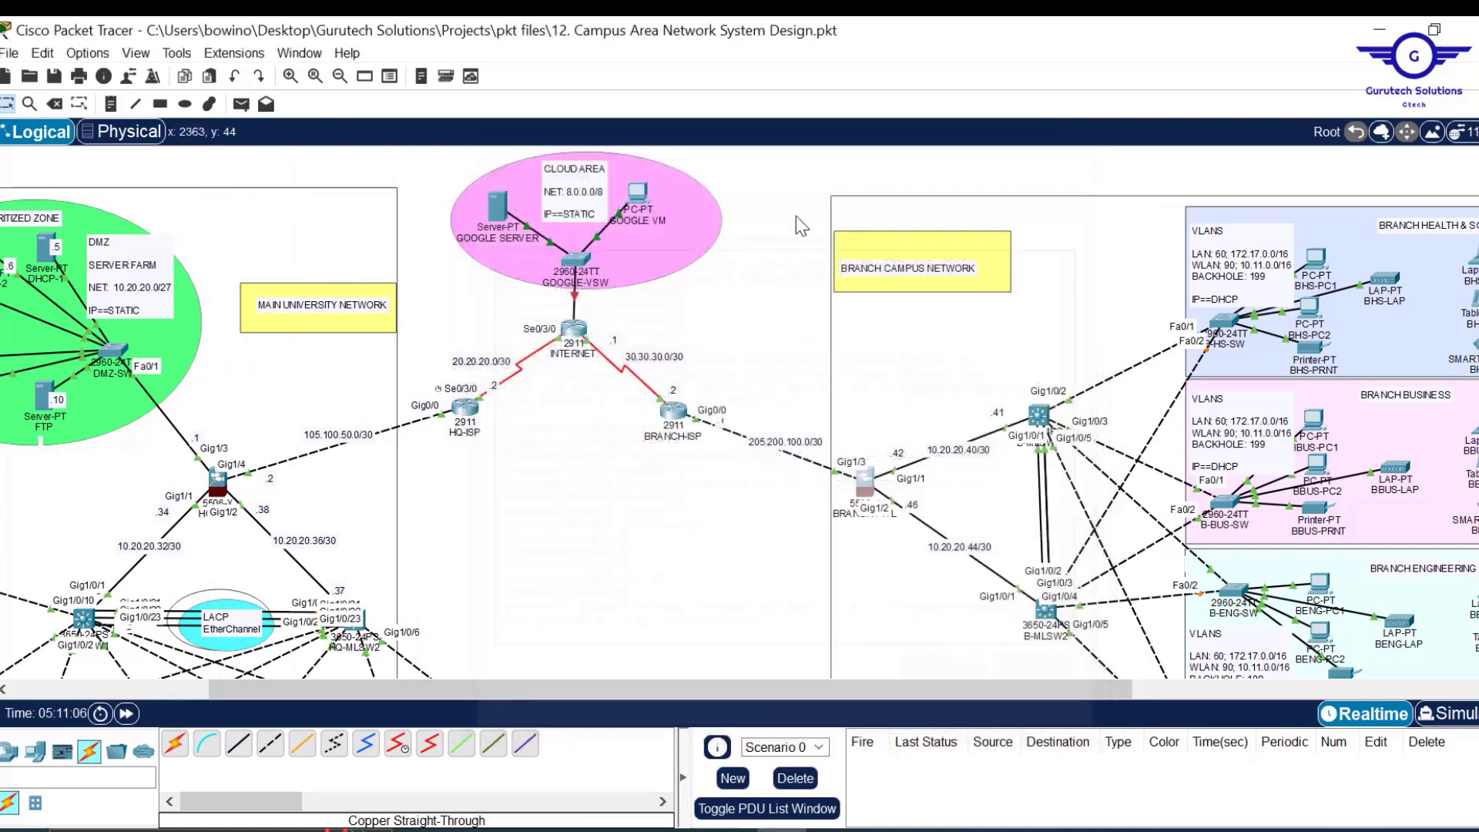
left_click(574, 329)
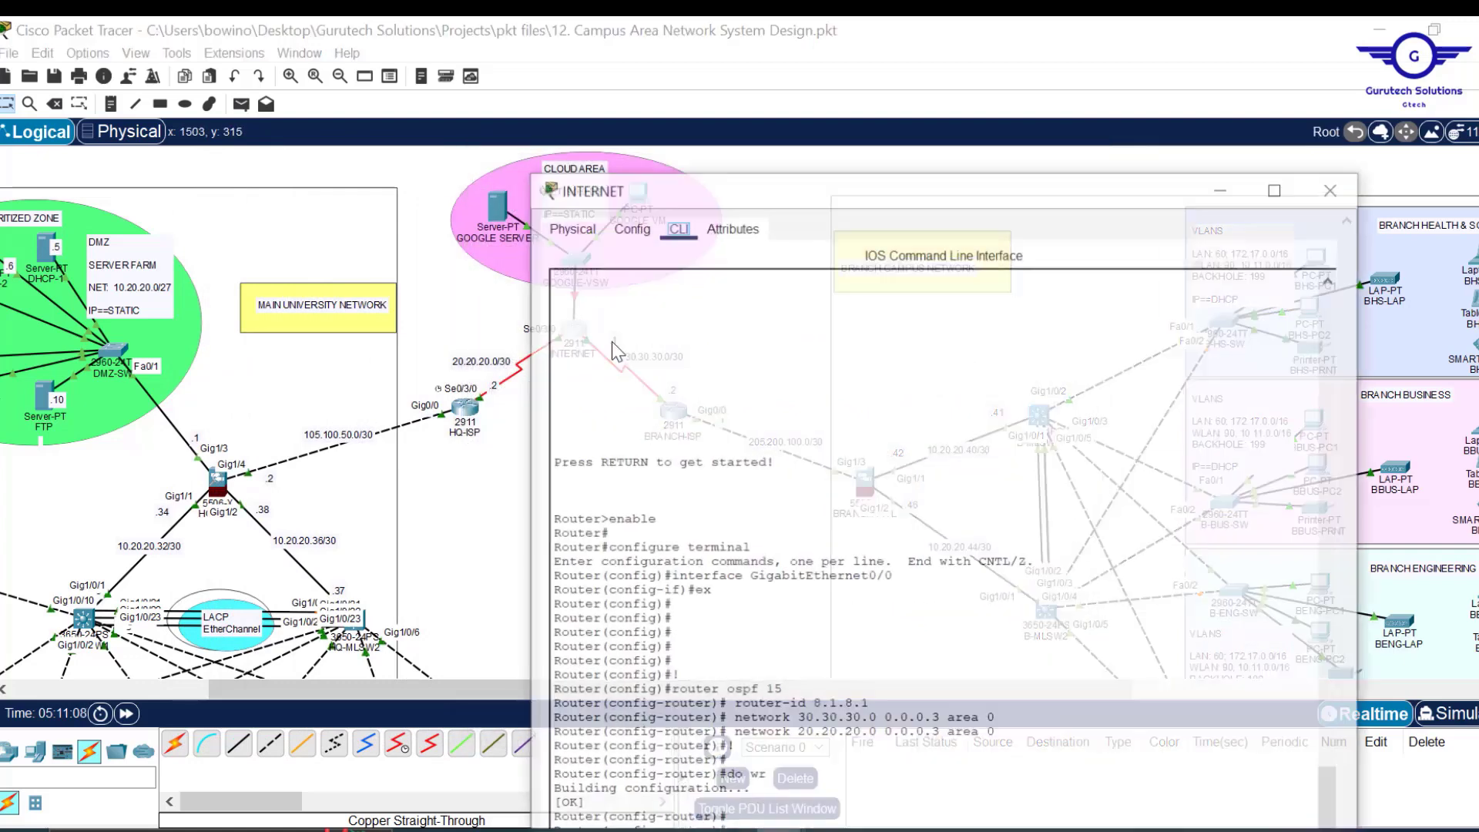
scroll(877, 472, "down", 1)
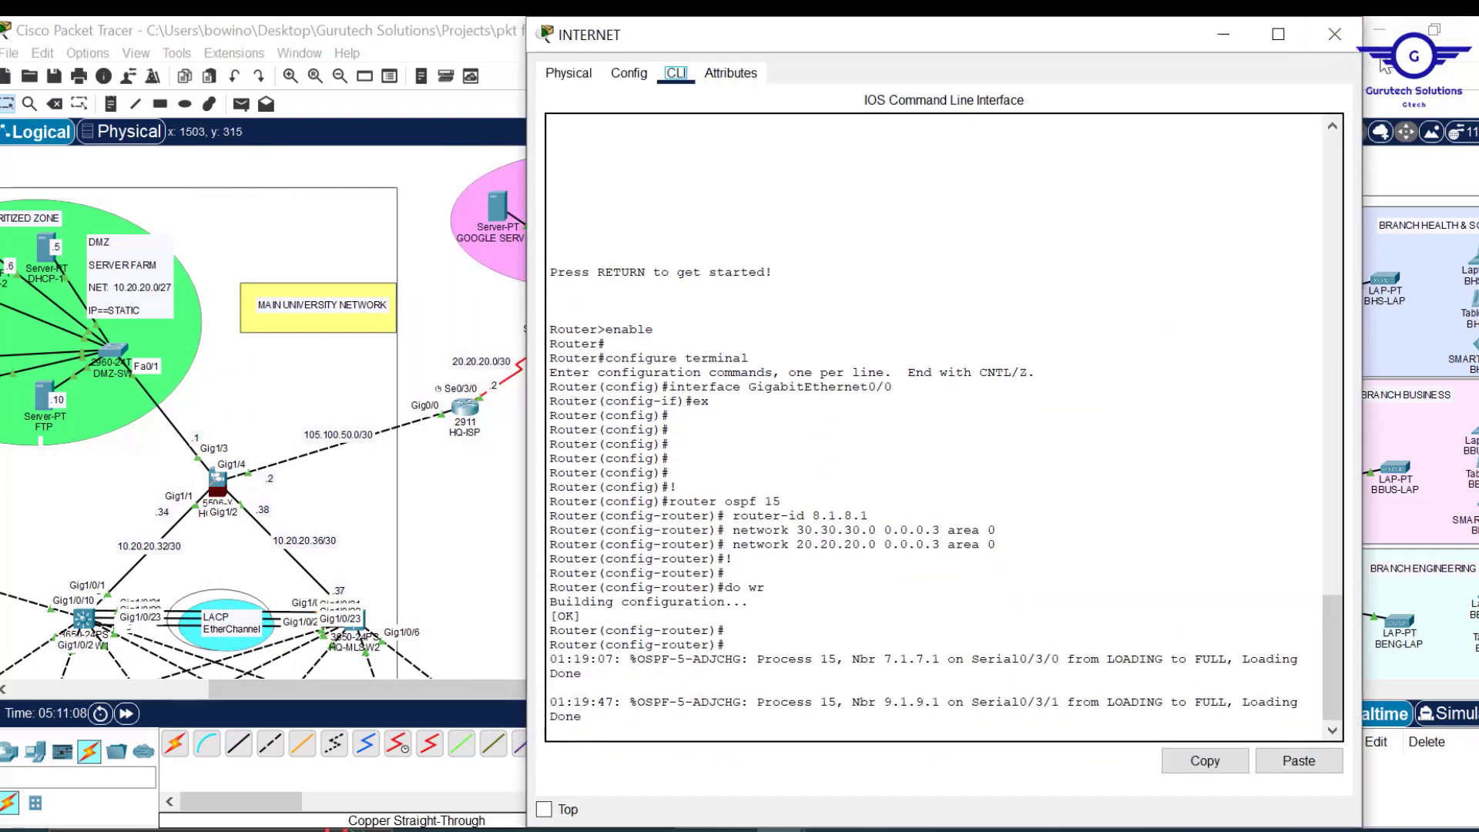
left_click(1337, 35)
scroll(756, 609, "down", 5)
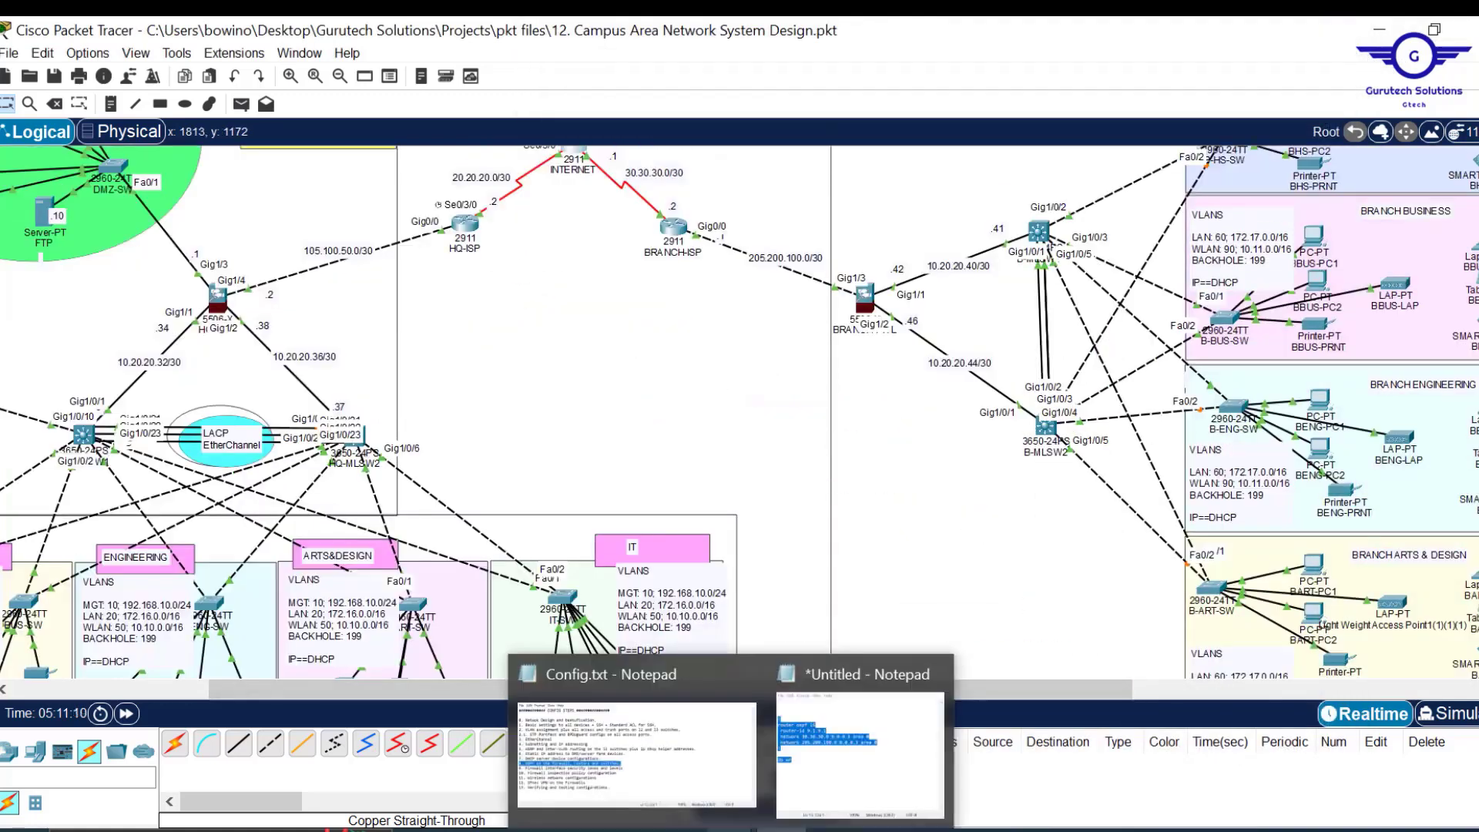
Mark step 9, firewall interface security zones and levels, in Config.txt, then return to Packet Tracer.
left_click(632, 739)
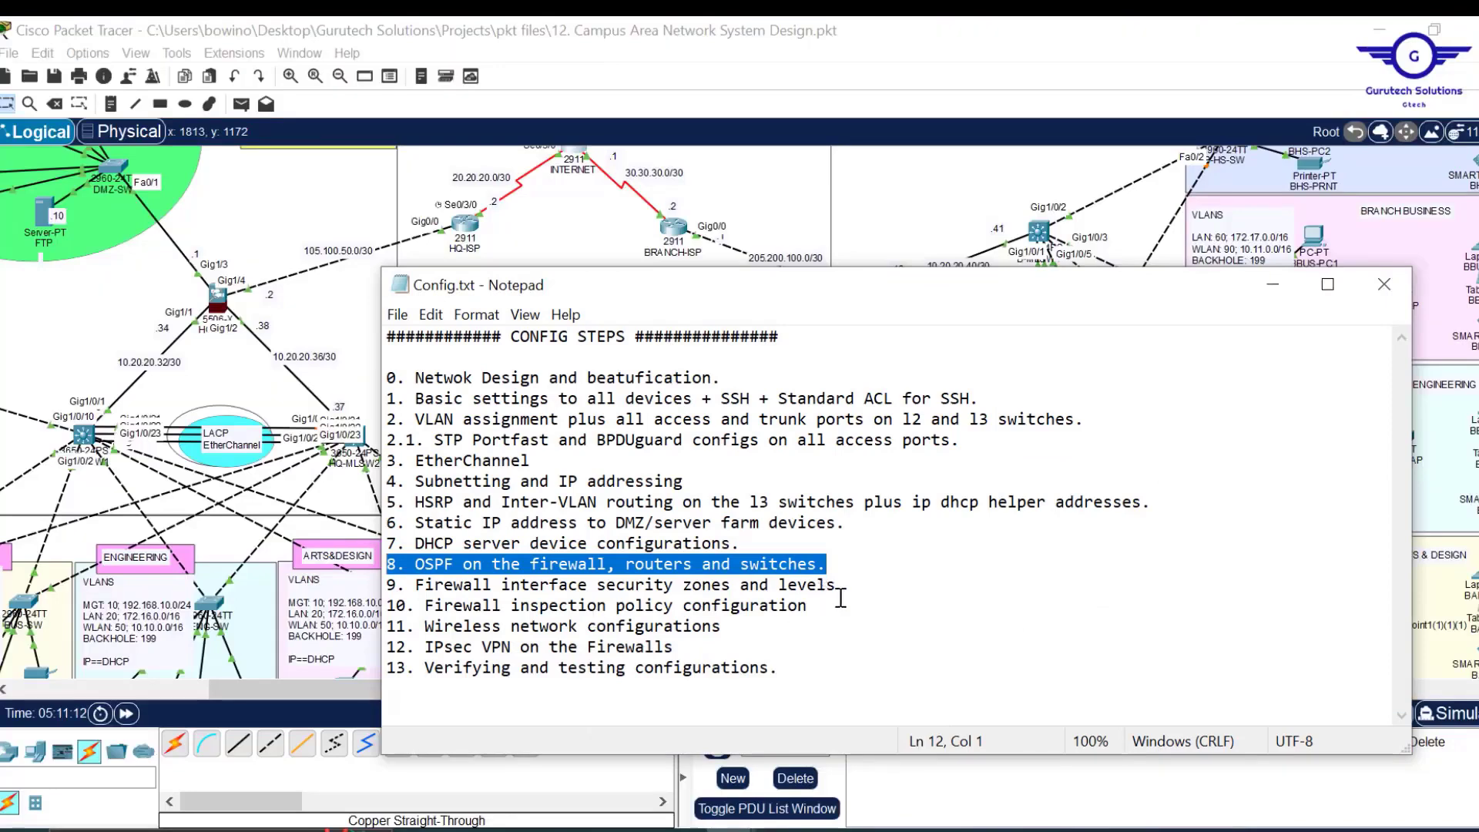
left_click_drag(851, 585, 385, 589)
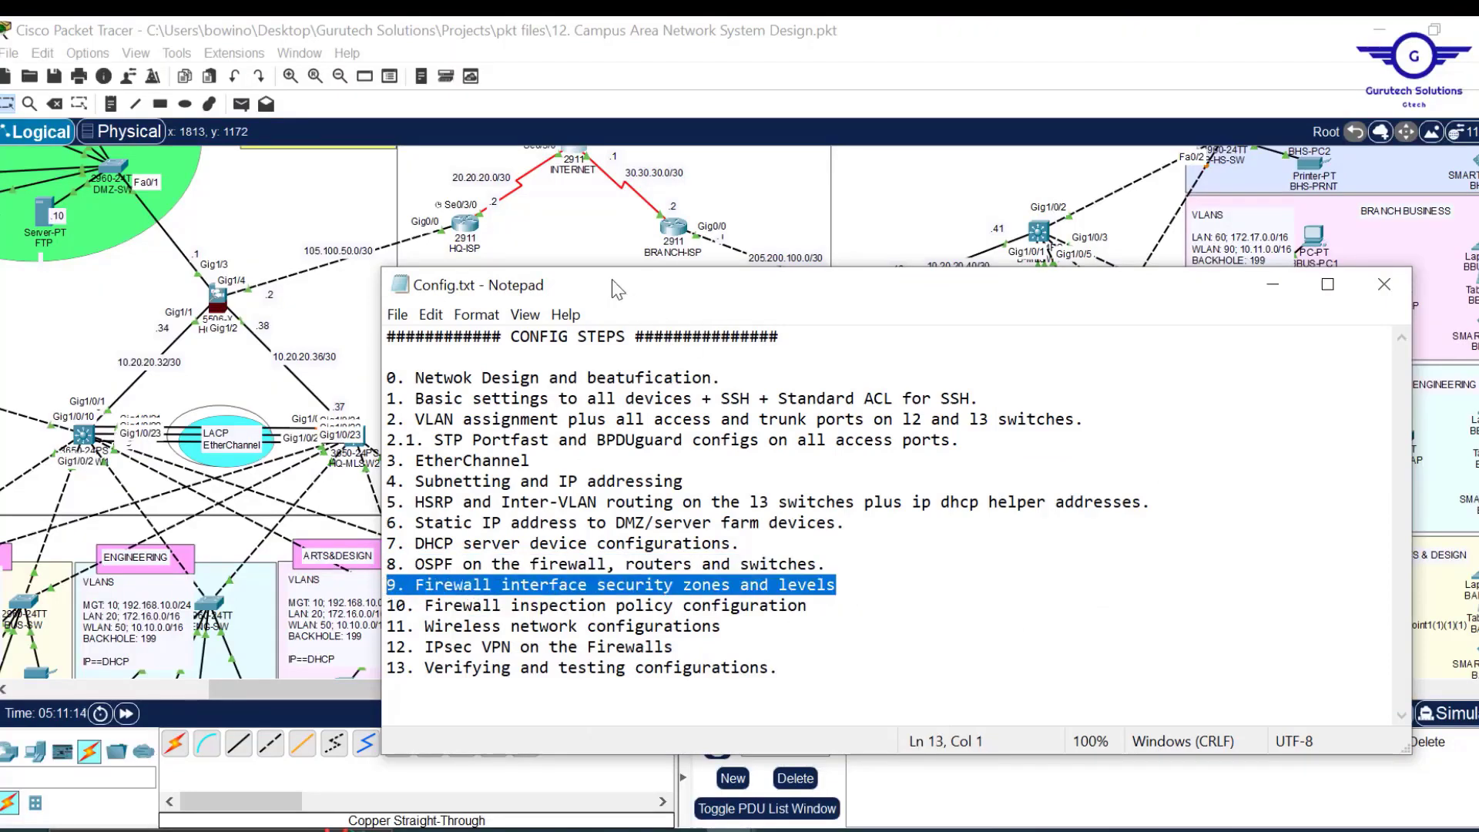
left_click(582, 239)
scroll(592, 529, "left", 3)
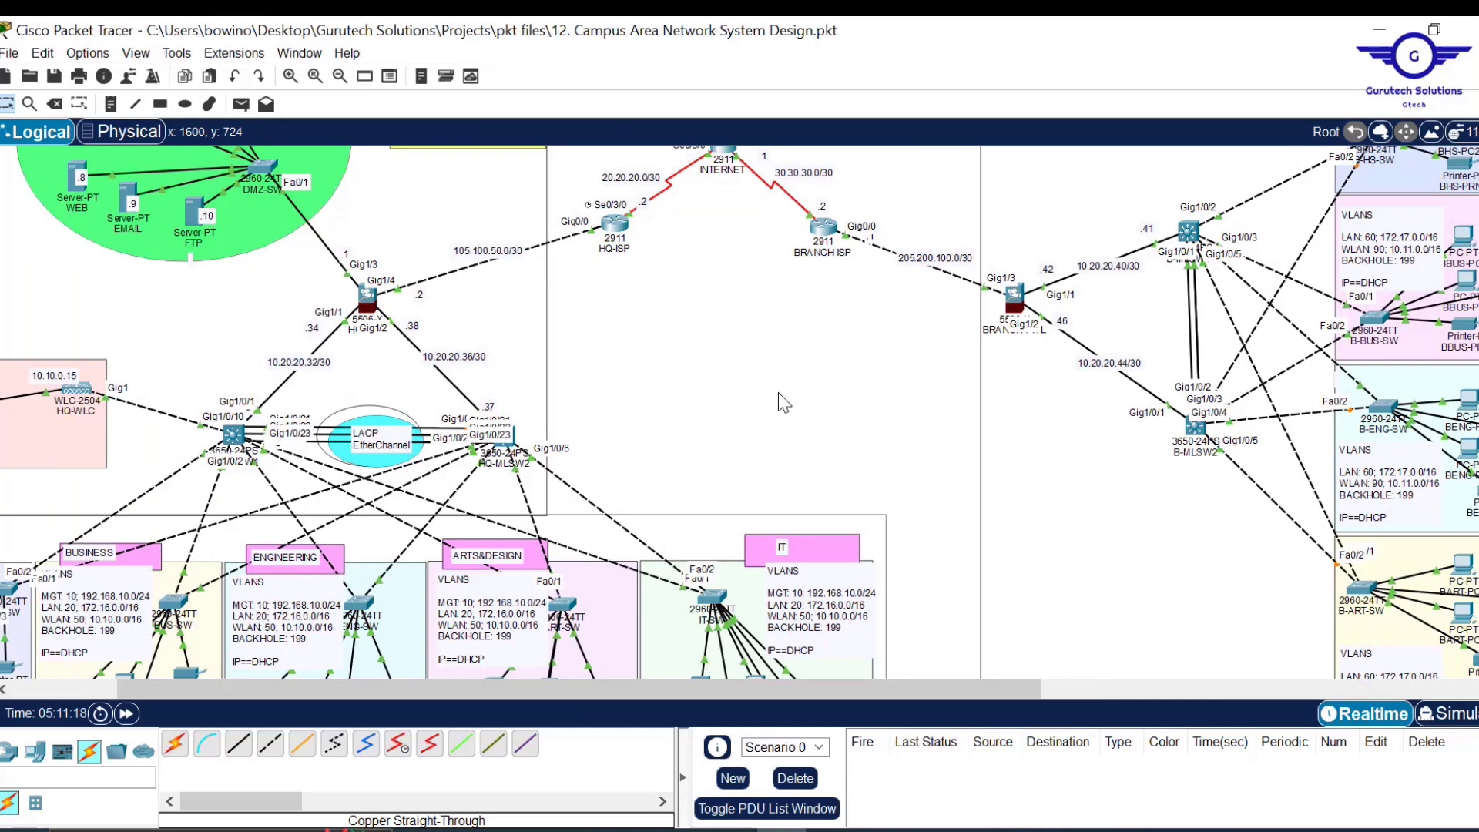
scroll(778, 391, "up", 3)
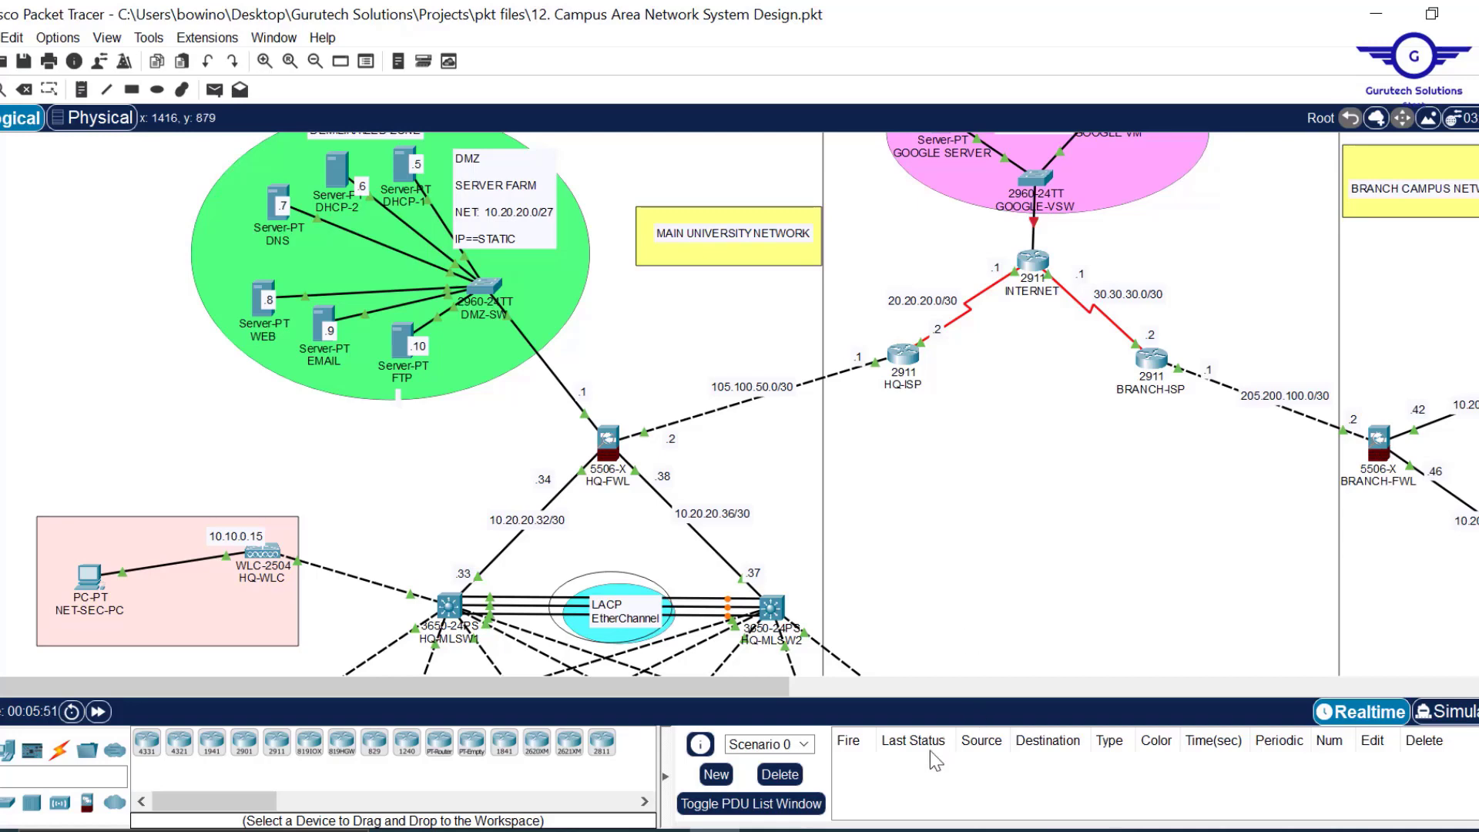
Highlight the next step line in the Config.txt notes, then return to the topology.
left_click(867, 831)
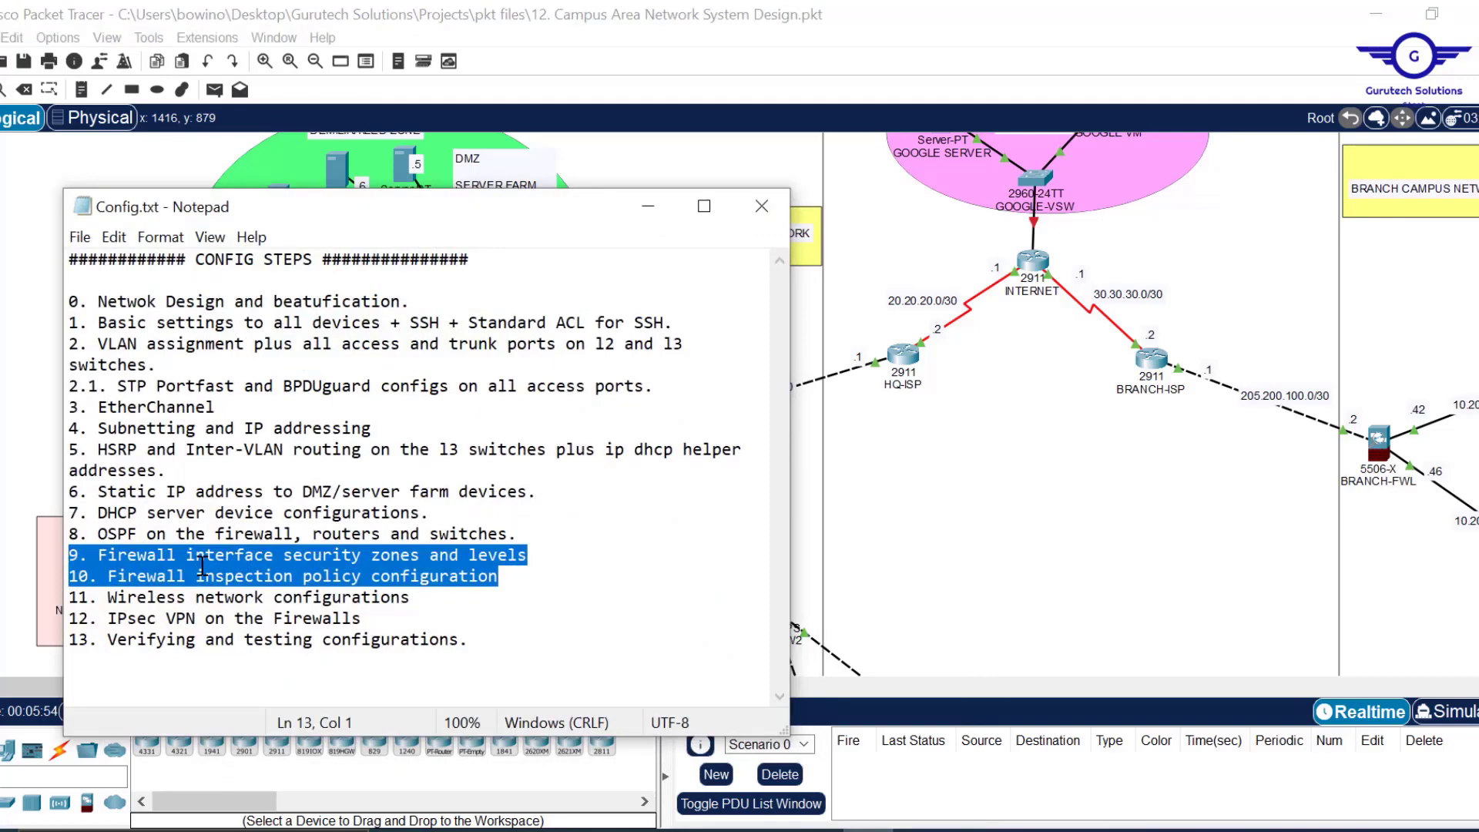
left_click(514, 574)
left_click_drag(513, 576, 44, 558)
left_click(650, 201)
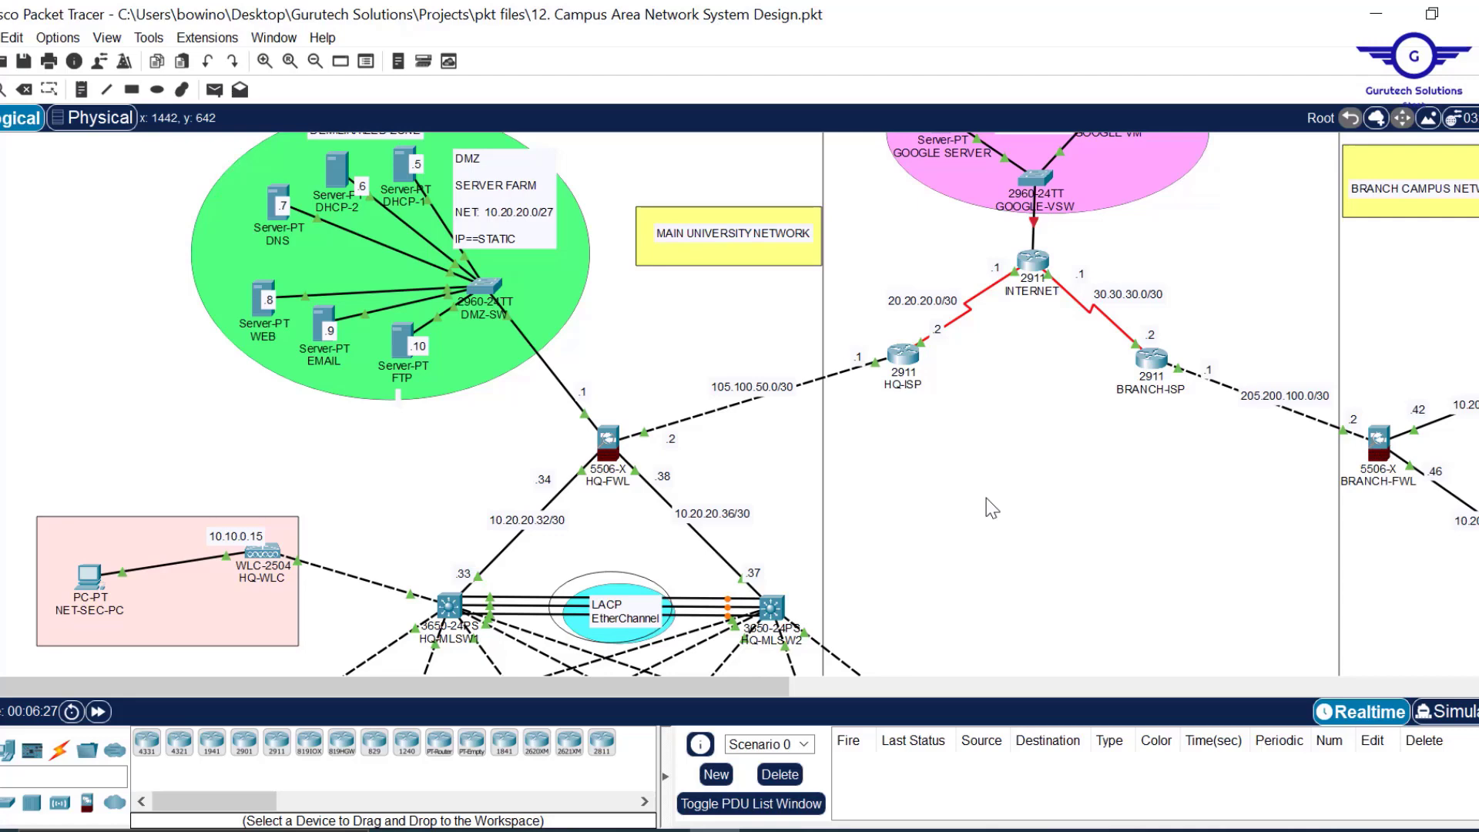
scroll(987, 498, "down", 5)
scroll(987, 507, "up", 5)
scroll(961, 472, "down", 3)
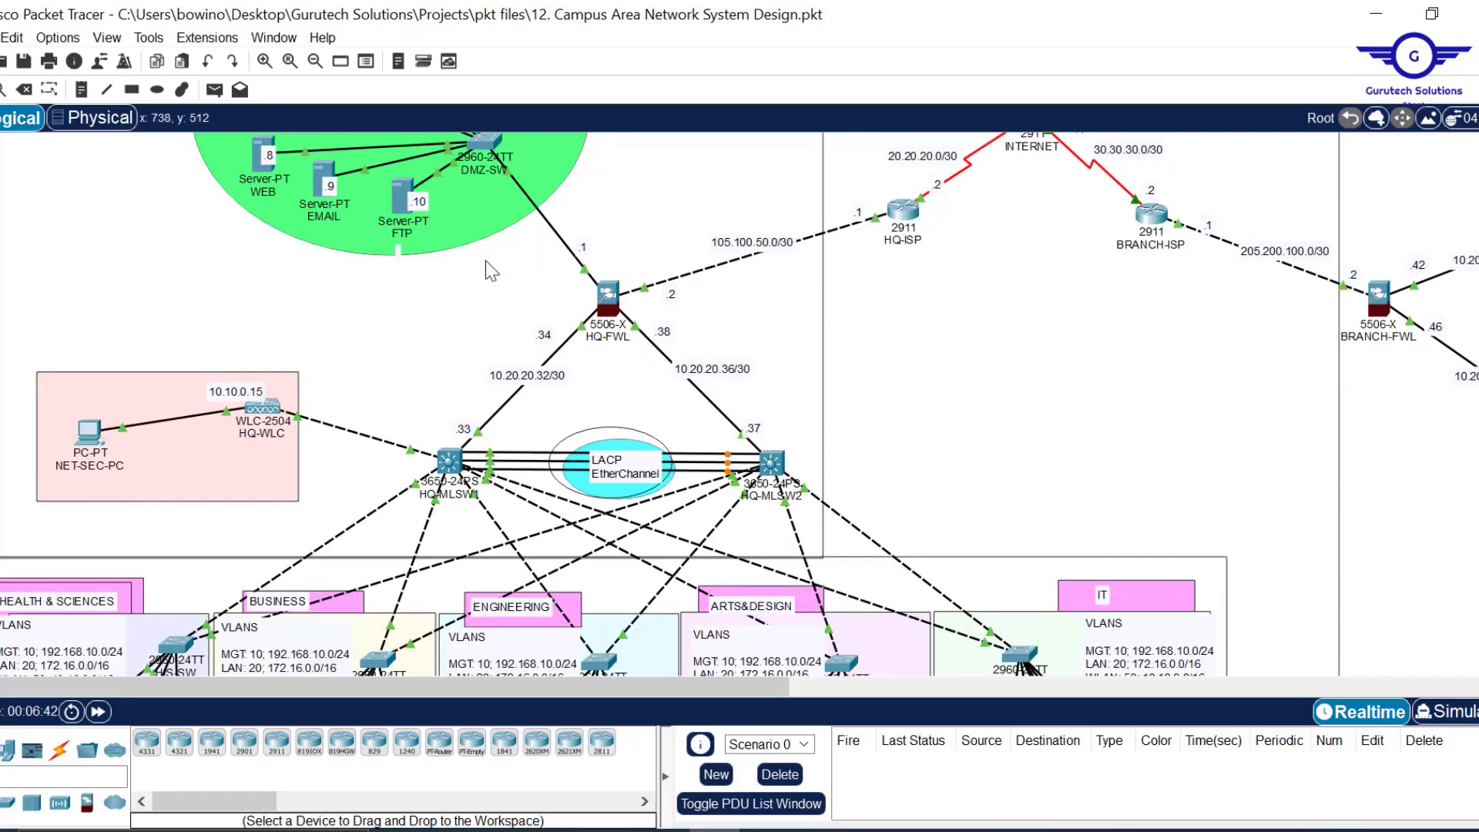
Open HQ-FWL's command line and enter global configuration mode with en and conf t.
left_click(609, 297)
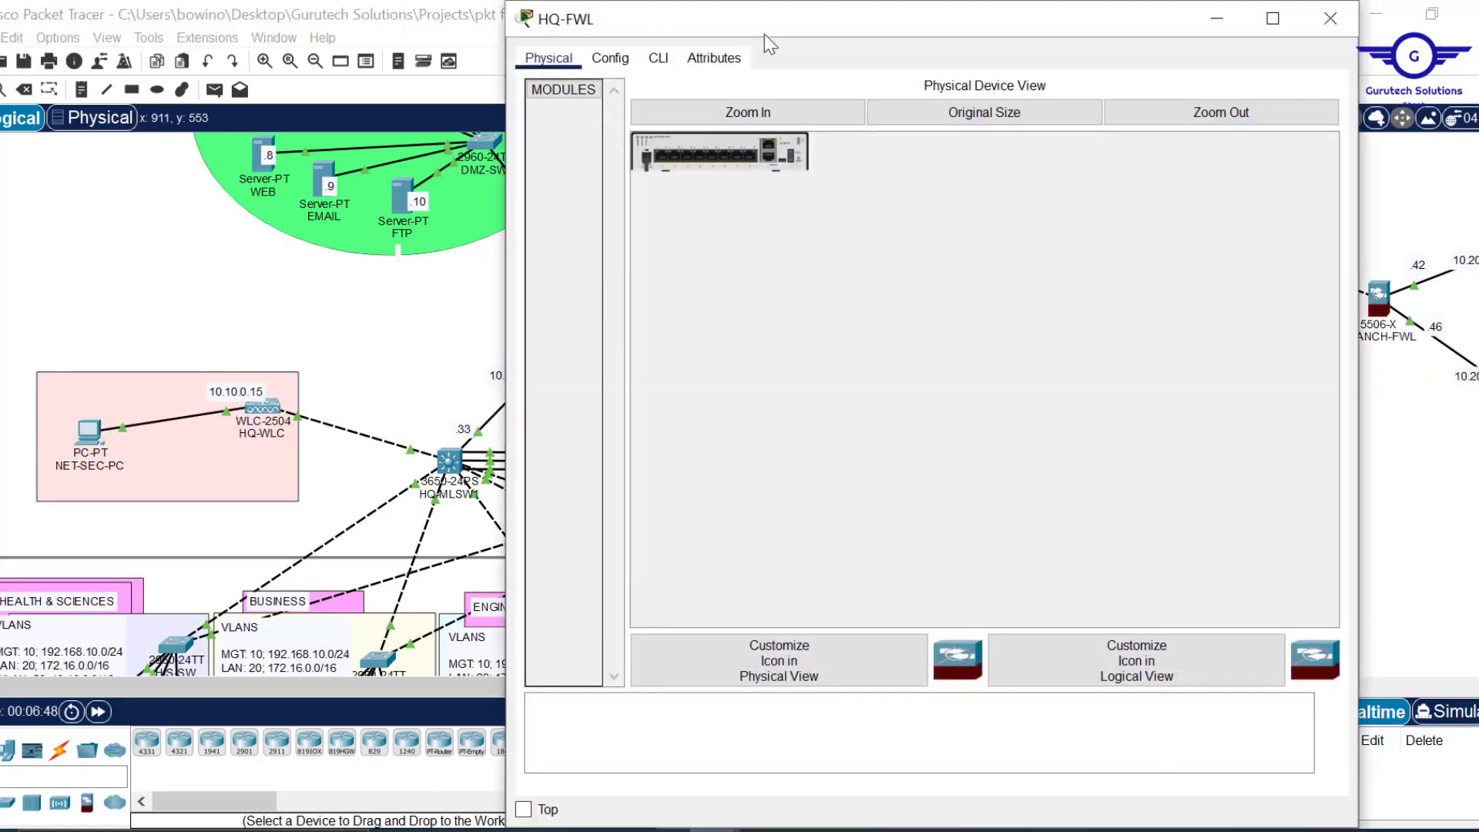
left_click_drag(769, 7, 771, 158)
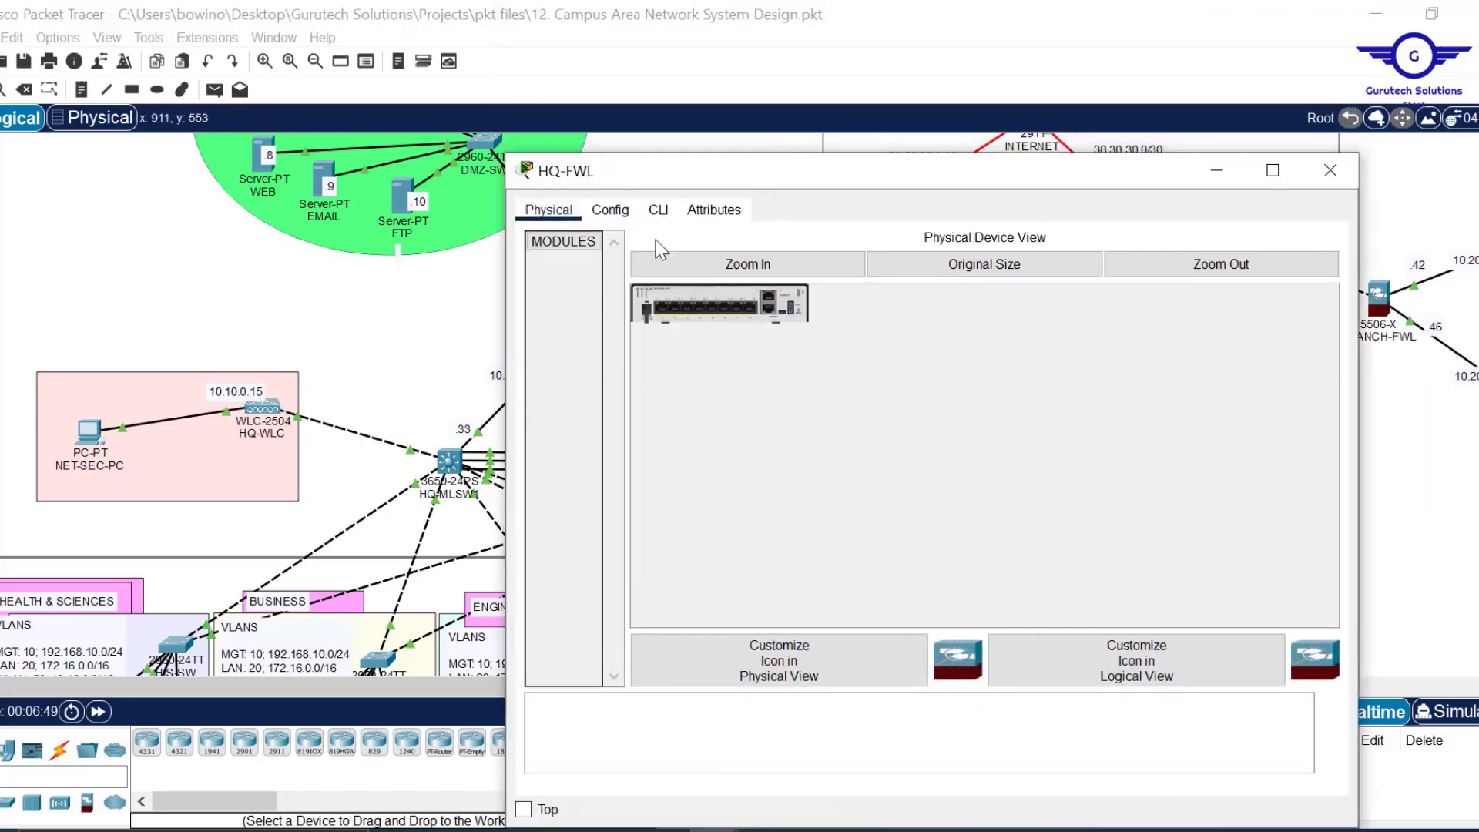
left_click(659, 210)
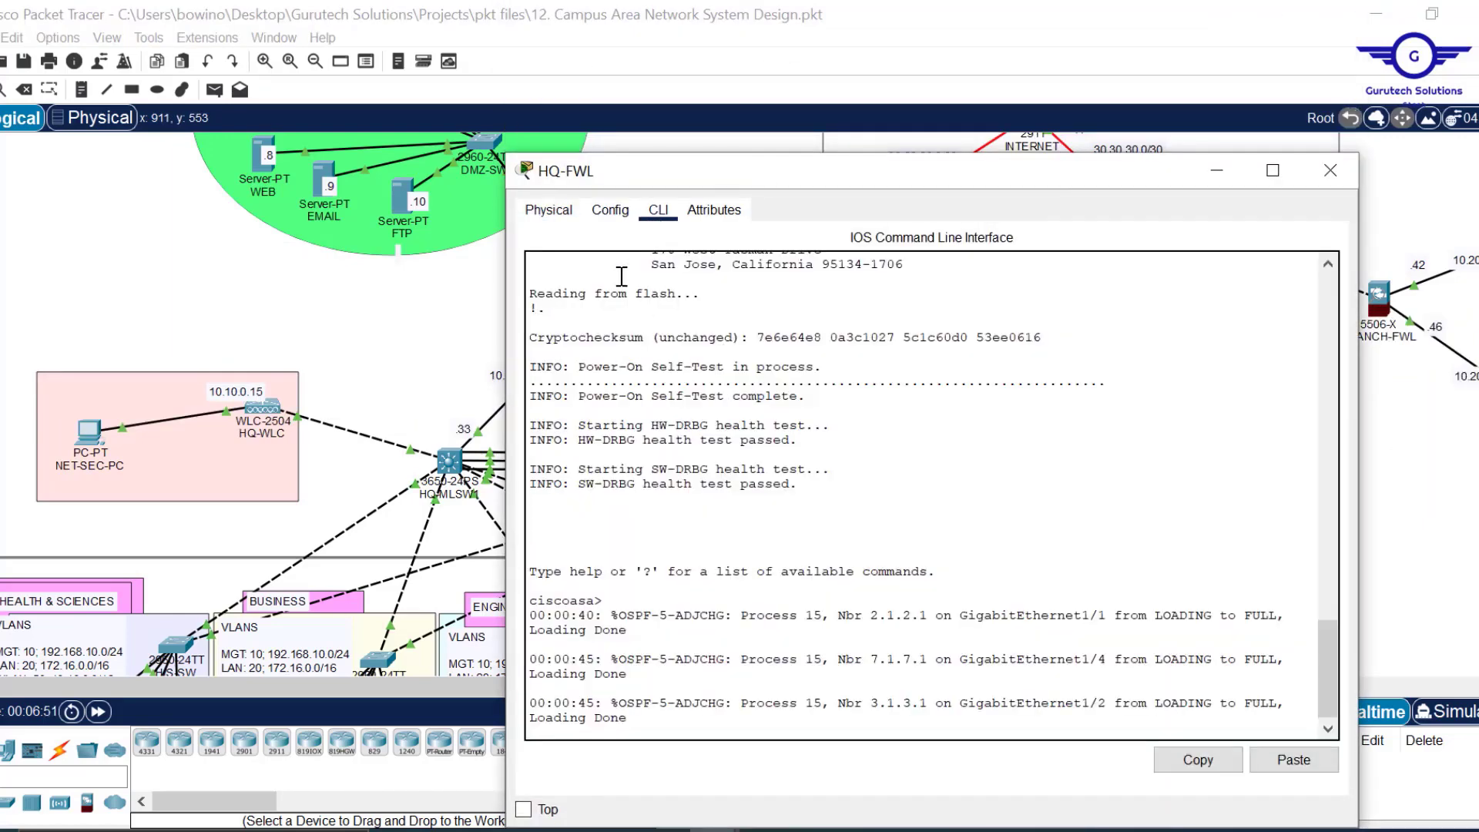
key("Return")
key("Return")
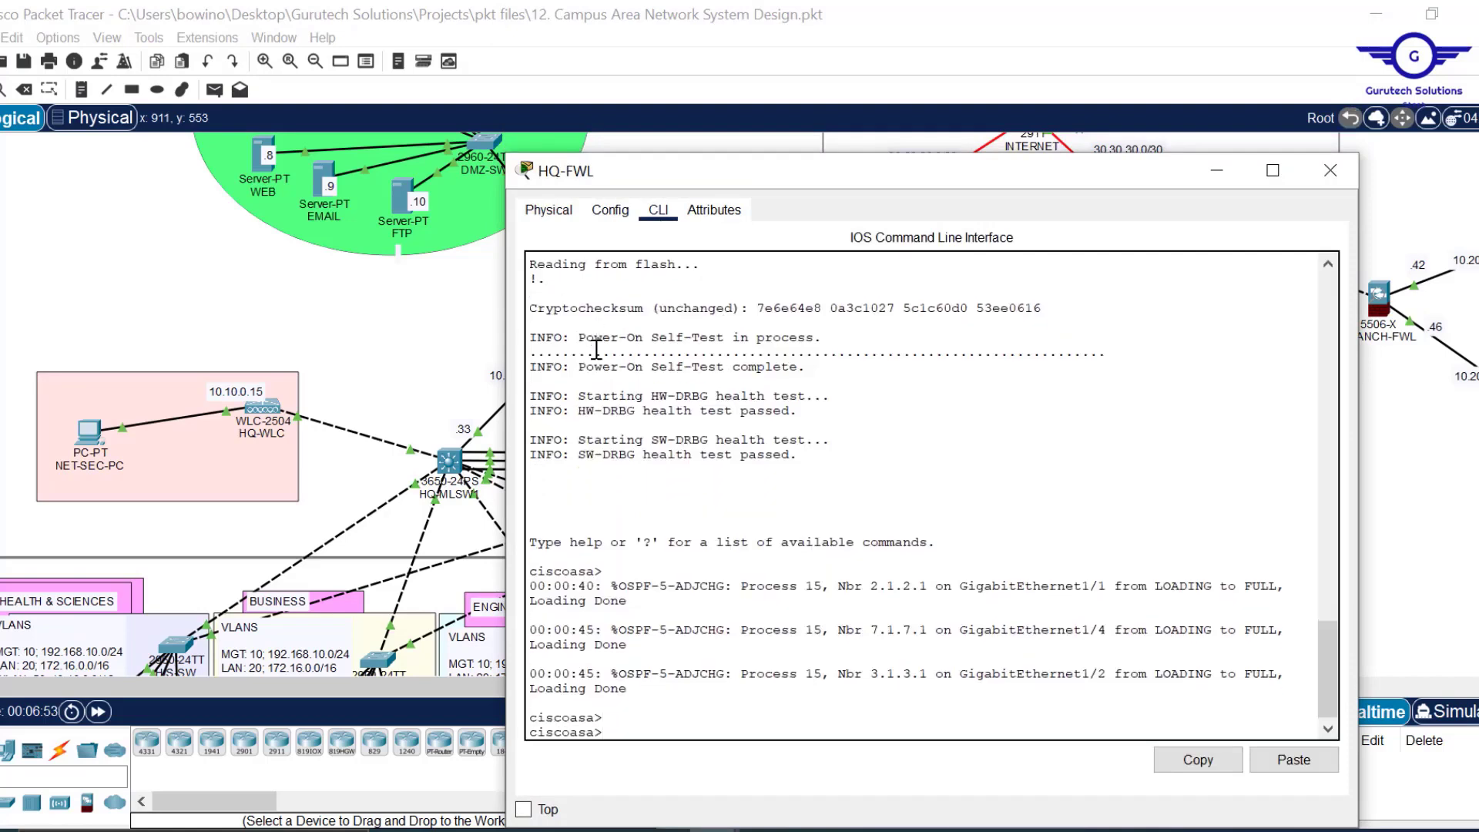
type("en")
key("Return")
key("Return")
key("Return")
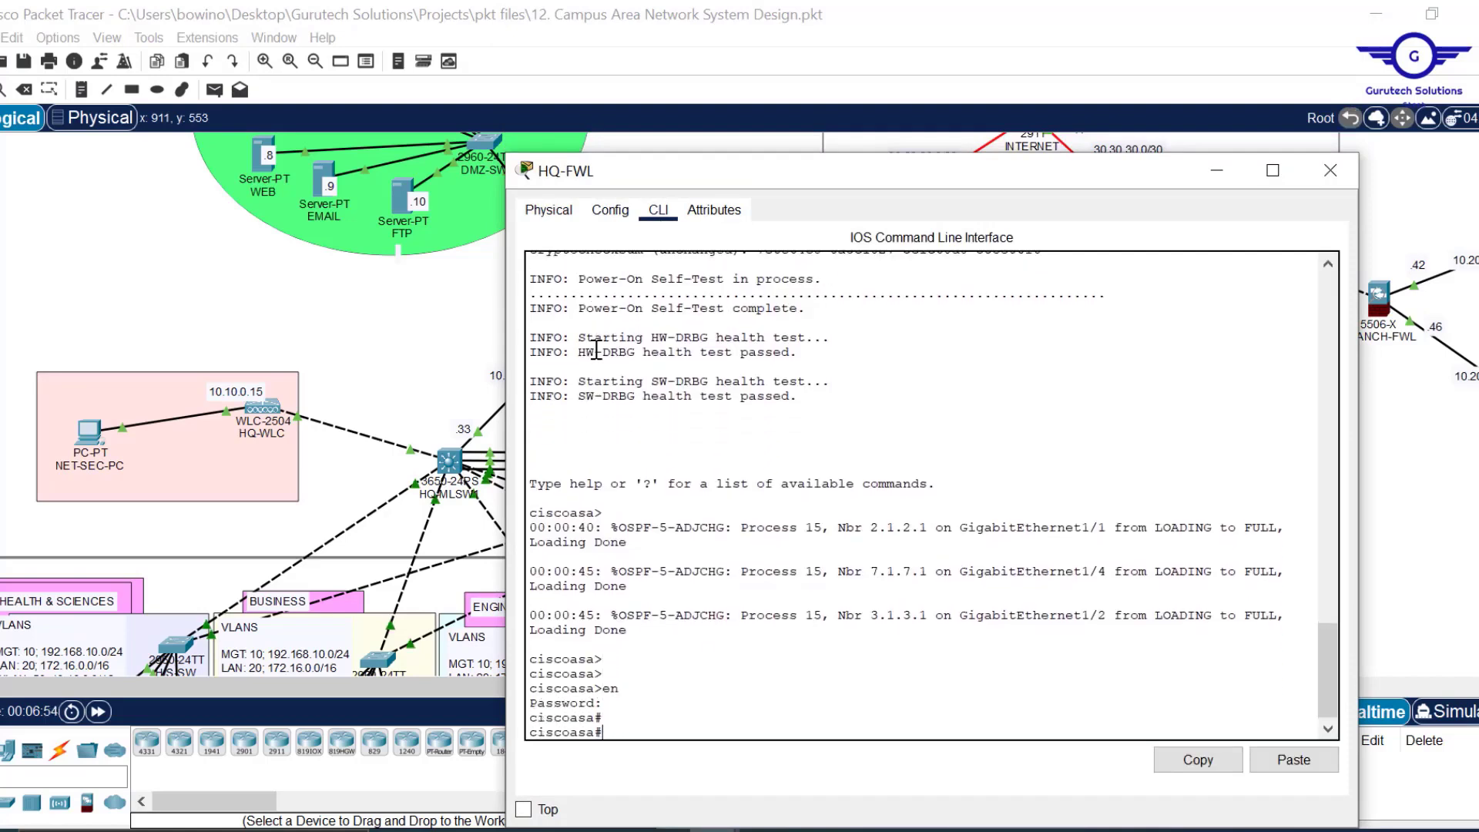
type("conf t")
key("Return")
key("Return")
key("Return")
key("Return")
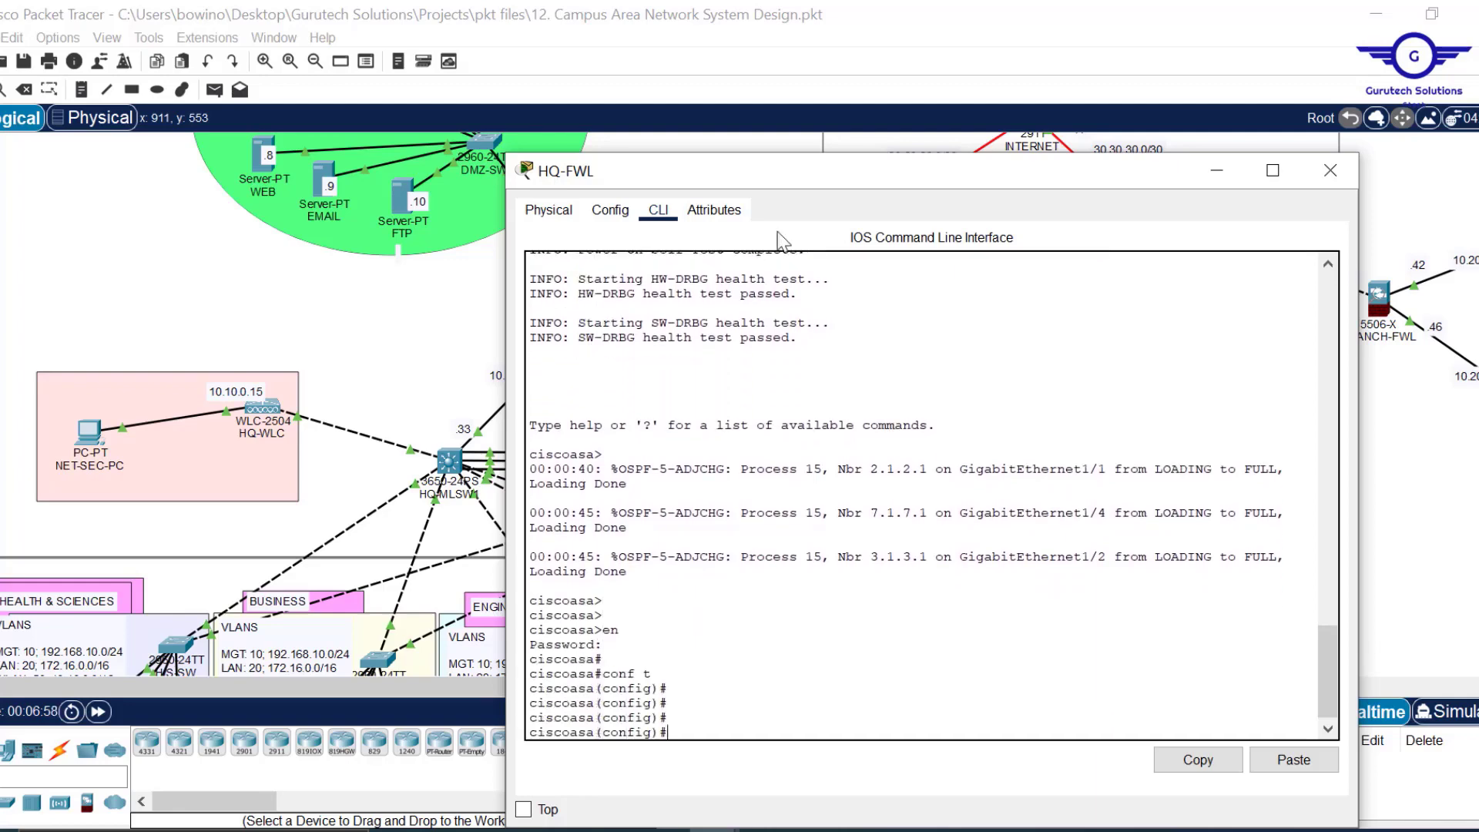
Enter route OUTSIDE 0.0.0.0 0.0.0.0 105.100.50.1, checking the 105.100.50.0/30 link label.
left_click_drag(809, 182, 889, 76)
type("rout")
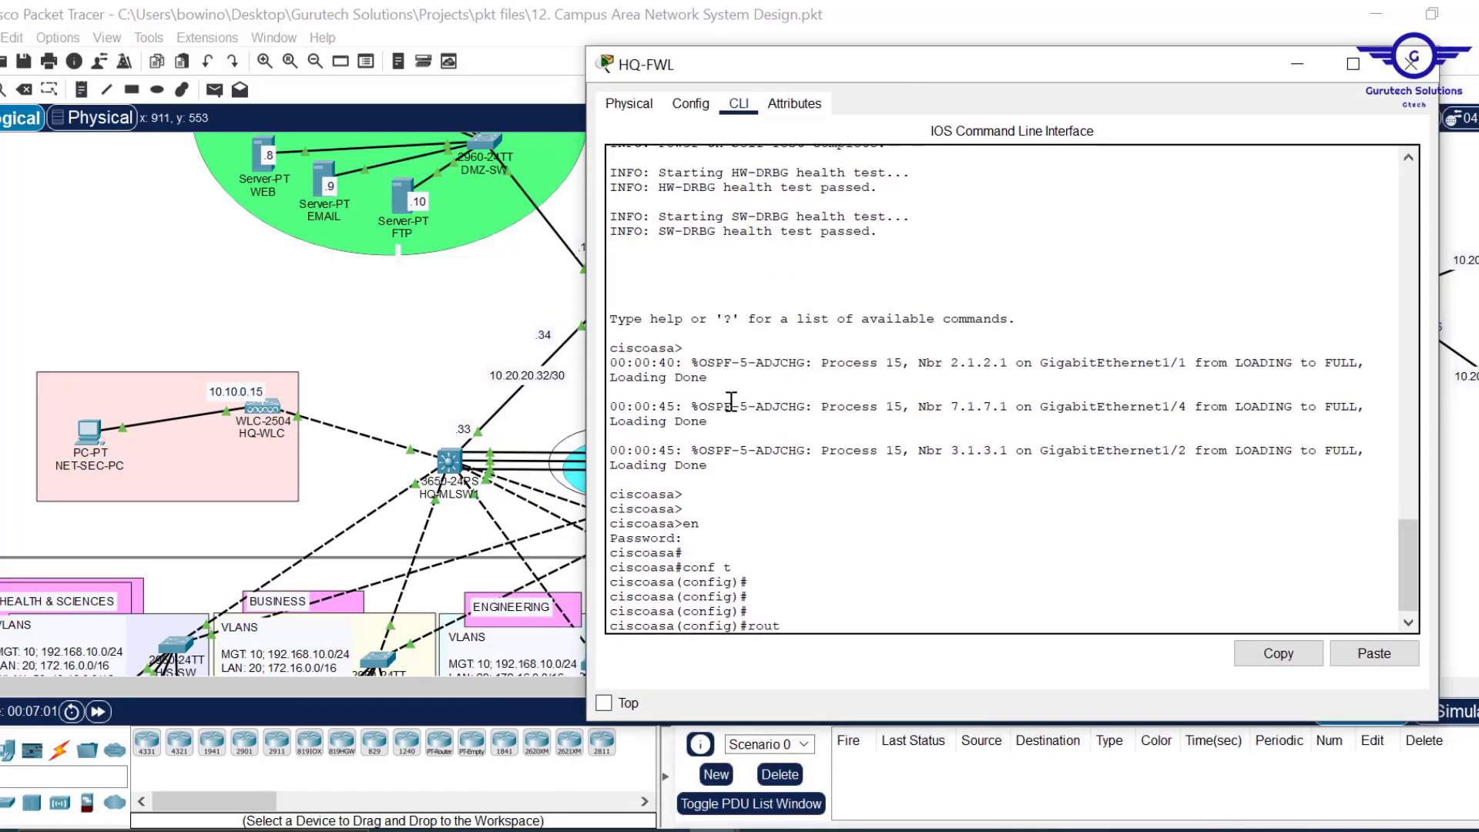
type("e OU")
key("Tab")
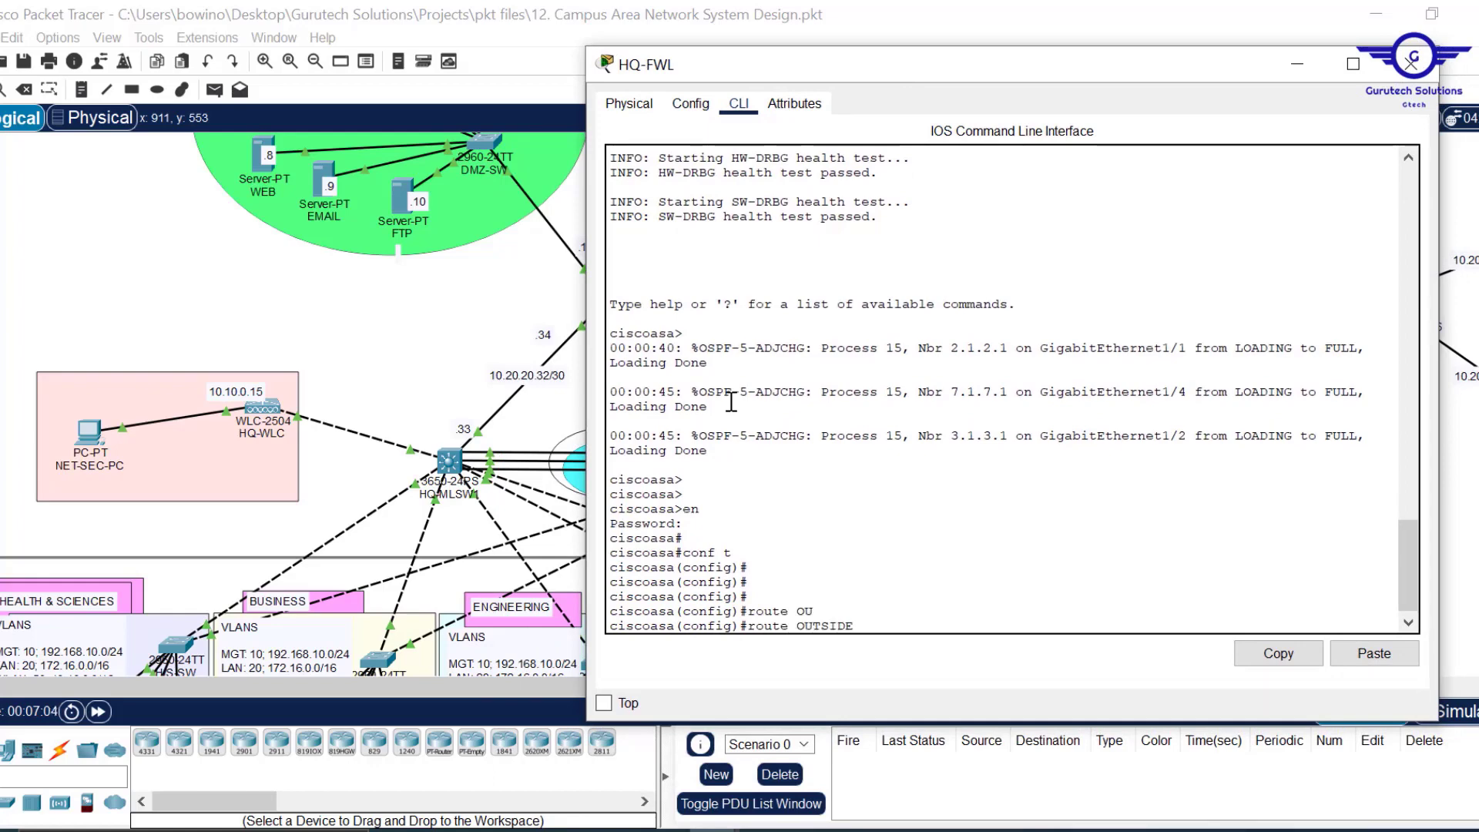
left_click(518, 306)
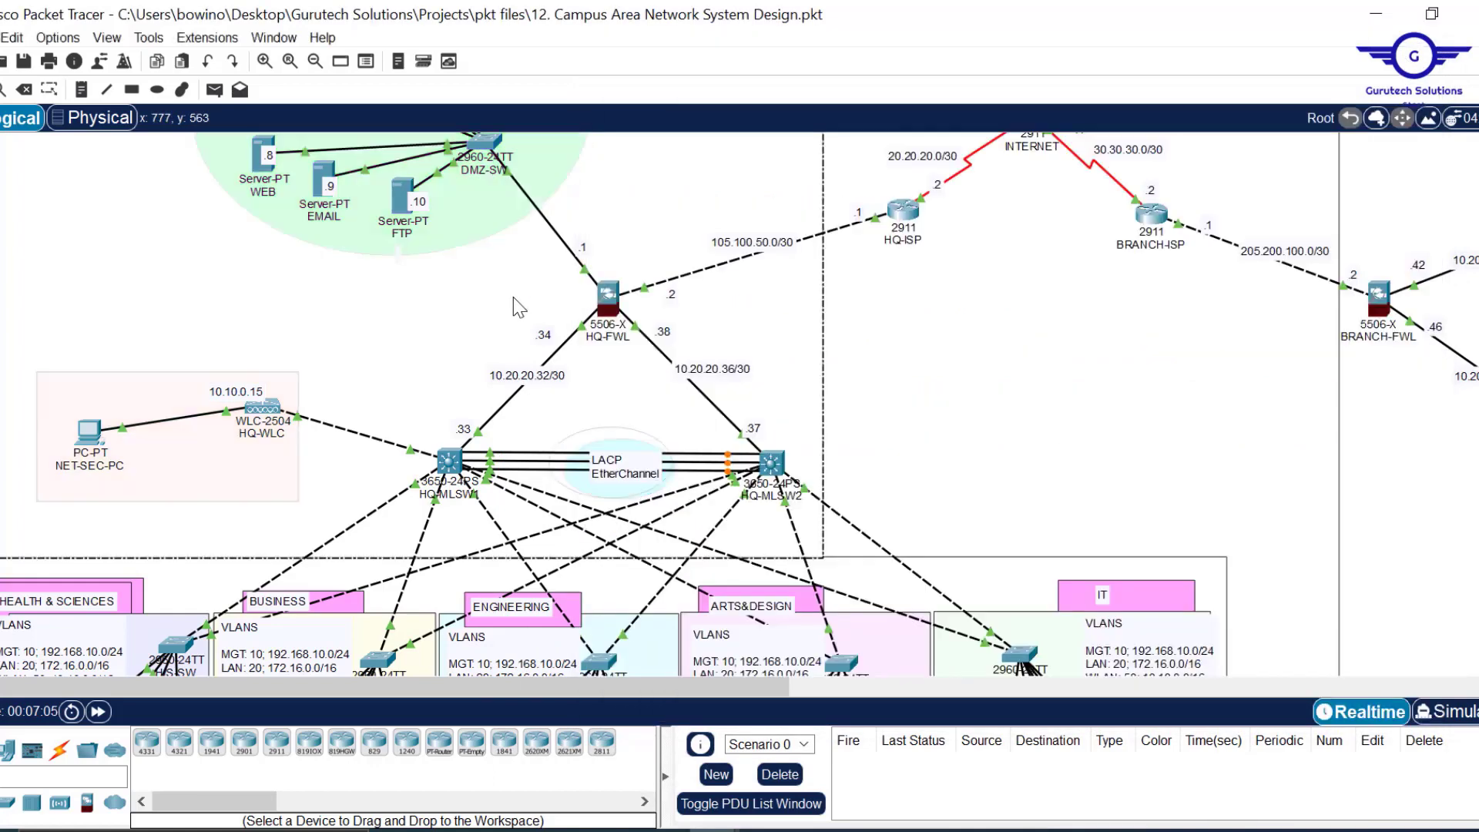
left_click(613, 297)
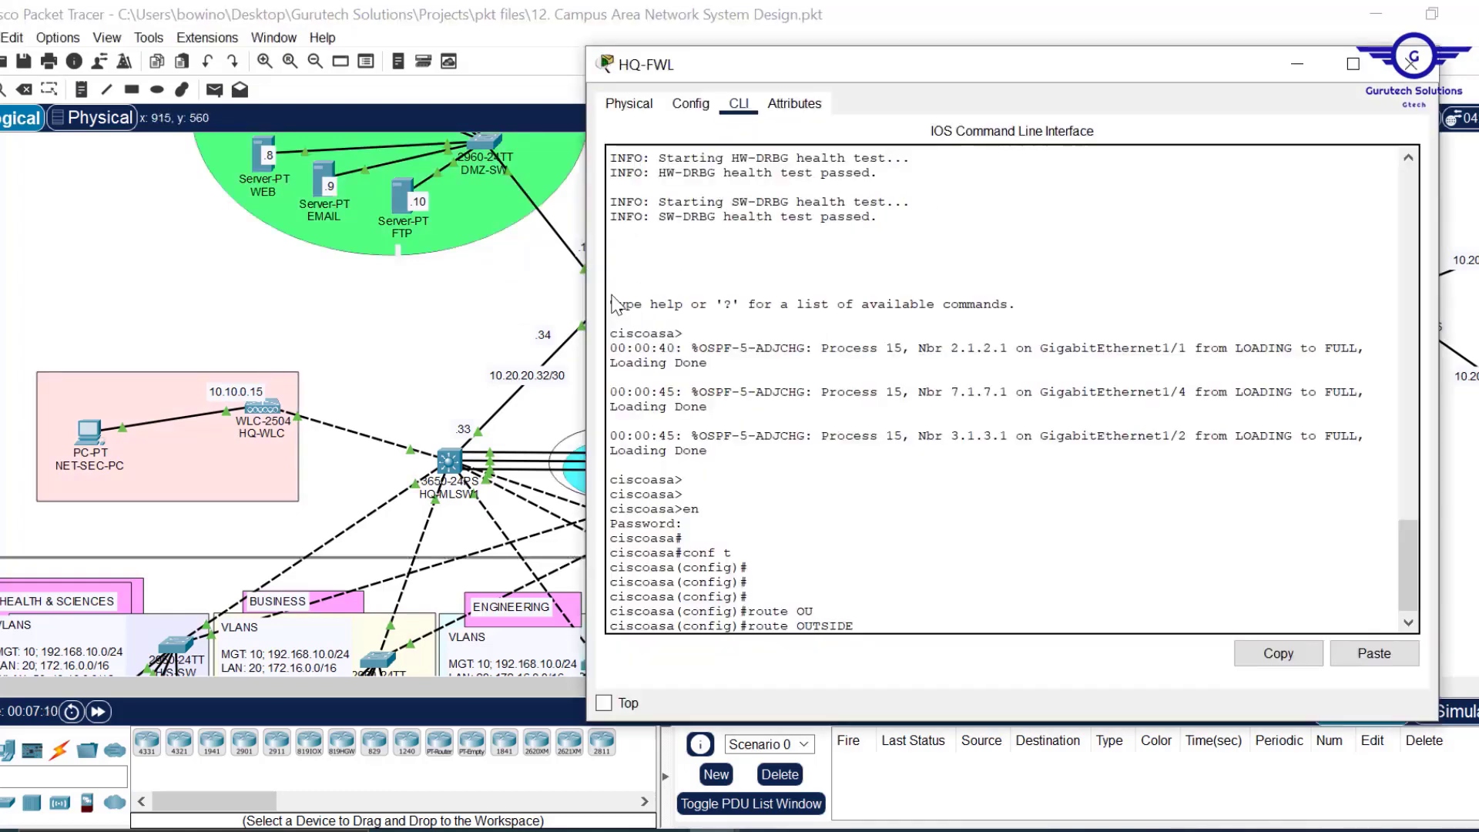
type("0.")
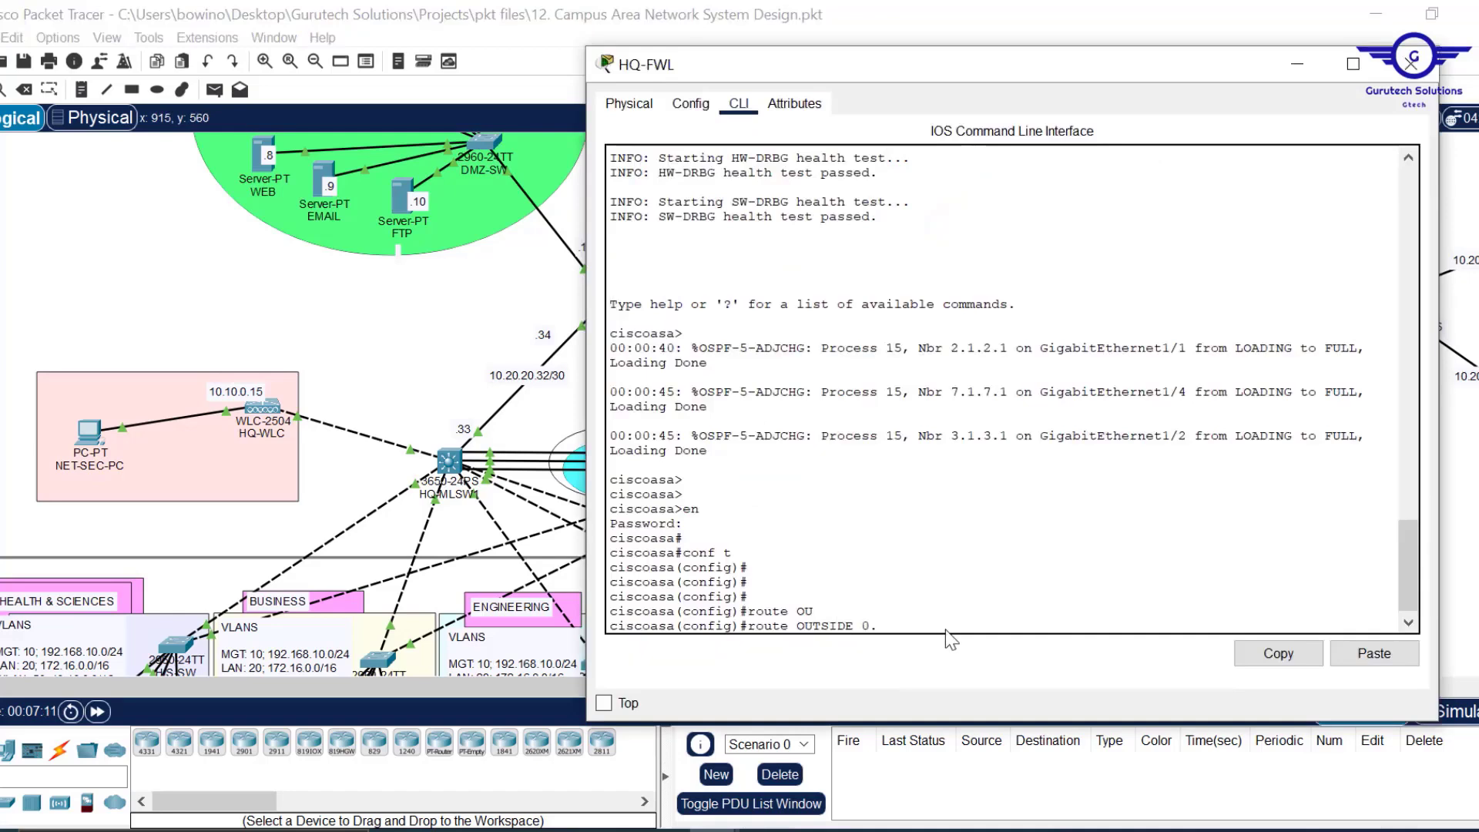
type("0.0.0 0.0.0.0")
left_click(1298, 64)
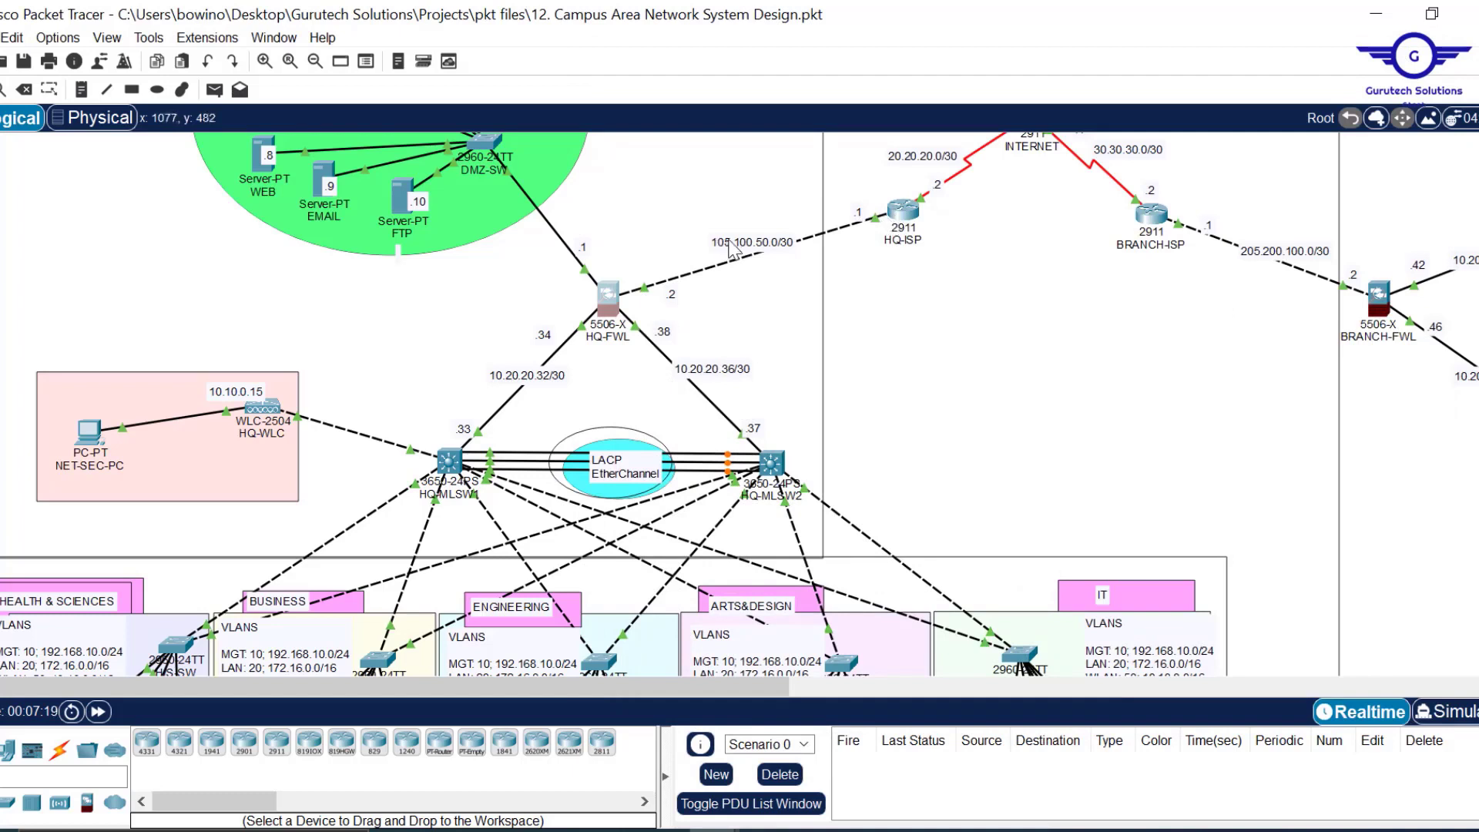
double_click(779, 244)
left_click_drag(784, 244, 683, 243)
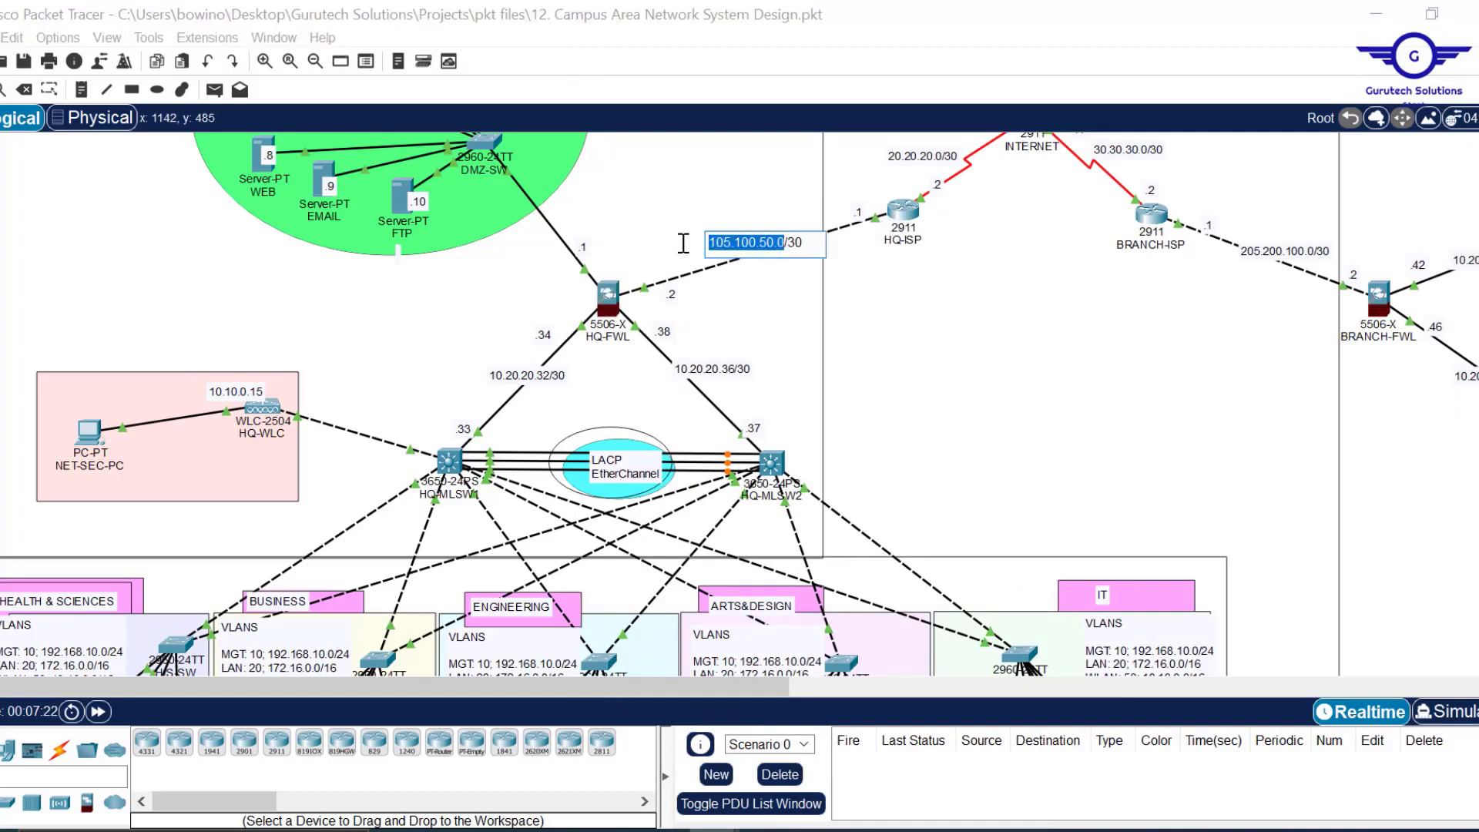
left_click(608, 296)
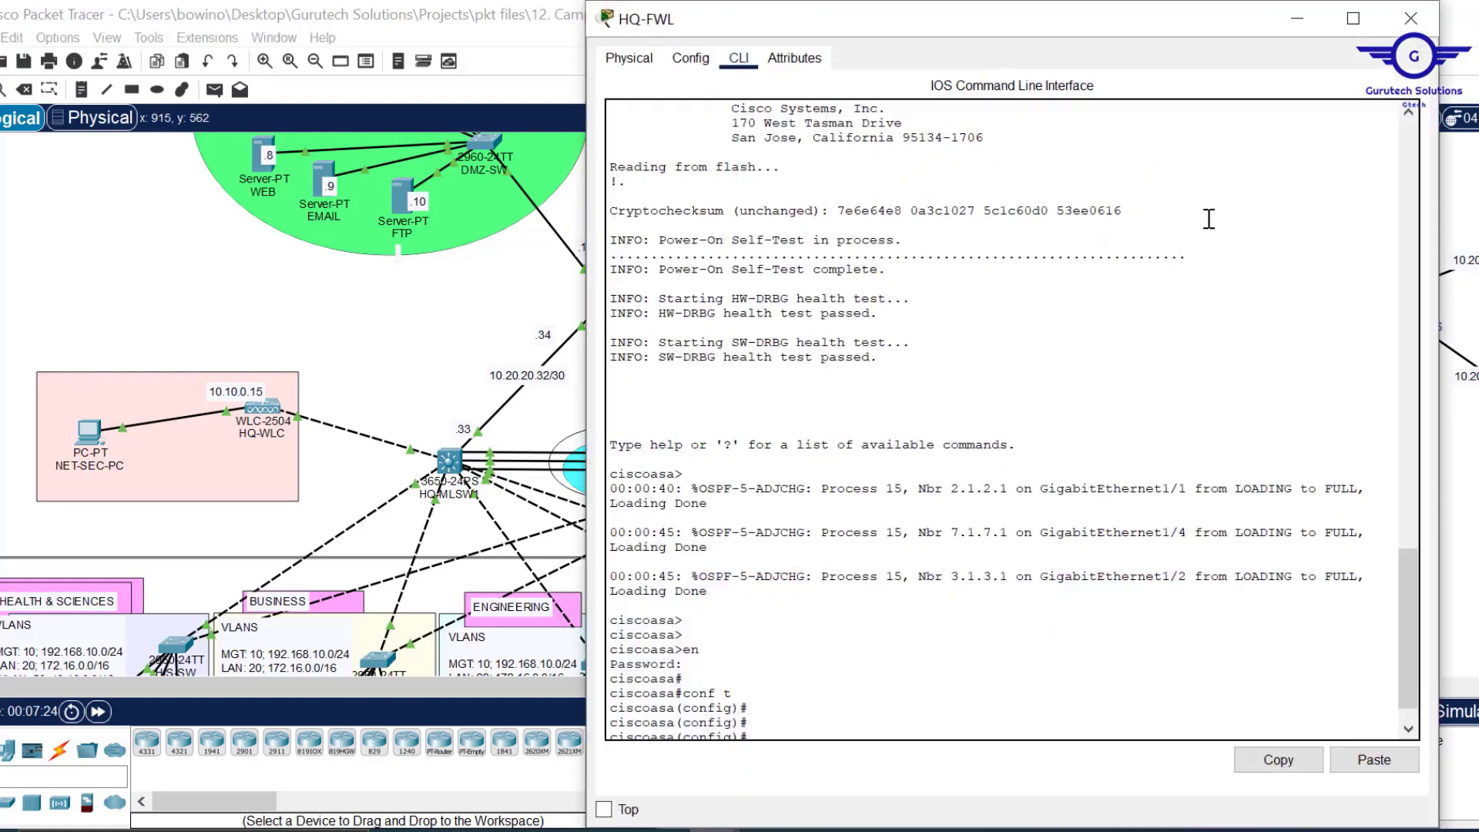
left_click_drag(1063, 2, 992, 47)
scroll(1010, 405, "down", 4)
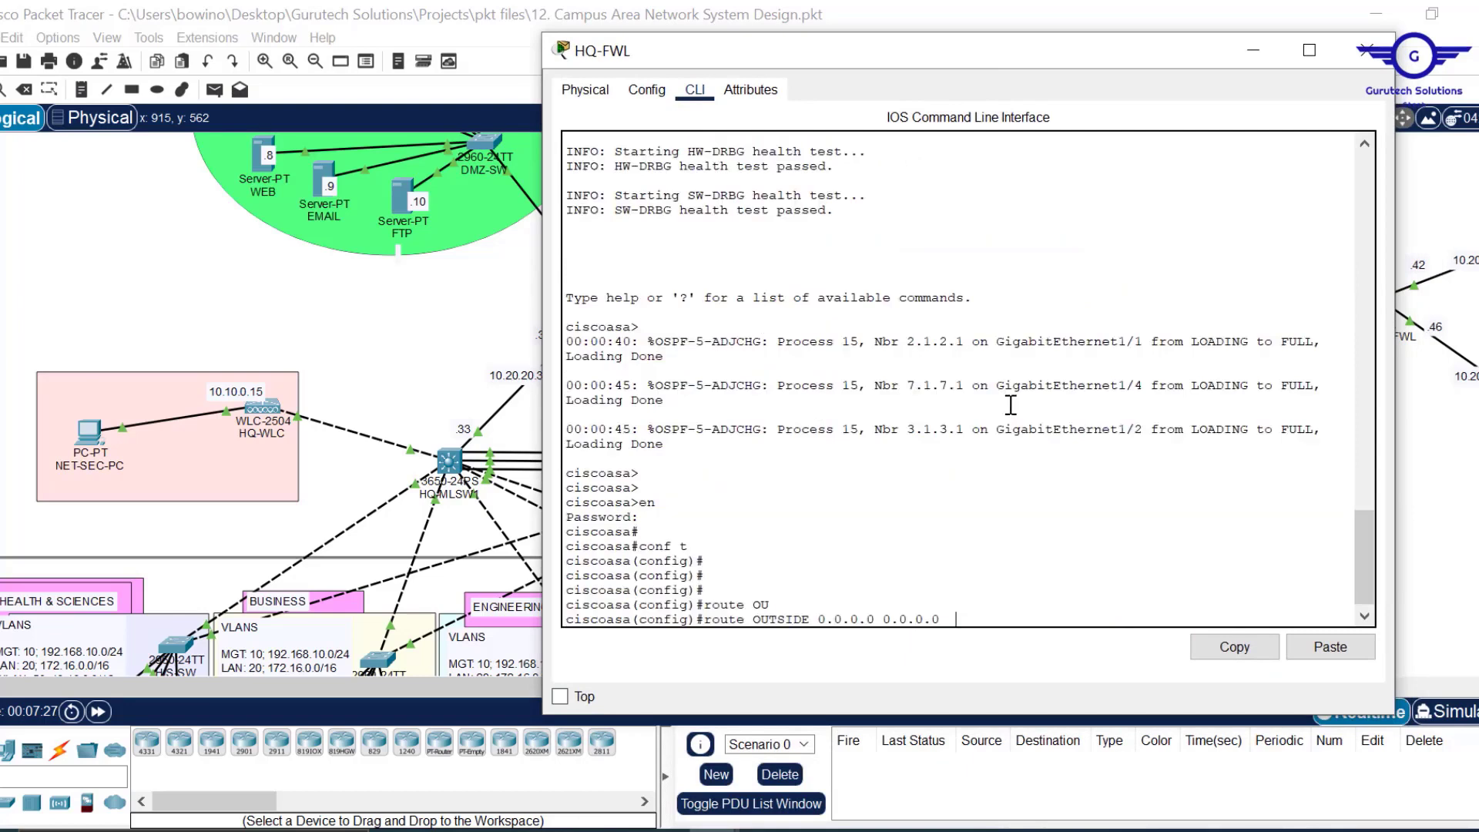
left_click(1331, 645)
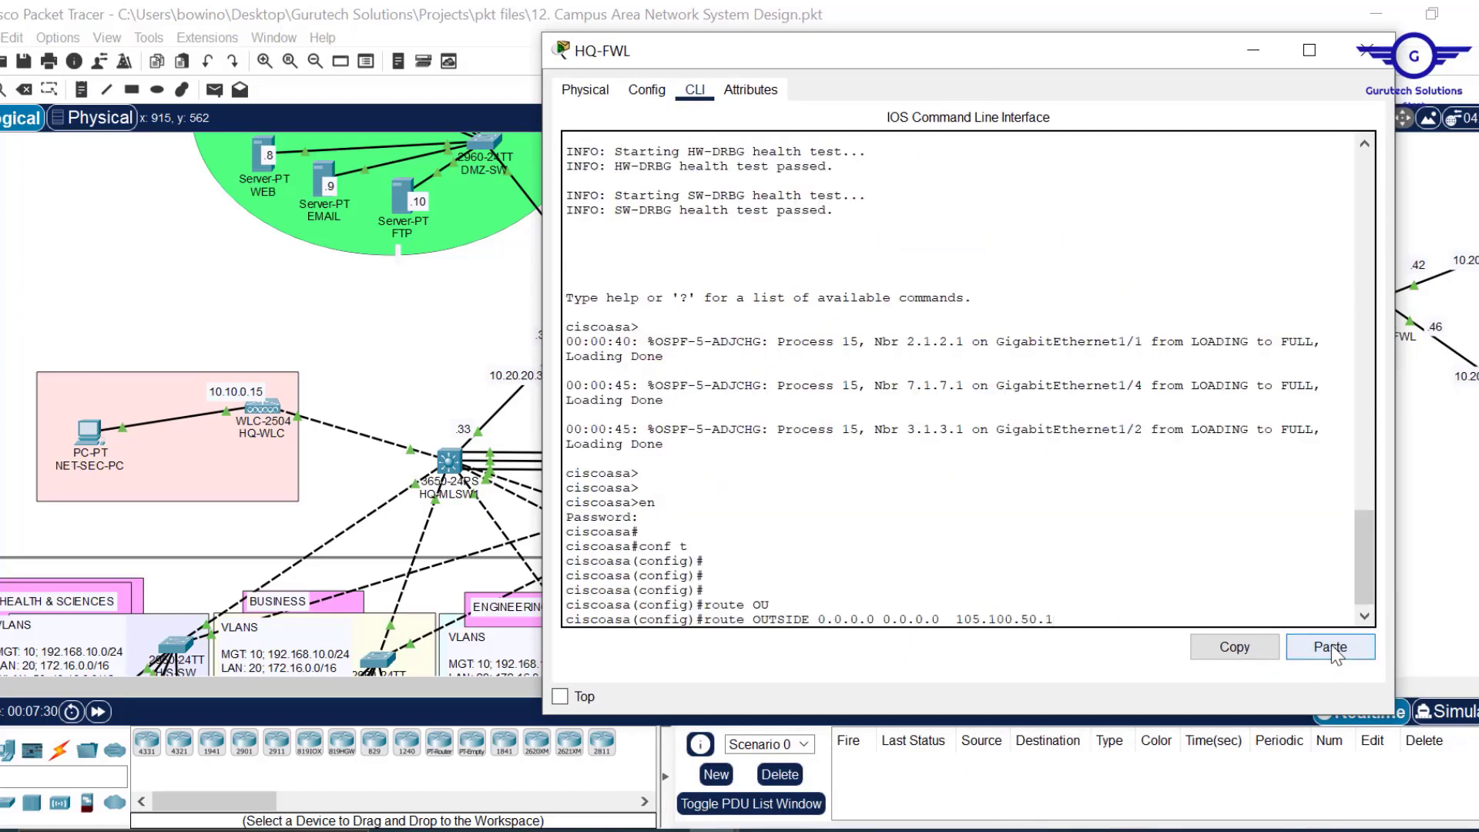
key("Return")
key("Return")
key("Return")
key("Return")
key("Return")
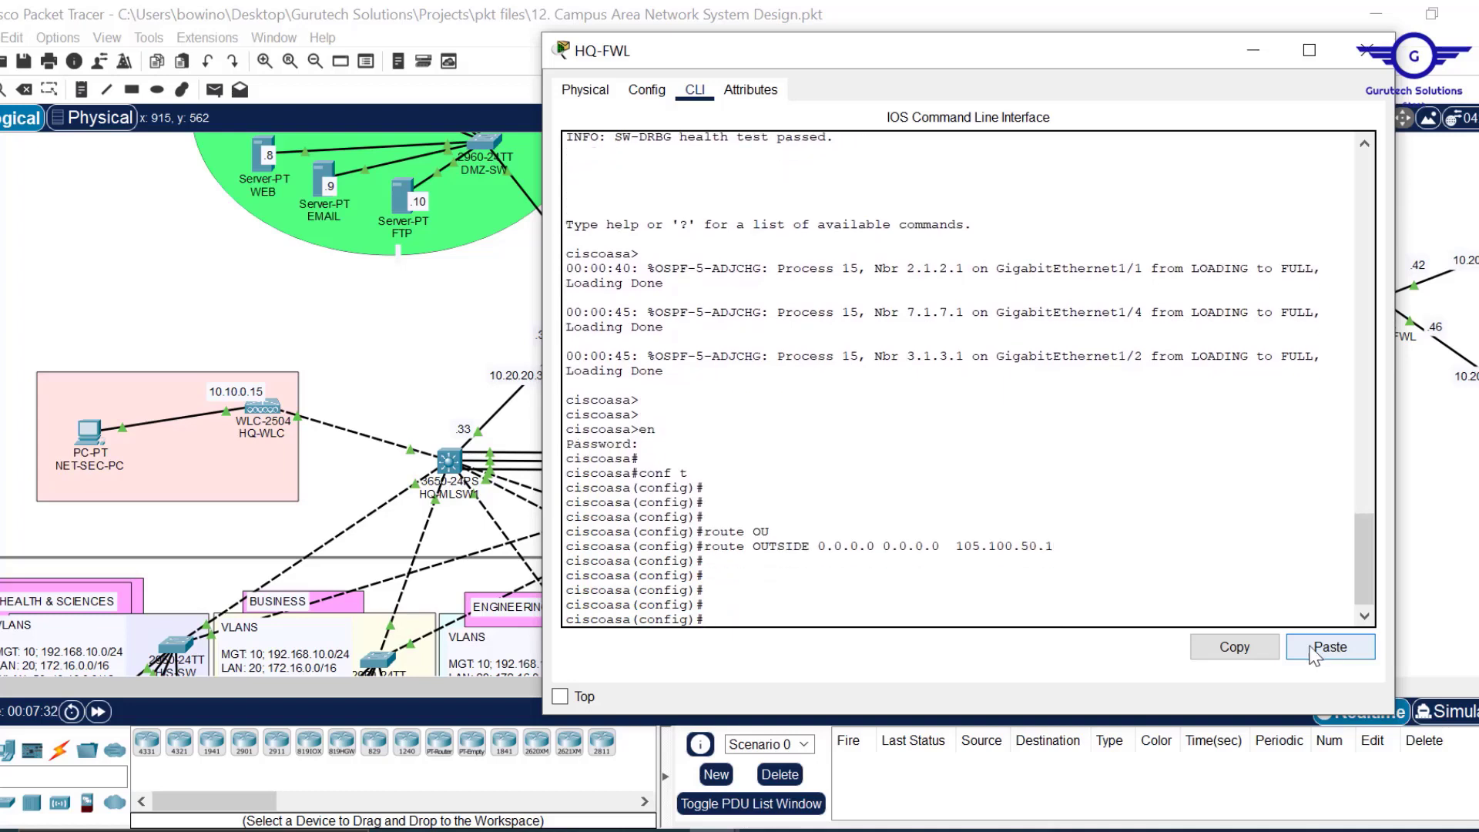
Copy the route OUTSIDE command line and hide the HQ-FWL window.
left_click_drag(1055, 547, 704, 547)
left_click(1235, 647)
left_click(1254, 50)
Open BRANCH-FWL's command line and enter global configuration mode with EN and CONF T.
left_click_drag(553, 690, 1160, 724)
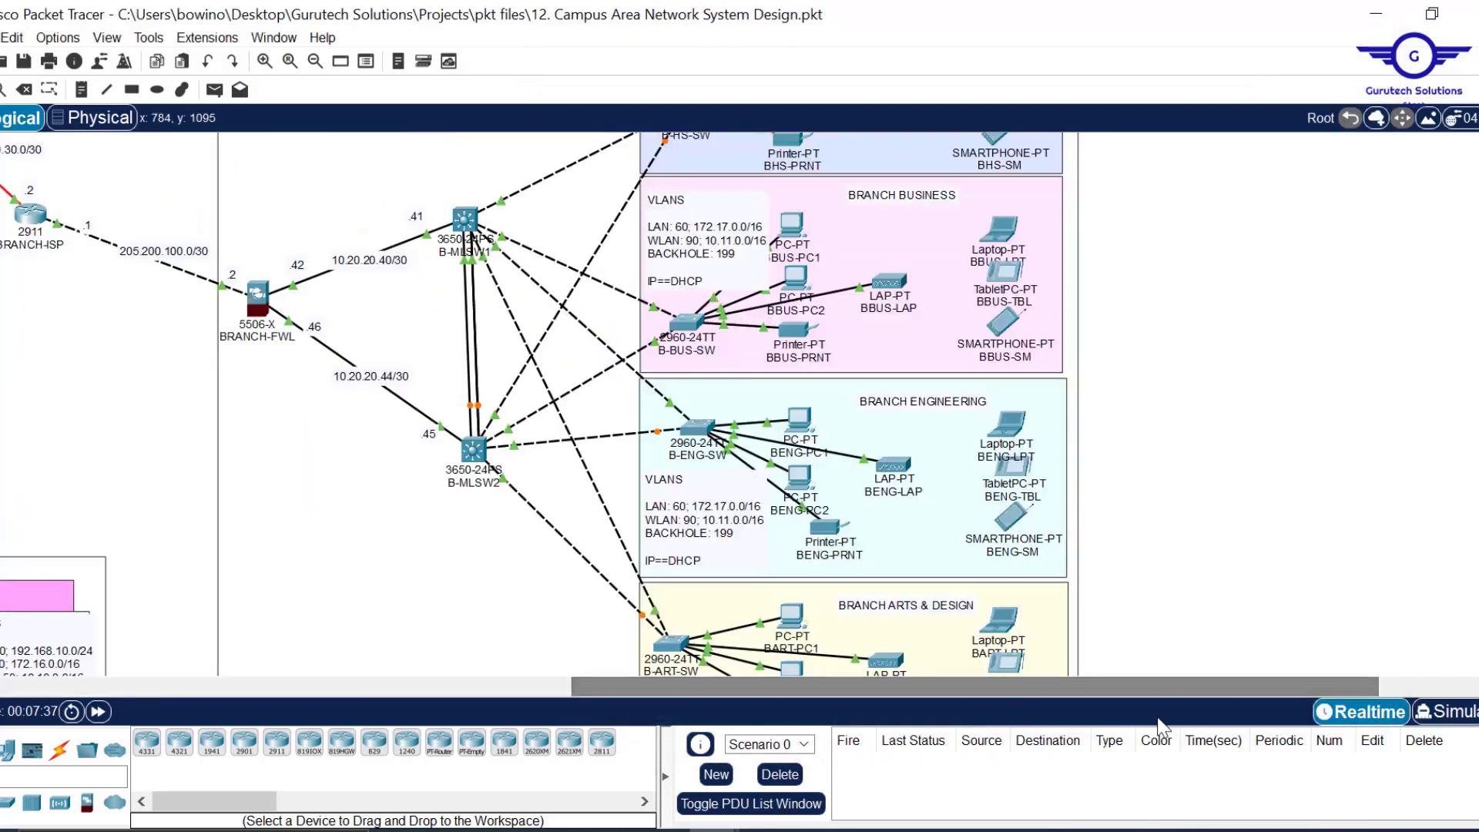
left_click(262, 305)
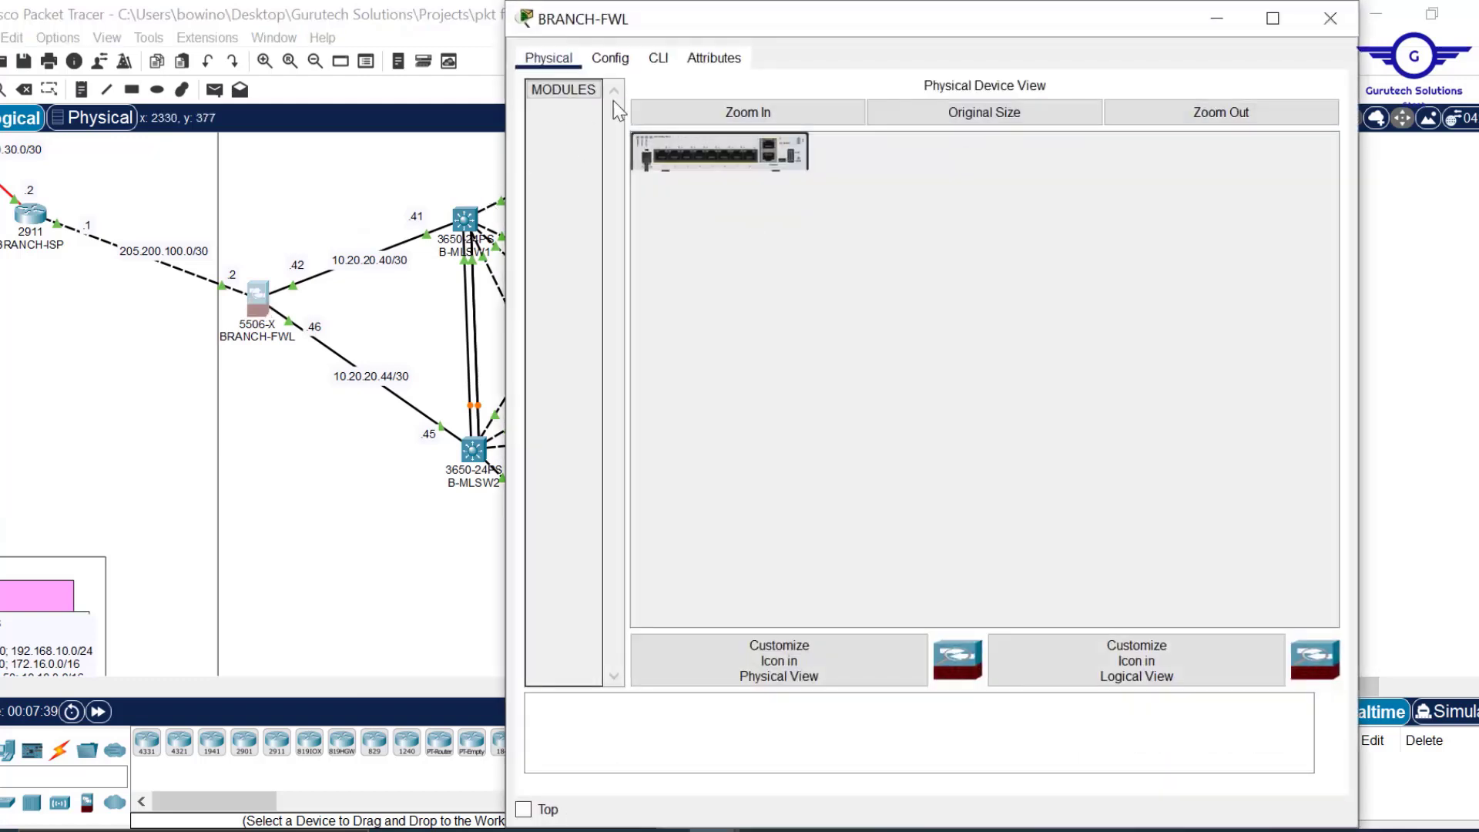
left_click(658, 59)
key("Return")
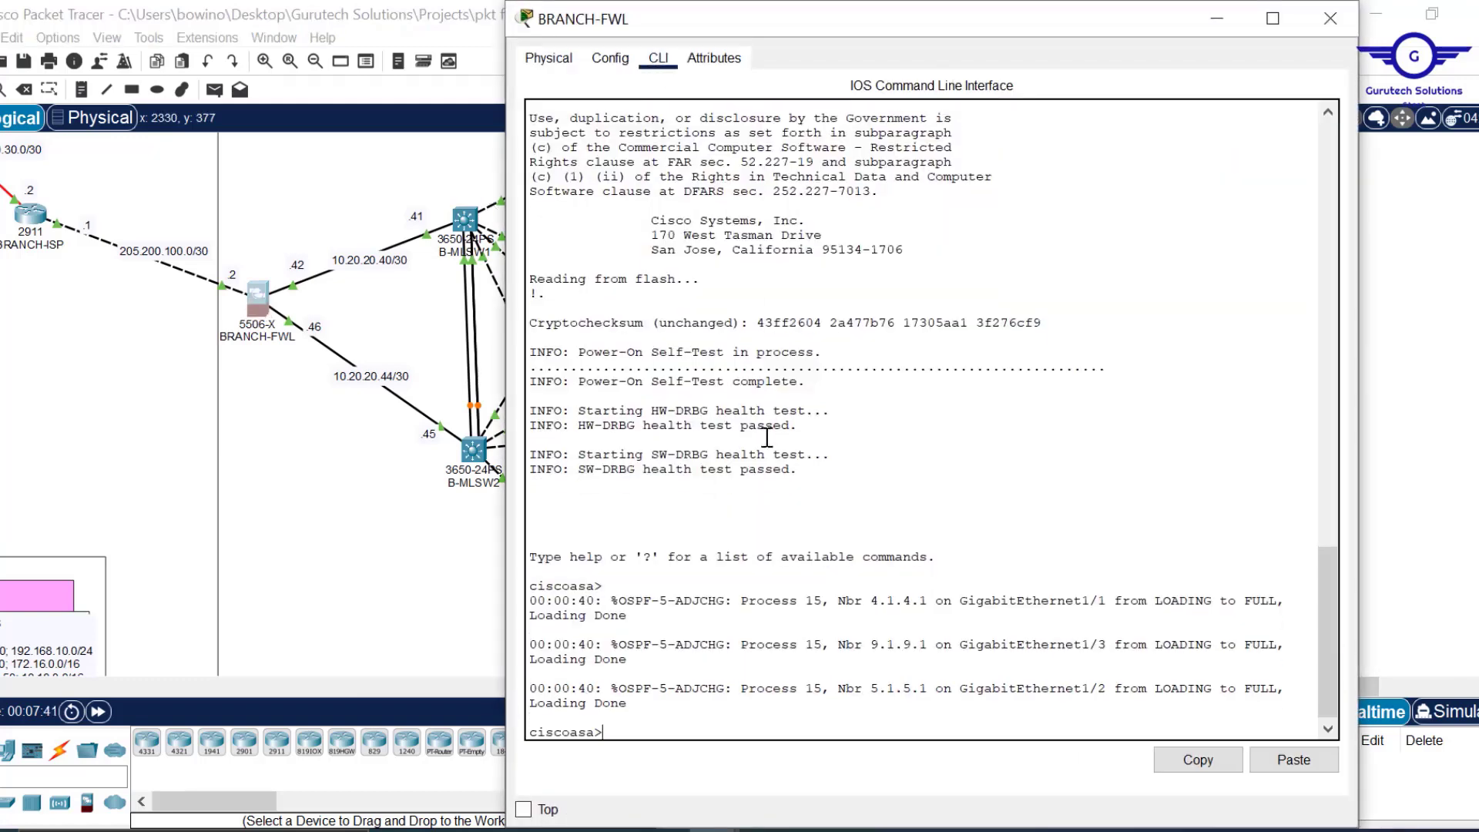
type("EN")
key("Return")
key("Return")
key("Return")
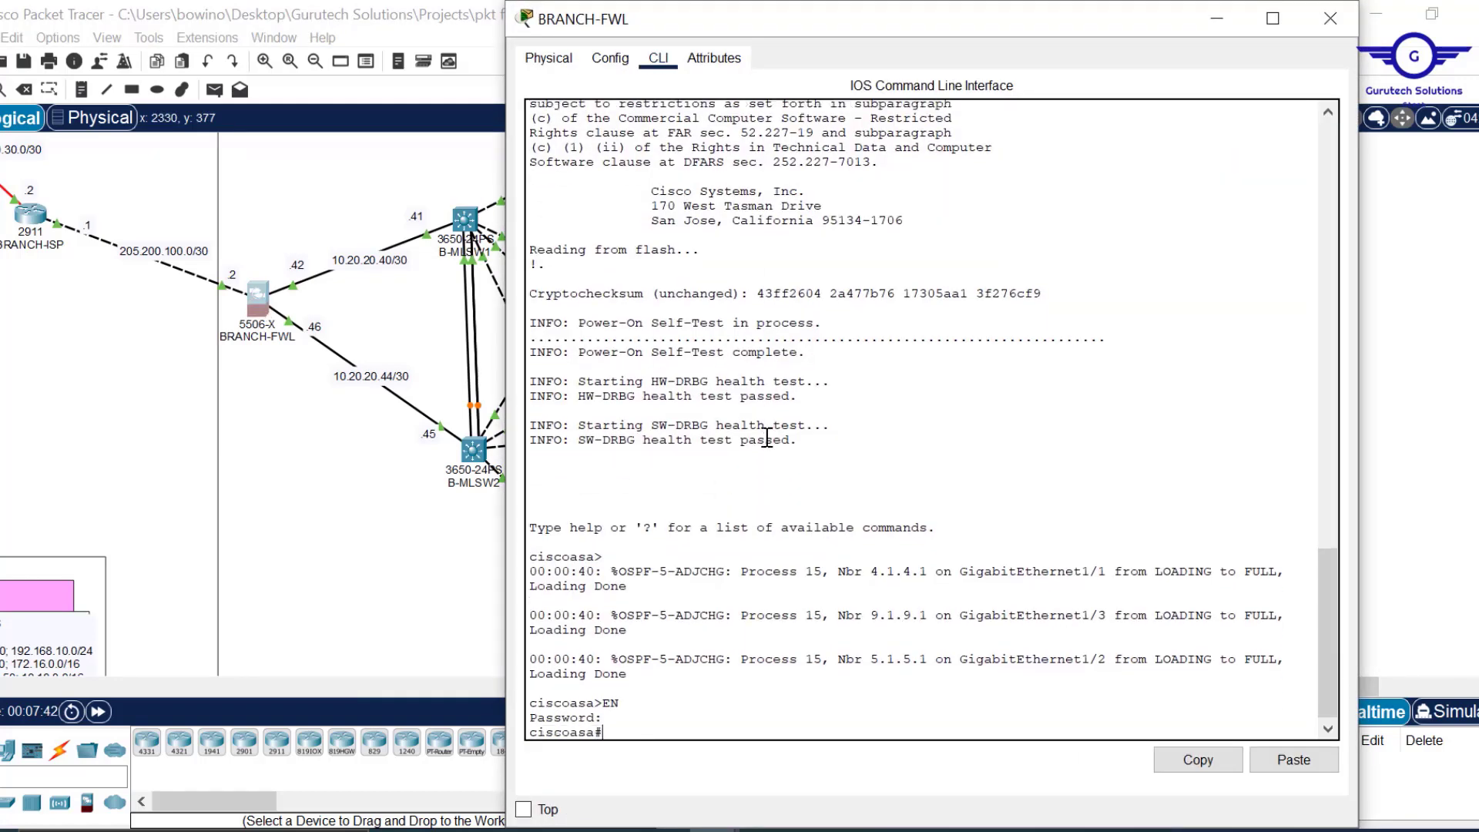
type("CONF T")
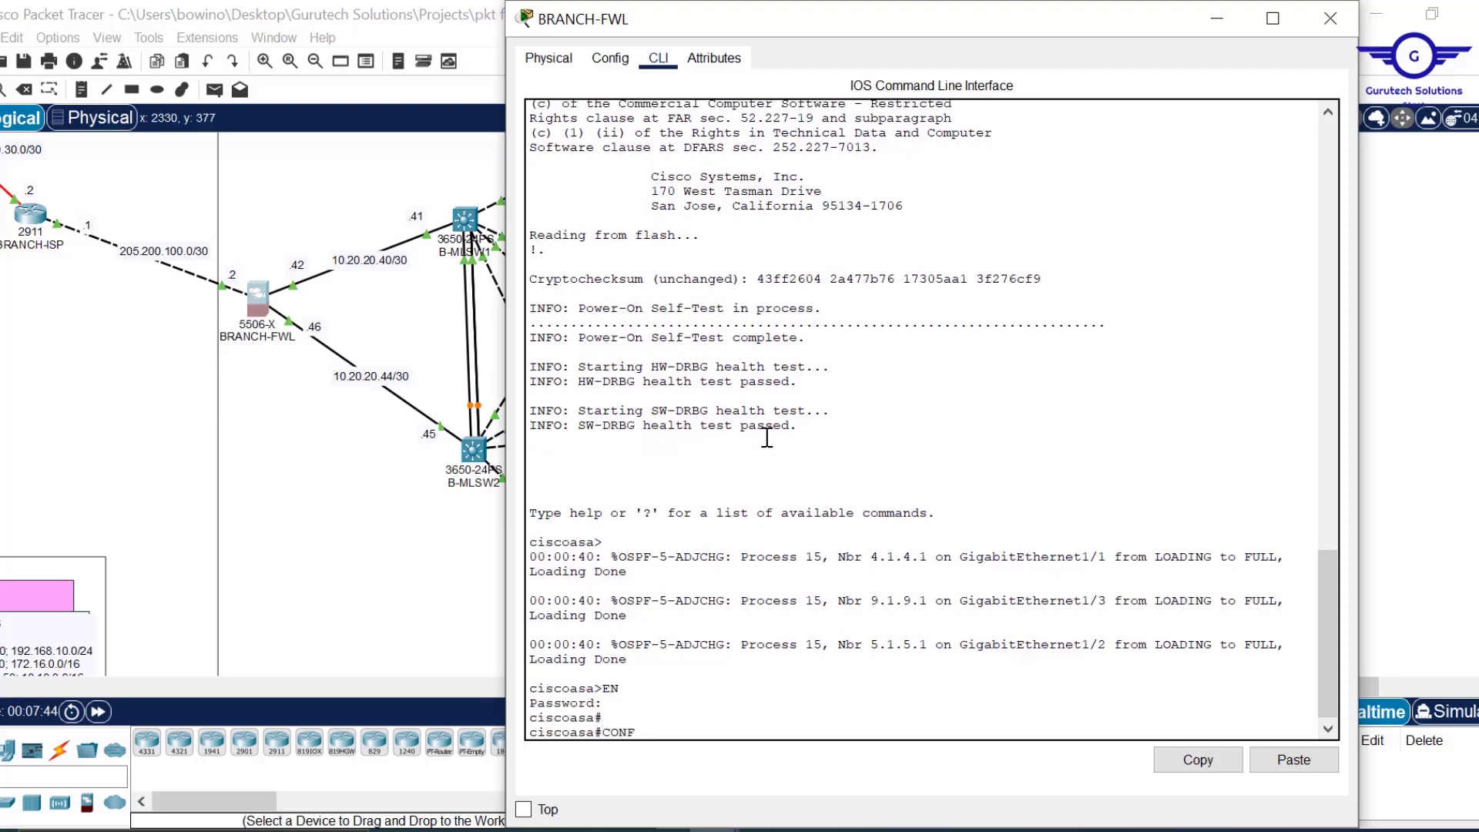
key("Return")
key("Return")
key("Return")
key("Return")
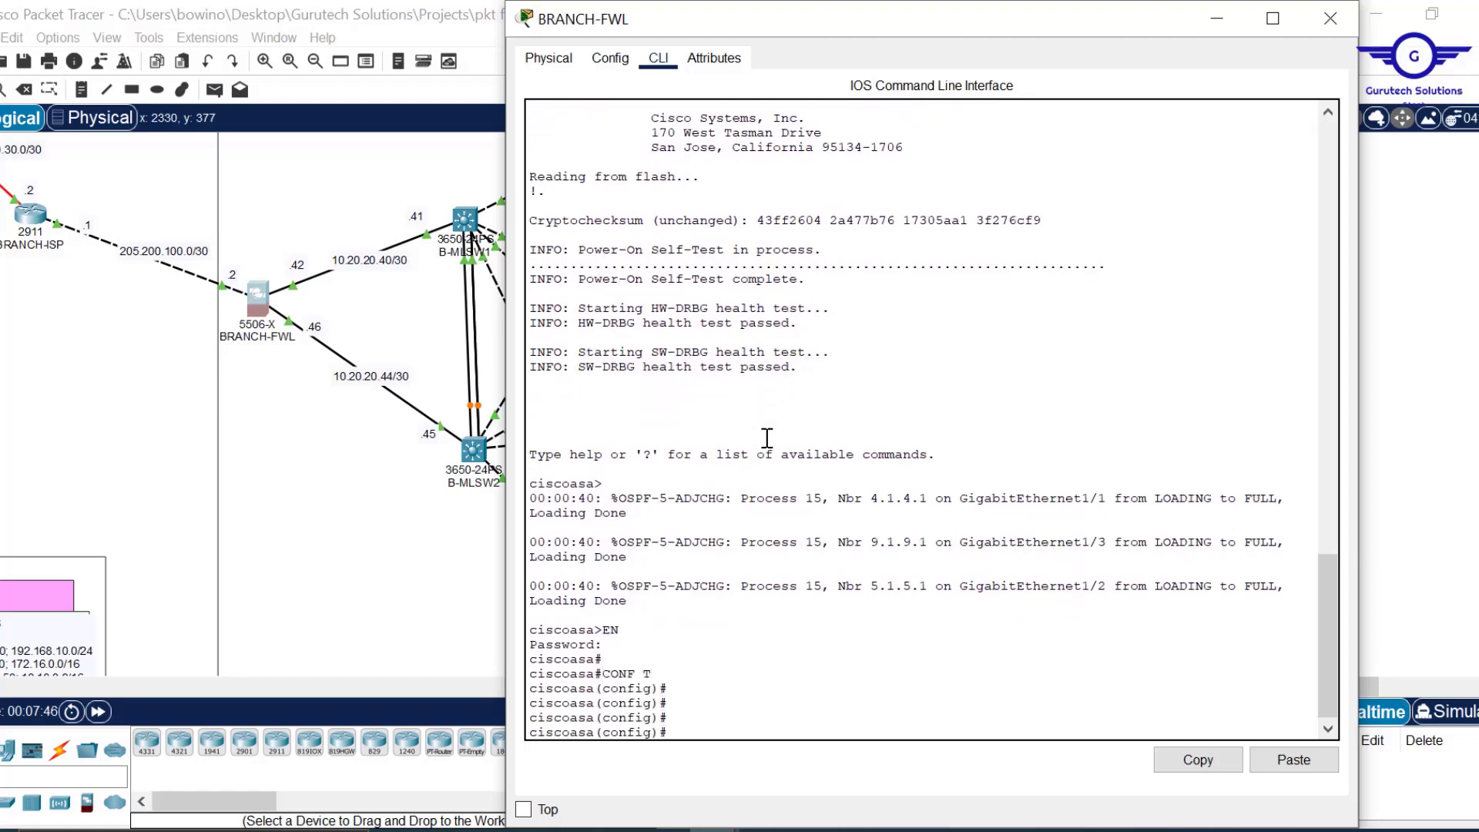
Paste the copied HQ-FWL default route command into BRANCH-FWL's prompt.
left_click(1294, 763)
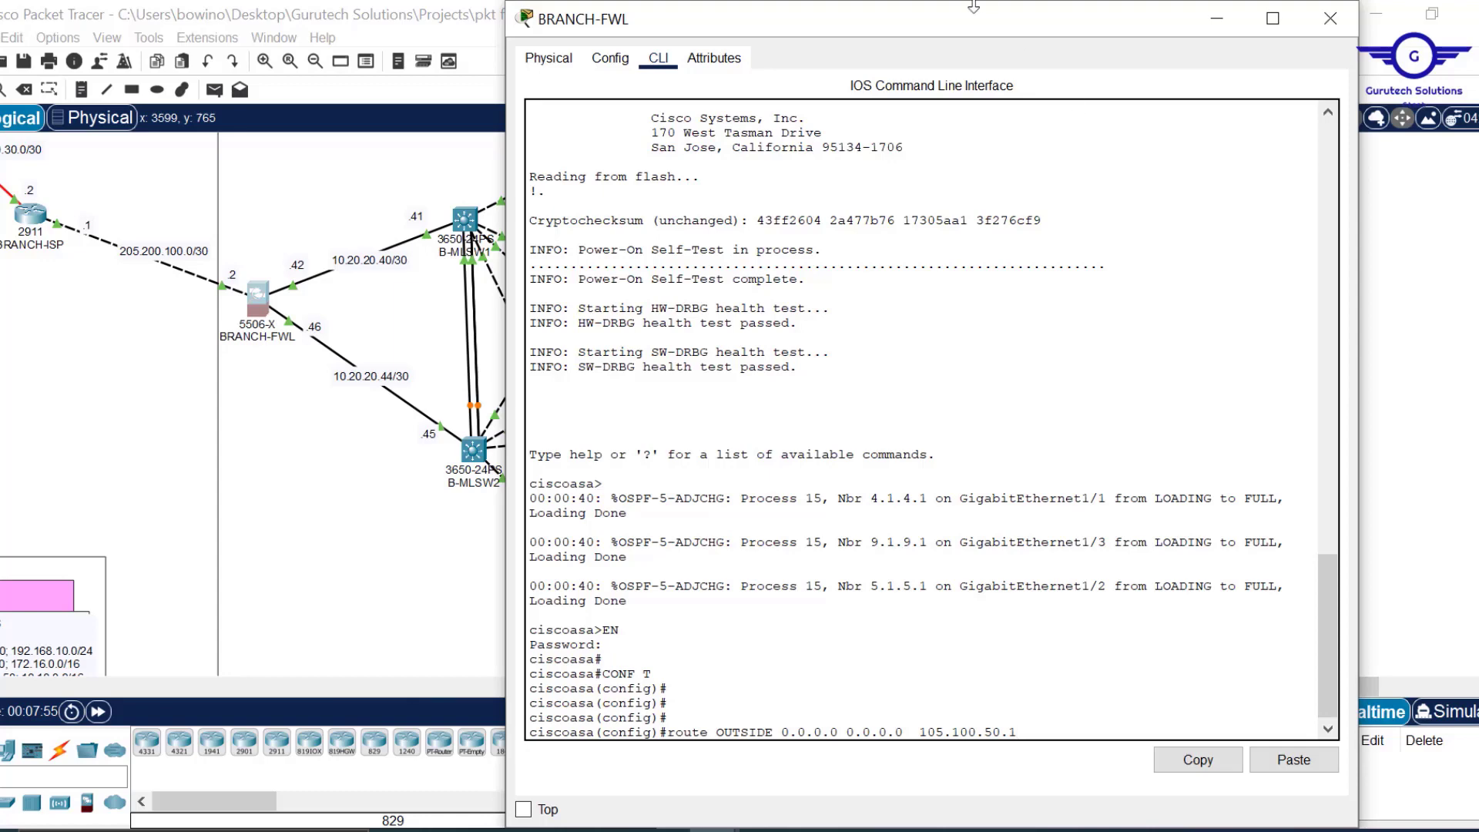
left_click_drag(974, 6, 974, 140)
left_click(1406, 352)
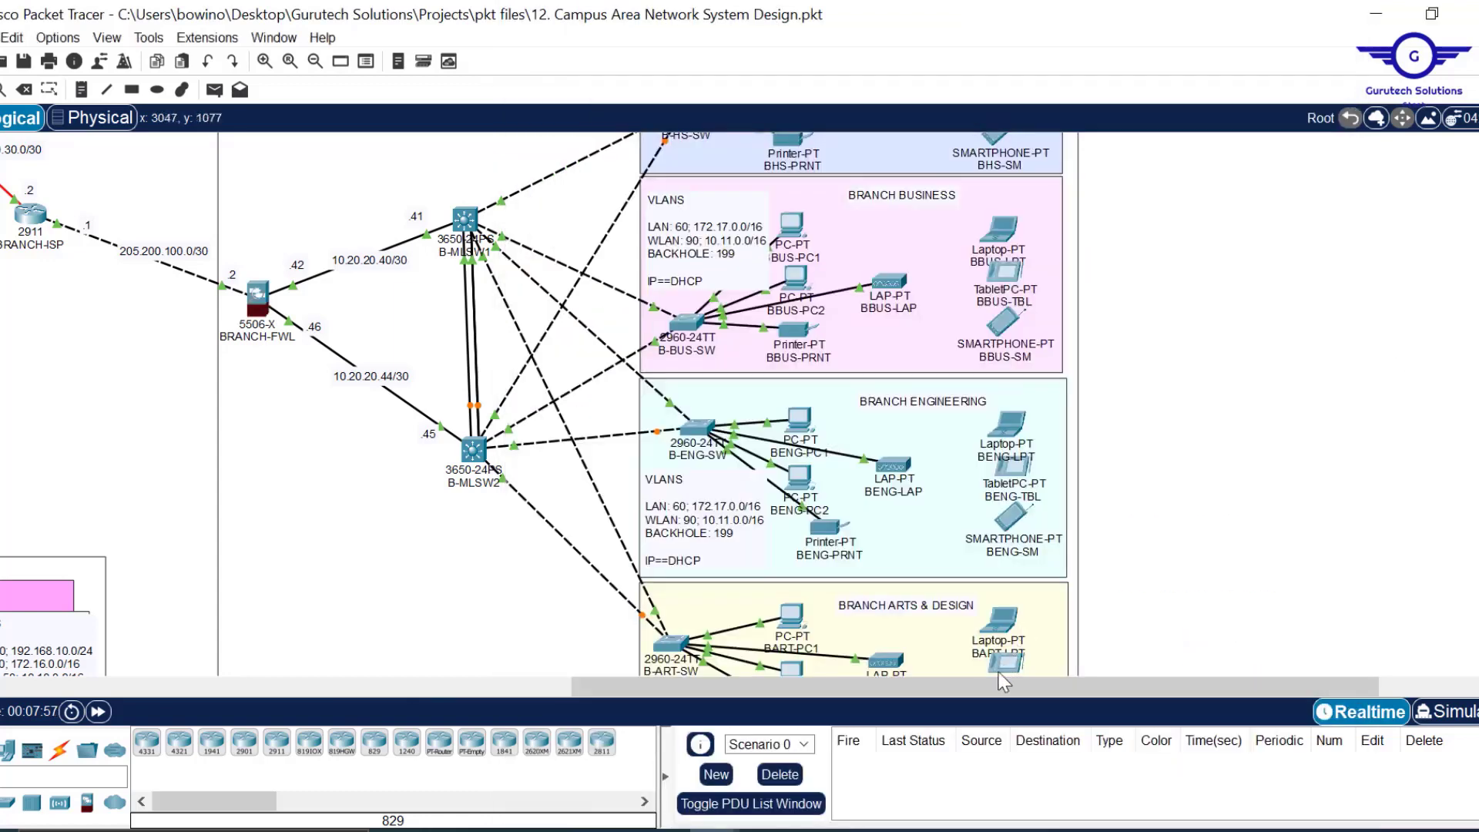
left_click_drag(983, 686, 860, 696)
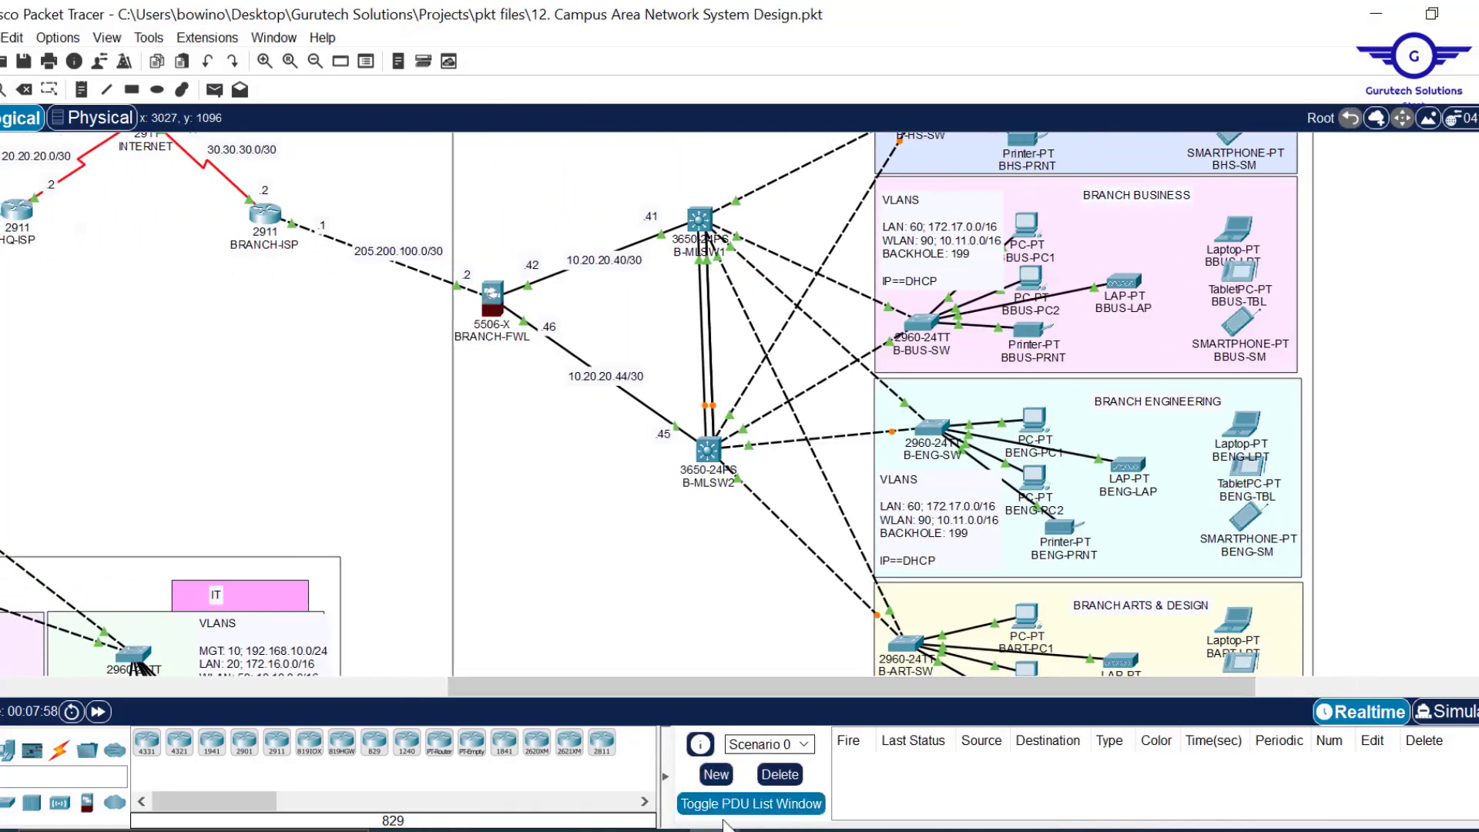
mouse_move(869, 829)
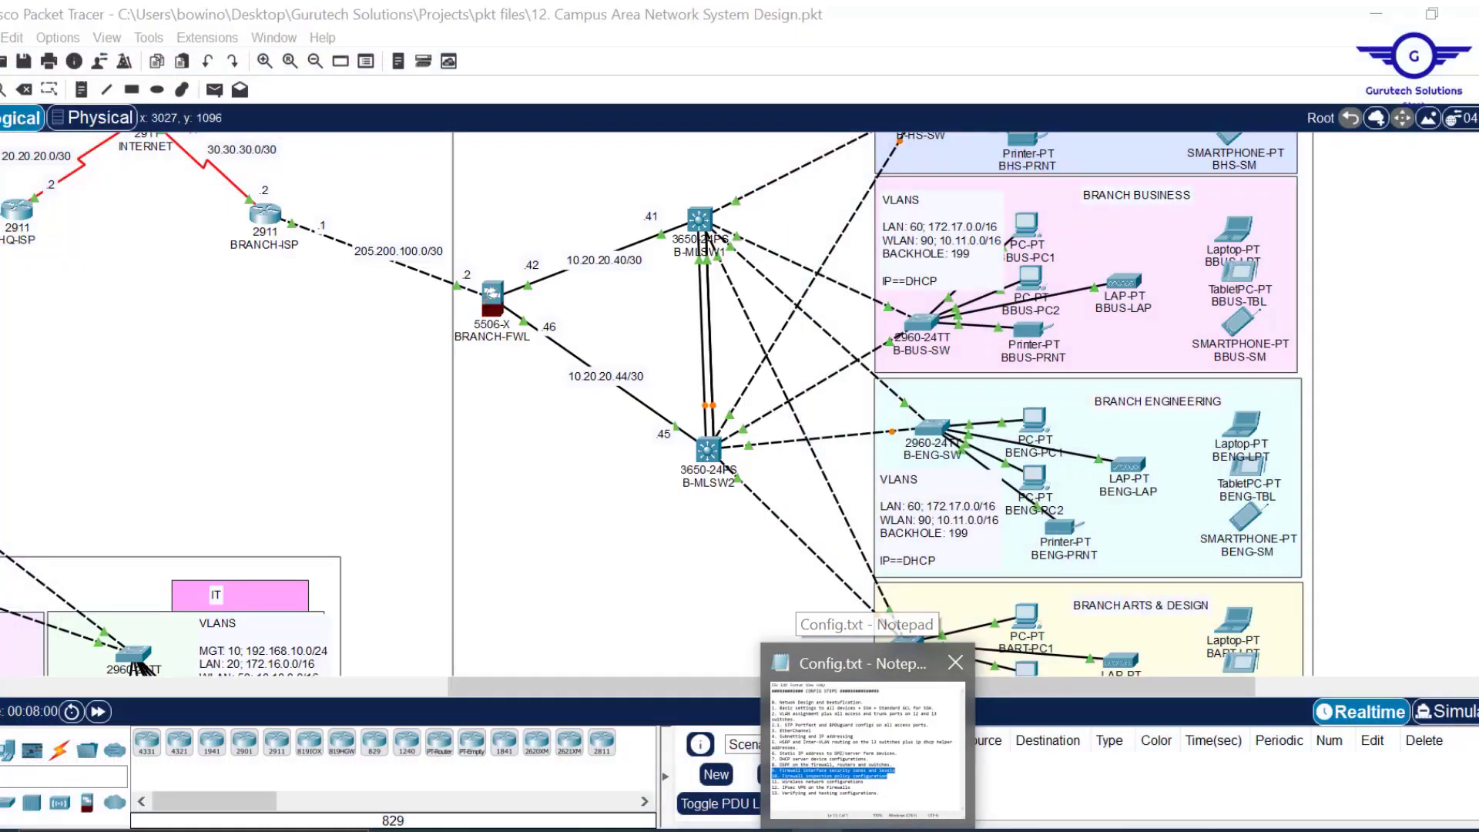
mouse_move(792, 830)
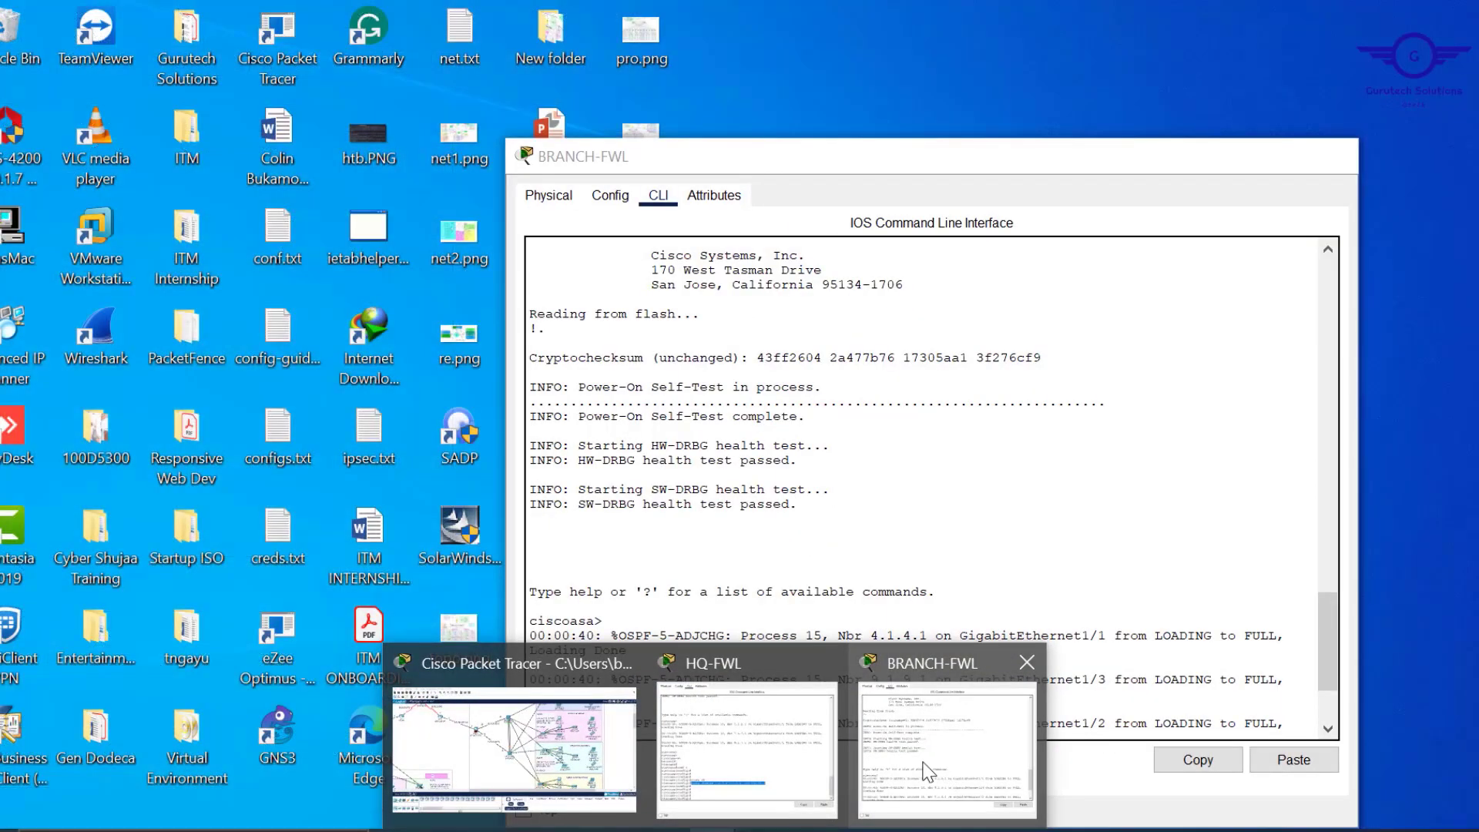
left_click(928, 771)
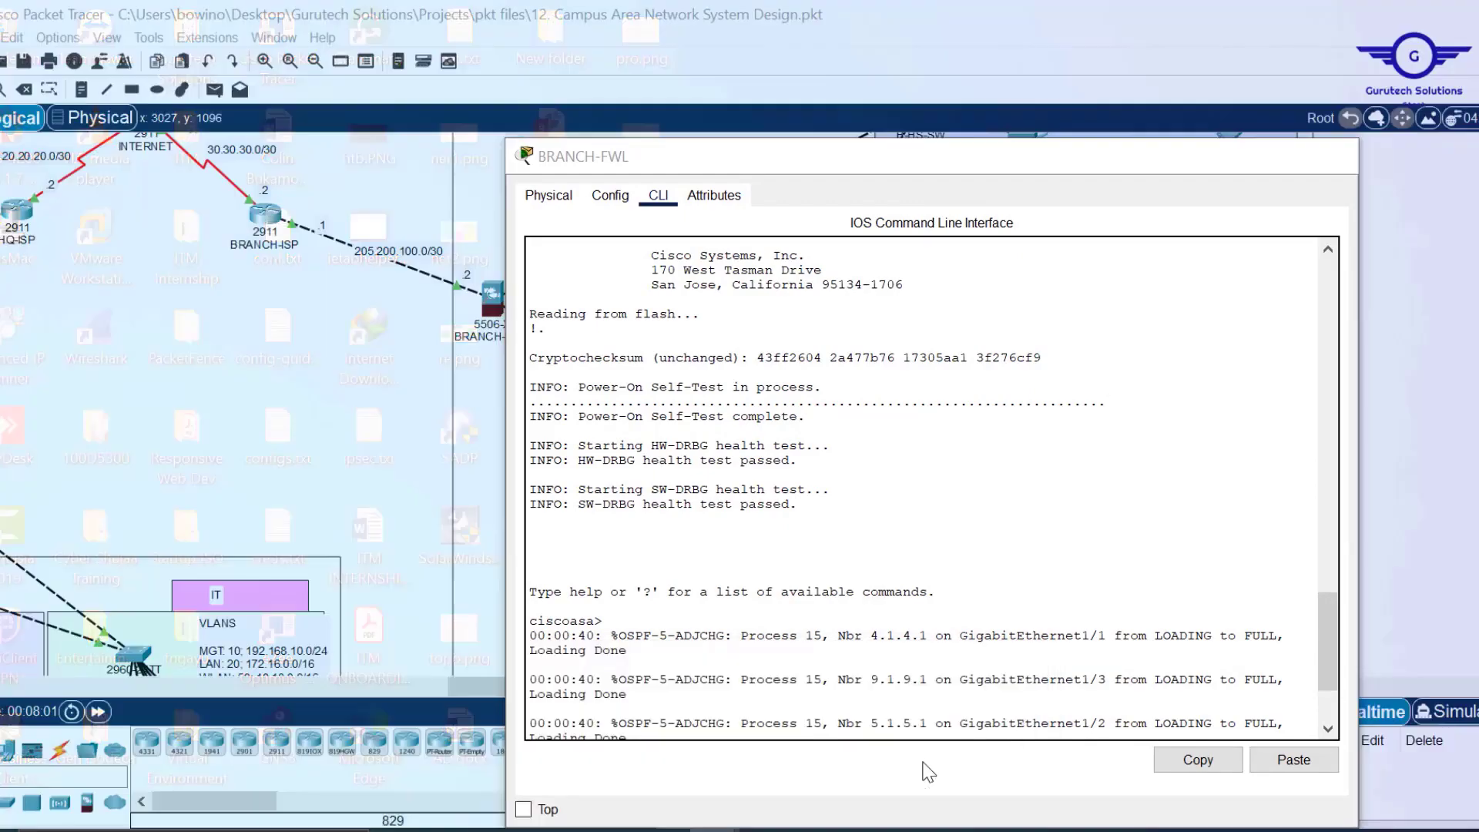
left_click_drag(1119, 557, 1033, 16)
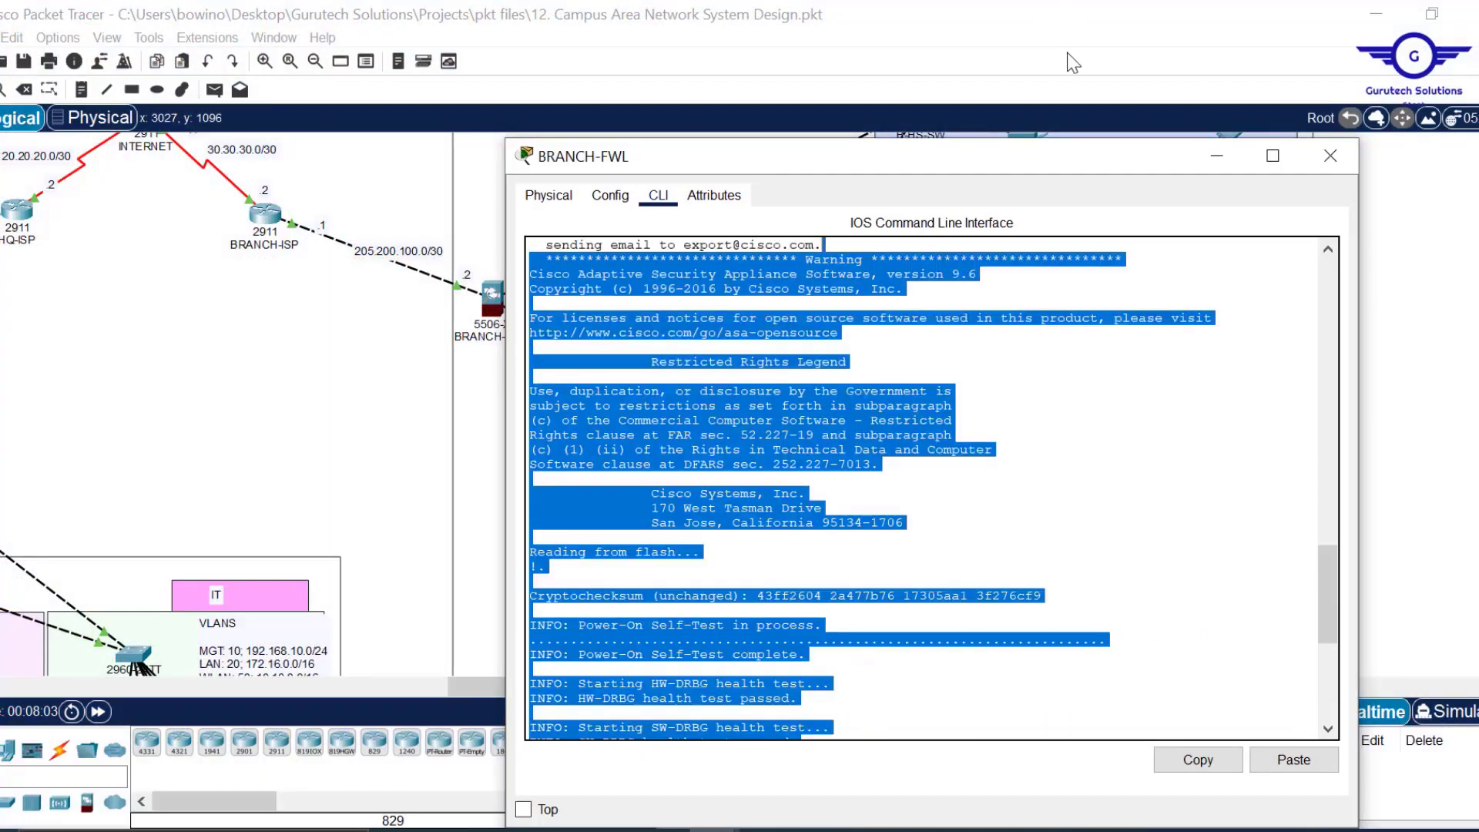
left_click_drag(1322, 613, 1321, 689)
left_click(1119, 689)
Change the route's next hop to 205.200.100.1, enter it, and close the console.
key("Left")
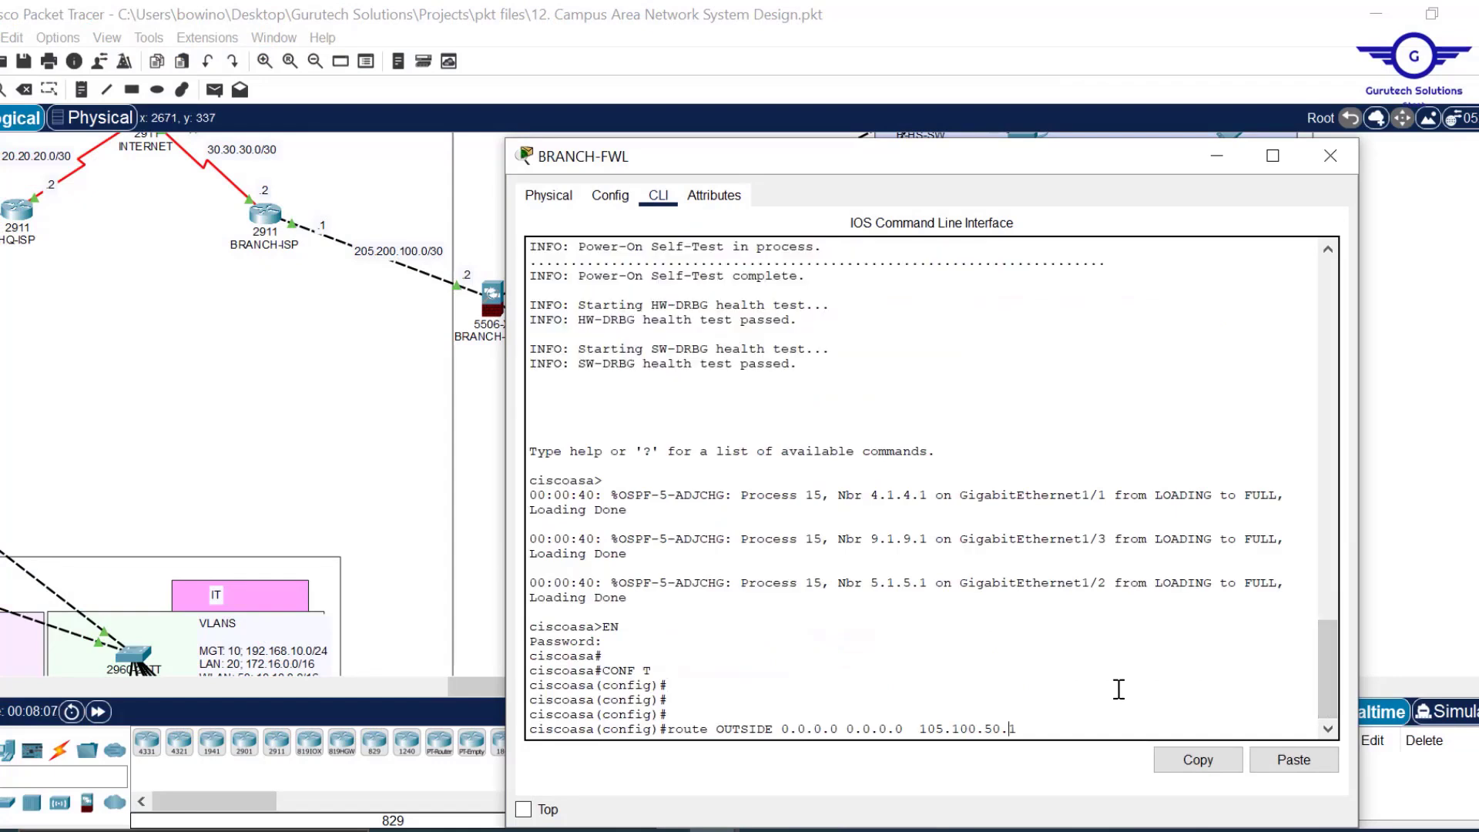
key("Left")
key("Left")
key("Left")
key("Left")
key("BackSpace")
type("2")
key("Left")
key("Left")
key("BackSpace")
type("2")
key("Right")
key("Right")
key("Right")
key("Right")
key("Right")
key("Right")
key("BackSpace")
type("10")
key("Return")
key("Return")
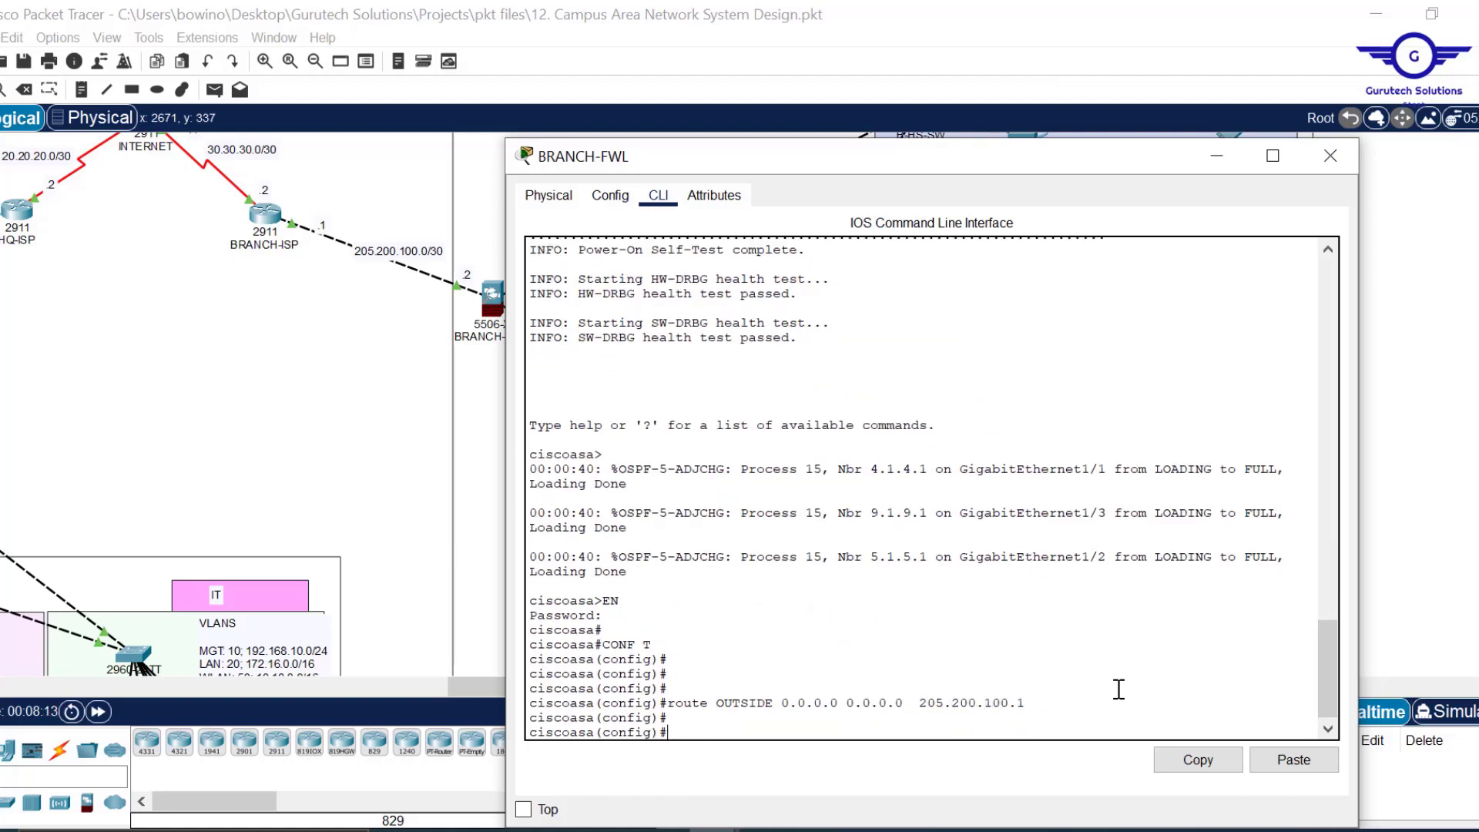
left_click(1331, 156)
left_click_drag(542, 698, 202, 635)
scroll(797, 393, "up", 5)
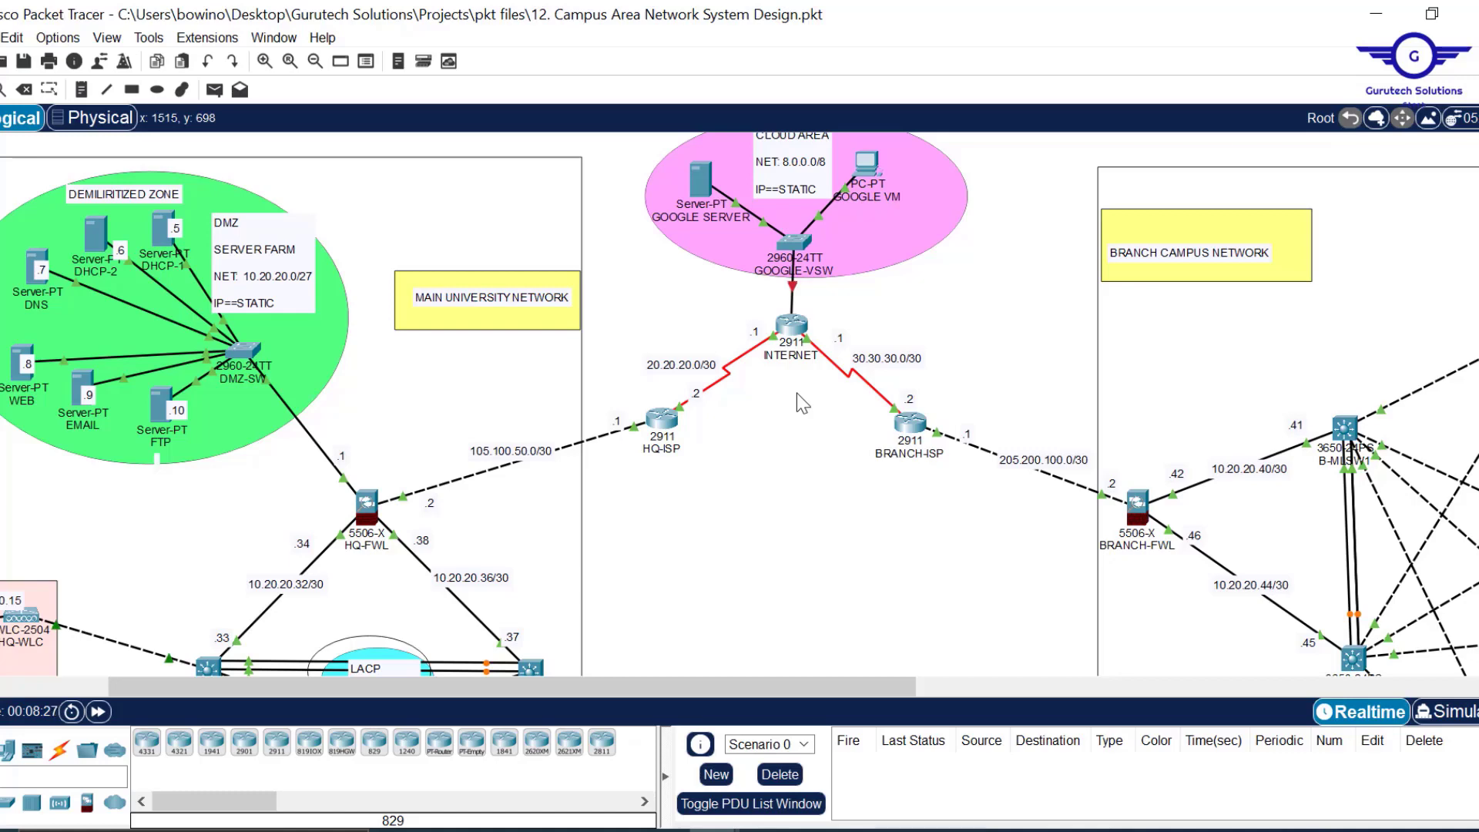
On HQ-FWL, create the network object INSIDE1-OUTSIDE.
scroll(836, 462, "down", 2)
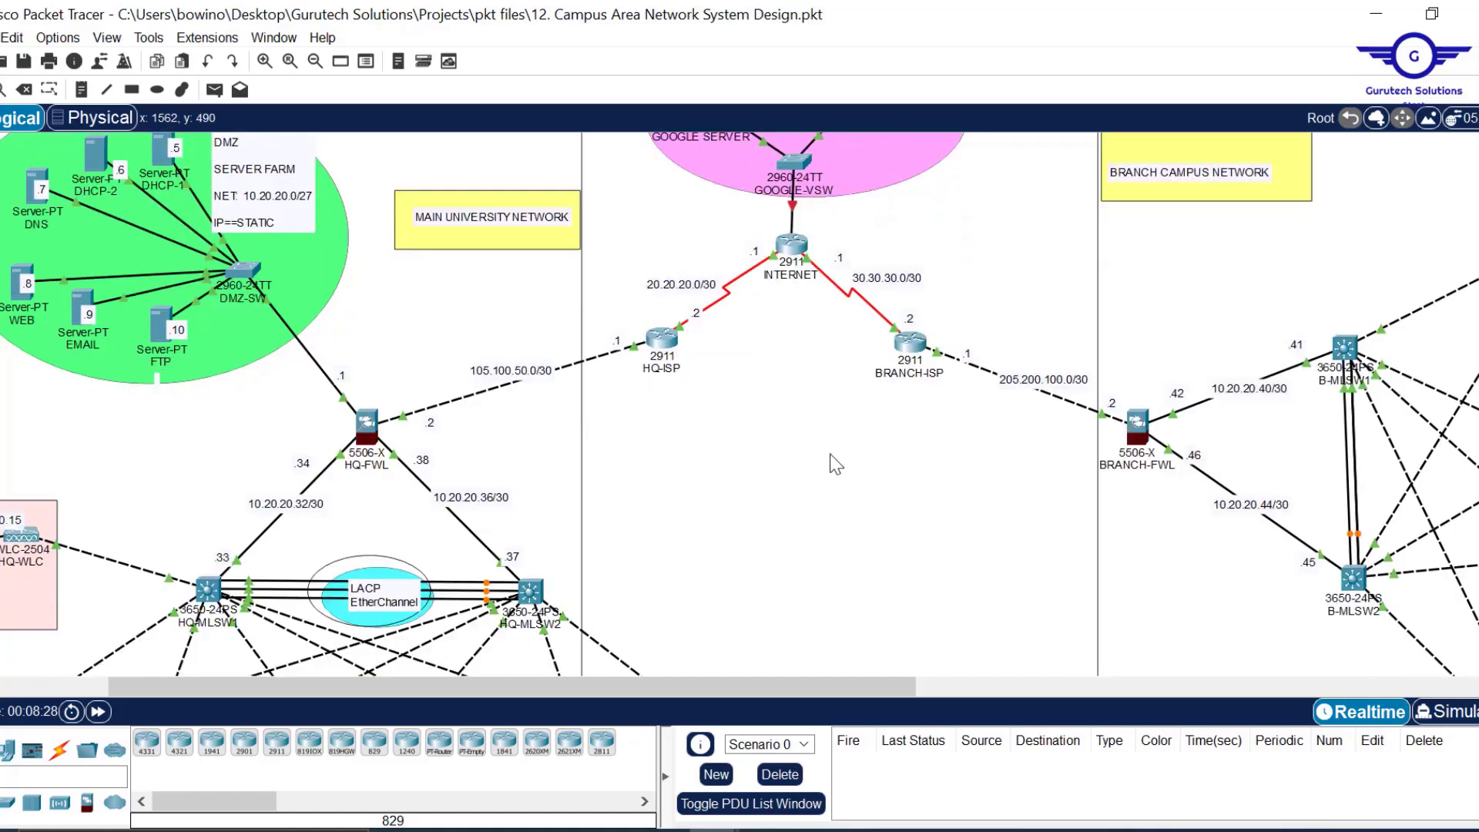
left_click(368, 425)
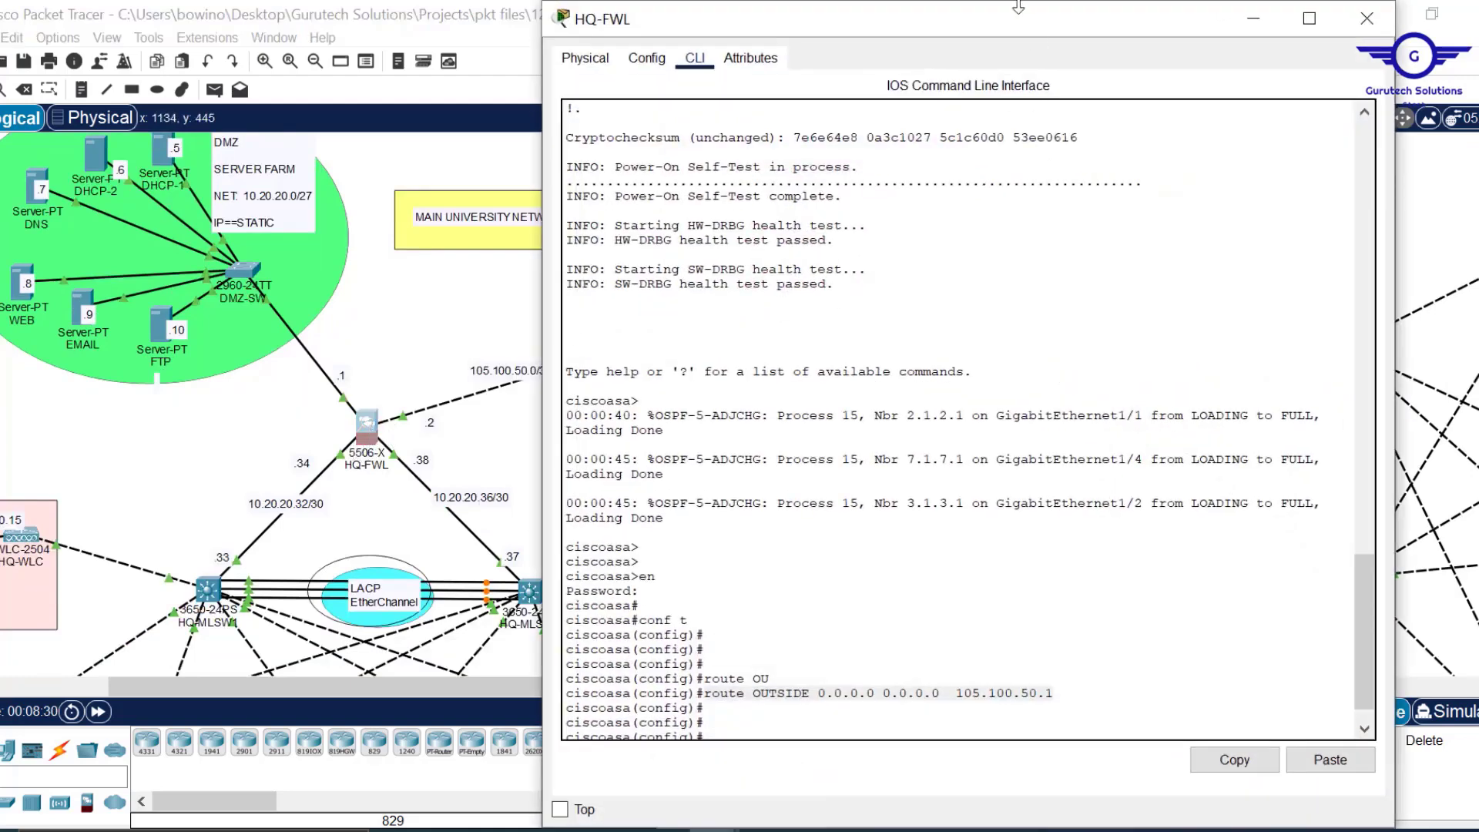
left_click_drag(1019, 10, 1034, 136)
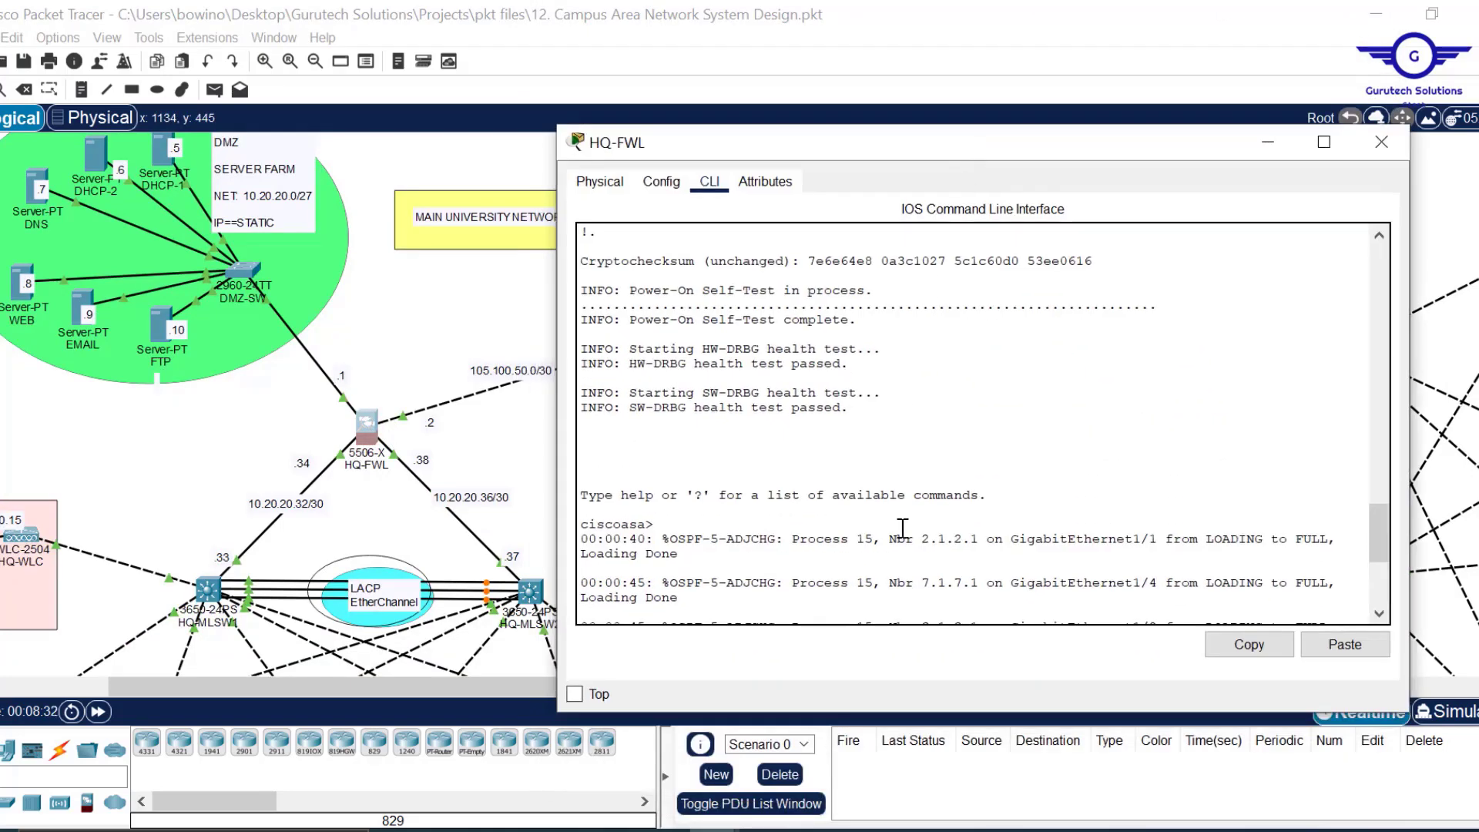
scroll(900, 529, "down", 7)
type("o")
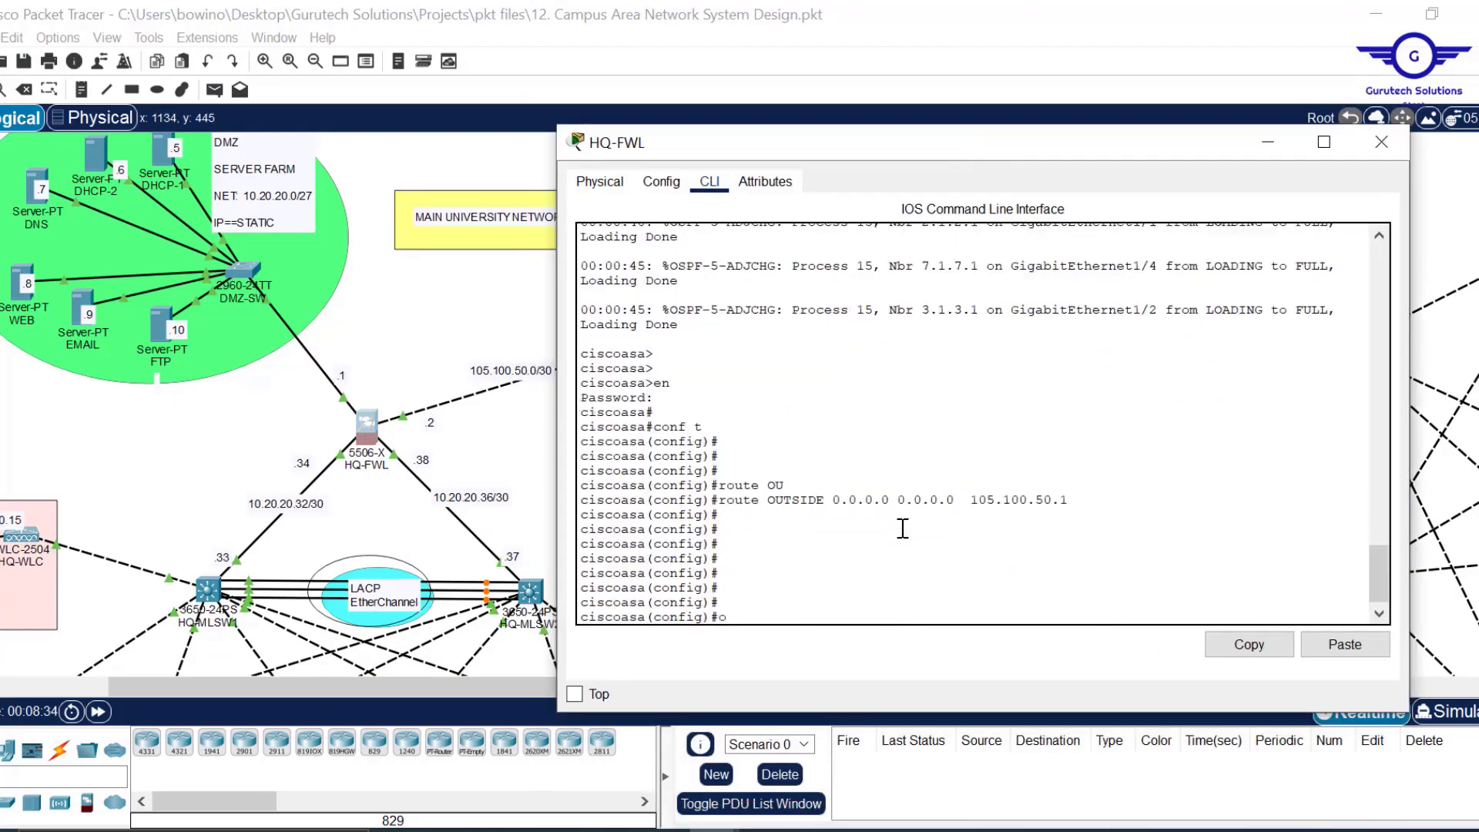
type("bject n")
key("Tab")
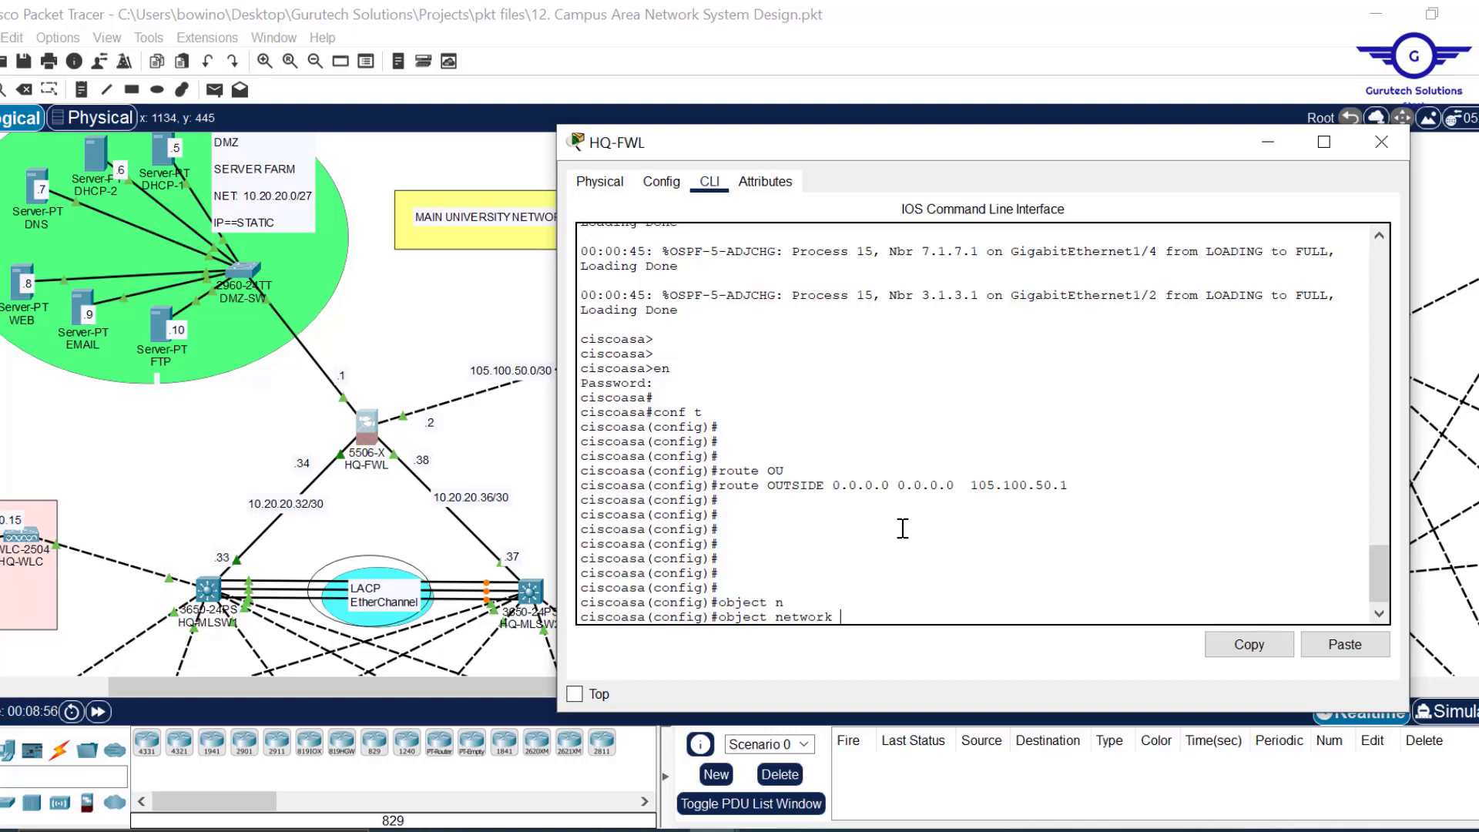
type("INSIDE1-OUTSIDE")
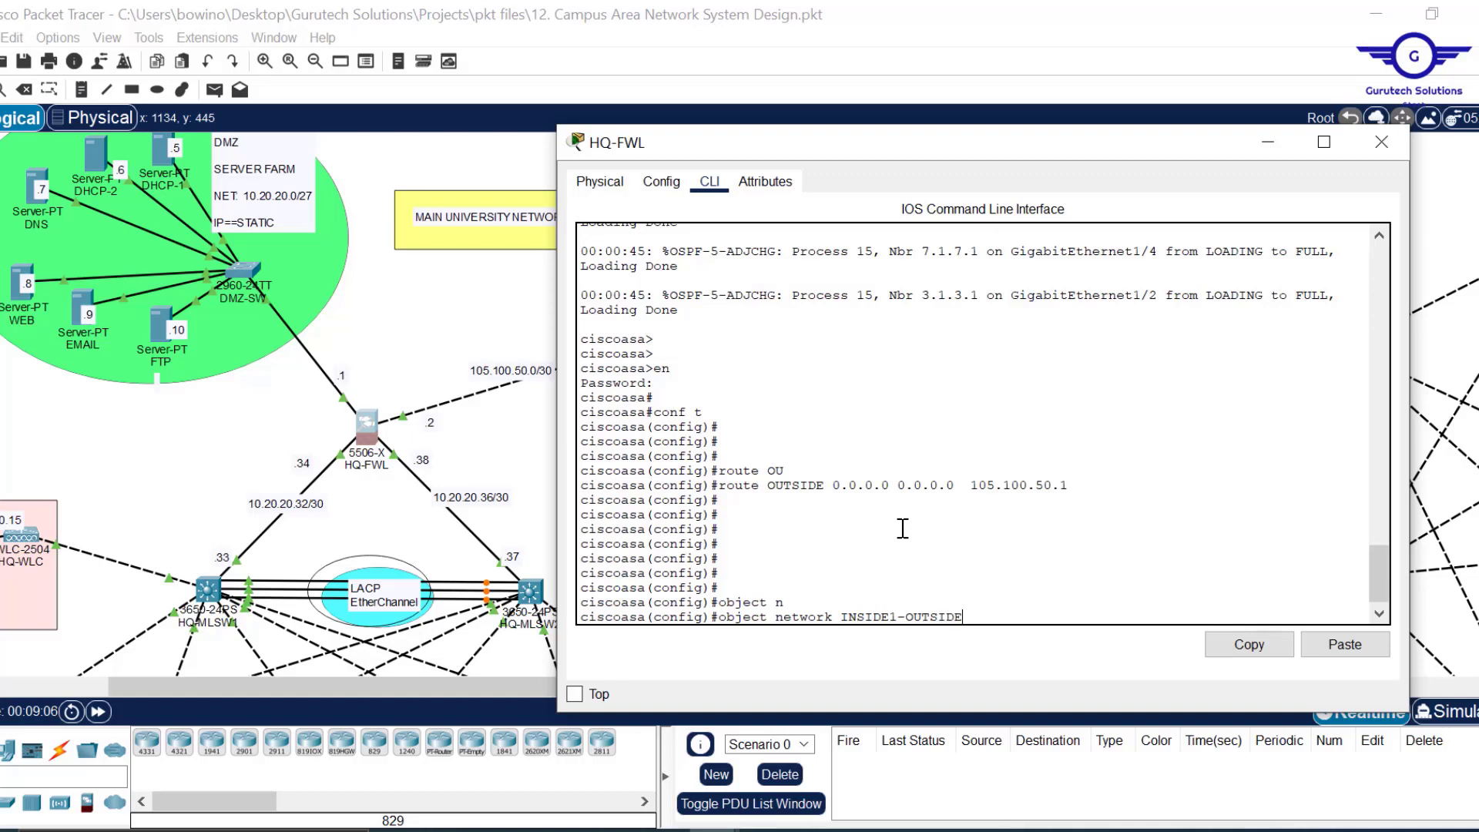
key("Return")
Set the object's subnet to 192.168.10.0 255.255.255.0.
type("sub")
key("Tab")
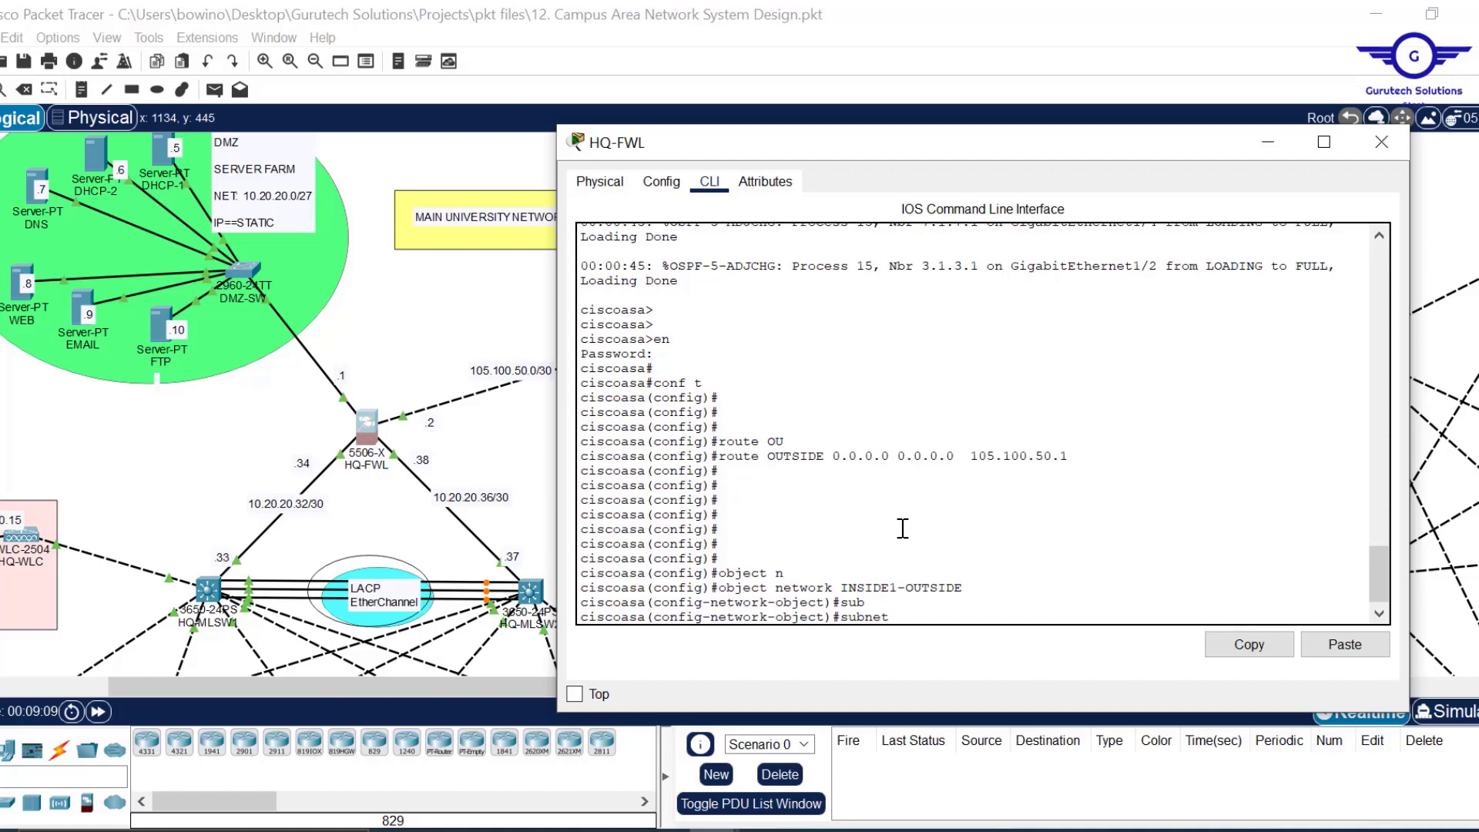
type("192.168.10.0 255.255.255.0")
key("Return")
key("Return")
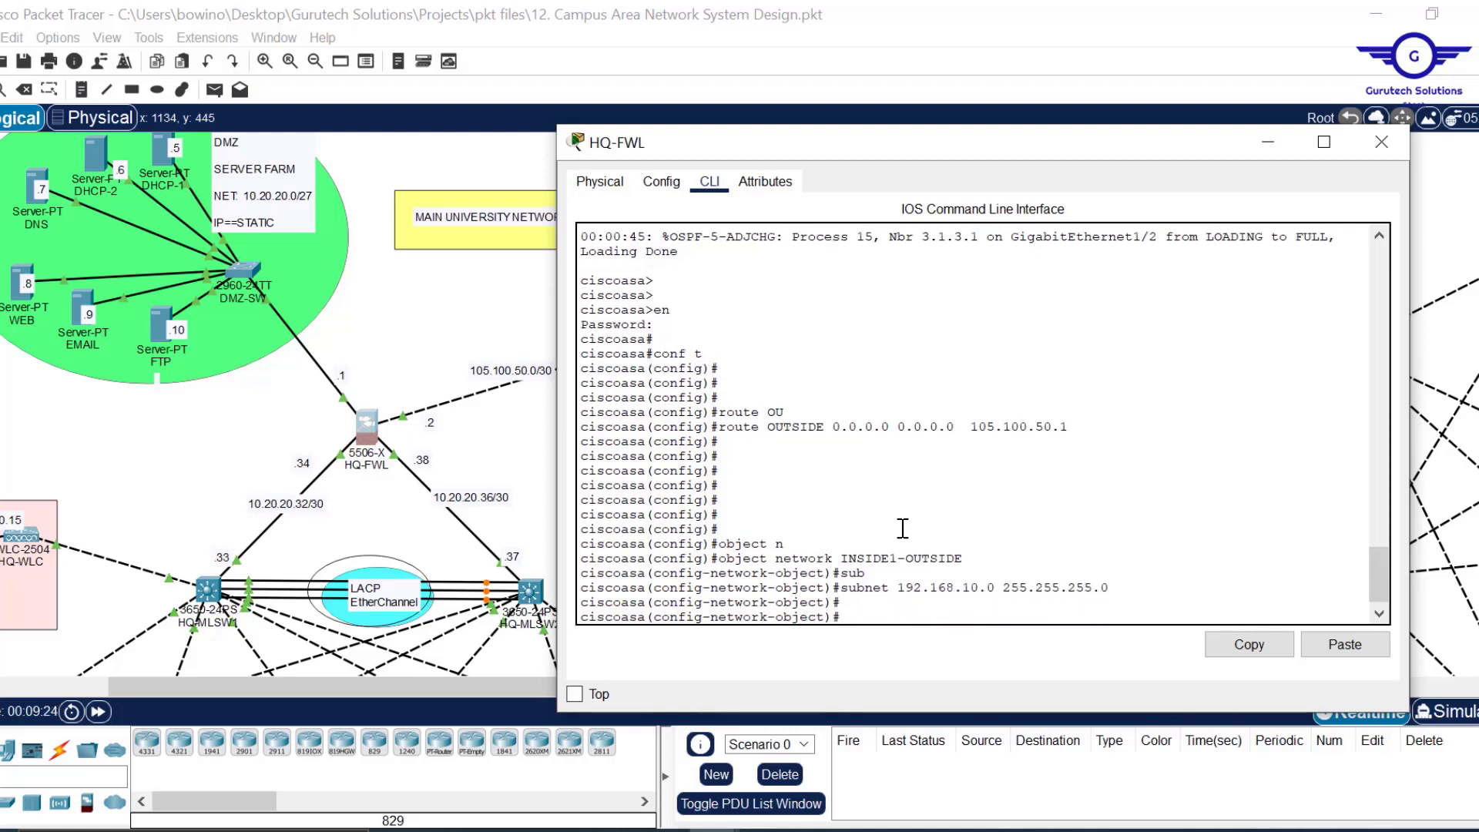
Add nat (INSIDE1,OUTSIDE) dynamic interface, exit the object, and re-enter conf t.
type("nat")
type(" ()")
type("INSIDE1")
type(",OUTSIDE)")
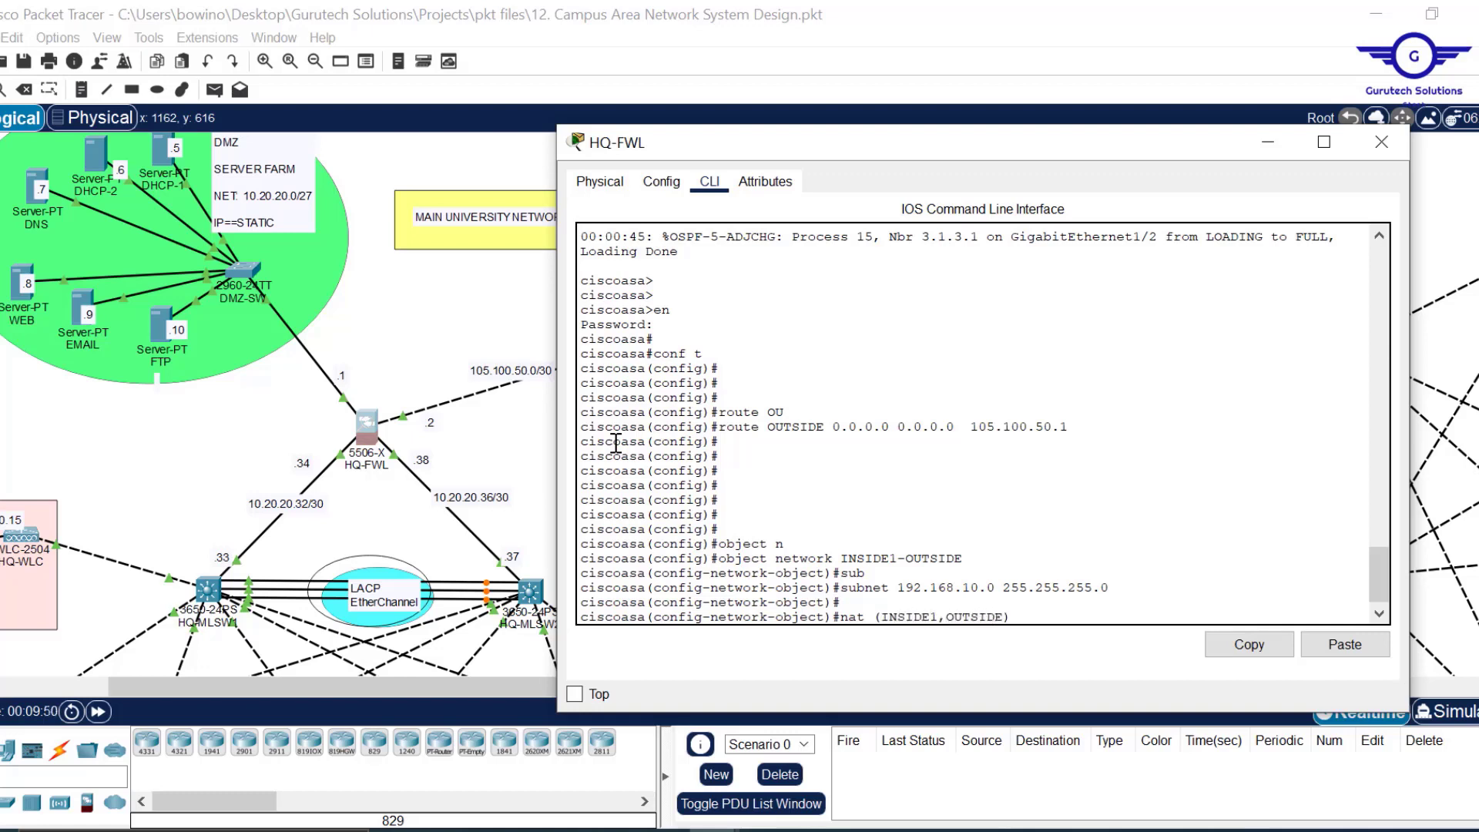
type(" dyn")
key("Tab")
type("i")
key("Tab")
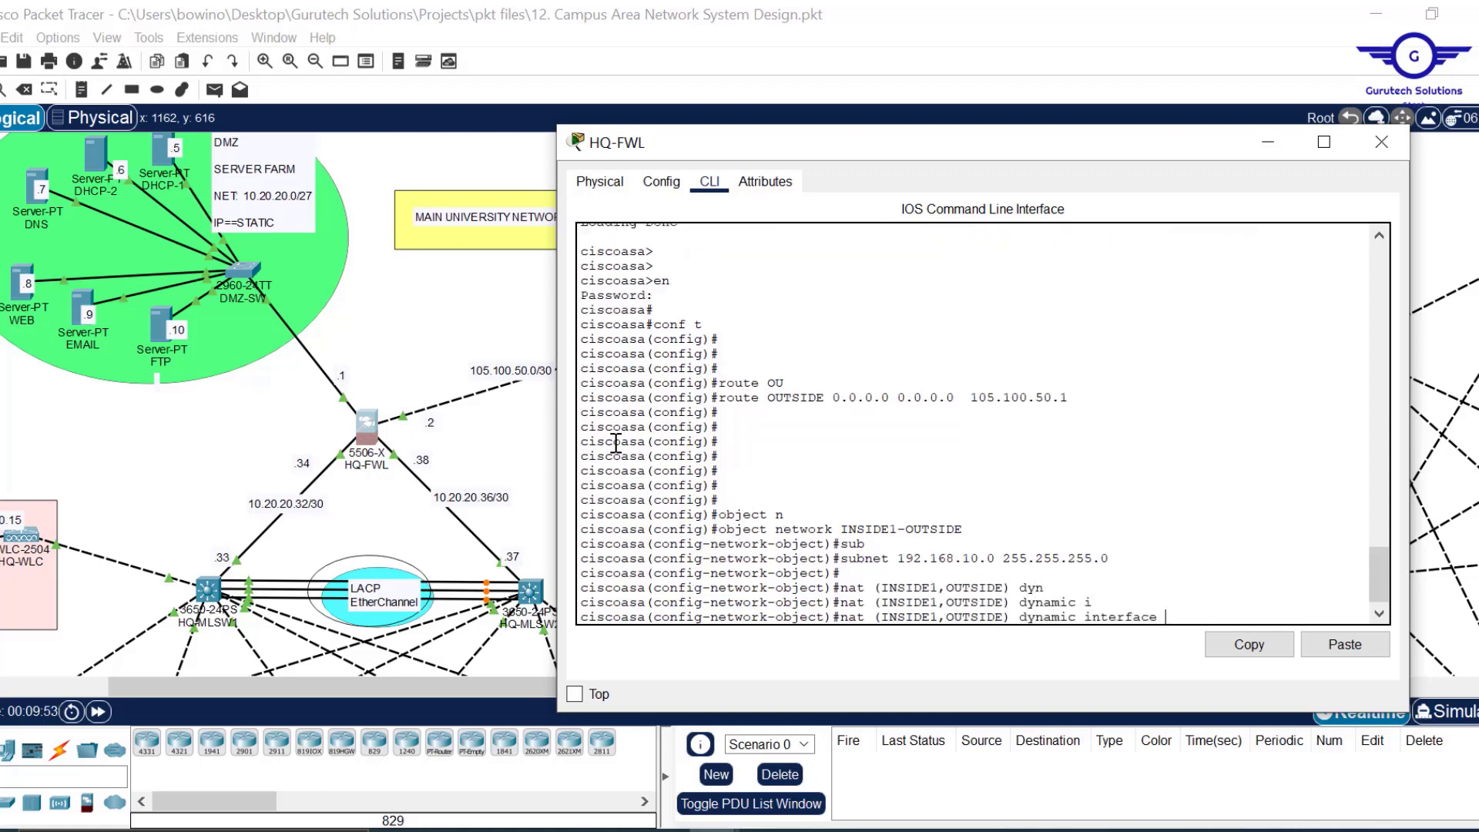
key("Return")
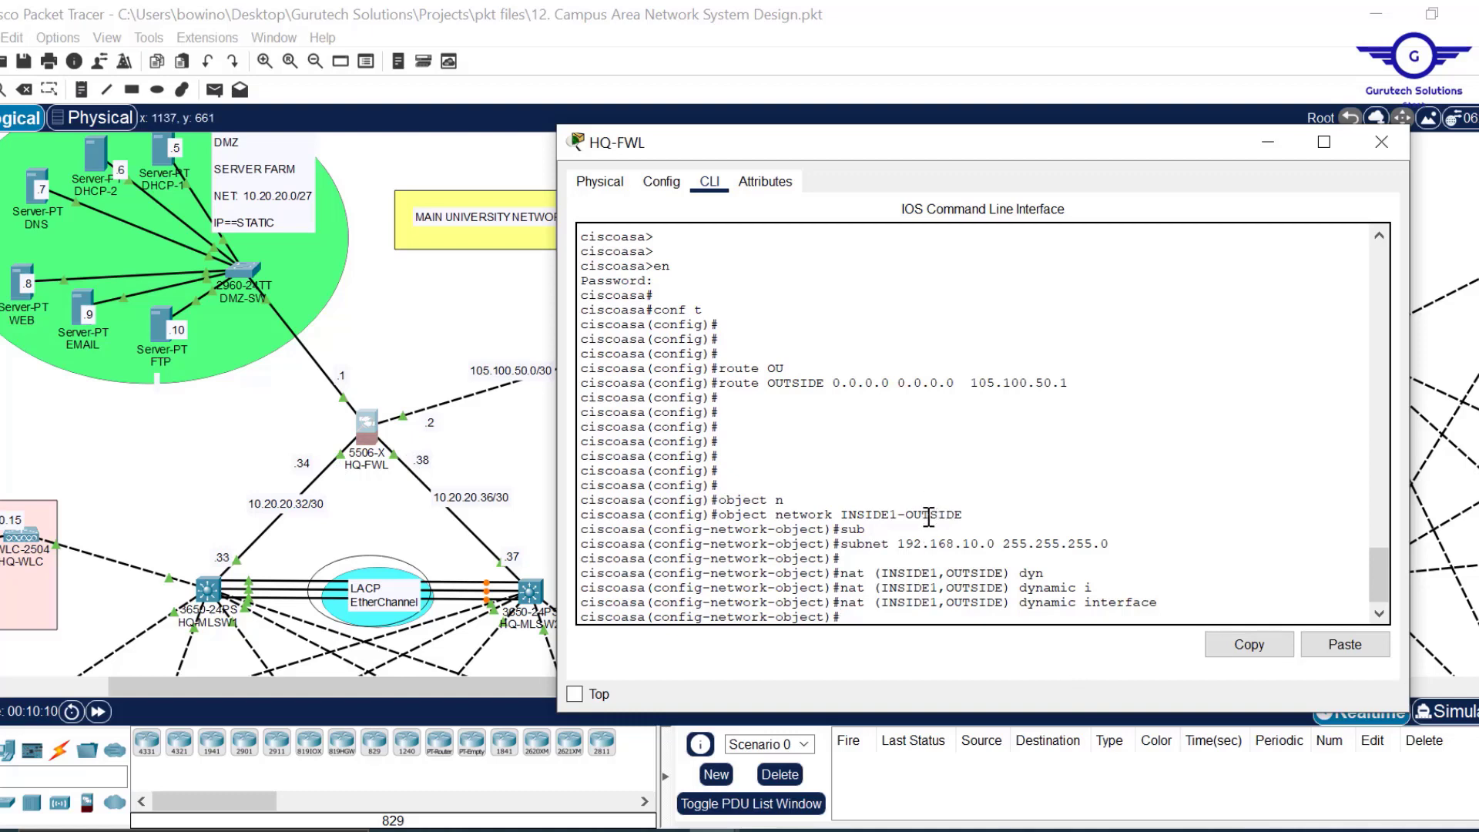
type("ex")
key("Return")
key("Return")
type("conf t")
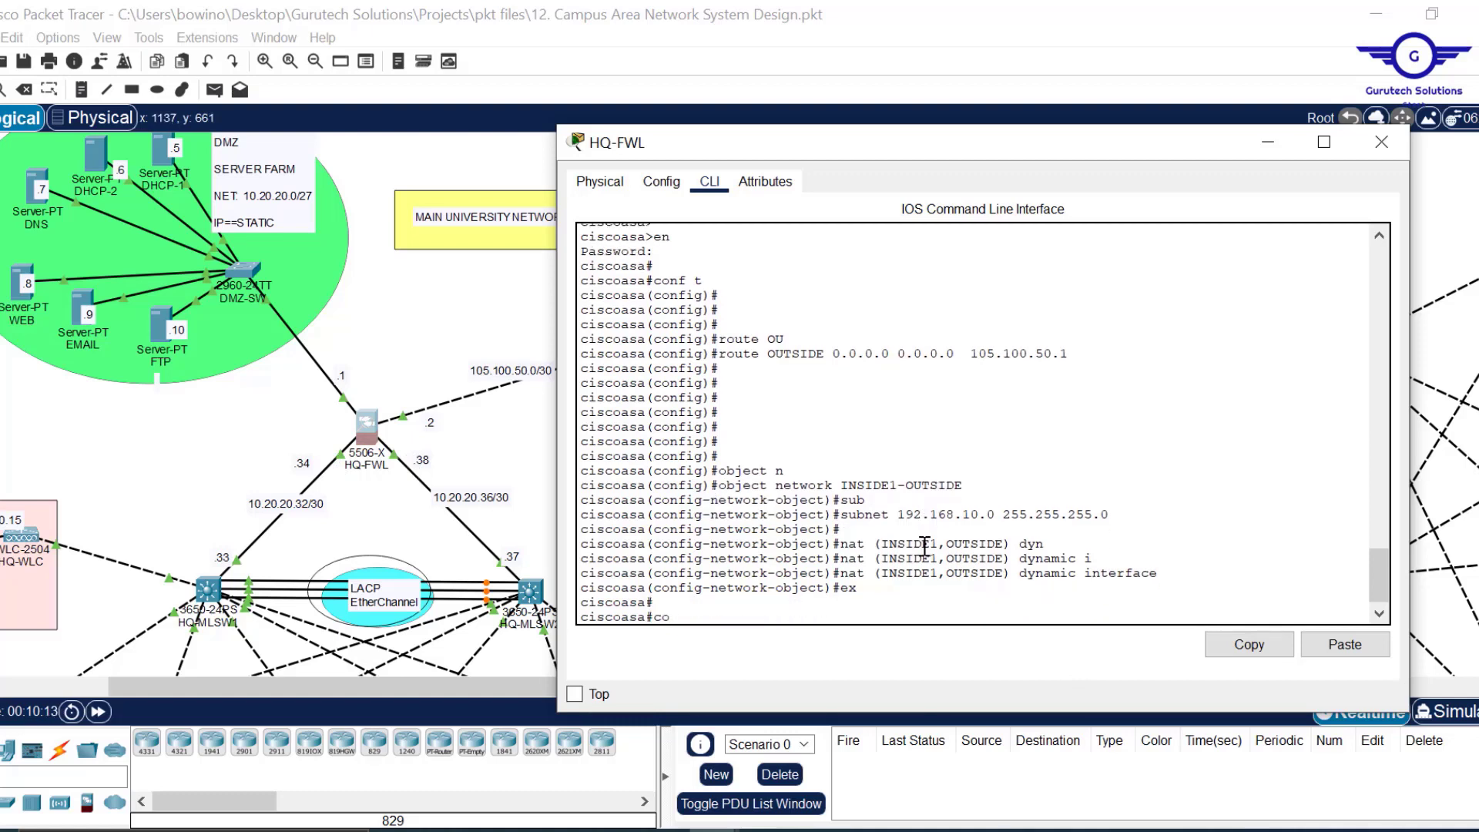
key("Return")
Create the network object INSIDE1a-OUTSIDE by editing the recalled object command.
key("Up")
key("Up")
key("Up")
key("Up")
key("Up")
key("Up")
key("Up")
key("Up")
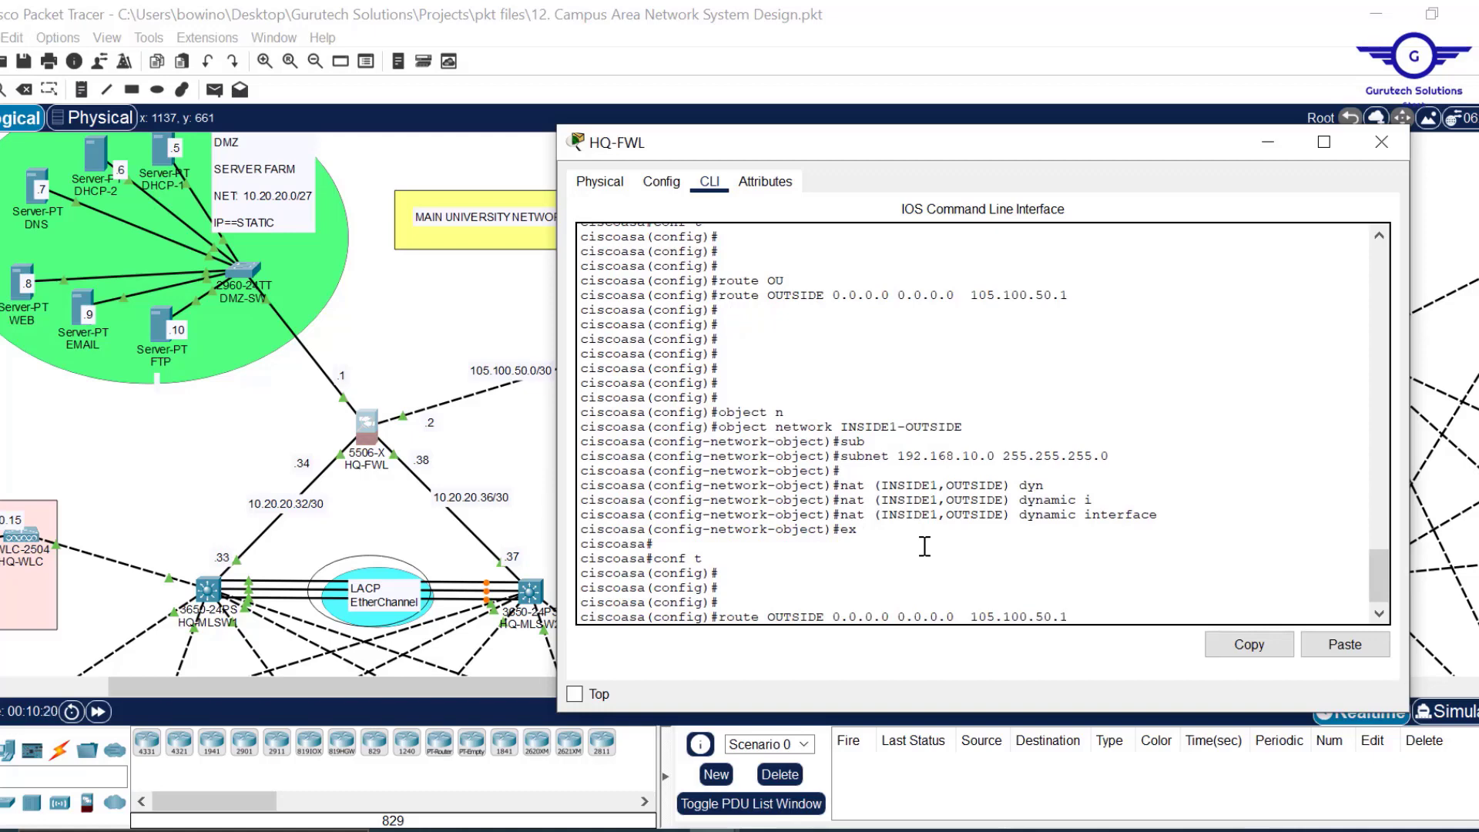
key("Down")
key("Left")
key("Left")
key("Left")
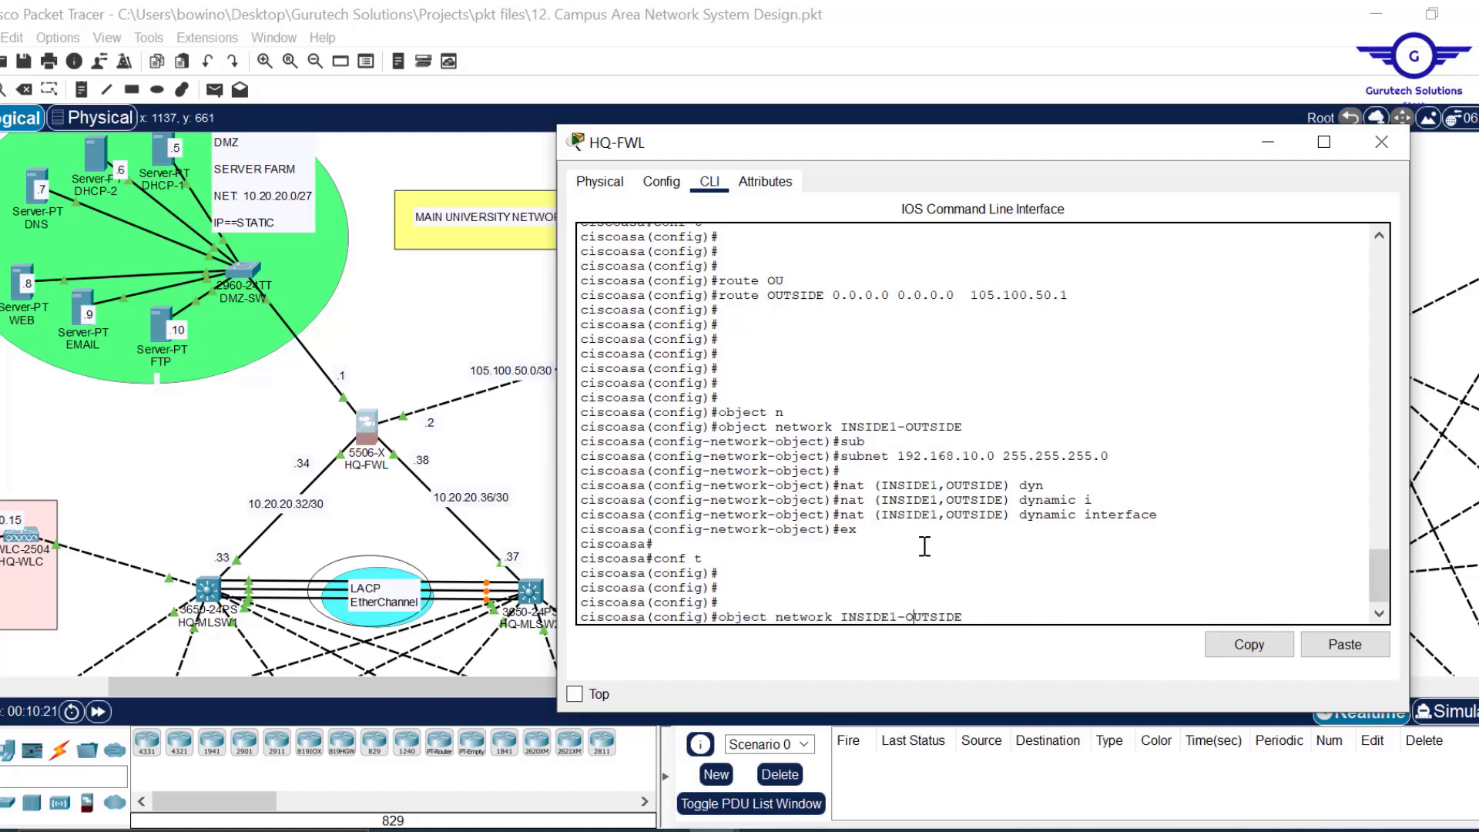
type("a")
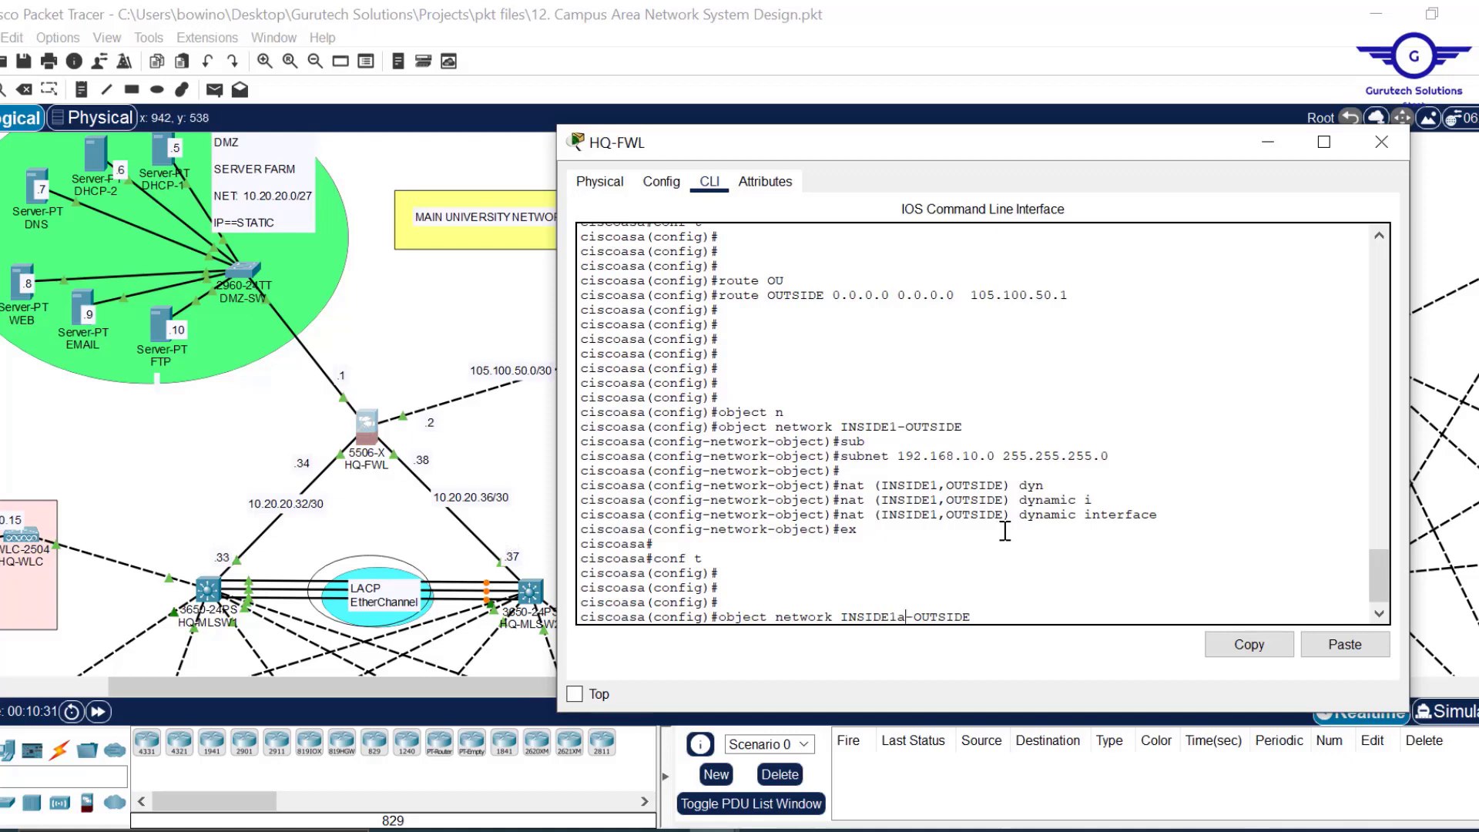
left_click_drag(1148, 515, 856, 456)
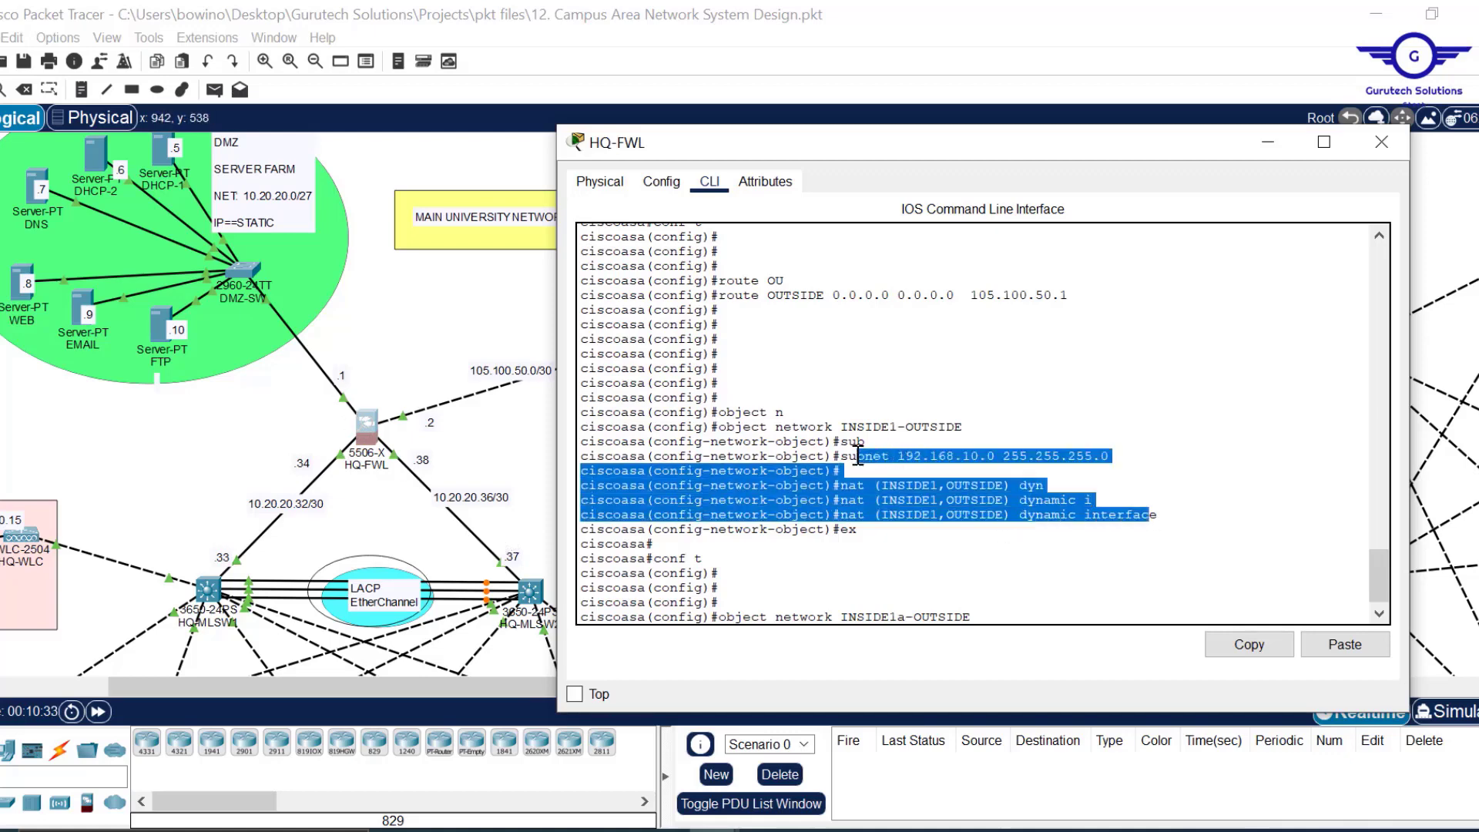
left_click(985, 611)
key("Return")
Apply subnet 192.168.10.0/24, then remove the INSIDE1 NAT rule with no nat.
key("Up")
key("Up")
key("Up")
key("Up")
key("Up")
key("Return")
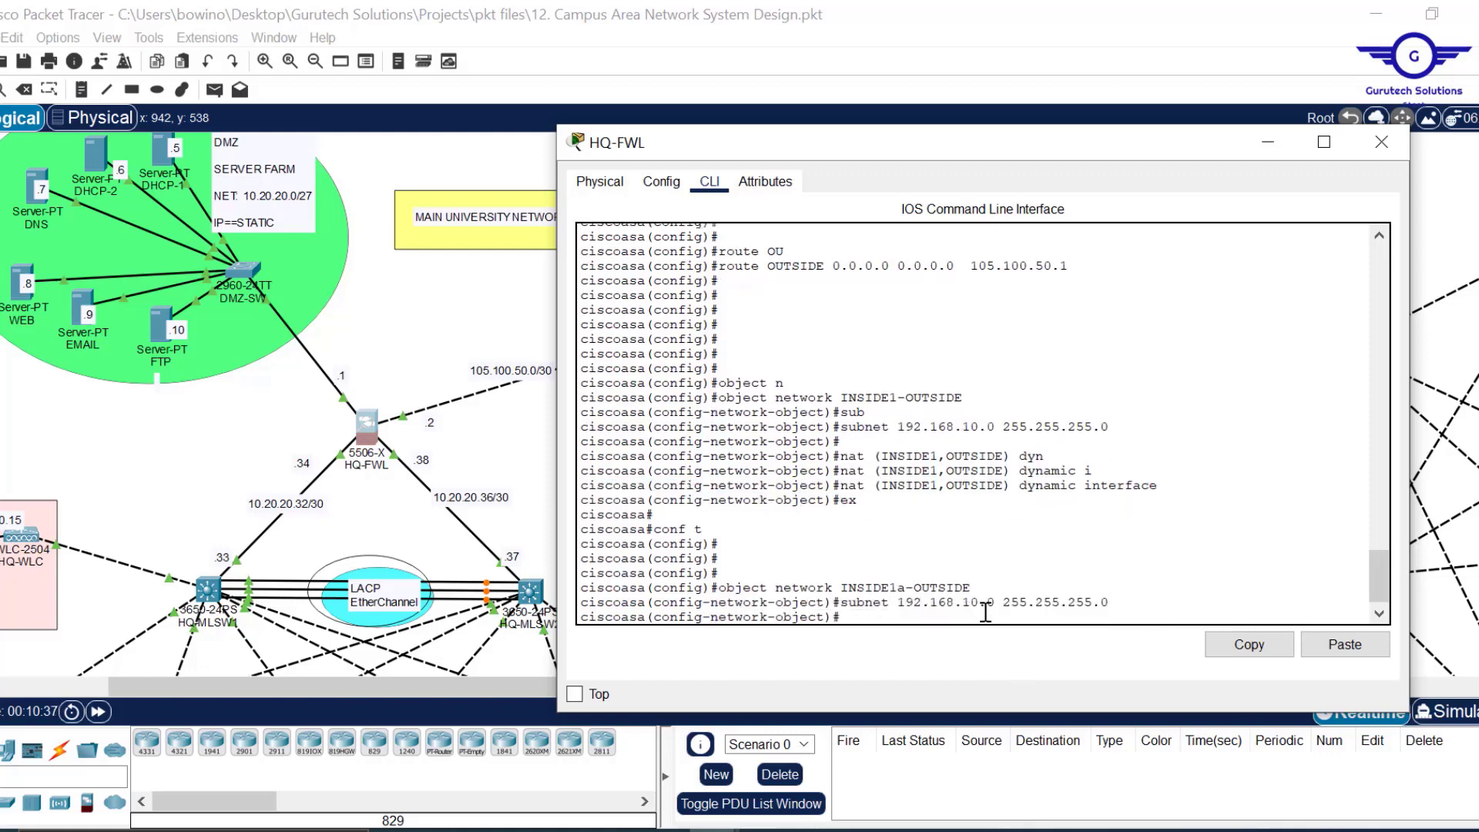
key("Up")
key("Up")
key("Up")
key("Up")
key("Up")
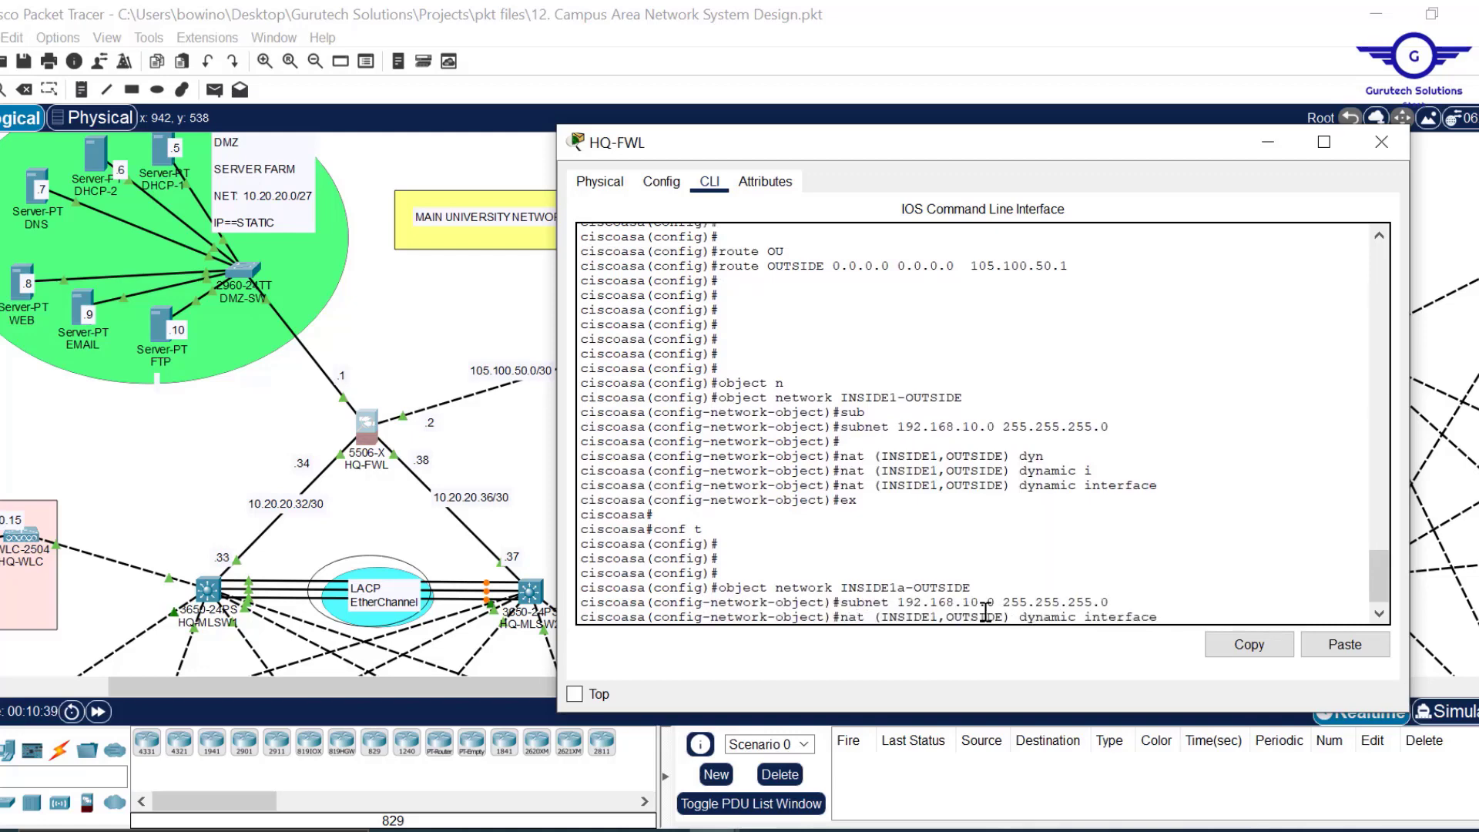
key("Return")
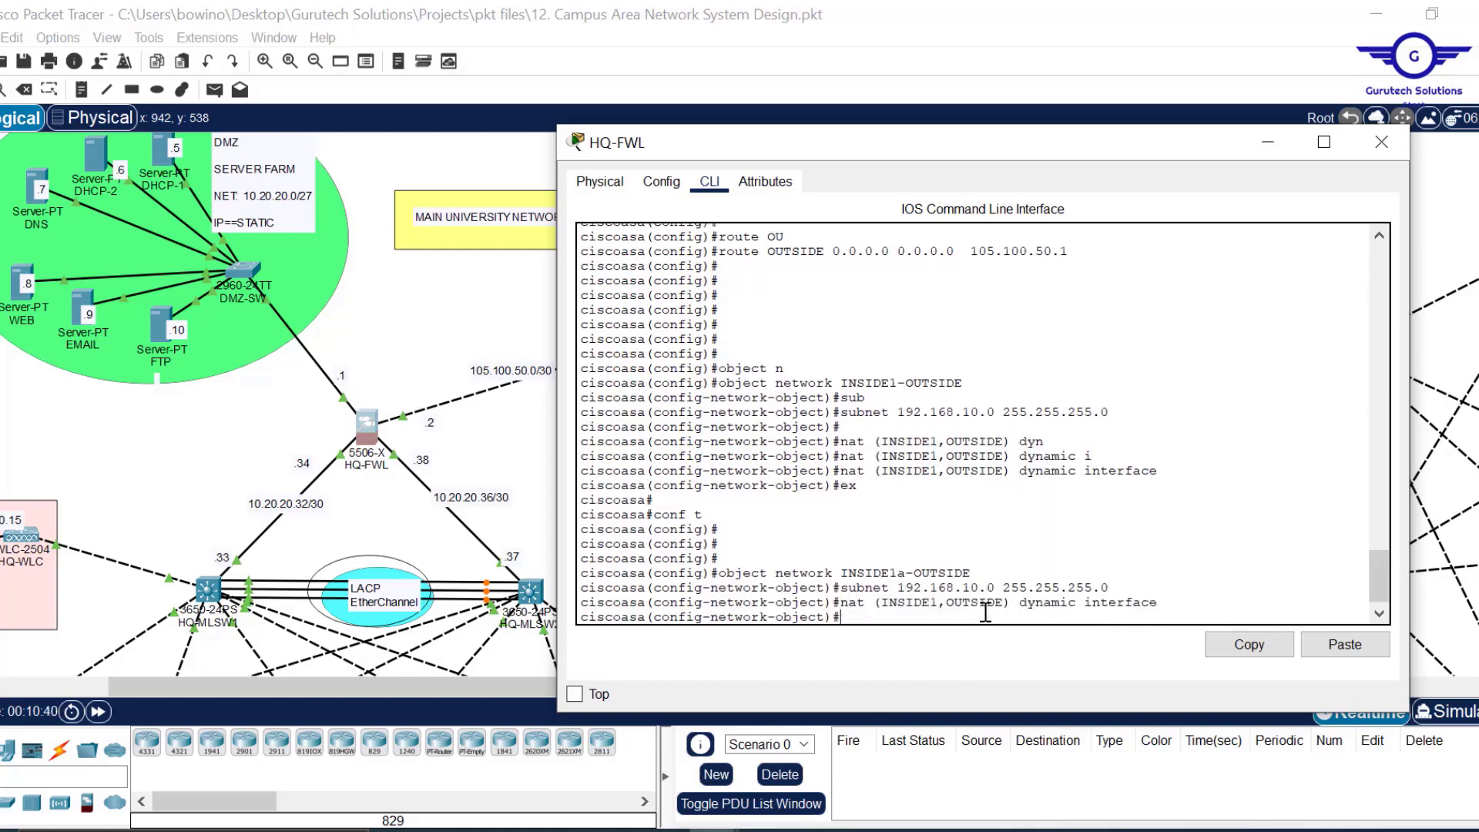
key("Up")
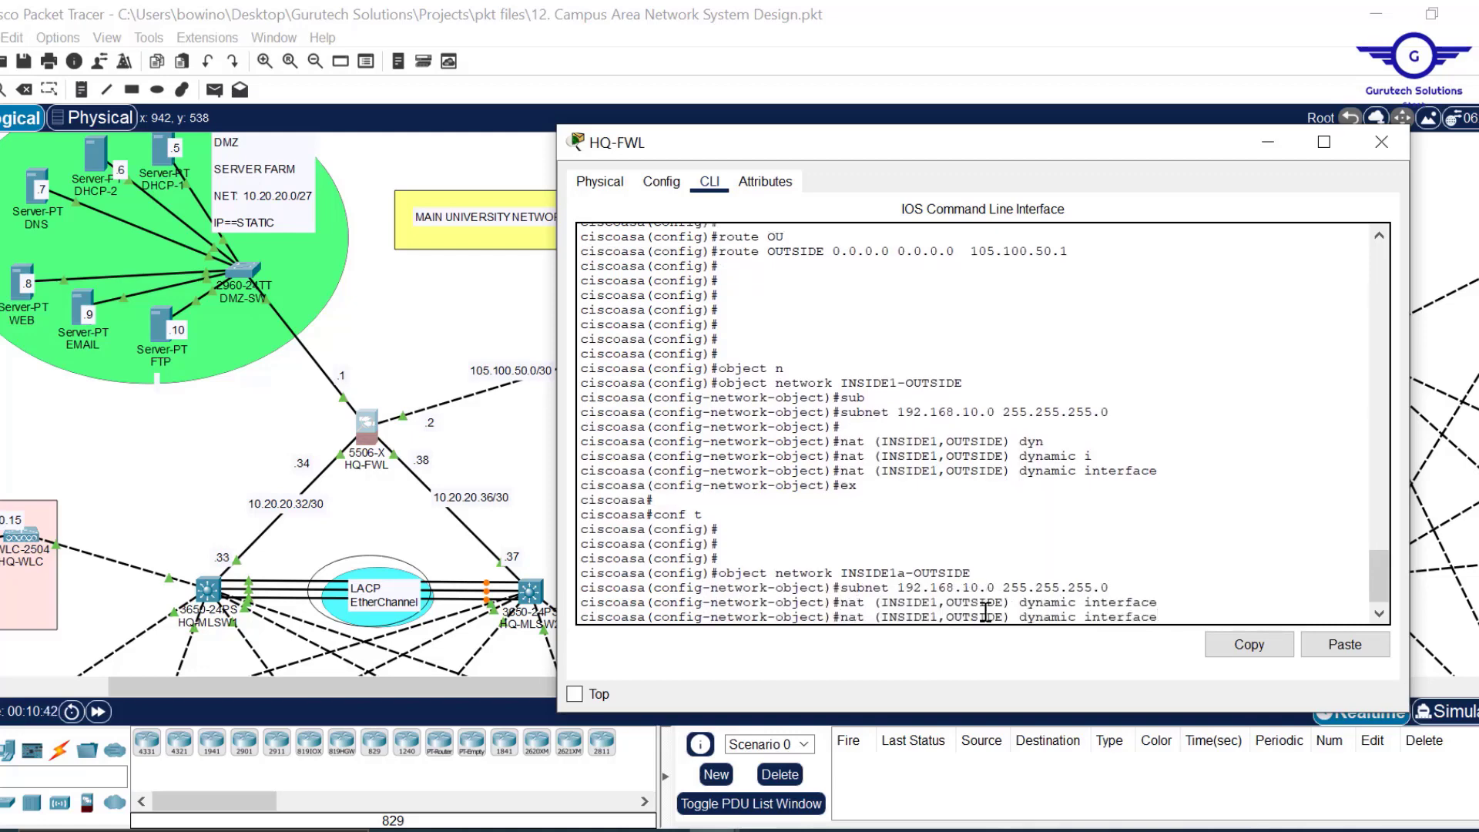
key("Left")
key("Left")
key("Left")
key("Left")
key("Left")
key("Left")
key("Left")
key("Left")
key("Left")
key("Left")
key("Left")
key("Left")
key("Left")
key("Left")
key("Left")
key("Left")
type("no")
key("Return")
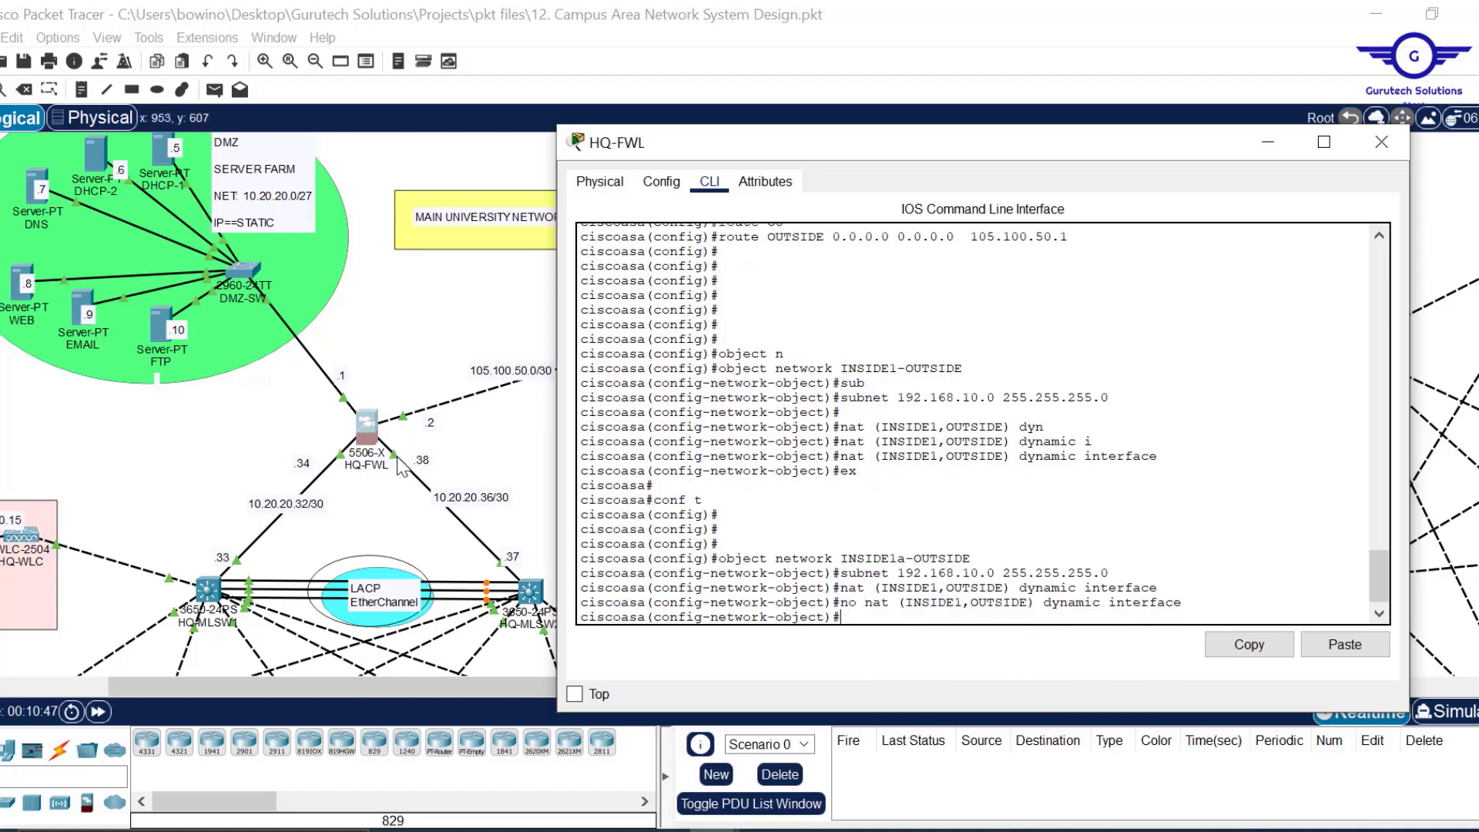
Apply nat (INSIDE2,OUTSIDE) dynamic interface and exit the object.
key("Up")
key("Up")
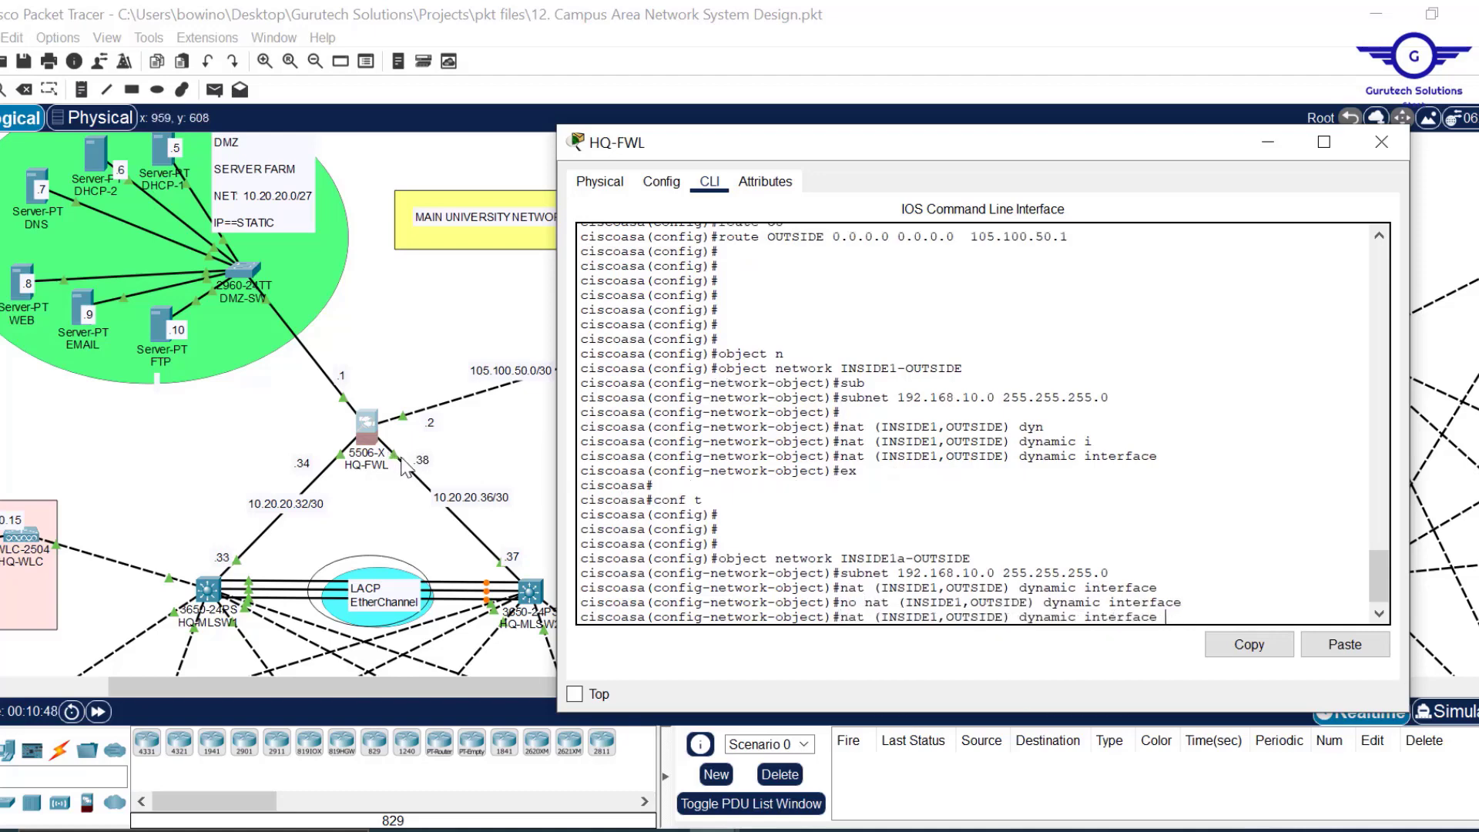
key("Left")
key("Left")
key("Left")
key("Left")
key("Left")
key("Left")
key("Left")
key("Left")
key("Left")
key("Left")
key("Left")
key("Left")
key("Left")
key("Left")
key("Left")
key("BackSpace")
type("2")
key("Return")
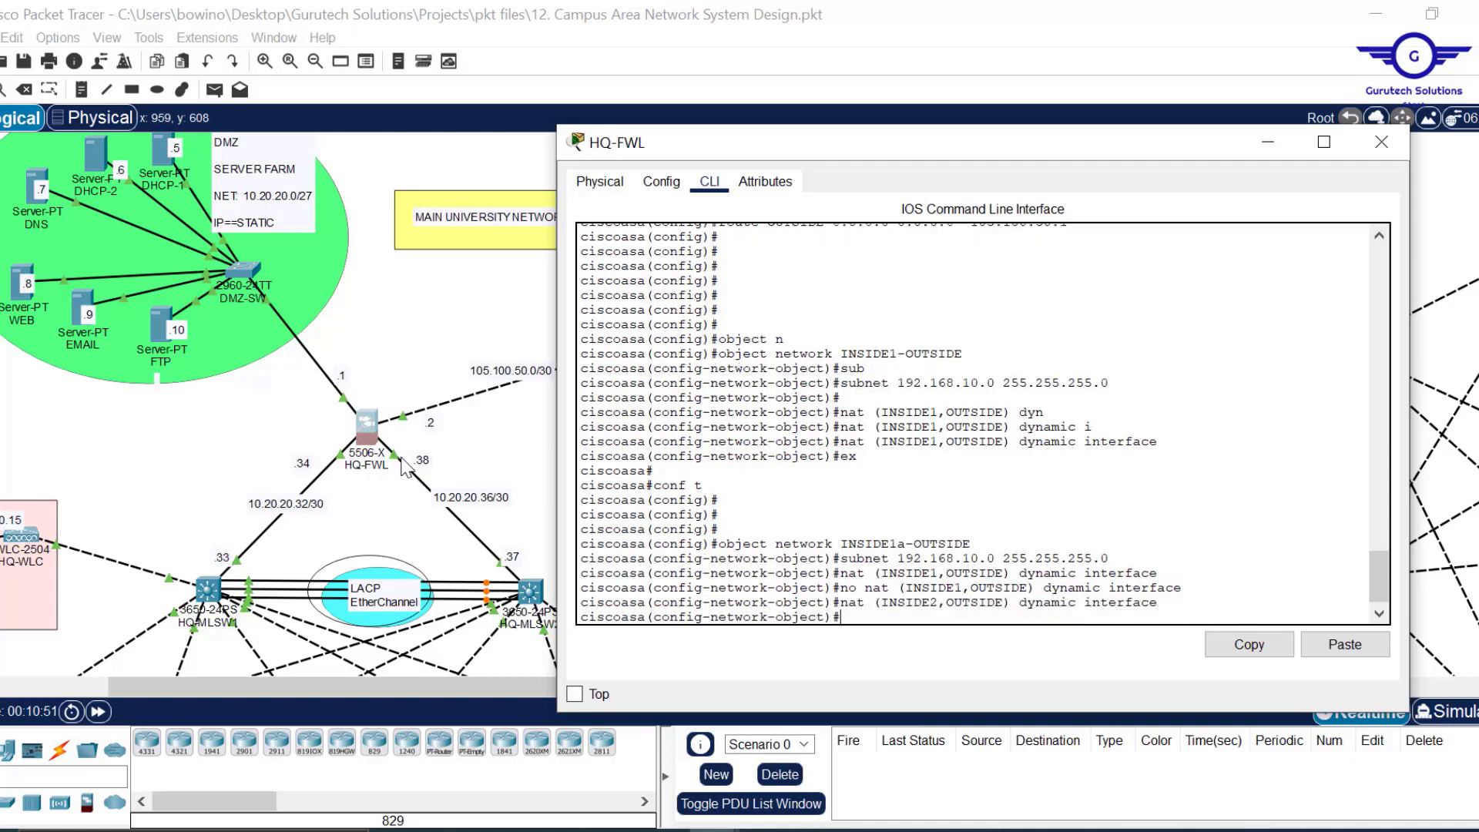
type("ex")
key("Return")
key("Return")
key("Return")
key("Return")
key("Return")
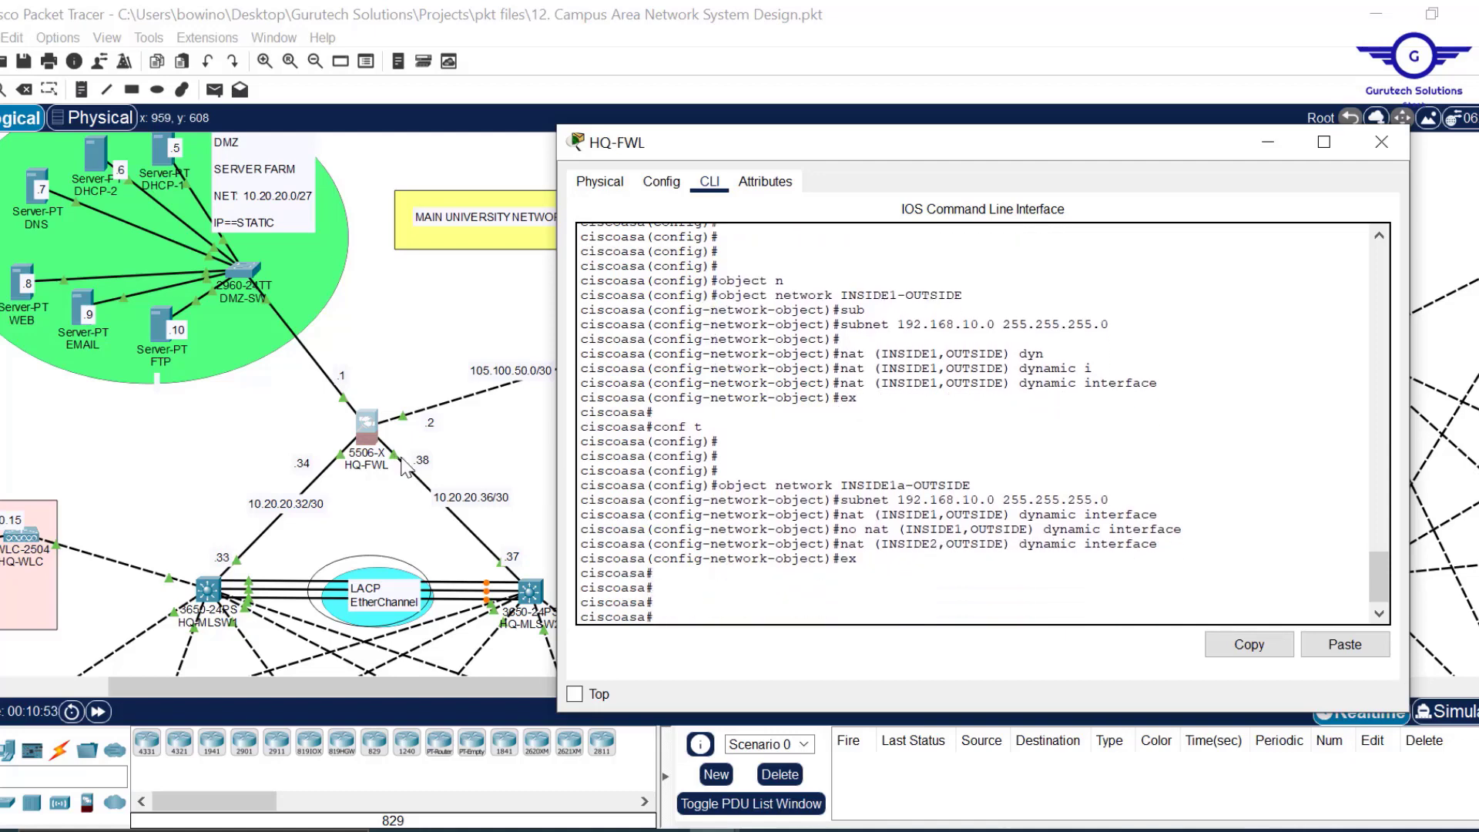
Enter global configuration mode and create network object INSIDE2-OUTSIDE.
type("conf")
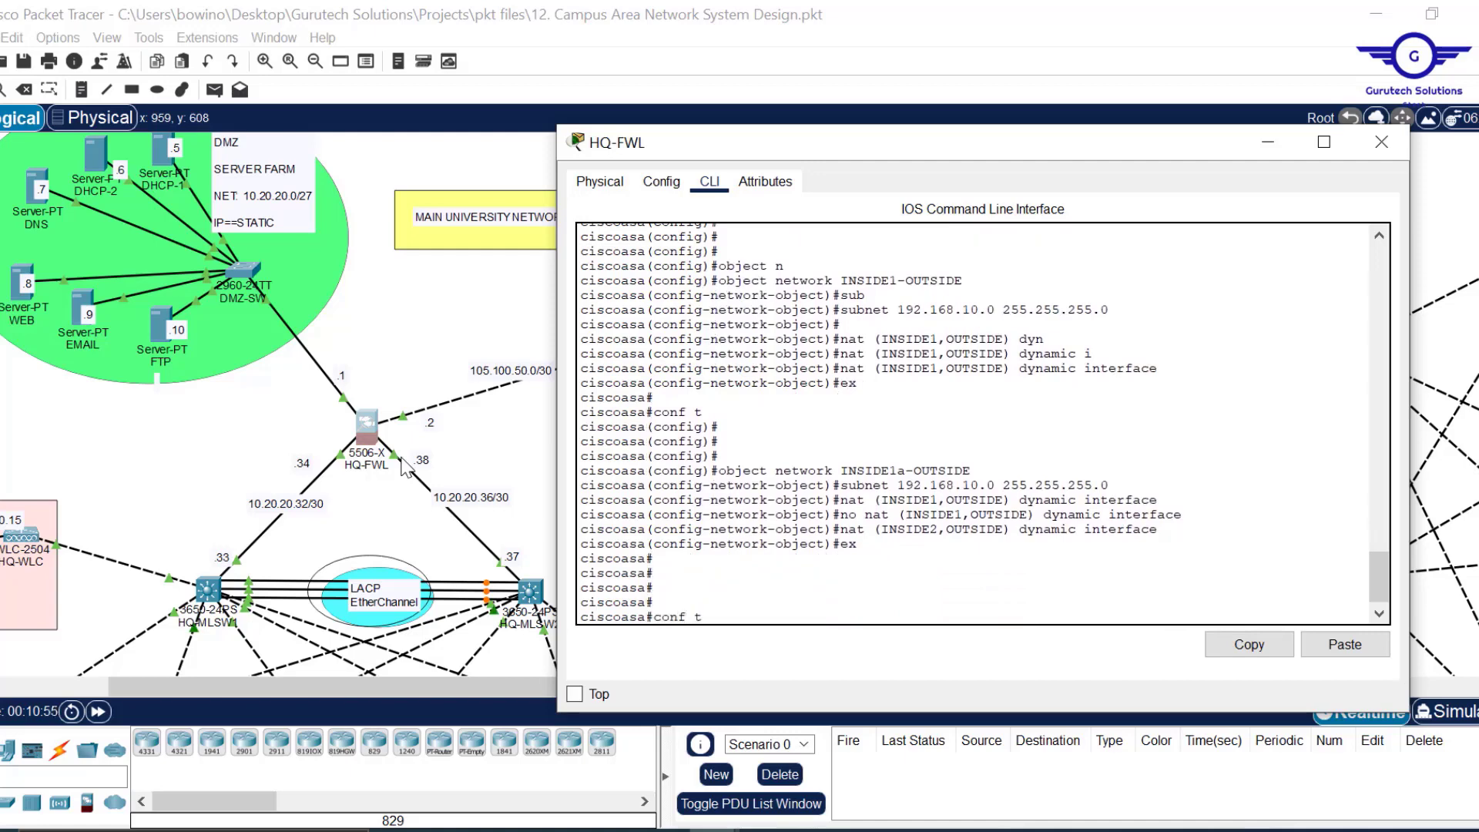
type(" t")
key("Return")
key("Return")
key("Return")
key("Return")
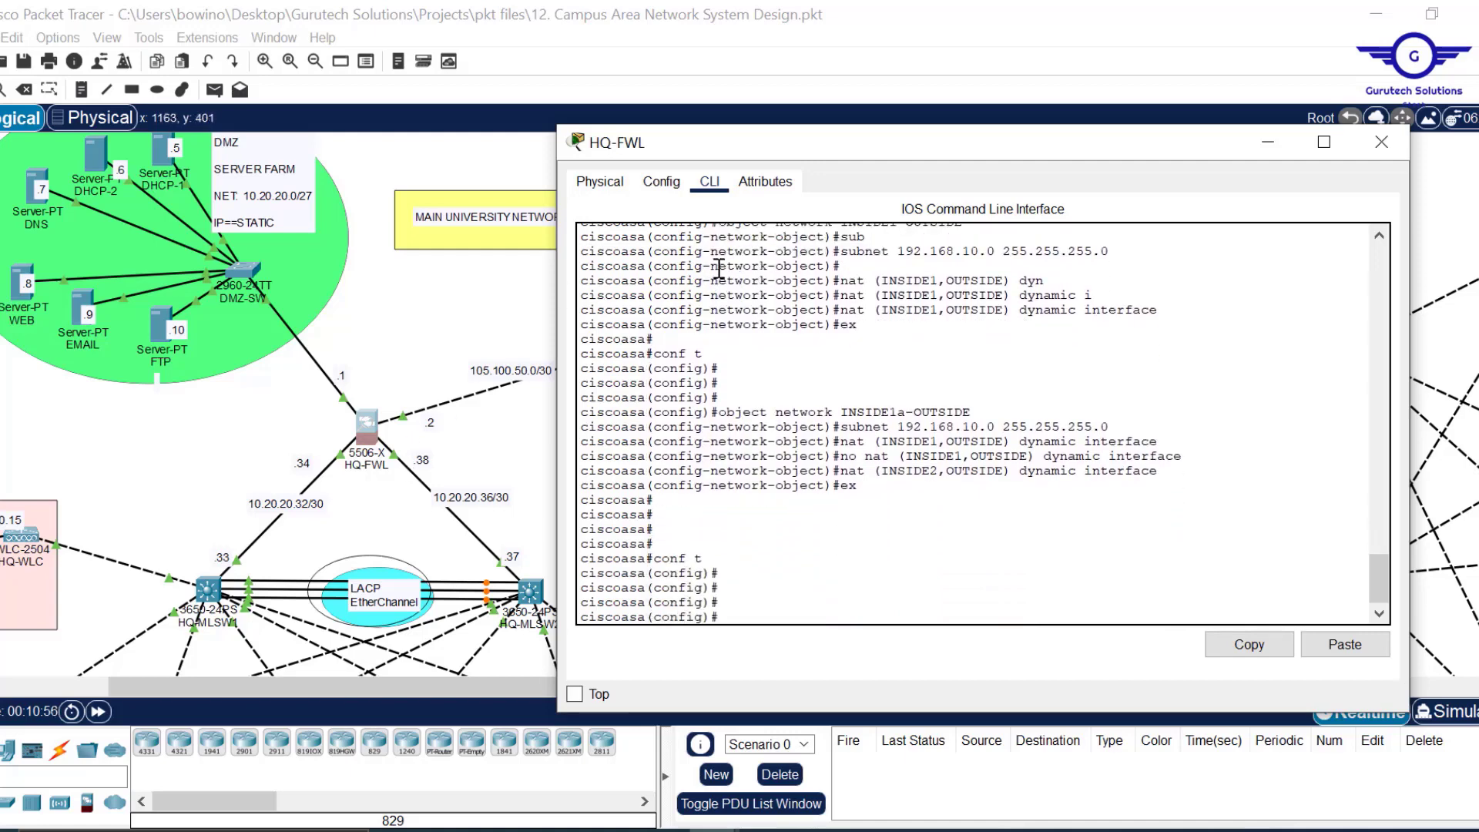
scroll(1029, 451, "up", 2)
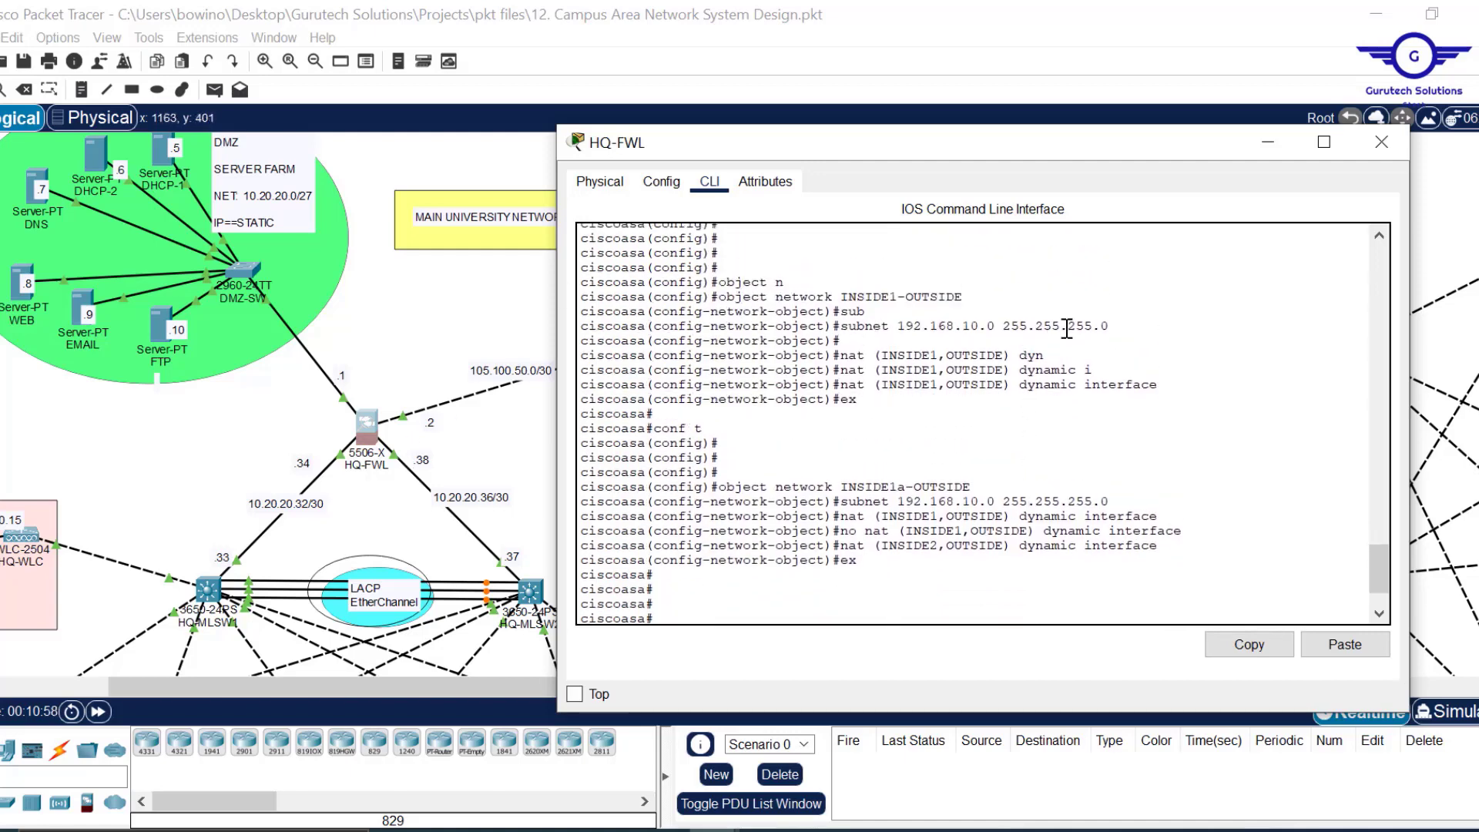
left_click_drag(1109, 326, 852, 324)
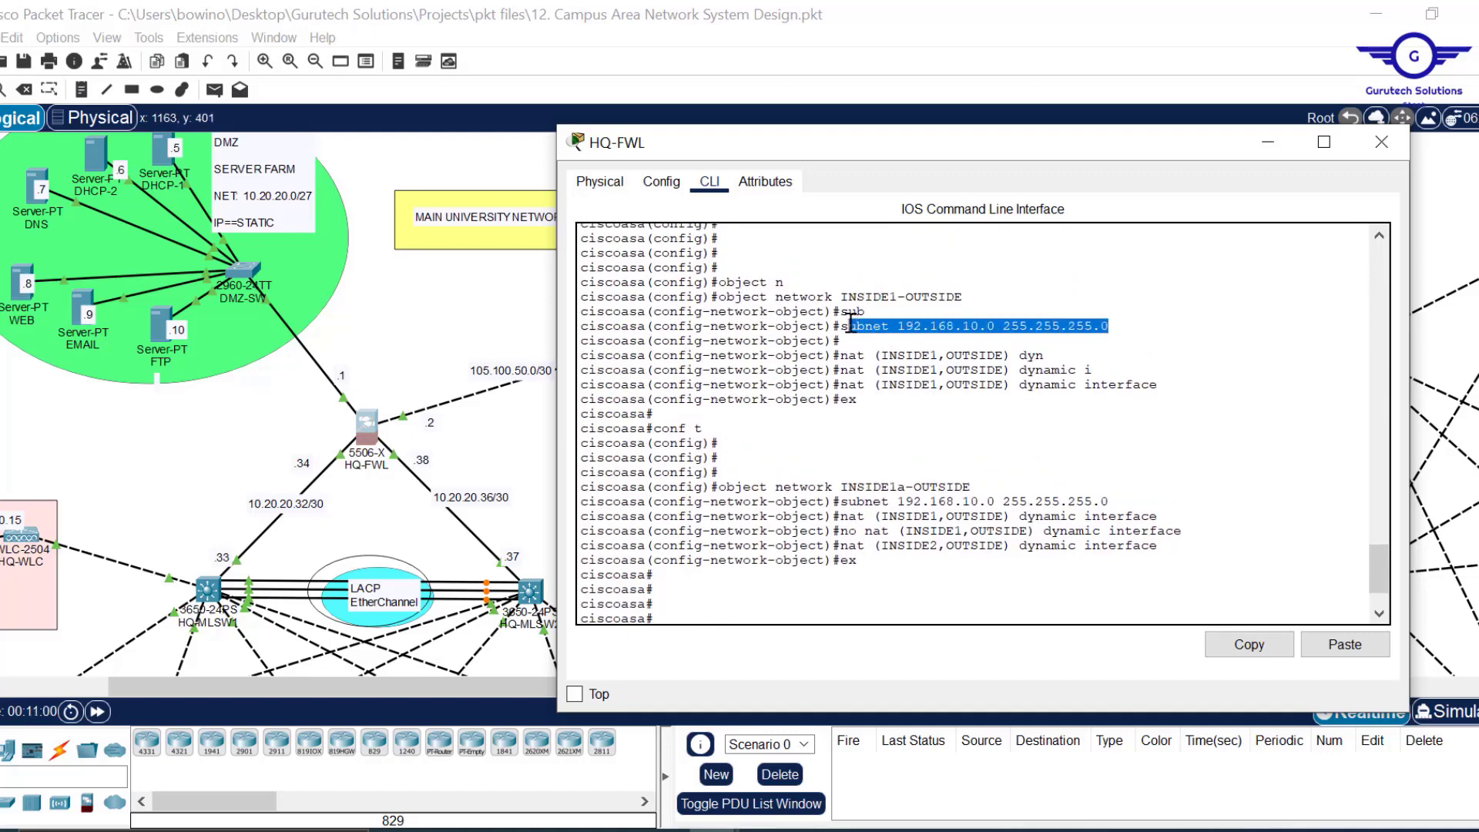
scroll(1014, 400, "down", 2)
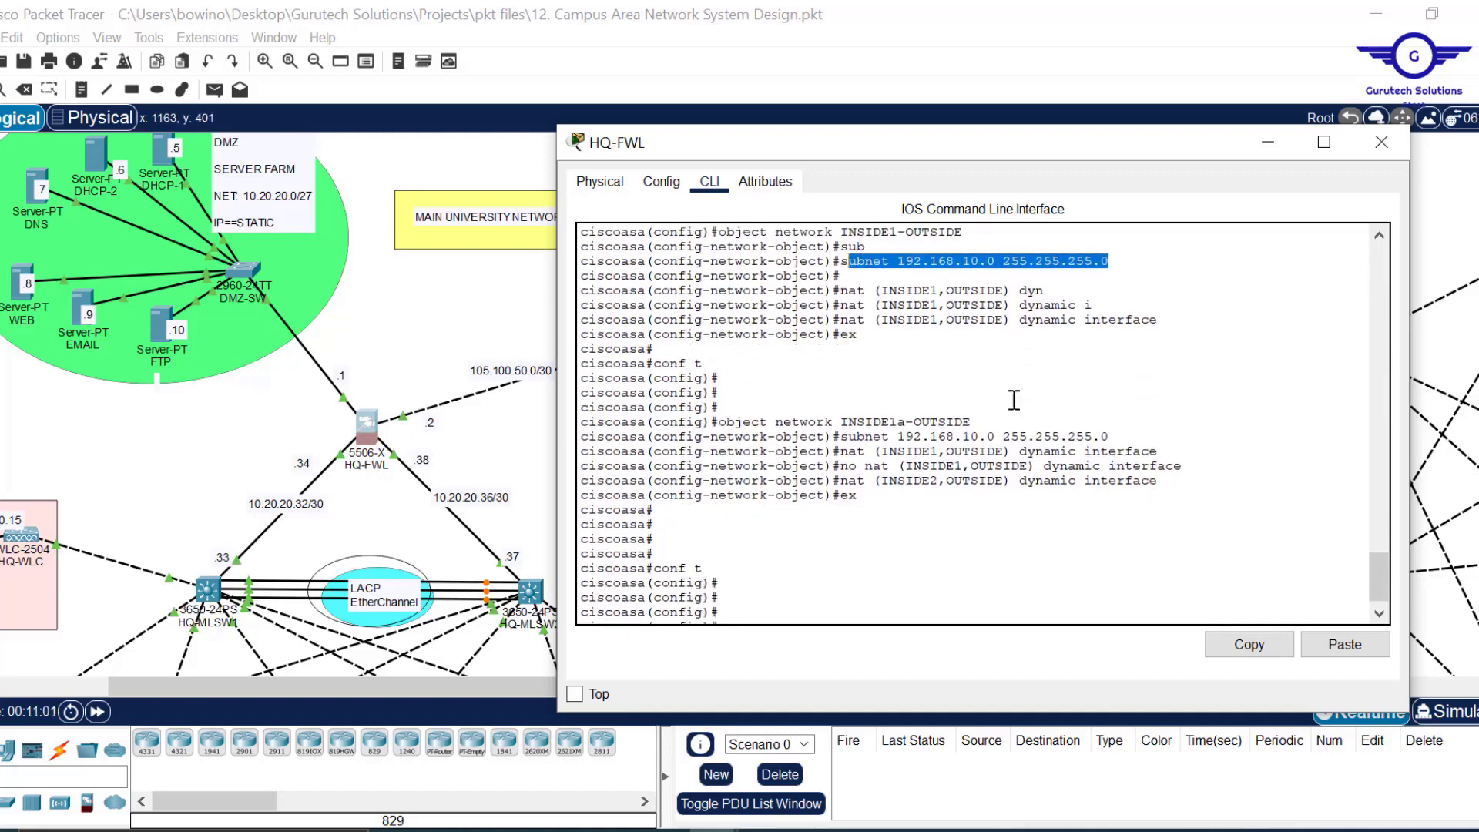
scroll(1013, 400, "down", 1)
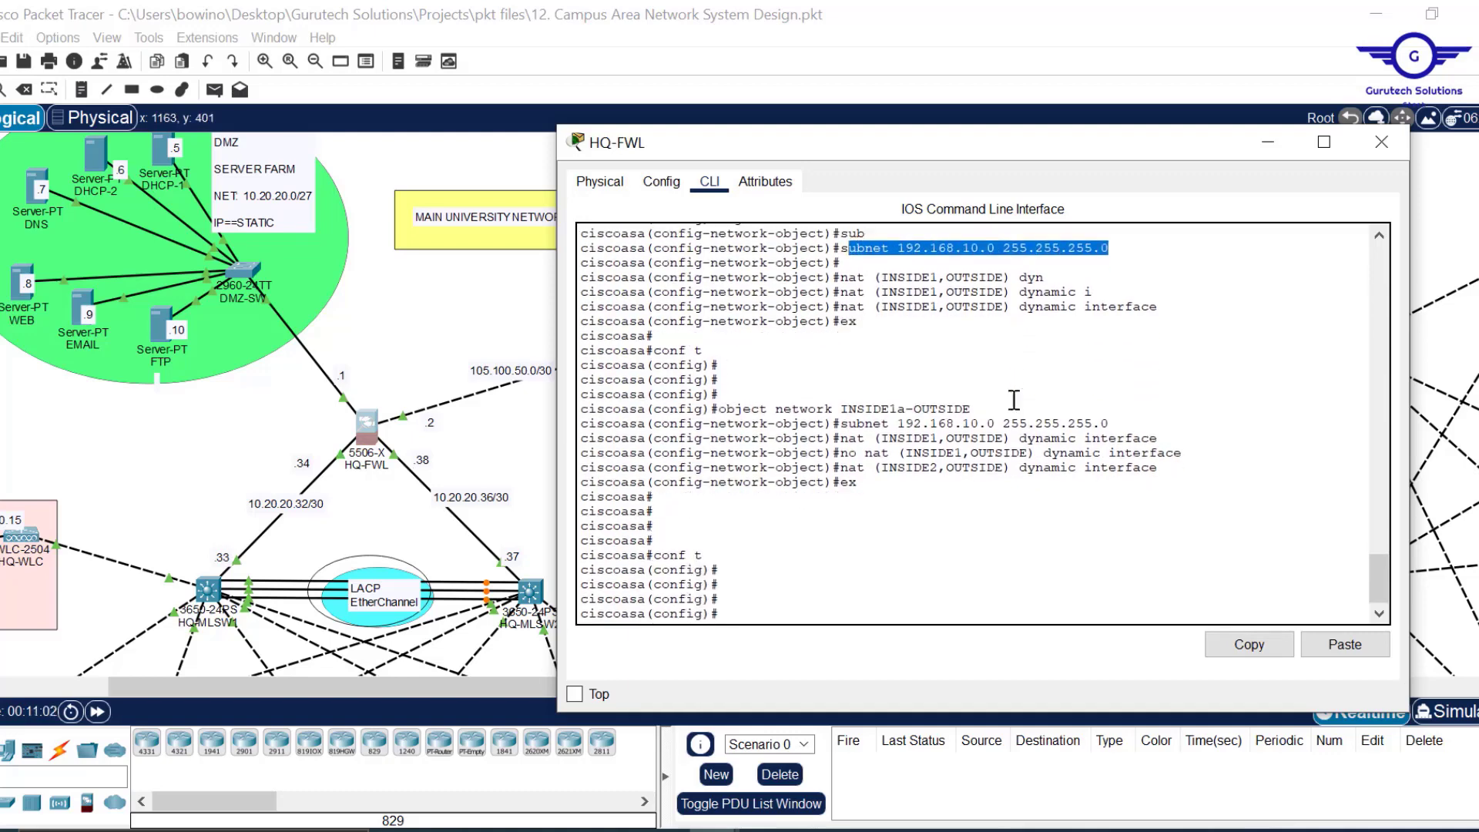
left_click(803, 590)
key("Up")
key("Up")
key("Up")
key("Up")
key("Up")
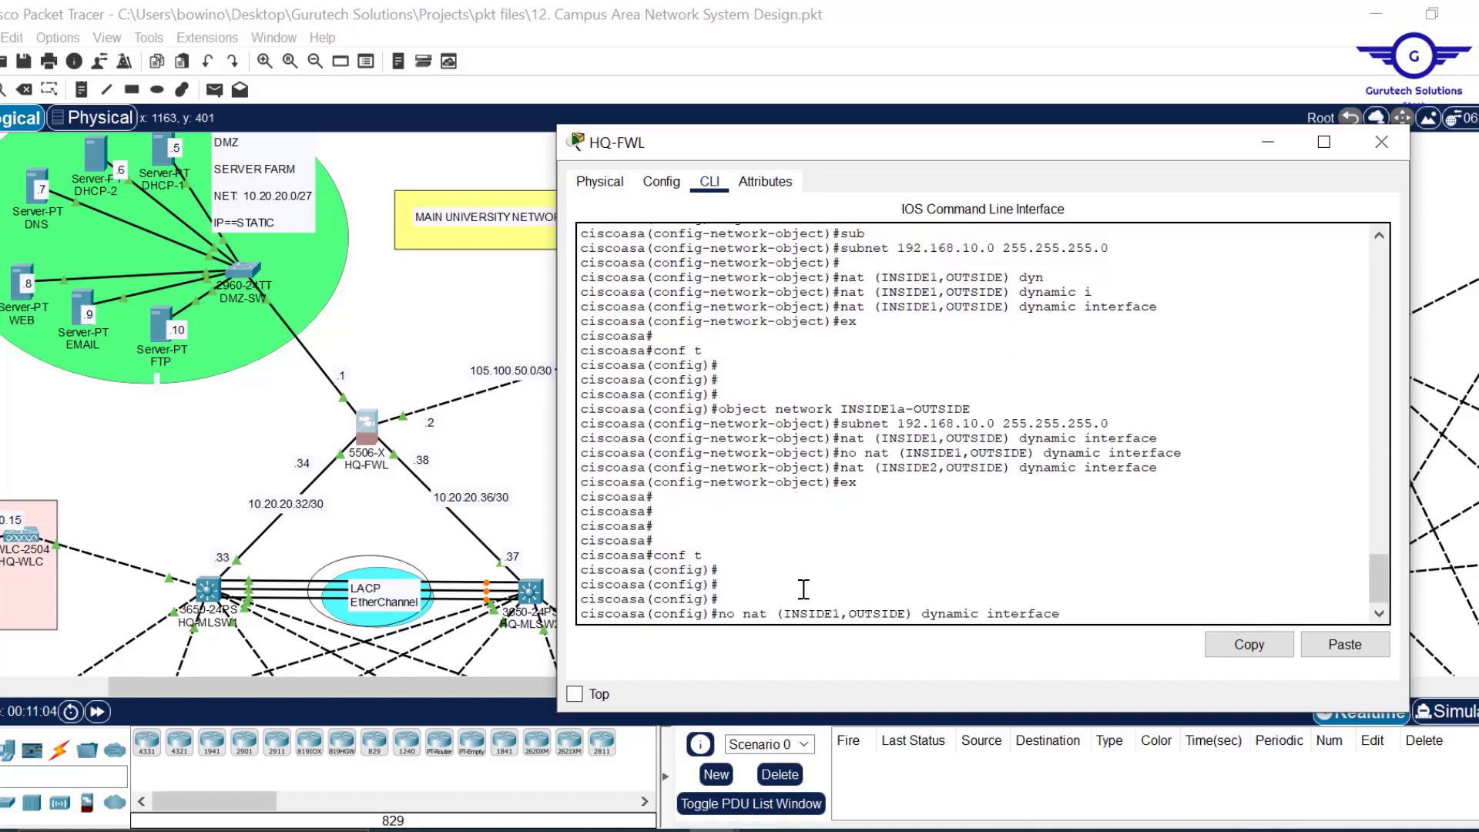
key("Up")
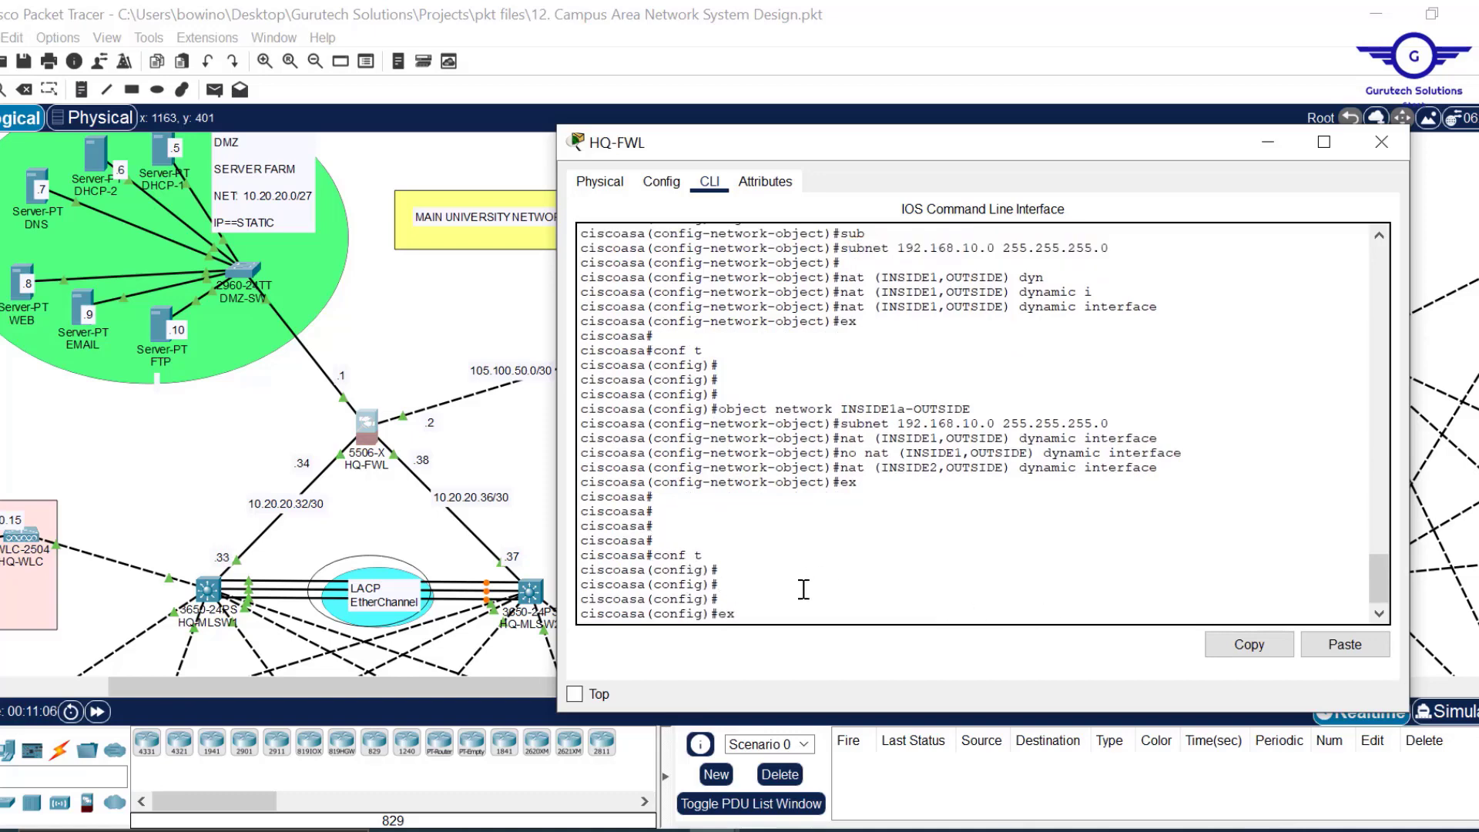
key("Left")
key("Left")
key("Left")
key("Left")
key("Left")
key("Left")
key("Left")
key("Left")
key("BackSpace")
key("BackSpace")
type("2")
key("Return")
Assign subnet 172.16.0.0 255.255.0.0 to the INSIDE2-OUTSIDE object.
key("Up")
key("Up")
key("Up")
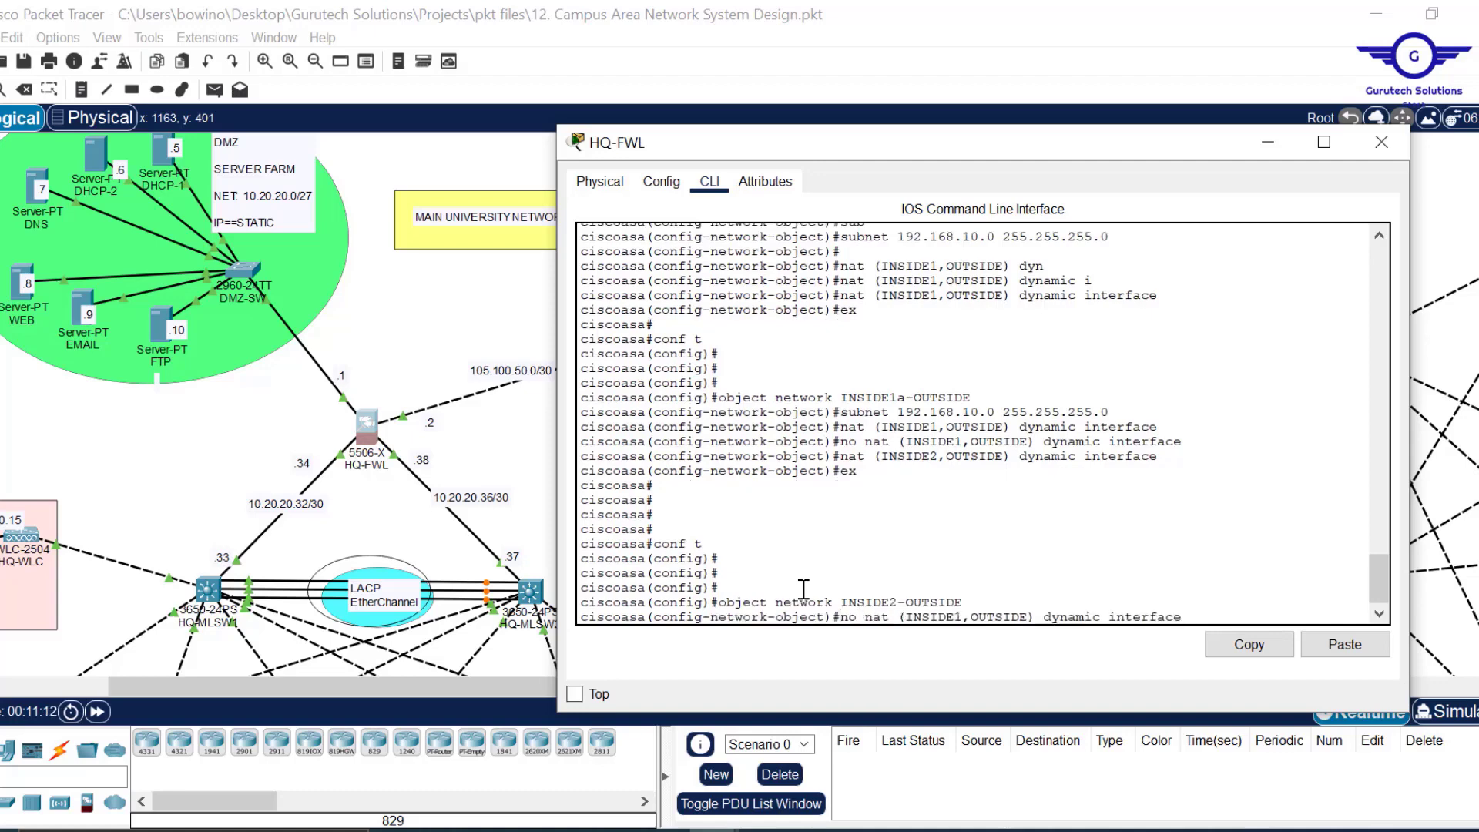
key("Up")
key("Up")
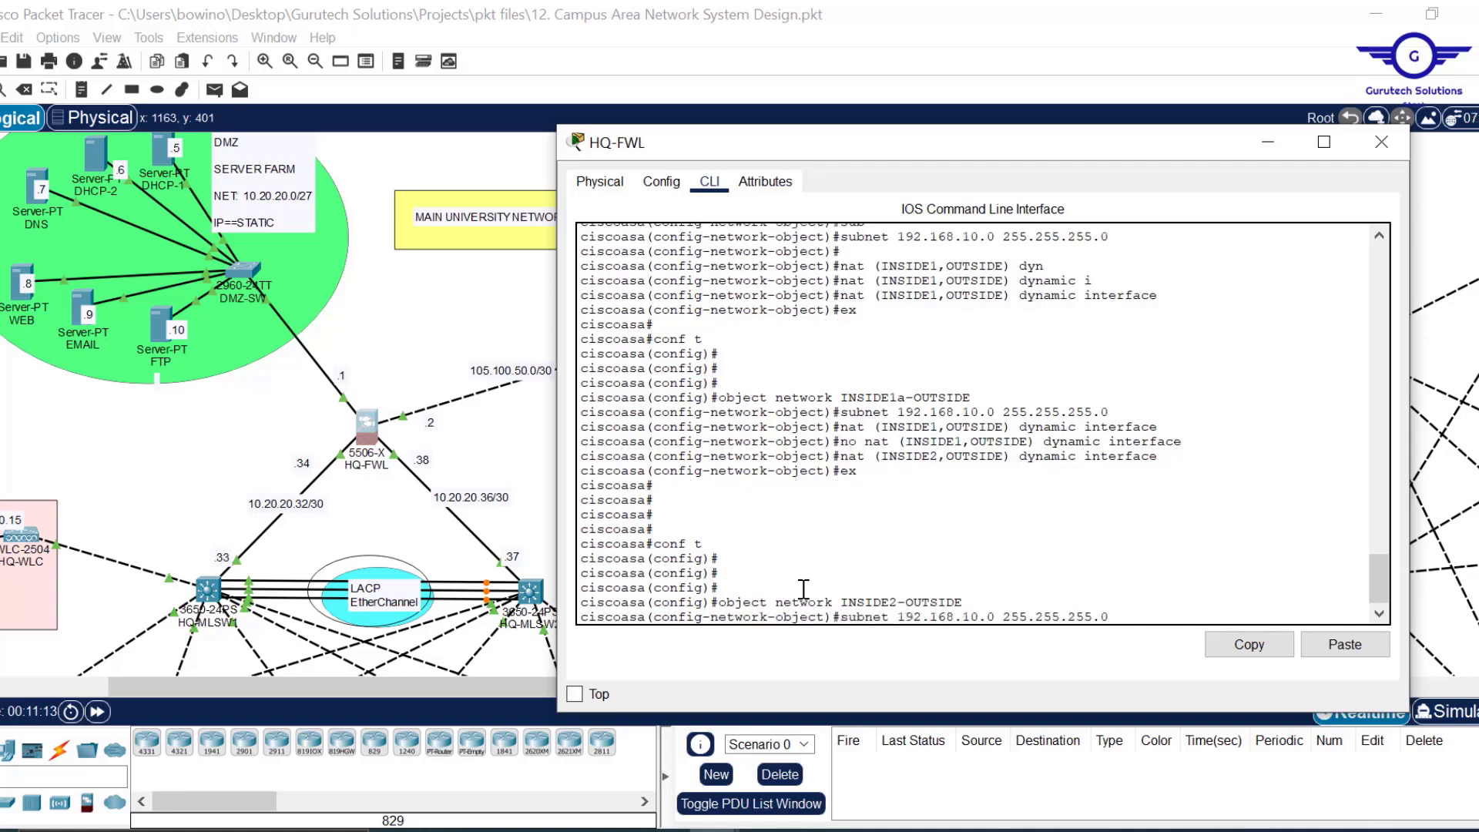
key("Left")
key("BackSpace")
key("BackSpace")
key("BackSpace")
type("0")
key("Left")
key("Left")
key("Left")
key("Left")
key("Left")
key("Left")
key("Left")
key("BackSpace")
key("Delete")
key("Left")
key("Left")
key("Left")
key("BackSpace")
type("7")
key("Return")
Add the rule nat (INSIDE1,OUTSIDE) dynamic interface to the object.
key("Up")
key("Up")
key("Up")
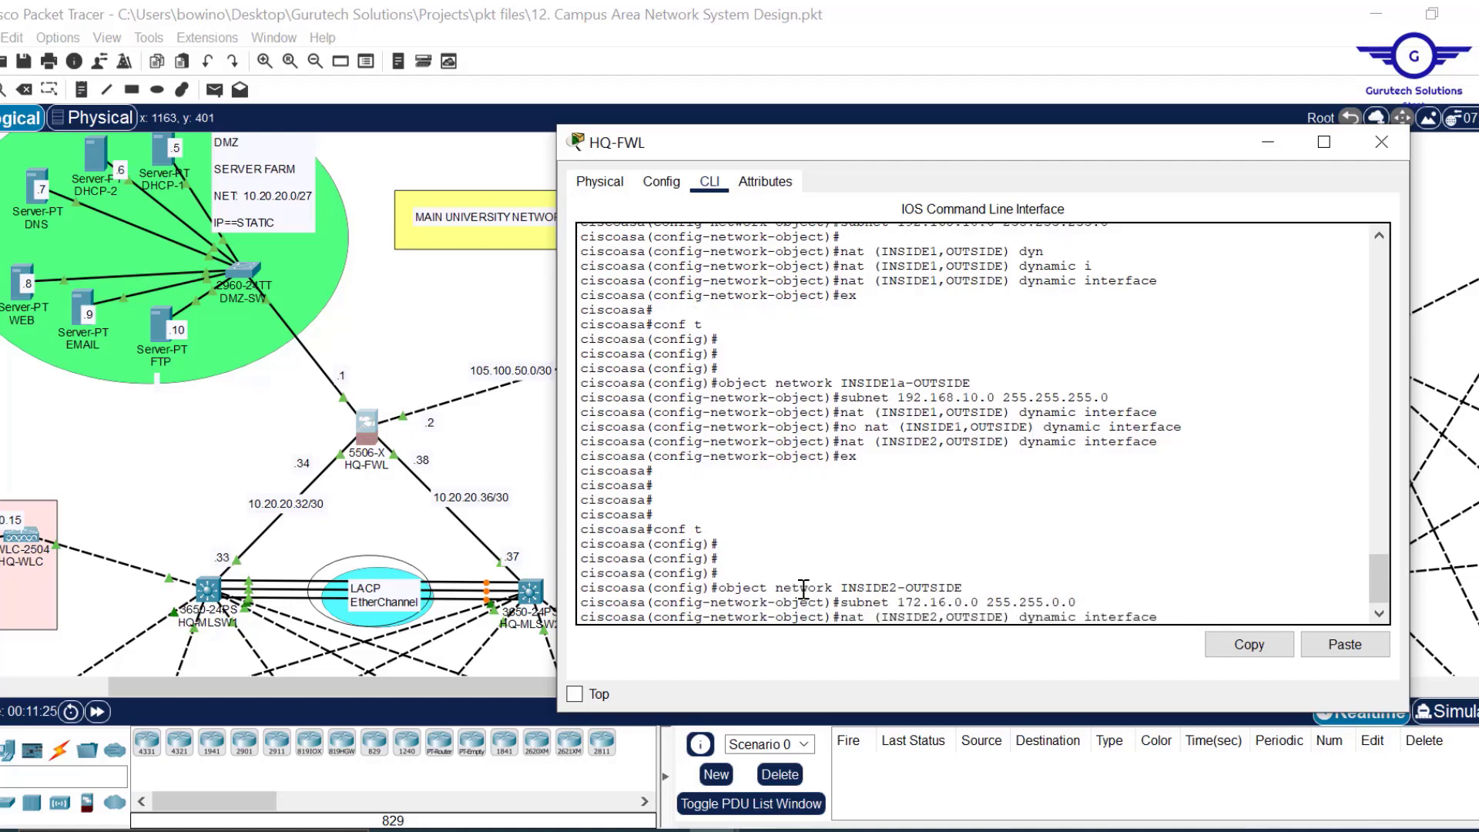
key("Left")
key("Left")
key("Left")
key("BackSpace")
type("1")
key("Return")
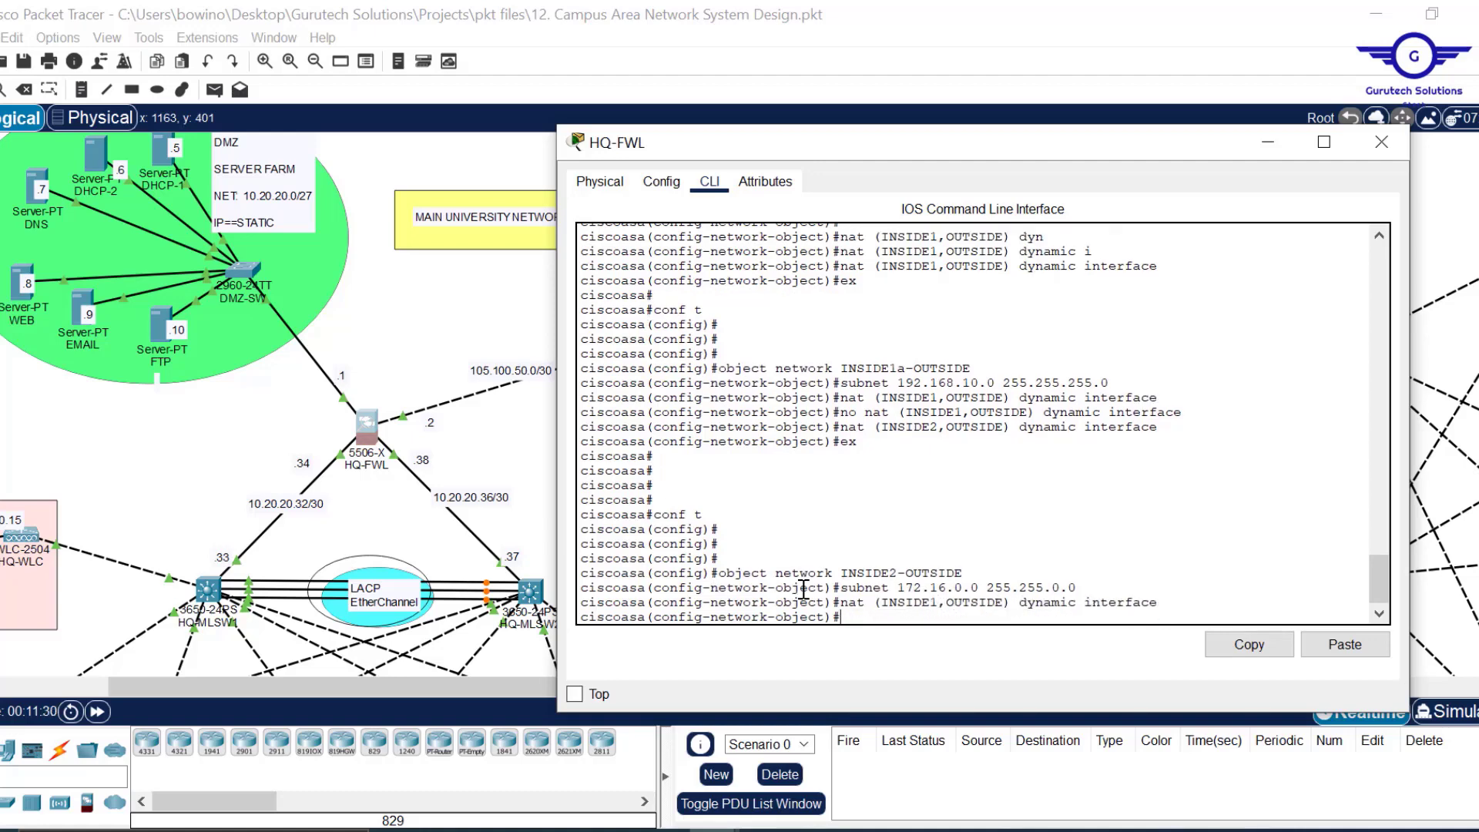
key("Return")
key("Return")
key("Return")
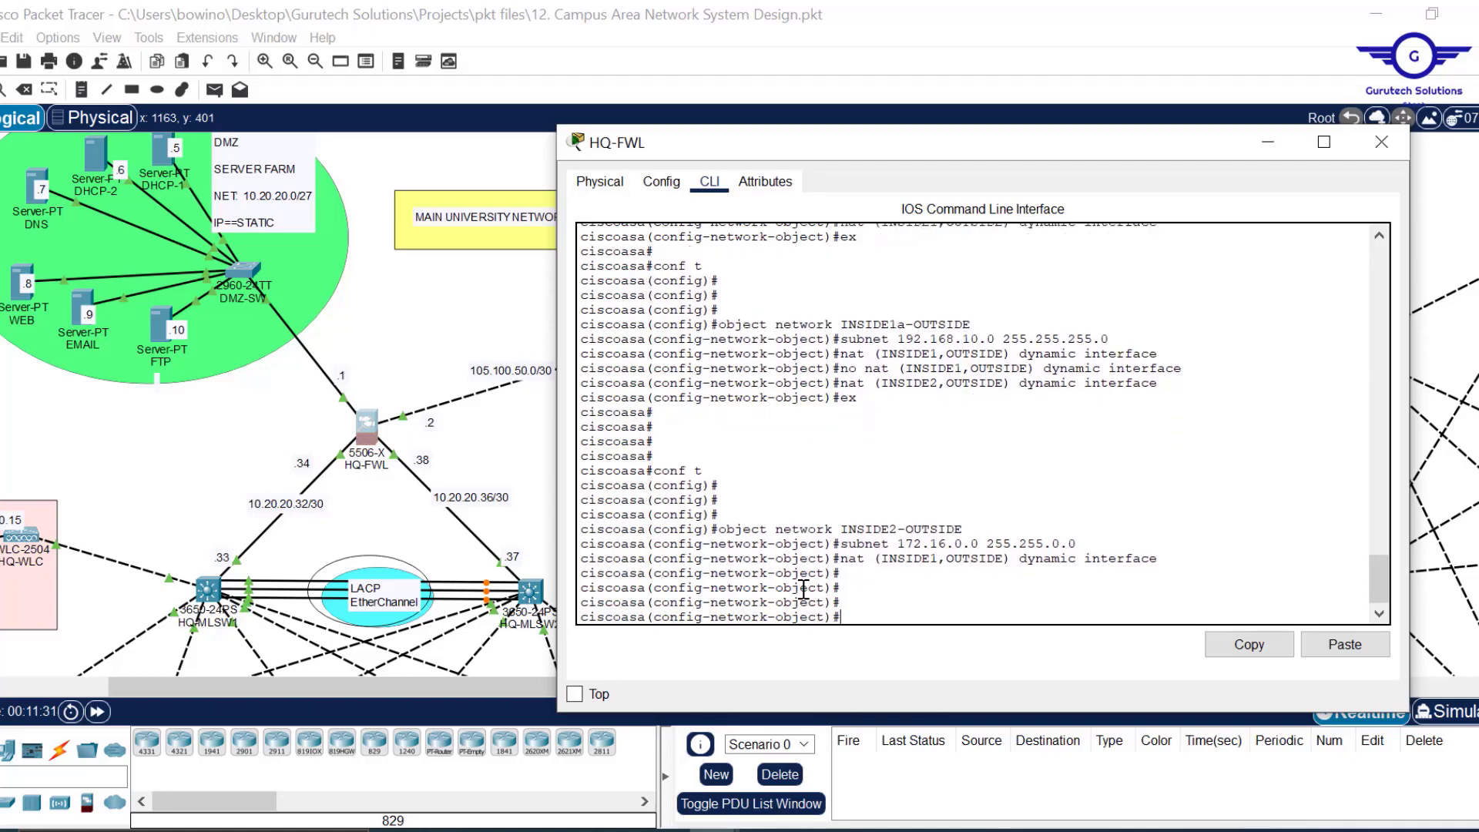
key("Up")
key("Up")
key("Up")
key("Up")
key("Up")
key("Up")
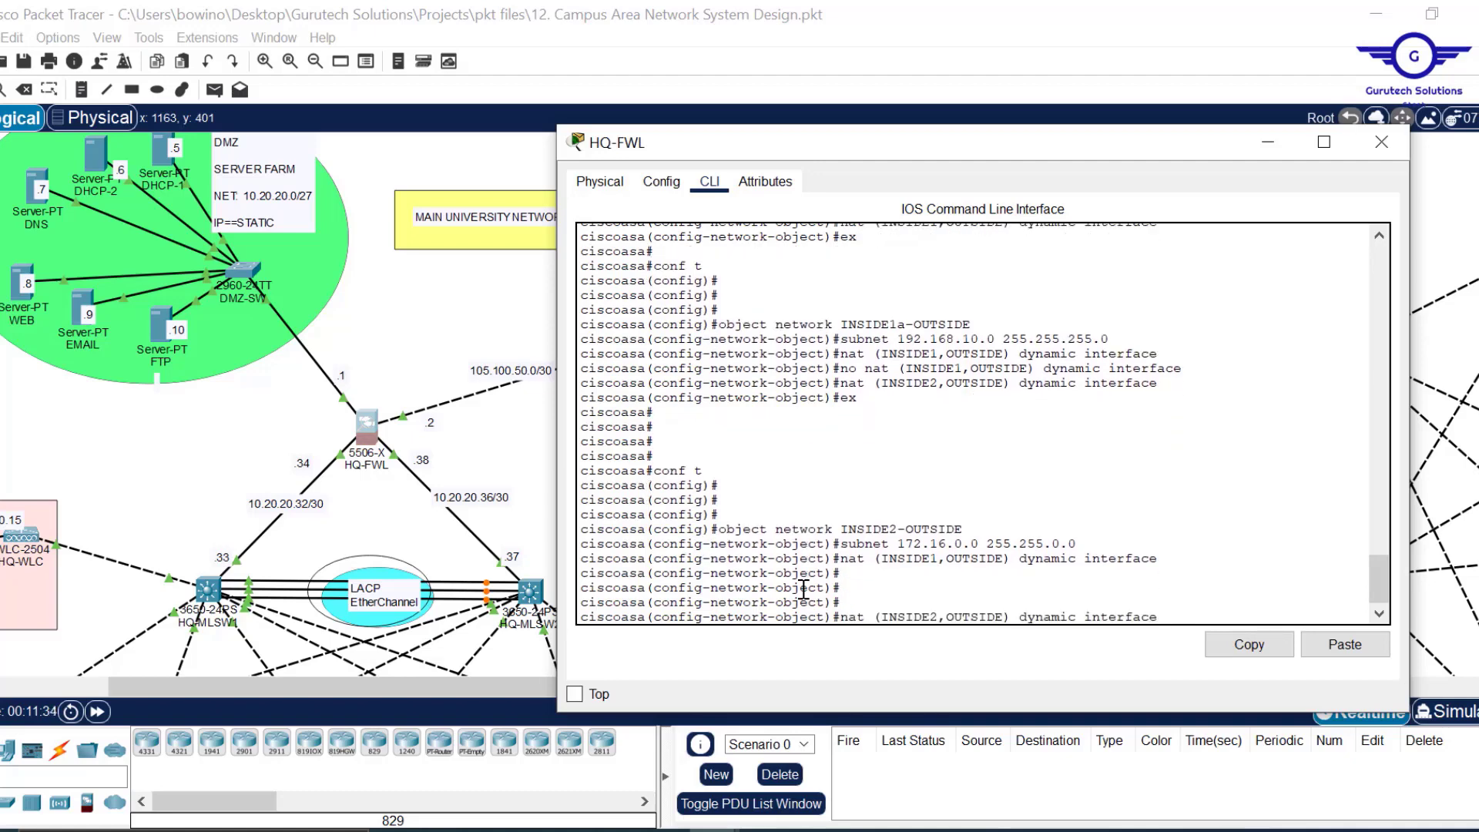
key("Up")
key("Down")
key("Down")
key("Up")
key("Up")
key("Up")
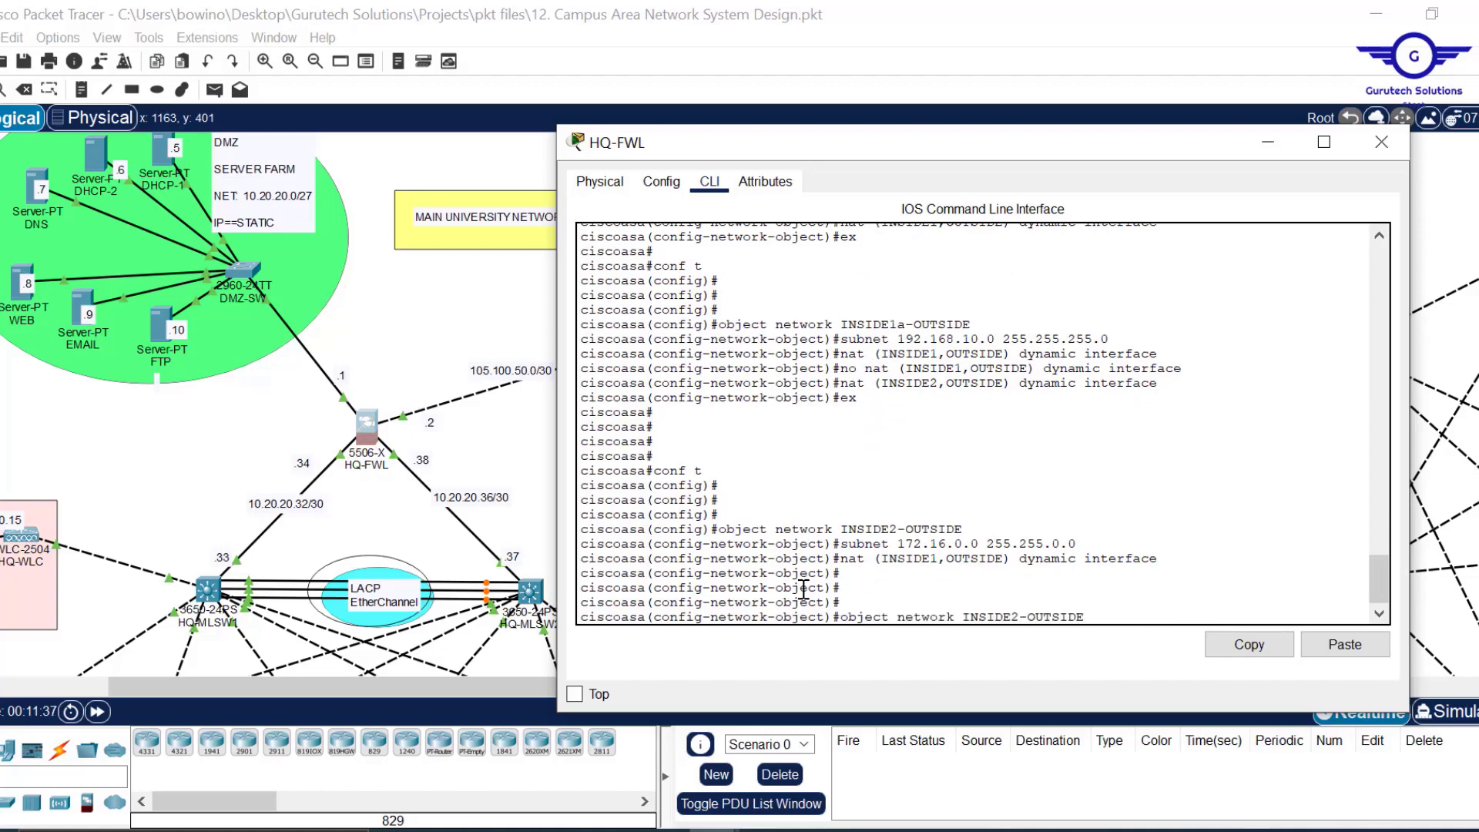
Create object INSIDE2a-OUTSIDE with subnet 172.16.0.0 255.255.0.0 and nat (INSIDE2,OUTSIDE) dynamic interface.
type("a")
key("Return")
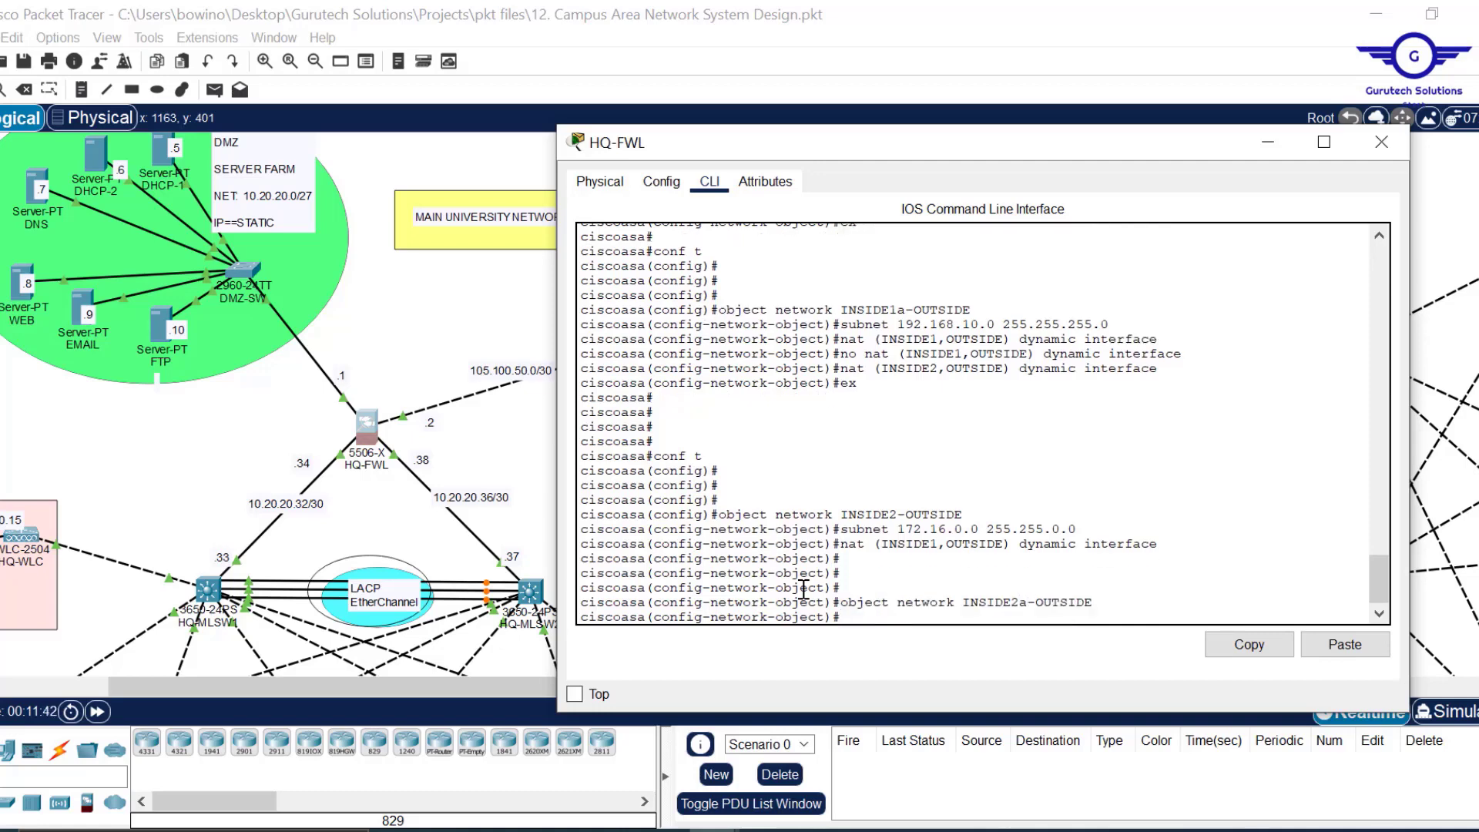
key("Up")
key("Up")
key("Up")
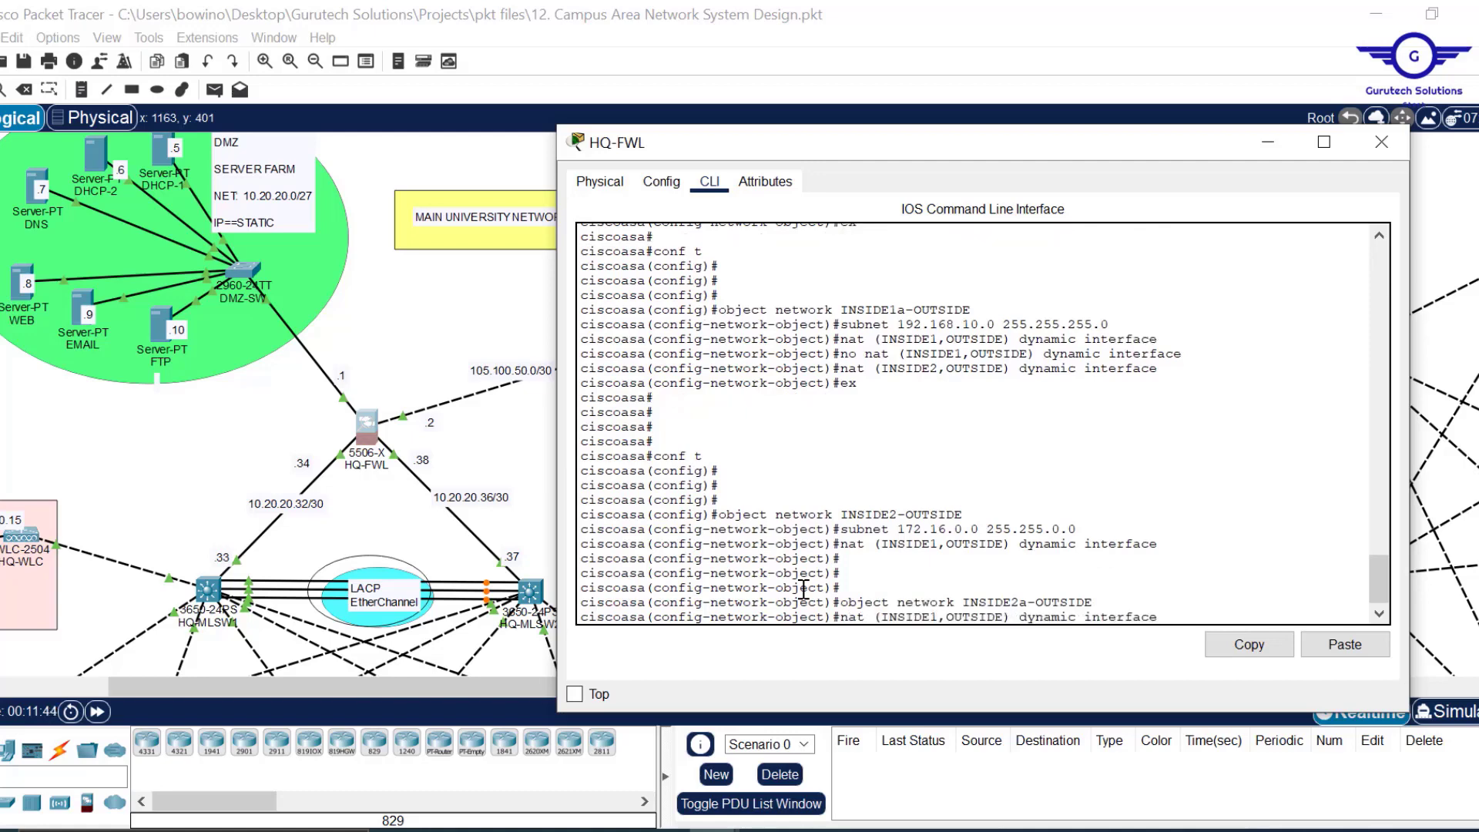
key("Return")
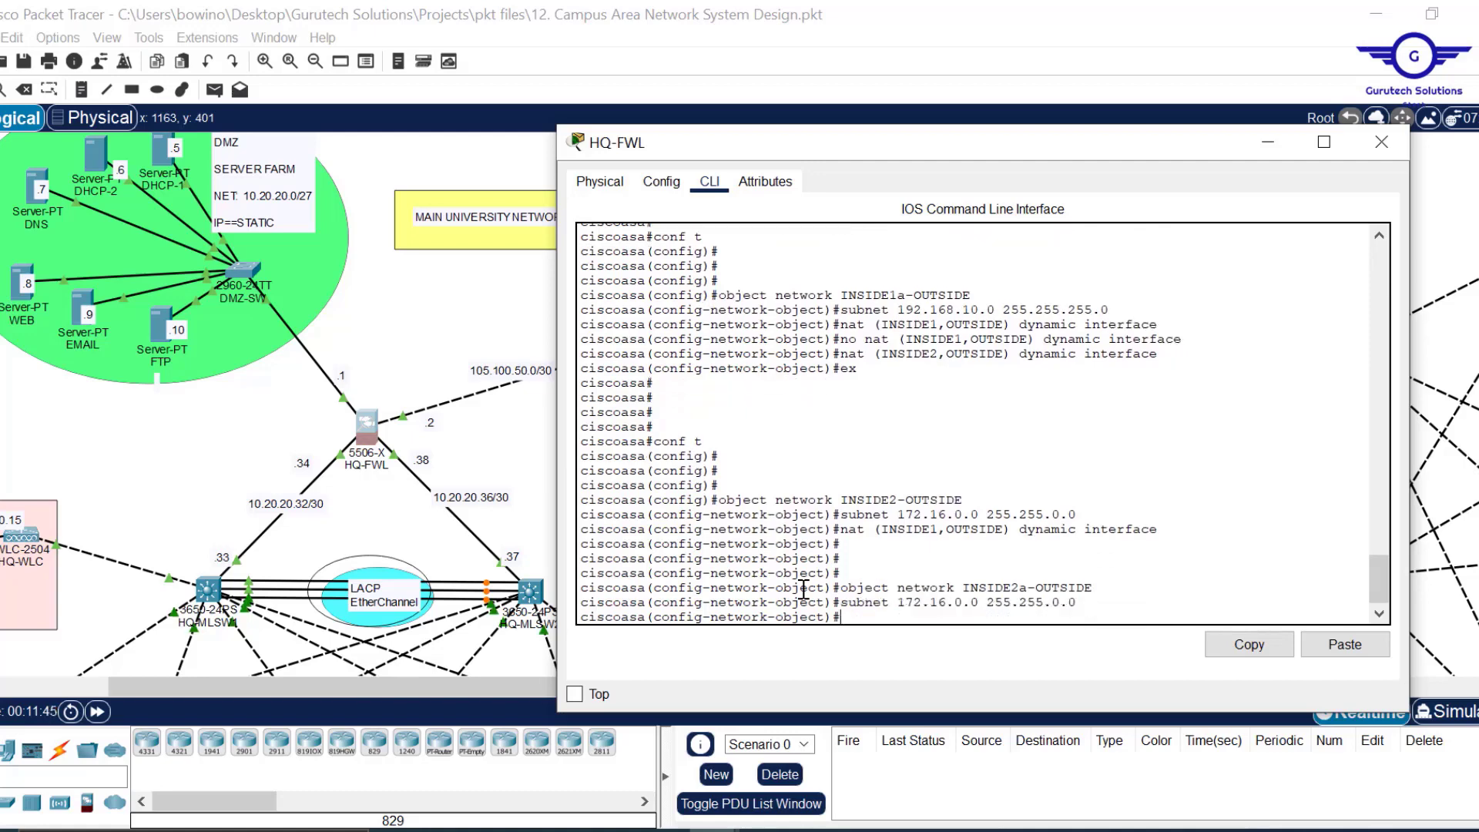
key("Up")
key("Up")
key("Up")
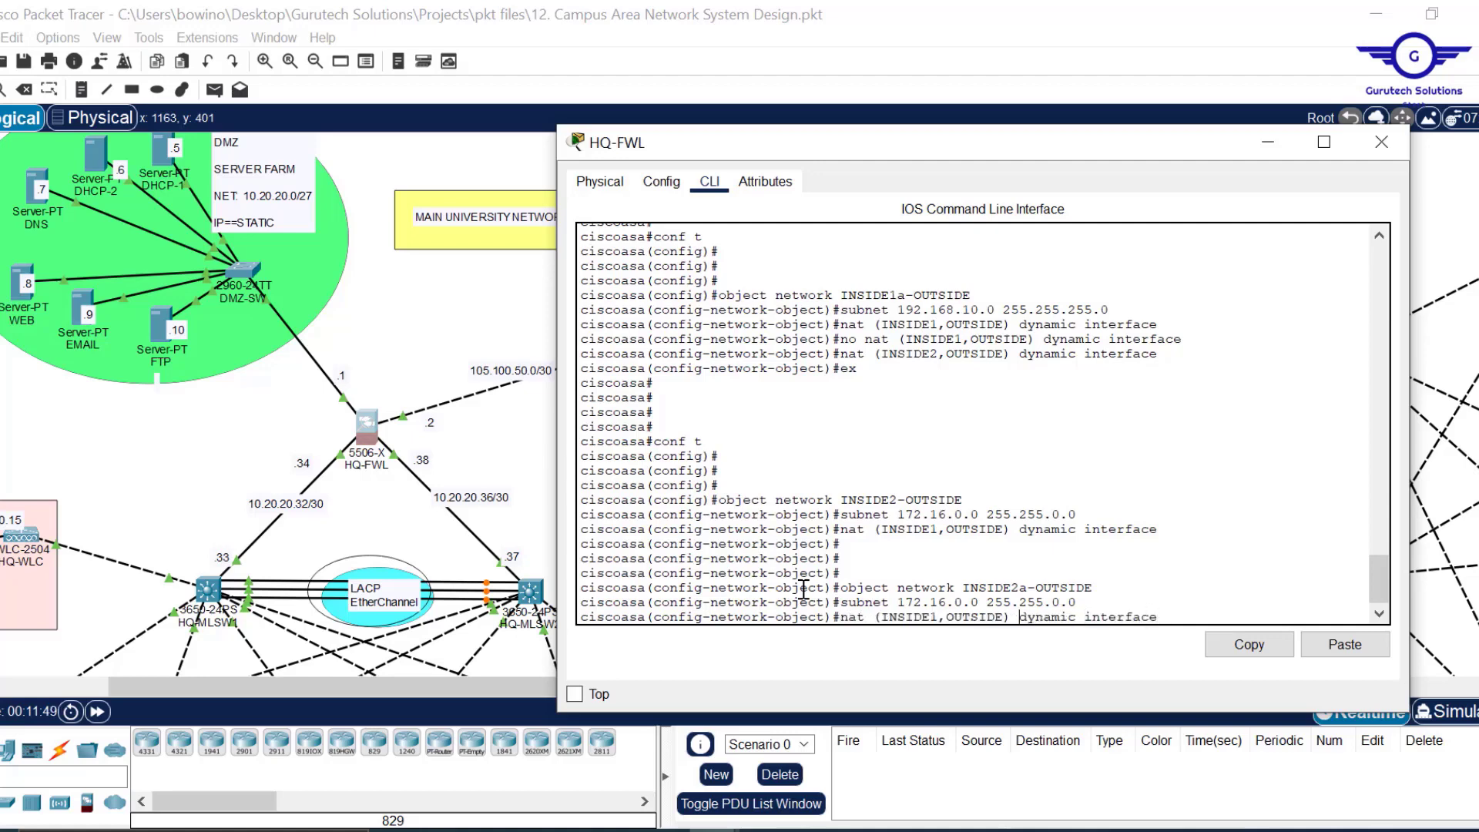
key("BackSpace")
type("2")
key("Return")
Exit configuration mode with ex and re-enter it with conf t.
type("ex")
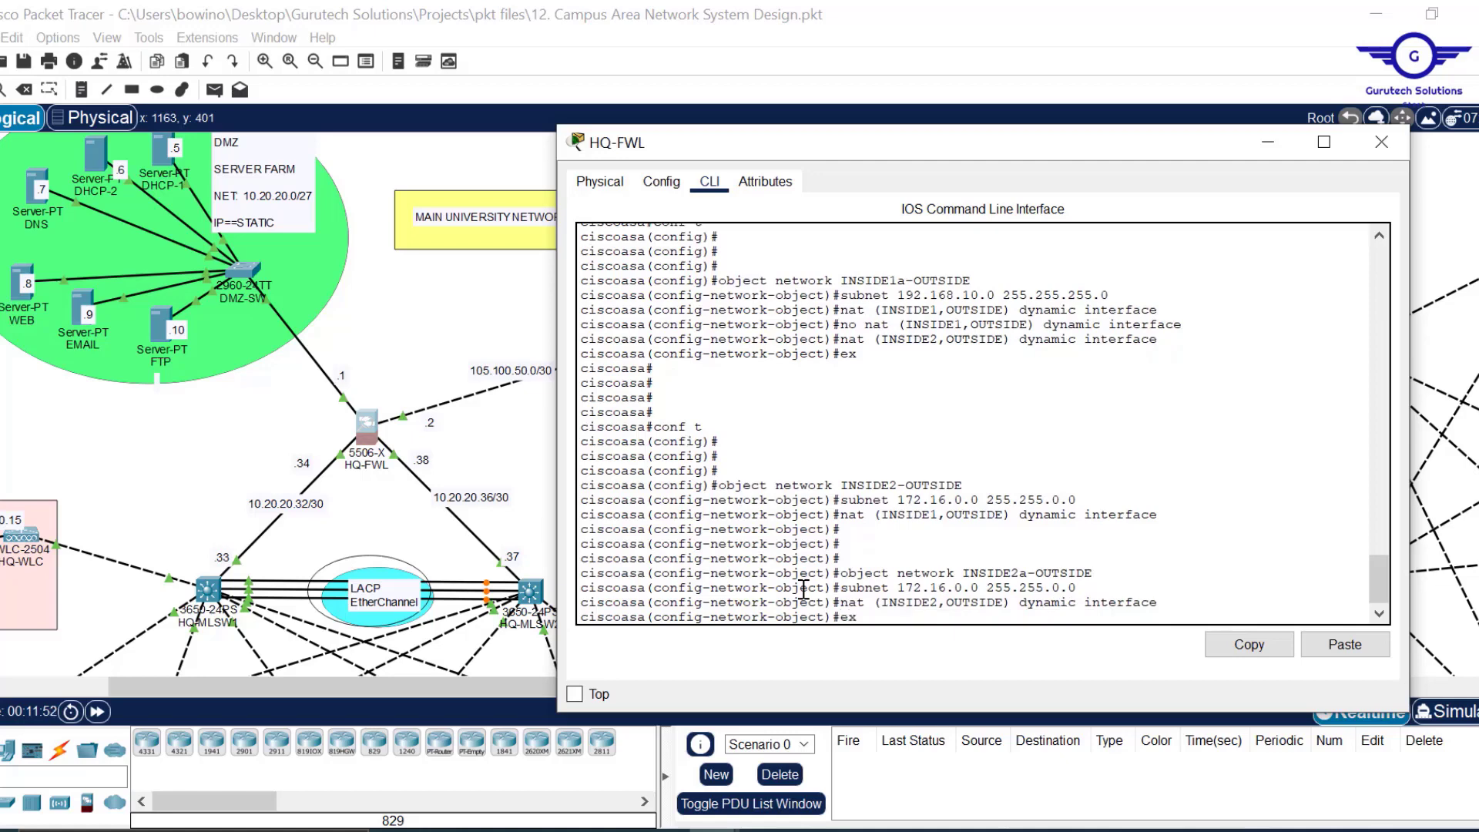
key("Return")
key("Return")
key("Return")
key("Return")
type("conf t")
key("Return")
key("Return")
key("Return")
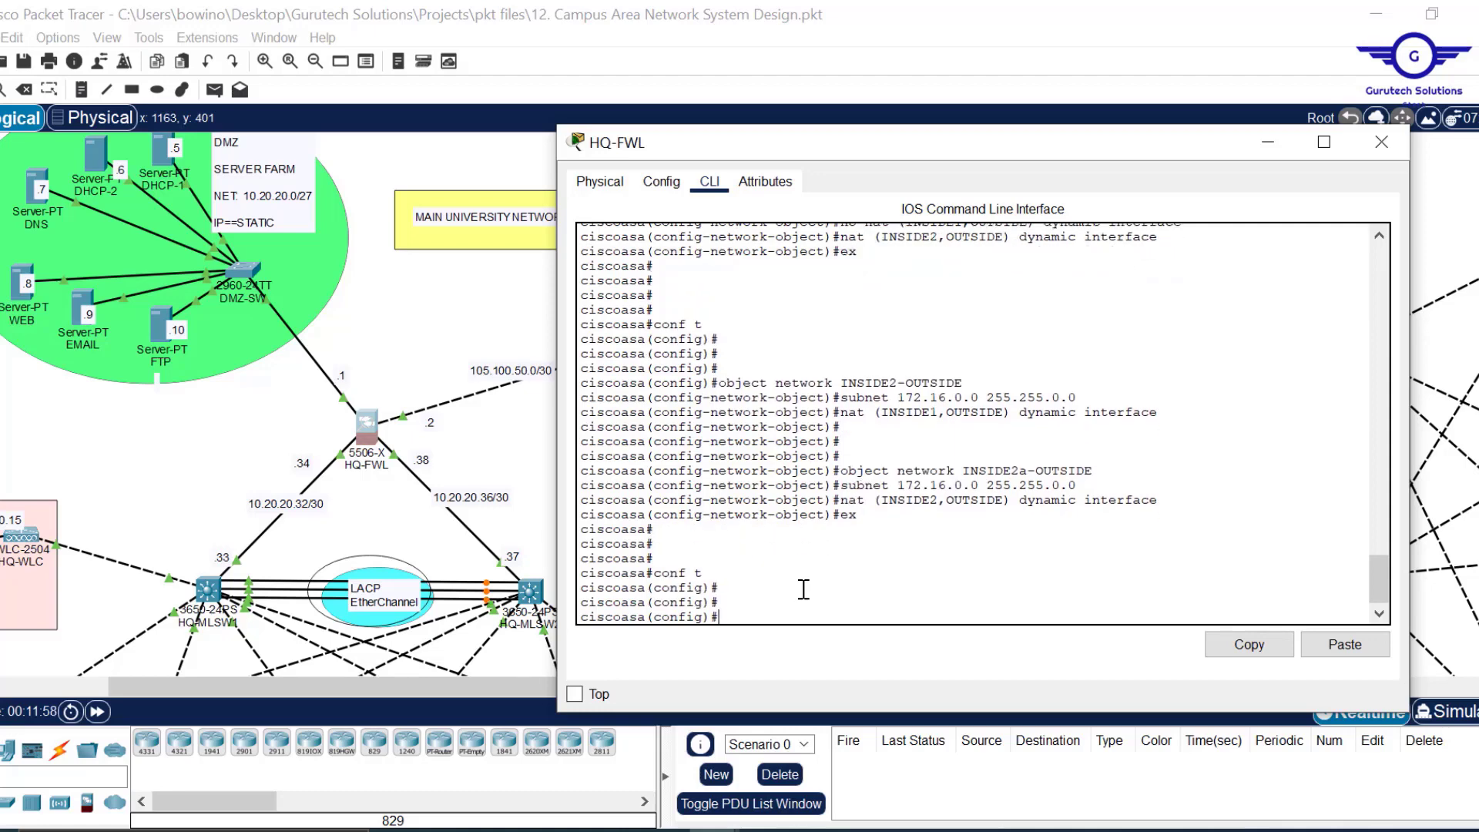
Create object INSIDE3-OUTSIDE with subnet 10.10.0.0 255.255.0.0 and nat (INSIDE1,OUTSIDE) dynamic interface.
key("Up")
key("Up")
key("Up")
key("Up")
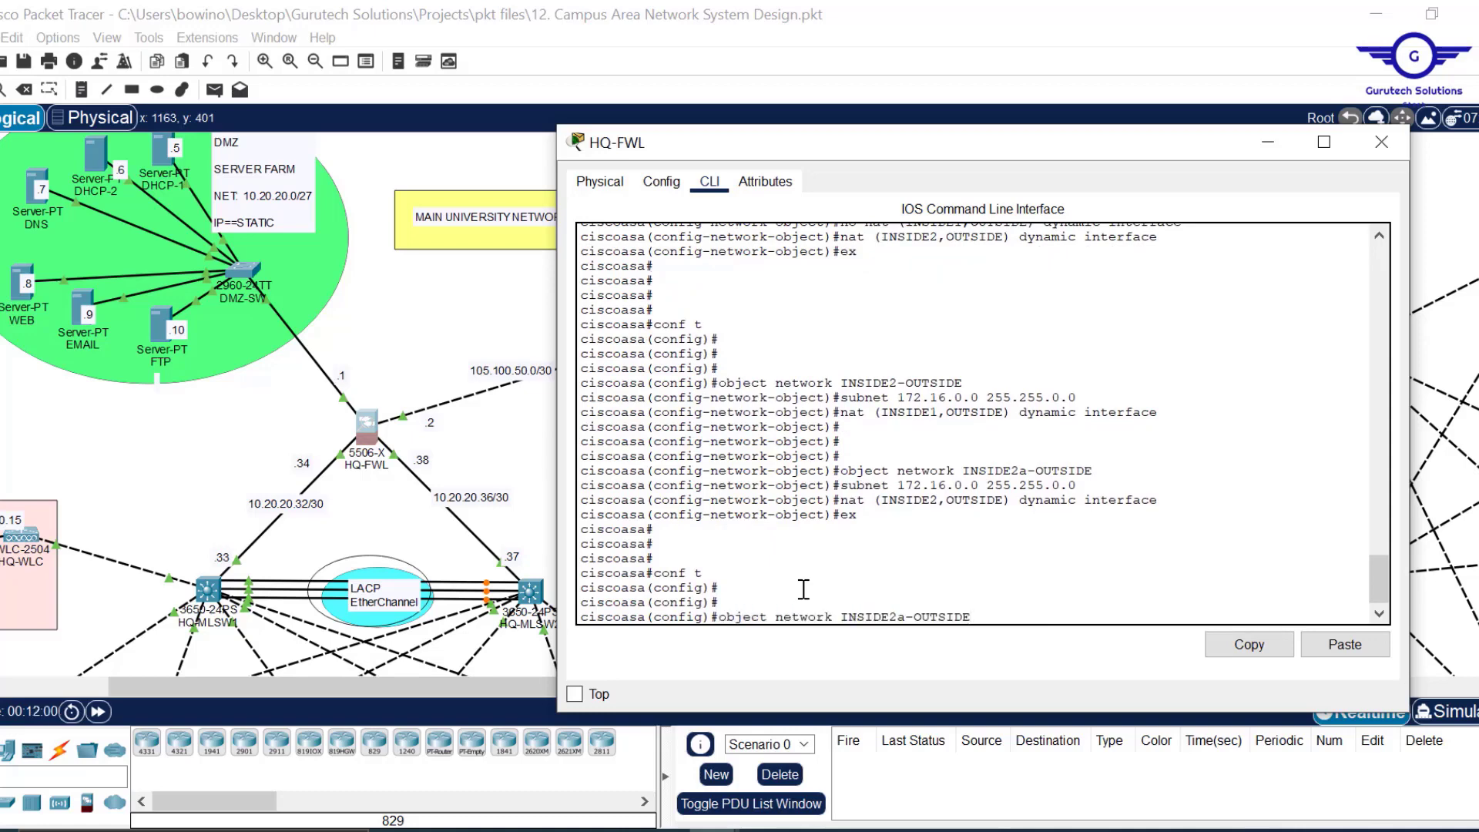
key("Left")
key("Left")
key("Left")
key("Left")
key("Left")
key("BackSpace")
key("BackSpace")
type("3")
key("Return")
key("Up")
key("Up")
key("Up")
key("Up")
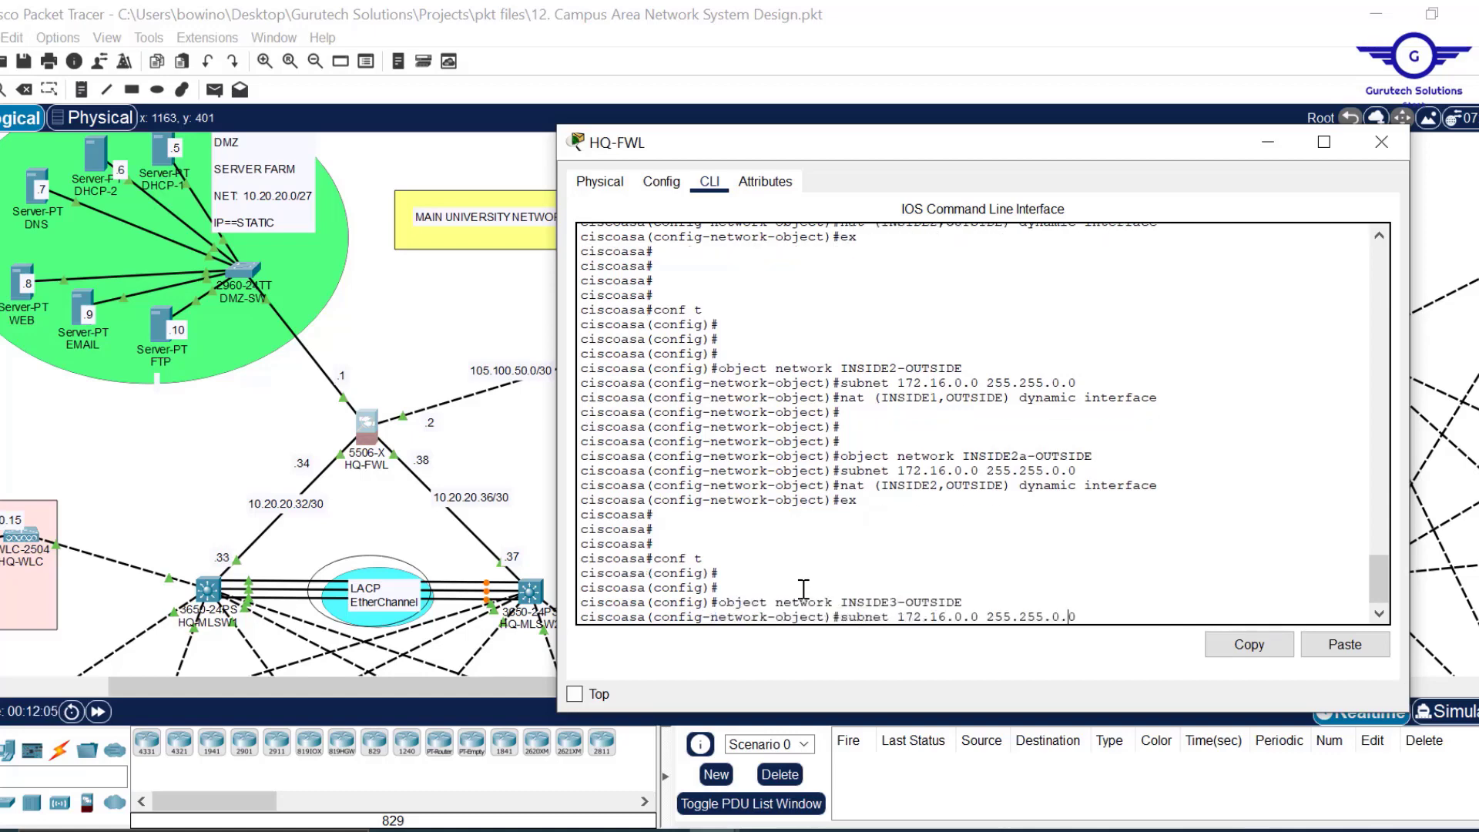
key("Left")
key("Left")
key("Left")
key("Left")
key("Left")
key("Left")
key("Left")
key("BackSpace")
key("BackSpace")
key("BackSpace")
key("BackSpace")
key("BackSpace")
type("0.10")
key("Return")
key("Return")
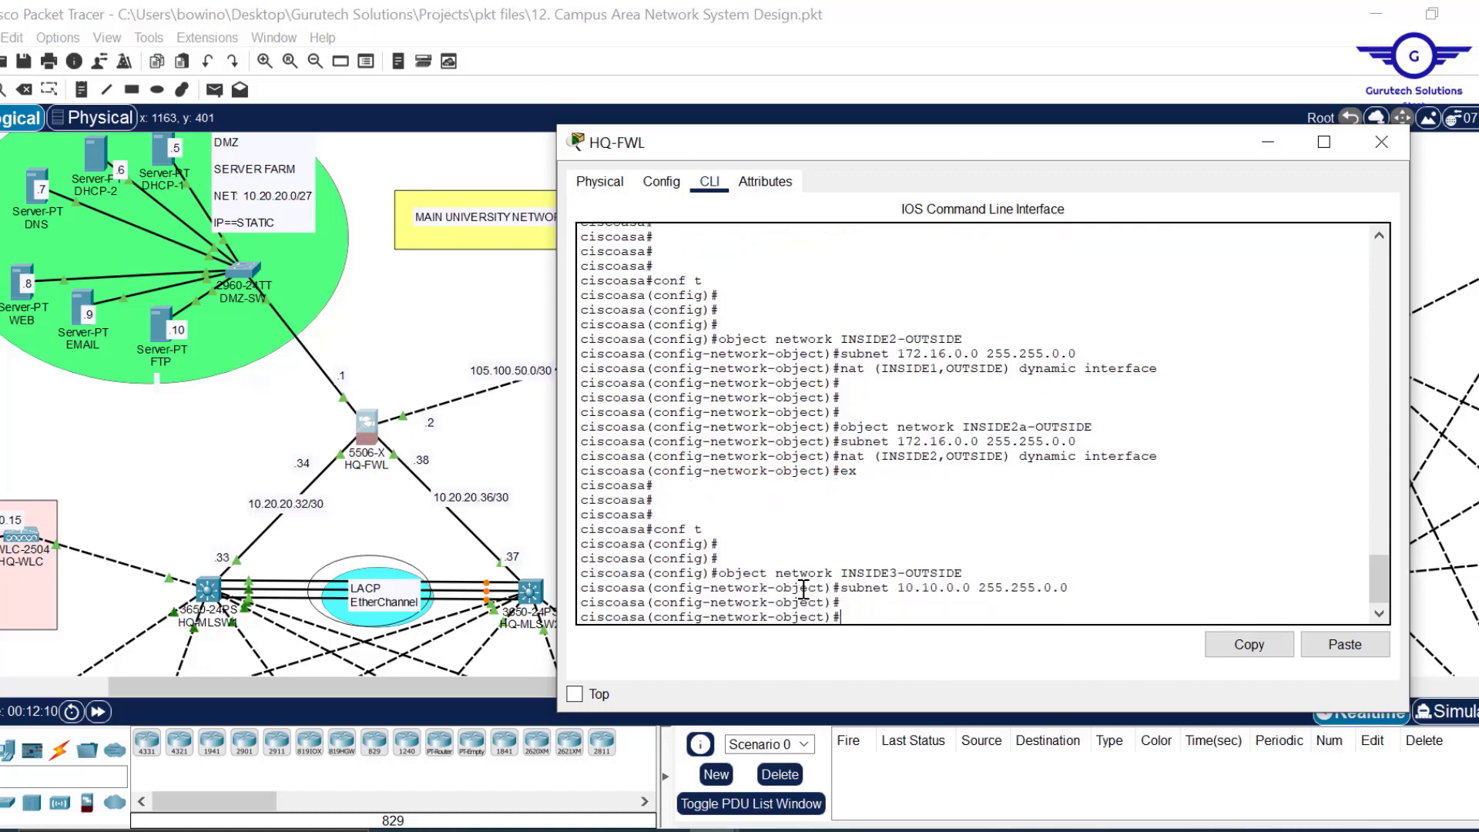
key("Up")
key("Up")
key("Up")
key("Up")
key("Up")
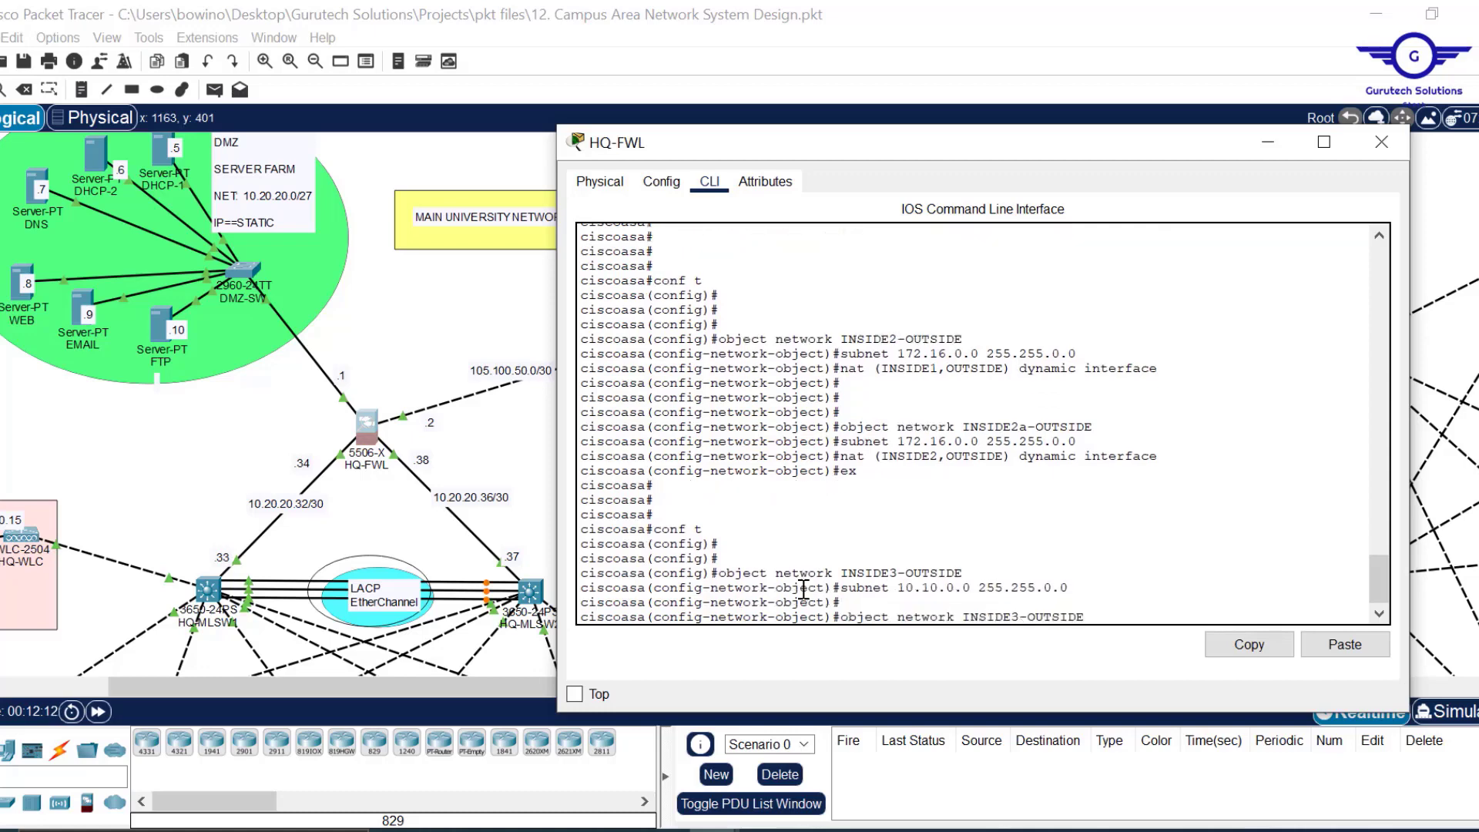
key("Left")
key("Left")
key("Left")
key("Left")
key("Left")
key("Left")
key("Left")
key("Left")
key("Left")
key("Left")
key("Left")
key("Left")
key("Left")
key("Left")
key("Left")
key("Left")
key("Left")
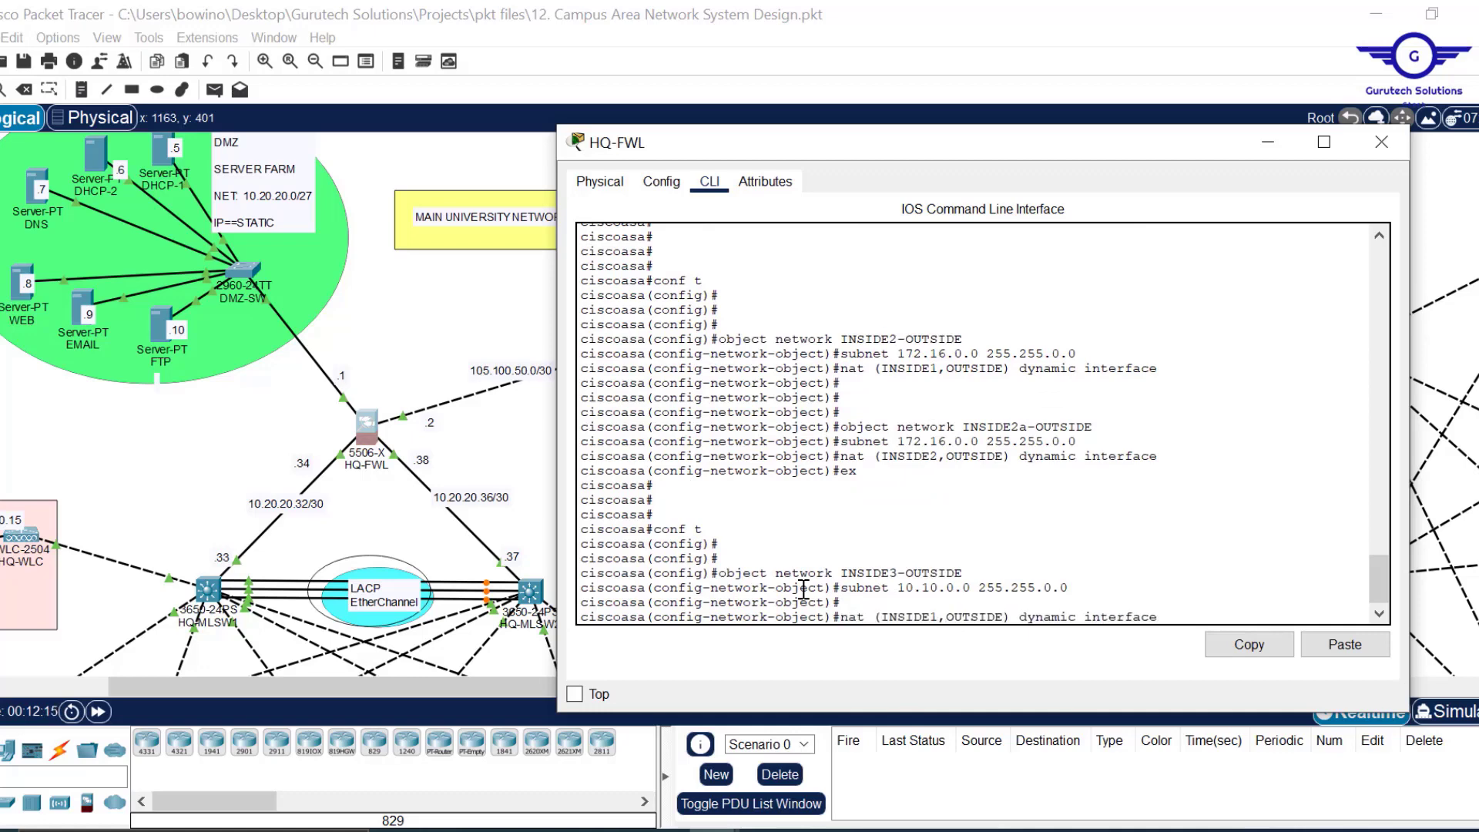
key("Return")
Exit configuration mode with ex and re-enter it with conf t.
type("ex")
key("Return")
type("conf t")
key("Return")
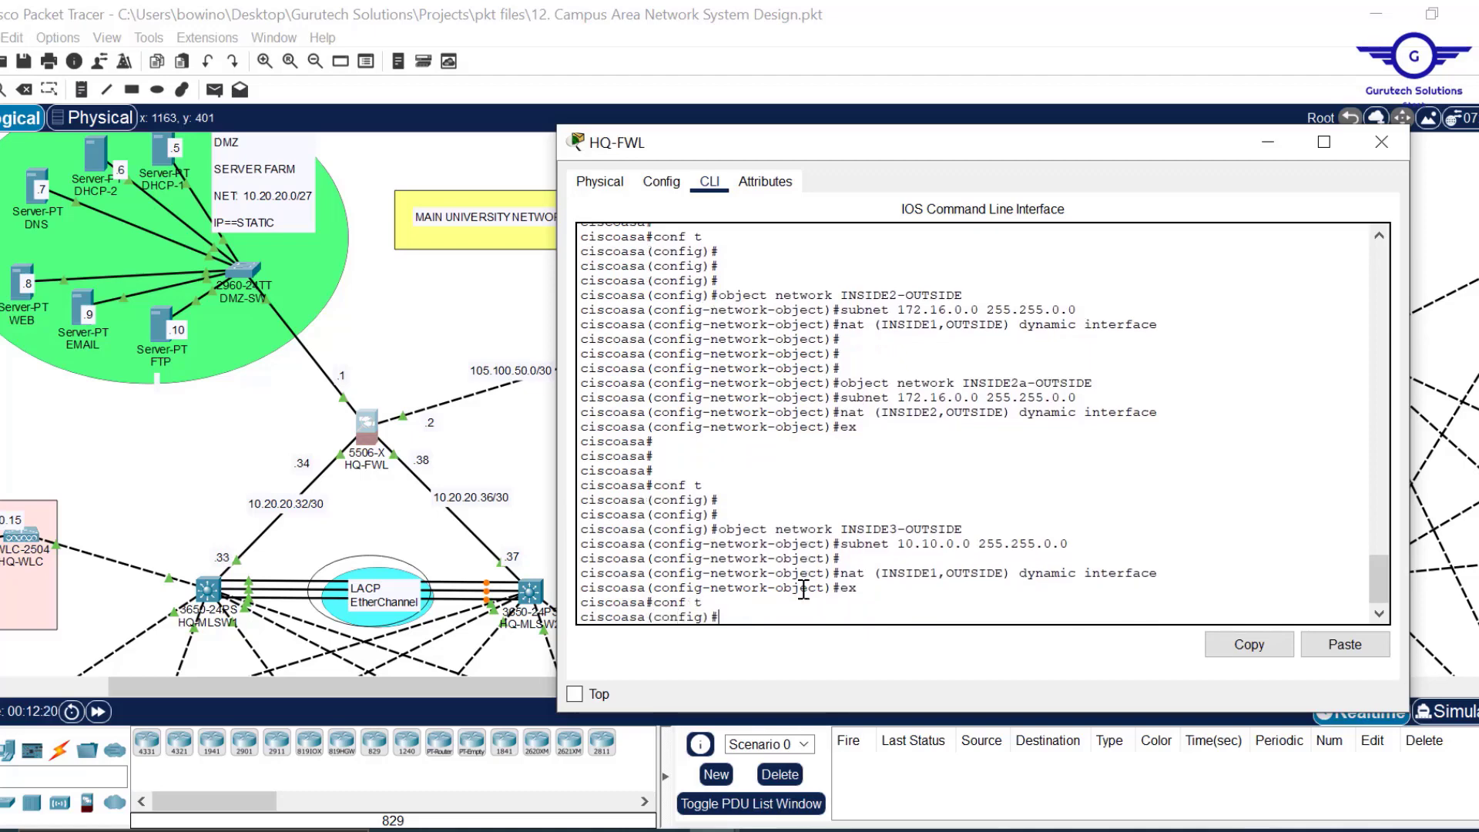
Create object INSIDE3a-OUTSIDE with subnet 10.10.0.0 255.255.0.0 and nat (INSIDE2,OUTSIDE) dynamic interface.
key("Up")
key("Up")
key("Up")
key("Up")
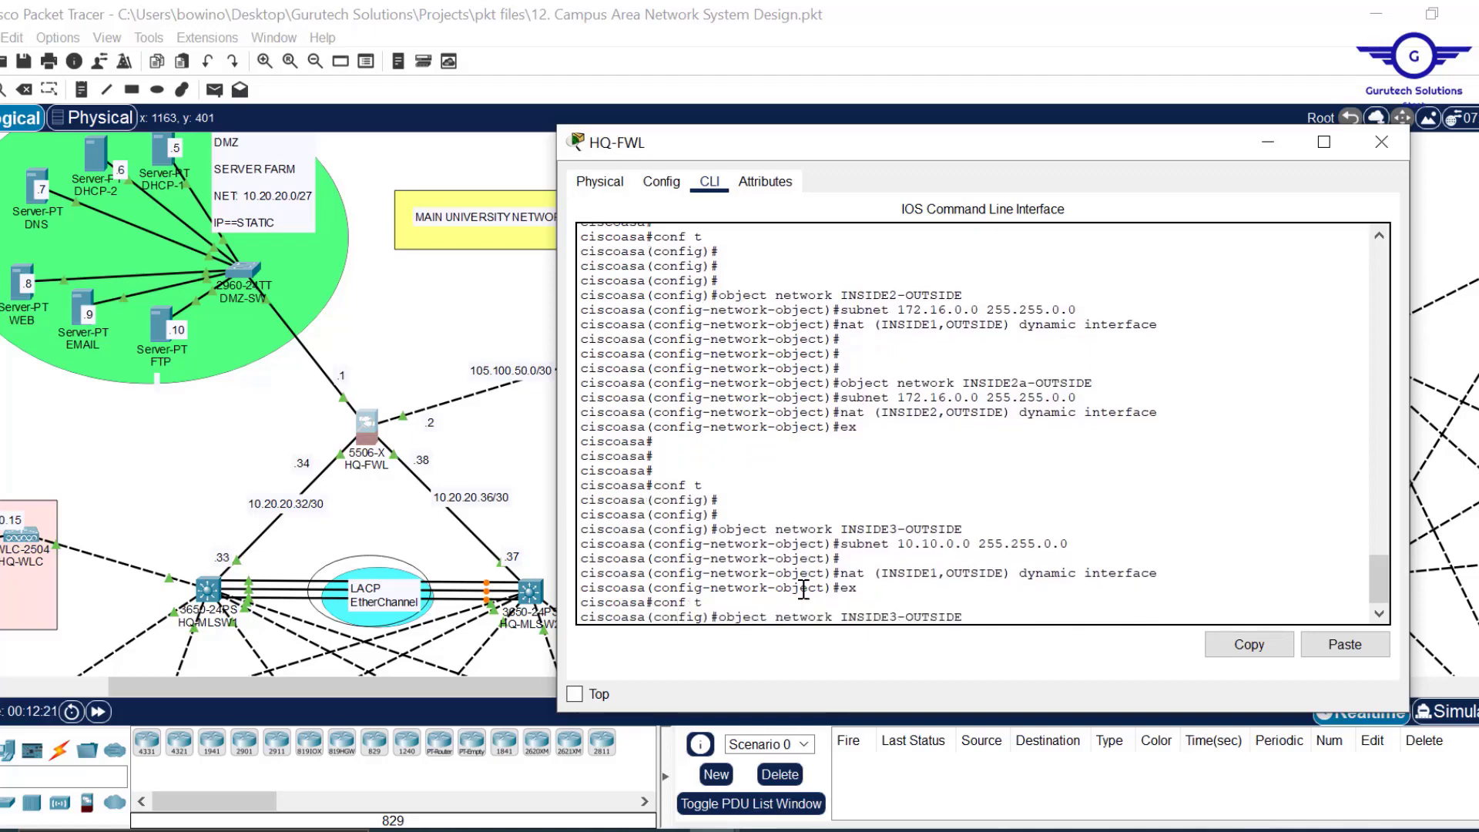
key("Left")
type("a")
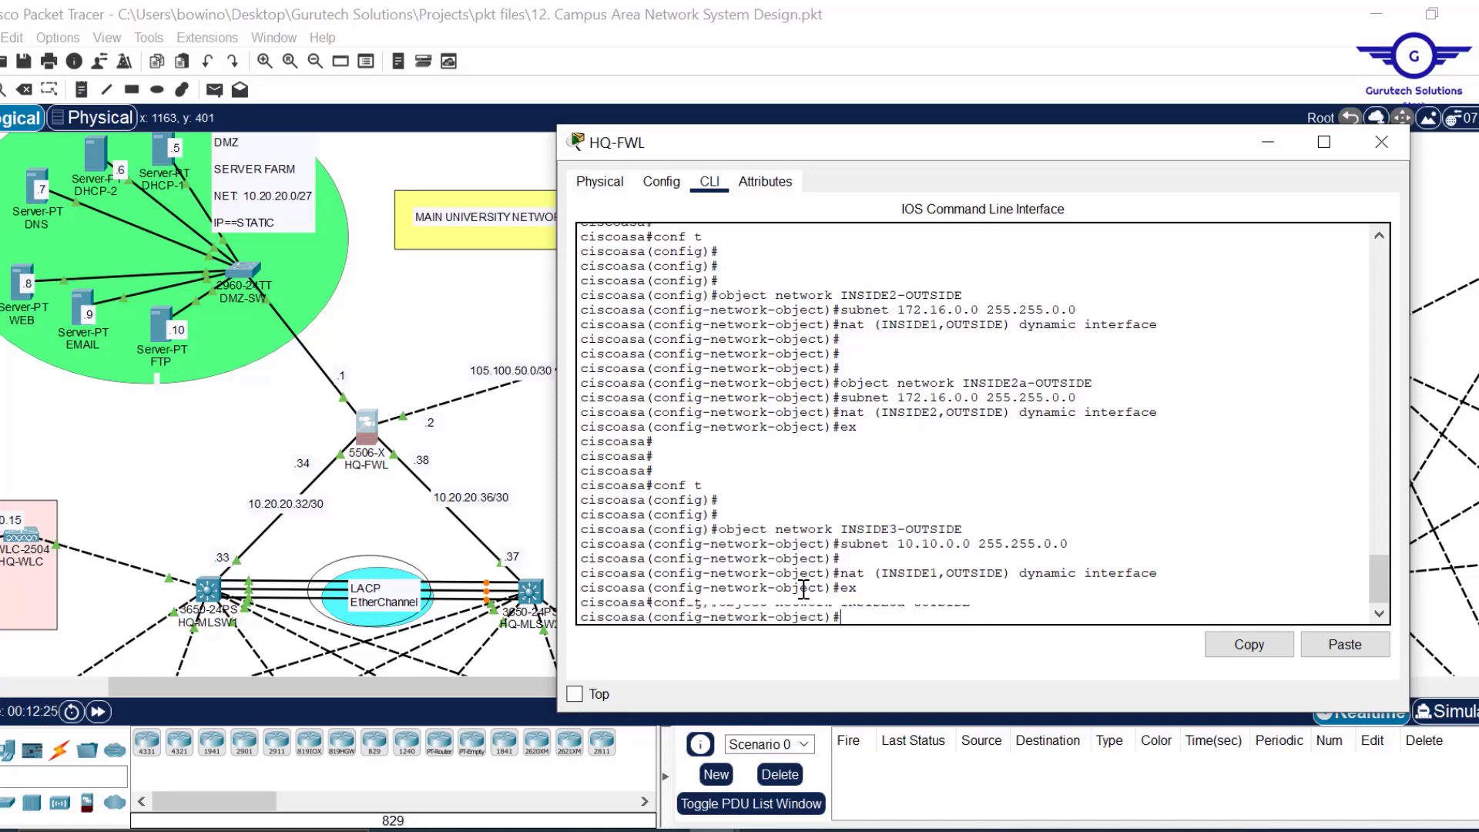
key("Return")
key("Up")
key("Up")
key("Up")
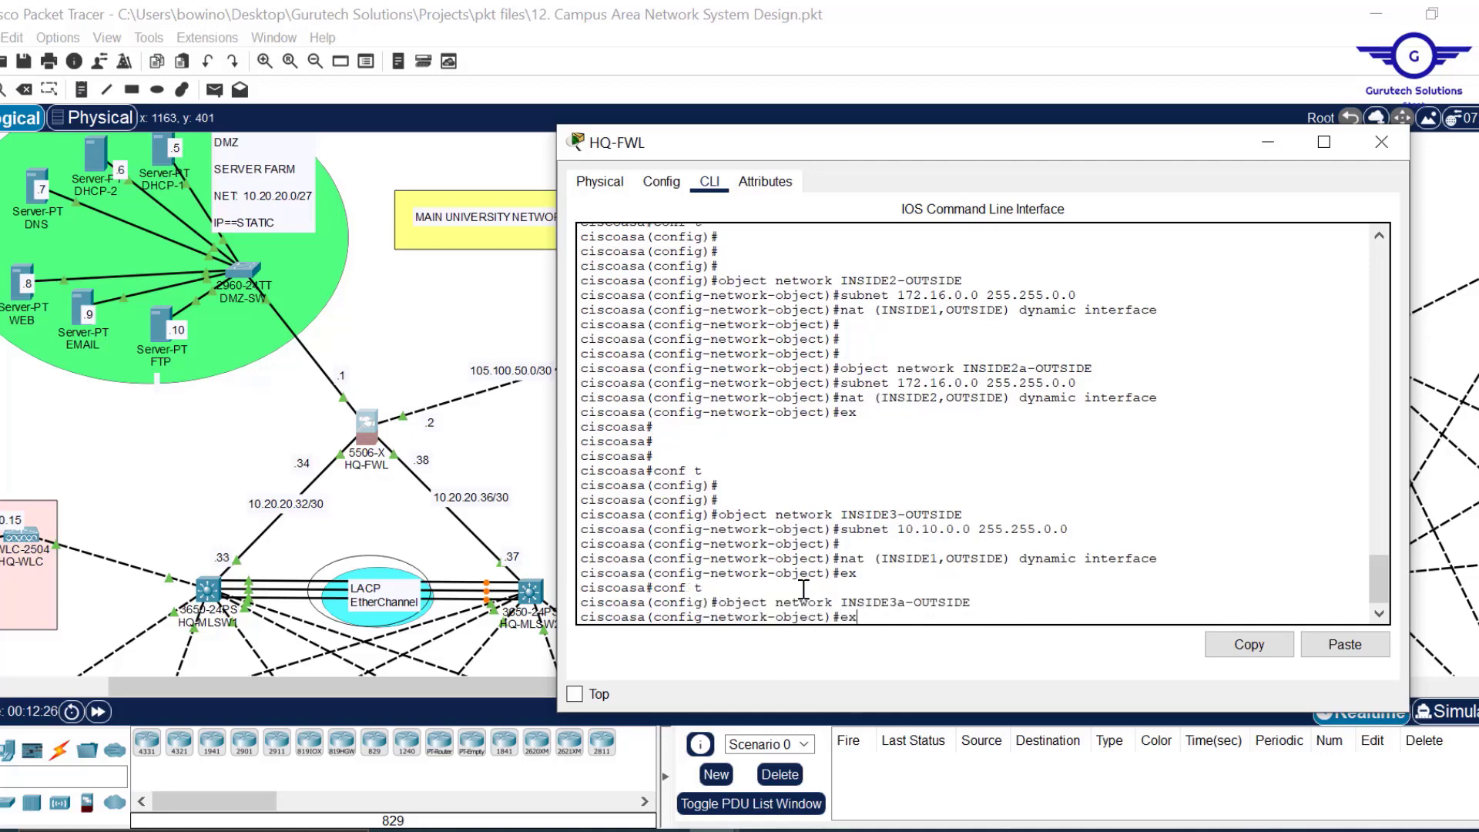
key("Up")
key("Up")
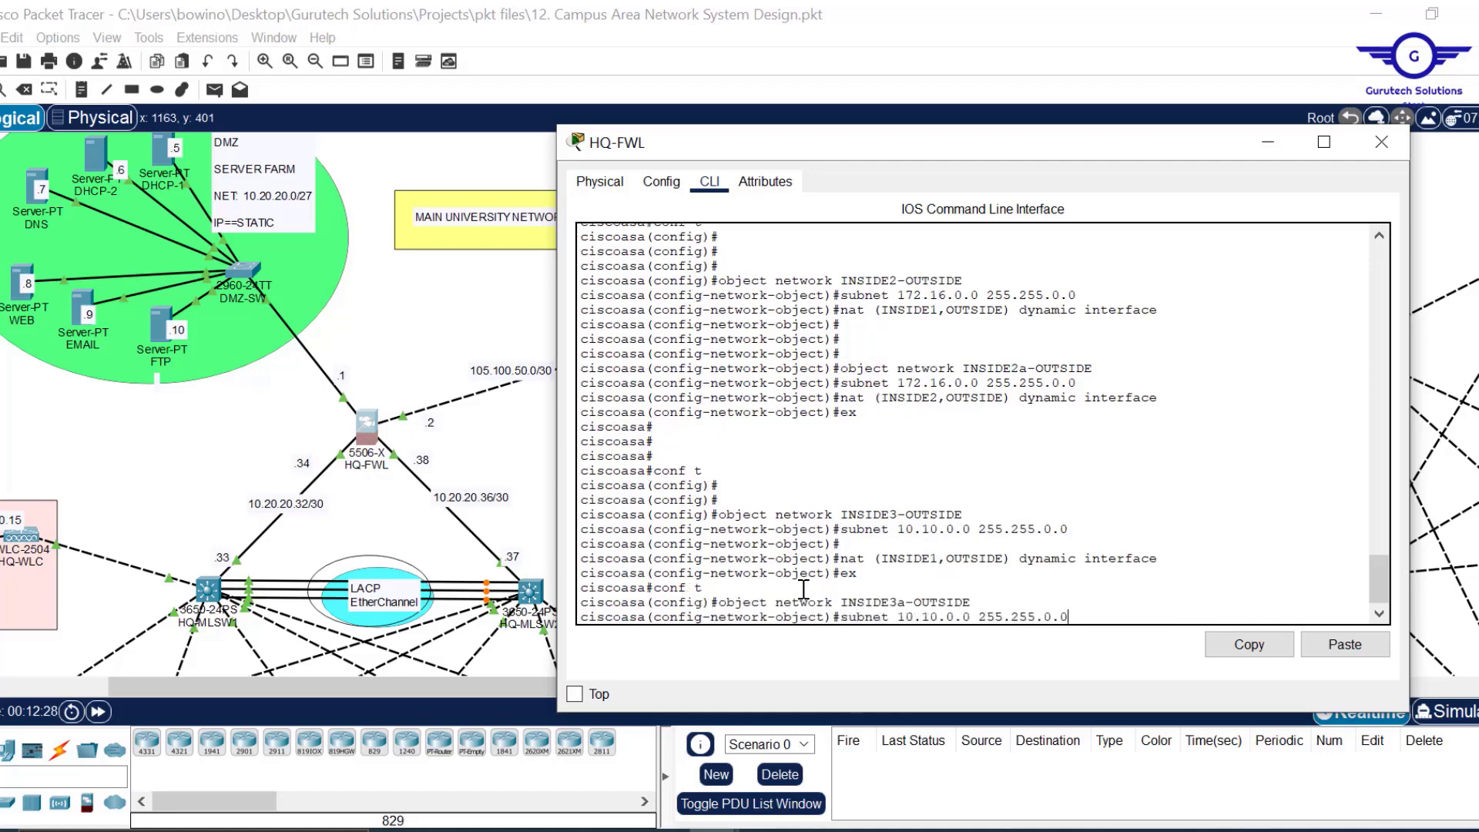
key("Return")
key("Up")
key("Up")
key("Up")
key("Up")
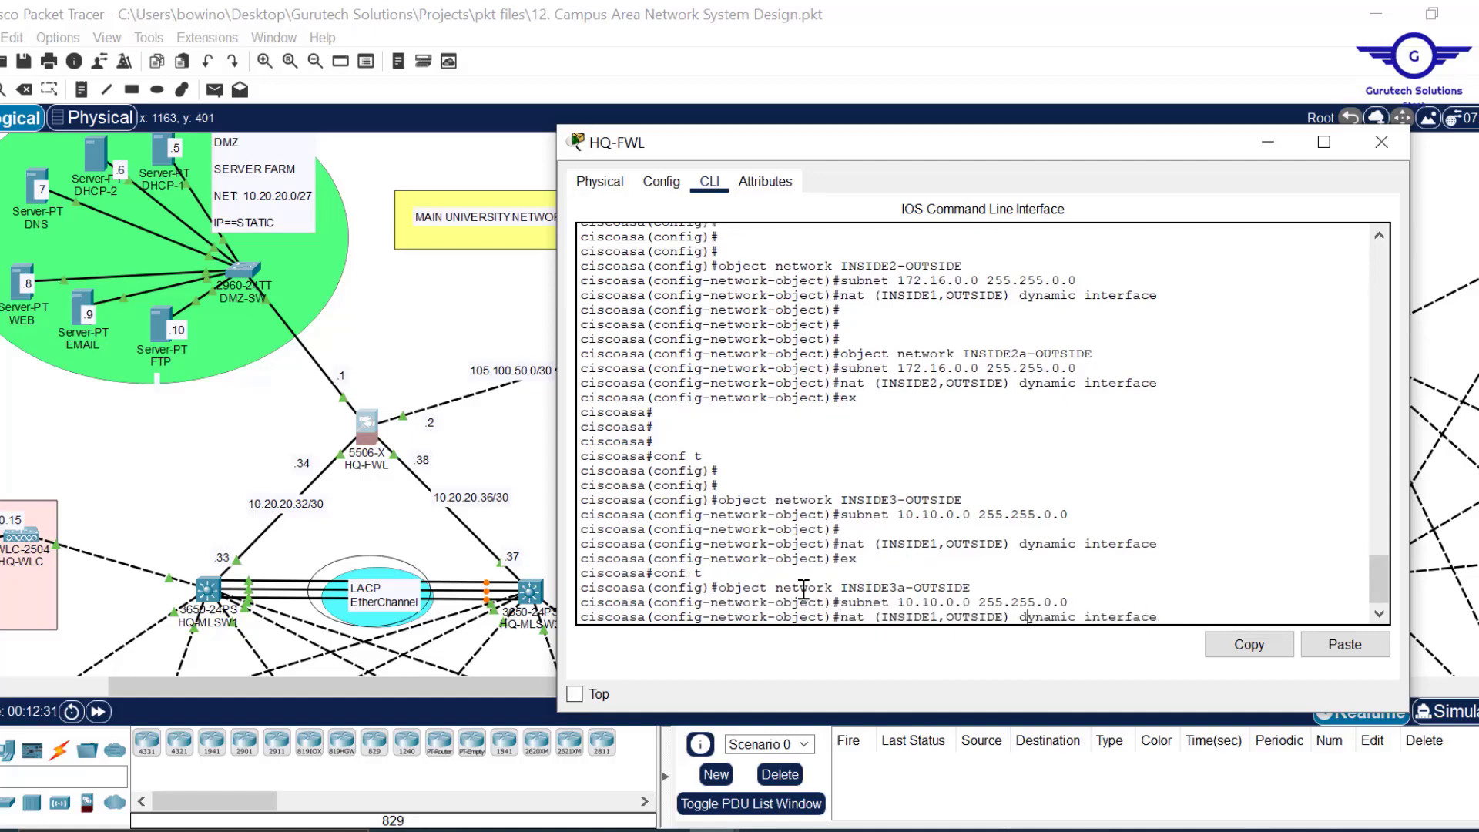
key("Left")
key("Left")
key("Left")
key("Left")
key("Left")
key("Delete")
type("2")
key("Return")
Exit configuration mode and save the firewall configuration with wr mem.
type("ex")
key("Return")
key("Return")
key("Return")
key("Return")
key("Return")
key("Return")
type("wr mem")
key("Return")
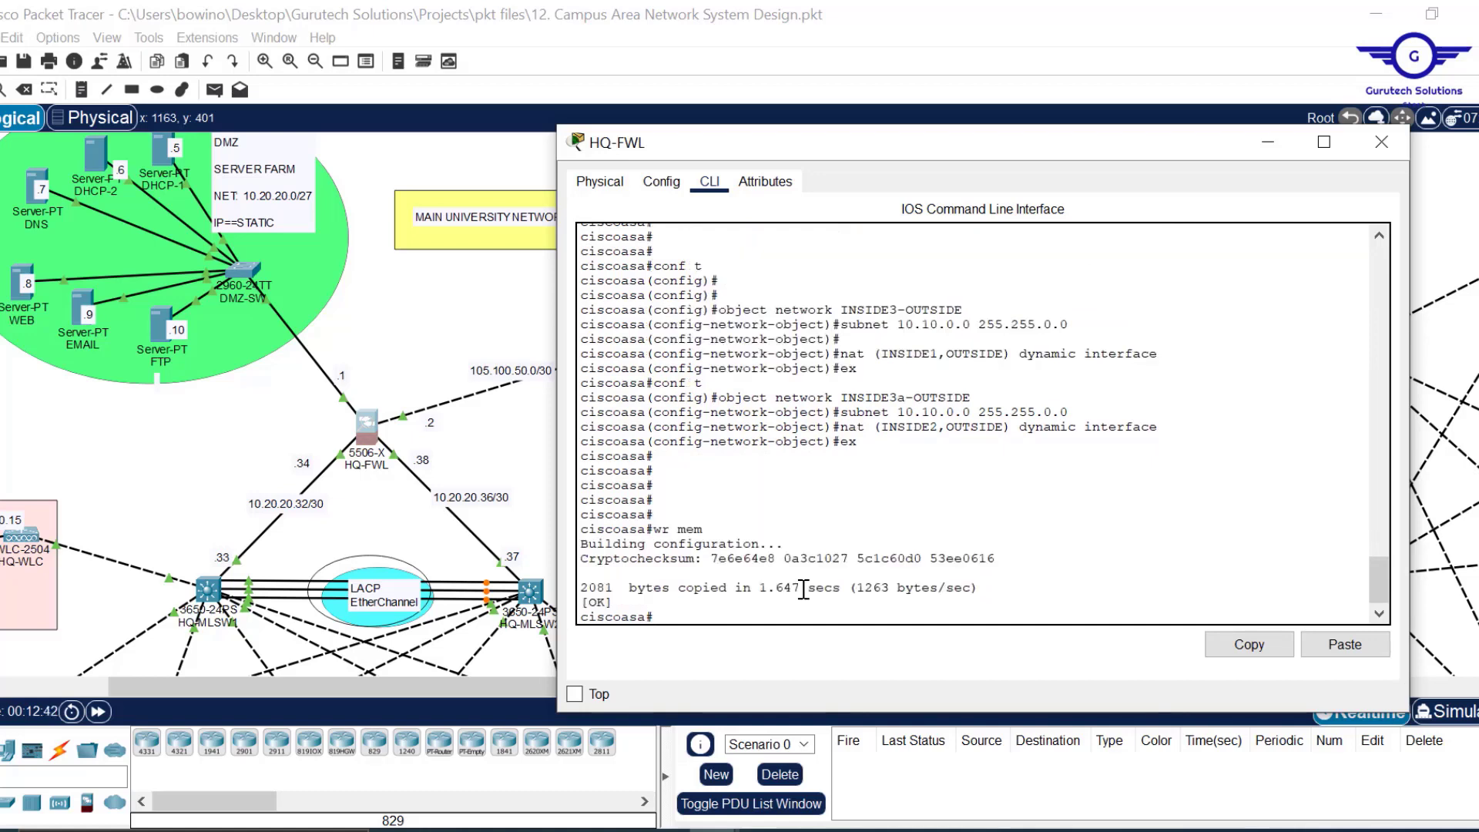
Show the startup configuration with sh start and copy the six object network NAT definitions.
type("sh start")
key("Return")
key("Return")
key("Return")
key("Return")
key("Return")
key("Return")
key("Return")
key("Return")
key("Return")
key("Return")
key("Return")
key("Return")
key("Return")
key("Return")
key("Return")
key("Return")
key("Return")
key("Return")
key("Return")
key("Return")
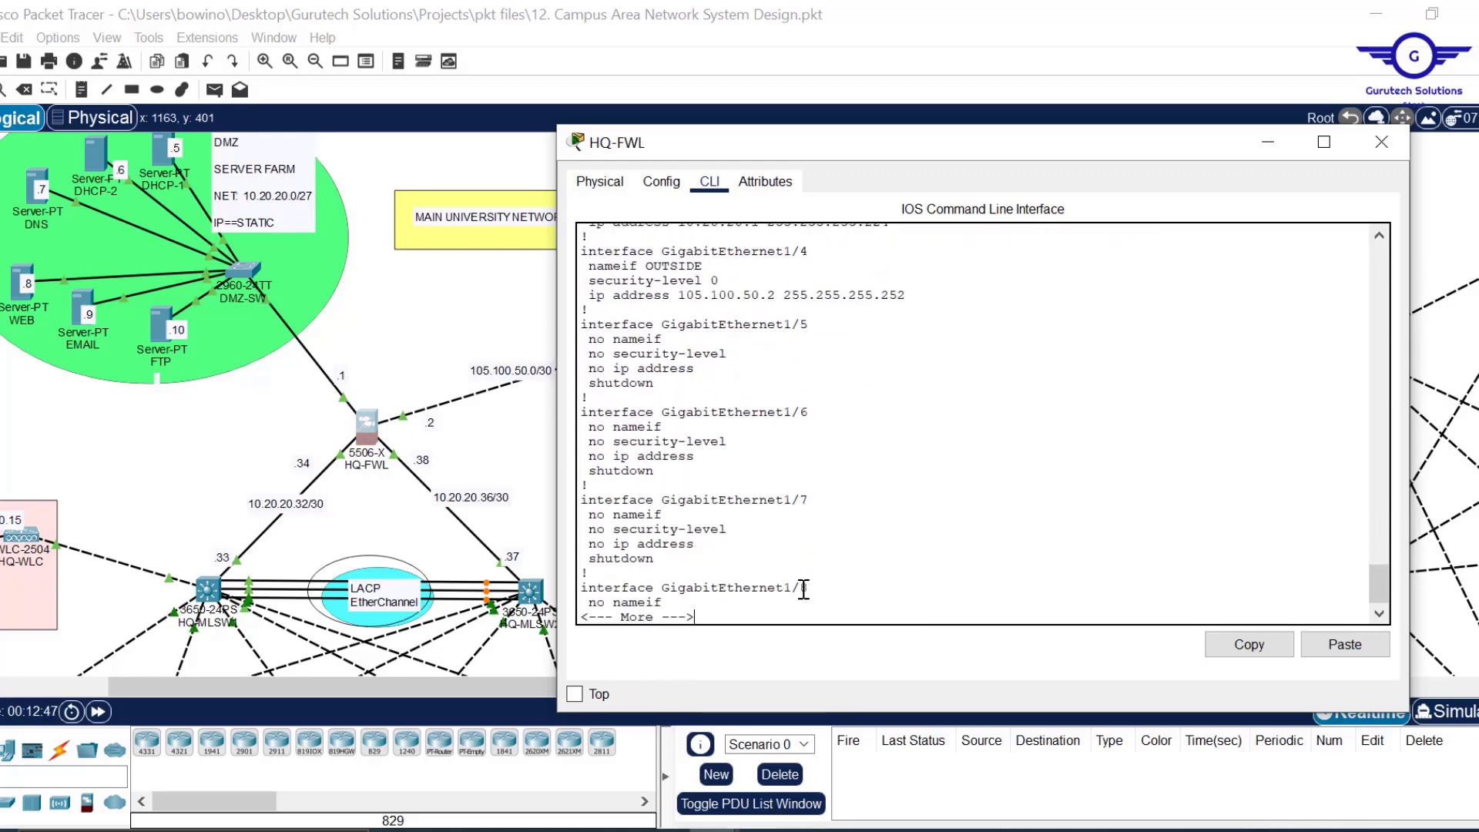
key("Return")
key("Return")
key("Return")
key("Return")
key("Return")
key("Return")
key("Return")
key("Return")
key("Return")
key("Return")
key("Return")
key("Return")
key("Return")
key("Return")
key("Return")
key("Return")
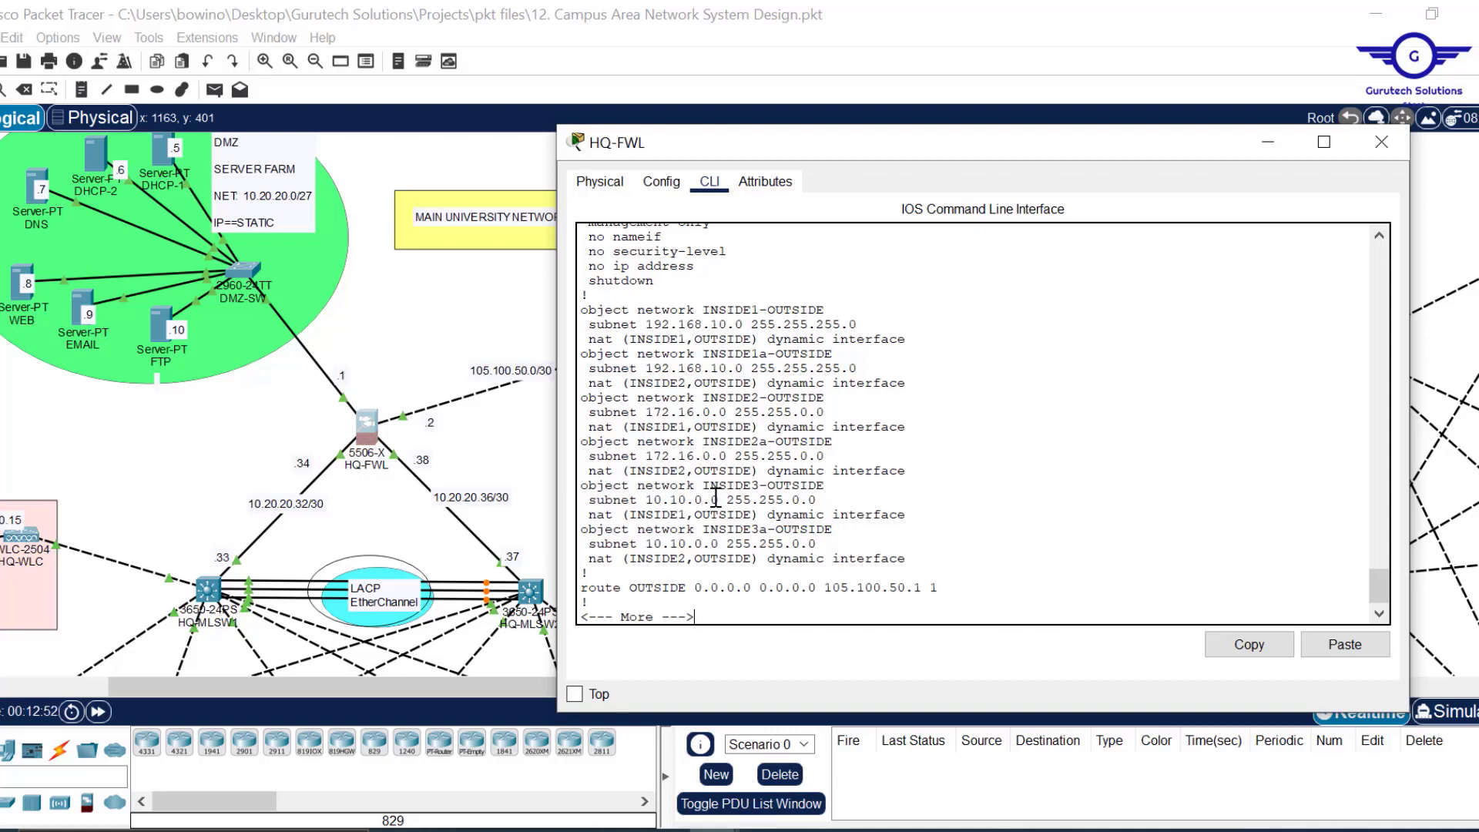
left_click_drag(592, 574, 573, 320)
left_click(605, 491)
left_click_drag(590, 574, 579, 295)
left_click(1269, 642)
Close the HQ-FWL window and paste the copied NAT lines into a new Notepad document.
left_click(1378, 156)
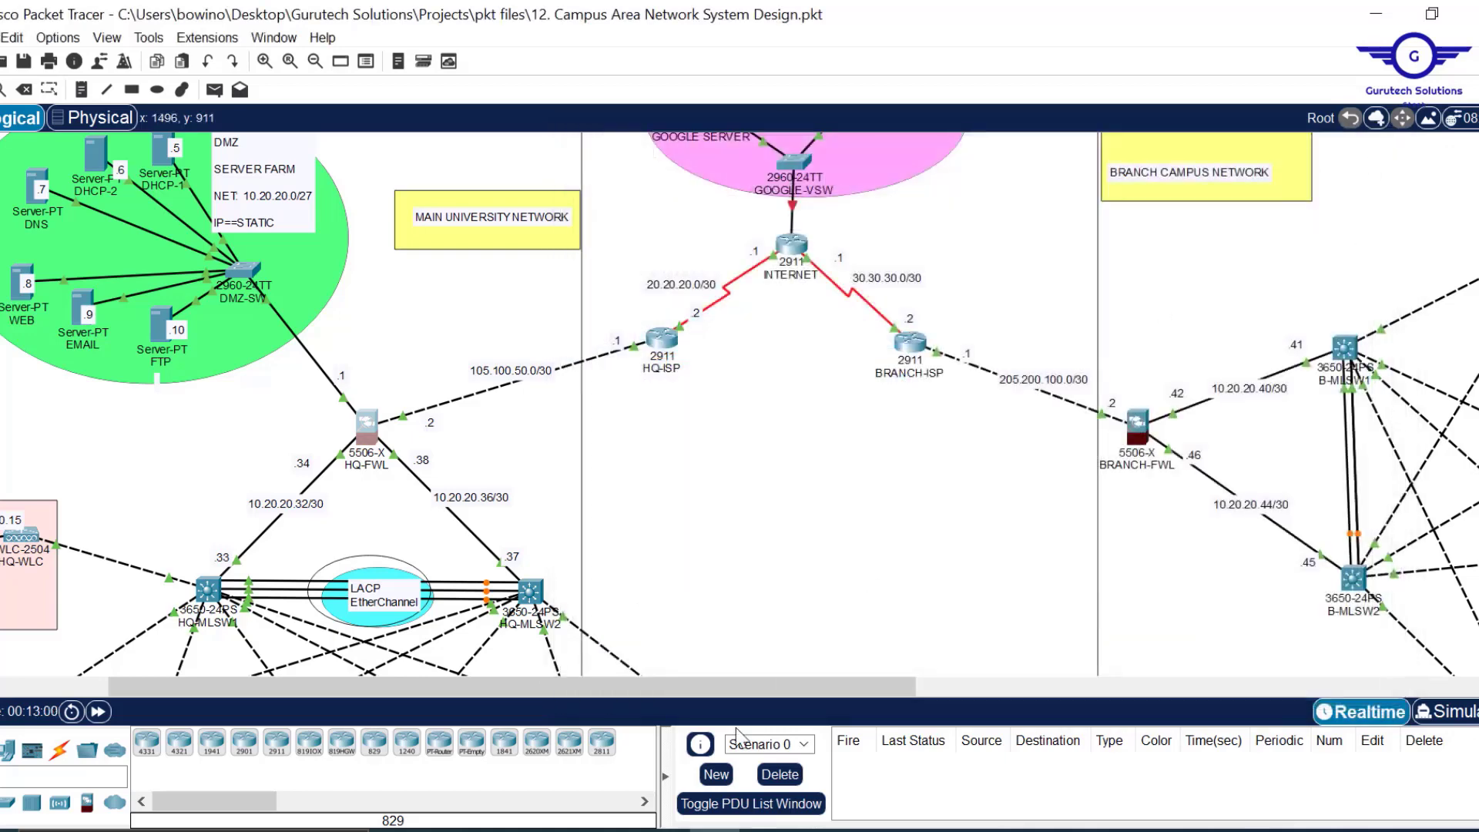
key("alt+Tab")
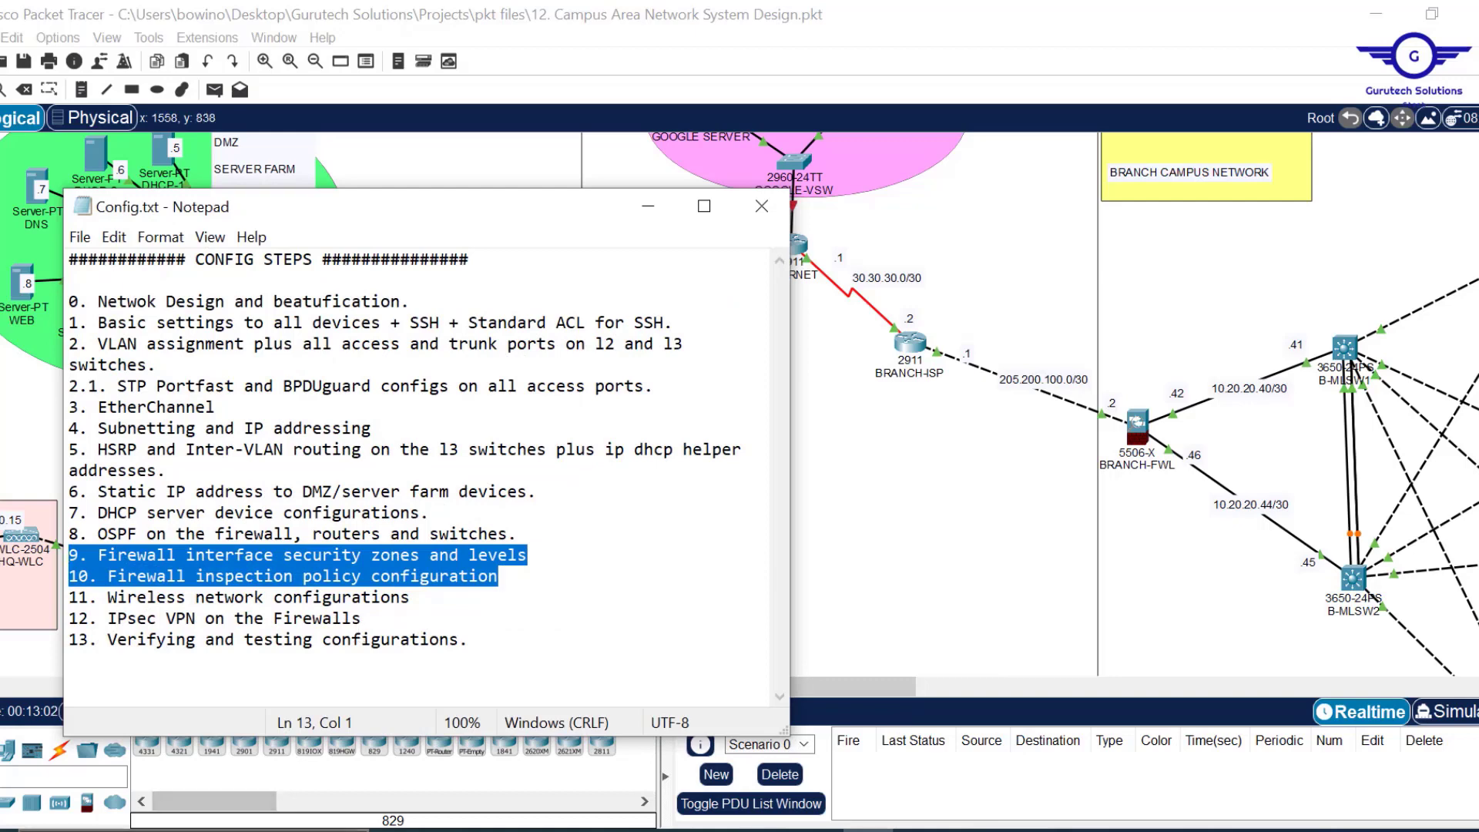
key("super")
type("not")
key("Return")
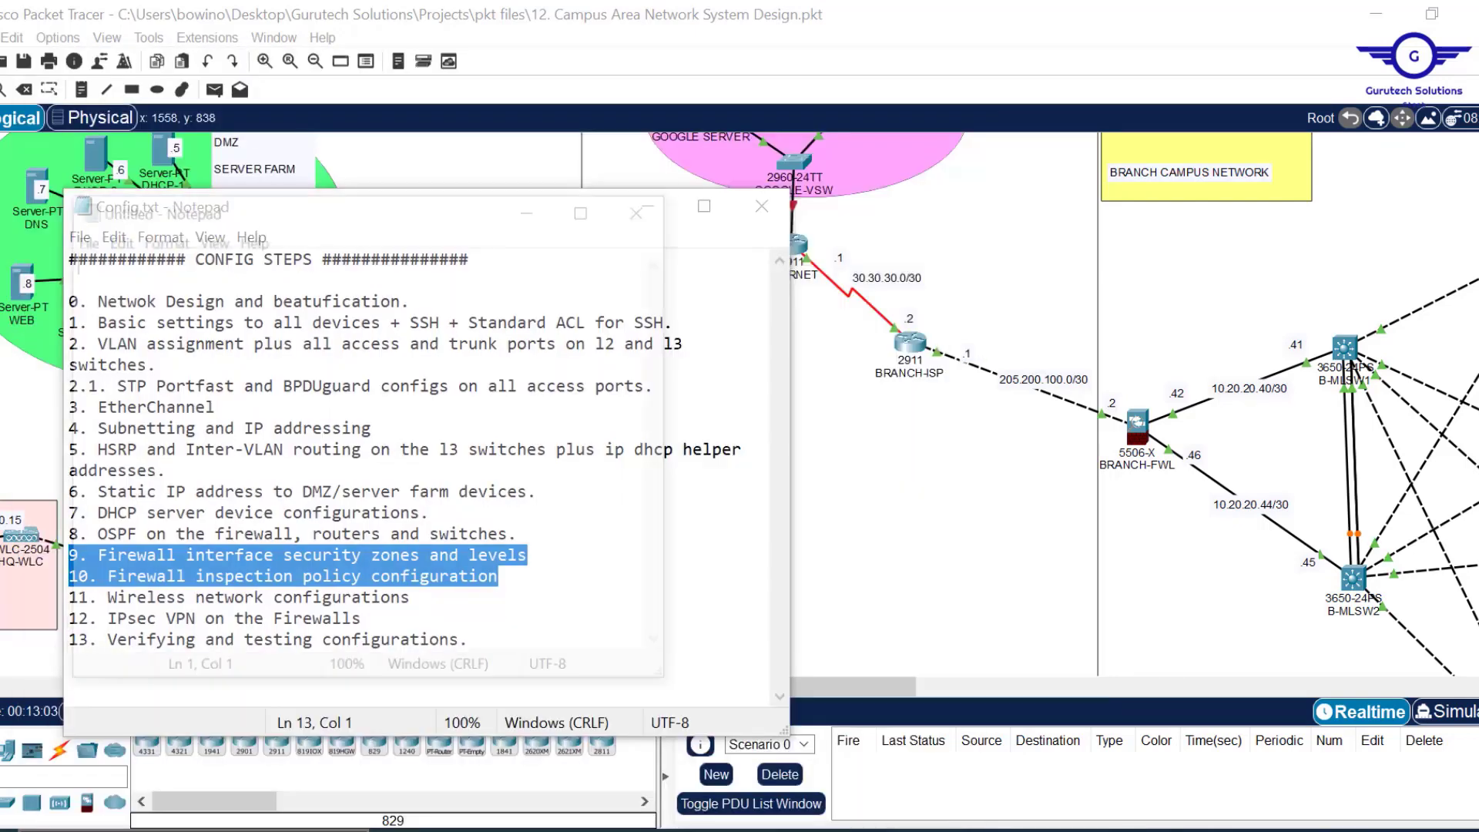
key("ctrl+v")
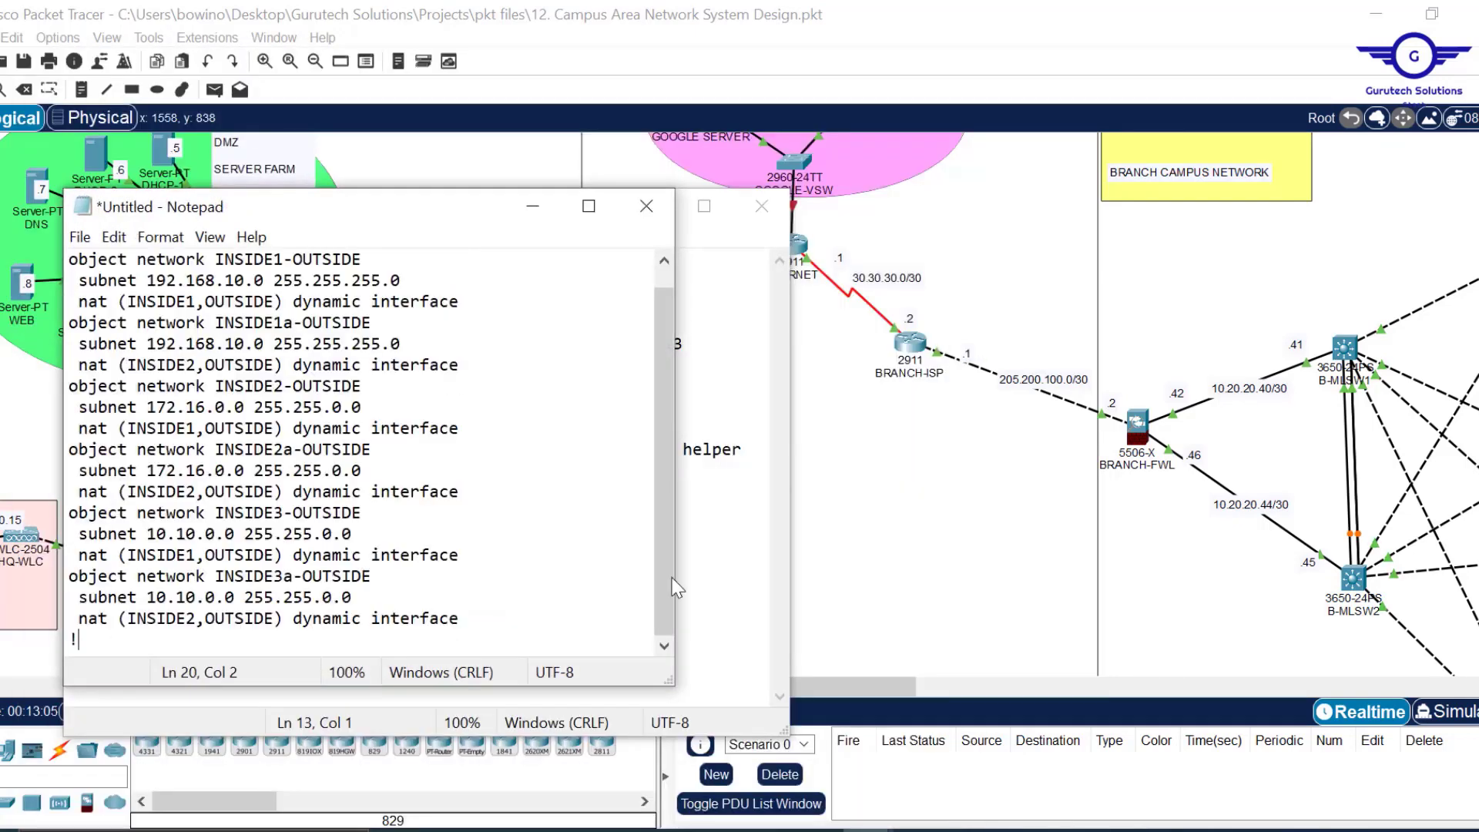
Resize the Notepad window and place it beside the branch network diagram.
left_click_drag(673, 684, 861, 764)
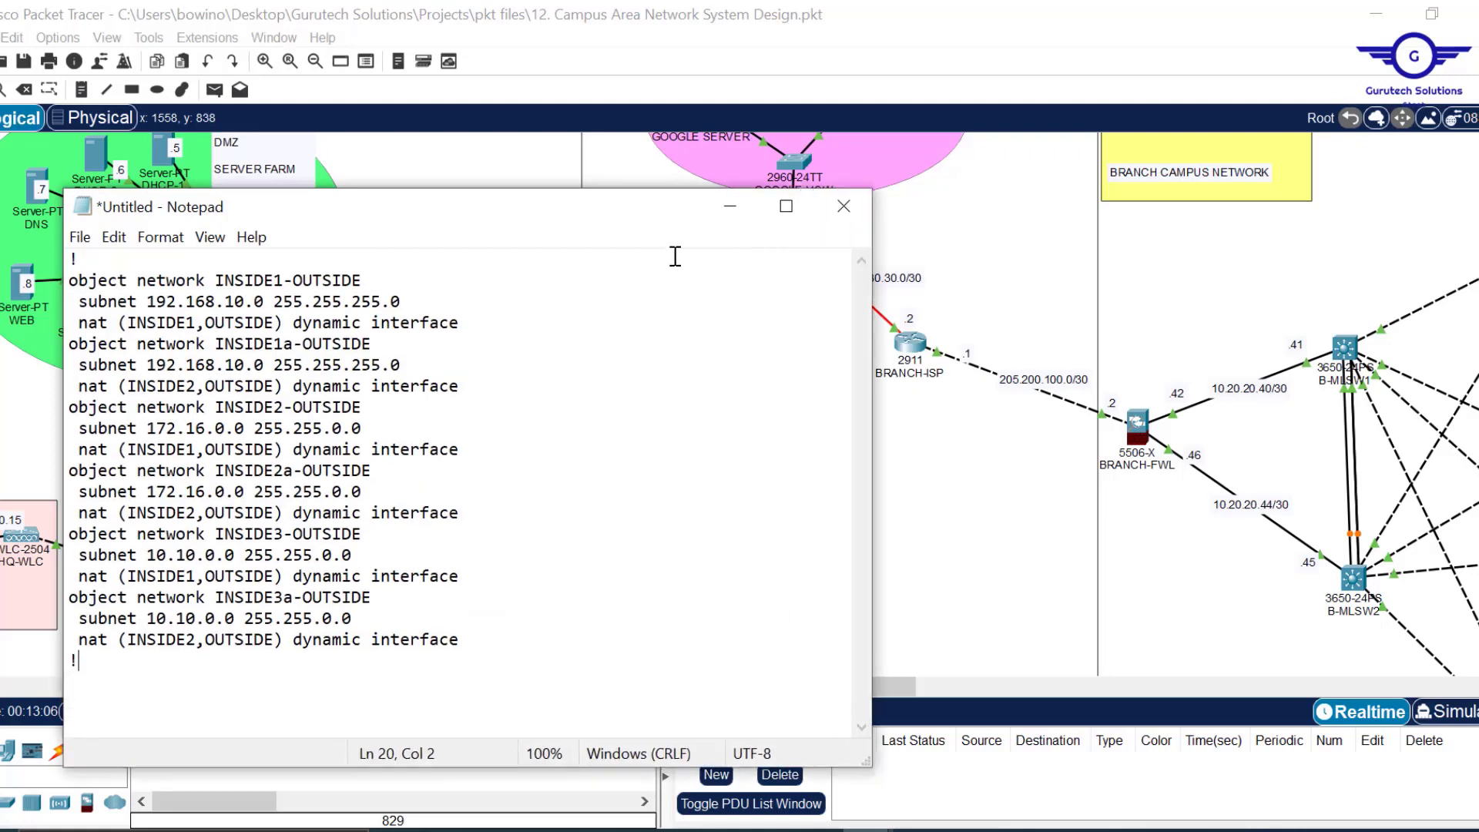
left_click_drag(573, 210, 675, 196)
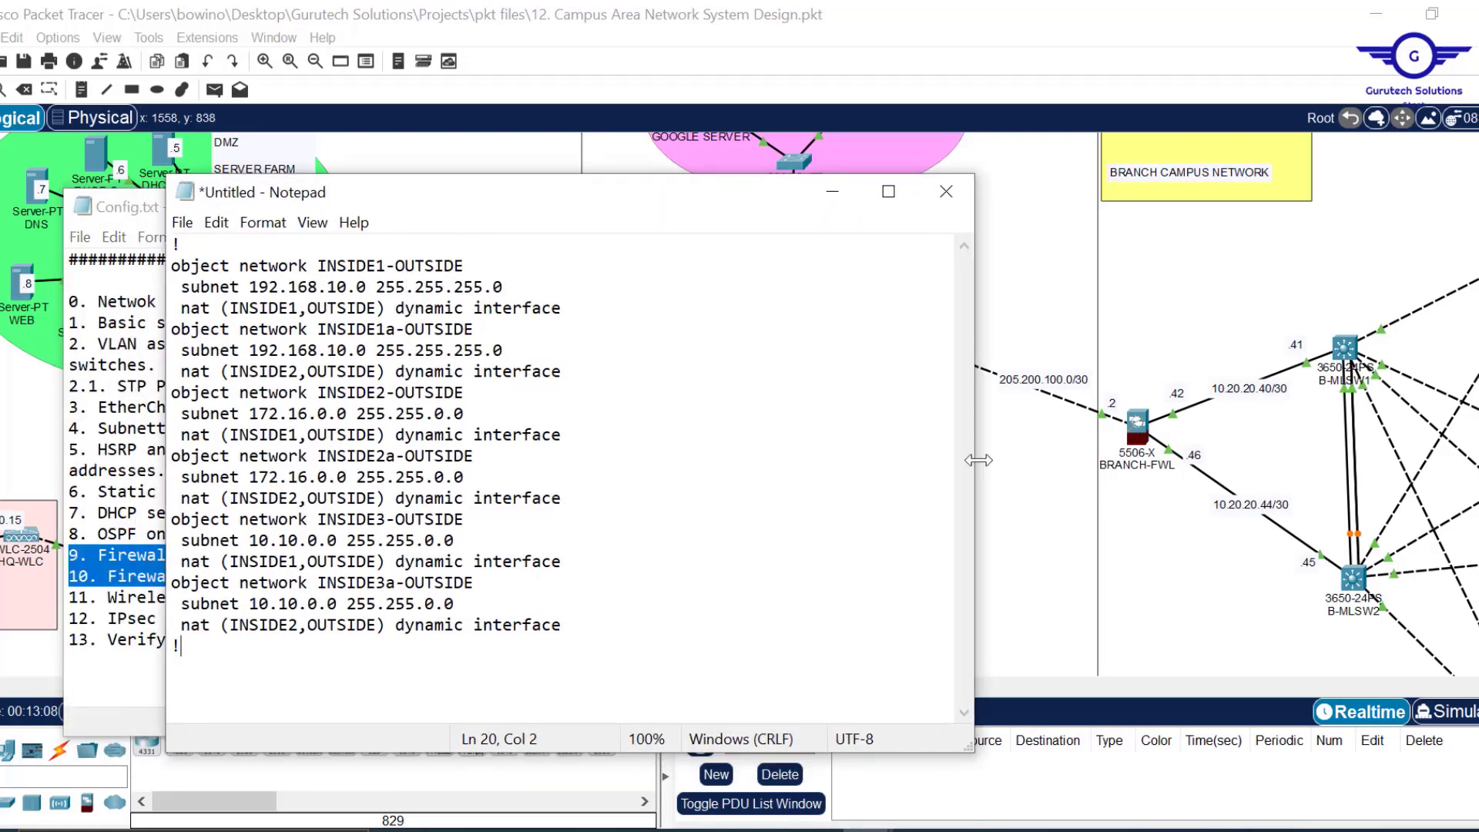
left_click(14, 690)
left_click_drag(326, 691, 949, 692)
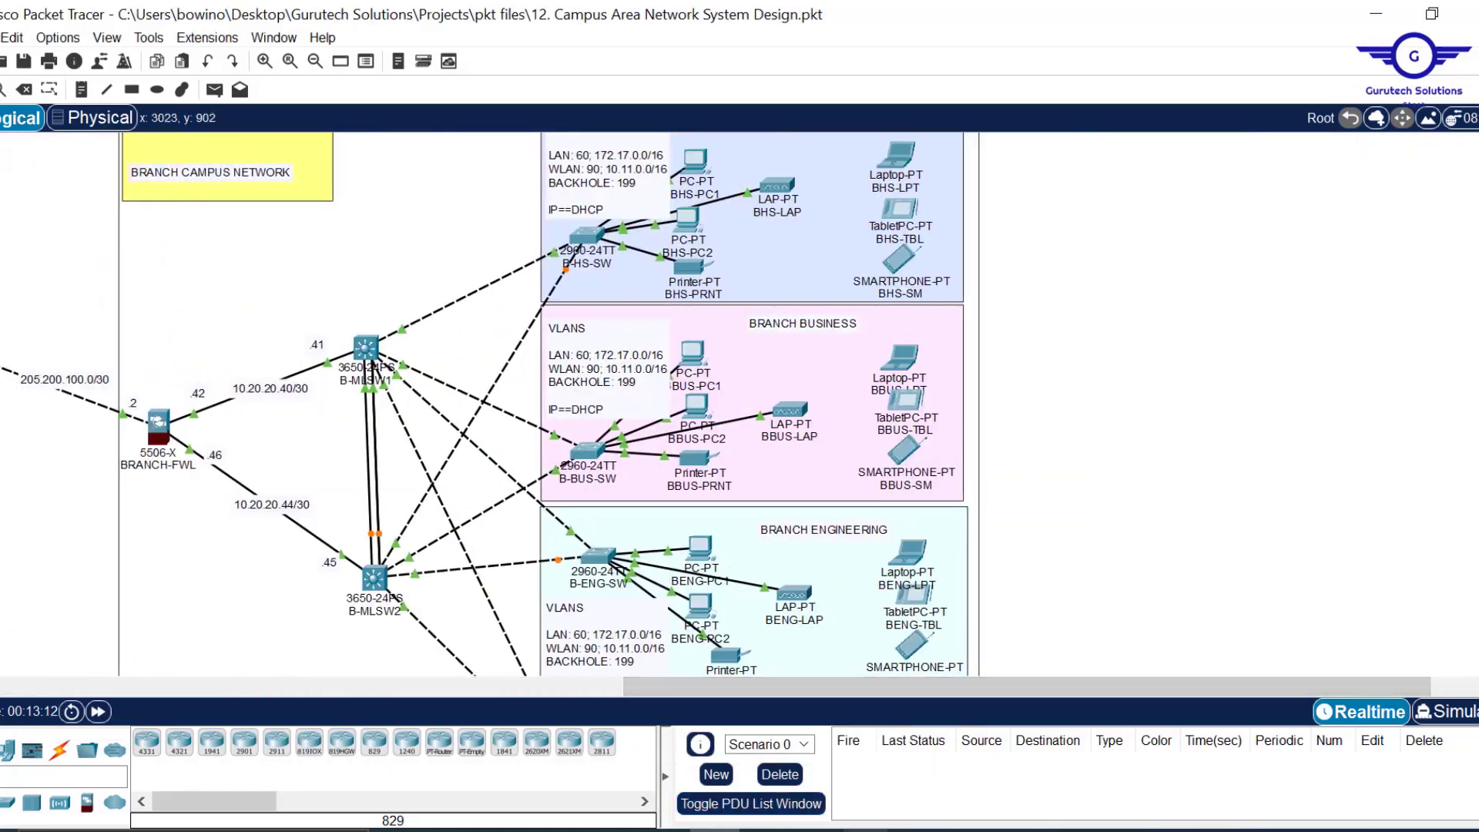
left_click(994, 740)
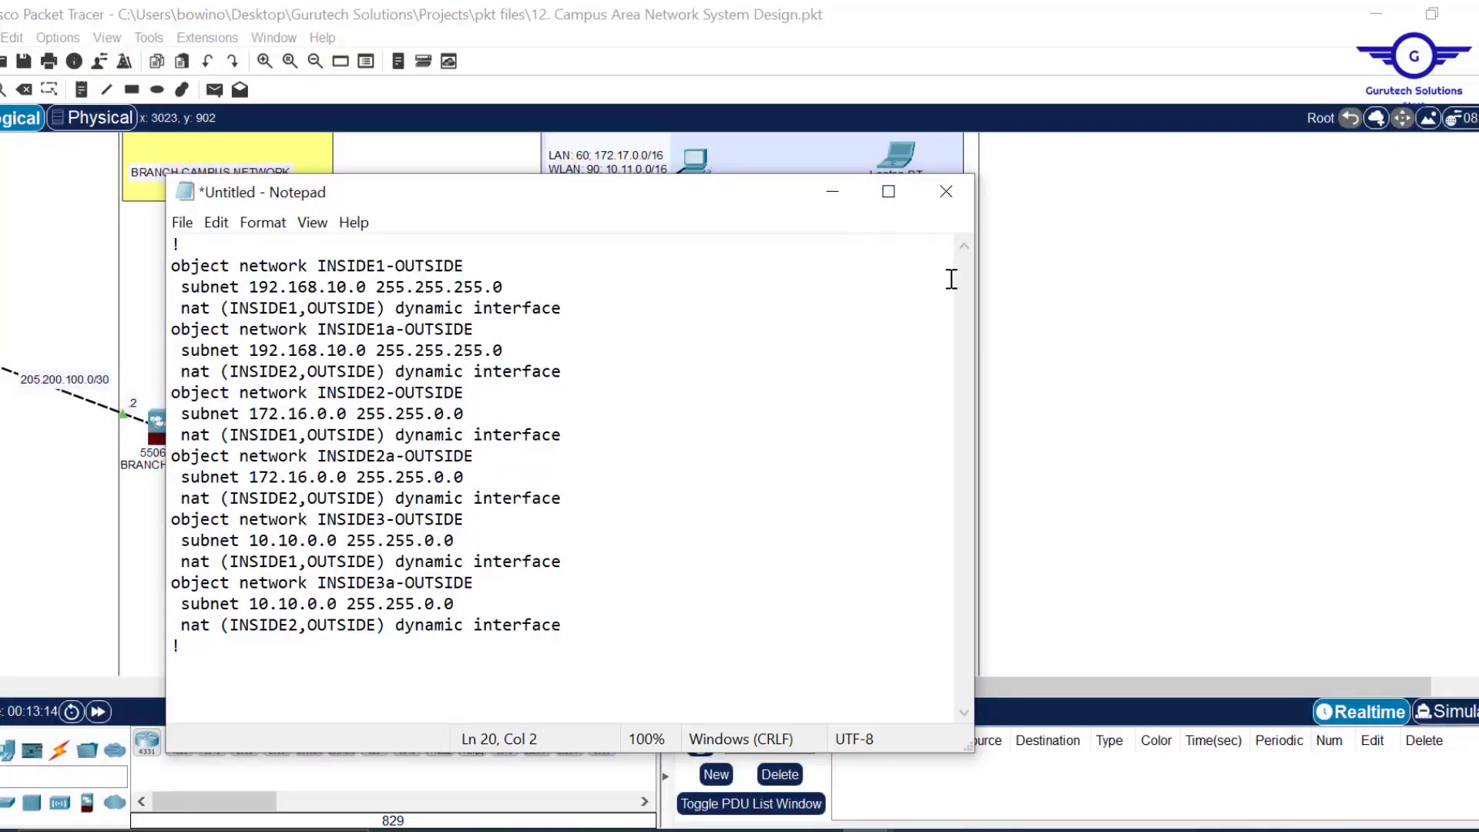
left_click_drag(973, 292, 785, 299)
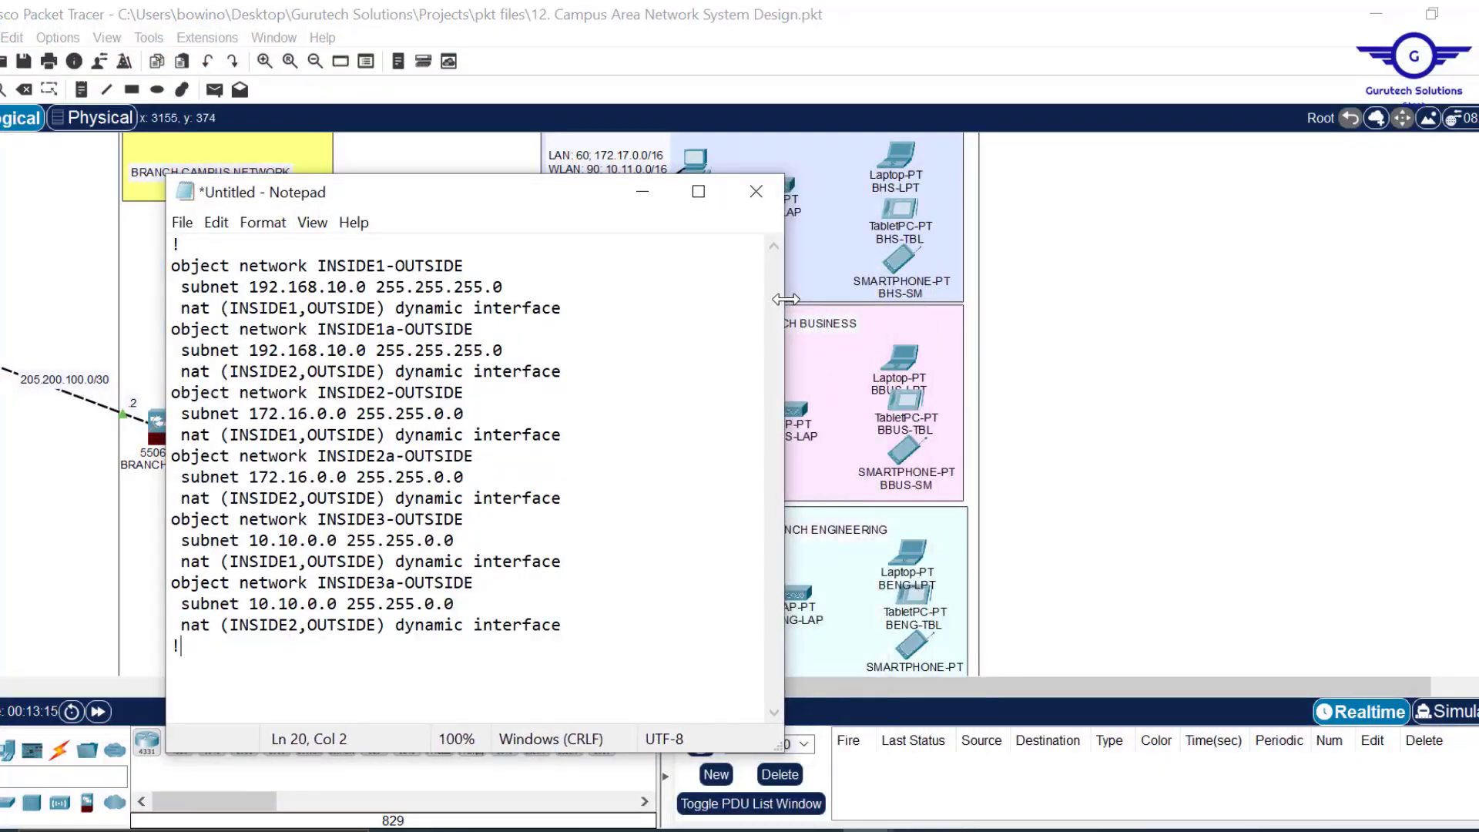
left_click_drag(481, 202, 1155, 175)
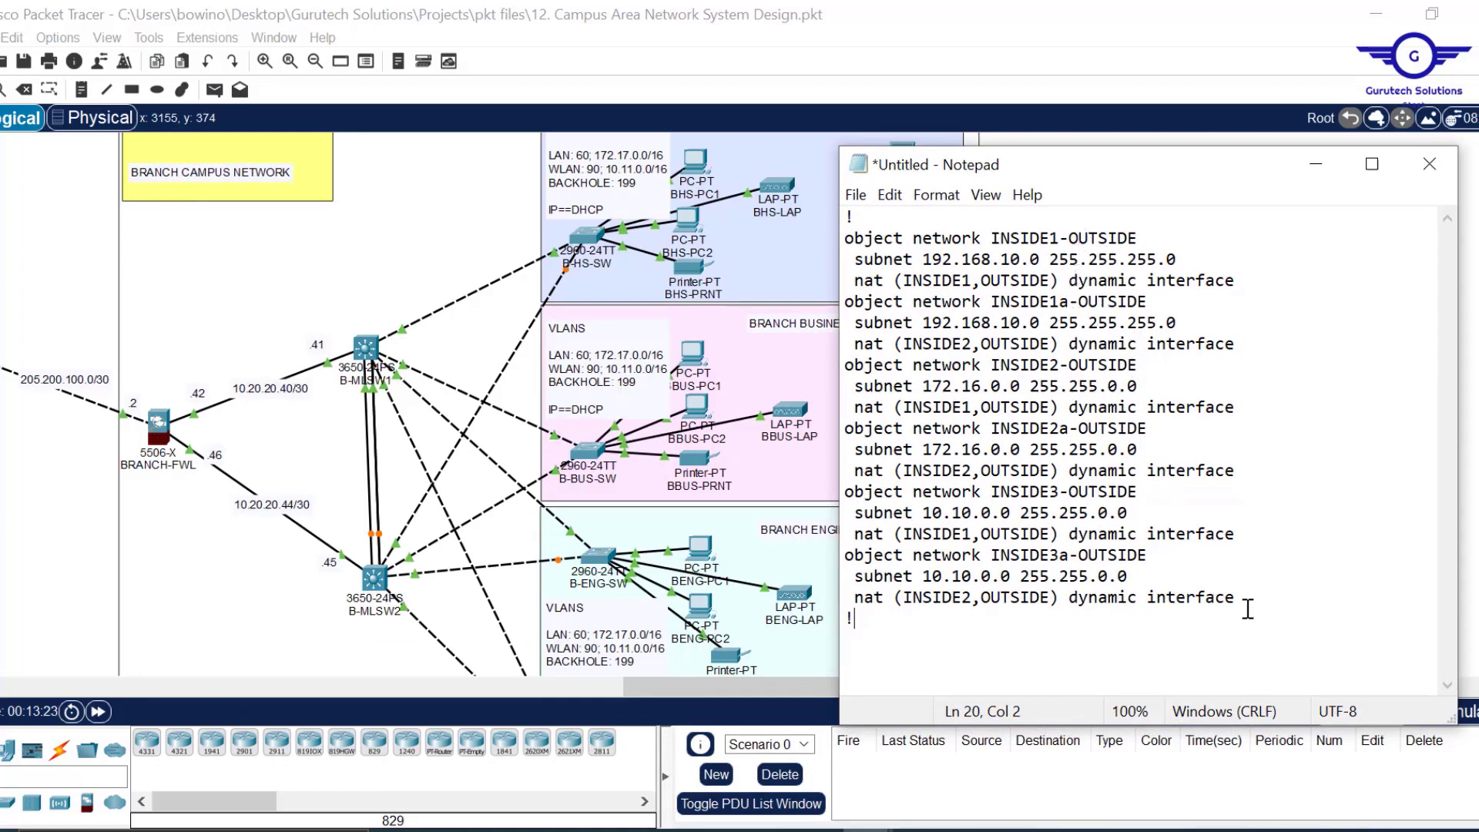
Delete the INSIDE3 and INSIDE3a blocks and change the first subnet to 10.11.0.0 255.255.0.0.
left_click_drag(870, 626, 826, 497)
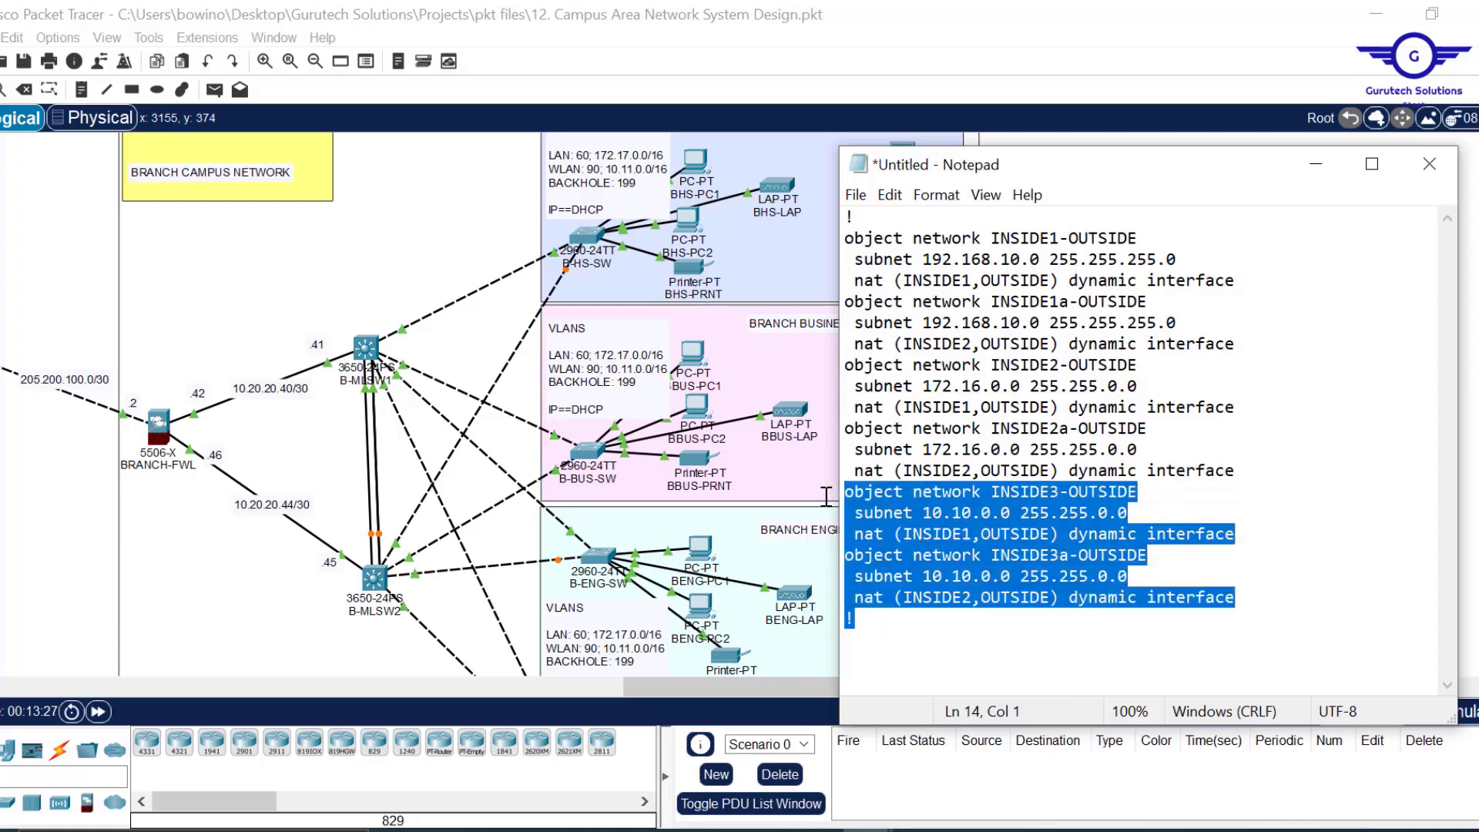
key("Delete")
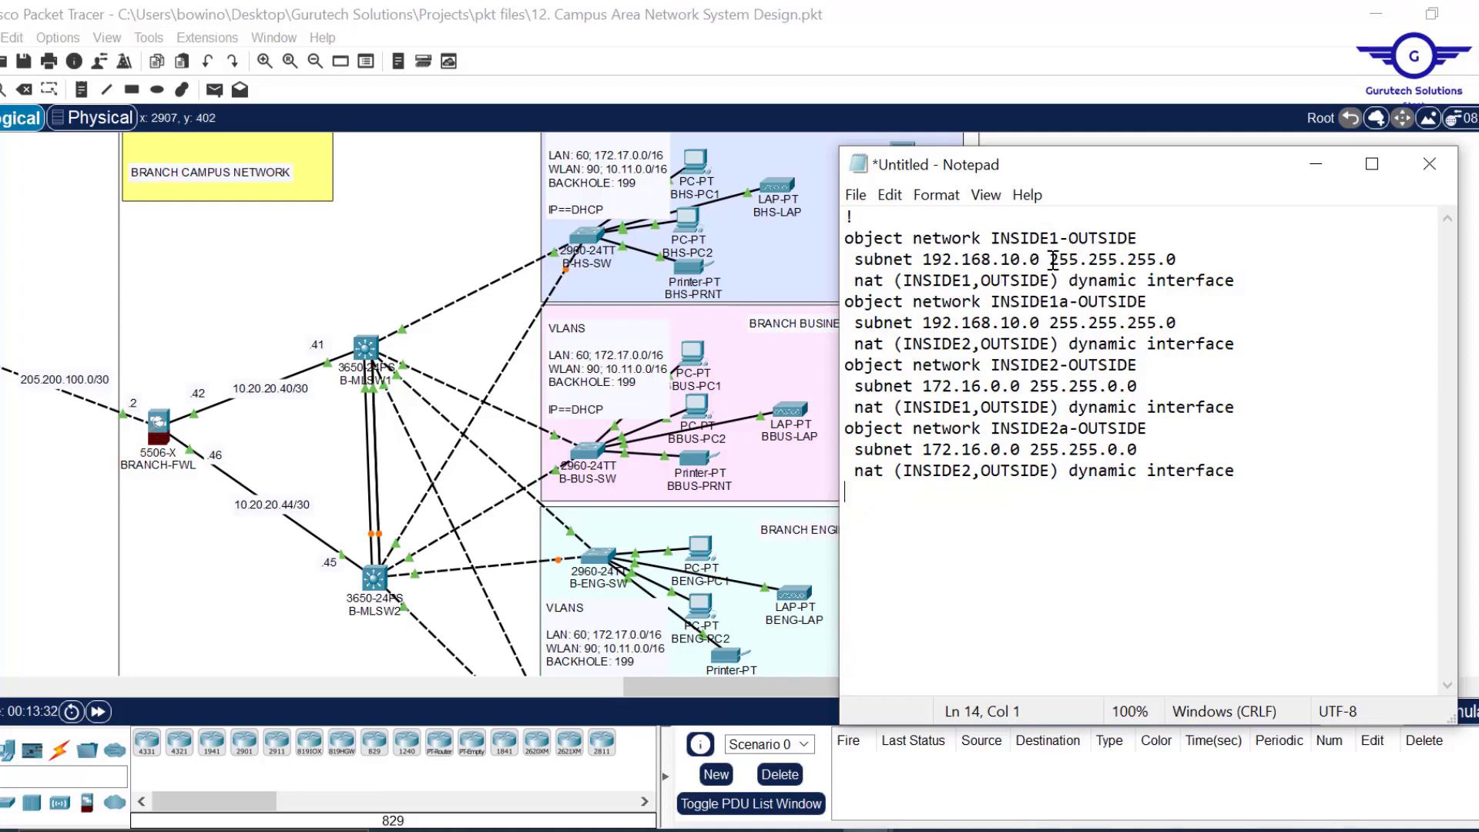
left_click_drag(1041, 261, 952, 261)
left_click(952, 261)
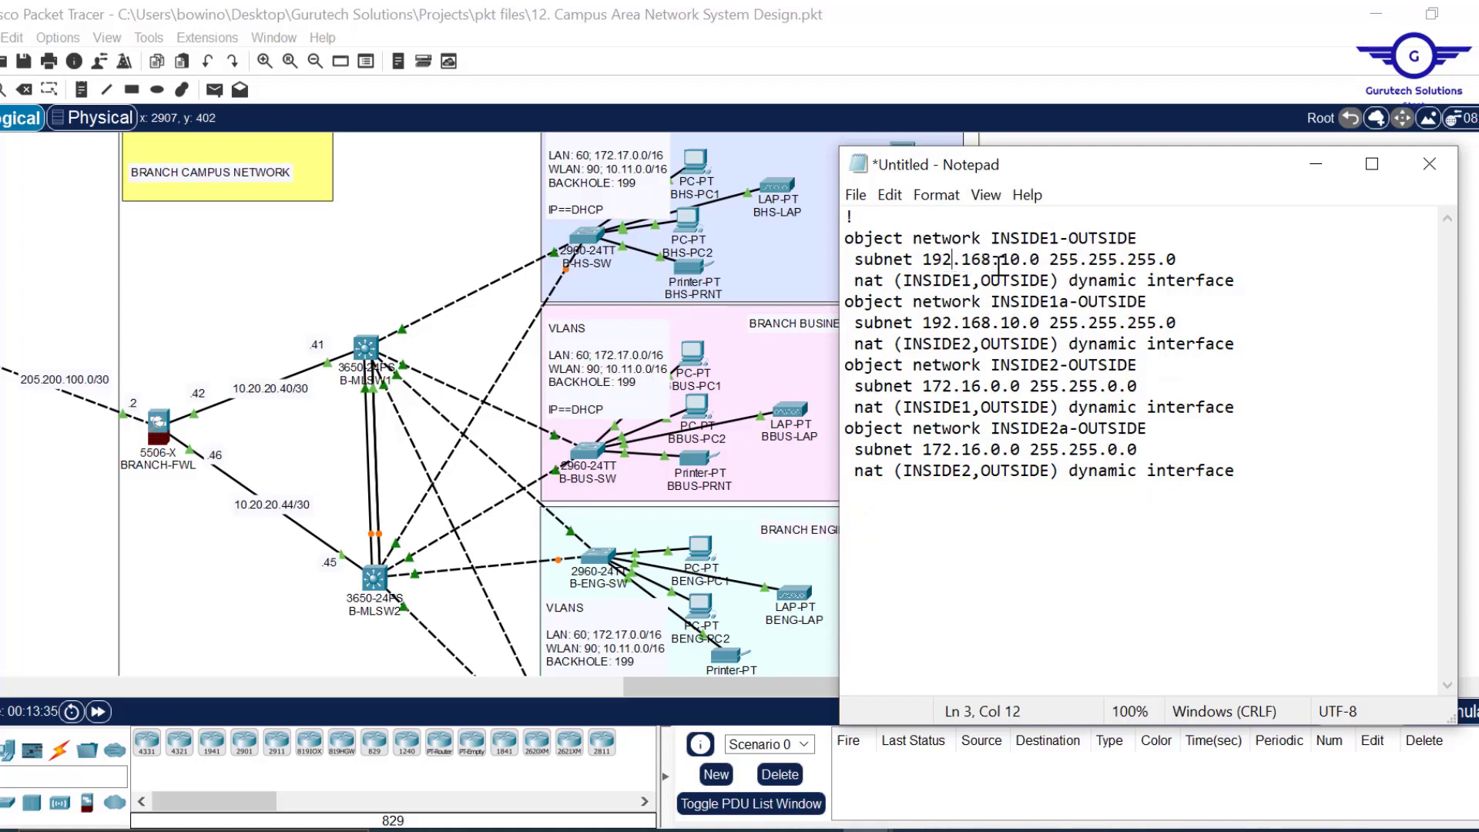
left_click_drag(1040, 259, 931, 259)
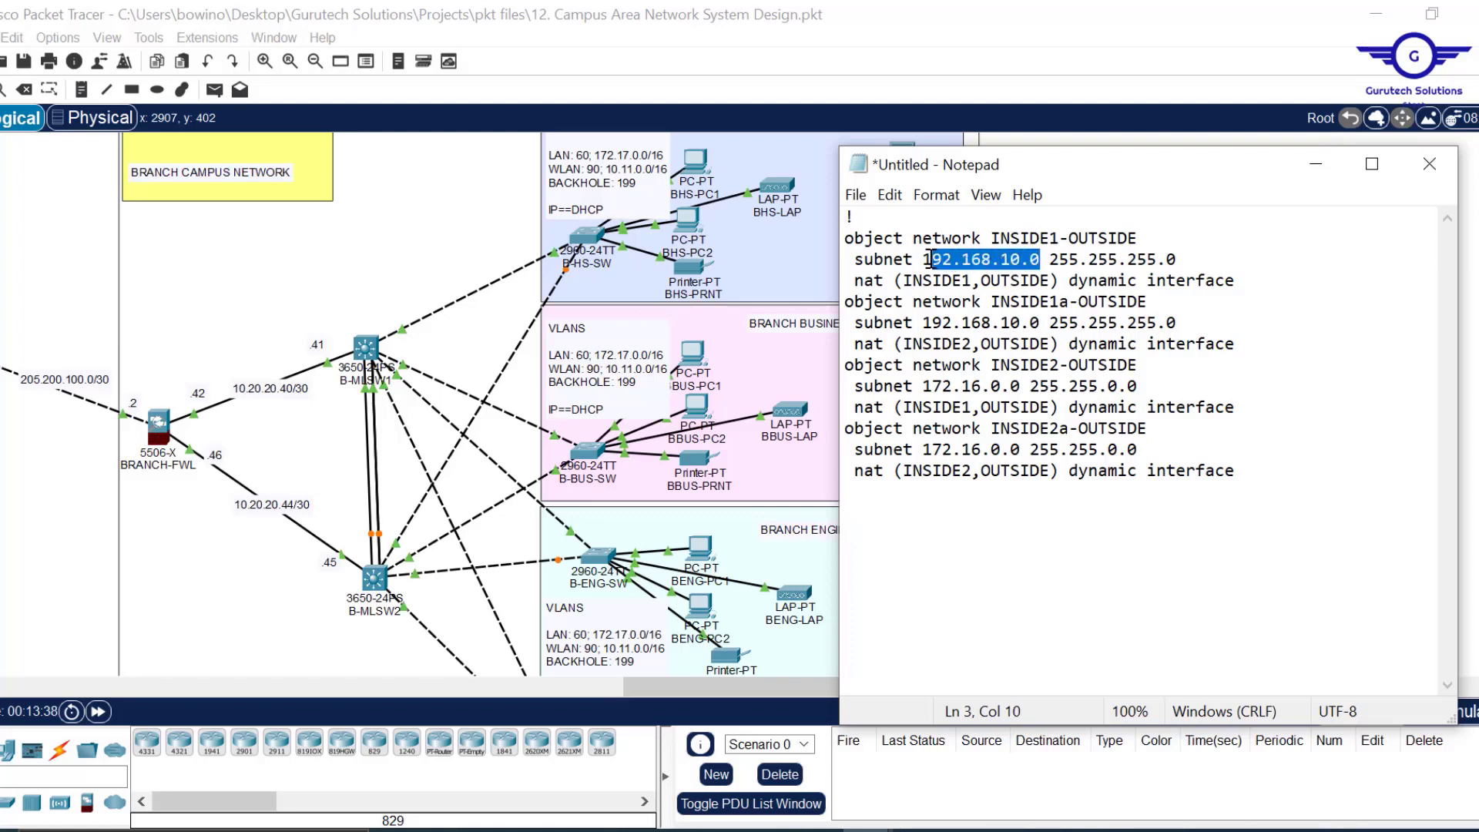
type("0.10 255.")
key("BackSpace")
key("BackSpace")
type("1.0.0")
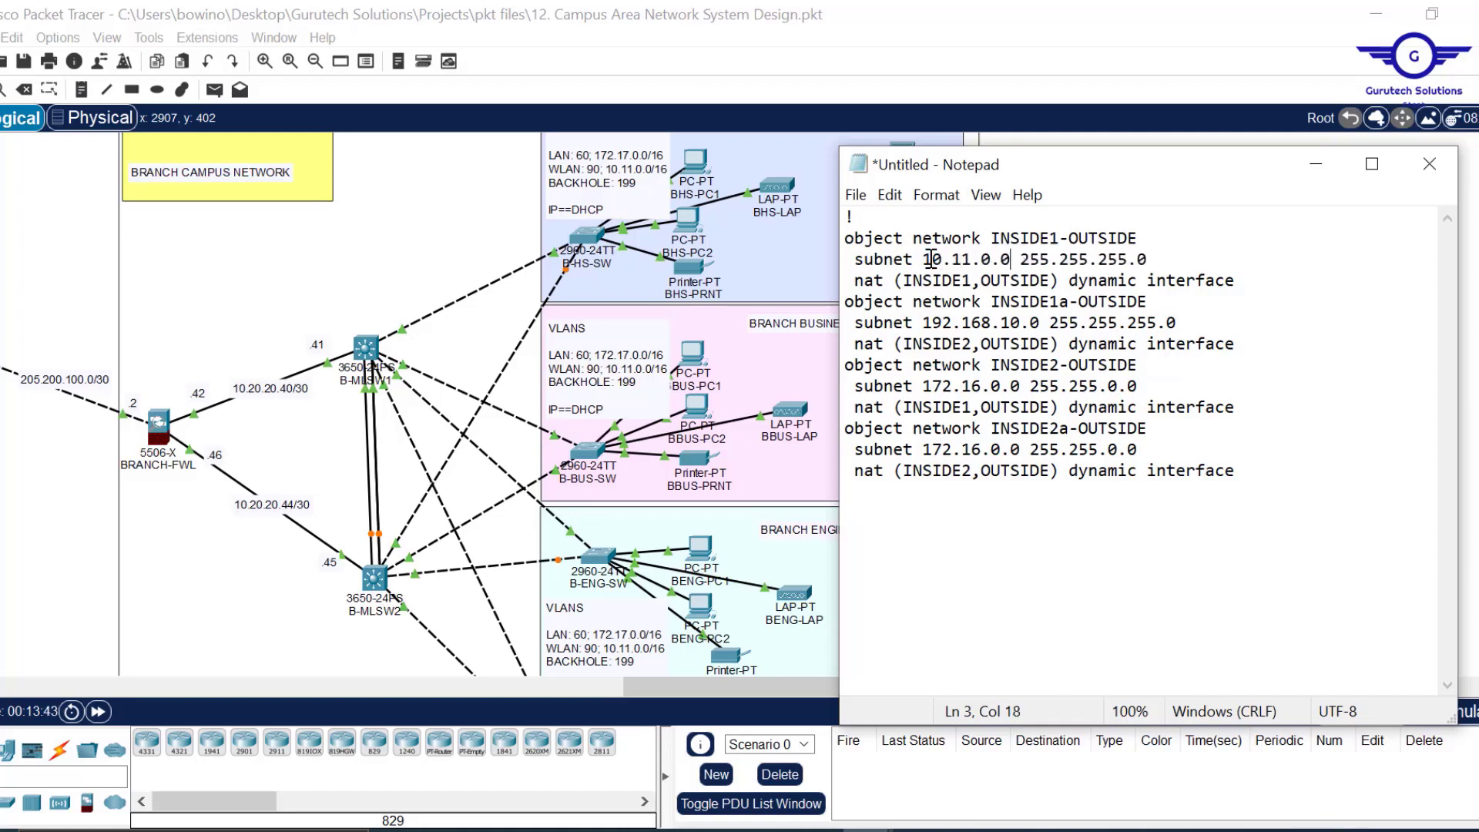
left_click_drag(1127, 259, 1103, 260)
type("0")
Replace the remaining 192.168.10.0 subnet line with the corrected 10.11.0.0 line.
left_click_drag(1150, 261, 1154, 235)
key("ctrl+c")
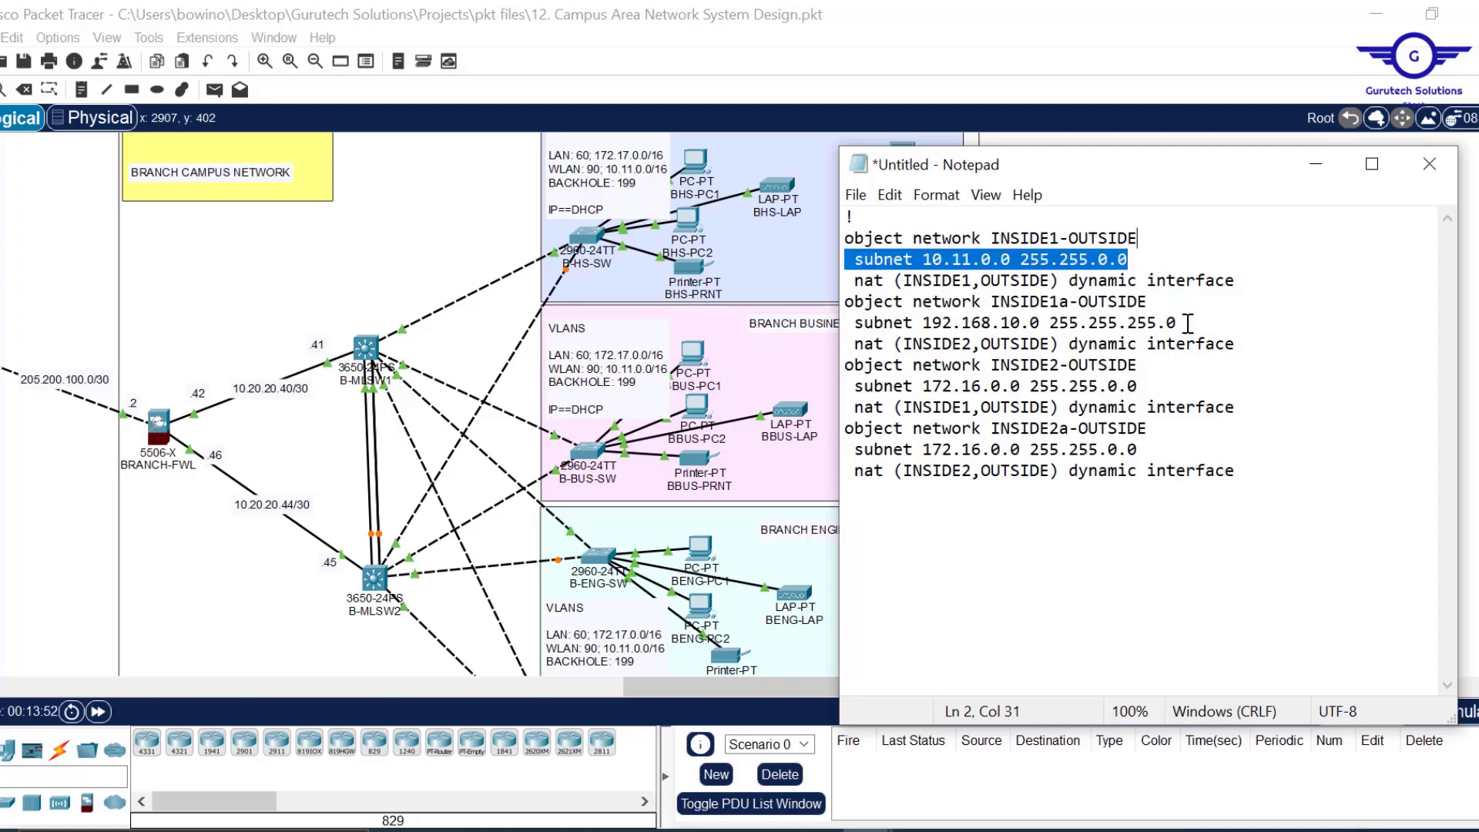
left_click_drag(1189, 324, 1159, 304)
key("ctrl+v")
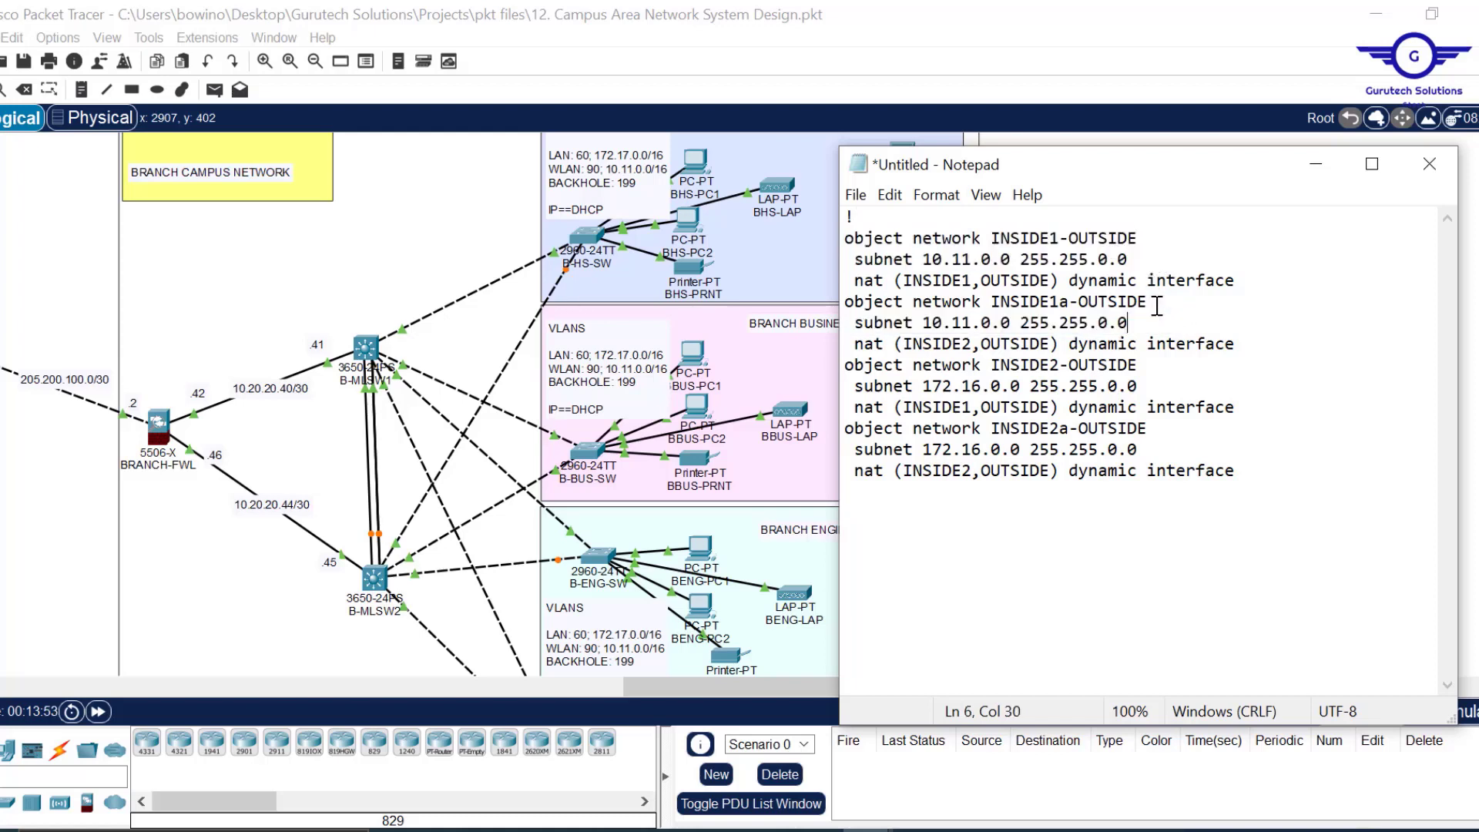
left_click(1247, 343)
key("Return")
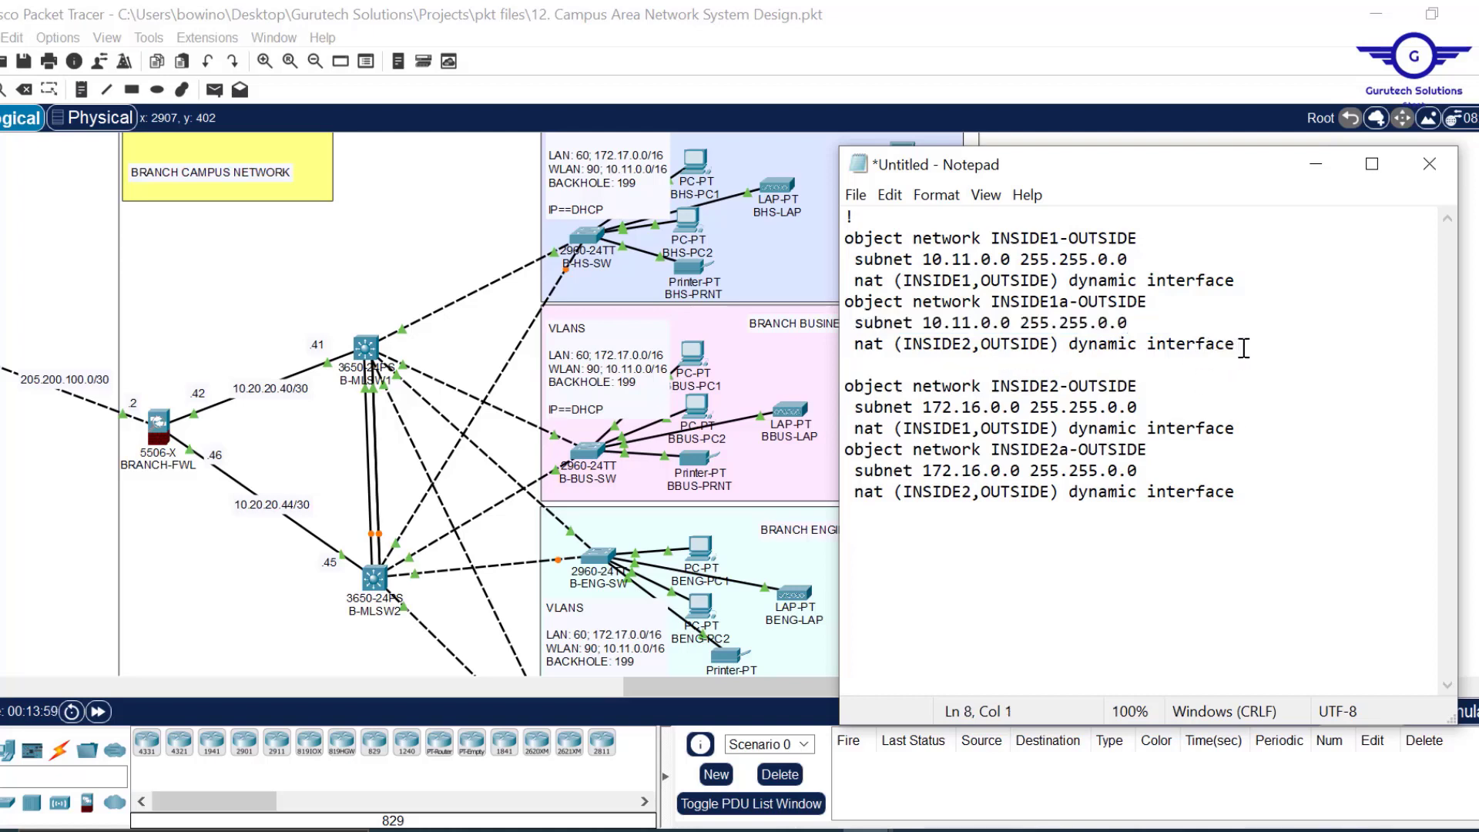
Change both 172.16 subnets to 172.17 in the INSIDE2 object blocks.
left_click_drag(1232, 345, 774, 201)
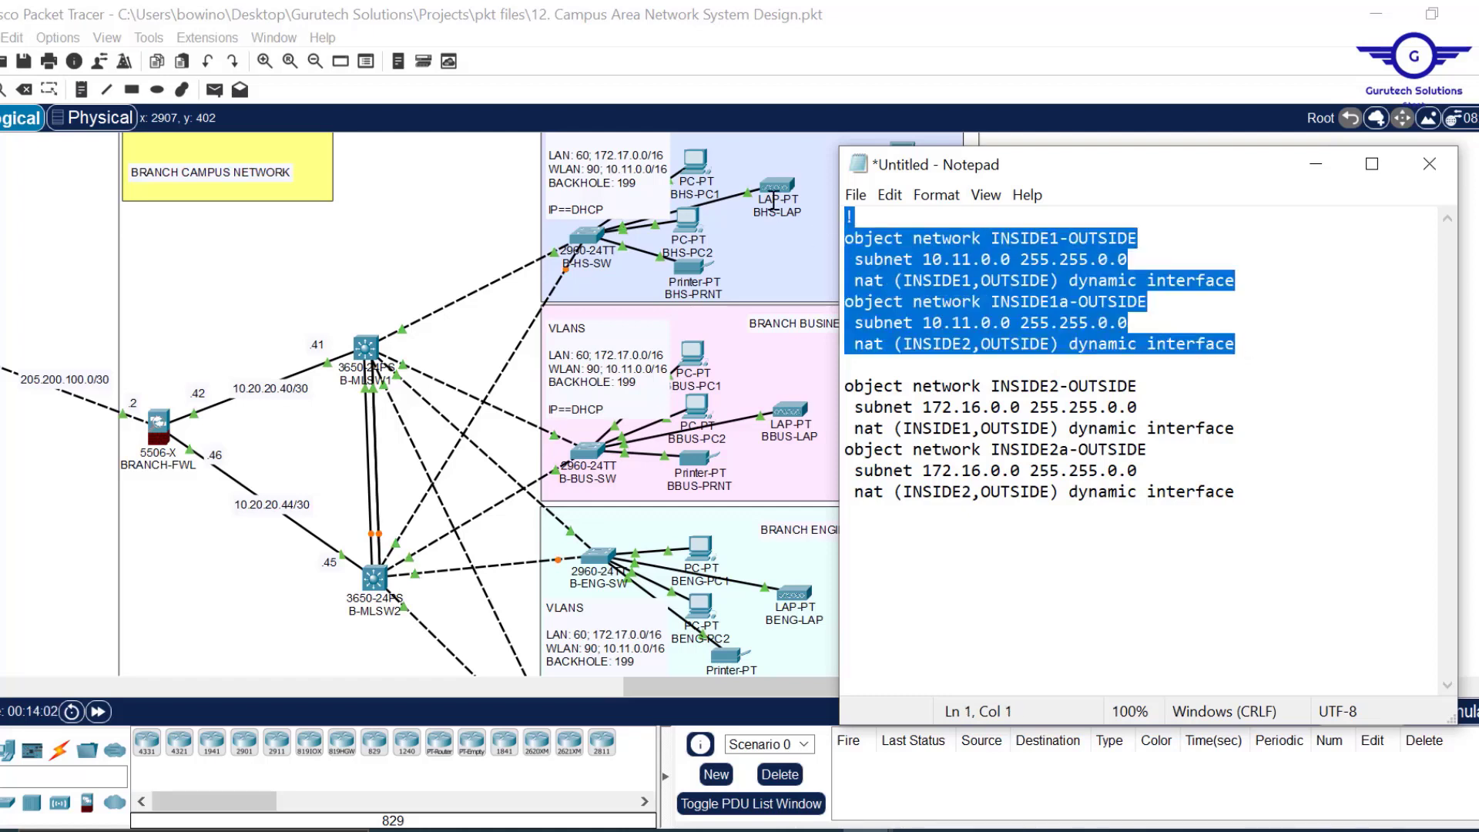
left_click(974, 408)
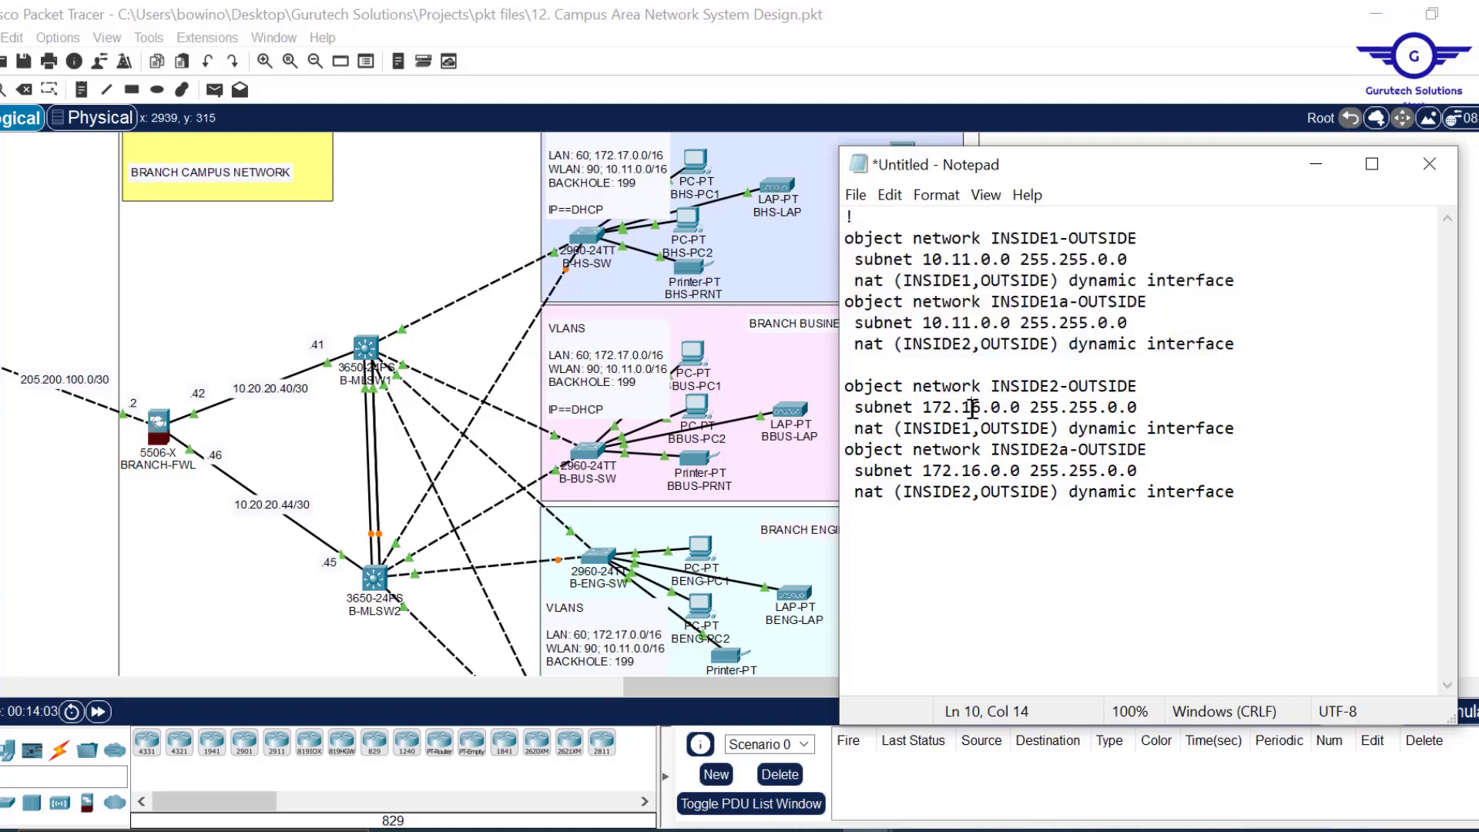
key("Delete")
type("7")
key("Delete")
type("7")
Review the edited subnets and interface names, then select all the NAT text.
left_click_drag(923, 260, 1133, 261)
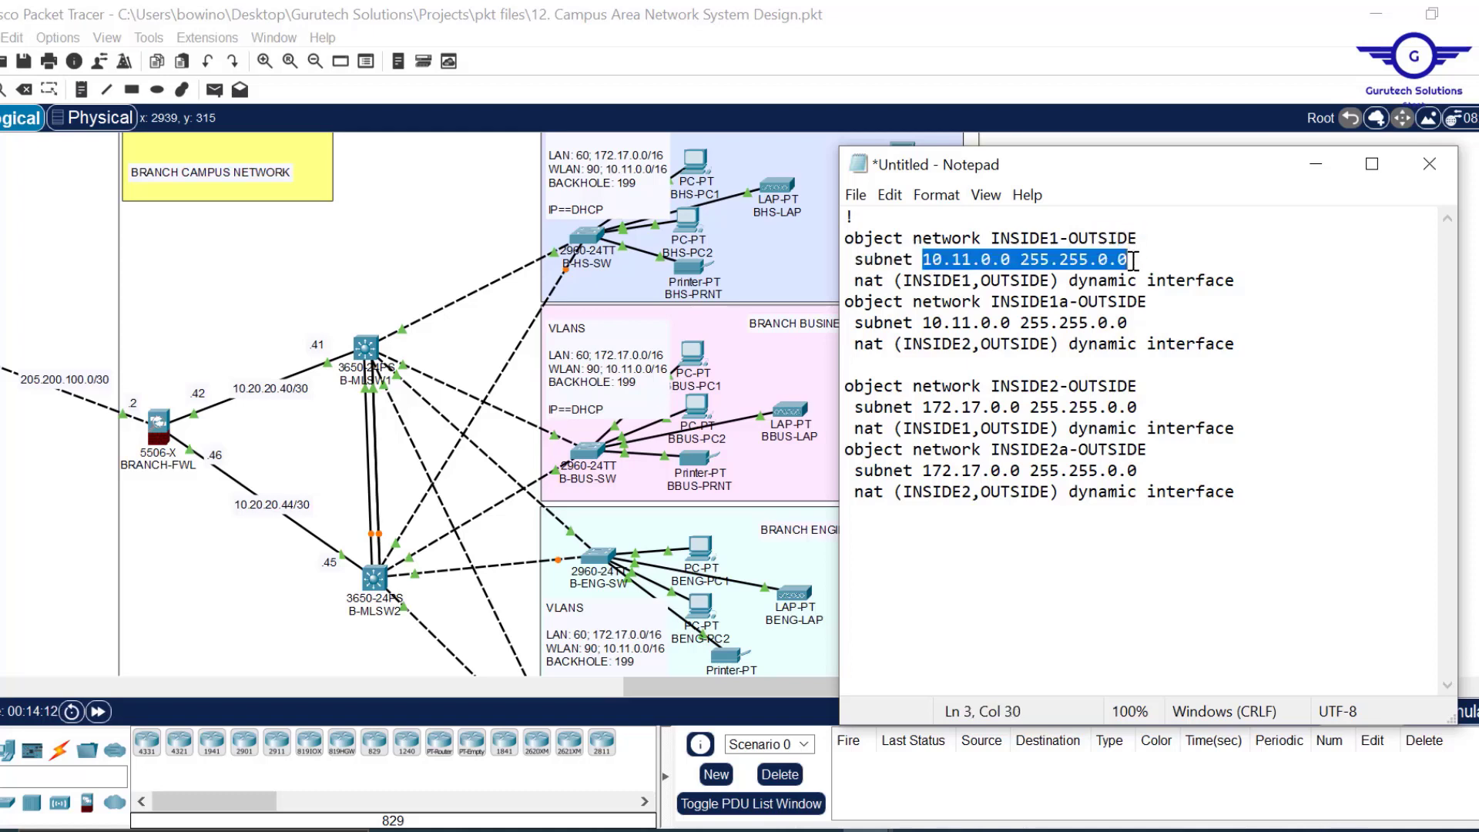
left_click(964, 280)
left_click_drag(964, 280, 913, 279)
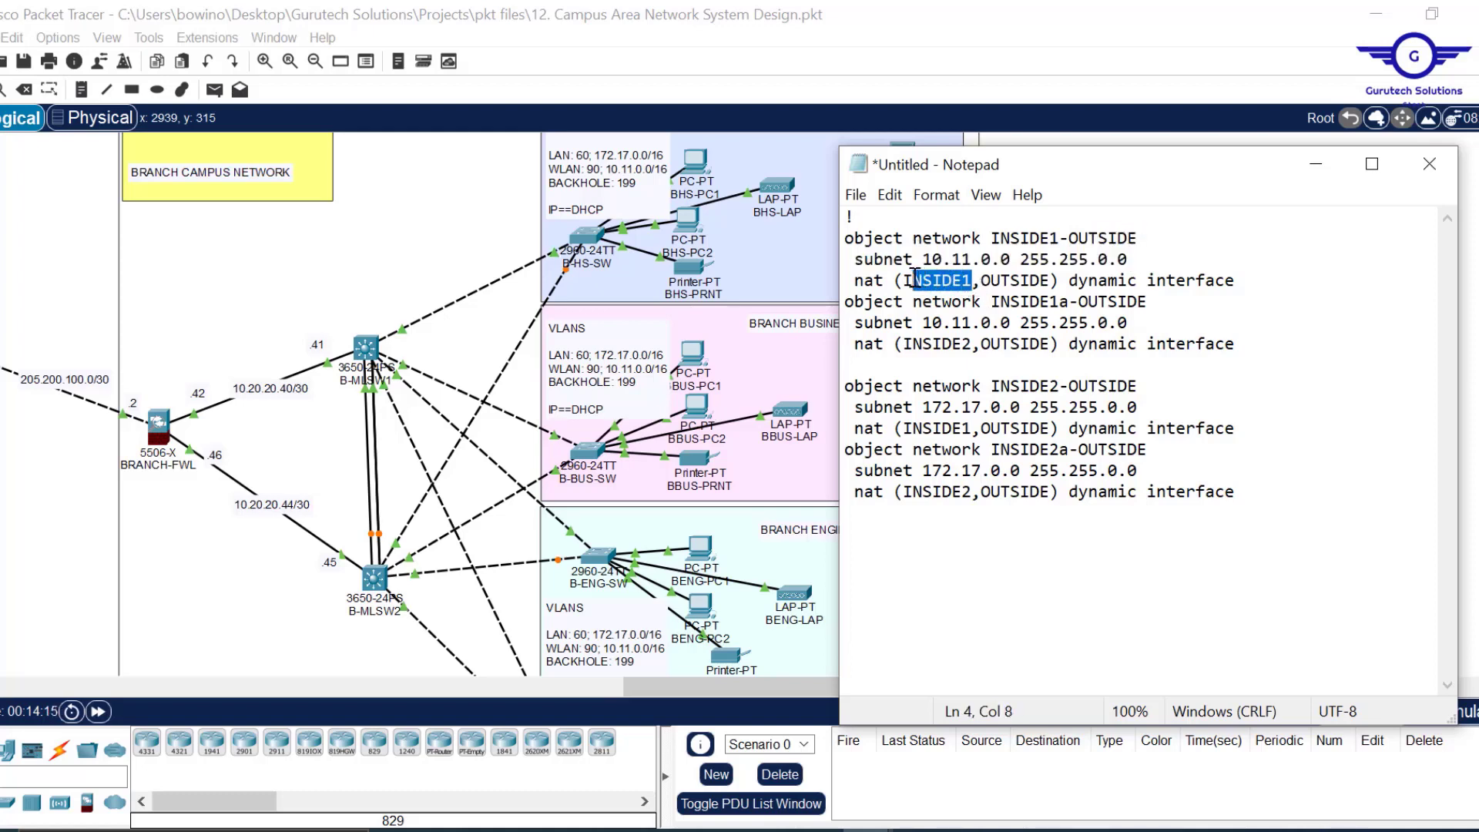
left_click_drag(1050, 280, 1104, 266)
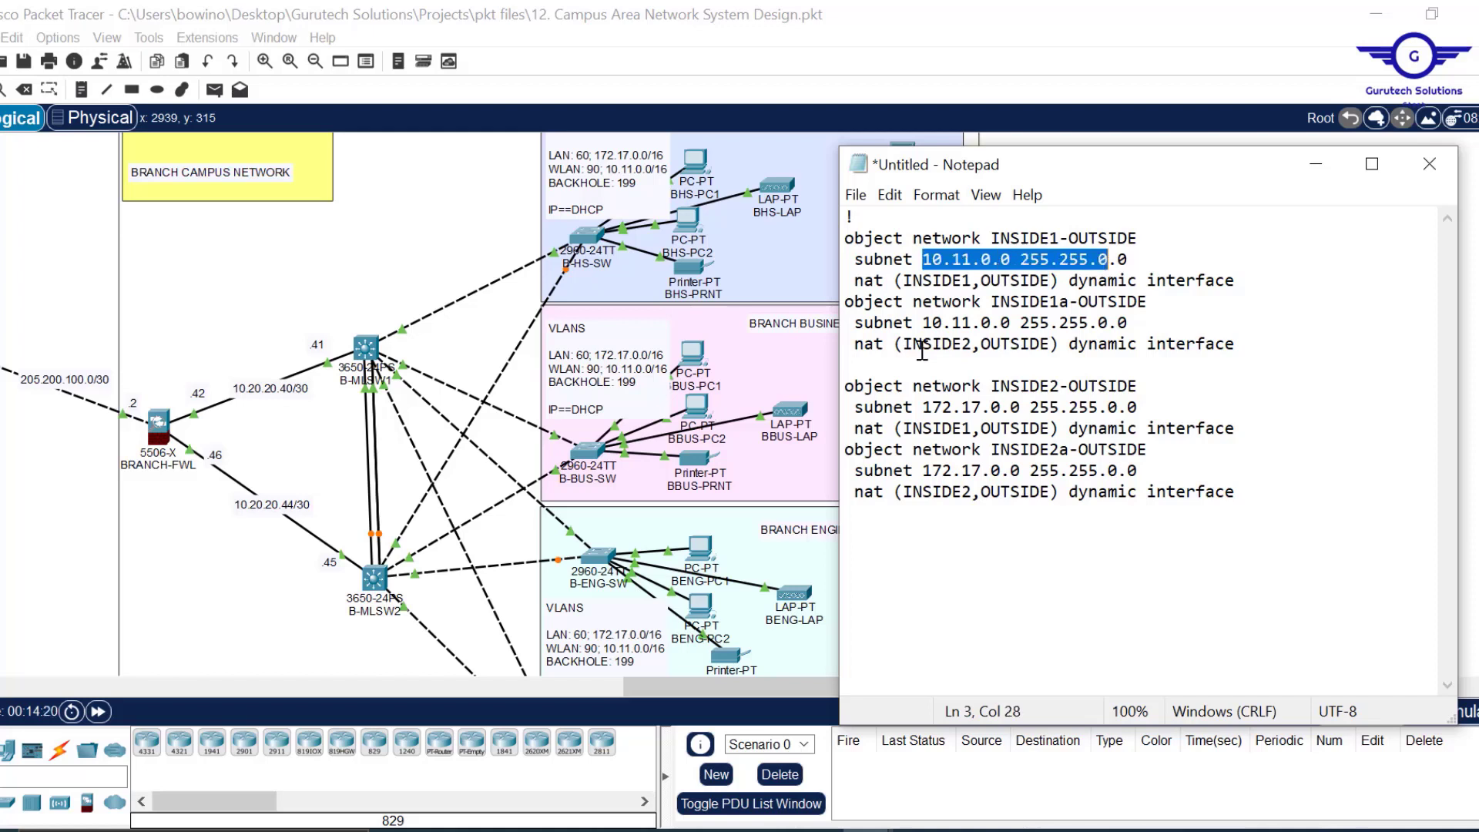
left_click_drag(973, 344, 913, 347)
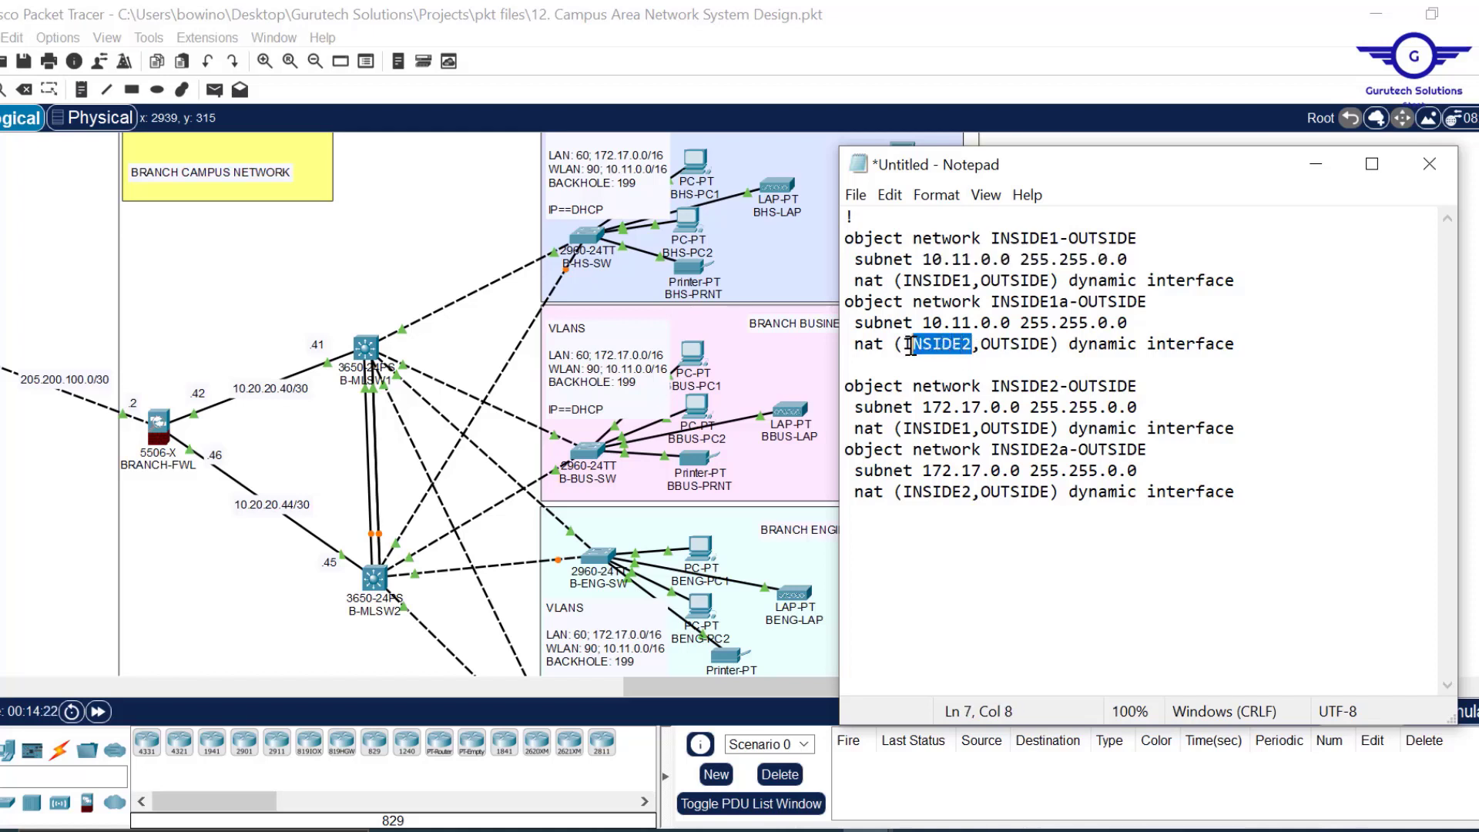
left_click_drag(1241, 494, 847, 234)
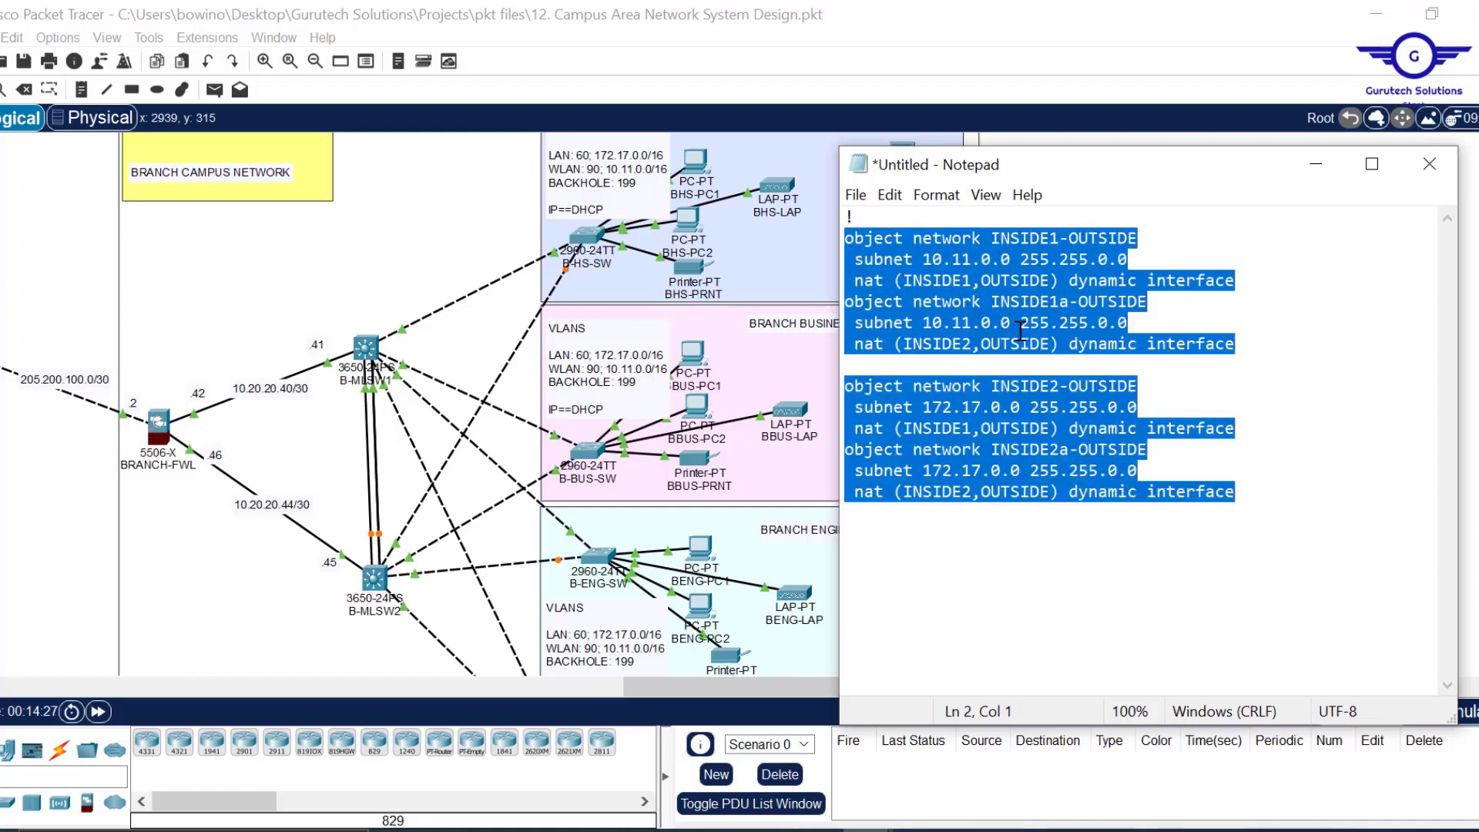
key("ctrl+a")
key("ctrl+c")
left_click(159, 428)
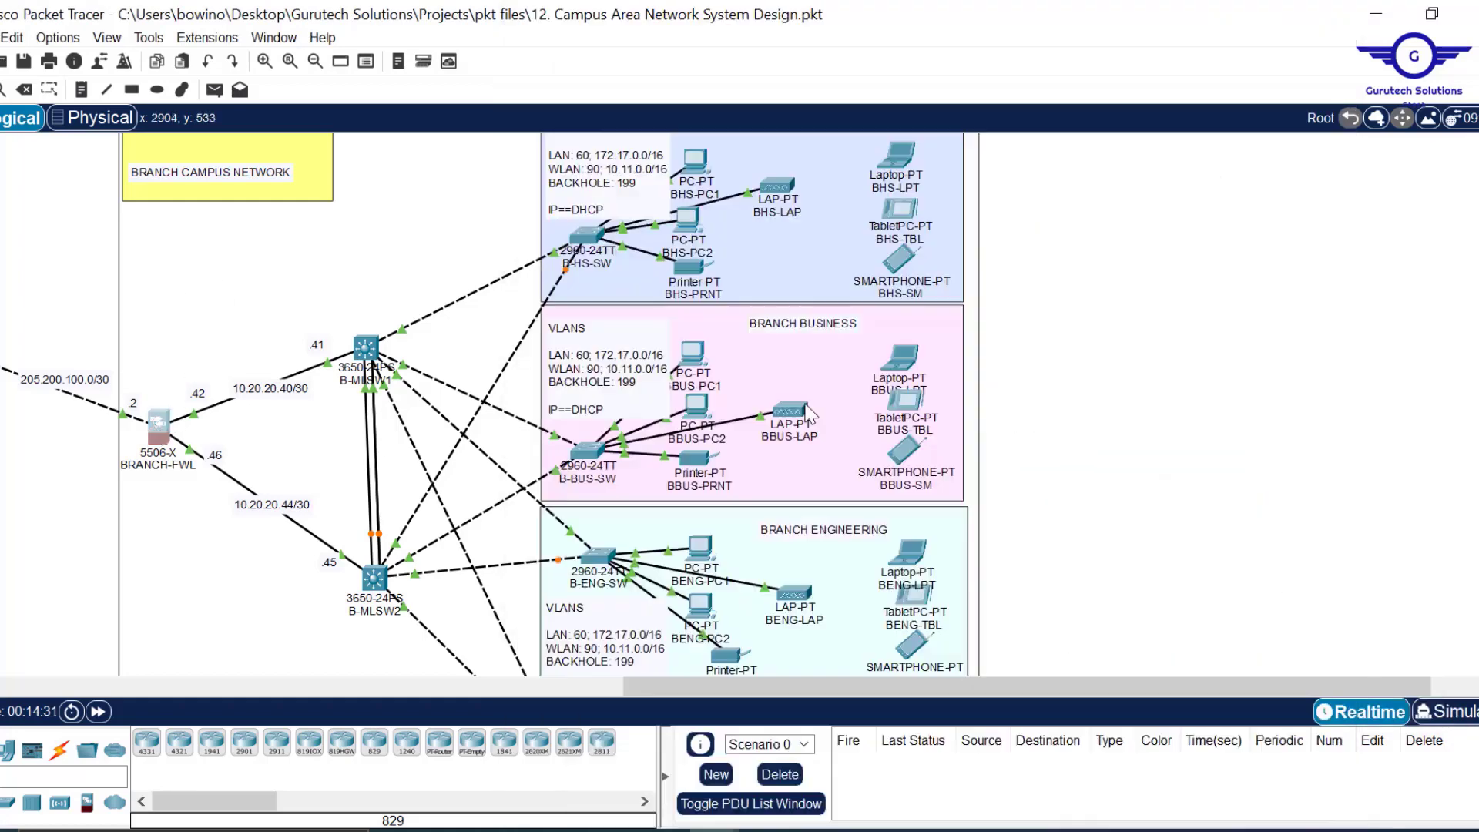
Paste the four NAT objects into BRANCH-FWL's CLI, save with wr mem, and close its window.
left_click(158, 439)
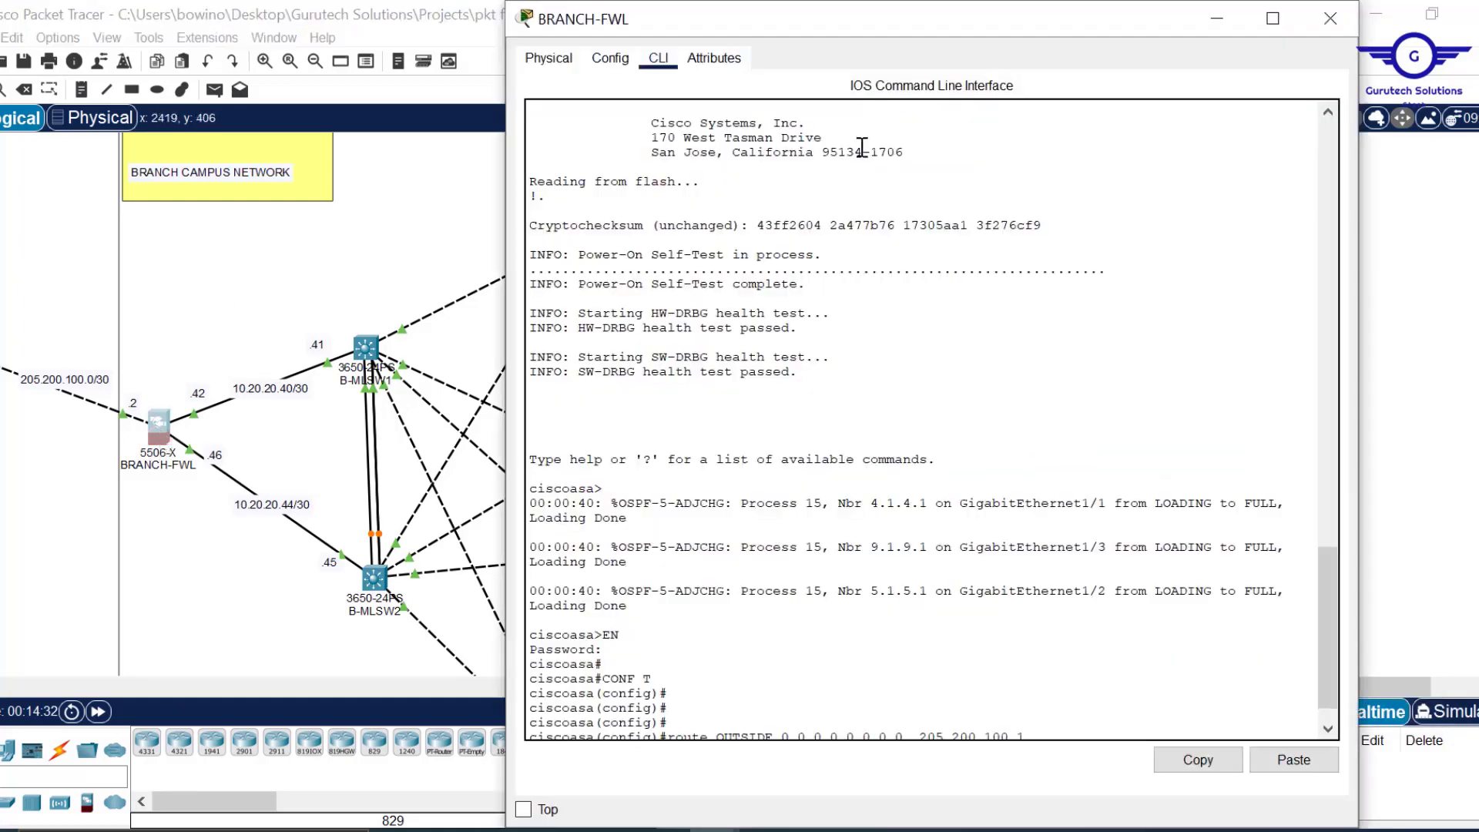
left_click_drag(910, 2, 909, 133)
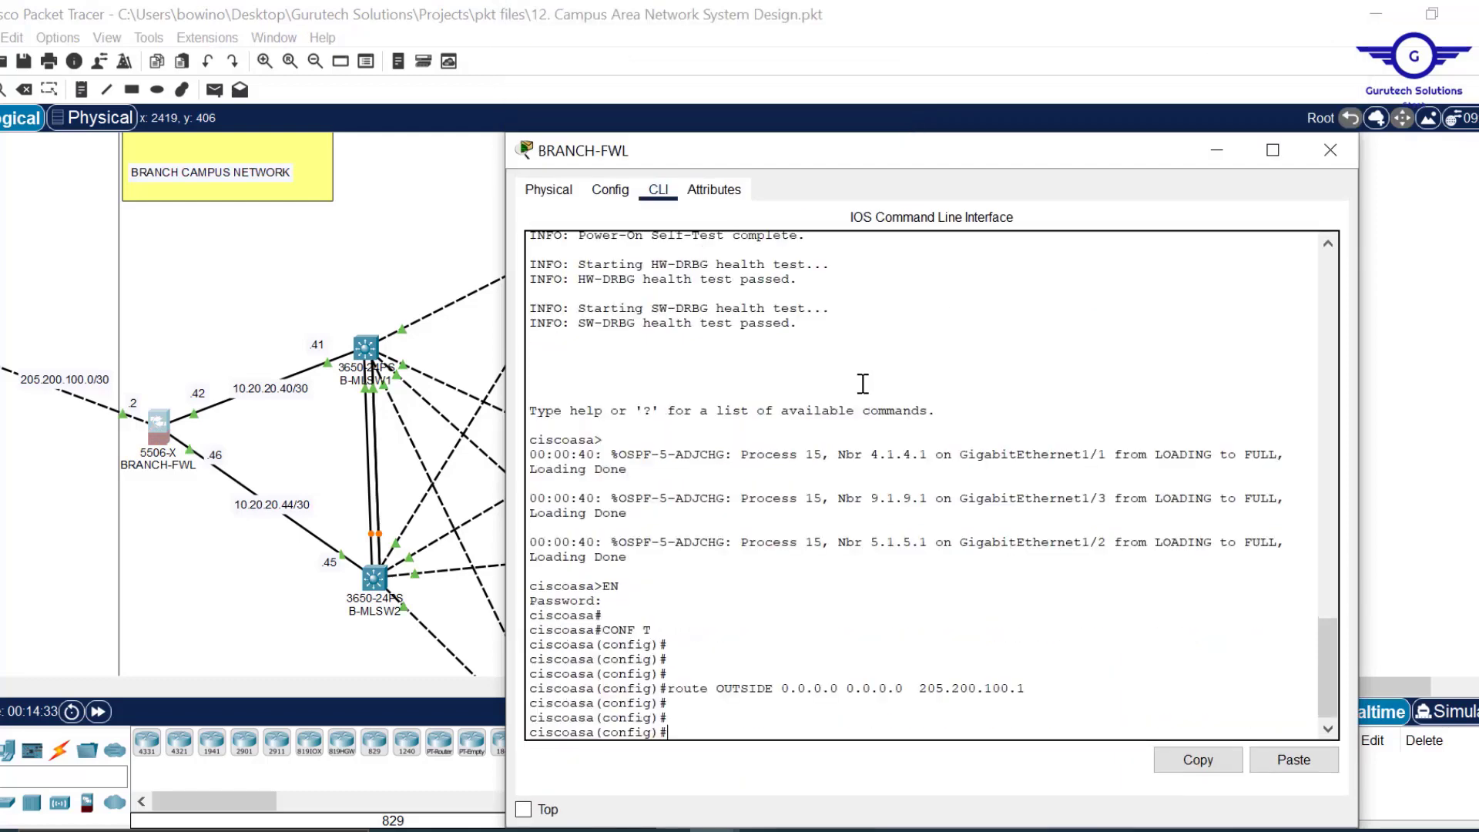
left_click(1295, 763)
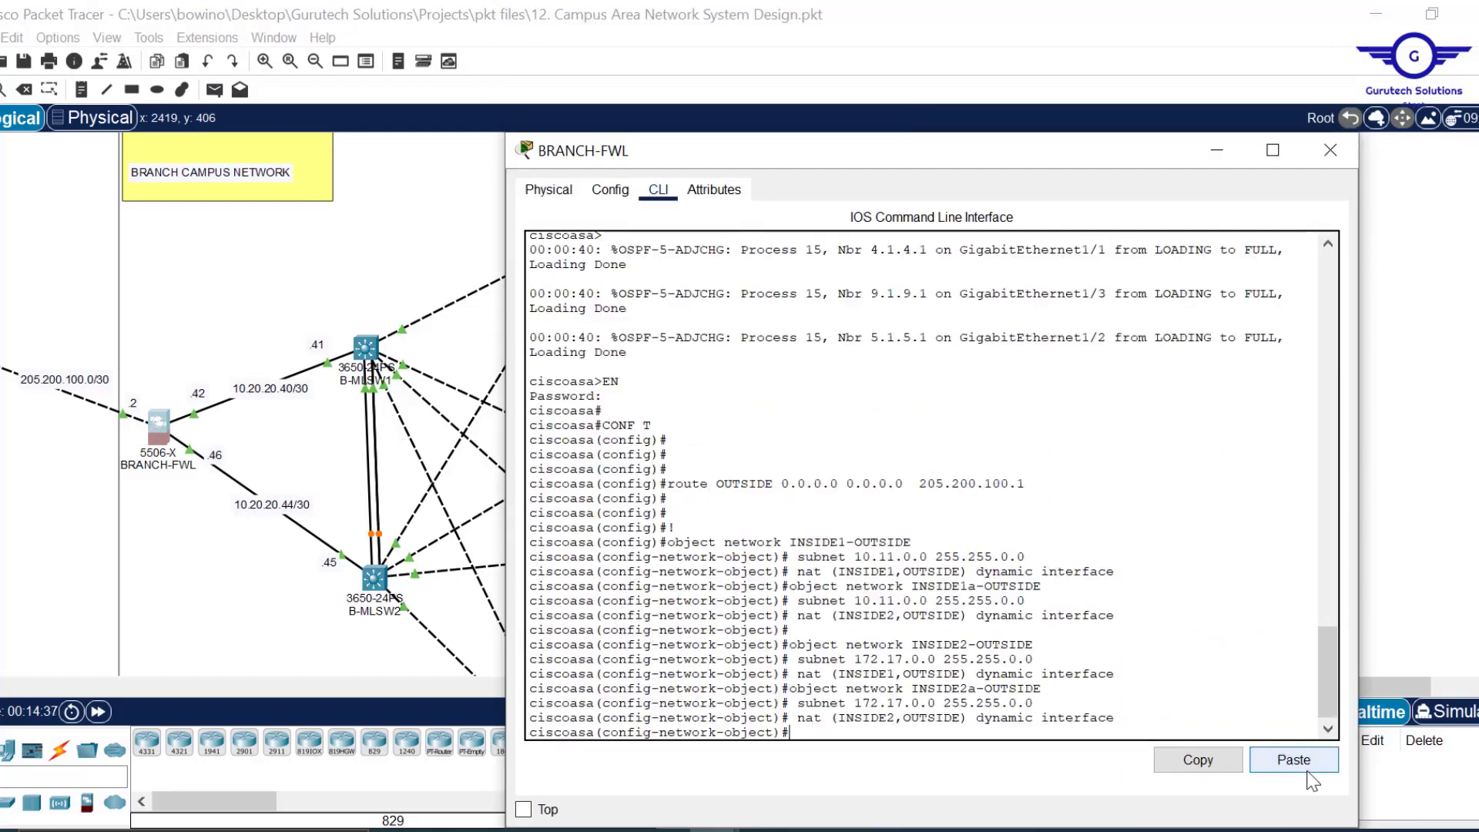
type("ex")
key("Return")
key("Return")
key("Return")
key("Return")
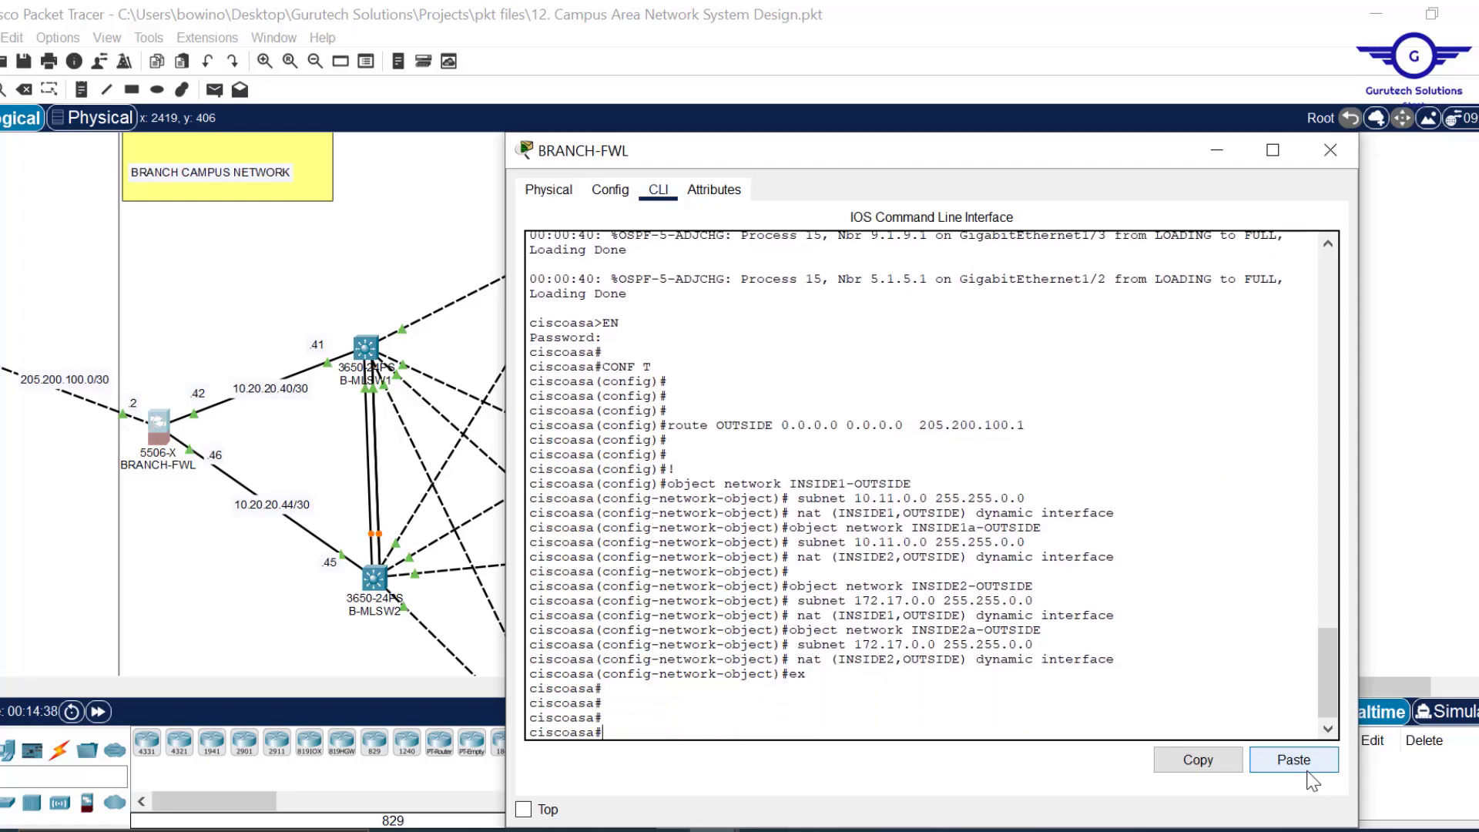
type("wr mem")
key("Return")
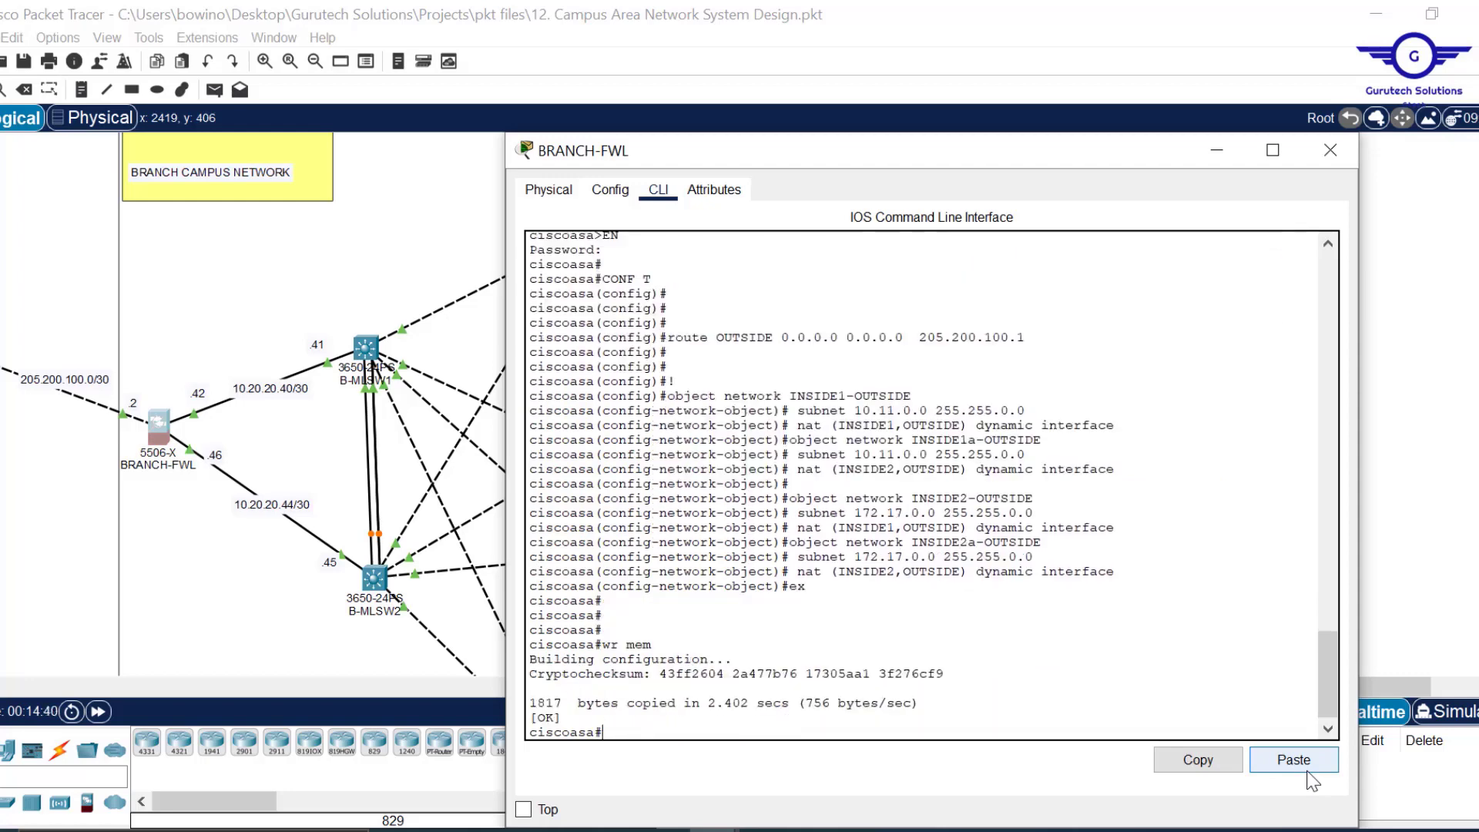
left_click(1331, 149)
left_click_drag(710, 691, 260, 689)
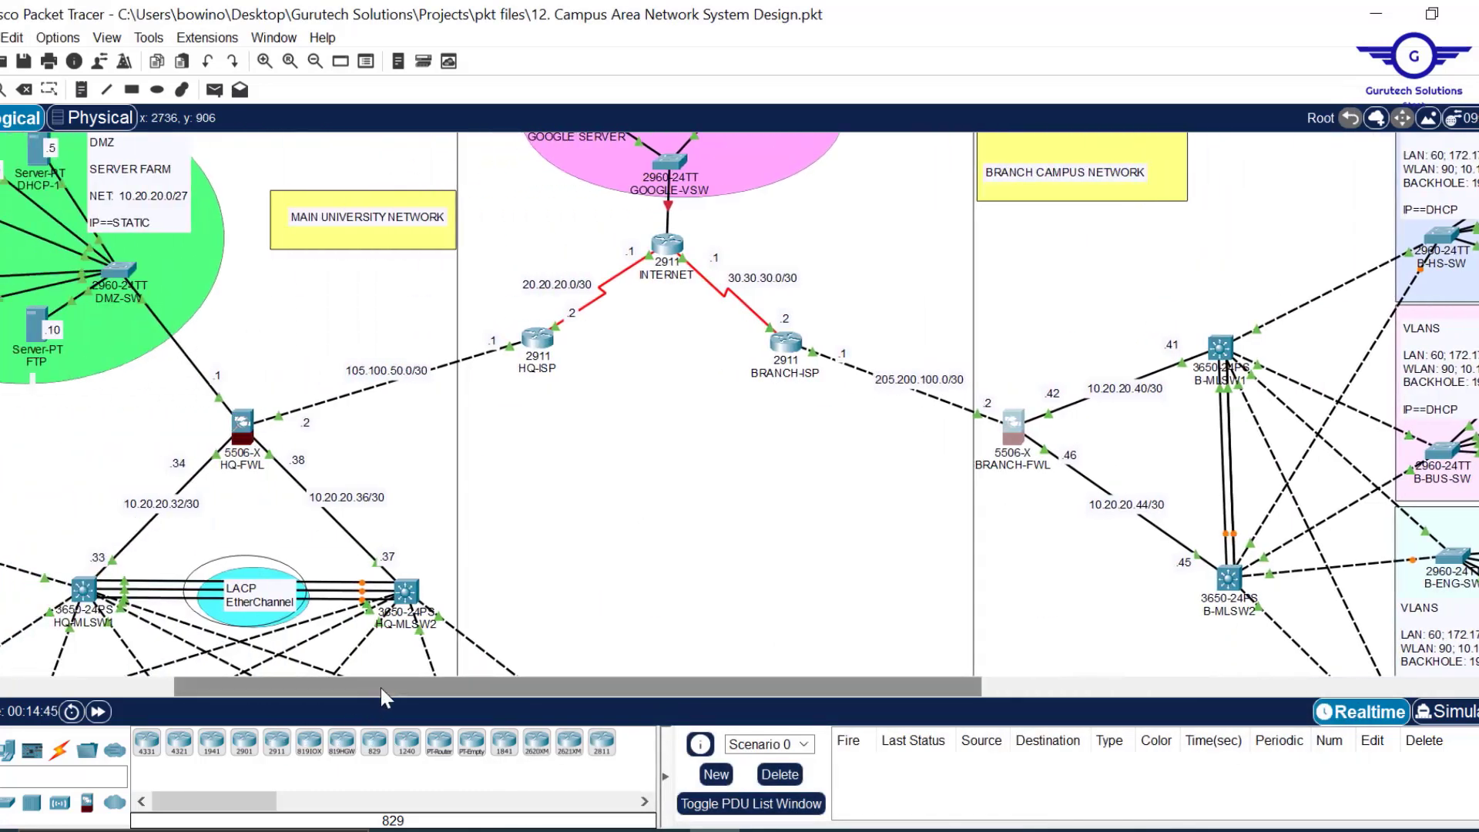
Pan the topology left to the main network so HQ-FWL is in view.
left_click_drag(383, 687, 308, 692)
scroll(853, 490, "down", 3)
scroll(853, 489, "up", 4)
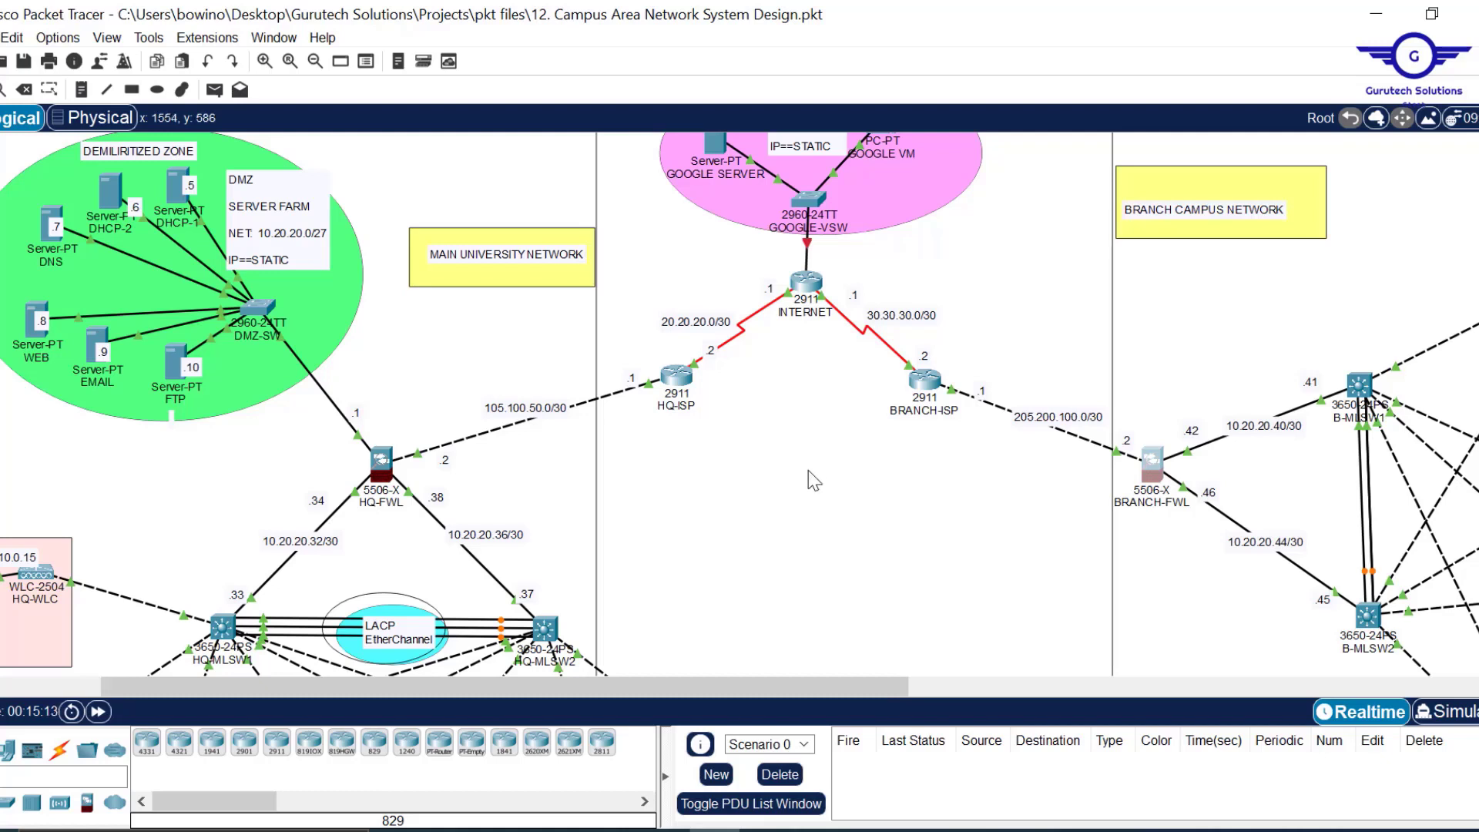
Open HQ-FWL's CLI, shrink its window, and finish the running-config listing.
left_click(388, 472)
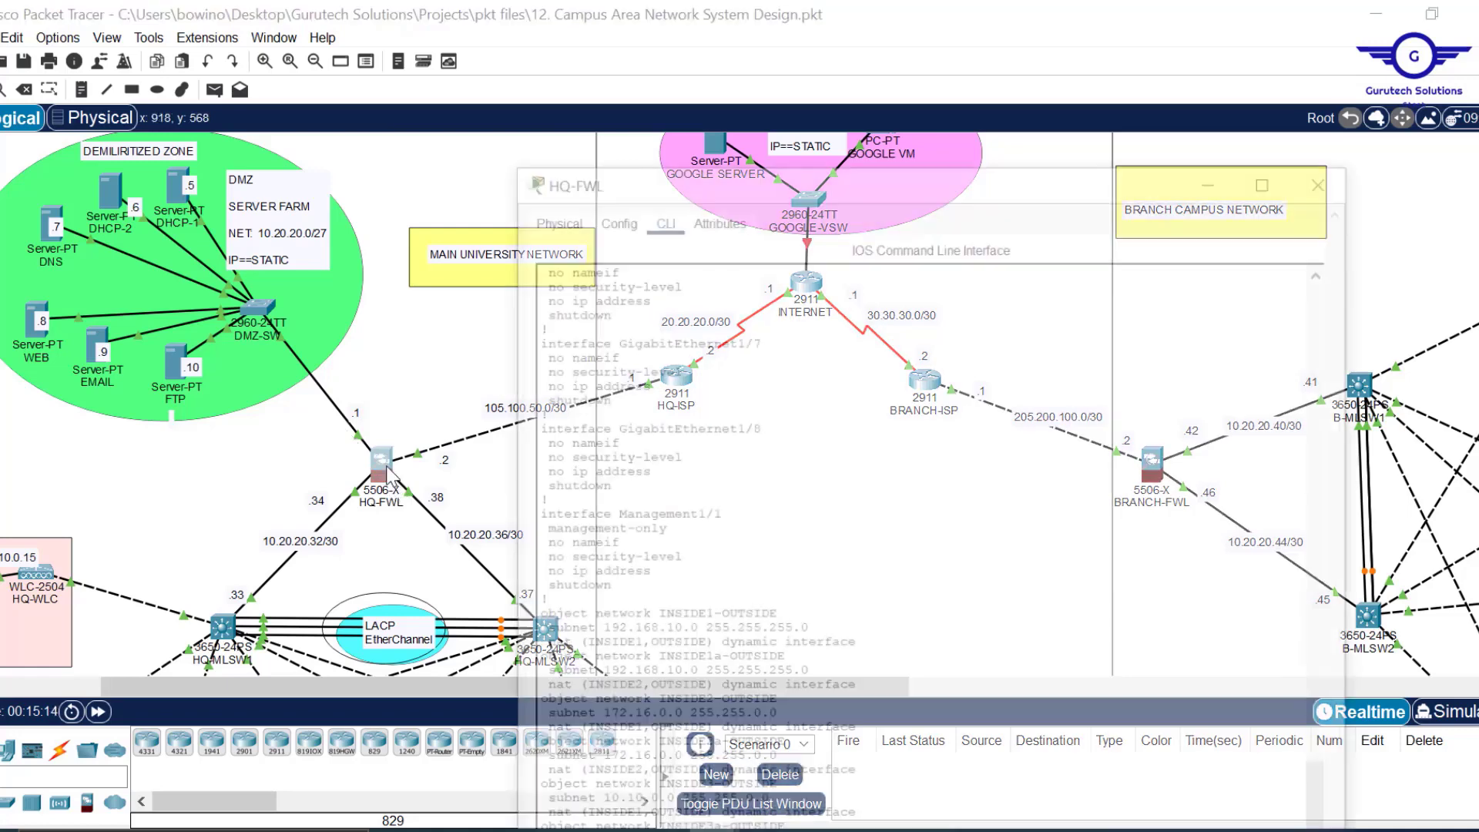
left_click_drag(958, 7, 984, 92)
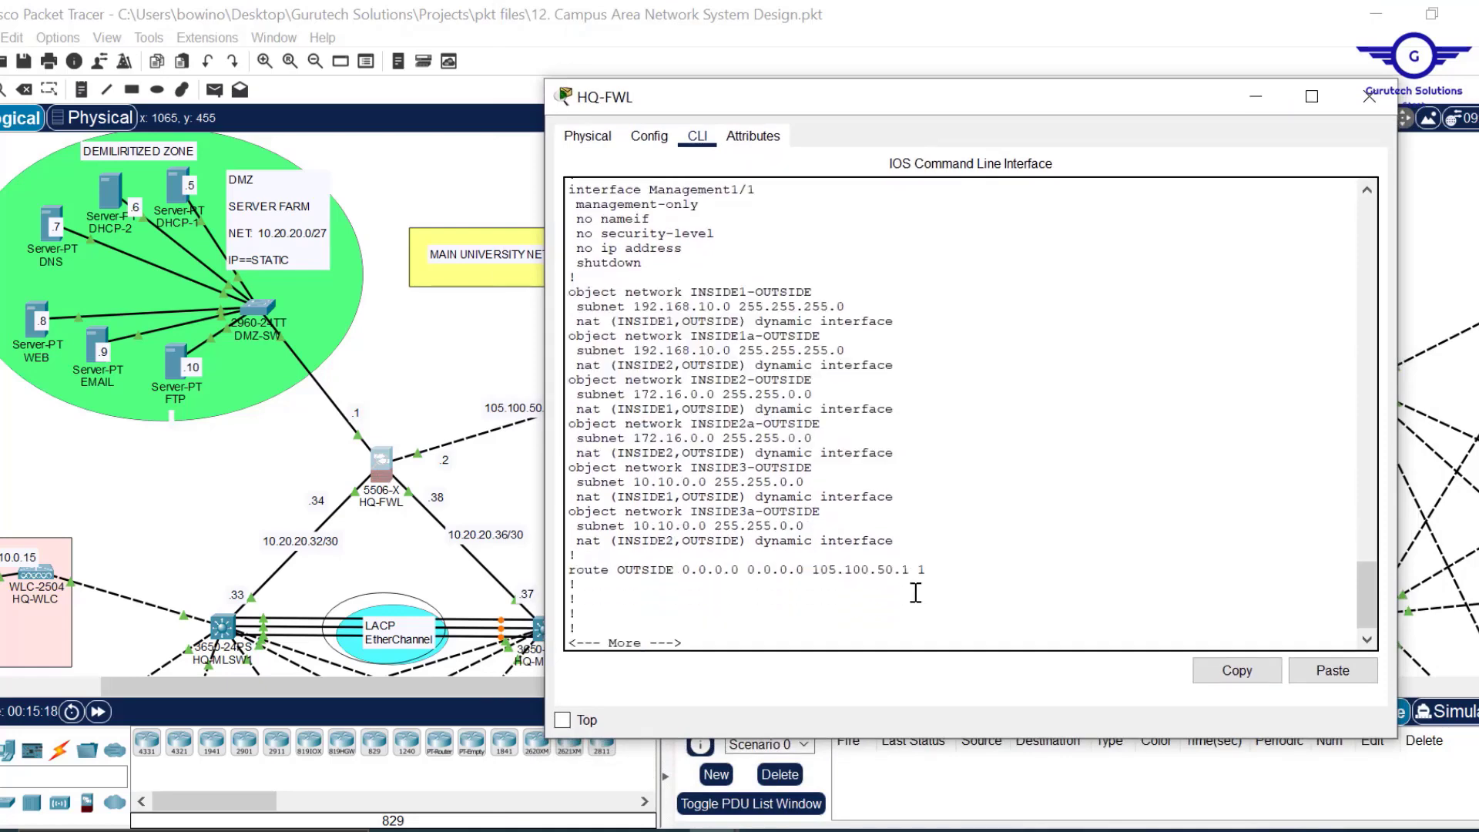
key("Return")
key("Return")
key("Return")
key("Return")
key("Return")
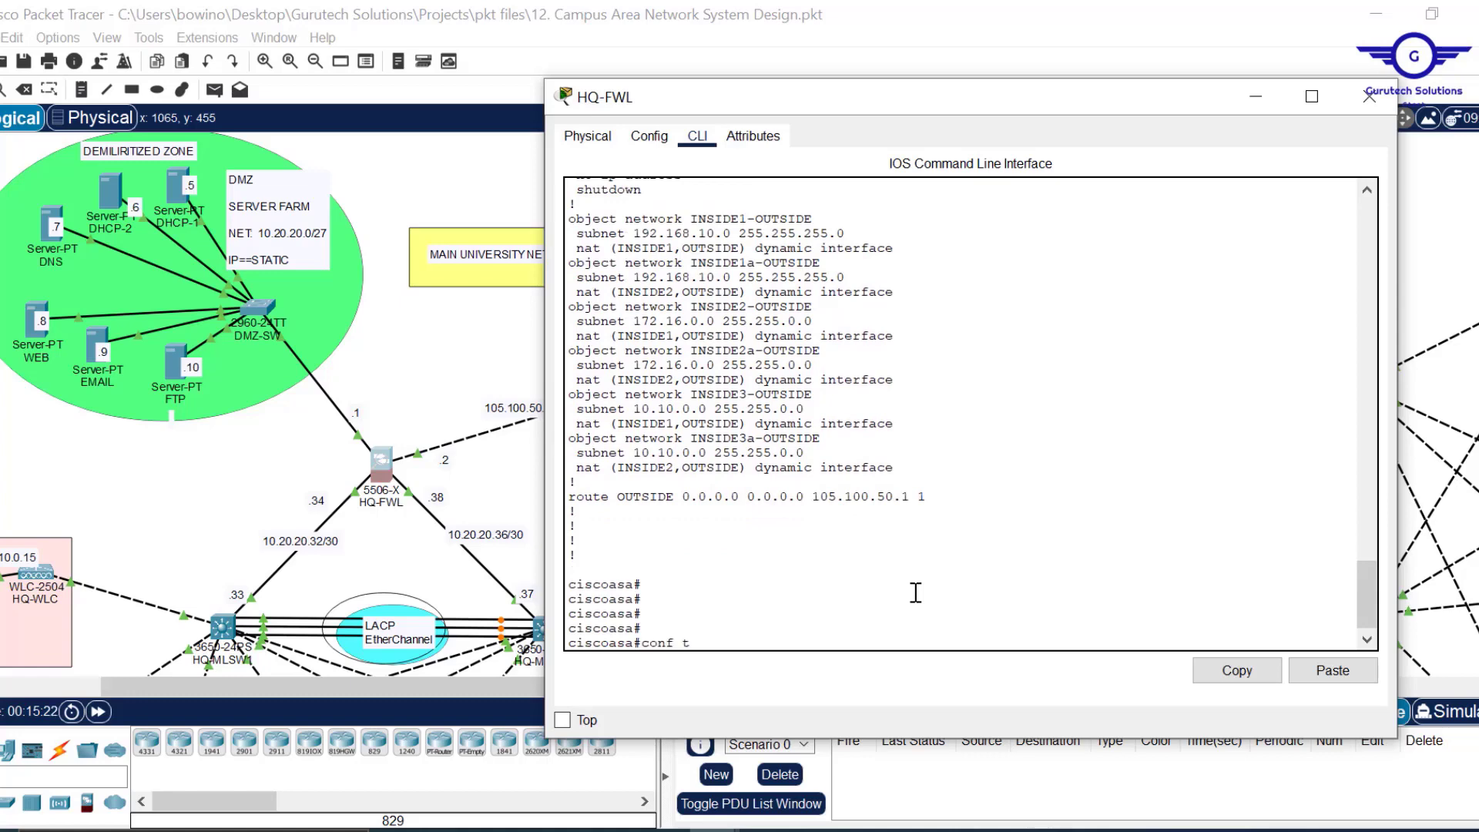
Enter global configuration mode on HQ-FWL with conf t.
type("conf t")
key("Return")
key("Return")
key("Return")
key("Return")
key("Return")
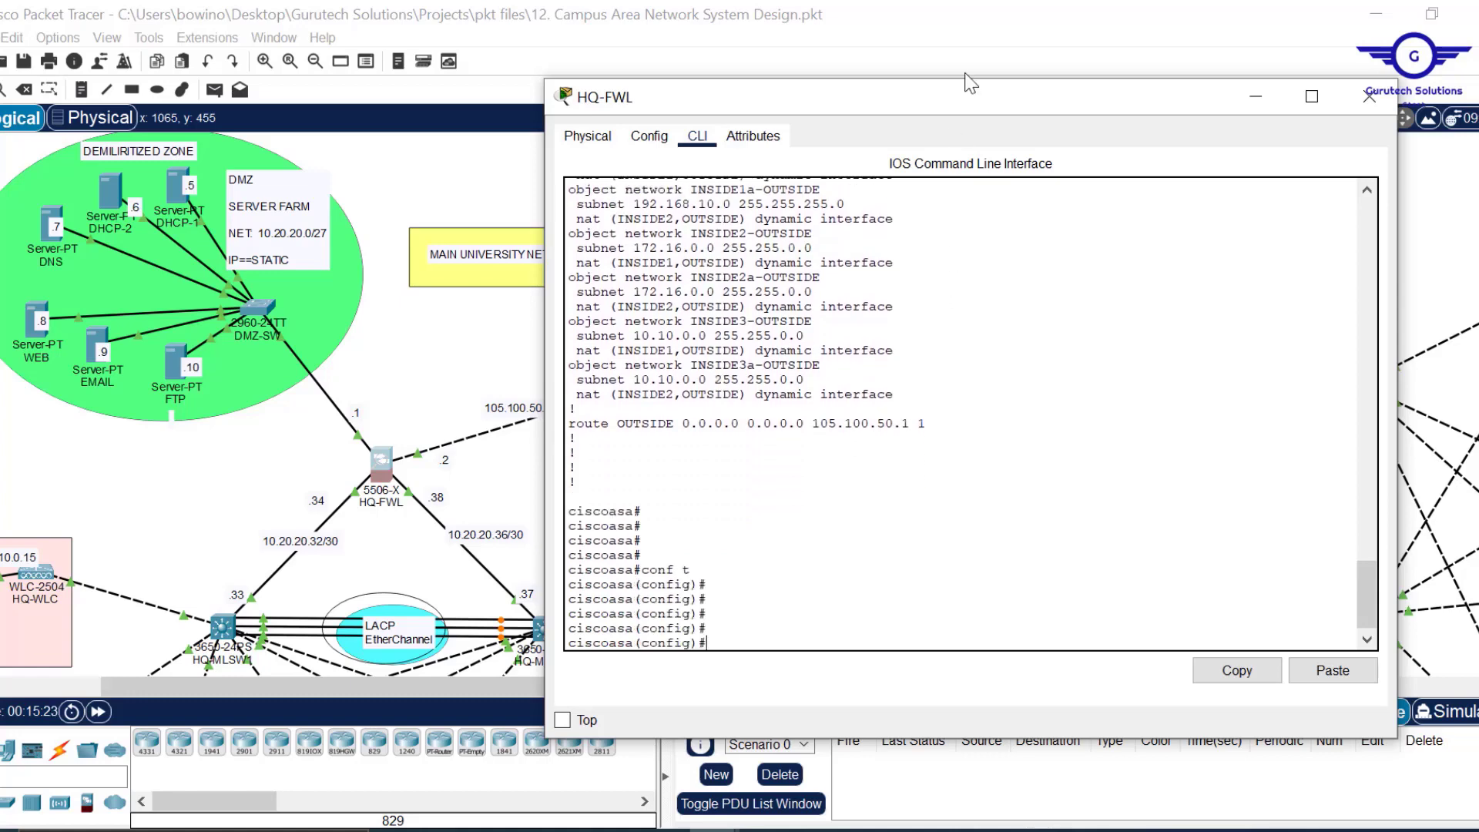
left_click_drag(970, 82, 945, 57)
key("Return")
key("Return")
key("Return")
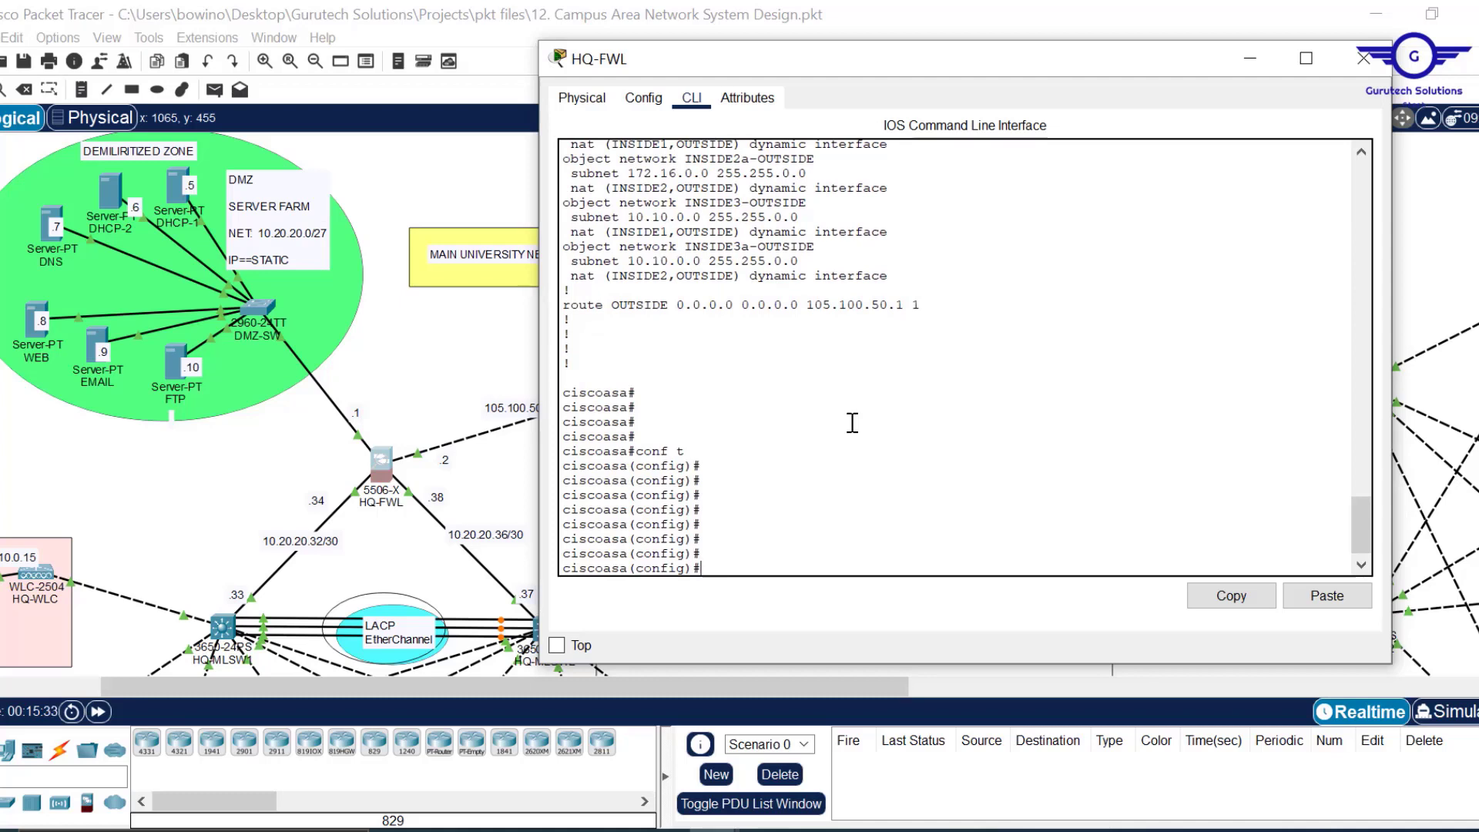
Start an access-list RES-ACCESS command and list its available options.
type("access-")
key("Tab")
type("l")
key("Tab")
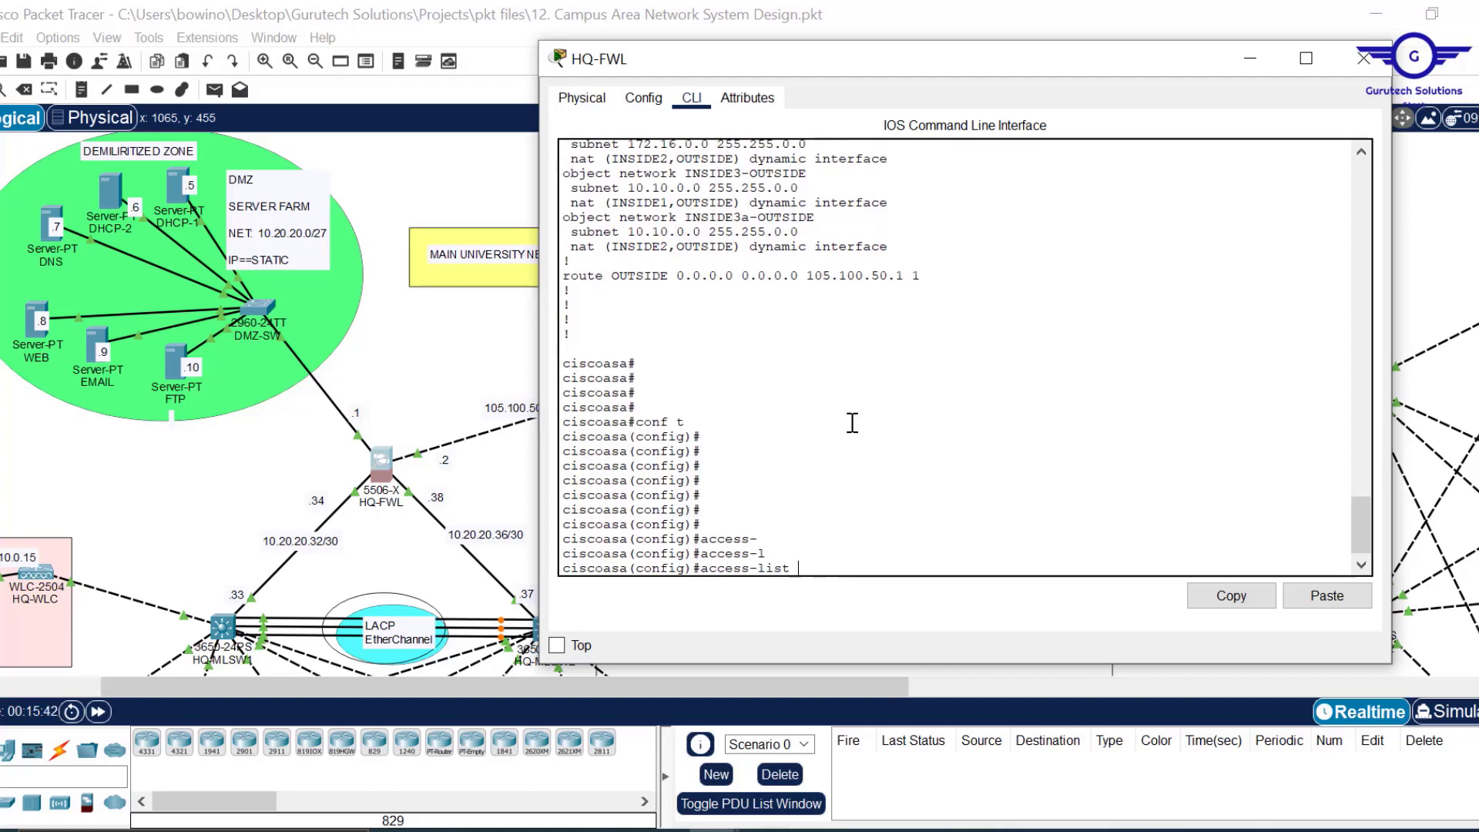
type("RES-ACC")
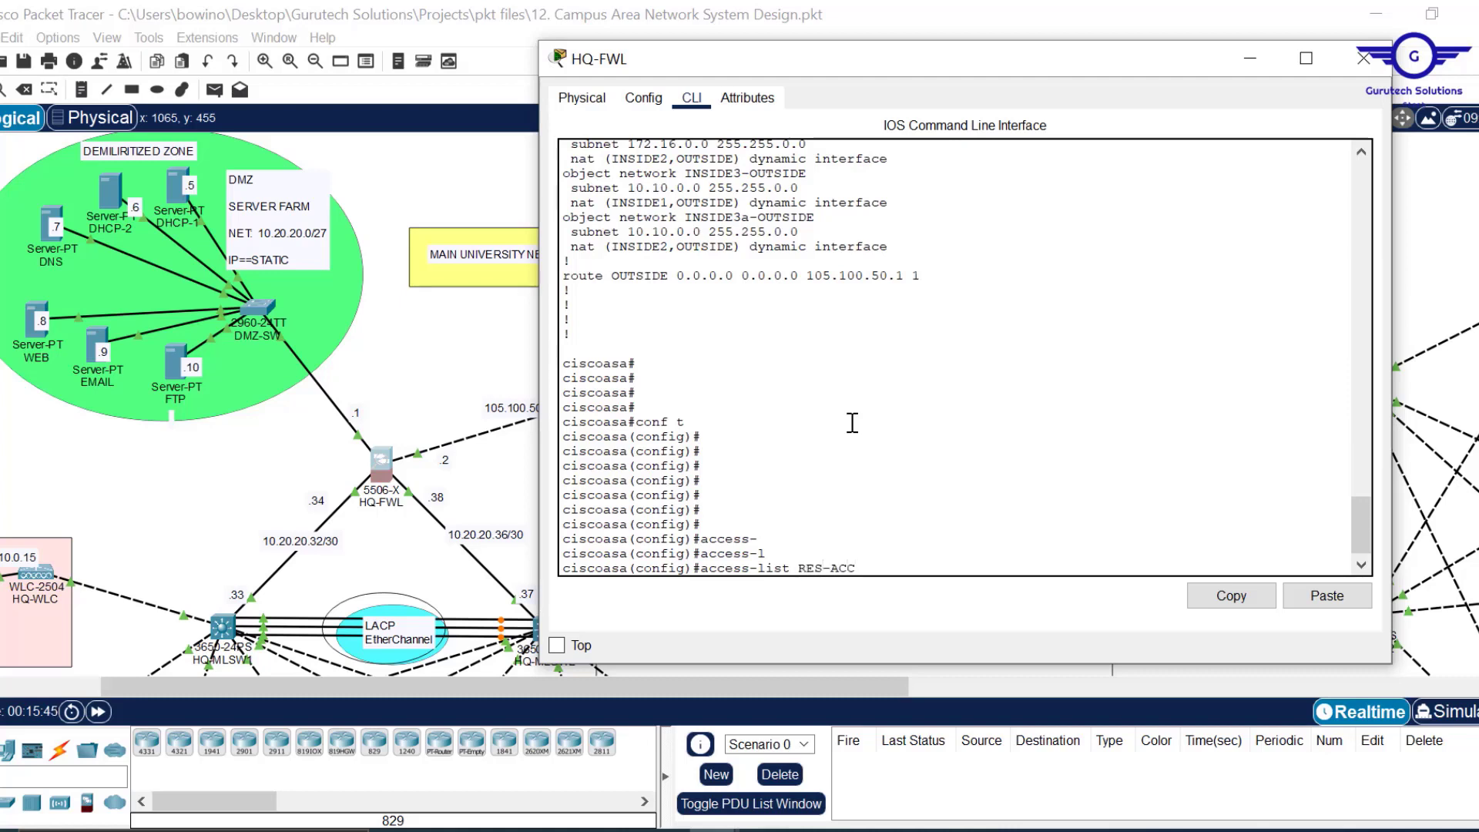
type("ESS")
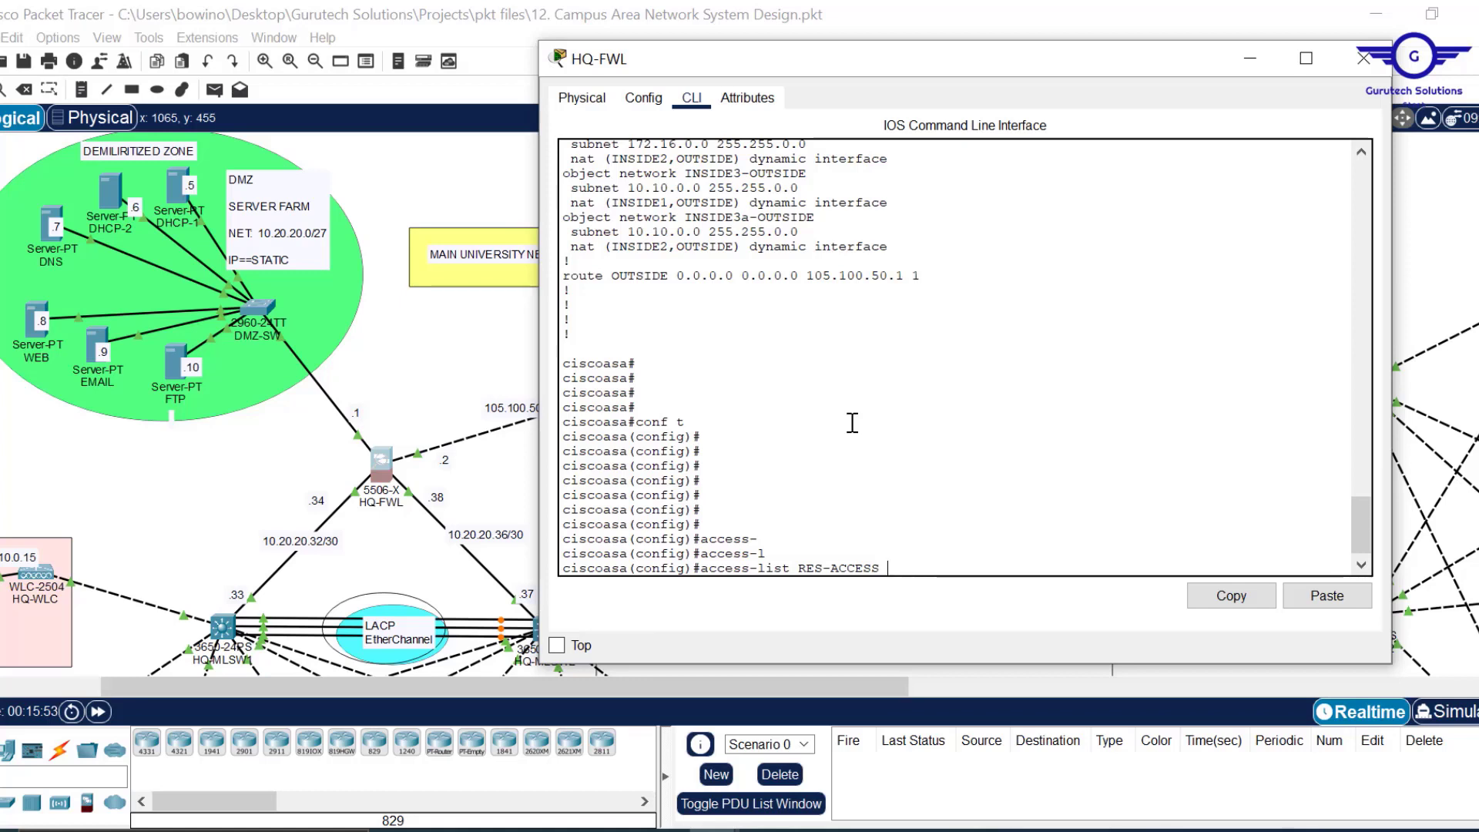
type(" ?")
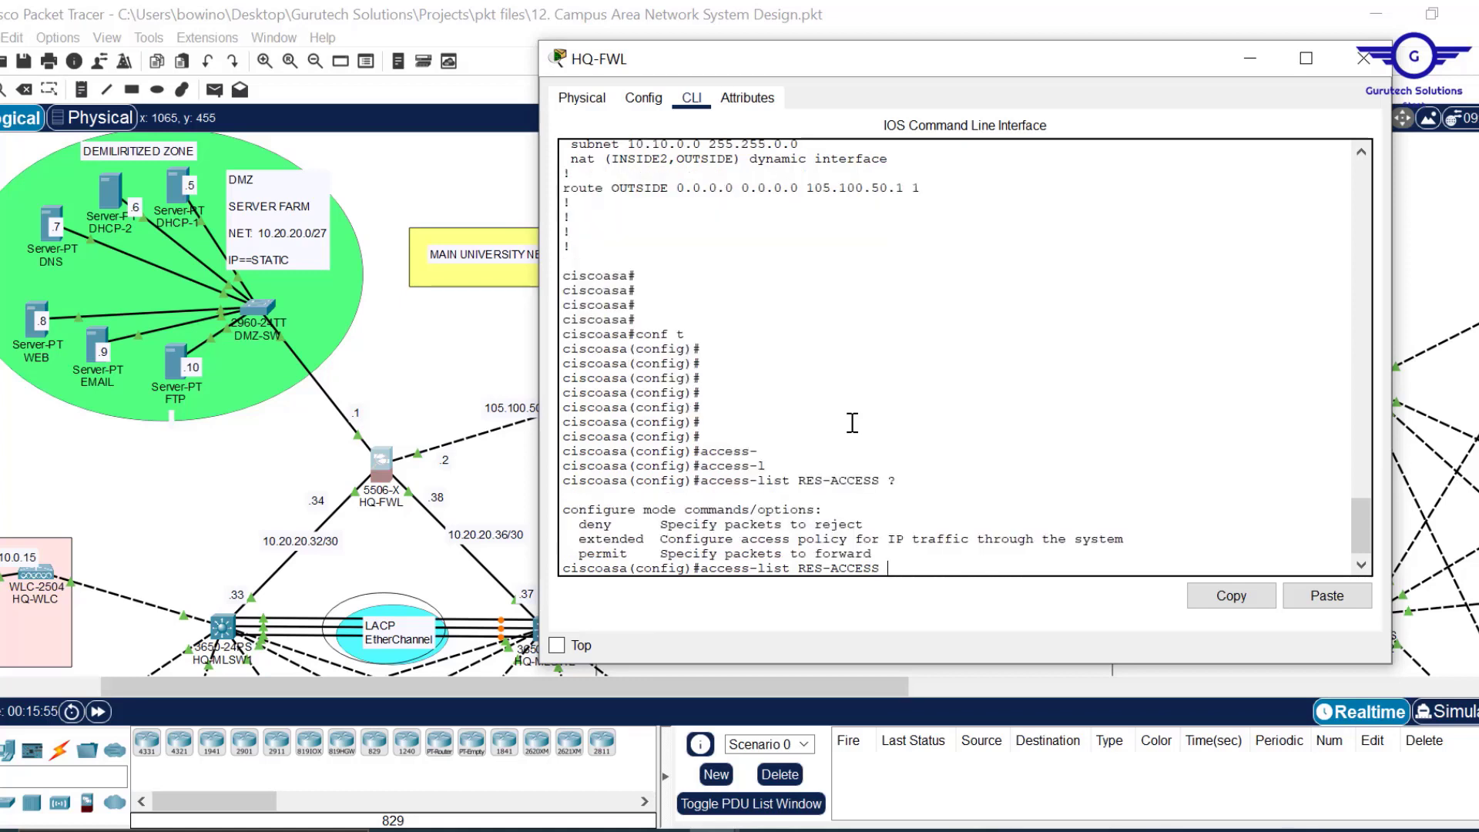
type("EX")
Enter access-list RES-ACCESS extended permit icmp any any, which is rejected for a stray backslash.
key("Tab")
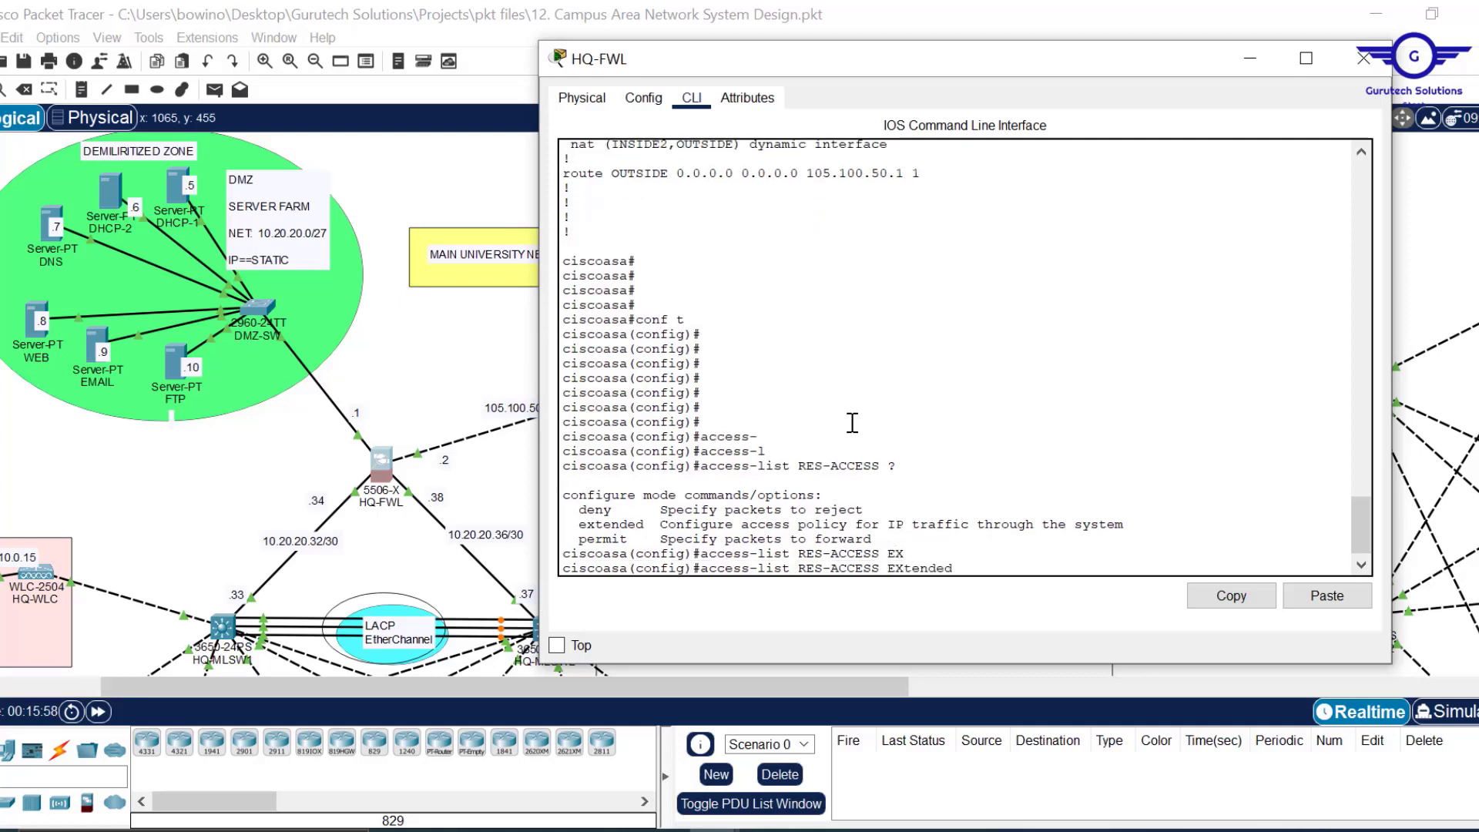
type("?")
type("PER")
key("Tab")
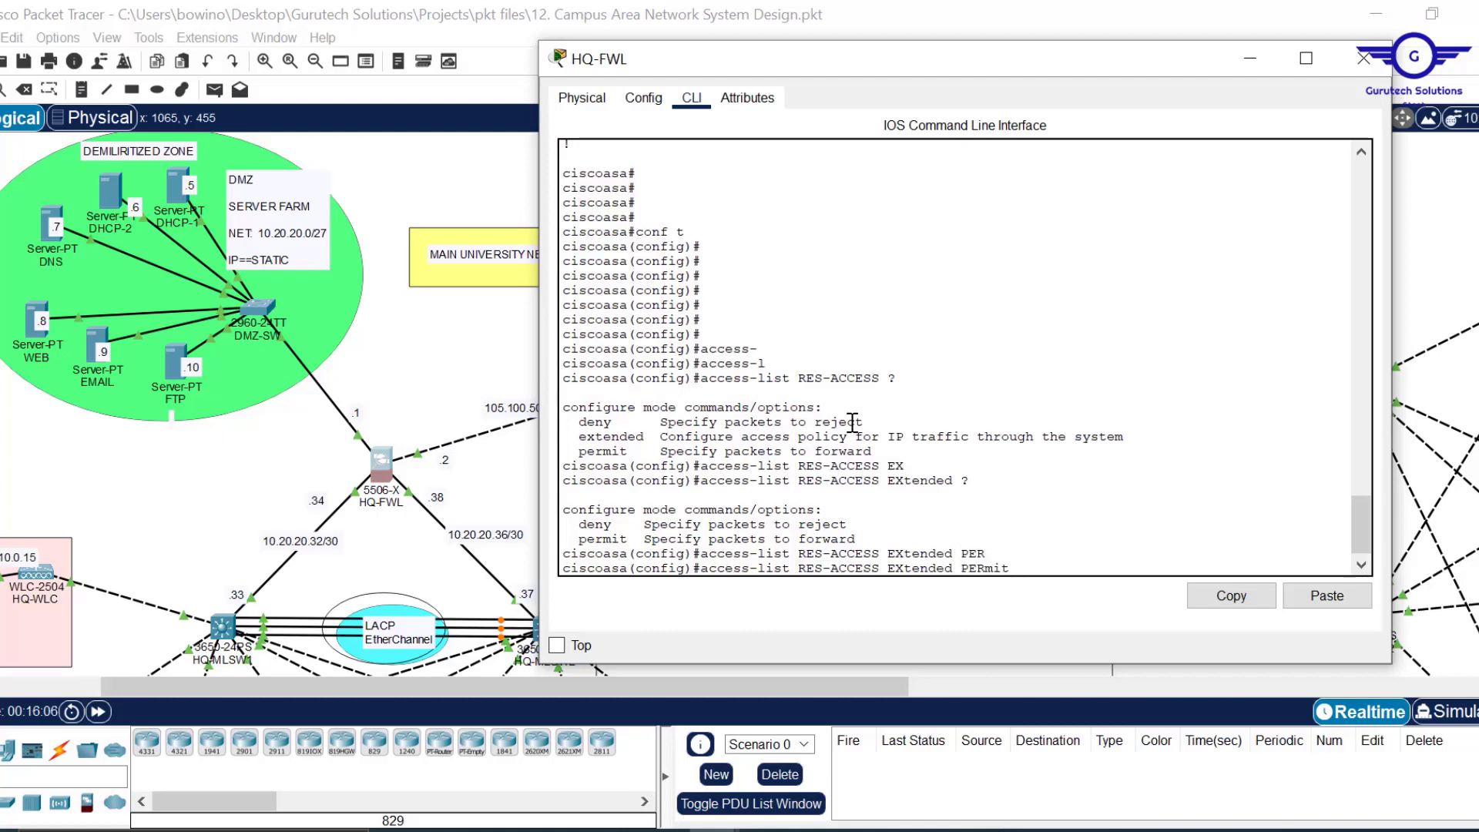
type("ic")
key("Tab")
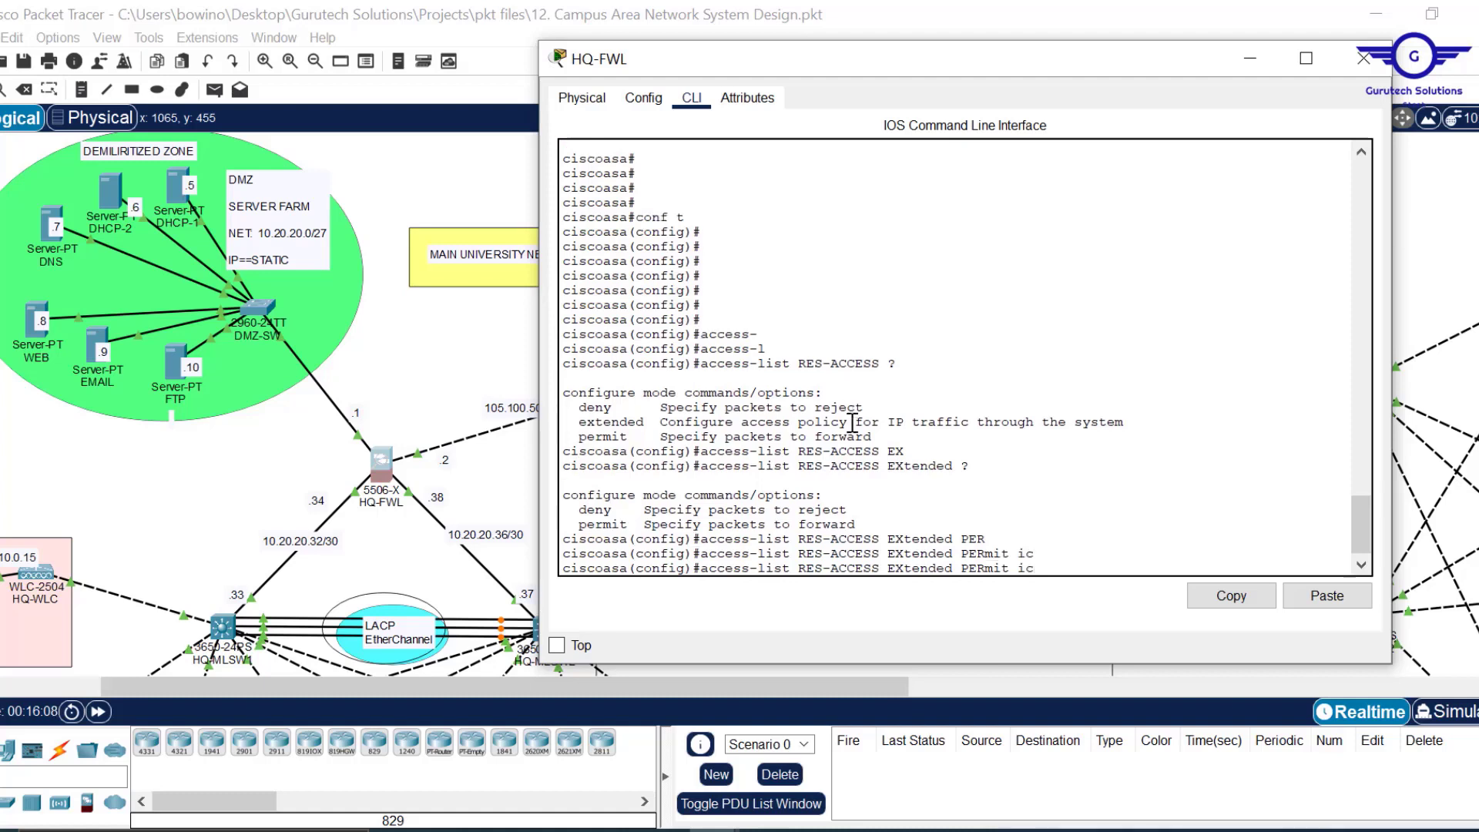
type("mp any any")
type("\\")
key("Return")
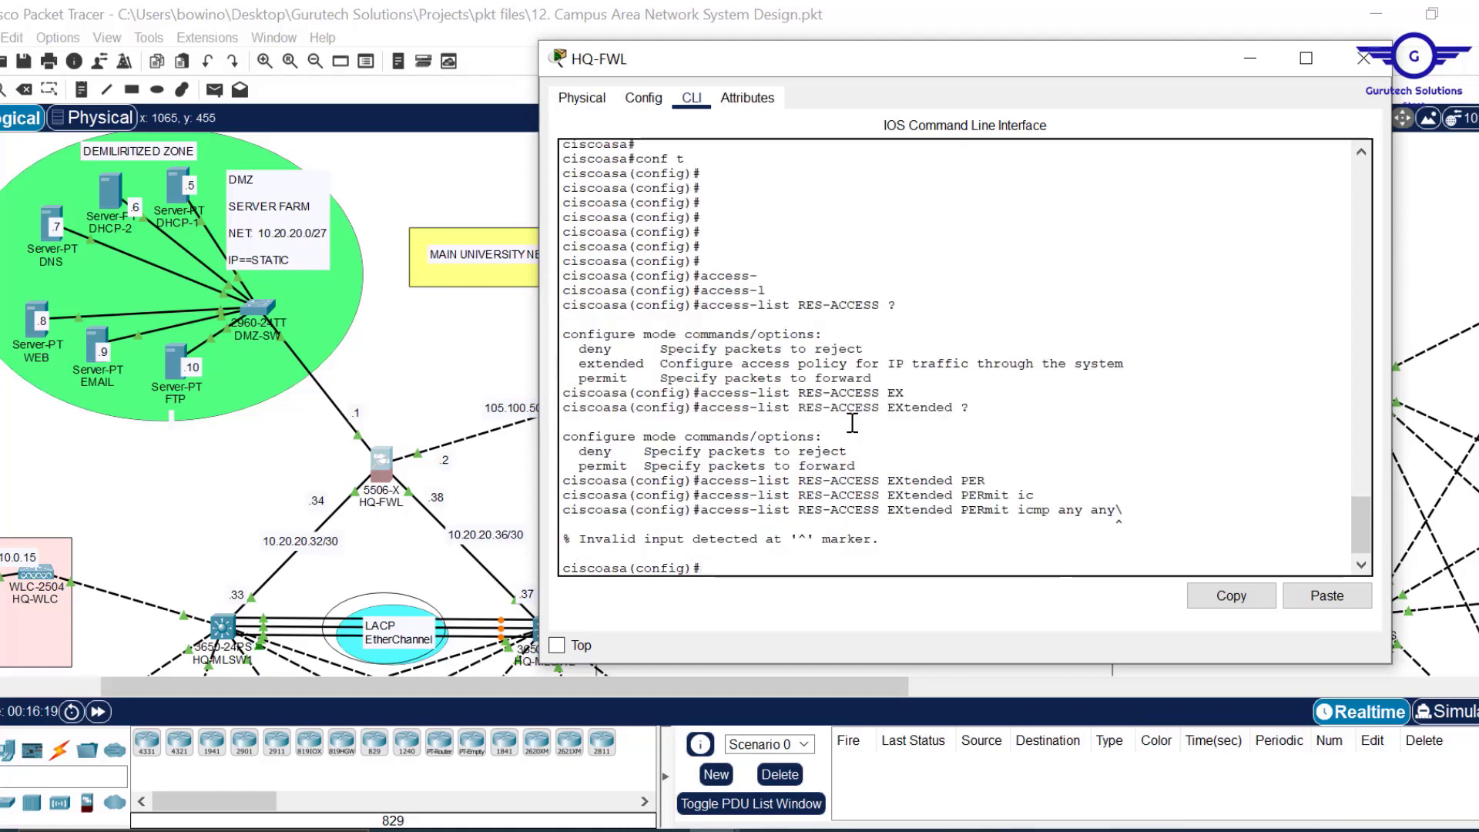
Remove the backslash and resubmit the ICMP rule, then recall it for reuse.
key("Up")
key("BackSpace")
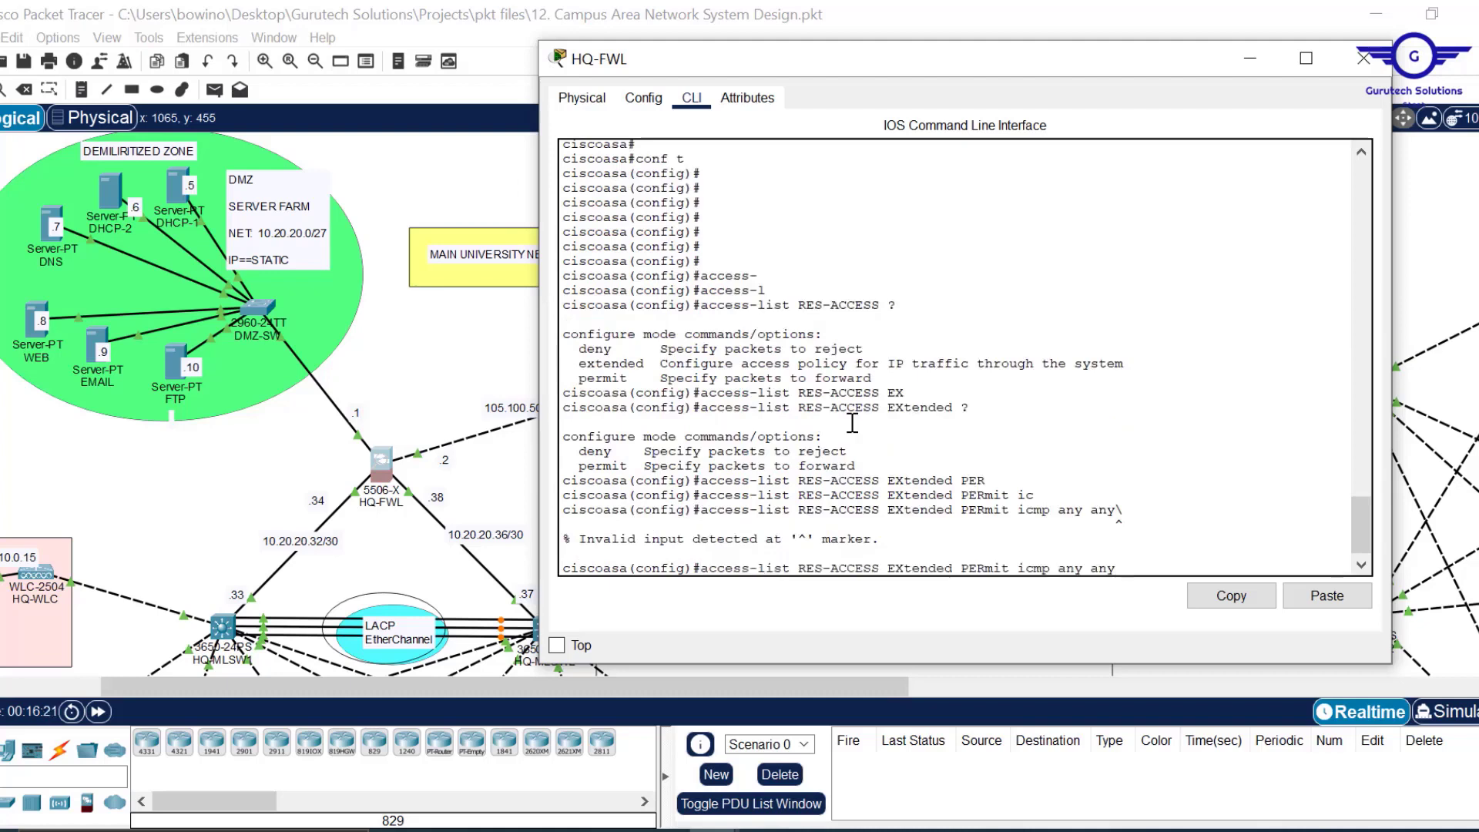
key("Return")
key("Return")
key("Up")
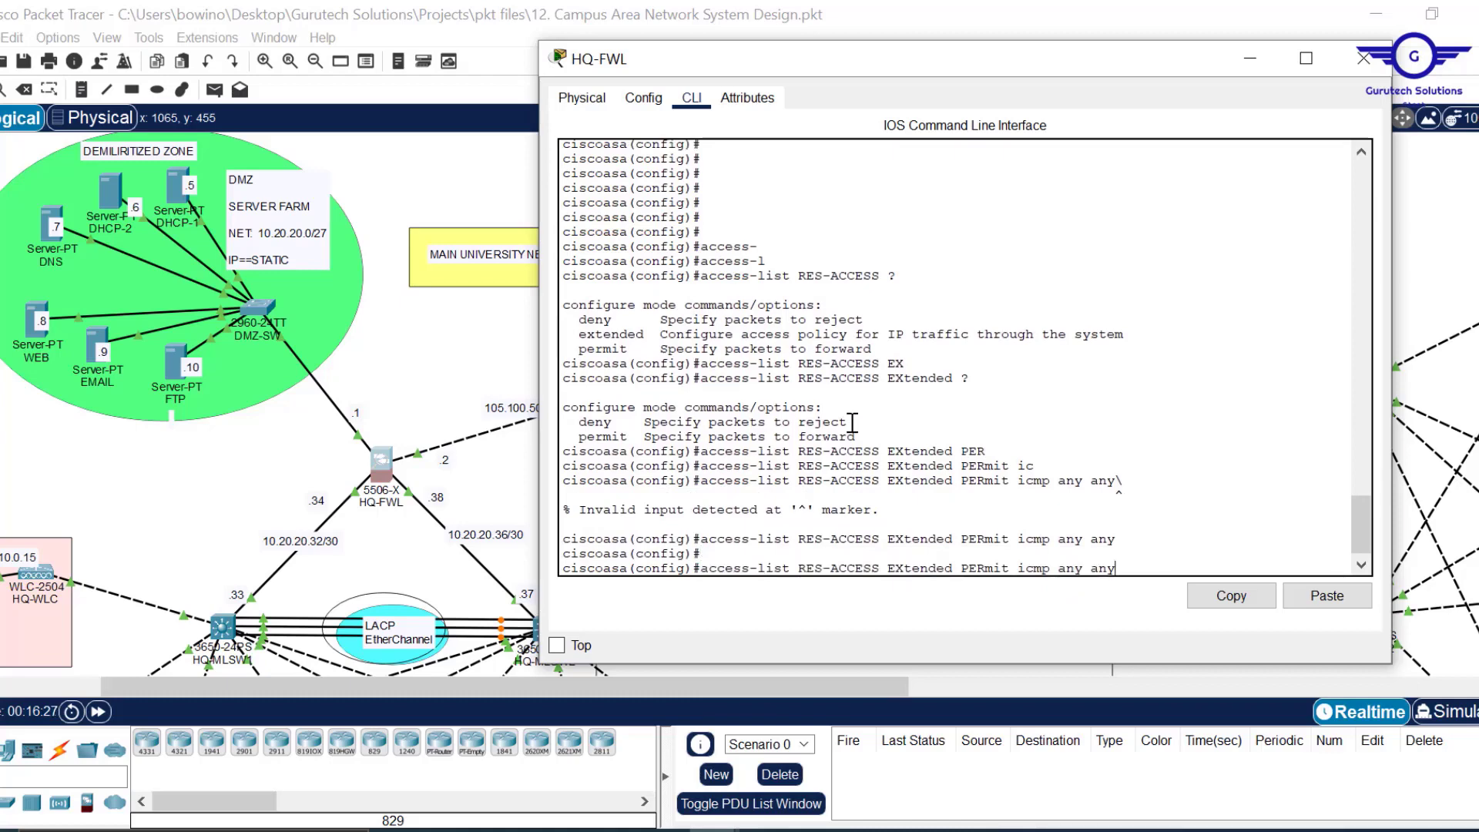
key("Down")
key("Up")
key("BackSpace")
key("BackSpace")
key("BackSpace")
key("BackSpace")
key("BackSpace")
key("BackSpace")
key("BackSpace")
key("BackSpace")
key("BackSpace")
key("BackSpace")
key("BackSpace")
key("BackSpace")
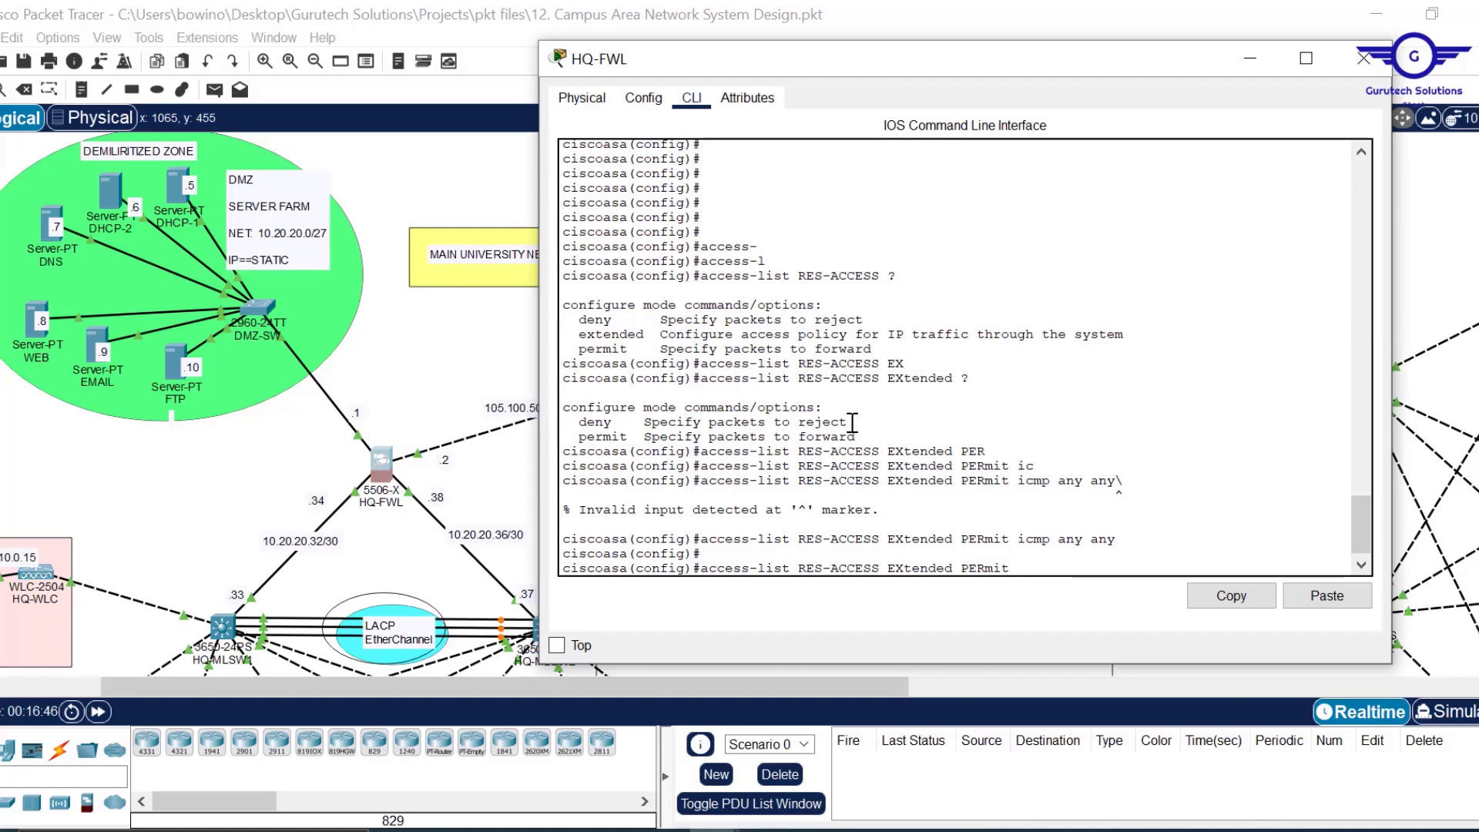
Permit udp any any eq 67 and eq 68 in RES-ACCESS.
type("udp any any e")
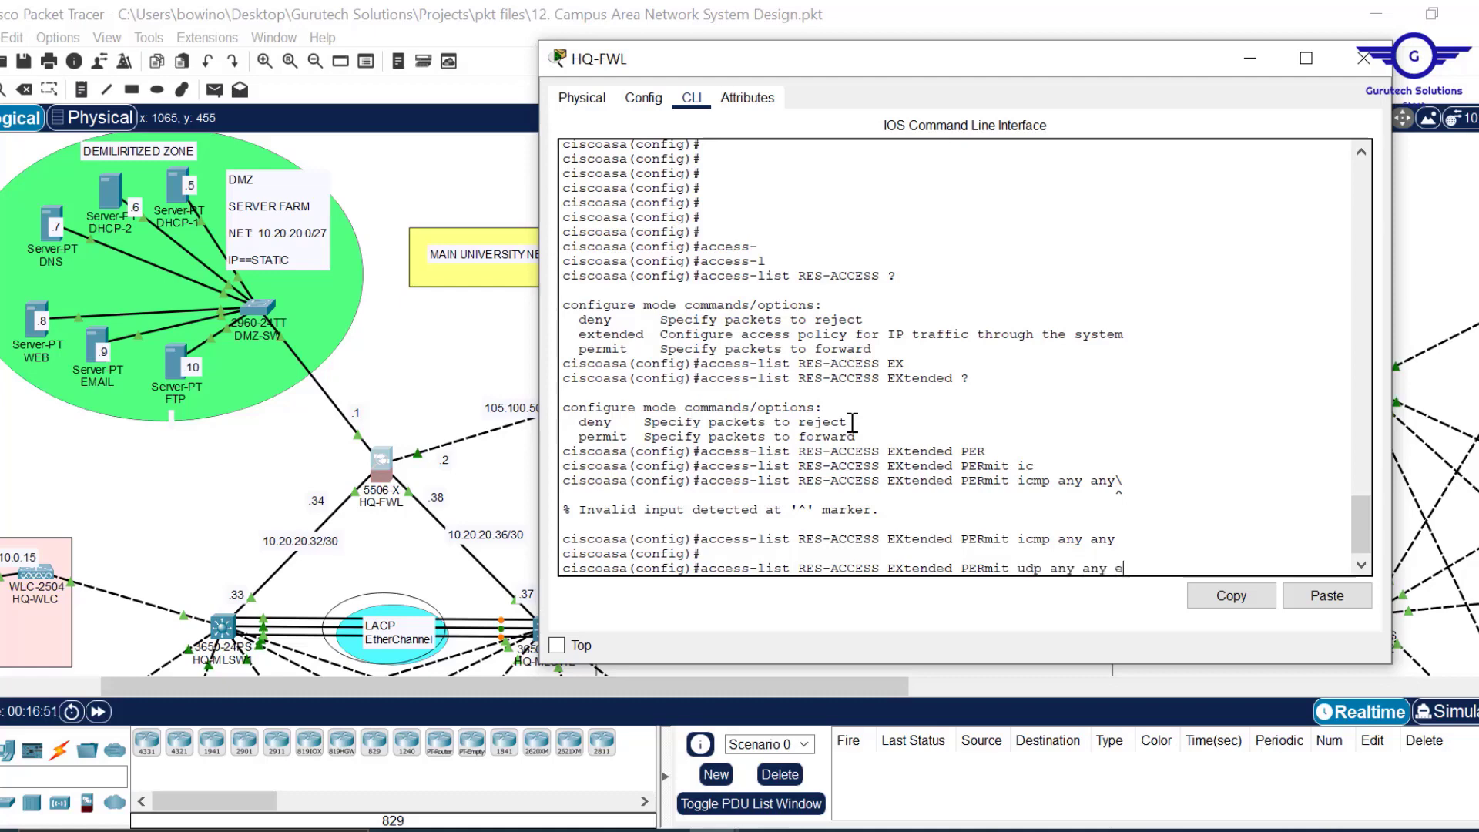
type("q 67")
key("Return")
key("Up")
key("BackSpace")
type("8")
key("Return")
key("Return")
key("Return")
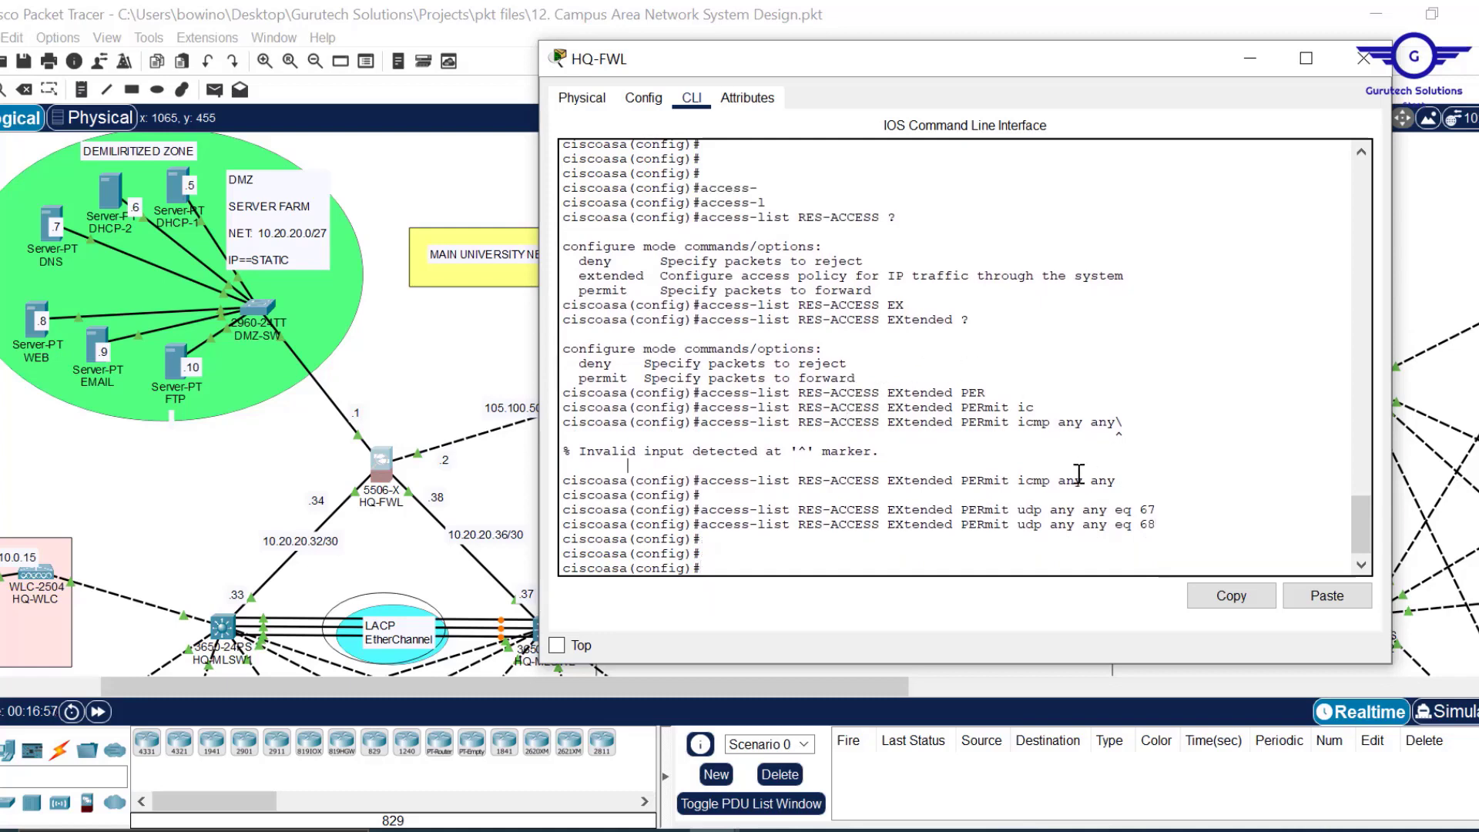
Highlight the ICMP and UDP rule lines, then recall the port 68 rule for editing.
left_click_drag(1117, 480, 863, 482)
left_click_drag(1160, 530, 1028, 516)
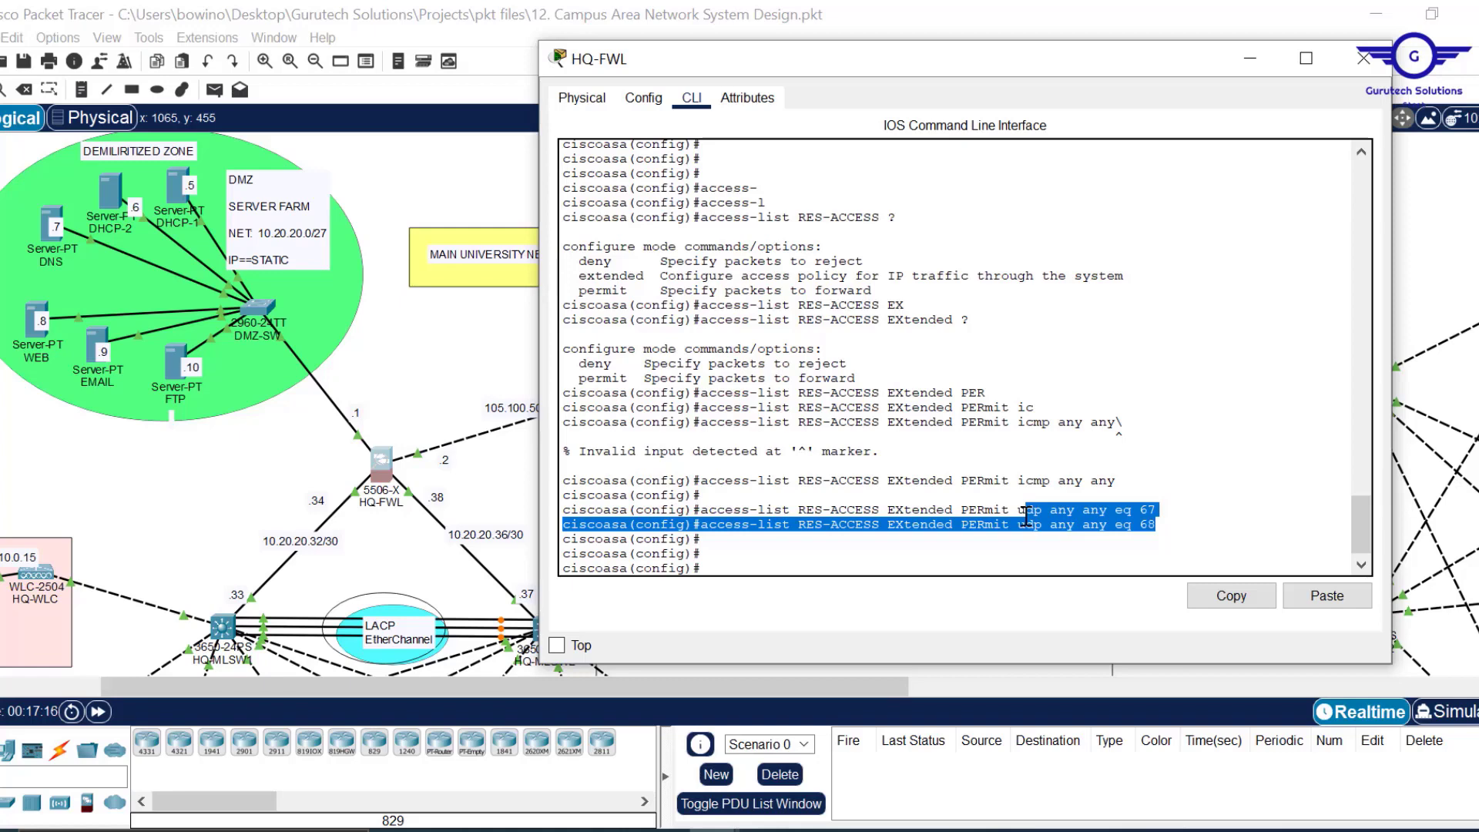
left_click(915, 554)
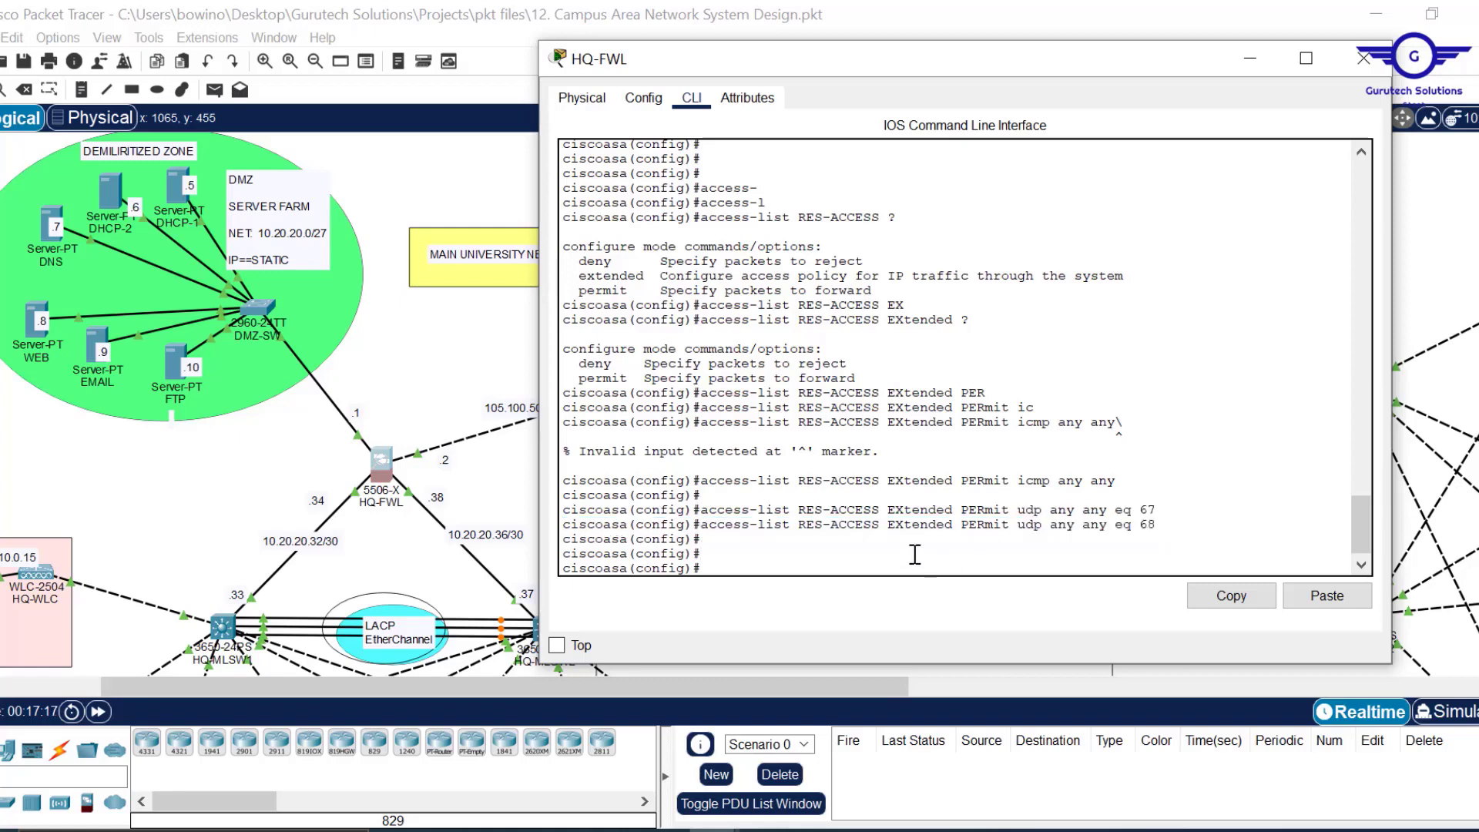
key("Up")
key("BackSpace")
key("BackSpace")
key("BackSpace")
key("BackSpace")
key("BackSpace")
key("BackSpace")
key("BackSpace")
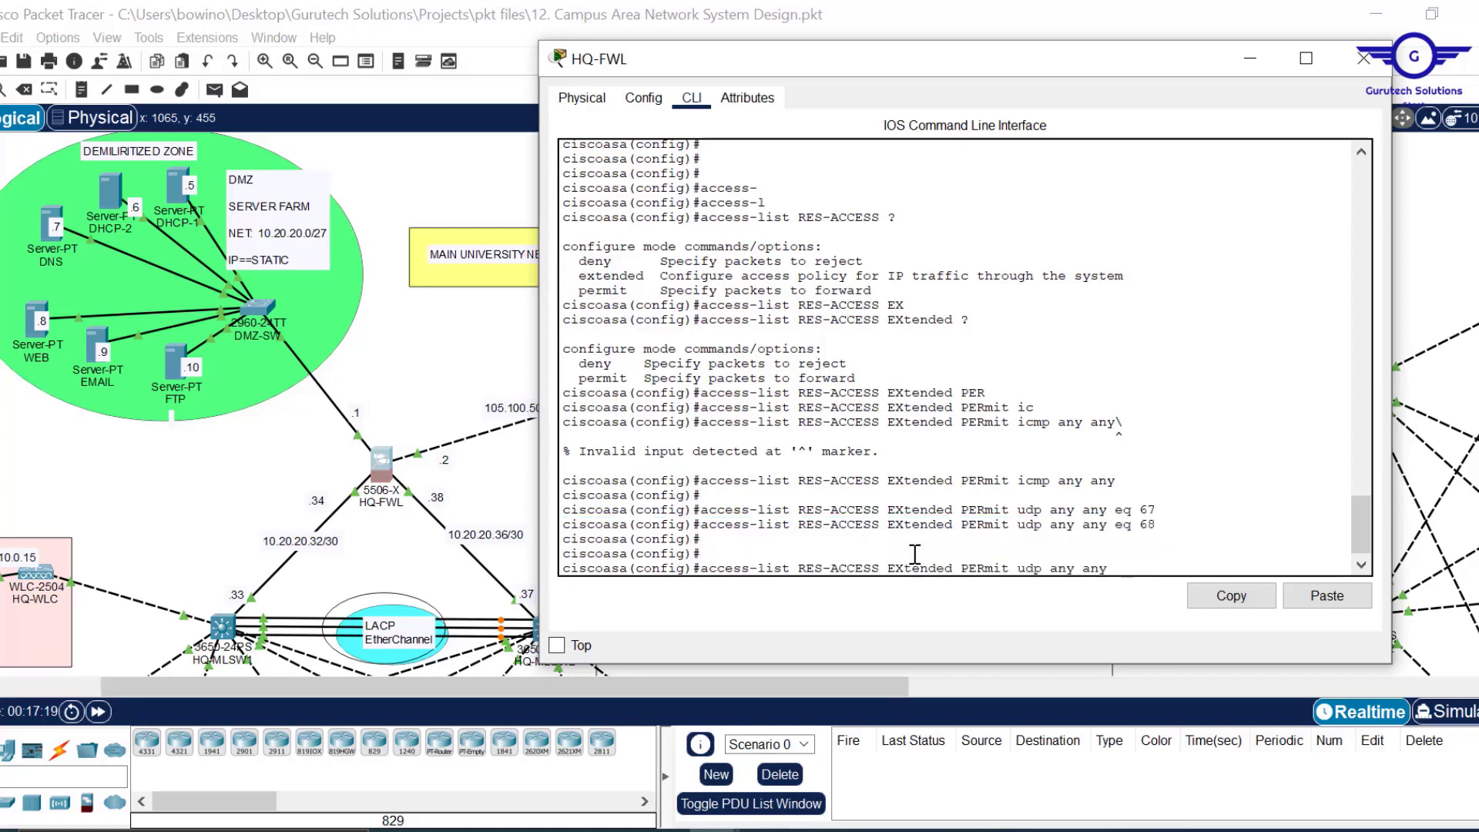
Add RES-ACCESS rules permitting udp and tcp any any eq 53 for DNS.
key("BackSpace")
key("BackSpace")
key("BackSpace")
key("BackSpace")
key("BackSpace")
key("BackSpace")
key("BackSpace")
type("any any eq 5")
key("Return")
key("Up")
key("Left")
key("Left")
key("Left")
key("Left")
key("Left")
key("Left")
key("Left")
key("Left")
key("Left")
key("Left")
key("Left")
key("Left")
key("Left")
key("Left")
key("BackSpace")
key("BackSpace")
type("tc")
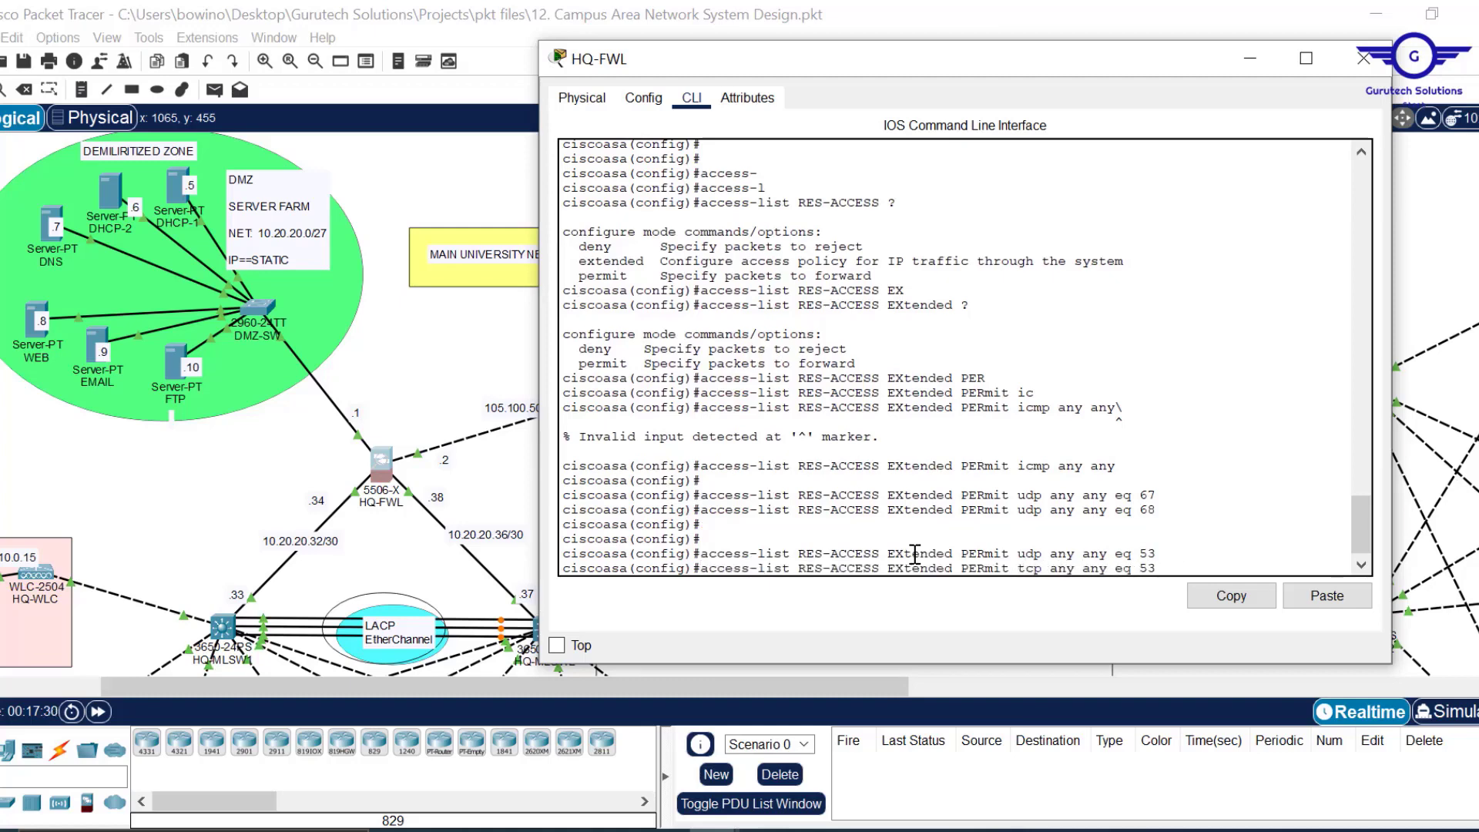
key("Return")
key("Return")
key("Return")
key("Return")
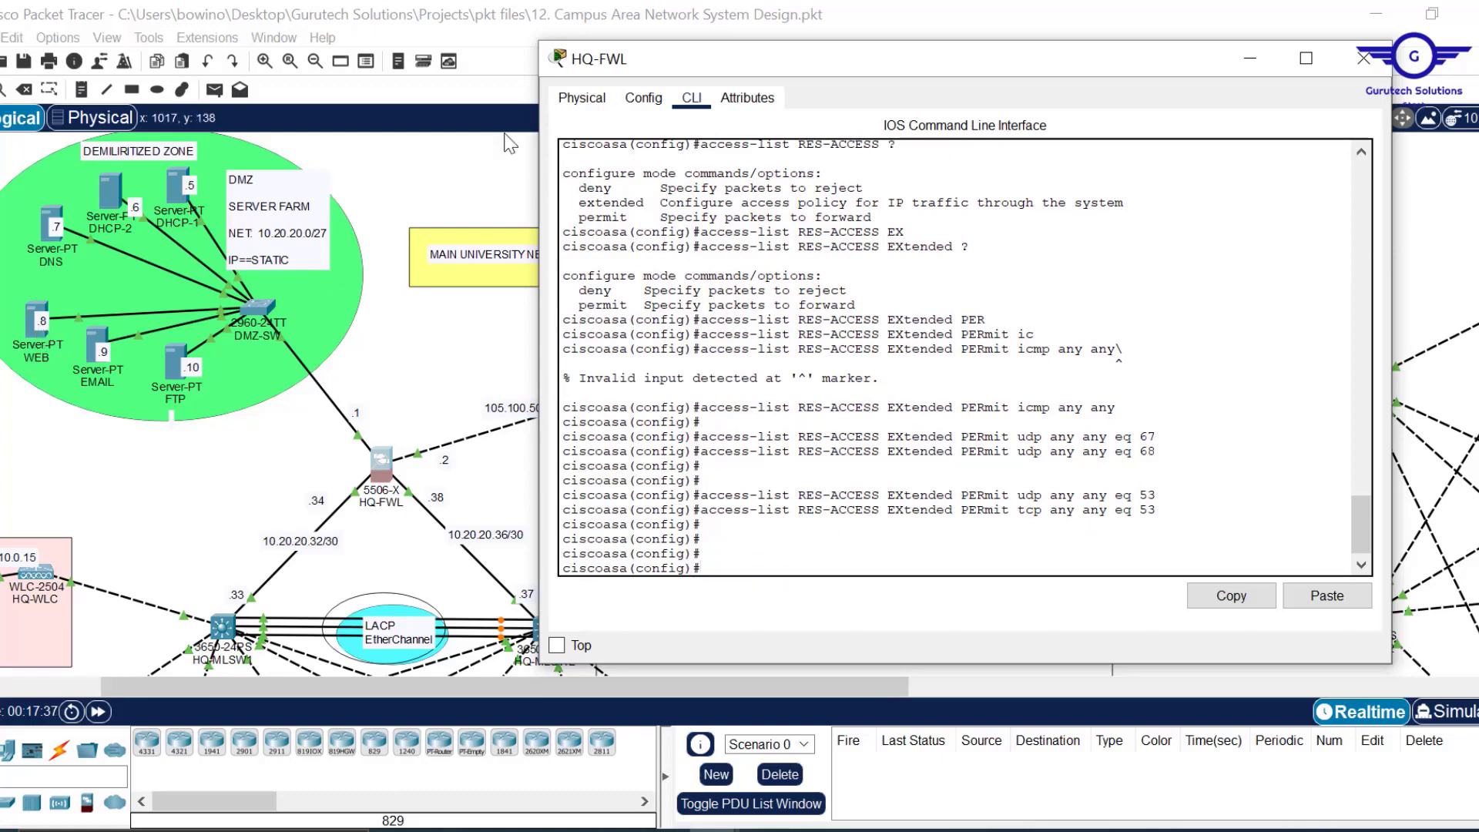
Add RES-ACCESS rules permitting tcp any any eq 80 and eq 25.
key("Up")
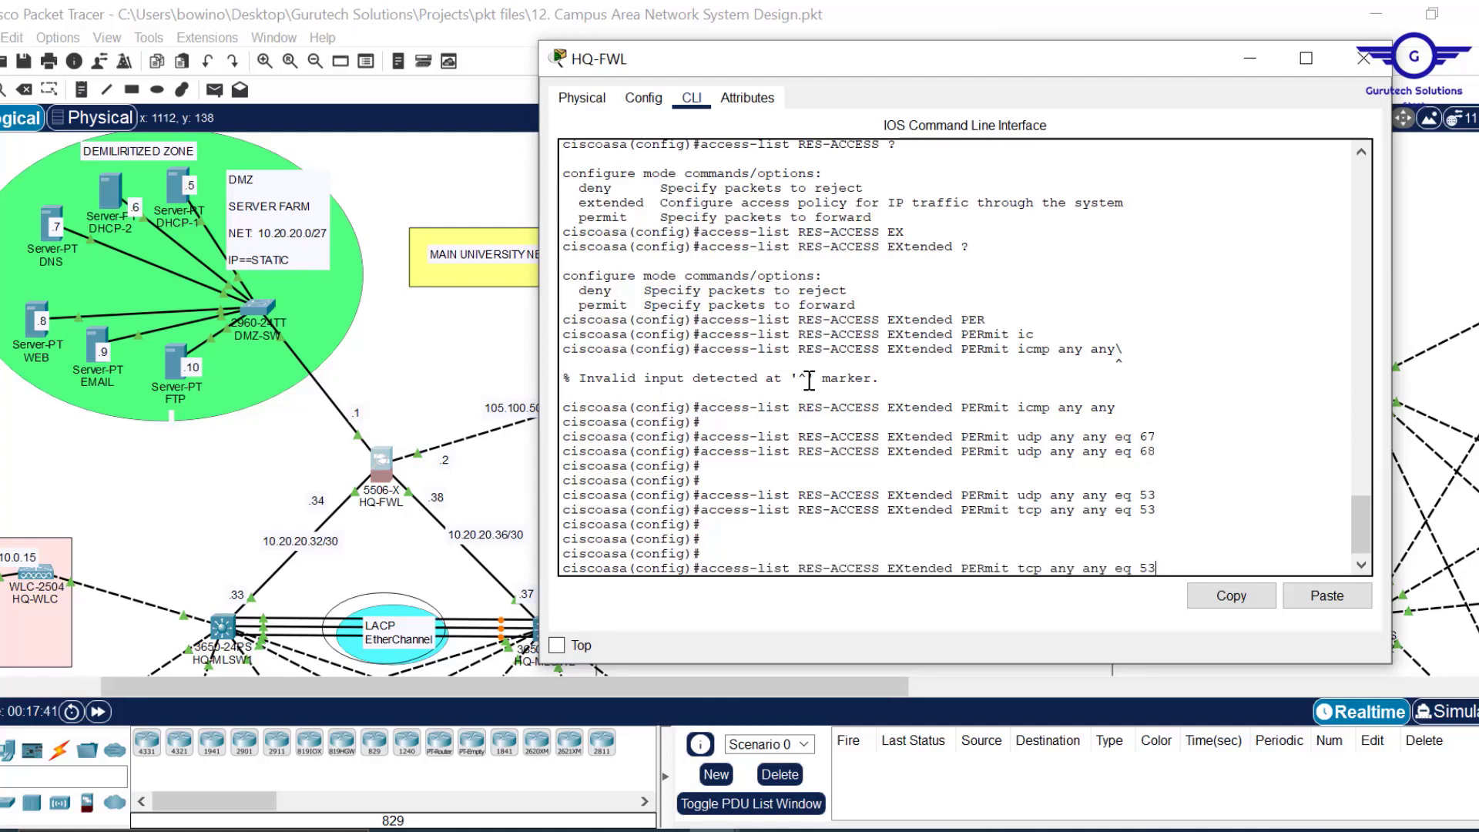
key("BackSpace")
key("BackSpace")
type("80")
key("Return")
key("Return")
key("Return")
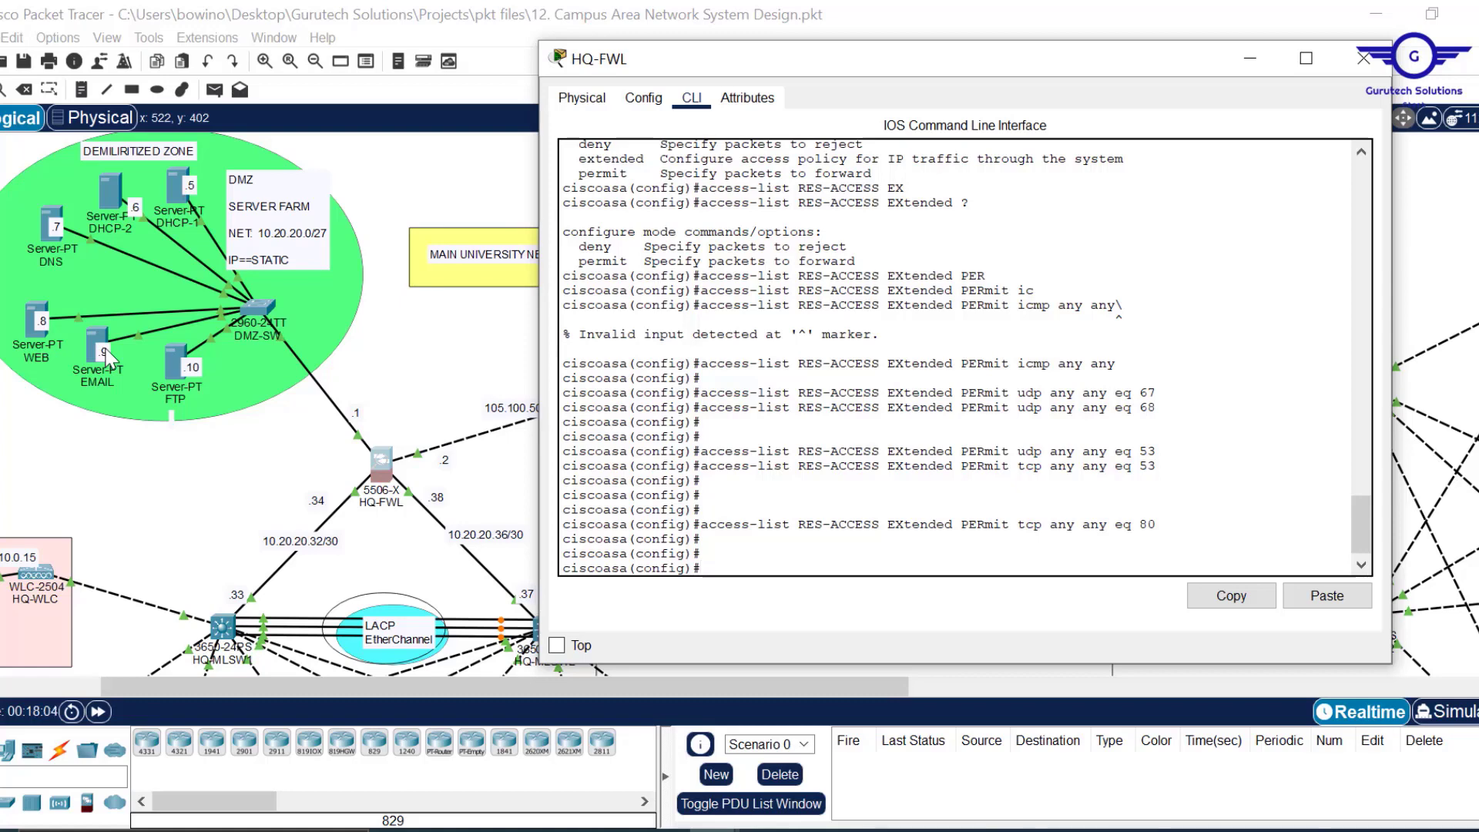
key("Up")
key("BackSpace")
key("BackSpace")
type("25")
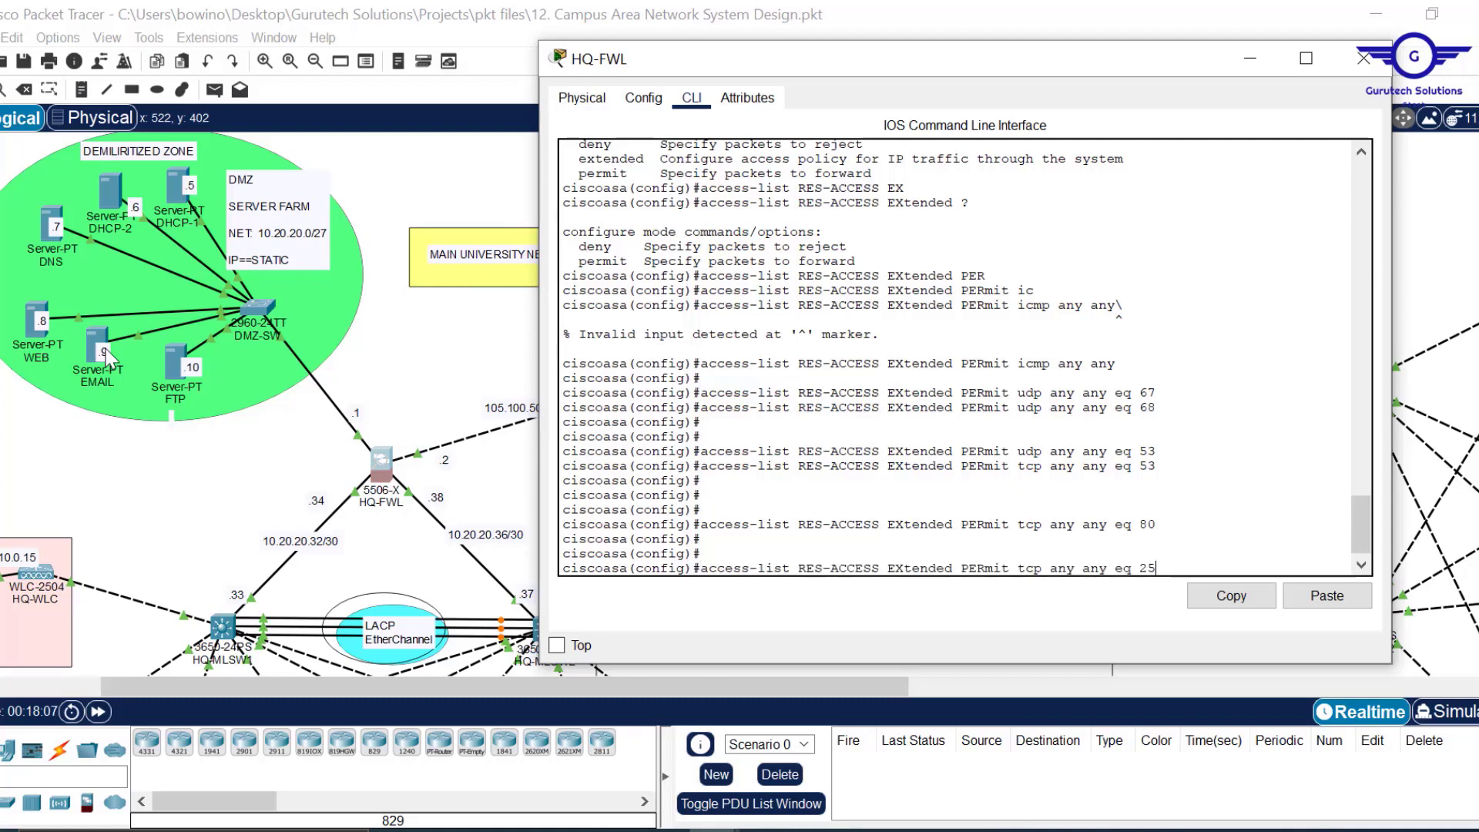
key("Return")
key("Return")
key("Return")
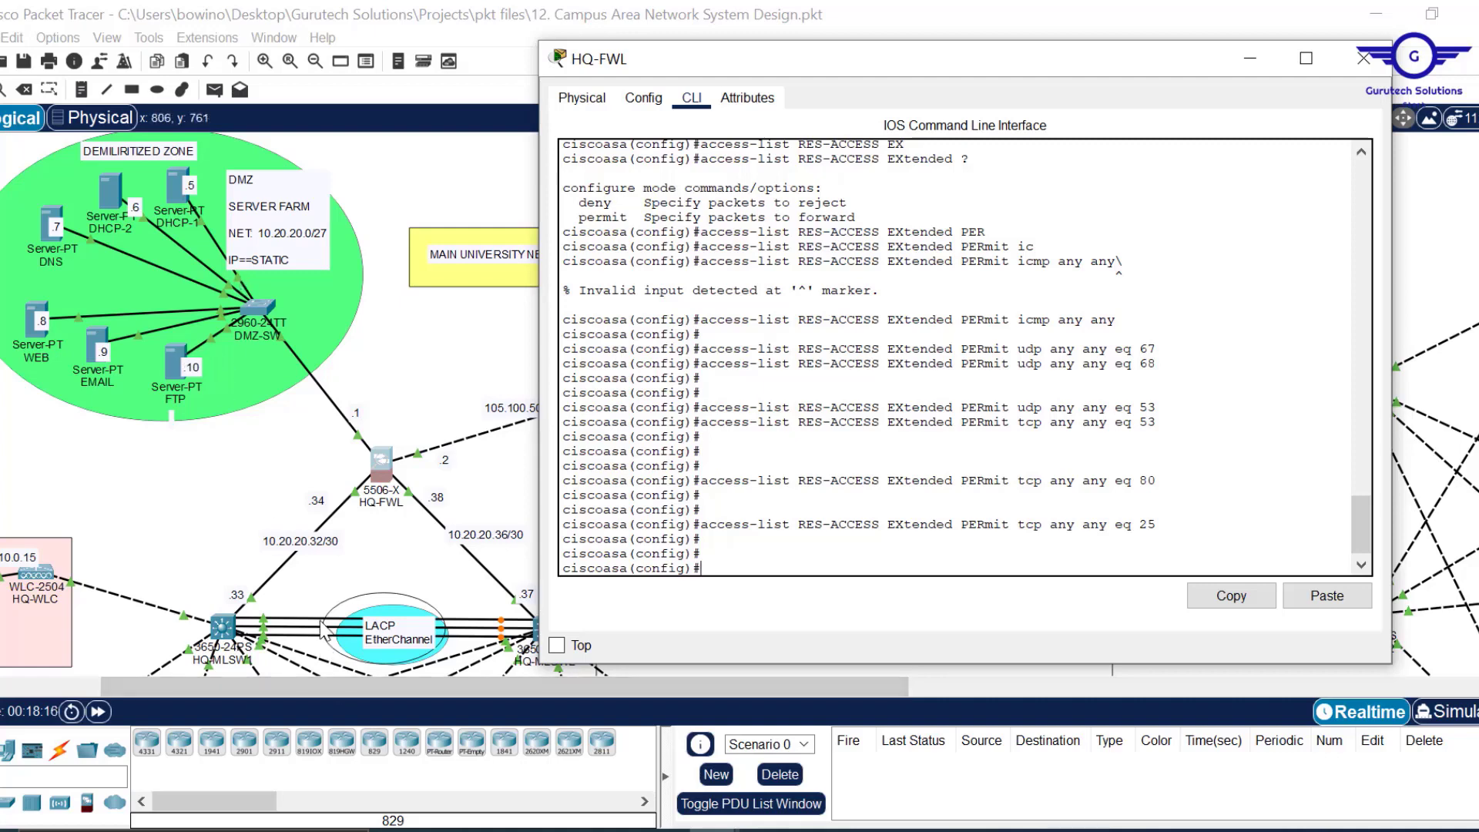
Search Edge for 'ftp tcp or udp' to confirm which protocol FTP uses.
left_click(455, 831)
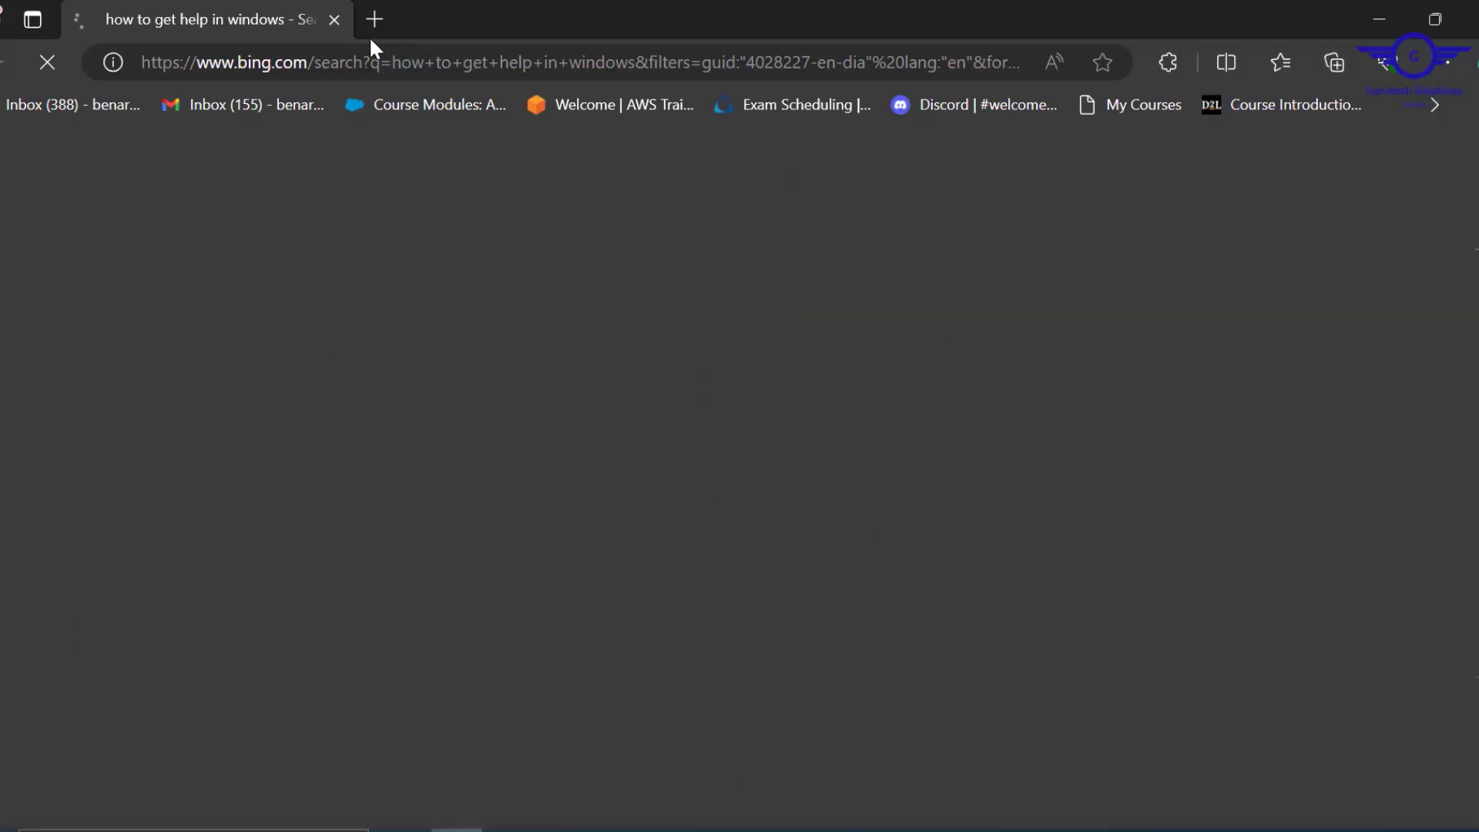
left_click(374, 61)
type("ftp ")
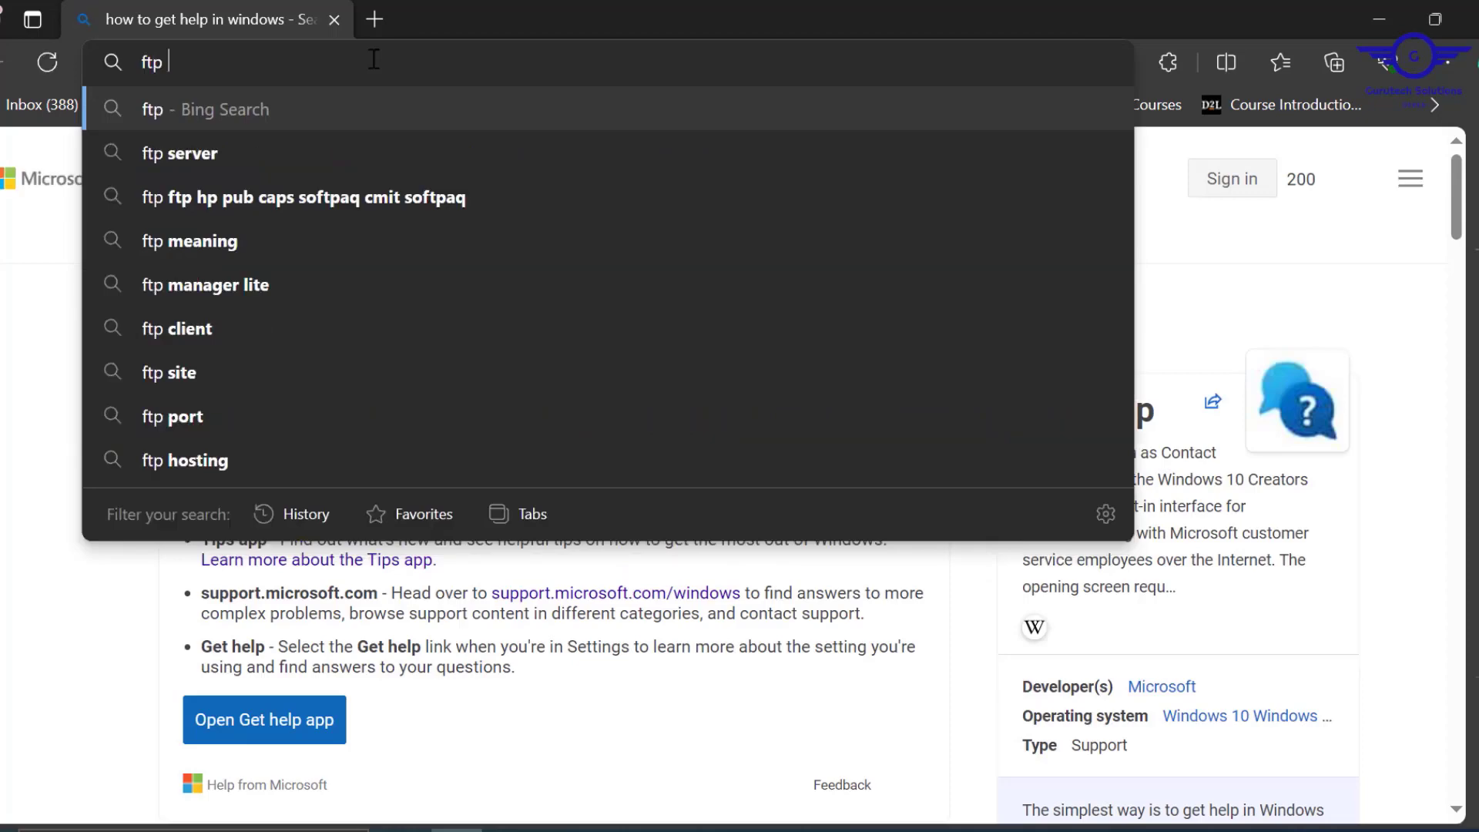
type("tc")
left_click(209, 196)
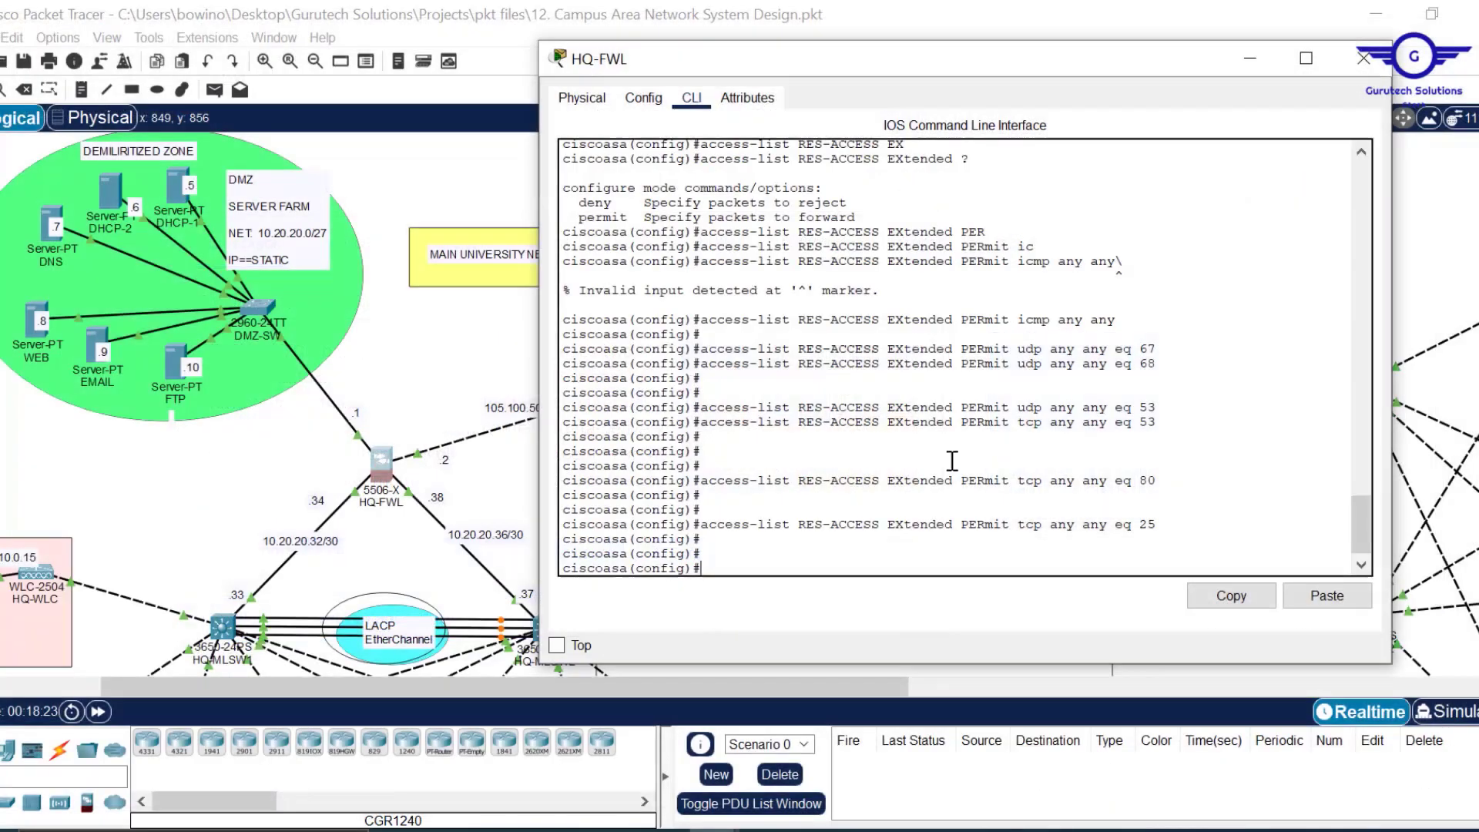
Add RES-ACCESS rules permitting tcp any any eq 20 and eq 21 for FTP.
key("Up")
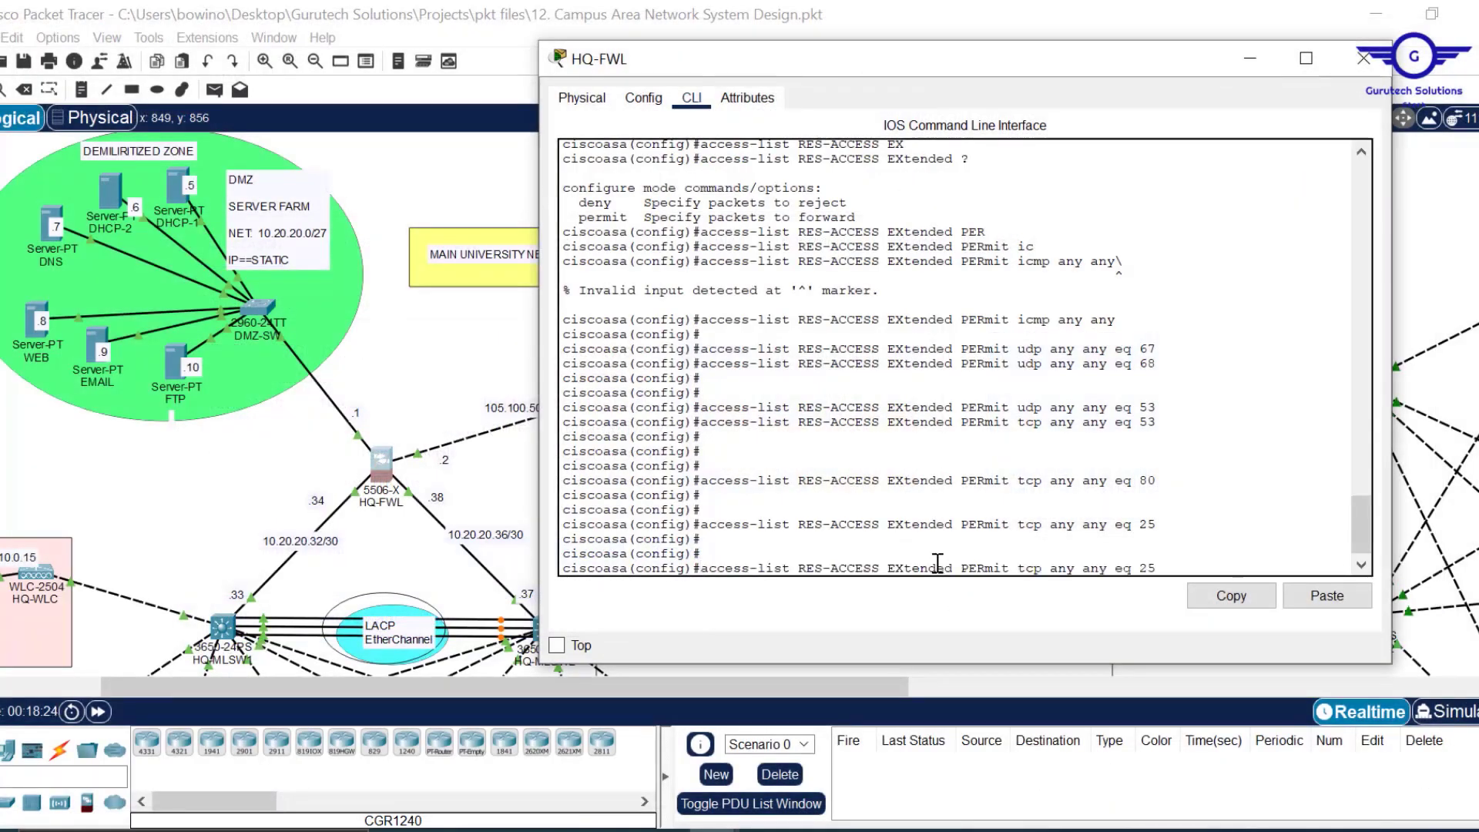
key("Return")
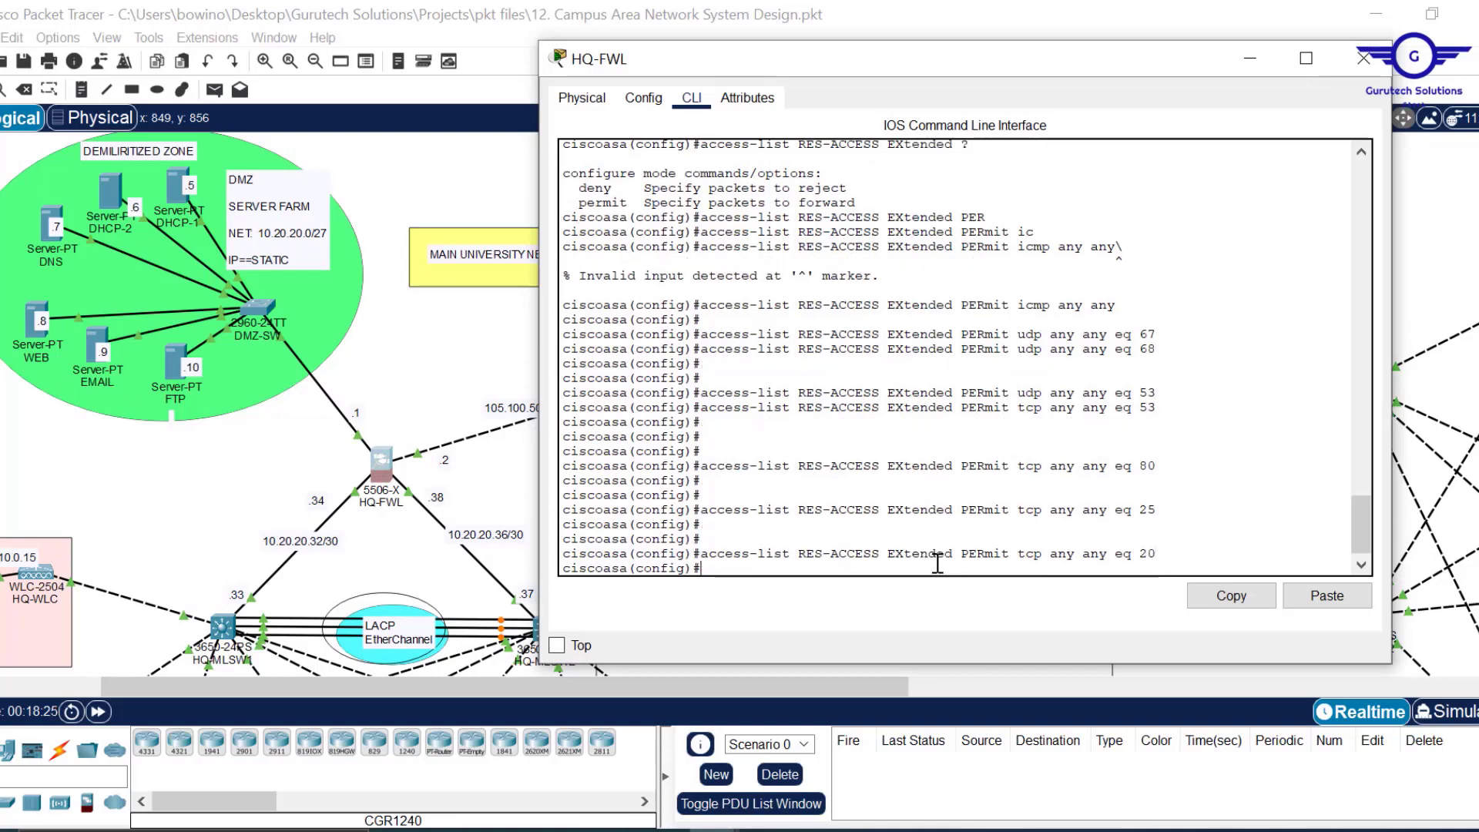
key("Up")
key("Return")
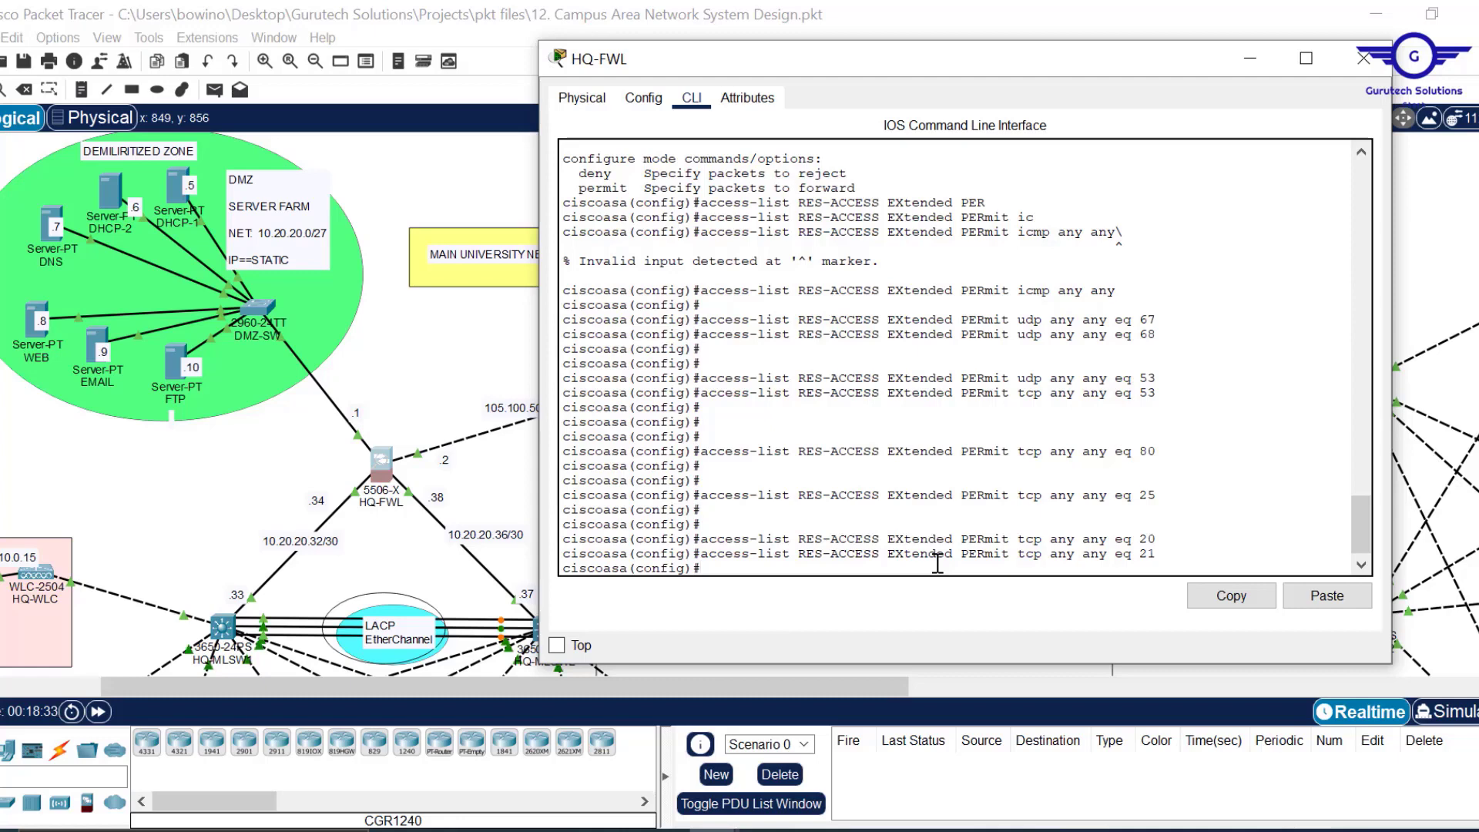
key("Return")
key("Return")
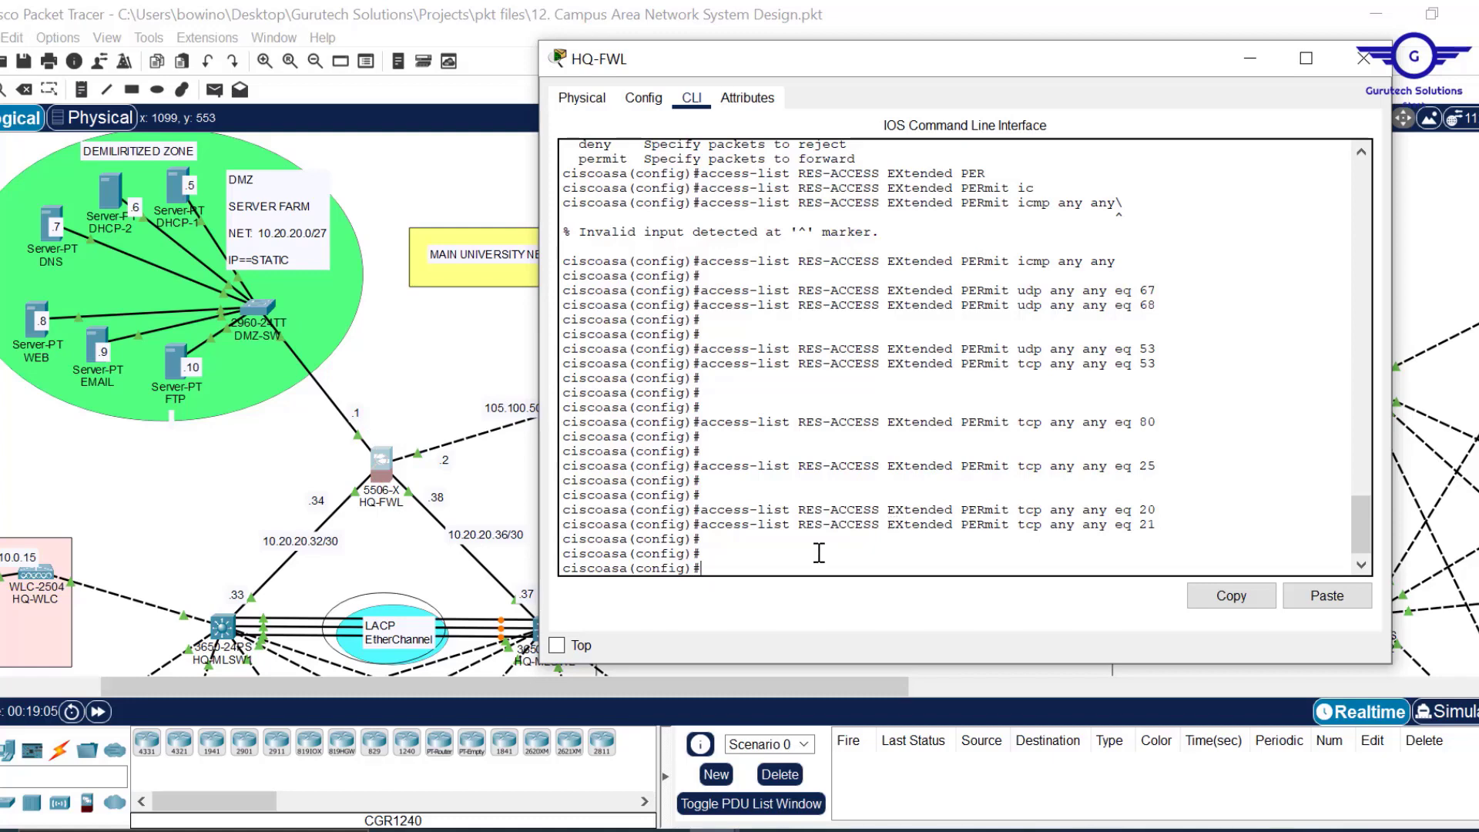
Start an access-group command, pasting the RES-ACCESS name copied from earlier output.
type("access-gf")
key("Tab")
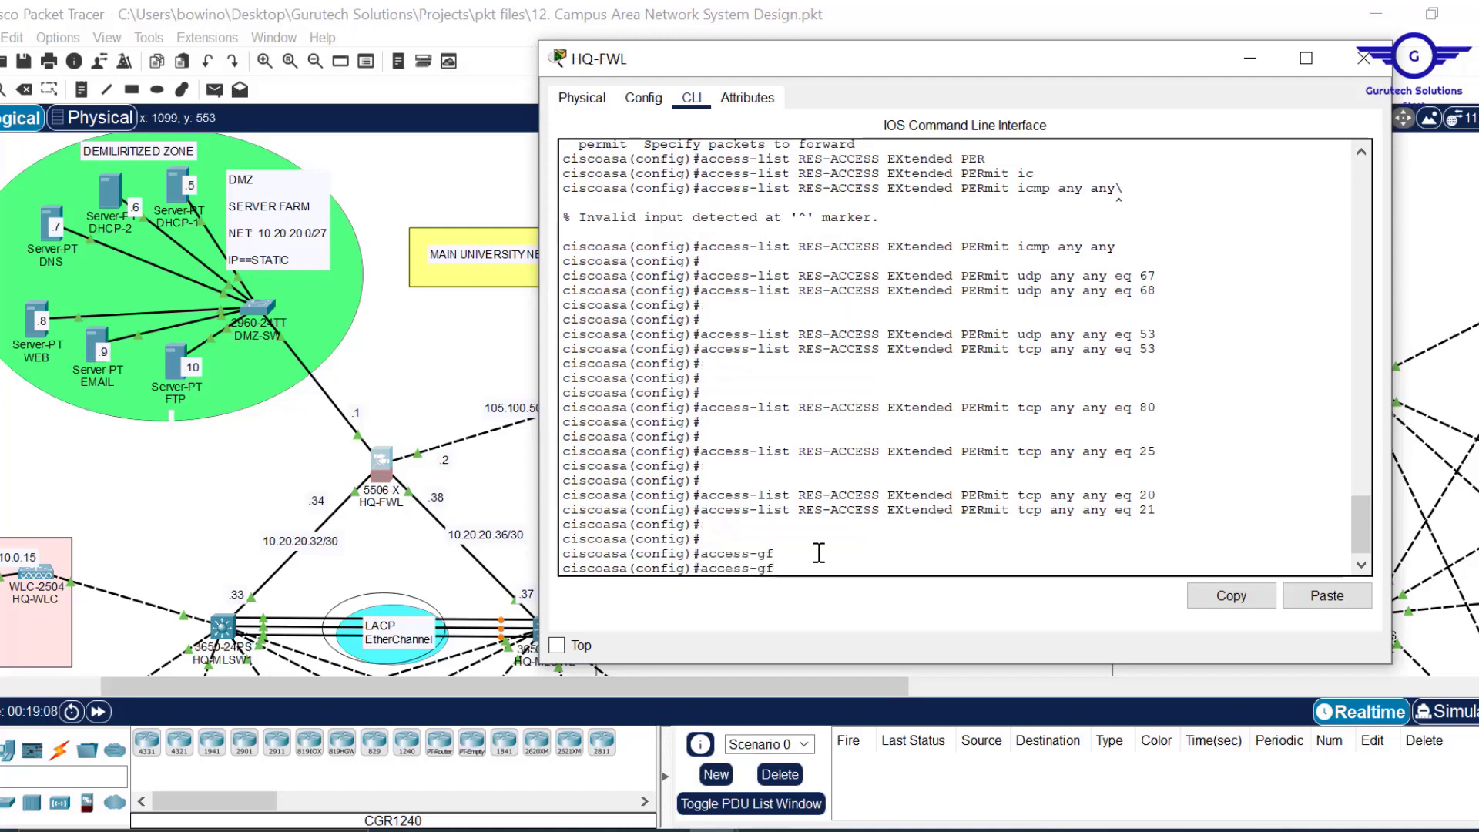
key("BackSpace")
key("Tab")
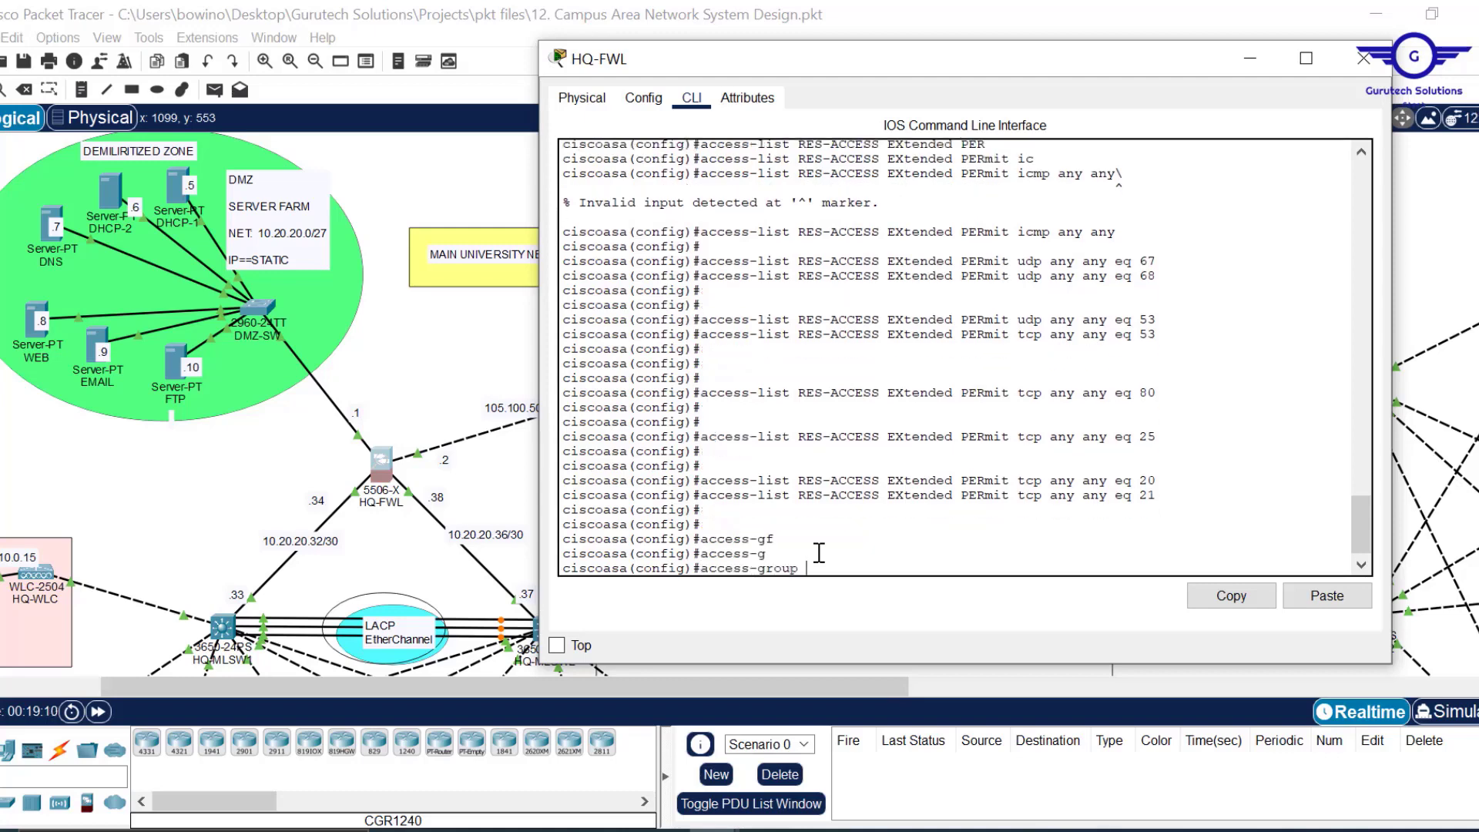
left_click_drag(883, 497, 802, 497)
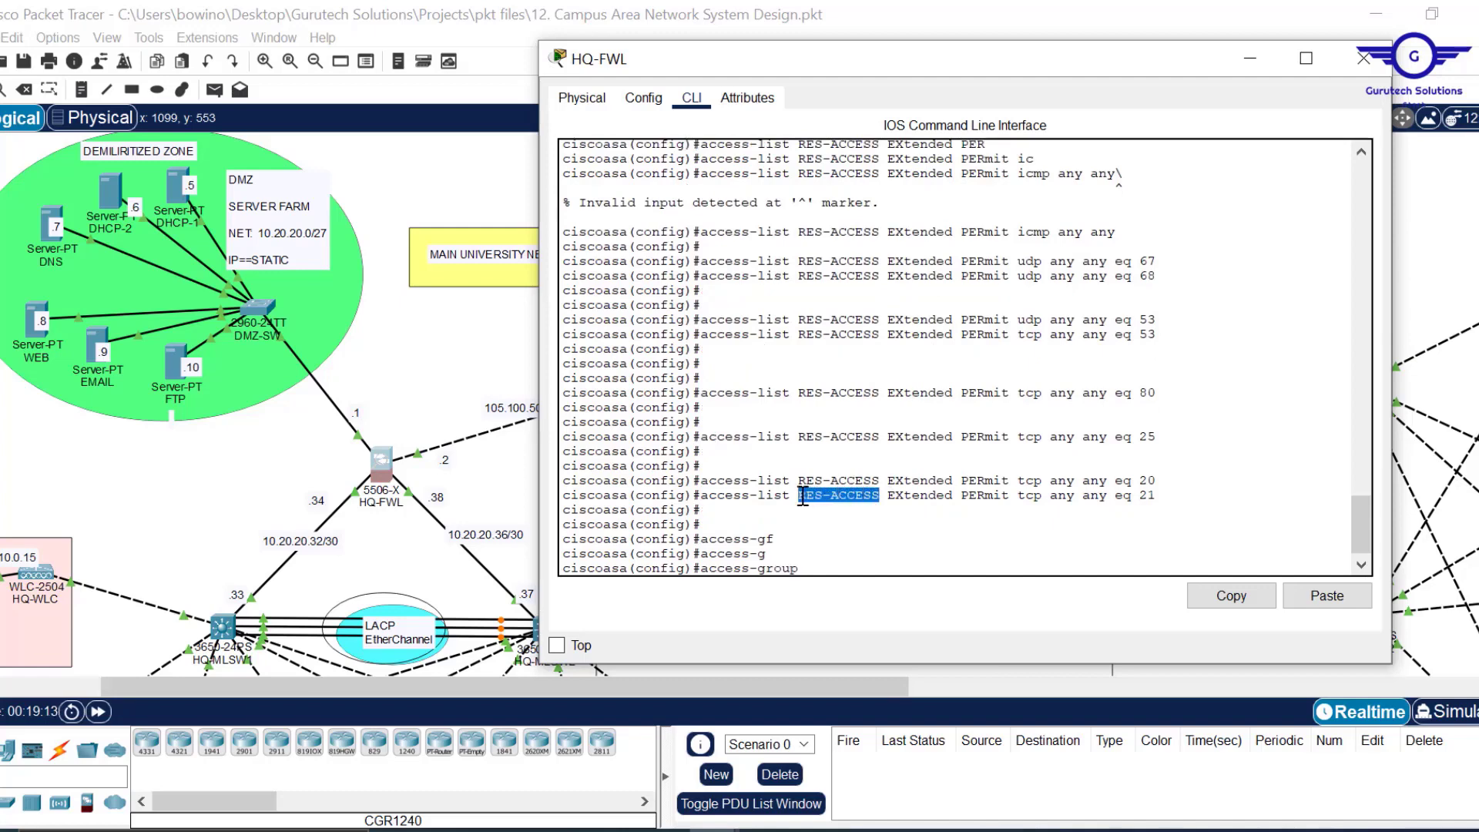
left_click(1230, 596)
left_click(1344, 603)
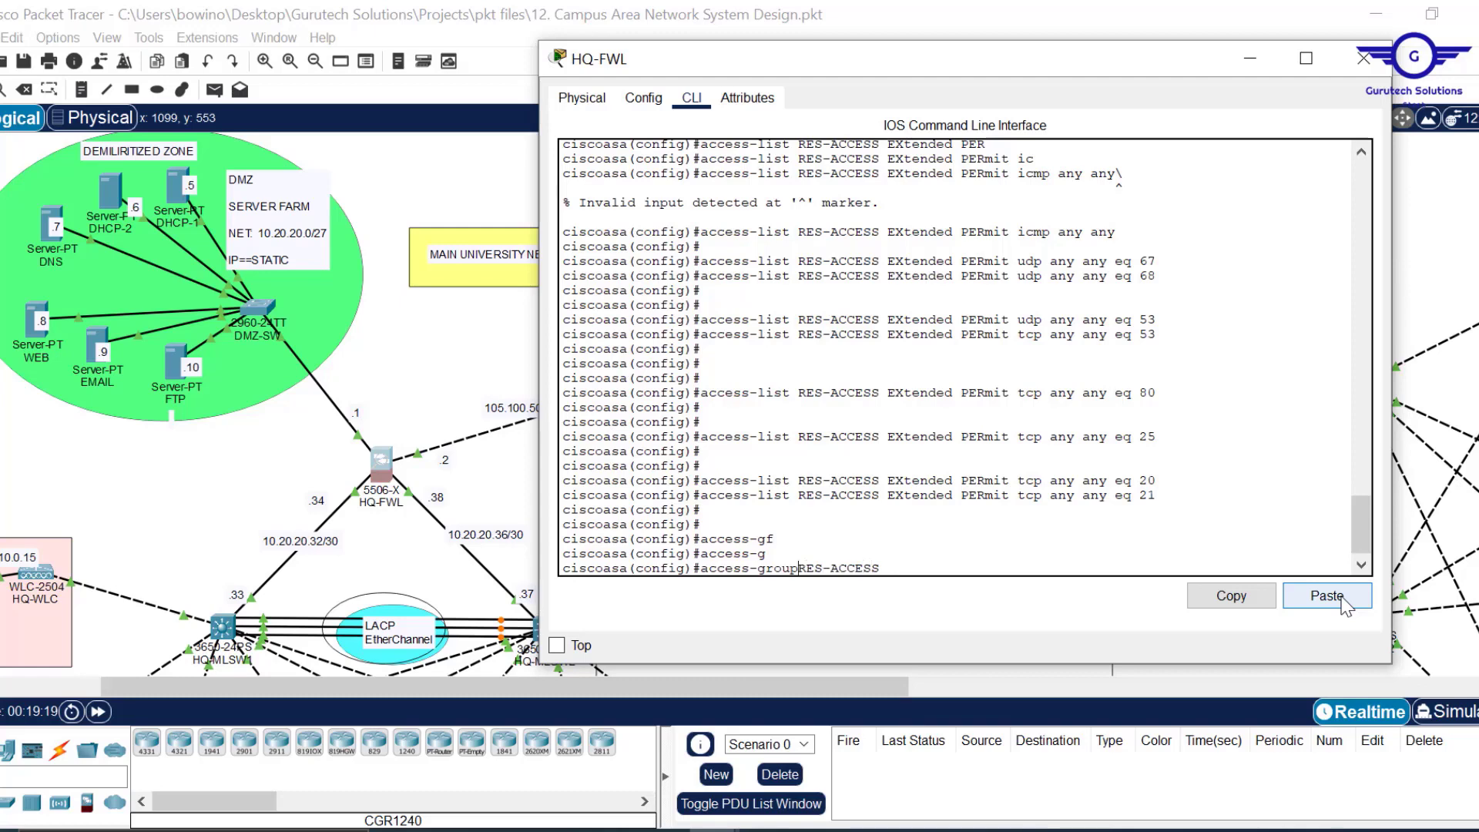
key("Right")
key("Right")
key("Right")
key("Right")
key("Right")
key("Right")
key("Right")
type("?")
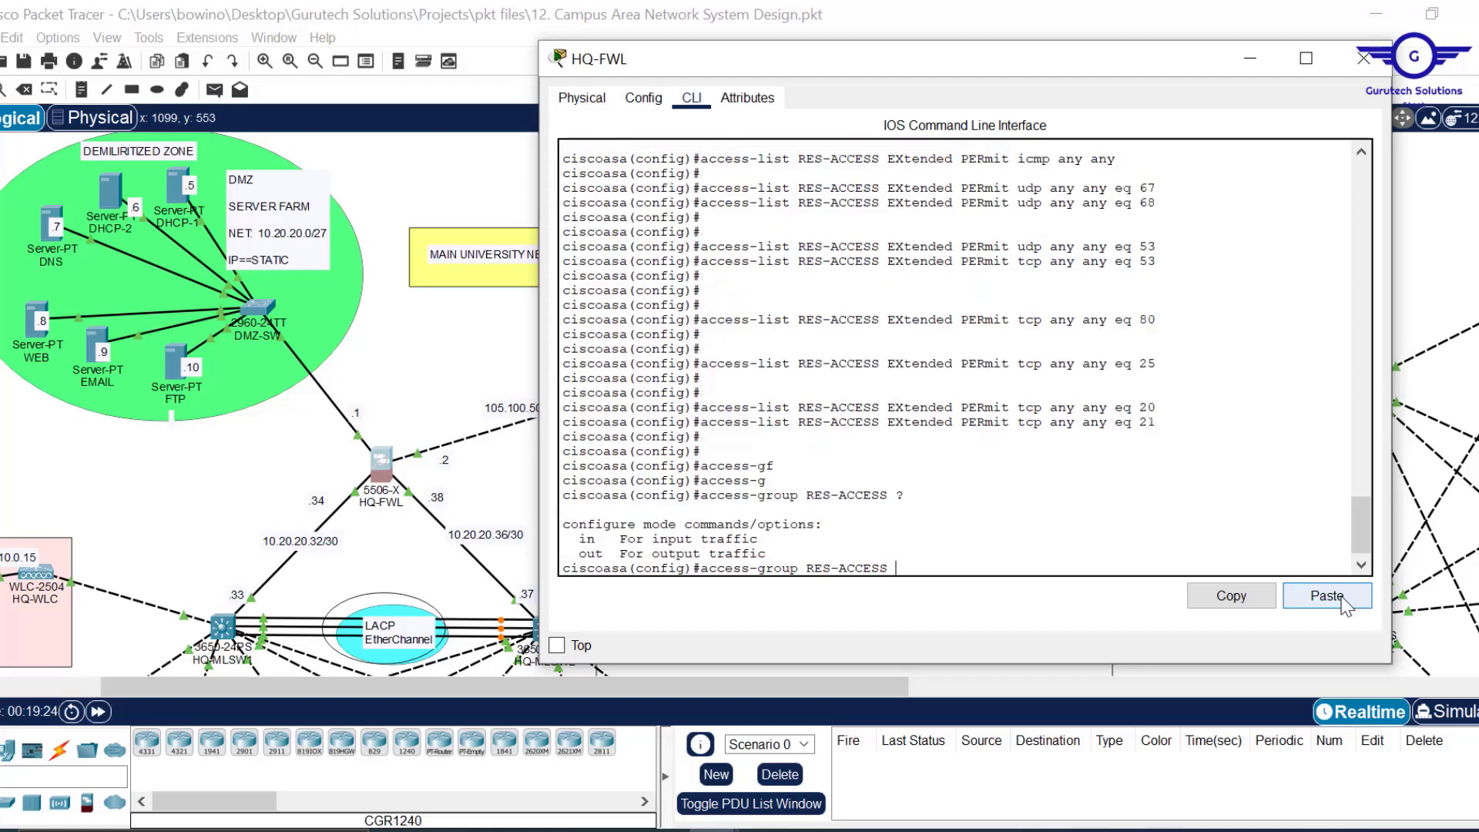
key("Return")
Apply RES-ACCESS inbound on the DMZ interface.
key("Up")
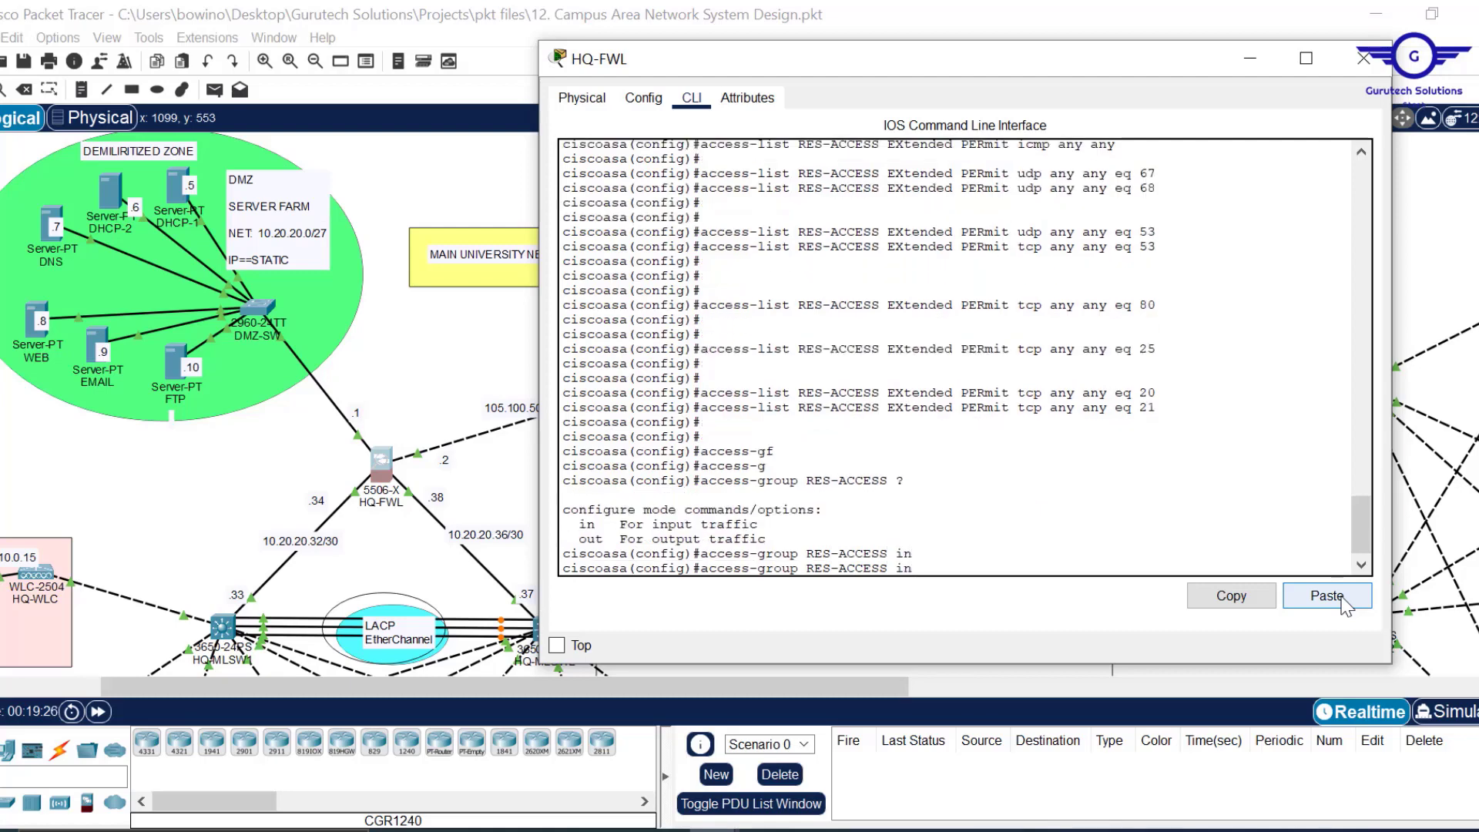
type("D")
key("Tab")
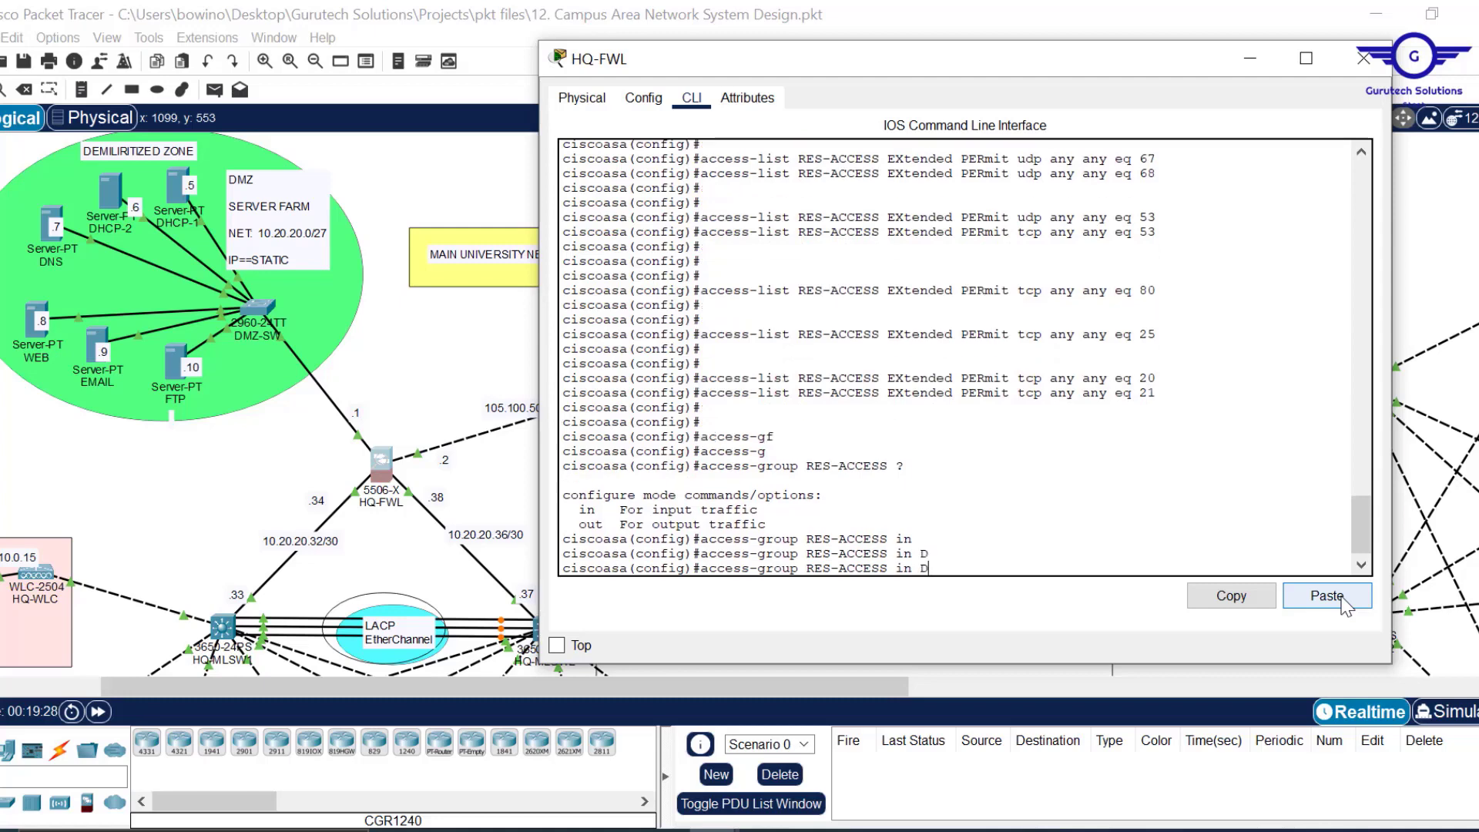
type("M")
key("Tab")
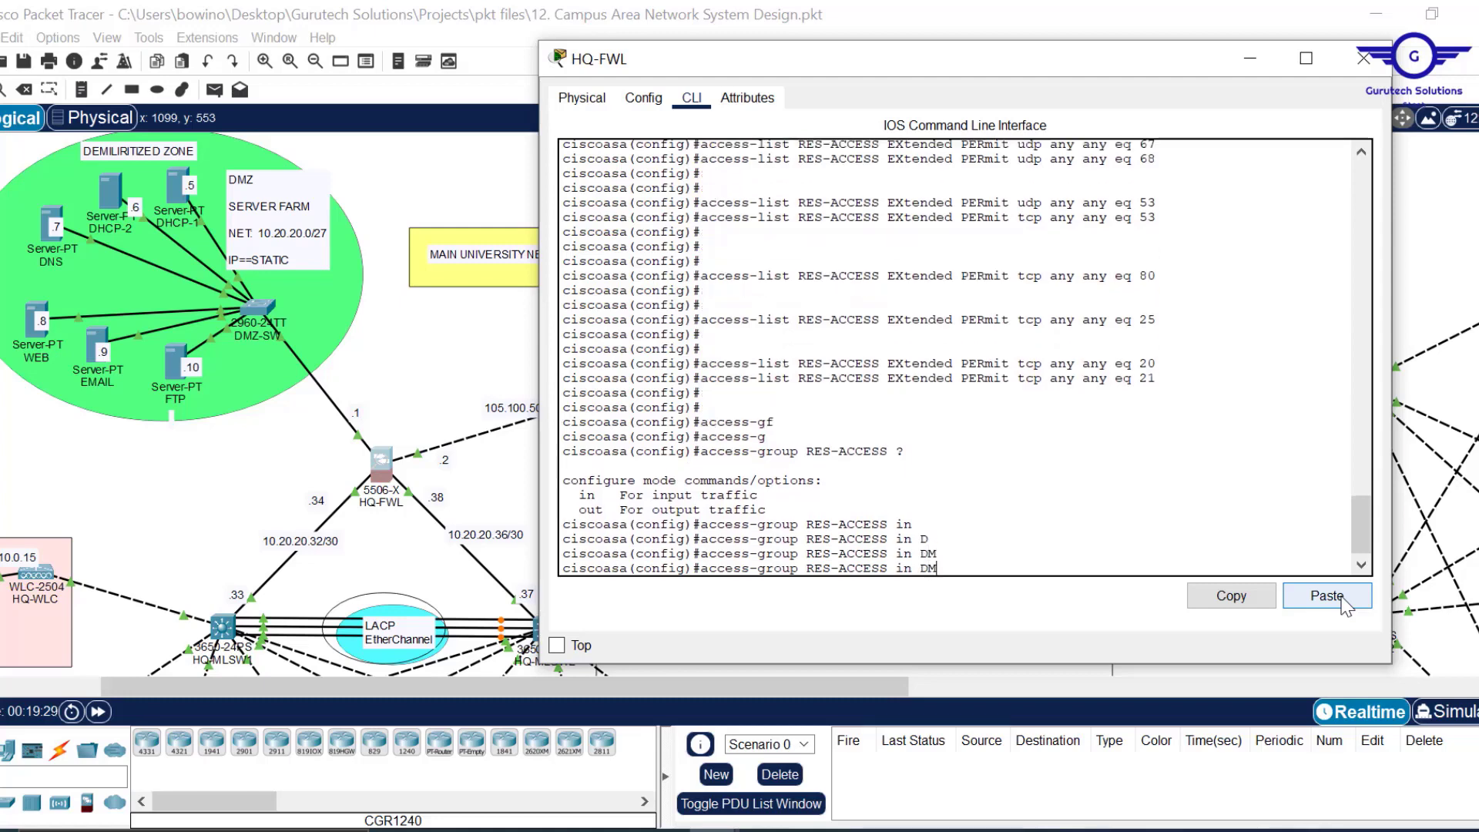
type("I")
key("BackSpace")
type("in")
key("Tab")
type("D")
key("Tab")
key("Return")
key("Return")
key("Return")
key("Return")
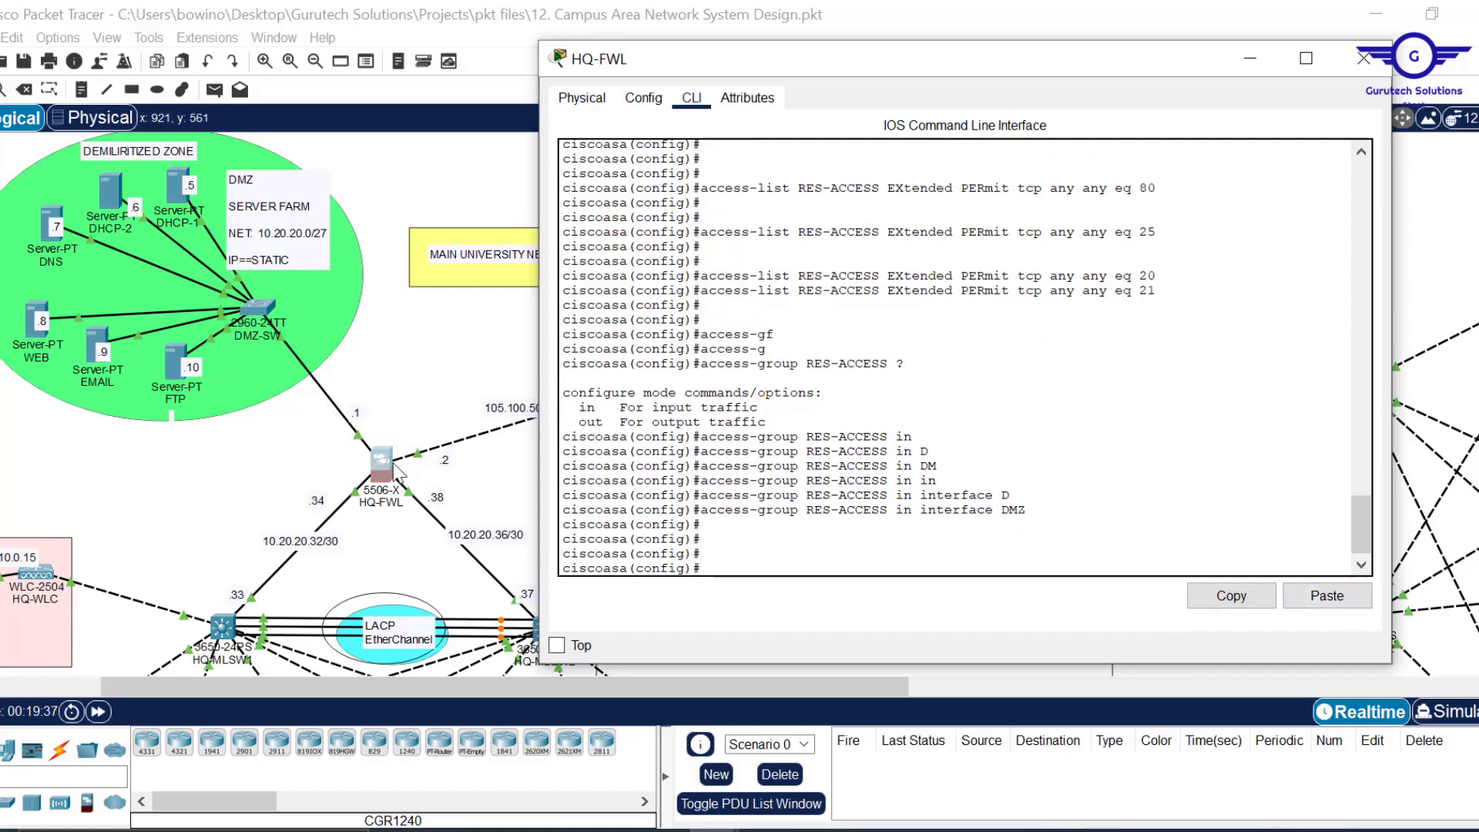
Apply RES-ACCESS inbound on the OUTSIDE interface.
key("Up")
key("BackSpace")
key("BackSpace")
key("BackSpace")
type("oUT")
key("Tab")
key("Return")
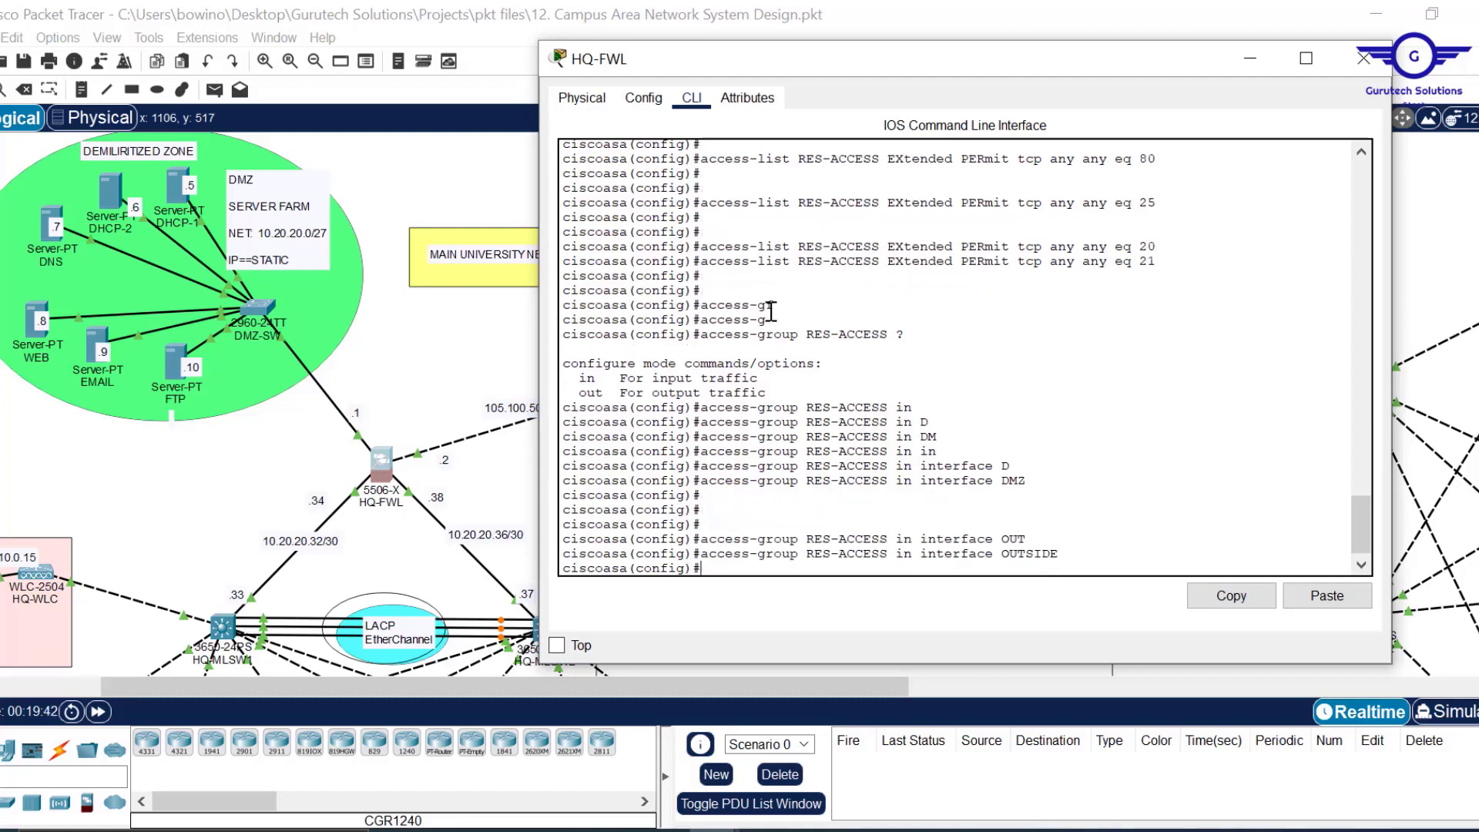
Save HQ-FWL's running configuration with wr mem.
key("Return")
key("Return")
key("Return")
type("WR ")
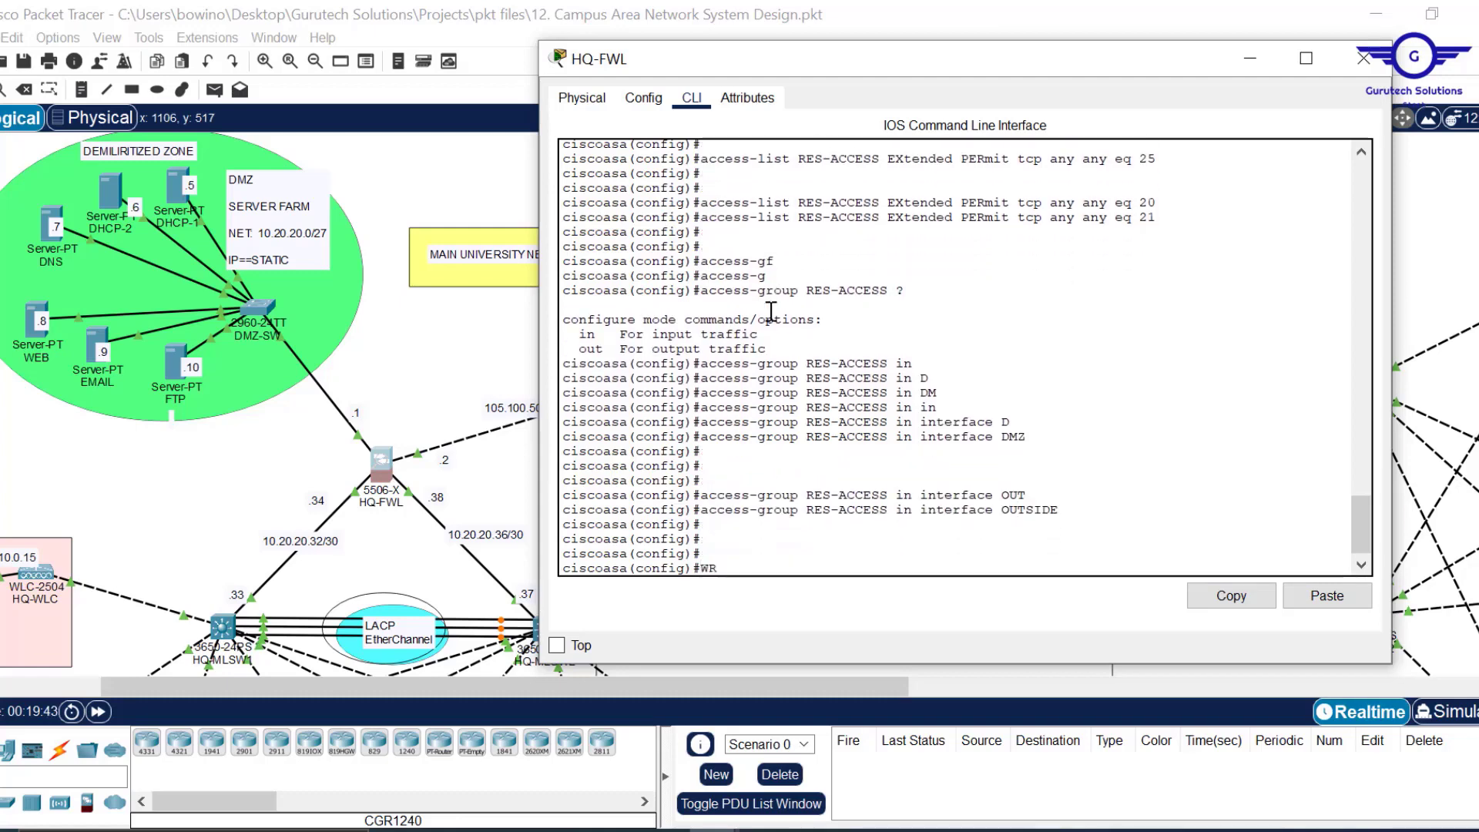
type("MEME")
key("BackSpace")
key("Return")
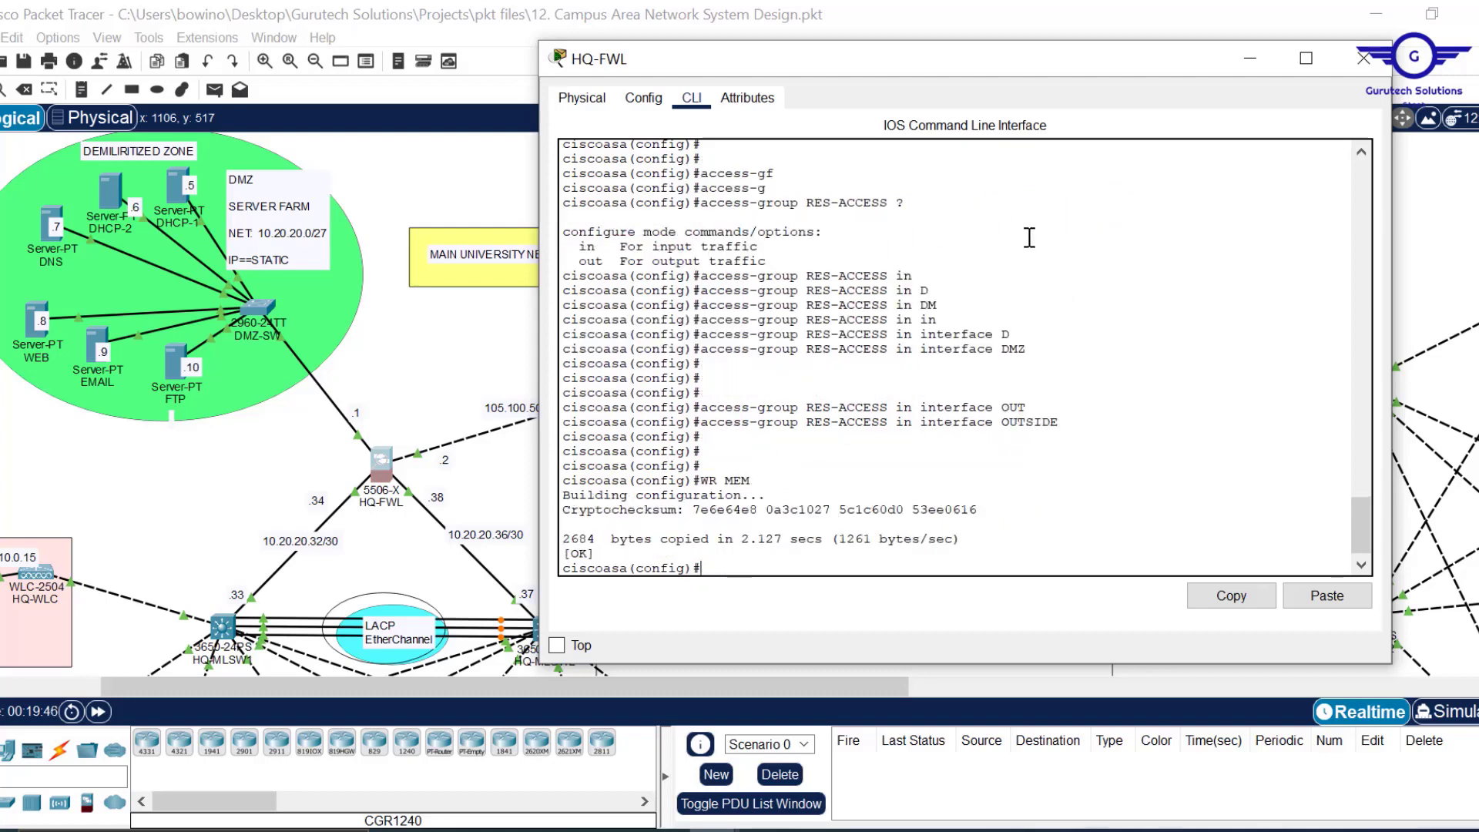
Scroll back through the console output and bring the untitled Notepad document forward.
scroll(999, 341, "up", 8)
scroll(998, 340, "up", 2)
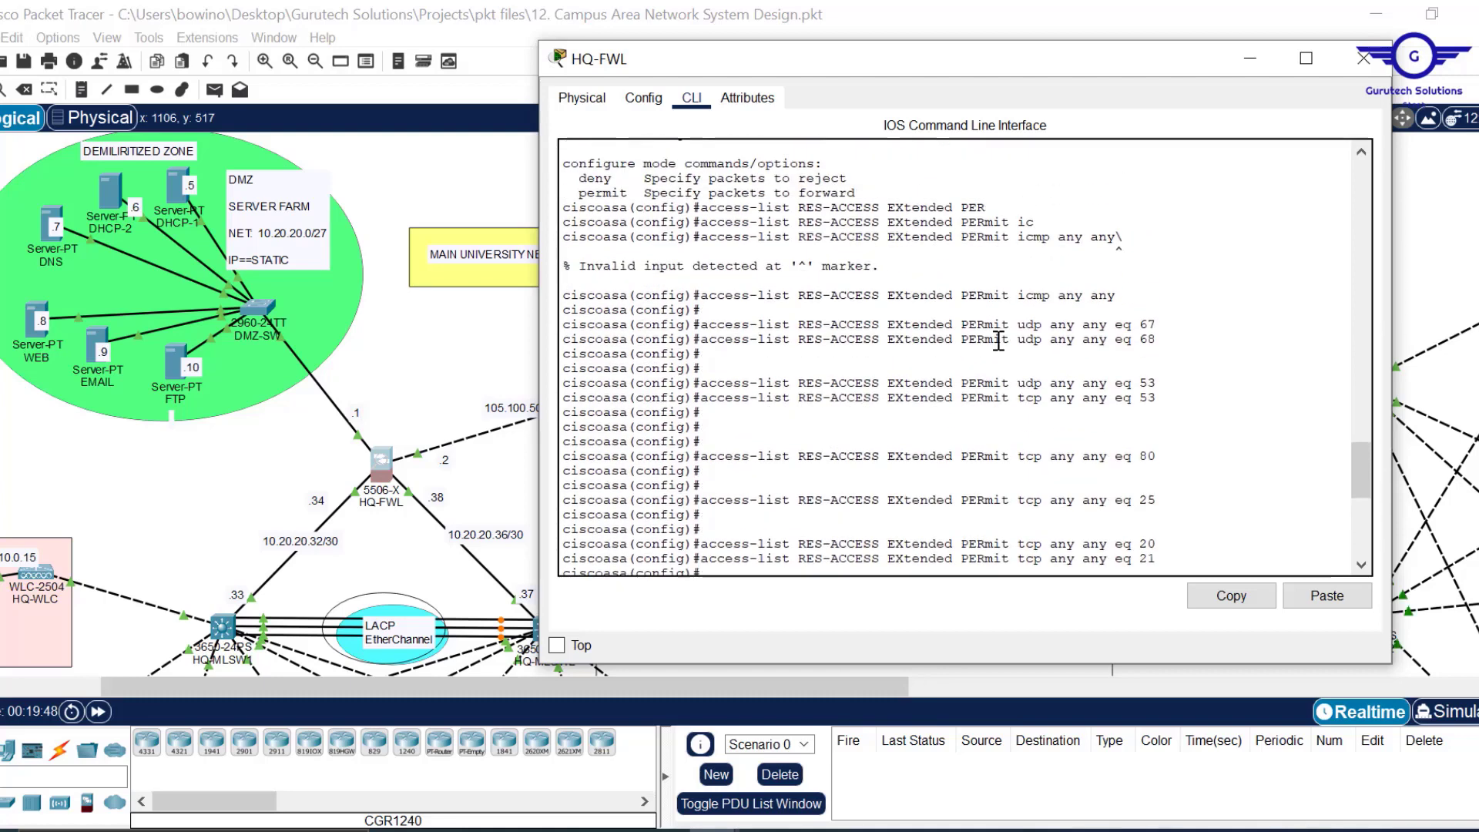
scroll(999, 340, "up", 1)
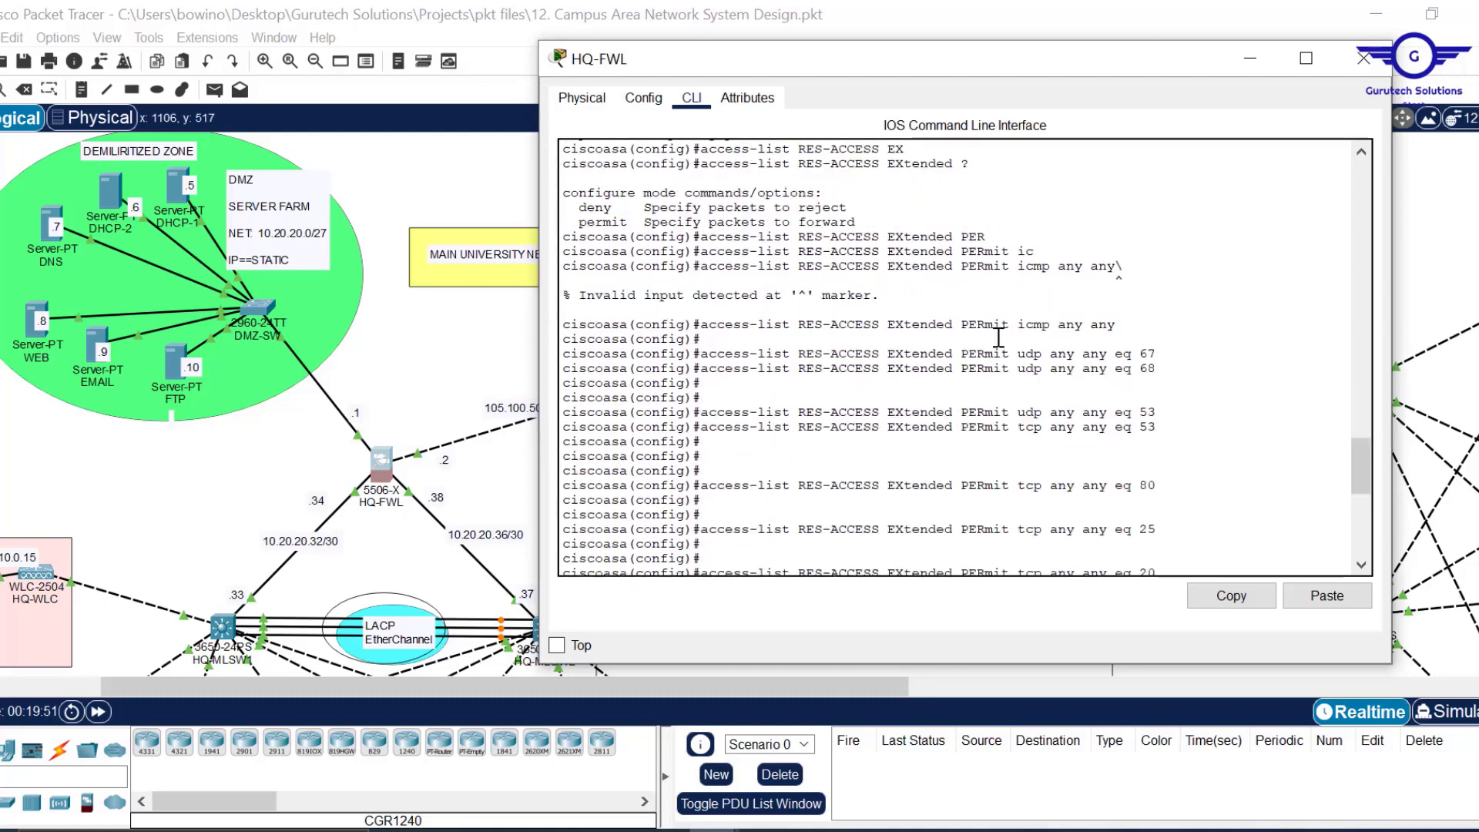
scroll(999, 337, "up", 2)
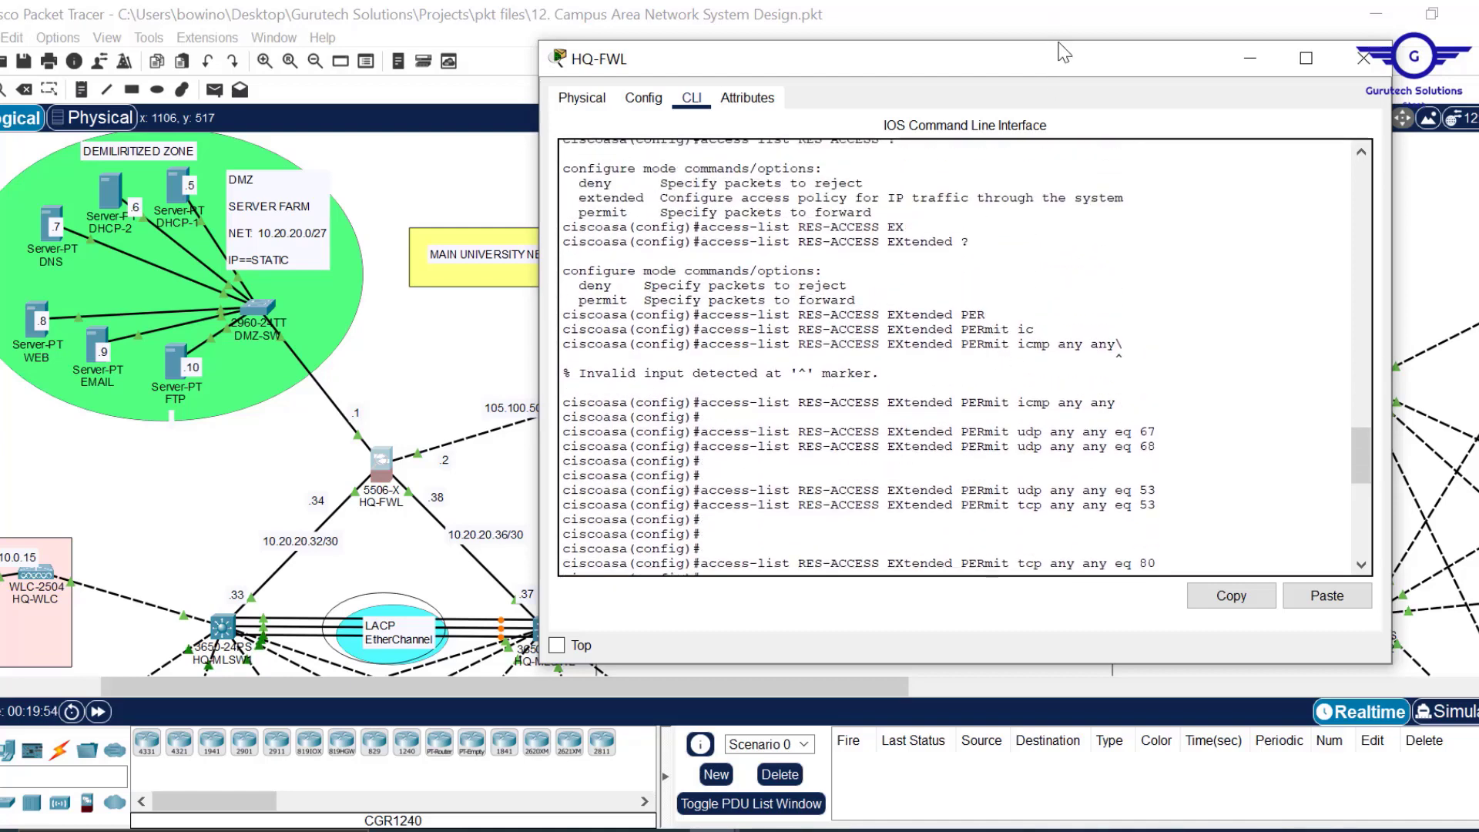
left_click_drag(1065, 61, 835, 59)
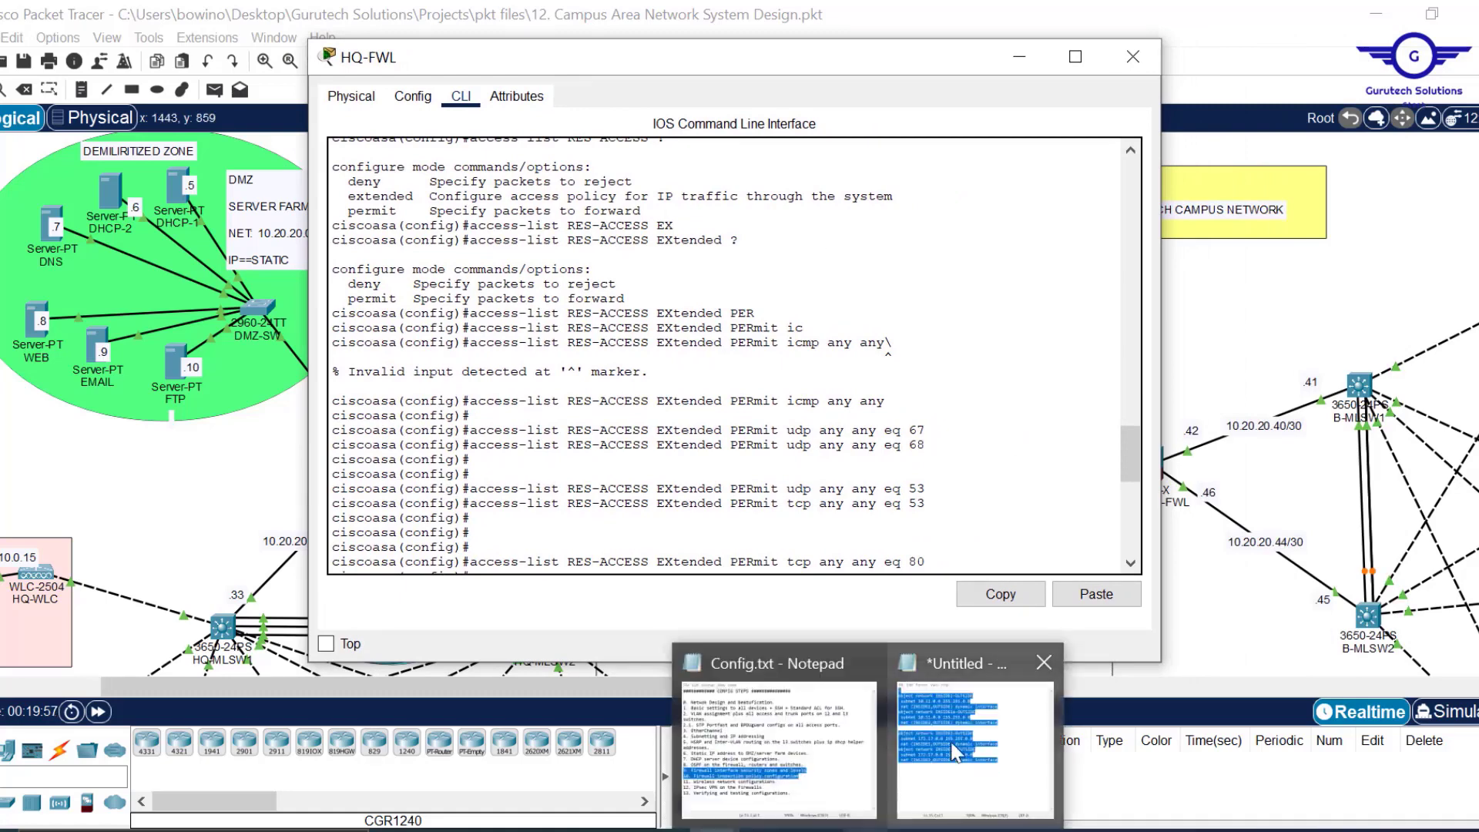
left_click(947, 744)
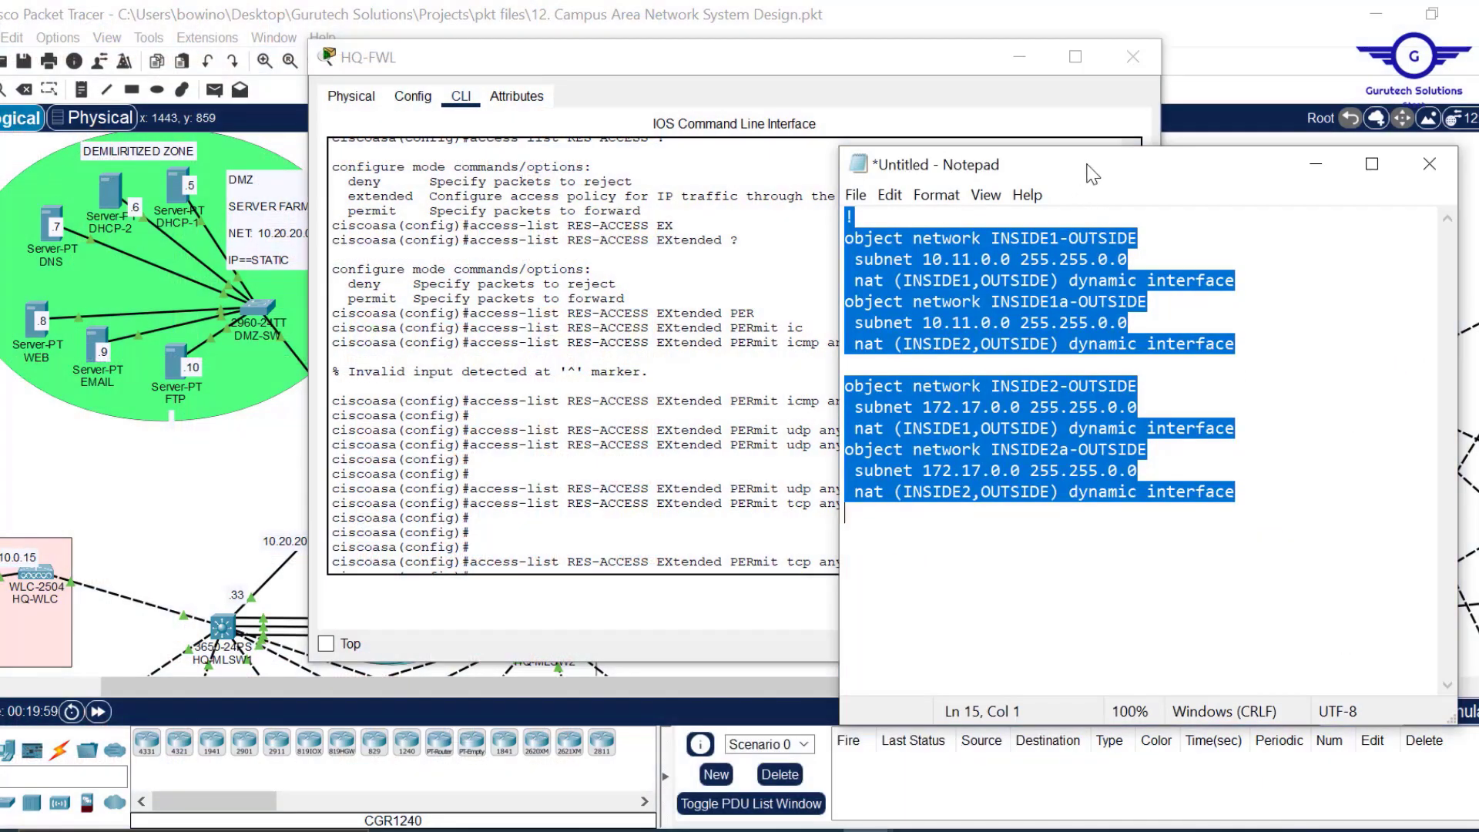
Arrange the windows and paste the icmp any any permit line into cleared Notepad.
left_click_drag(930, 52, 664, 74)
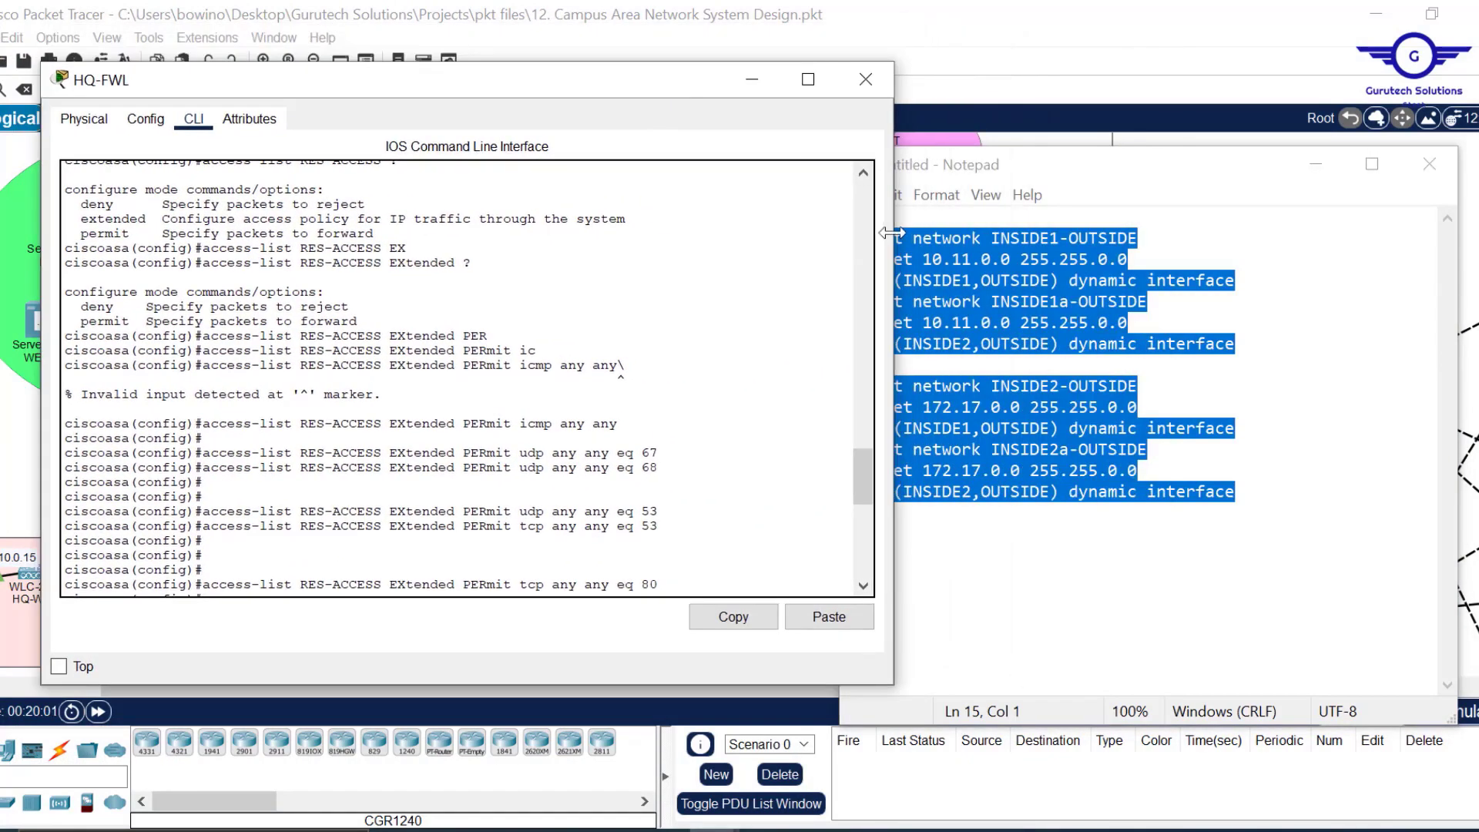
left_click_drag(894, 244, 806, 244)
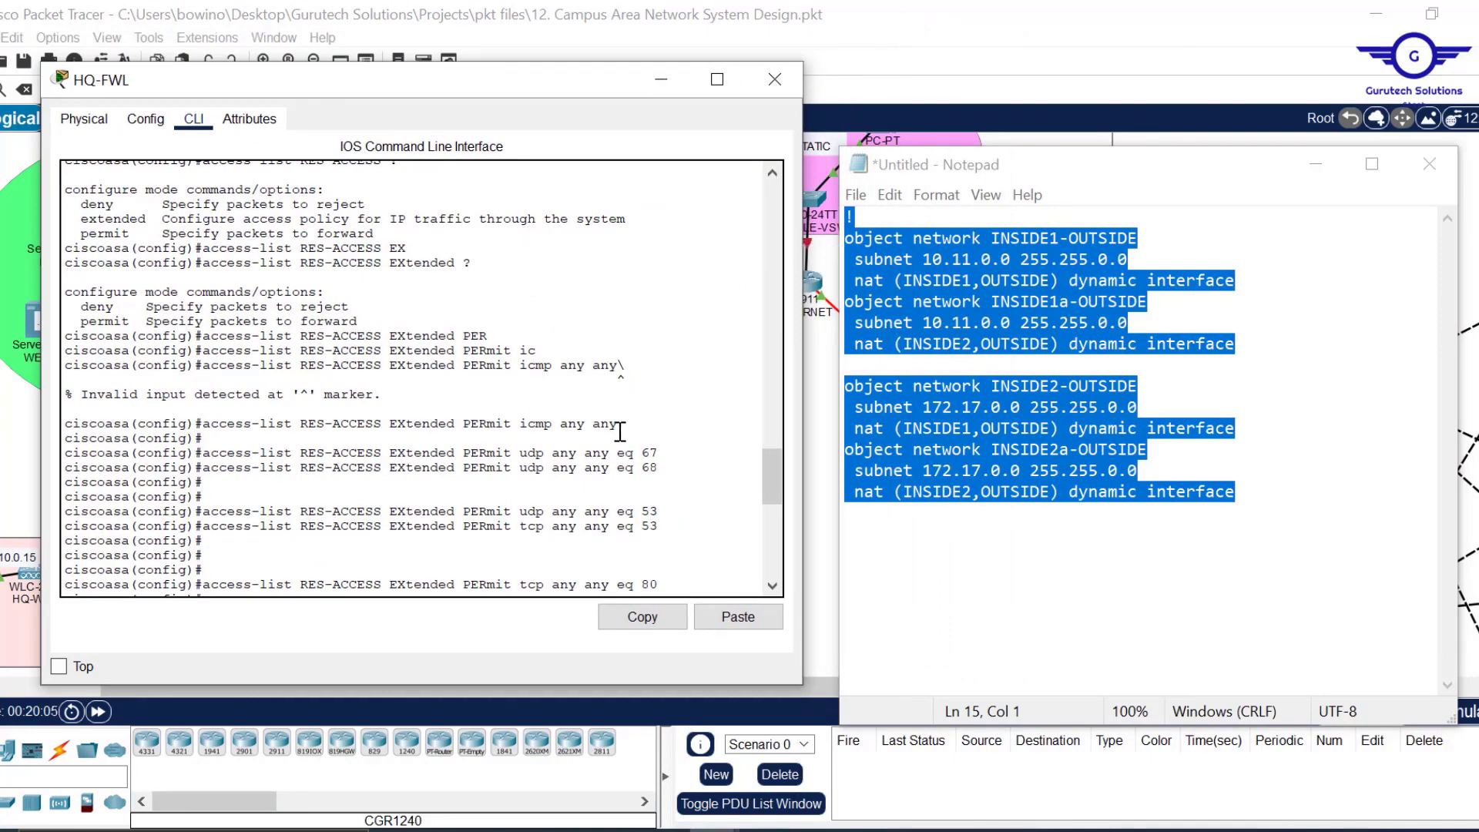
left_click_drag(617, 423, 203, 425)
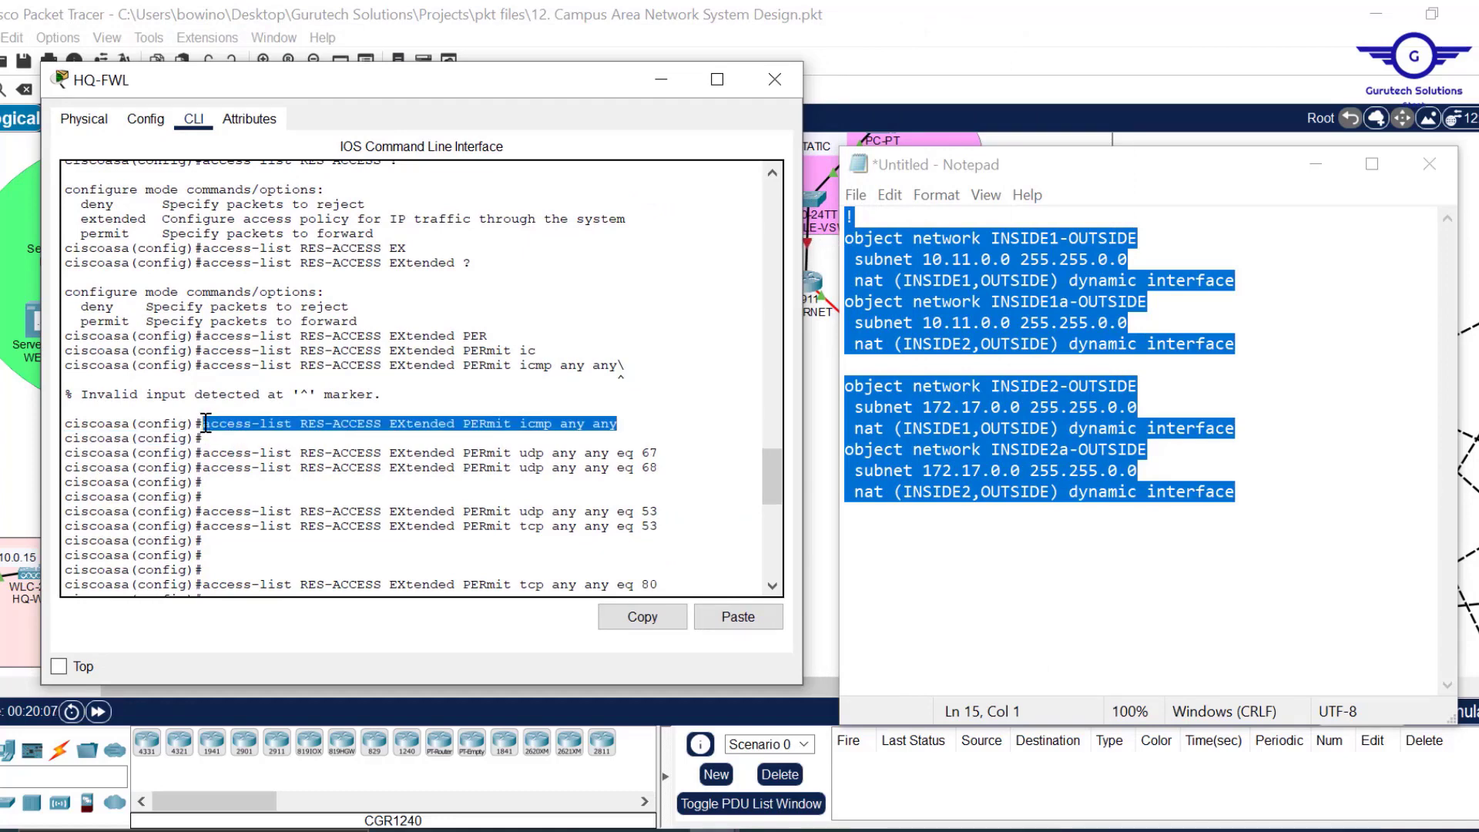
left_click(643, 618)
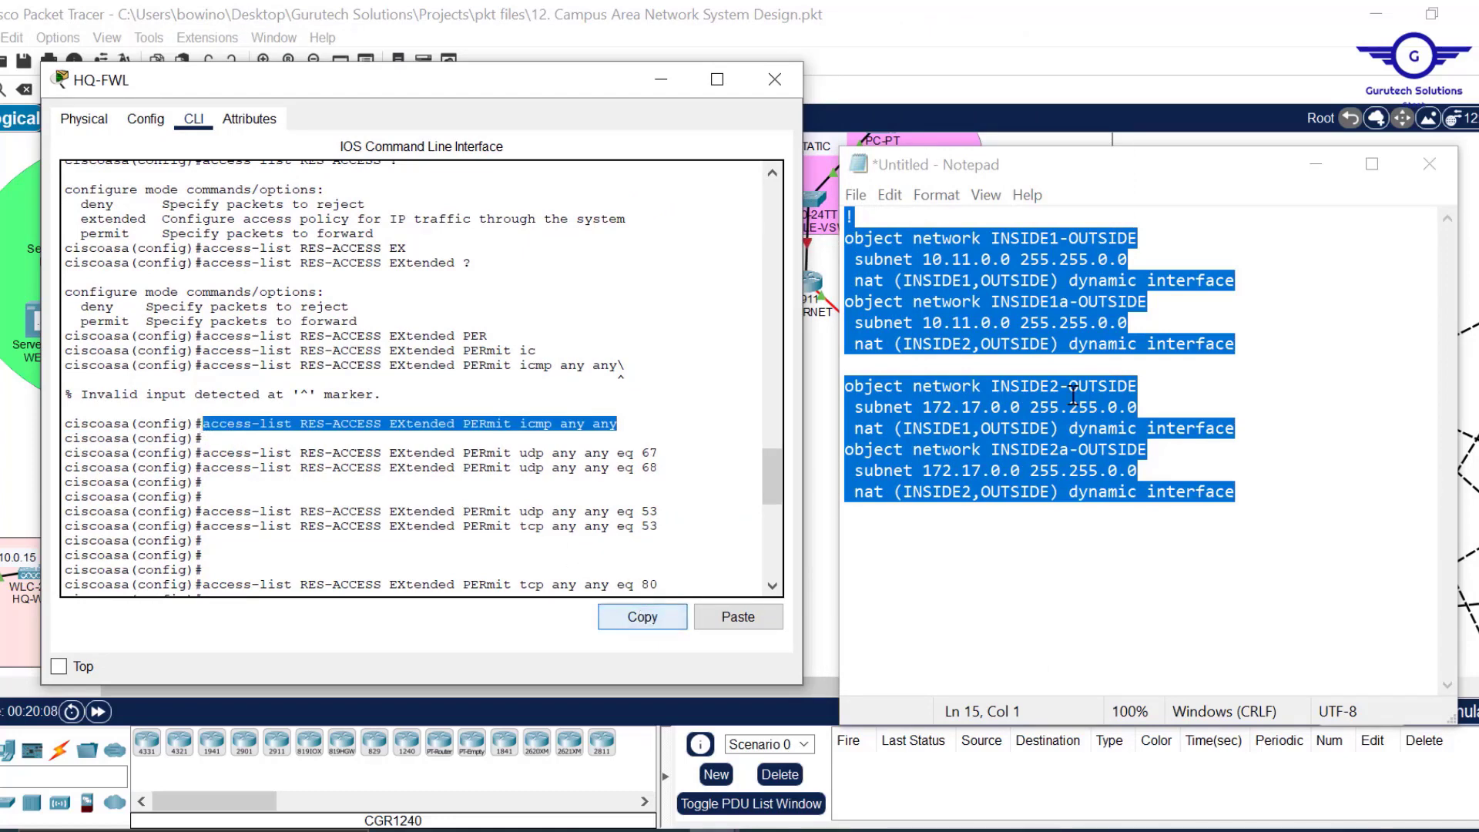
left_click(1113, 386)
key("ctrl+a")
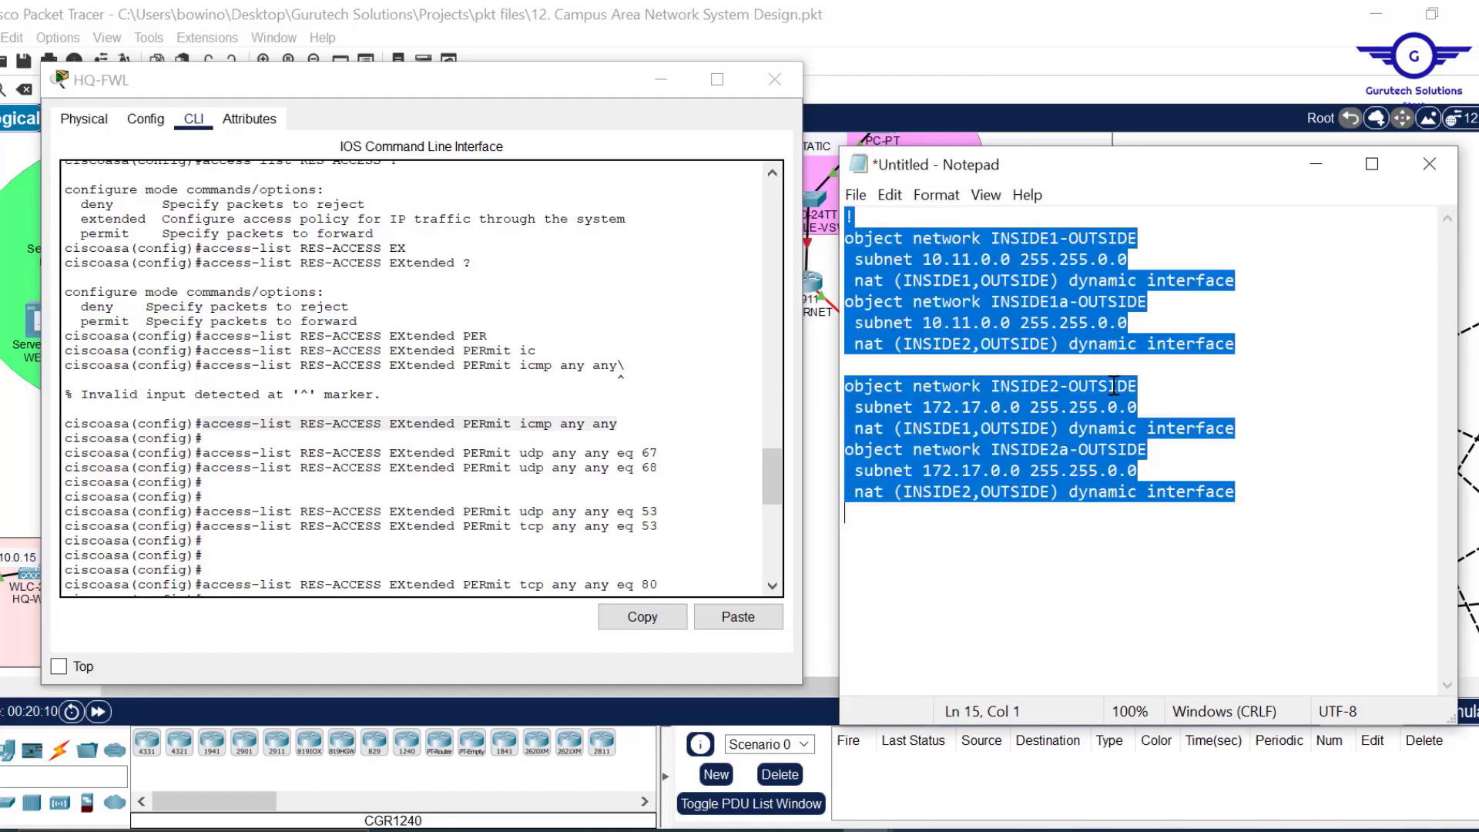
key("ctrl+v")
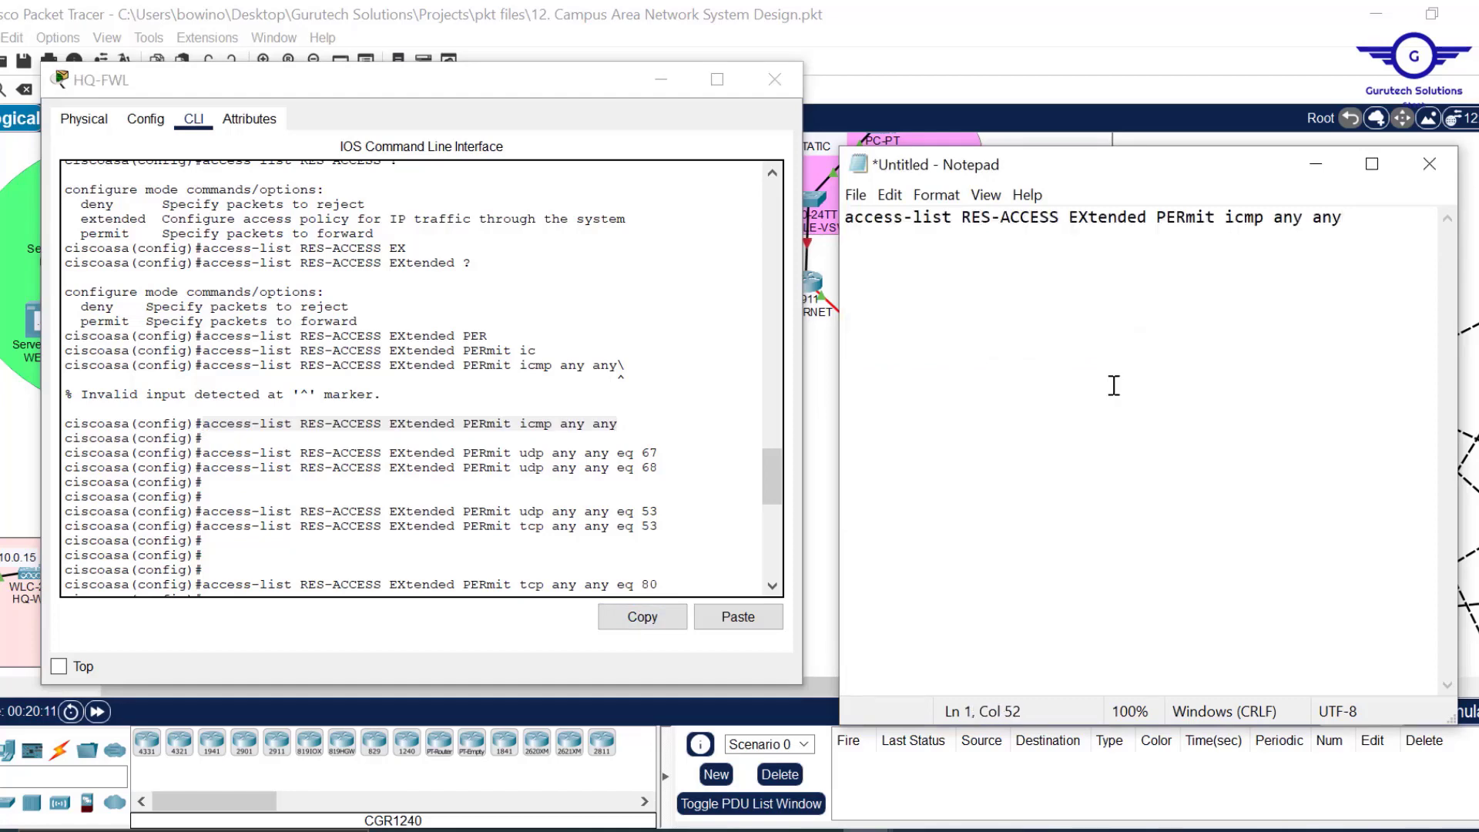
key("ctrl+z")
key("BackSpace")
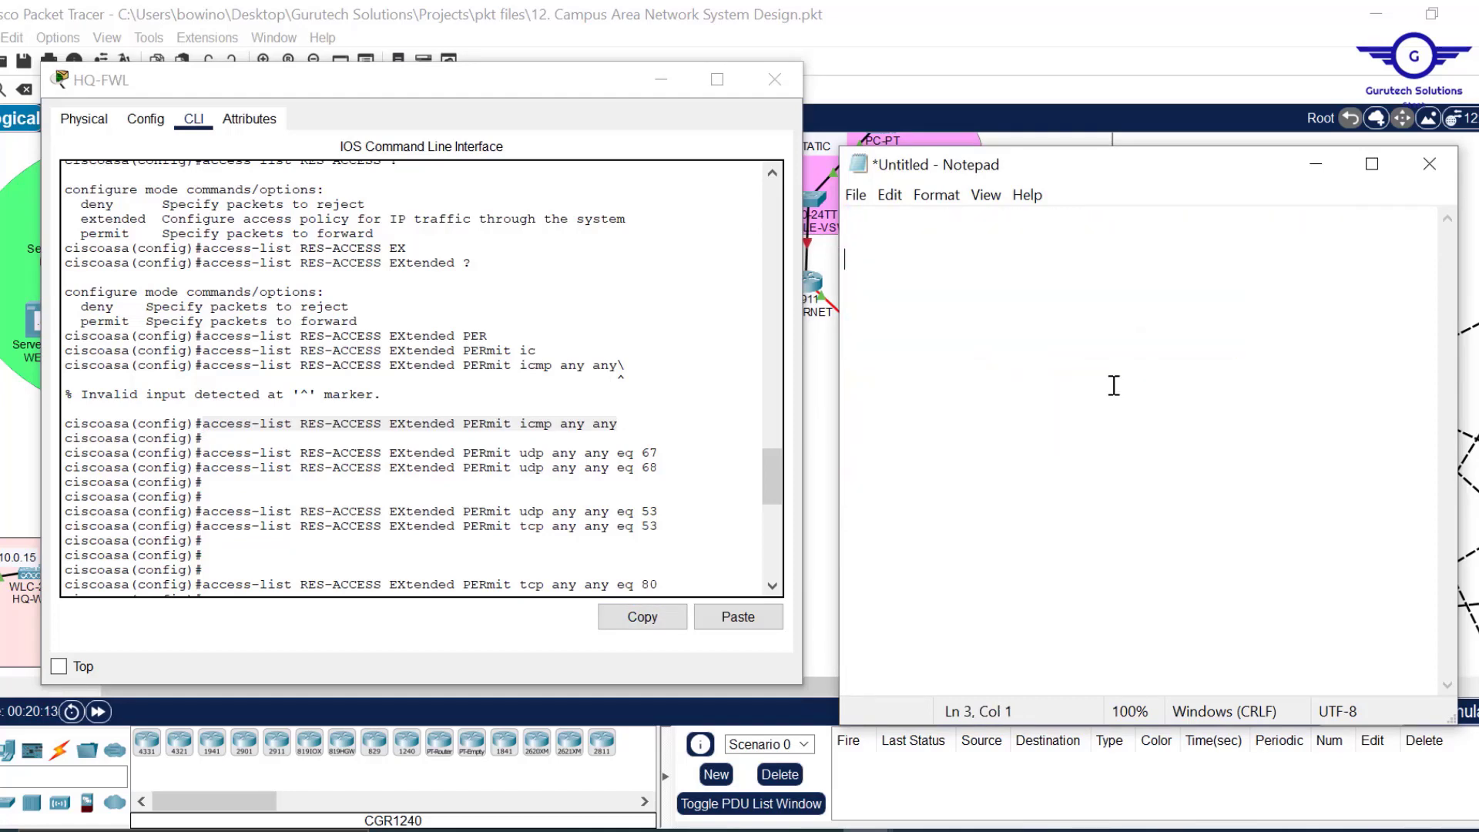
key("ctrl+v")
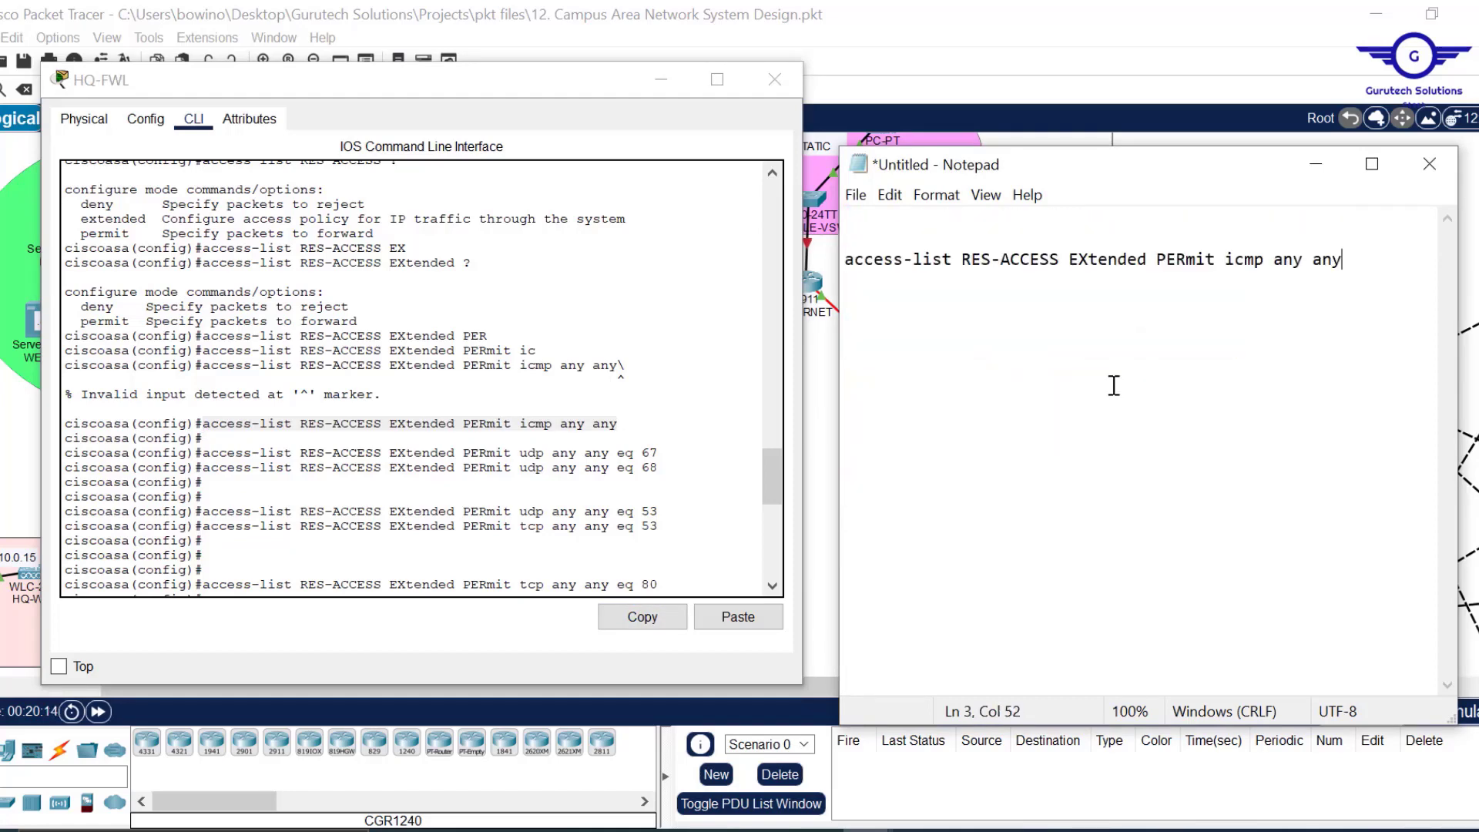
Copy the udp eq 67 rule into Notepad and duplicate it as eq 68.
left_click(666, 460)
left_click_drag(664, 454, 207, 452)
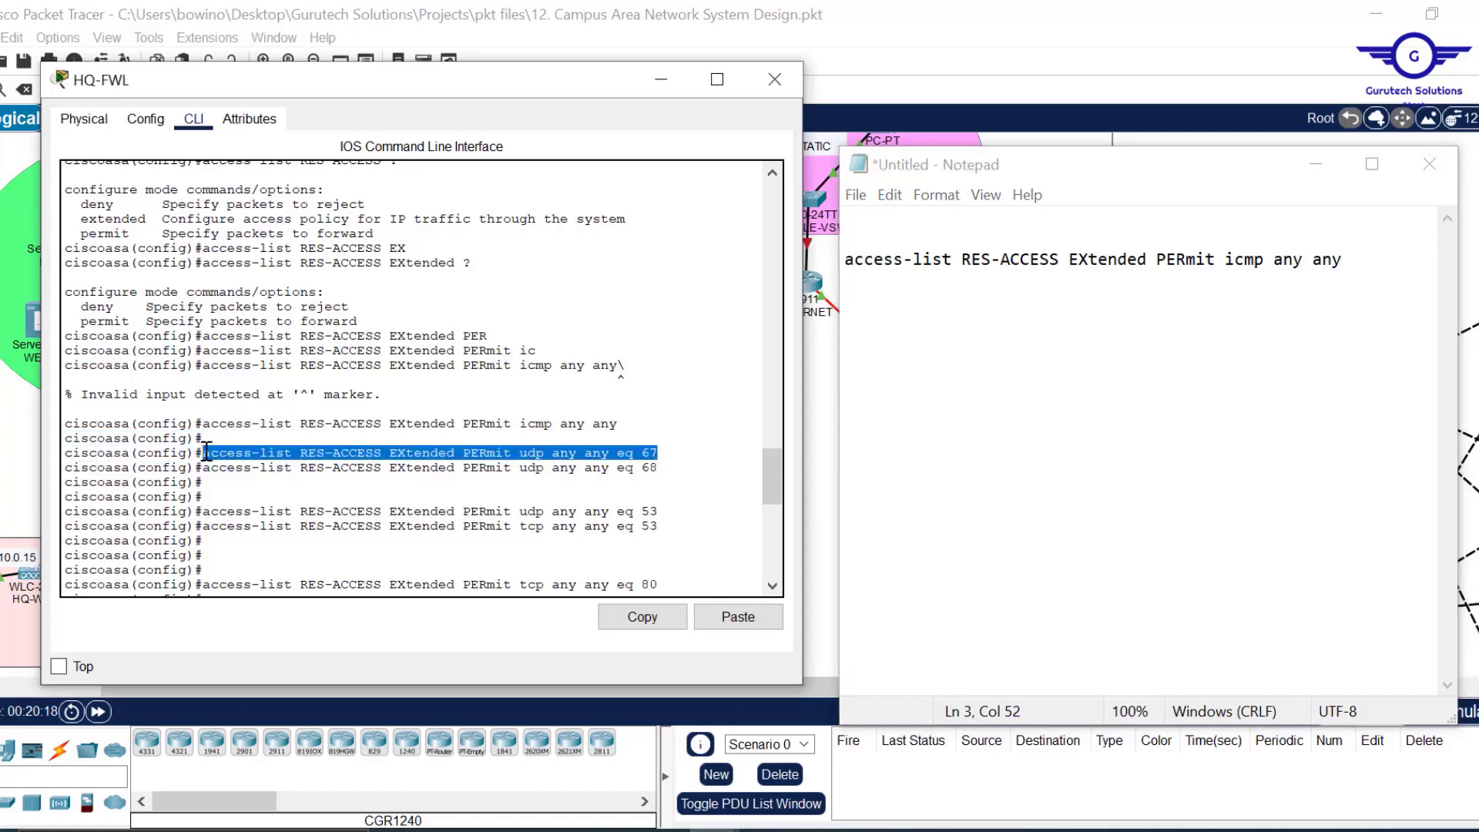
left_click(645, 617)
left_click(1370, 270)
key("Return")
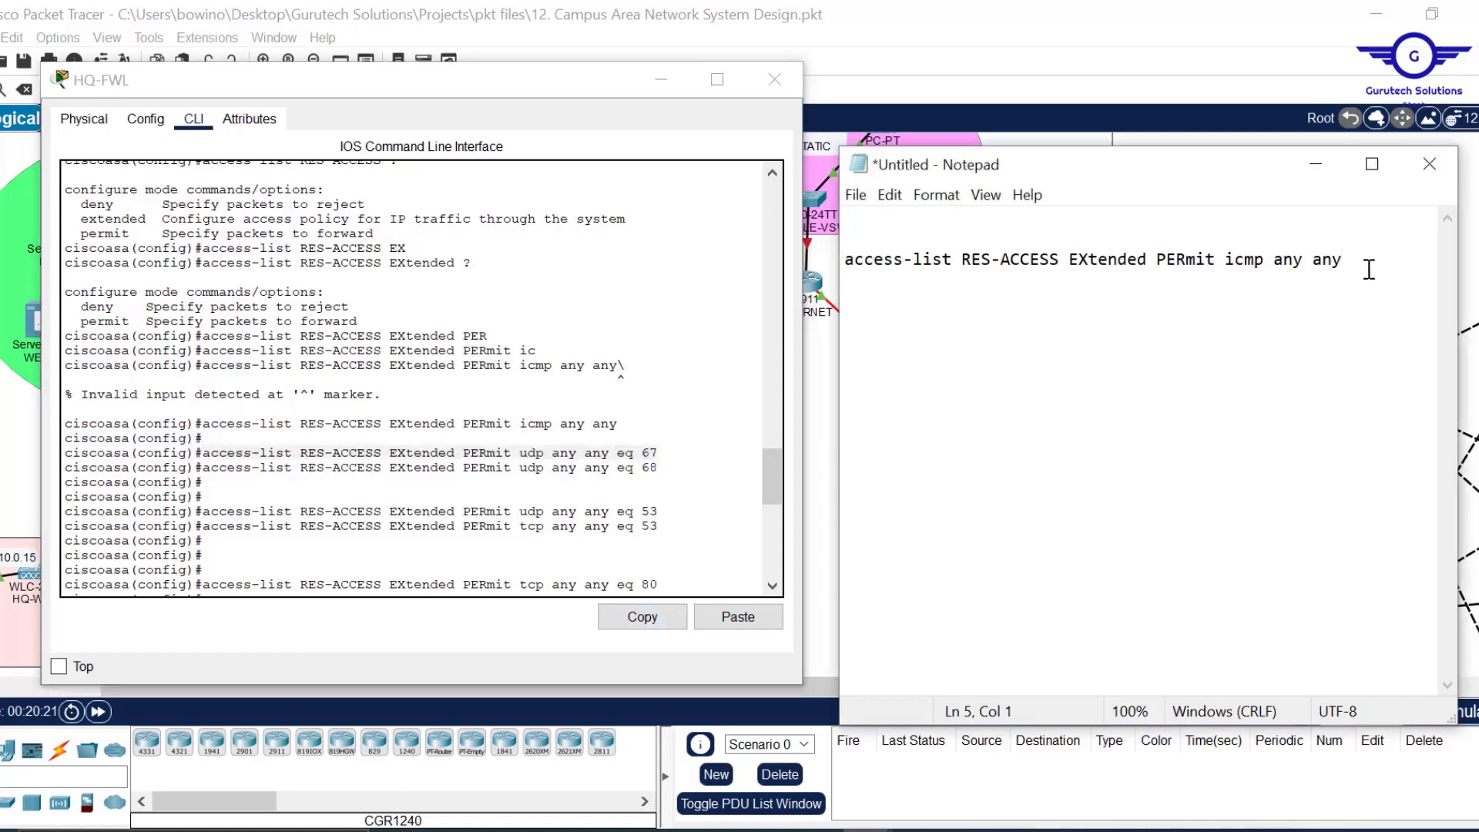
key("ctrl+v")
key("Return")
key("ctrl+v")
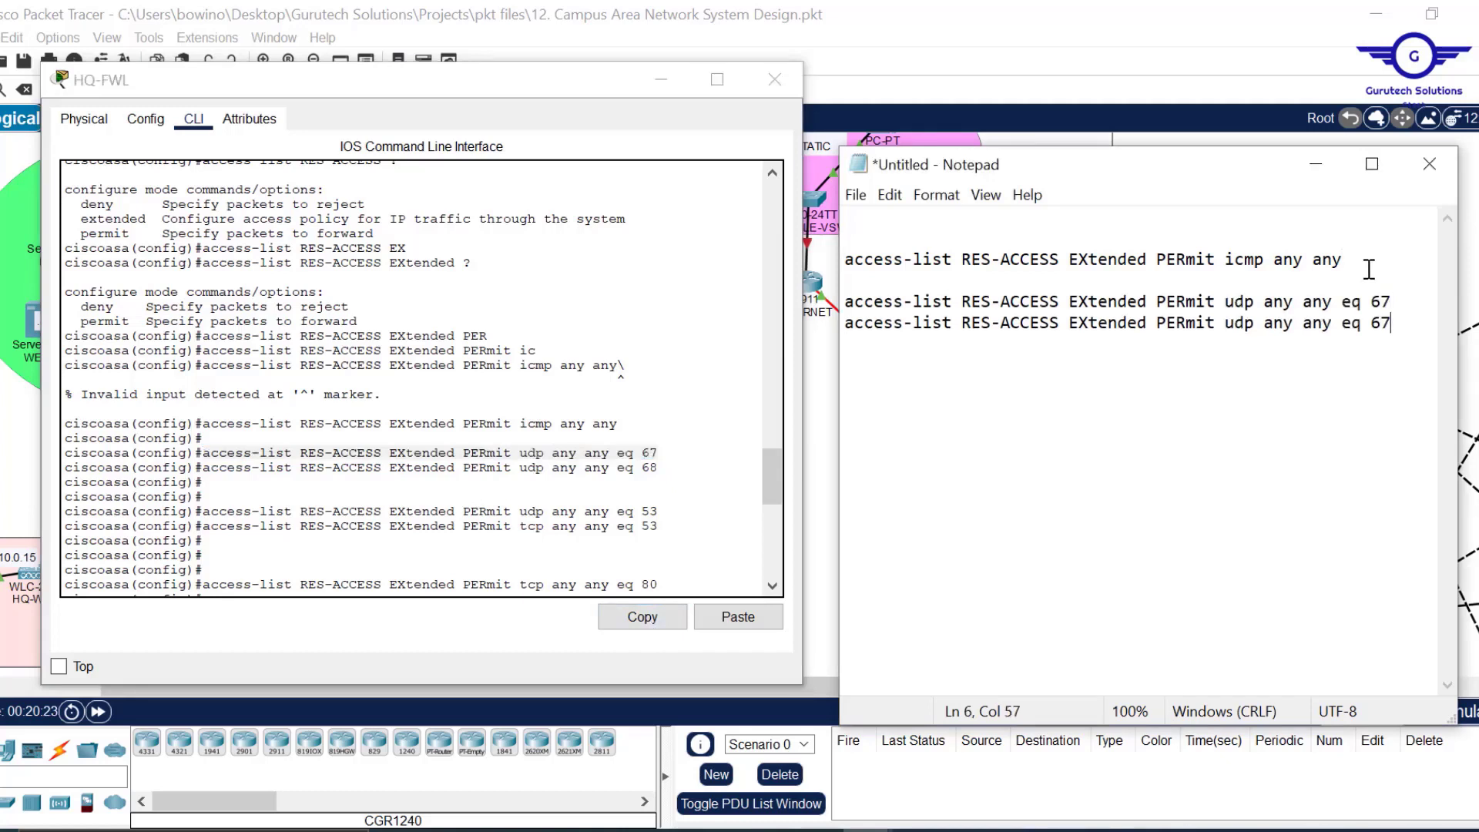
key("BackSpace")
type("8")
key("Return")
key("Return")
Copy the udp eq 53 rule into Notepad and duplicate it as tcp eq 53.
left_click_drag(667, 512, 202, 517)
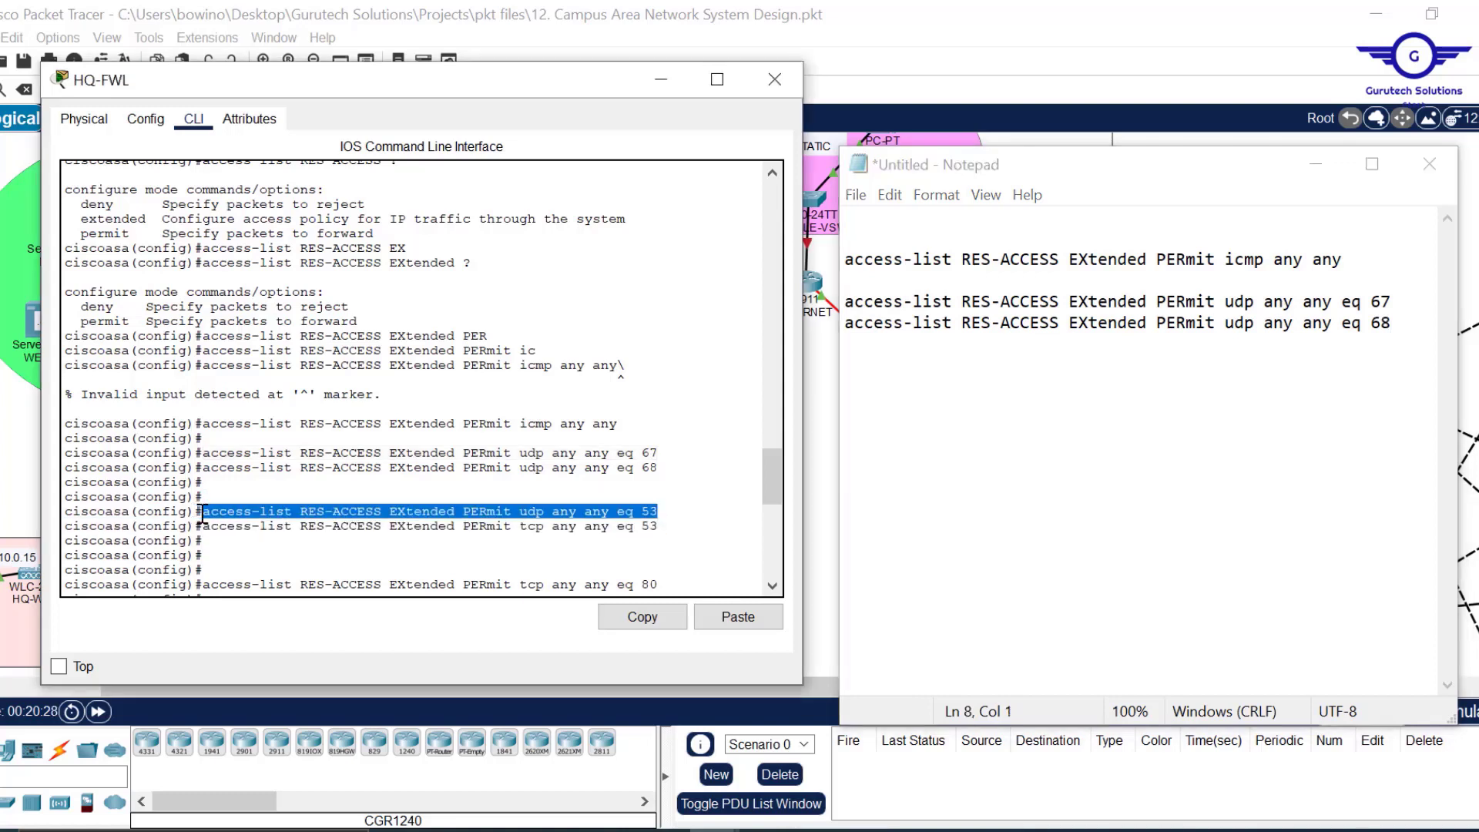
left_click(647, 626)
left_click(862, 402)
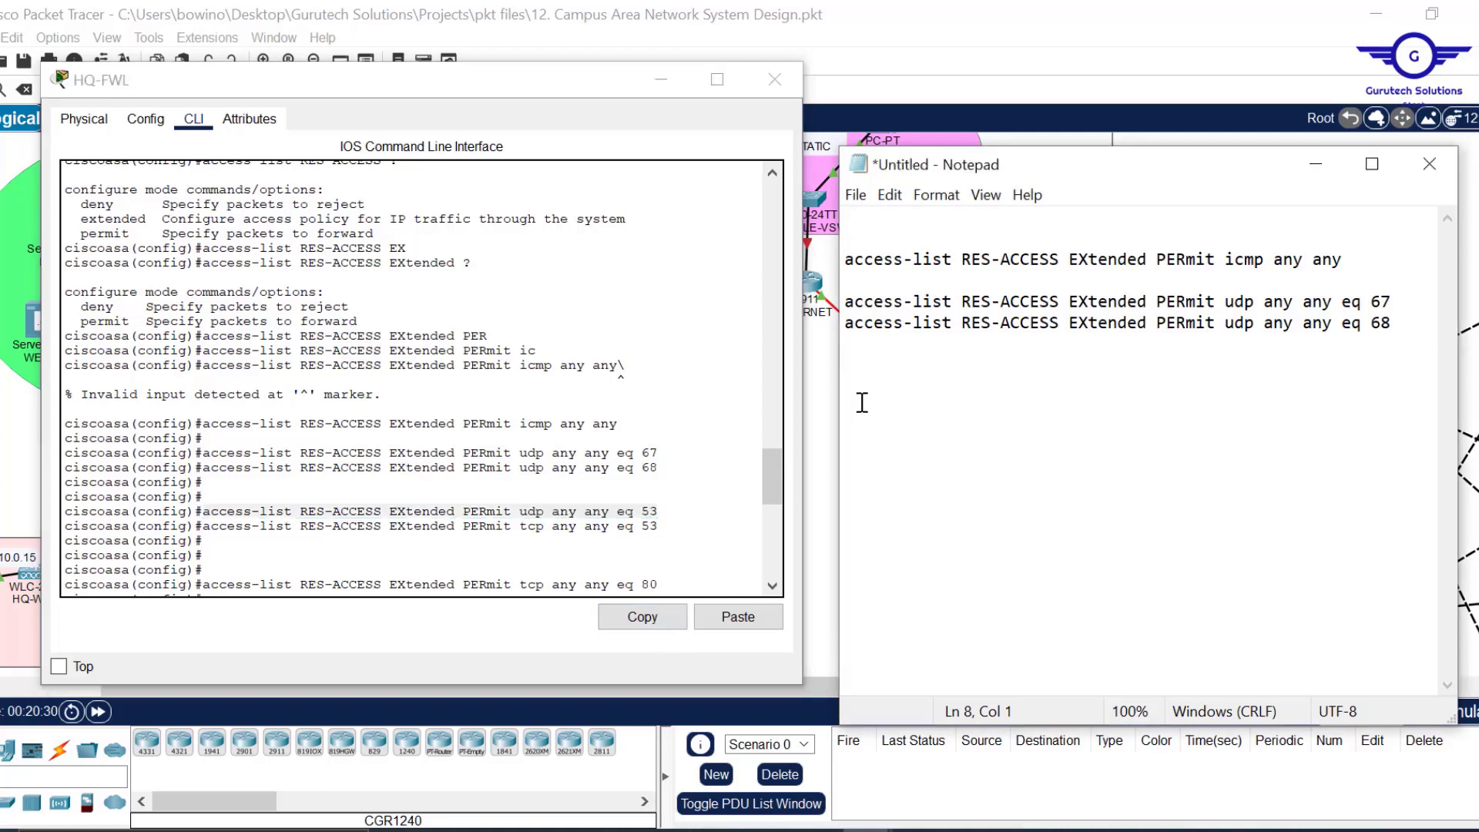
key("ctrl+v")
key("Return")
key("ctrl+v")
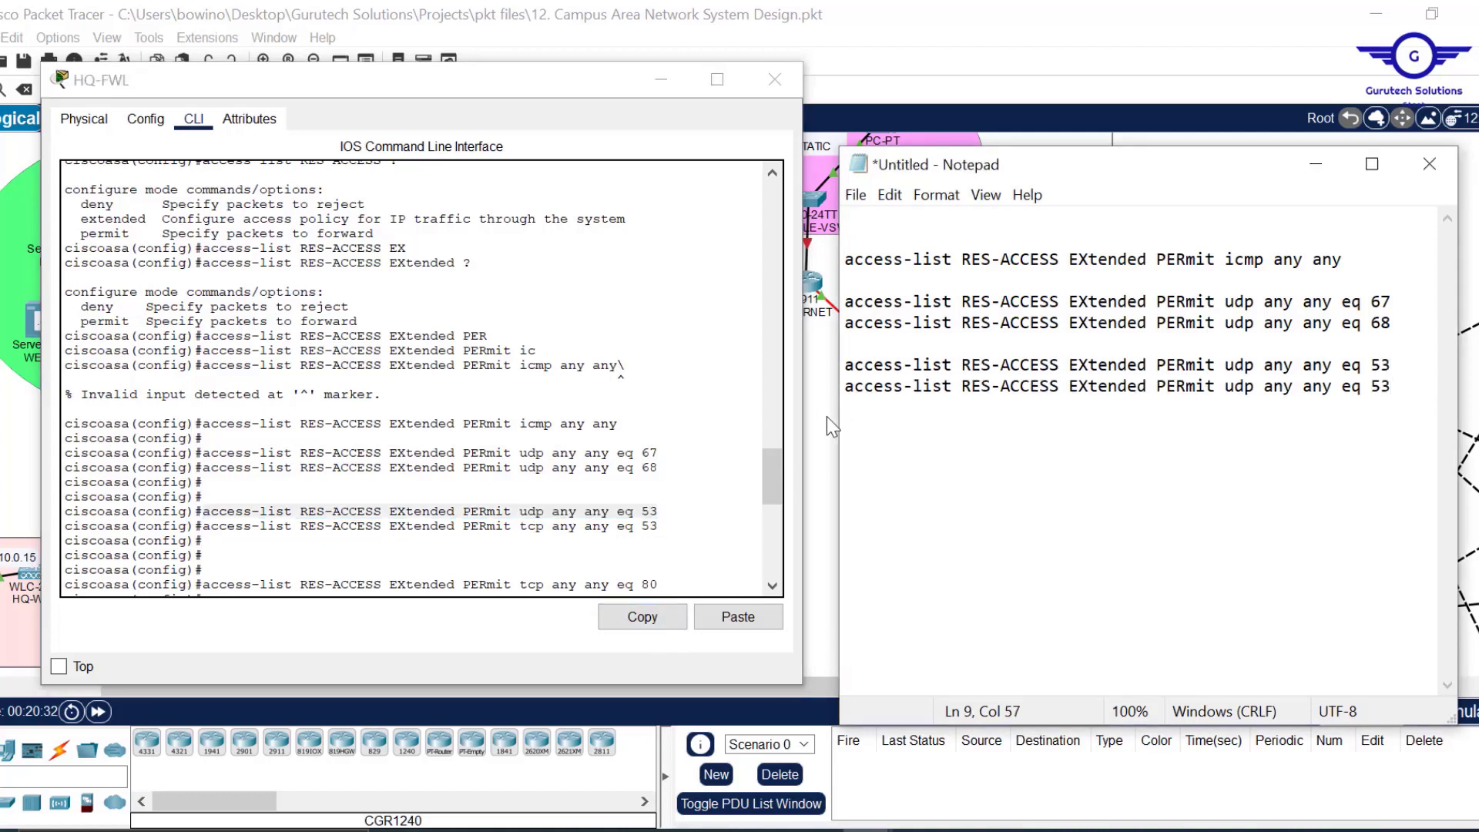
left_click(1246, 386)
key("BackSpace")
key("BackSpace")
type("TC")
key("BackSpace")
key("BackSpace")
type("tc")
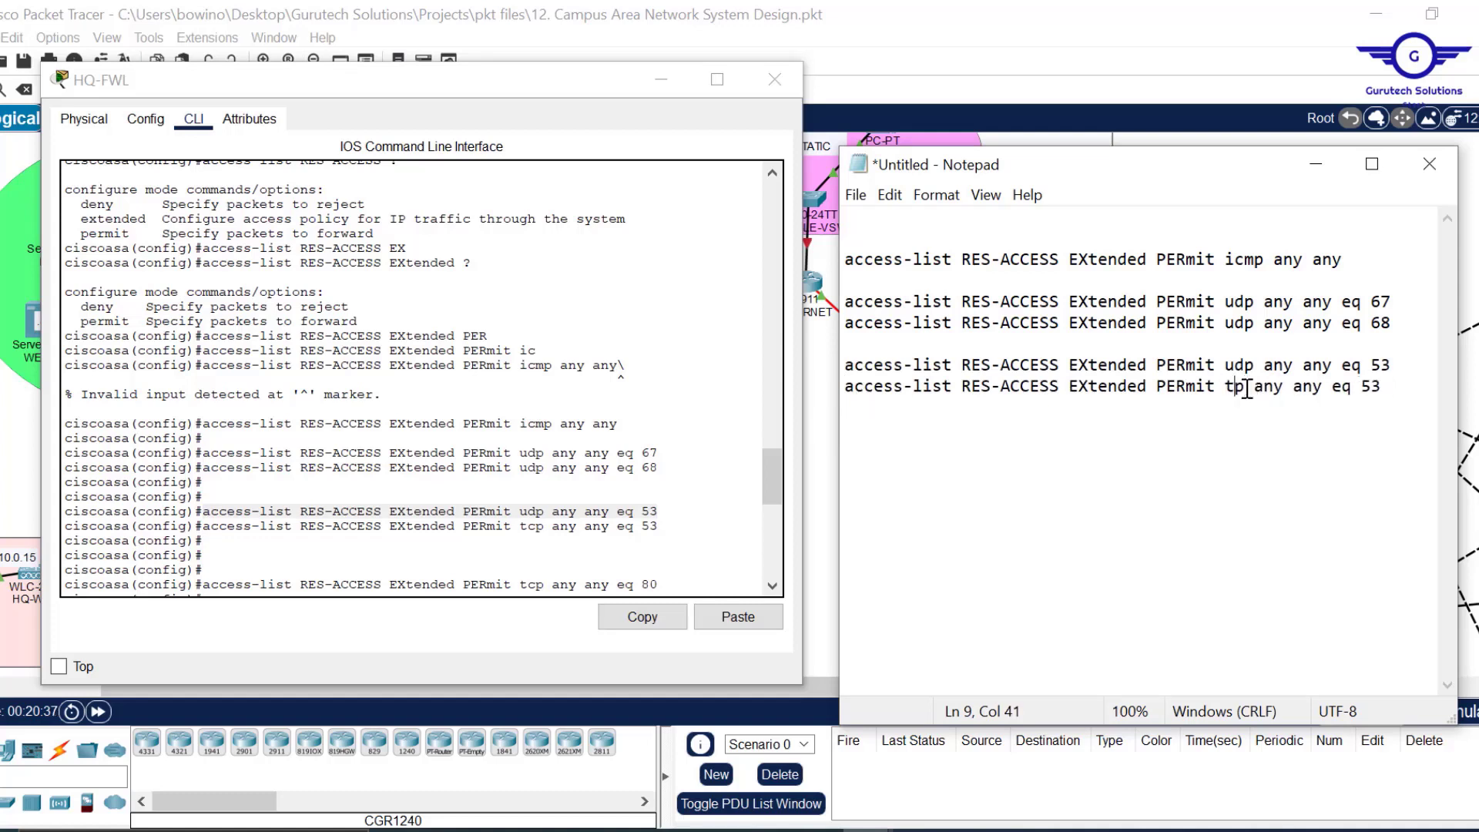
key("Return")
key("Return")
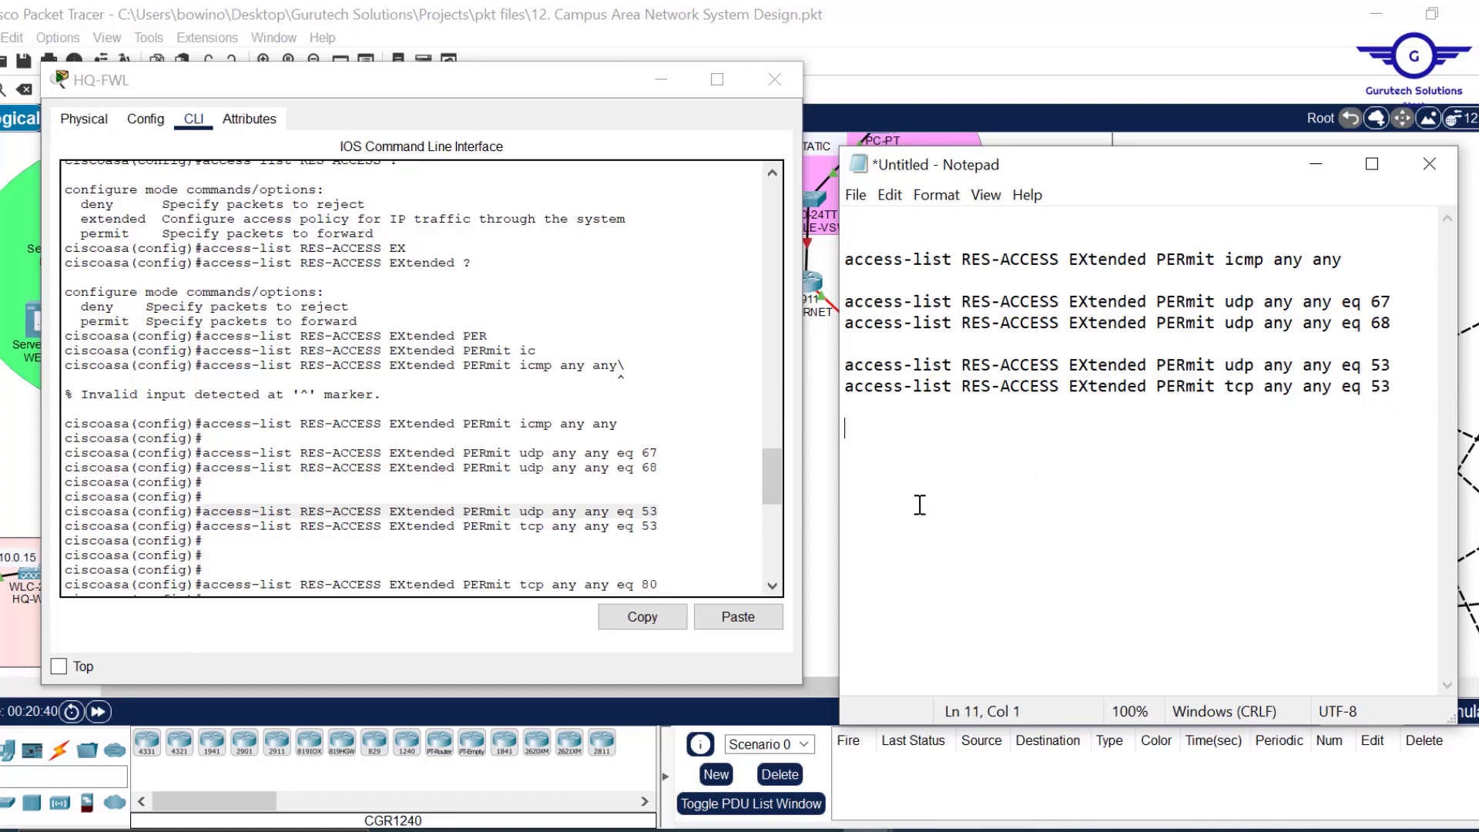
Copy the tcp any any eq 80 permit line into Notepad and add a port 25 variant.
left_click_drag(773, 474, 771, 506)
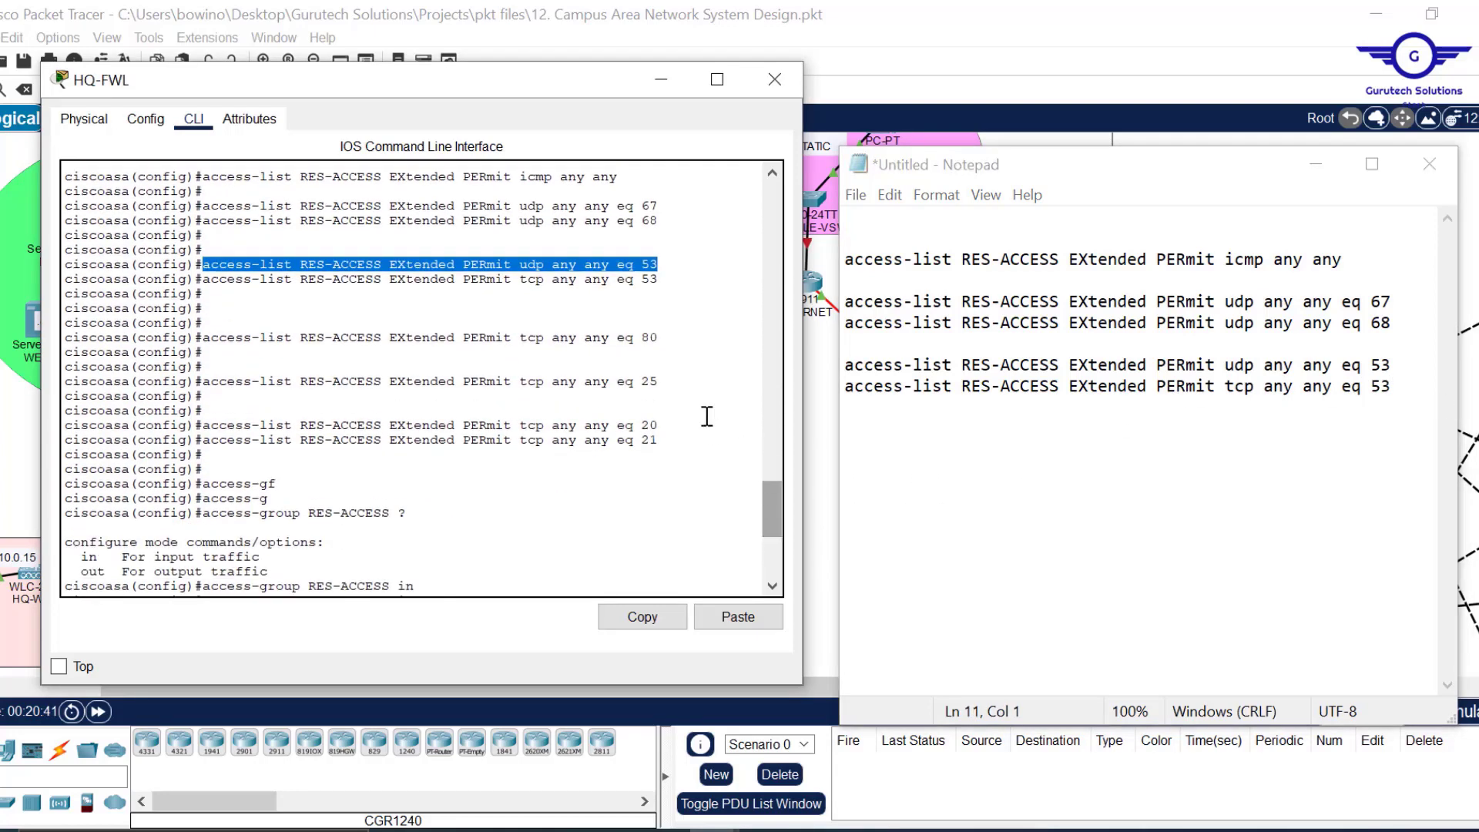
left_click_drag(657, 338, 205, 333)
left_click(643, 617)
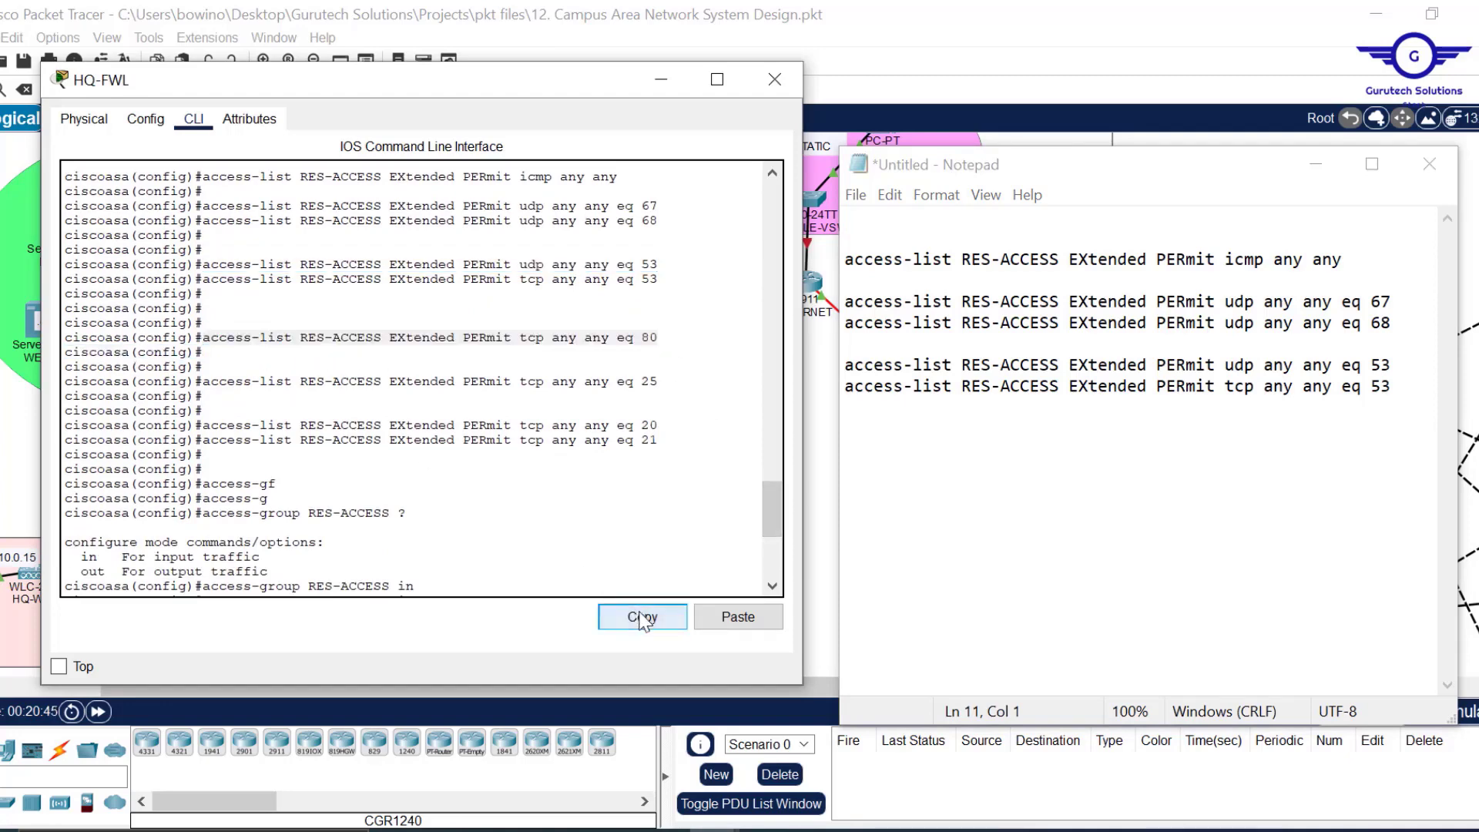
key("Return")
key("Return")
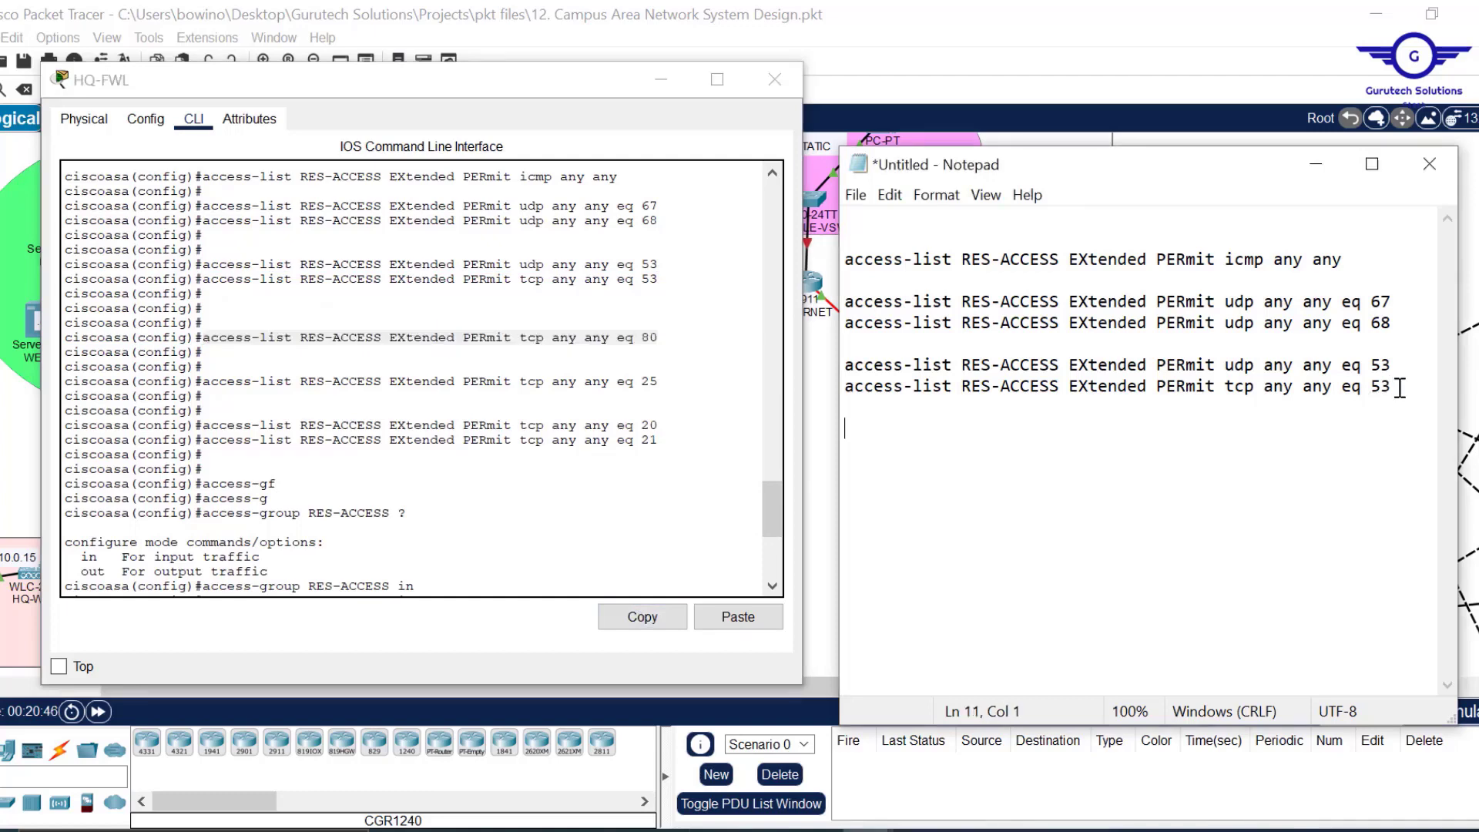
key("ctrl+v")
key("Return")
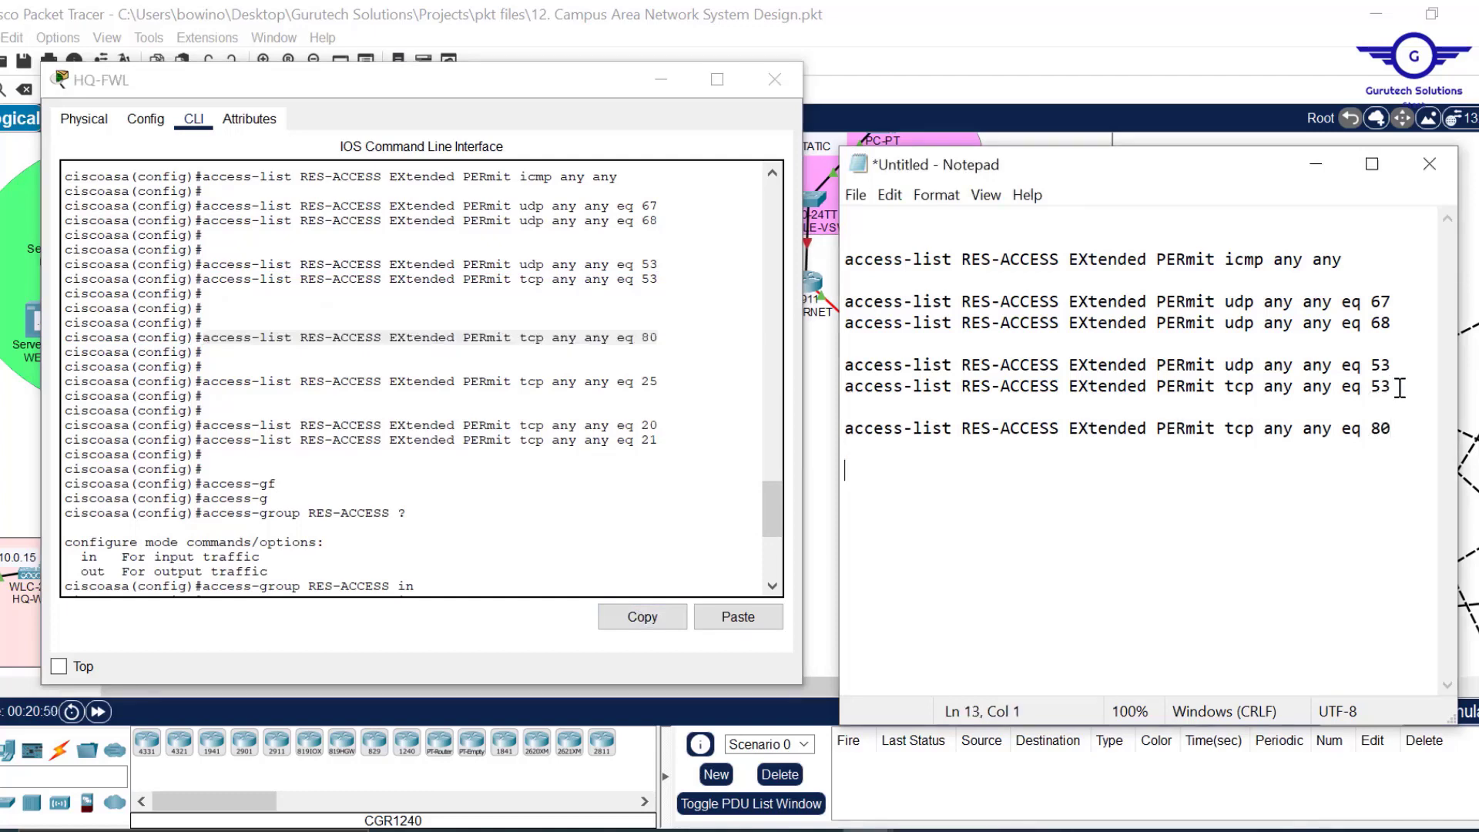
key("ctrl+v")
key("BackSpace")
type("3")
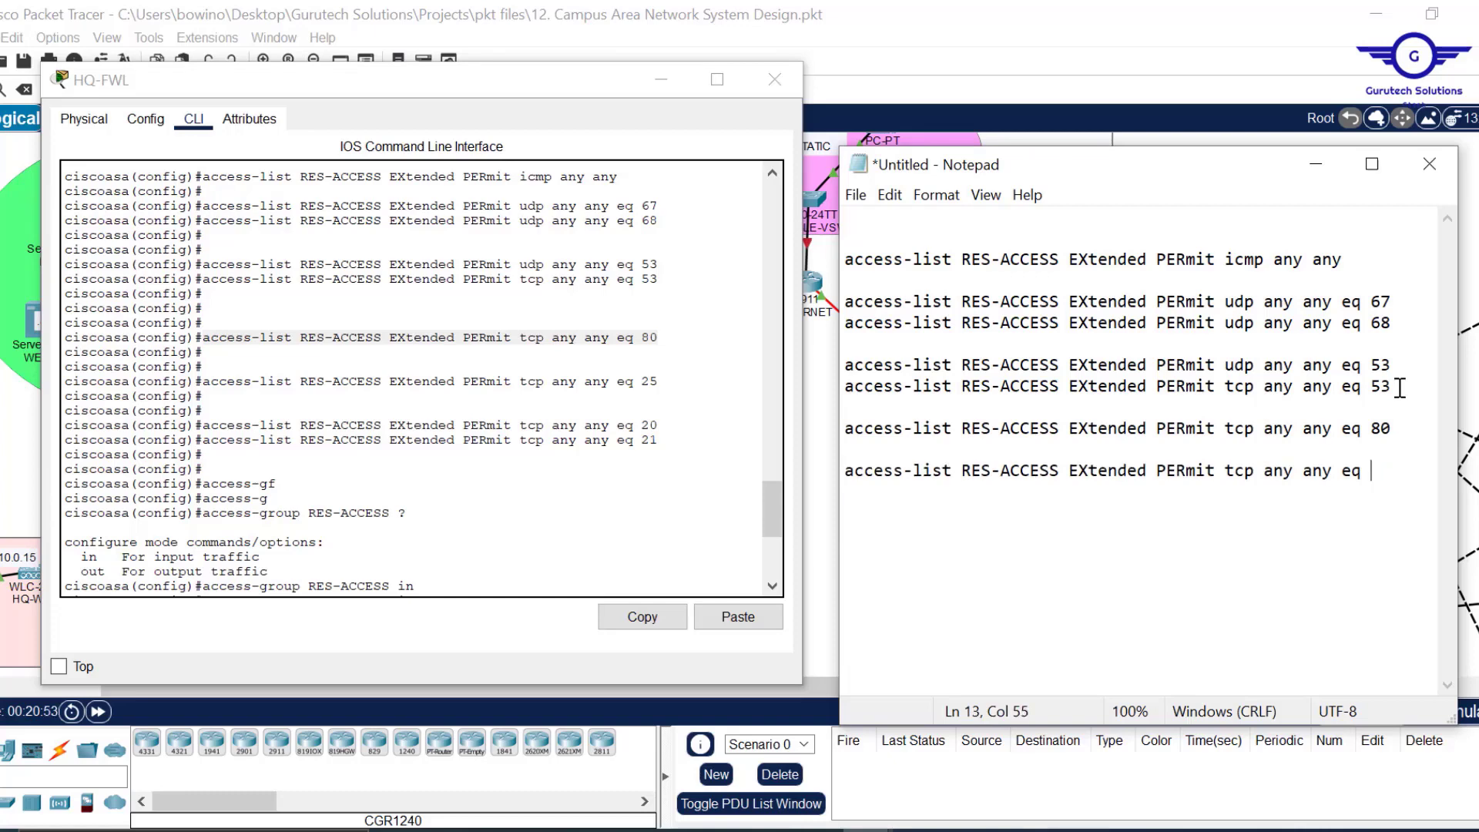
type("5")
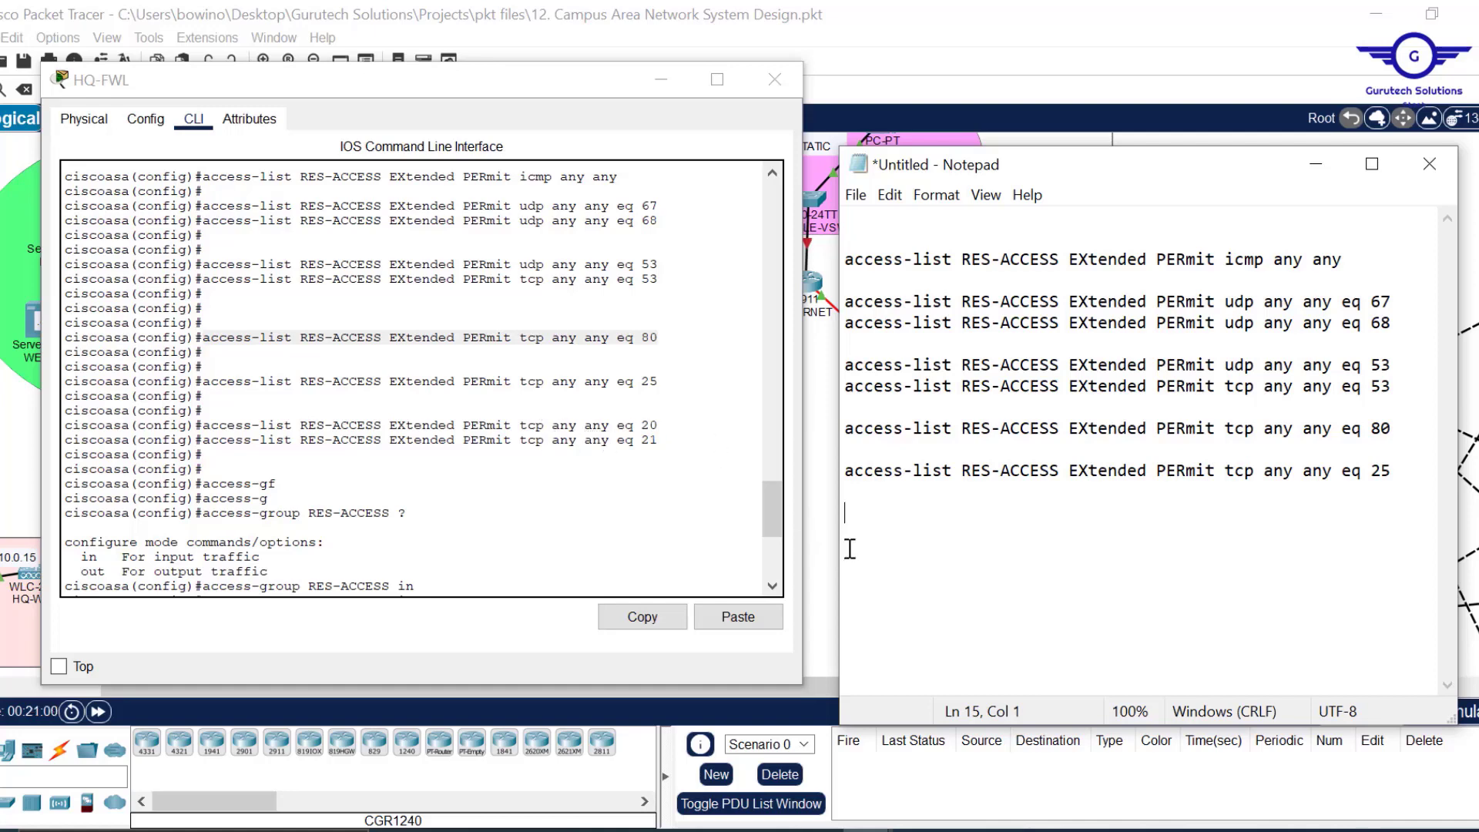
Add tcp permit lines for ports 20 and 21 below it.
key("ctrl+v")
key("BackSpace")
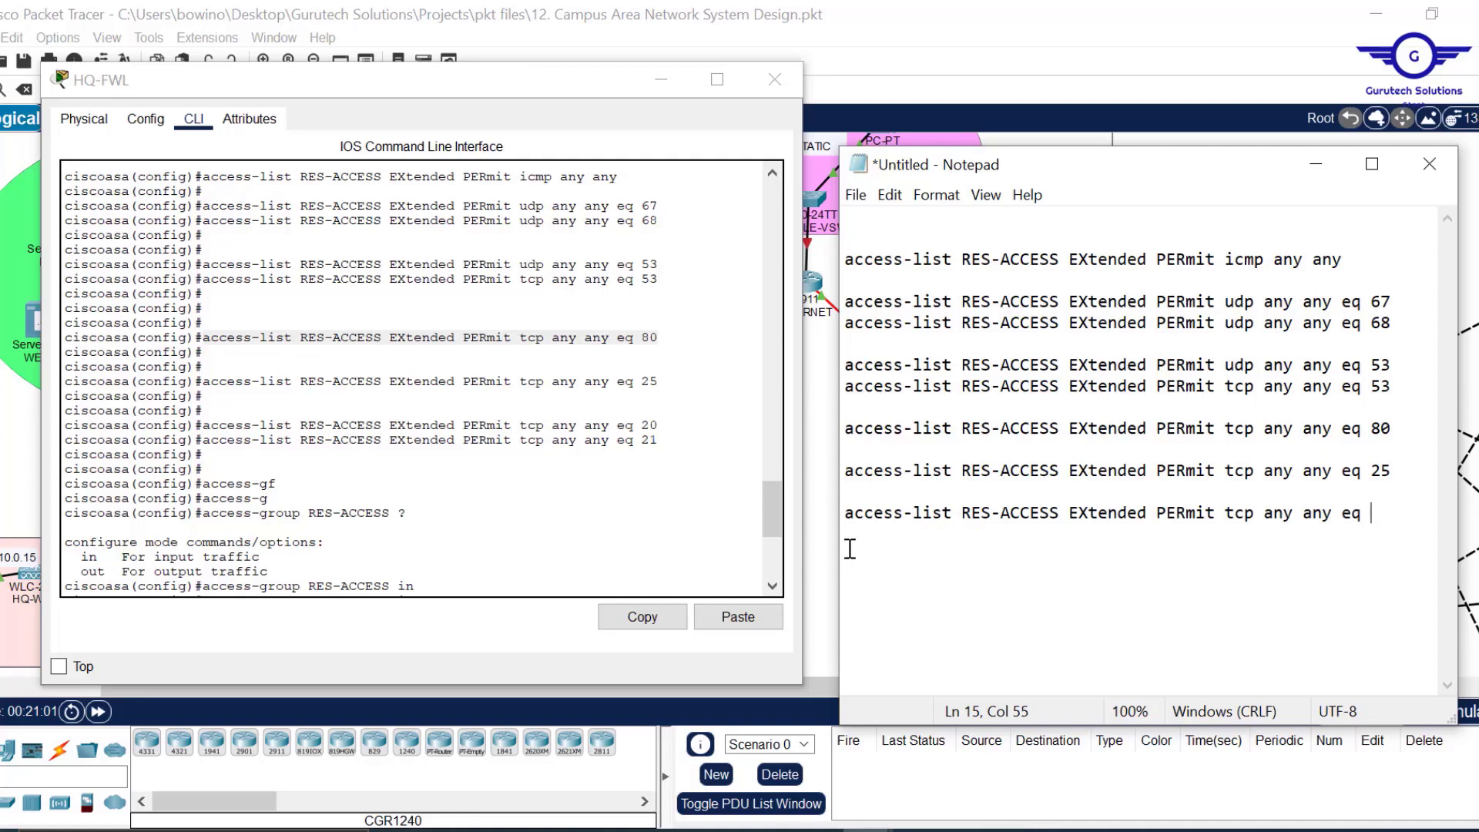
type("0")
key("ctrl+v")
key("BackSpace")
type("1")
Copy the 'access-group RES-ACCESS in interface OUTSIDE' line from the CLI into the notes.
left_click_drag(775, 508, 783, 543)
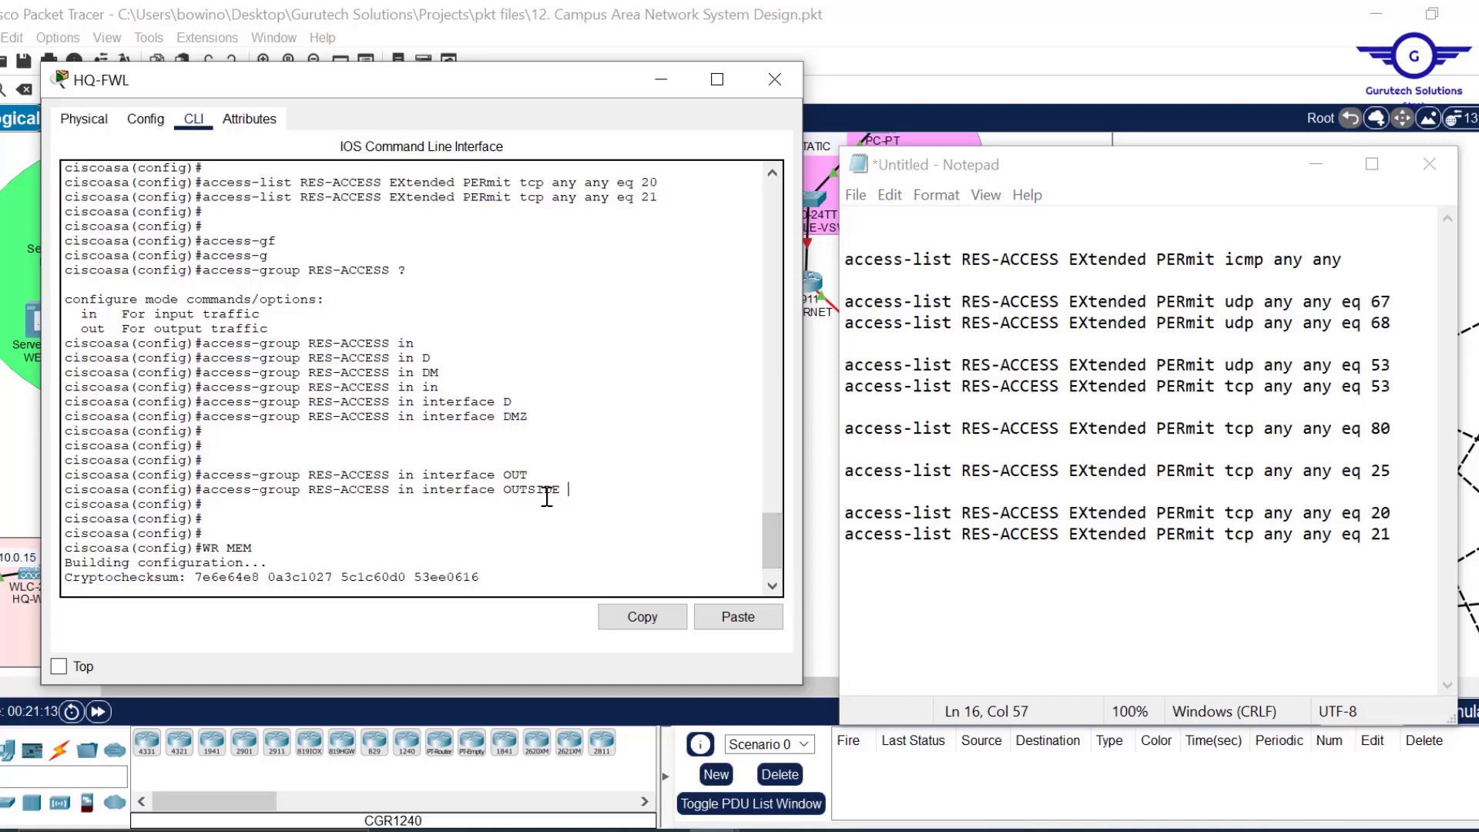
left_click_drag(567, 490, 208, 495)
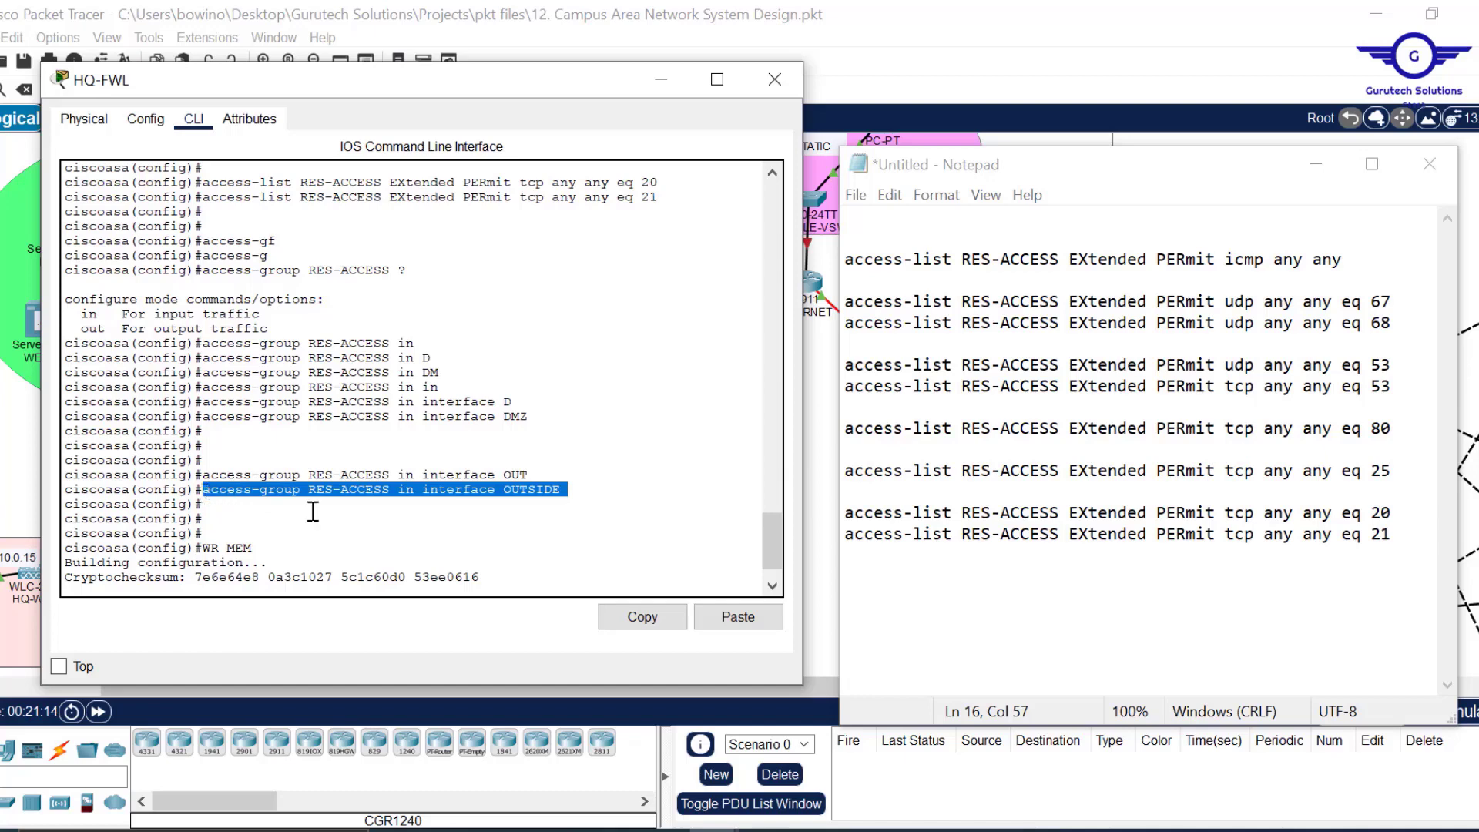
left_click(655, 619)
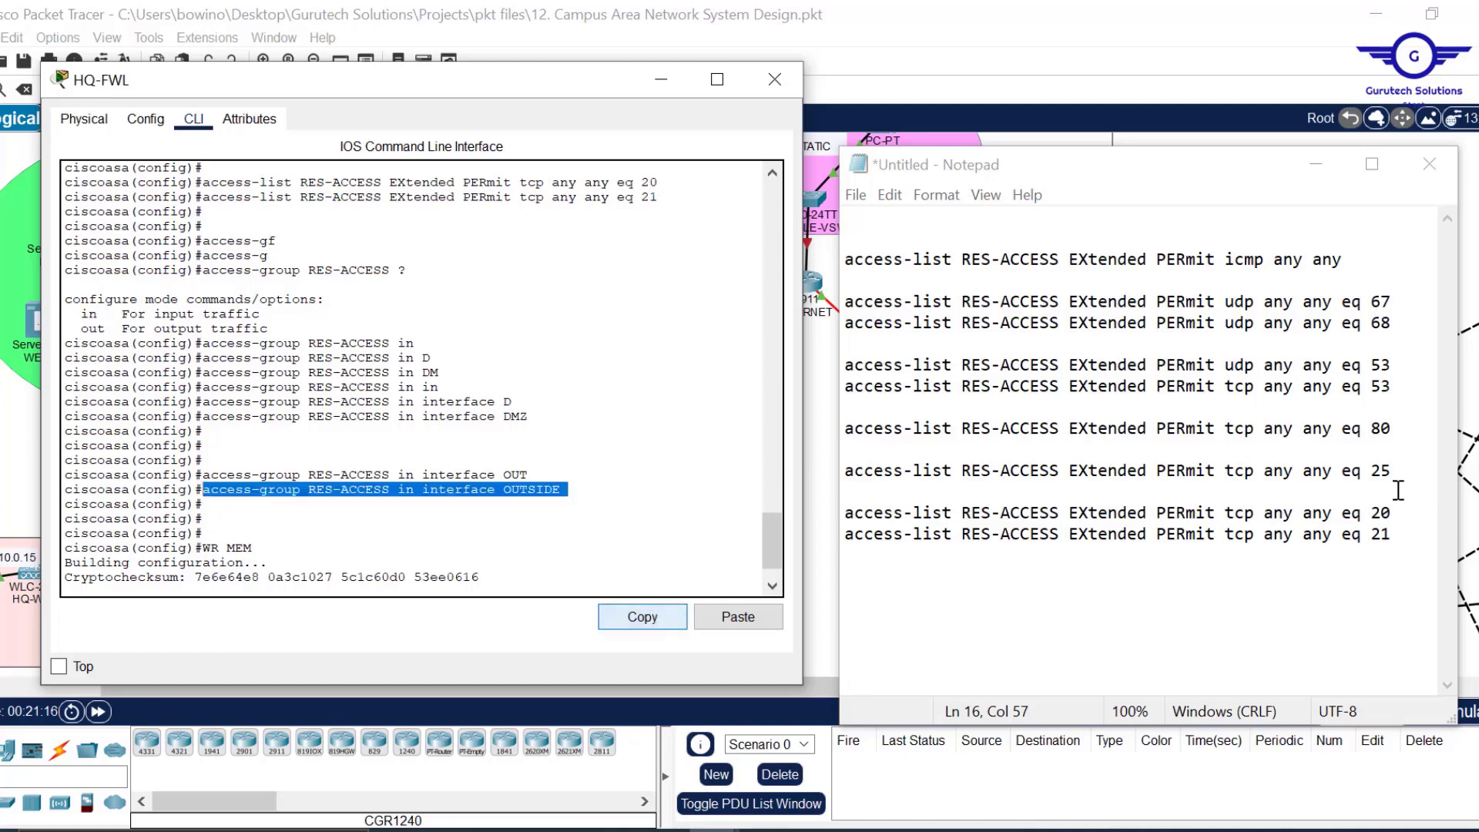
left_click(1415, 540)
key("Return")
key("ctrl+v")
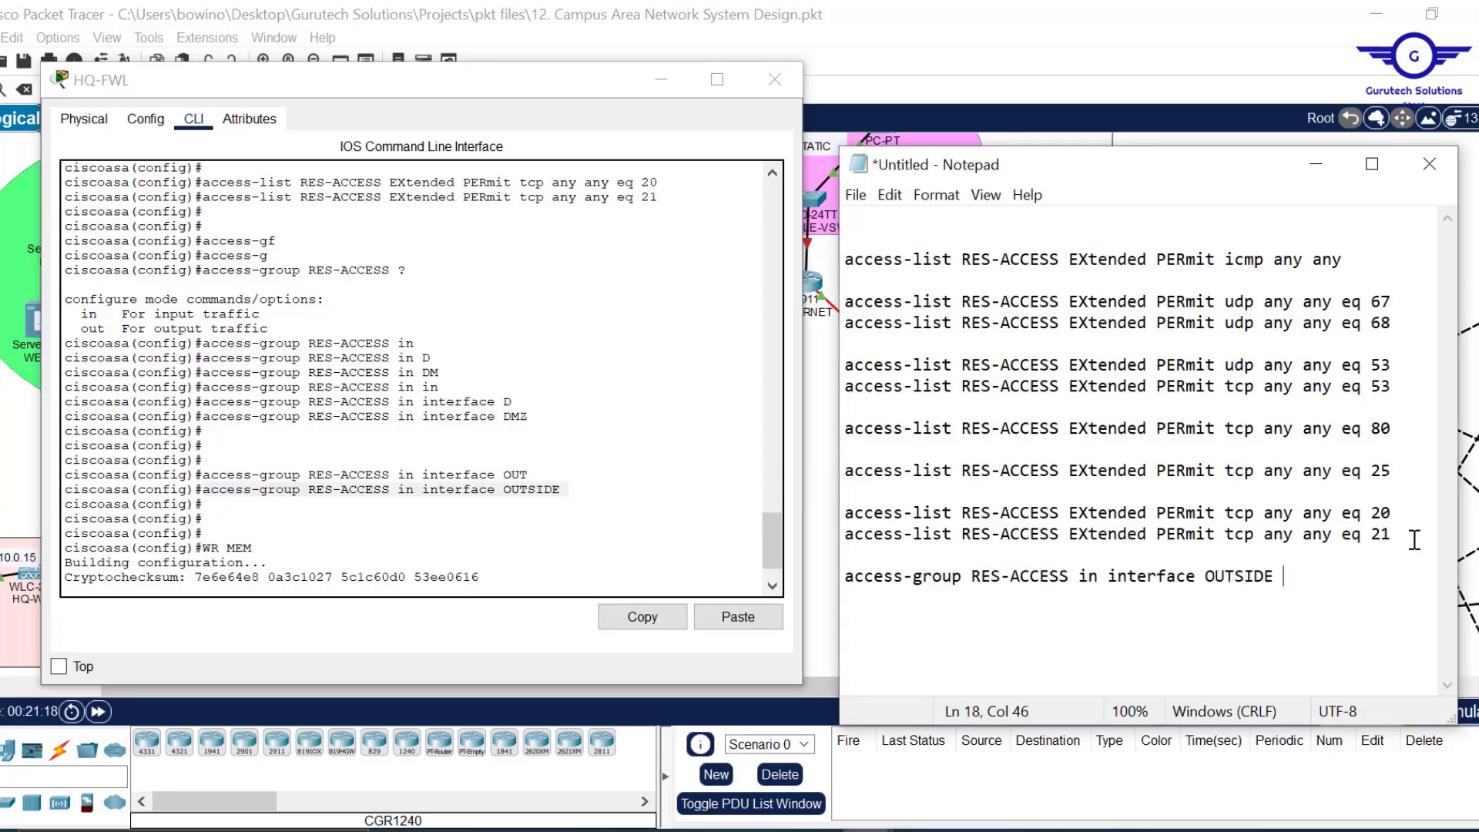
End the script with a 'wr mem' line, replacing the initial 'do wr'.
type("do wr")
key("Return")
key("Return")
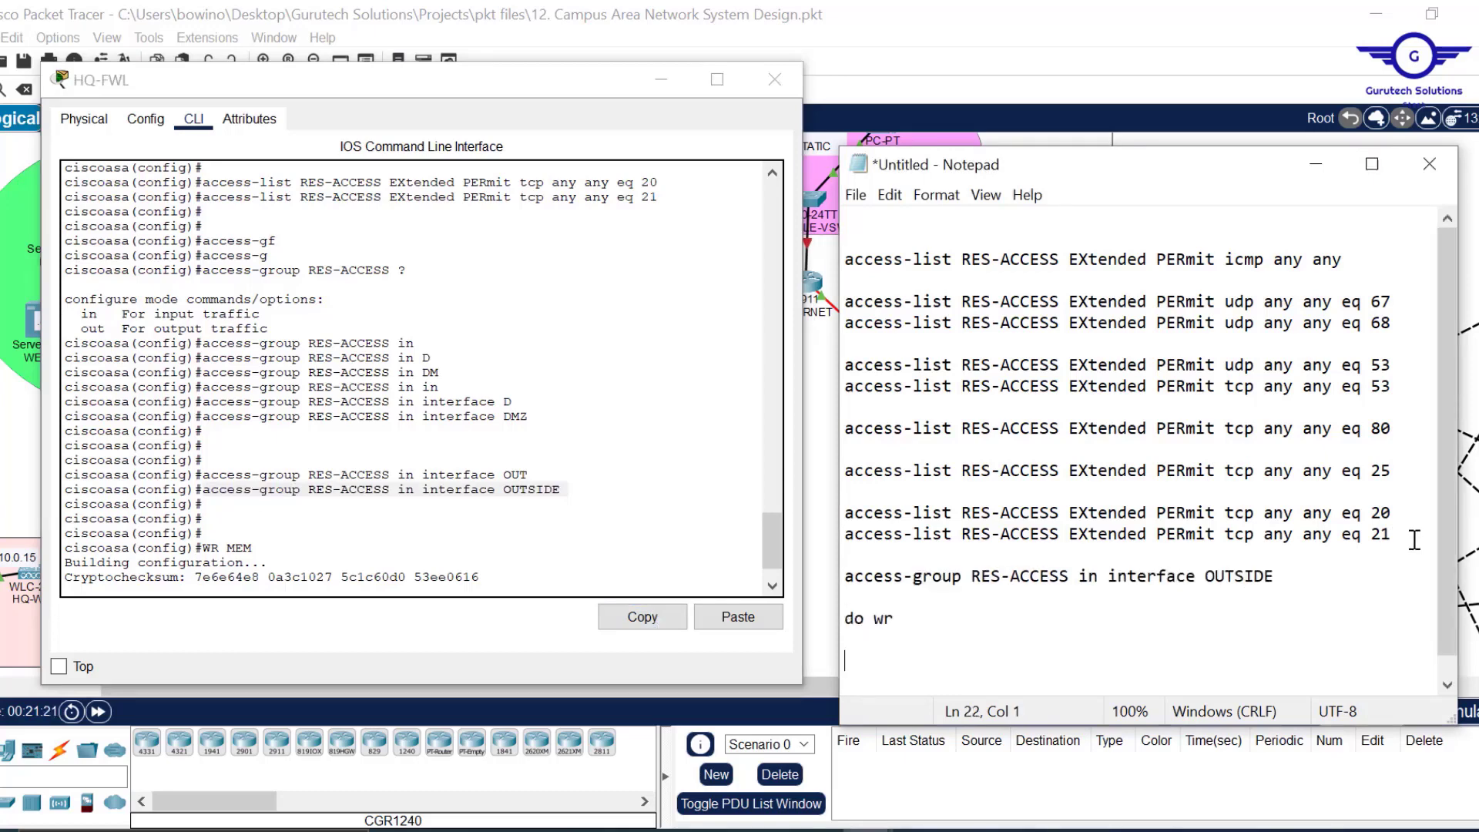
key("BackSpace")
key("BackSpace")
key("BackSpace")
key("BackSpace")
key("BackSpace")
key("BackSpace")
key("BackSpace")
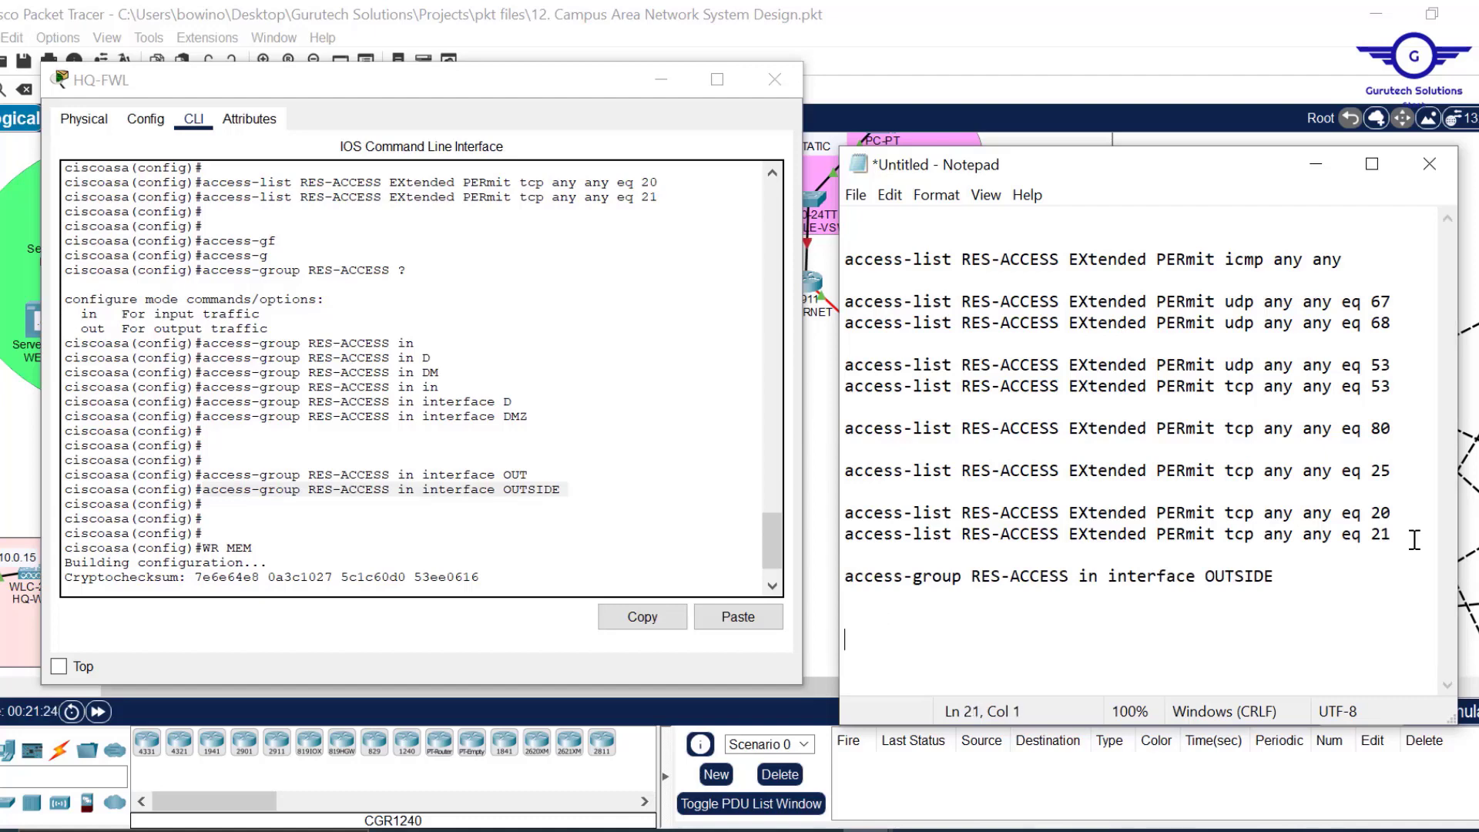
type("wr mem")
key("Return")
key("Return")
key("Return")
key("Return")
Select the entire RES-ACCESS script in Notepad and minimize Notepad.
key("ctrl+a")
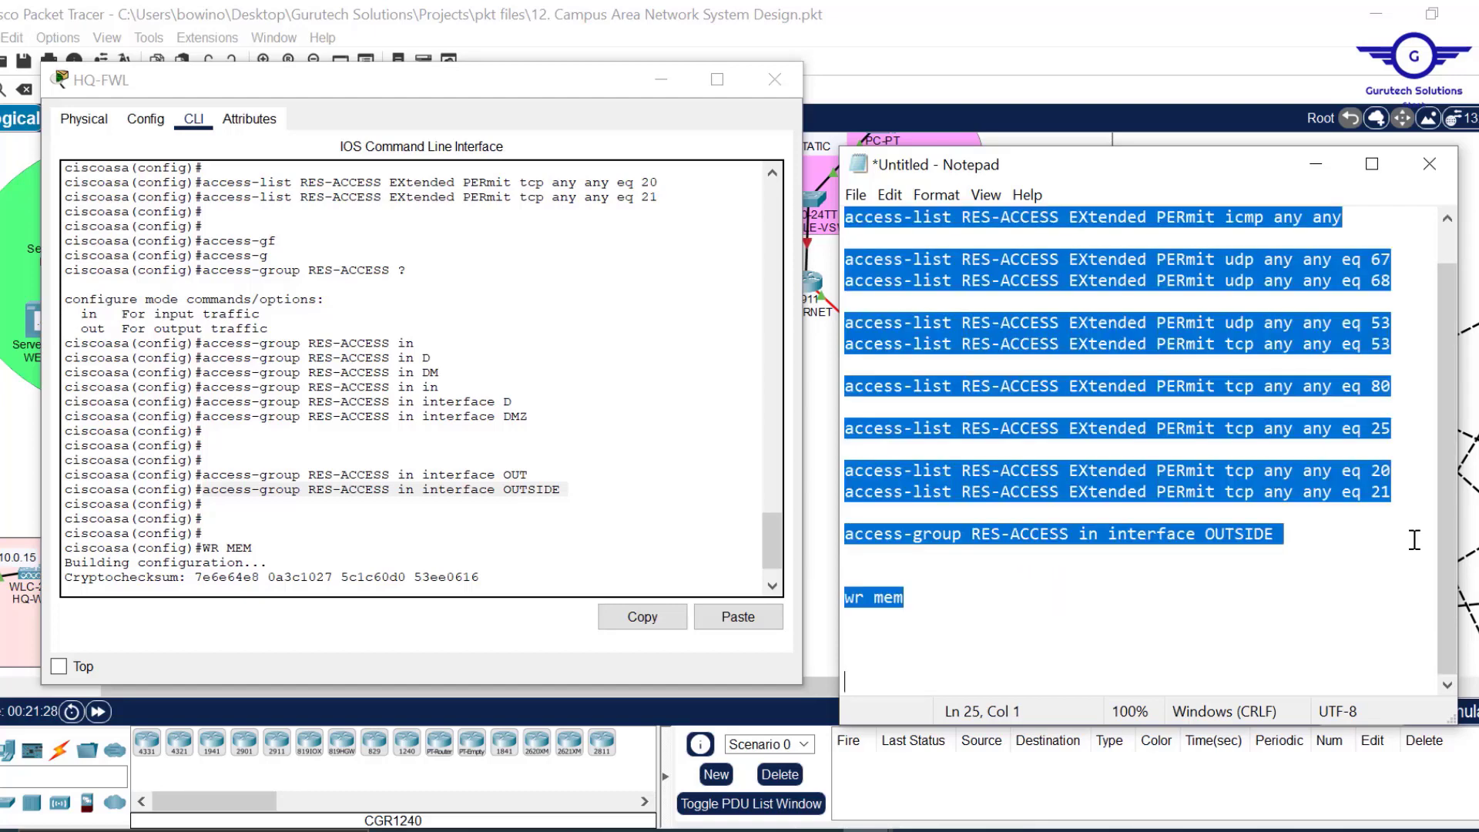
scroll(1277, 525, "up", 1)
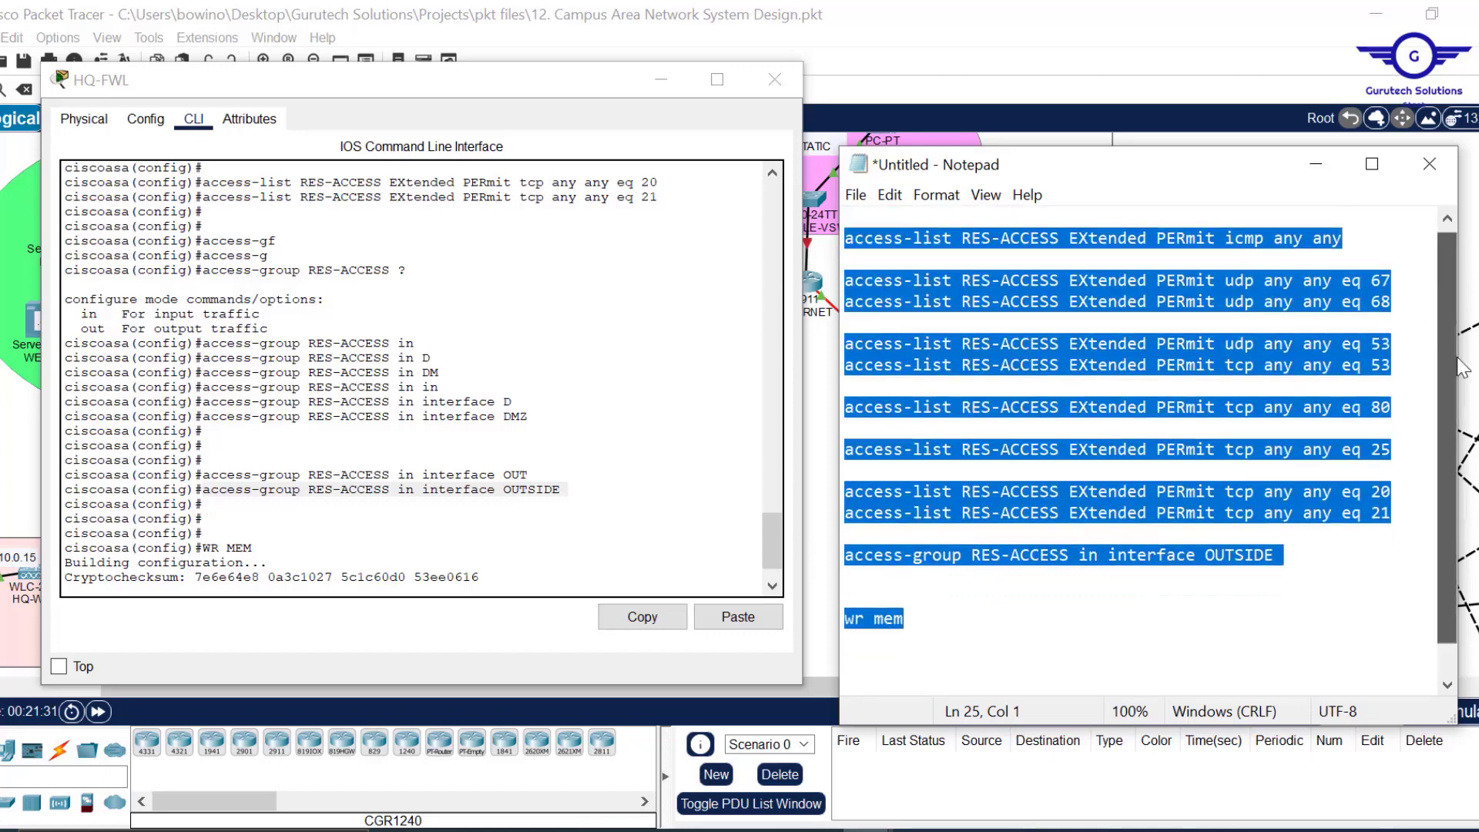
left_click(1301, 170)
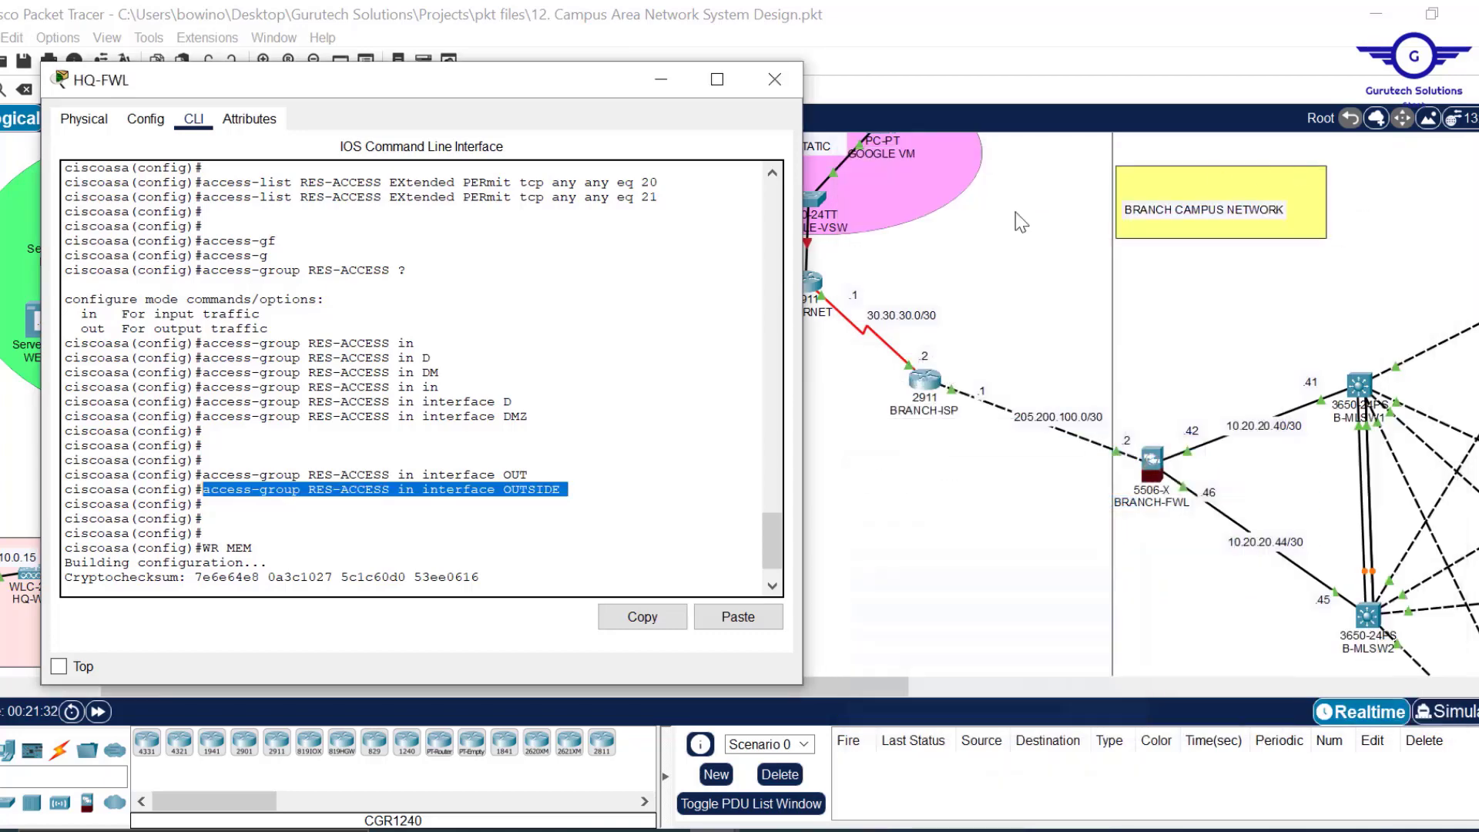
On BRANCH-FWL's CLI, enter conf t, paste the RES-ACCESS script, then close the device window.
left_click(1156, 461)
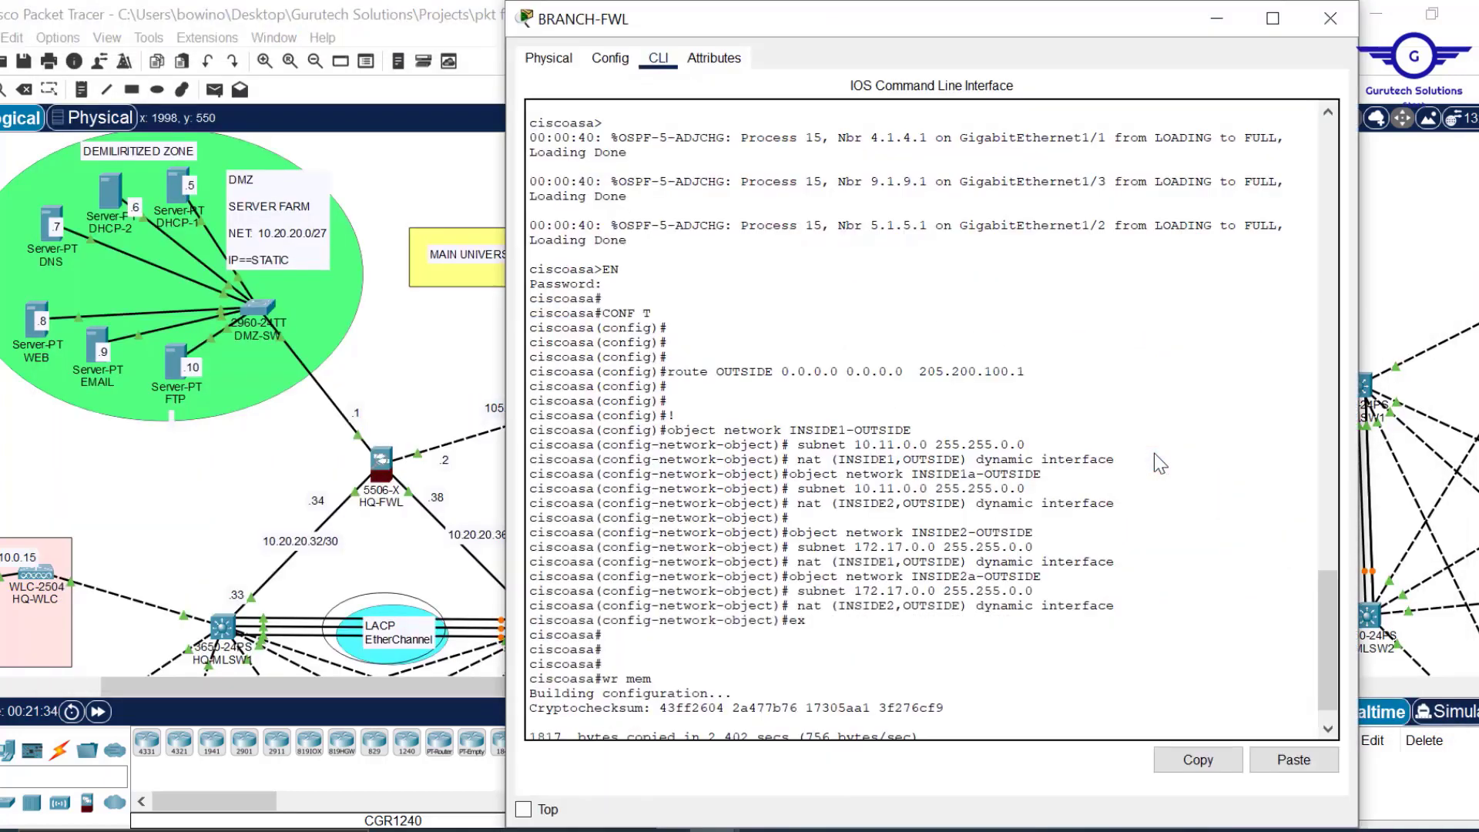
key("Return")
key("Return")
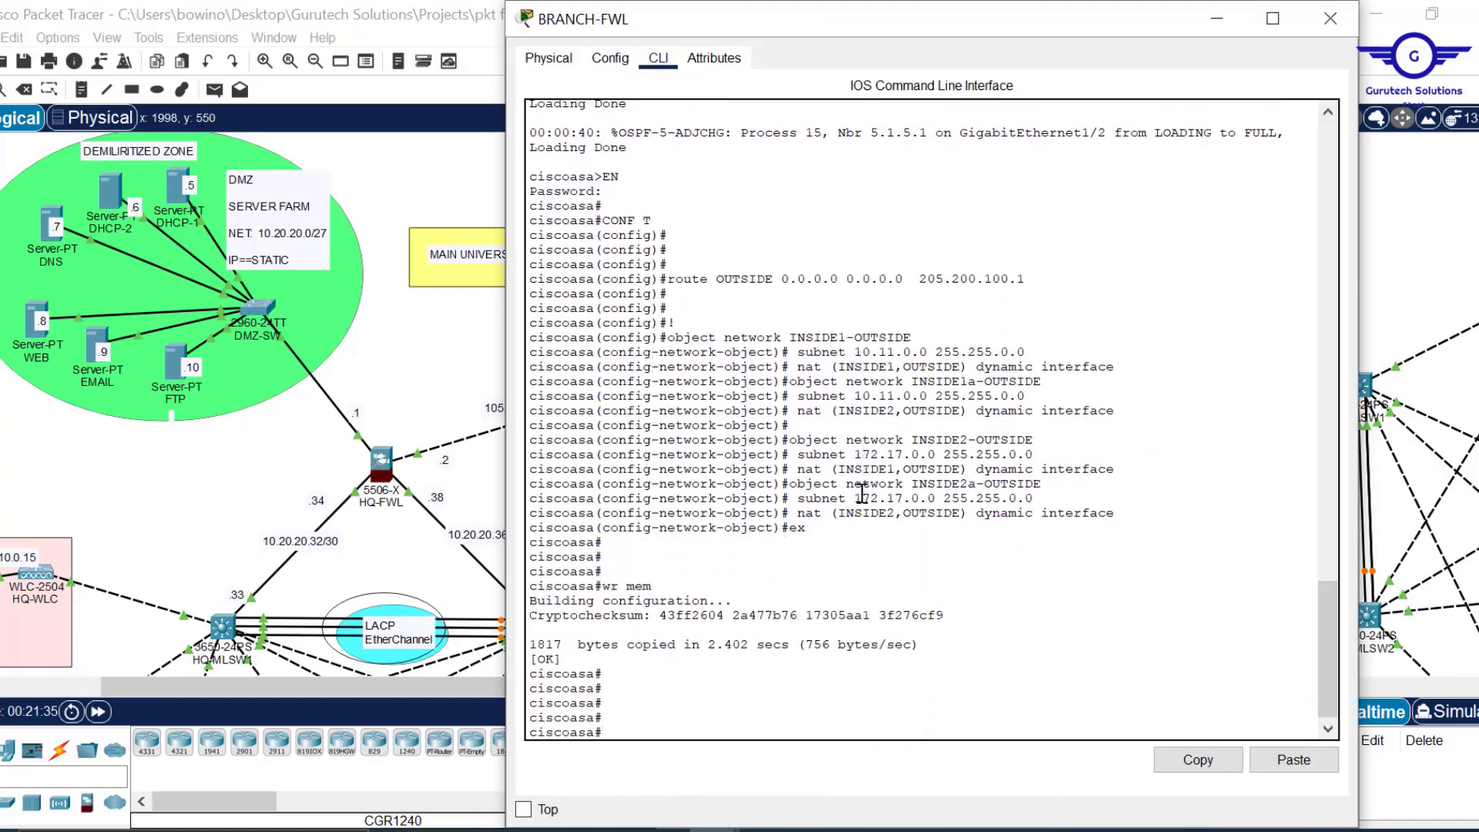
type("conf t")
key("Return")
key("Return")
key("Return")
left_click(1295, 761)
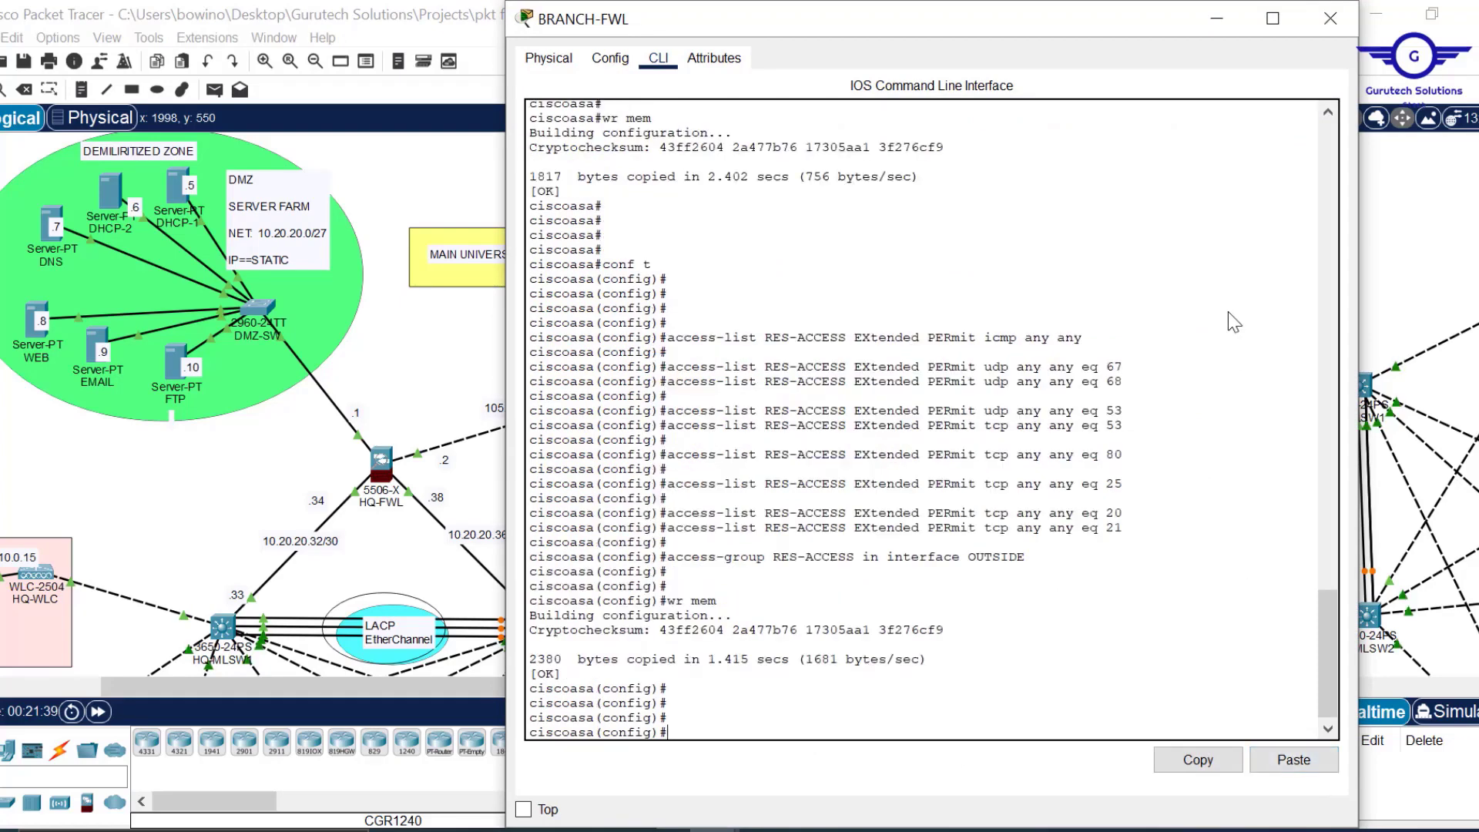
left_click(1330, 21)
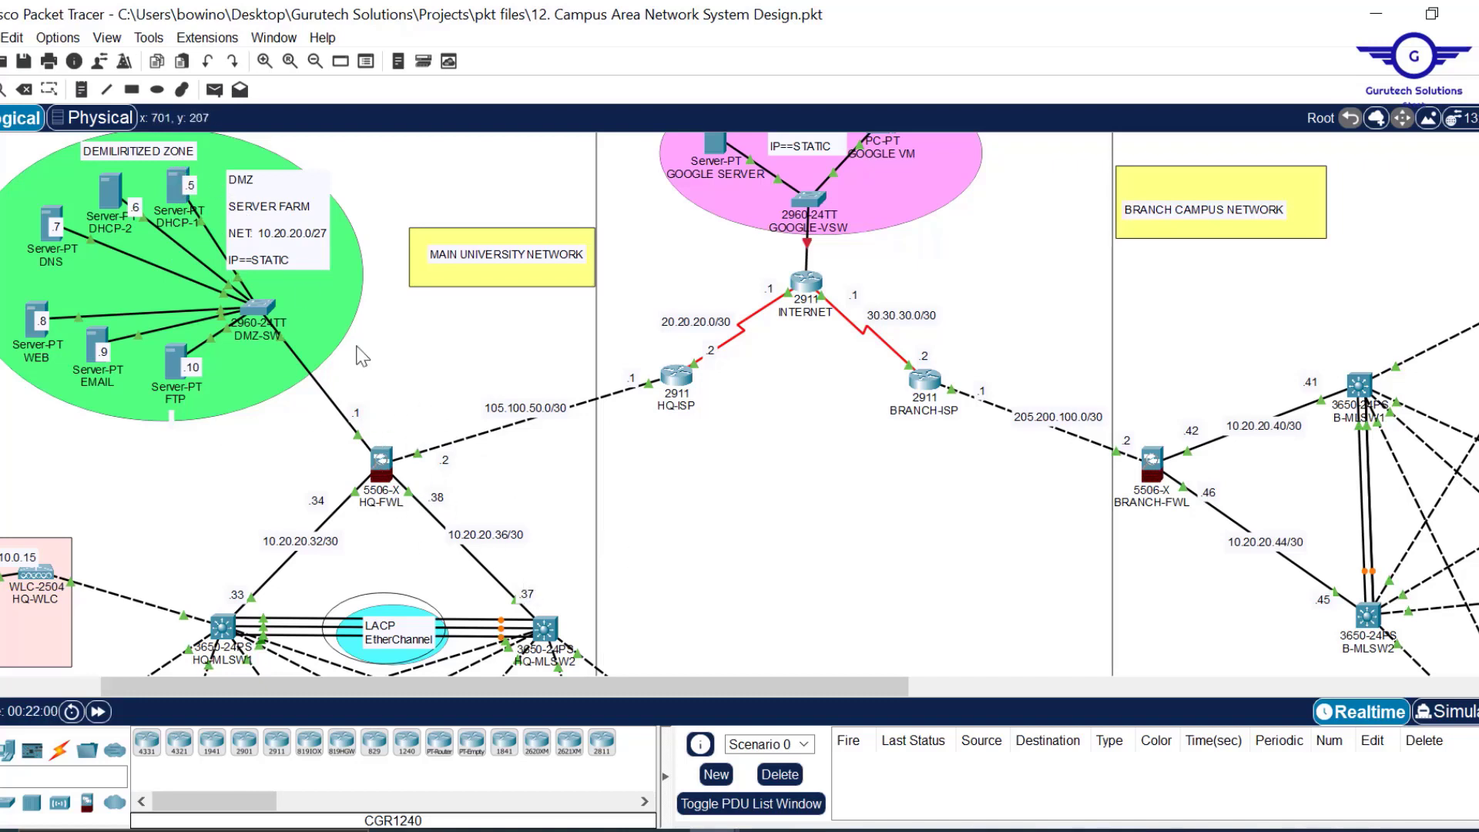
Set ENG-PC1's IP configuration to DHCP, leasing 172.16.0.11/255.255.0.0 with gateway 172.16.0.1.
scroll(820, 445, "down", 2)
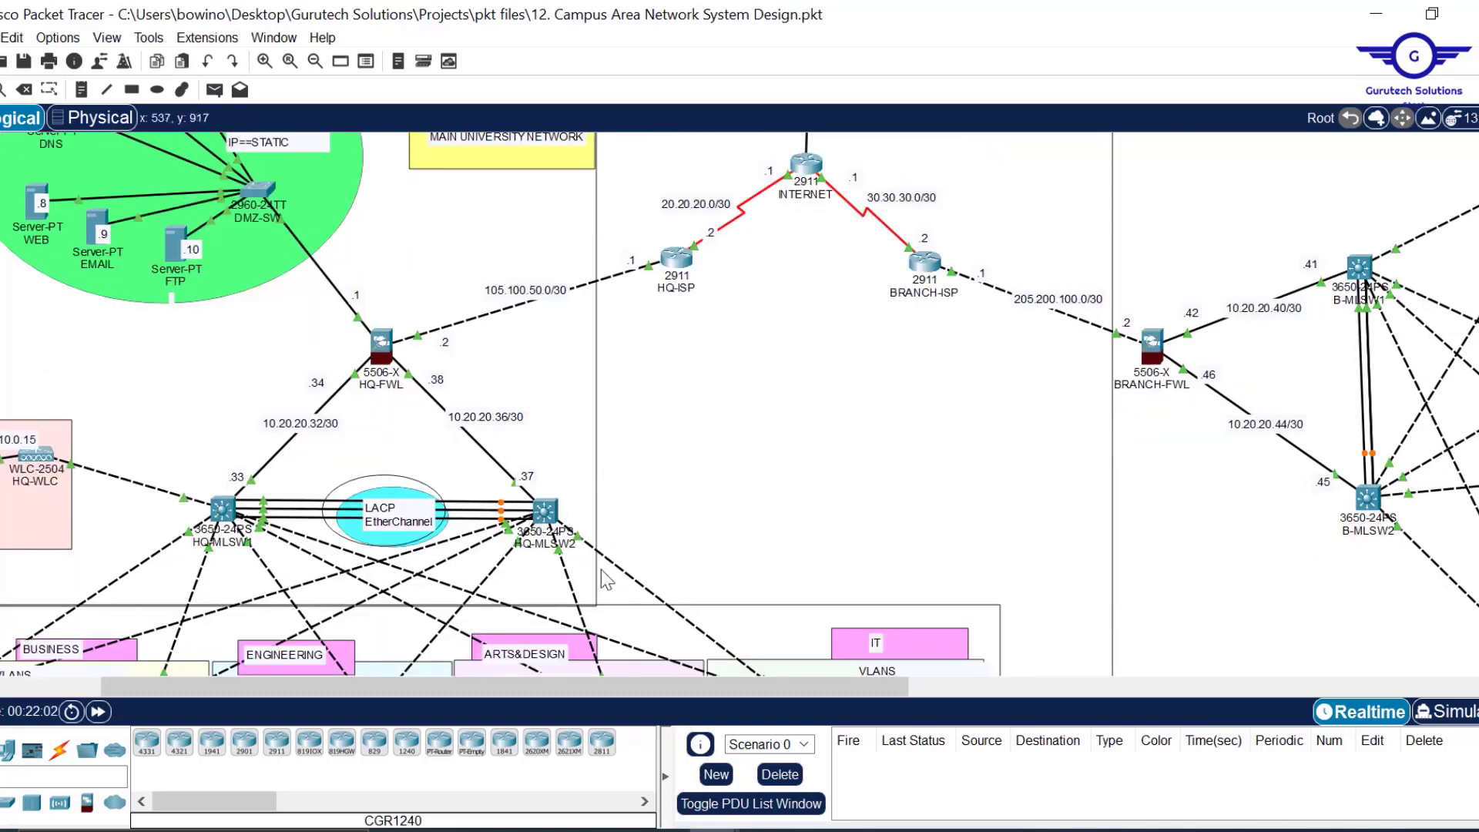
scroll(838, 455, "down", 10)
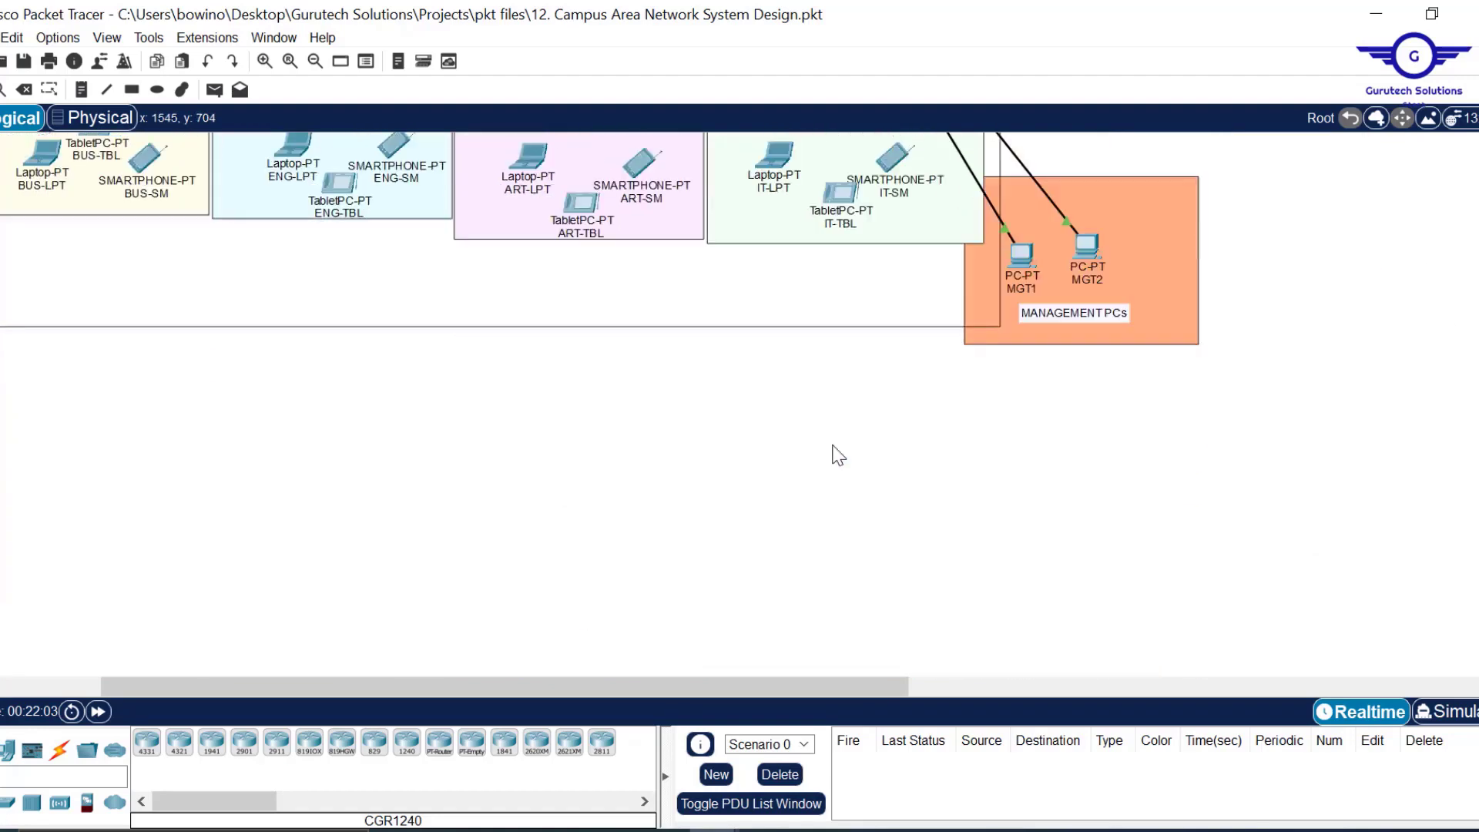
scroll(564, 587, "up", 1)
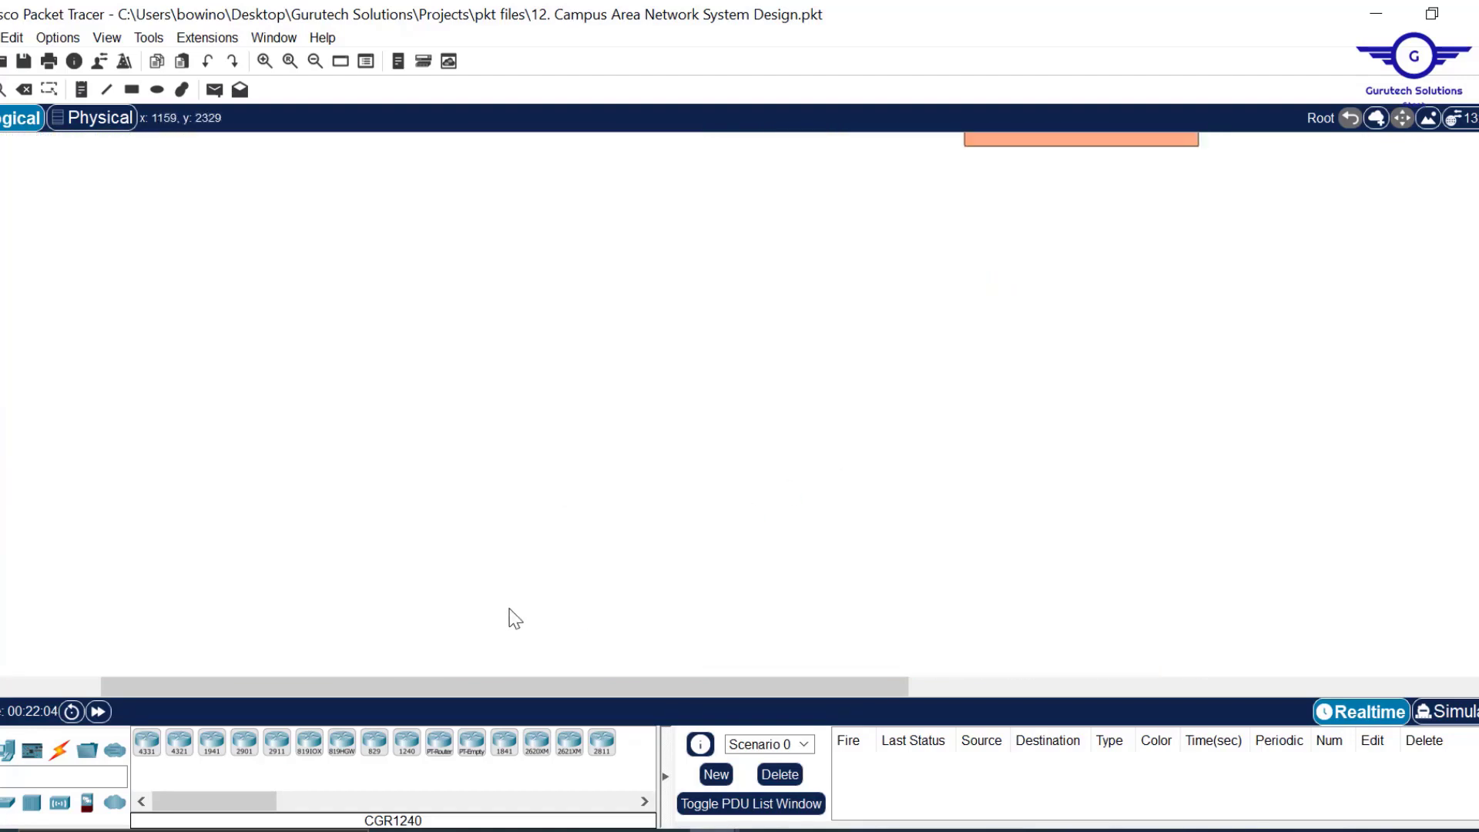
left_click_drag(483, 681, 250, 700)
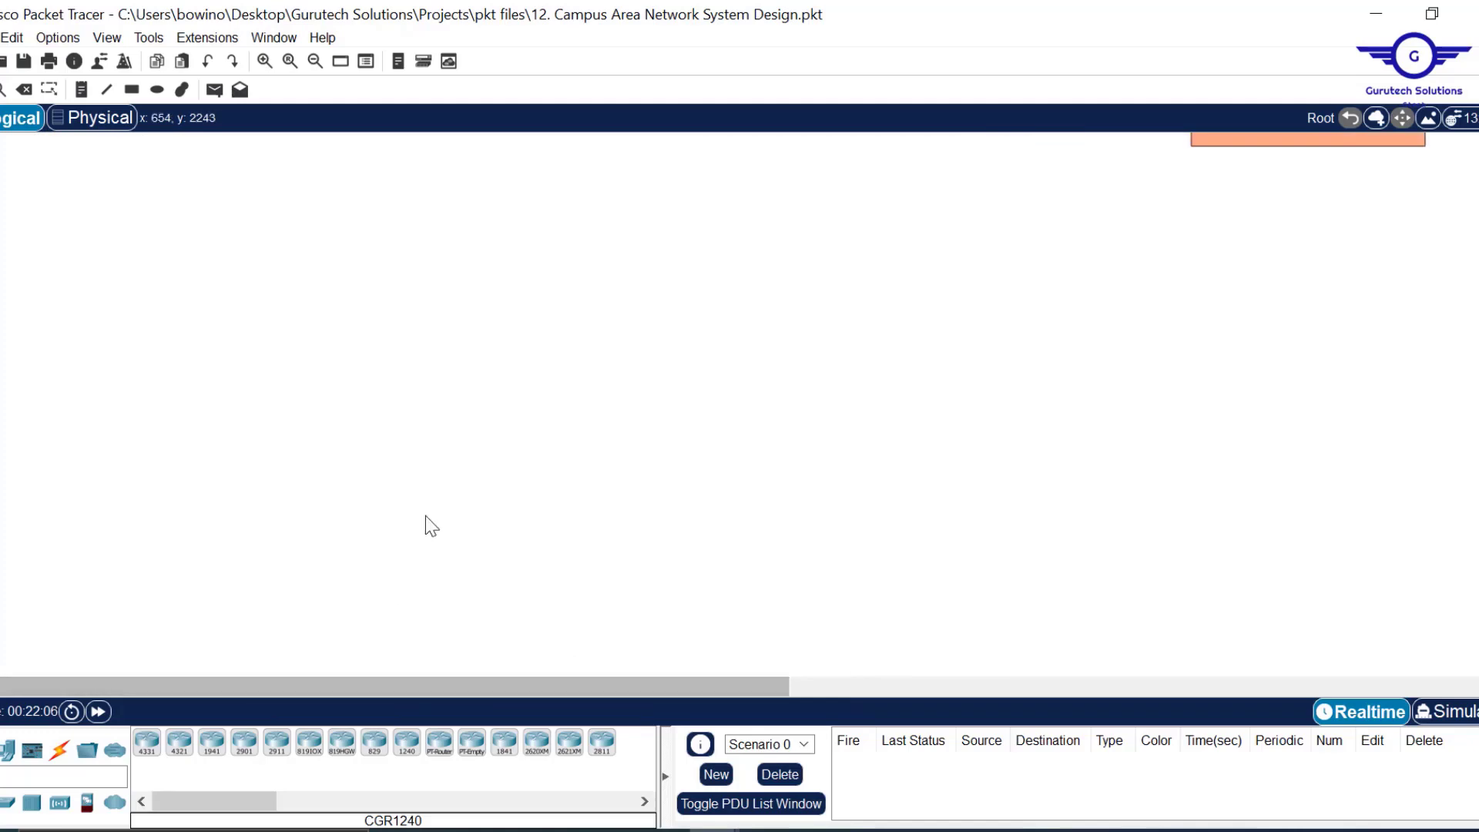
scroll(425, 516, "up", 3)
scroll(426, 516, "up", 6)
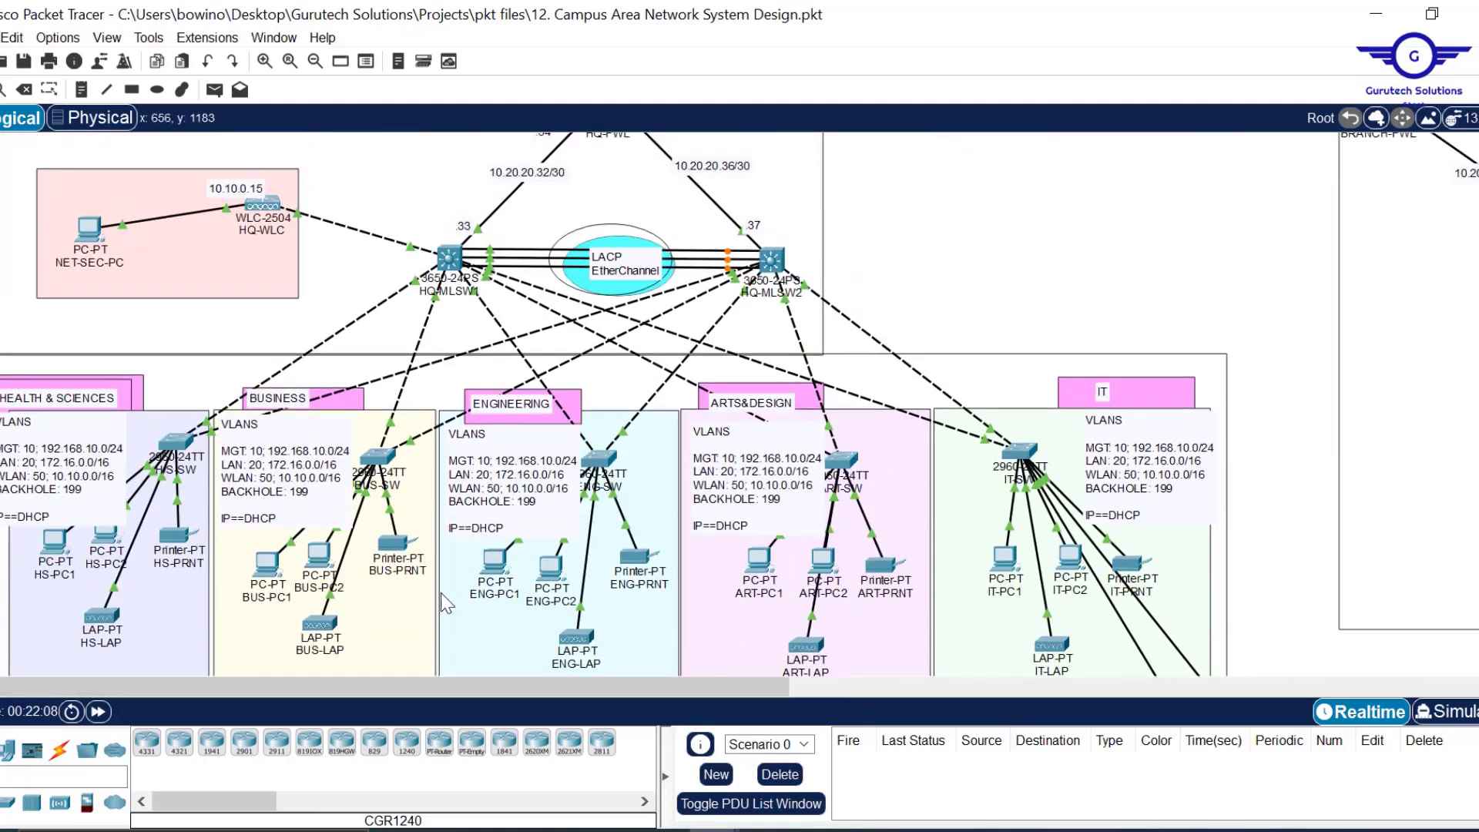
left_click(495, 561)
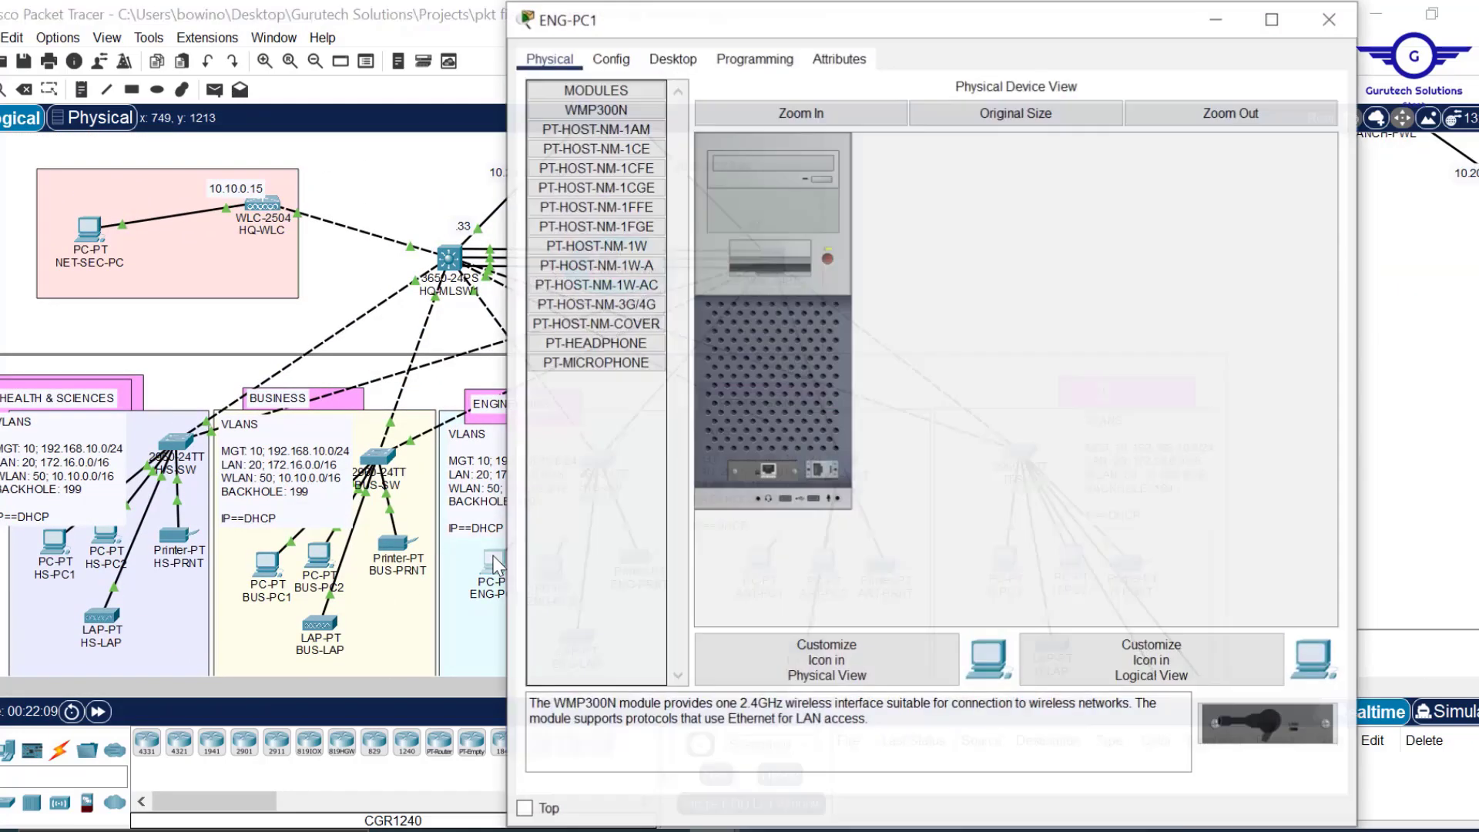
left_click(665, 63)
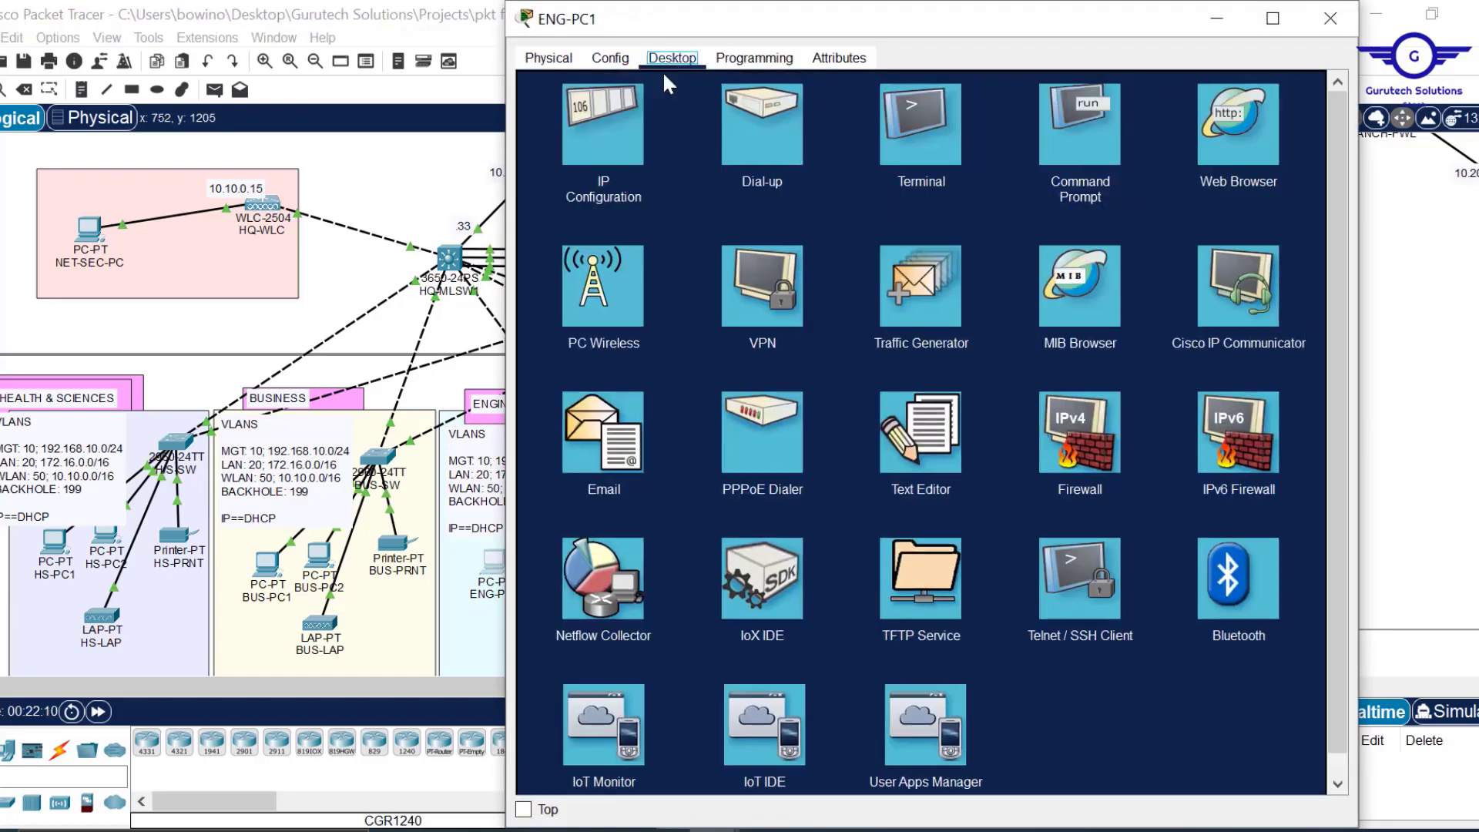
left_click(629, 117)
left_click_drag(784, 1, 790, 158)
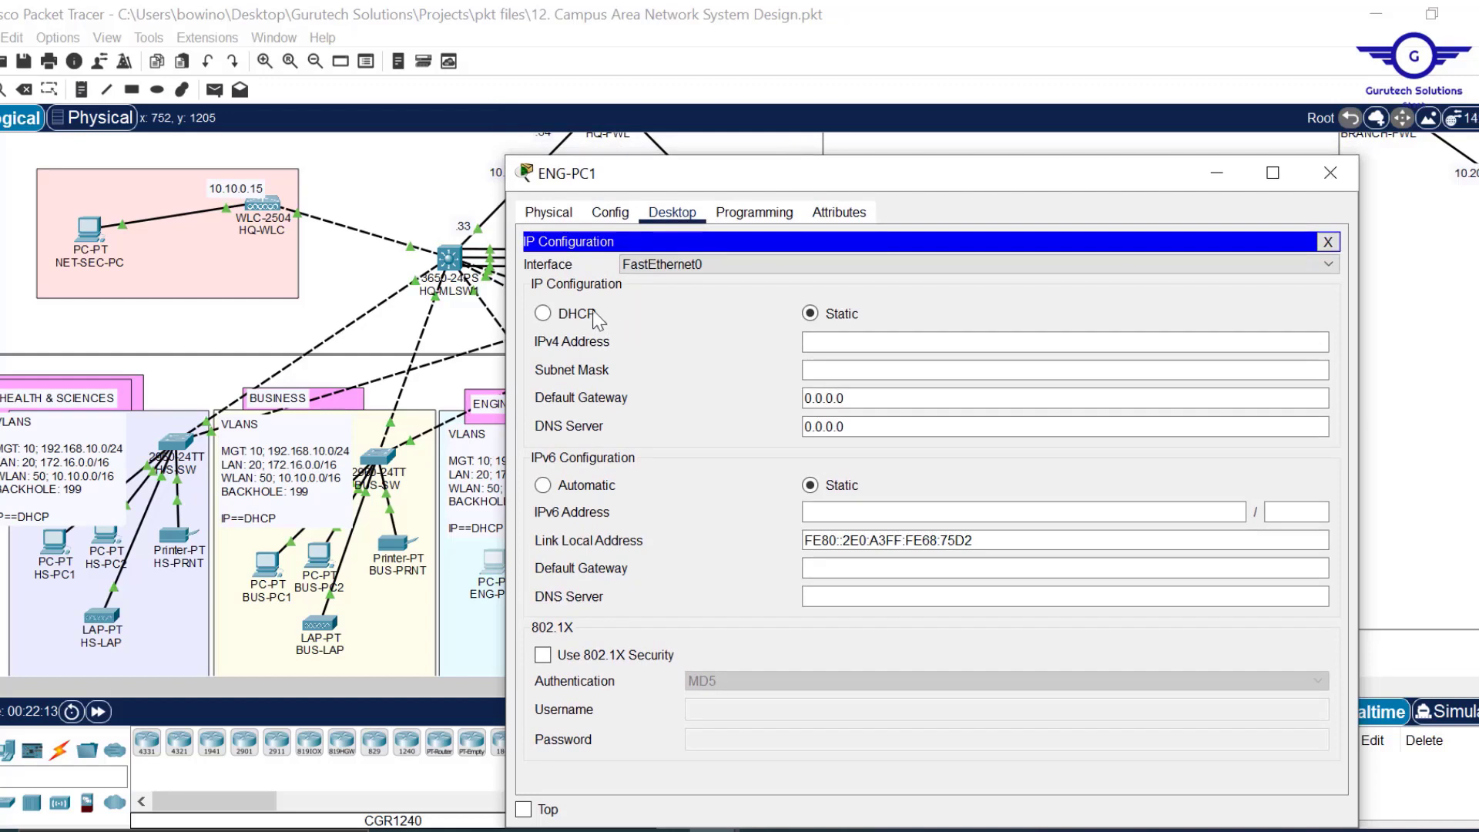
left_click(561, 318)
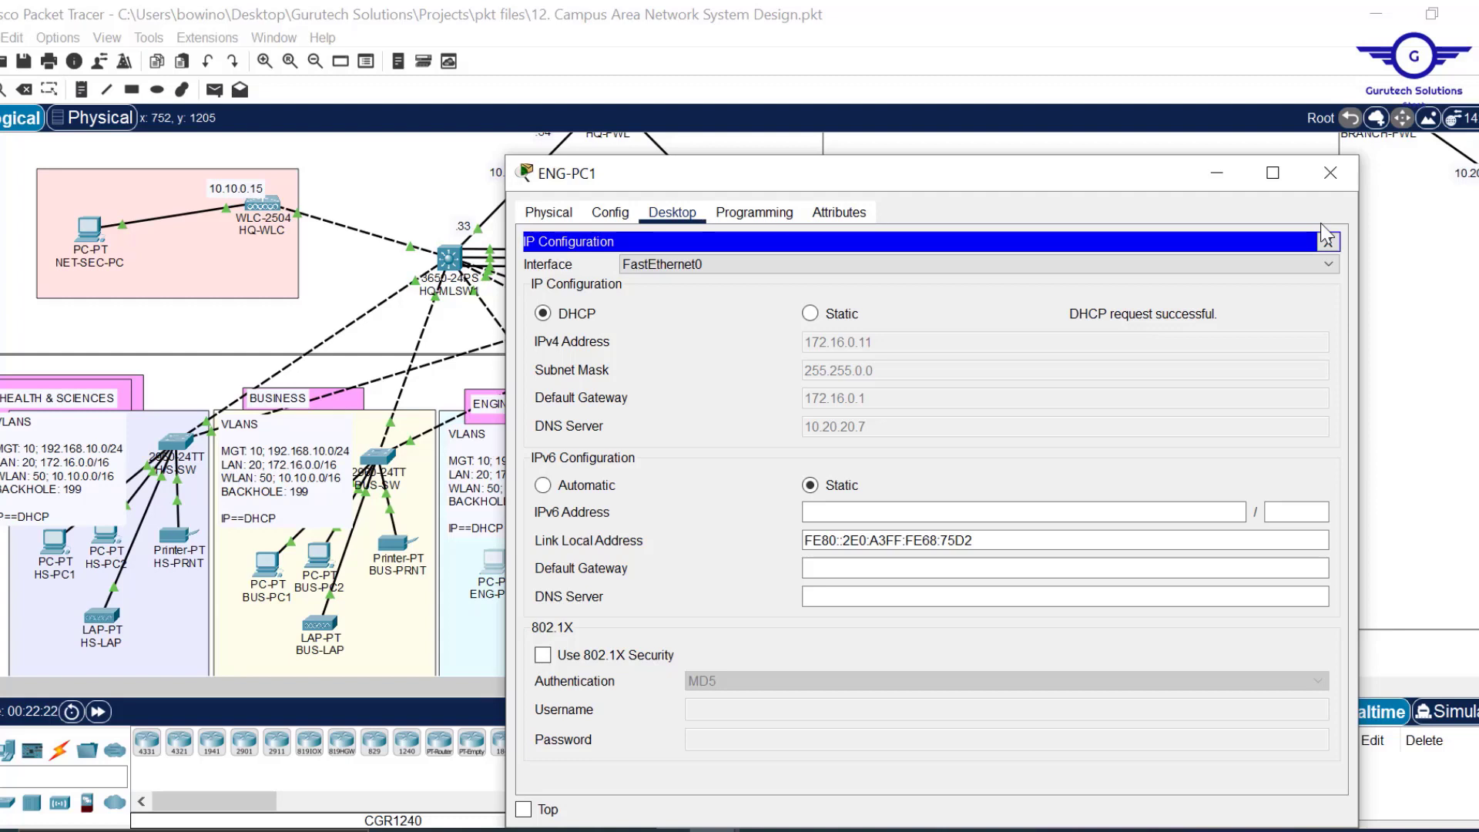
Close ENG-PC1, then switch MGT1 to DHCP so it leases 192.168.10.12.
left_click(1331, 176)
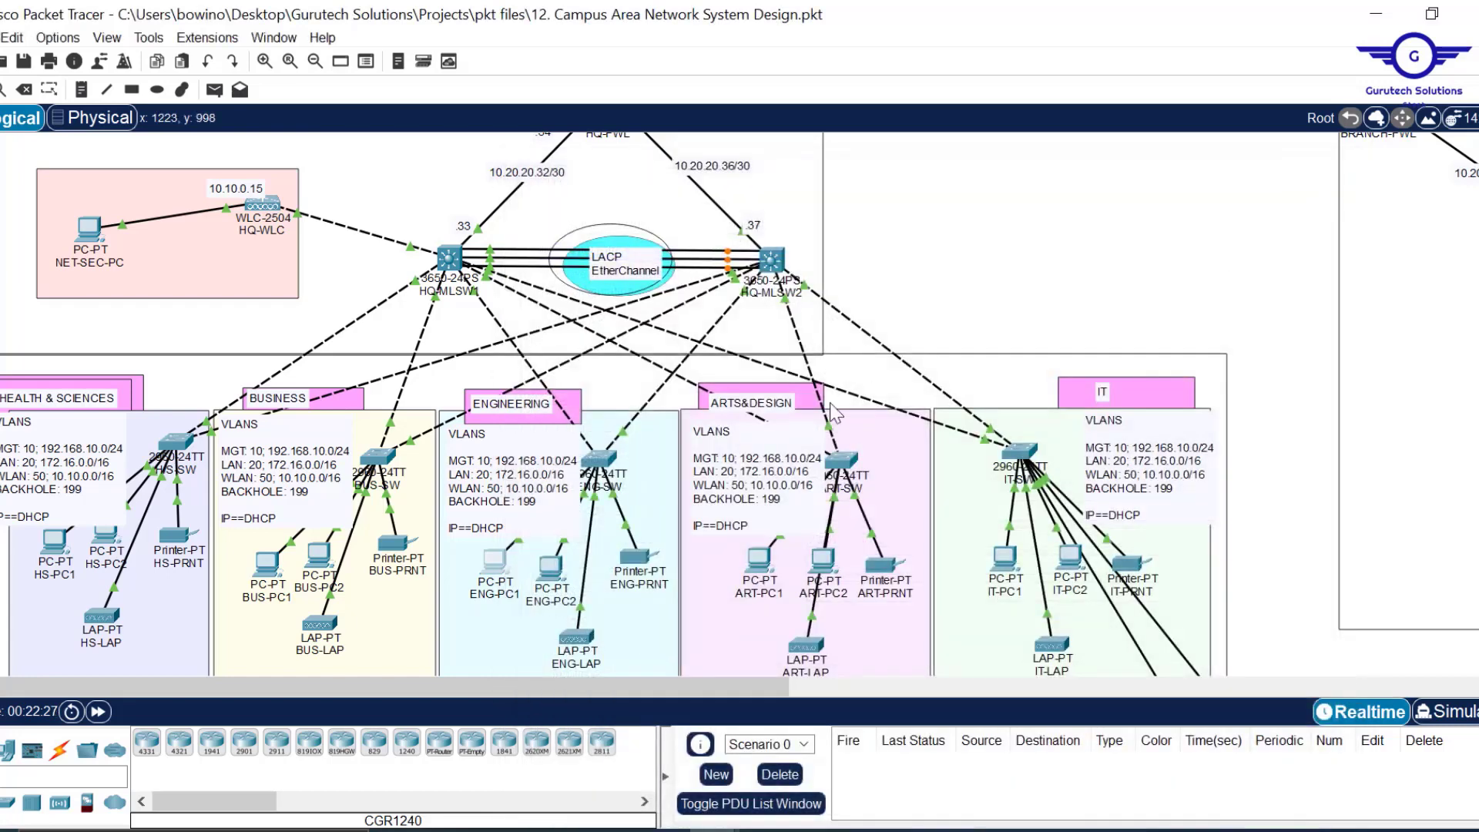
scroll(834, 413, "down", 5)
scroll(834, 414, "down", 2)
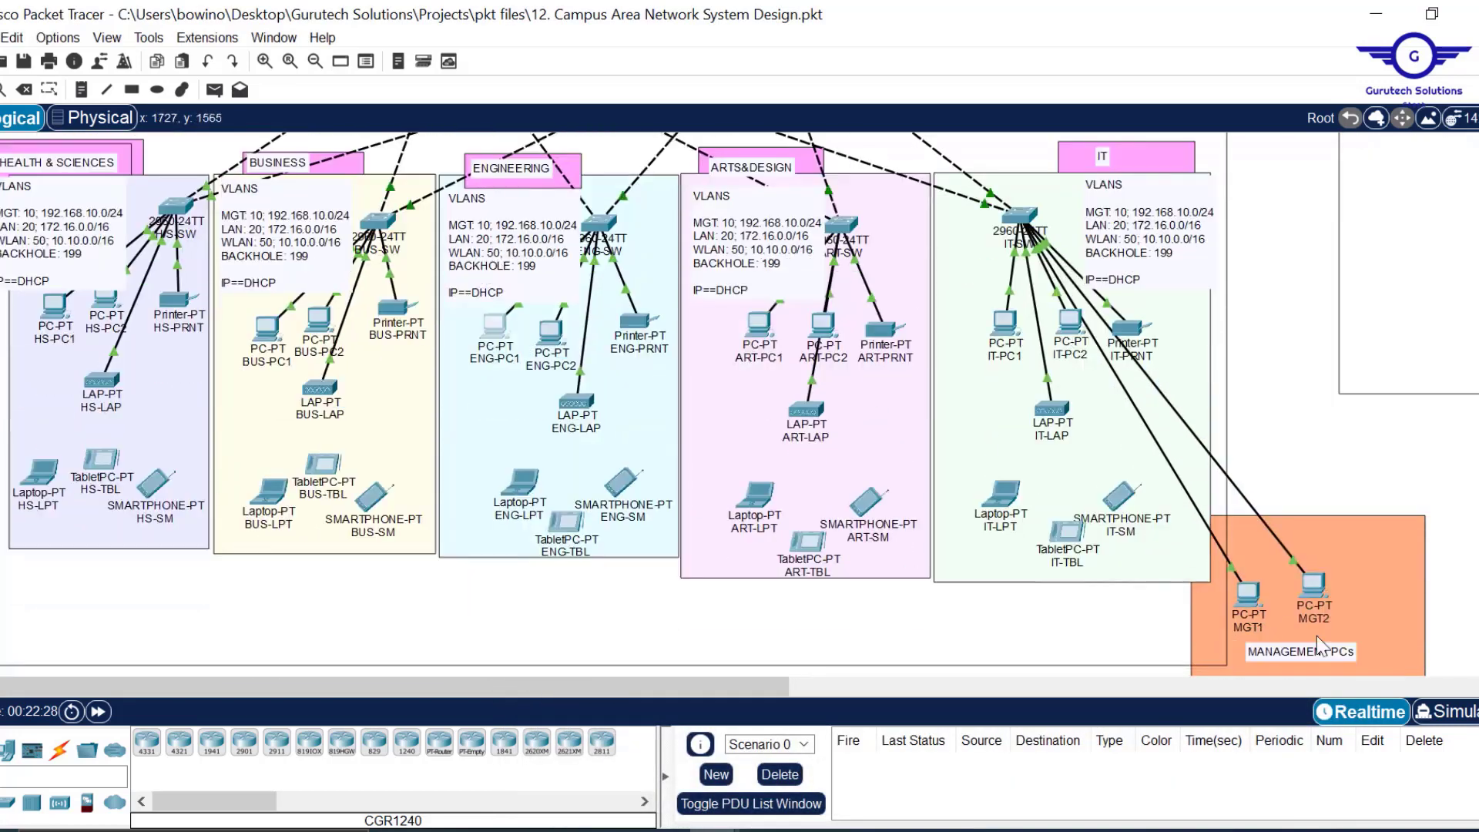
left_click(1255, 596)
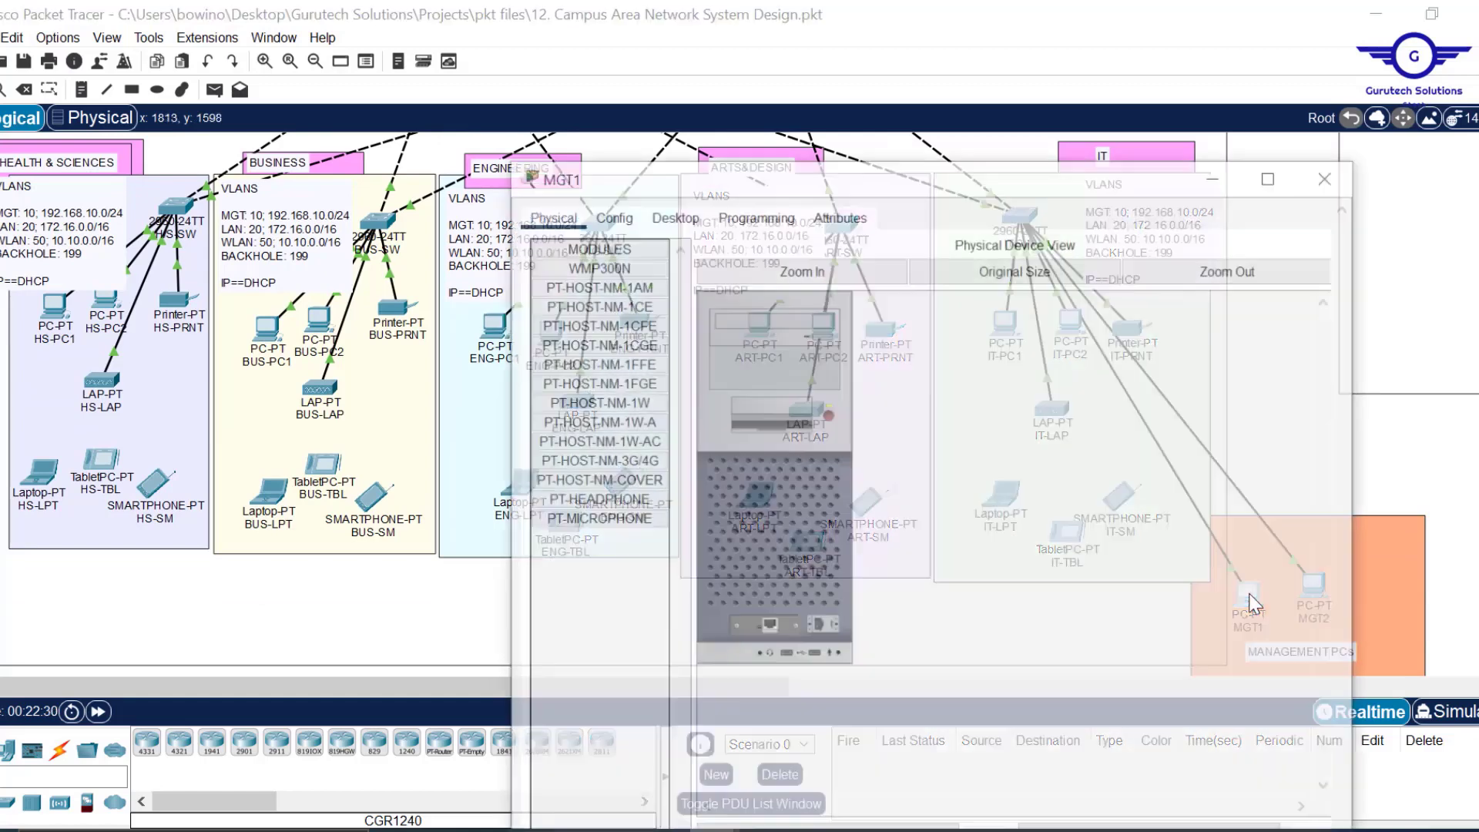
left_click(667, 214)
left_click(604, 301)
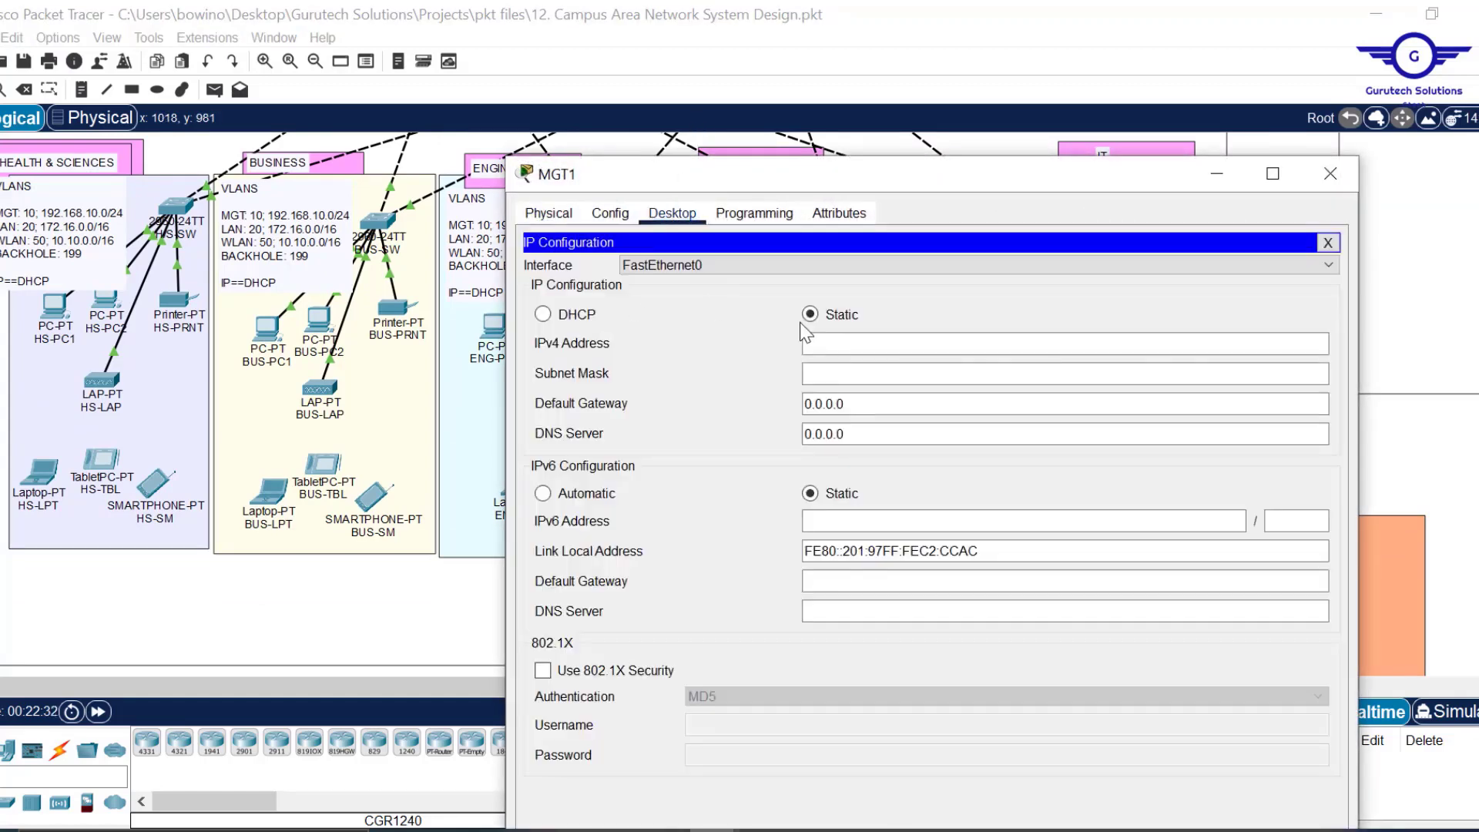
left_click(571, 317)
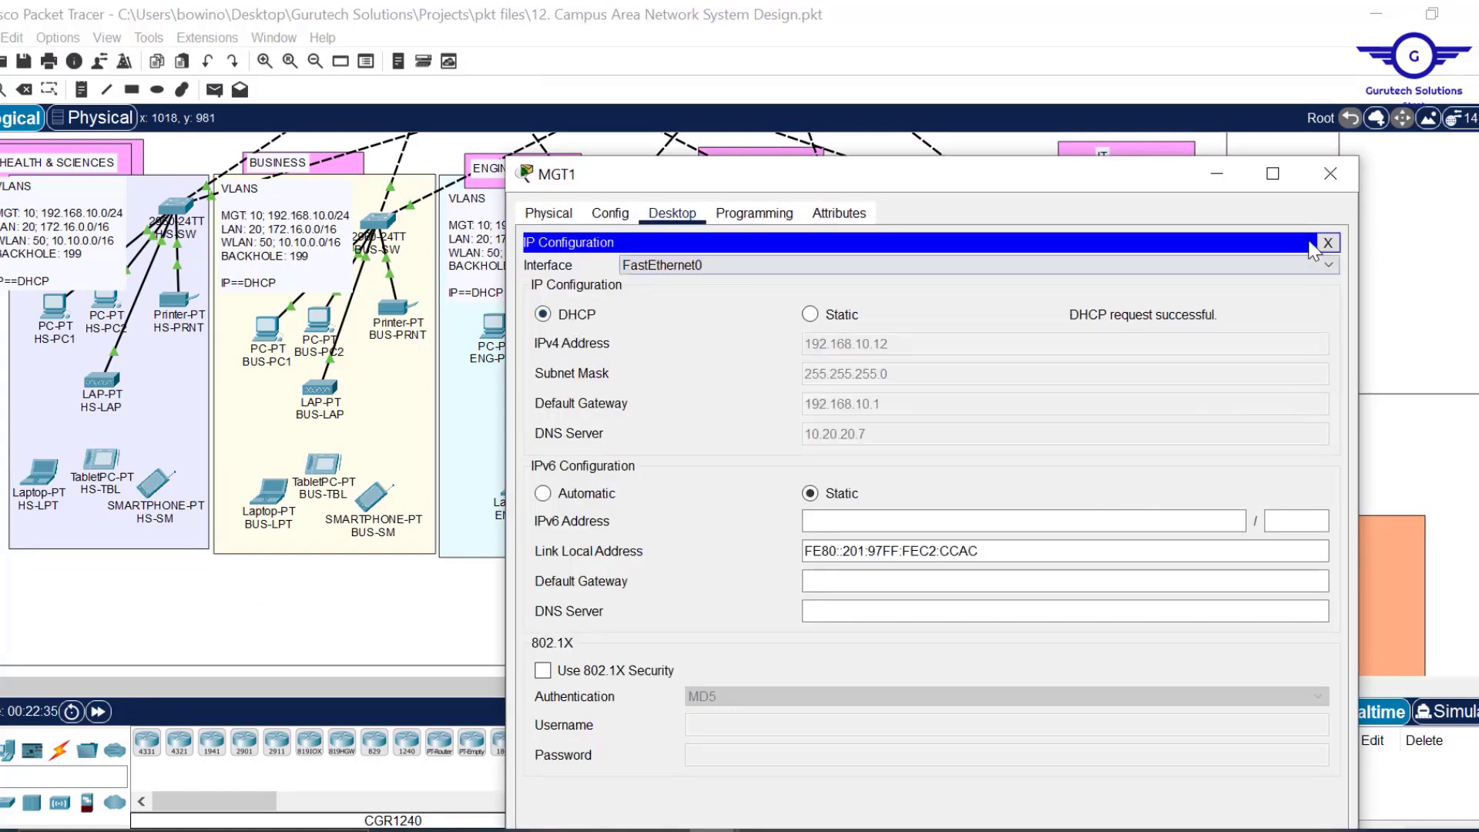
left_click(1331, 171)
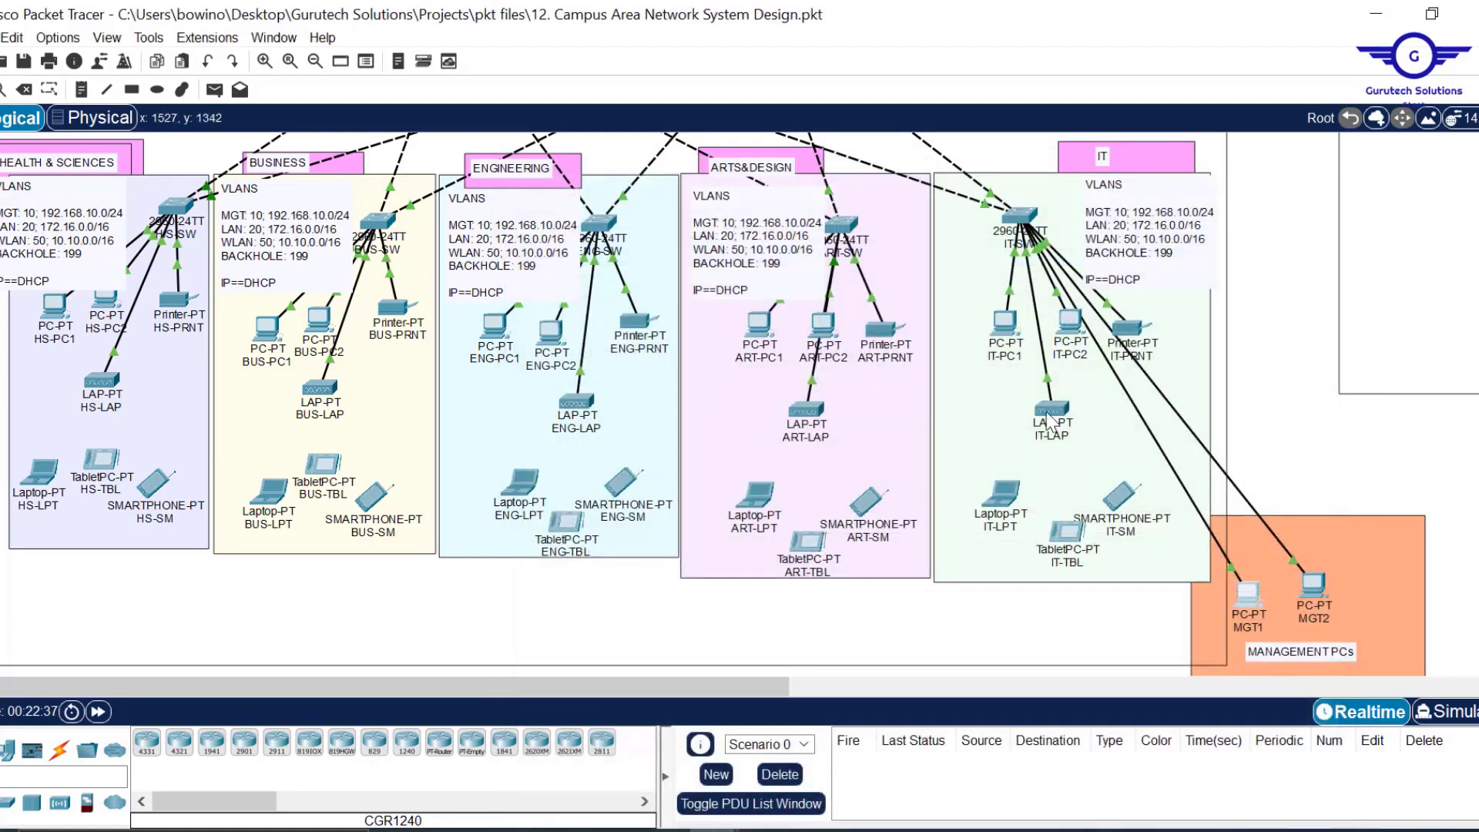
Switch BHS-PC1 to DHCP, leasing 172.17.0.12/255.255.0.0 with gateway 172.17.0.1.
scroll(1047, 411, "up", 5)
scroll(1046, 412, "up", 2)
scroll(1046, 412, "right", 10)
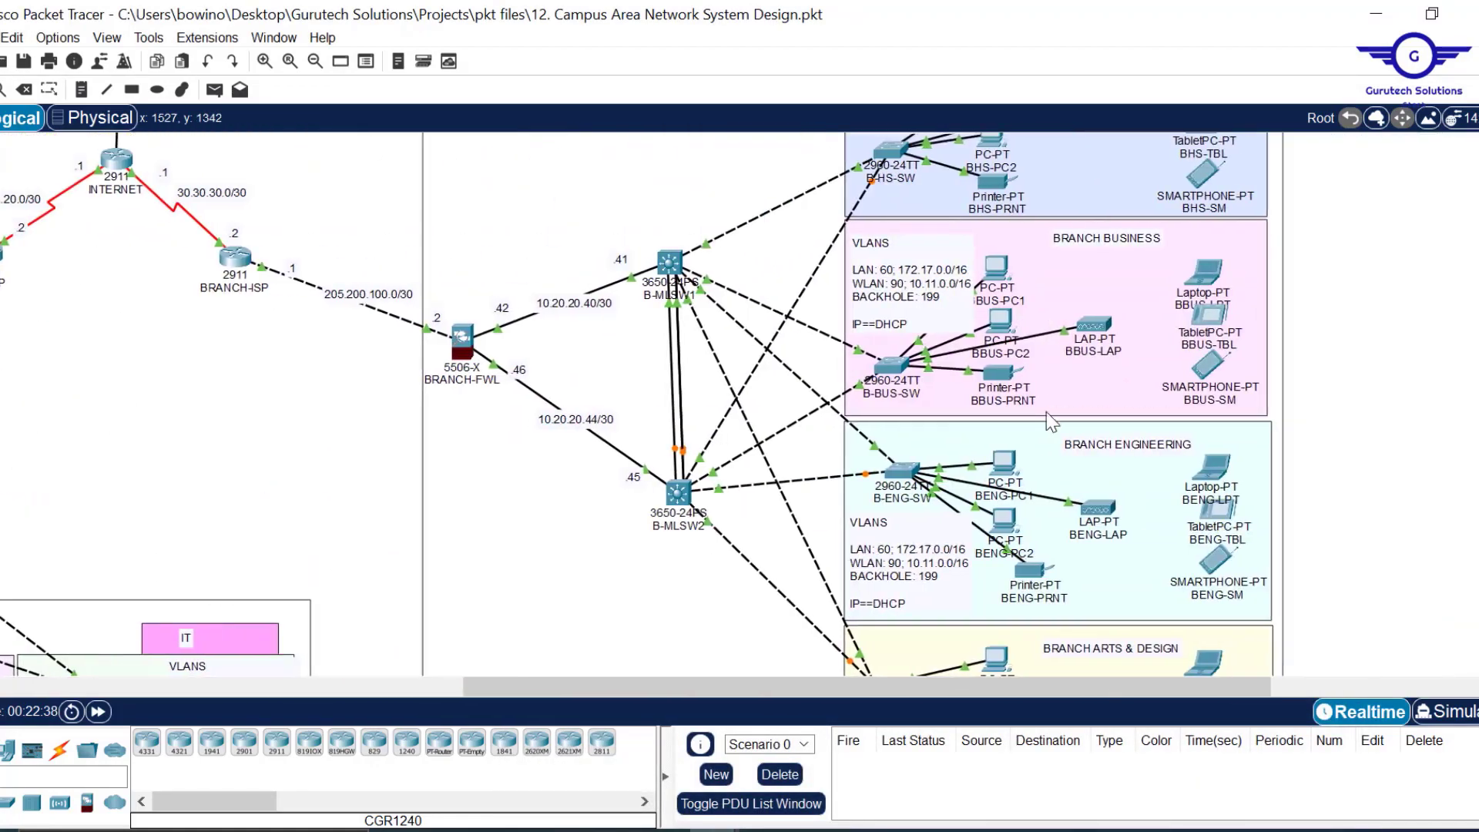
scroll(1047, 412, "up", 3)
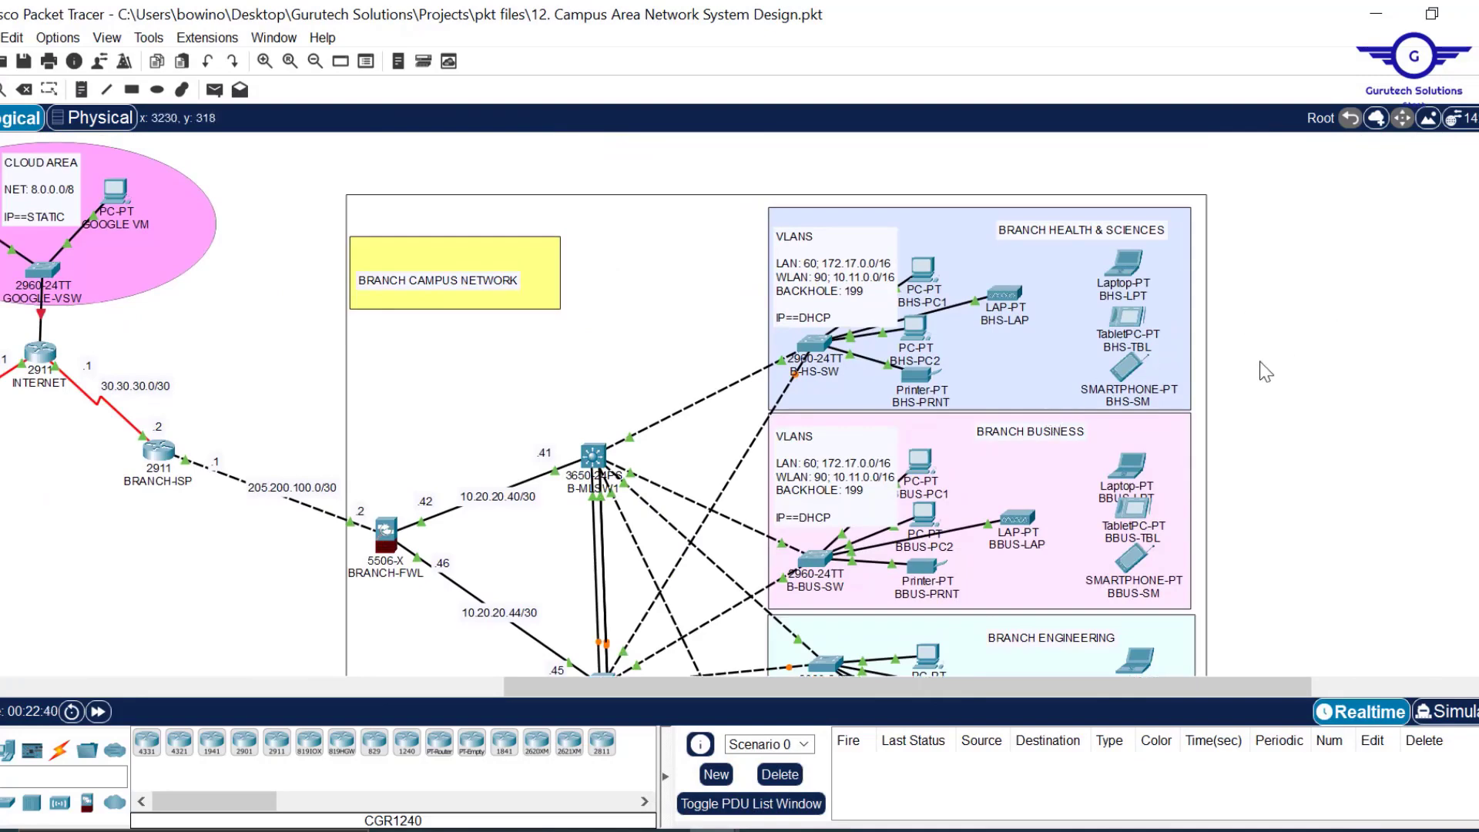
scroll(1259, 362, "left", 2)
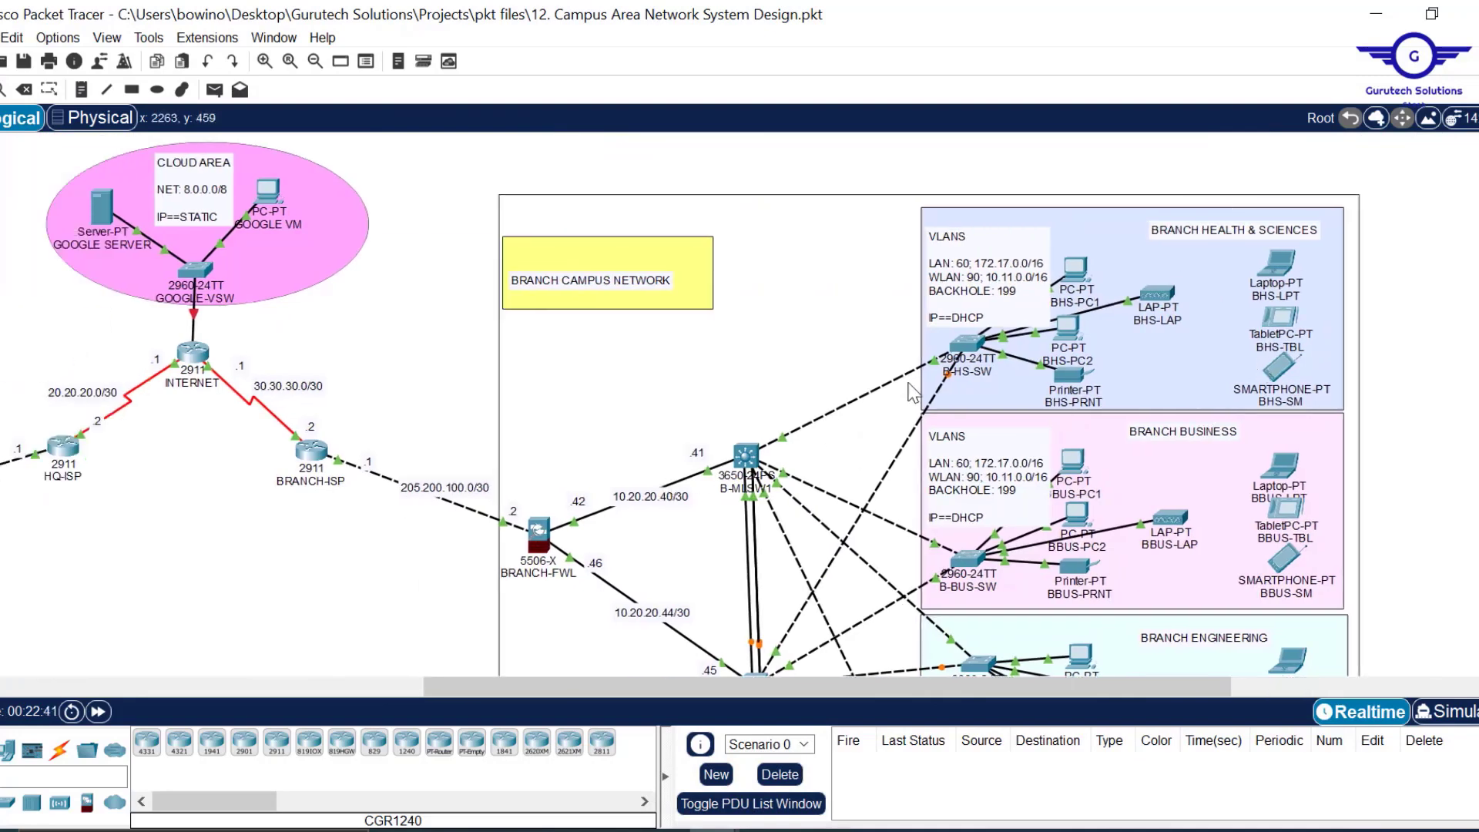
scroll(602, 478, "left", 1)
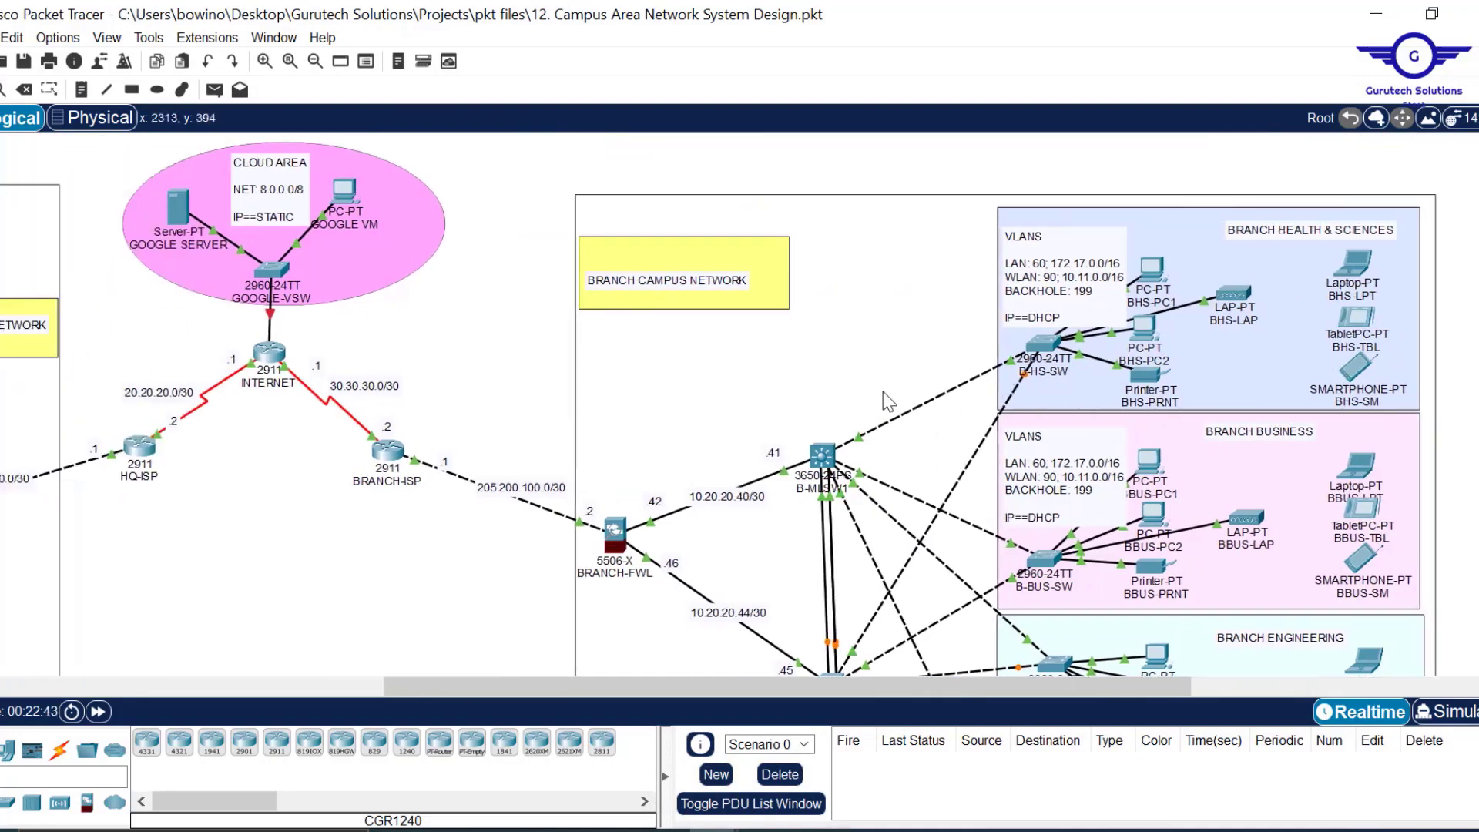
left_click(1151, 276)
left_click(673, 60)
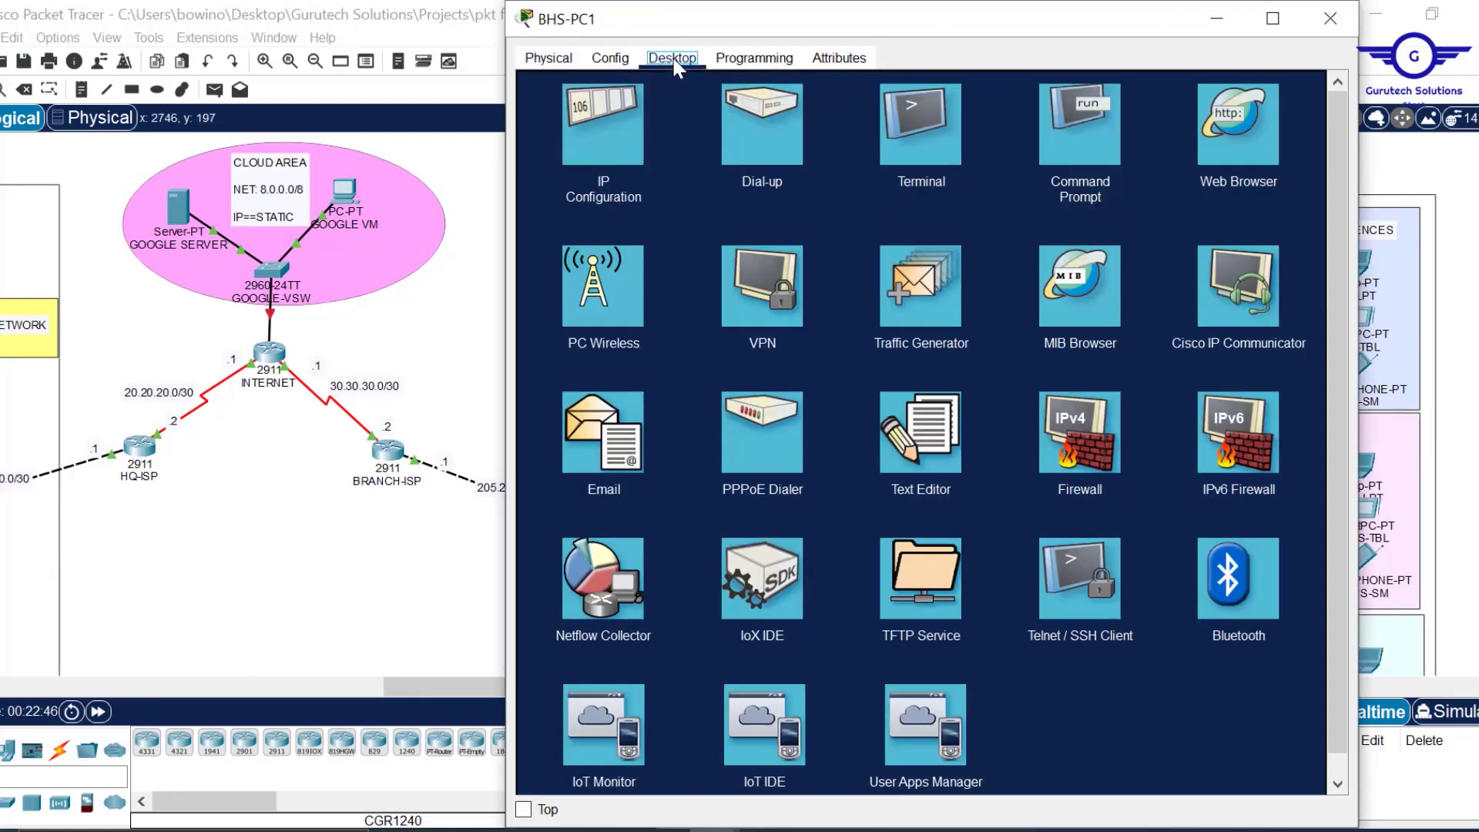
left_click(621, 119)
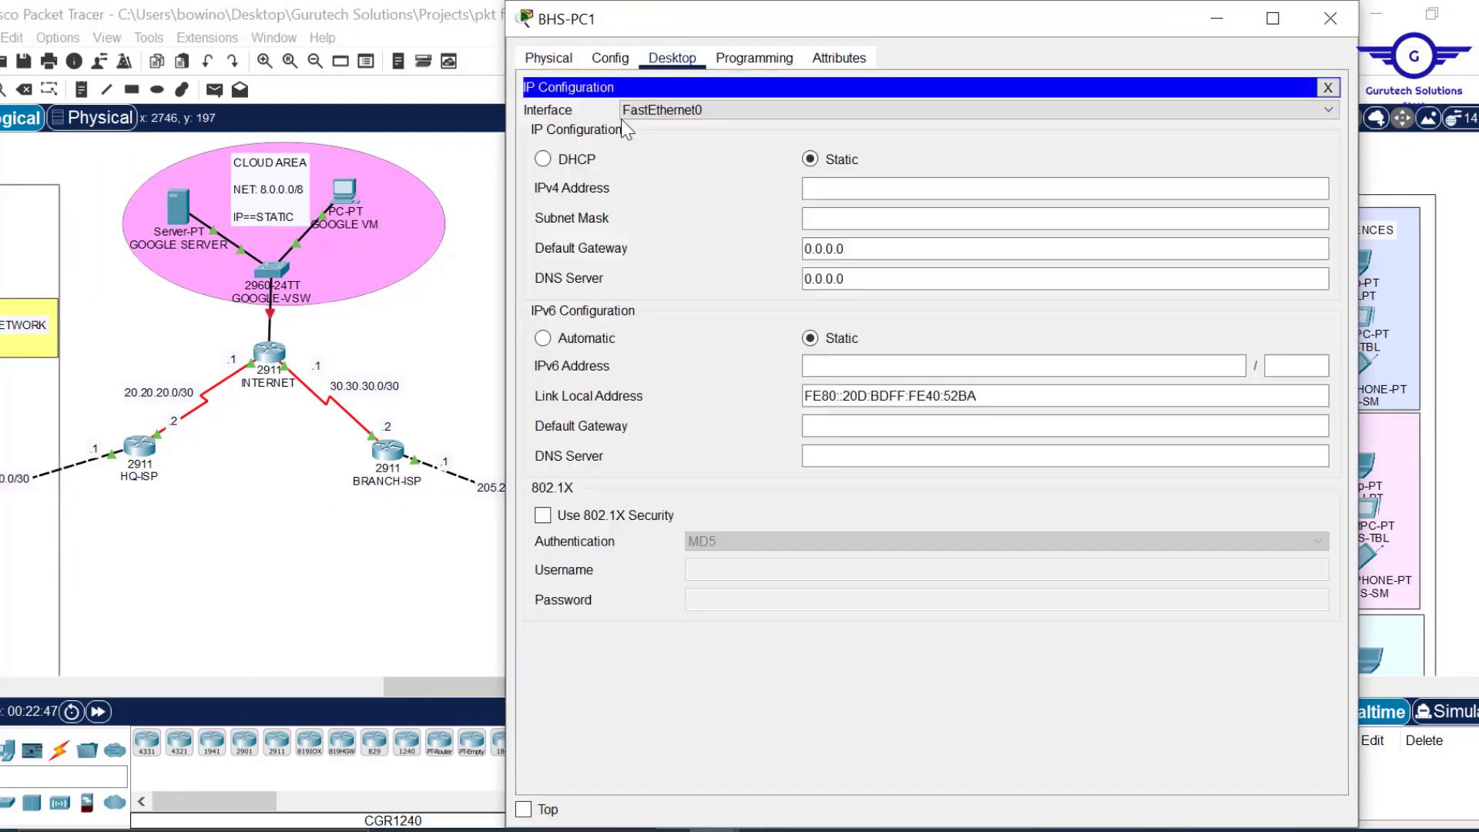
left_click(578, 162)
left_click_drag(1037, 21, 1044, 83)
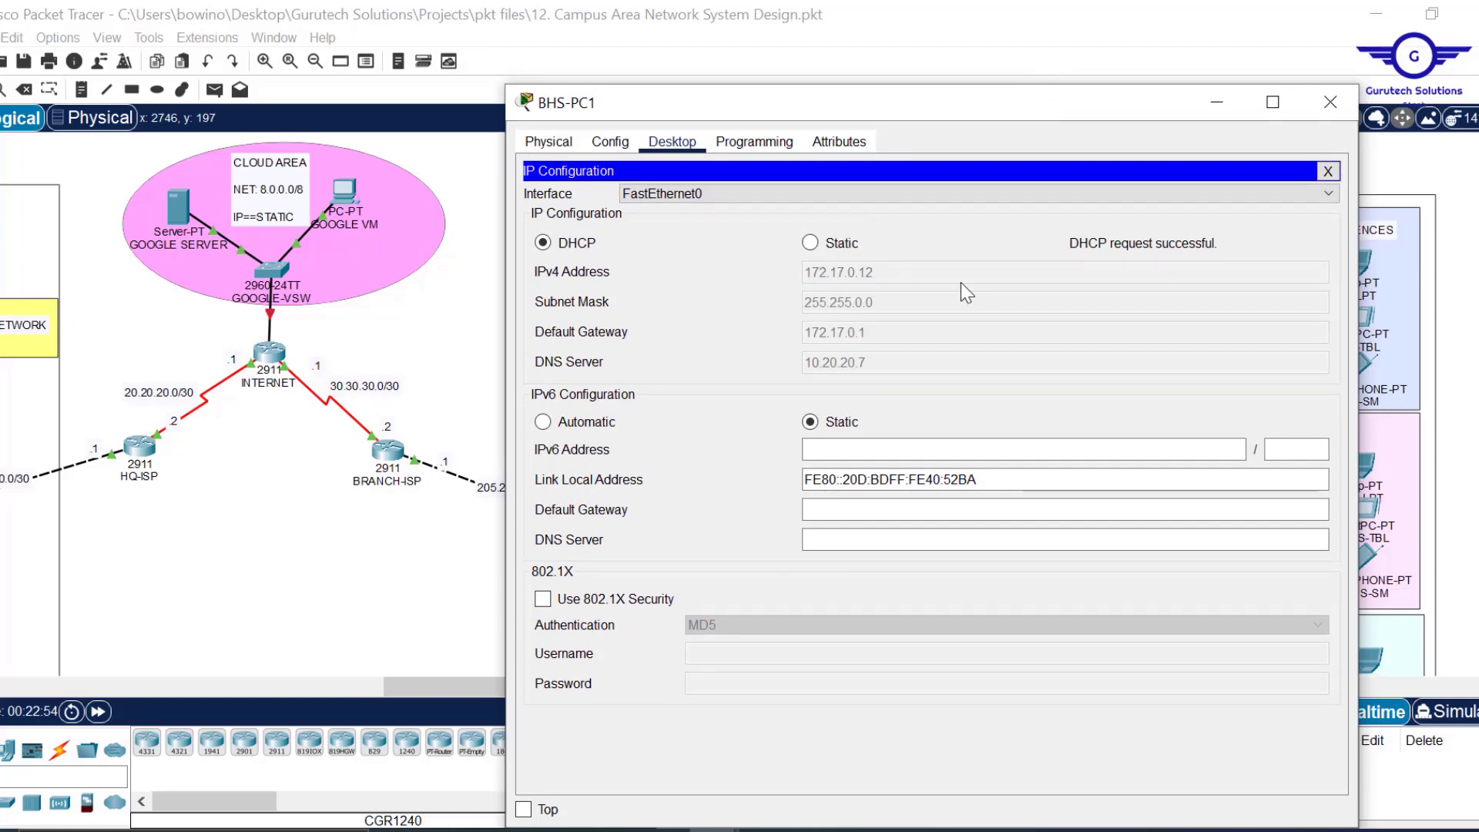
left_click(1333, 102)
Check BUS-LAP's GigabitEthernet0 and Dot11Radio0 ports, then set its global Gateway/DNS to DHCP.
scroll(412, 574, "left", 10)
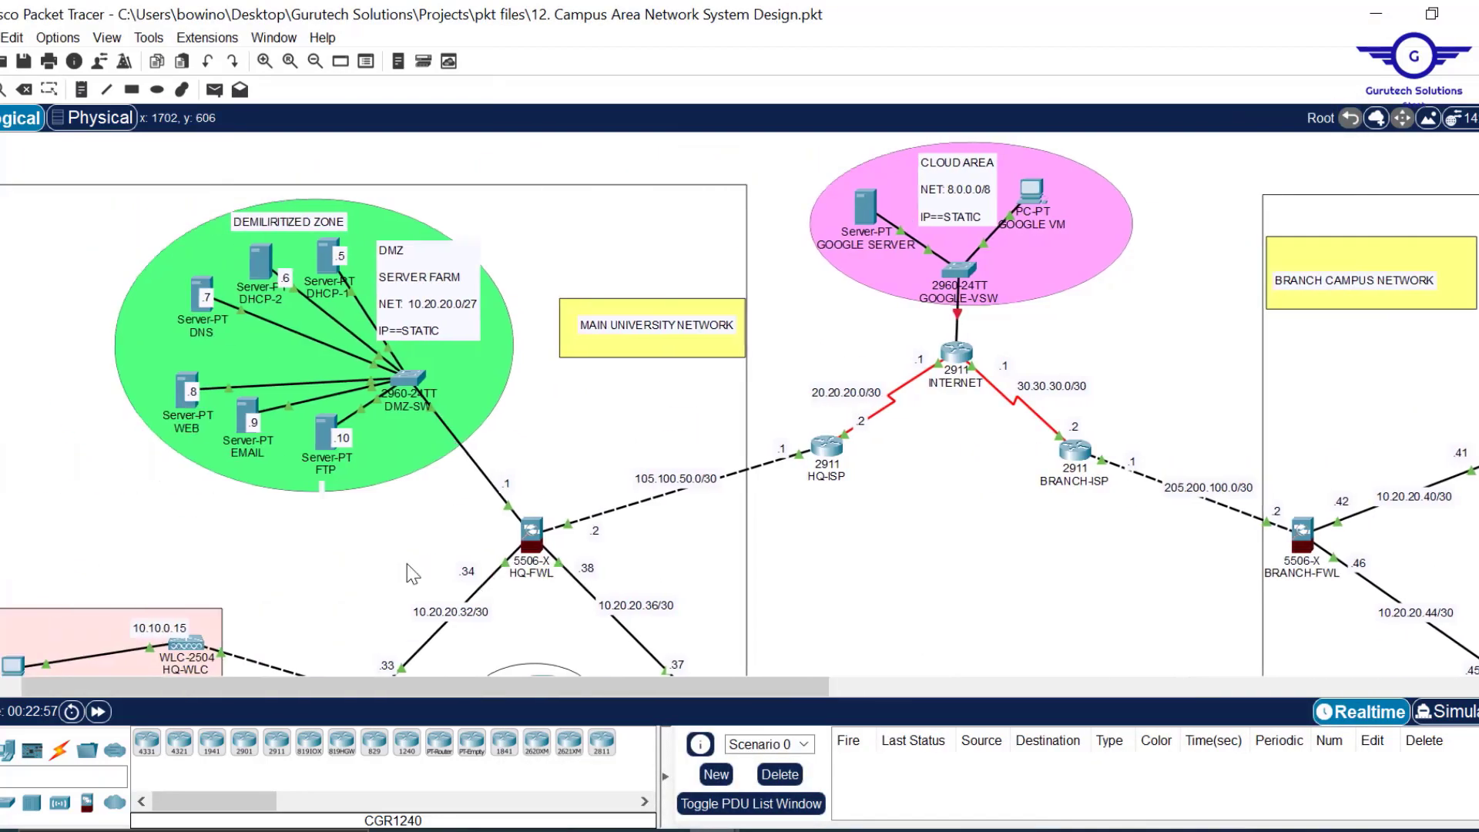
scroll(1011, 547, "down", 5)
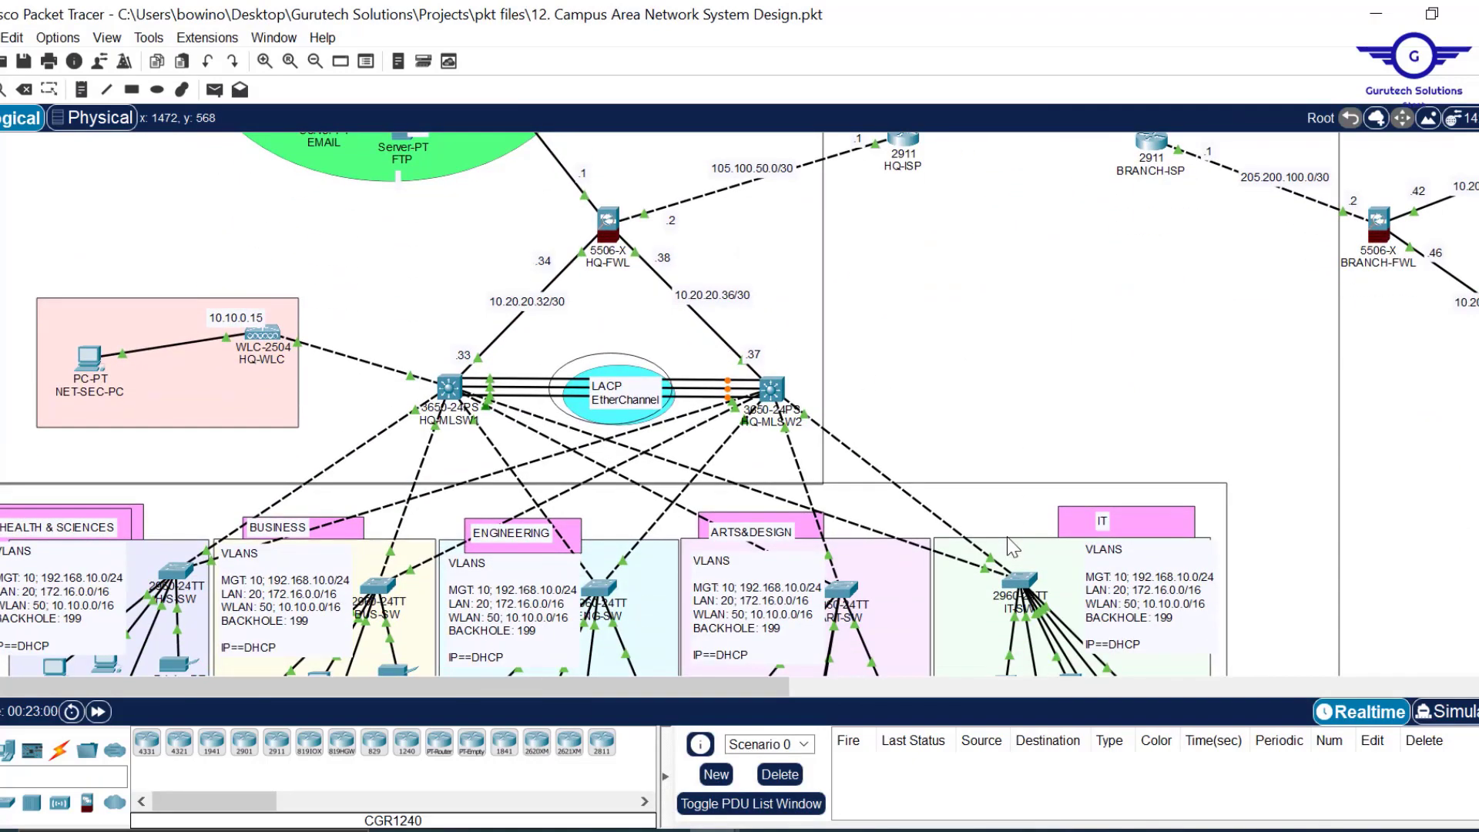
scroll(1011, 547, "down", 2)
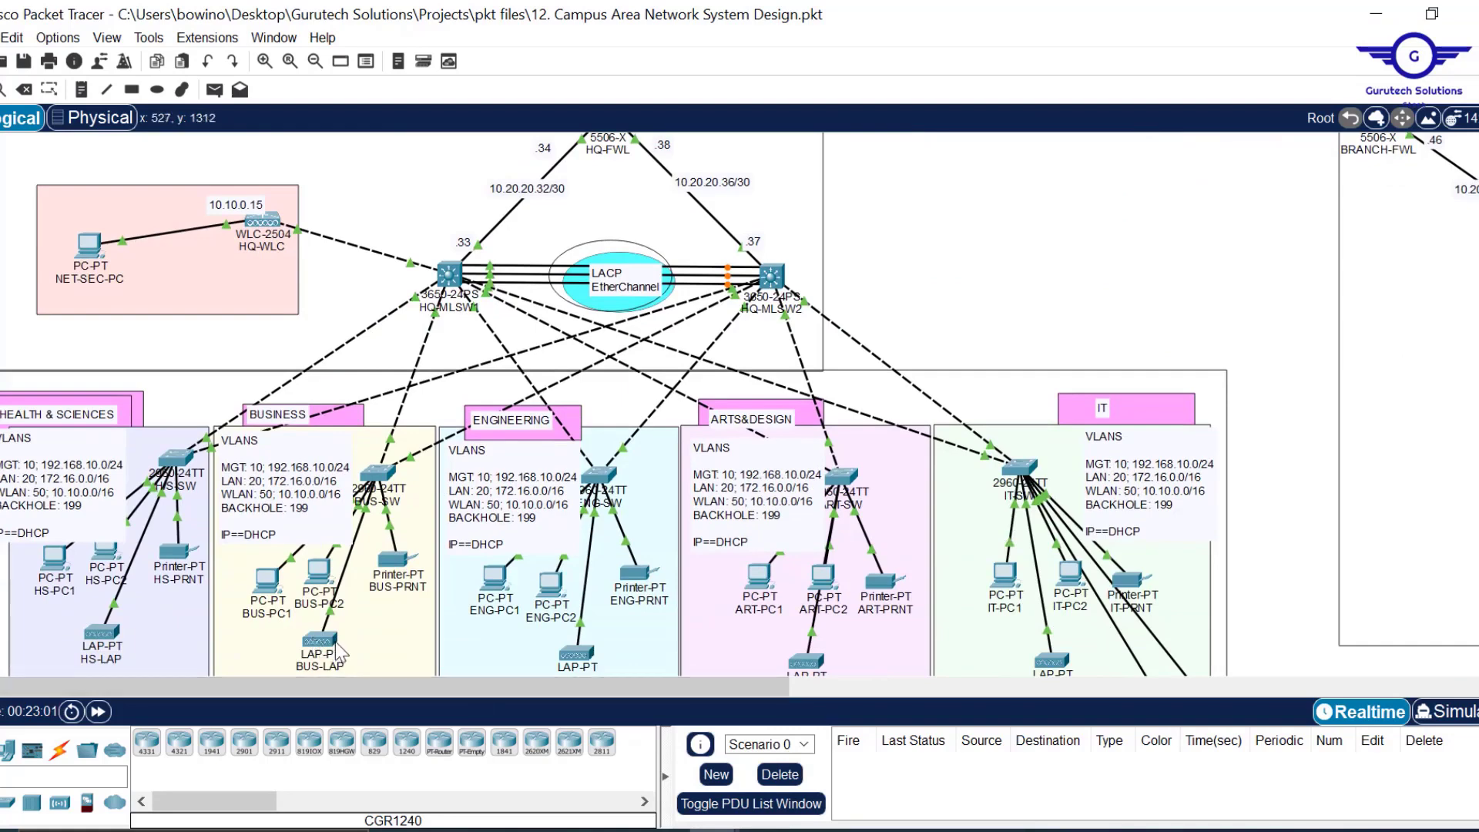
mouse_move(322, 642)
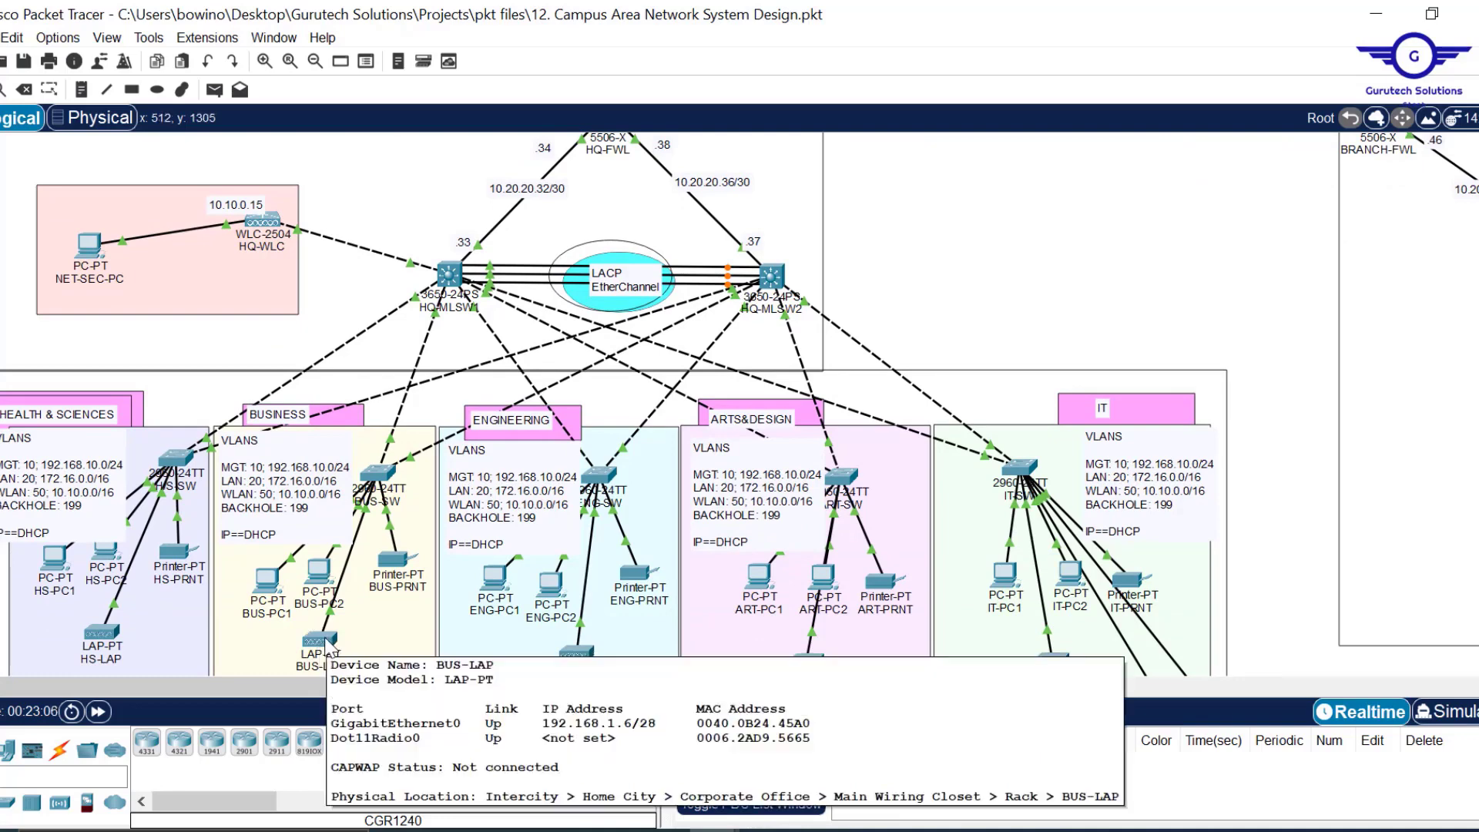
left_click(321, 642)
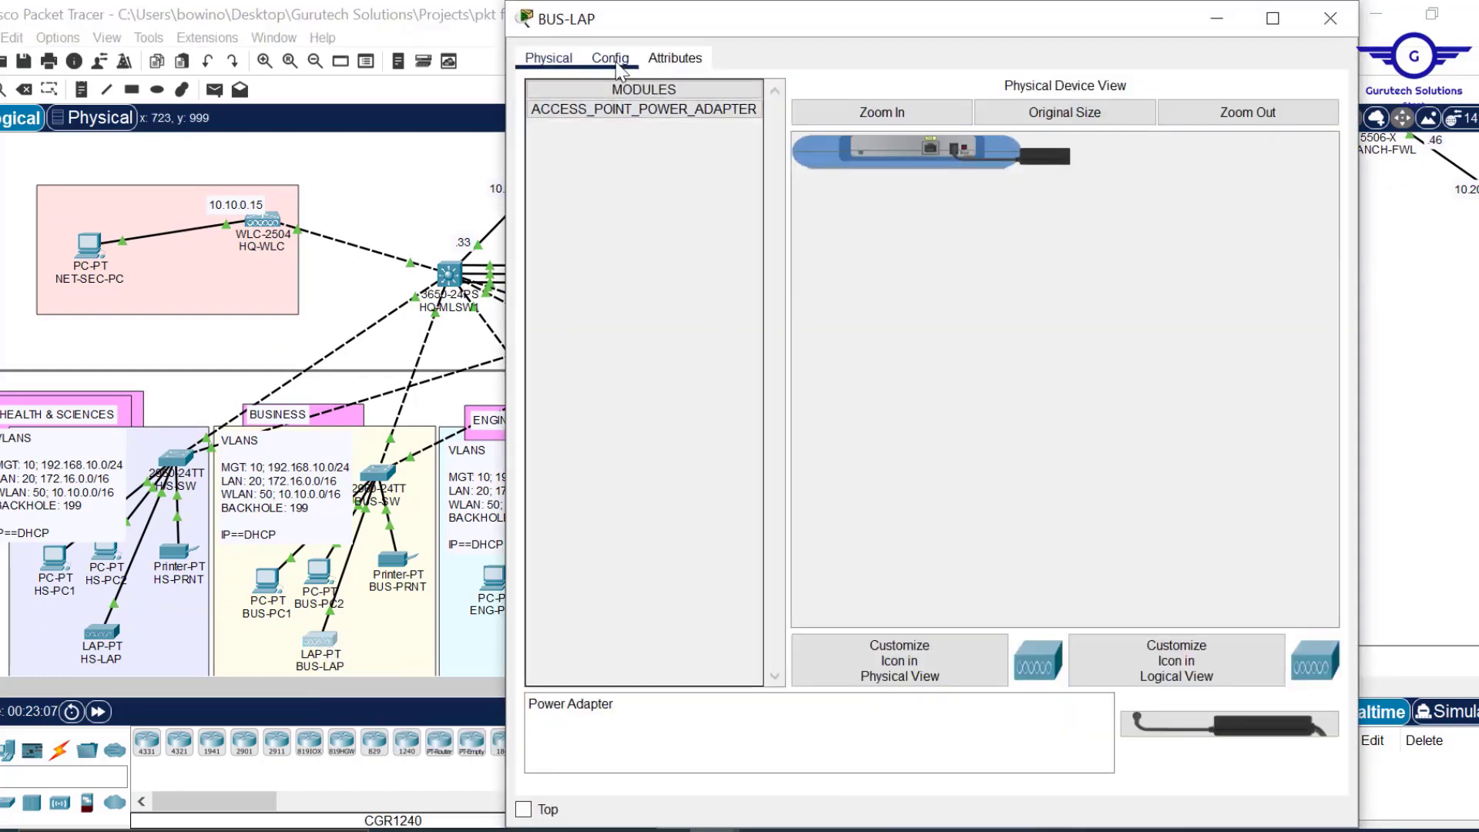
left_click(617, 64)
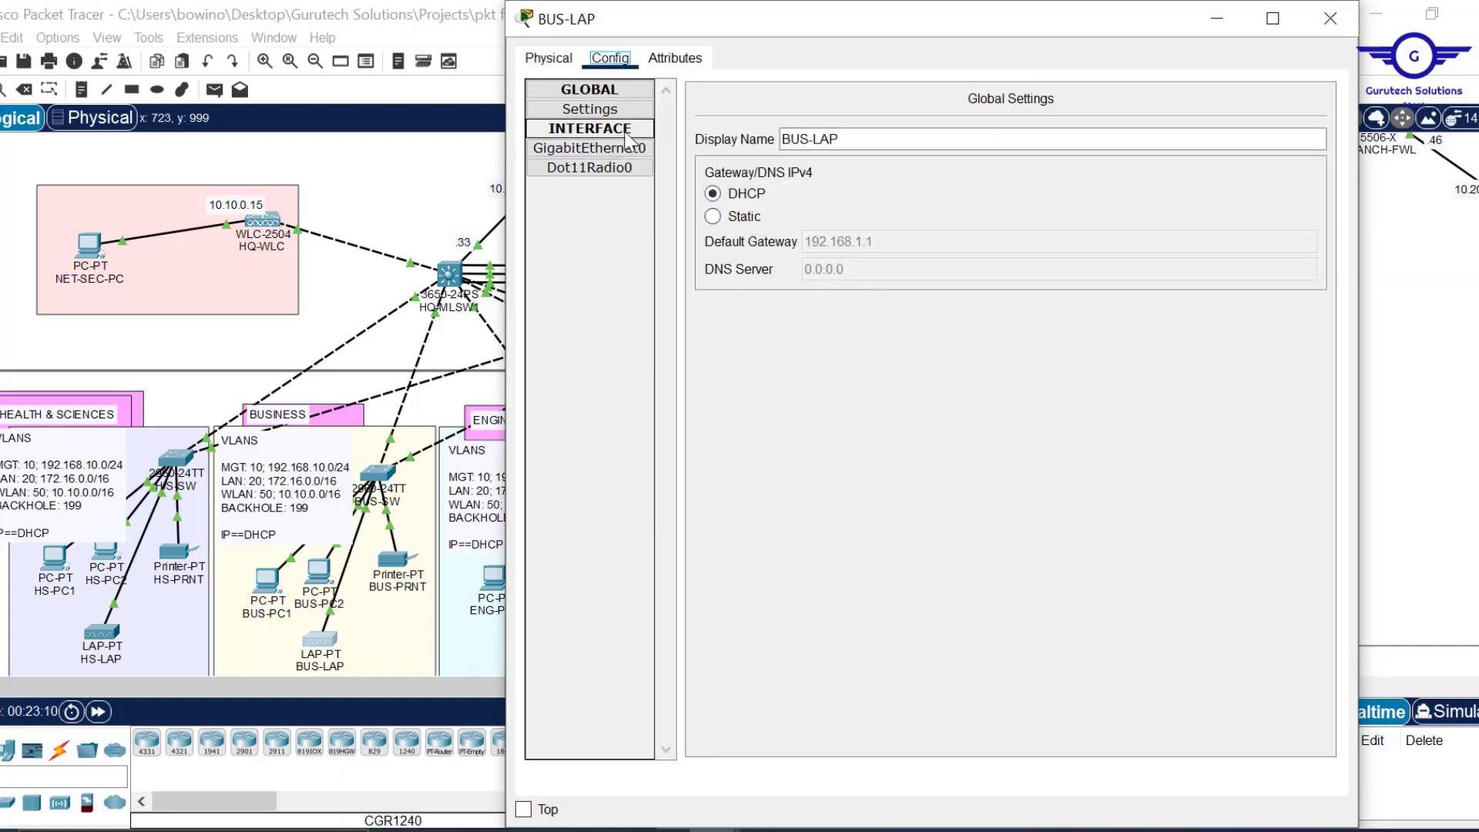
left_click(608, 113)
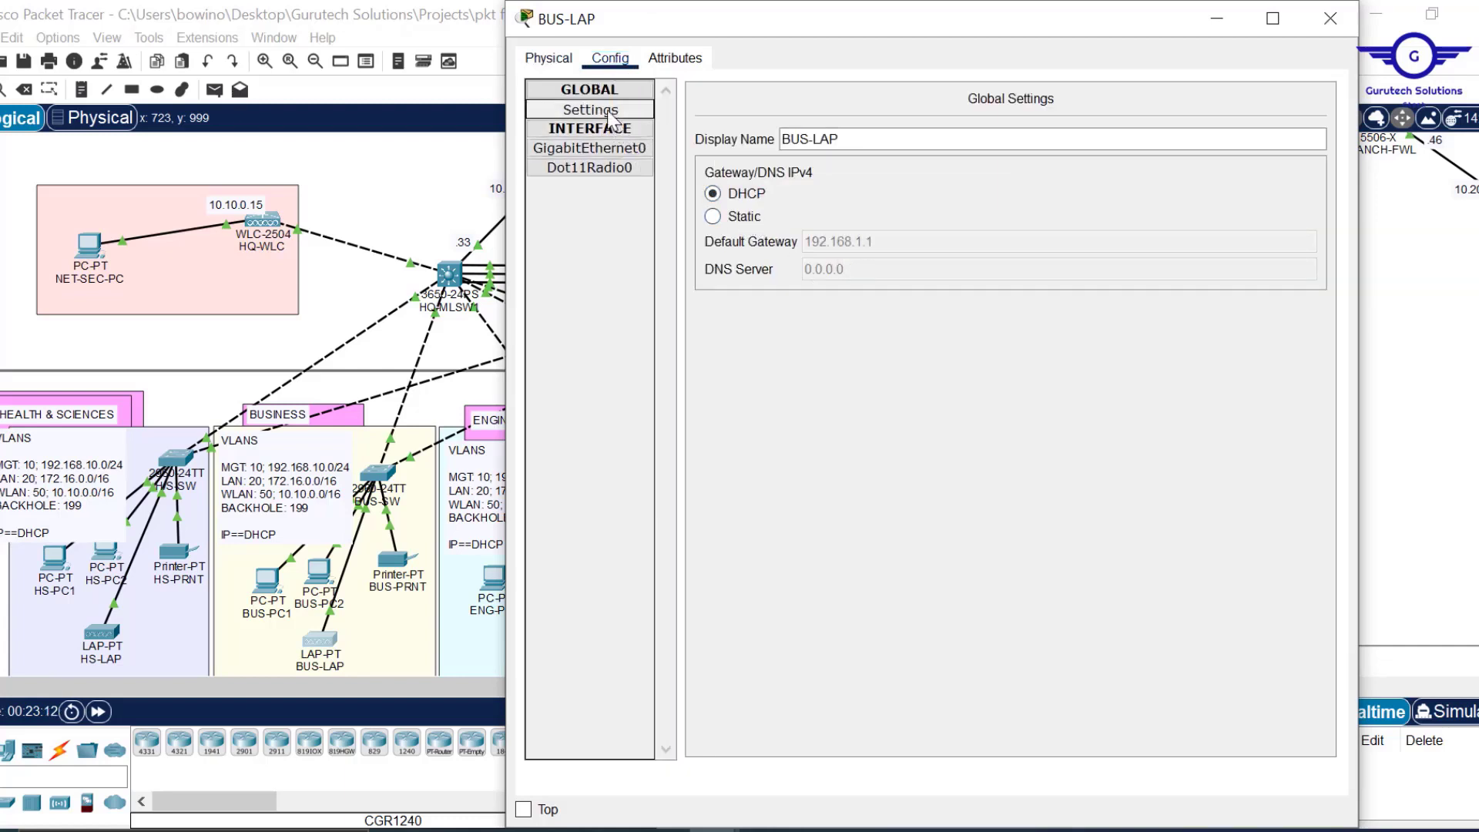
left_click(606, 149)
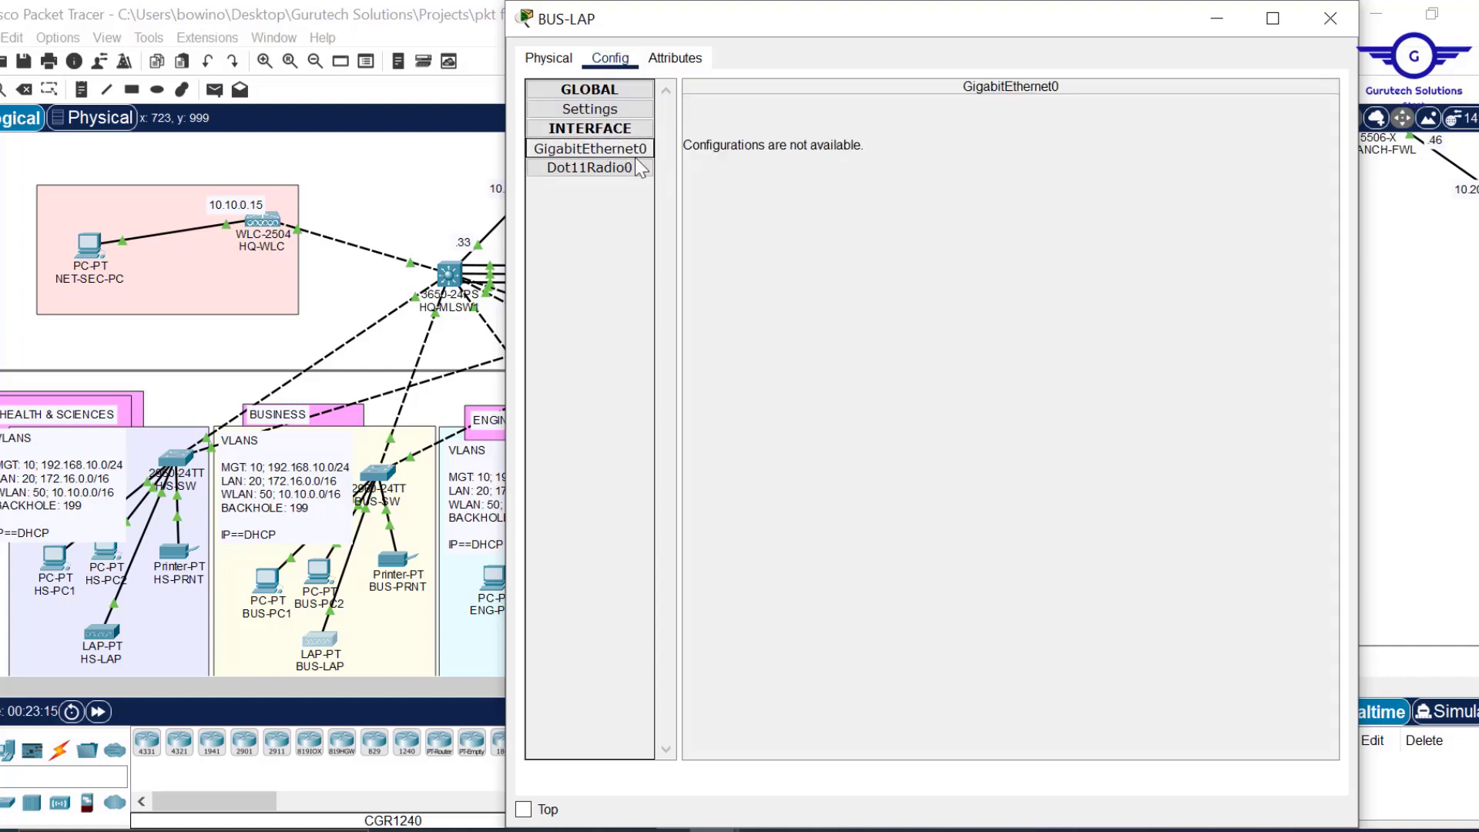
left_click(600, 169)
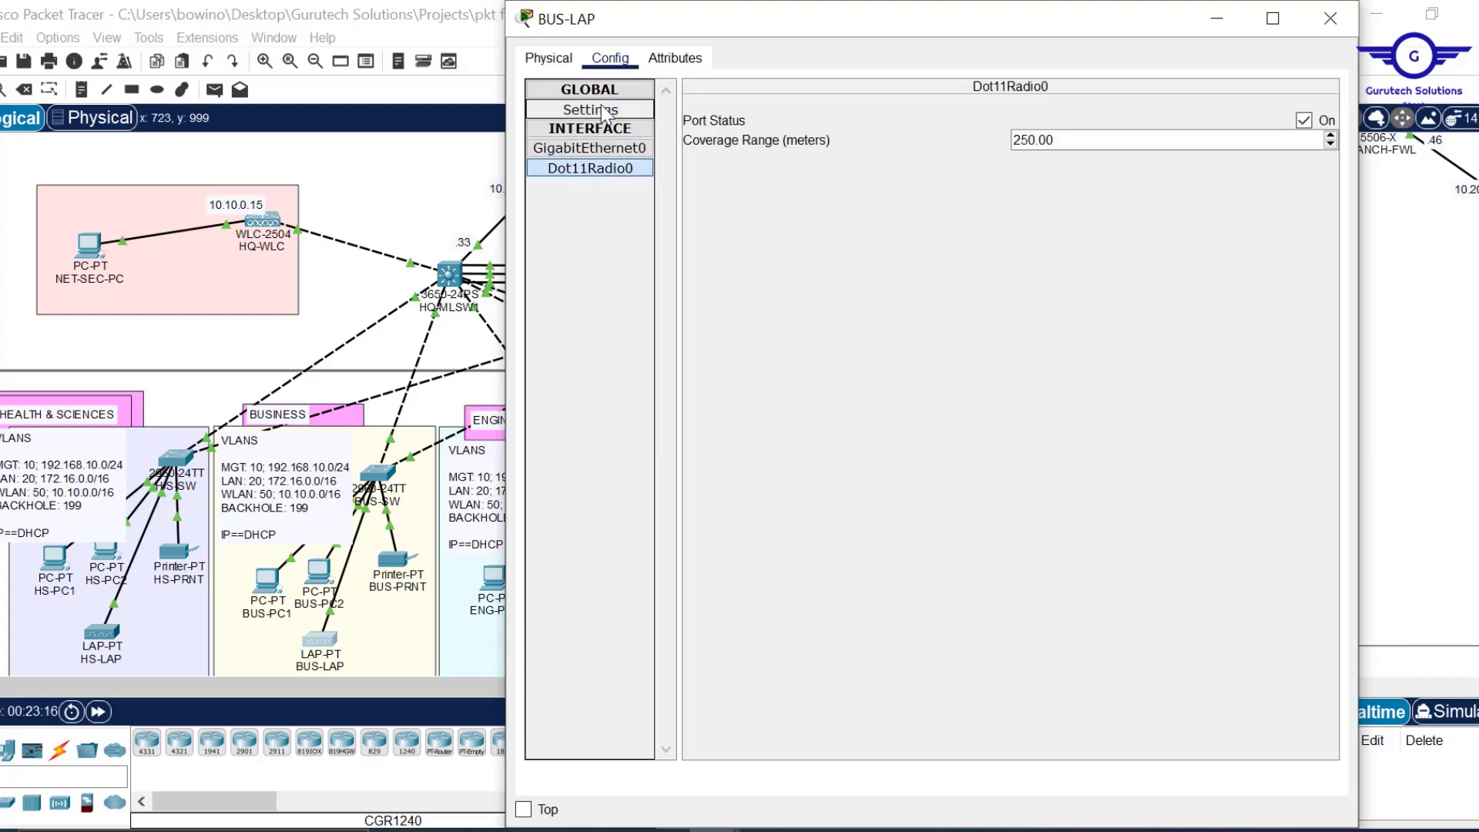
left_click(609, 109)
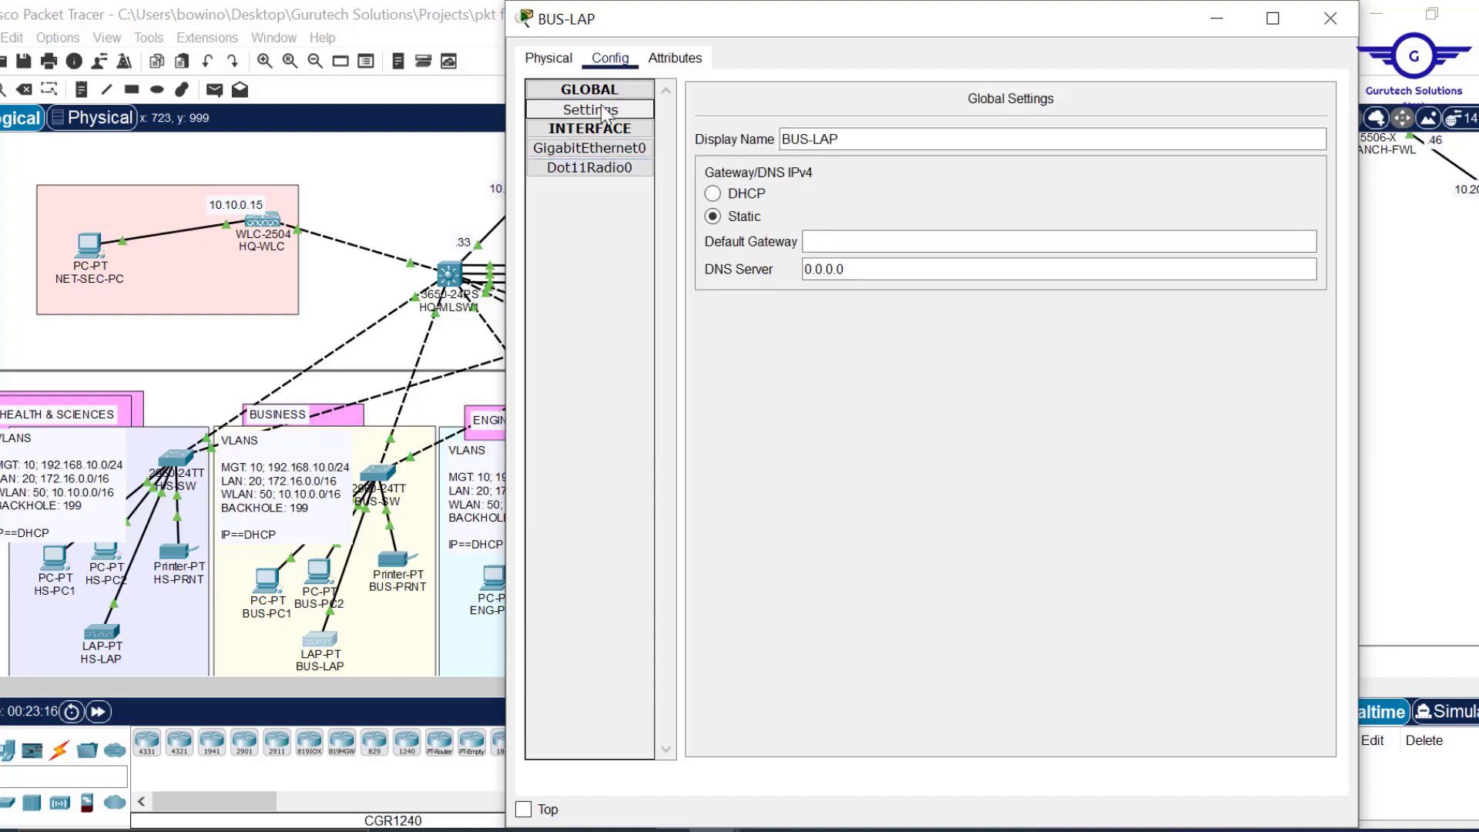
left_click(730, 196)
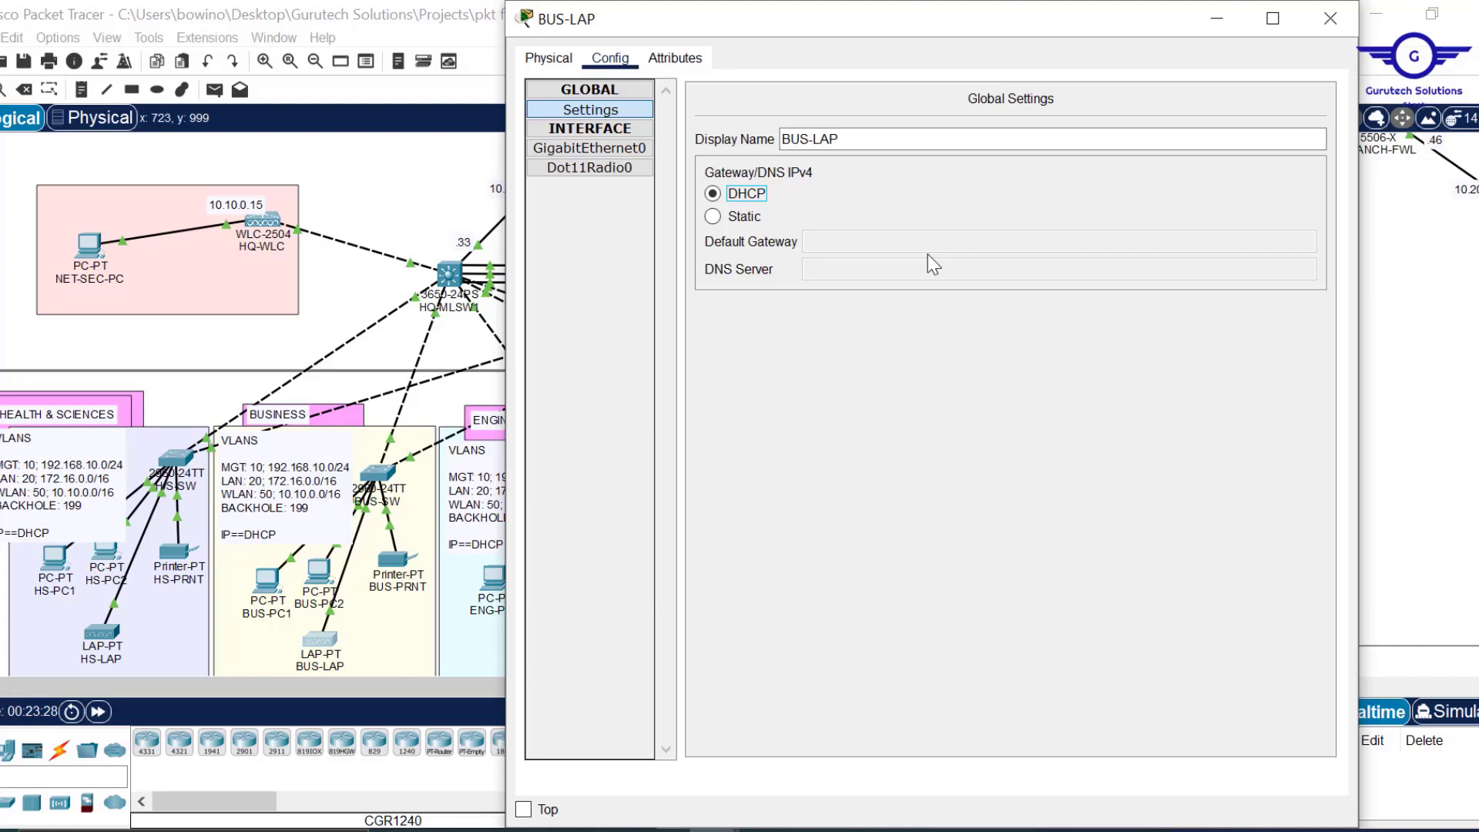
left_click(1329, 31)
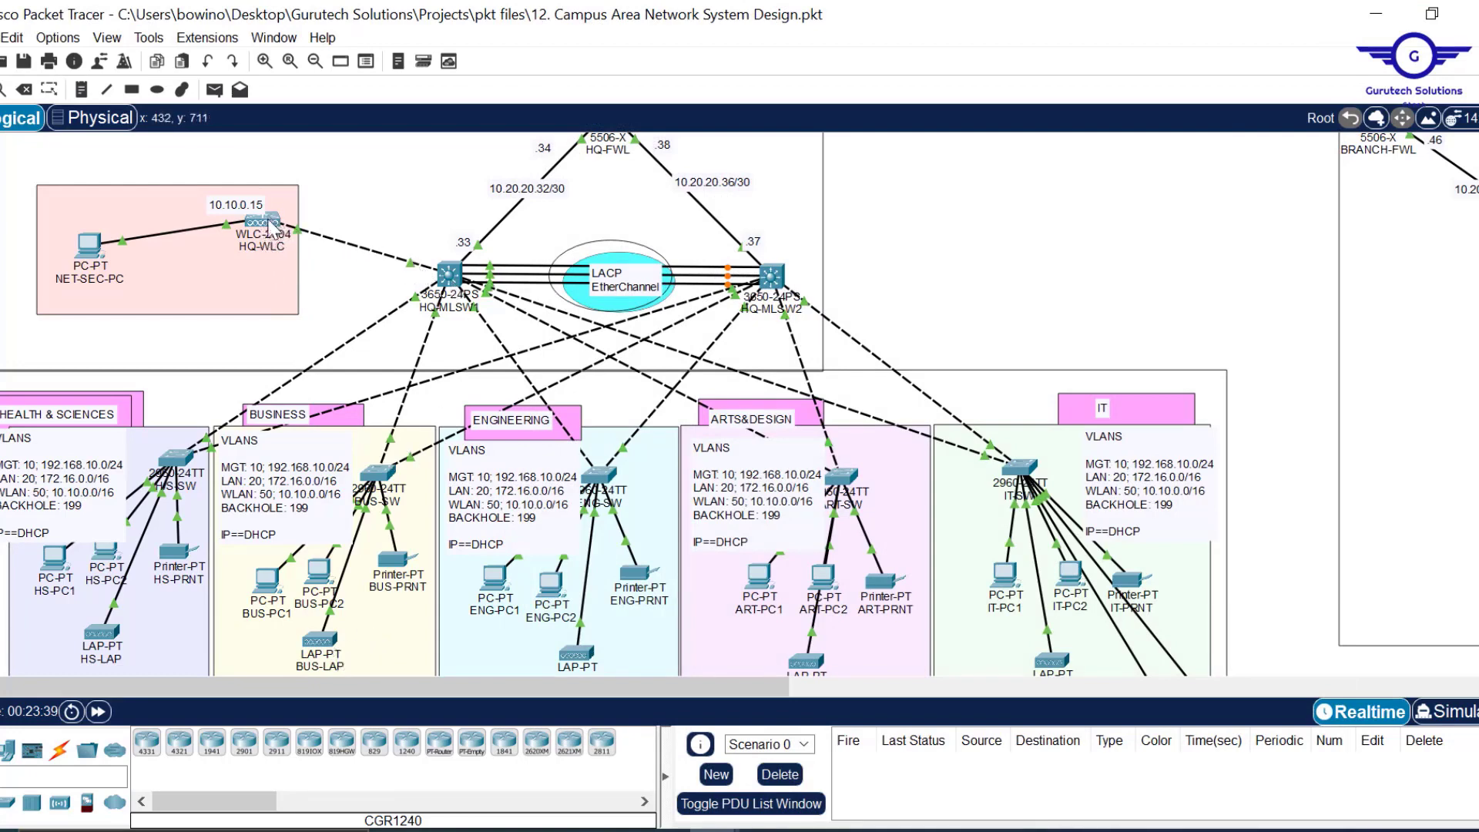
mouse_move(277, 231)
scroll(862, 572, "down", 4)
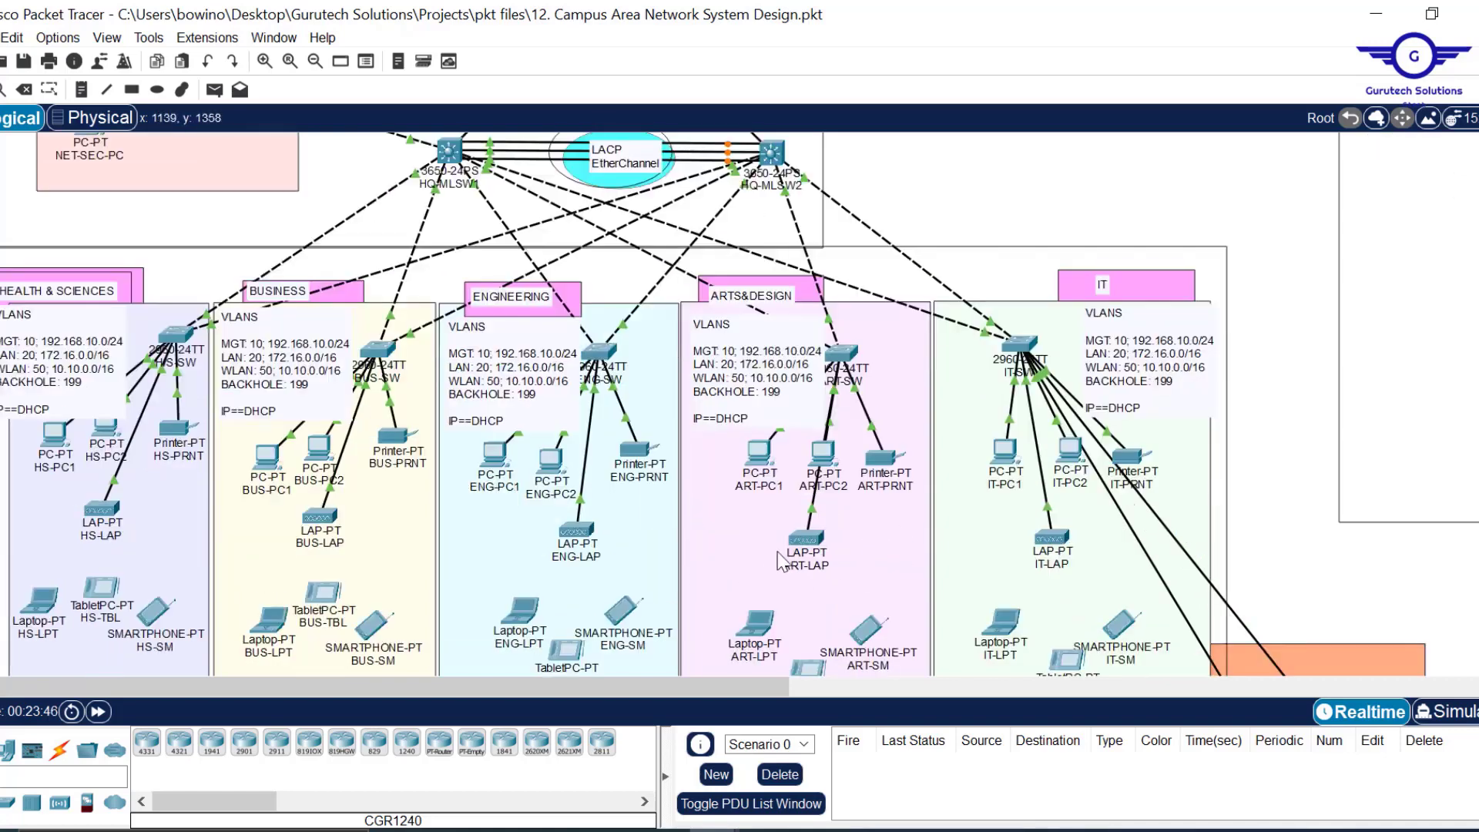
mouse_move(813, 542)
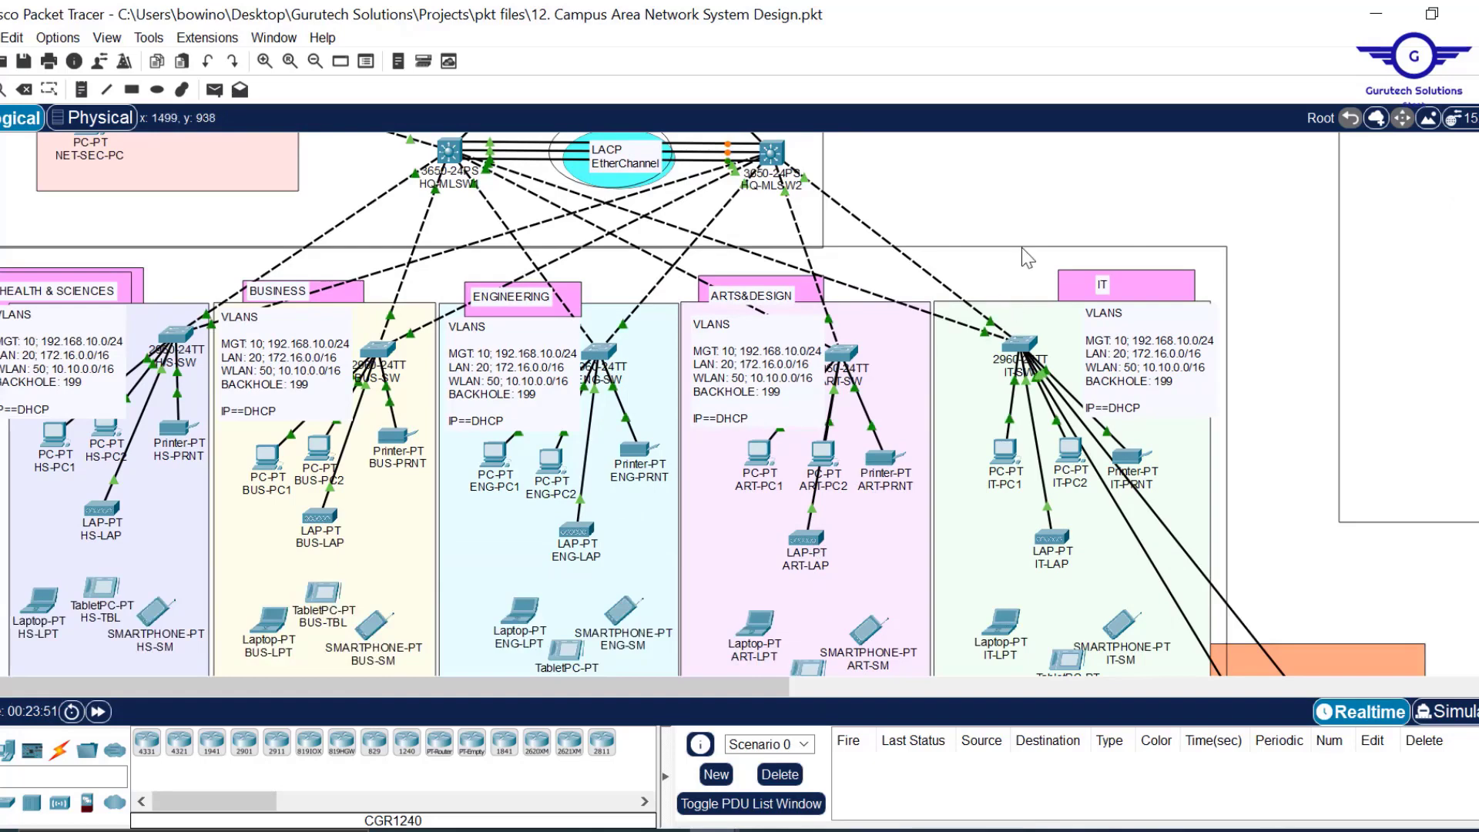
scroll(333, 319, "up", 6)
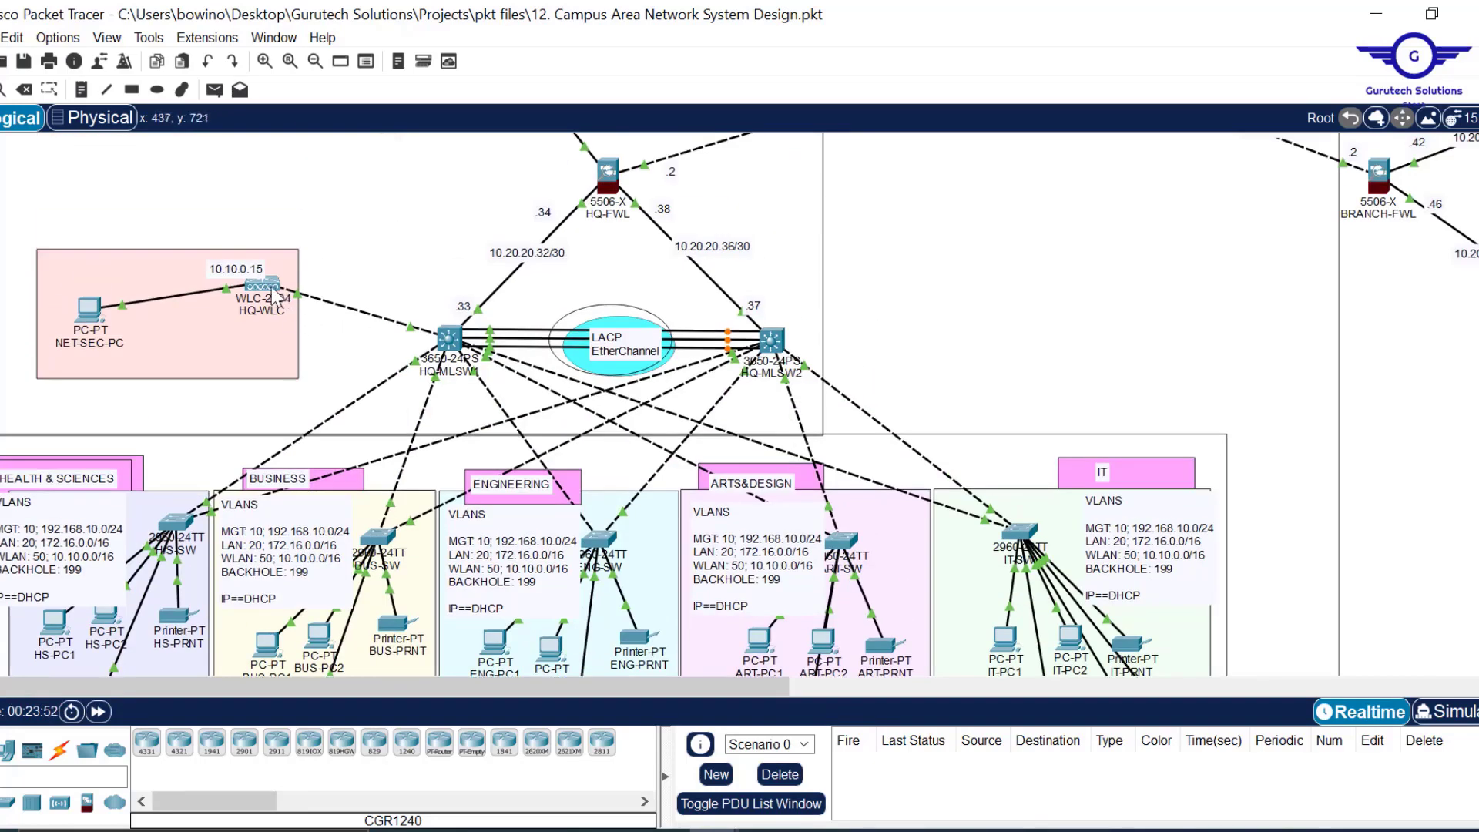
scroll(495, 337, "down", 5)
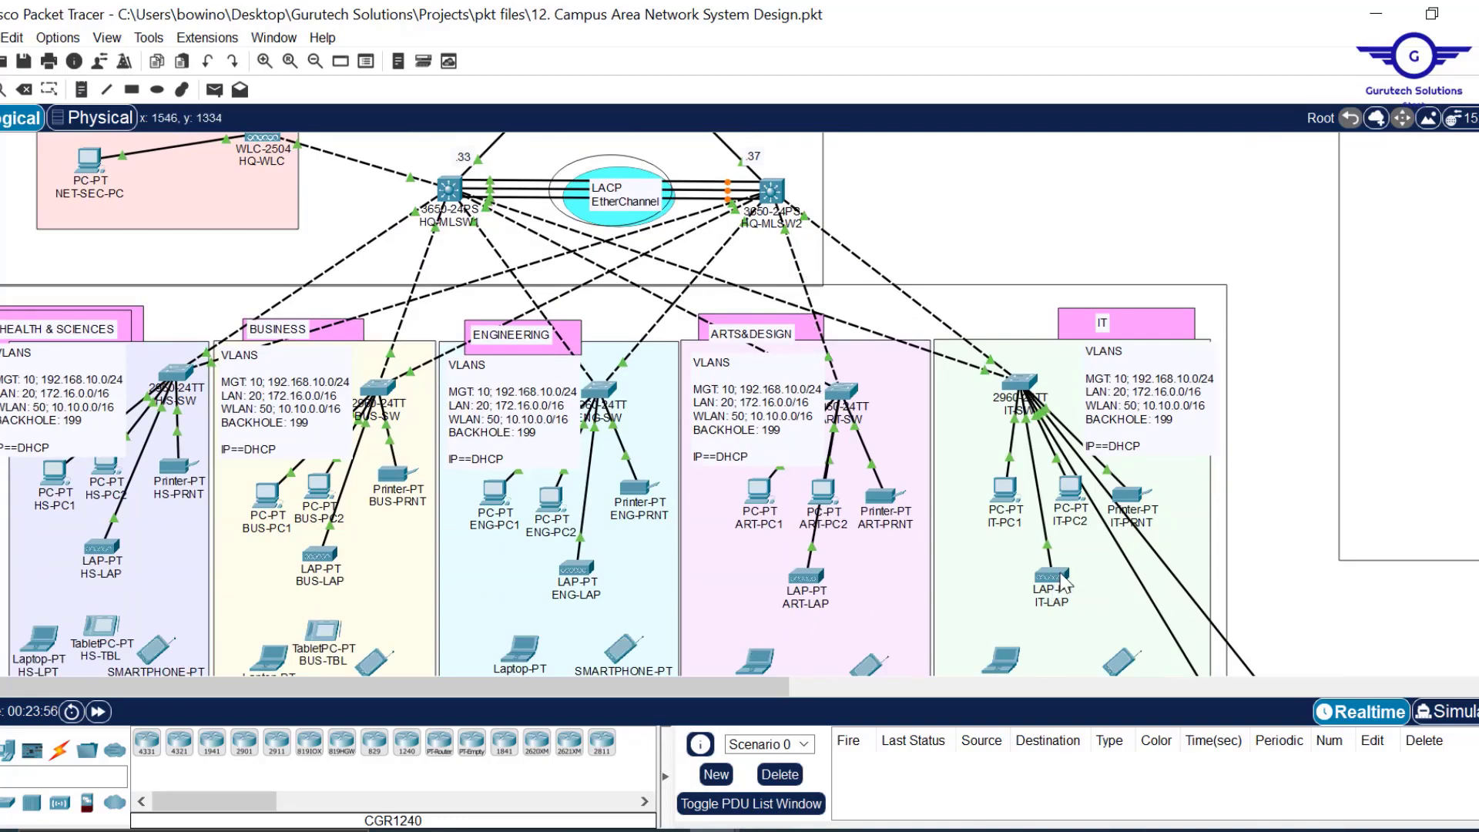
mouse_move(1064, 583)
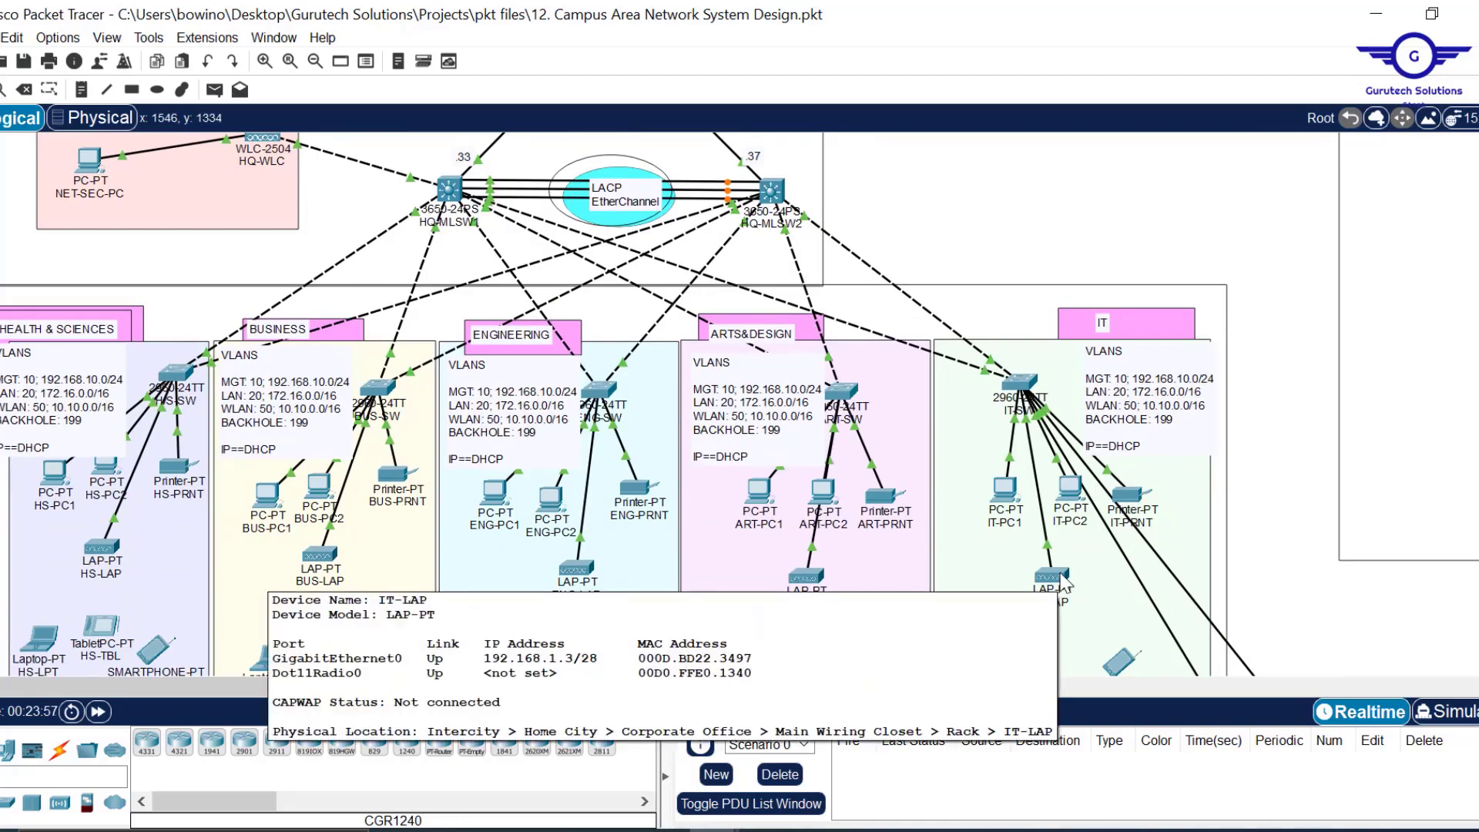
scroll(987, 175, "up", 9)
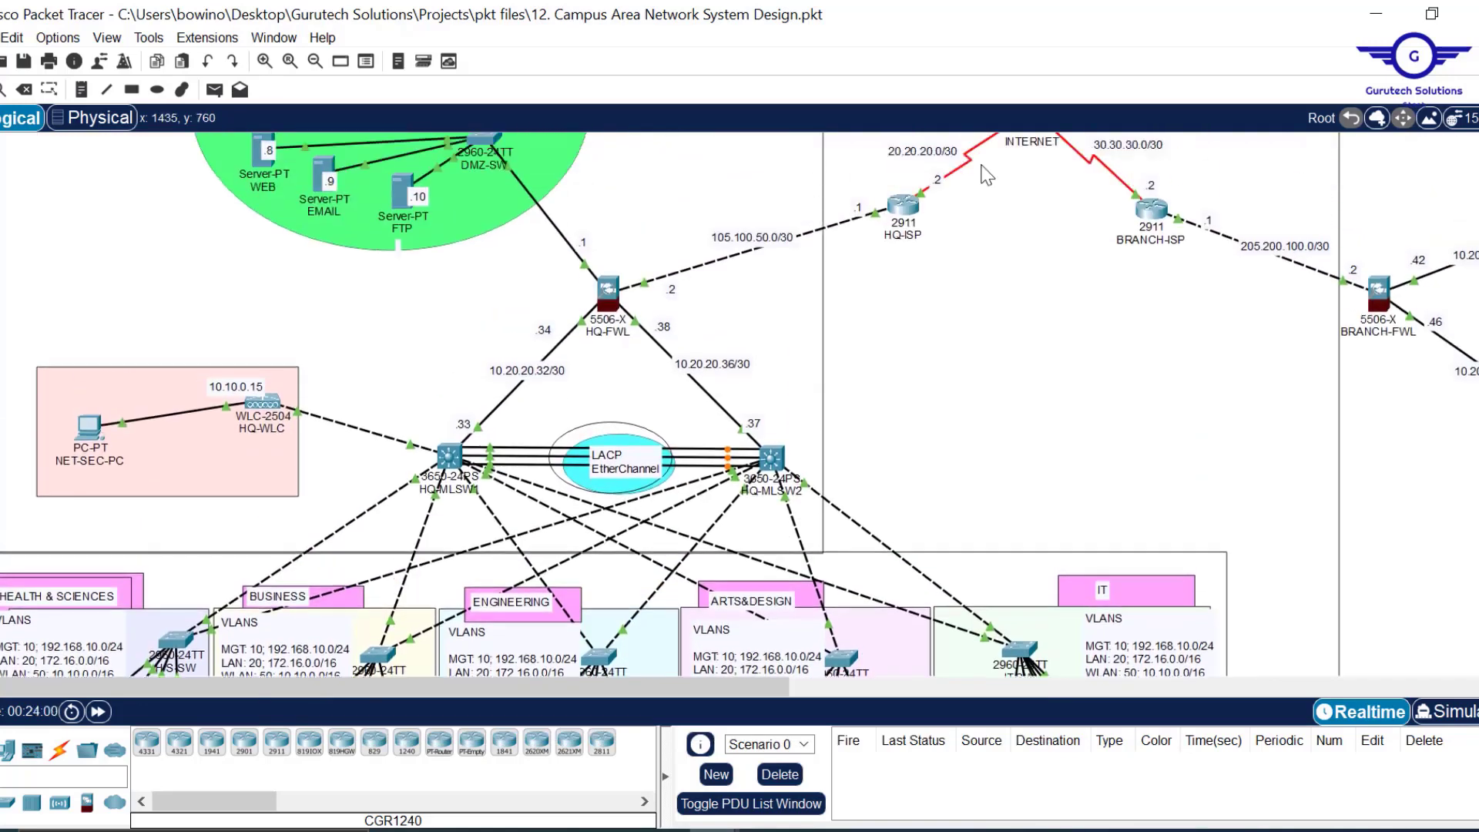
Replace HQ-WLC's management address 192.168.1.1 with 10.10.0.15, copied from its topology label.
left_click(276, 398)
left_click(604, 64)
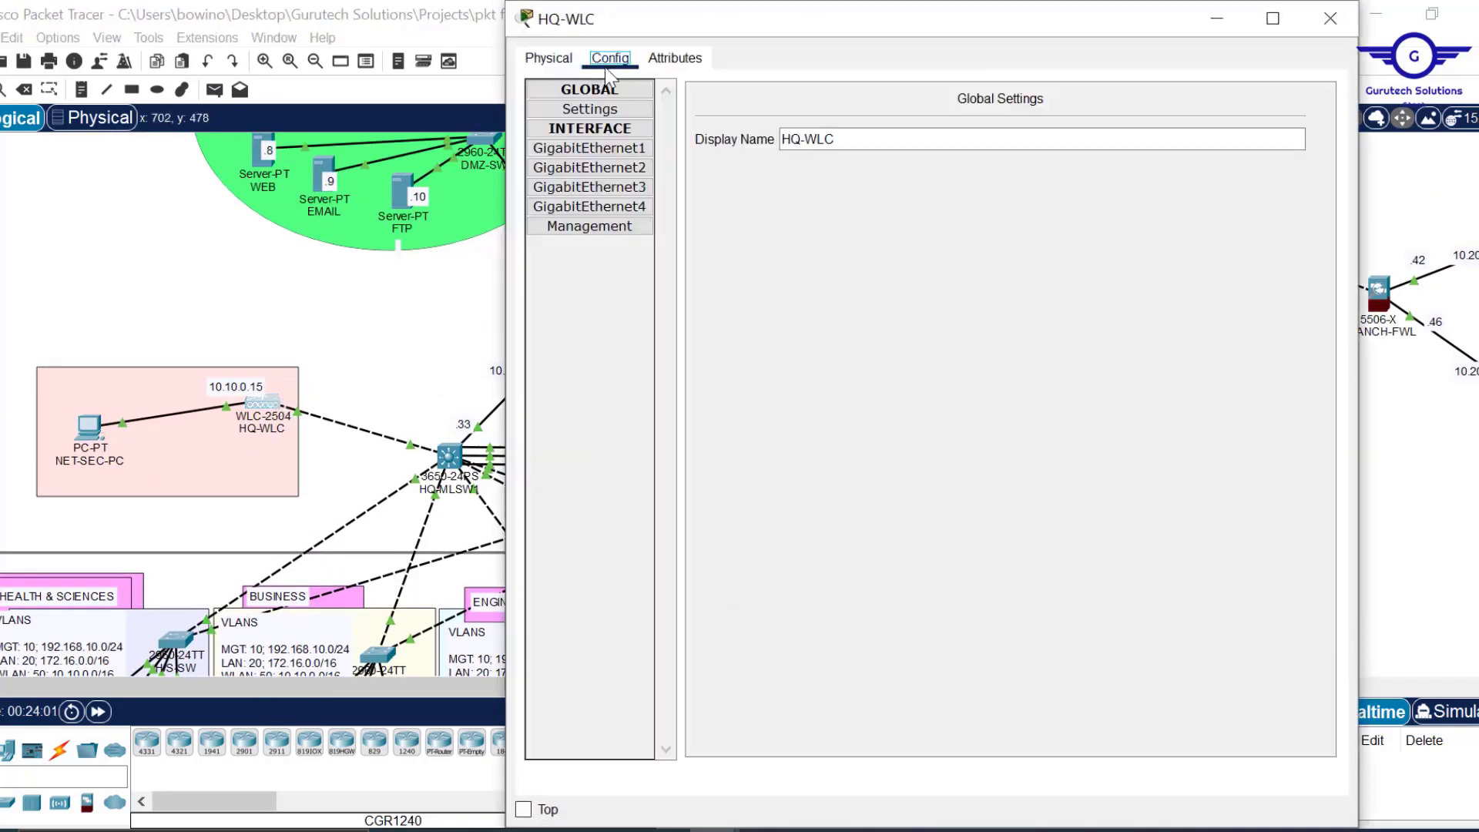
left_click(601, 227)
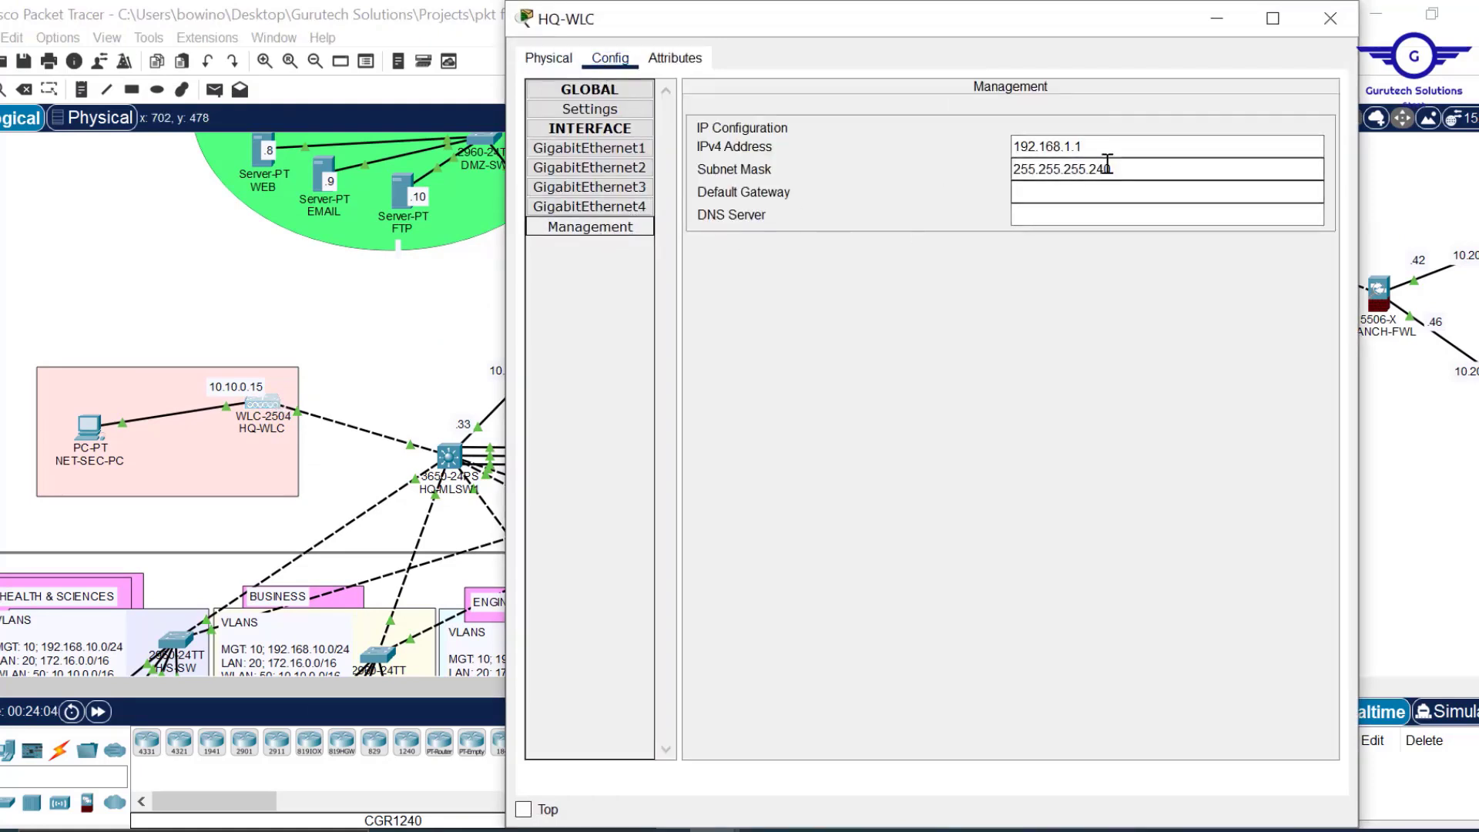
left_click_drag(1131, 170, 938, 168)
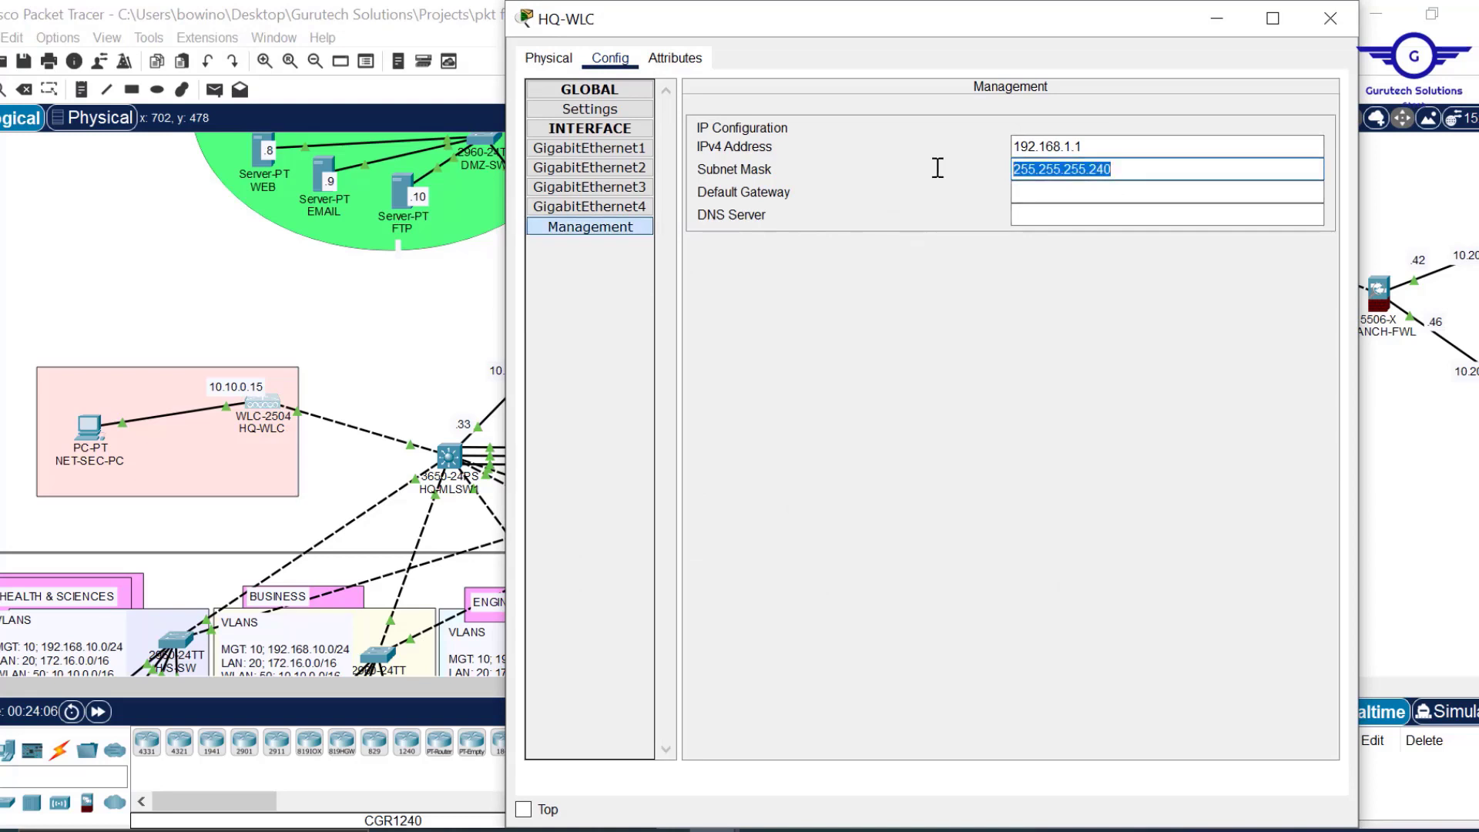
left_click(244, 391)
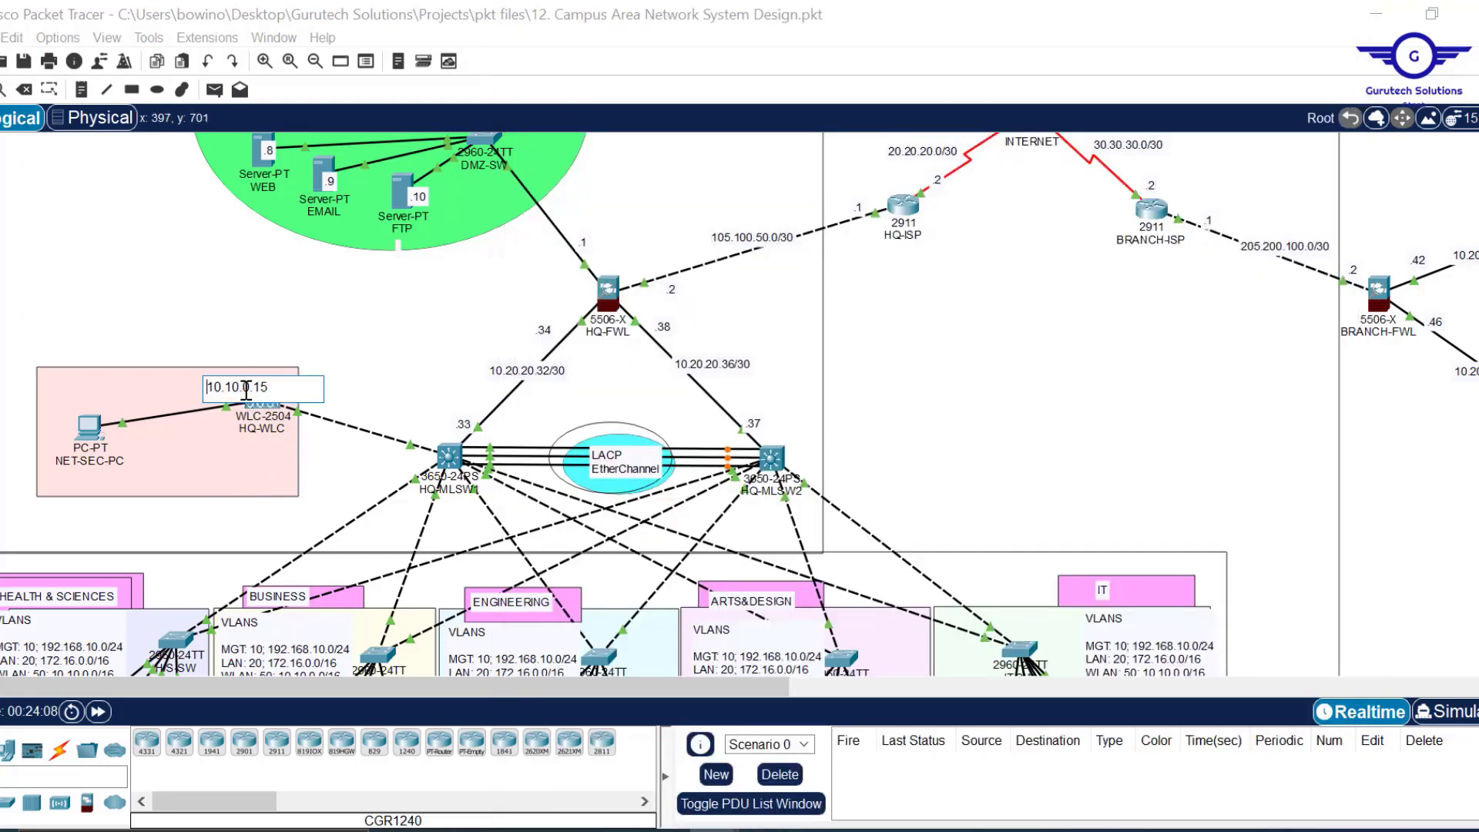
left_click_drag(277, 389, 145, 386)
key("ctrl+c")
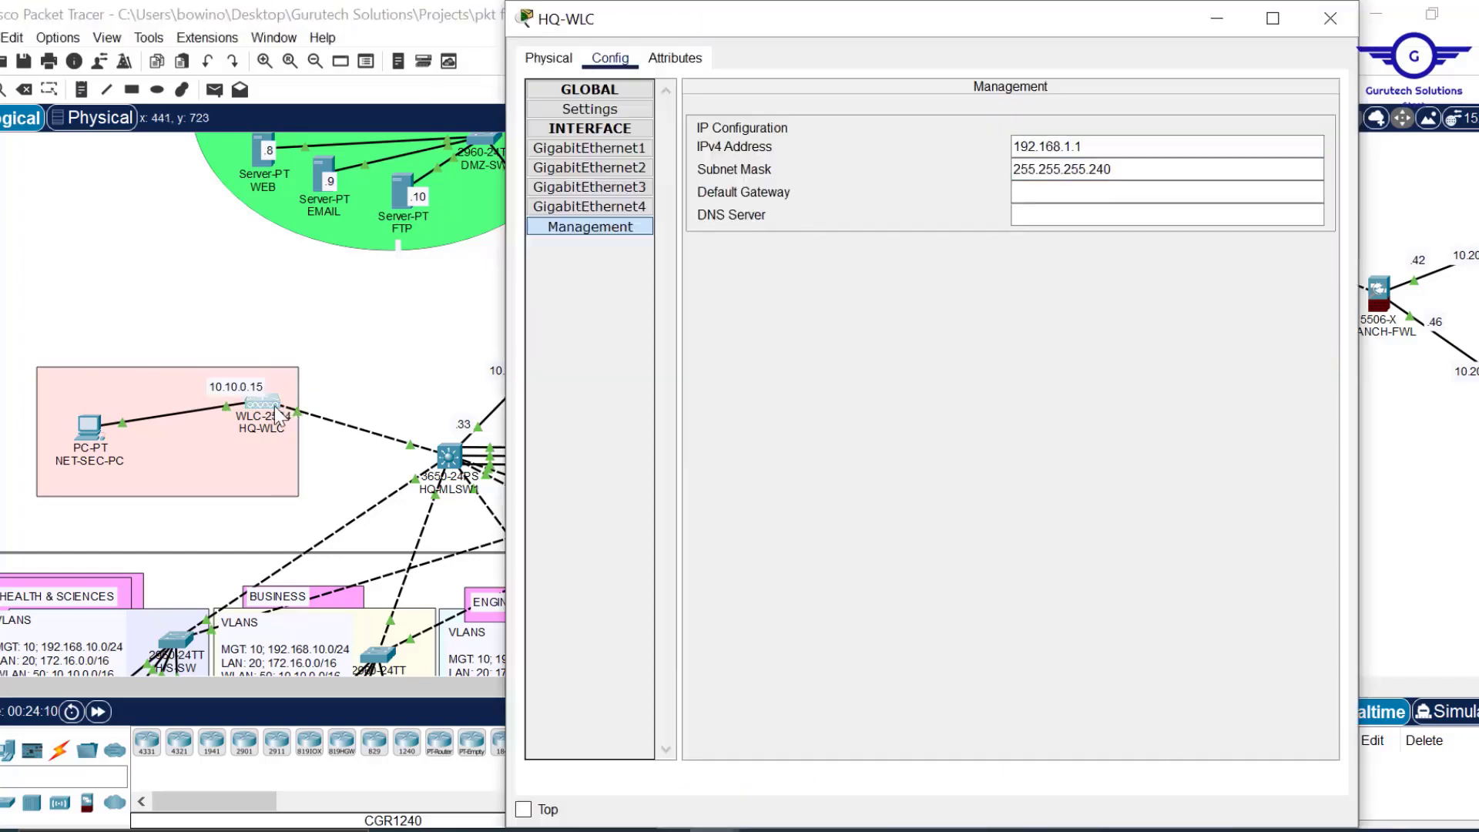
left_click(277, 414)
left_click(1071, 146)
left_click_drag(1101, 146, 968, 145)
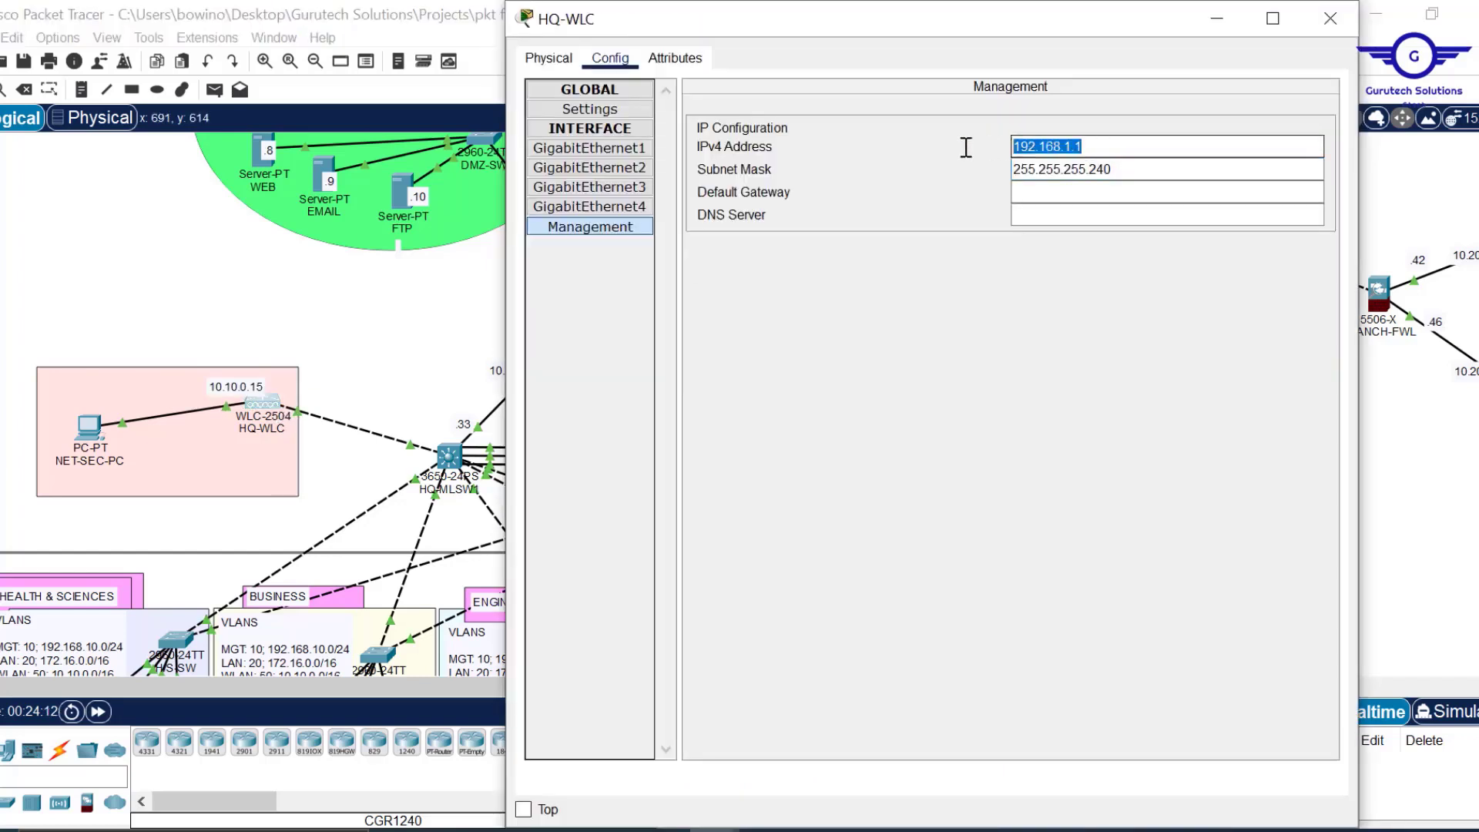
key("ctrl+v")
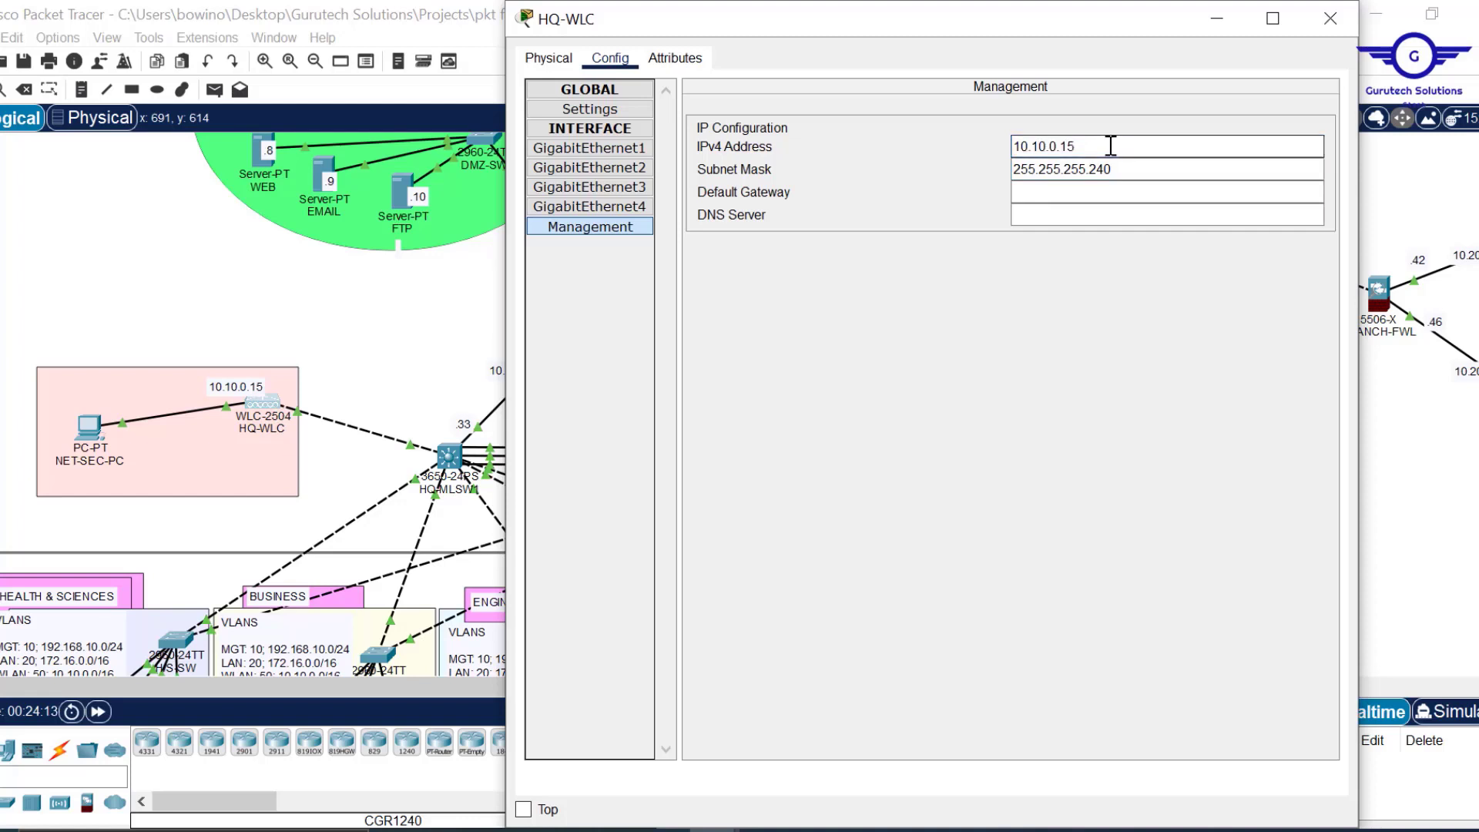
left_click(1132, 165)
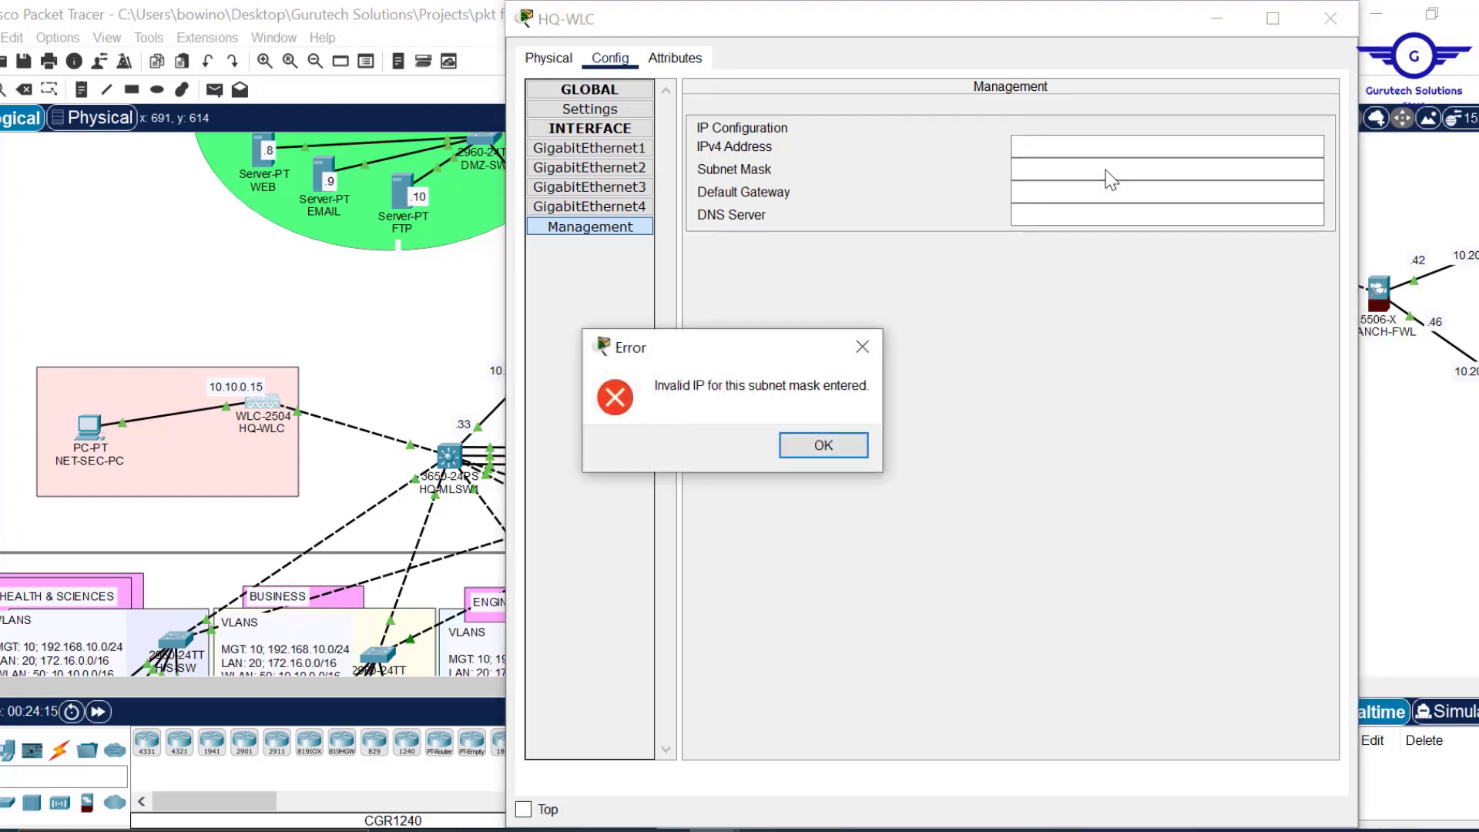
left_click(843, 449)
left_click(1033, 148)
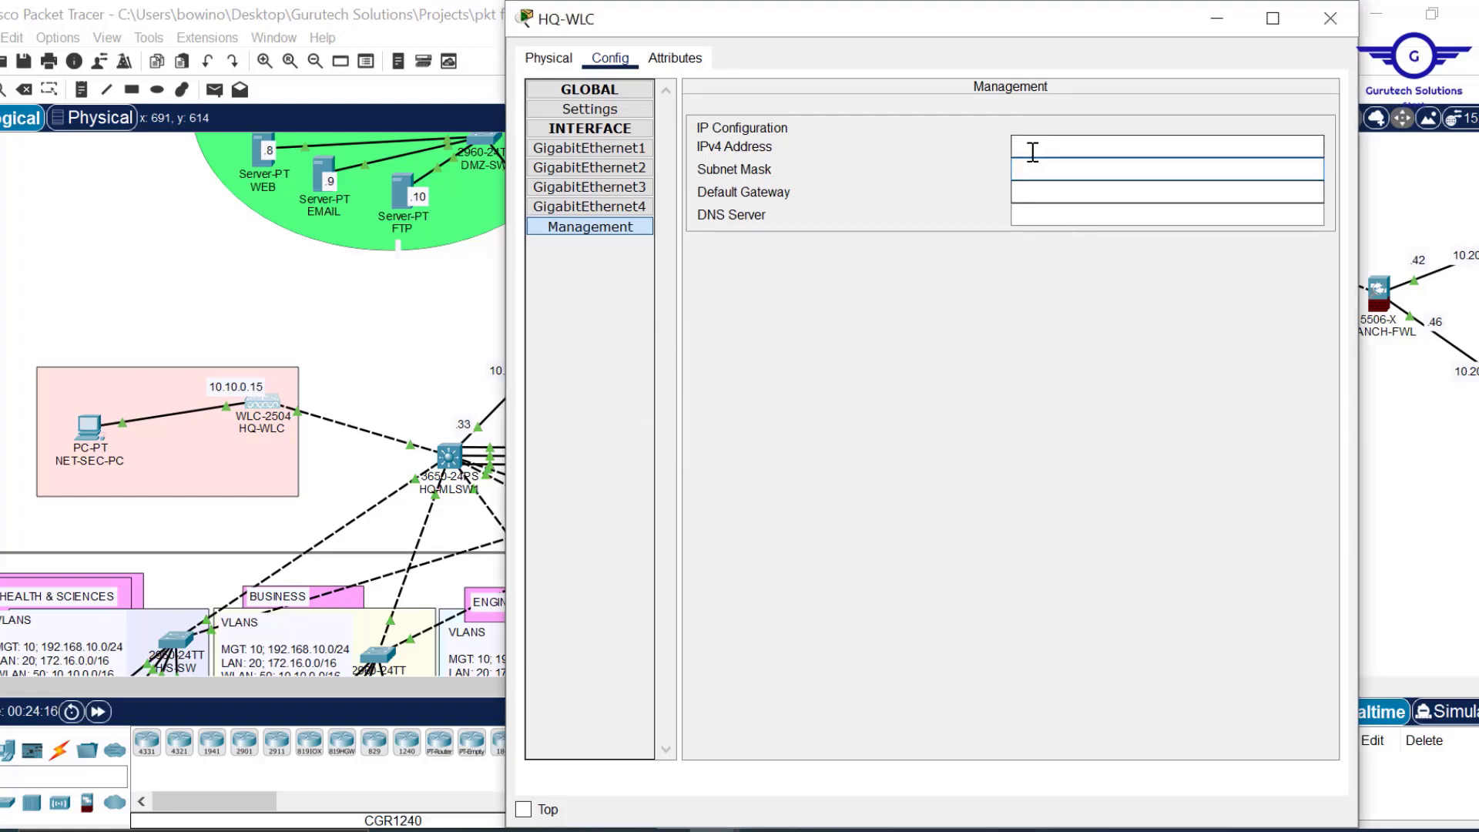
key("ctrl+v")
left_click(1068, 171)
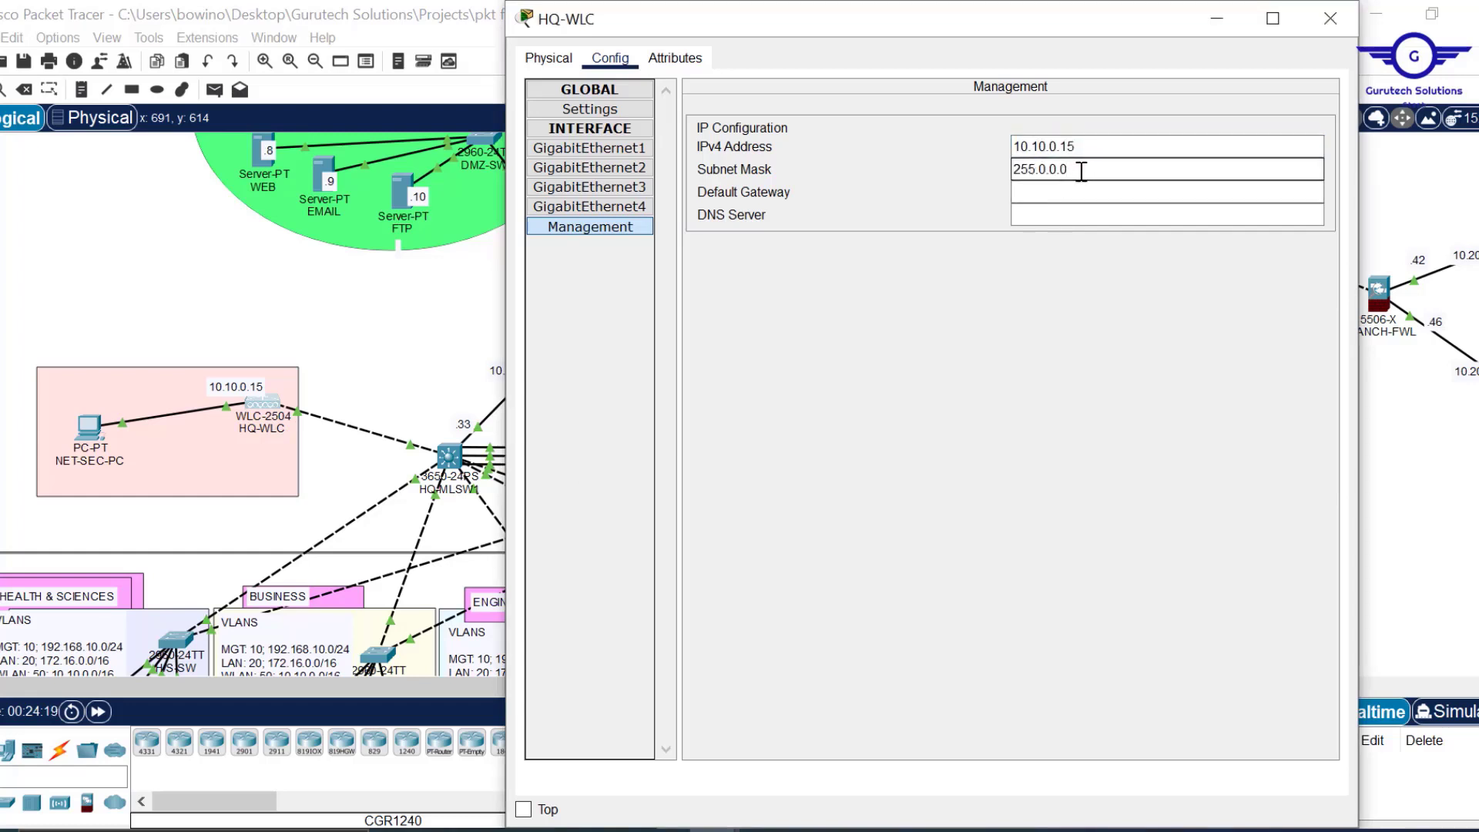
Set the HQ-WLC management mask to 255.255.0.0, gateway 10.10.0.1 and DNS 10.20.20.7.
left_click(1047, 171)
key("BackSpace")
type("255.")
left_click(1050, 188)
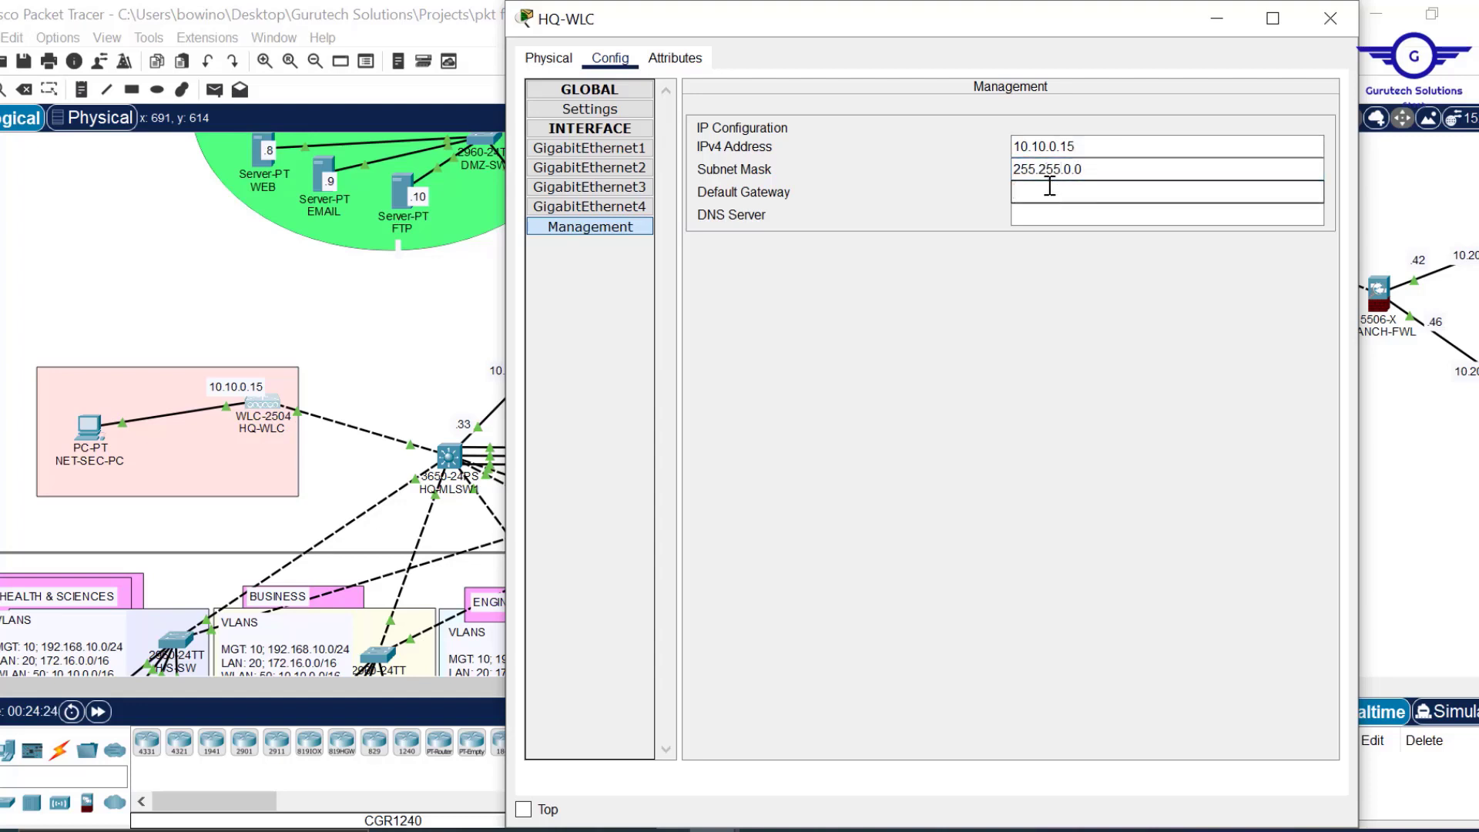
key("ctrl+v")
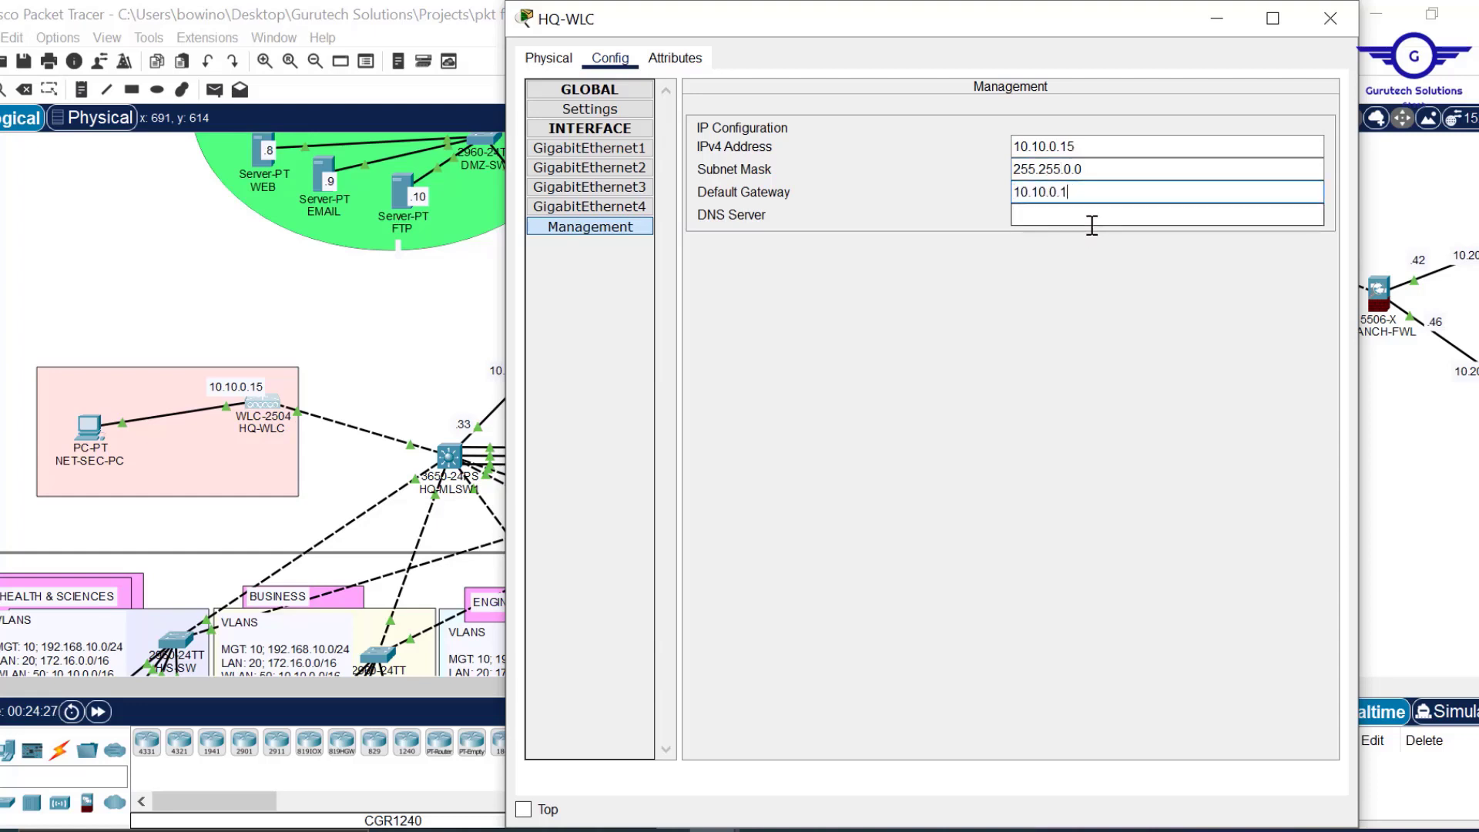
left_click(1067, 215)
type("10.20.20")
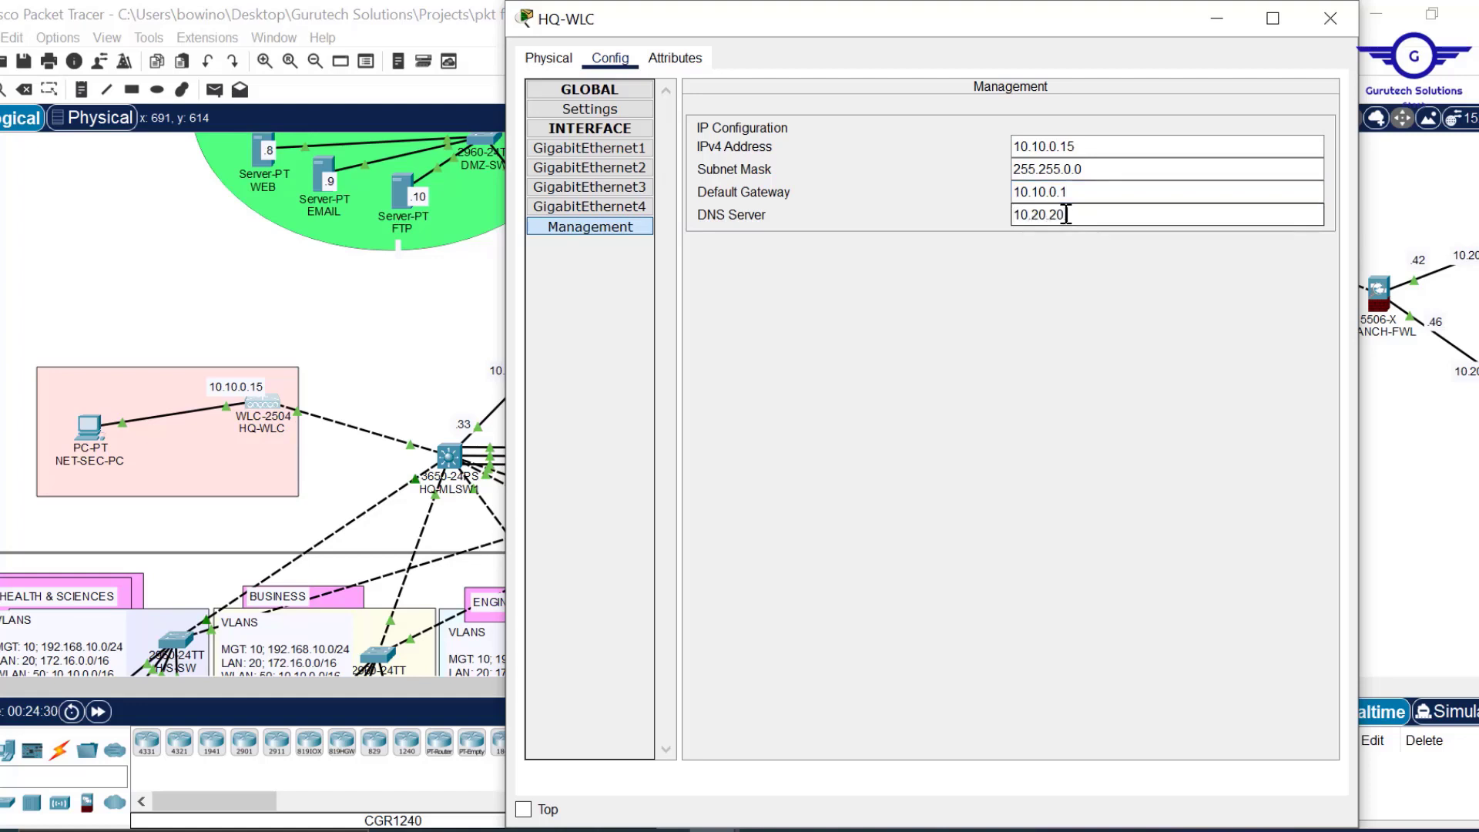
type(".7")
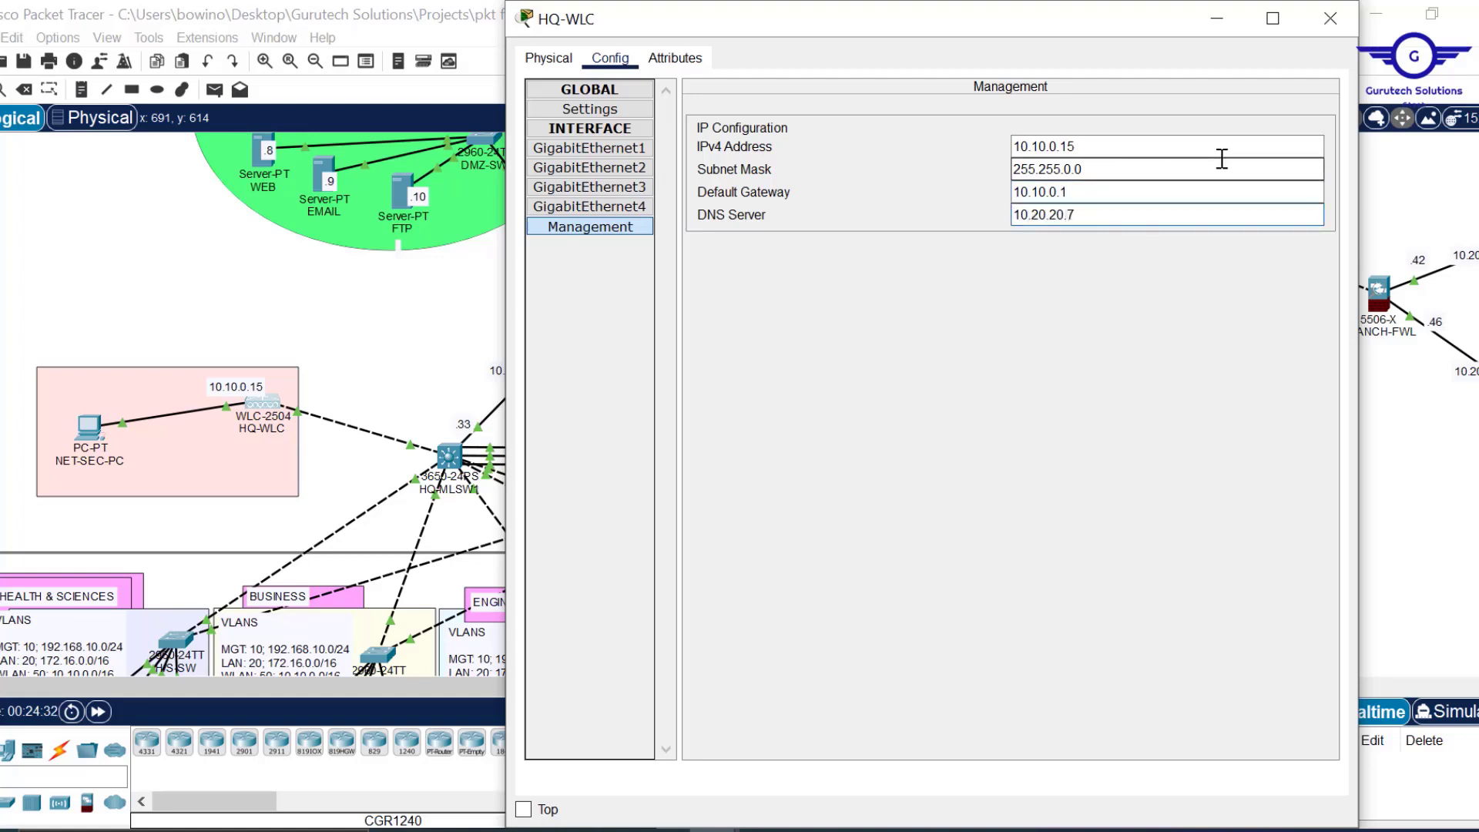
left_click(1345, 23)
Renew ENG-LAP's and BUS-LAP's leases by toggling Gateway/DNS from Static back to DHCP.
scroll(908, 319, "down", 4)
scroll(909, 317, "down", 3)
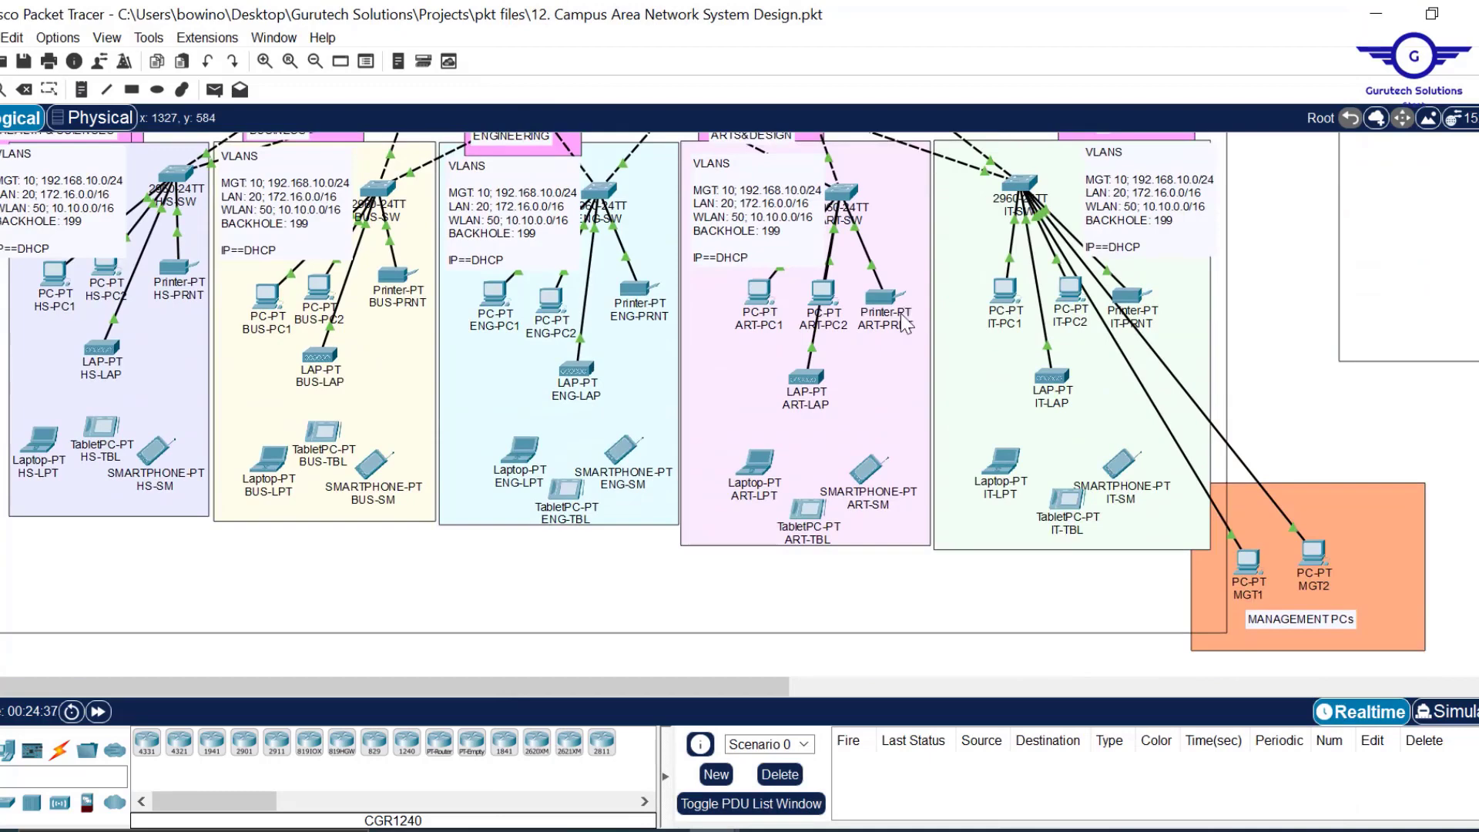
left_click(570, 379)
left_click(608, 60)
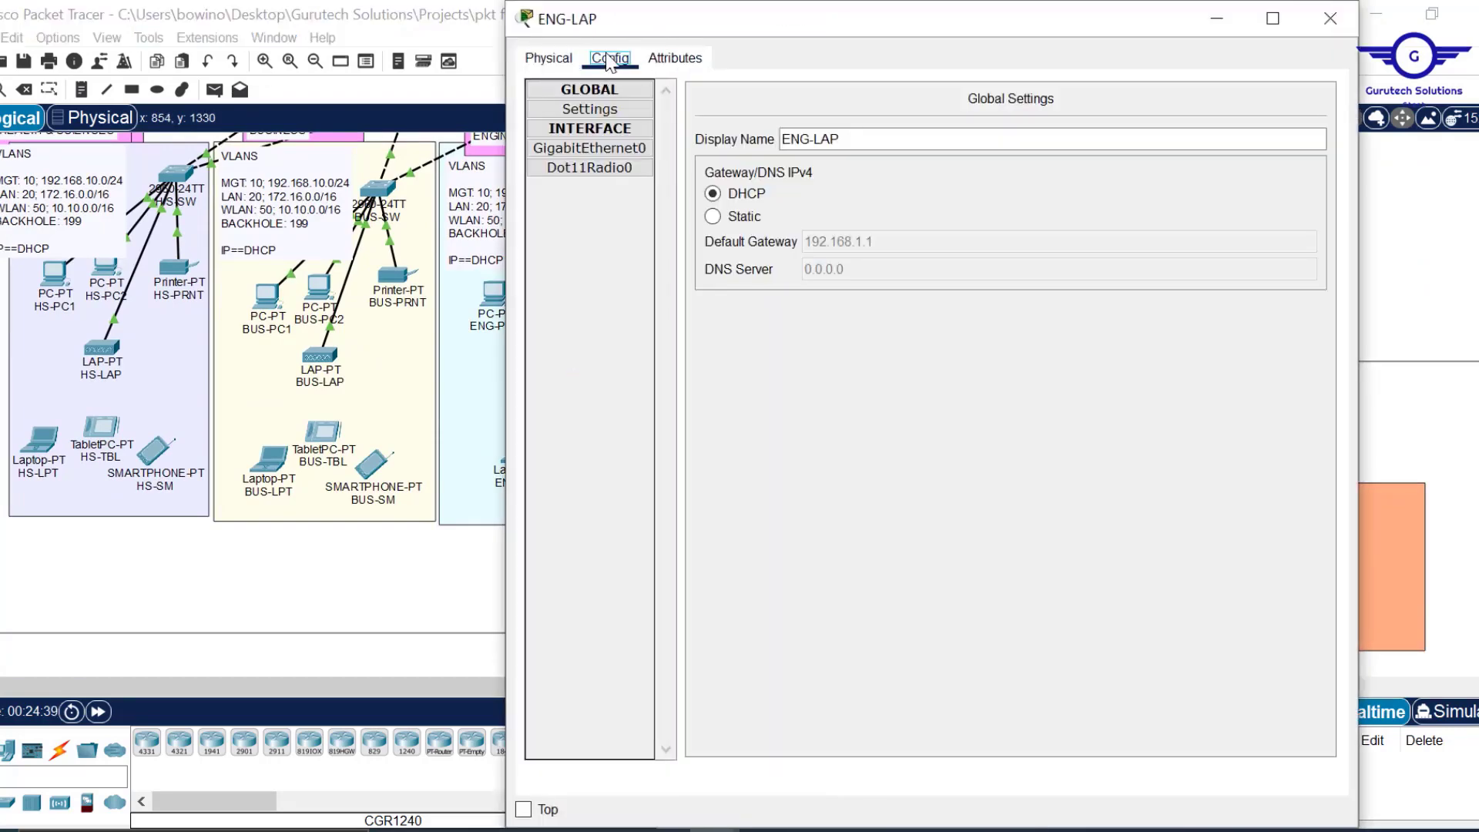
left_click(714, 215)
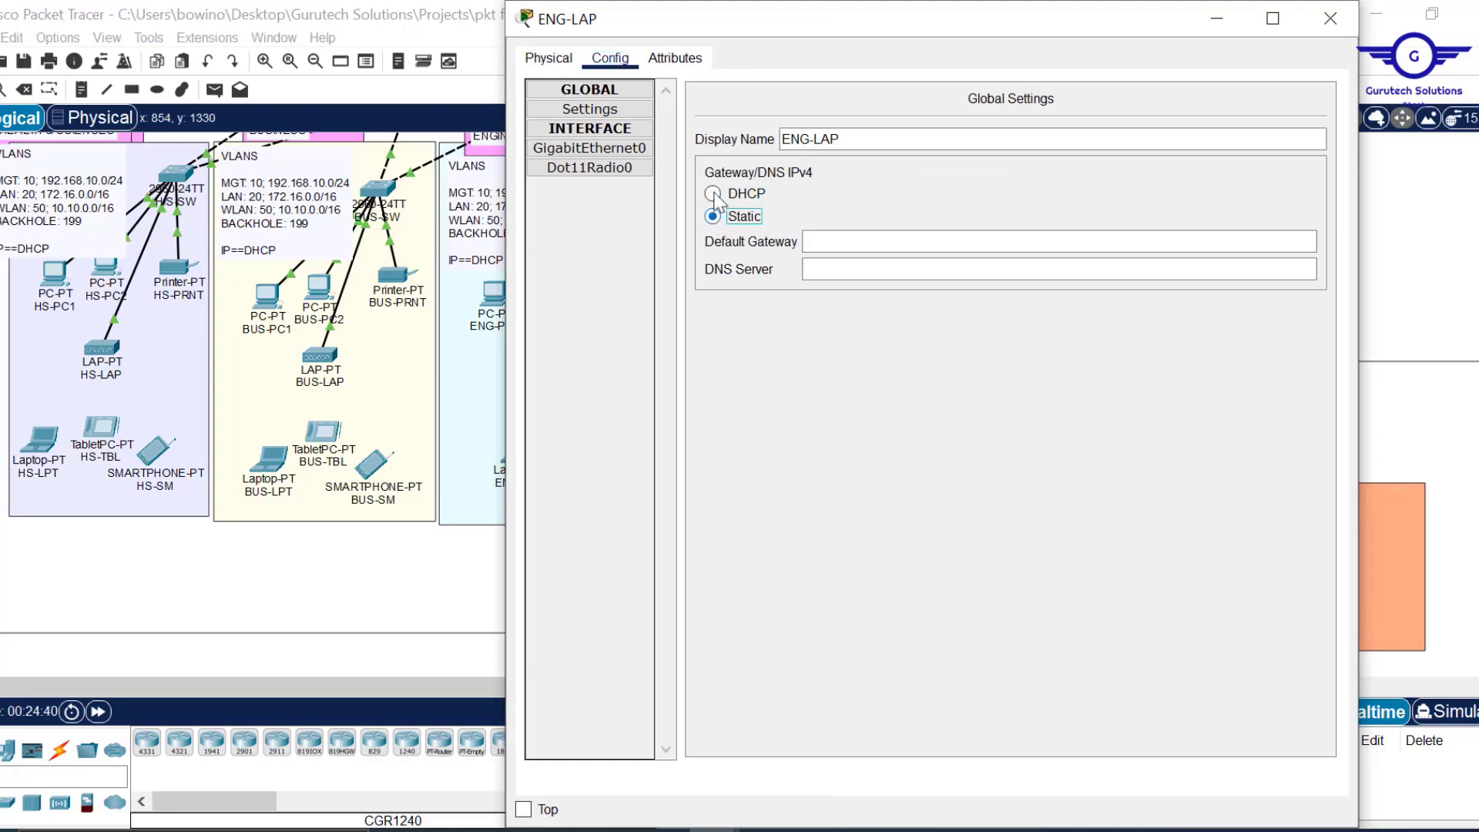
left_click(713, 194)
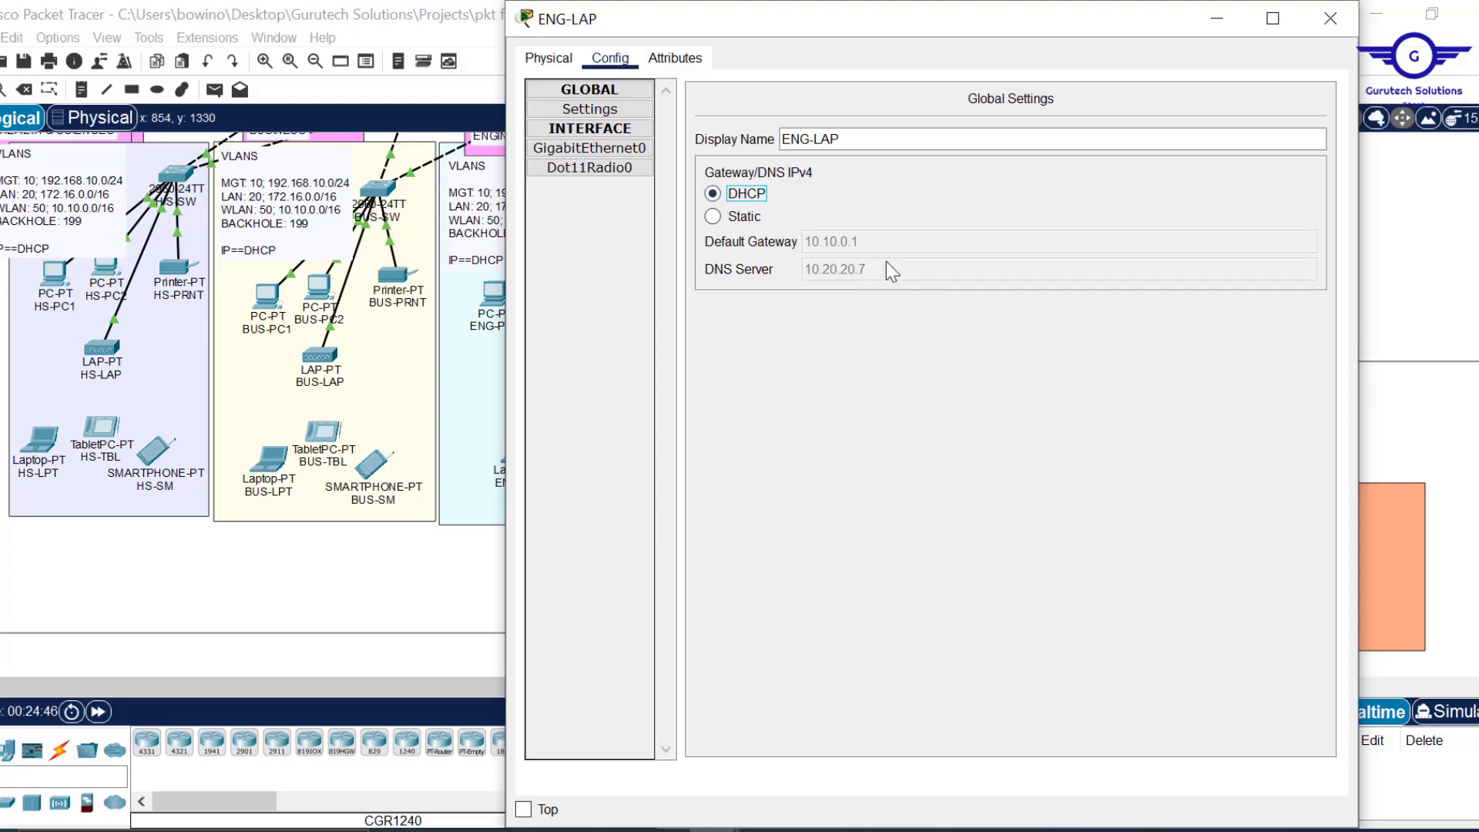
left_click(1332, 20)
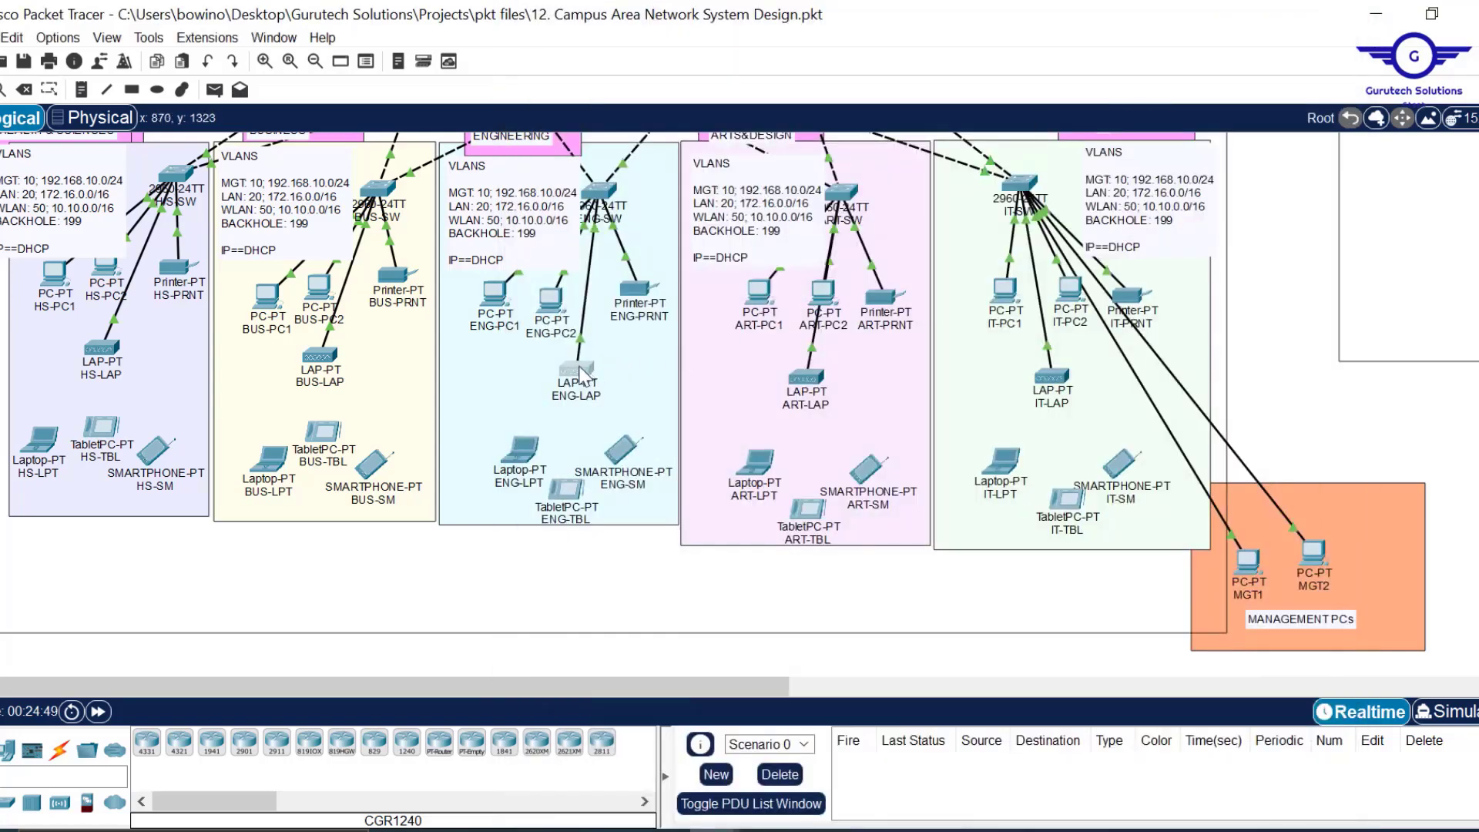
mouse_move(582, 376)
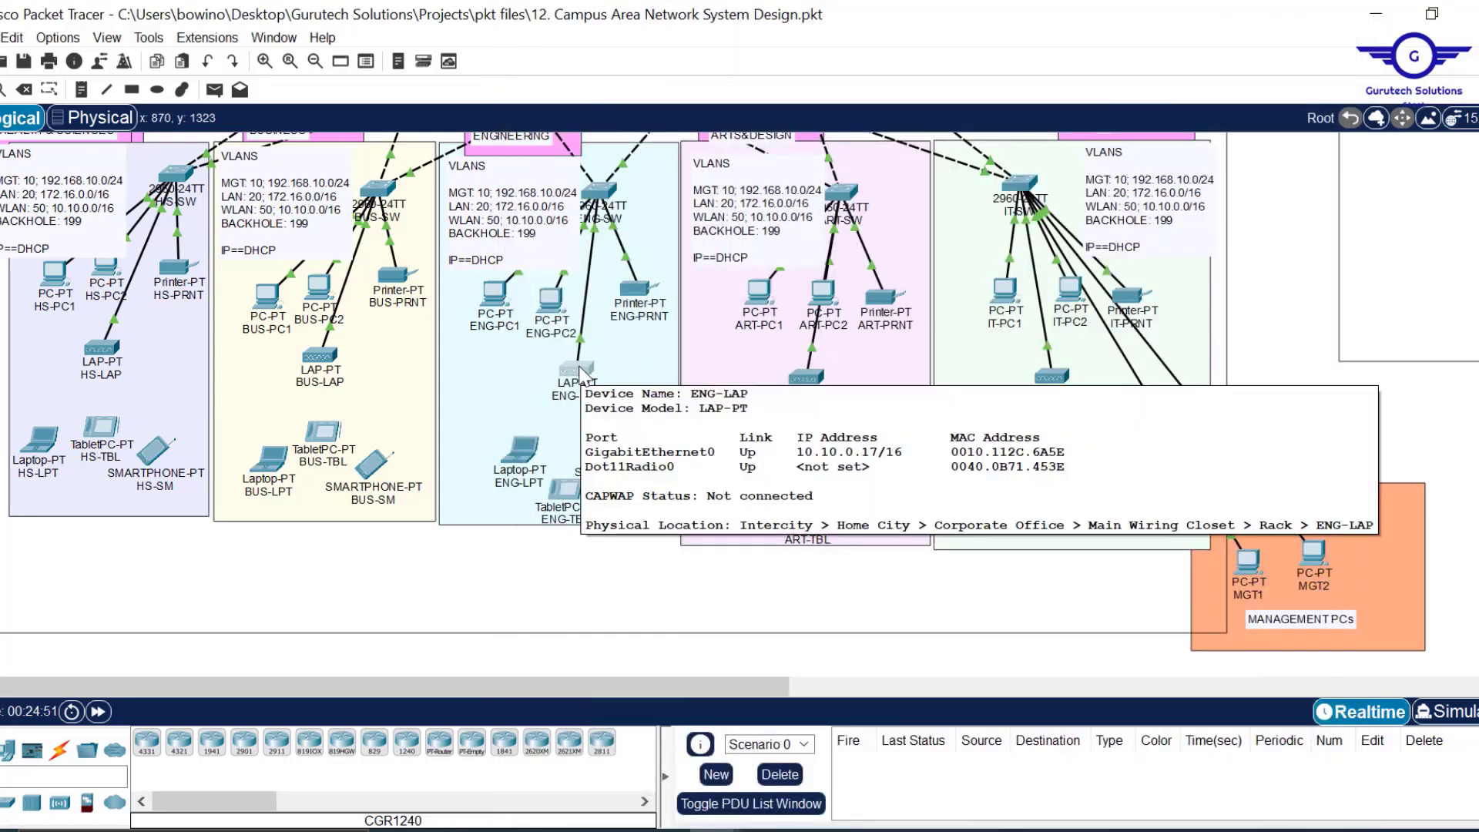
left_click(319, 359)
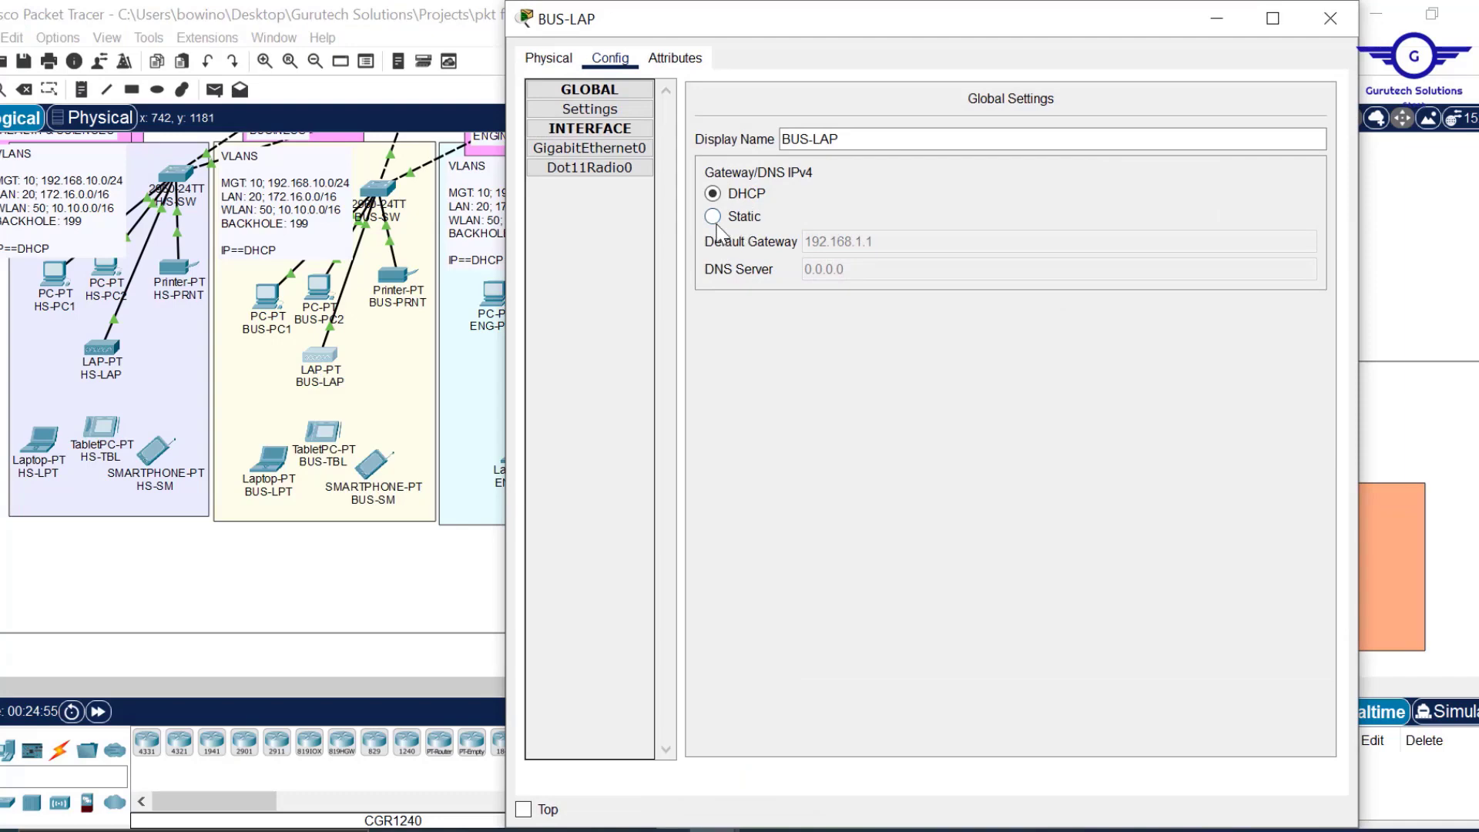
left_click(714, 218)
left_click(713, 194)
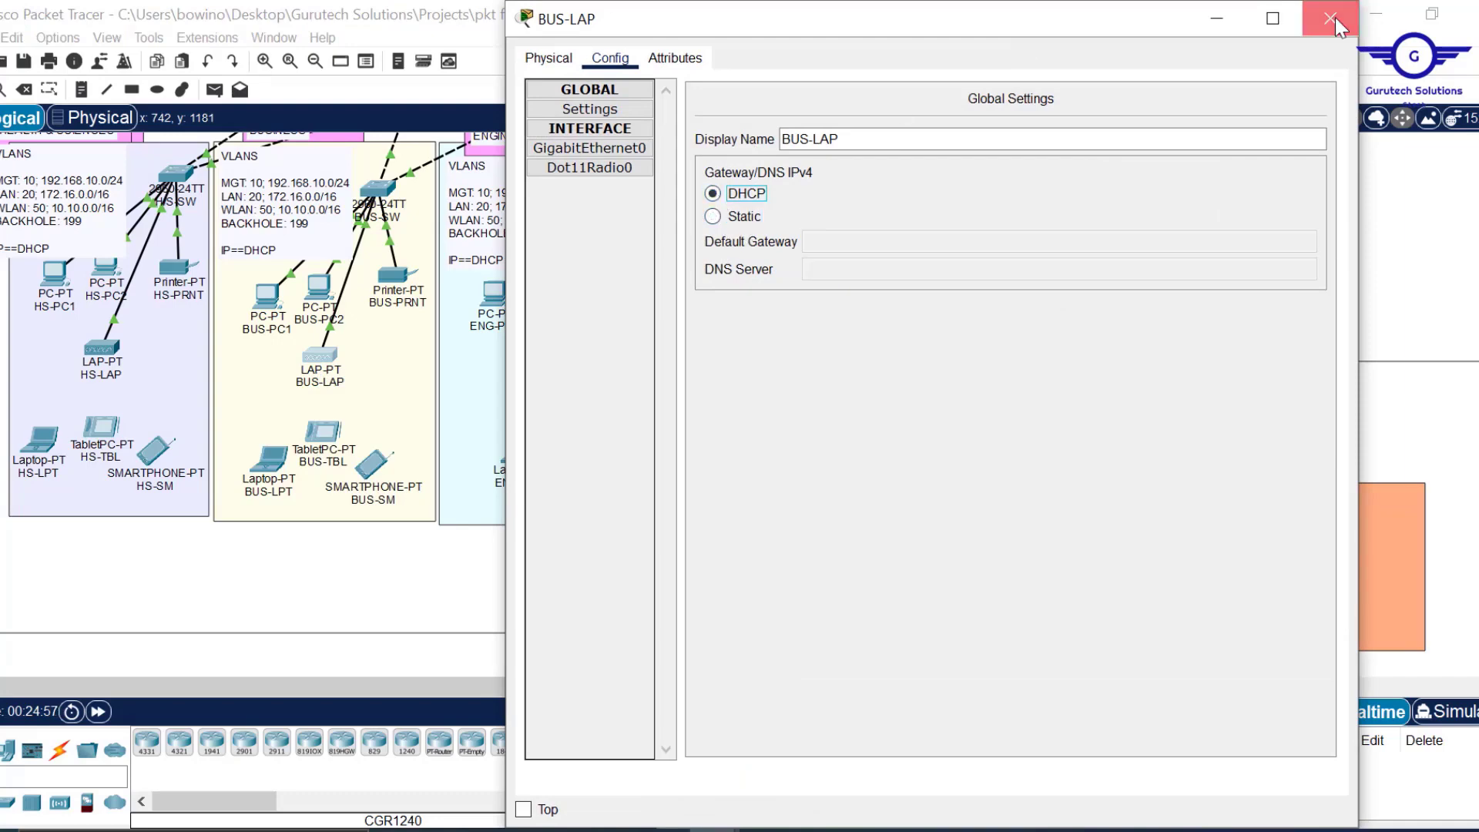
left_click(1335, 23)
Renew HS-LAP, ART-LAP and IT-LAP DHCP leases the same Static-then-DHCP way.
left_click(101, 353)
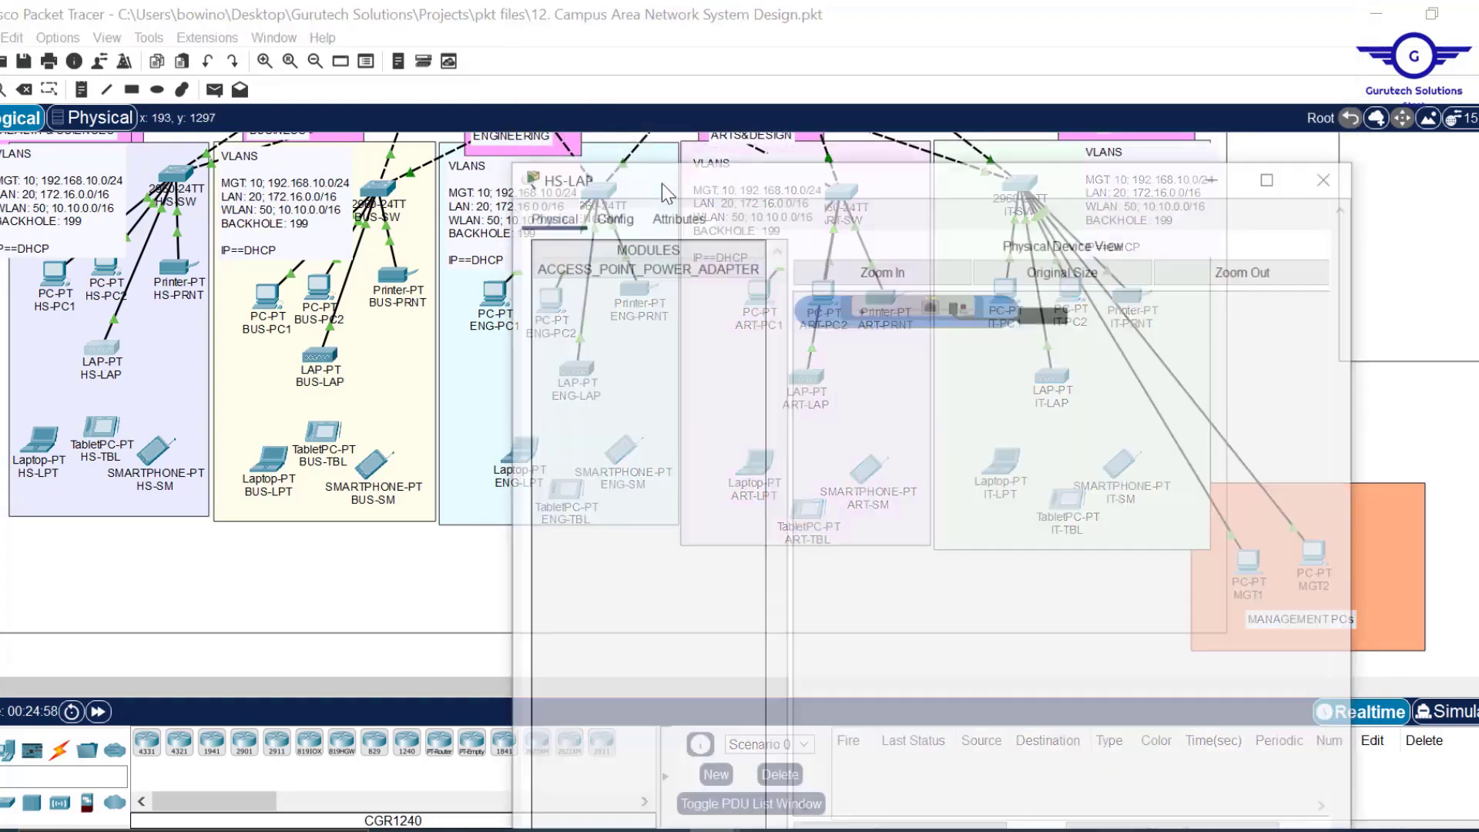
left_click(611, 58)
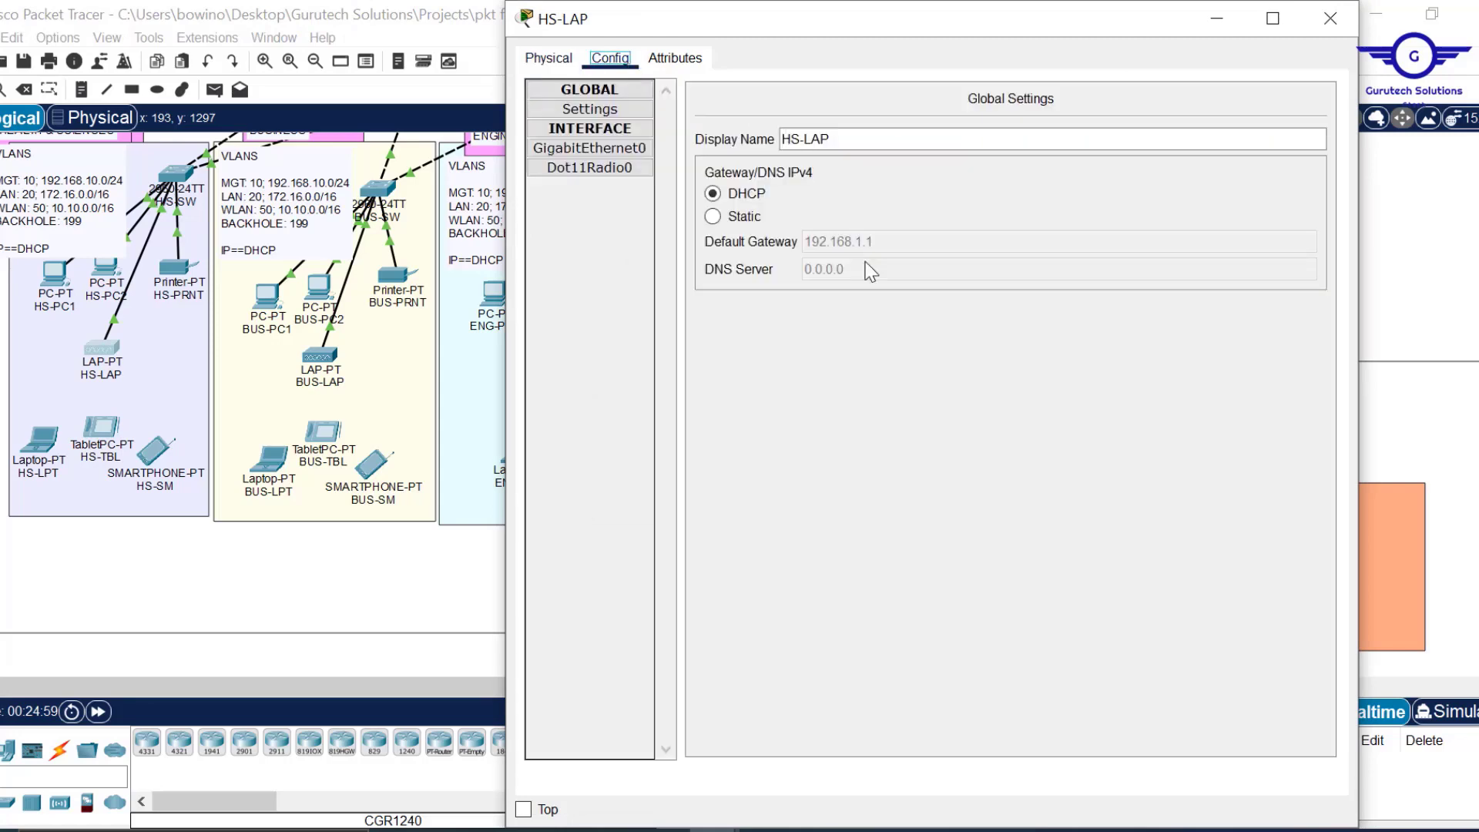
left_click(721, 215)
left_click(723, 193)
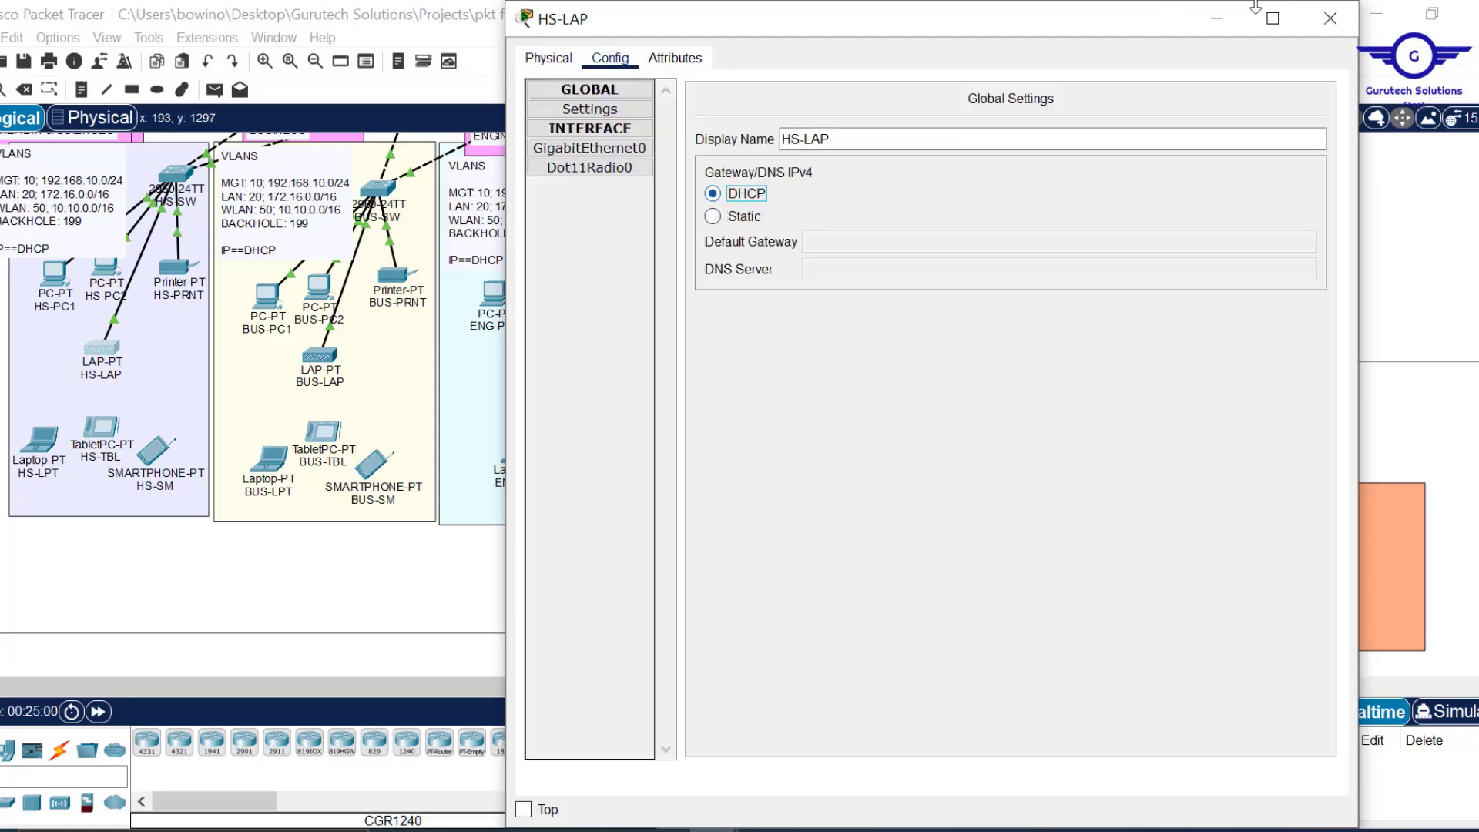
left_click(1330, 19)
left_click(810, 387)
left_click(609, 61)
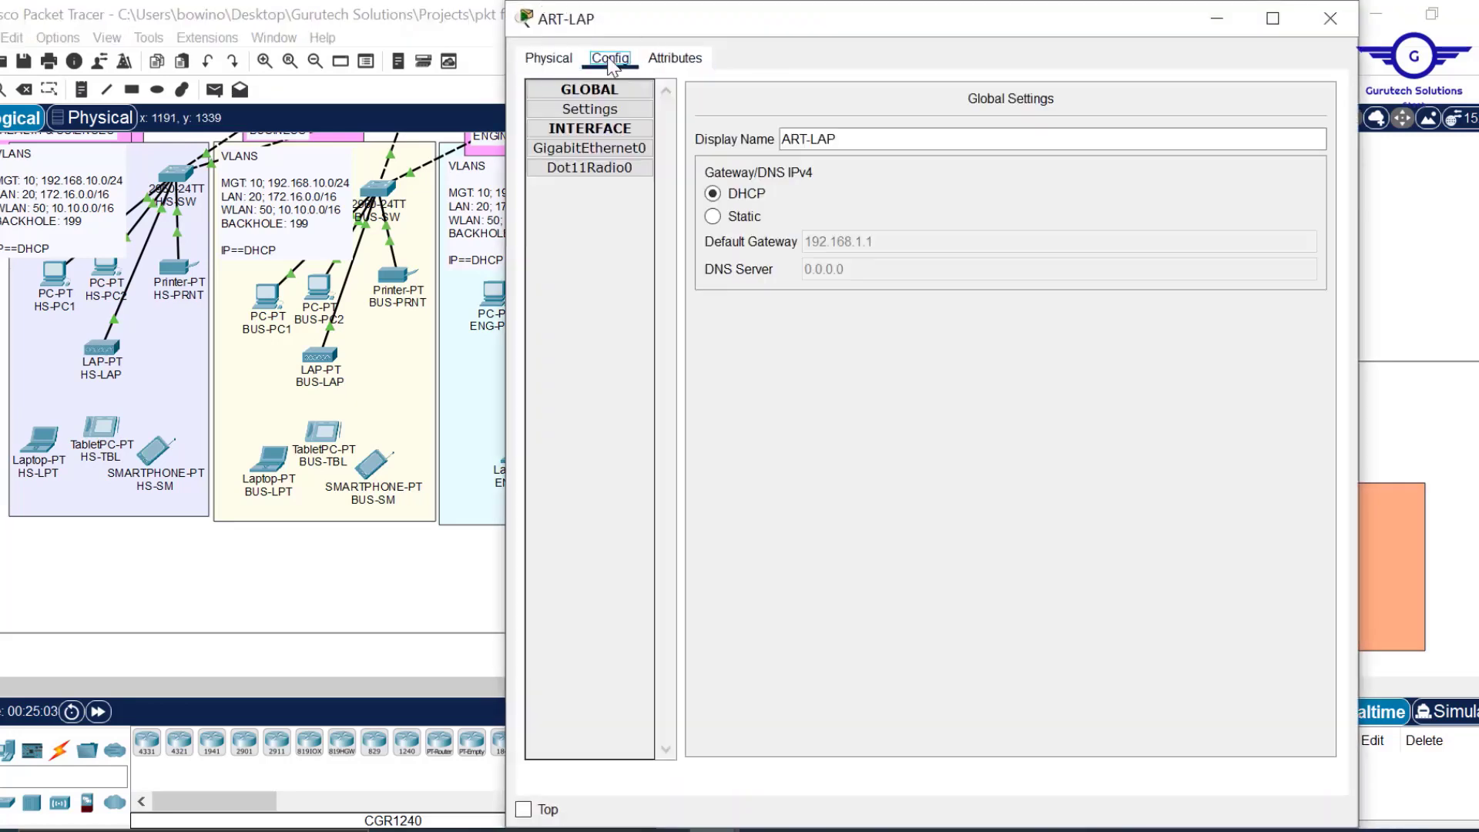
left_click(726, 219)
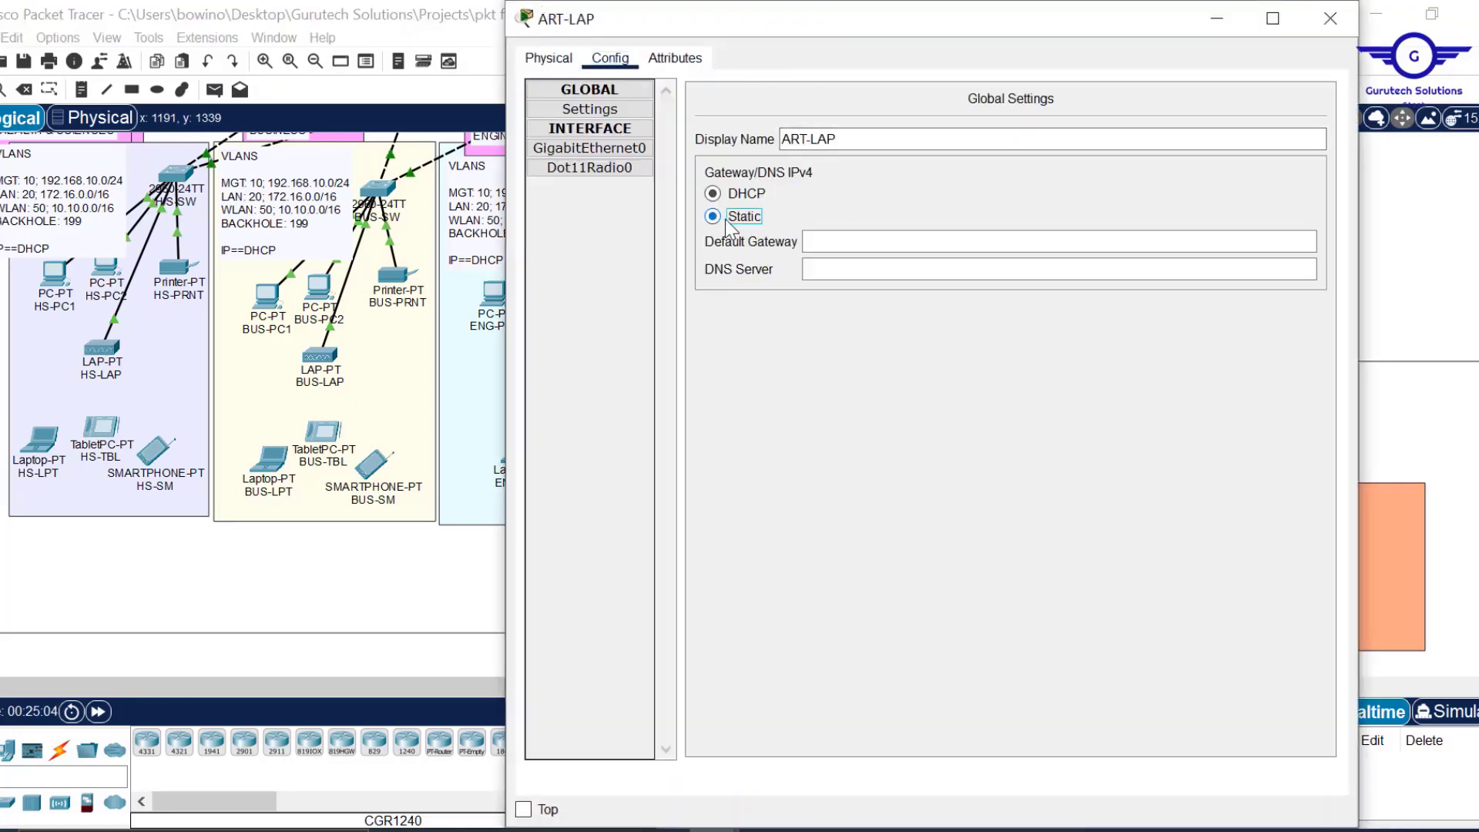
left_click(714, 193)
left_click(1332, 25)
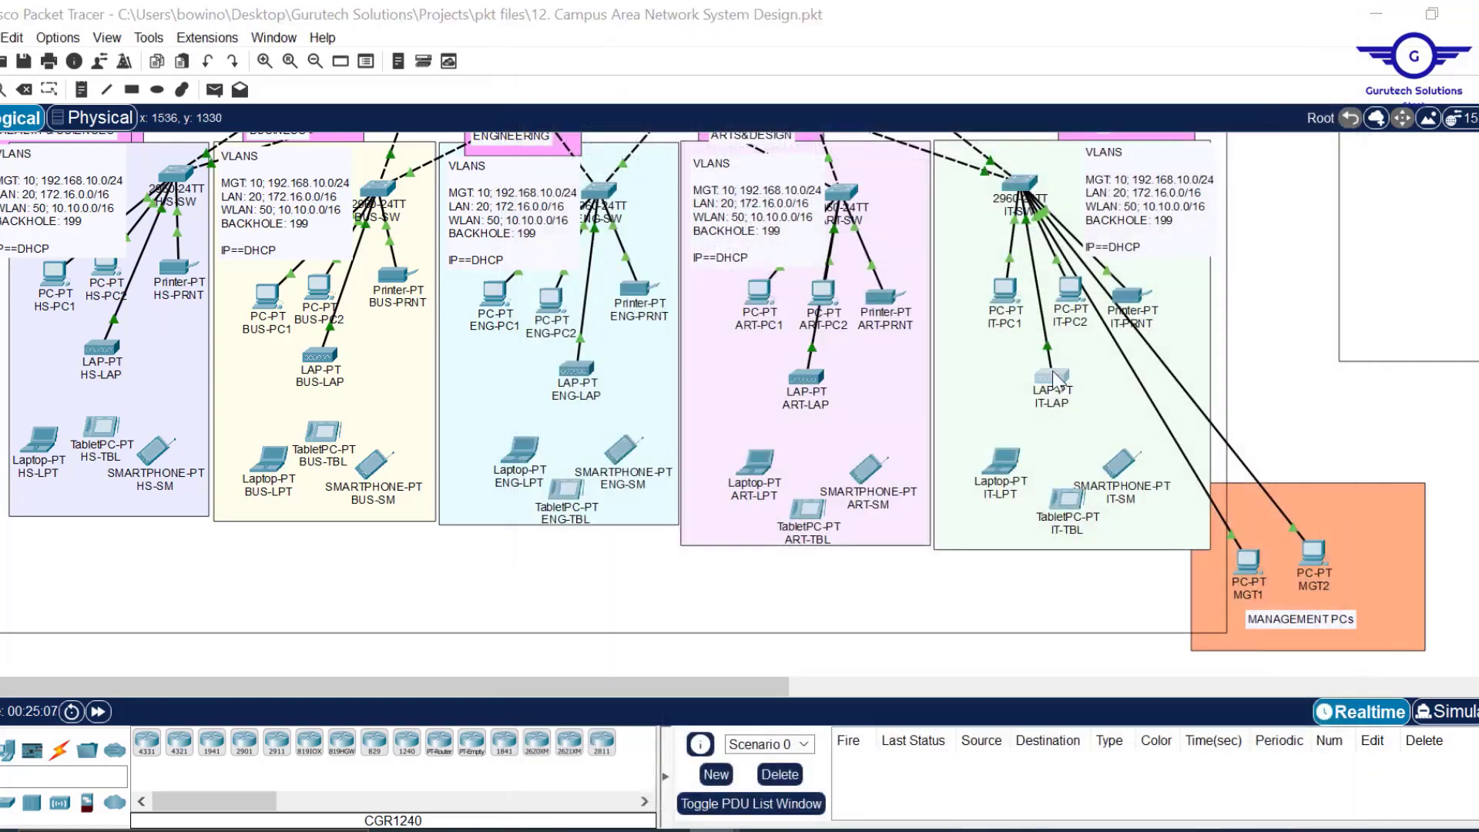
left_click(1056, 377)
left_click(610, 57)
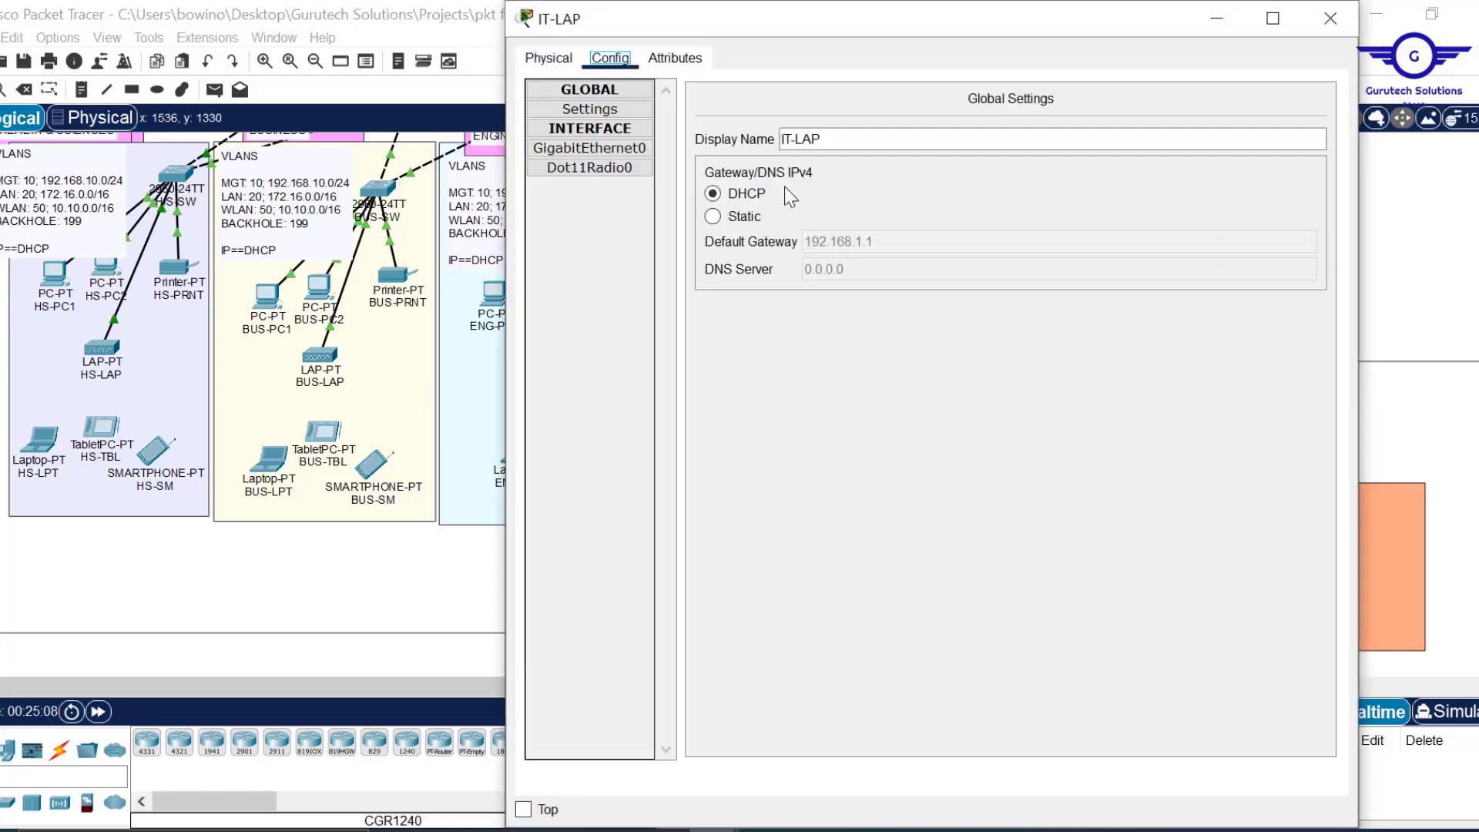
left_click(724, 218)
left_click(718, 195)
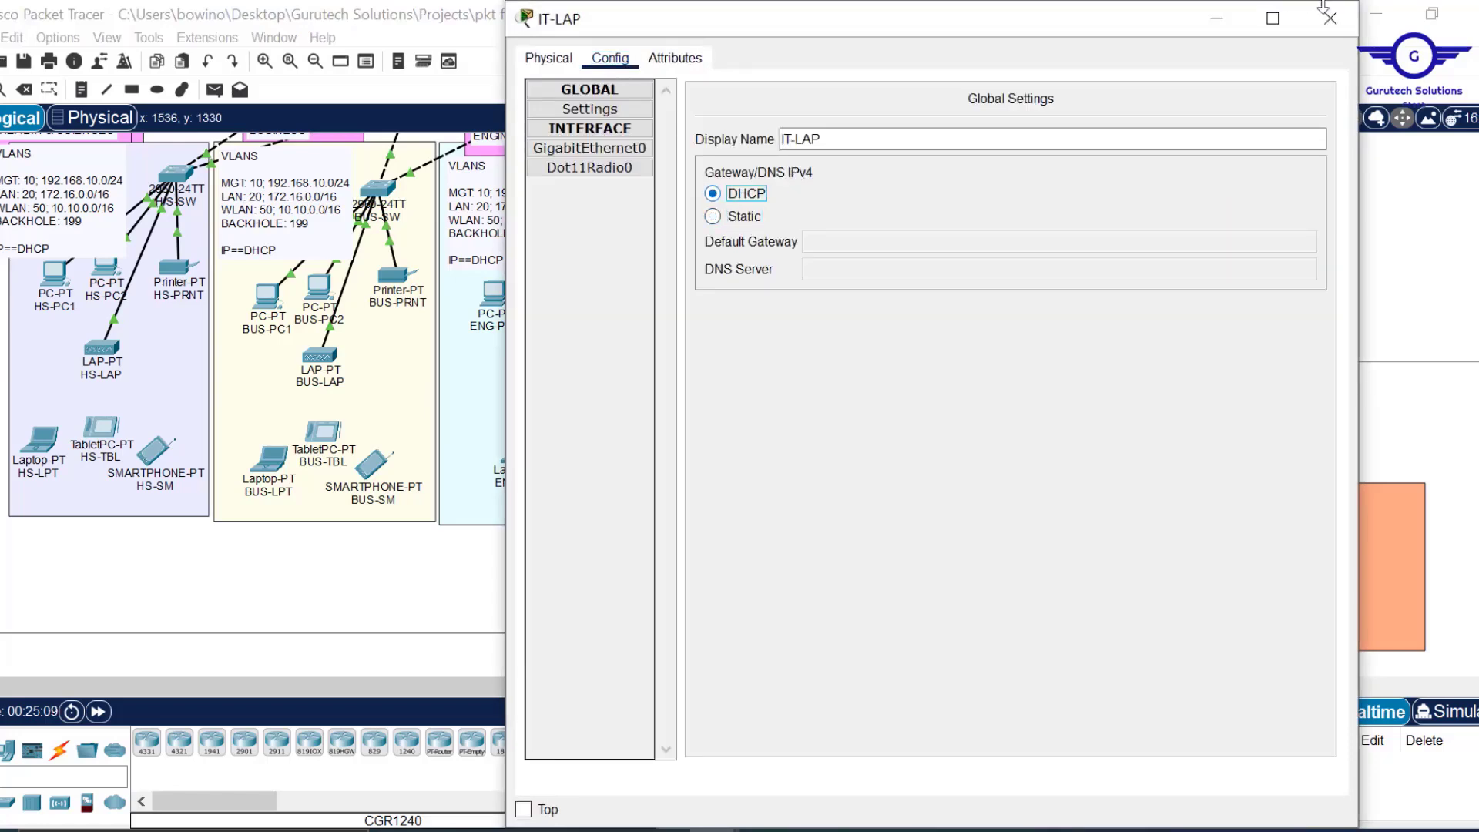
left_click(1331, 18)
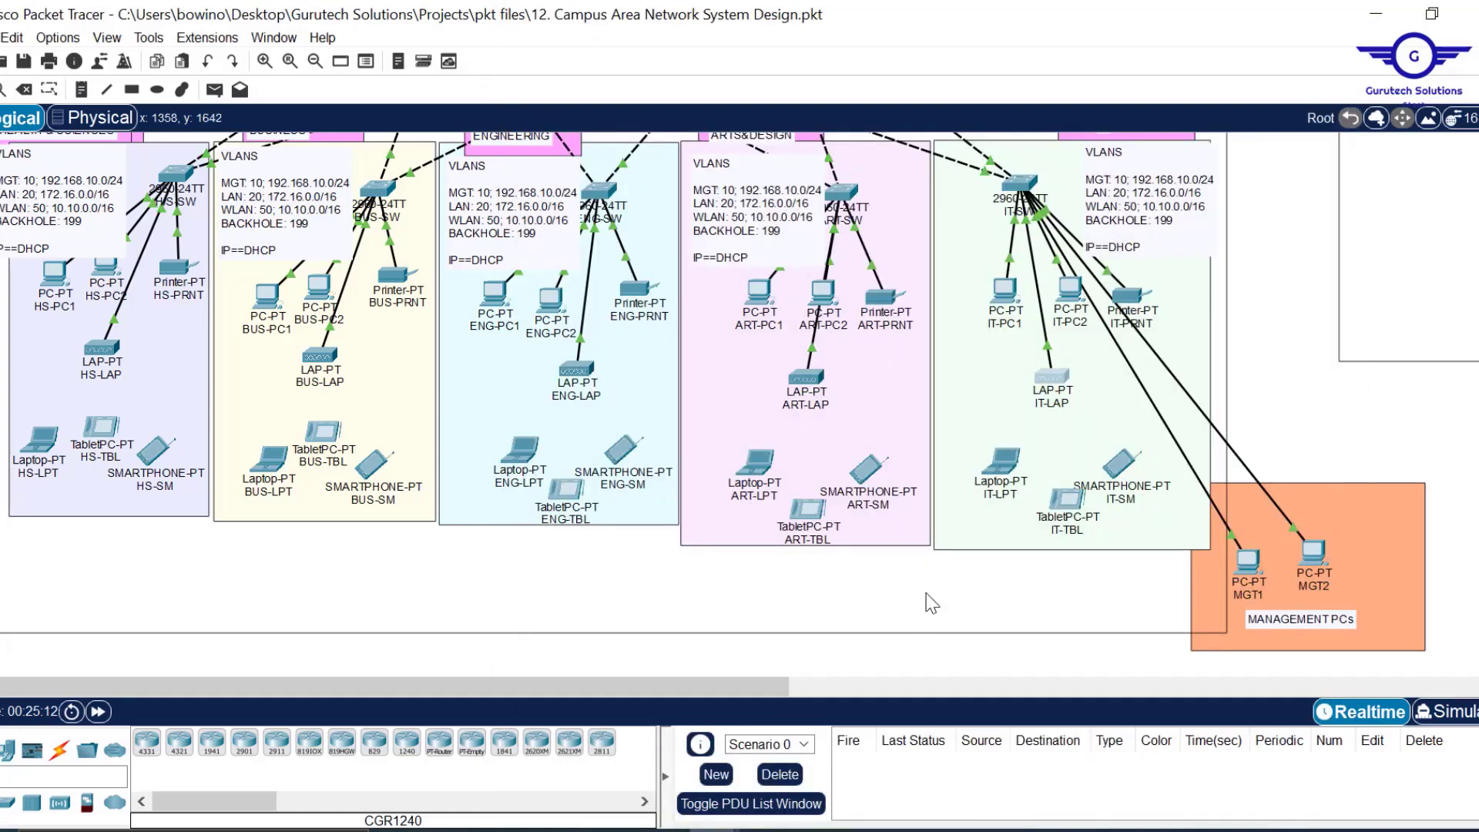
Confirm HS-LAP holds 10.10.0.21/16 and ENG-LAP 10.10.0.17/16, then scroll to the branch campus.
scroll(932, 603, "up", 1)
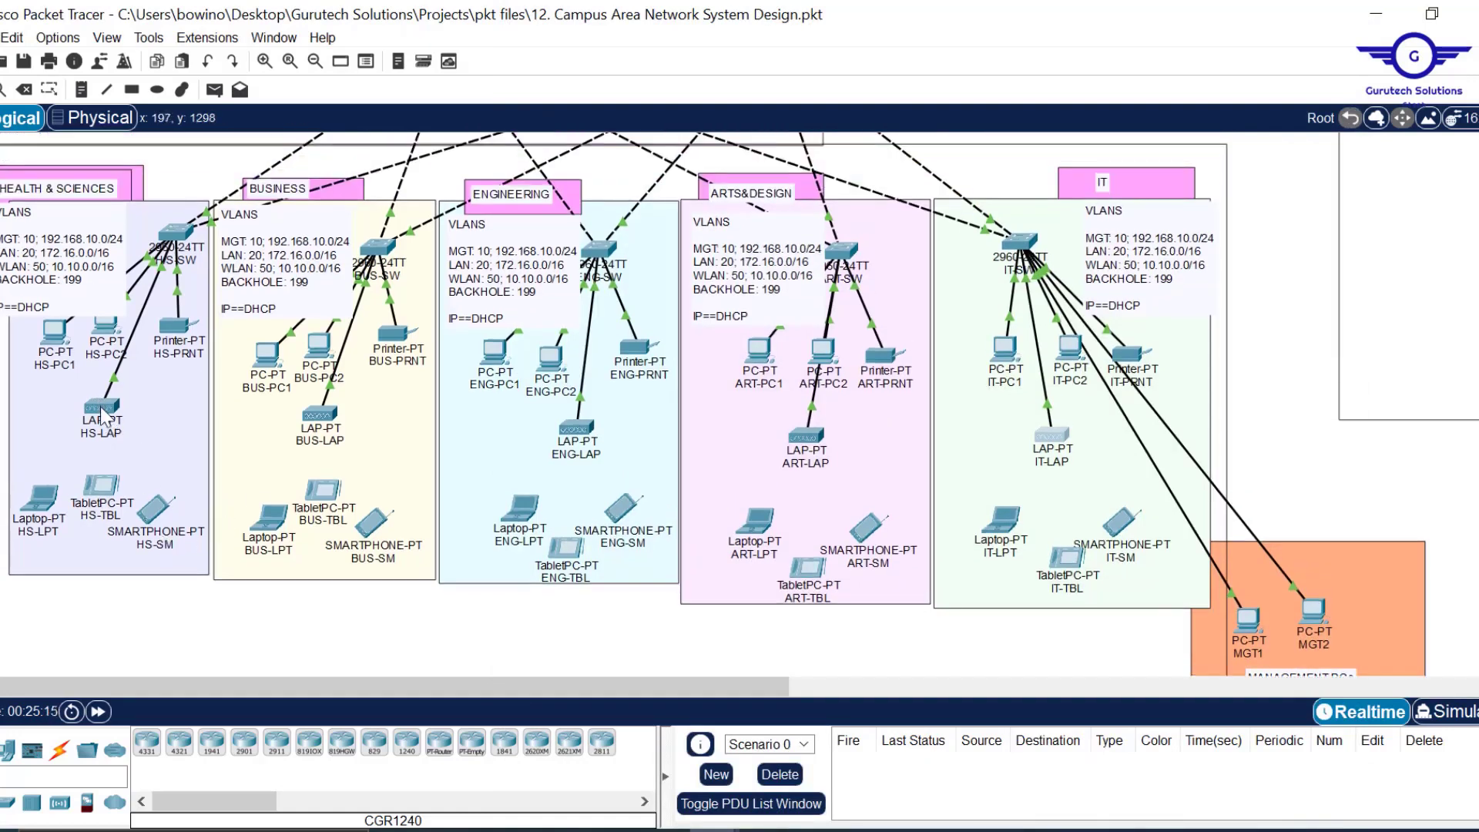
mouse_move(101, 416)
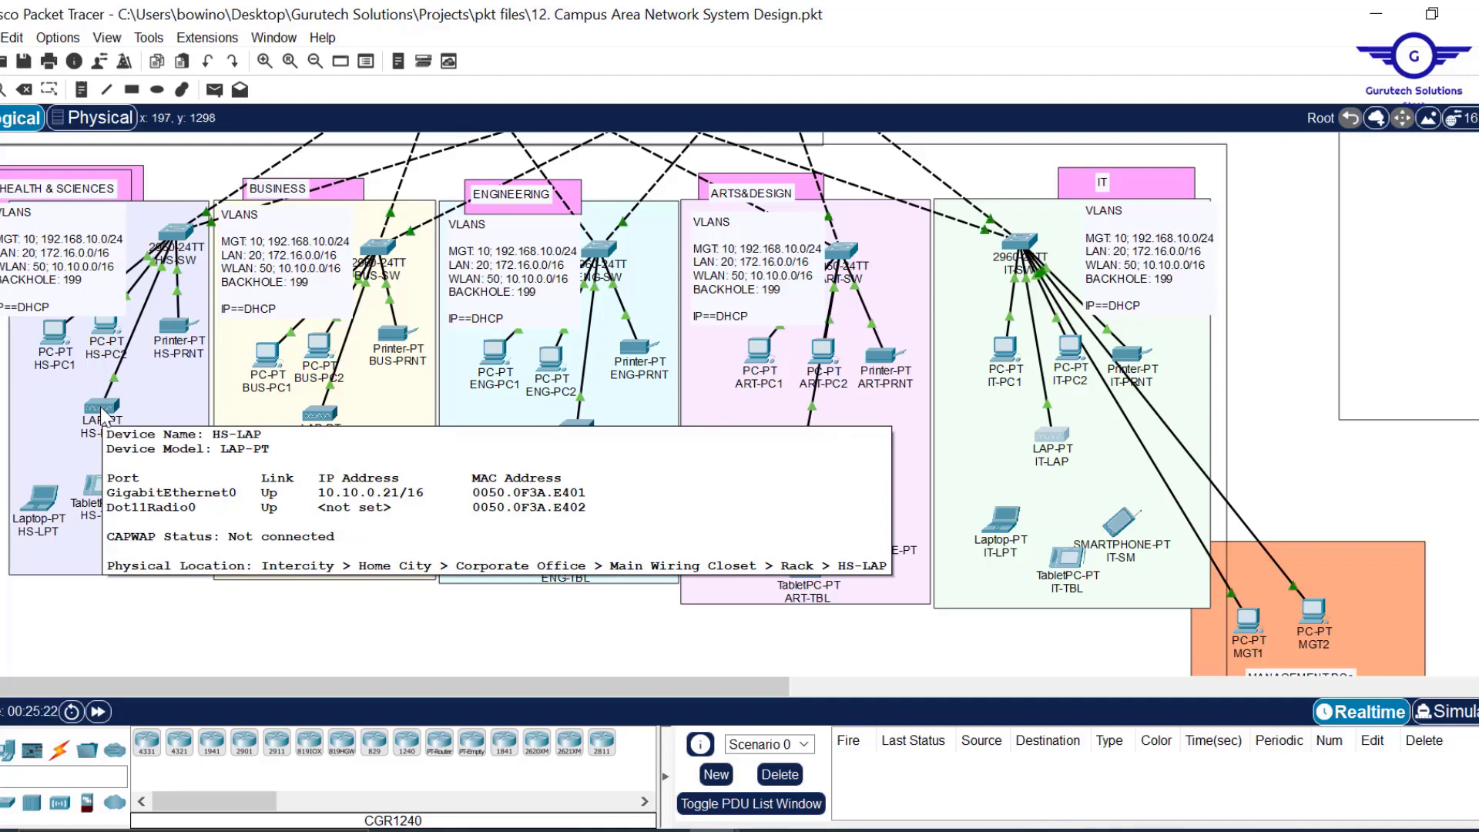
mouse_move(588, 440)
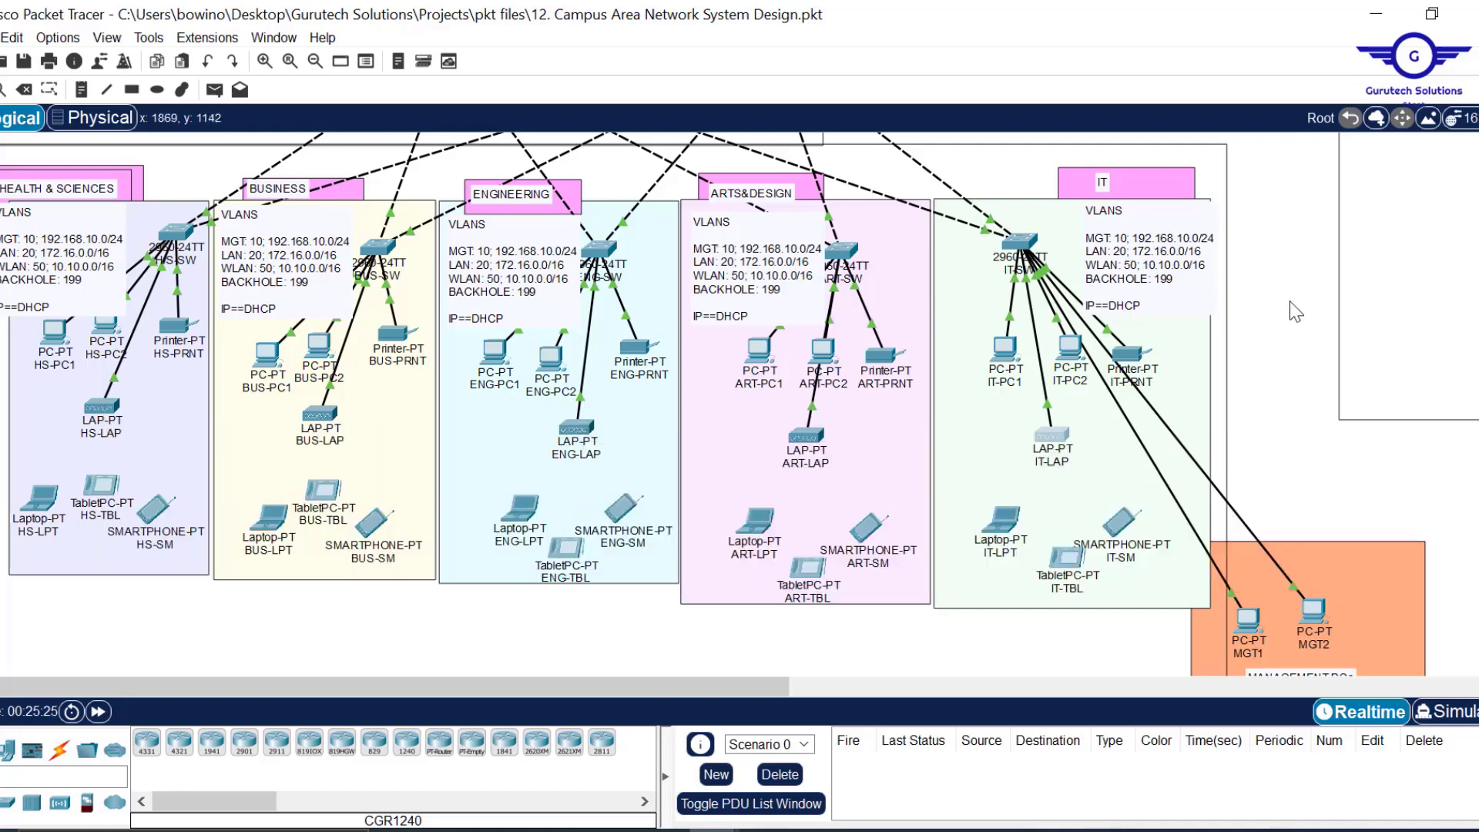
scroll(1296, 312, "right", 10)
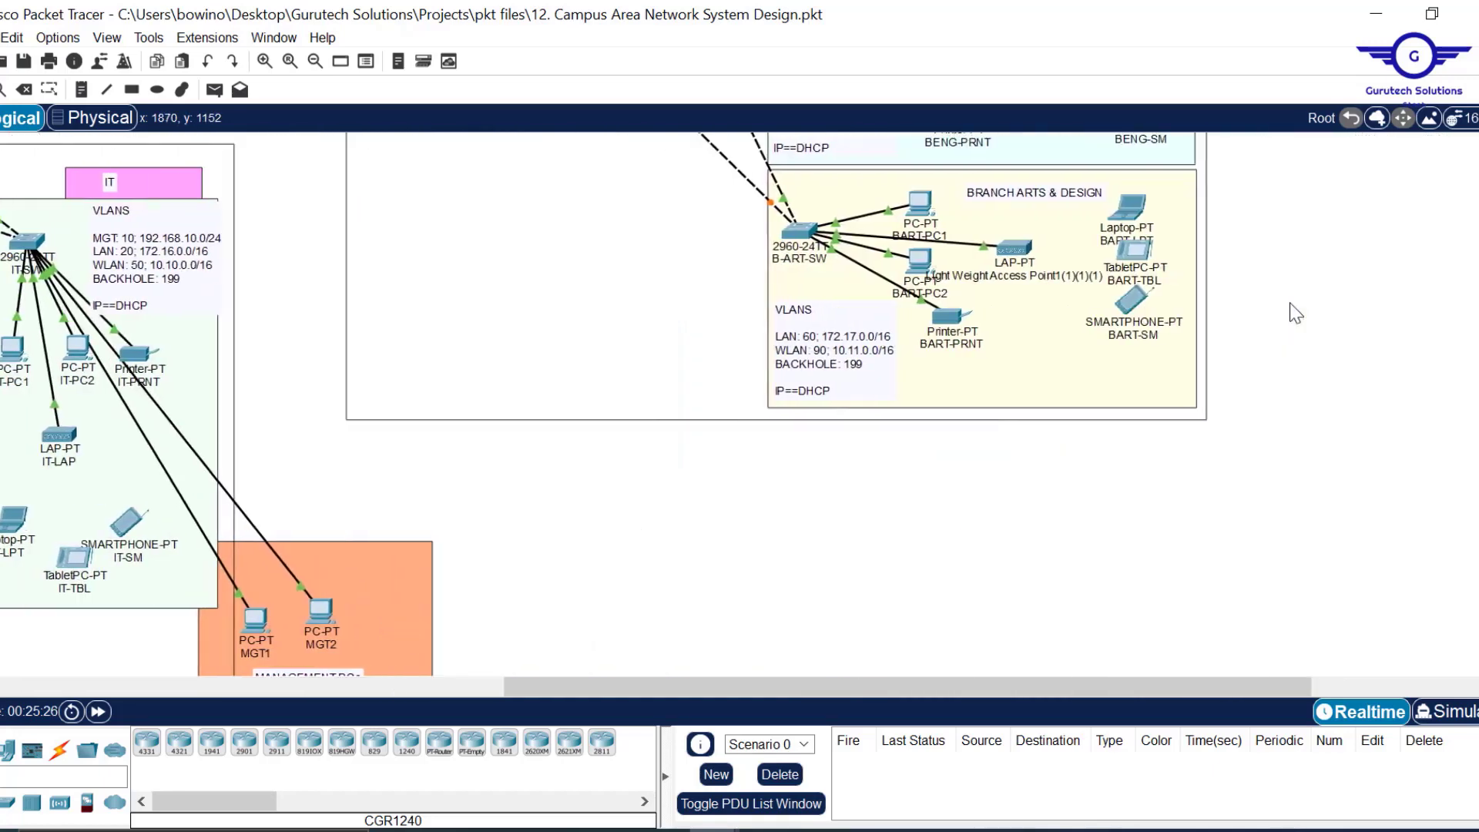
scroll(1296, 312, "up", 4)
scroll(1315, 345, "up", 3)
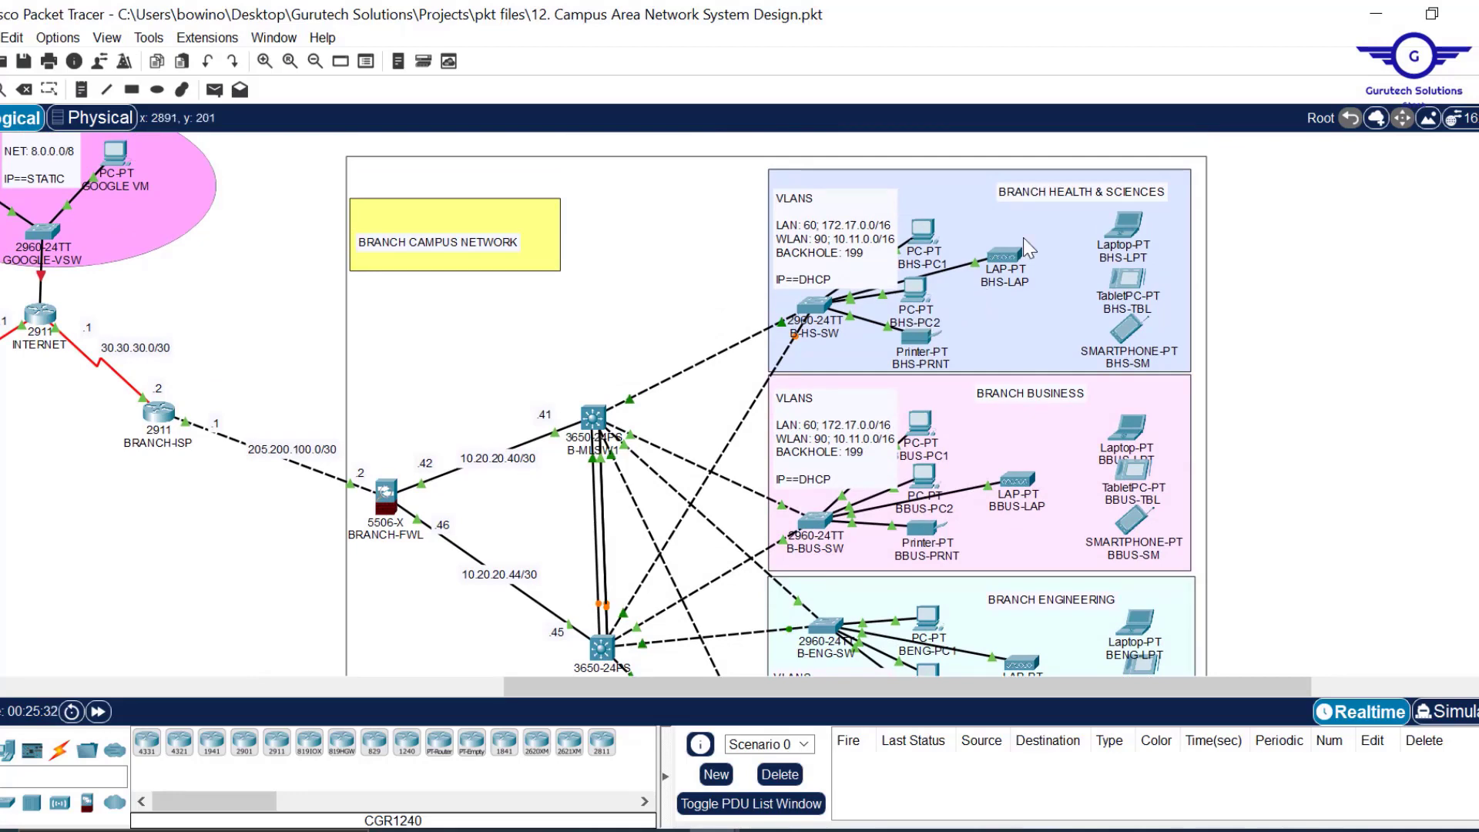
Verify BHS-LAP's DHCP settings and branch LAP addresses 10.11.0.33/16 and 10.11.0.29/16, then return to HQ.
mouse_move(654, 685)
left_mouse_down()
mouse_move(493, 691)
mouse_move(670, 687)
left_mouse_up()
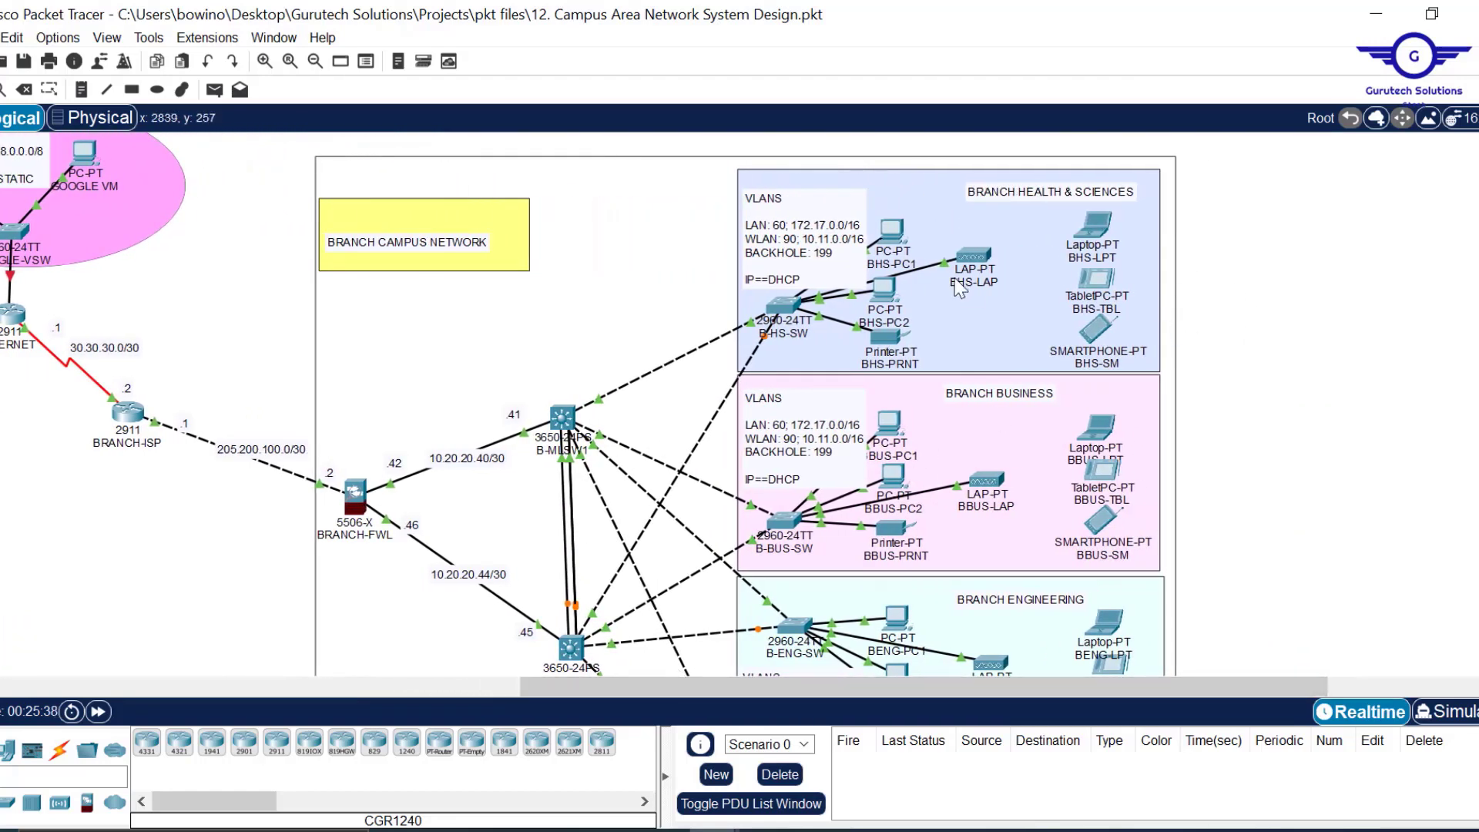
left_click(975, 262)
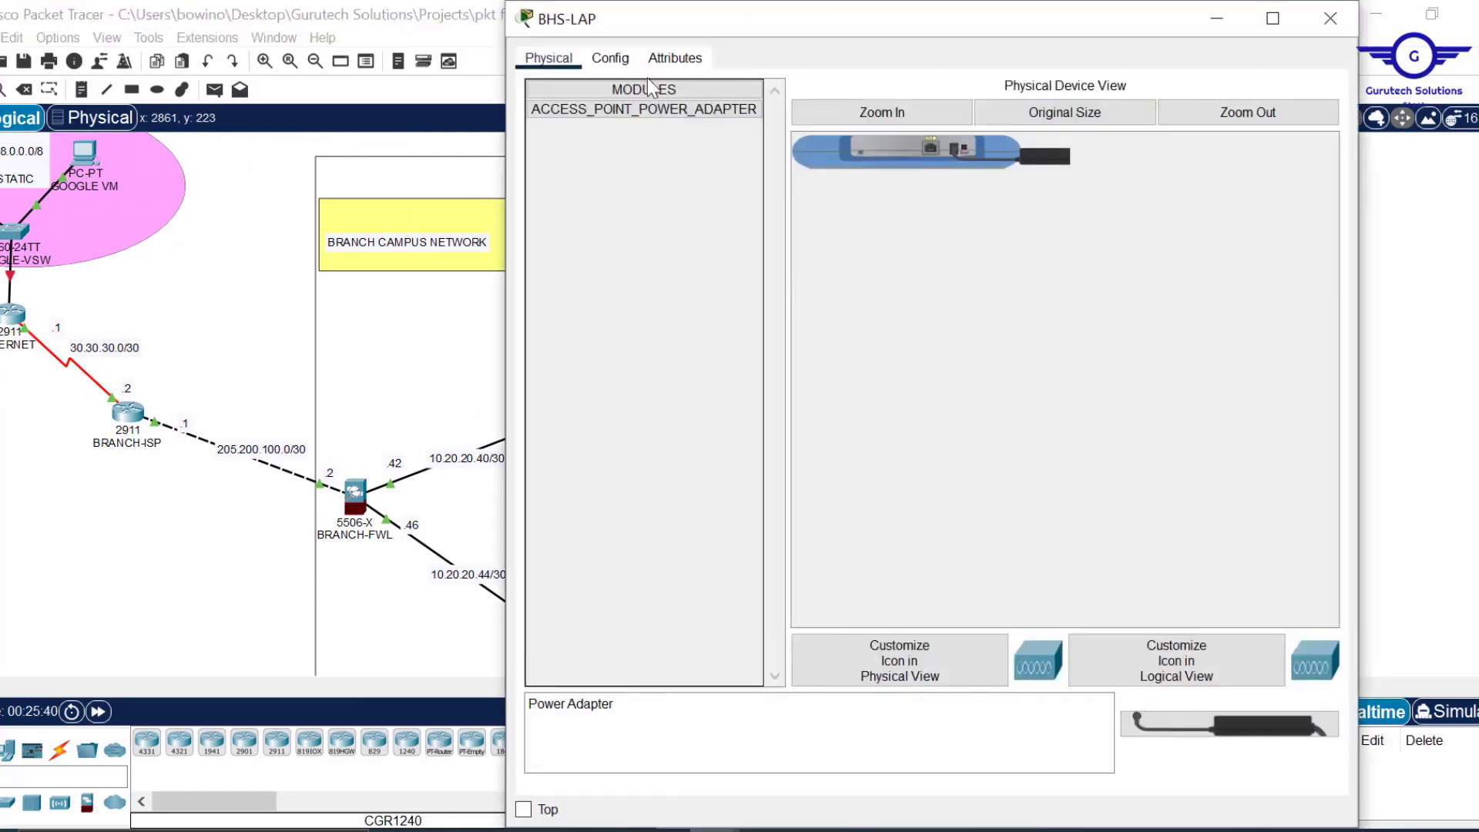
left_click(610, 59)
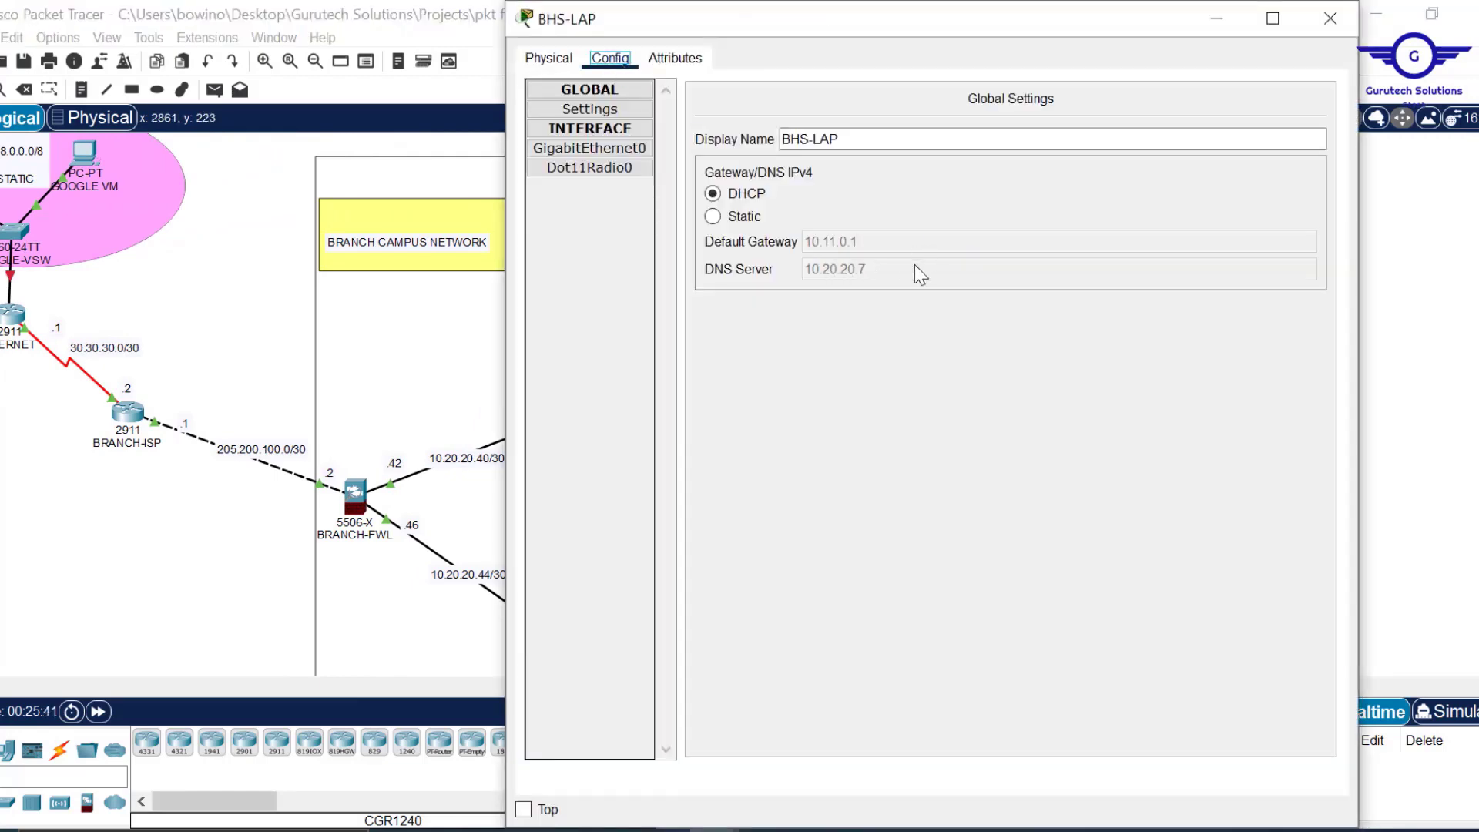
left_click(1331, 19)
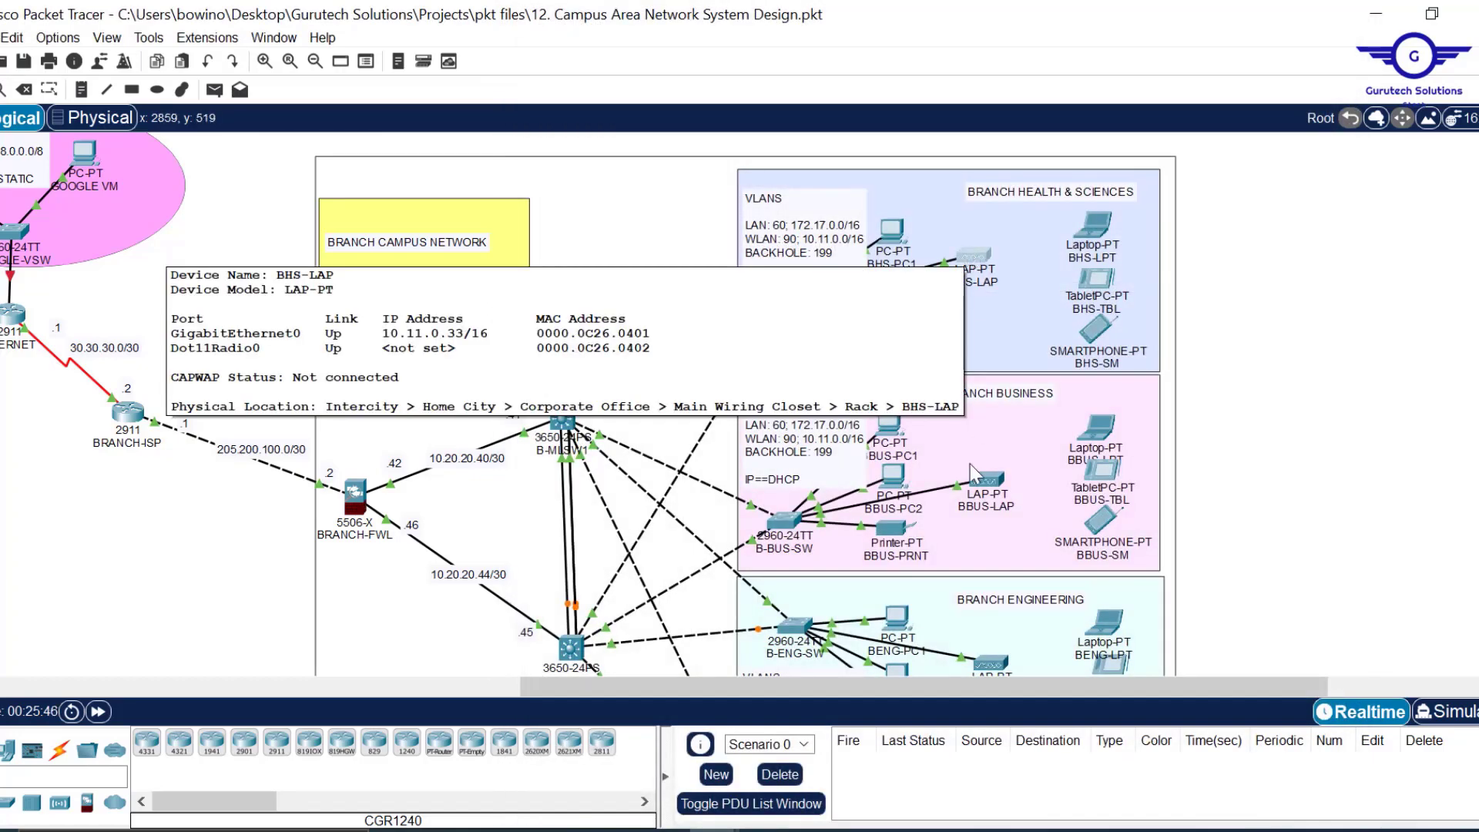
mouse_move(991, 500)
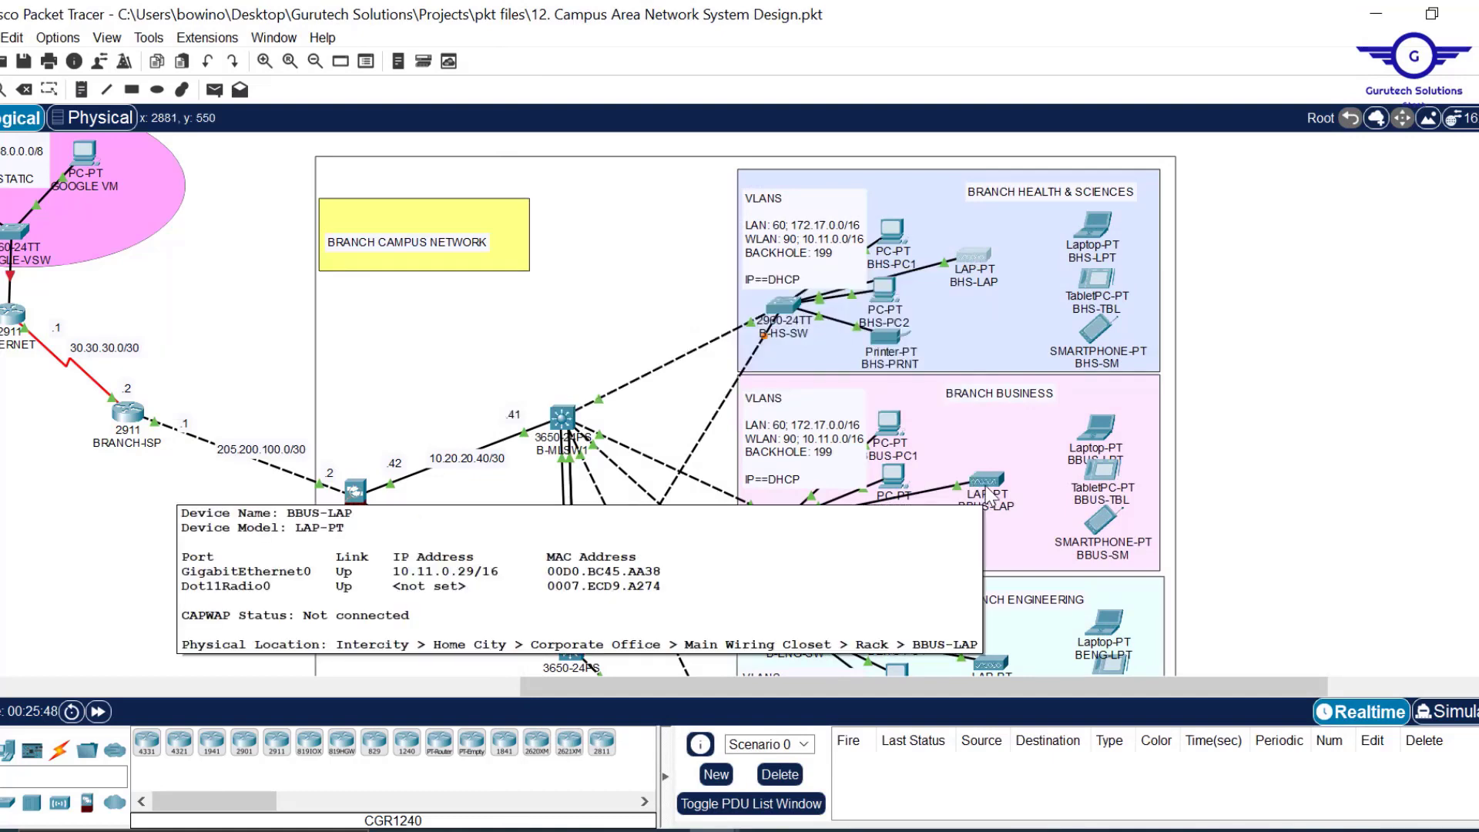
left_click_drag(736, 697, 293, 697)
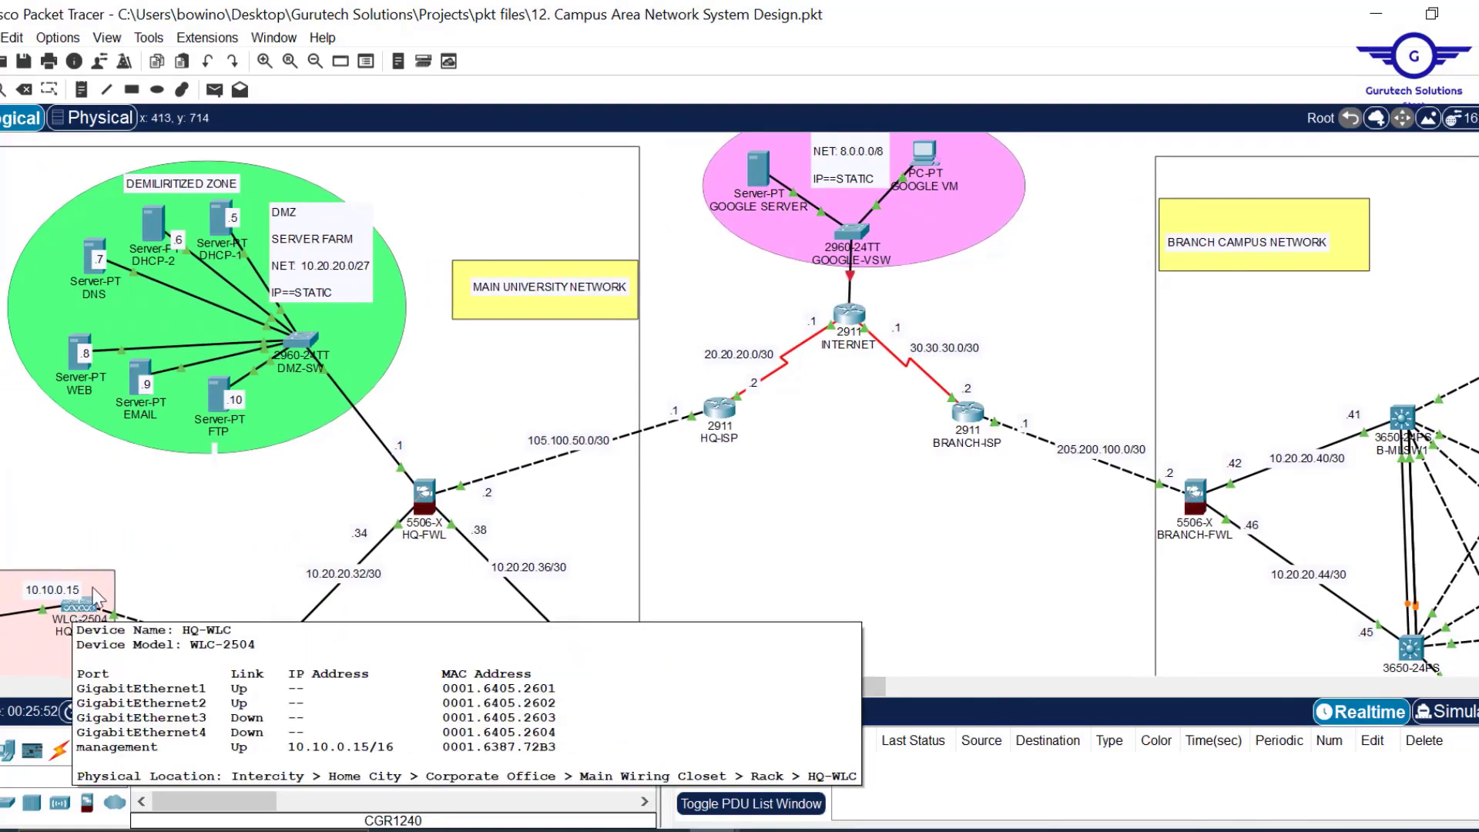
mouse_move(424, 515)
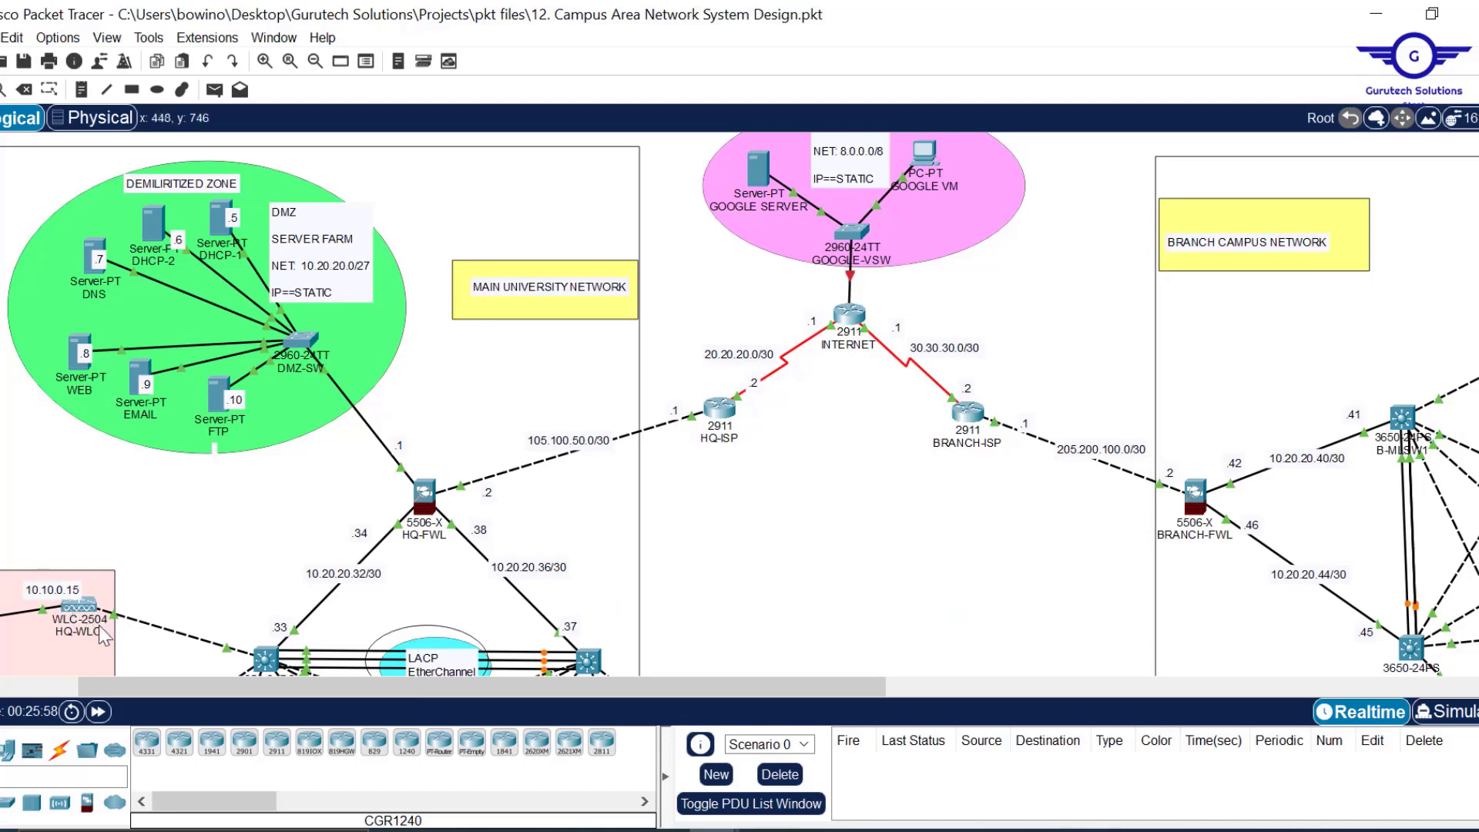
scroll(804, 549, "down", 5)
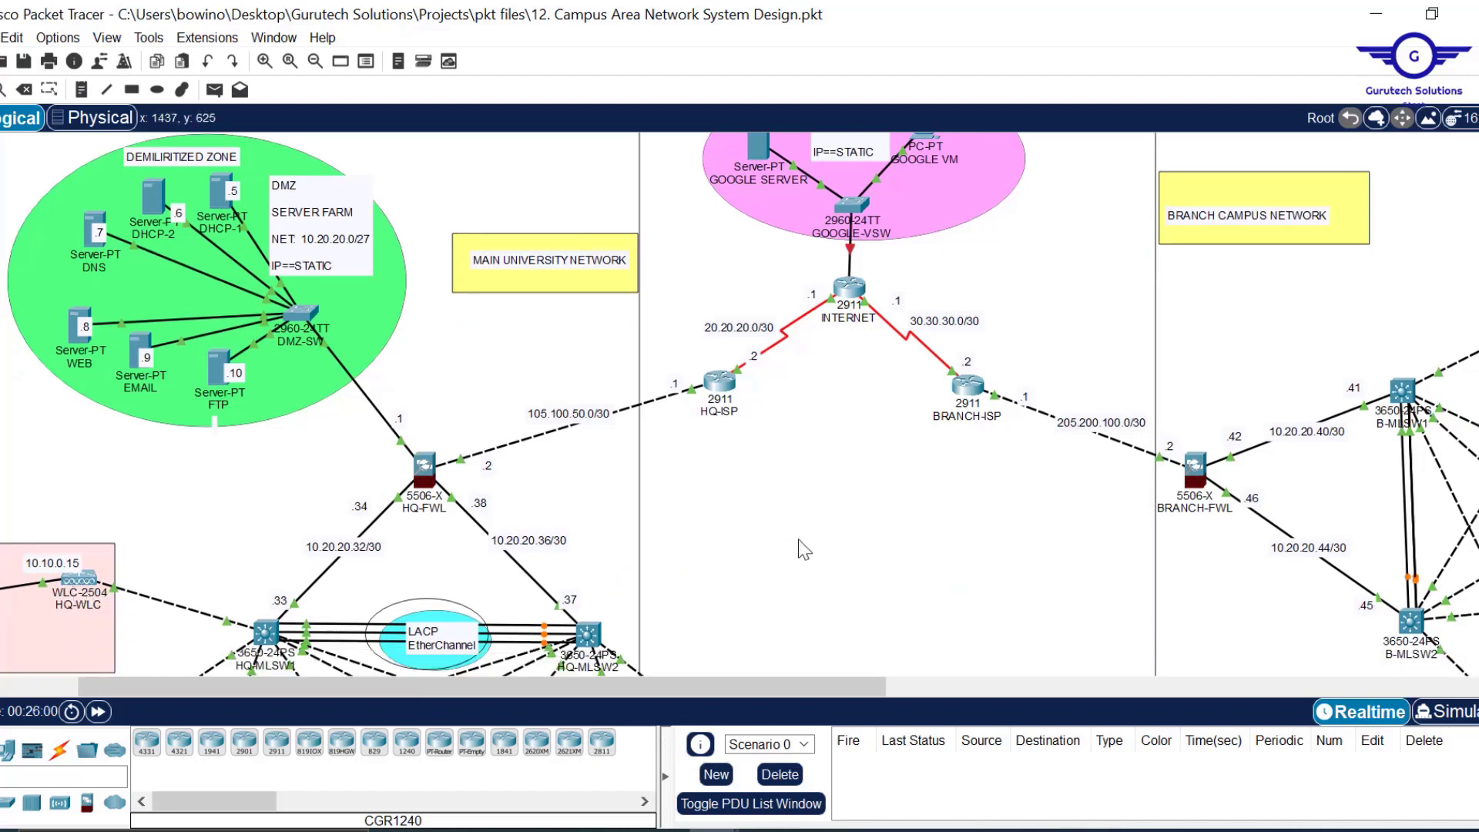
scroll(804, 548, "right", 5)
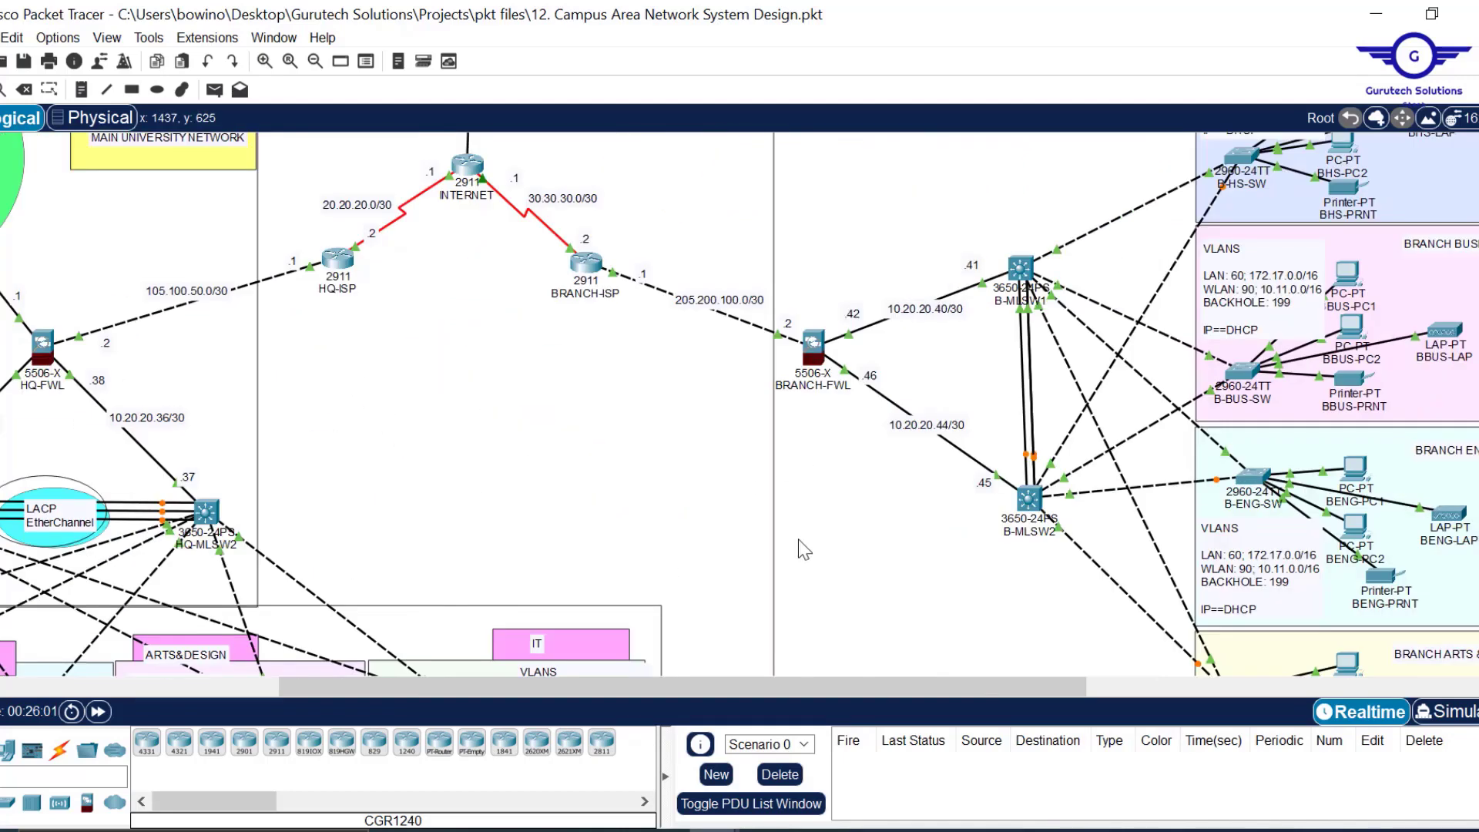
scroll(584, 512, "left", 1)
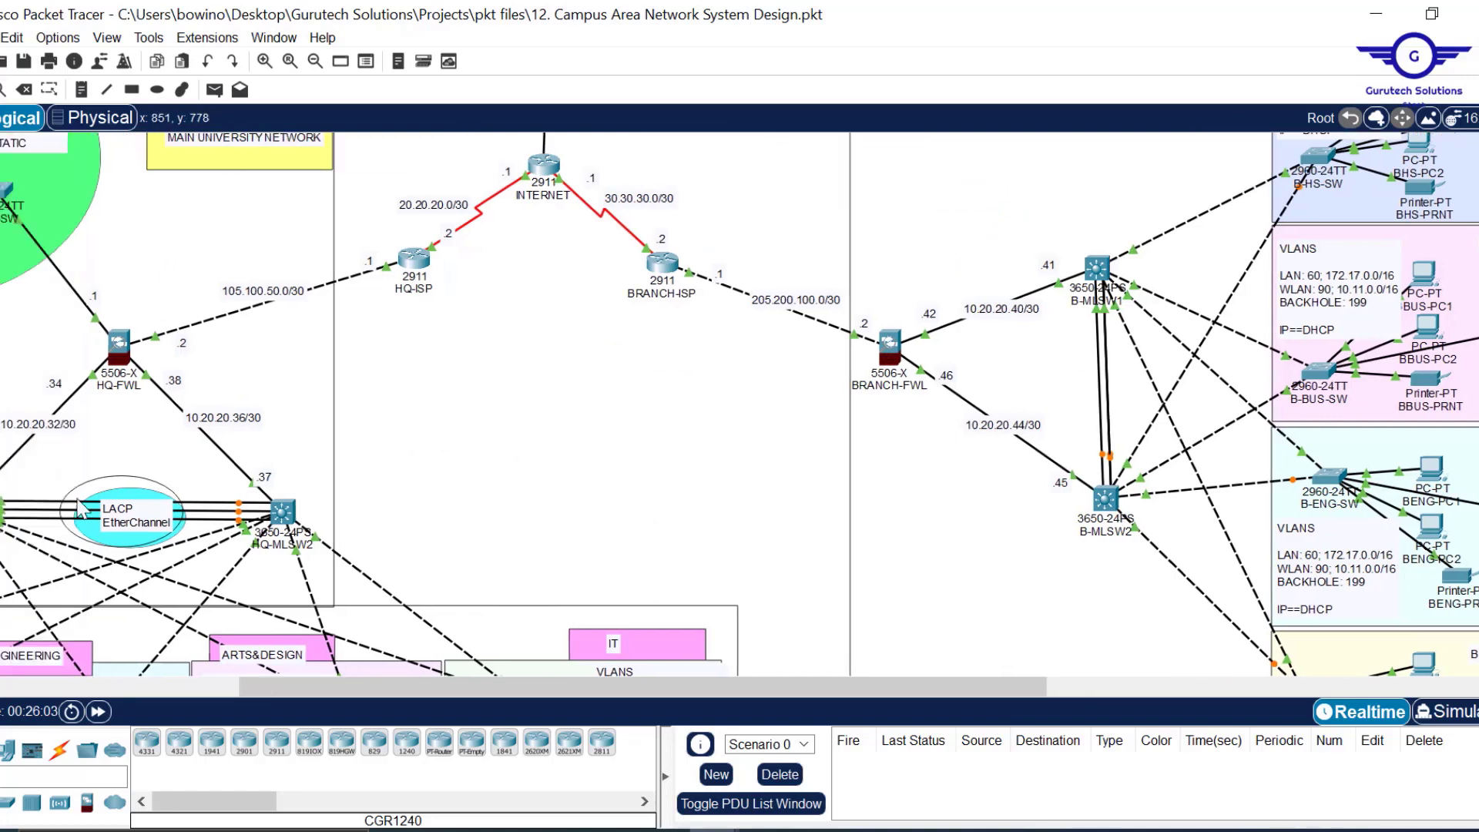
scroll(400, 385, "left", 4)
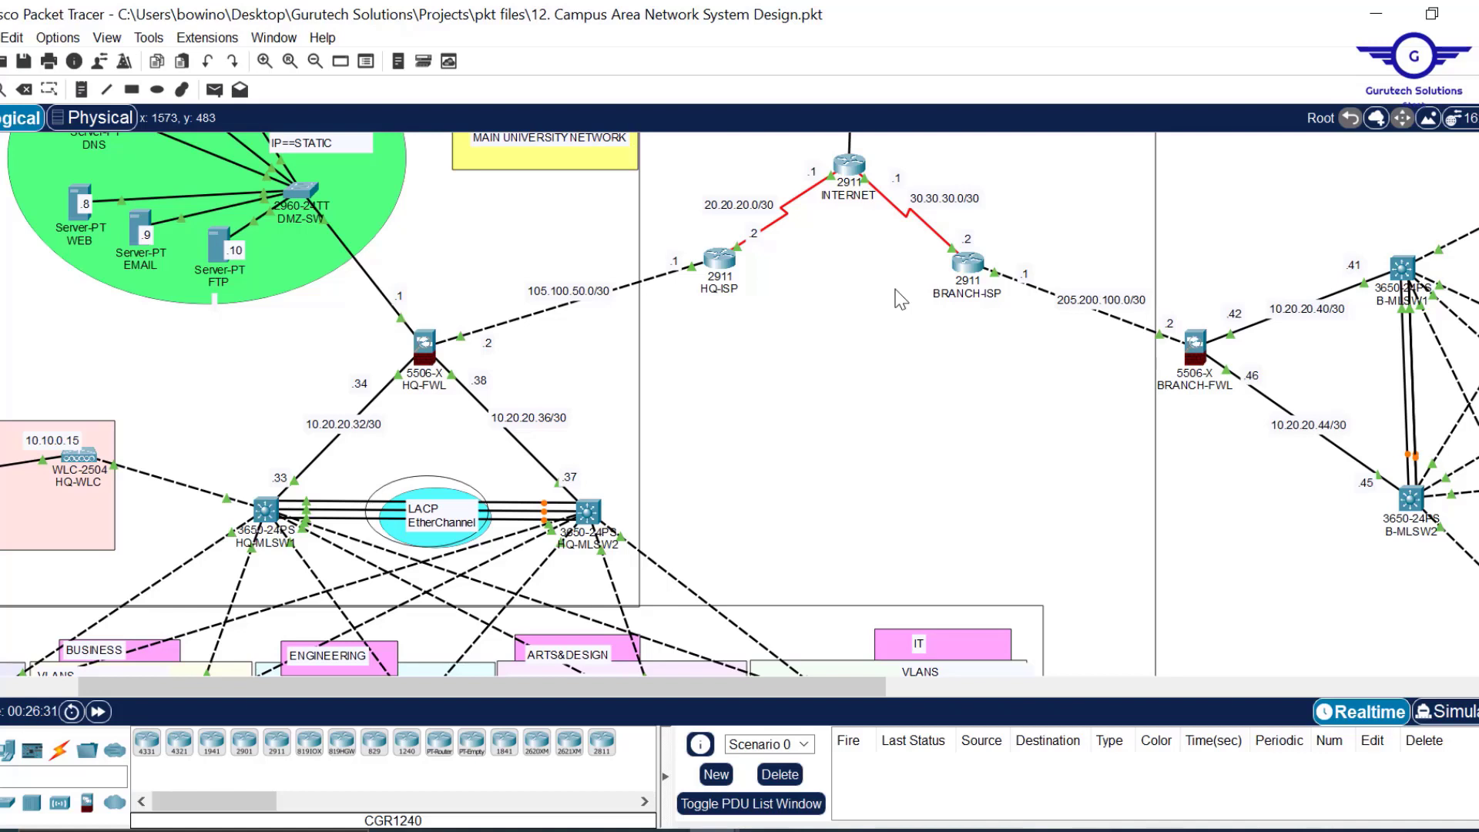
scroll(663, 381, "left", 3)
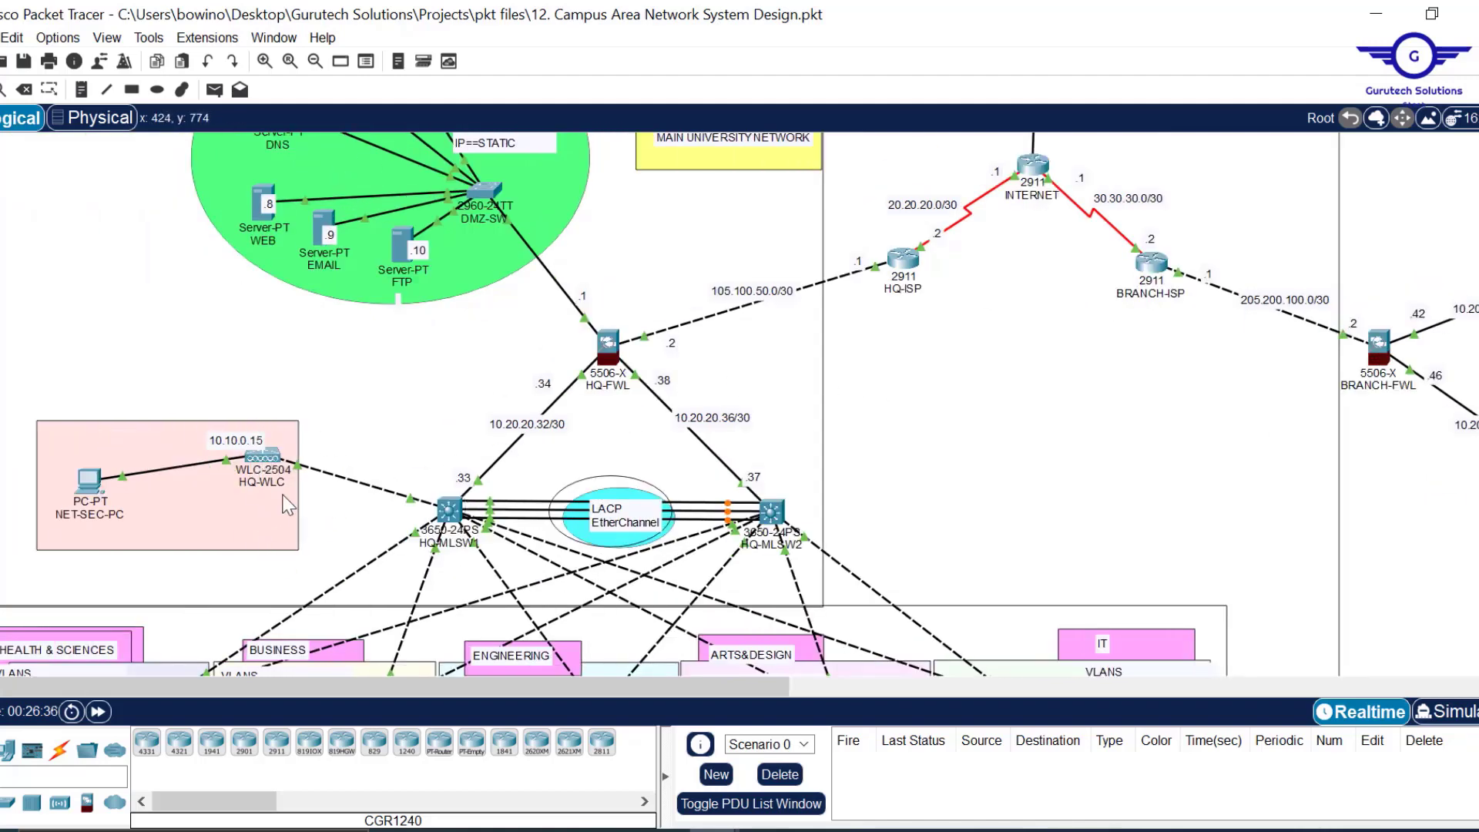
scroll(1179, 390, "right", 10)
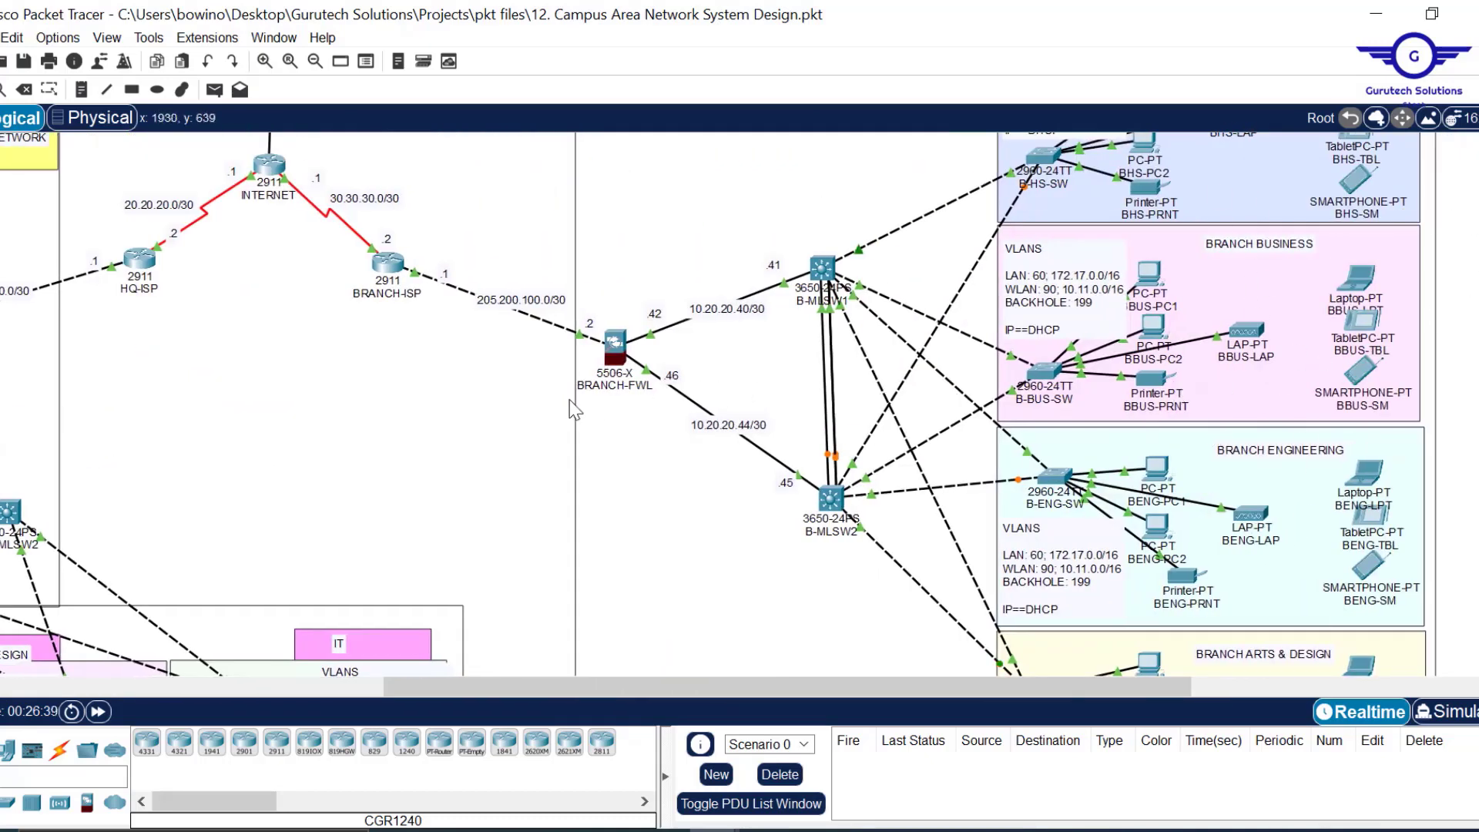
scroll(441, 438, "left", 10)
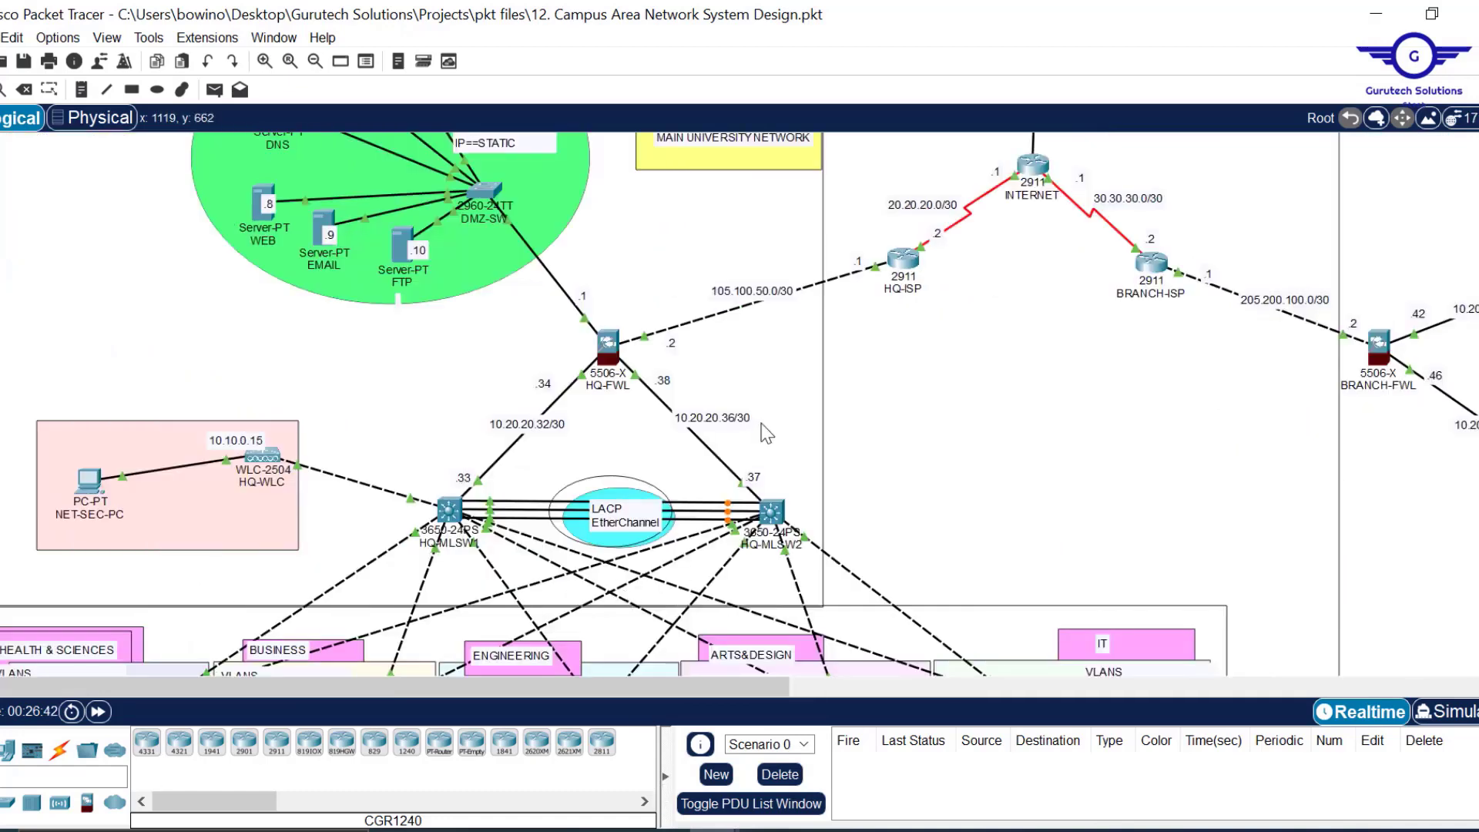
scroll(944, 420, "down", 1)
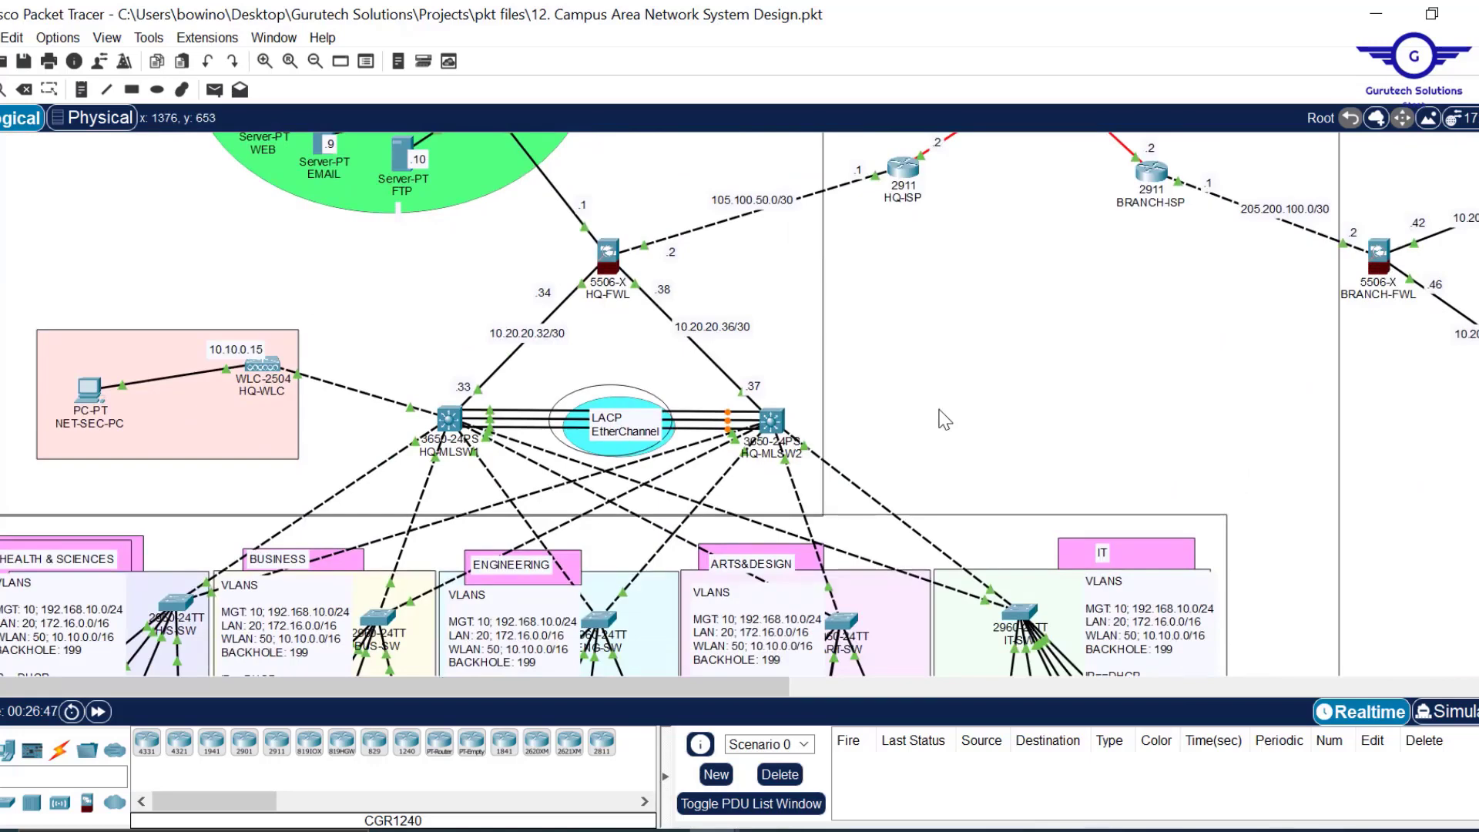
Switch HS-PC1, HS-PC2, BUS-PC2, ENG-PC1 and ENG-PC2 to DHCP addressing.
scroll(944, 420, "down", 2)
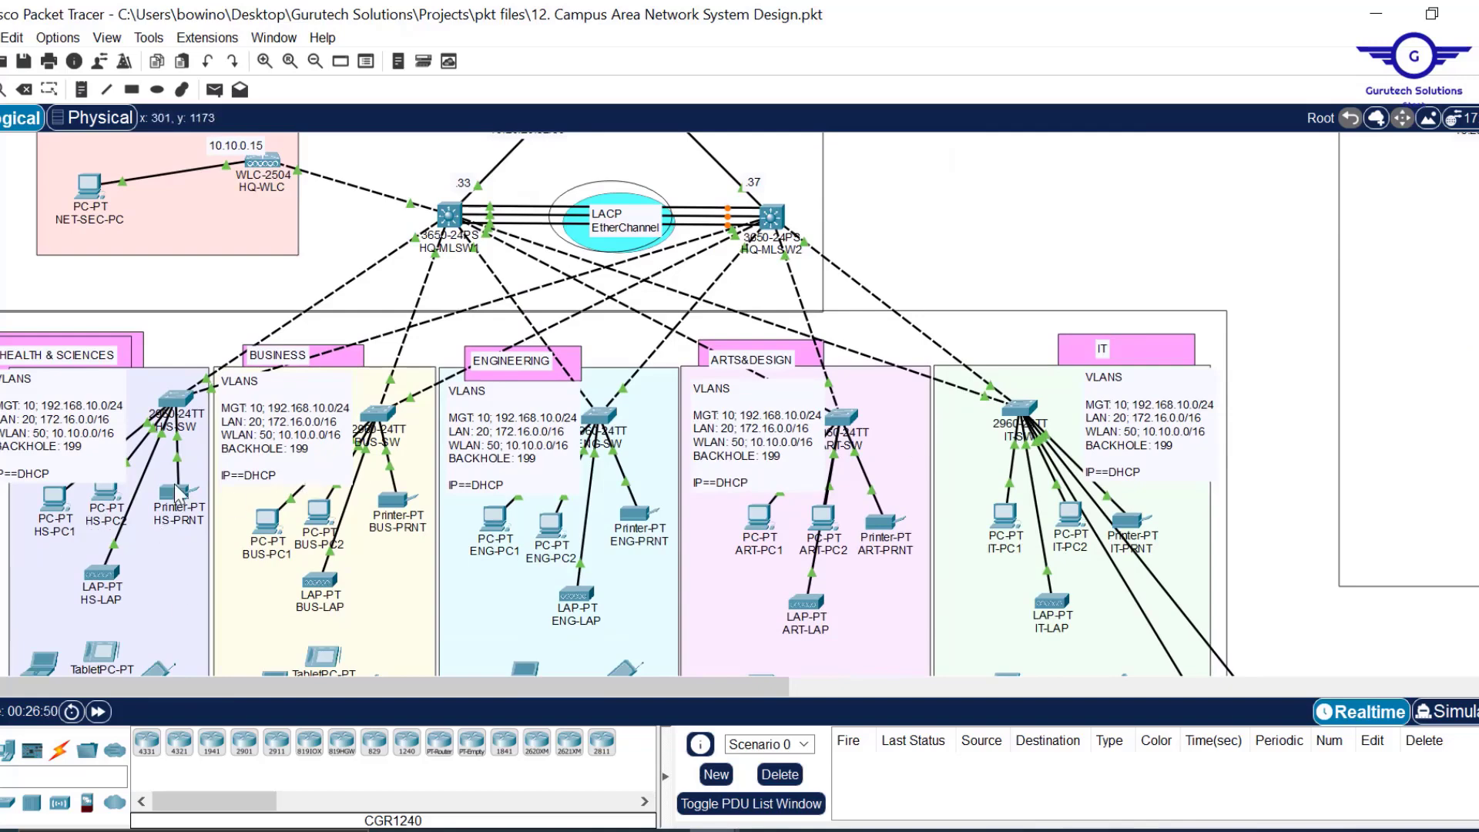
left_click(58, 507)
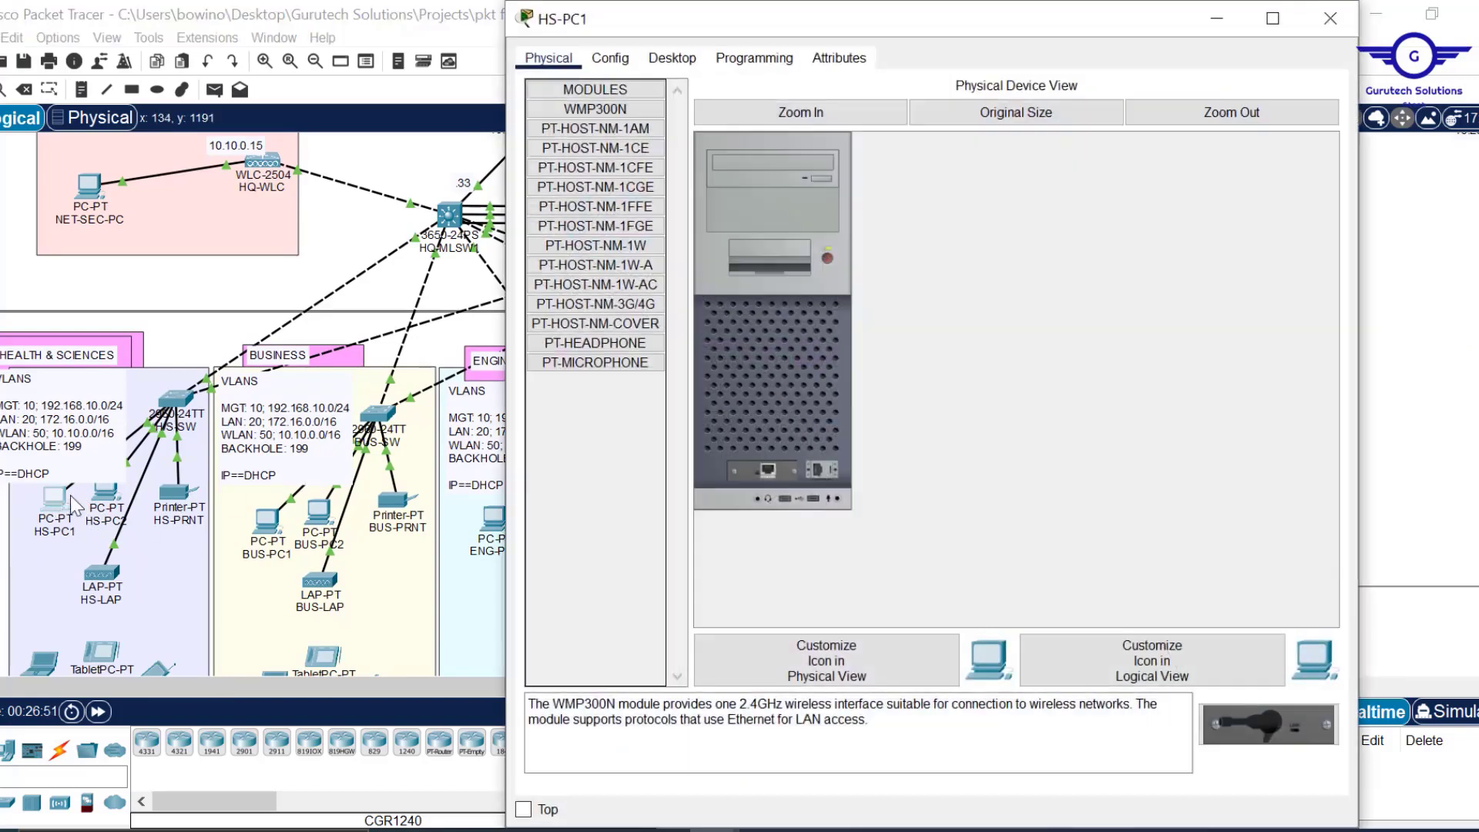
left_click(610, 57)
left_click(742, 221)
left_click(1331, 18)
left_click(1334, 175)
left_click(321, 516)
left_click(1331, 18)
left_click(495, 519)
left_click(673, 54)
left_click(604, 127)
left_click(1331, 18)
left_click(551, 526)
left_click(1331, 18)
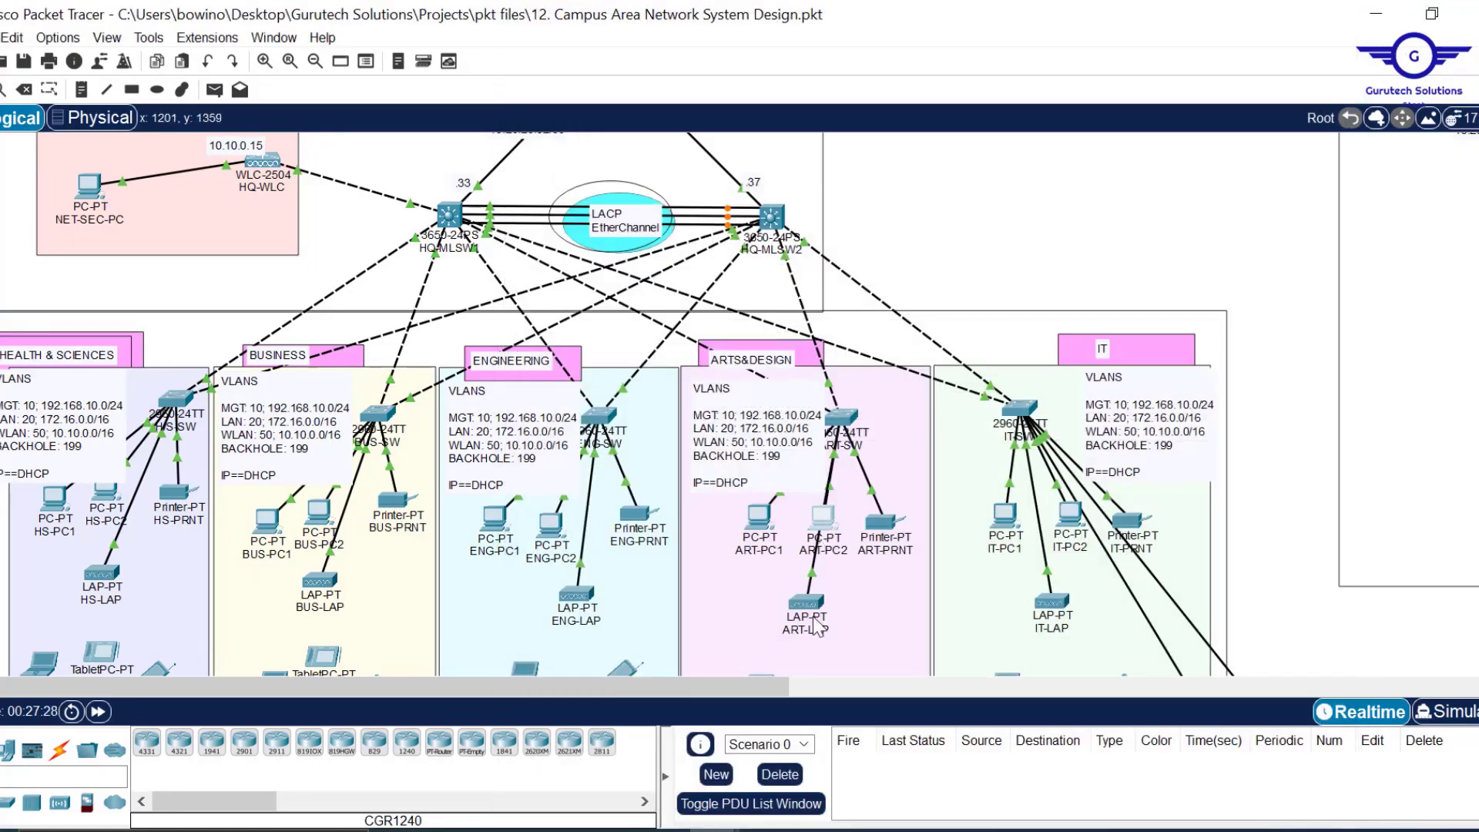
Set ART-PRNT, IT-PC1, IT-PC2 and IT-PRNT to obtain their addresses by DHCP.
left_click(879, 520)
left_click(1331, 18)
left_click(1063, 520)
left_click(611, 58)
left_click(1331, 18)
left_click(1118, 525)
left_click(1331, 18)
left_click(1202, 520)
left_click(610, 58)
left_click(1331, 18)
Switch the branch arts and engineering devices (BART-PC1, BART-PC2, BENG-PC1, BENG-PC2) to DHCP.
scroll(254, 401, "down", 5)
left_click(1314, 343)
left_click(1331, 173)
left_click(1255, 344)
scroll(1149, 495, "down", 5)
left_click(1331, 18)
left_click(605, 223)
left_click(1330, 174)
left_click(1078, 463)
left_click(1117, 501)
left_click(1155, 478)
left_click(1064, 493)
left_click(610, 58)
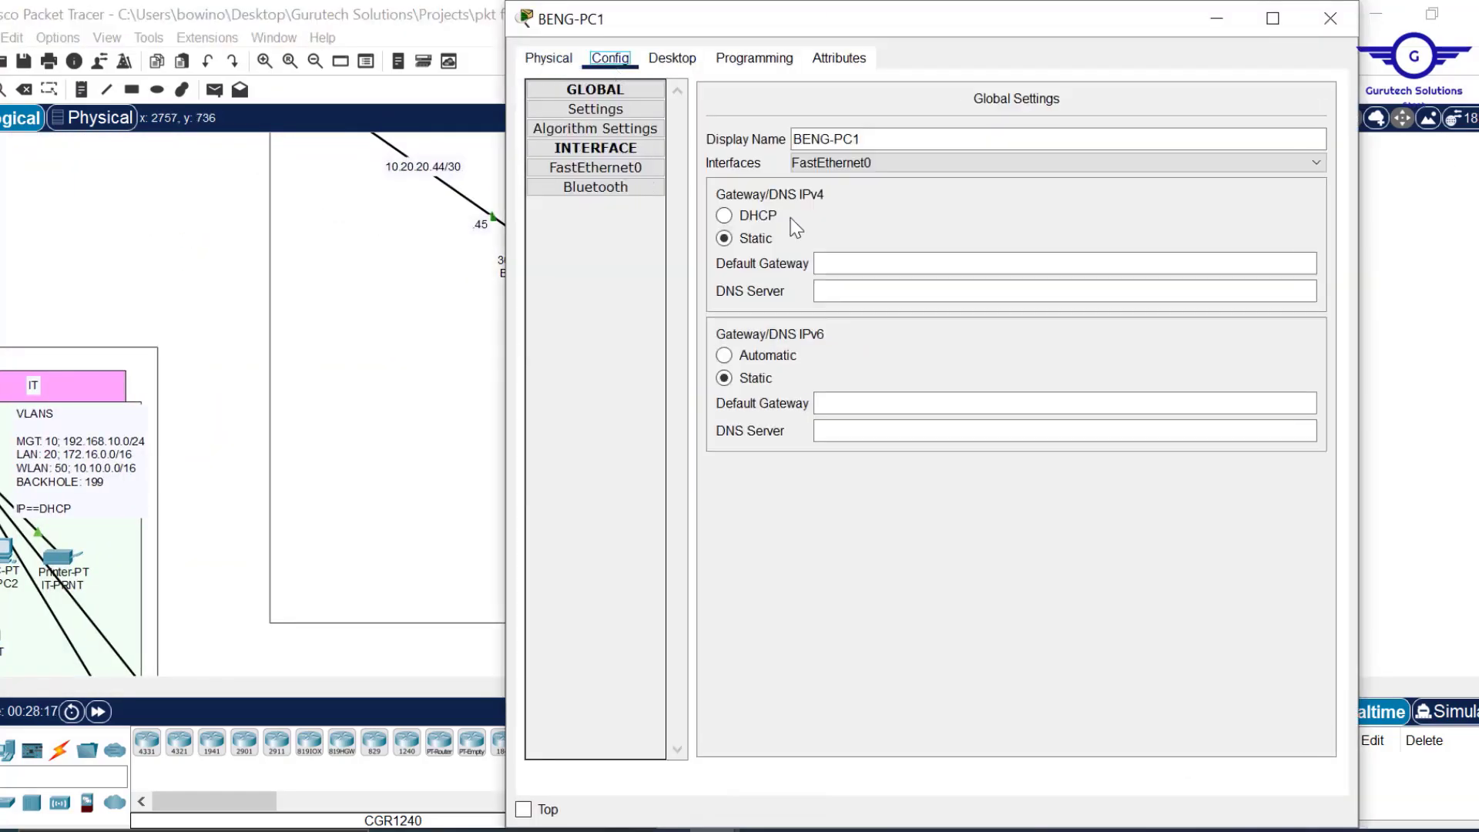
left_click(1331, 18)
Confirm BHS-PC1 received 172.17.0.12 by DHCP in its IP Configuration.
scroll(884, 285, "up", 5)
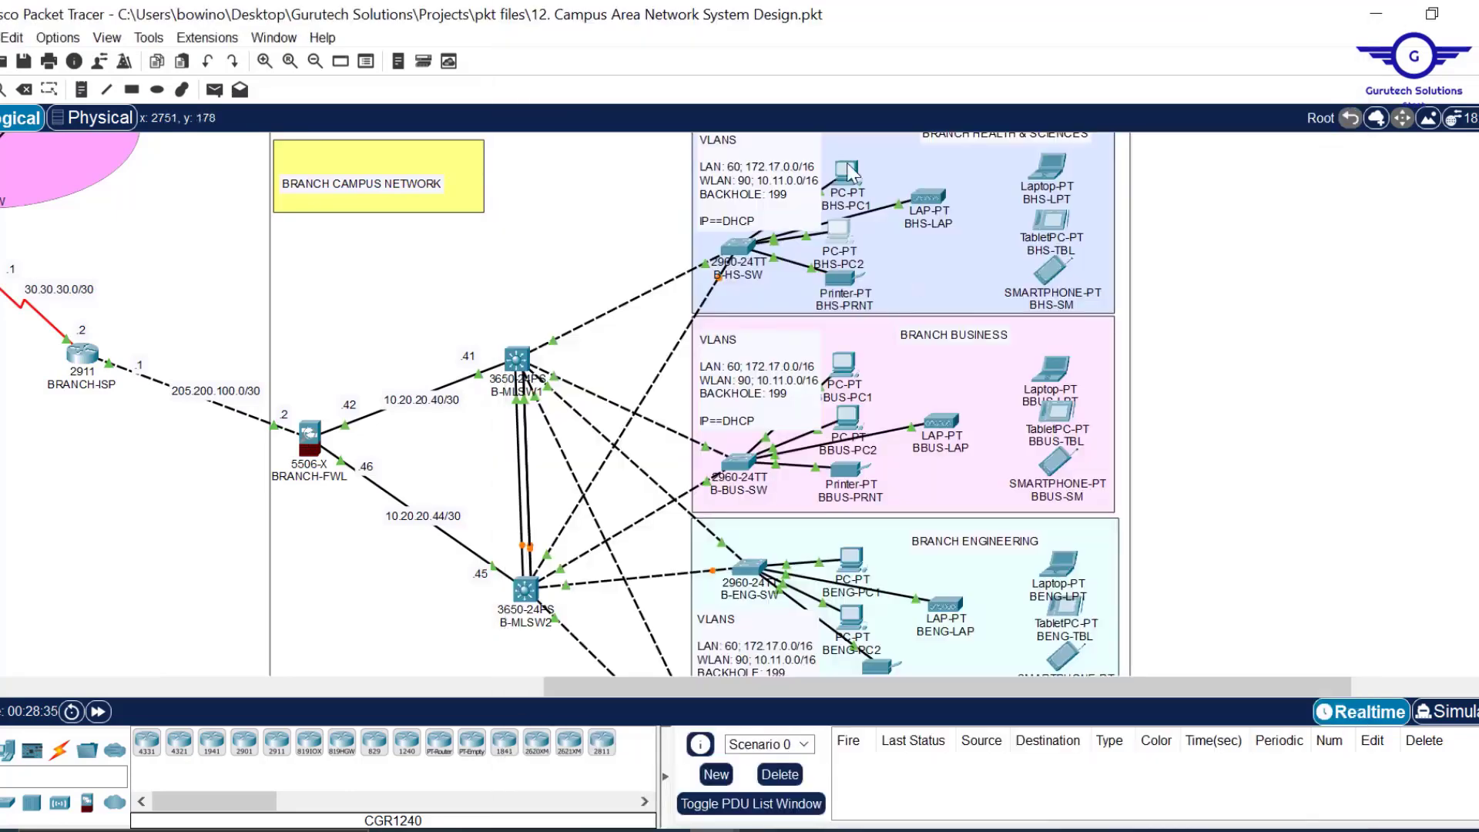
left_click(846, 173)
left_click(672, 58)
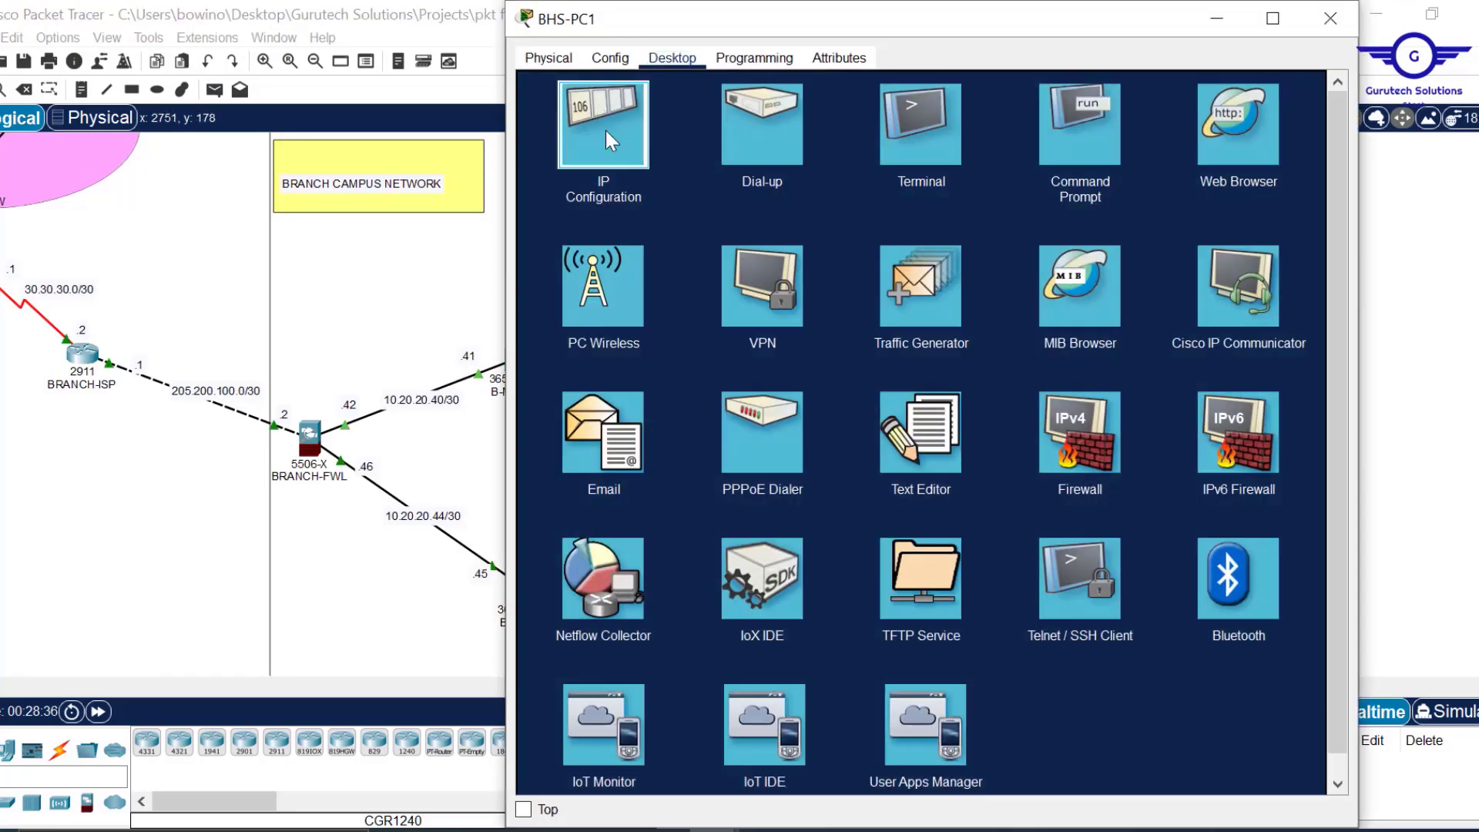
left_click(606, 133)
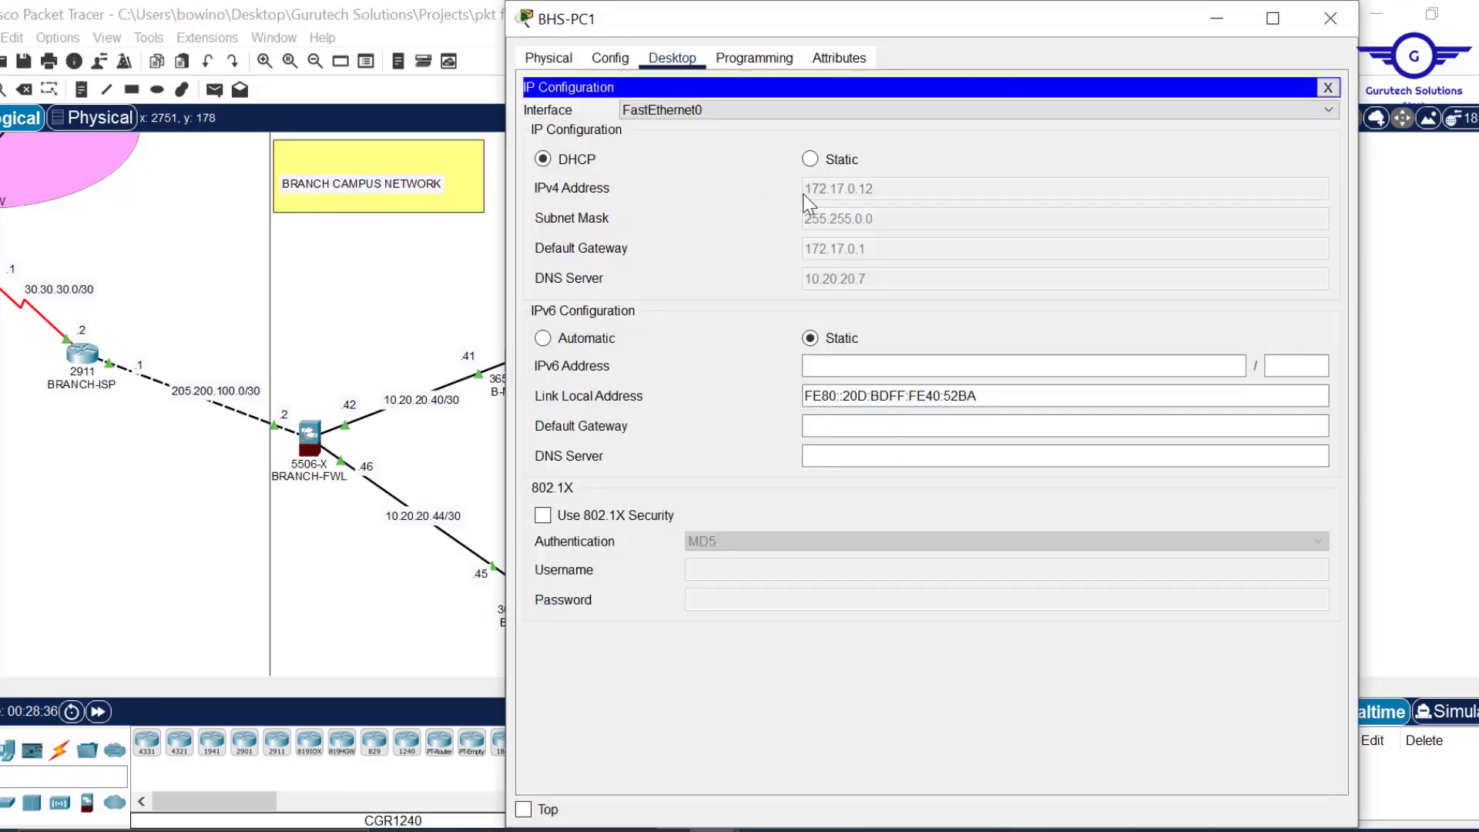
left_click(1344, 25)
Save '12. Campus Area Network System Design.pkt'.
key("ctrl+s")
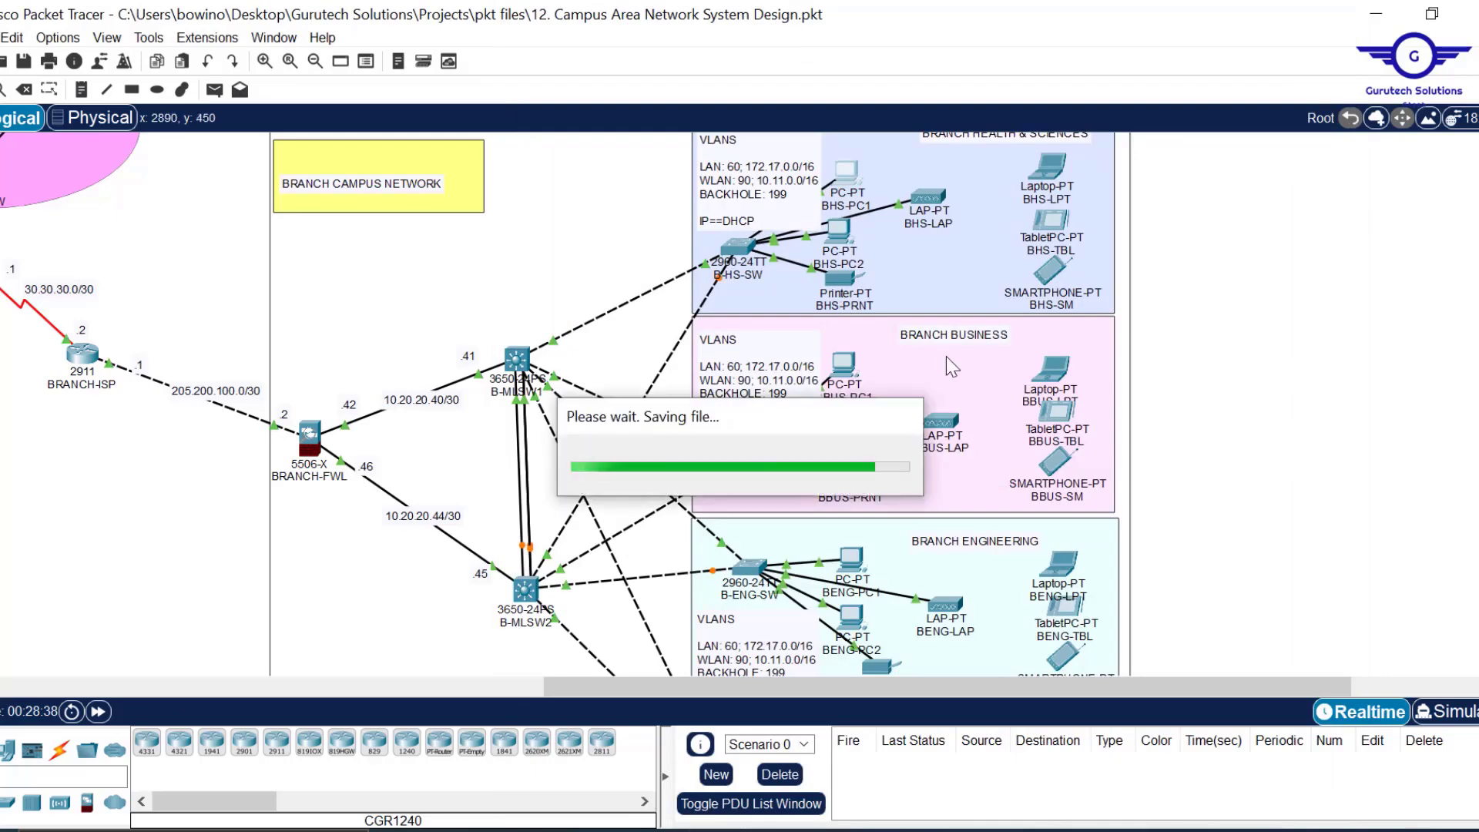
left_click_drag(794, 687, 515, 687)
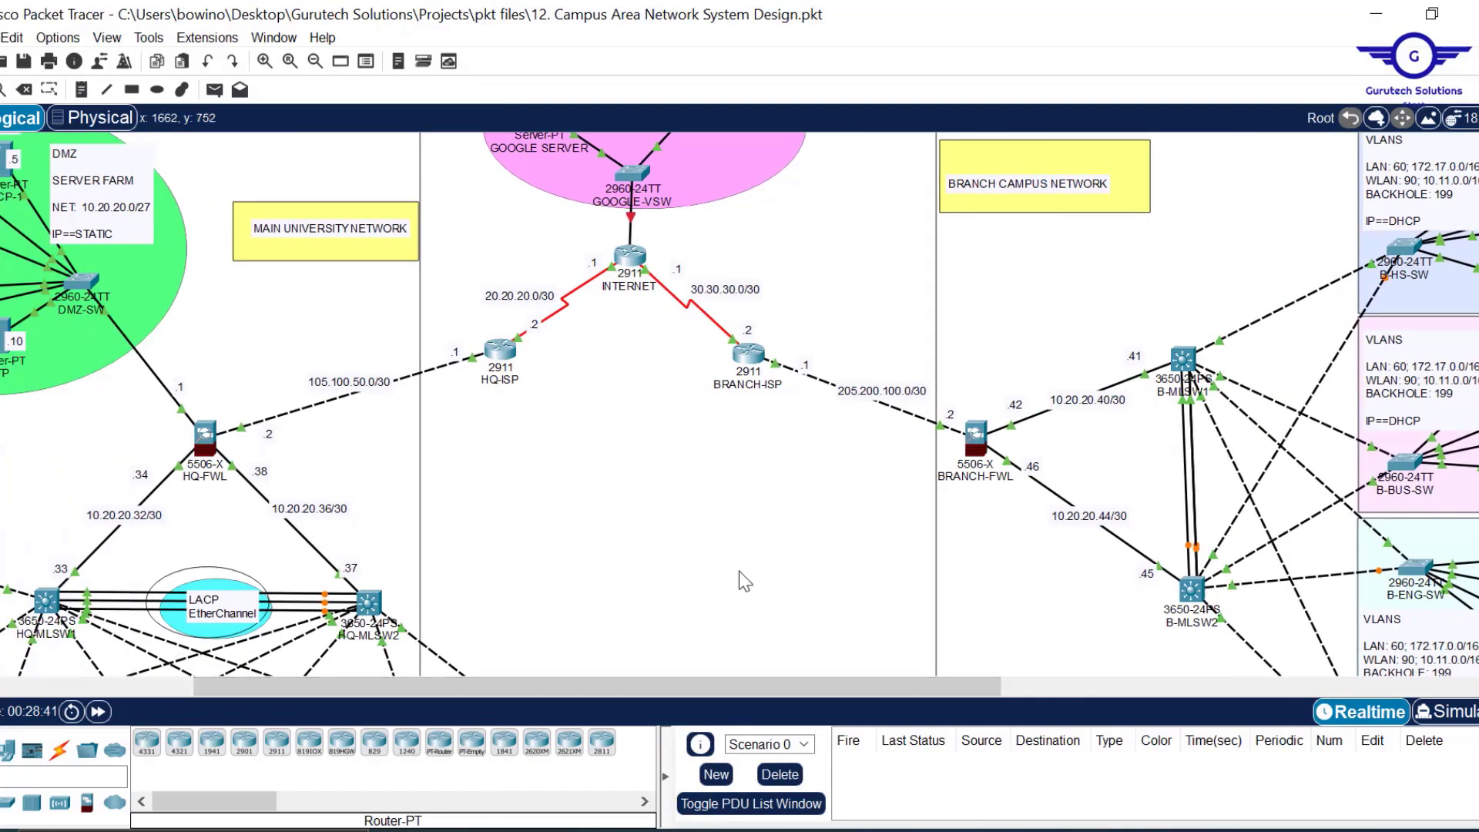
scroll(738, 571, "down", 5)
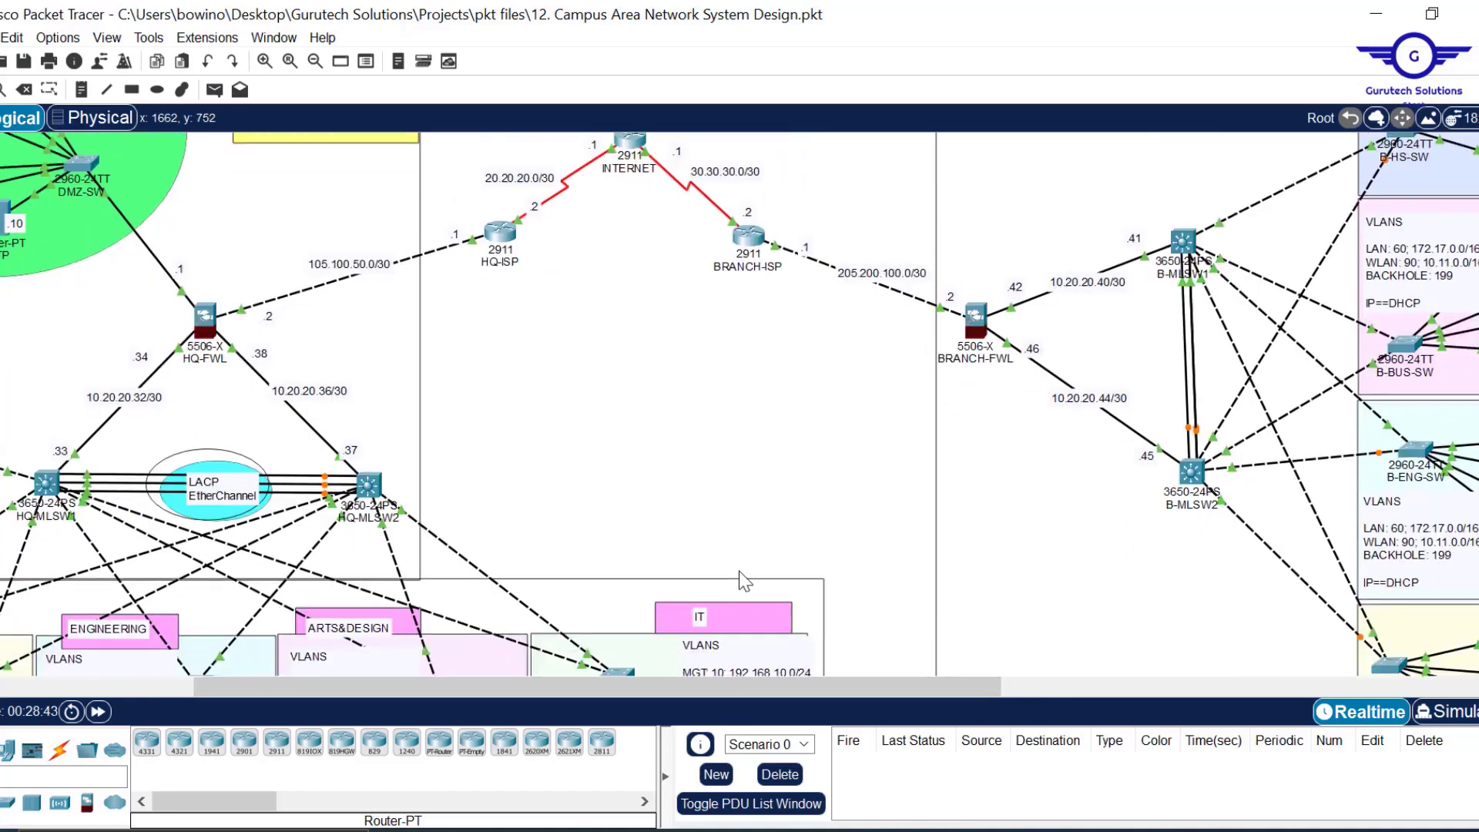
scroll(676, 366, "left", 8)
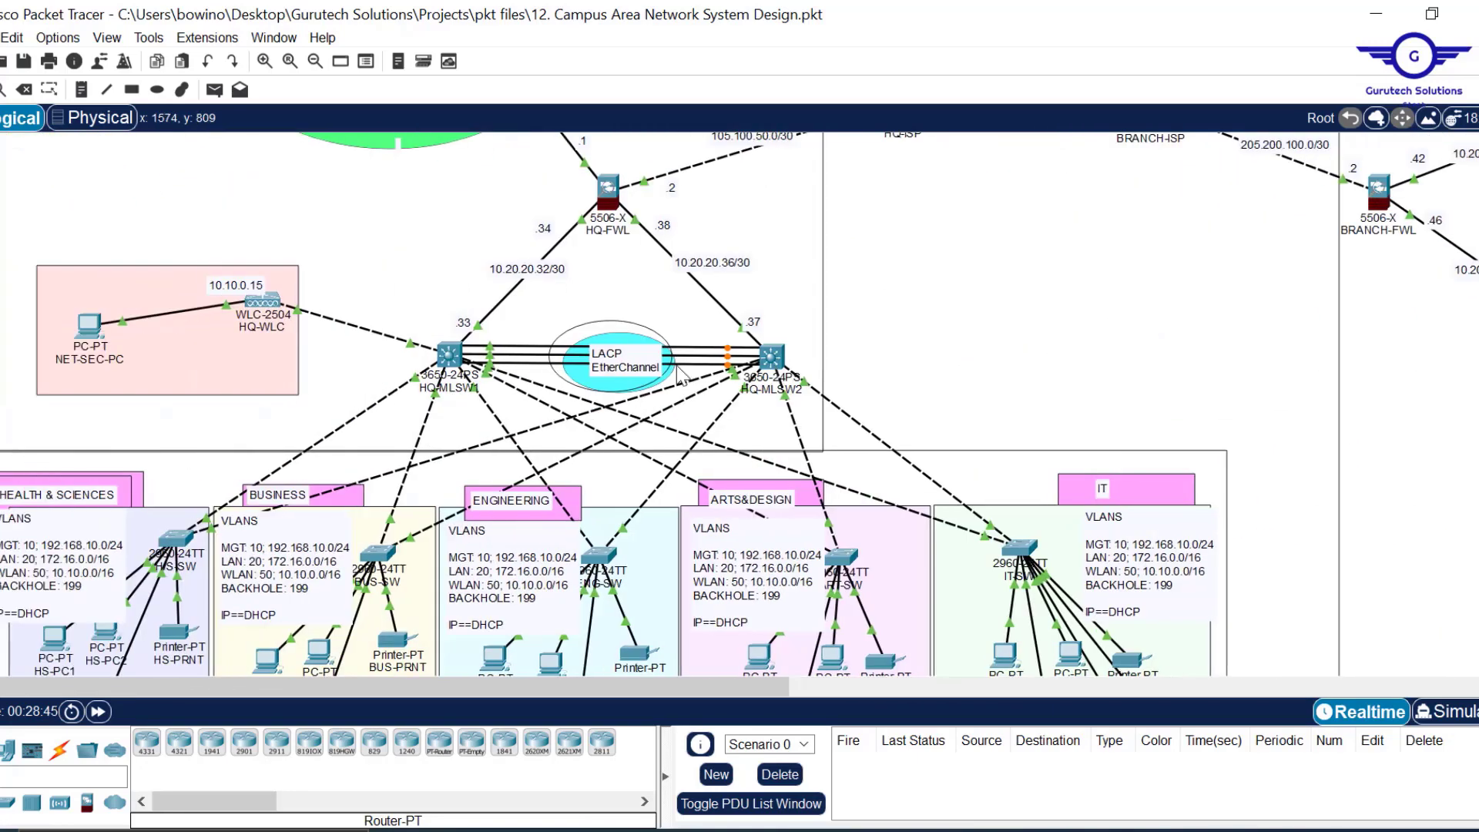
scroll(676, 365, "down", 3)
scroll(676, 366, "up", 3)
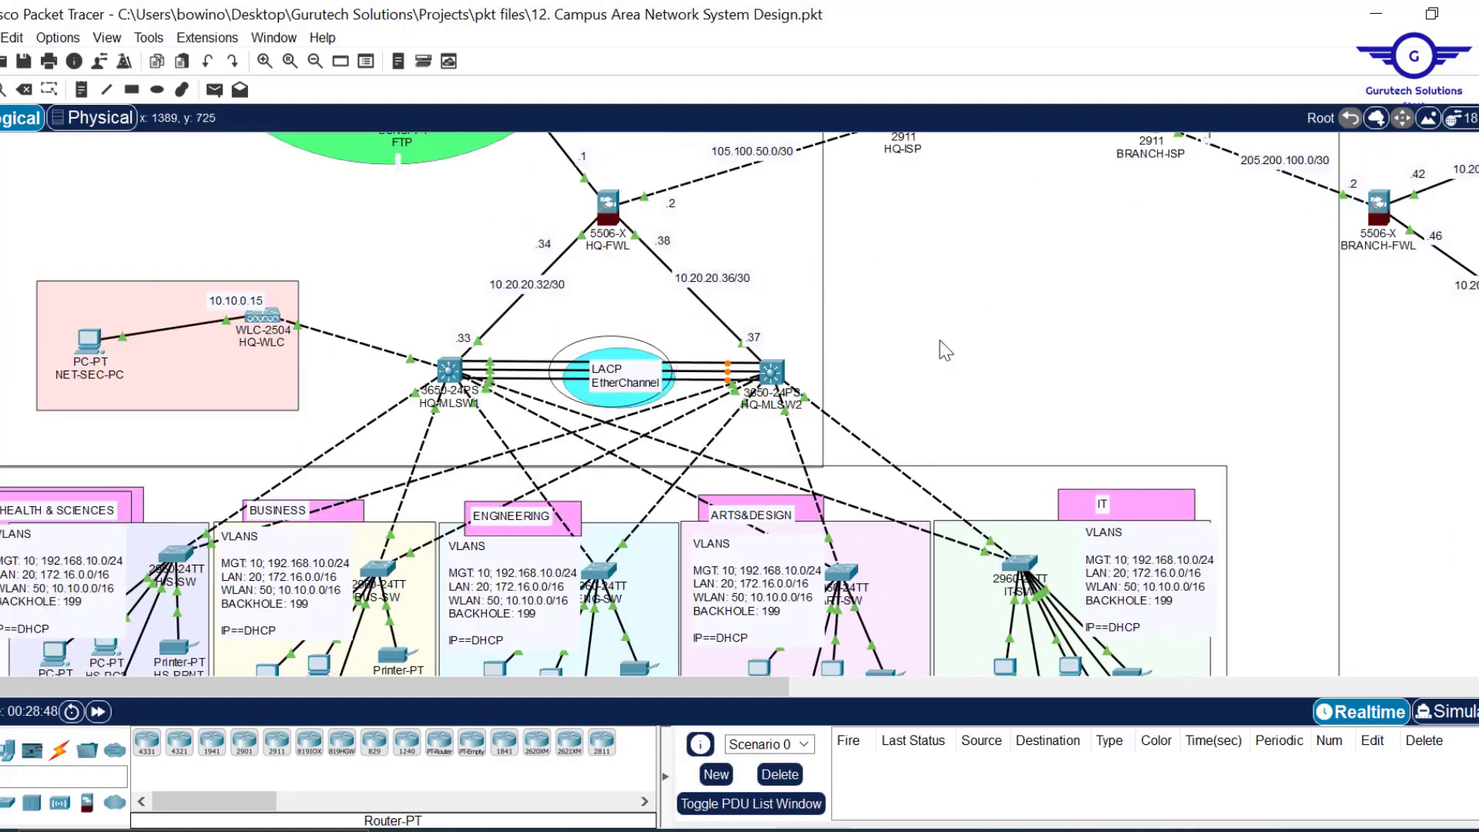
In Config.txt, move the highlight from steps 9–10 to step 11, 'Wireless network configurations'.
left_click(867, 830)
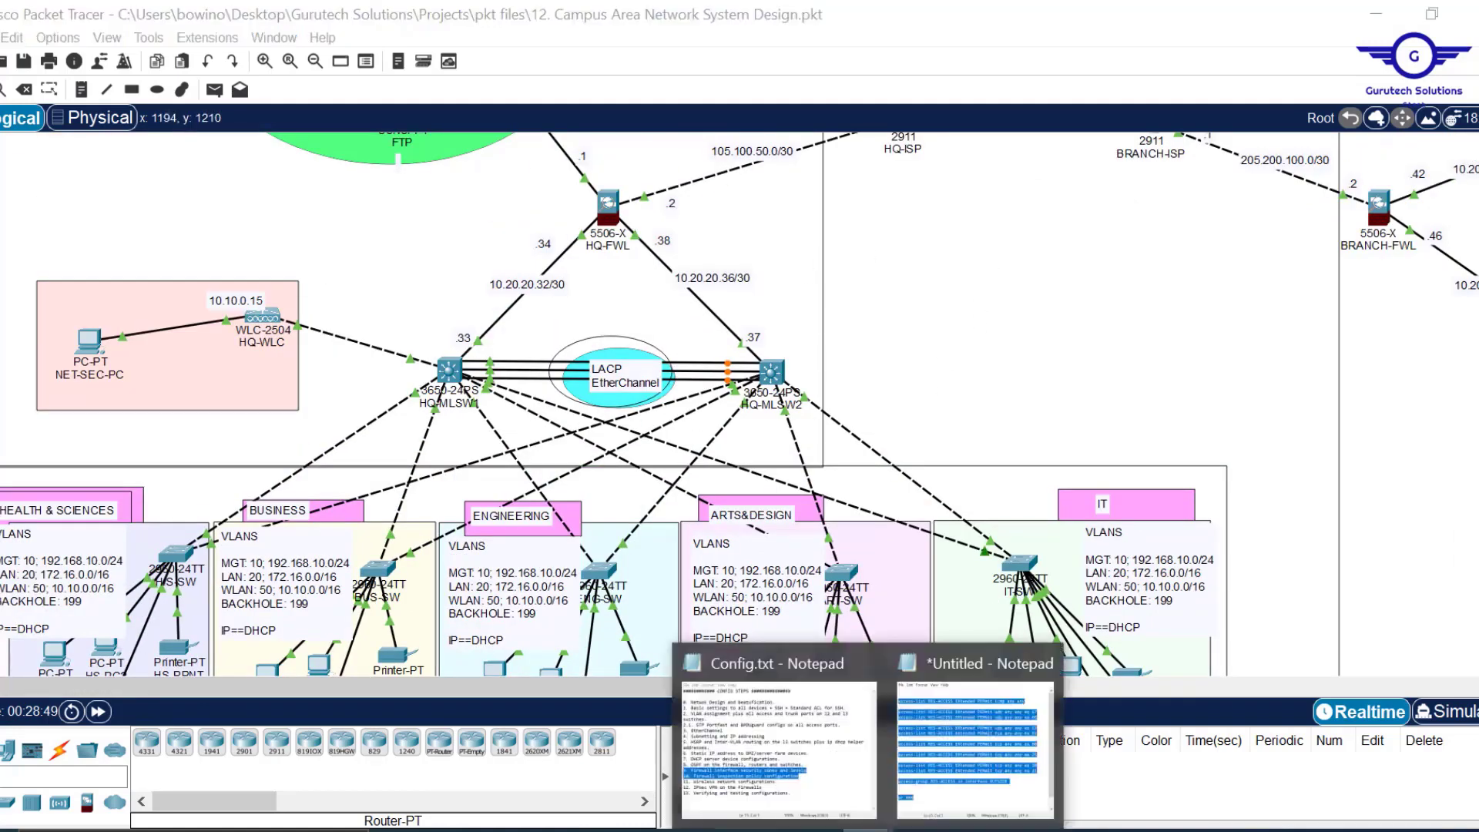
left_click(833, 784)
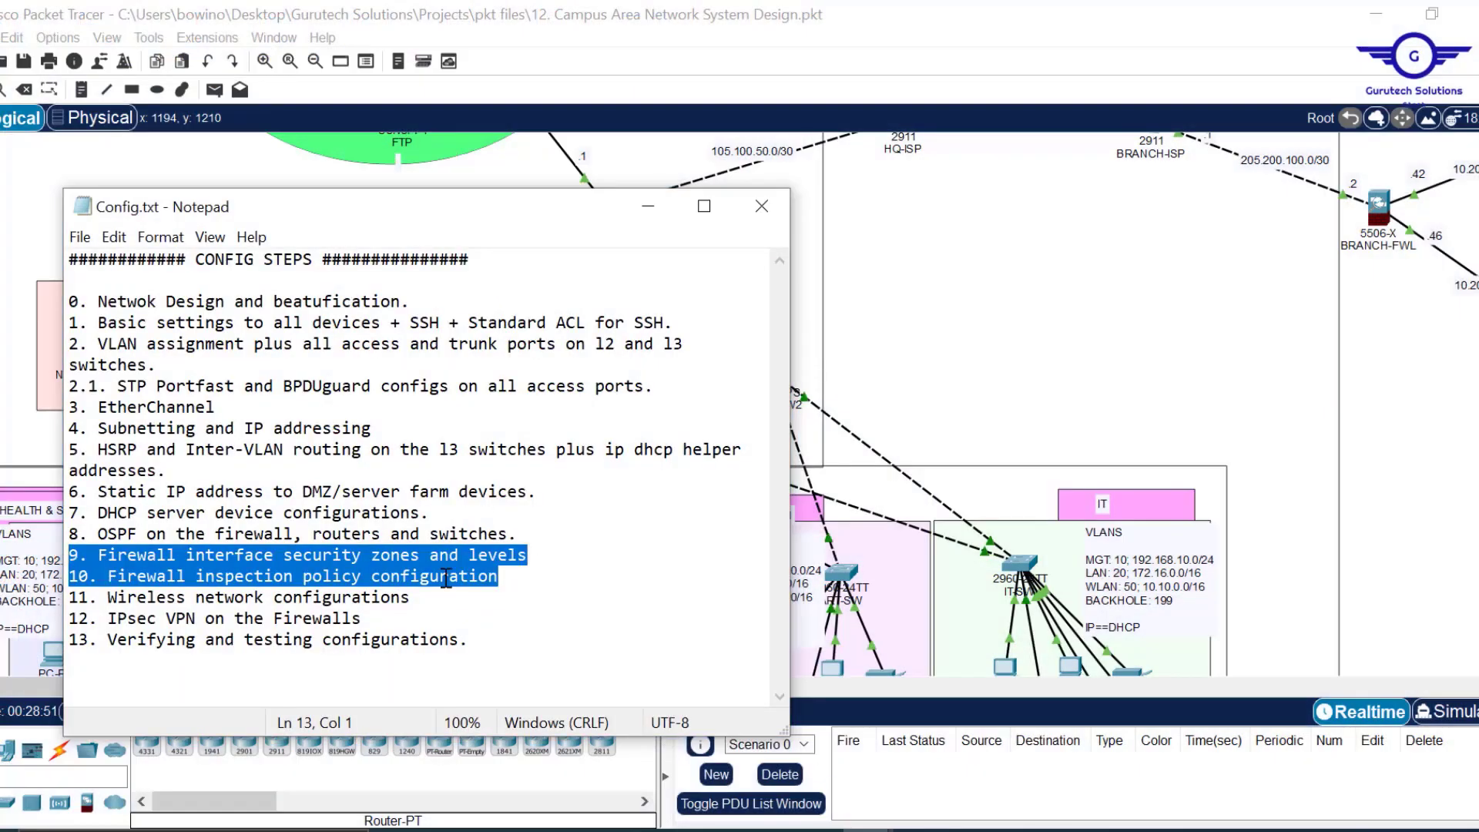
left_click(421, 611)
left_click_drag(426, 609, 61, 607)
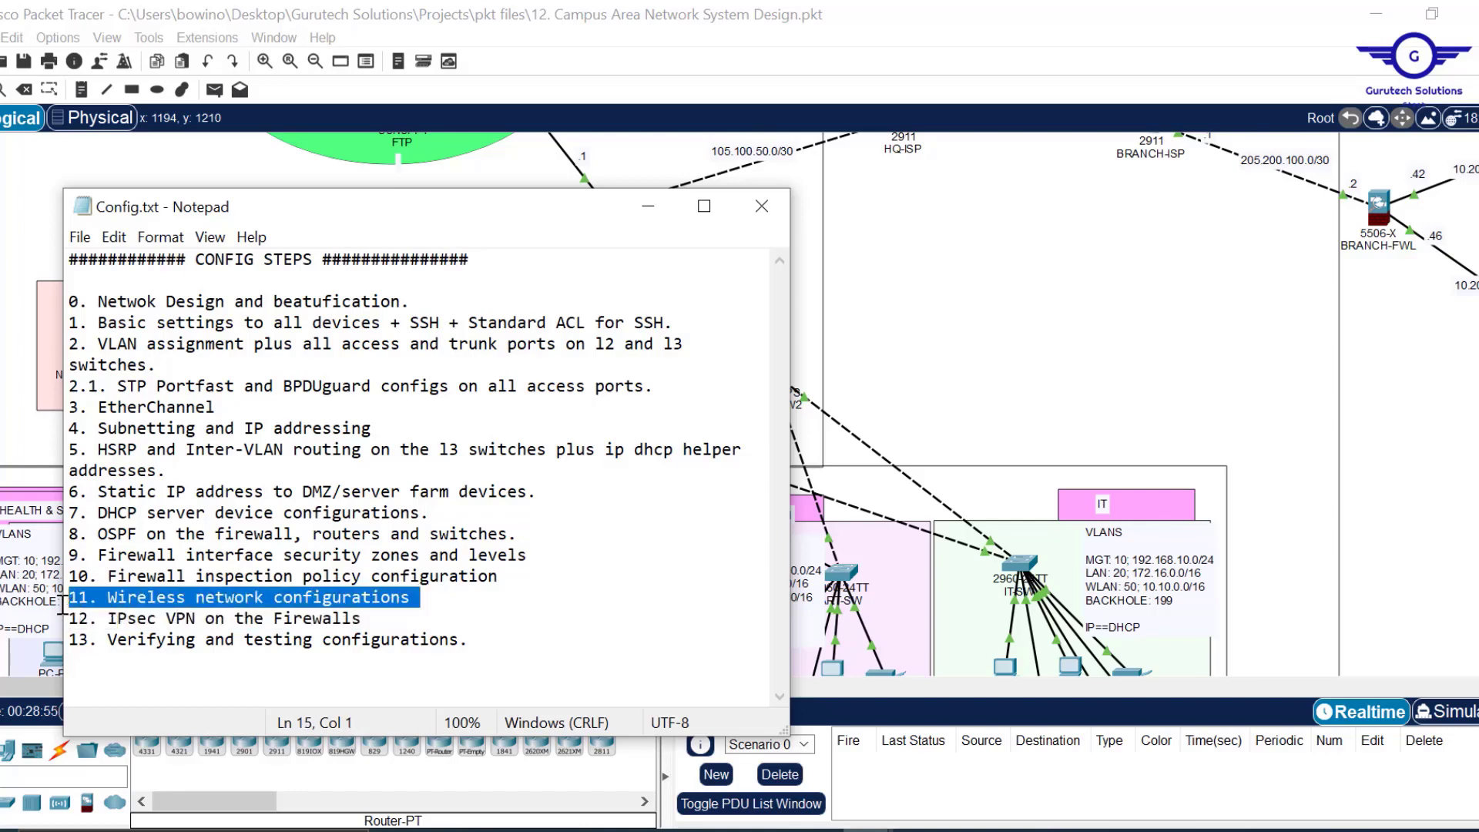
left_click(1029, 264)
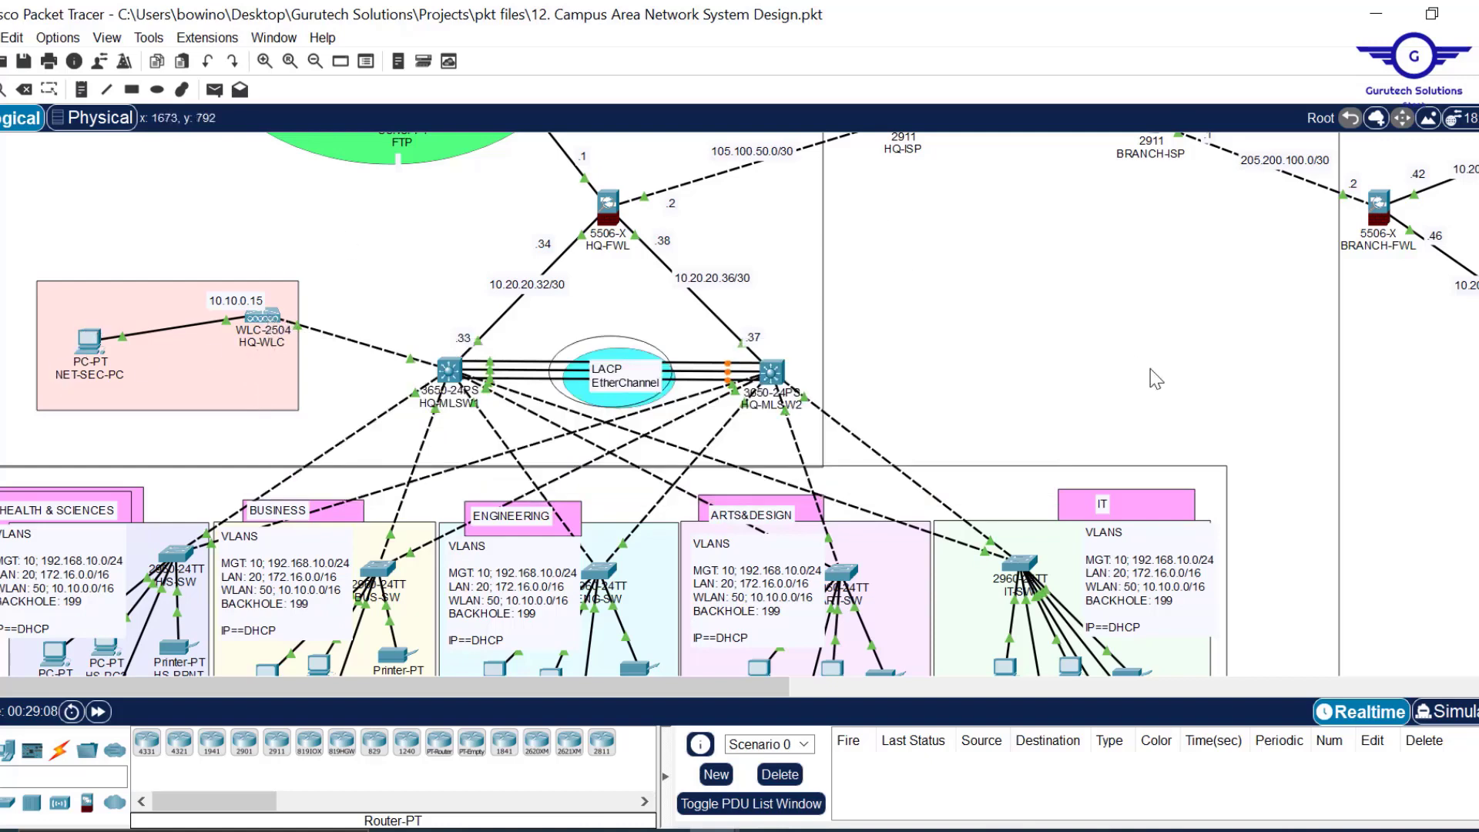
Scroll the campus topology down to the MANAGEMENT PCs area.
scroll(1156, 378, "down", 2)
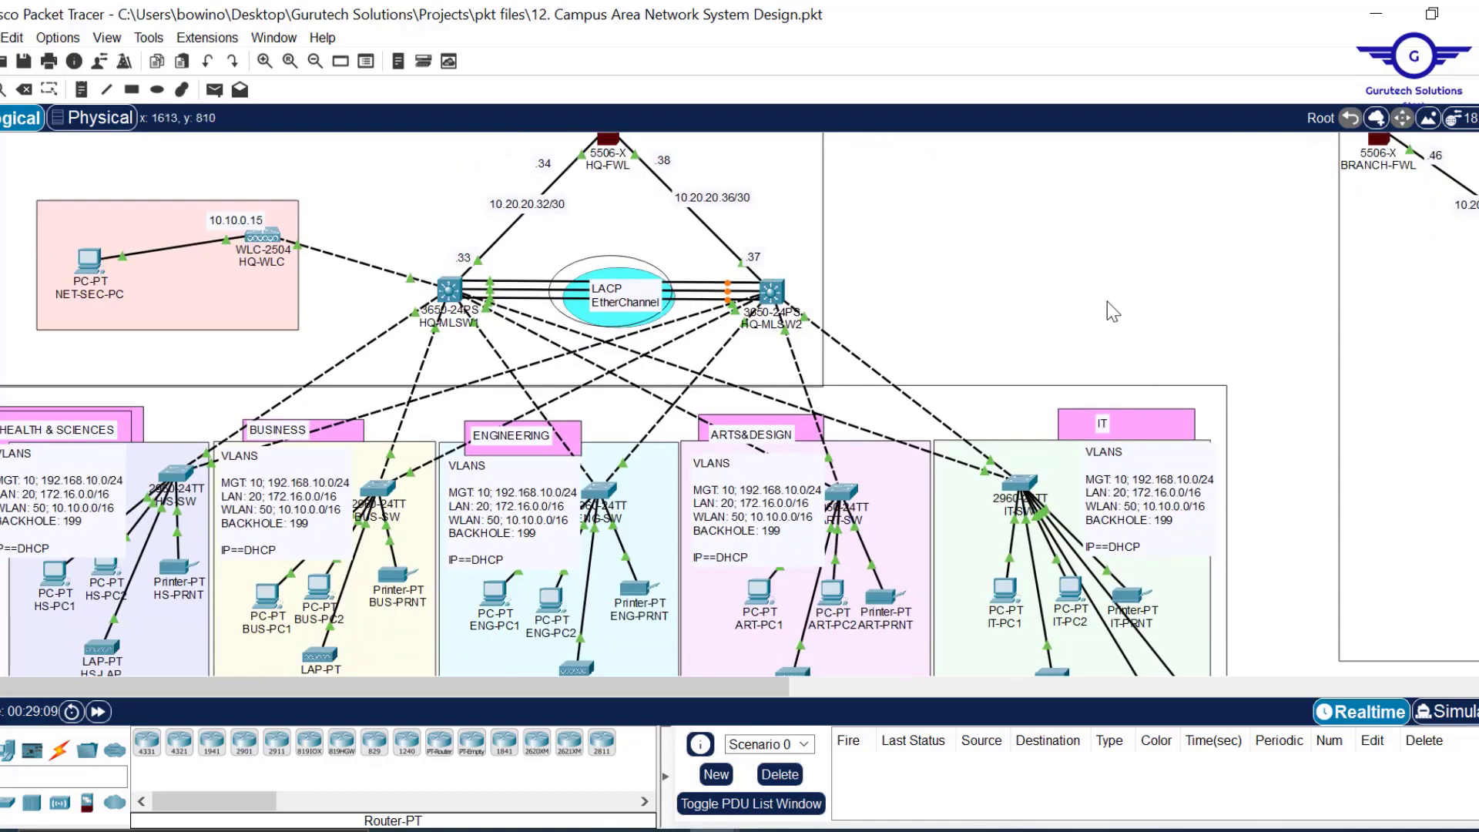
scroll(1107, 302, "down", 10)
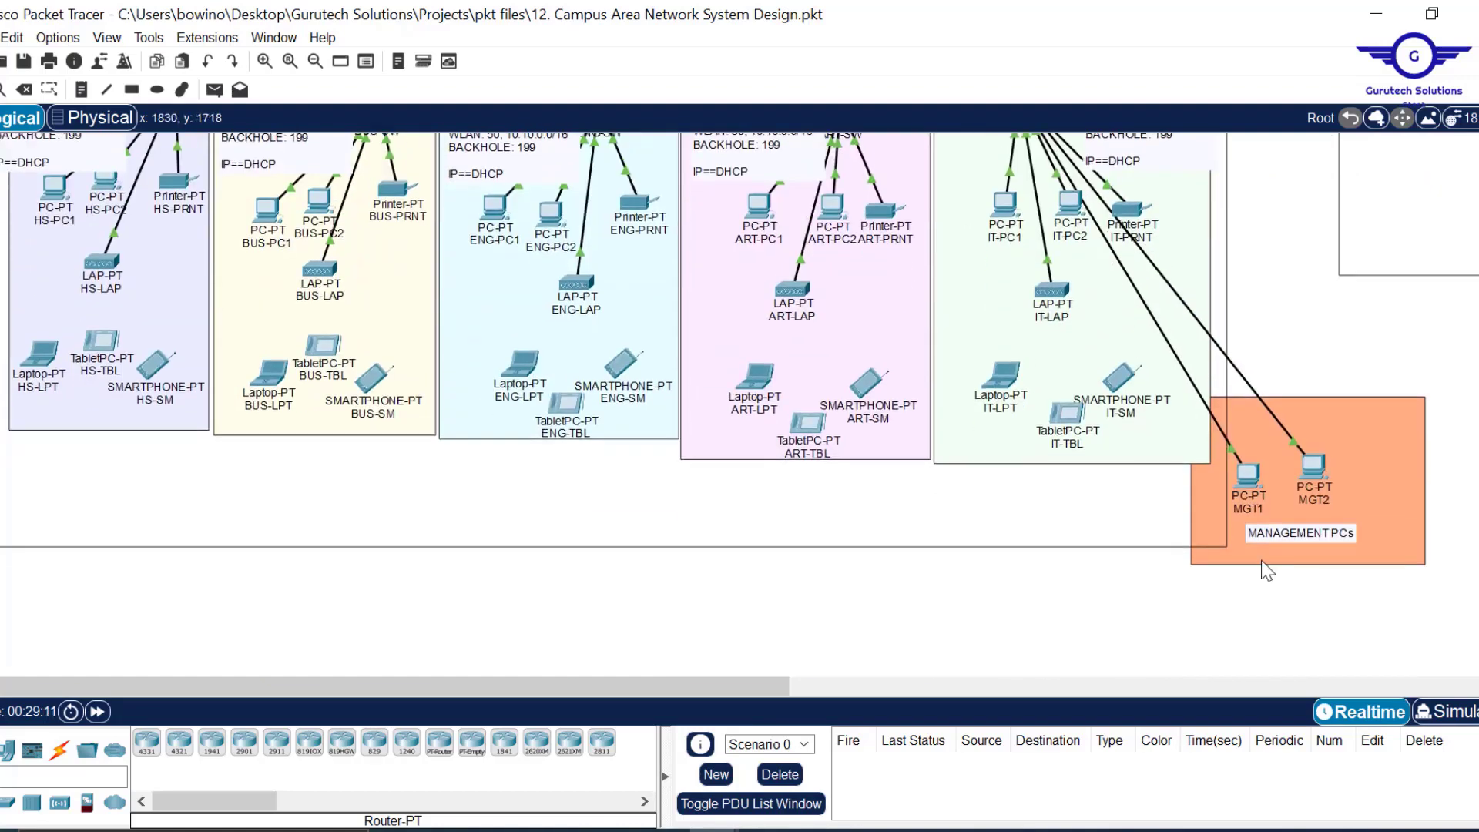
scroll(1267, 571, "up", 12)
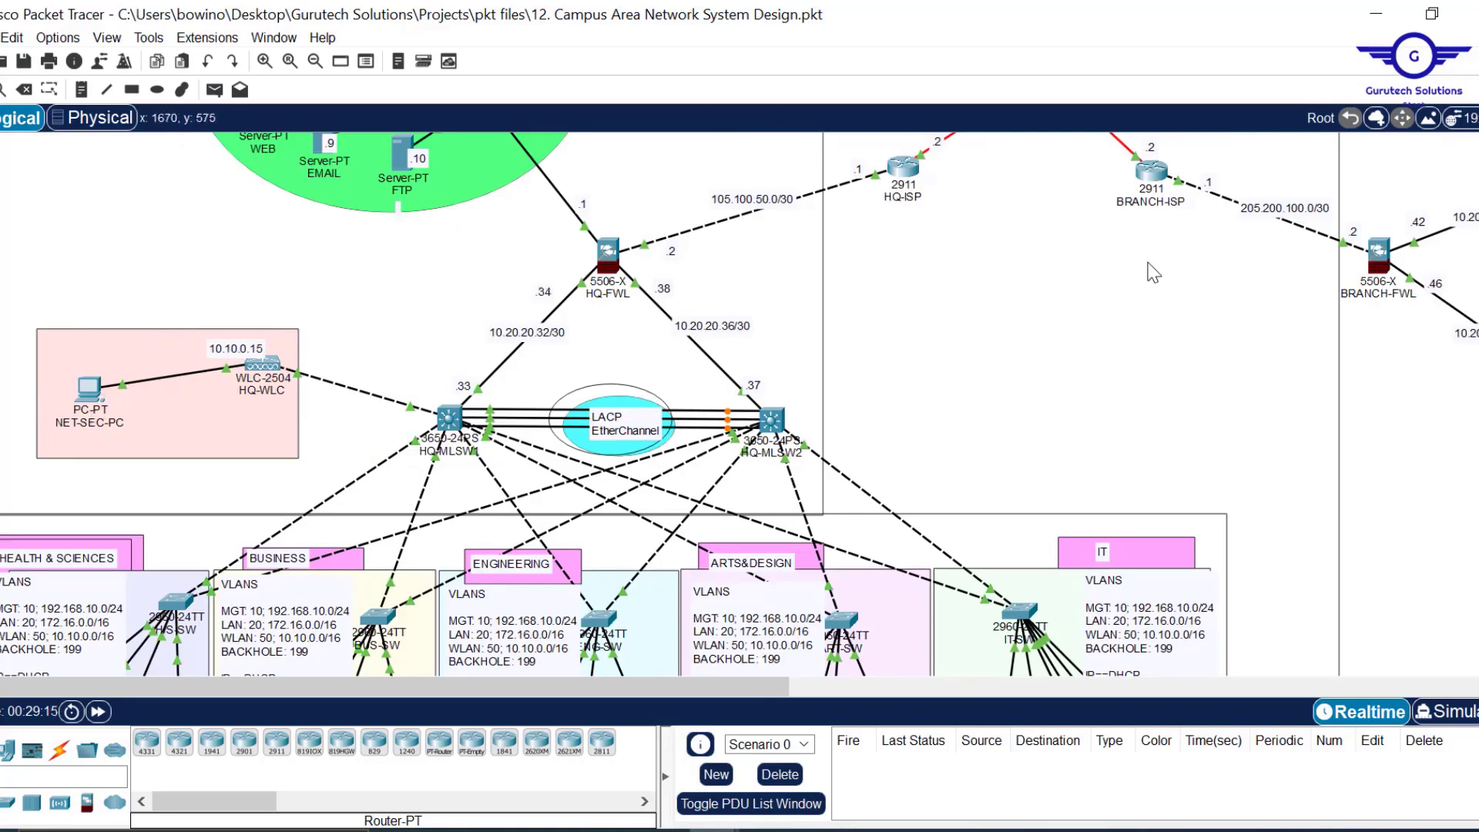
scroll(1153, 272, "down", 5)
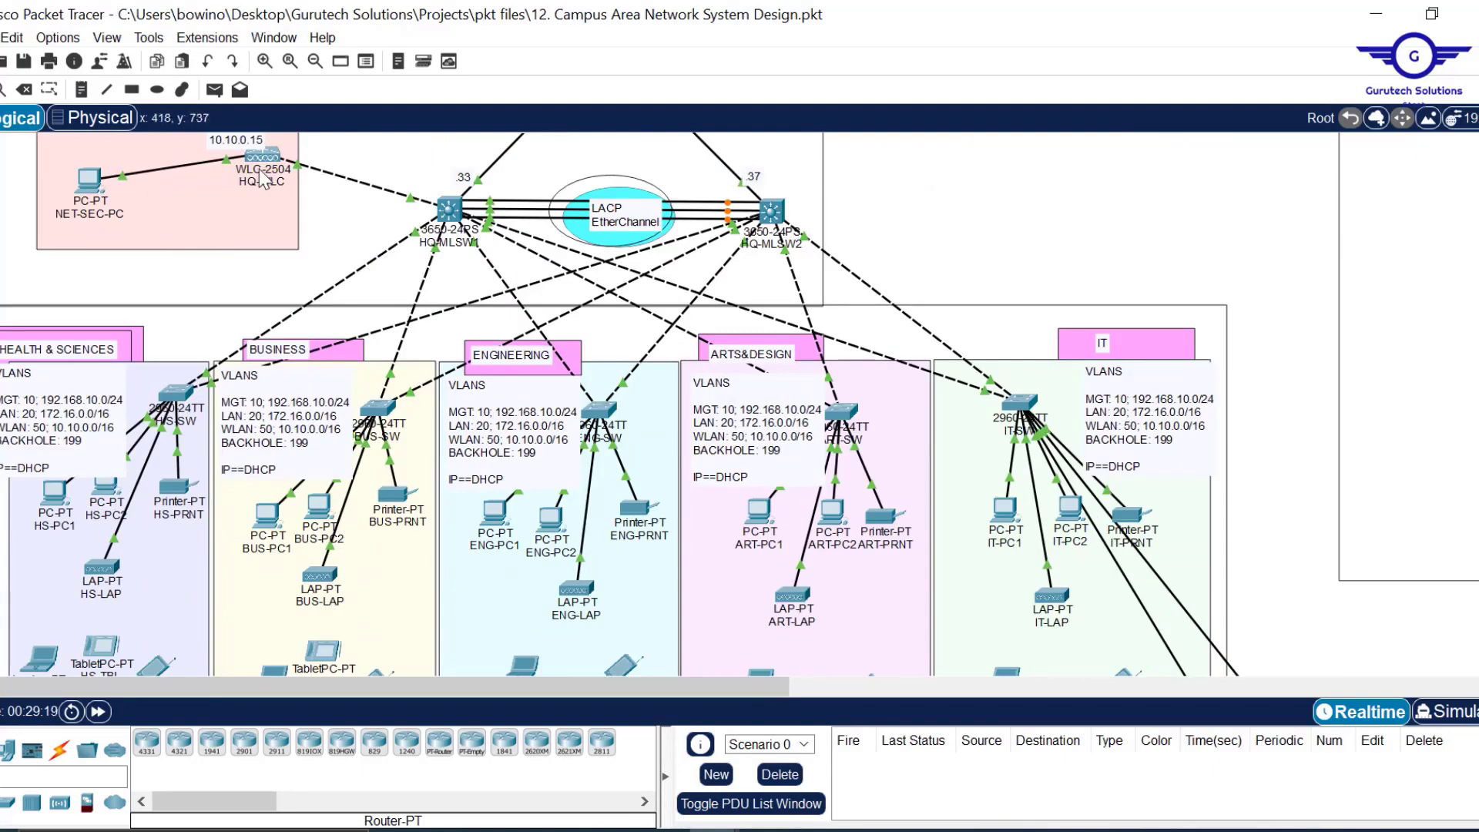
mouse_move(265, 164)
scroll(1062, 251, "down", 3)
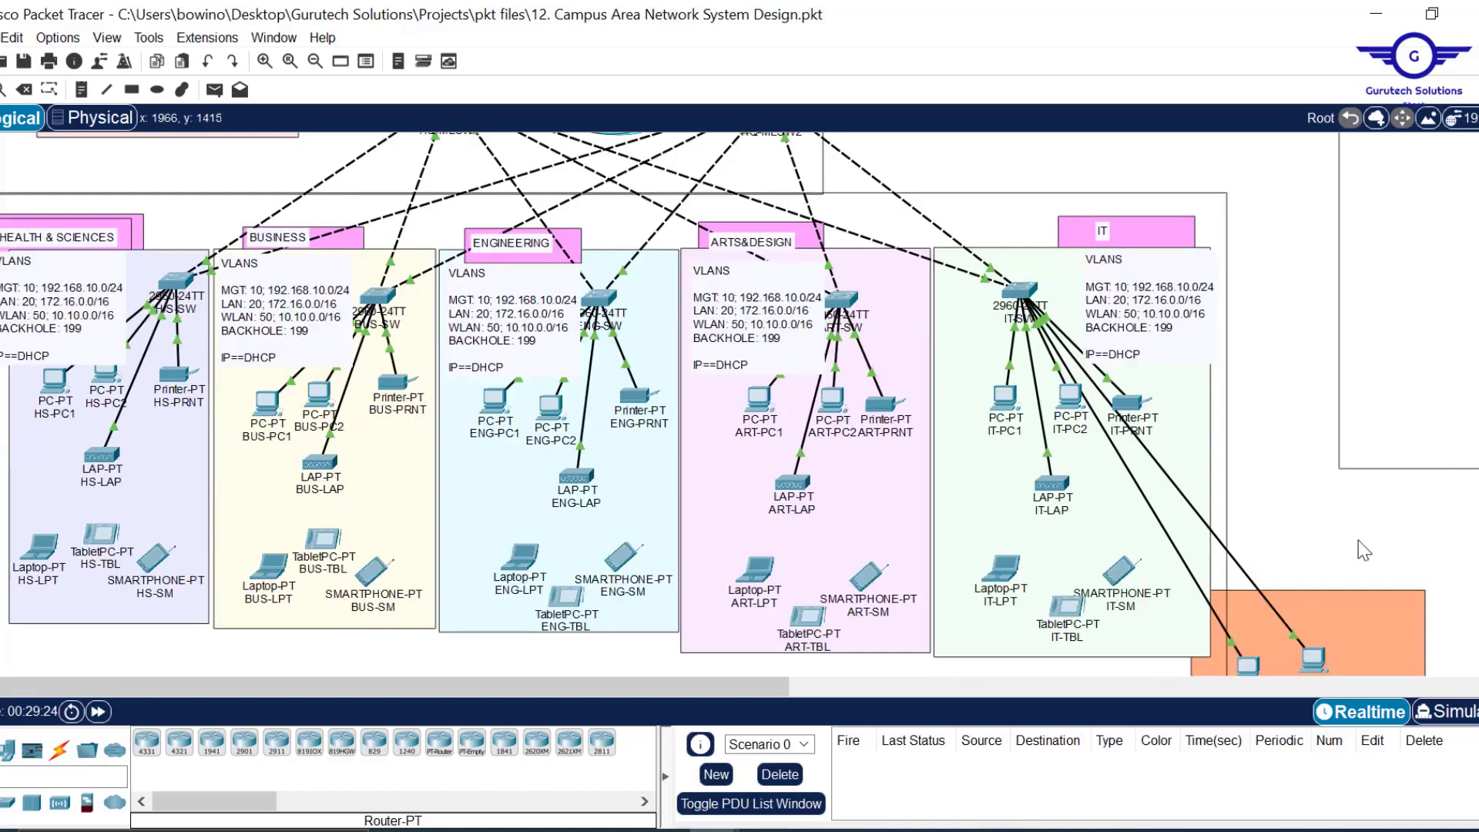
scroll(1285, 441, "down", 3)
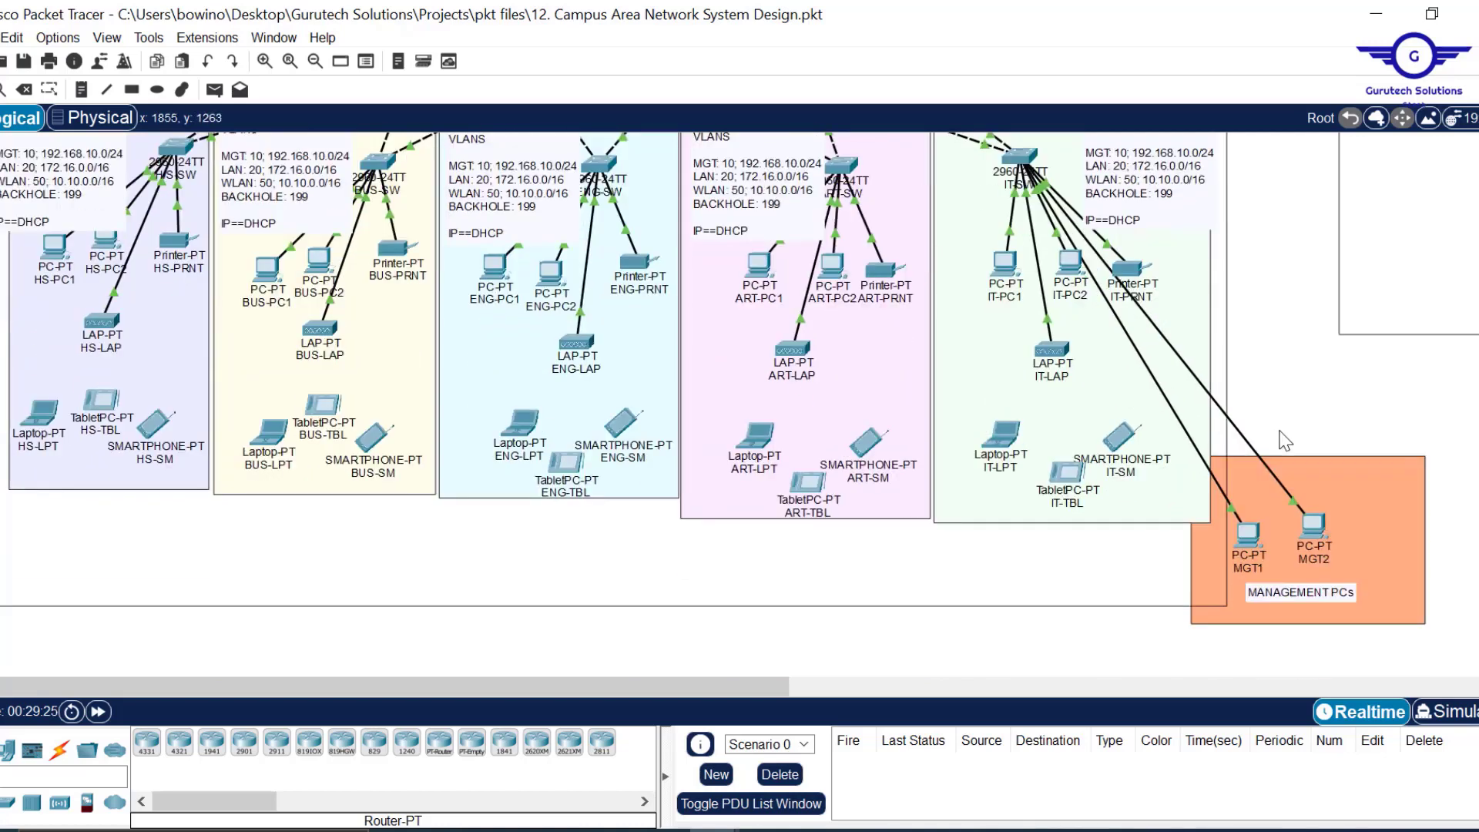
From MGT2's Command Prompt, ping HQ-WLC at 10.10.0.15 and confirm 4/4 replies.
left_click(1249, 544)
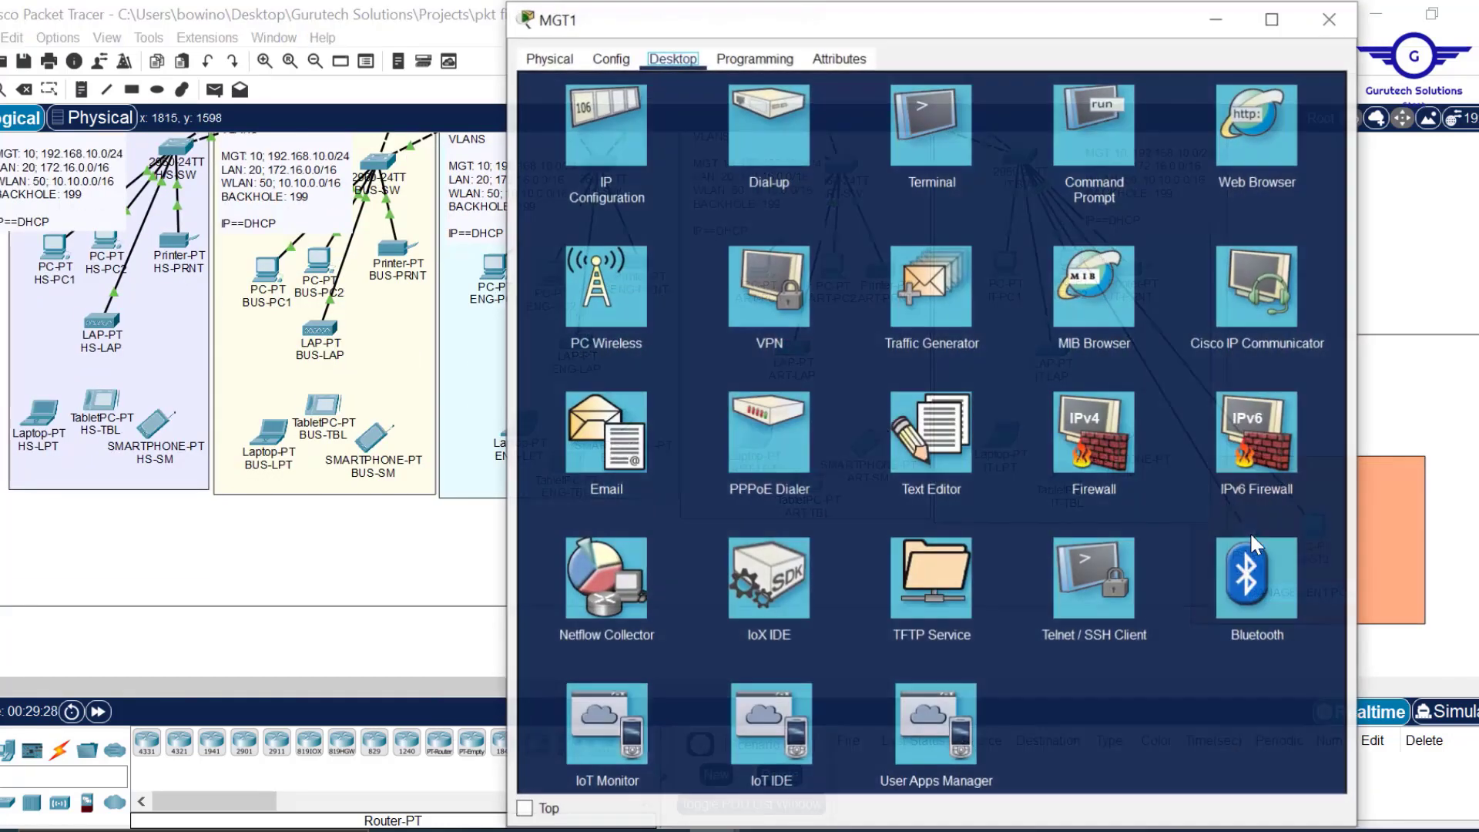
left_click(1107, 97)
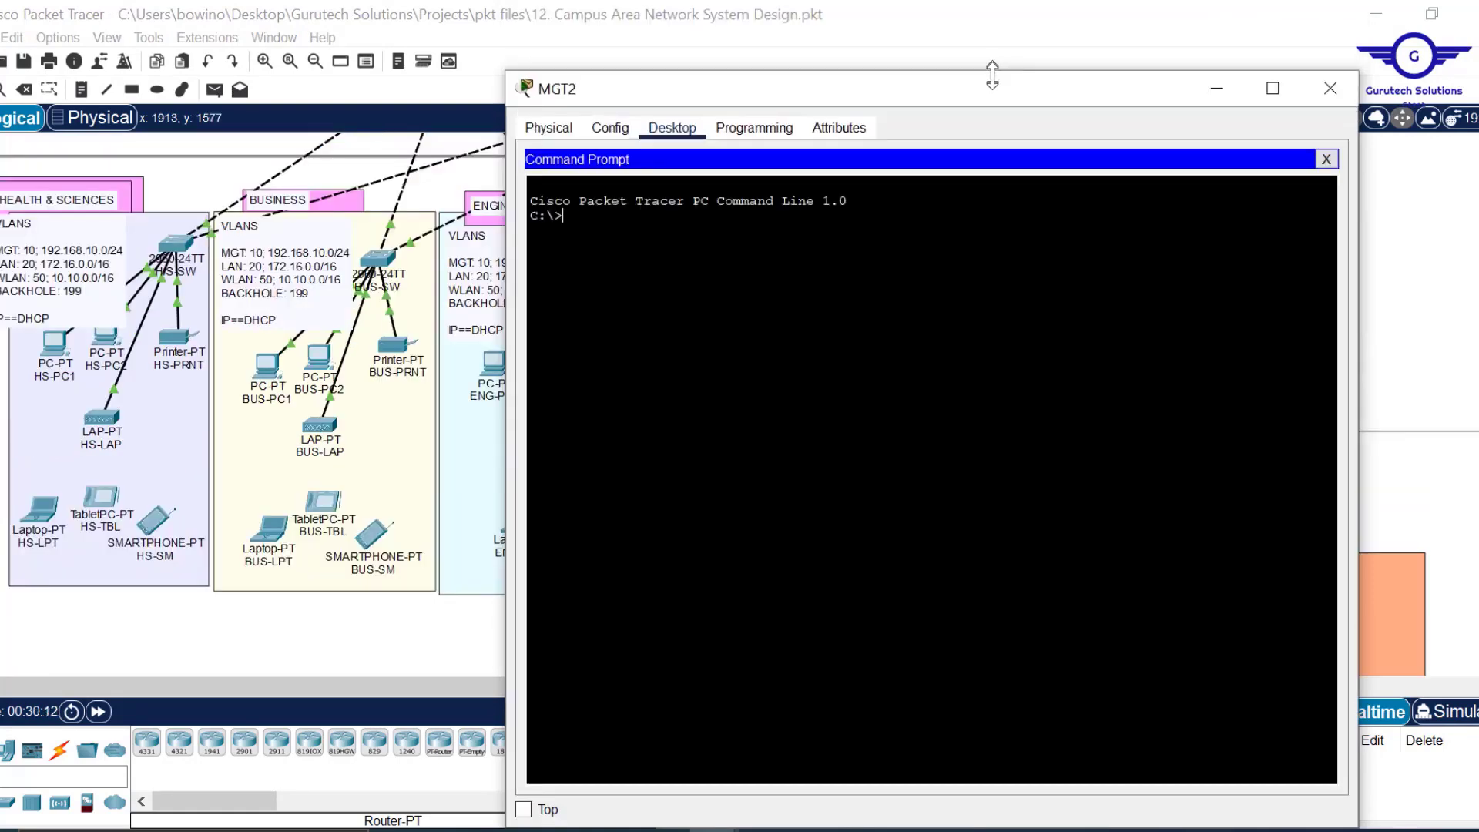
left_click_drag(995, 80, 995, 110)
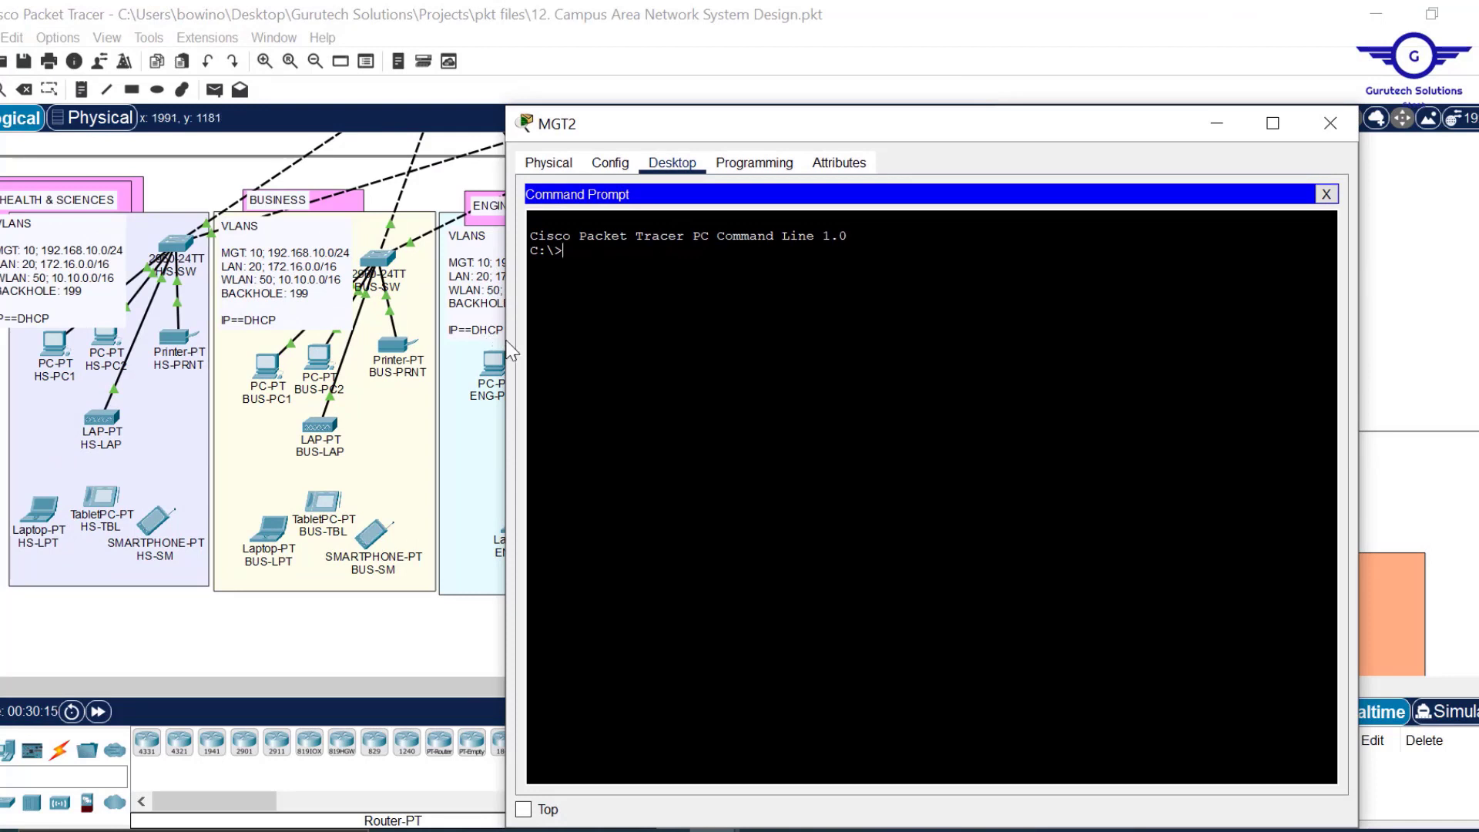
left_click_drag(508, 351, 569, 337)
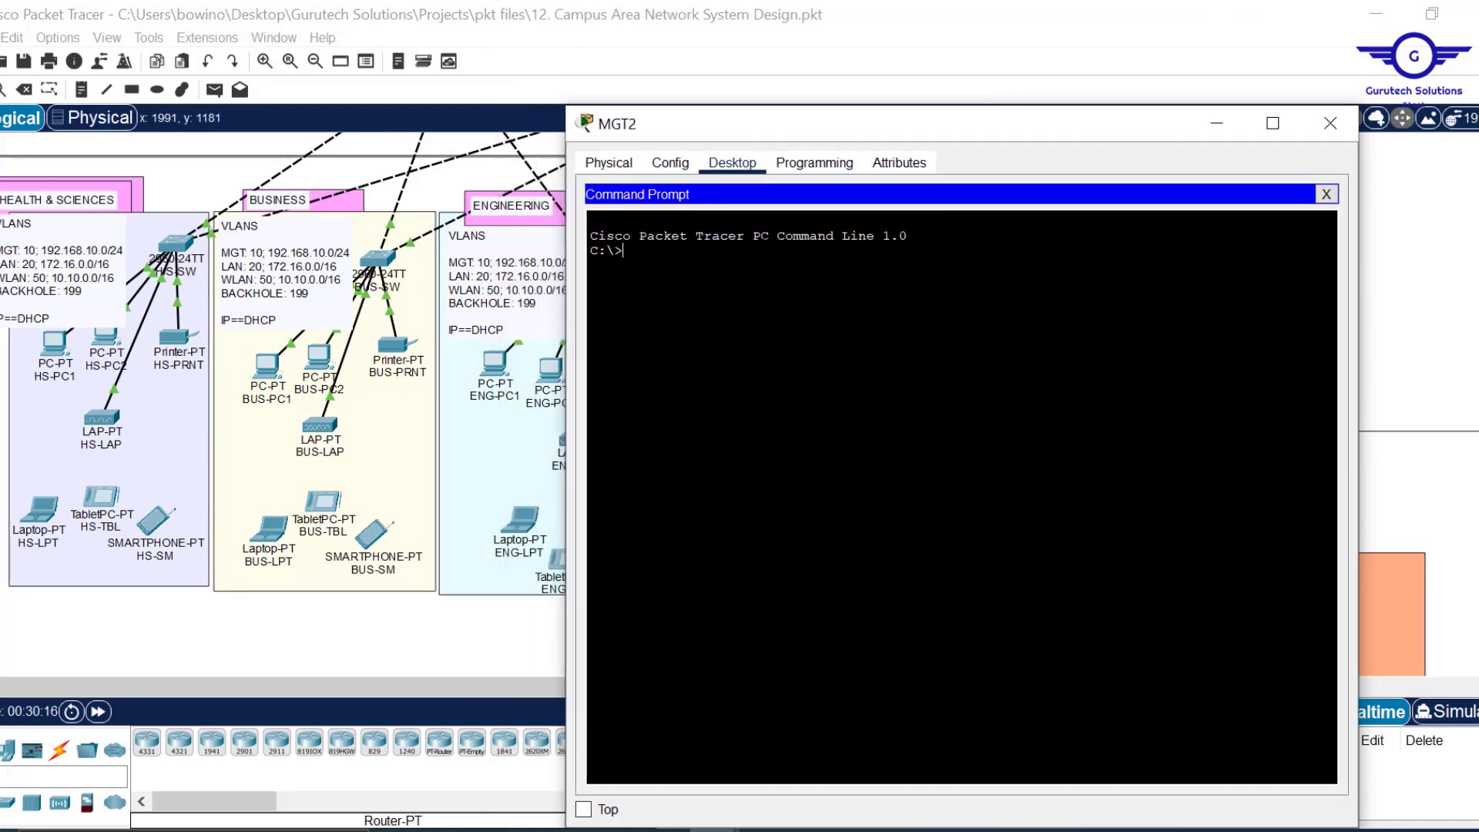
type("10.10.0.15")
key("Return")
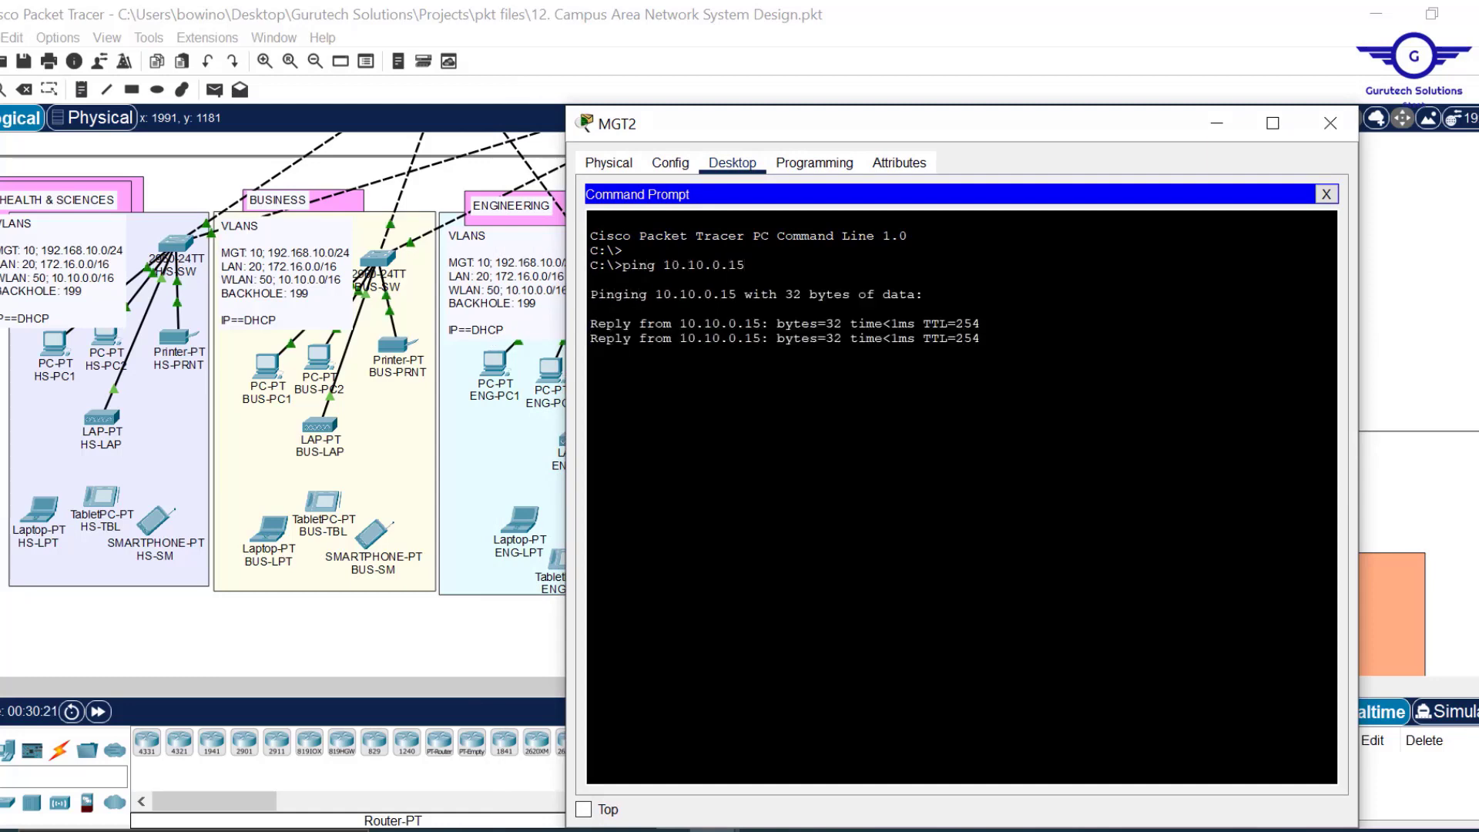
left_click_drag(1478, 493, 1478, 285)
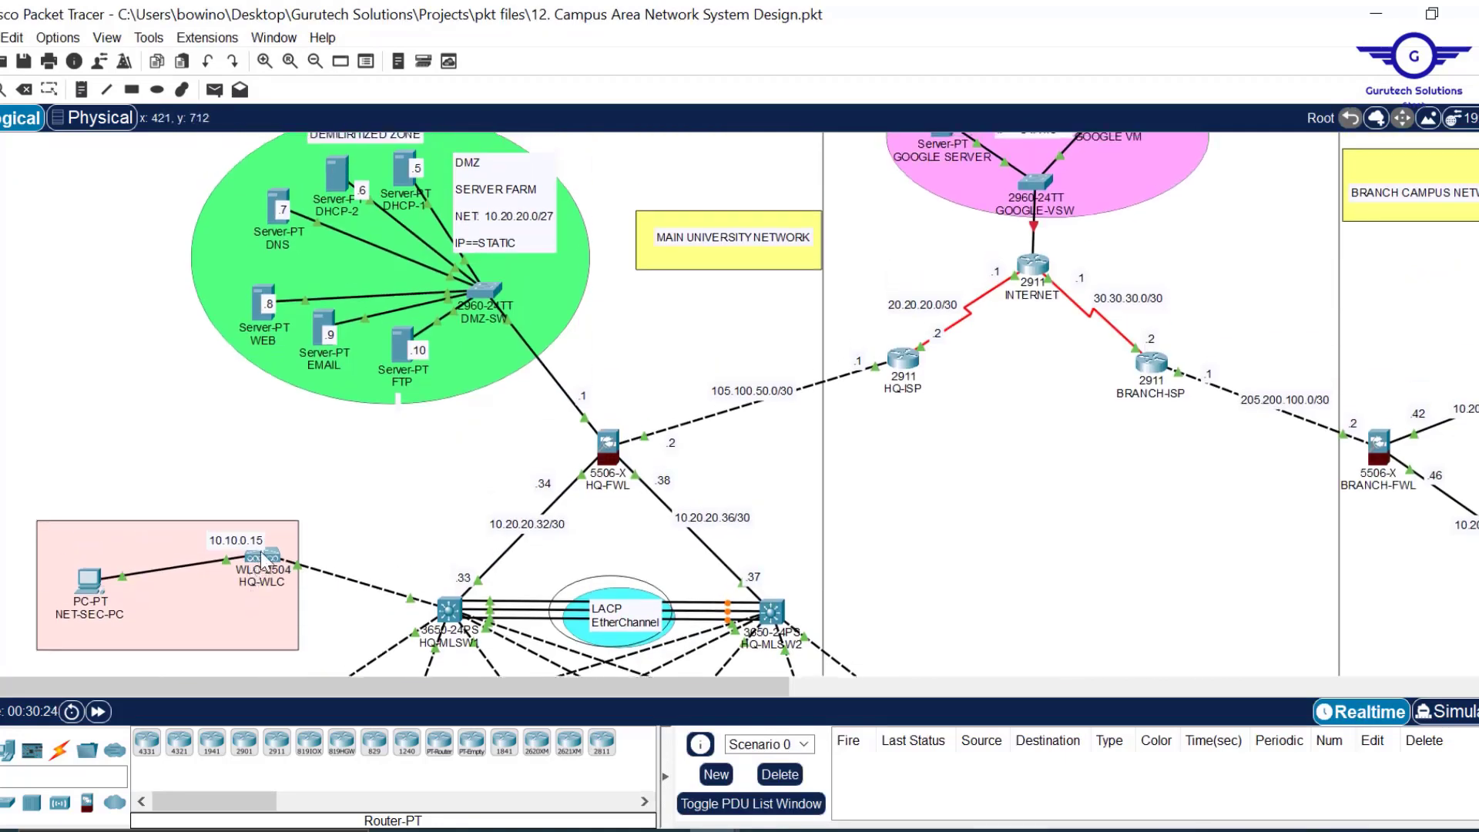
mouse_move(263, 567)
left_click(936, 714)
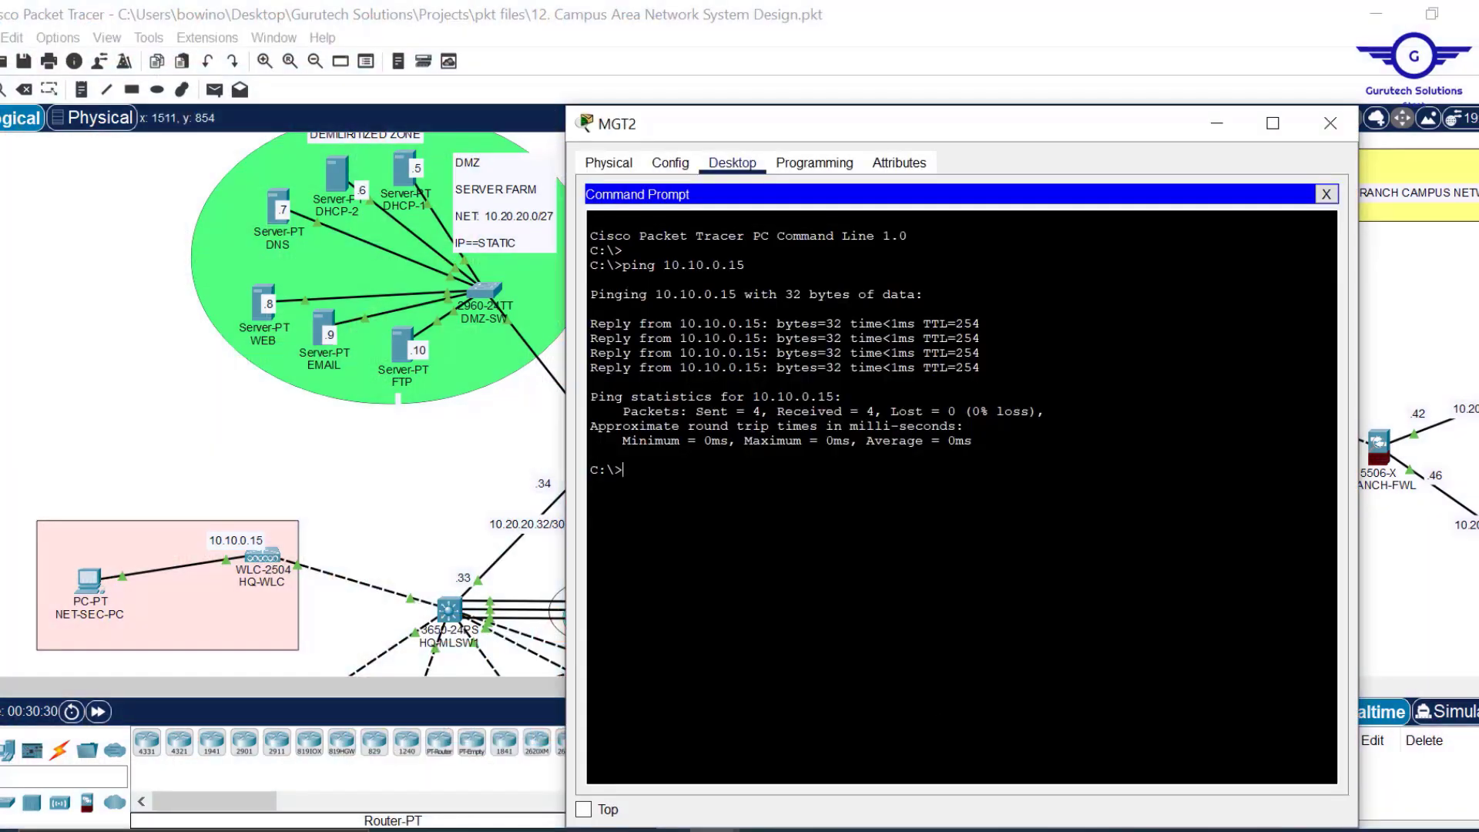
left_click(1326, 194)
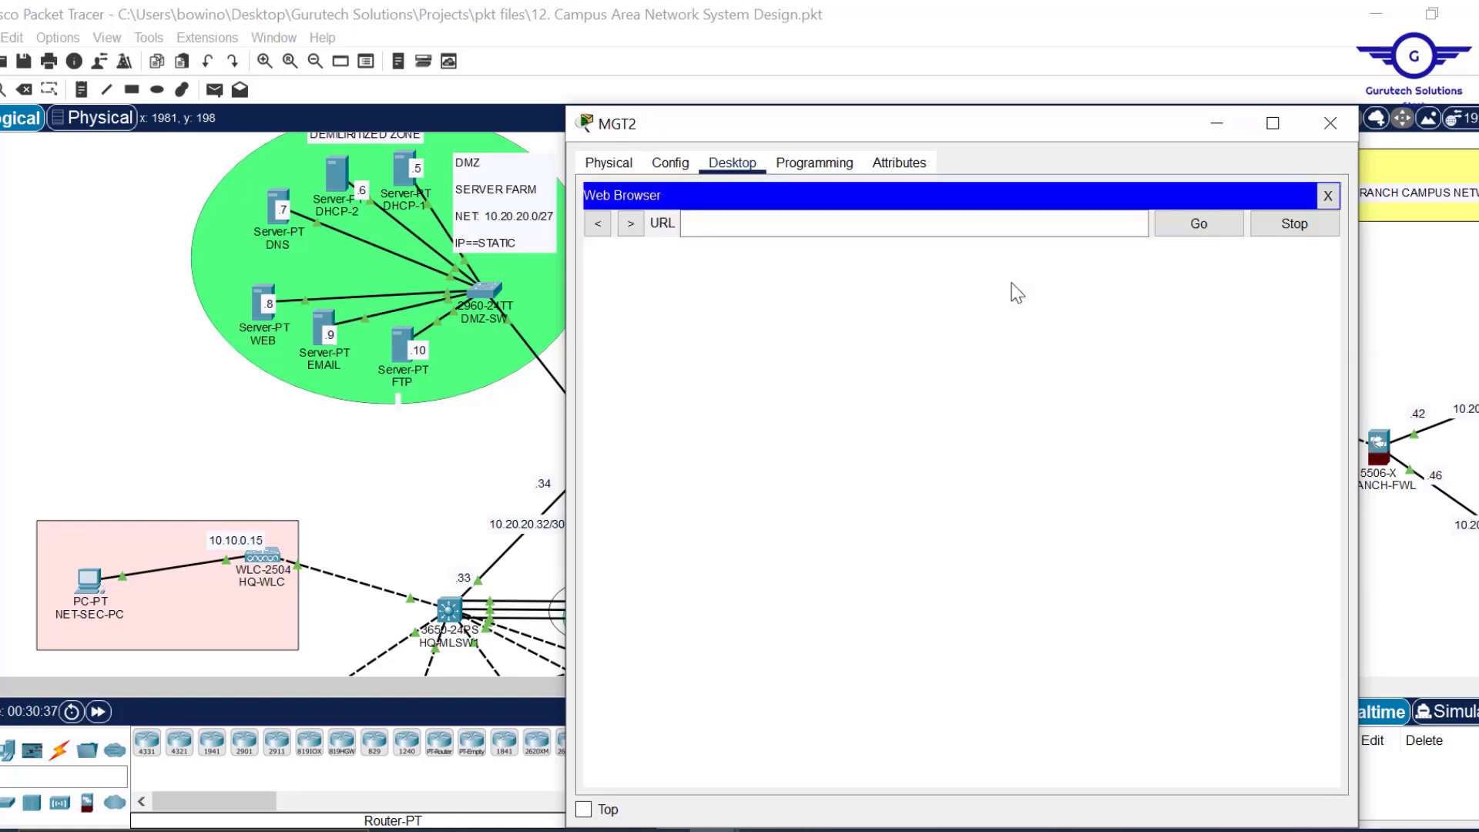
left_click(807, 219)
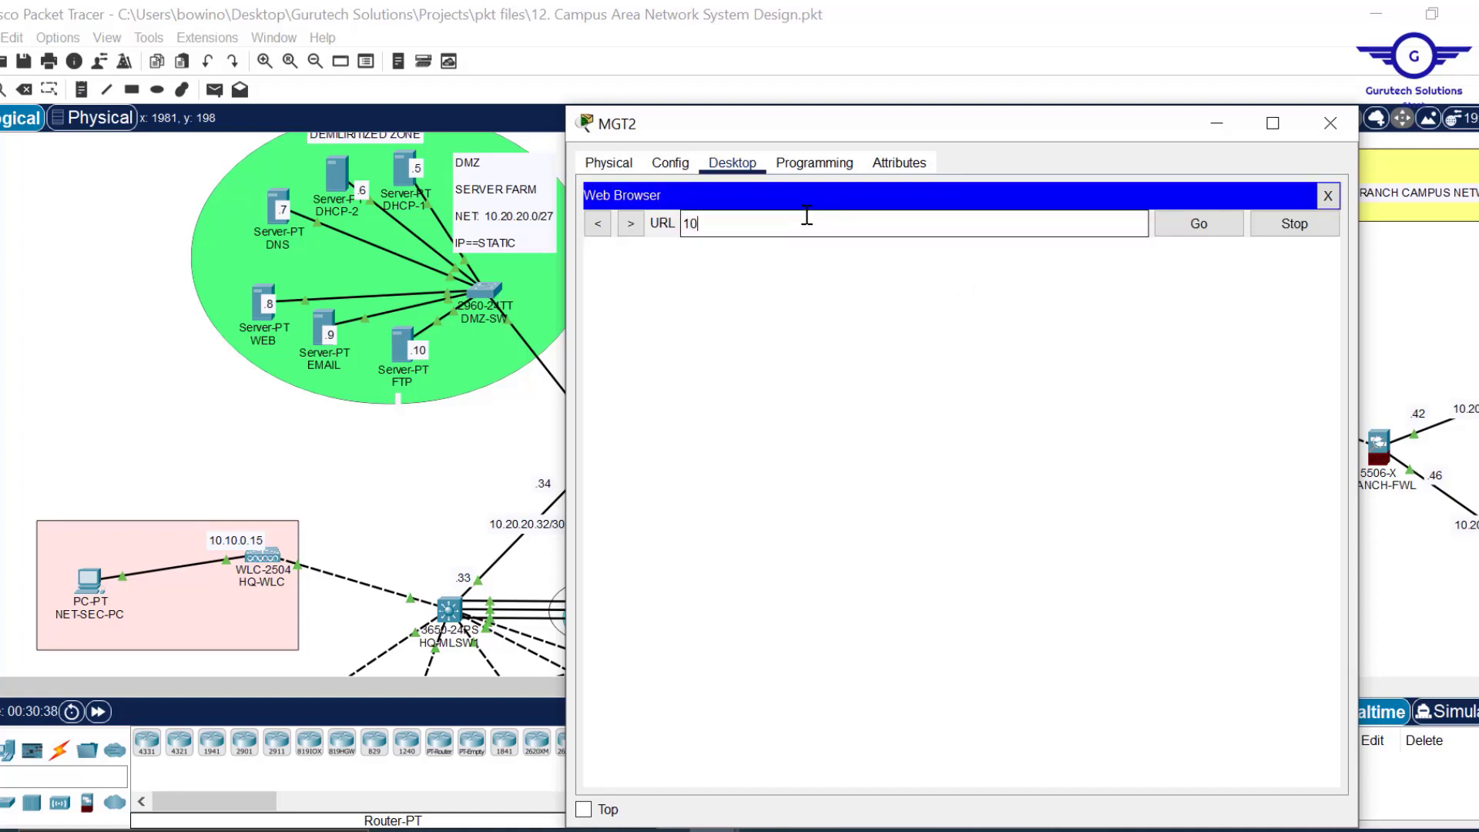
type("10.10.0.15")
key("Return")
Keep MGT2's window always on top, shortened and narrowed to reveal the topology.
left_click_drag(911, 137, 907, 55)
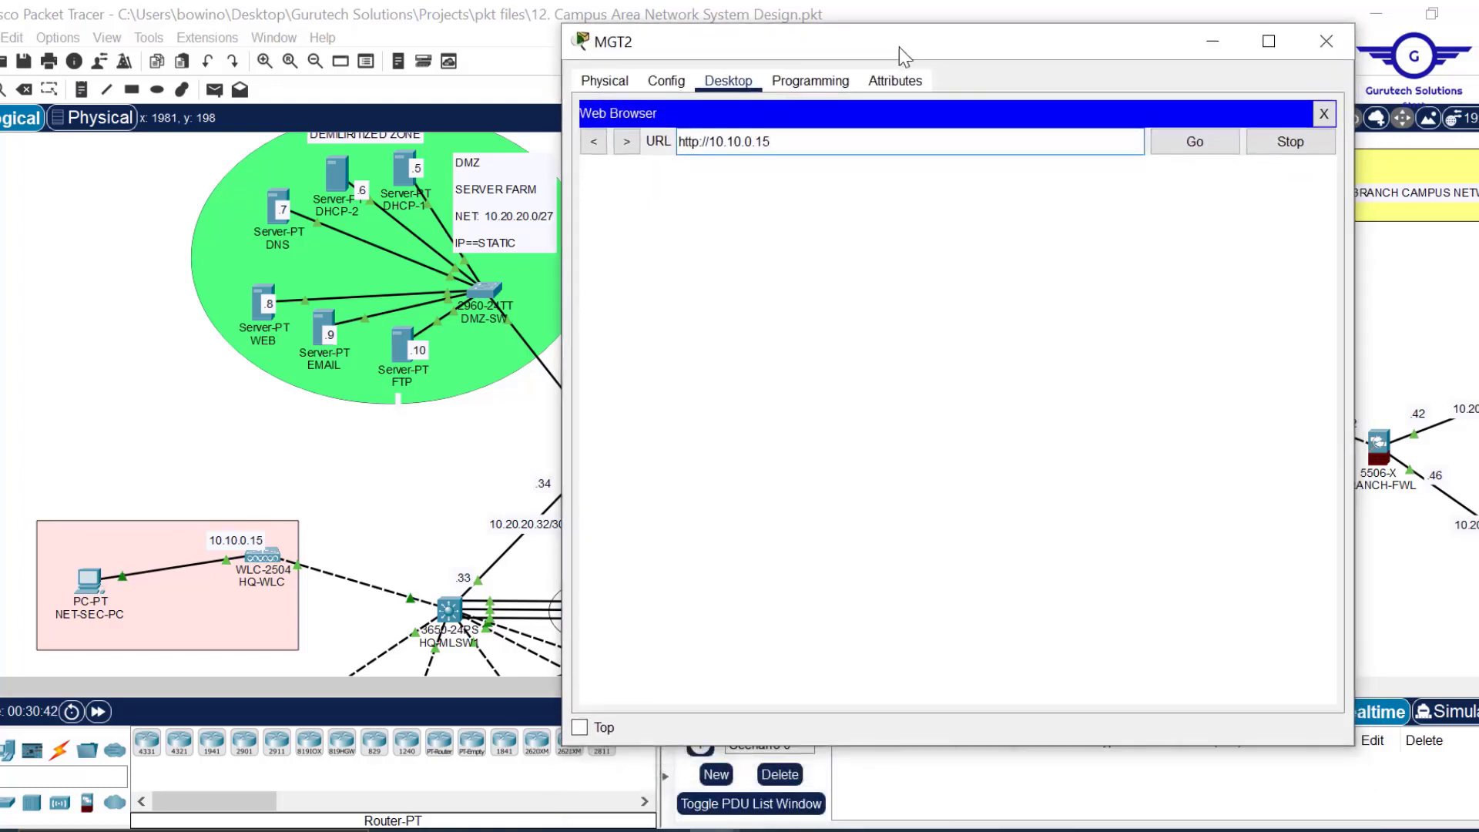
left_click(579, 727)
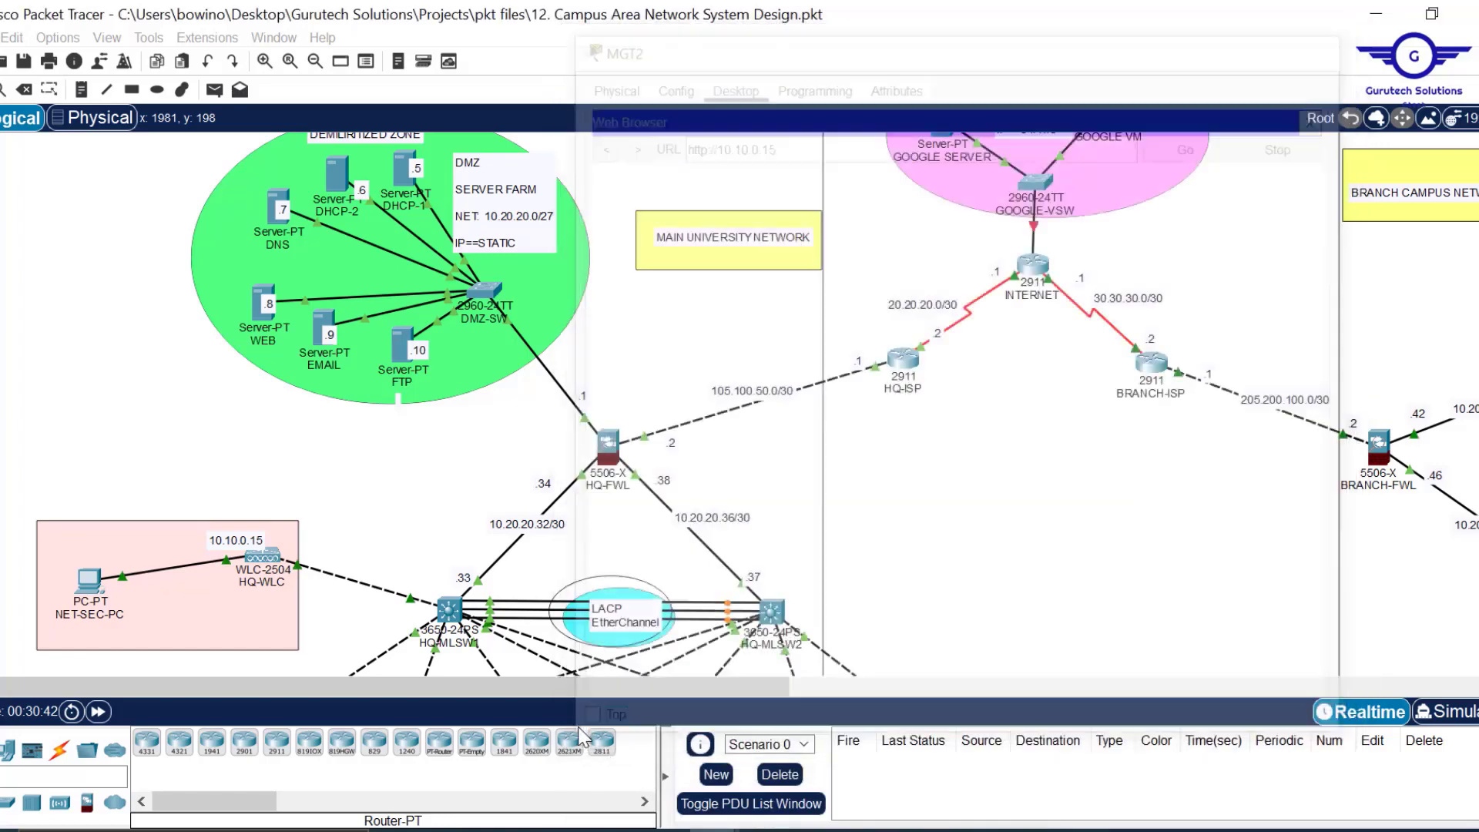
left_click_drag(1126, 4, 1089, 139)
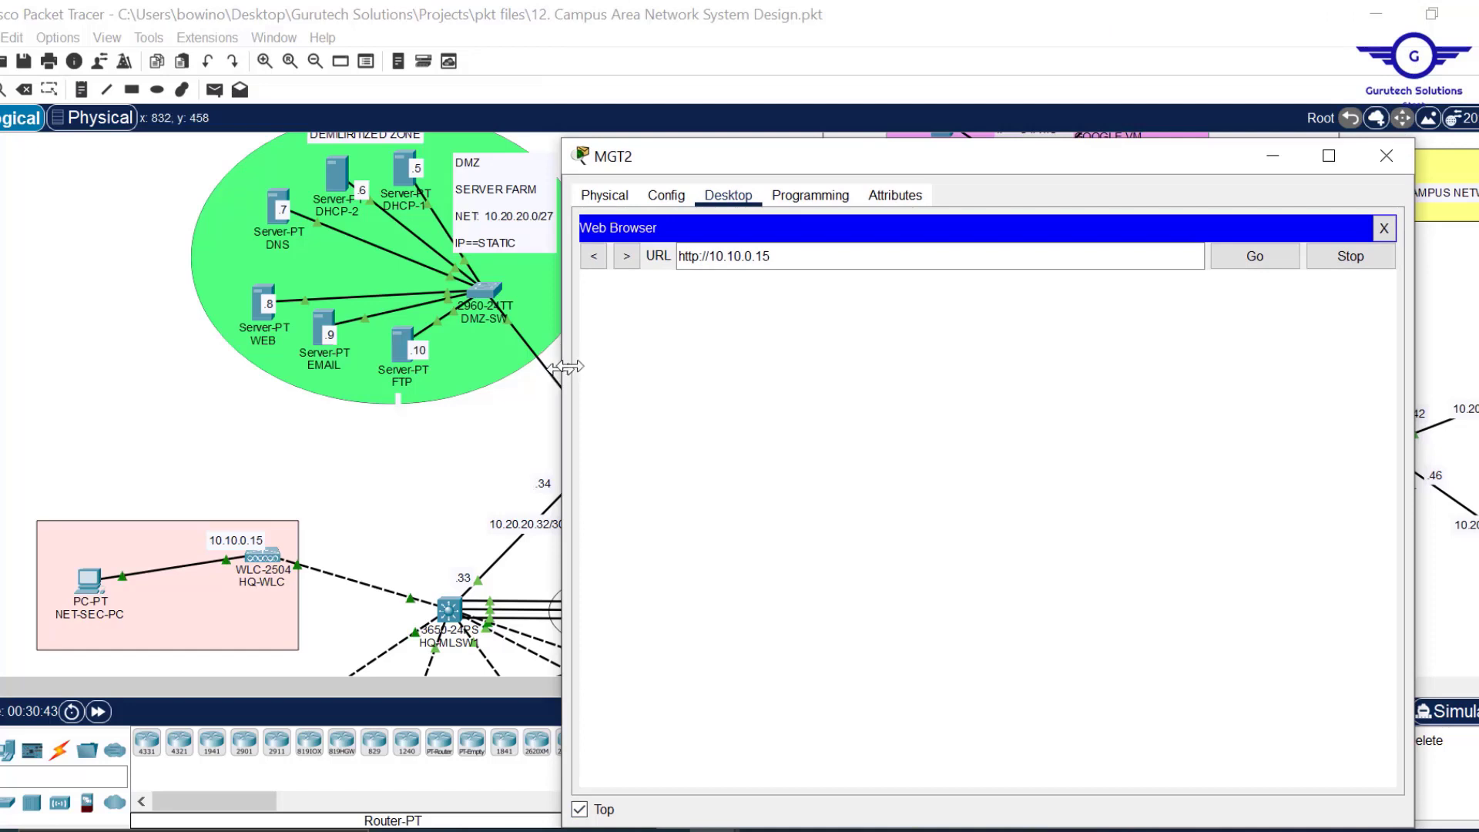
left_click_drag(554, 376, 664, 375)
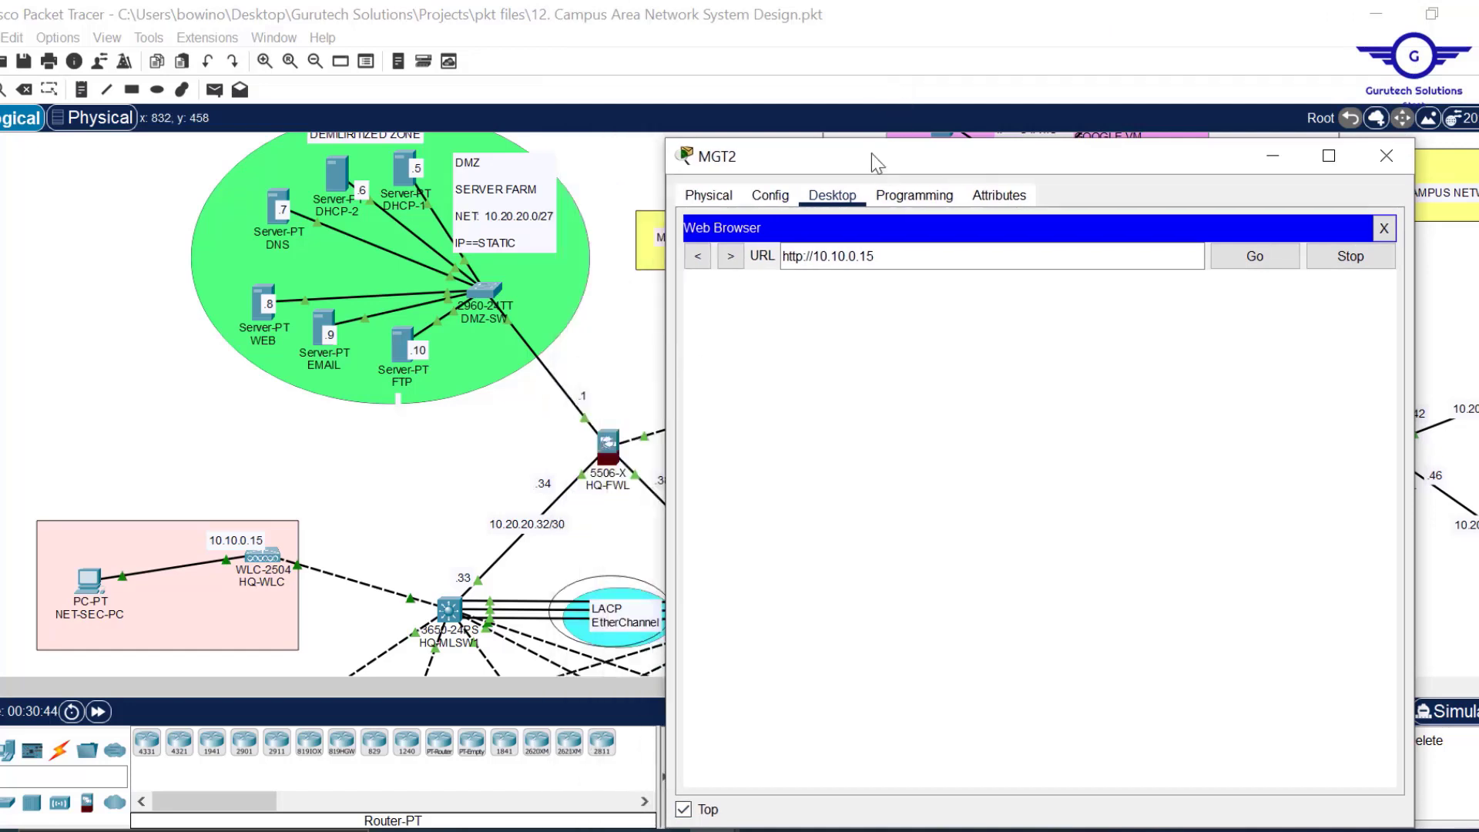
left_click_drag(885, 159, 825, 96)
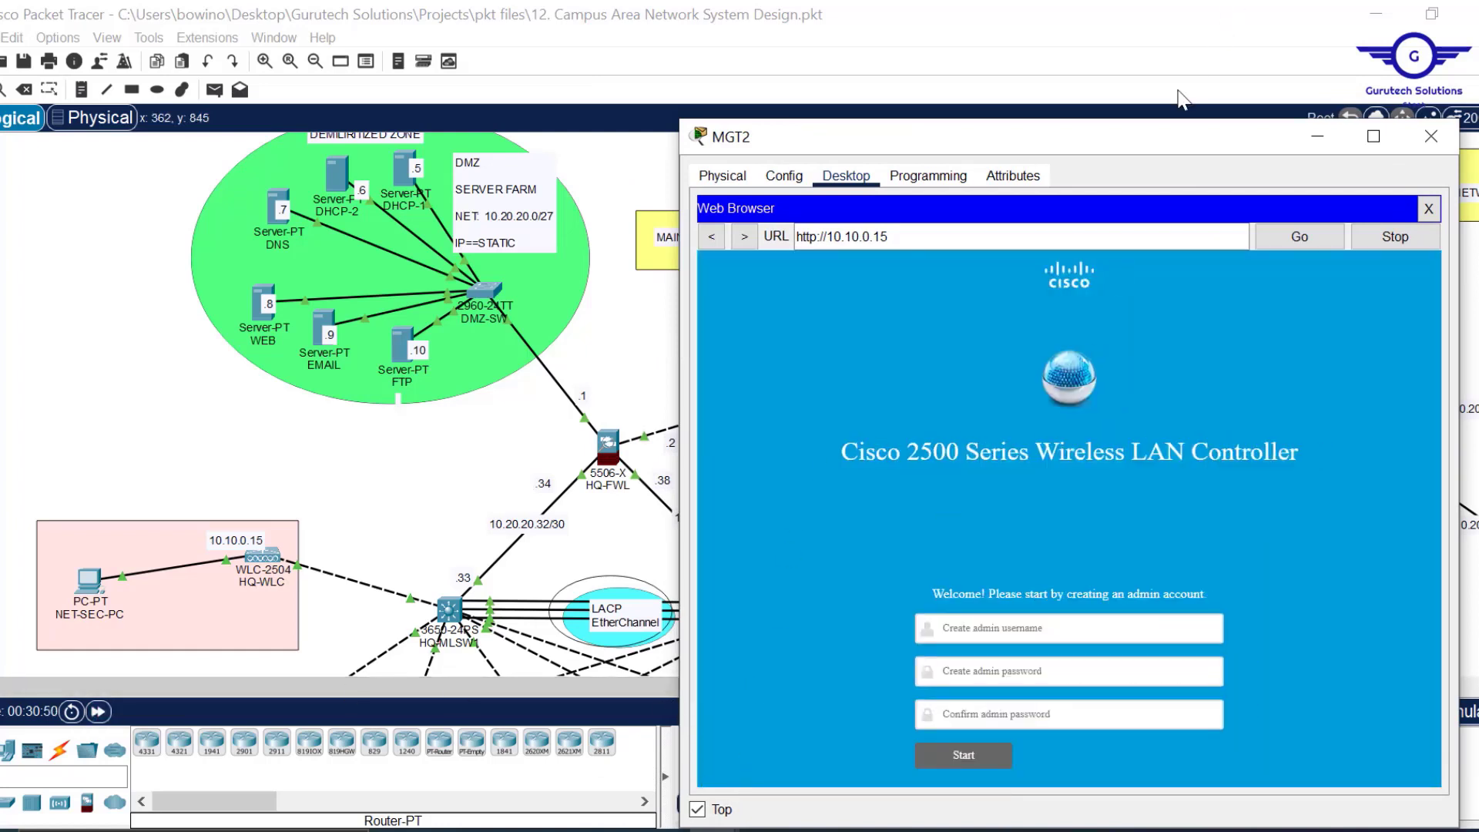
Enter 'admin' as the controller's admin username and type the admin password twice.
left_click_drag(1120, 140, 954, 45)
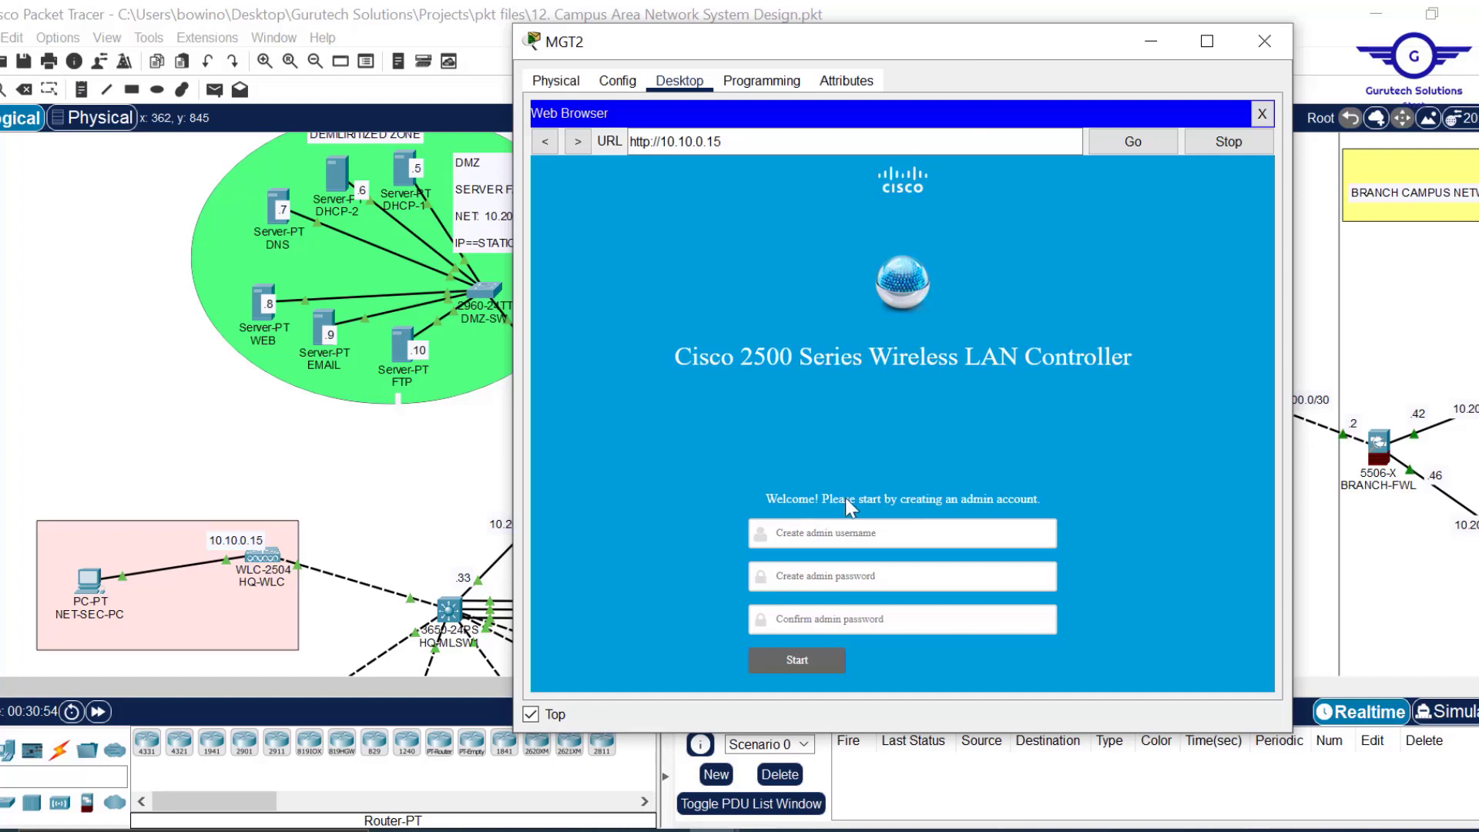
left_click(888, 528)
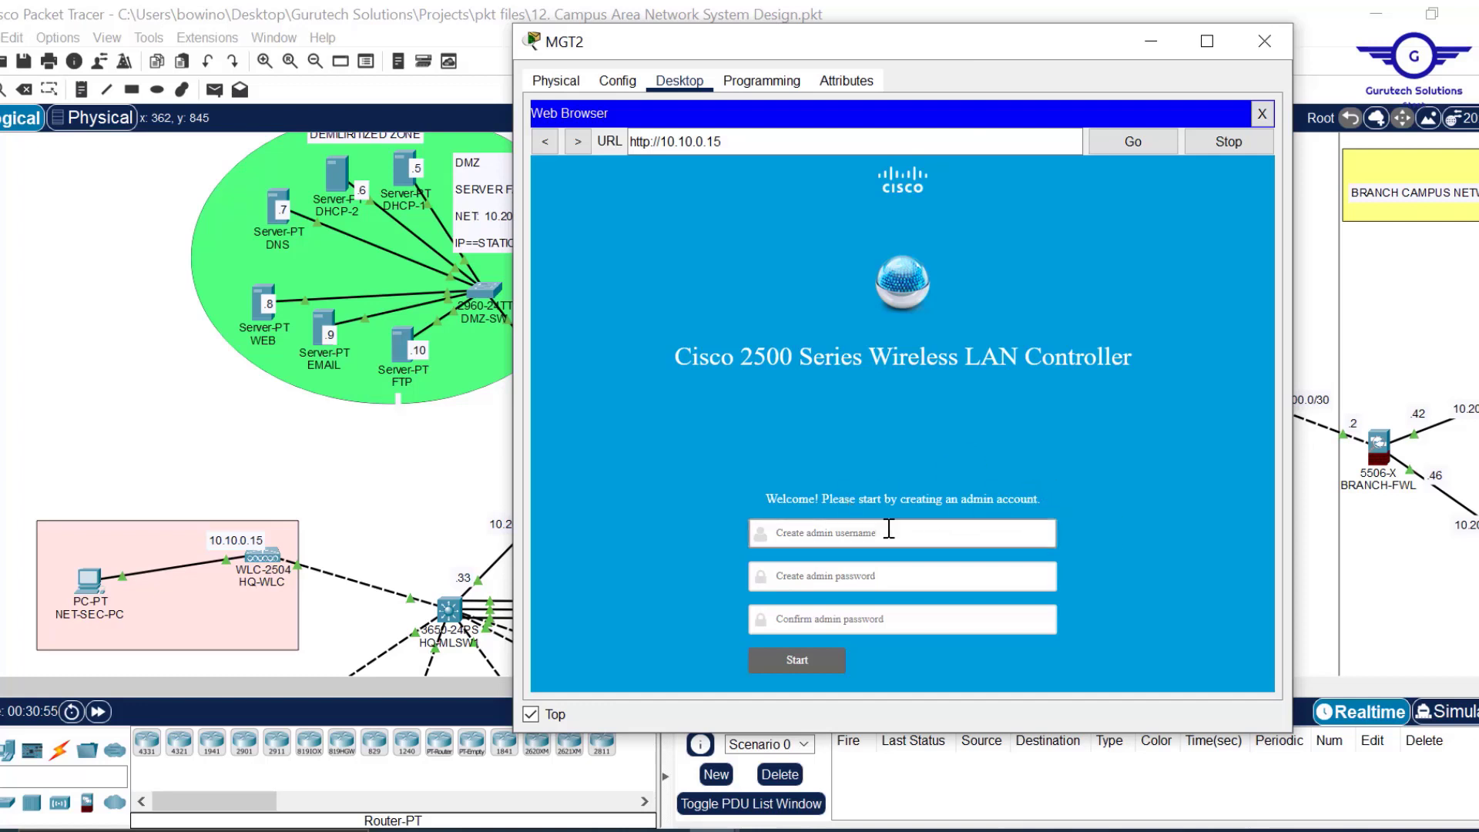
left_click(841, 530)
type("admin")
left_click(815, 576)
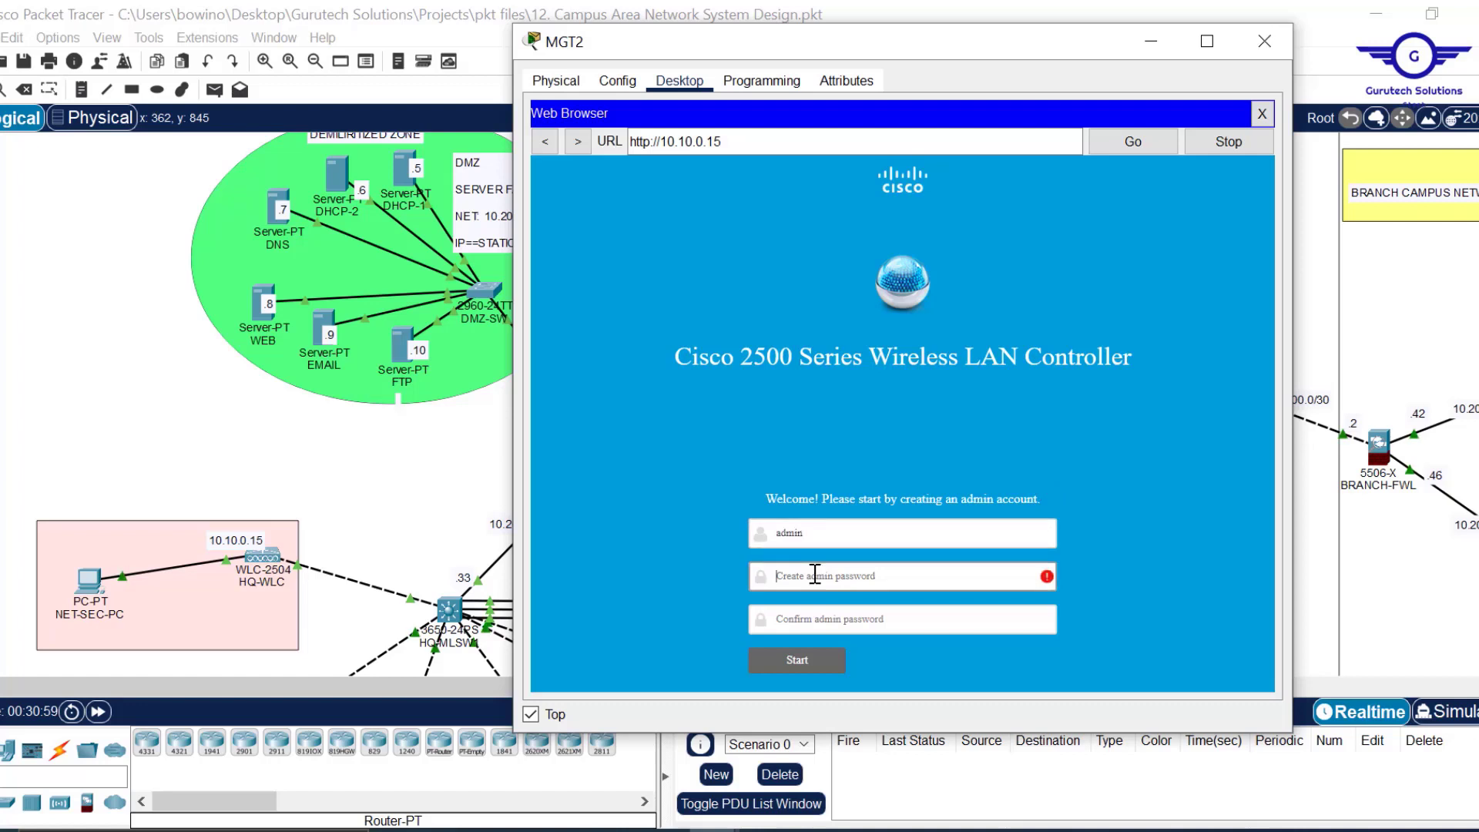
type("••••••")
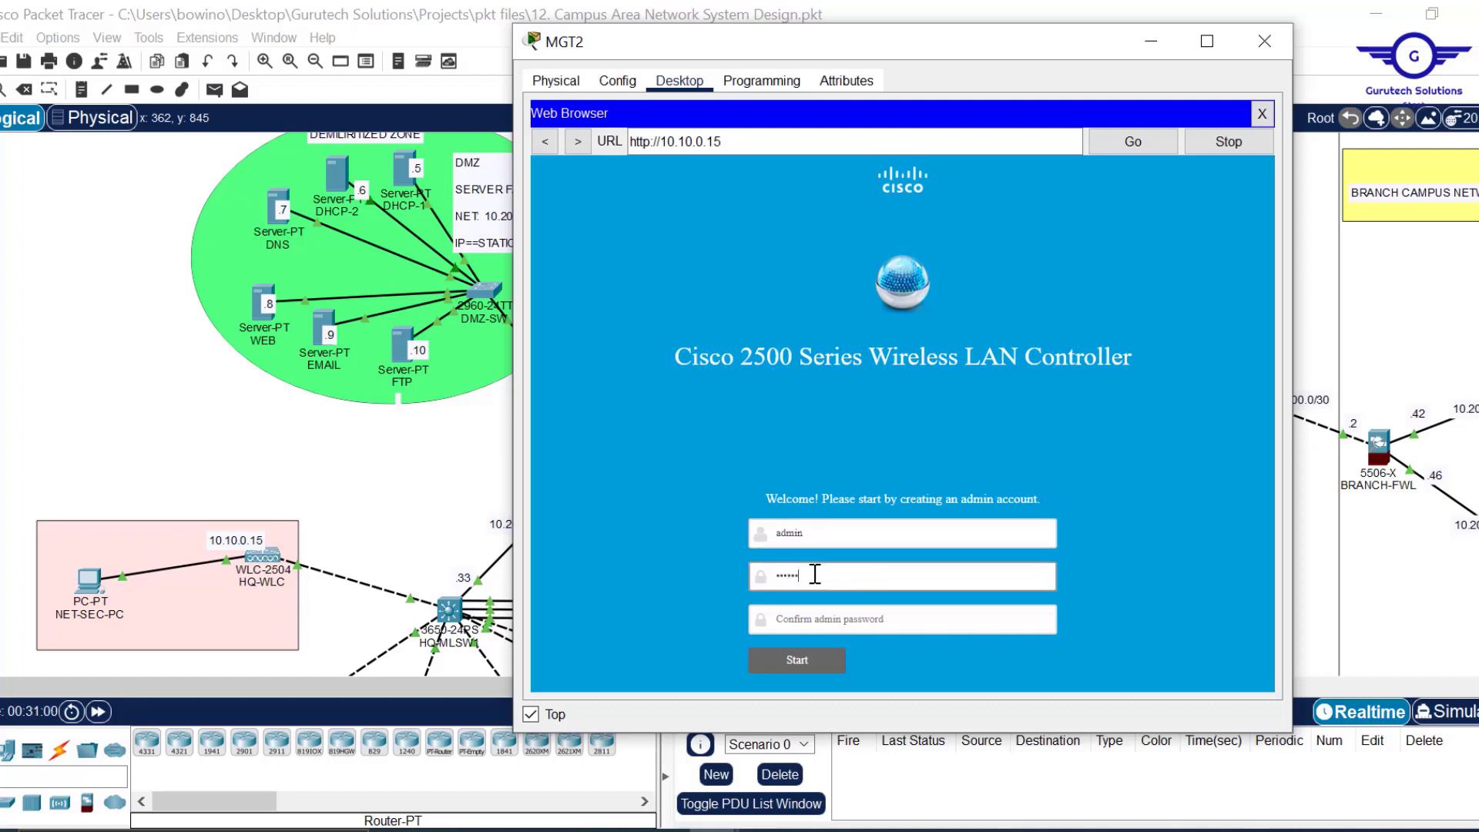
type("•••")
left_click(803, 621)
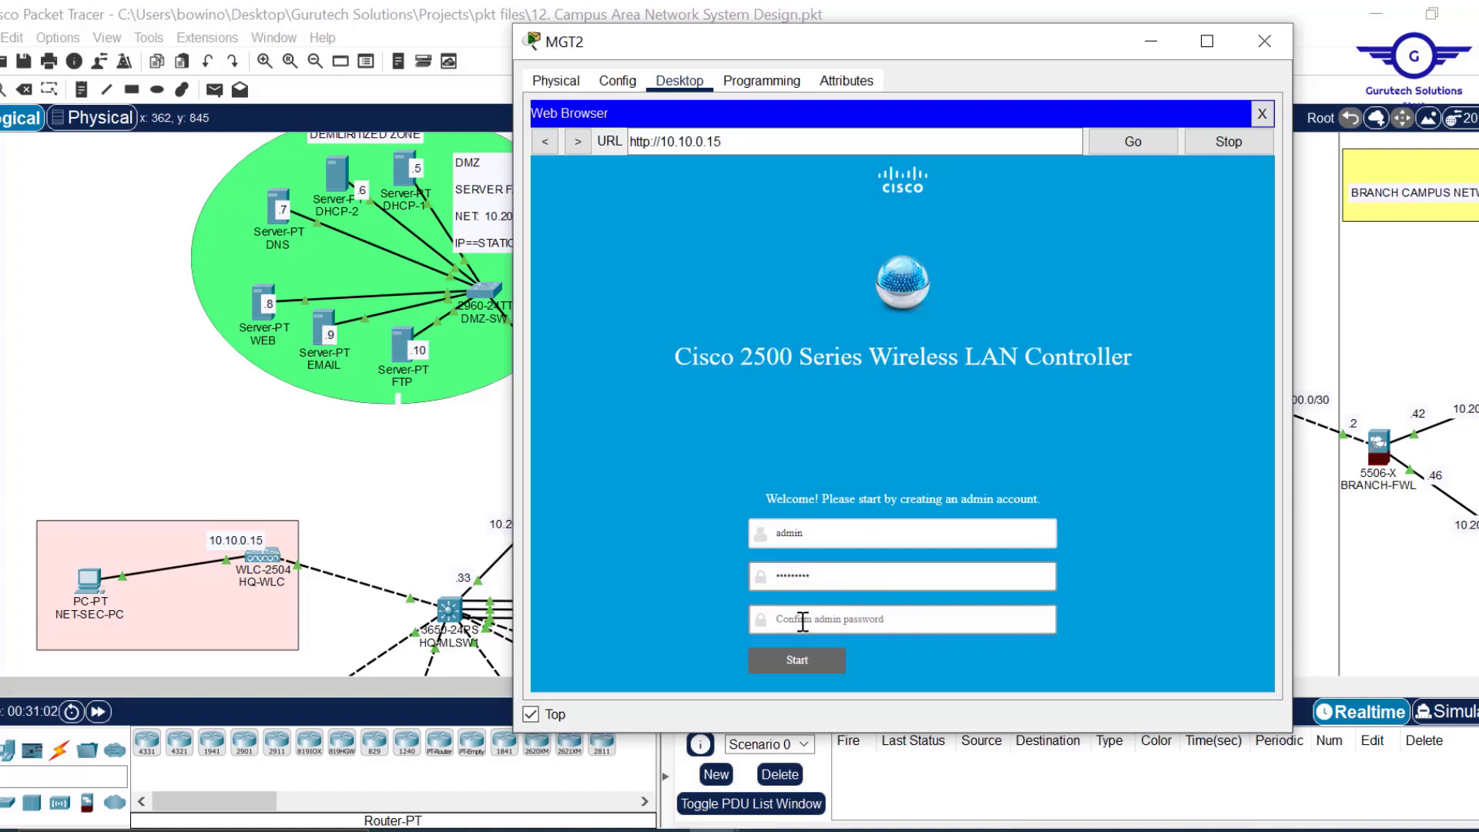
type("•••")
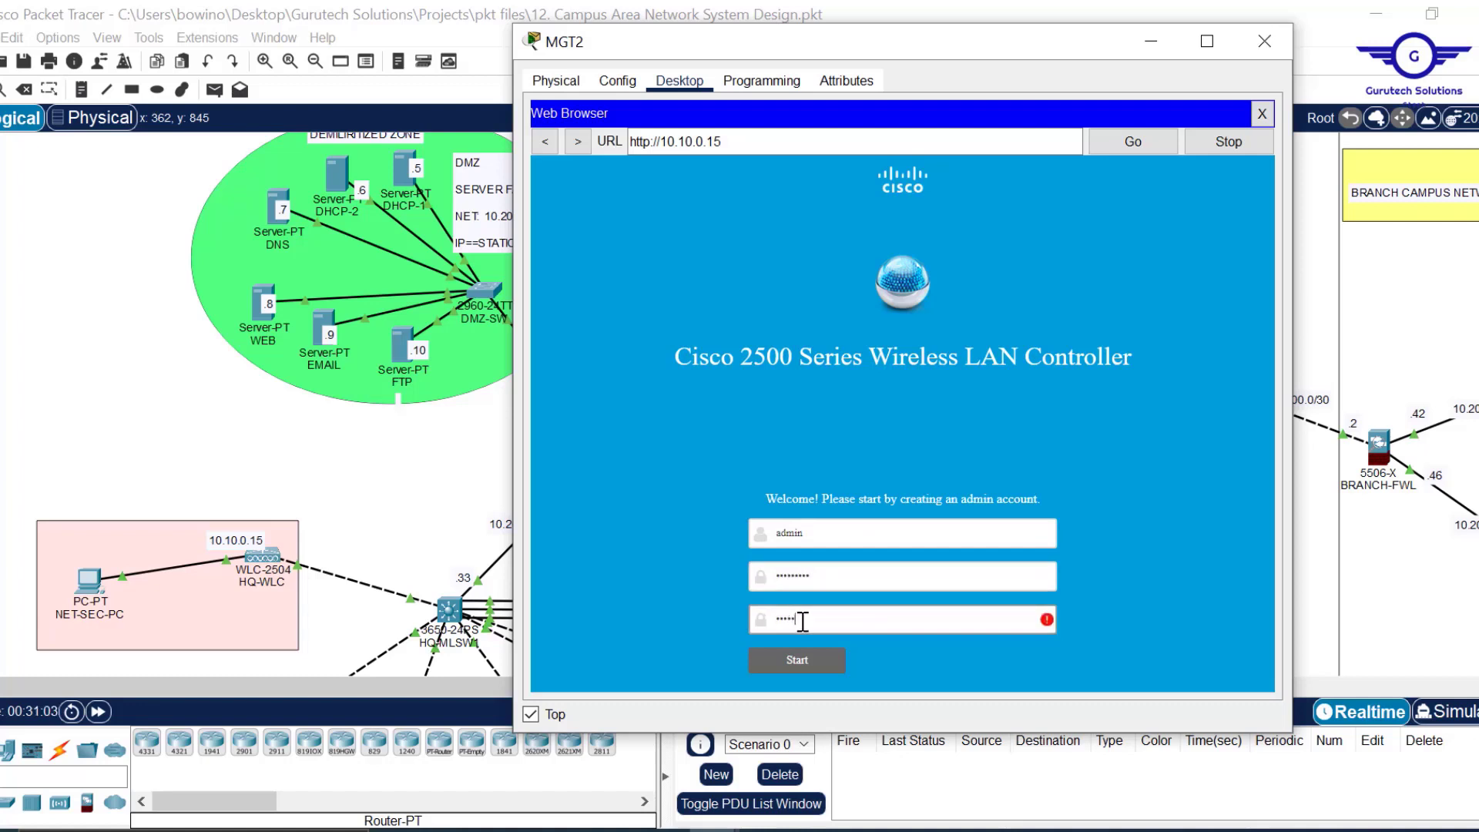
type("••••••")
Submit the admin account, then name the controller HQ-WLC with management IP 10.10.0.15.
left_click(798, 658)
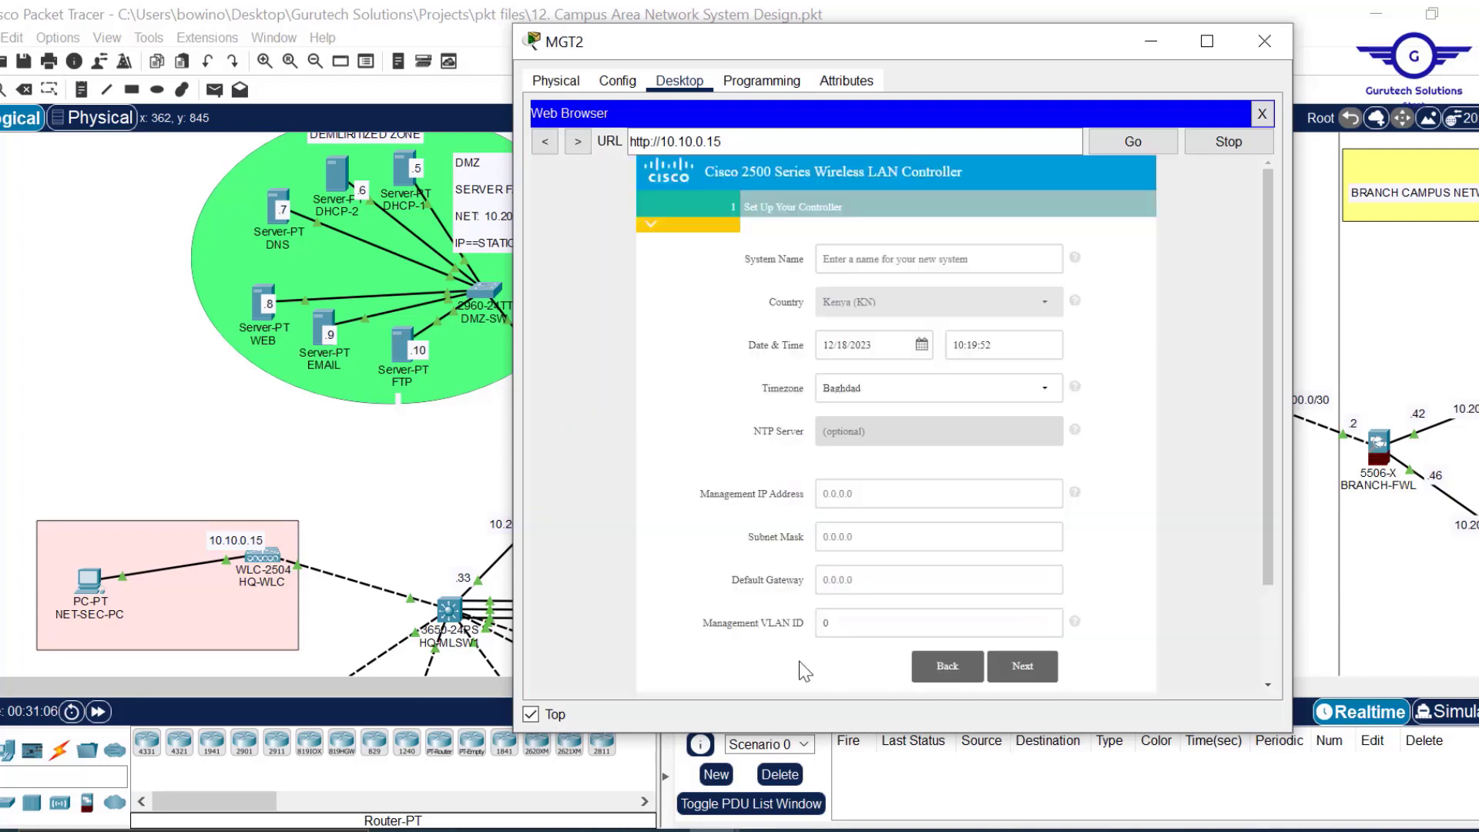
left_click(908, 260)
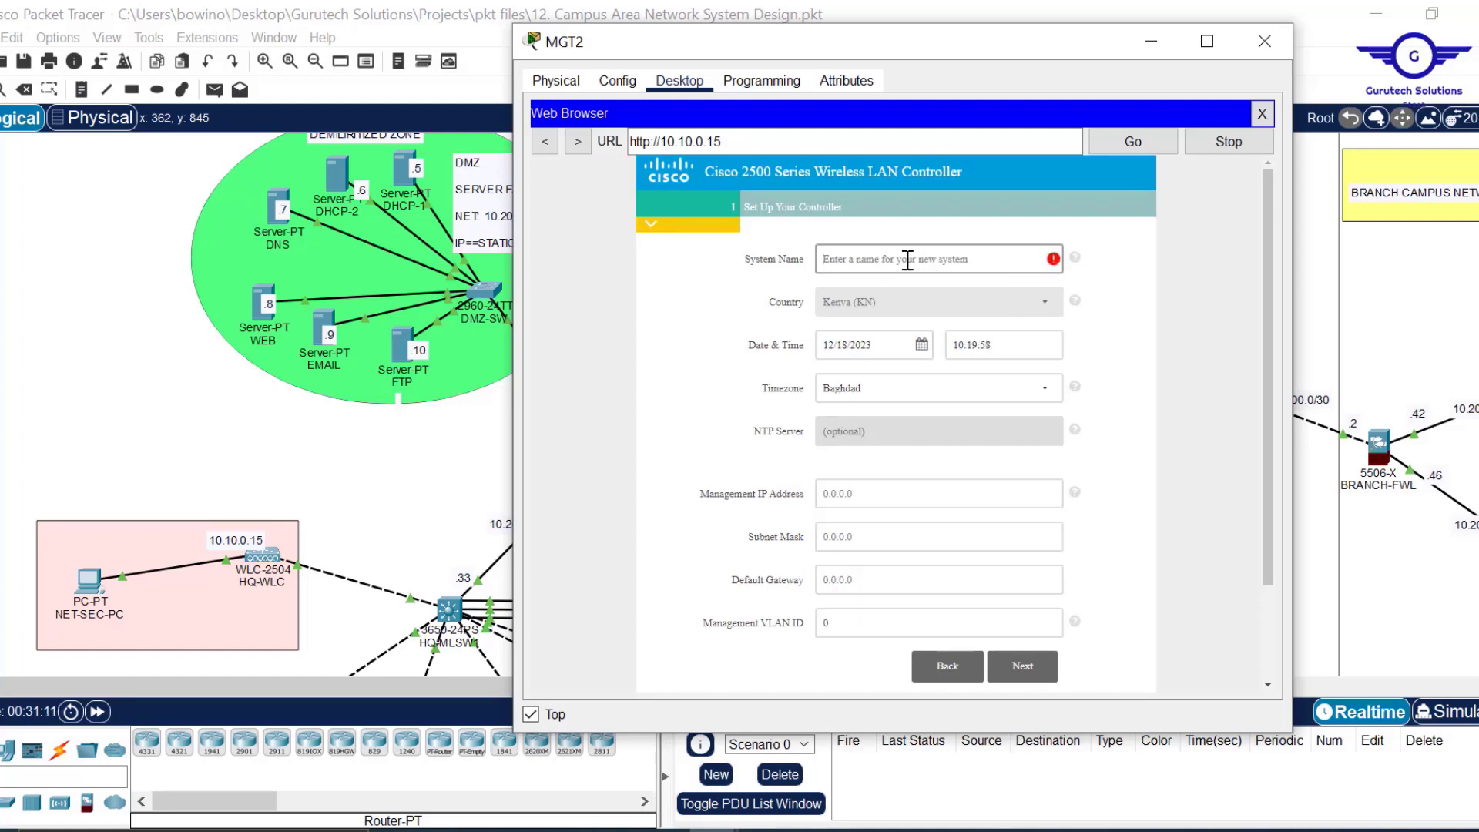
type("H")
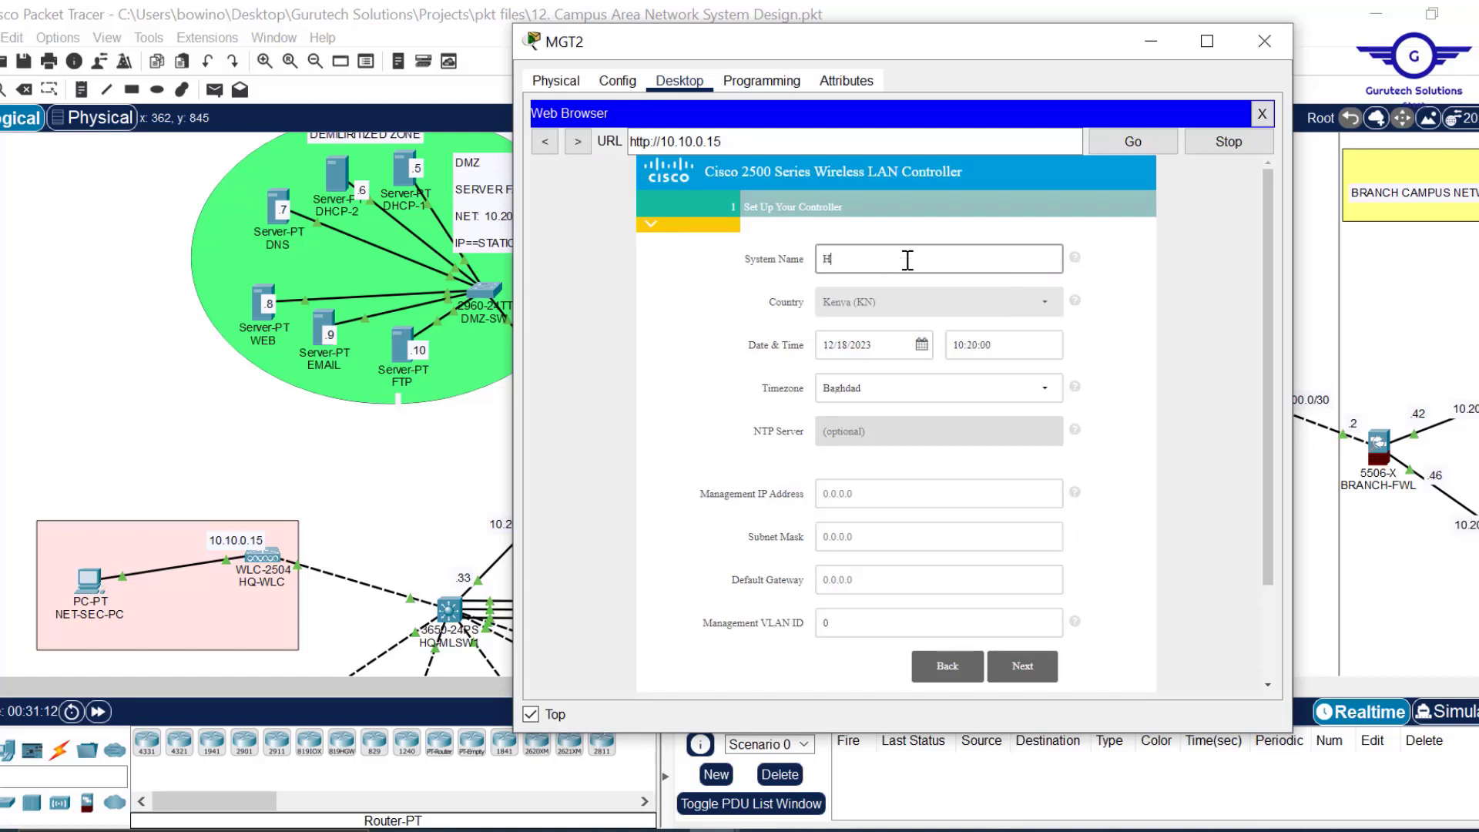
type("Q-WLC")
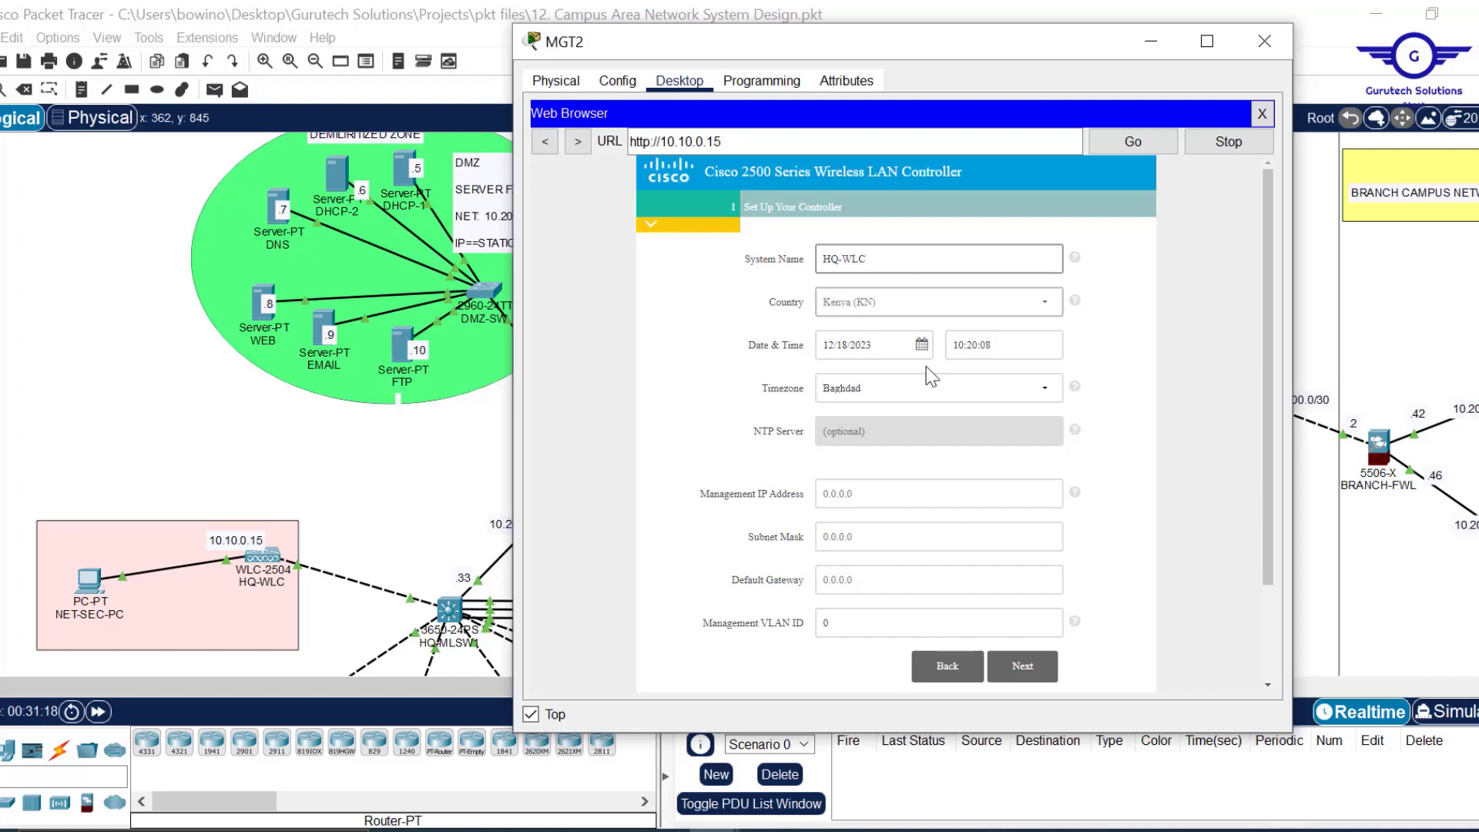
left_click(869, 495)
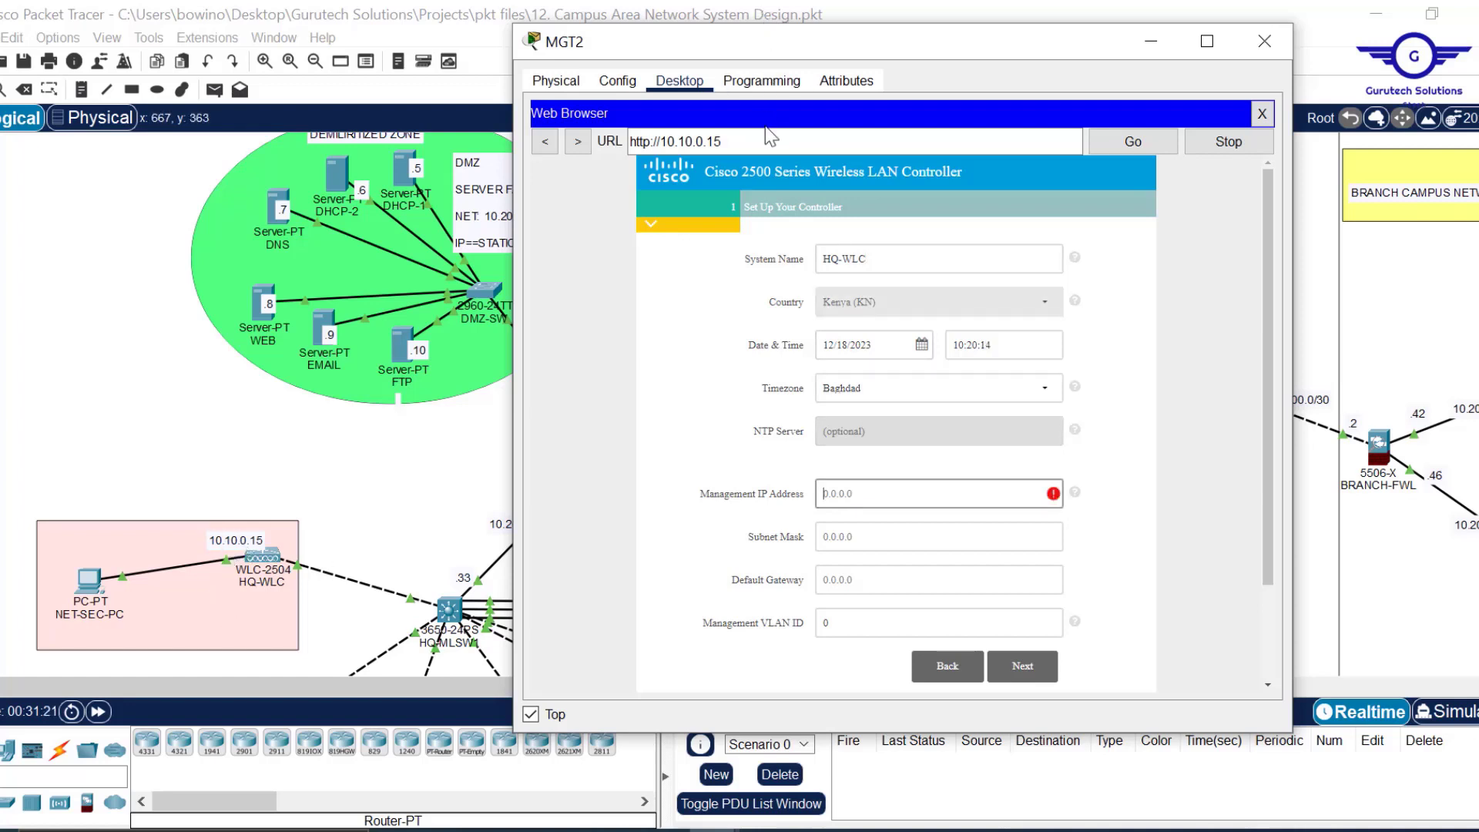
type("10.10.0.15")
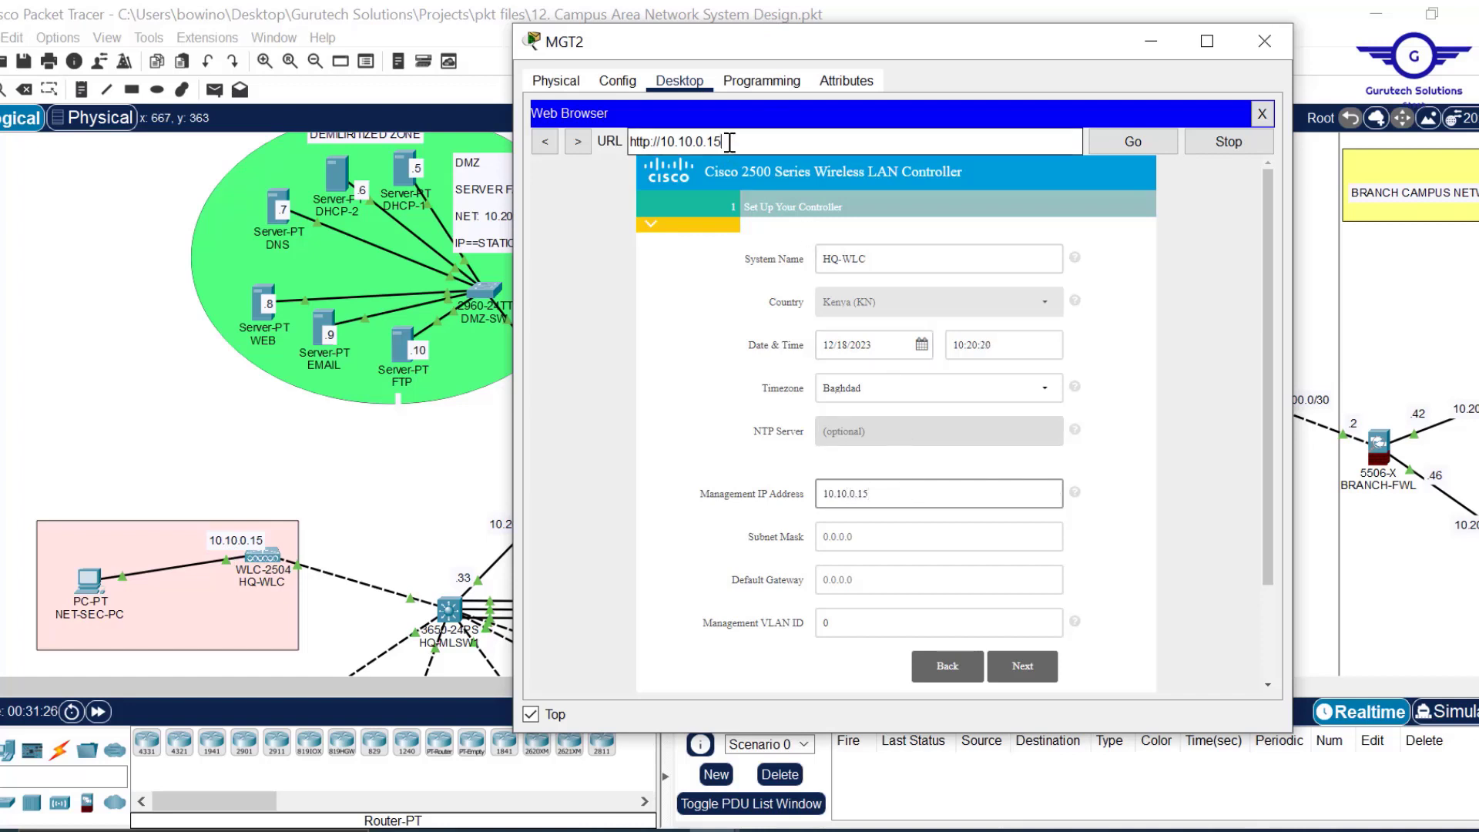
Enter subnet mask 255.255.0.0 and default gateway 10.10.0.1.
left_click_drag(721, 141, 672, 141)
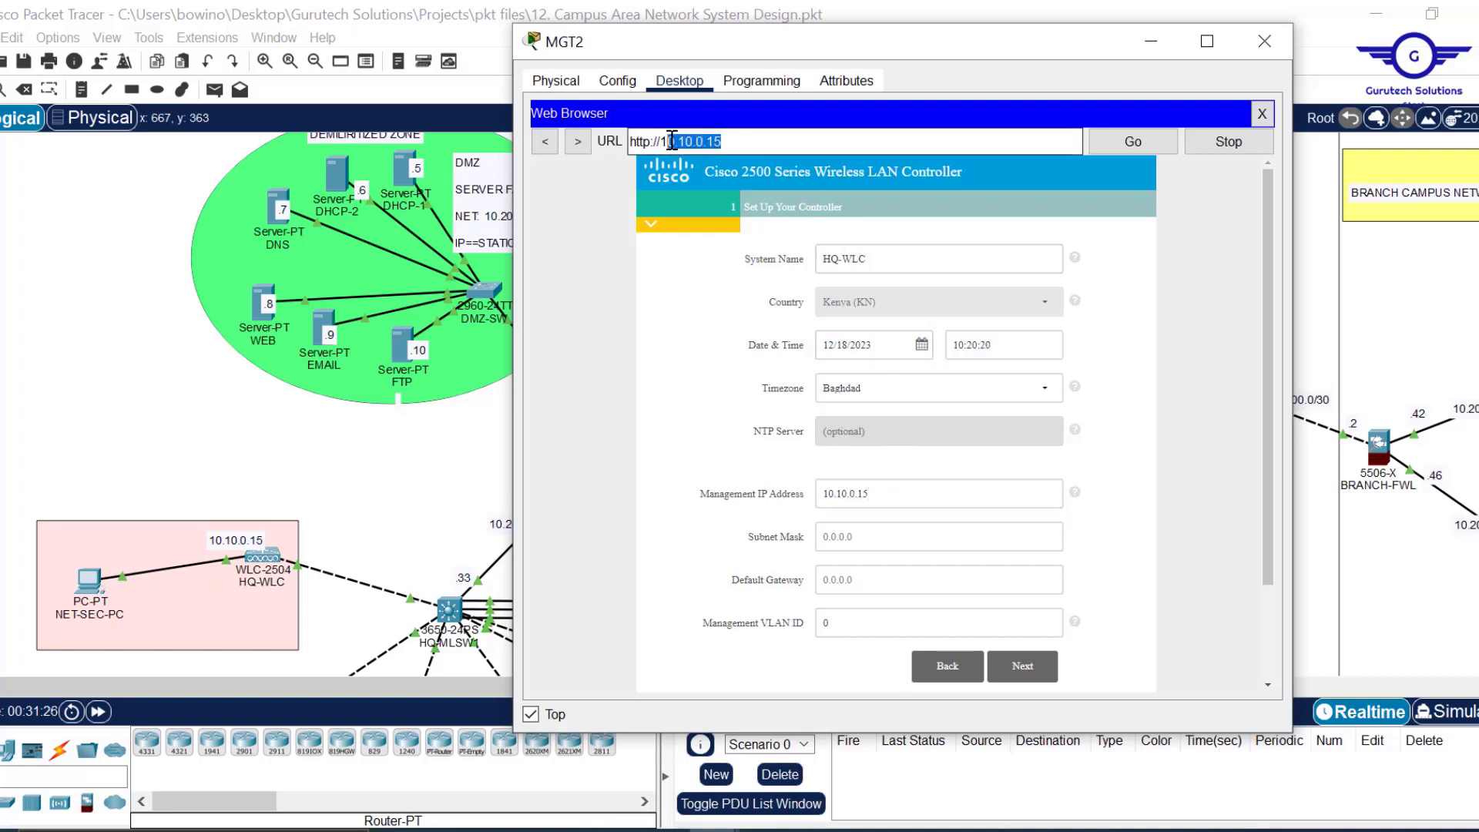
left_click(853, 543)
left_click(853, 547)
type("255.255")
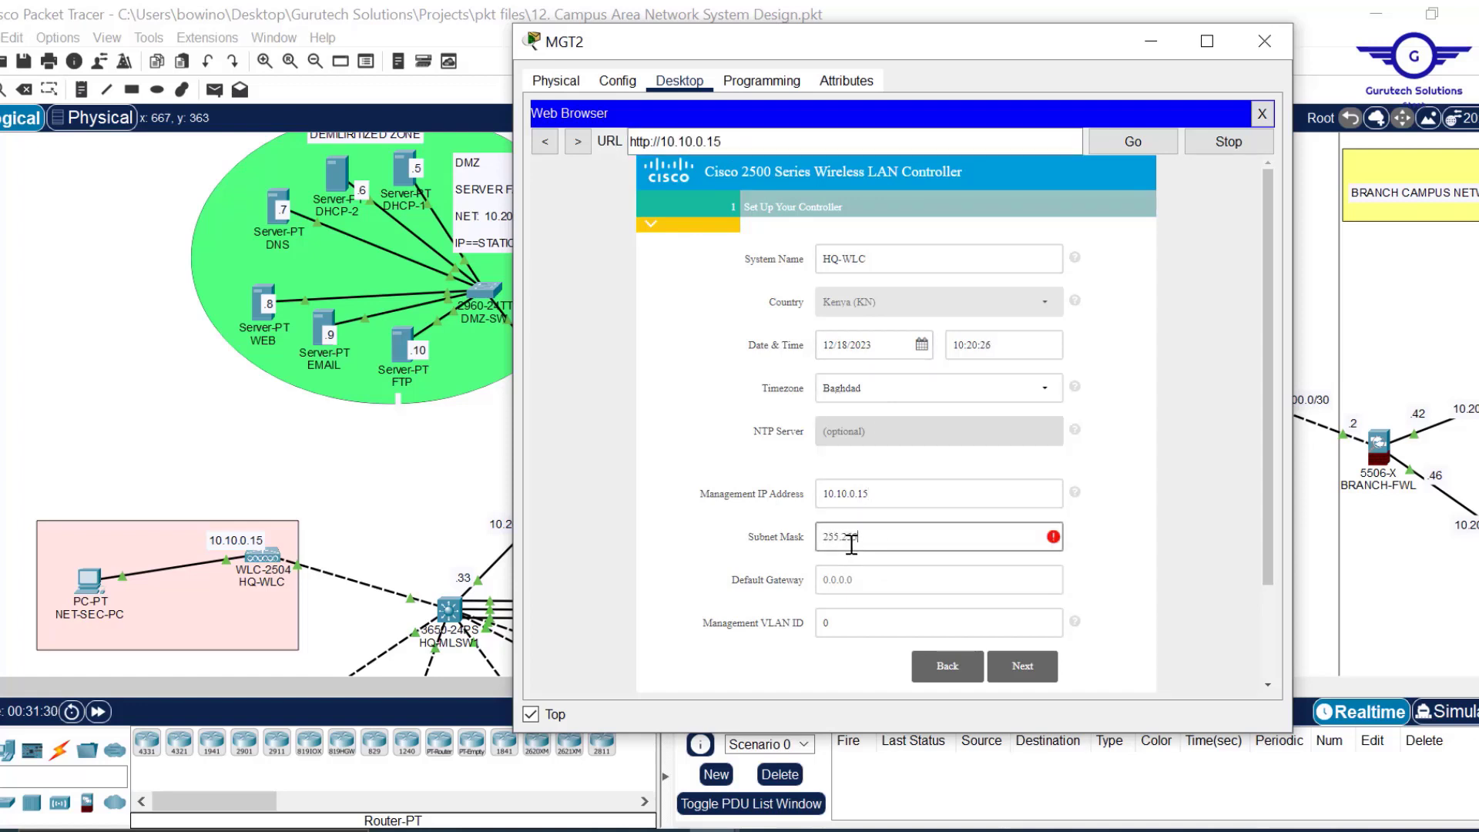
type(".0.0")
left_click(873, 578)
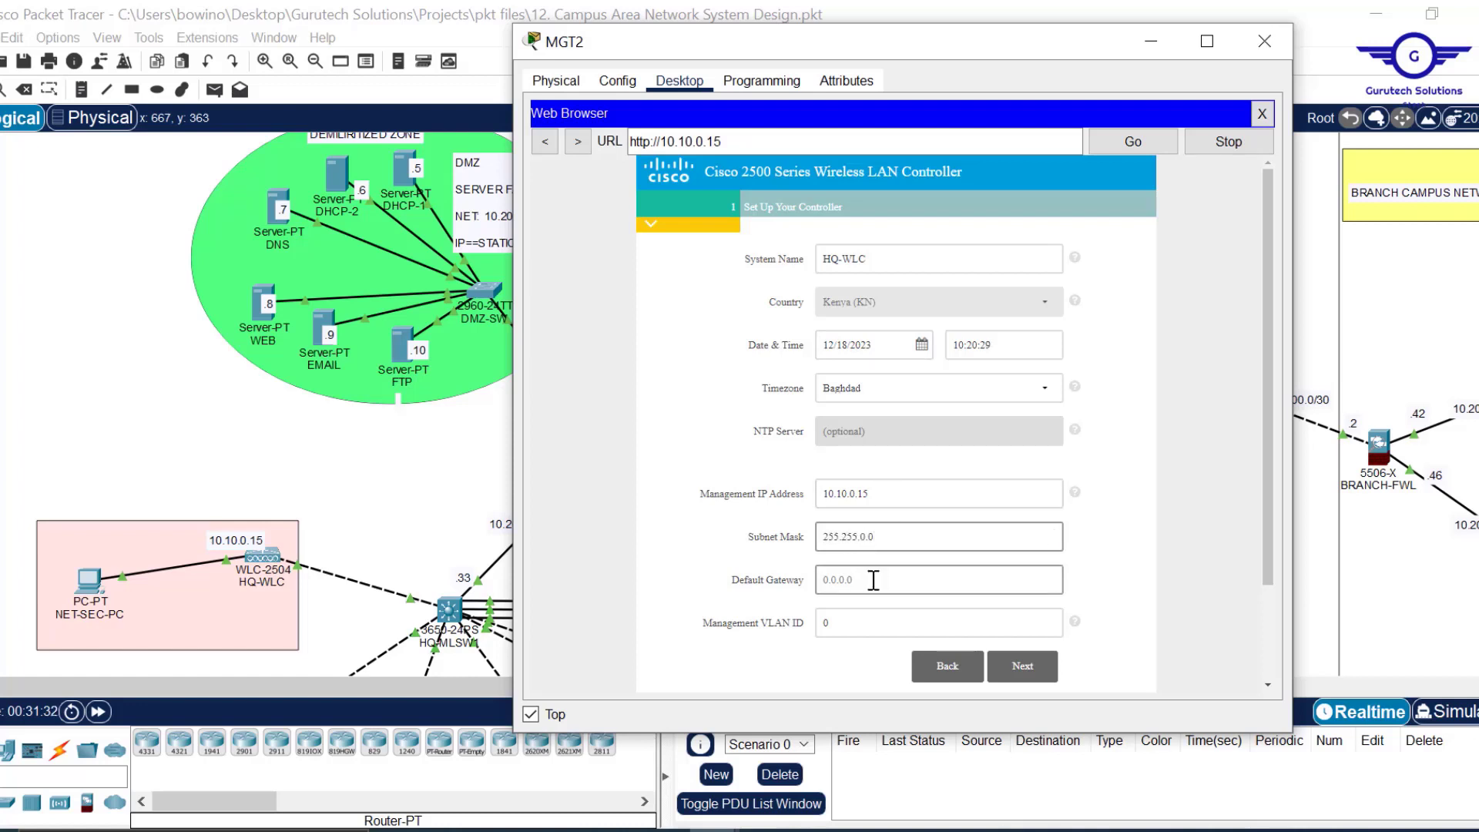
type("10.10.1")
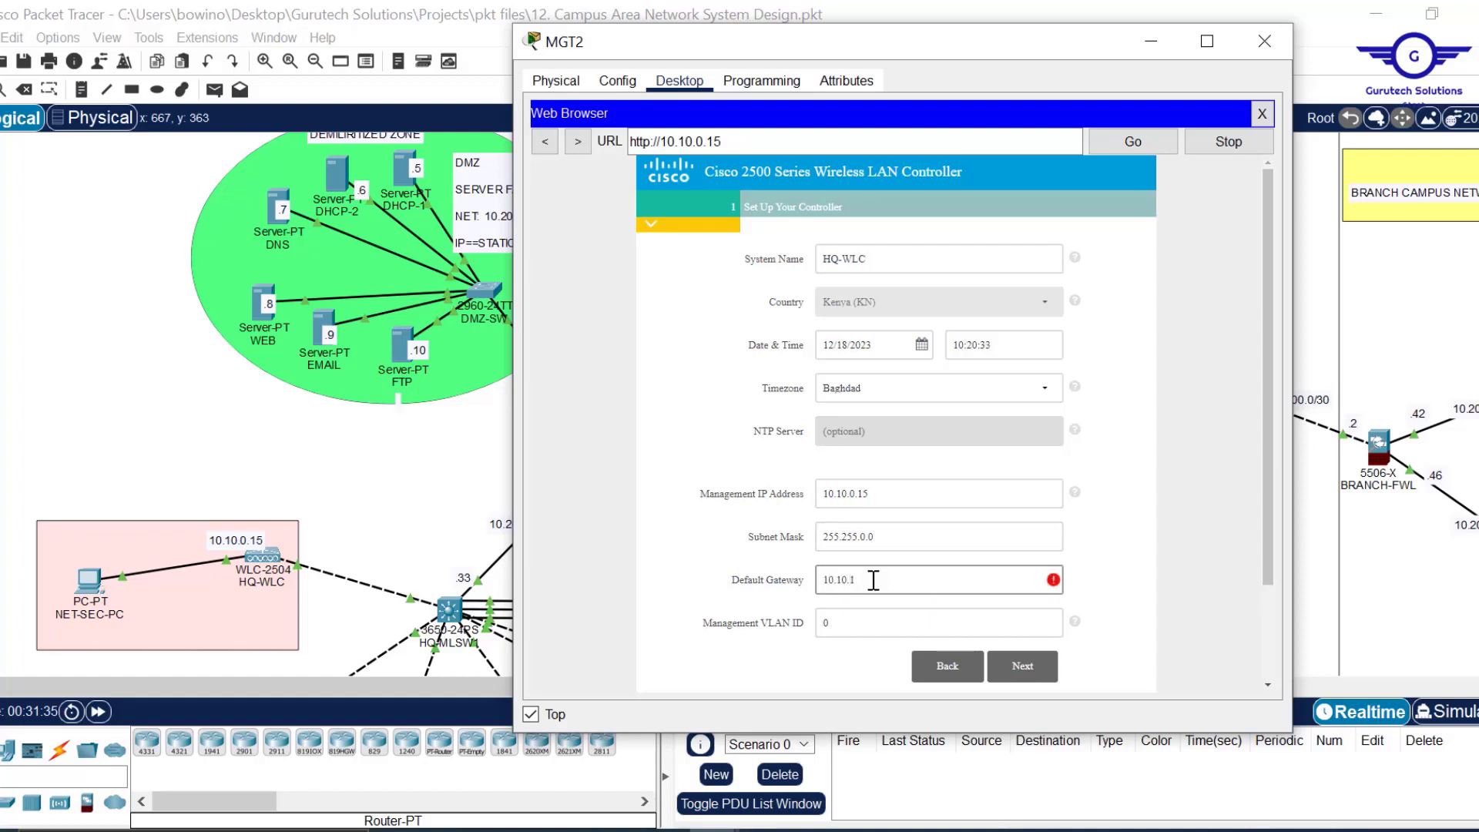
type(".1")
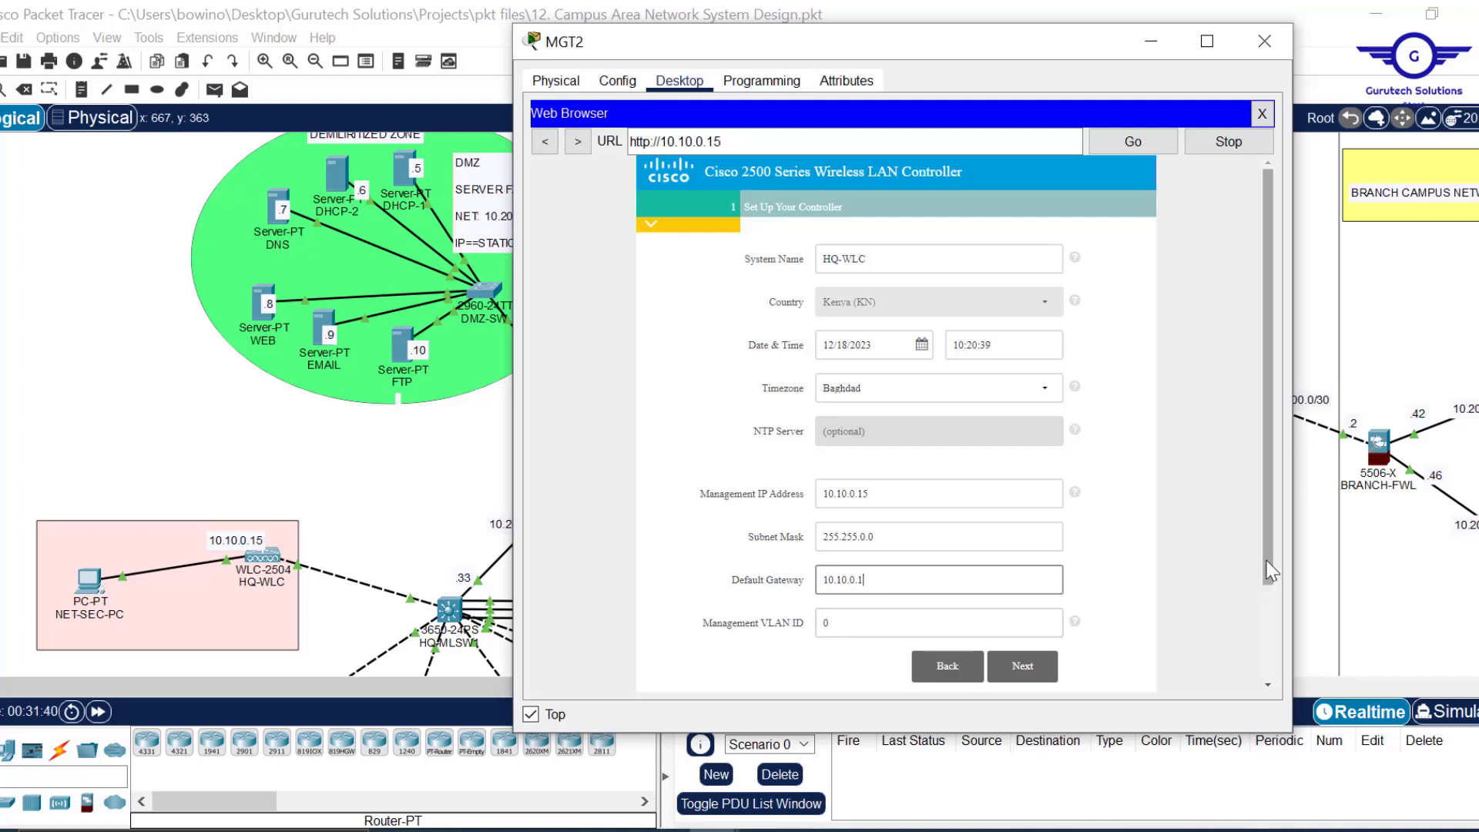
scroll(1271, 569, "down", 2)
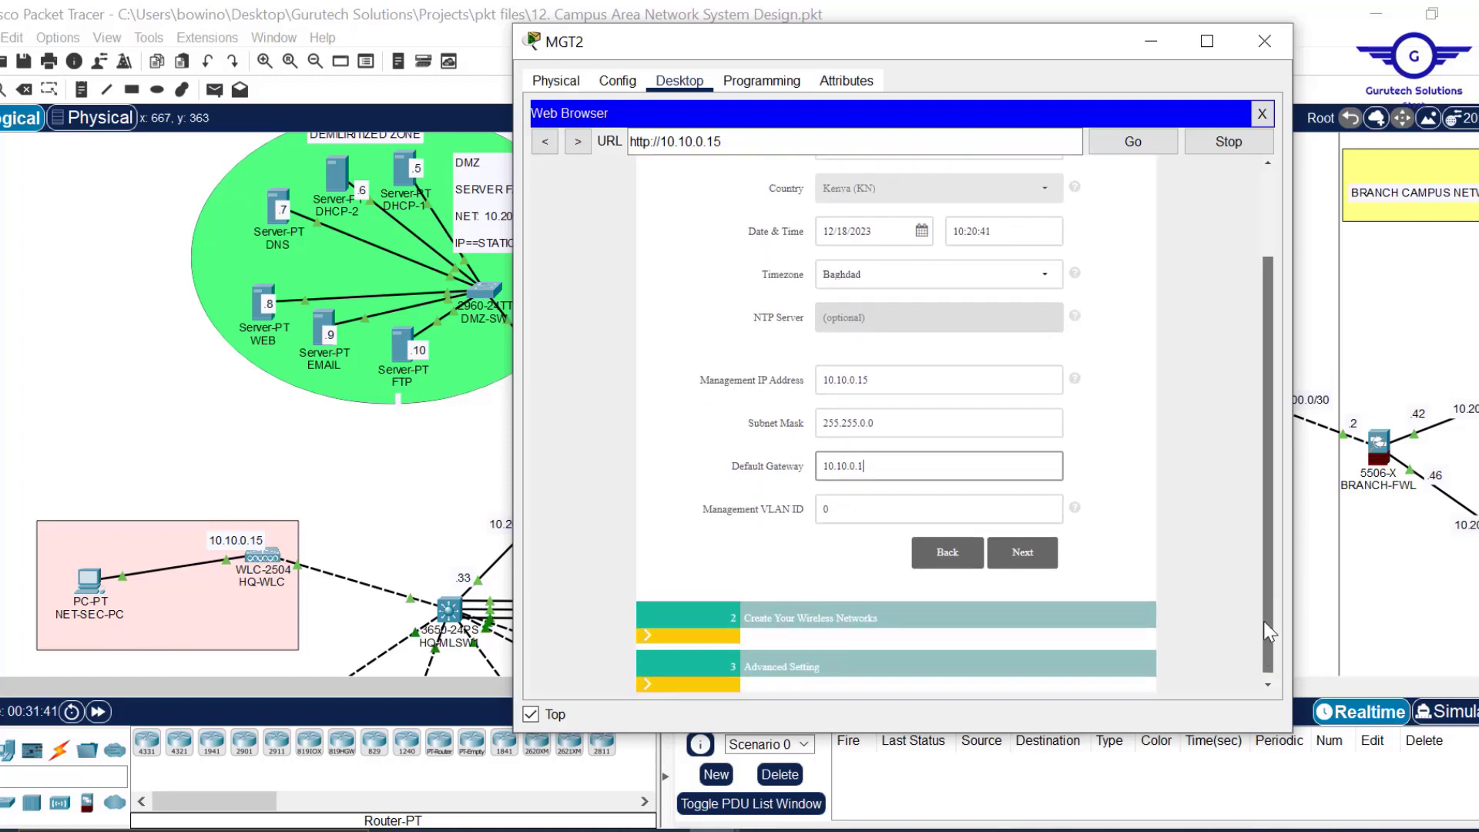
scroll(1261, 594, "up", 2)
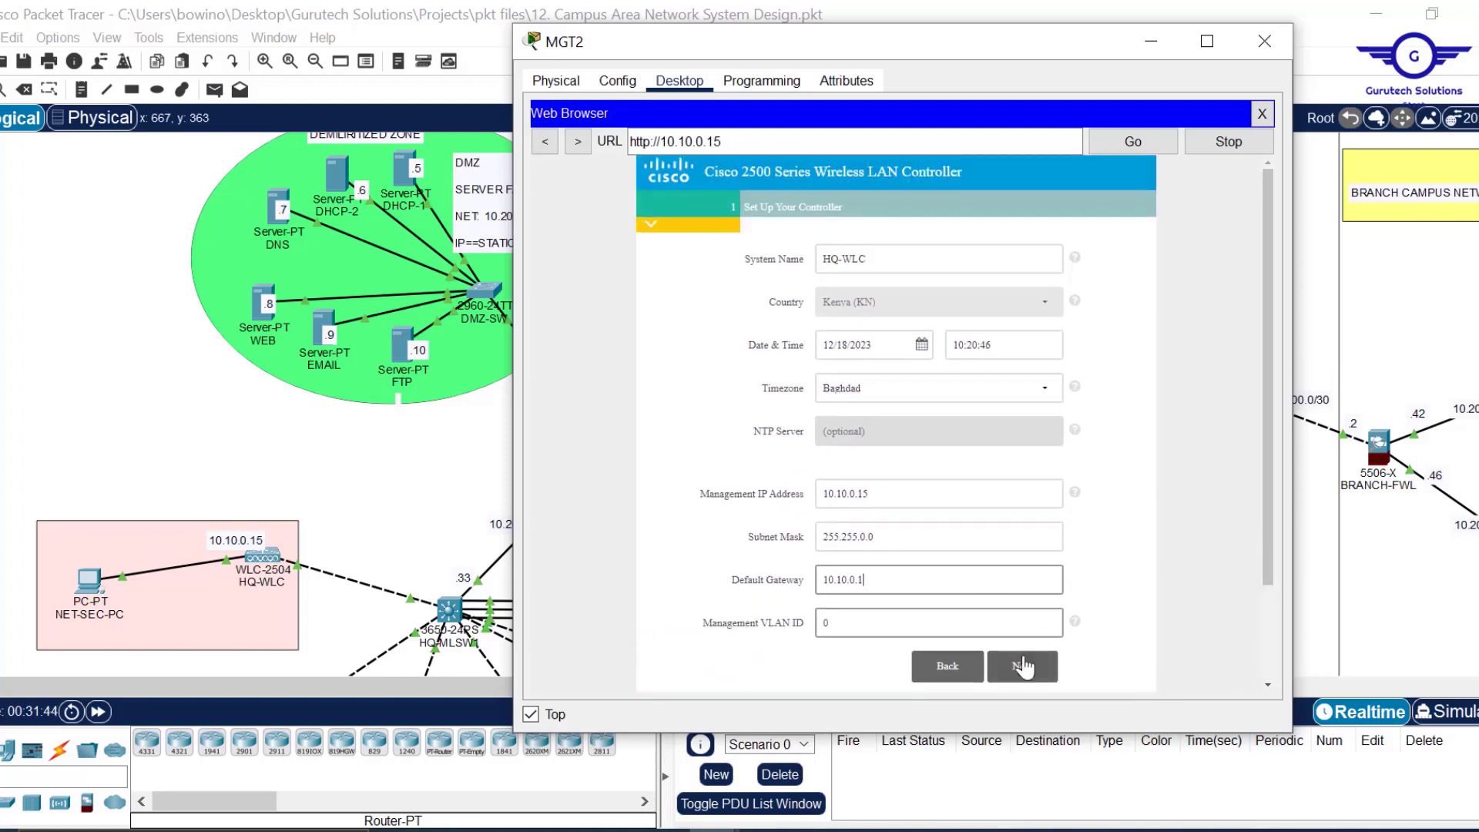
Continue to Create Your Wireless Networks and bring up the Project12.pdf brief.
left_click(1029, 667)
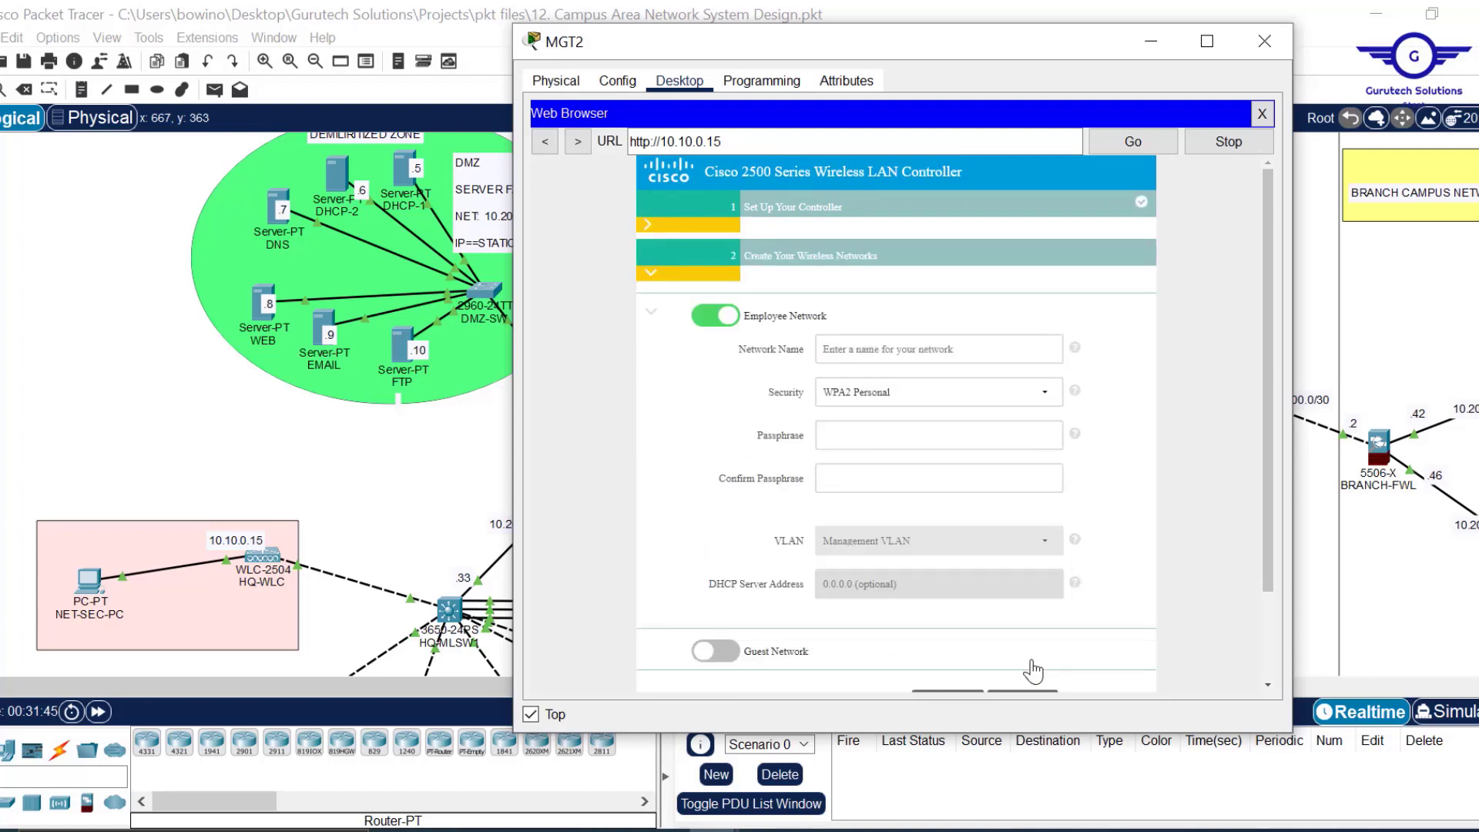
left_click(939, 337)
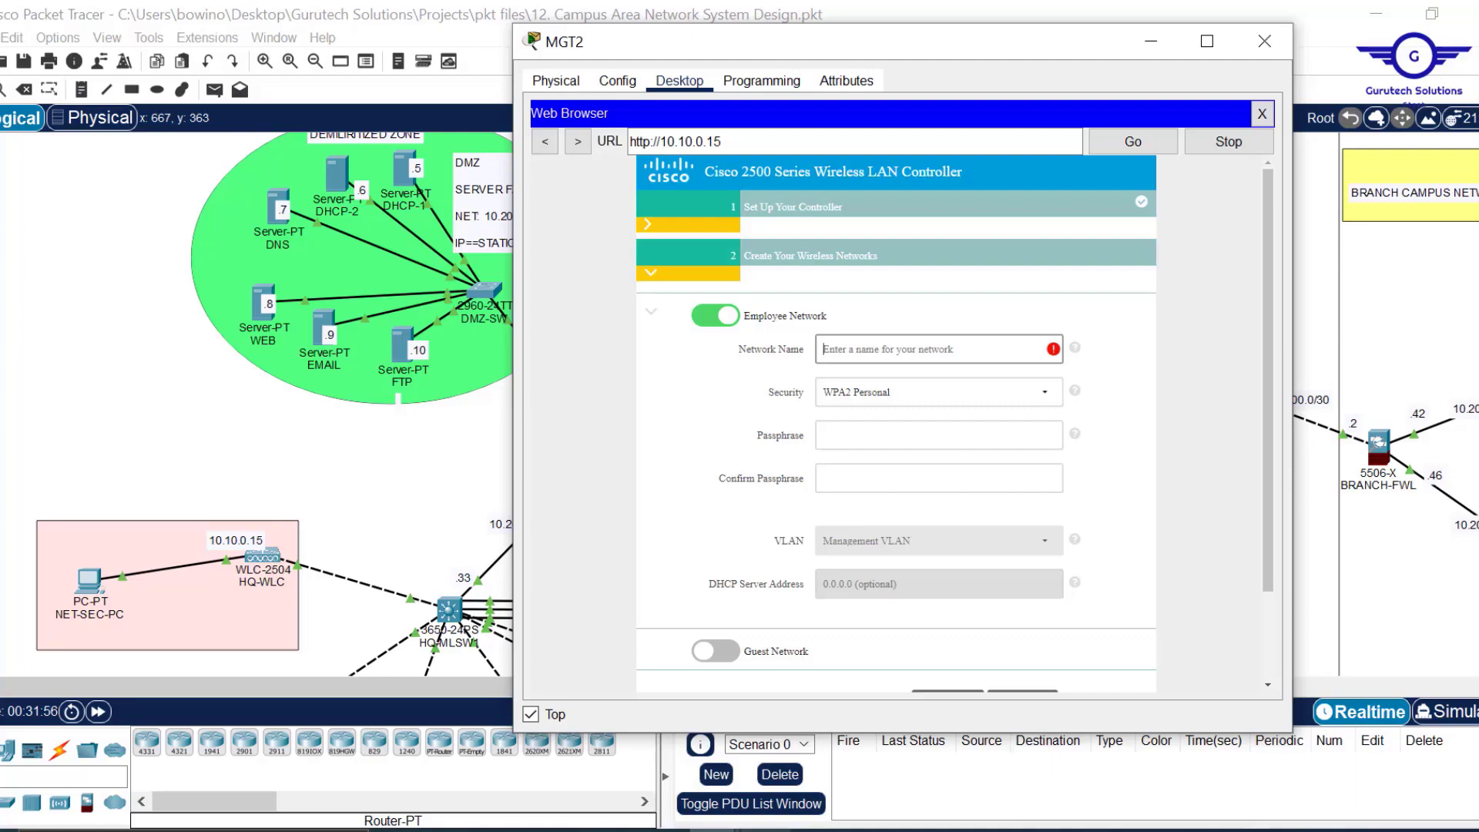
left_click(764, 830)
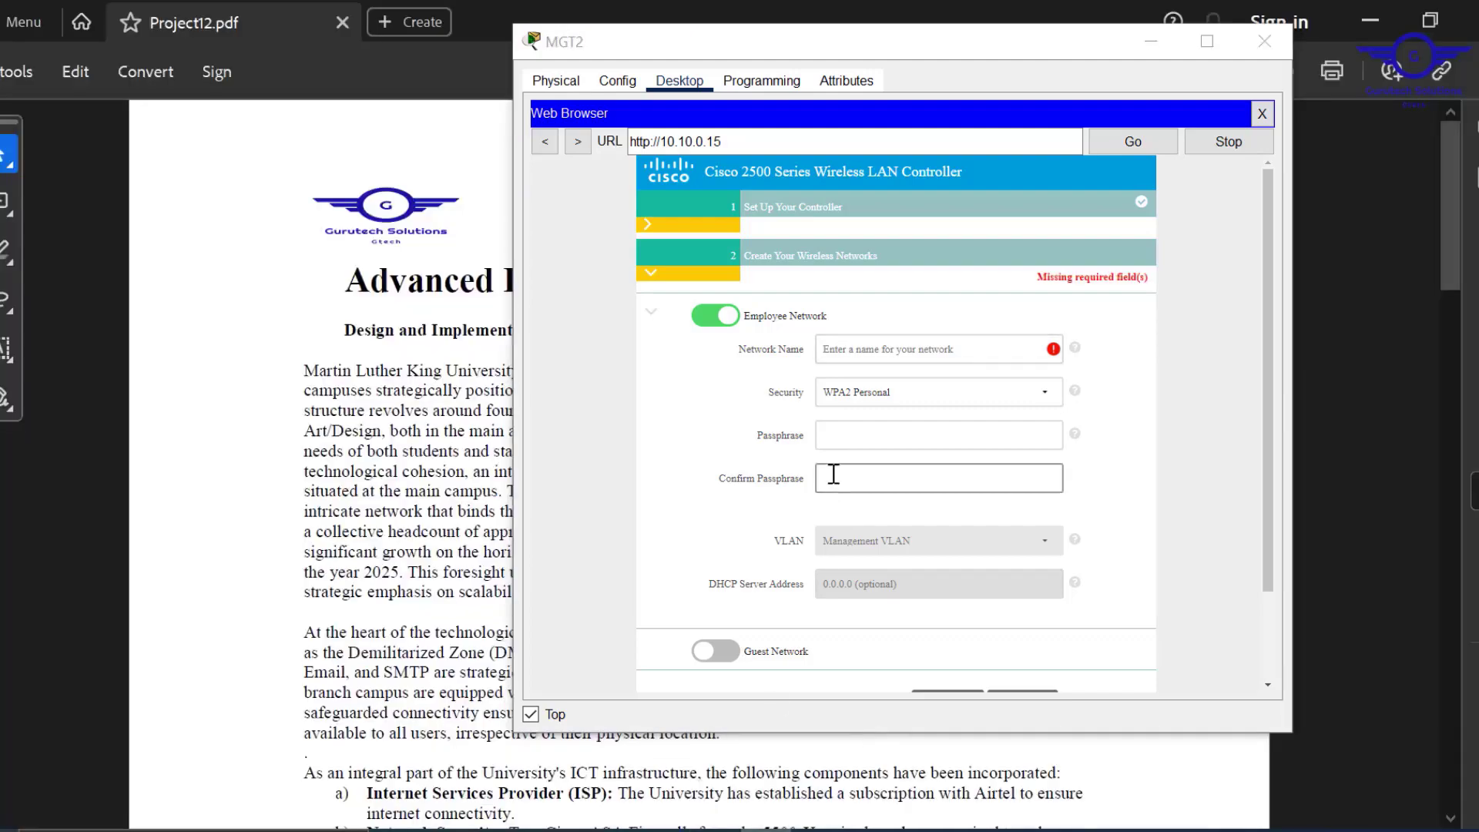
Highlight the brief's WiFi user list: employees, corporate users, external auditors and guests; minimize Acrobat.
left_click(1152, 42)
scroll(839, 409, "down", 10)
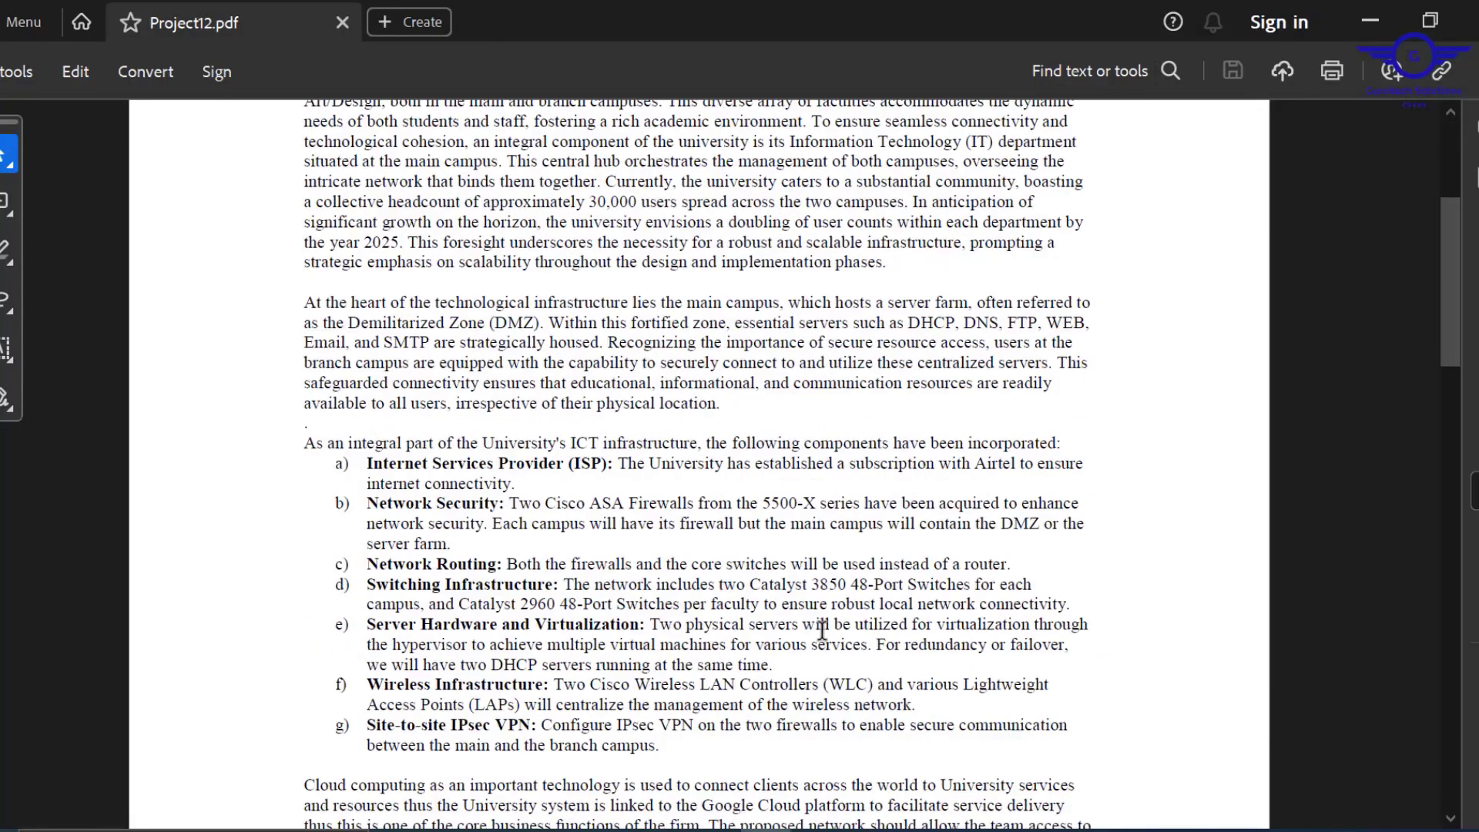
scroll(821, 627, "down", 15)
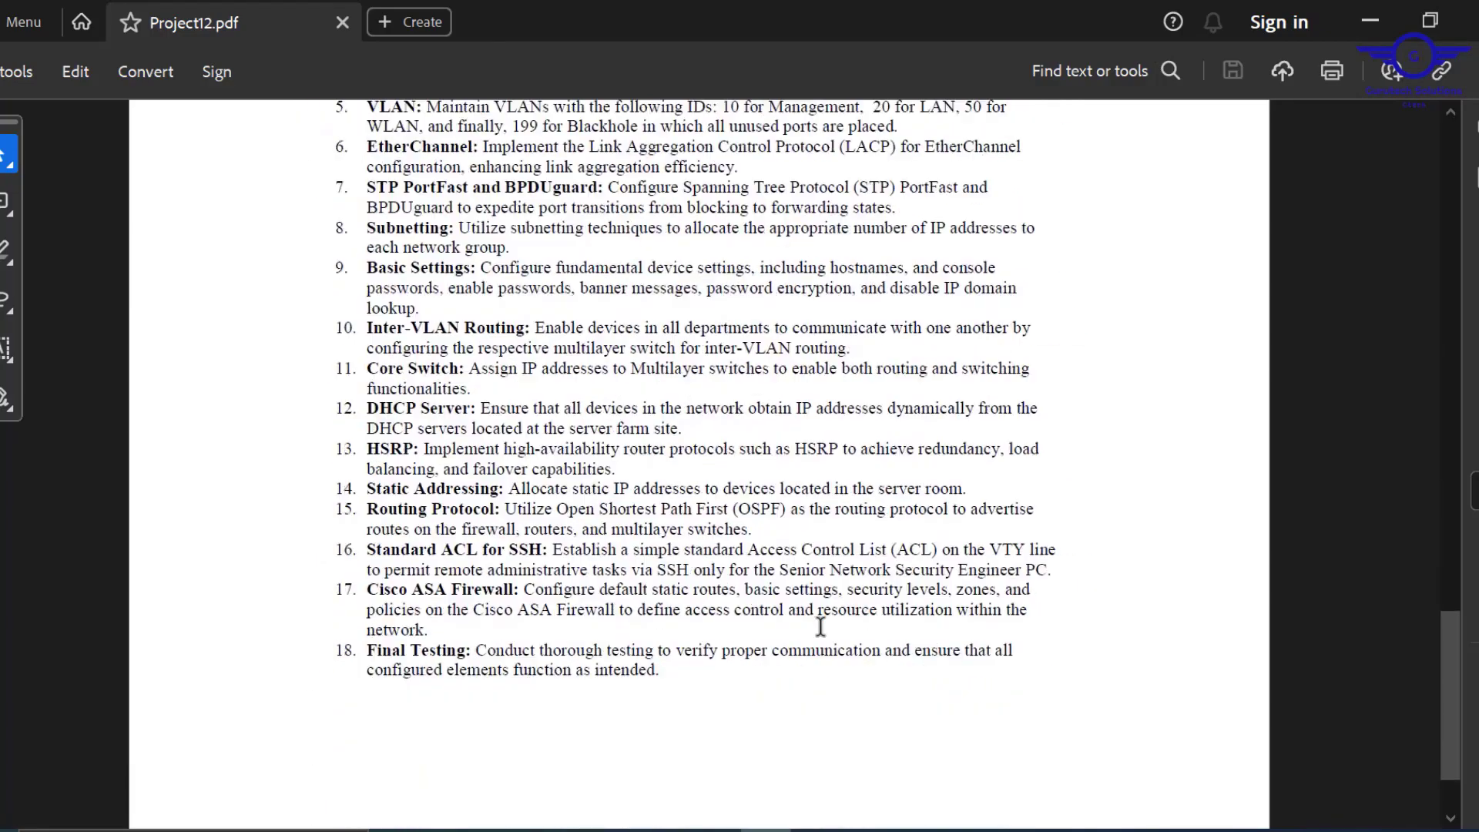
scroll(821, 627, "up", 5)
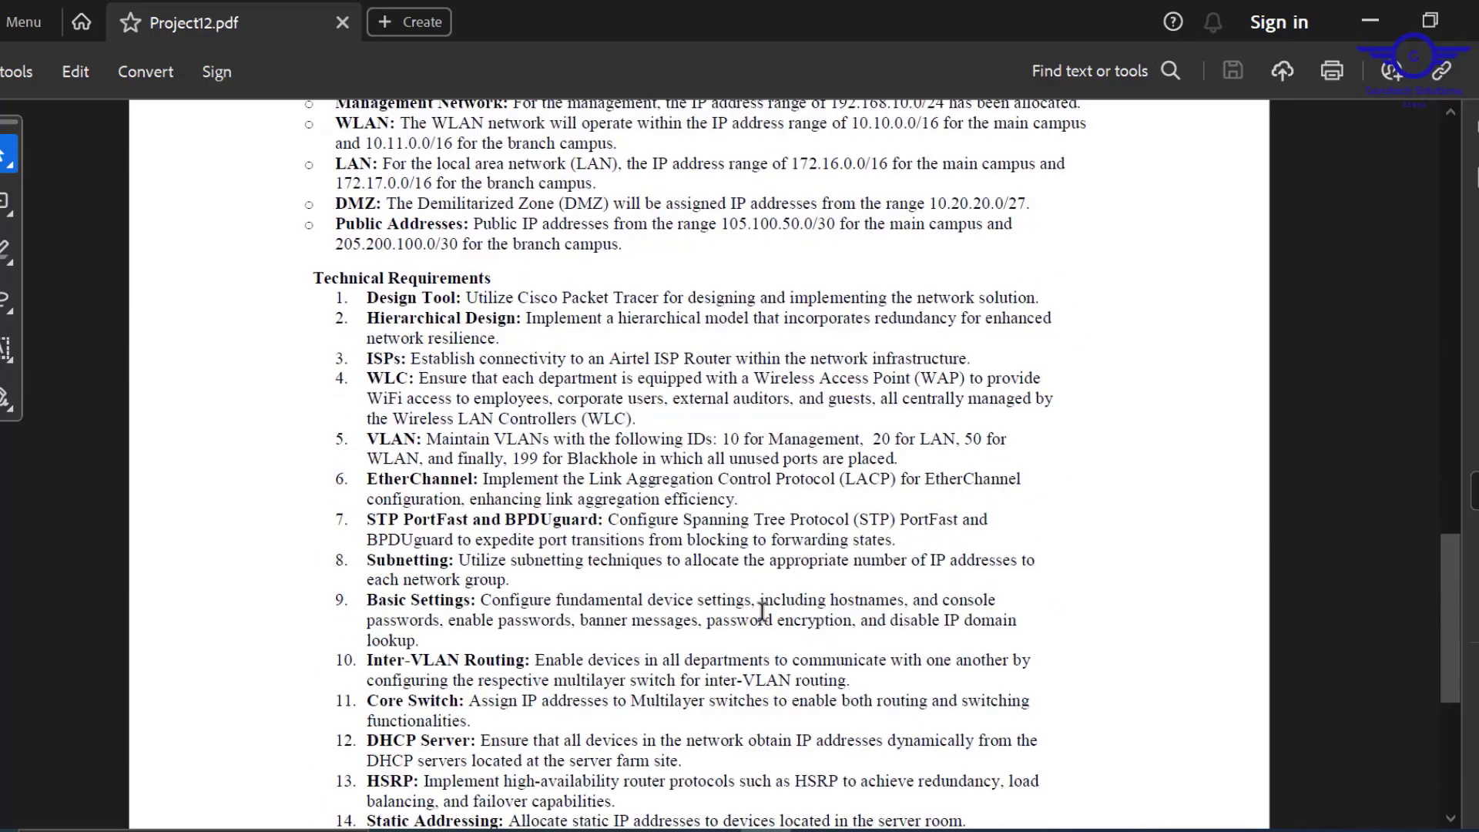
scroll(687, 570, "down", 3)
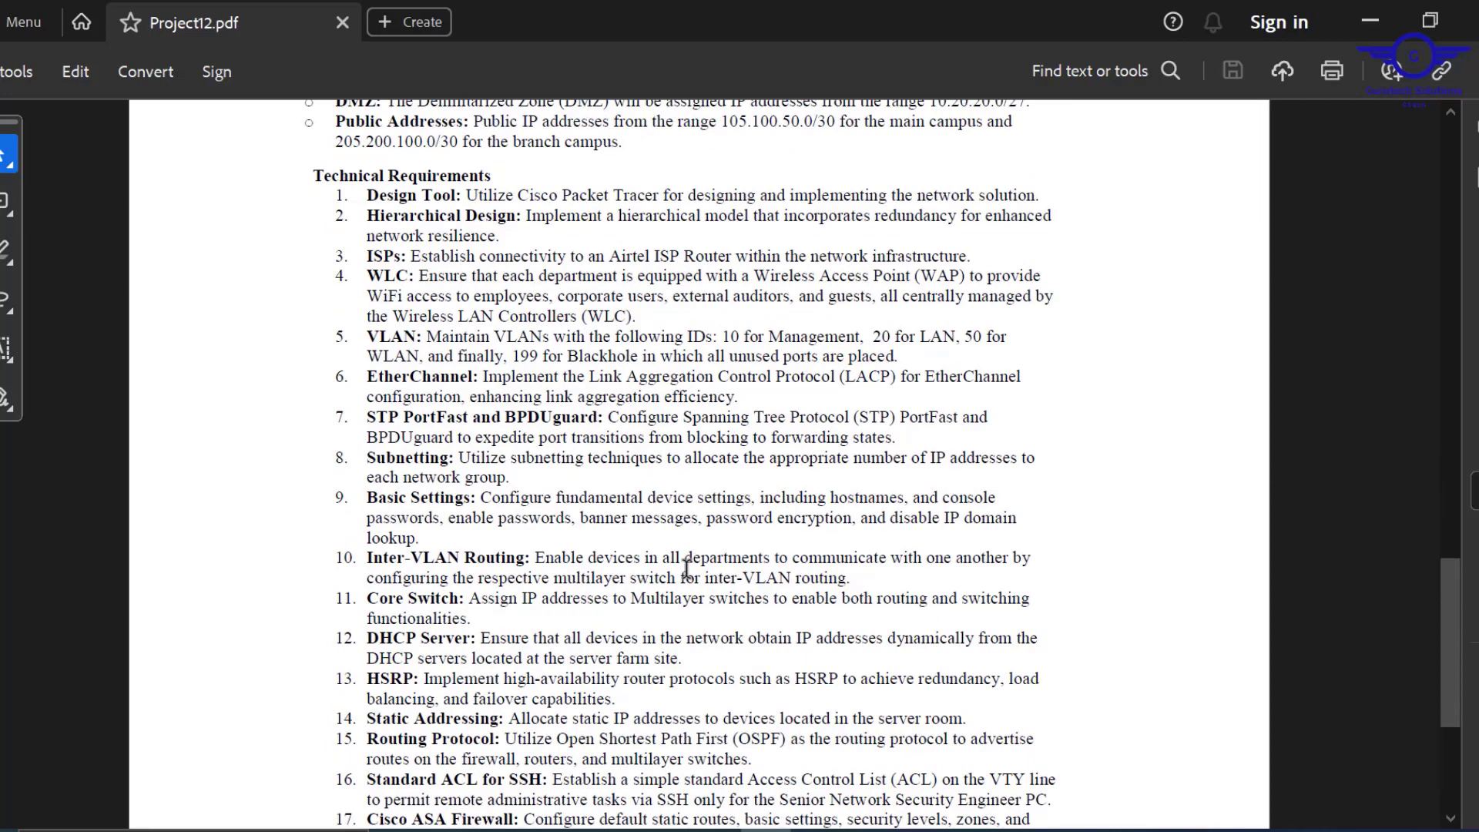
scroll(687, 570, "down", 5)
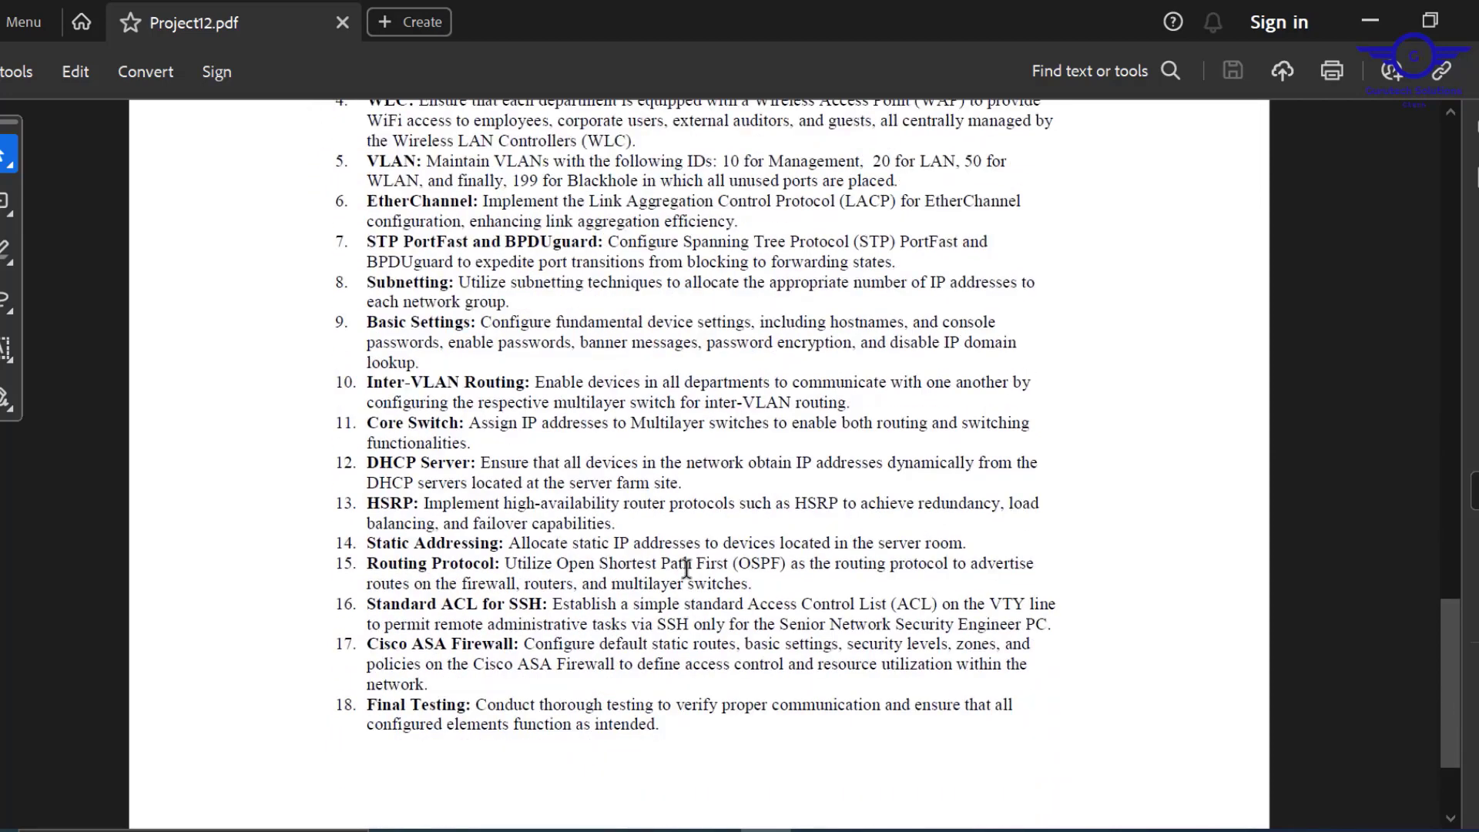
scroll(686, 570, "down", 3)
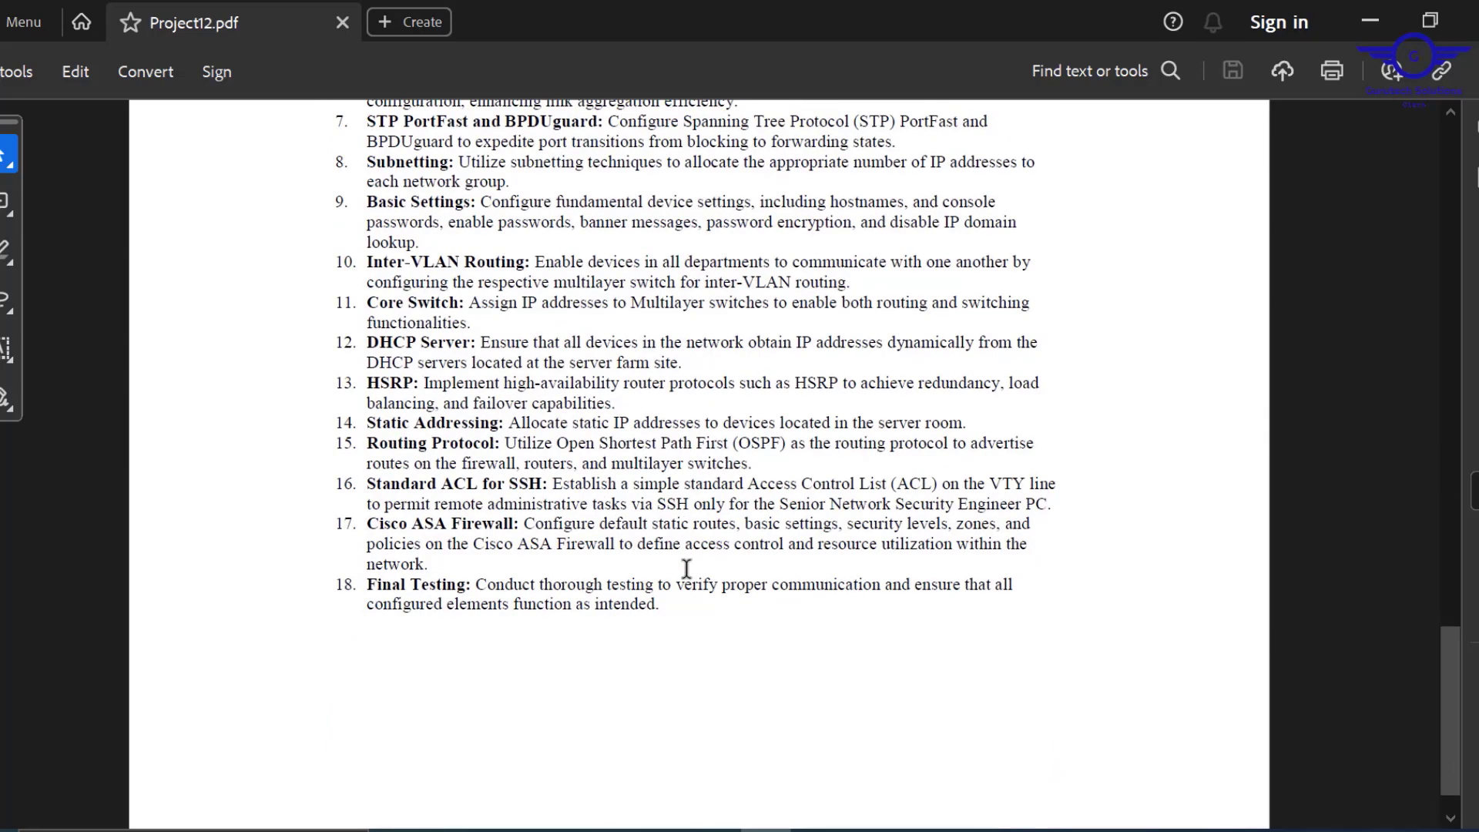
scroll(686, 571, "up", 3)
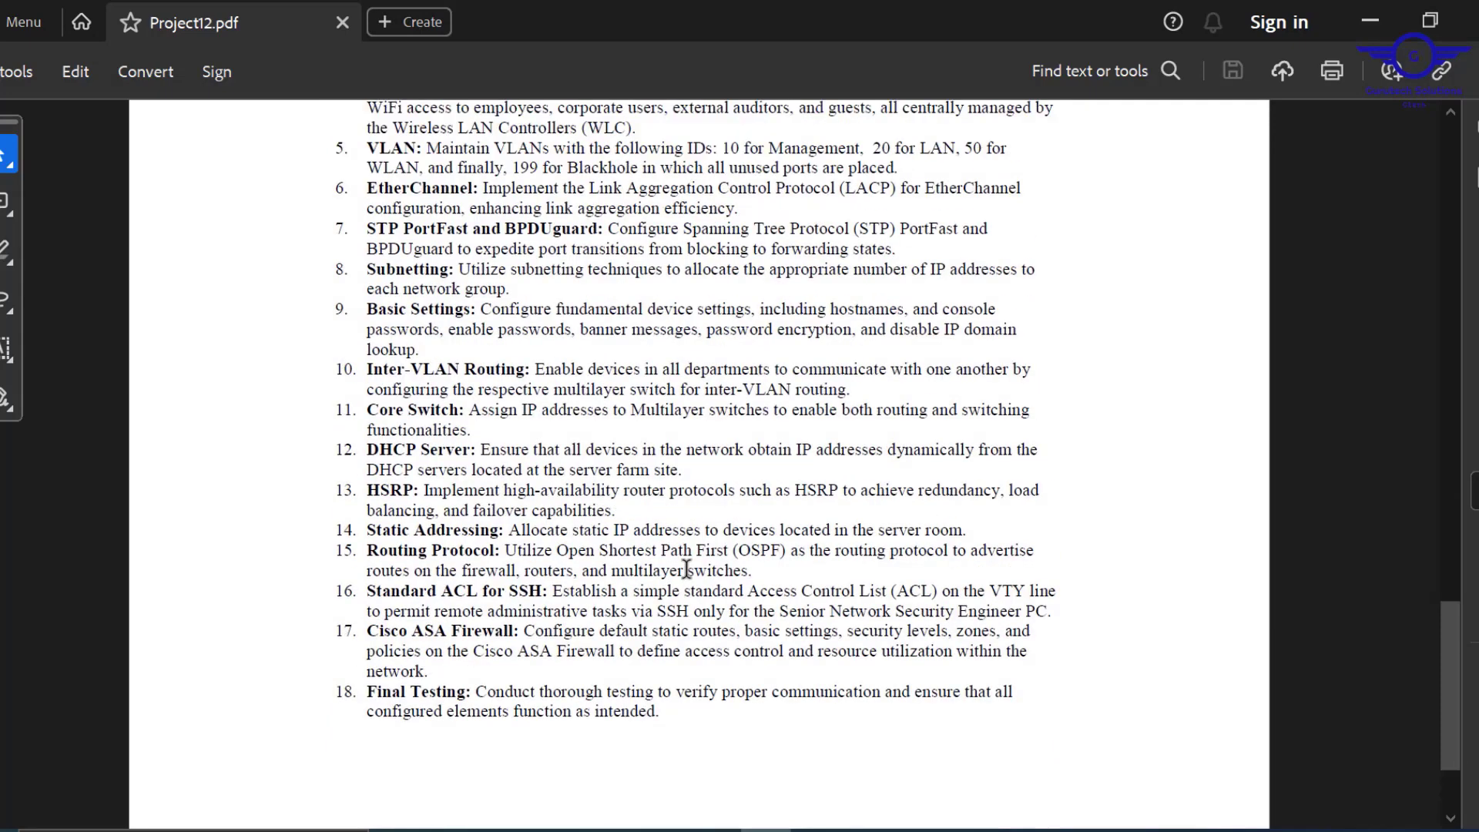
scroll(686, 571, "up", 3)
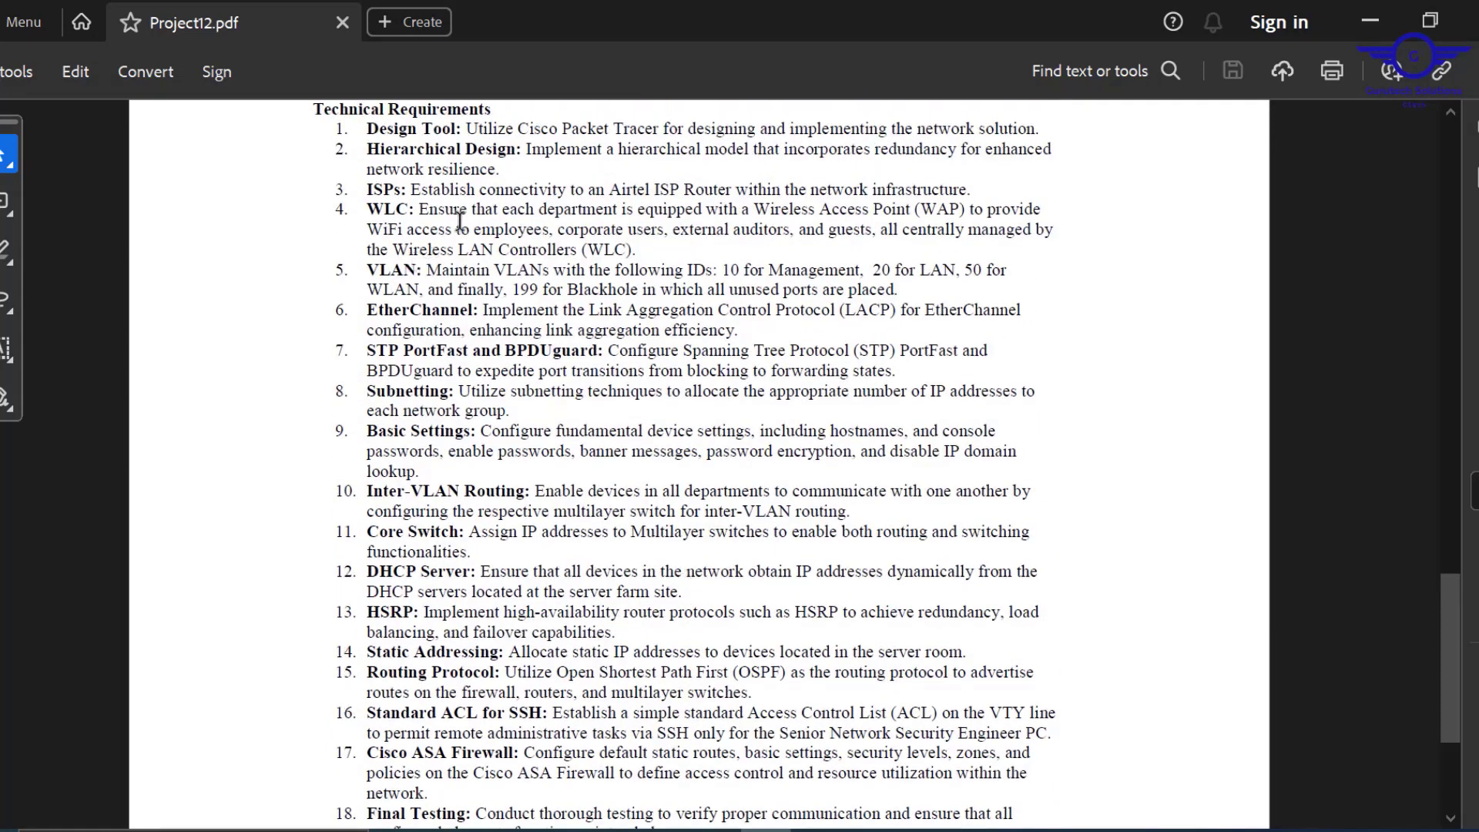
left_click_drag(473, 229, 760, 232)
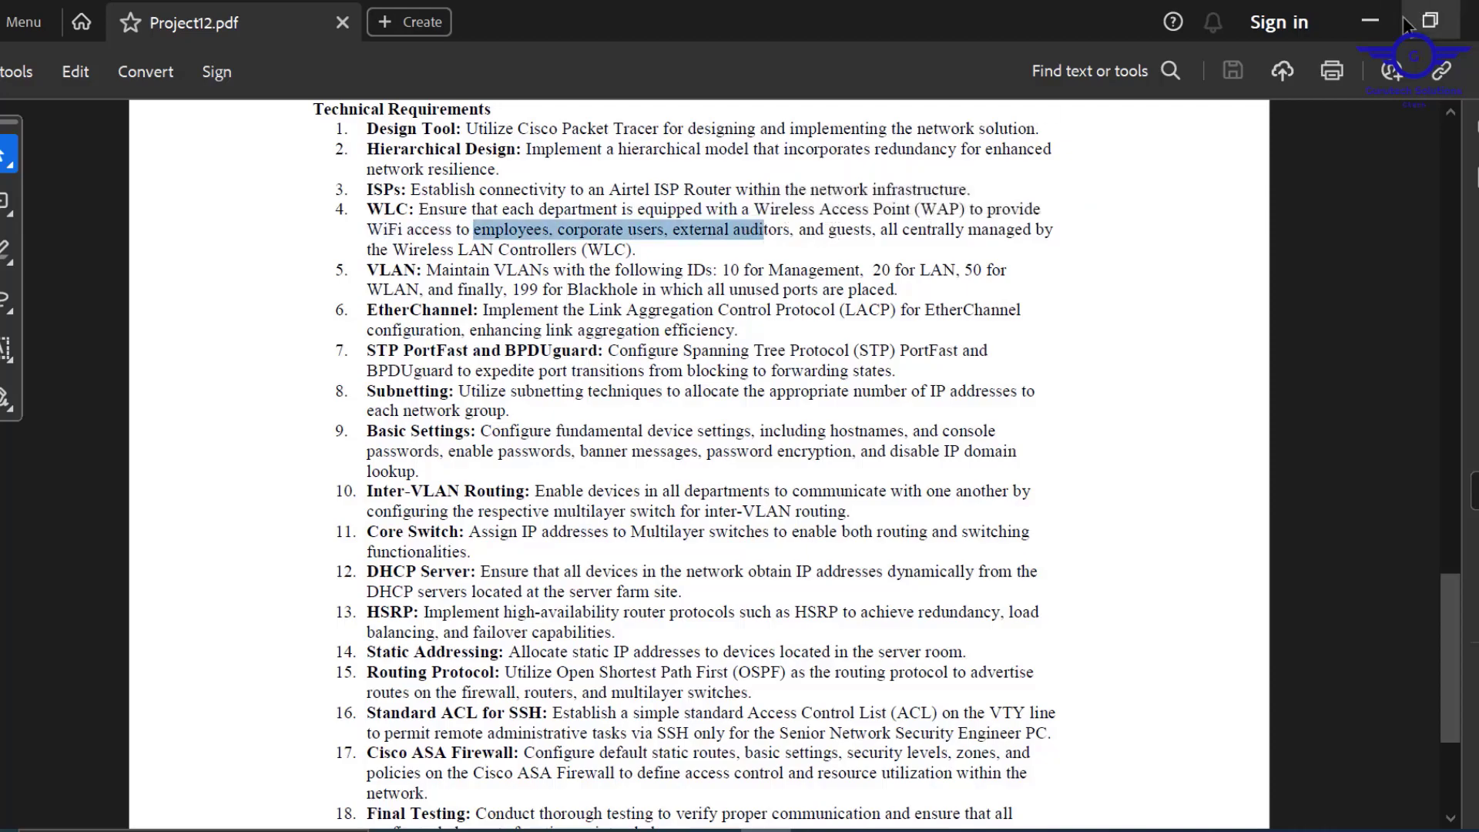
left_click(1371, 21)
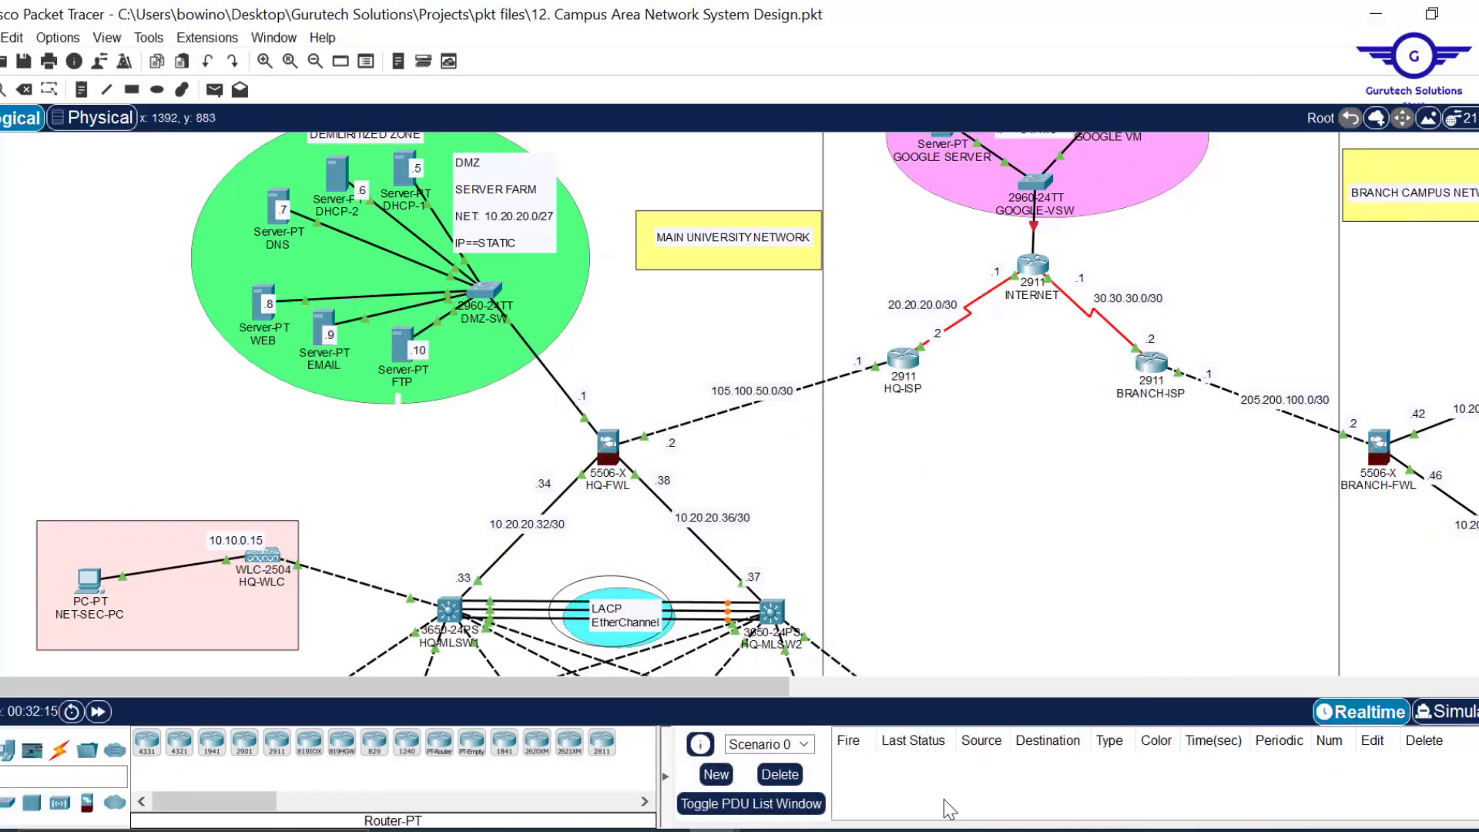
Name the Employee Network EMPLOYEES and enter its WPA2 Personal passphrase twice.
mouse_move(847, 829)
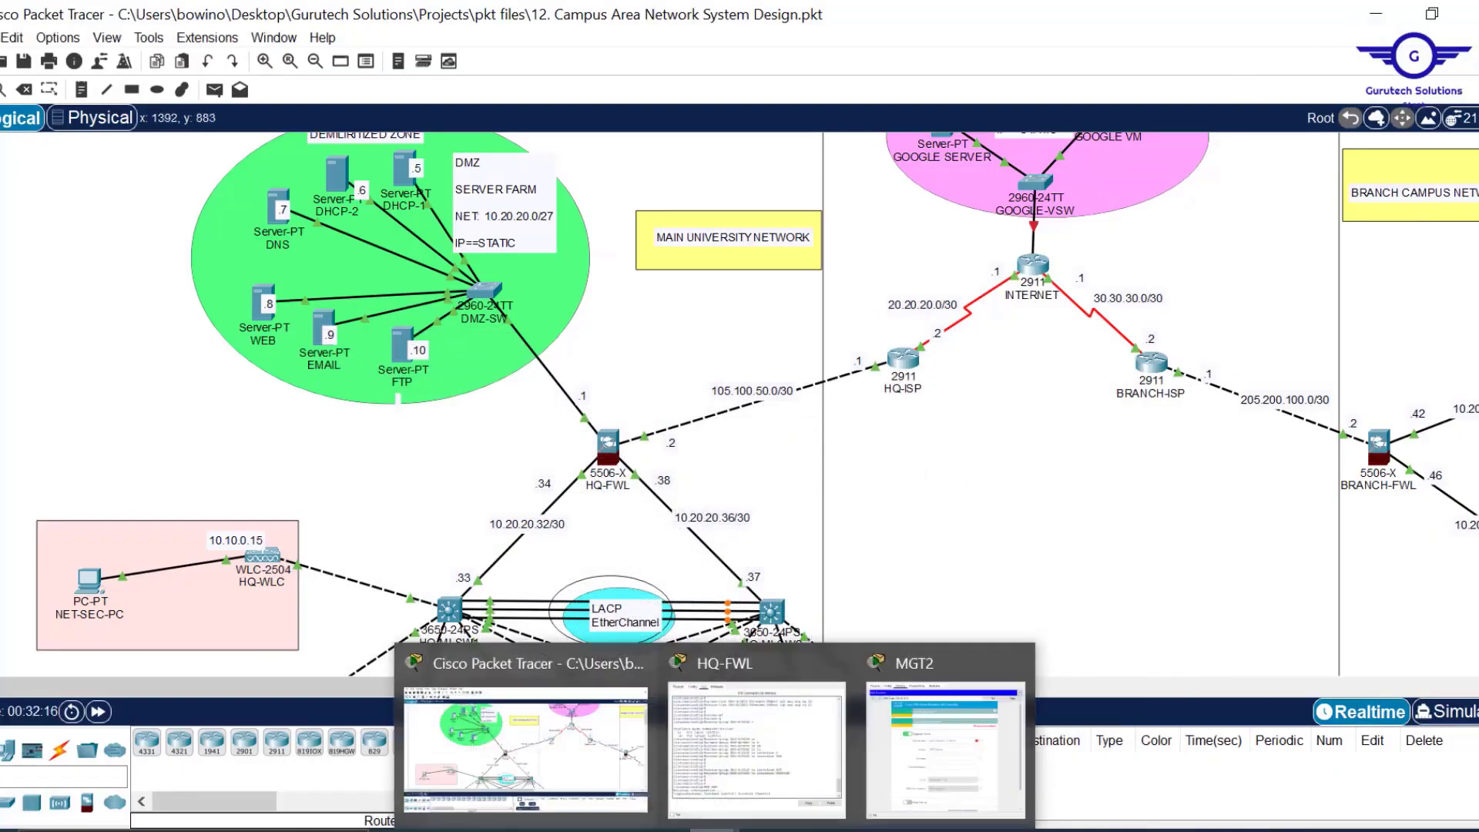
left_click(940, 765)
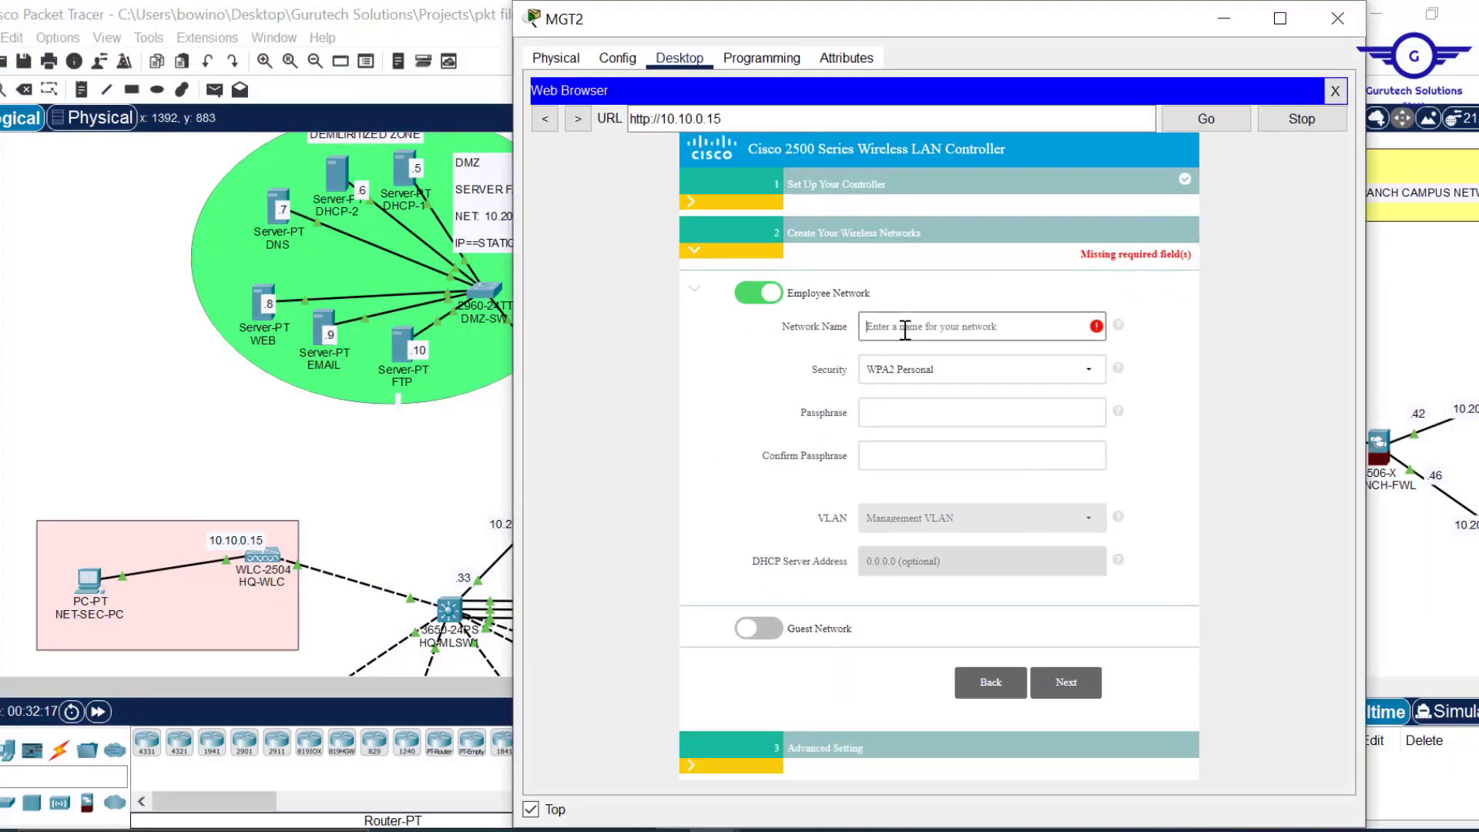
type("EMPLOYEES")
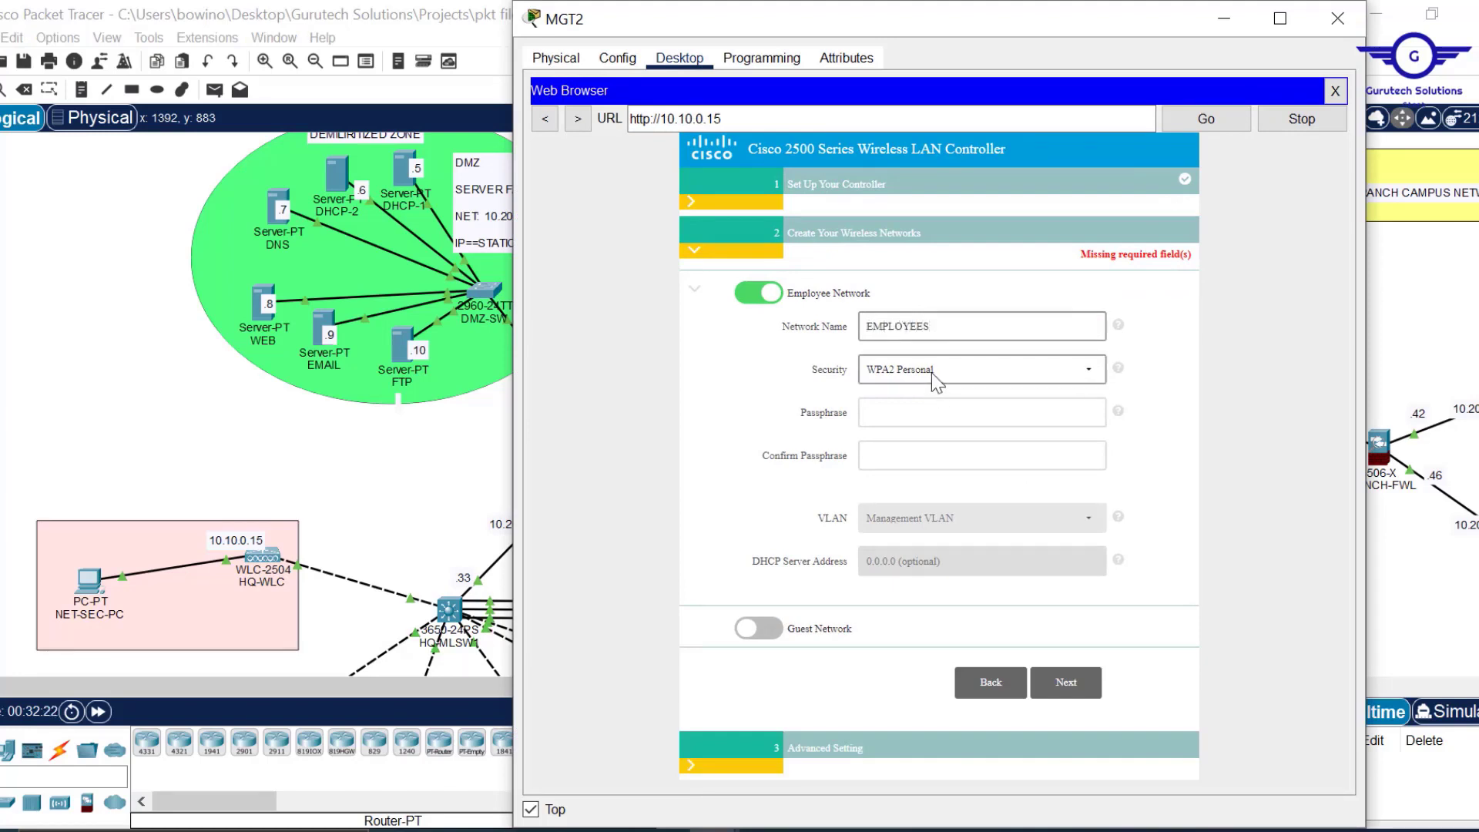
left_click(910, 401)
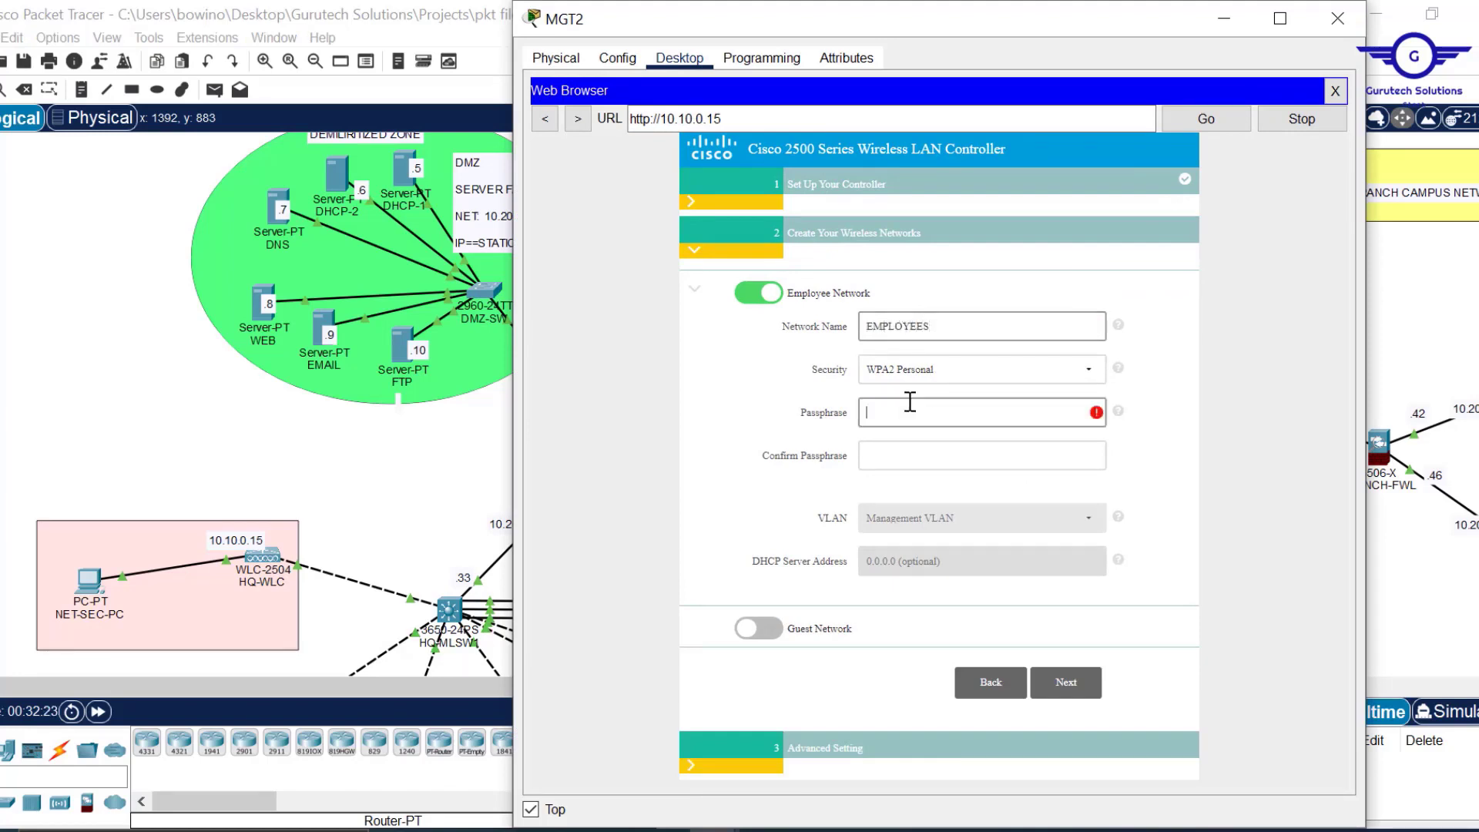
type("•••••")
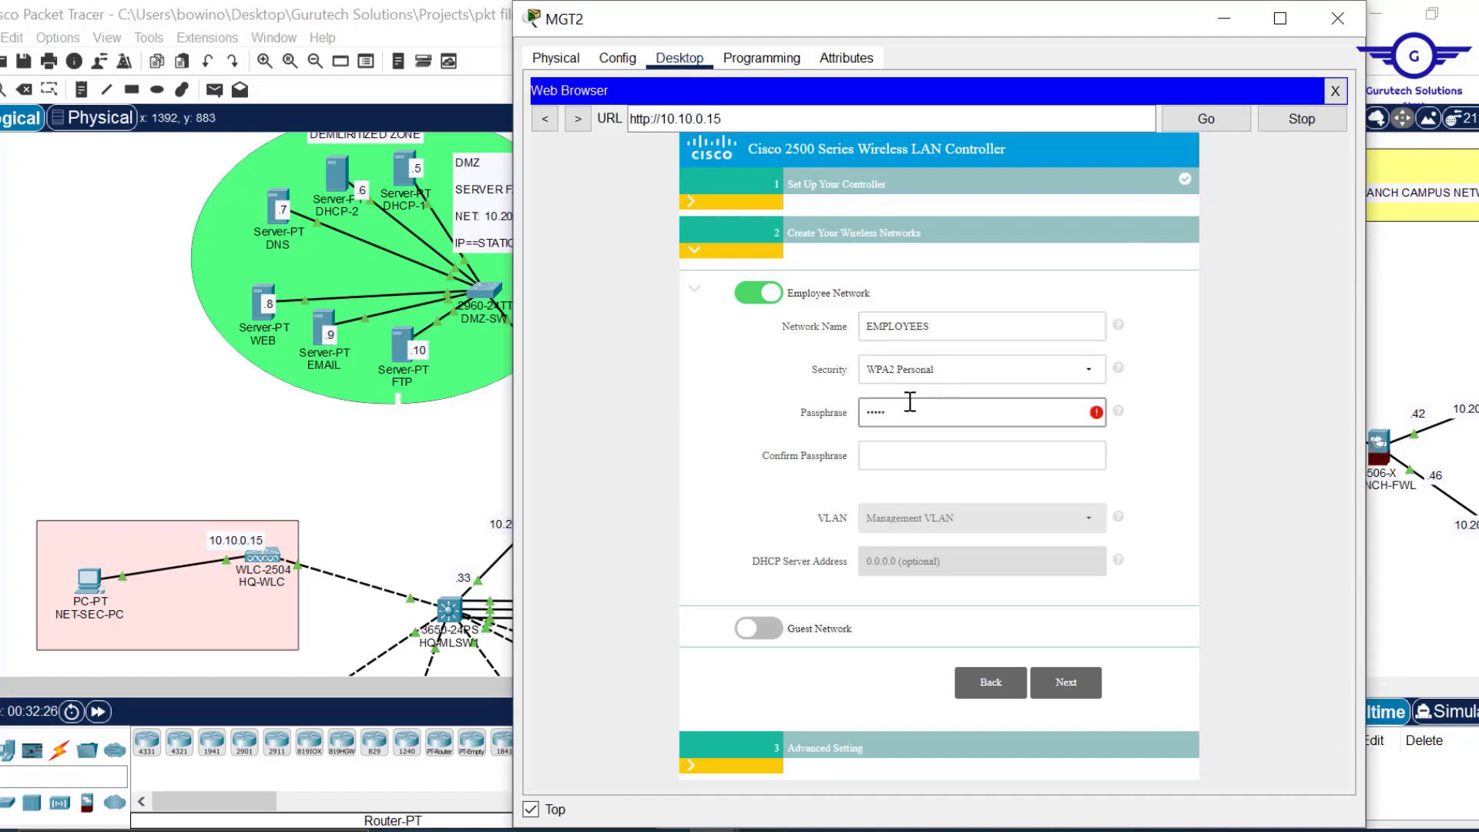
type("••••")
left_click(902, 460)
type("•••••••••")
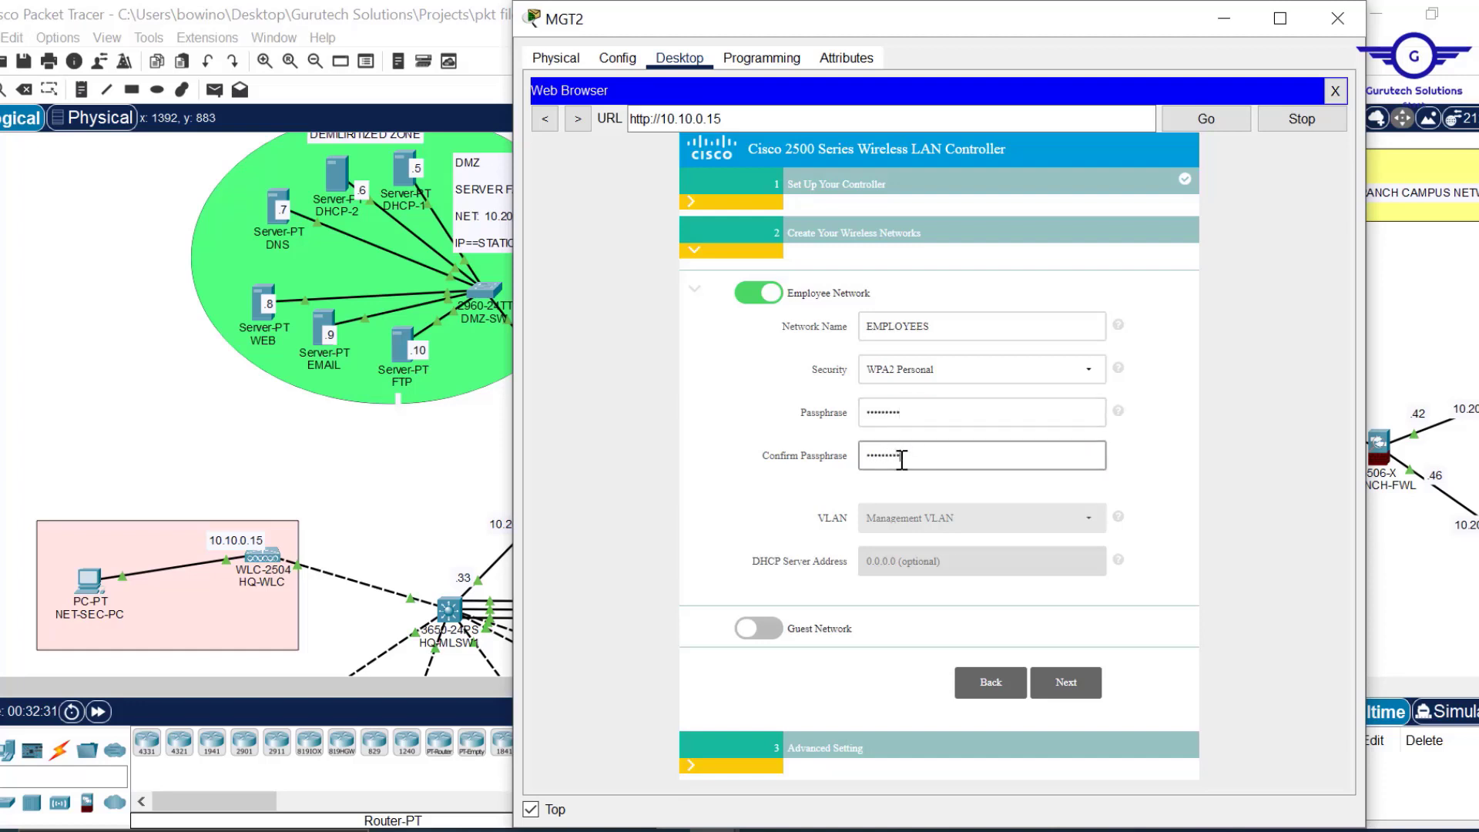
Advance to the confirm-and-apply summary and minimize the MGT2 window.
left_click(1066, 685)
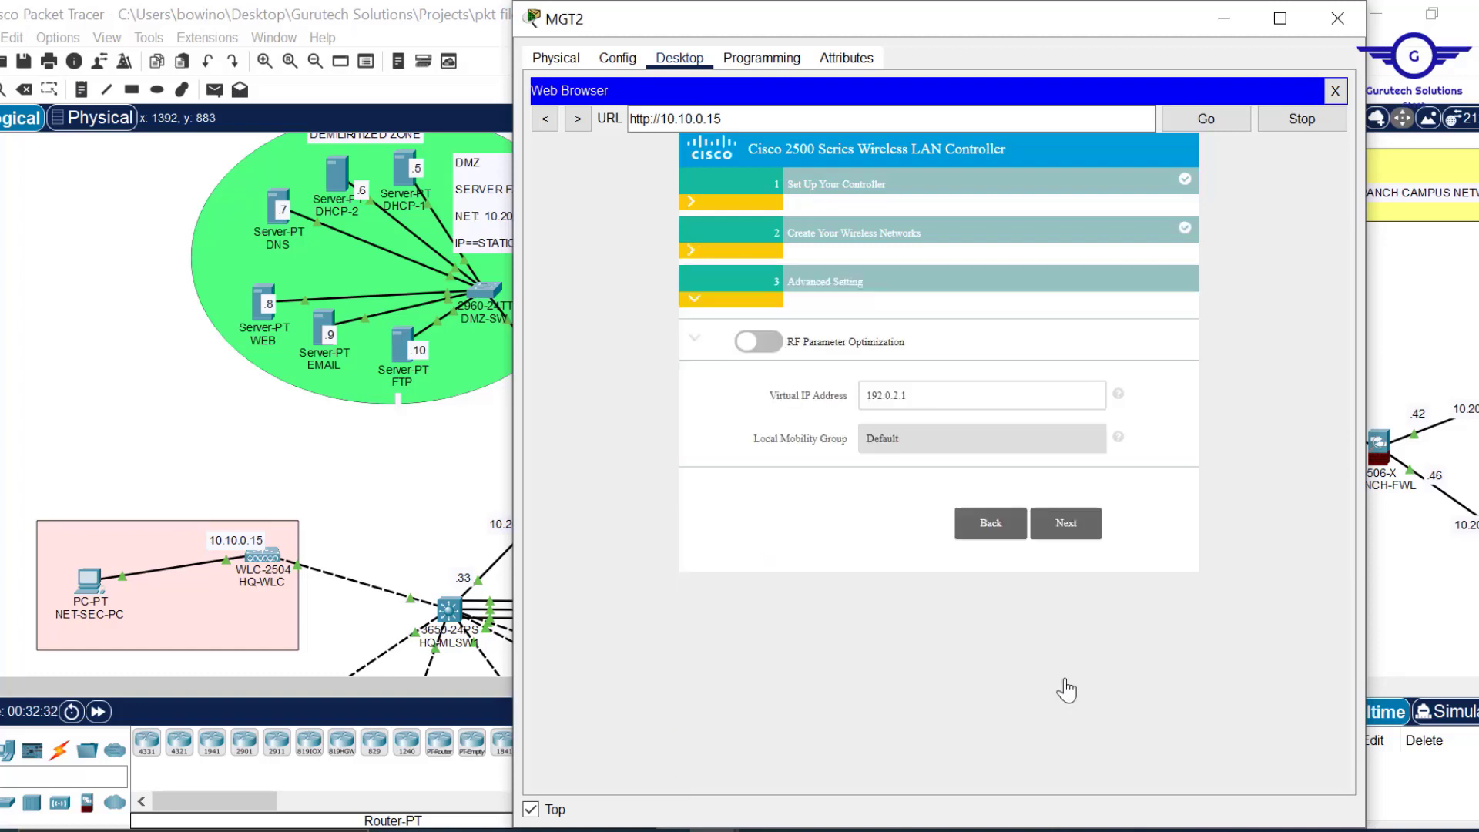
left_click(1090, 532)
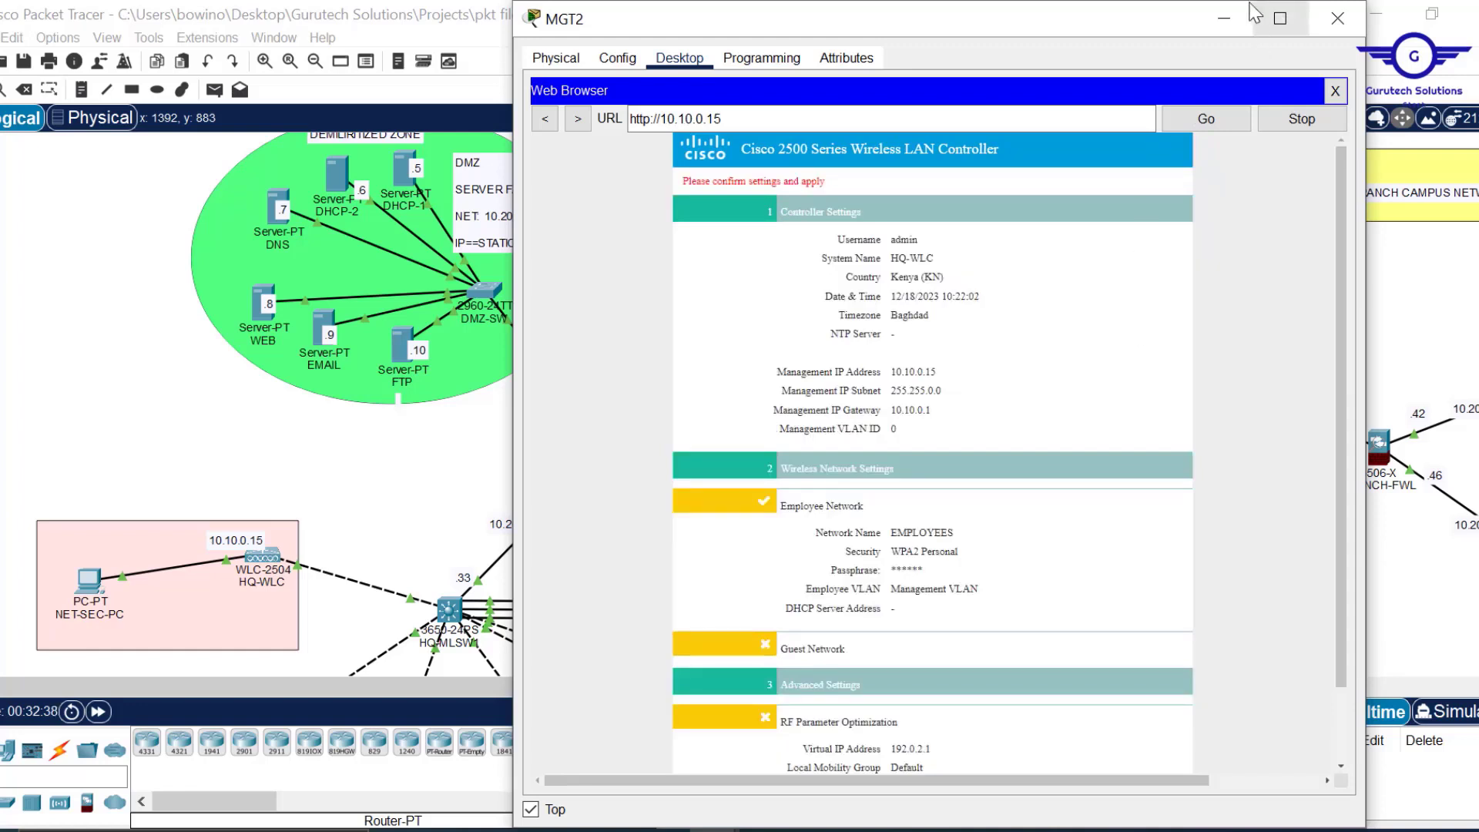
left_click(1225, 18)
scroll(1040, 420, "down", 5)
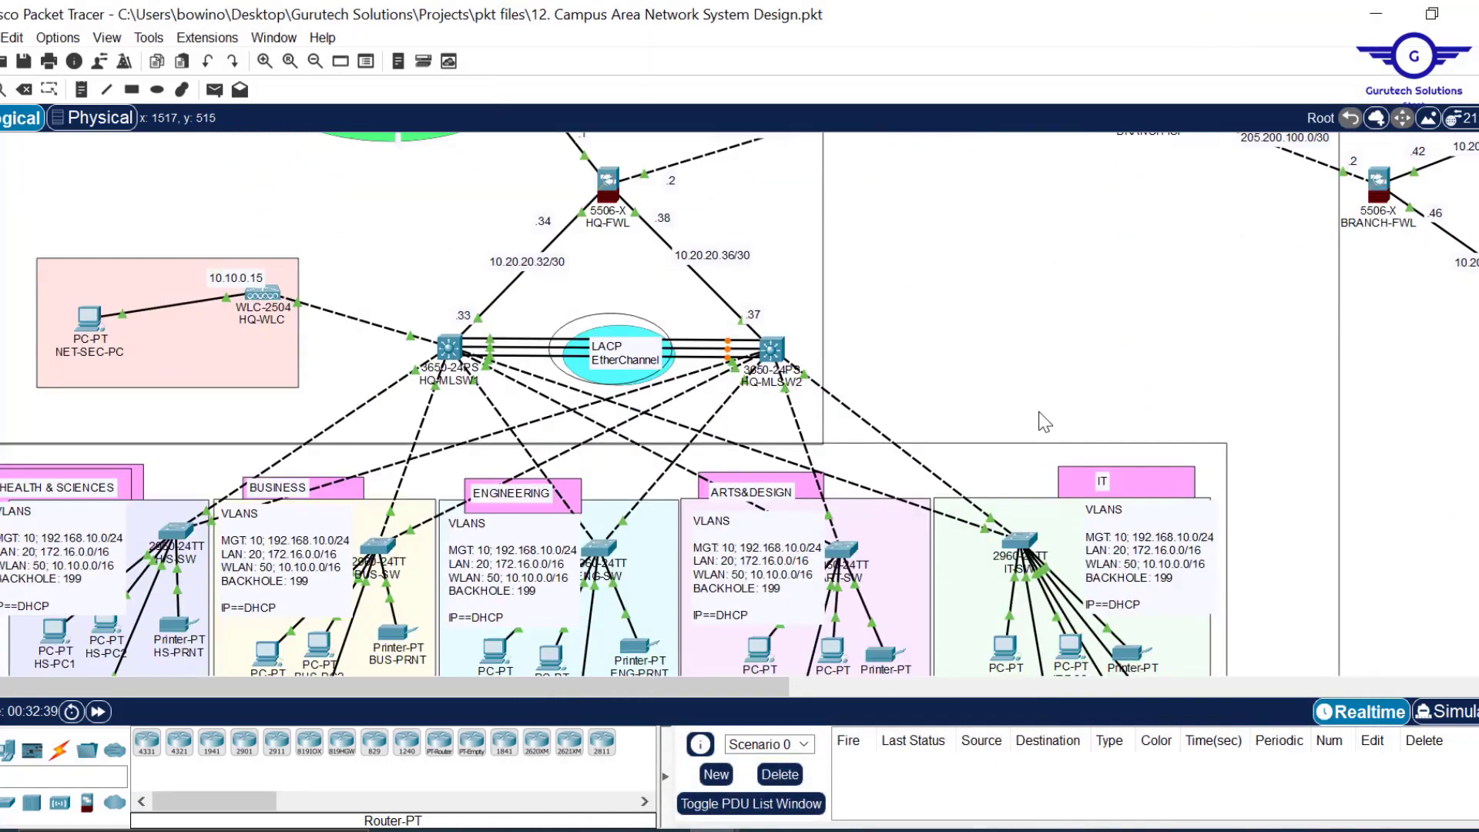
scroll(876, 337, "down", 1)
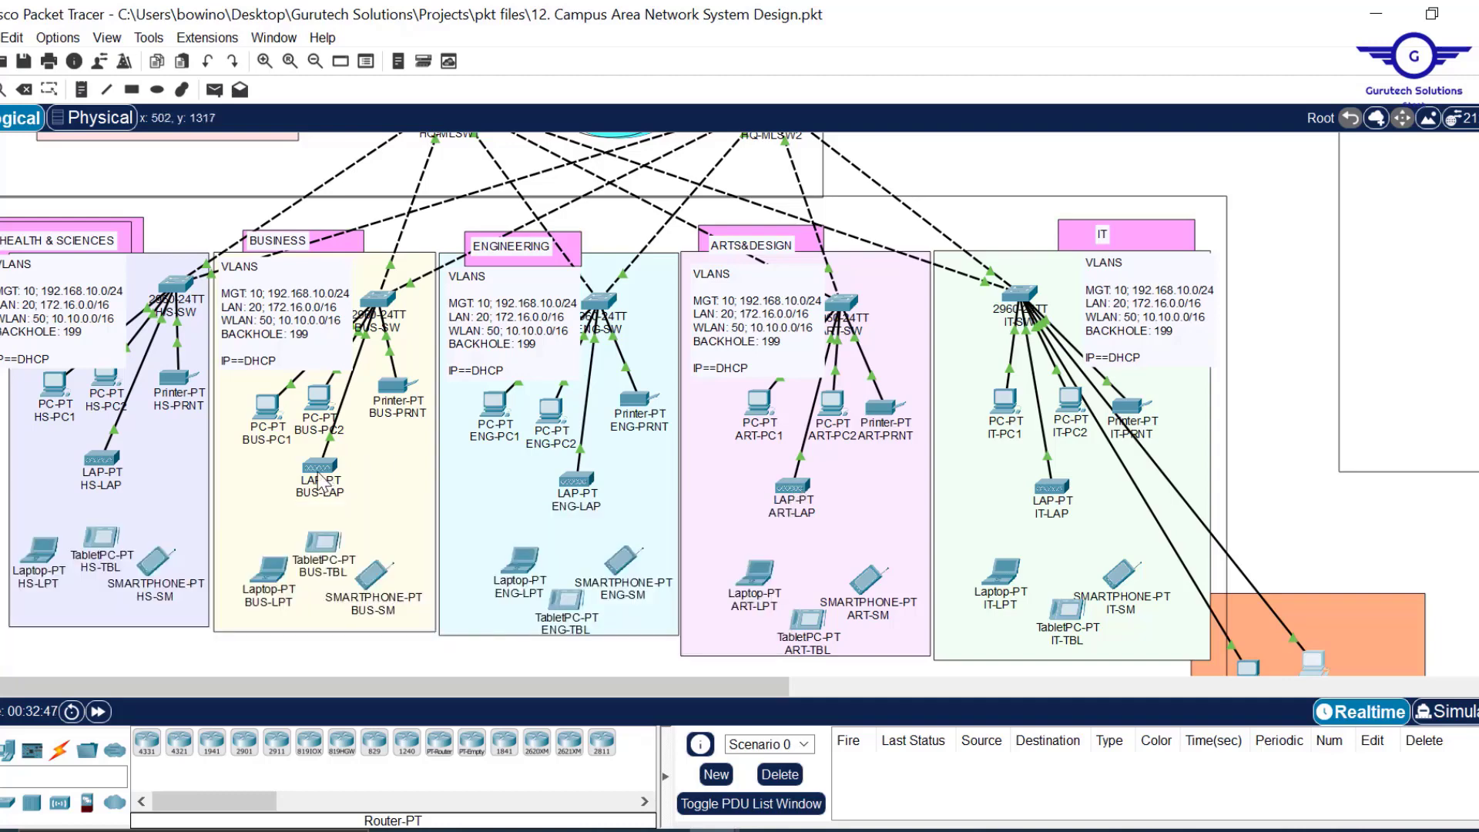
mouse_move(319, 473)
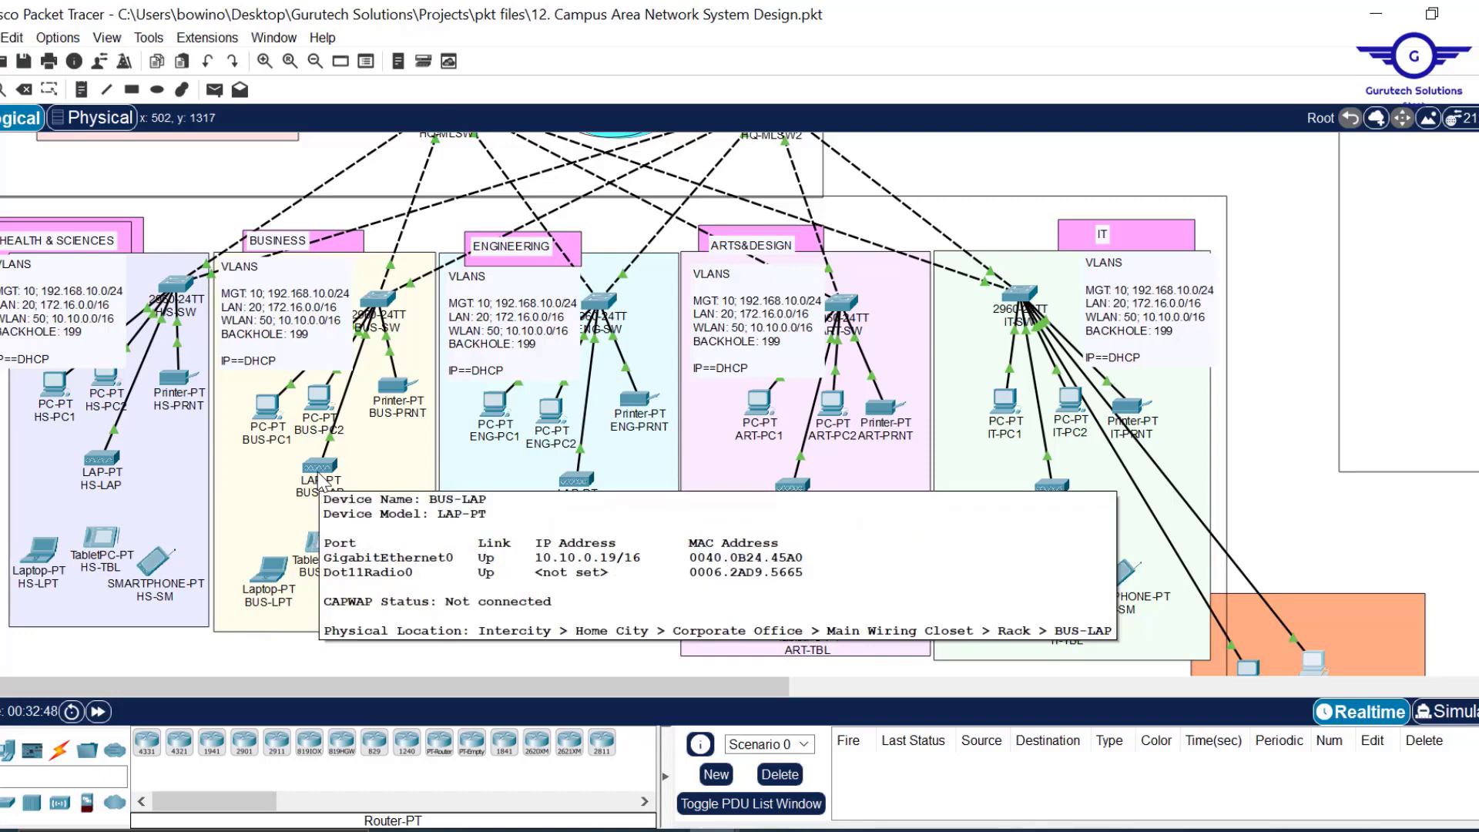
scroll(1163, 349, "right", 8)
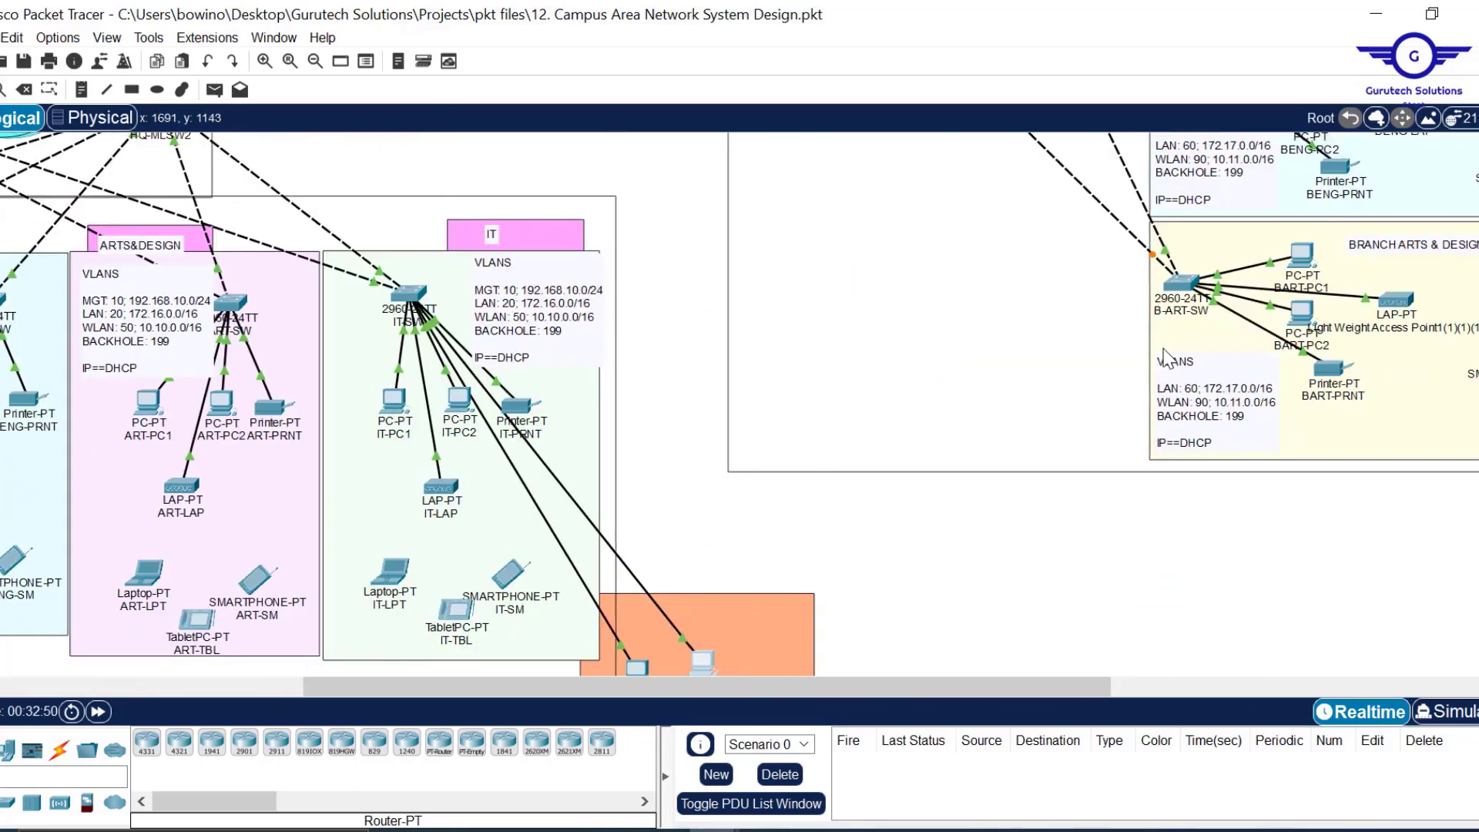
scroll(1165, 356, "up", 4)
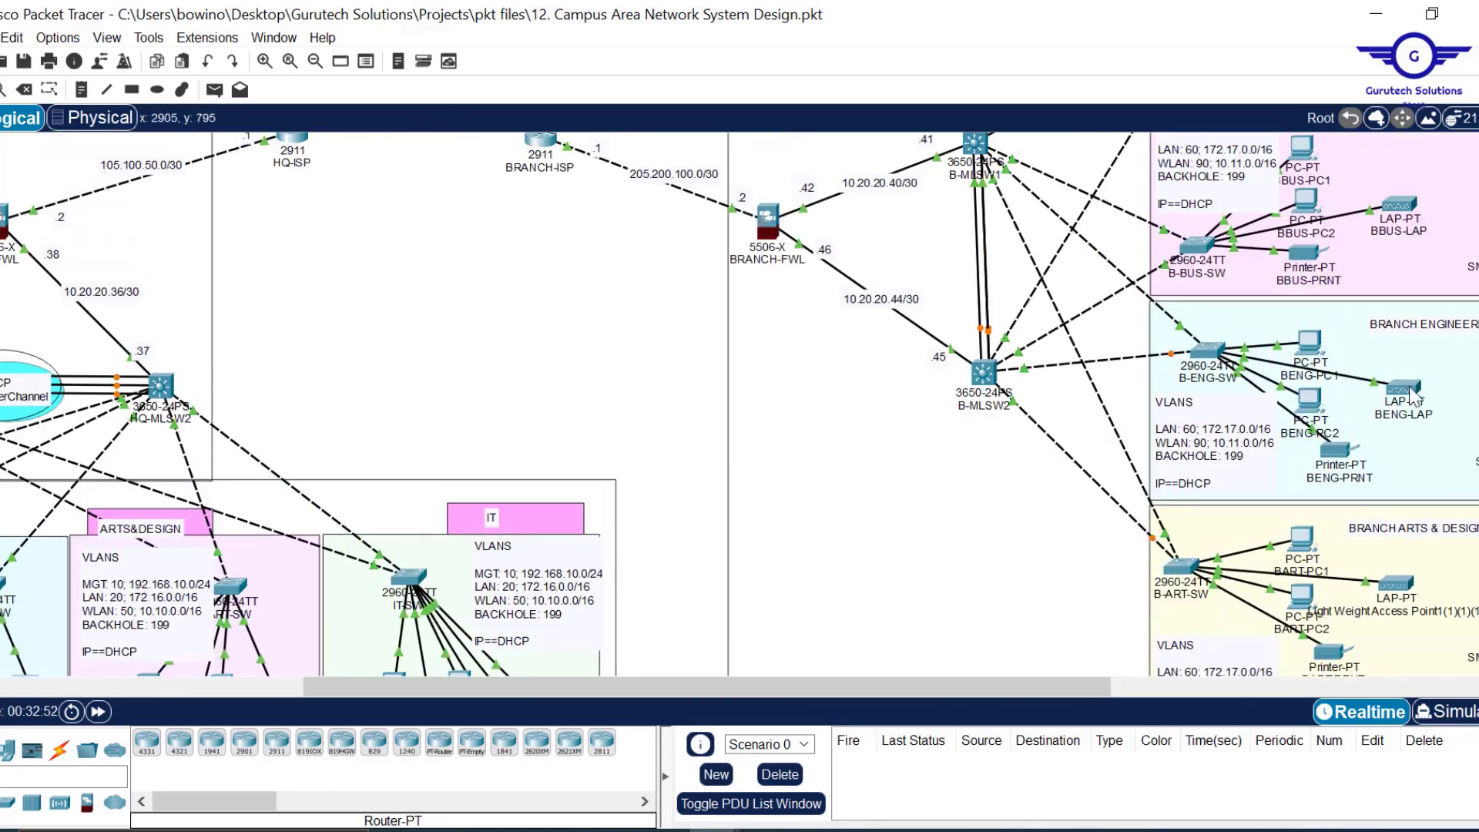
mouse_move(1404, 400)
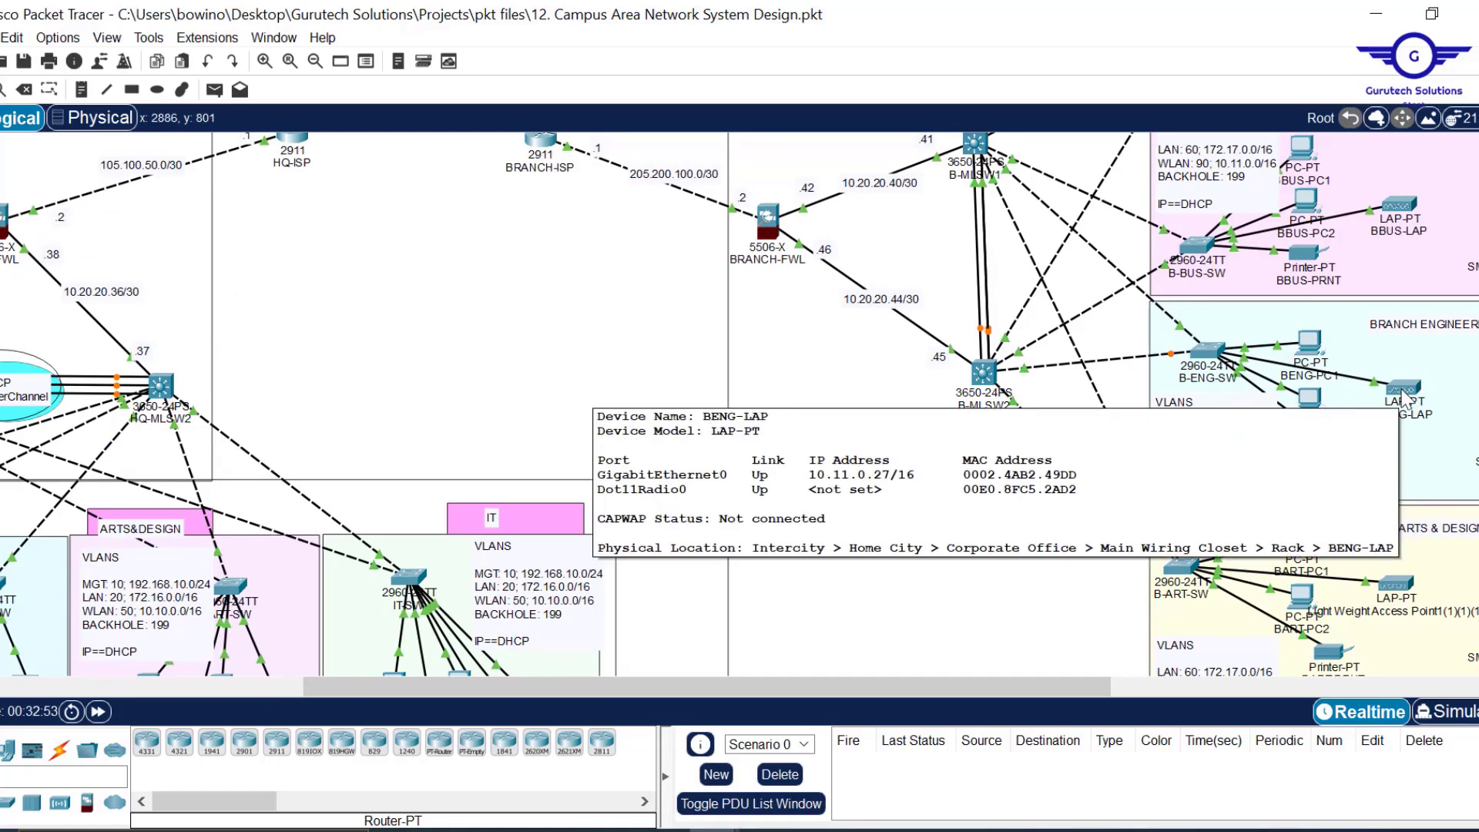
scroll(526, 369, "left", 8)
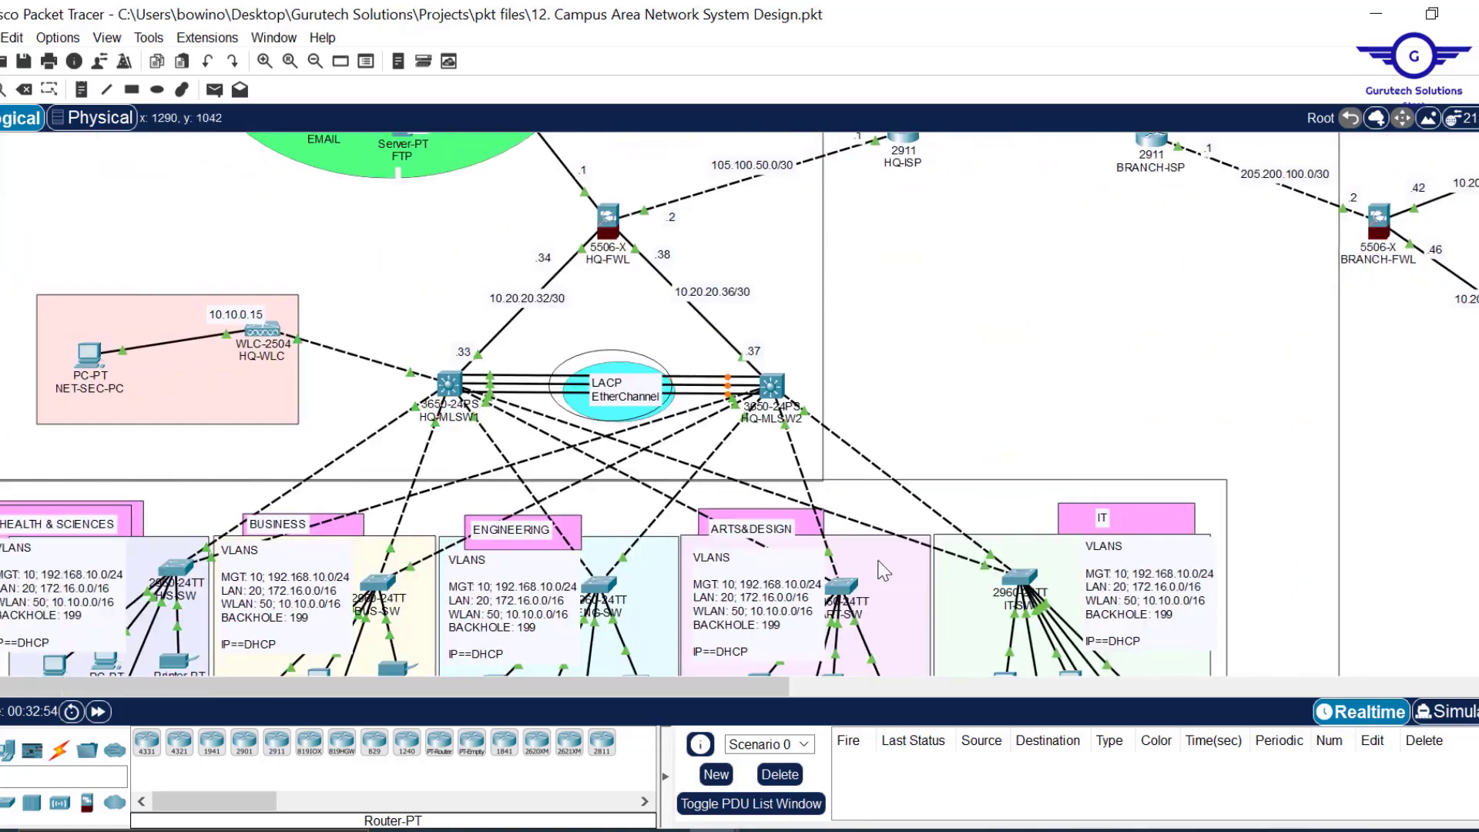
mouse_move(715, 830)
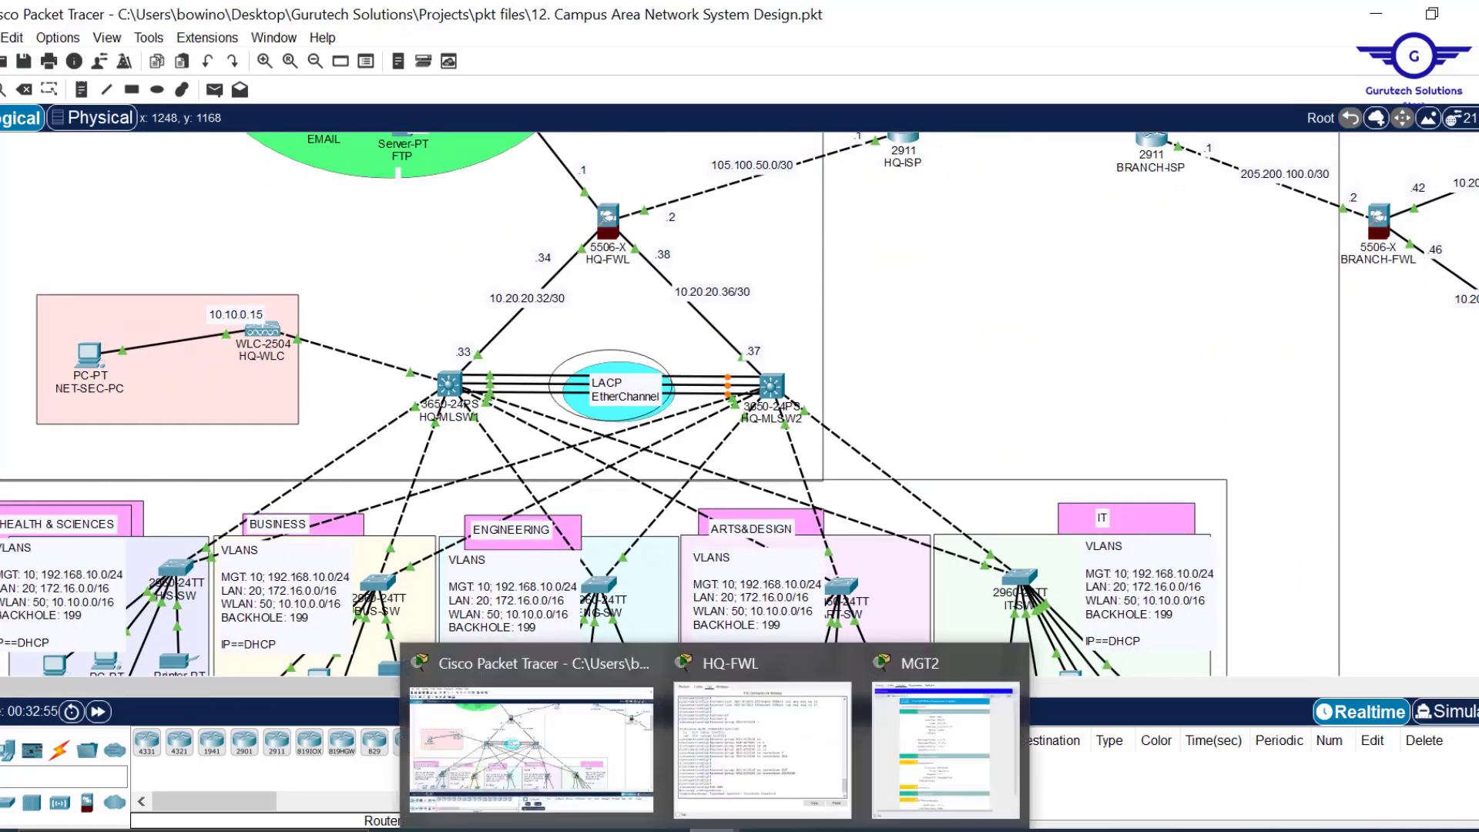
Apply the HQ-WLC wizard settings on MGT2, accept the reboot prompt, and close the browser.
left_click(931, 734)
scroll(1023, 353, "down", 2)
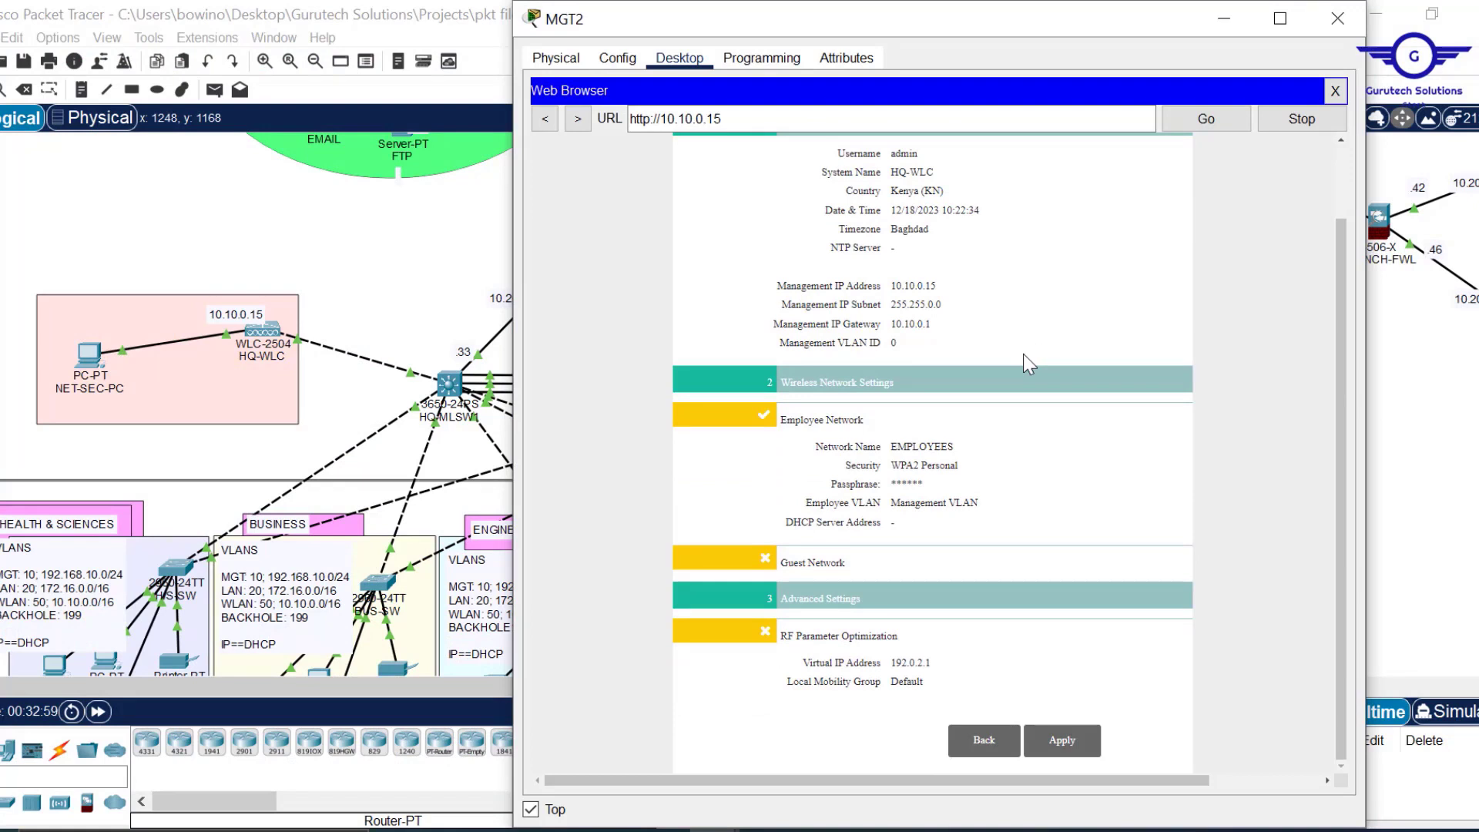
scroll(1023, 353, "up", 2)
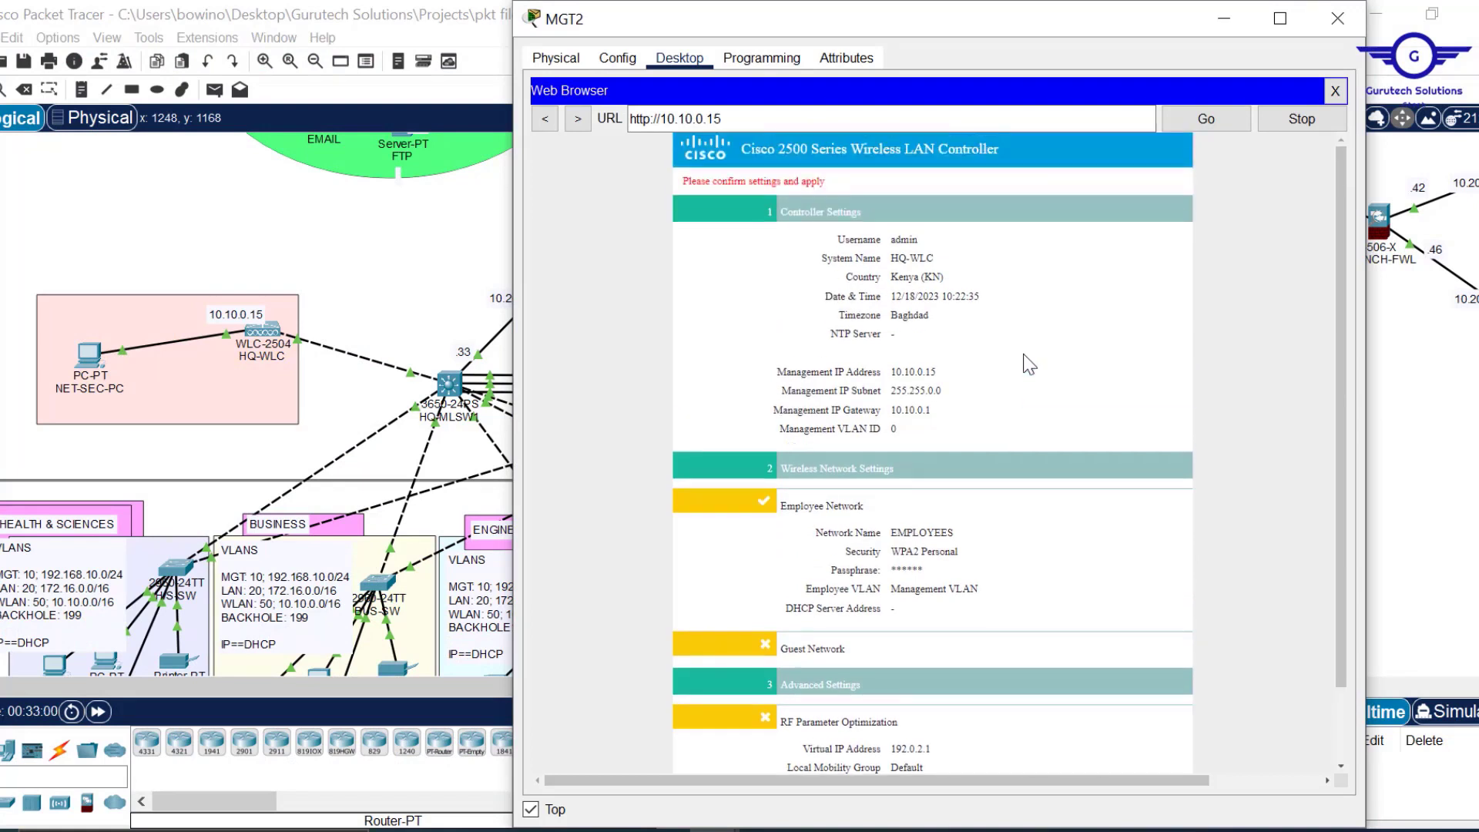
scroll(1028, 364, "down", 2)
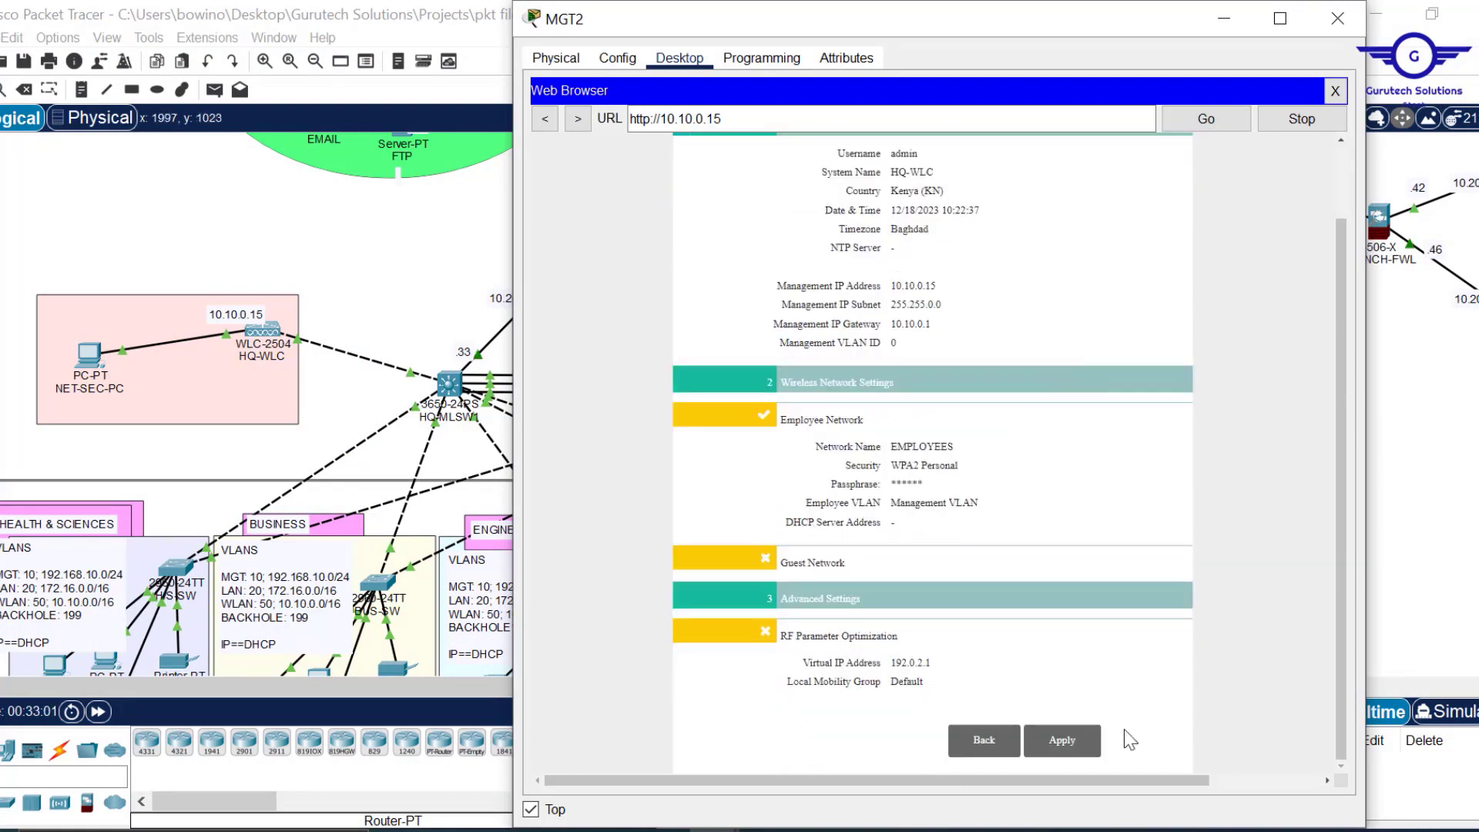
left_click(1071, 747)
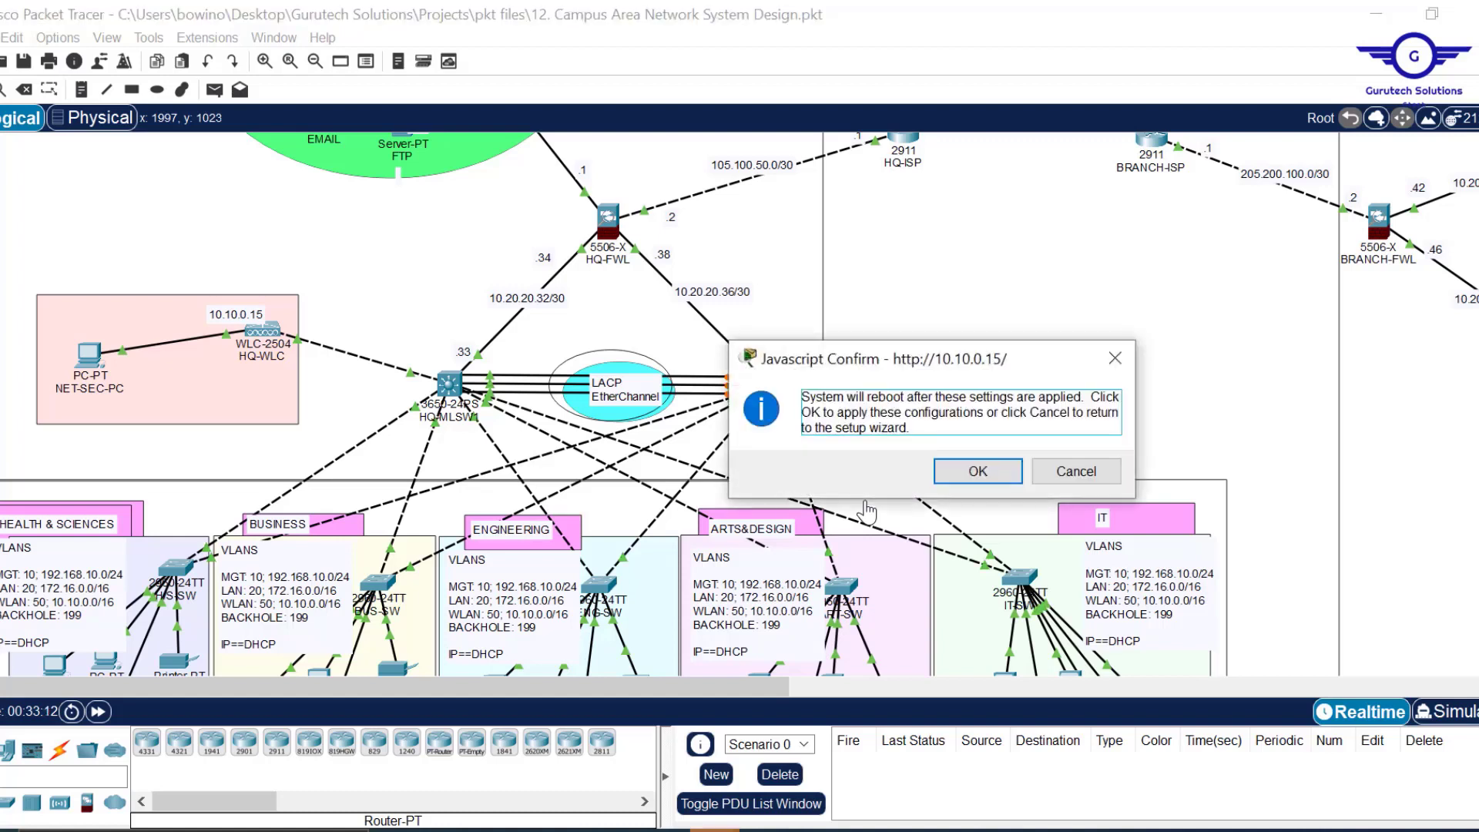
left_click(977, 472)
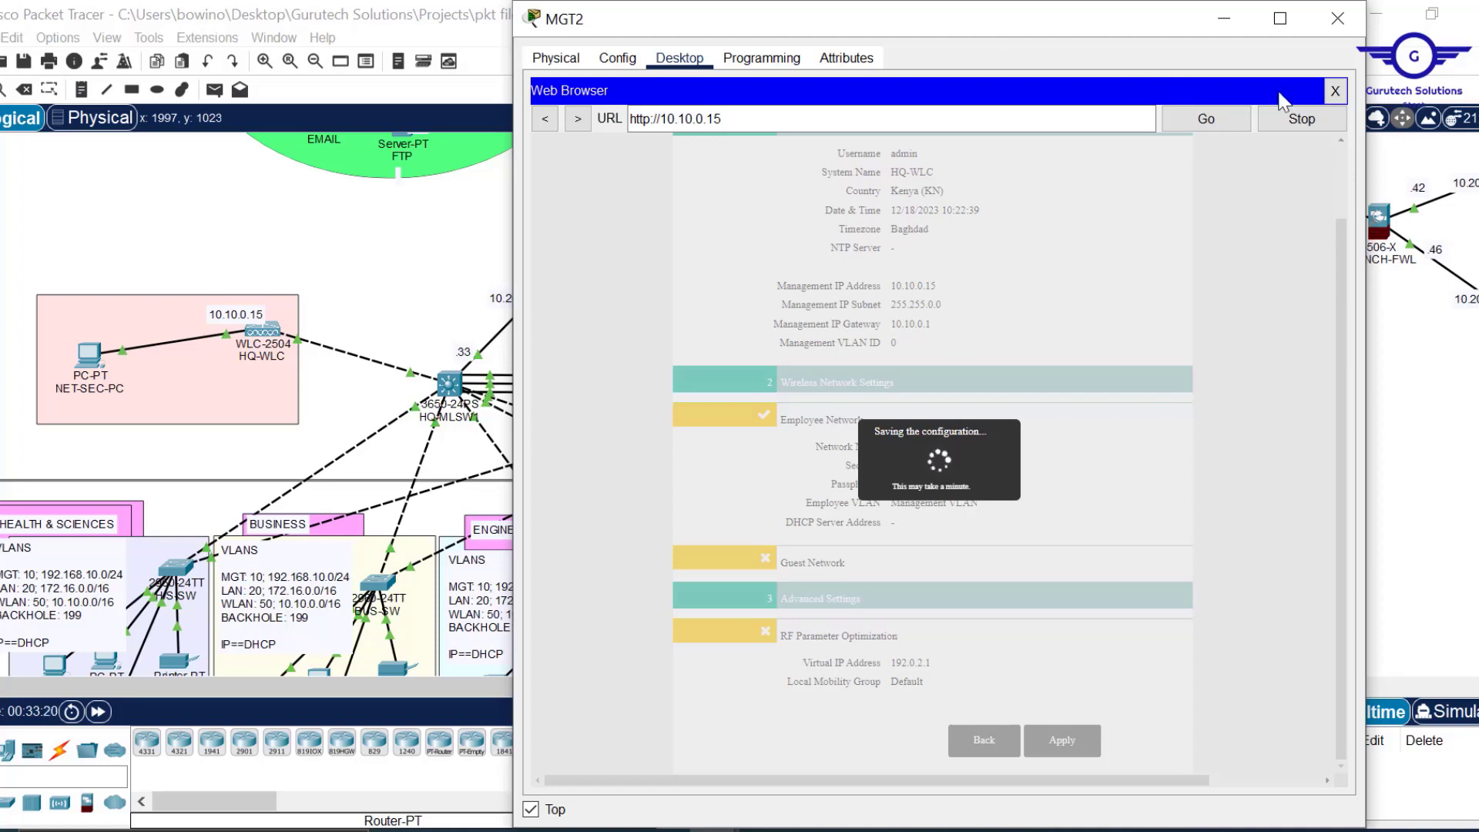
left_click(1335, 92)
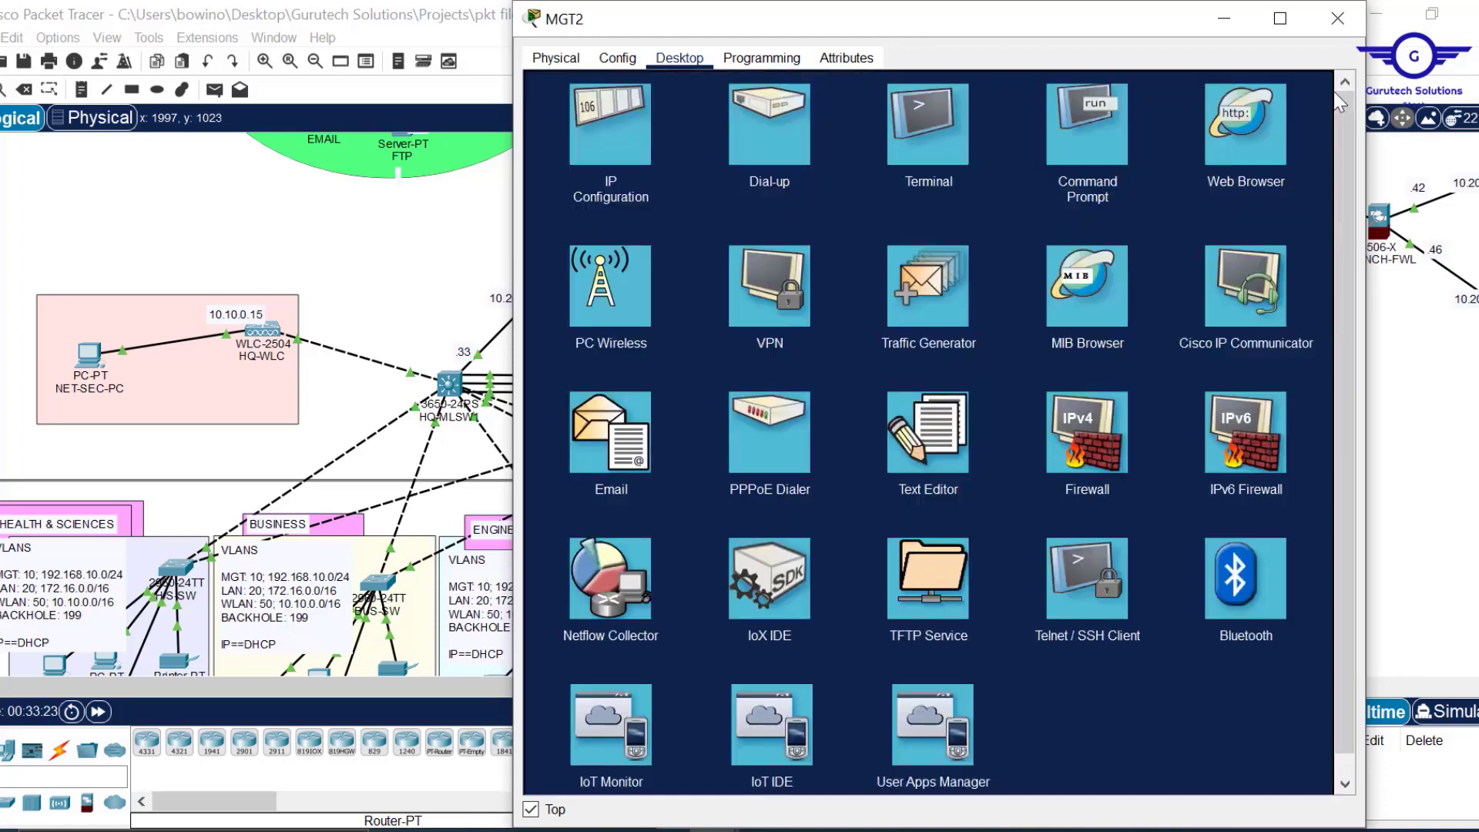
Run a continuous ping -t 10.10.0.15 from MGT2's Command Prompt, then close it.
left_click(1081, 144)
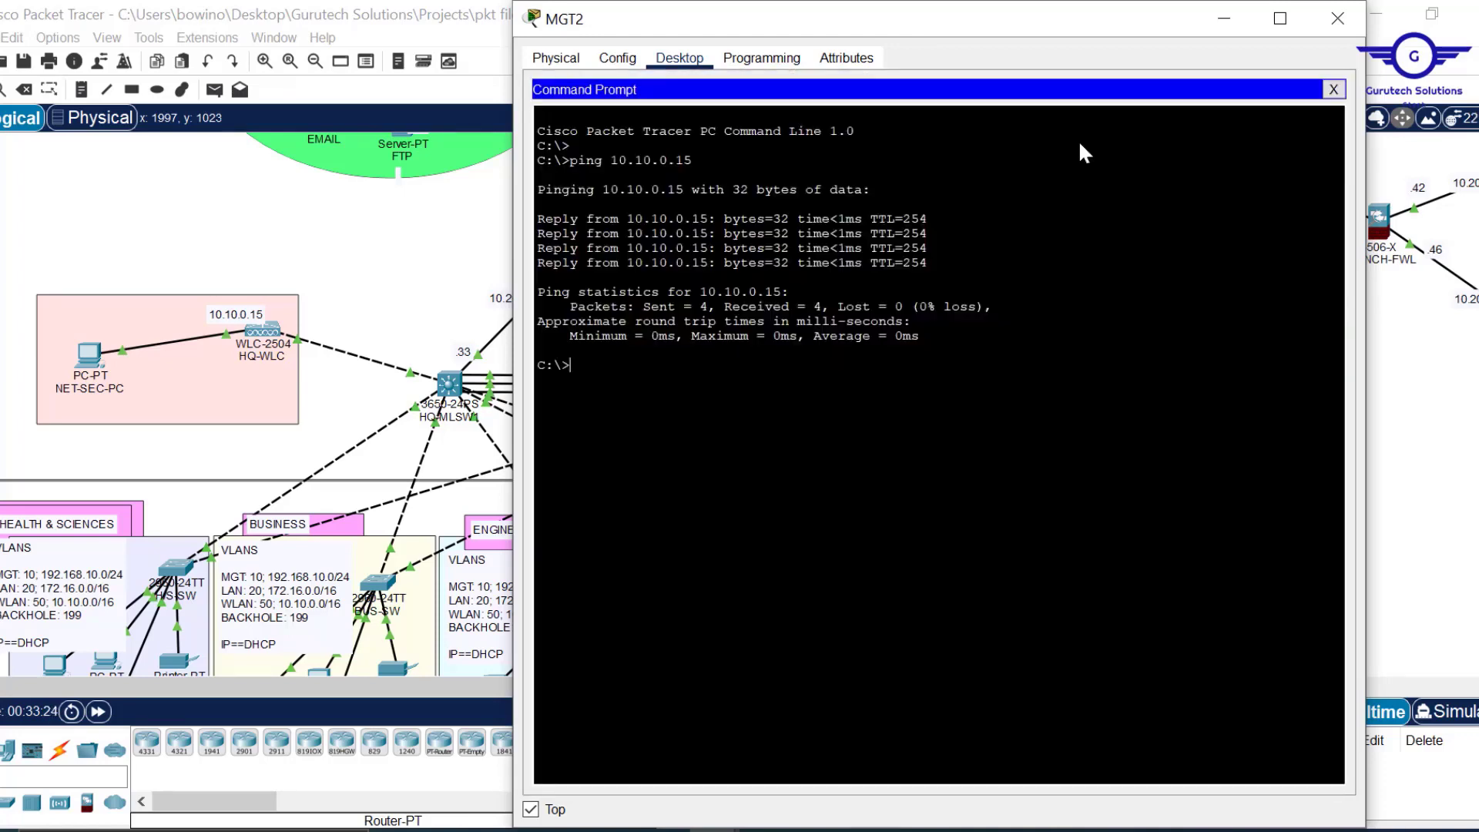
key("Up")
type("-t")
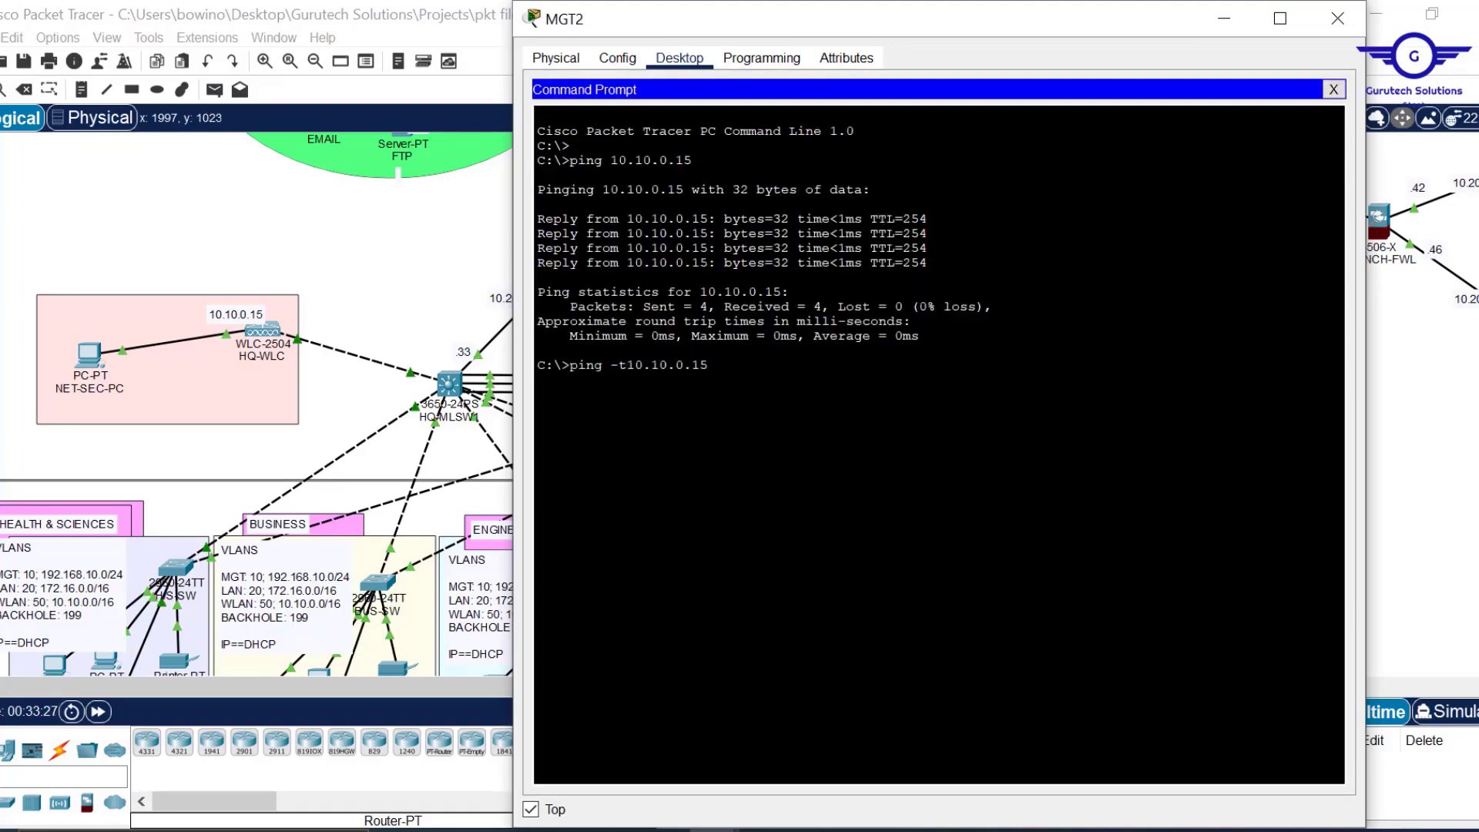
key("Return")
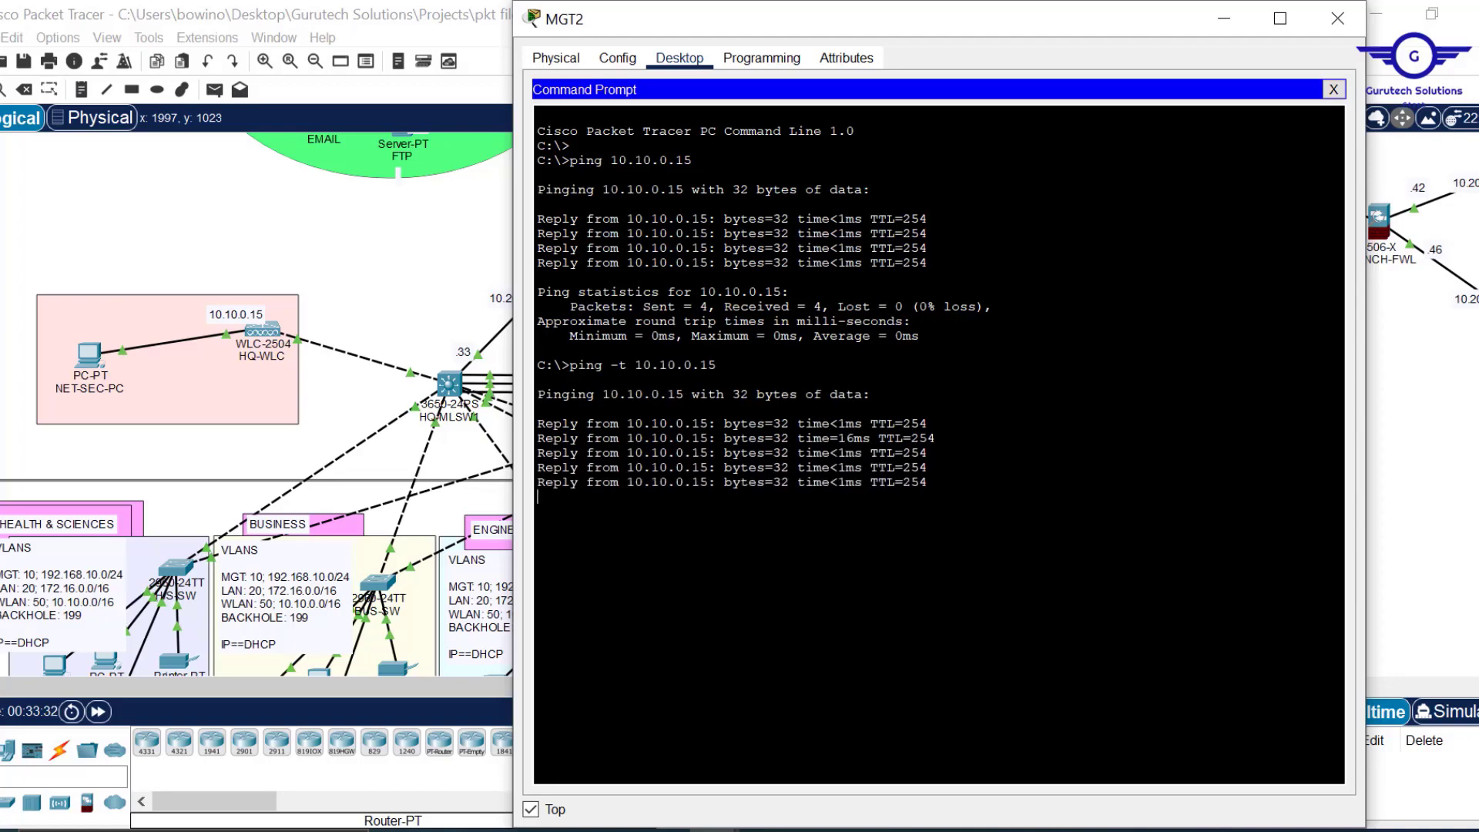
left_click(1334, 89)
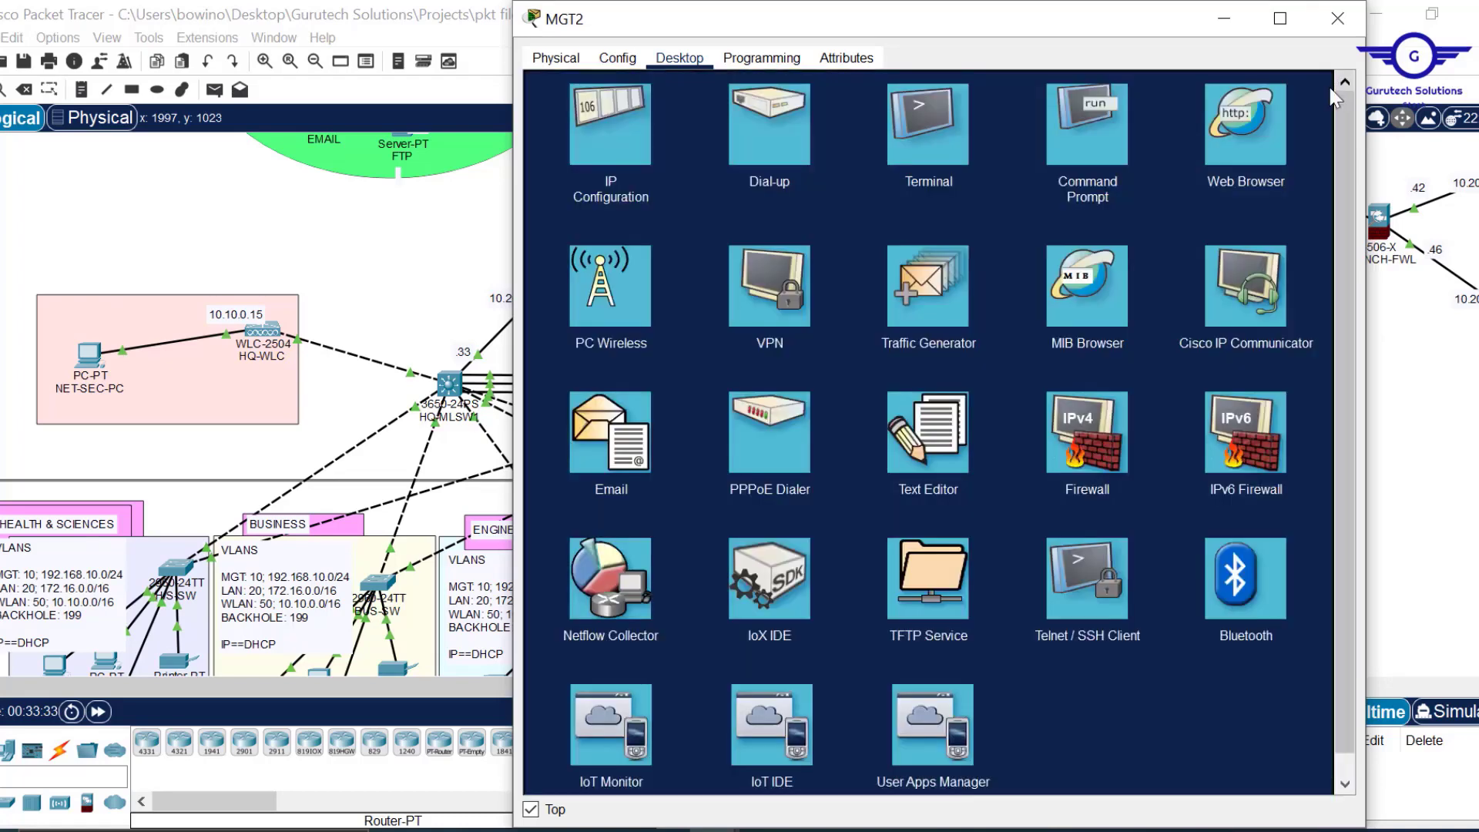
left_click(1274, 123)
left_click(692, 115)
type("10.10")
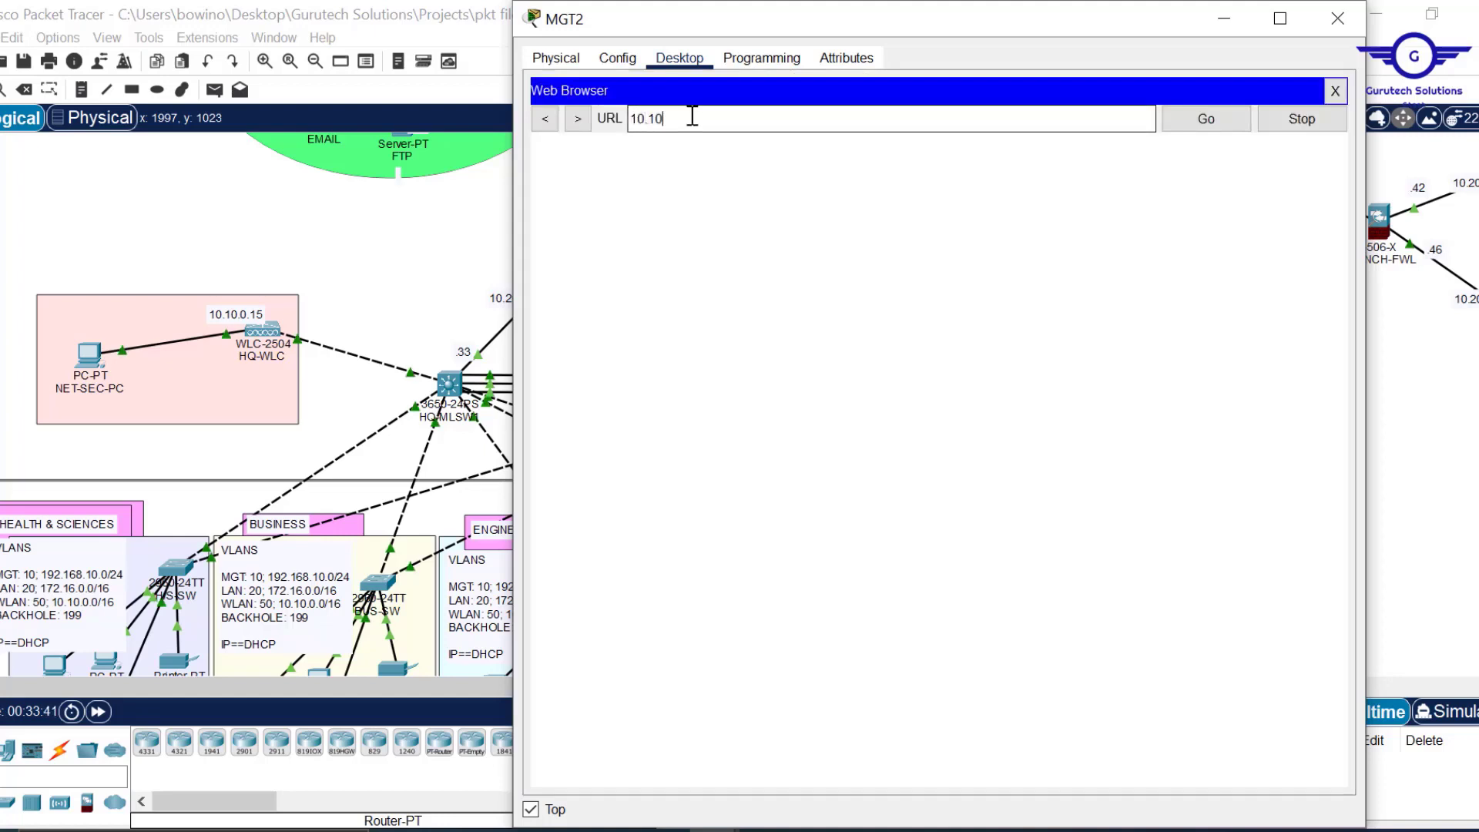
type(".0.15")
key("Return")
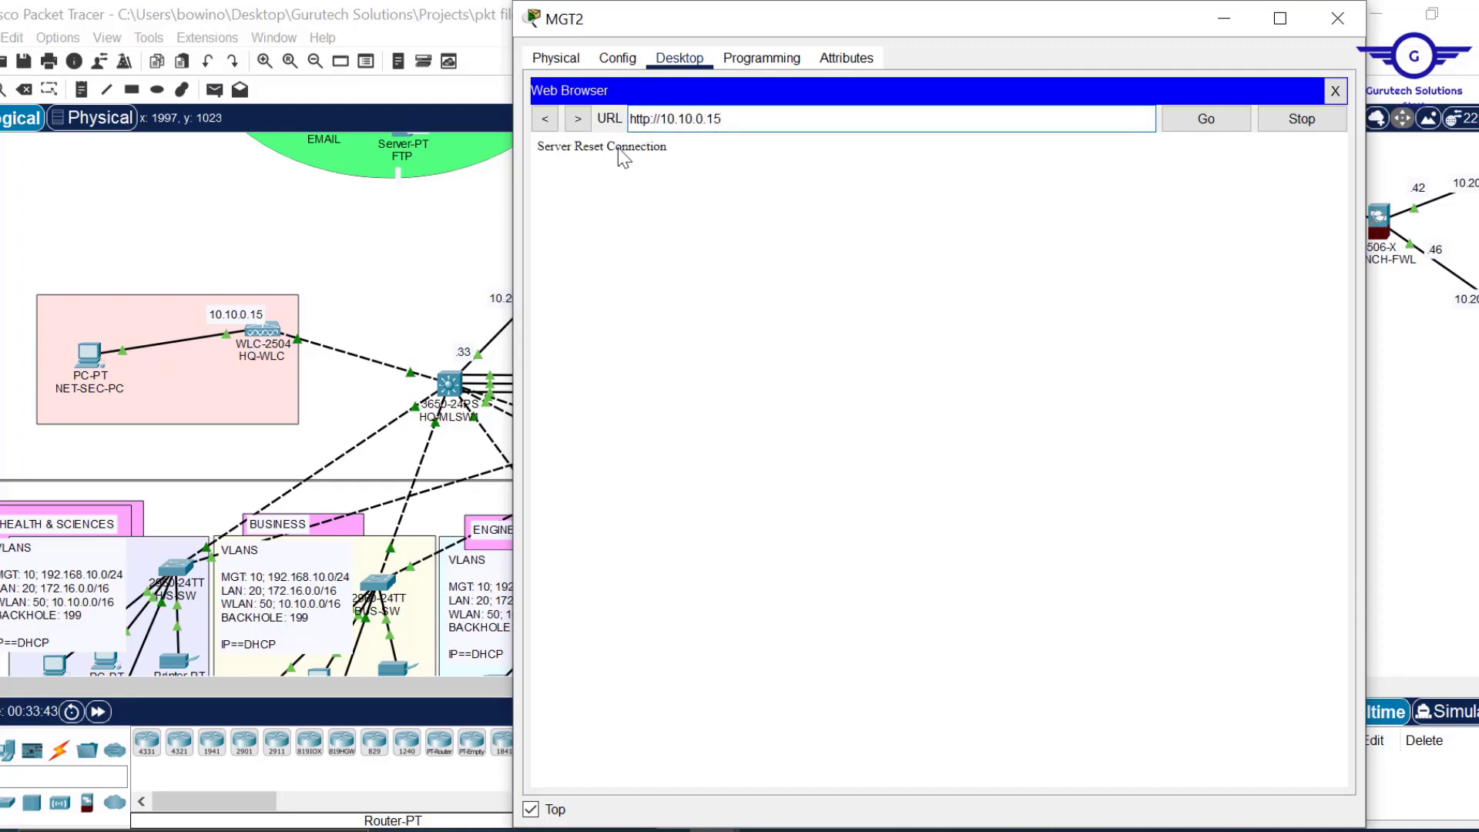
left_click(652, 121)
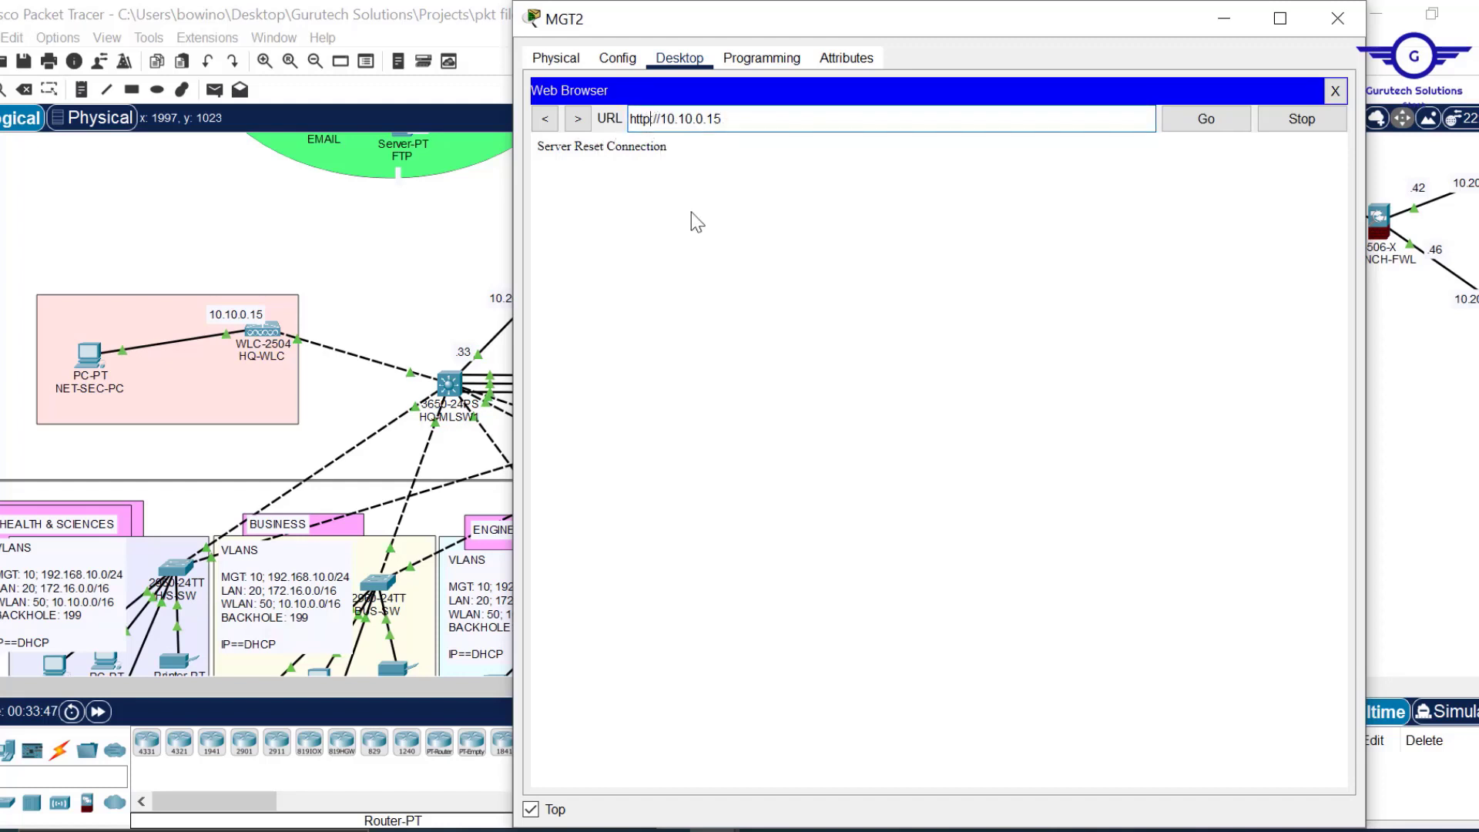
type("s")
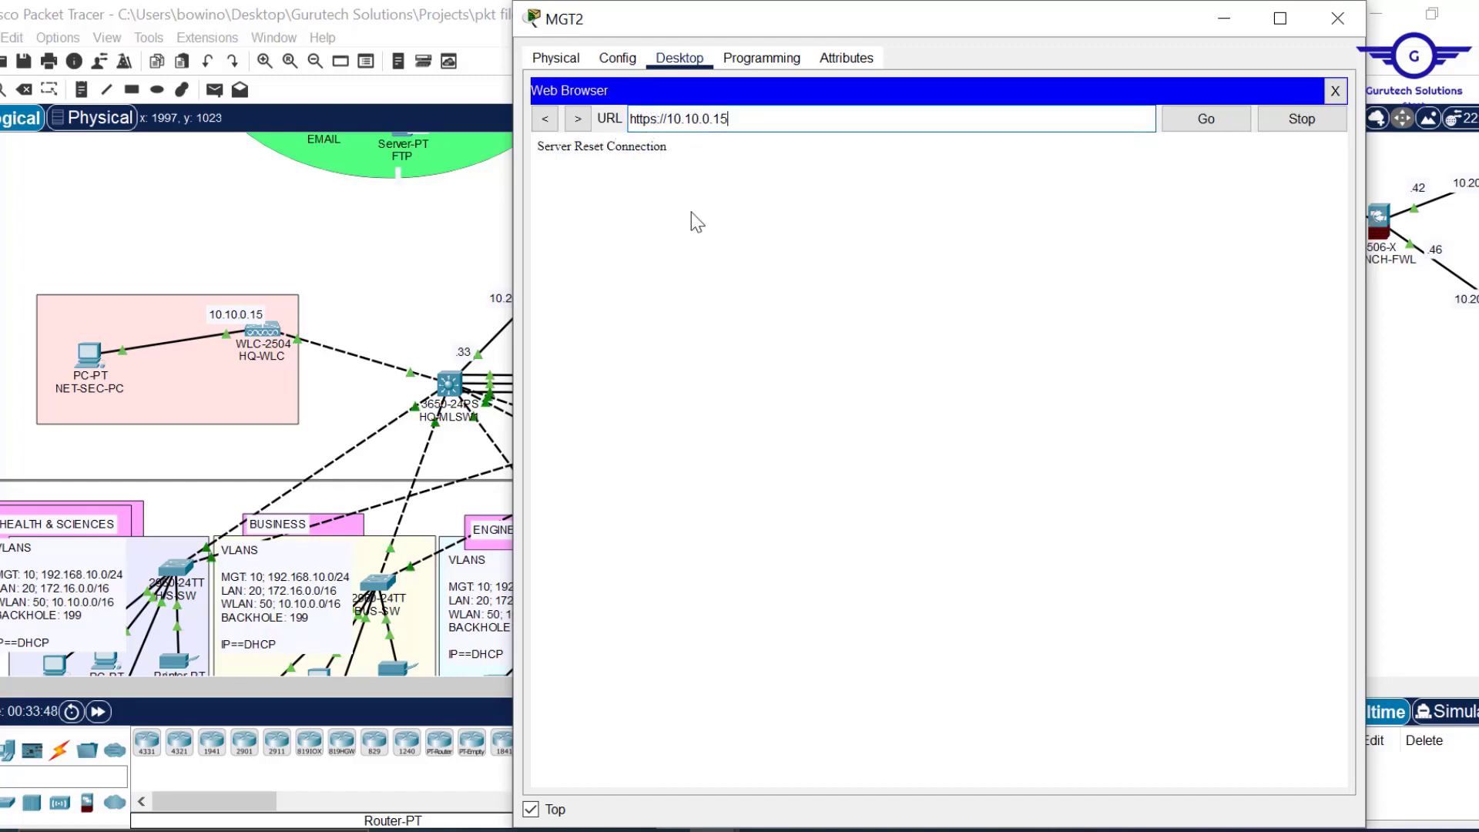
key("Return")
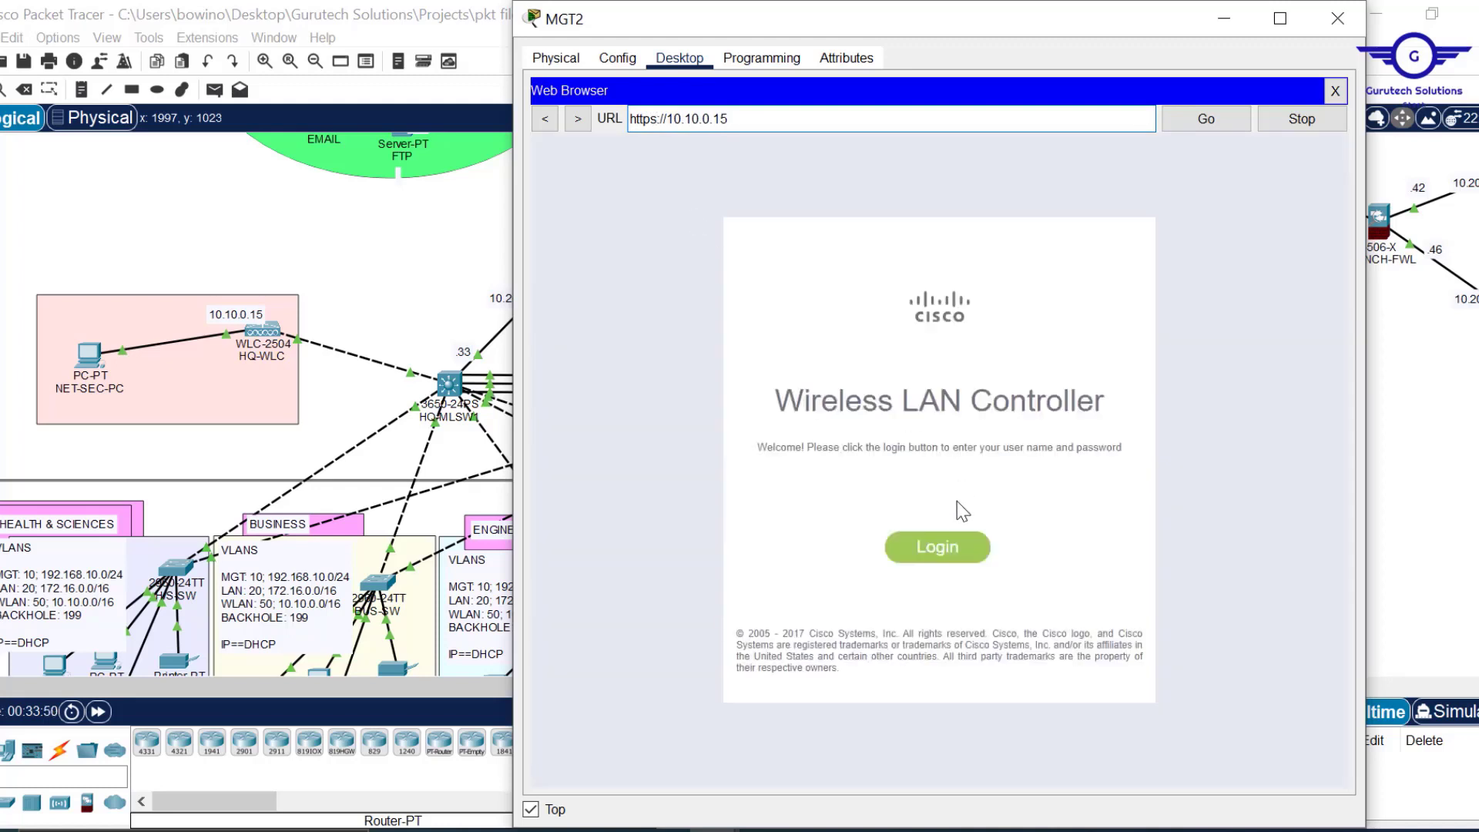
Log in to the controller as admin with its password.
left_click(939, 552)
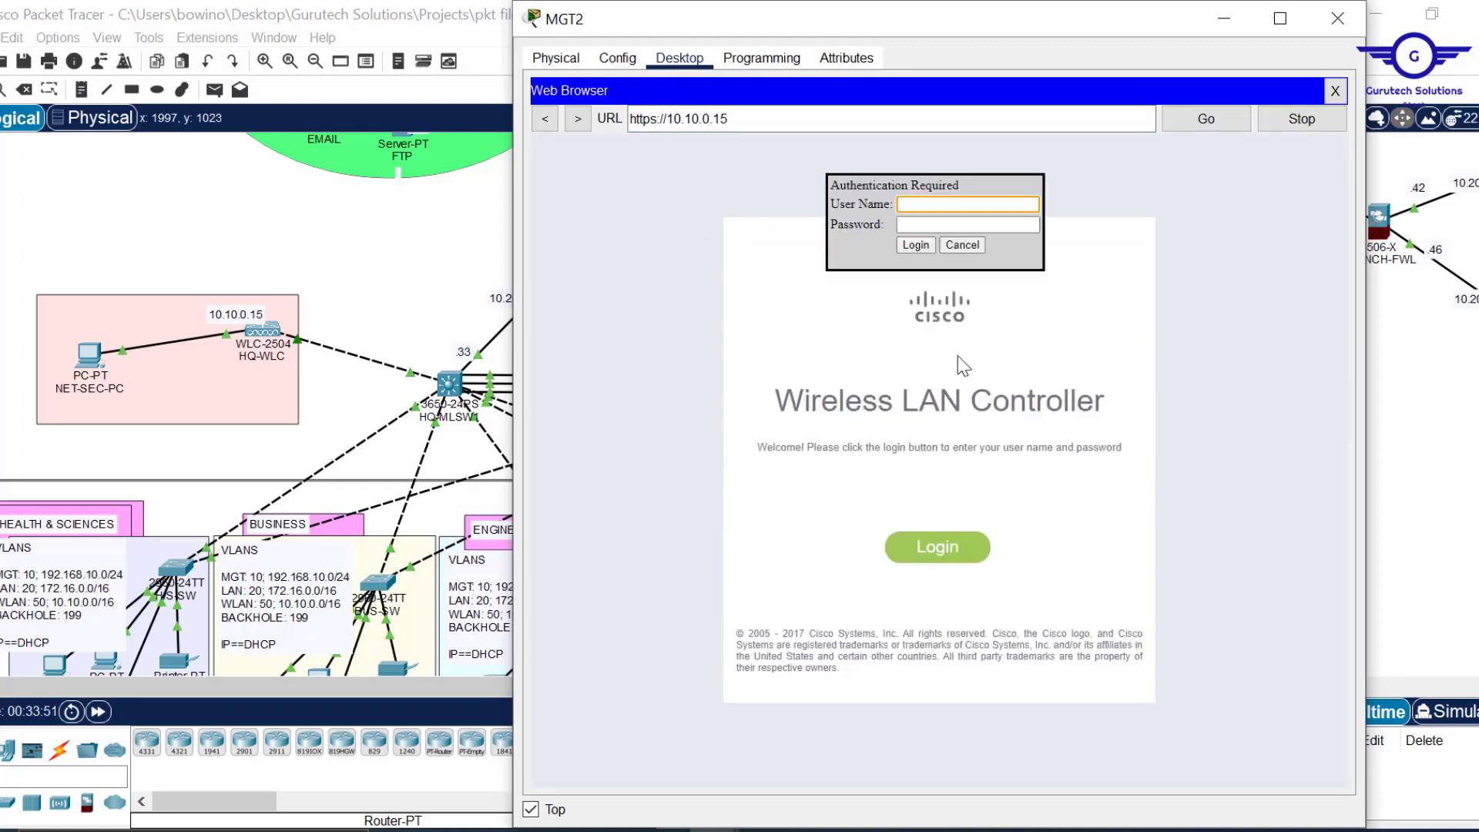
type("admin")
left_click(919, 226)
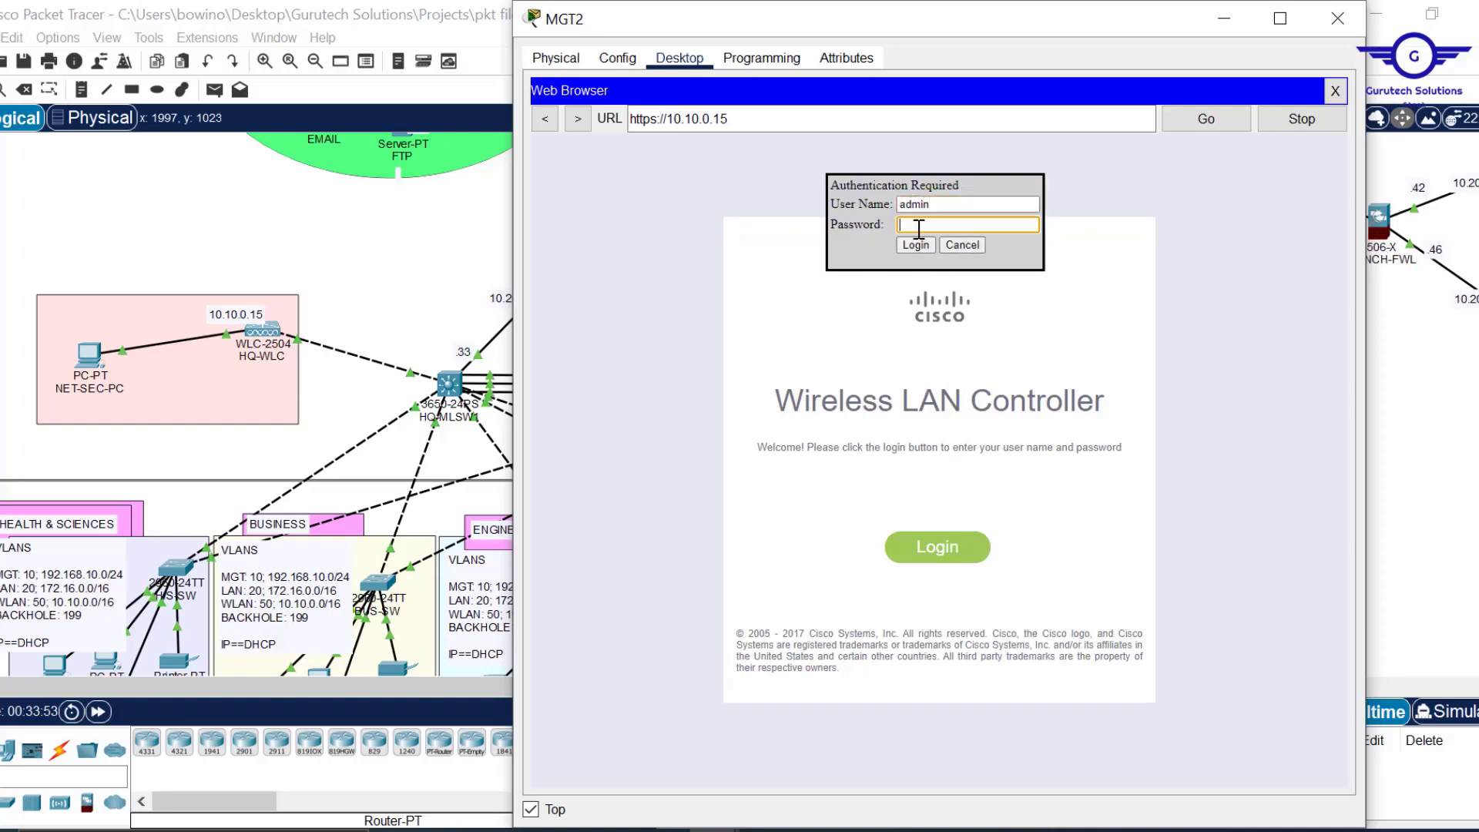
type("•")
key("Return")
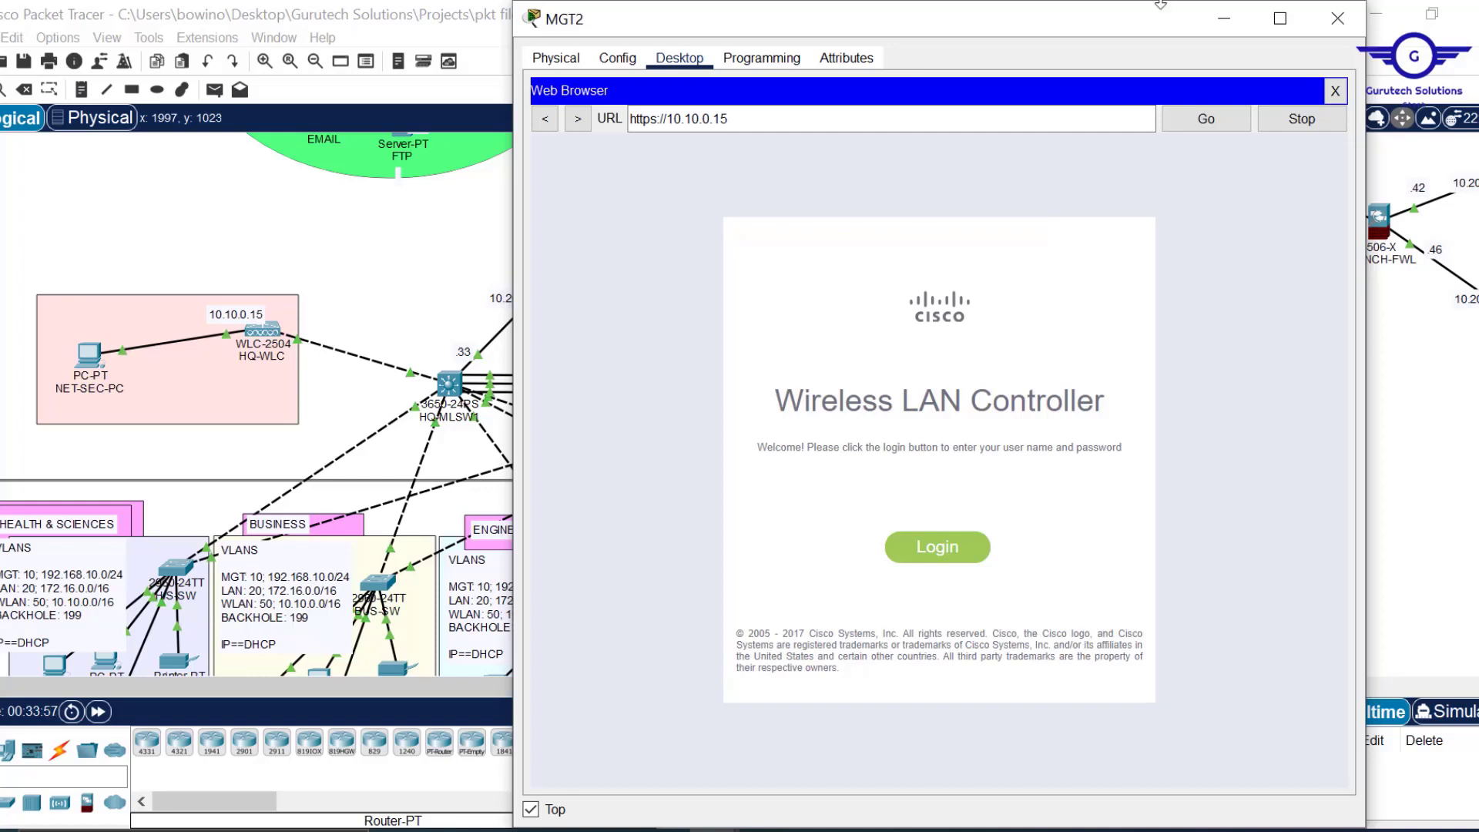
left_click_drag(1161, 5, 1161, 72)
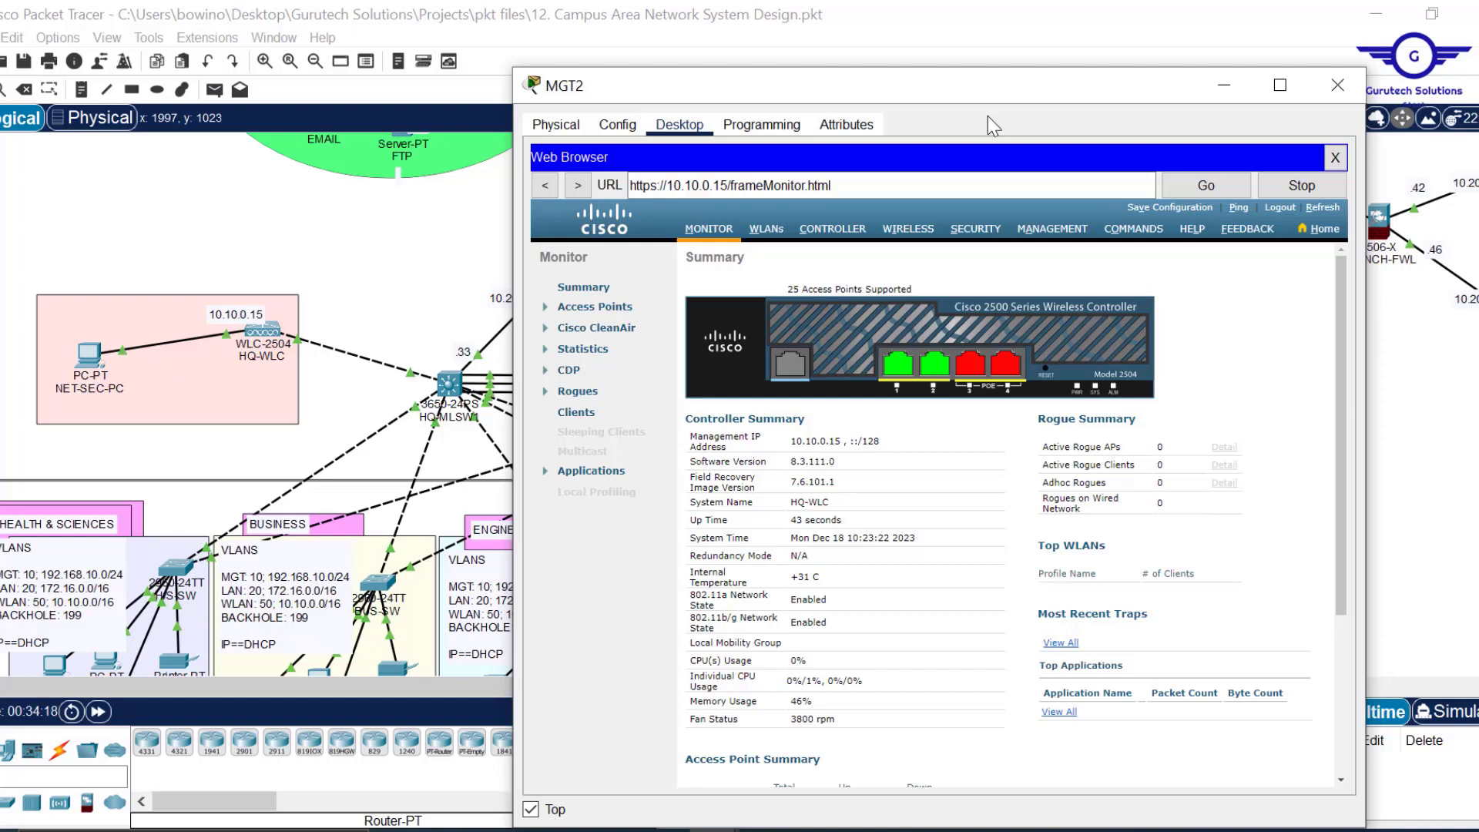
Show the WIRELESS All APs list of four joined APs, then minimize MGT2.
left_click(908, 239)
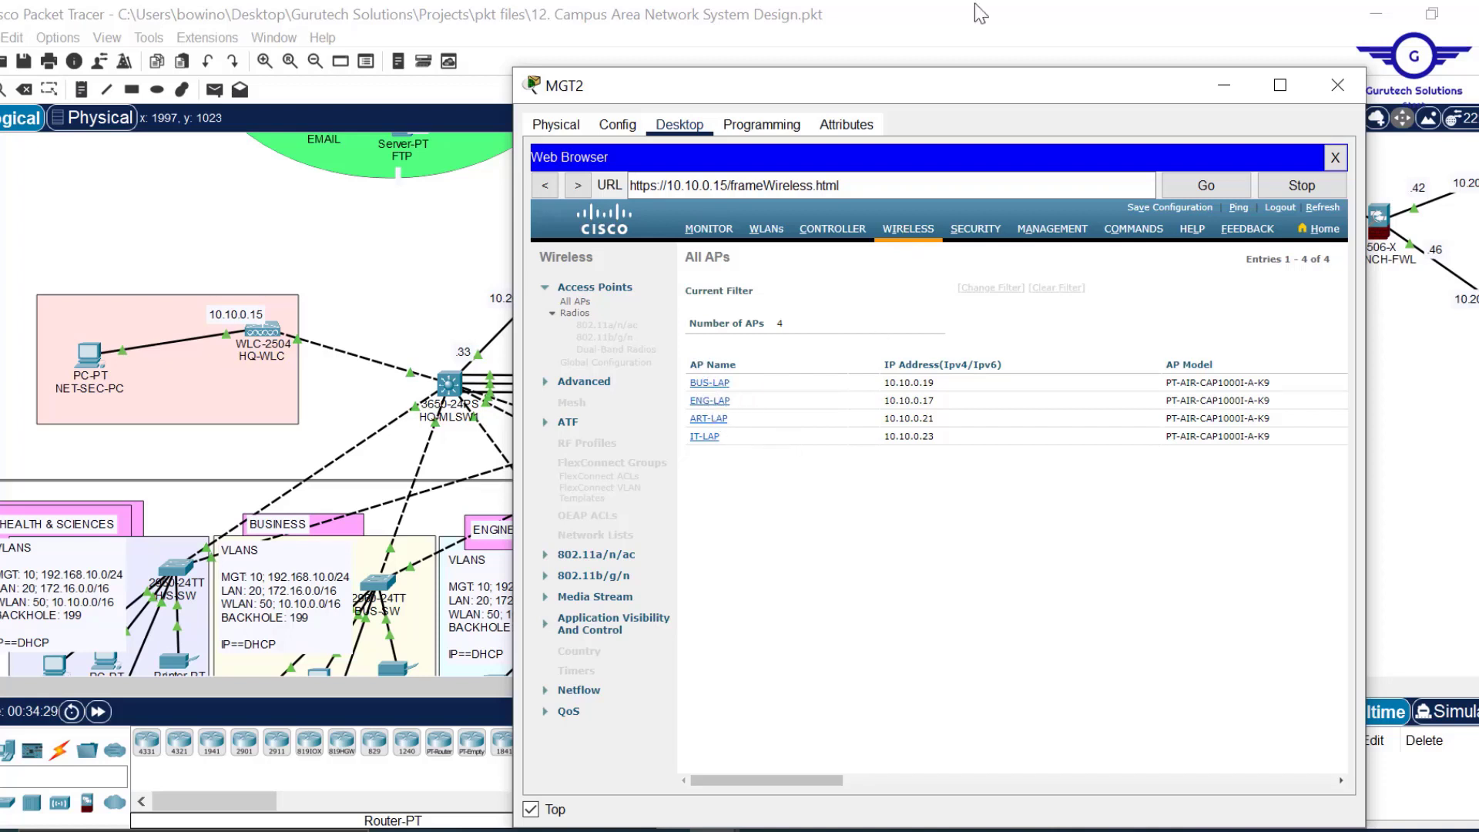
left_click(1003, 35)
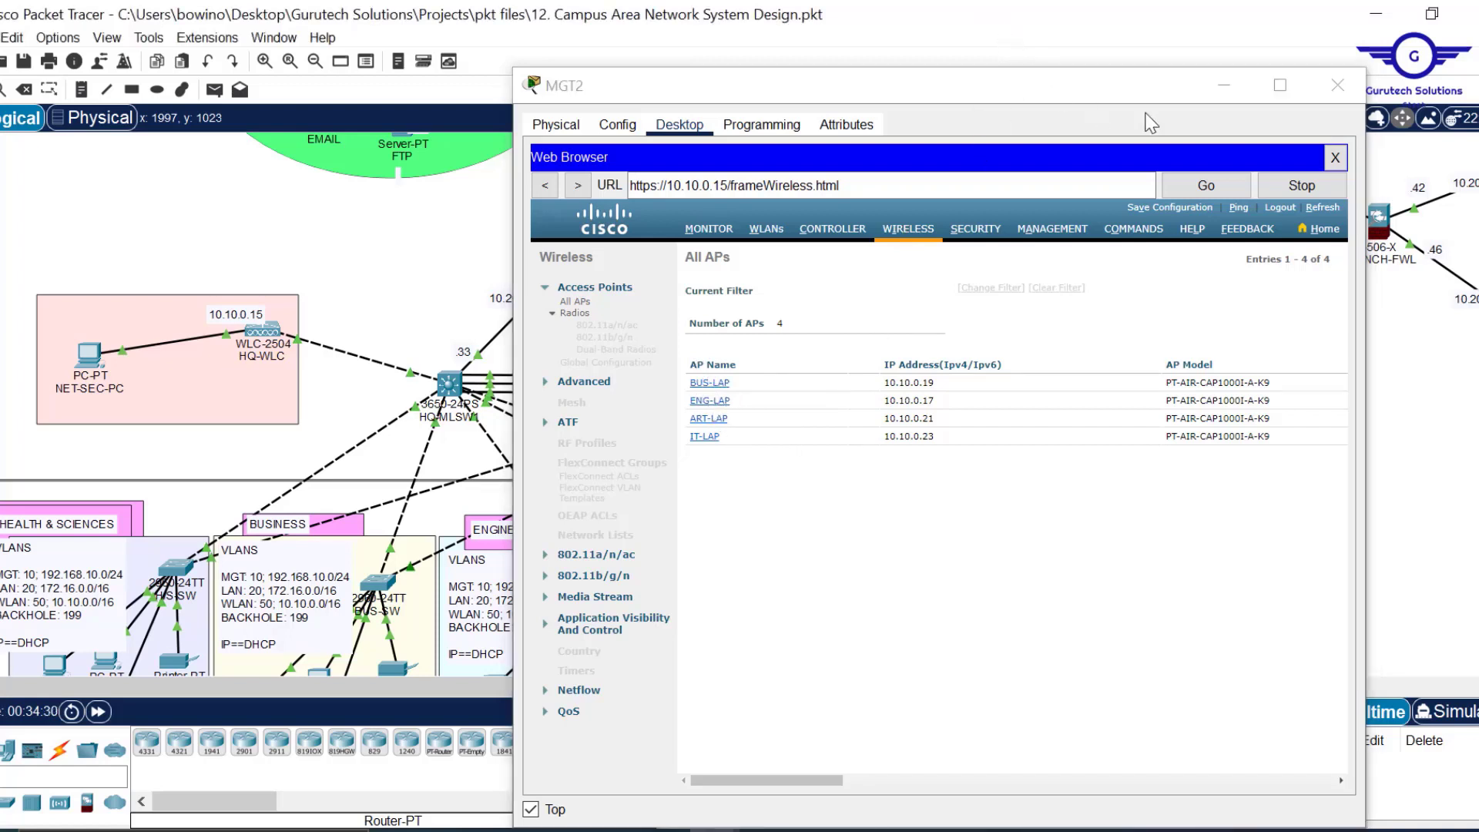
left_click(1224, 85)
scroll(1040, 466, "down", 3)
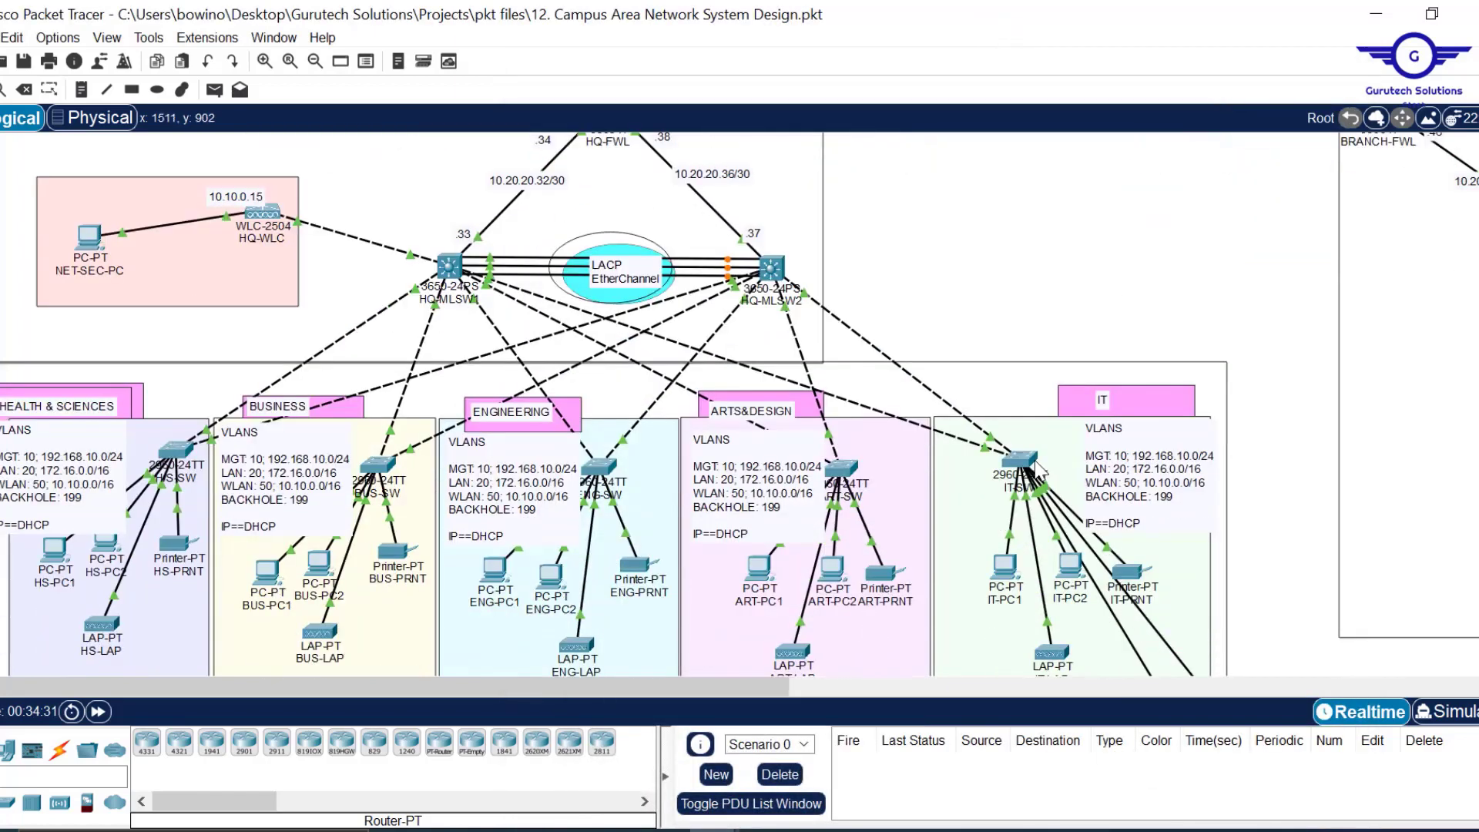
scroll(986, 439, "down", 3)
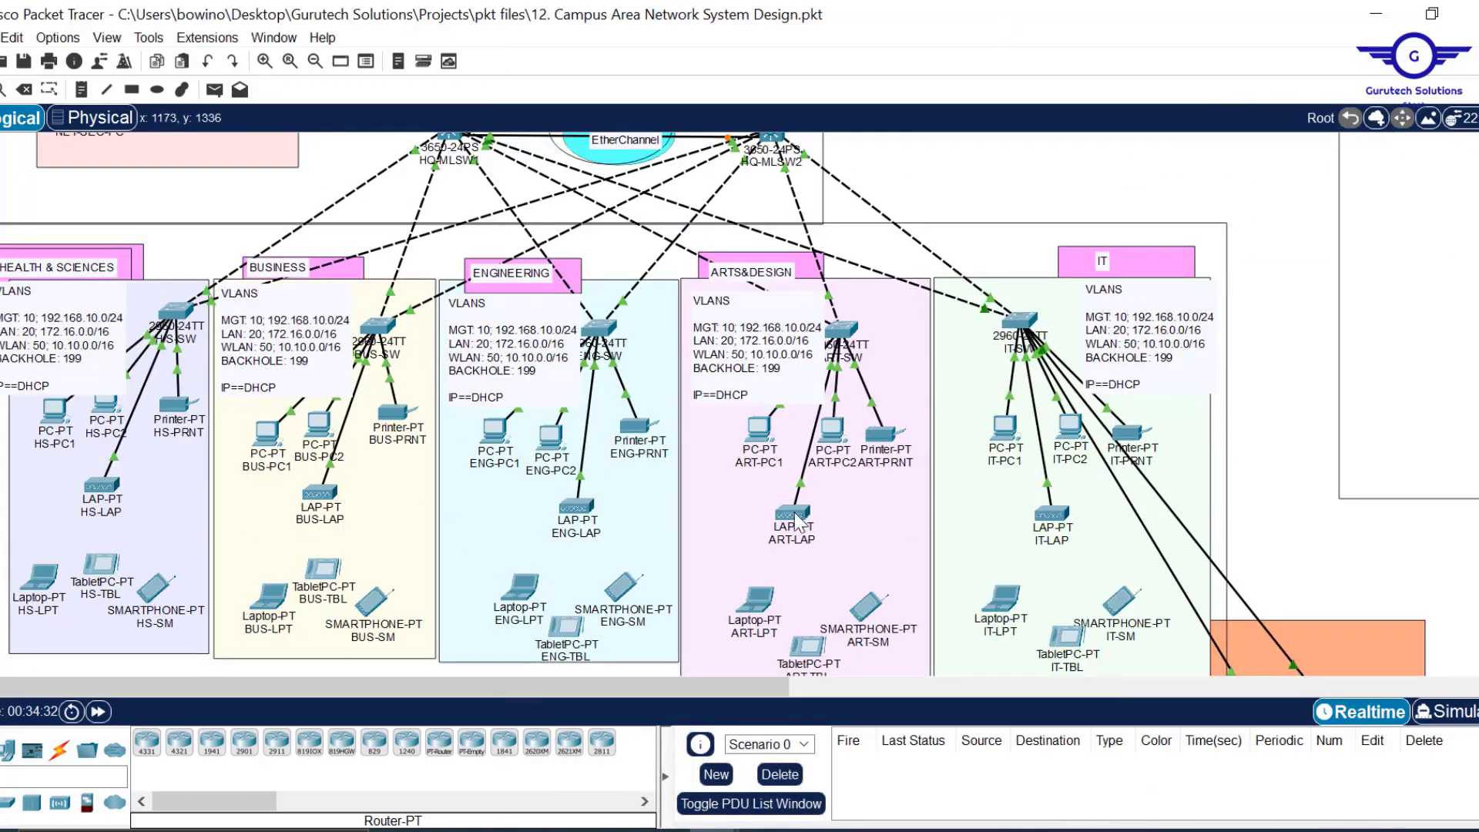
mouse_move(799, 524)
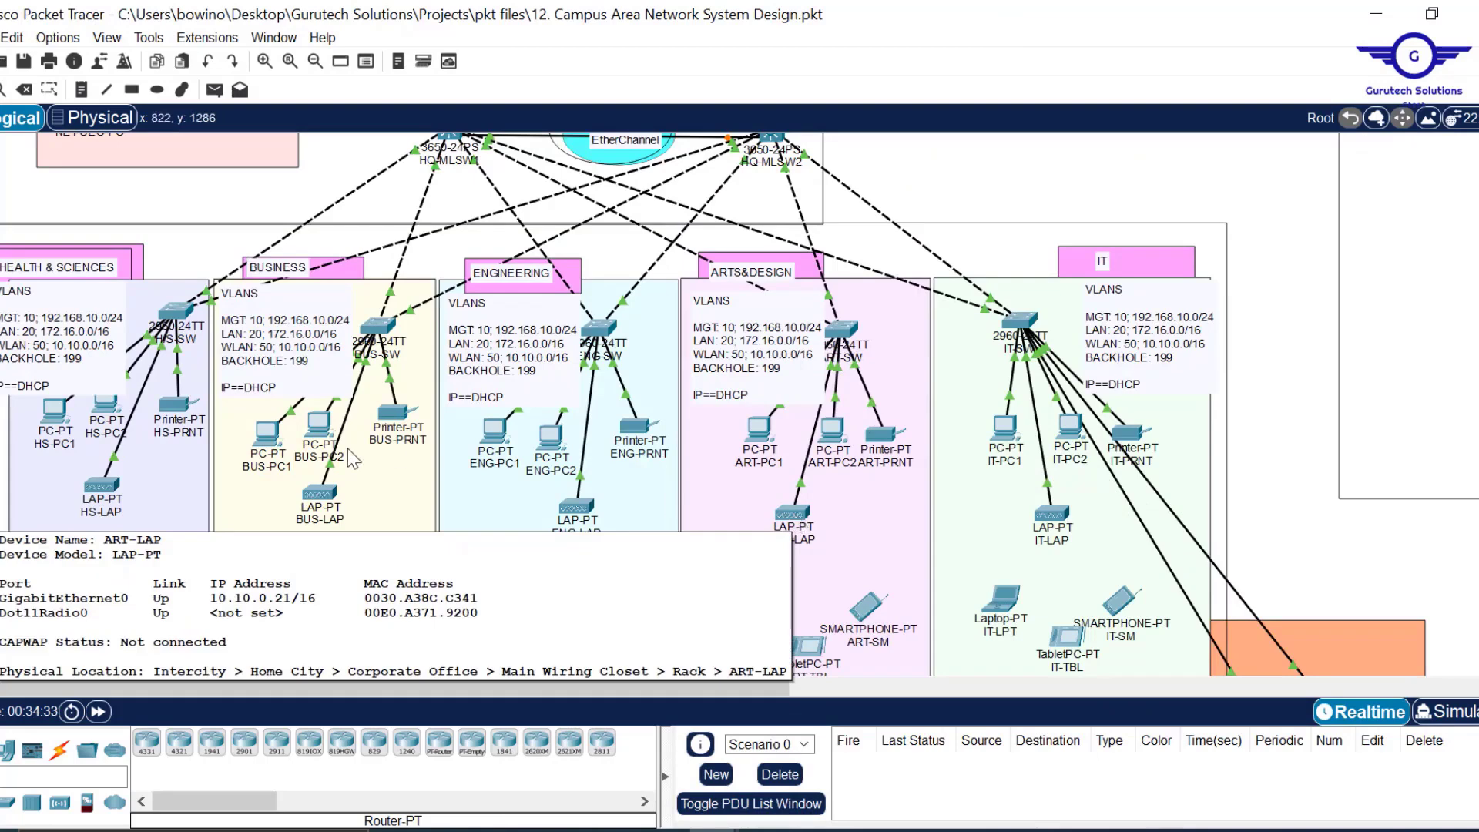
mouse_move(316, 501)
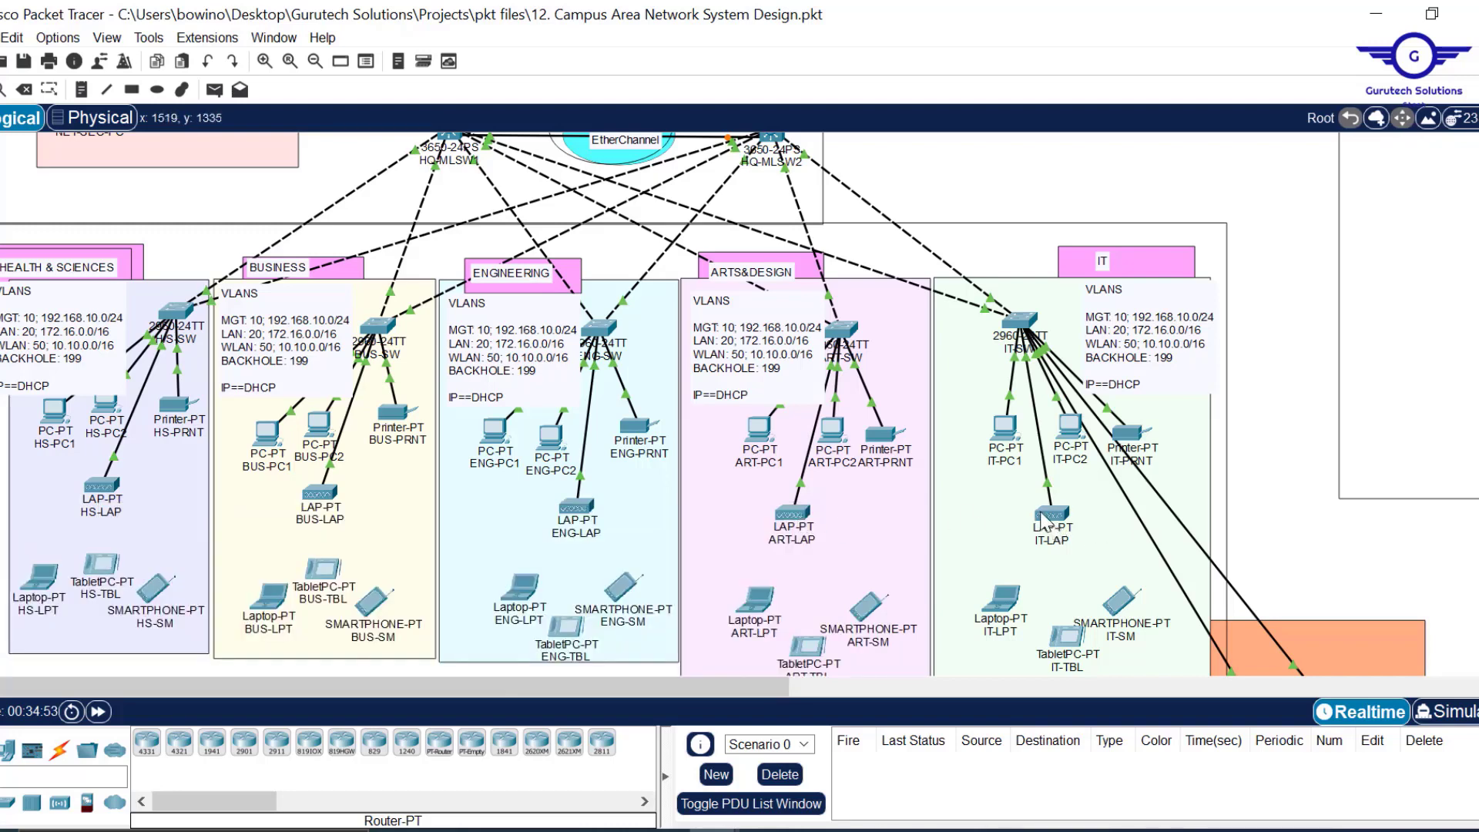
mouse_move(1042, 523)
left_click_drag(604, 687, 1163, 730)
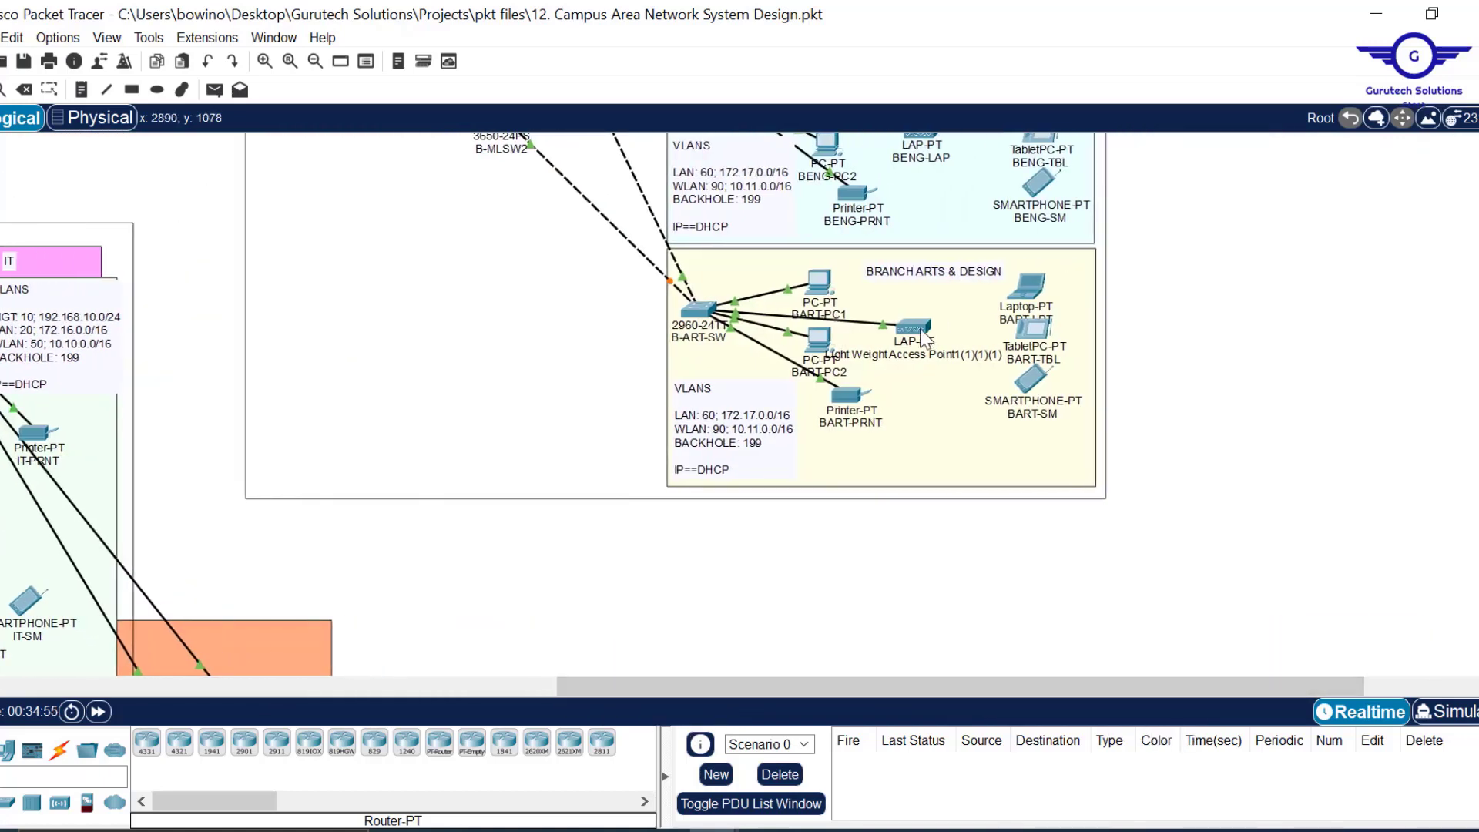
mouse_move(920, 332)
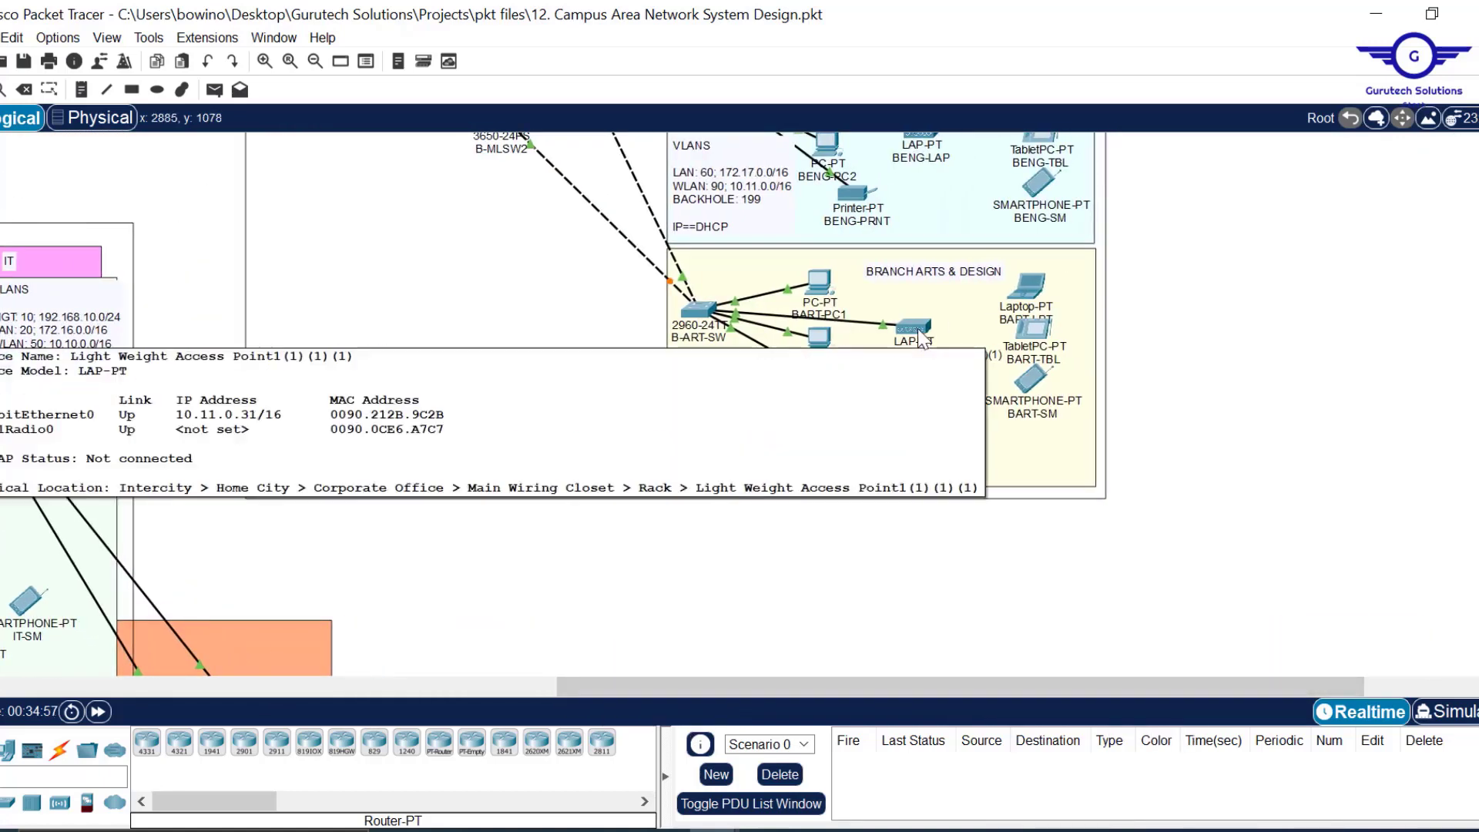
scroll(1421, 309, "up", 5)
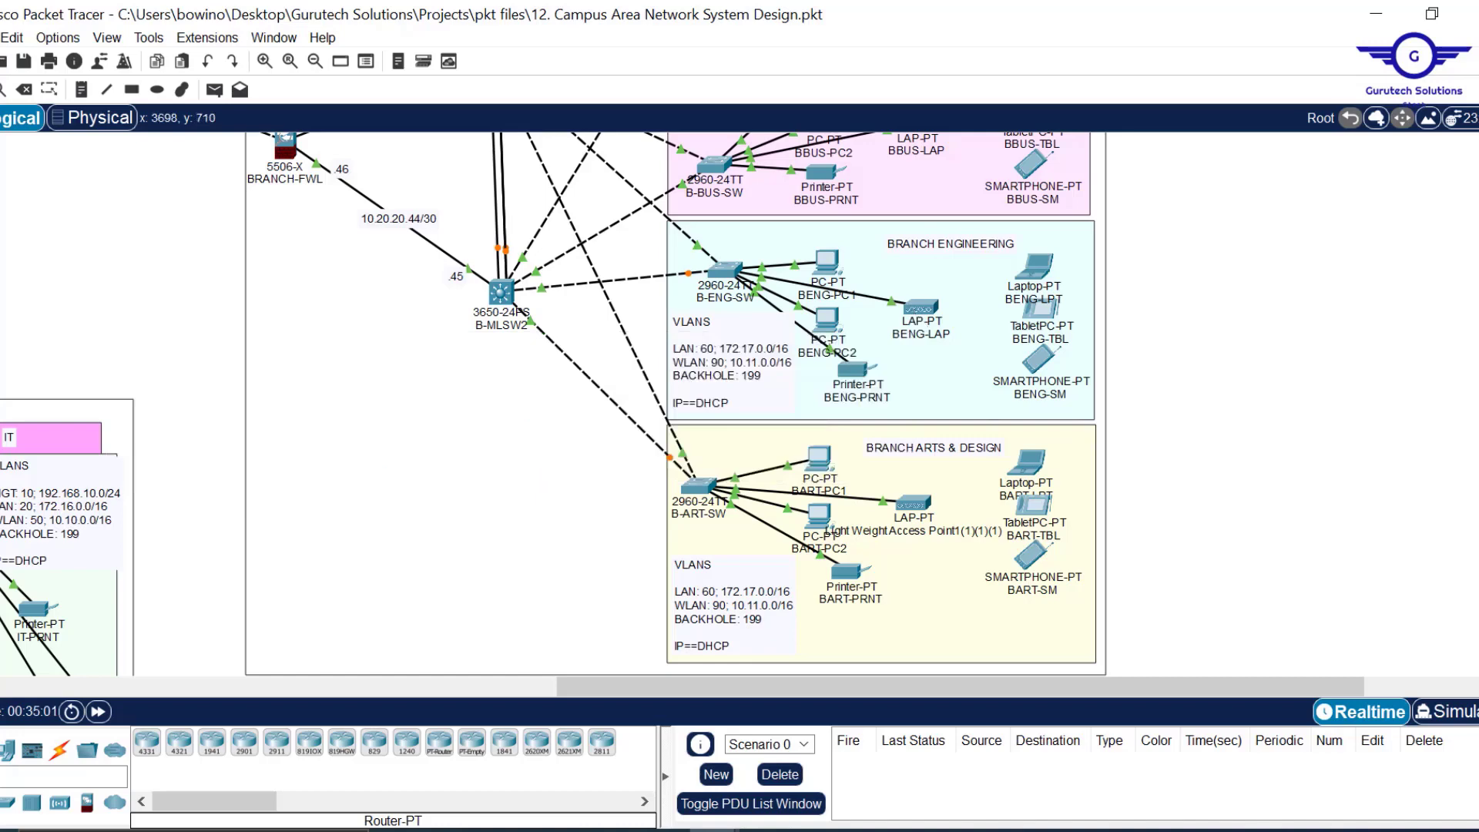
scroll(907, 199, "up", 8)
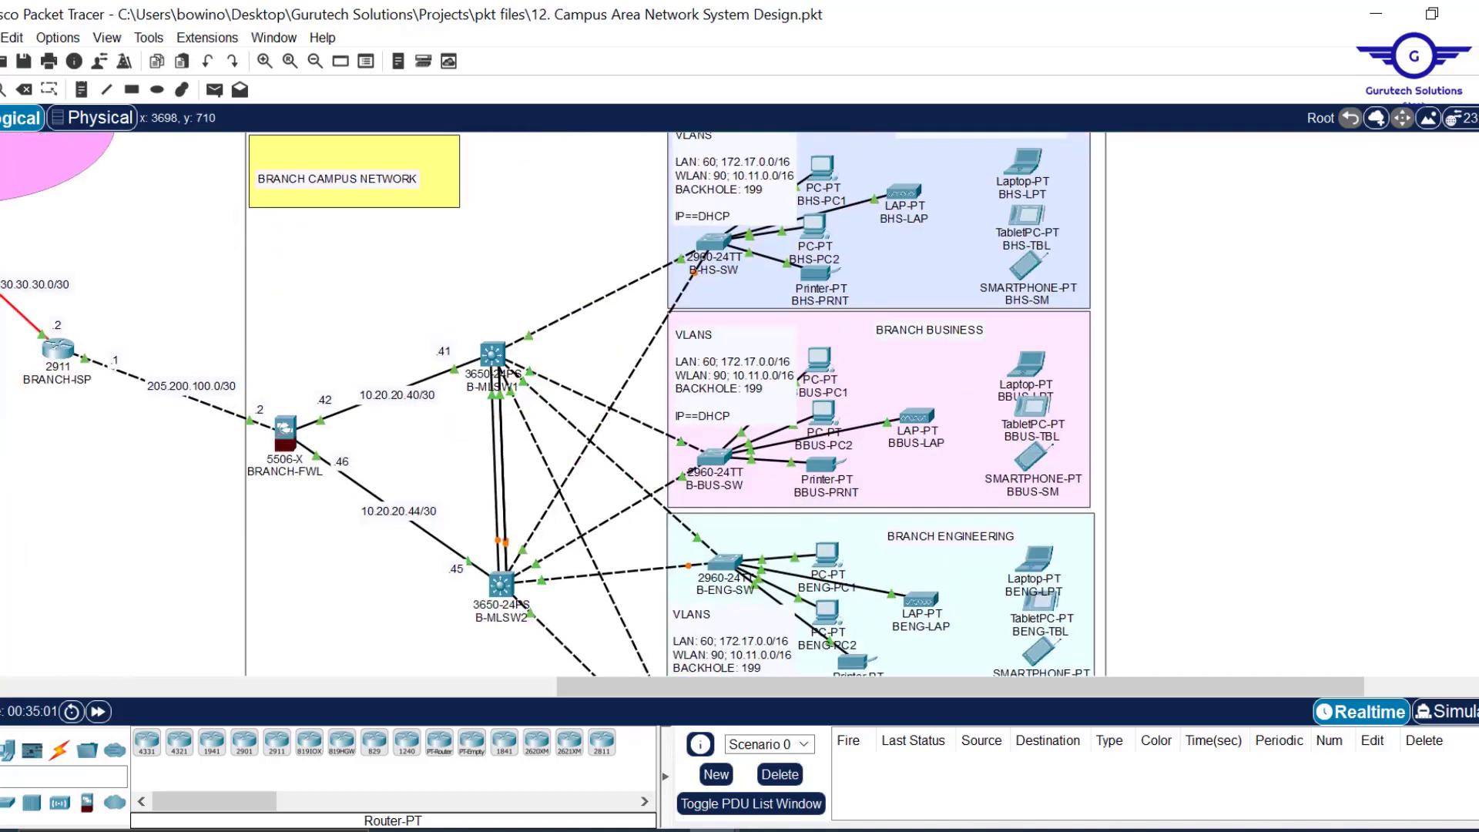
mouse_move(908, 198)
left_click_drag(655, 683, 283, 684)
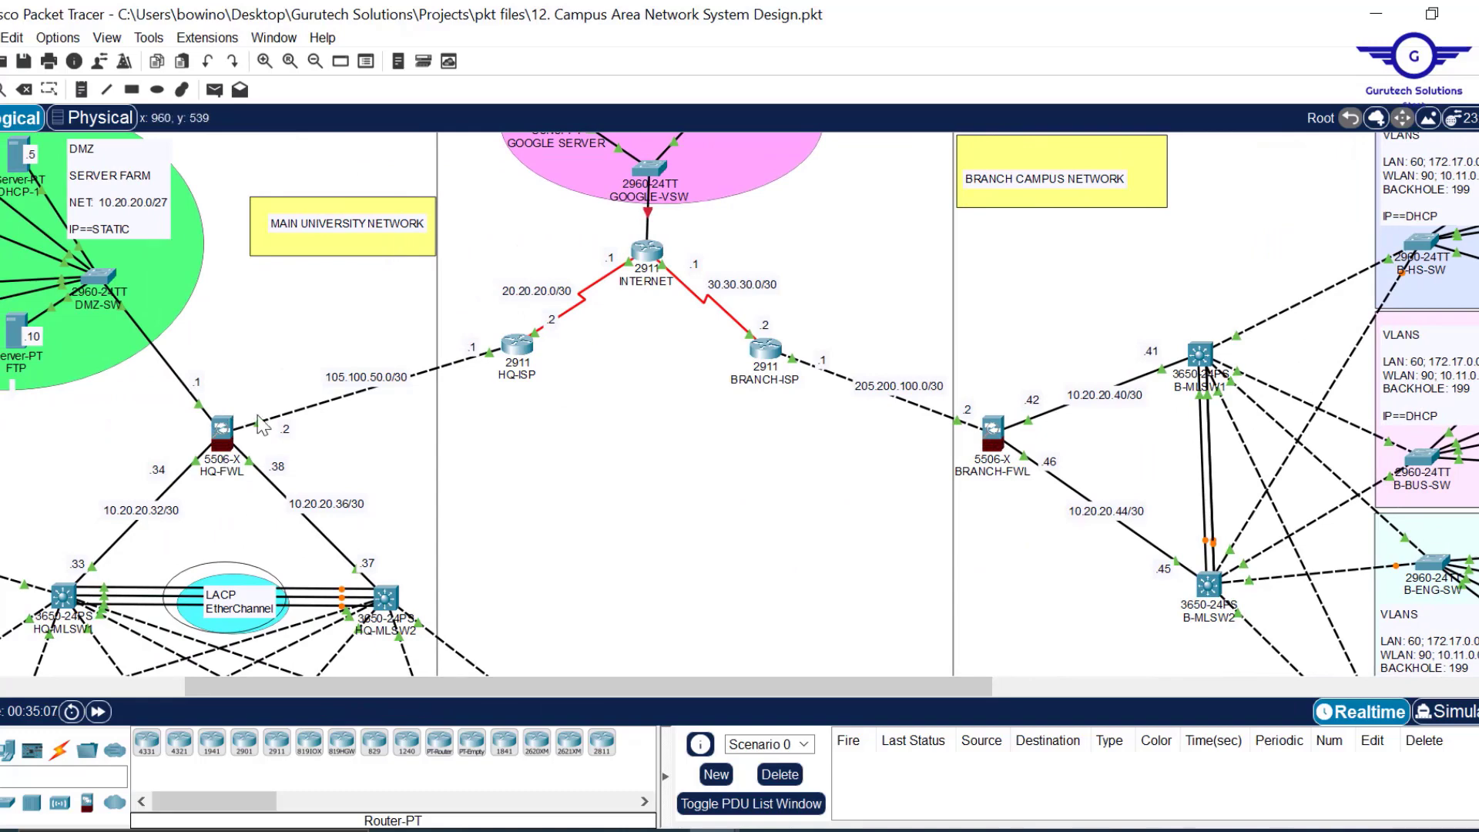
scroll(561, 480, "left", 5)
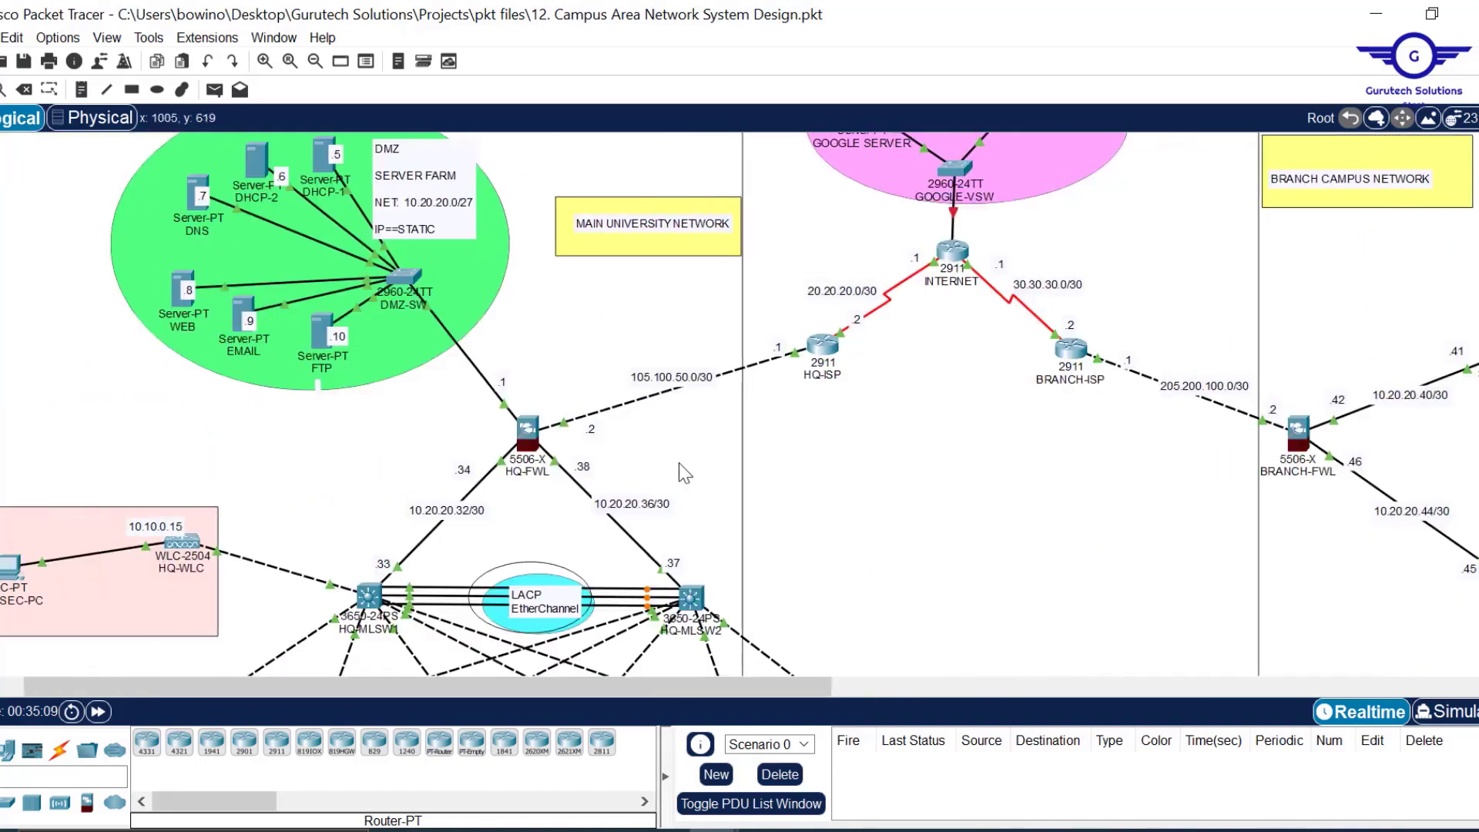
scroll(769, 469, "down", 2)
scroll(769, 469, "down", 7)
scroll(769, 469, "up", 7)
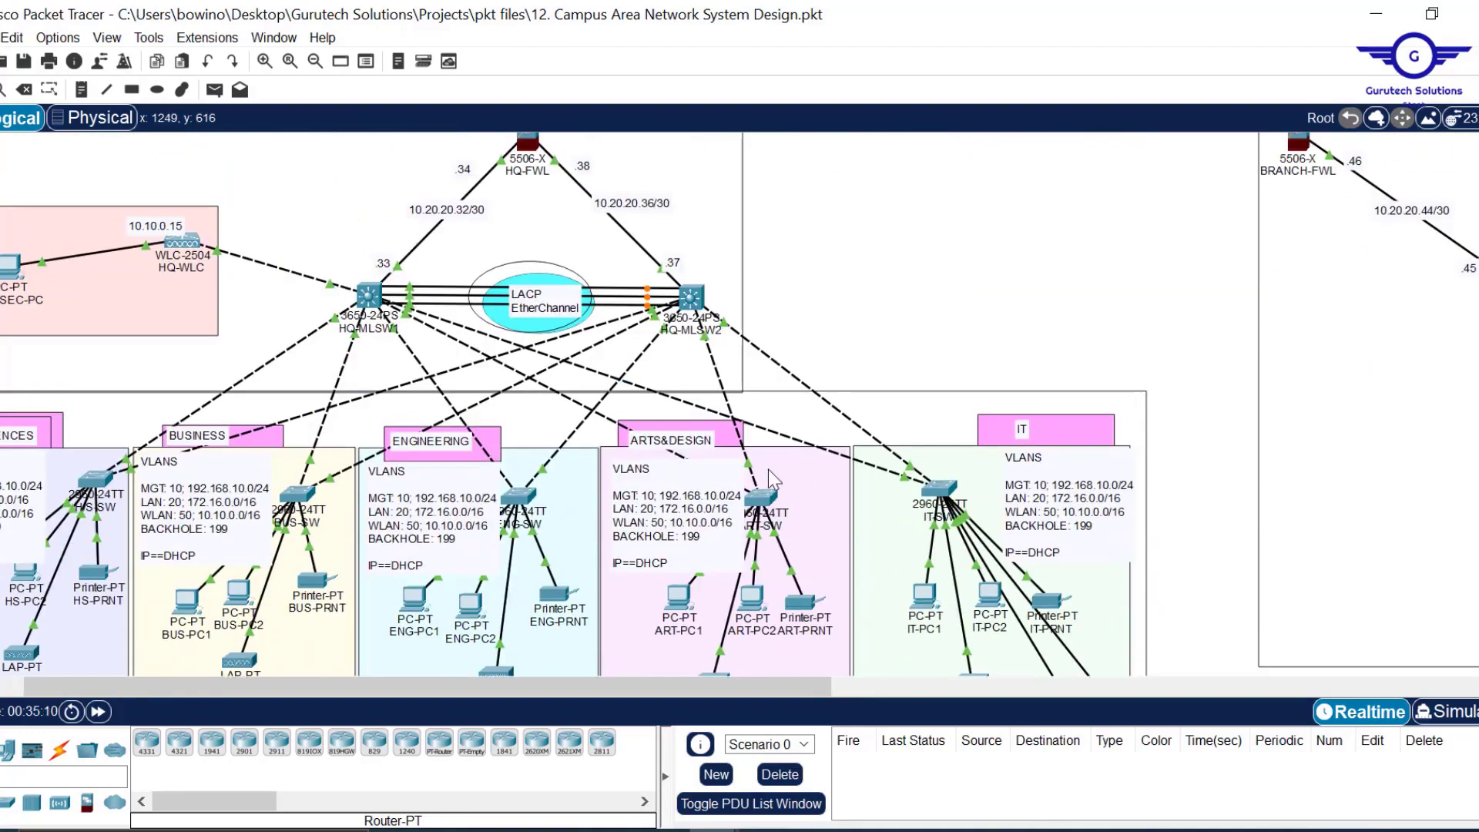
mouse_move(713, 830)
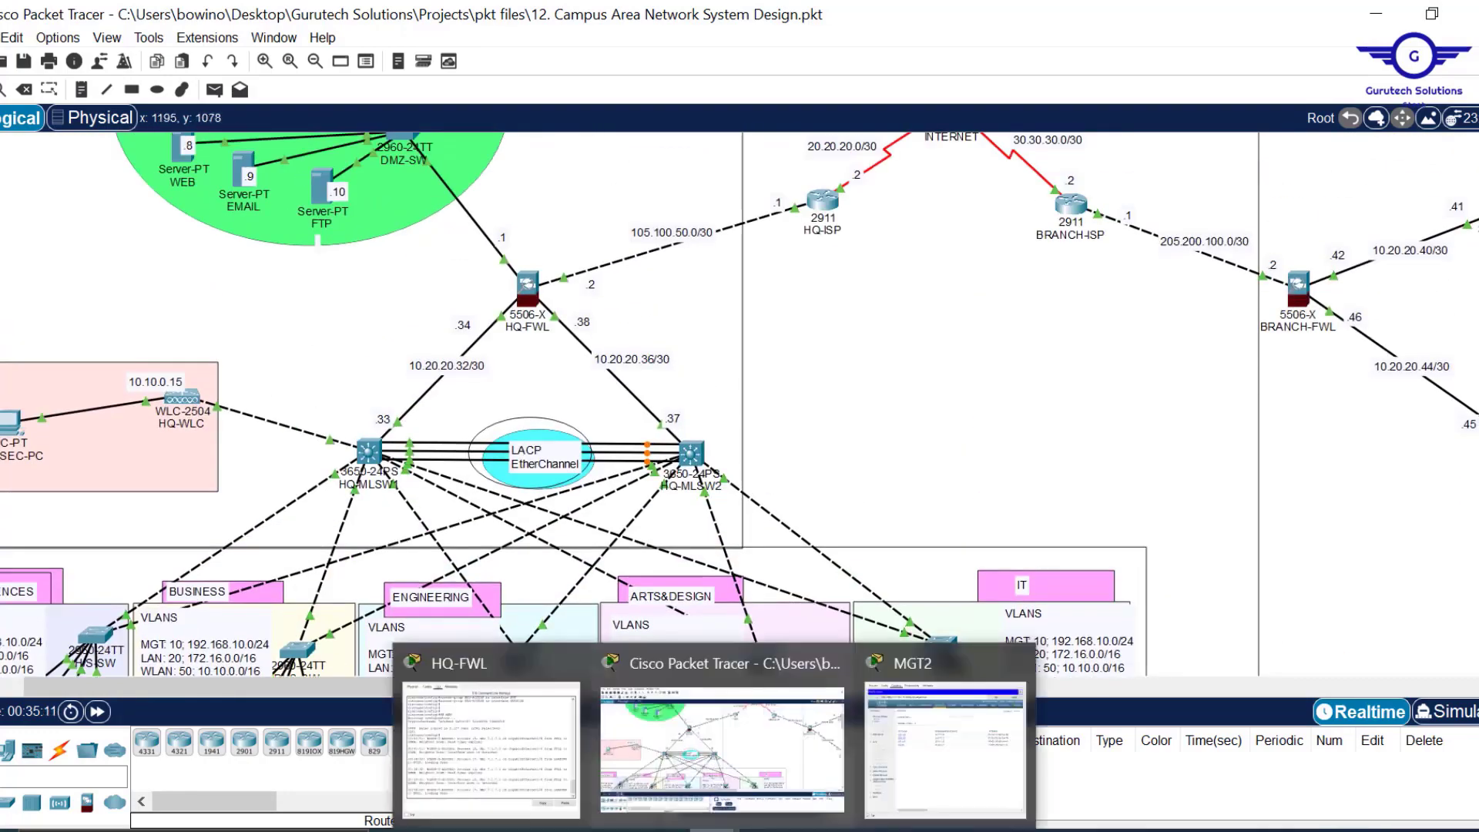
Refresh the All APs list on MGT2 and open the WLANs page listing EMPLOYEES.
left_click(958, 749)
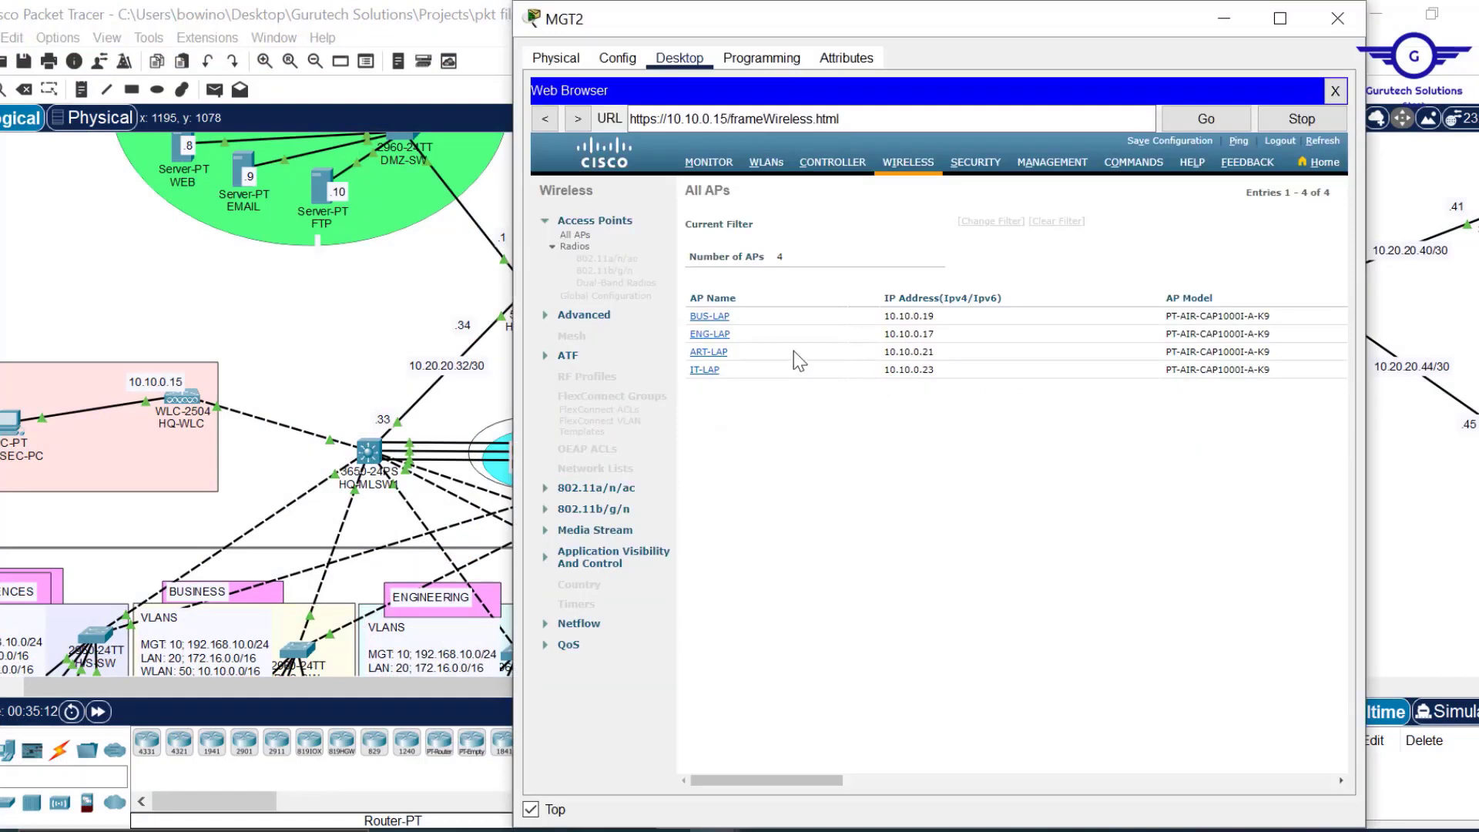
left_click(1323, 144)
left_click(764, 165)
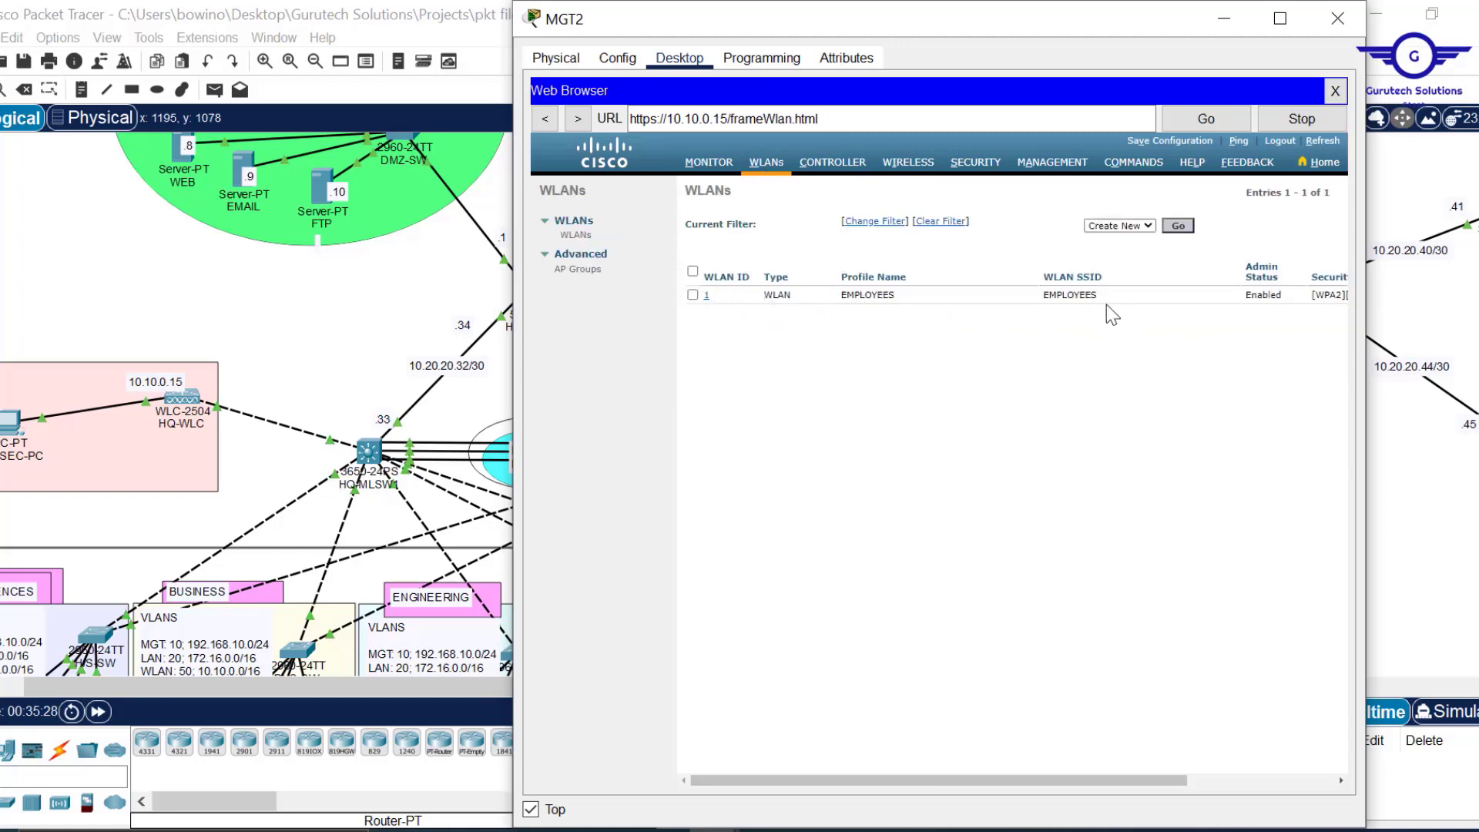
Edit the EMPLOYEES WLAN's SSID so it reads EMPLOYEE WIFI.
left_click(706, 300)
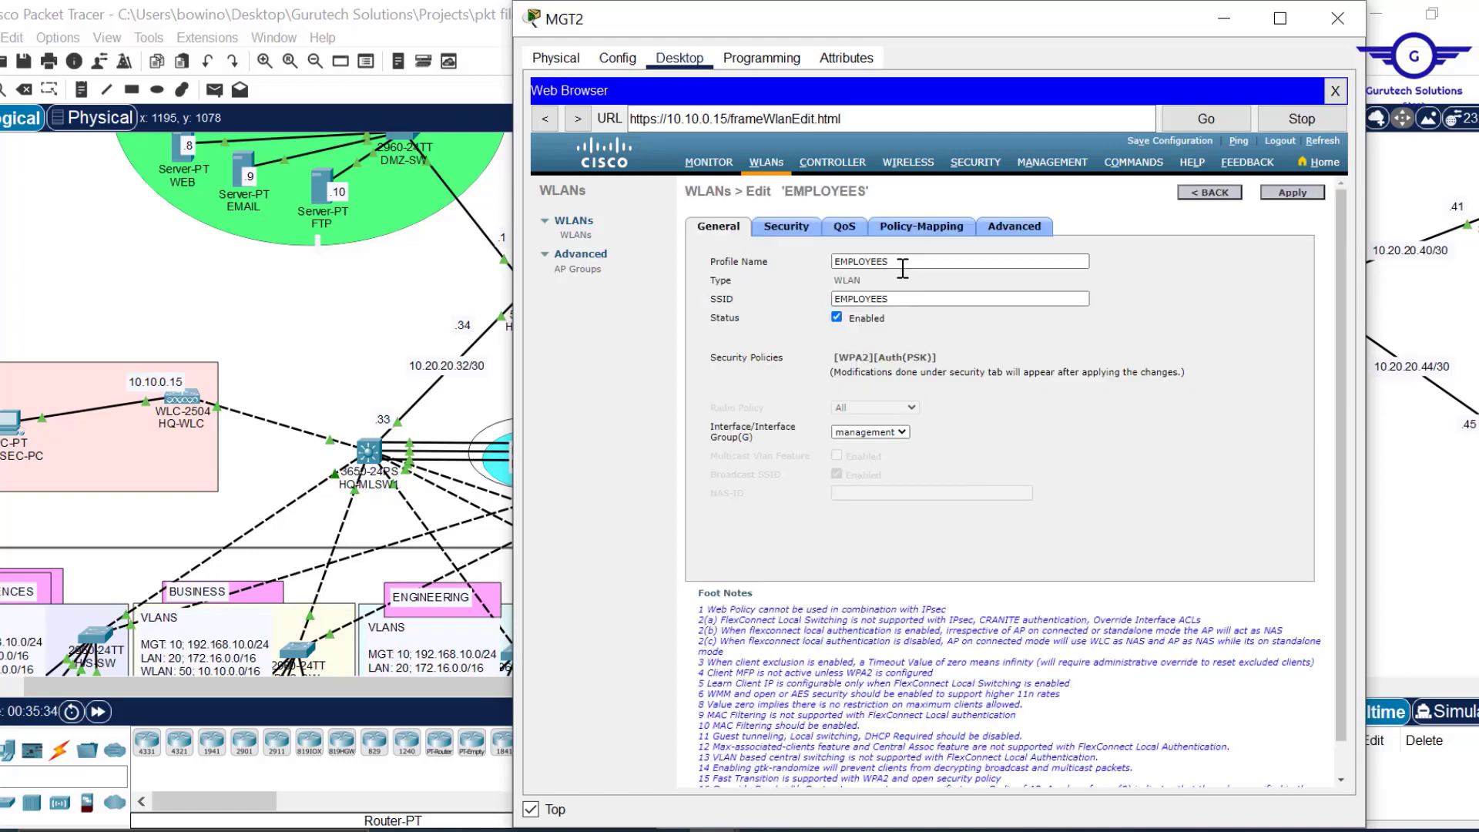
left_click(900, 301)
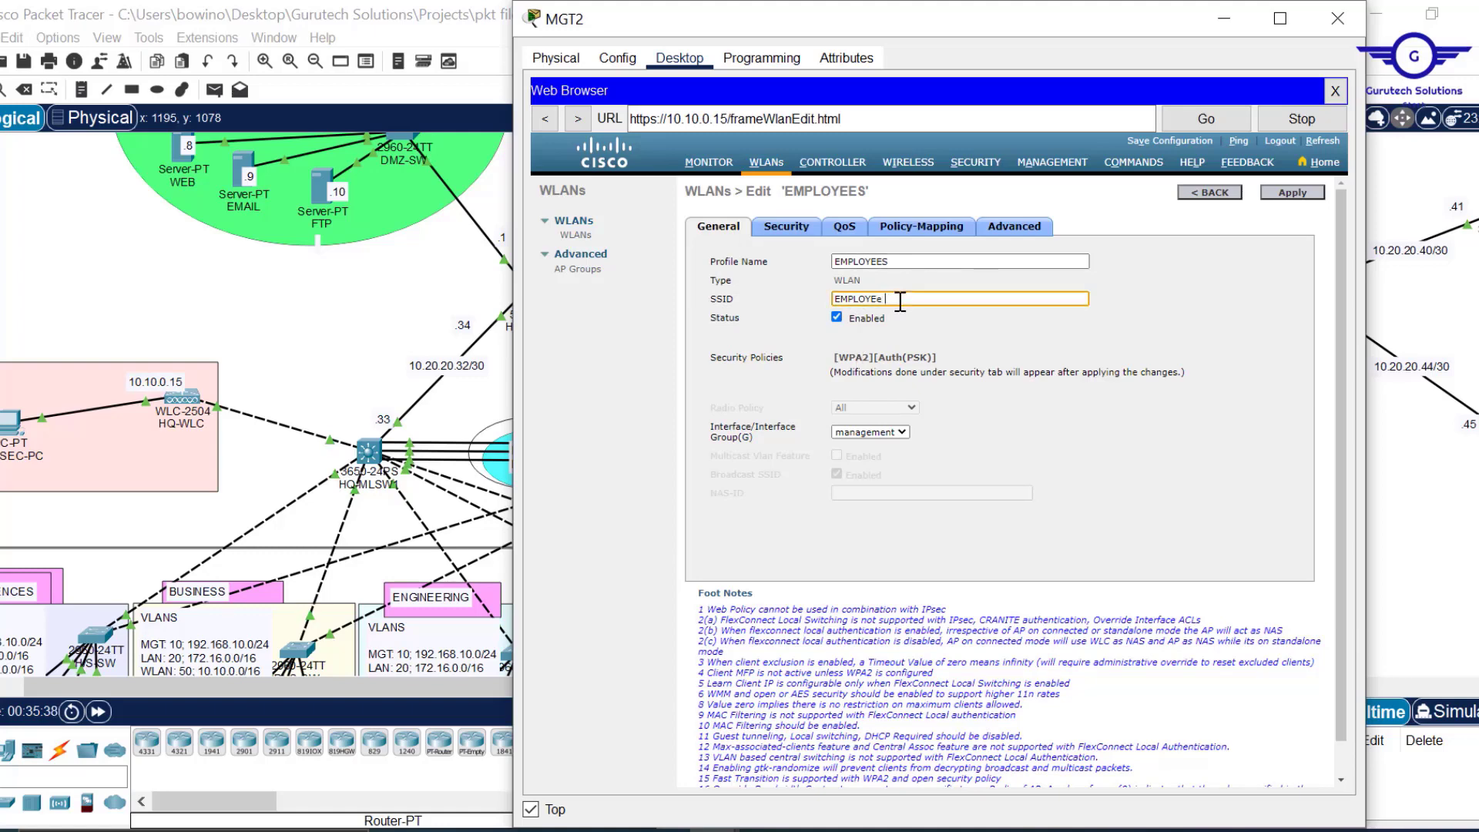
key("Tab")
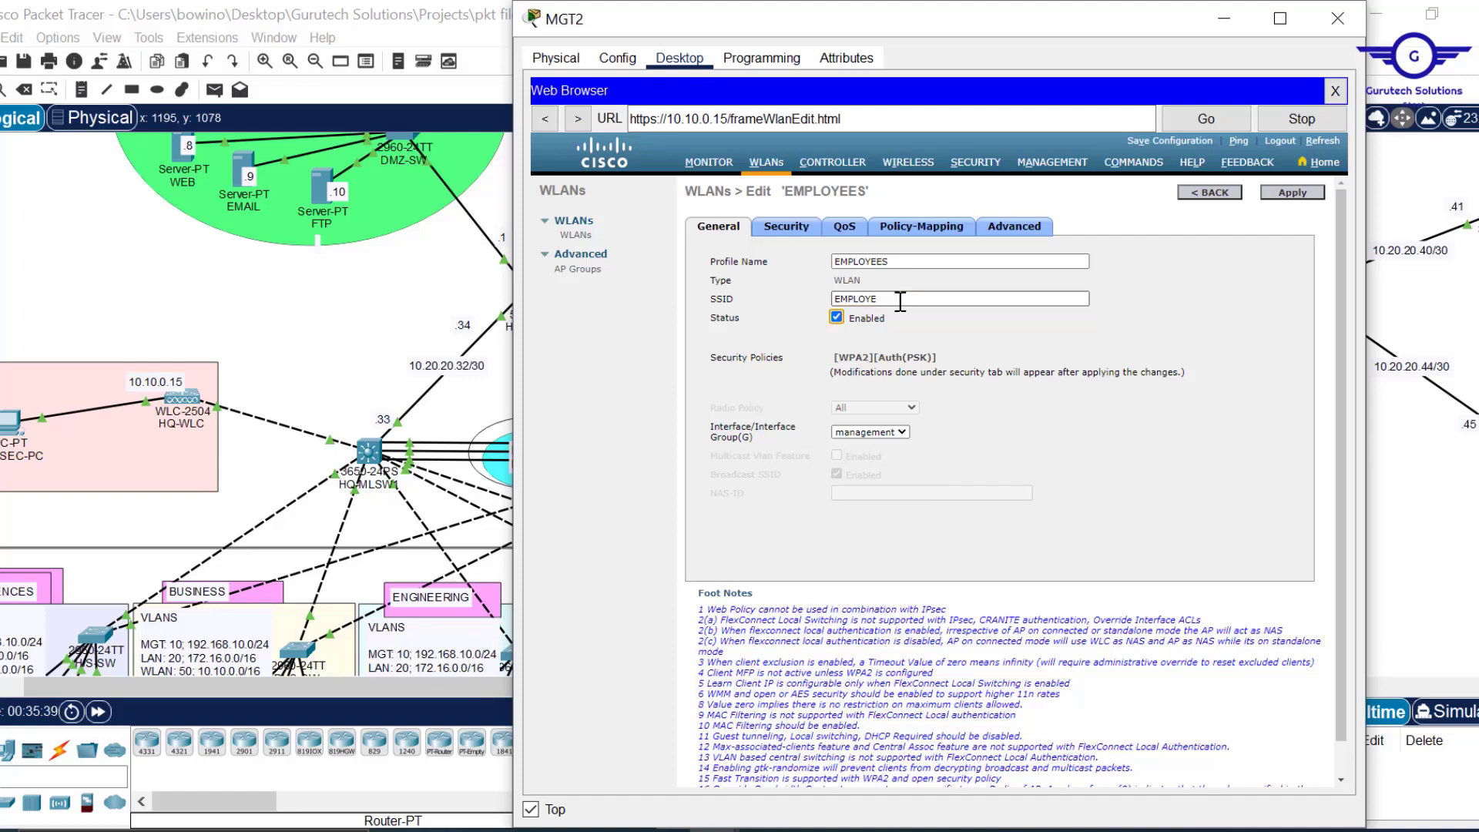
left_click(899, 301)
type("E WIFI")
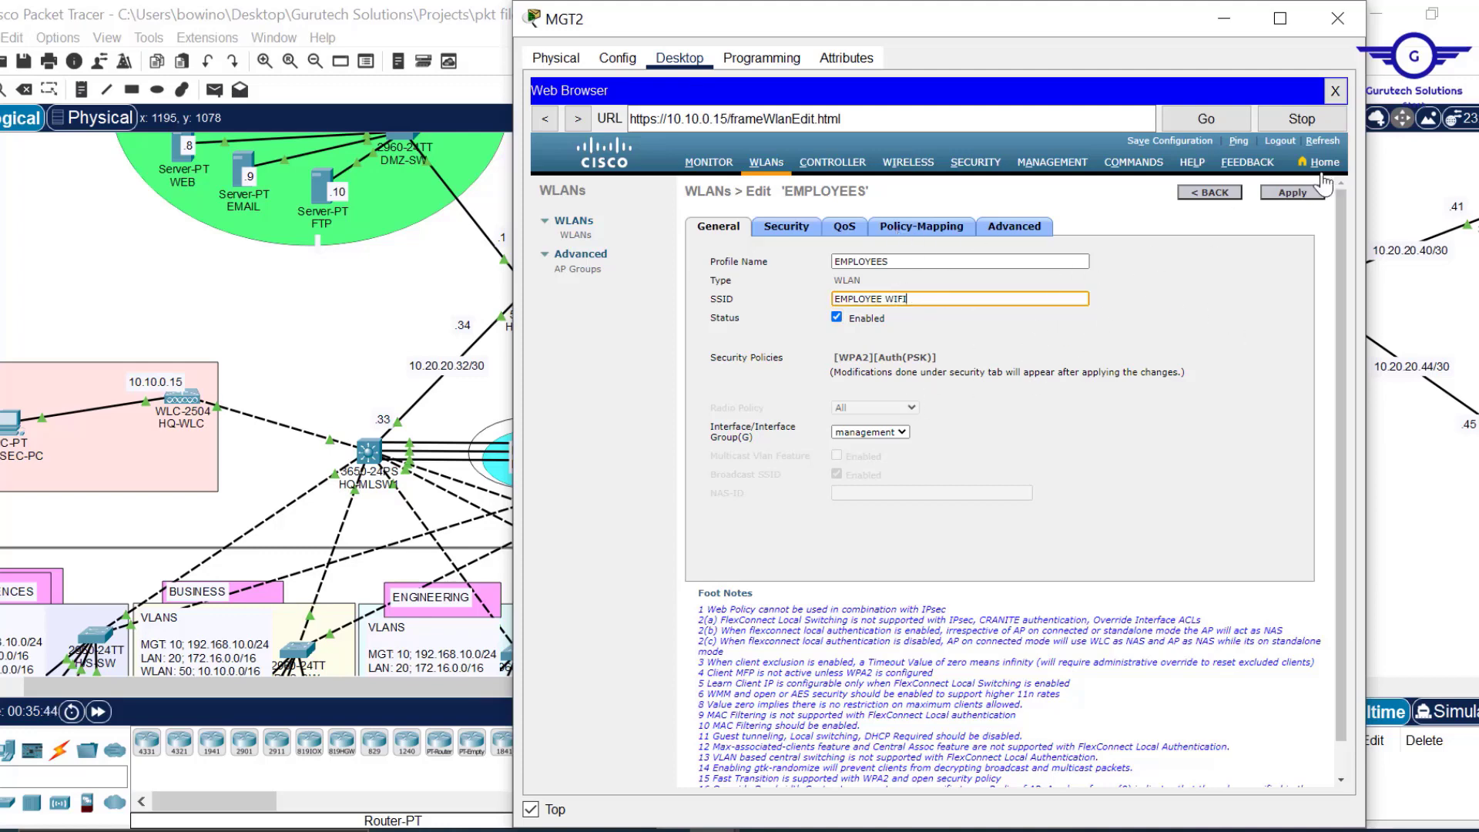
Apply and confirm the SSID change, return to the WLAN list, and minimize MGT2.
left_click(1299, 195)
key("alt+F4")
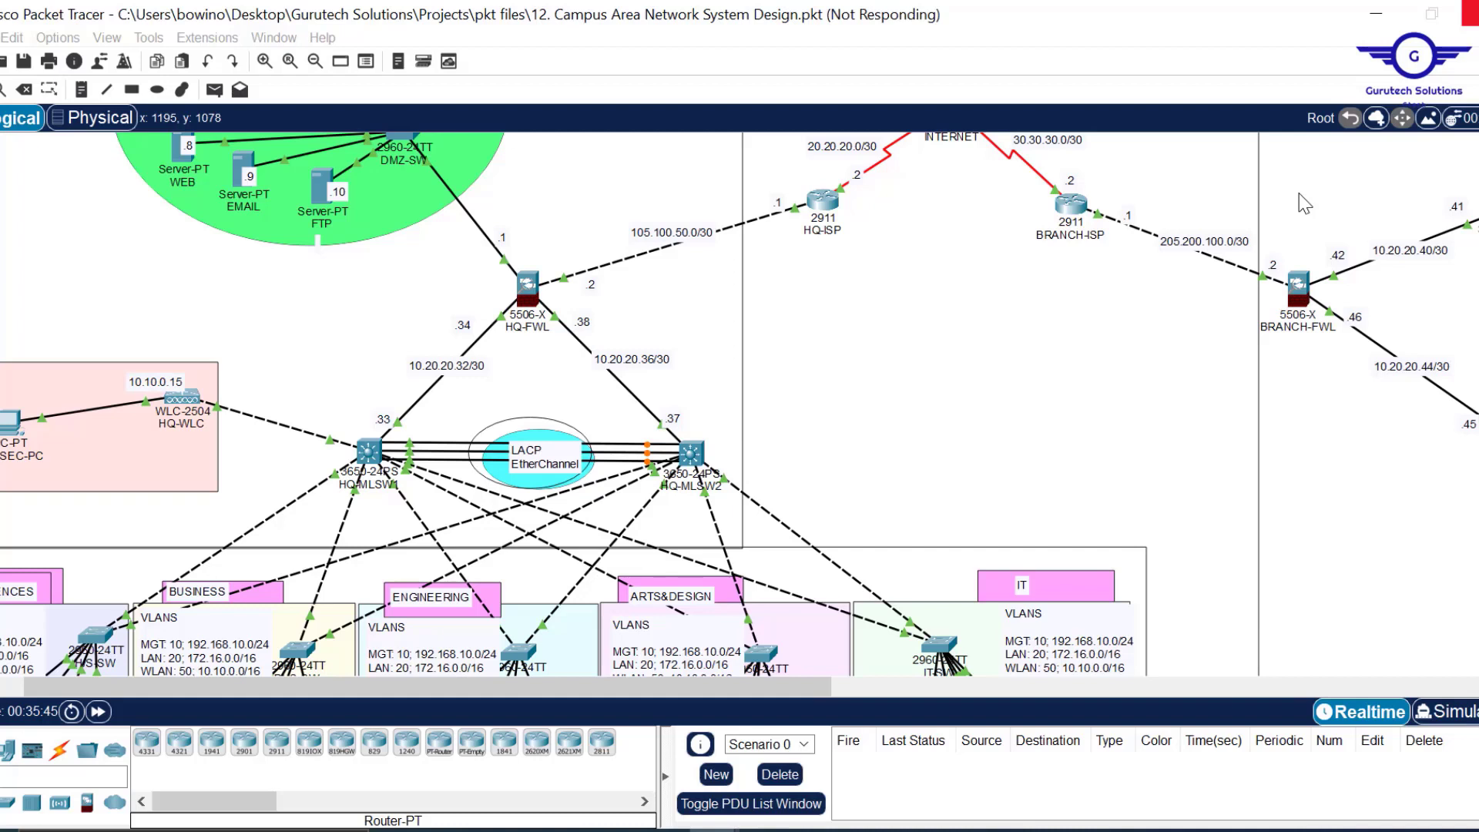
left_click(979, 476)
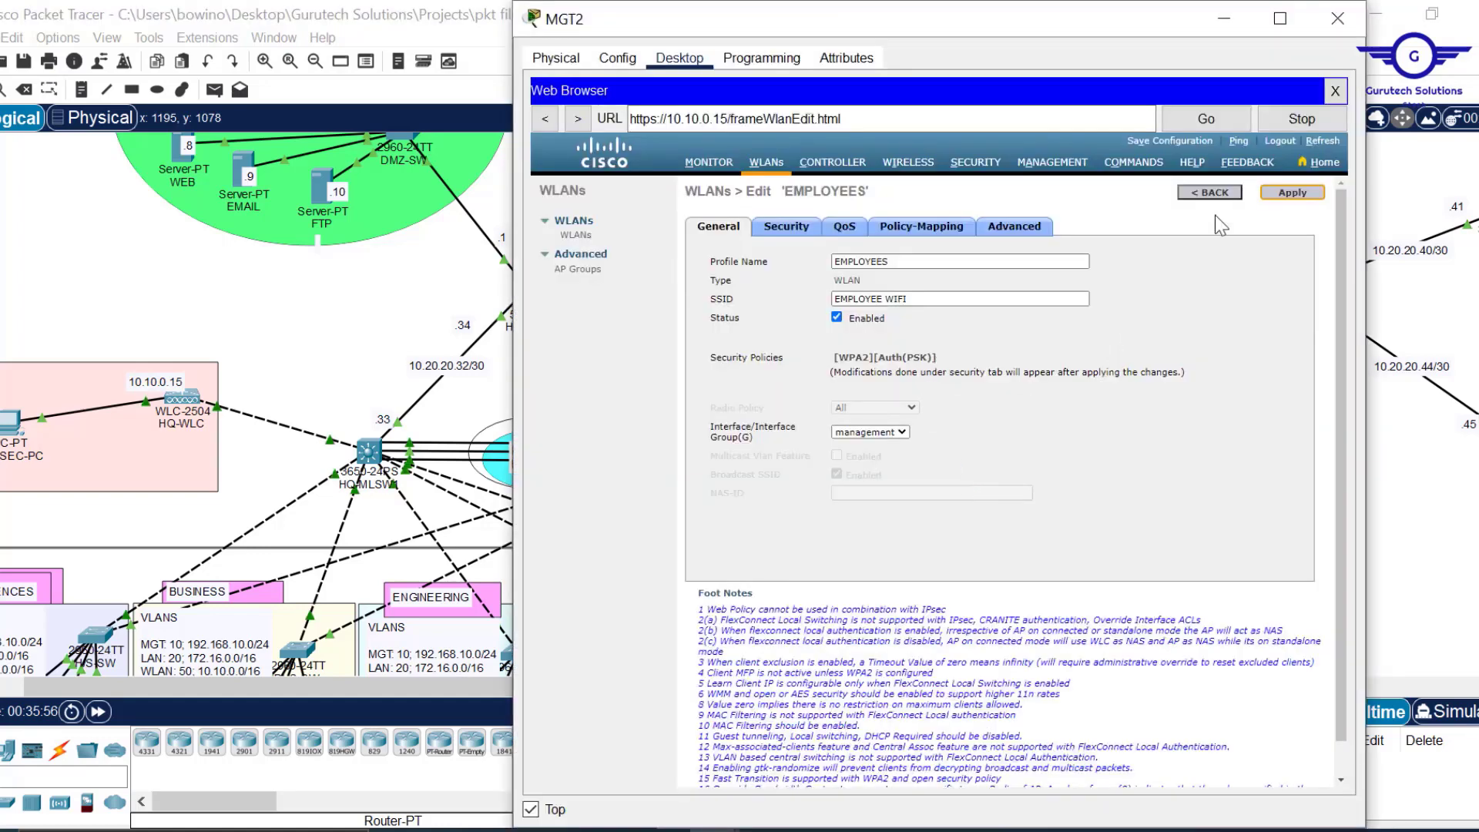
left_click(1211, 194)
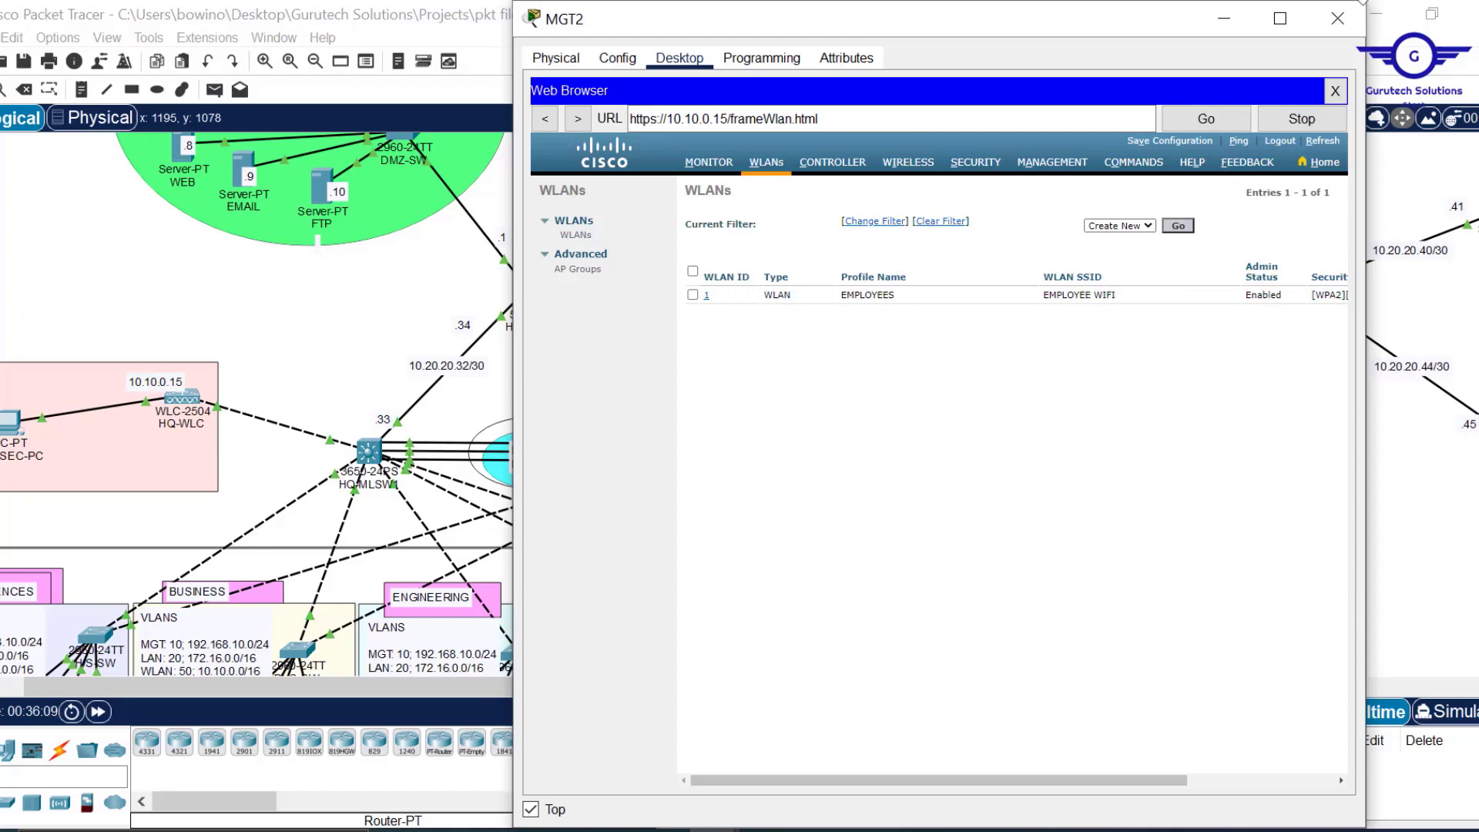
left_click(1224, 17)
scroll(1105, 429, "down", 5)
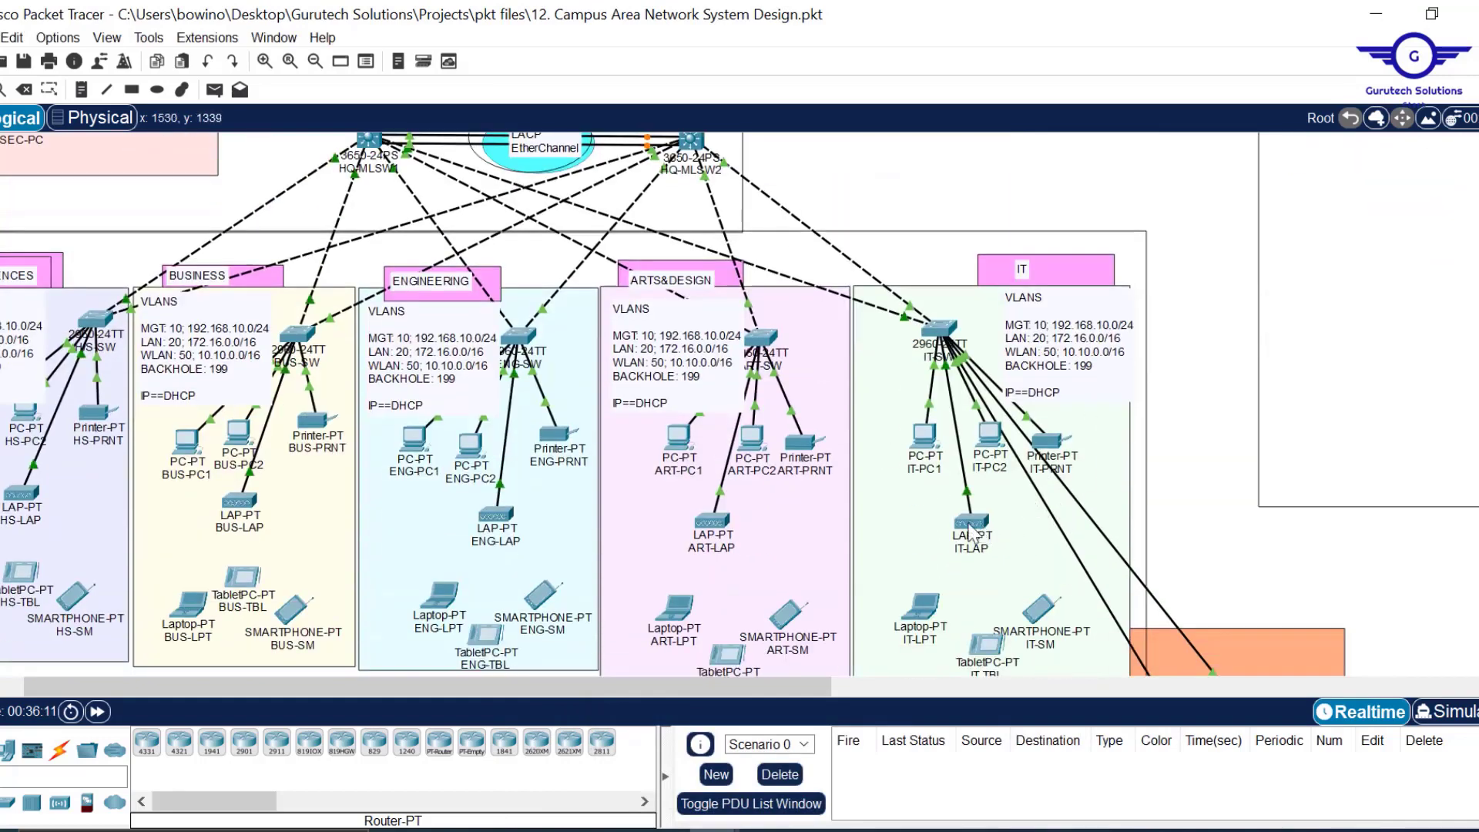
mouse_move(970, 527)
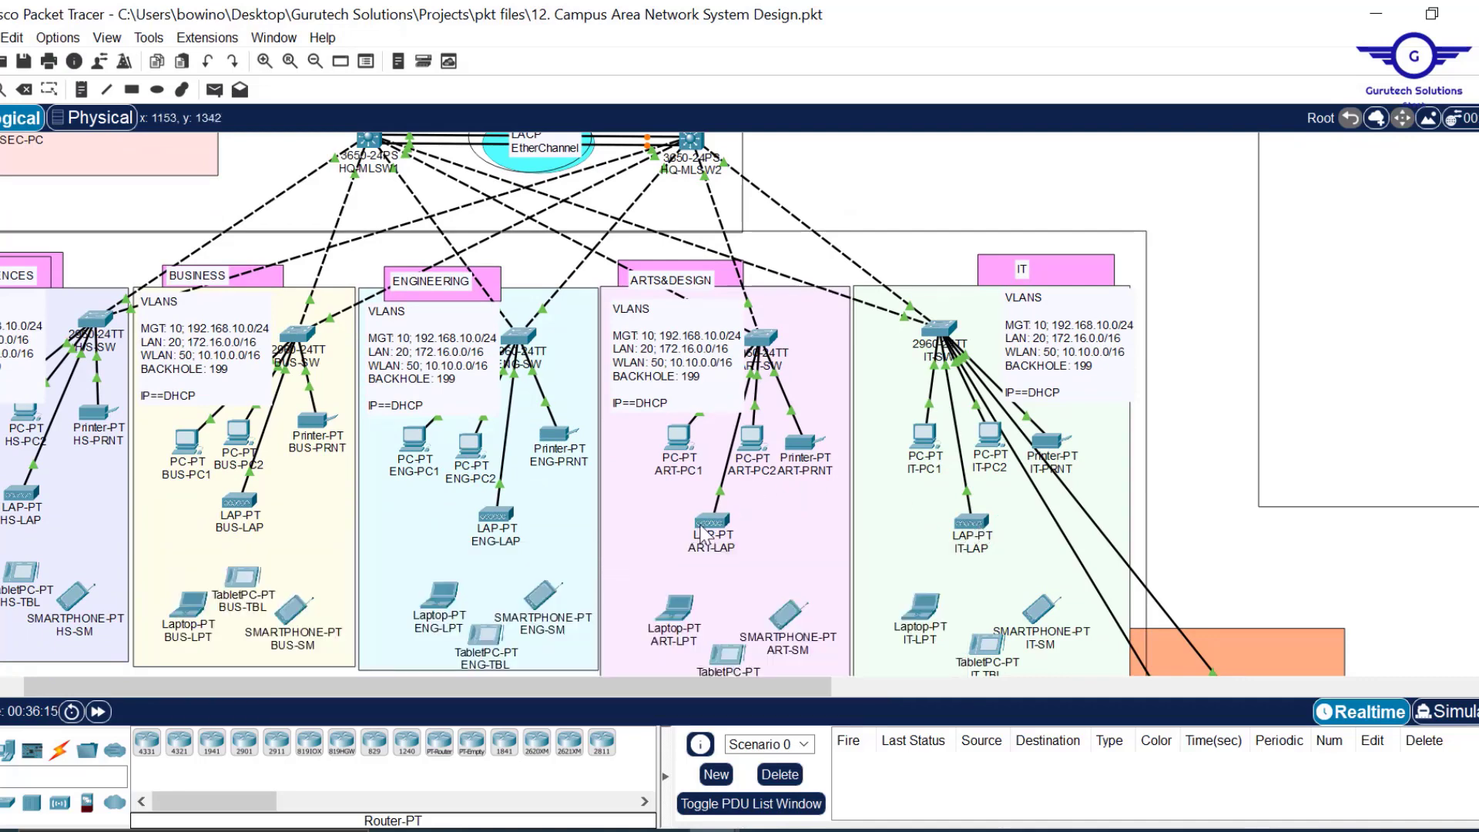
mouse_move(703, 530)
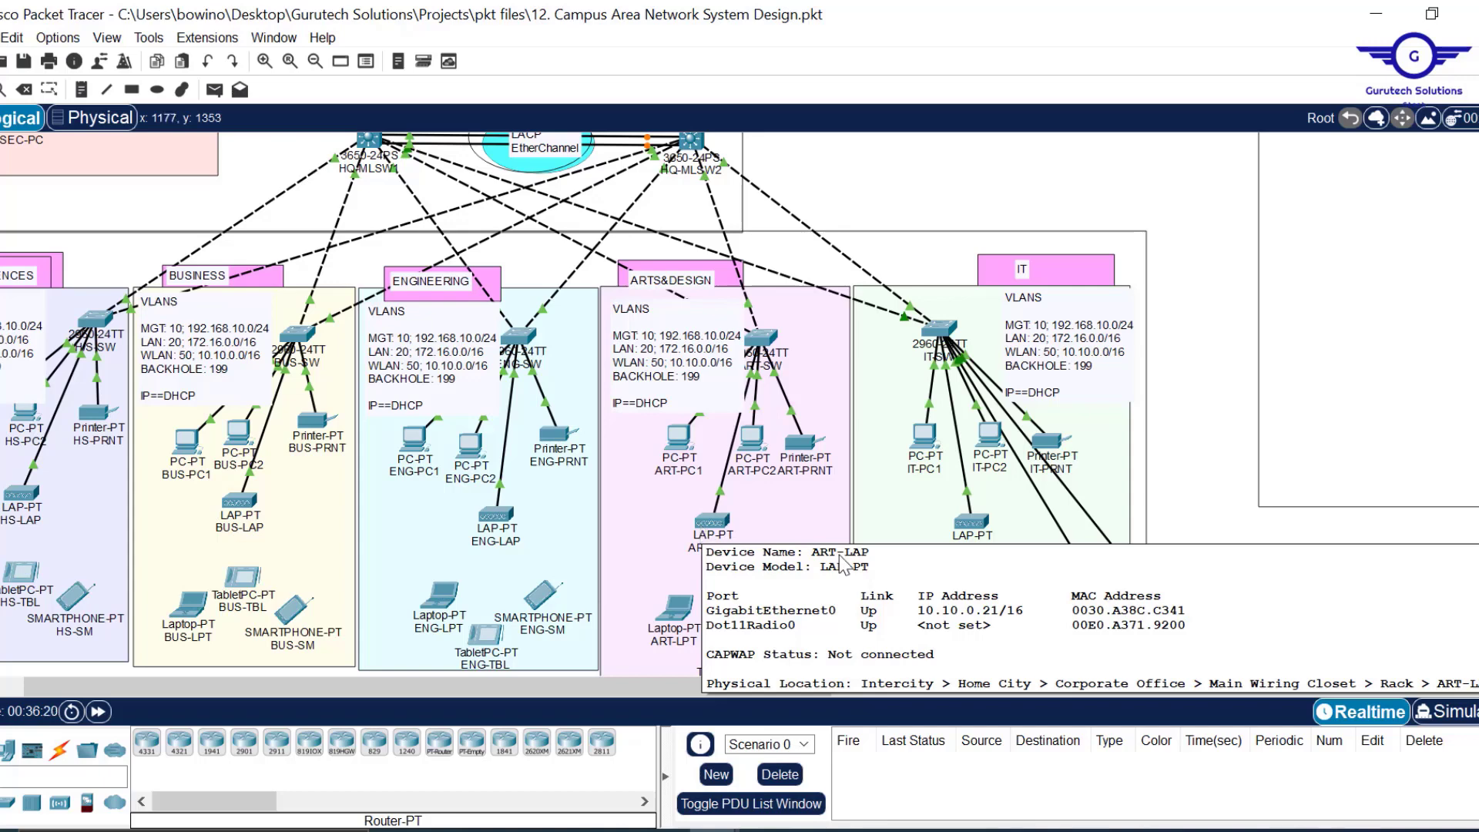
left_click_drag(802, 685, 631, 721)
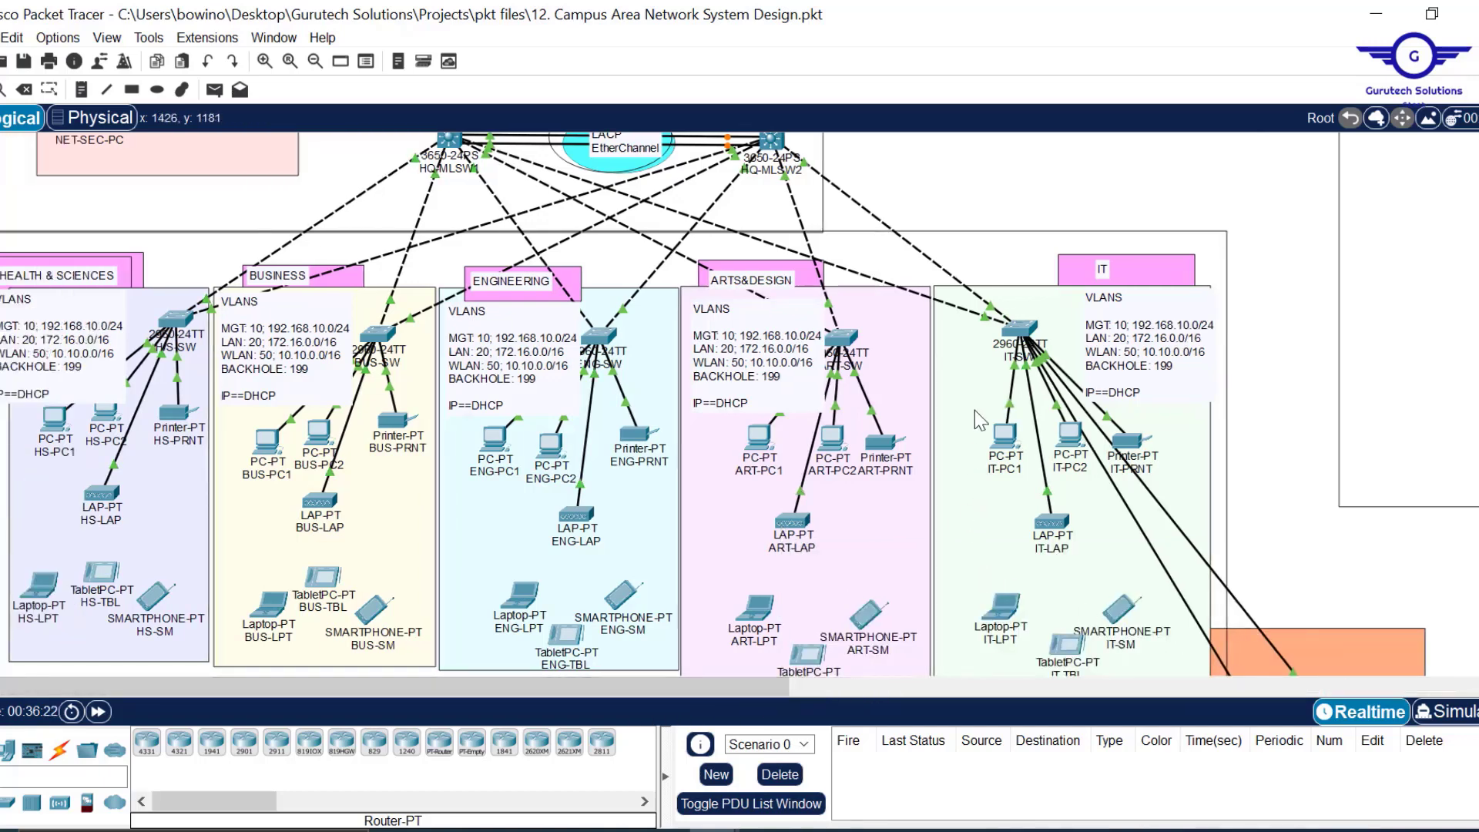
scroll(975, 412, "up", 5)
scroll(976, 412, "down", 2)
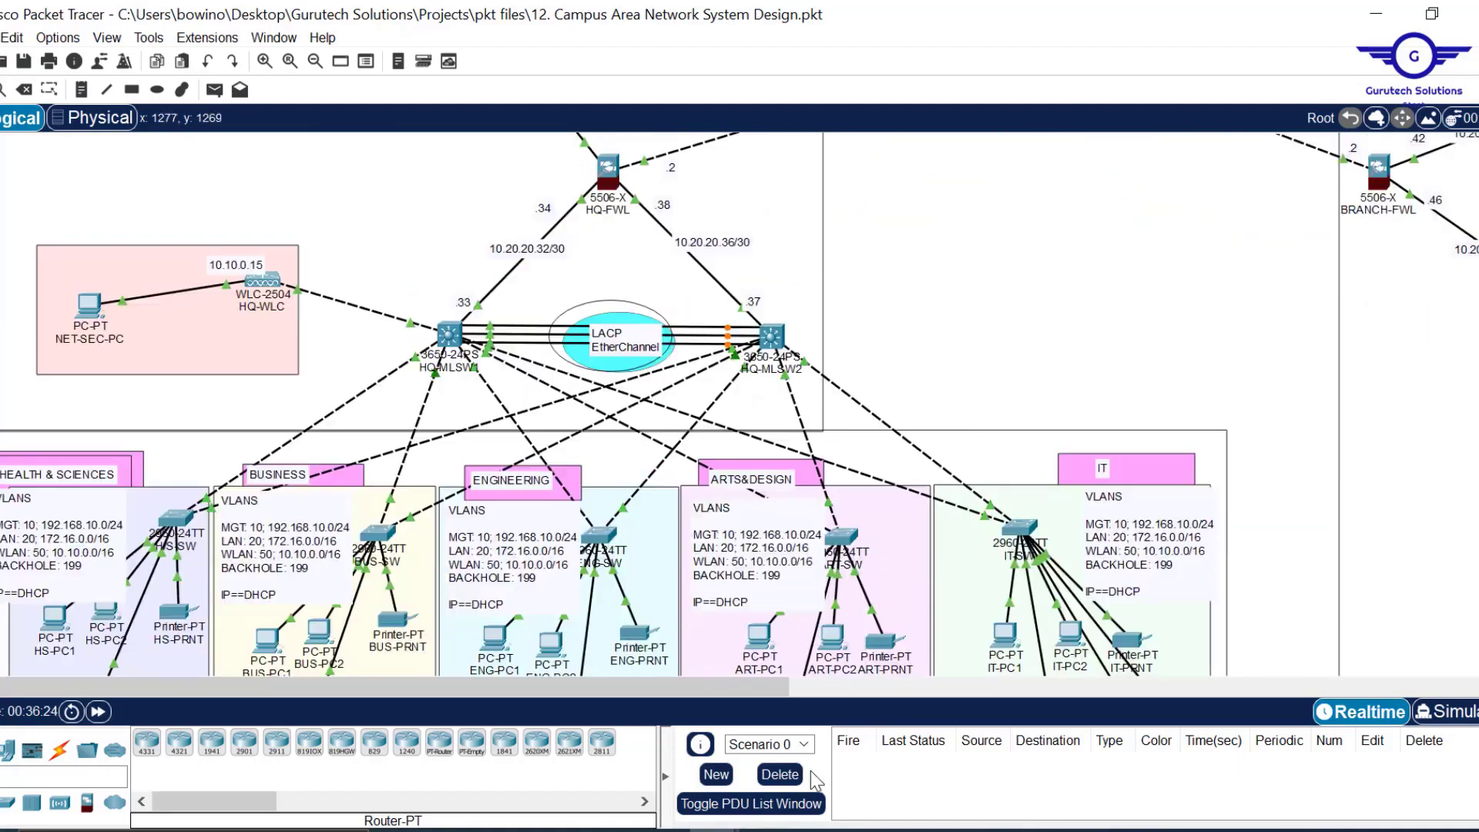
mouse_move(713, 830)
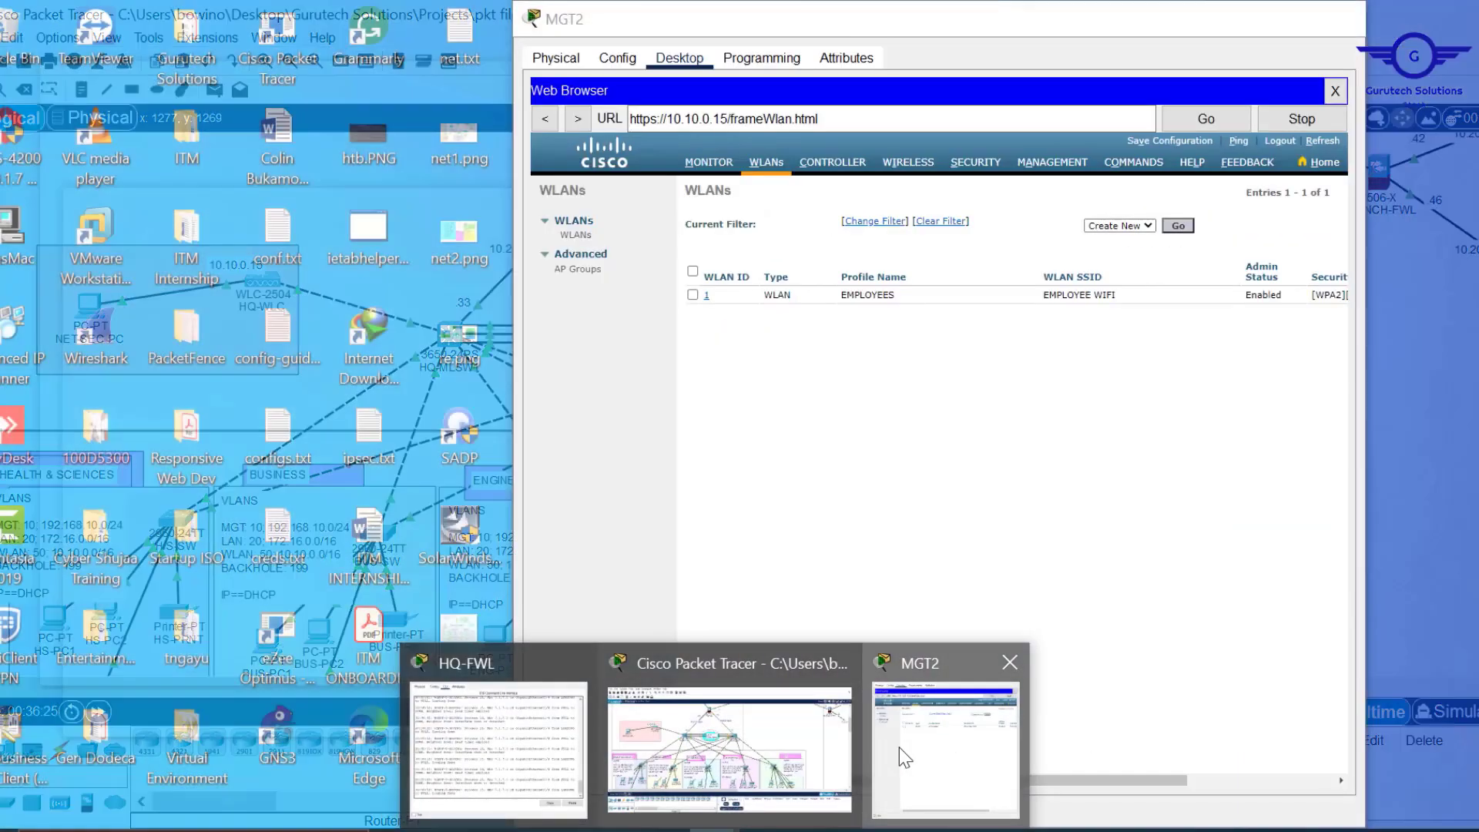
Create WLAN profile CORPORATE USERS with SSID CORP WIFI and set its status to Enabled.
left_click(897, 748)
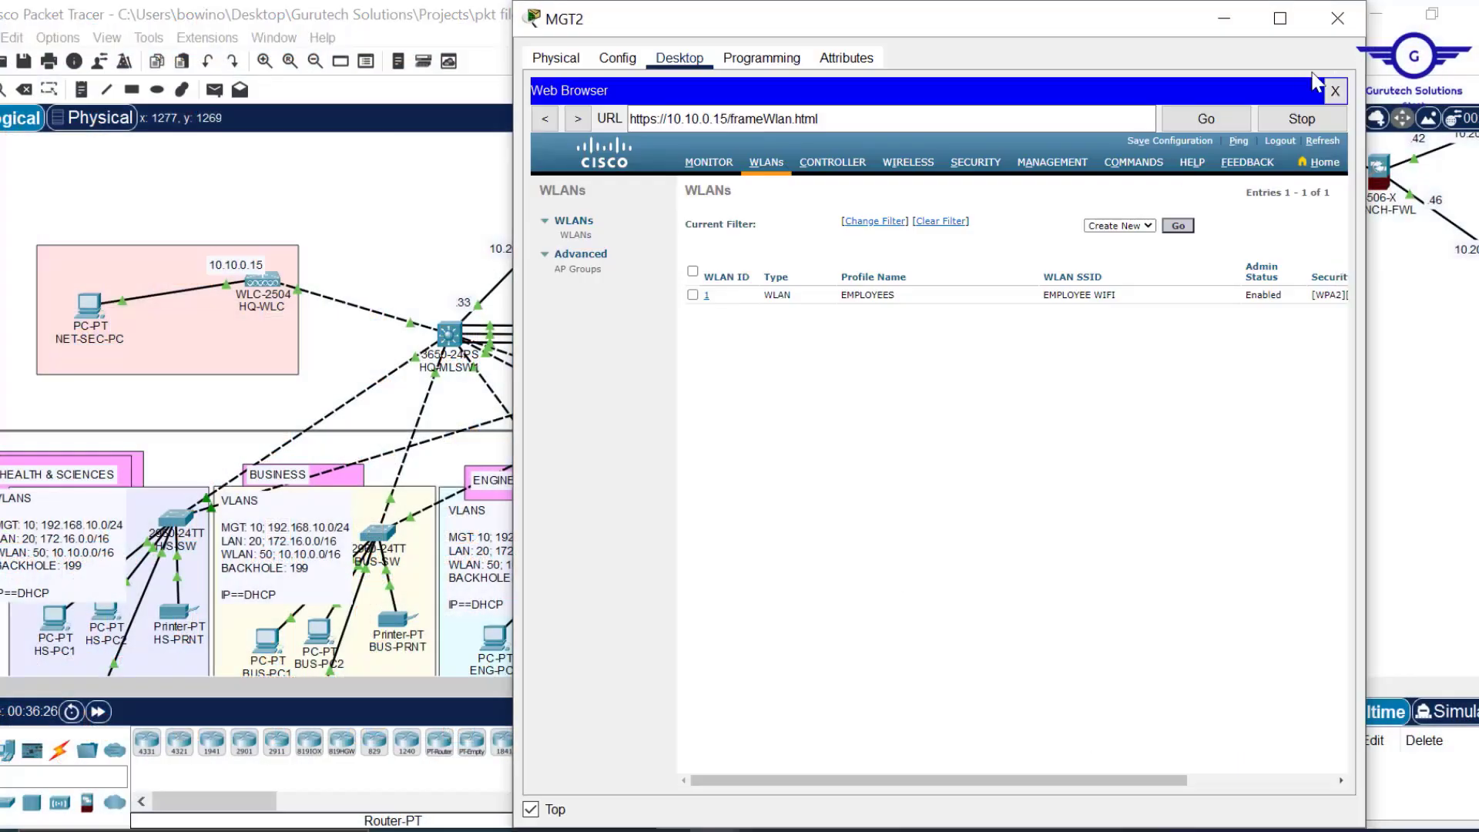
left_click(1178, 226)
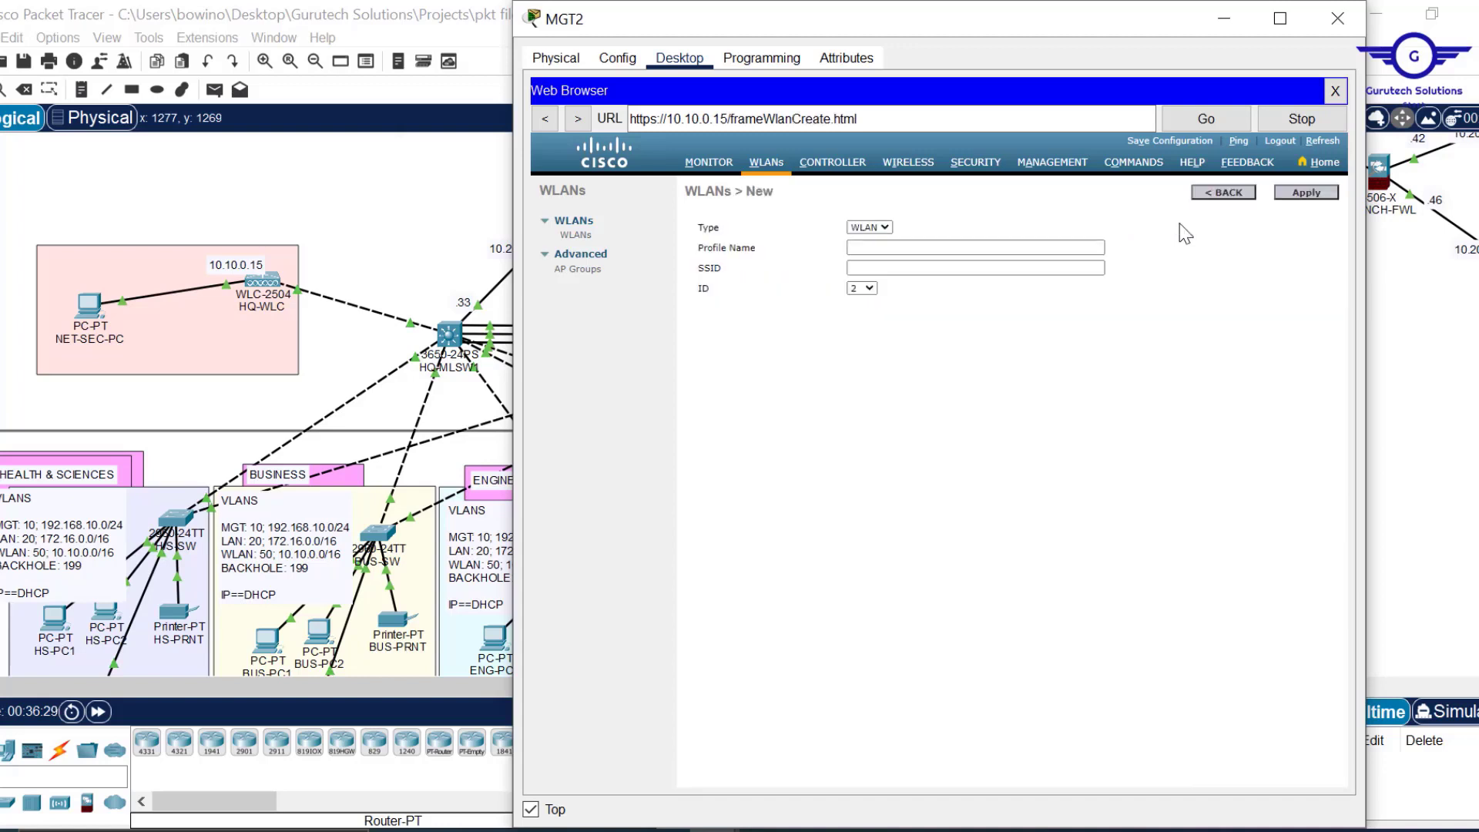
left_click(875, 247)
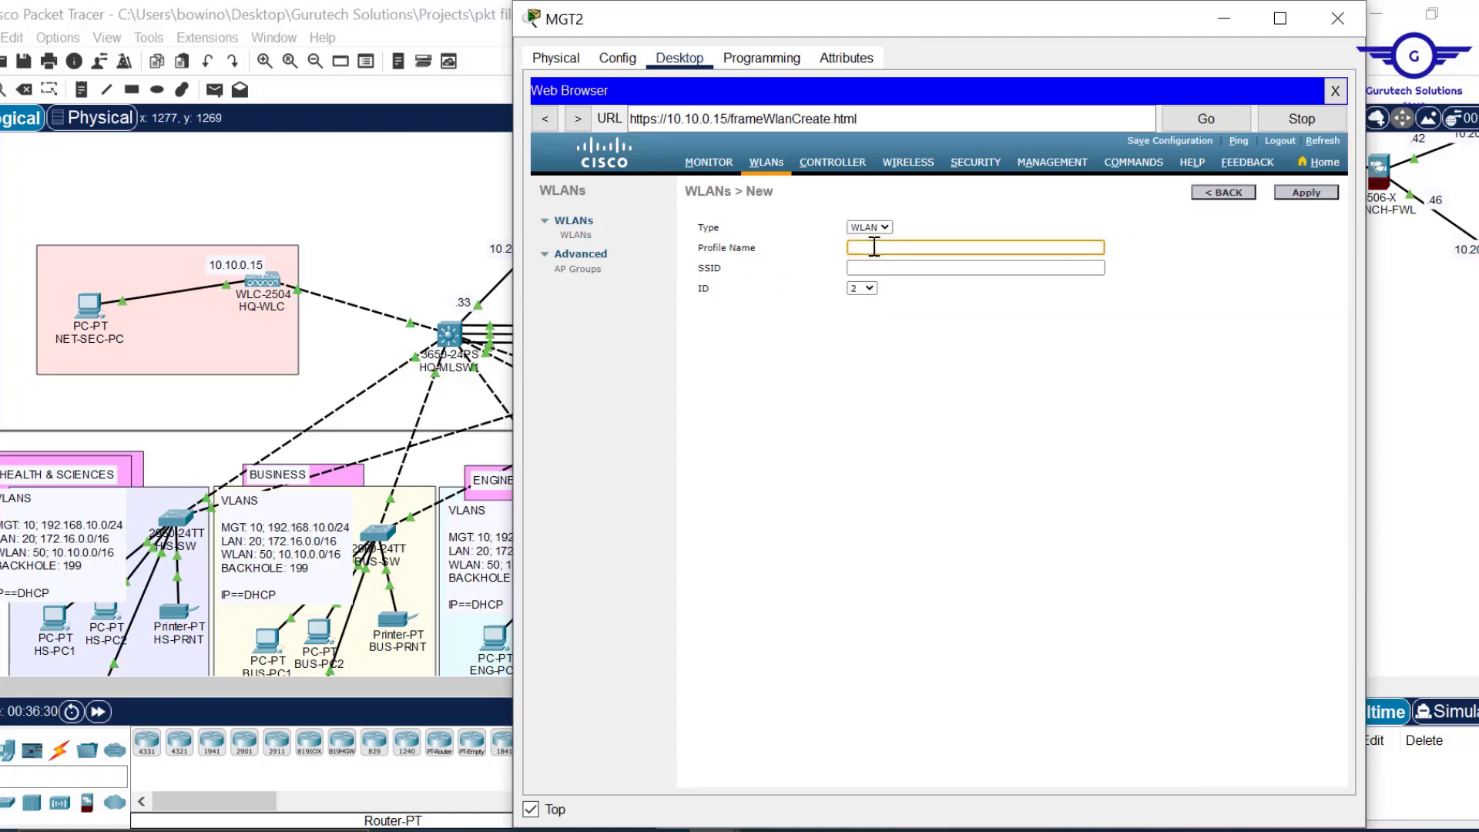
type("CORPORATE USERS")
left_click(877, 268)
type("COR")
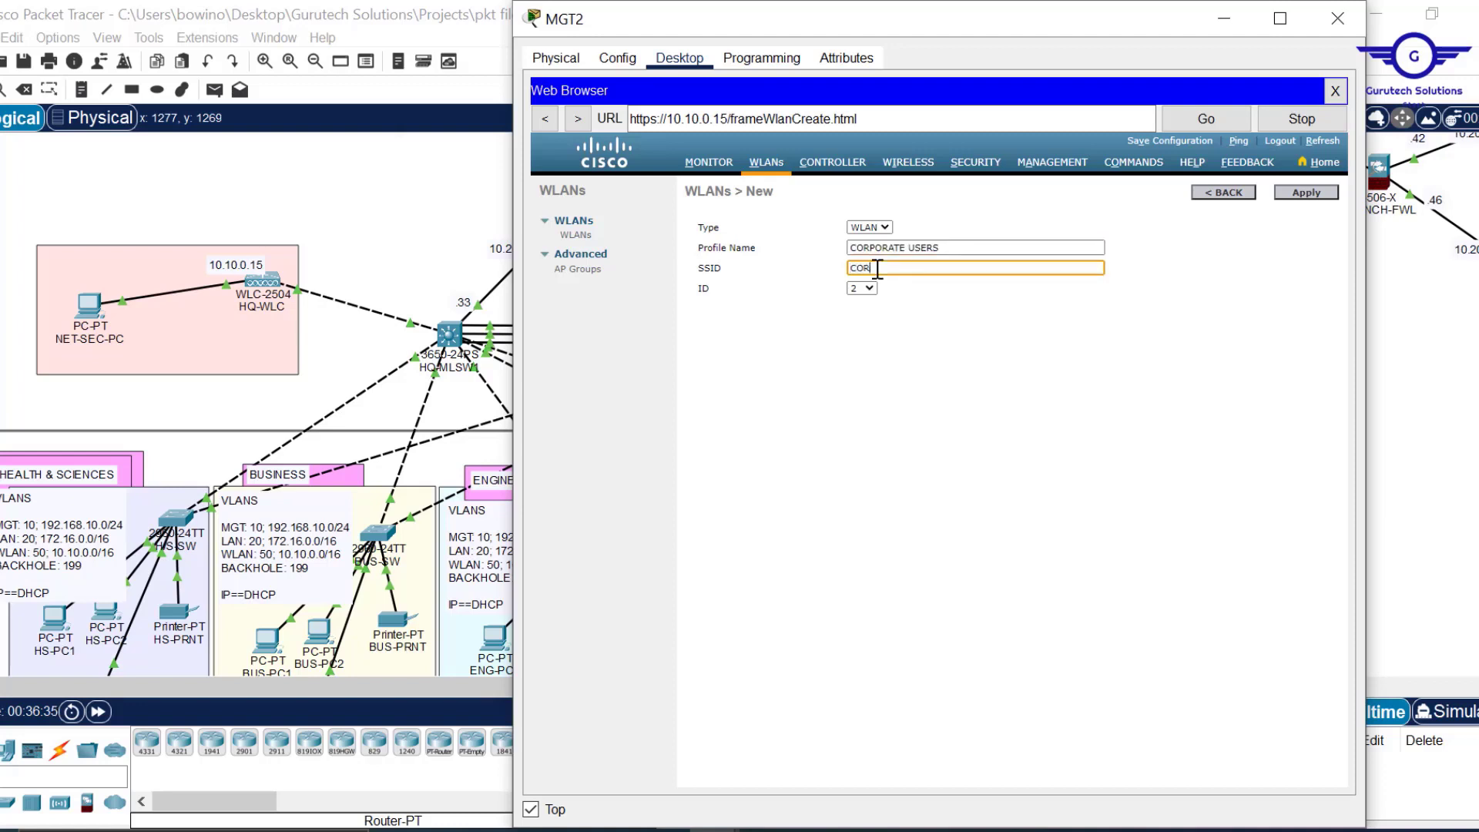
type("P WIFI")
left_click(1312, 190)
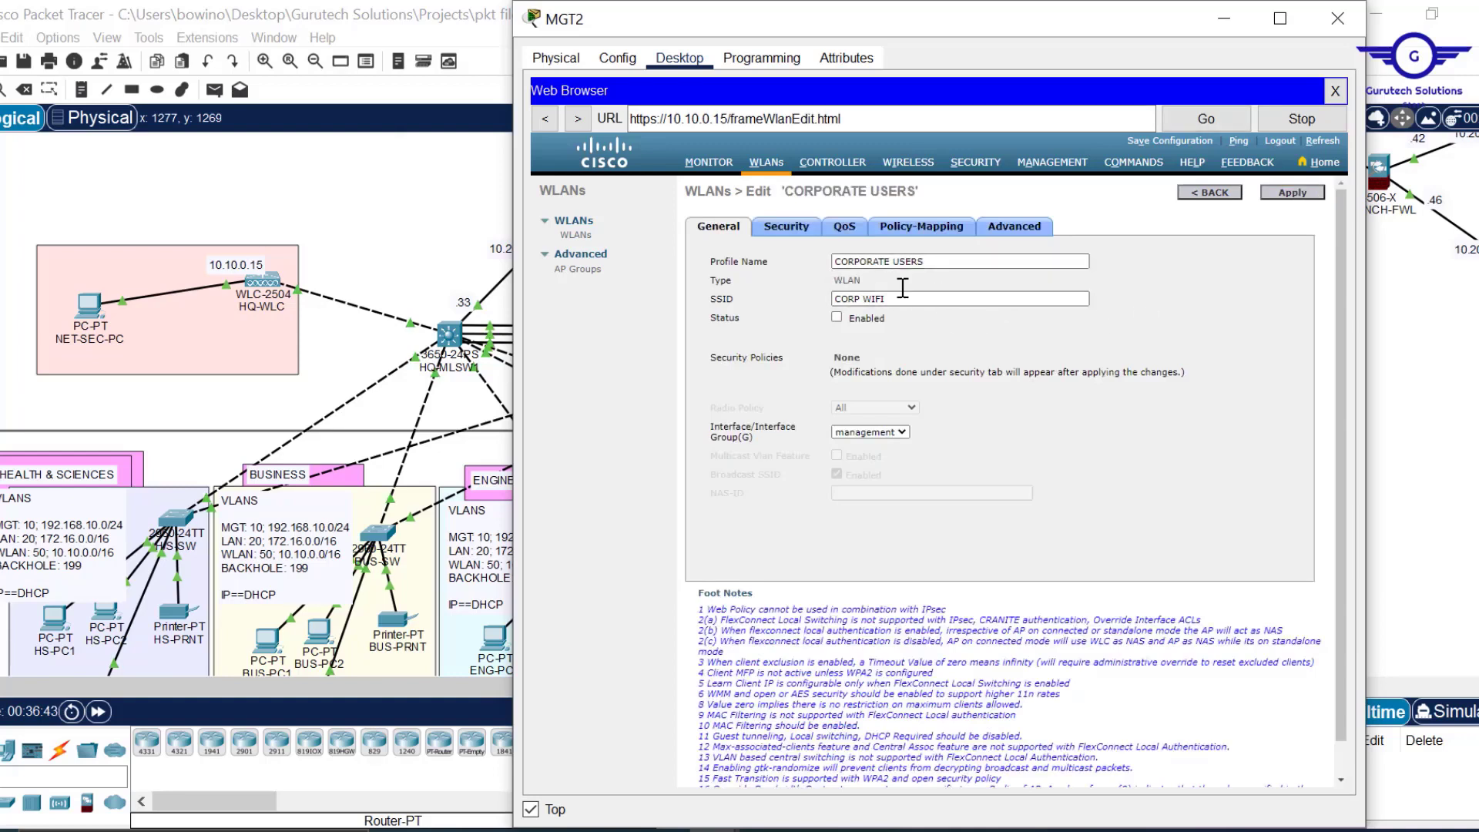
left_click(837, 316)
left_click(837, 317)
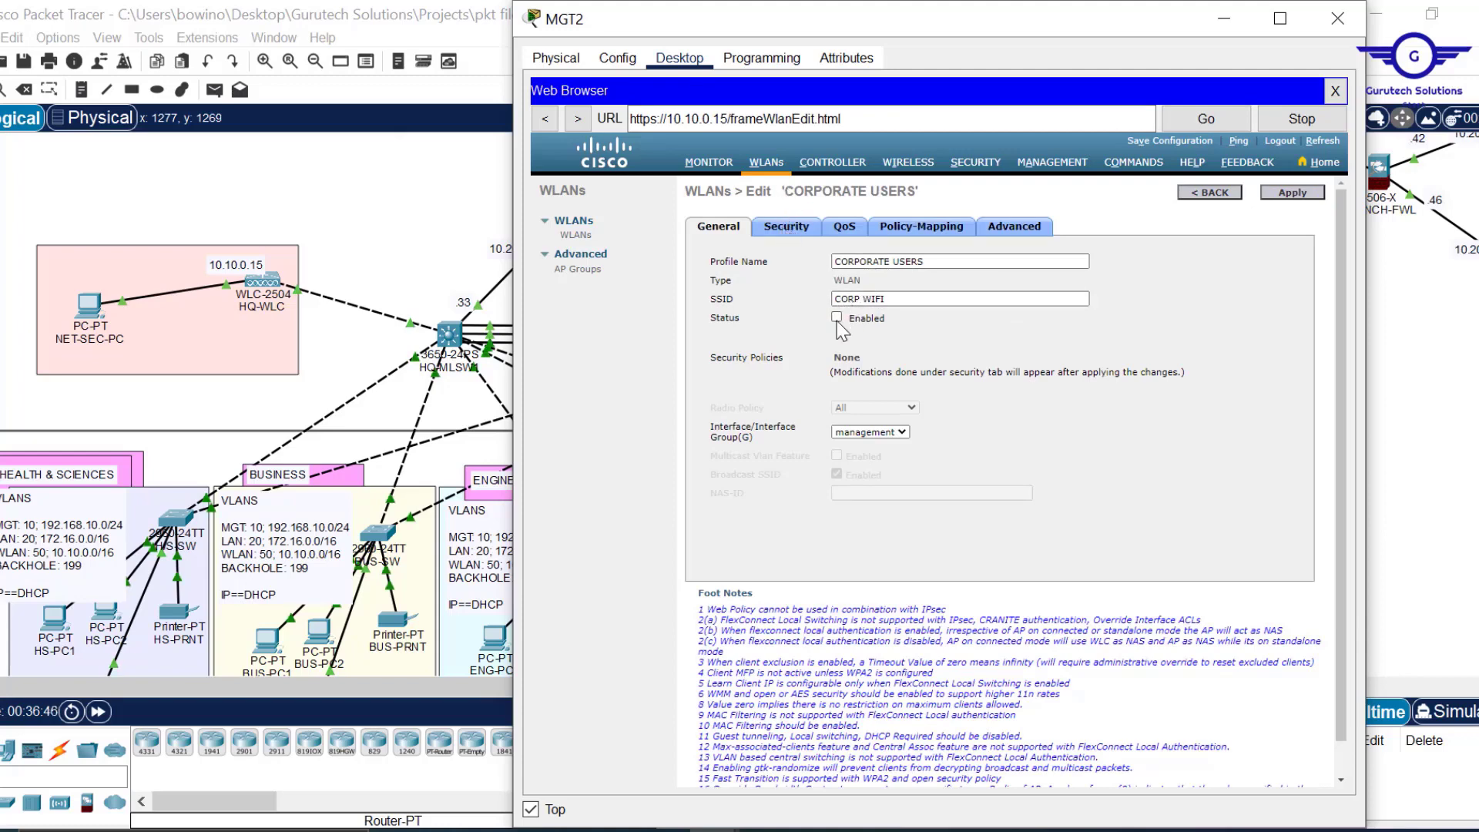
Set CORPORATE USERS Layer 2 security to WPA+WPA2 with WPA2 policy and PSK enabled.
left_click(790, 233)
left_click(913, 290)
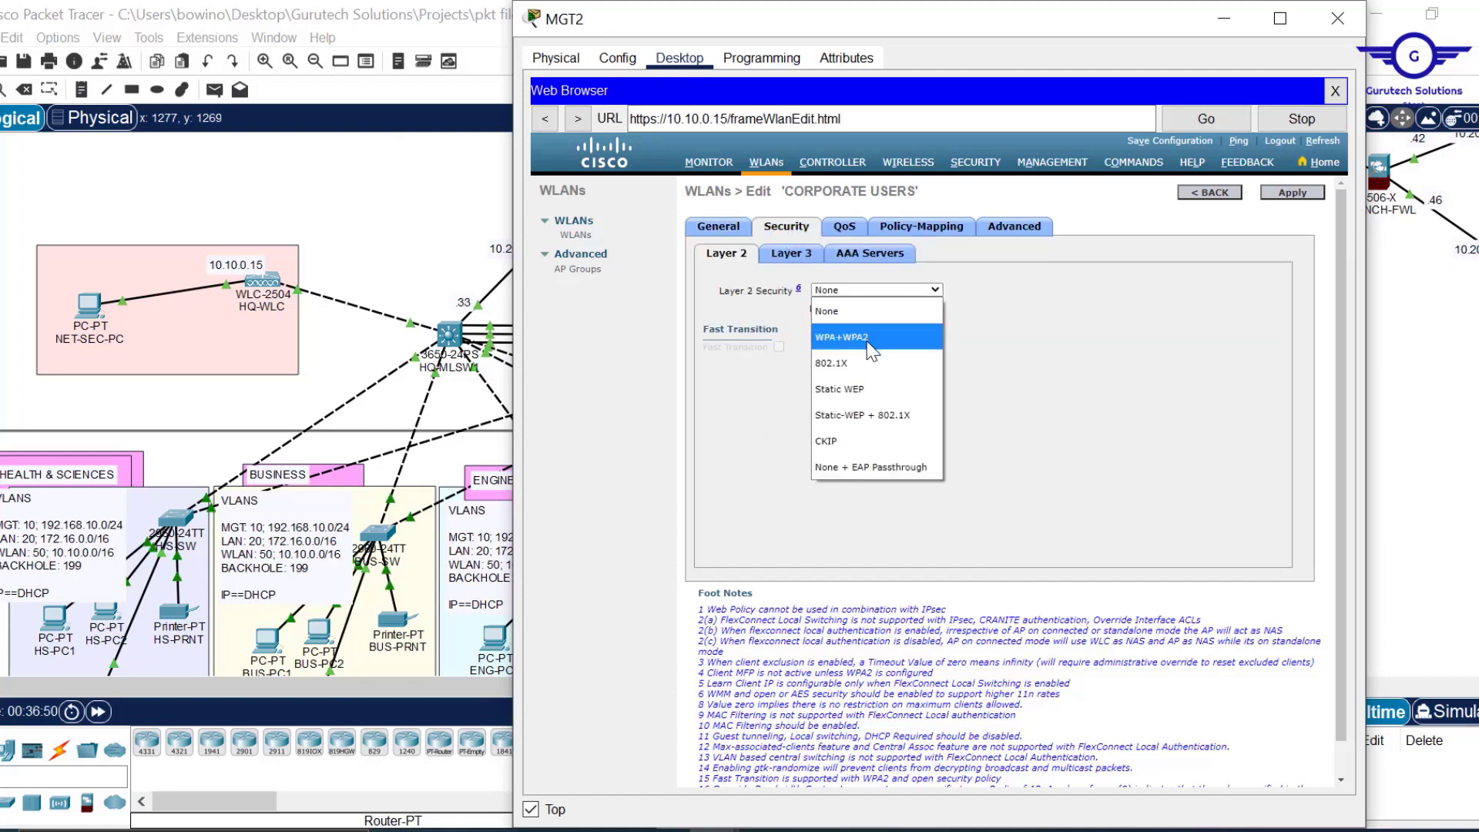
left_click(872, 346)
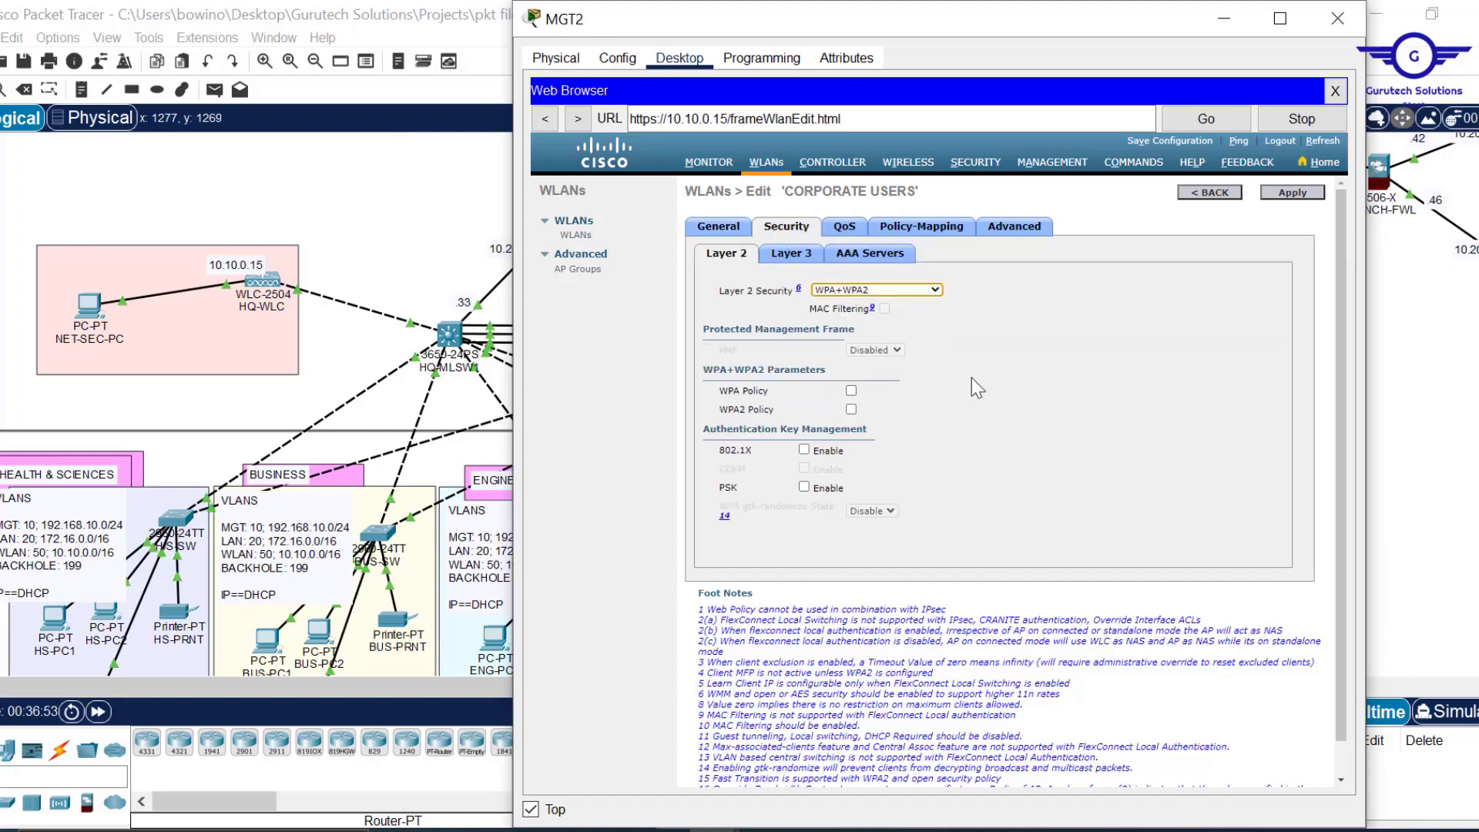
left_click(851, 409)
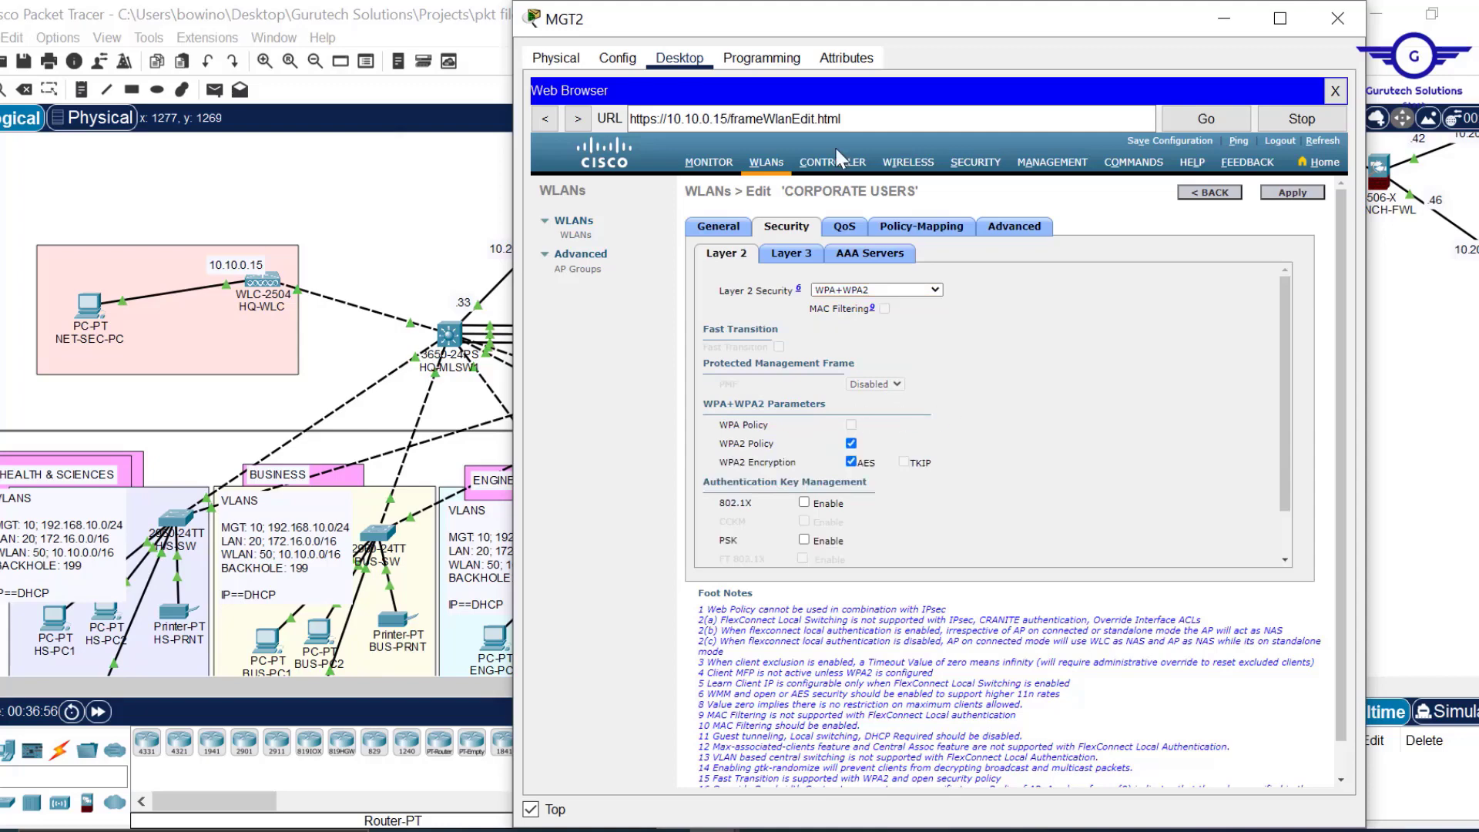
left_click_drag(964, 413, 765, 108)
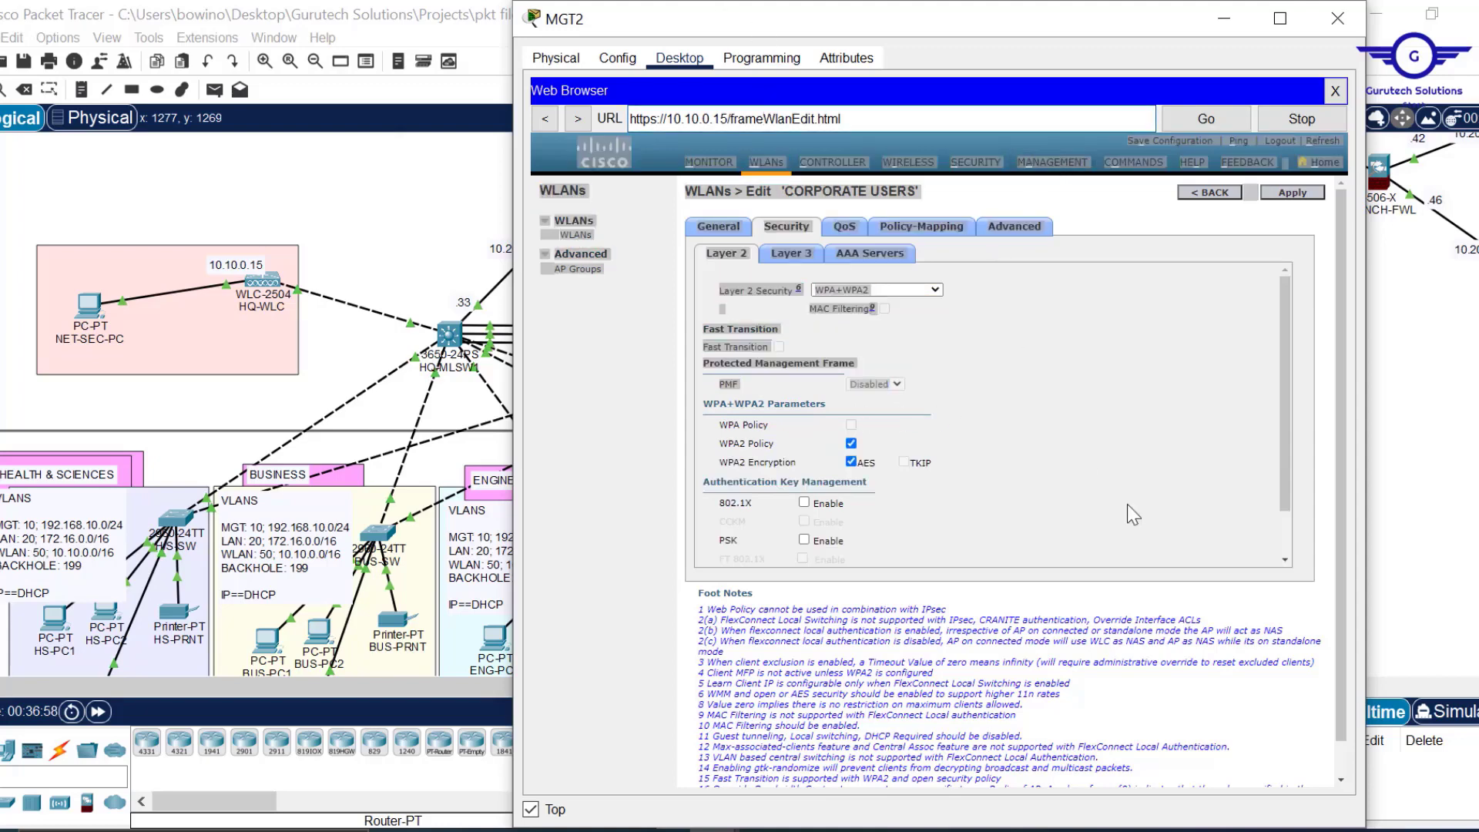
left_click_drag(1287, 460, 1287, 510)
left_click(1016, 365)
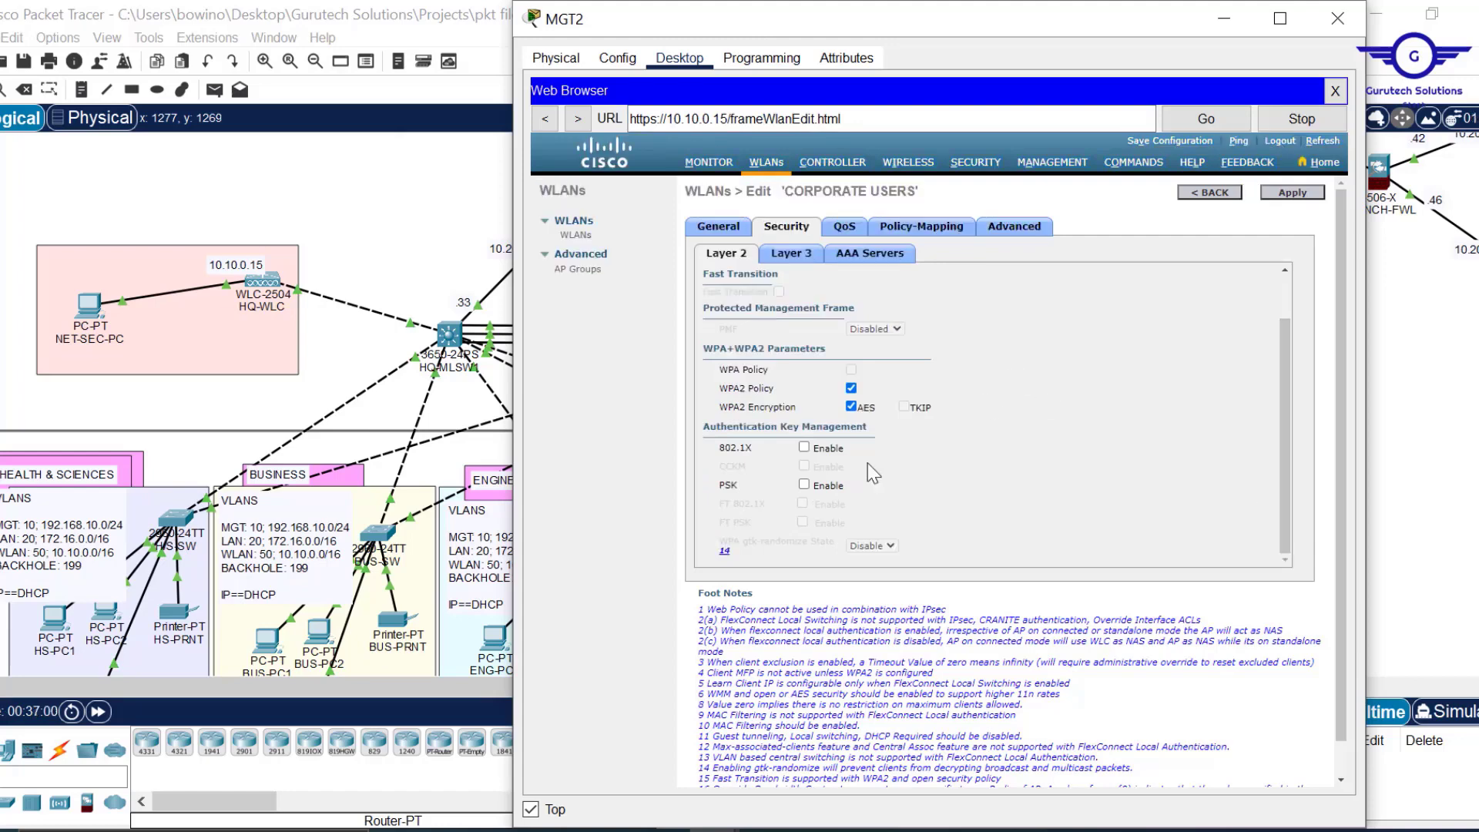
left_click(804, 485)
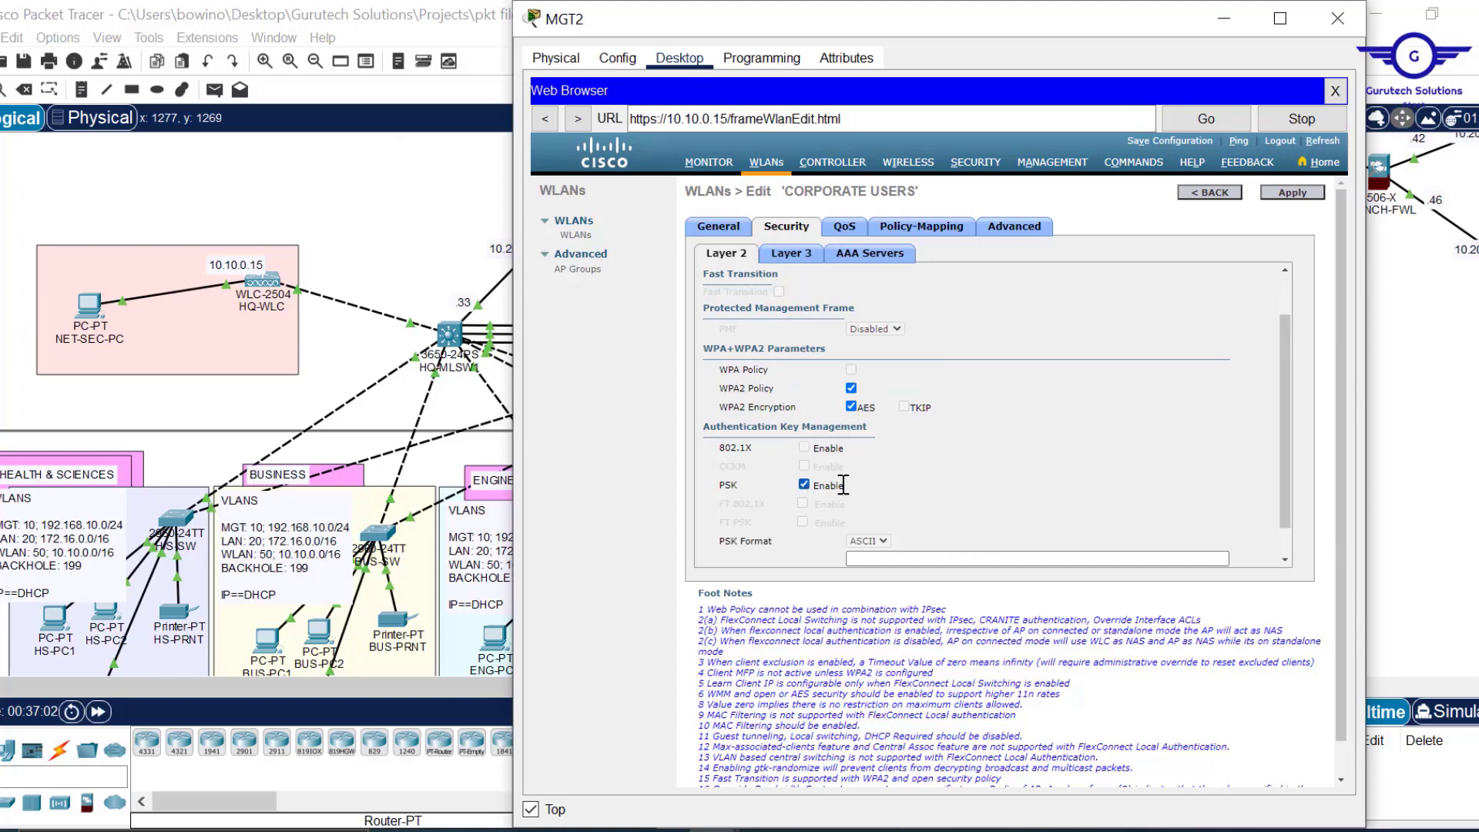
left_click_drag(1286, 487, 1287, 555)
Enter the pre-shared key, apply and confirm the settings, then return to the WLAN list.
left_click(923, 521)
left_click(923, 521)
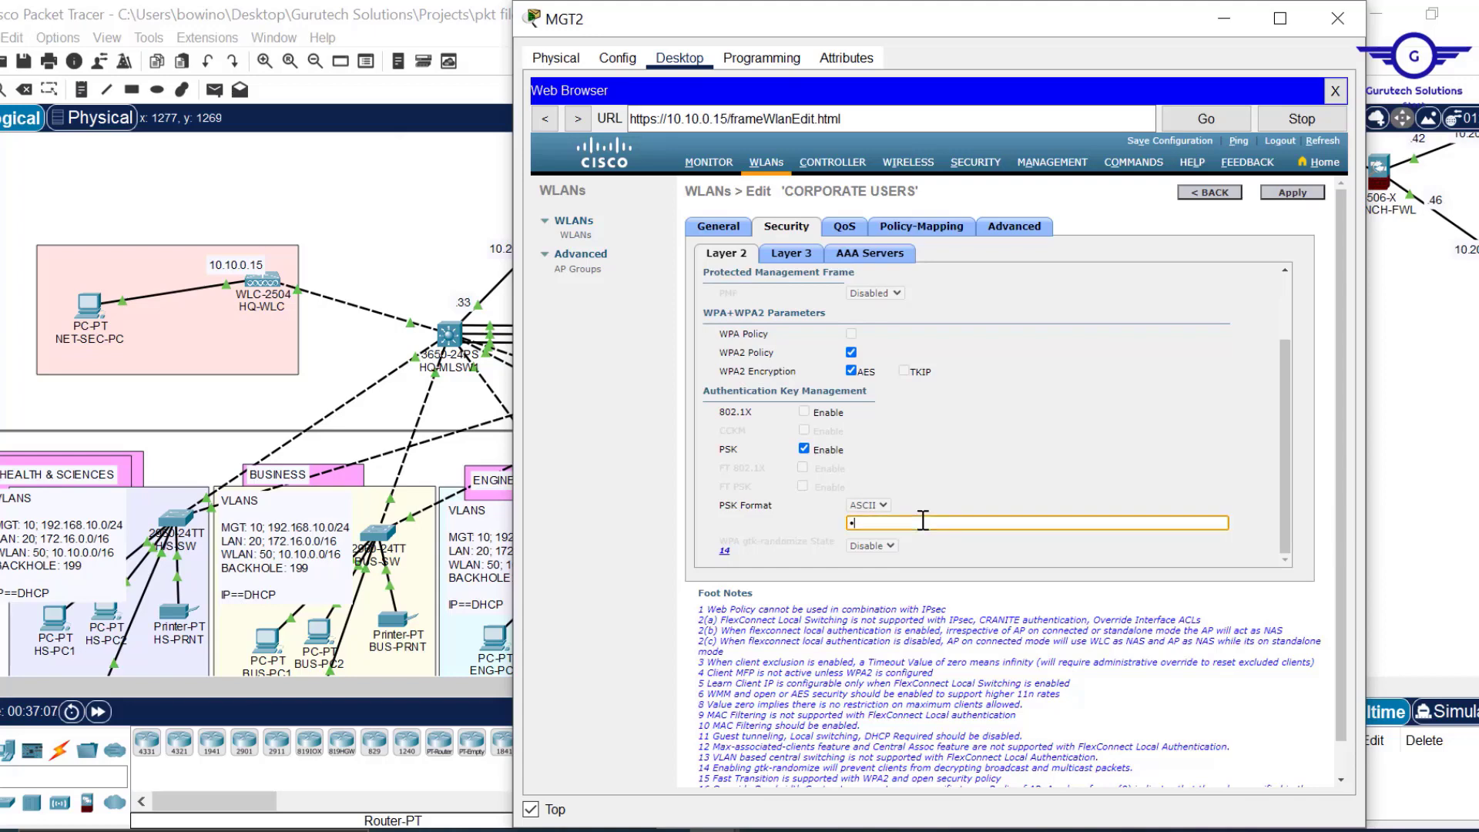
key("BackSpace")
key("BackSpace")
type("o12")
left_click(1297, 197)
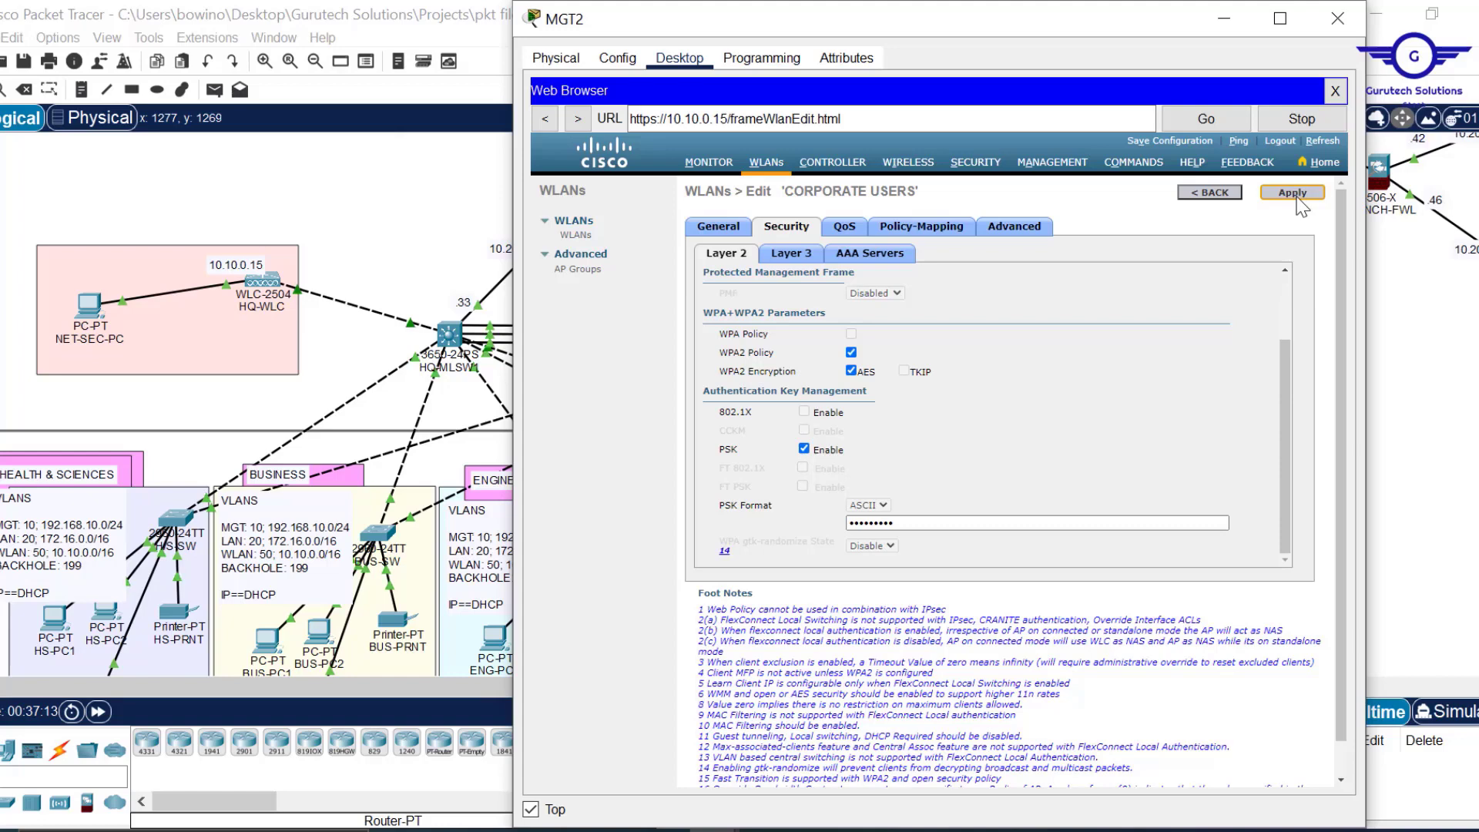
left_click(1298, 198)
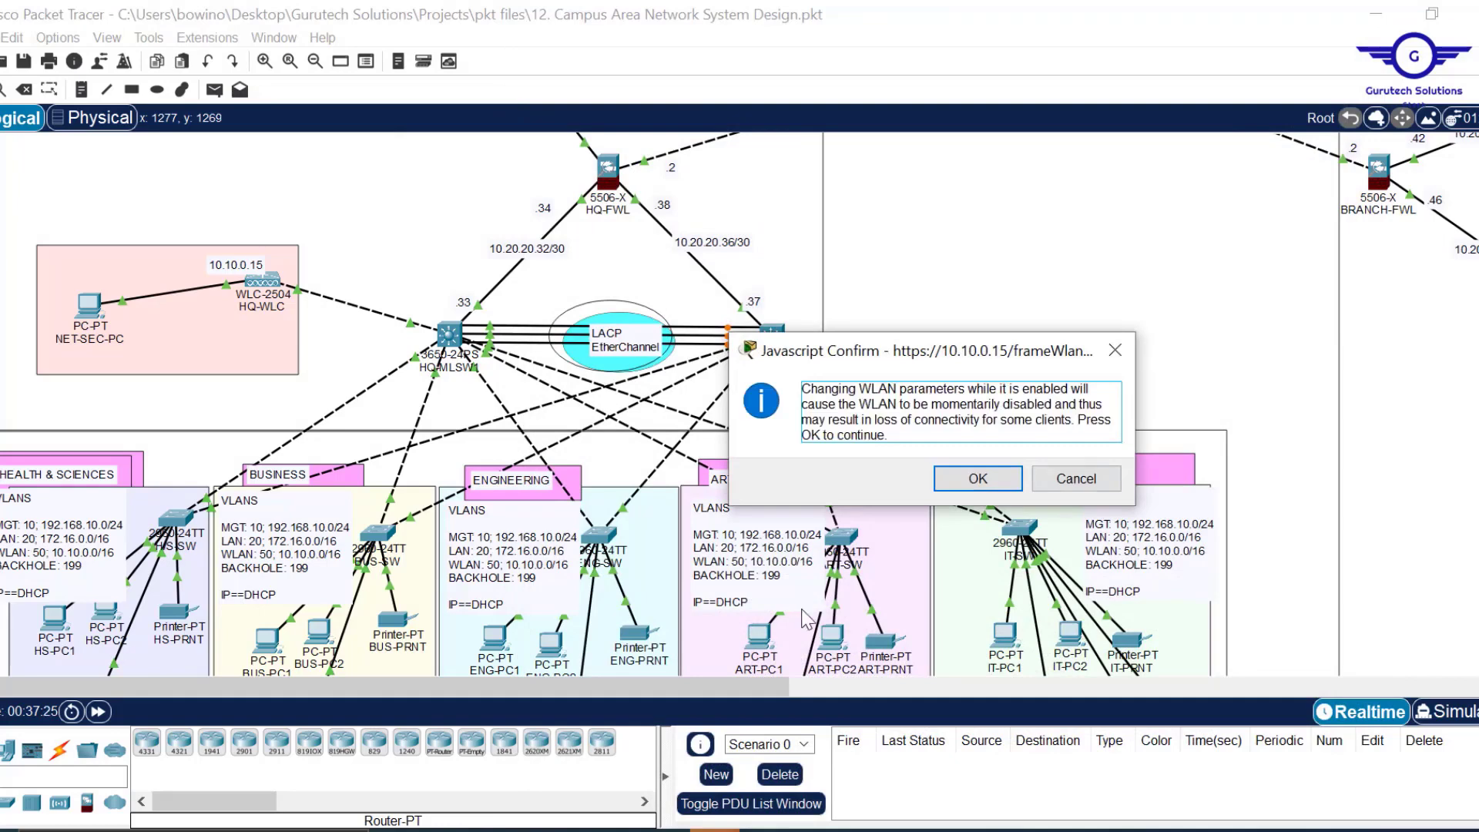
left_click(977, 480)
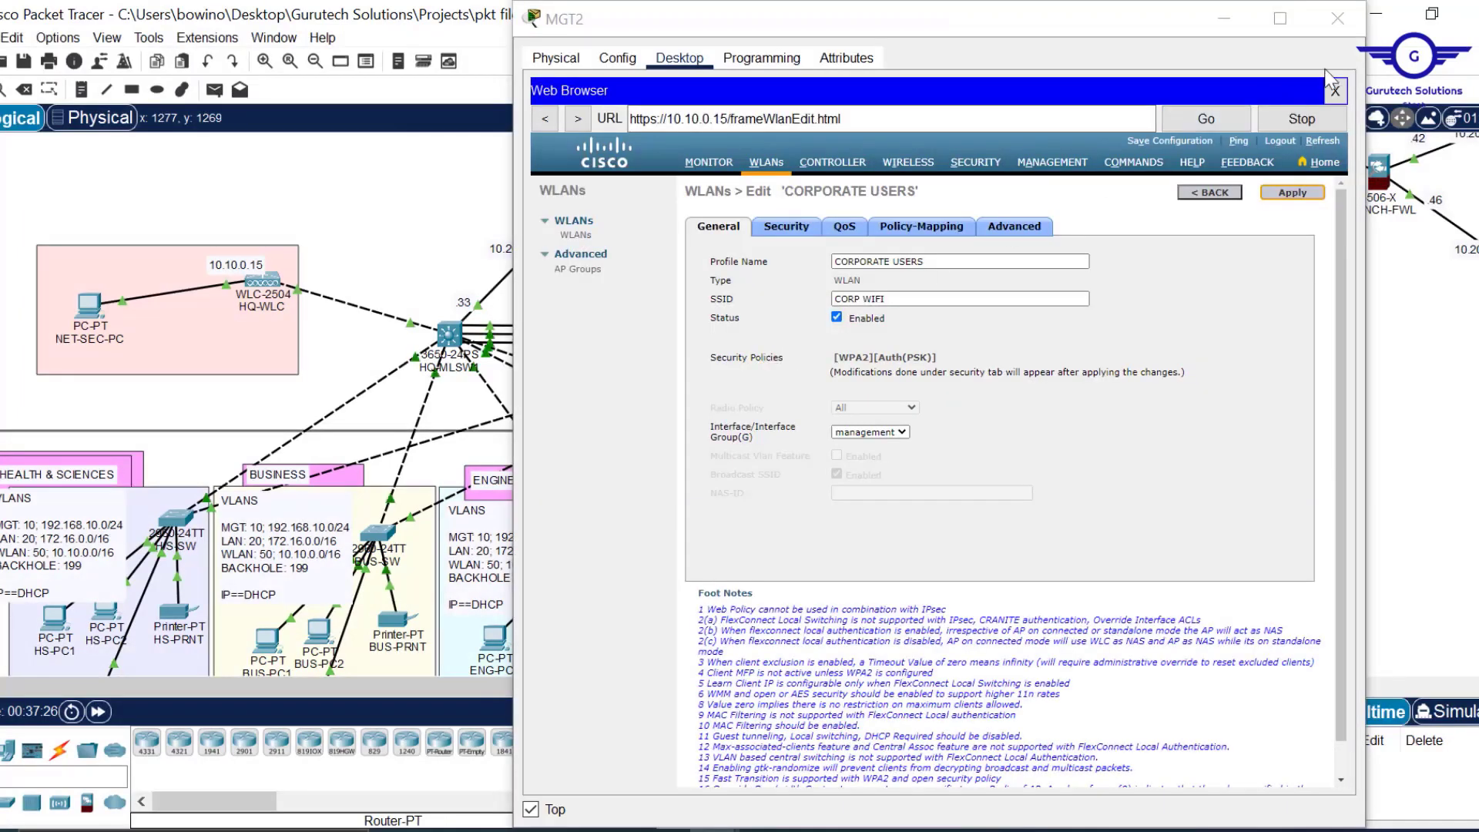
left_click(1199, 196)
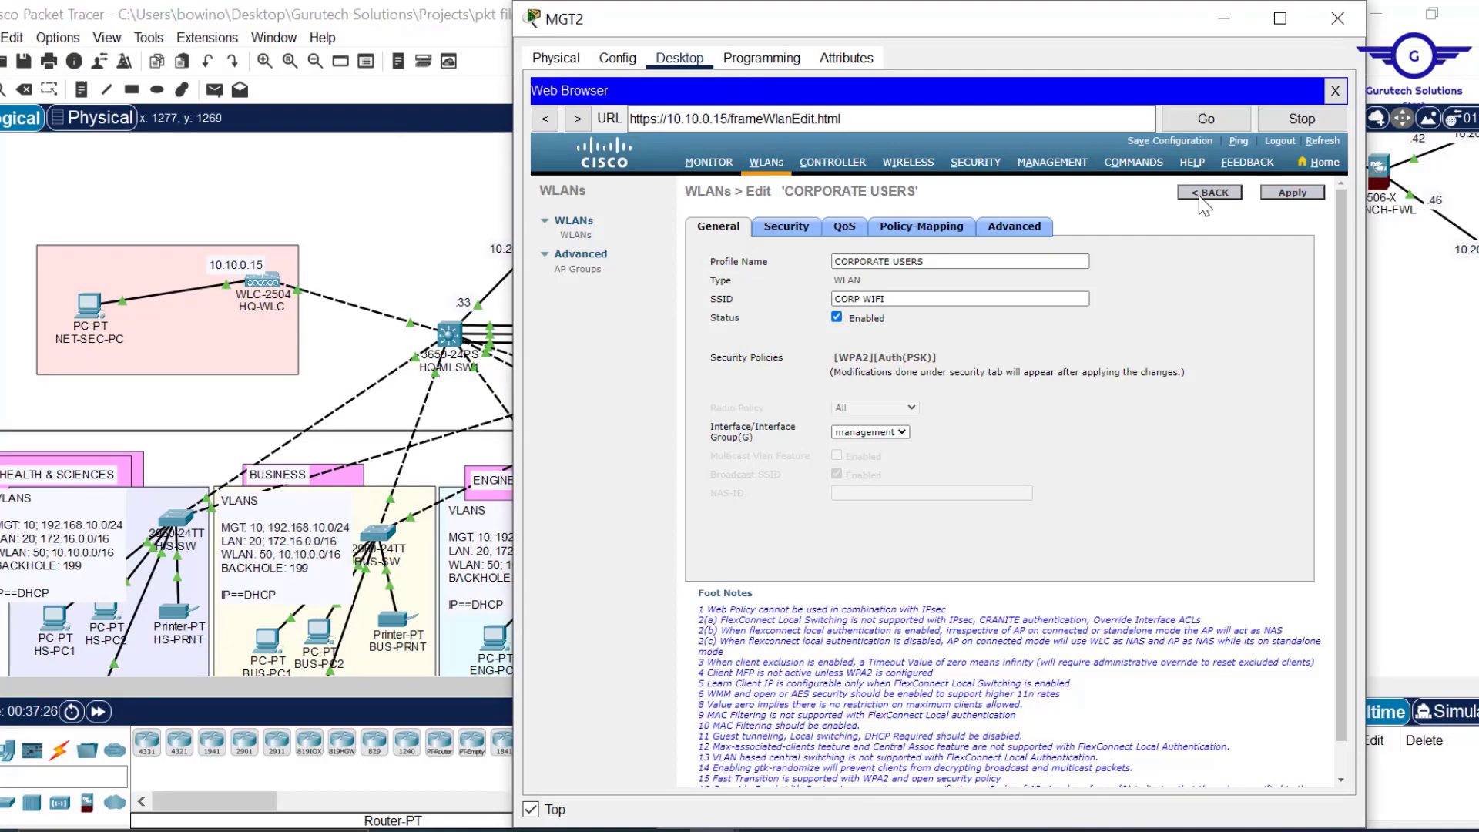
left_click(1226, 22)
scroll(1094, 451, "down", 5)
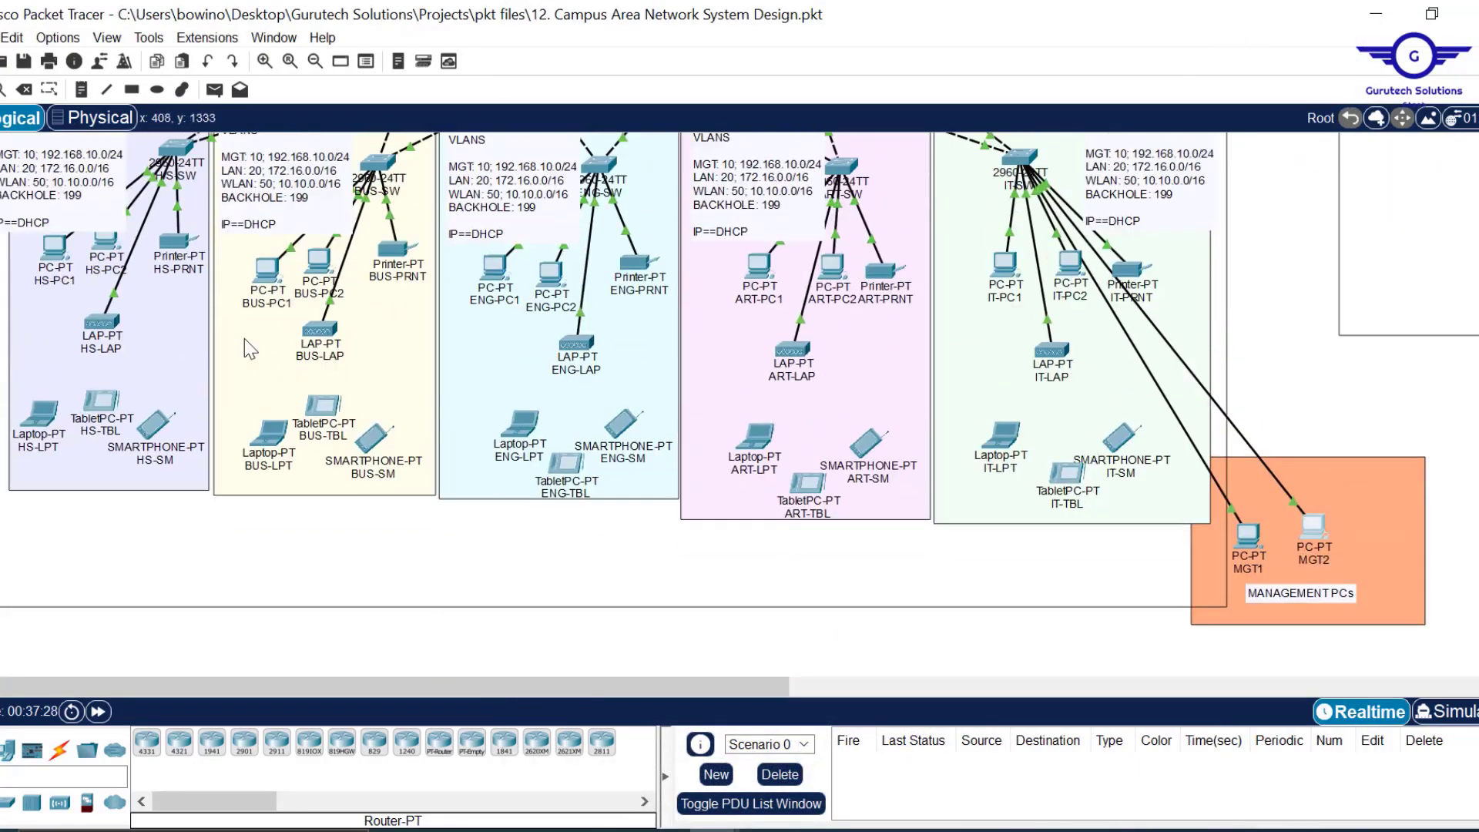
mouse_move(308, 333)
mouse_move(1065, 358)
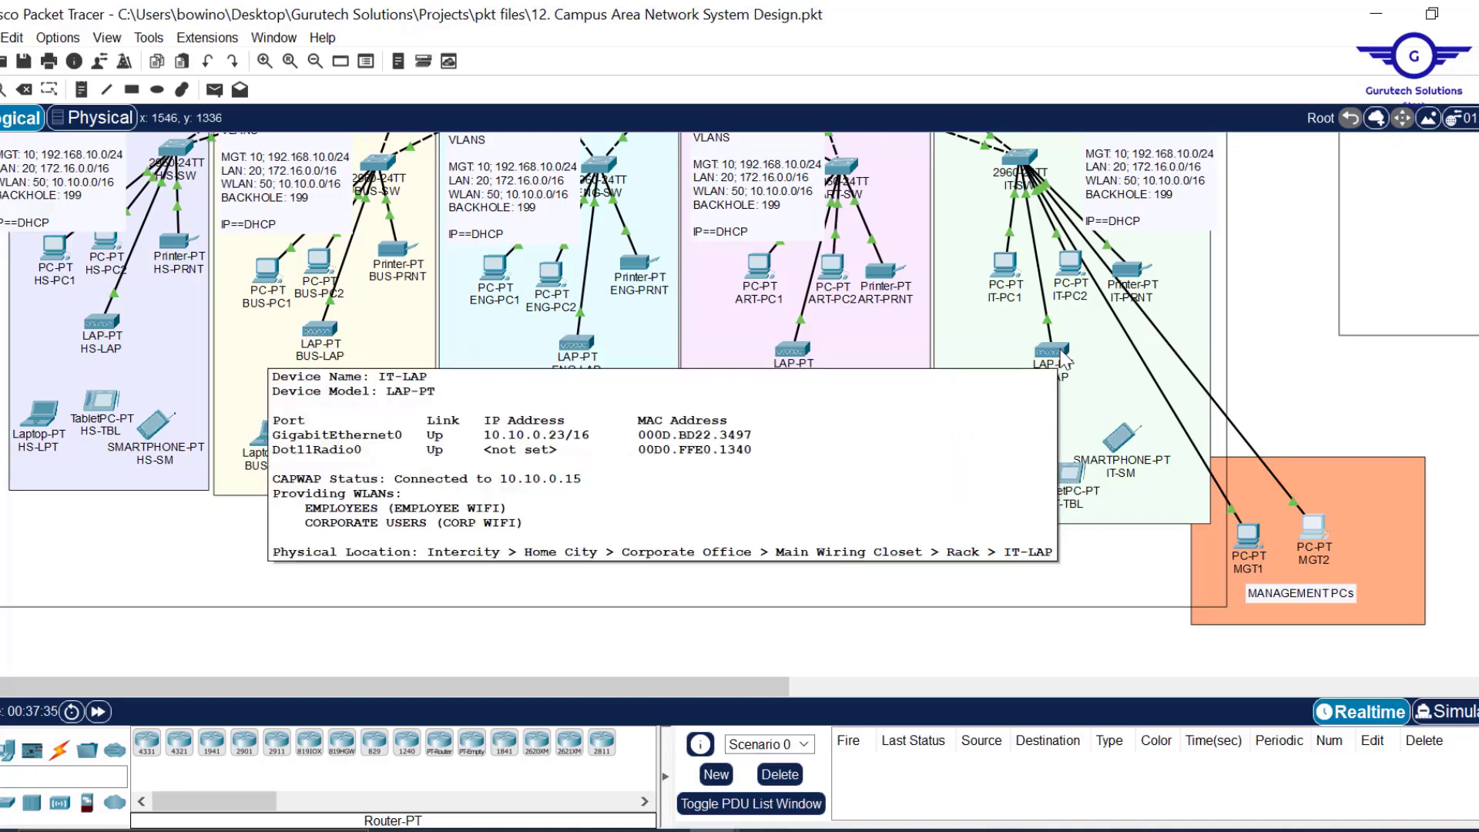
scroll(1268, 257, "up", 5)
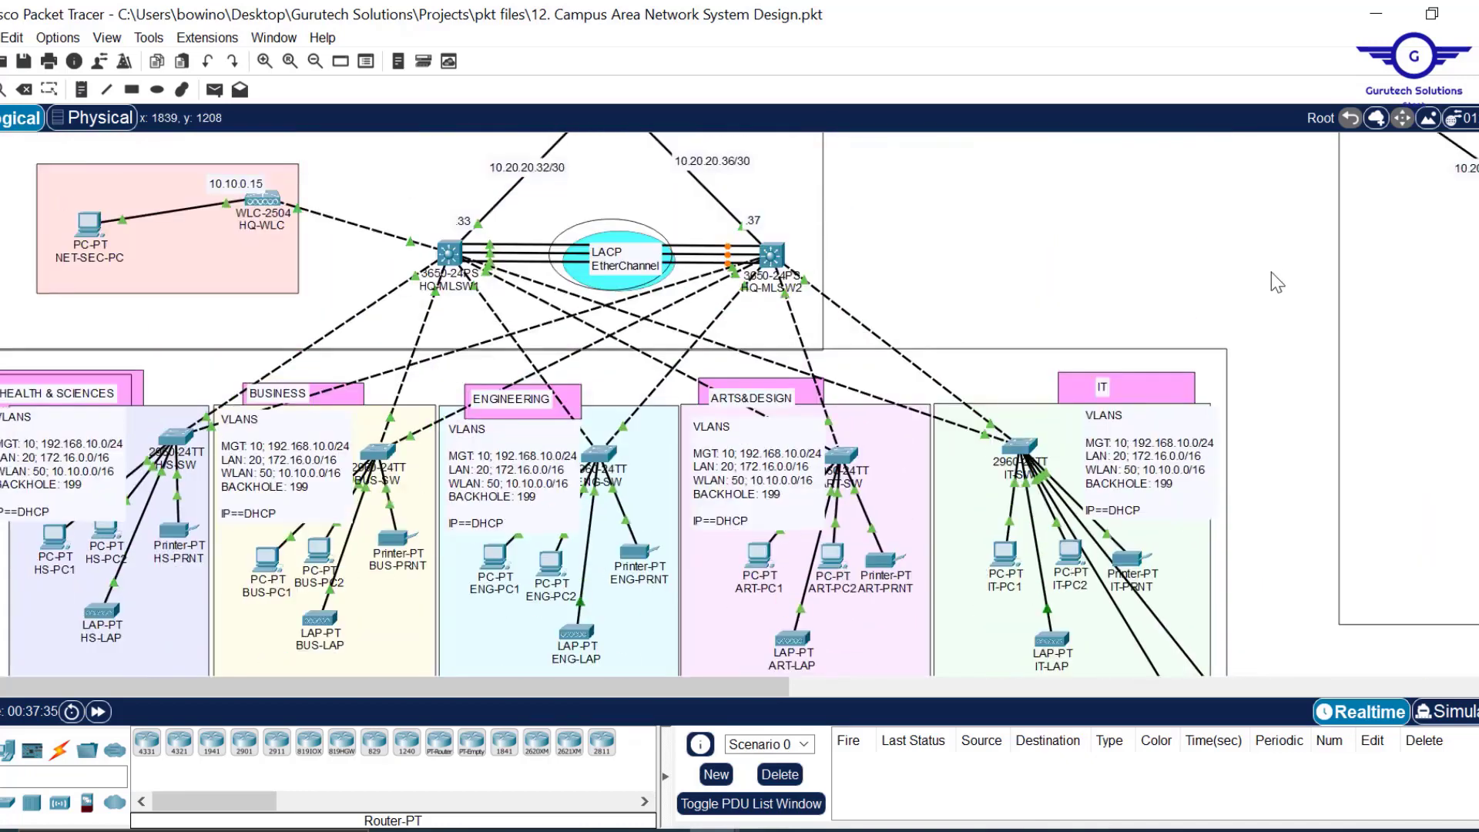
mouse_move(763, 830)
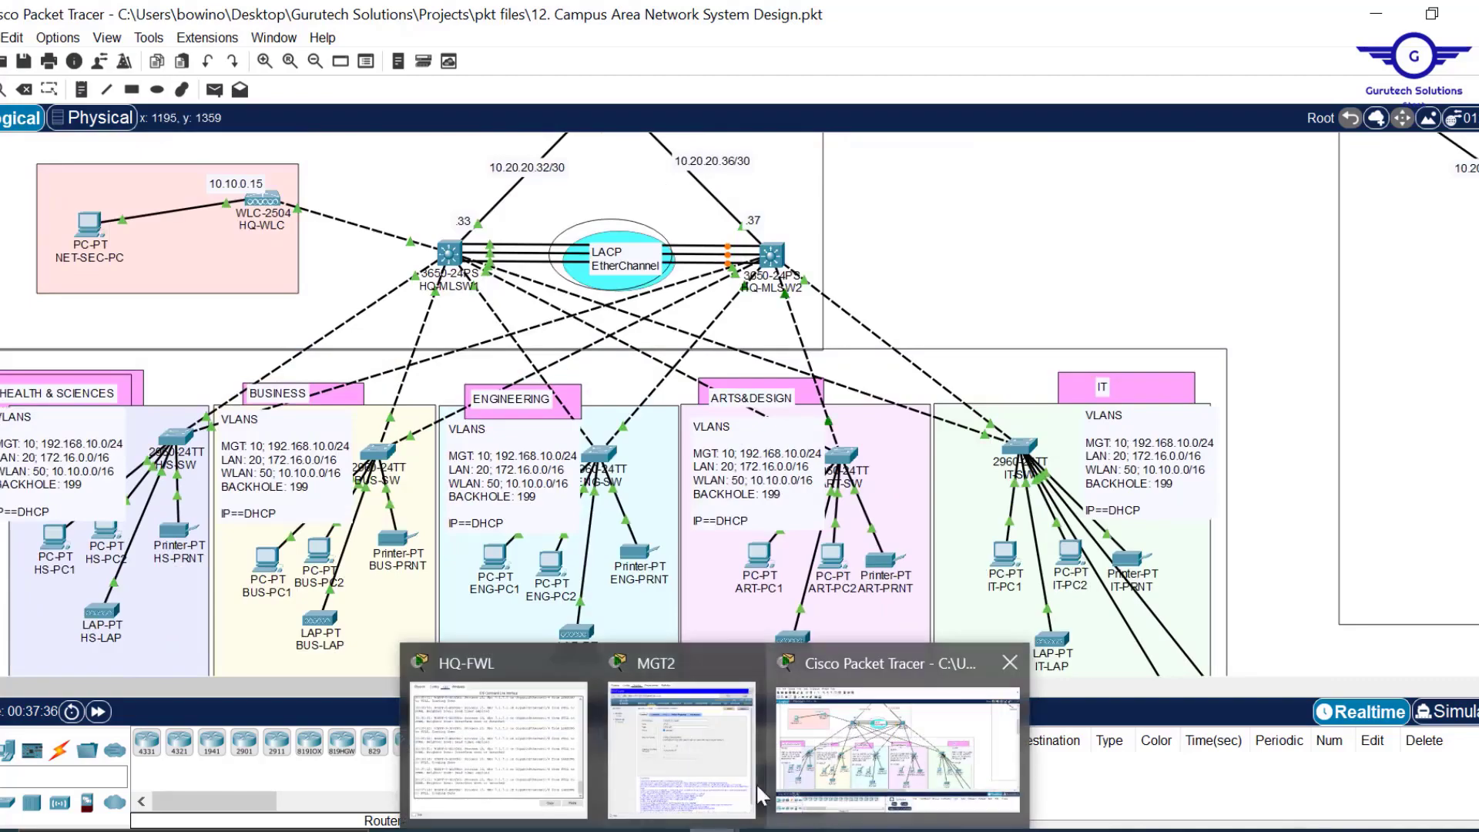
Create the EXTERNAL AUDITORS WLAN and enable its WPA2 policy.
left_click(705, 761)
left_click(1224, 199)
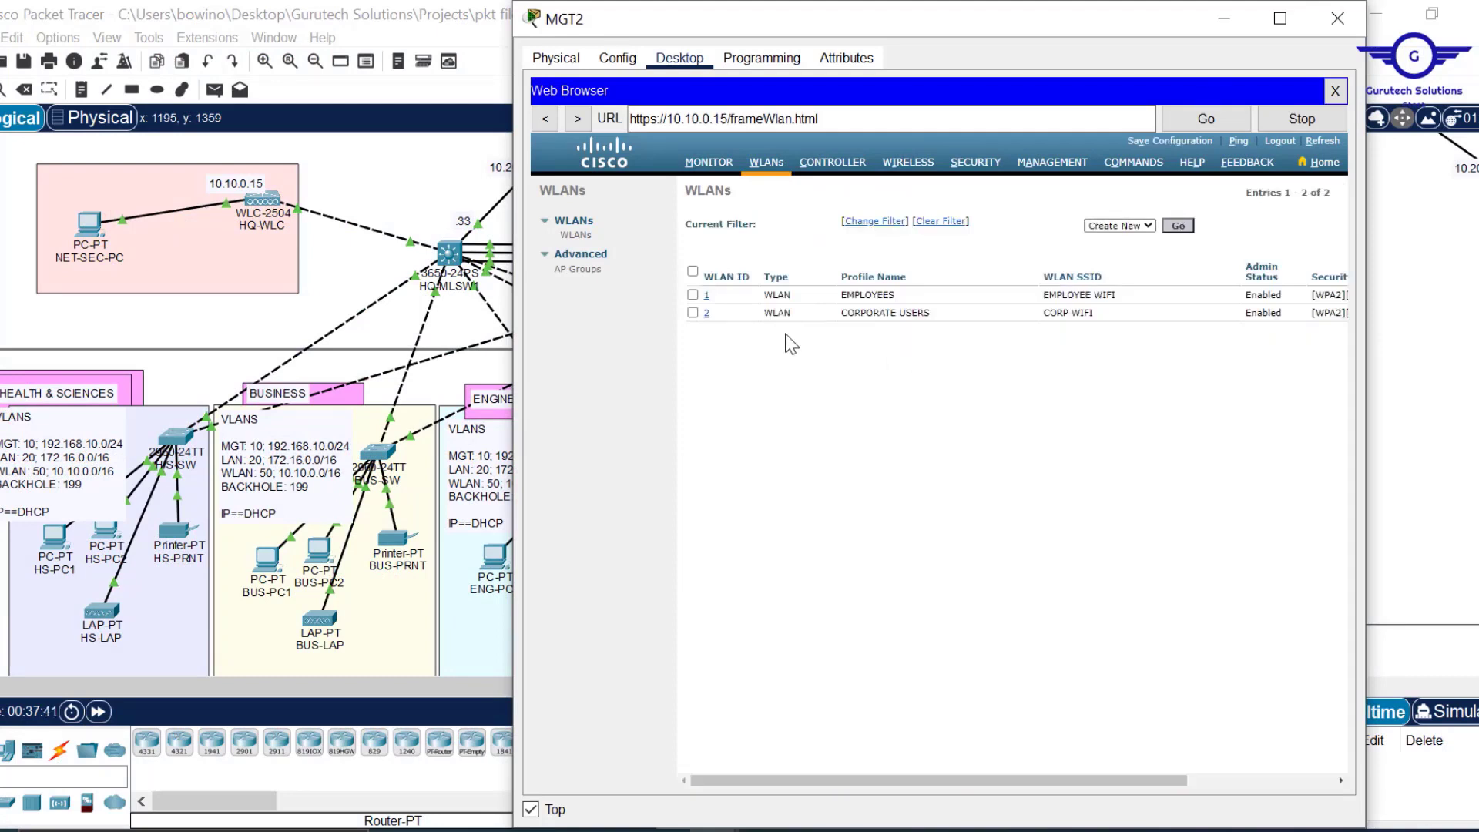
left_click(1179, 228)
left_click(867, 247)
type("EXTERNAL AUDITORS")
left_click(900, 267)
type("EXTERNAL AUDITORS")
left_click(1306, 191)
left_click(787, 226)
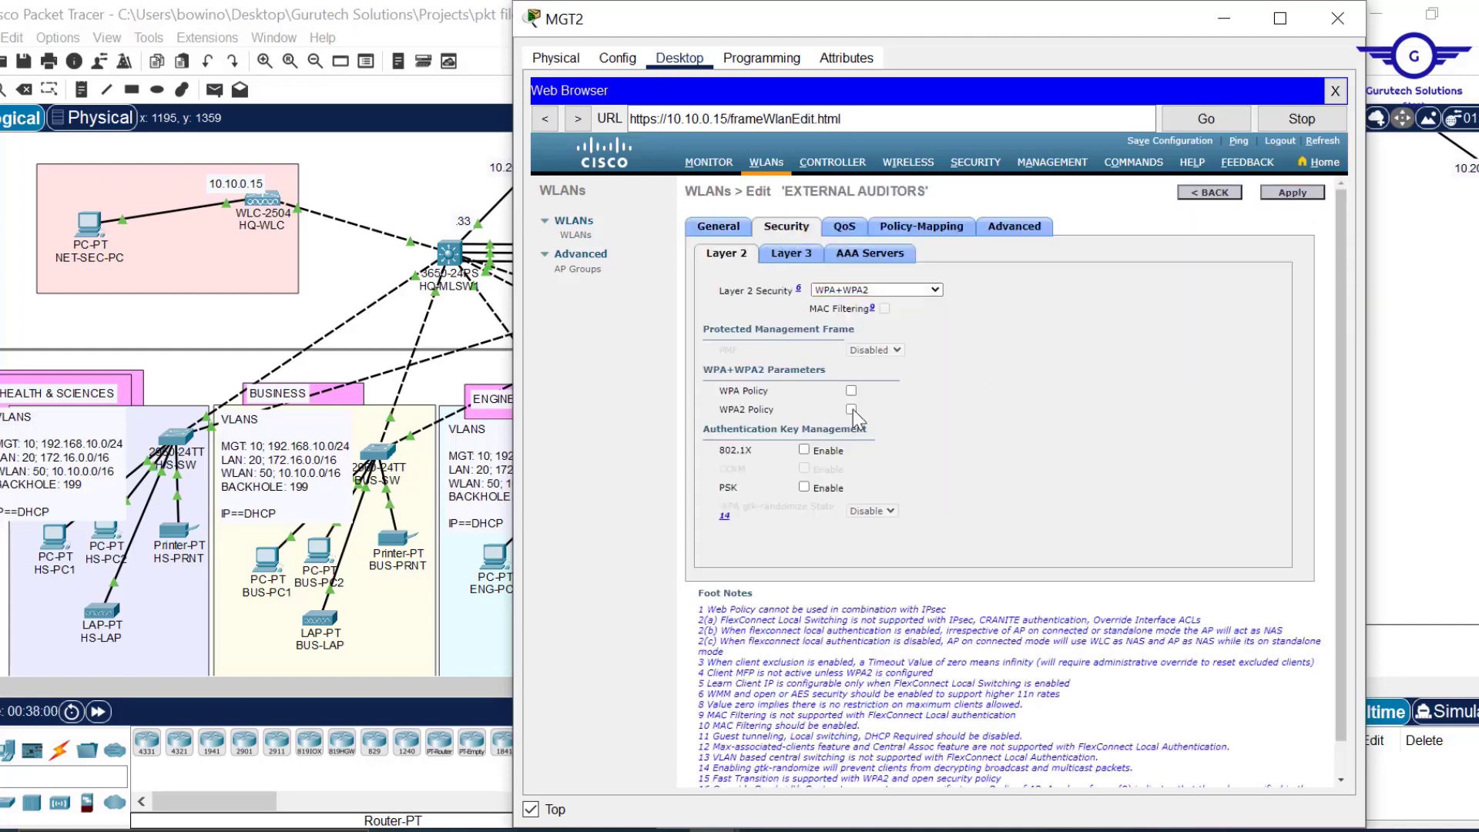
left_click(851, 410)
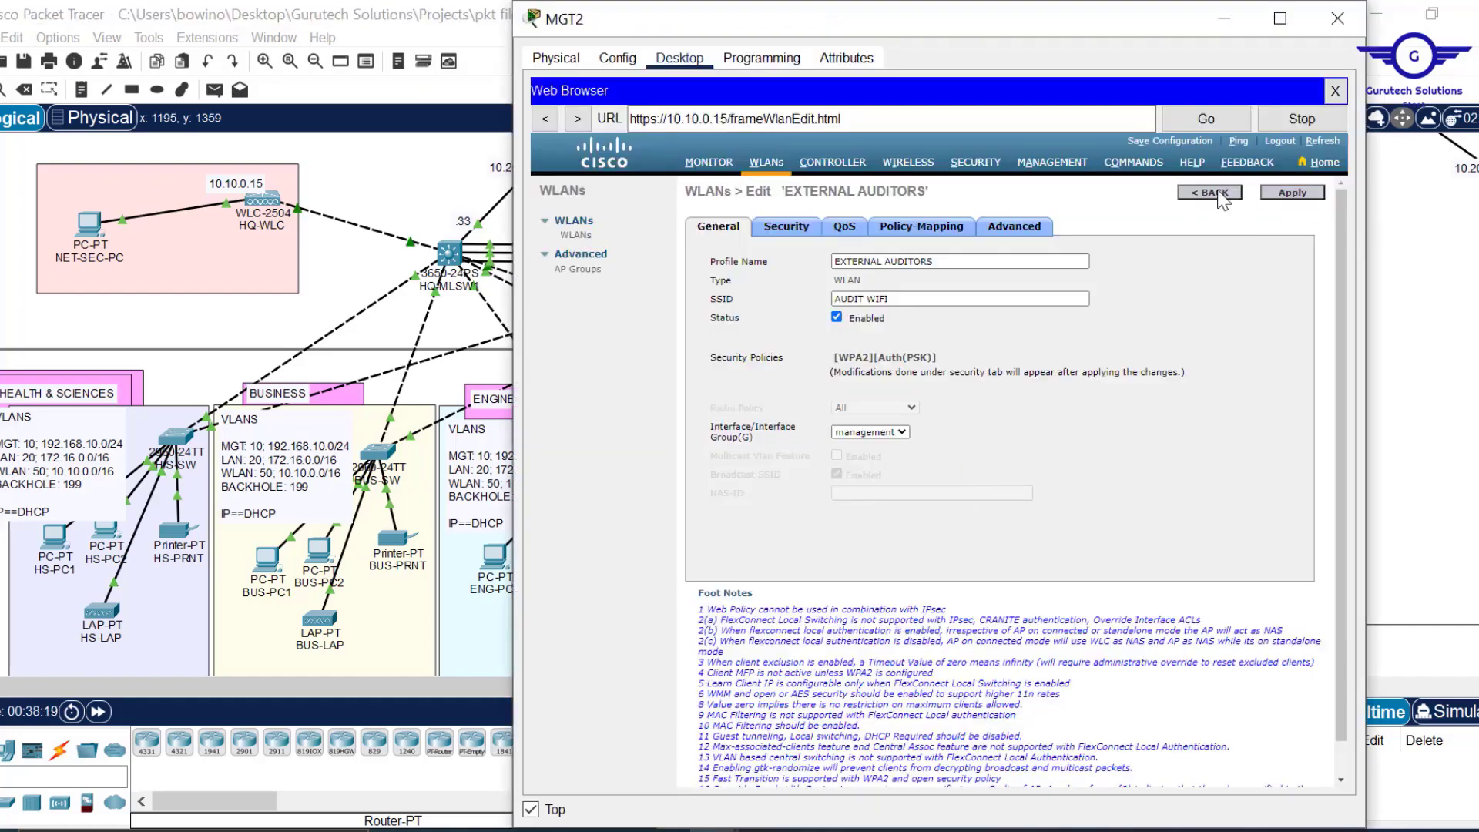
left_click(1222, 192)
Create the GUEST USERS WLAN and save its WPA2-PSK security settings.
left_click(1179, 228)
type("GUEST USERS")
left_click(894, 268)
type("GUEST USERS")
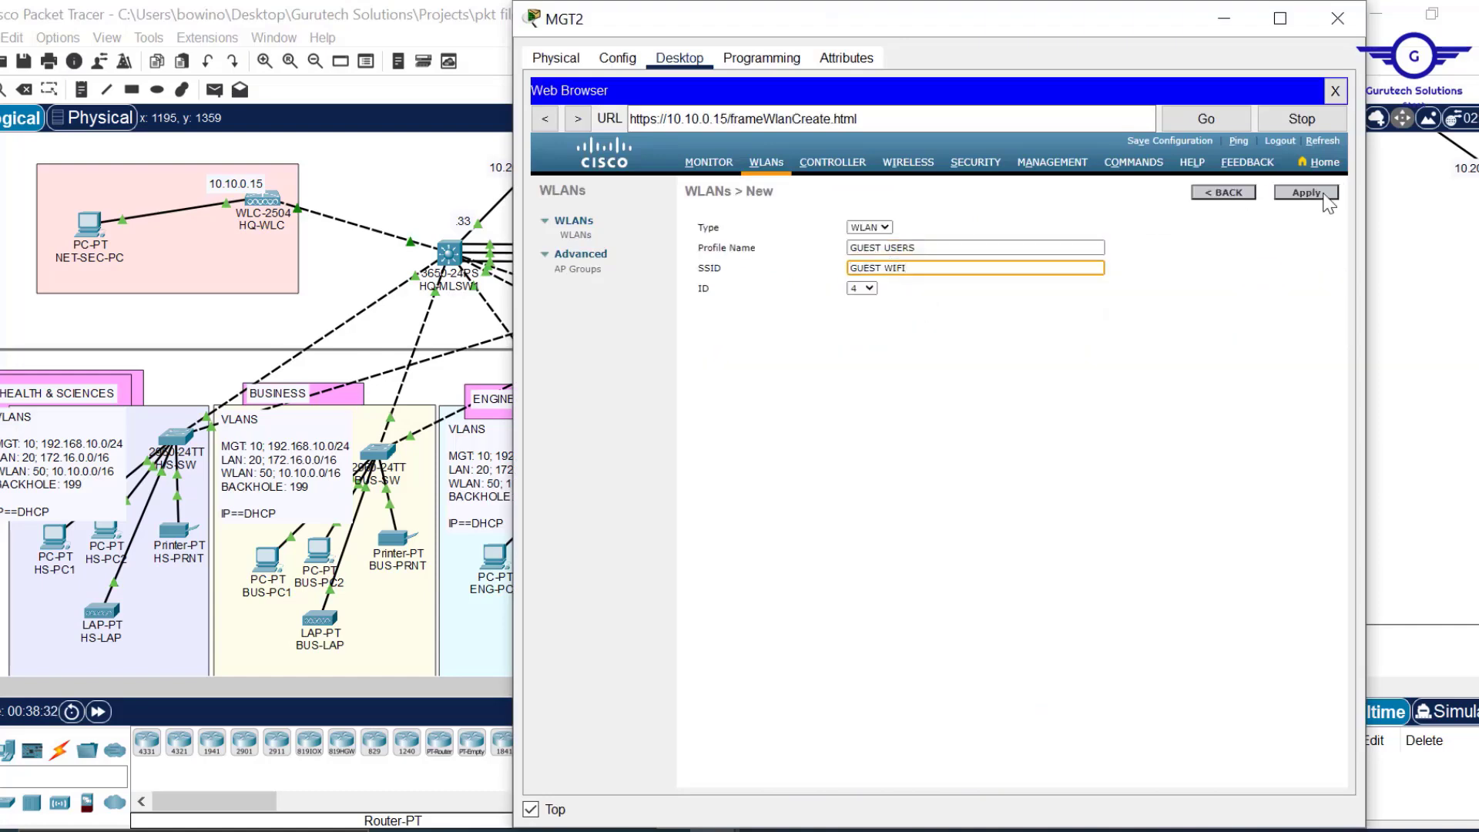
left_click(1310, 192)
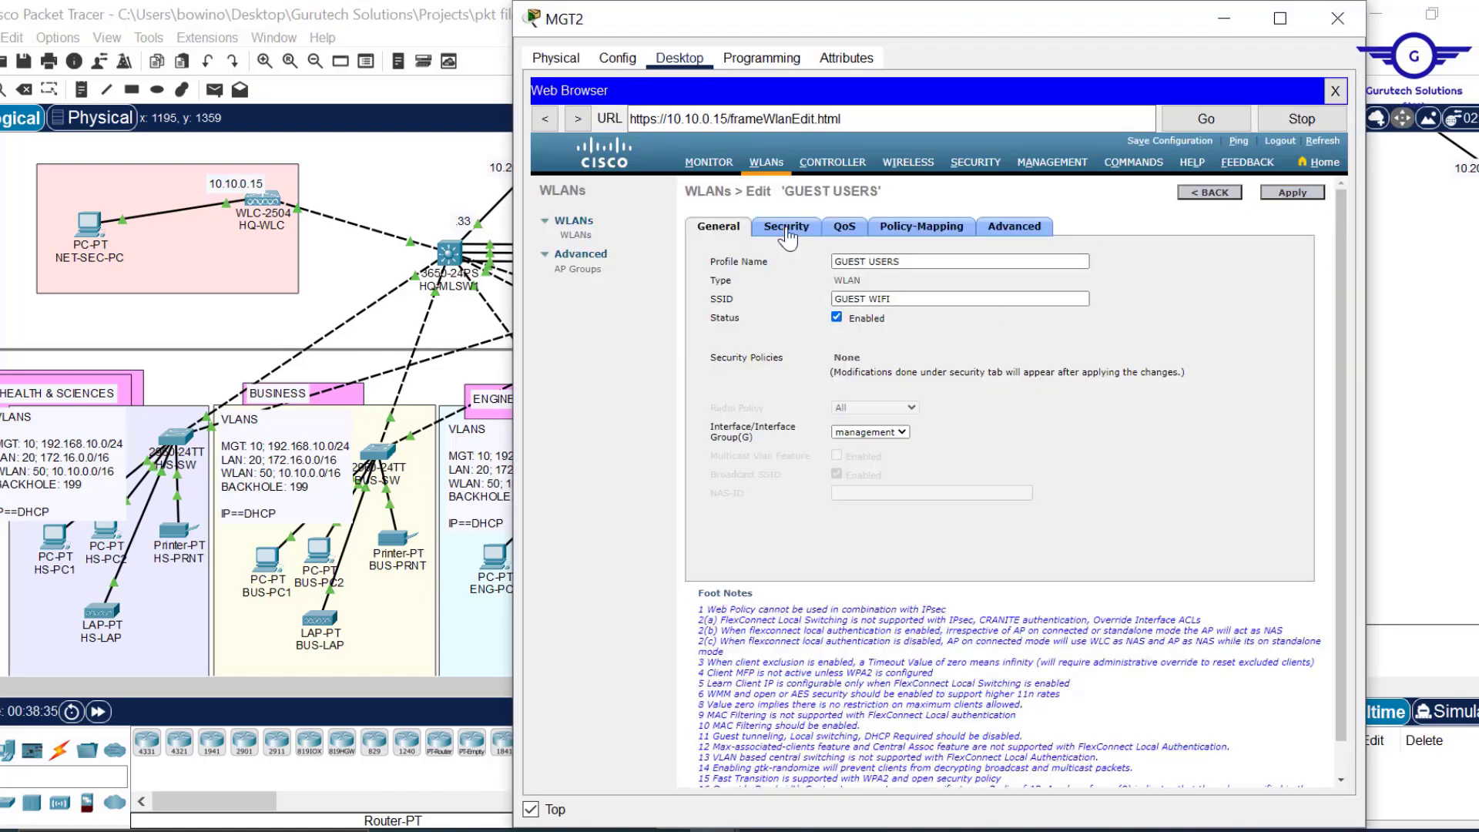
left_click(787, 226)
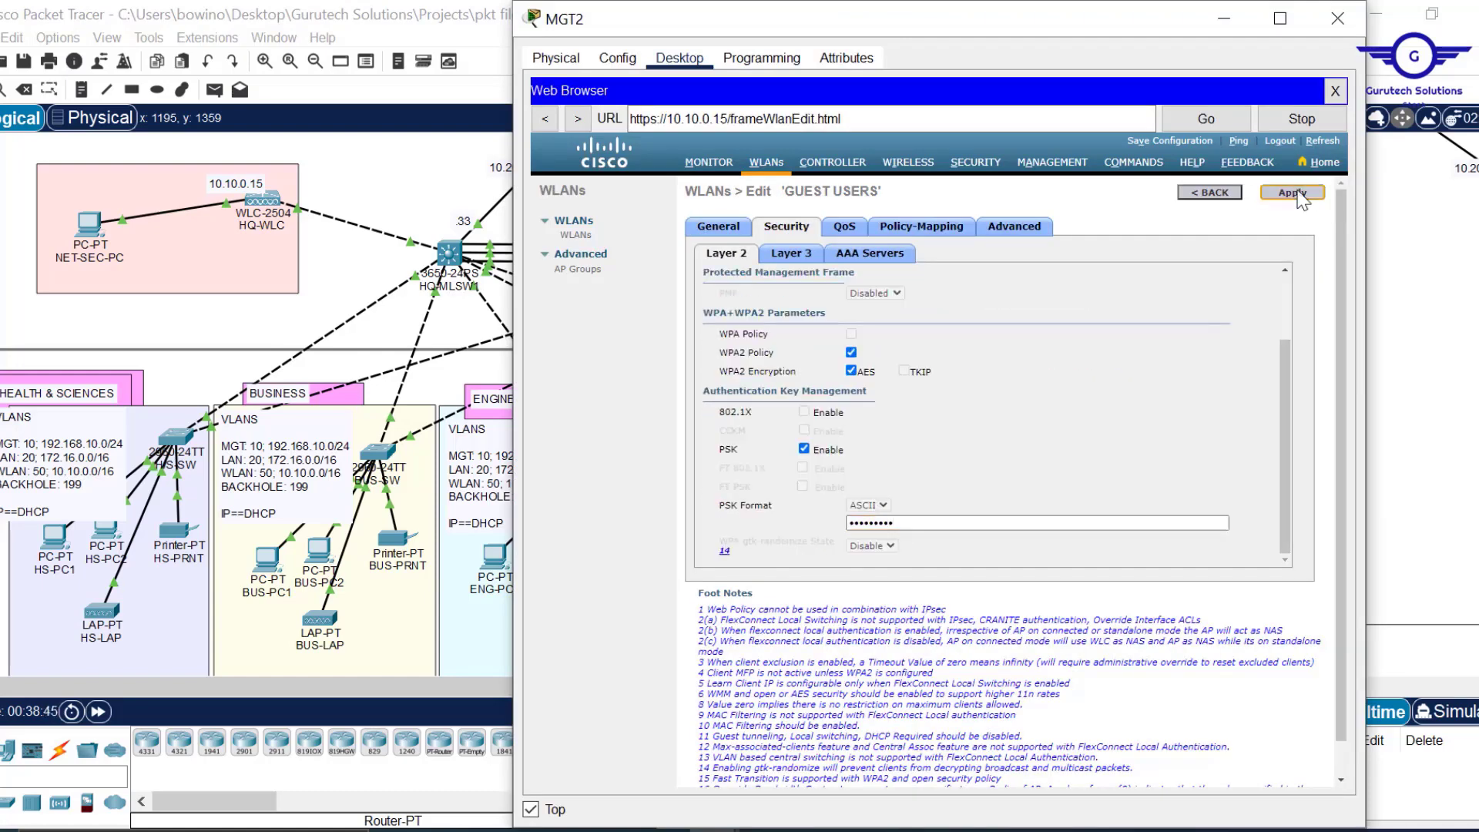
left_click(1293, 192)
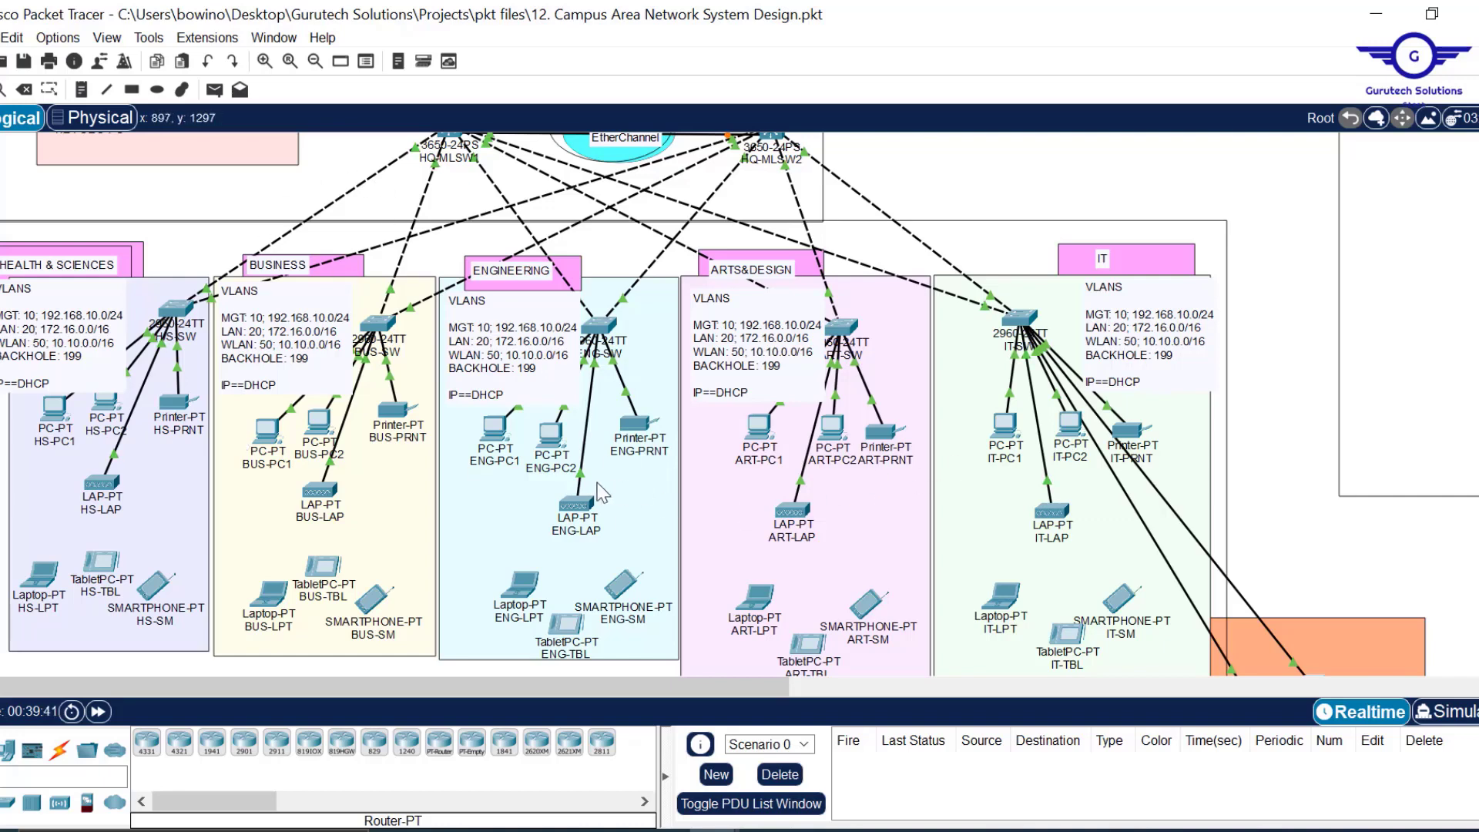
mouse_move(574, 510)
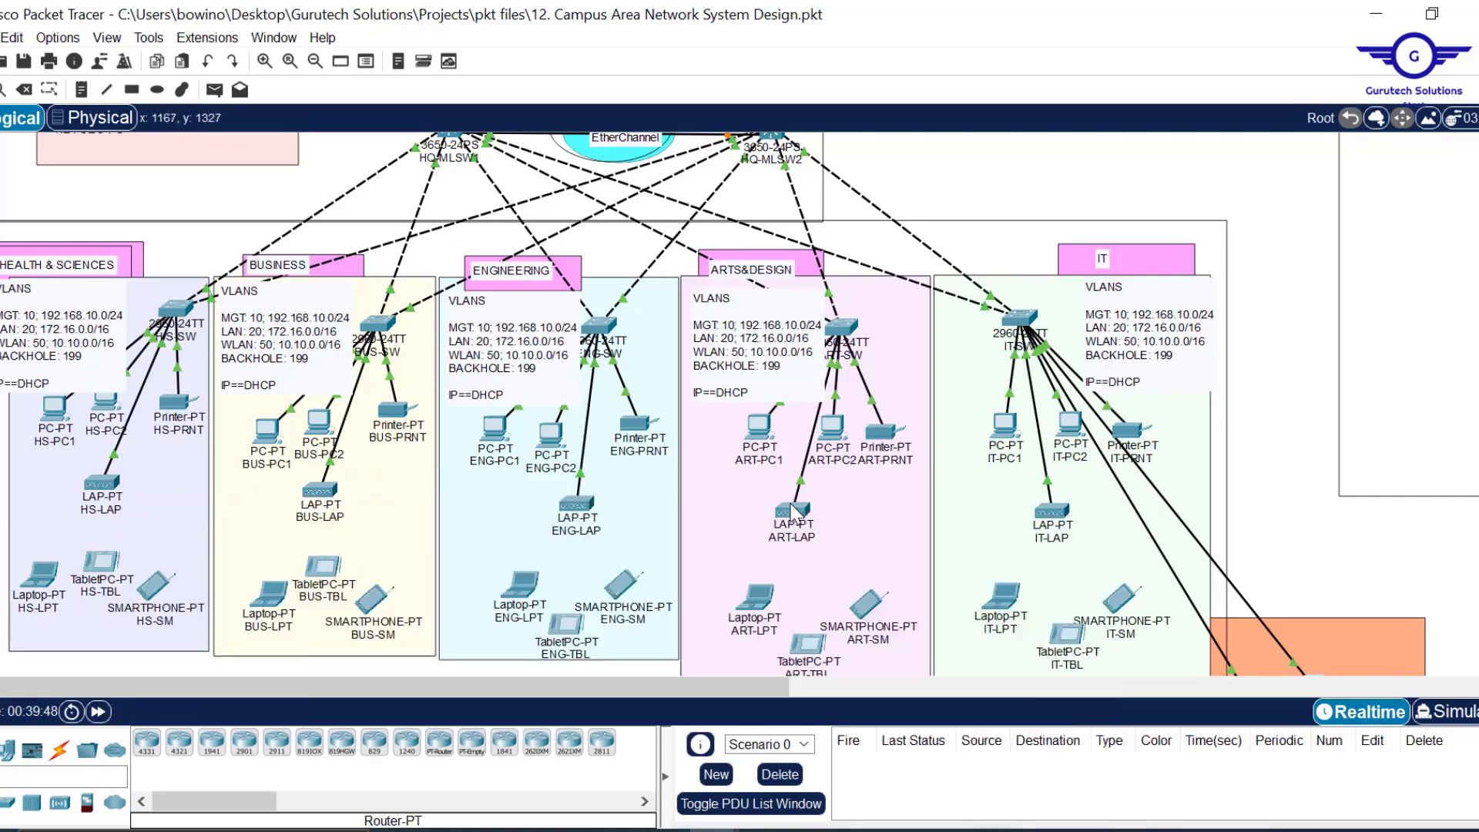
mouse_move(794, 512)
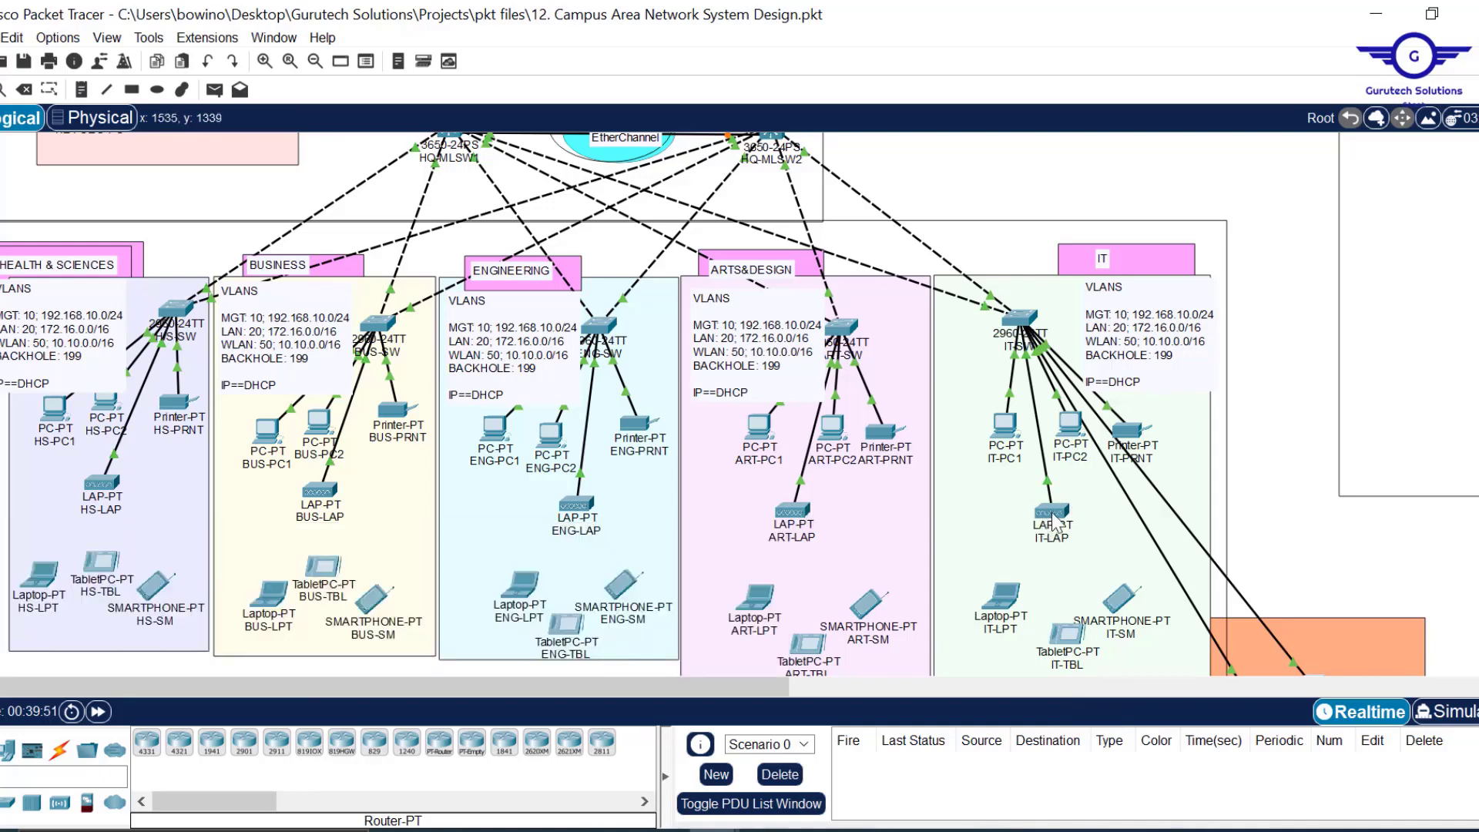
mouse_move(1055, 525)
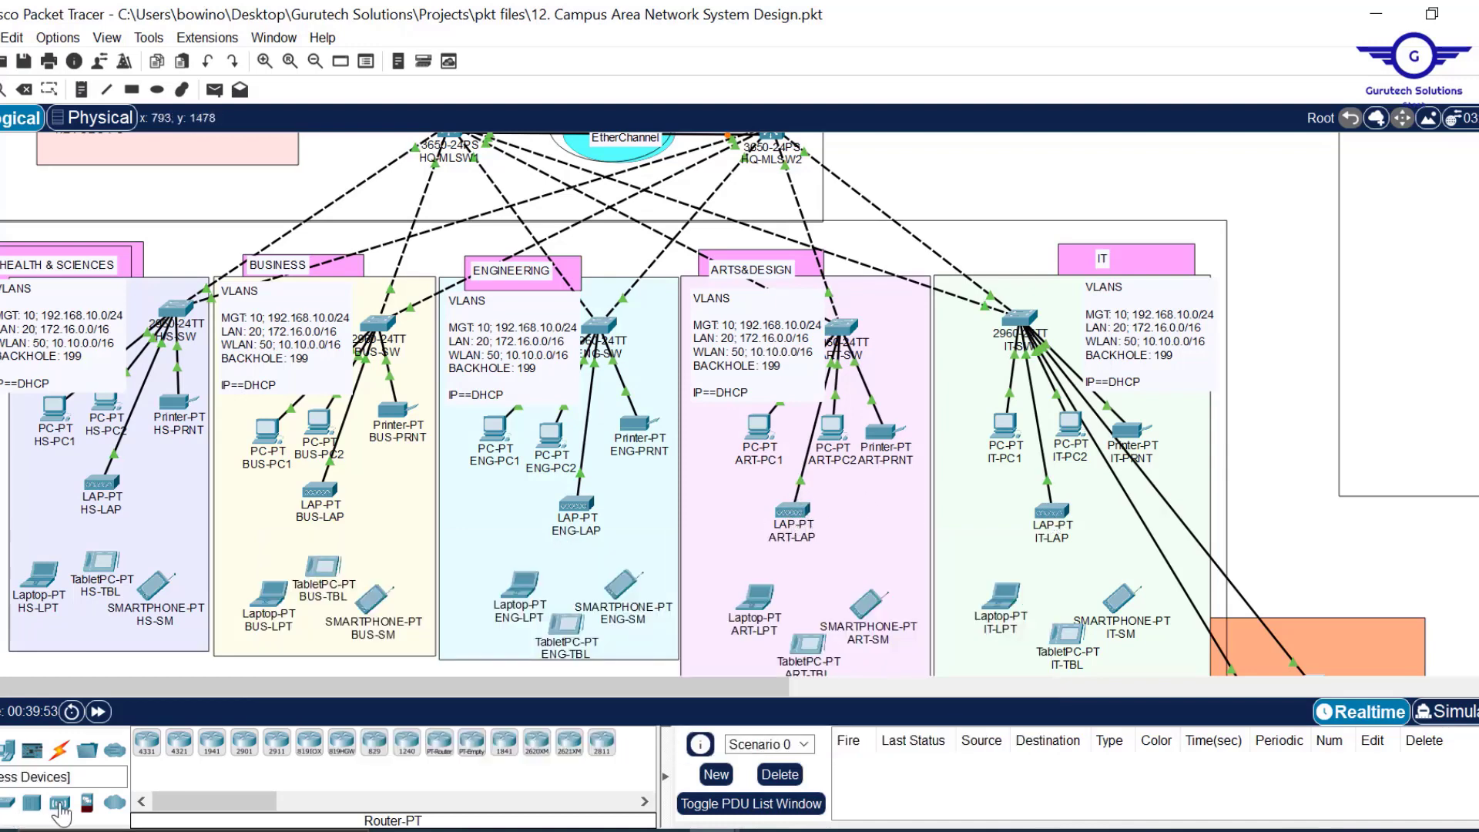
Place a new LAP-PT access point in ARTS&DESIGN and name it ARTD-LAP.
left_click(65, 806)
left_click_drag(179, 743, 851, 528)
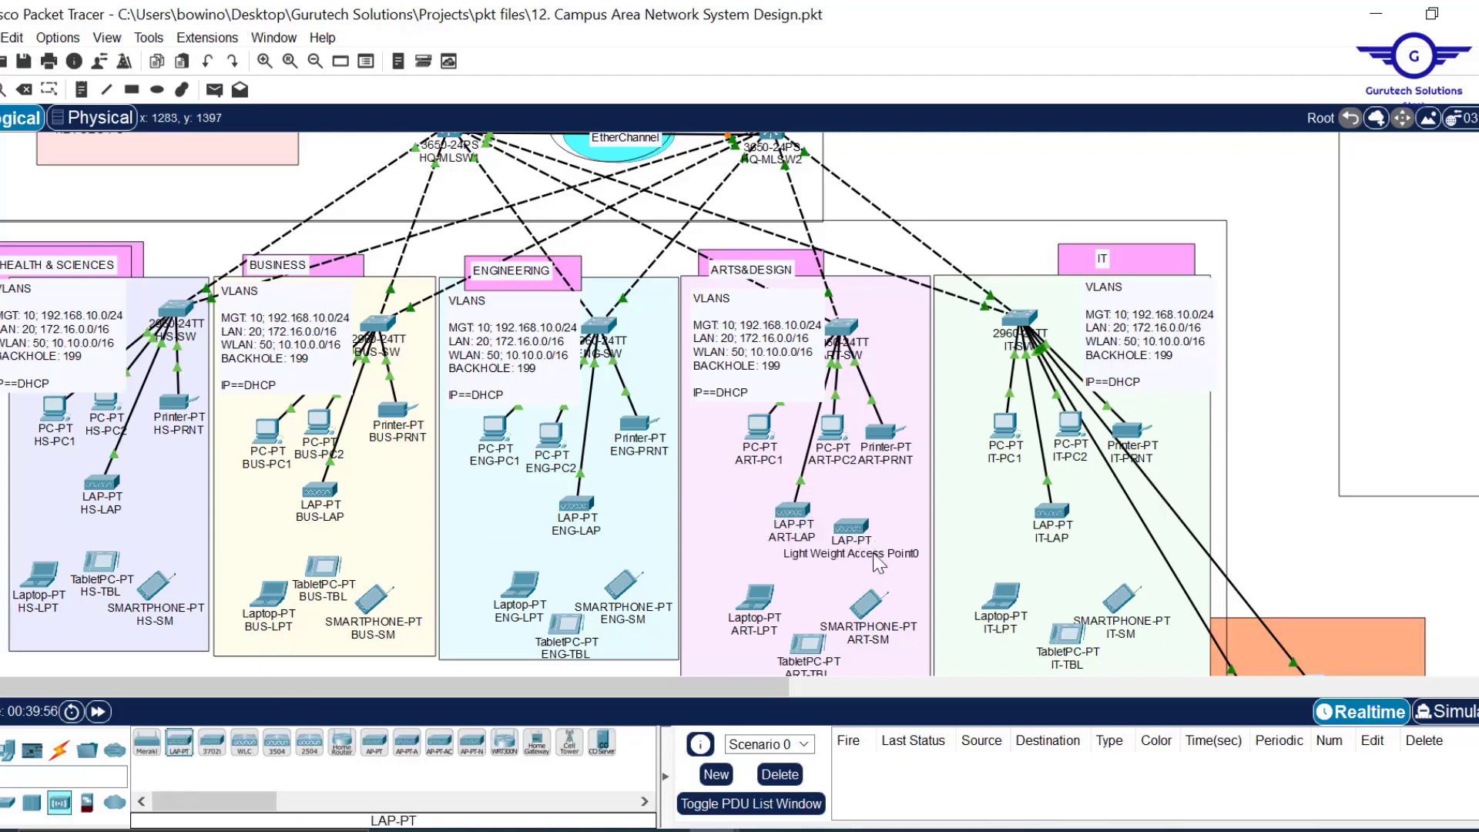
double_click(875, 557)
key("ctrl+a")
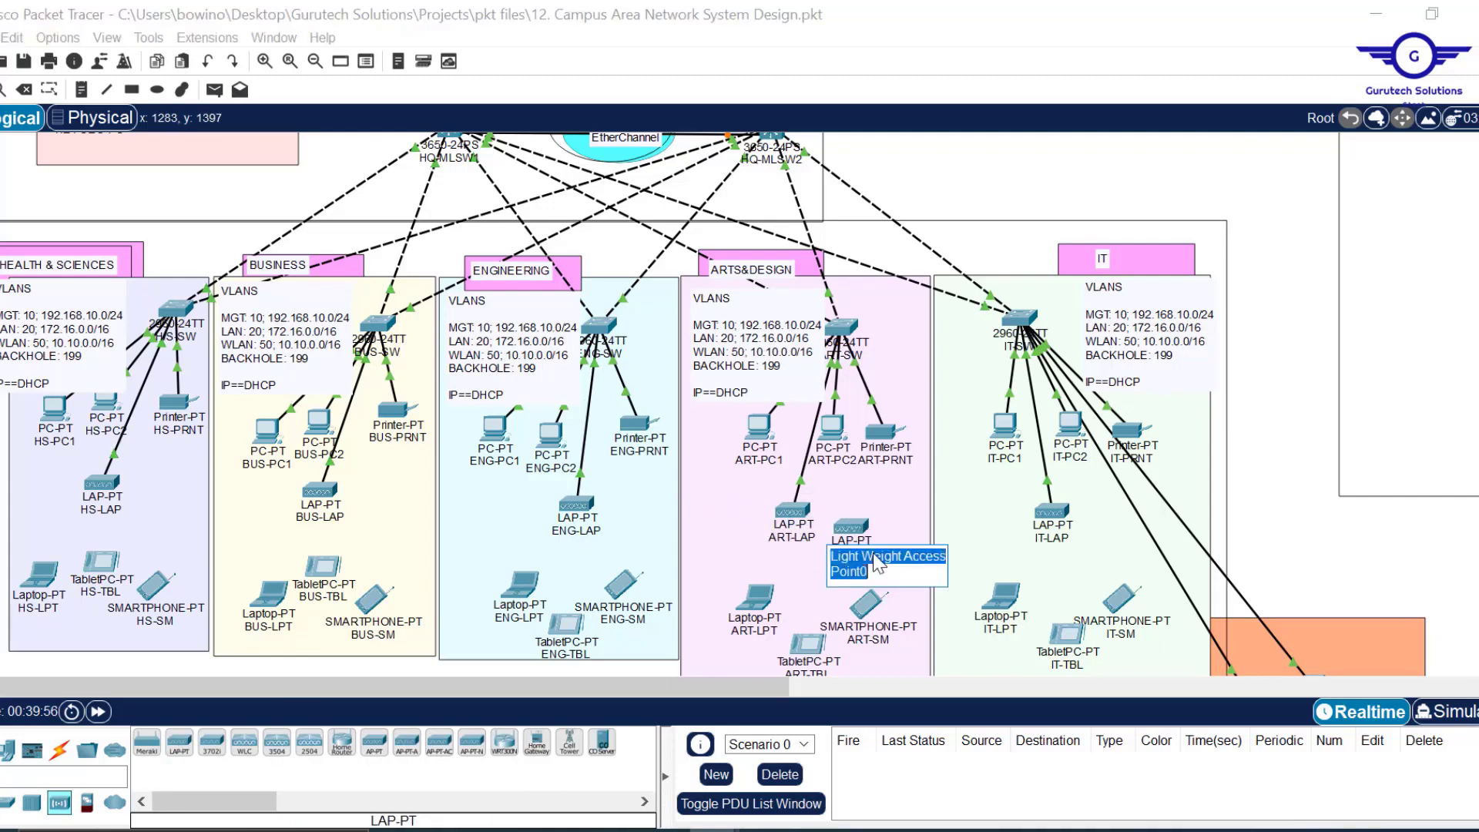
type("ar")
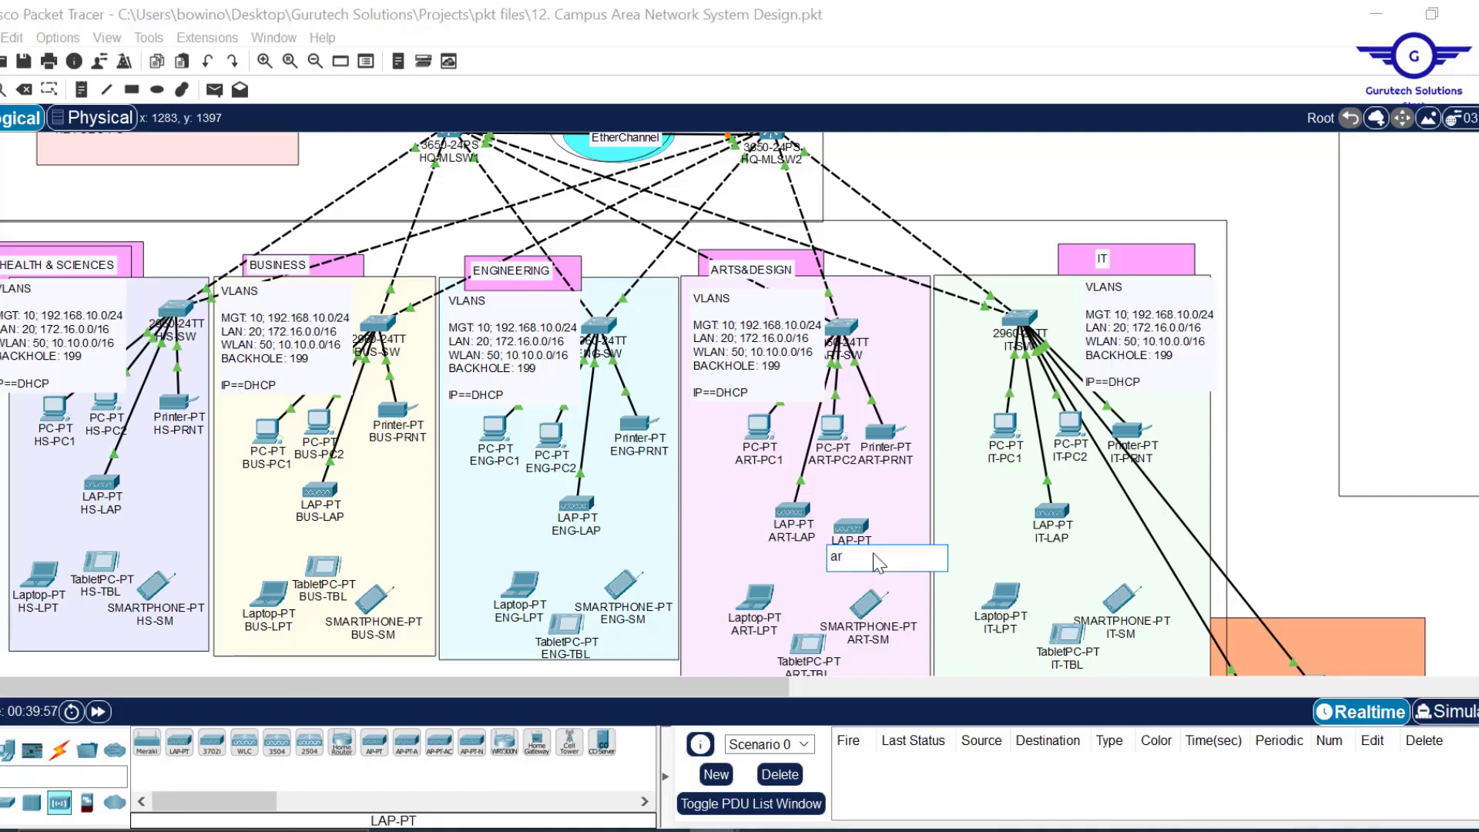
type("ARTD-LAP")
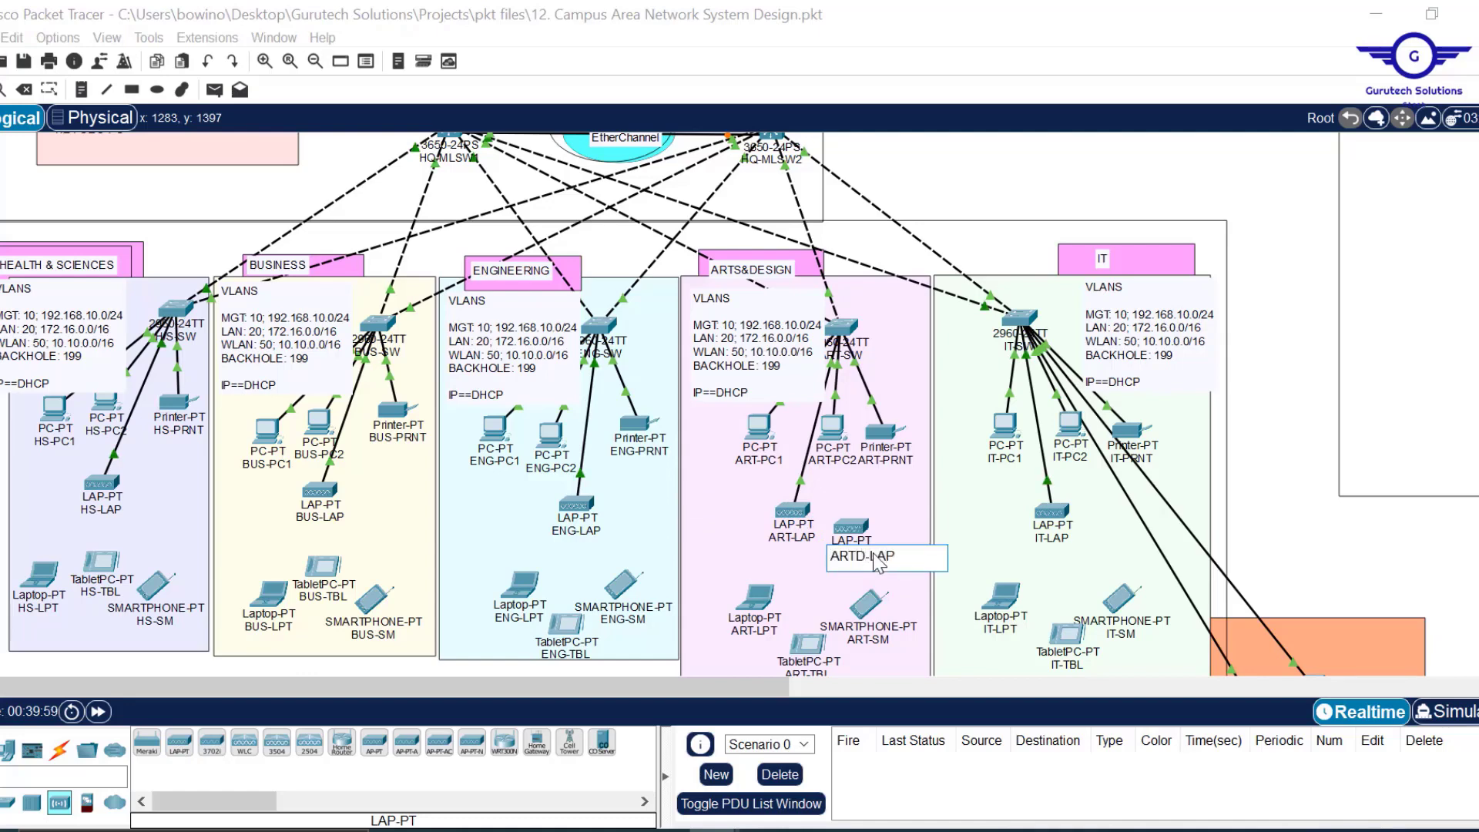
key("Return")
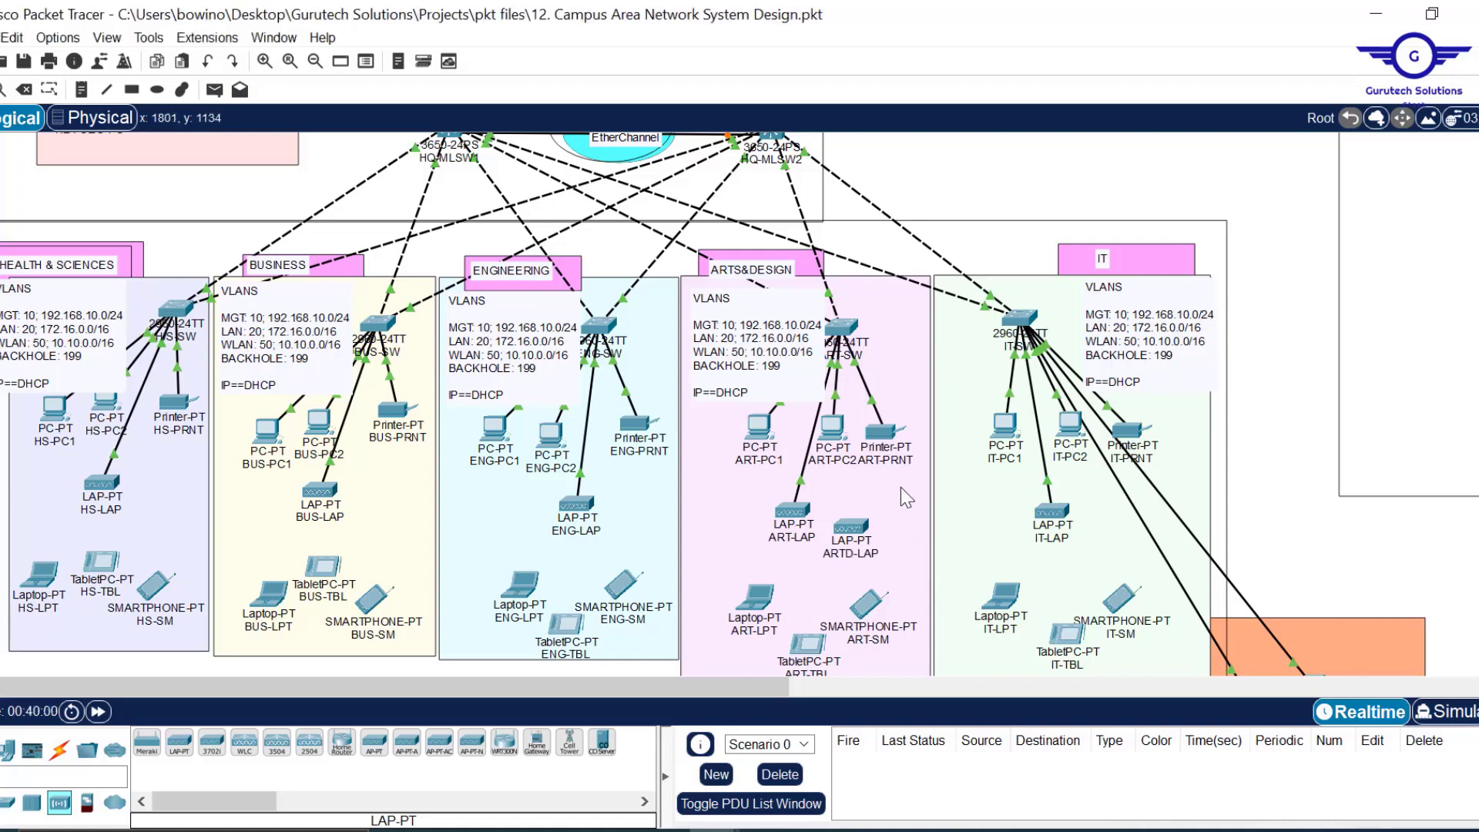
Move ART-SW's cable to ARTD-LAP's GigabitEthernet0 and fit its power adapter.
left_click_drag(804, 492, 862, 531)
left_click(876, 540)
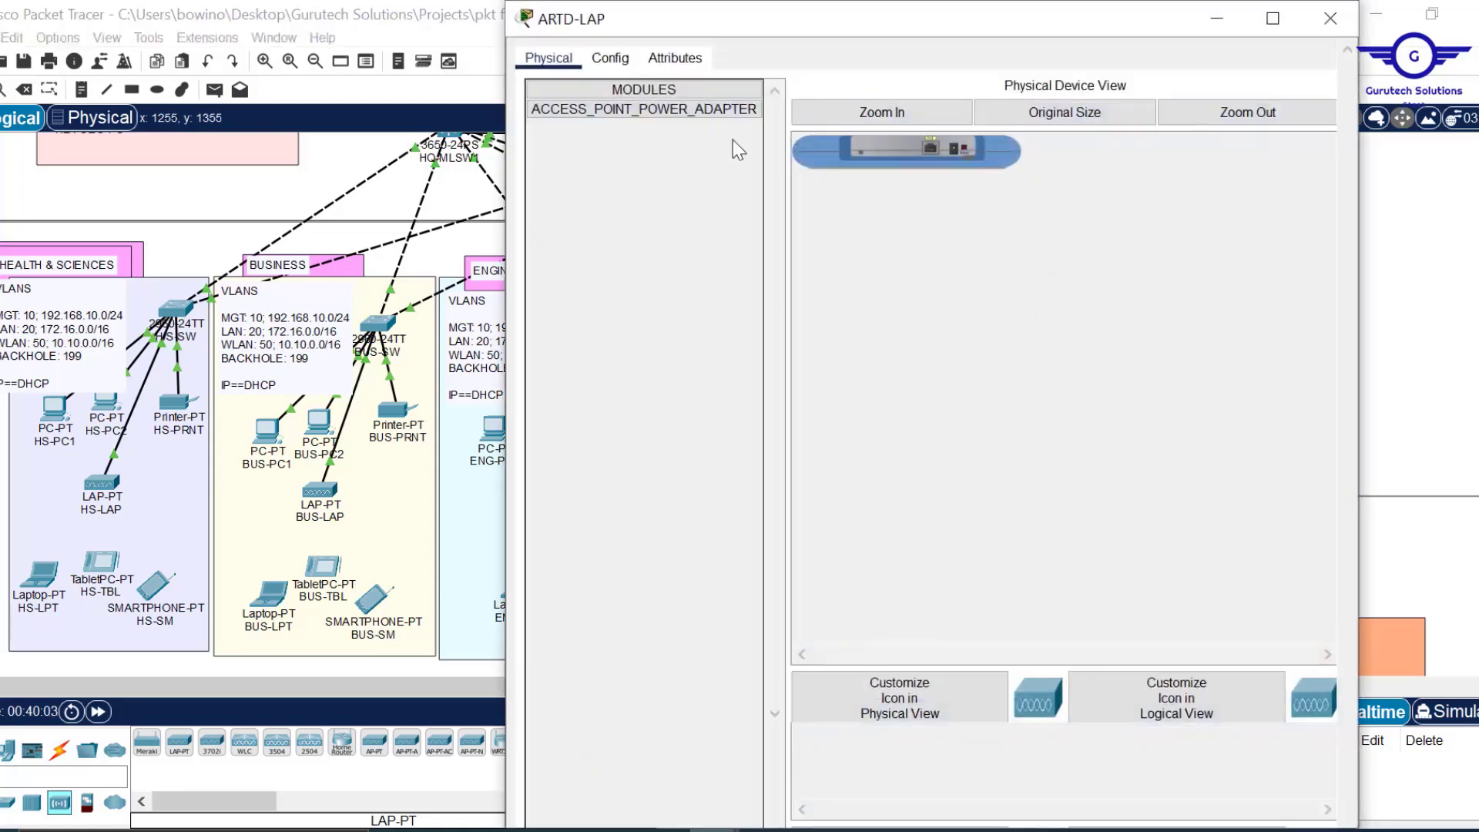
left_click(727, 114)
left_click_drag(695, 109, 956, 157)
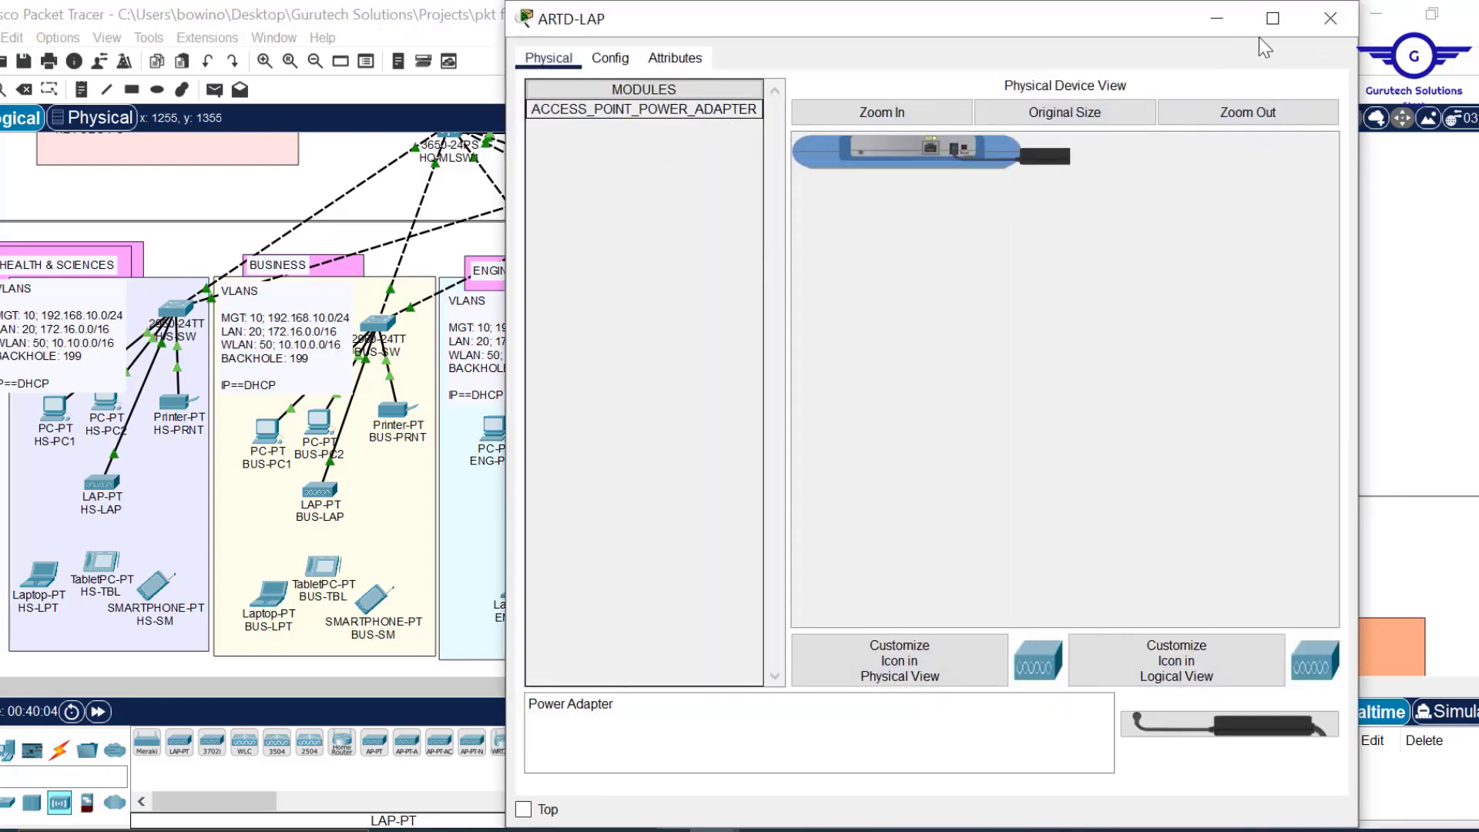
left_click(1331, 18)
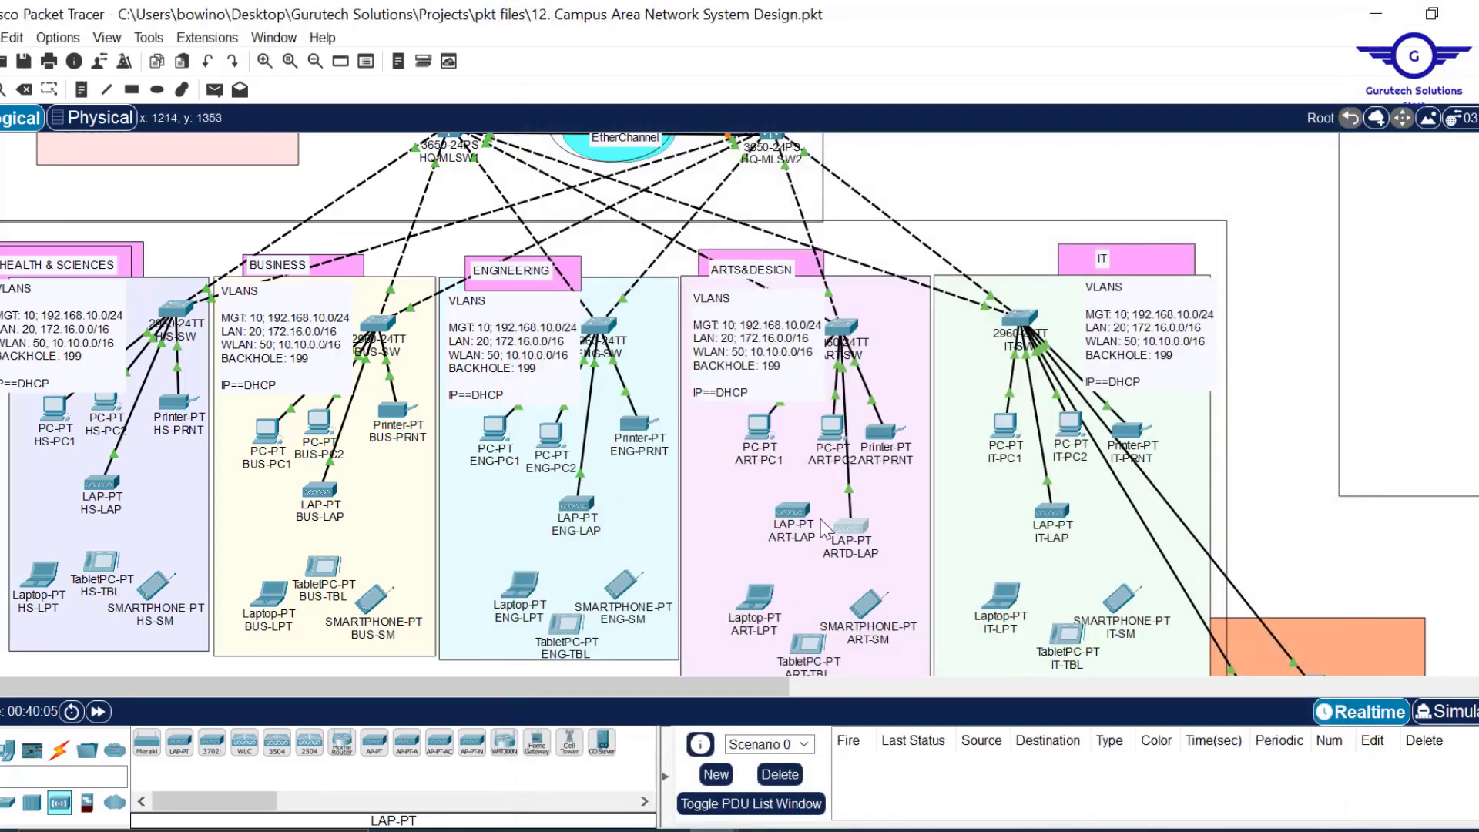
Delete the old ART-LAP access point from the topology, leaving ARTD-LAP in ARTS&DESIGN.
left_click_drag(807, 524, 796, 521)
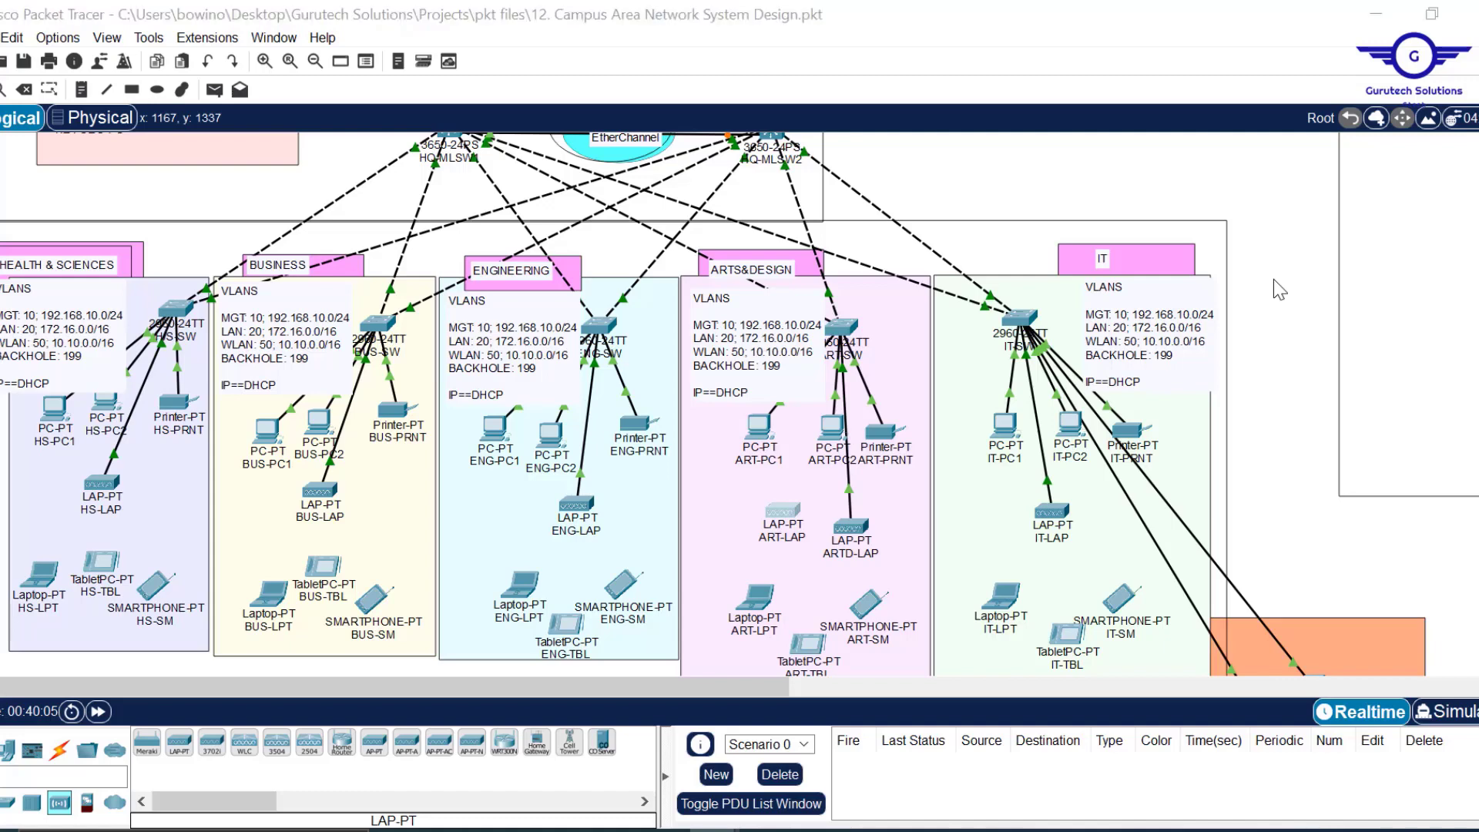
key("Delete")
left_click(695, 460)
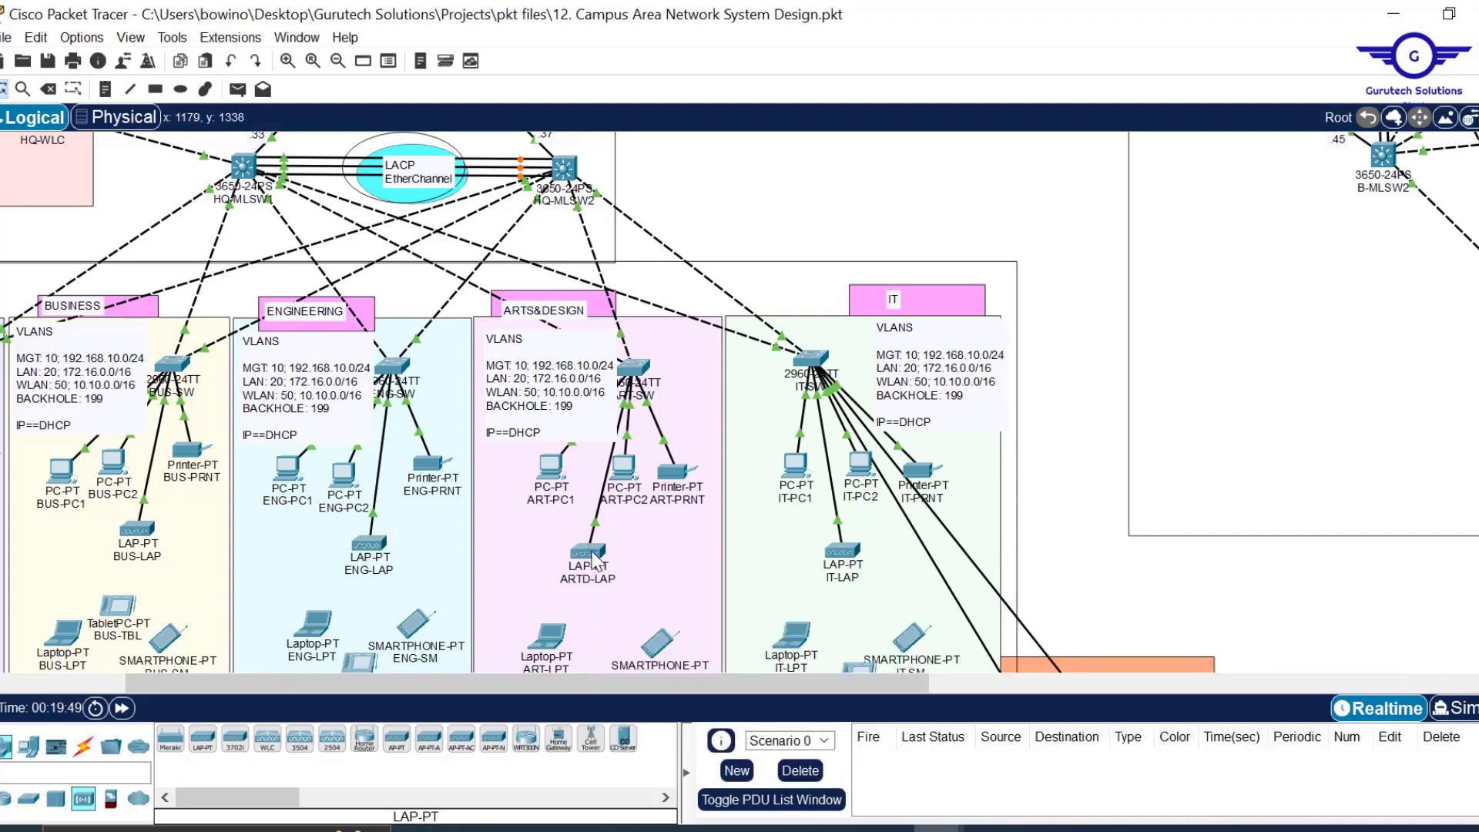
mouse_move(594, 560)
scroll(744, 202, "up", 3)
Shrink and minimize the MGT1 browser window, then save the .pkt network design file.
scroll(744, 202, "up", 3)
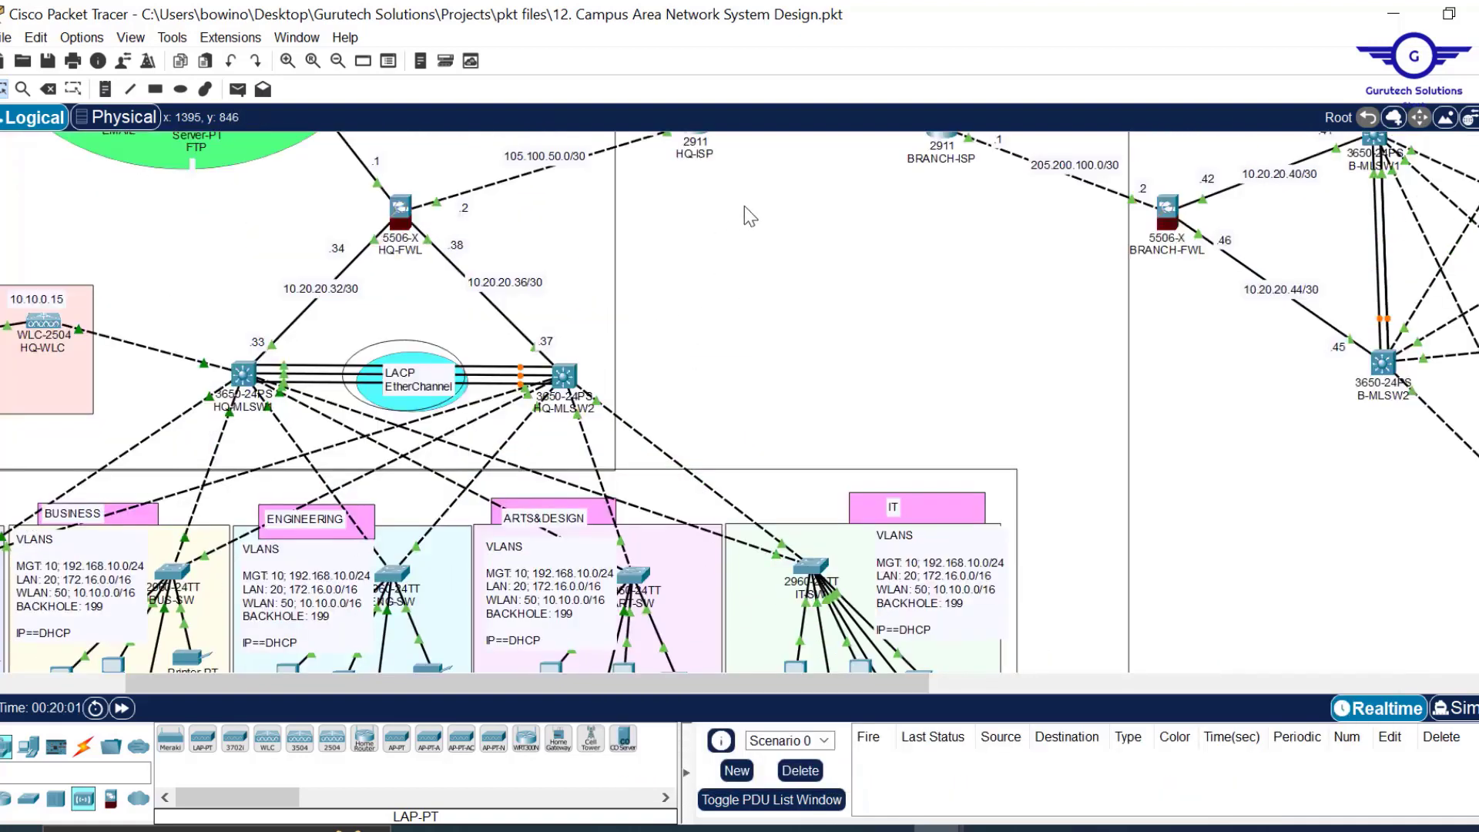
mouse_move(924, 828)
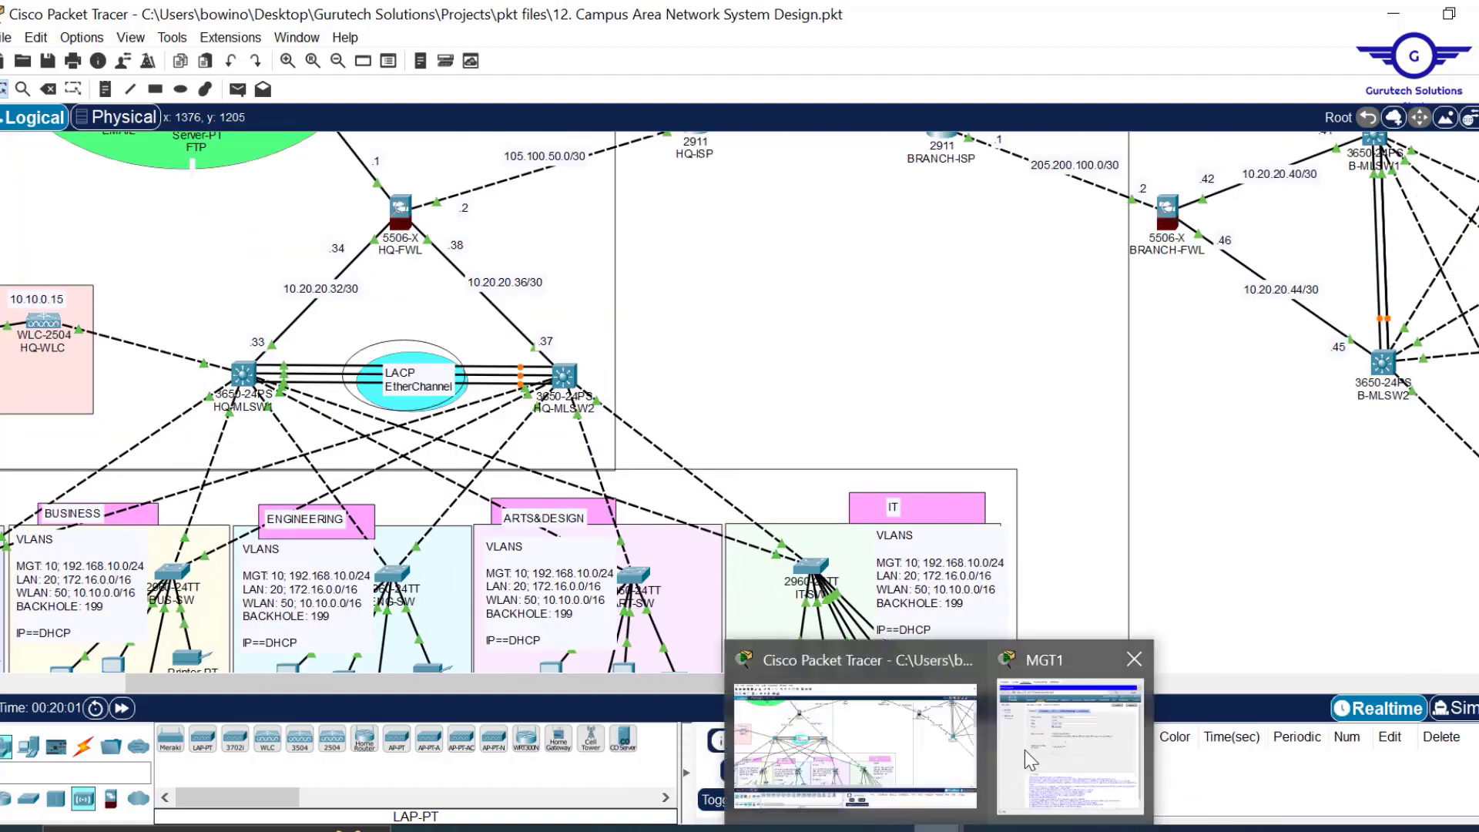
left_click(1024, 760)
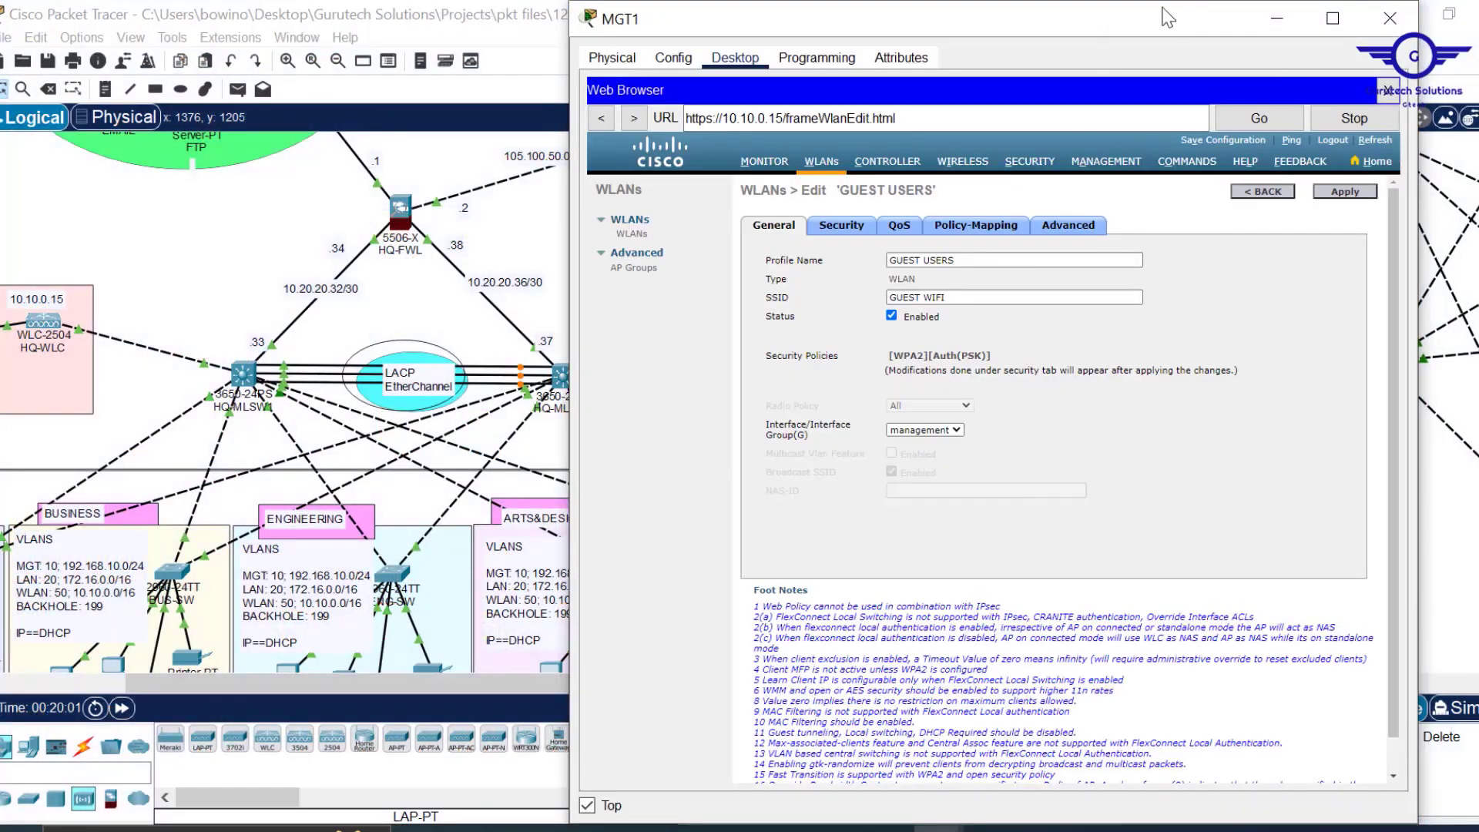
left_click_drag(1167, 1, 1196, 146)
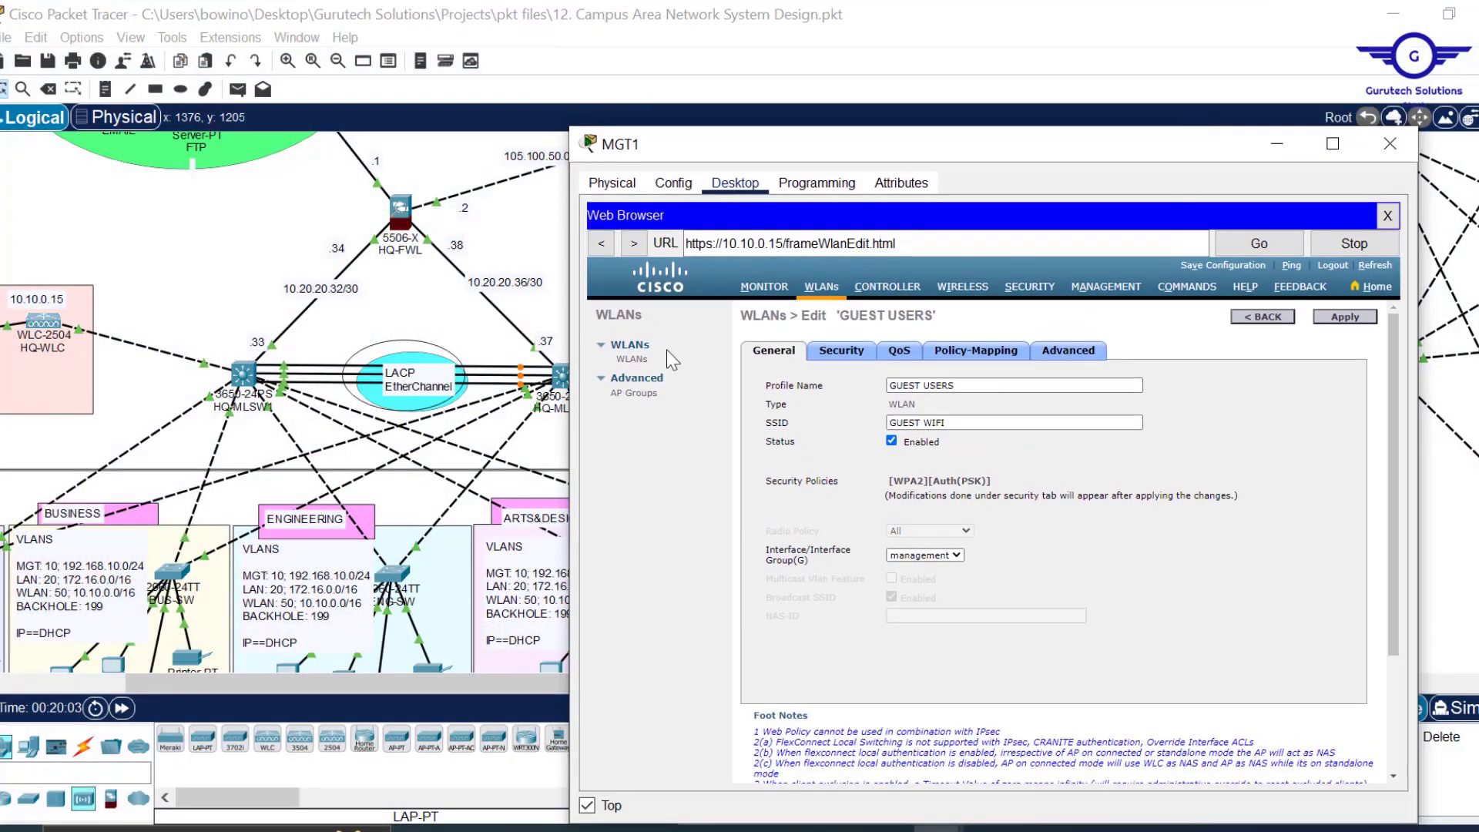
left_click_drag(567, 341, 698, 329)
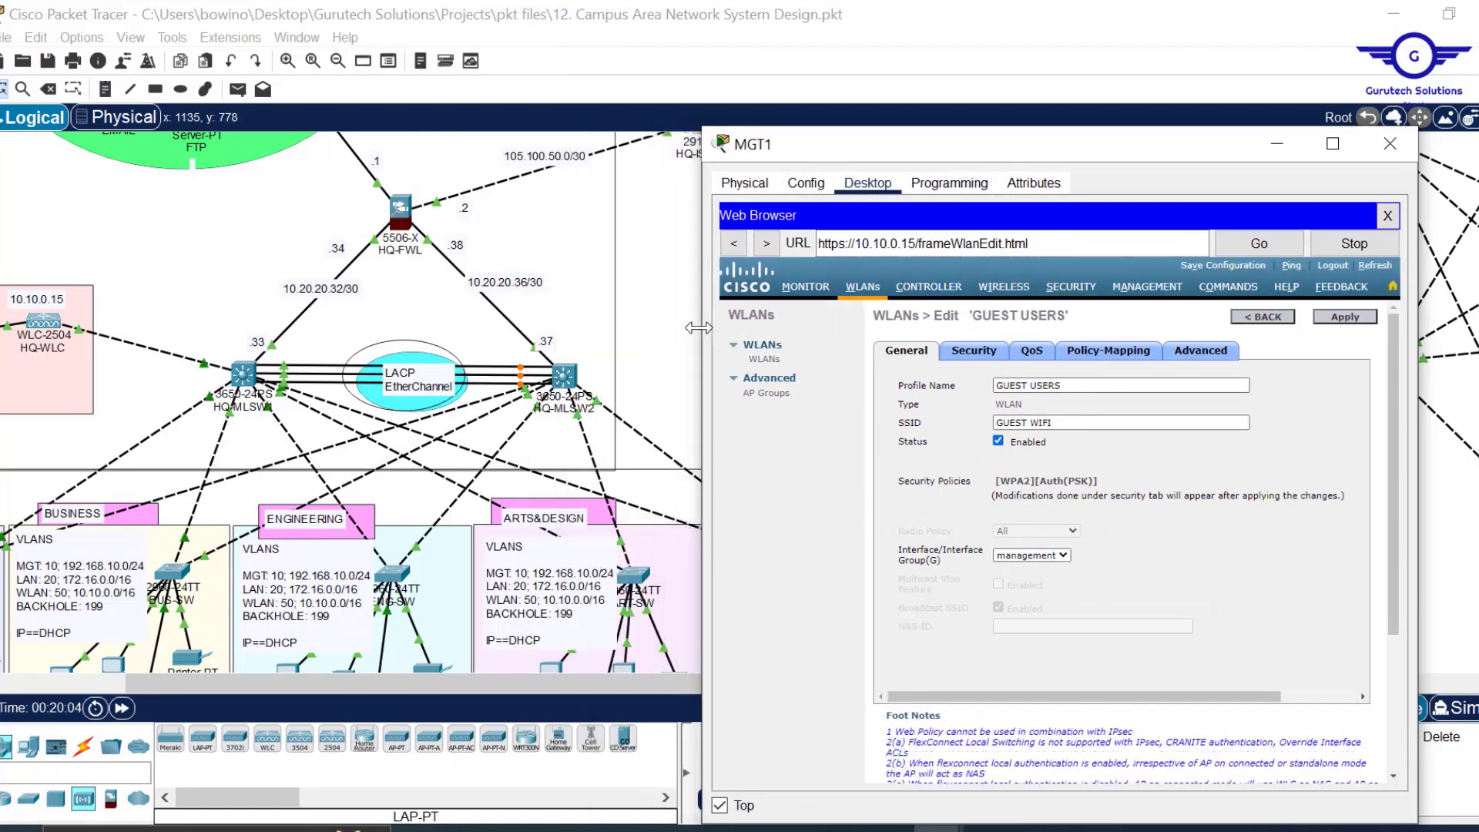
left_click(661, 308)
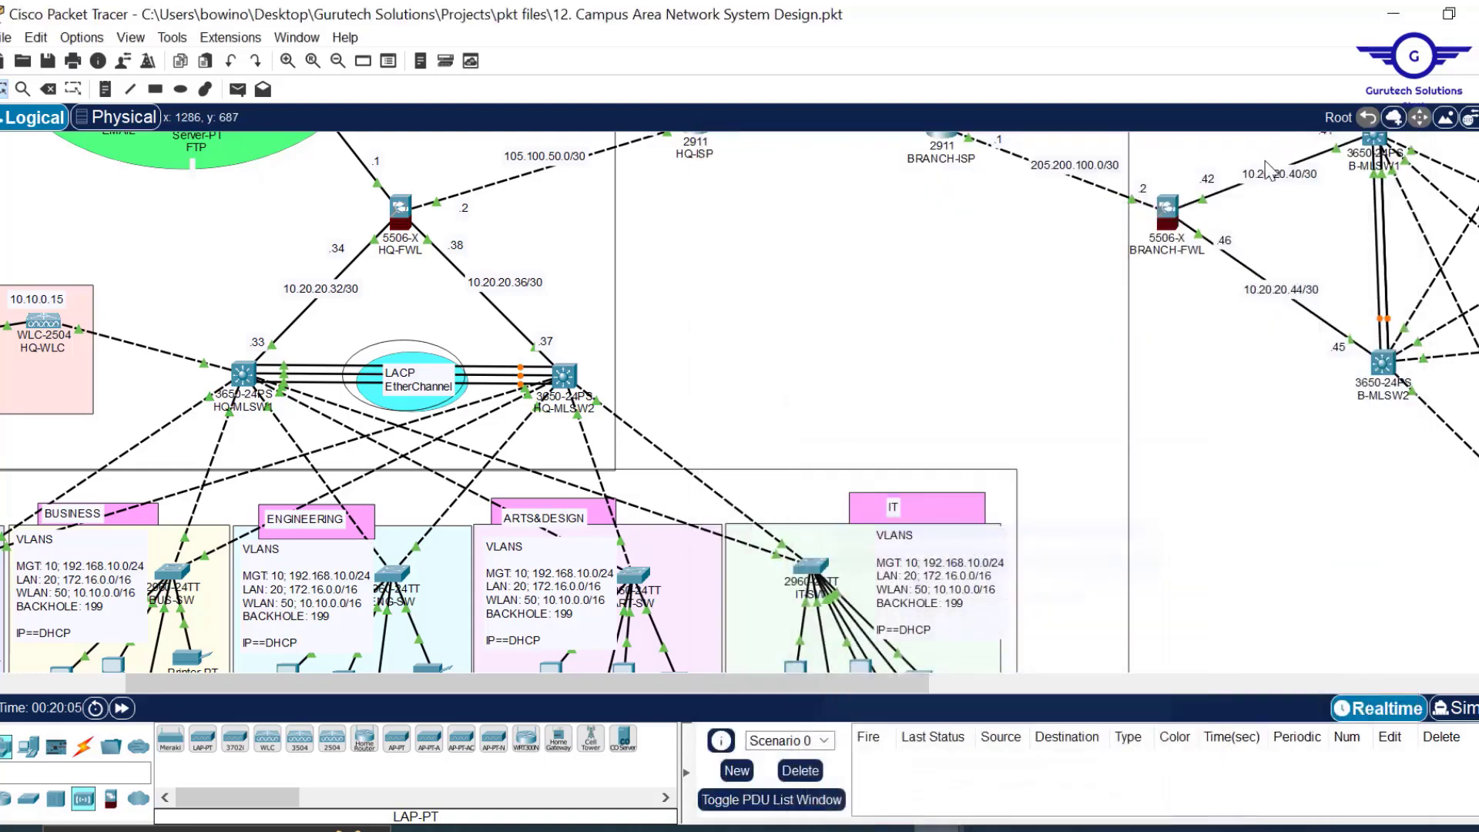
left_click(1277, 143)
key("ctrl+s")
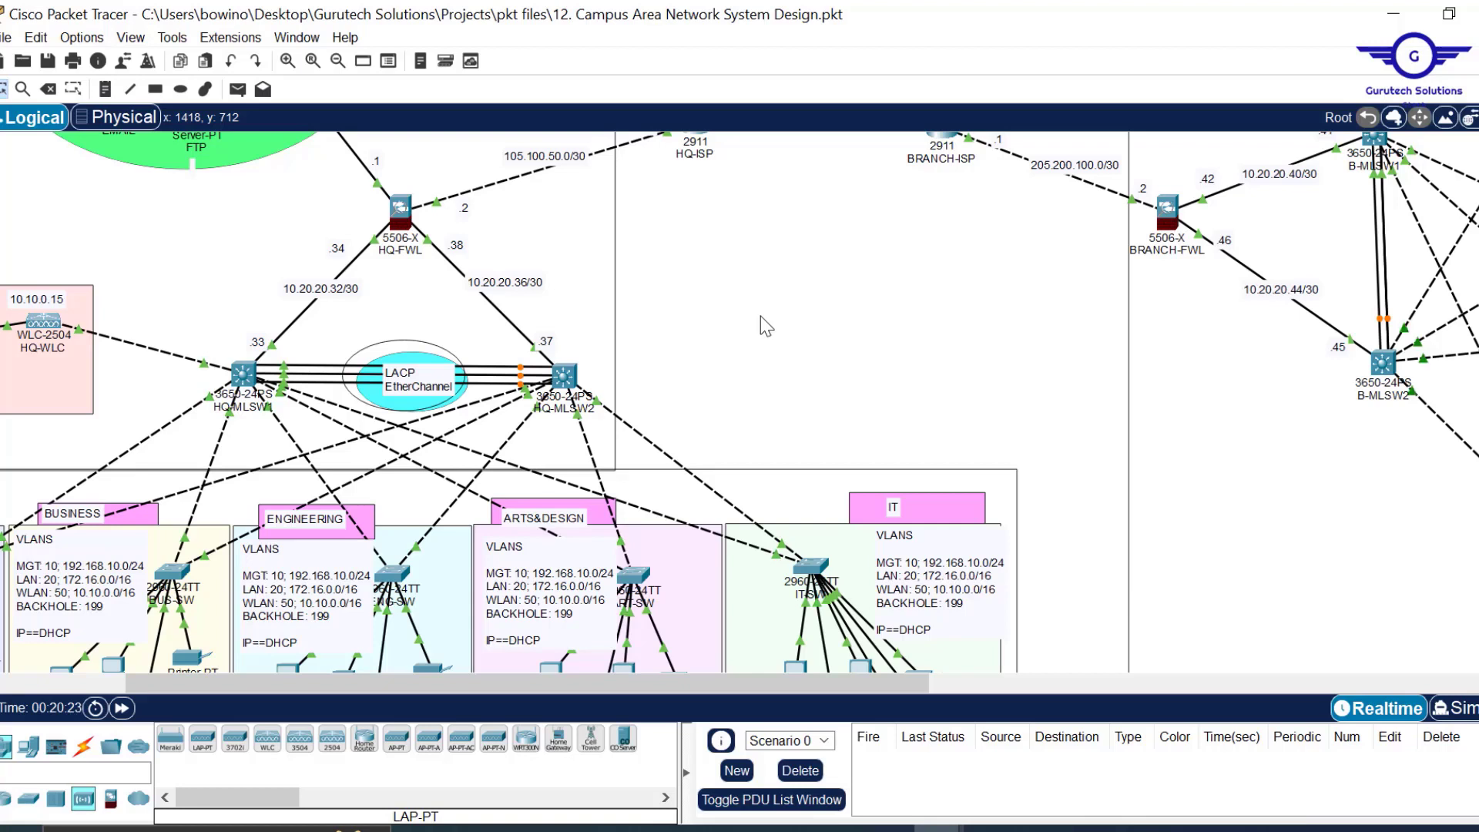
Save the .pkt project and bring the MGT1 controller window into view, lowered on screen.
key("ctrl+s")
mouse_move(938, 828)
left_click(1046, 765)
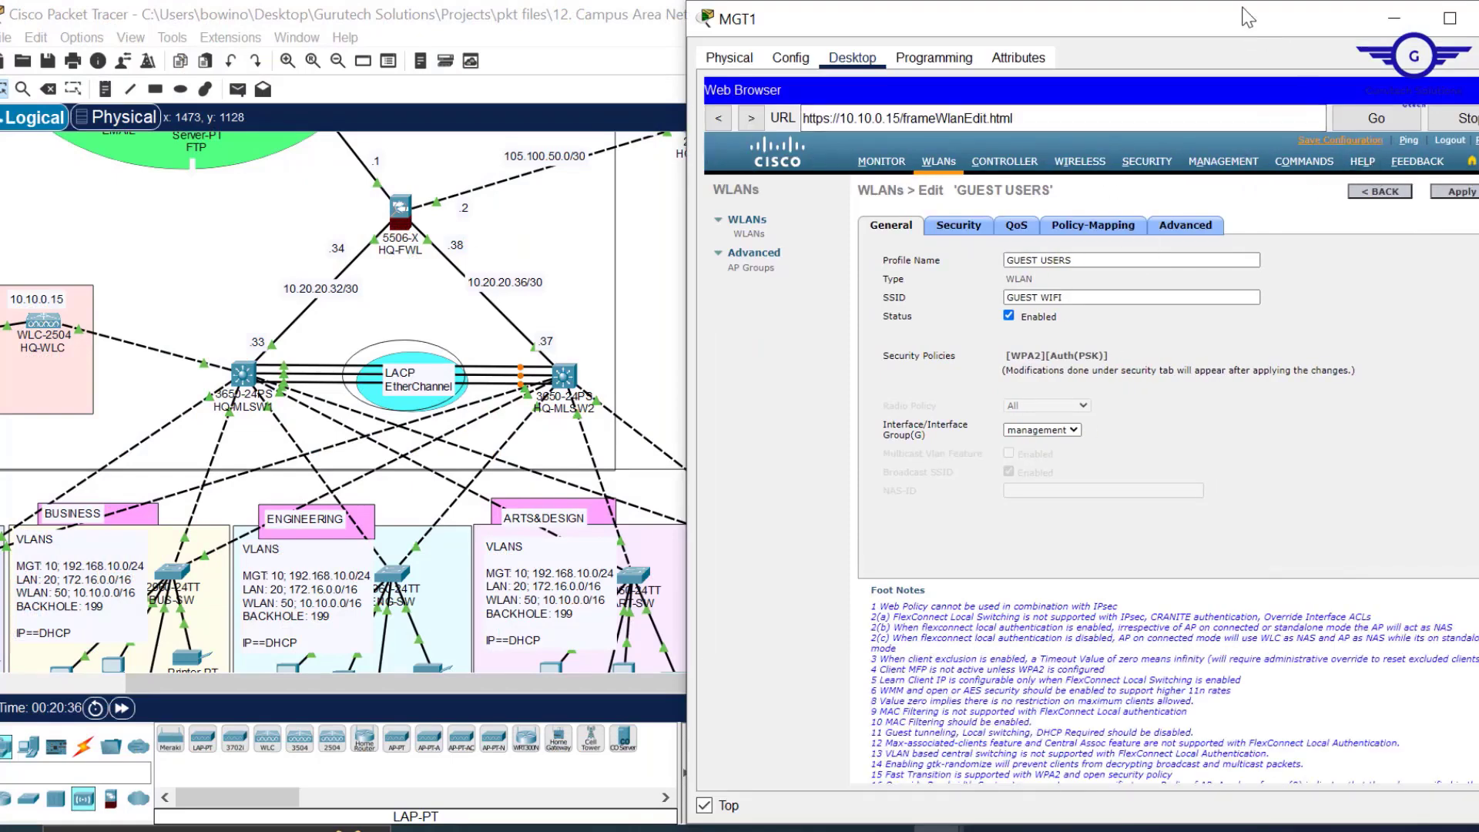
left_click_drag(1242, 6, 1057, 131)
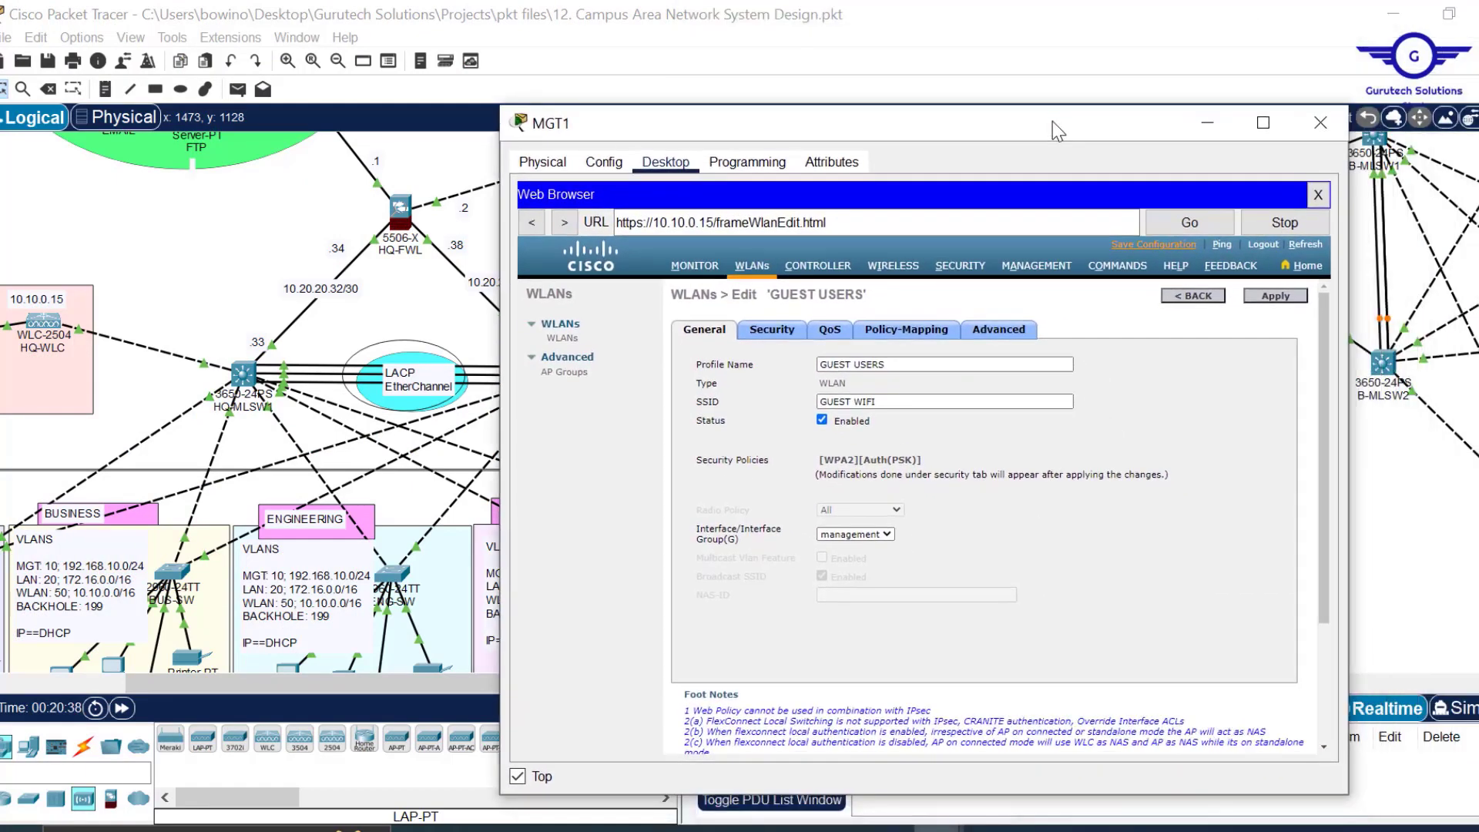
Save the controller configuration to flash and show the Wireless page listing all five access points.
left_click(1167, 246)
left_click(961, 496)
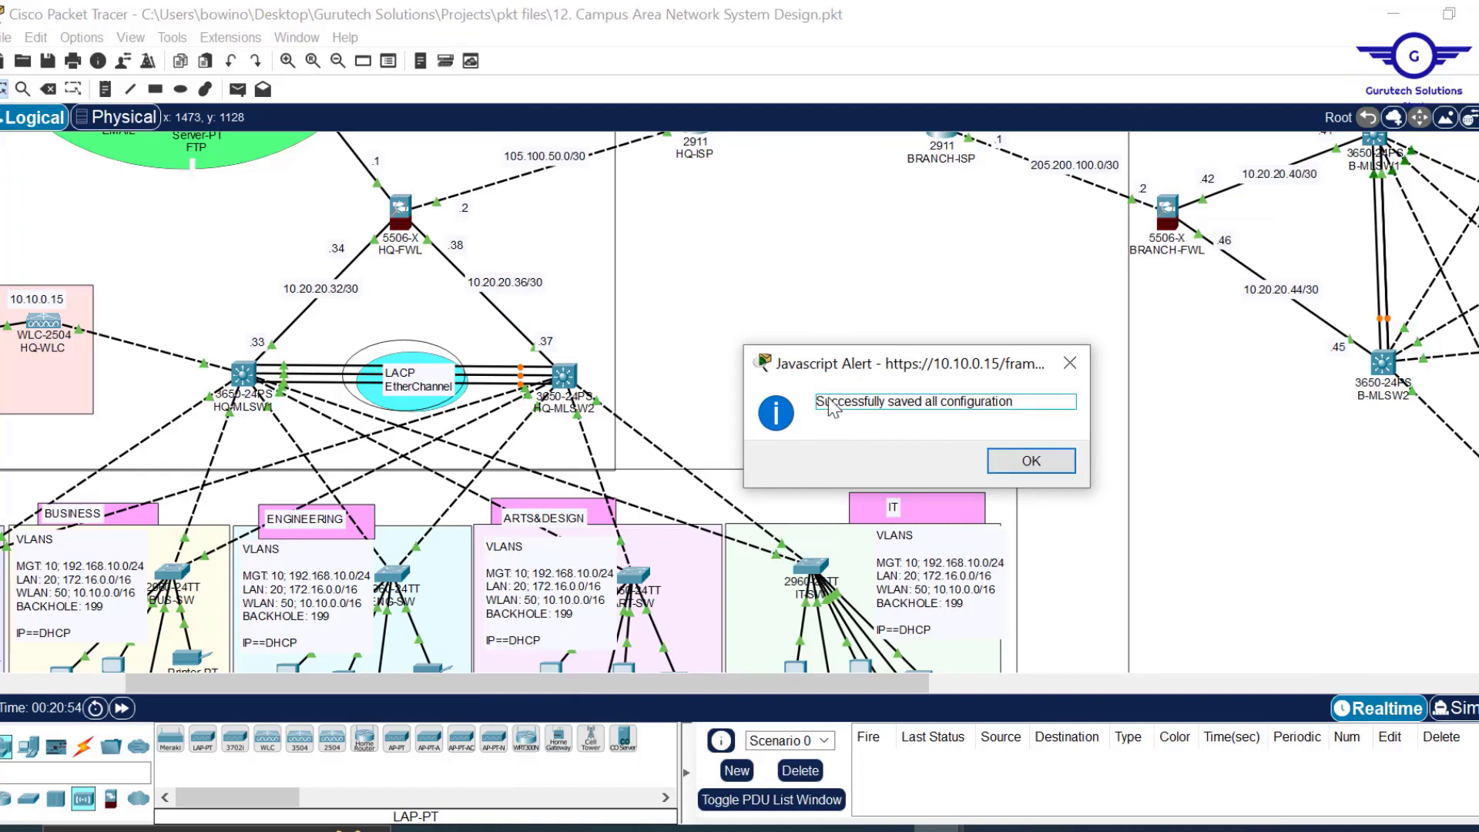
left_click(1050, 469)
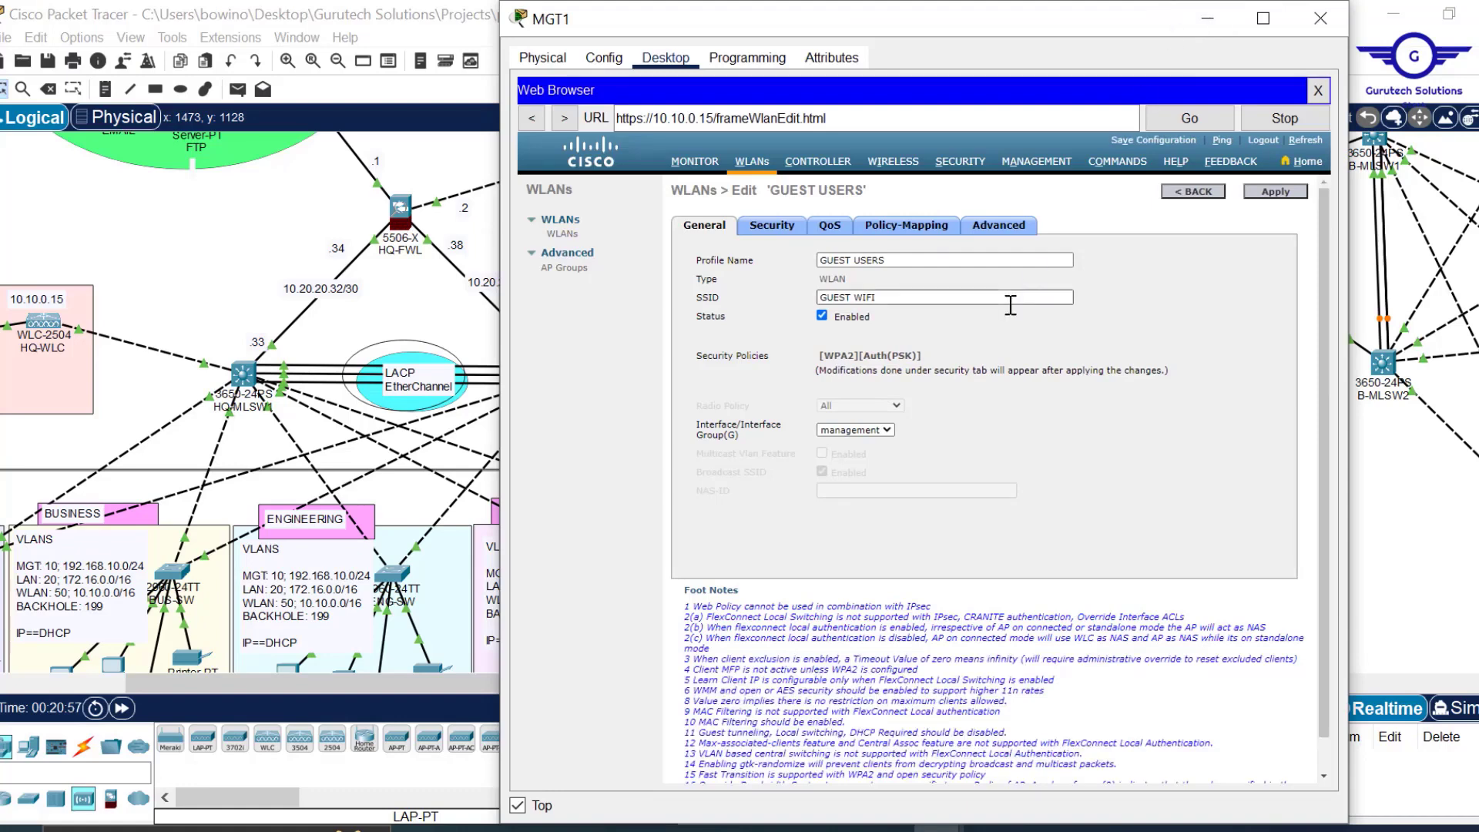
left_click(895, 165)
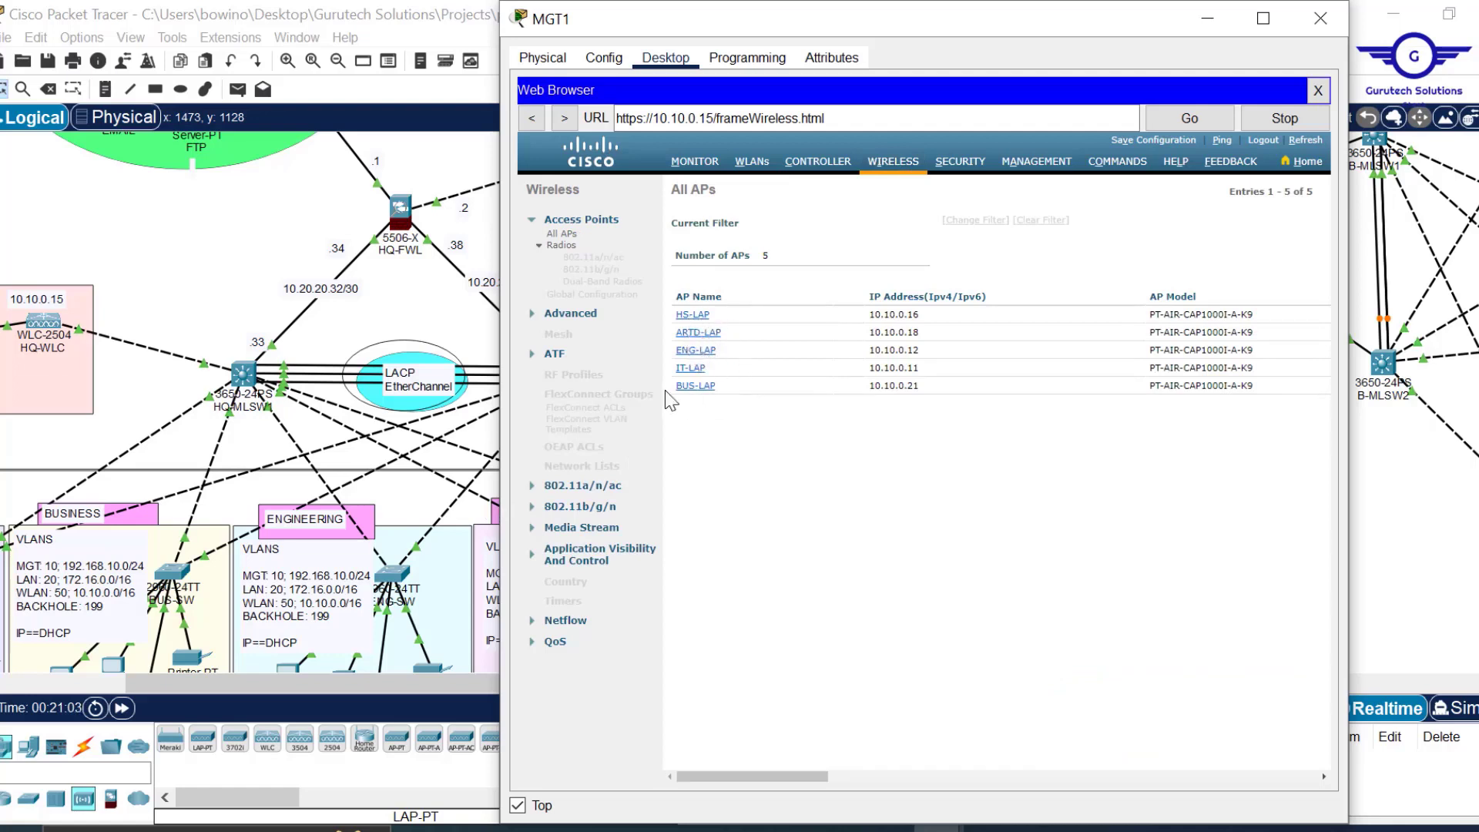
Minimize the MGT1 controller window and save the project file.
left_click(1205, 24)
scroll(817, 362, "down", 5)
scroll(823, 361, "up", 7)
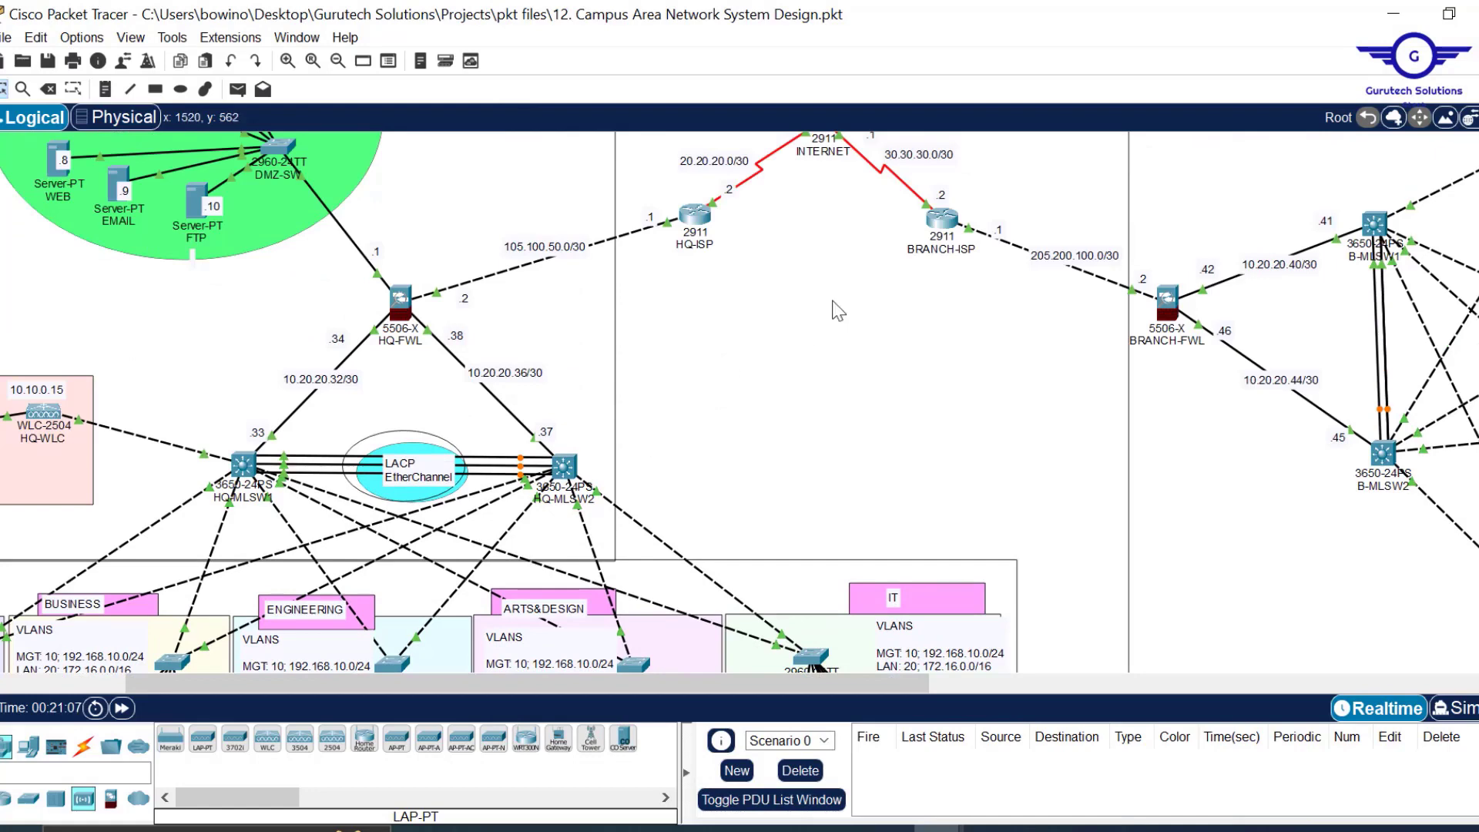
key("ctrl+s")
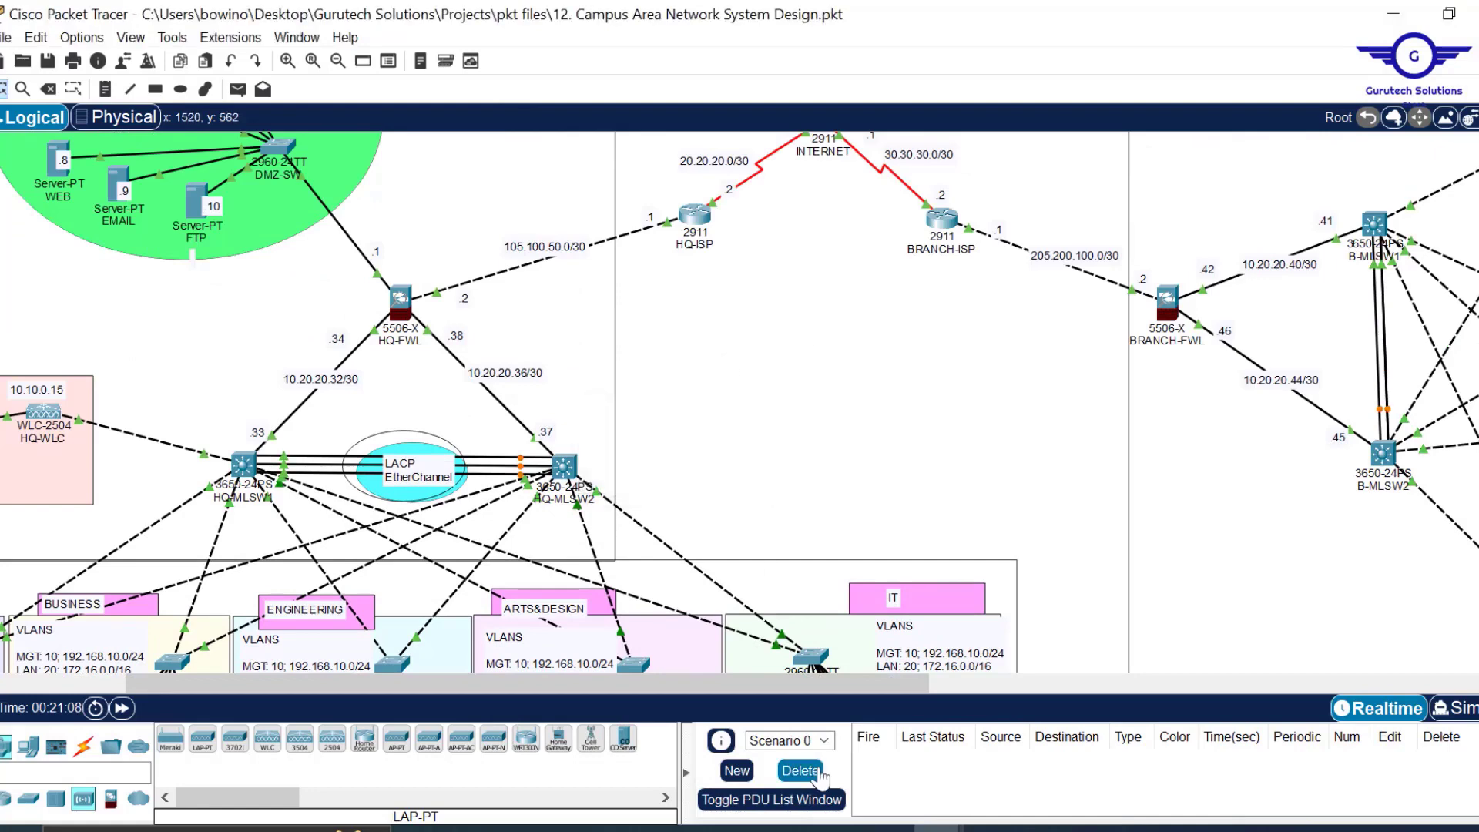
Briefly restore and re-minimize MGT1, pan the canvas, and bring up the Google CAPWAP port results.
mouse_move(938, 828)
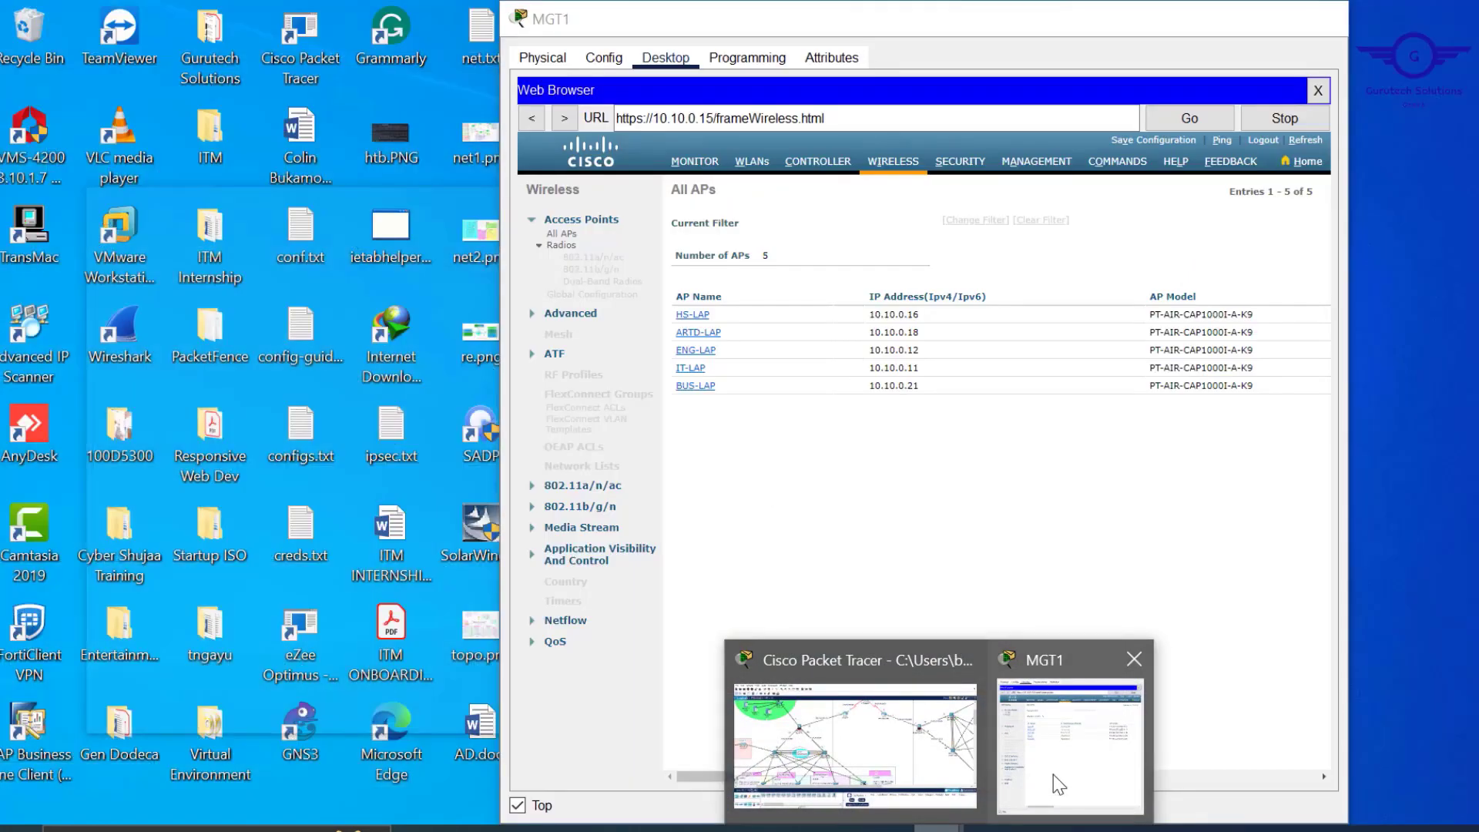
left_click(1054, 776)
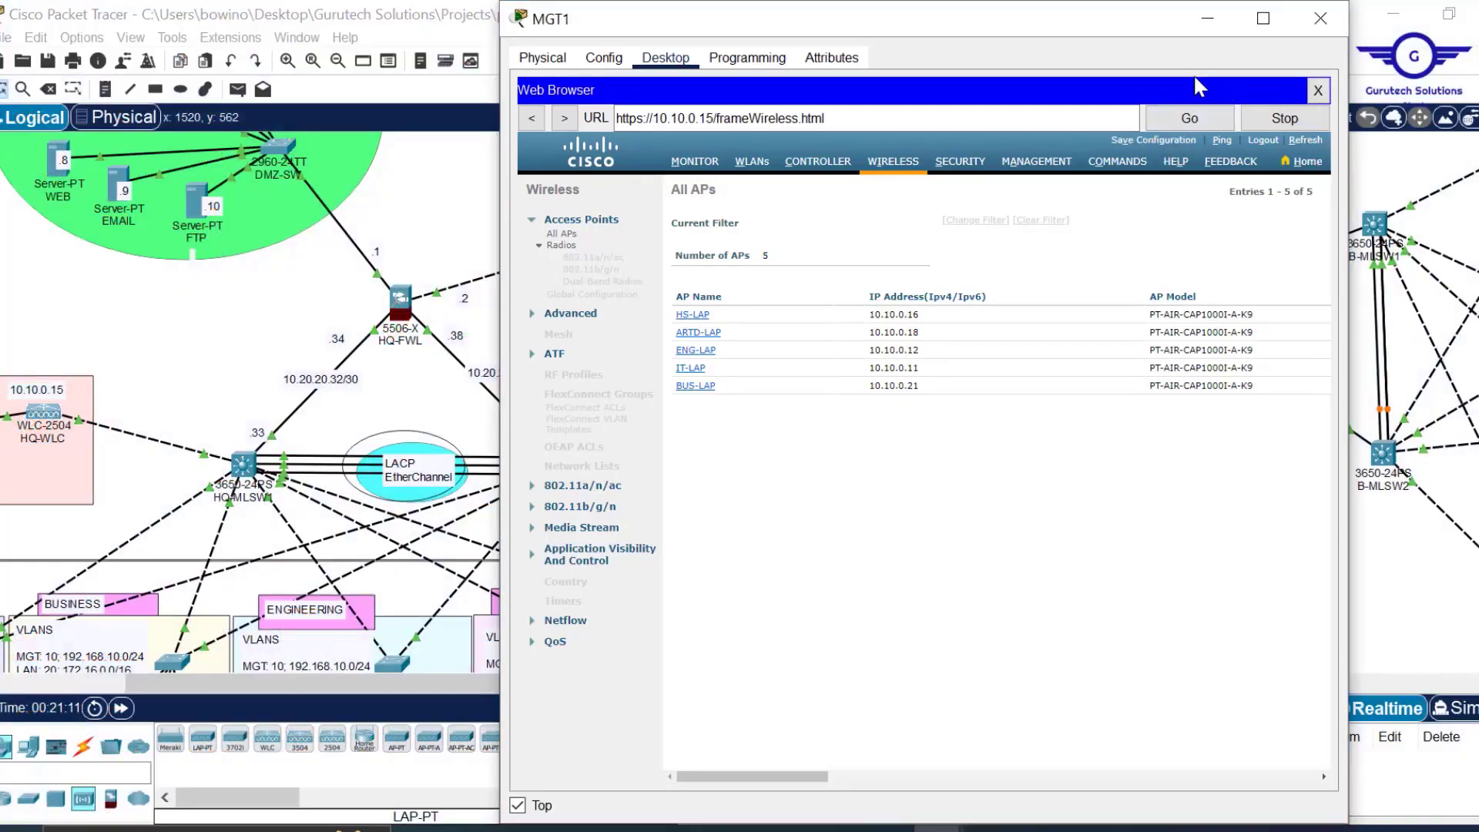
left_click(1203, 20)
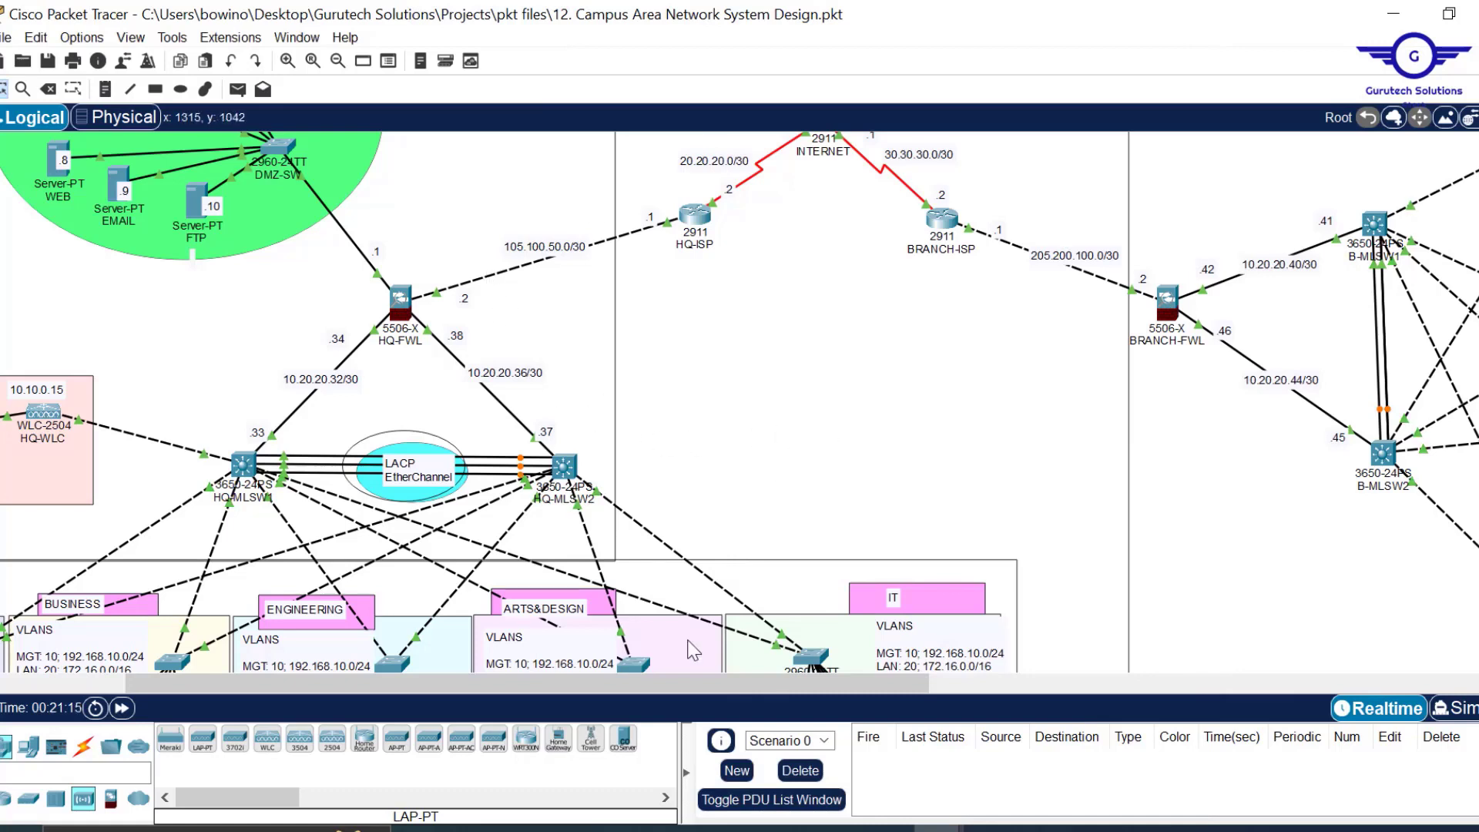
left_click_drag(643, 678, 524, 681)
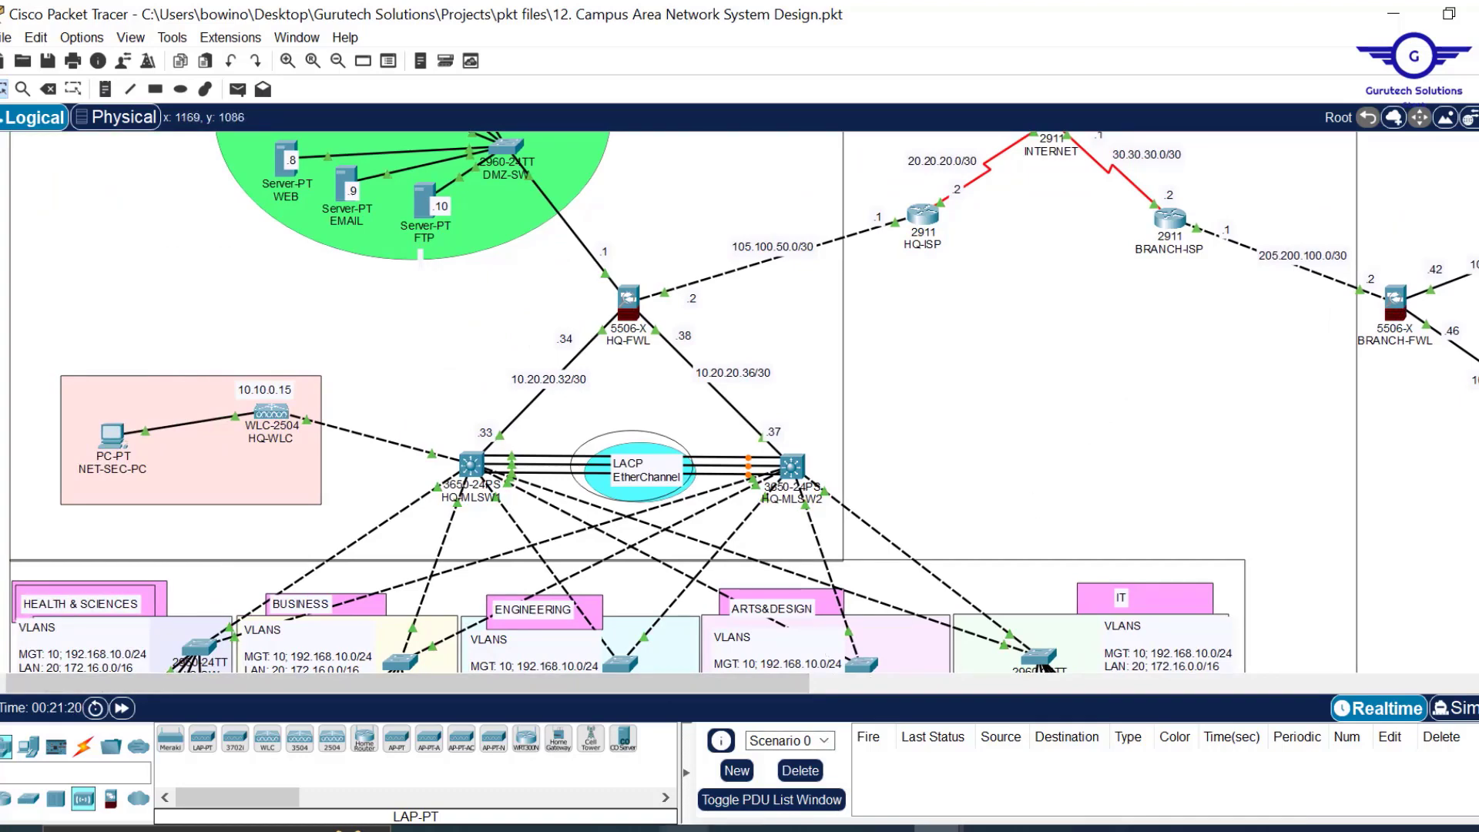
left_click(685, 829)
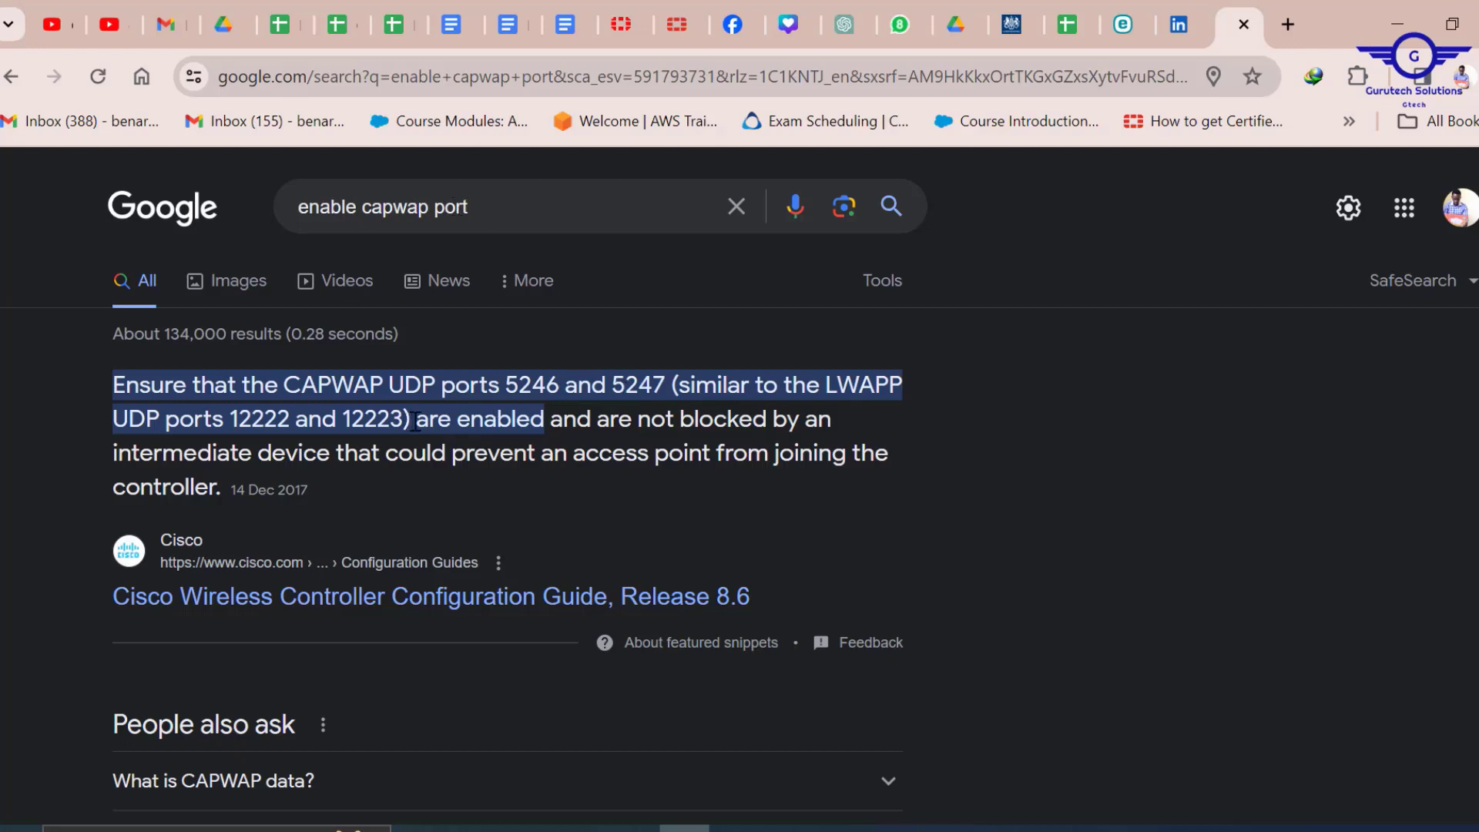
Highlight the snippet citing CAPWAP UDP ports 5246 and 5247, then return to the branch topology.
left_click_drag(415, 421, 520, 370)
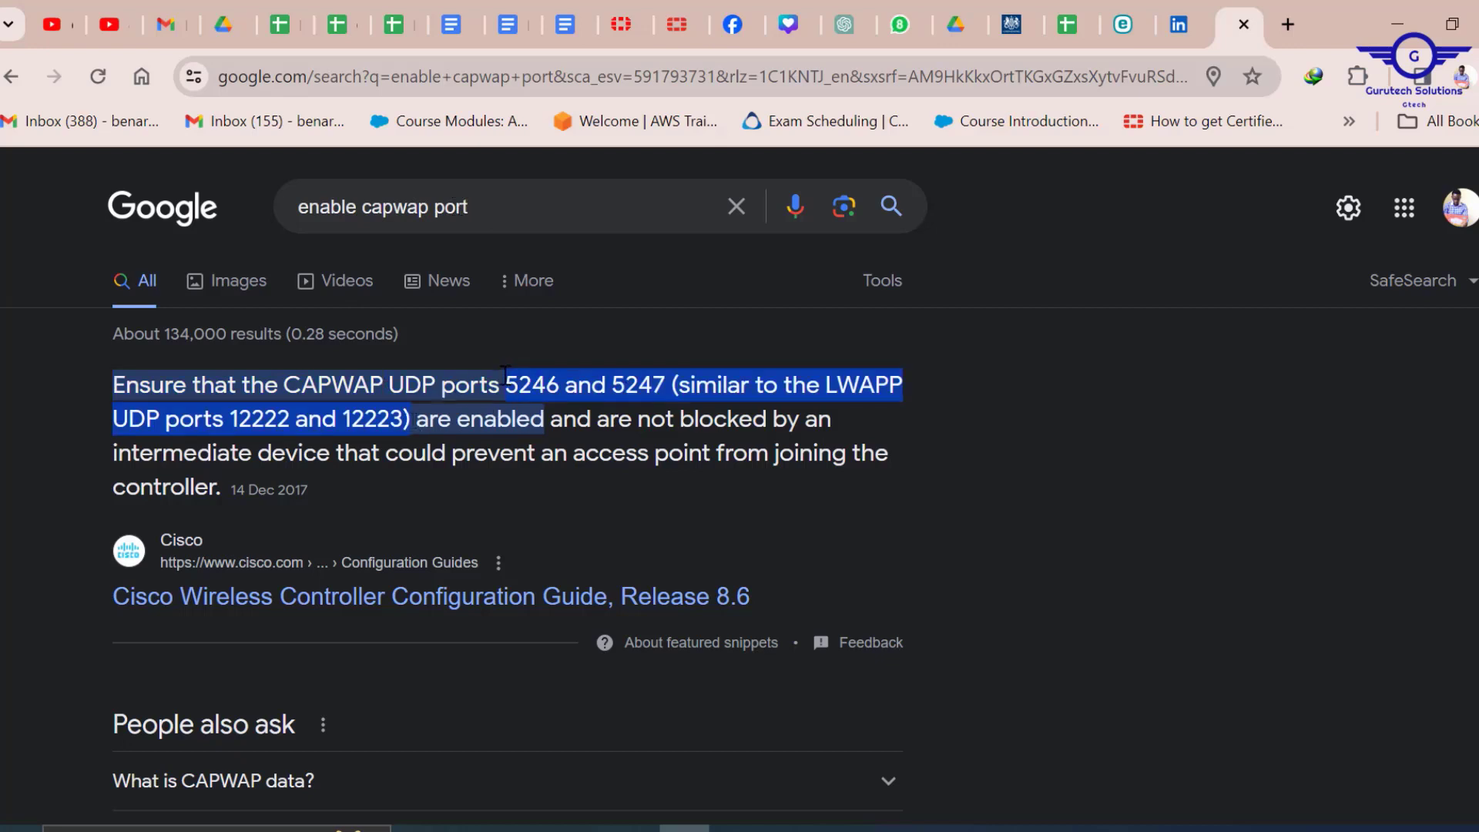
left_click(1396, 27)
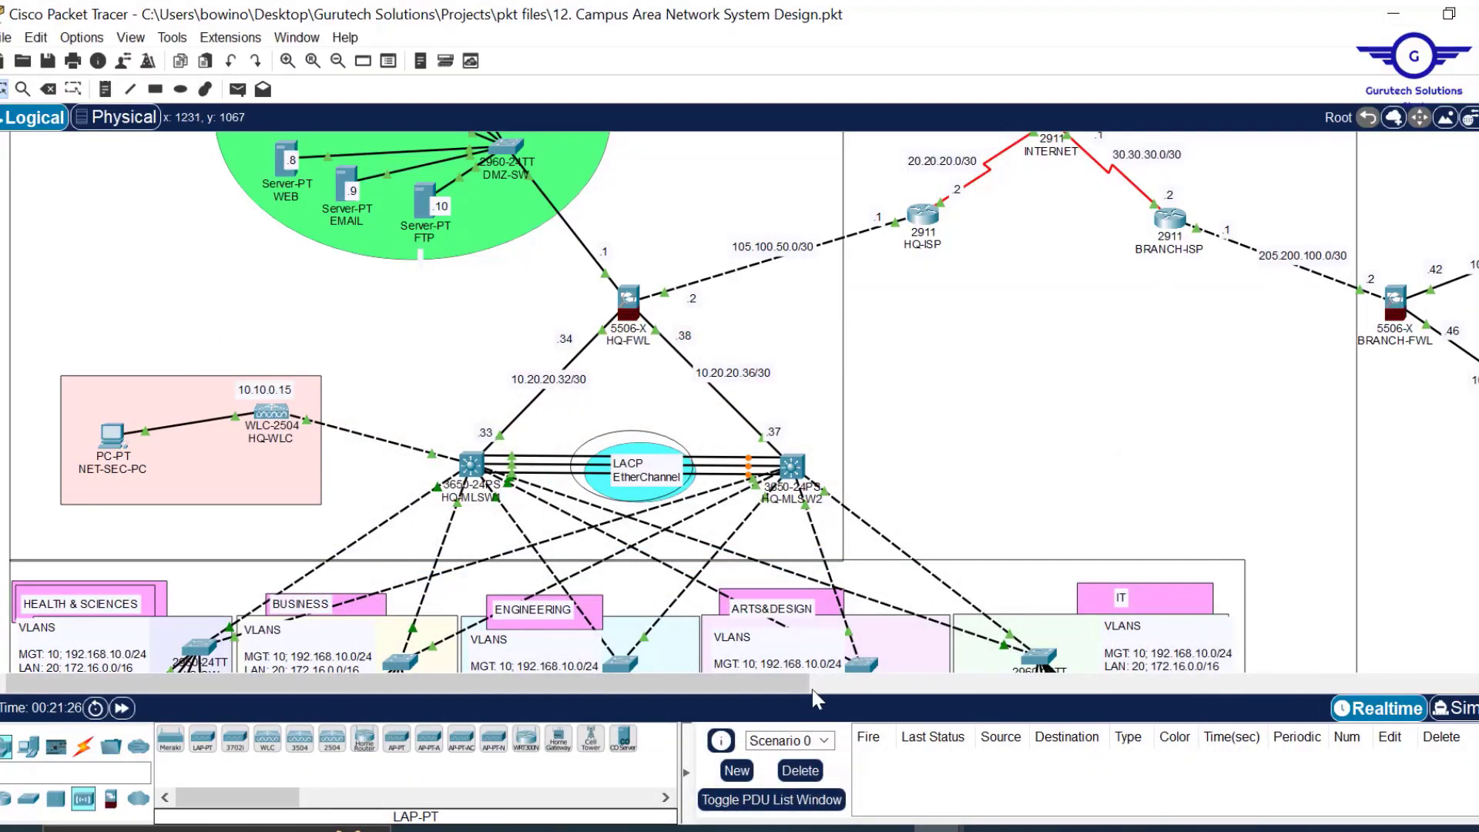
left_click_drag(979, 674, 1192, 671)
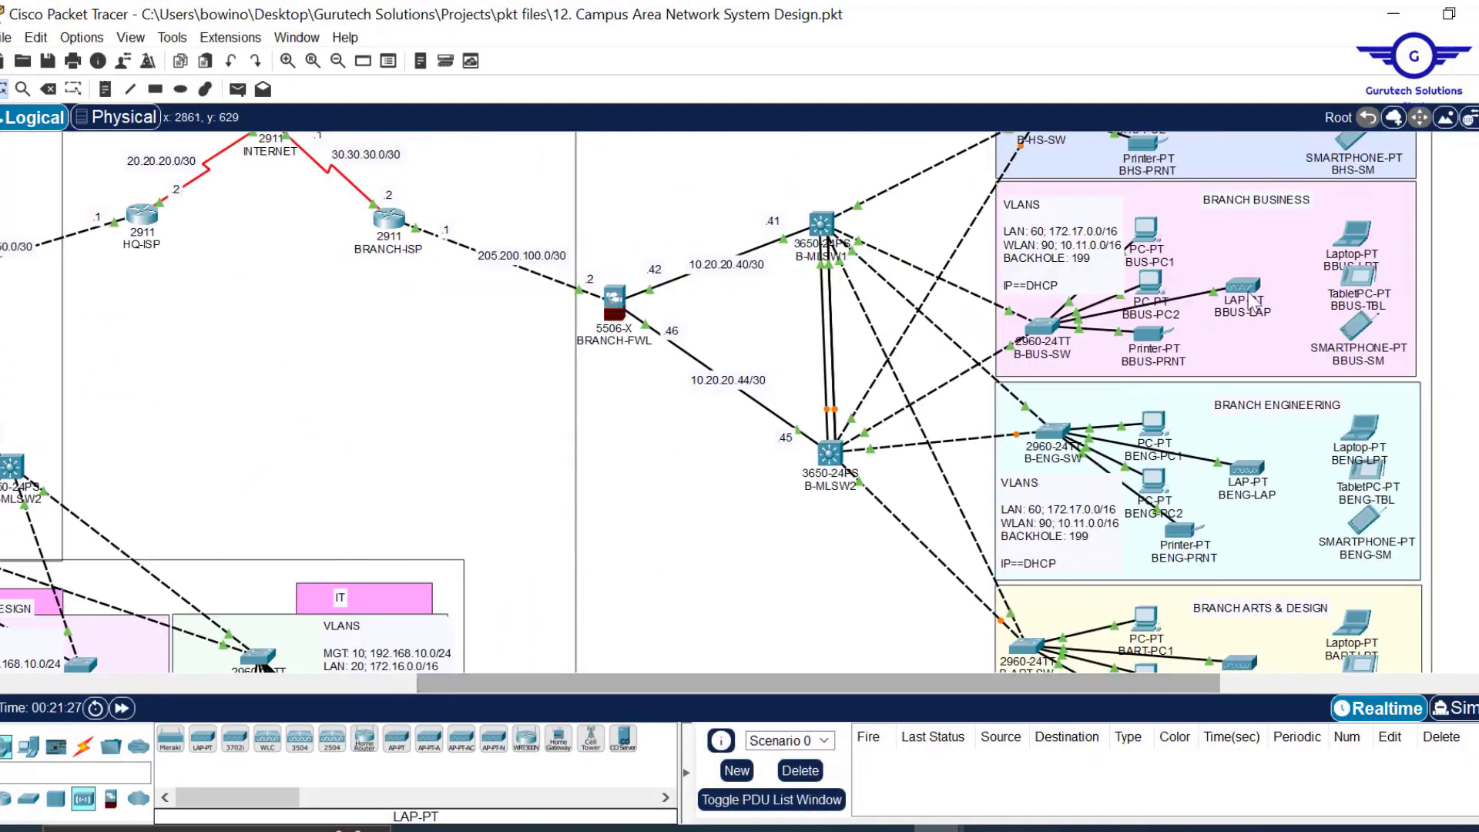
mouse_move(1250, 287)
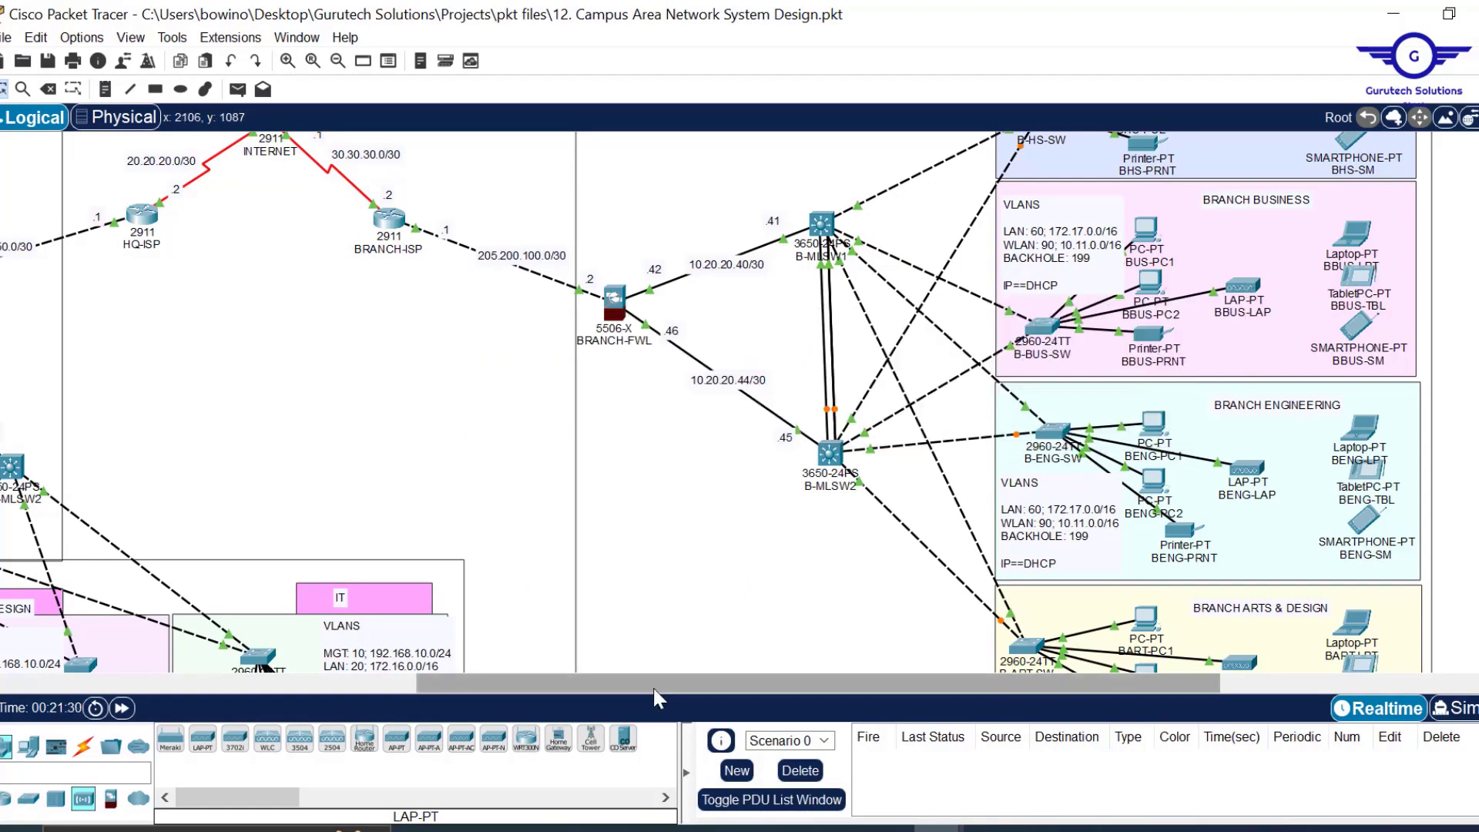
left_click_drag(654, 686, 153, 745)
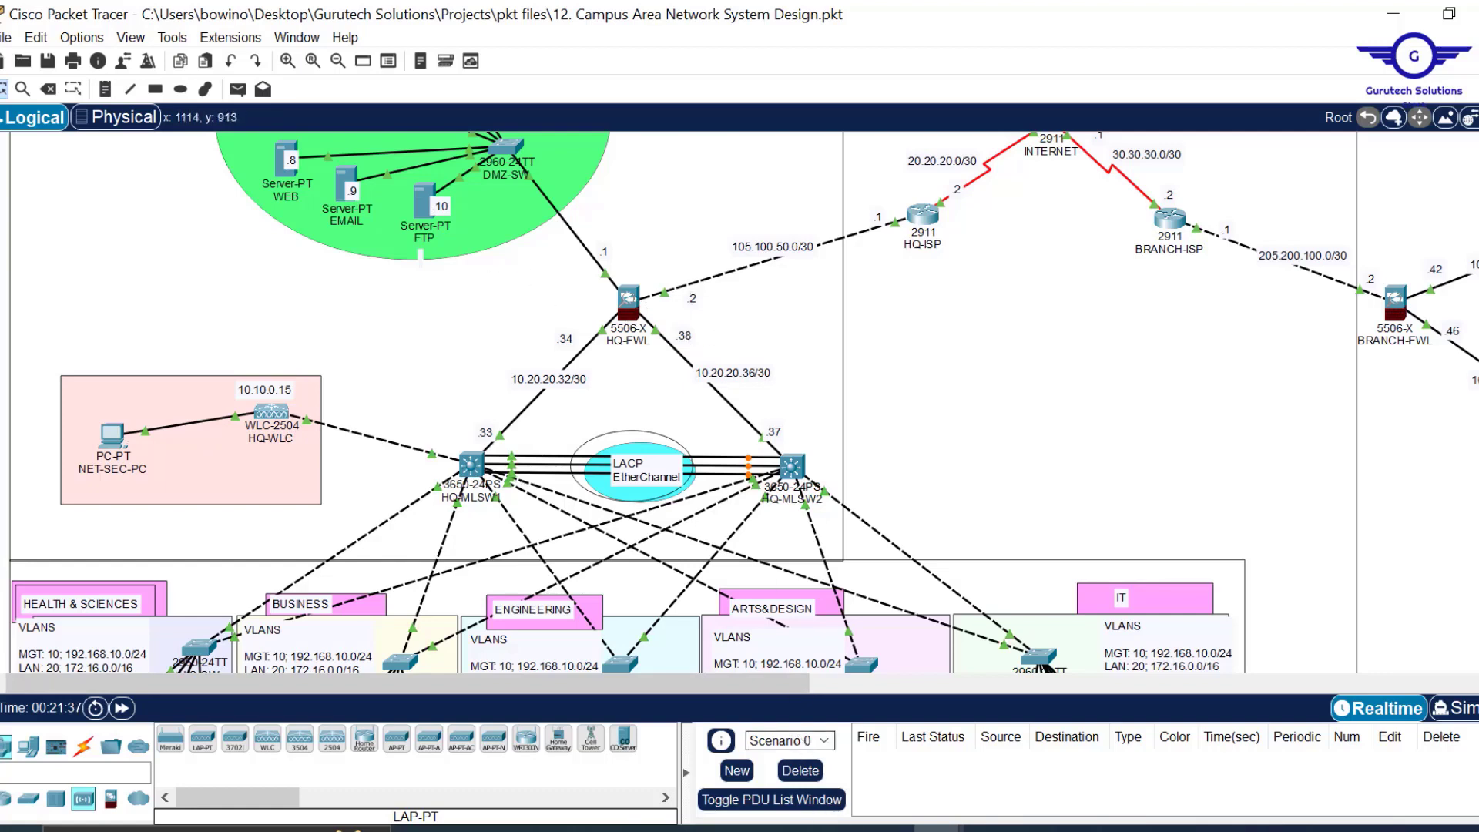
Delete the extra ACL lines, the UDP port 53 line and the ICMP permit line from the draft.
mouse_move(836, 828)
left_click(946, 743)
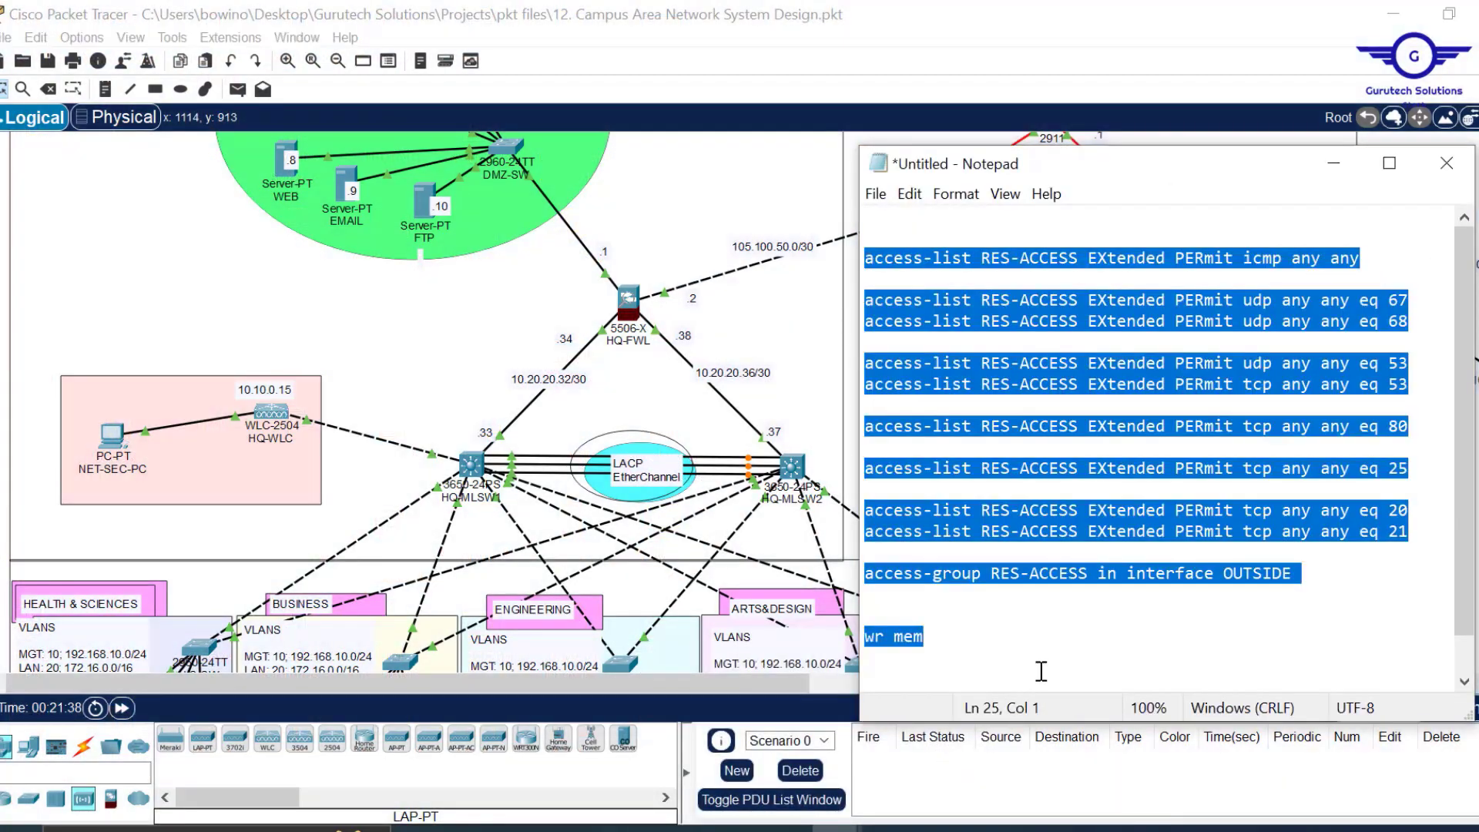
left_click(942, 645)
left_click_drag(922, 637, 909, 430)
left_click_drag(905, 392, 897, 392)
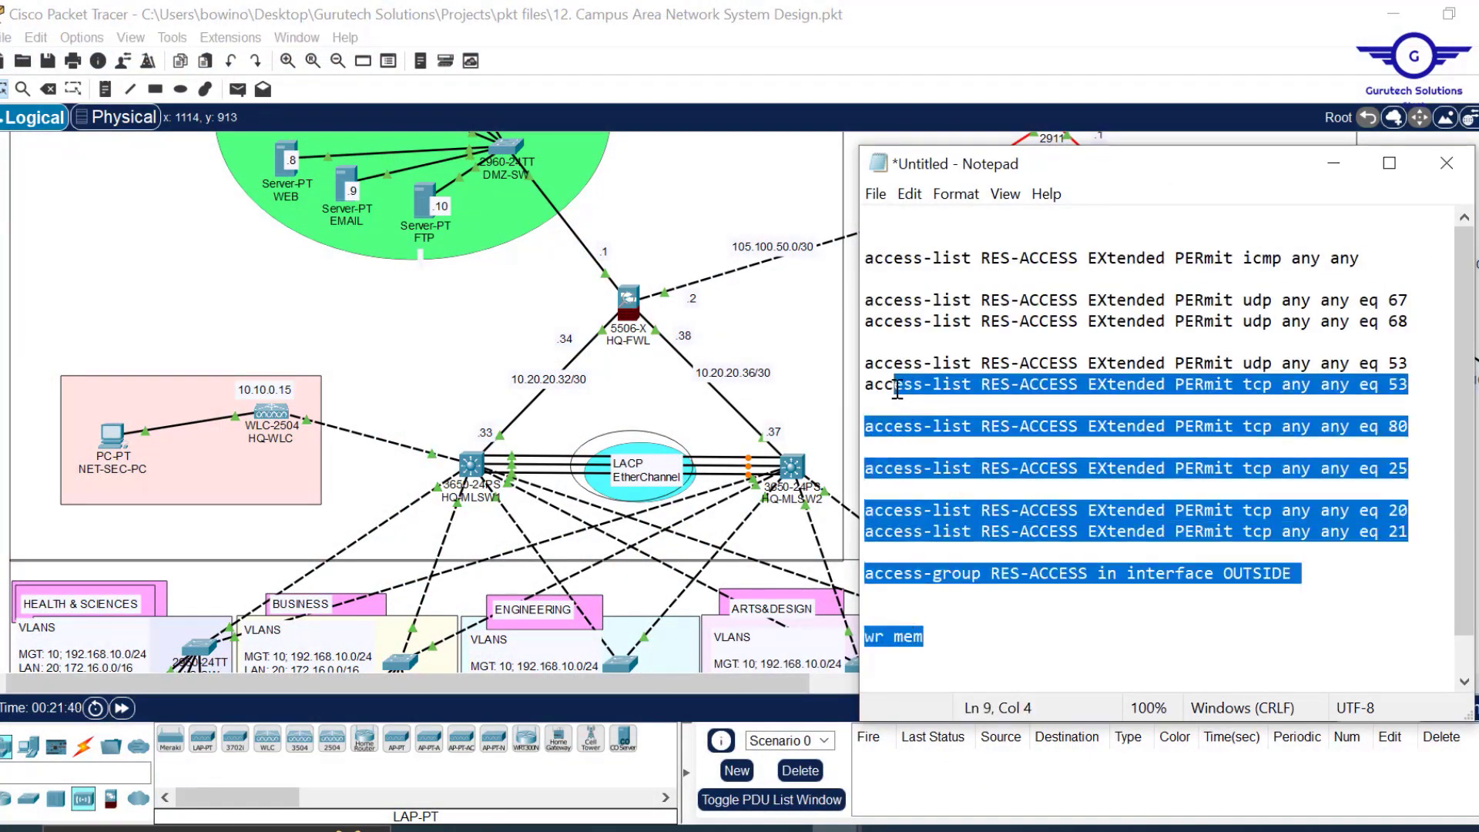
key("BackSpace")
key("BackSpace")
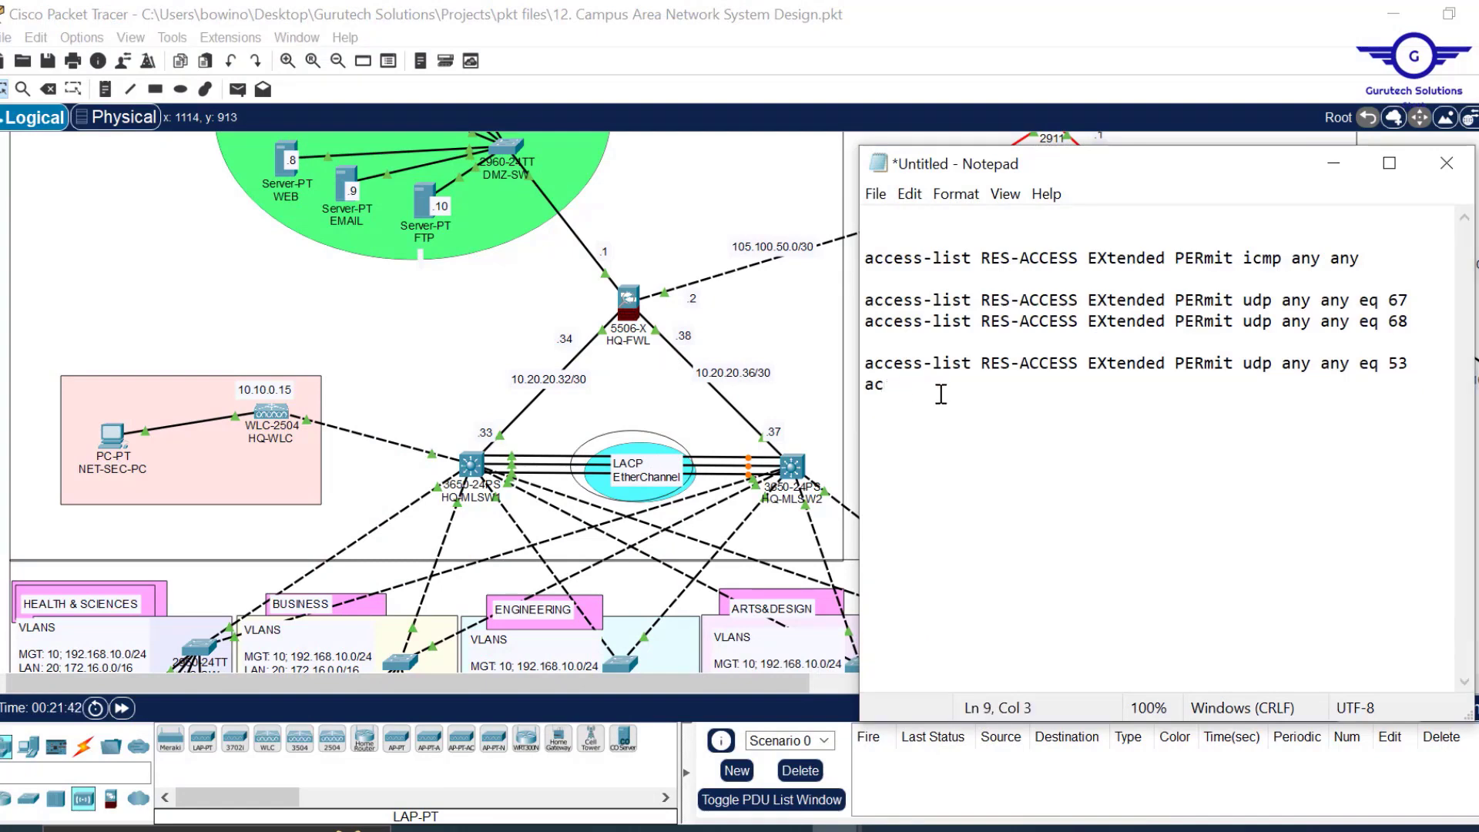
left_click_drag(903, 391, 867, 363)
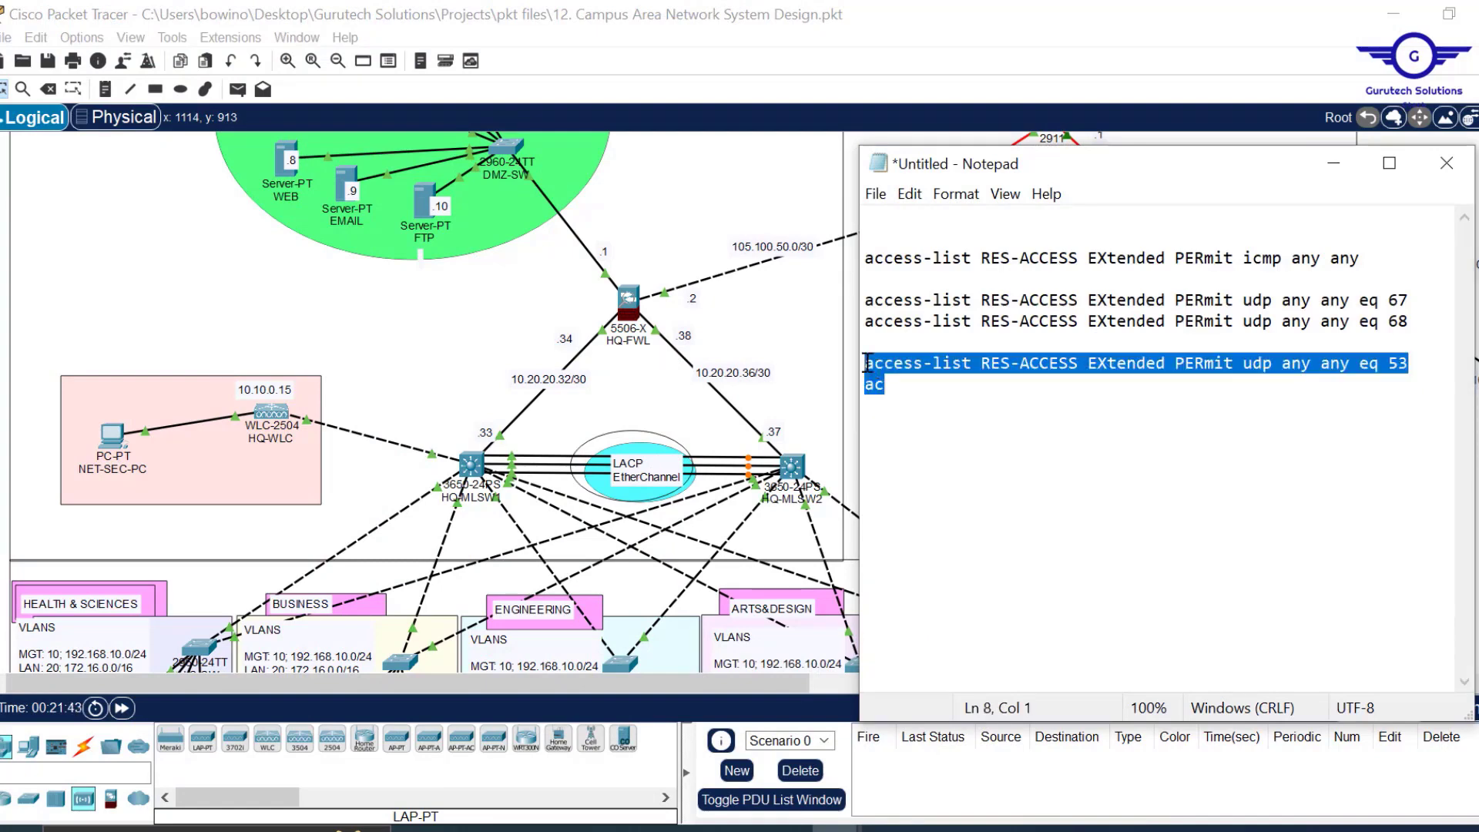
key("BackSpace")
left_click_drag(1415, 259, 809, 266)
key("BackSpace")
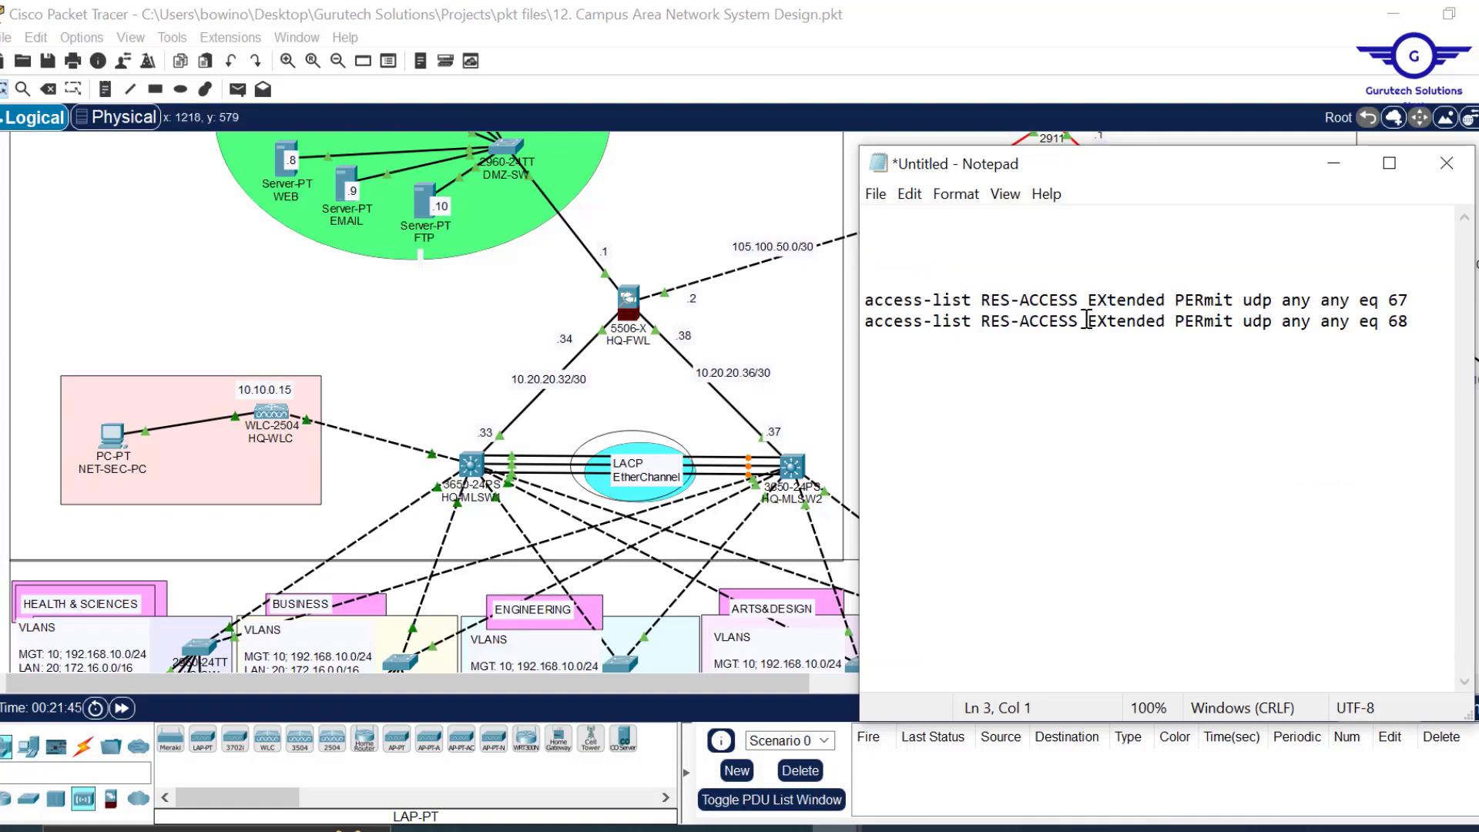
Place Notepad beside the CAPWAP snippet and change the ports 67 and 68 to 5246 and 5247.
left_click_drag(1087, 301, 986, 302)
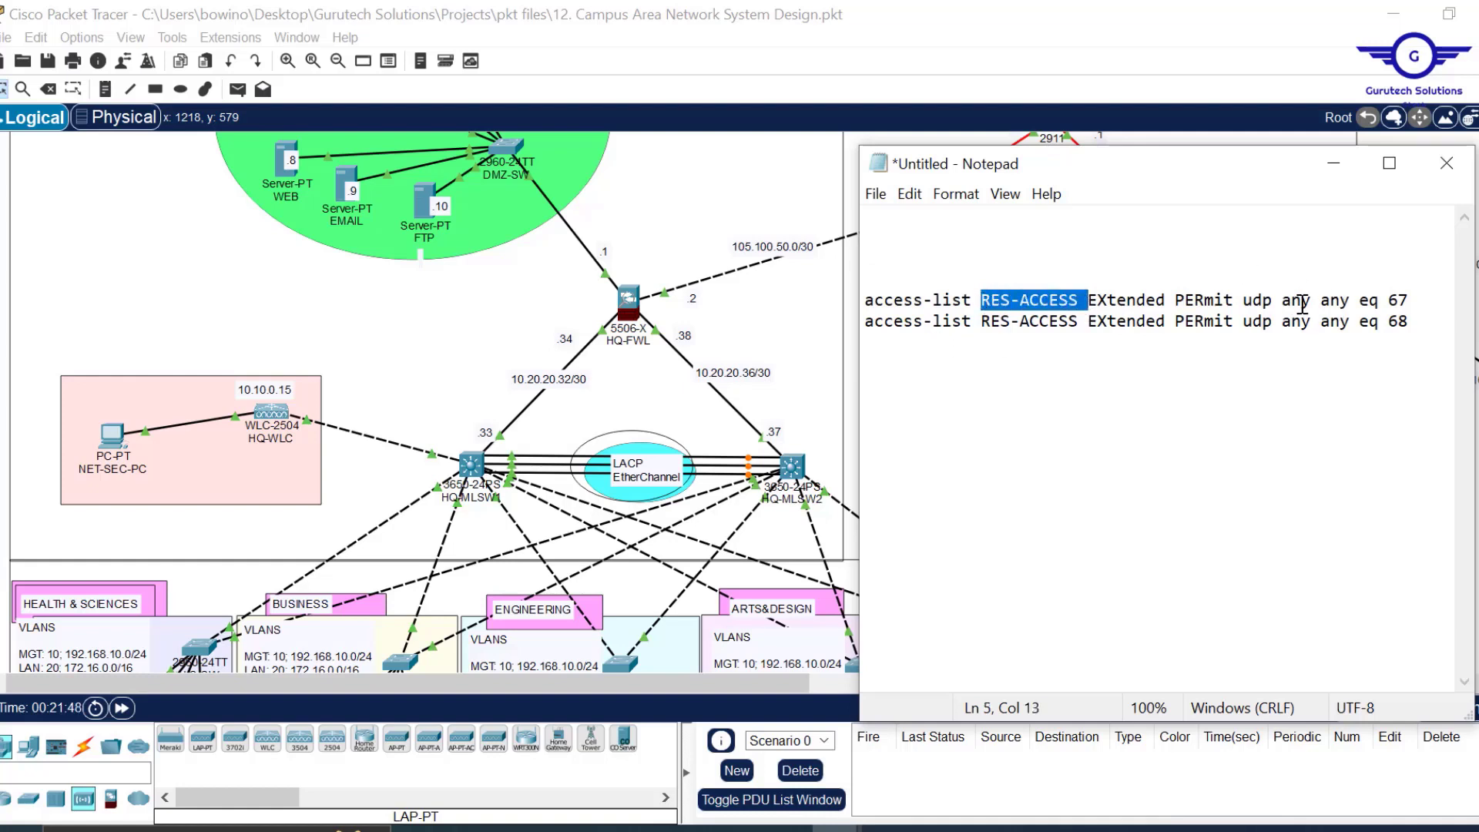
left_click(1420, 296)
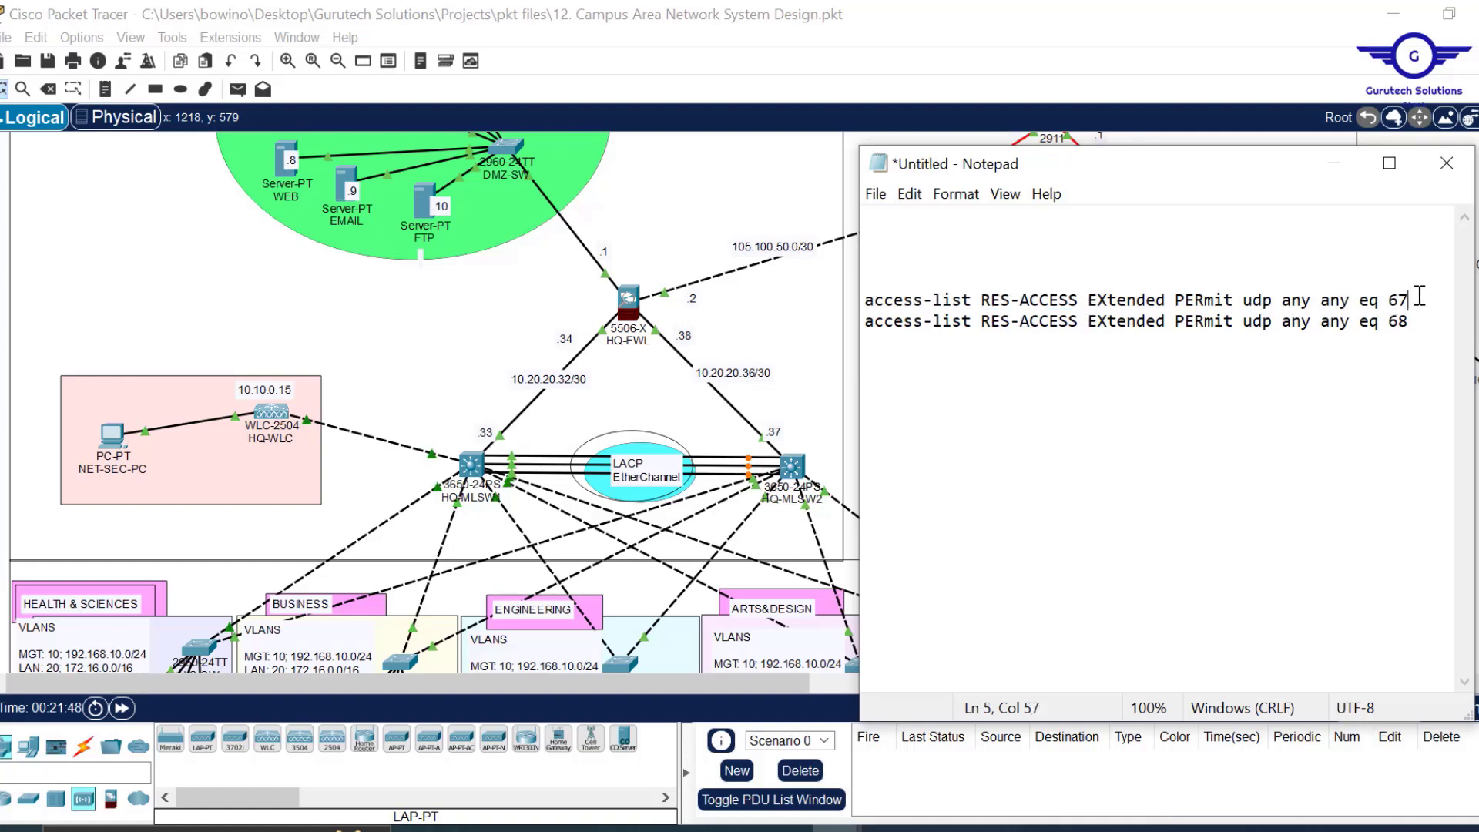
left_click(684, 829)
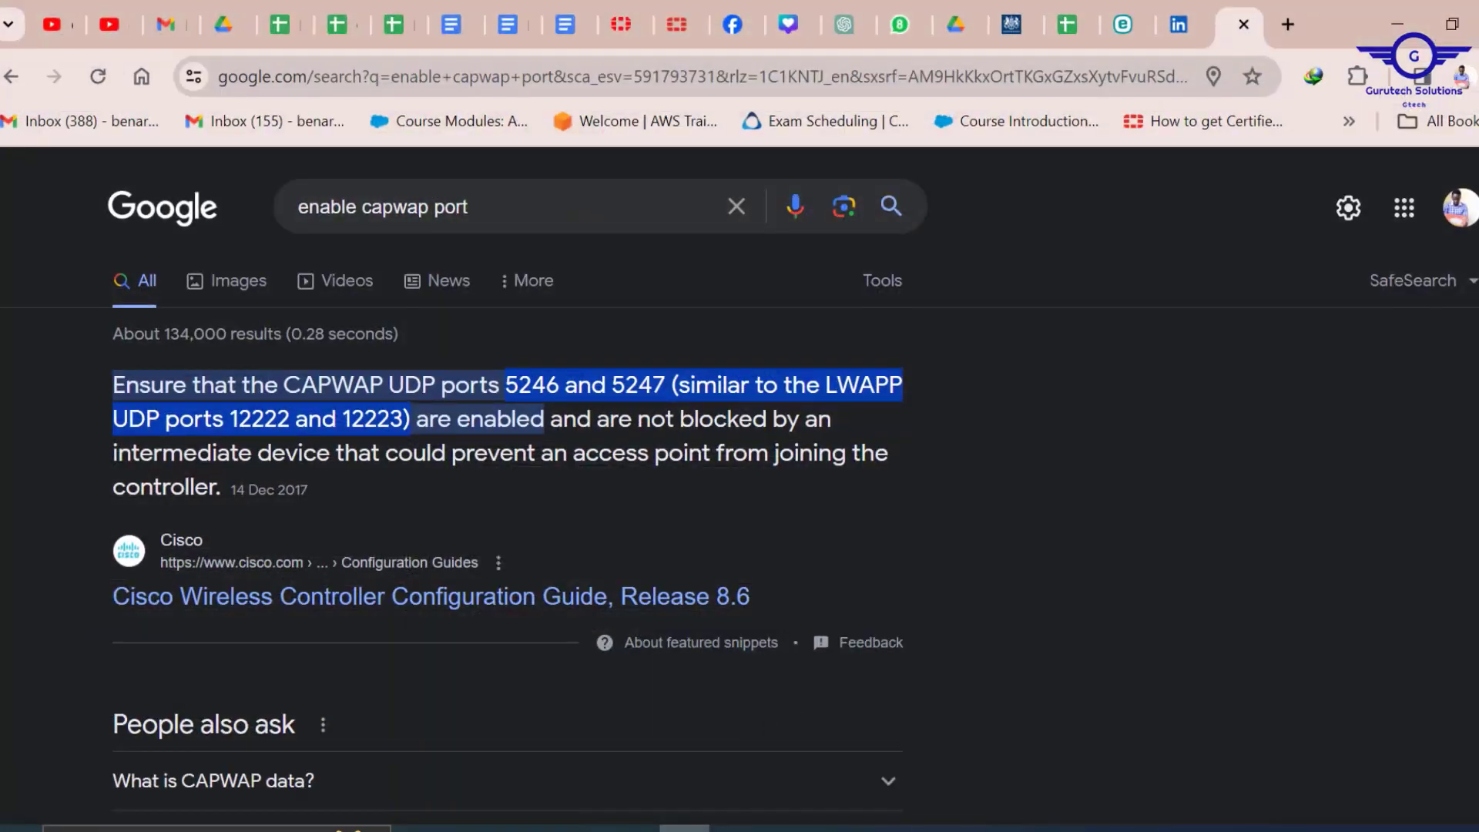
mouse_move(839, 829)
left_click(941, 728)
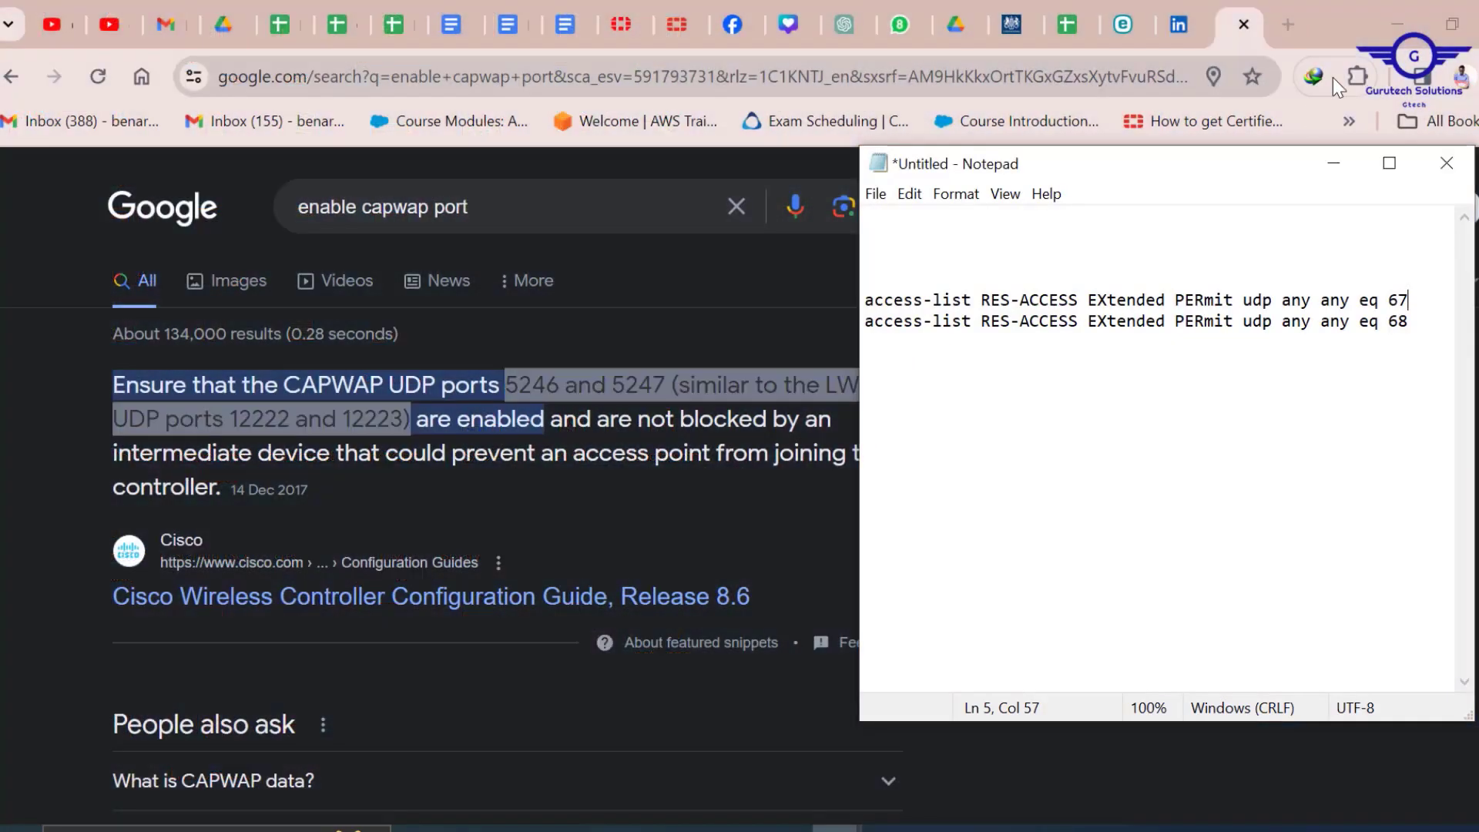
left_click_drag(1251, 173, 1209, 350)
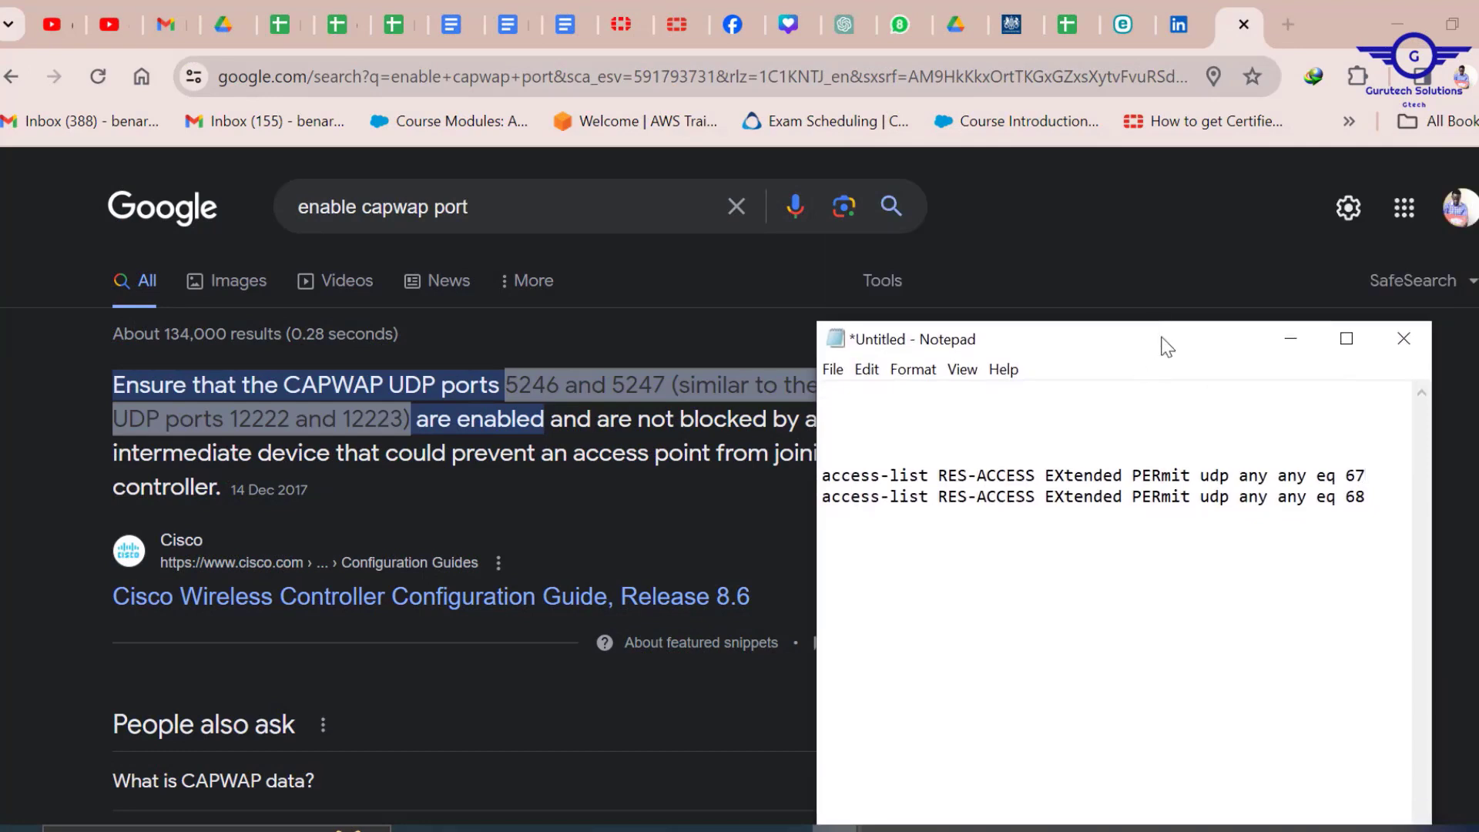
left_click(1391, 485)
key("alt+Tab")
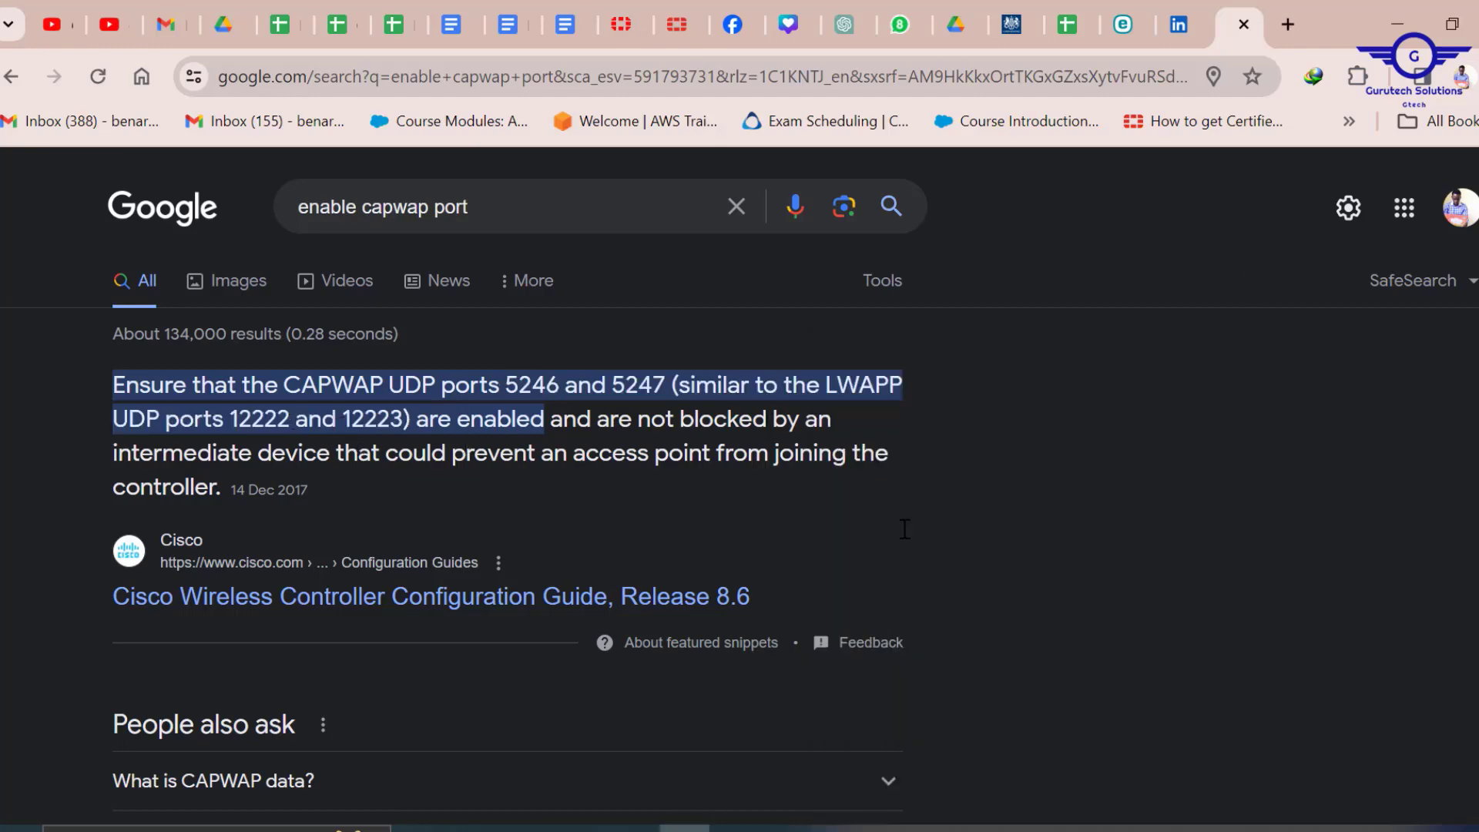
Duplicate the two RES-ACCESS lines as a second pair for UDP 12222 and 12223.
mouse_move(879, 826)
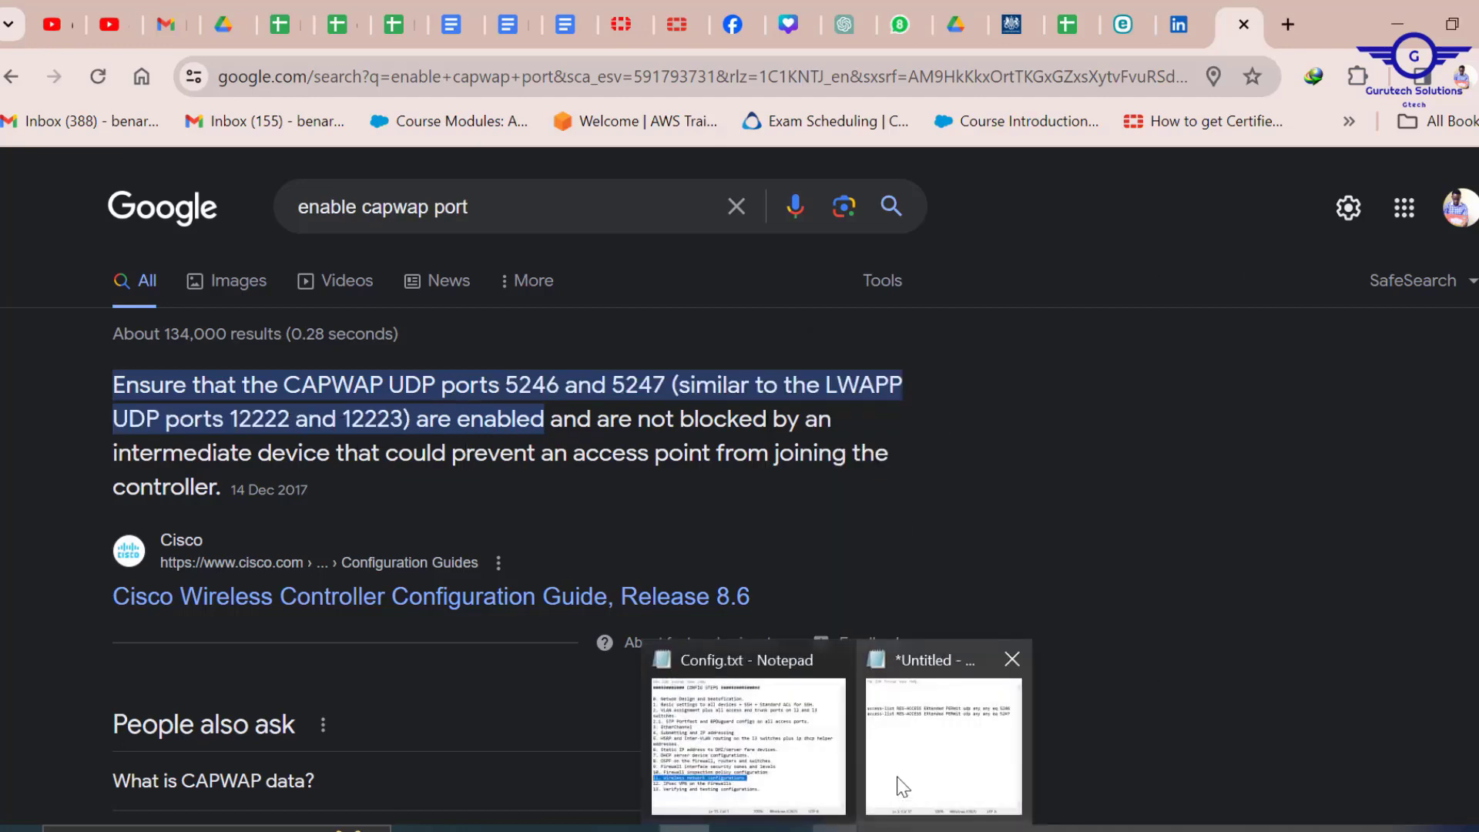
left_click(946, 736)
left_click_drag(1388, 508, 749, 447)
key("ctrl+c")
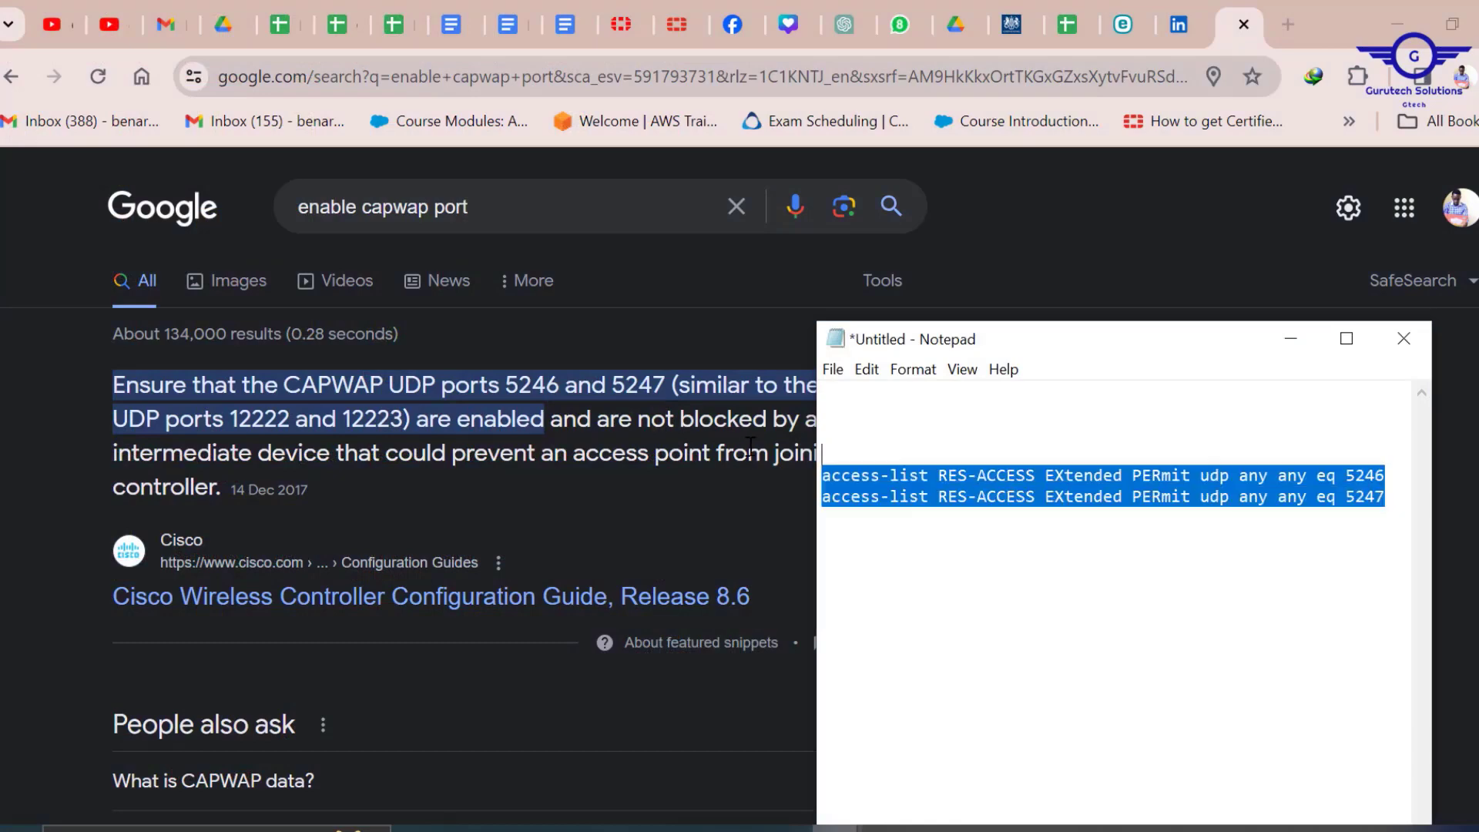
left_click(1391, 500)
key("ctrl+v")
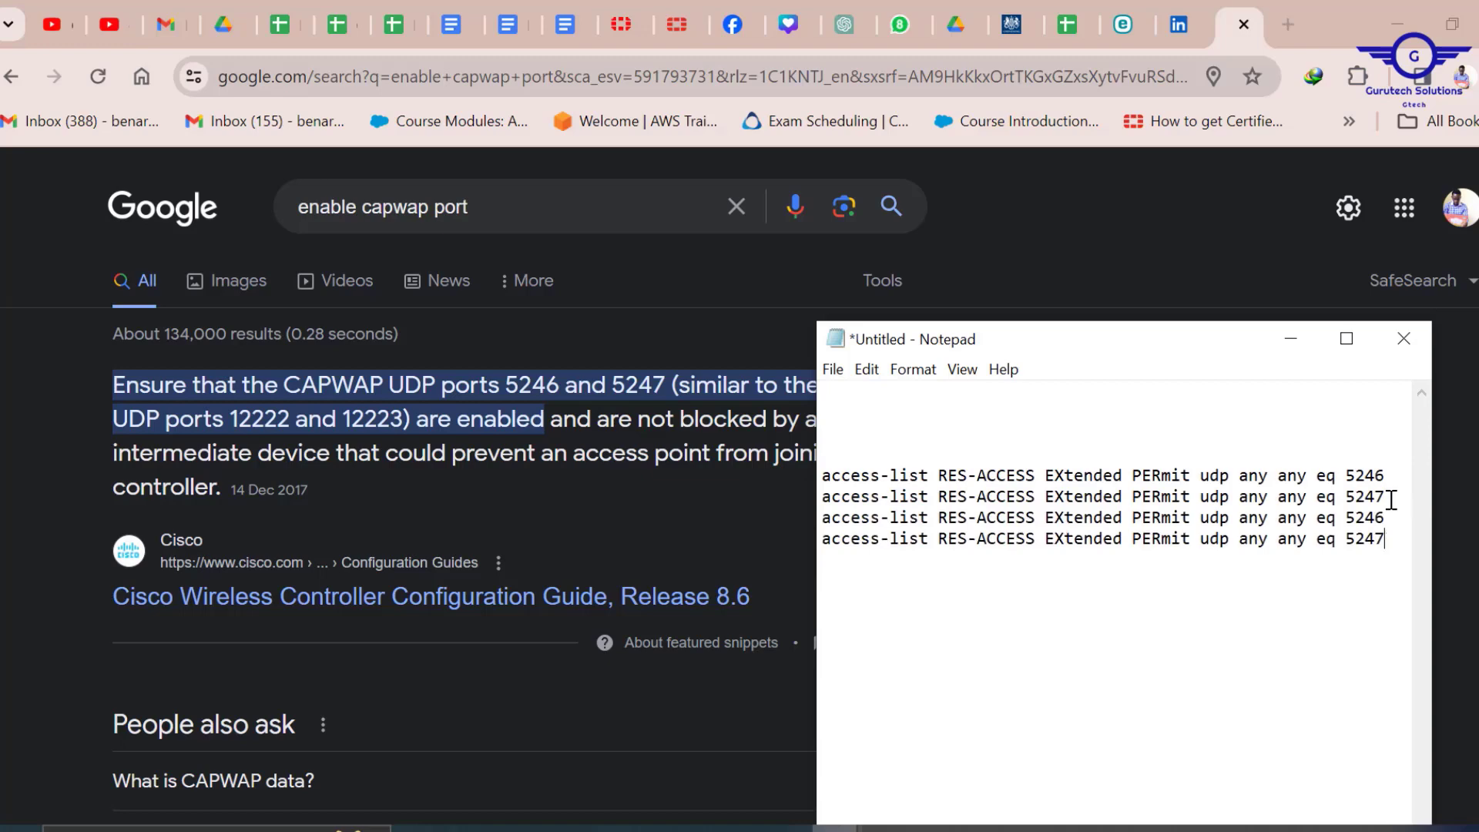
left_click(1390, 496)
key("Return")
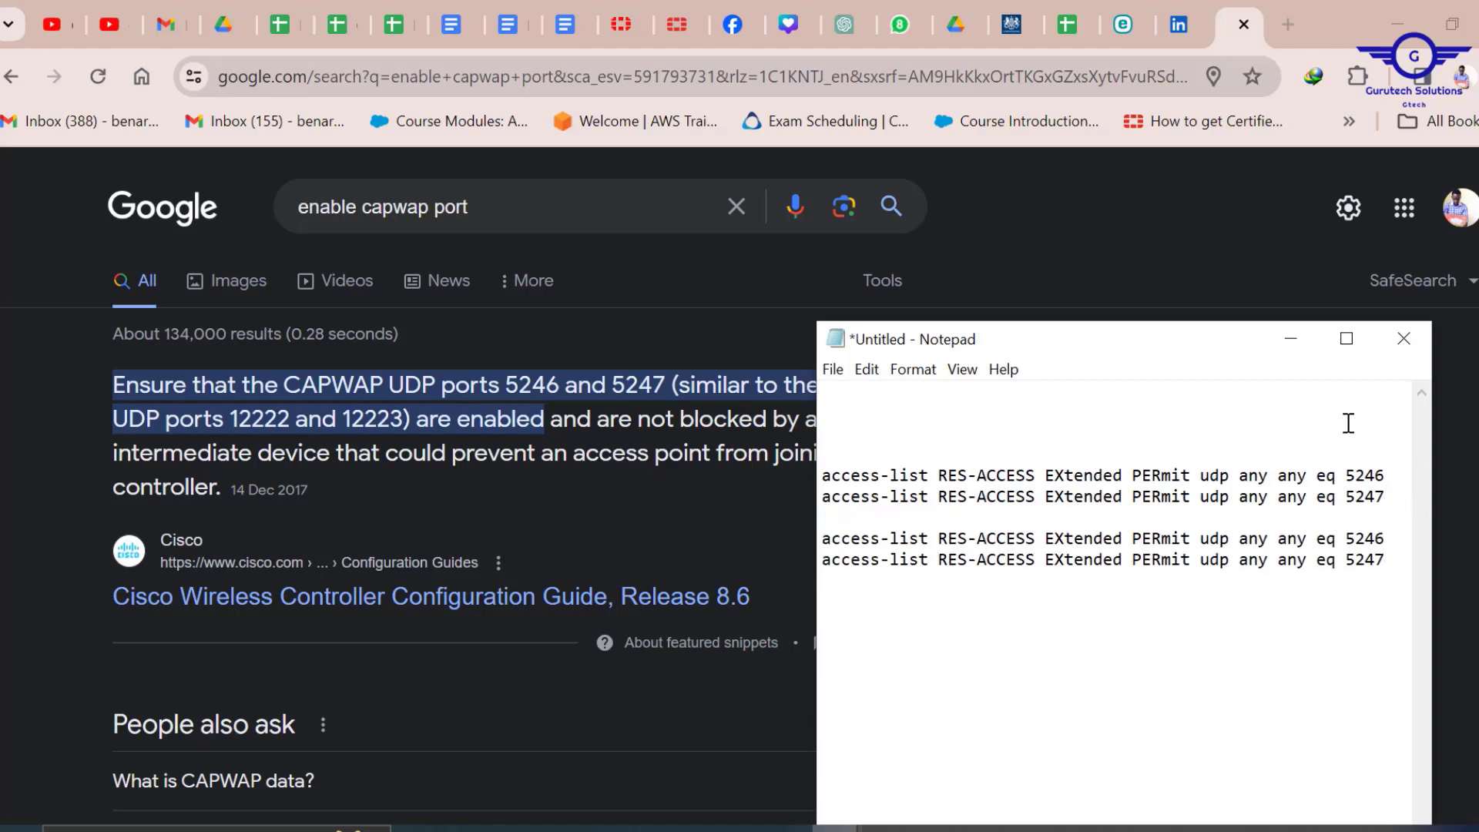
left_click_drag(1227, 351, 1145, 292)
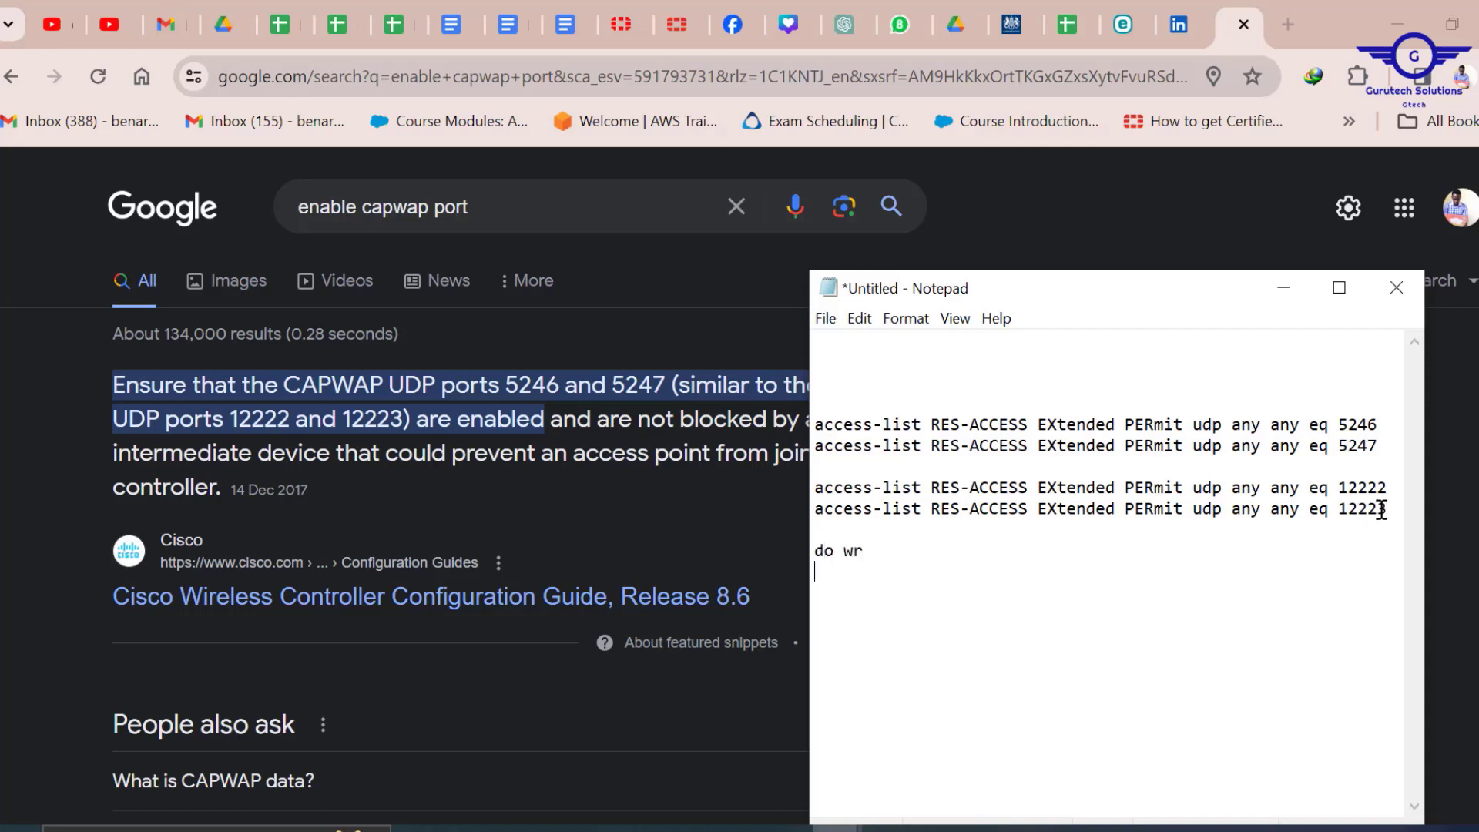
Remove the leftover save command so the draft ends with wr mem, and select it all for copying.
key("ctrl+a")
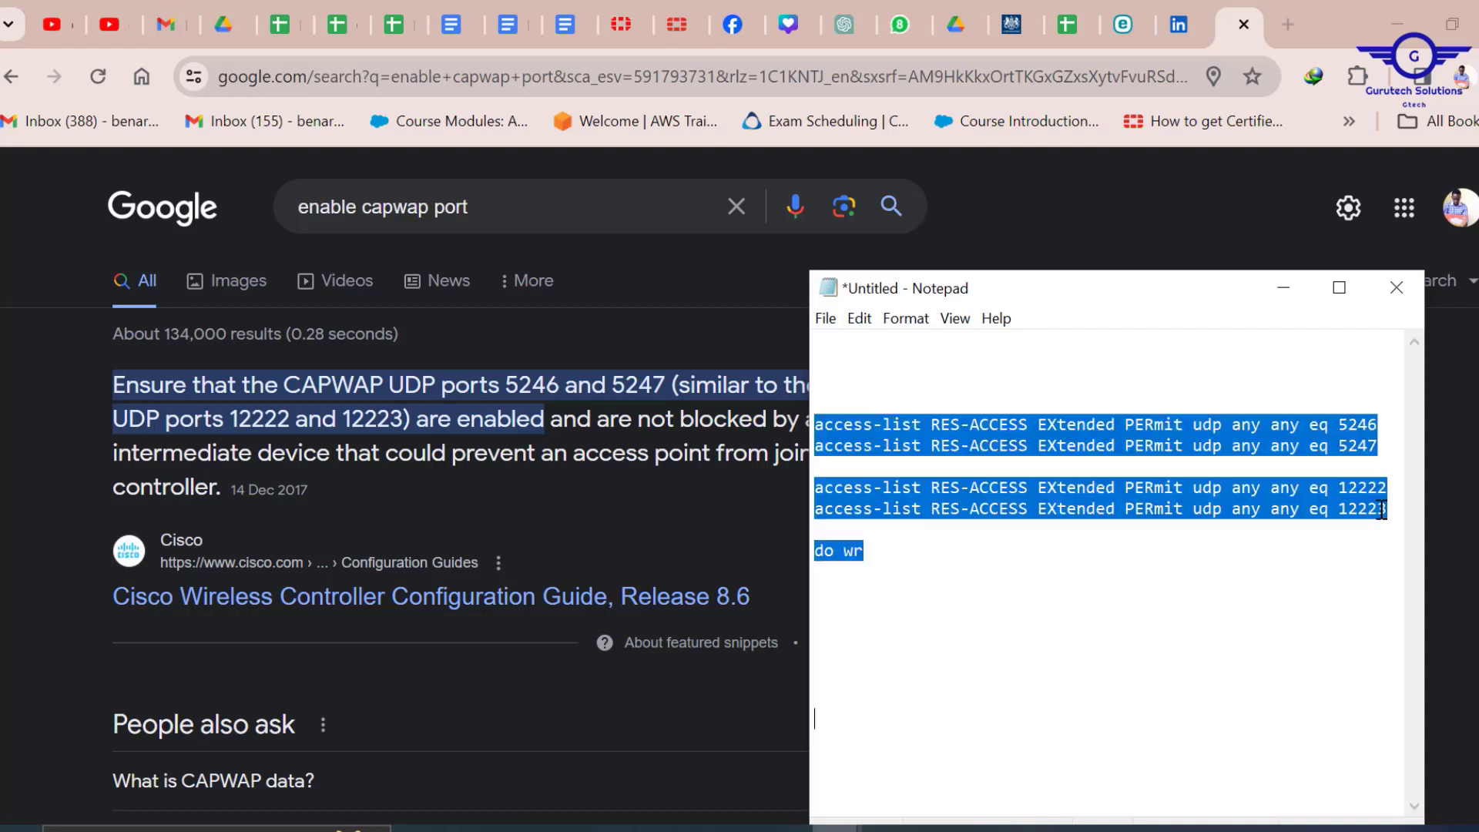
left_click(918, 565)
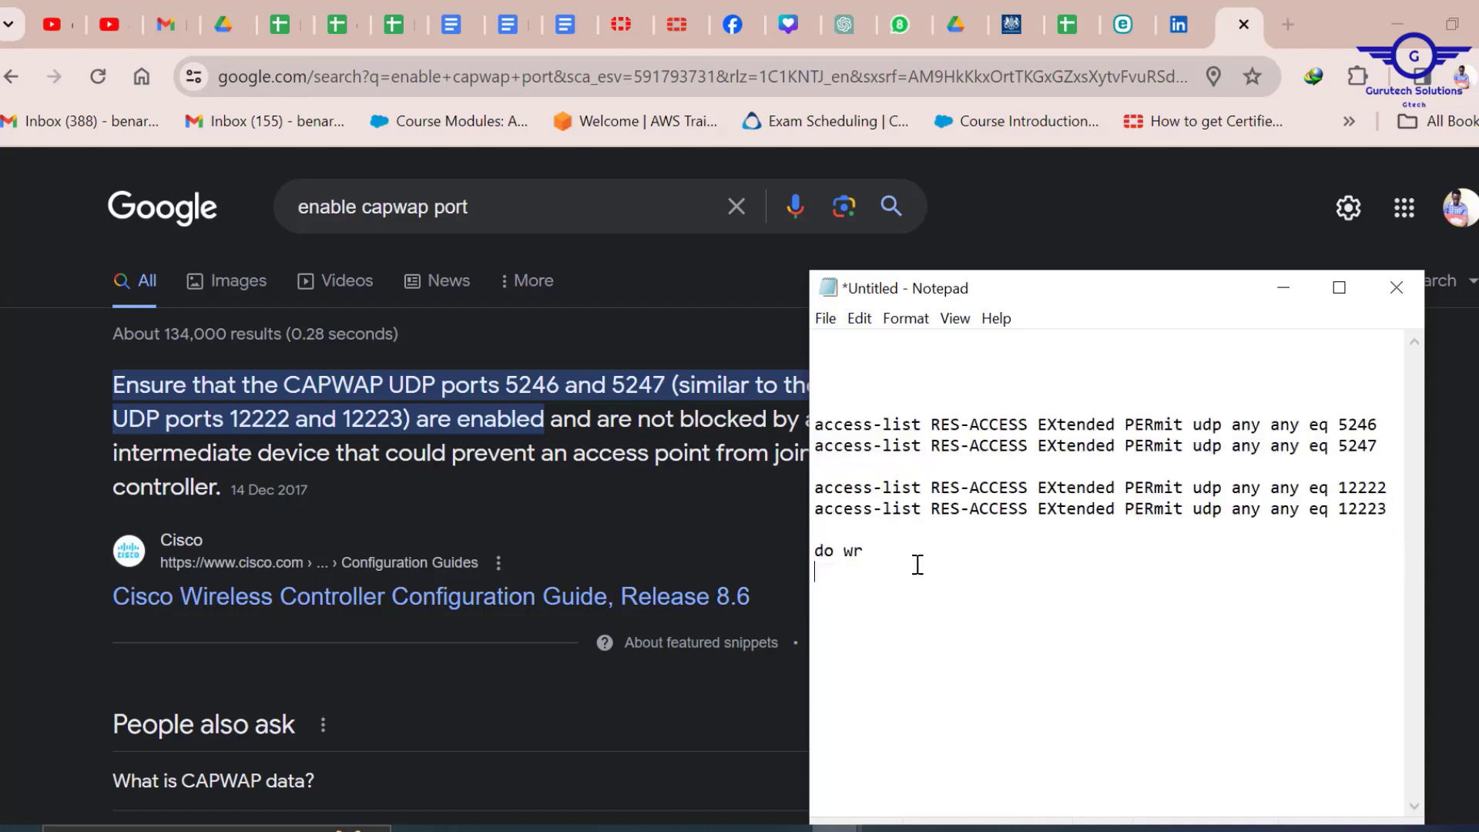
key("BackSpace")
key("BackSpace")
key("BackSpace")
key("BackSpace")
key("ctrl+a")
key("ctrl+c")
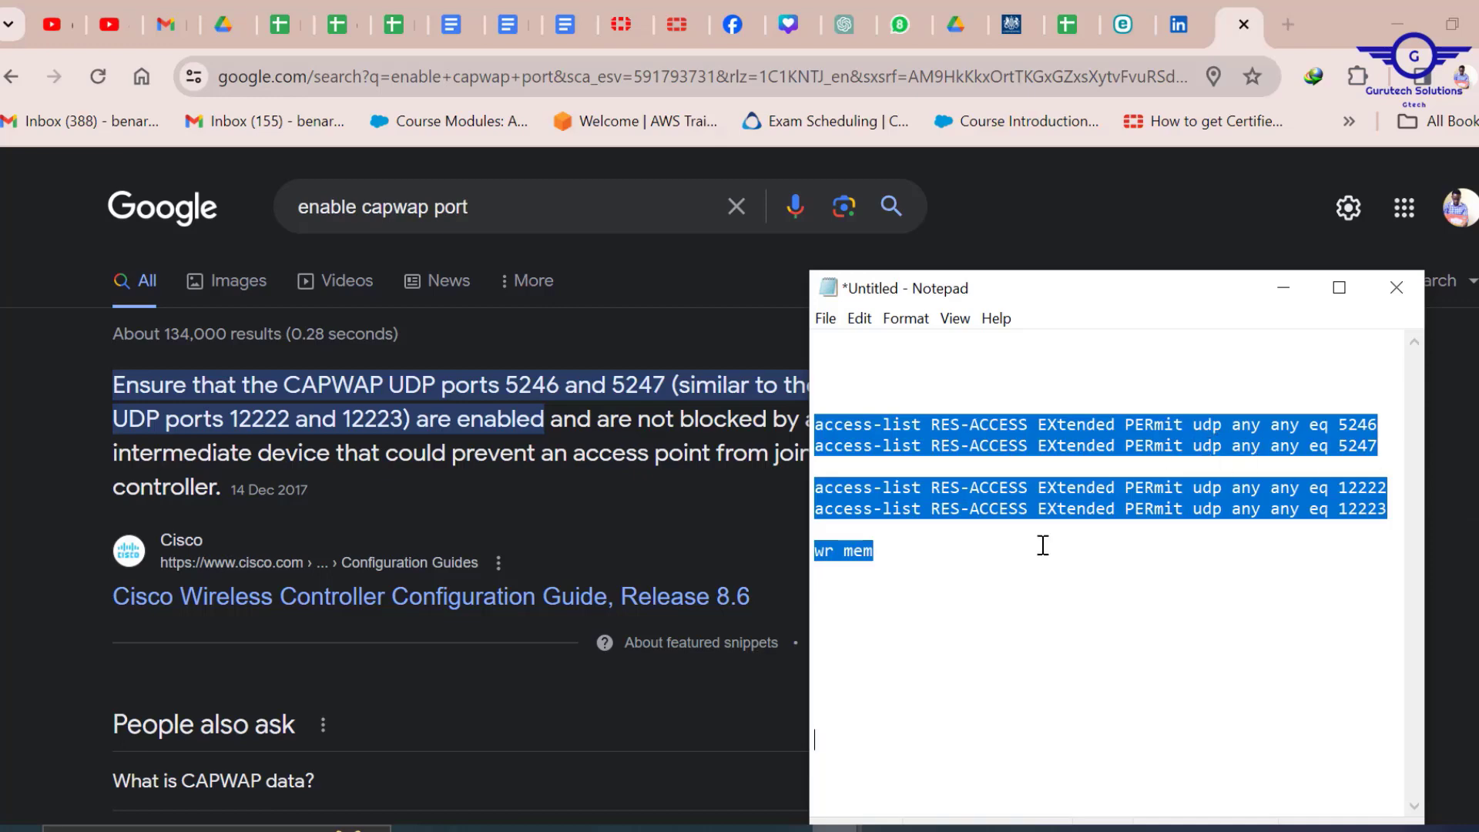
mouse_move(923, 823)
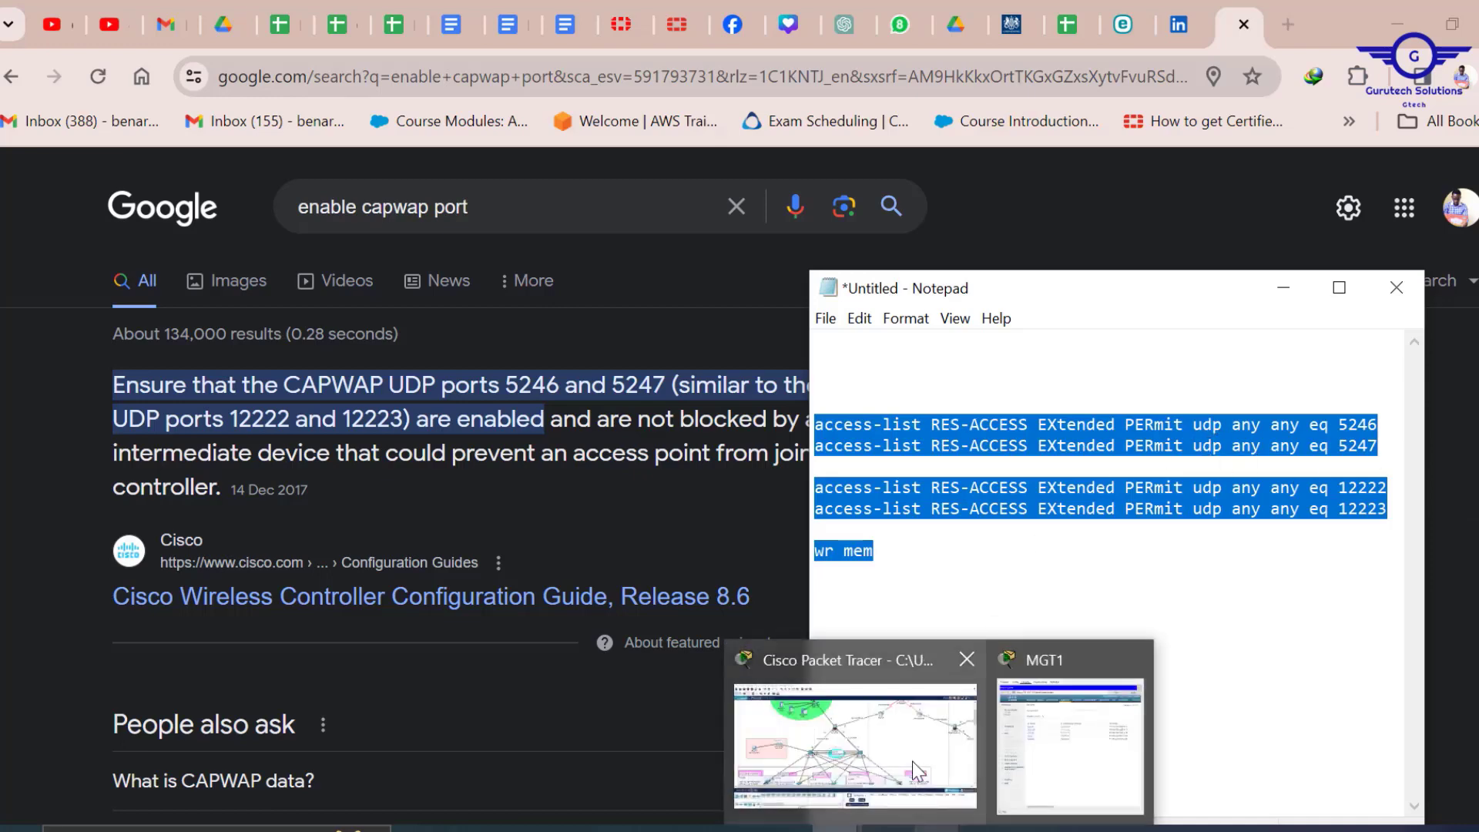
left_click(921, 770)
In HQ-FWL's CLI, run en and conf t, then paste the UDP 5246/5247/12222/12223 permits and wr mem.
left_click(630, 302)
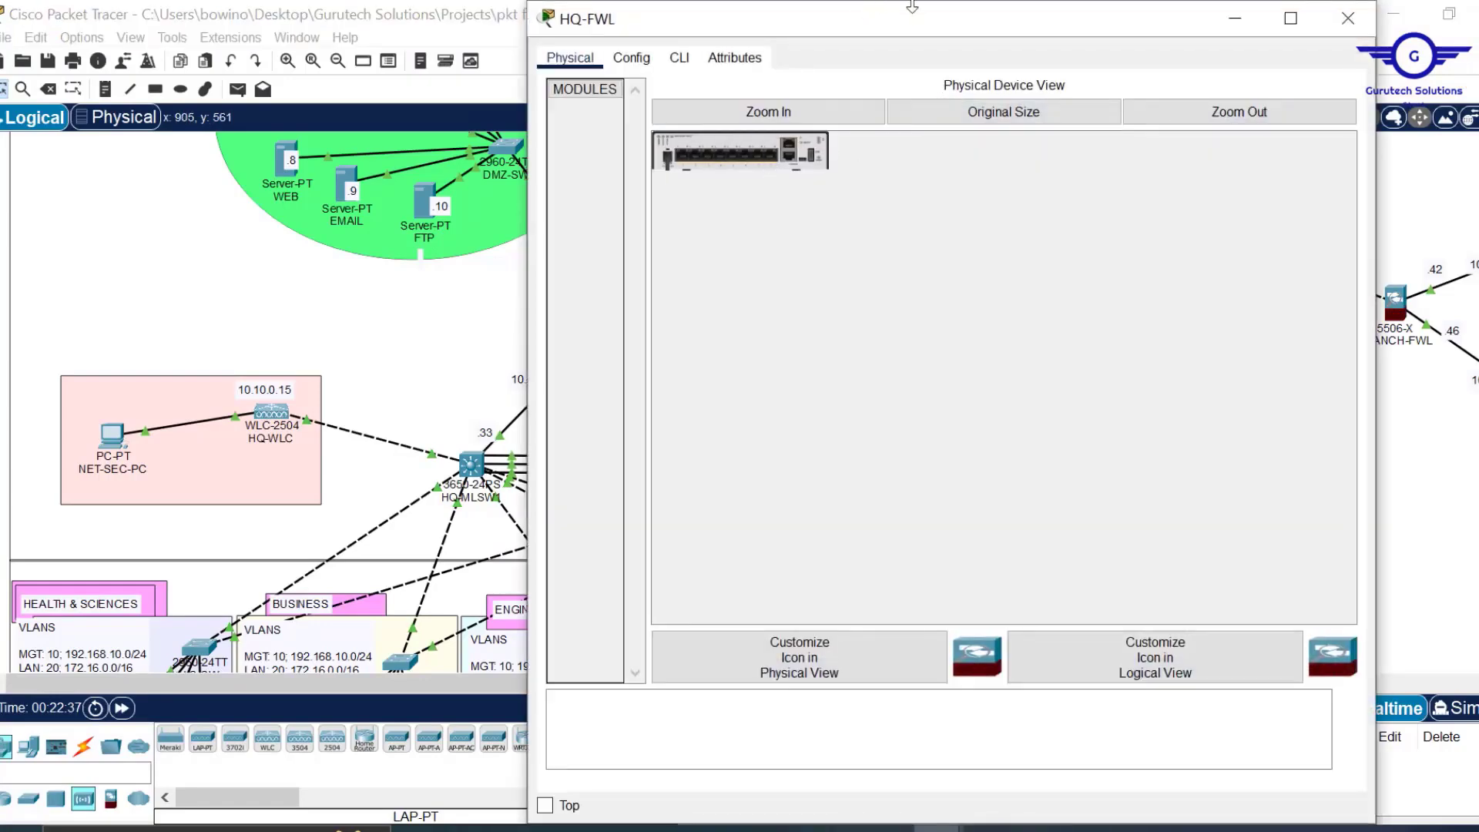
left_click(679, 178)
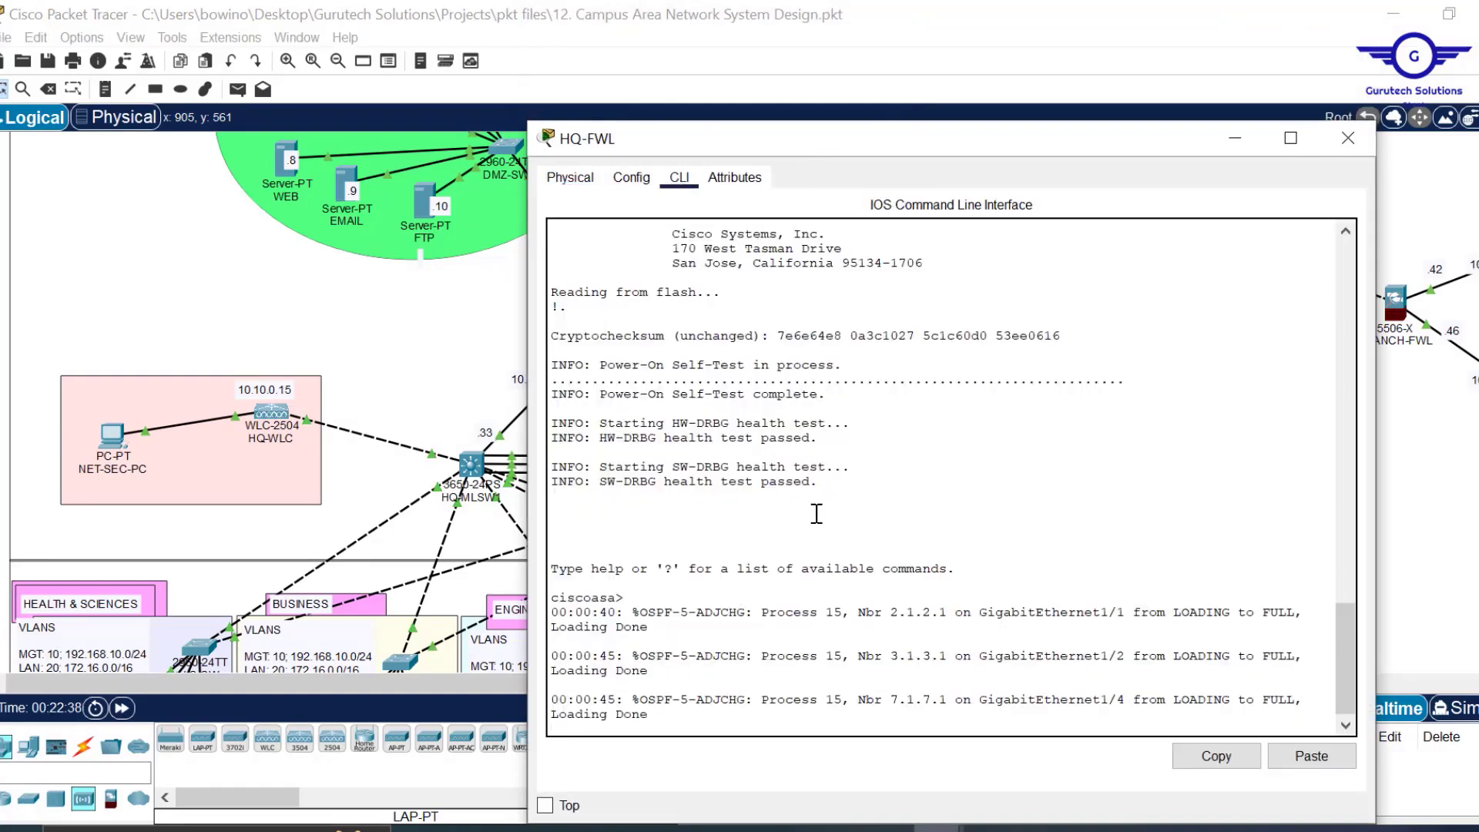
key("Return")
type("en")
key("Return")
key("Return")
key("Return")
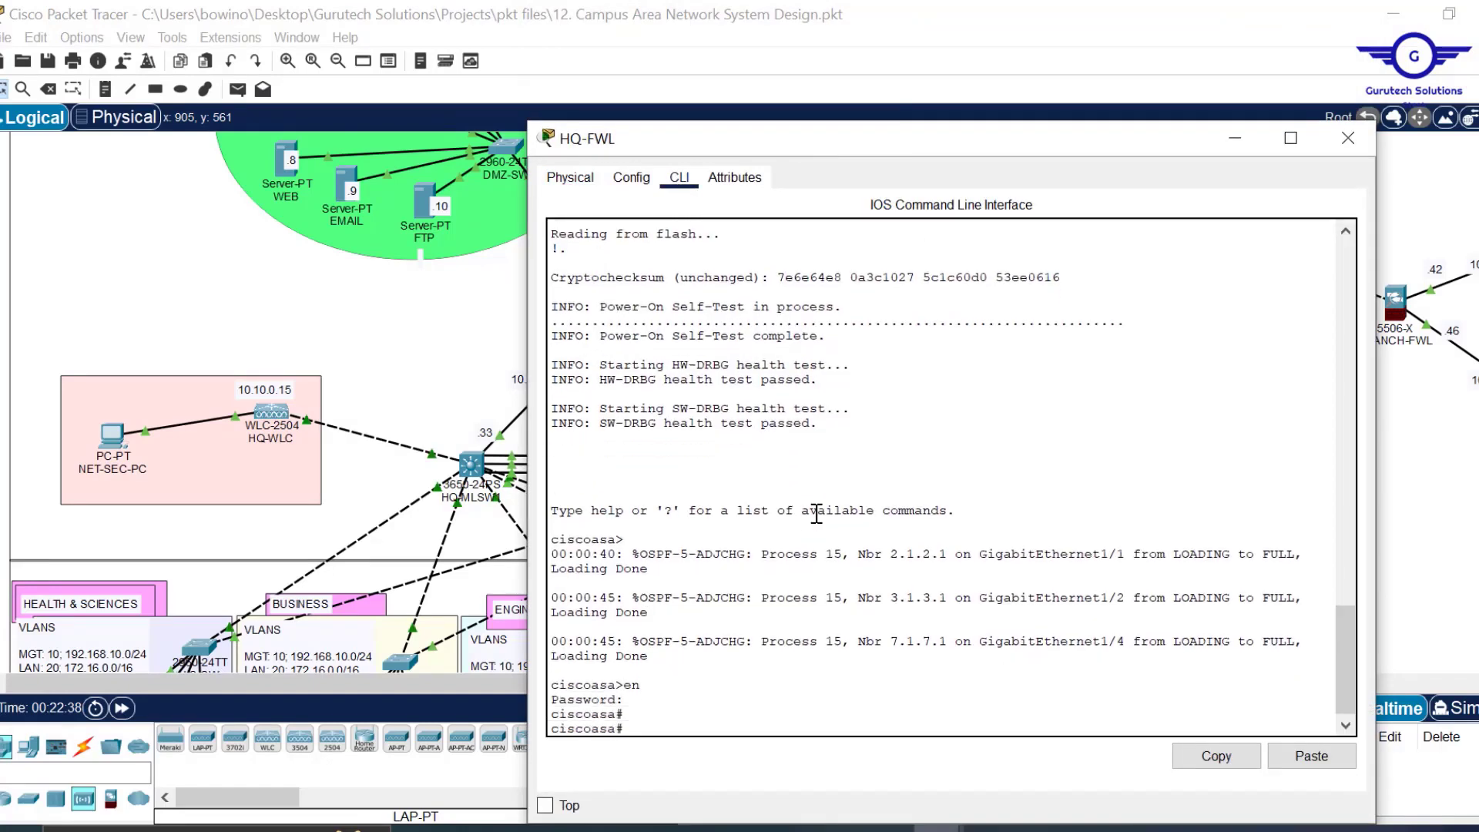
type("conf t")
key("Return")
key("Return")
left_click(1310, 755)
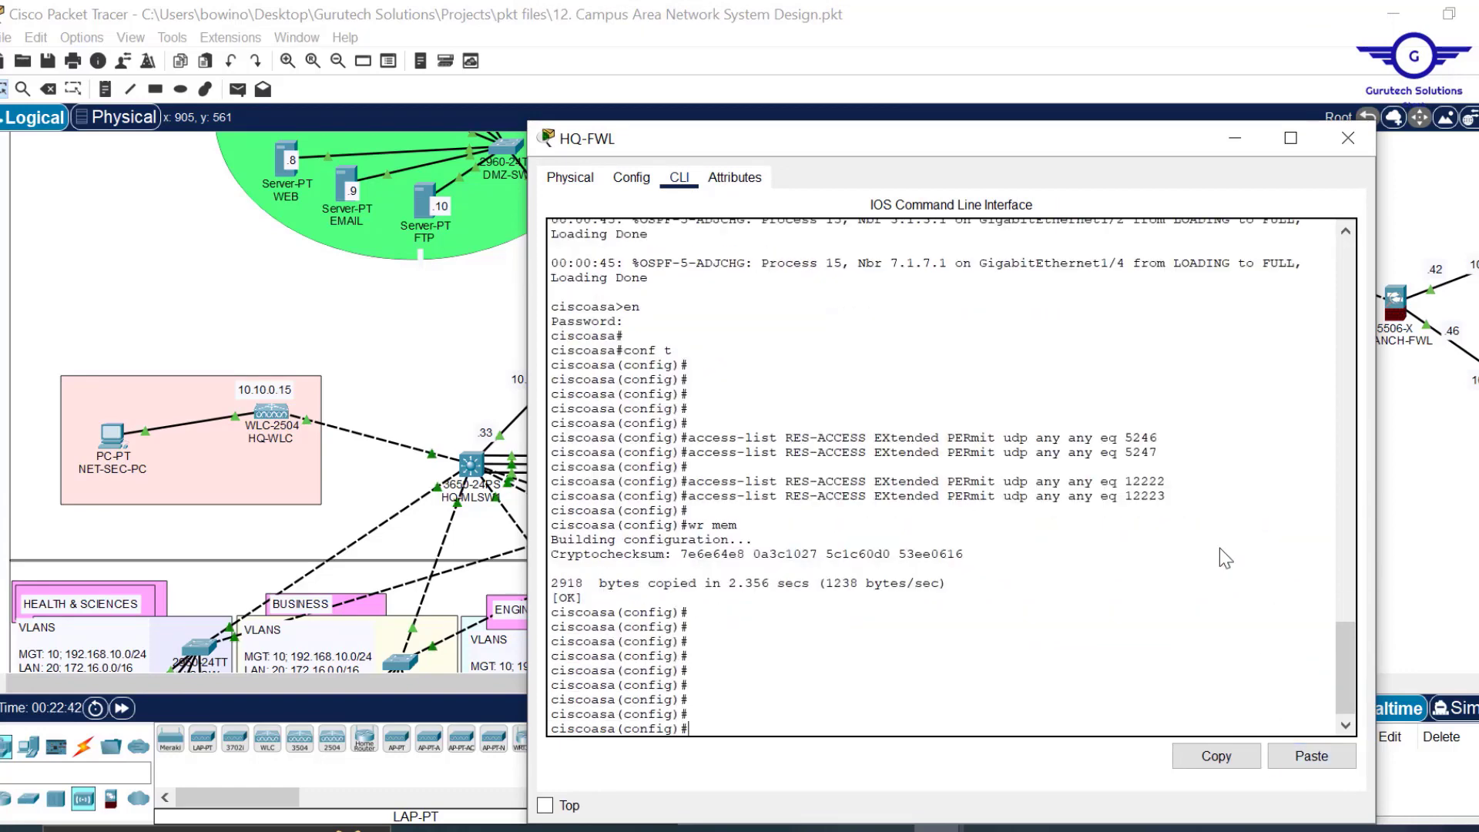
left_click(1348, 138)
In BRANCH-FWL's CLI, run conf t and paste the UDP 5246/5247/12222/12223 permits with wr mem.
left_click(891, 688)
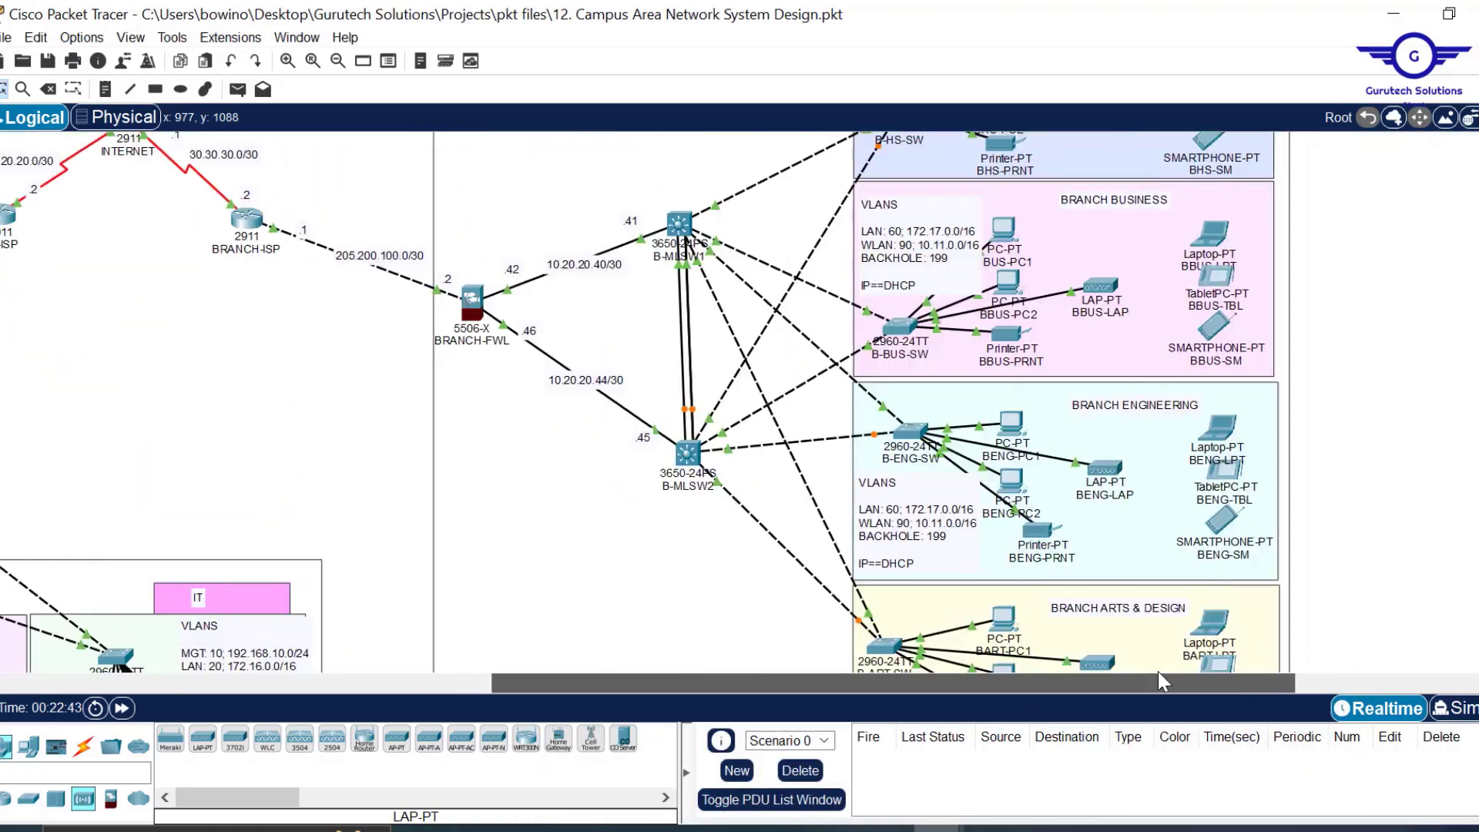
left_click(475, 304)
left_click_drag(746, 7, 739, 101)
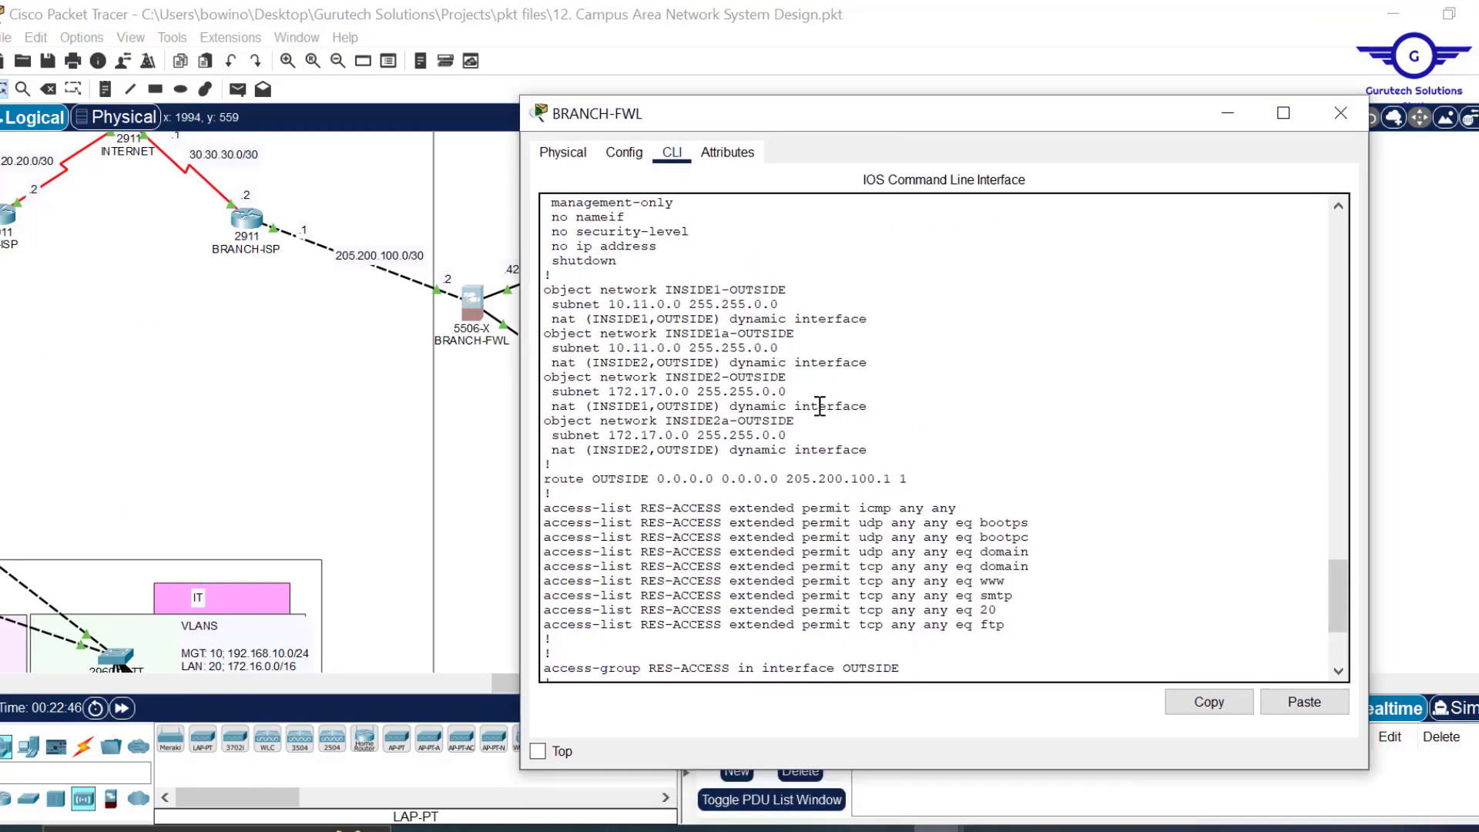
scroll(819, 406, "down", 5)
key("q")
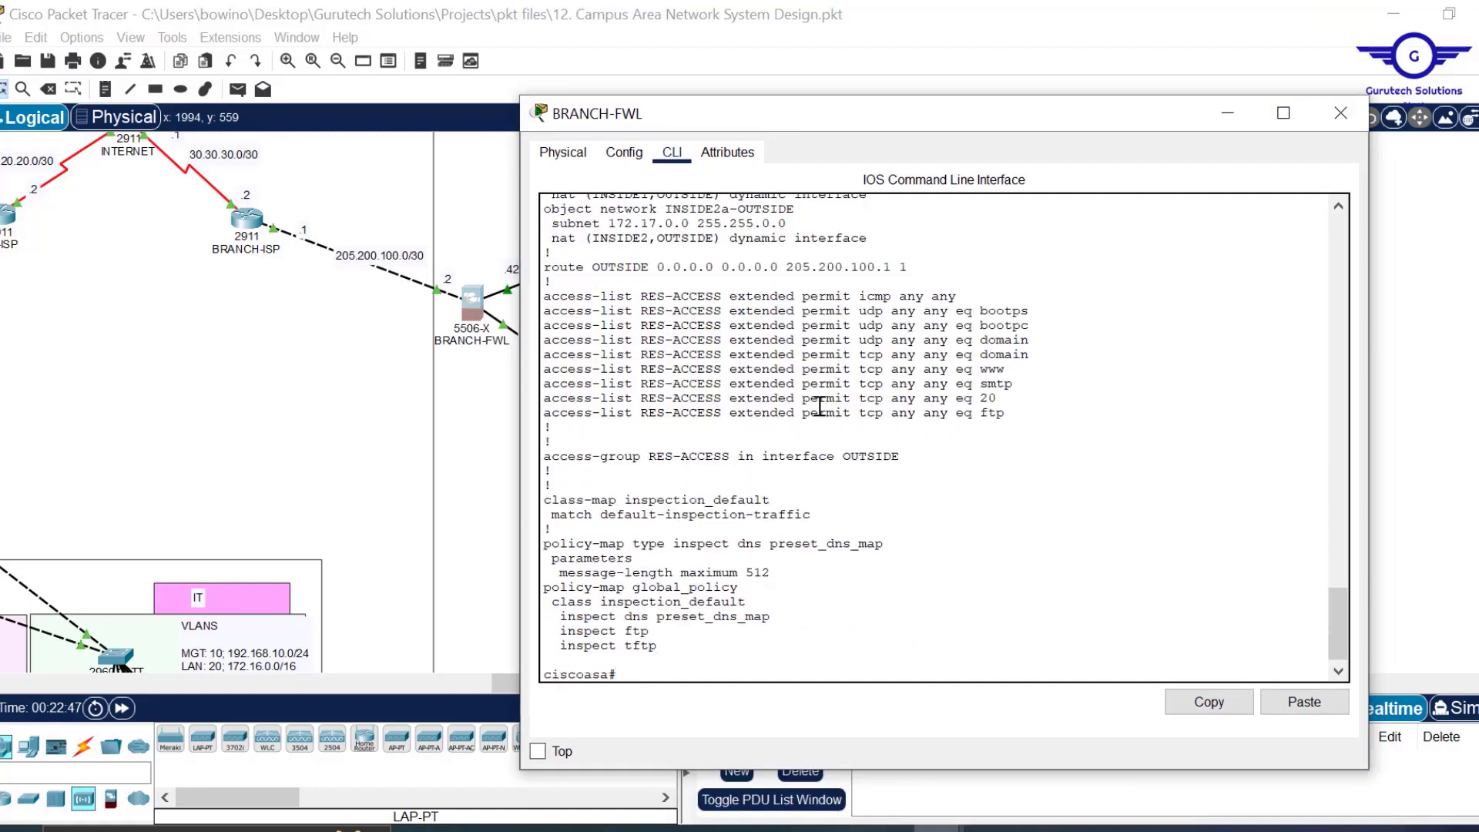
key("Return")
type("conf")
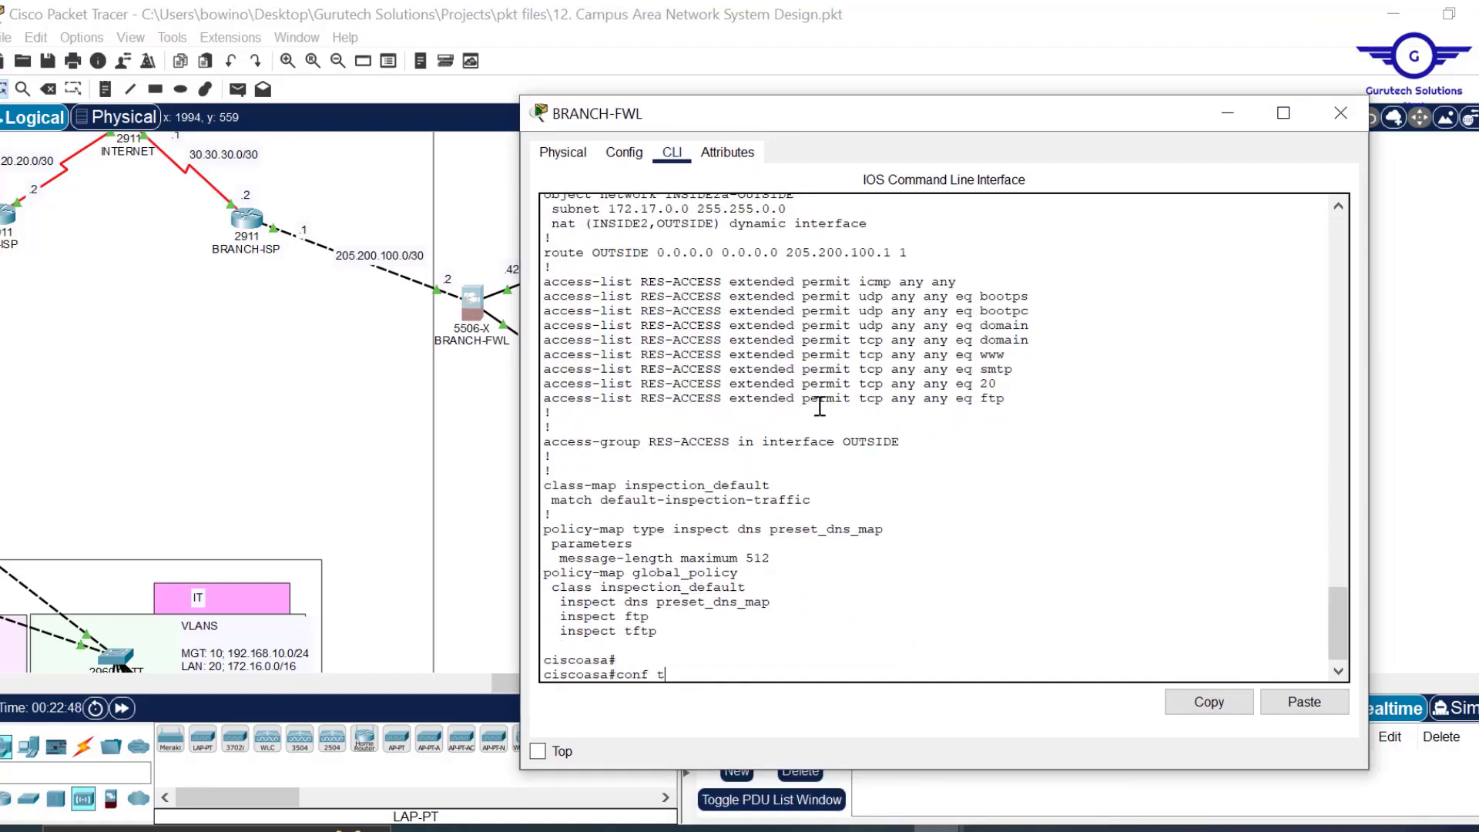
type(" t")
key("Return")
key("Return")
key("Return")
left_click(1305, 703)
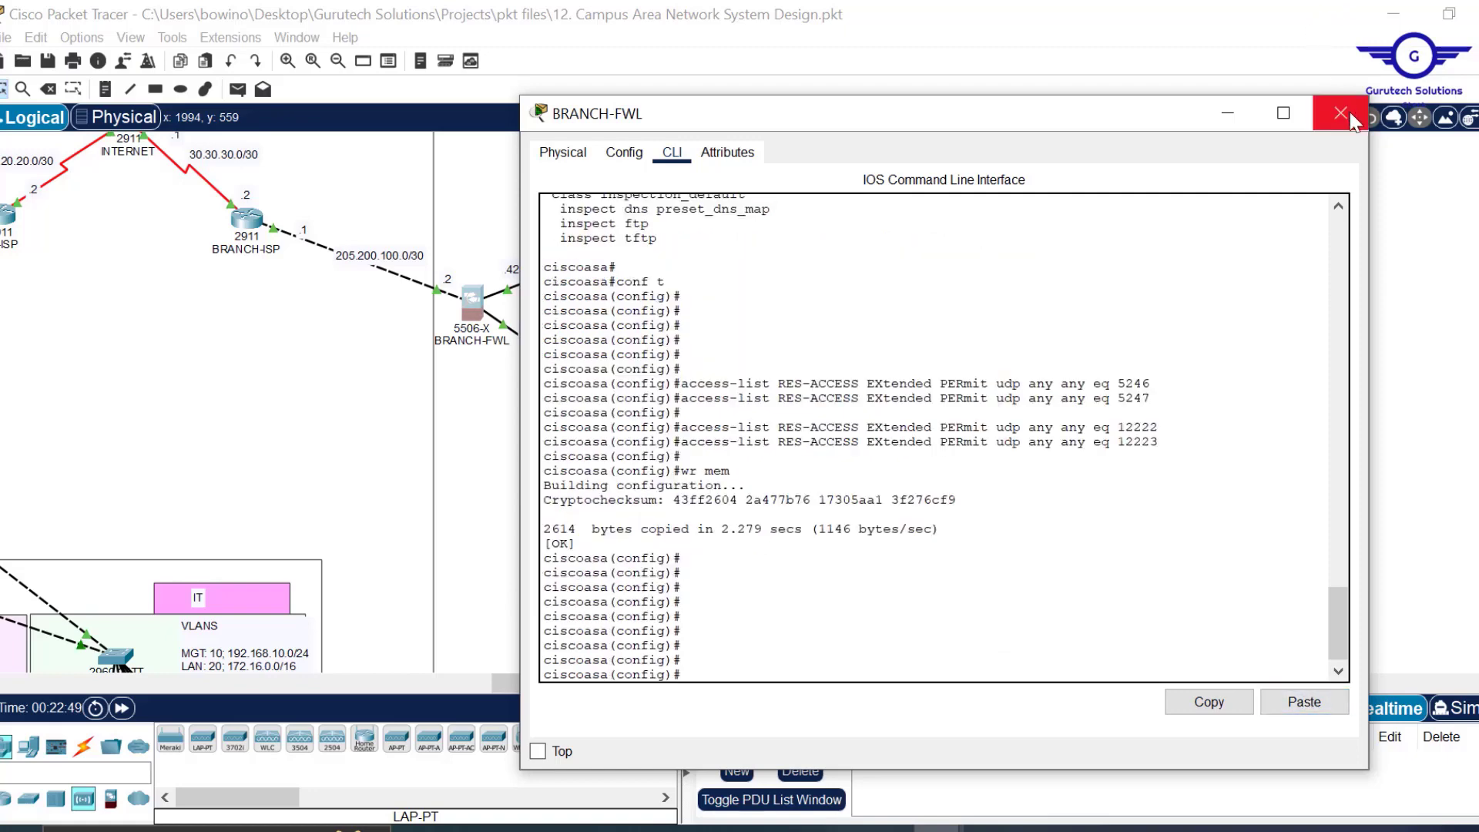
left_click(1346, 116)
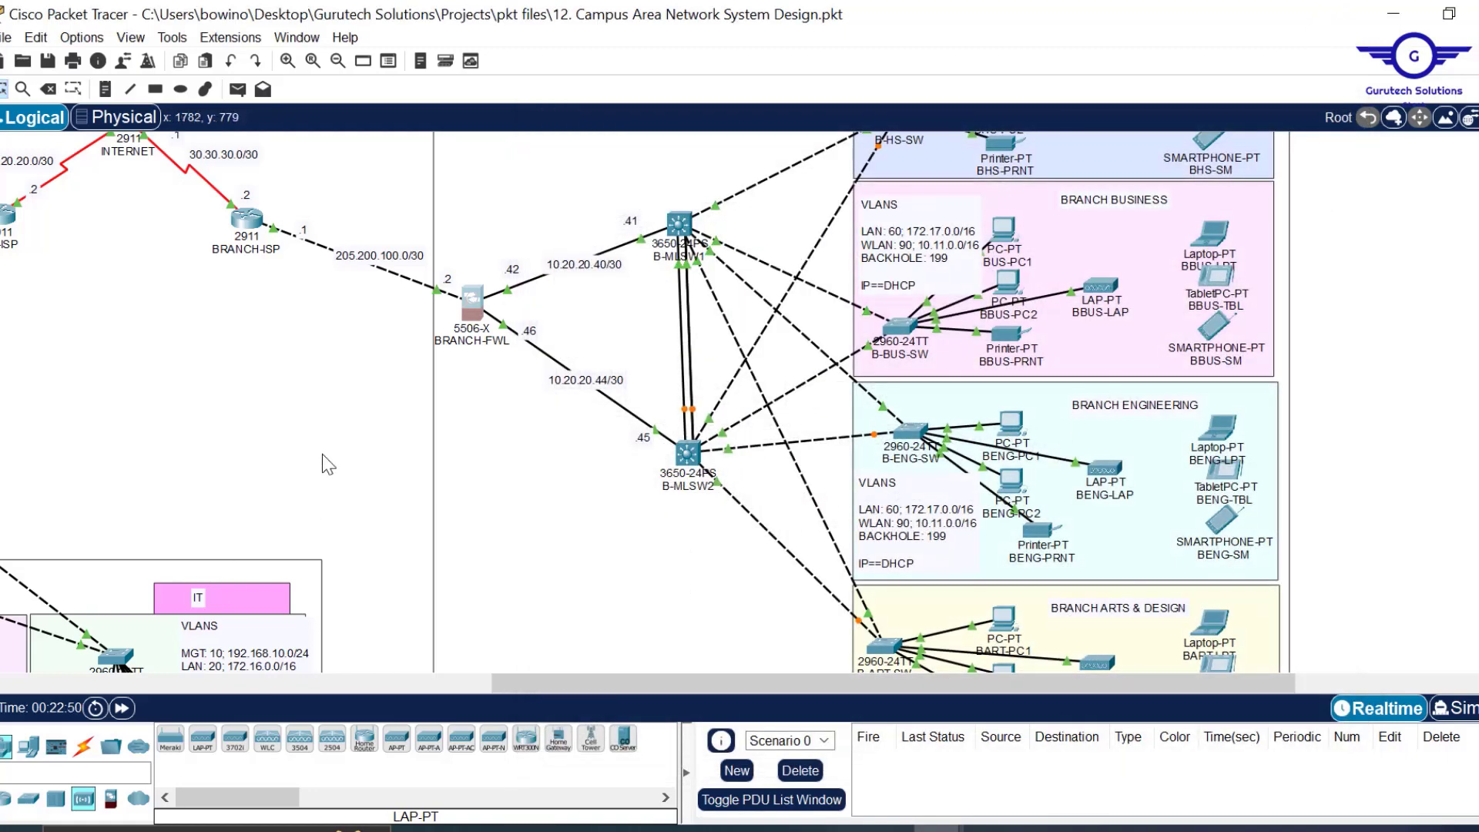
Pan the canvas and open the BBUS-LAP laptop's device window.
left_click_drag(571, 679, 389, 652)
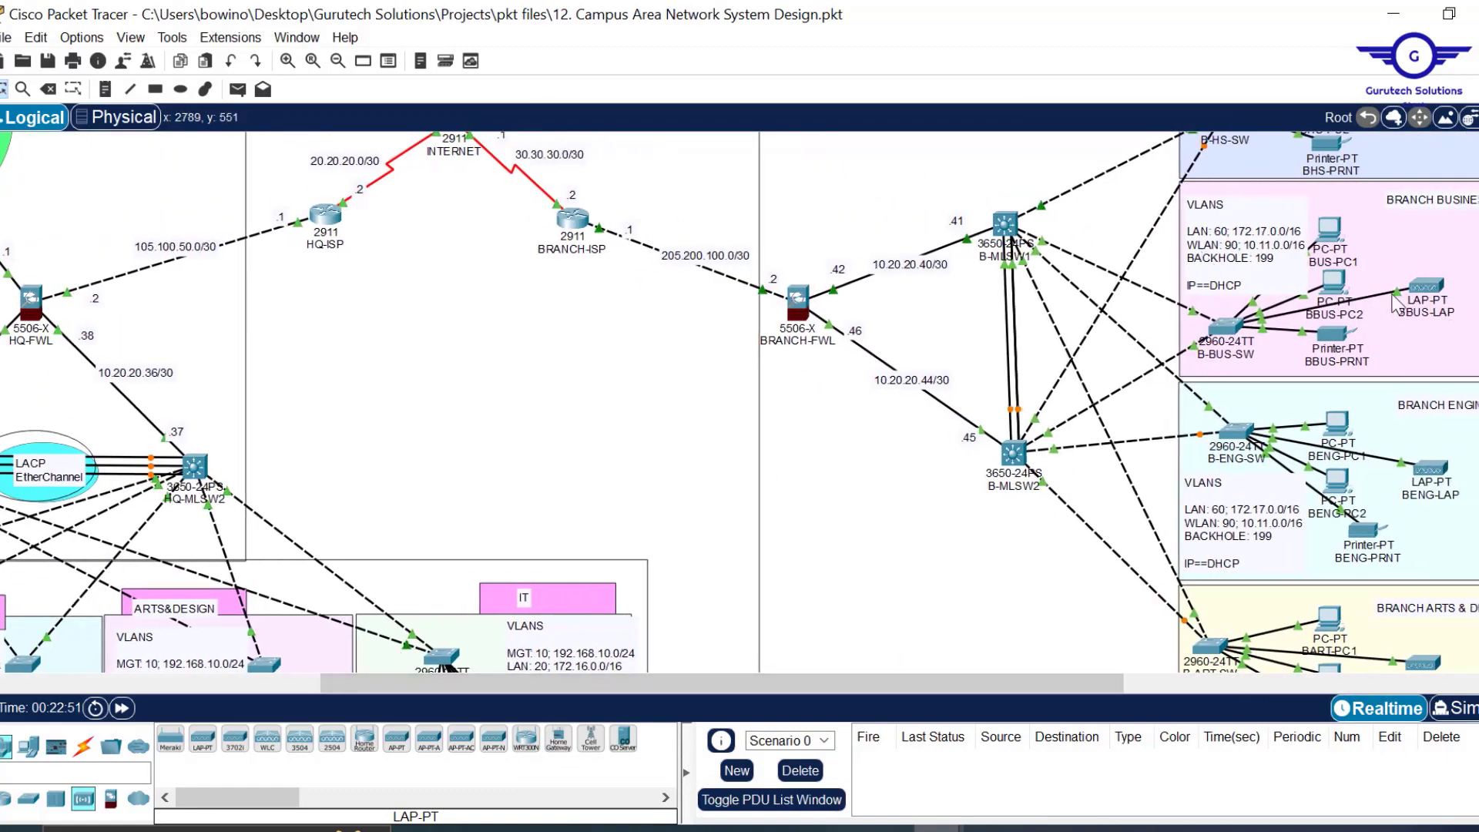
mouse_move(1430, 301)
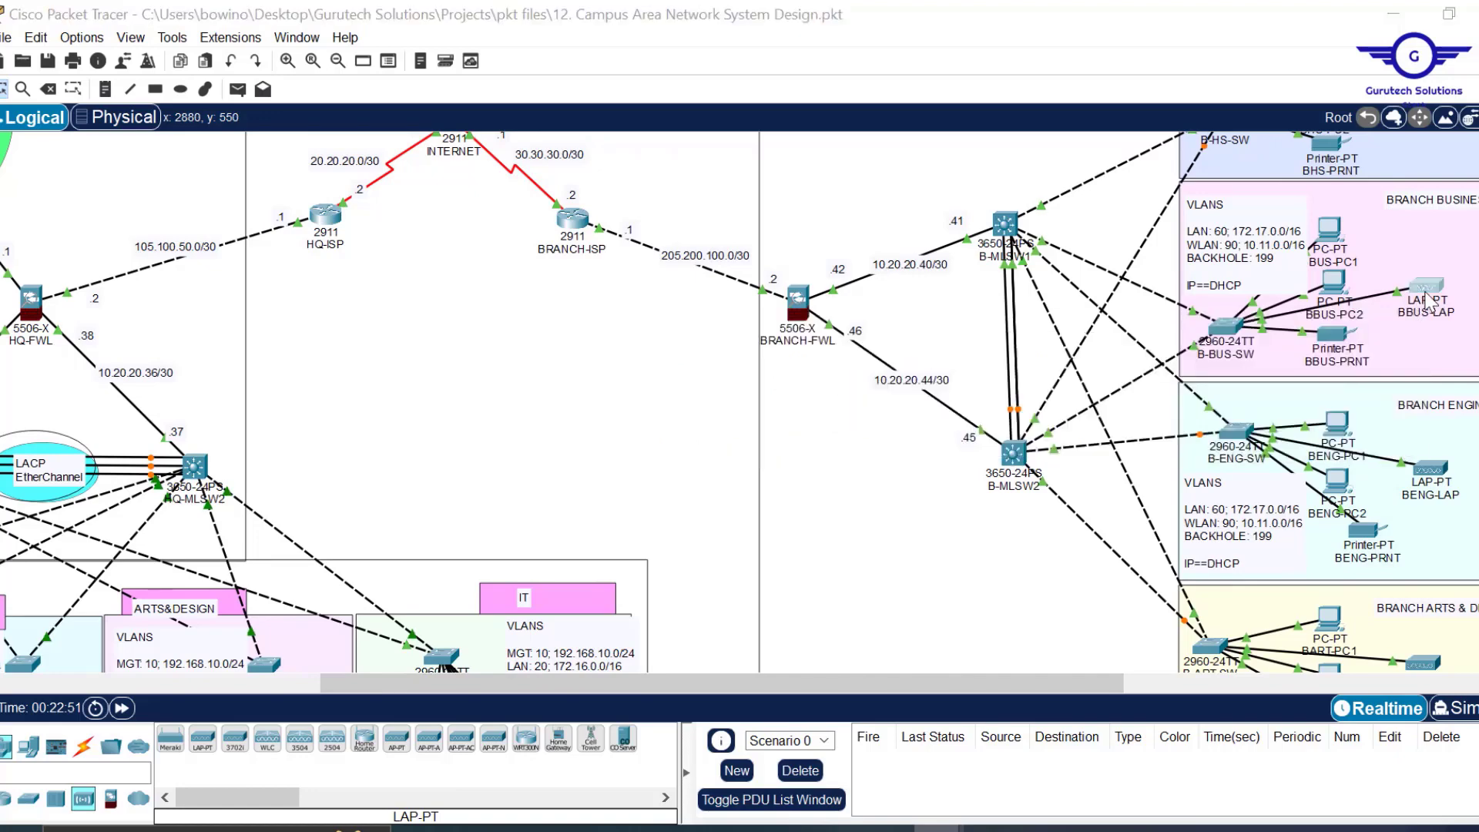
left_click(1429, 301)
Toggle BBUS-LAP's gateway and DNS settings from Static back to DHCP and close the window.
left_click(640, 66)
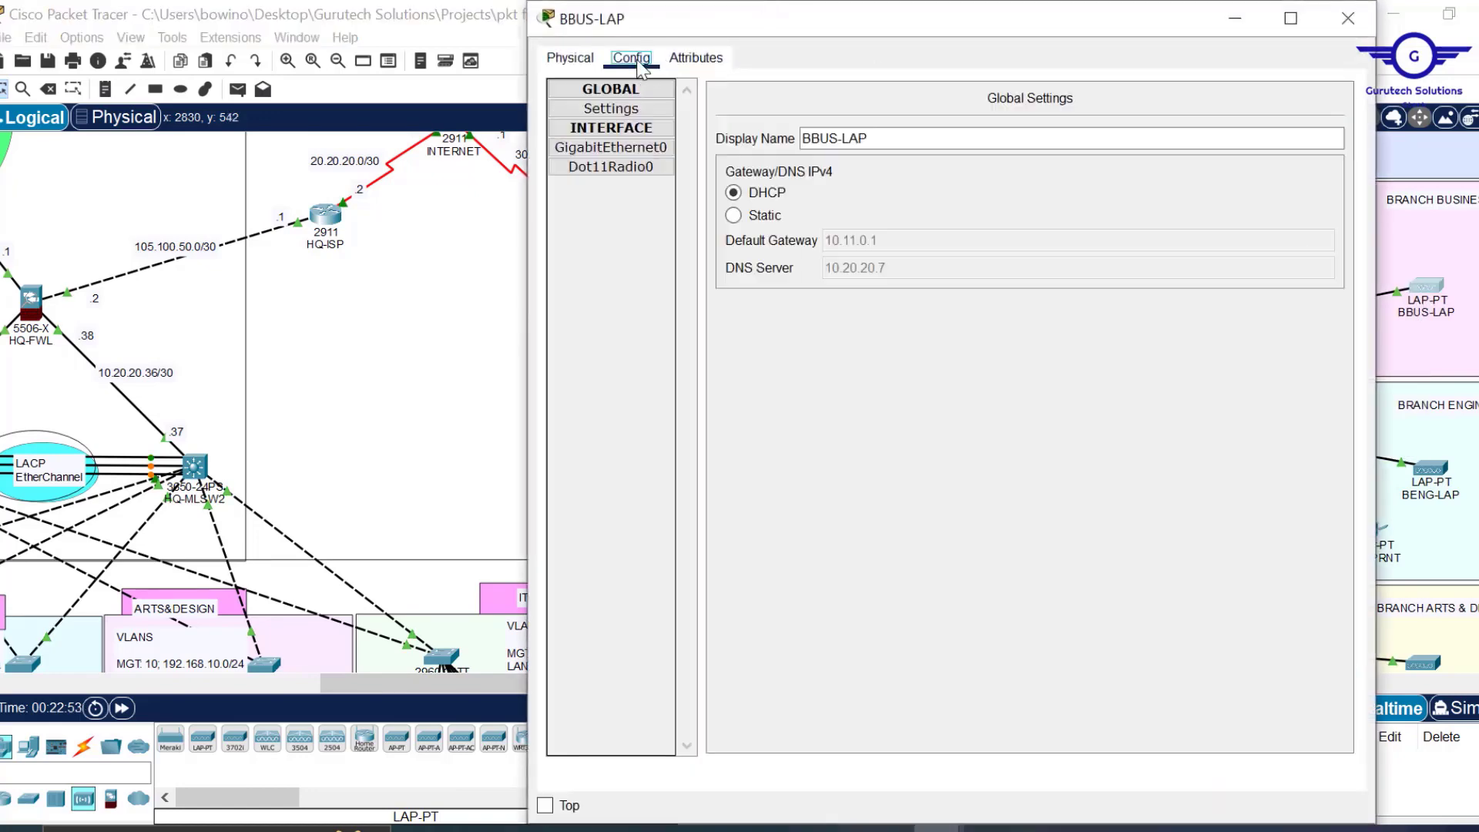
left_click(743, 218)
left_click(736, 193)
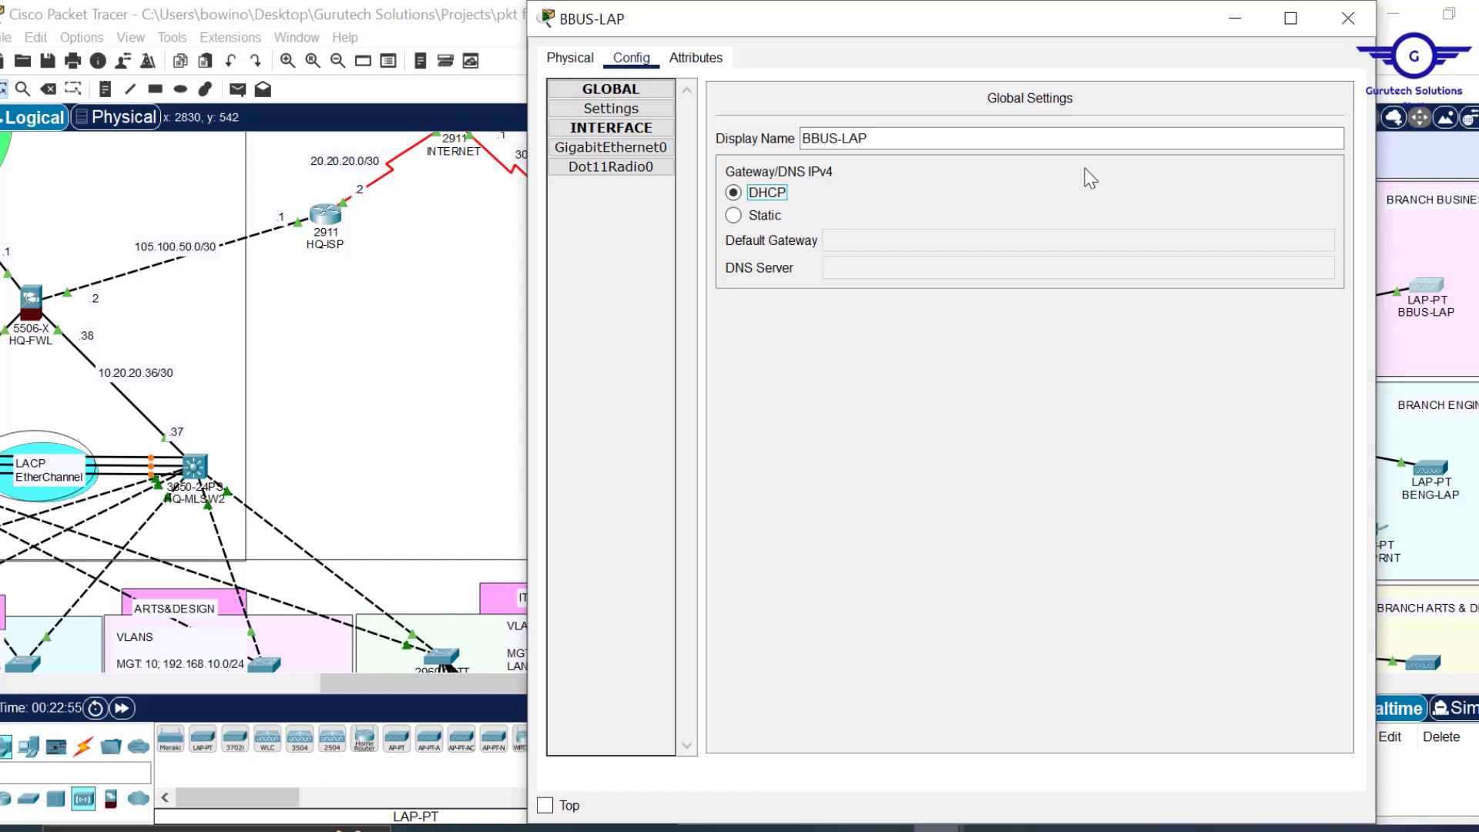
left_click(1347, 19)
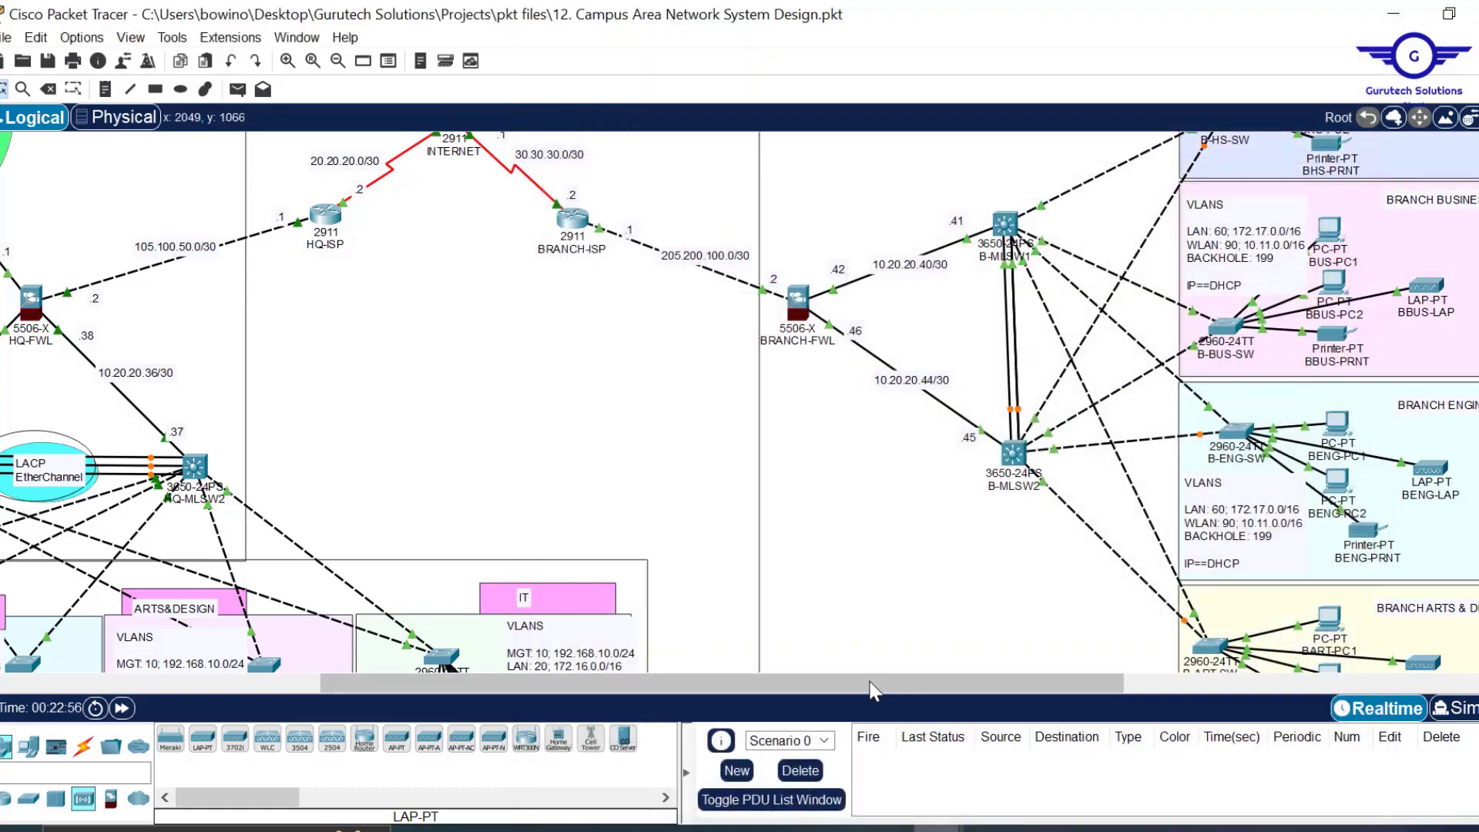
Check the laptop's info, then repeat the Static-to-DHCP toggle to get gateway 10.11.0.1 and DNS 10.20.20.7.
left_click_drag(871, 682, 989, 676)
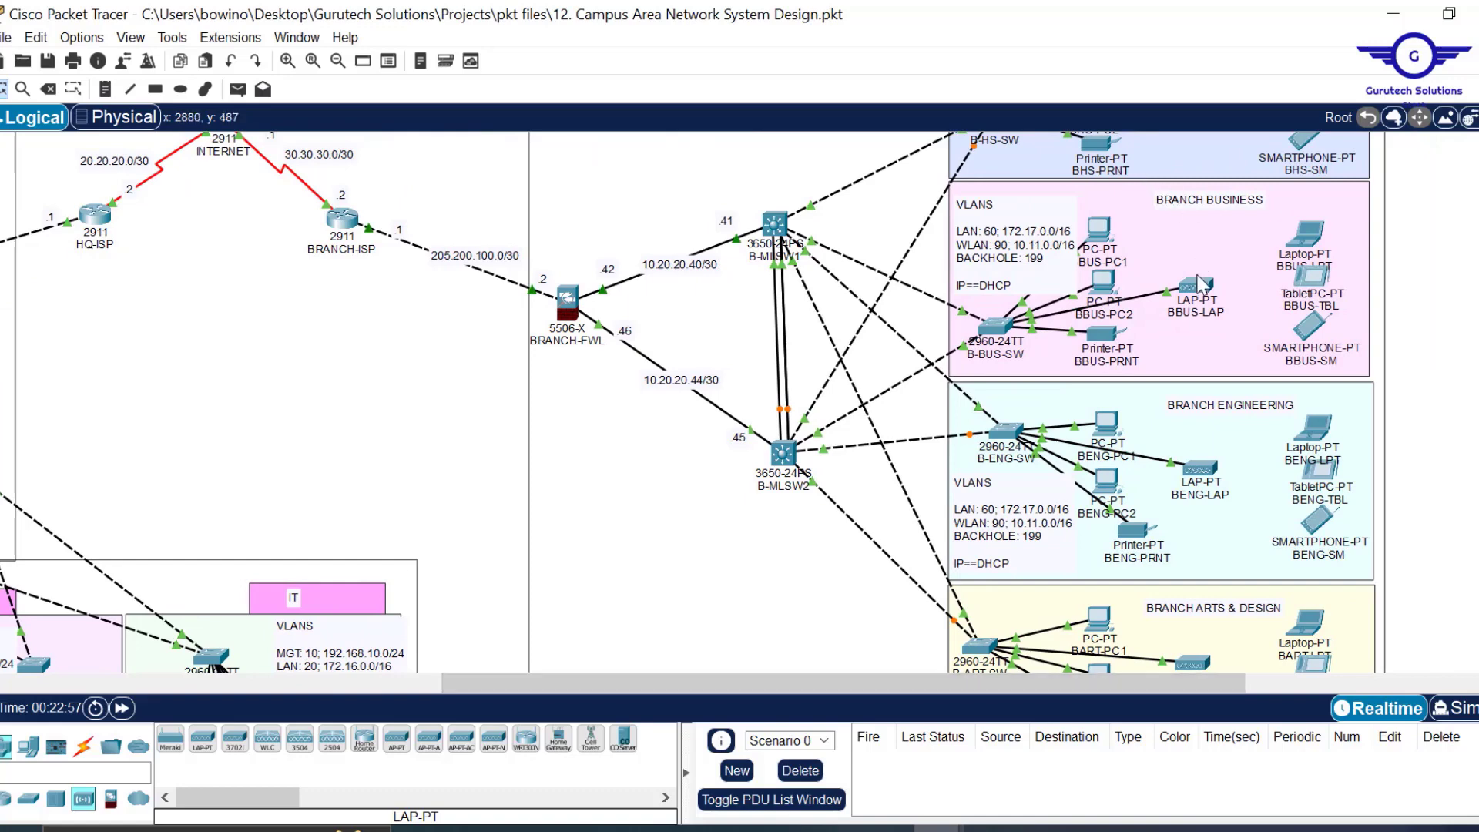
mouse_move(1200, 289)
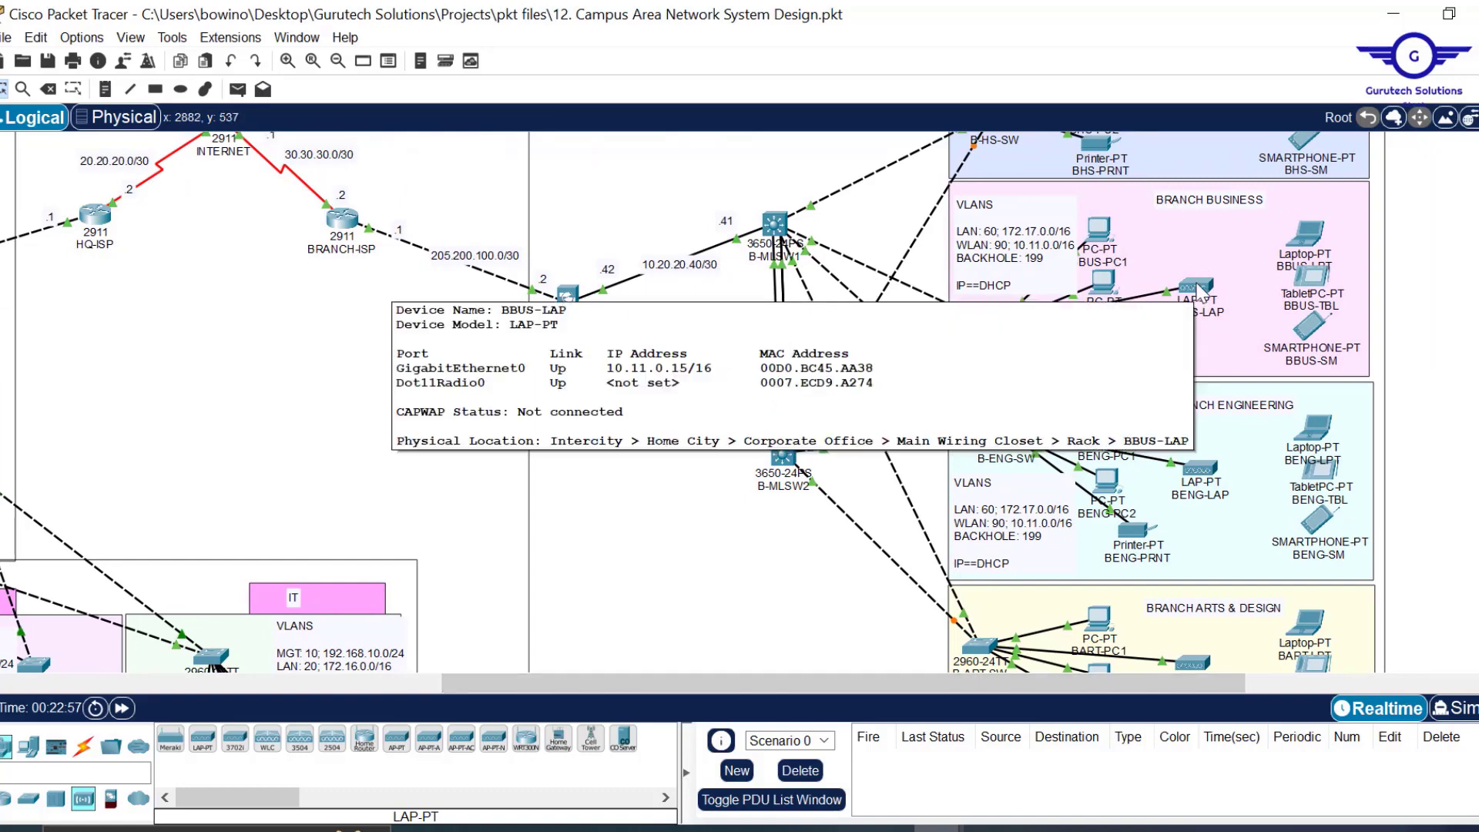
mouse_move(1206, 480)
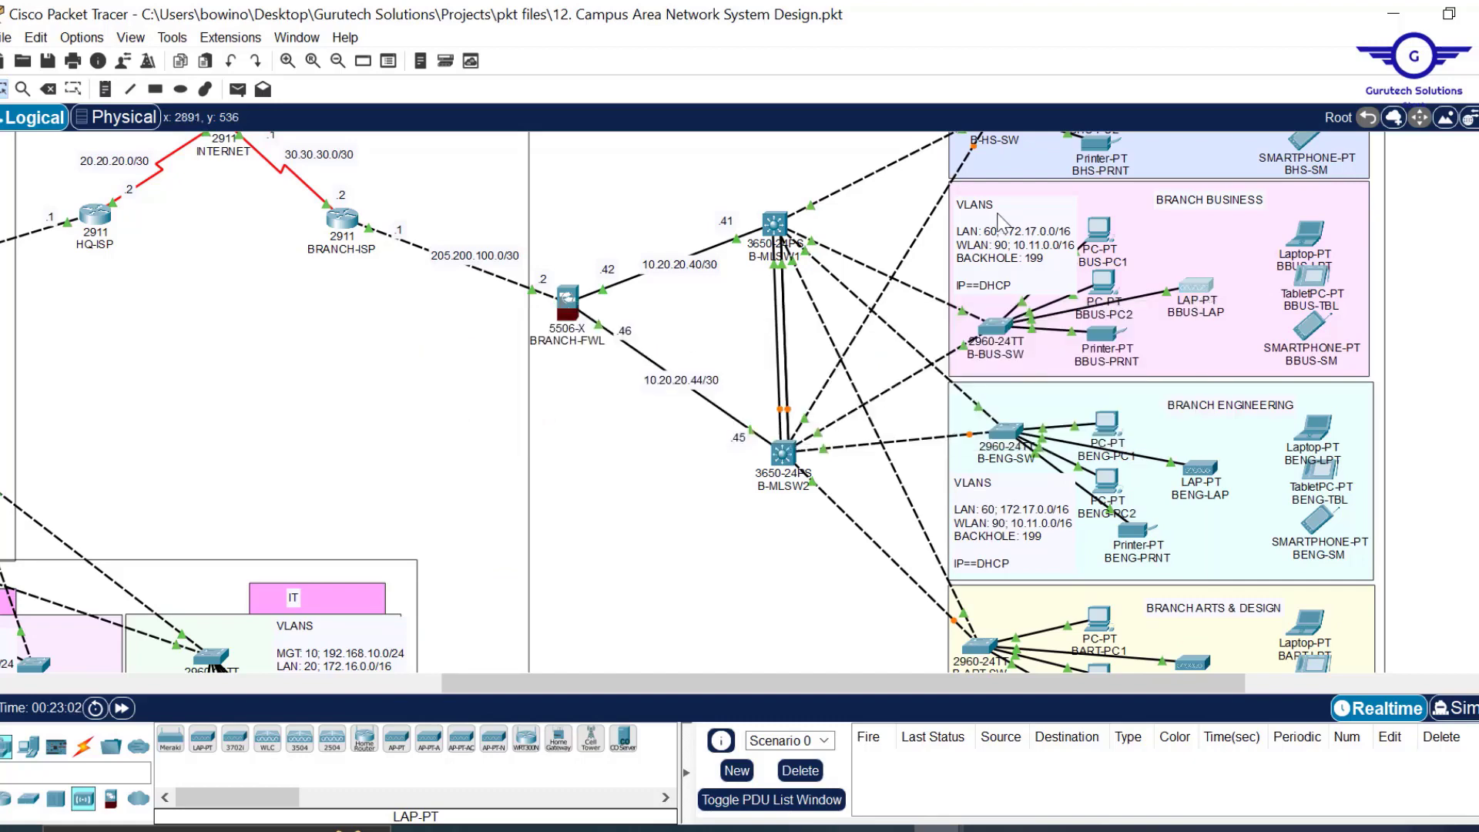
left_click(1196, 287)
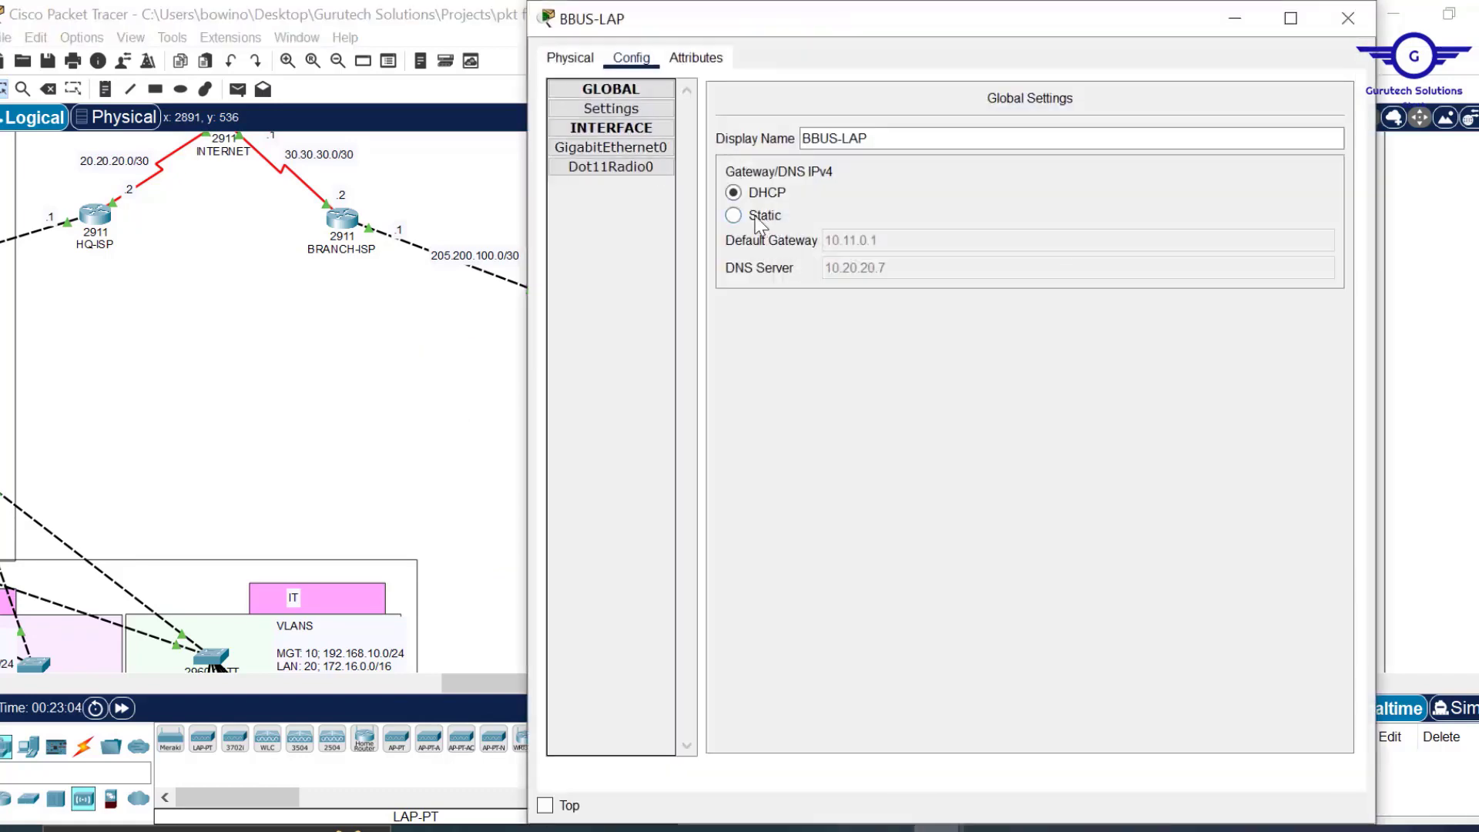
left_click(760, 219)
left_click(762, 196)
left_click_drag(882, 4, 880, 103)
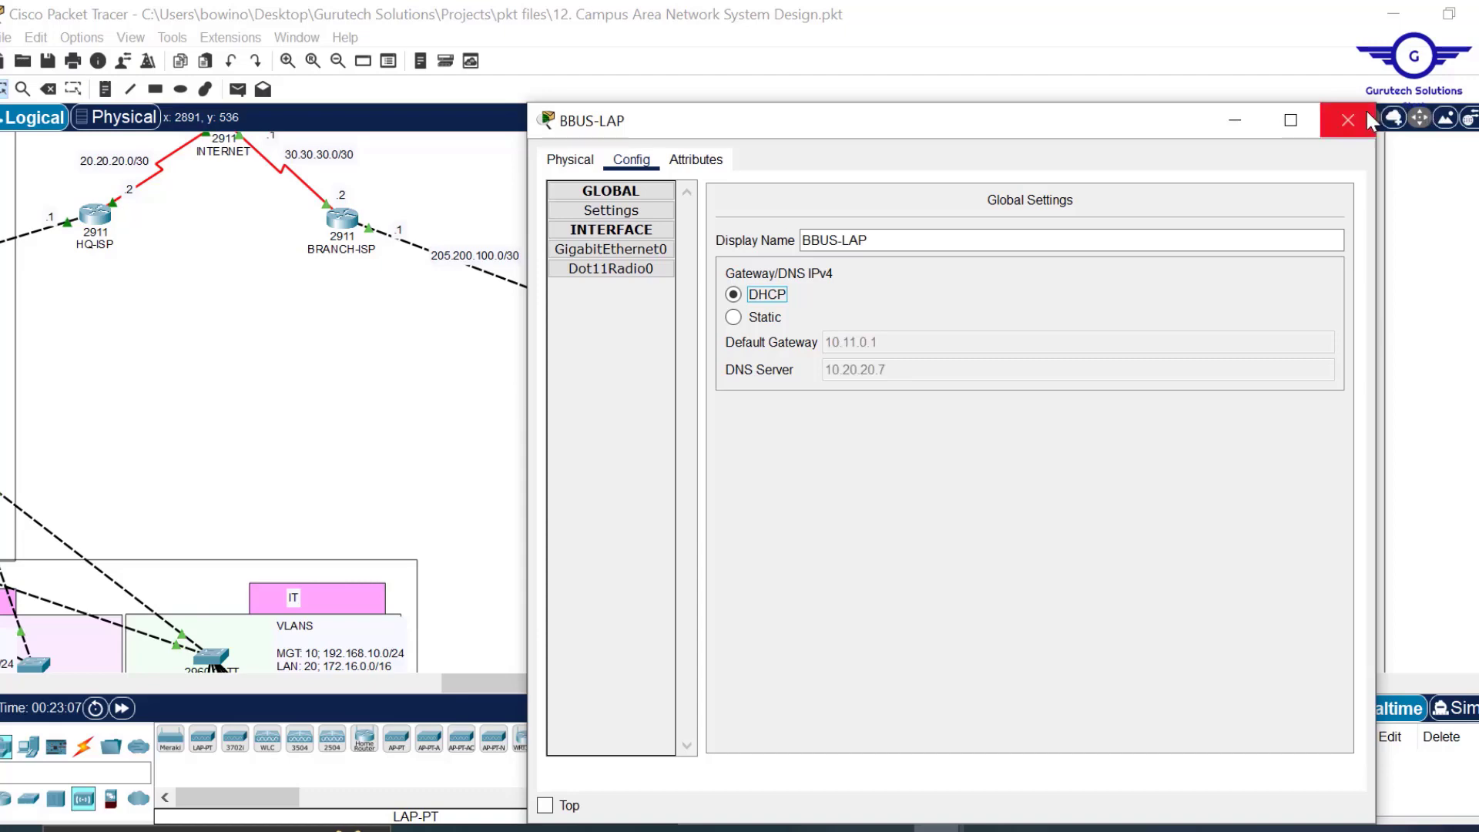
left_click(1349, 121)
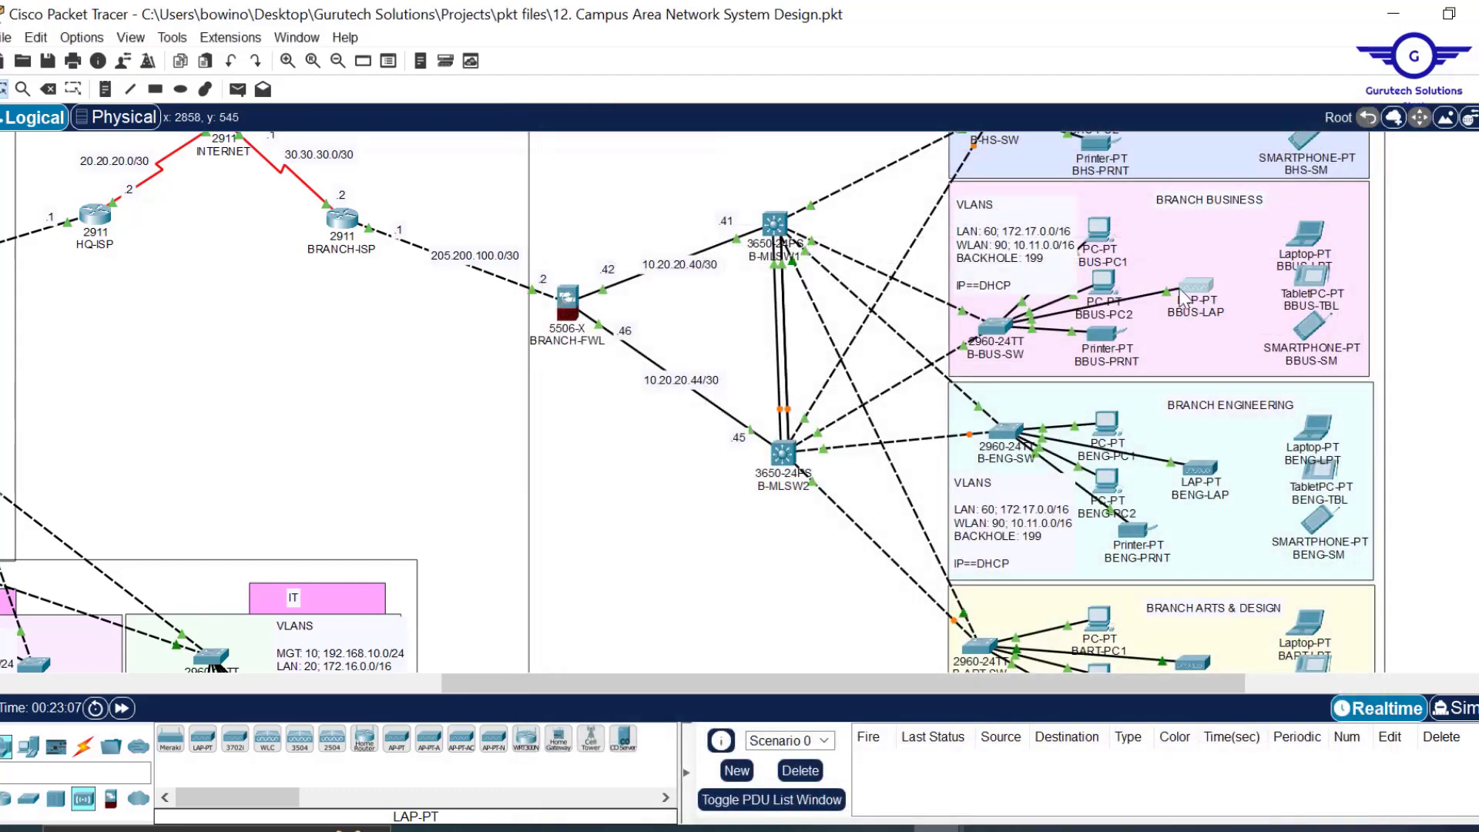
Rename the LAP-PT access point in the branch arts & design area to BARTD-AP.
mouse_move(1181, 296)
scroll(1464, 231, "down", 5)
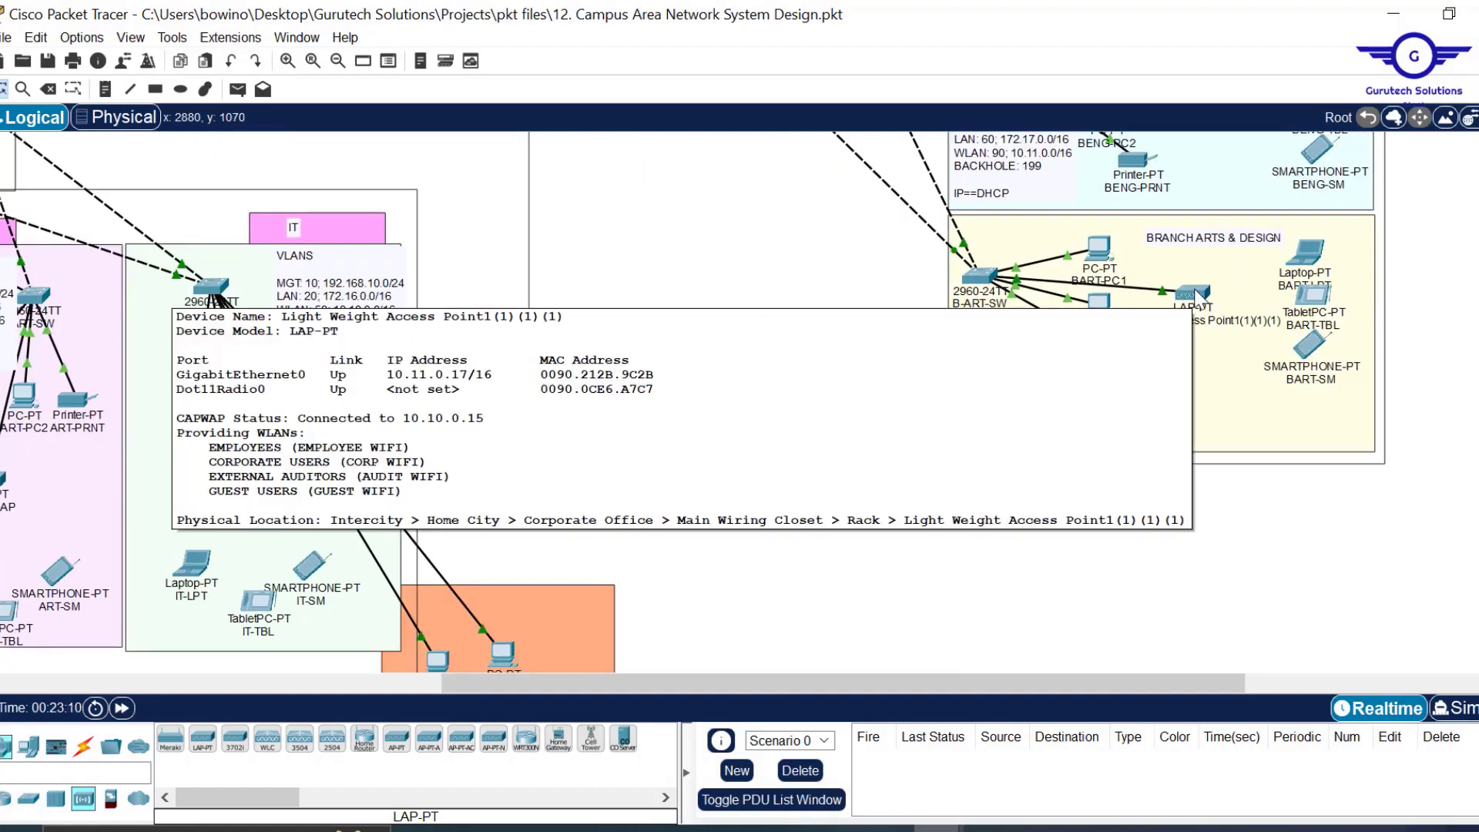
double_click(1210, 327)
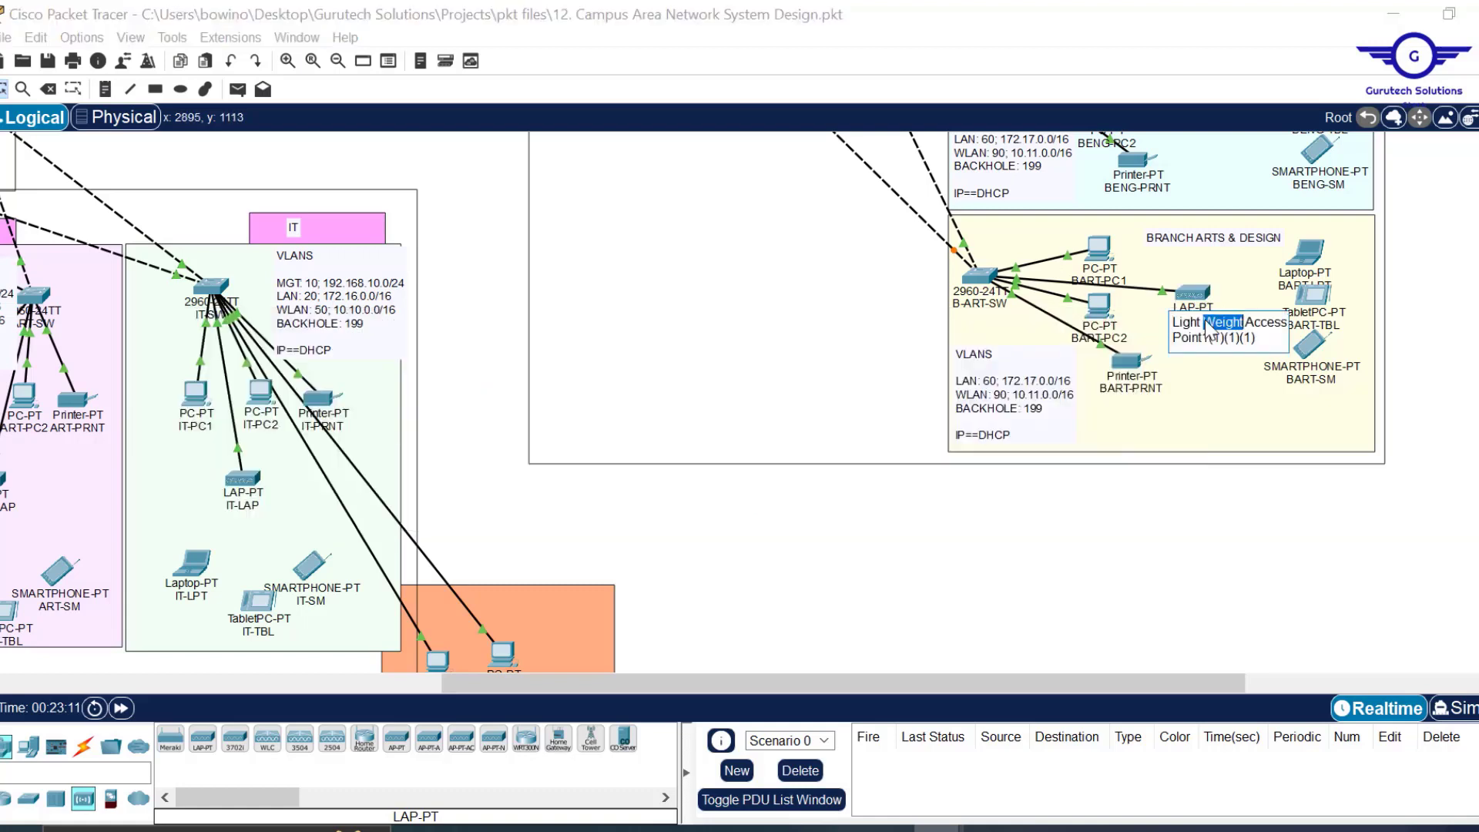
key("ctrl+a")
type("b")
key("BackSpace")
type("BA")
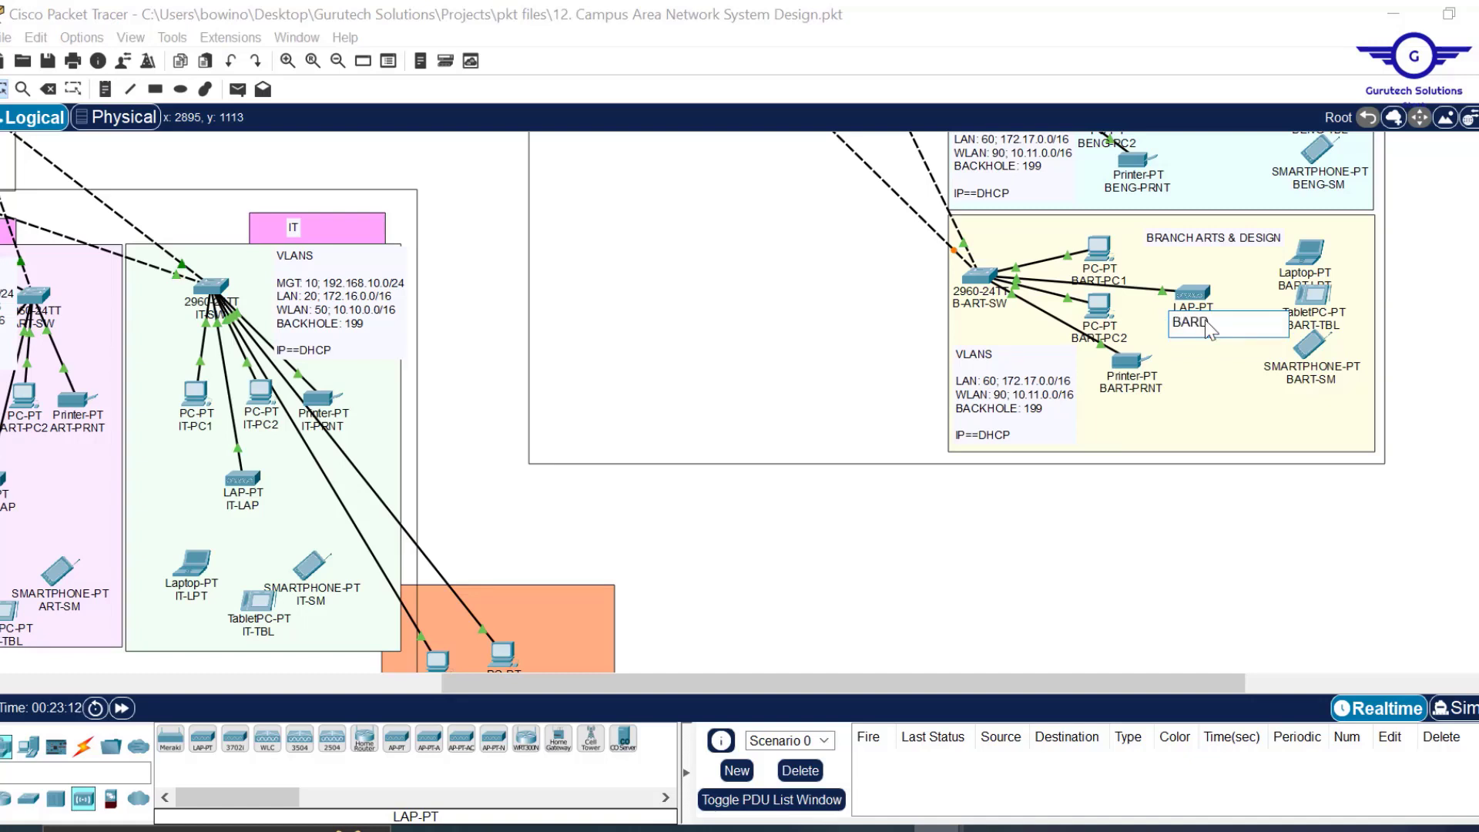
type("RTE")
key("BackSpace")
type("D")
key("Return")
scroll(1202, 455, "up", 5)
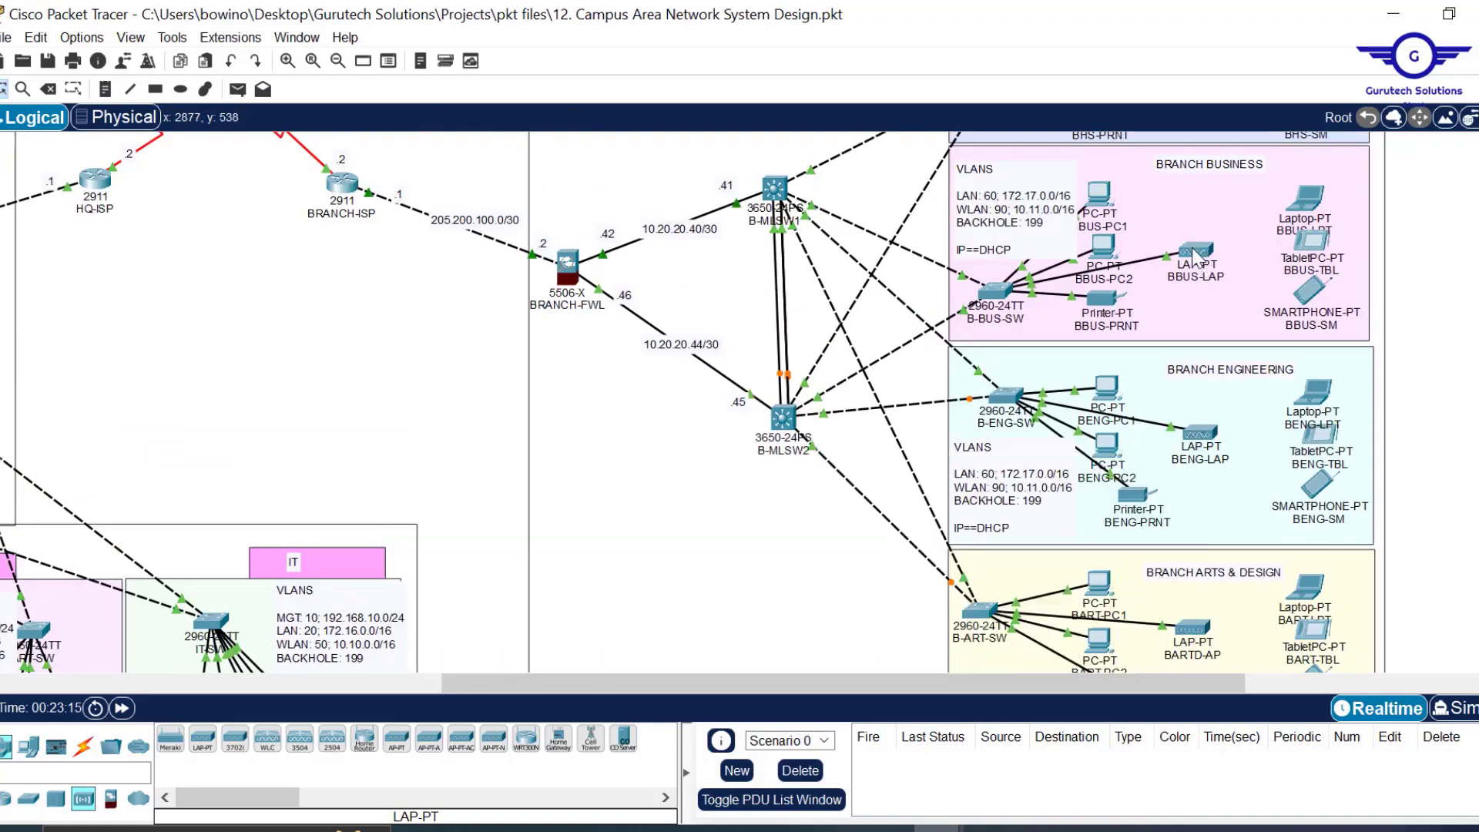
mouse_move(1196, 256)
scroll(693, 400, "up", 3)
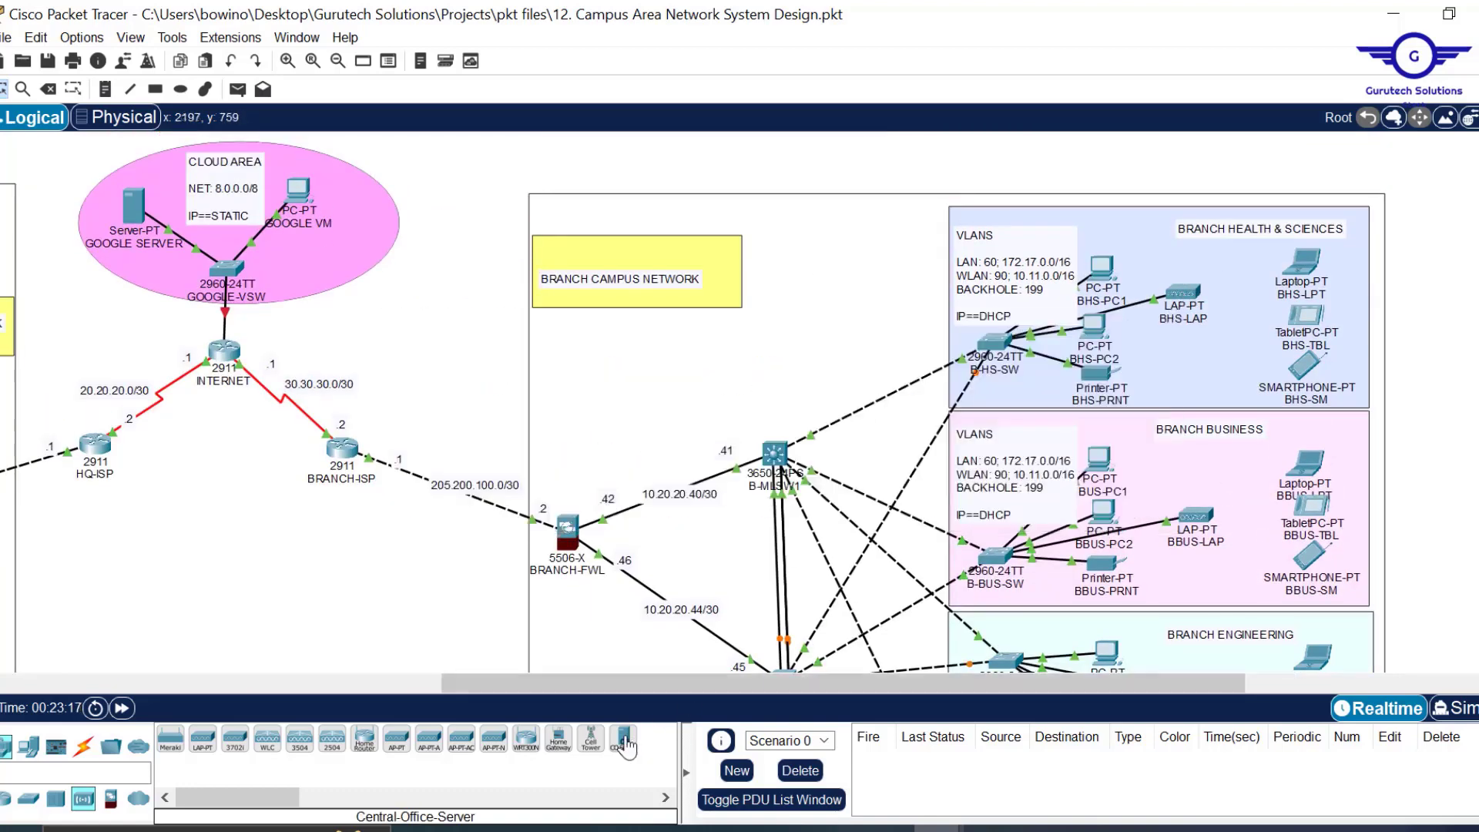
left_click_drag(615, 682, 296, 681)
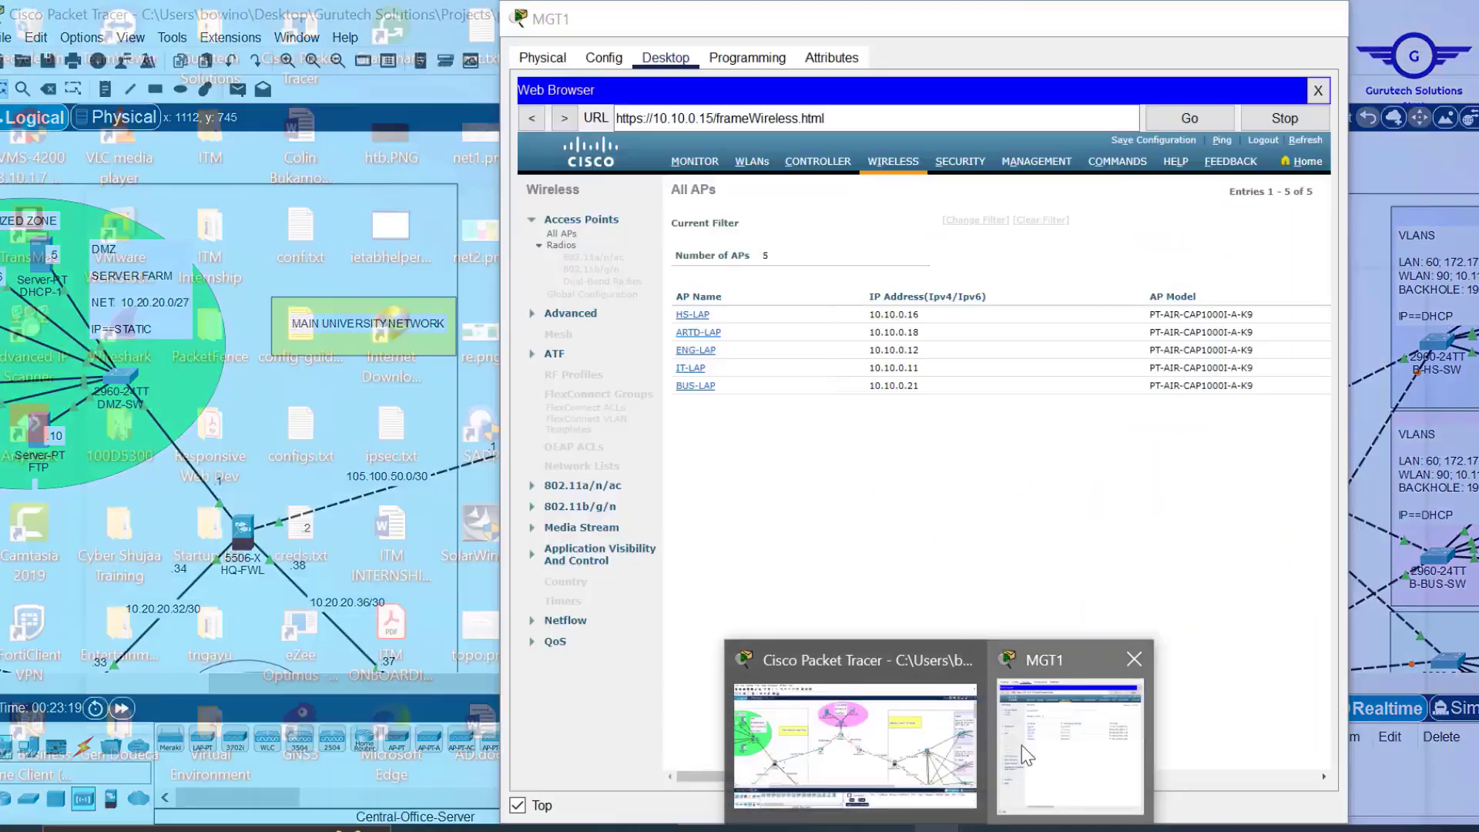
left_click(1022, 745)
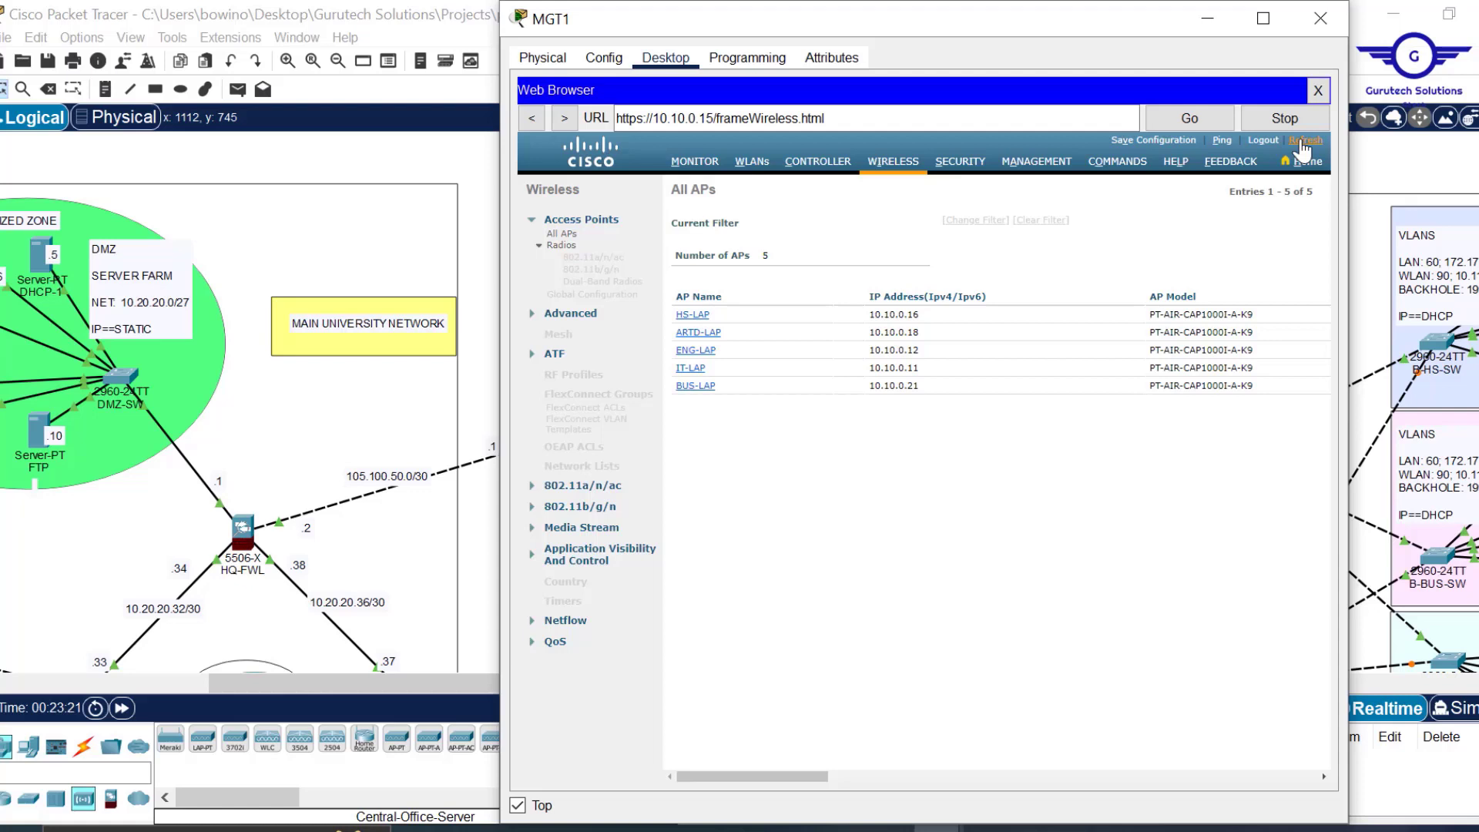
left_click(1302, 141)
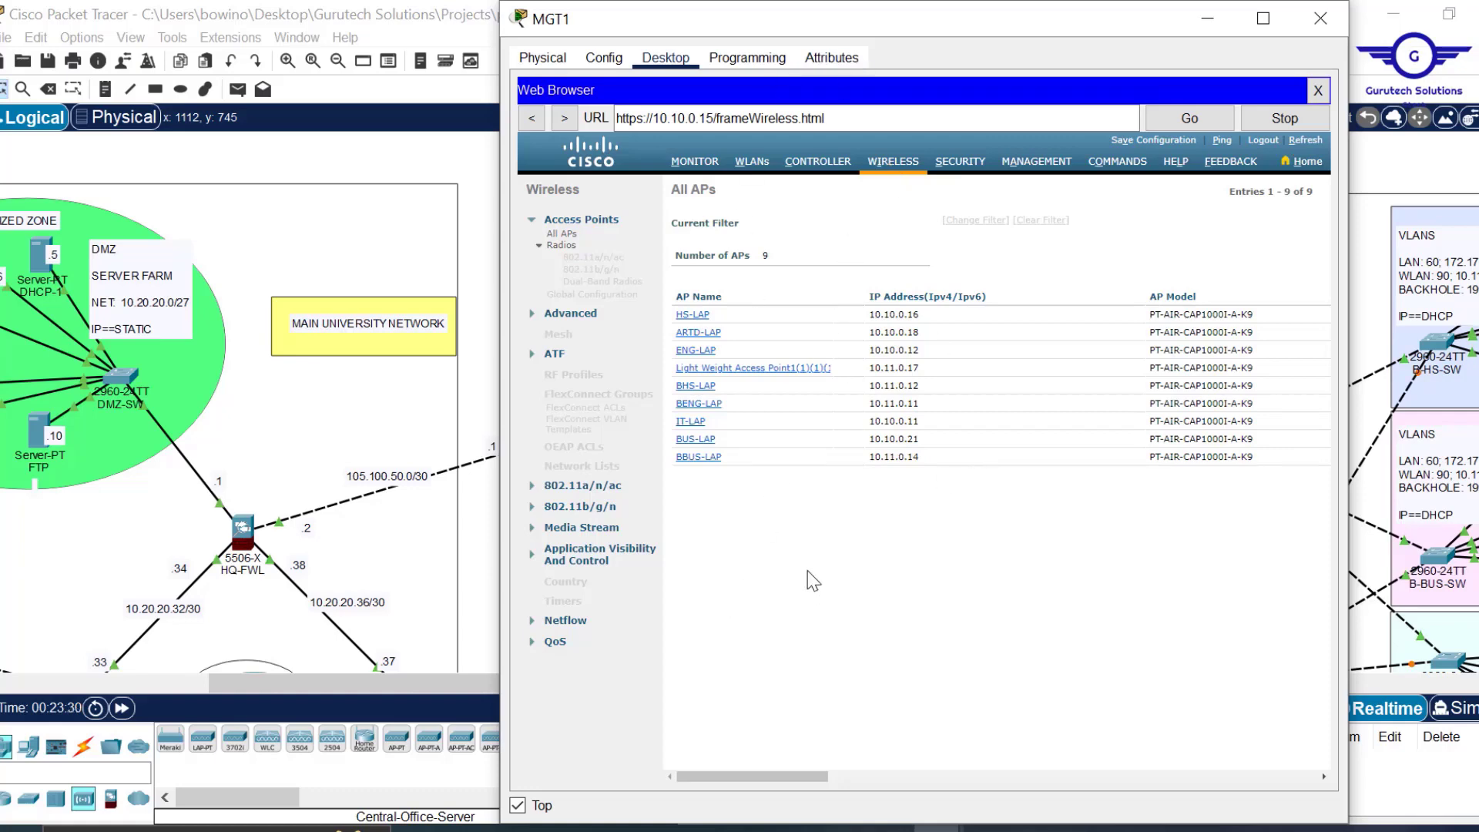
left_click(1208, 18)
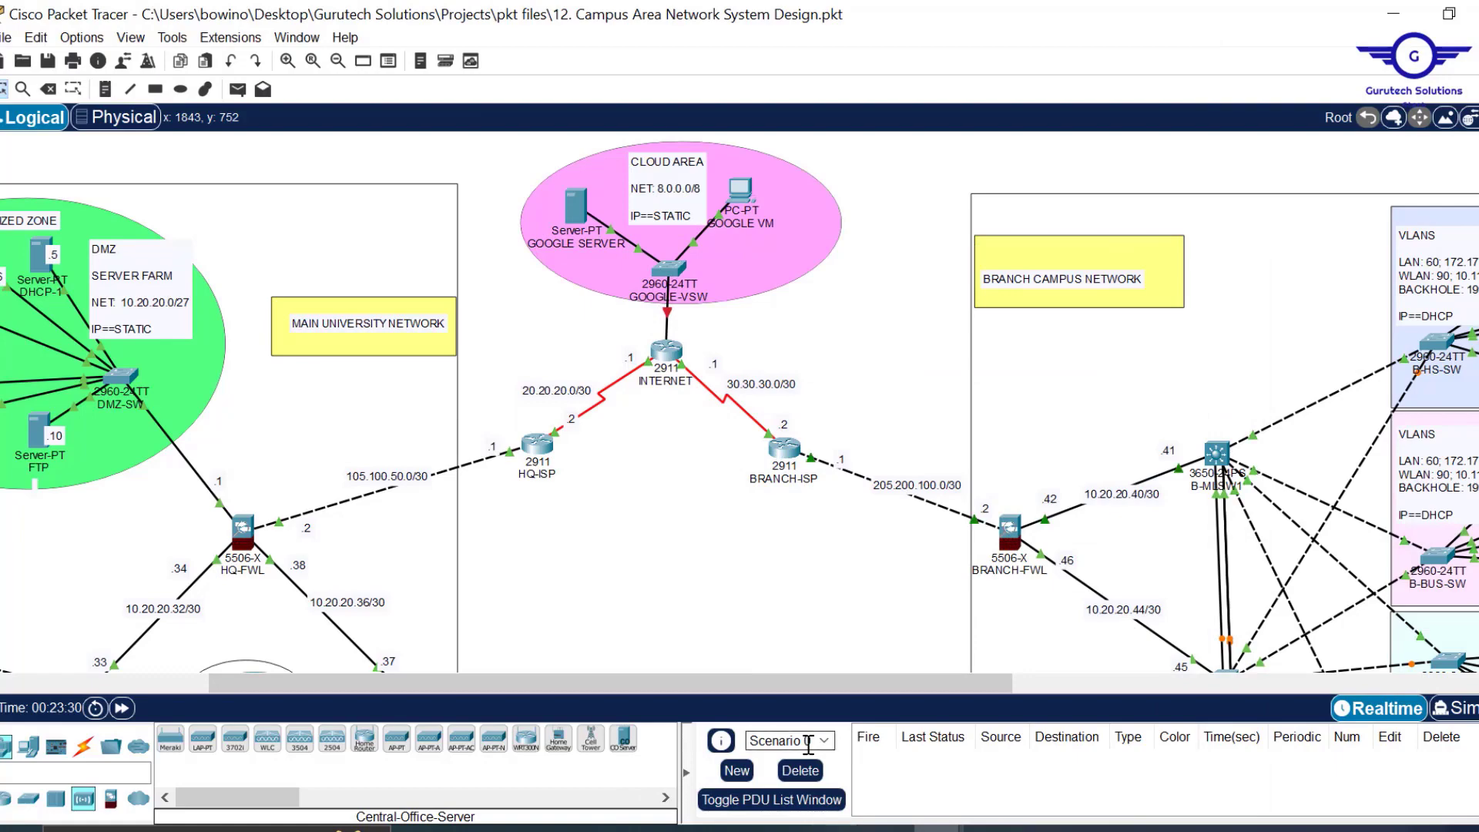
scroll(784, 530, "down", 10)
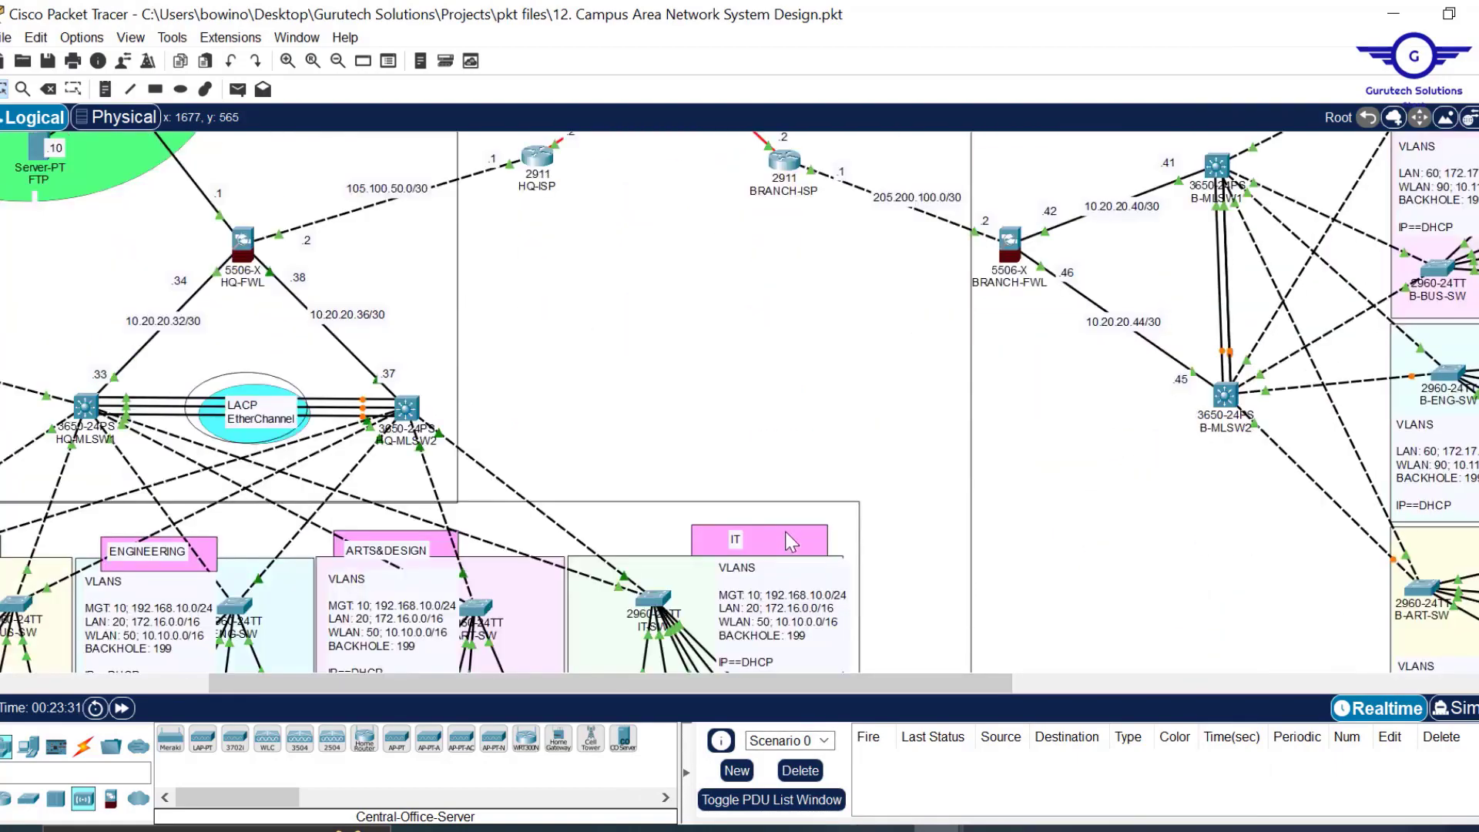
scroll(786, 542, "up", 2)
scroll(786, 542, "up", 6)
scroll(792, 543, "up", 2)
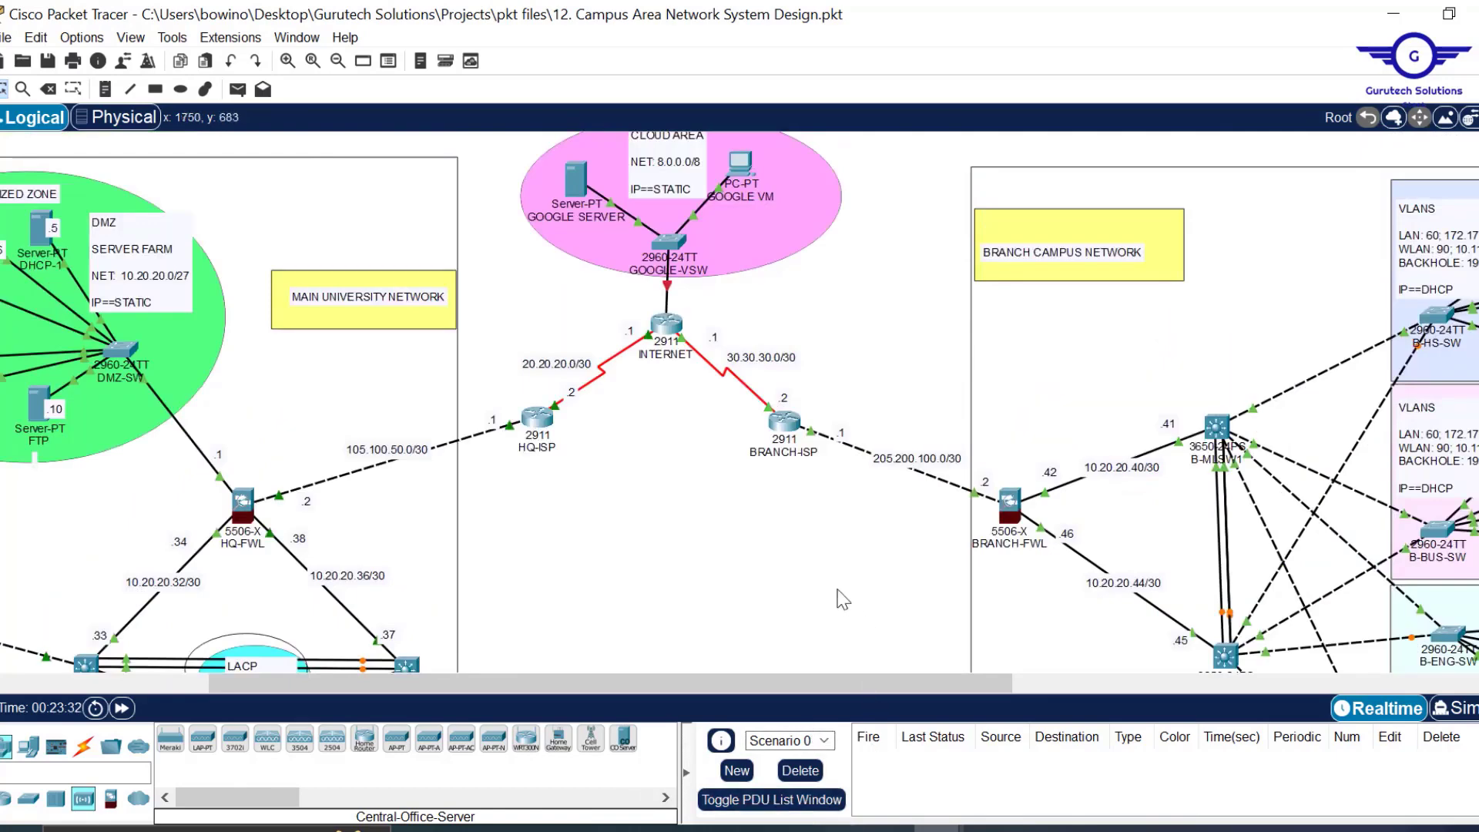
scroll(840, 599, "left", 2)
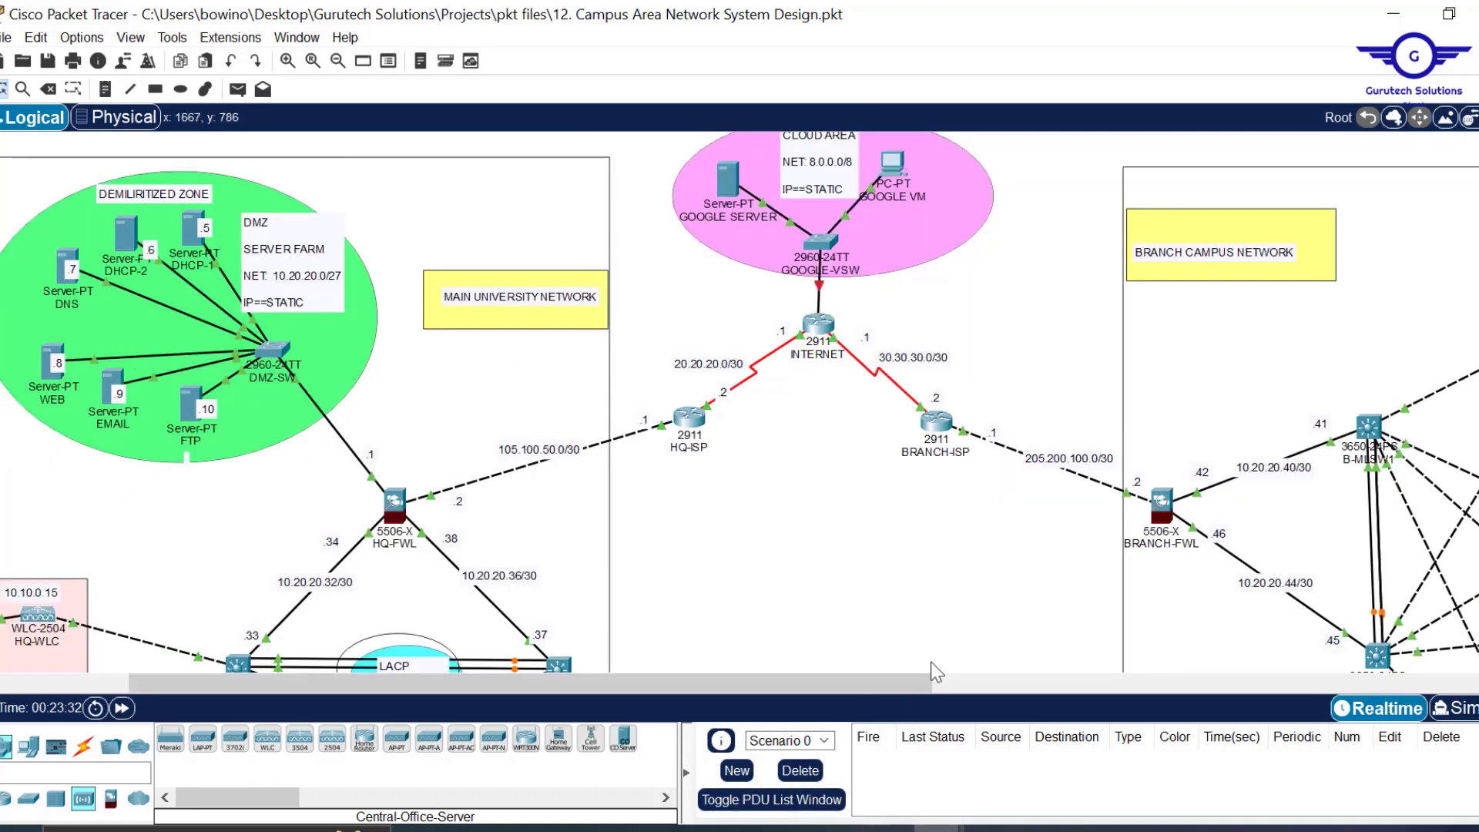
scroll(936, 673, "down", 3)
scroll(886, 474, "down", 3)
scroll(882, 472, "down", 8)
scroll(879, 473, "up", 4)
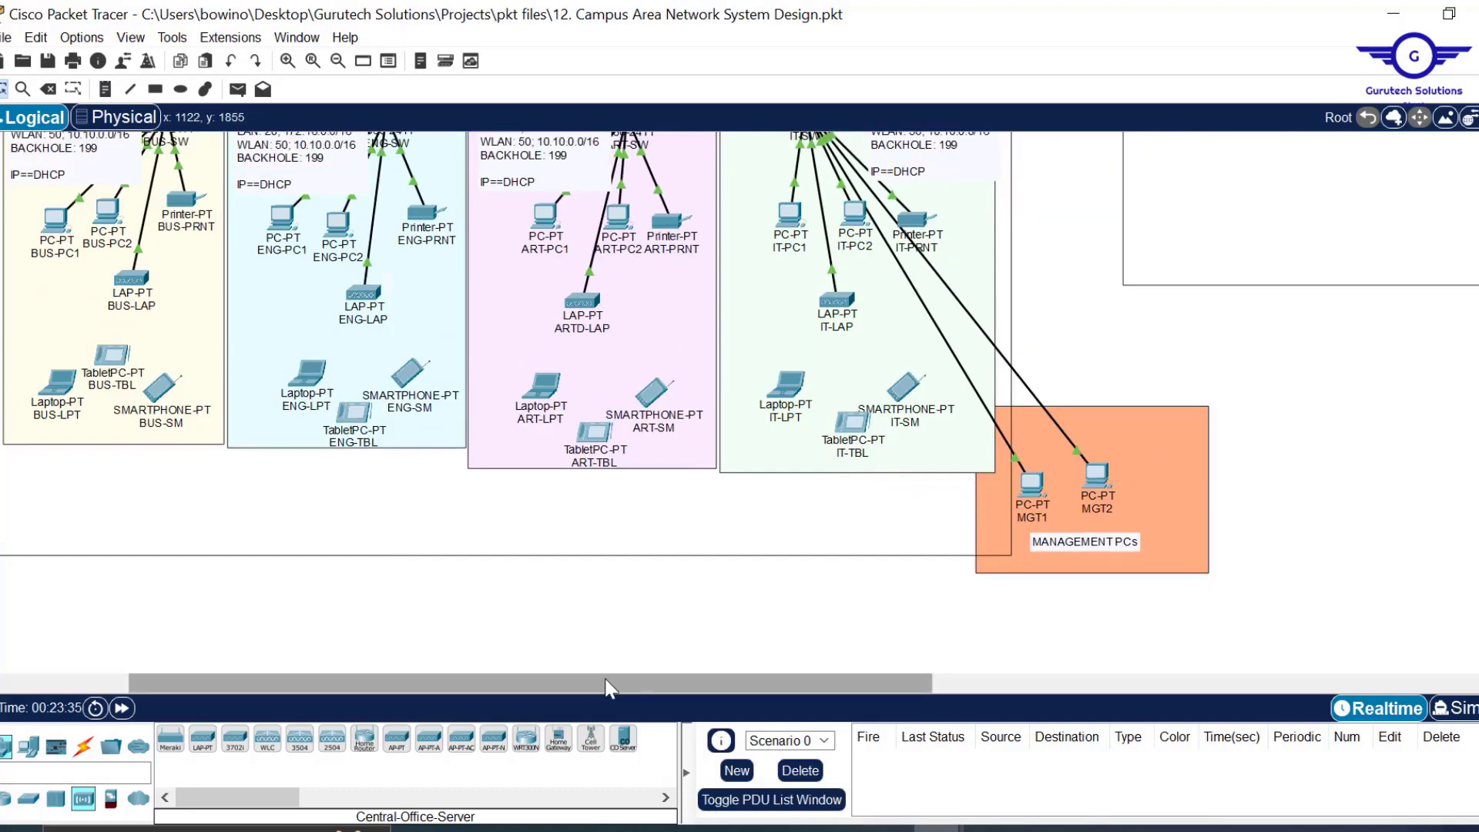
scroll(613, 688, "left", 3)
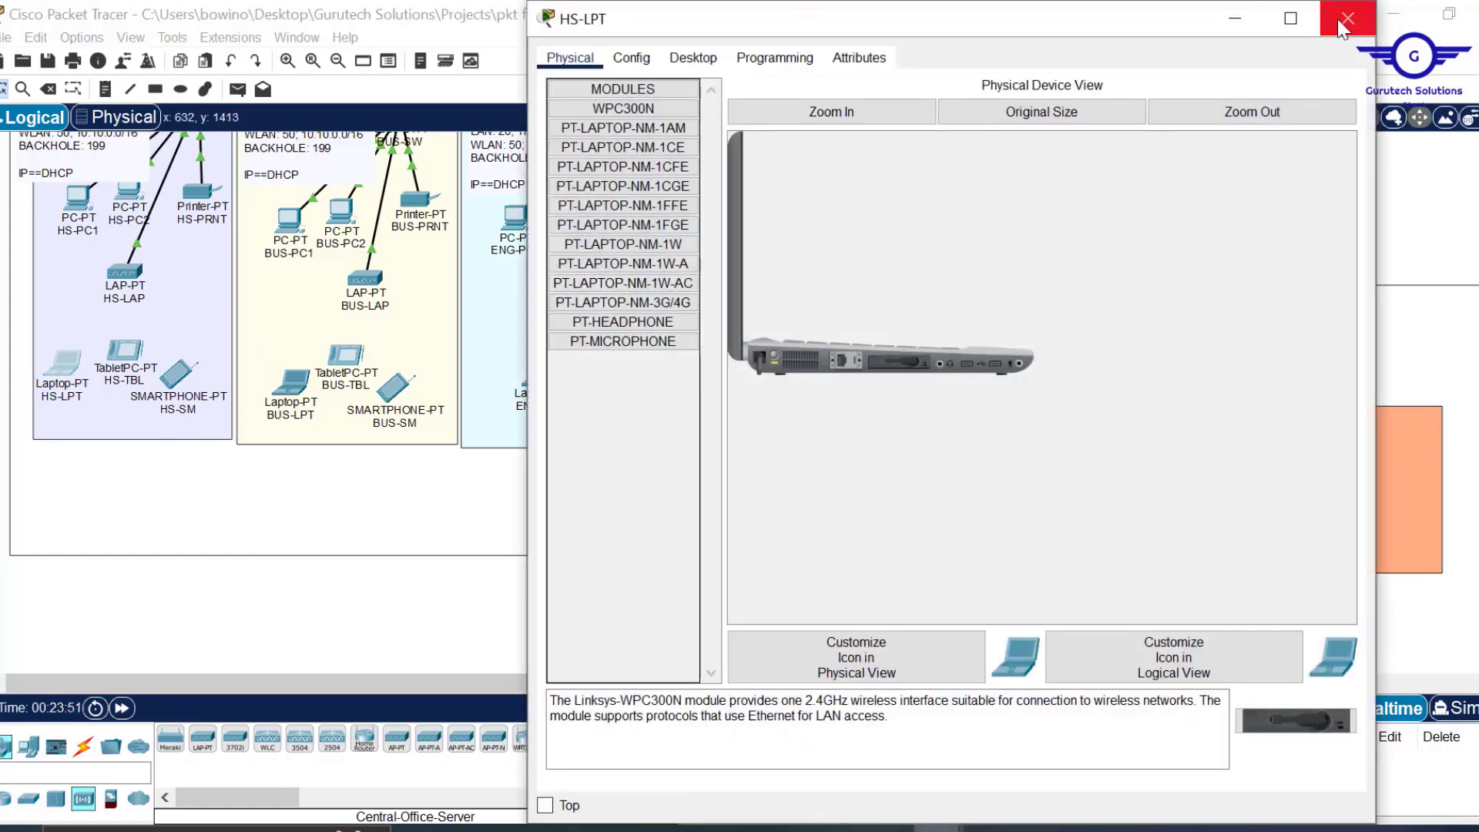
Join laptop HS-LPT to EMPLOYEE WIFI using WPA2-PSK with the shared passphrase.
left_click(632, 58)
left_click(617, 167)
left_click(1194, 185)
type("EMPLOYEE WIFI")
left_click(899, 254)
left_click(1277, 254)
type("Cisco@123")
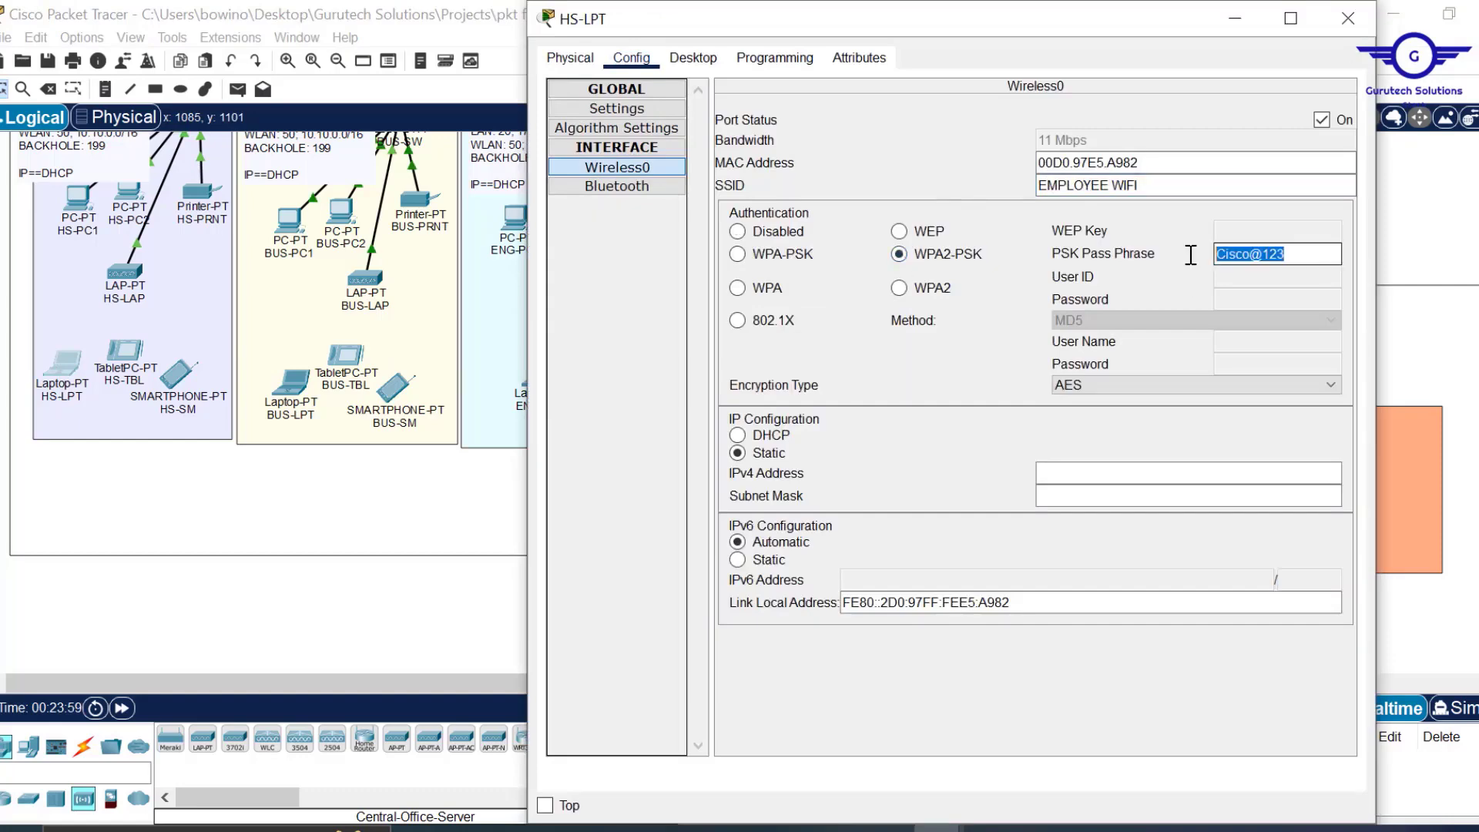
left_click(1348, 17)
Set tablet HS-TBL to EMPLOYEE WIFI and smartphone HS-SM to GUEST WIFI.
left_click(123, 350)
left_click(617, 166)
left_click(1194, 185)
type("EMPLOYEE WIFI")
left_click(1349, 18)
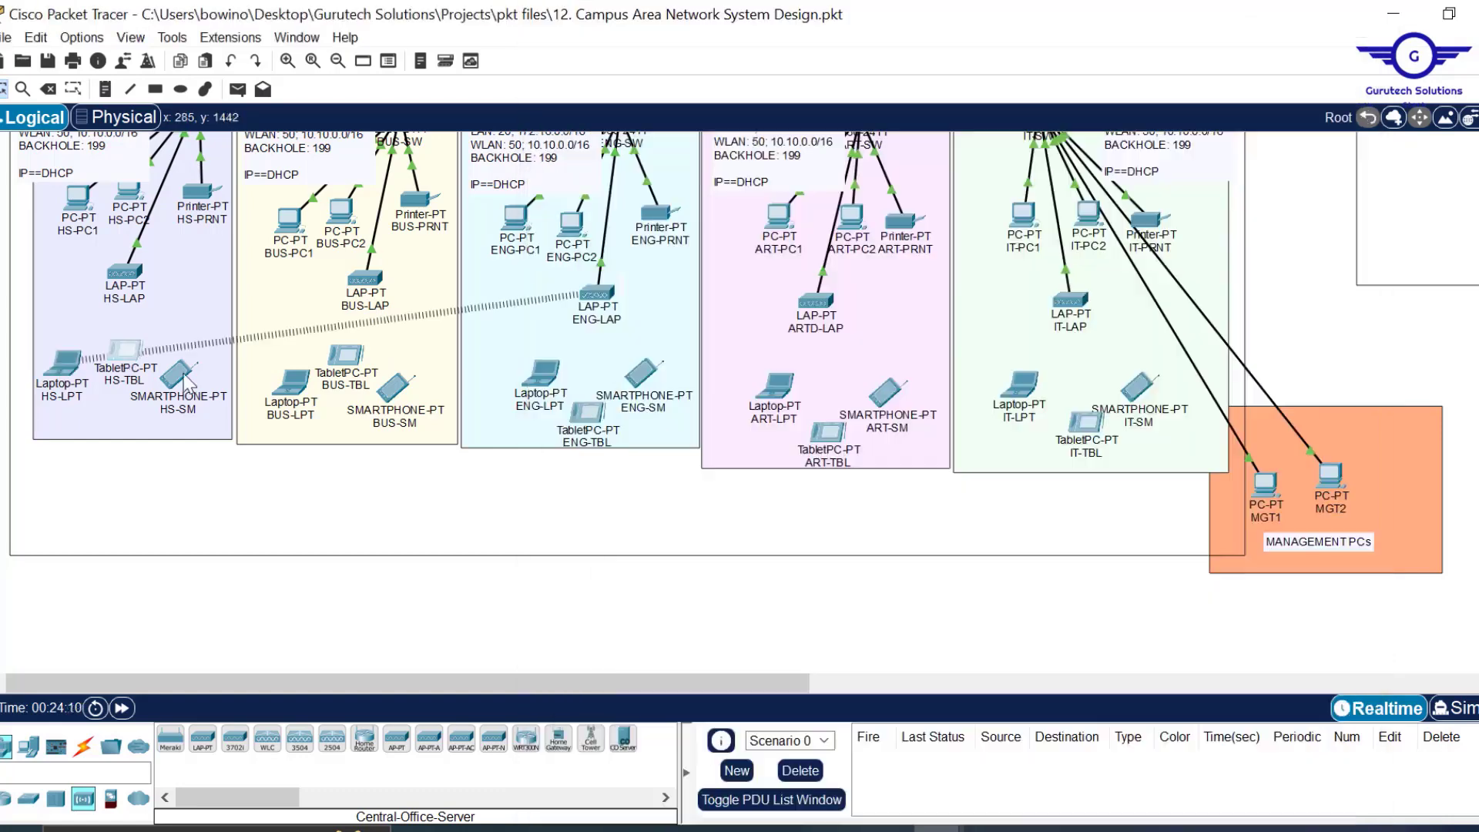
left_click(177, 376)
left_click(617, 166)
left_click(1194, 185)
type("GUEST WIFI")
left_click(1348, 18)
Go through the wireless settings of BUS-LPT, BUS-TBL and BUS-SM.
left_click(291, 381)
left_click(617, 167)
left_click(1349, 18)
left_click(346, 354)
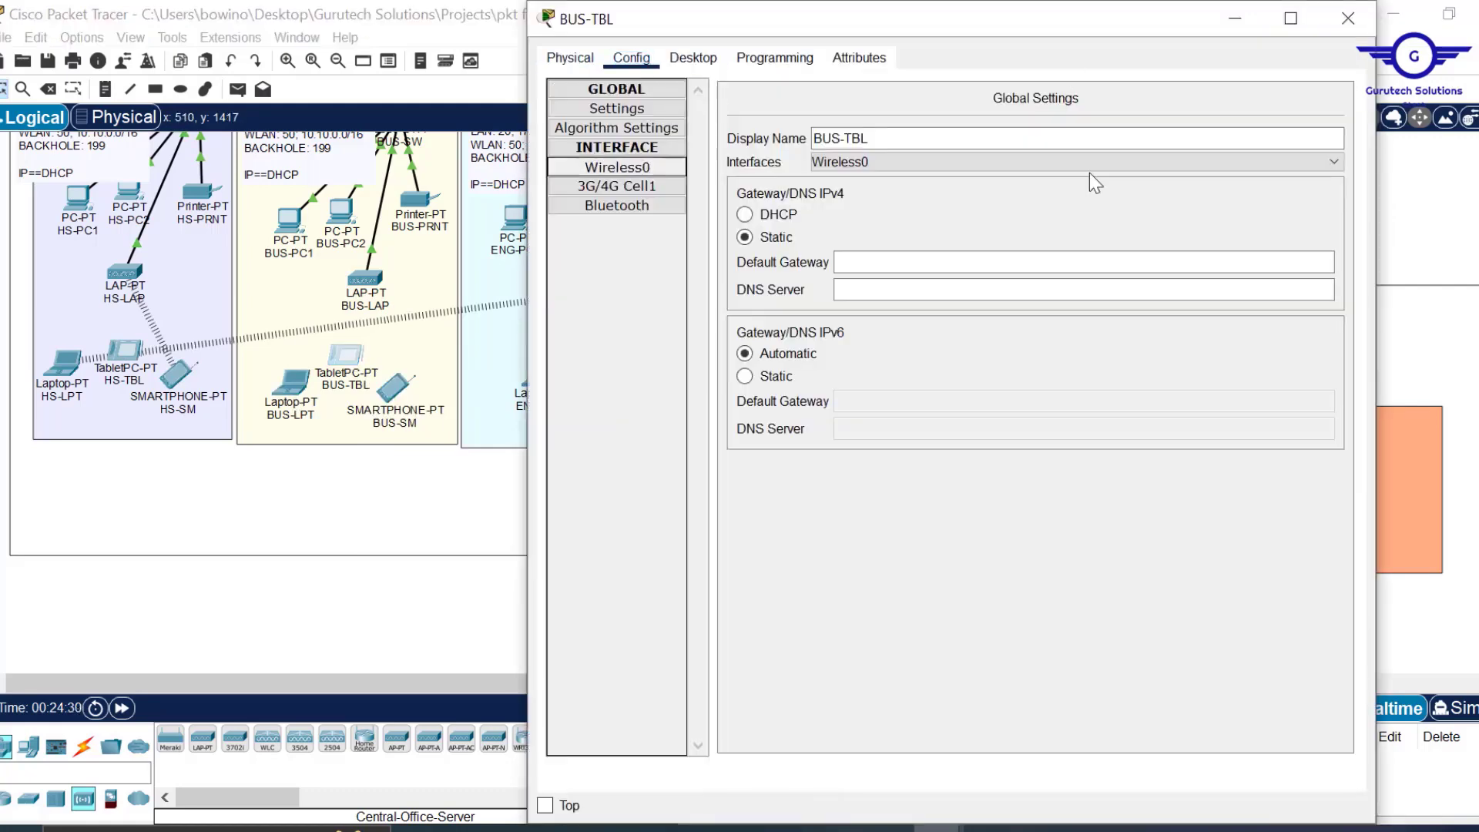
left_click(617, 167)
left_click(1348, 18)
left_click(394, 387)
left_click(617, 167)
left_click_drag(1100, 185, 970, 187)
left_click(1349, 18)
Set ENG-LPT to the EMPLOYEE network and ENG-TBL to the GUEST network.
left_click(541, 377)
left_click(617, 166)
type("EMPLOYEE")
left_click(1348, 17)
left_click(587, 414)
left_click(617, 320)
left_click_drag(1098, 339, 998, 338)
type("GUEST")
left_click(1348, 171)
left_click(642, 375)
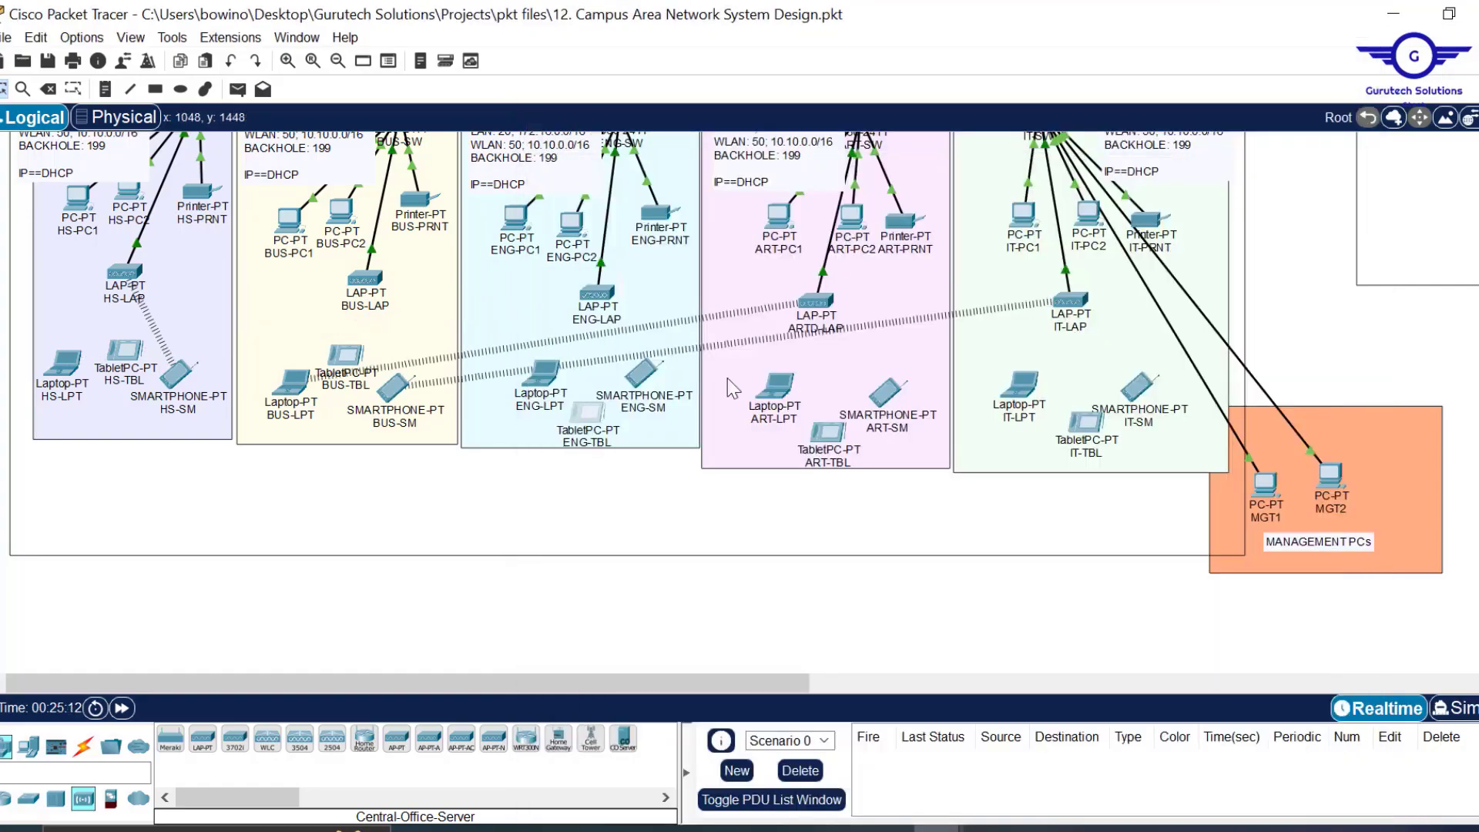
Go through the wireless settings of ART-SM, IT-LPT, IT-TBL and IT-SM.
left_click(886, 393)
left_click(1022, 385)
left_click(632, 61)
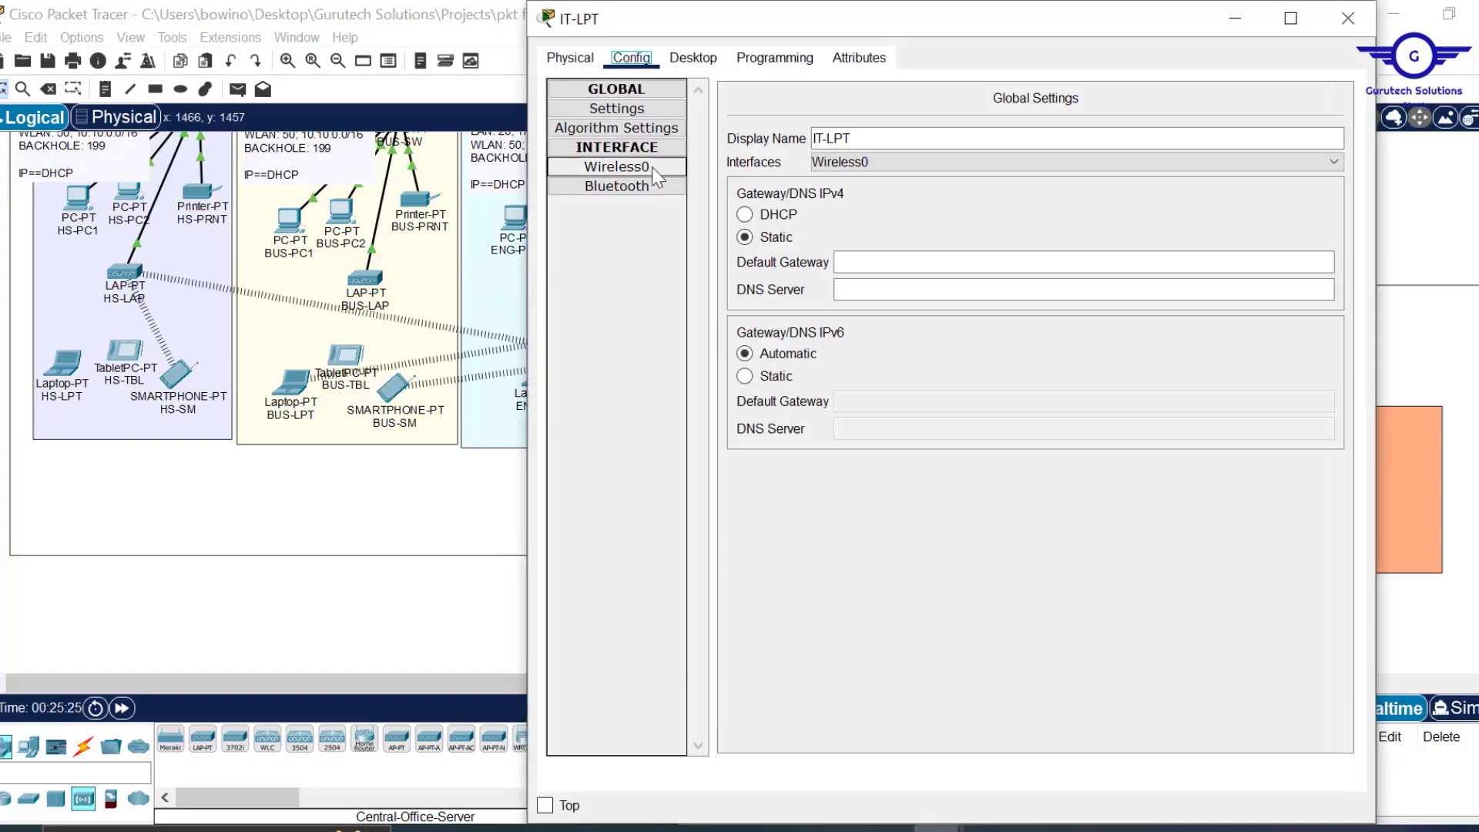
left_click(1348, 17)
left_click(1086, 422)
left_click(1348, 173)
left_click(1138, 386)
left_click(632, 213)
left_click(617, 321)
Give BHS-LPT and BHS-TBL WPA2-PSK security with the shared passphrase.
left_click(1348, 173)
left_click(1173, 245)
left_click(902, 255)
type("Cisco@123")
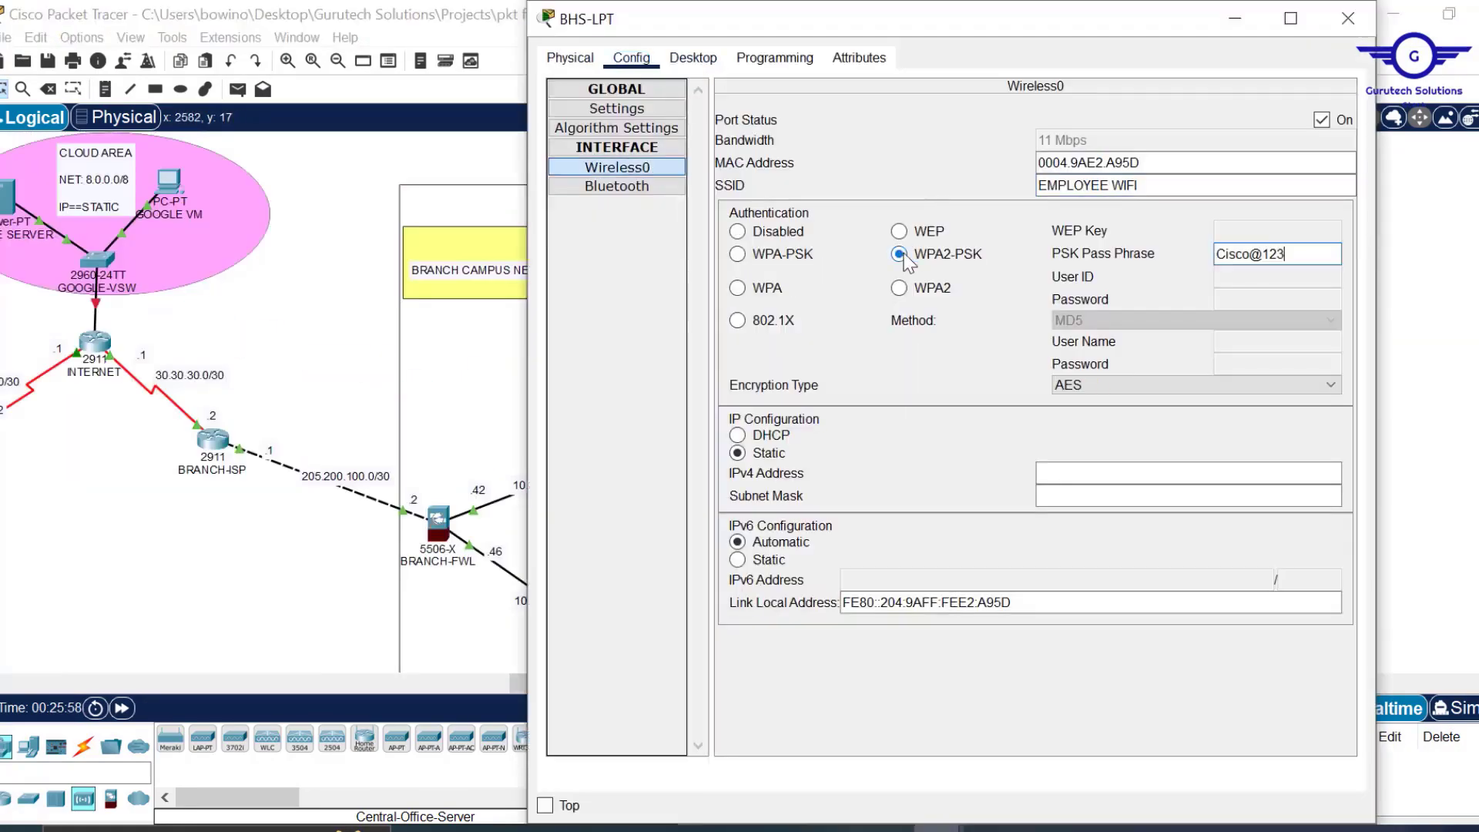
left_click(1349, 17)
left_click(901, 409)
type("Cisco@123")
Configure BBUS-LPT, BBUS-SM and BBUS-TBL's Wi-Fi, putting BBUS-TBL on EMPLOYEE.
scroll(1304, 454, "up", 3)
left_click(1176, 439)
left_click(1348, 17)
left_click(1182, 482)
type("EMPLOYEE")
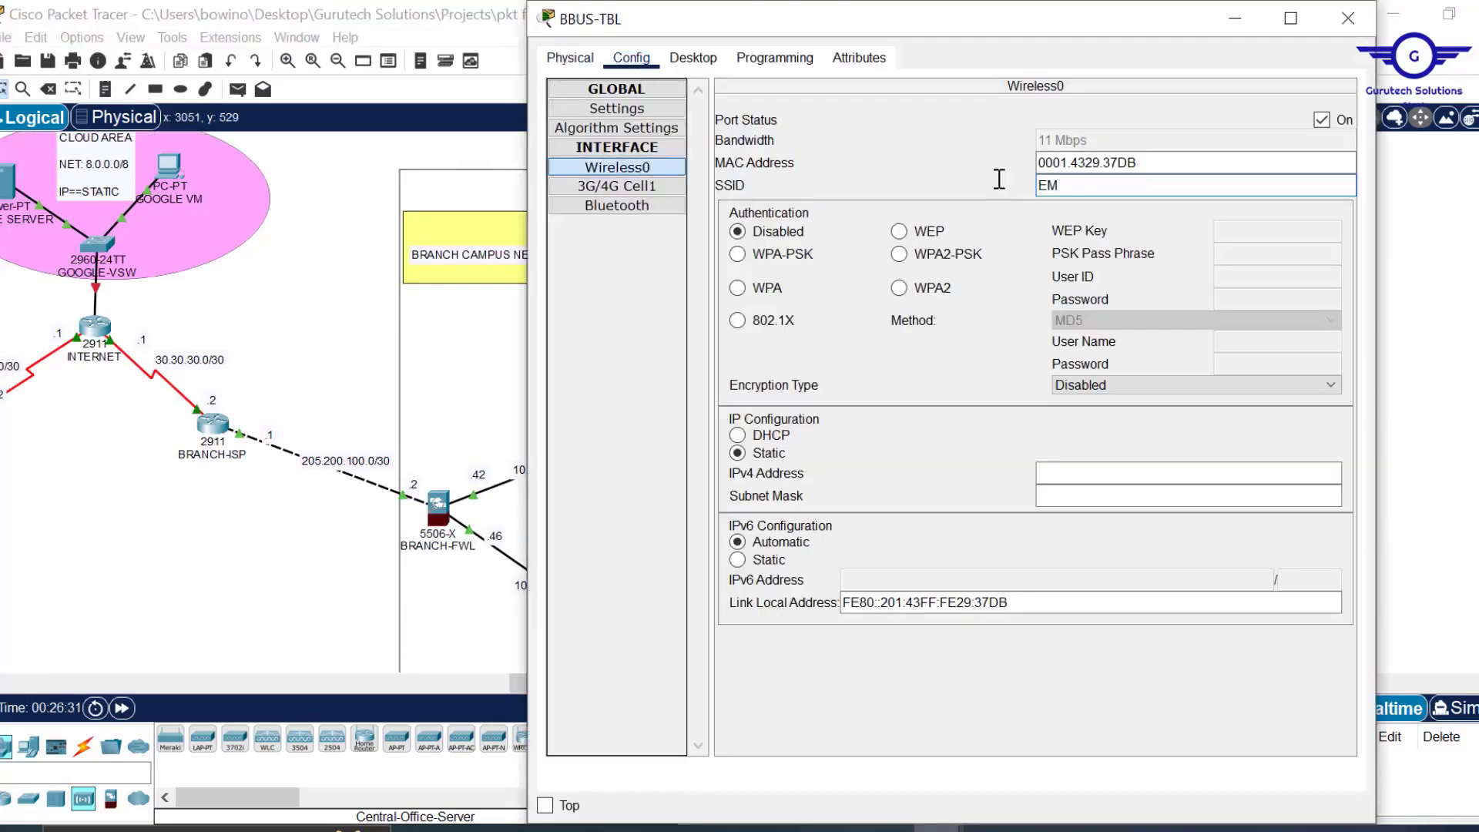
left_click(1348, 18)
left_click(1180, 532)
left_click_drag(1094, 340, 978, 337)
left_click(1349, 173)
Go through the wireless settings of BENG-LPT and BENG-TBL.
scroll(1304, 454, "down", 3)
left_click(1188, 348)
left_click(1349, 19)
left_click(1191, 390)
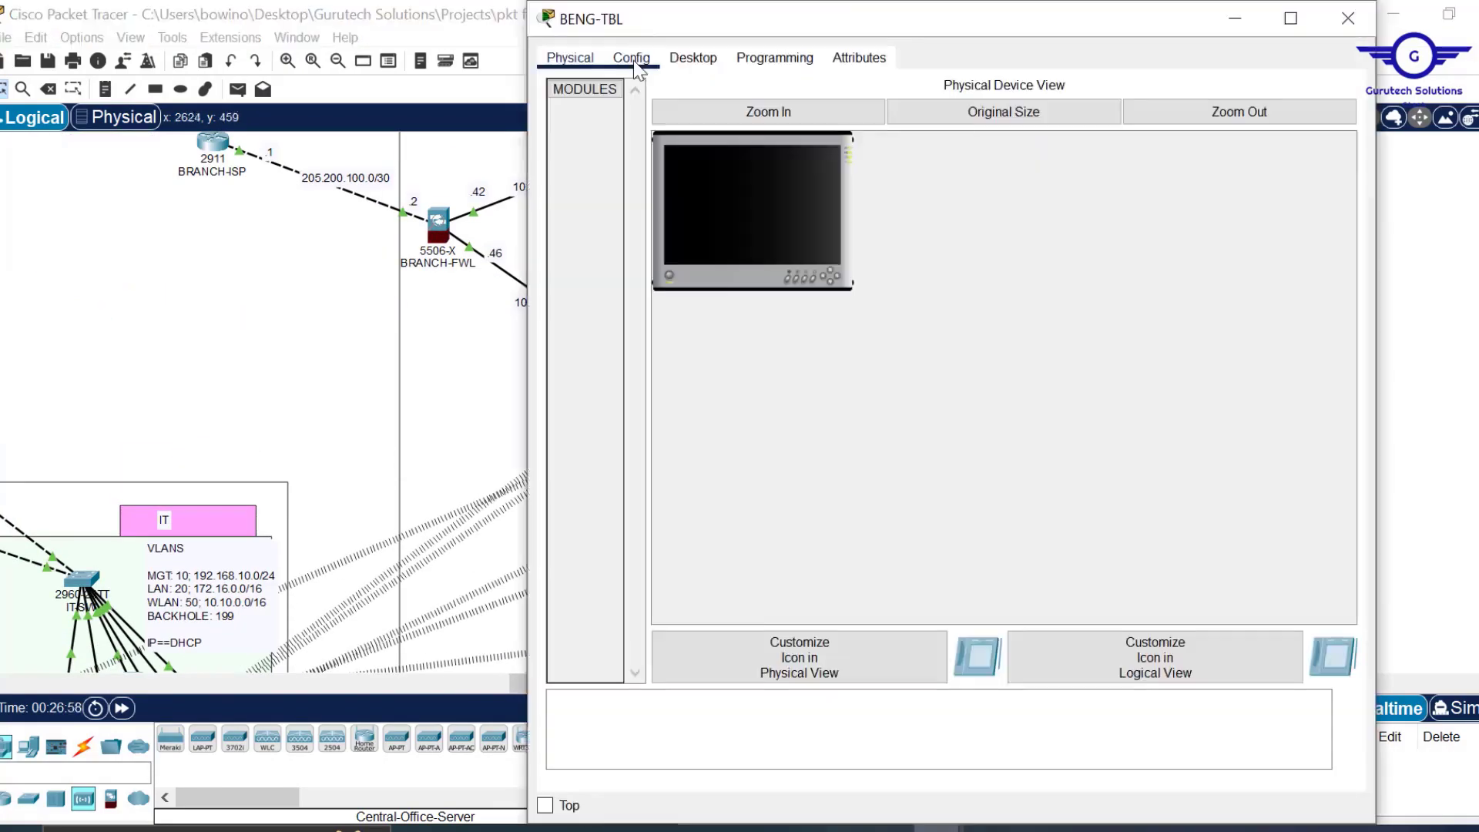
left_click(1187, 439)
left_click(632, 59)
left_click(1349, 20)
Go through the wireless settings of BART-LPT, BART-TBL and BART-SM.
scroll(1187, 467, "down", 3)
left_click(1179, 320)
left_click(1348, 173)
left_click(1184, 359)
left_click(1348, 17)
left_click(1180, 409)
left_click(1348, 172)
Recheck the Wi-Fi settings of BENG-TBL, BENG-SM and BBUS-LPT.
scroll(1227, 346, "up", 3)
left_click(1191, 319)
left_click(1348, 20)
left_click(1188, 370)
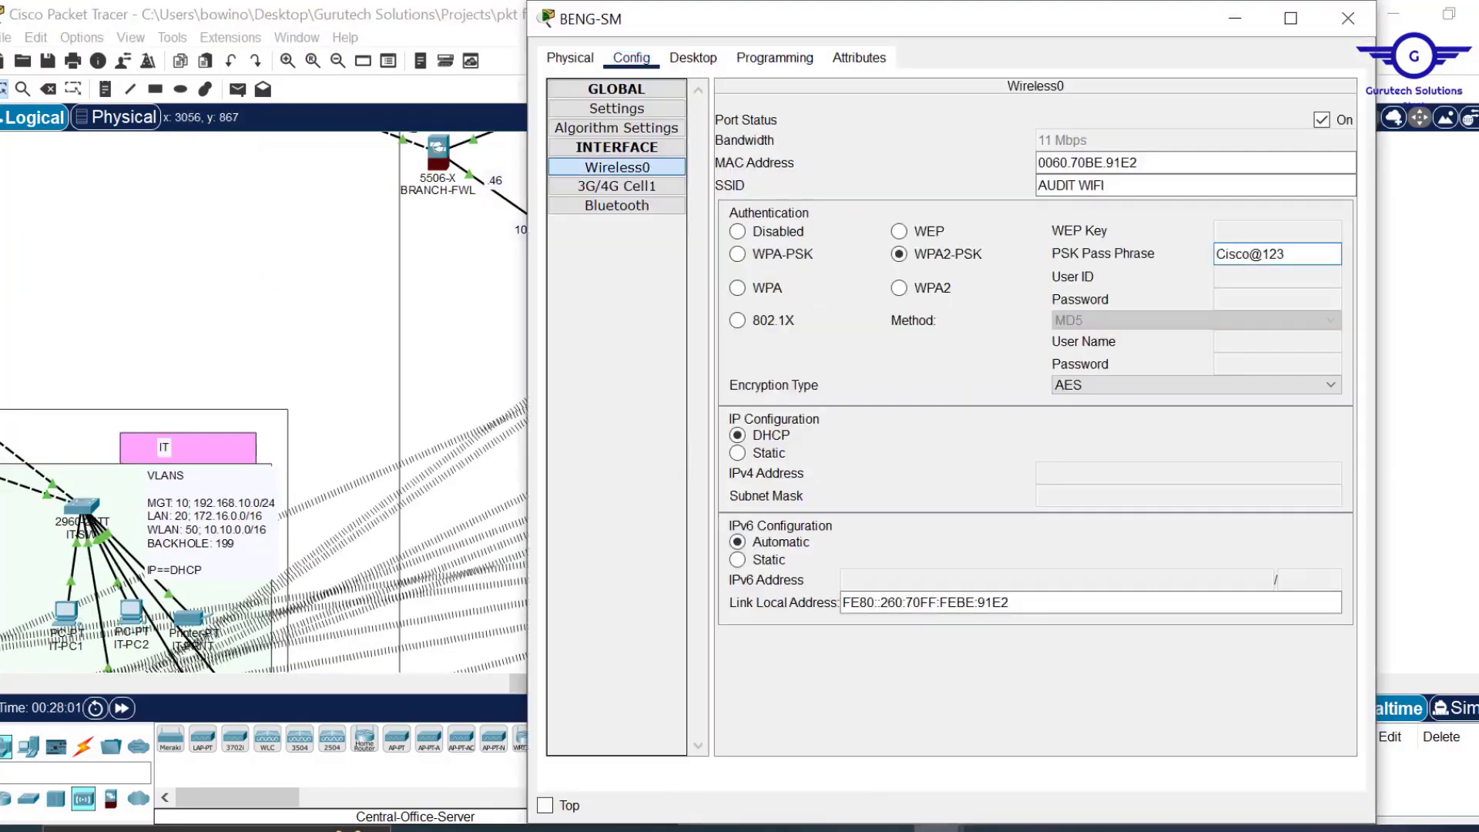
left_click(1349, 20)
scroll(1226, 346, "up", 2)
left_click(1181, 337)
left_click(742, 215)
left_click(1348, 19)
Recheck the IT and arts wireless devices, including ART-LPT.
scroll(1203, 347, "down", 6)
left_click_drag(910, 683, 407, 683)
left_click(1087, 478)
left_click(1348, 19)
left_click(1028, 433)
left_click(1349, 19)
left_click(729, 434)
left_click(744, 215)
left_click(1349, 17)
Switch laptop HS-LPT's IP configuration to DHCP.
left_click(62, 416)
left_click(744, 215)
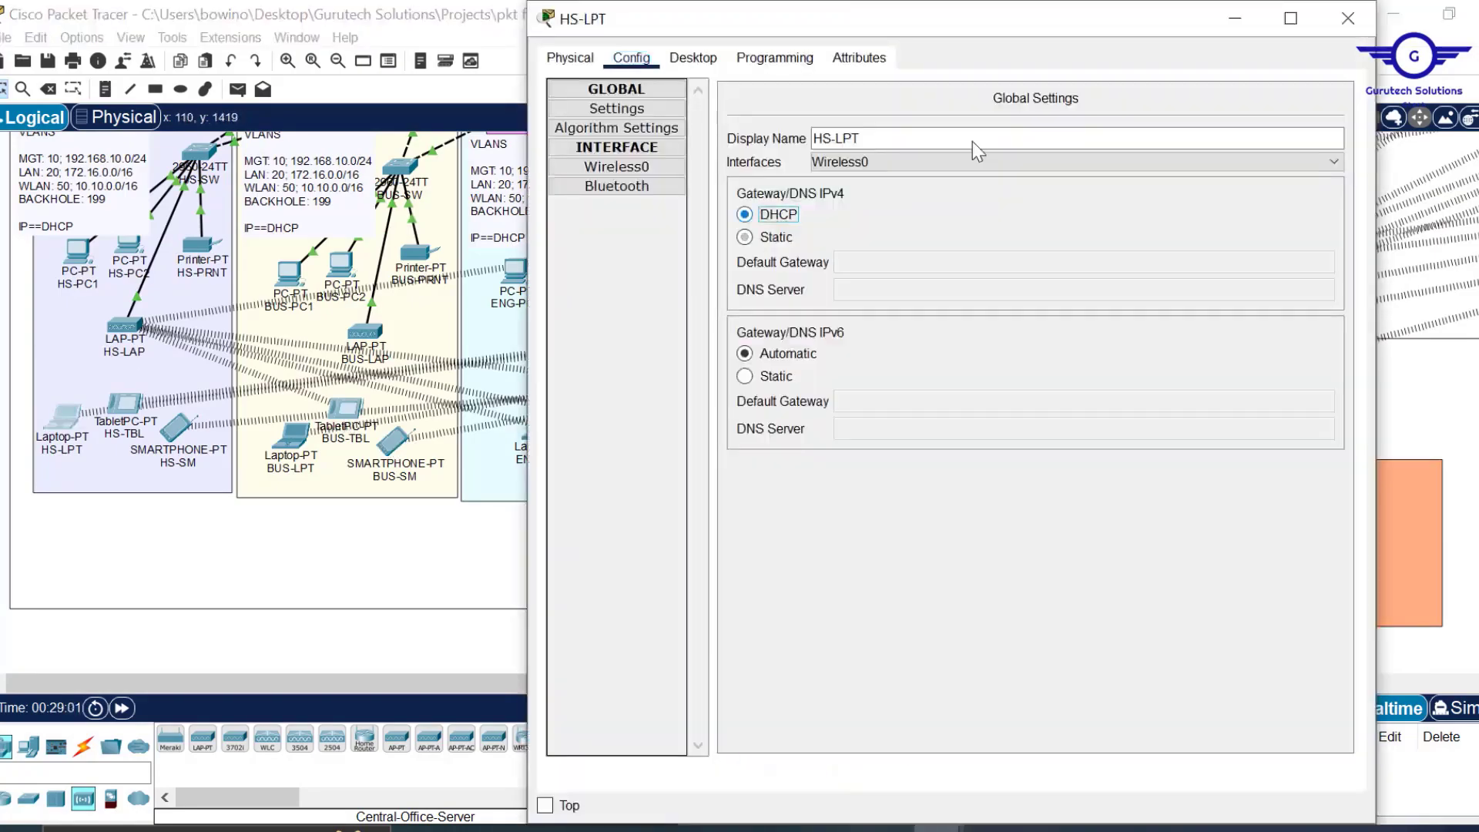
left_click(1348, 17)
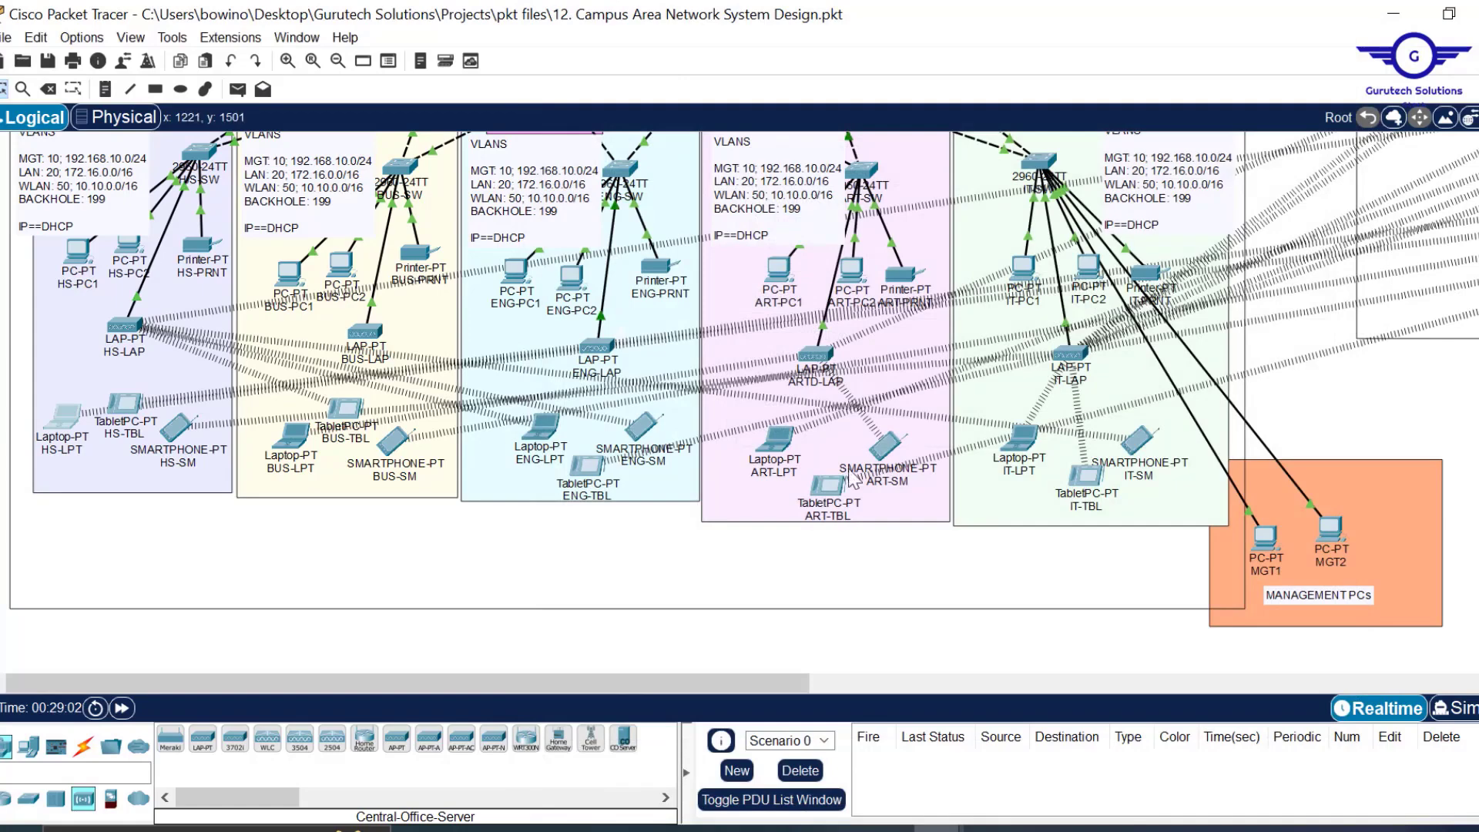
scroll(850, 478, "up", 5)
scroll(853, 479, "down", 5)
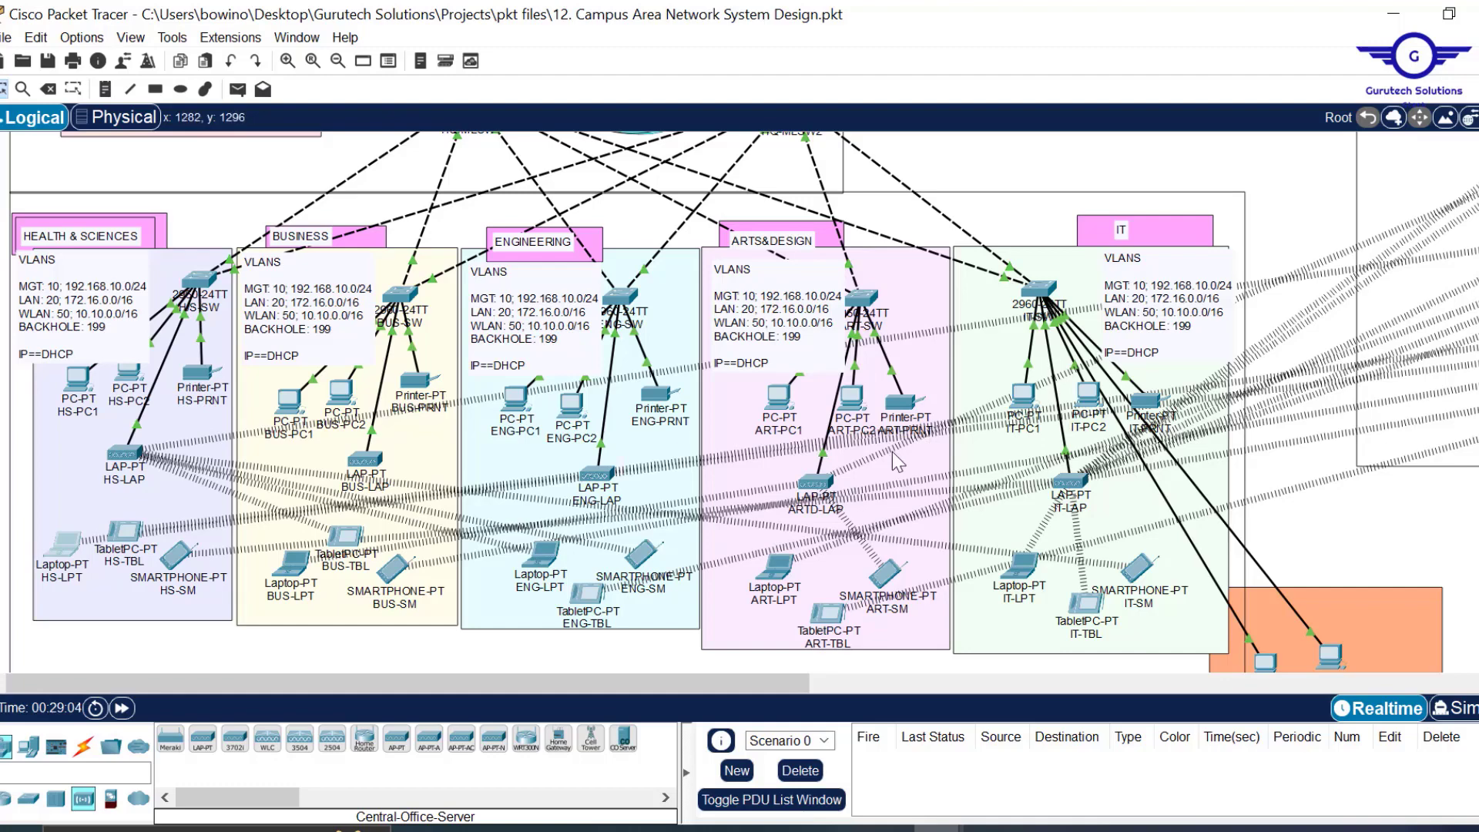
scroll(901, 370, "up", 5)
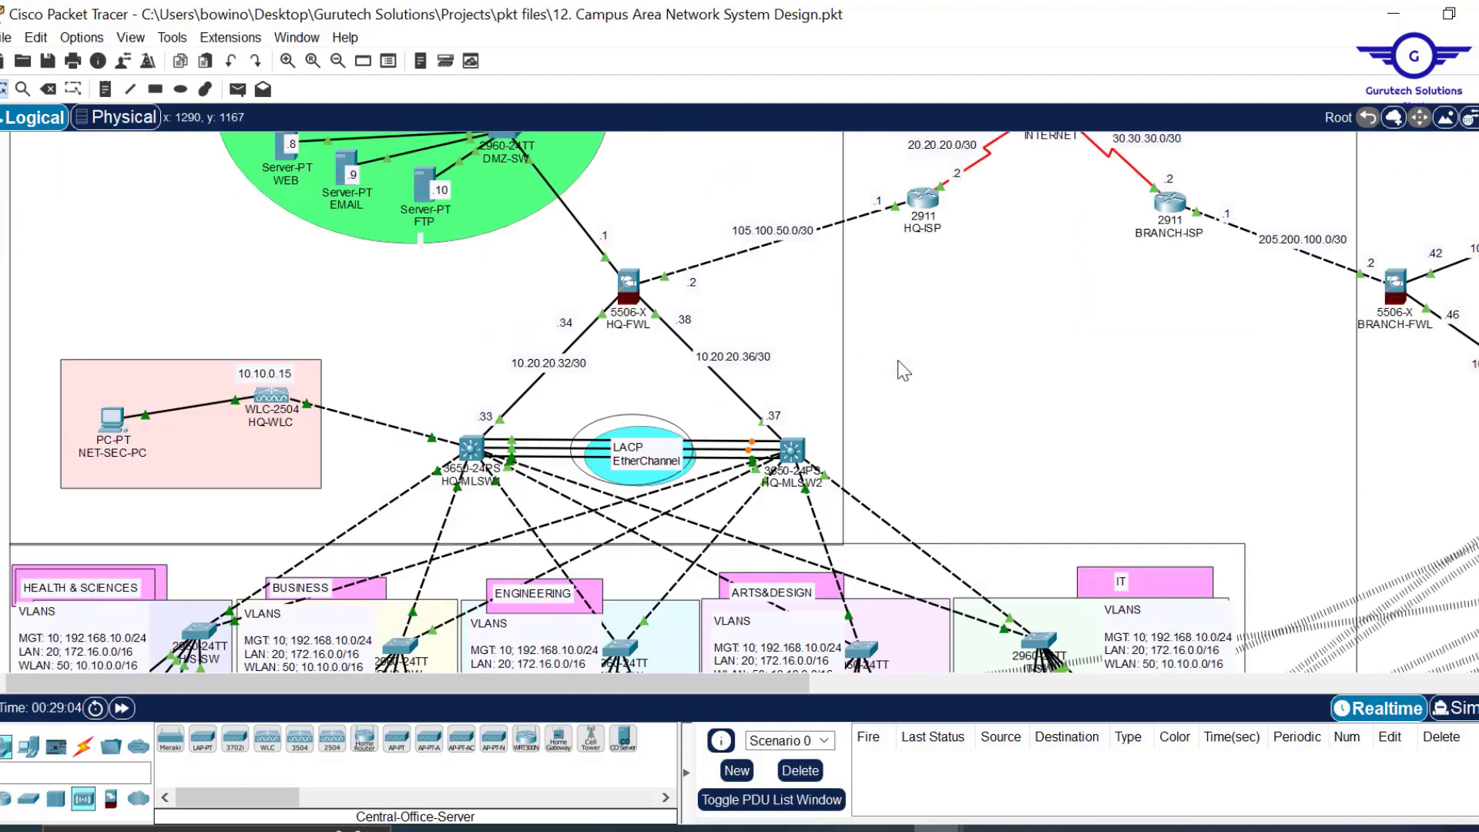
scroll(903, 371, "down", 4)
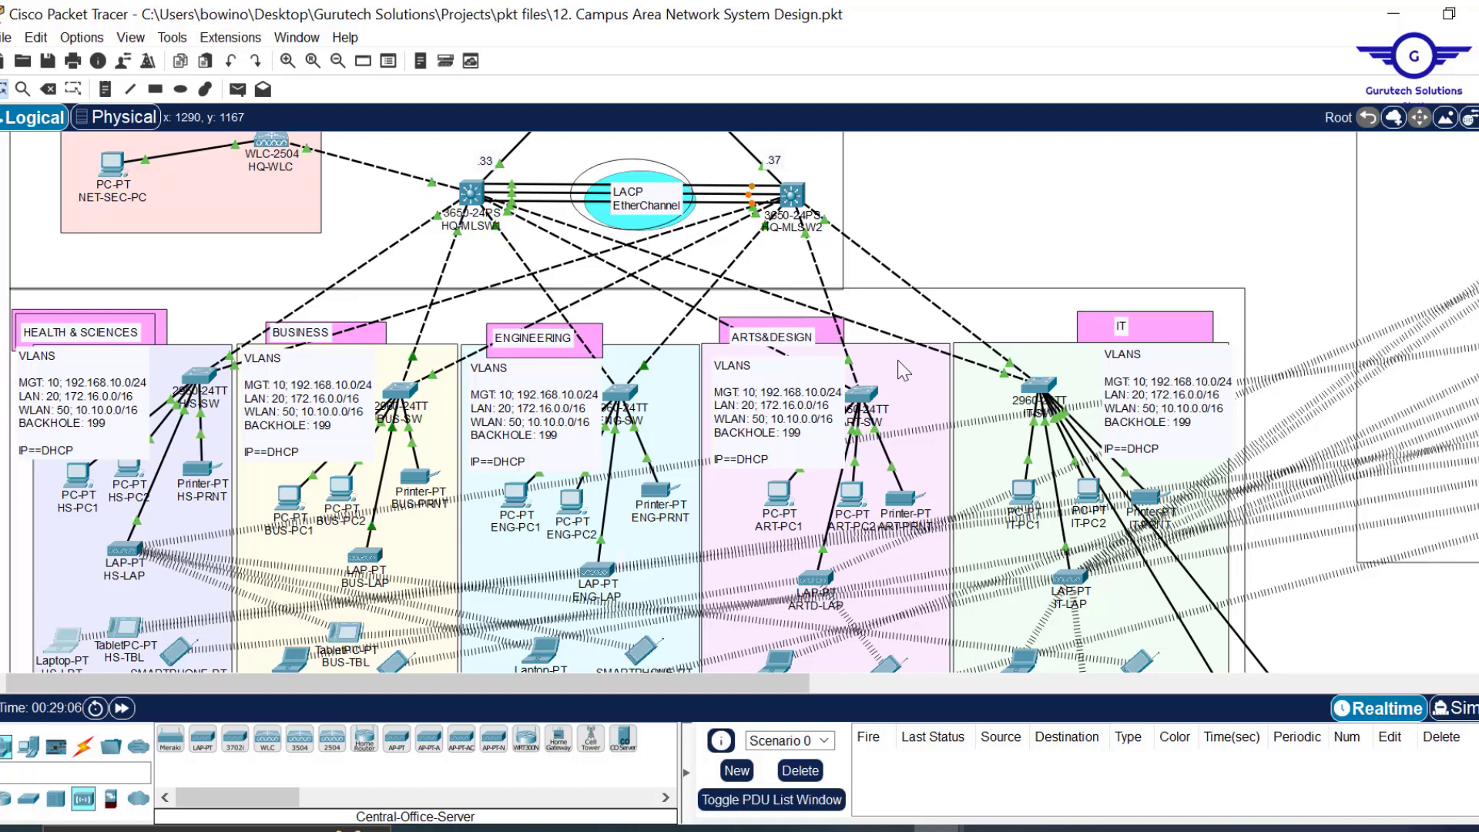
scroll(904, 372, "down", 1)
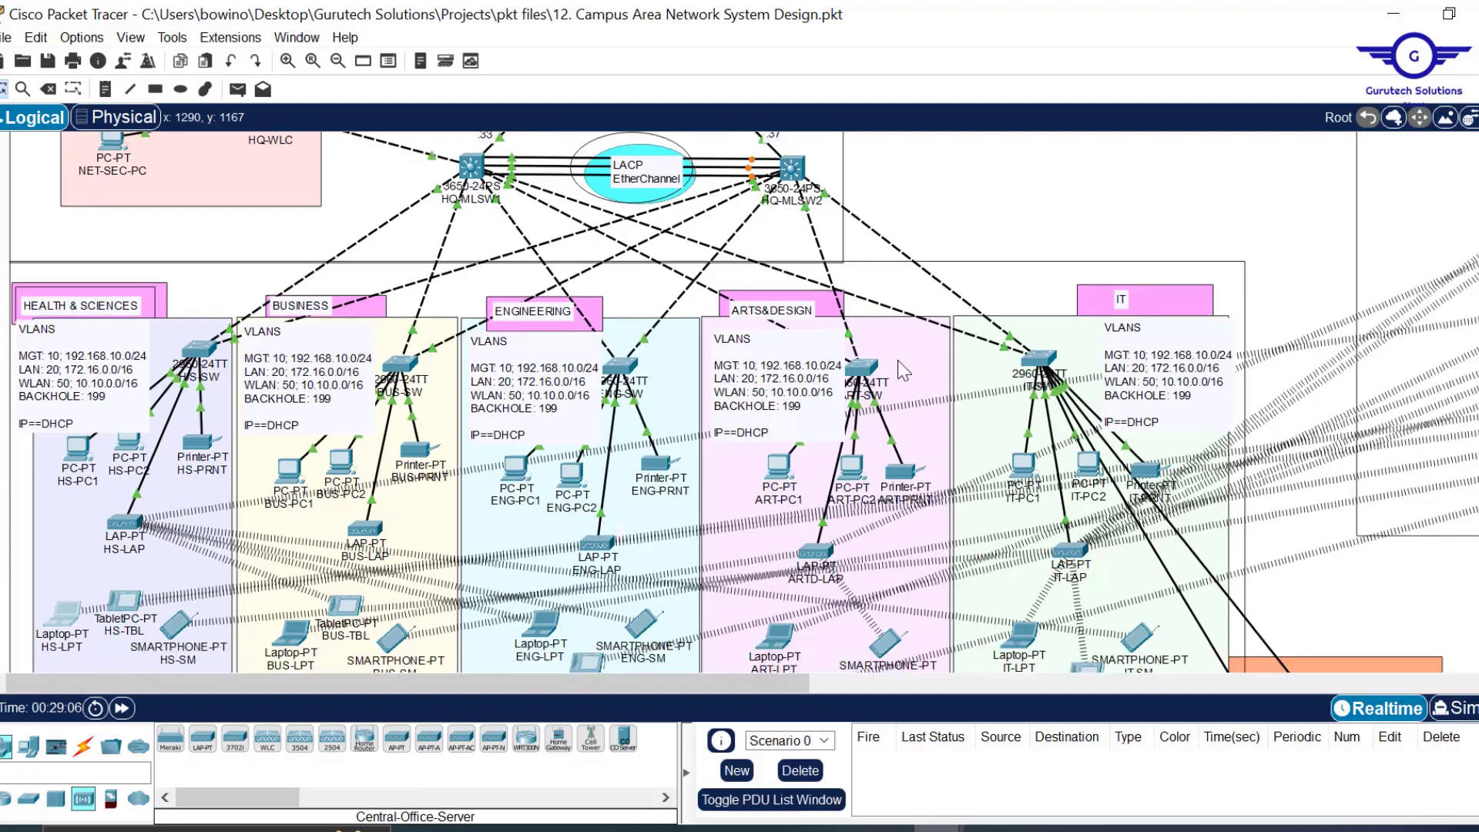
scroll(904, 371, "down", 3)
scroll(904, 371, "right", 15)
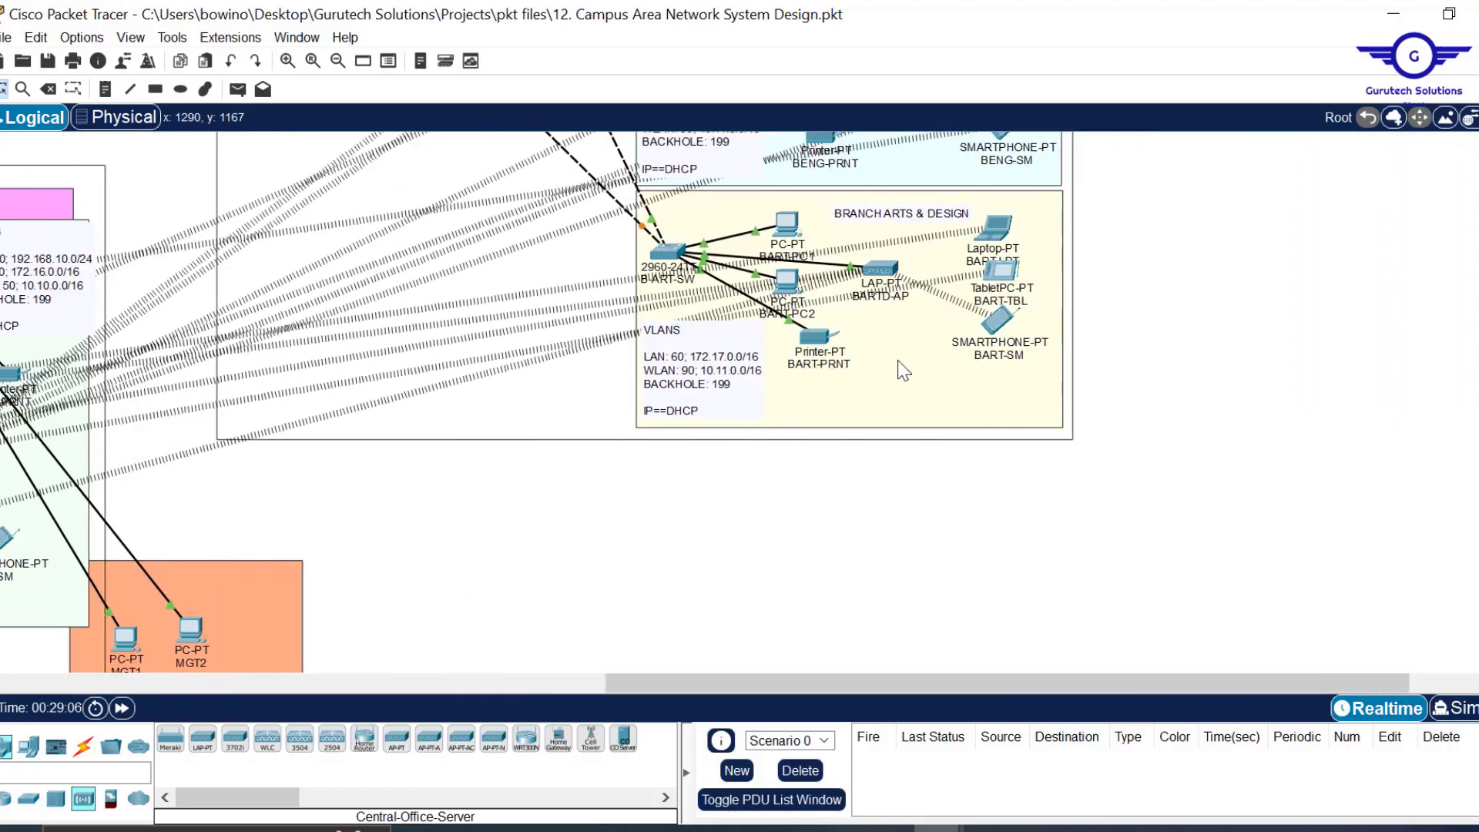
scroll(904, 371, "left", 10)
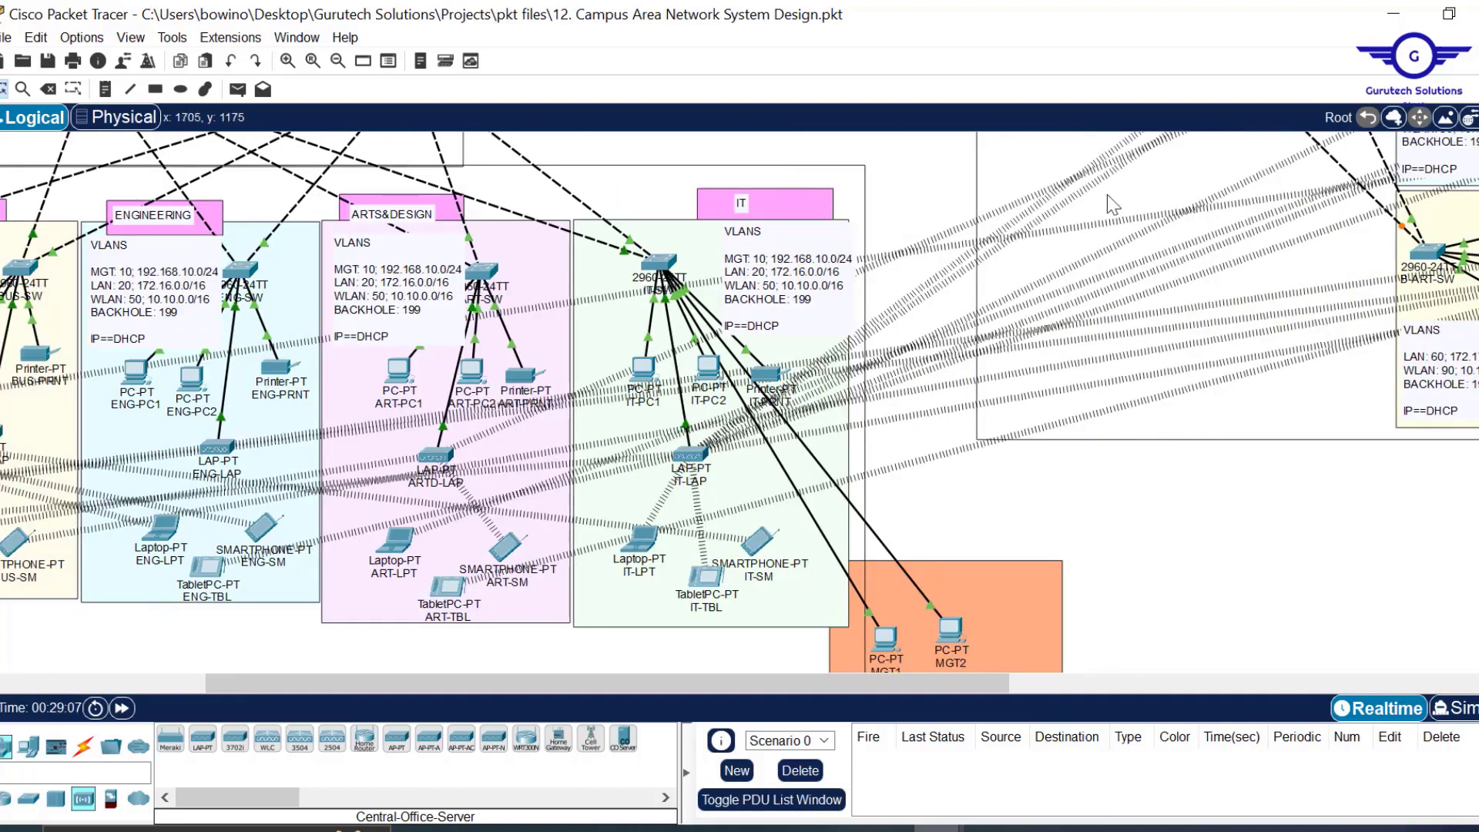
scroll(1171, 304, "up", 12)
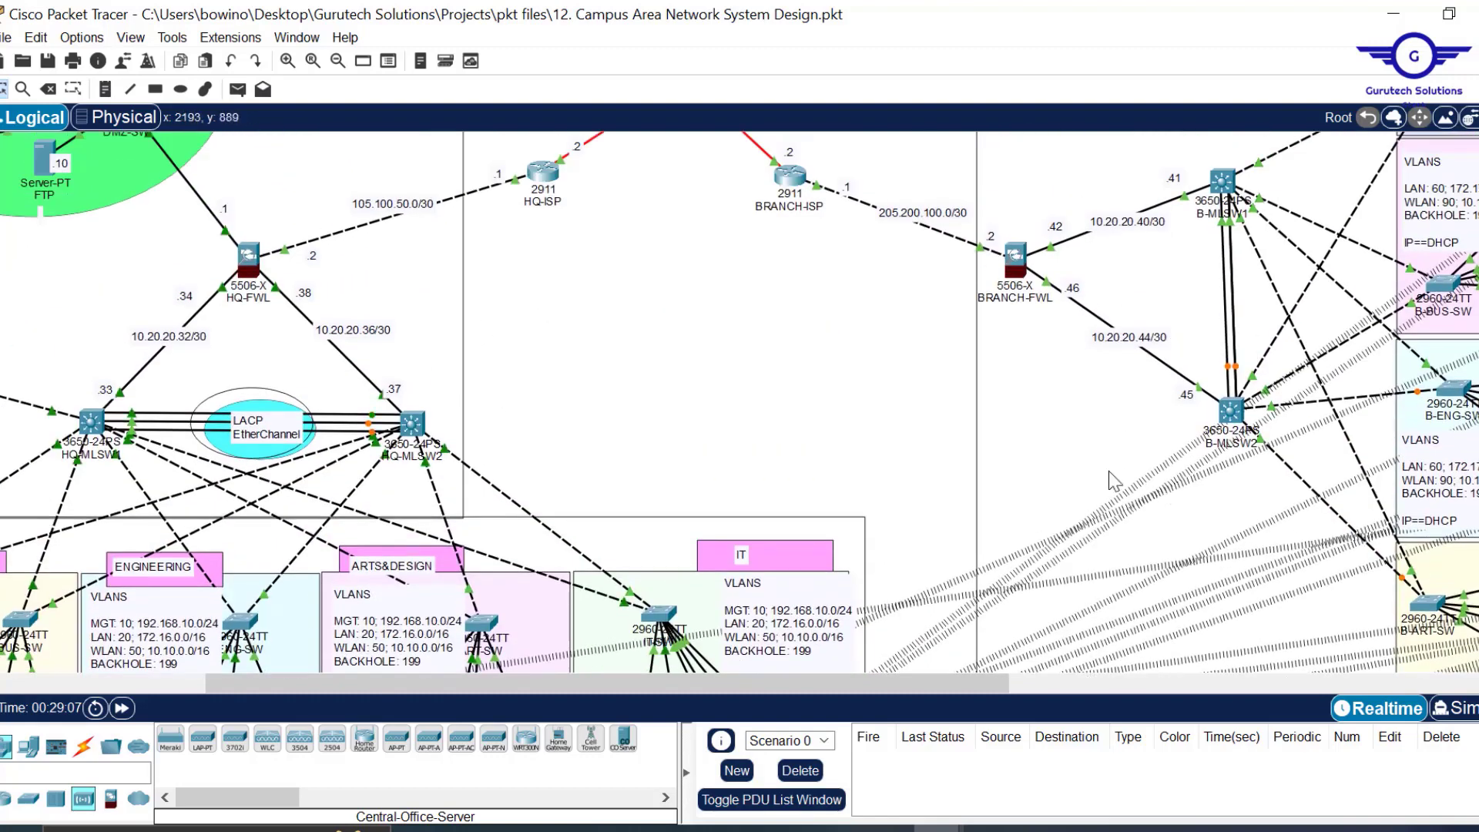
scroll(1093, 470, "down", 15)
scroll(1090, 474, "up", 6)
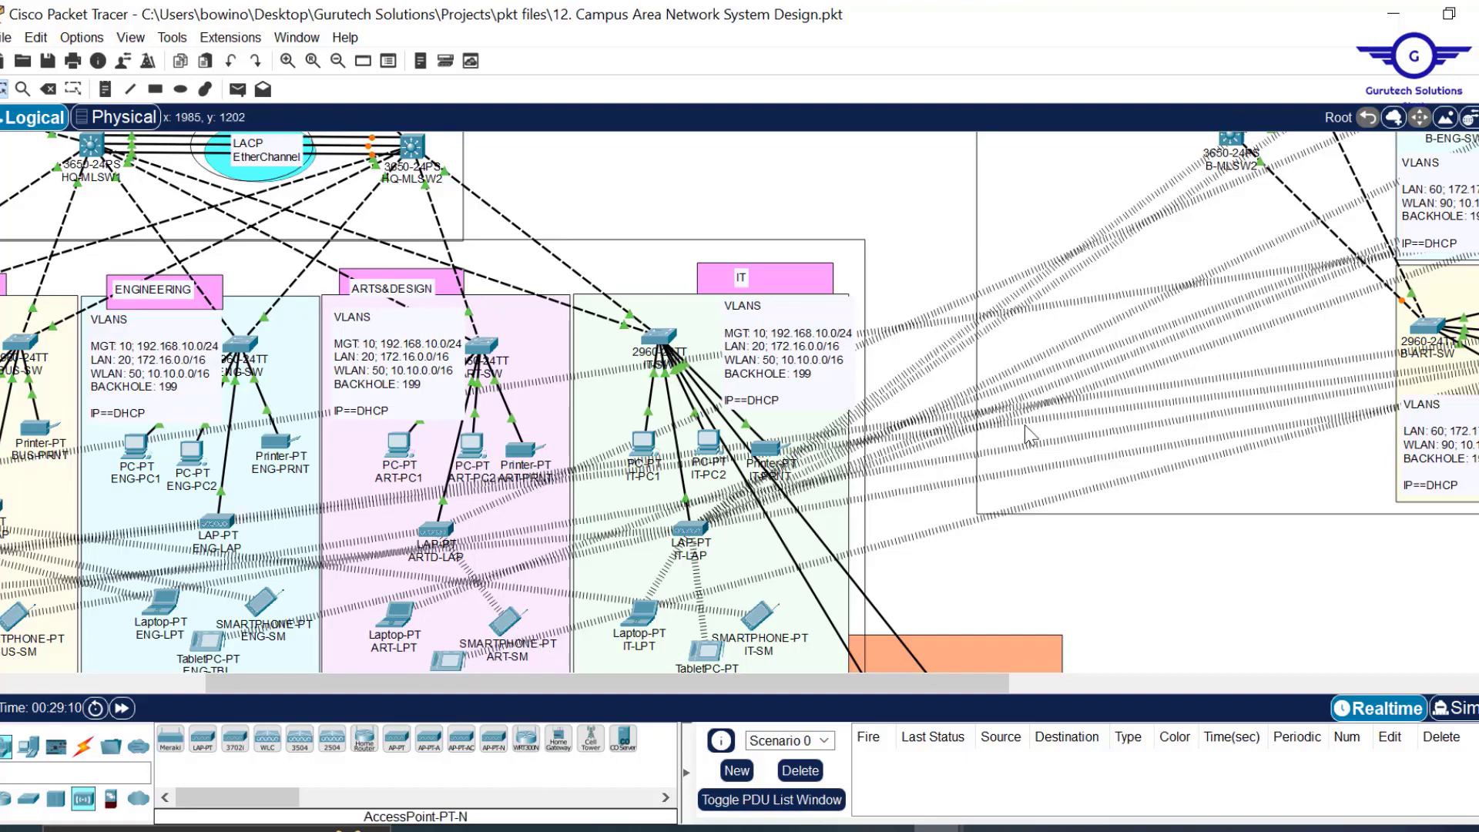
scroll(1023, 427, "up", 3)
scroll(1335, 385, "right", 3)
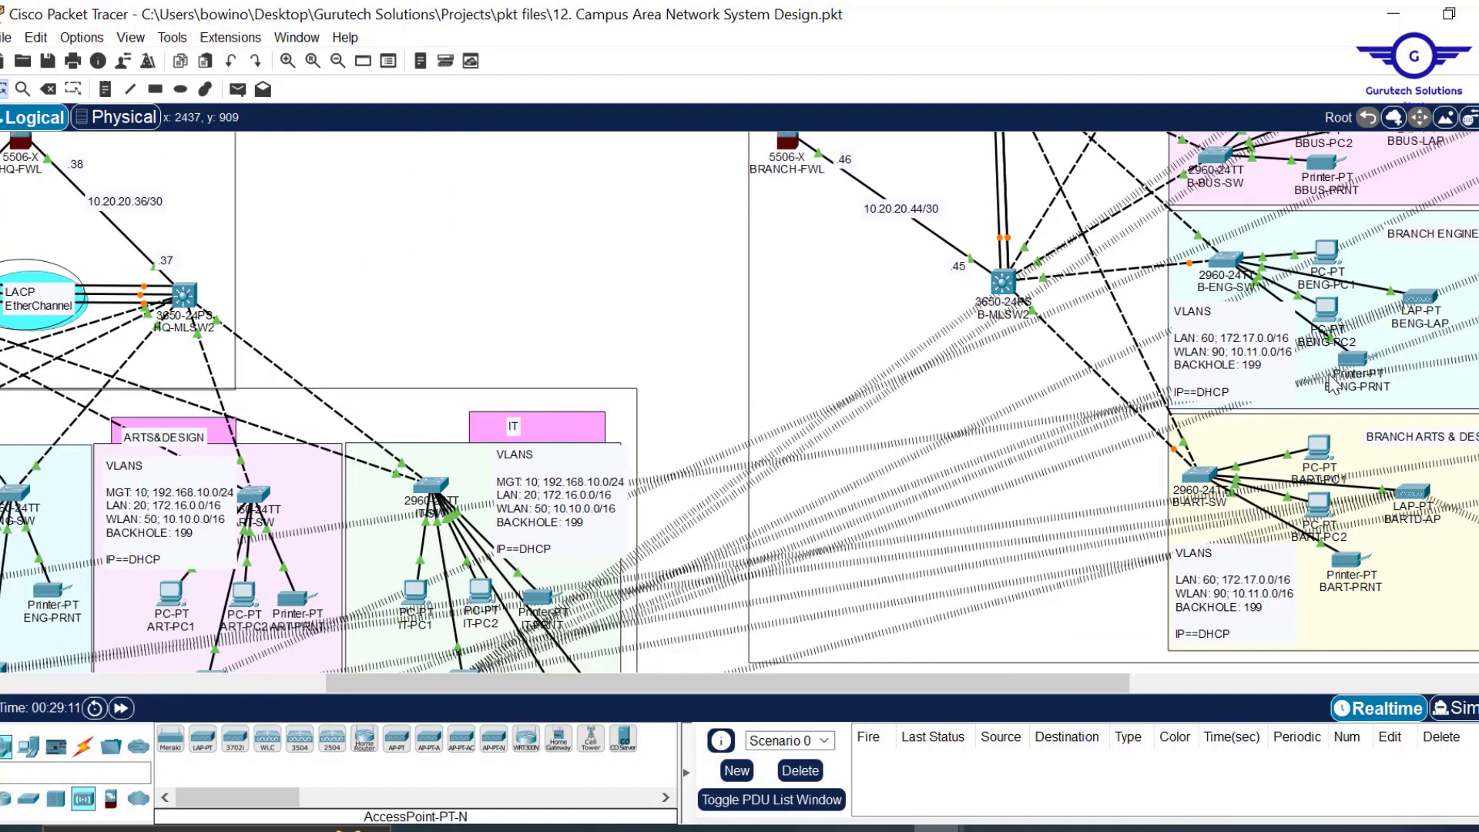
scroll(1333, 383, "up", 5)
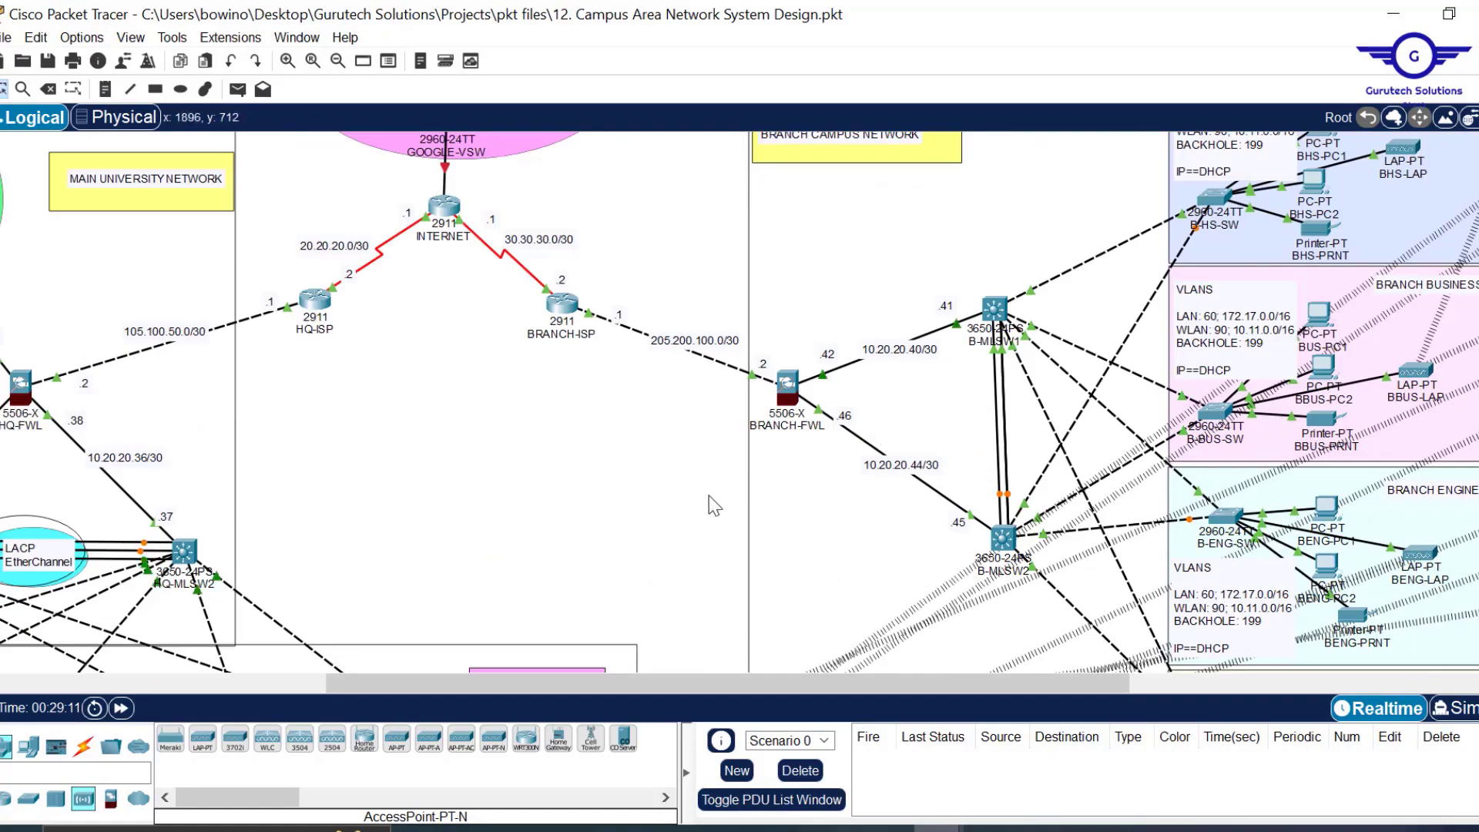
scroll(708, 497, "down", 8)
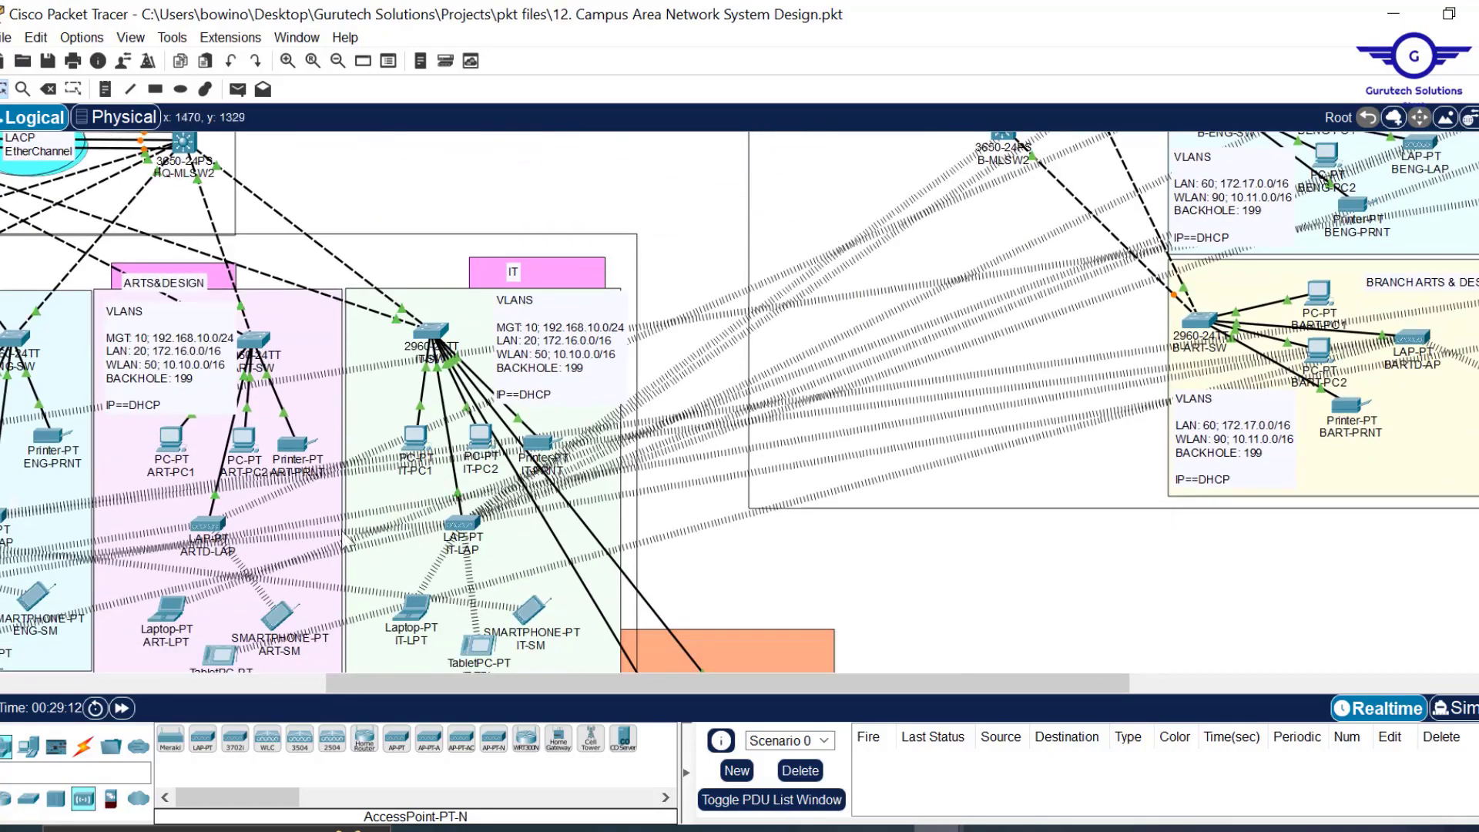
scroll(733, 502, "left", 4)
scroll(739, 505, "up", 5)
scroll(737, 506, "up", 4)
scroll(737, 506, "down", 7)
scroll(740, 508, "up", 5)
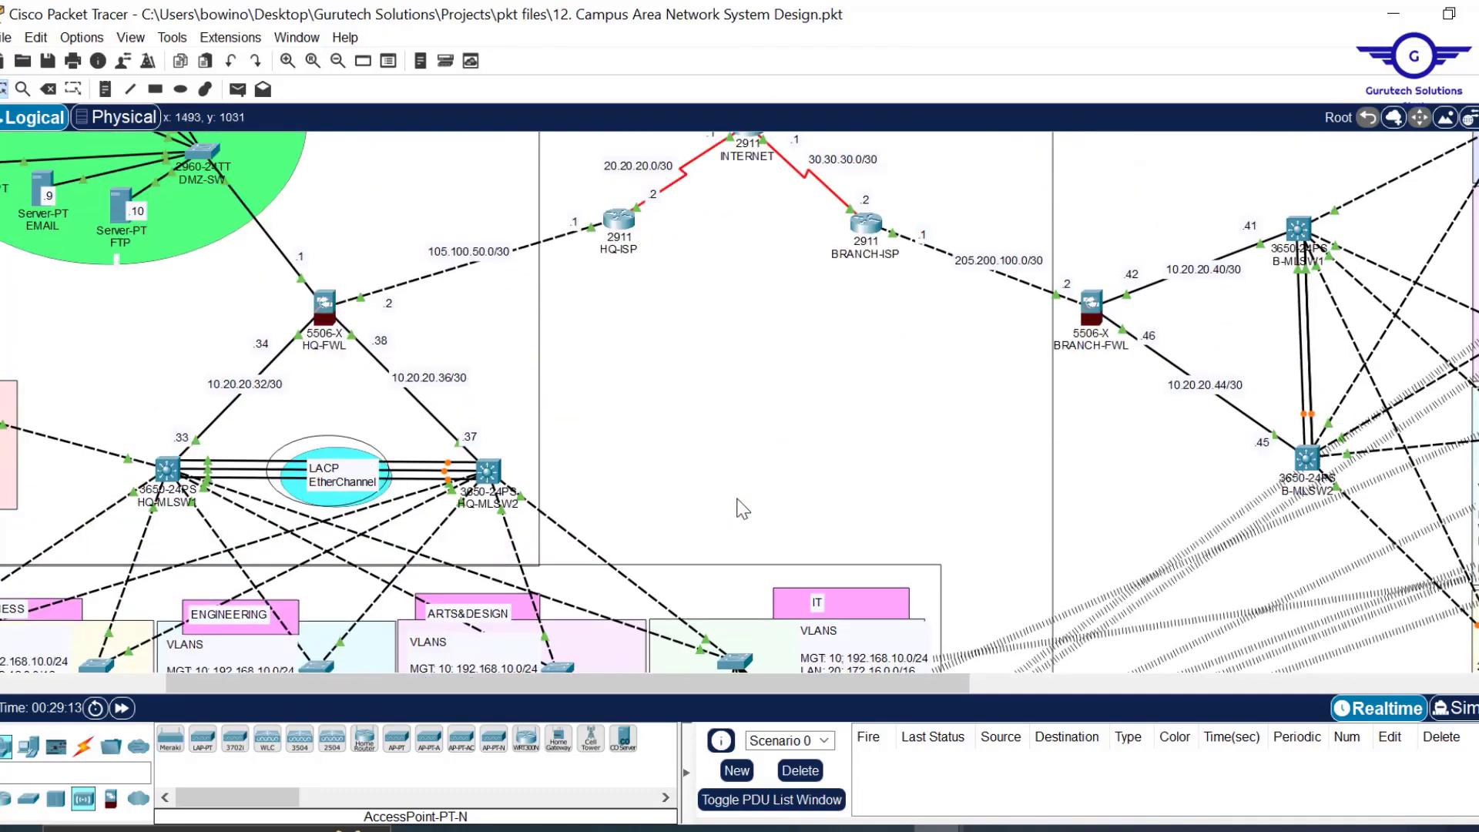
scroll(792, 501, "up", 3)
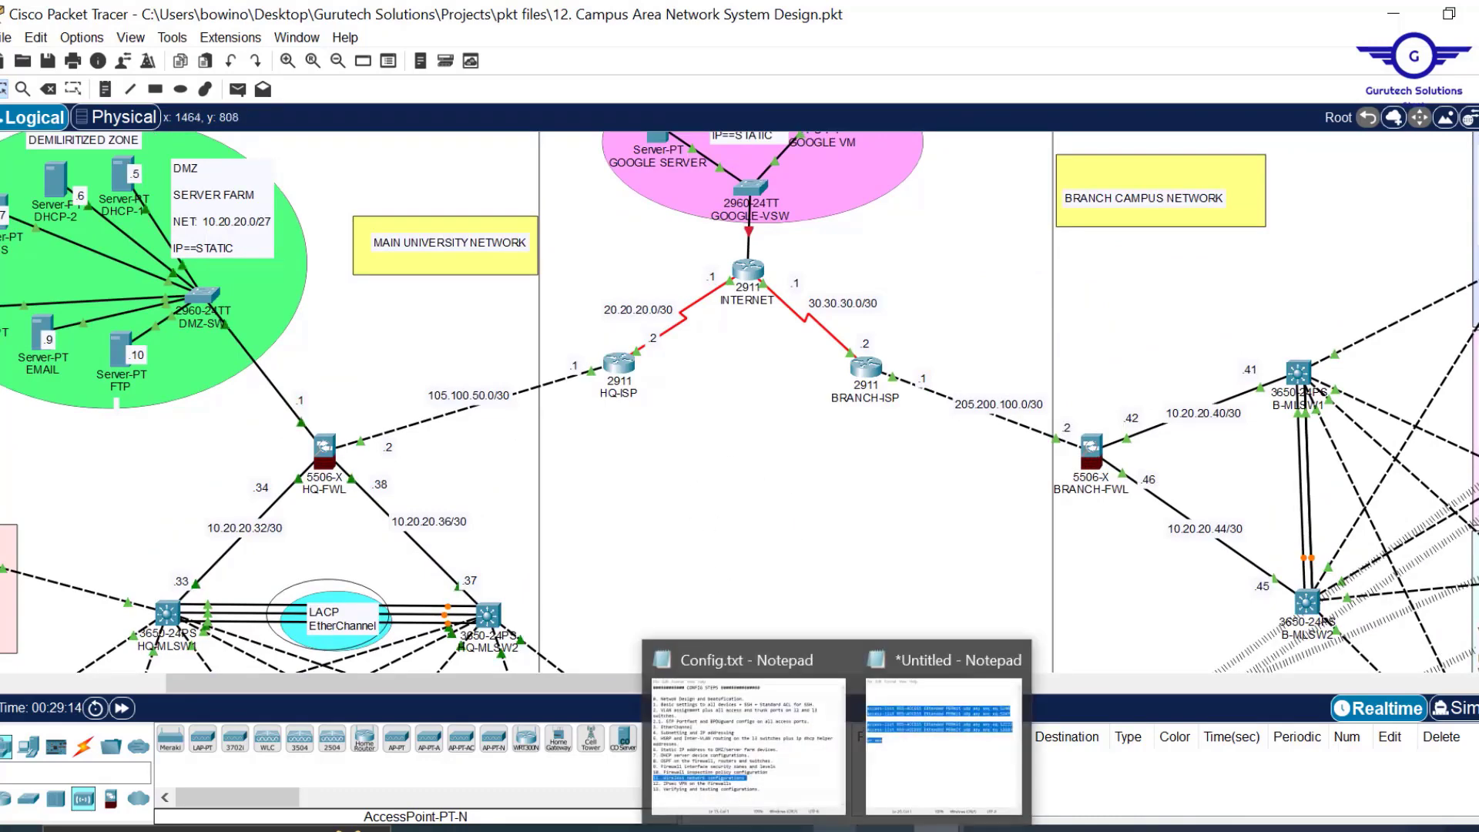
left_click(782, 761)
left_click(393, 620)
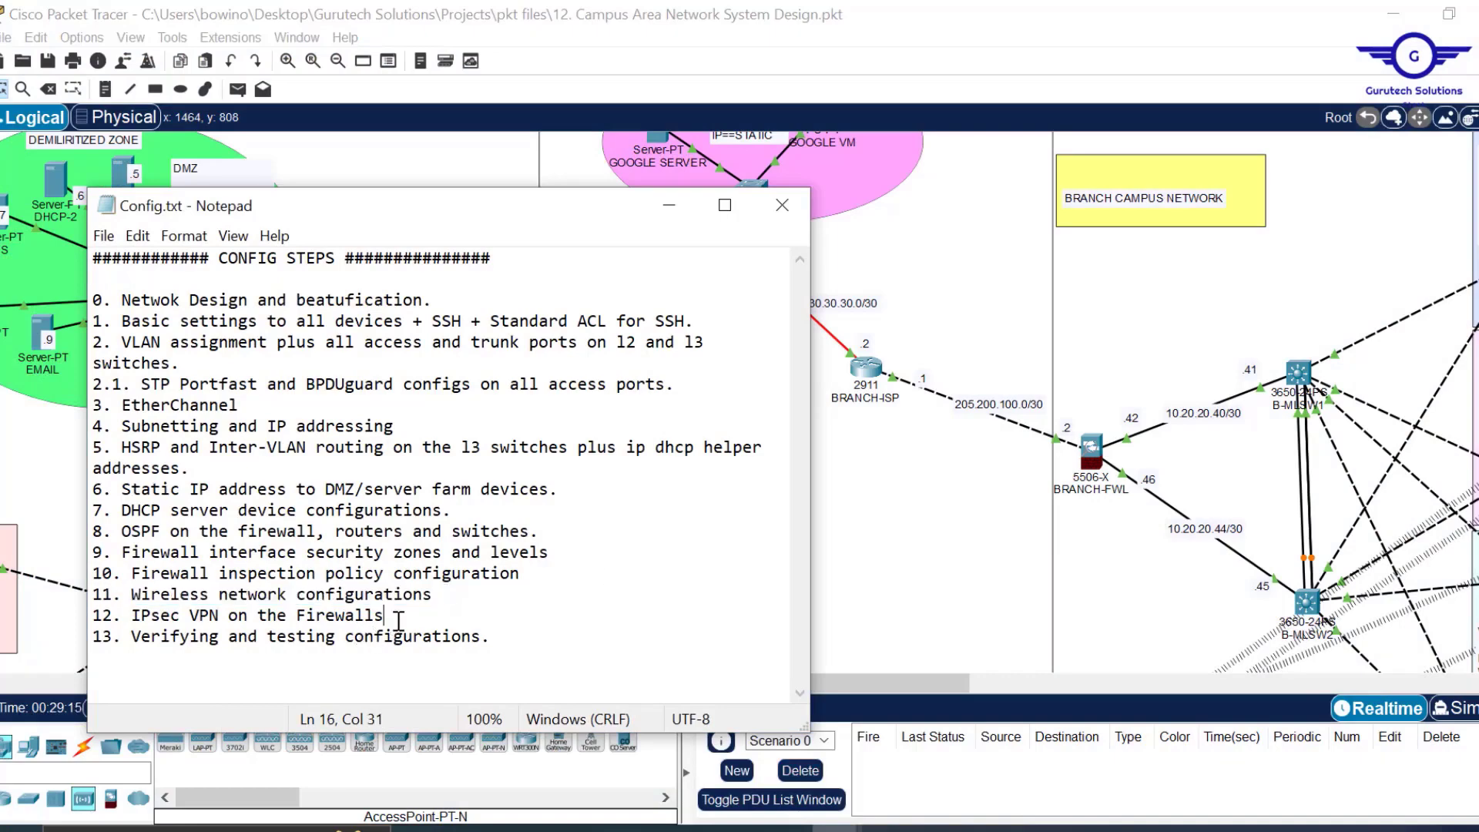
left_click_drag(409, 613, 135, 618)
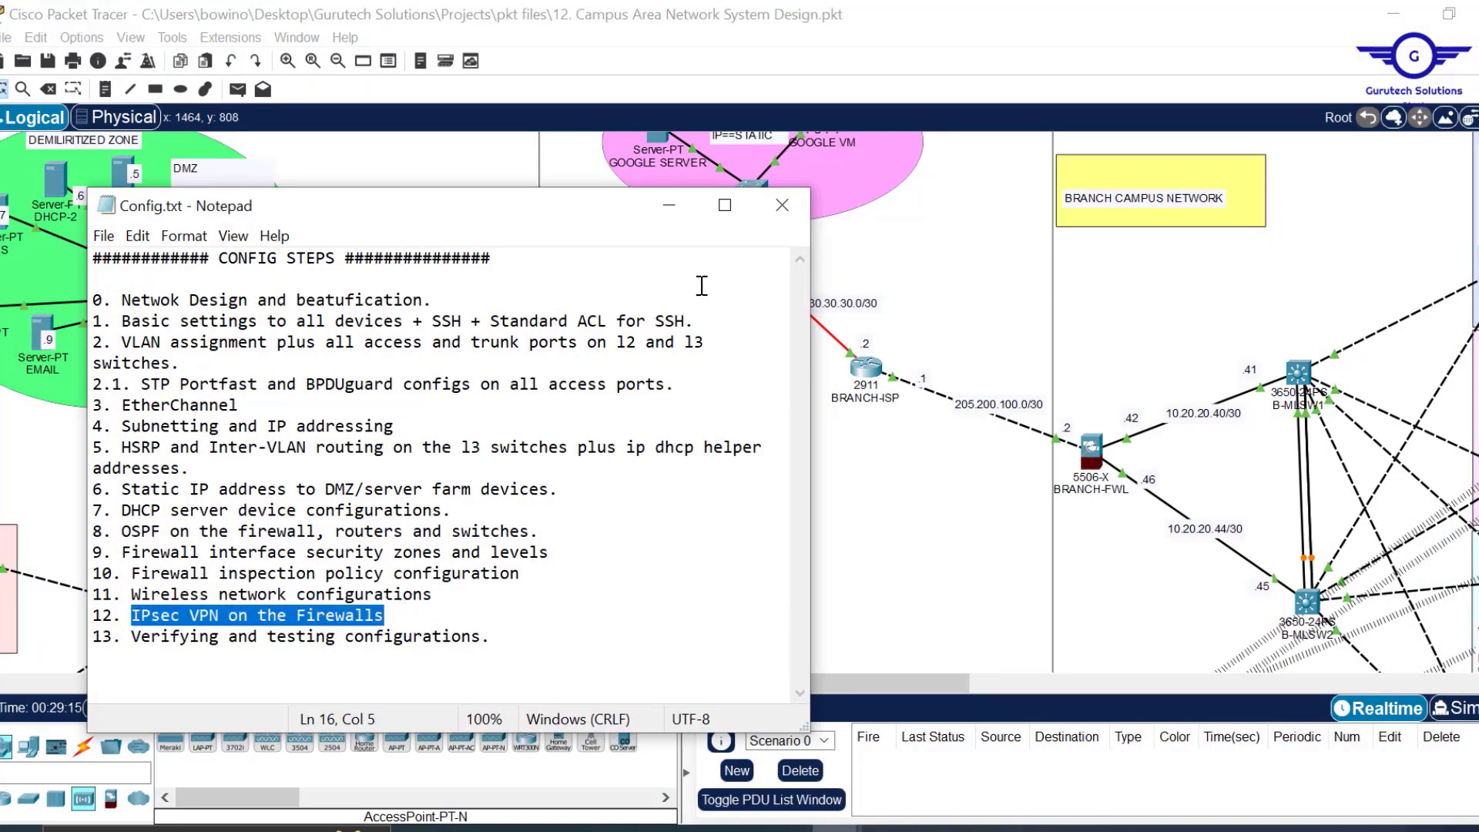
left_click(974, 311)
scroll(973, 311, "down", 2)
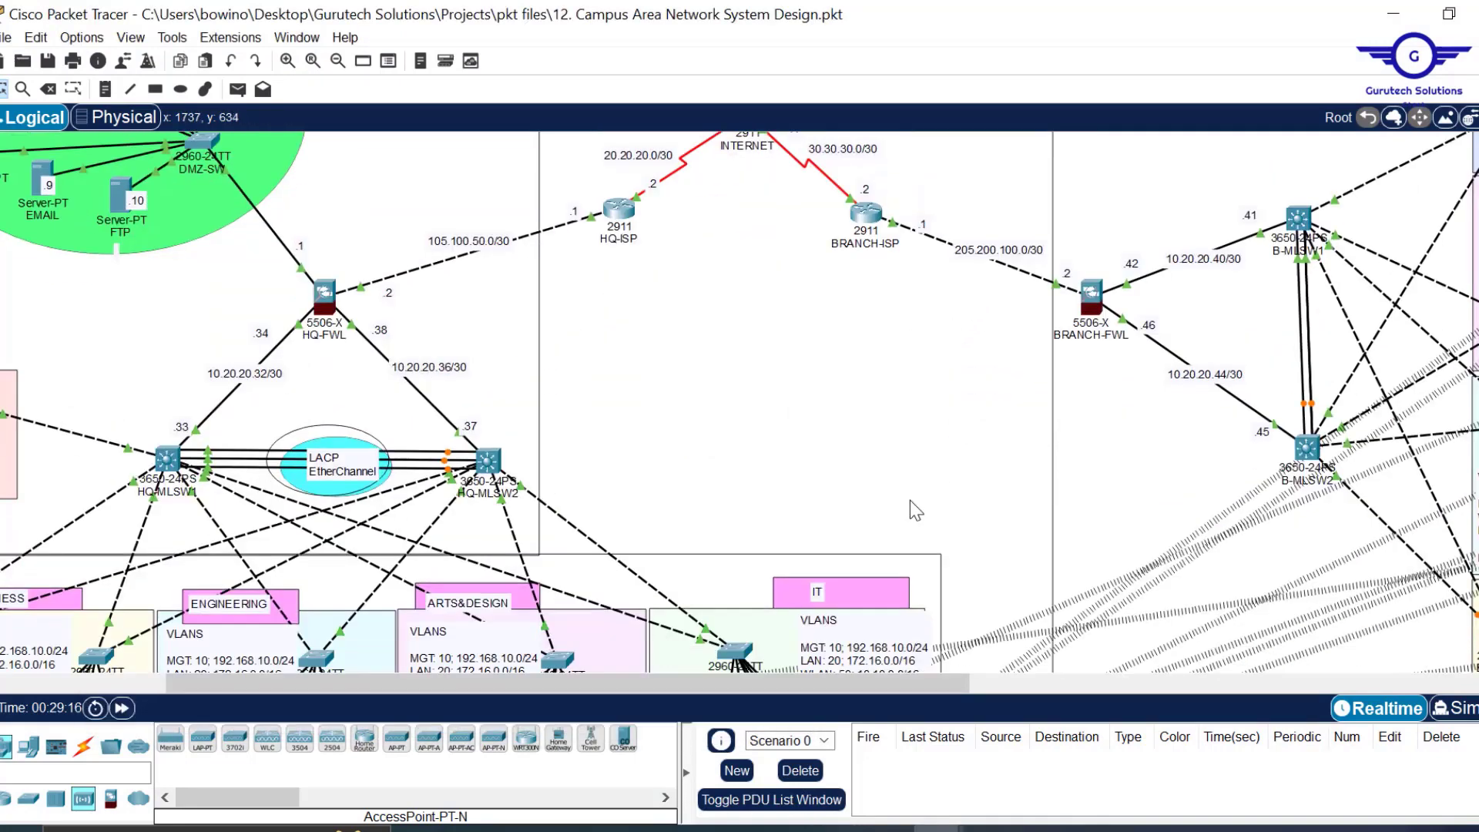
Run ipconfig on BENG-PC2's command prompt and confirm its address 172.17.0.34.
scroll(909, 501, "down", 3)
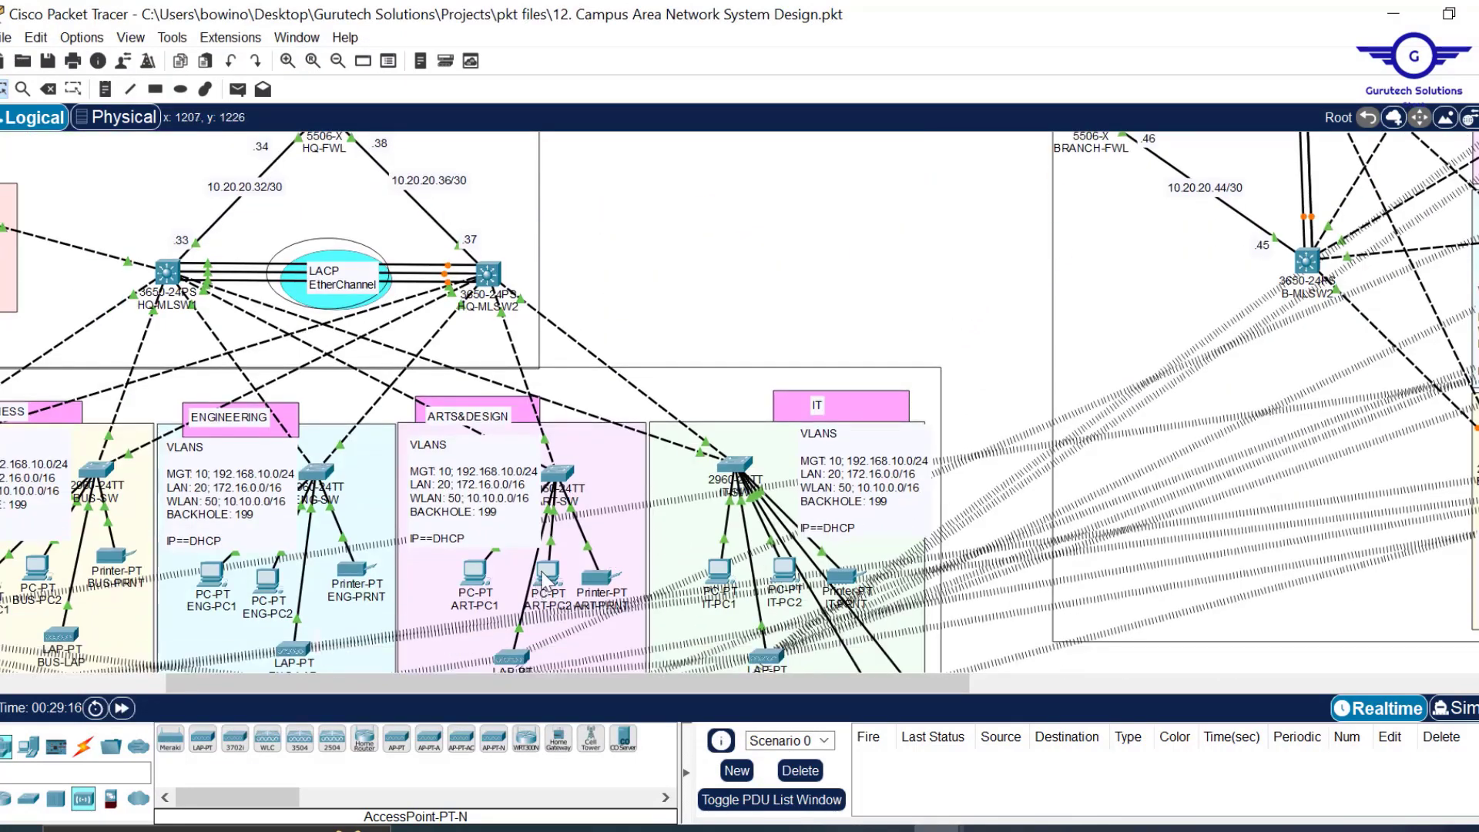
mouse_move(547, 576)
scroll(1089, 301, "right", 5)
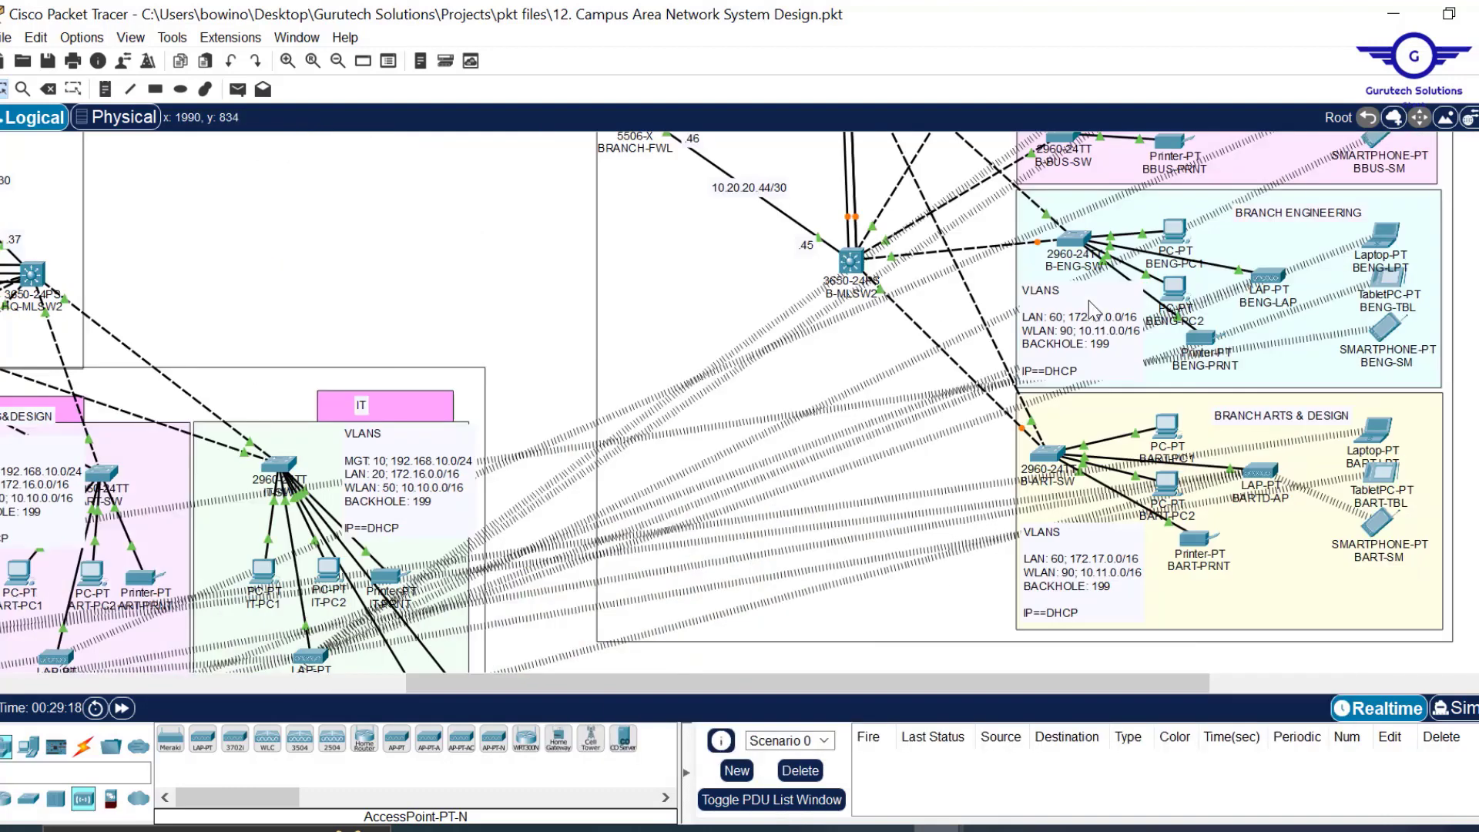
left_click(1174, 292)
left_click(693, 58)
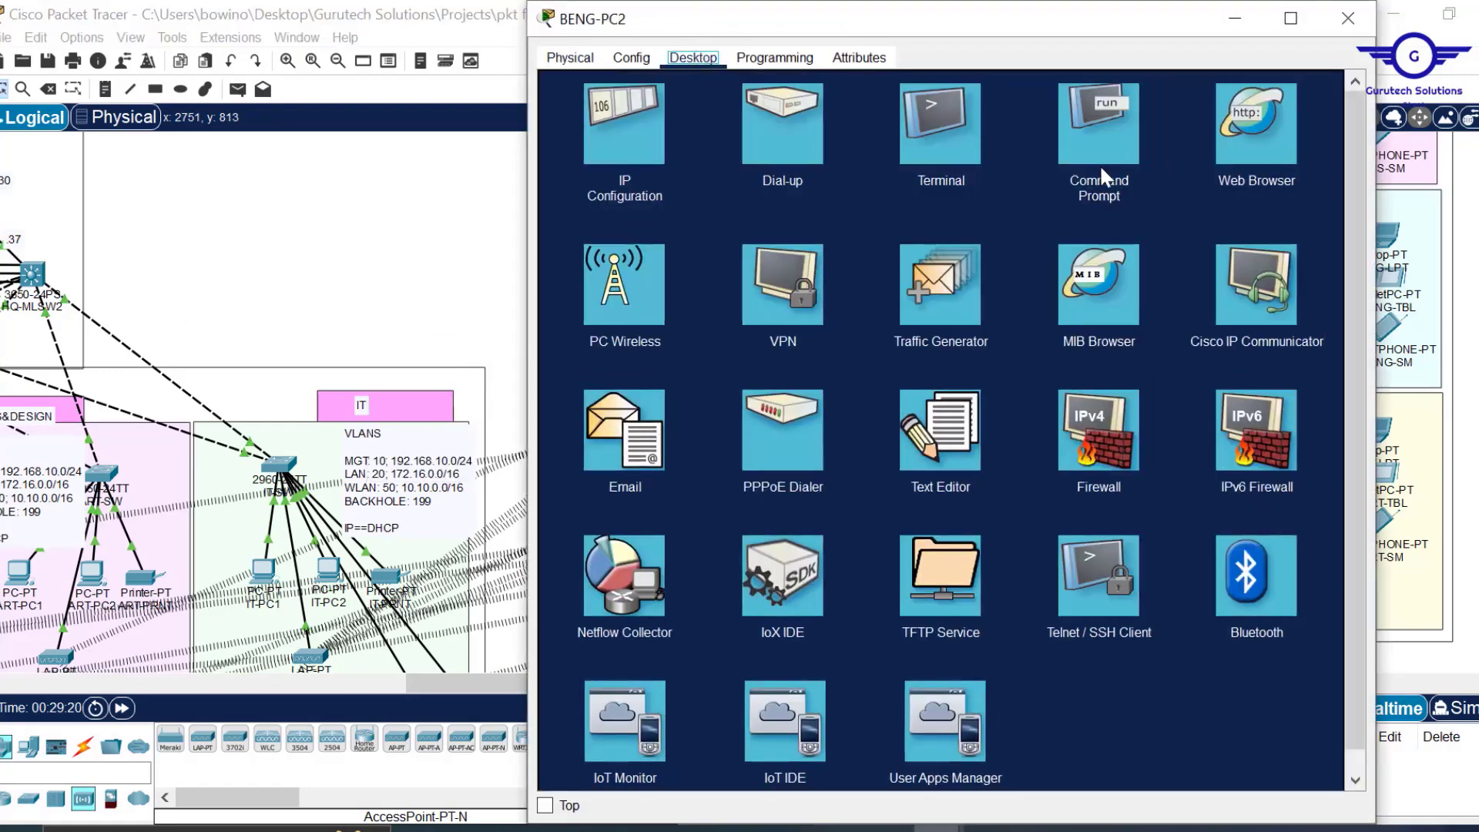
left_click(1102, 175)
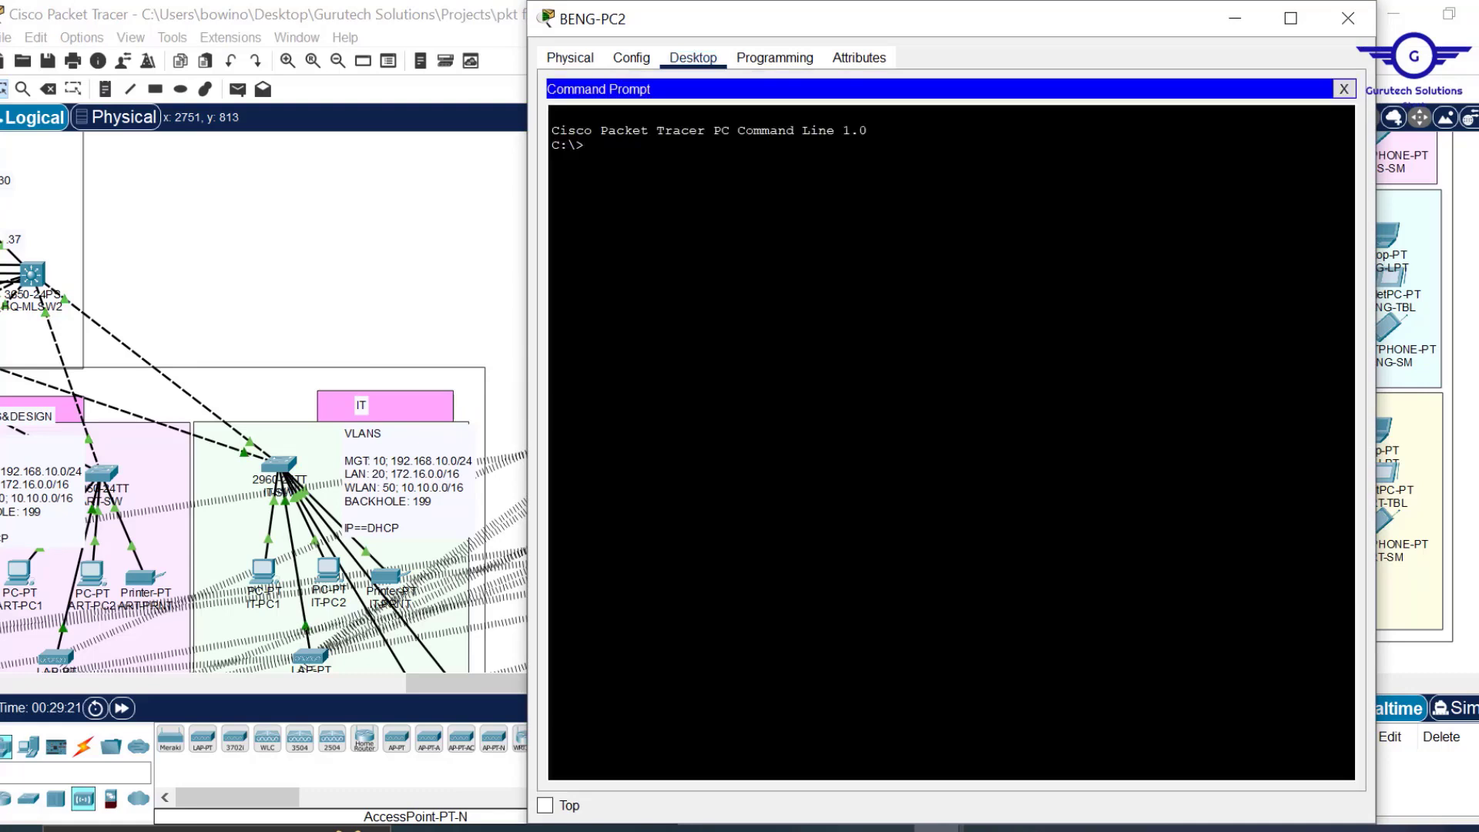
type("IPCONFIG")
key("Return")
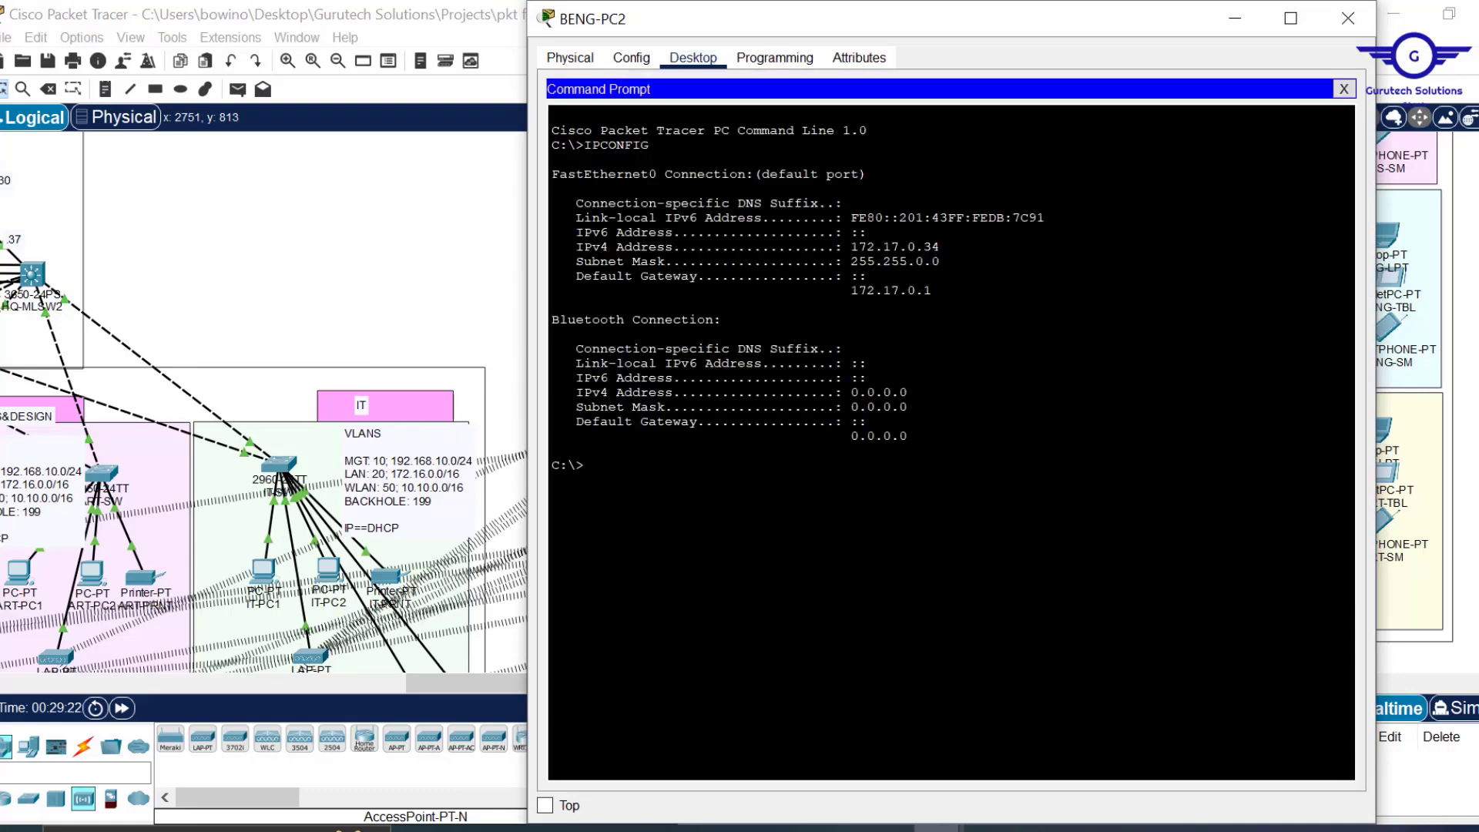
left_click_drag(940, 246, 858, 247)
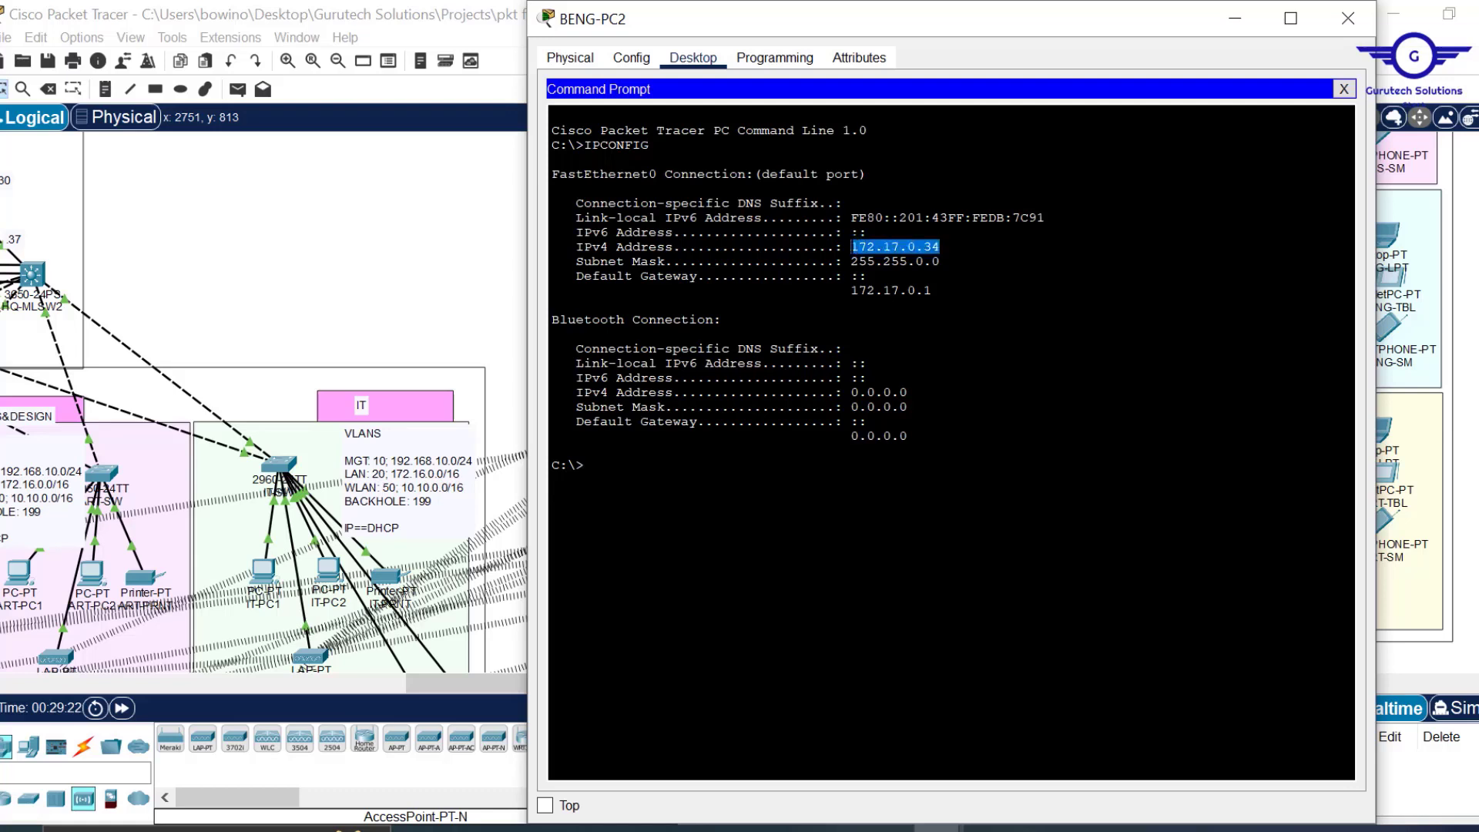
left_click(855, 248)
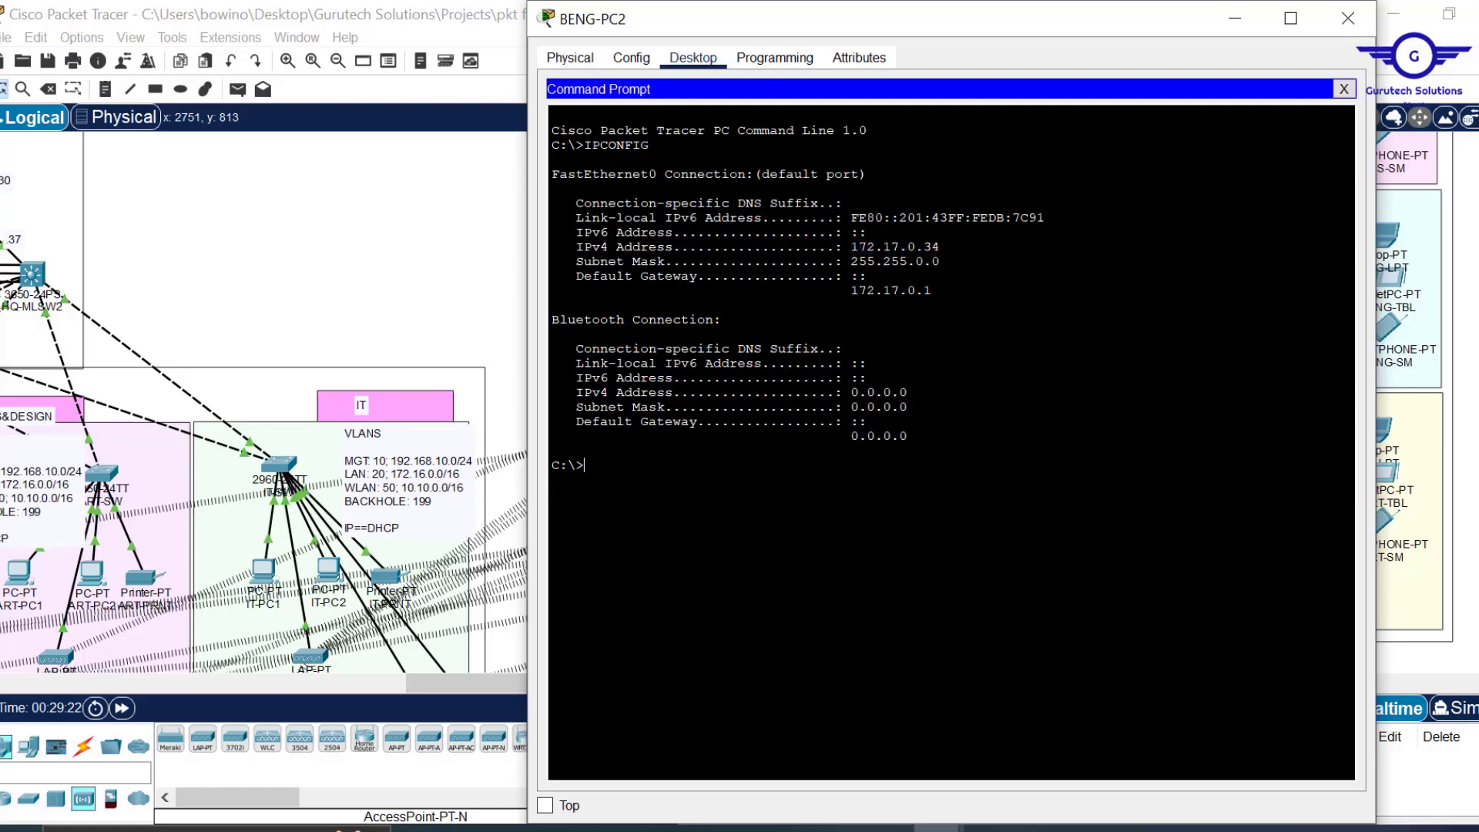
Ping 172.16.0.11 from BENG-PC2 twice and check the replies.
type("ping 172.16.0.11")
key("Return")
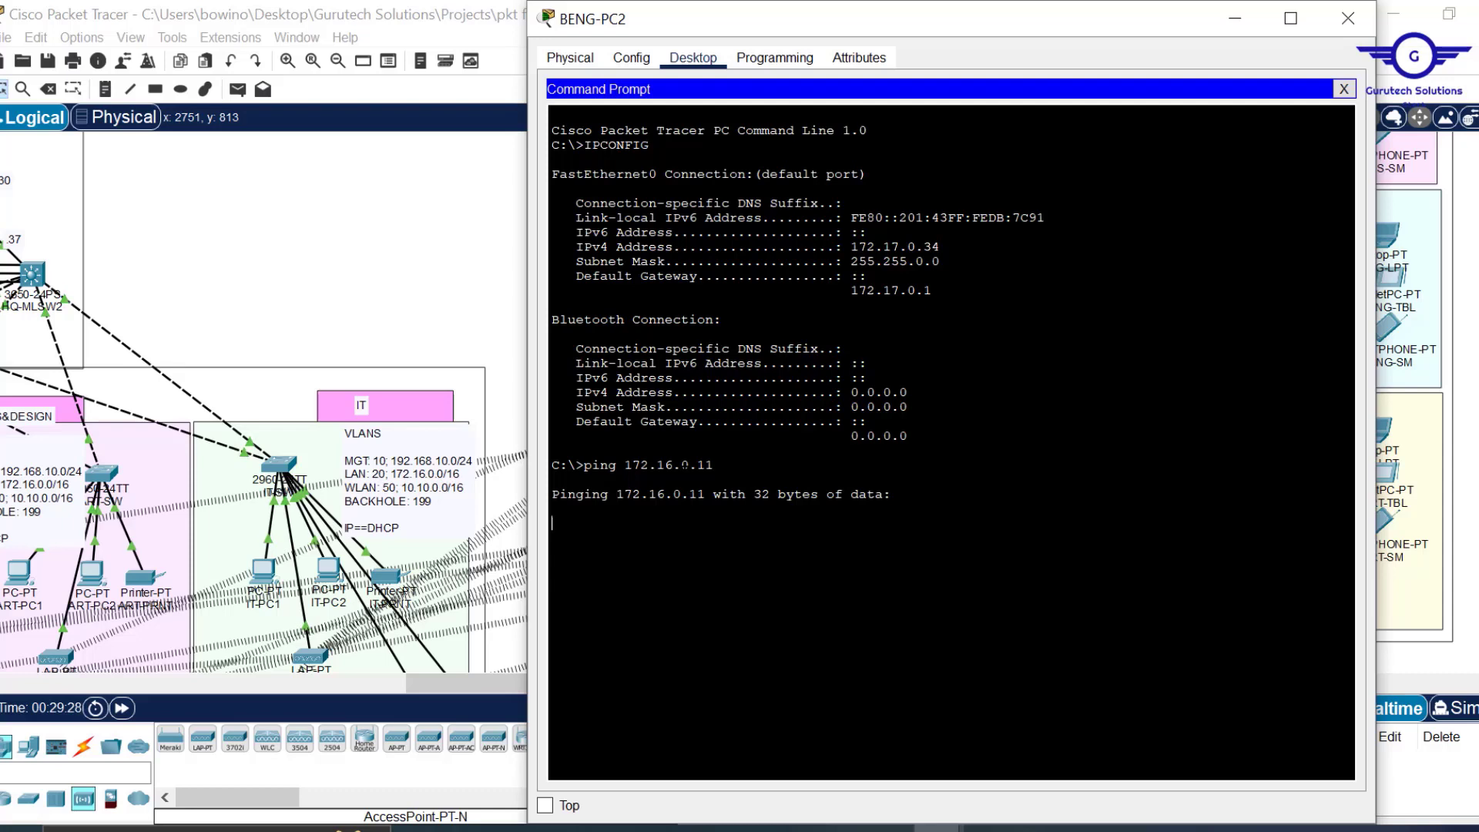
left_click_drag(969, 16, 973, 29)
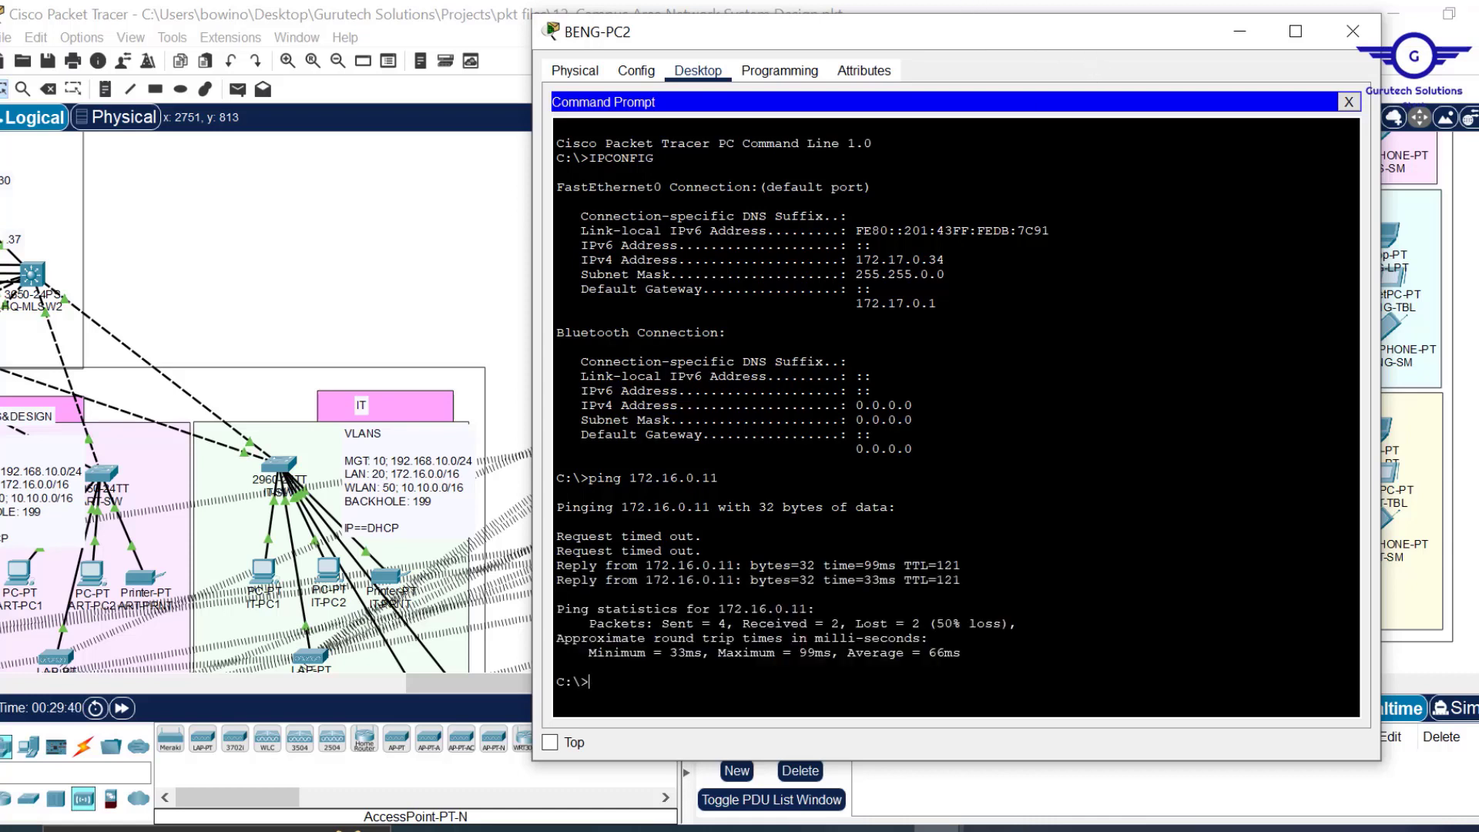
key("Up")
key("Return")
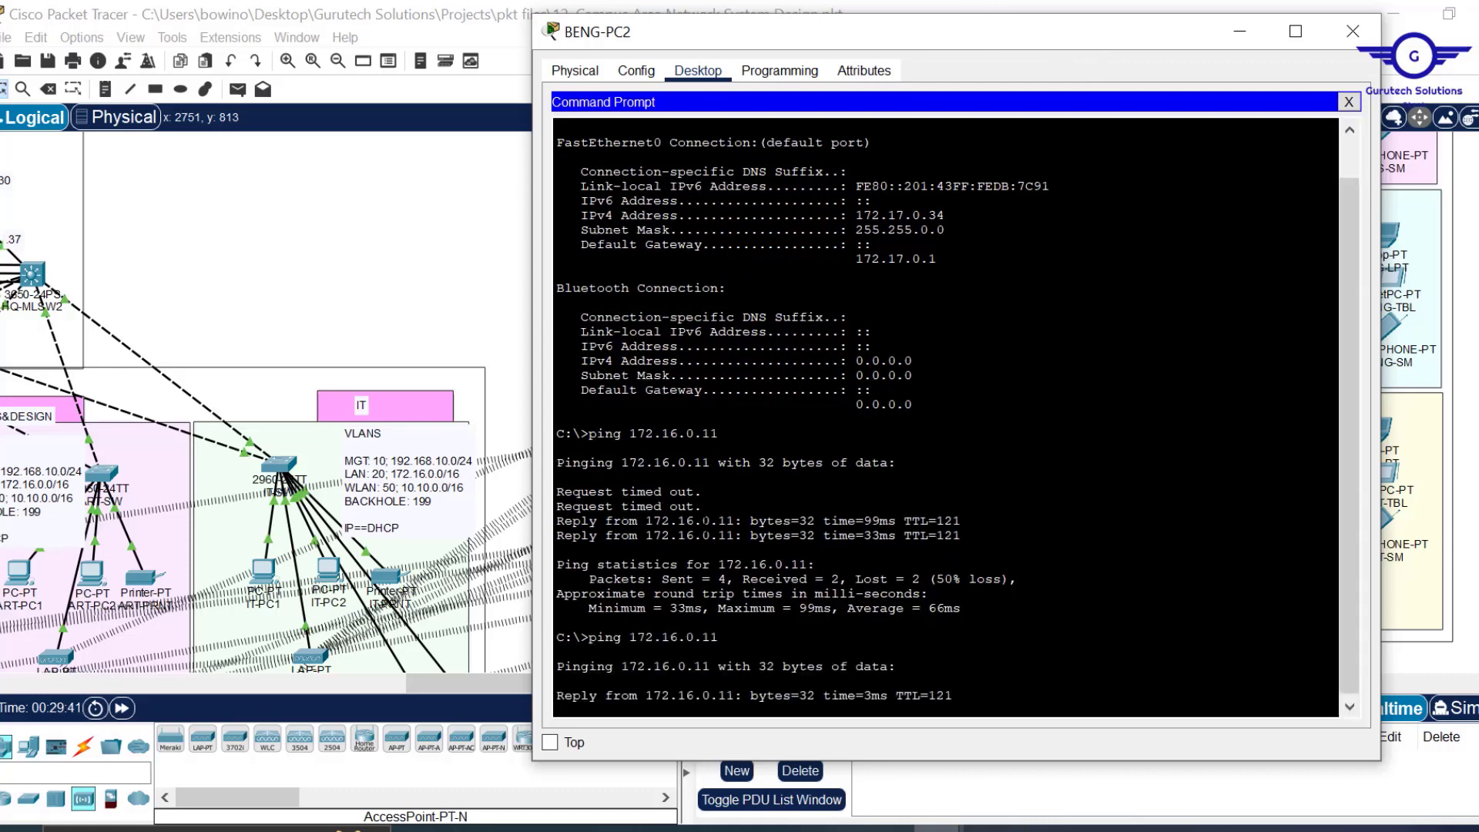
left_click_drag(702, 512, 548, 479)
Bring back BENG-PC2's prompt, confirm 4/4 replies with 0% loss, then close it.
left_click(410, 285)
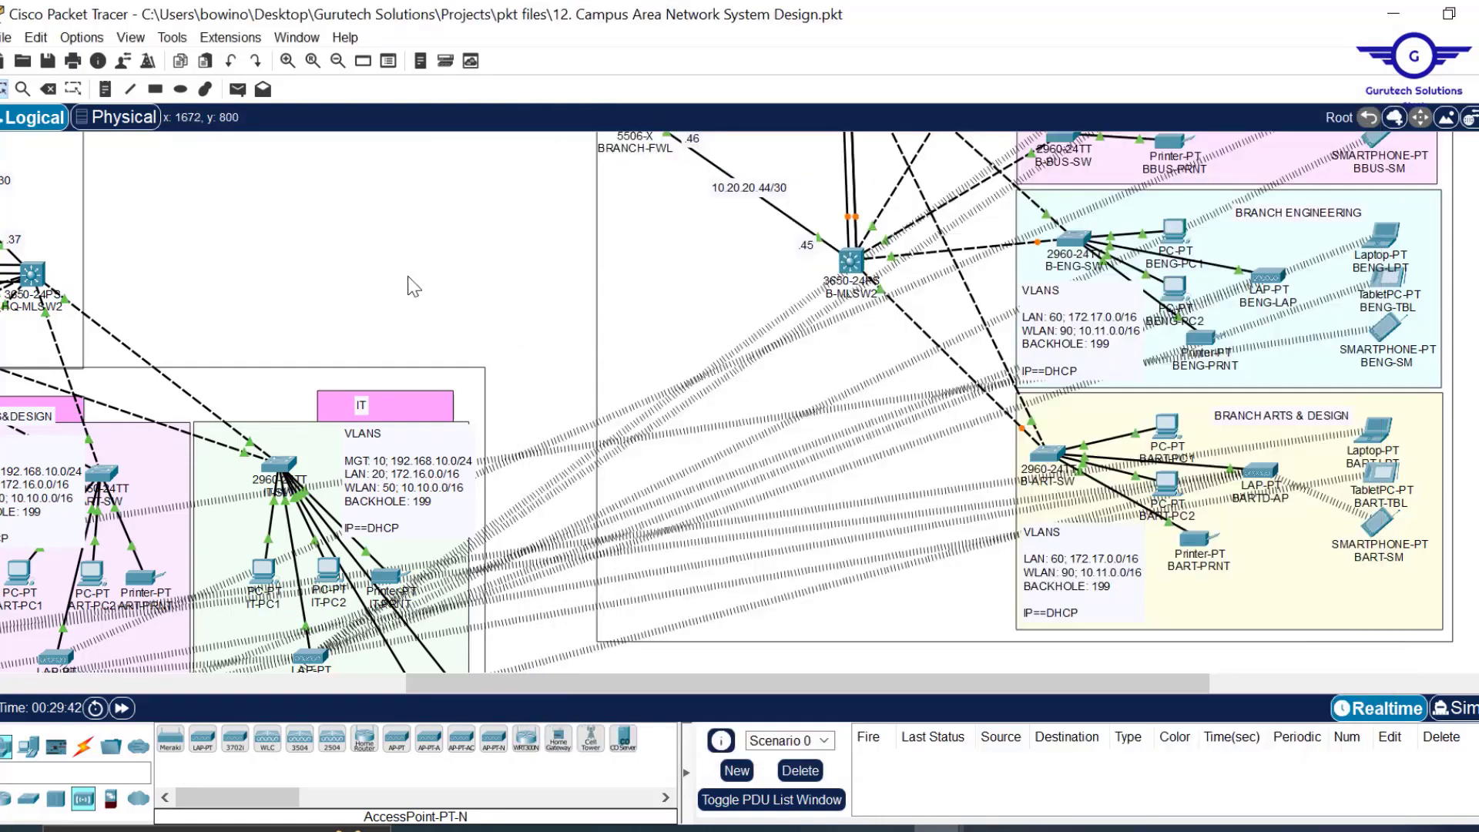
scroll(411, 287, "up", 5)
scroll(411, 284, "left", 5)
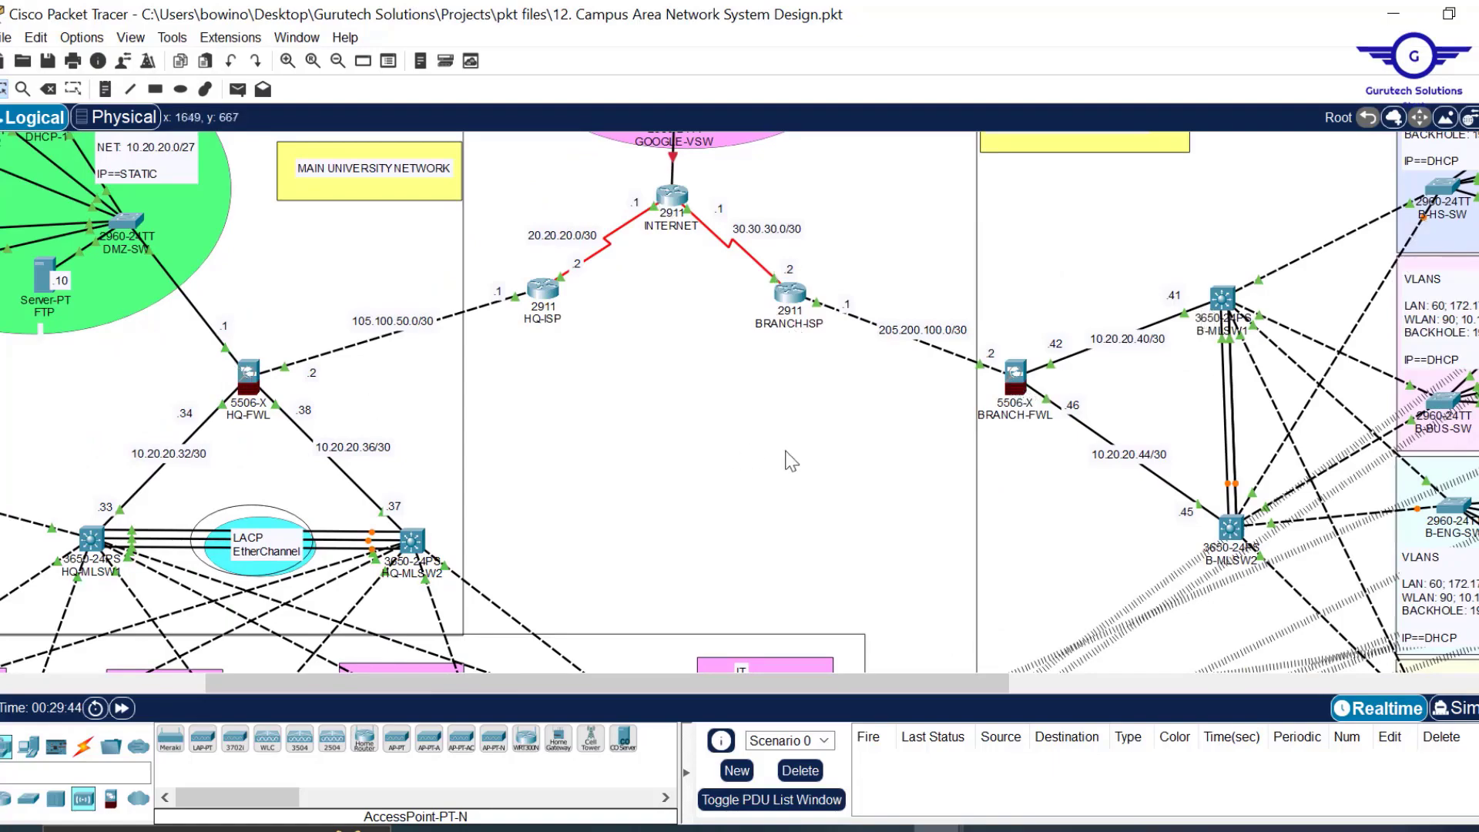
scroll(783, 451, "down", 5)
scroll(790, 460, "up", 4)
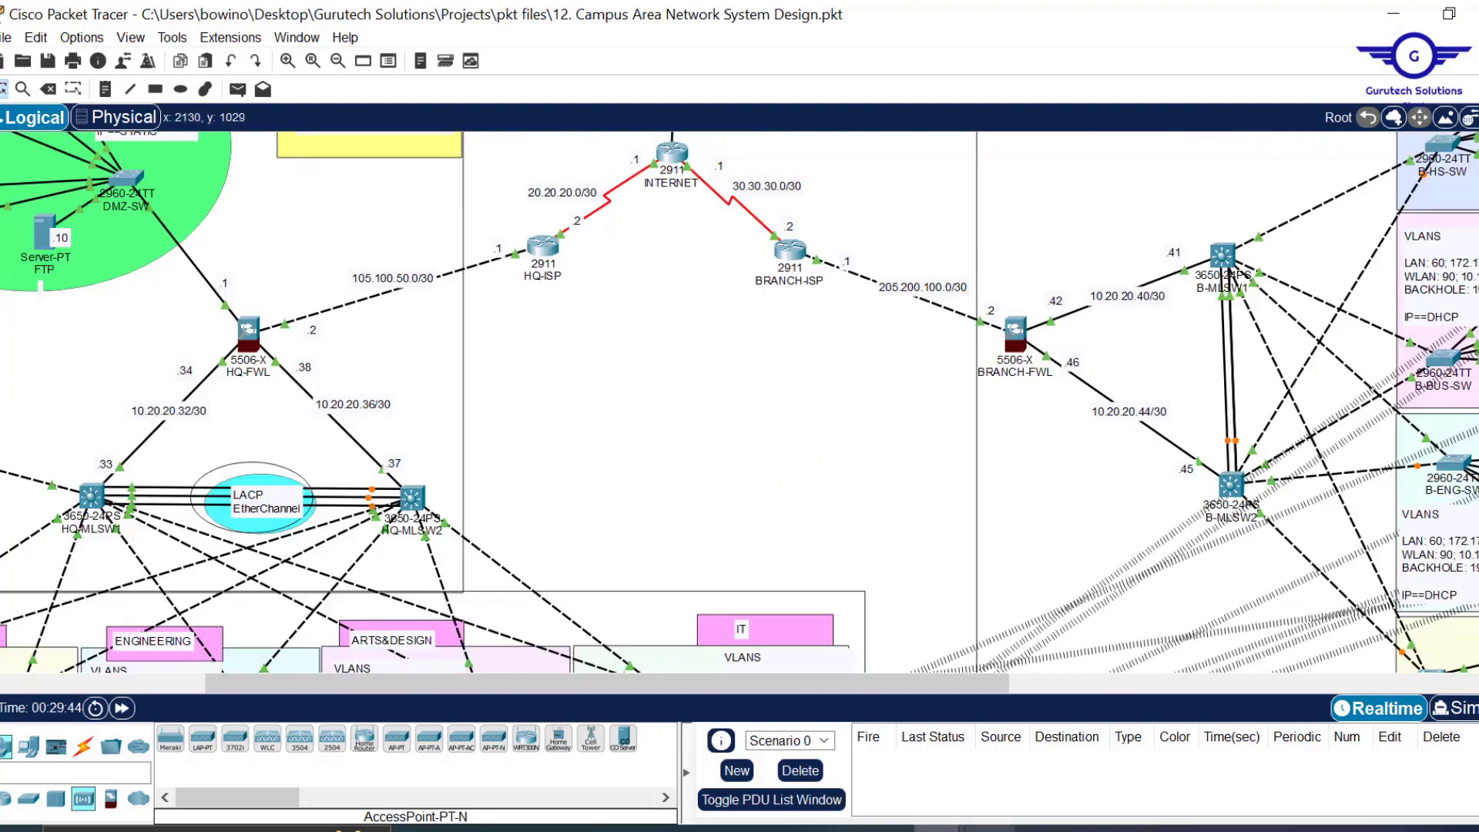
mouse_move(1003, 818)
left_click(1134, 767)
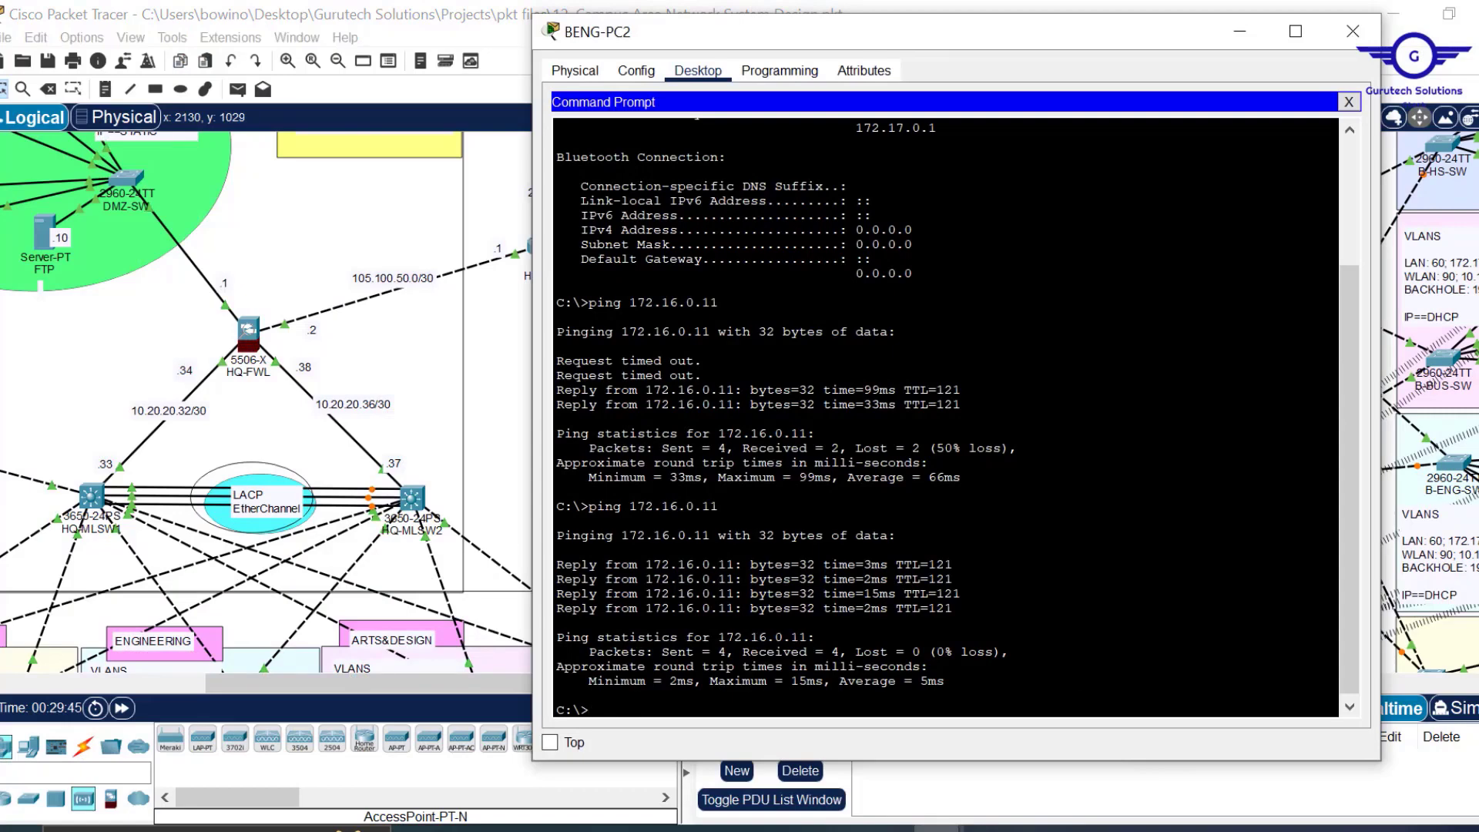
left_click(1355, 32)
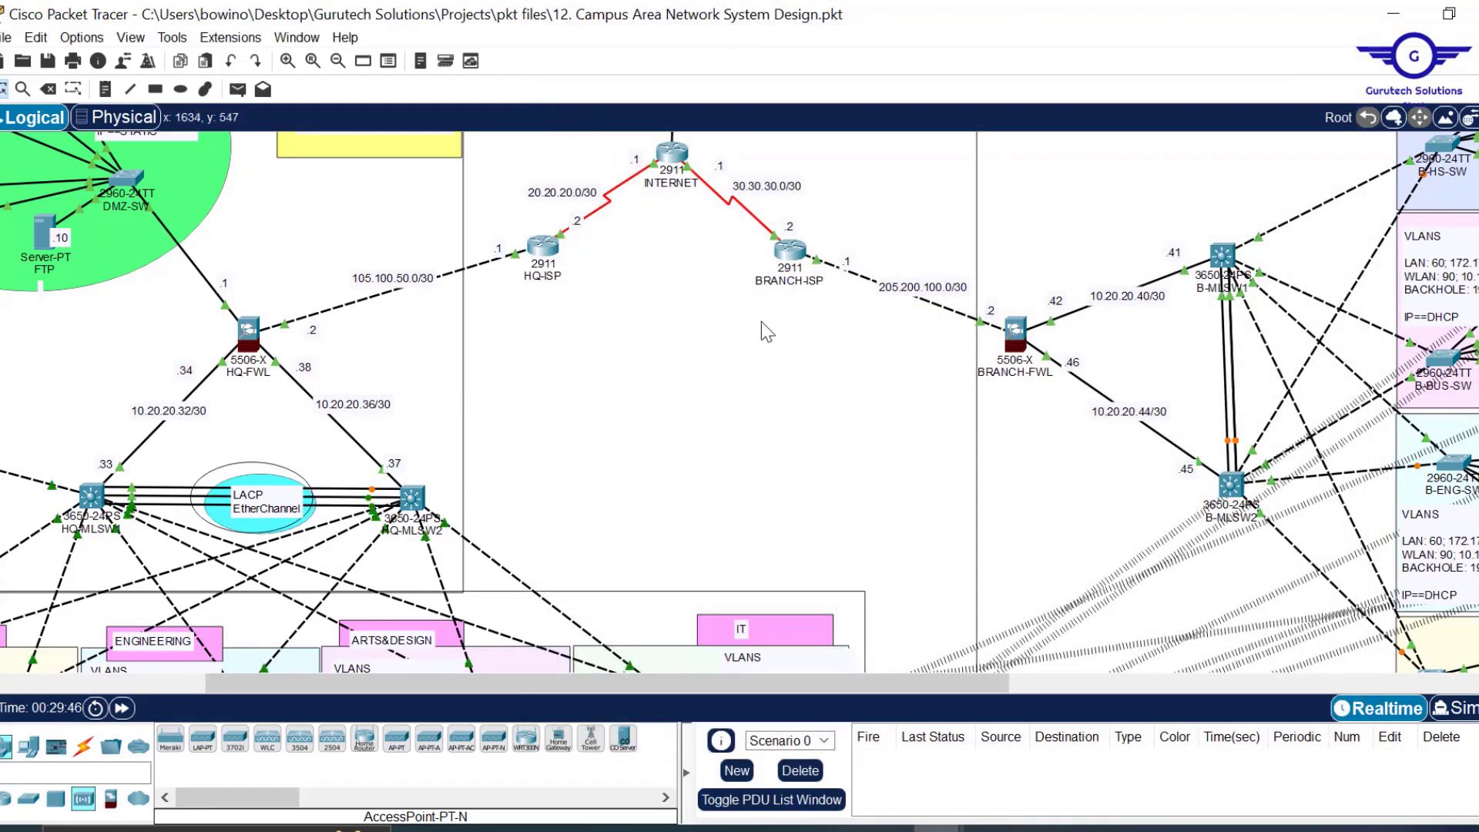
scroll(761, 321, "up", 3)
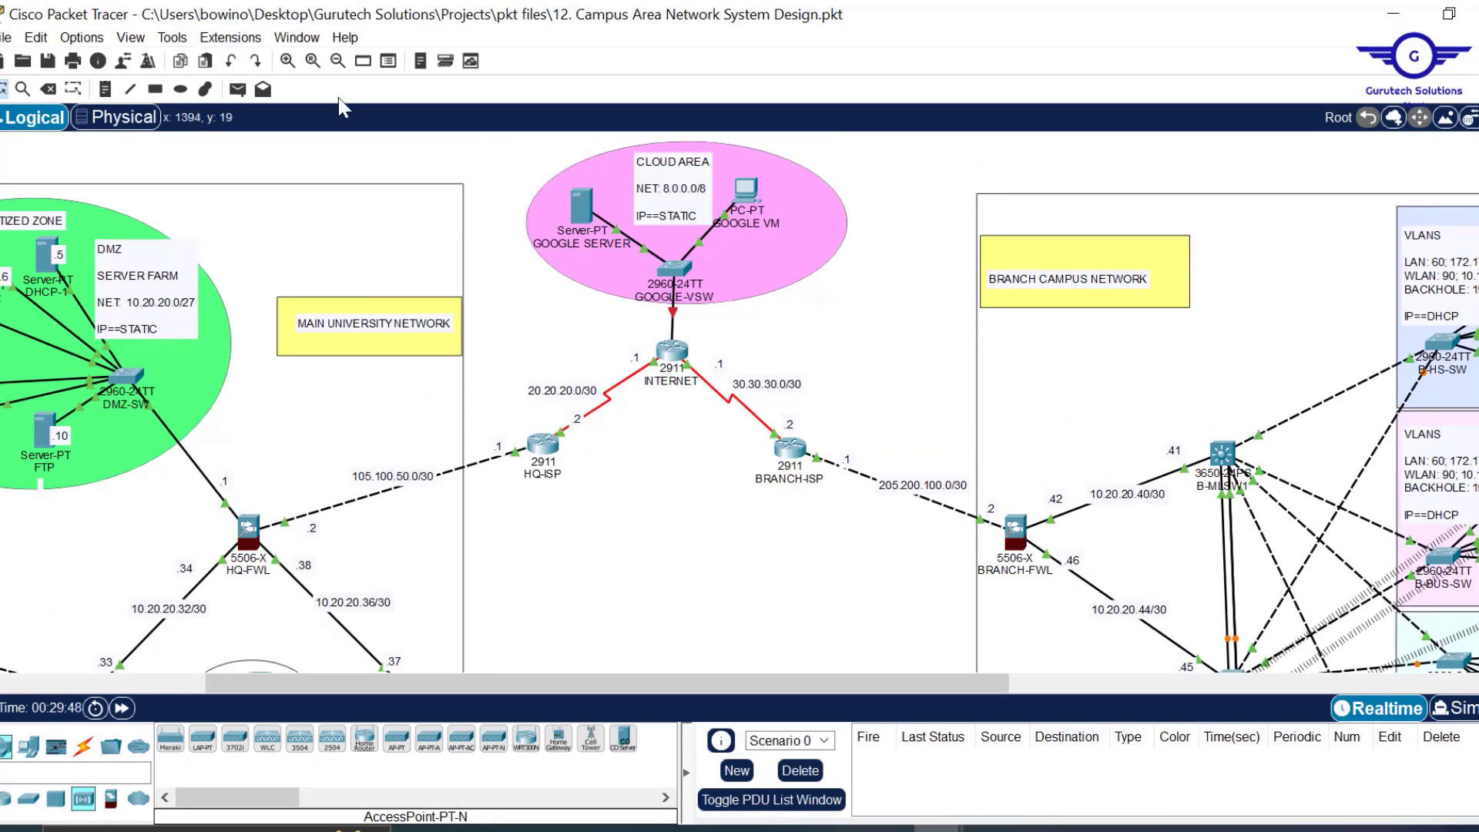
Draw filled orange ellipses over the OSPF links and a long one between both firewalls.
left_click(180, 90)
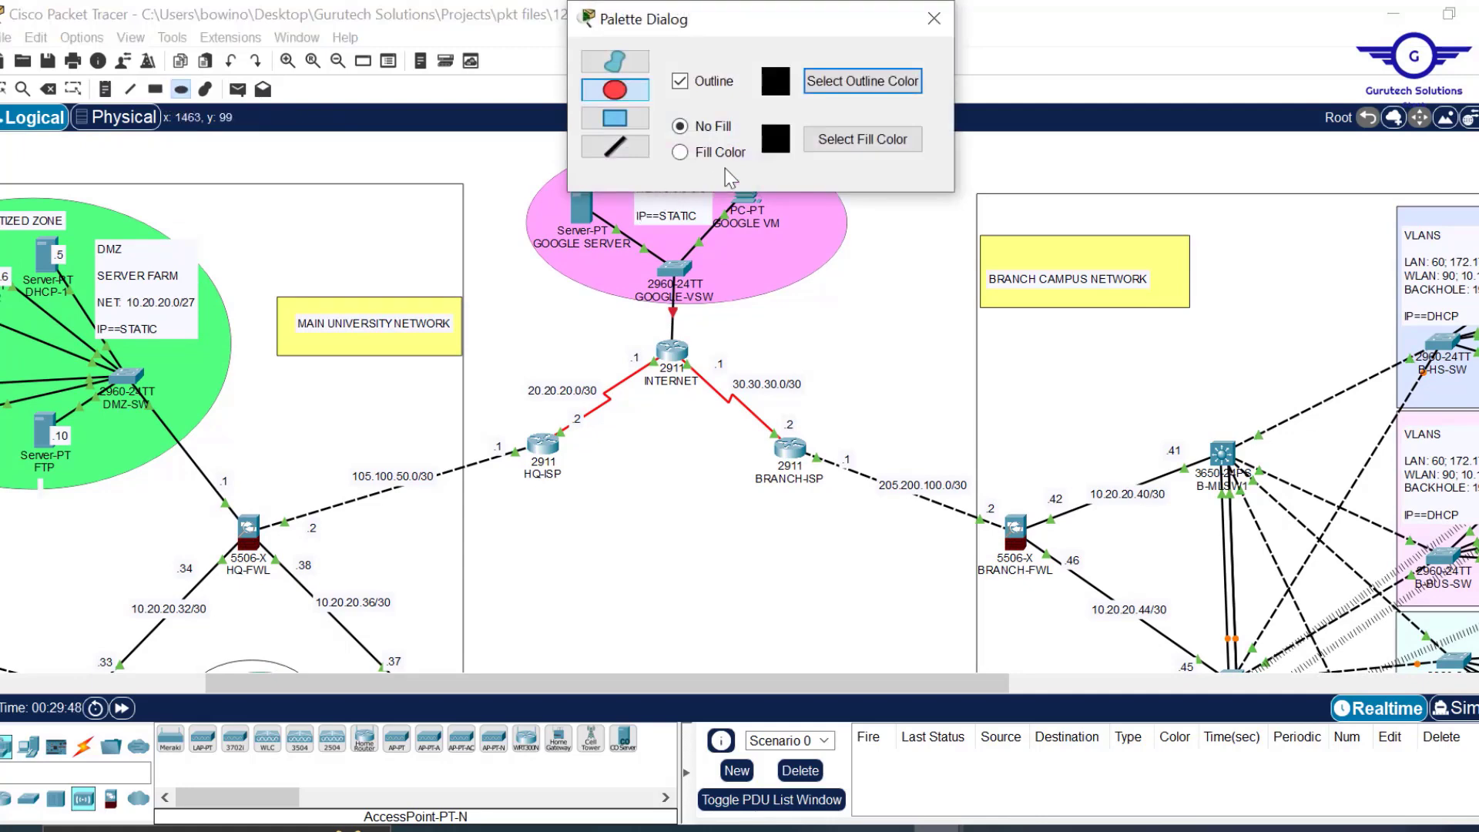
left_click(691, 157)
left_click_drag(493, 327, 833, 525)
left_click(863, 139)
left_click(653, 364)
left_click(834, 584)
left_click_drag(568, 447, 768, 497)
left_click(855, 140)
left_click(653, 346)
left_click(833, 584)
left_click_drag(261, 539, 1012, 596)
left_click_drag(1099, 503, 1198, 597)
left_click_drag(642, 385, 700, 434)
Switch the fill colour to cyan and add an 'LACP EtherChannel' note.
left_click(863, 139)
left_click(675, 365)
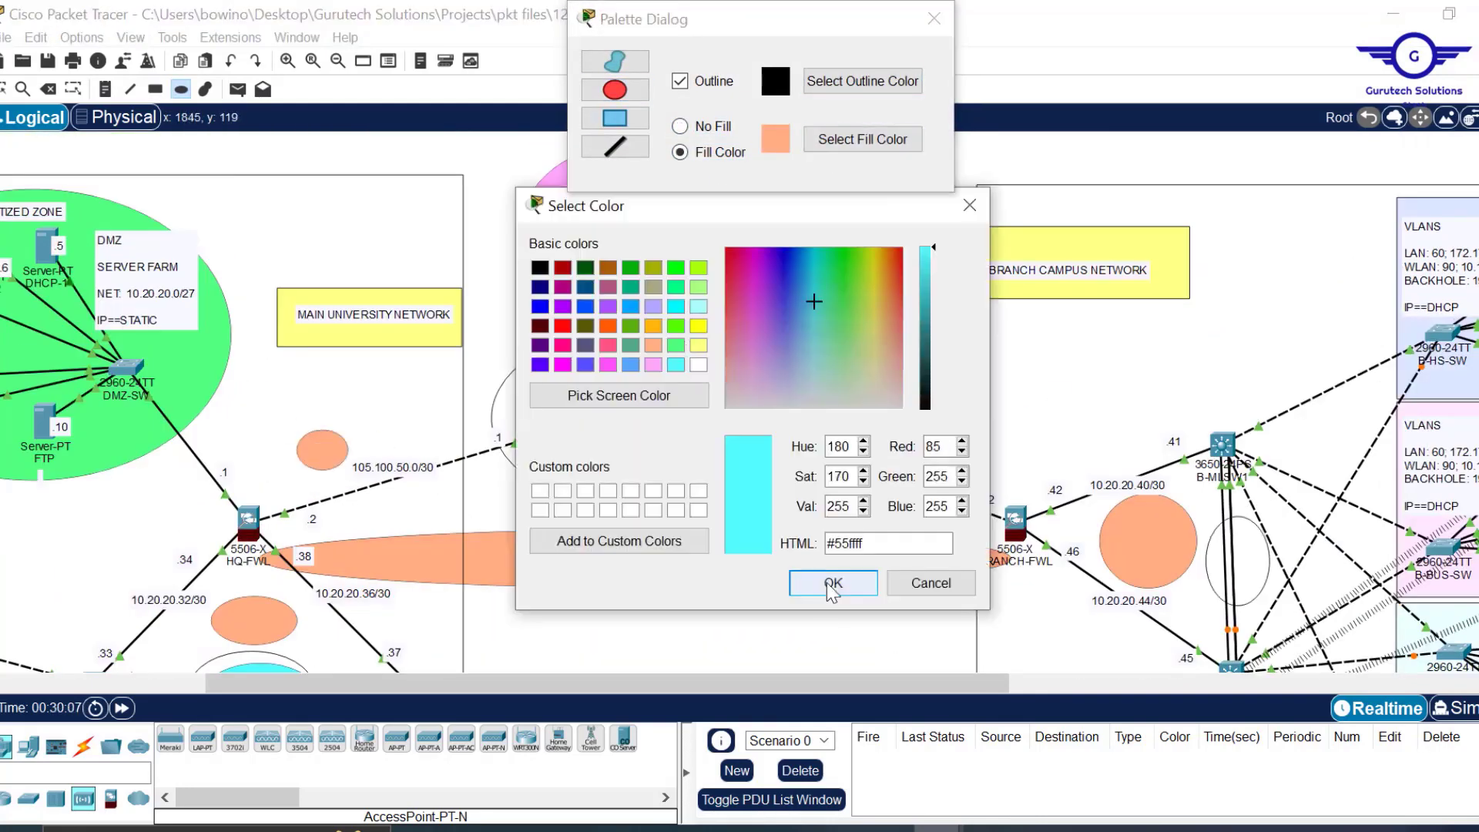
left_click(833, 583)
left_click(1225, 552)
type("LACP EtherChannel")
scroll(1225, 552, "down", 1)
left_click(230, 630)
Add notes 'OSPF' twice, 'INTERNET SERVICE PROVIDERS ISPs' and 'SITE-TO-SITE IPSEC VPN IPSEC VPN TUNNEL'.
left_click(236, 565)
type("OSPF")
left_click(904, 378)
type("OSPF")
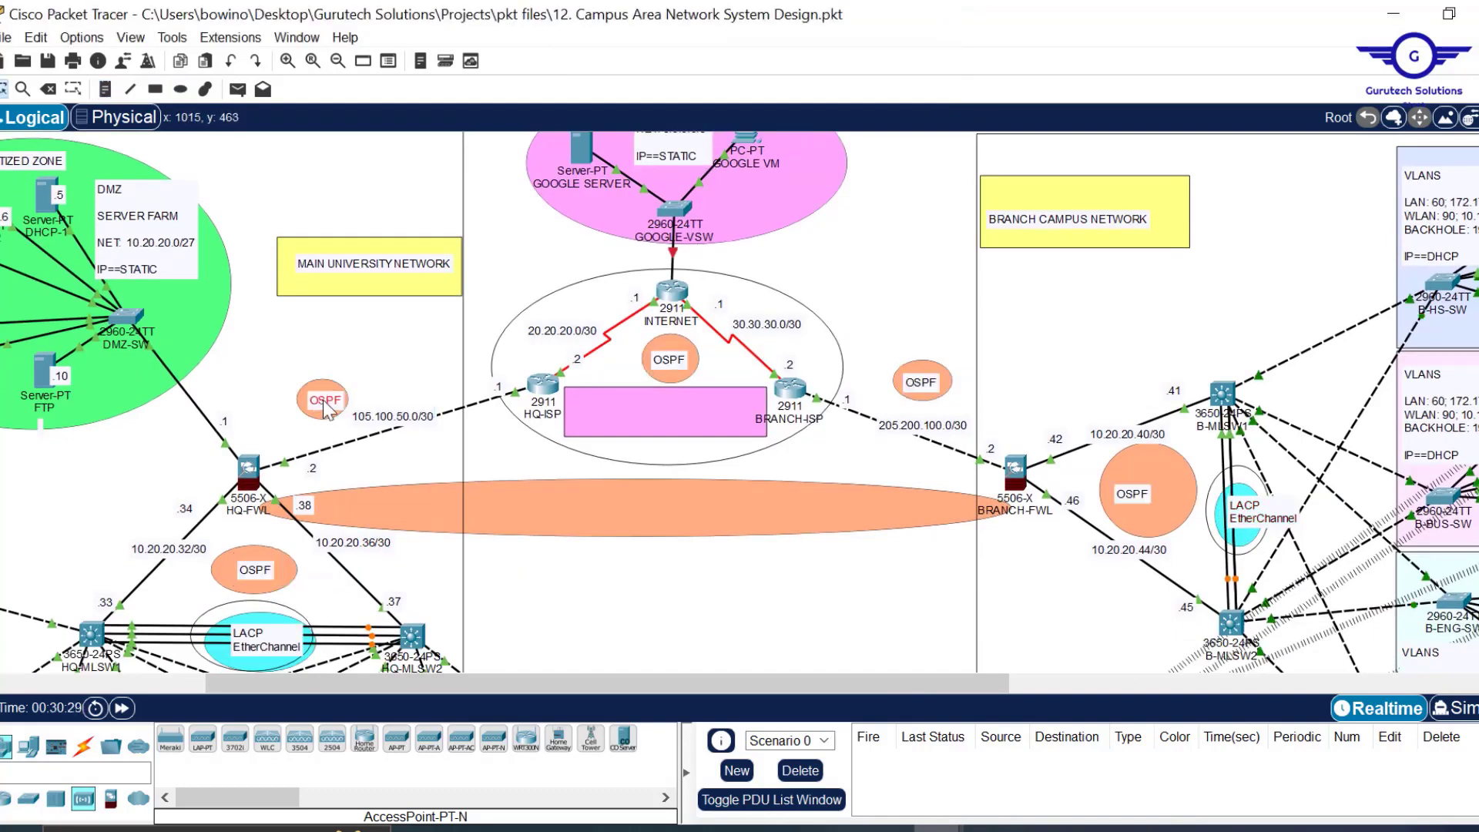
left_click(614, 409)
type("INTERNET SERVICE PROVIDERS ISPs")
left_click(539, 468)
type("SITE-TO-SITE IPSEC VPN IPSEC VPN TUNNEL")
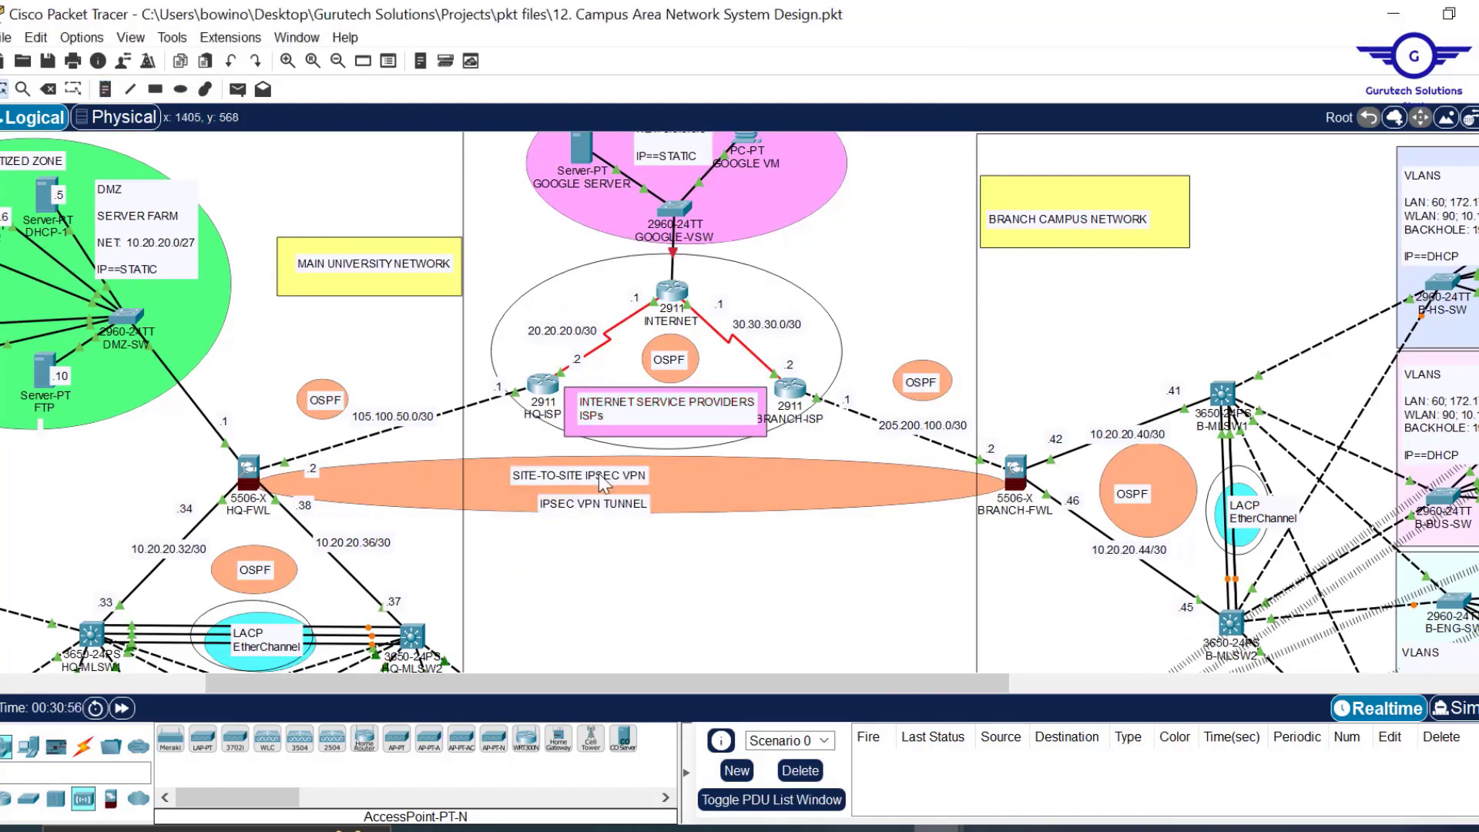
Label the distribution switches with two 'HSRP Standby' and two 'HSRP Active' notes.
scroll(430, 535, "down", 1)
left_click(430, 536)
type("HSRP Standby")
left_click(1170, 554)
type("HSRP Standby")
left_click(1184, 266)
type("HSRP Active")
left_click(60, 520)
type("HSRP Active")
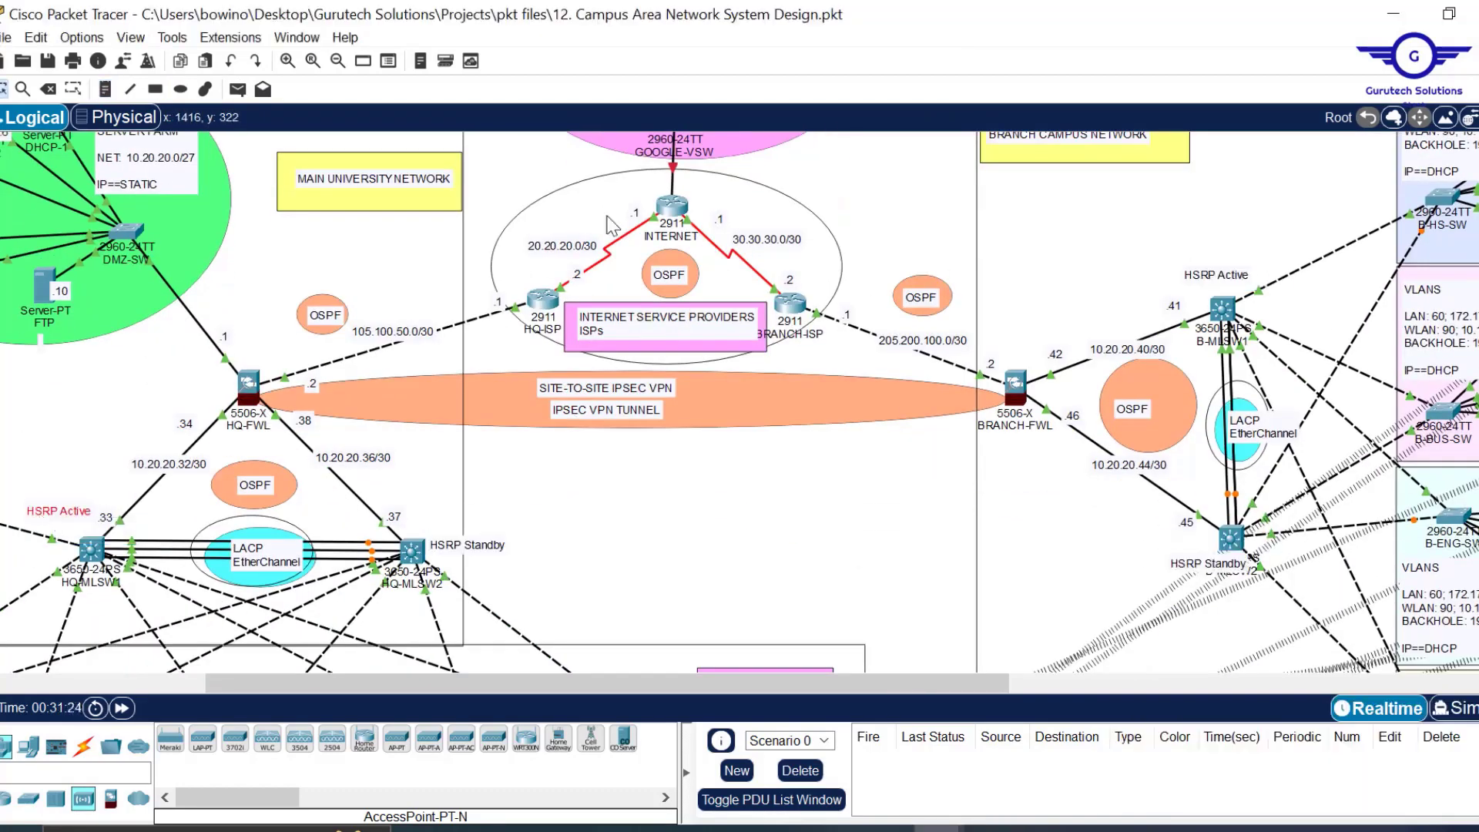
Draw yellow rectangles around the HSRP notes and the firewalls.
left_click(156, 89)
left_click_drag(1254, 570, 1248, 577)
left_click_drag(424, 525, 529, 559)
left_click_drag(9, 494, 105, 527)
left_click_drag(184, 338, 312, 446)
left_click_drag(963, 339, 1056, 459)
Delete the misplaced yellow rectangles and redraw them around HQ-FWL and BRANCH-FWL.
left_click(934, 18)
key("Delete")
left_click(849, 457)
left_click(47, 89)
left_click(198, 383)
left_click(180, 89)
left_click_drag(169, 334, 198, 380)
left_click(617, 115)
left_click_drag(160, 339, 266, 439)
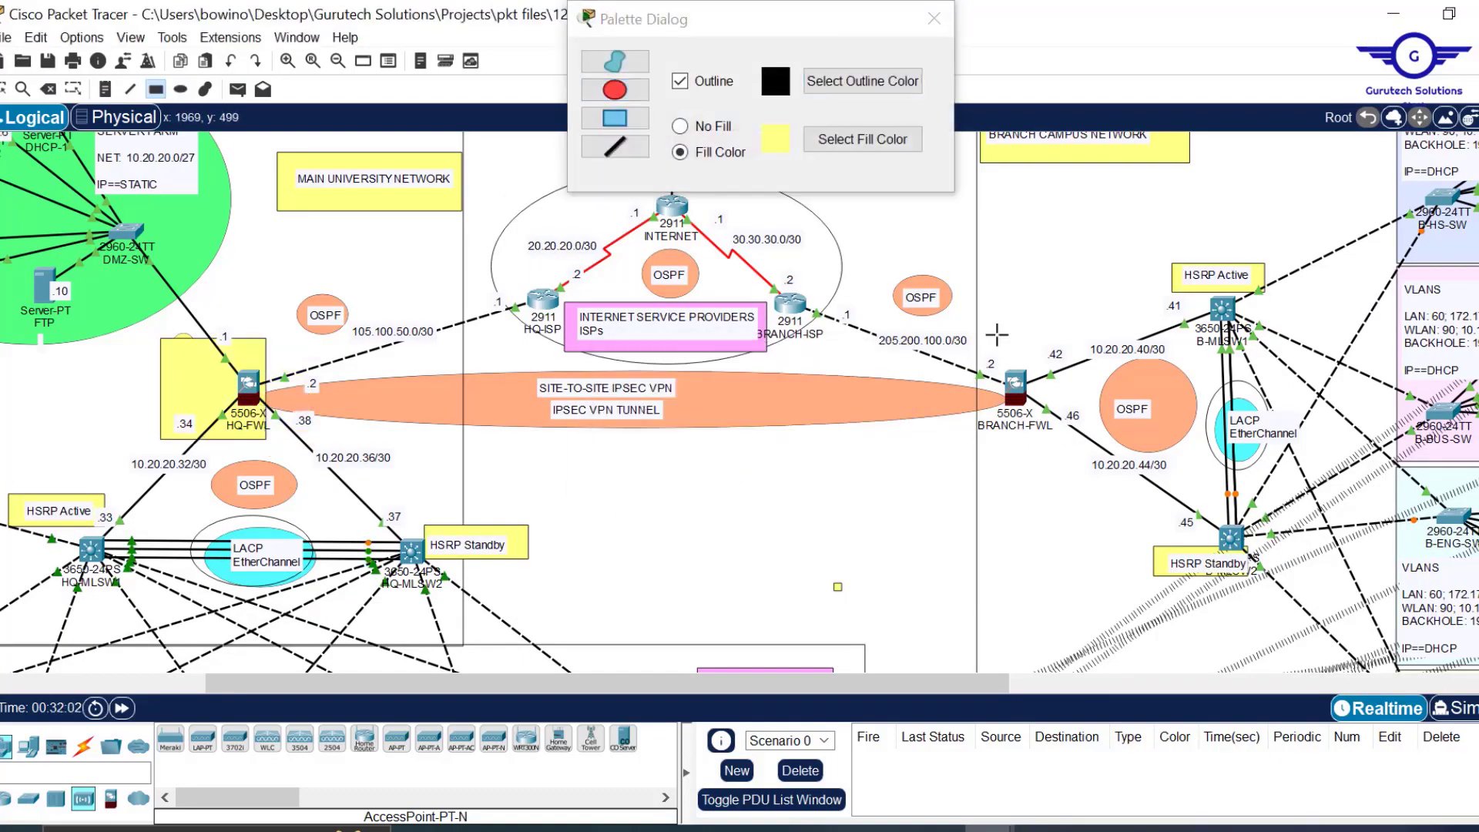
left_click_drag(996, 334, 1098, 446)
left_click(934, 18)
Nudge BRANCH-ISP and HQ-ISP into place and remove the orange VPN ellipse.
left_click_drag(798, 683, 702, 683)
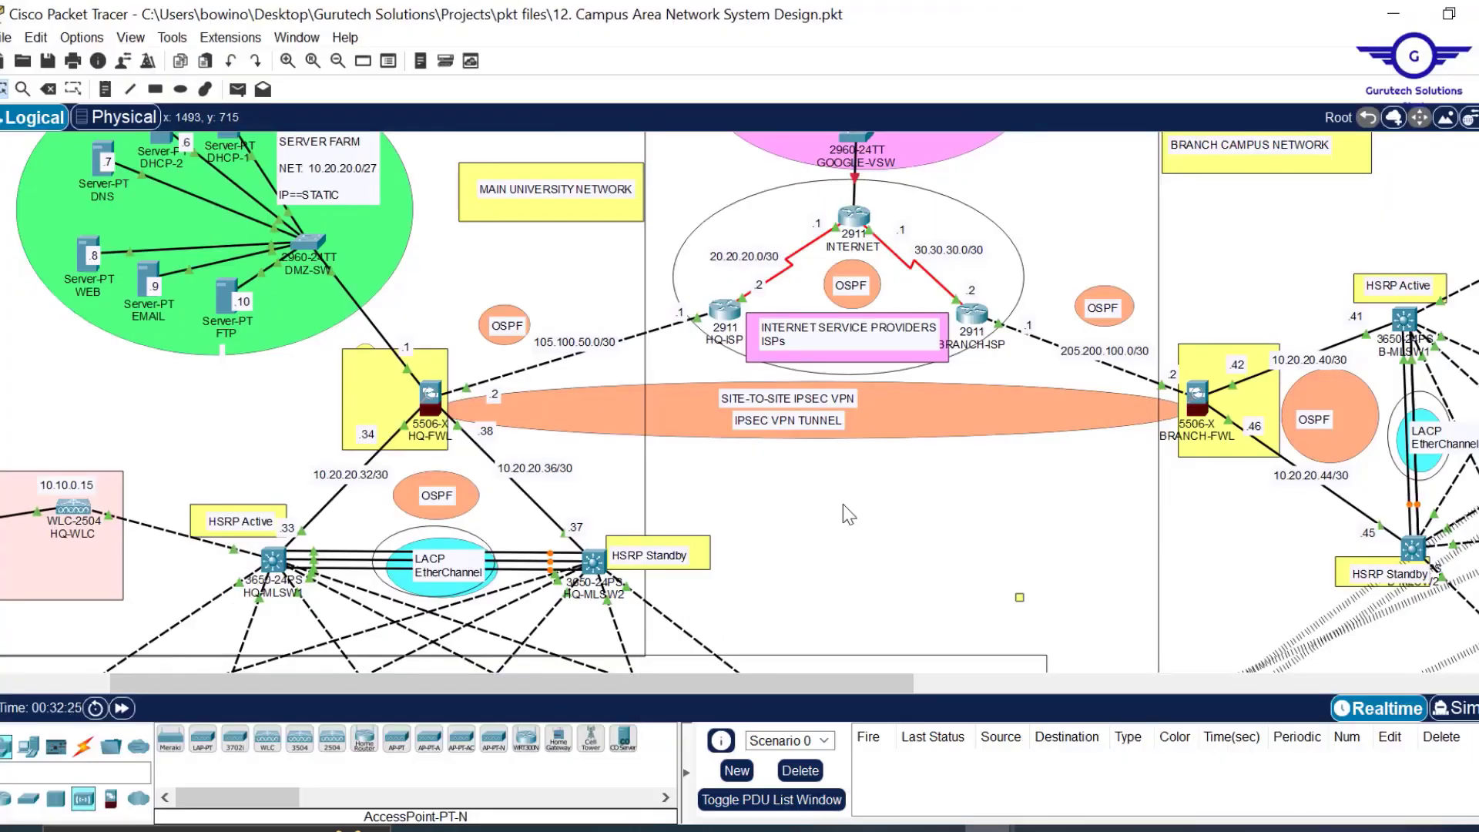
left_click_drag(976, 319, 981, 317)
left_click_drag(725, 311, 710, 315)
key("Delete")
left_click(759, 463)
Draw a light green VPN tunnel ellipse spanning both firewalls.
left_click(181, 90)
left_click(862, 138)
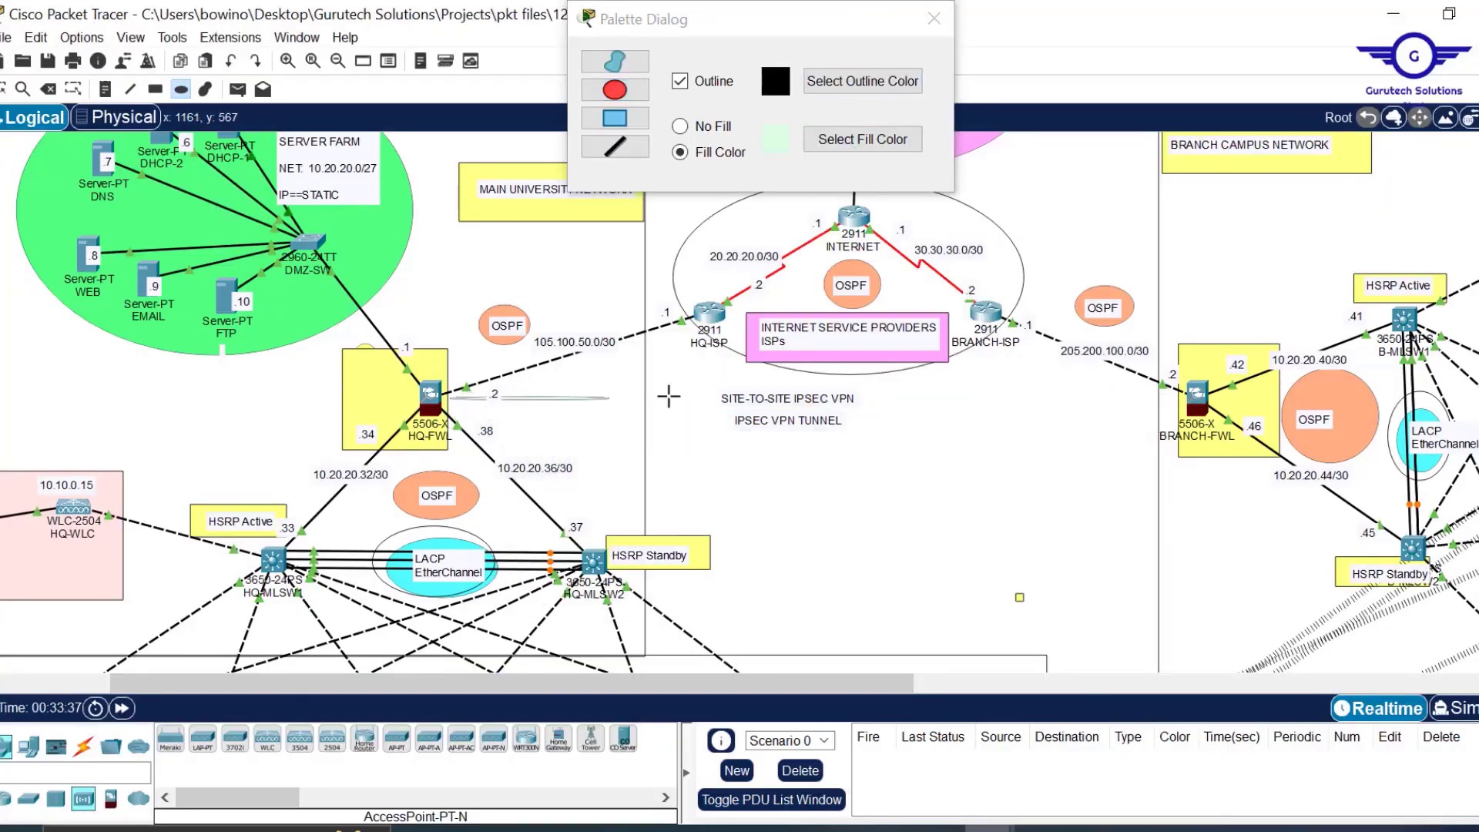
left_click_drag(449, 395, 1179, 451)
left_click(934, 19)
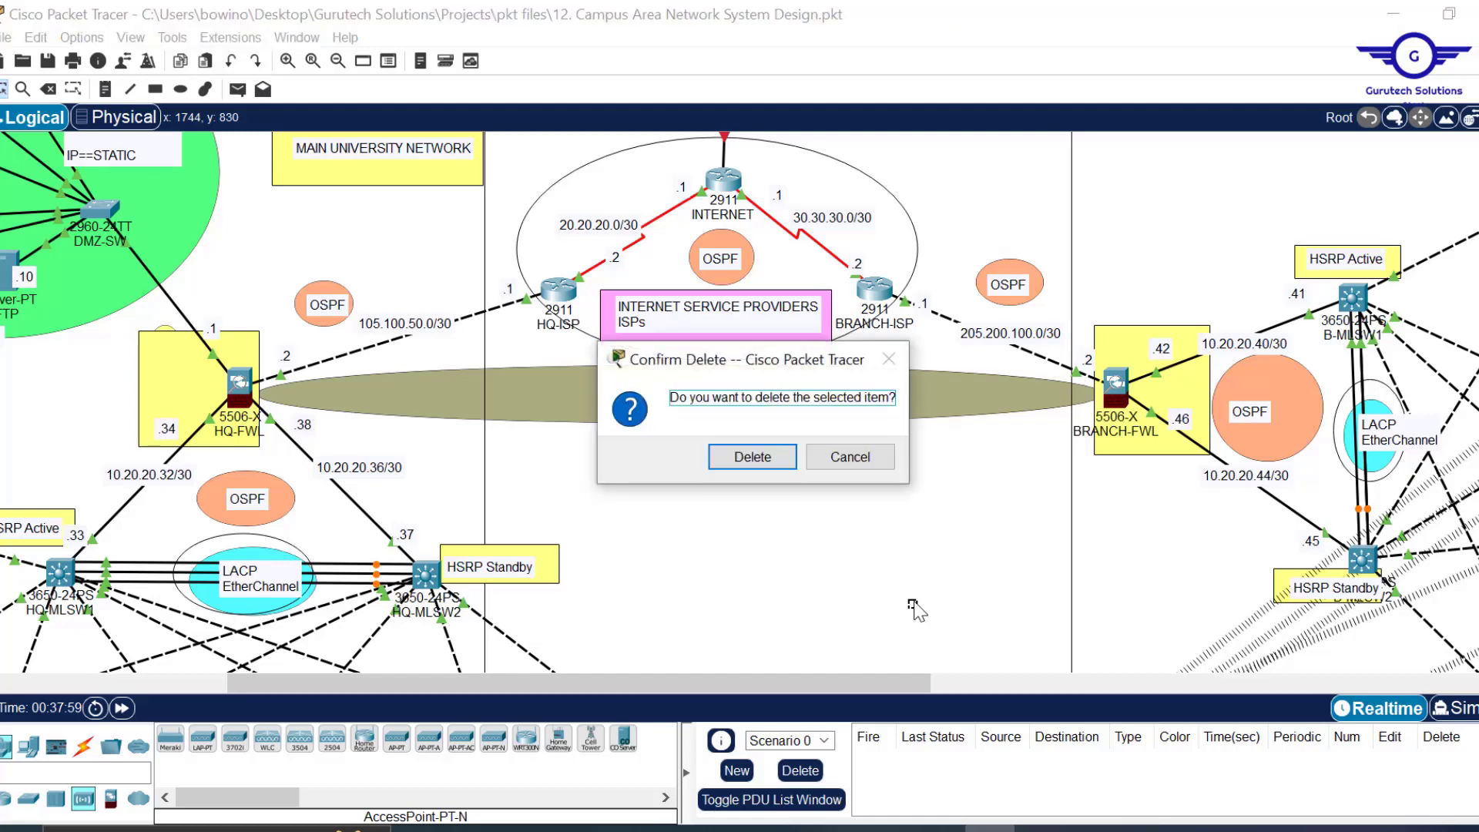
Delete the leftover unneeded item and save the campus topology with Ctrl+S.
left_click(751, 463)
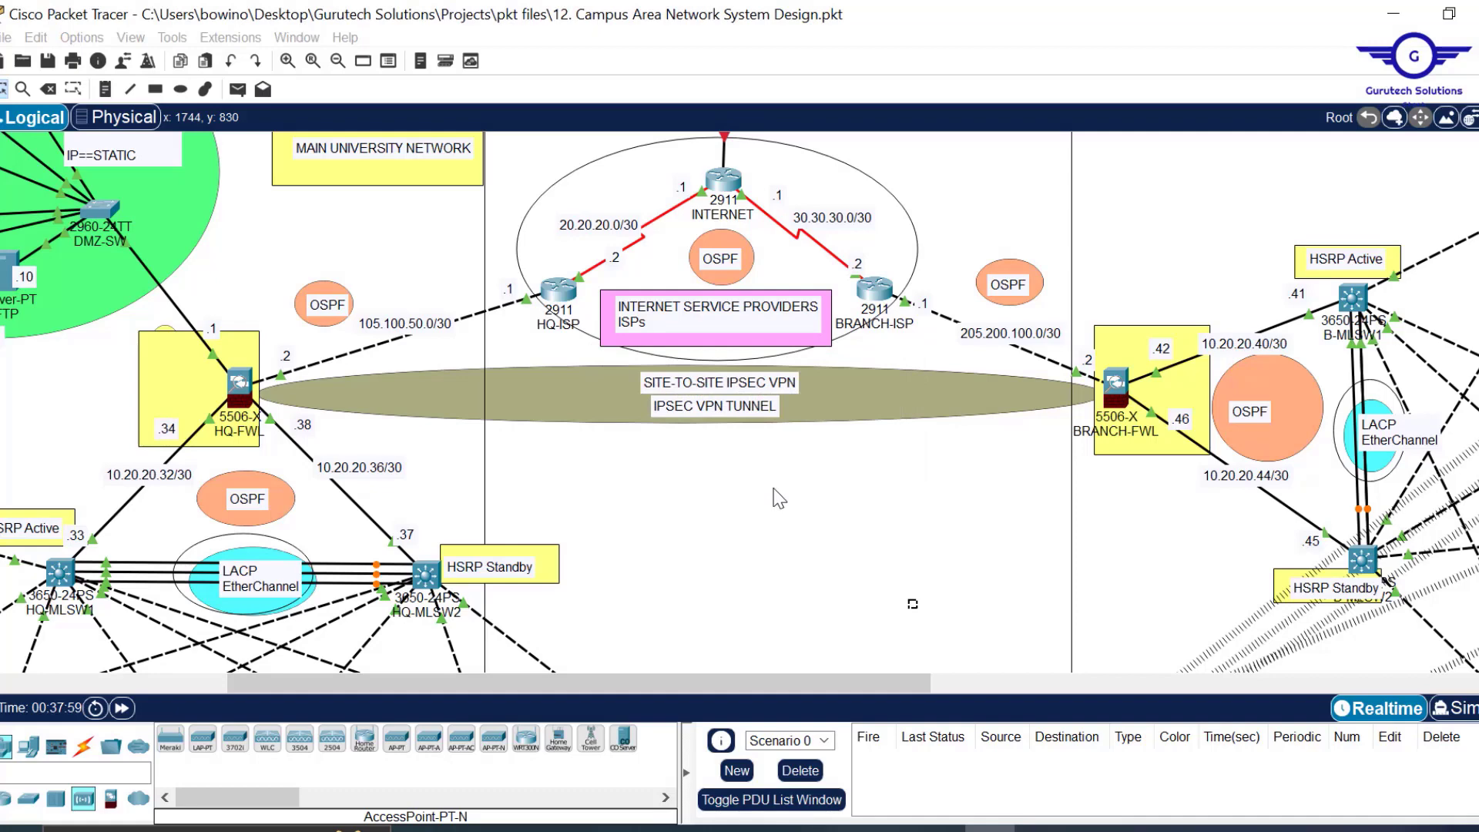
key("ctrl+s")
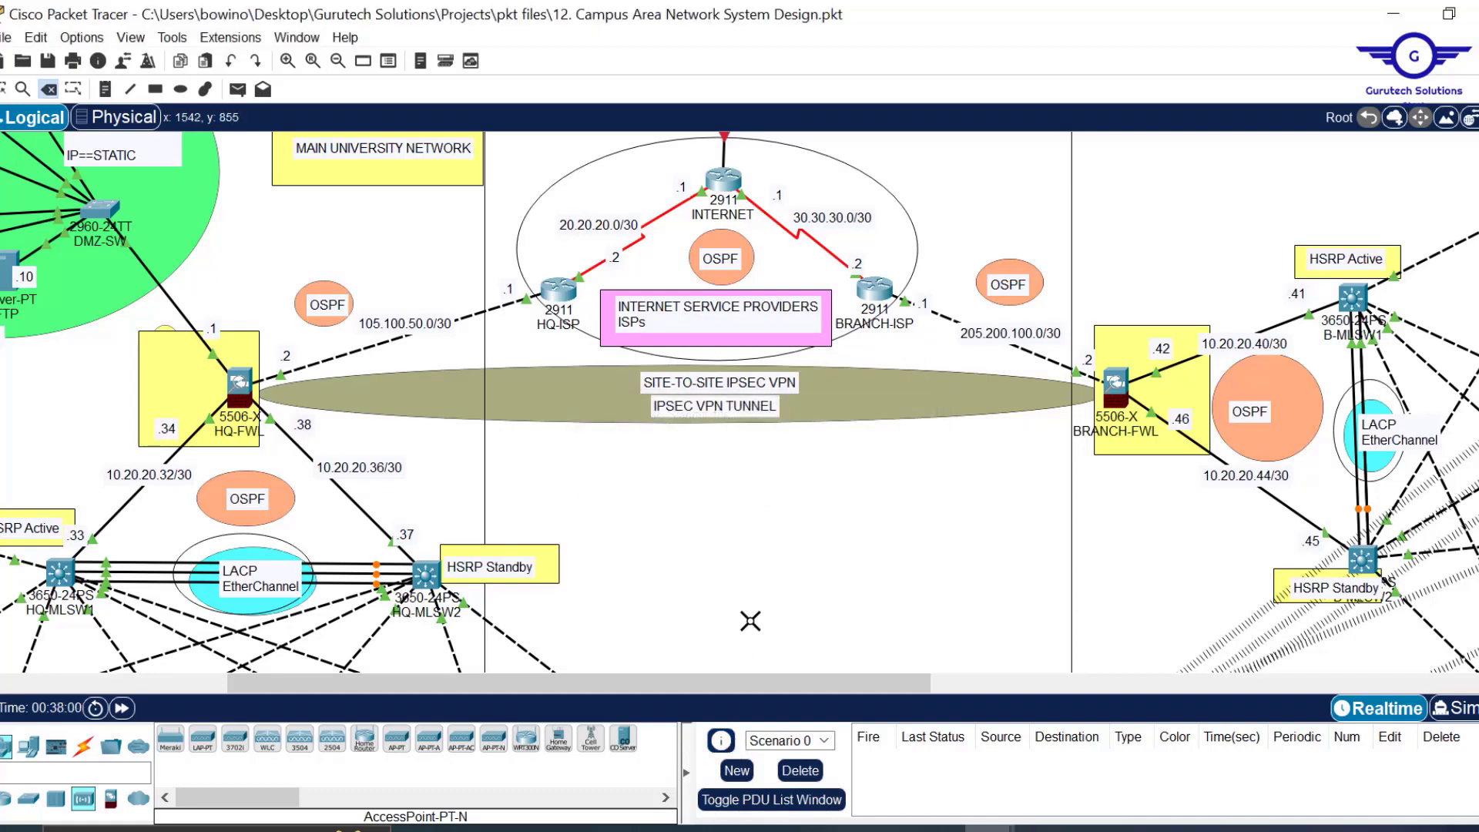
key("Escape")
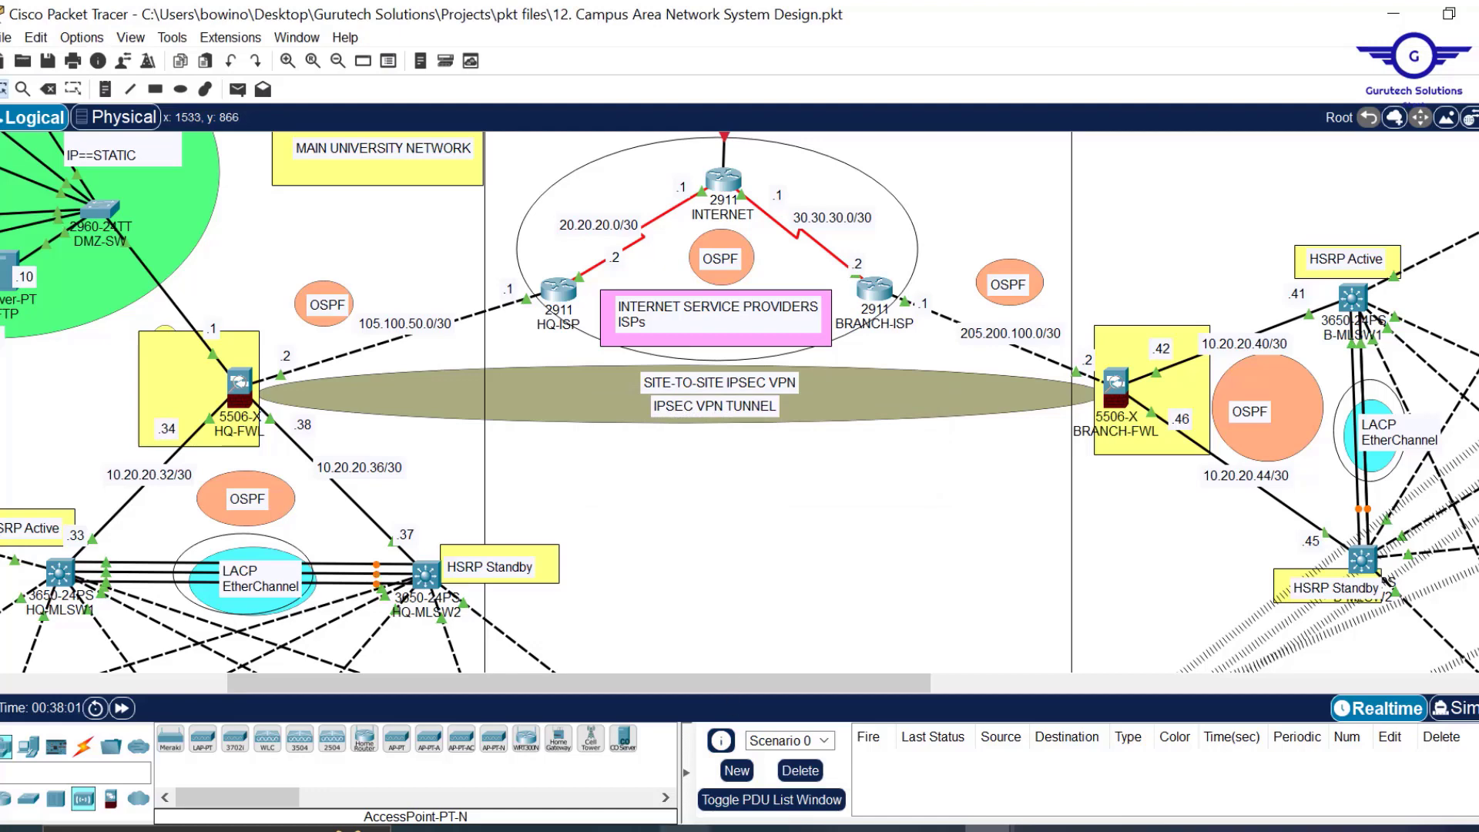
left_click(684, 829)
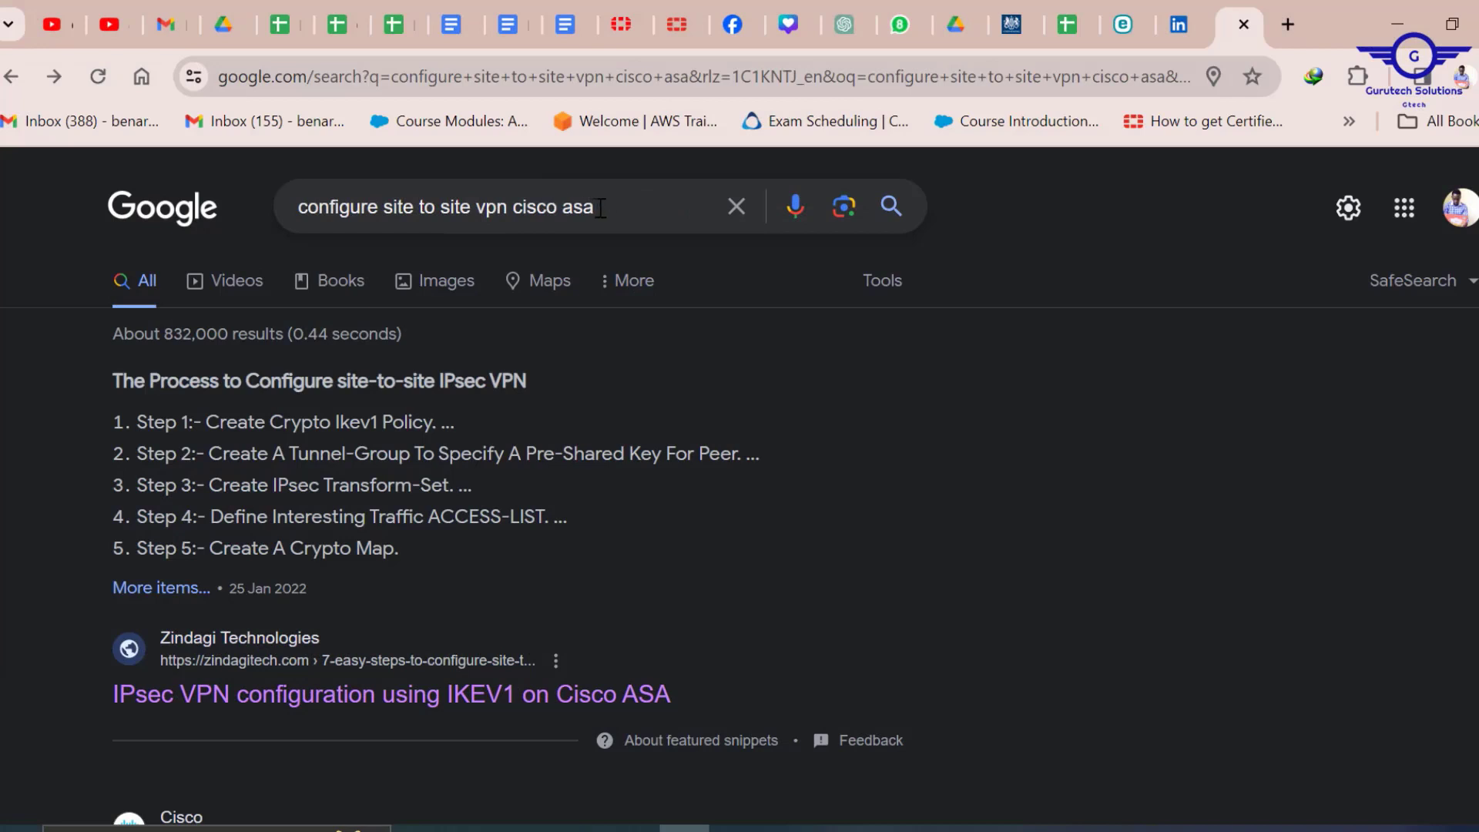
Open the Zindagi IKEv1 IPsec VPN article and scroll to Branch1 ASA Step 1 crypto ikev1 policy.
scroll(579, 345, "down", 2)
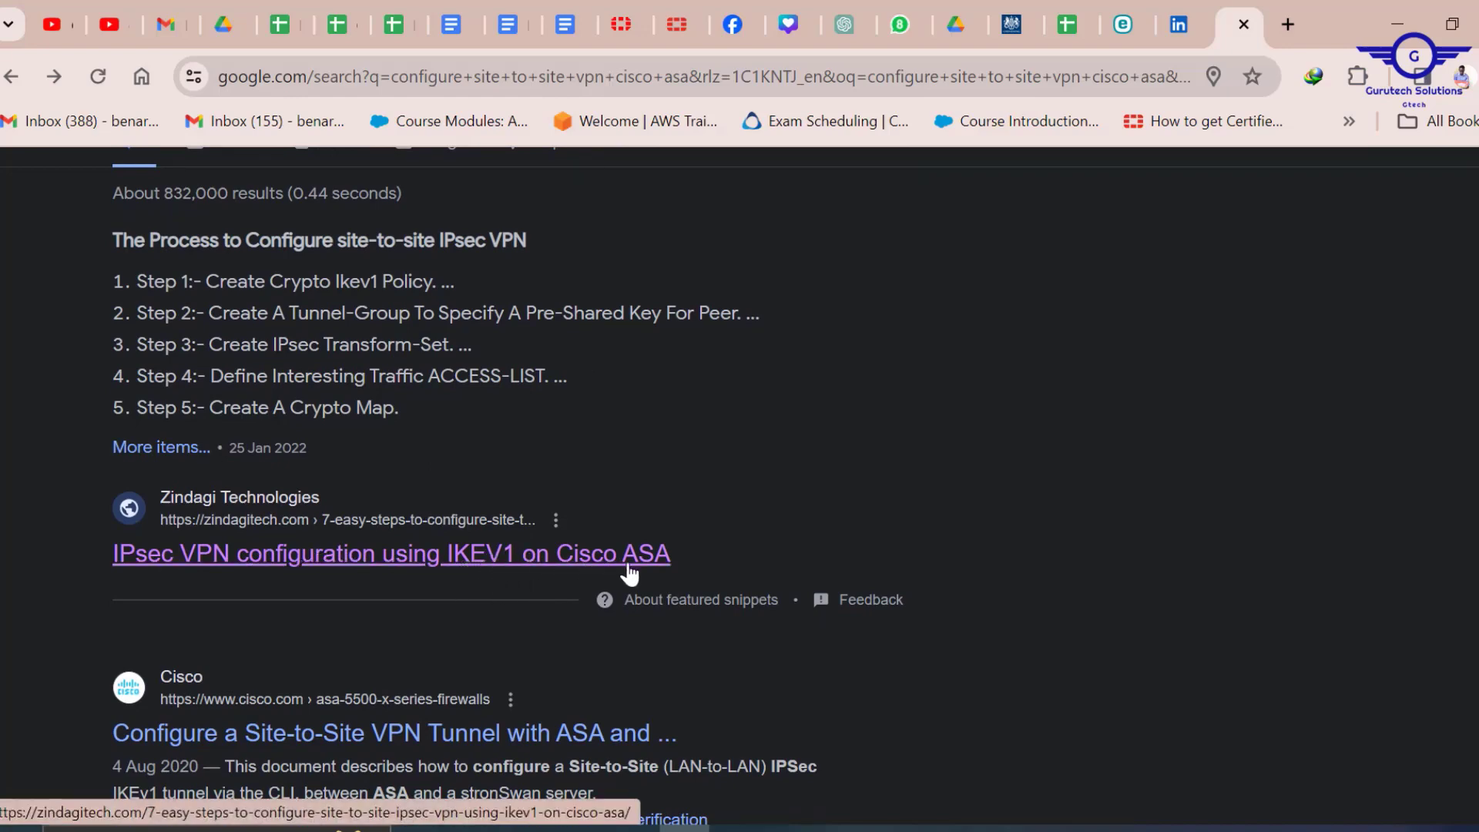
scroll(630, 524, "down", 2)
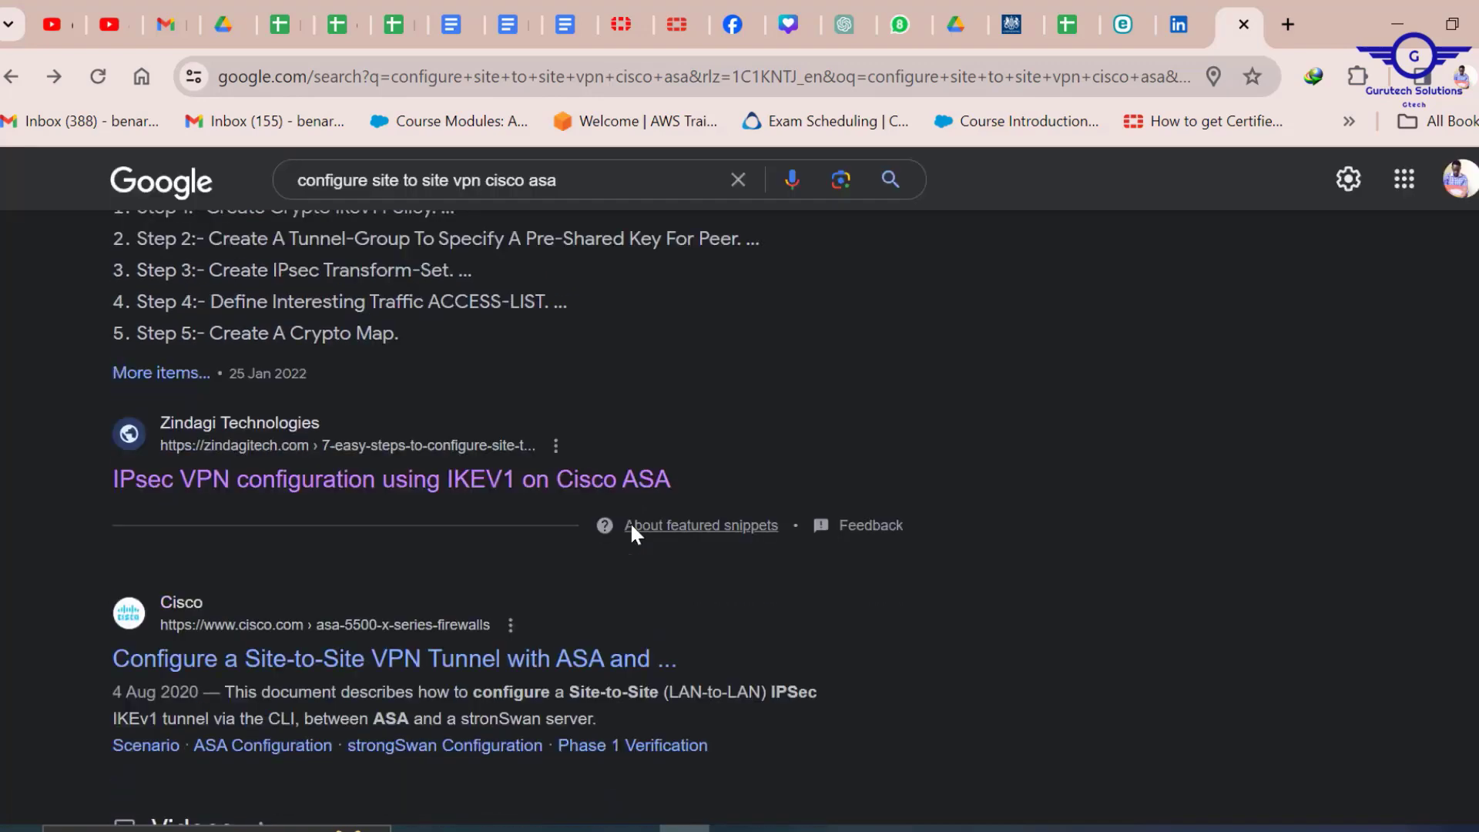
left_click(419, 433)
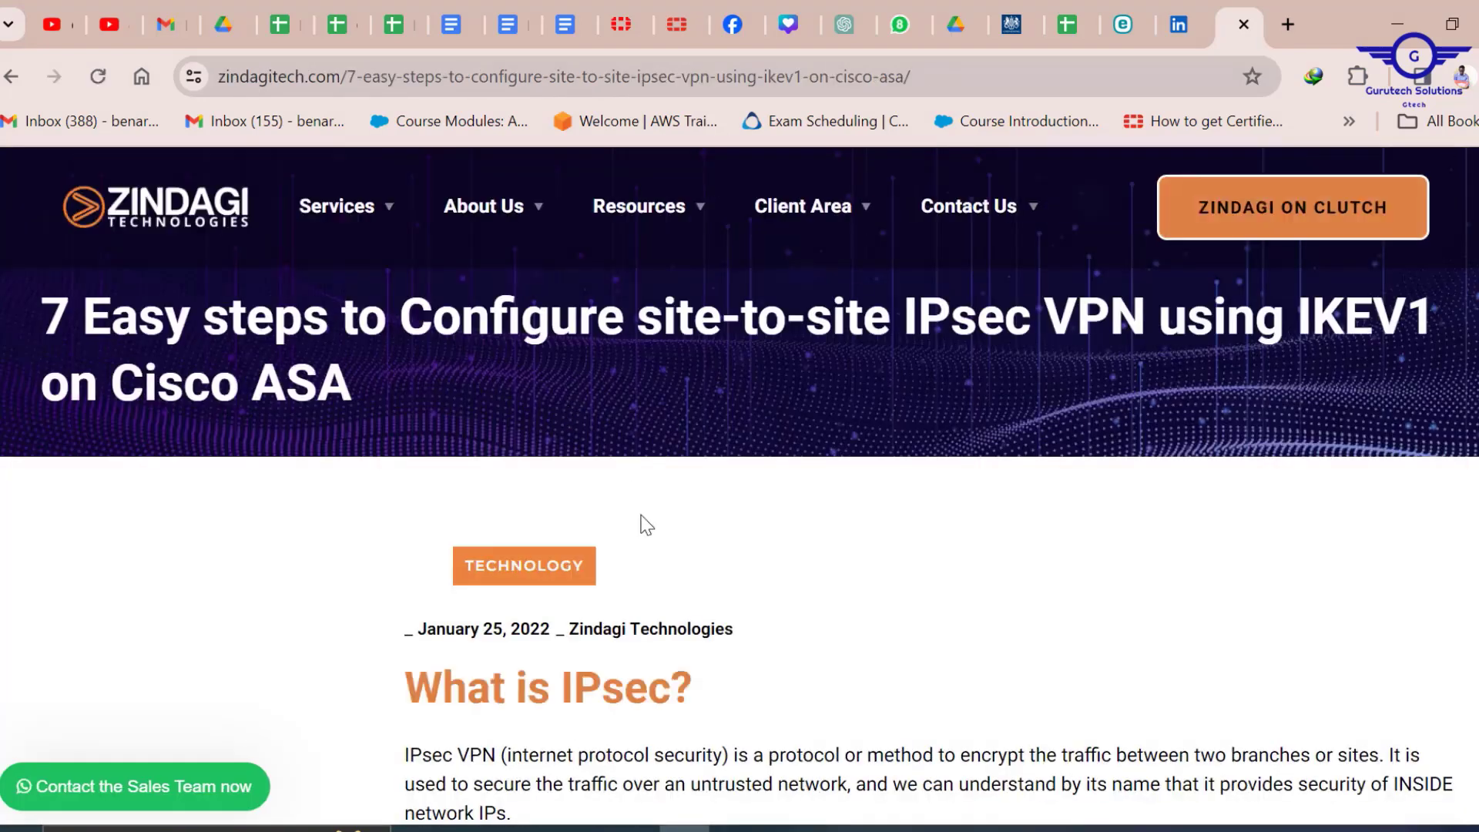
scroll(644, 521, "down", 1)
scroll(645, 524, "down", 20)
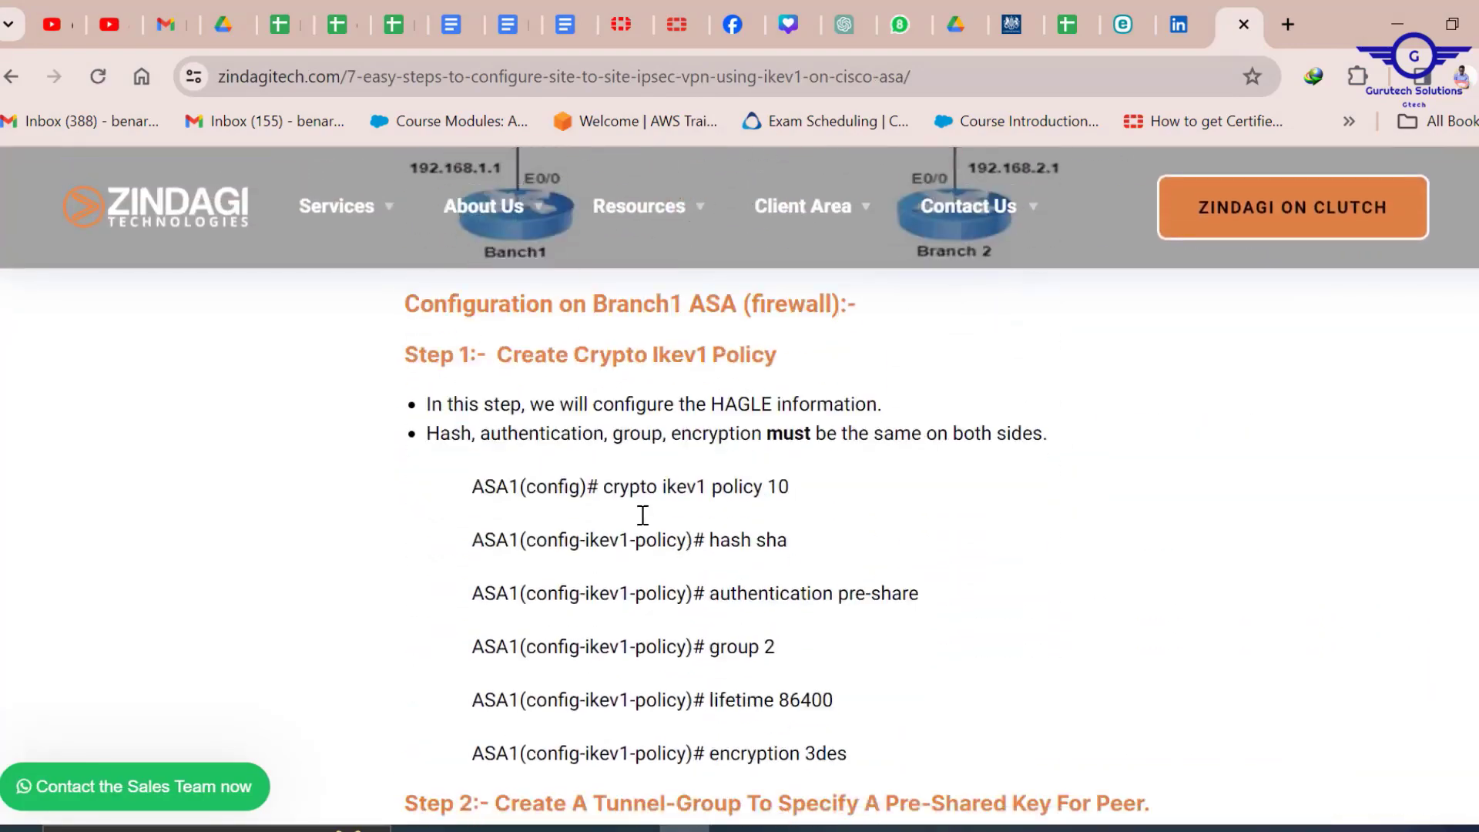
scroll(646, 524, "up", 8)
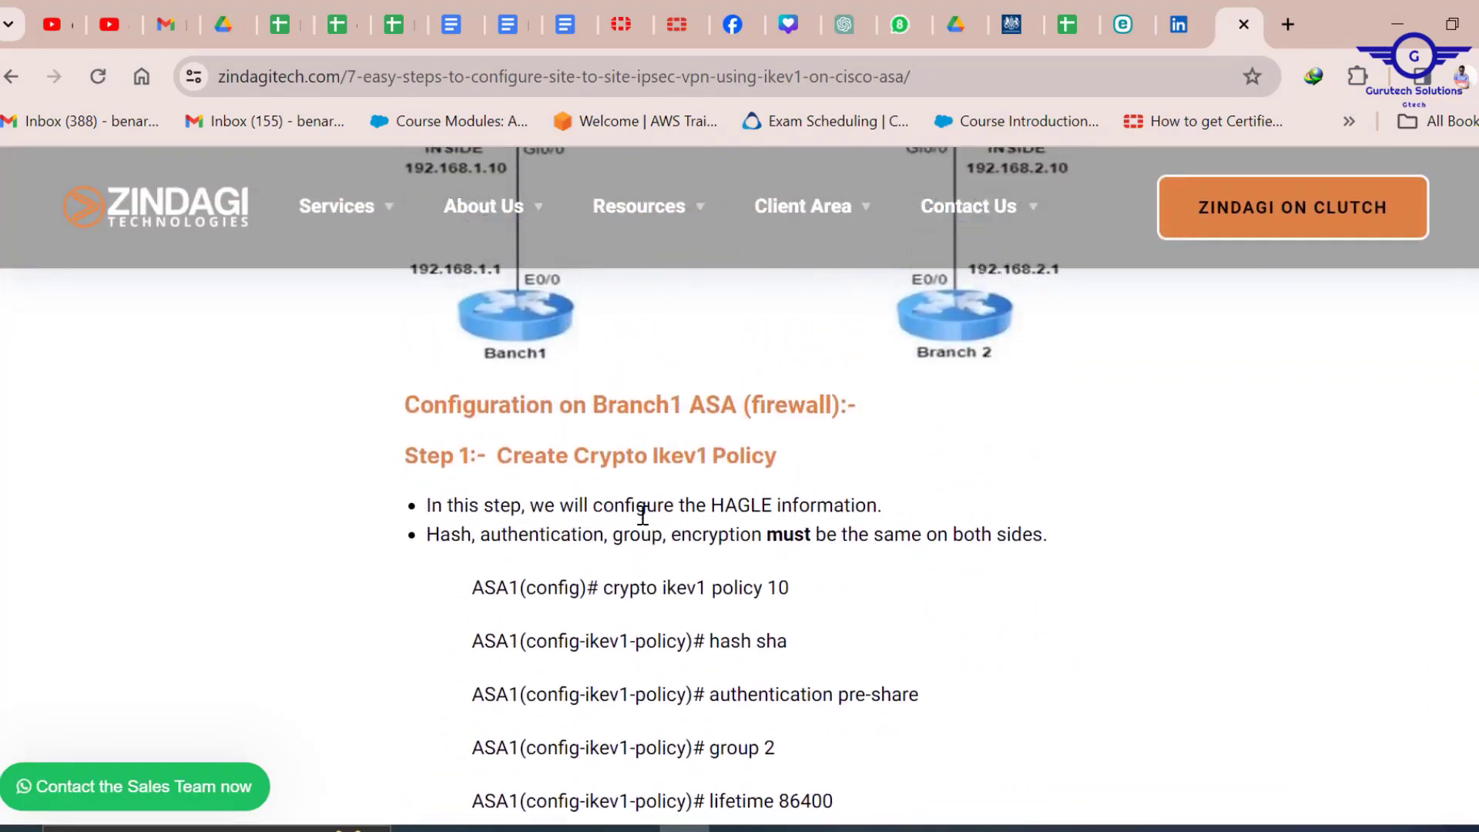
scroll(644, 515, "down", 1)
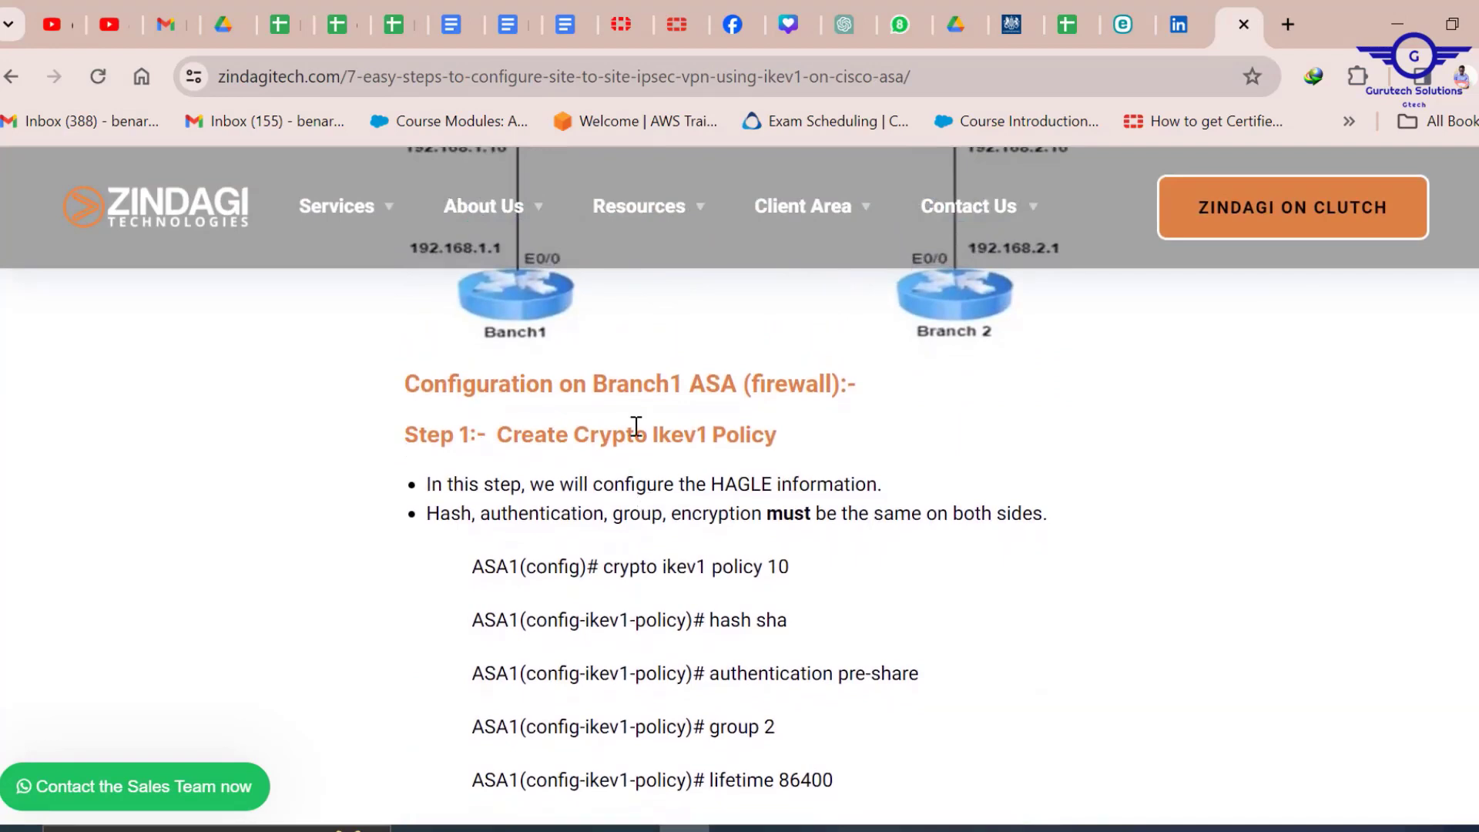
scroll(728, 435, "down", 1)
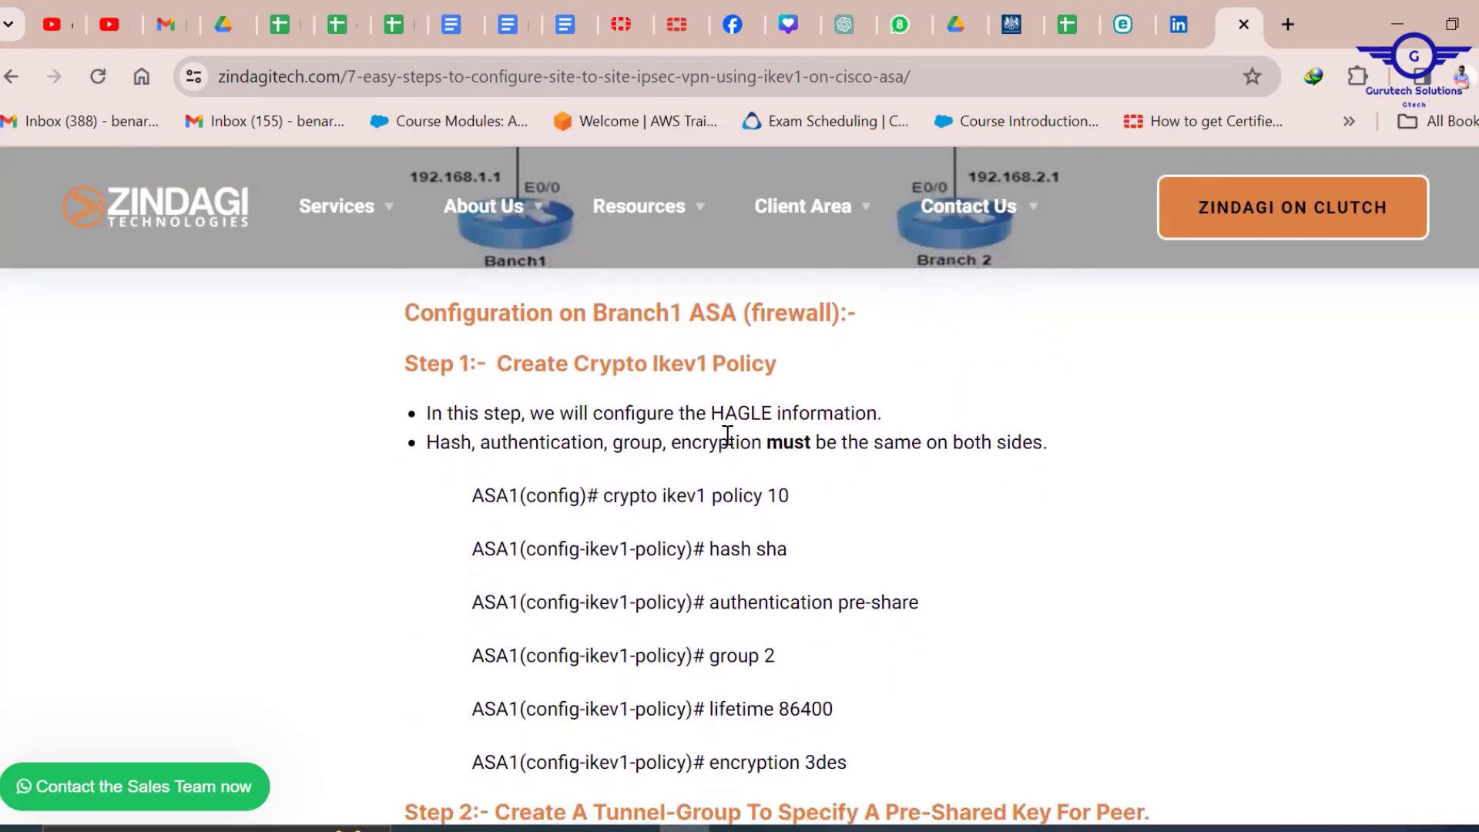
scroll(727, 436, "down", 7)
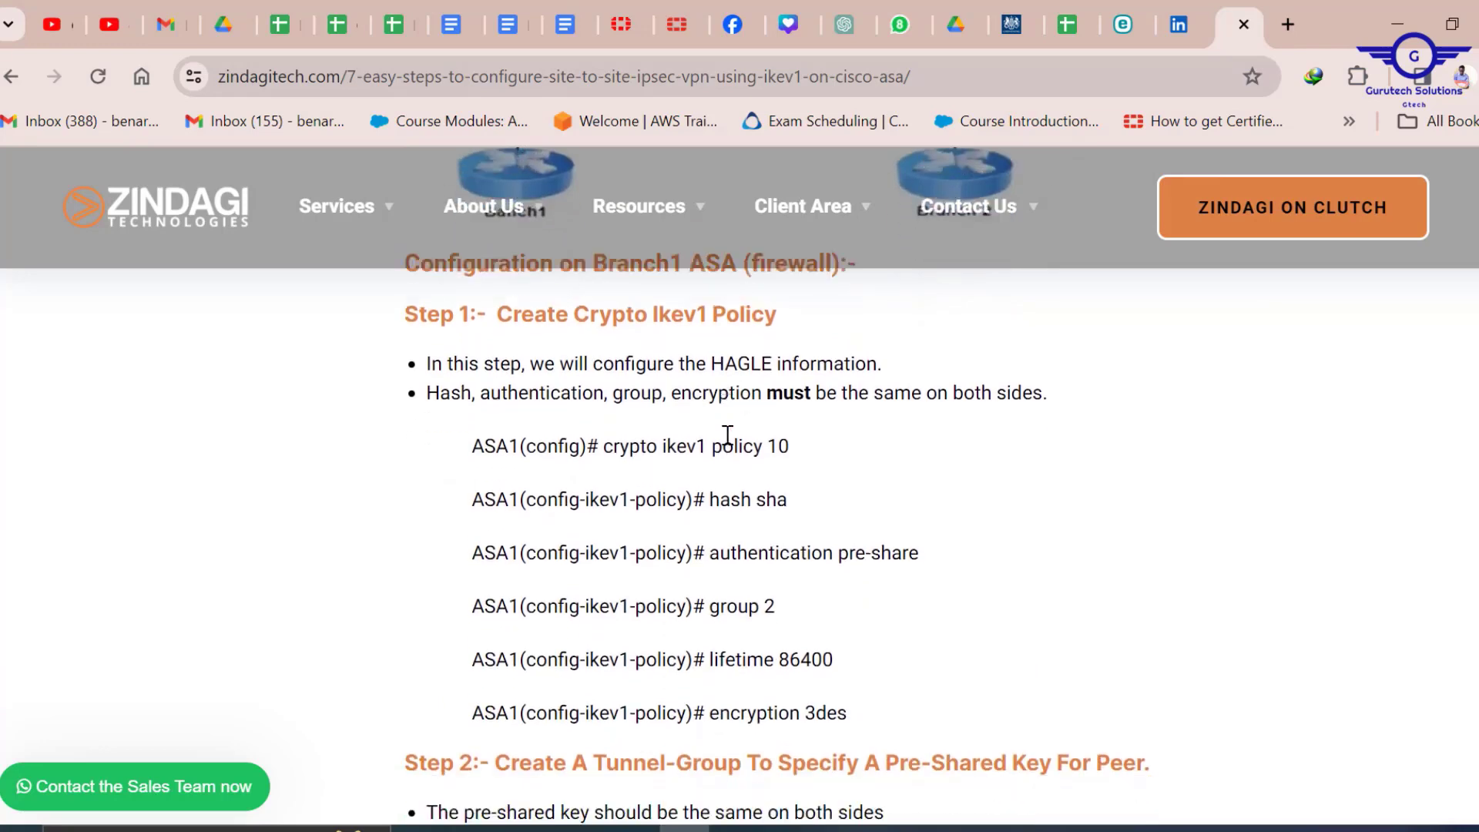
scroll(731, 445, "down", 7)
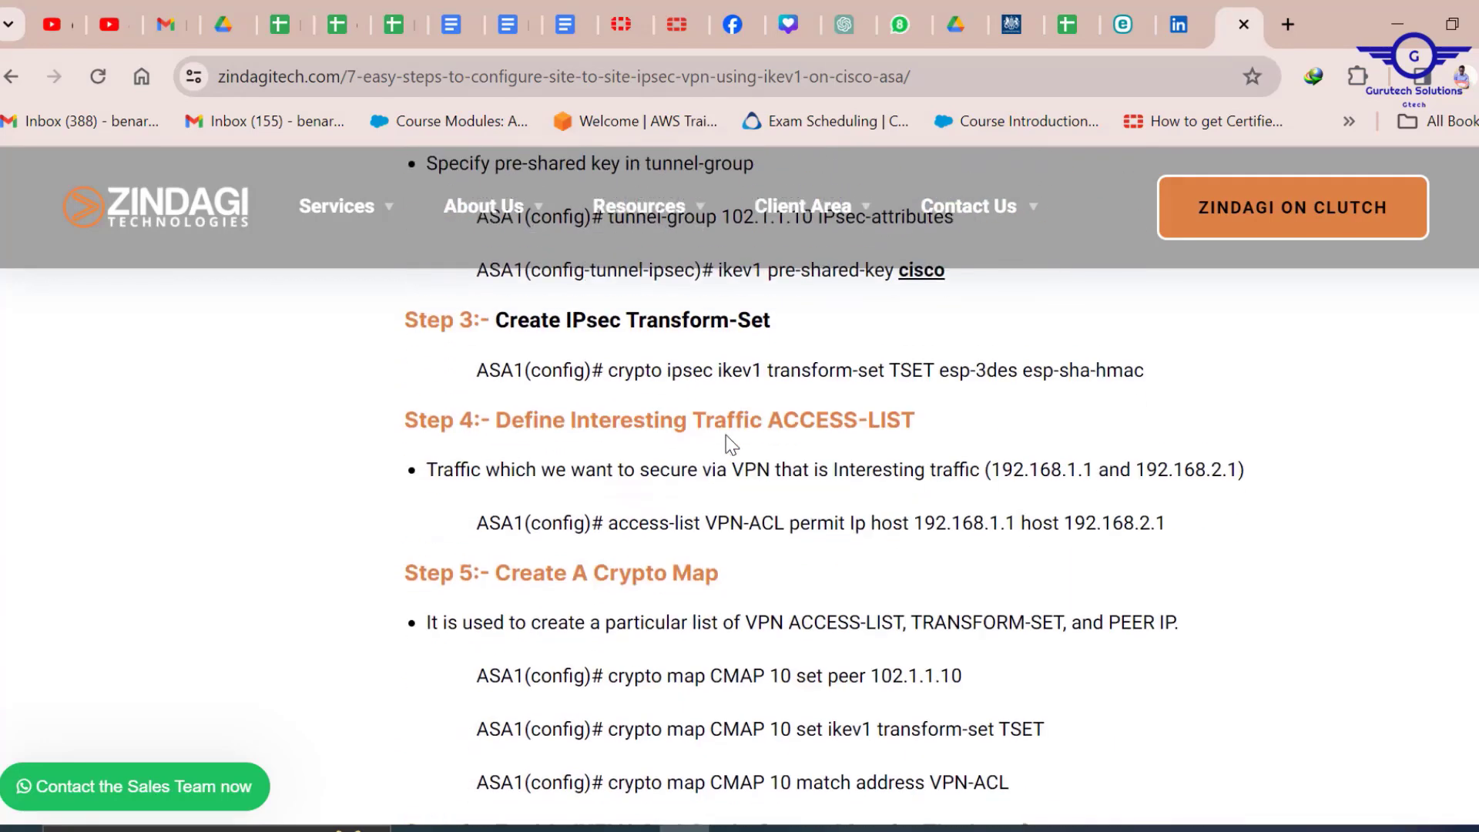
scroll(731, 445, "down", 8)
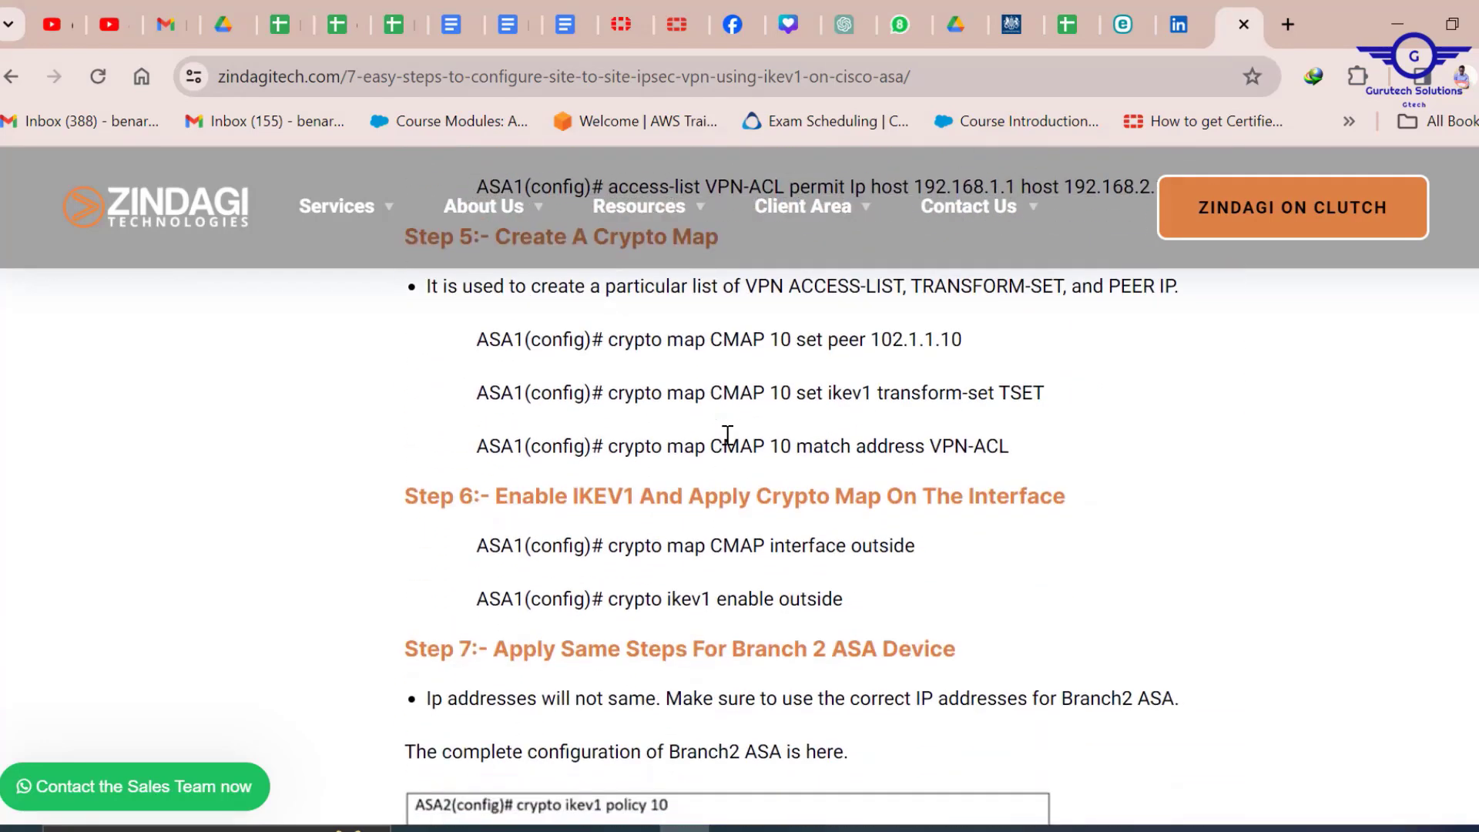
scroll(728, 435, "down", 2)
scroll(727, 434, "up", 3)
scroll(728, 437, "down", 2)
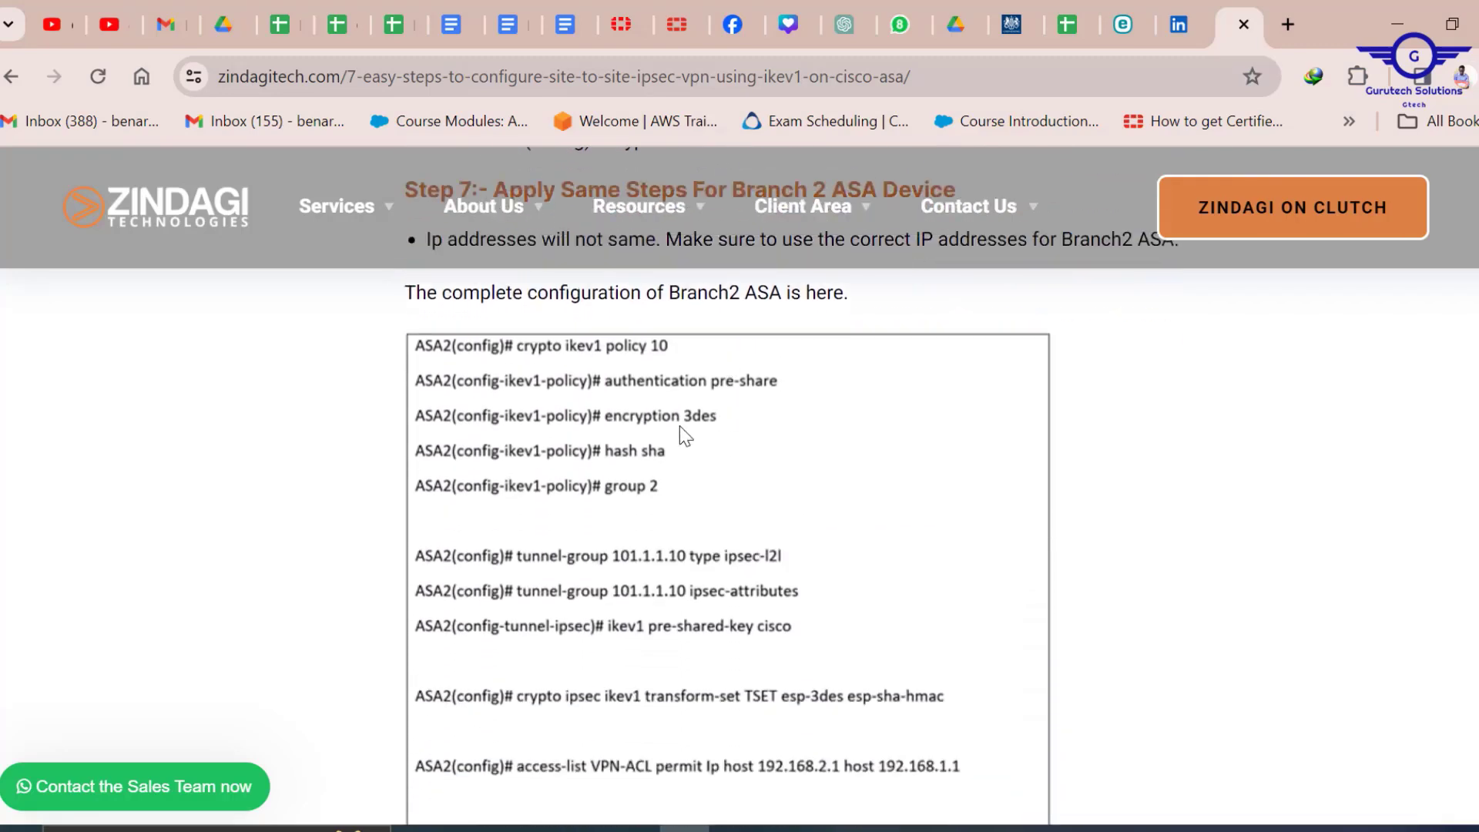
scroll(774, 497, "down", 6)
scroll(778, 497, "down", 3)
scroll(778, 497, "up", 8)
scroll(780, 498, "up", 1)
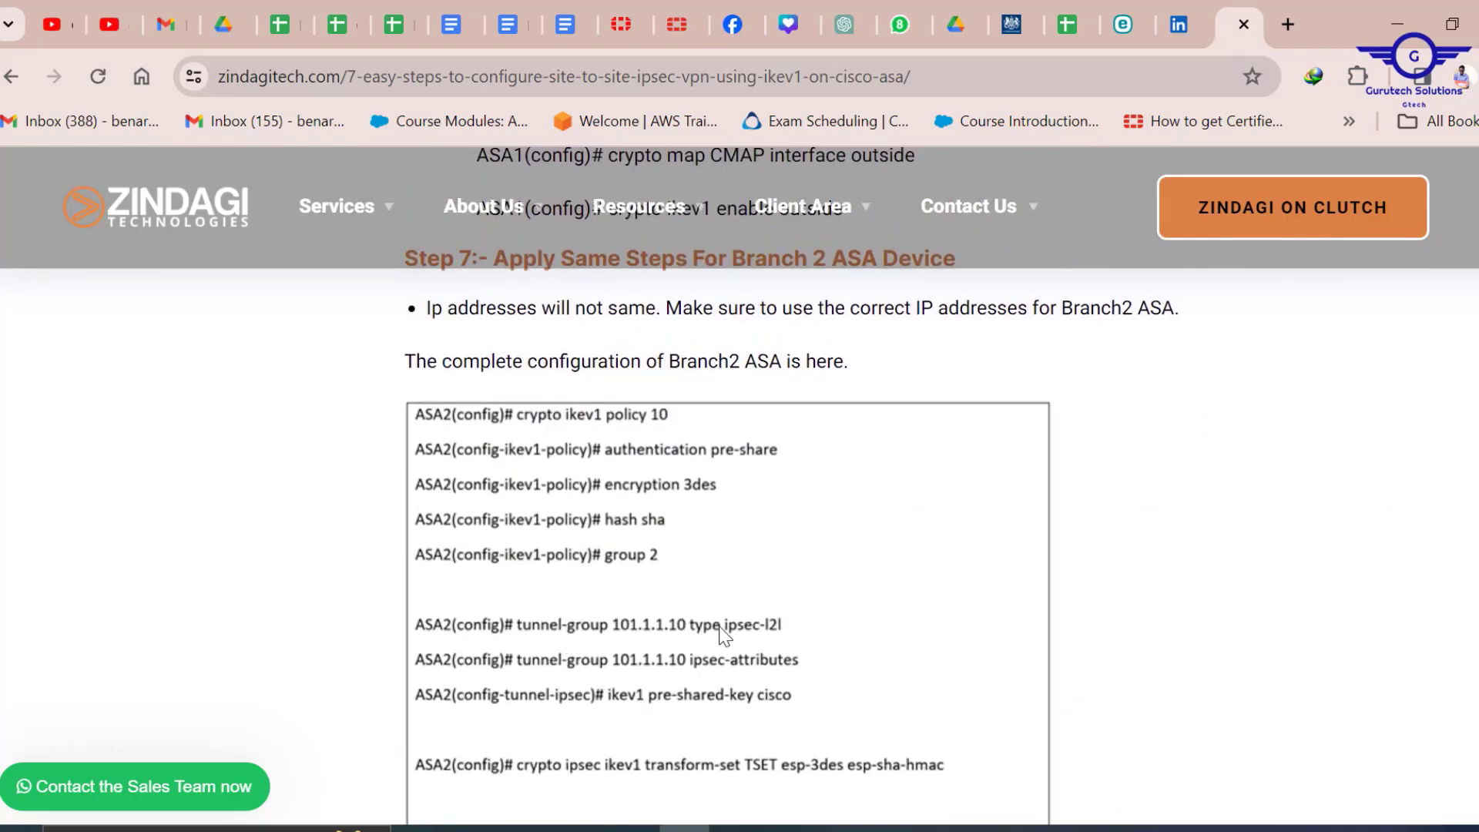
scroll(693, 628, "down", 2)
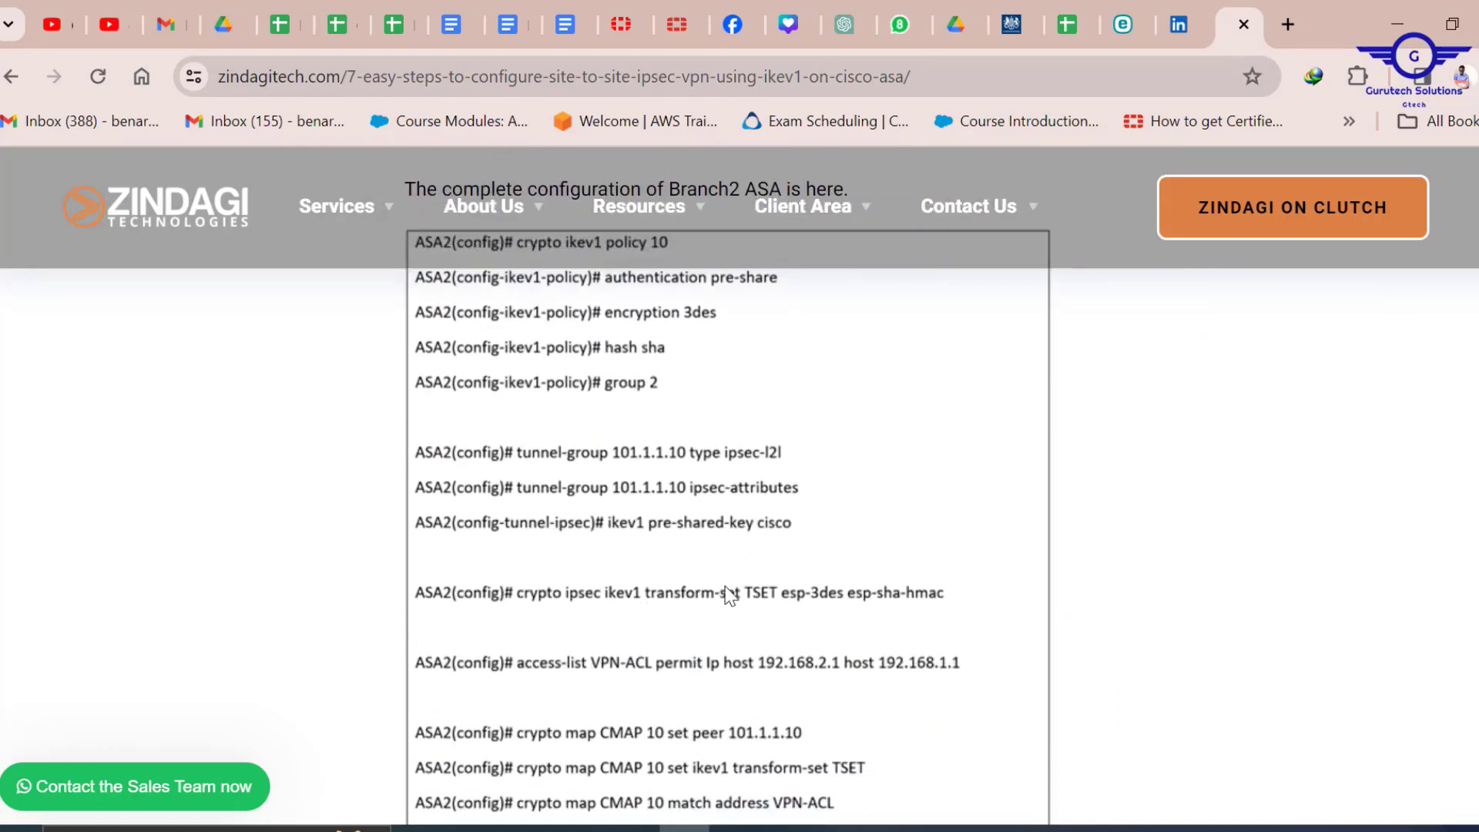
scroll(765, 606, "down", 2)
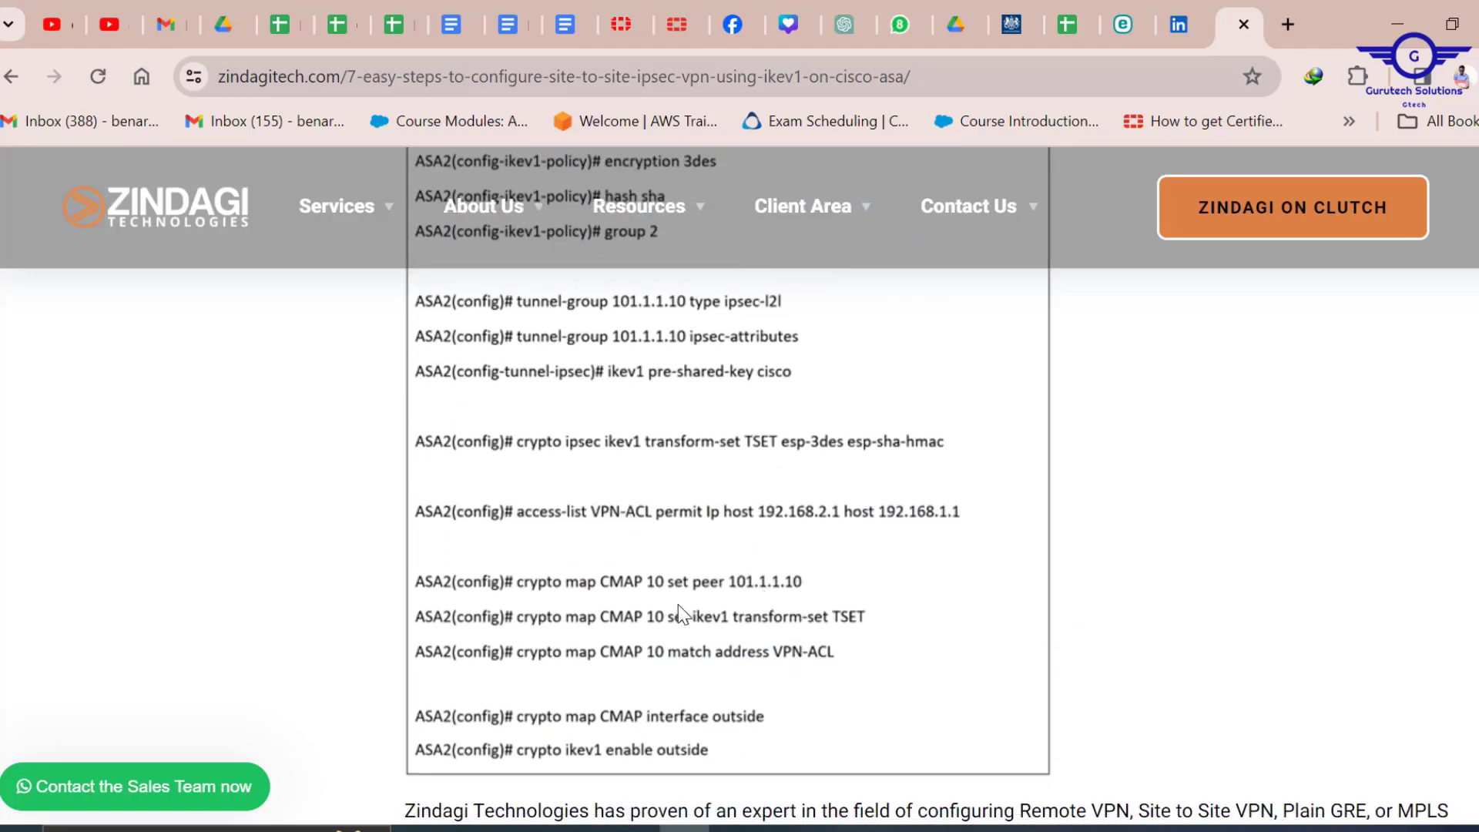
scroll(725, 608, "down", 2)
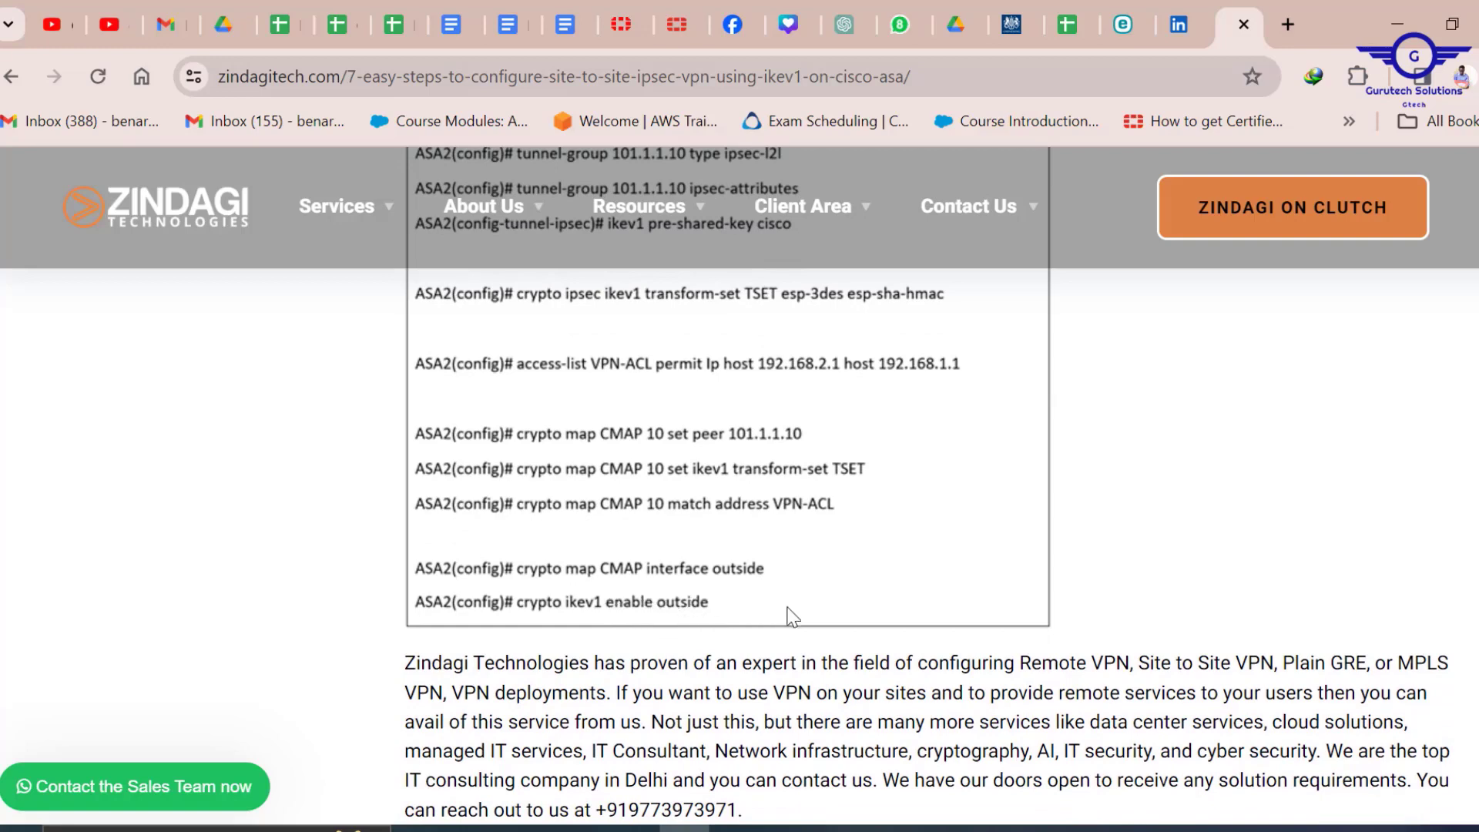
scroll(788, 609, "up", 5)
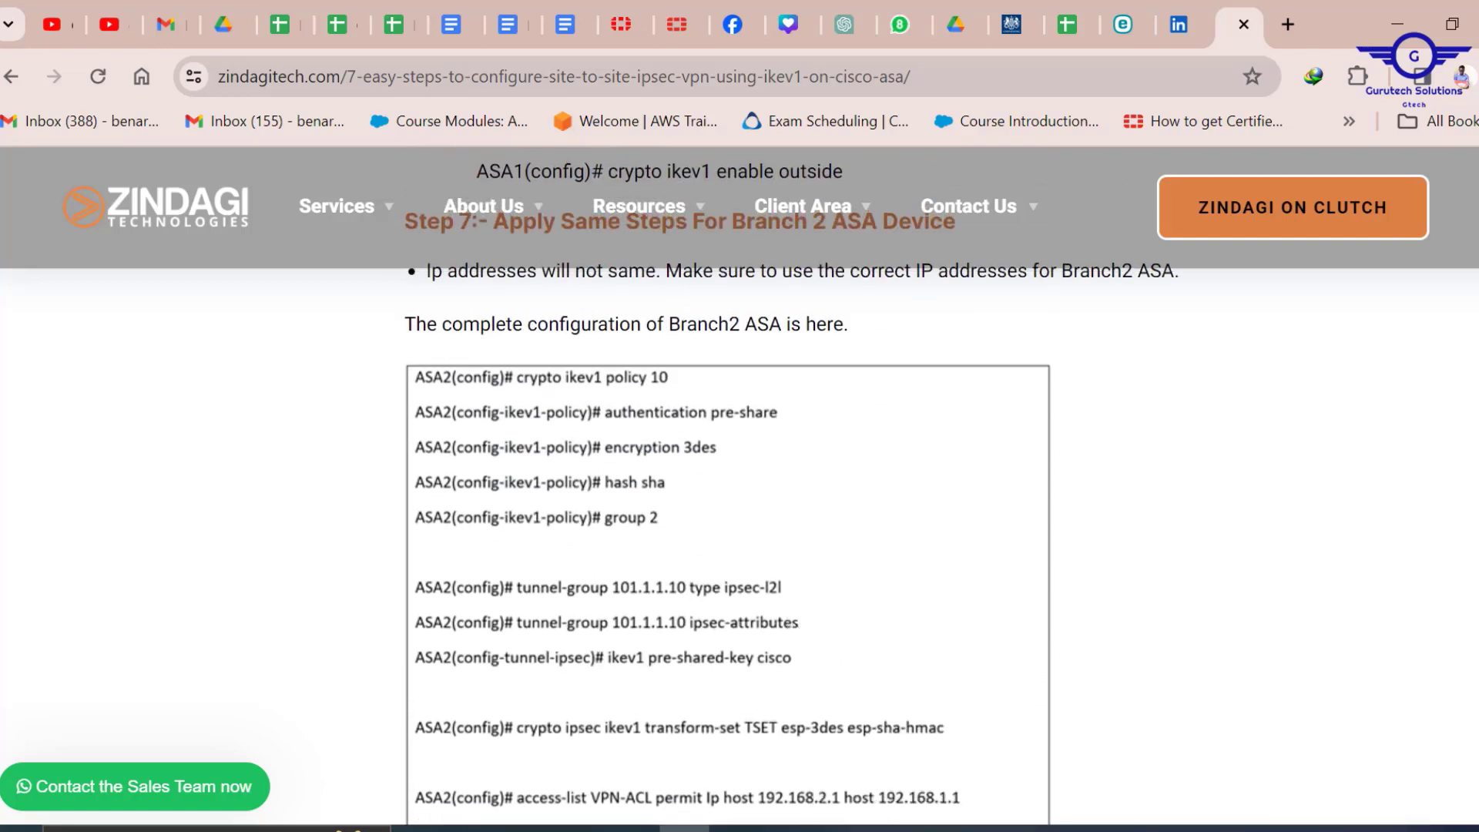
scroll(736, 539, "up", 15)
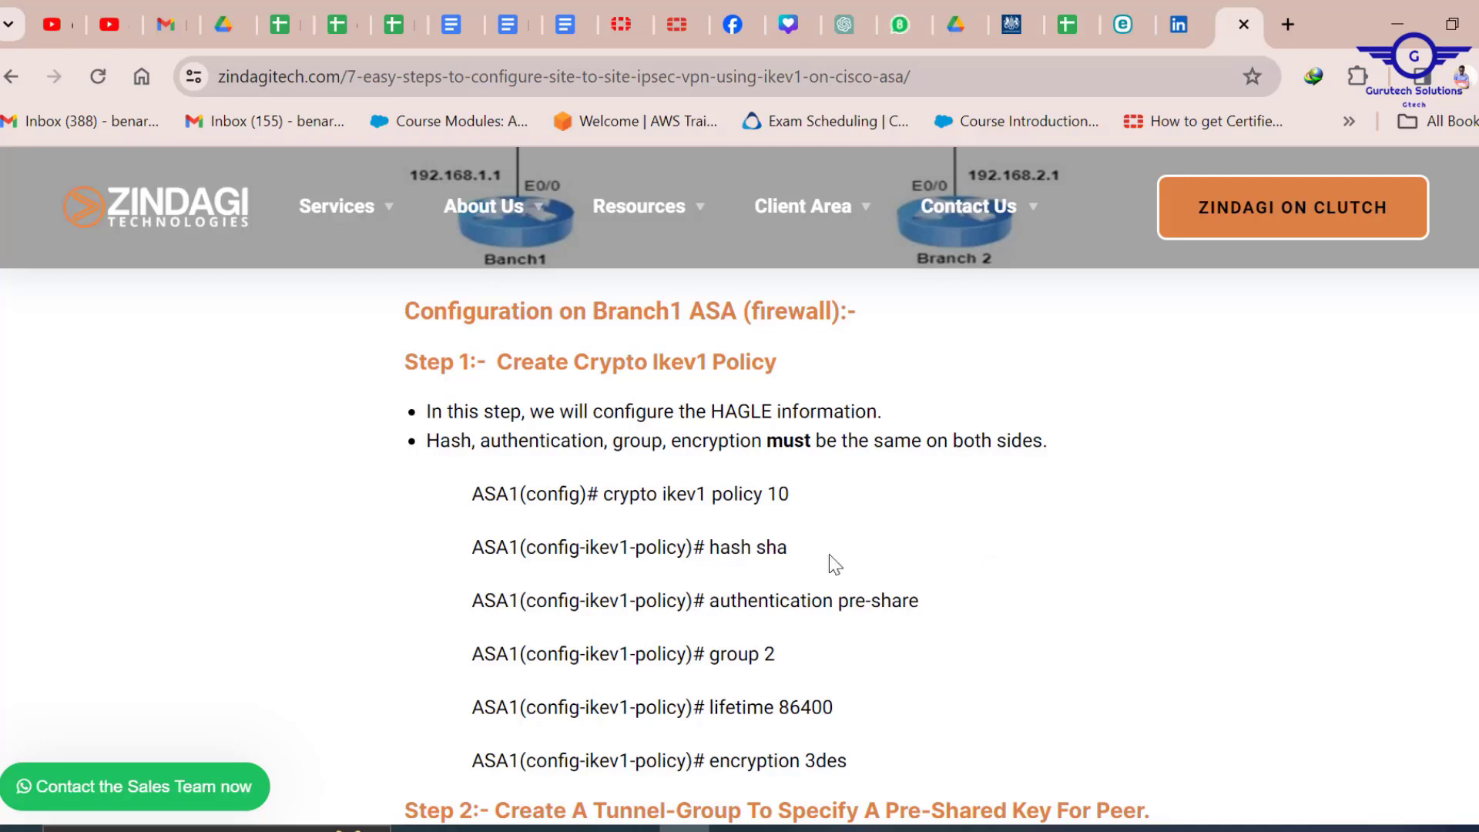
Widen the Notepad VPN config so each command fits one line, comparing it with the tutorial.
left_click(835, 829)
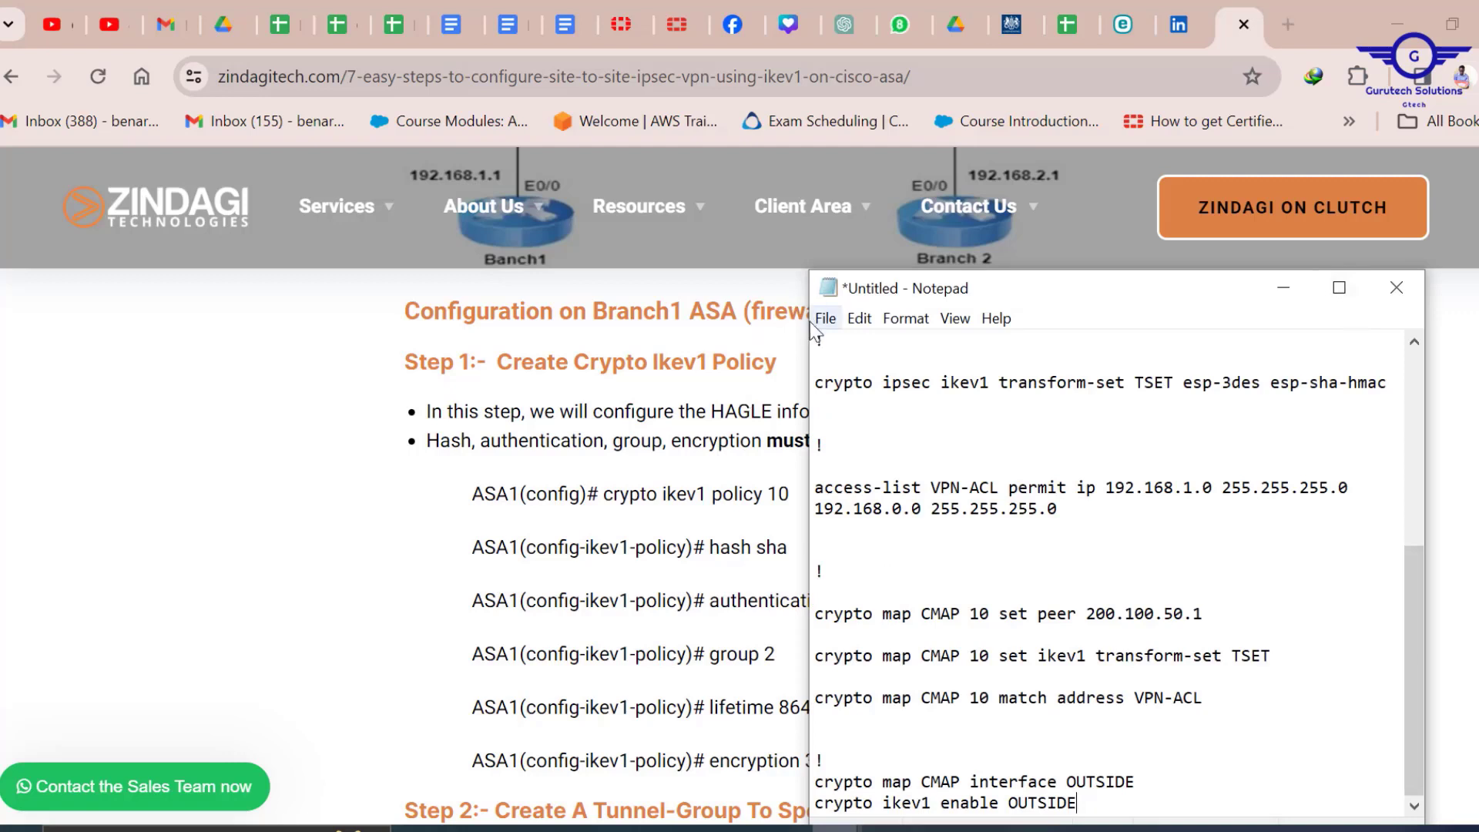
left_click_drag(810, 324, 316, 362)
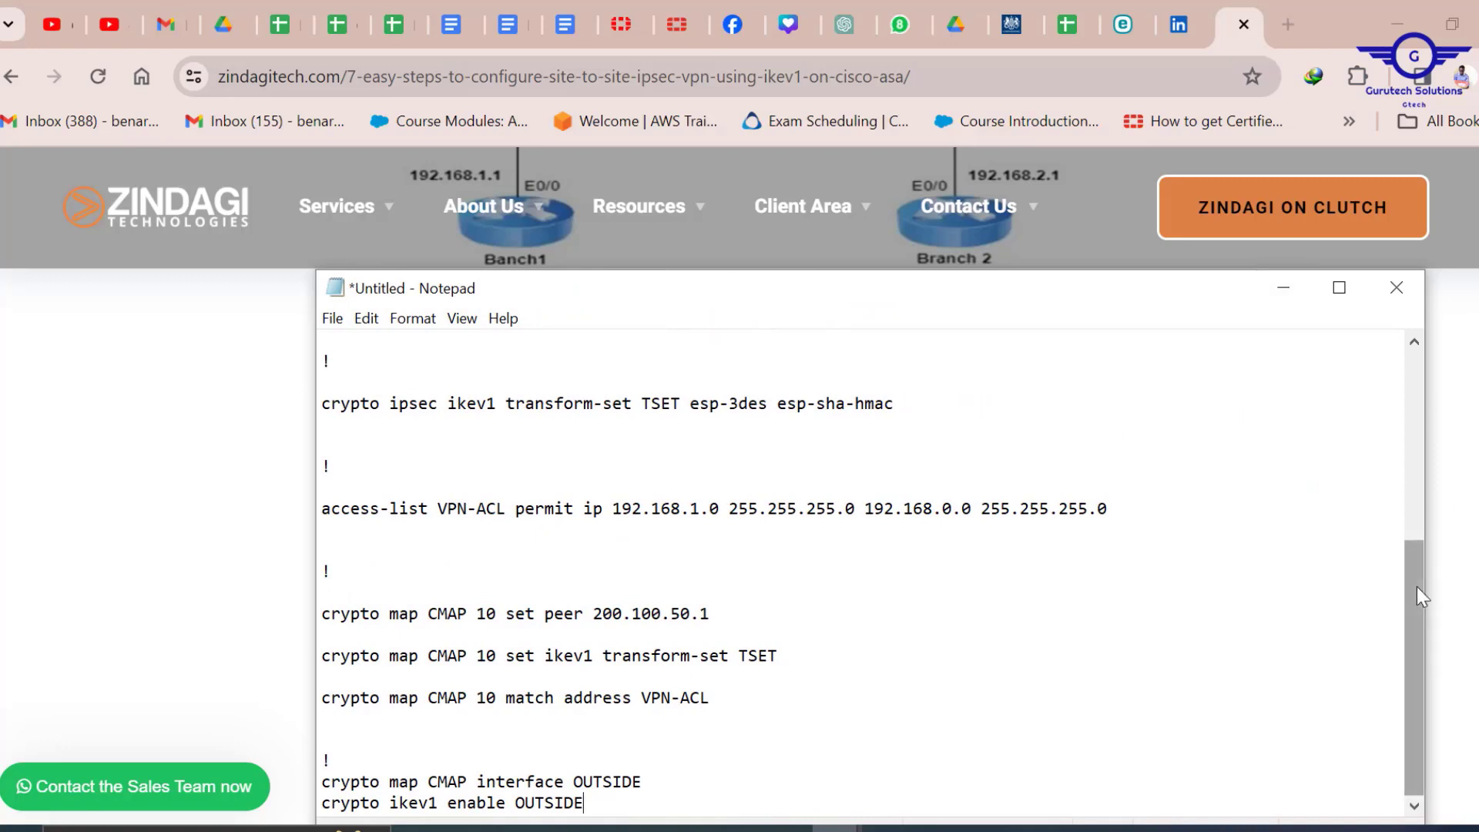
left_click_drag(1417, 586, 1386, 303)
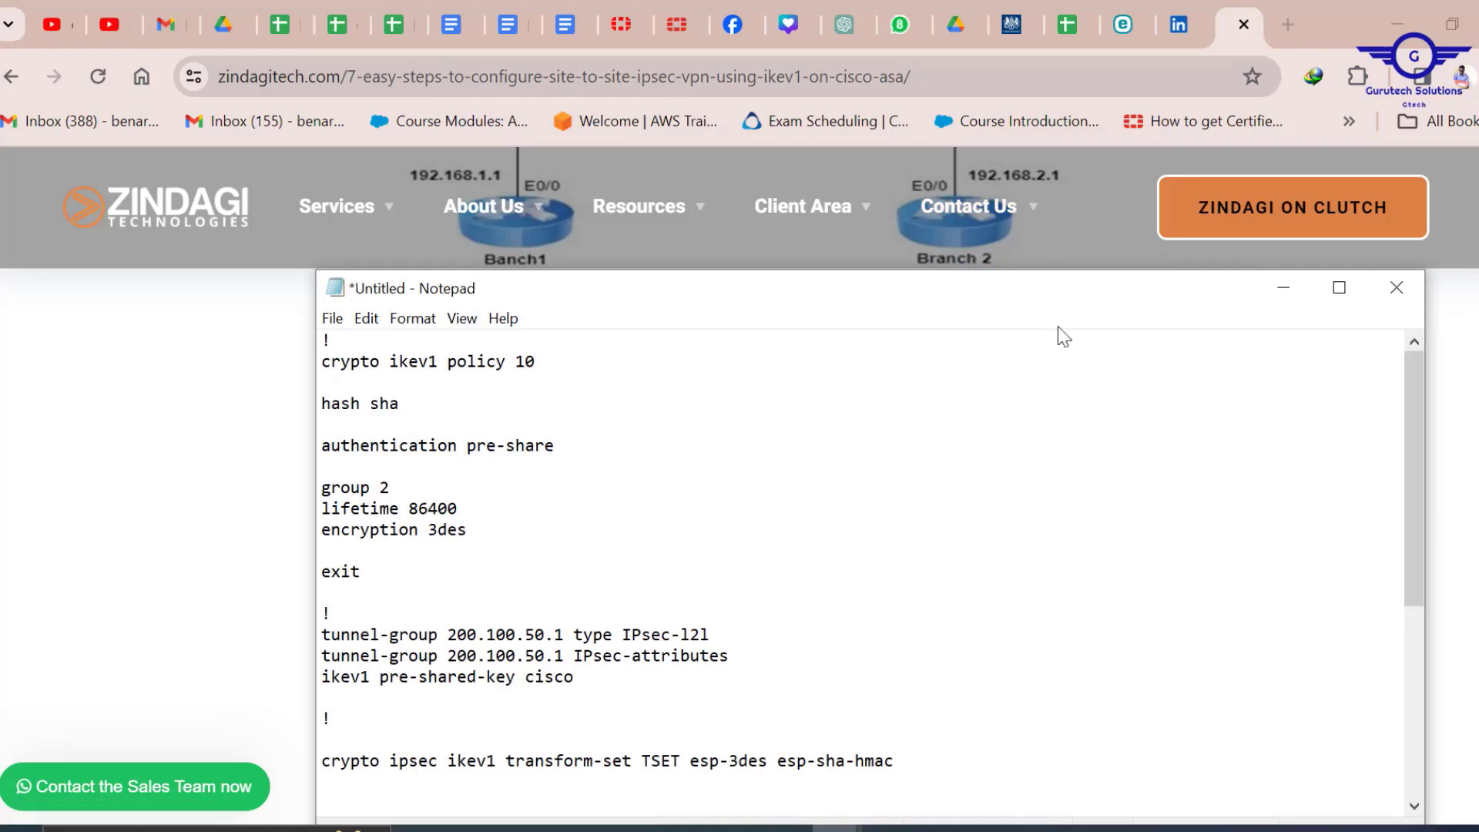
left_click(1283, 288)
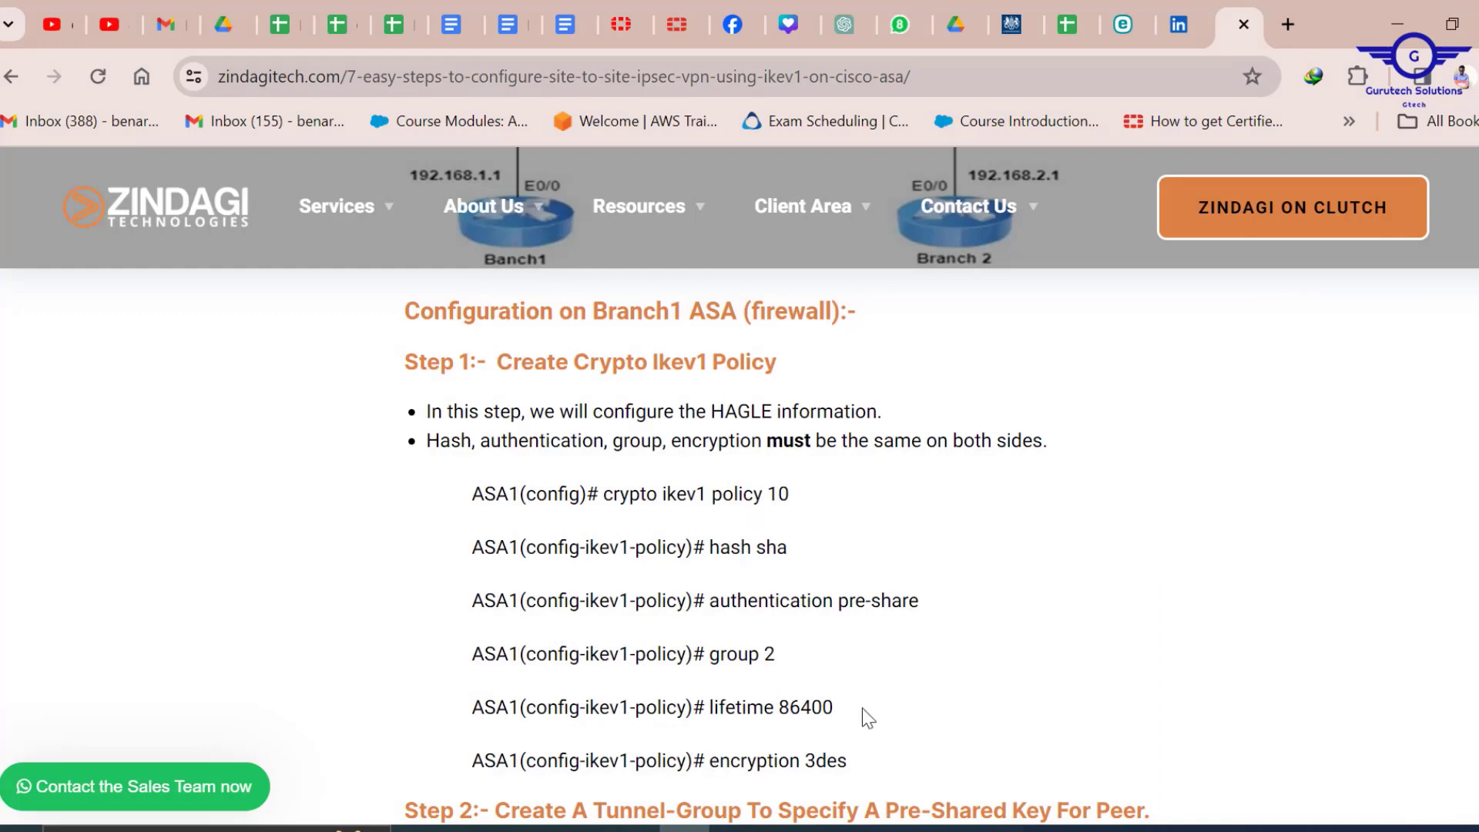
mouse_move(836, 829)
left_click(924, 745)
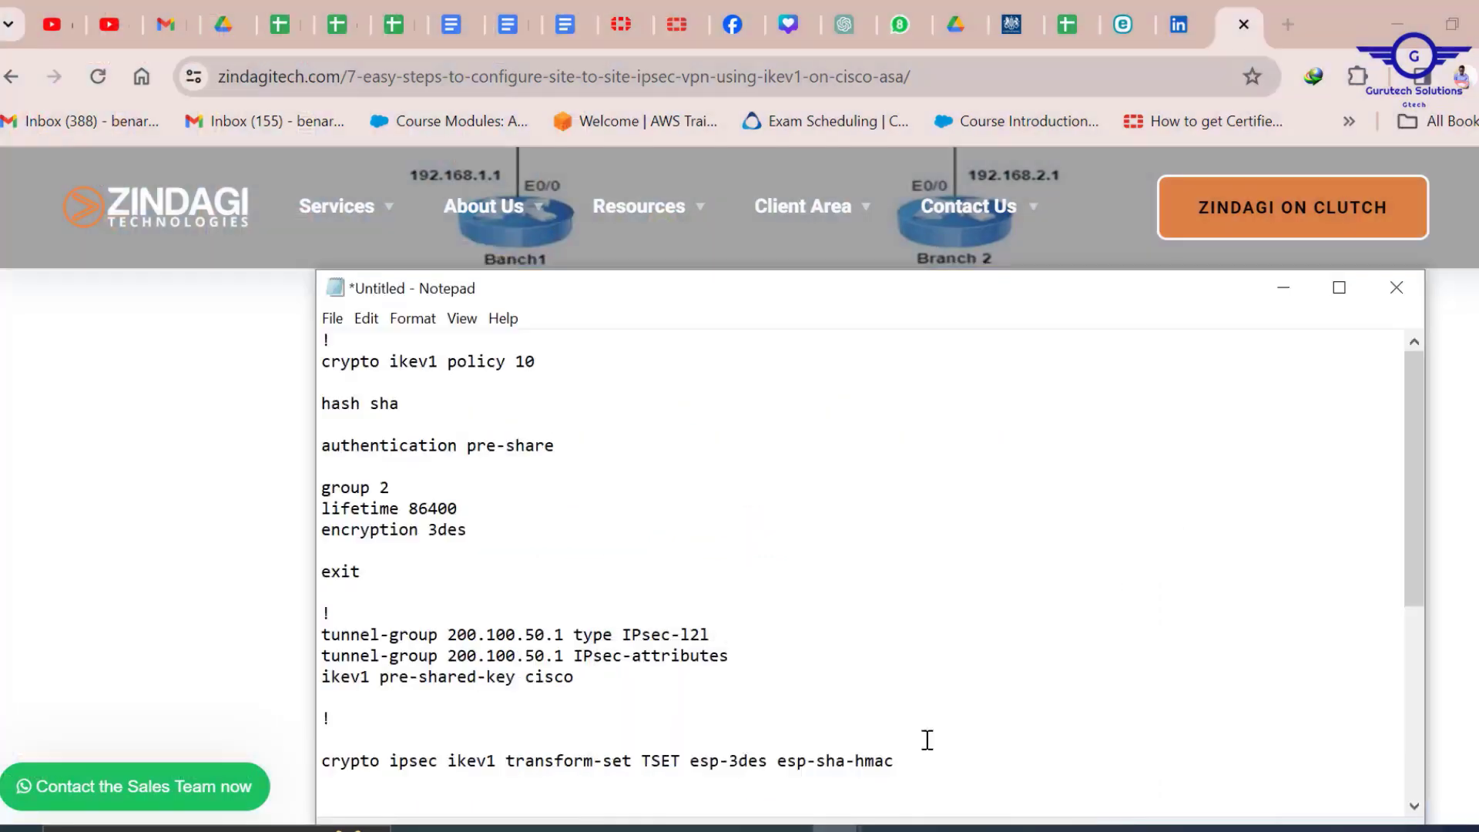
left_click_drag(1416, 392, 1408, 339)
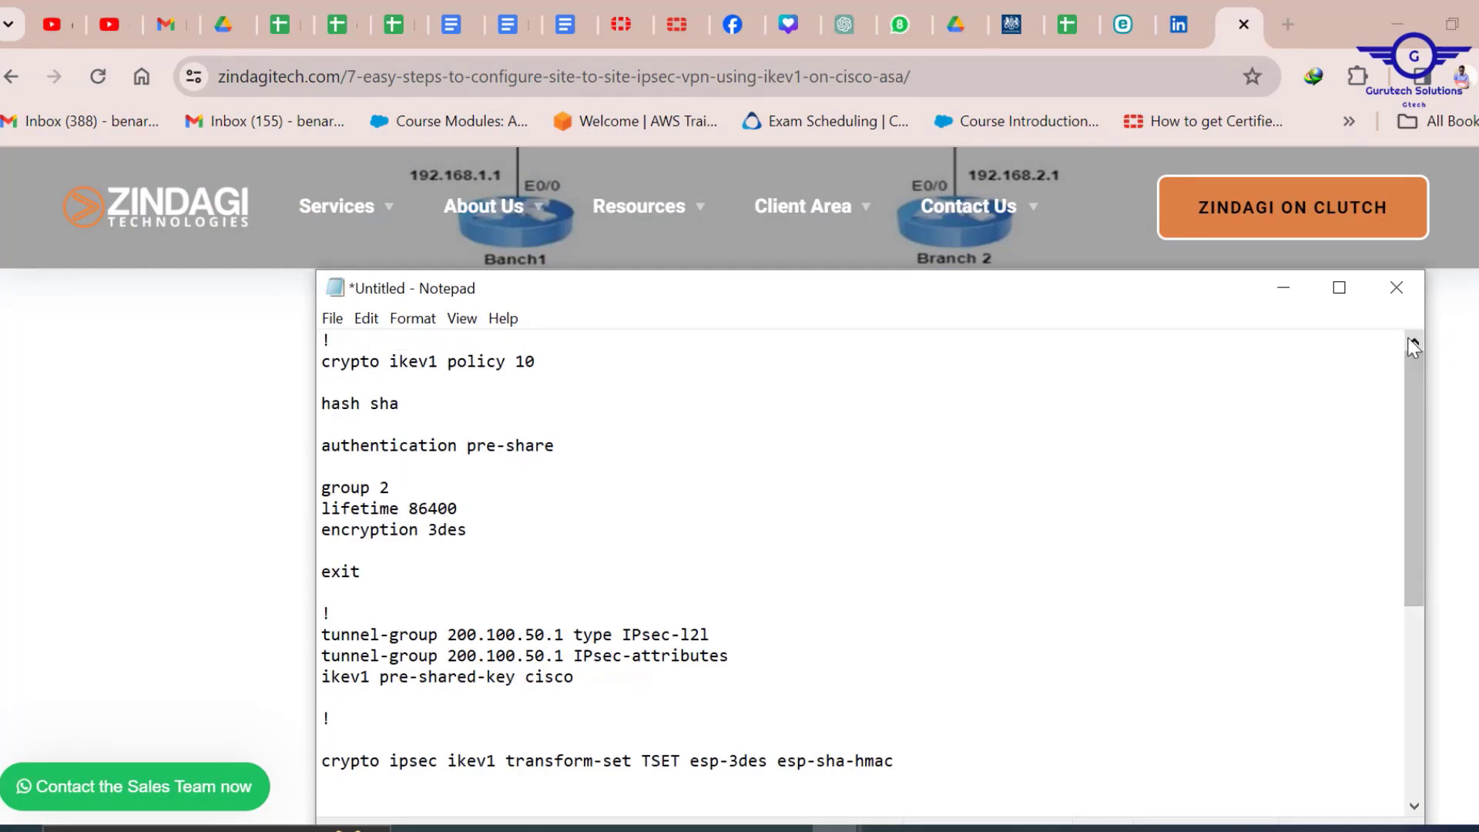
left_click(1290, 293)
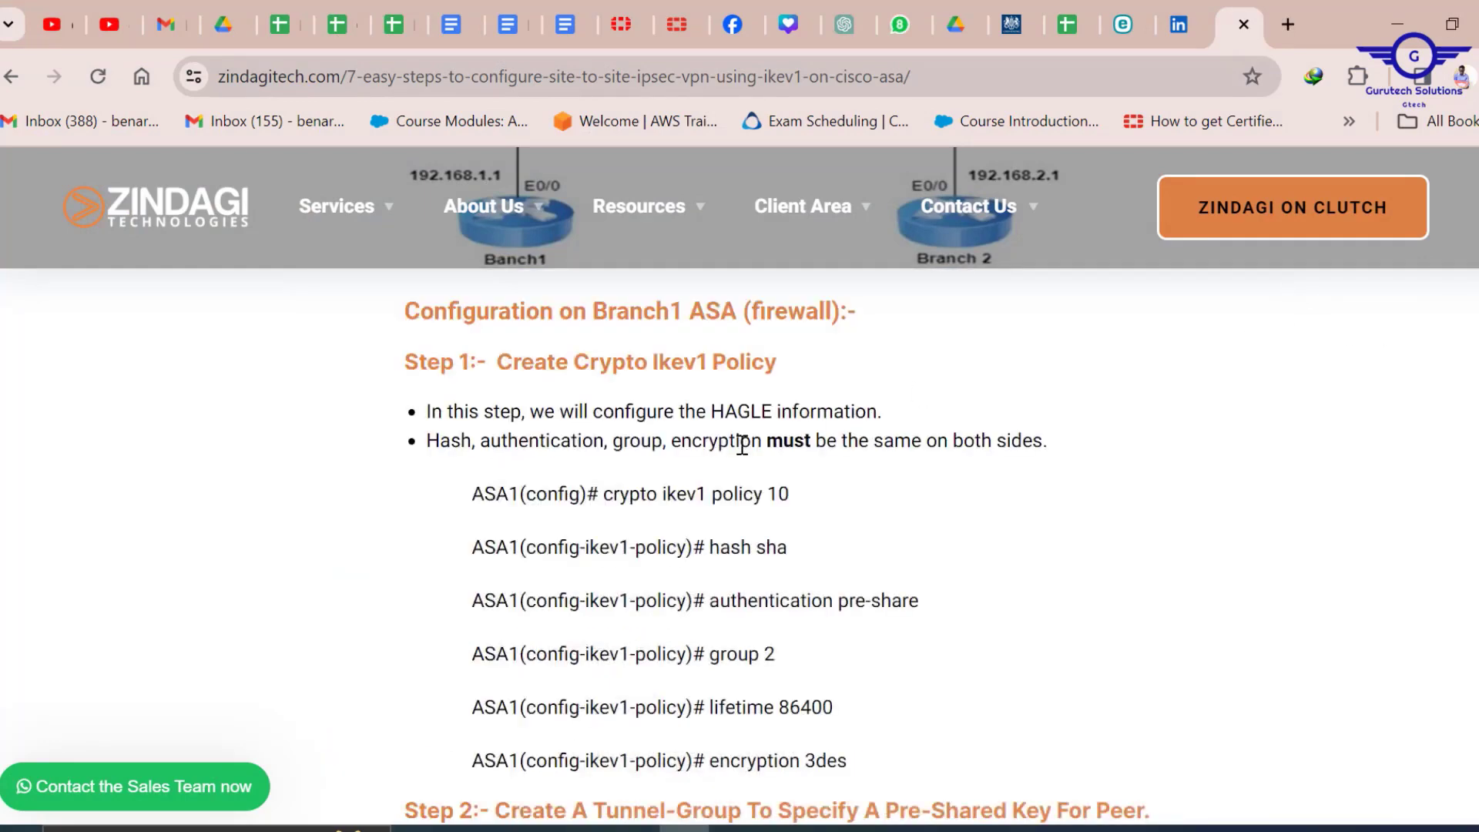
Scroll the tutorial once more, then minimize Chrome to reveal the Packet Tracer topology.
scroll(744, 444, "up", 10)
scroll(742, 445, "up", 5)
scroll(746, 454, "down", 2)
scroll(746, 454, "up", 5)
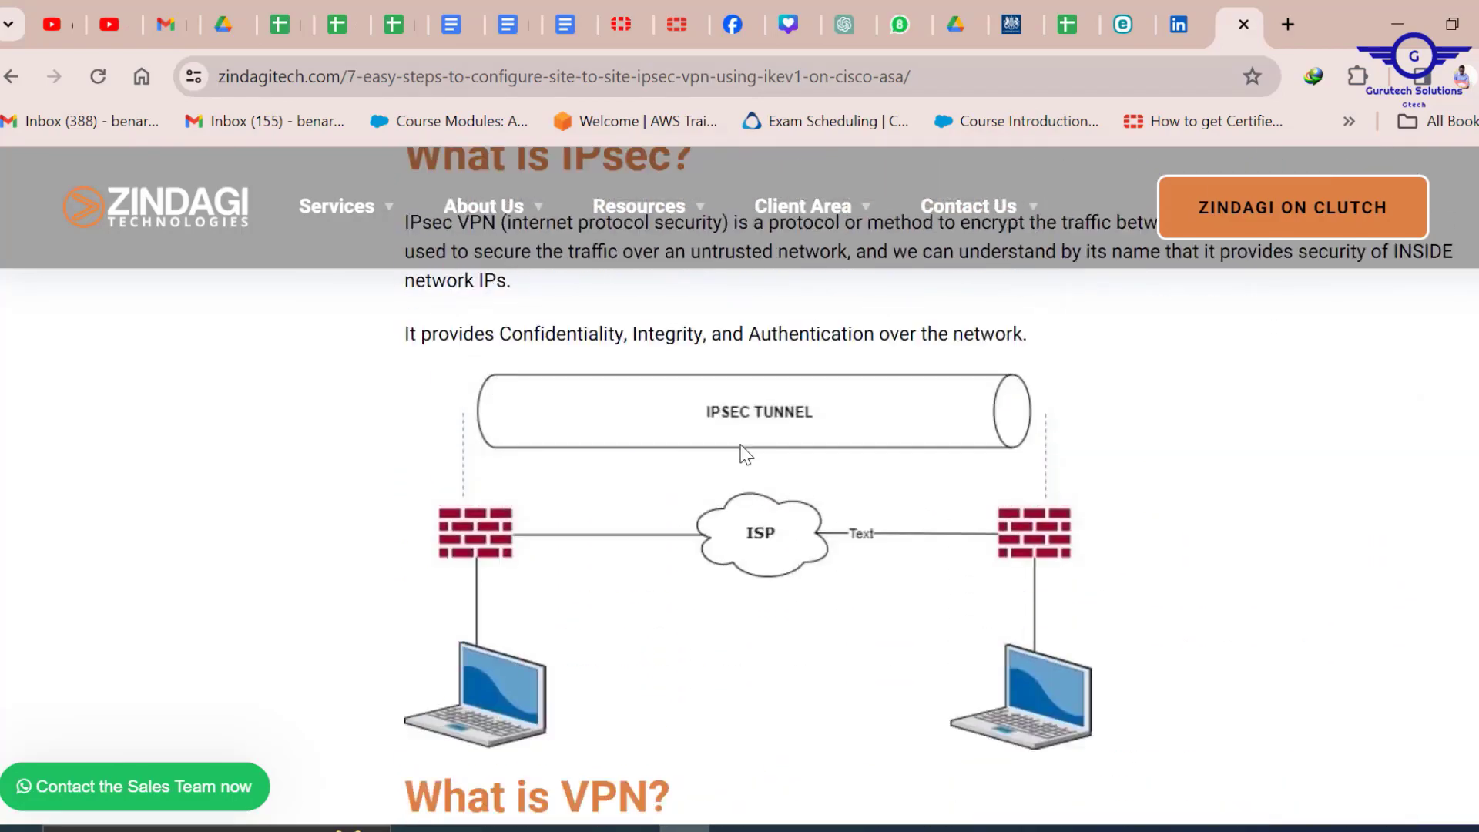
scroll(760, 406, "down", 15)
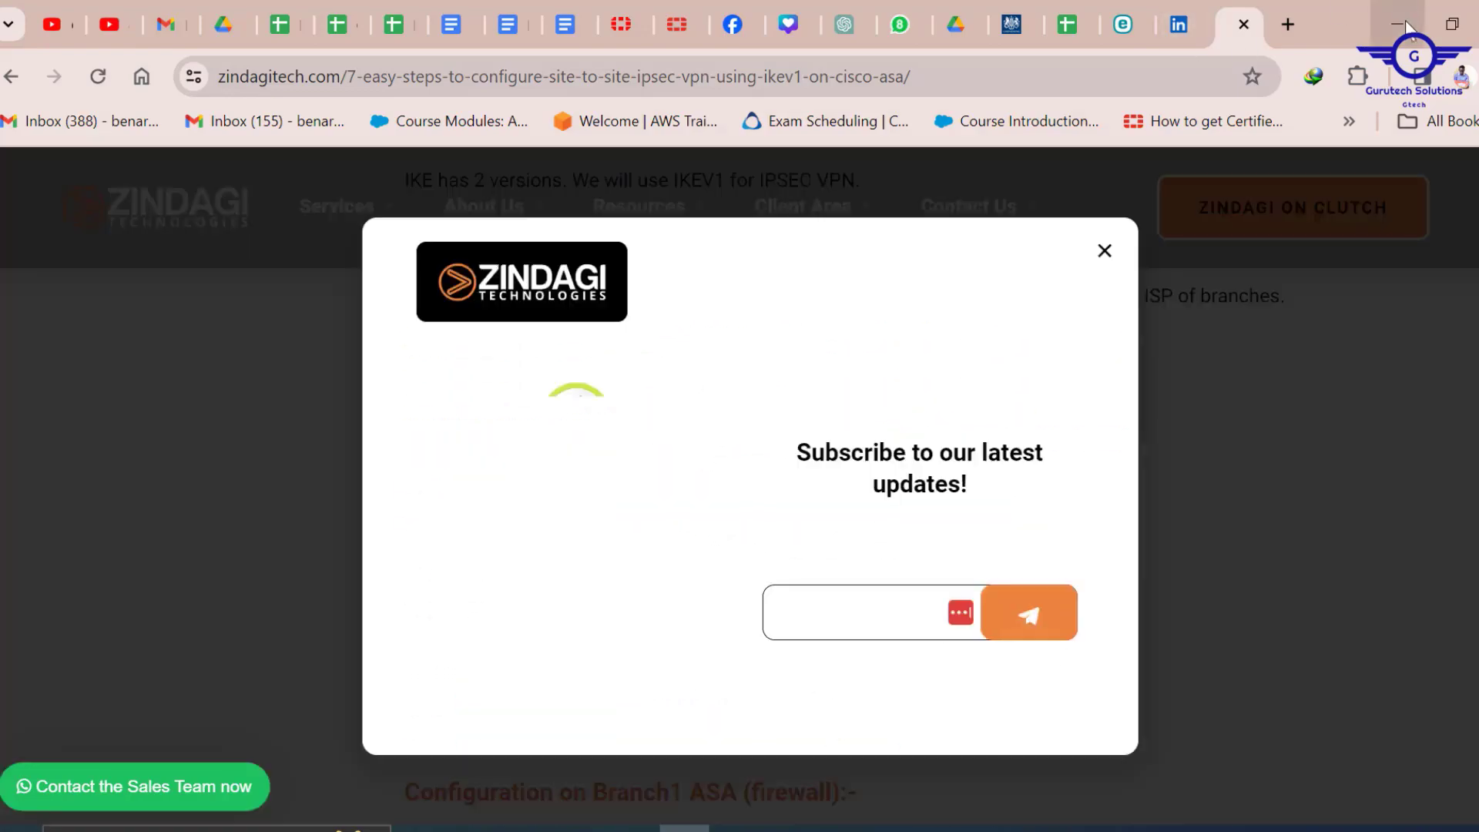
left_click(1398, 23)
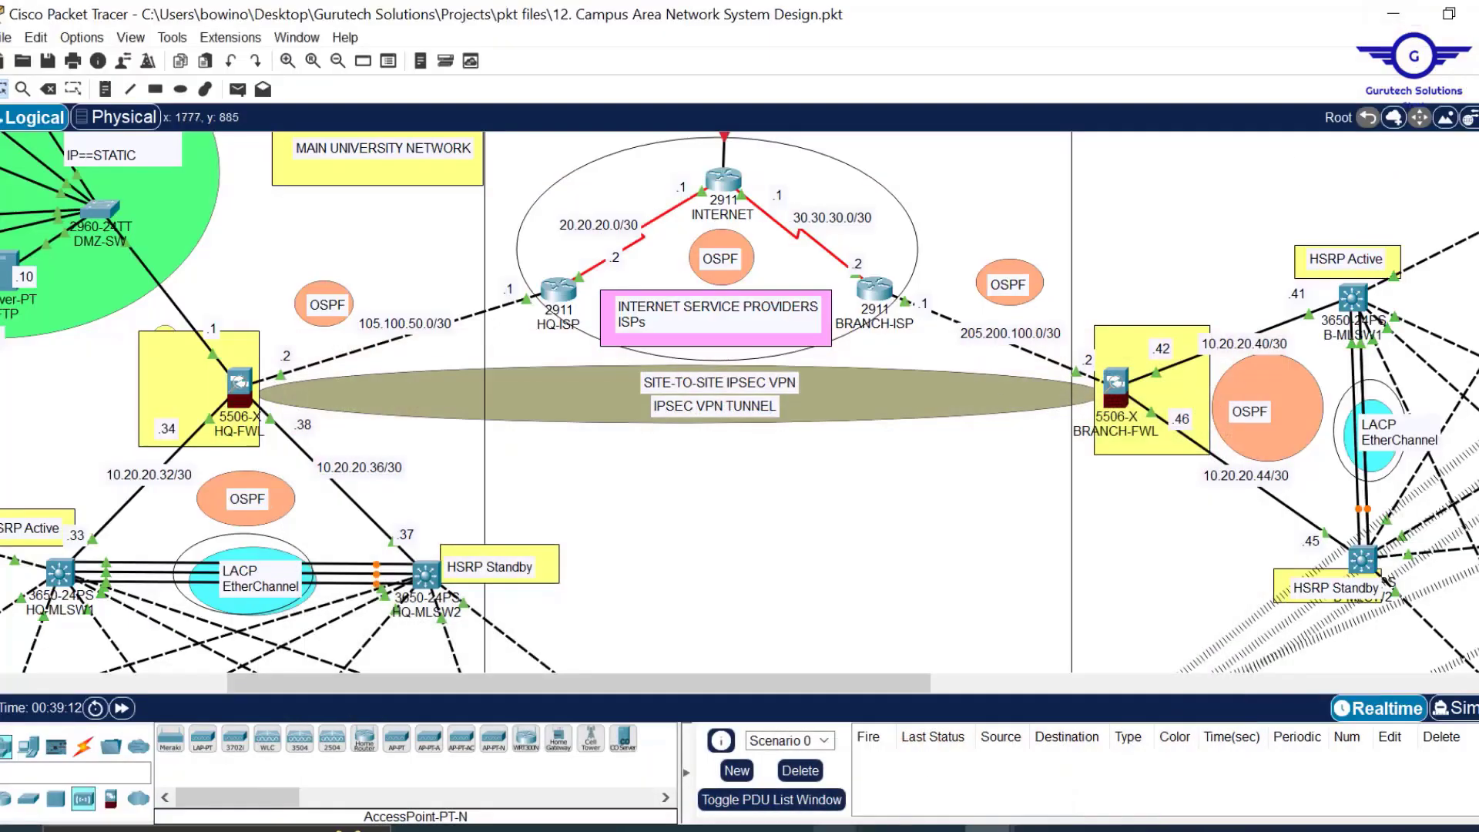
Review the IKEv1 policy block in the Notepad draft and move the window up-right.
mouse_move(830, 827)
left_click(943, 764)
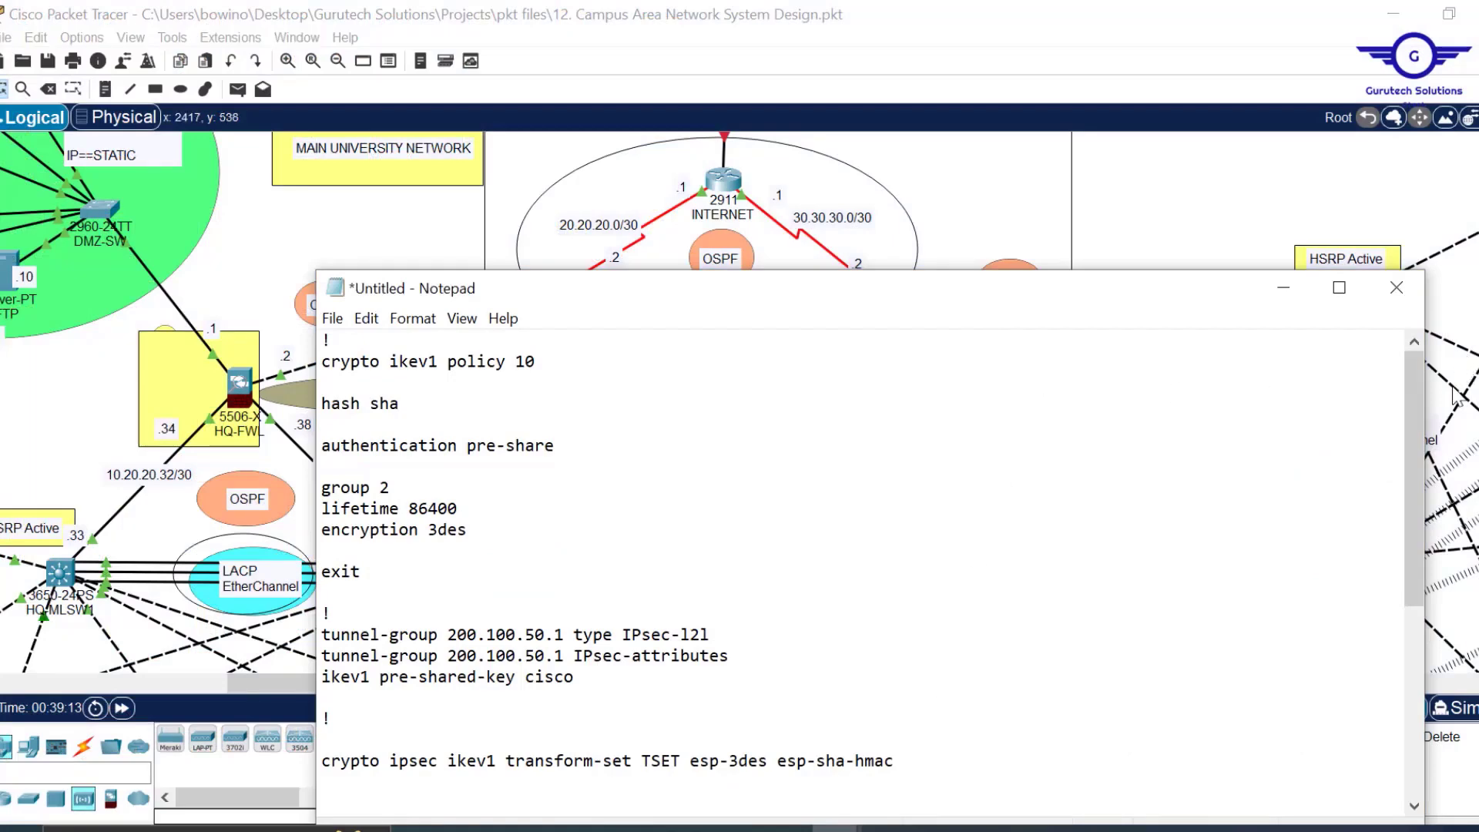
scroll(1416, 413, "down", 1)
scroll(1416, 414, "up", 1)
left_click_drag(321, 340, 379, 574)
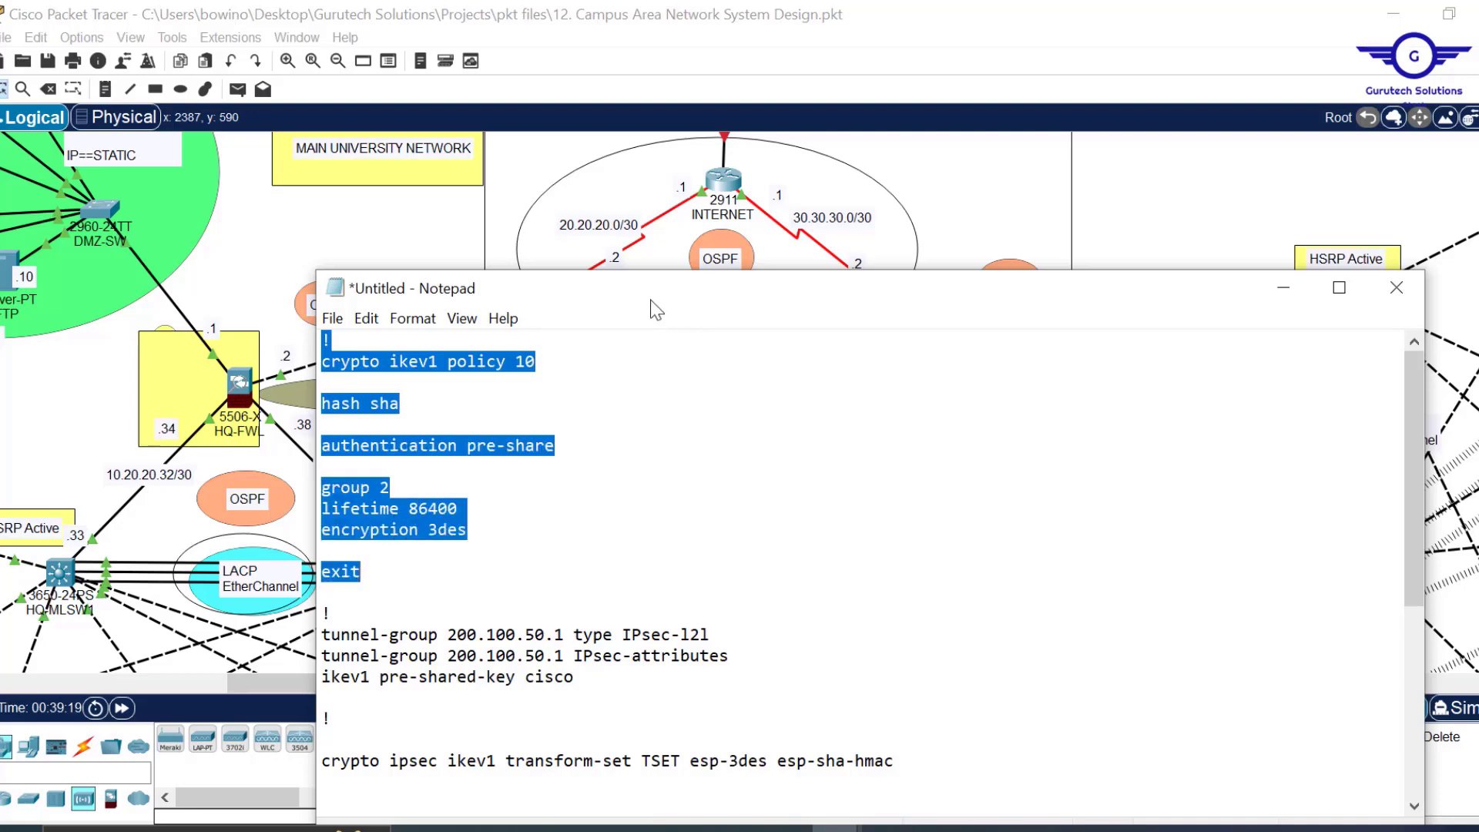
left_click_drag(653, 301, 894, 214)
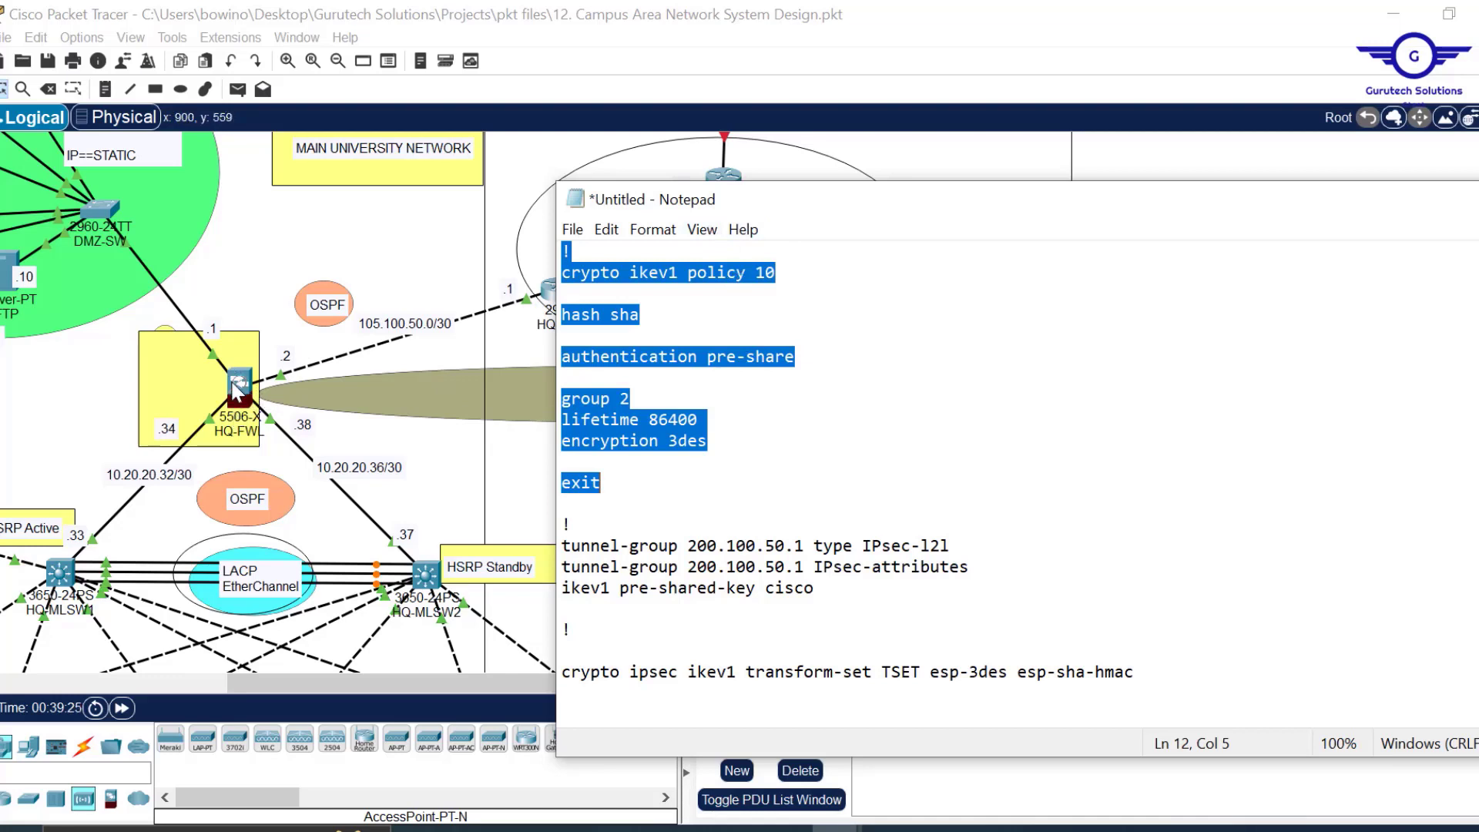
left_click(844, 349)
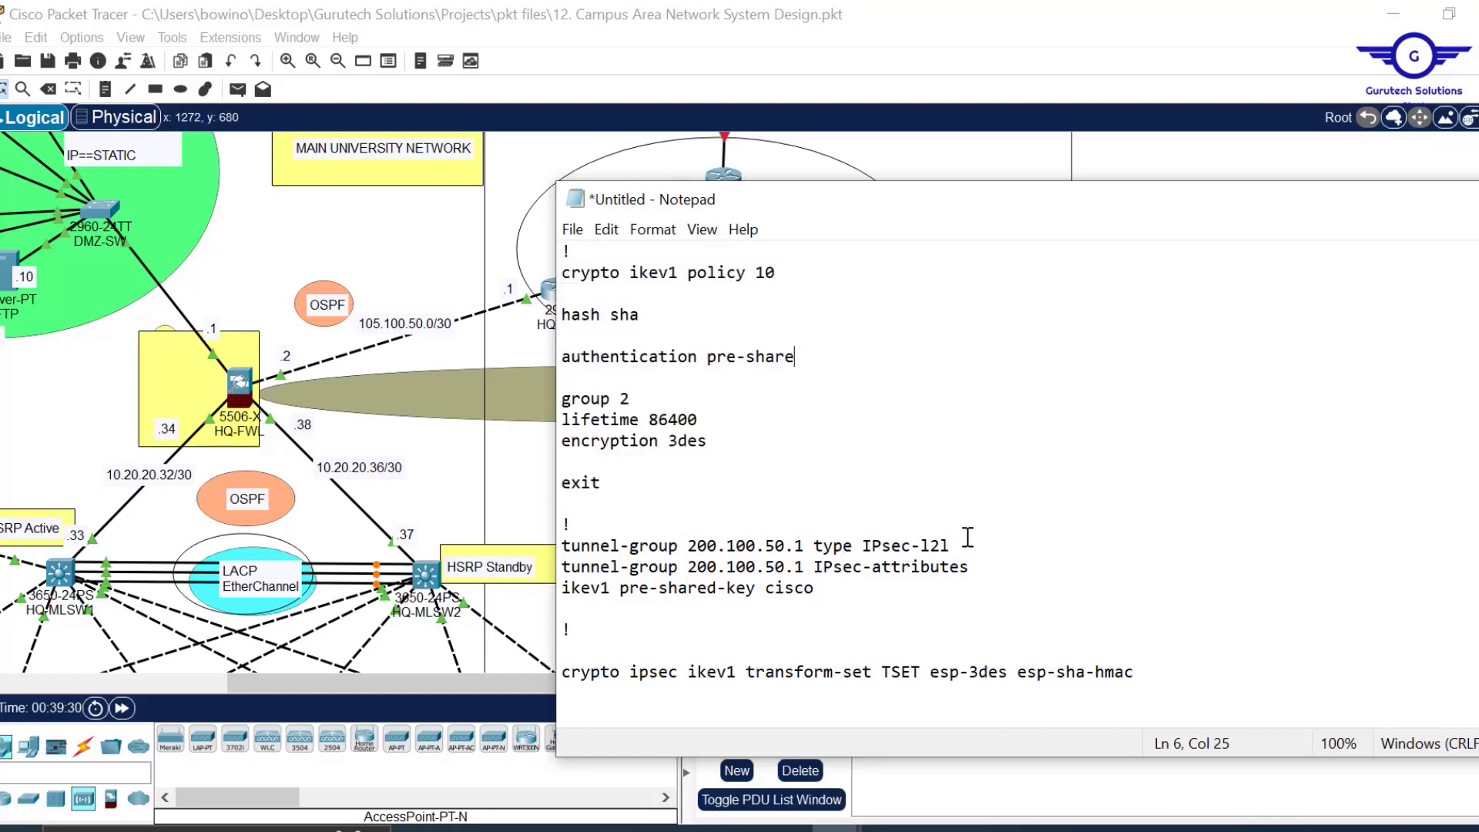
Select peer 200.100.50.1 on the tunnel-group line and copy BRANCH-FWL's 205.200.100.0/30 link label.
scroll(967, 537, "down", 1)
scroll(967, 537, "down", 4)
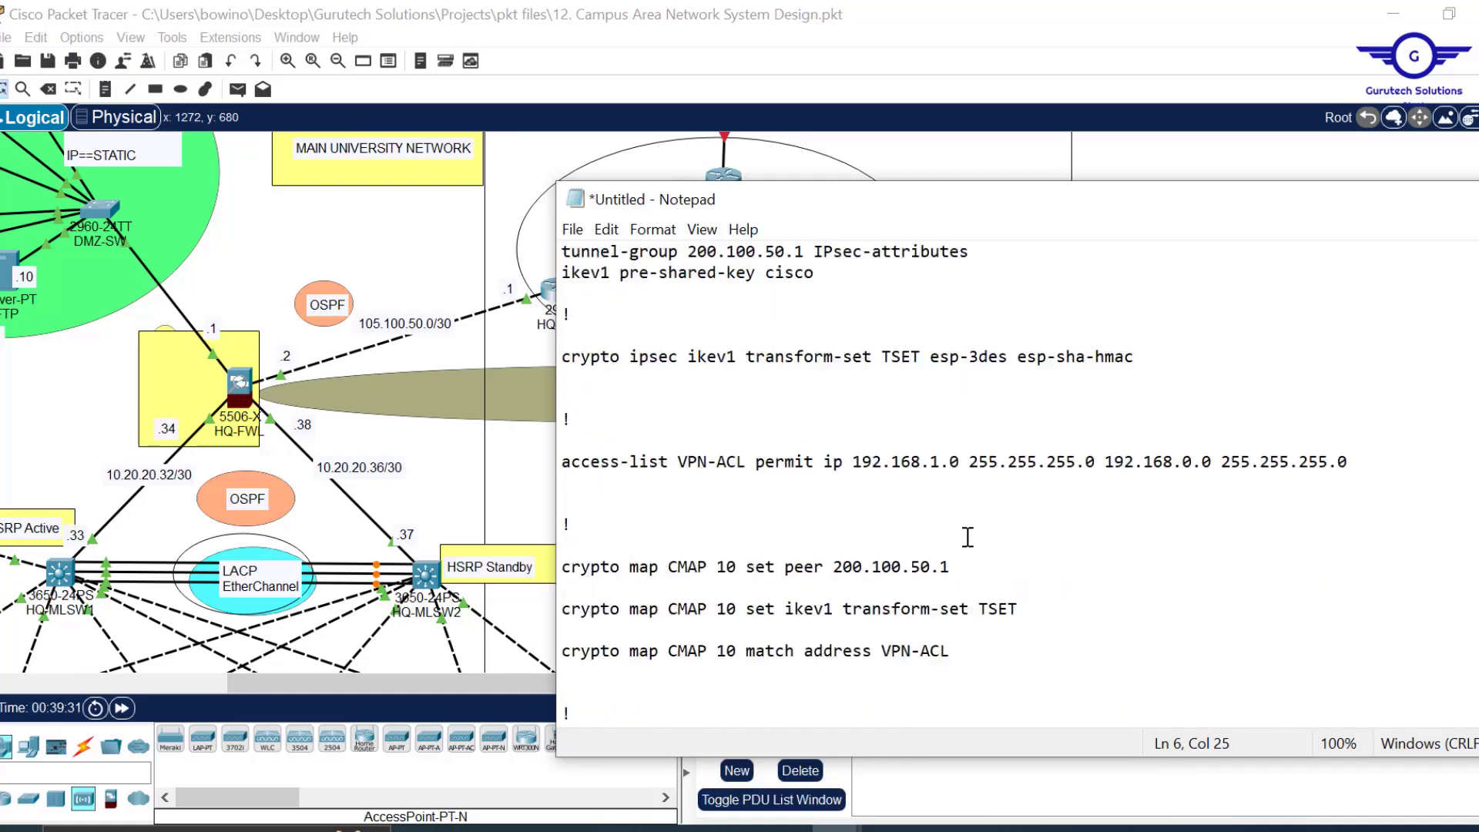
scroll(968, 537, "up", 5)
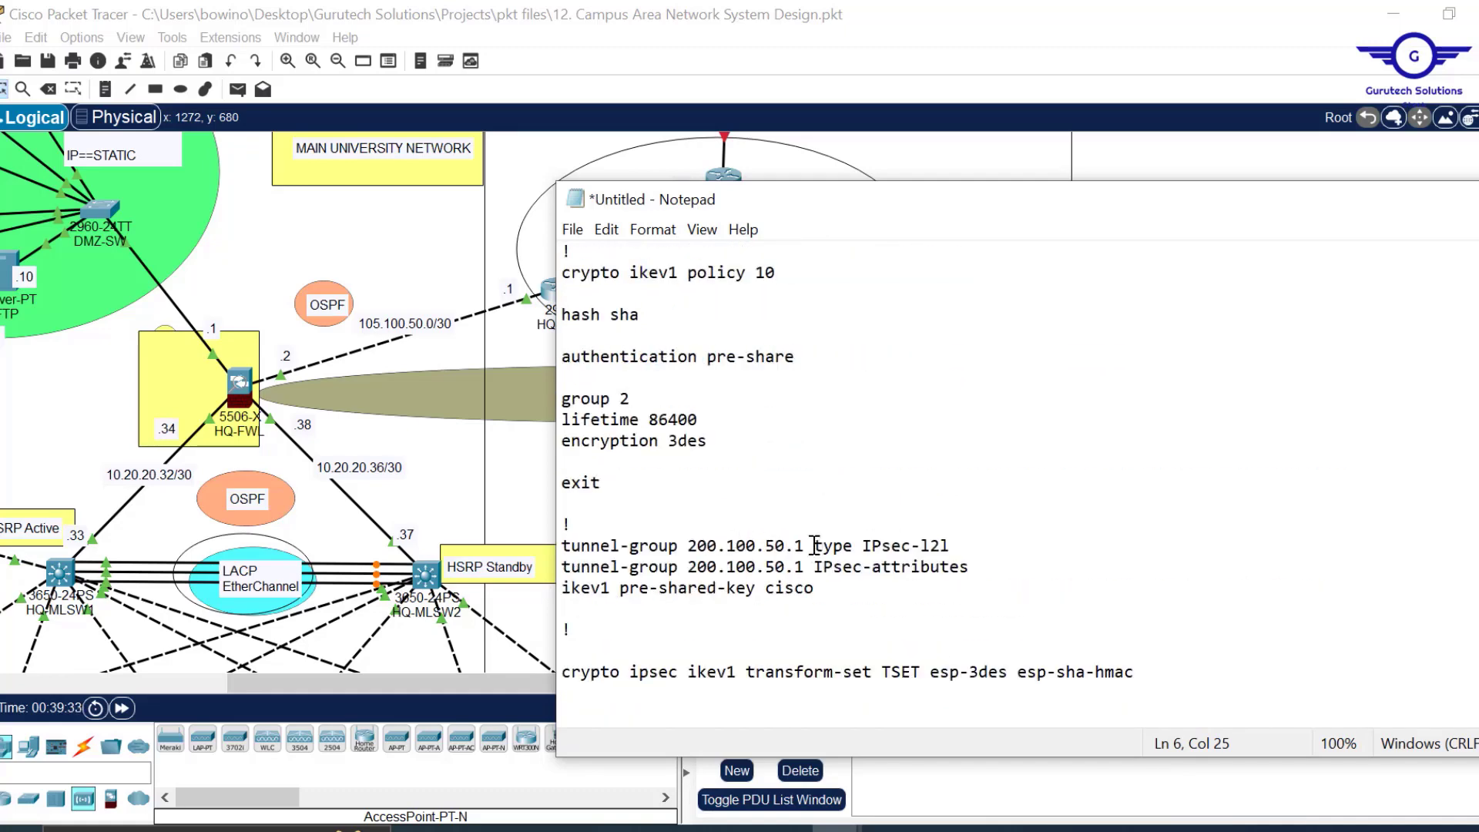
left_click_drag(804, 546, 687, 552)
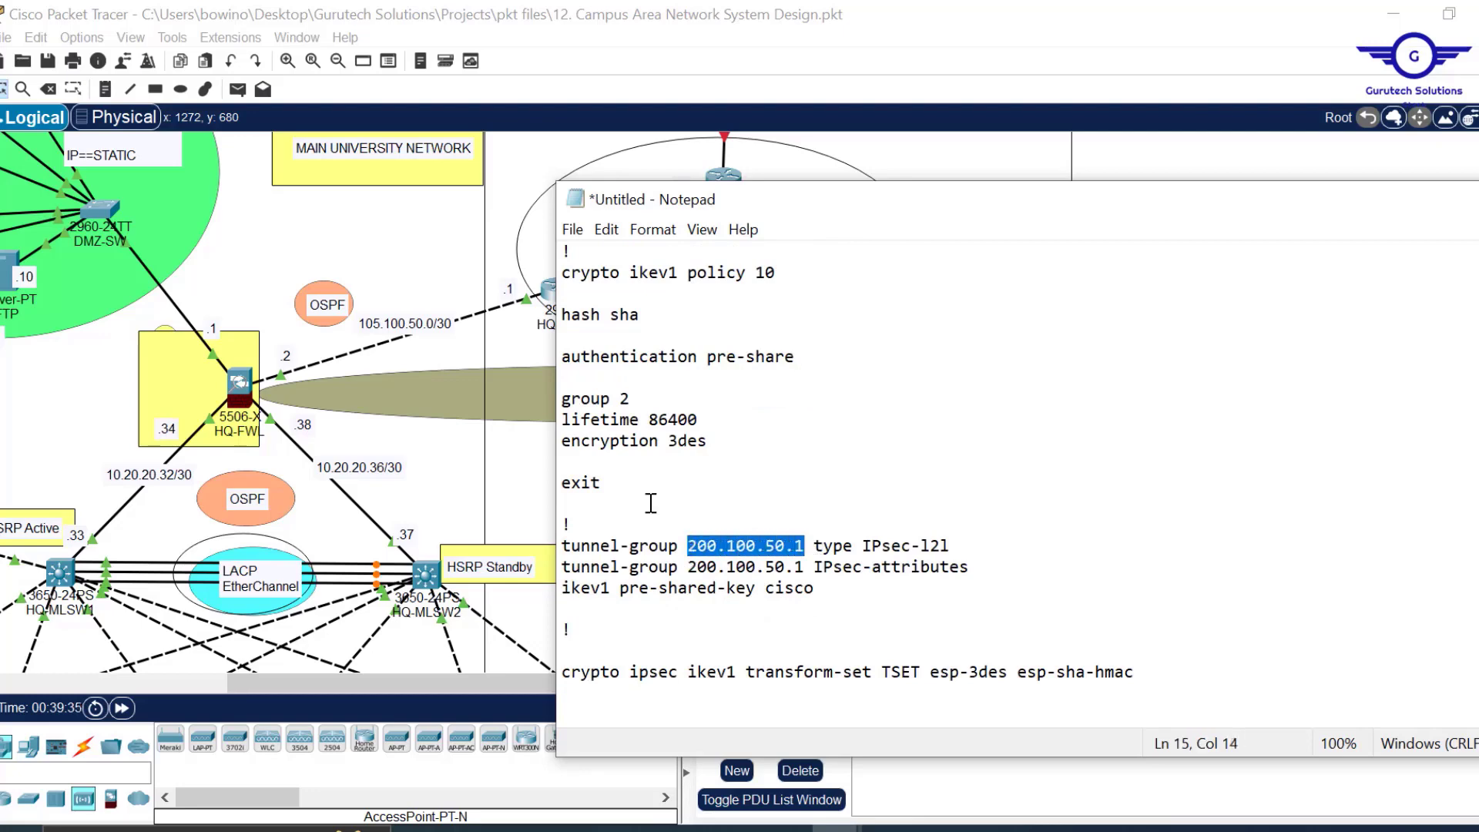
left_click(516, 184)
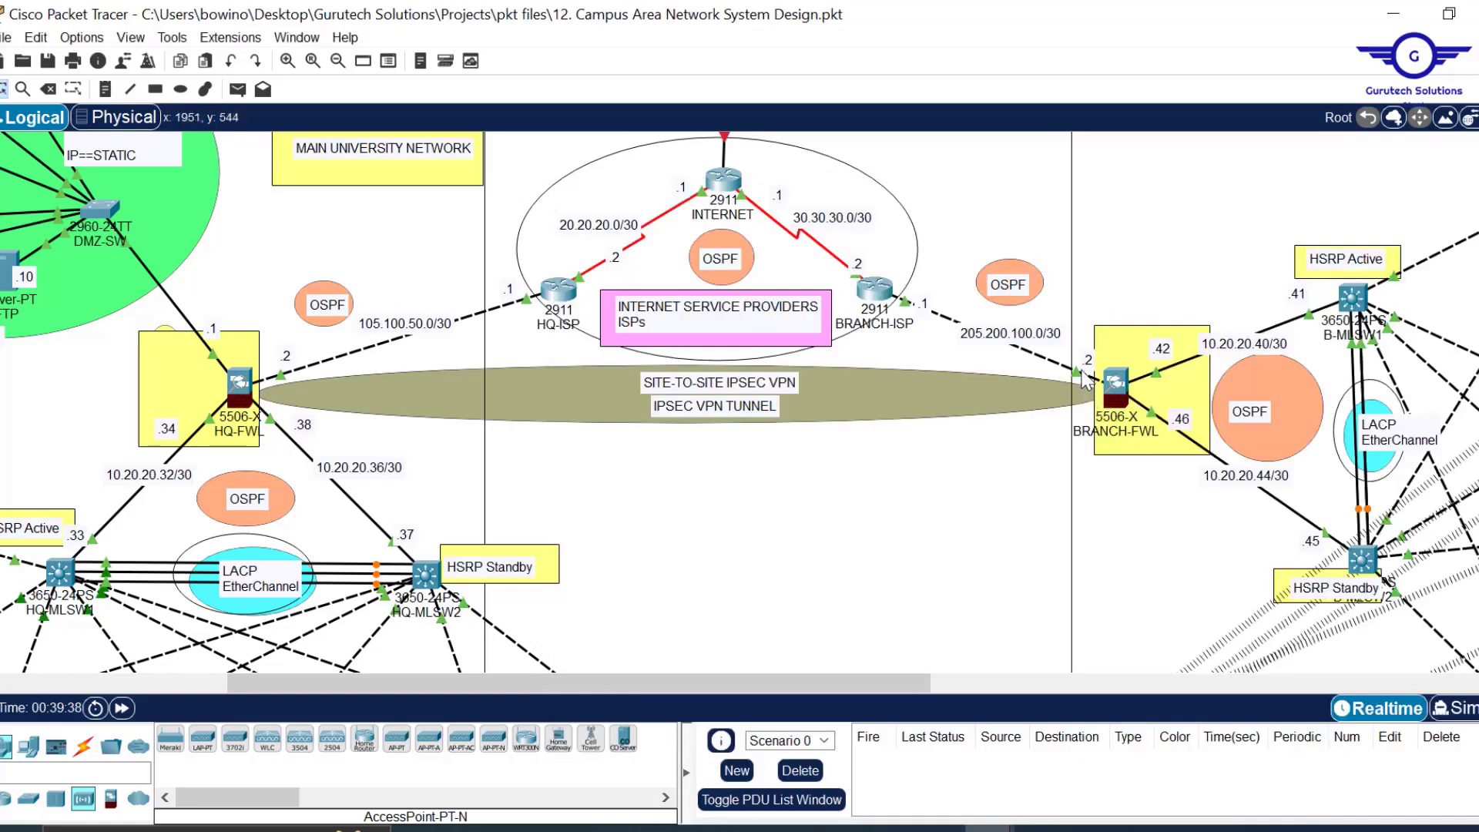
double_click(1022, 334)
left_click_drag(1038, 332, 947, 327)
key("ctrl+c")
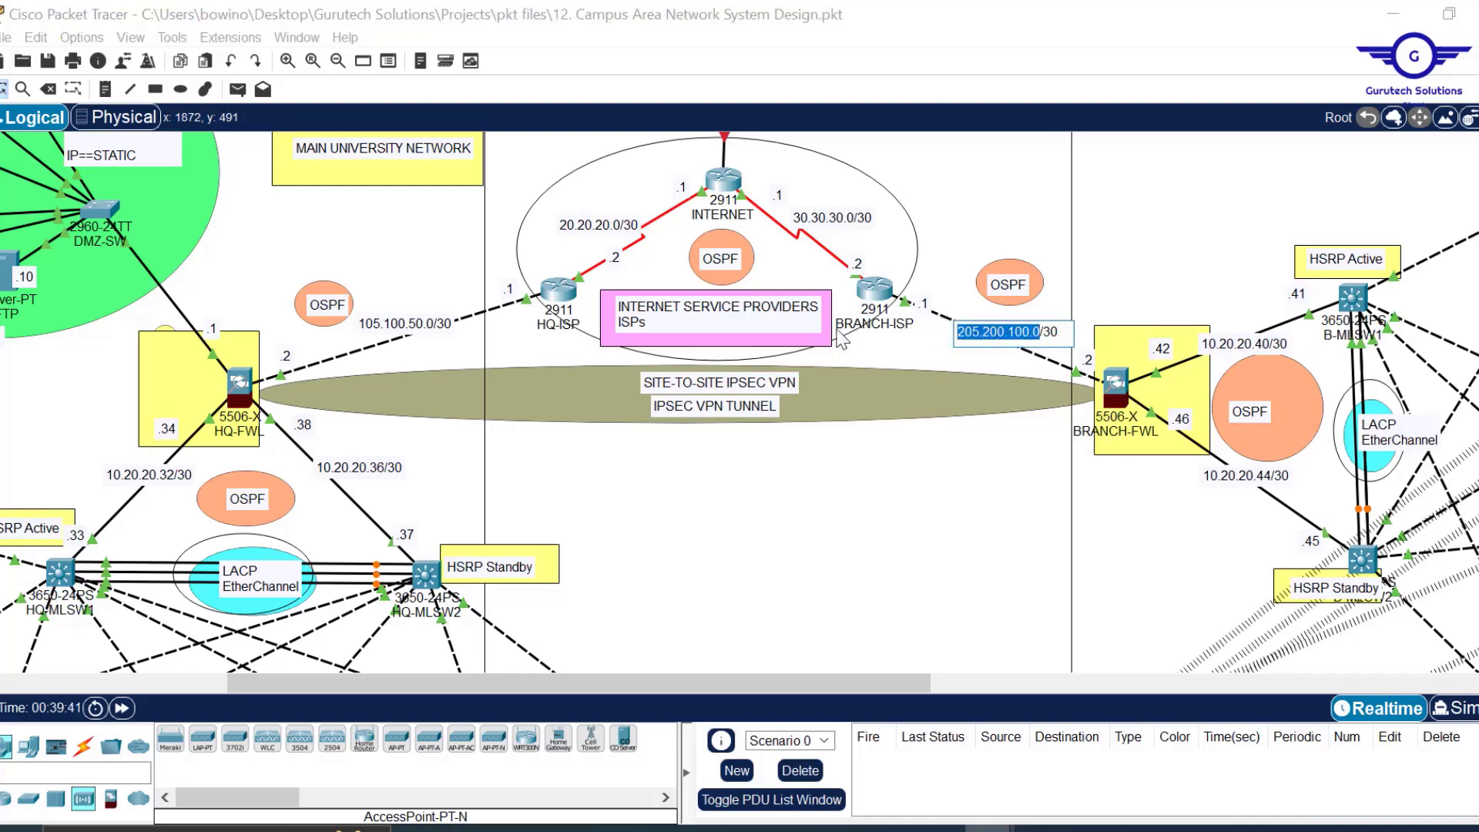
Replace the first tunnel-group peer 200.100.50.1 with 205.200.100.2.
mouse_move(835, 829)
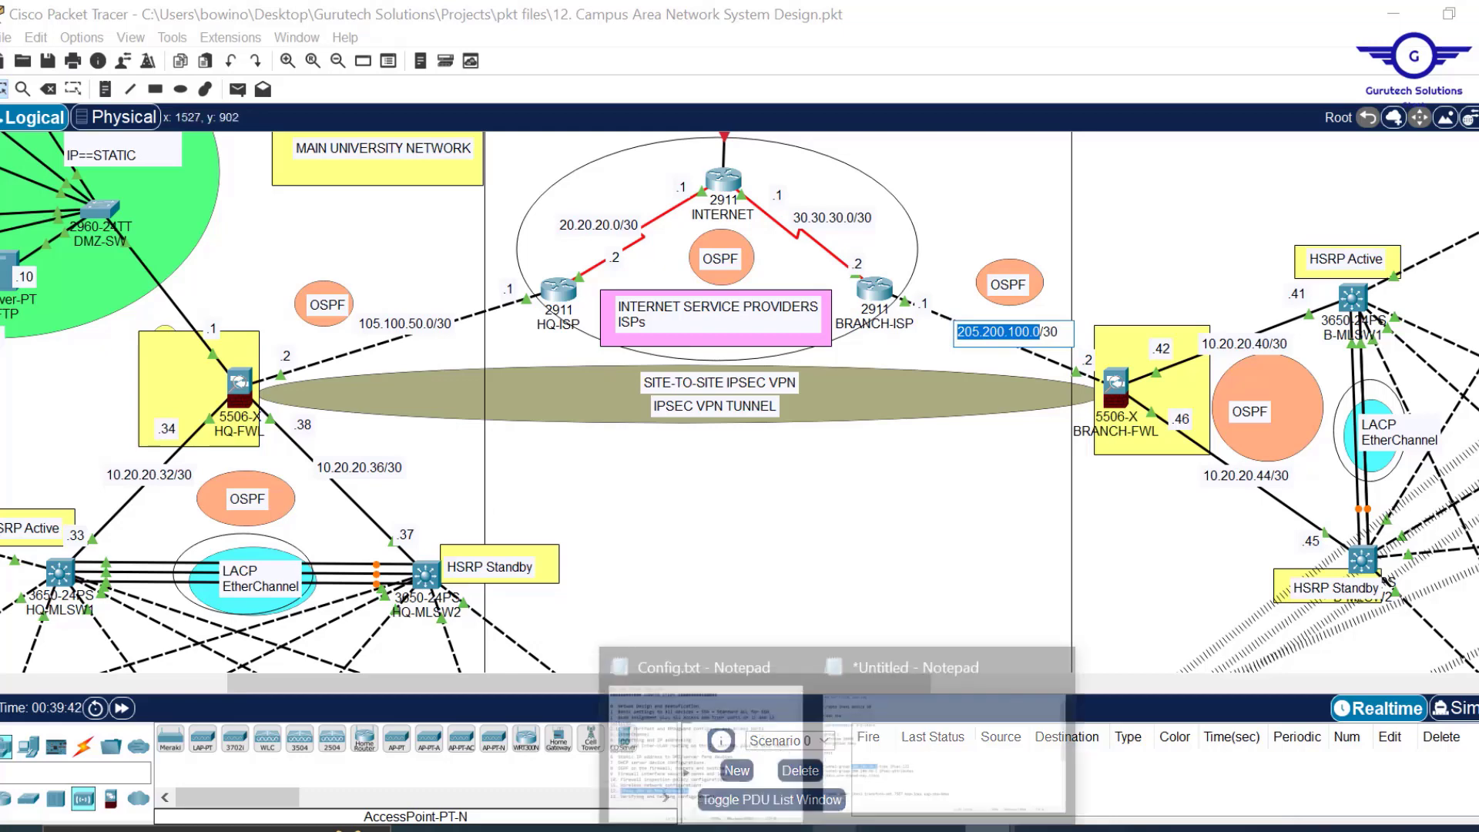
left_click(944, 751)
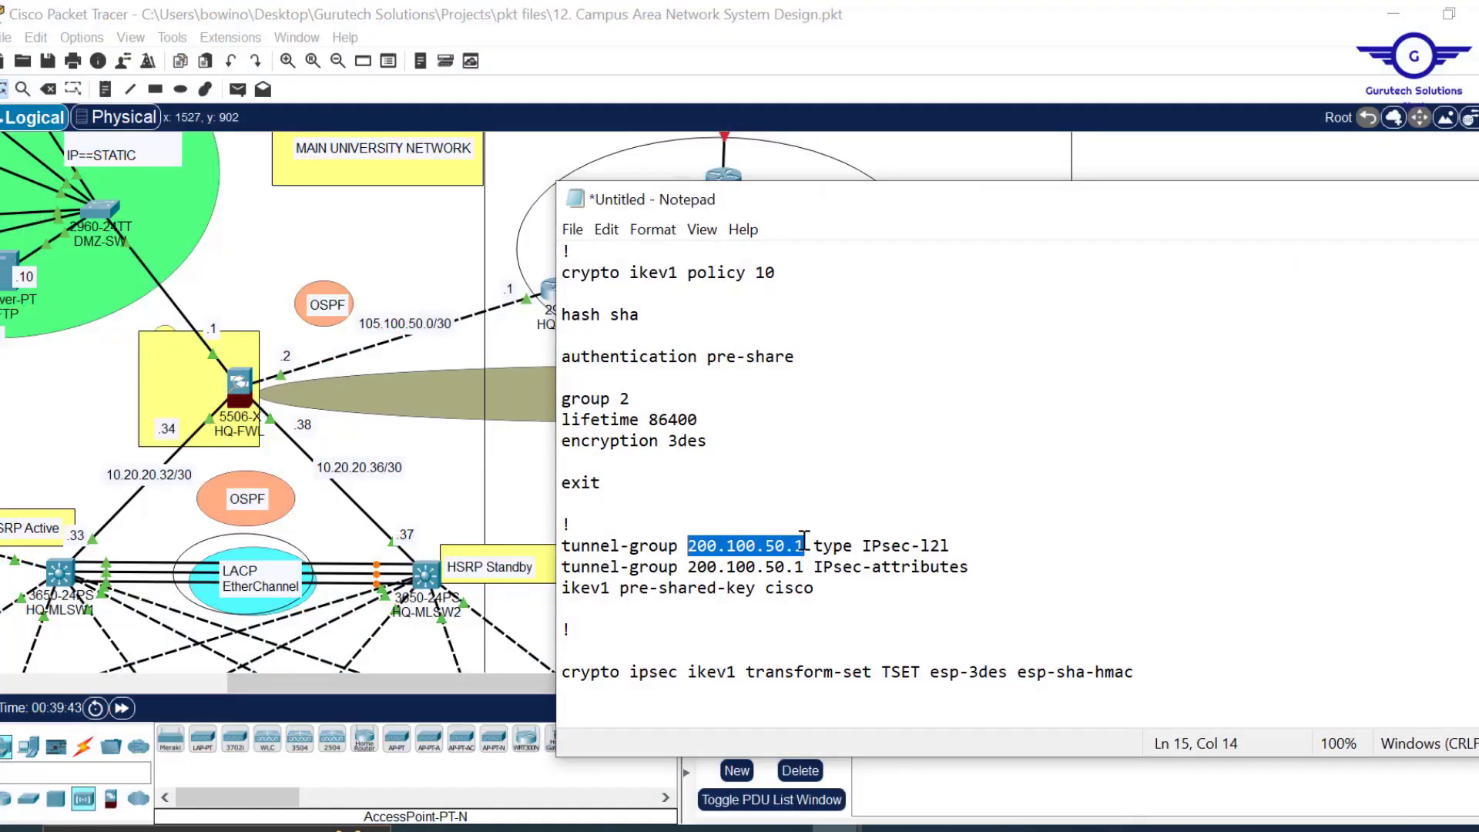
key("ctrl+v")
key("BackSpace")
type("2")
left_click_drag(1104, 205, 930, 195)
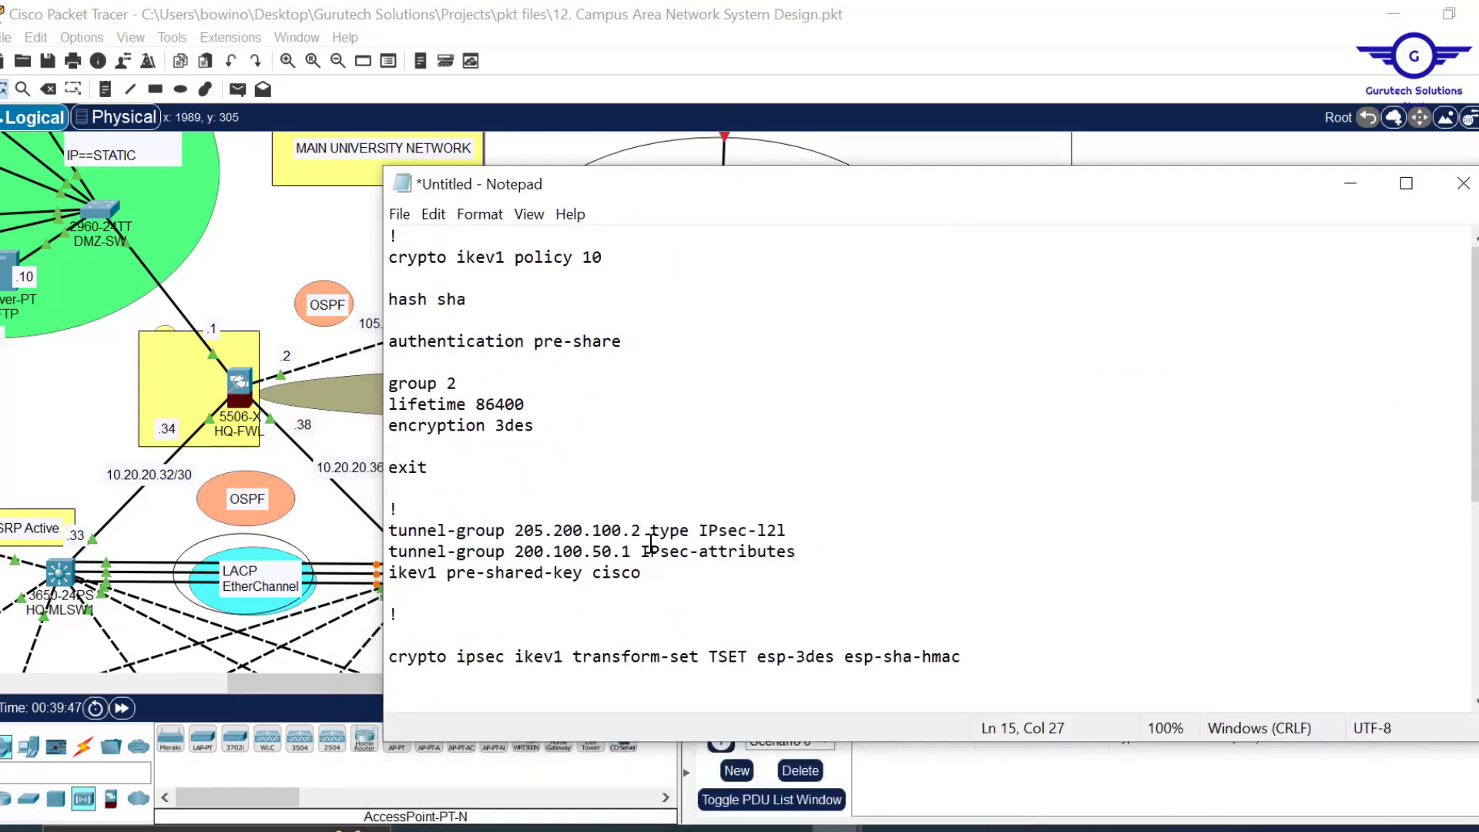
Copy 205.200.100.2 onto the second tunnel-group line's peer address.
left_click_drag(641, 531, 514, 530)
key("ctrl+c")
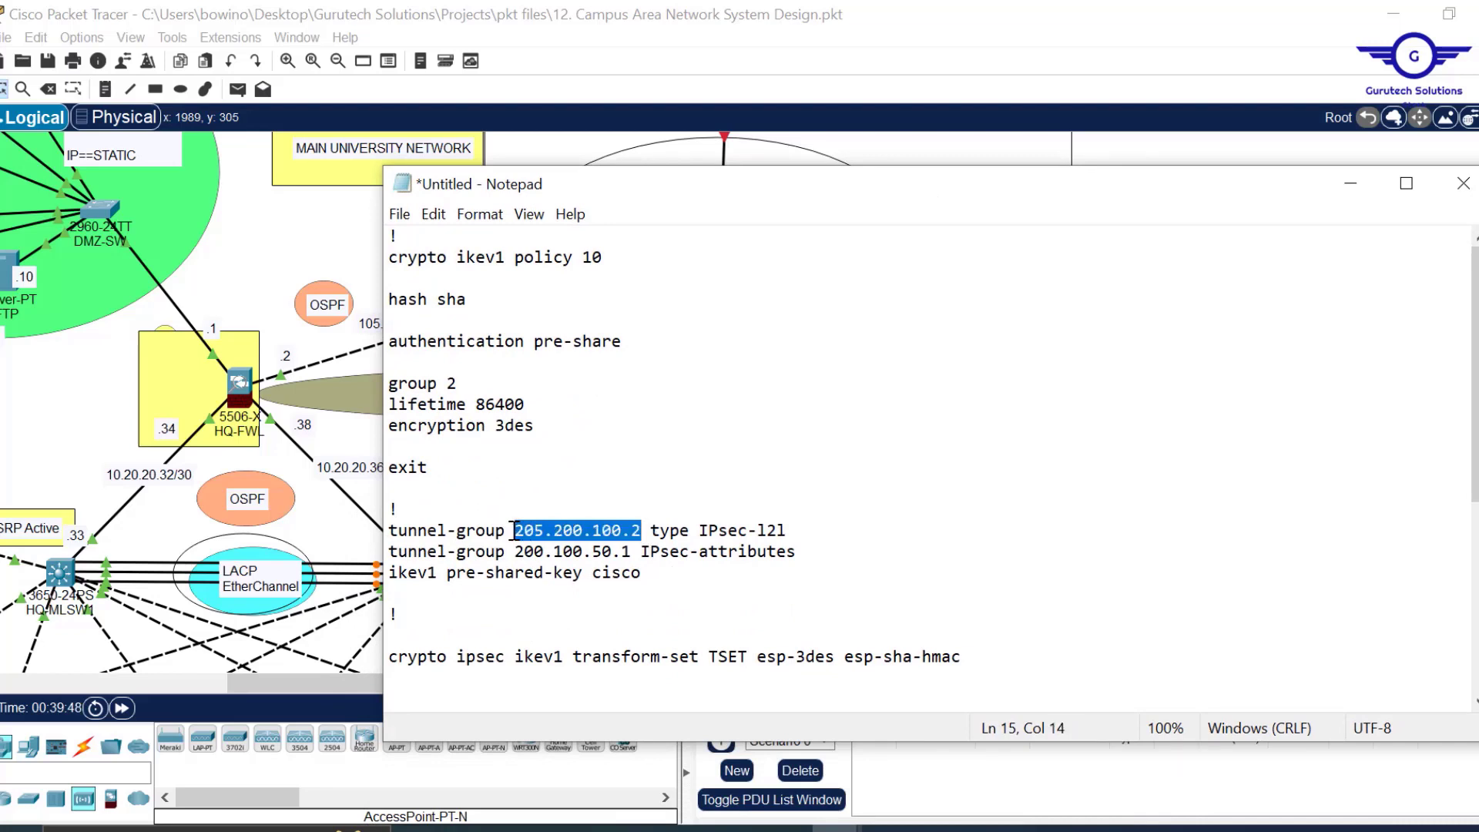
left_click_drag(632, 552, 515, 552)
key("ctrl+v")
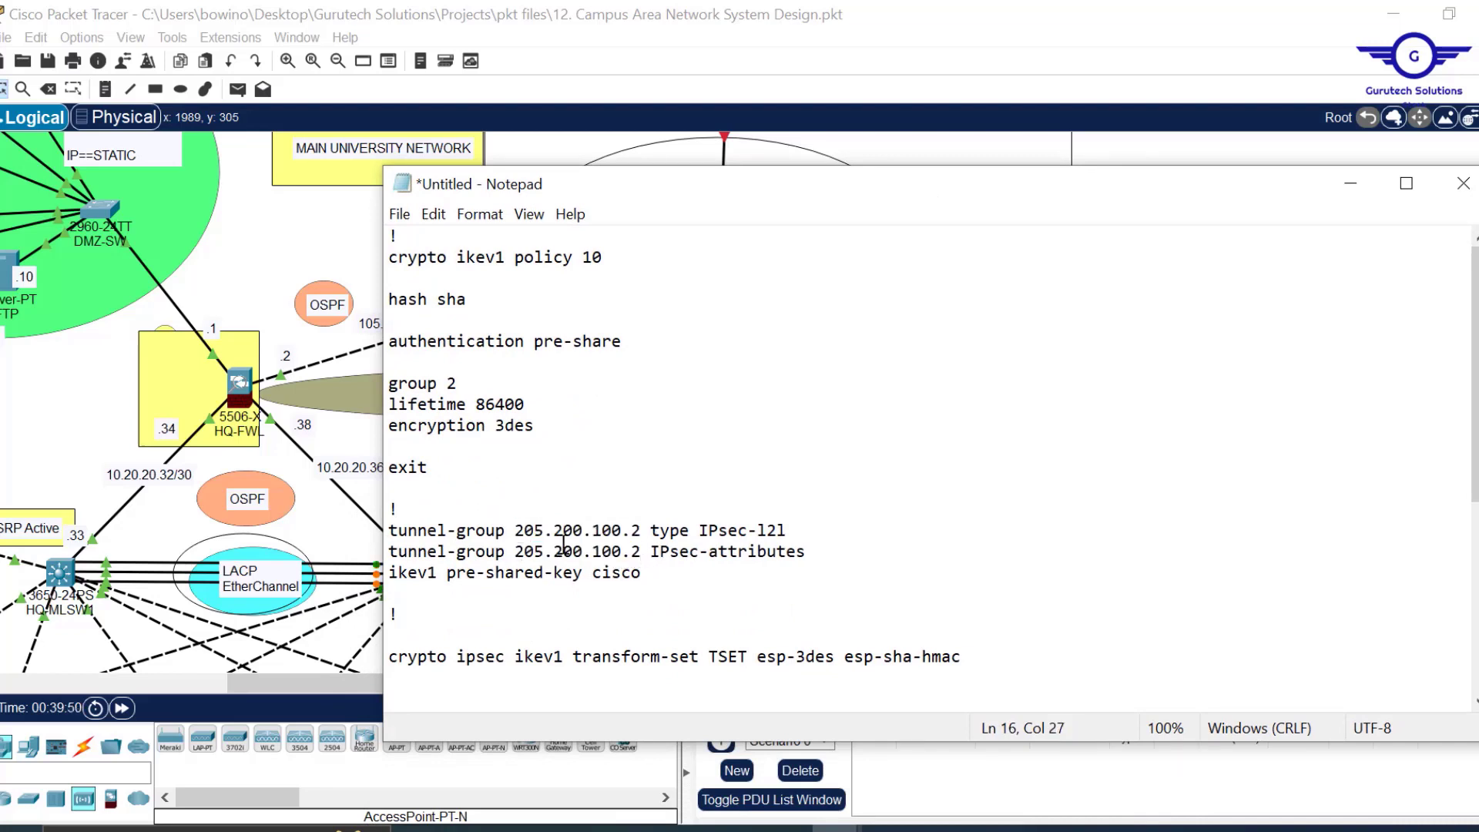
scroll(1477, 405, "down", 1)
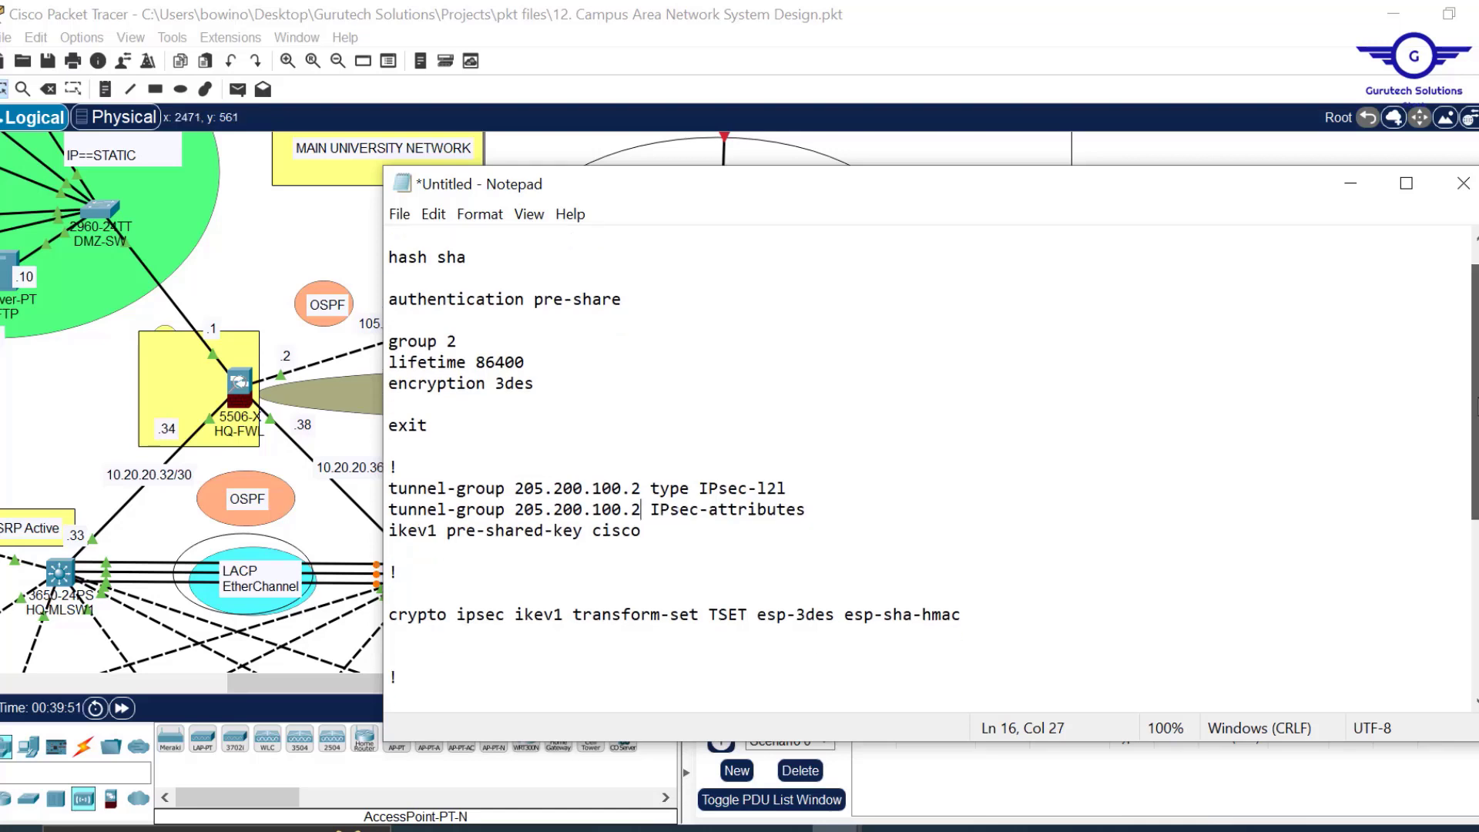
scroll(933, 470, "down", 3)
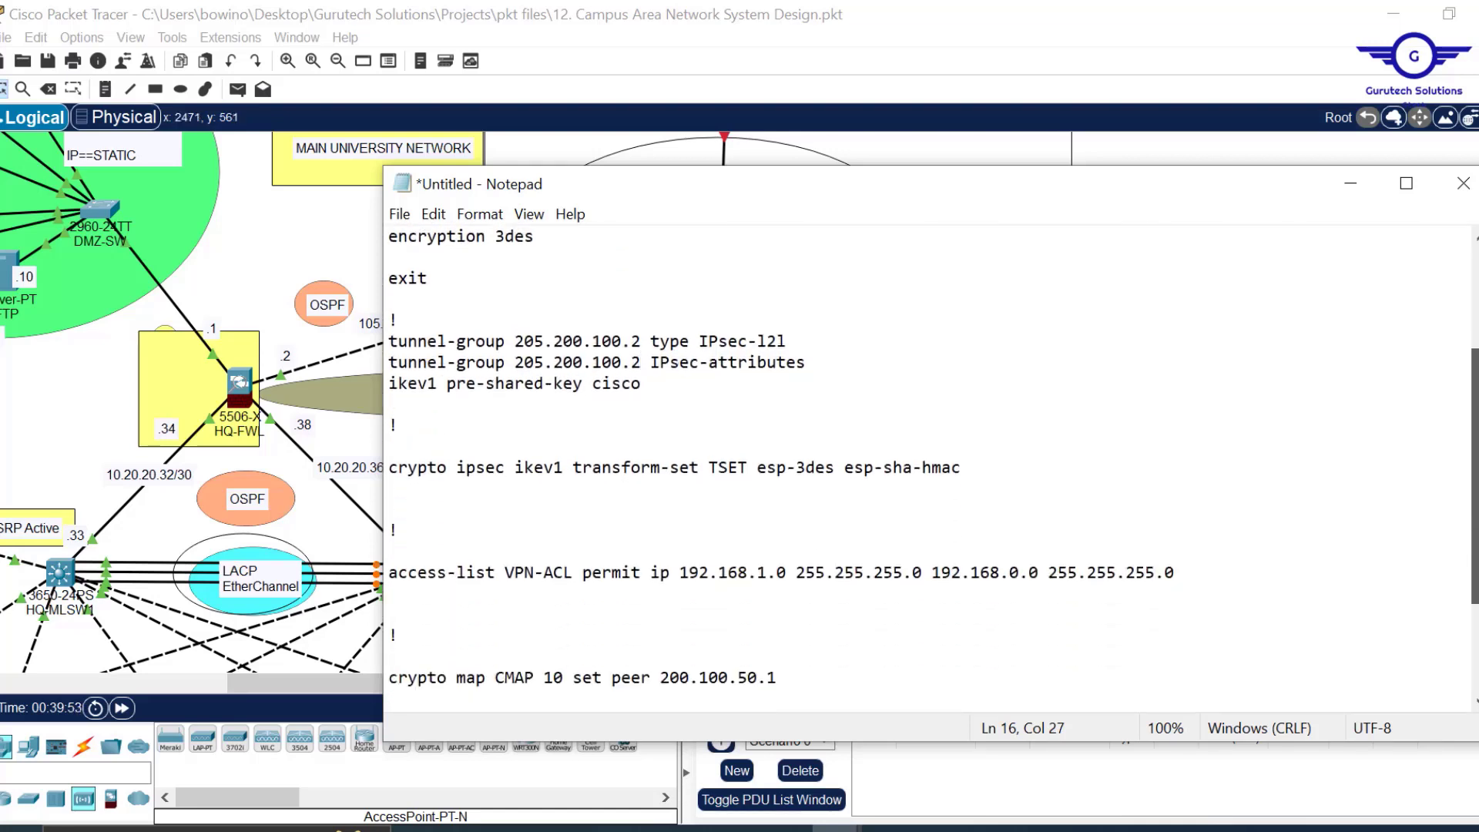
scroll(643, 495, "down", 1)
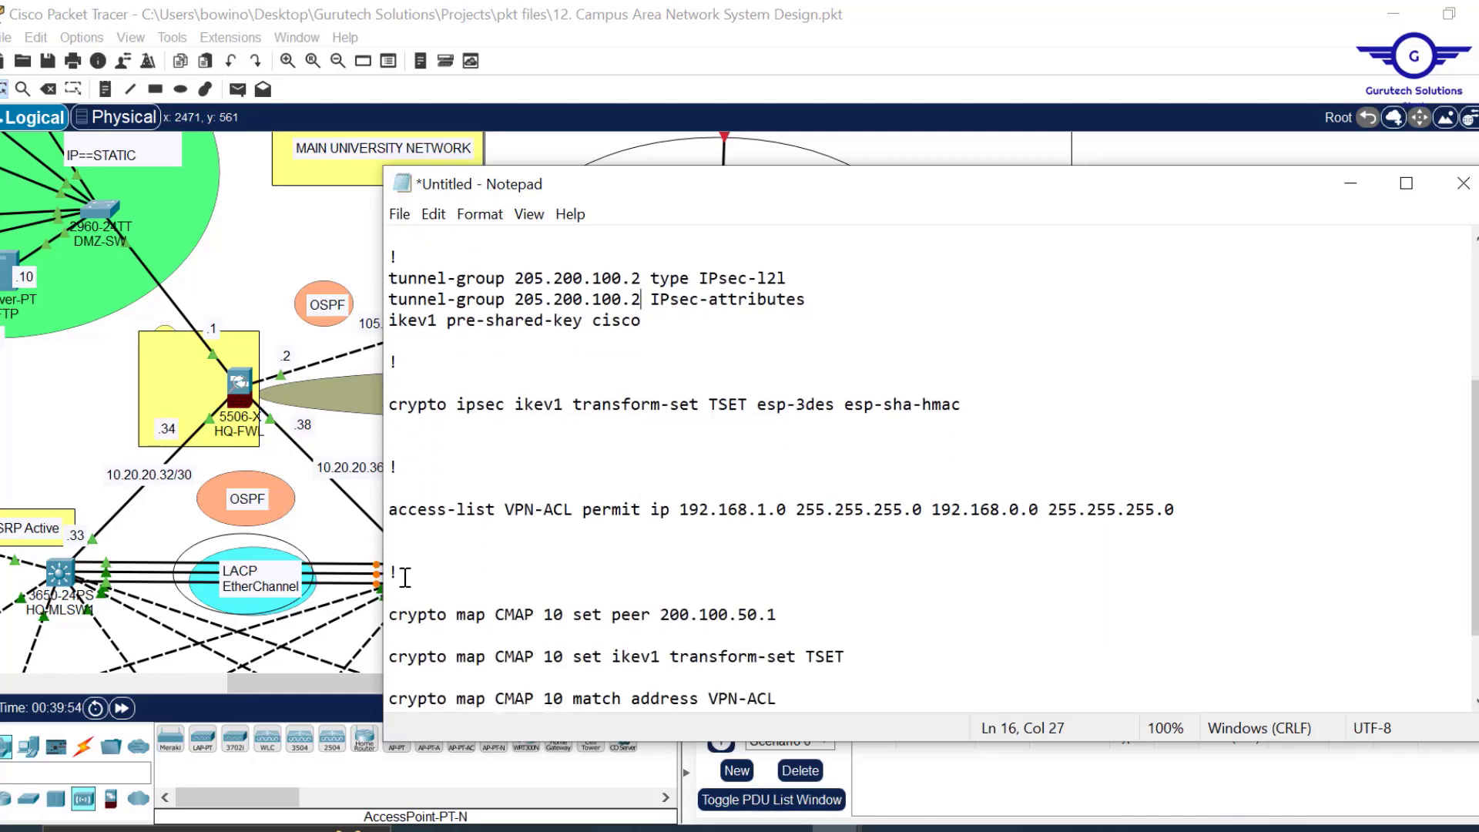
Correct the VPN-ACL access-list line's source network to 192.168.10.0.
left_click_drag(396, 513, 1179, 510)
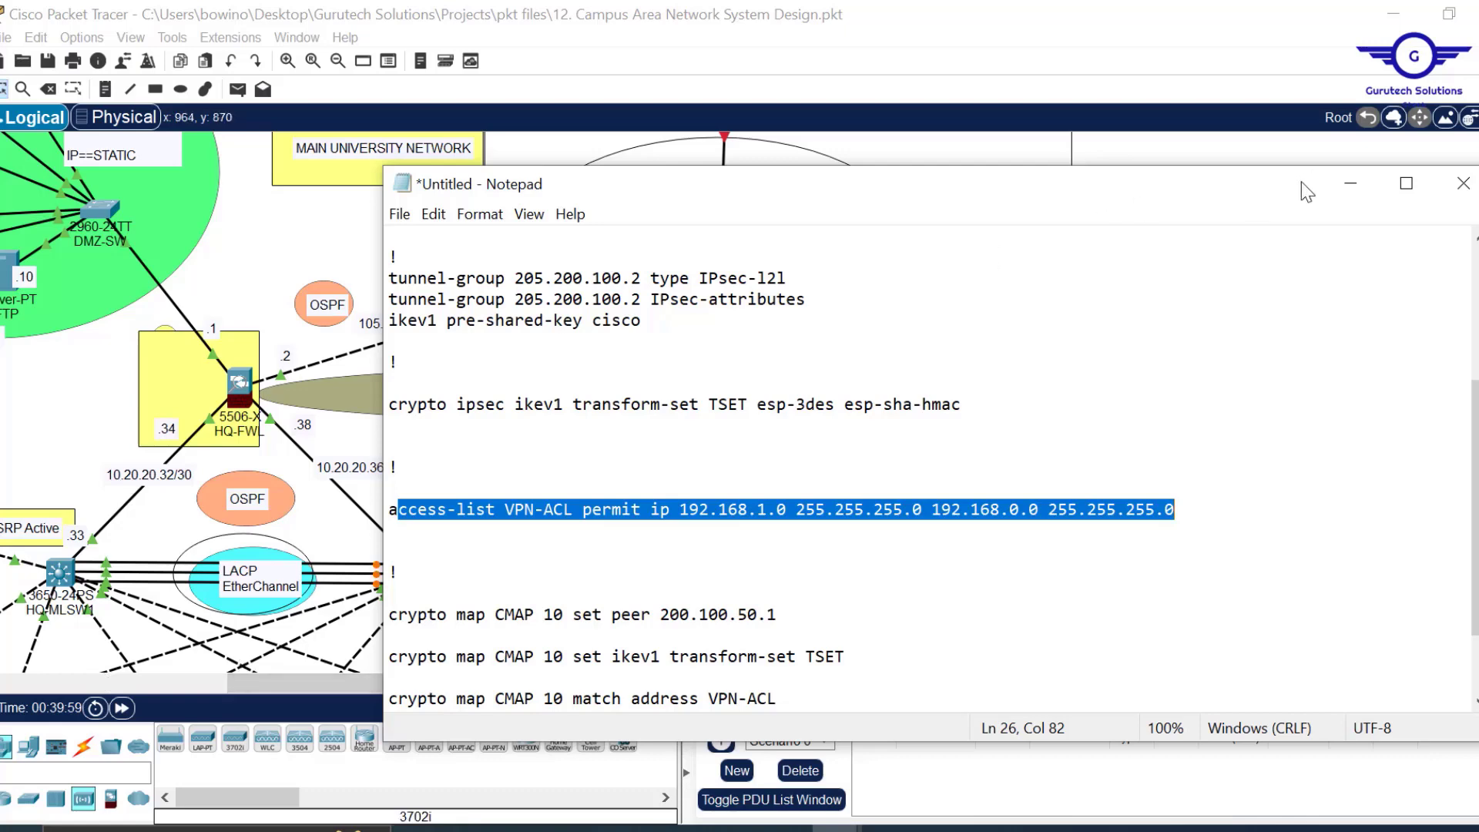
mouse_move(1284, 196)
left_mouse_down()
mouse_move(1324, 277)
mouse_move(1277, 205)
left_mouse_up()
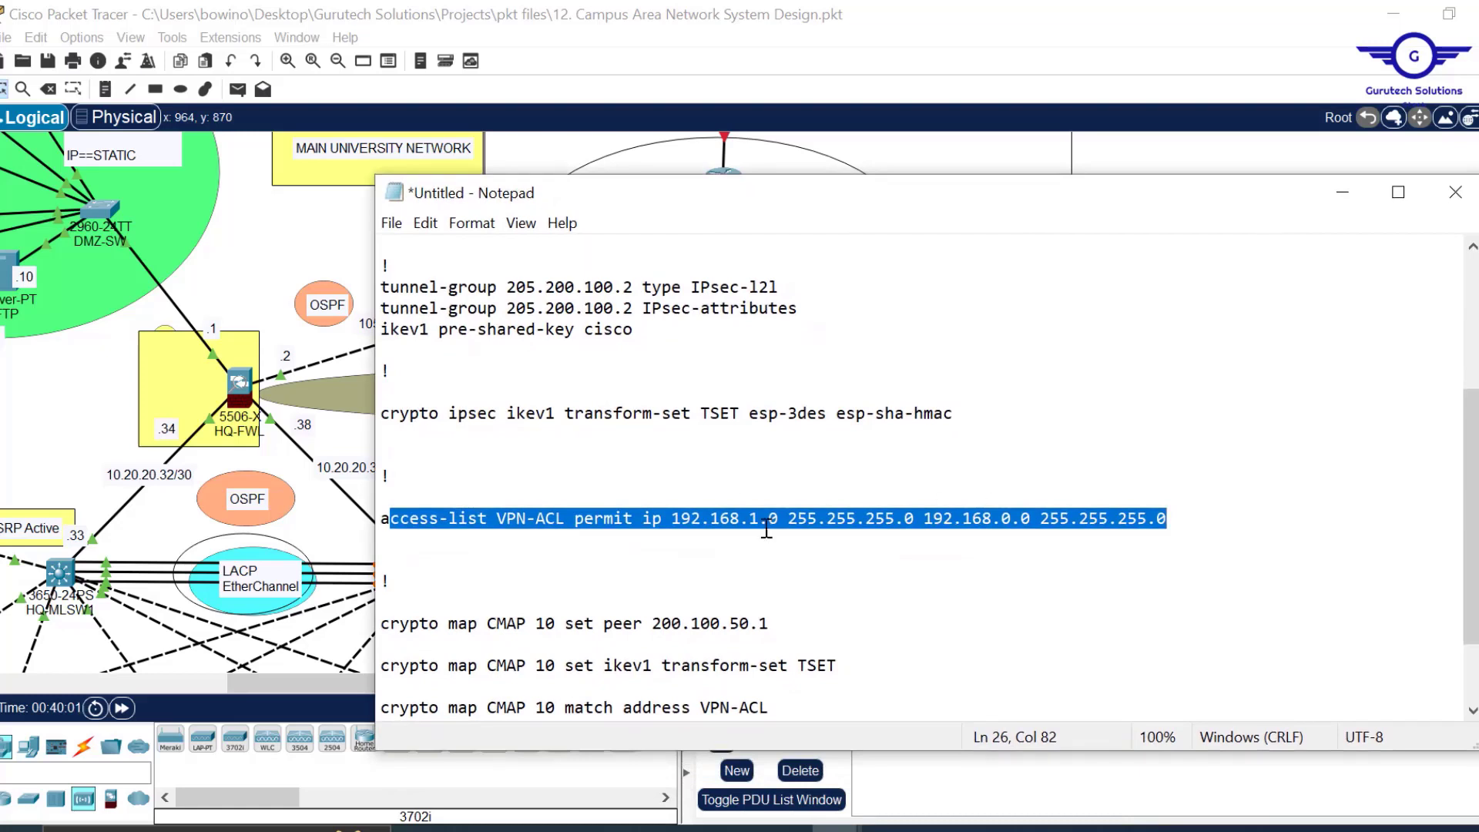
left_click(738, 499)
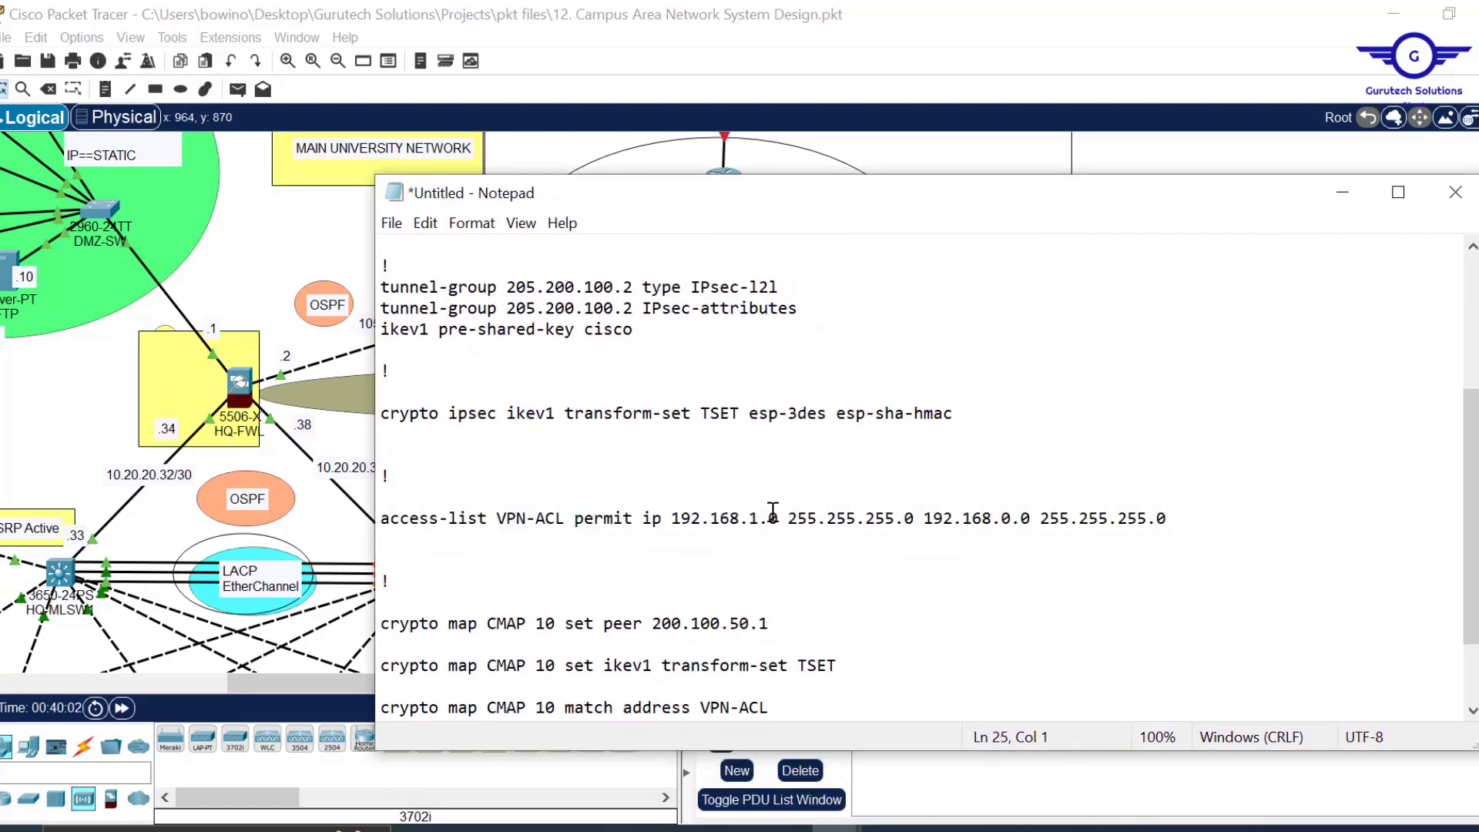
type("0")
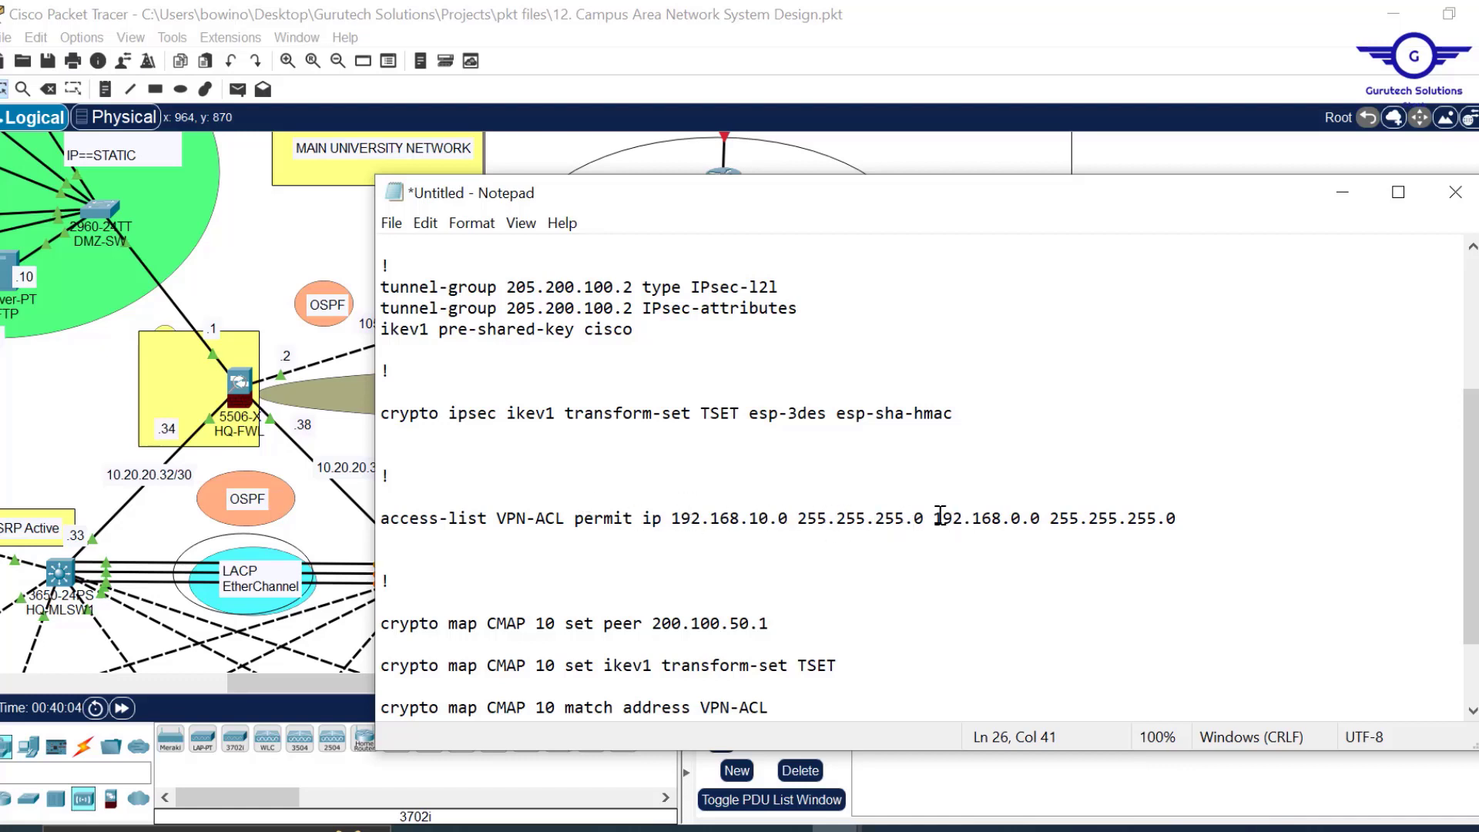
left_click_drag(935, 518, 1197, 522)
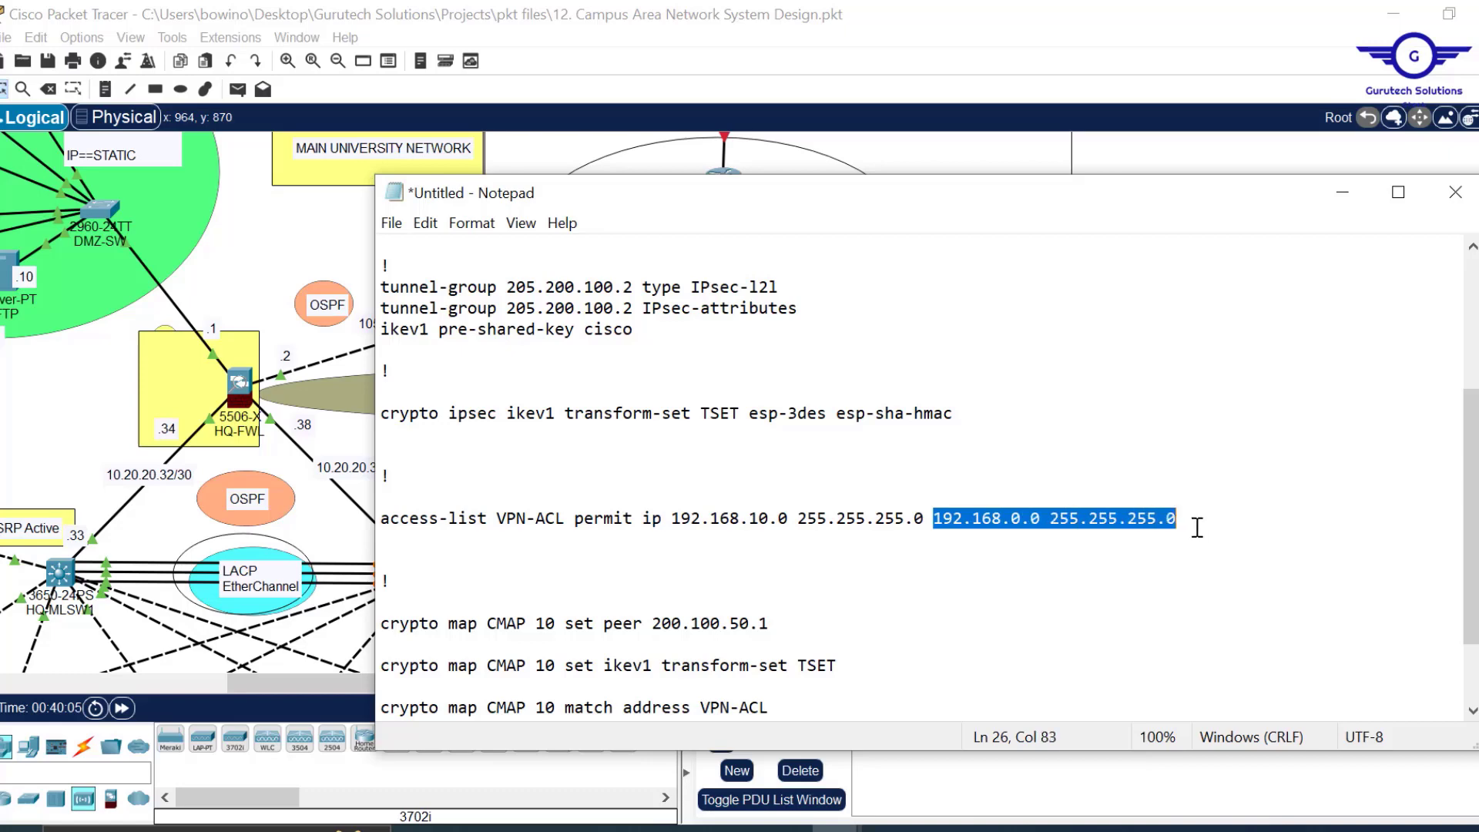
Check the topology, then change the line's destination to 172.17.0.0 255.255.0.0.
left_click(1039, 48)
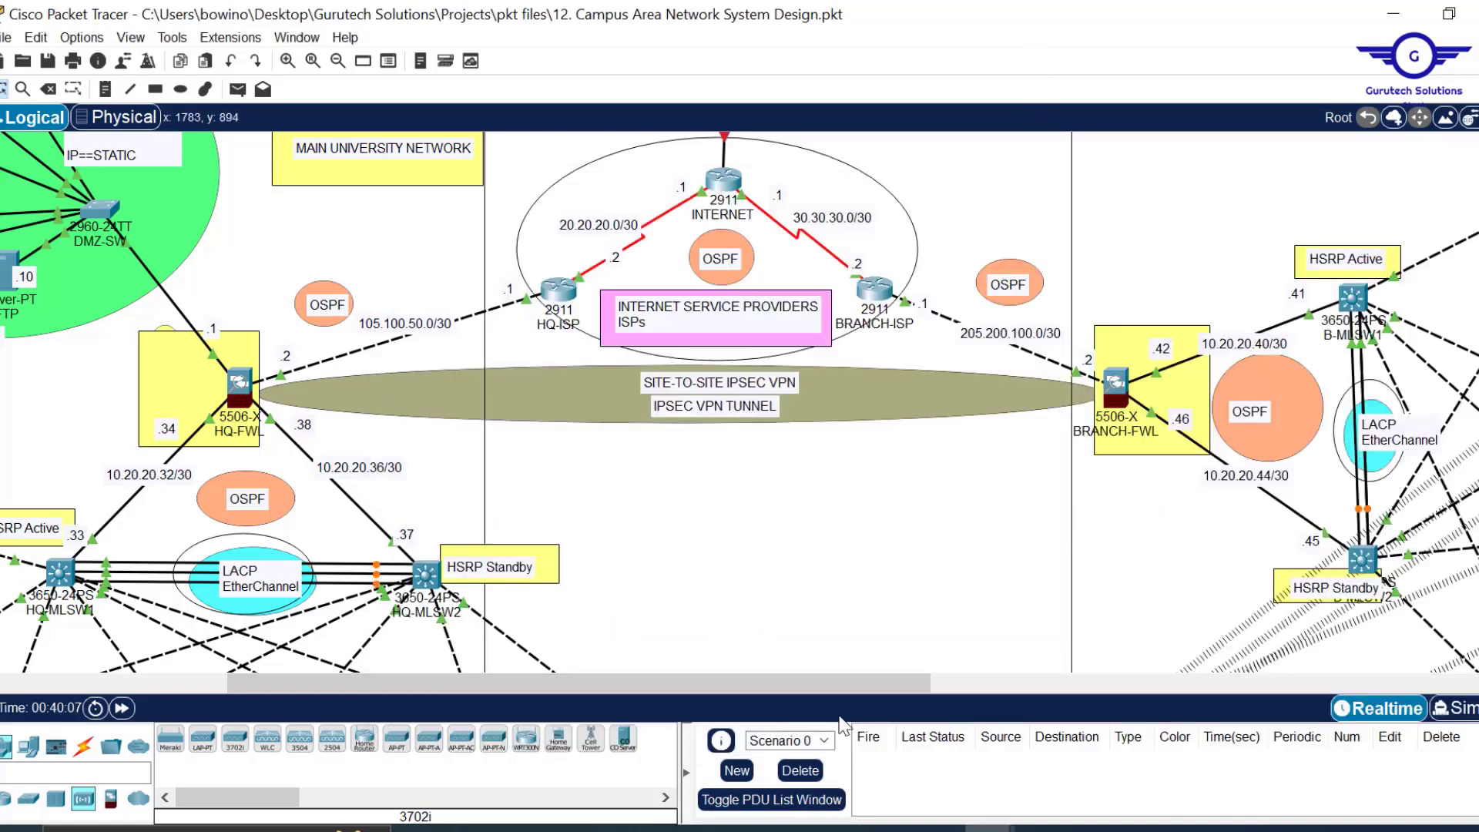
left_click_drag(816, 676, 1207, 678)
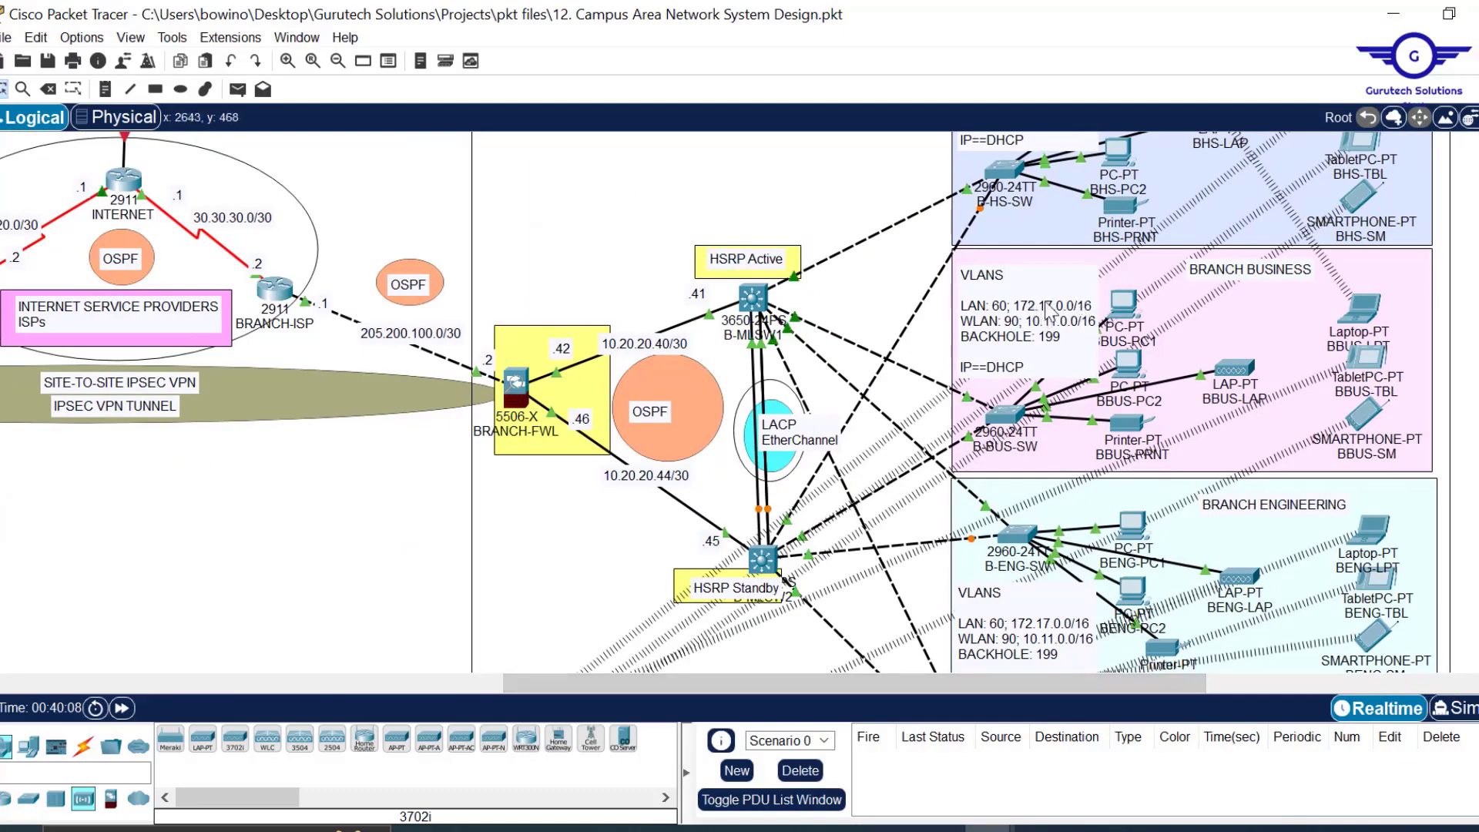
left_click_drag(657, 685, 423, 684)
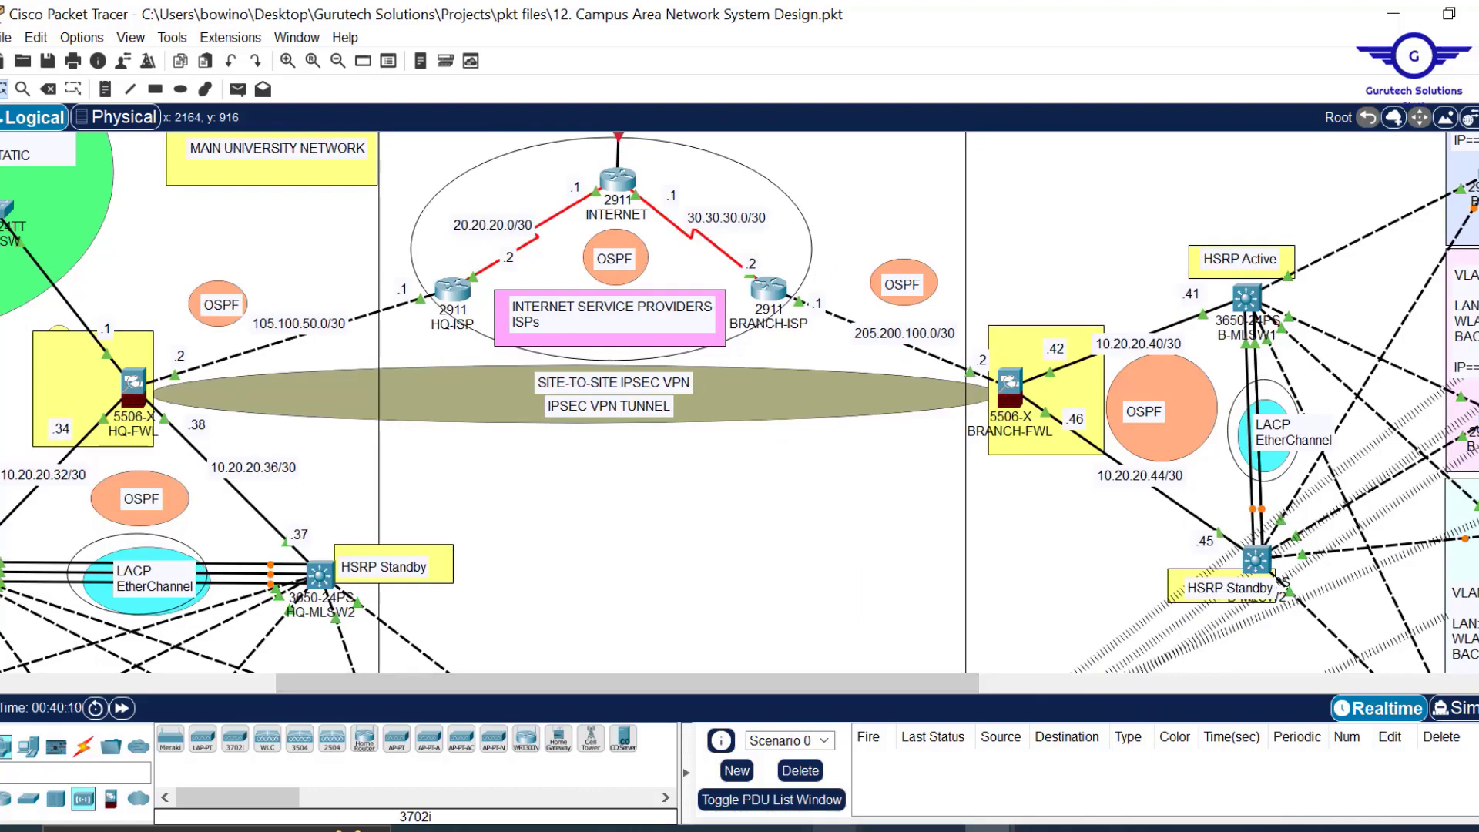
mouse_move(840, 828)
left_click(994, 736)
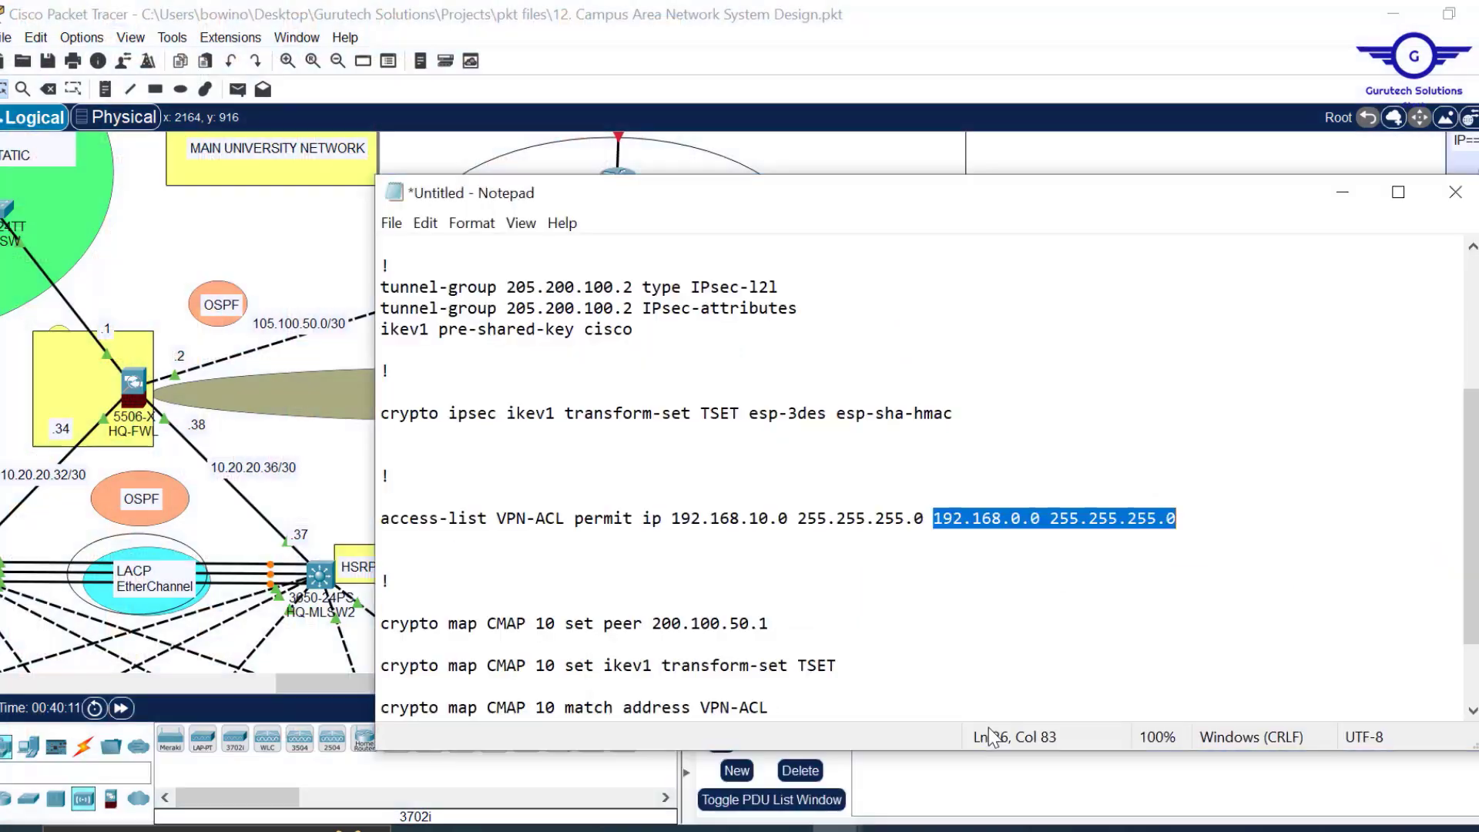
left_click(1002, 514)
key("BackSpace")
key("BackSpace")
type("7")
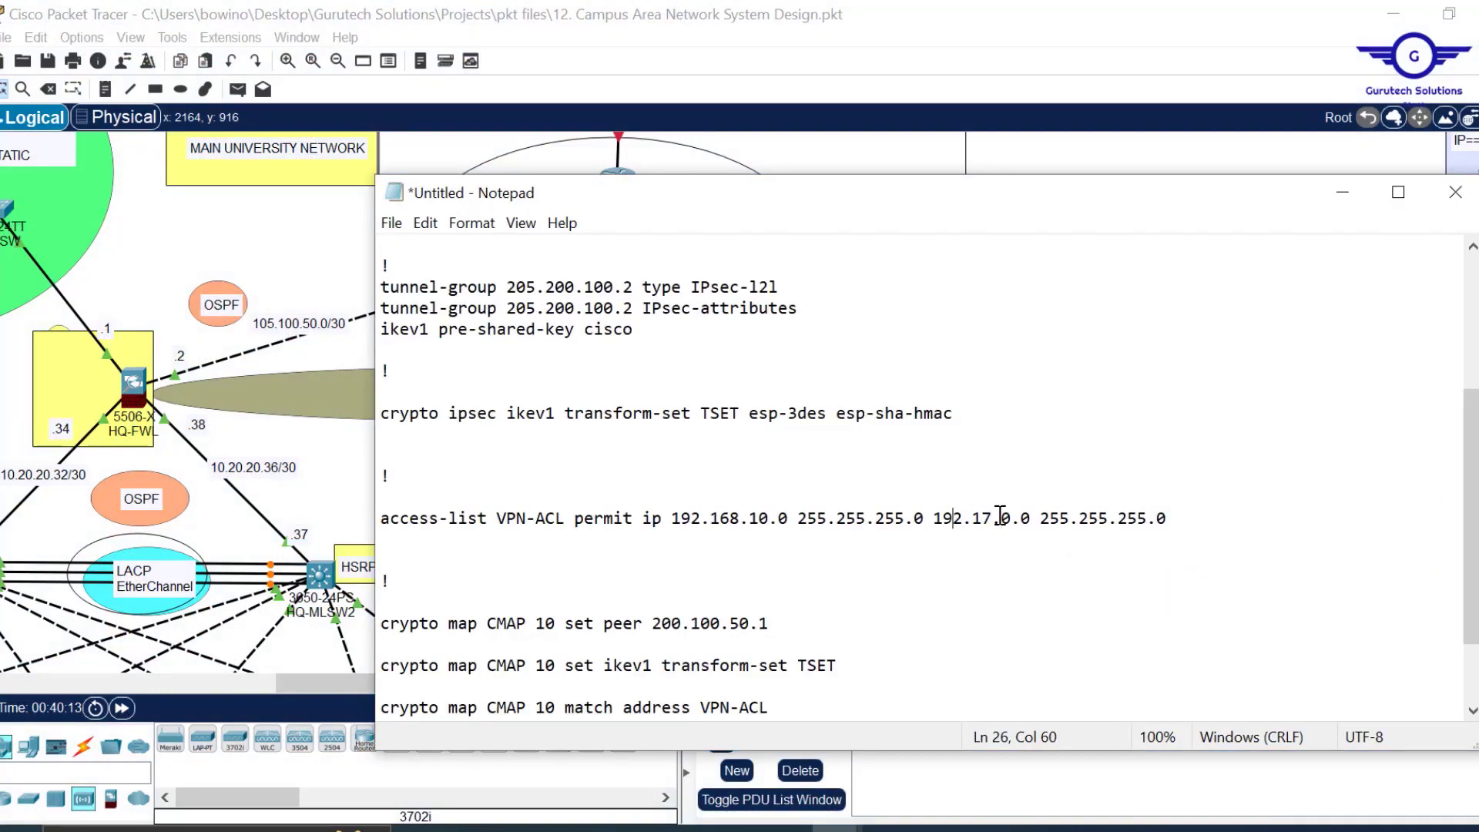
key("BackSpace")
type("7")
left_click_drag(1142, 517, 1121, 515)
type("0")
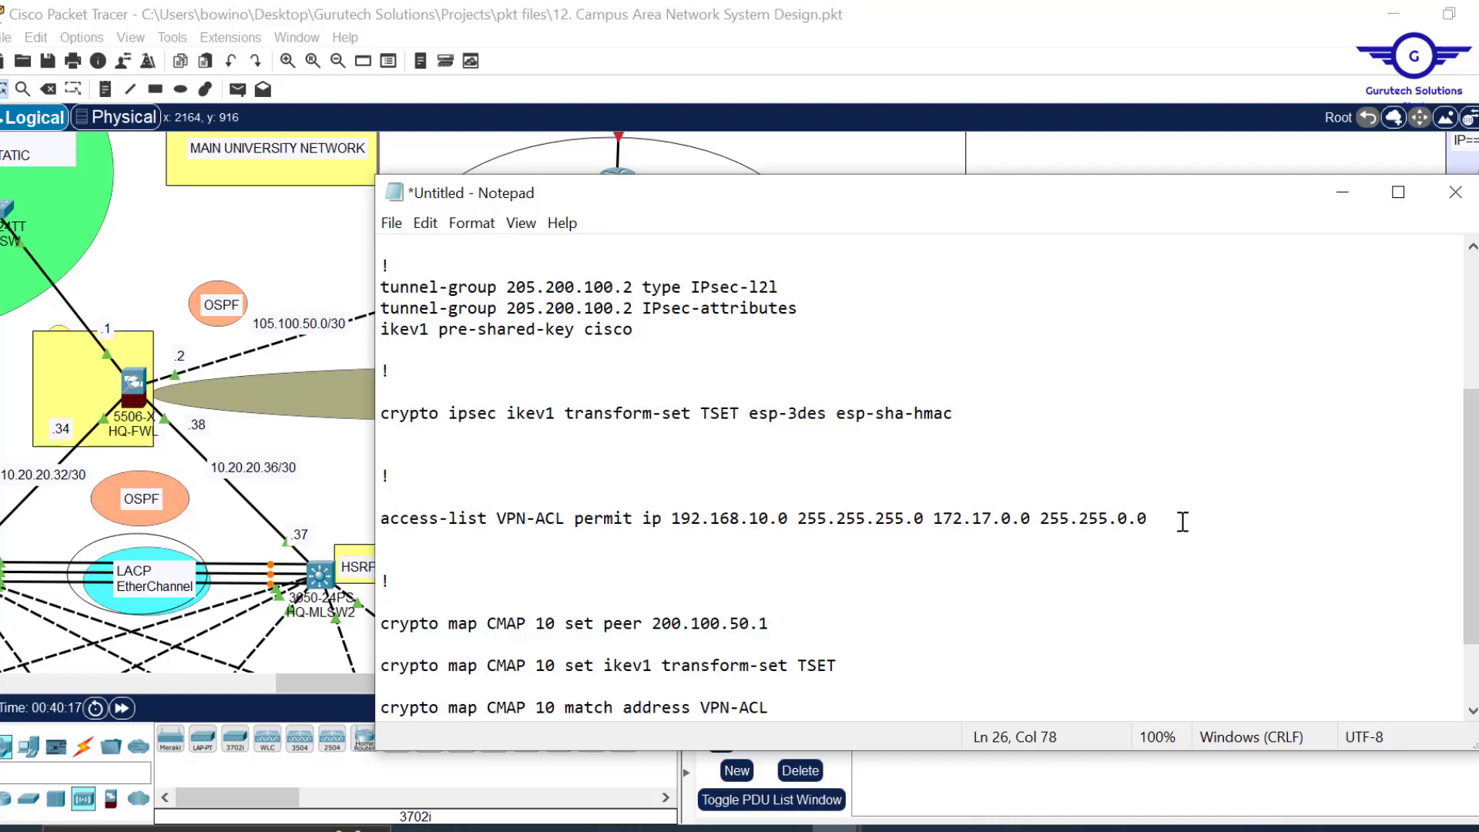
Duplicate the access-list line and change the copy's destination to 10.11.0.0.
left_click_drag(1180, 518, 886, 482)
left_click_drag(403, 502, 376, 514)
key("ctrl+c")
left_click(1154, 515)
key("Return")
key("ctrl+v")
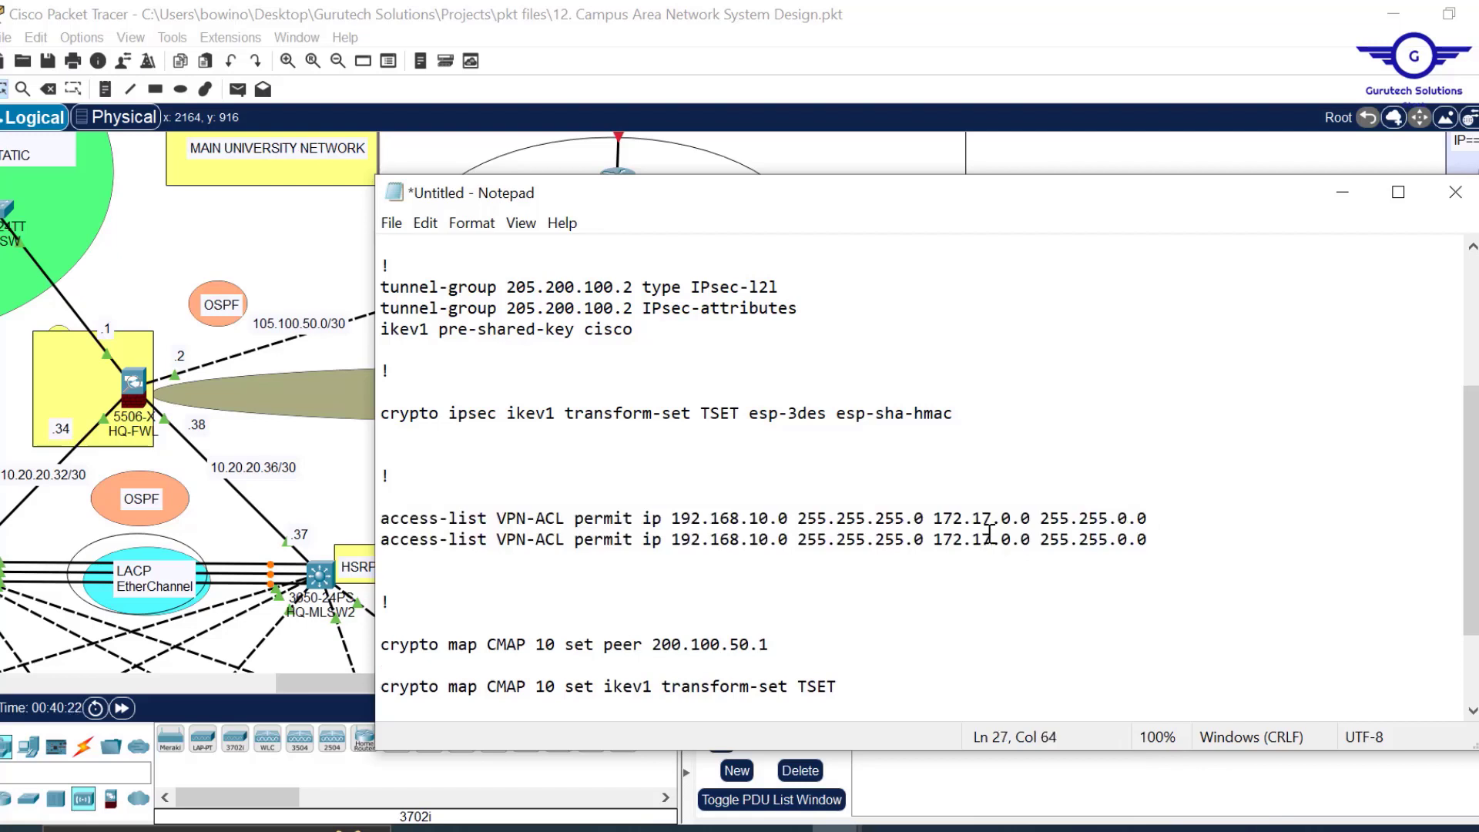
key("BackSpace")
type("1")
key("BackSpace")
key("BackSpace")
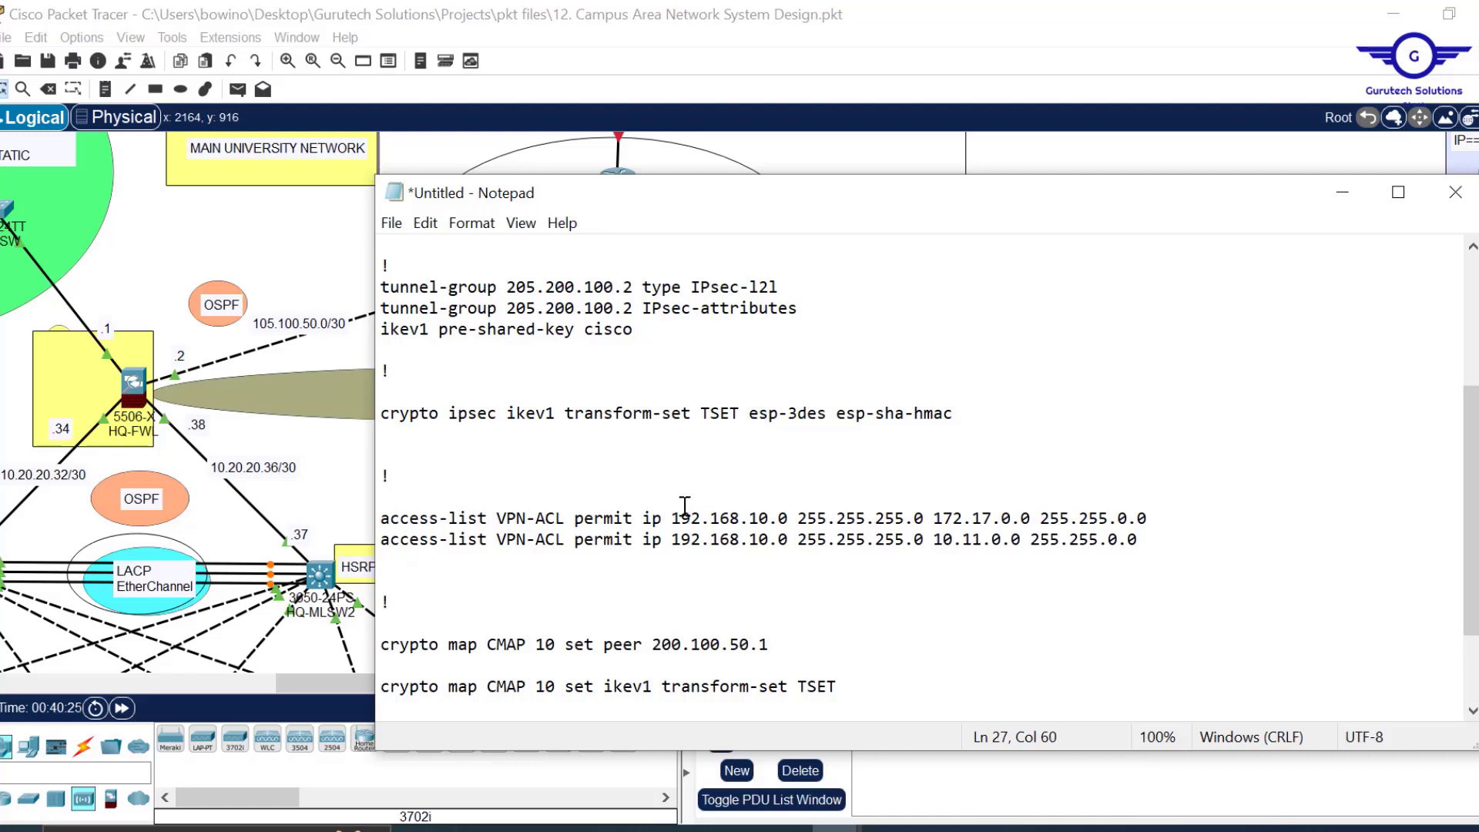
left_click_drag(672, 518, 787, 517)
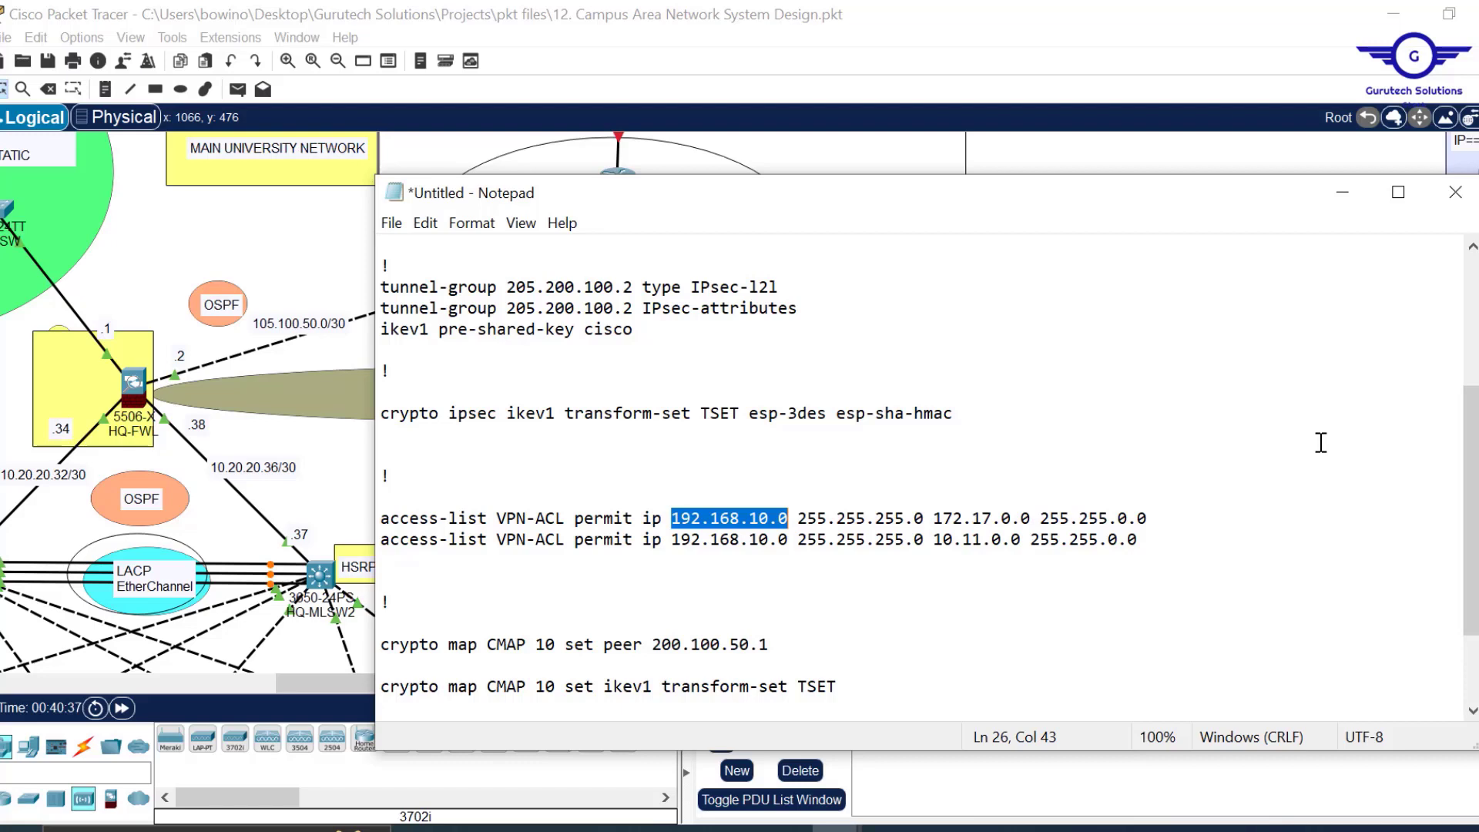
left_click_drag(1153, 545, 379, 520)
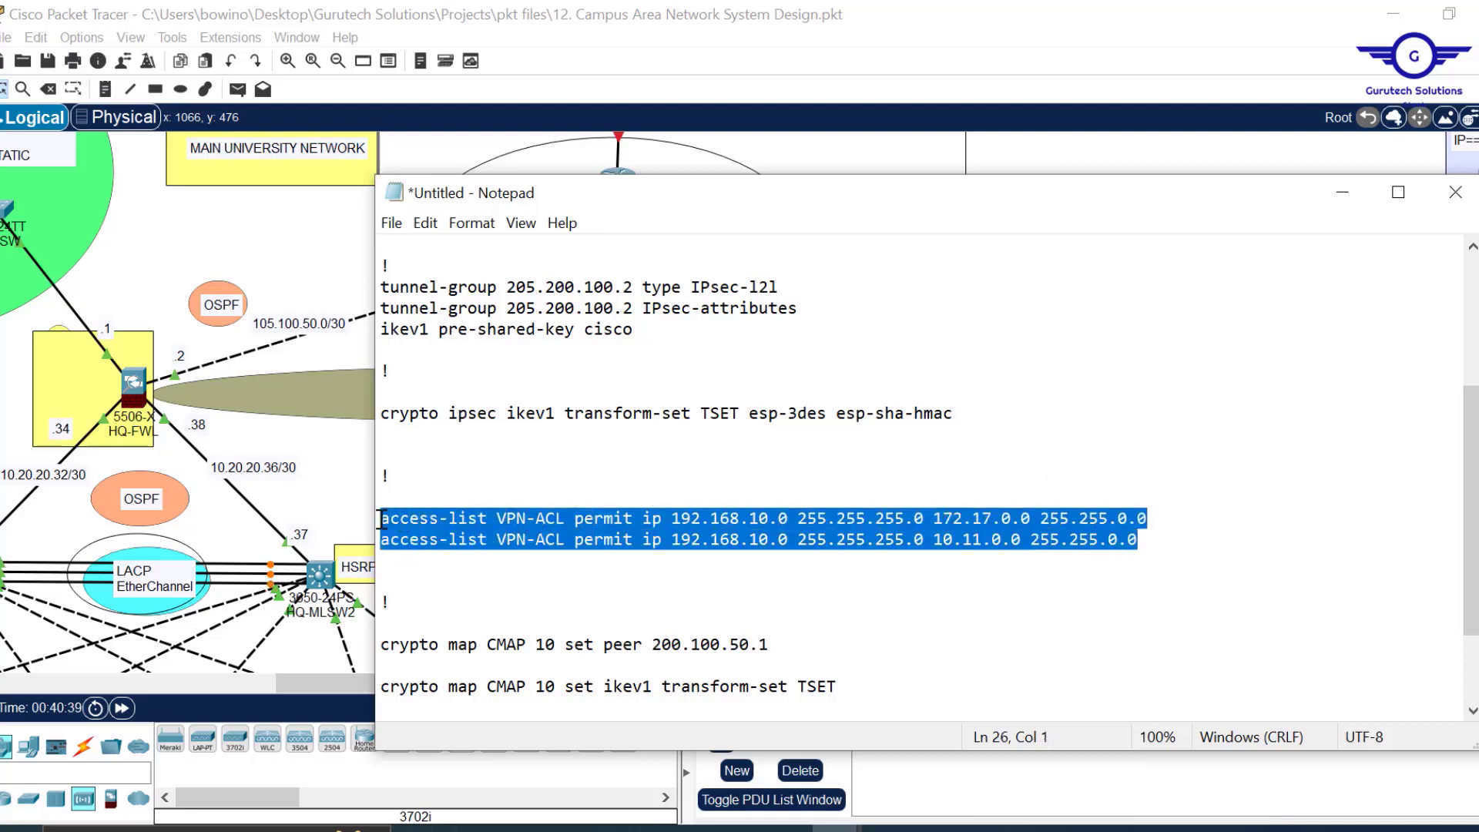
Paste the two ACL lines below and change the first copy's source to 172.16.0.0 255.255.0.0.
left_click(1157, 544)
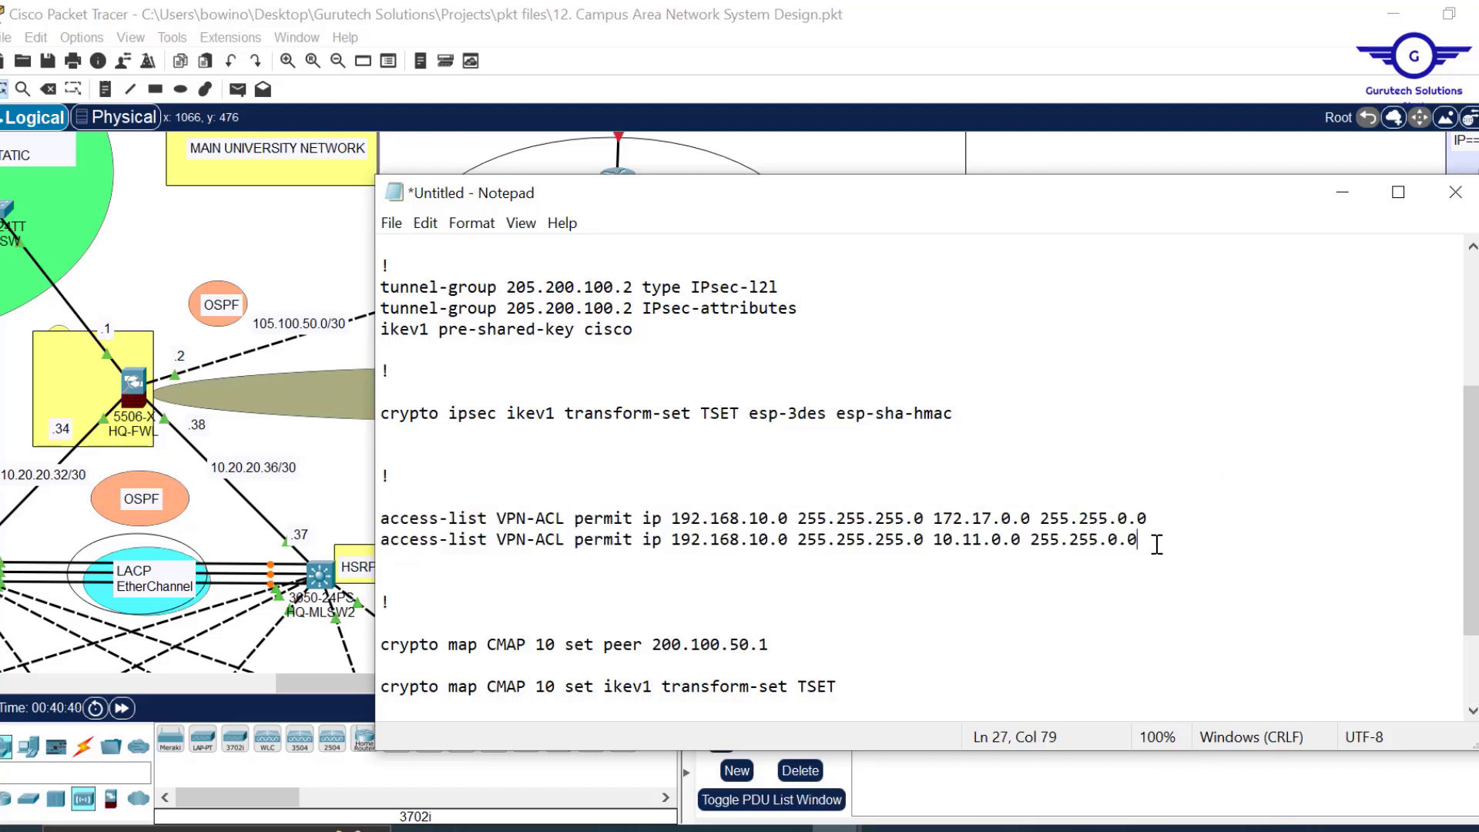
key("Return")
key("Return")
key("ctrl+v")
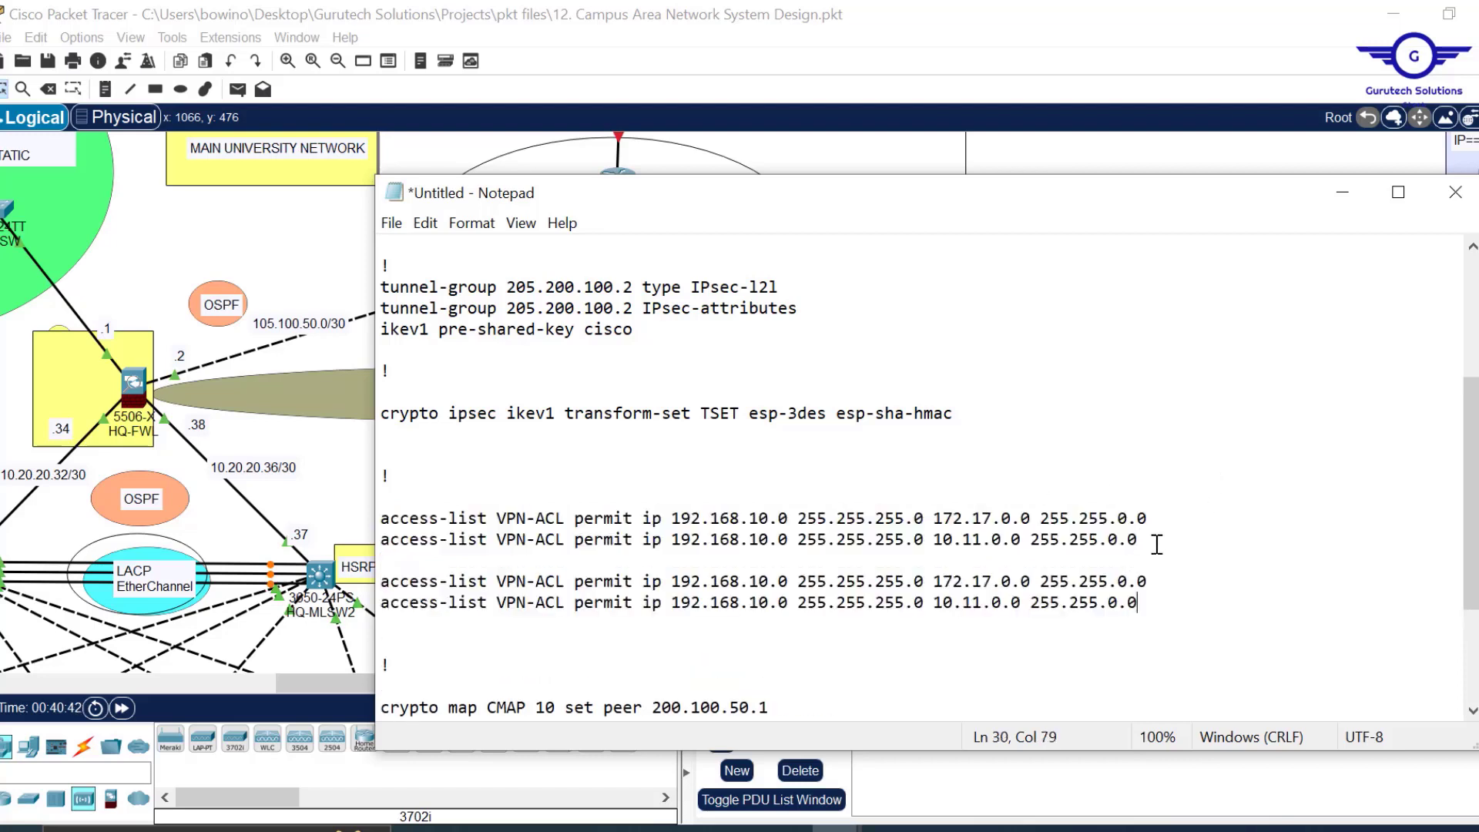
left_click(742, 582)
key("BackSpace")
key("Left")
key("Left")
key("Left")
key("Left")
key("BackSpace")
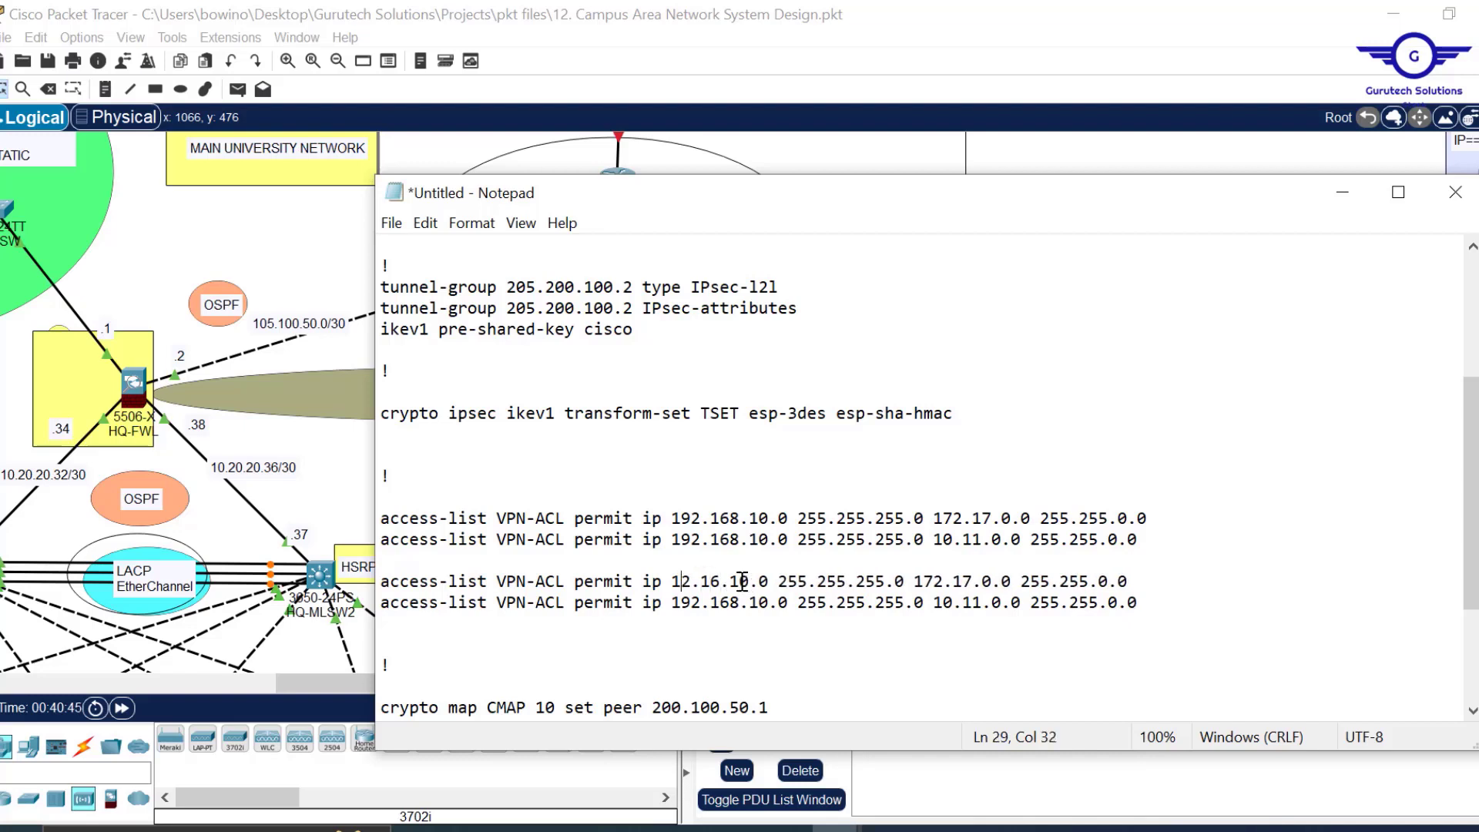
type("72")
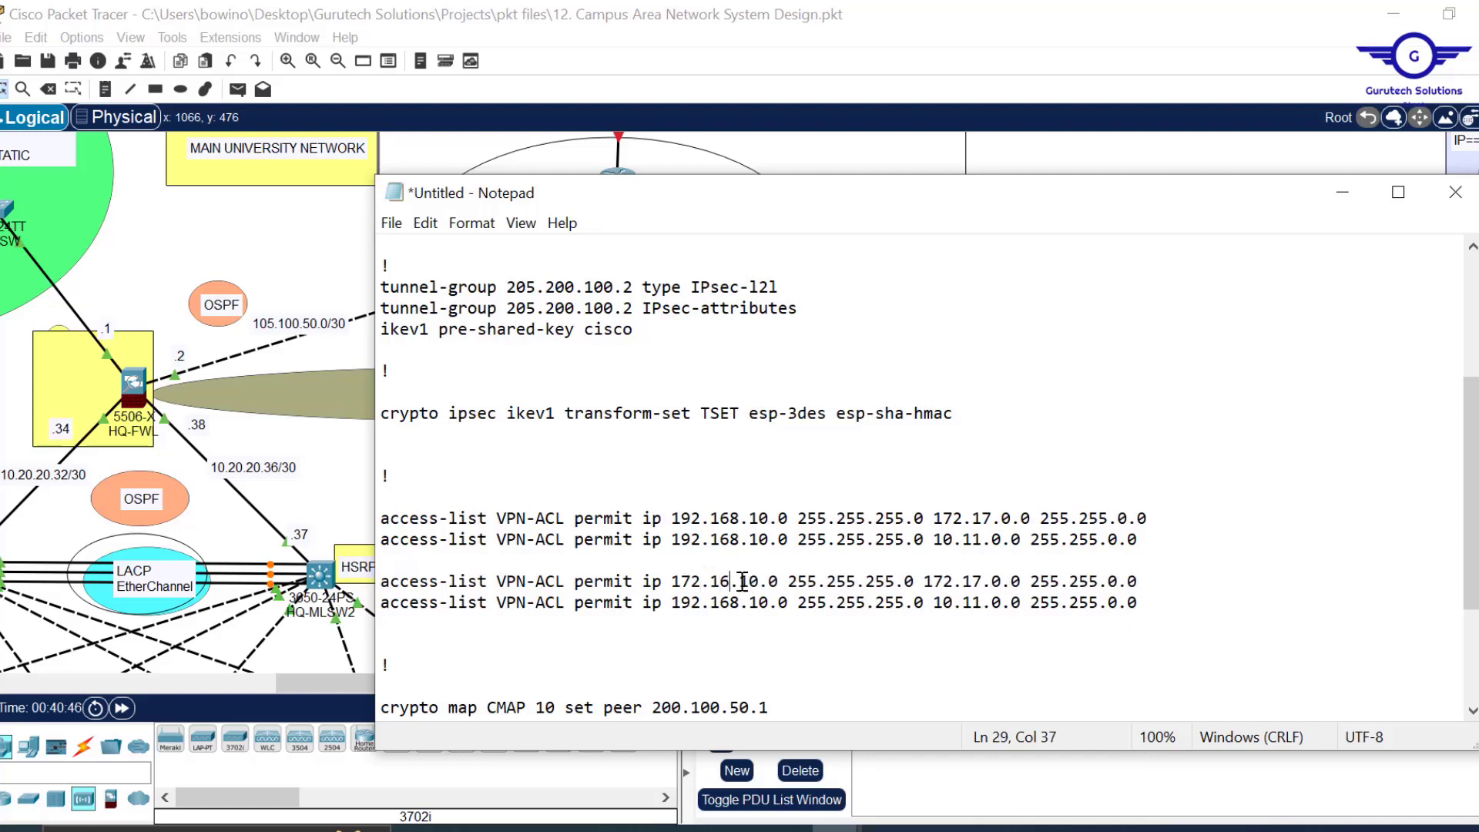
key("Right")
key("Right")
key("BackSpace")
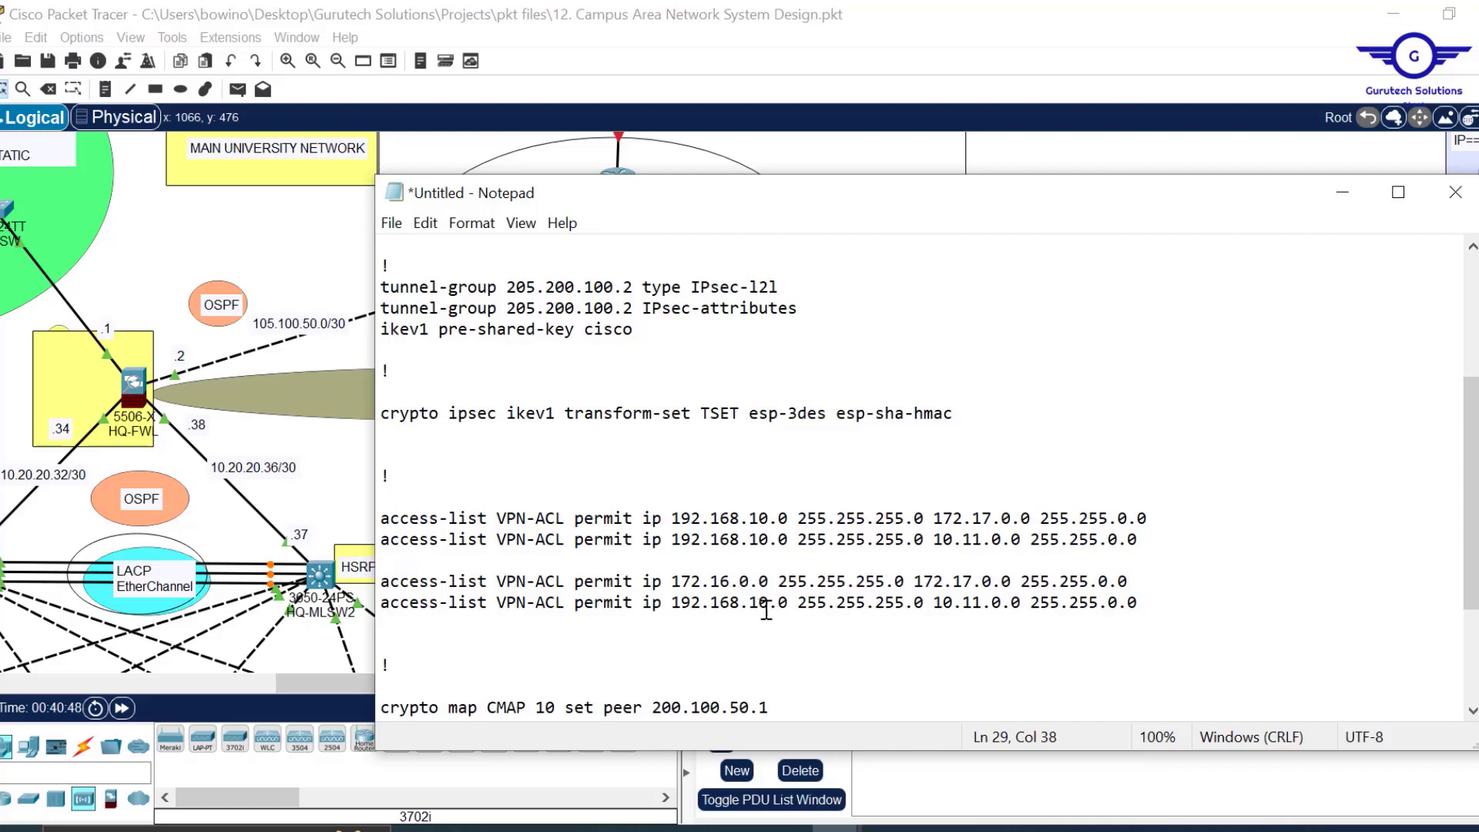
left_click(771, 581)
left_click_drag(886, 581, 858, 581)
type("0")
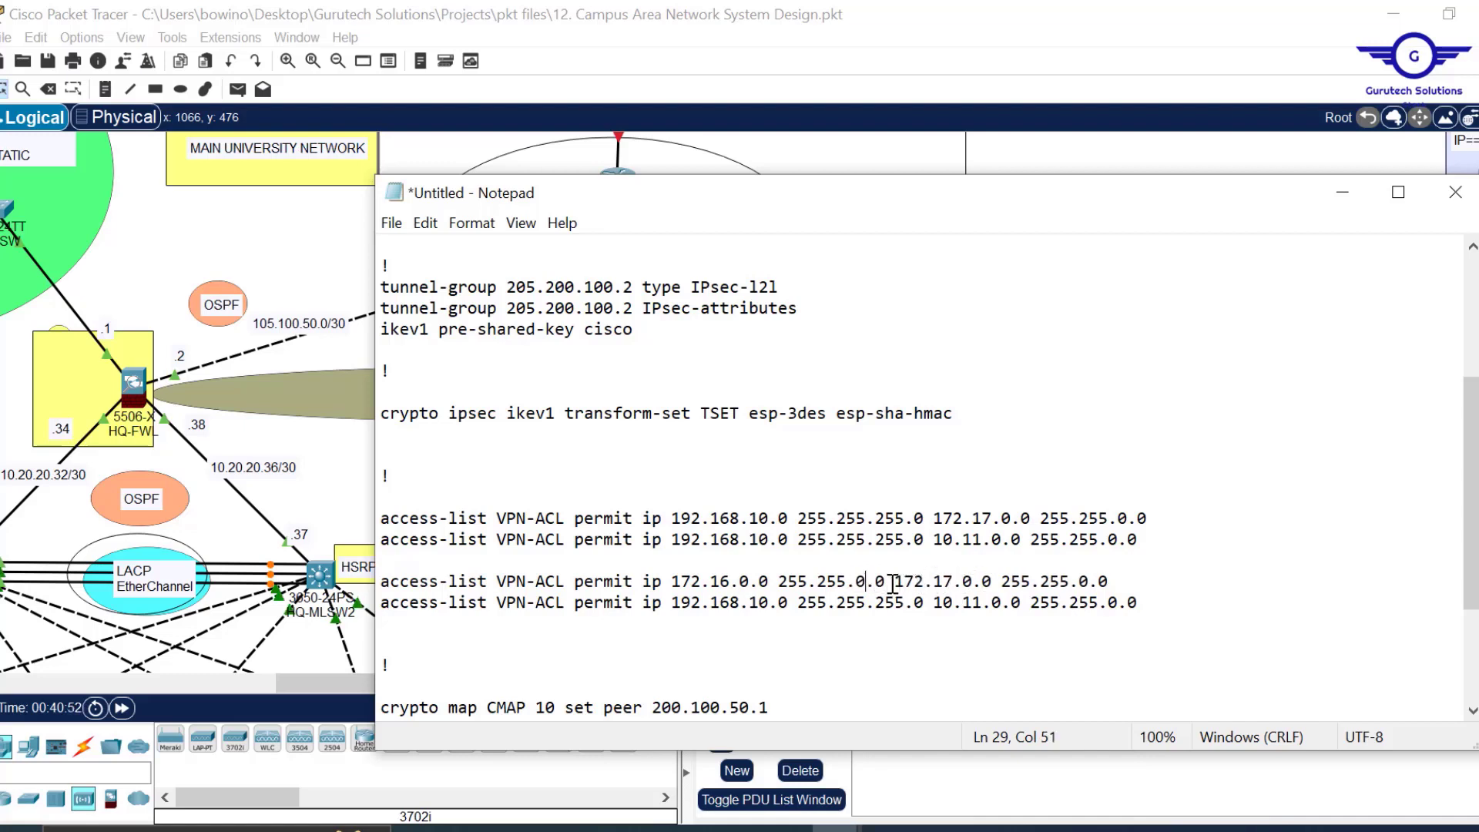
Put 172.16.0.0 255.255.0.0 as the second copy's source and add blank lines below.
left_click_drag(887, 581, 664, 582)
key("ctrl+c")
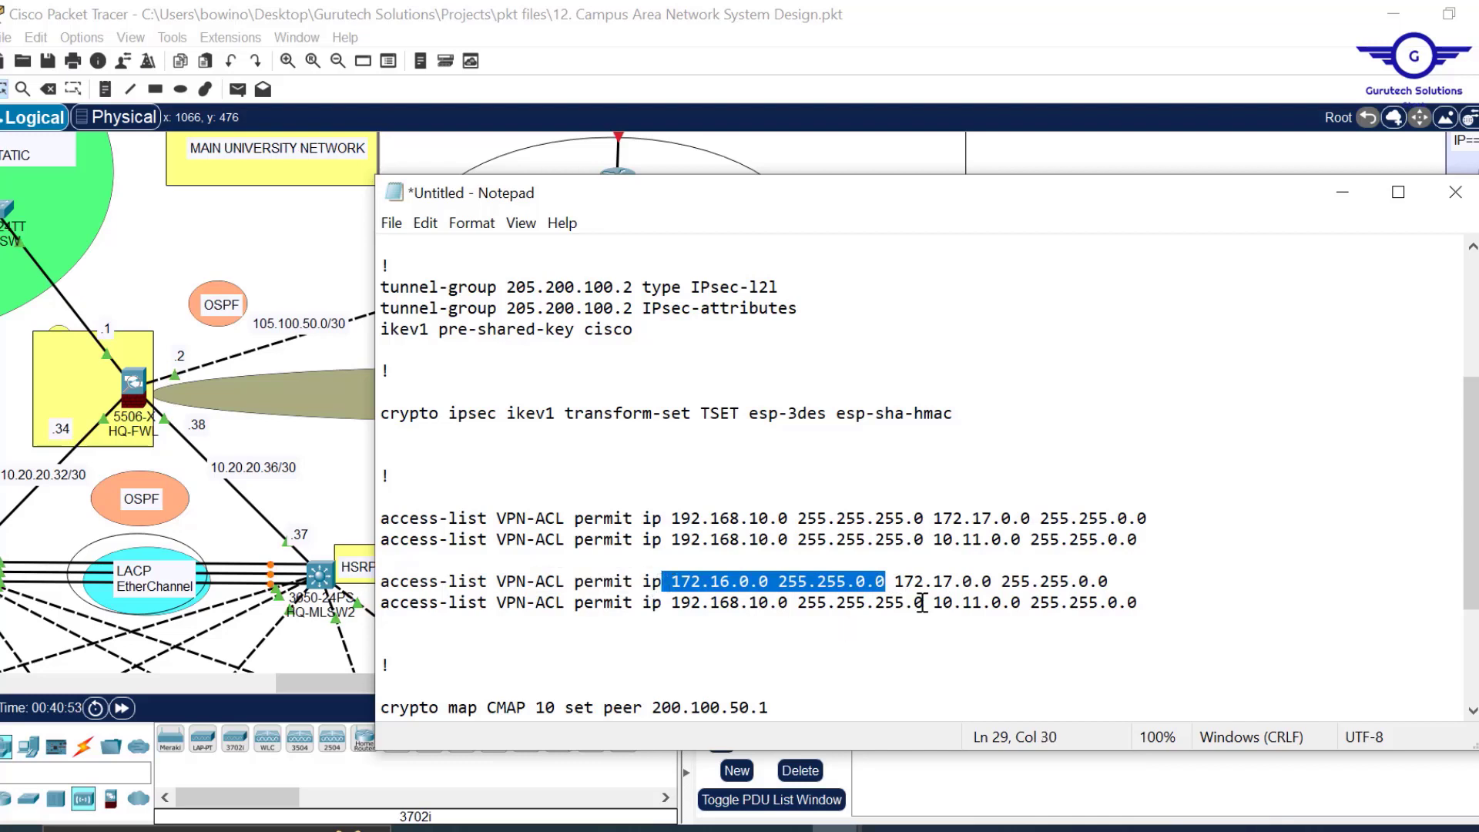
left_click_drag(924, 603, 663, 604)
key("ctrl+v")
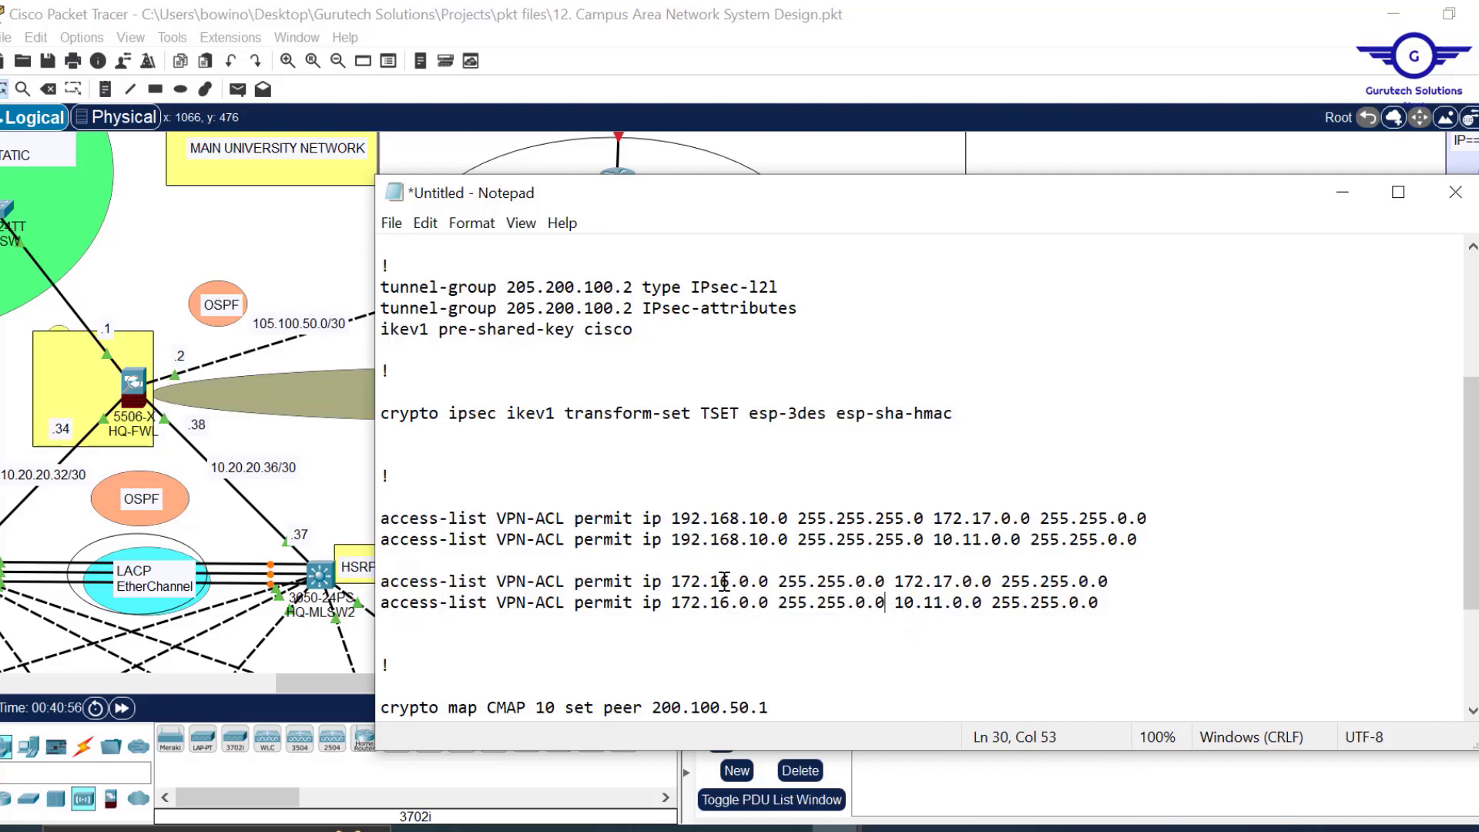
left_click(896, 582)
left_click(1109, 582, "shift")
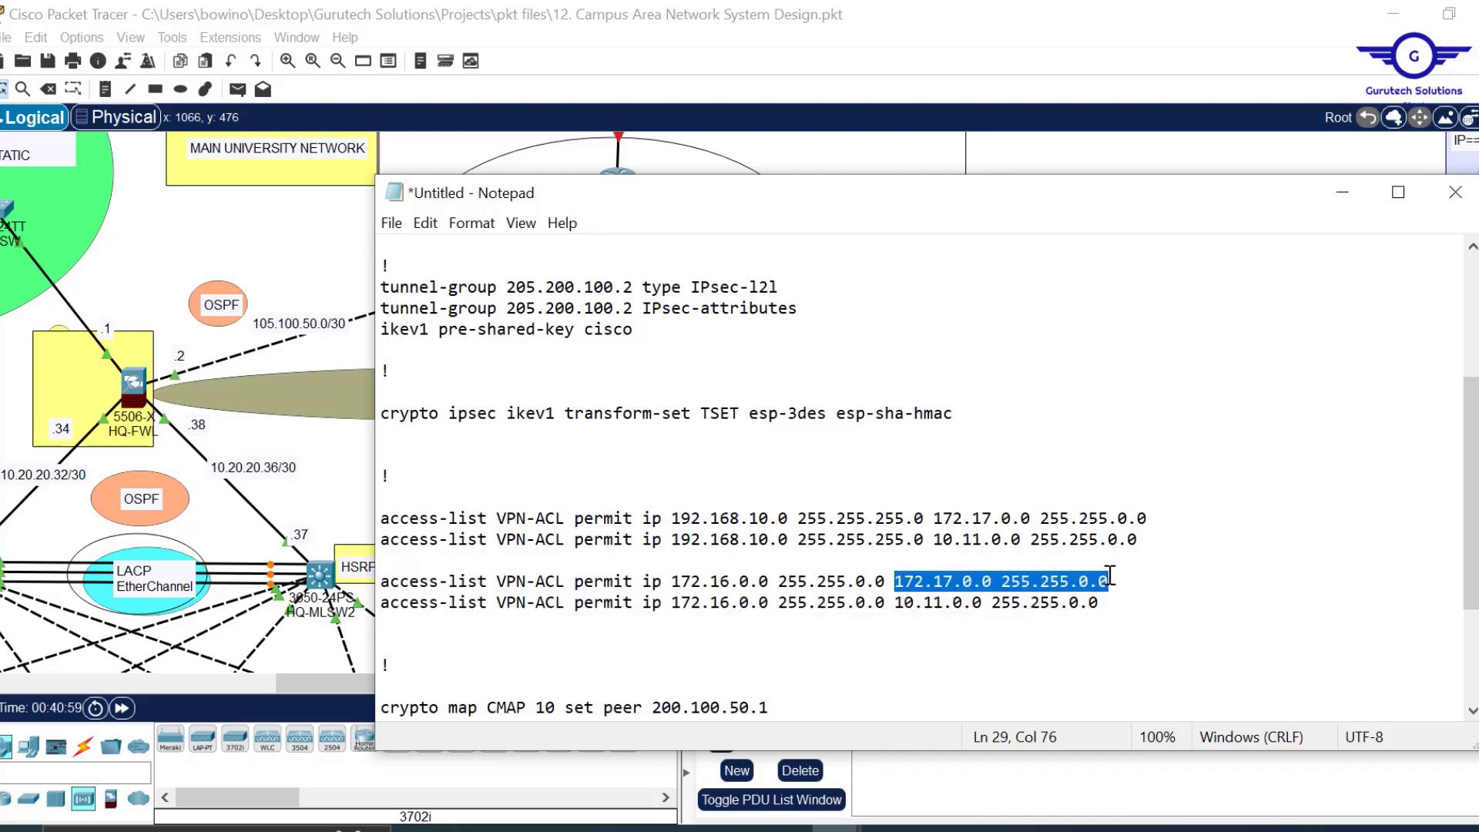
left_click_drag(902, 602, 1097, 603)
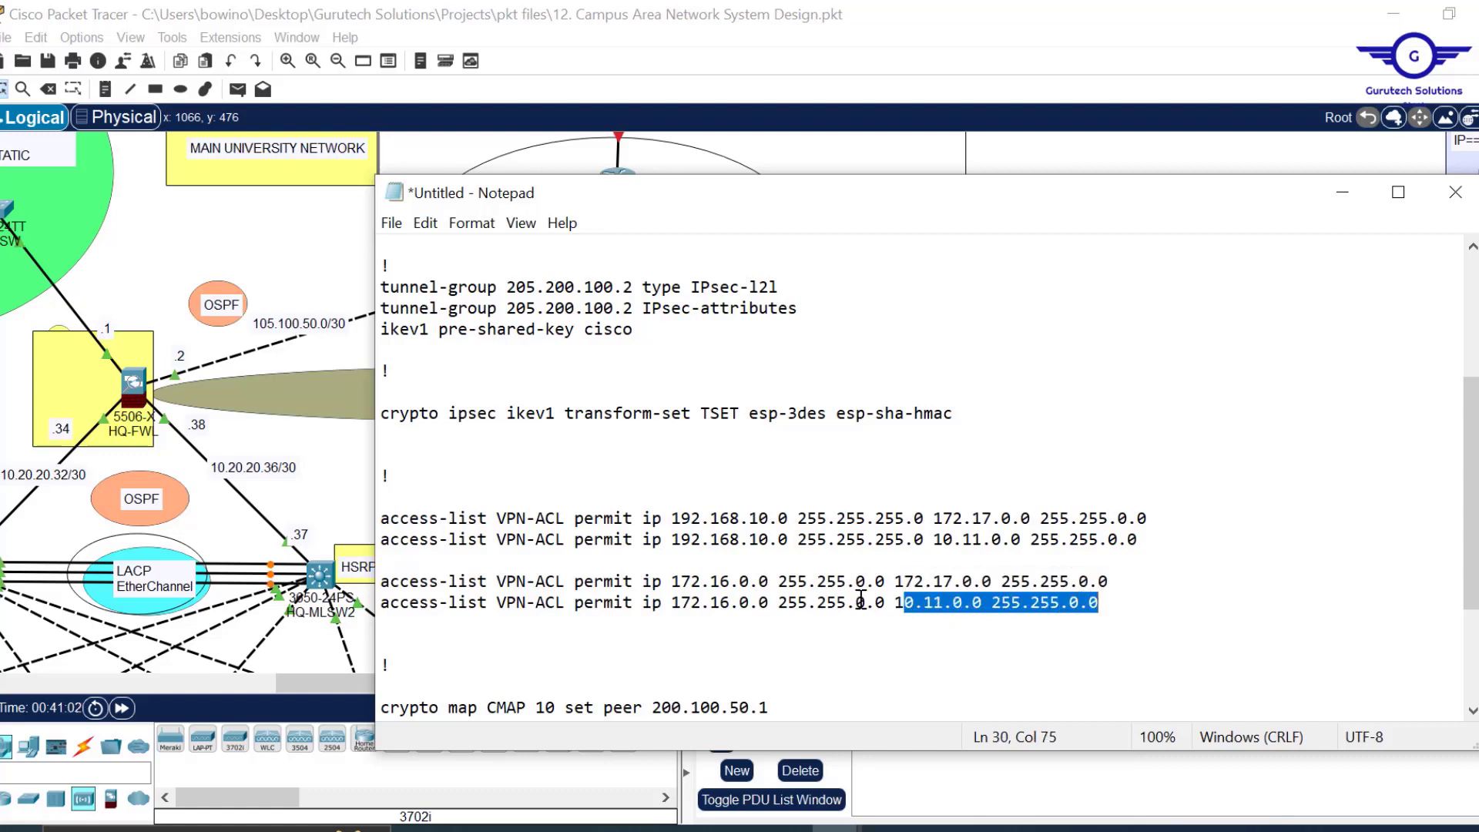
left_click(1126, 605)
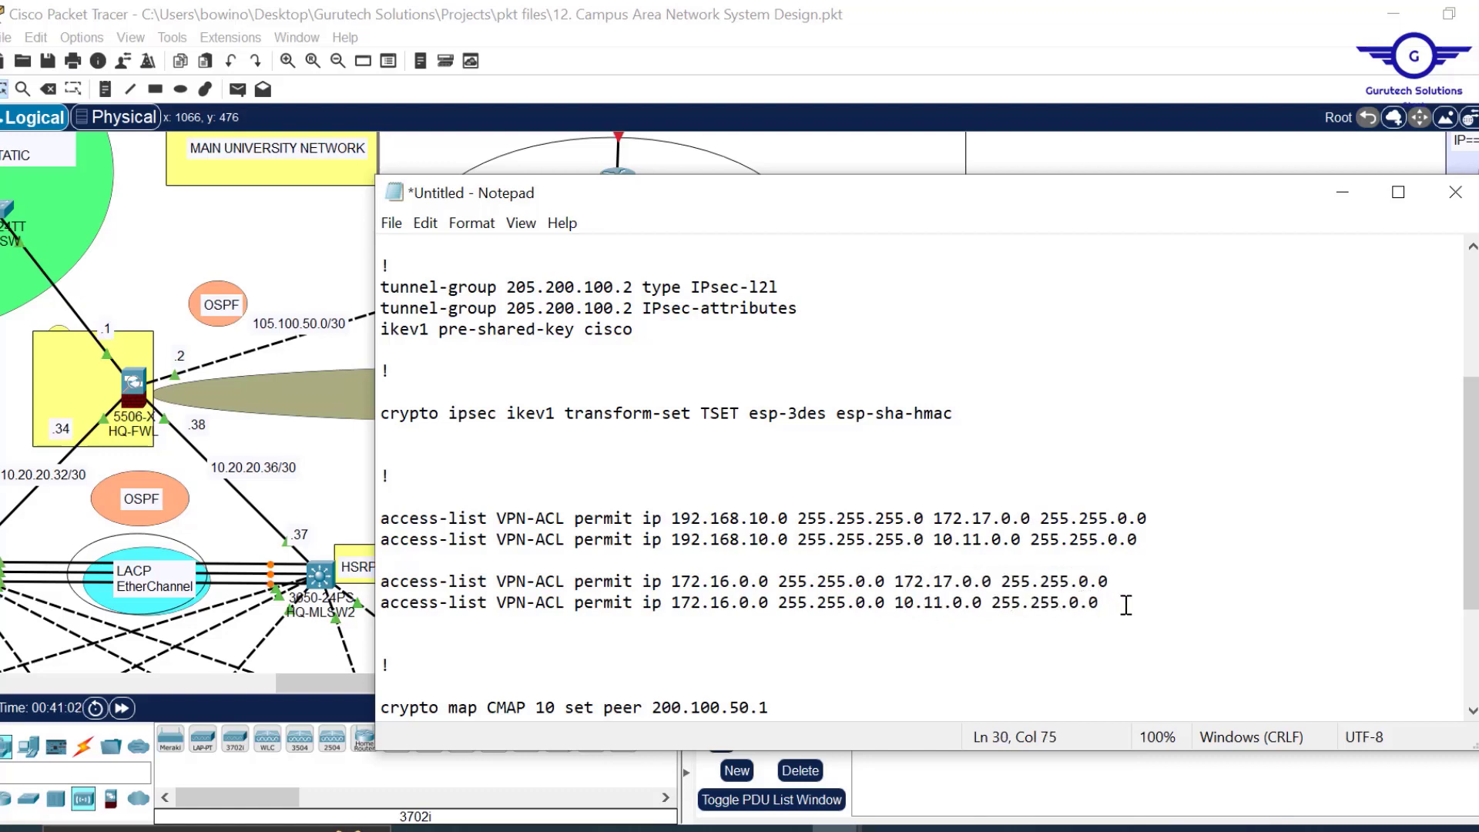
key("Return")
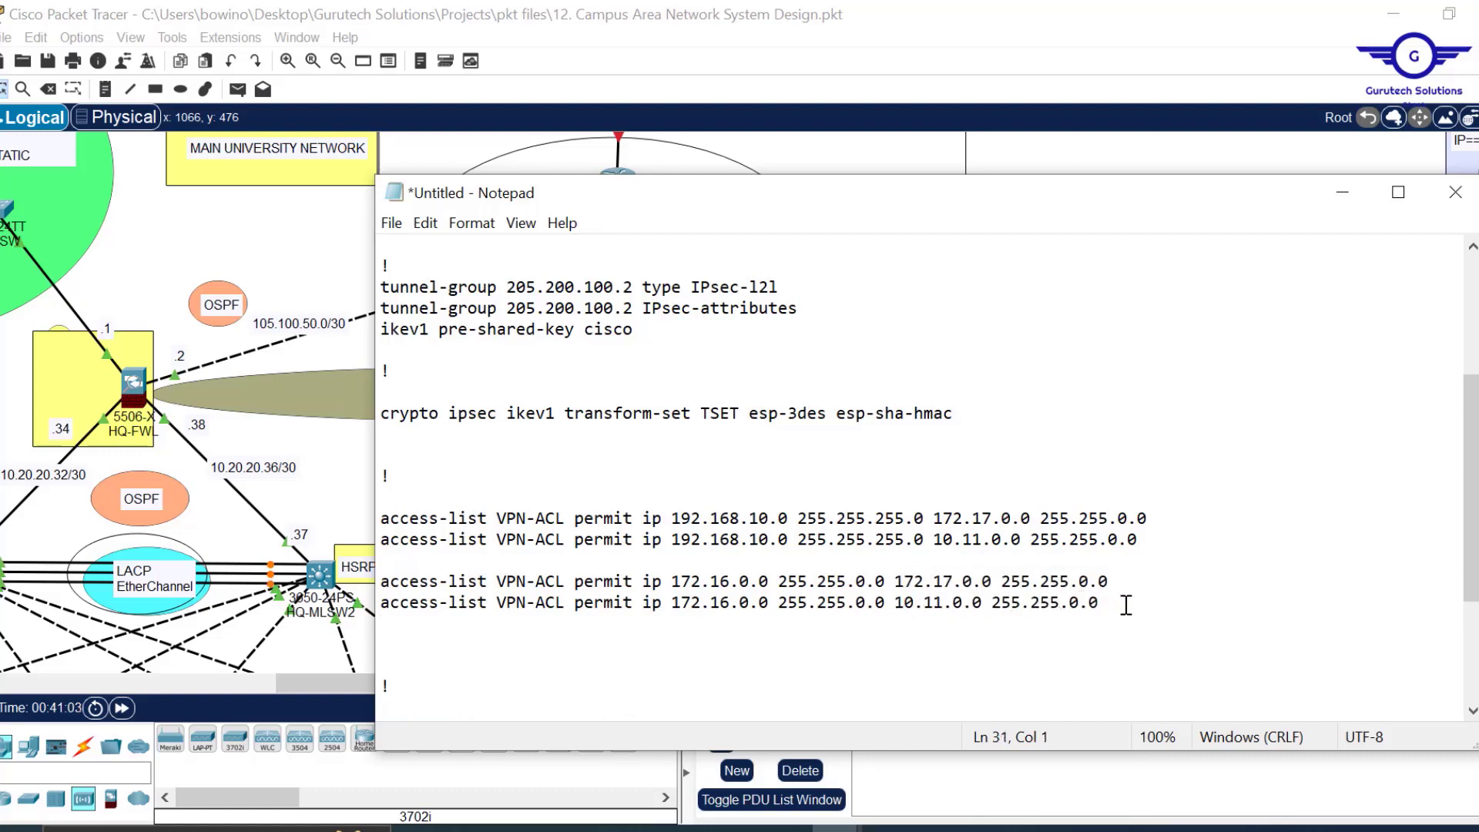
key("Return")
left_click_drag(1112, 602, 520, 563)
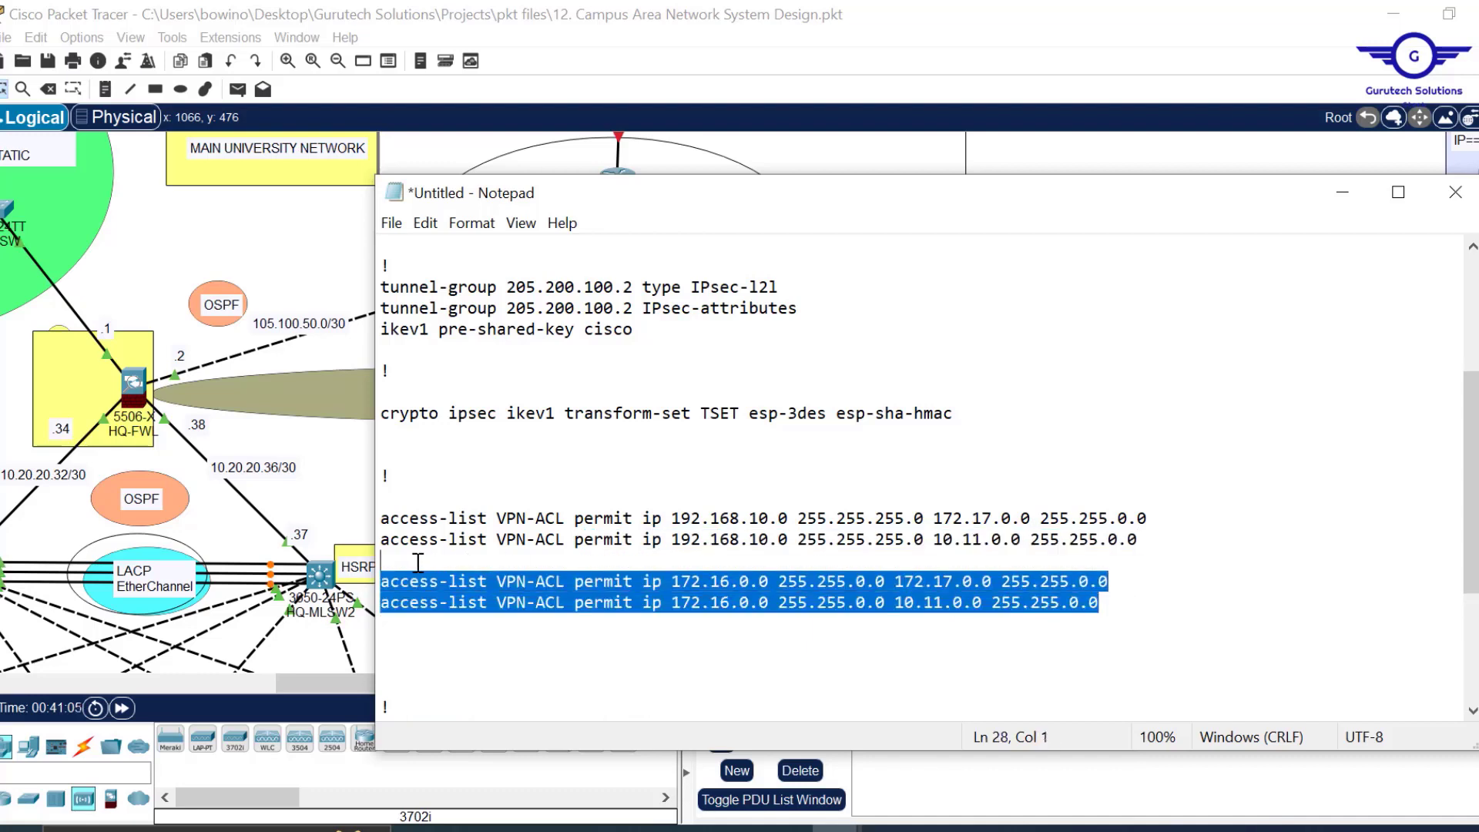
Paste a copy of the 172.16.0.0 ACL pair and begin rewriting its sources to a 10.x network.
key("ctrl+c")
left_click(386, 628)
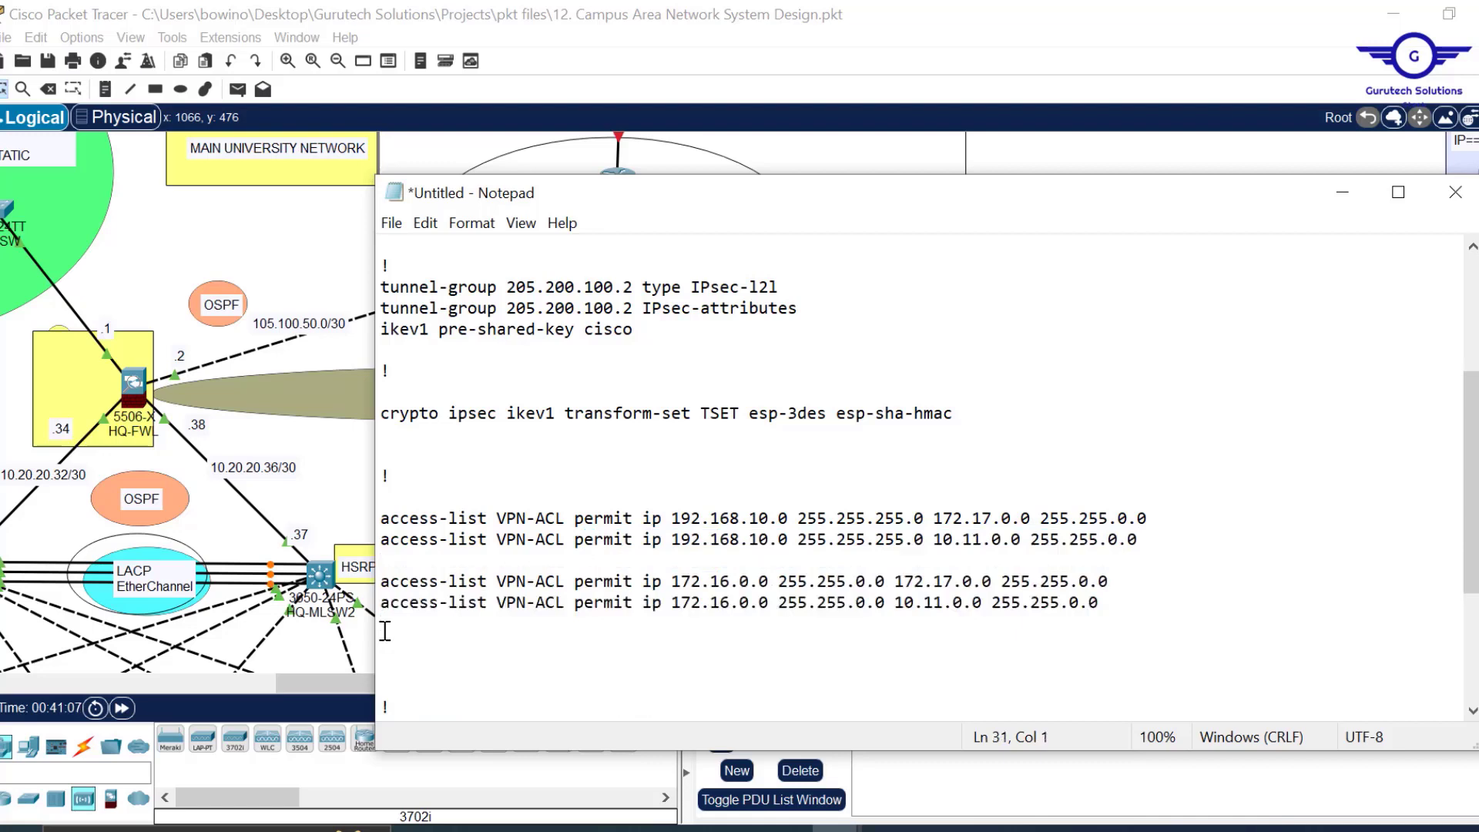
key("ctrl+v")
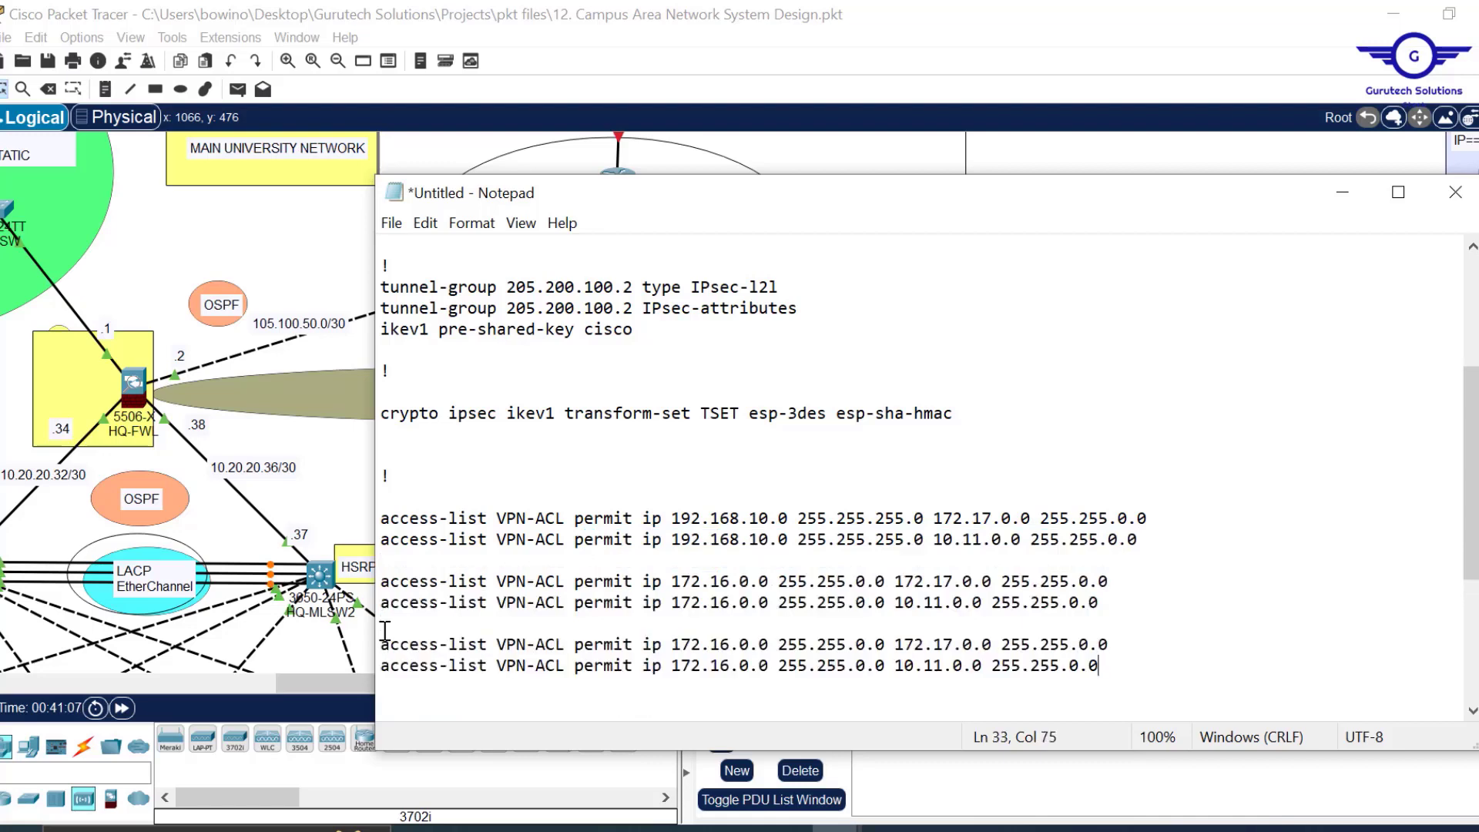
left_click(701, 644)
key("BackSpace")
key("BackSpace")
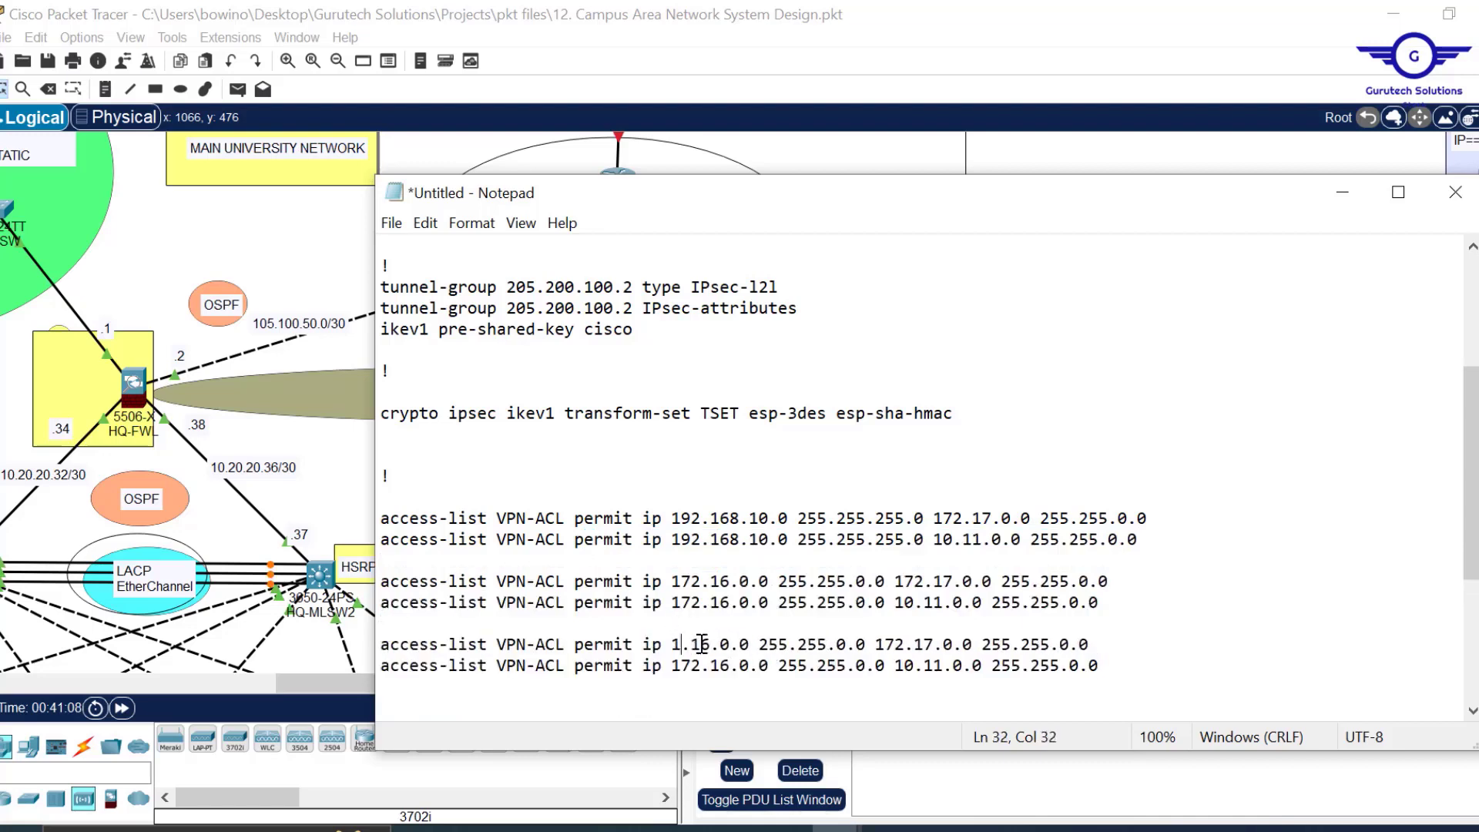
type("0")
key("Right")
key("Delete")
type("1")
key("Down")
key("Delete")
type("1")
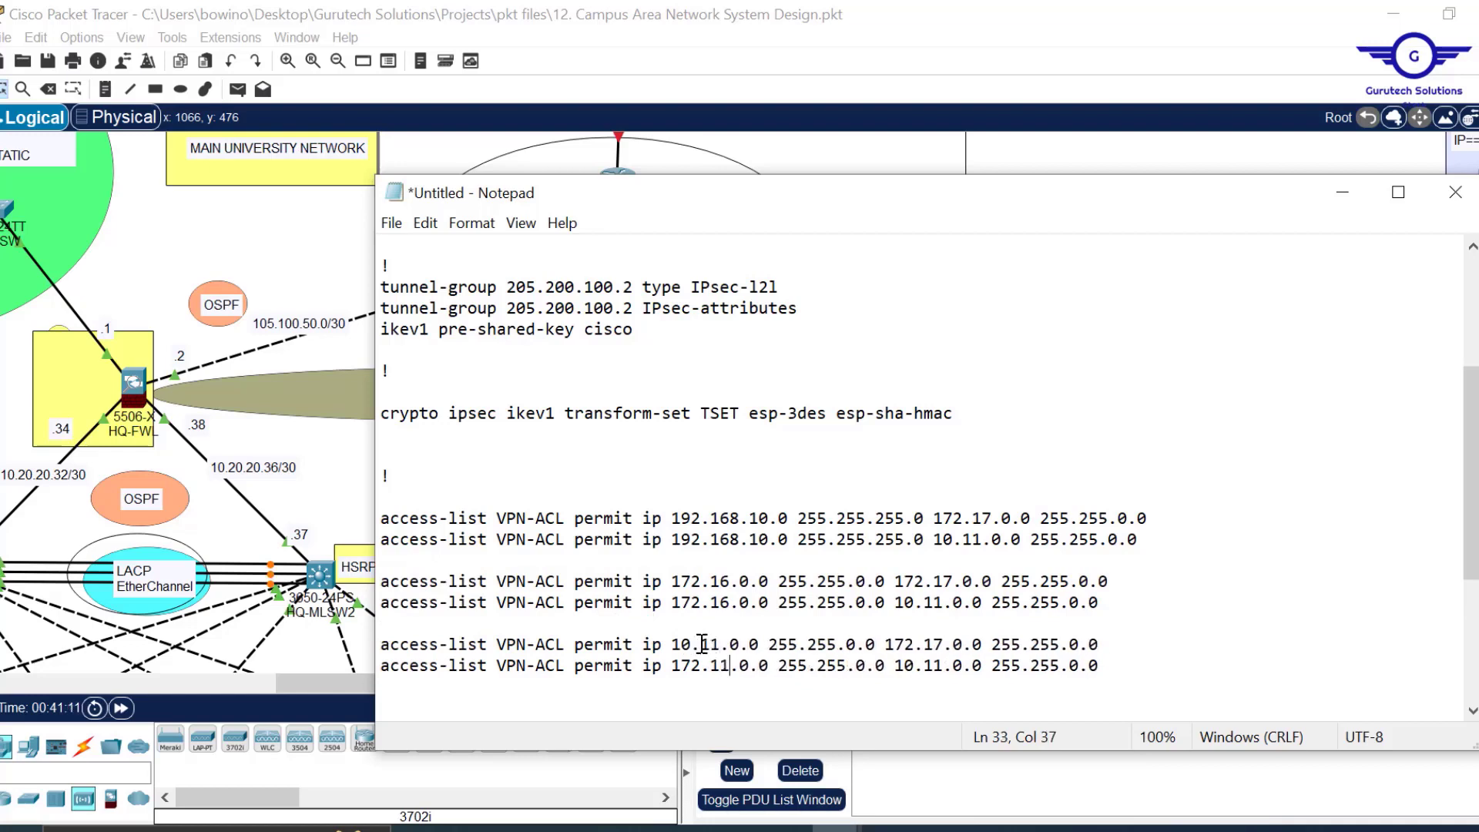
key("BackSpace")
key("BackSpace")
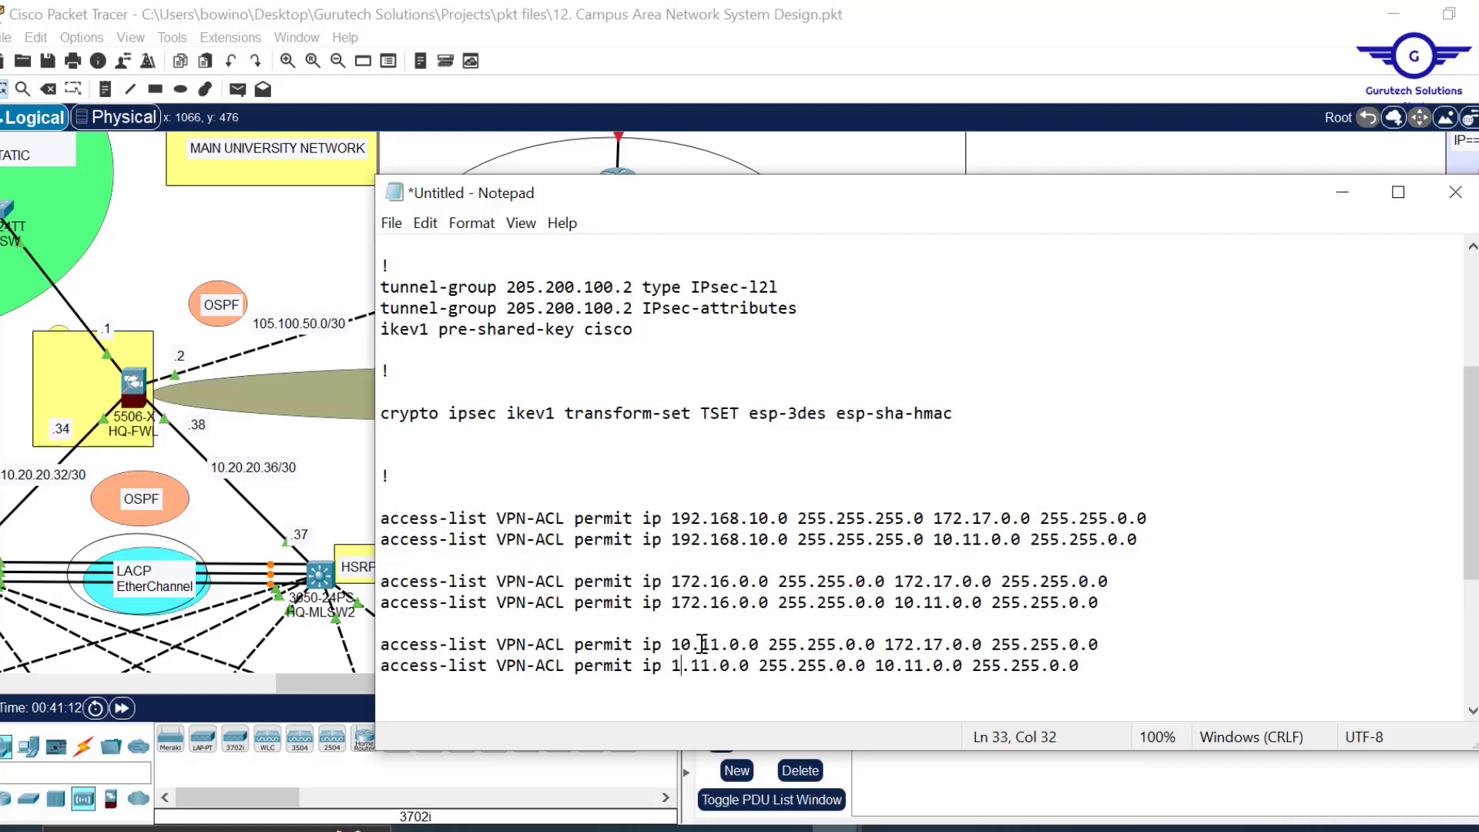
type("0")
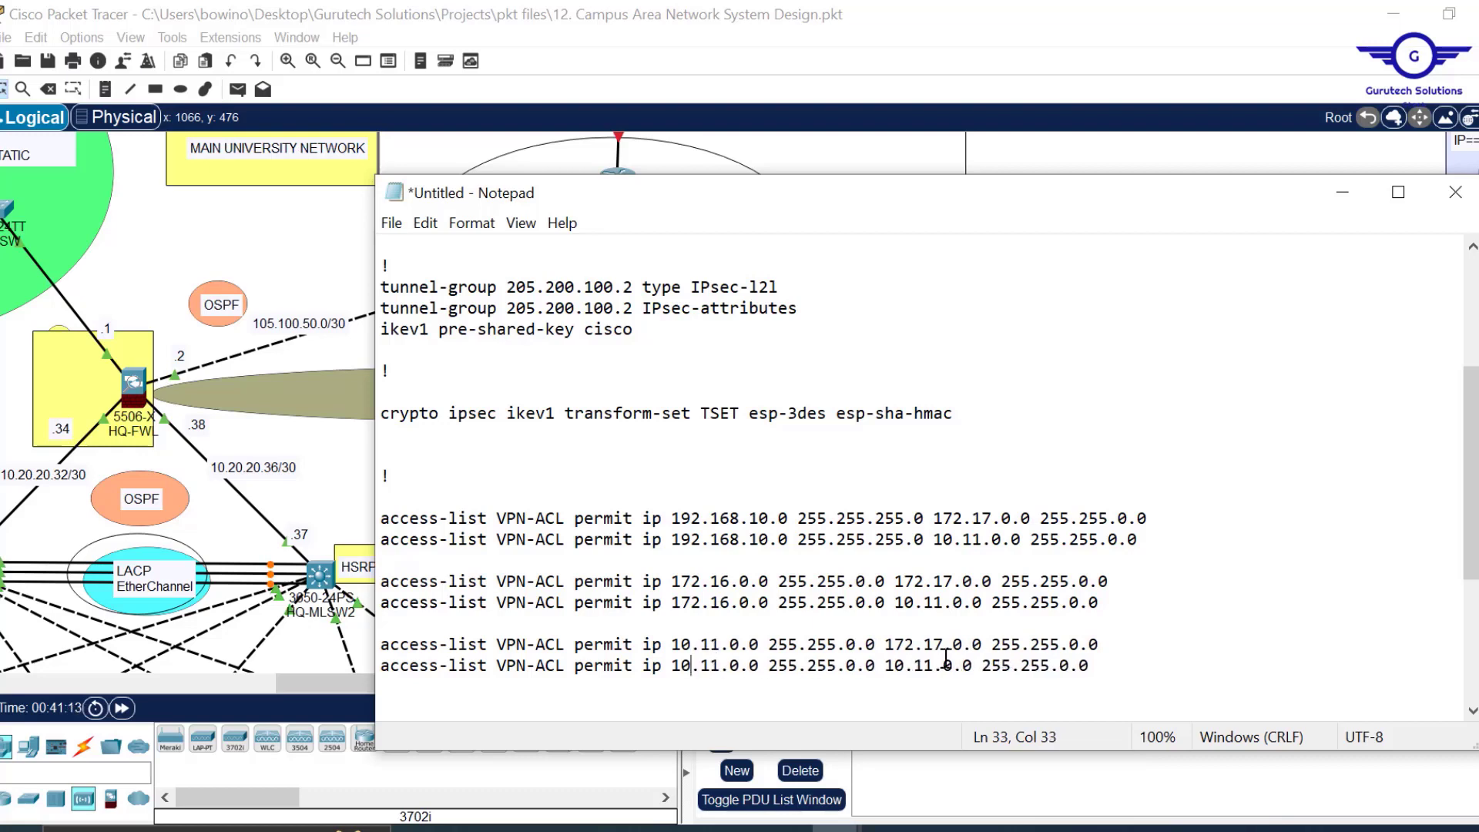
Set both new lines' source to 10.10.0.0 255.255.0.0, keeping destinations 172.17.0.0 and 10.11.0.0.
left_click(884, 644)
key("shift+Home")
key("shift+End")
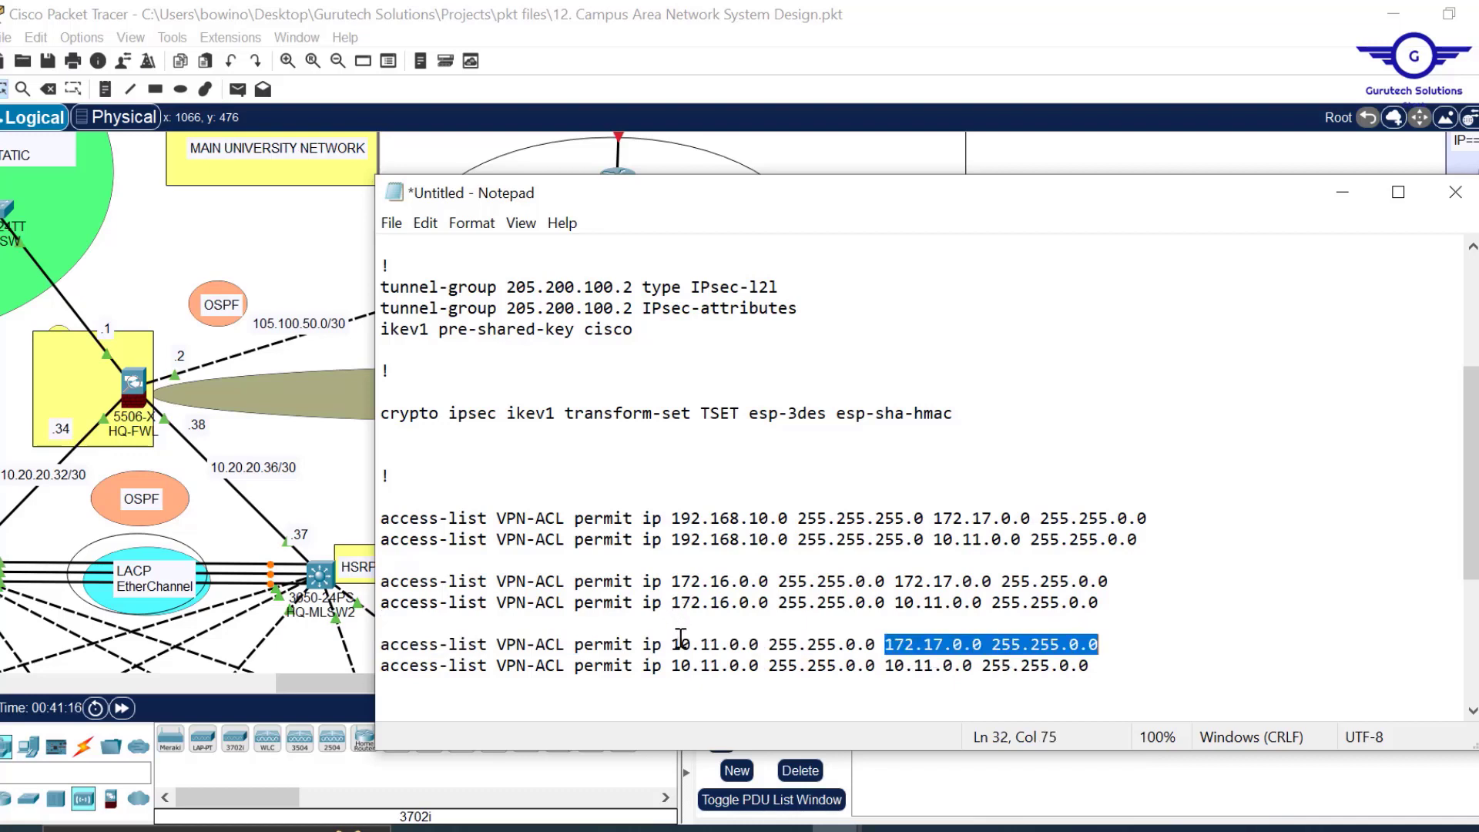
left_click(897, 641)
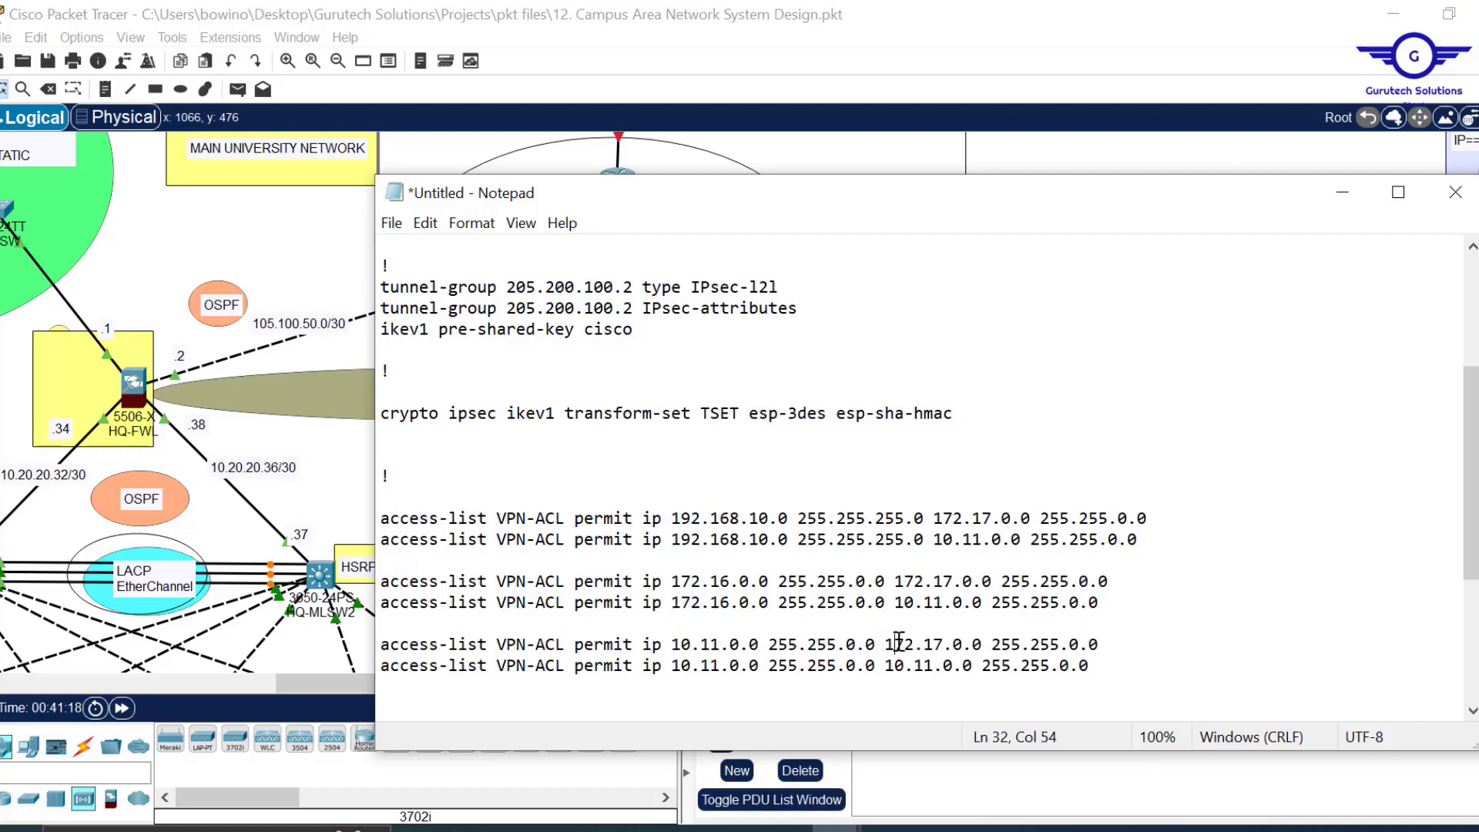
left_click_drag(887, 645, 1108, 644)
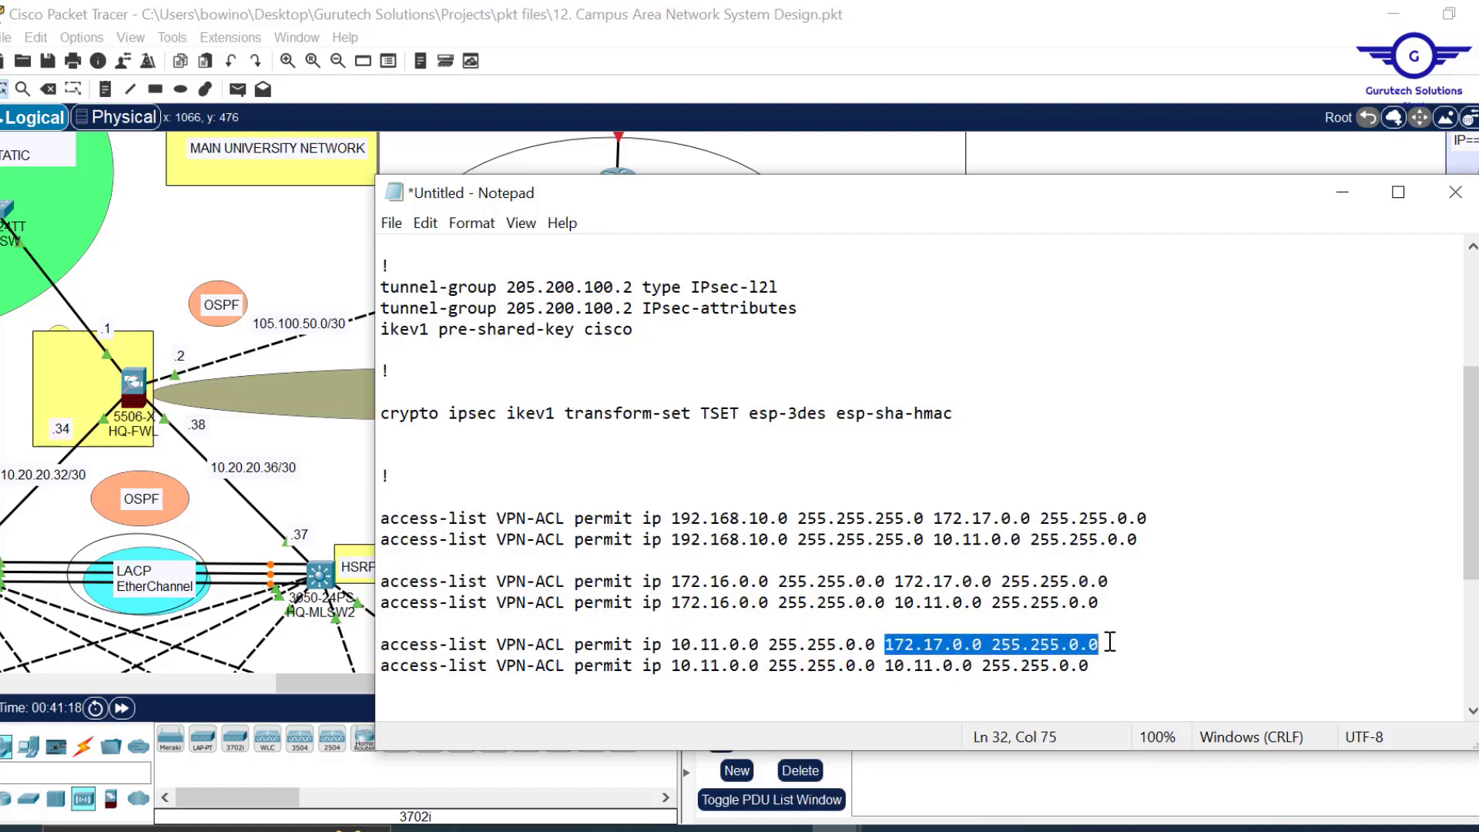
left_click_drag(883, 665, 1096, 667)
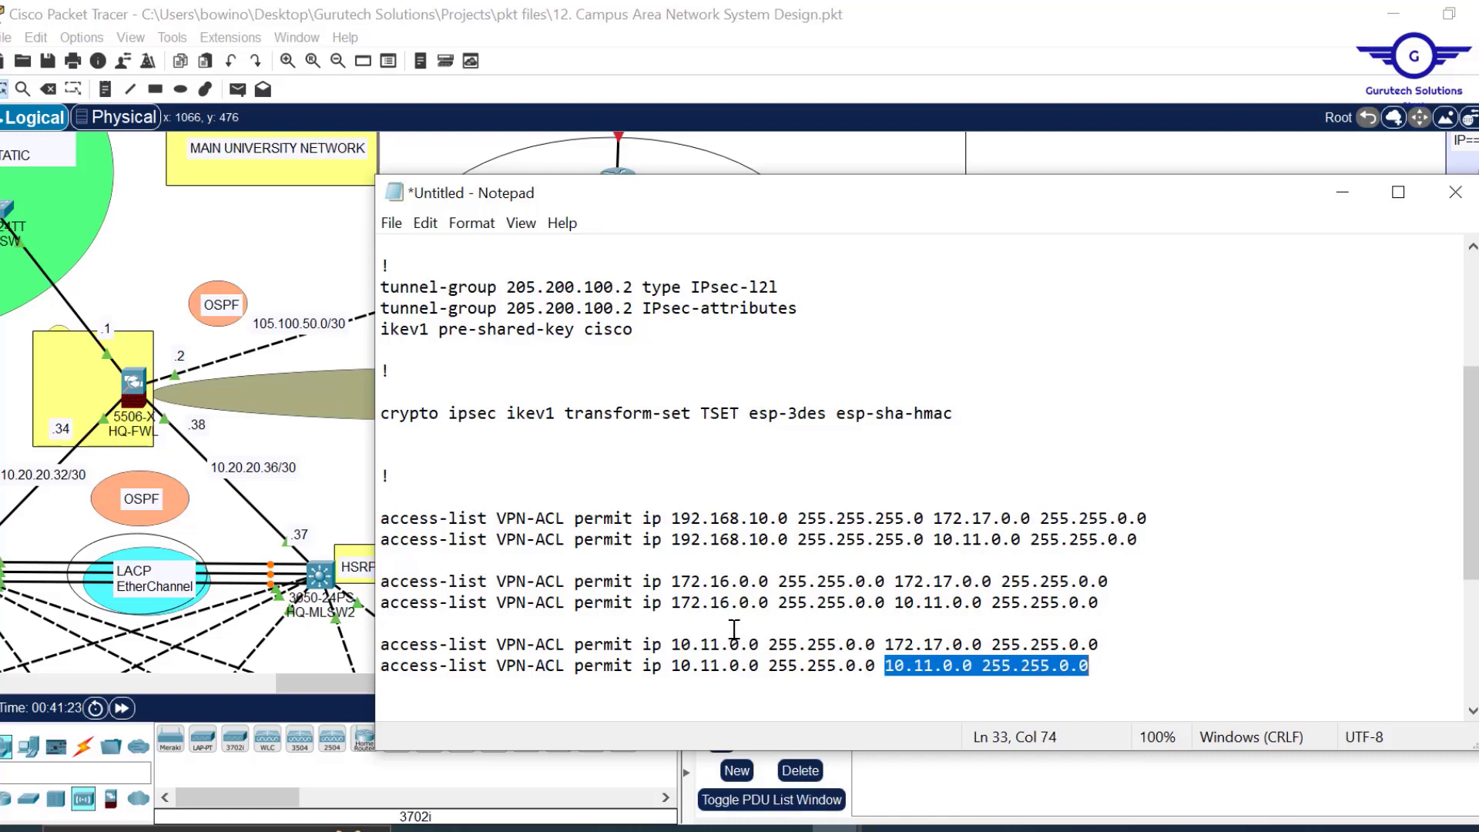
left_click(710, 644)
key("Delete")
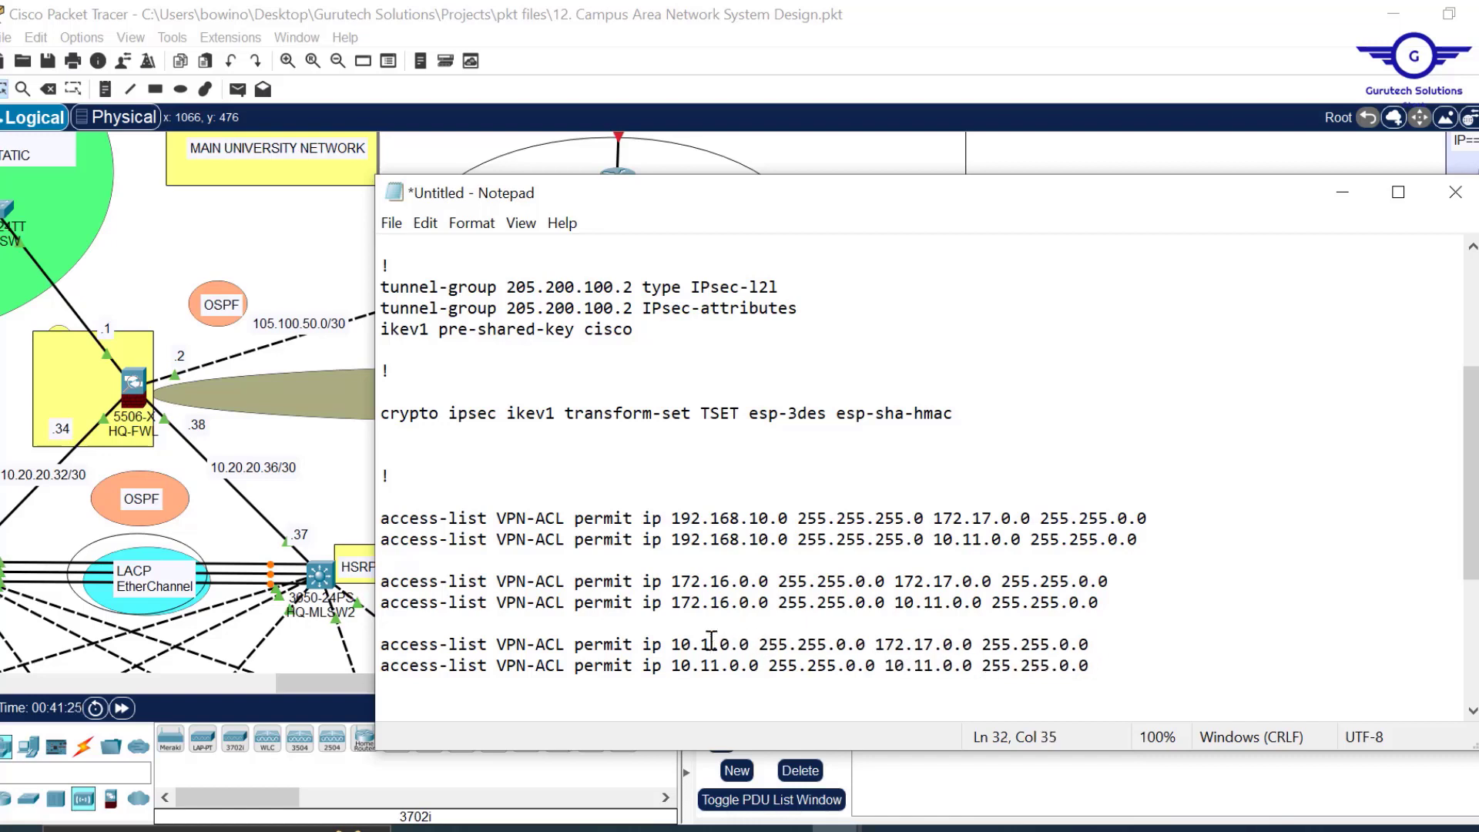
type("0")
key("BackSpace")
type("0")
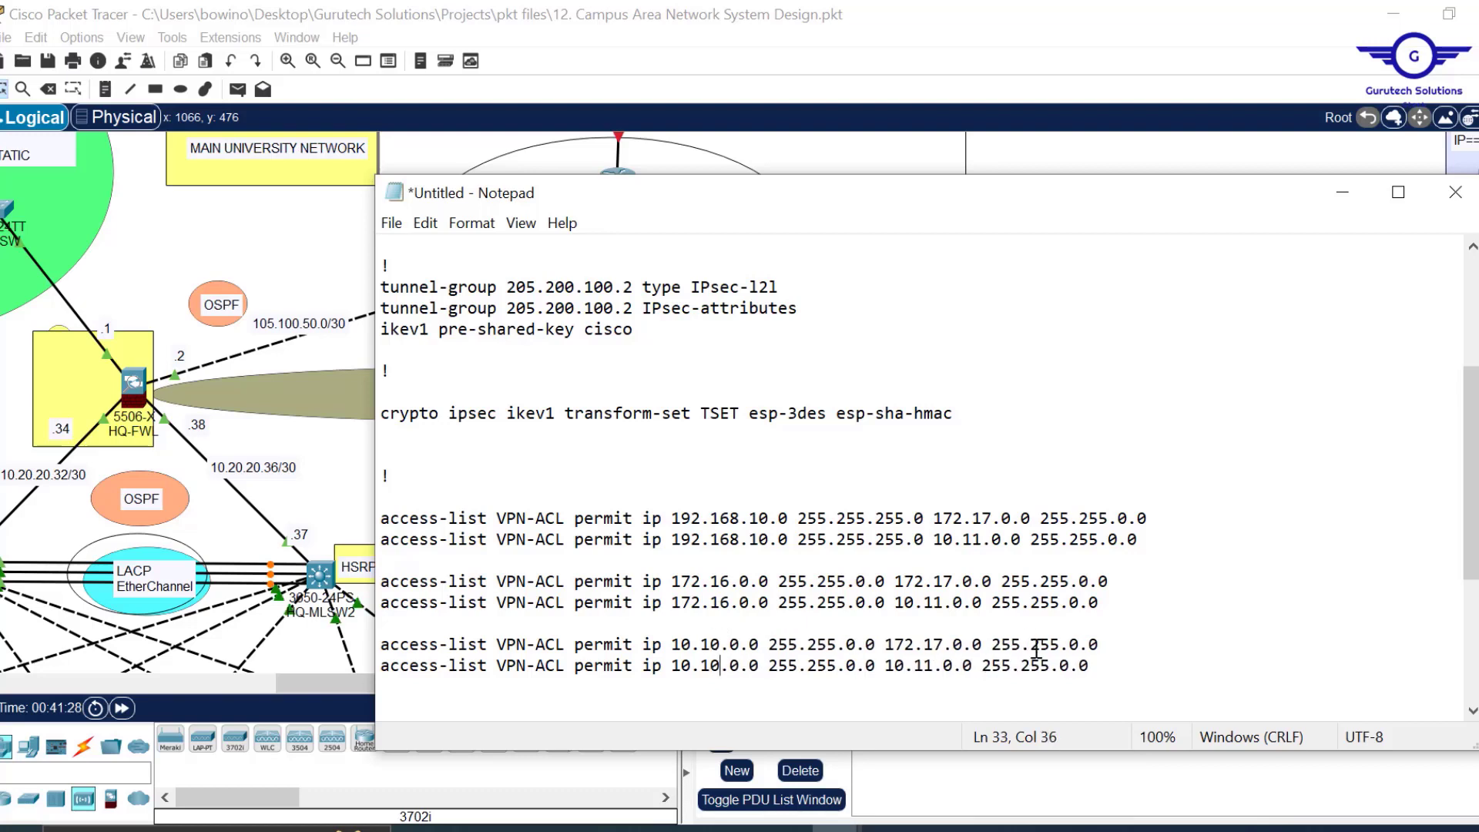
Paste another copy of the ACL pair below the 10.10.0.0 lines.
left_click(1114, 670)
type("access-list VPN-ACL permit ip 172.16.0.0 255.255.0.0 172.17.0.0 255.255.0.0 access-list VPN-ACL permit ip 172.16.0.0 255.255.0.0 10.11.0.0 255.255.0.0")
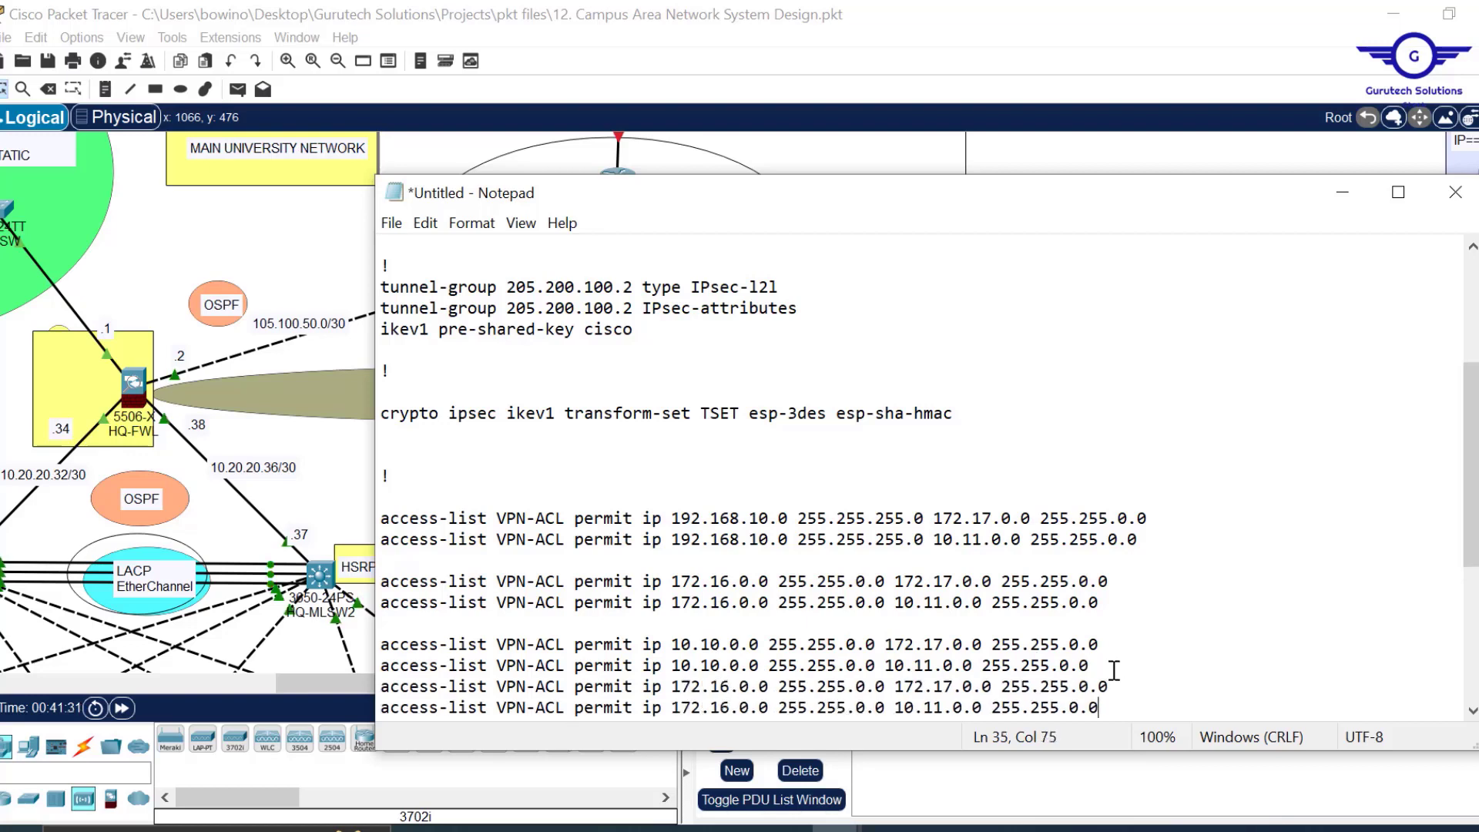
key("Return")
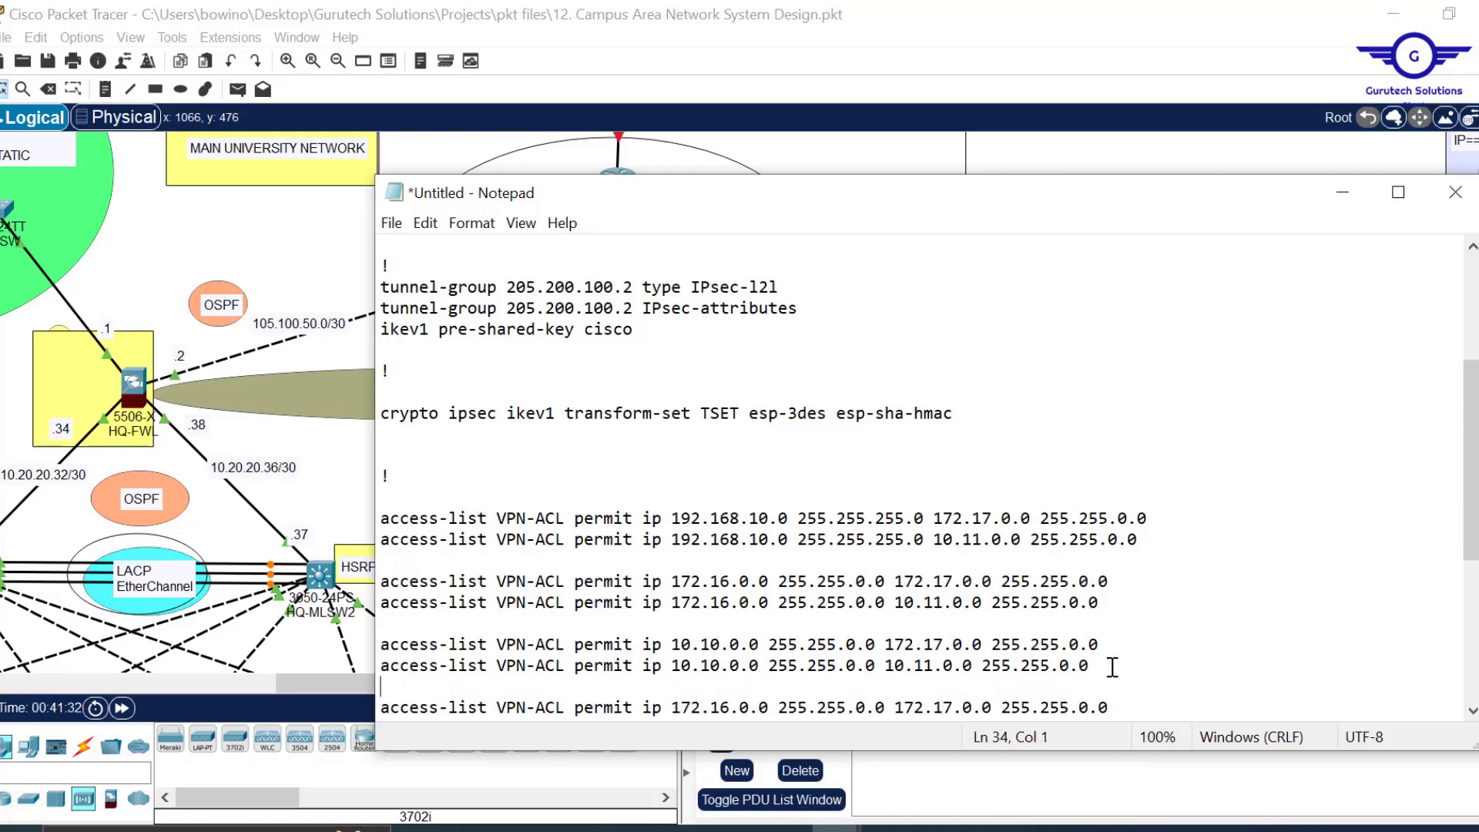
scroll(1103, 649, "down", 5)
scroll(1103, 650, "up", 4)
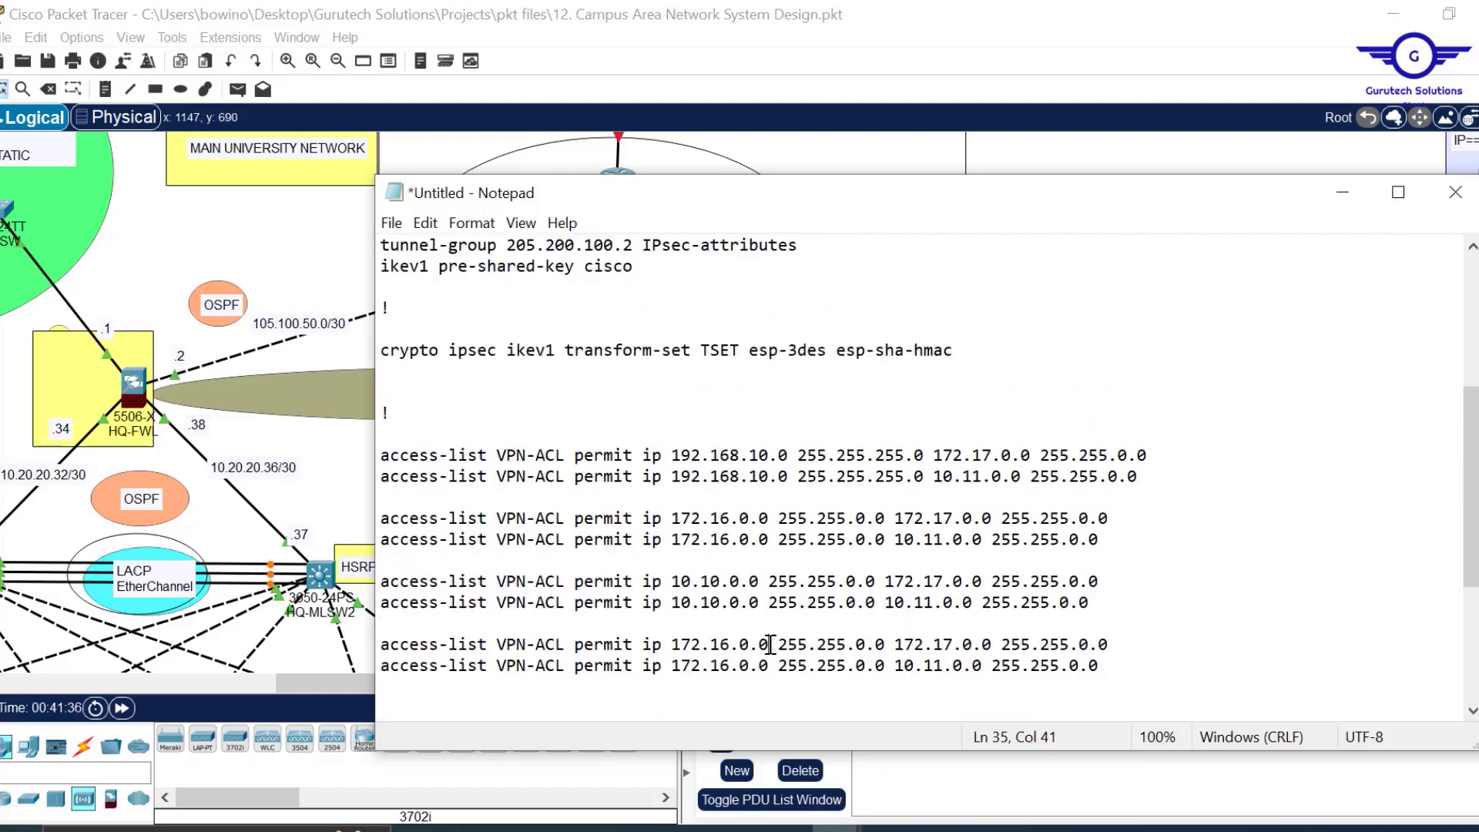
Change the new pair's source on both lines to 10.20.20.0 255.255.255.224.
left_click_drag(770, 644, 670, 644)
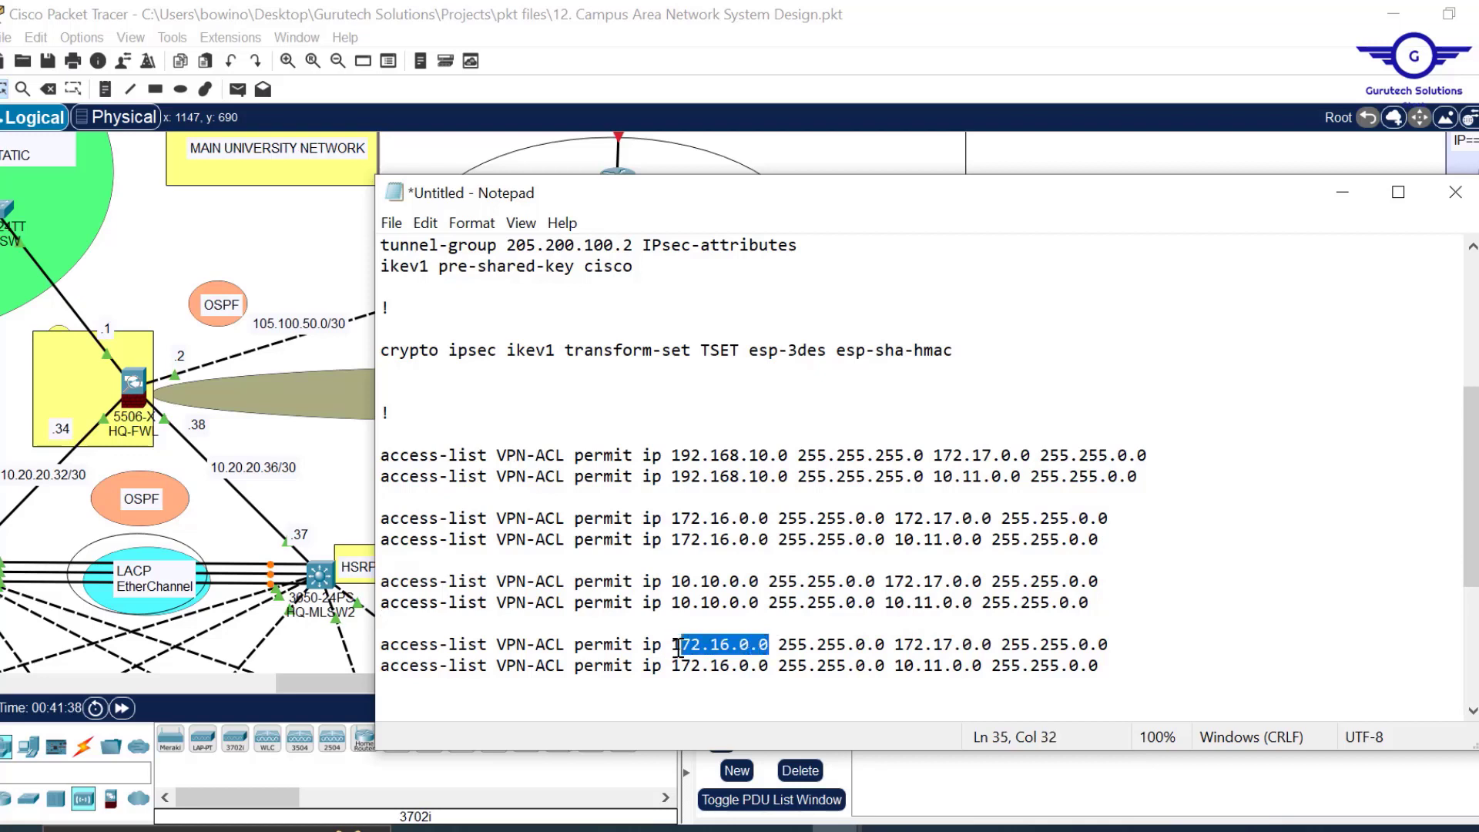
type("10.20.20.0")
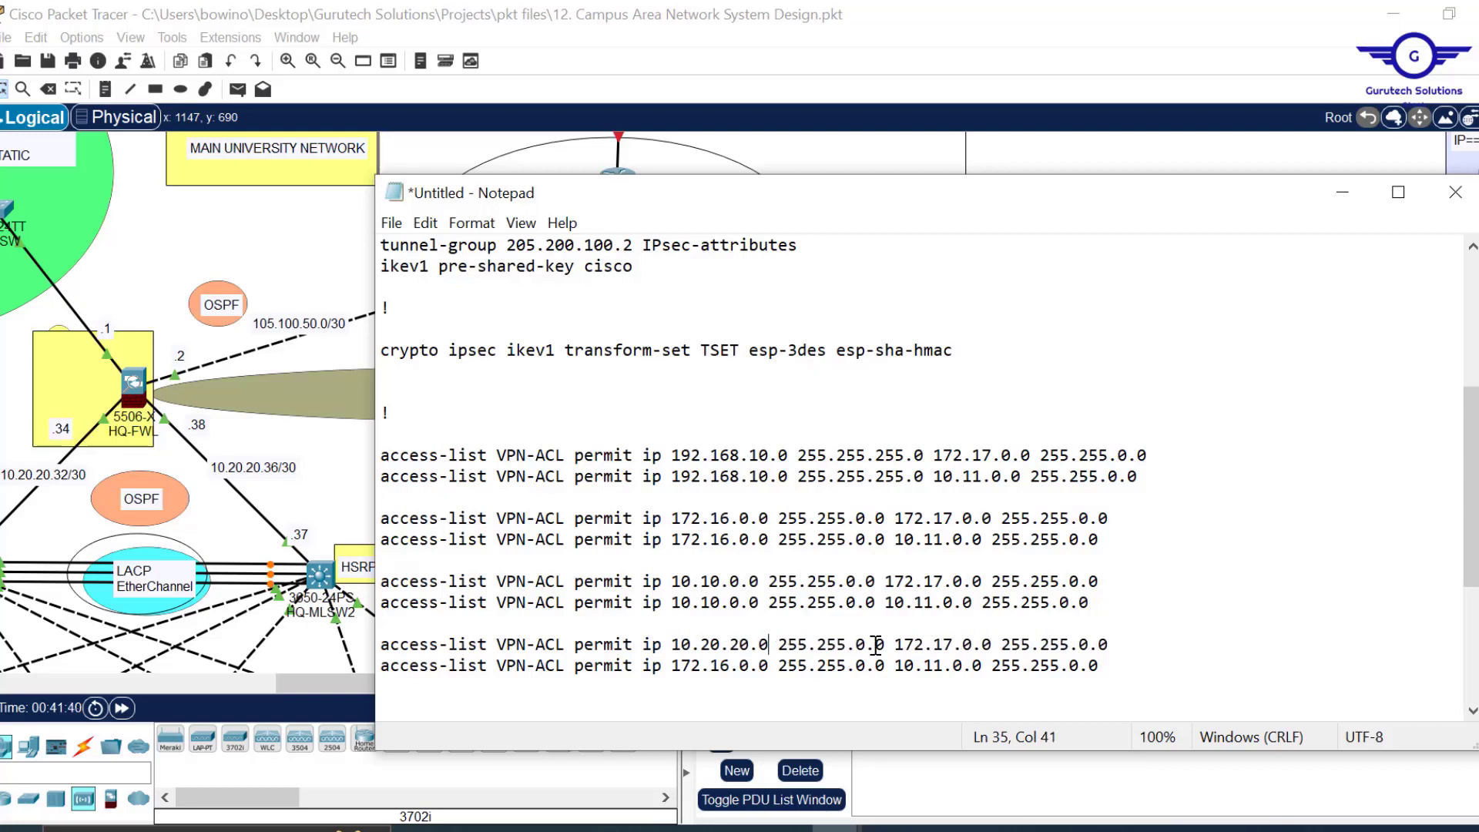
key("BackSpace")
type("255")
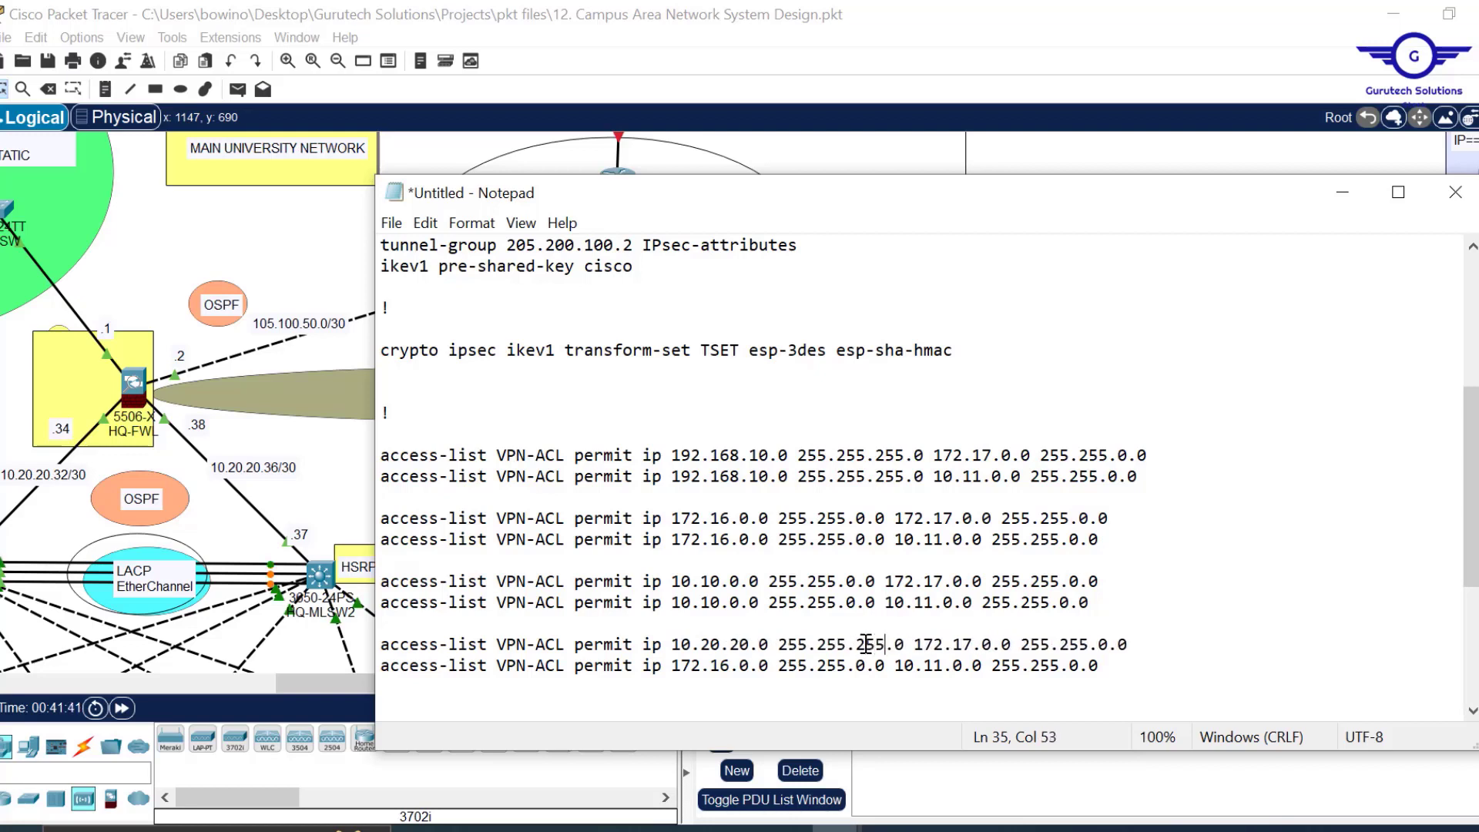
key("Delete")
type("224")
left_click_drag(926, 644, 661, 650)
key("ctrl+c")
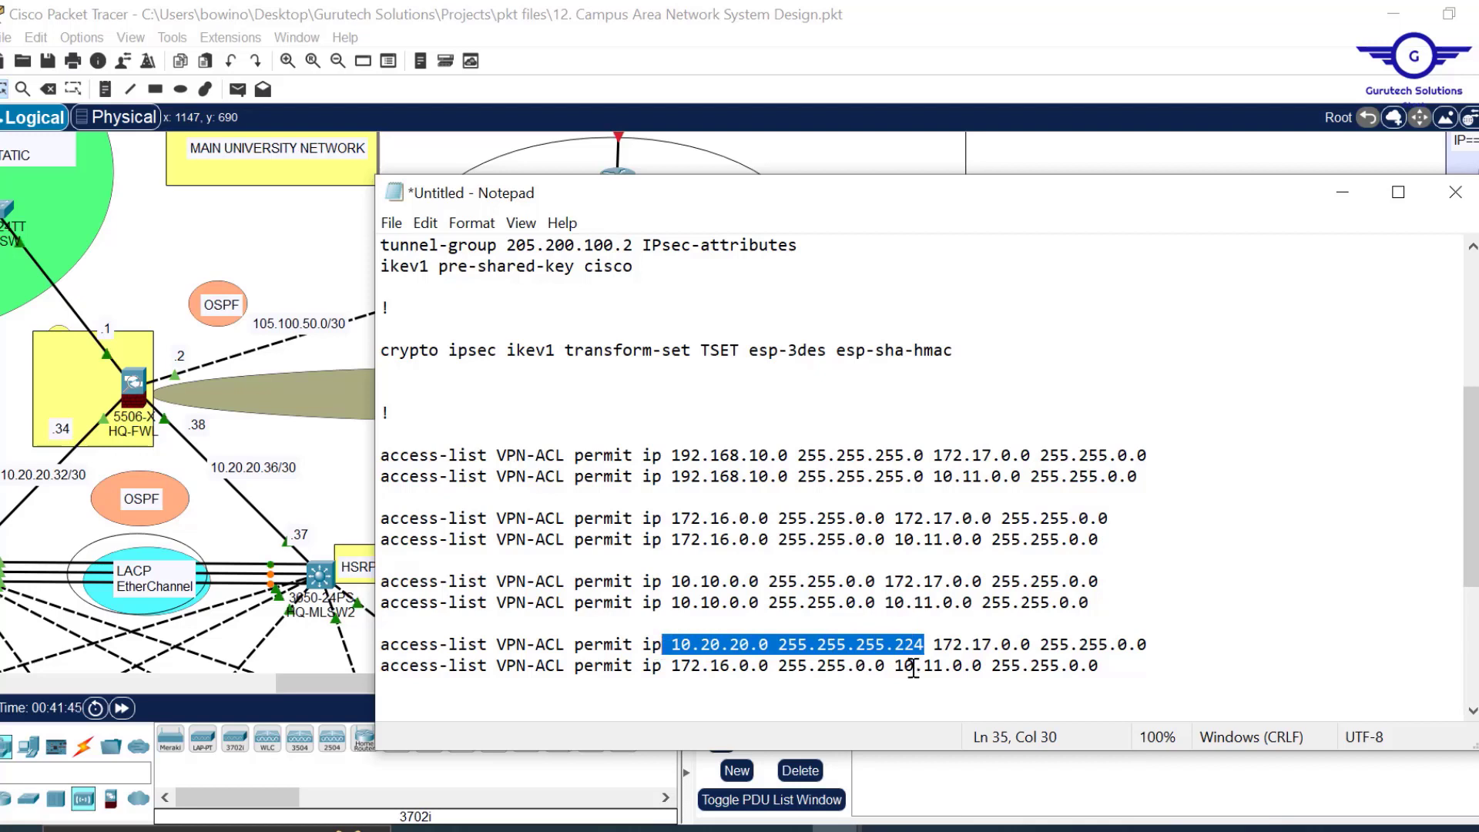
left_click_drag(885, 665, 664, 672)
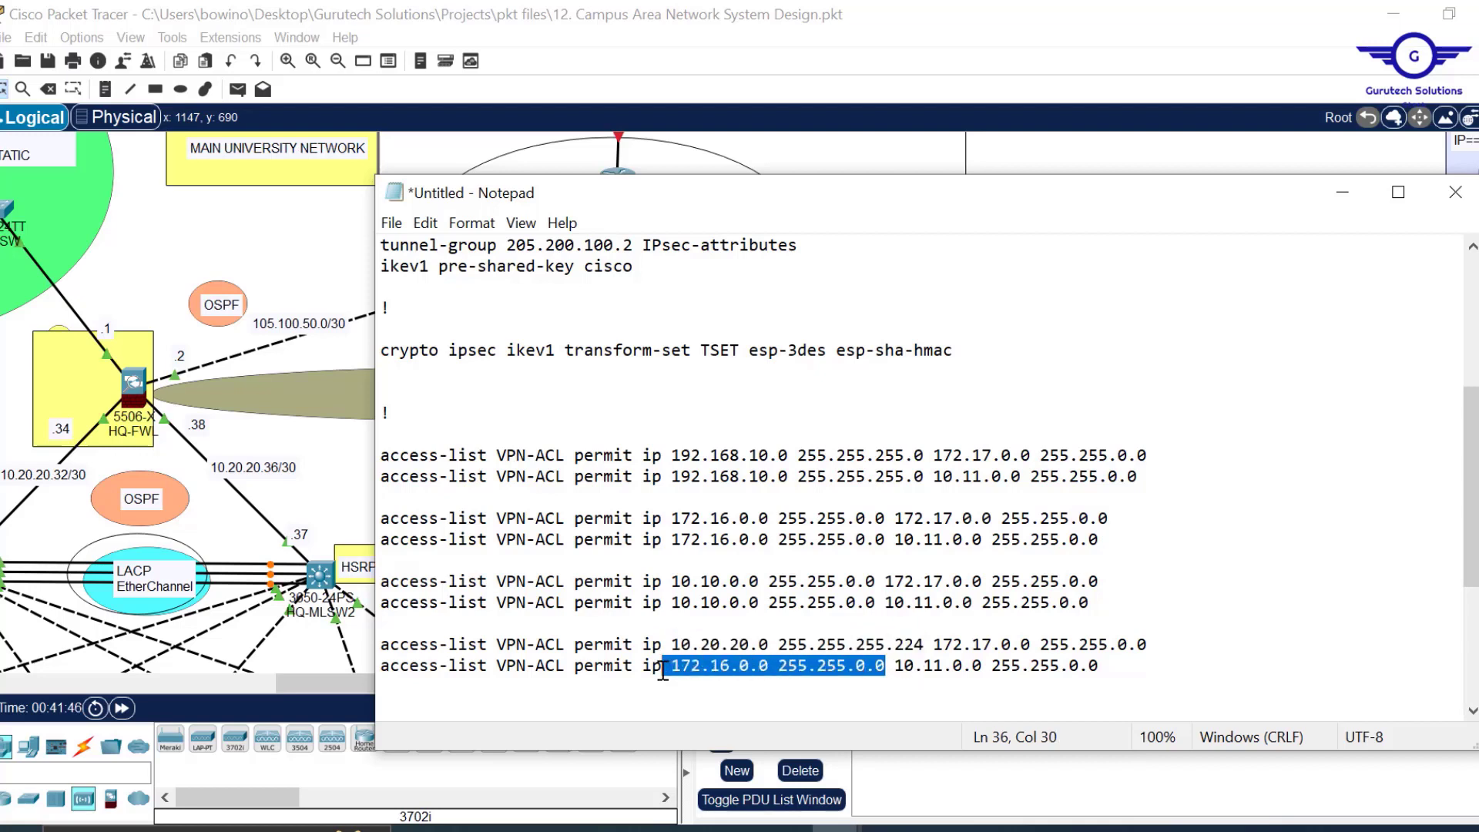
key("ctrl+v")
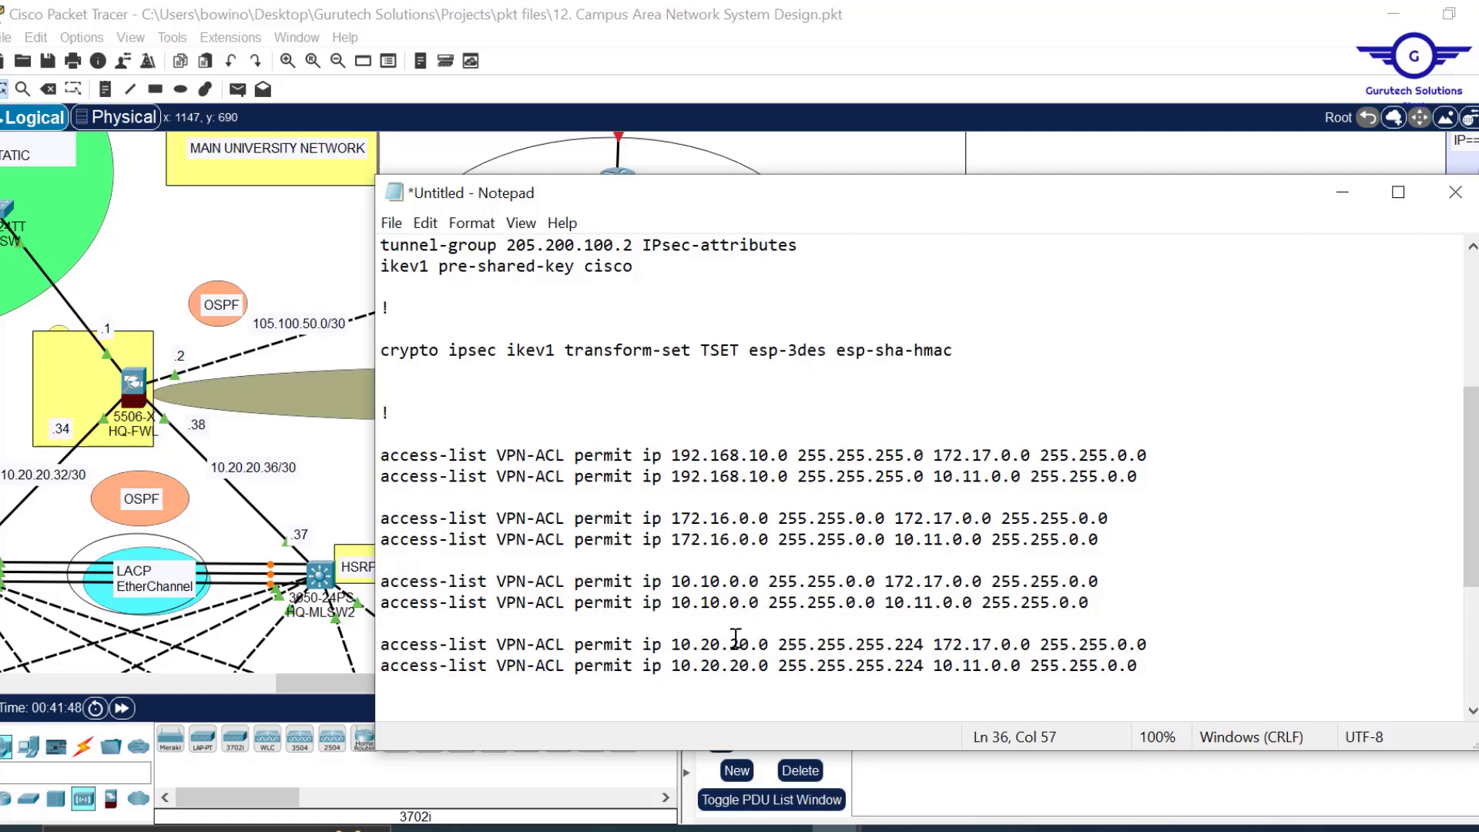
scroll(837, 594, "down", 1)
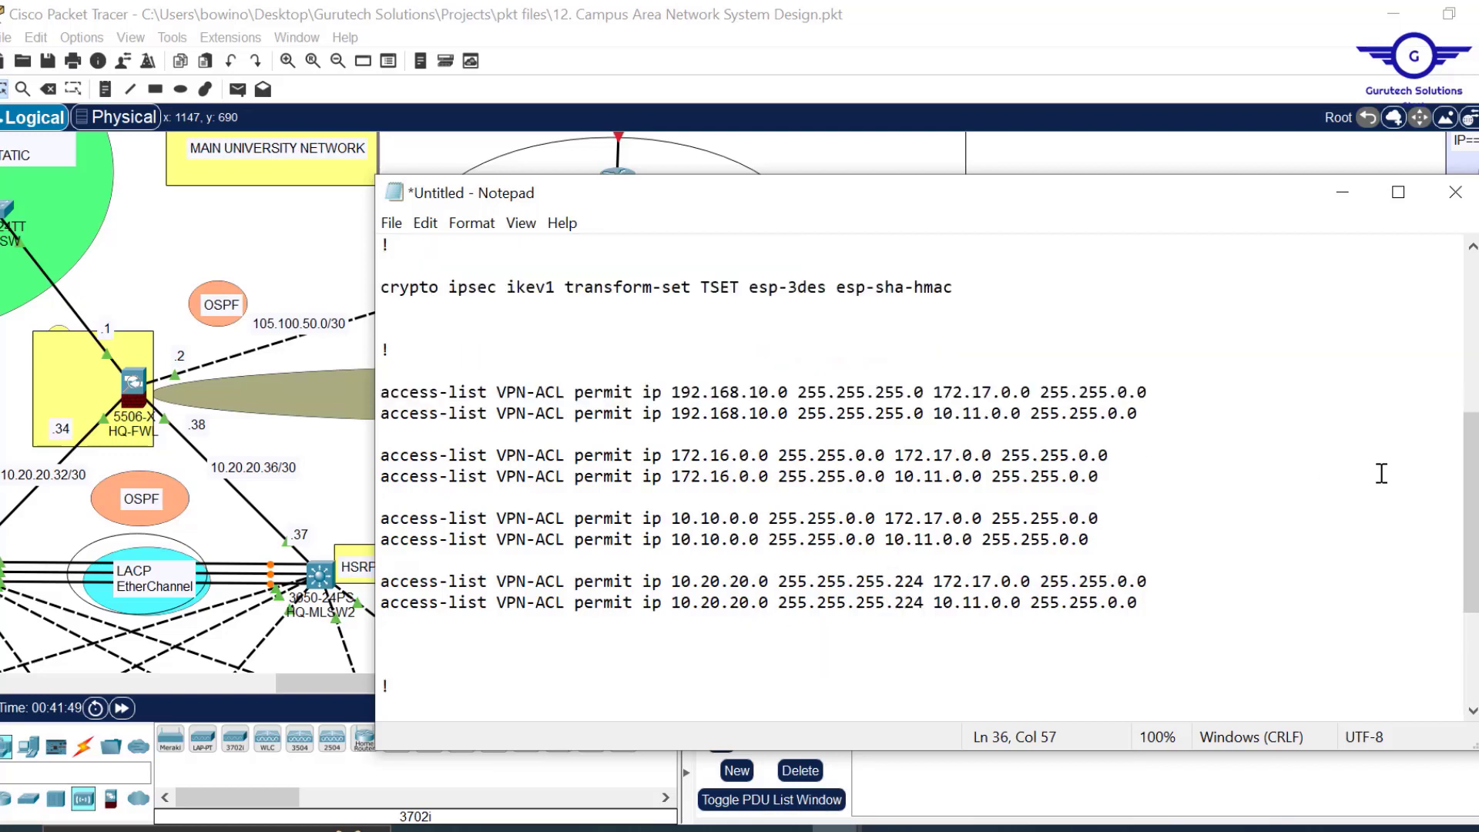
Replace the crypto map CMAP peer 200.100.50.1 with the tunnel-group address 205.200.100.2.
left_click_drag(1473, 503, 1475, 568)
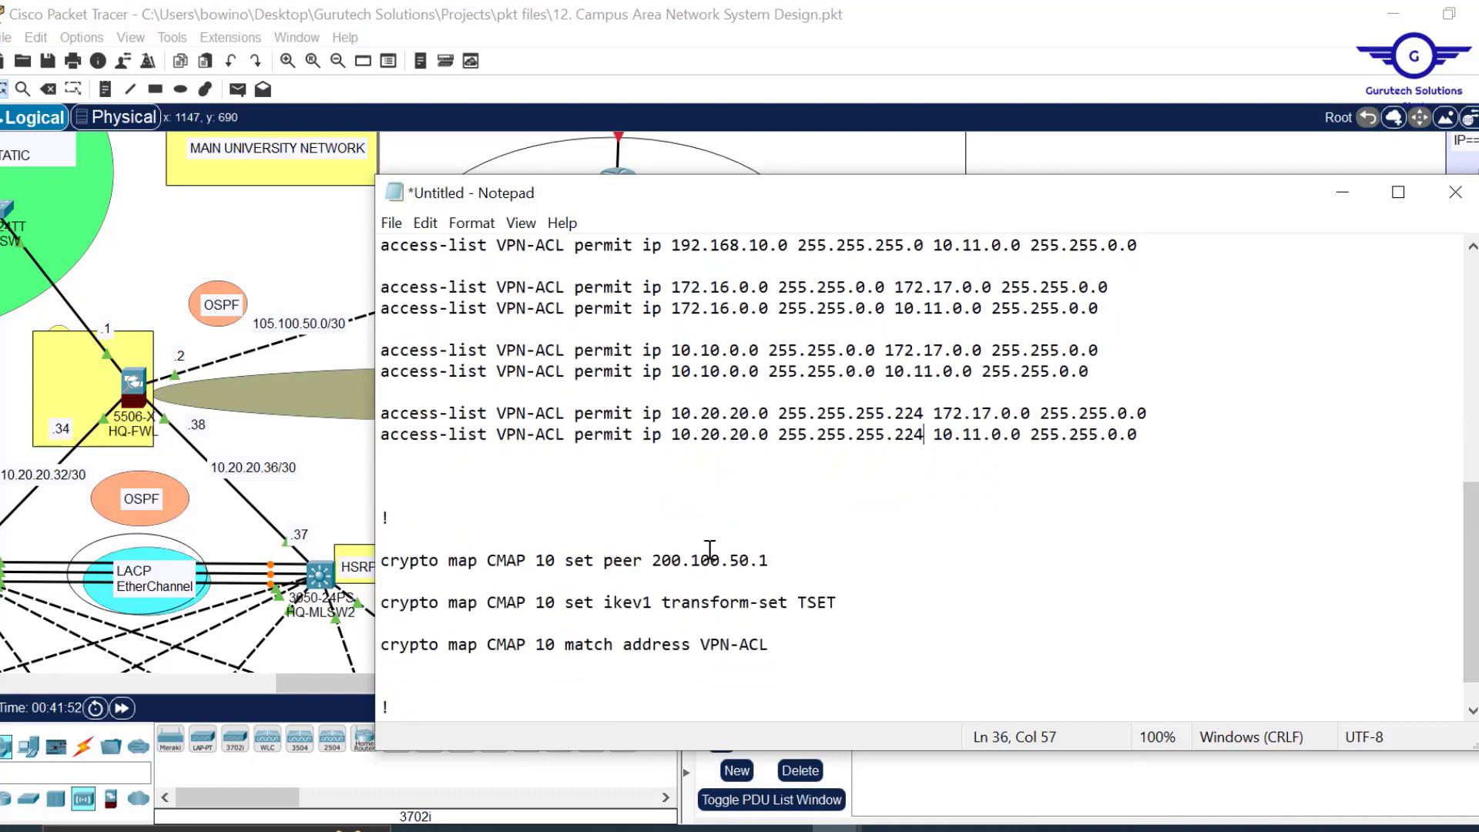
left_click_drag(776, 561, 653, 563)
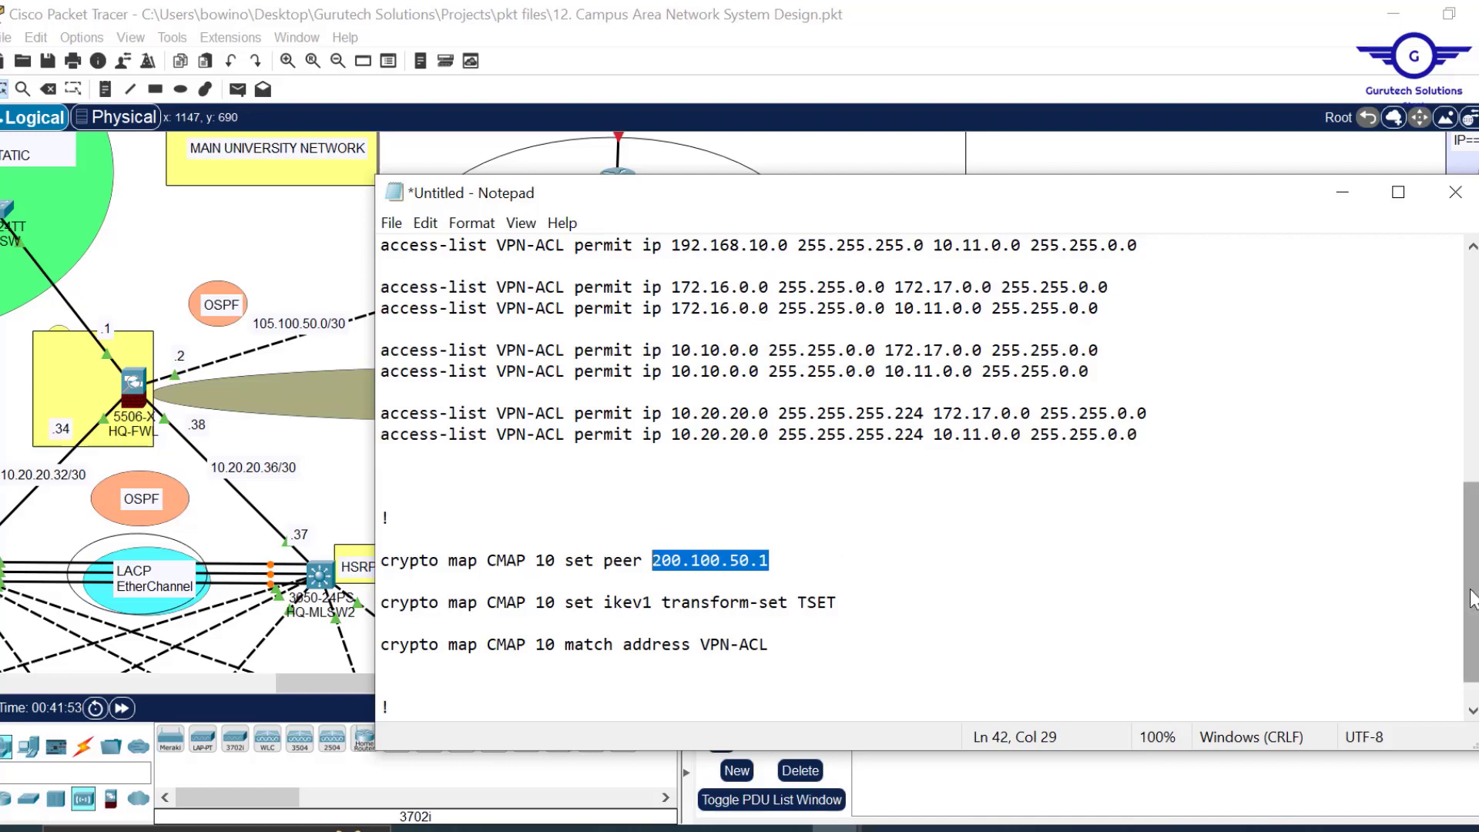
left_click_drag(1473, 597, 1473, 466)
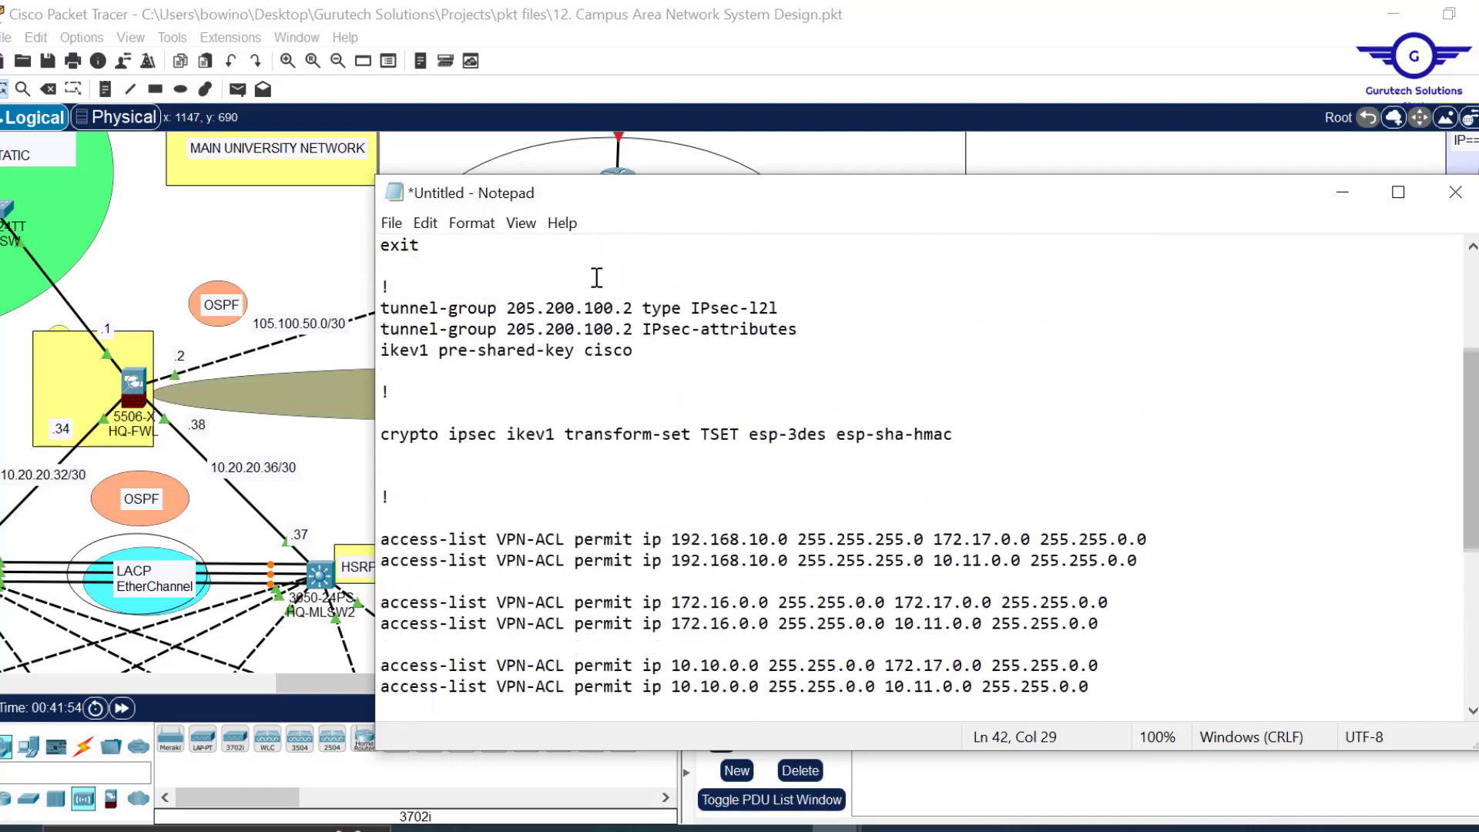
left_click_drag(635, 308, 511, 309)
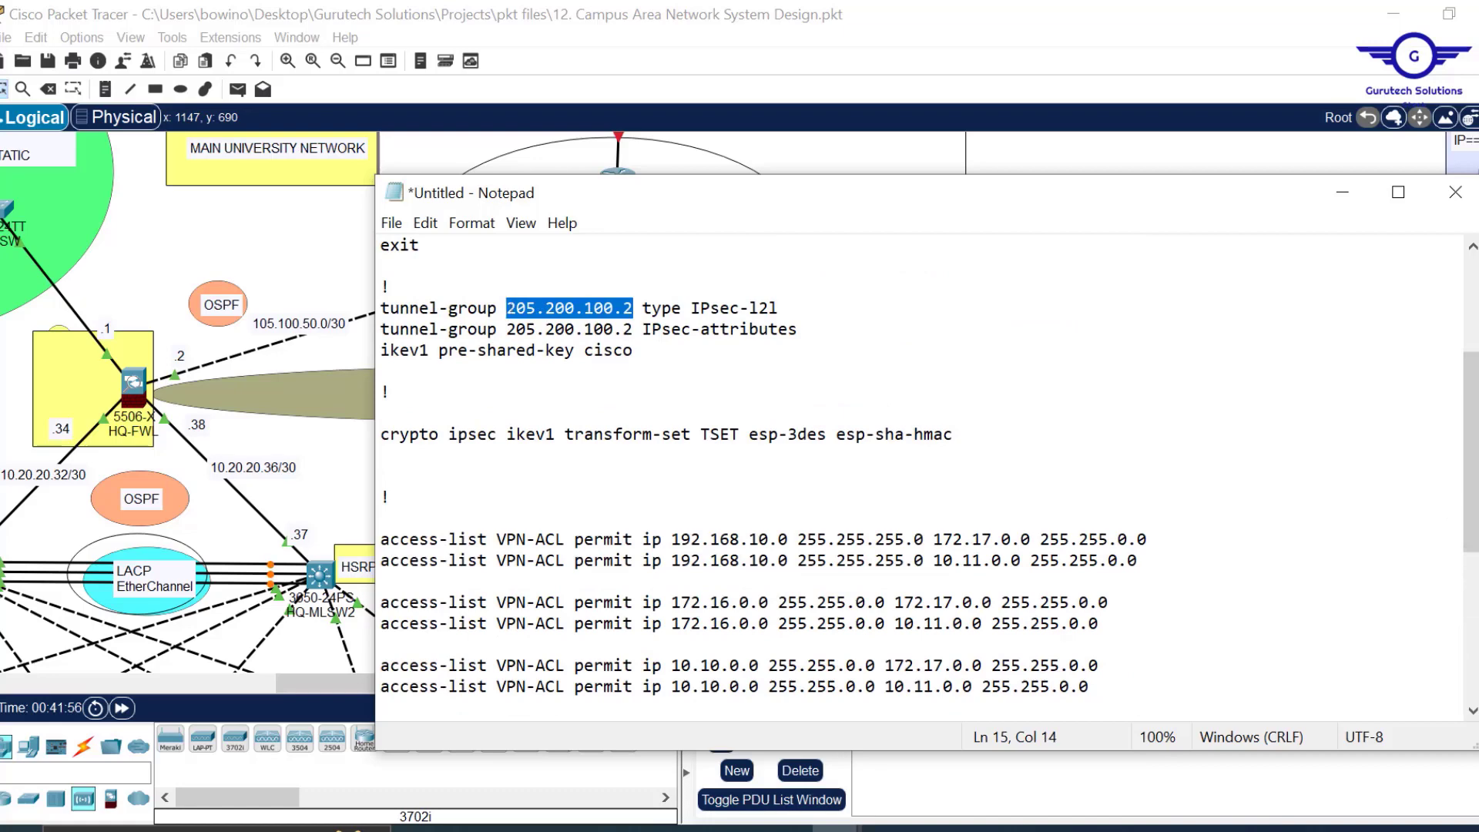
left_click_drag(1473, 455, 1473, 601)
left_click_drag(769, 518, 655, 524)
type("205.200.100.2")
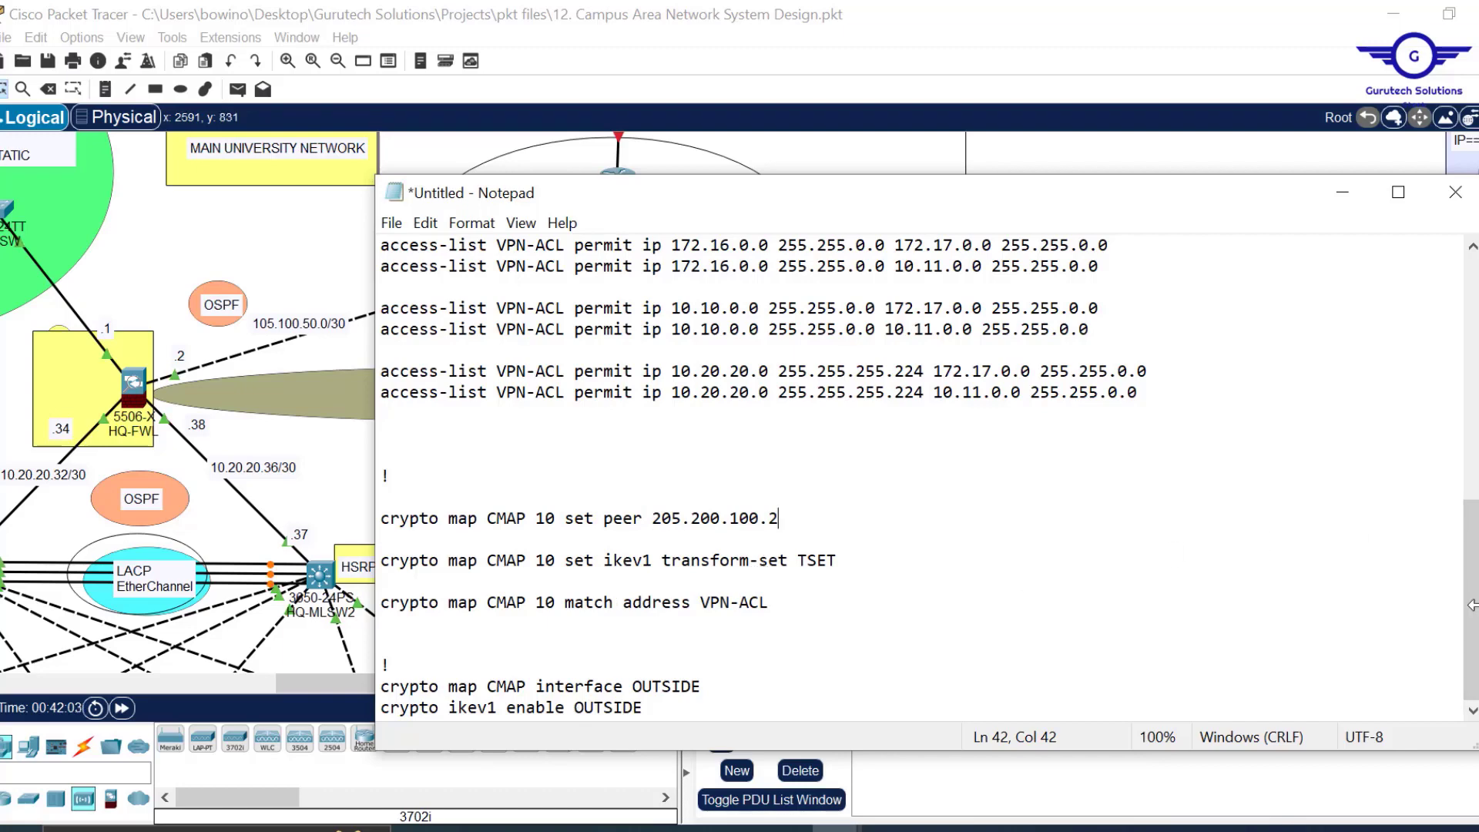
Append a closing 'wr mem' line to the VPN script and select the whole script.
left_click_drag(1474, 626, 1451, 378)
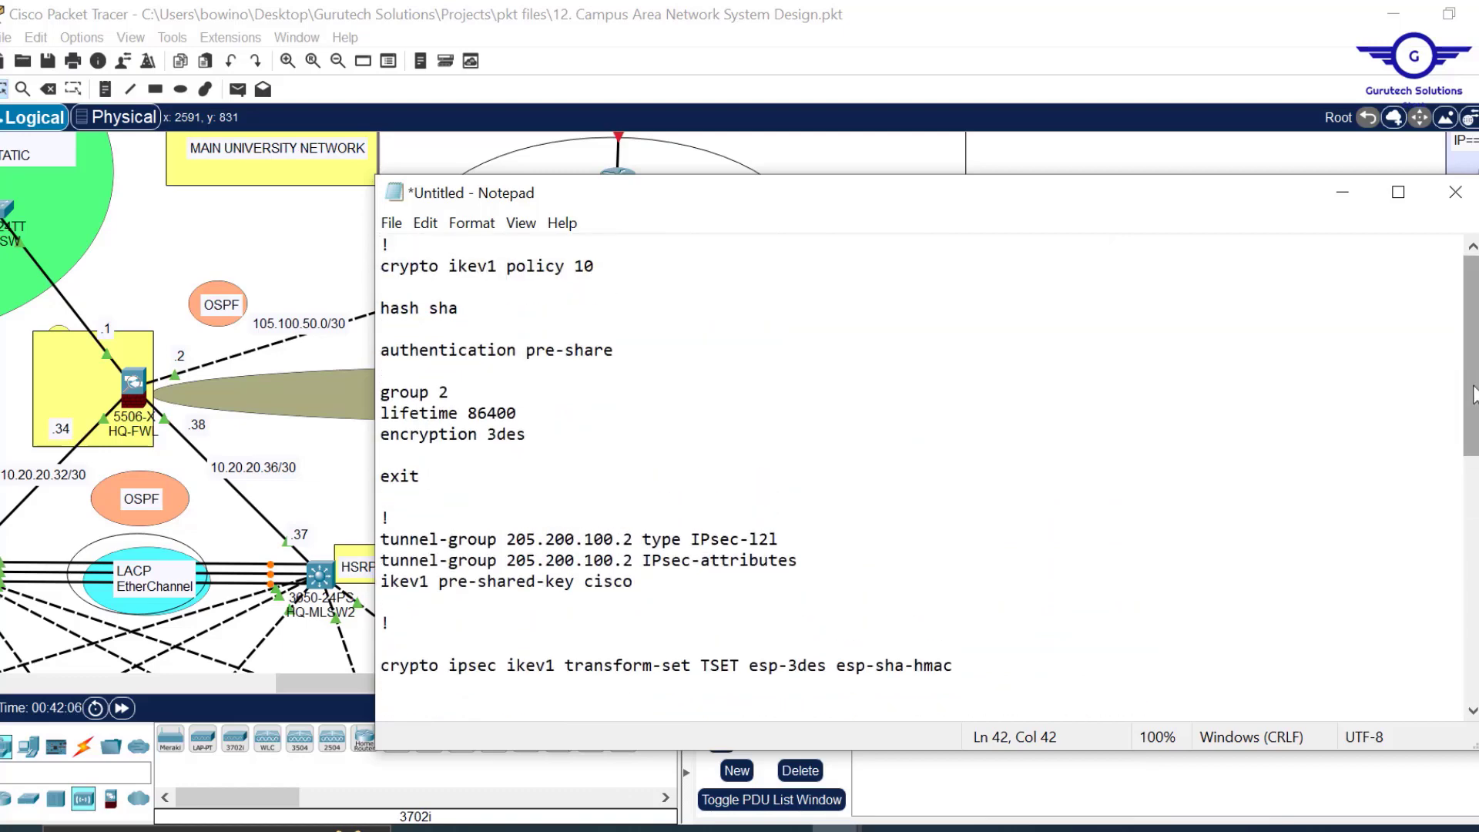
left_click_drag(1473, 346, 1473, 590)
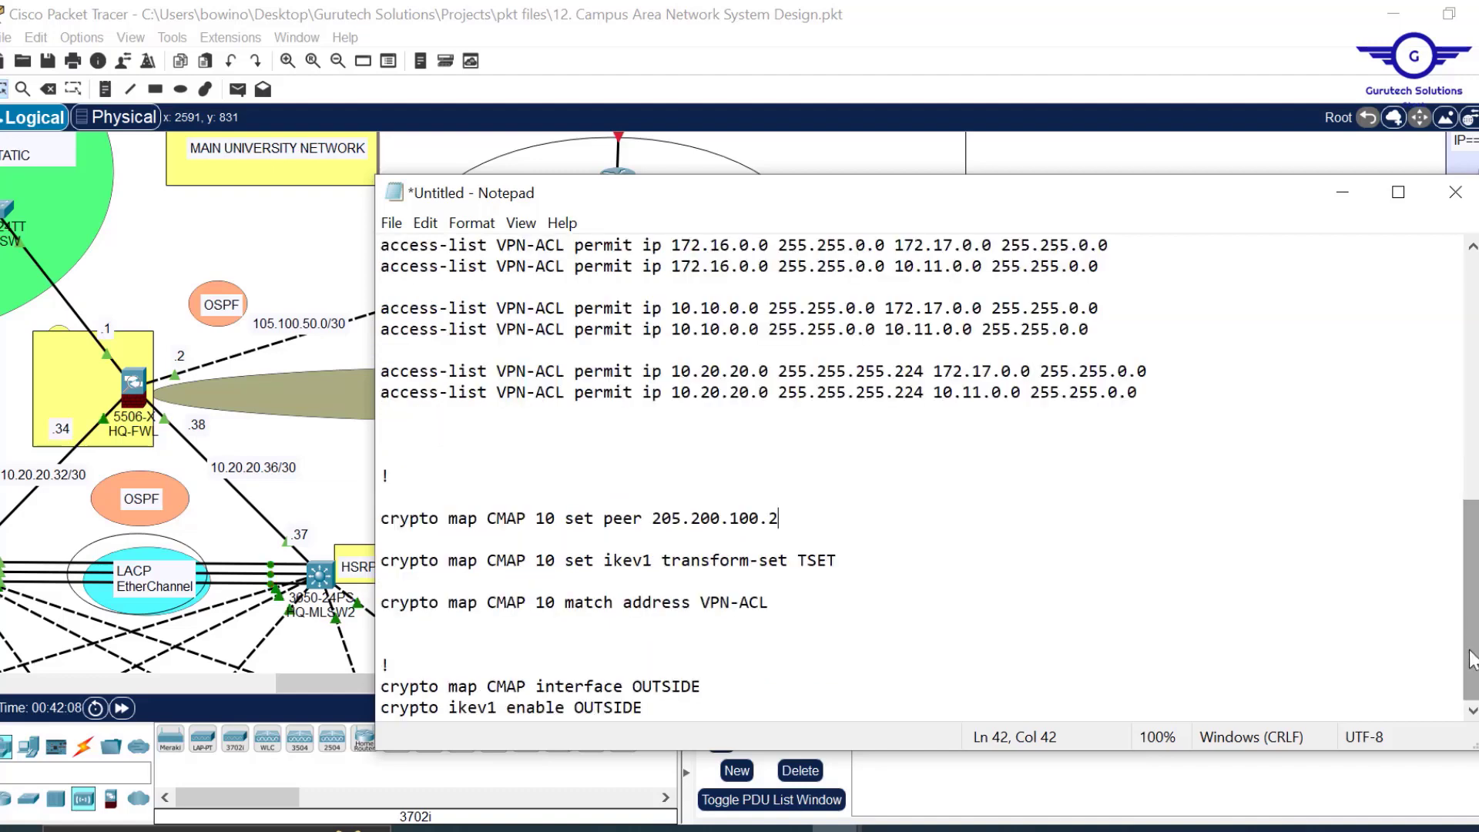
left_click(657, 707)
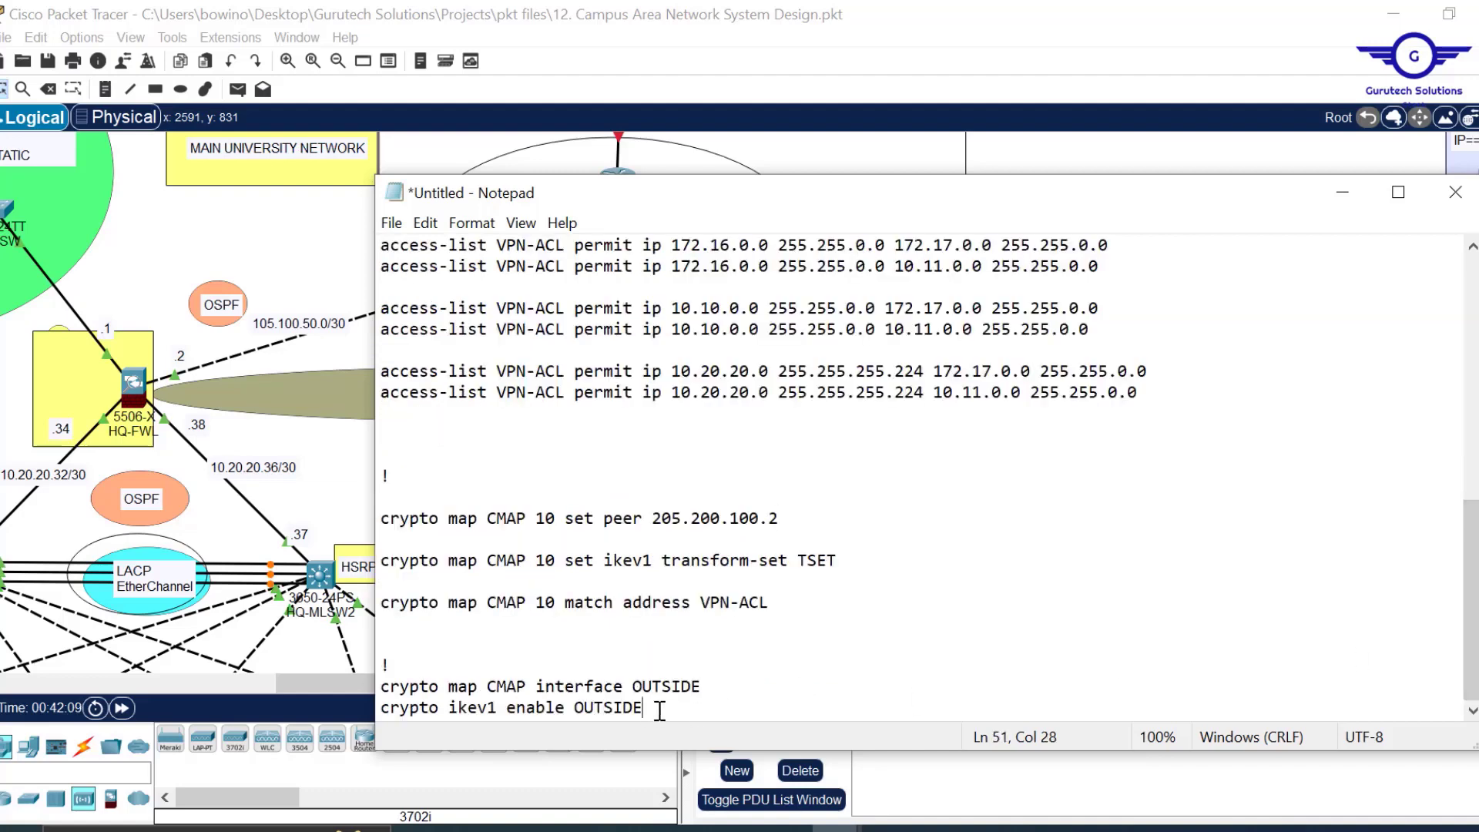
key("Return")
key("Return")
key("Return")
type("mem")
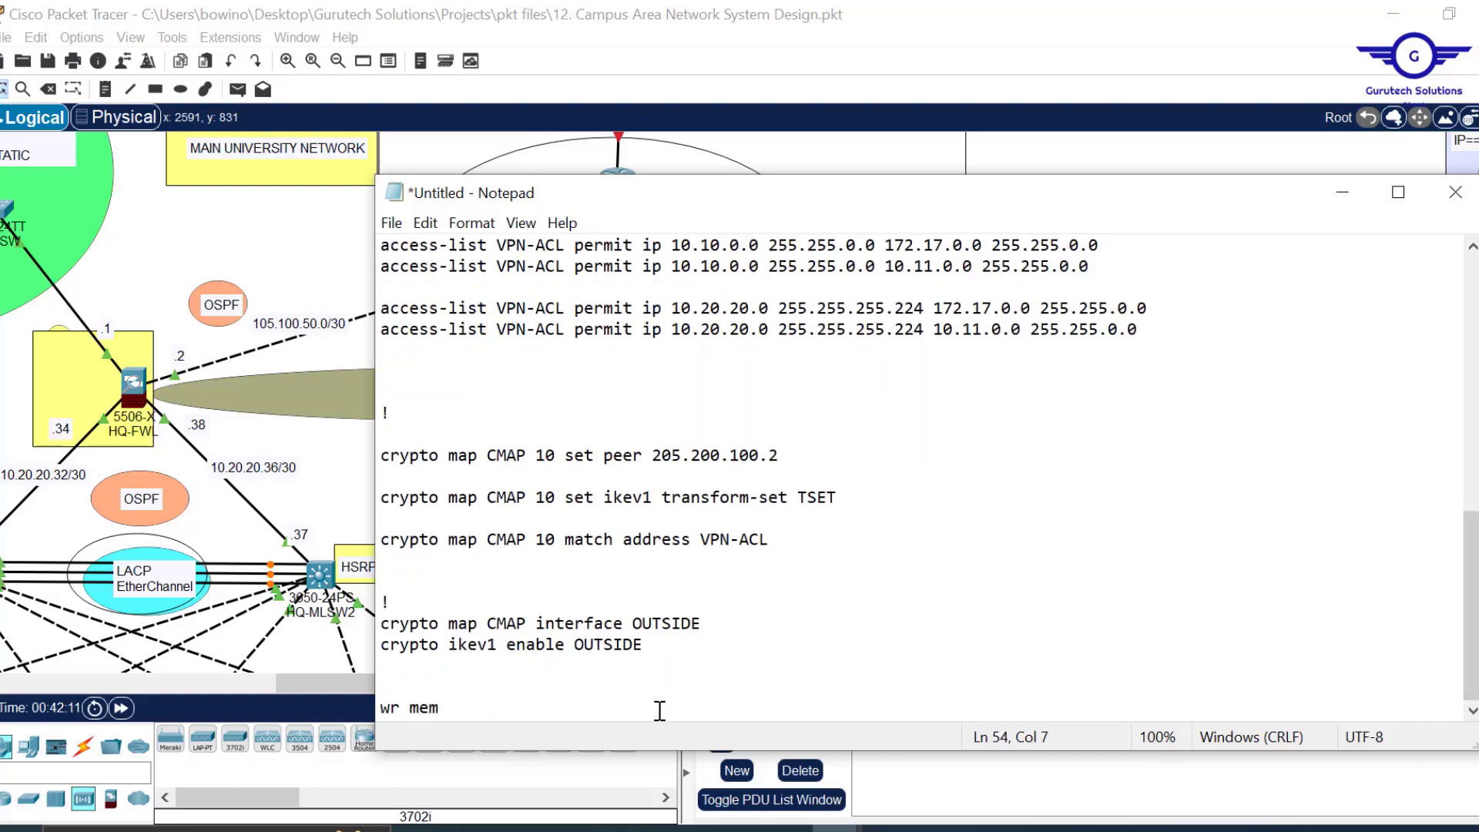
key("ctrl+a")
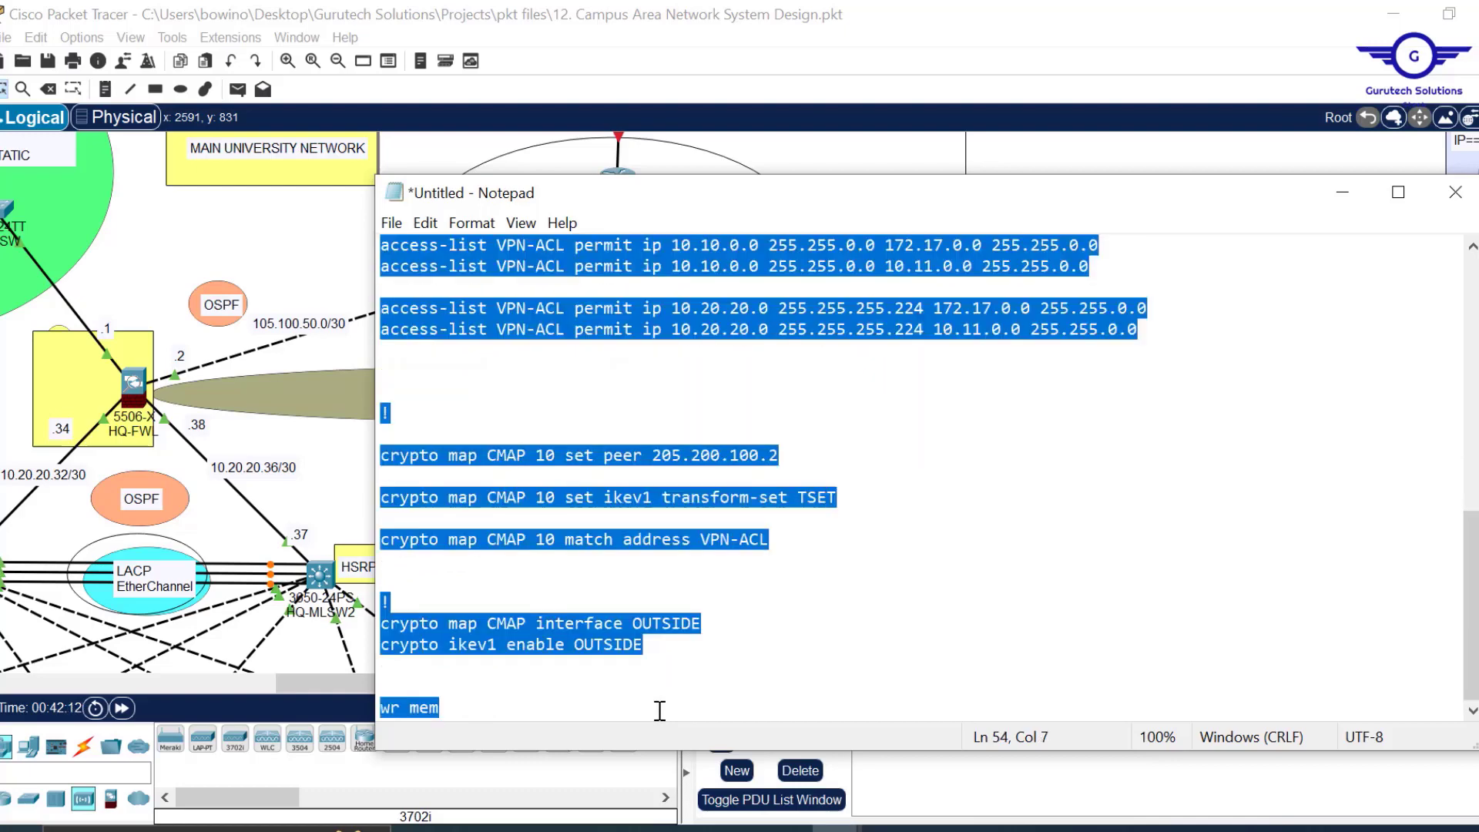
left_click(134, 389)
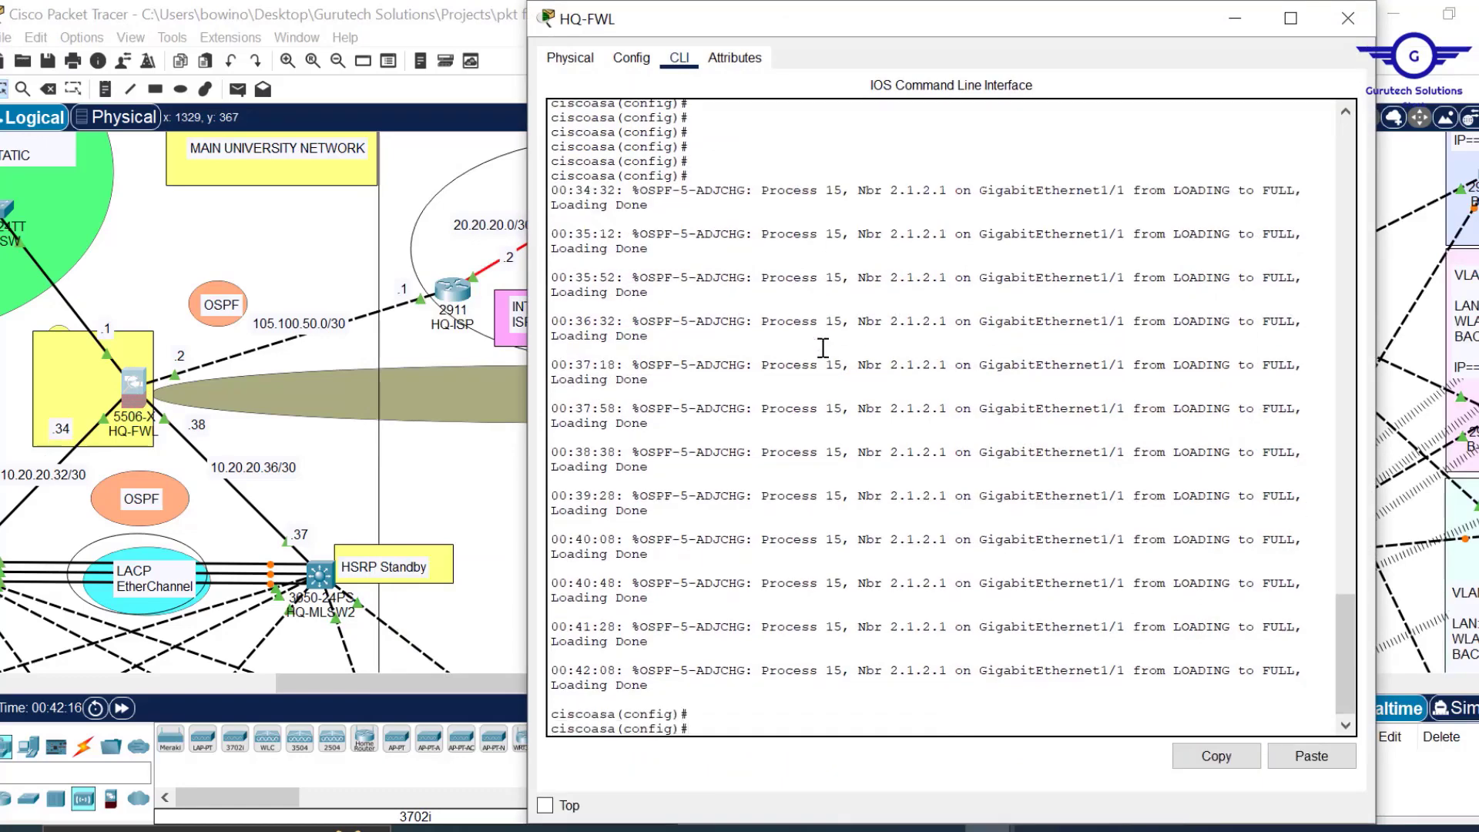
Paste the VPN script into HQ-FWL's CLI, confirm the wr mem save, and close its window.
key("Return")
key("Return")
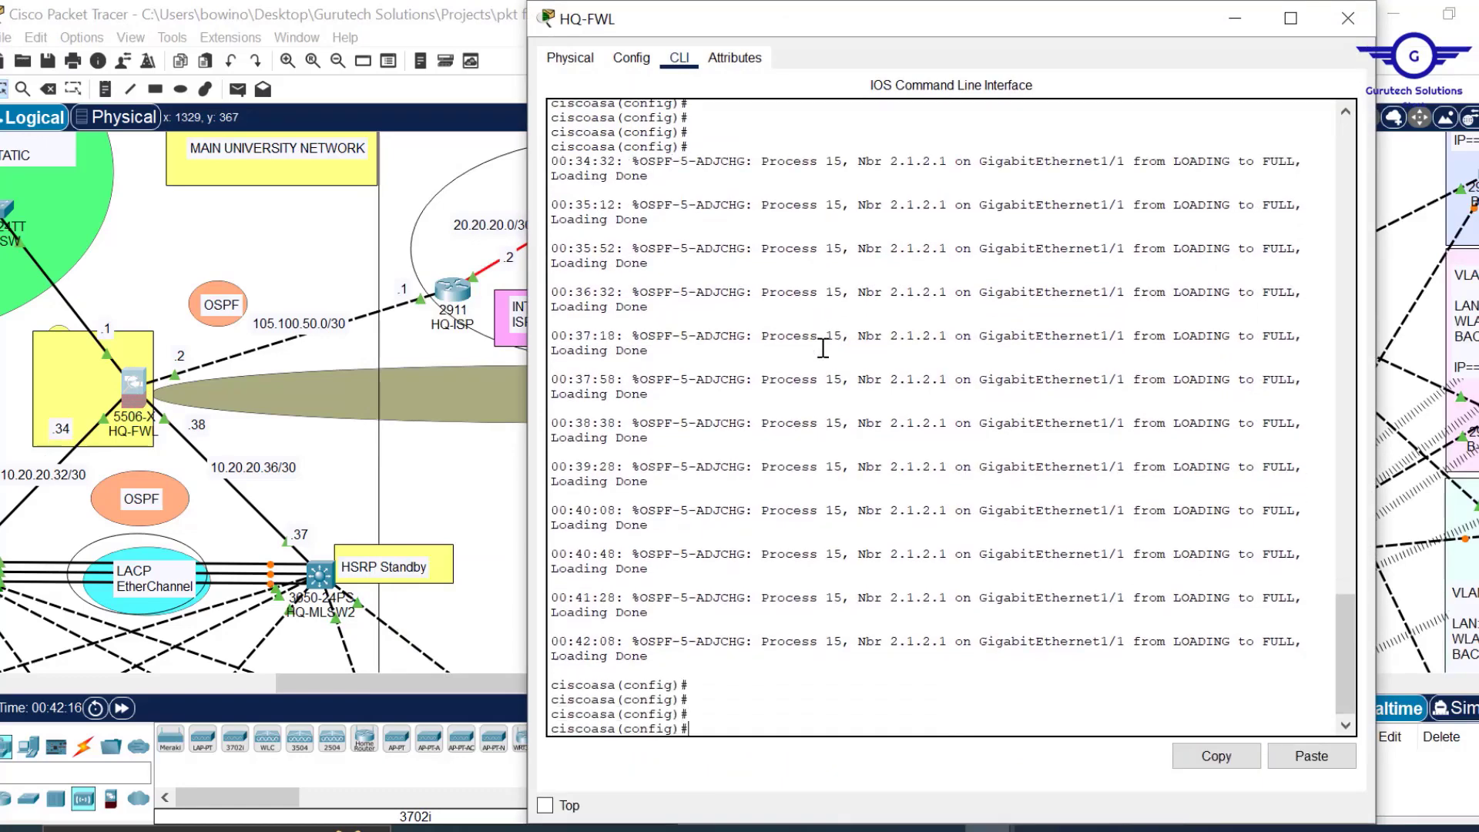
left_click(1312, 757)
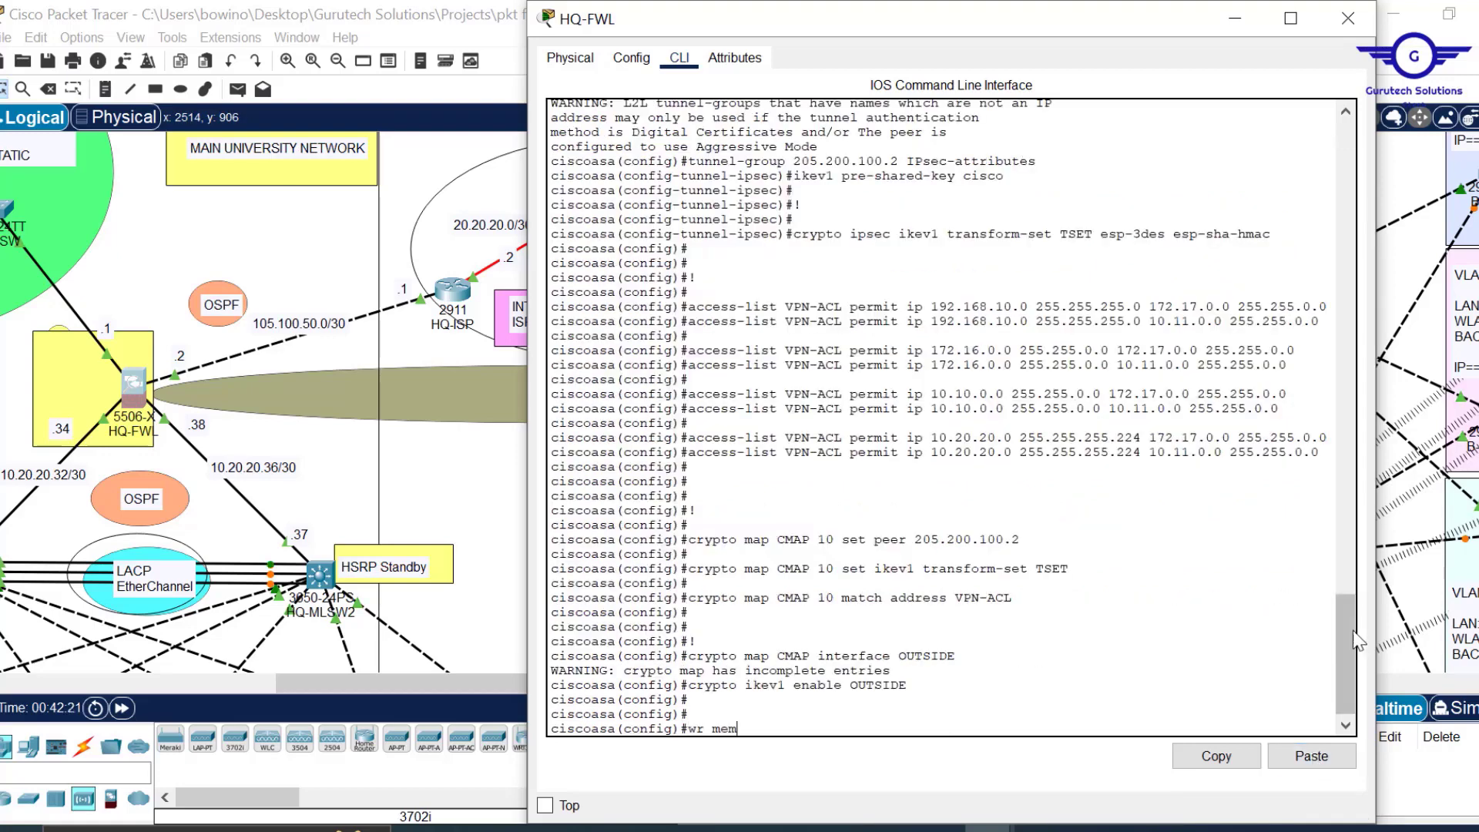
left_click_drag(1342, 659, 1347, 732)
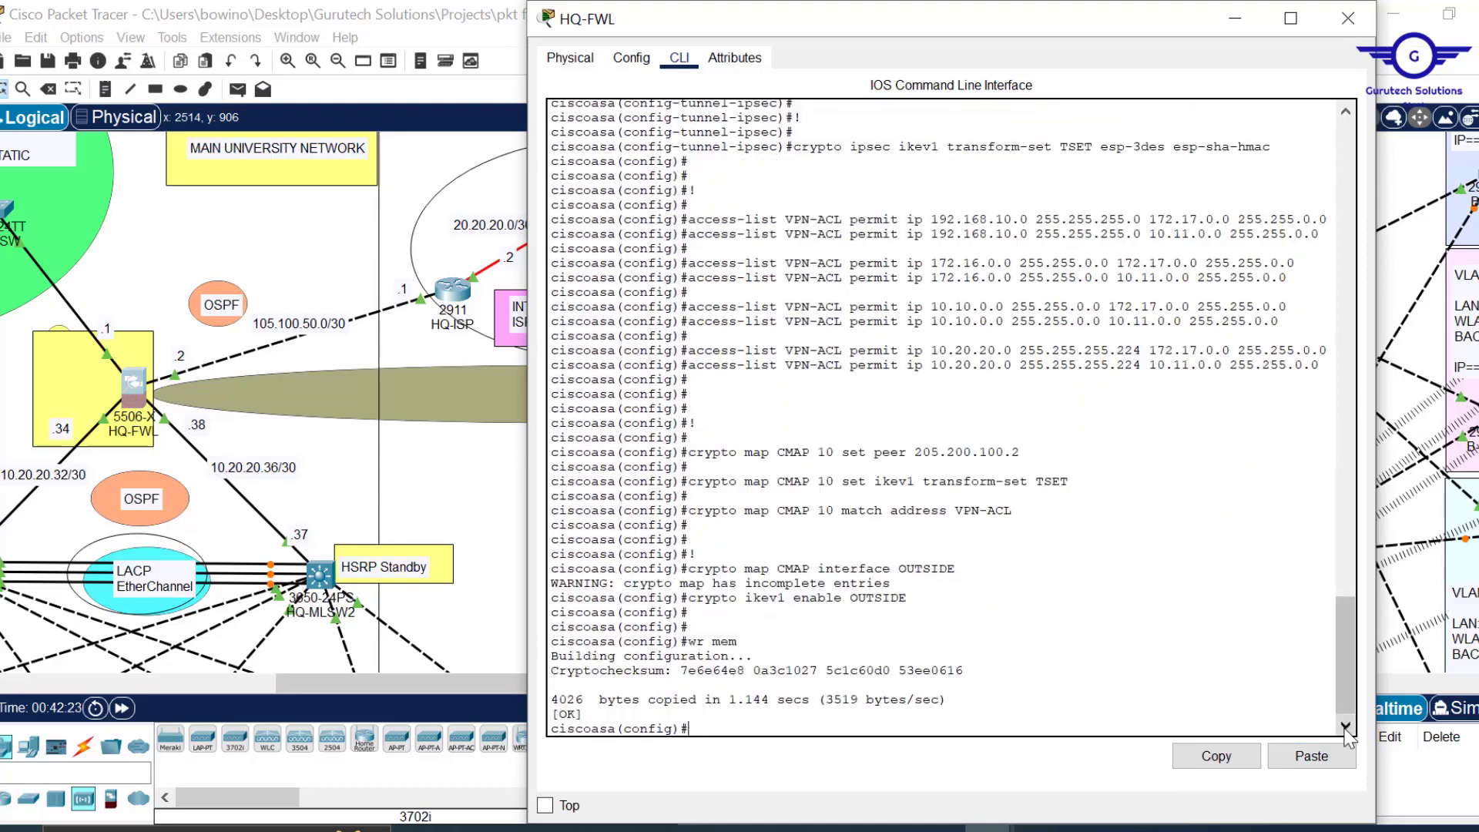
left_click(1348, 19)
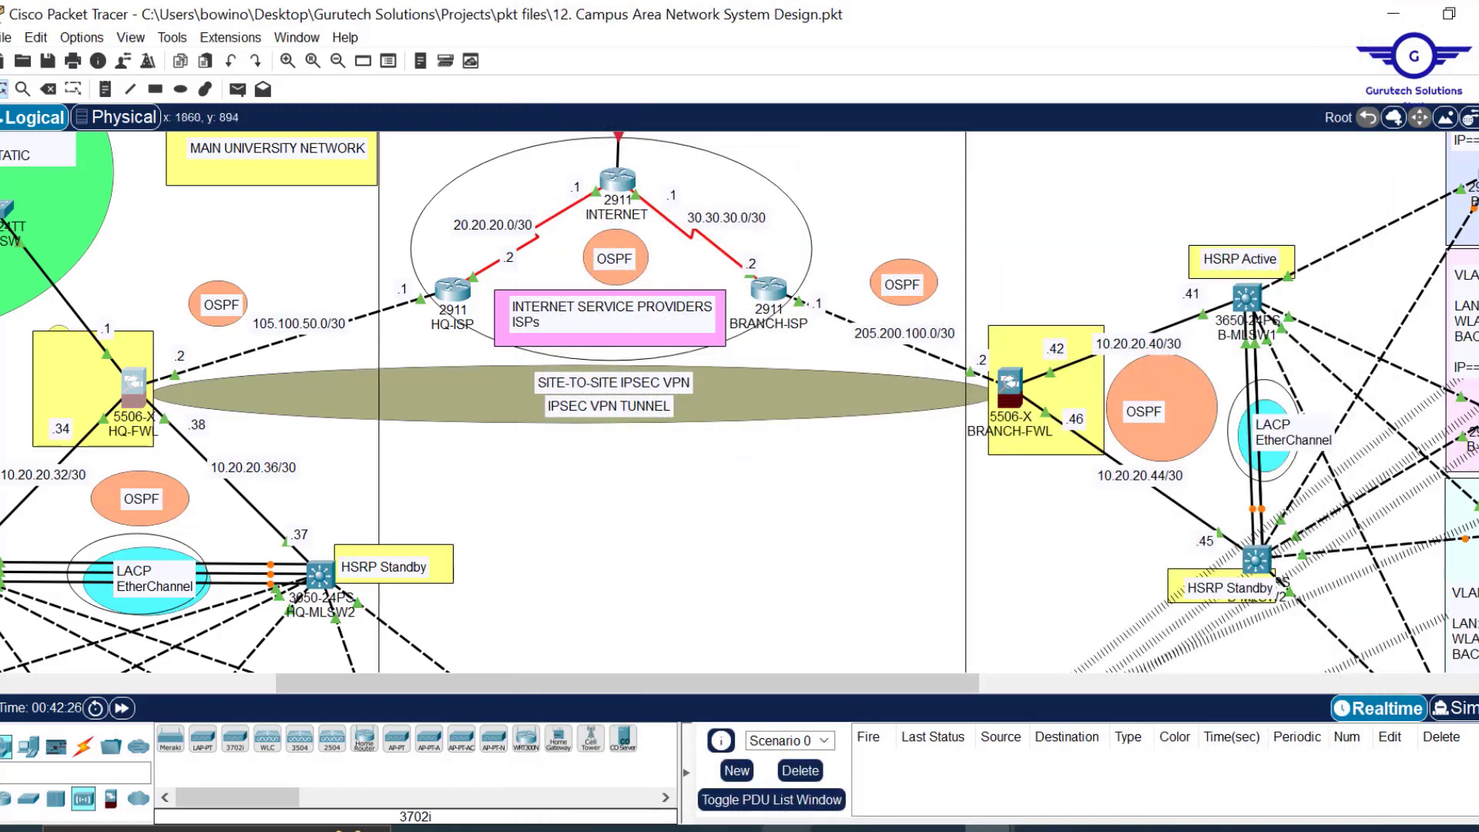
Copy the 105.100.50. prefix from the 105.100.50.0/30 link label in the topology.
mouse_move(836, 828)
left_click(898, 767)
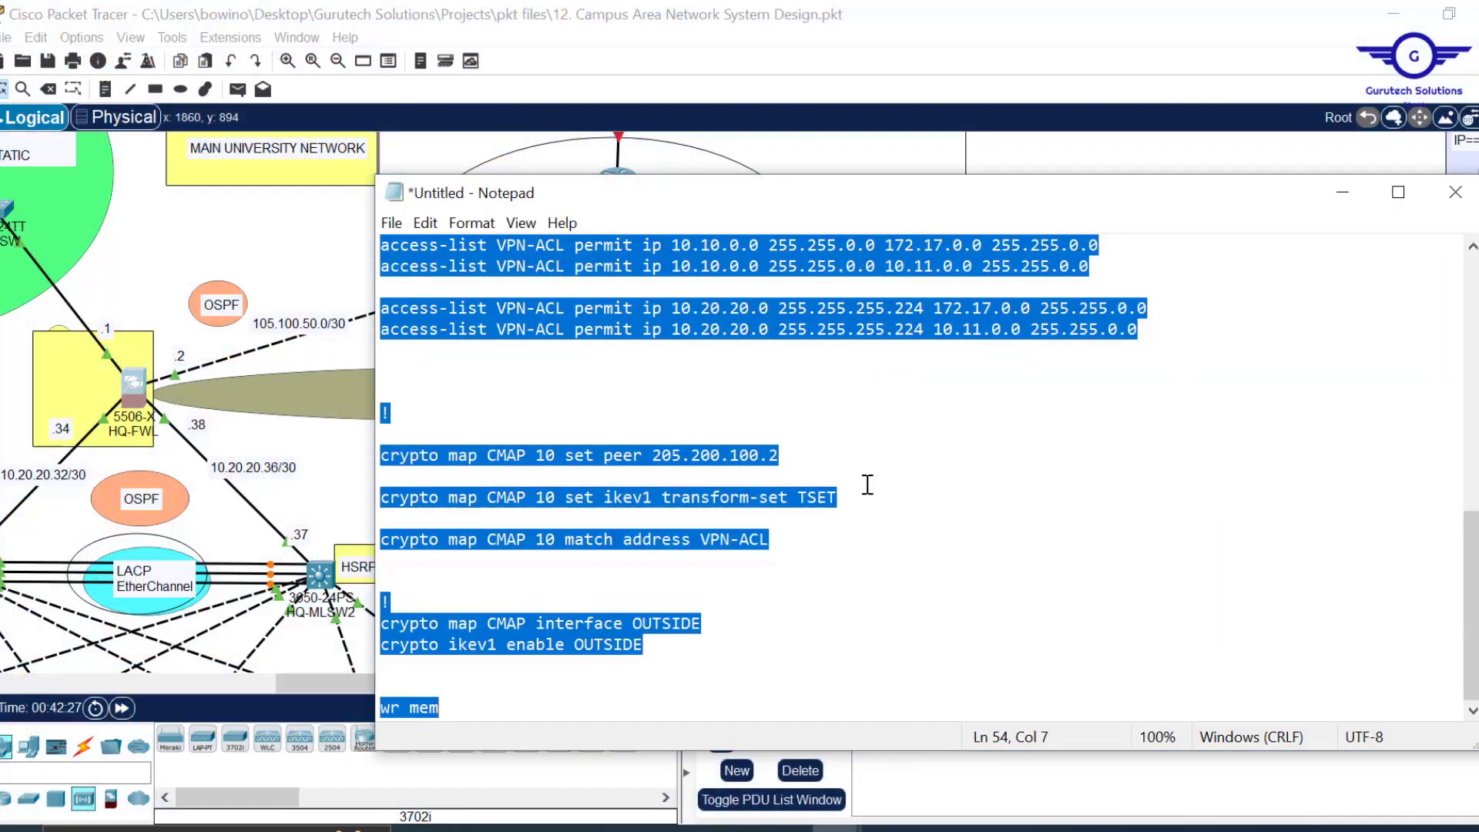
scroll(868, 484, "up", 5)
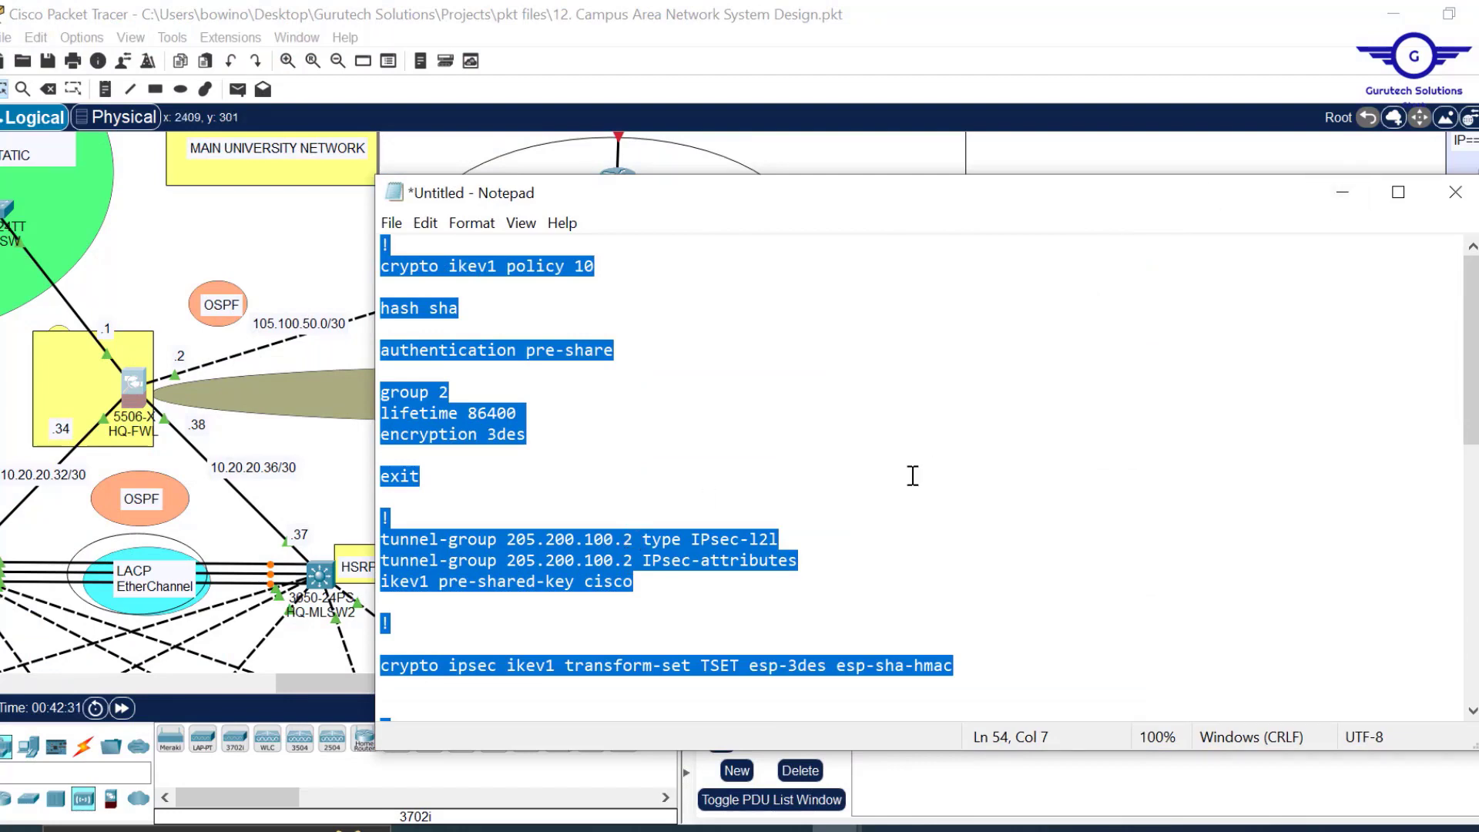
left_click(1343, 195)
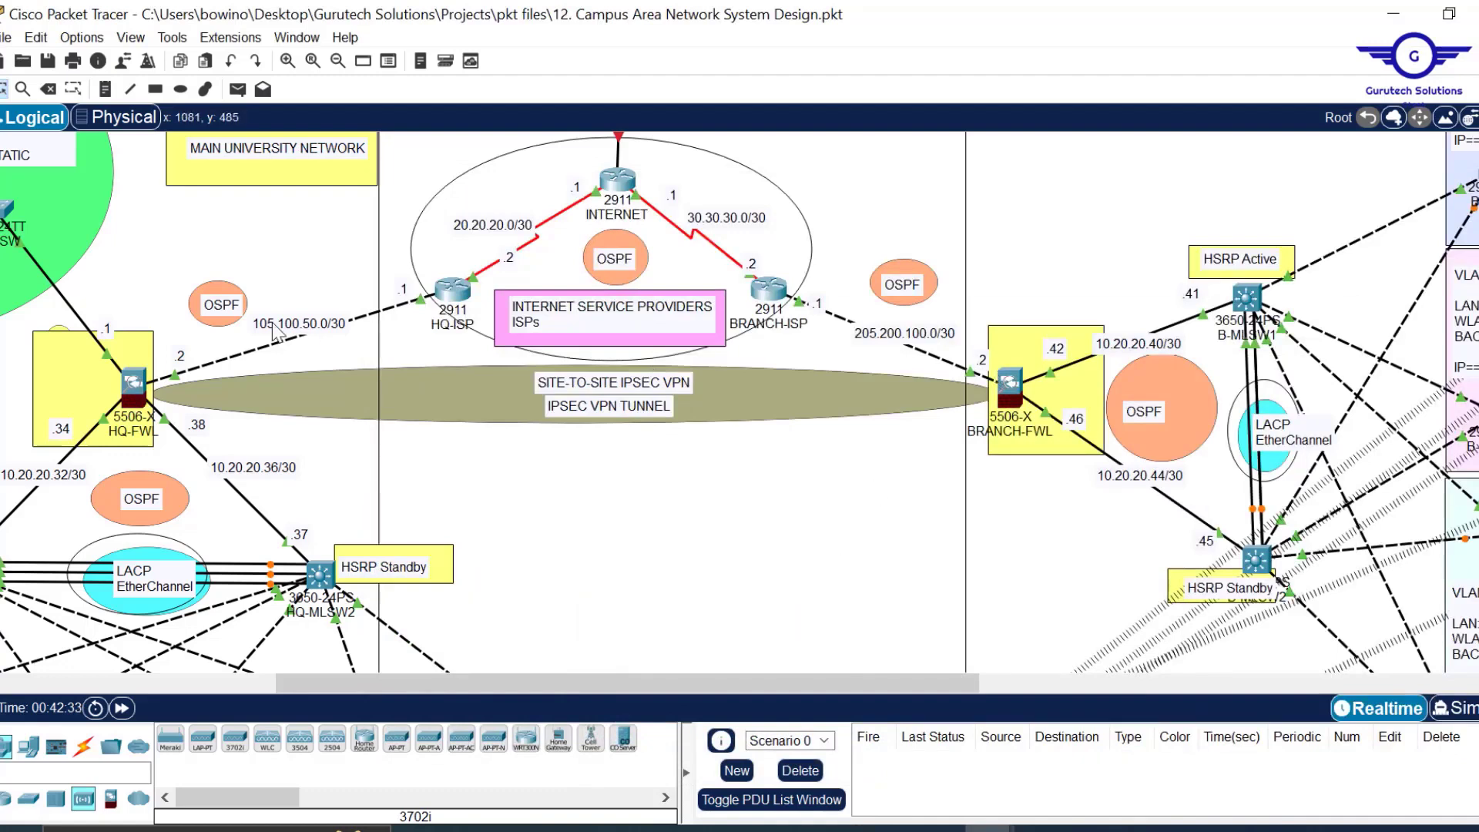
double_click(328, 323)
left_click_drag(323, 323, 255, 326)
key("ctrl+c")
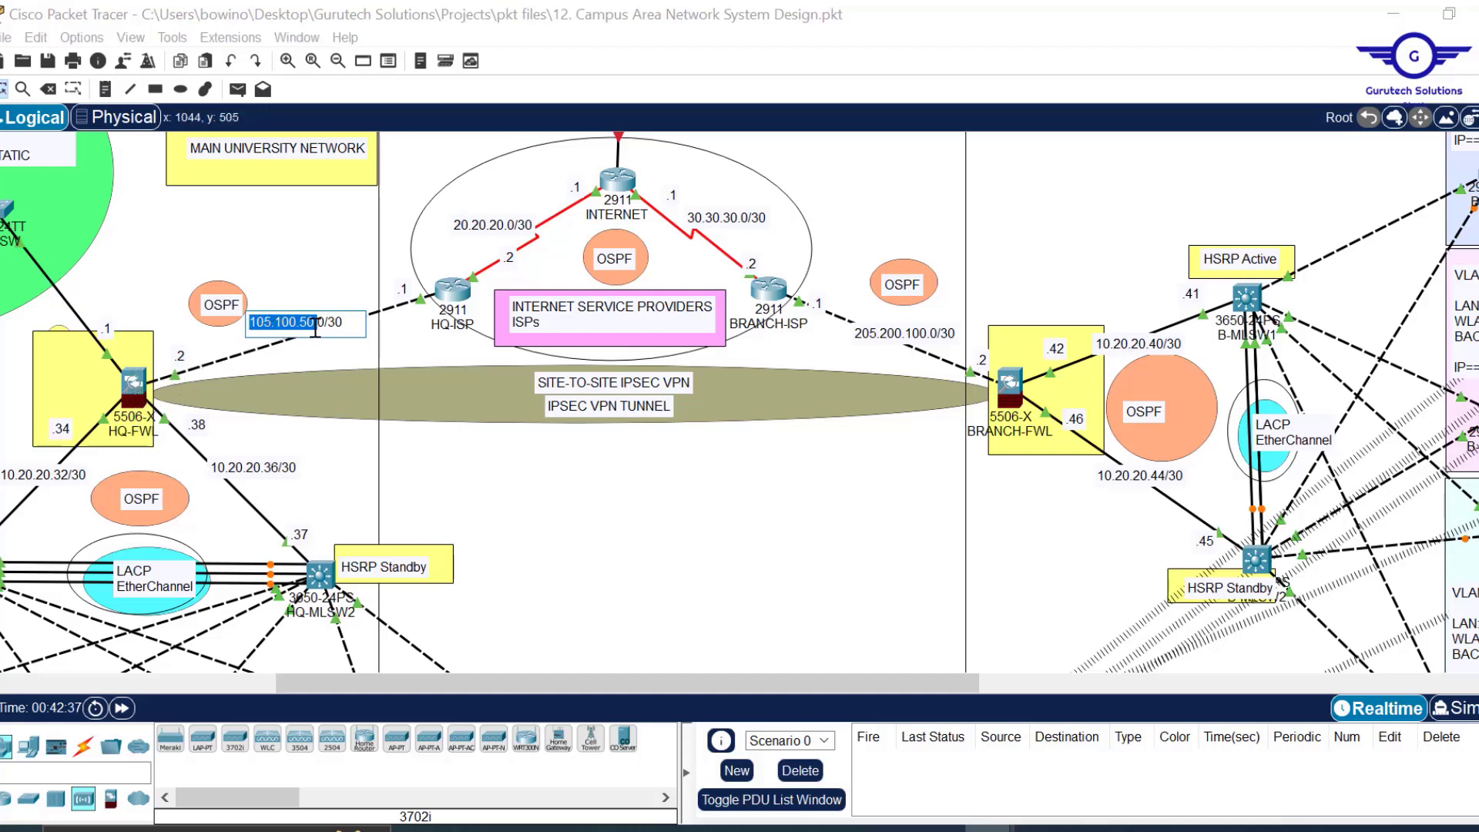
mouse_move(836, 828)
left_click(907, 779)
left_click(629, 499)
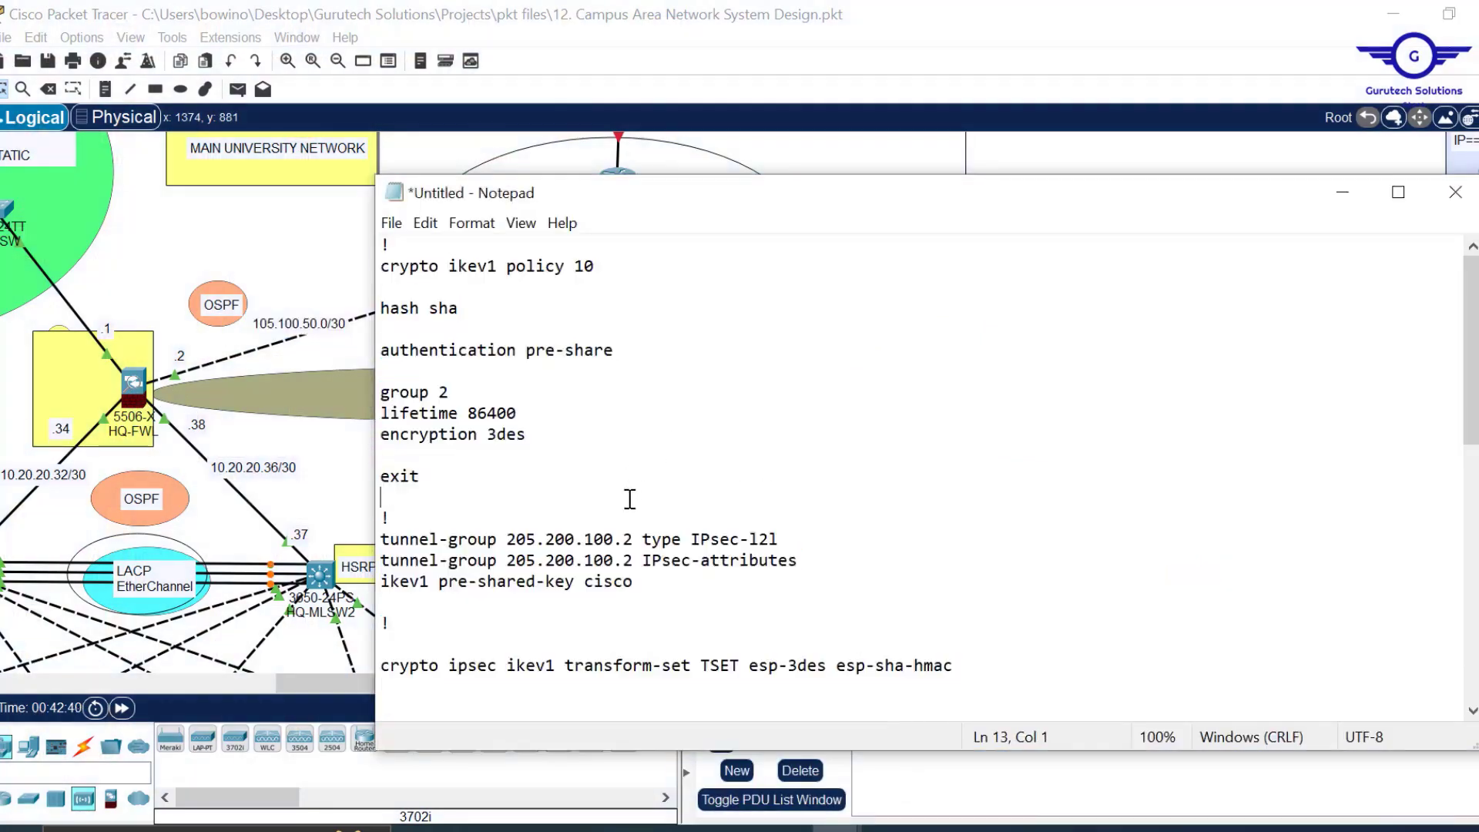
Change both tunnel-group lines' peer address from 205.200.100.2 to 105.100.50.2.
left_click_drag(605, 540, 506, 540)
key("ctrl+v")
type(".")
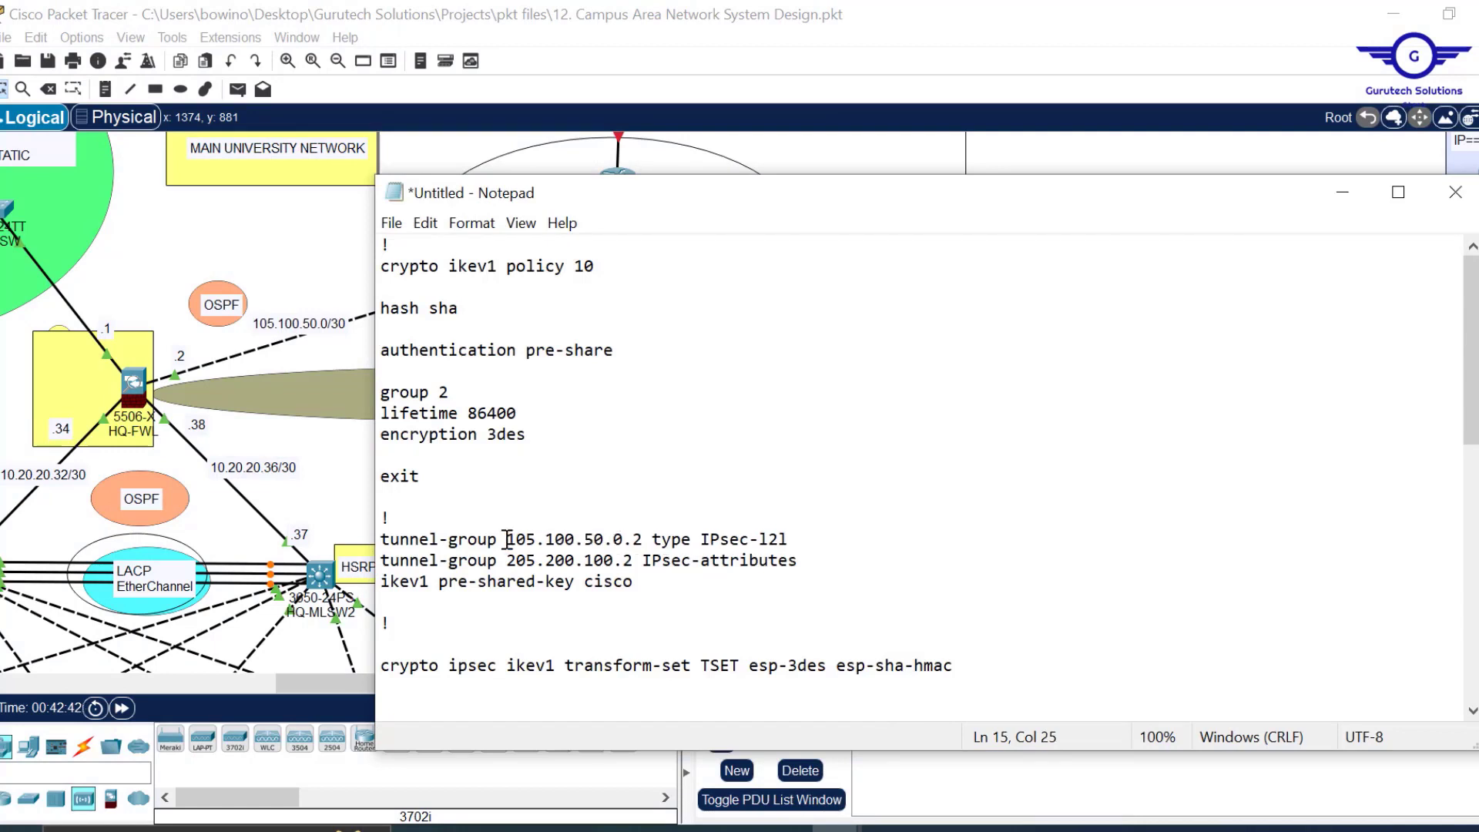
key("BackSpace")
key("Delete")
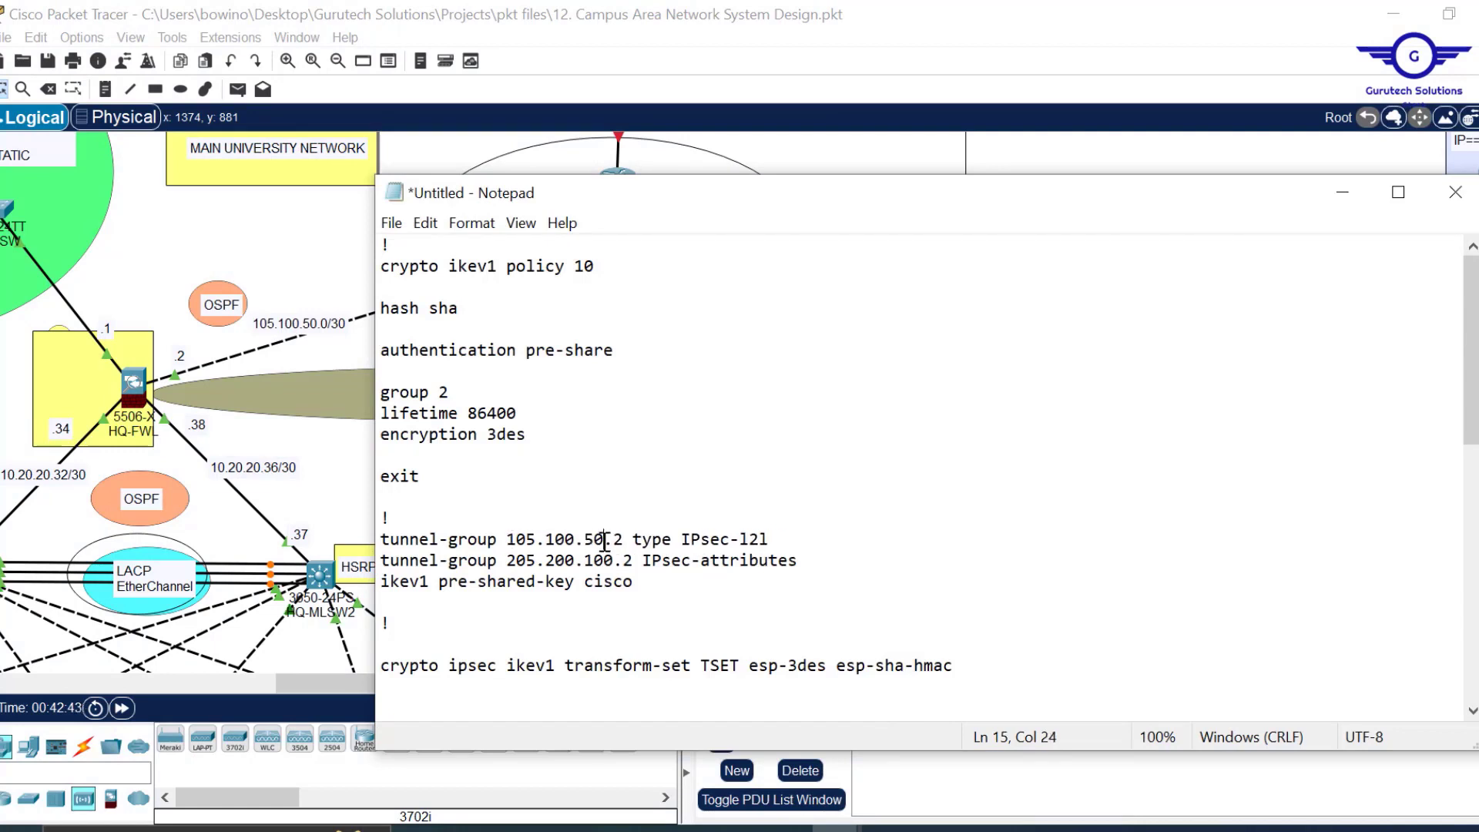
left_click_drag(624, 539, 510, 544)
key("ctrl+c")
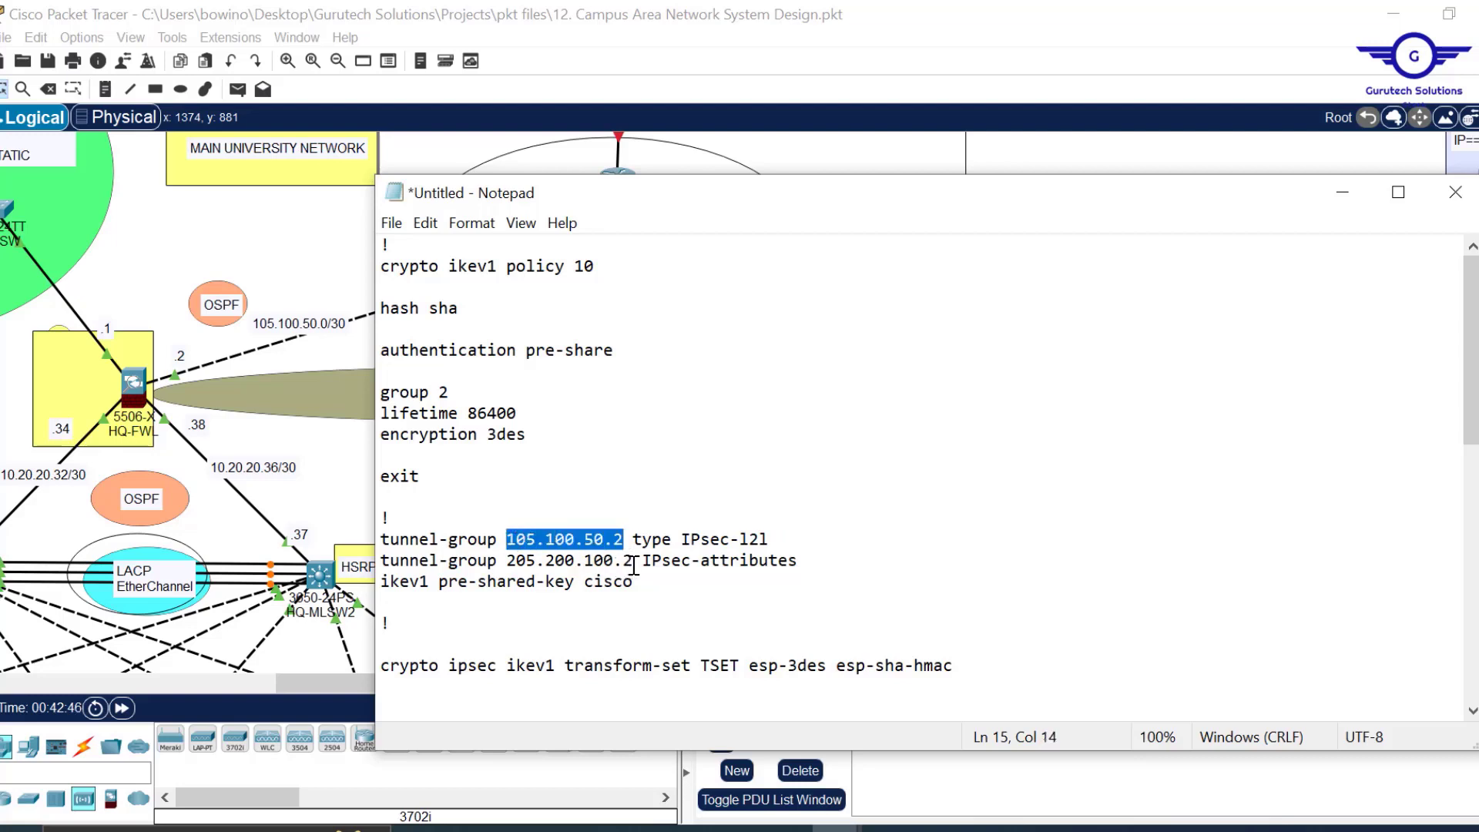
left_click_drag(633, 561, 507, 567)
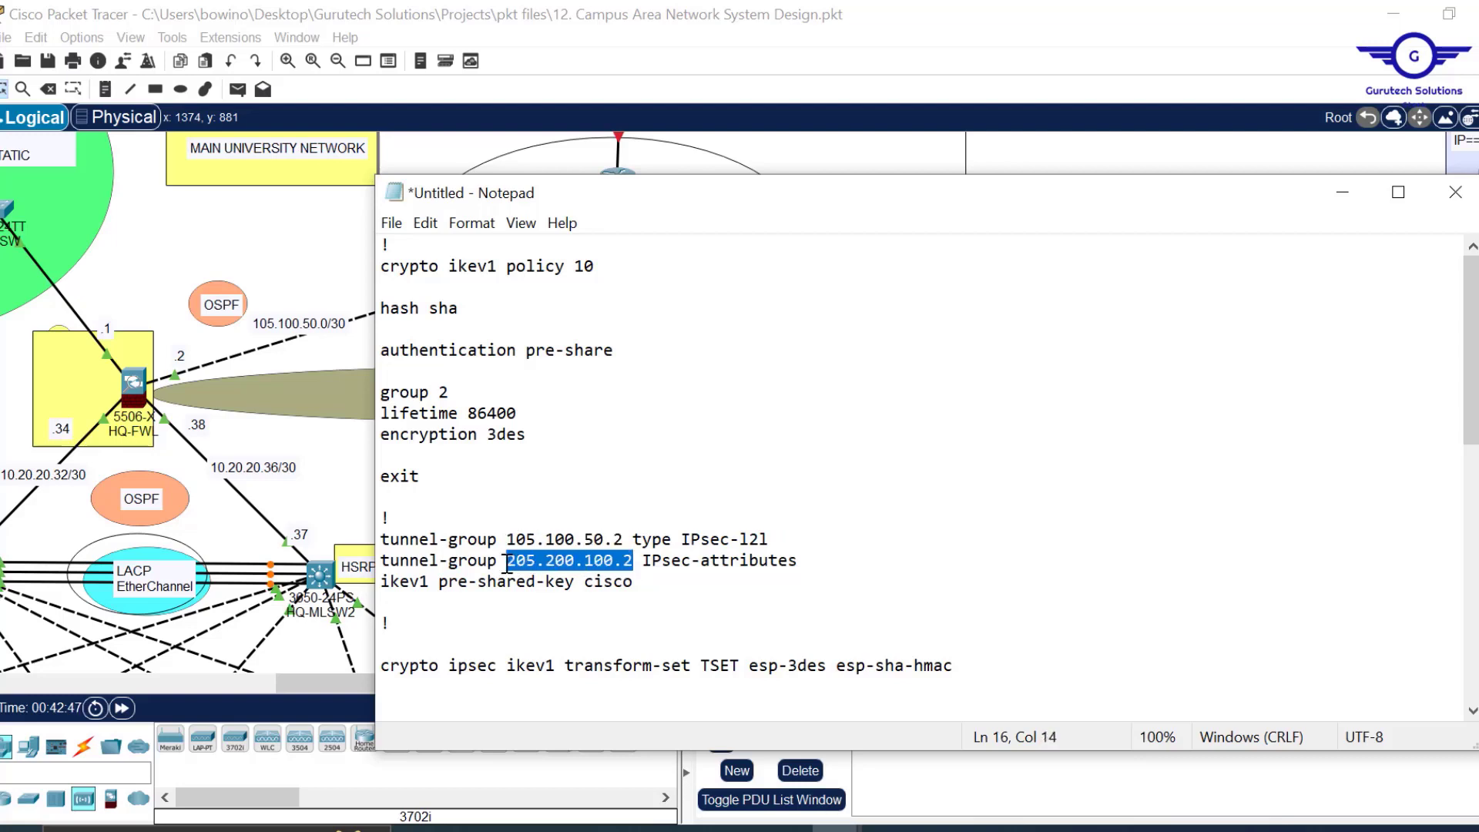
key("ctrl+v")
Set the crypto map set peer line to 105.100.50.2.
scroll(674, 562, "down", 10)
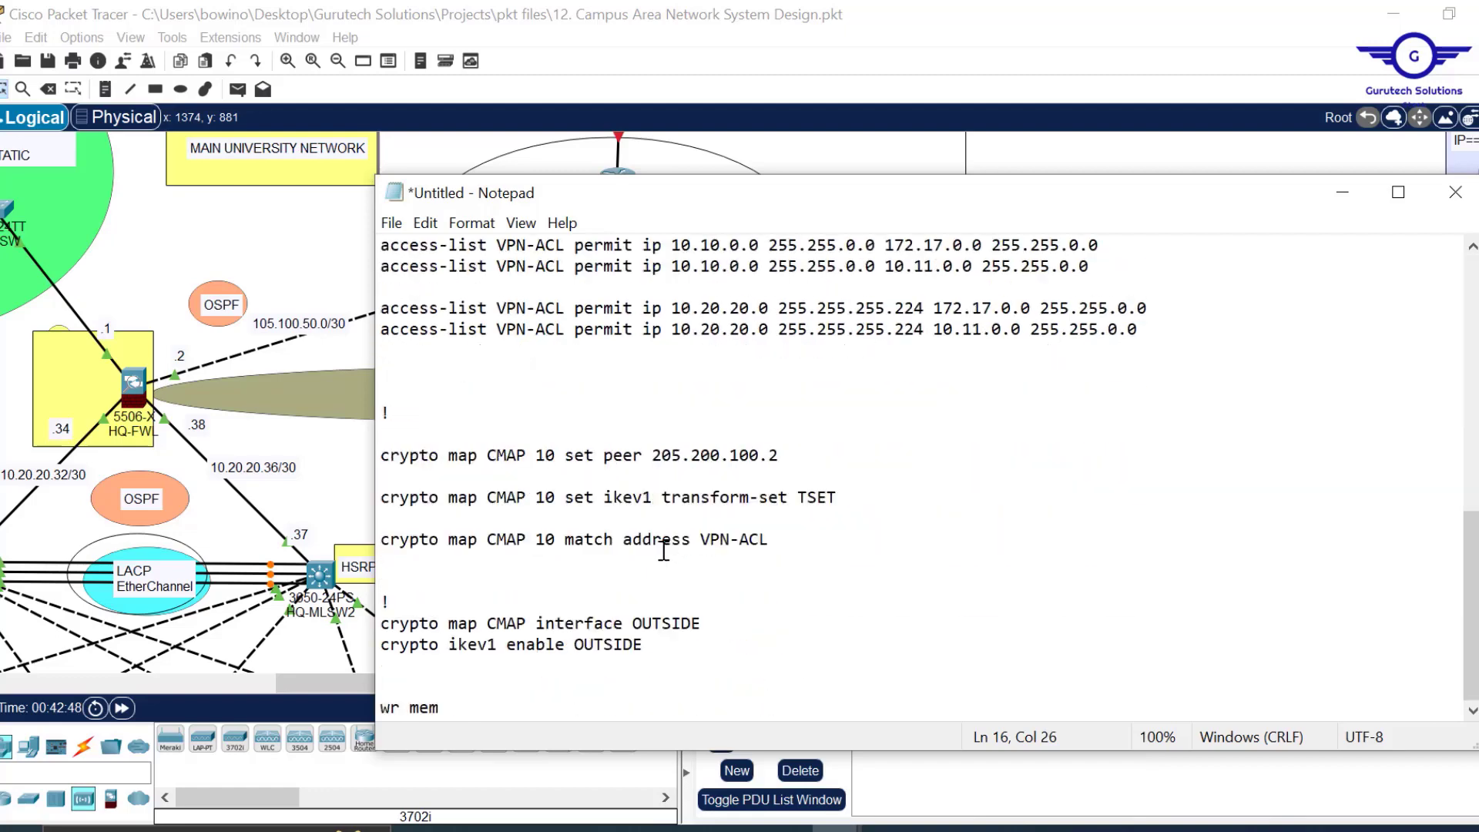
left_click_drag(780, 461, 657, 456)
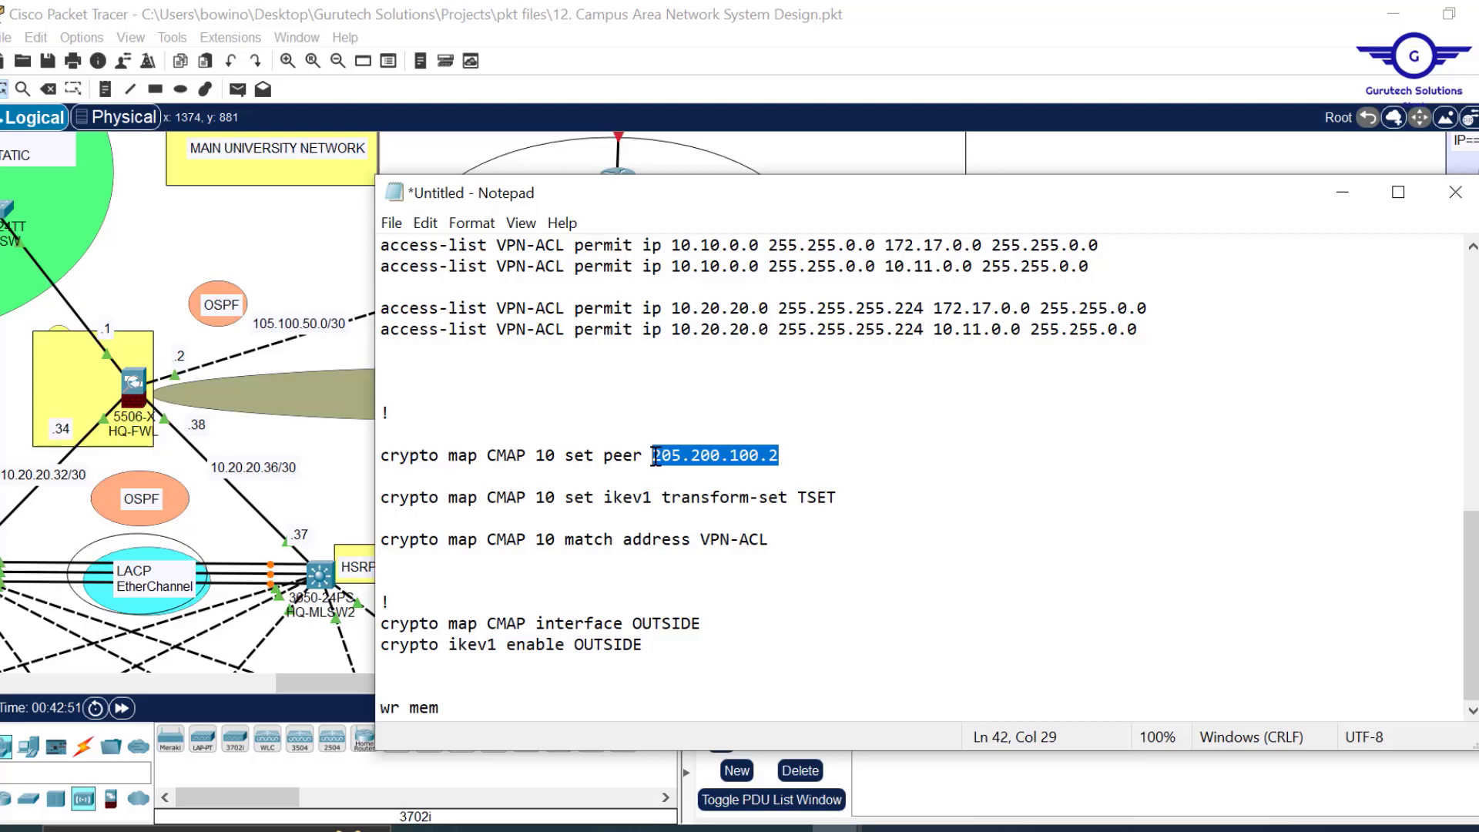
key("ctrl+v")
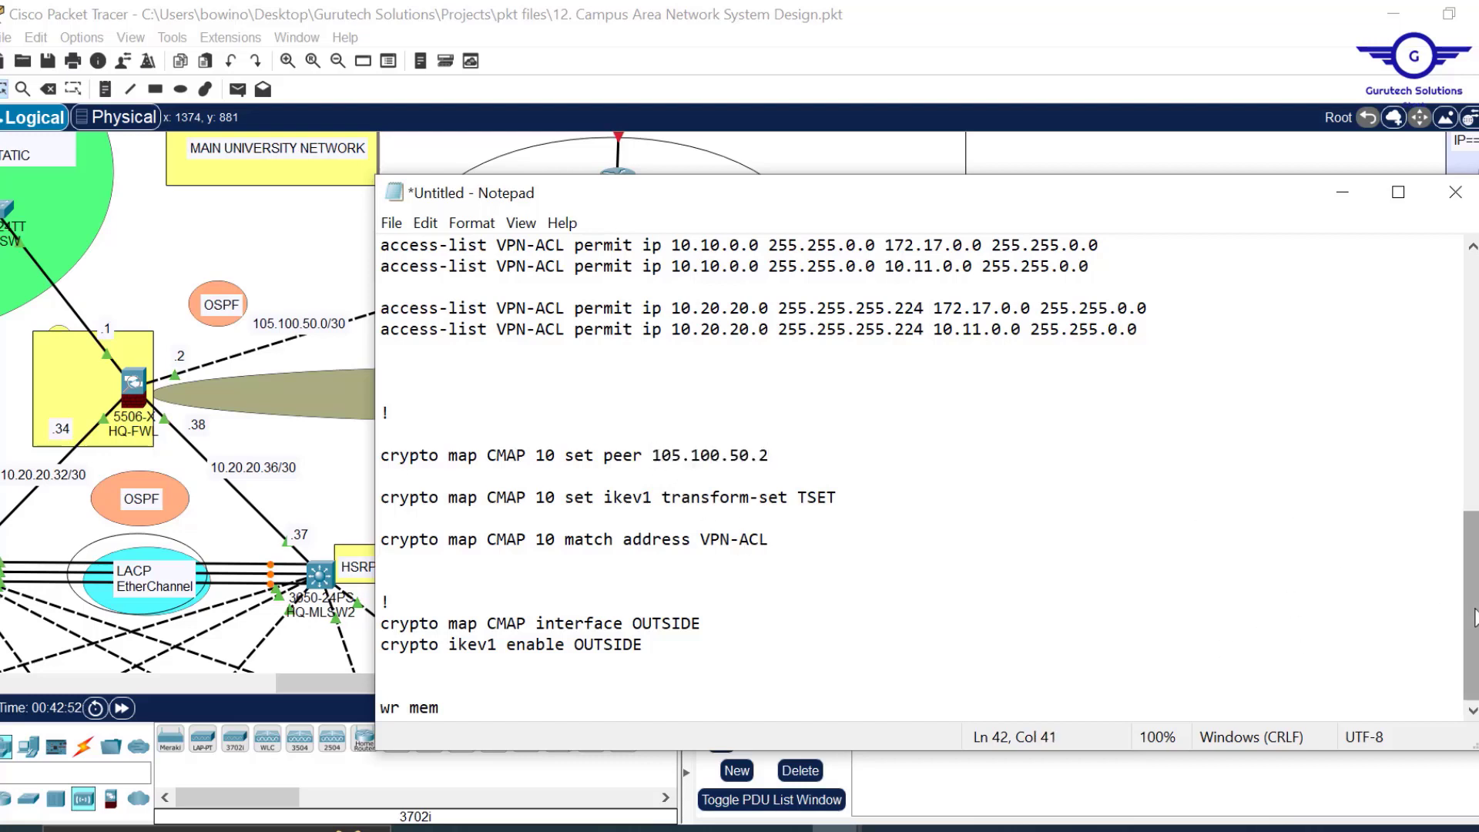
scroll(1289, 538, "up", 7)
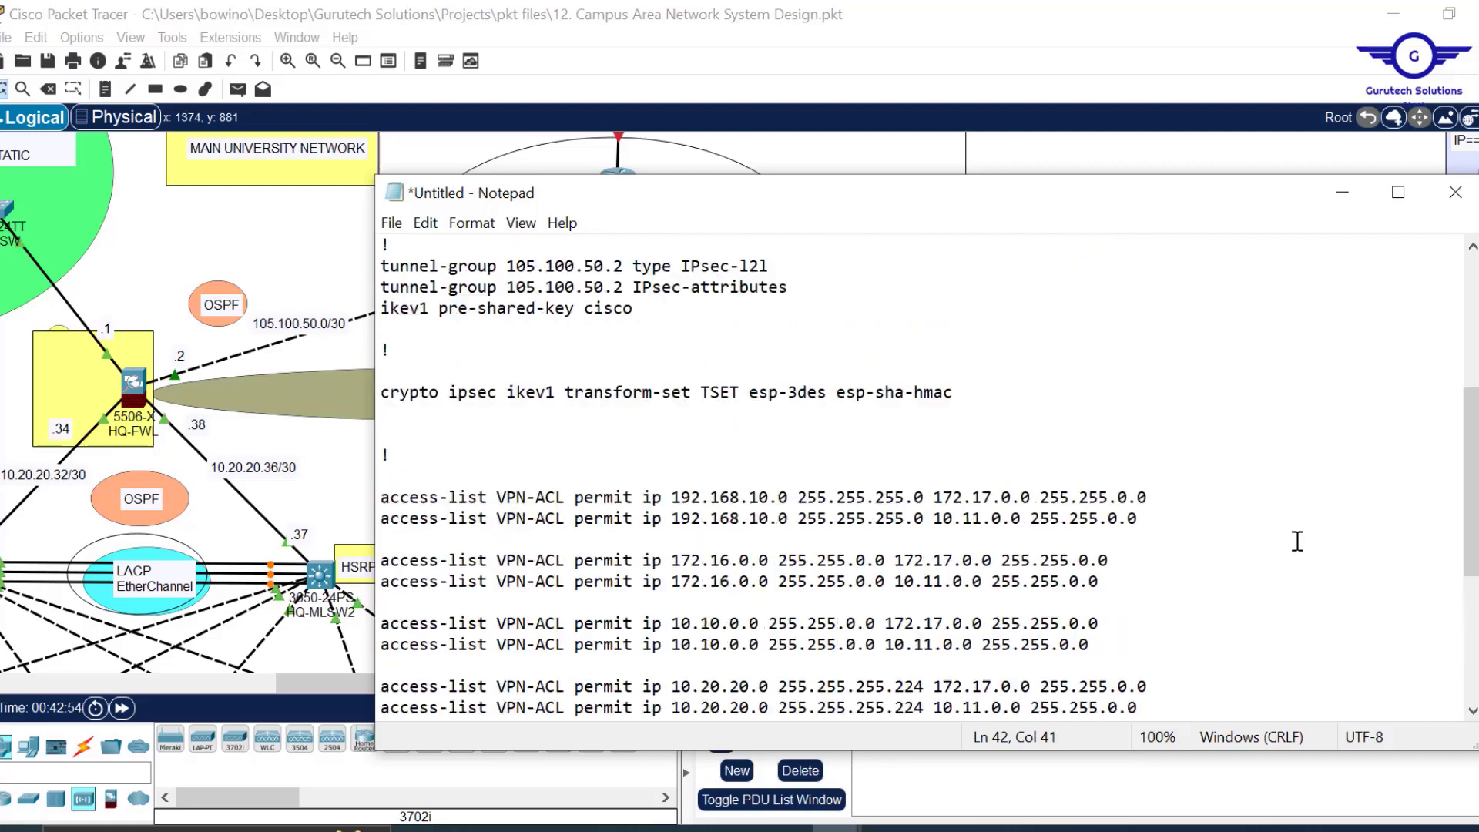
Swap the first two access-list lines so 172.17.0.0 and 10.11.0.0 become their sources.
scroll(1297, 541, "down", 2)
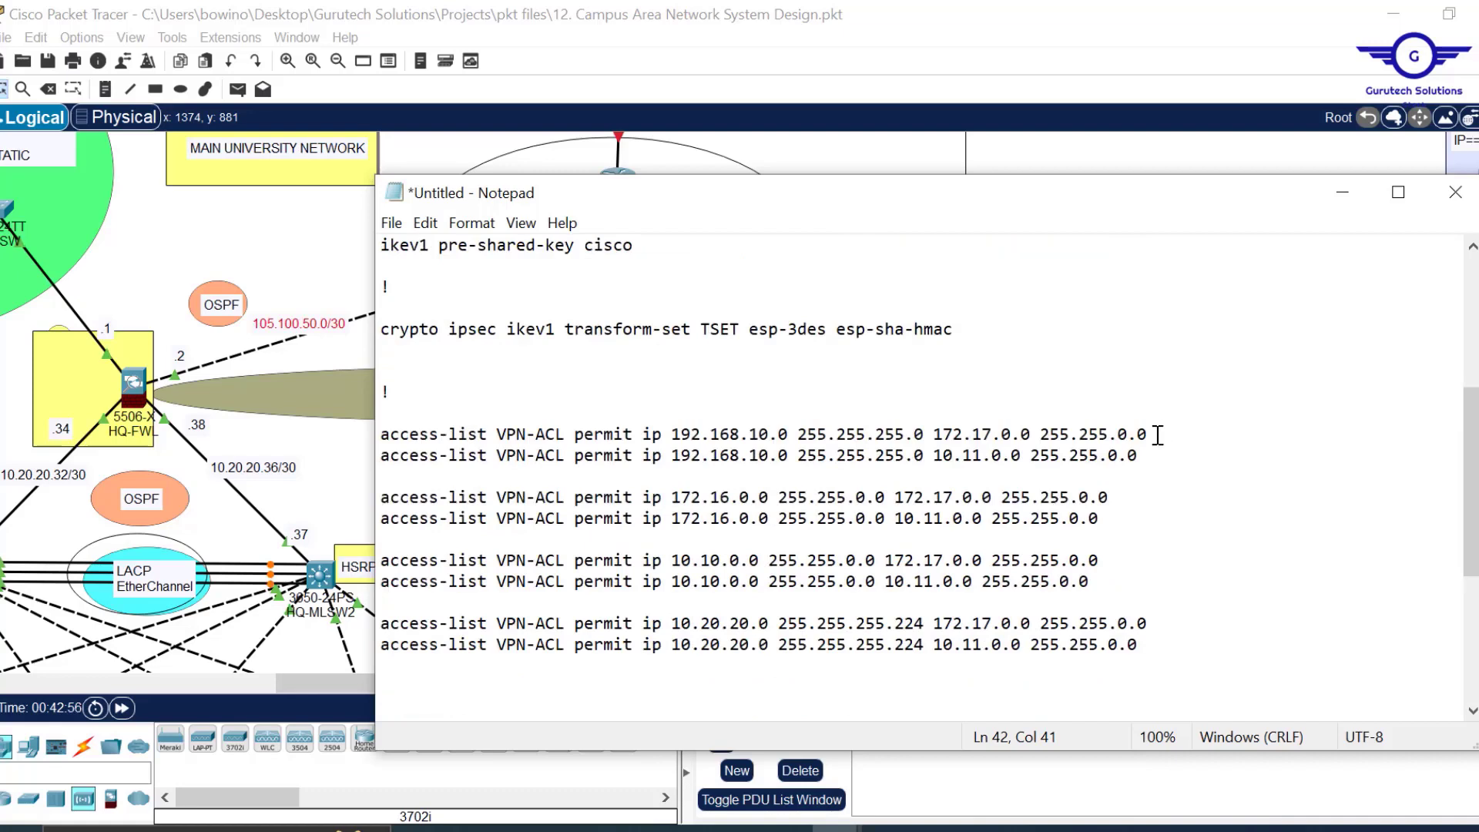
left_click_drag(1155, 435, 942, 435)
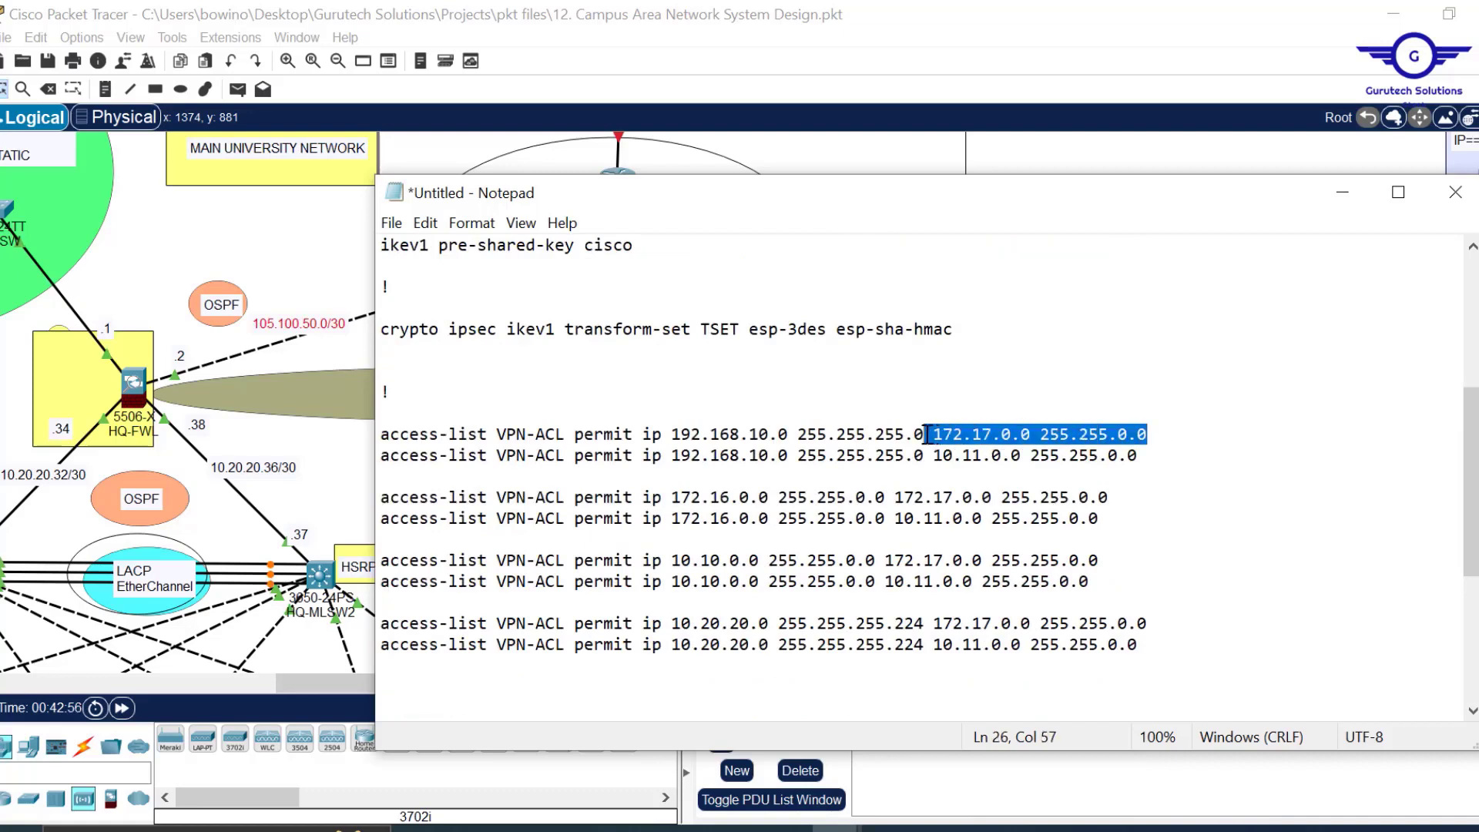
key("BackSpace")
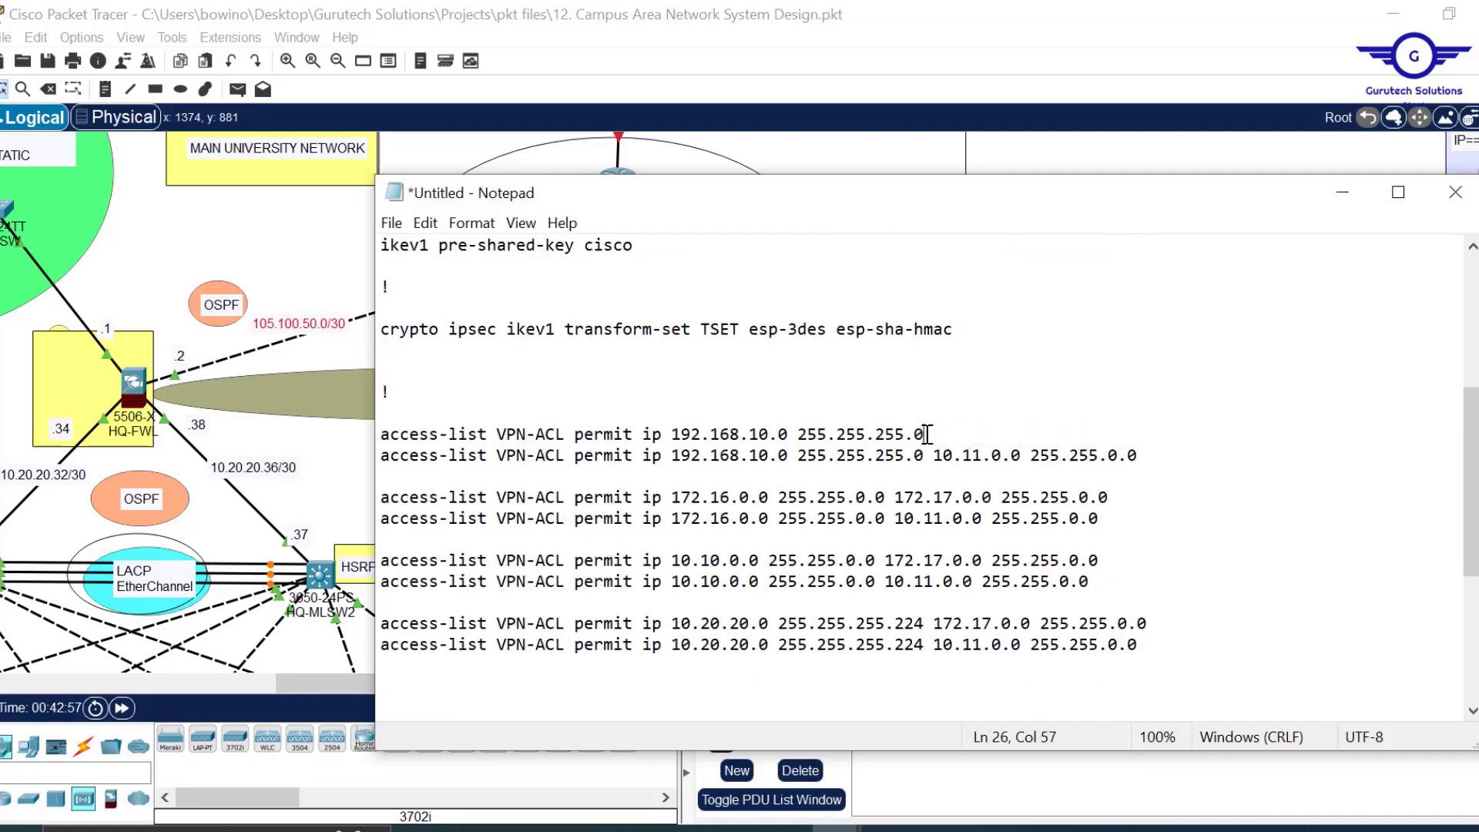
left_click(661, 436)
type("172.17.0.0 255.255.0.0")
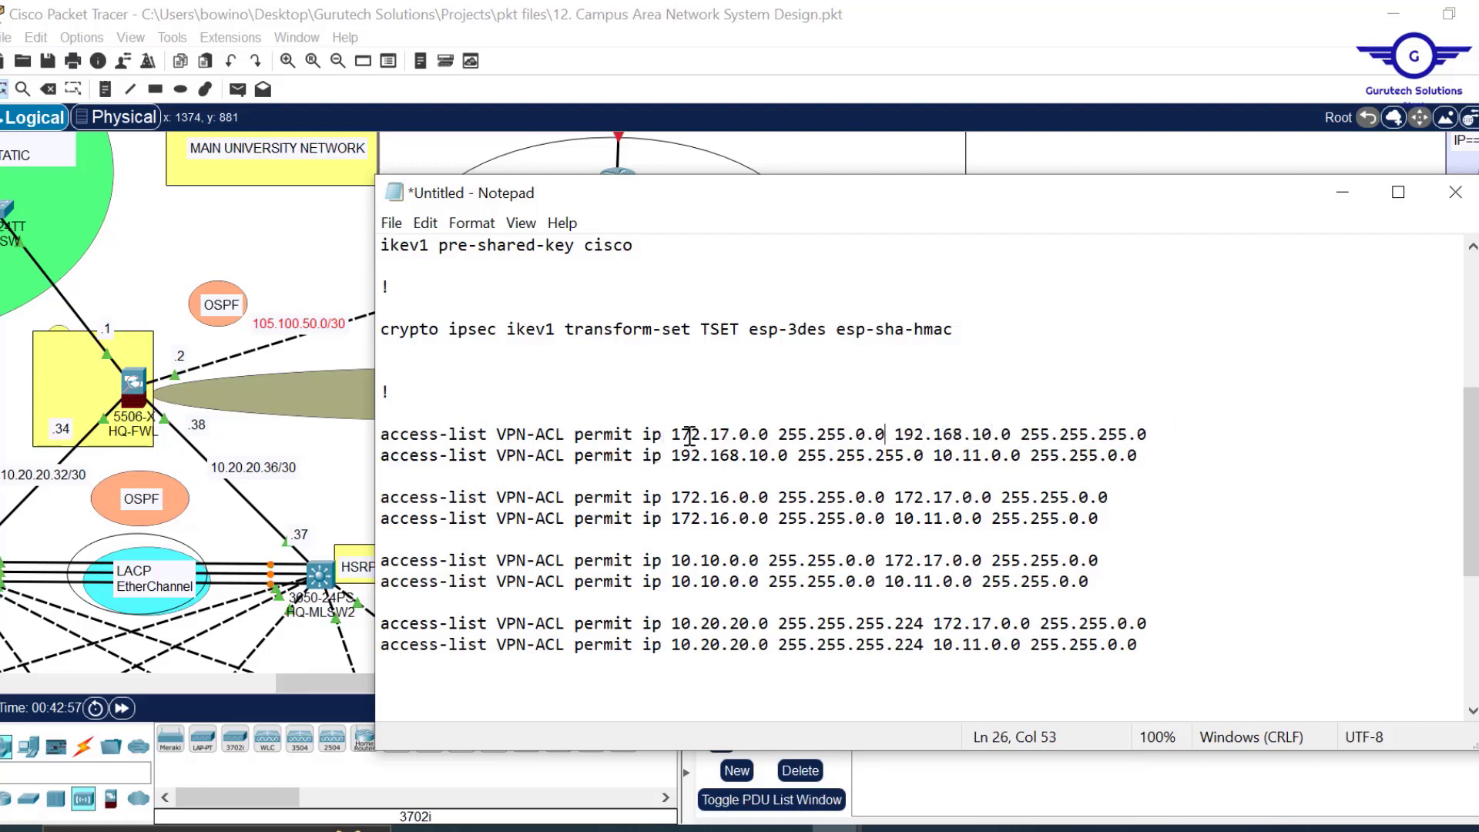
left_click_drag(670, 435, 877, 428)
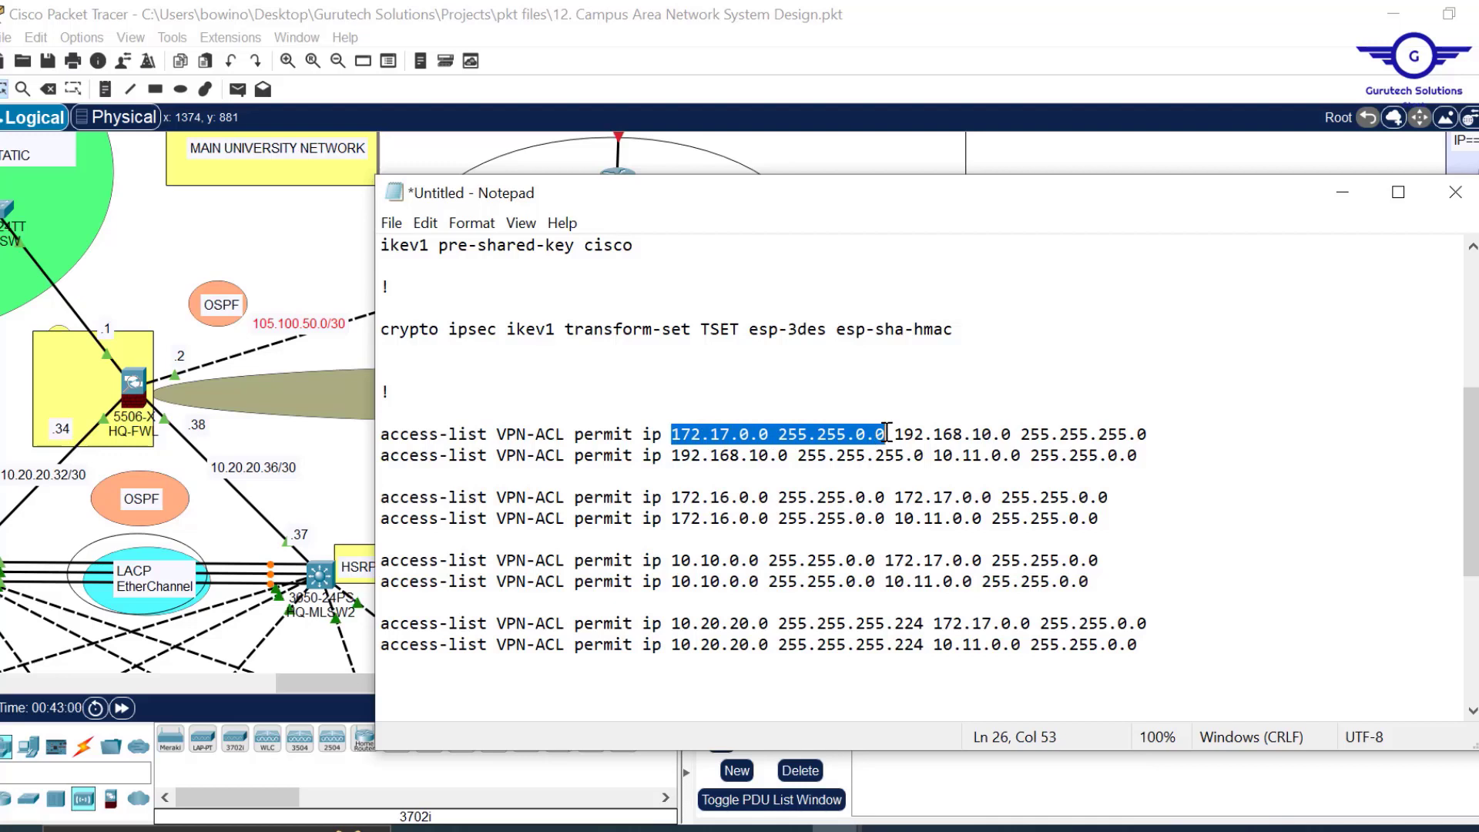
left_click_drag(896, 435, 944, 455)
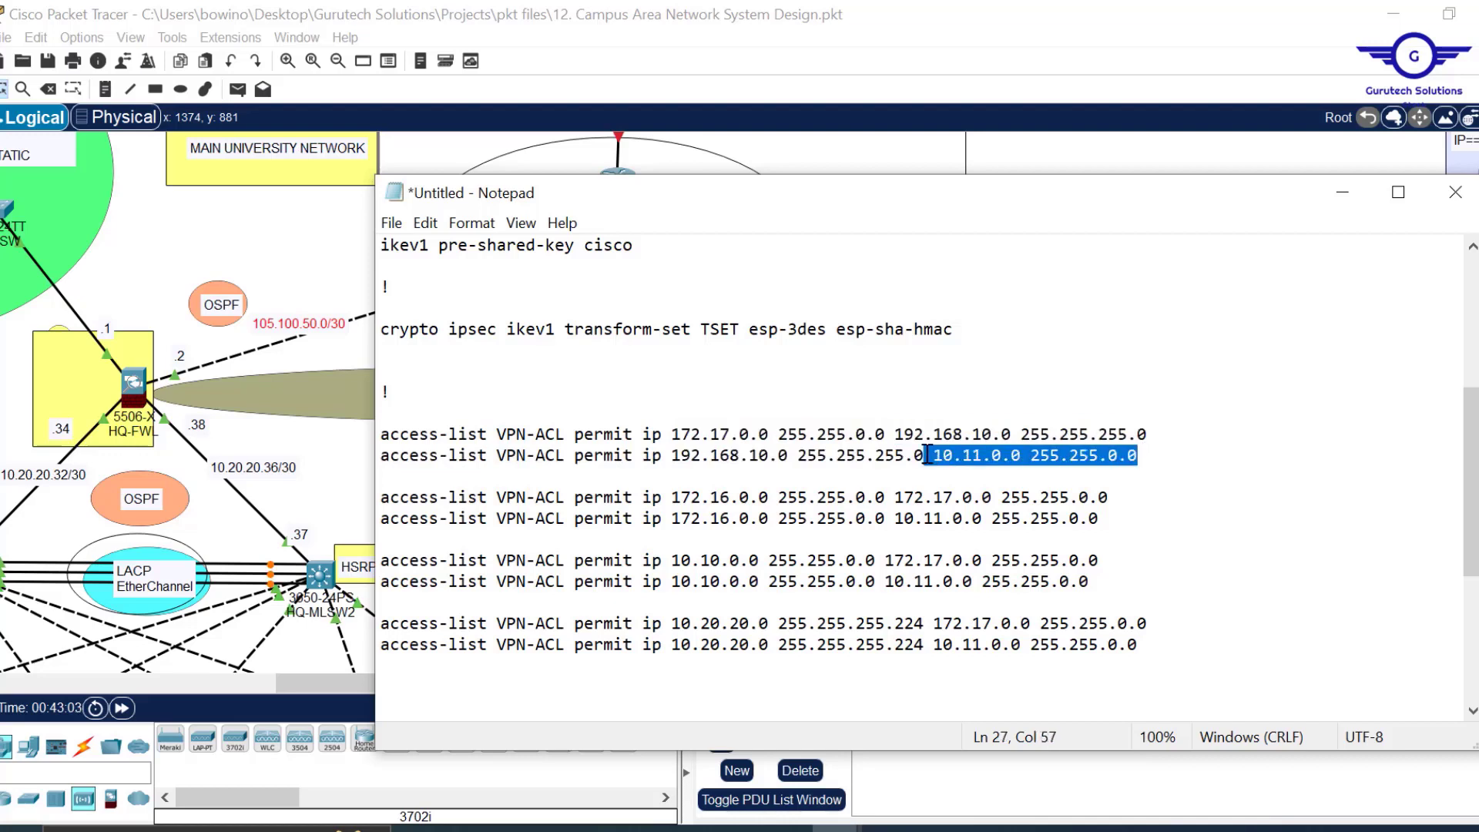
key("BackSpace")
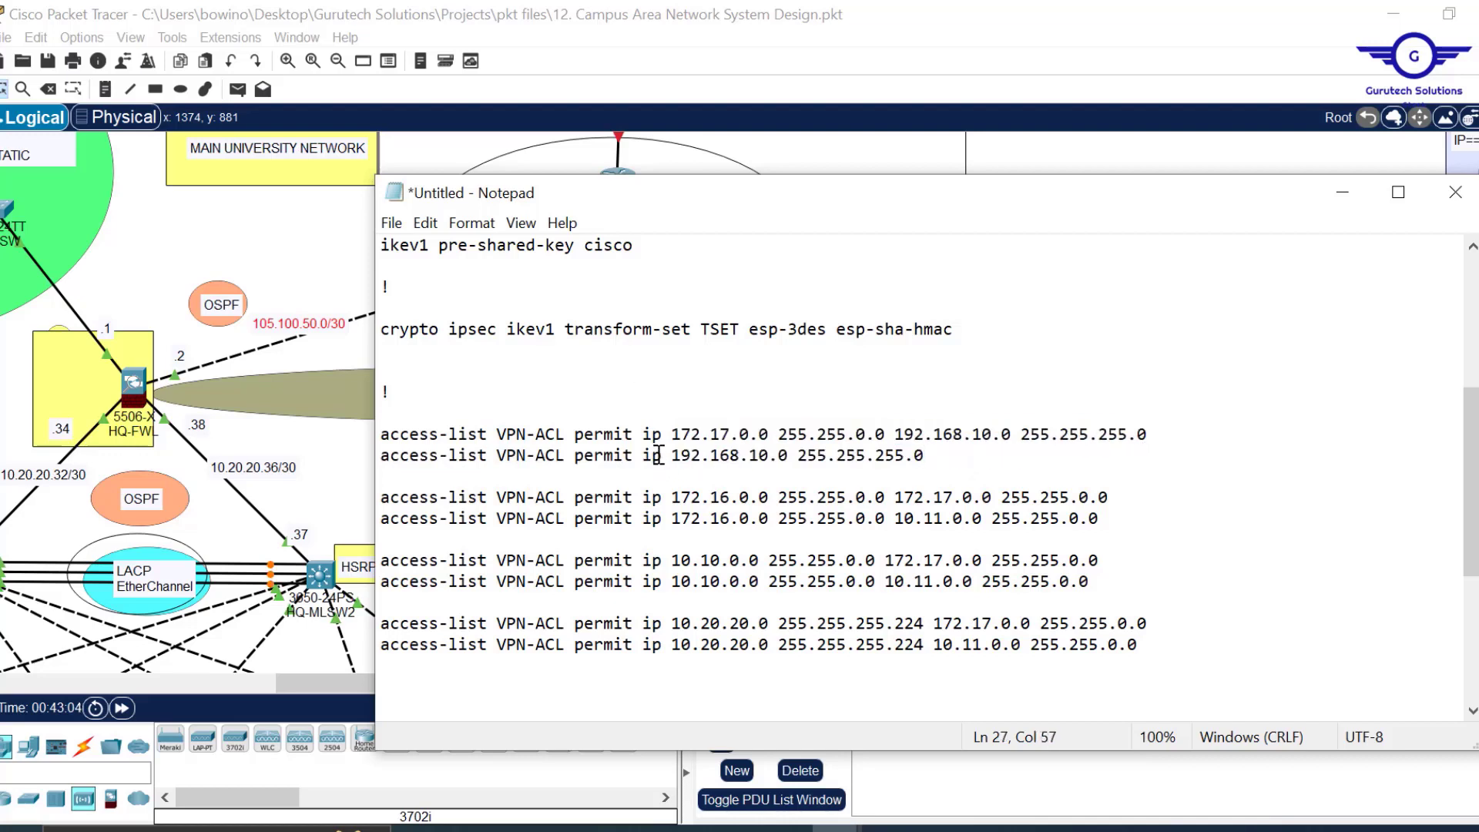
type("10.11.0.0 255.255.0.0")
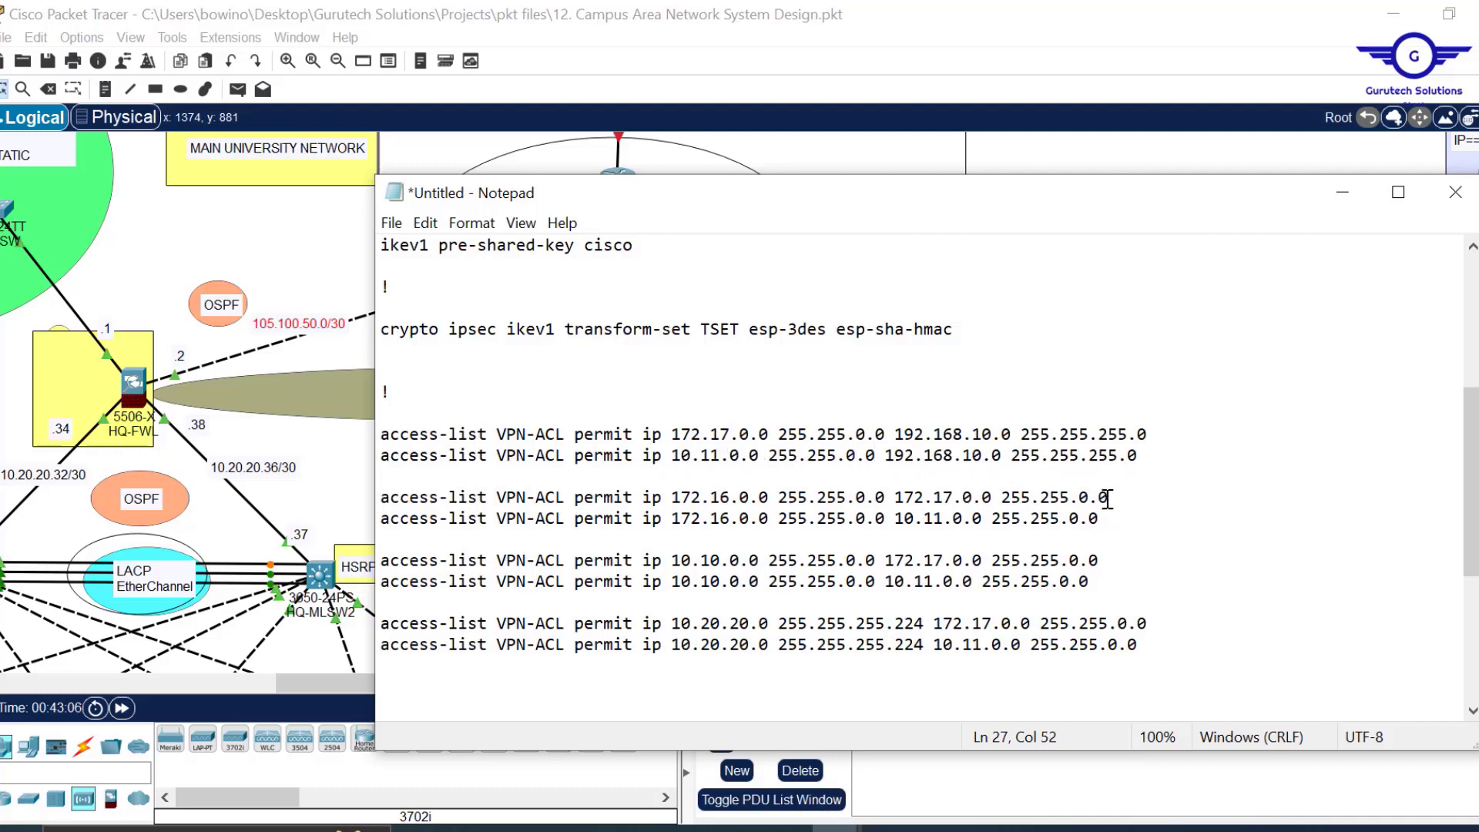
Move 172.17.0.0 and 10.11.0.0 to the source position on the next VPN-ACL rules.
left_click_drag(1116, 497, 891, 498)
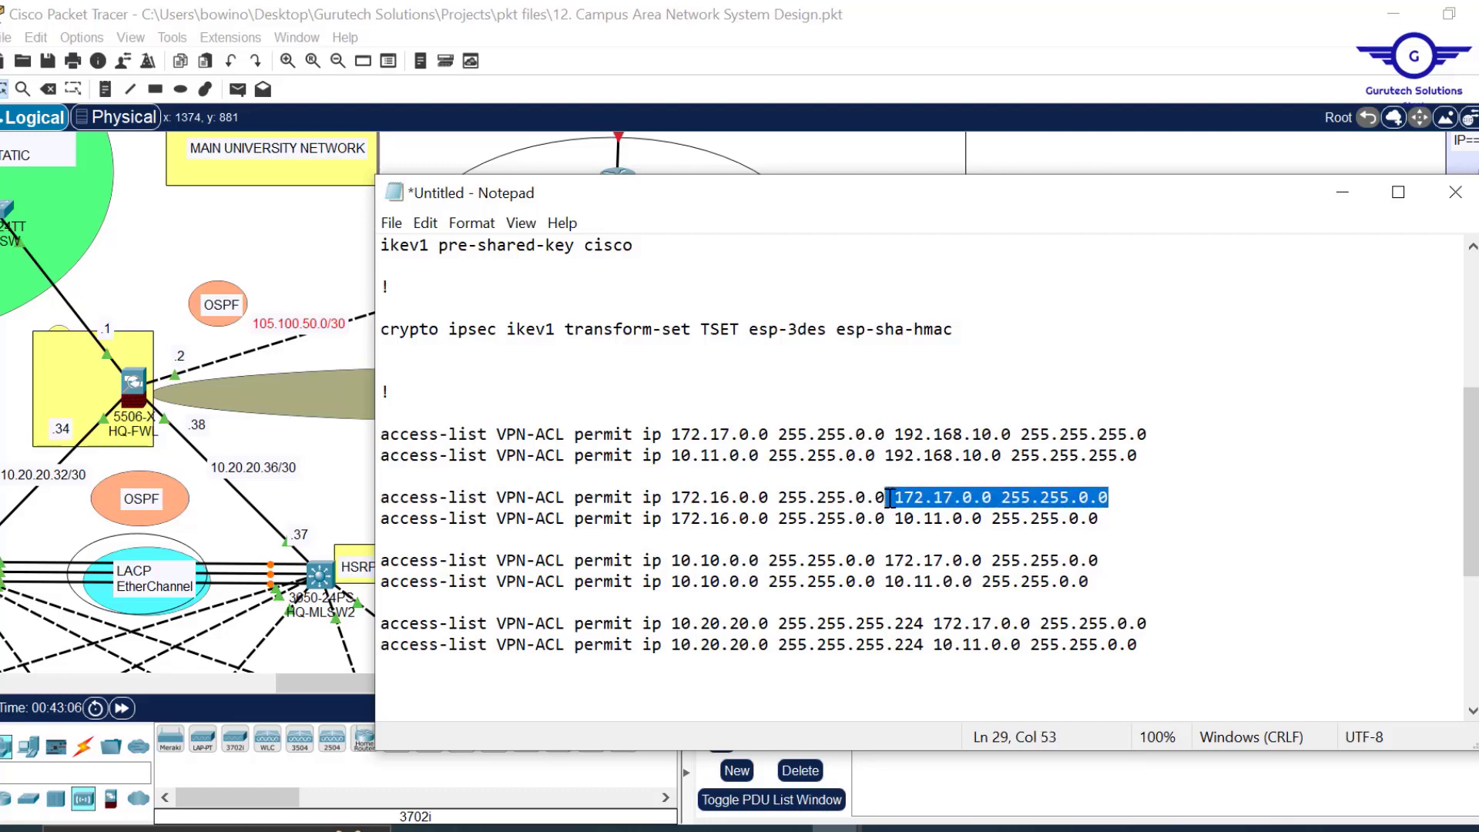
key("ctrl+x")
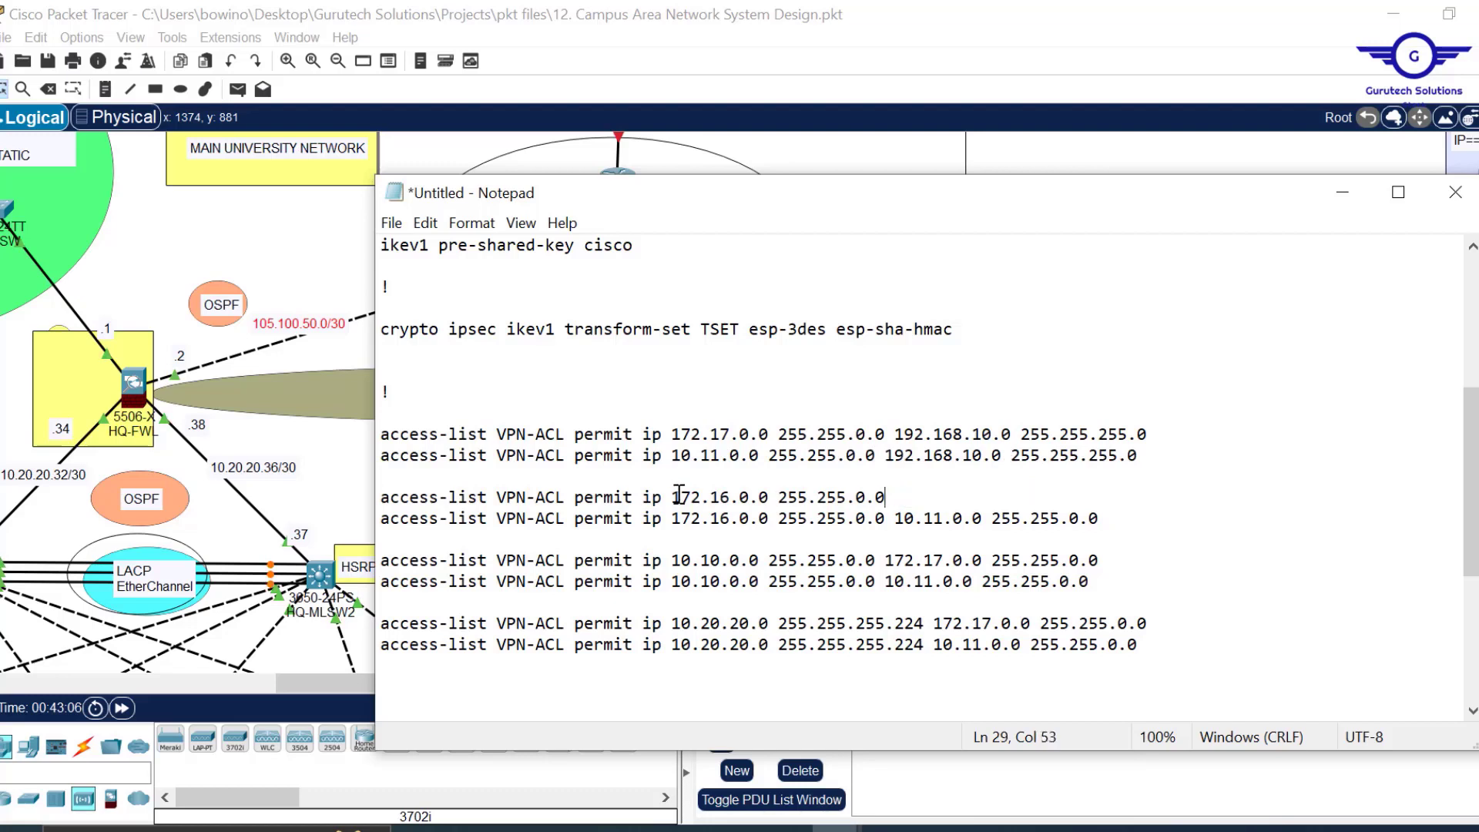
key("ctrl+v")
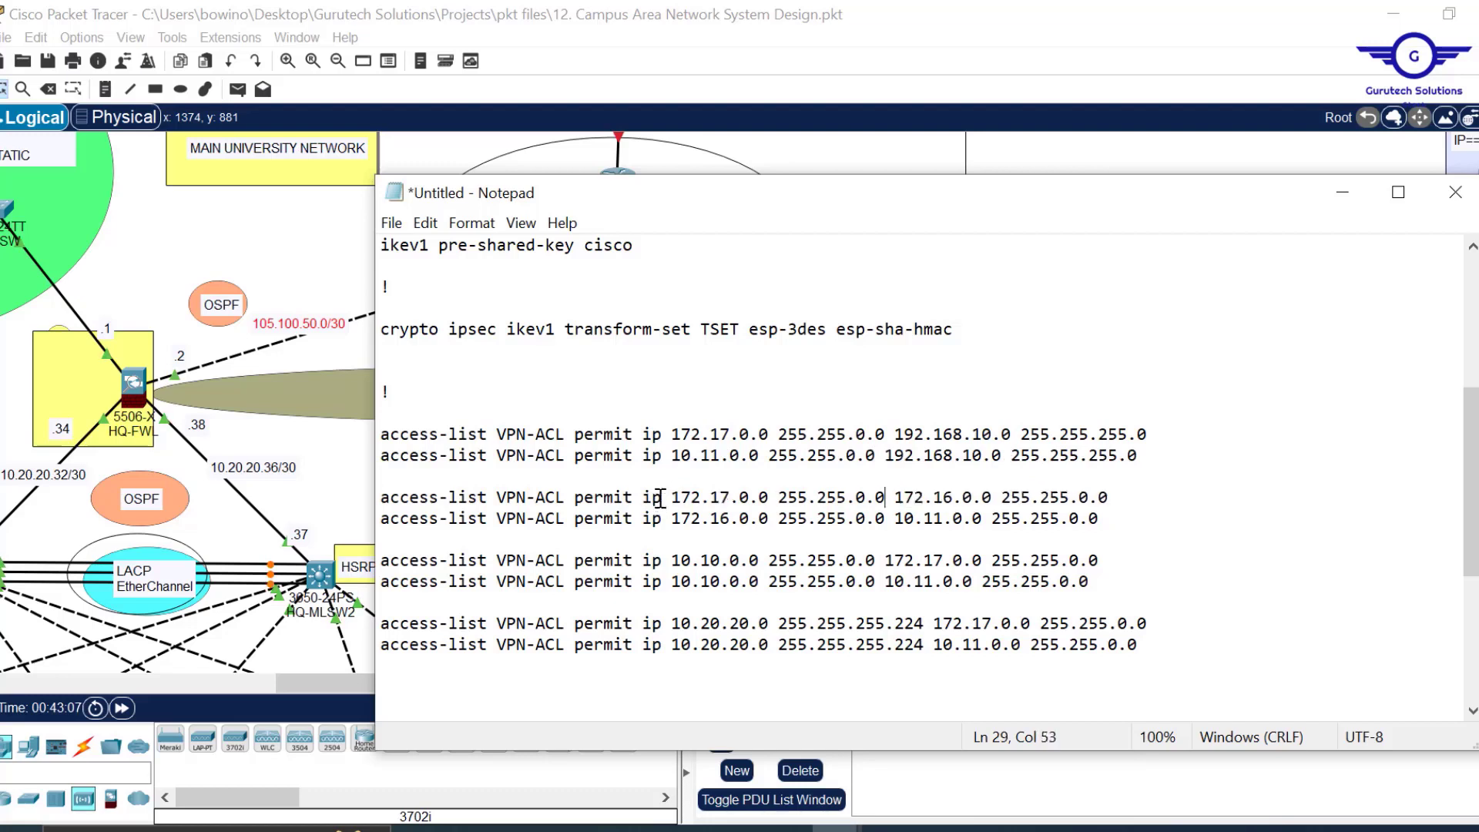
left_click_drag(1112, 520, 887, 519)
key("ctrl+x")
left_click(660, 518)
key("ctrl+v")
left_click_drag(1100, 562, 876, 584)
key("ctrl+x")
left_click(660, 561)
key("ctrl+v")
Swap the remaining VPN-ACL rules, ending with 10.11.0.0 as the last rule's source.
left_click_drag(1474, 493, 1473, 521)
left_click_drag(1146, 497, 924, 497)
key("ctrl+x")
left_click(660, 497)
key("ctrl+v")
left_click_drag(1137, 518, 923, 518)
key("ctrl+x")
key("ctrl+v")
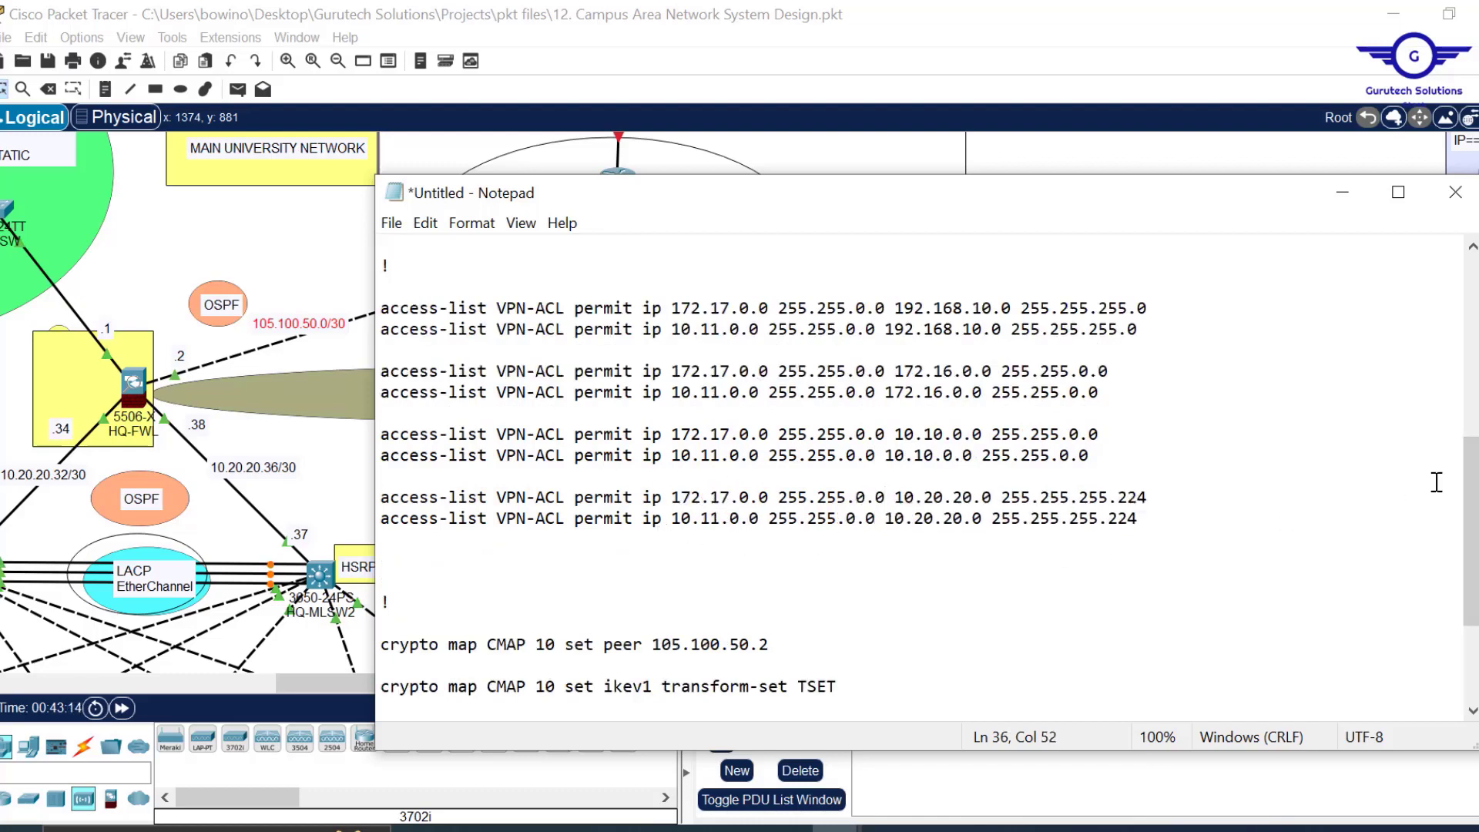
left_click_drag(1472, 520, 1429, 339)
Paste the script lines after 'exit' into BRANCH-FWL's CLI and save with wr mem.
left_click(906, 487)
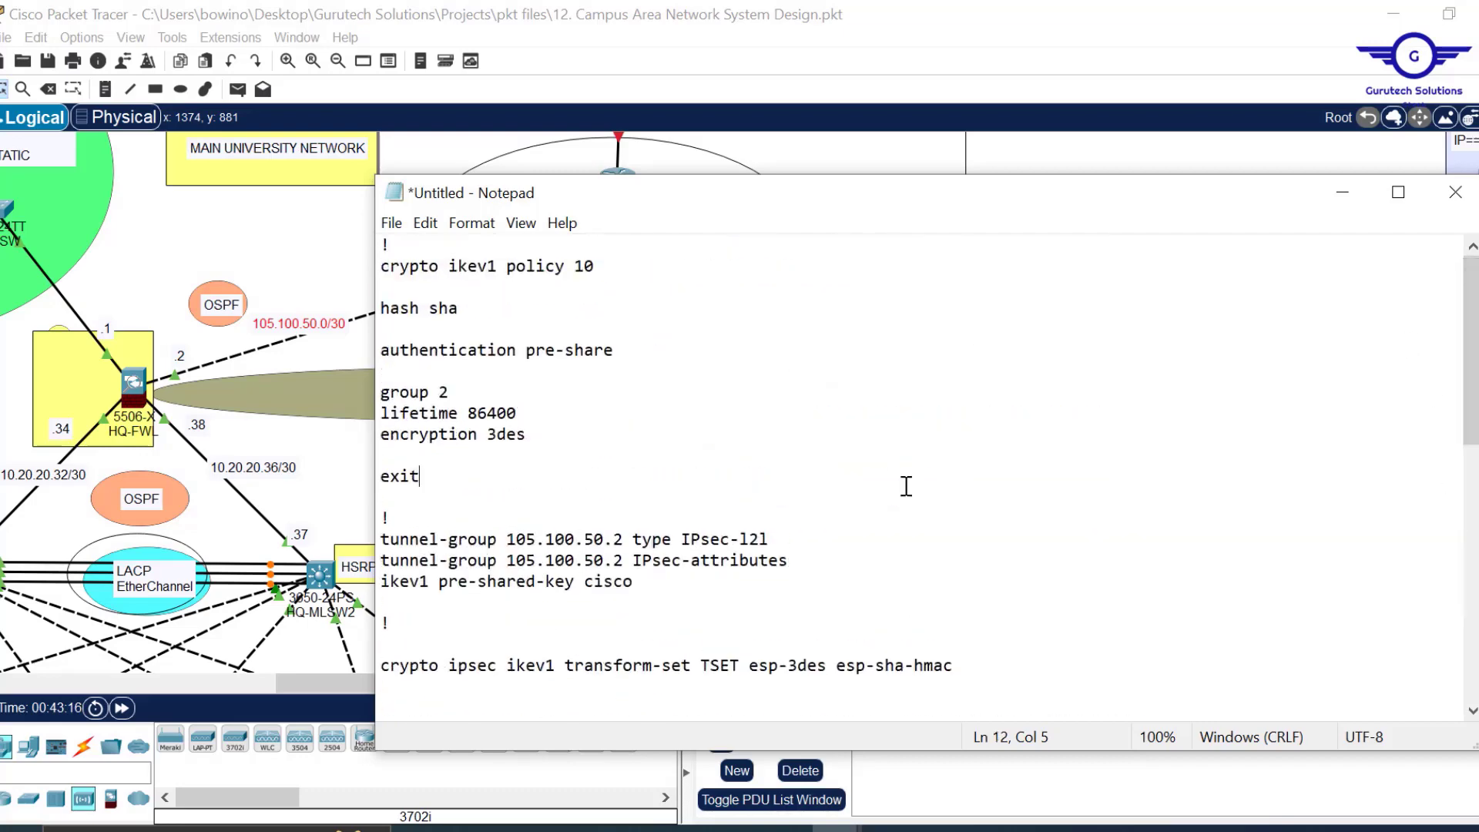
key("ctrl+shift+End")
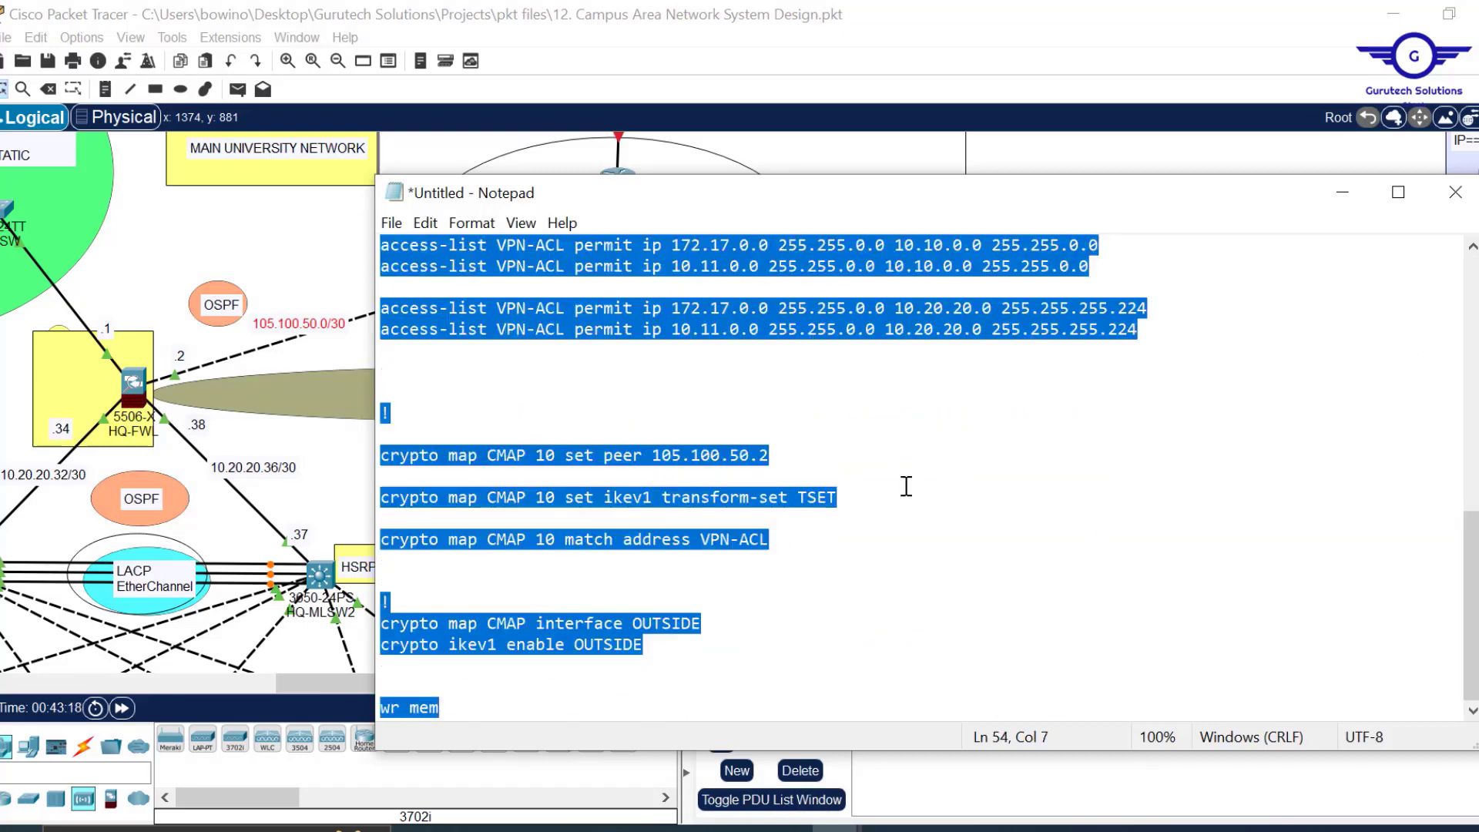
left_click(1343, 192)
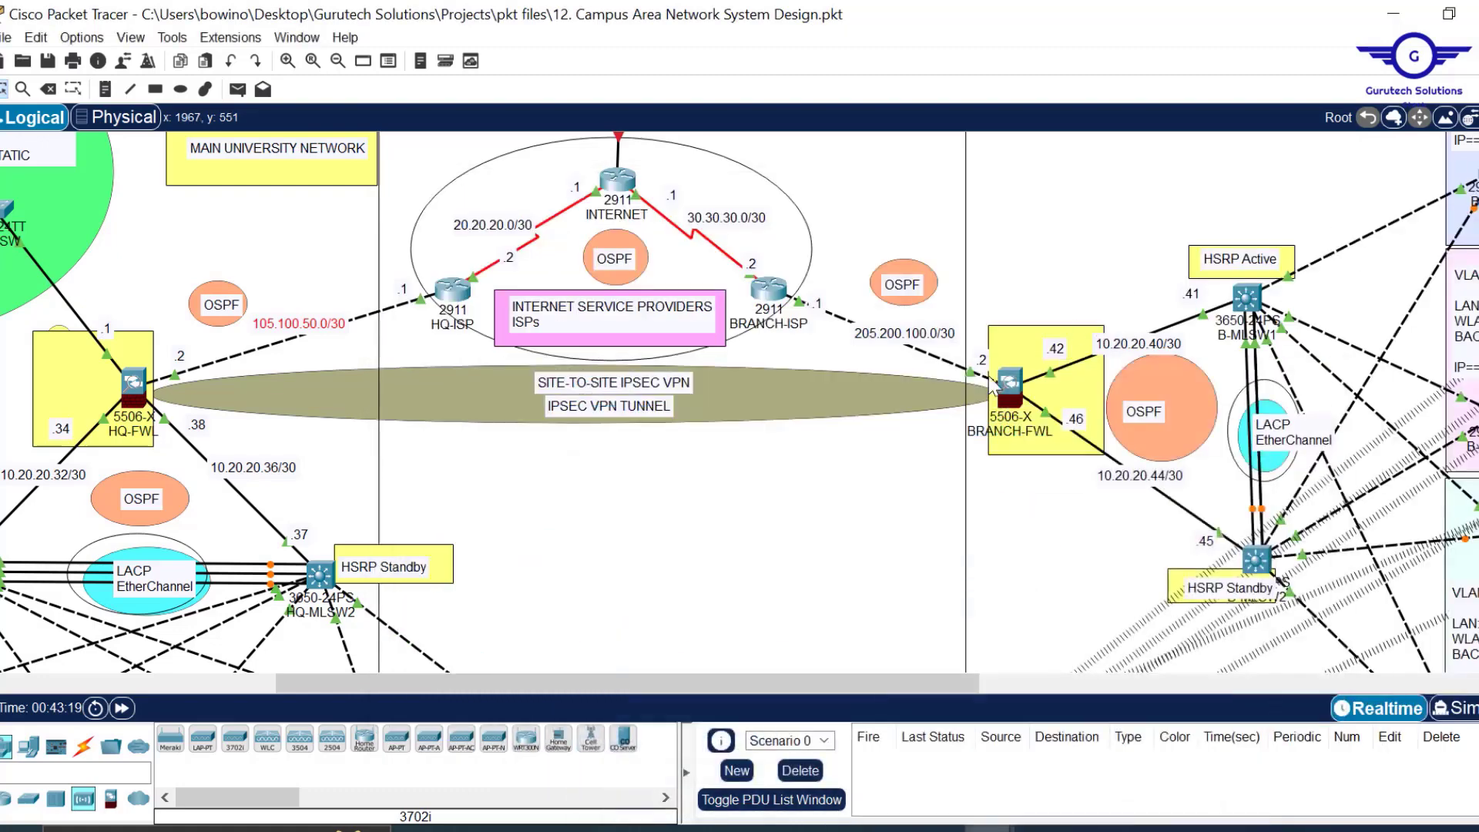
left_click(1011, 393)
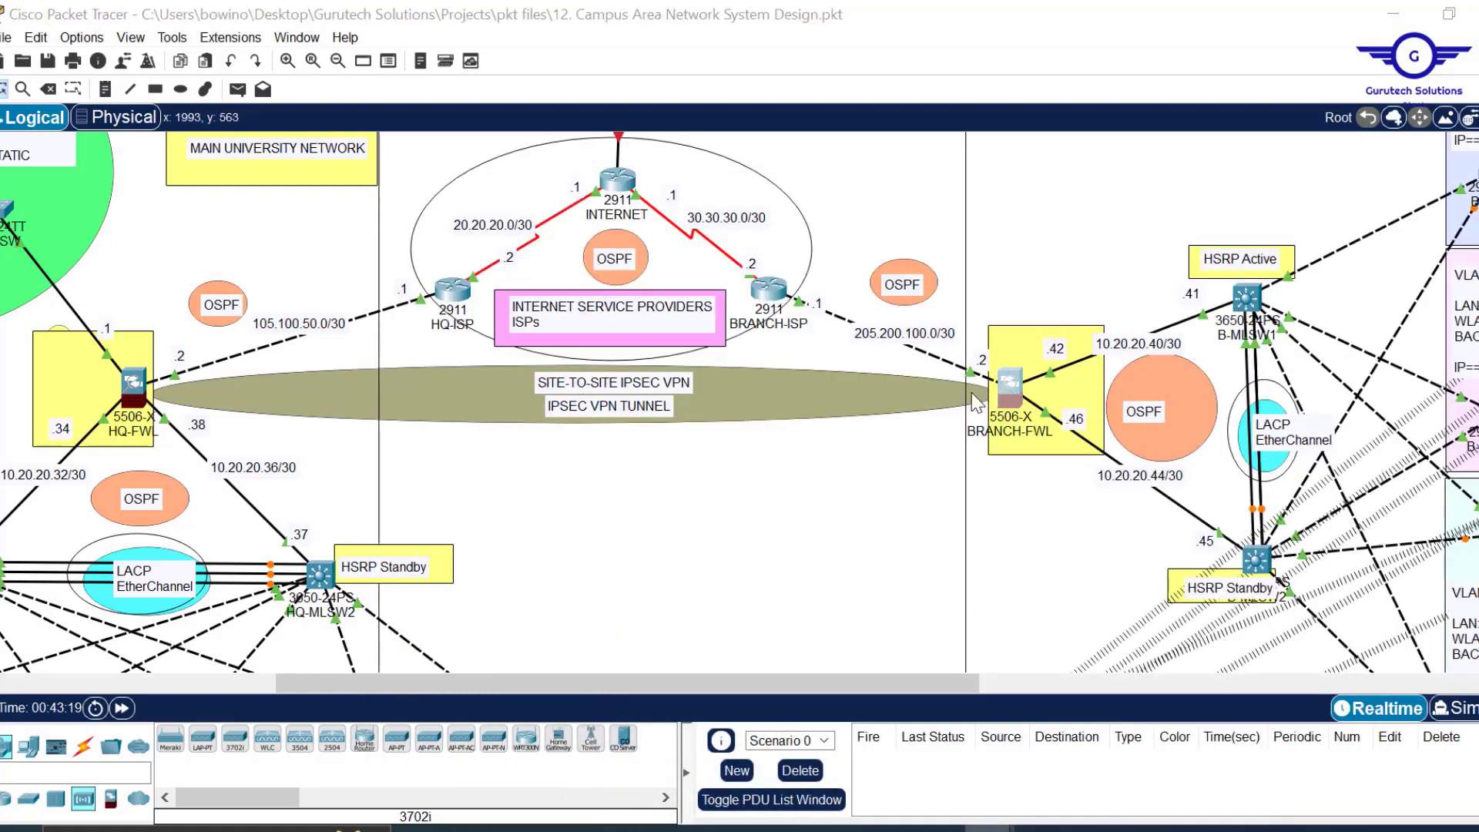
left_click_drag(1031, 6, 1028, 81)
left_click(966, 462)
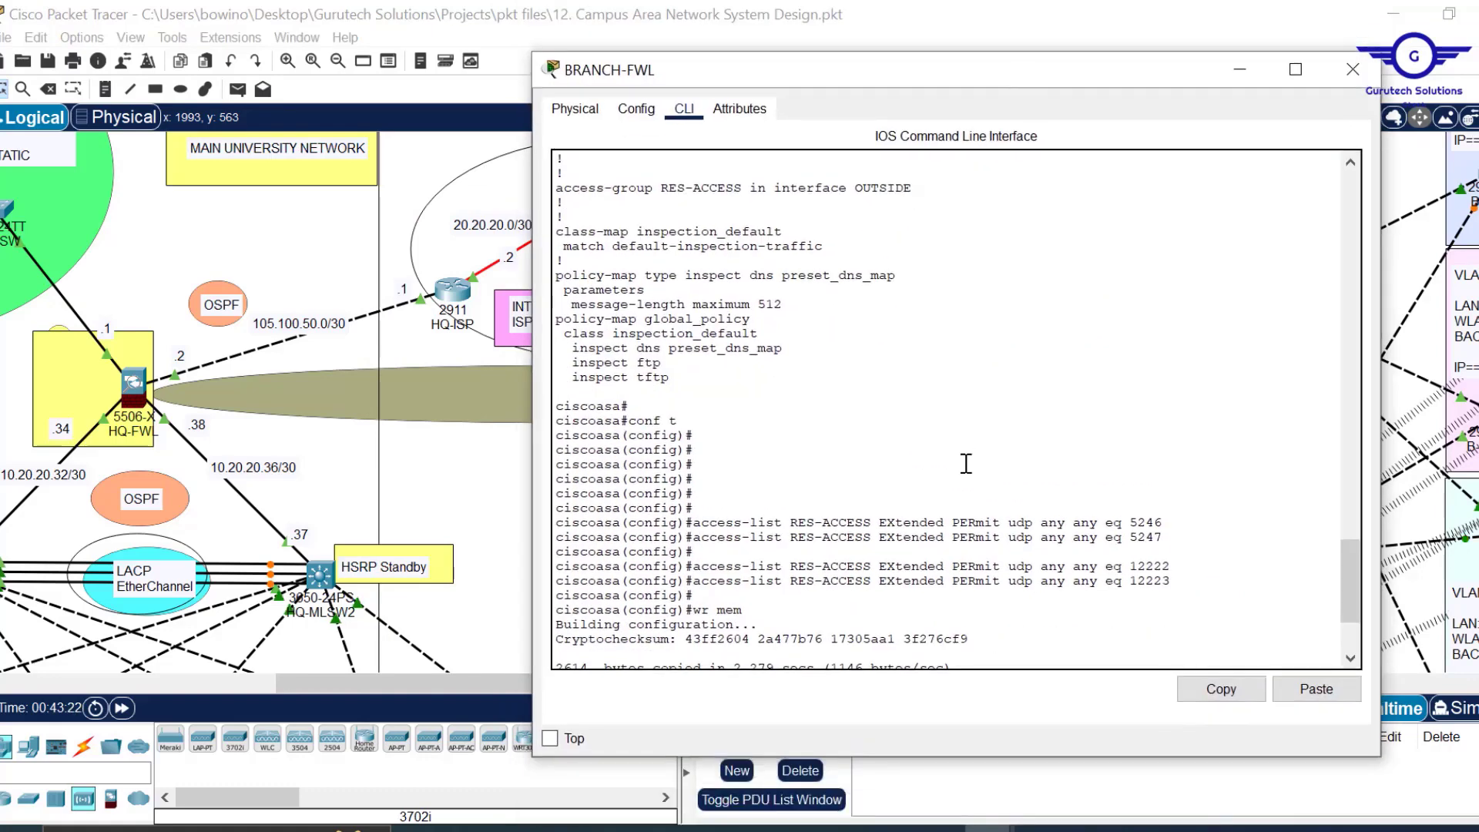
key("Return")
key("Return")
key("Return")
key("Return")
key("Return")
key("Return")
key("Return")
key("Return")
key("Return")
key("Return")
key("Return")
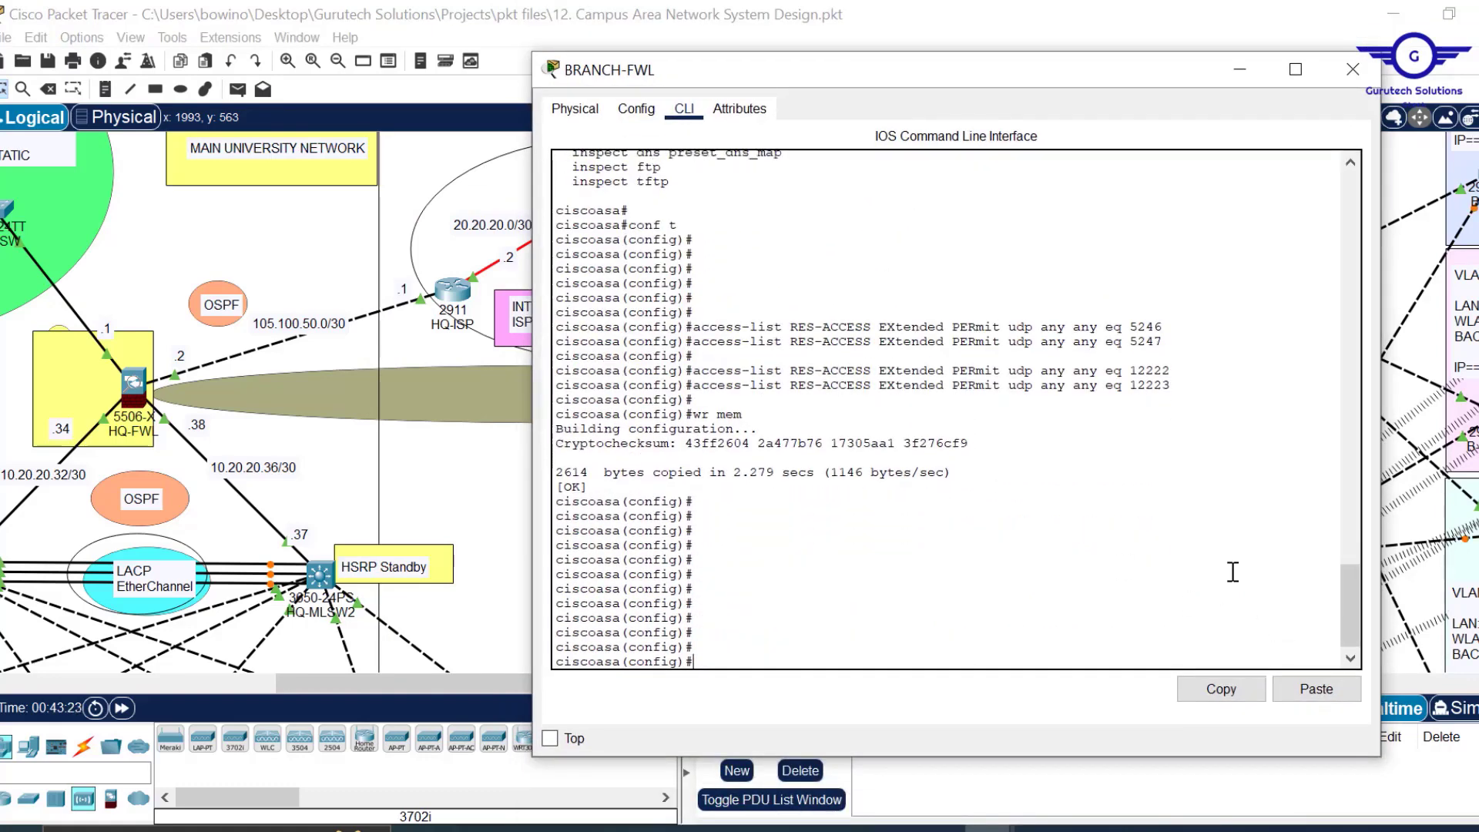
left_click(1322, 691)
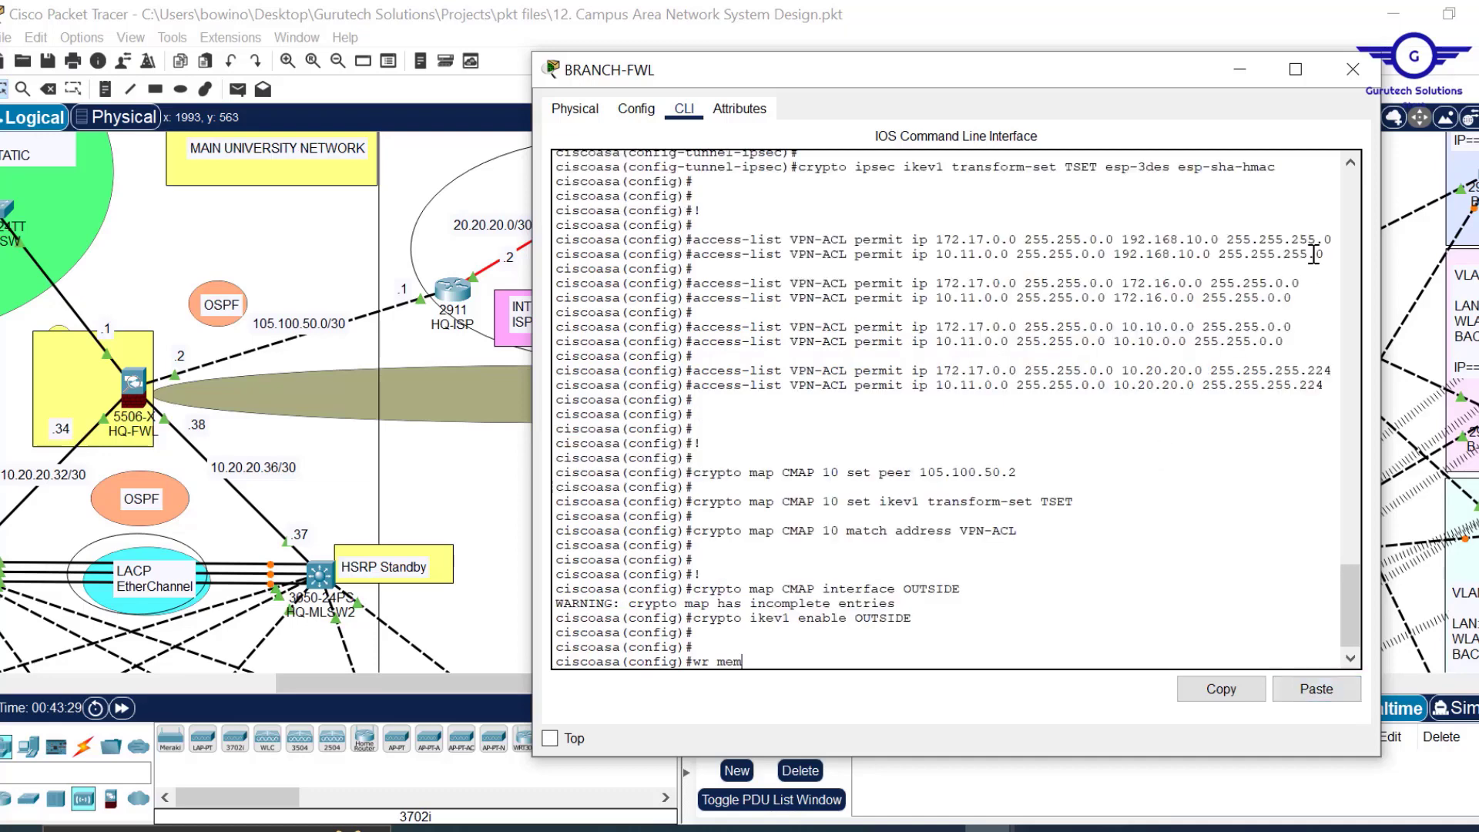
key("Return")
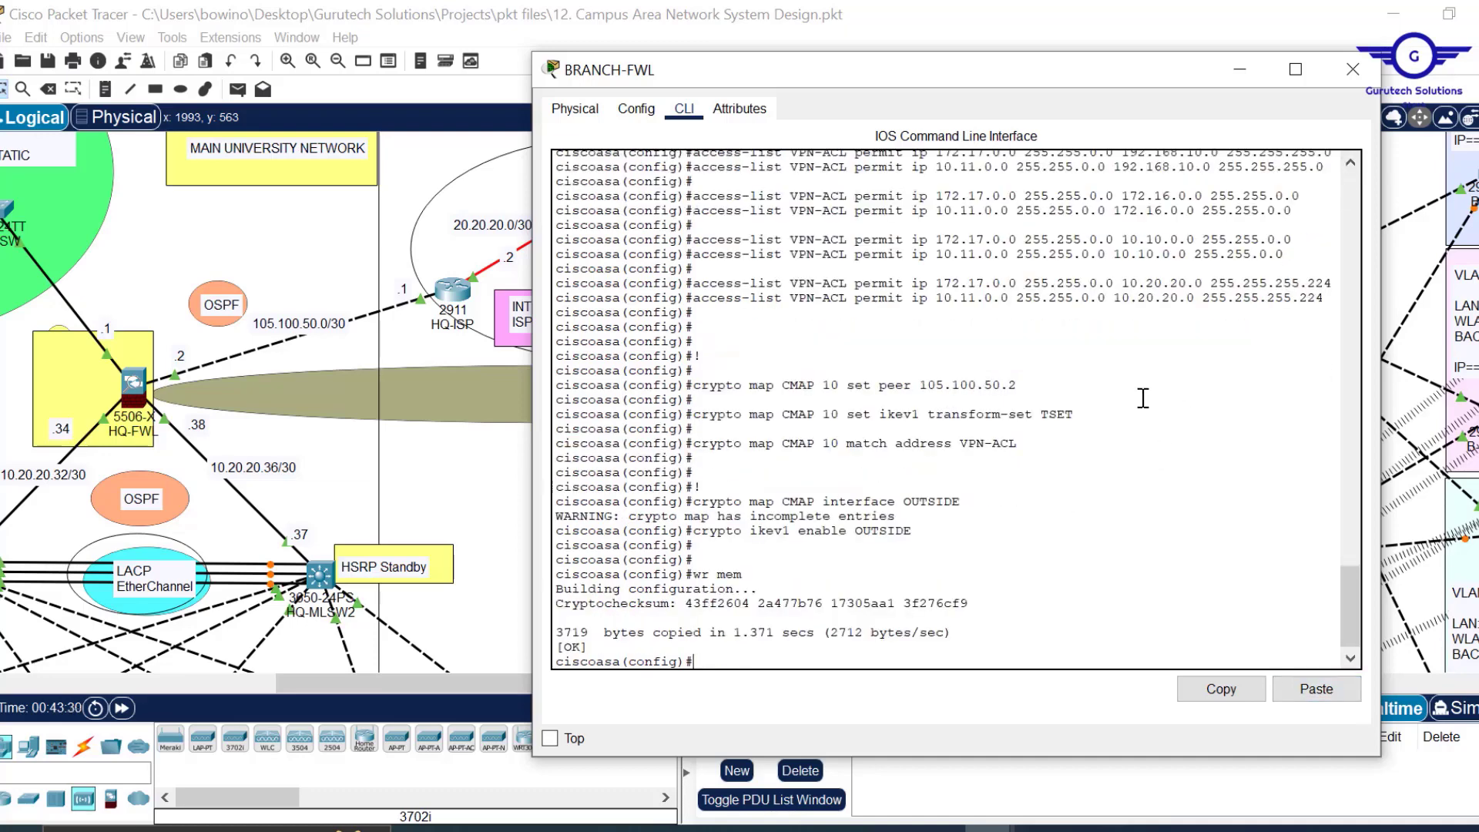
Close BRANCH-FWL, save the project with Ctrl+S, and close the MGT1 browser window.
left_click(1353, 69)
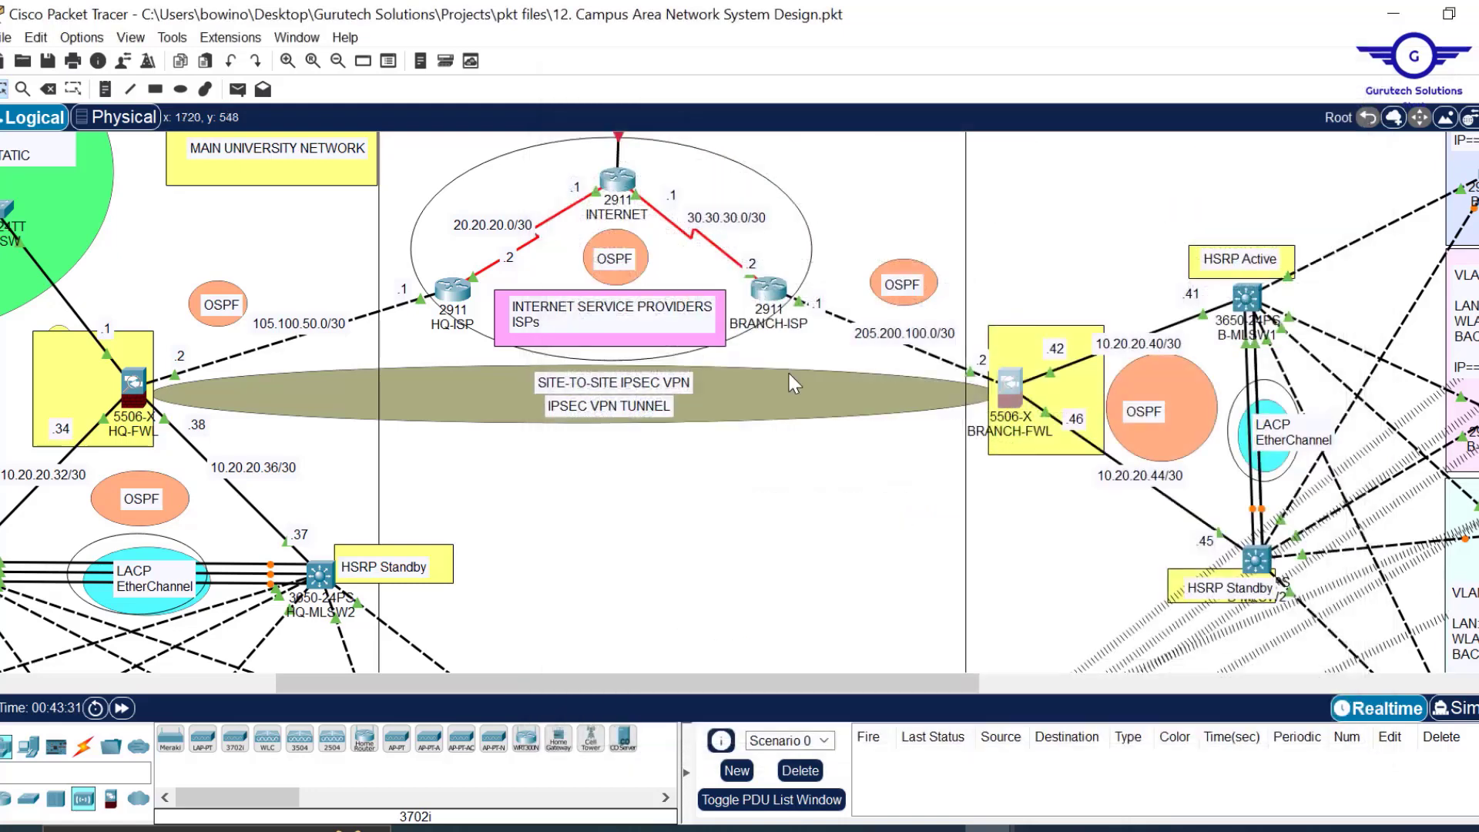
key("ctrl+s")
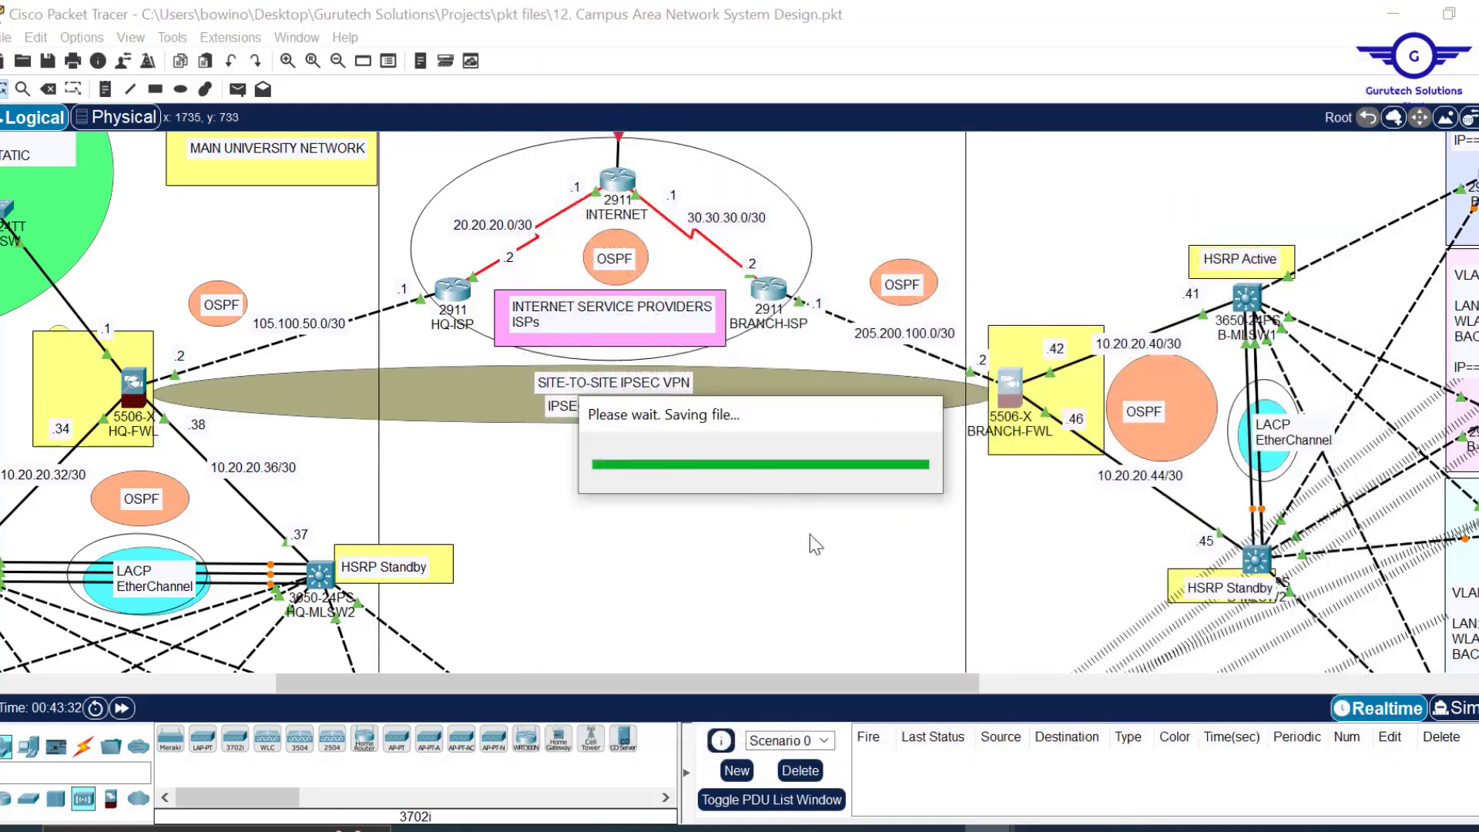
mouse_move(990, 829)
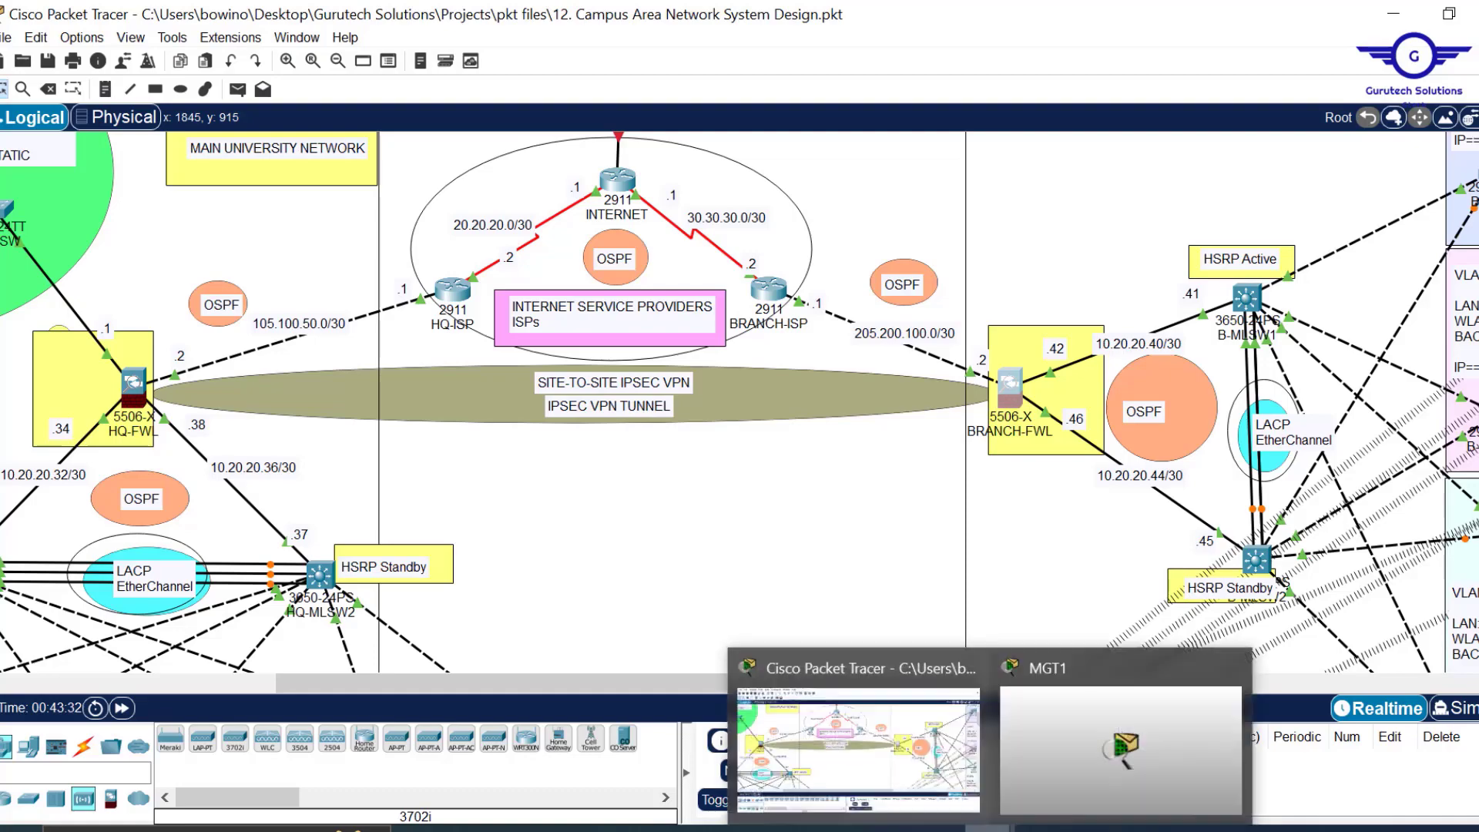
mouse_move(1065, 773)
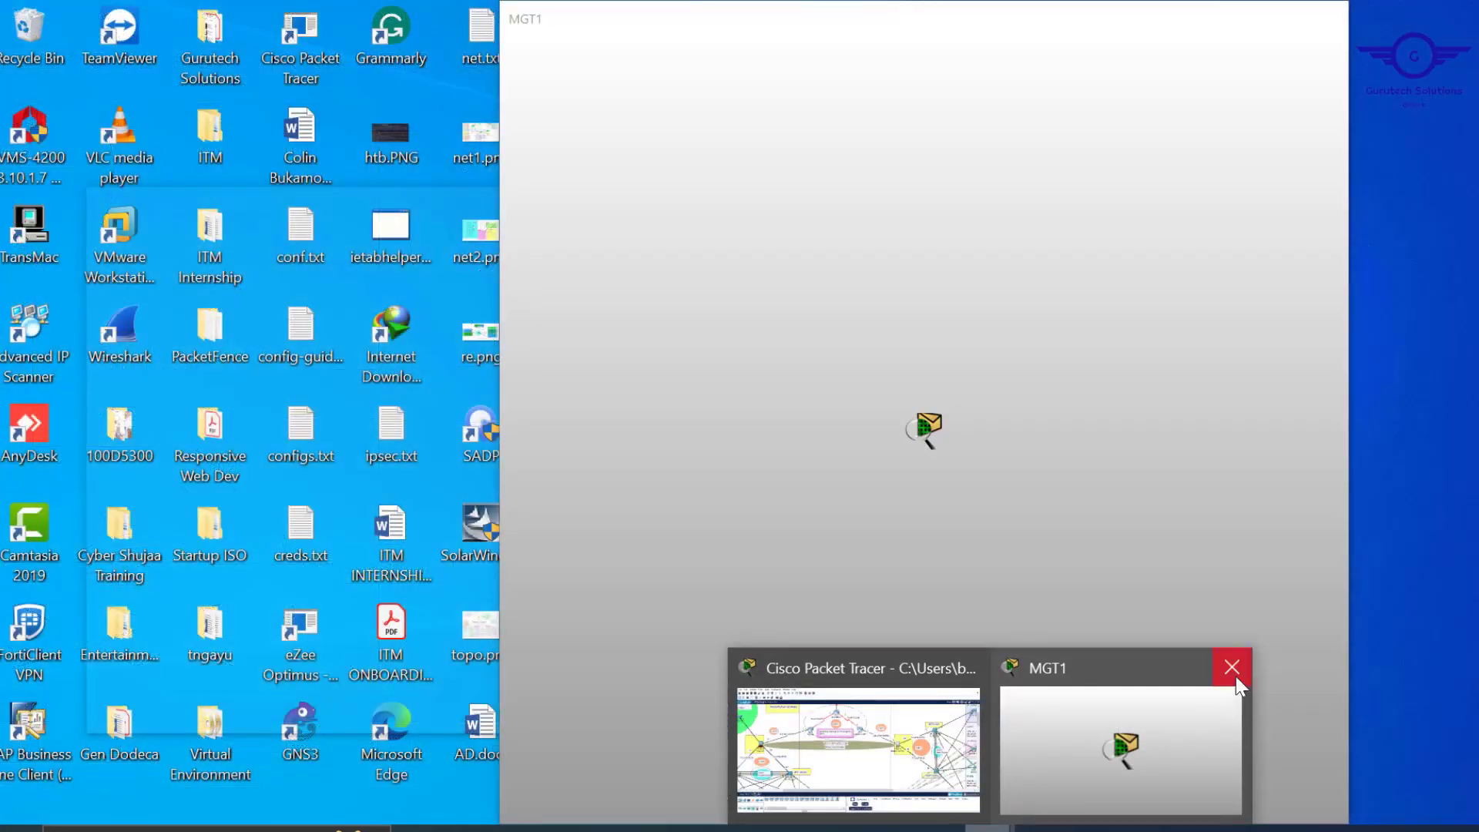
left_click(1177, 706)
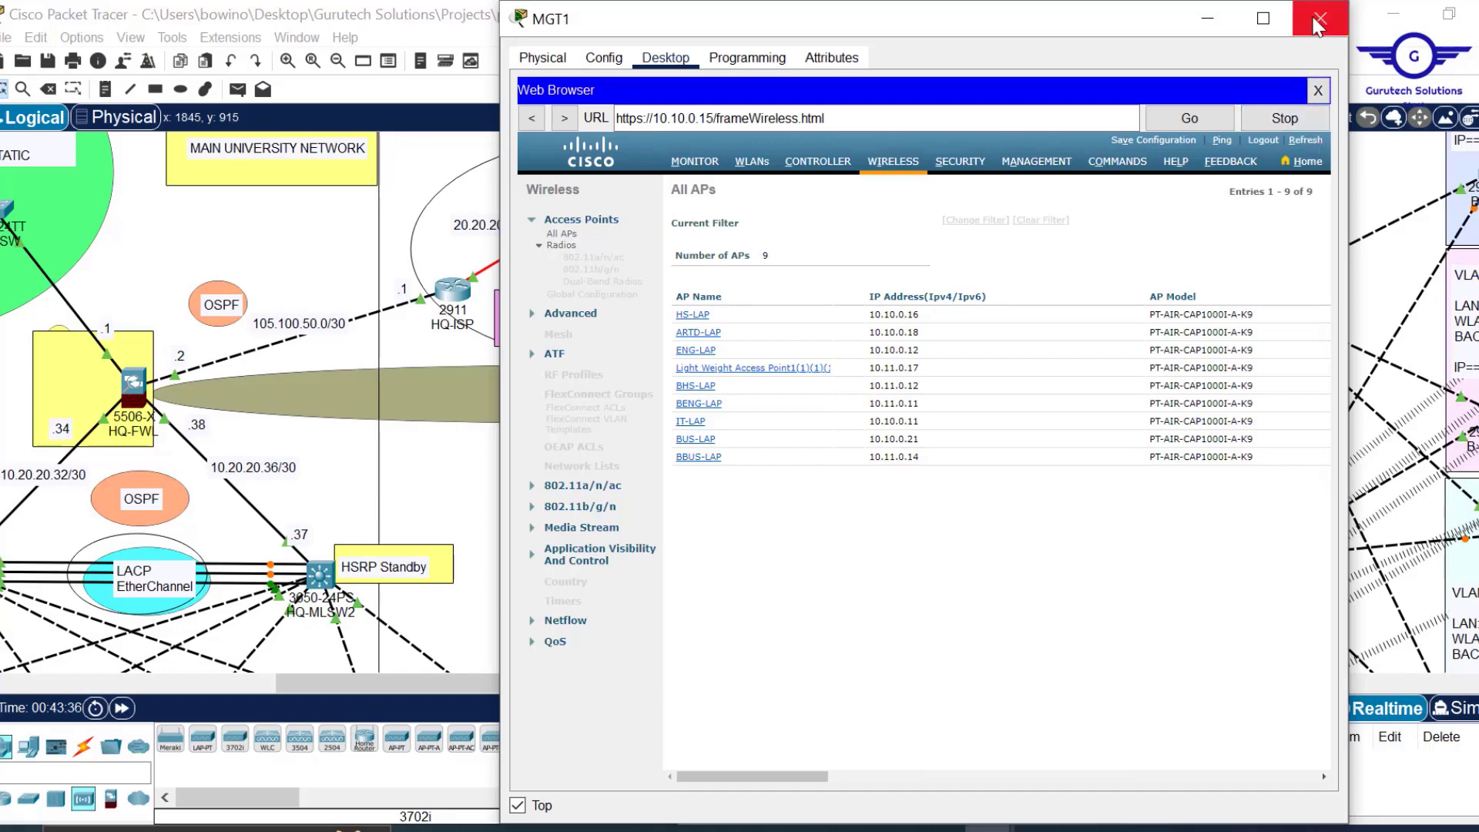
left_click(1319, 22)
Pan and scroll around the campus topology to review the devices.
left_click_drag(707, 684, 501, 687)
scroll(970, 464, "down", 3)
scroll(970, 463, "down", 3)
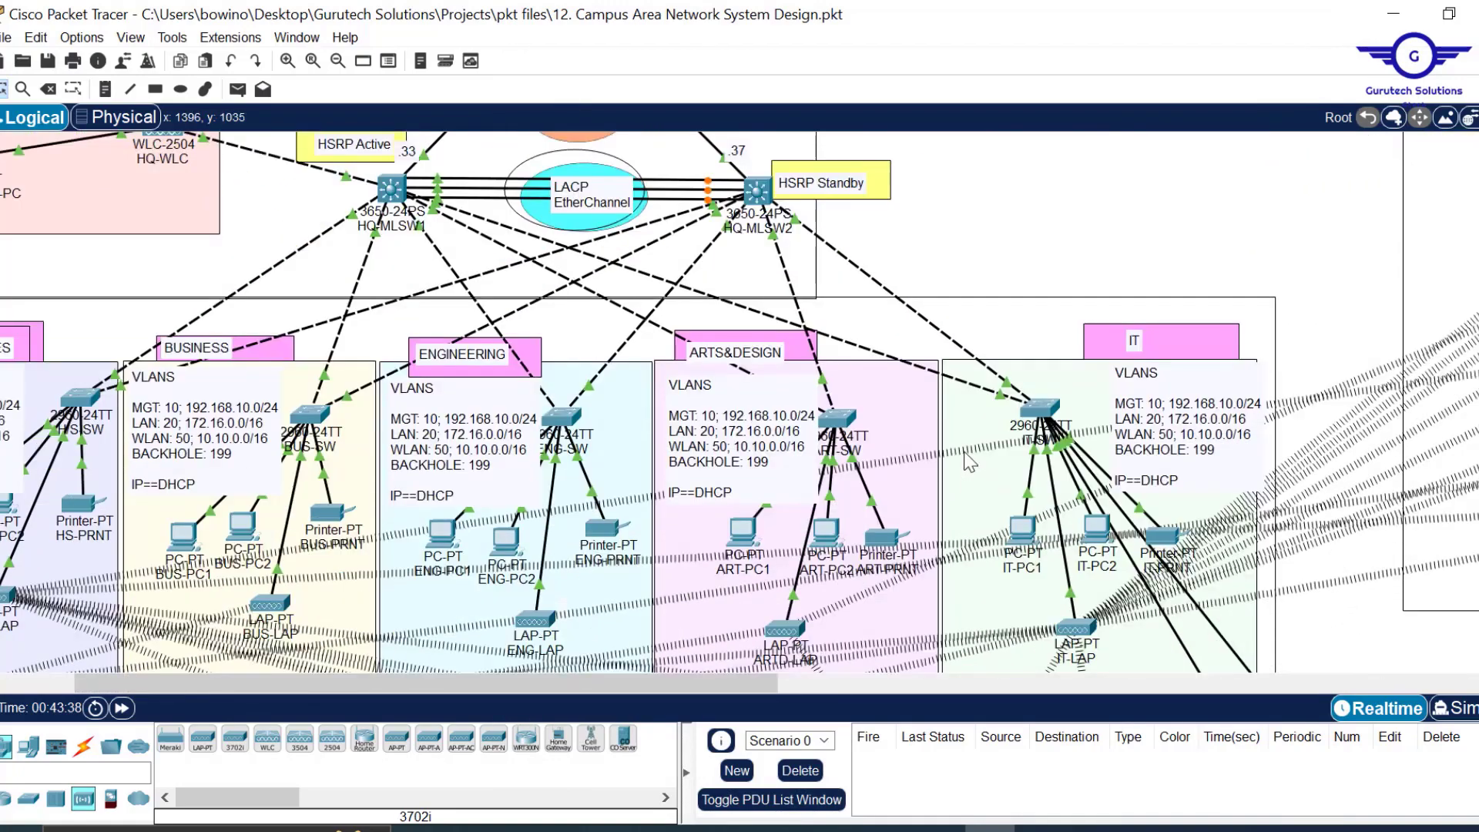
mouse_move(826, 543)
mouse_move(243, 530)
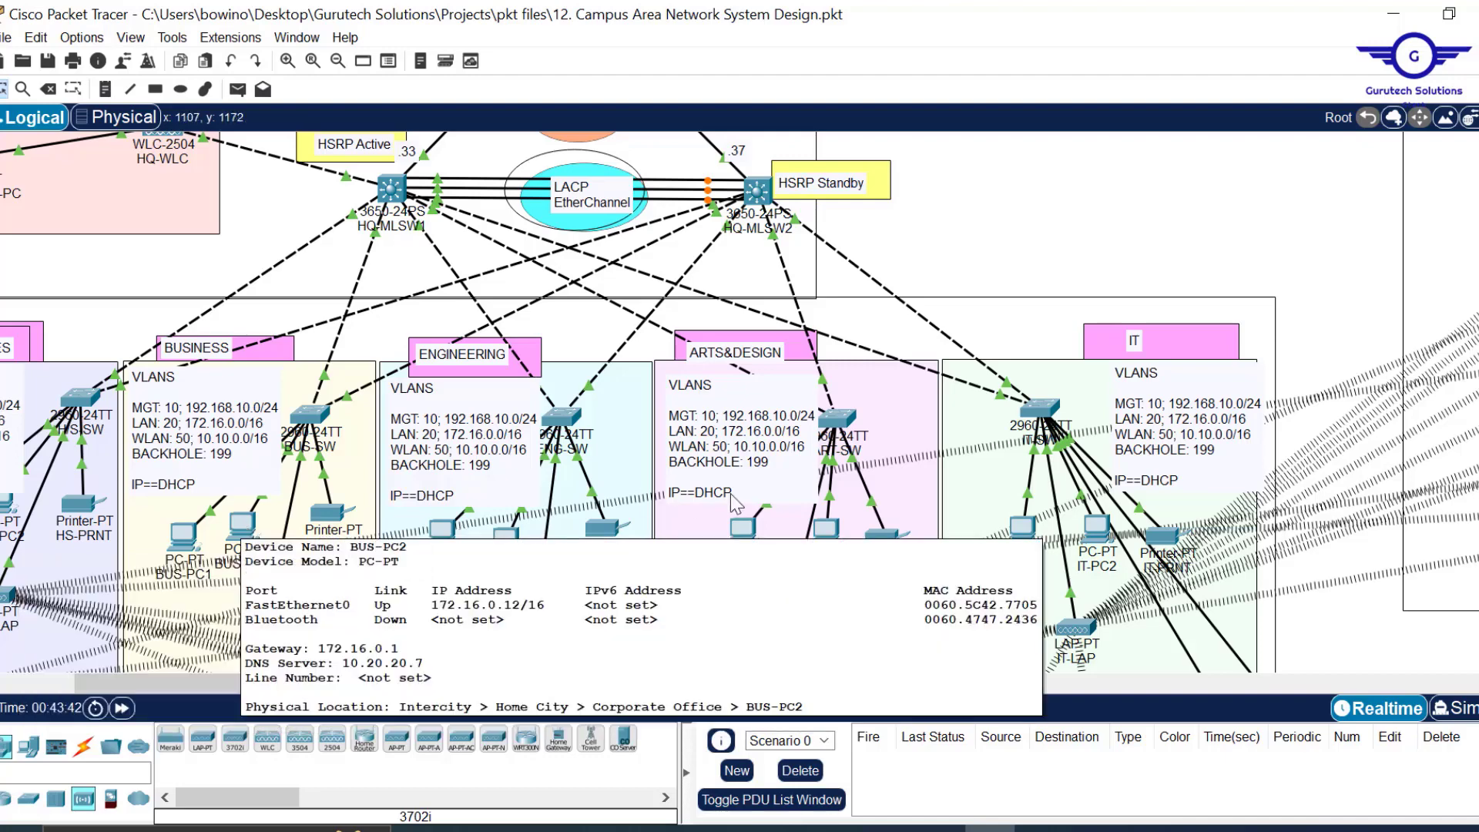
scroll(509, 609, "down", 3)
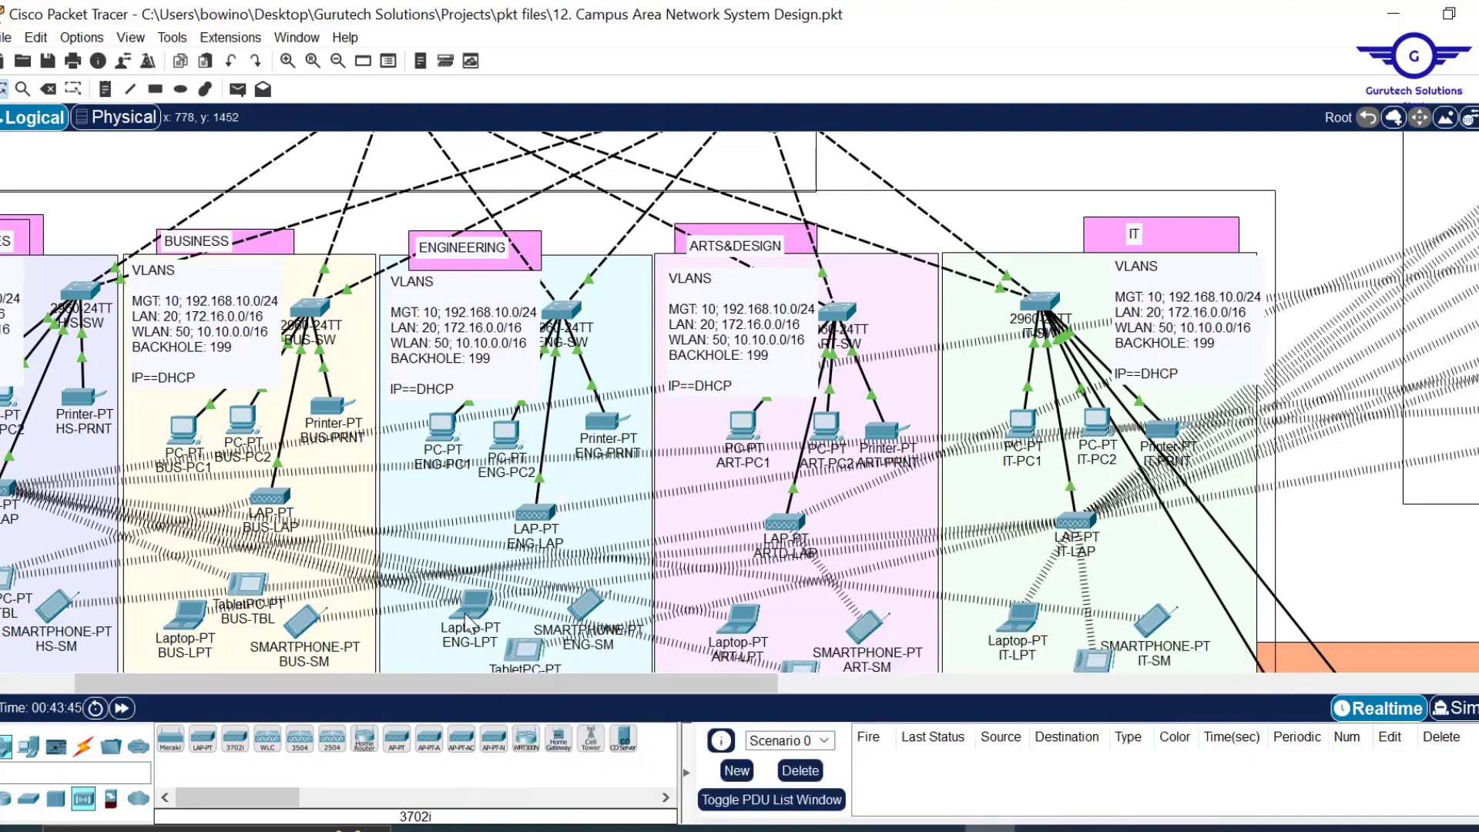
mouse_move(468, 621)
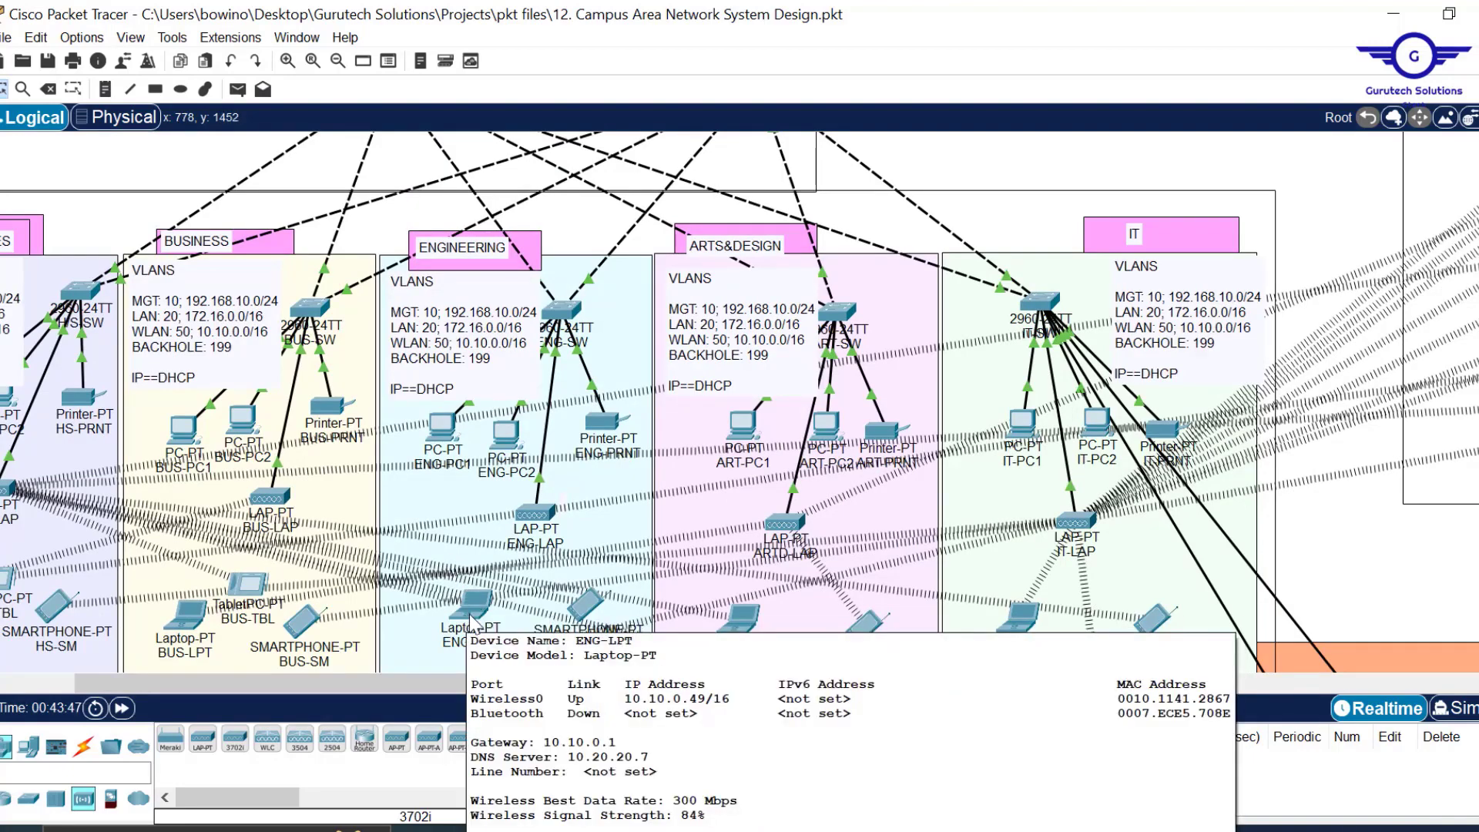
left_click_drag(573, 683, 1113, 675)
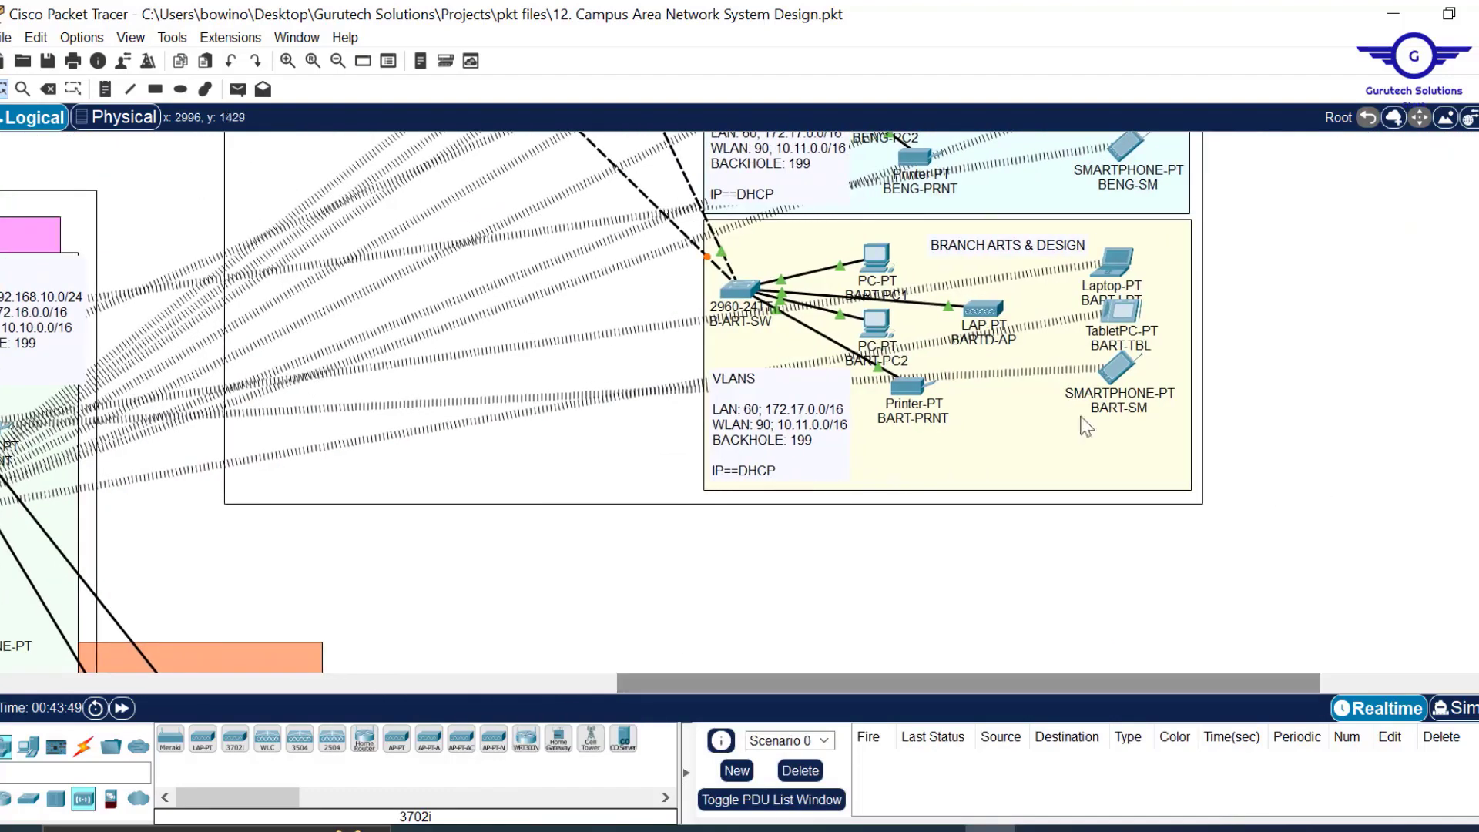
scroll(537, 353, "up", 6)
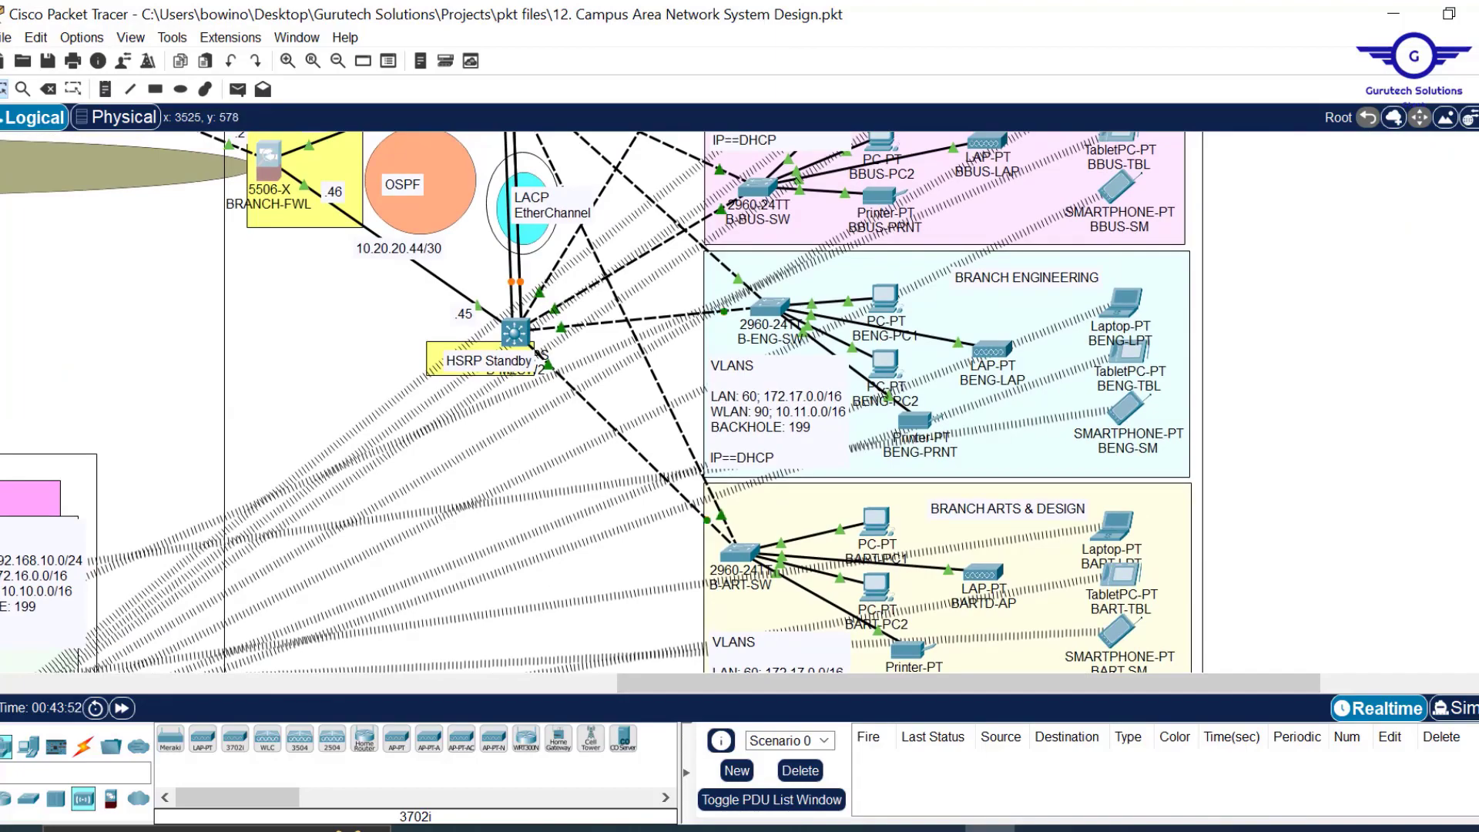
scroll(537, 353, "up", 7)
scroll(537, 353, "down", 20)
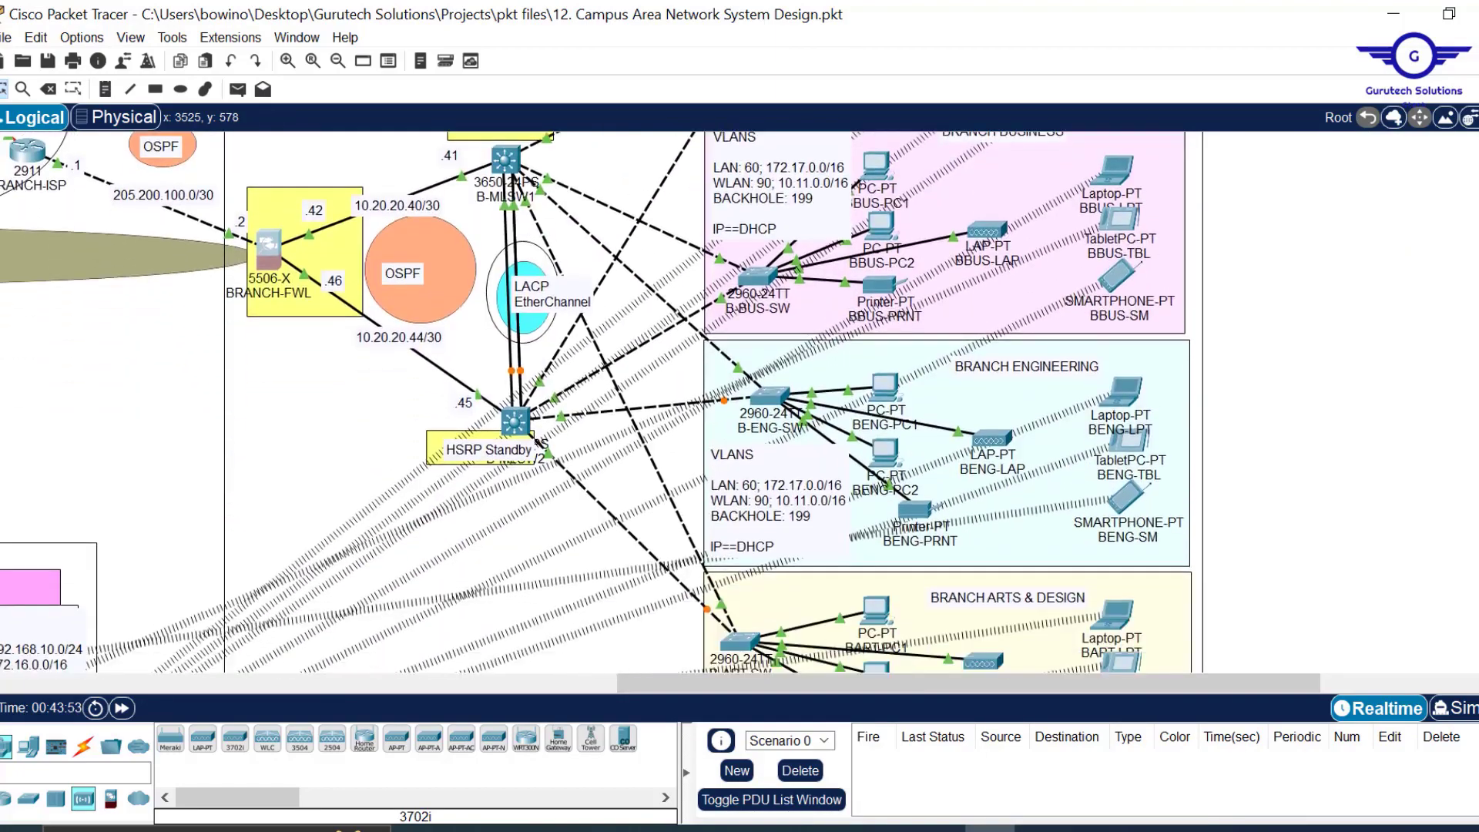
scroll(537, 353, "up", 15)
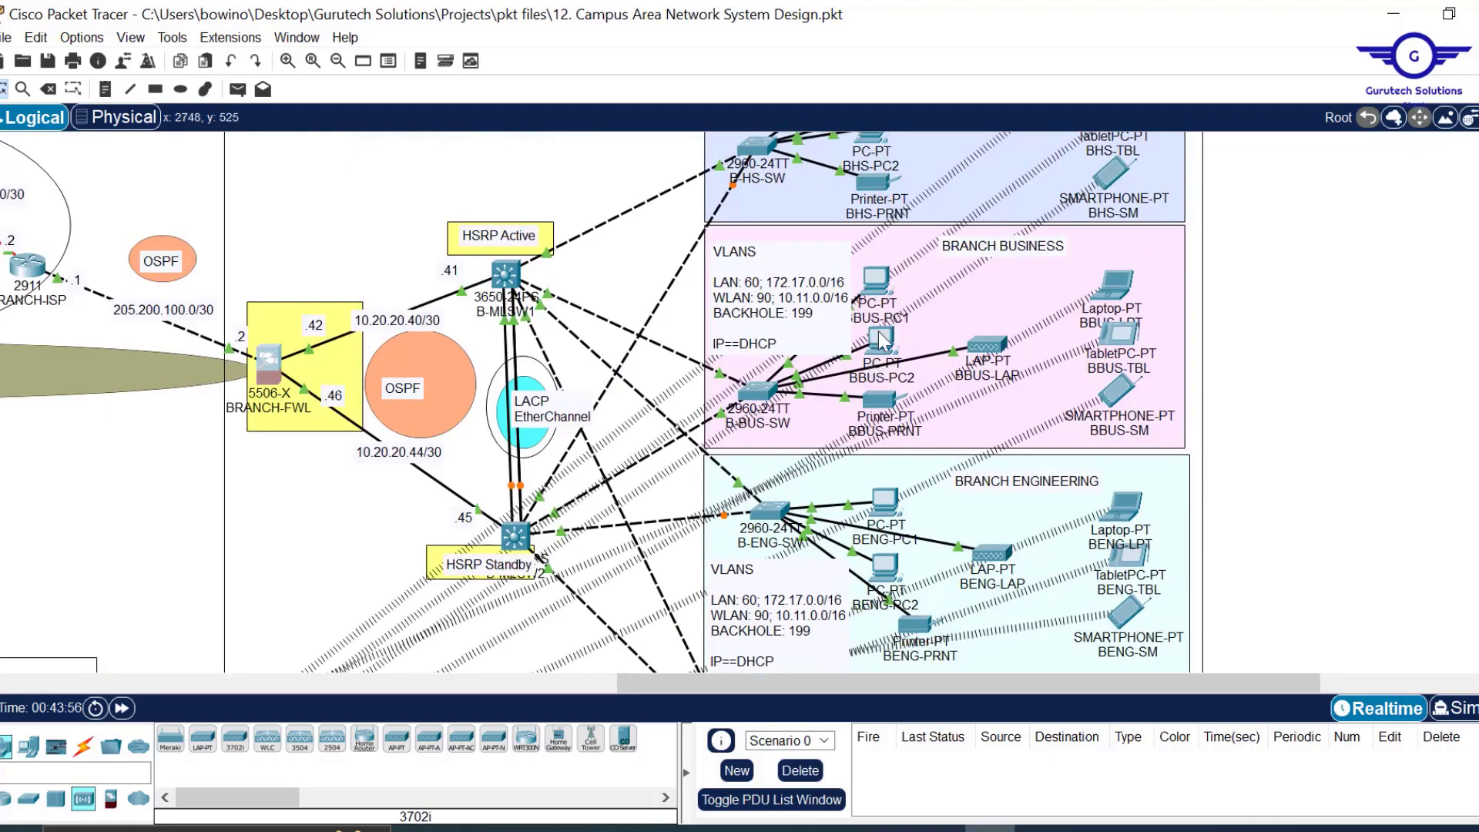
Open BBUS-PC2's Command Prompt and run ipconfig to check its addressing.
left_click(882, 338)
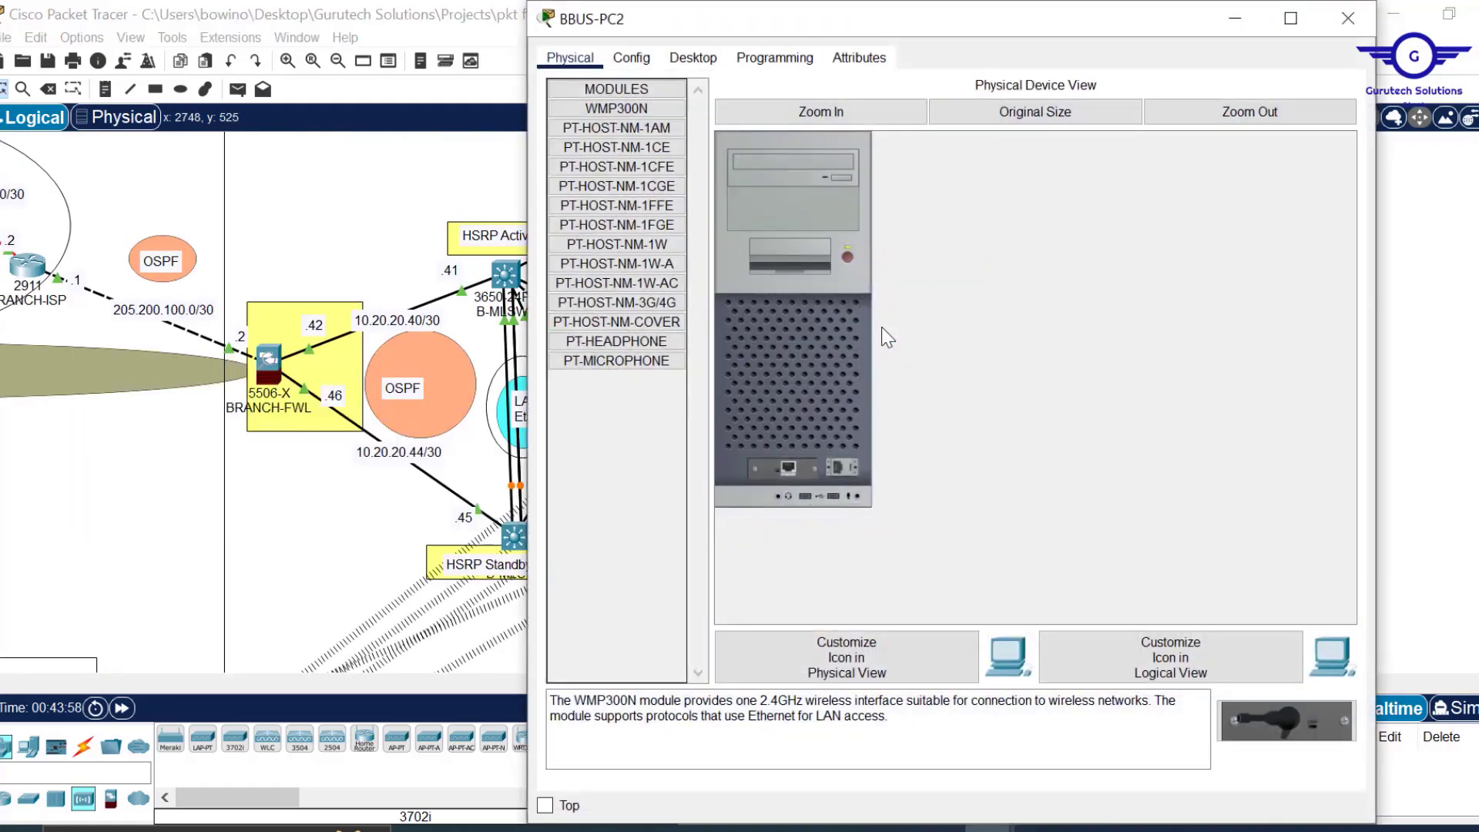
left_click(688, 62)
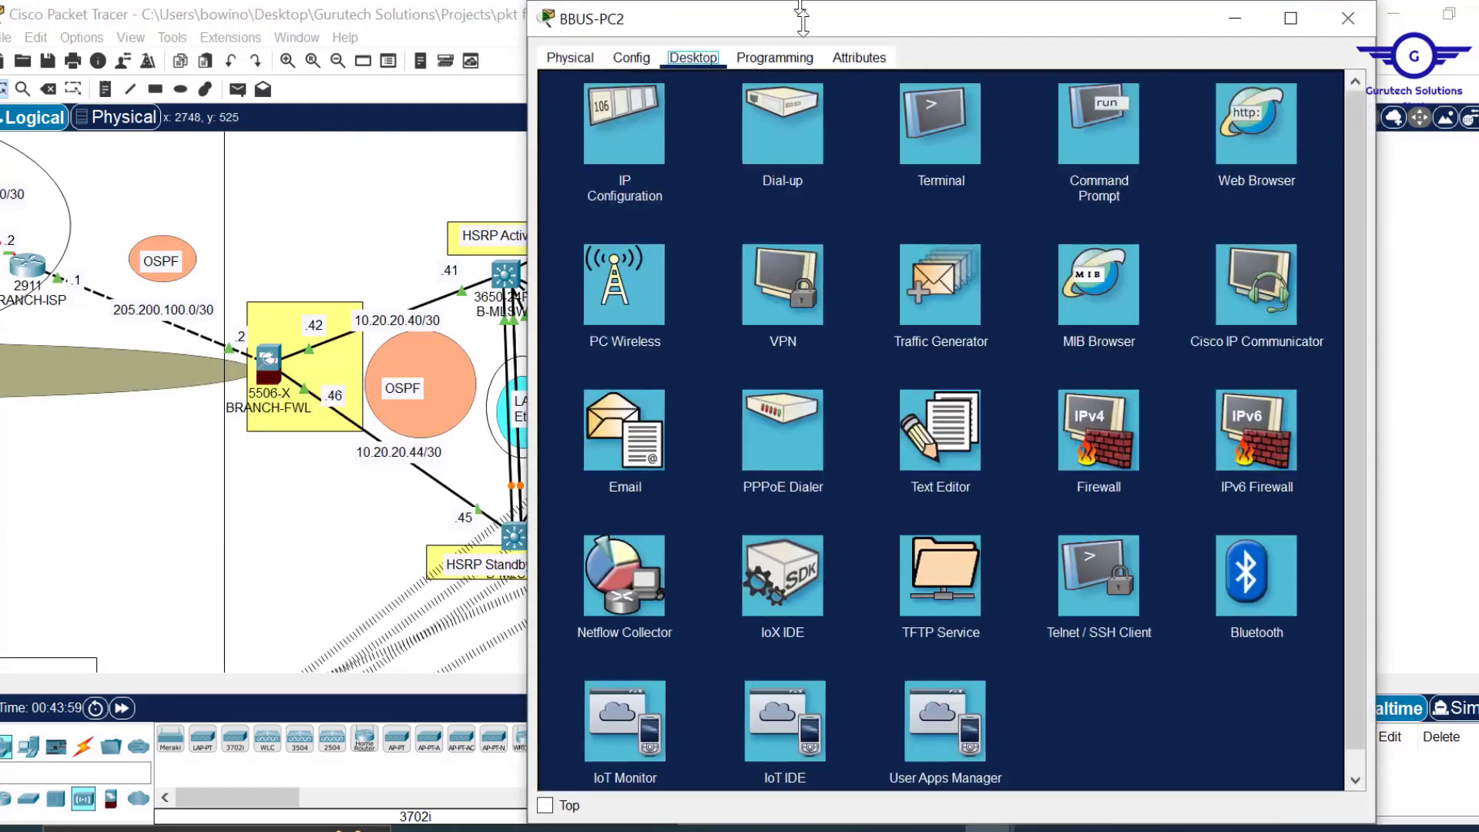
left_click_drag(800, 6, 800, 151)
left_click(1075, 271)
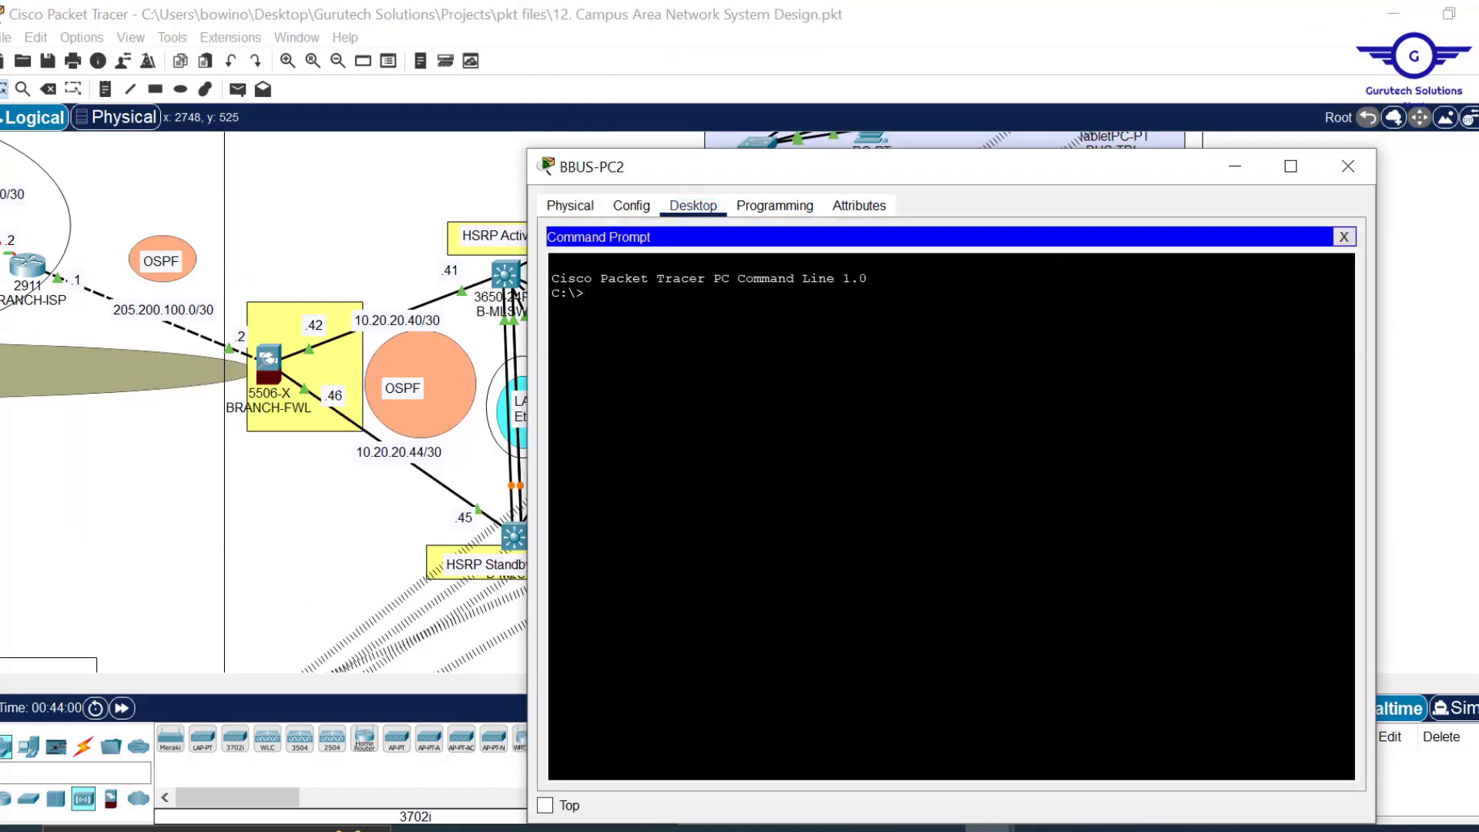
type("nfig")
key("Return")
Ping 10.10.0.49 and then 10.10.0.1 from BBUS-PC2; both fail with 100% loss.
type("ping 10.10.0.49")
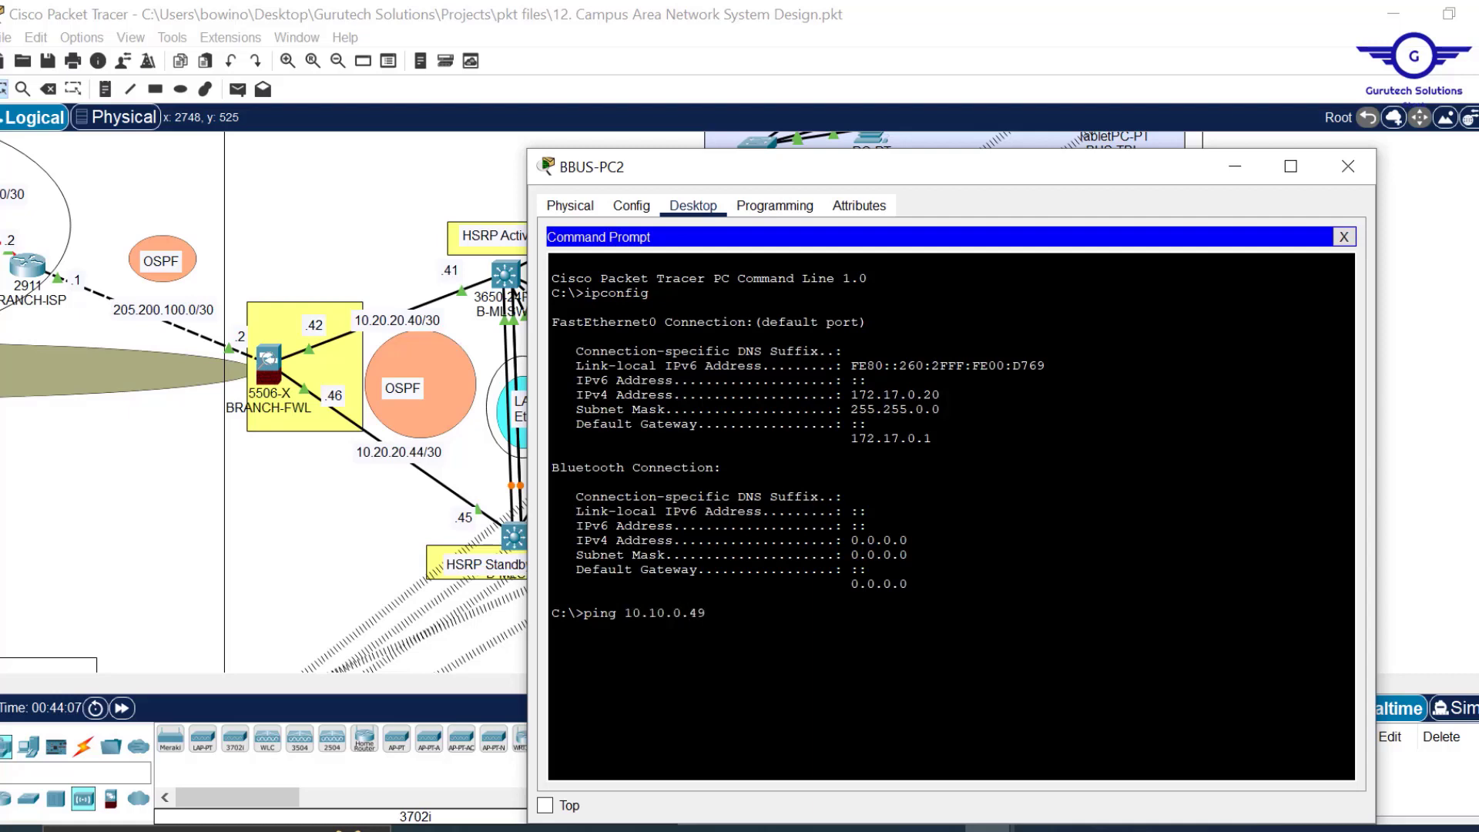
left_click_drag(941, 395, 869, 394)
left_click_drag(706, 613, 626, 613)
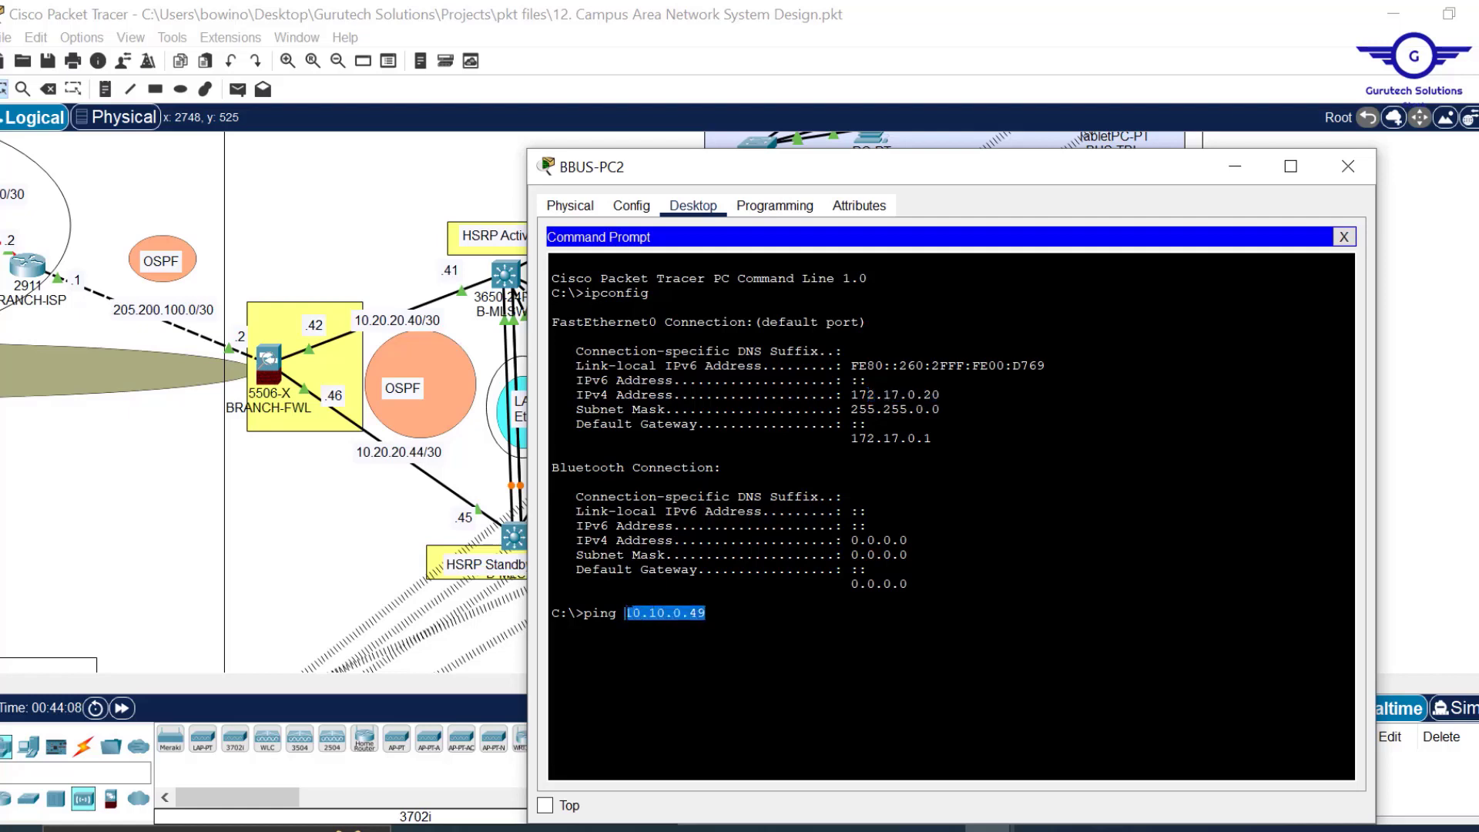
key("Return")
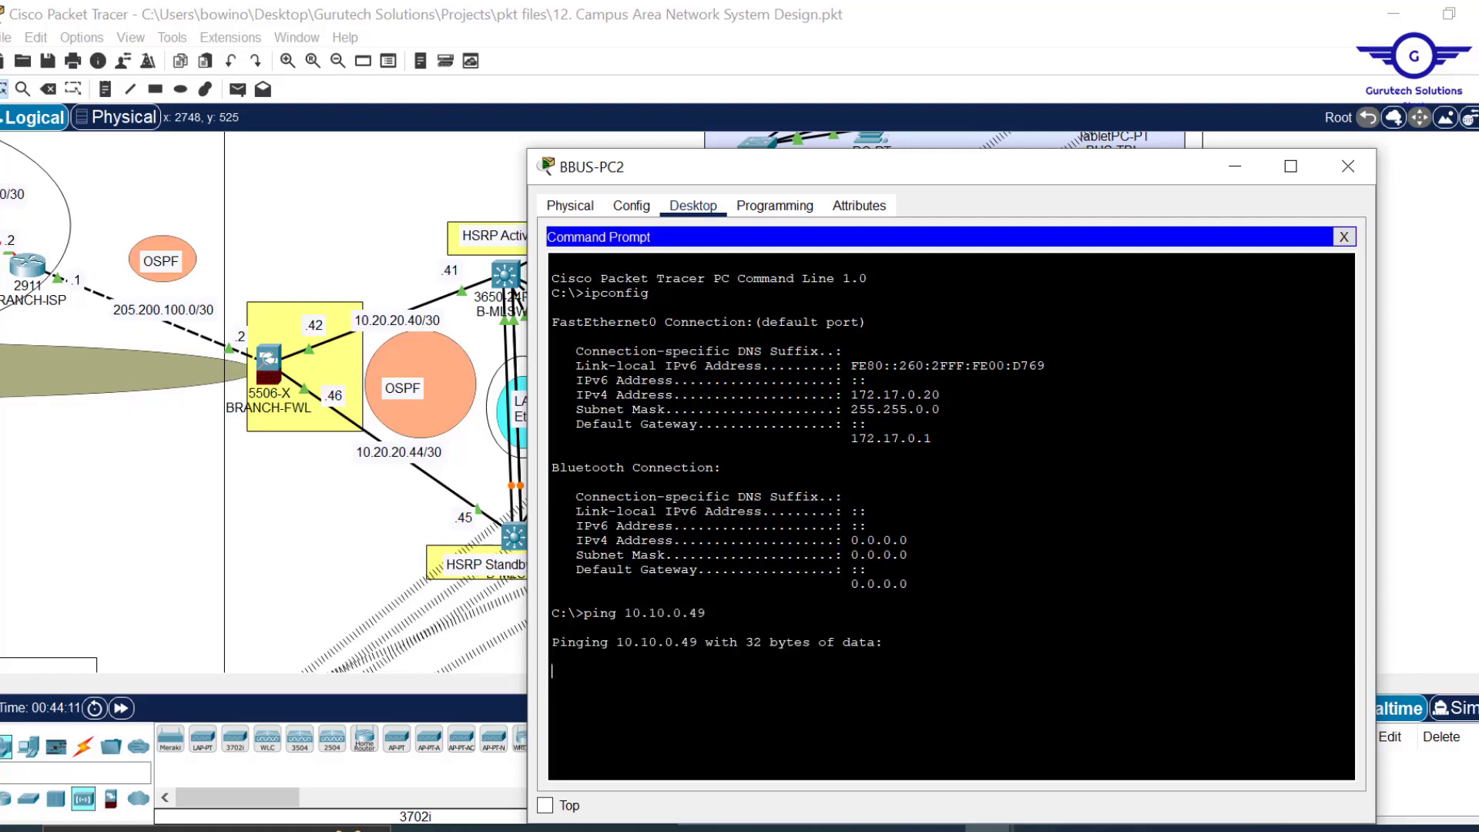
left_click_drag(910, 180, 916, 121)
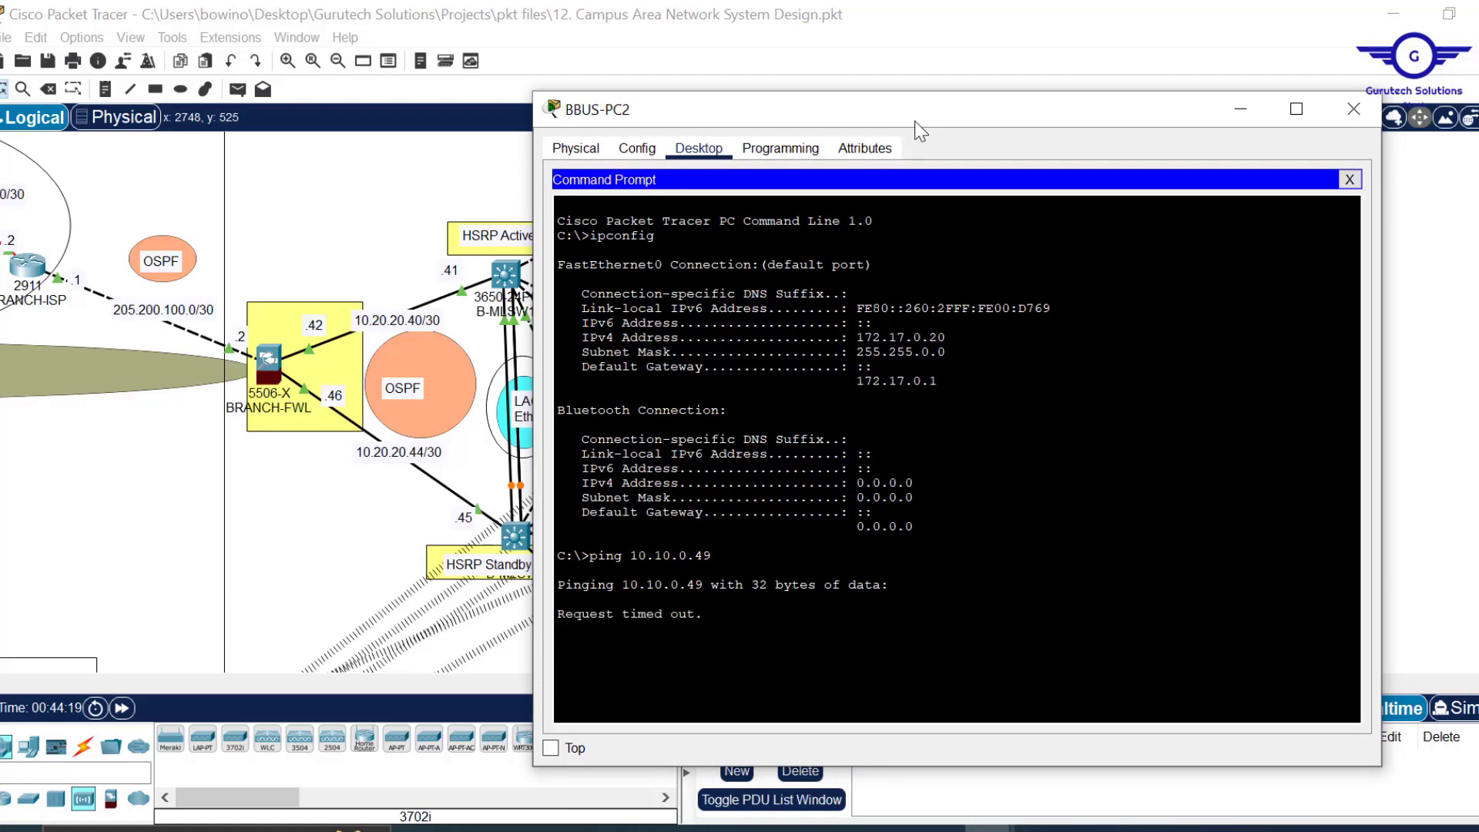
type("ping 10.10.0.1")
key("Return")
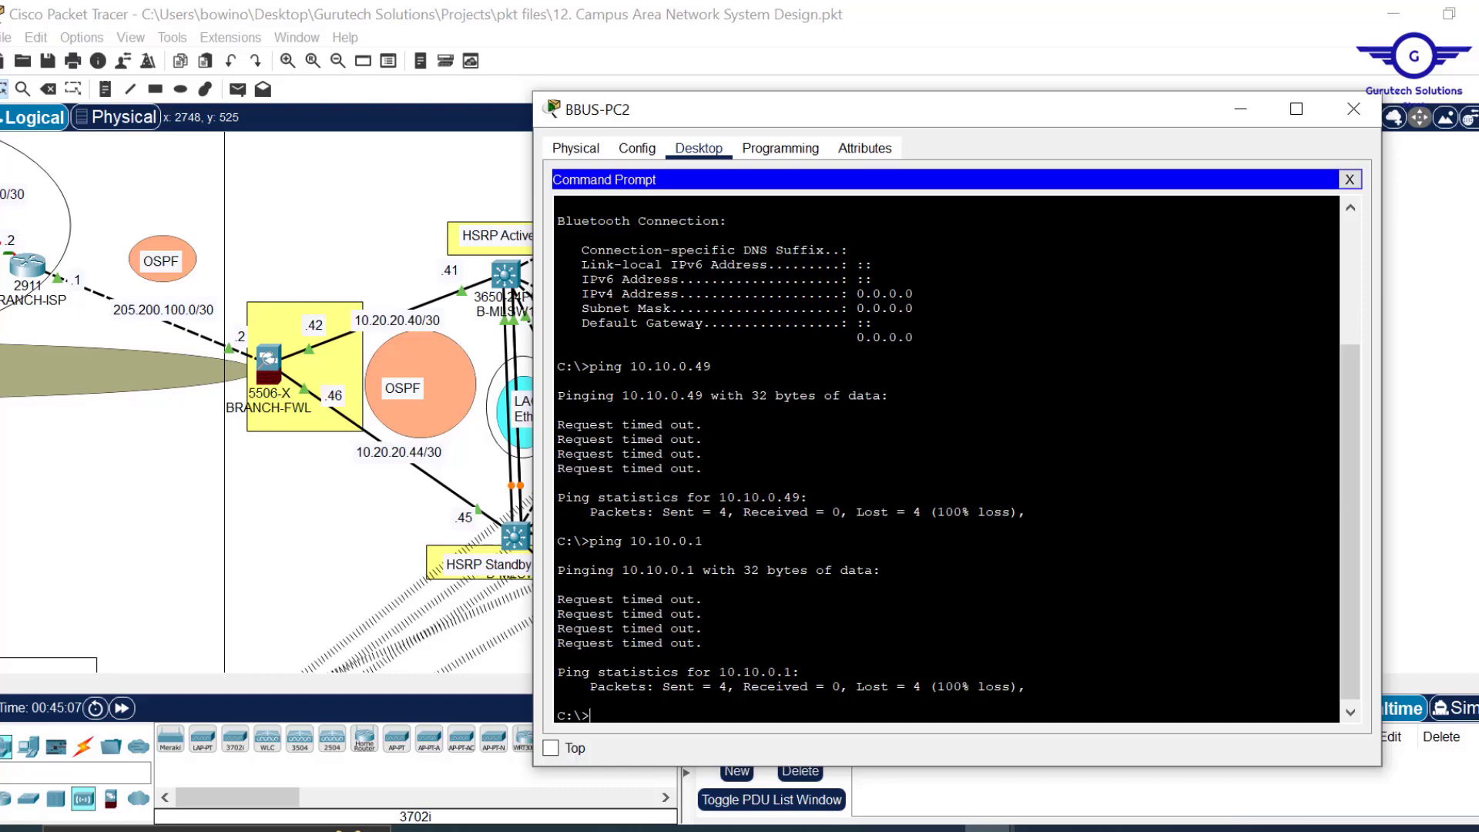
Close the PC, save and exit Packet Tracer, then scroll the reopened topology to the branch network.
left_click(1354, 109)
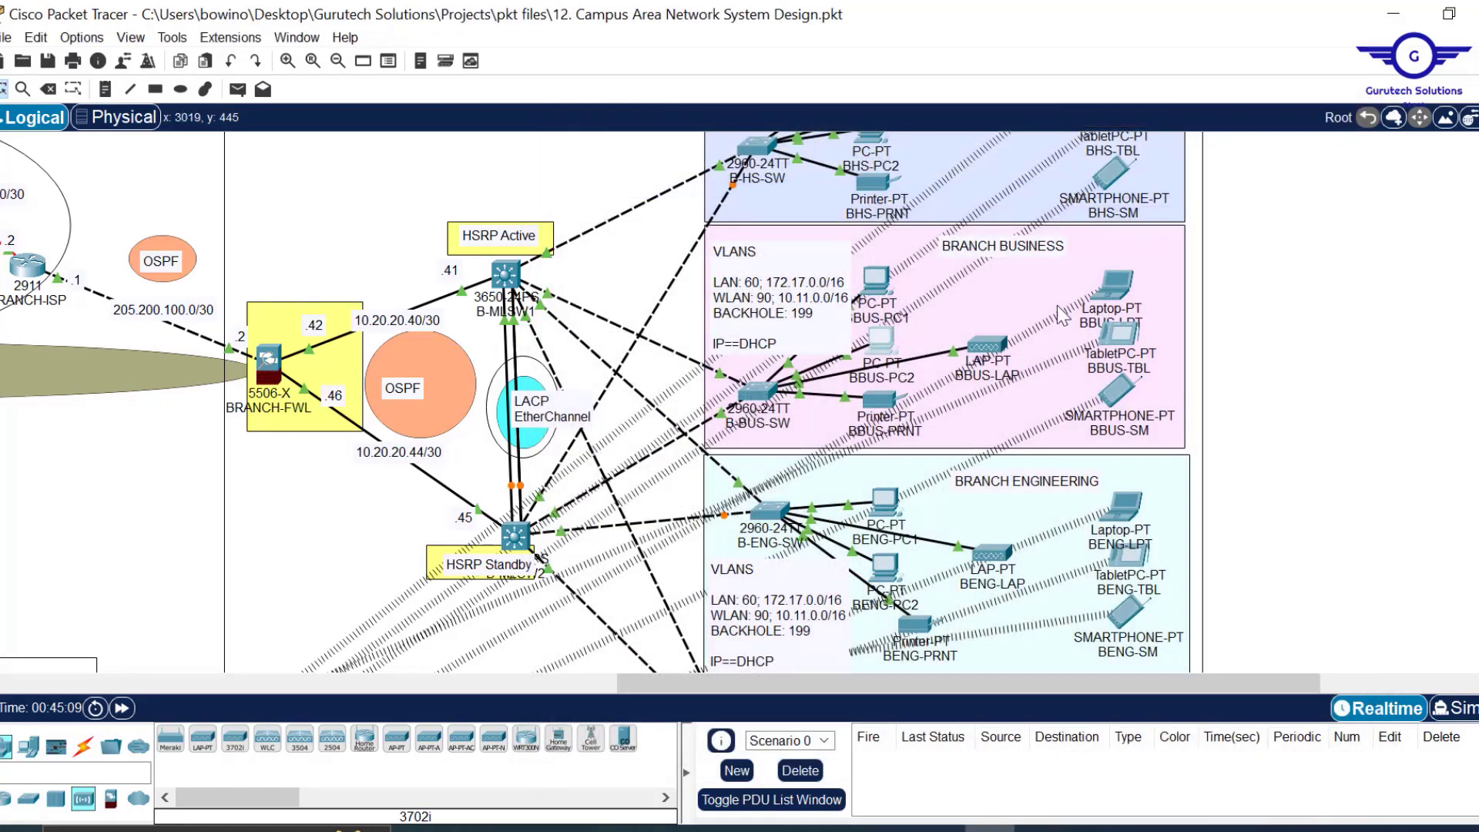
key("ctrl+s")
left_click(1477, 14)
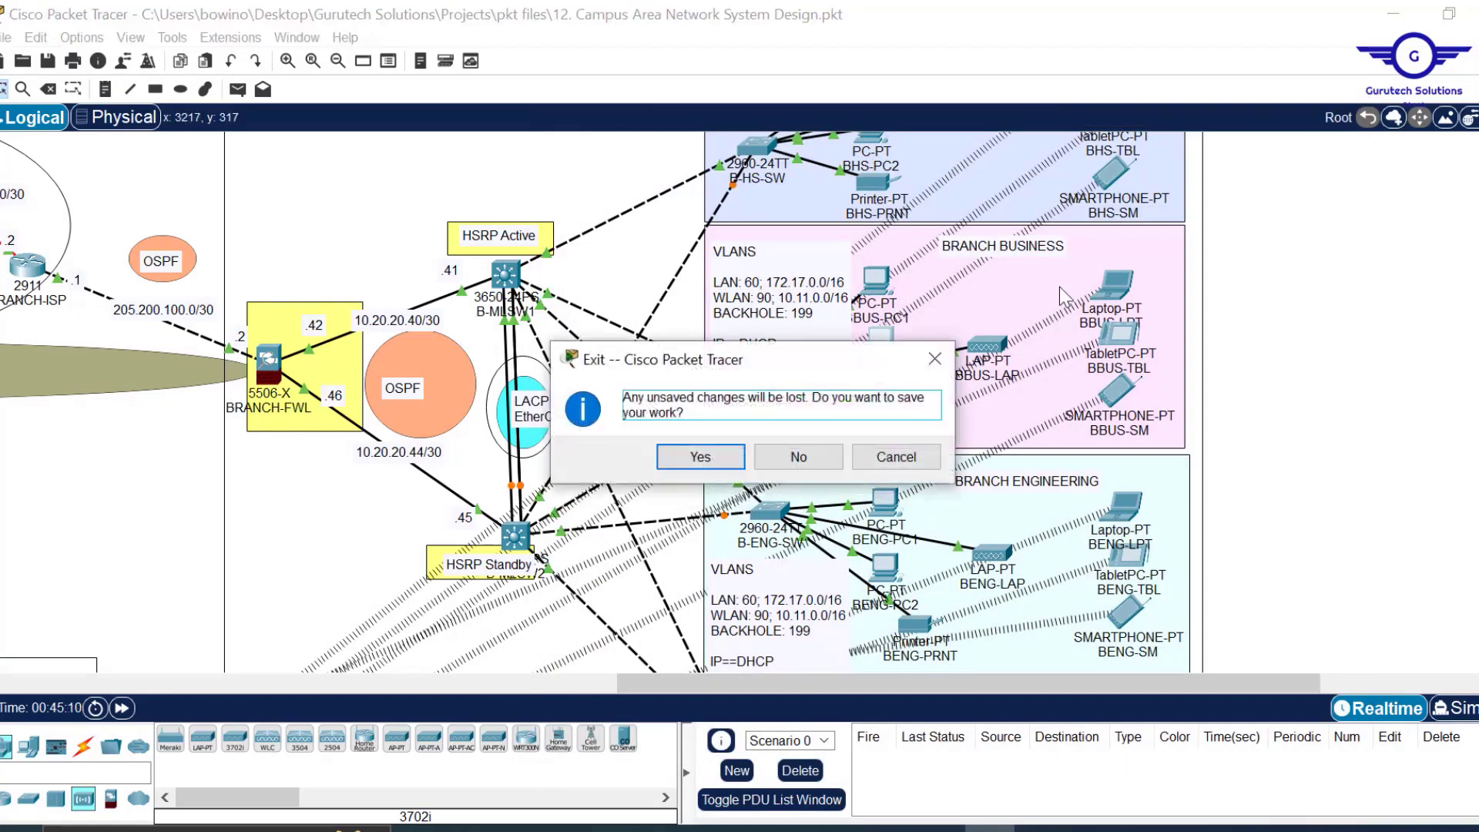
left_click(715, 452)
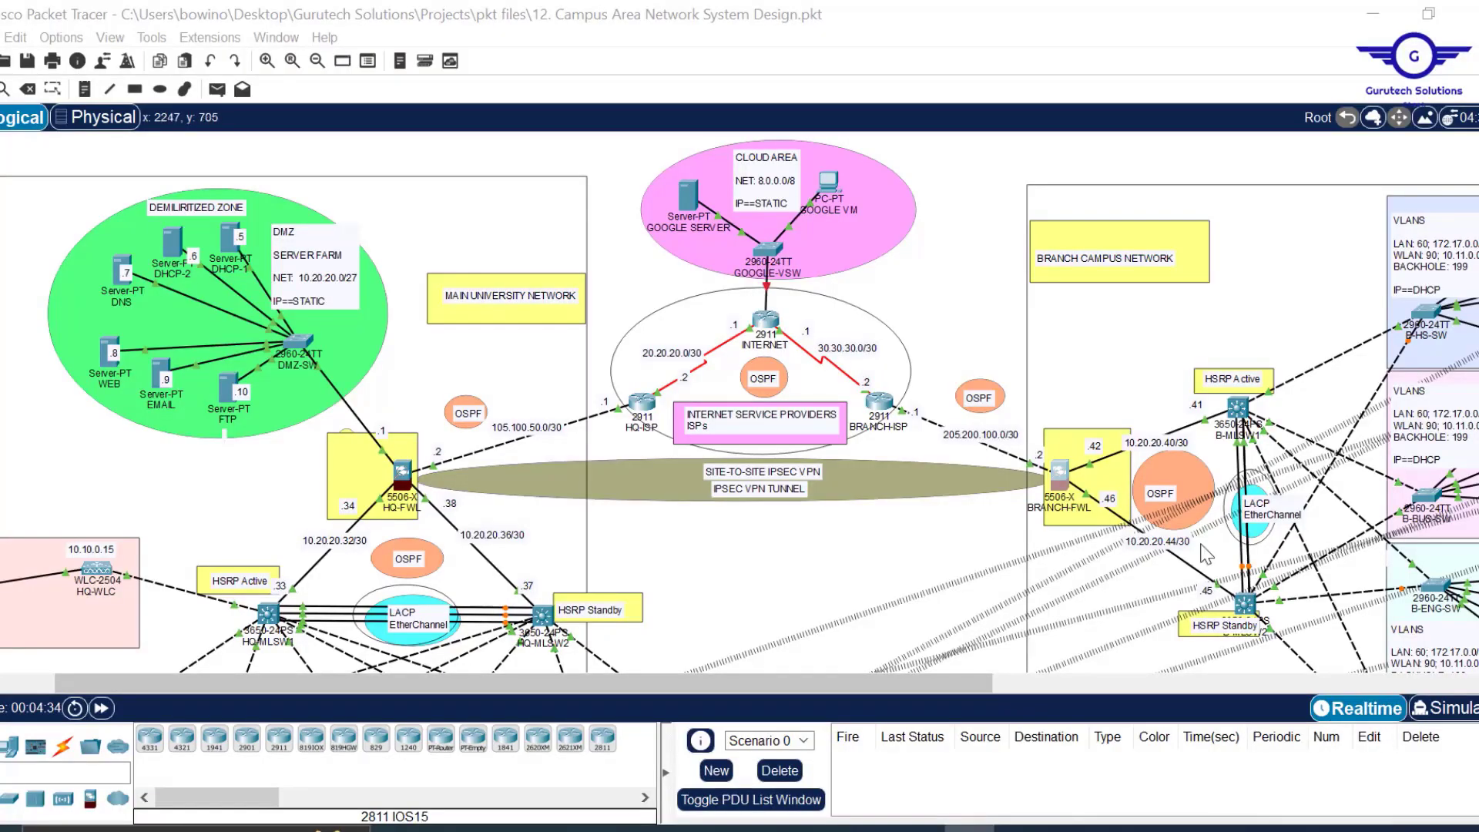
scroll(822, 567, "down", 3)
scroll(823, 569, "up", 3)
scroll(951, 524, "right", 5)
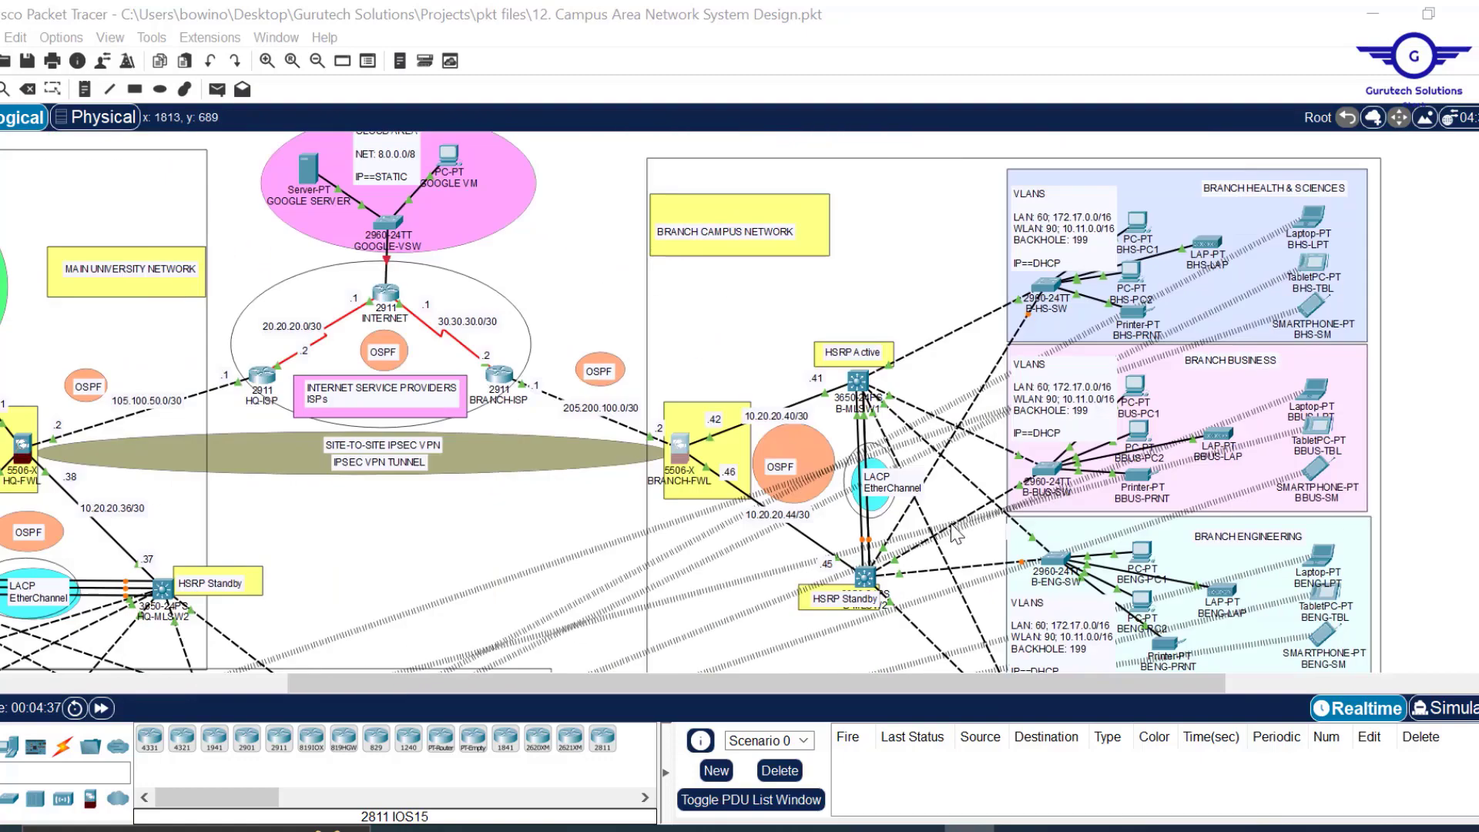
Open BBUS-PC1's Command Prompt and run ipconfig, showing address 172.17.0.14.
left_click(1137, 385)
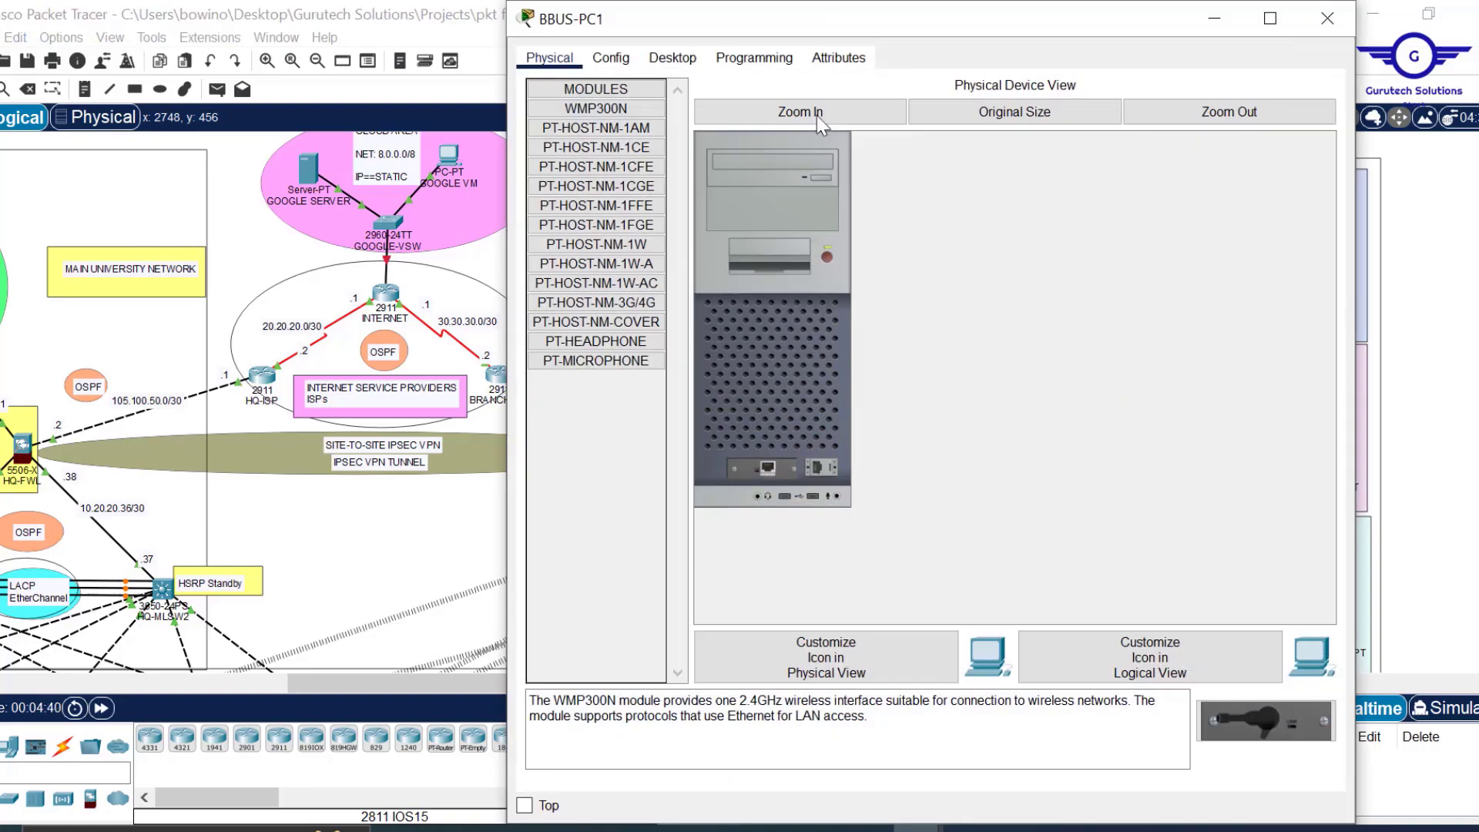
left_click(672, 58)
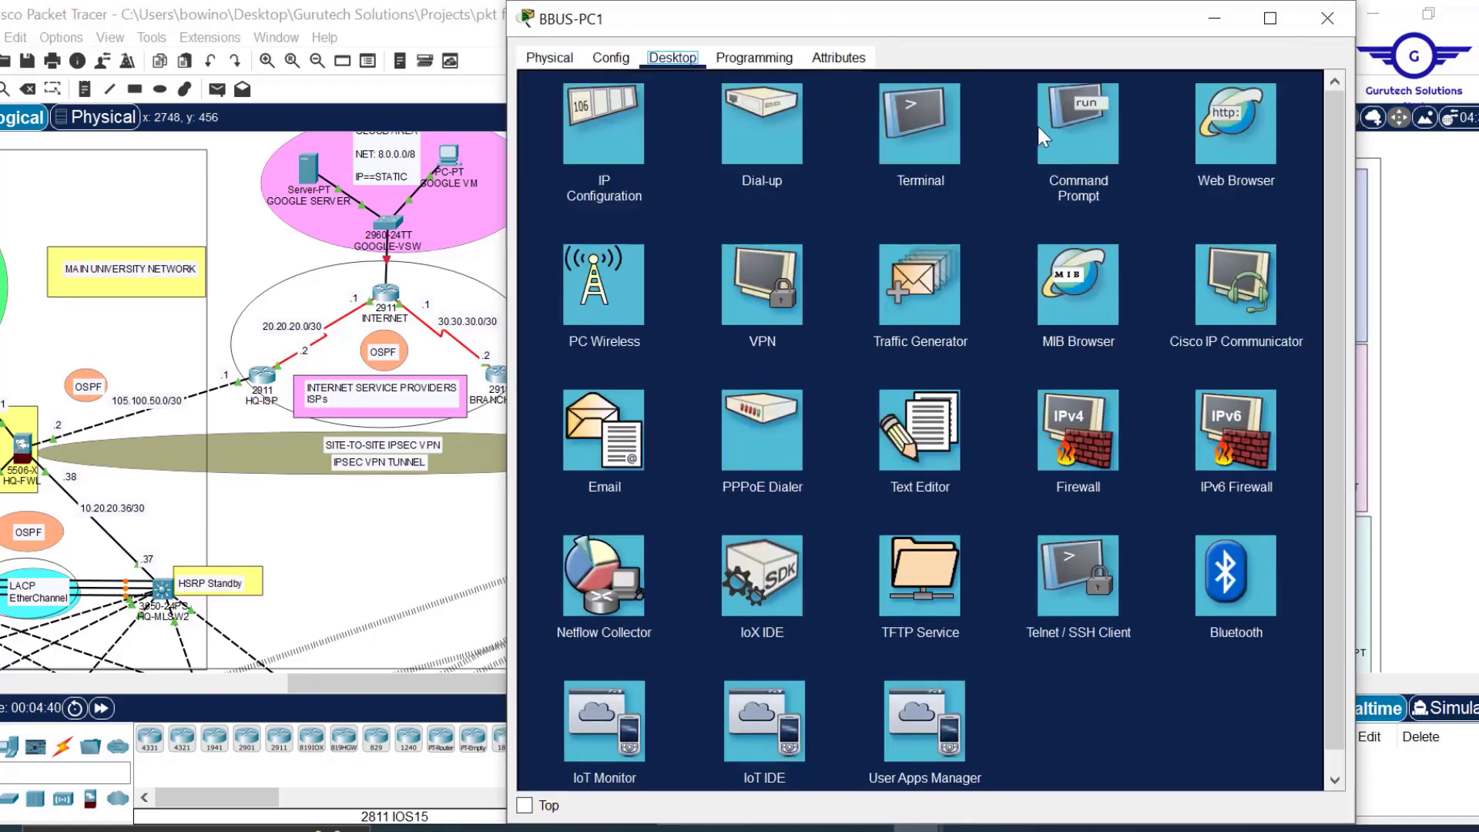
left_click(1102, 140)
type("ipconfig")
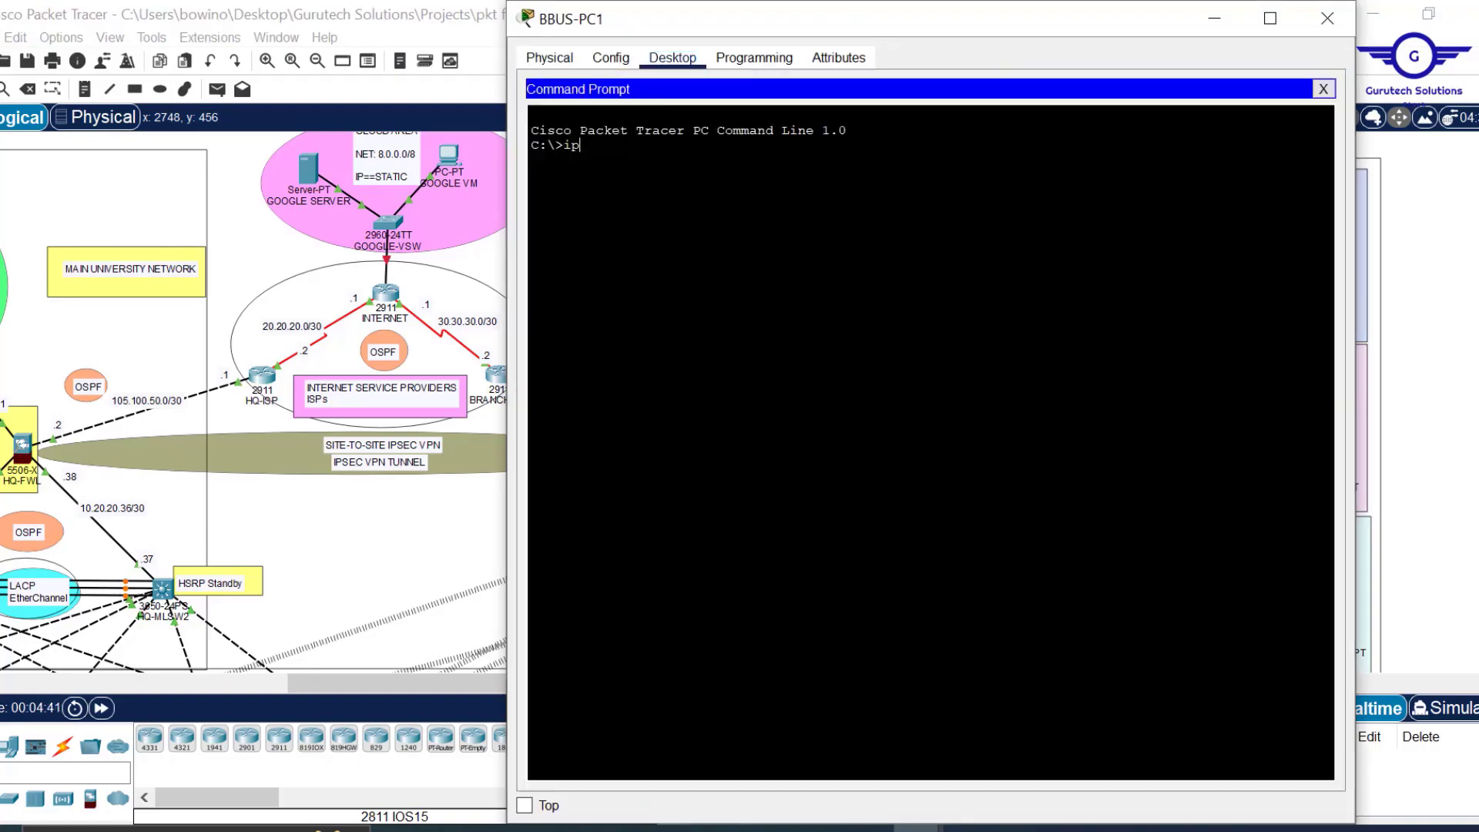
key("Return")
key("Return")
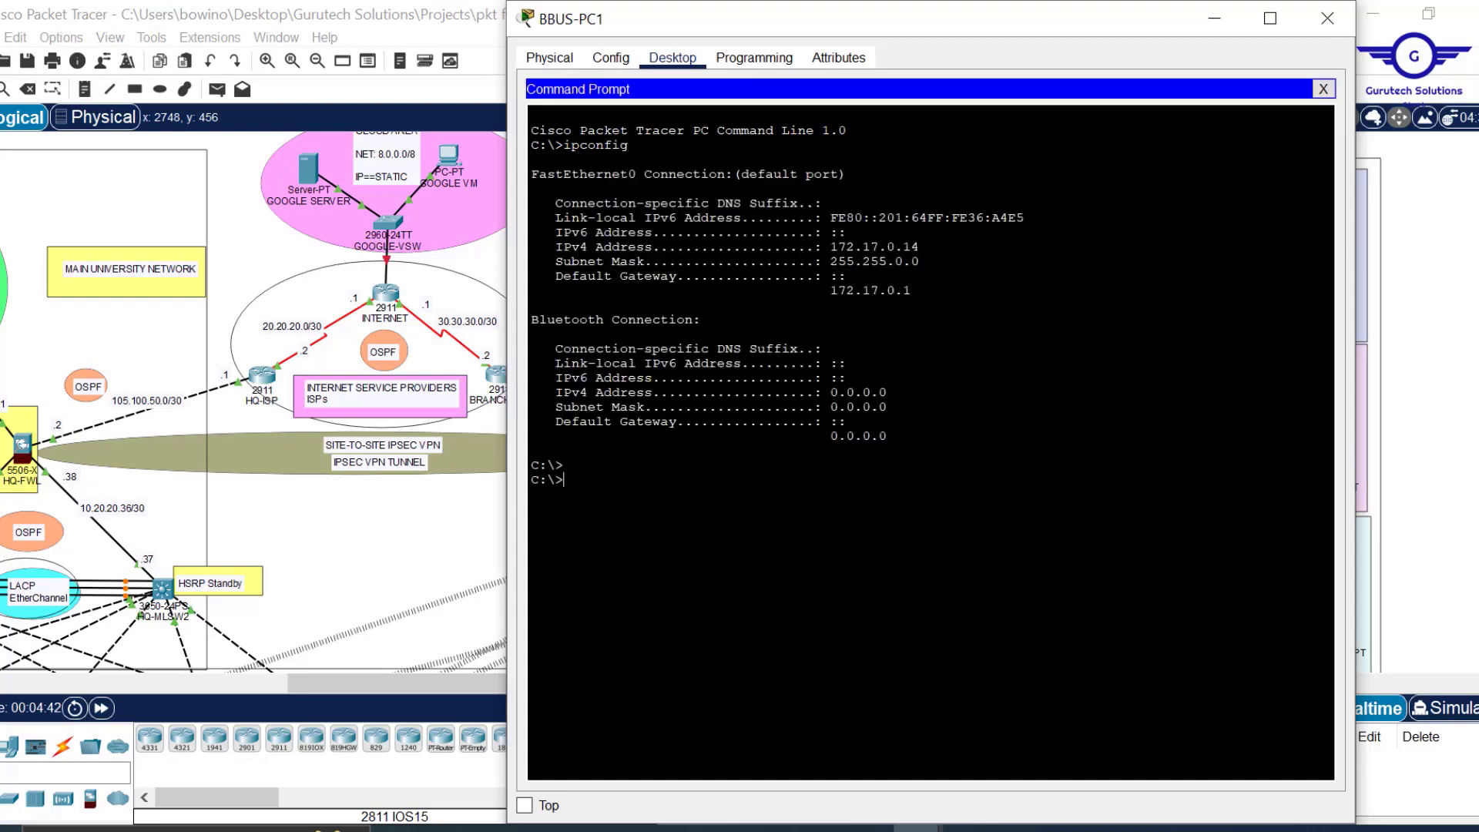
Ping 10.10.0.1 twice from BBUS-PC1; replies arrive after two initial timeouts.
type("ping 10.10.0.1")
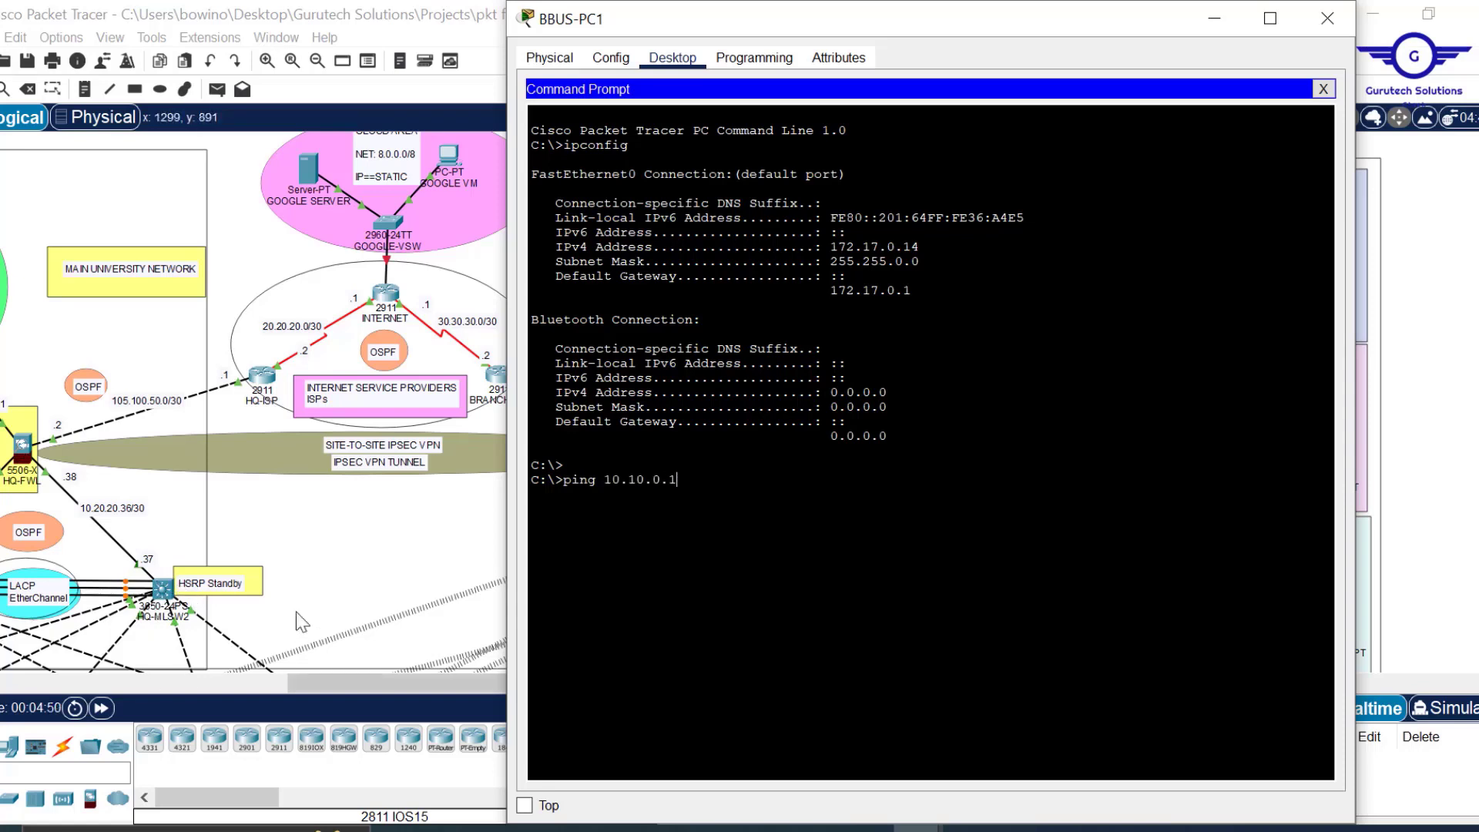
key("Return")
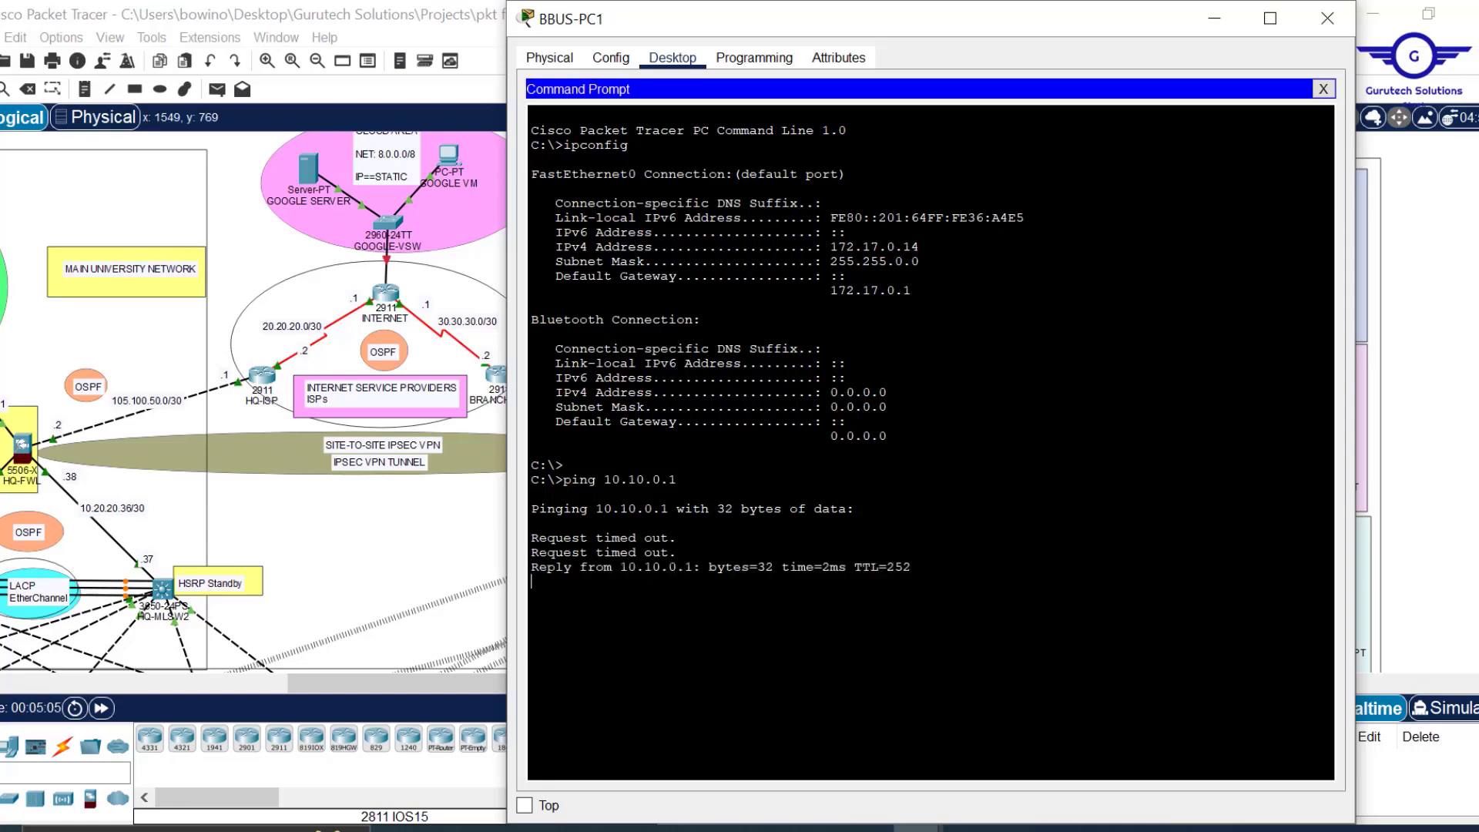
type("ping 10.10.0.1")
key("Return")
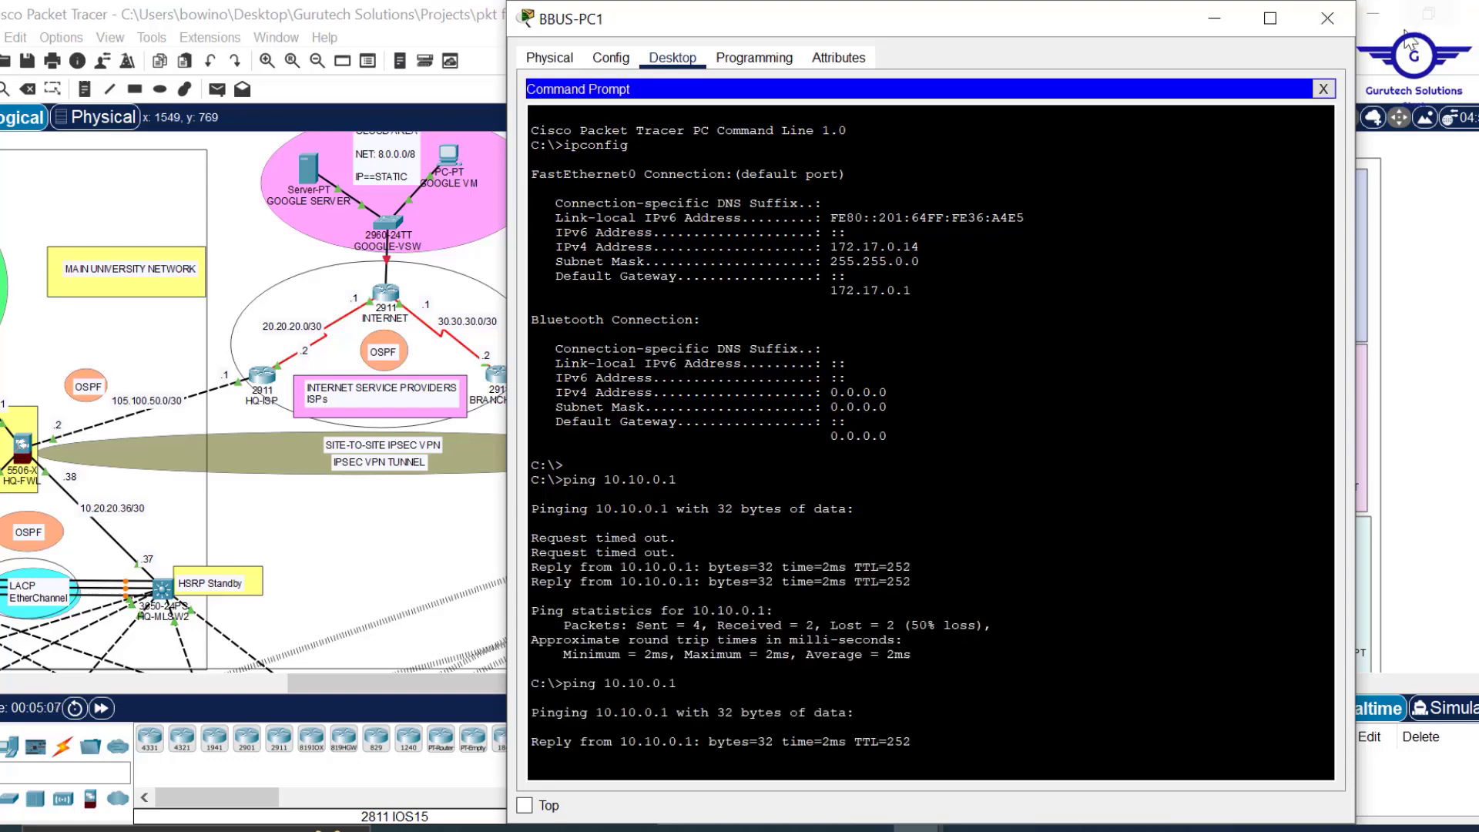
Run show crypto isakmp sa on BRANCH-FWL and check peer 105.100.50.2, Initiator role, QM_IDLE.
left_click(1327, 18)
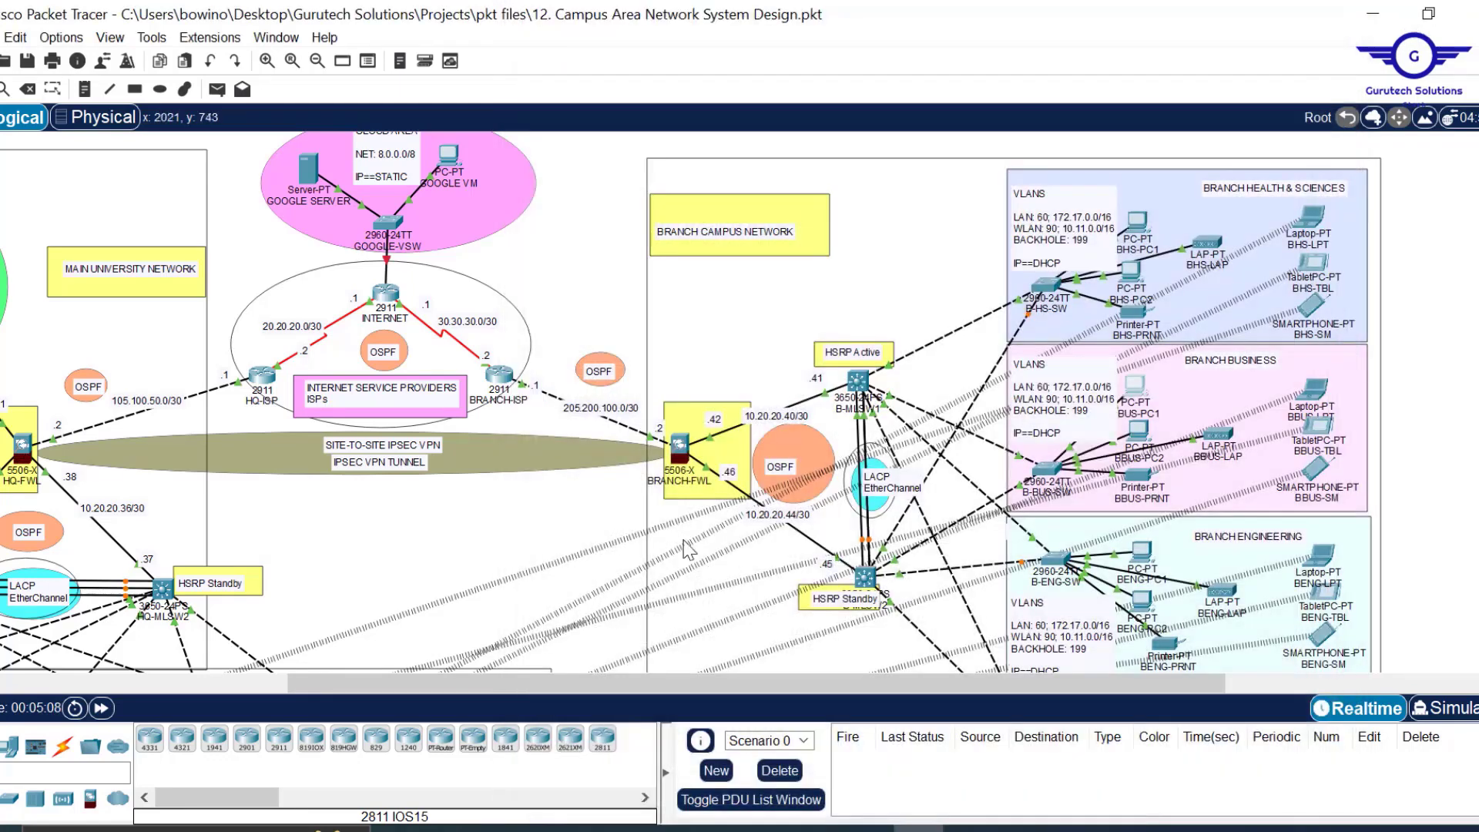
left_click(679, 446)
key("Return")
key("Return")
key("Return")
key("Return")
key("Return")
key("Return")
key("Return")
key("Return")
key("Return")
key("Return")
key("Return")
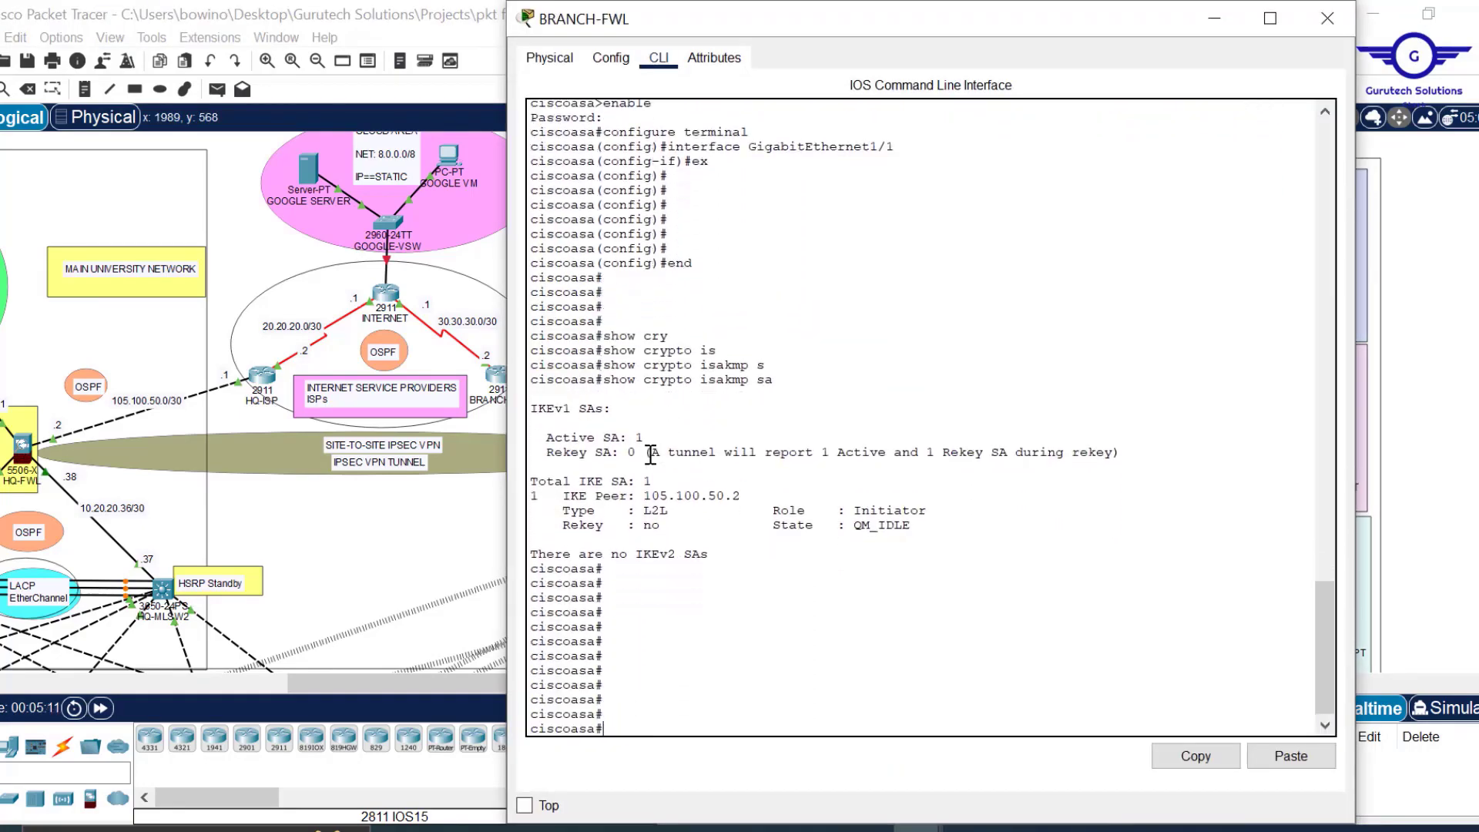
left_click_drag(781, 381, 607, 385)
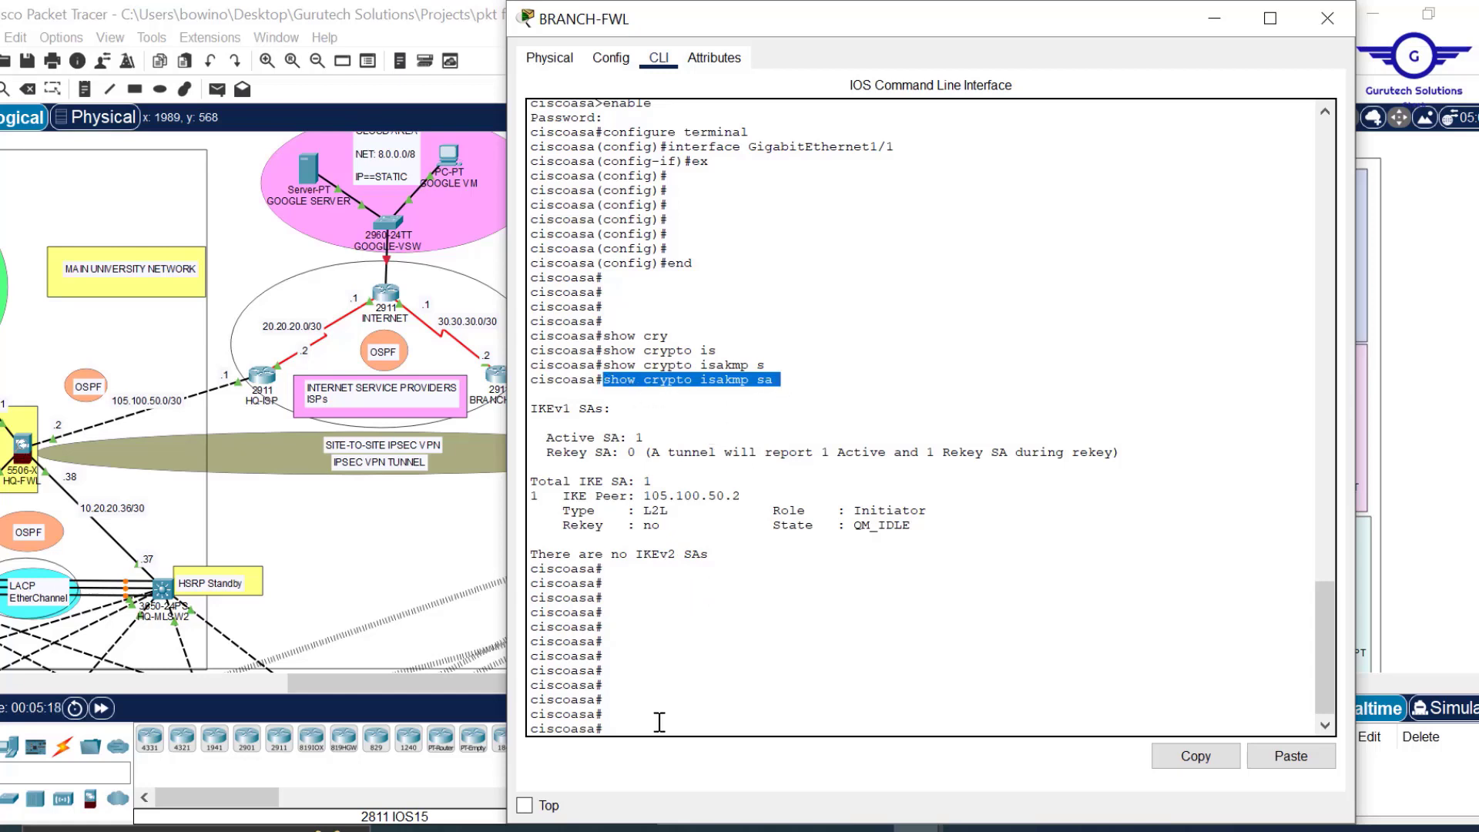
type("show crypto isakmp sa")
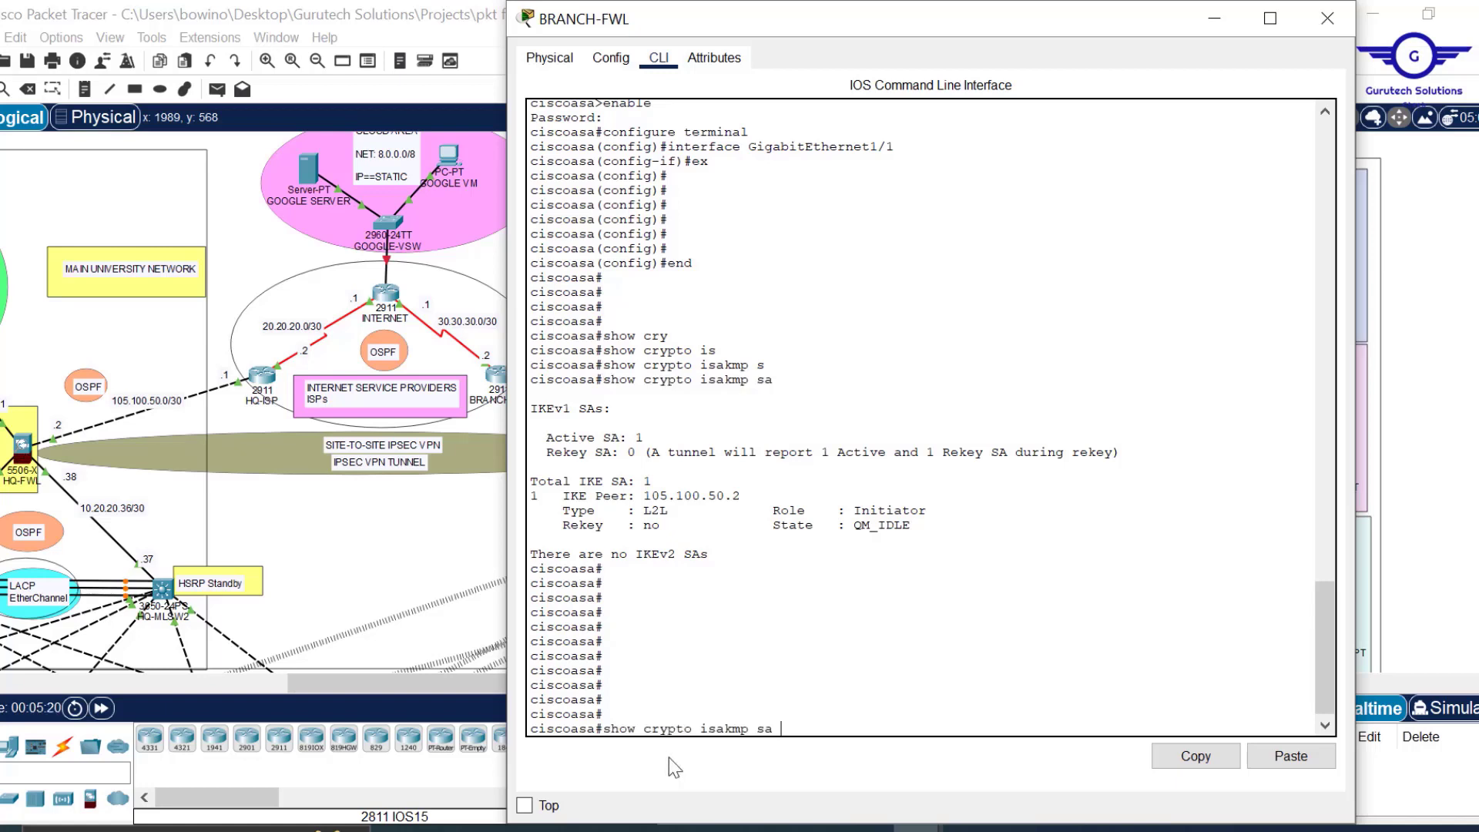
key("Return")
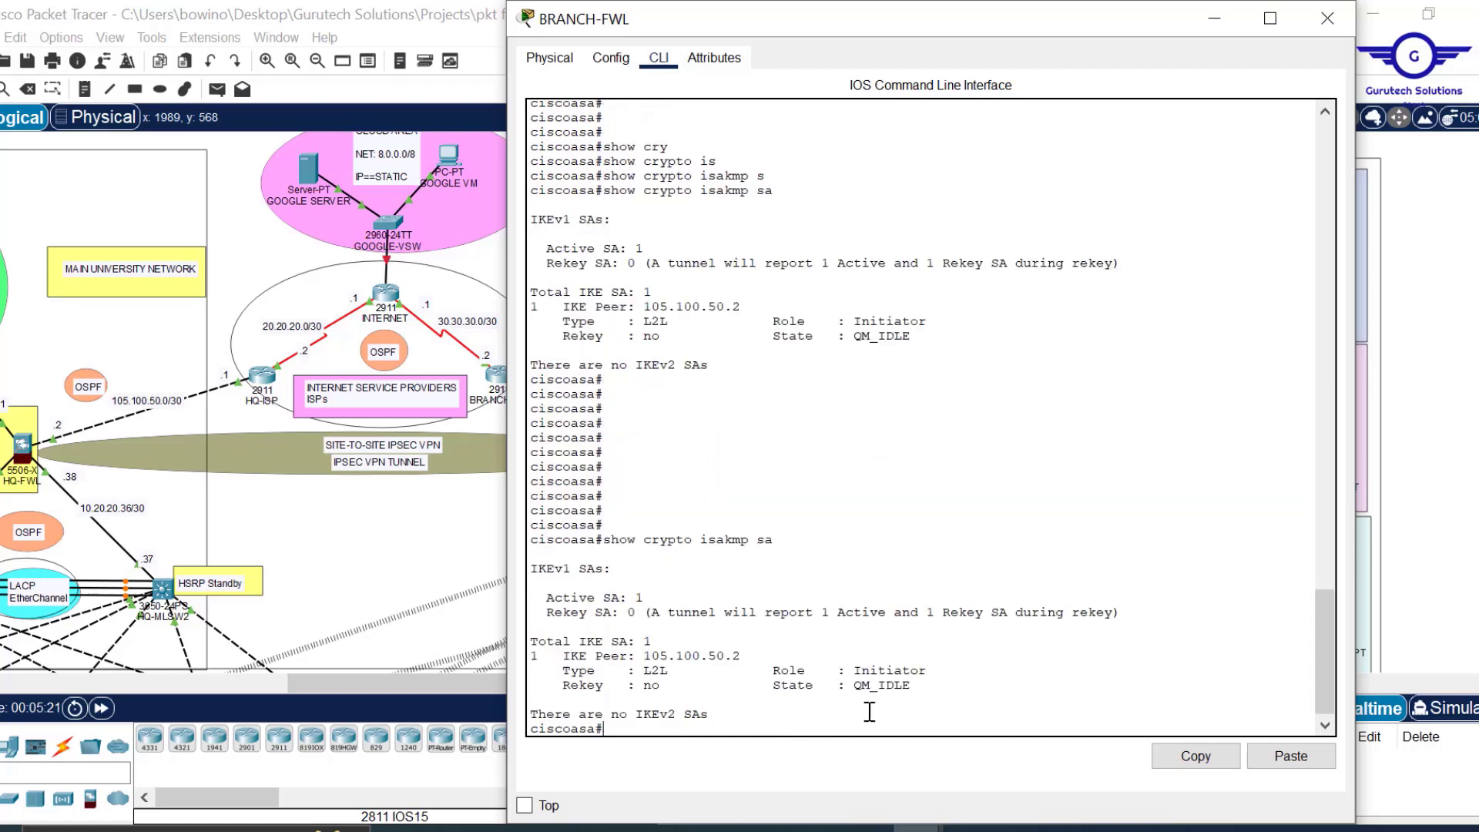
left_click_drag(941, 670, 862, 672)
left_click_drag(742, 656, 647, 653)
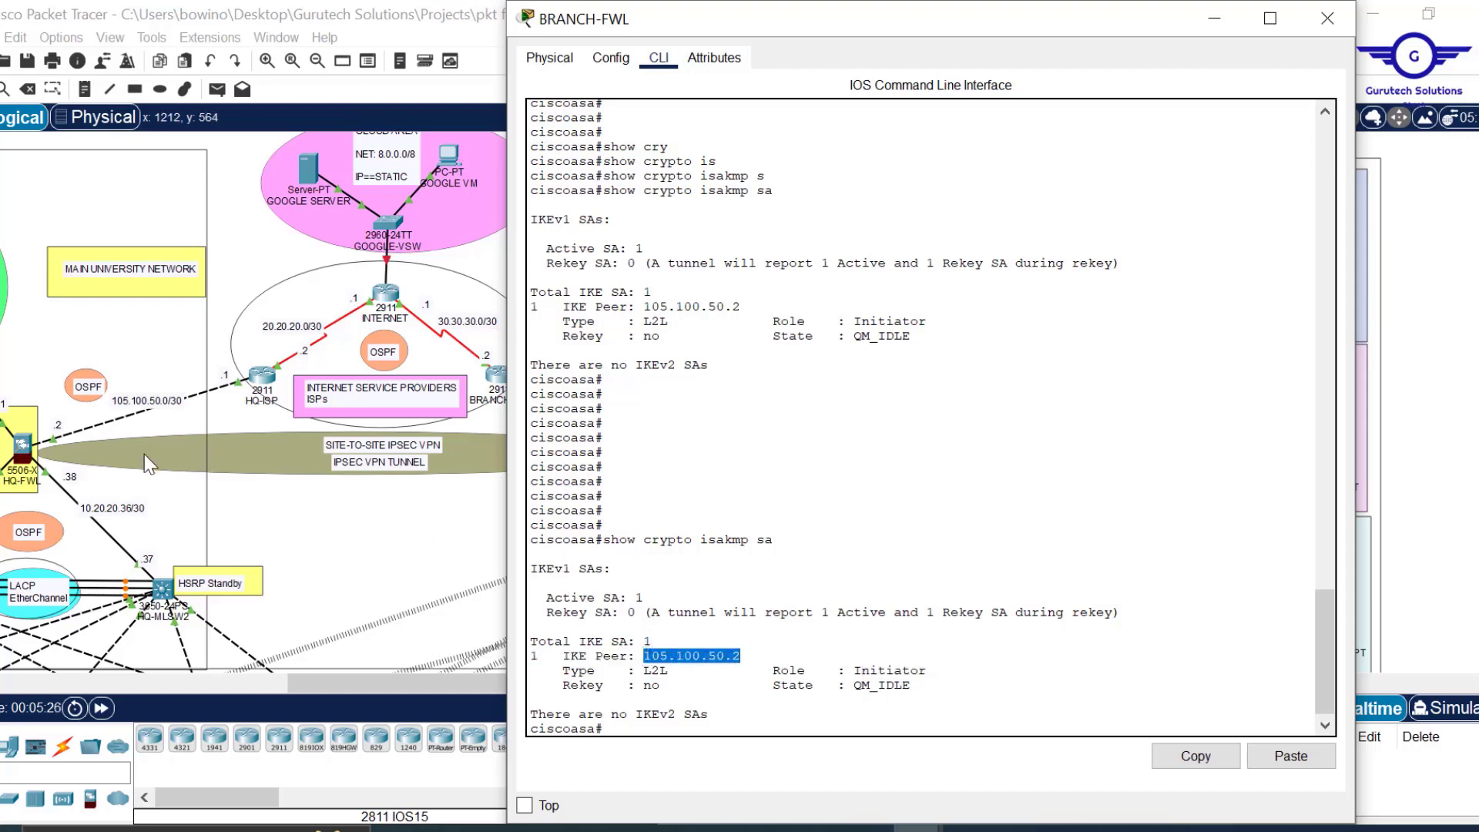
Rerun 'sh crypto isakmp sa' on HQ-FWL and confirm peer 205.200.100.2 as responder in QM_IDLE.
left_click(23, 451)
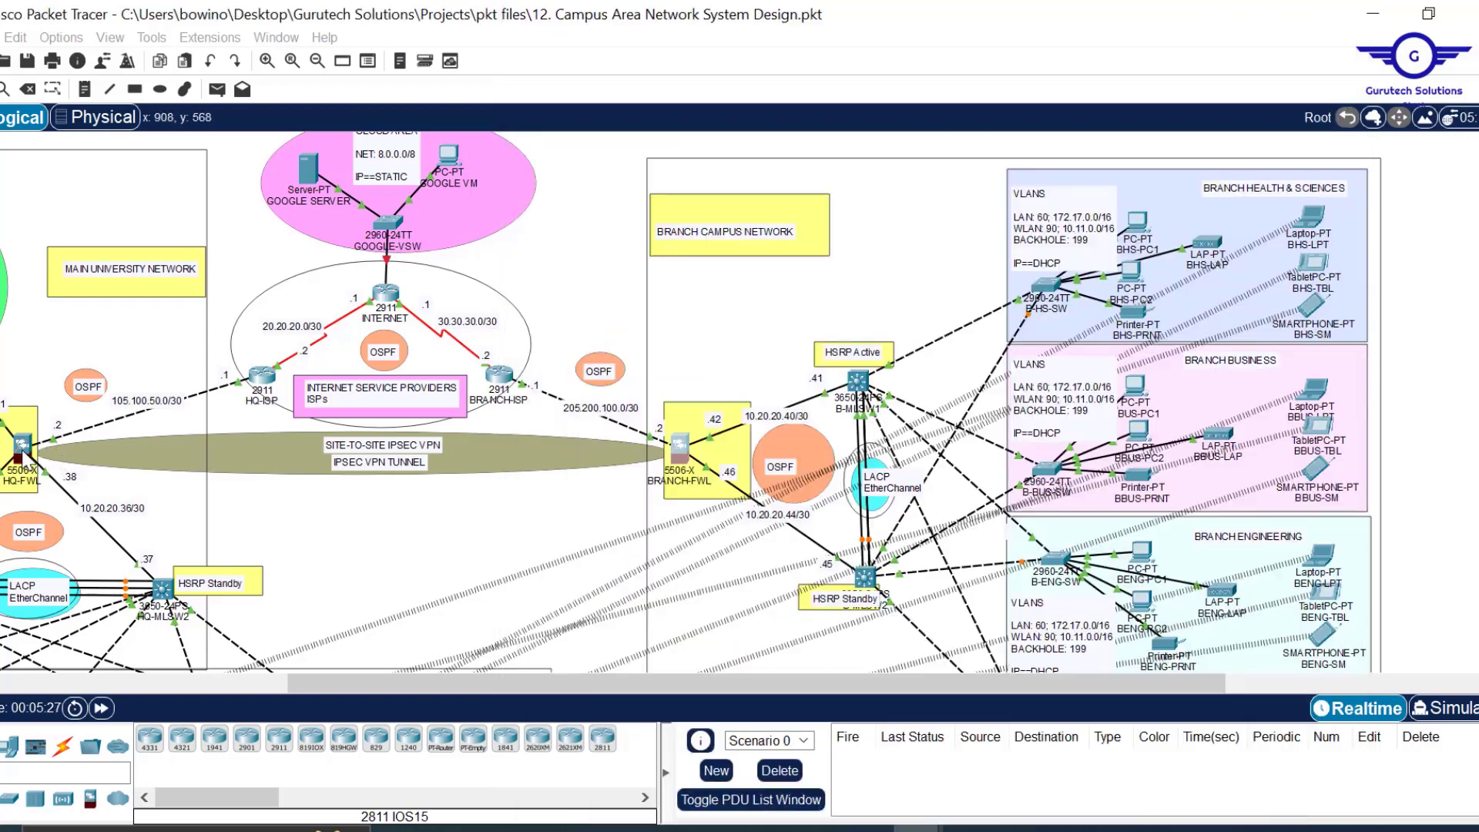
key("Return")
key("Return")
key("Return")
key("Return")
key("Return")
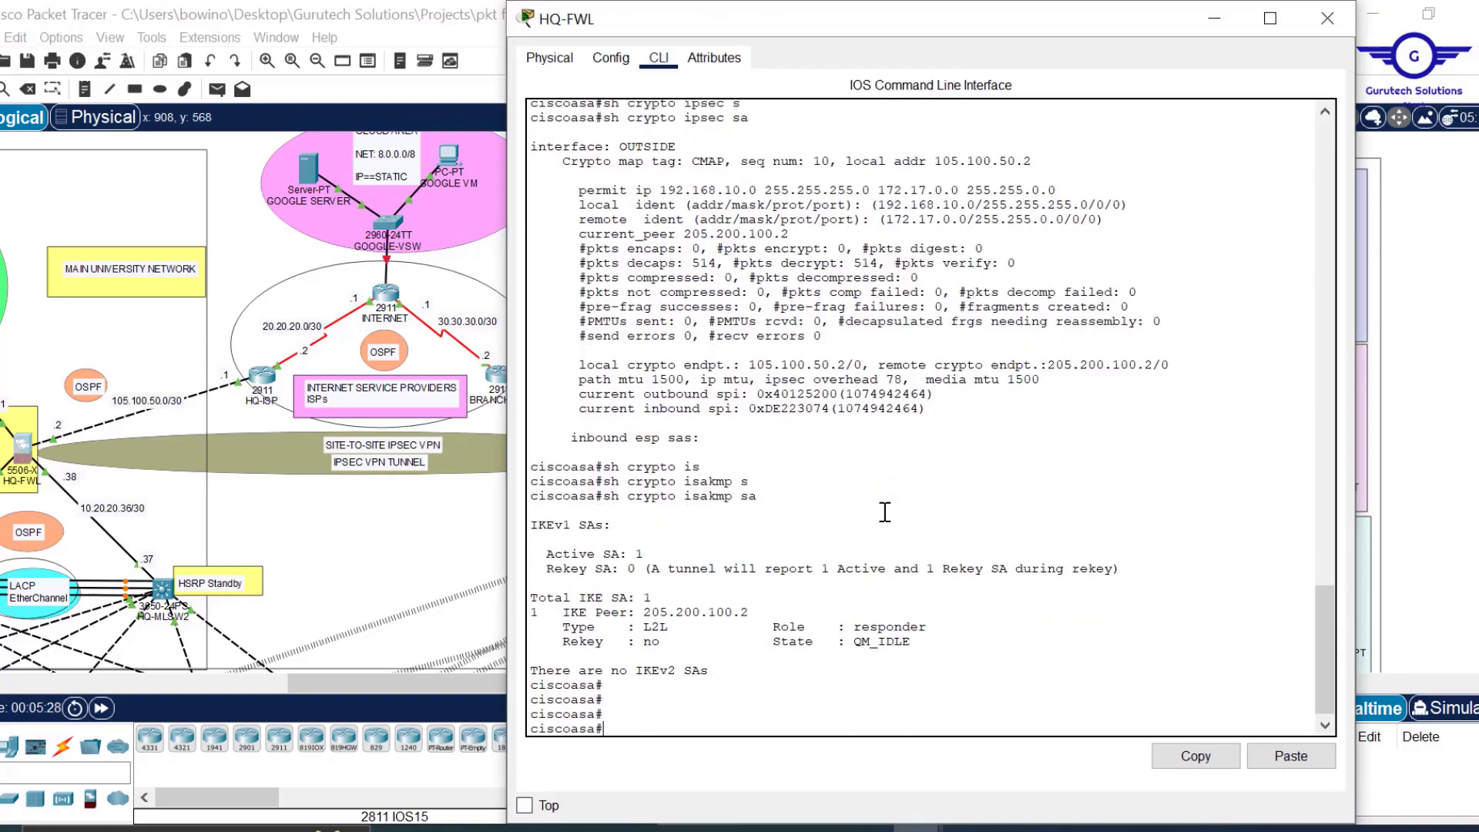
key("Up")
key("Return")
key("Return")
key("Return")
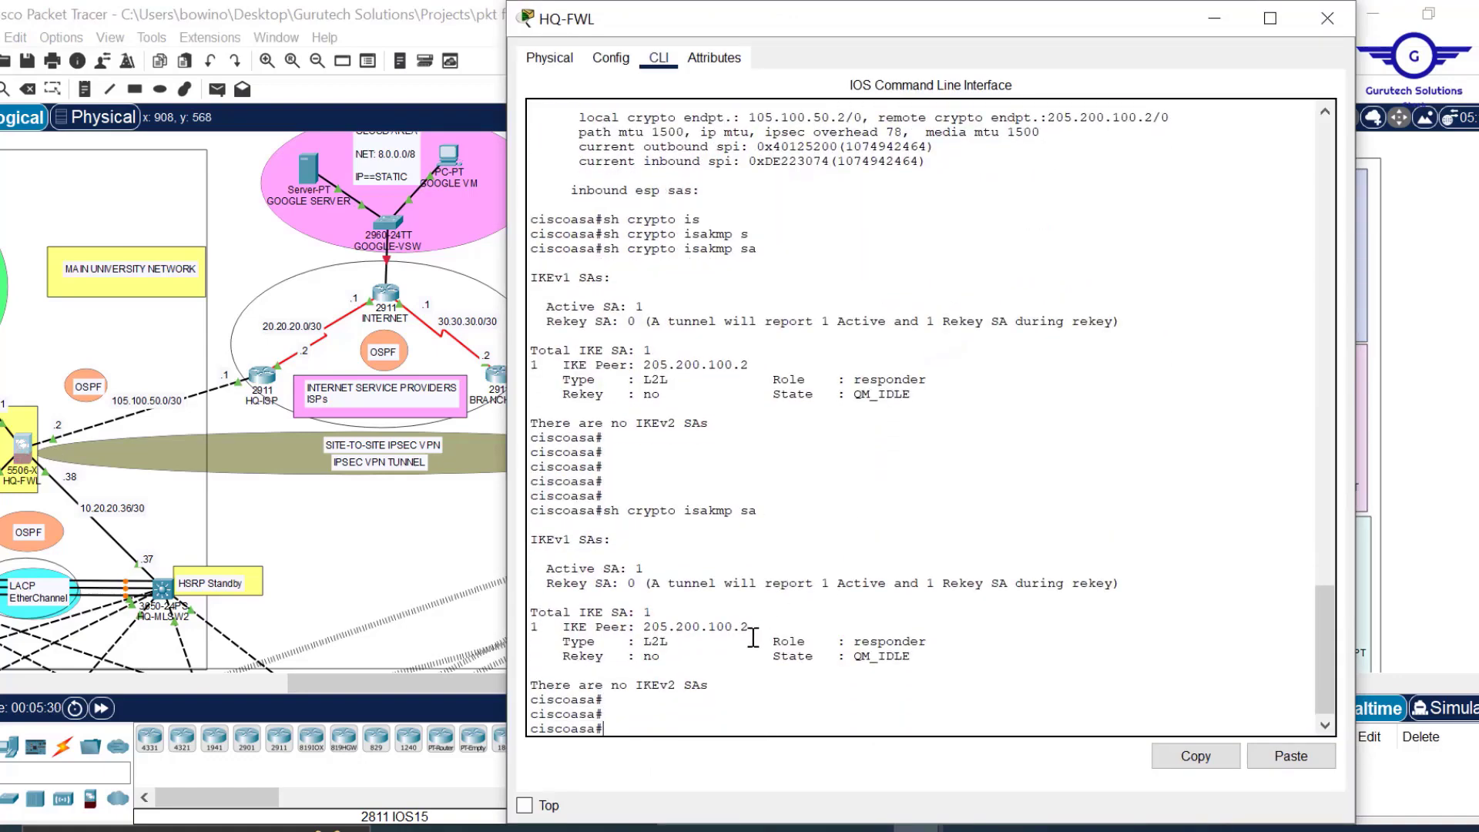
left_click_drag(750, 627, 644, 621)
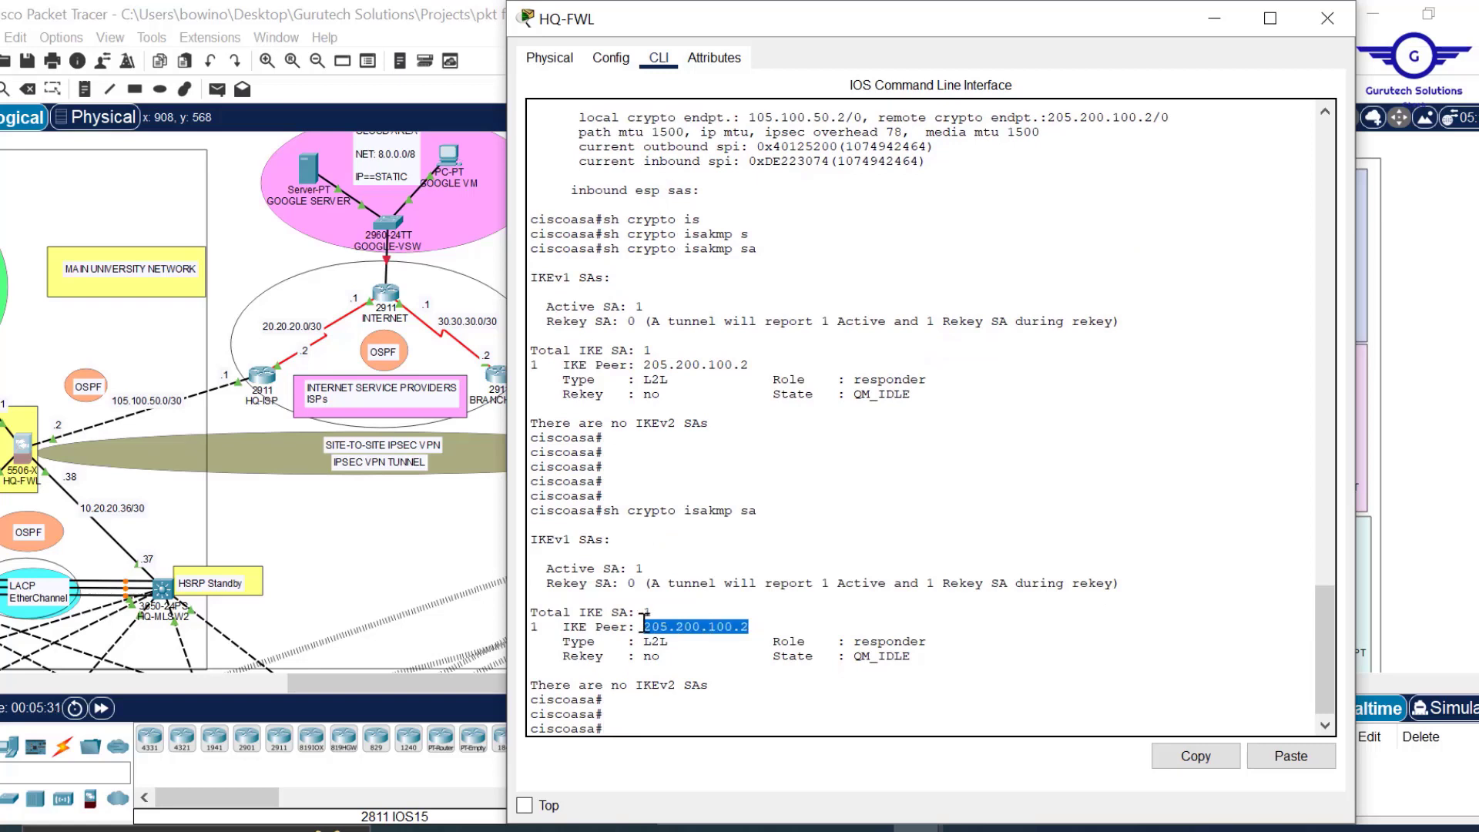
left_click_drag(936, 642, 854, 648)
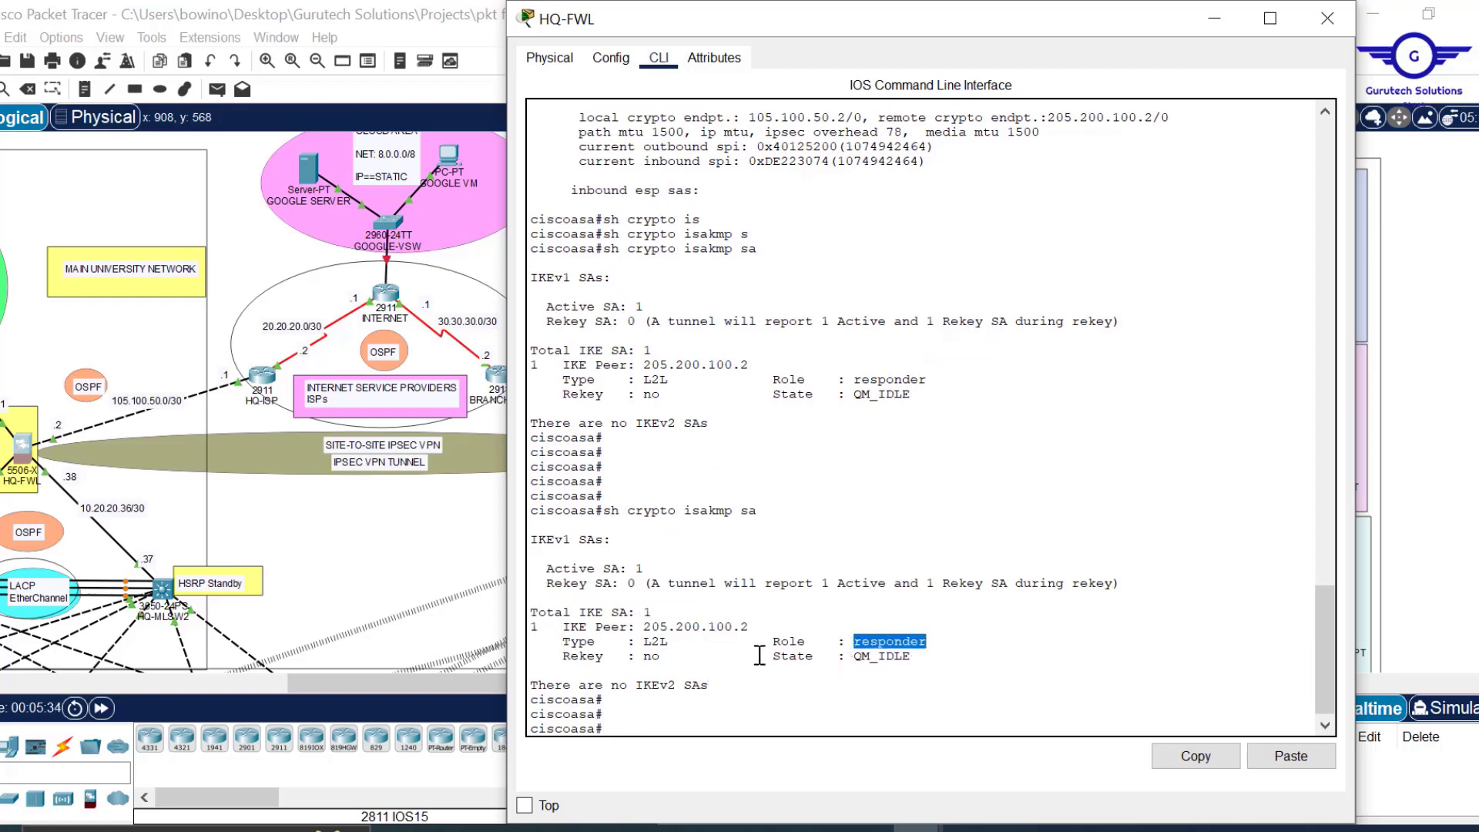
Switch from HQ-FWL to BRANCH-FWL and run 'show crypto ipsec sa' in its CLI.
left_click(1327, 19)
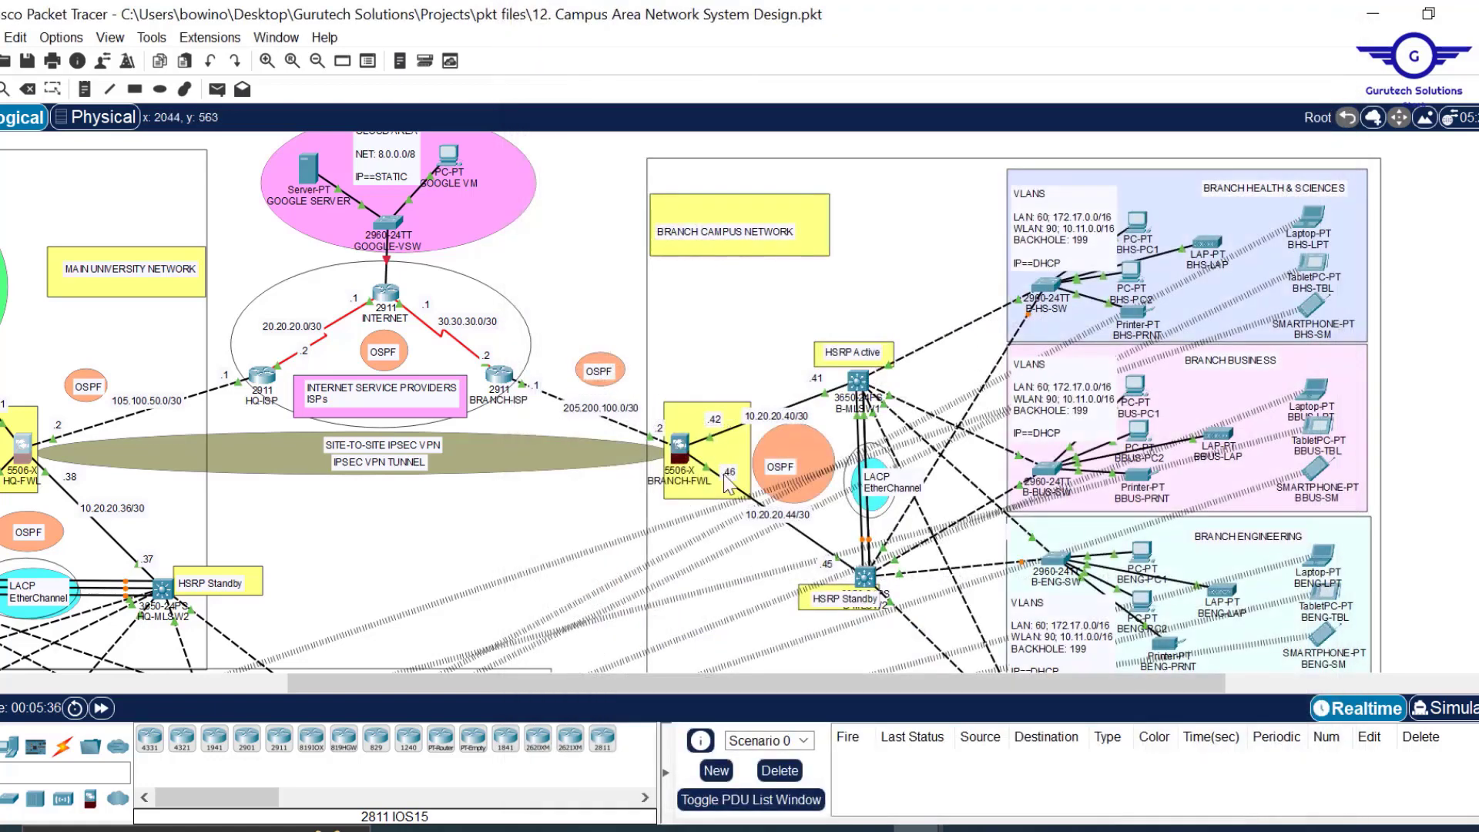
left_click(680, 446)
left_click(701, 620)
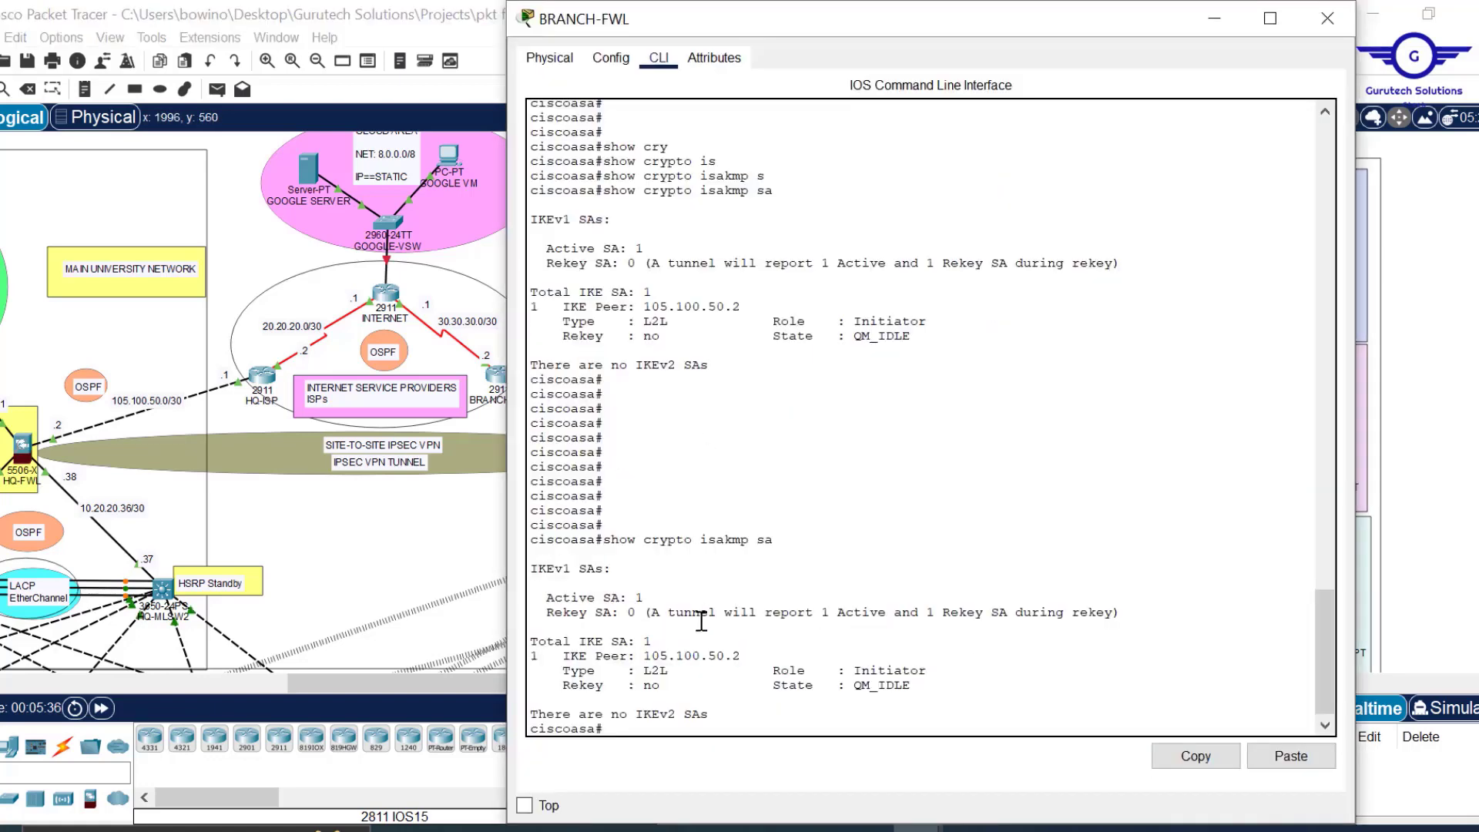
key("Return")
key("Return")
key("Return")
key("Return")
type("show")
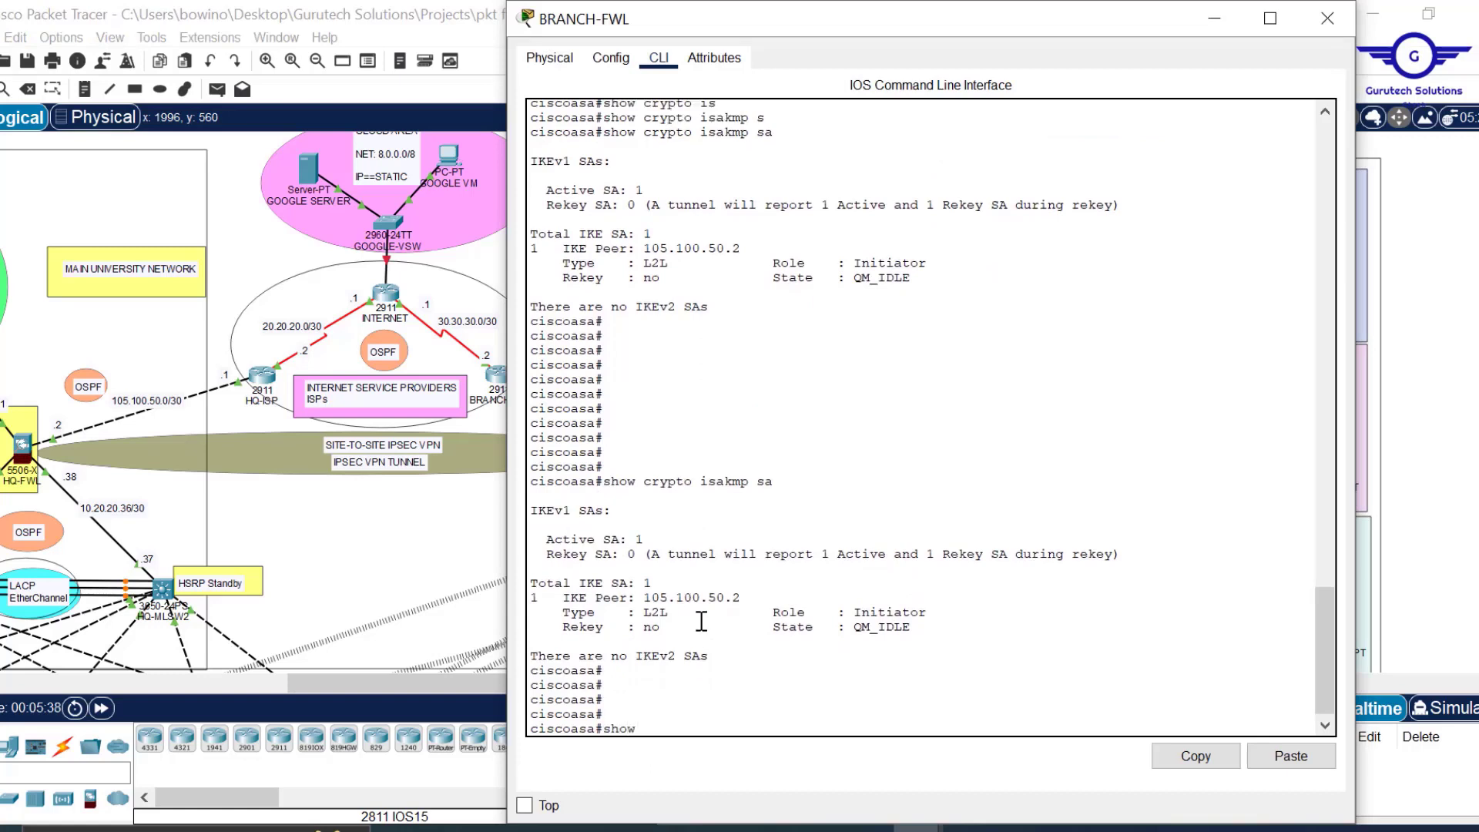
type(" cry")
key("Tab")
type("ip")
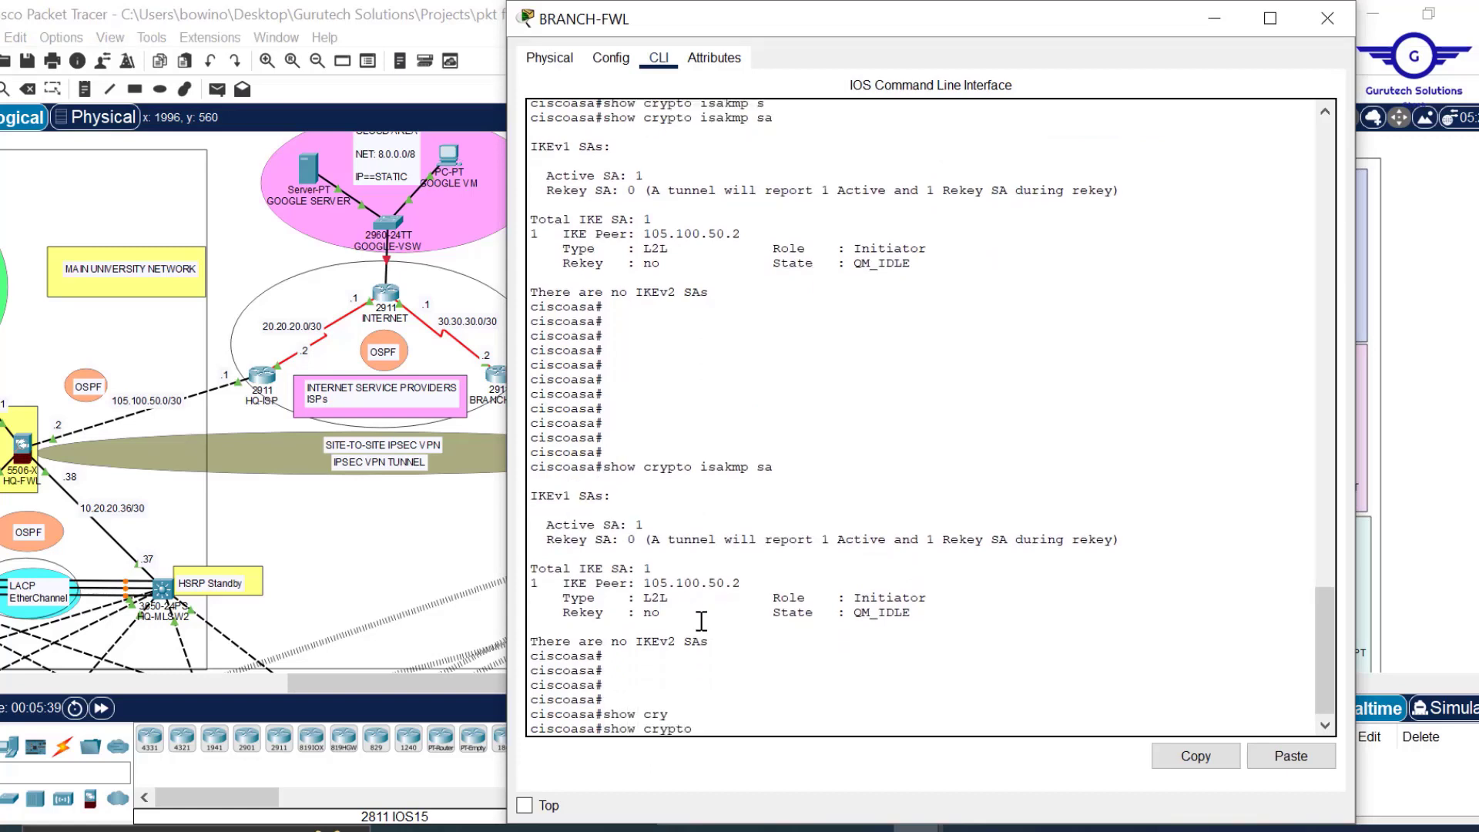
key("Tab")
type("s")
key("Tab")
type("a")
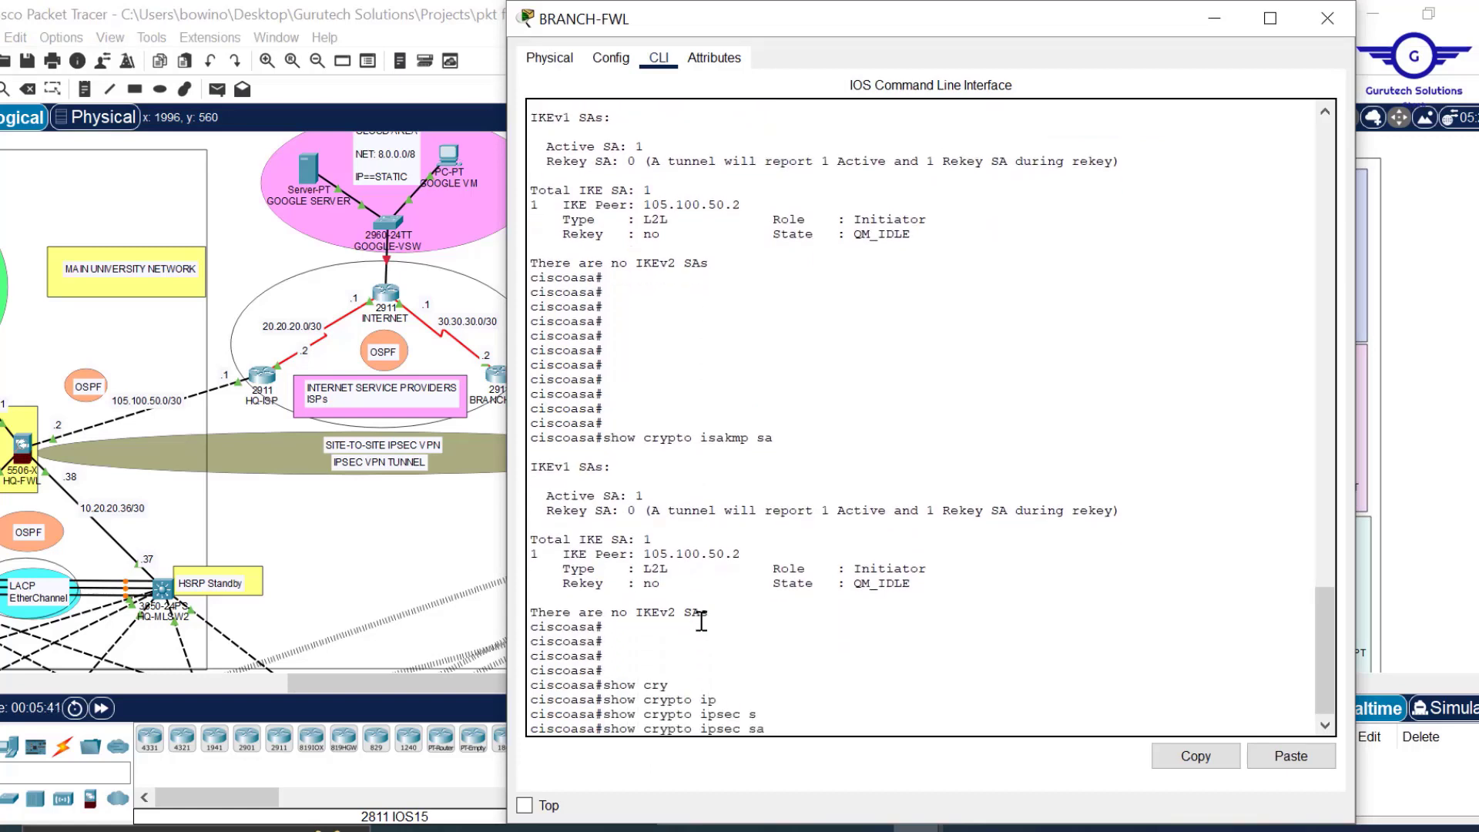
key("Return")
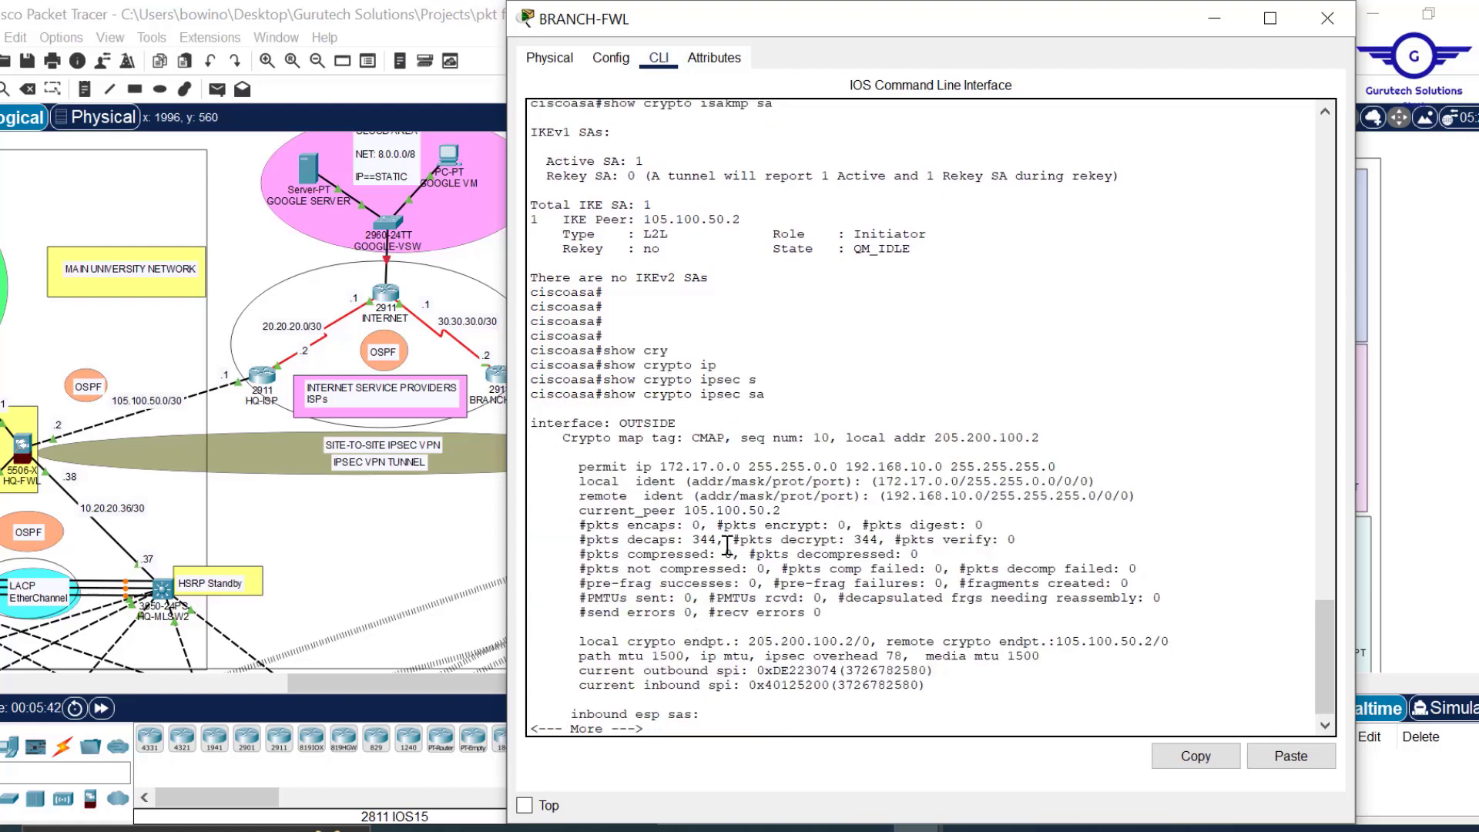
Check the 344 decaps and decrypt counters, then inspect the local and remote ident networks.
left_click_drag(717, 541, 695, 541)
left_click_drag(873, 541, 861, 541)
key("Return")
key("Return")
key("Return")
key("Return")
key("Return")
key("Return")
key("Return")
key("Return")
key("Return")
key("Return")
key("Return")
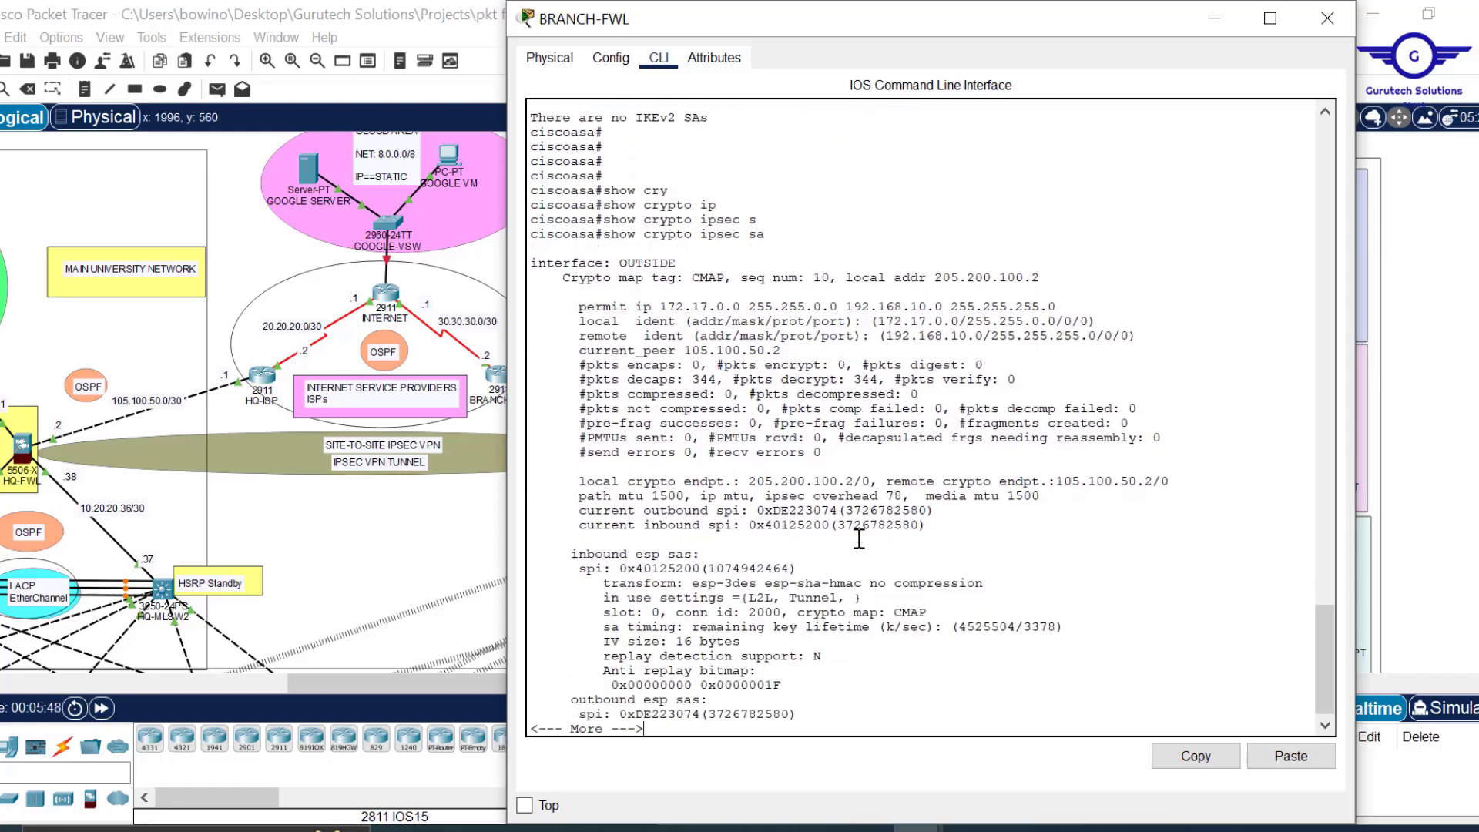
left_click(1215, 18)
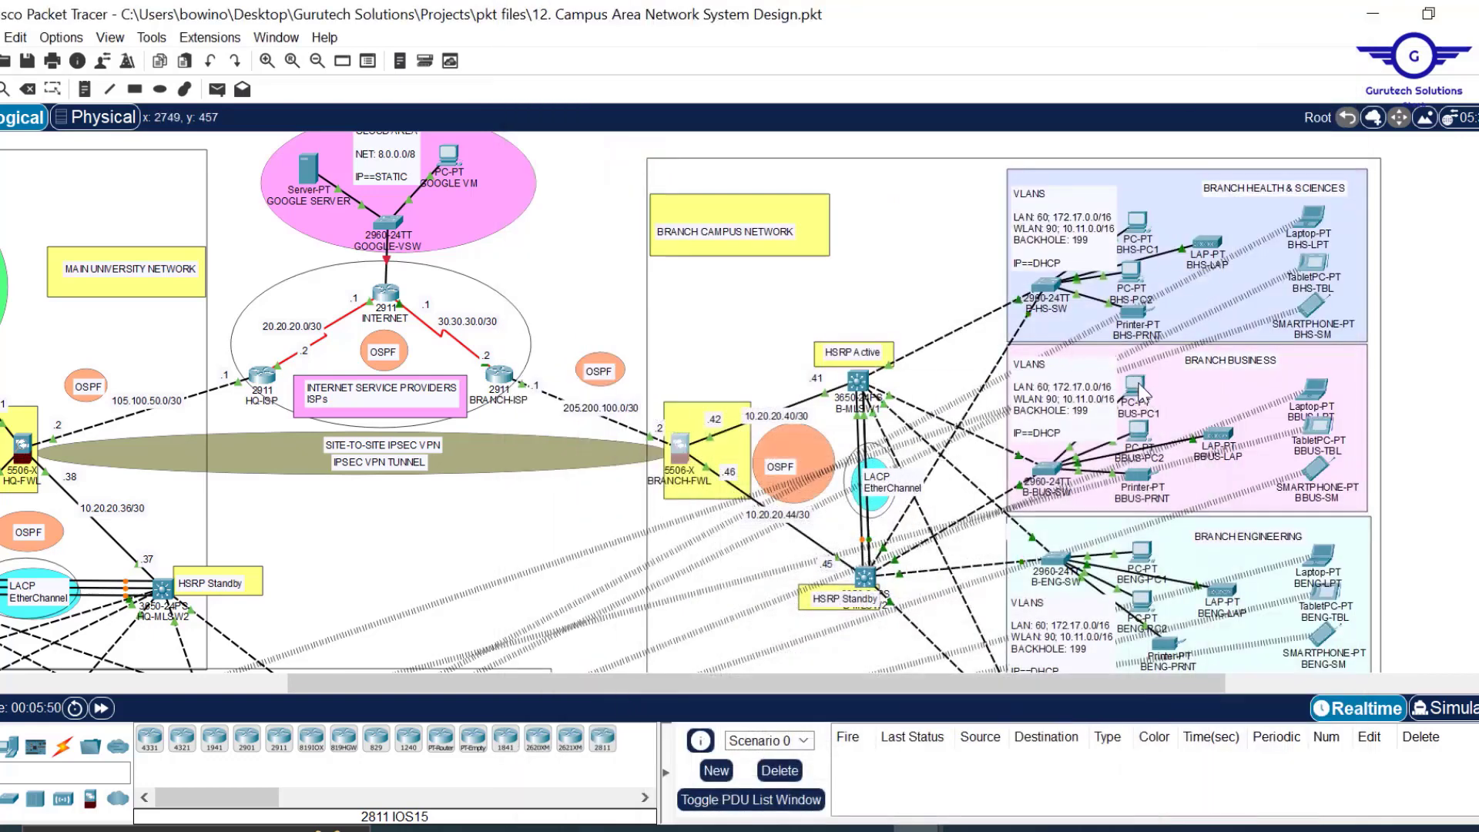
mouse_move(1144, 393)
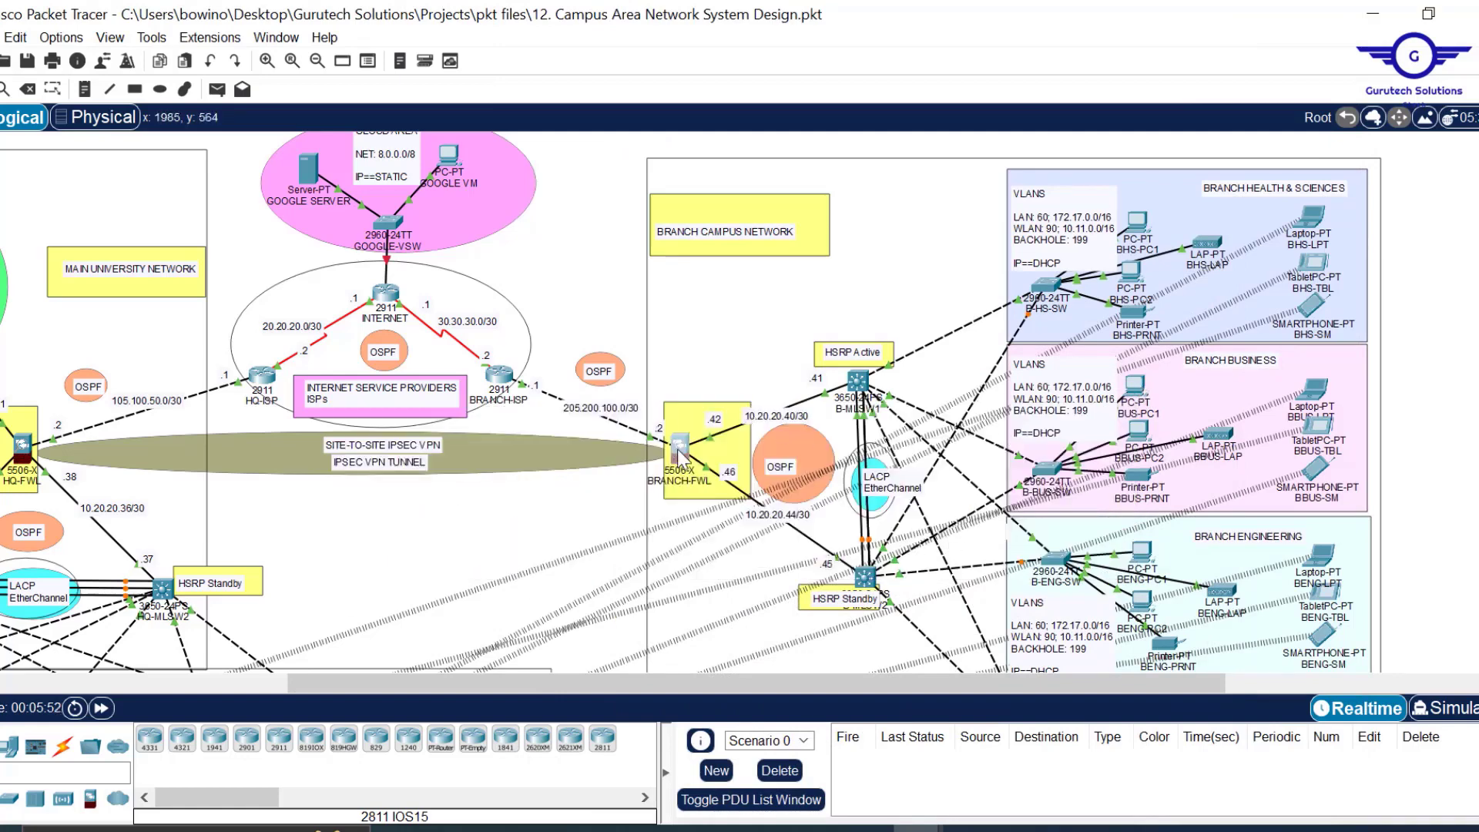
left_click(679, 451)
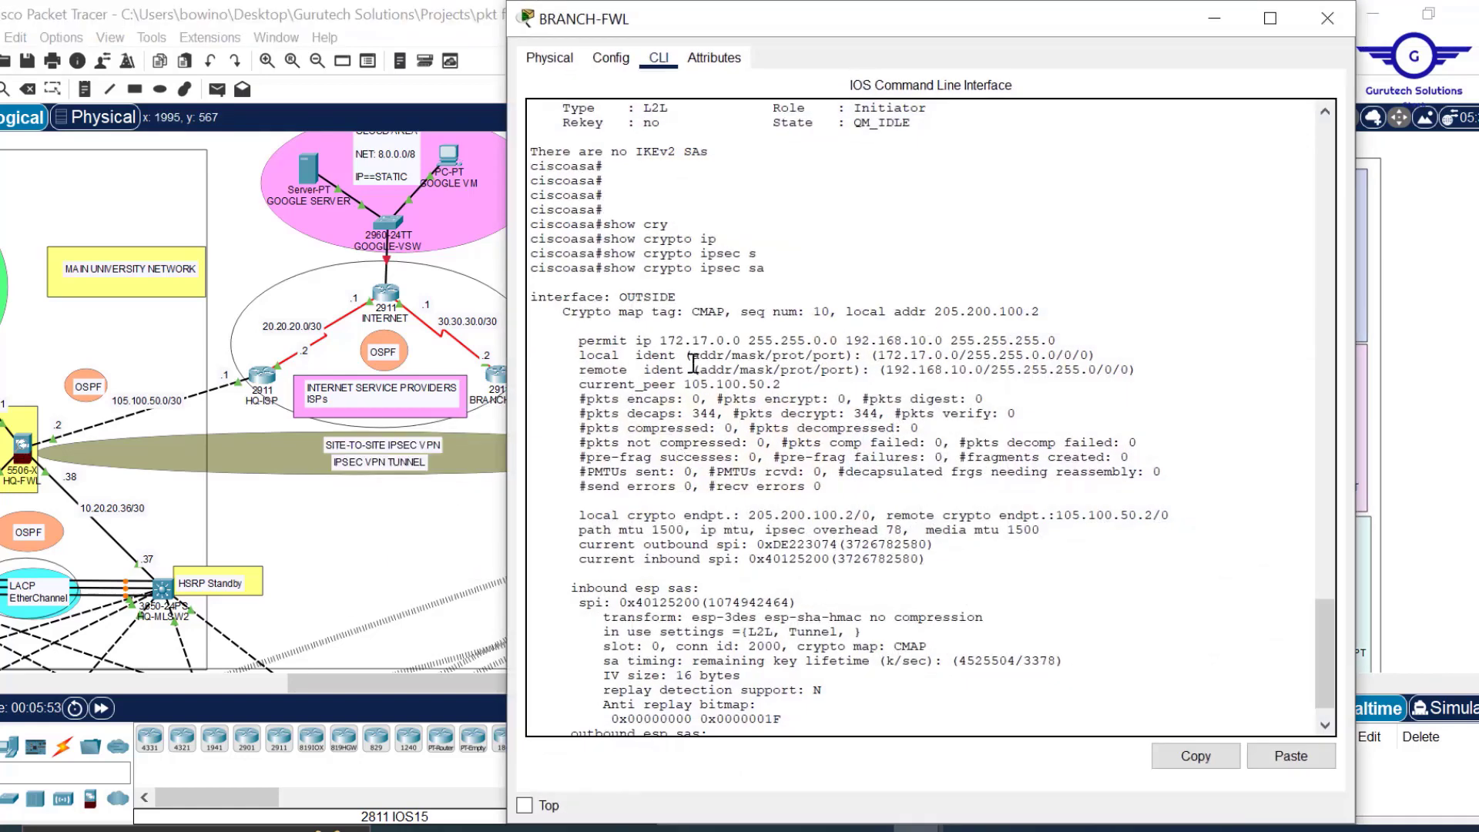
left_click(667, 339)
left_click_drag(754, 332, 911, 373)
left_click(884, 356)
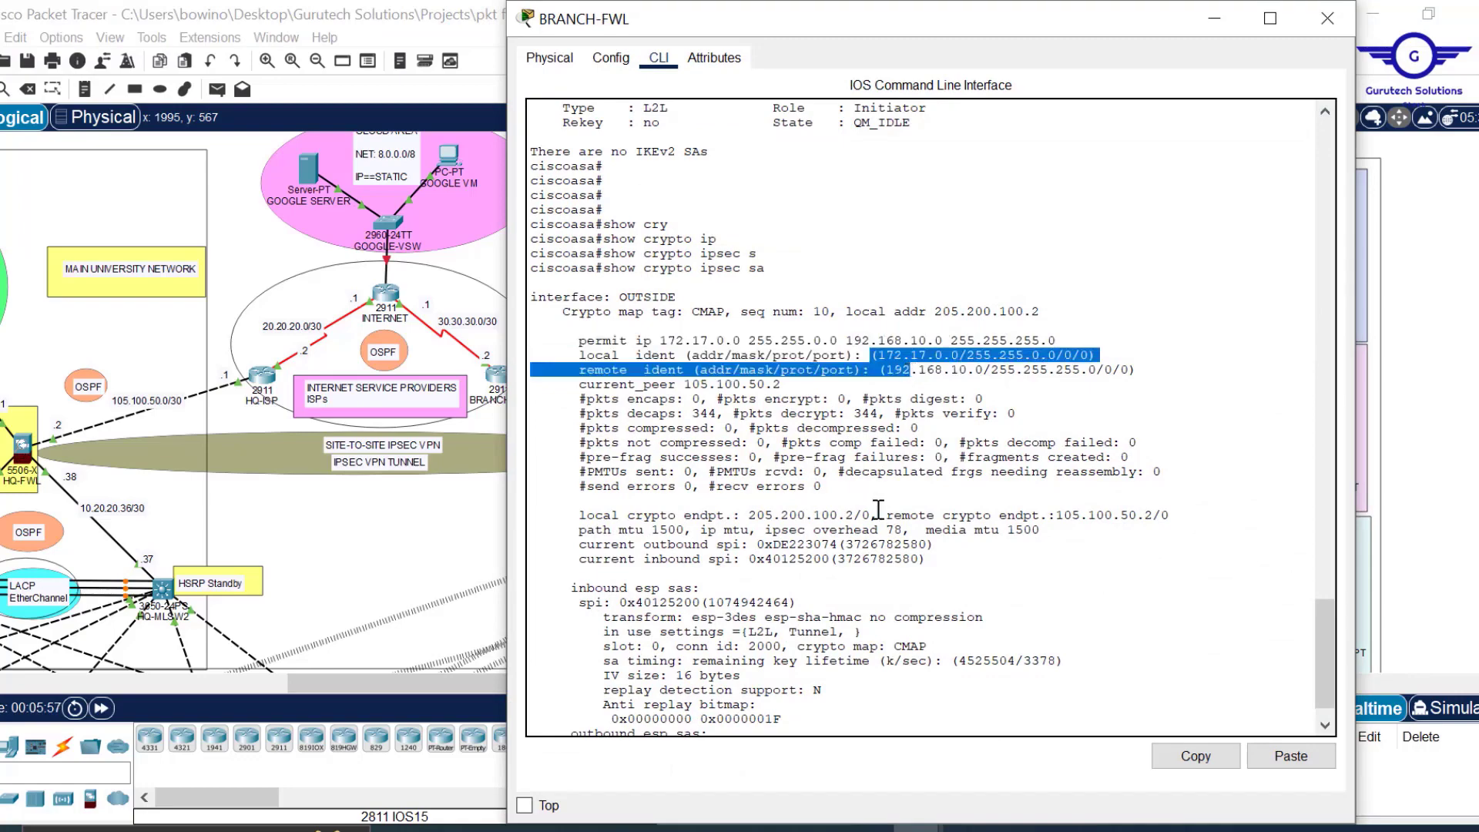
left_click(879, 510)
Page to the 10.11.0.0 crypto map entry and confirm 8 packets encapsulated and encrypted.
scroll(878, 510, "down", 10)
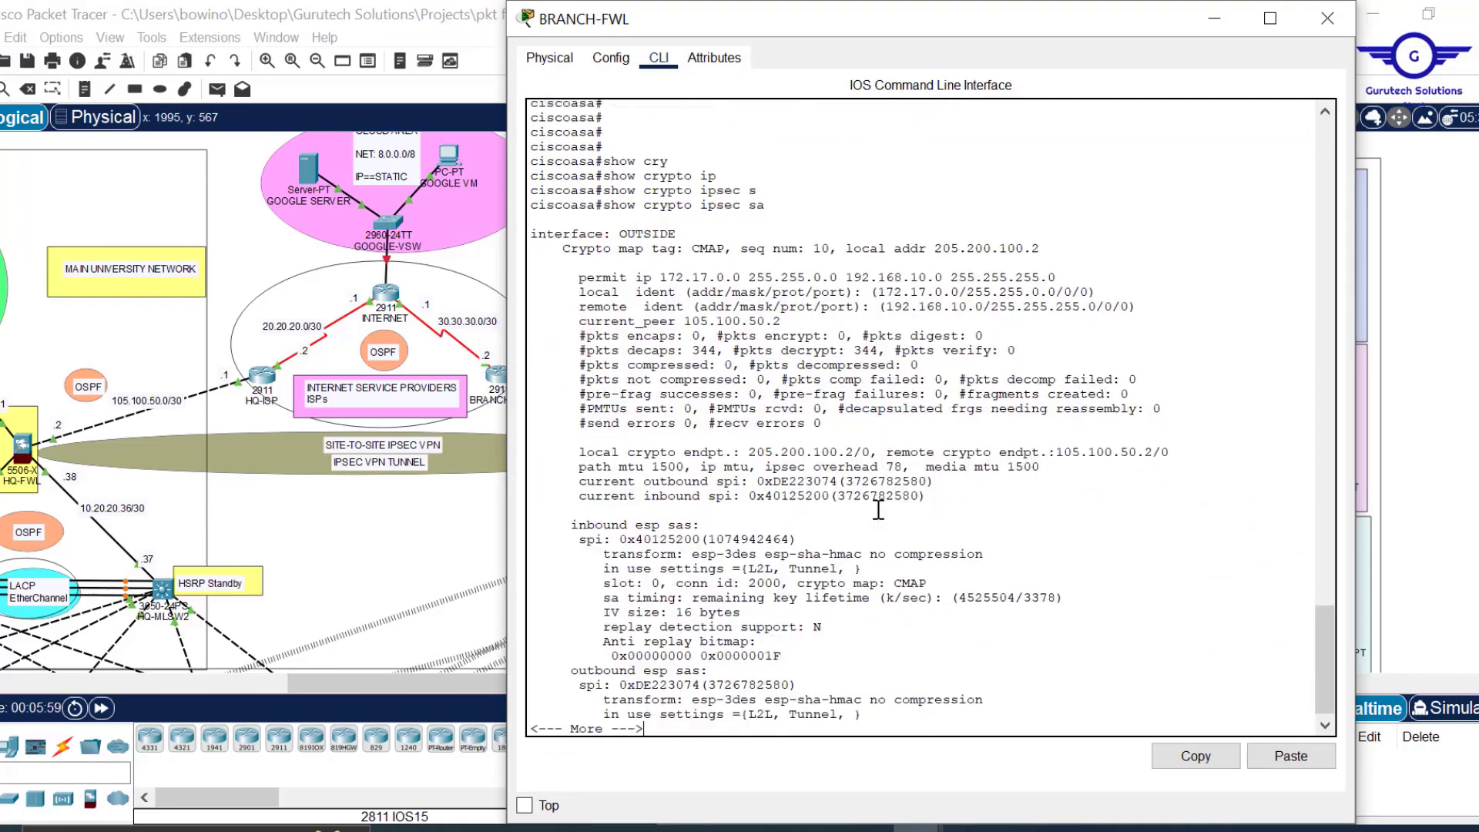
key("Return")
key("Return")
key("Return")
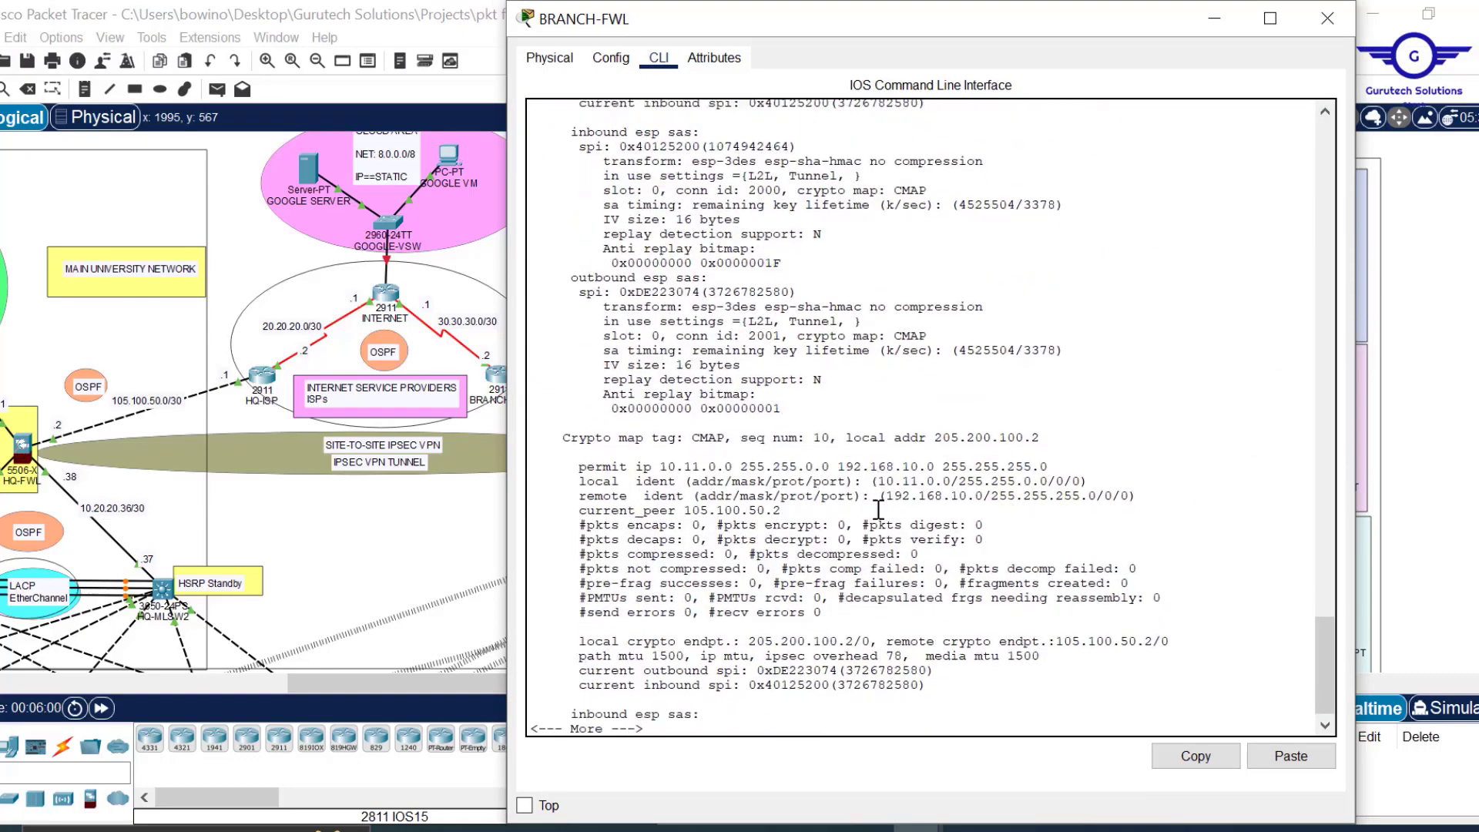
key("Return")
key("Return")
key("Return")
key("Return")
key("Return")
key("Return")
key("Return")
key("Return")
key("Return")
key("Return")
key("Return")
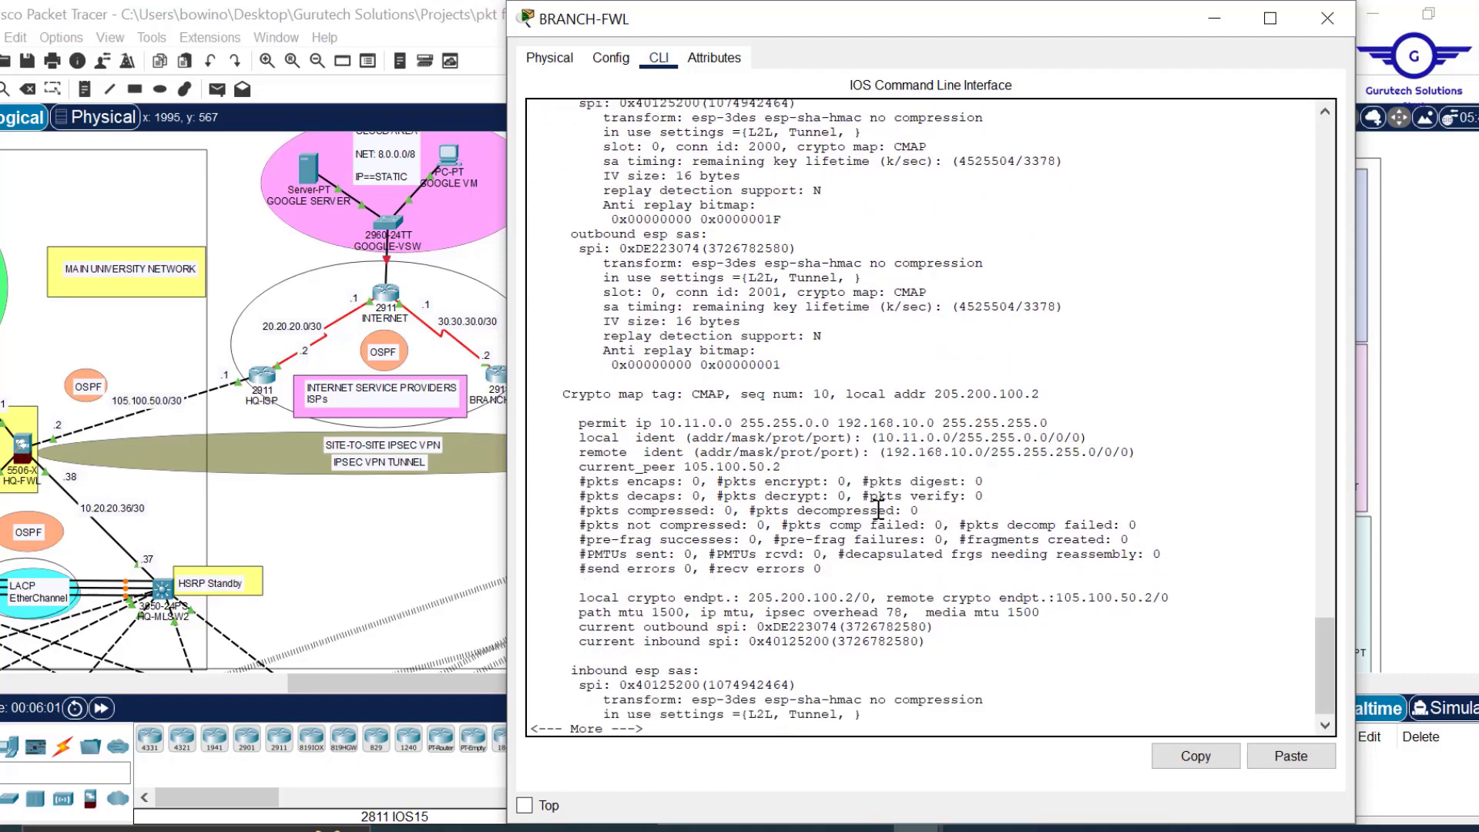
key("Return")
key("Return")
key("Return")
key("Return")
key("Return")
key("Return")
key("Return")
key("Return")
key("Return")
key("Return")
key("Return")
key("Return")
key("Return")
key("Return")
key("Return")
key("Return")
key("Return")
key("Return")
key("Return")
key("Return")
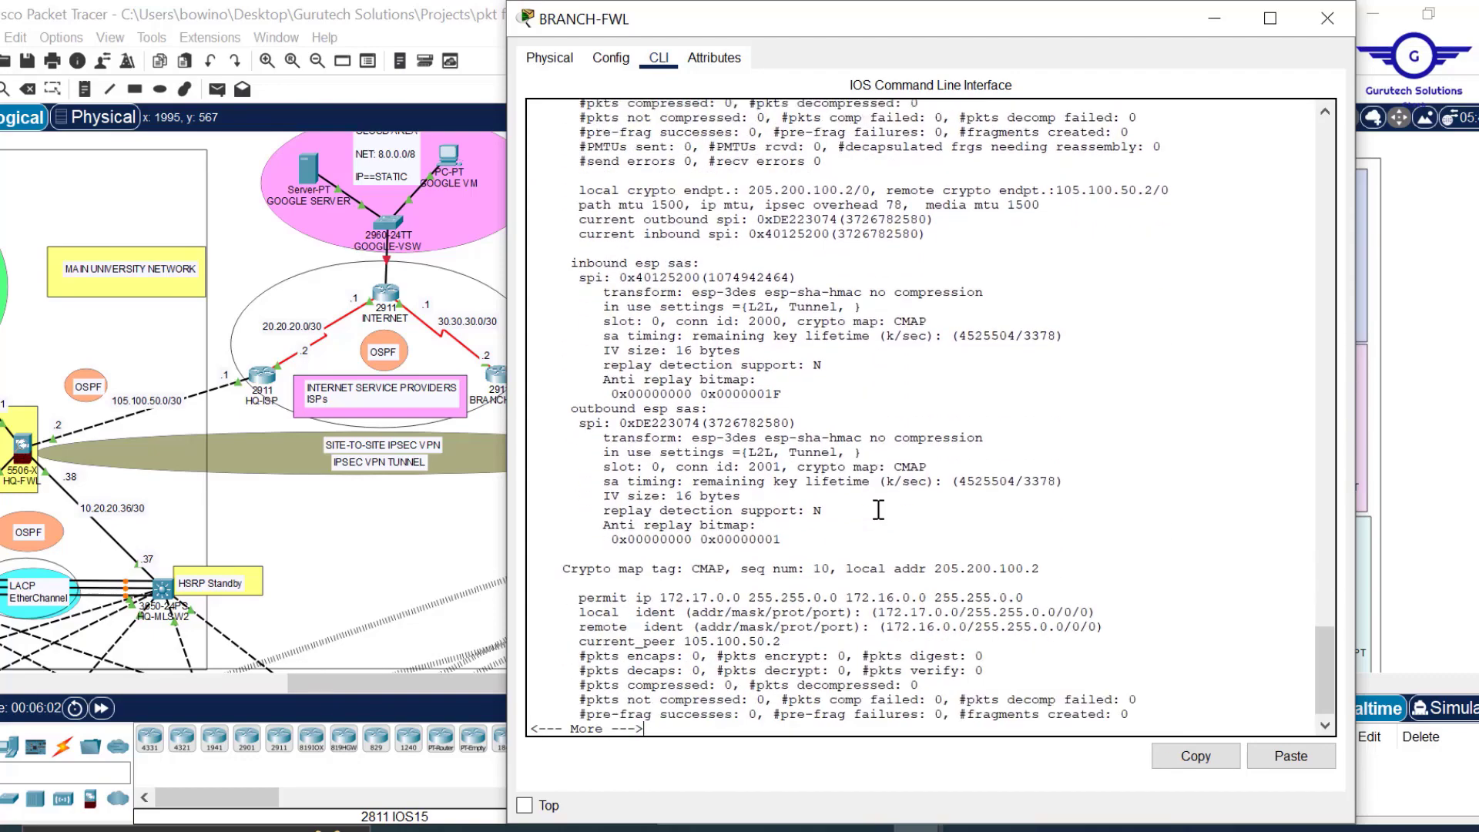
key("Return")
key("Return")
key("Return")
key("Return")
key("Return")
key("Return")
key("Return")
key("Return")
key("Return")
key("Return")
key("Return")
key("Return")
key("Return")
key("Return")
key("Return")
key("Return")
key("Return")
key("Return")
key("Return")
key("Return")
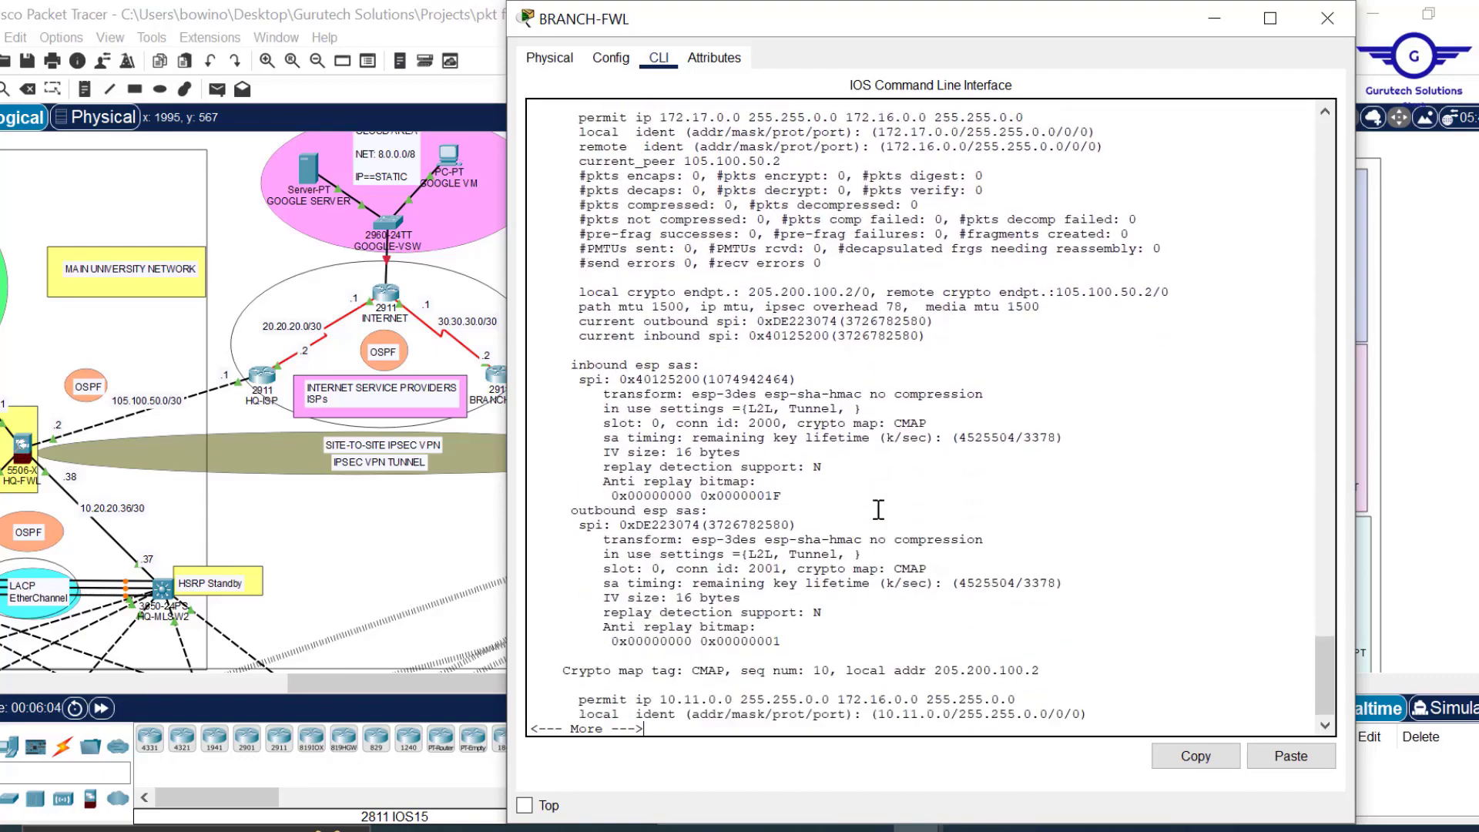
key("Return")
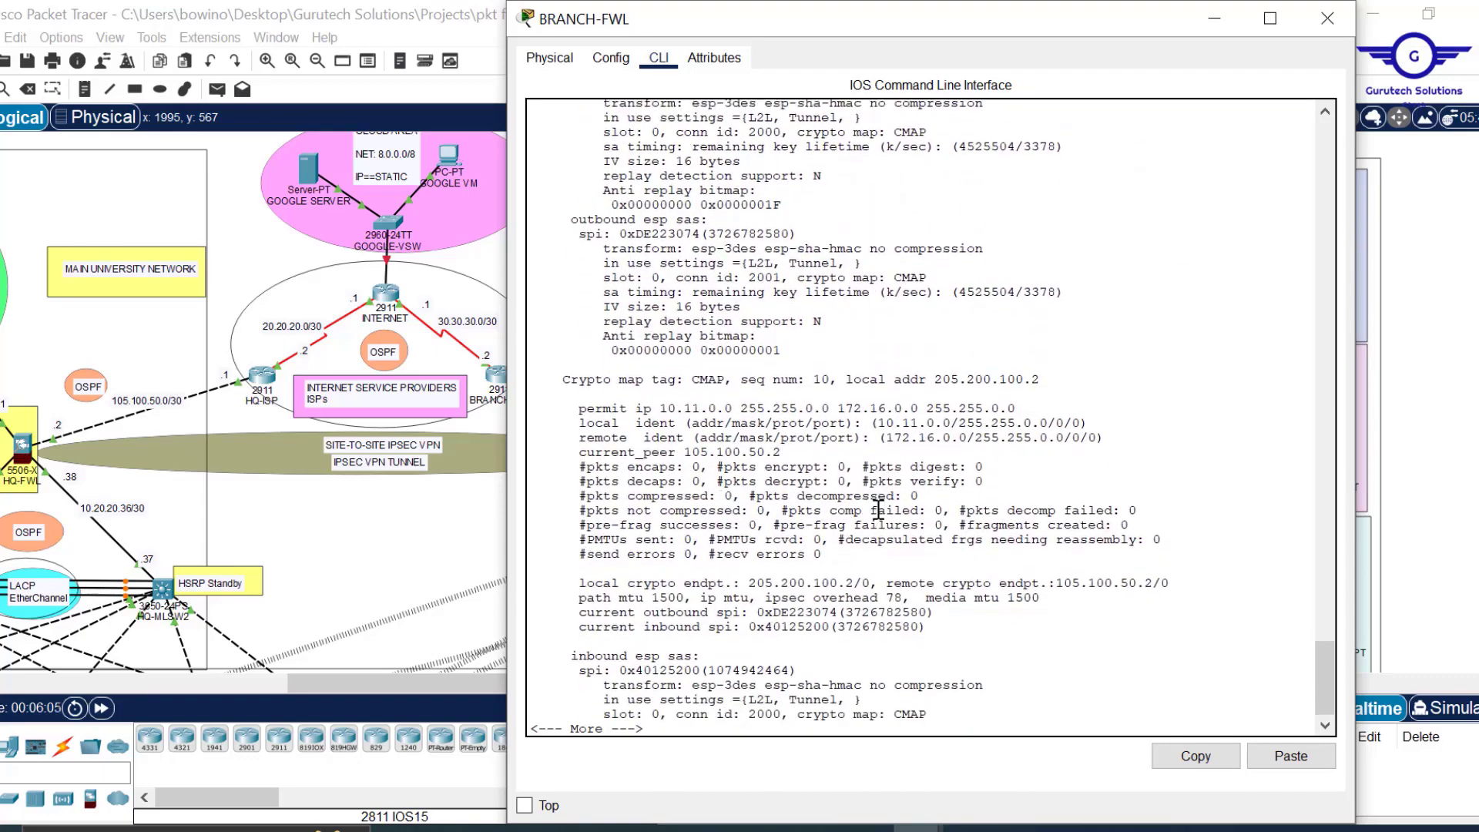
key("Return")
key("Return")
key("Return")
key("Return")
key("Return")
key("Return")
key("Return")
key("Return")
key("Return")
key("Return")
key("Return")
key("Return")
key("Return")
key("Return")
key("Return")
key("Return")
key("Return")
key("Return")
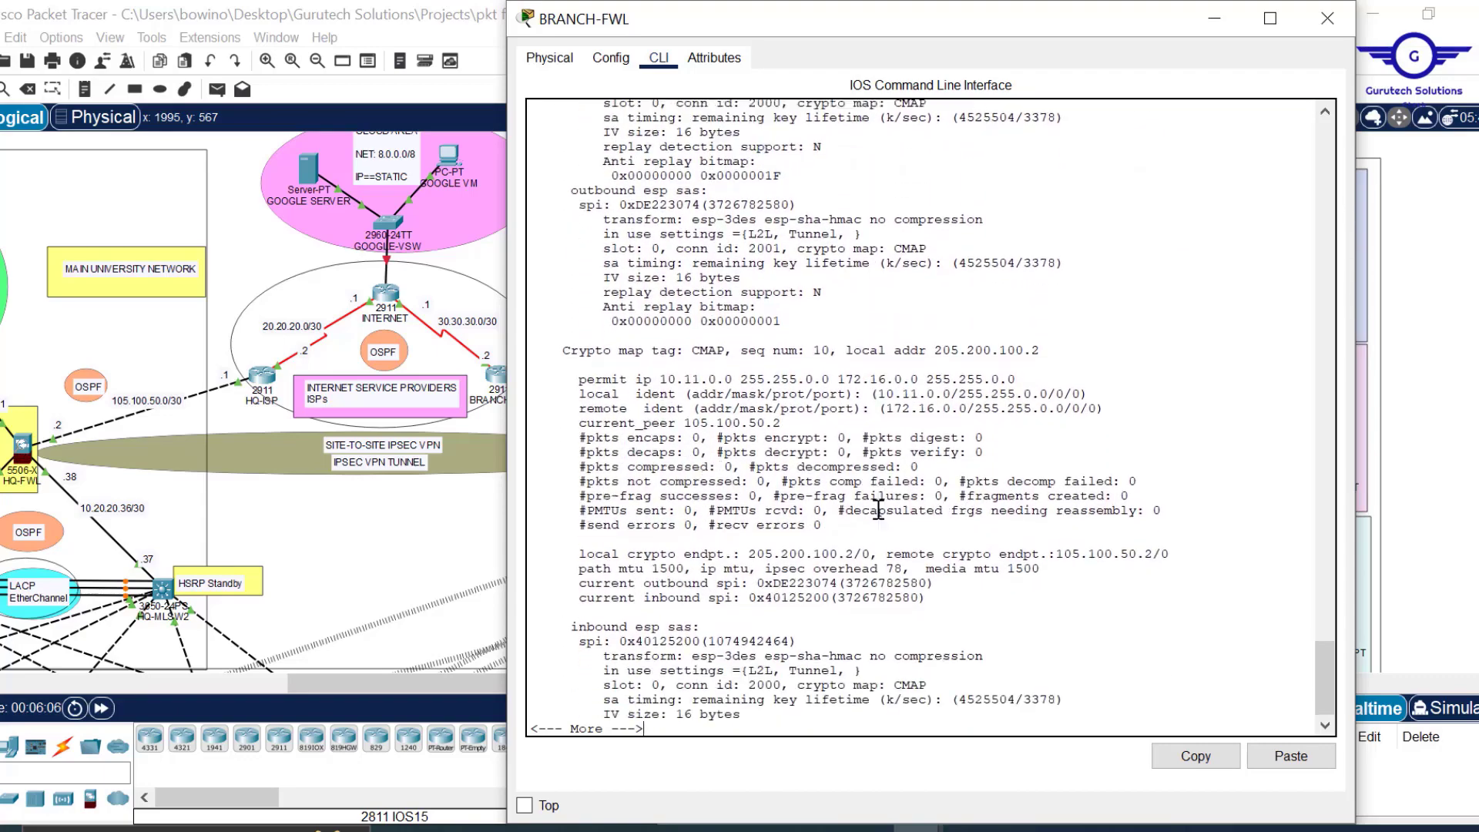
key("Return")
key("Return")
key("Return")
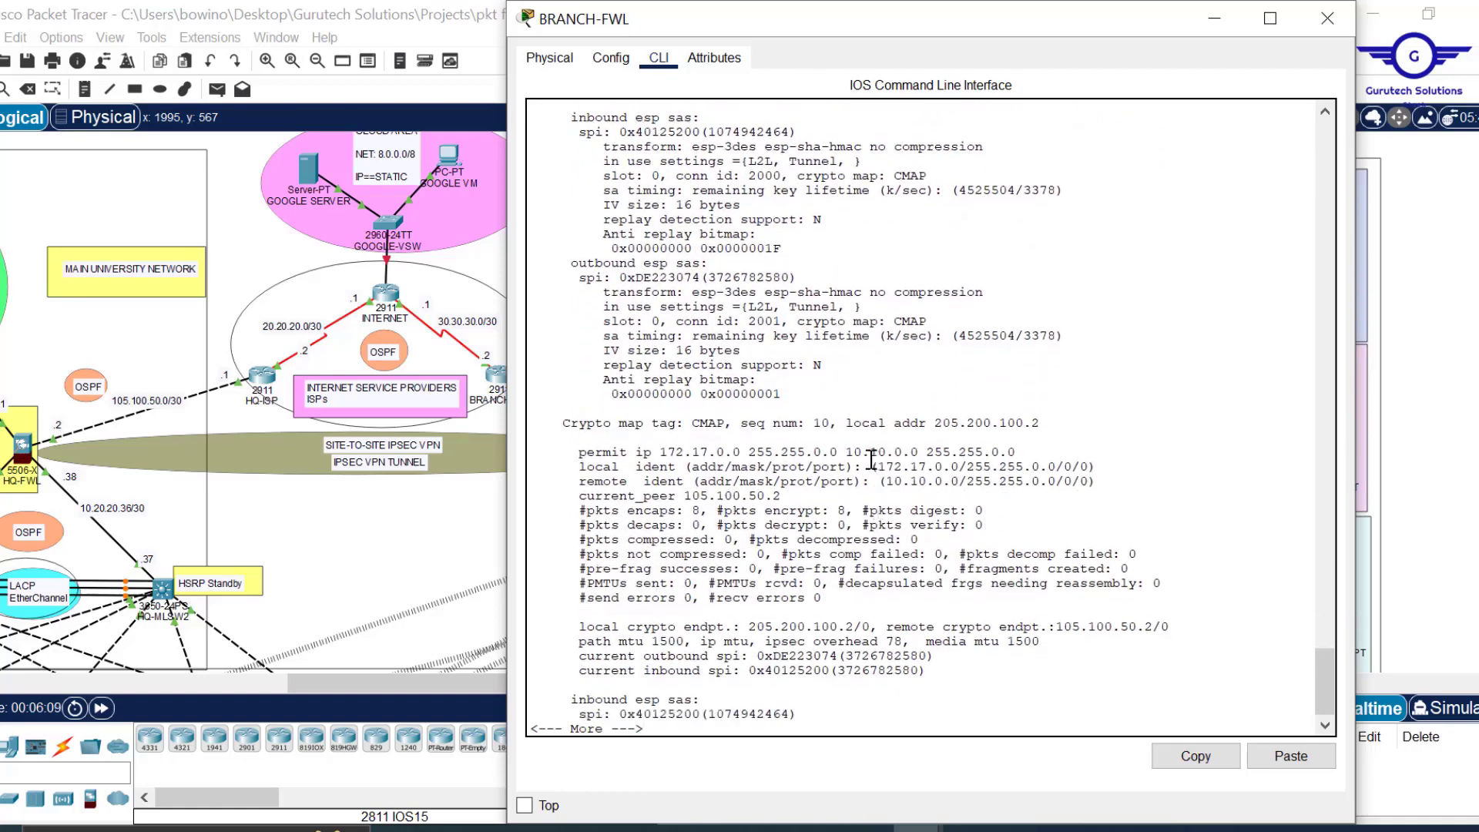
left_click_drag(871, 464, 1000, 484)
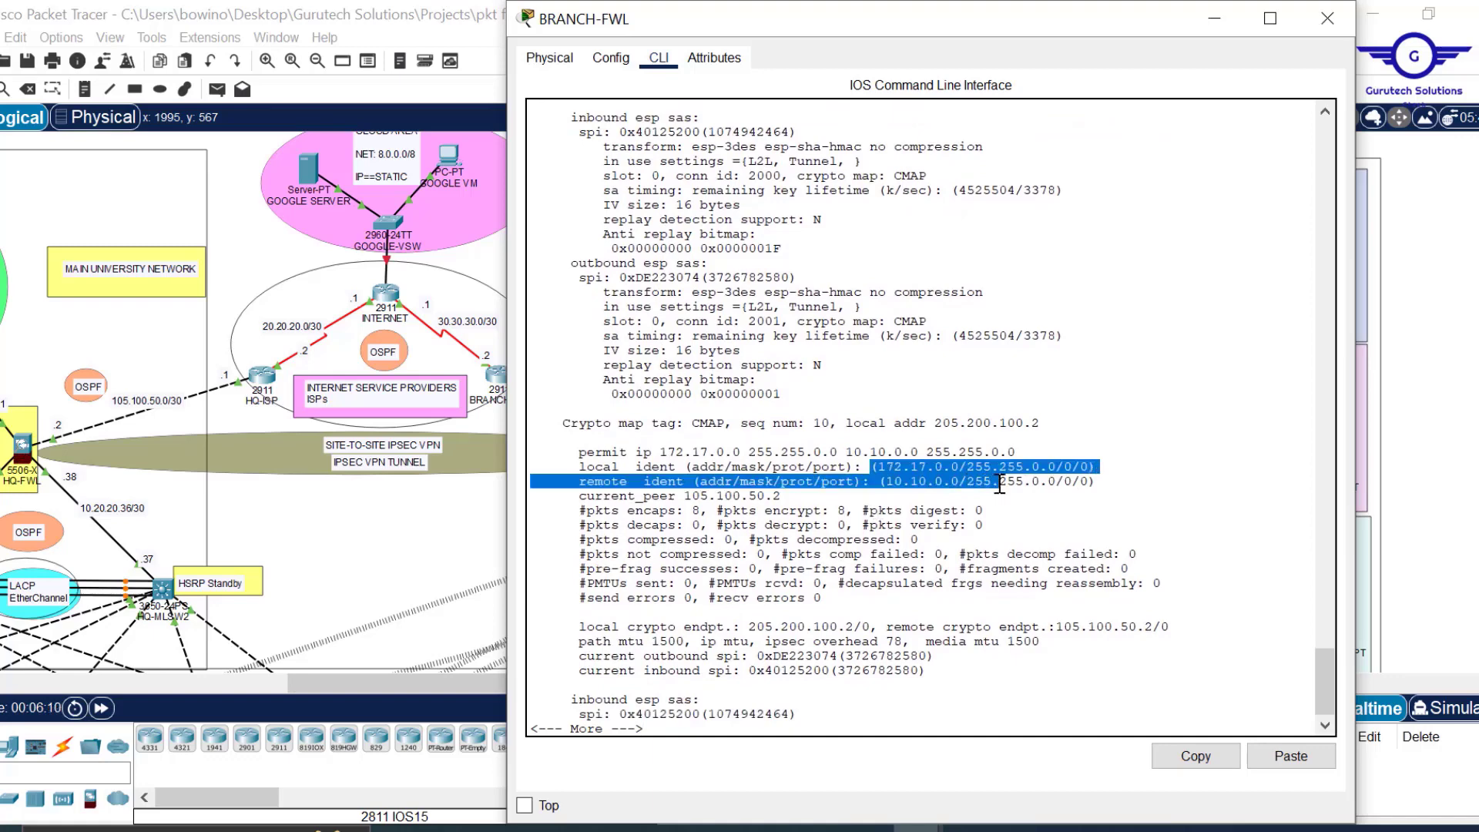
left_click_drag(690, 511, 701, 511)
left_click_drag(831, 511, 858, 511)
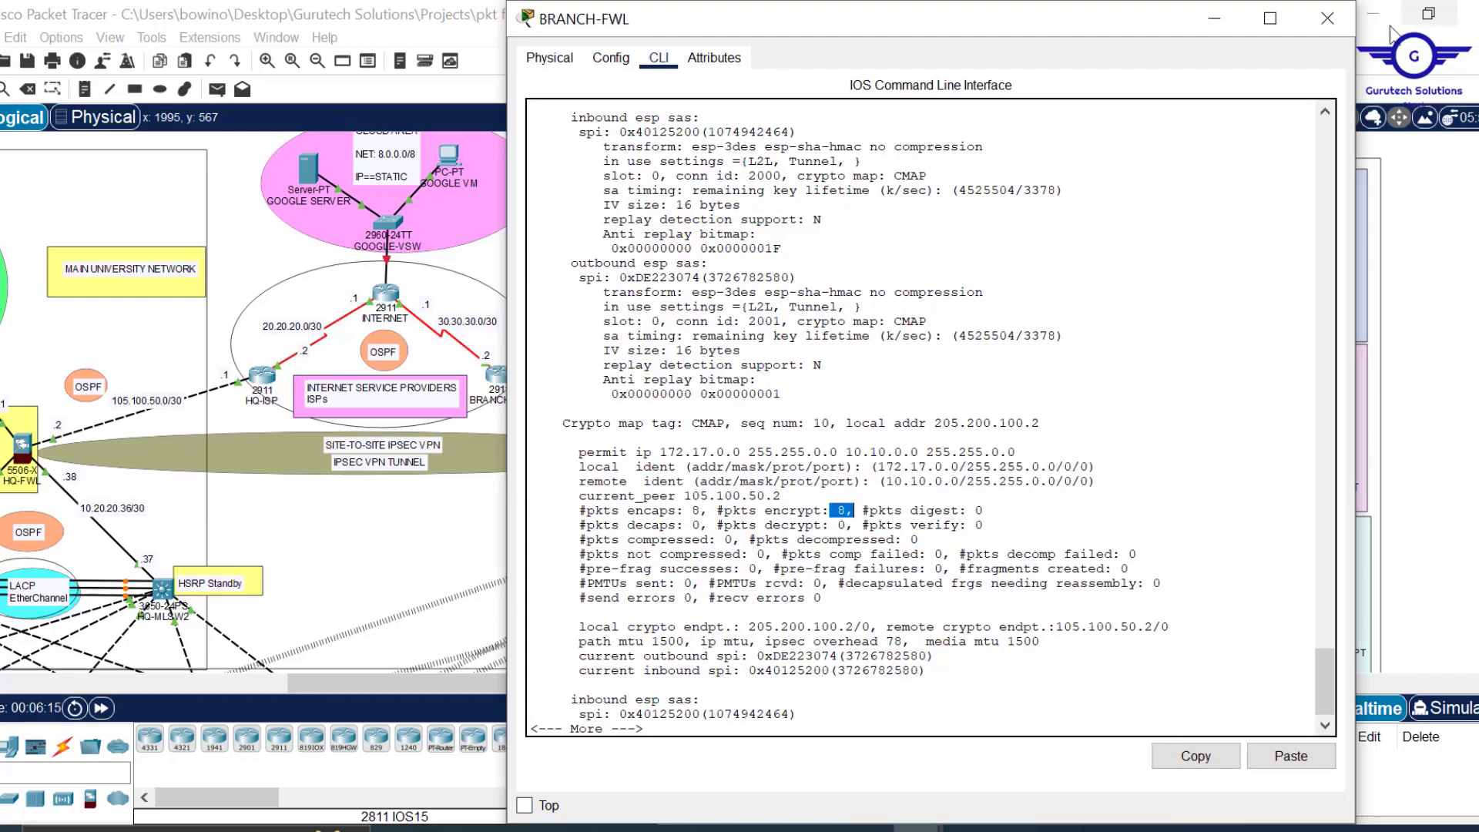
Close BRANCH-FWL, glance at Project12.pdf, and minimize it to return to the topology.
left_click(1327, 19)
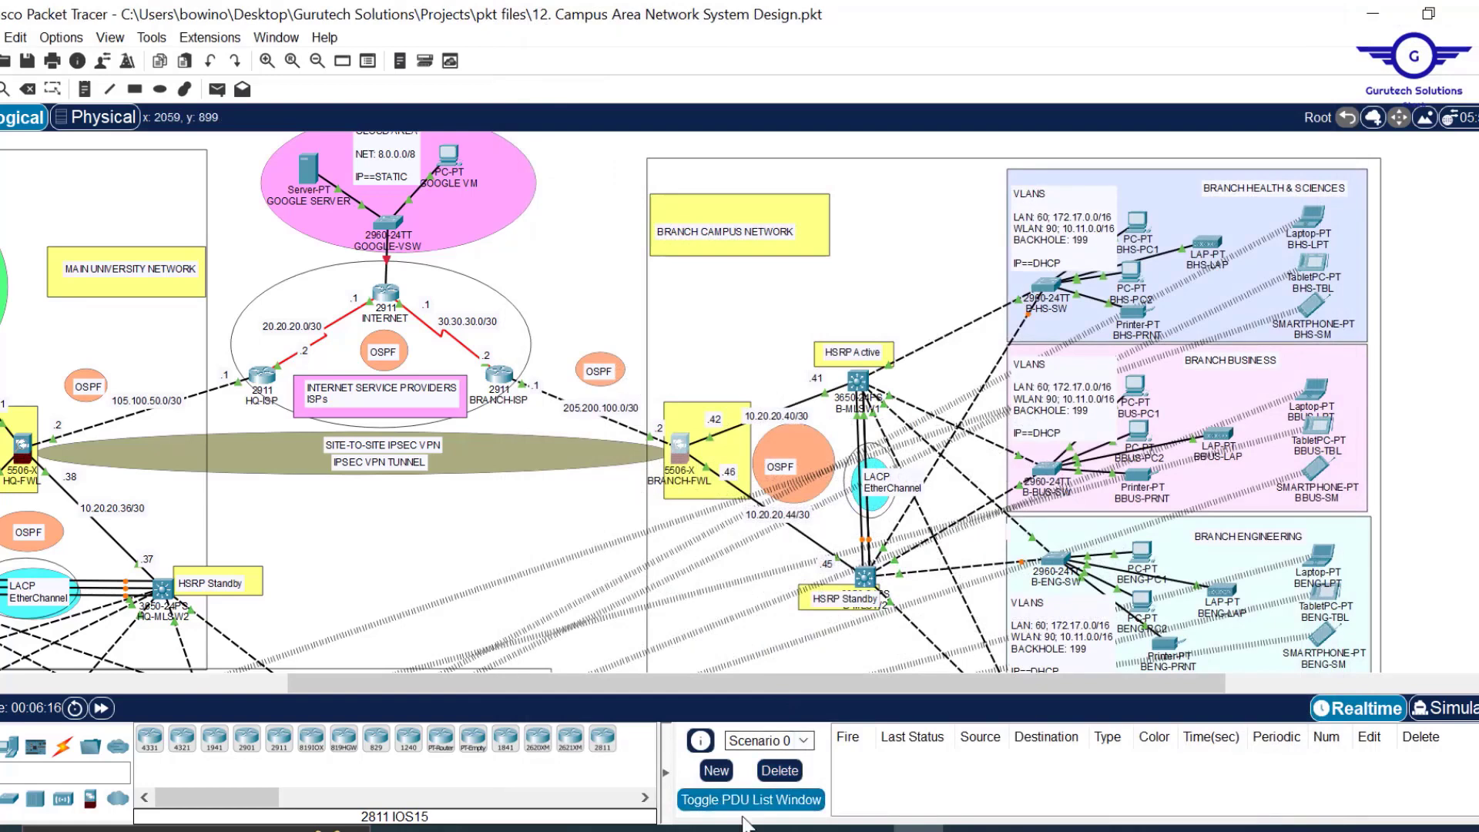
mouse_move(717, 829)
left_click(723, 760)
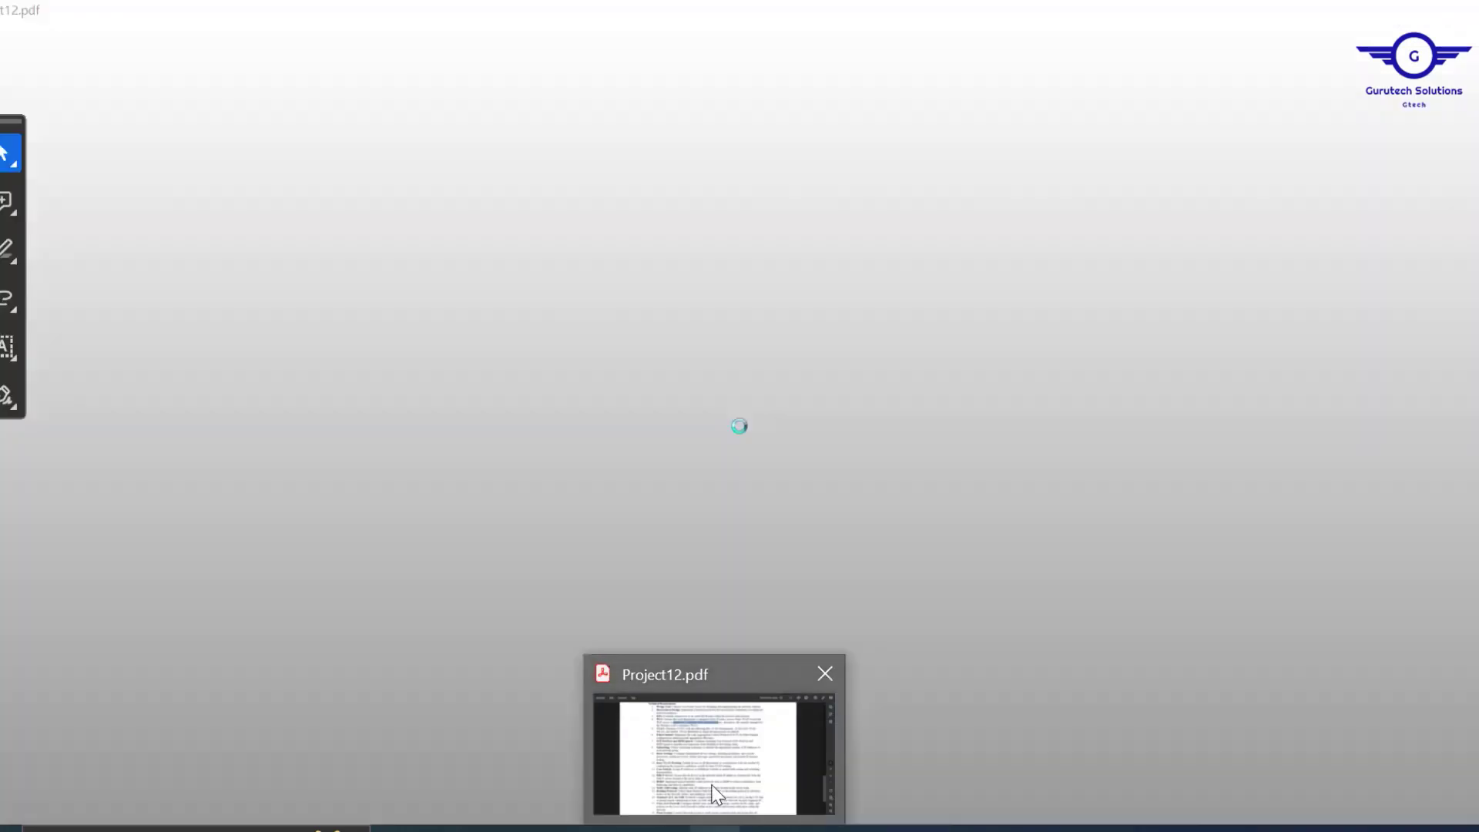
scroll(817, 475, "up", 10)
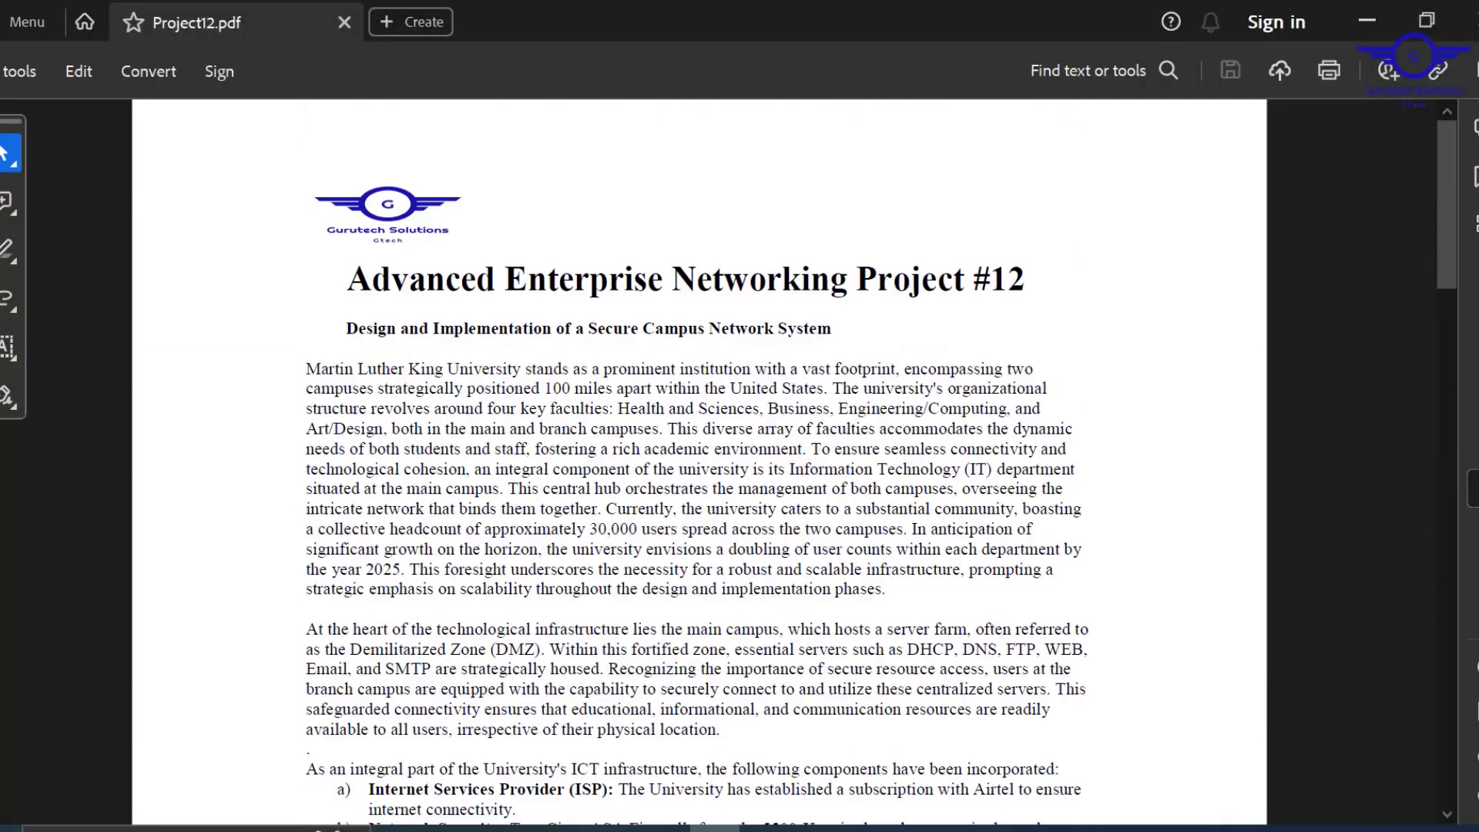
left_click(1380, 25)
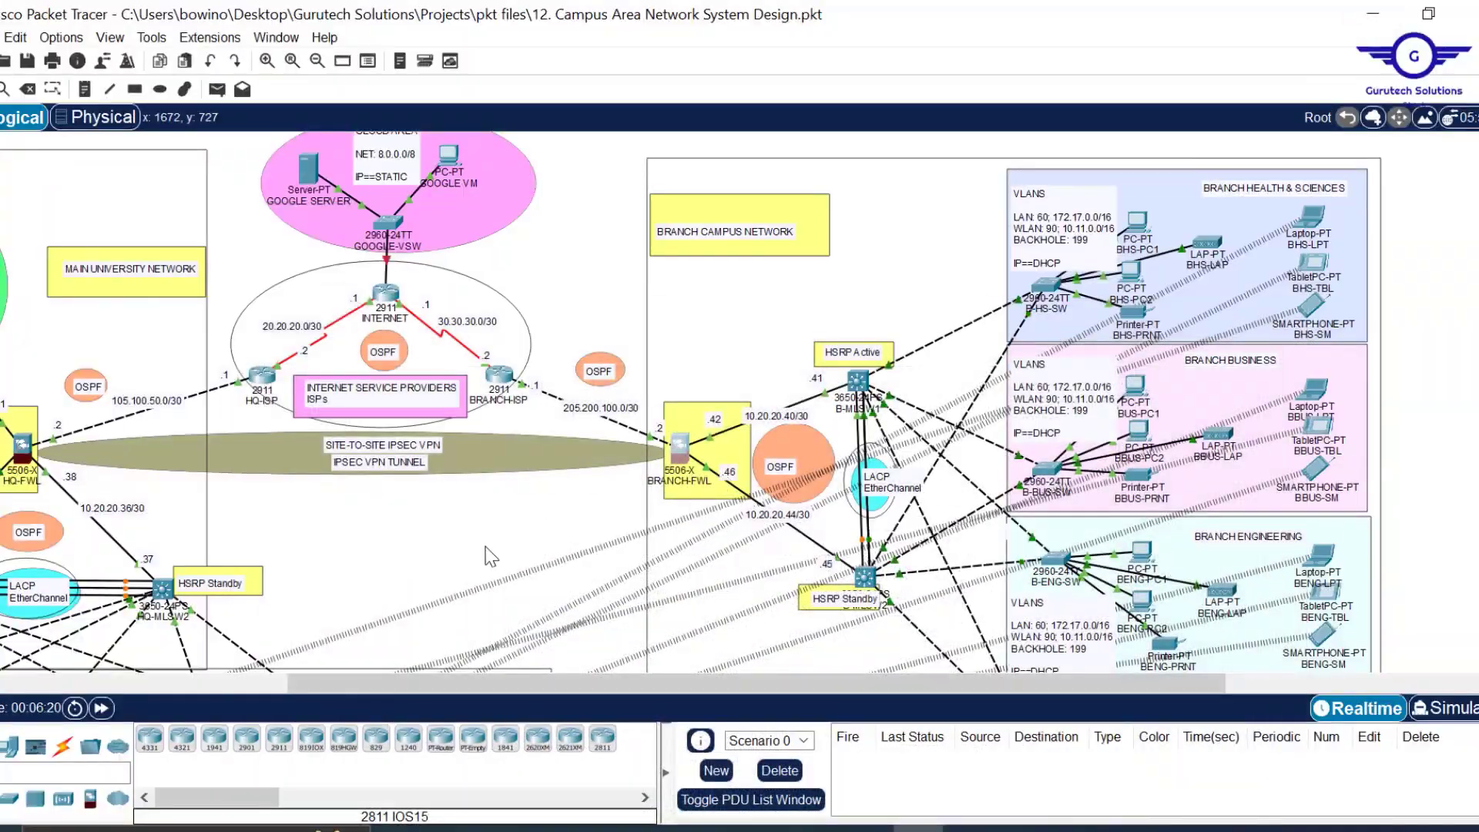
scroll(651, 549, "down", 3)
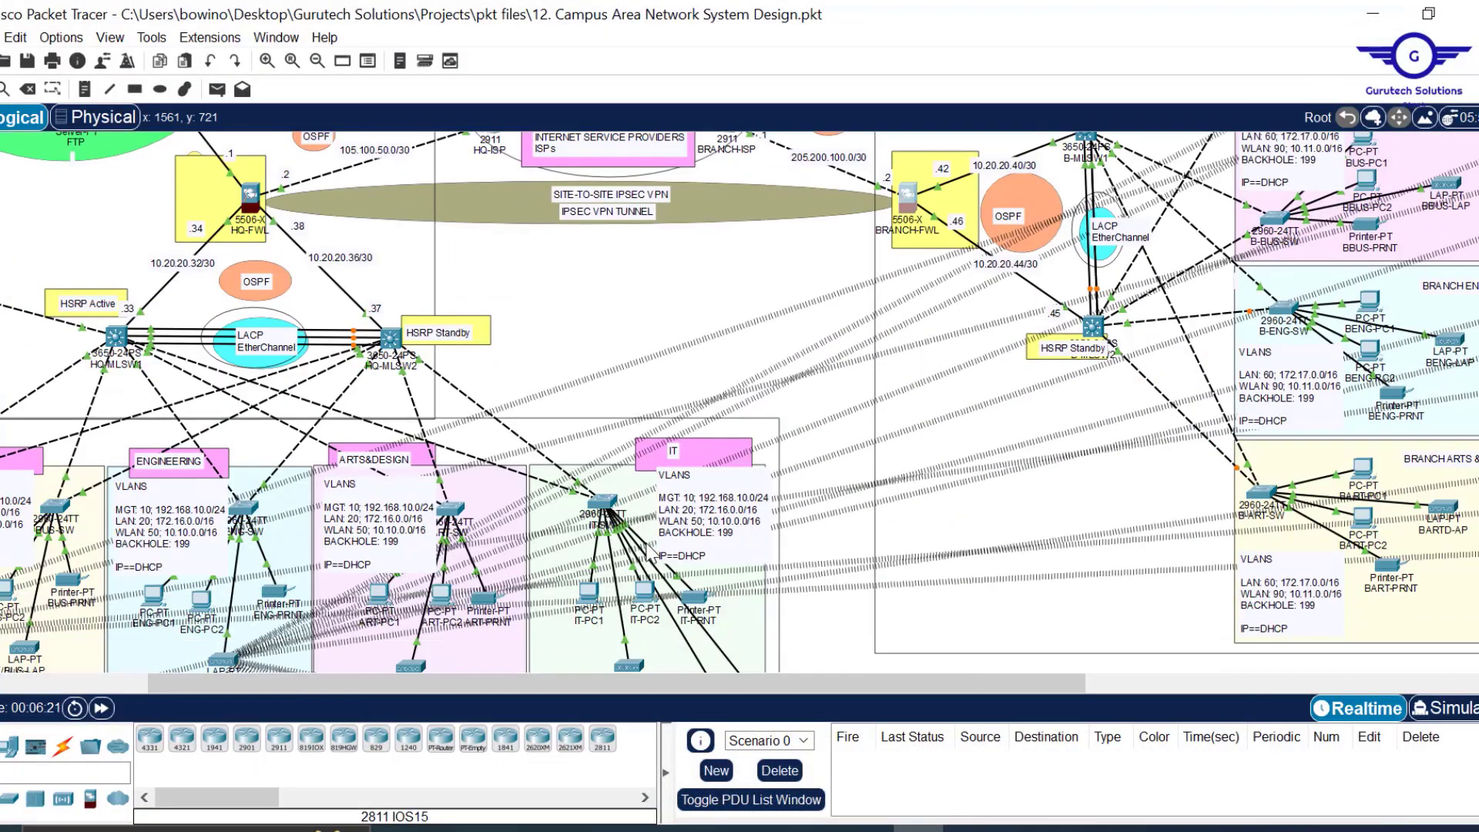
scroll(652, 554, "up", 3)
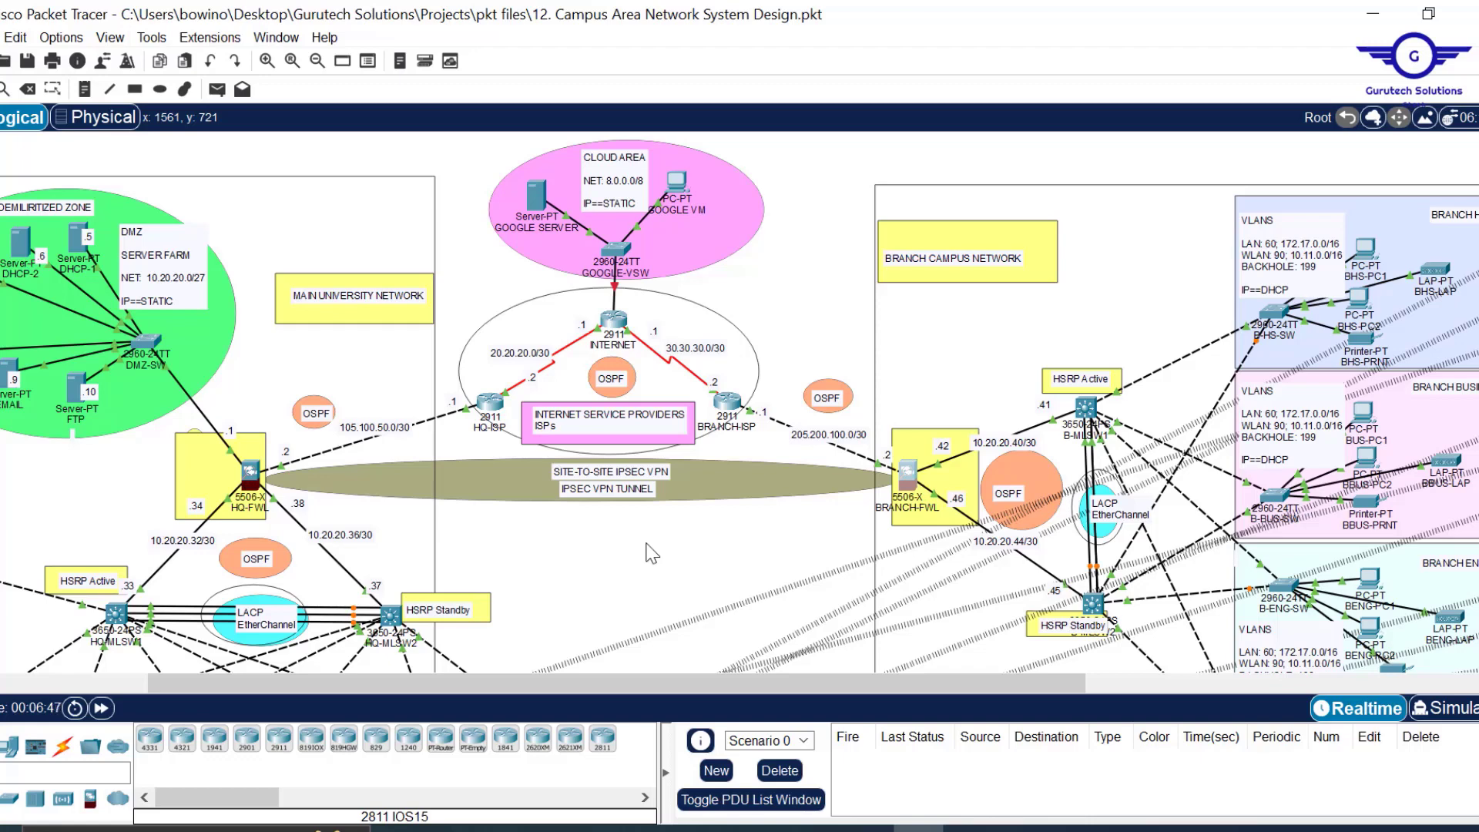
scroll(674, 589, "down", 3)
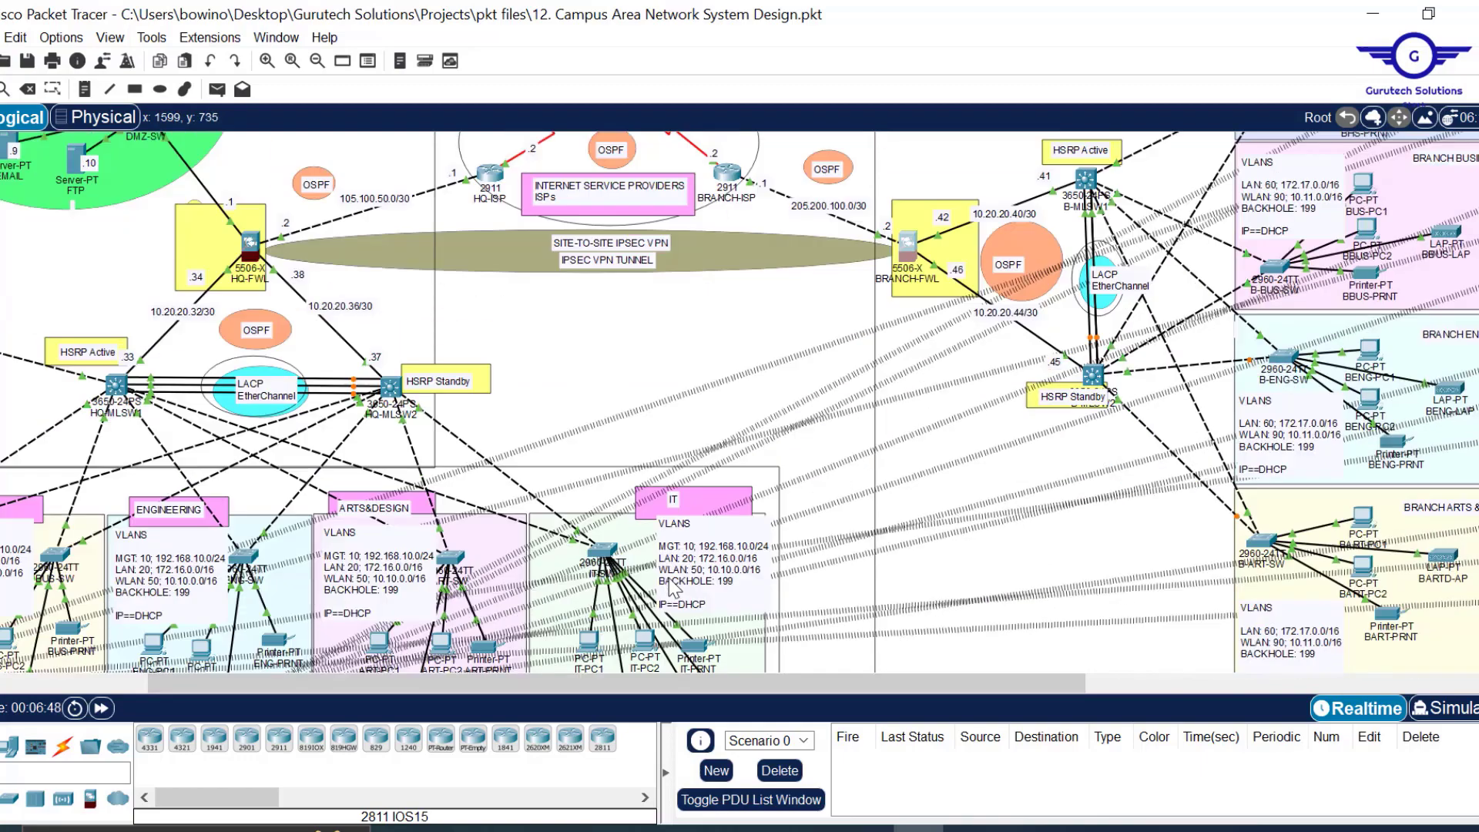
scroll(674, 588, "left", 3)
scroll(672, 588, "up", 3)
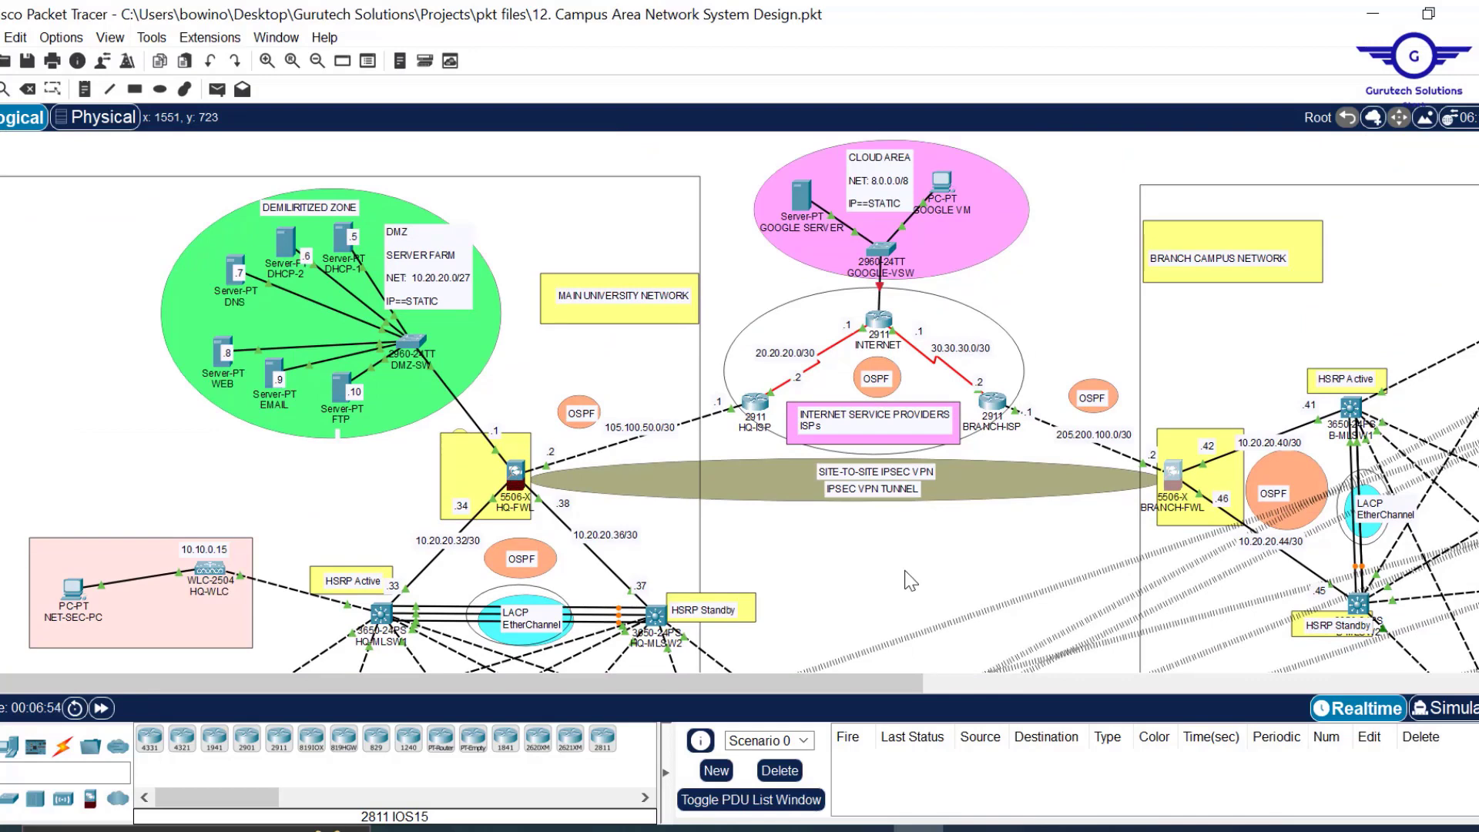
scroll(910, 581, "down", 3)
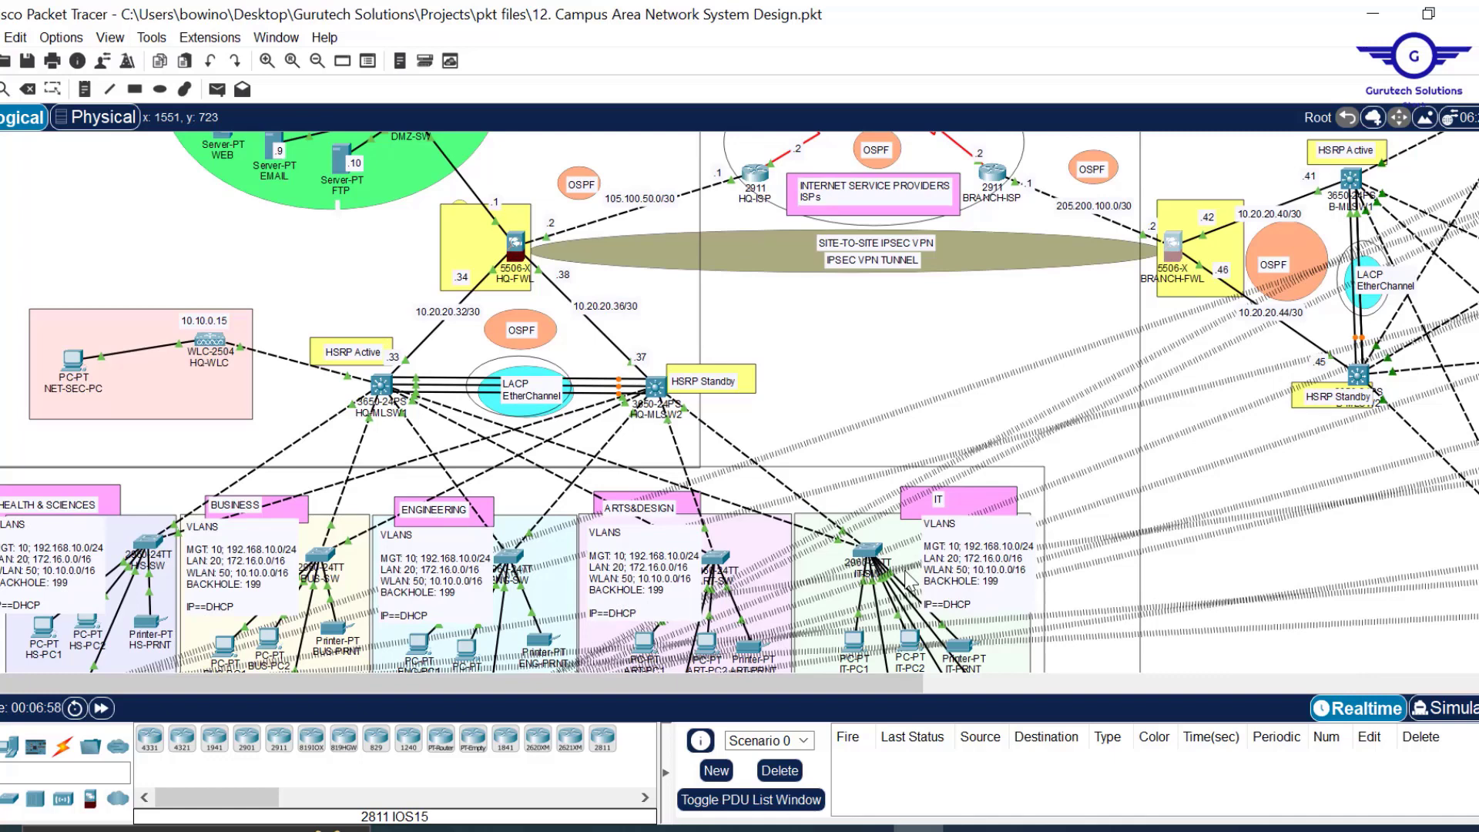
scroll(908, 580, "up", 3)
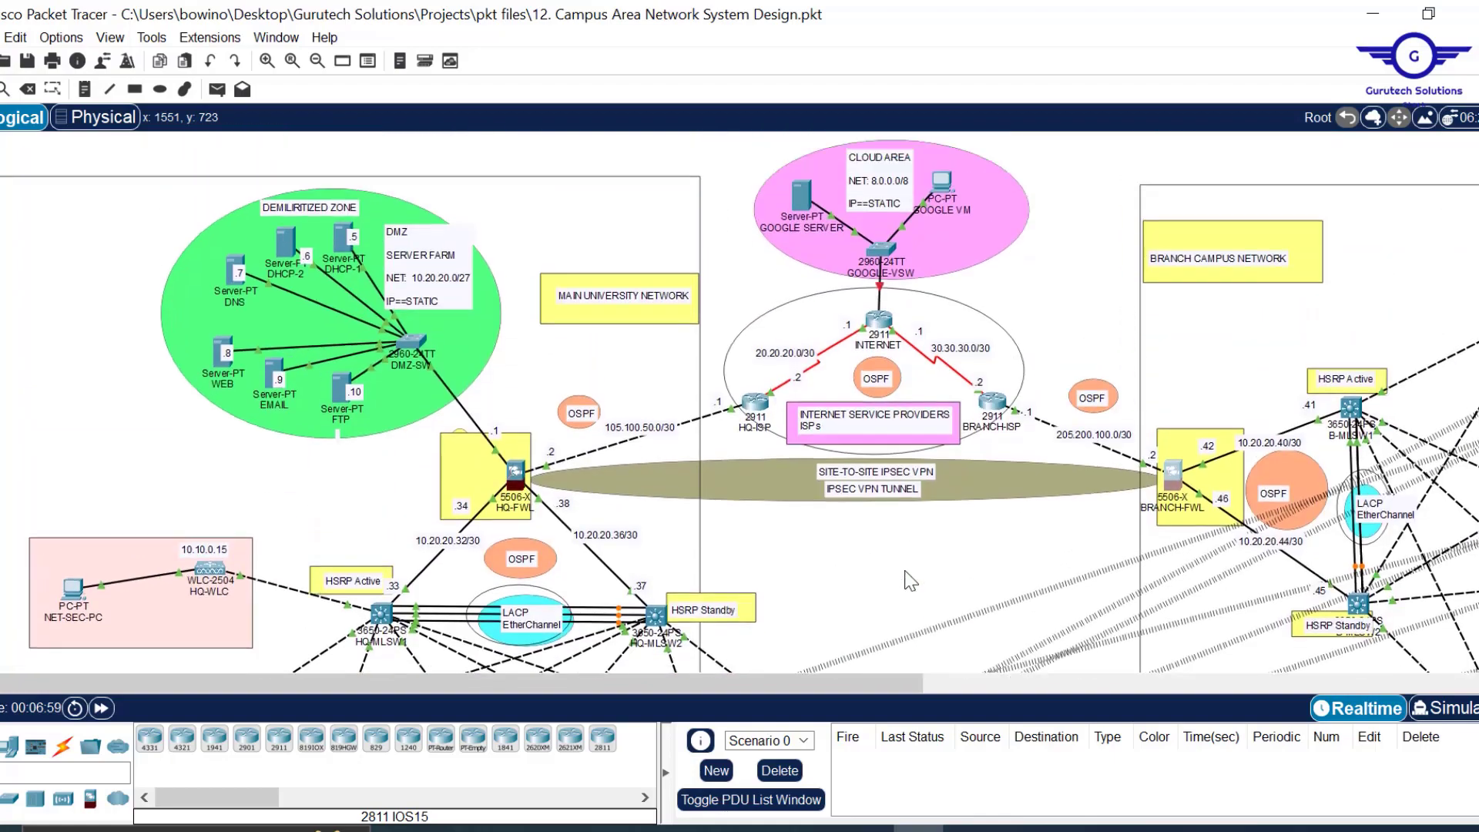
scroll(1083, 325, "right", 7)
scroll(1083, 325, "down", 4)
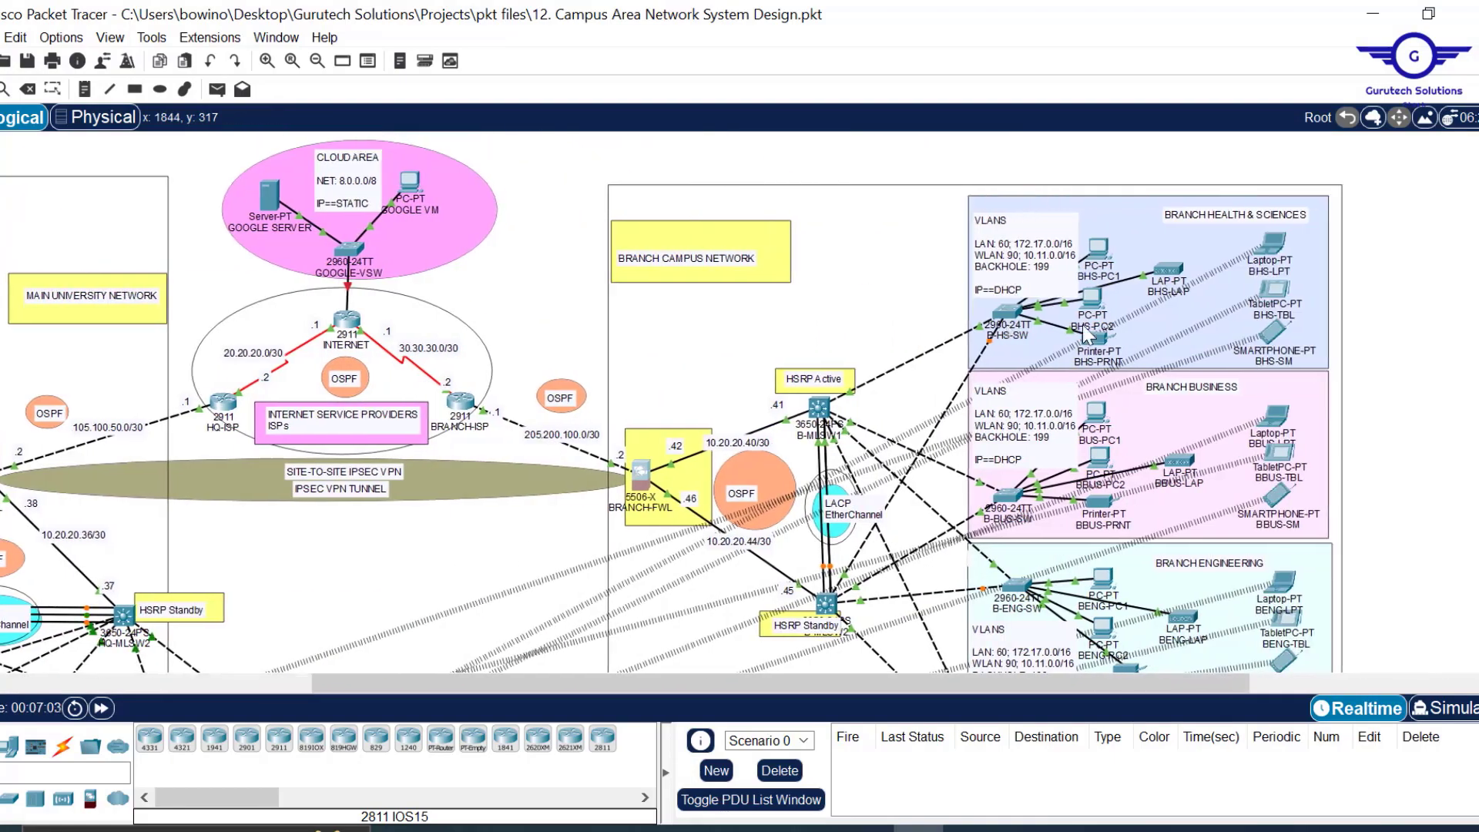
scroll(1083, 325, "up", 3)
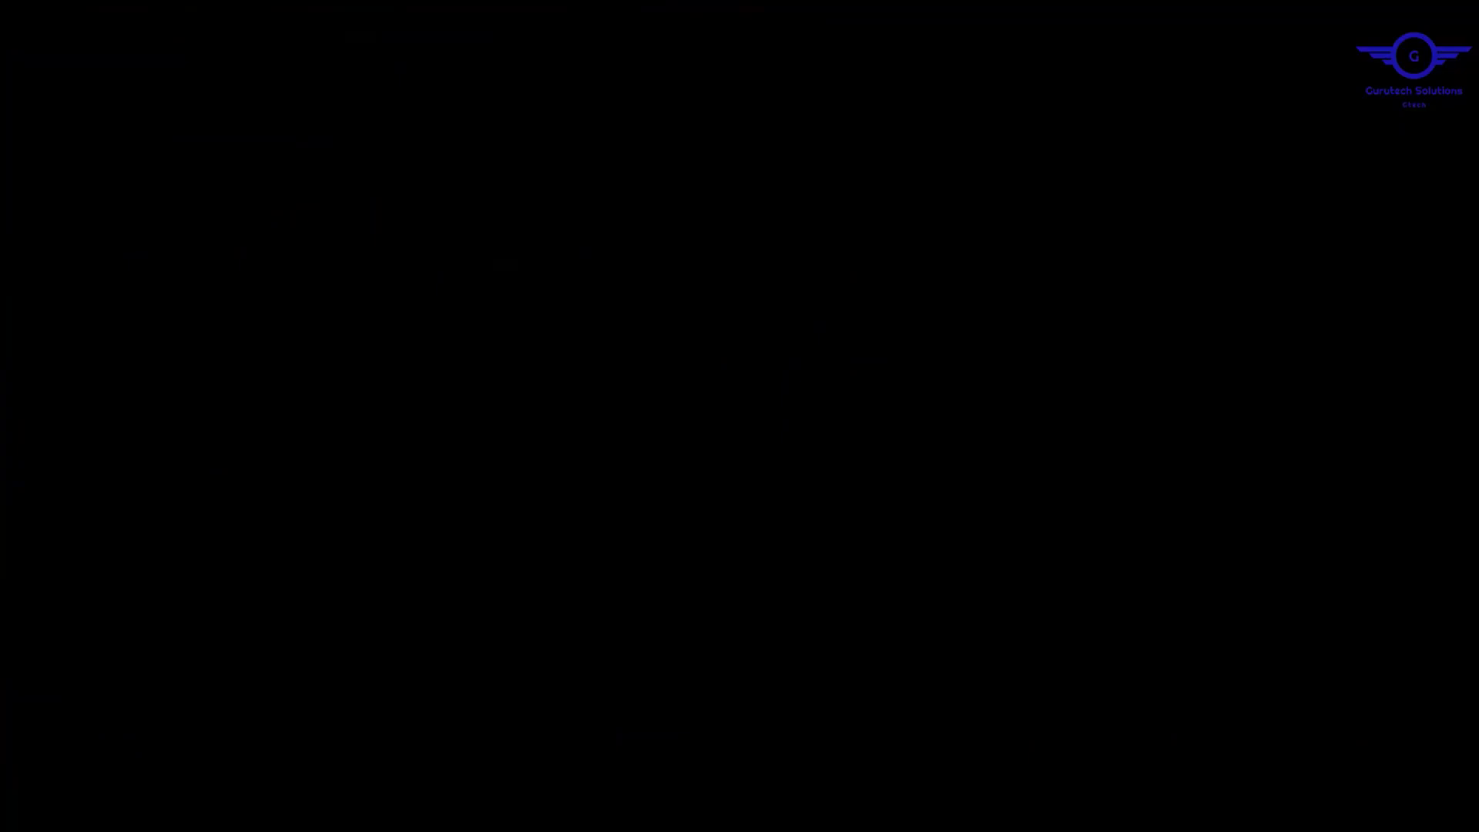